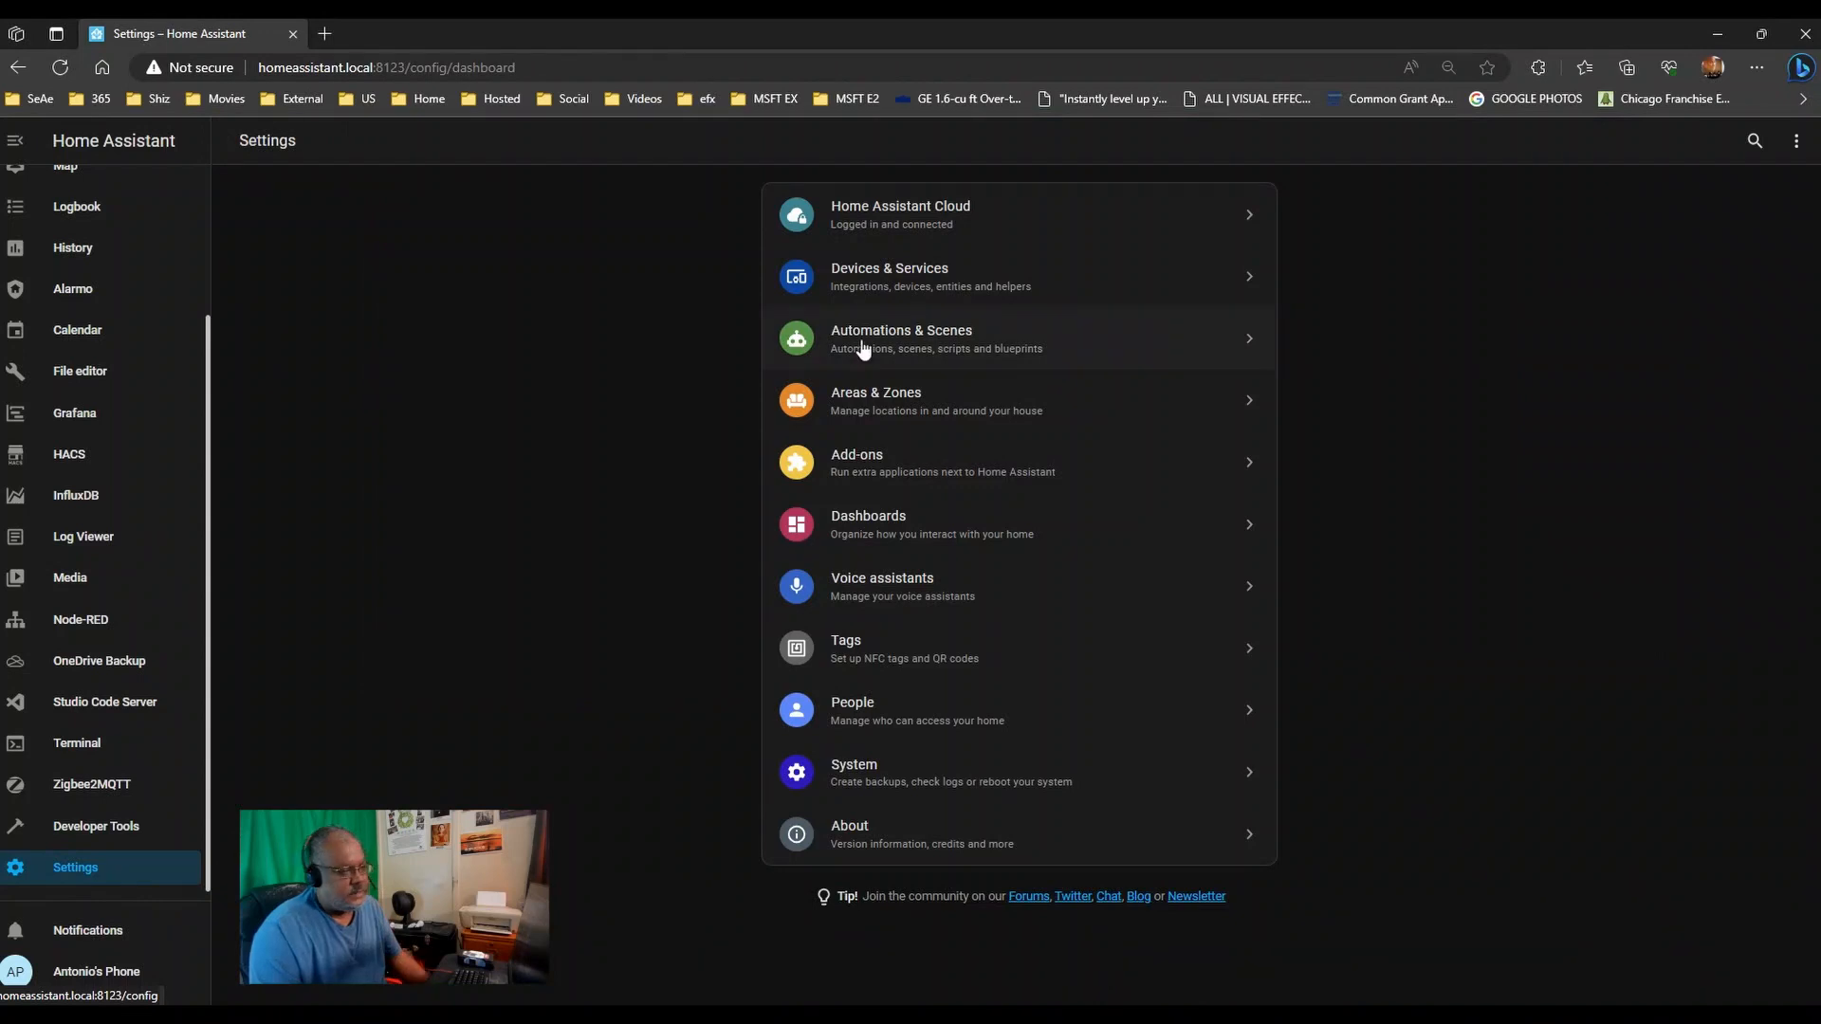
- Reach the Automations dashboard from Settings, briefly checking Devices & Services on the way
{"action": "left_click", "coordinate": [868, 289]}
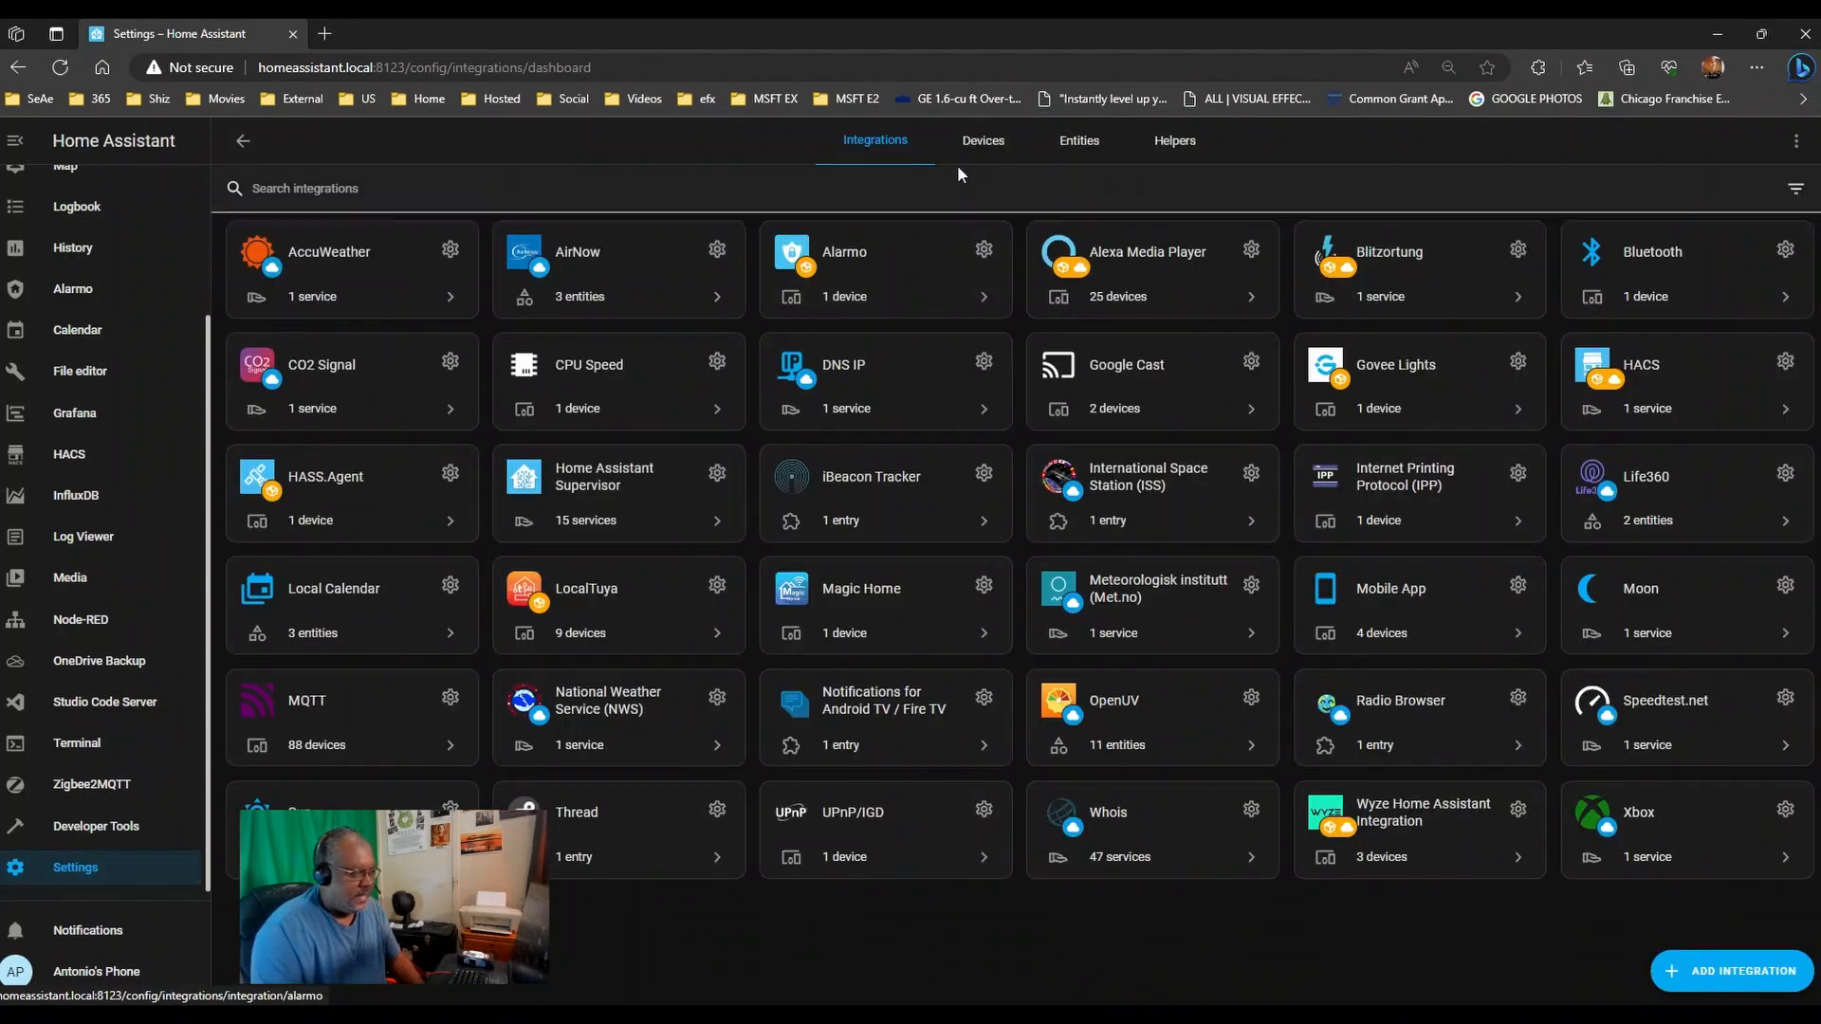
{"action": "left_click", "coordinate": [243, 144]}
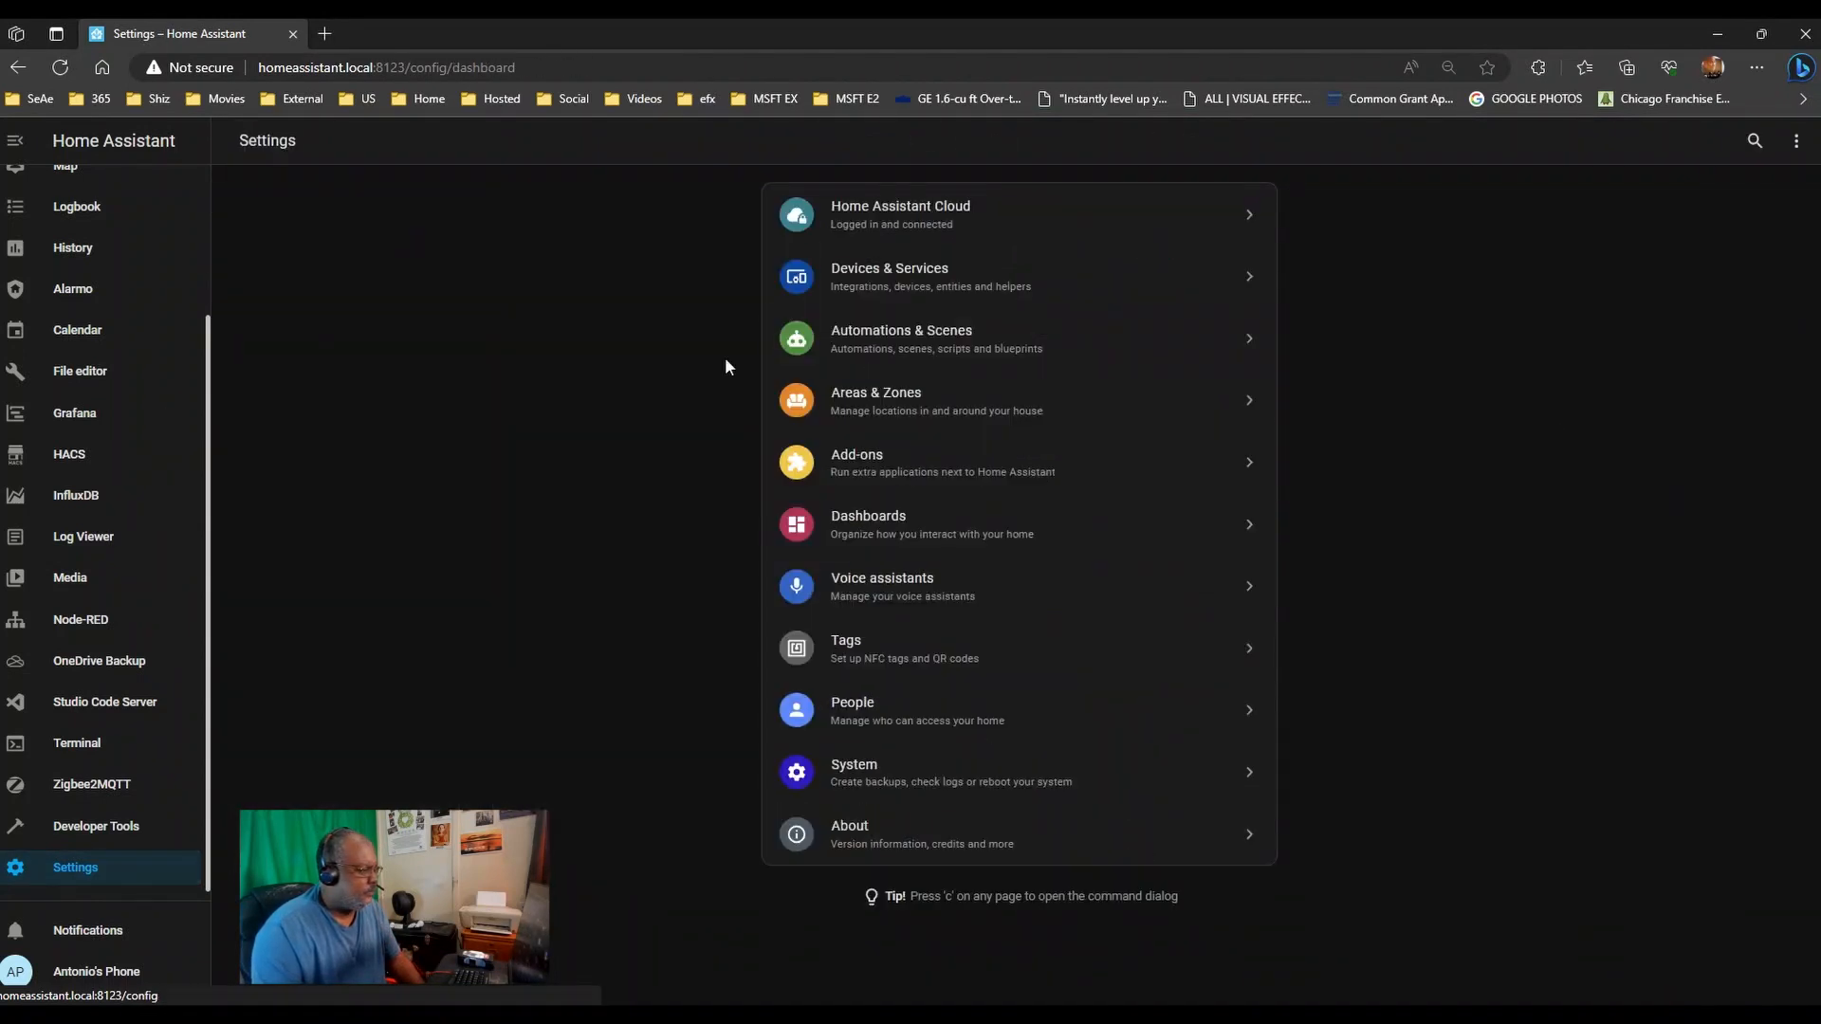
{"action": "left_click", "coordinate": [908, 343]}
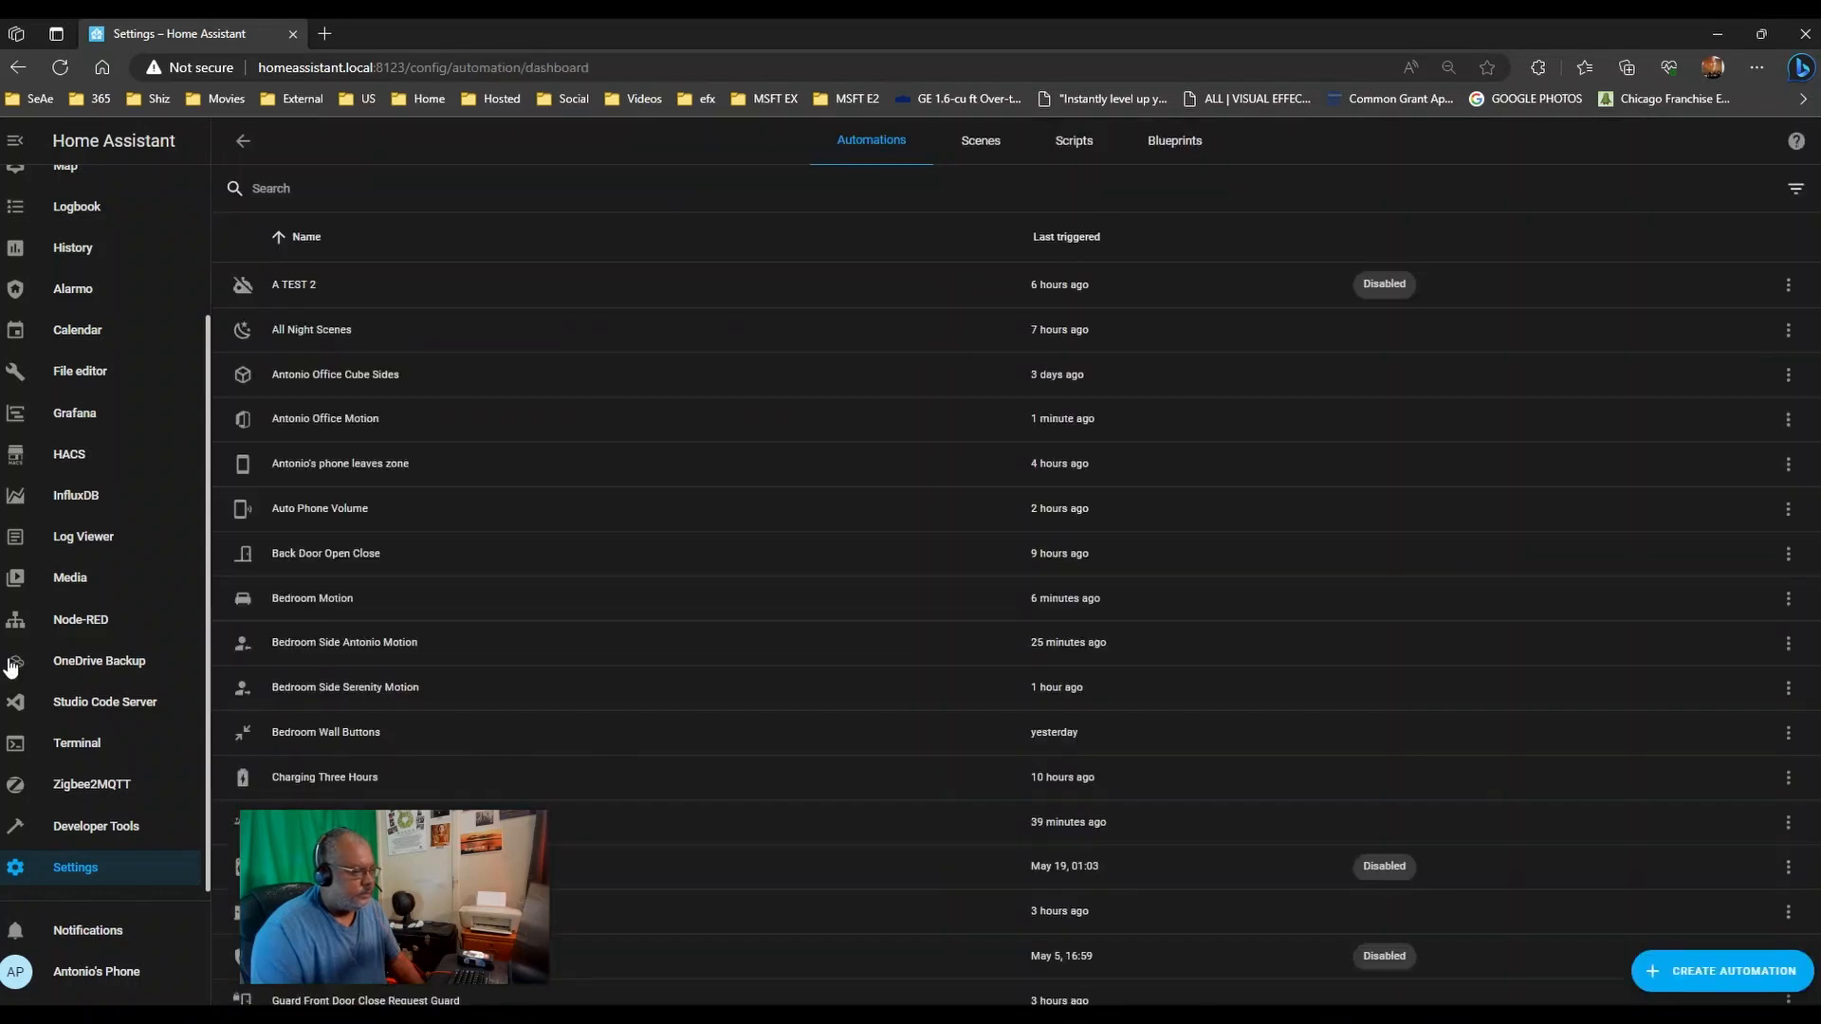
{"action": "left_click", "coordinate": [243, 143]}
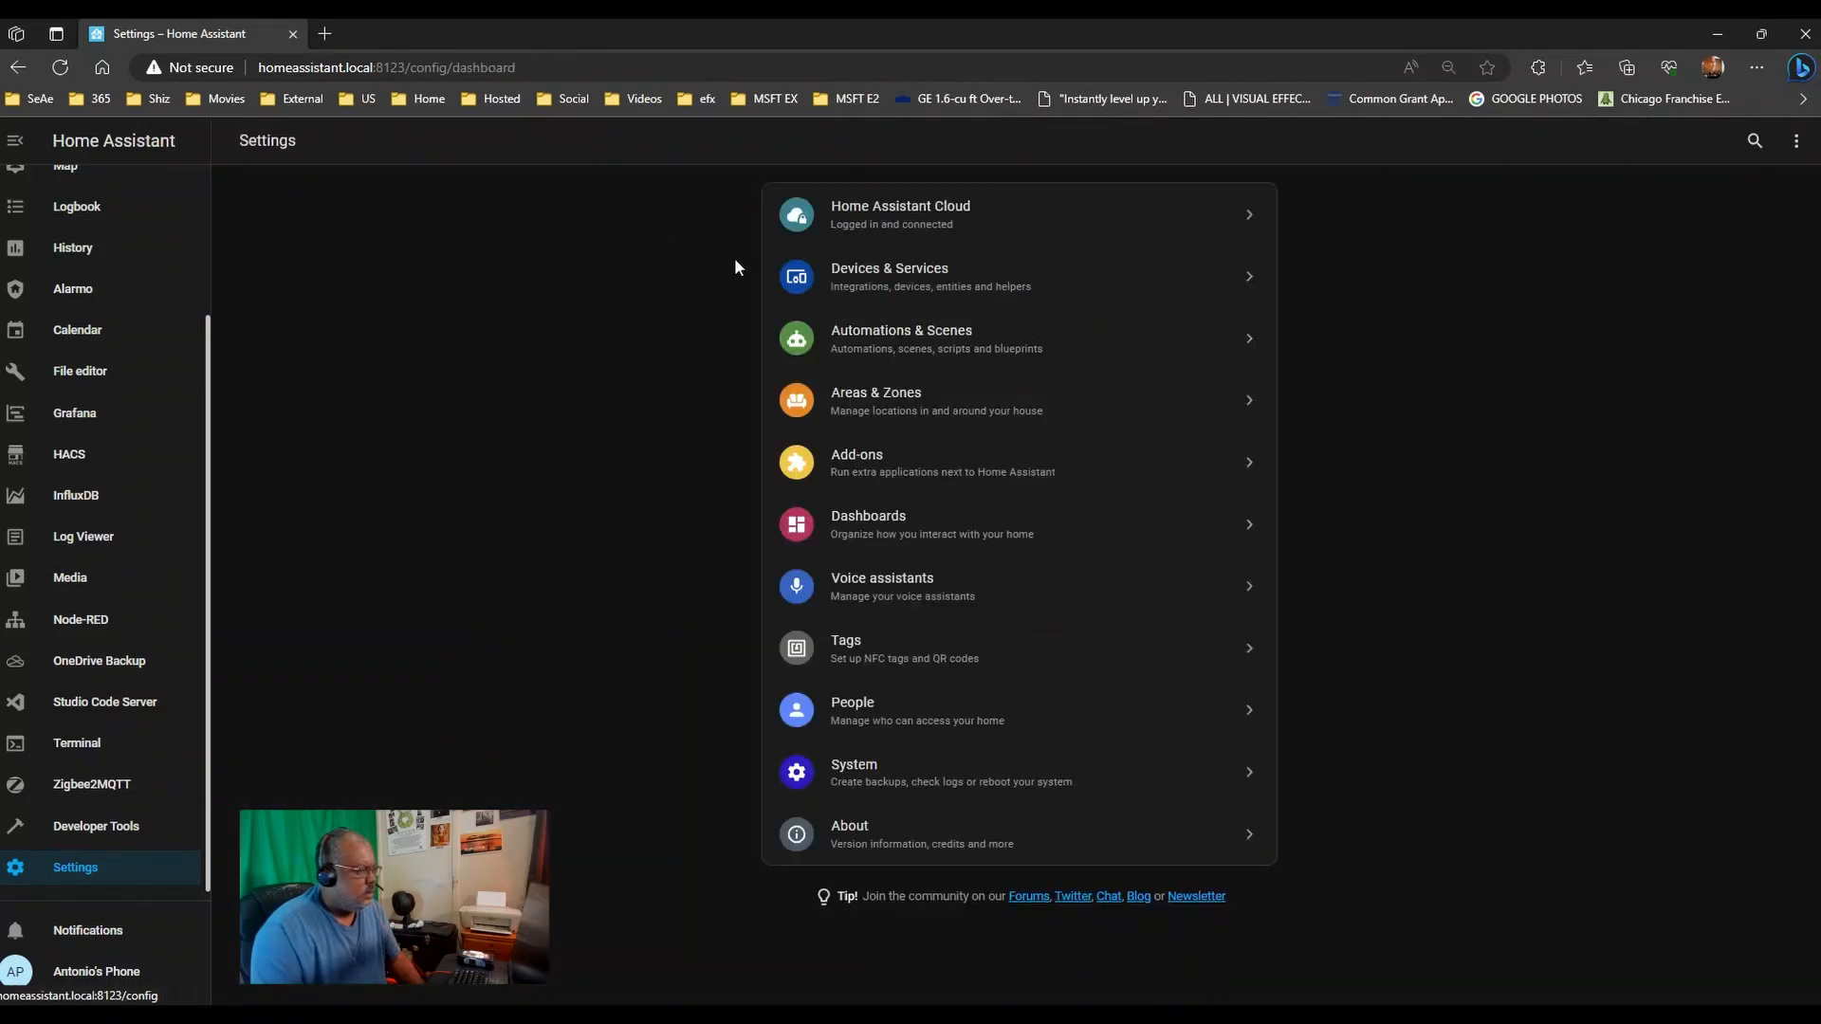
{"action": "left_click", "coordinate": [944, 349]}
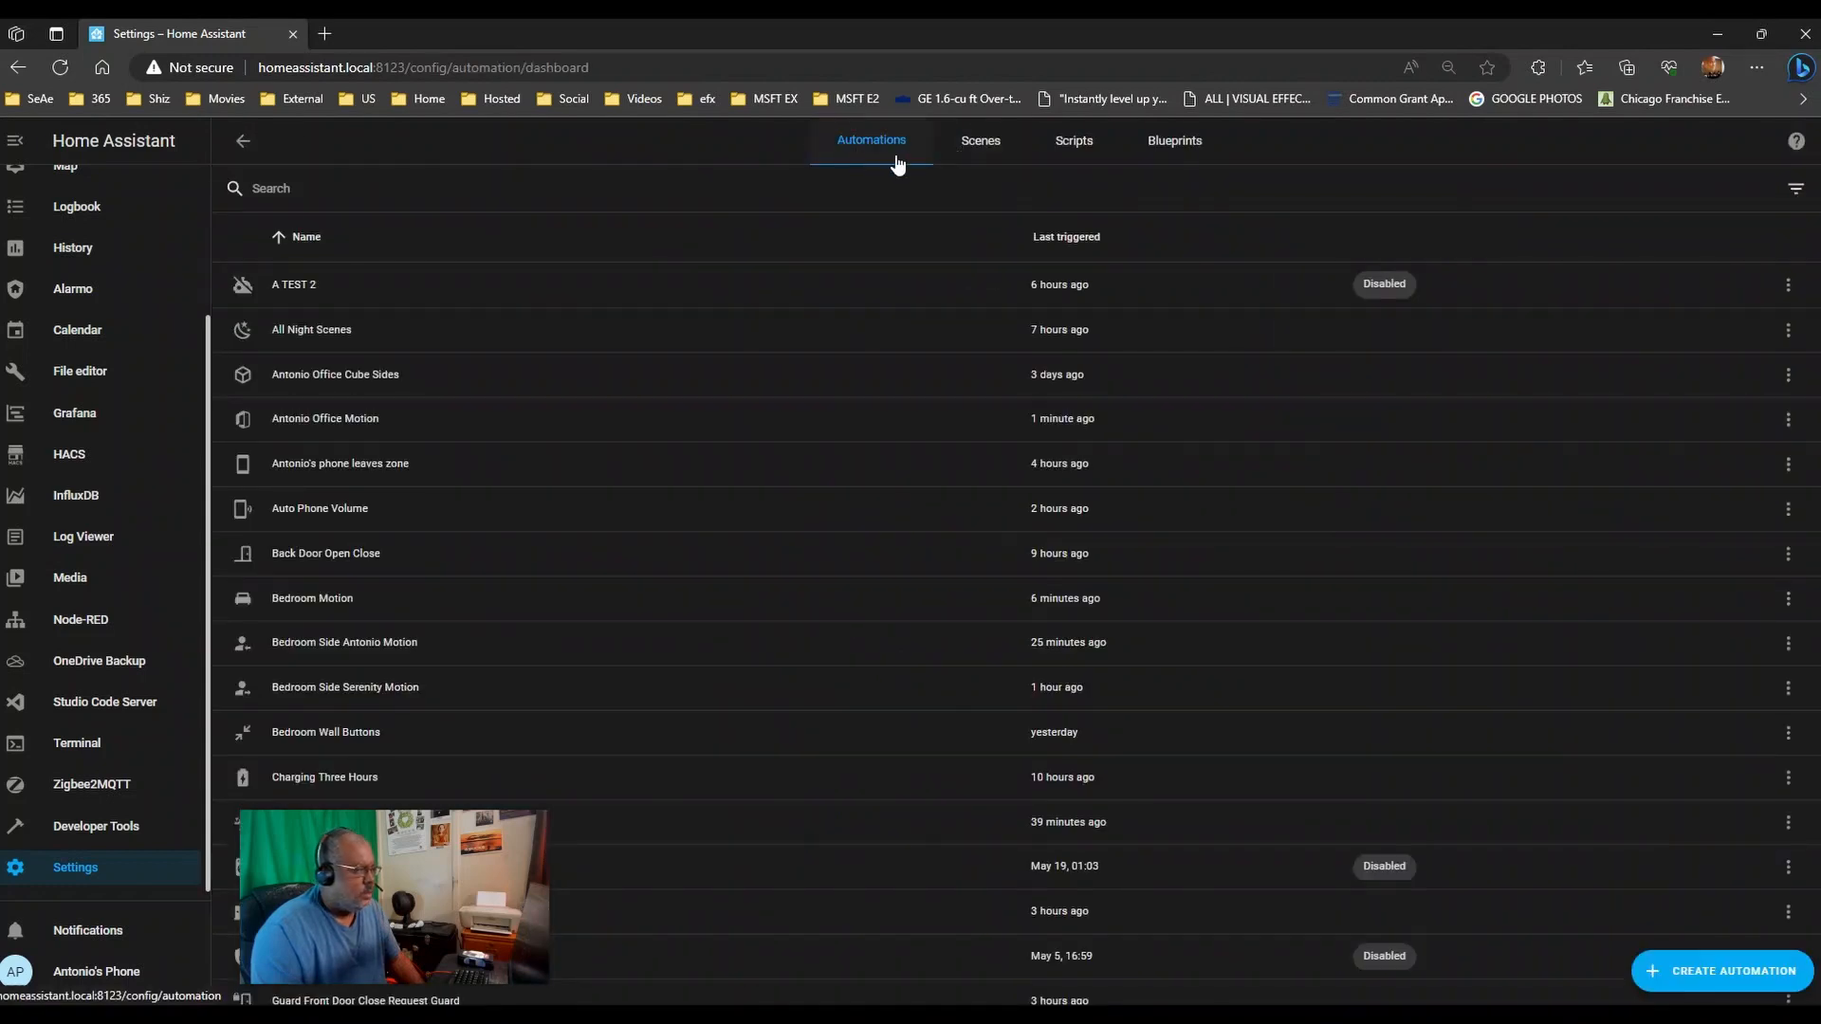
- Scroll through the automations list, reviewing last-triggered times and disabled status
{"action": "scroll", "coordinate": [528, 439], "scroll_direction": "down", "scroll_amount": 15}
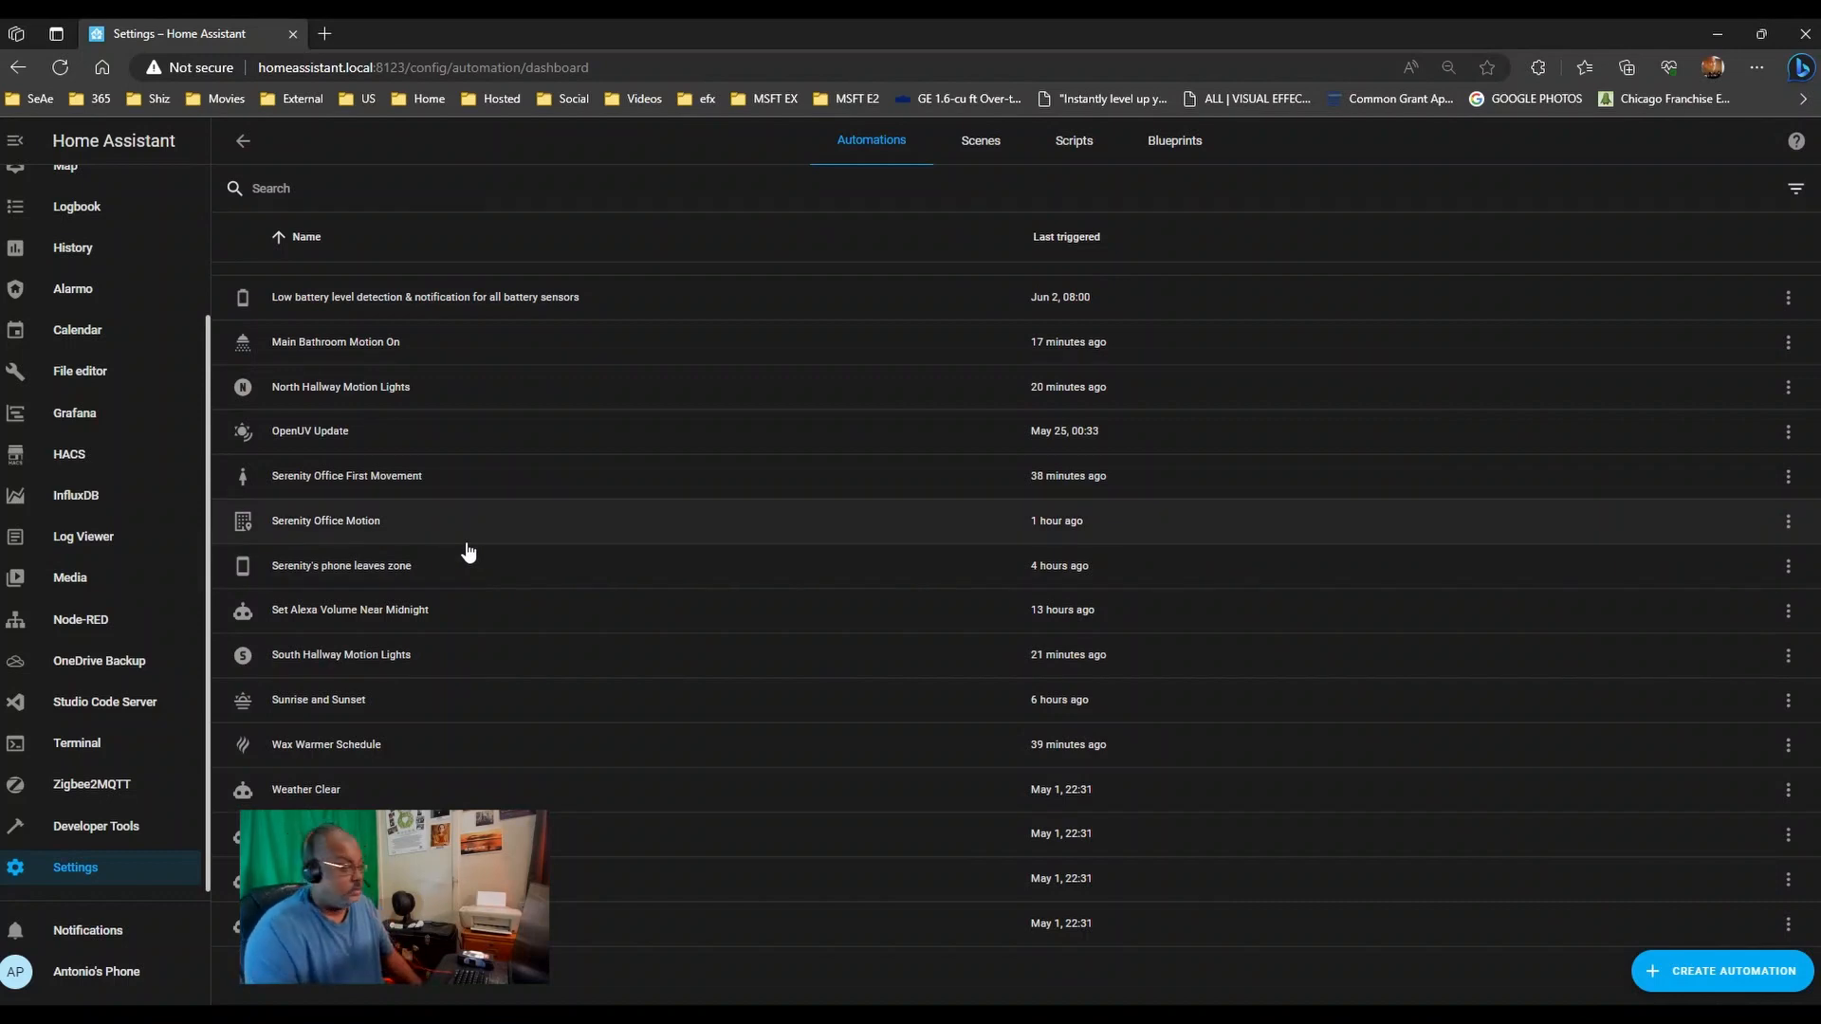
{"action": "scroll", "coordinate": [368, 580], "scroll_direction": "up", "scroll_amount": 6}
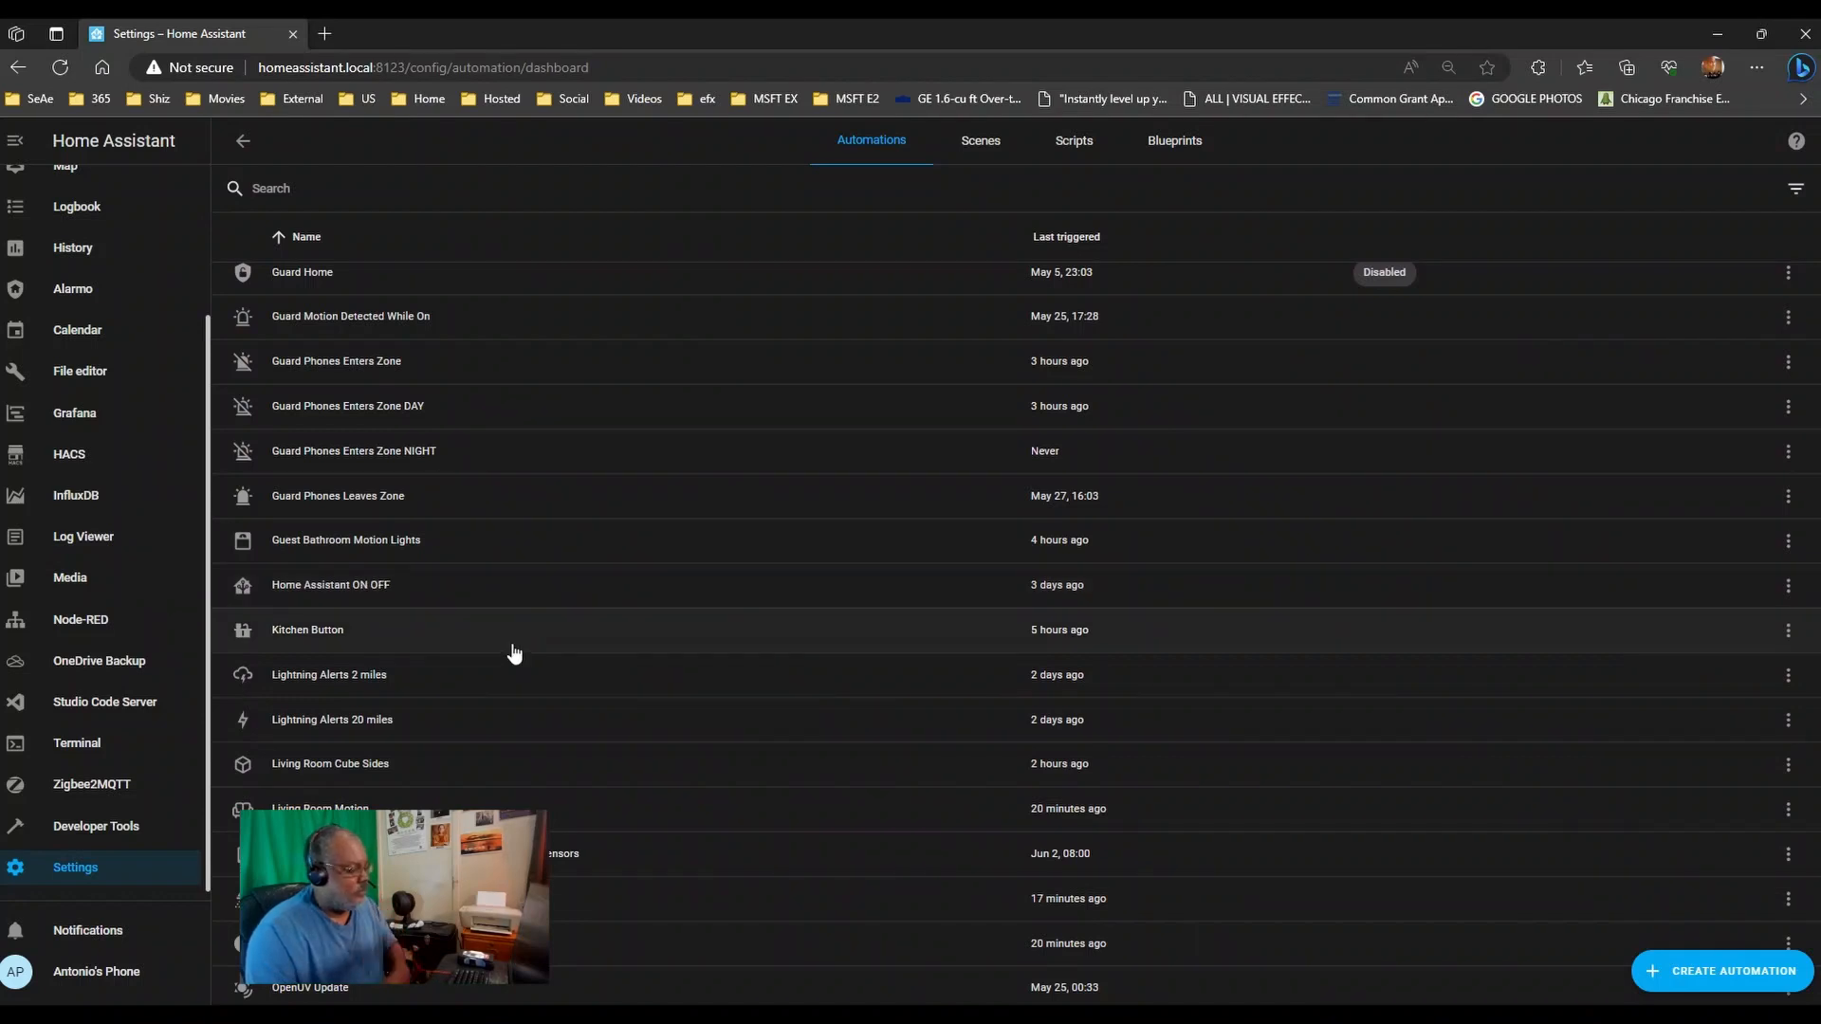
{"action": "scroll", "coordinate": [512, 651], "scroll_direction": "up", "scroll_amount": 1}
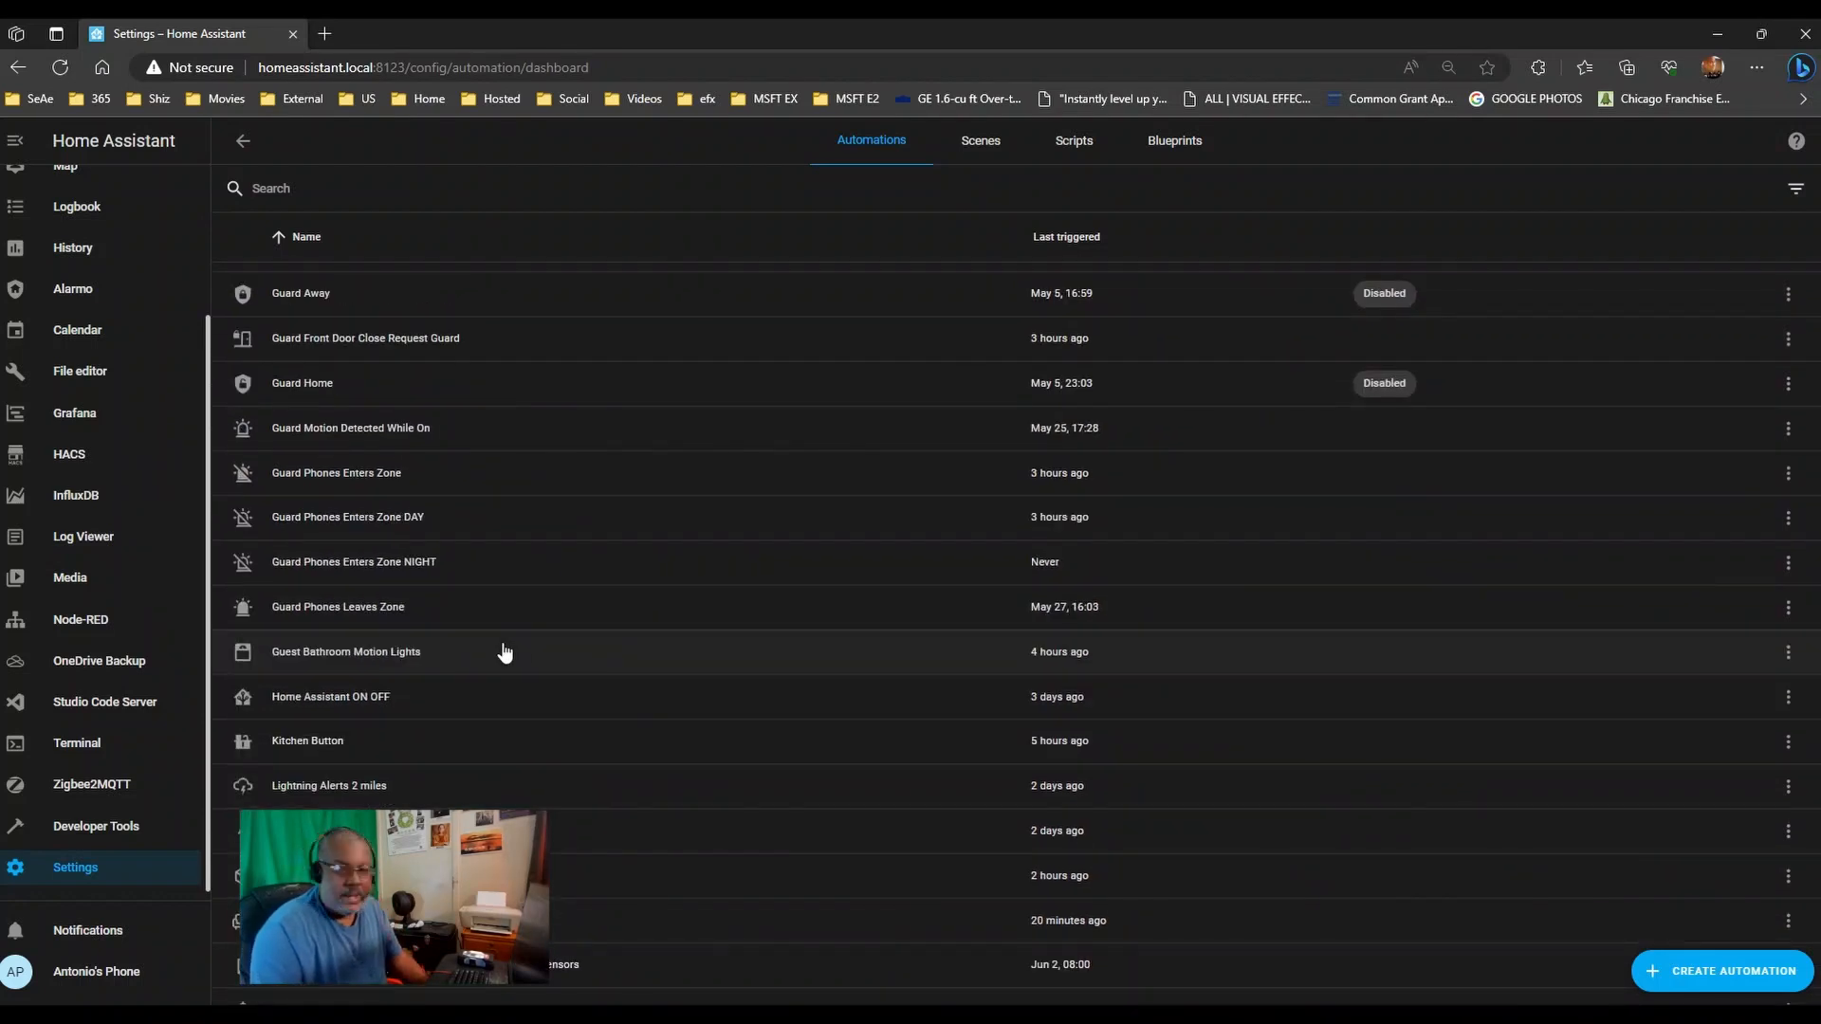
{"action": "scroll", "coordinate": [504, 651], "scroll_direction": "up", "scroll_amount": 6}
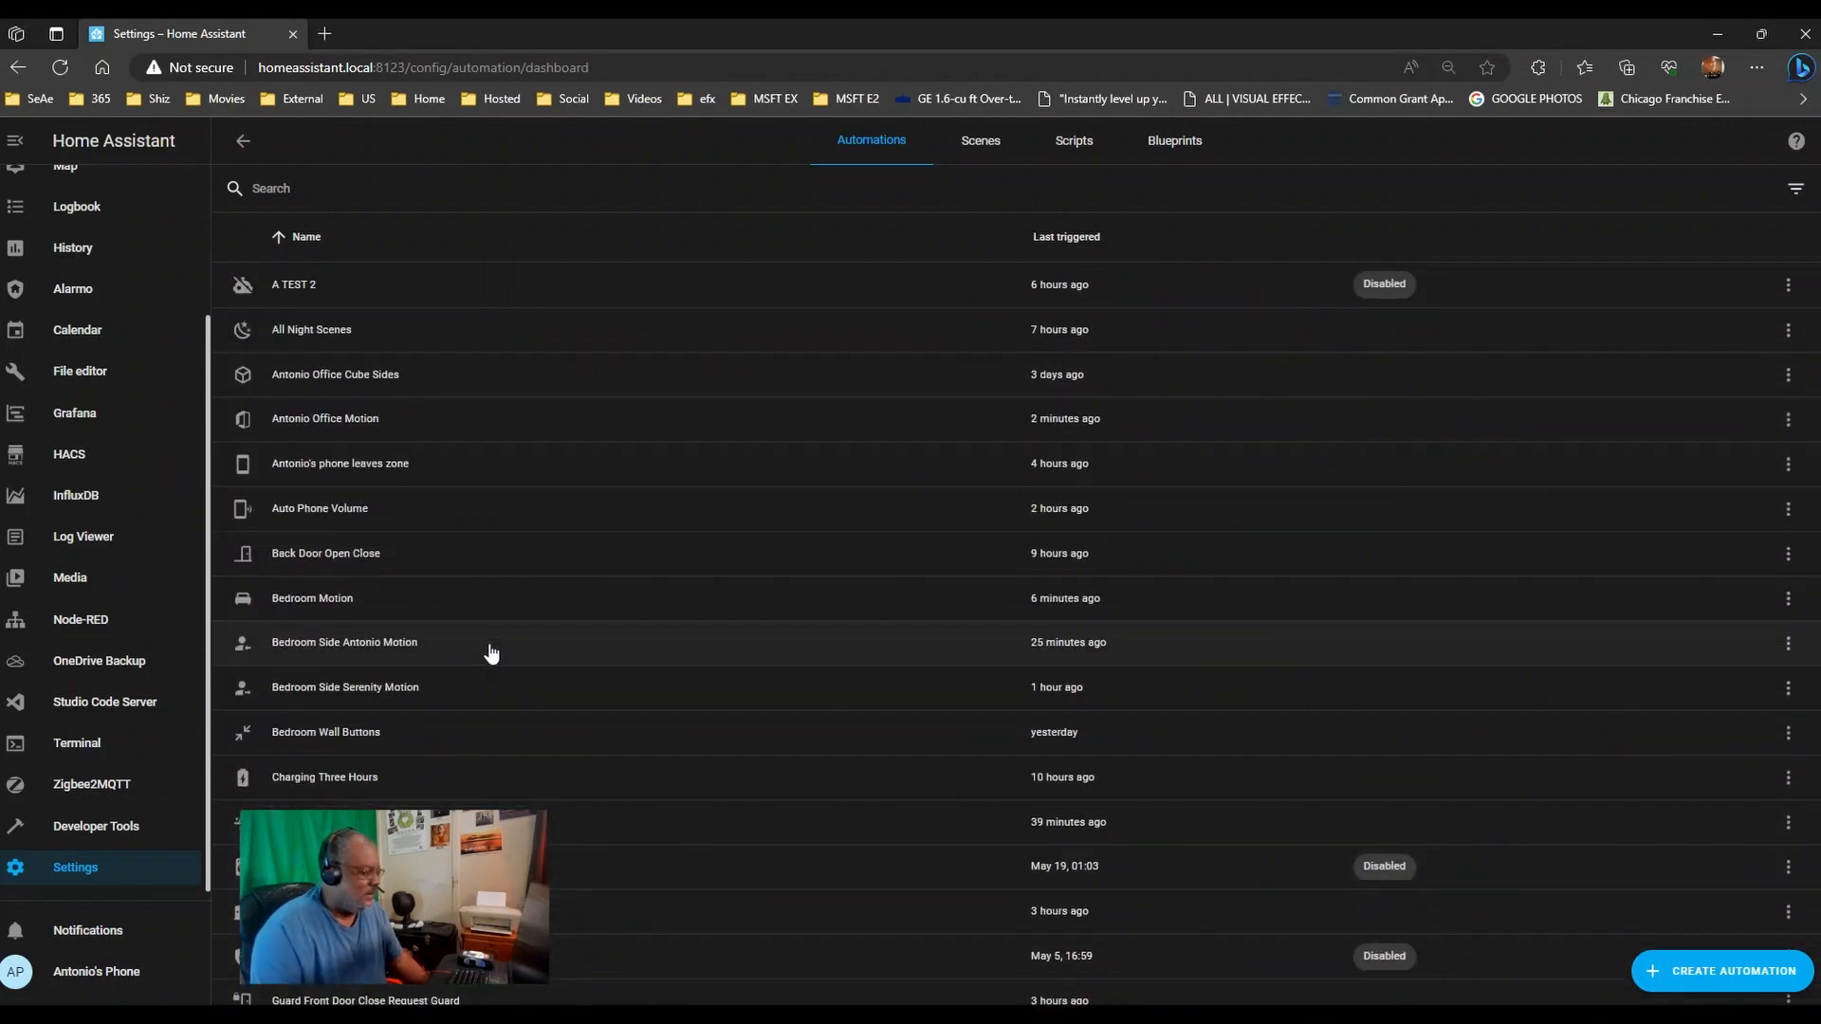
{"action": "scroll", "coordinate": [489, 653], "scroll_direction": "down", "scroll_amount": 10}
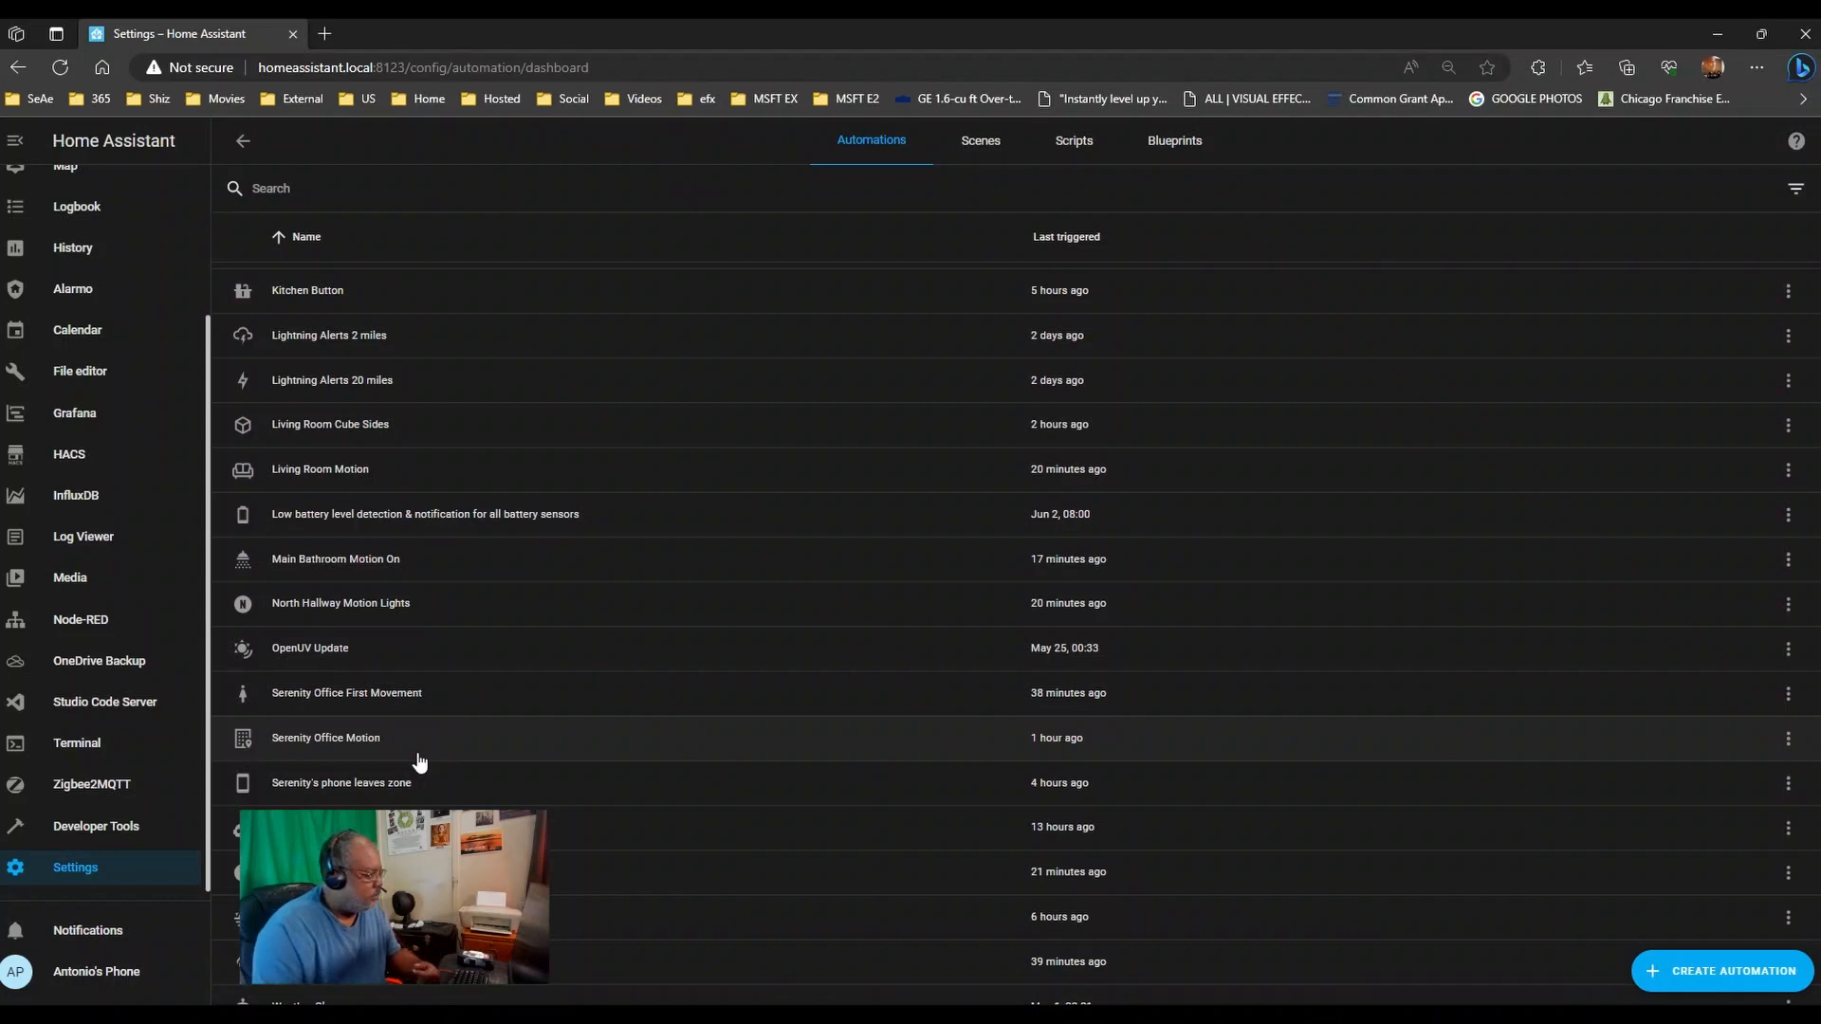
{"action": "scroll", "coordinate": [509, 752], "scroll_direction": "down", "scroll_amount": 2}
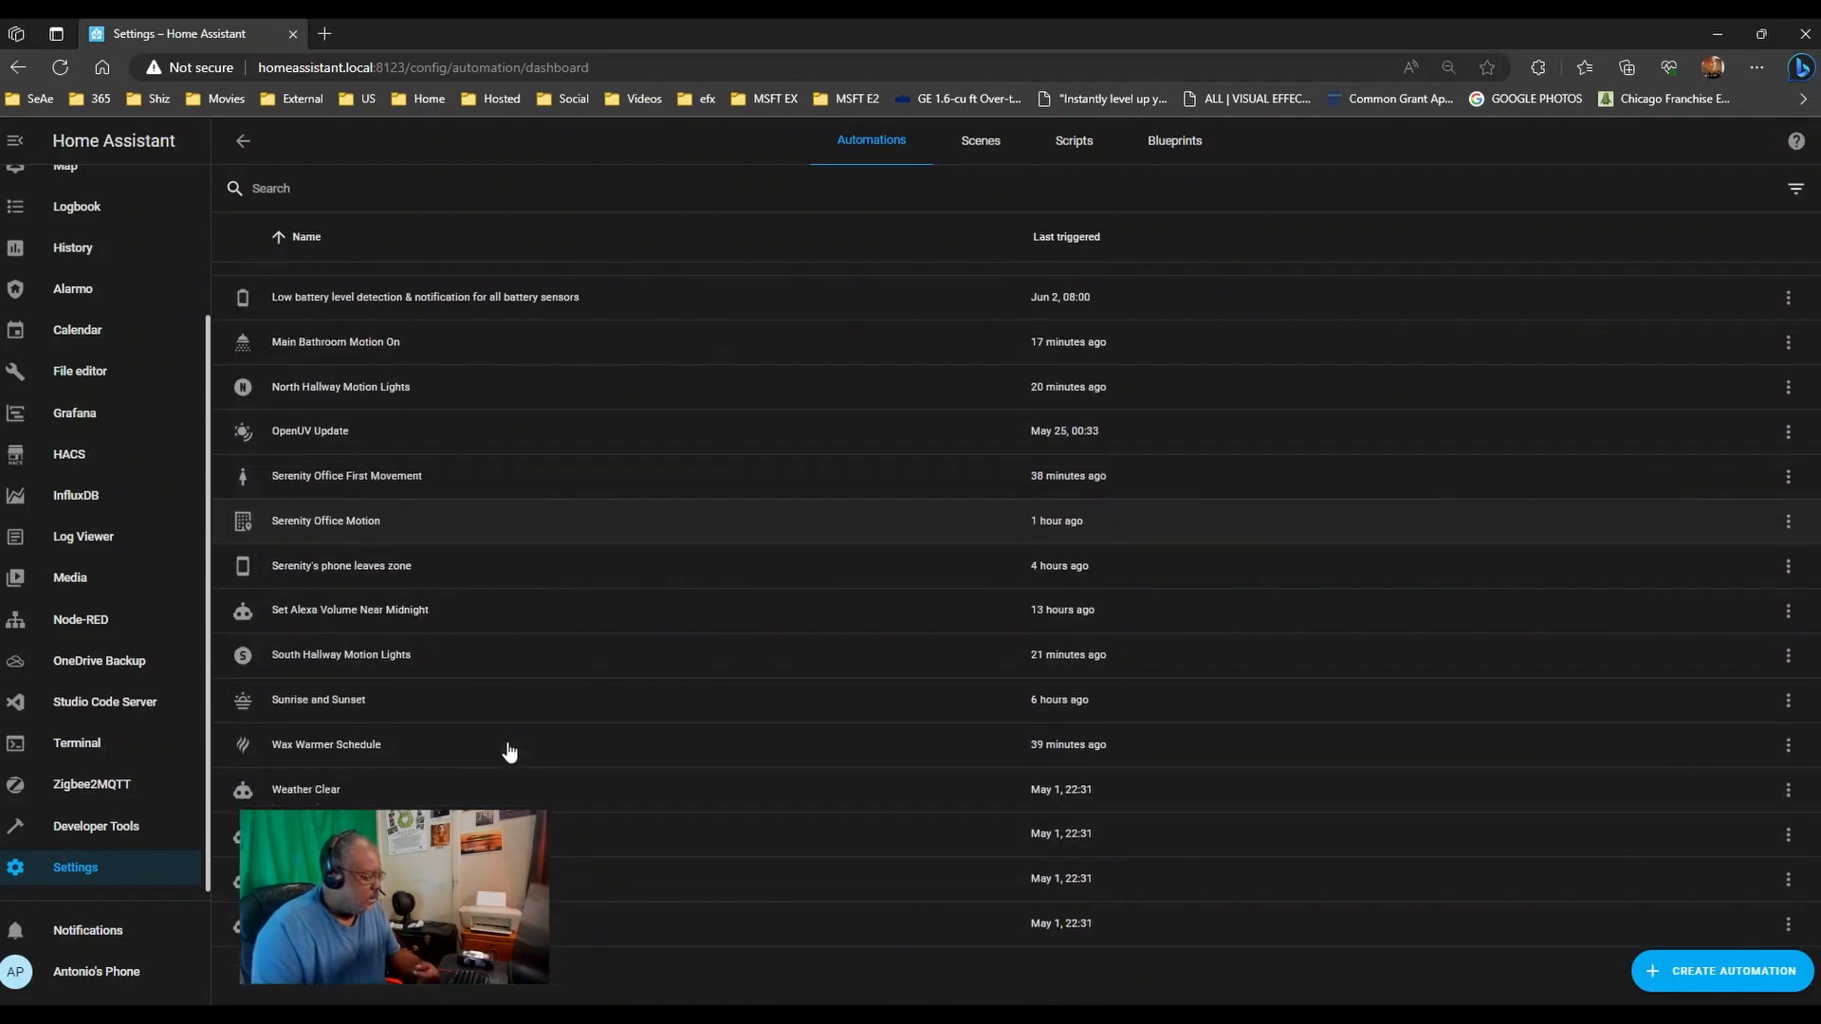
{"action": "scroll", "coordinate": [509, 752], "scroll_direction": "up", "scroll_amount": 12}
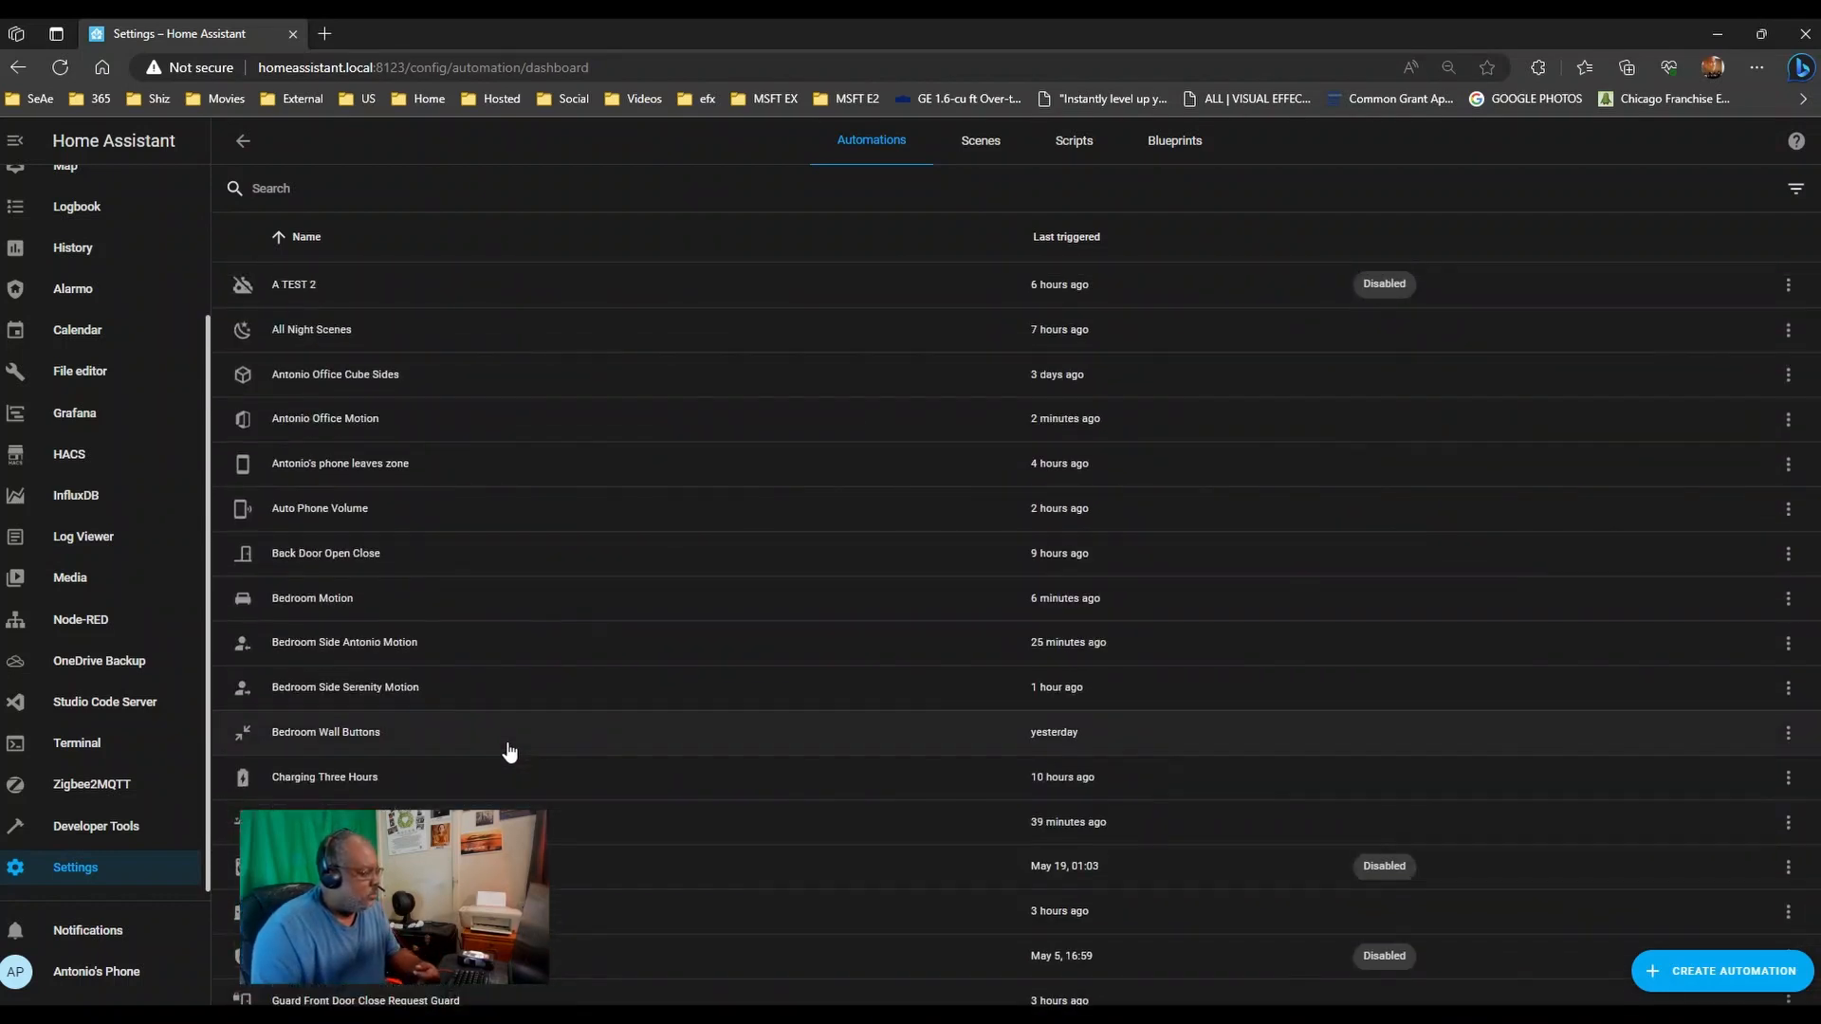
- Open All Night Scenes, check its 22:00 trigger, and show Outside Door East's YAML with device ID
{"action": "left_click", "coordinate": [372, 340]}
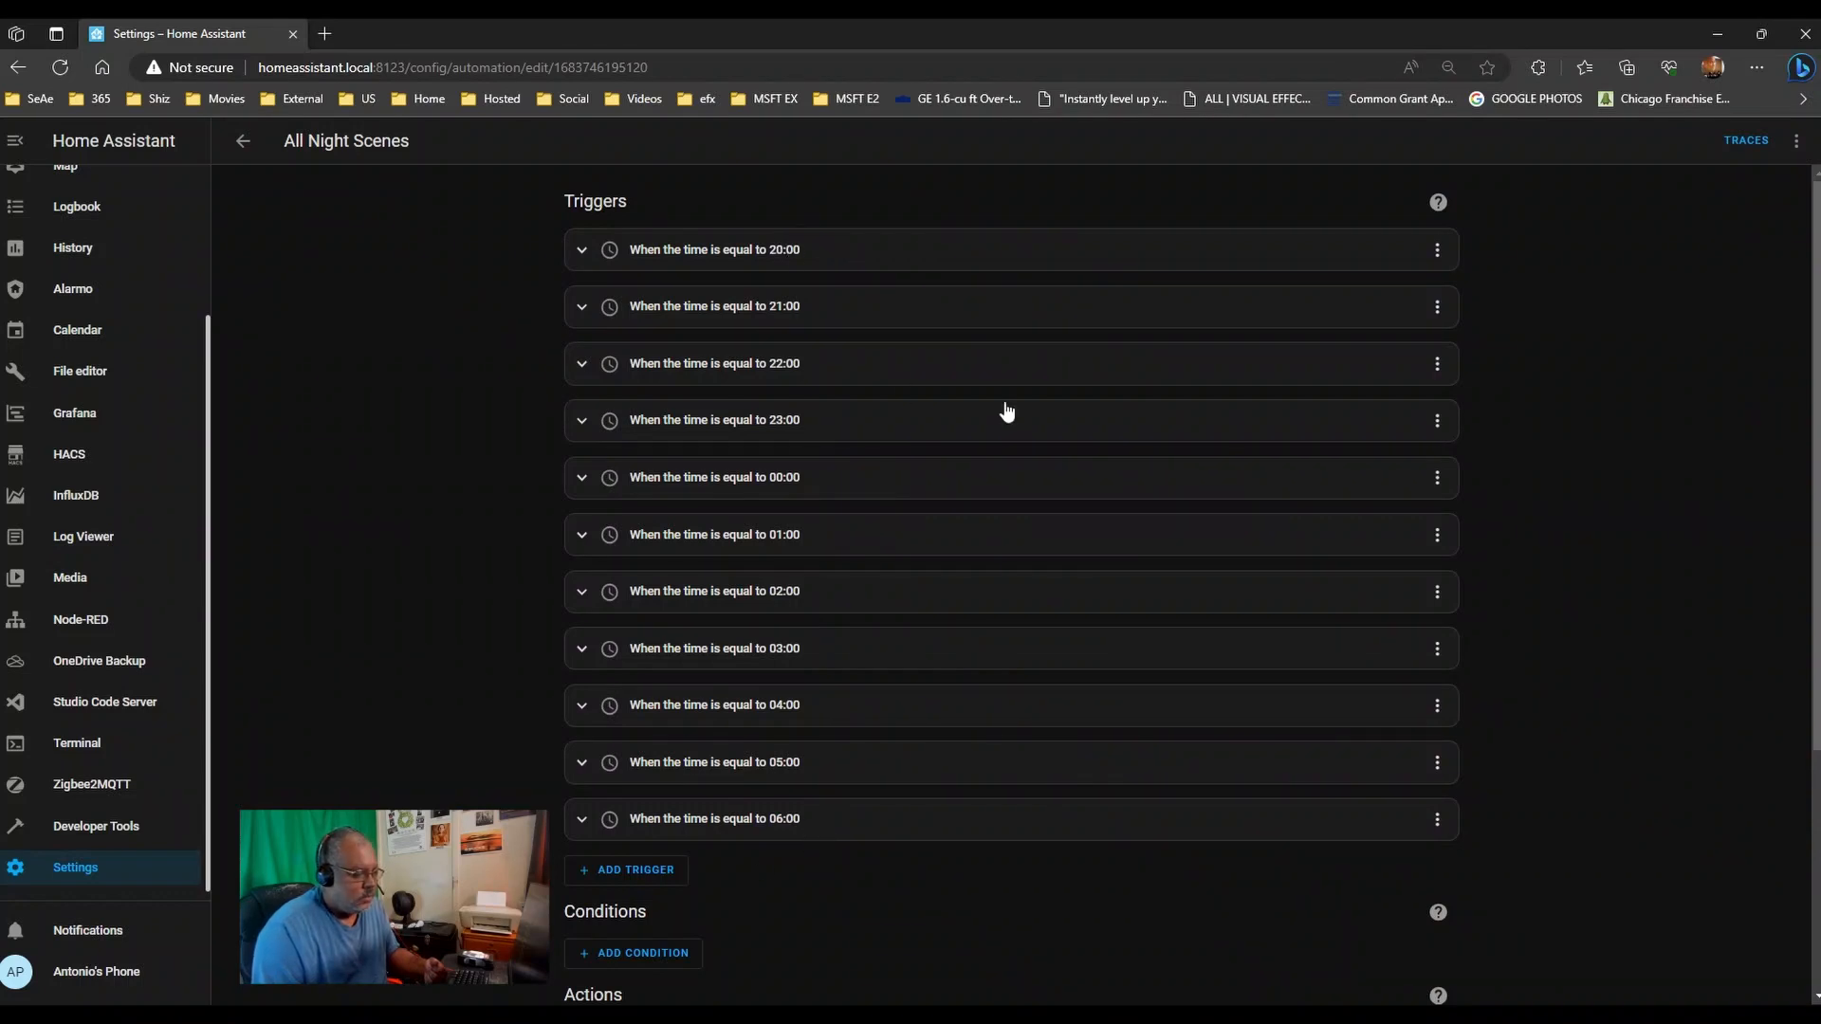
{"action": "left_click", "coordinate": [825, 371]}
{"action": "left_click", "coordinate": [841, 371]}
{"action": "scroll", "coordinate": [464, 392], "scroll_direction": "down", "scroll_amount": 4}
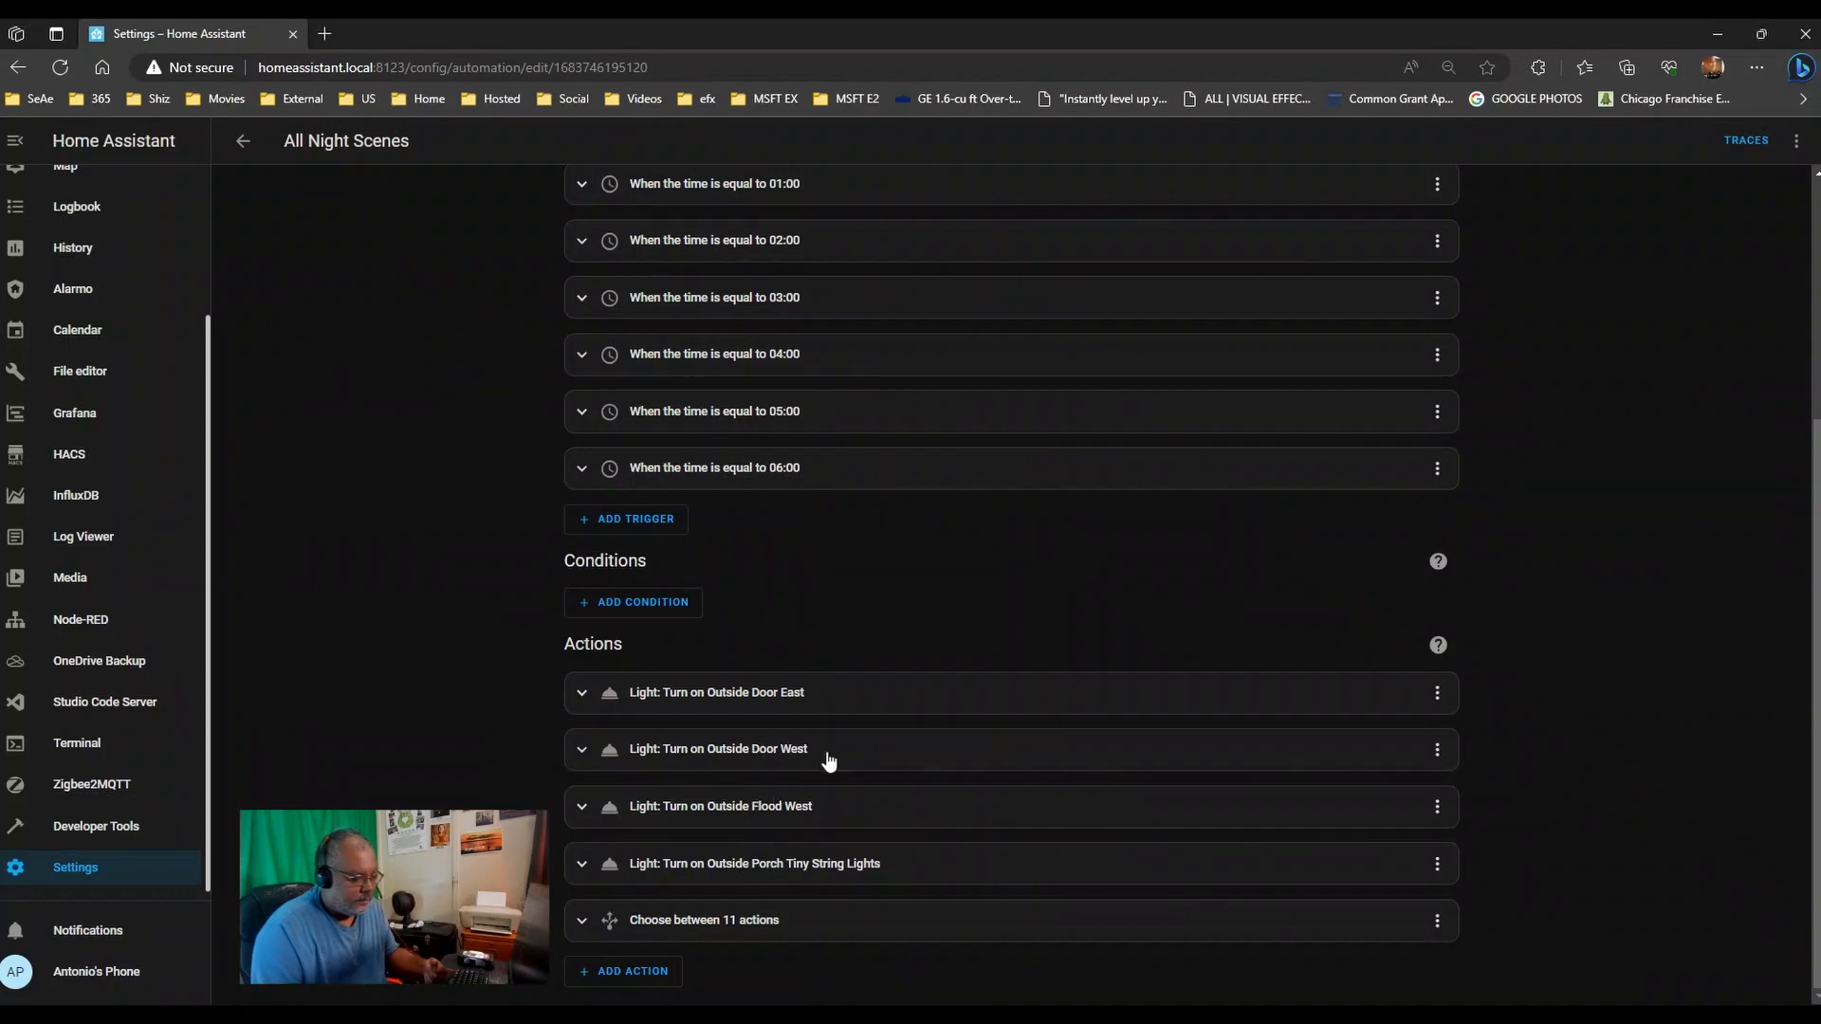
{"action": "left_click", "coordinate": [777, 695]}
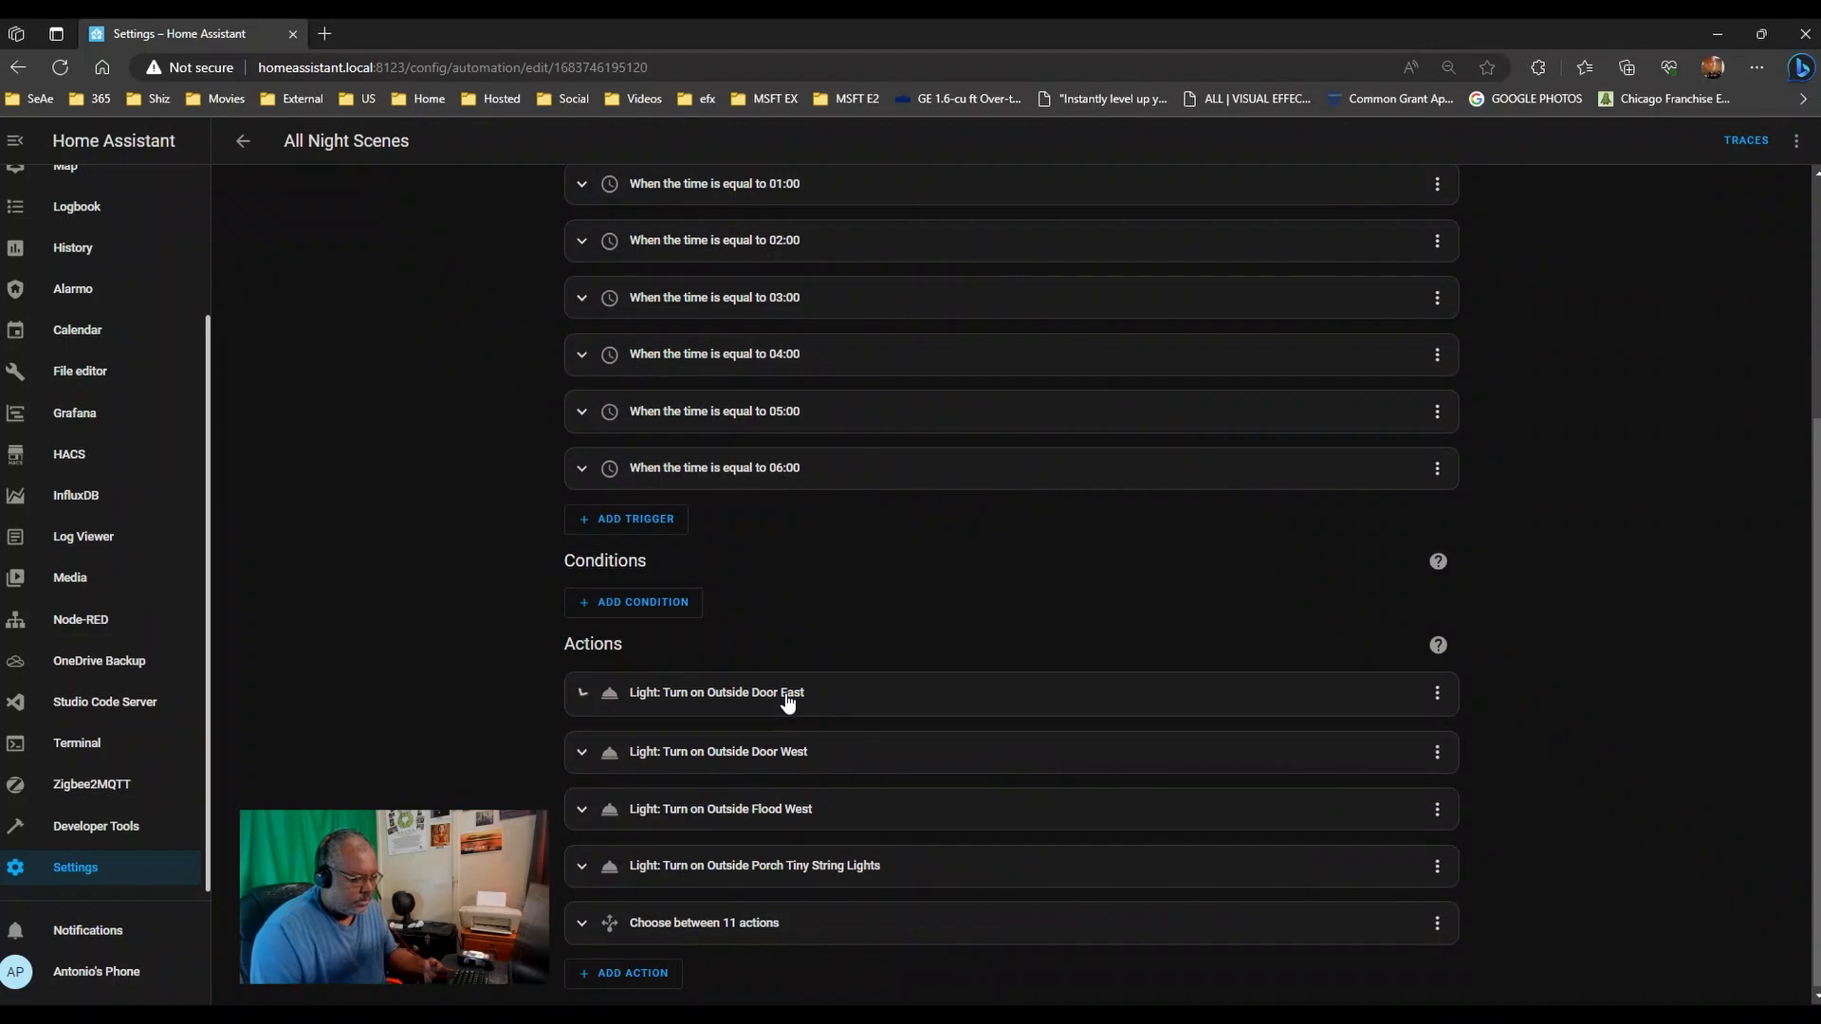
{"action": "scroll", "coordinate": [521, 679], "scroll_direction": "down", "scroll_amount": 3}
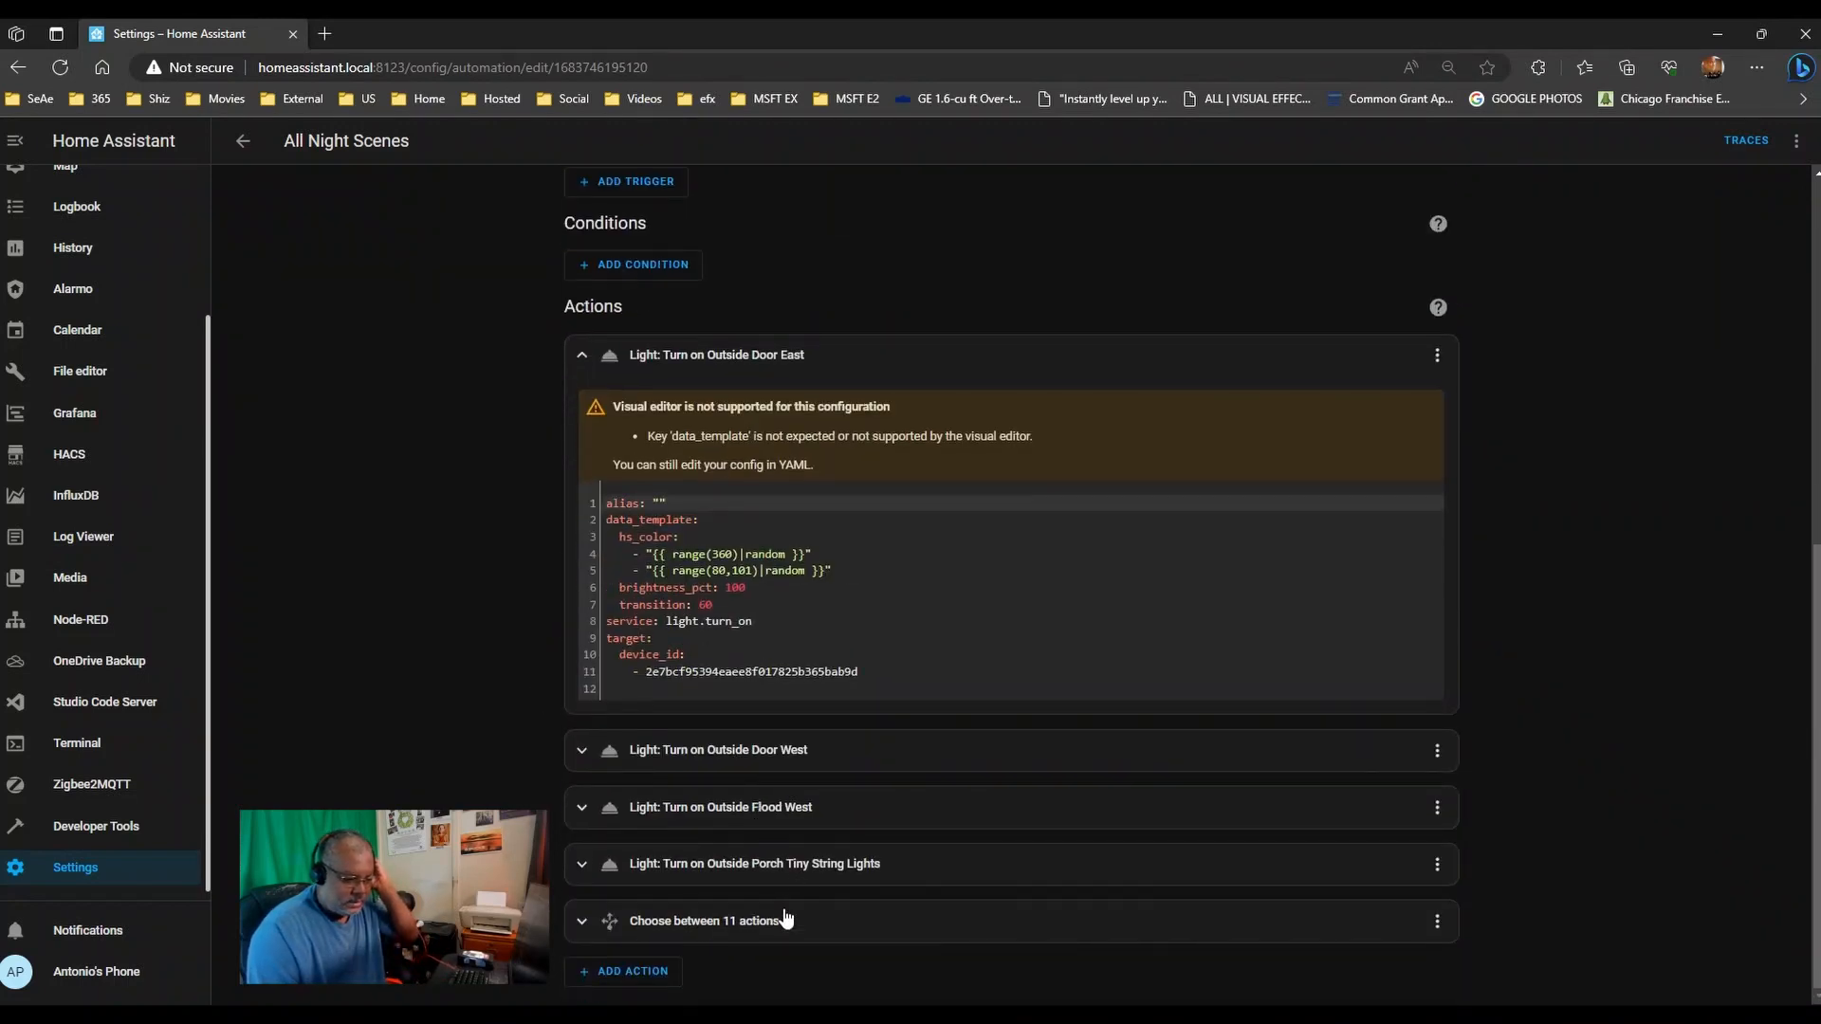
- Expand the choose-between-11-actions block plus the Porch Tiny String Lights, Flood West and Door West actions
{"action": "left_click", "coordinate": [784, 923]}
{"action": "left_click", "coordinate": [786, 864]}
{"action": "left_click", "coordinate": [792, 807]}
{"action": "left_click", "coordinate": [797, 750]}
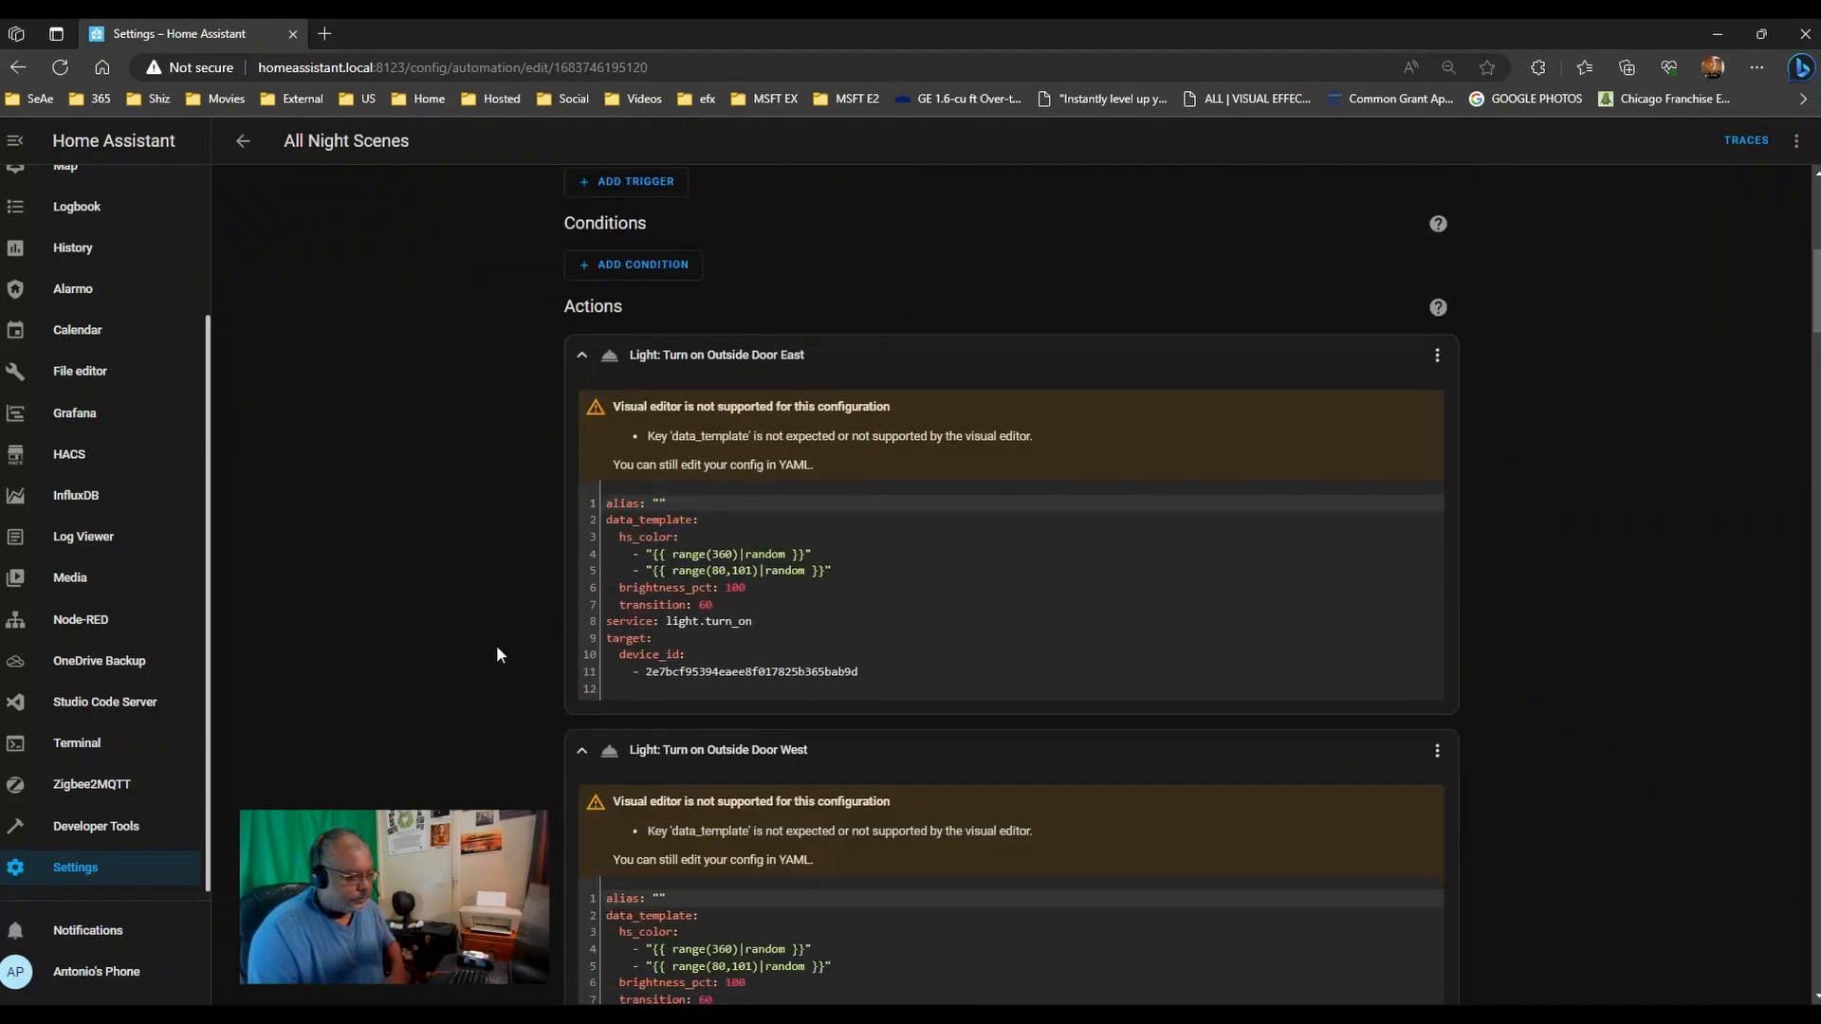
{"action": "scroll", "coordinate": [438, 528], "scroll_direction": "up", "scroll_amount": 5}
{"action": "scroll", "coordinate": [438, 527], "scroll_direction": "up", "scroll_amount": 2}
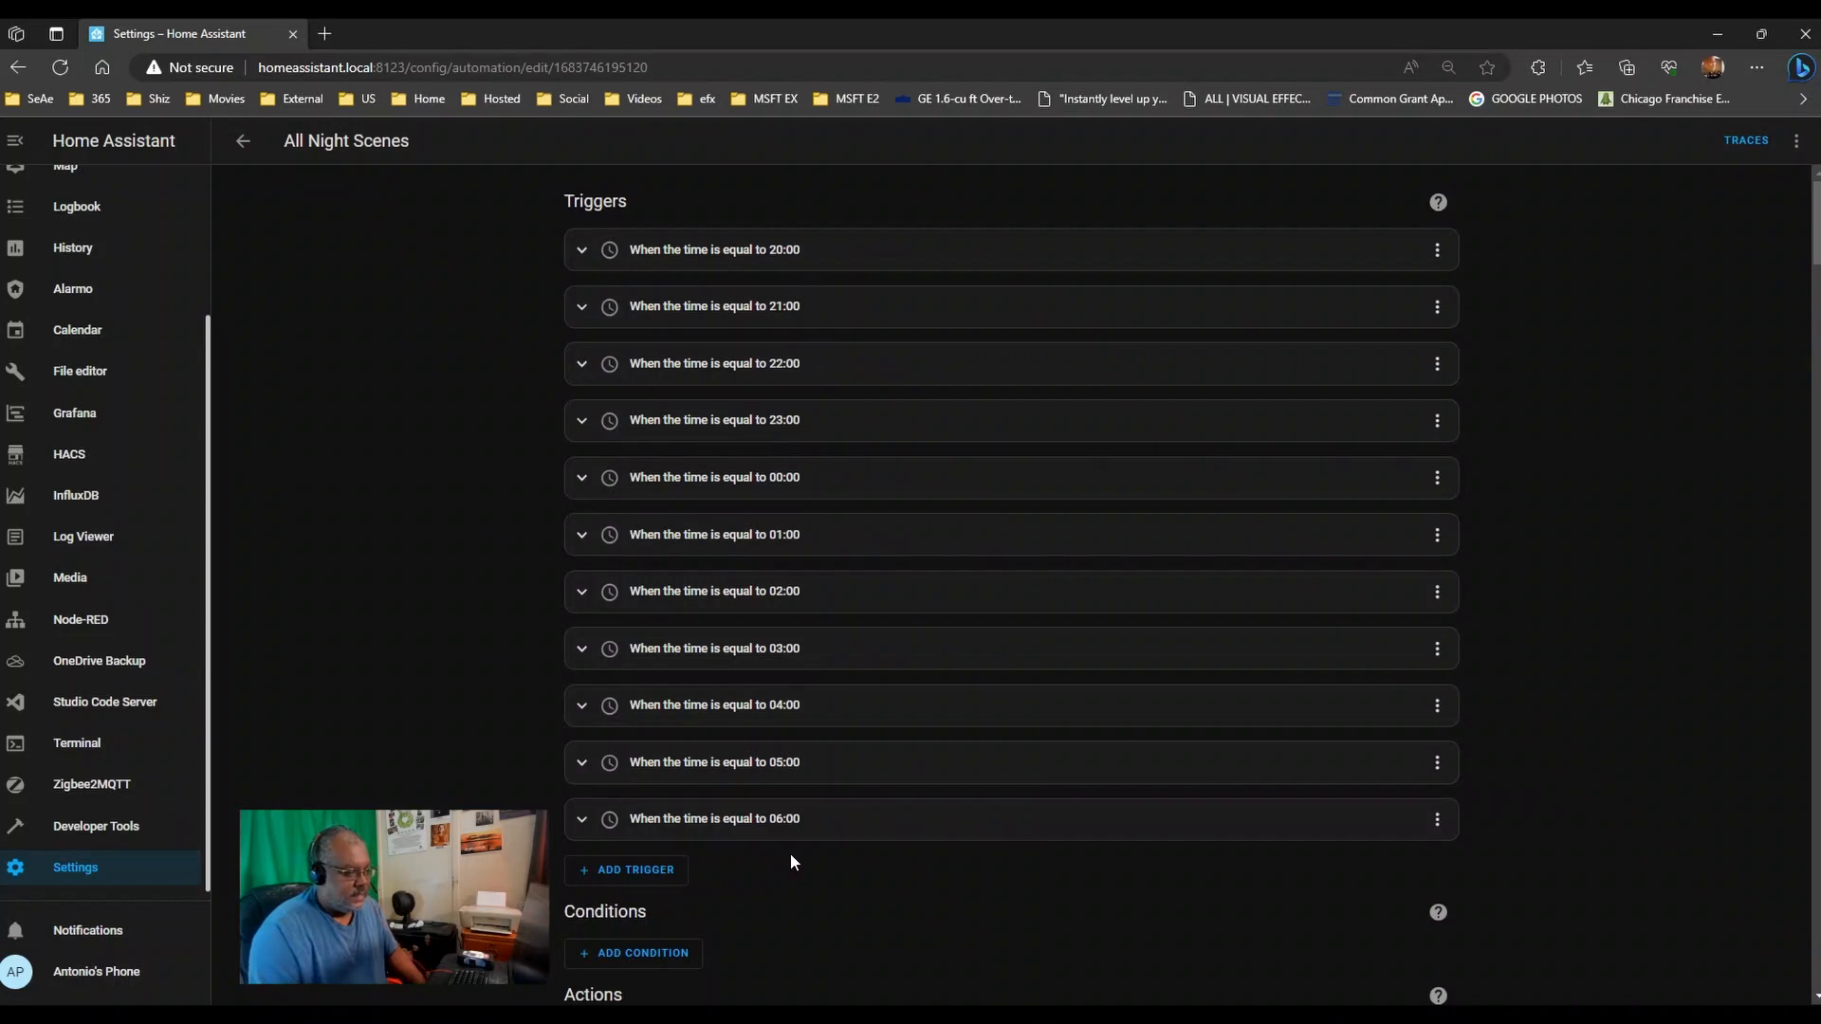
{"action": "scroll", "coordinate": [457, 787], "scroll_direction": "down", "scroll_amount": 5}
{"action": "scroll", "coordinate": [458, 787], "scroll_direction": "down", "scroll_amount": 15}
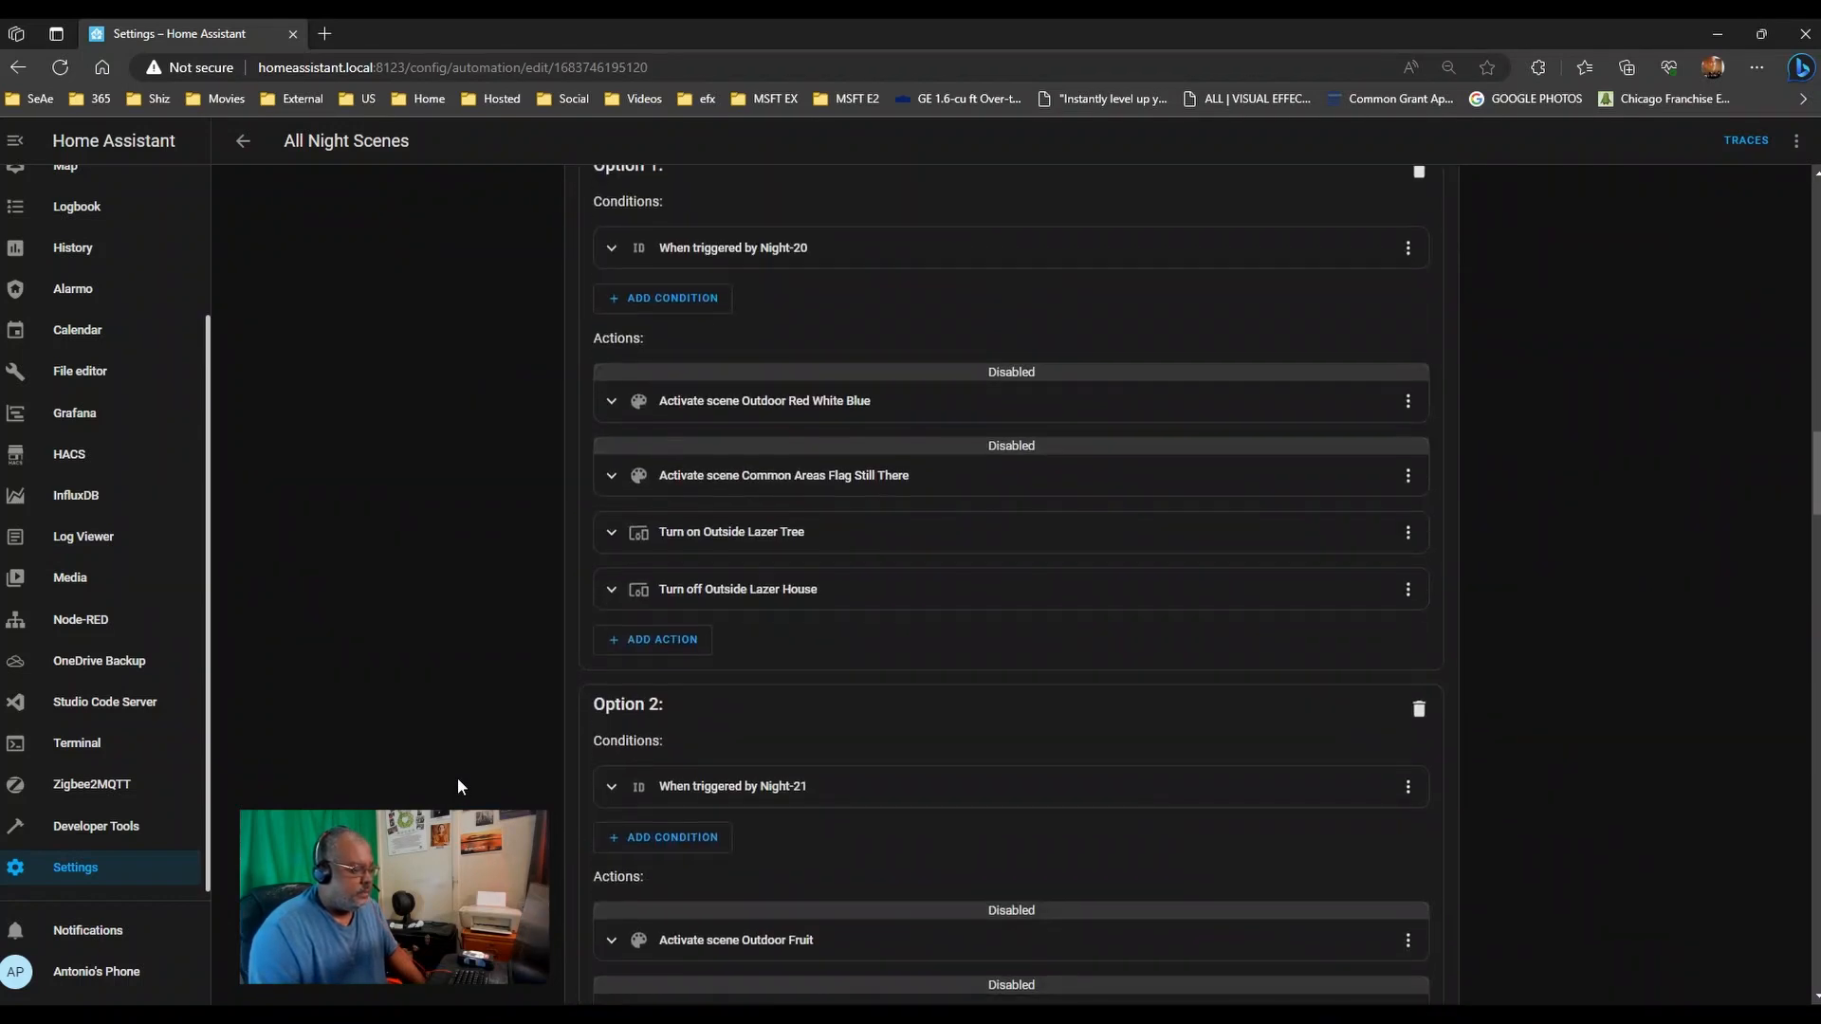
{"action": "scroll", "coordinate": [458, 779], "scroll_direction": "up", "scroll_amount": 6}
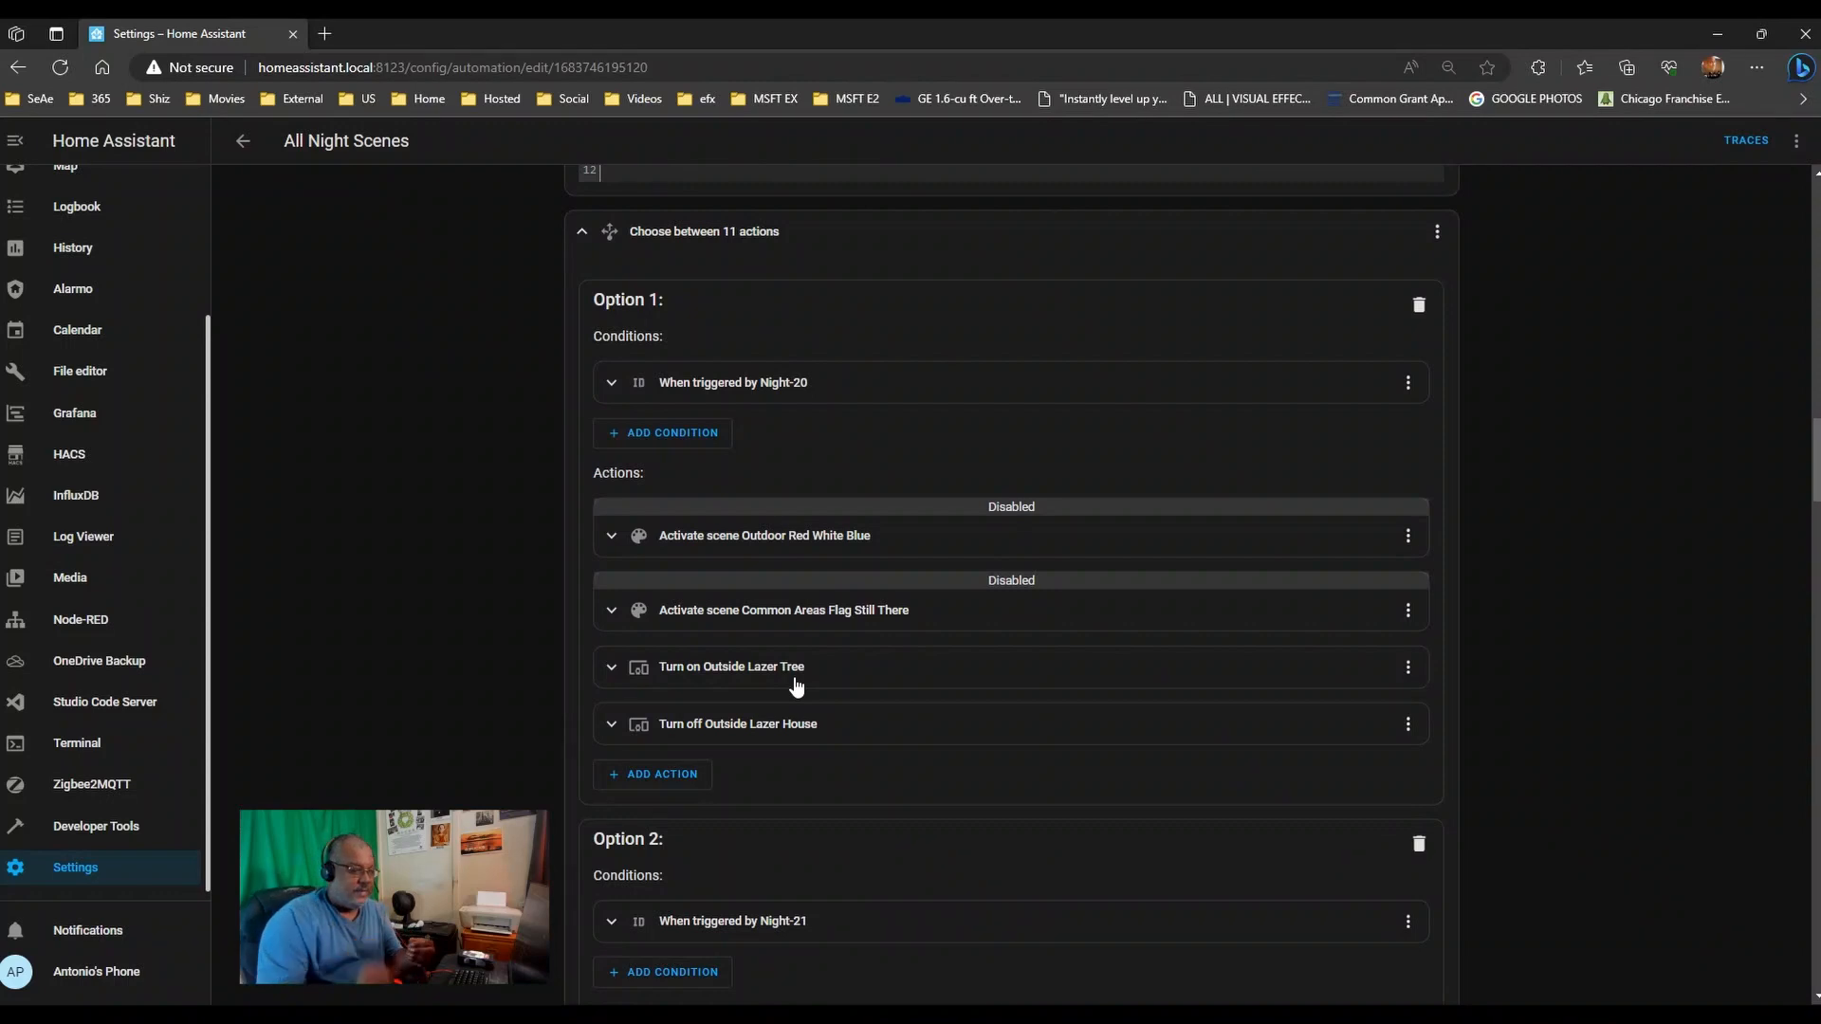
- Read each light's device_id and random hs_color YAML with brightness 100 and transition 60
{"action": "scroll", "coordinate": [486, 550], "scroll_direction": "down", "scroll_amount": 6}
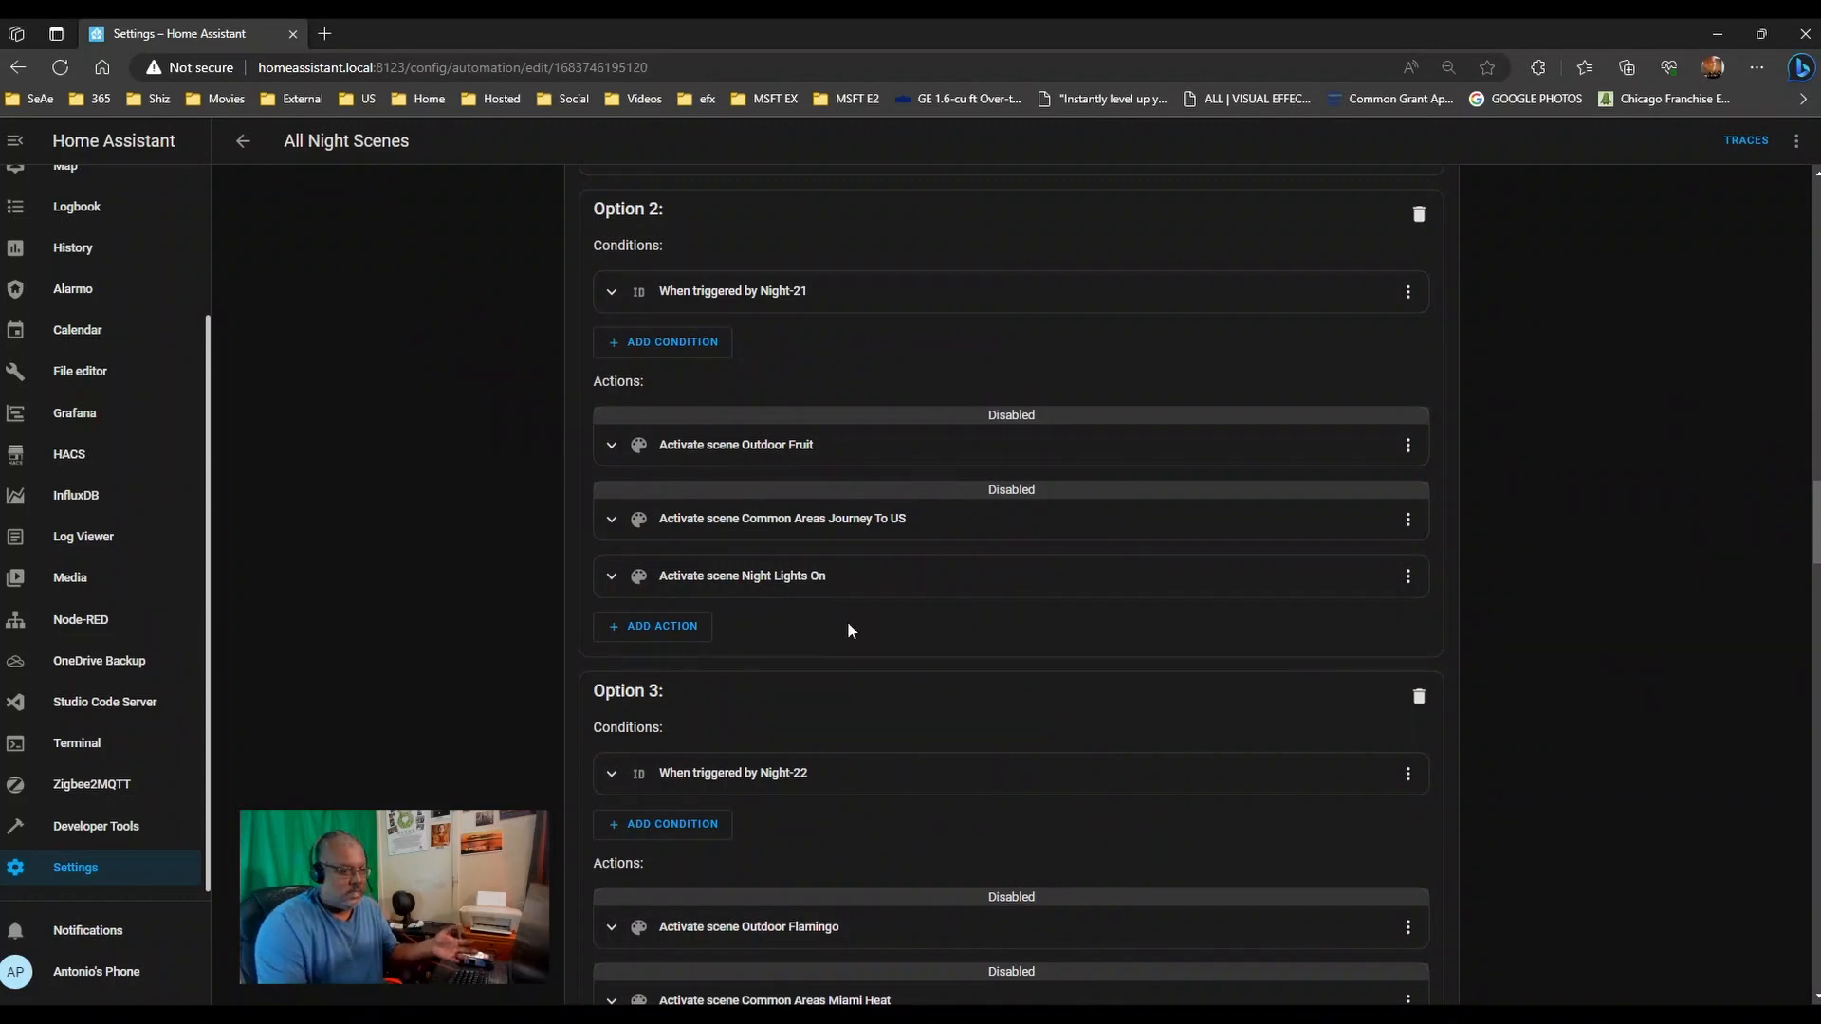
{"action": "scroll", "coordinate": [847, 629], "scroll_direction": "up", "scroll_amount": 3}
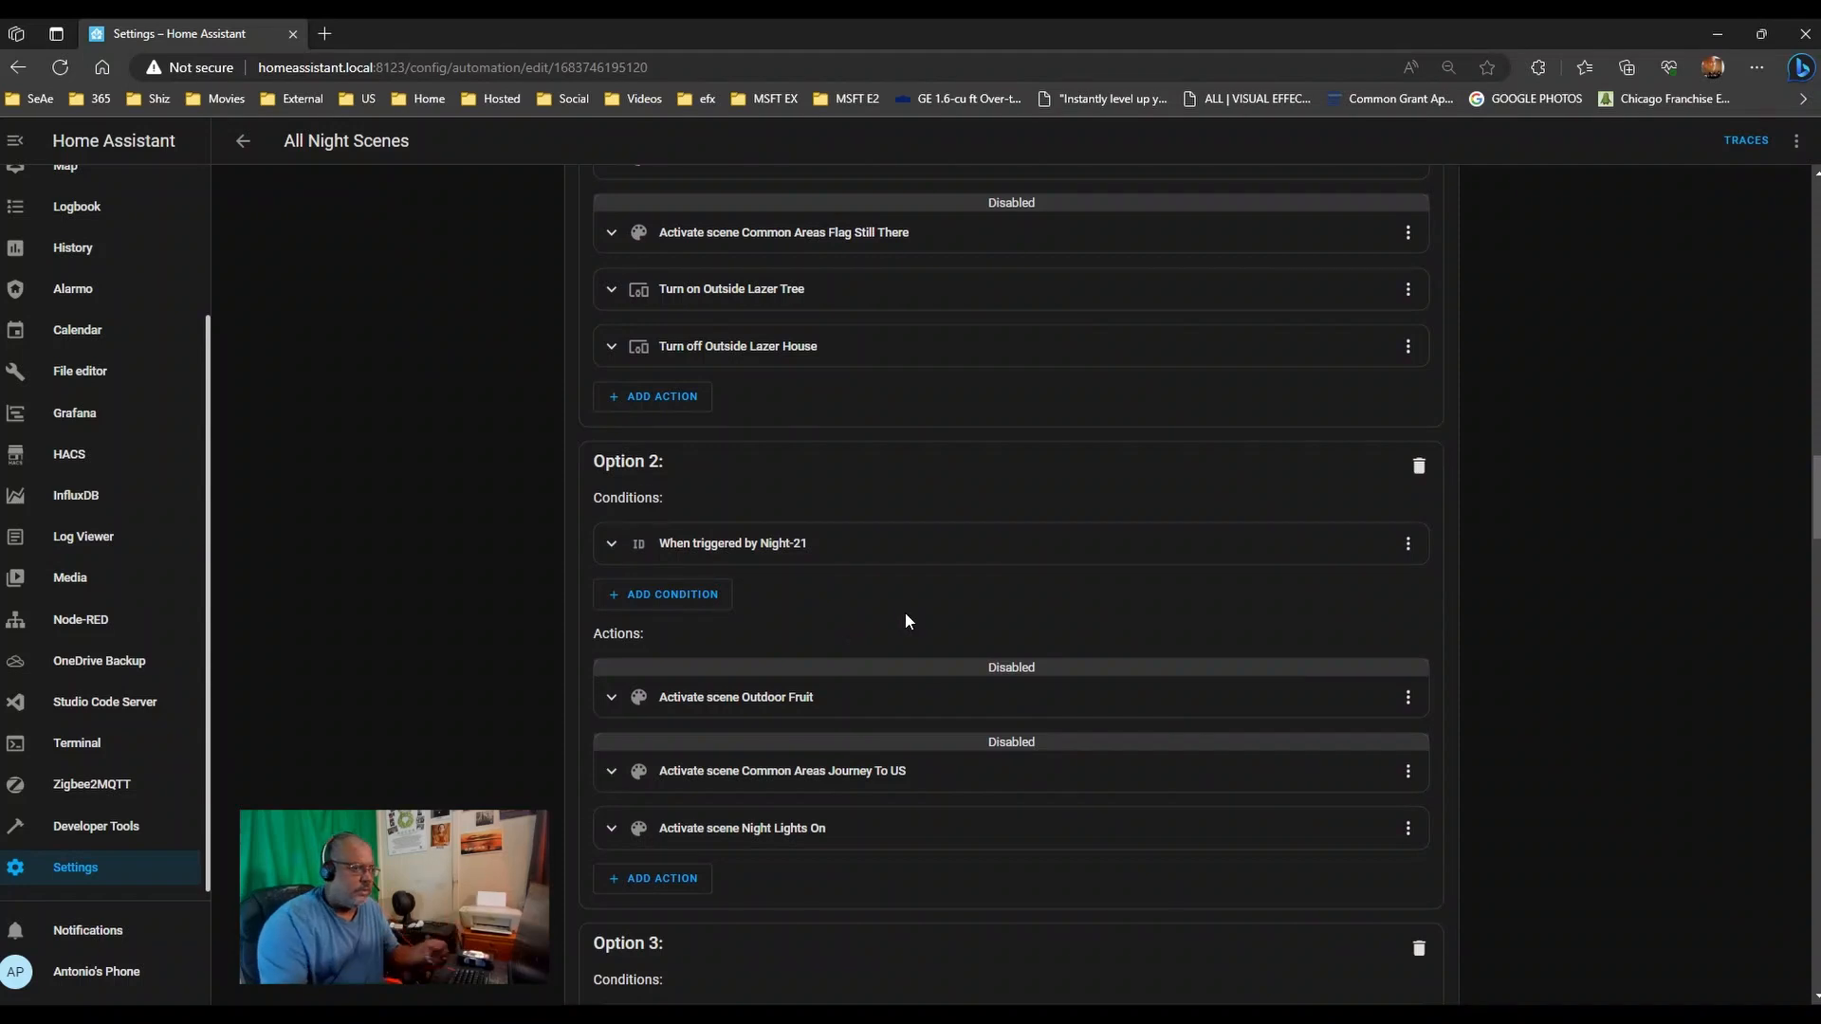
{"action": "scroll", "coordinate": [904, 621], "scroll_direction": "down", "scroll_amount": 6}
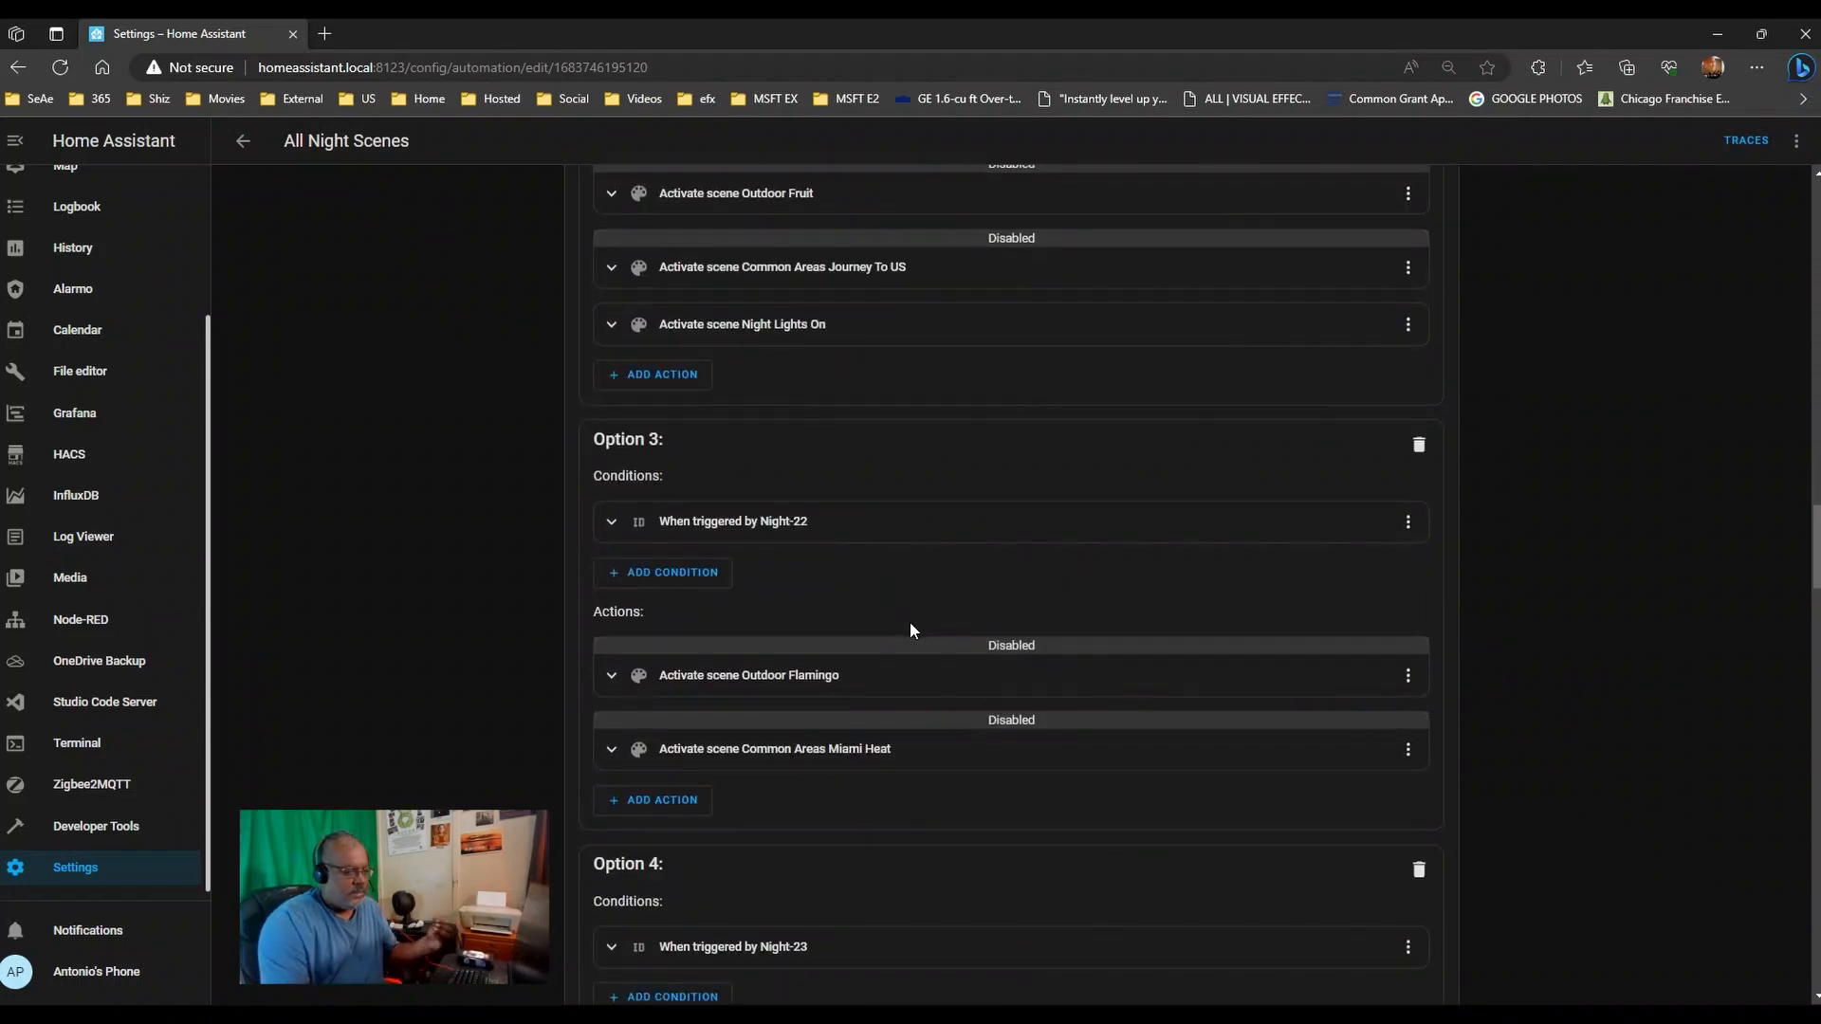
{"action": "scroll", "coordinate": [909, 622], "scroll_direction": "down", "scroll_amount": 2}
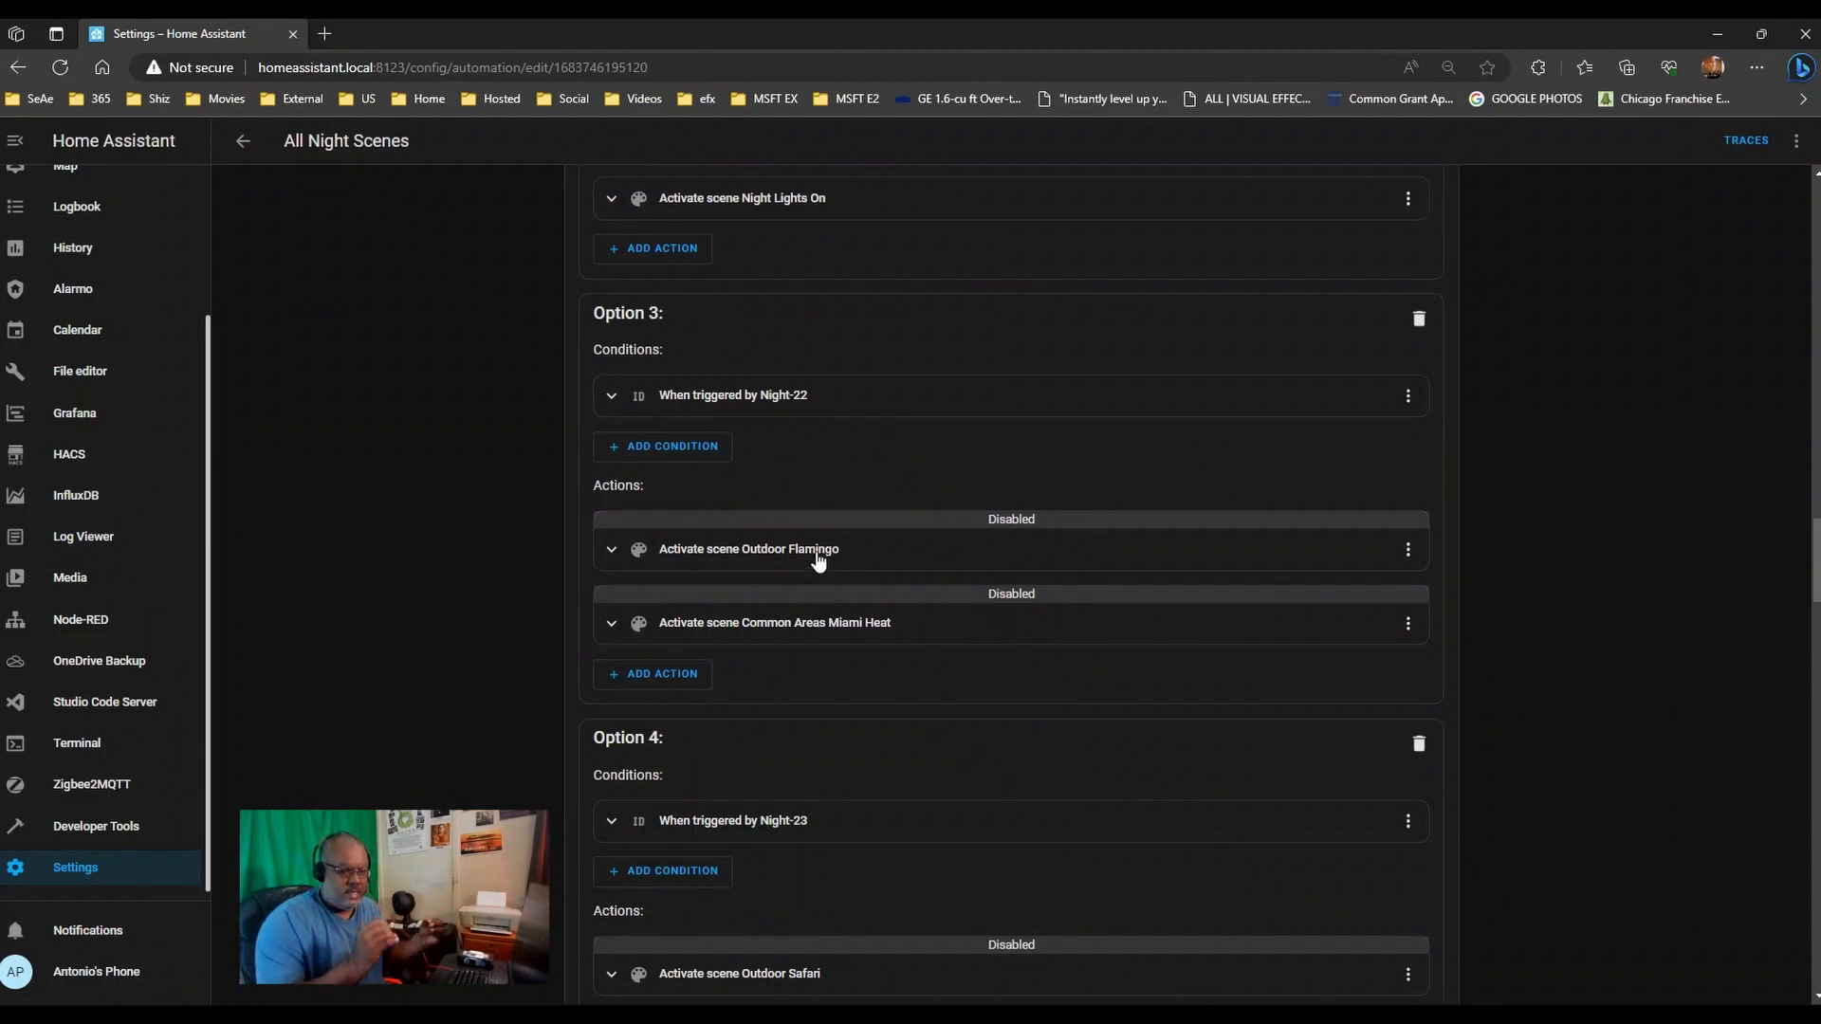
{"action": "scroll", "coordinate": [821, 563], "scroll_direction": "down", "scroll_amount": 4}
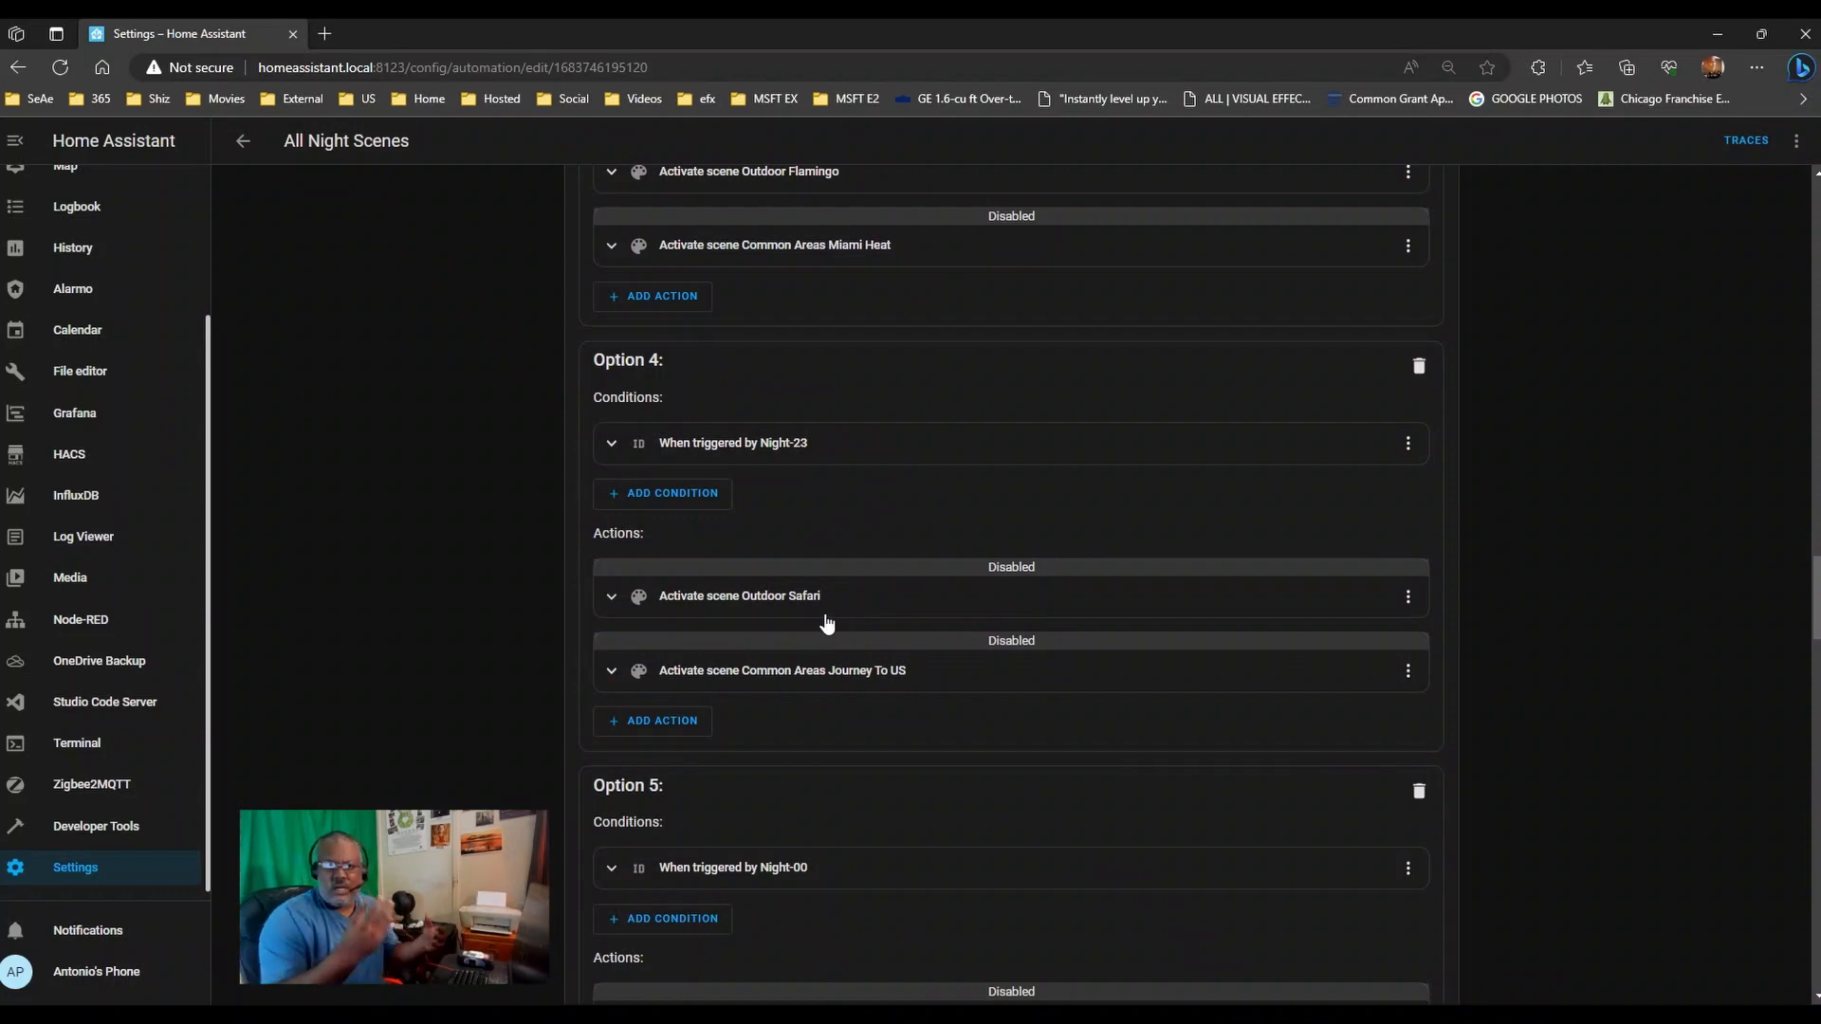
{"action": "scroll", "coordinate": [825, 616], "scroll_direction": "down", "scroll_amount": 5}
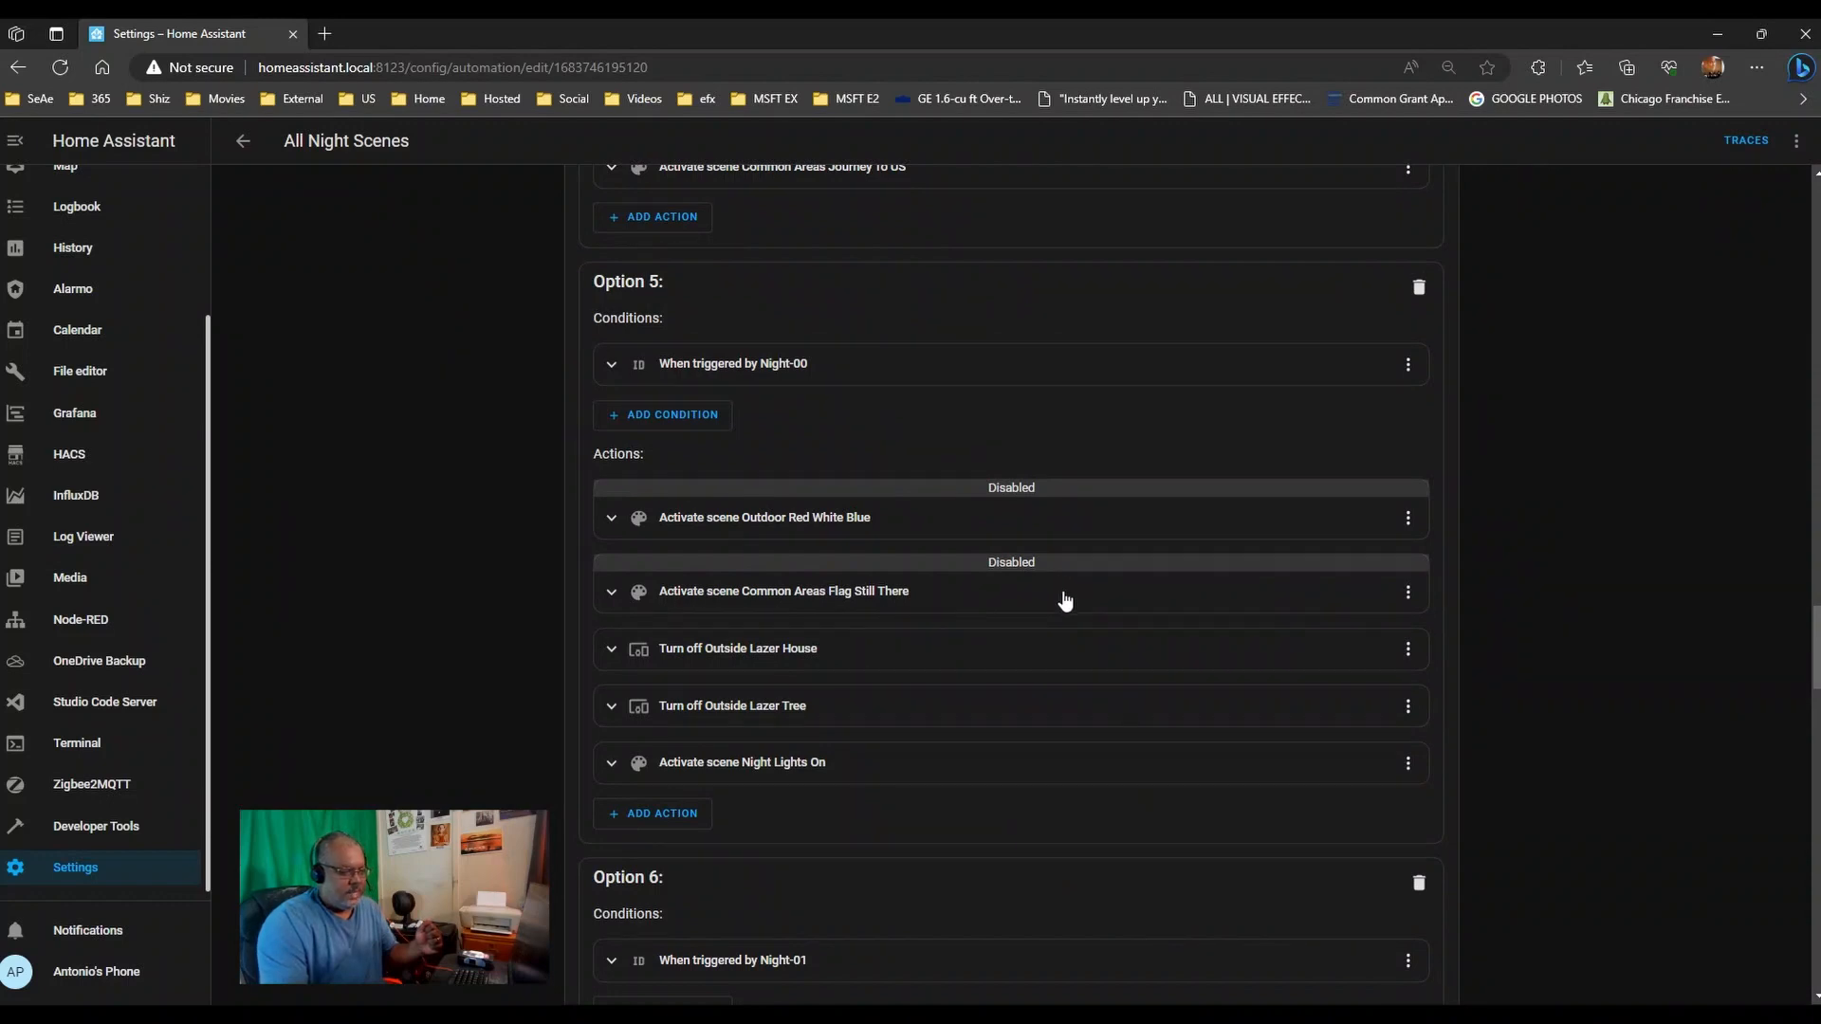
{"action": "scroll", "coordinate": [426, 644], "scroll_direction": "up", "scroll_amount": 12}
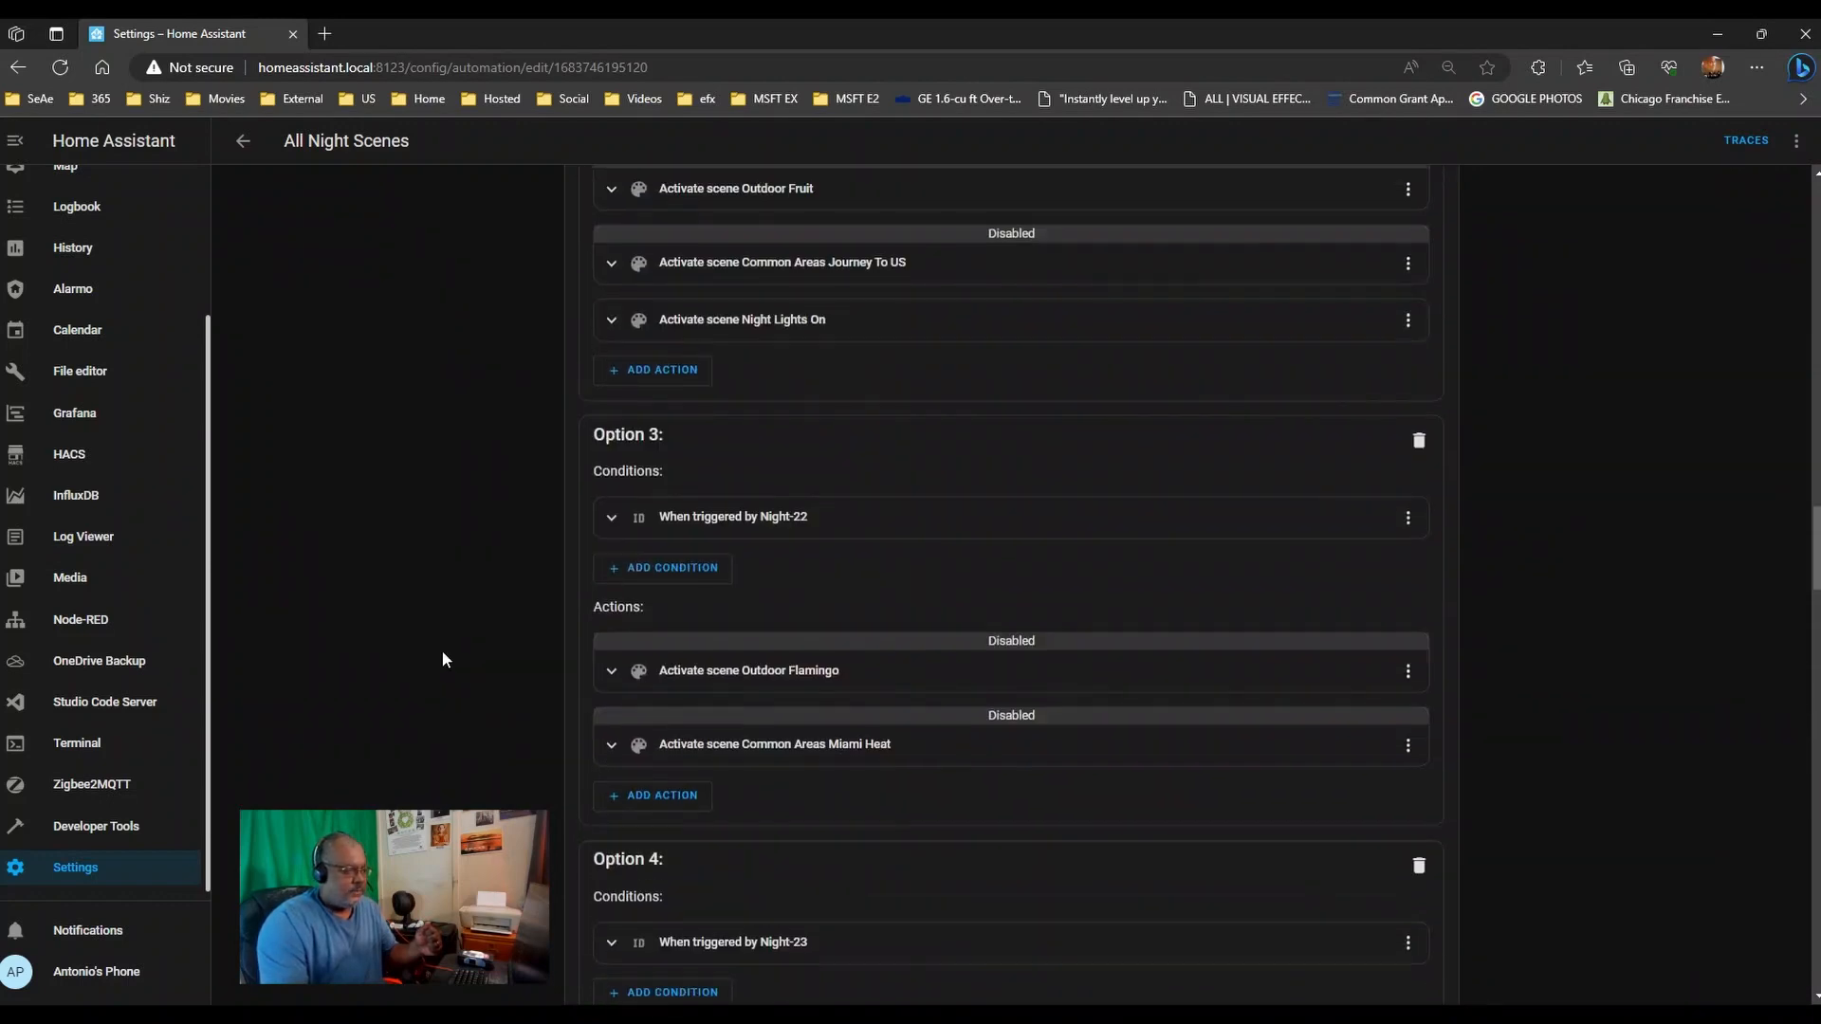
{"action": "scroll", "coordinate": [441, 650], "scroll_direction": "up", "scroll_amount": 15}
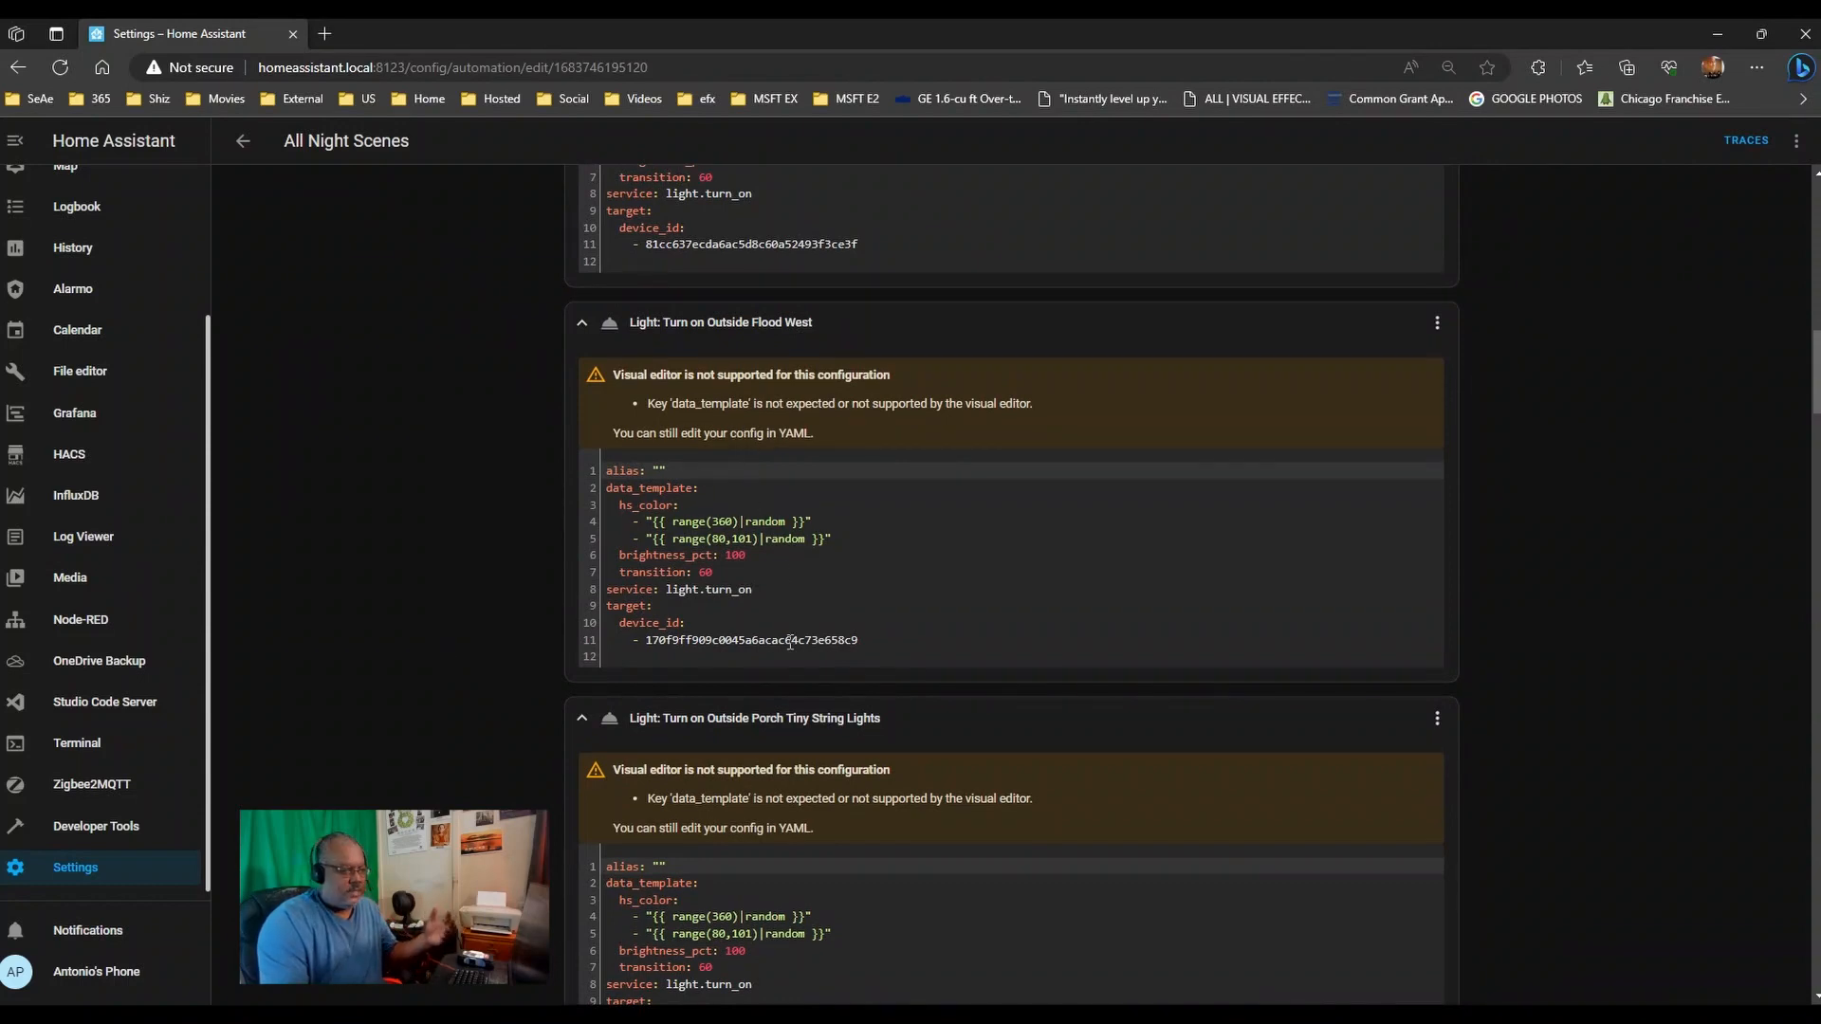
{"action": "scroll", "coordinate": [790, 643], "scroll_direction": "up", "scroll_amount": 3}
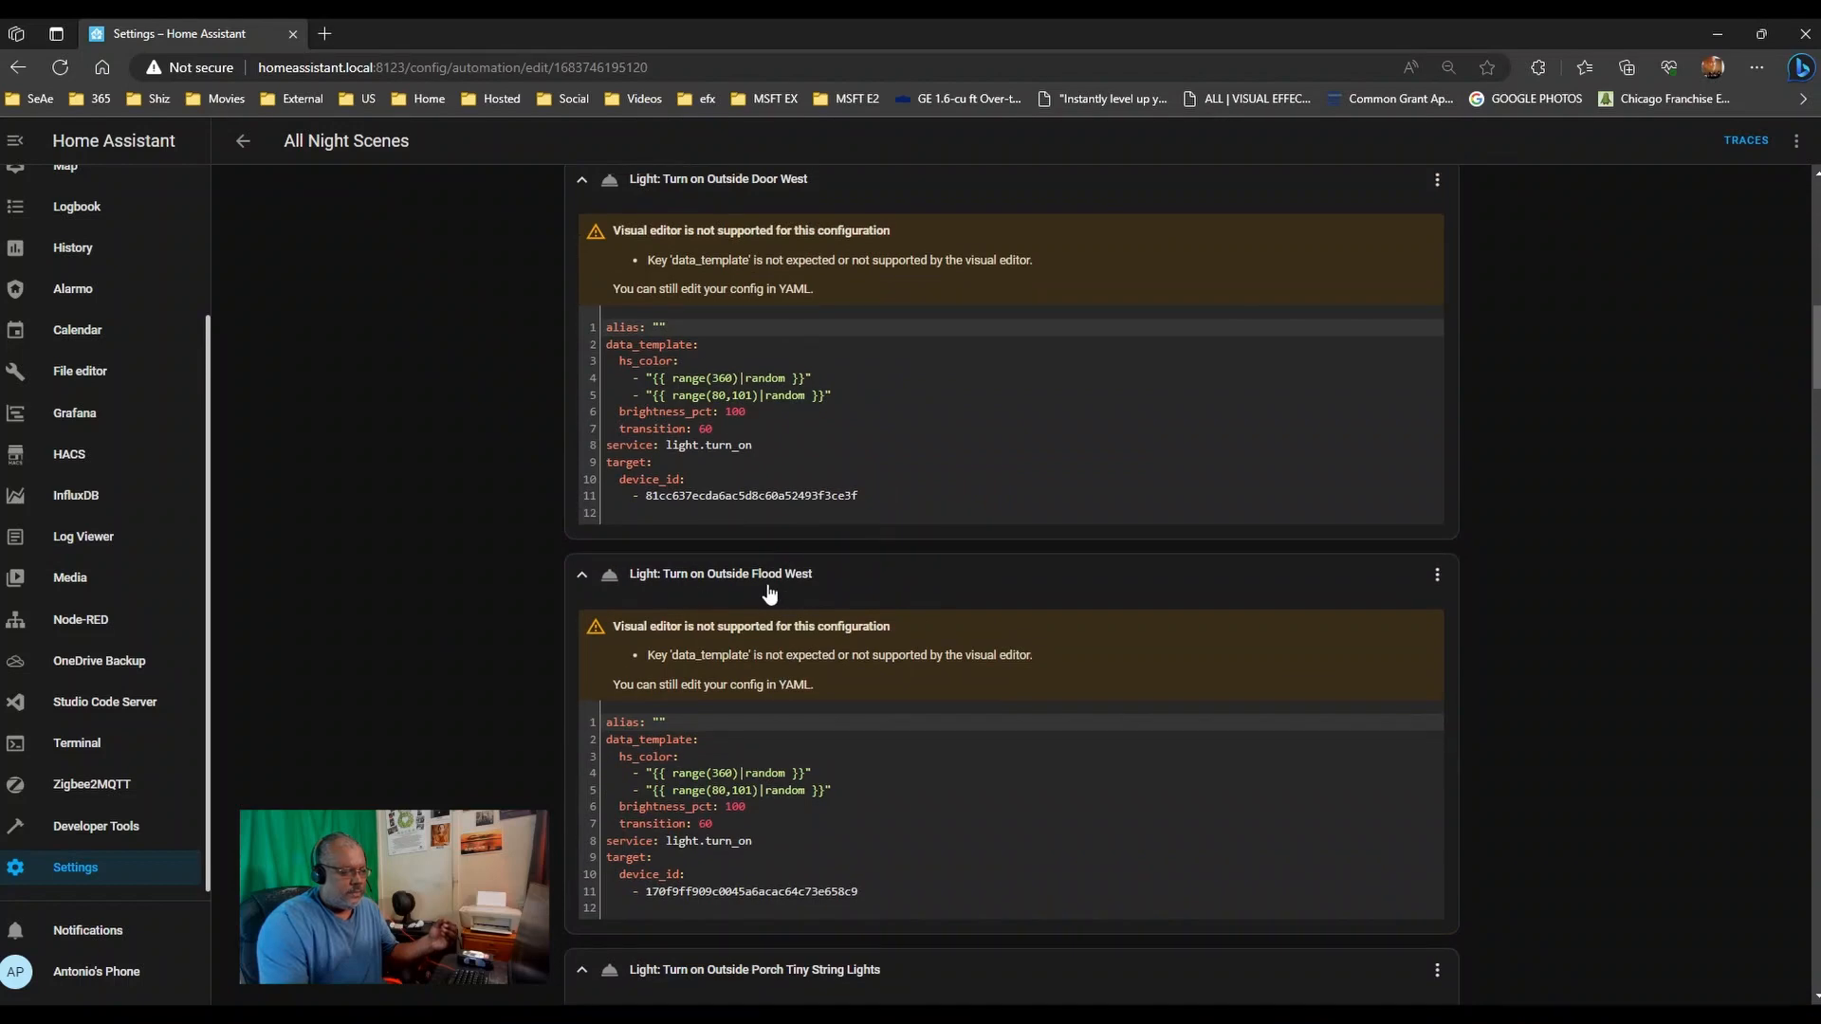
{"action": "scroll", "coordinate": [928, 395], "scroll_direction": "down", "scroll_amount": 6}
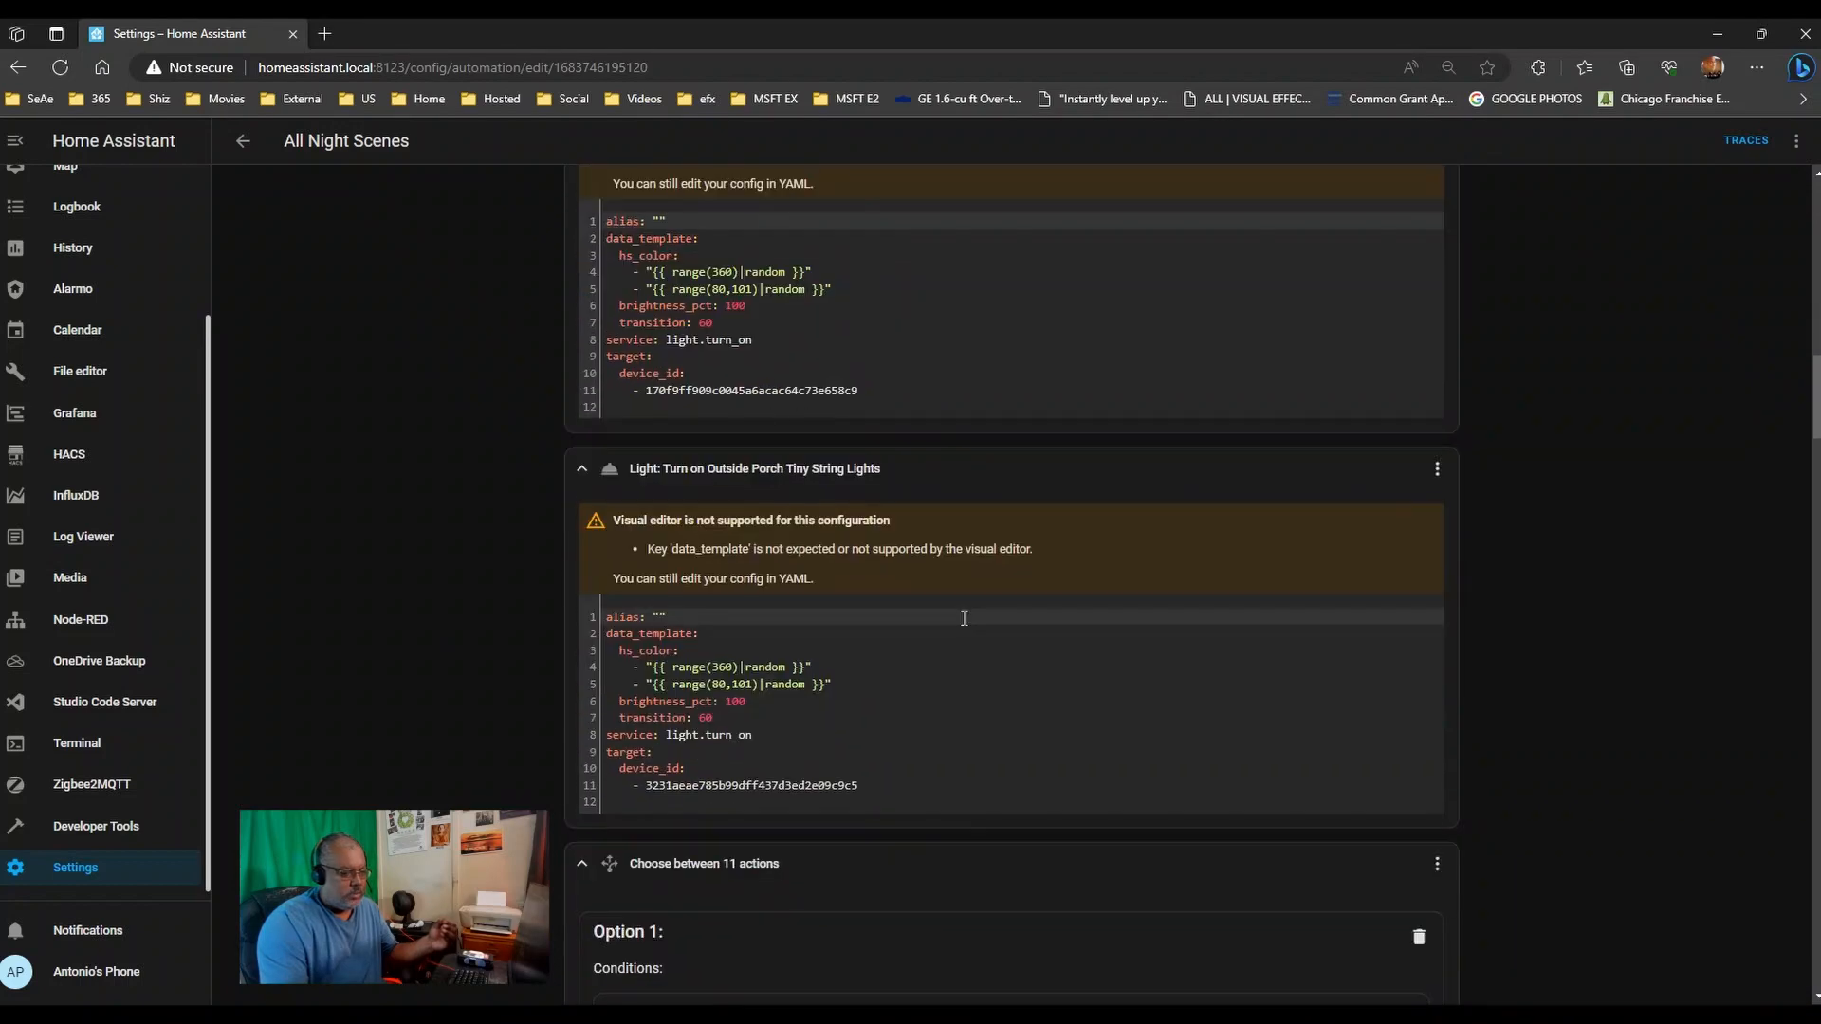
{"action": "scroll", "coordinate": [914, 492], "scroll_direction": "up", "scroll_amount": 10}
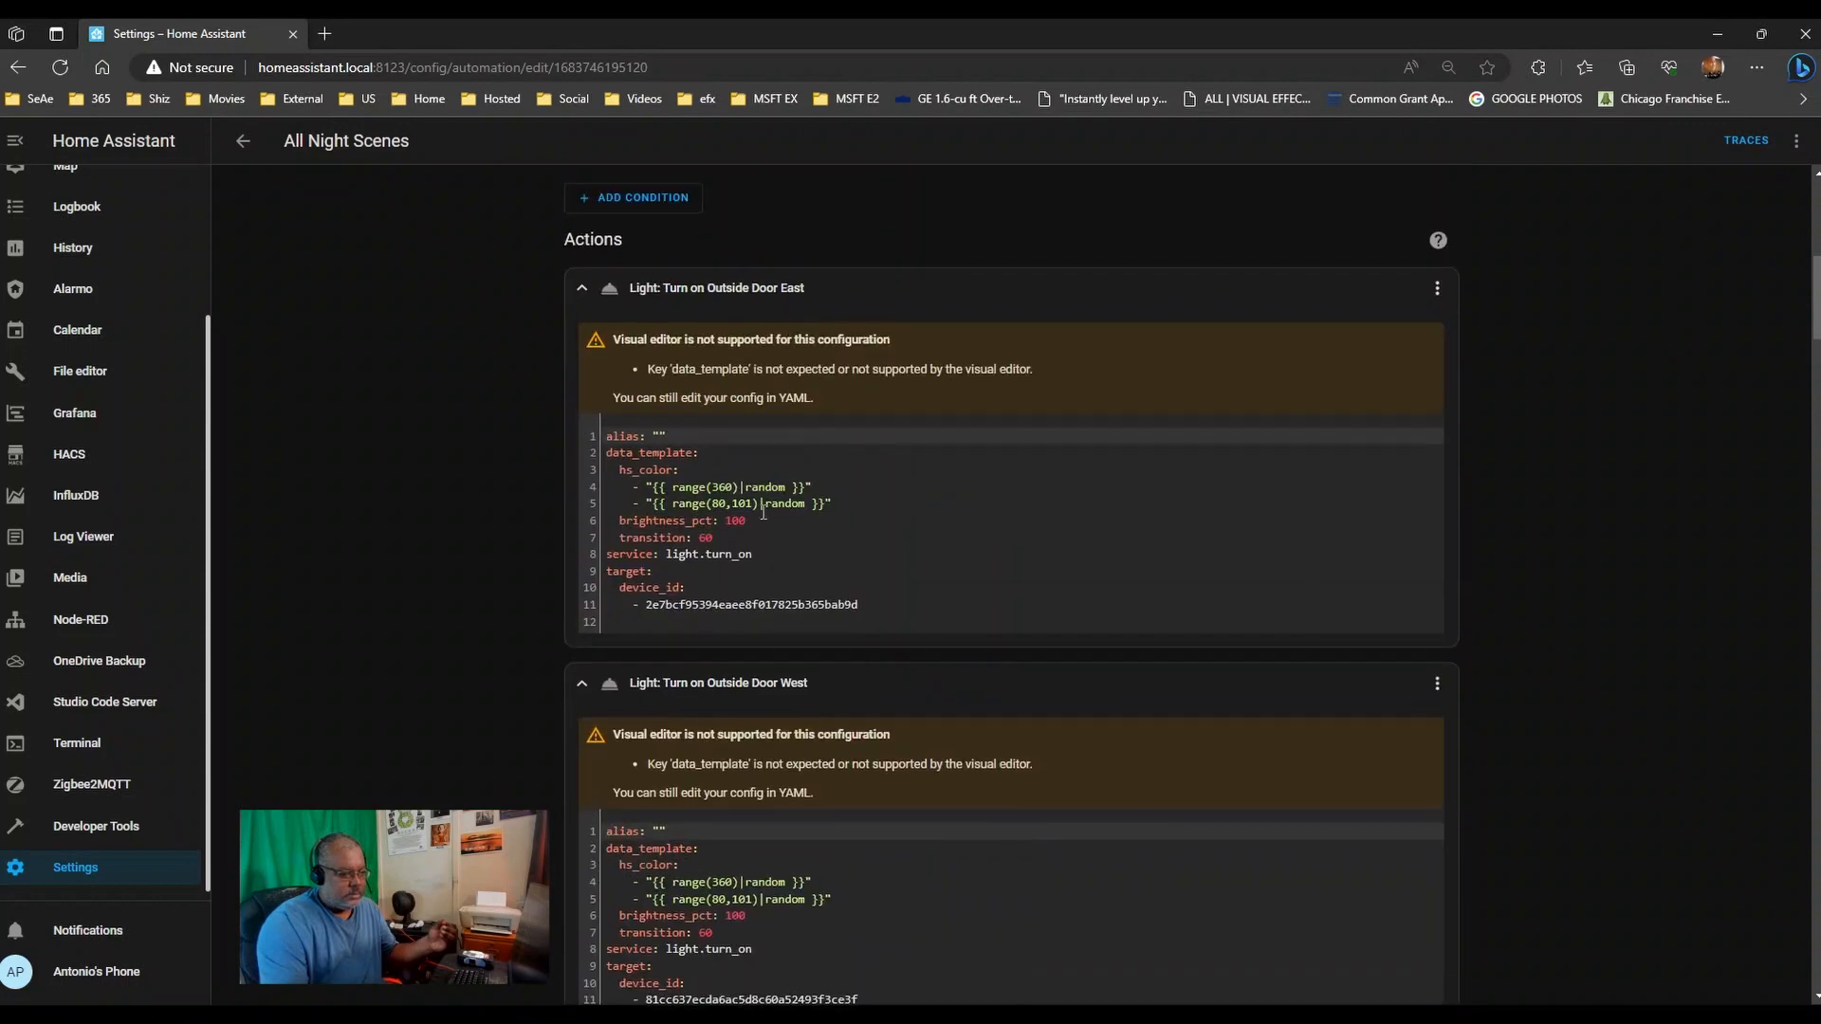
- Collapse the Outside Door East, Door West, Flood West and Porch Tiny String Lights actions
{"action": "left_click", "coordinate": [581, 290]}
{"action": "left_click", "coordinate": [582, 347]}
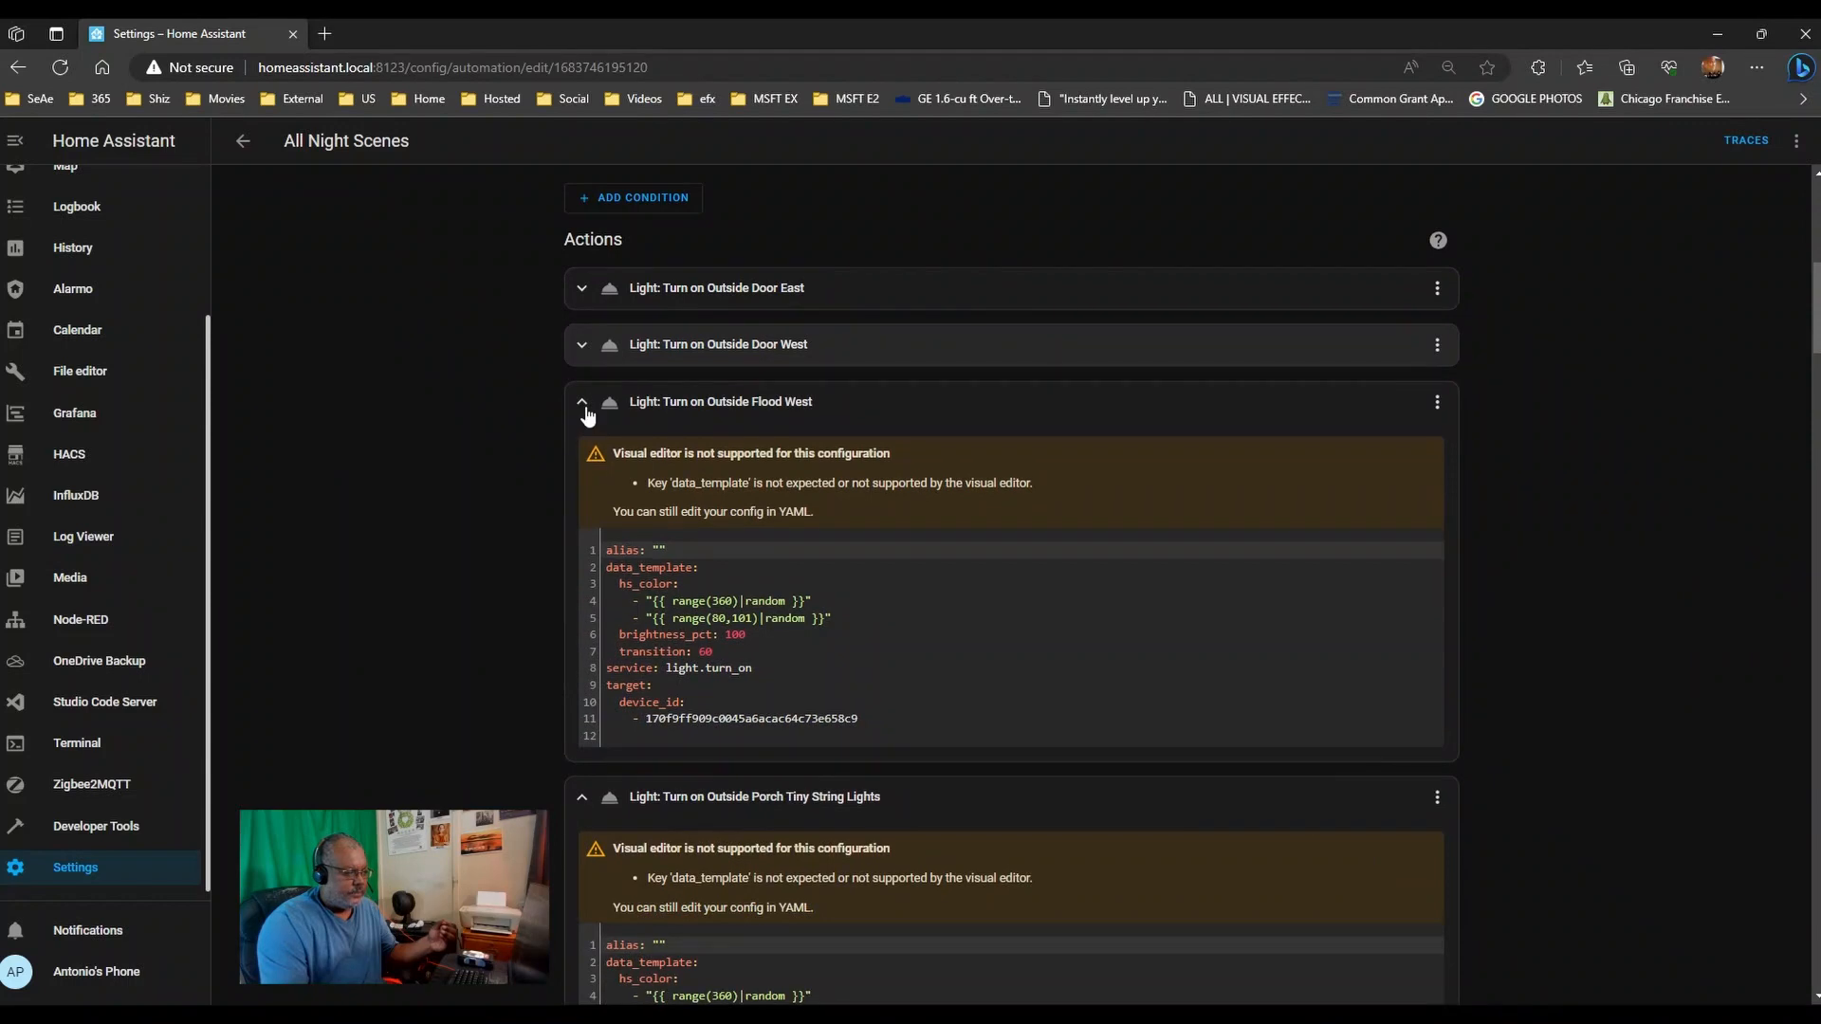
{"action": "left_click", "coordinate": [582, 402]}
{"action": "left_click", "coordinate": [582, 461]}
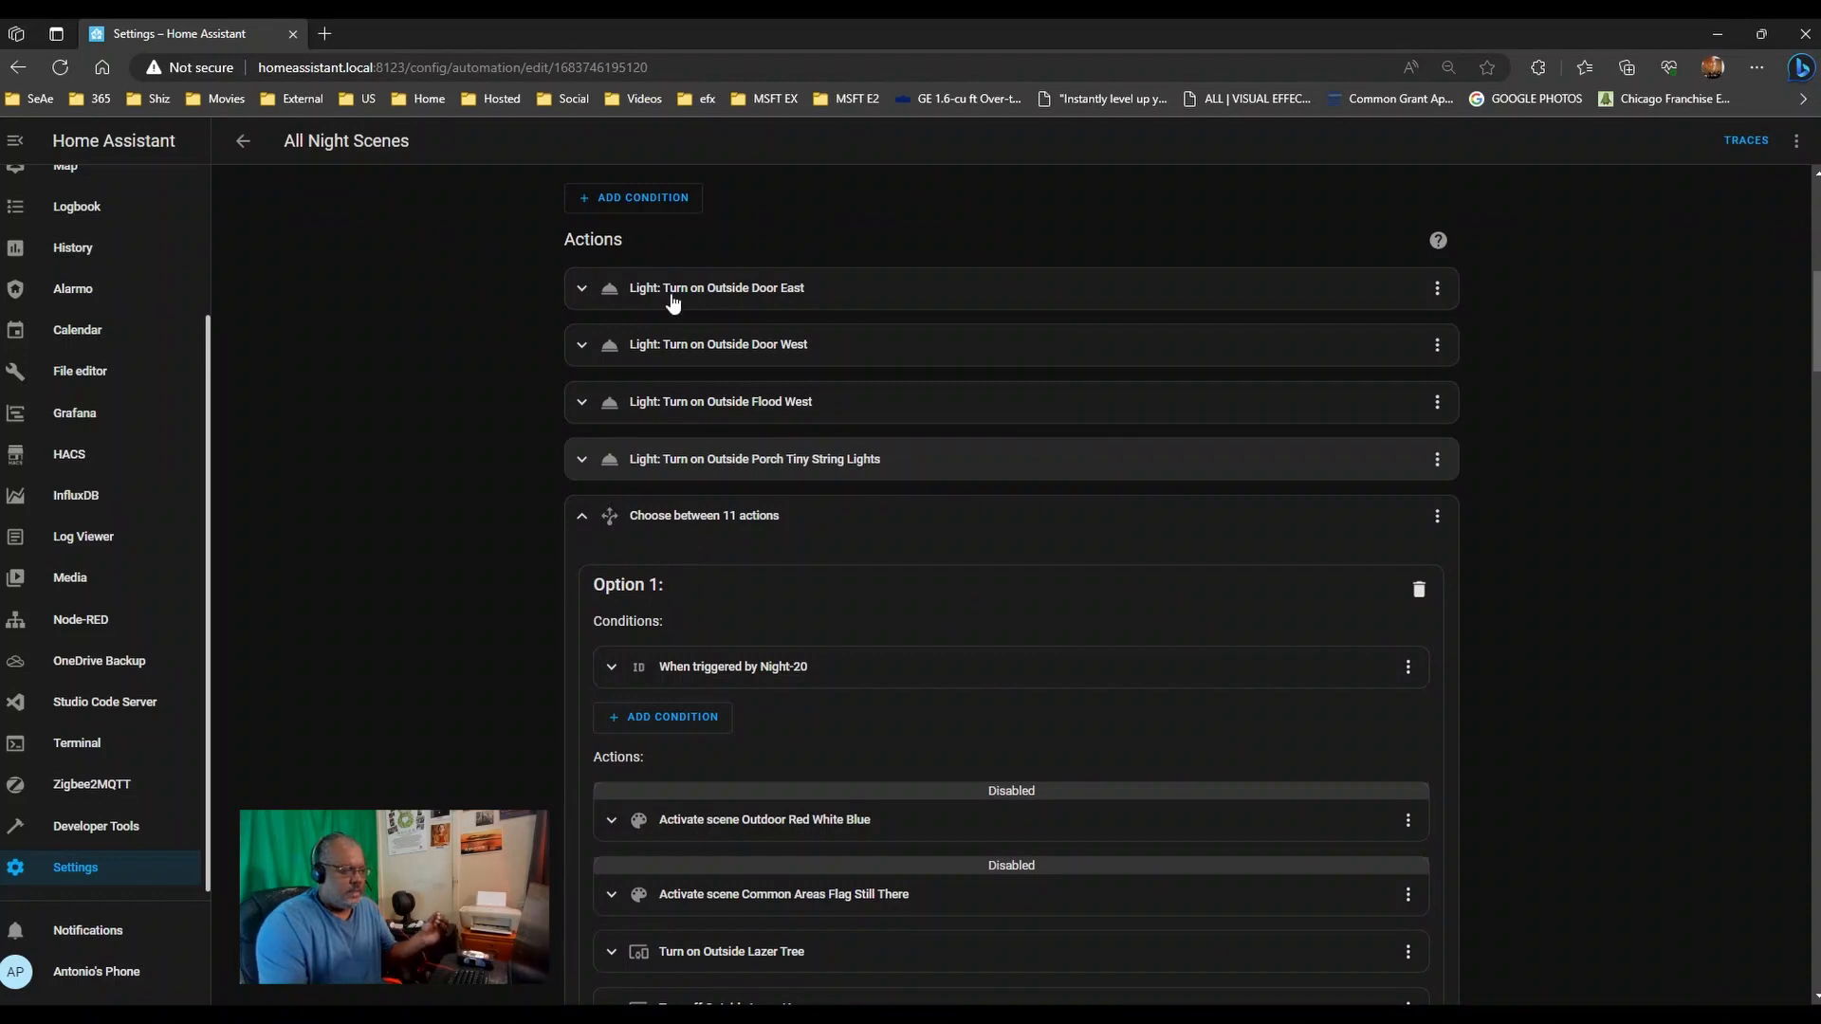
- Scroll through Options 1–11 of the choose block, then exit to the Automations list
{"action": "scroll", "coordinate": [494, 412], "scroll_direction": "up", "scroll_amount": 7}
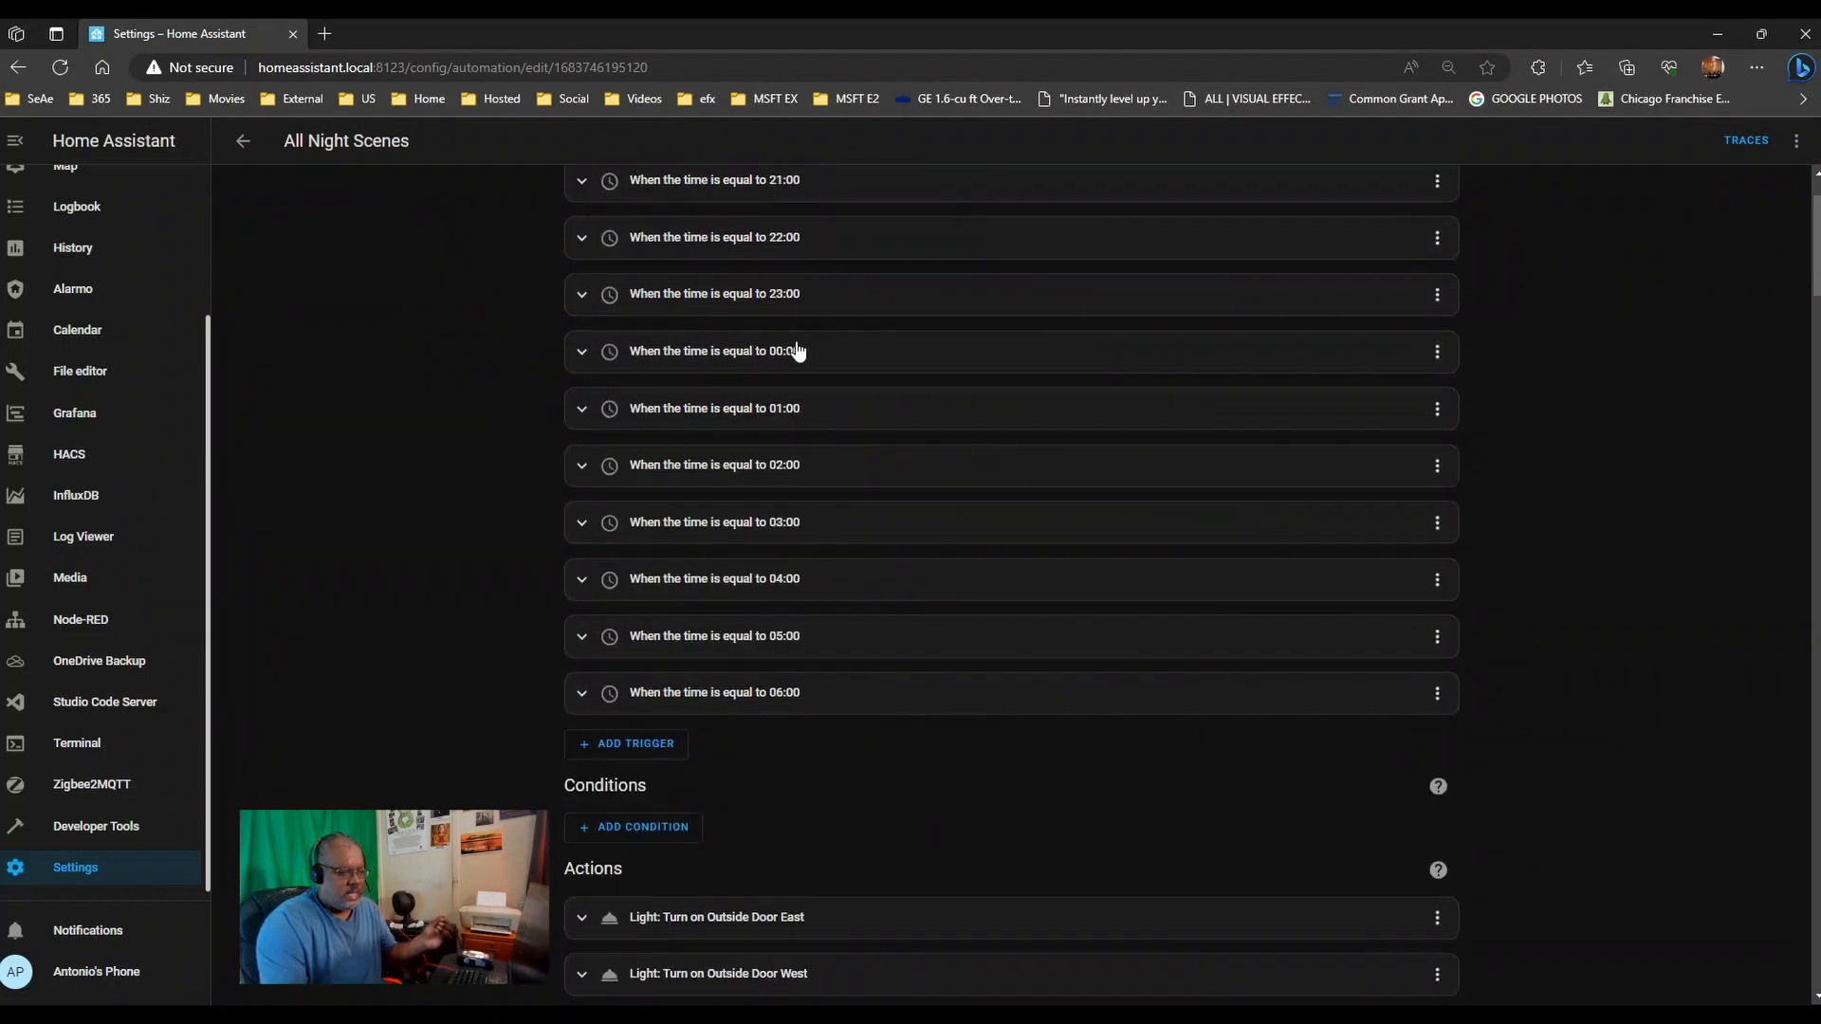
{"action": "scroll", "coordinate": [956, 538], "scroll_direction": "down", "scroll_amount": 6}
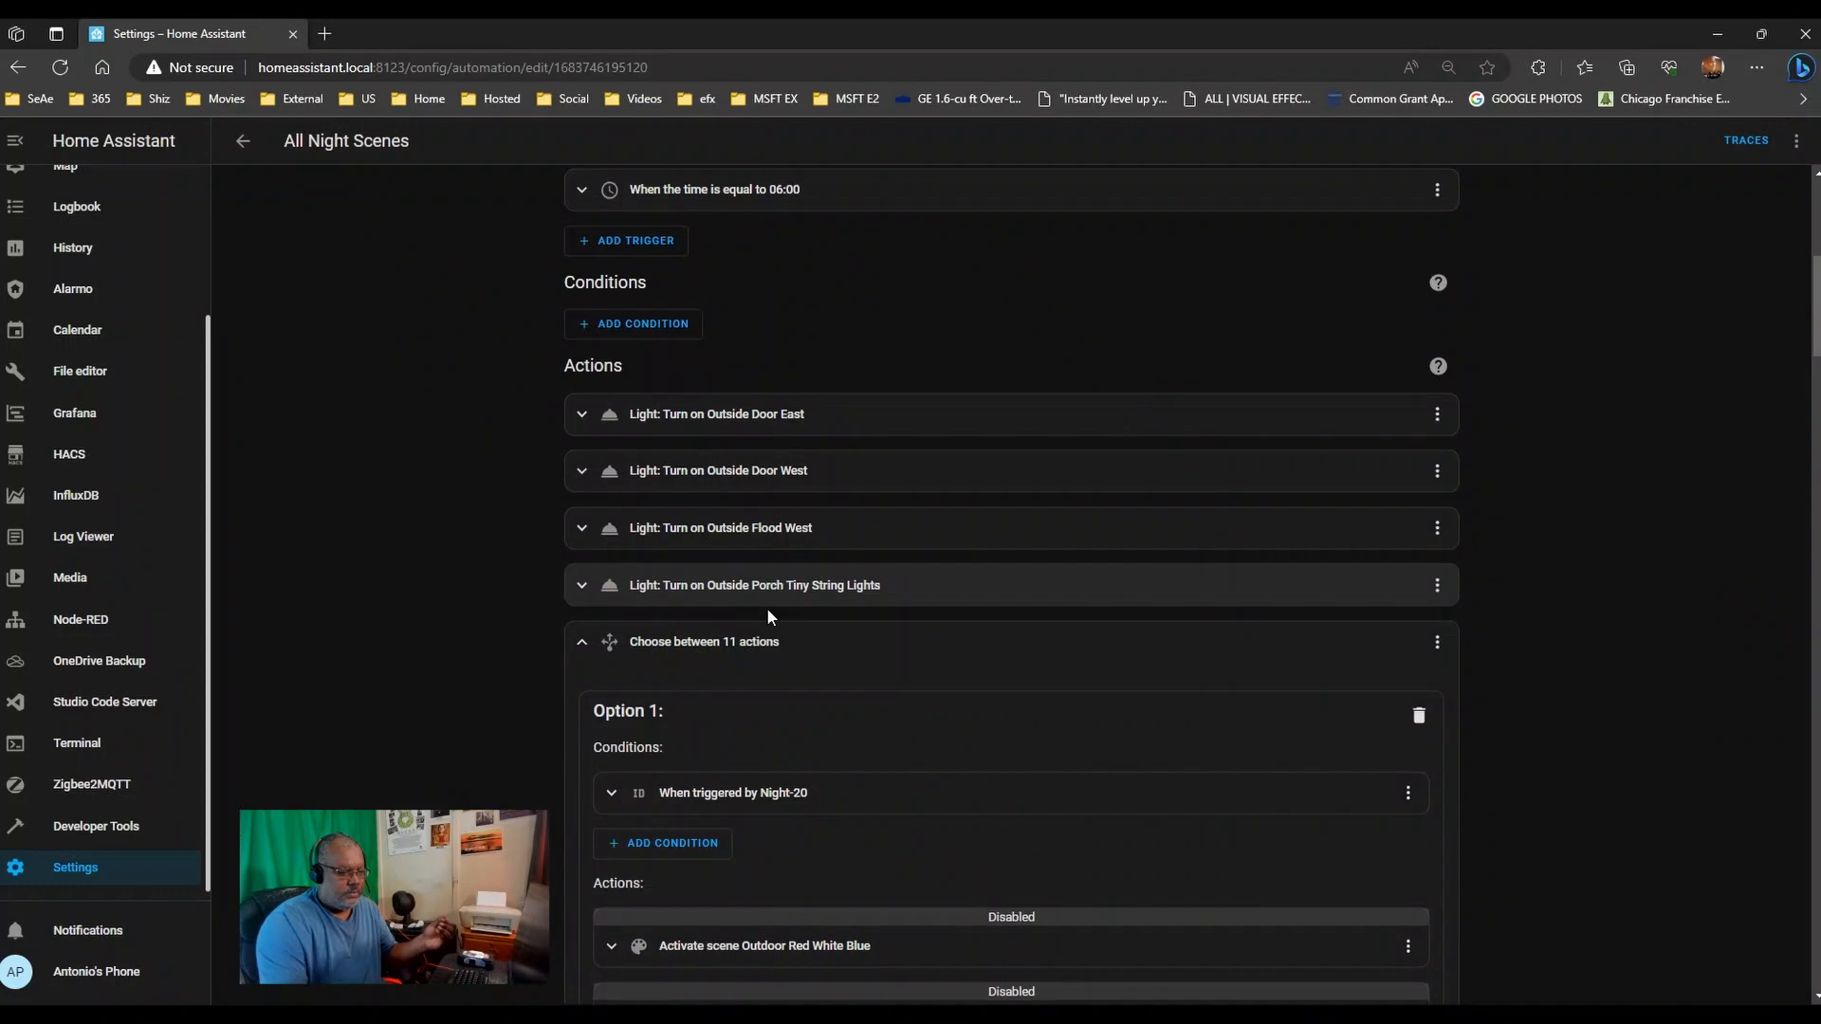
{"action": "scroll", "coordinate": [804, 601], "scroll_direction": "down", "scroll_amount": 4}
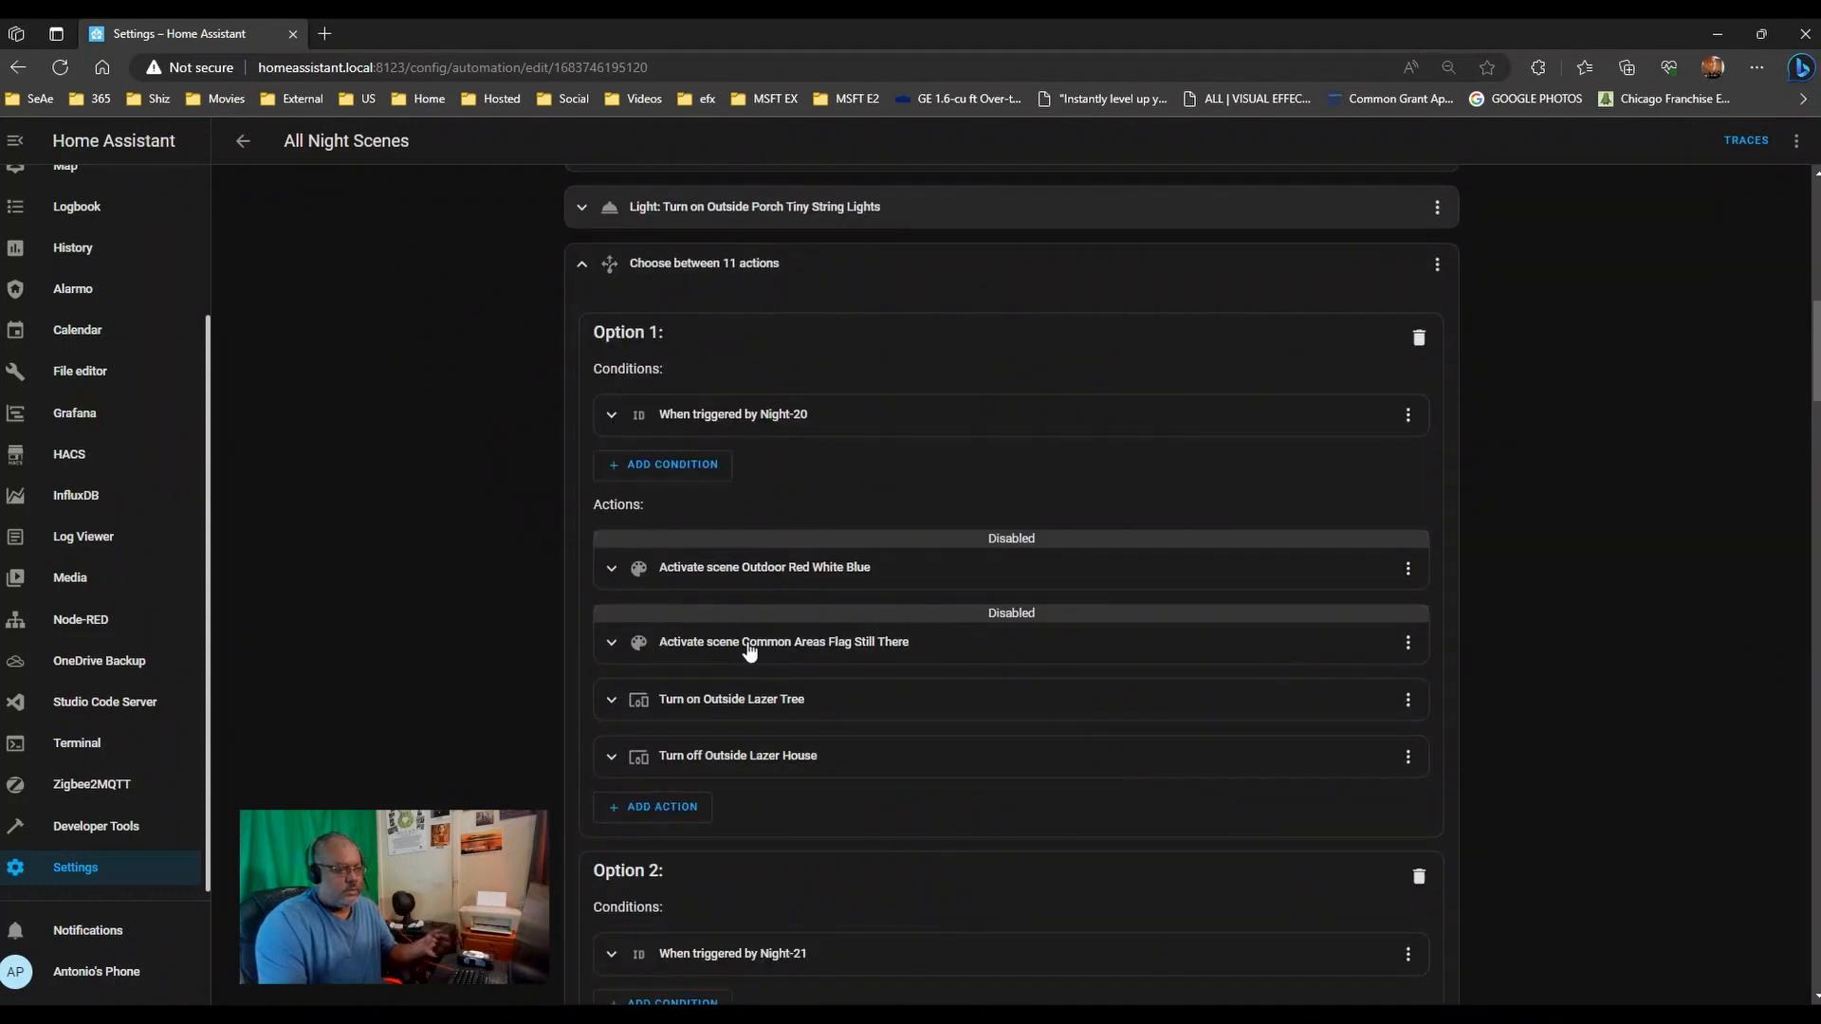
{"action": "scroll", "coordinate": [847, 706], "scroll_direction": "down", "scroll_amount": 4}
{"action": "scroll", "coordinate": [806, 635], "scroll_direction": "down", "scroll_amount": 1}
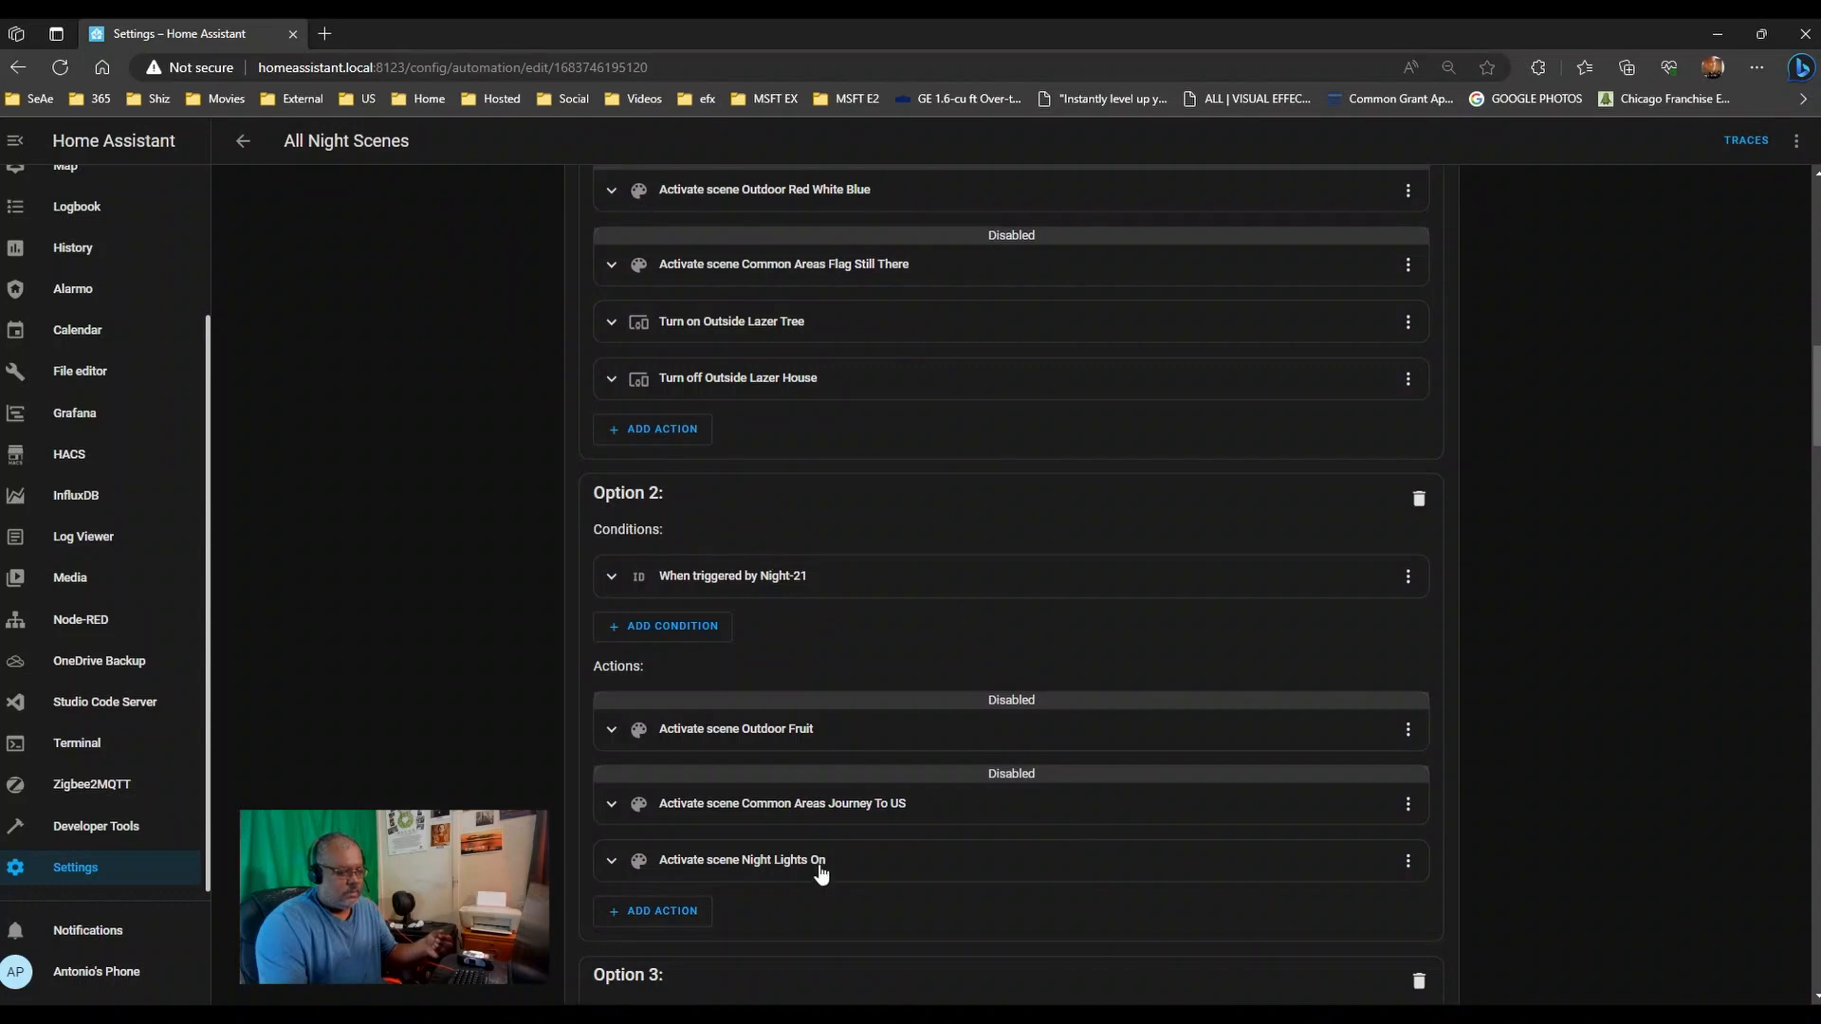
{"action": "scroll", "coordinate": [853, 863], "scroll_direction": "down", "scroll_amount": 7}
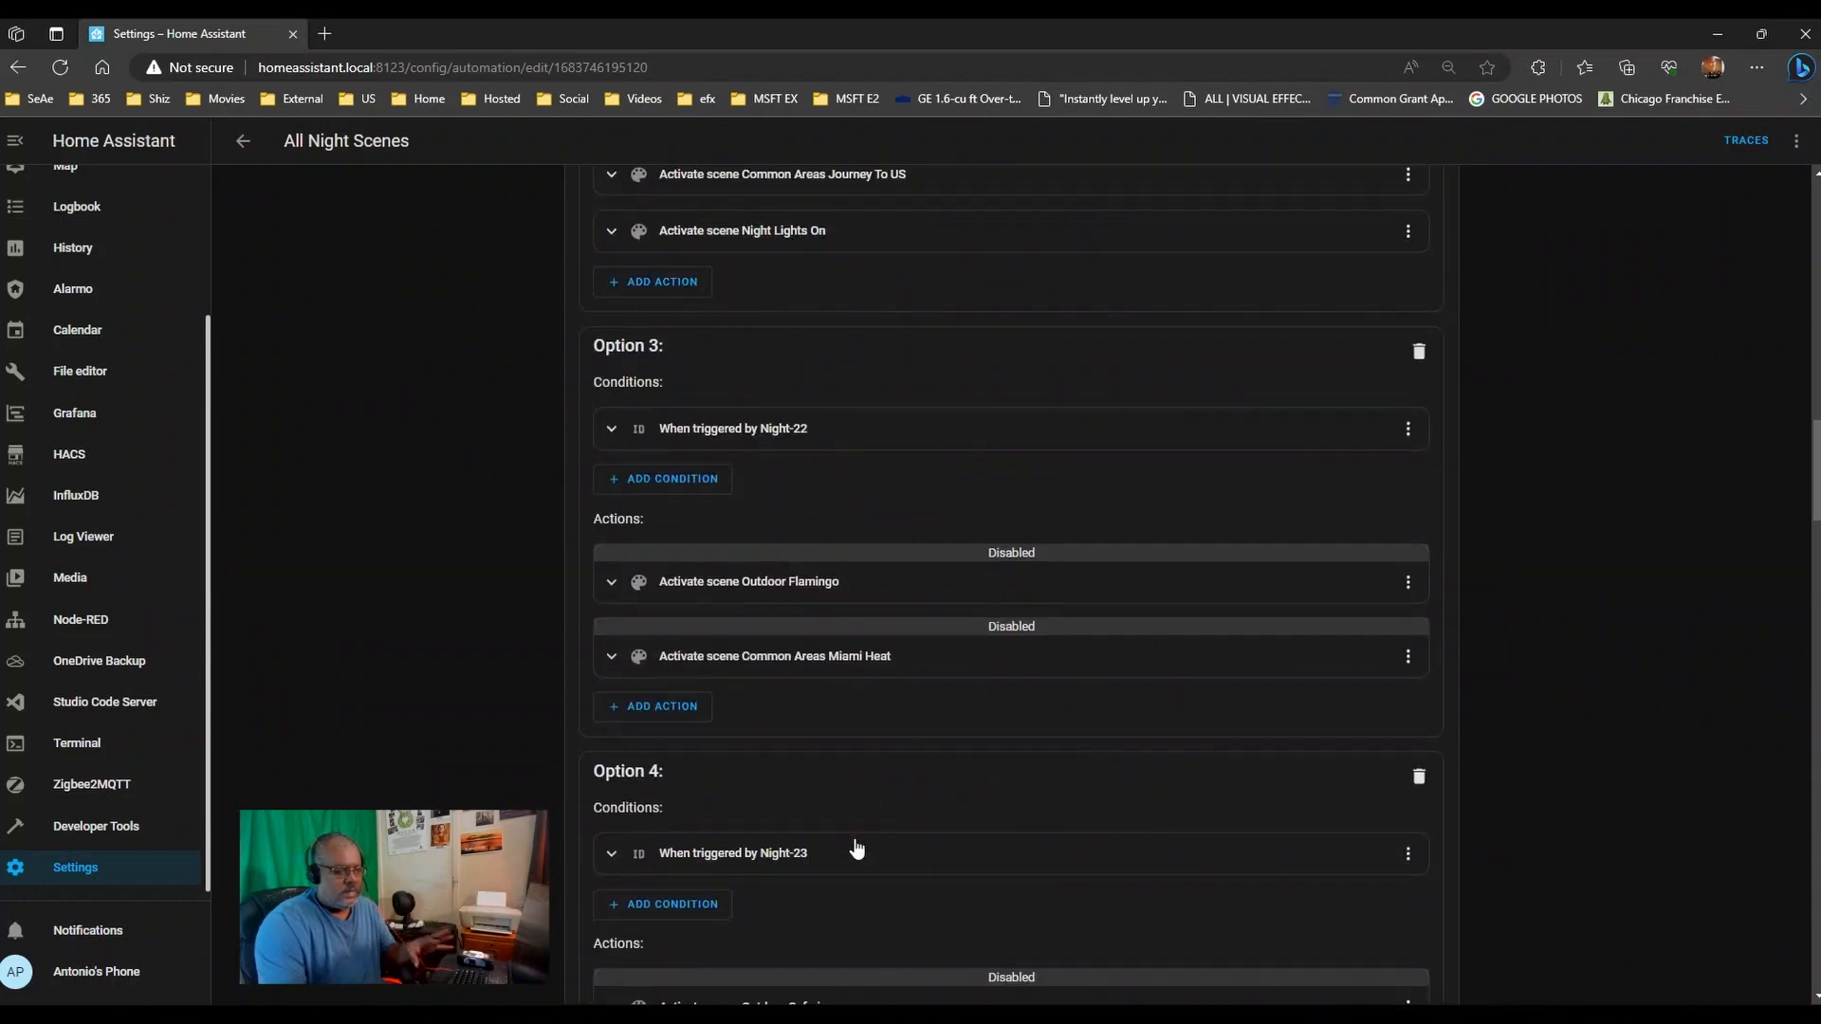
{"action": "scroll", "coordinate": [859, 854], "scroll_direction": "down", "scroll_amount": 15}
{"action": "scroll", "coordinate": [857, 855], "scroll_direction": "down", "scroll_amount": 15}
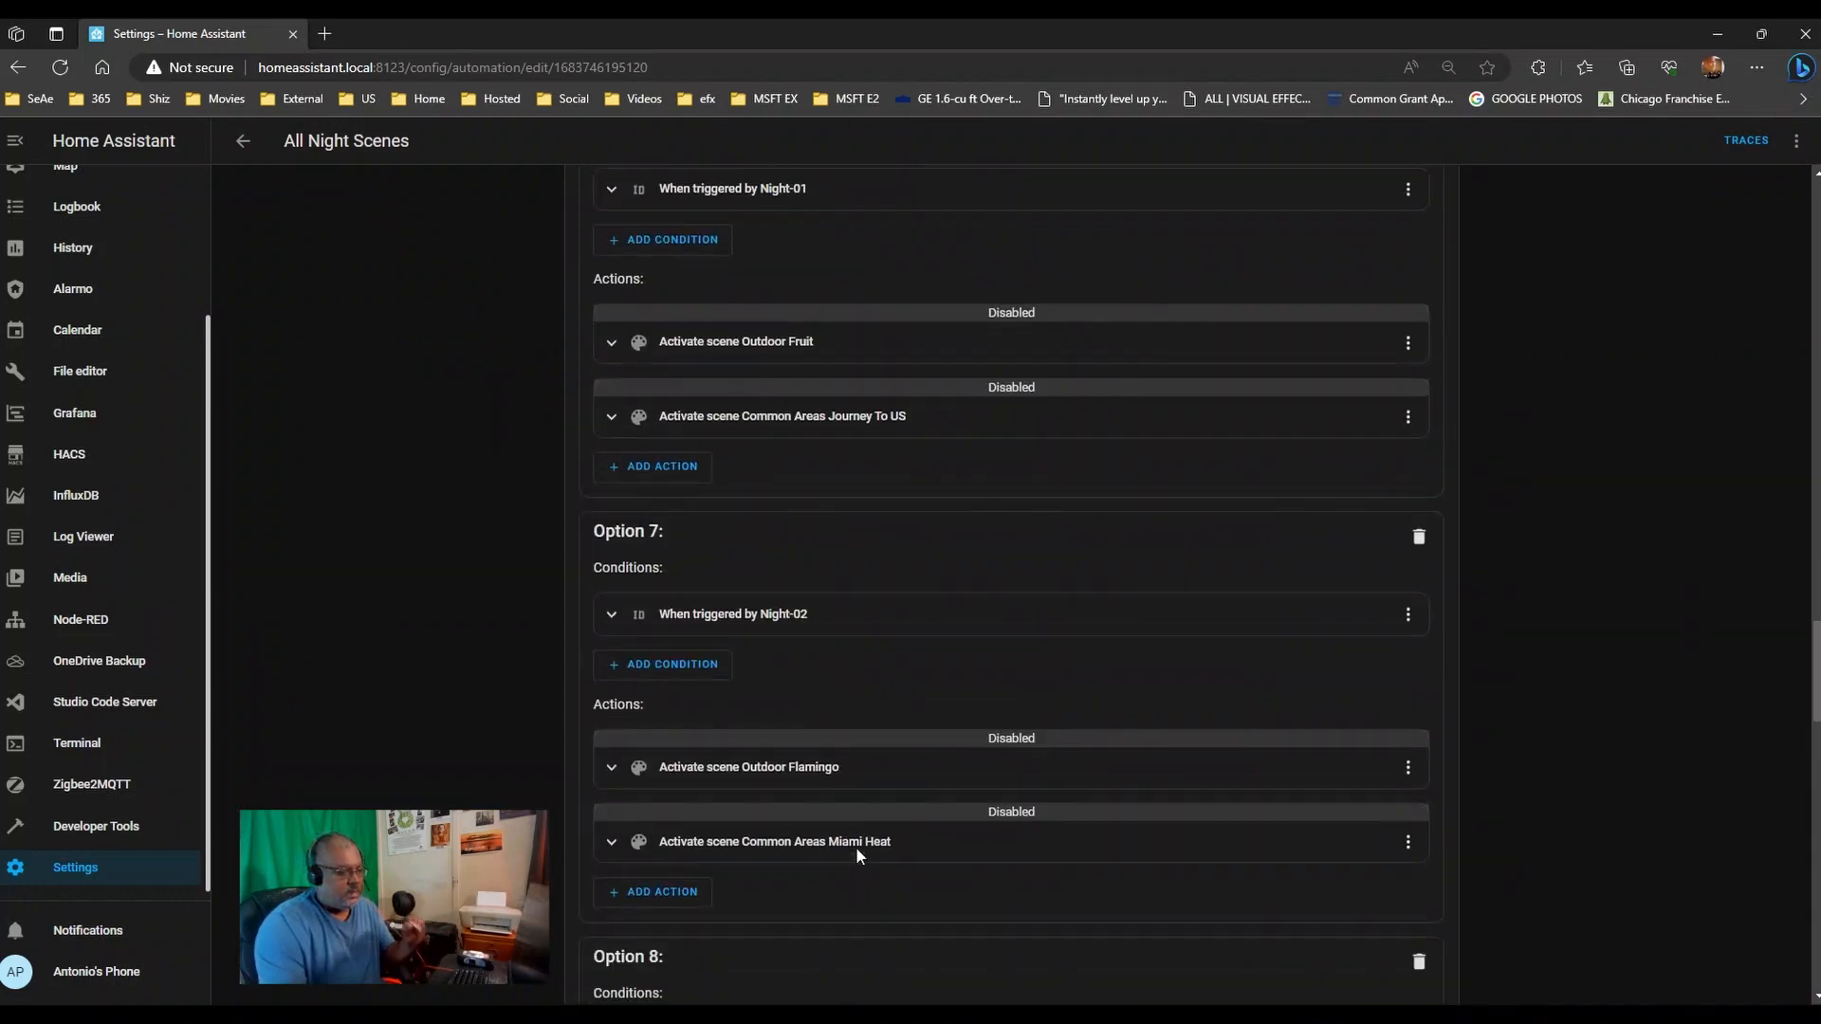
{"action": "scroll", "coordinate": [859, 856], "scroll_direction": "up", "scroll_amount": 3}
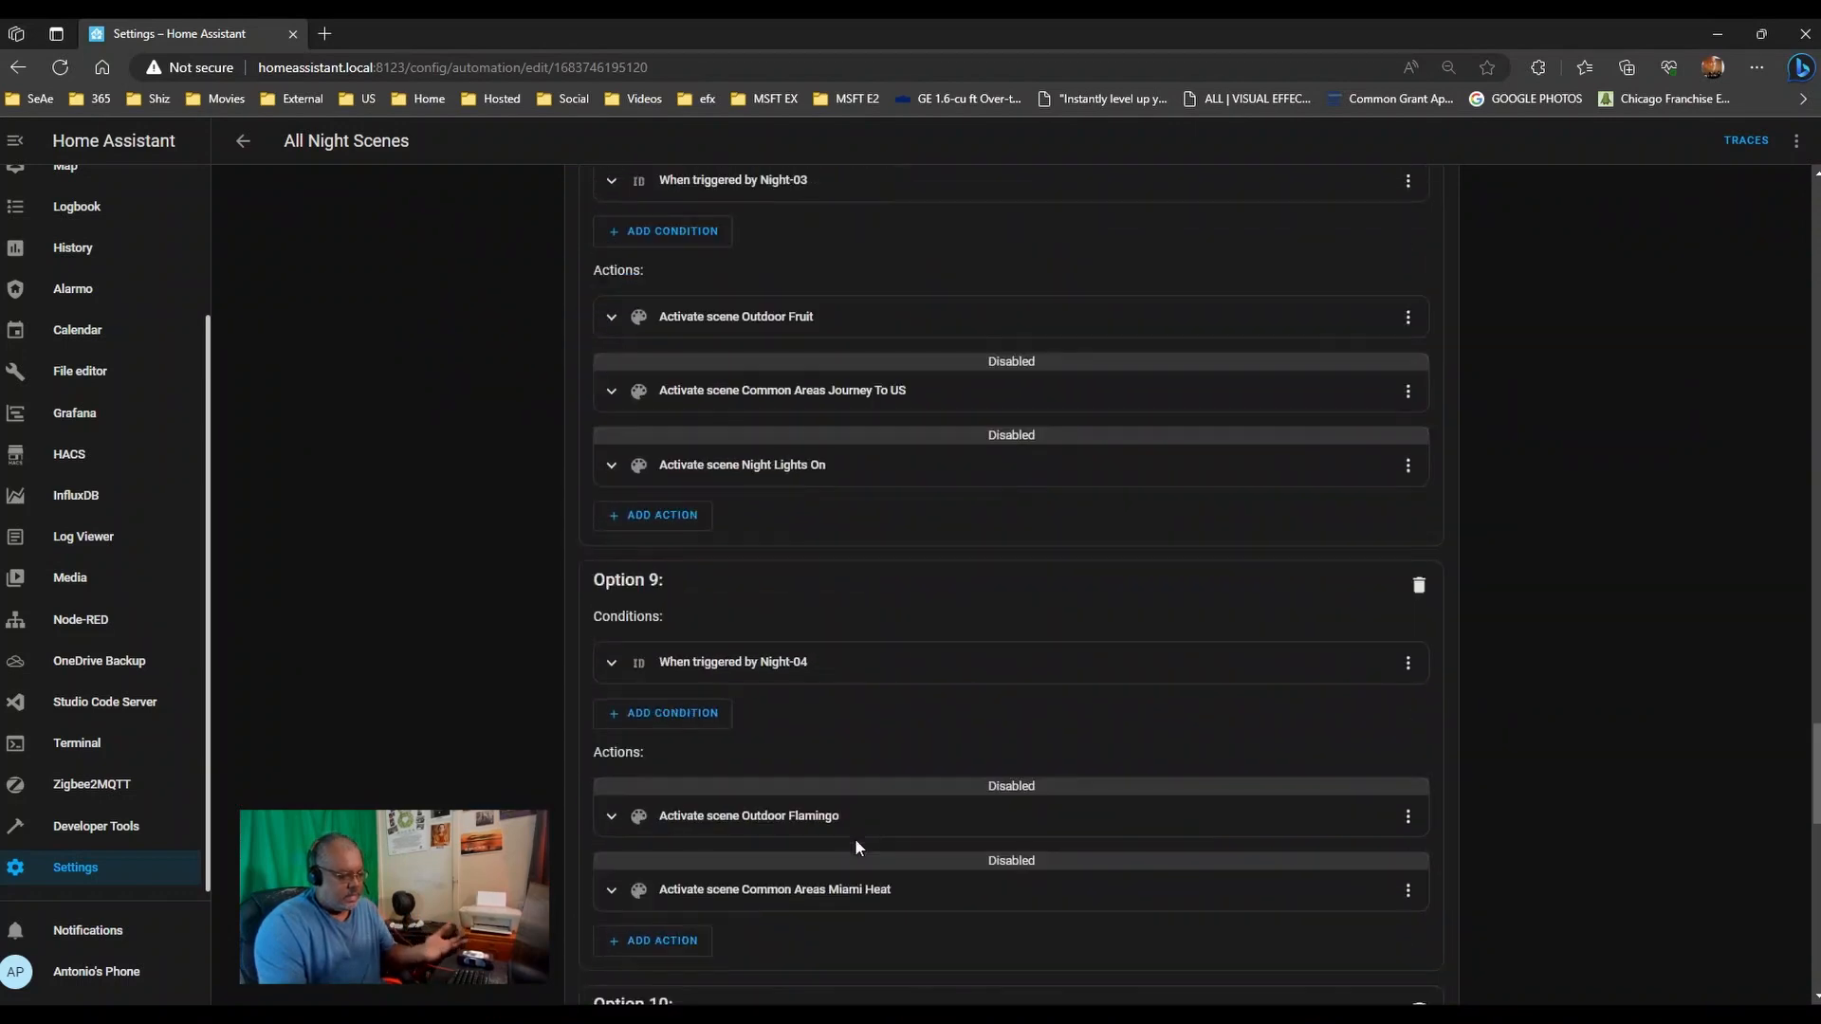
{"action": "scroll", "coordinate": [858, 851], "scroll_direction": "down", "scroll_amount": 5}
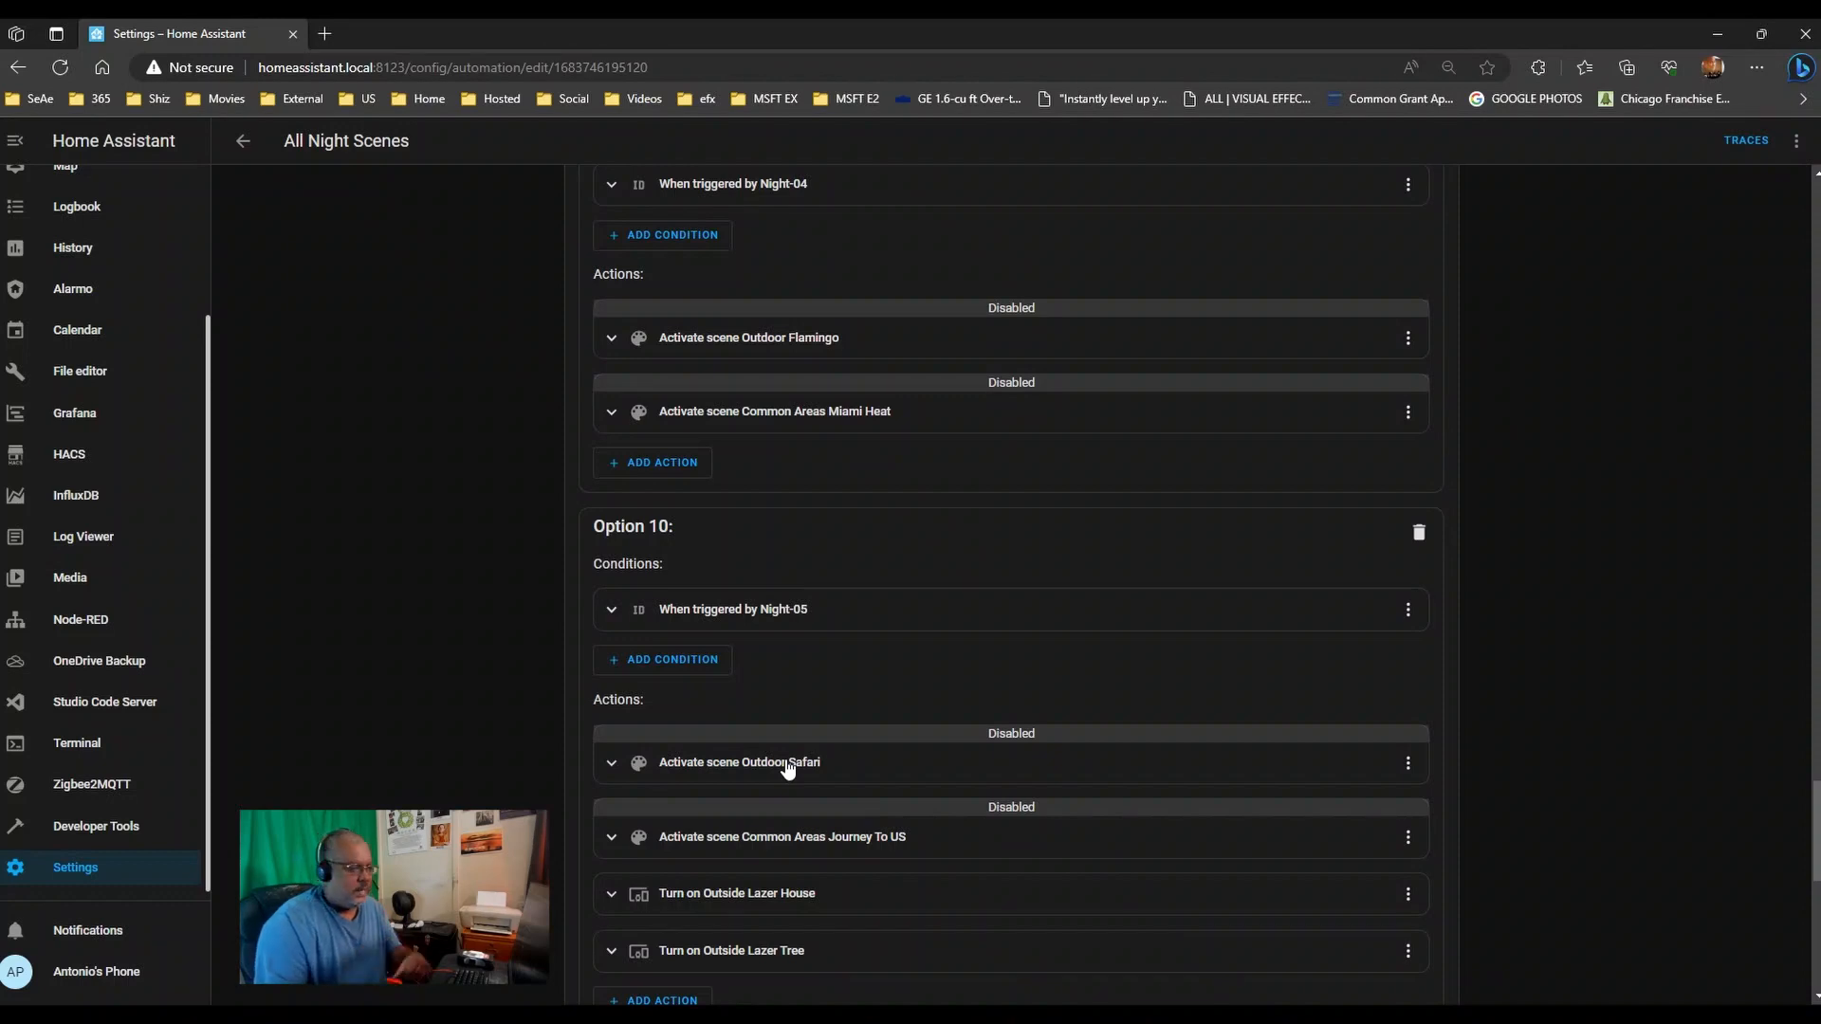
{"action": "scroll", "coordinate": [516, 680], "scroll_direction": "down", "scroll_amount": 10}
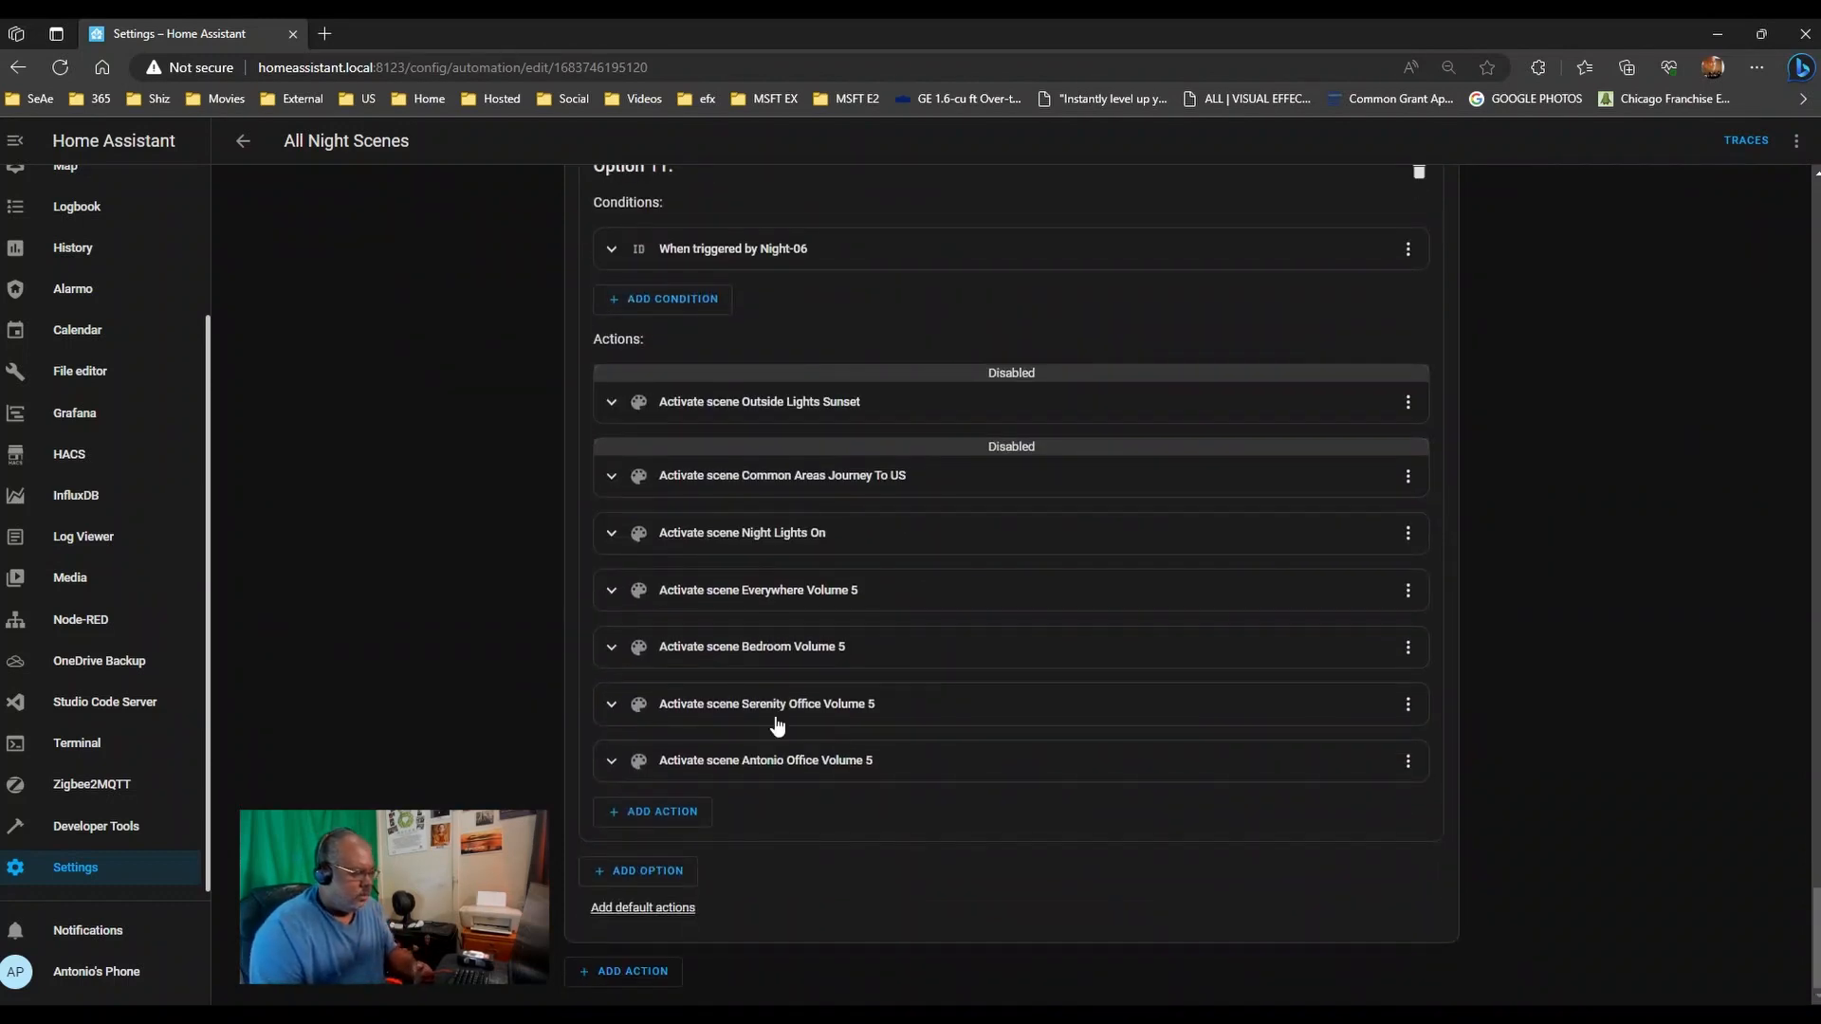
{"action": "scroll", "coordinate": [778, 721], "scroll_direction": "up", "scroll_amount": 20}
{"action": "left_click", "coordinate": [248, 141]}
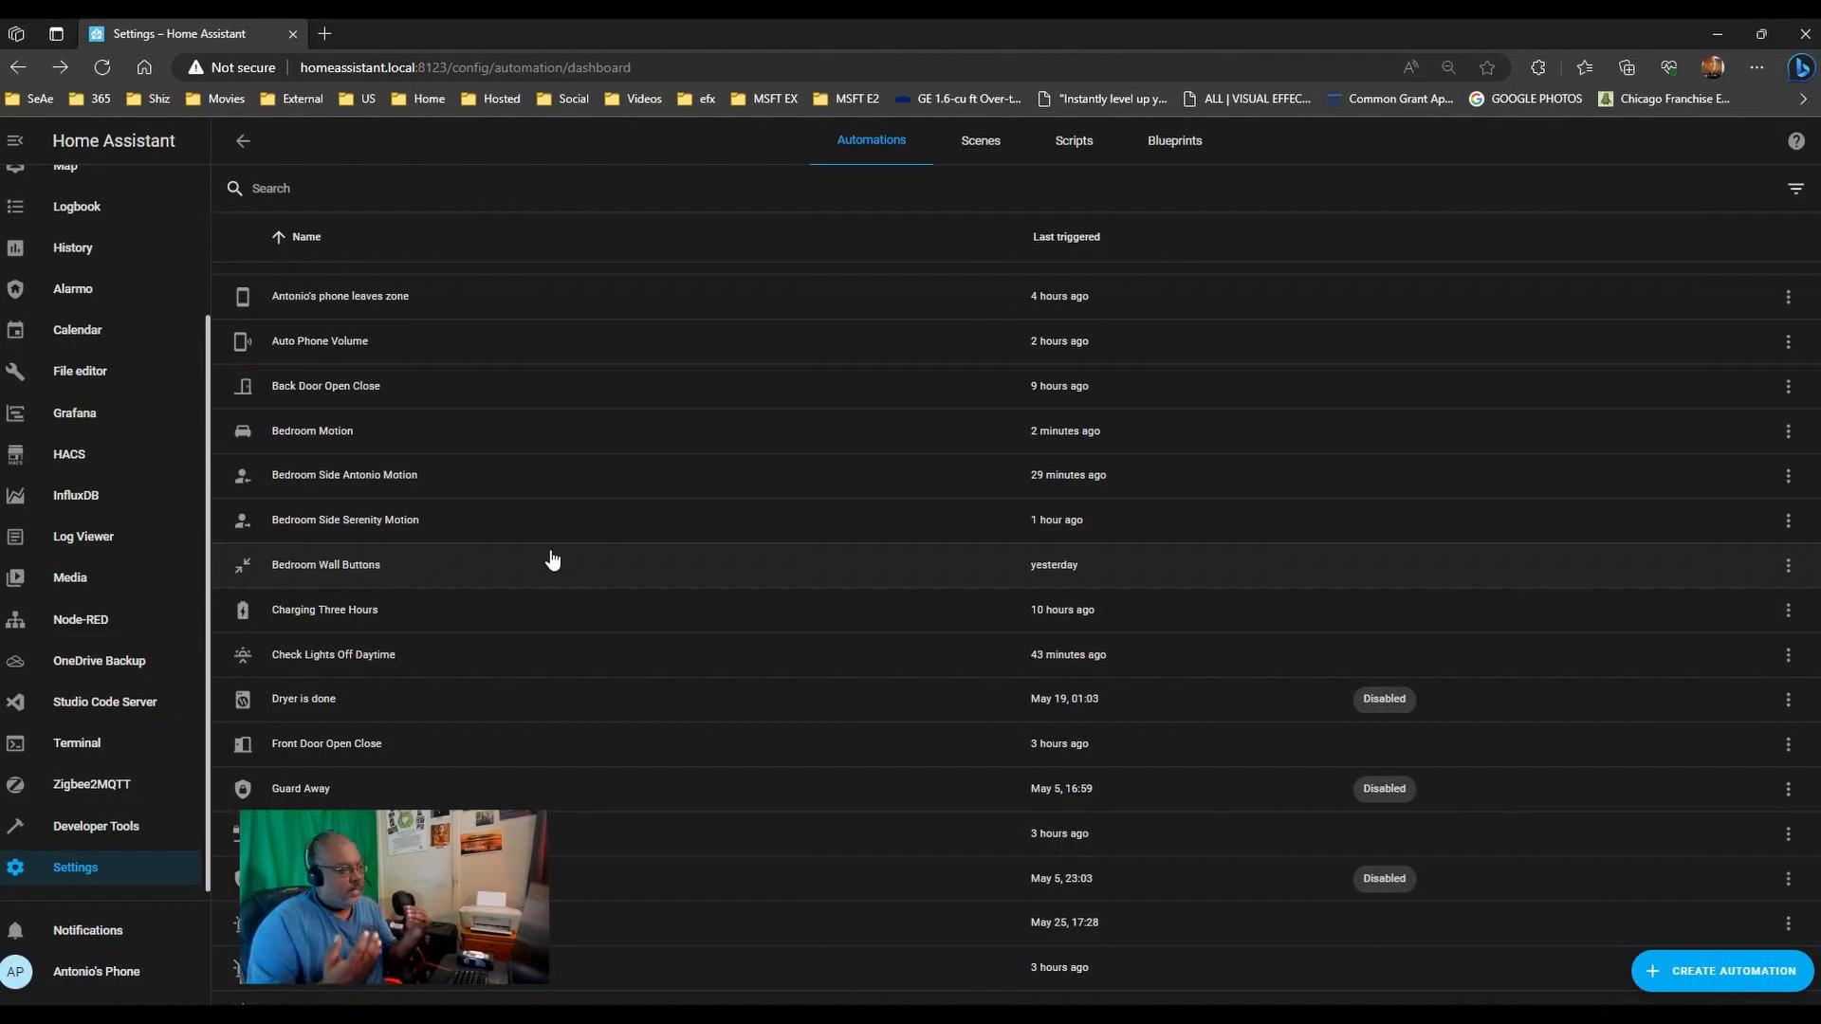
- Open the Living Room Ceiling DND helper from the Helpers tab of Devices & Services
{"action": "left_click", "coordinate": [243, 141]}
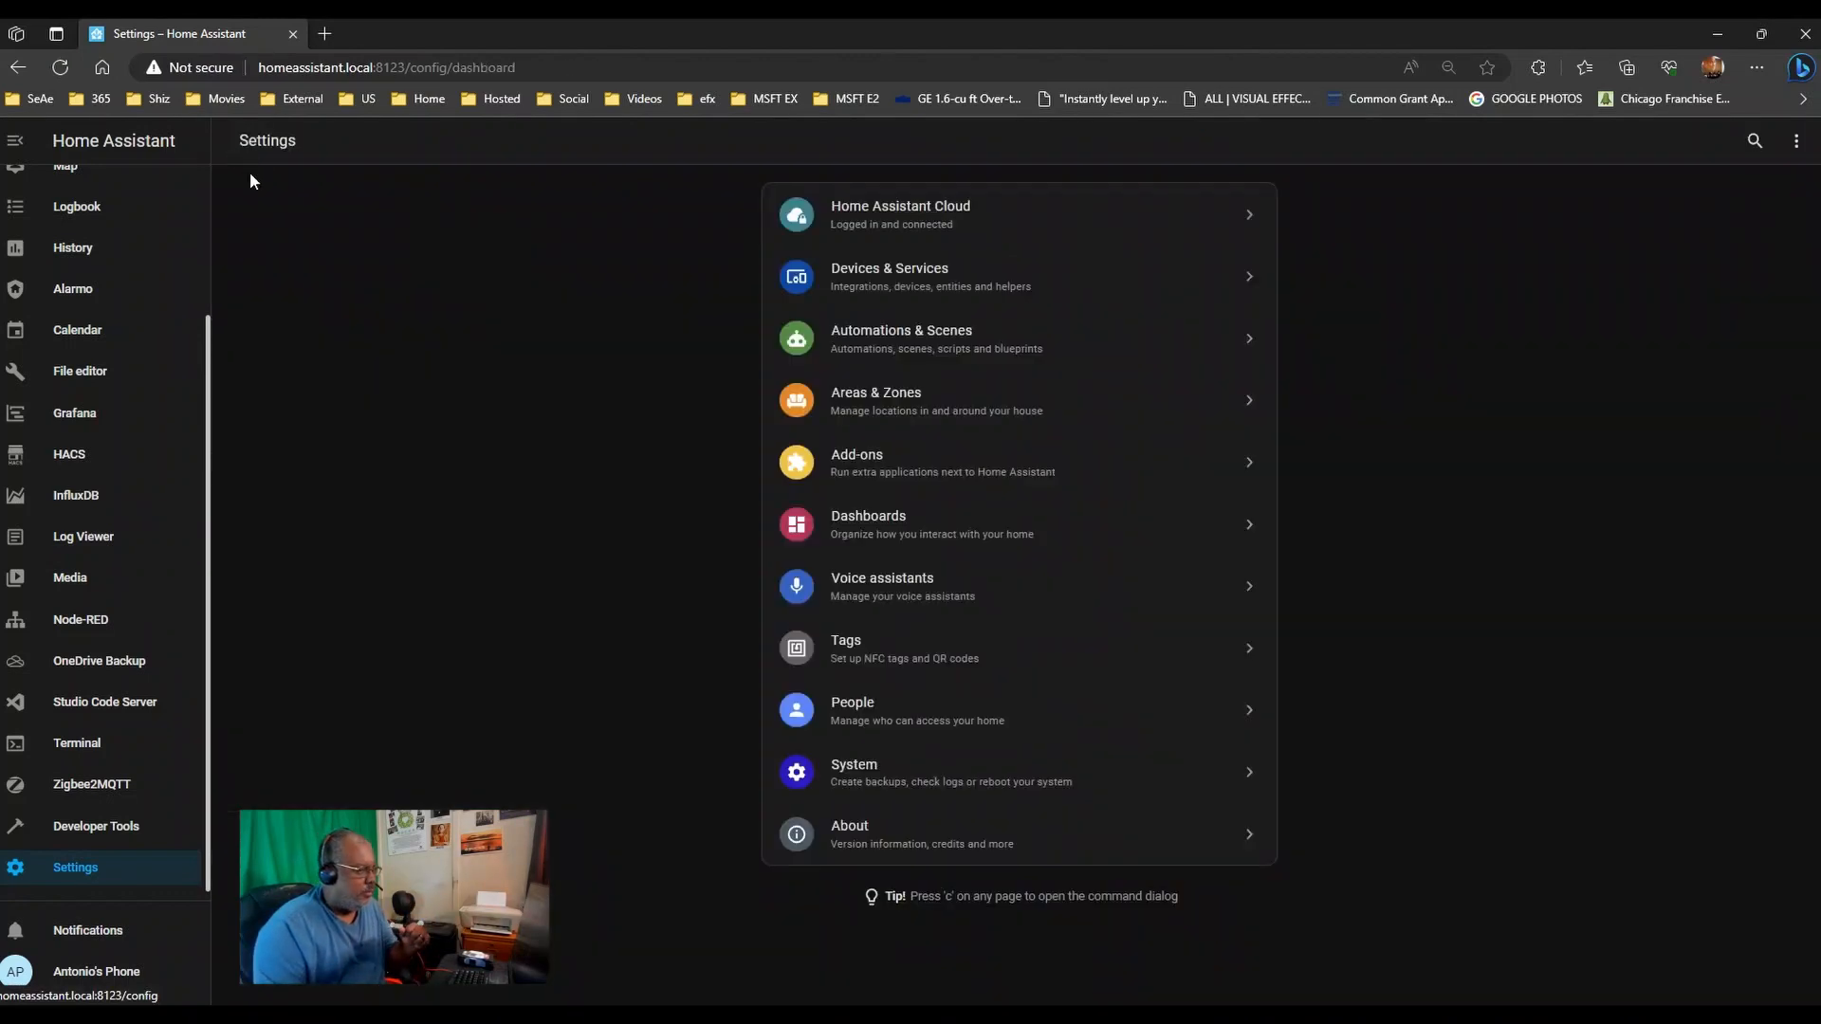
{"action": "left_click", "coordinate": [943, 280]}
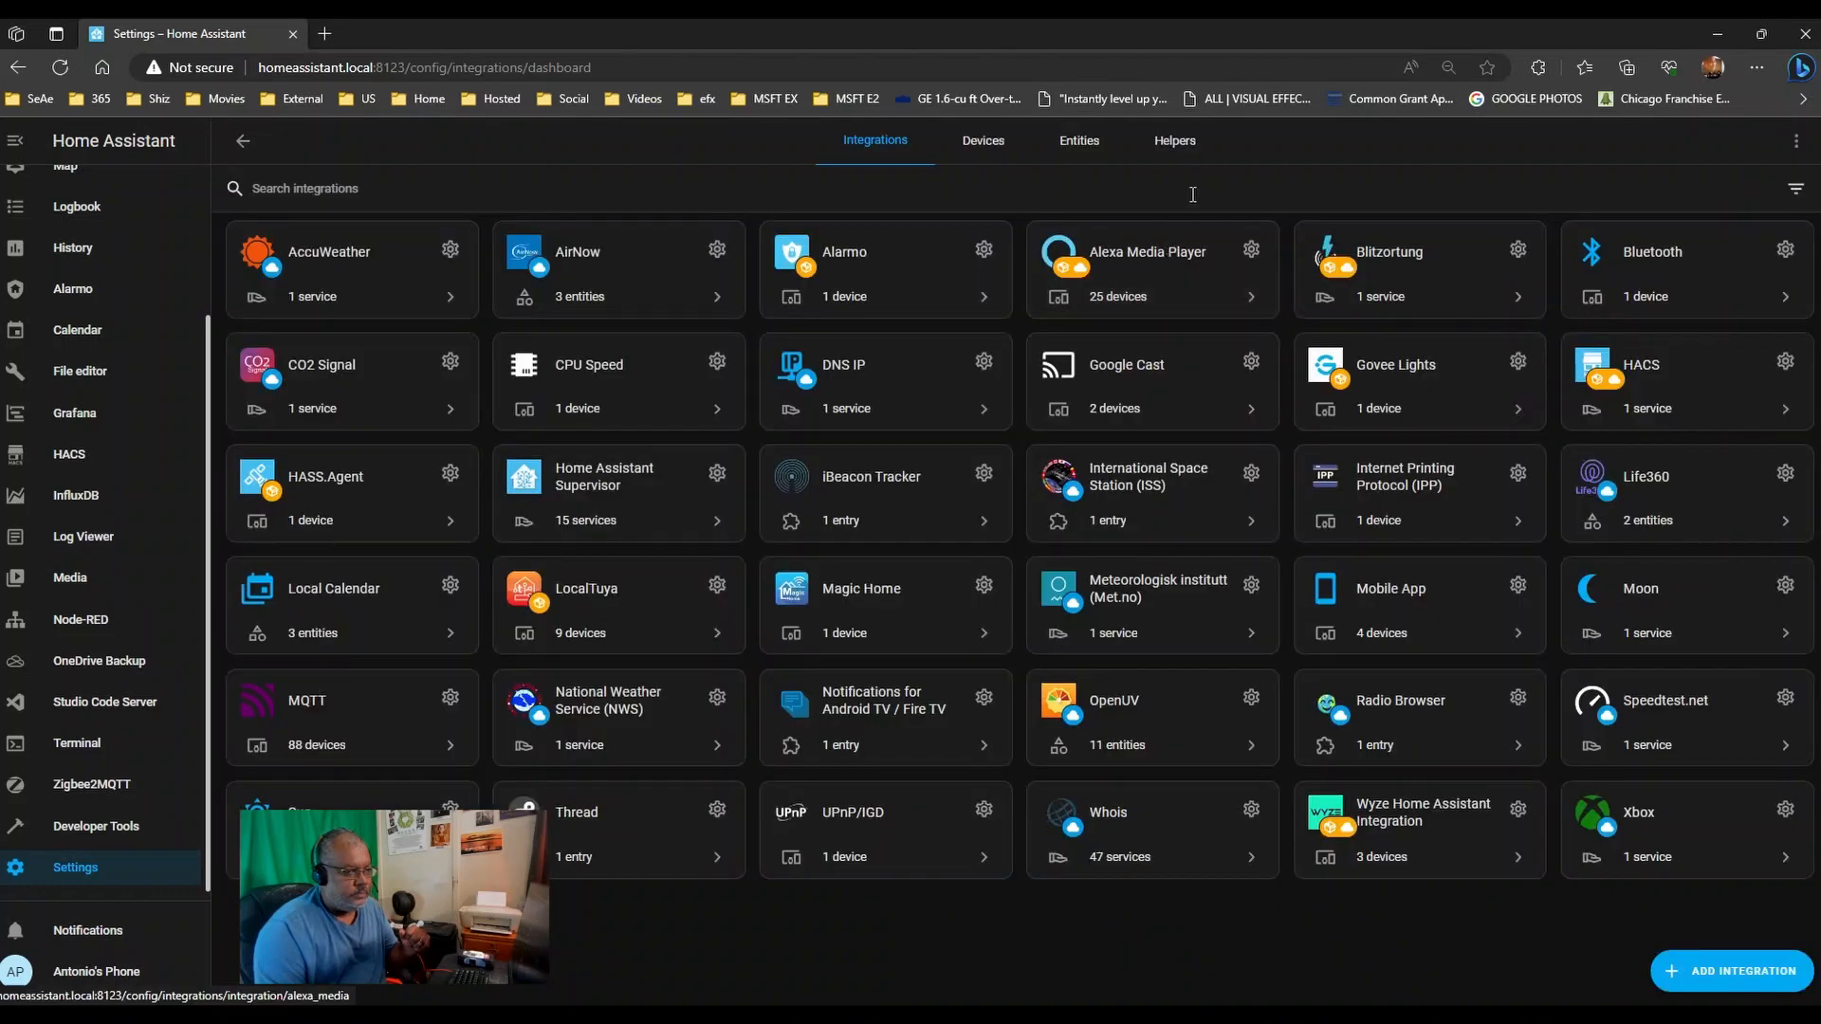
{"action": "left_click", "coordinate": [1181, 141]}
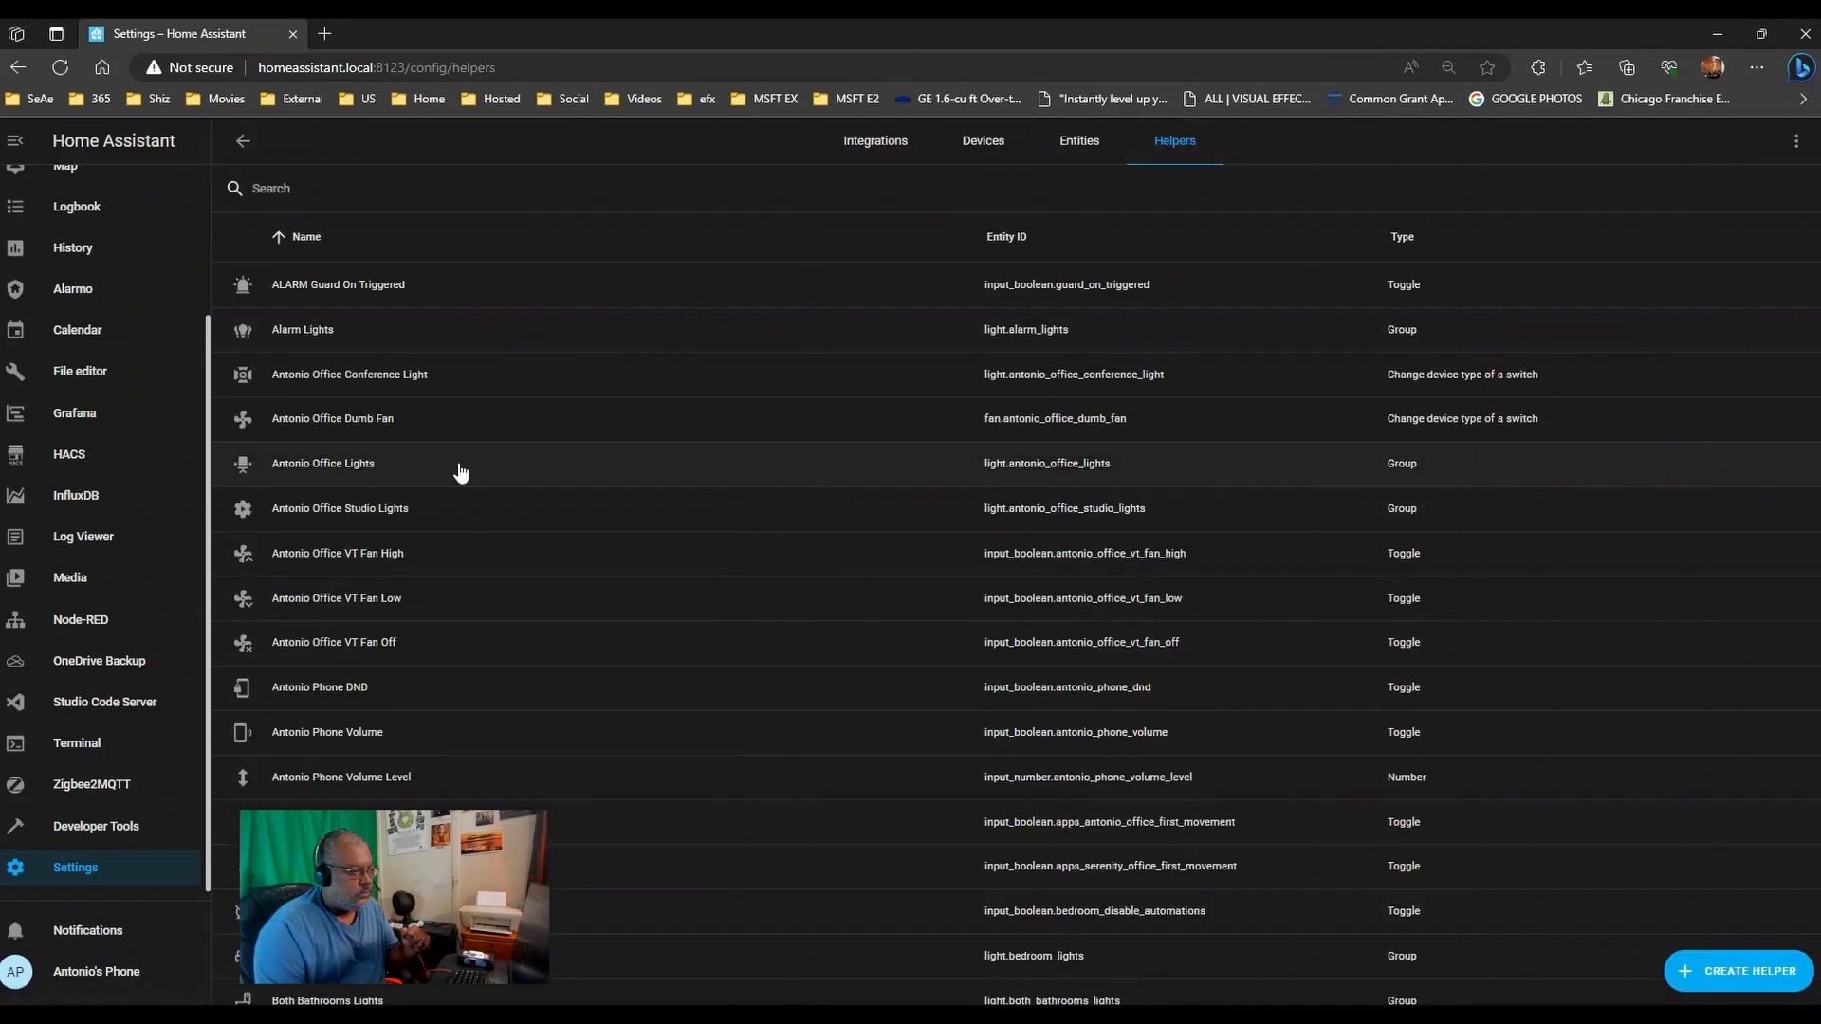
{"action": "scroll", "coordinate": [460, 471], "scroll_direction": "down", "scroll_amount": 10}
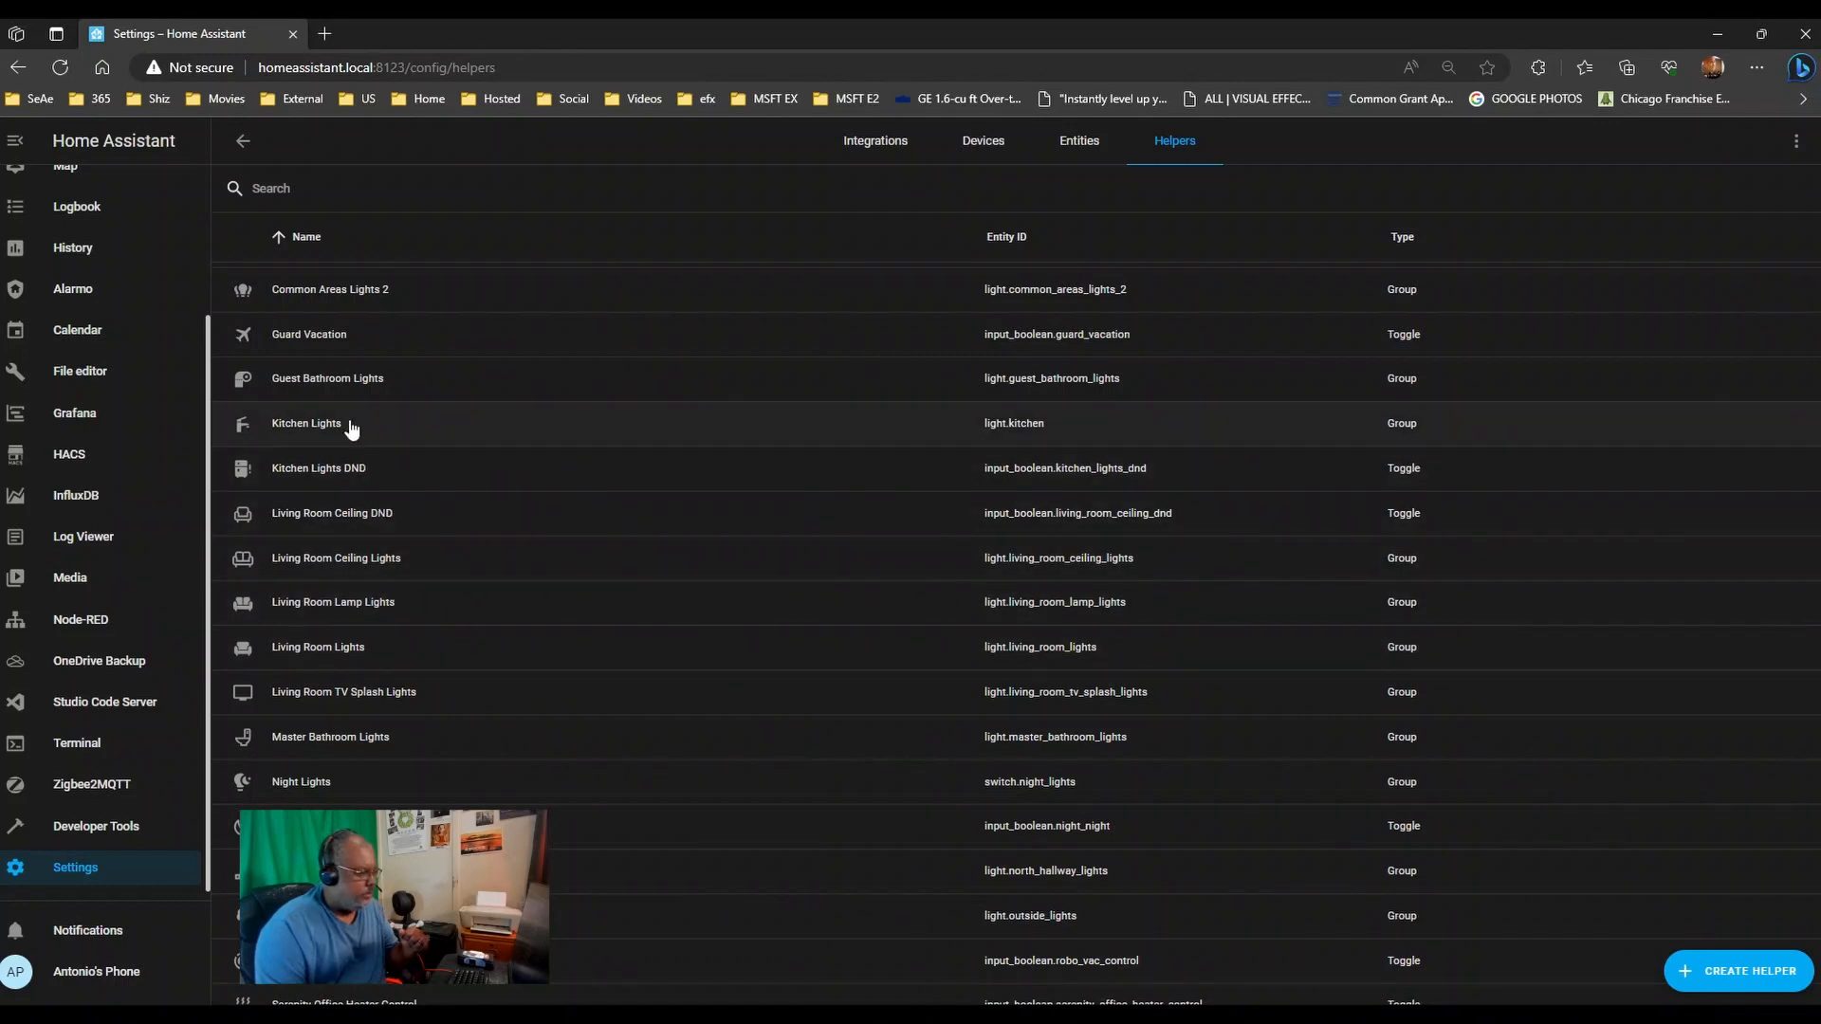
{"action": "left_click", "coordinate": [372, 516]}
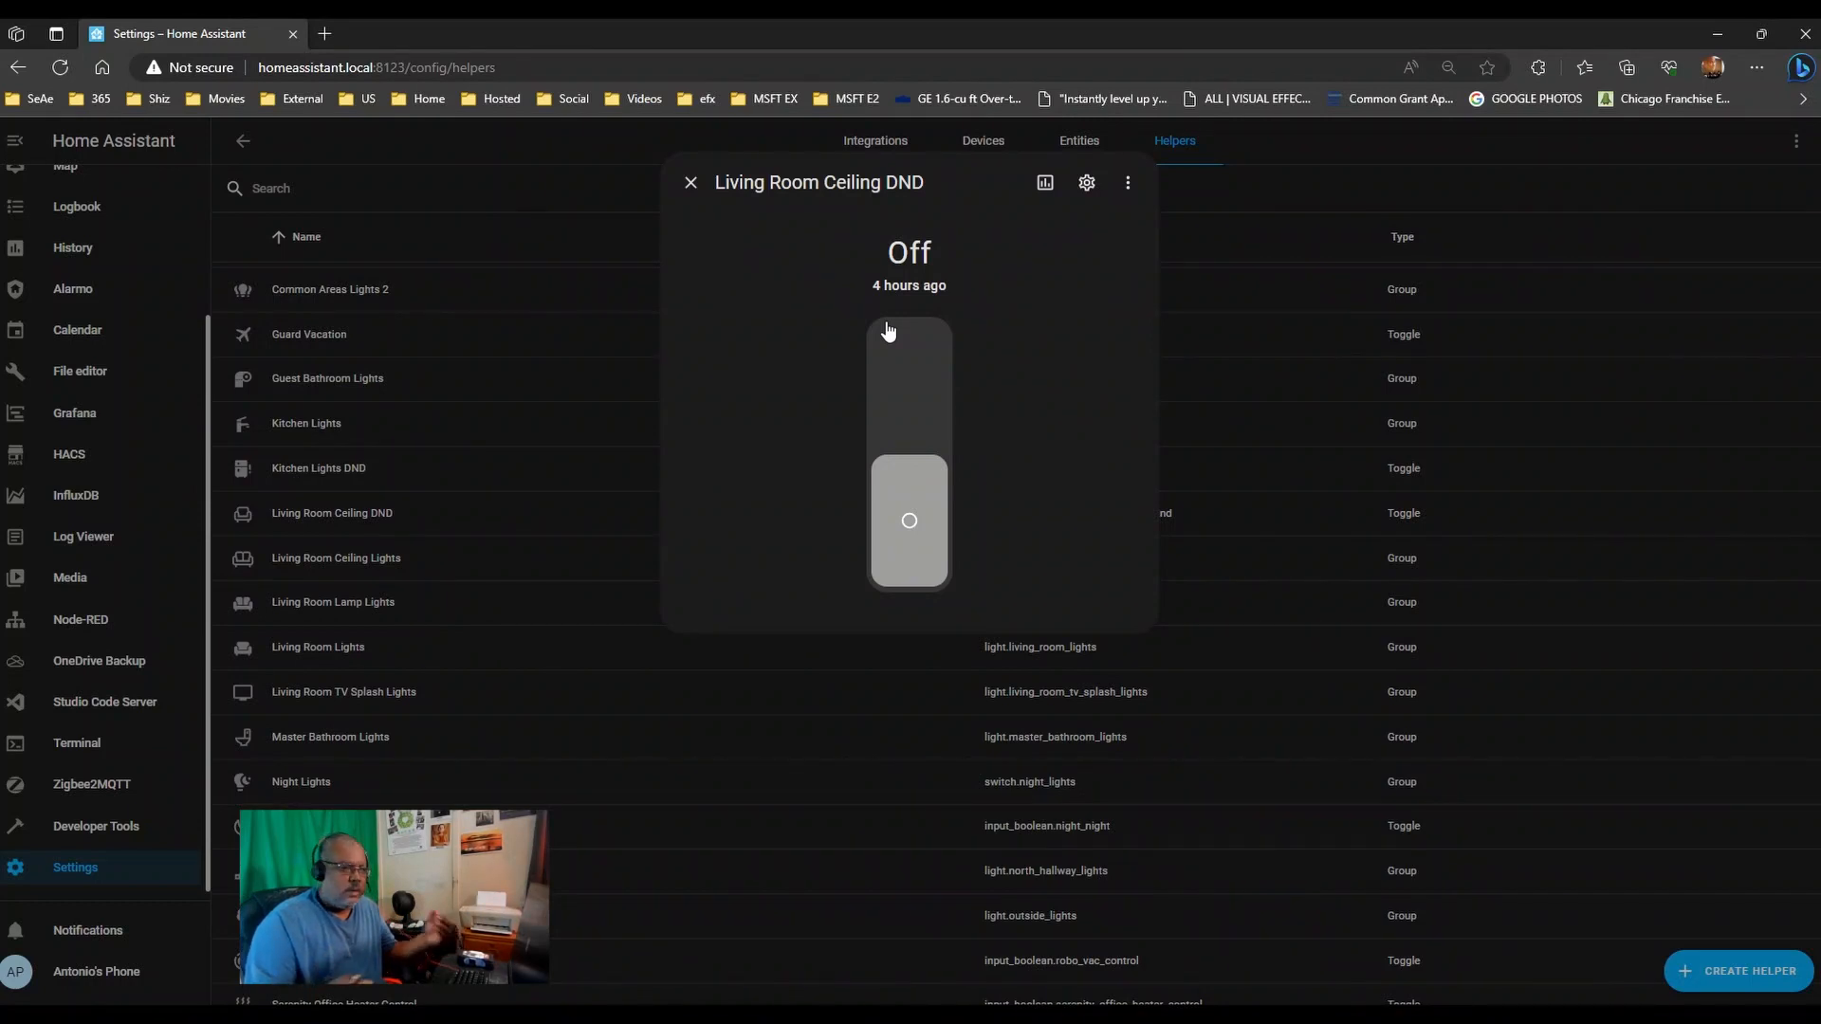
- Switch Living Room Ceiling DND on and back off, then close its dialog
{"action": "left_click", "coordinate": [887, 330]}
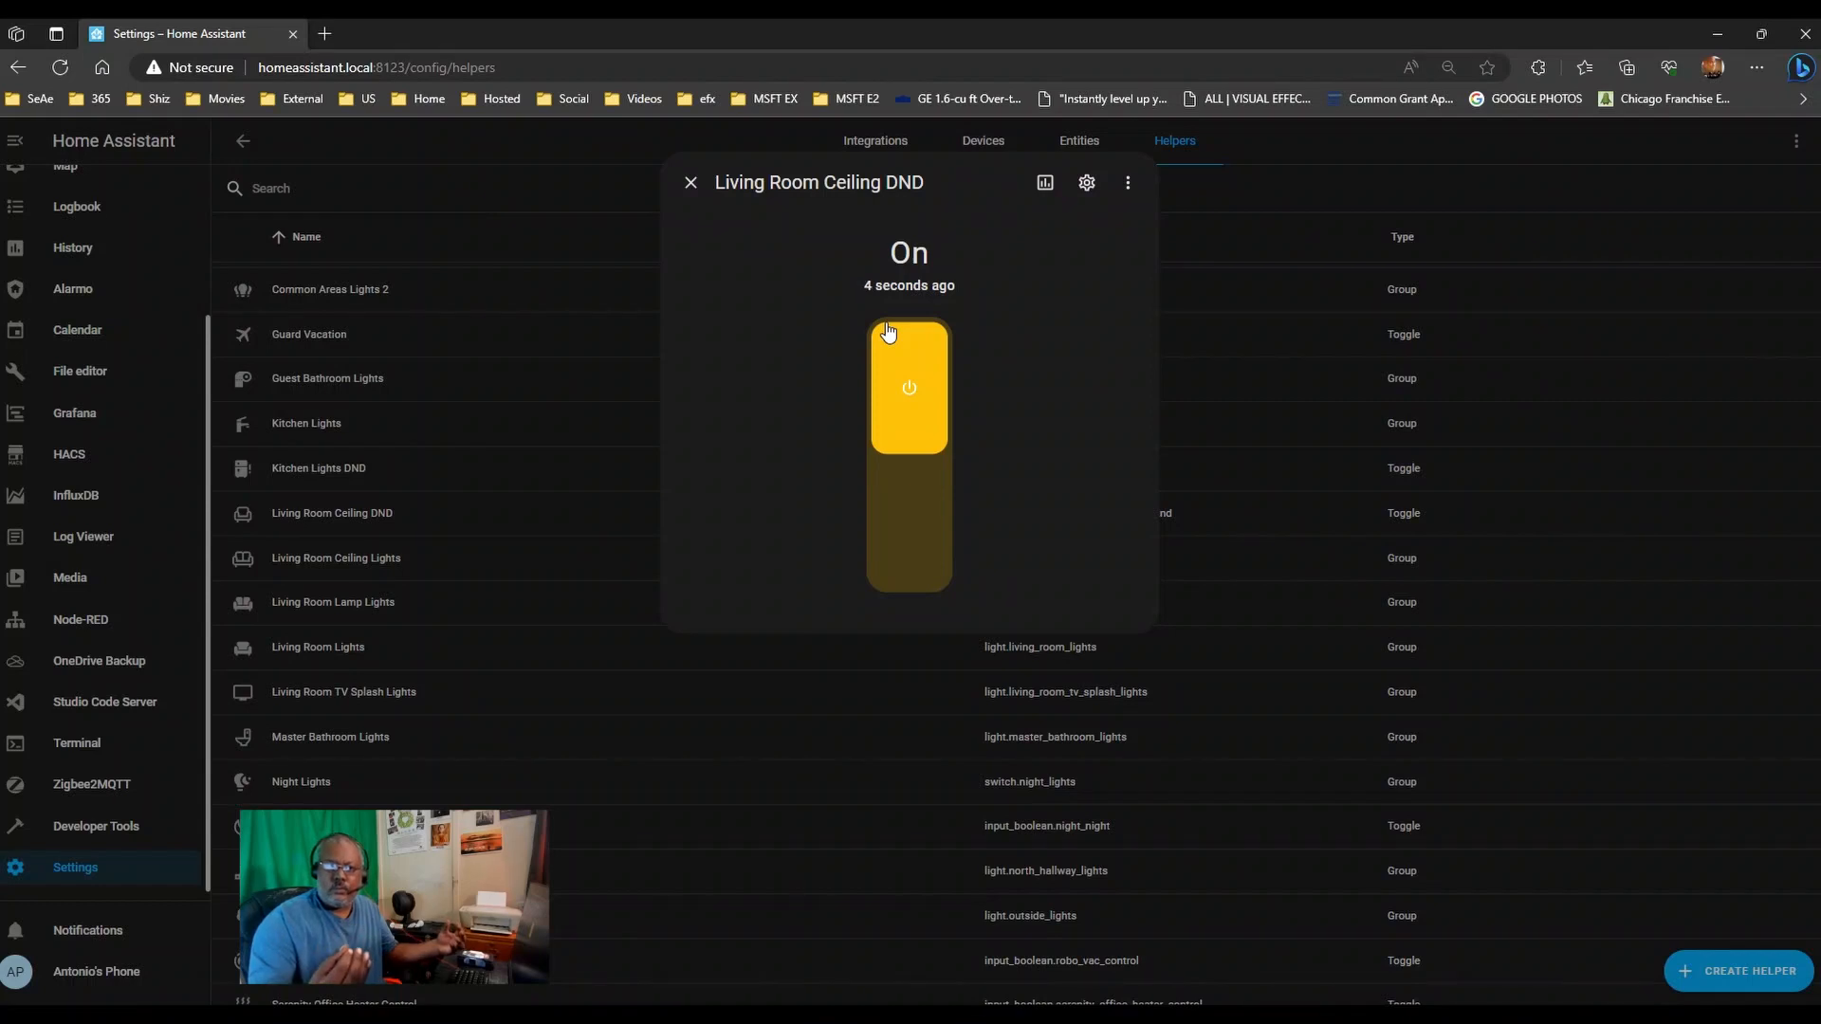
{"action": "left_click", "coordinate": [888, 332]}
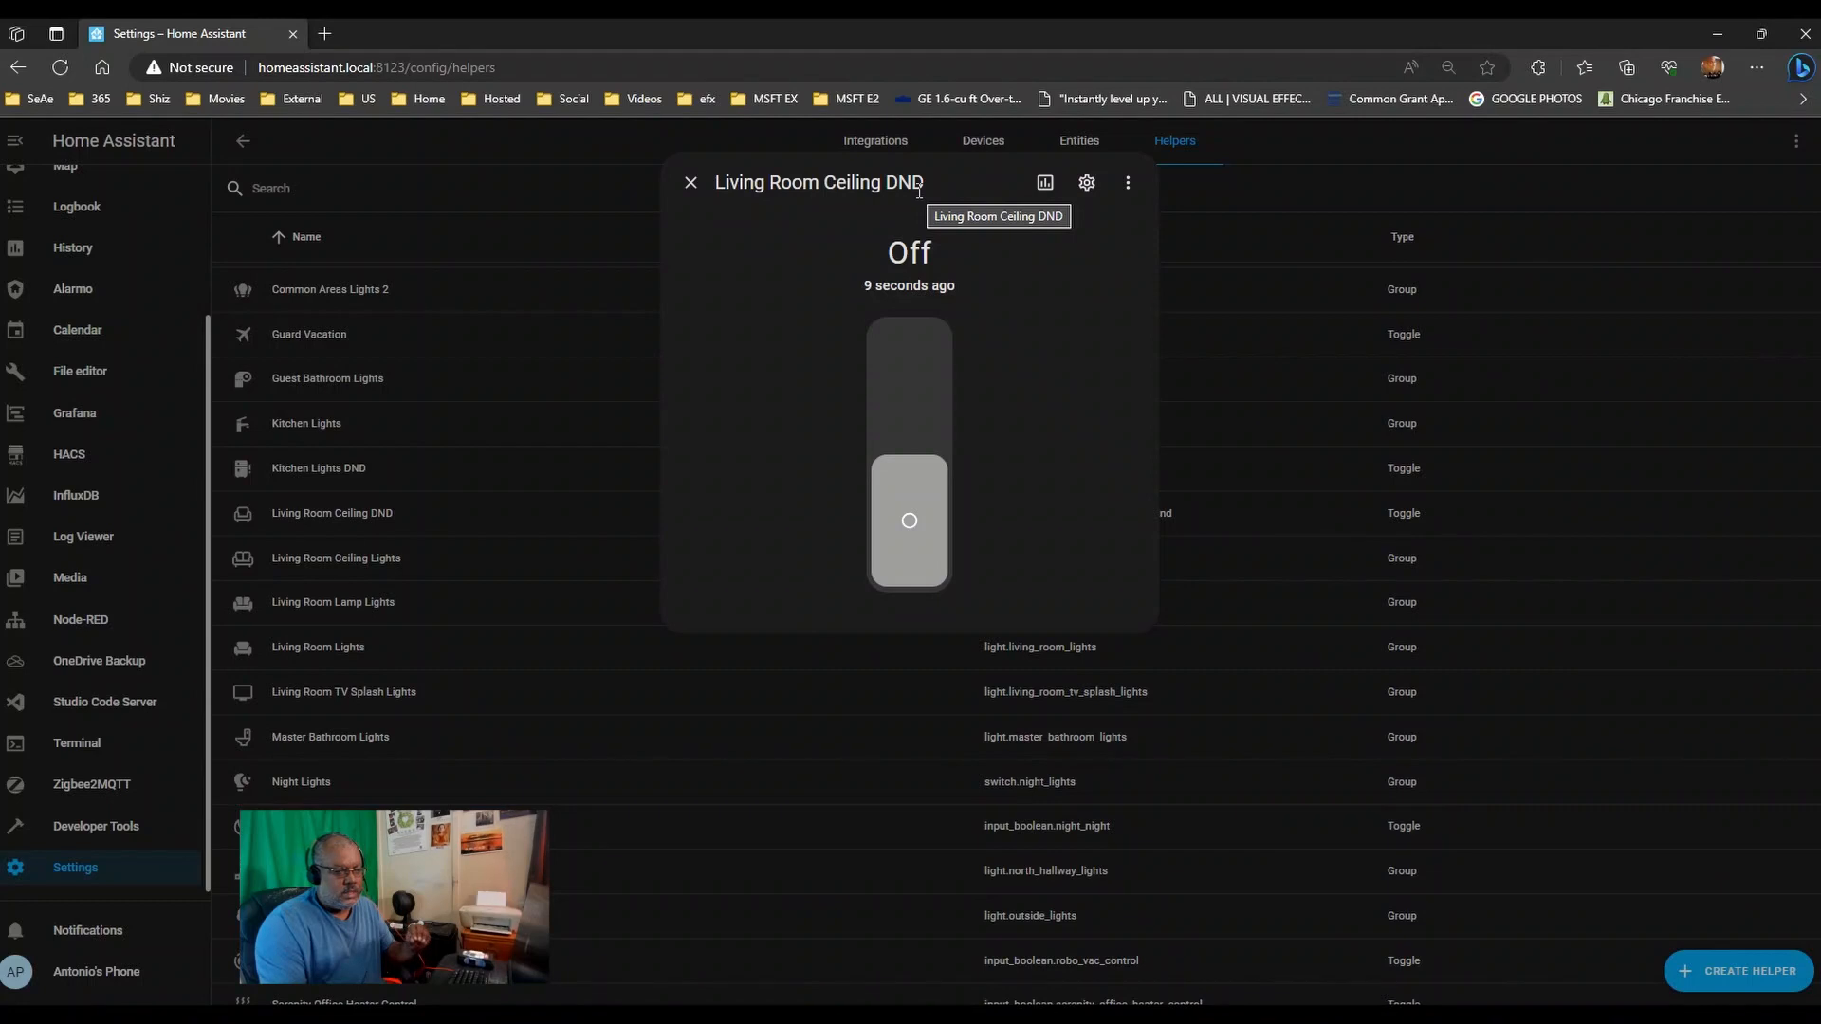
{"action": "left_click", "coordinate": [691, 182]}
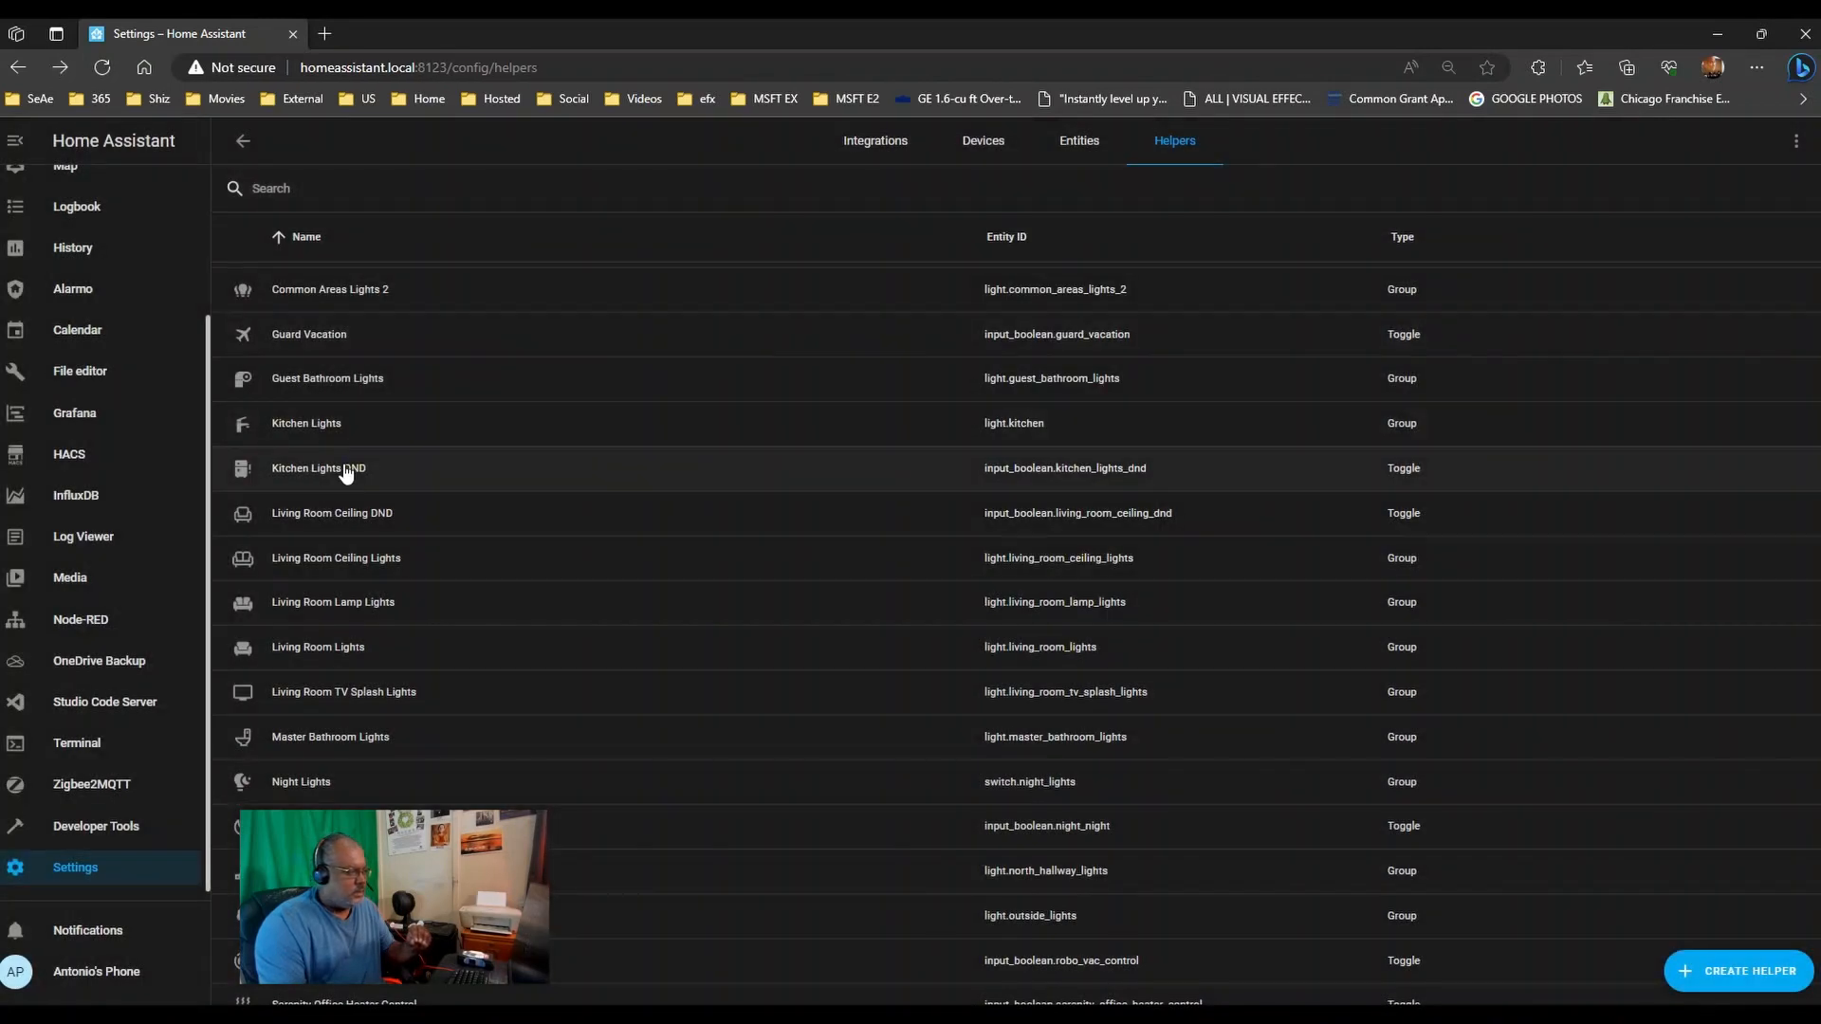
- Peek at Kitchen Lights DND, return to Automations, and drag the Random Colors Script note into view
{"action": "left_click", "coordinate": [347, 470]}
{"action": "left_click", "coordinate": [691, 182]}
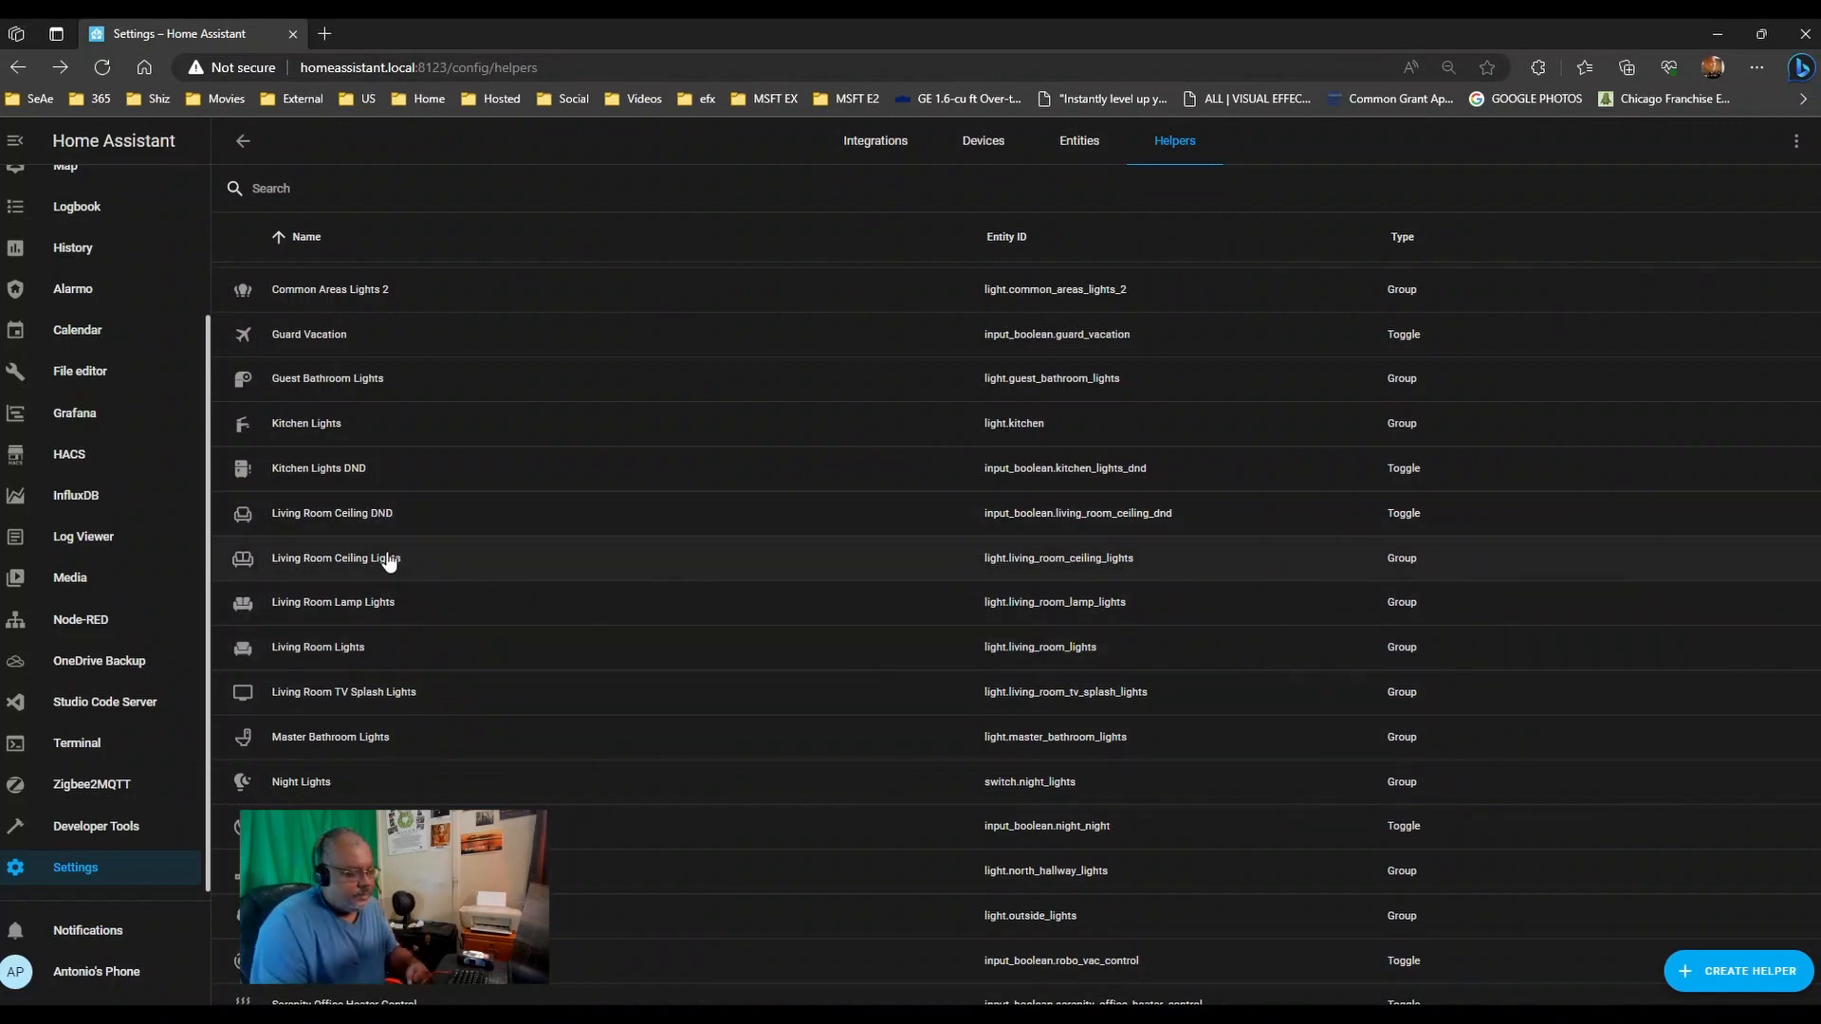
{"action": "left_click", "coordinate": [239, 140]}
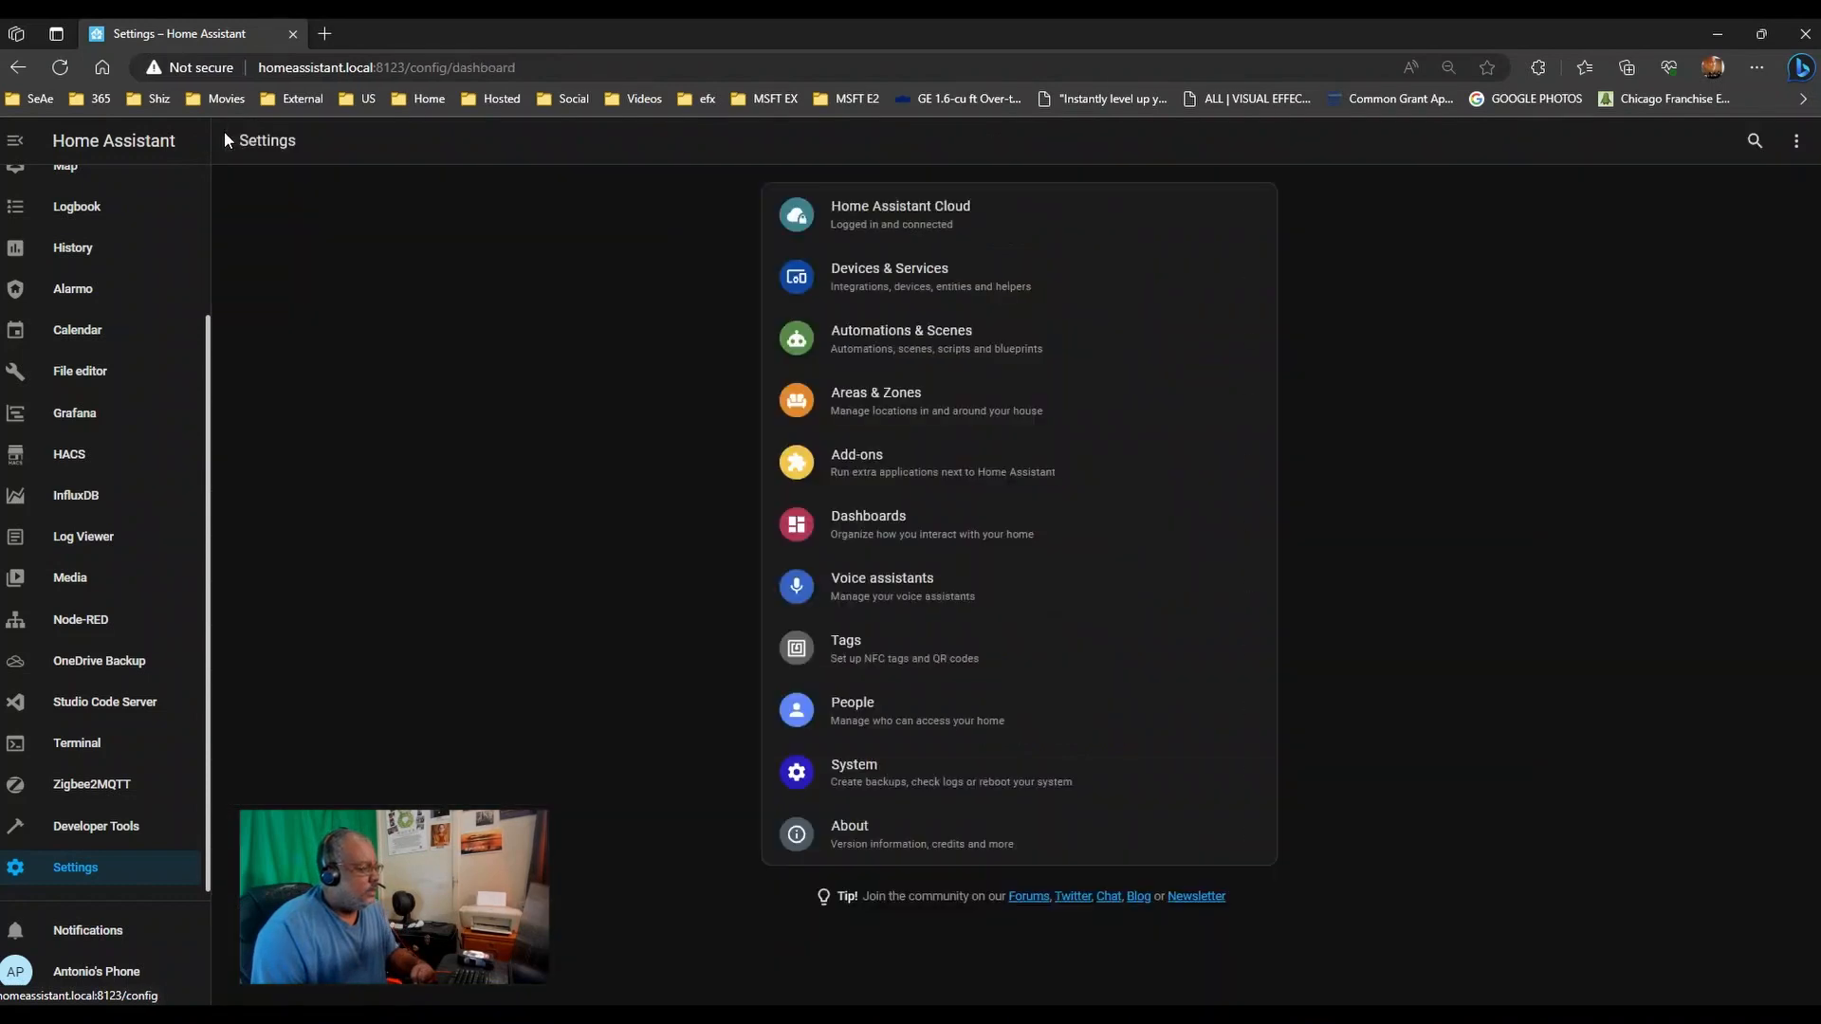
{"action": "left_click", "coordinate": [998, 341]}
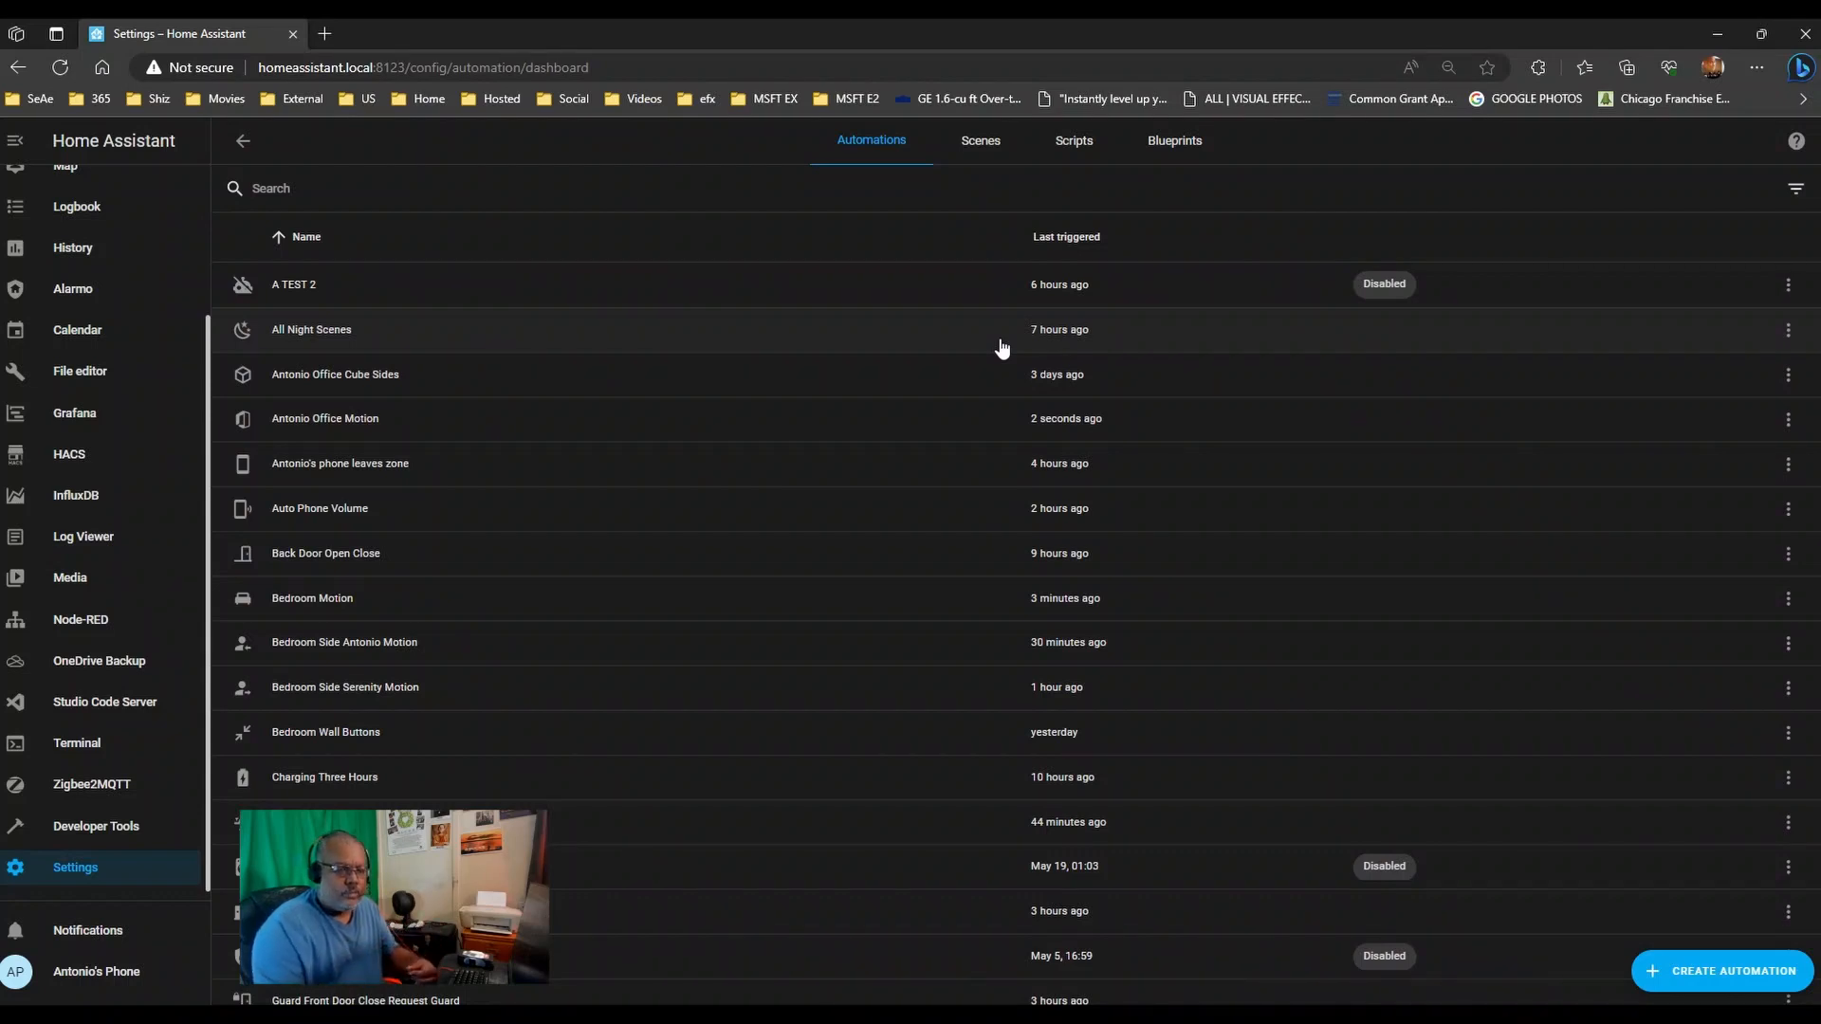
{"action": "left_click_drag", "start_coordinate": [1819, 199], "coordinate": [857, 141]}
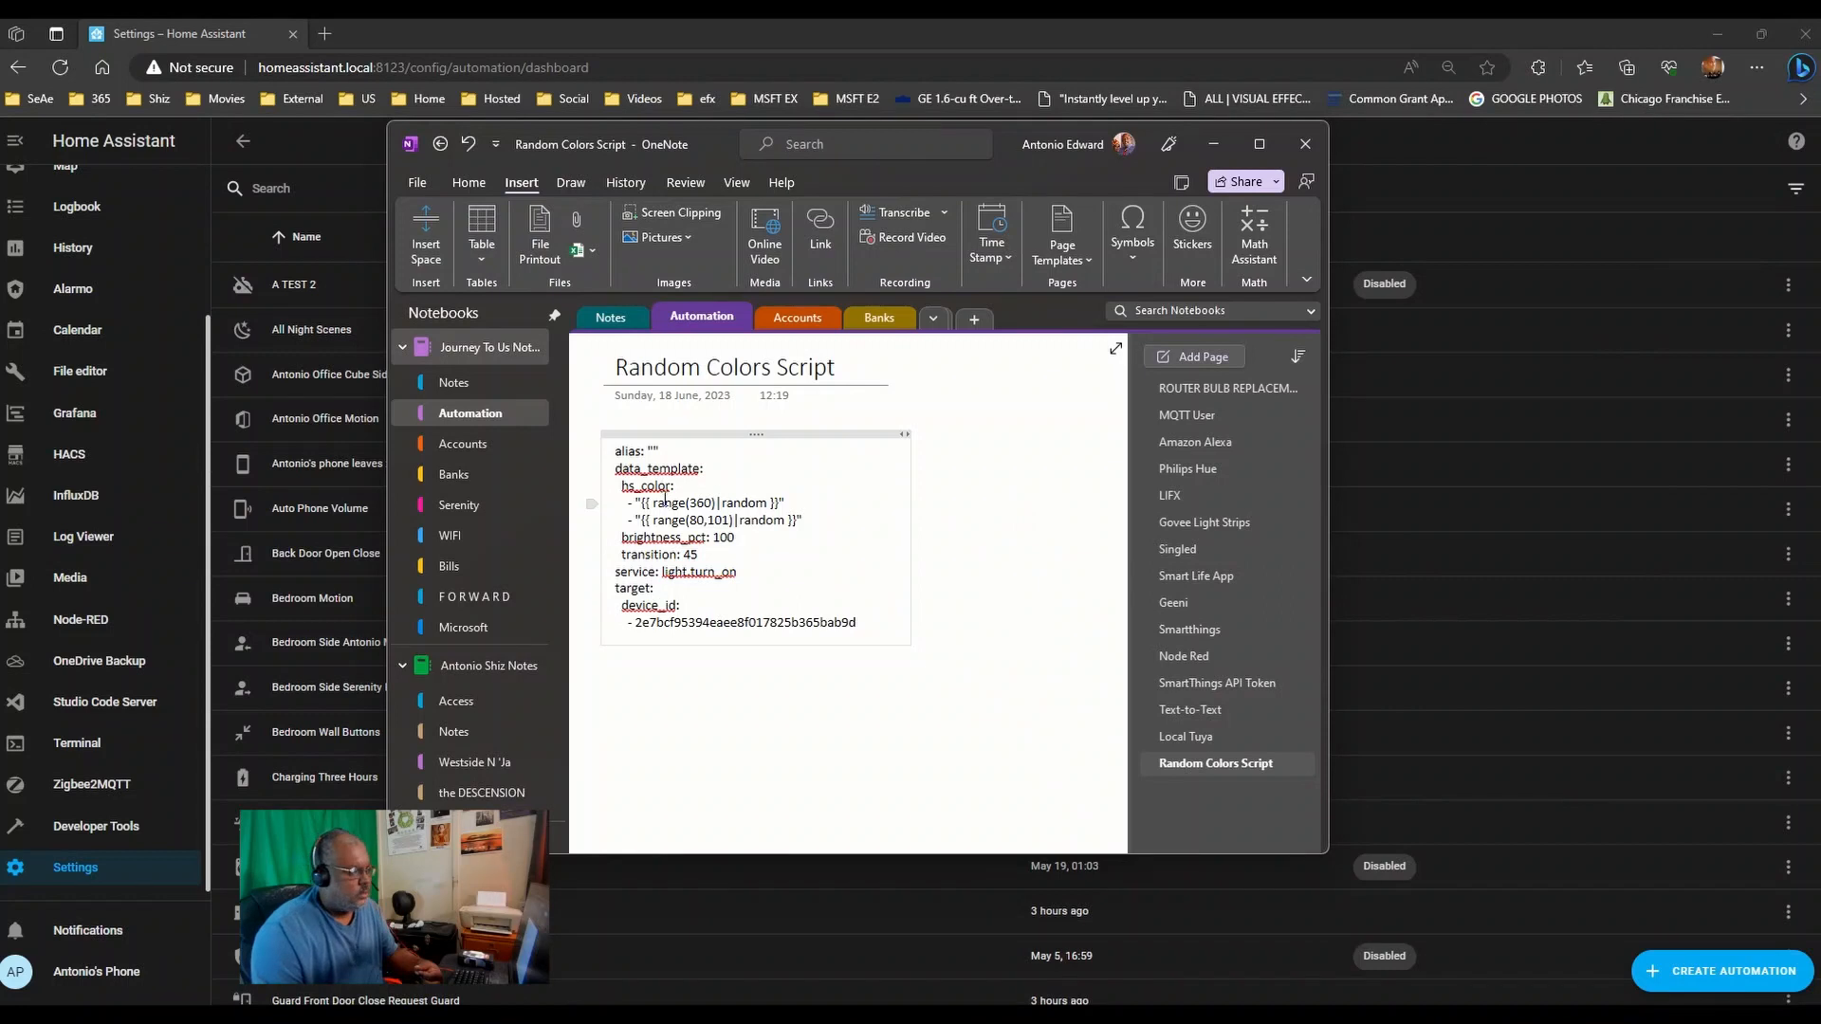
- Review the Random Colors Script YAML in OneNote, then move the note window off screen
{"action": "left_click_drag", "start_coordinate": [863, 623], "coordinate": [611, 445]}
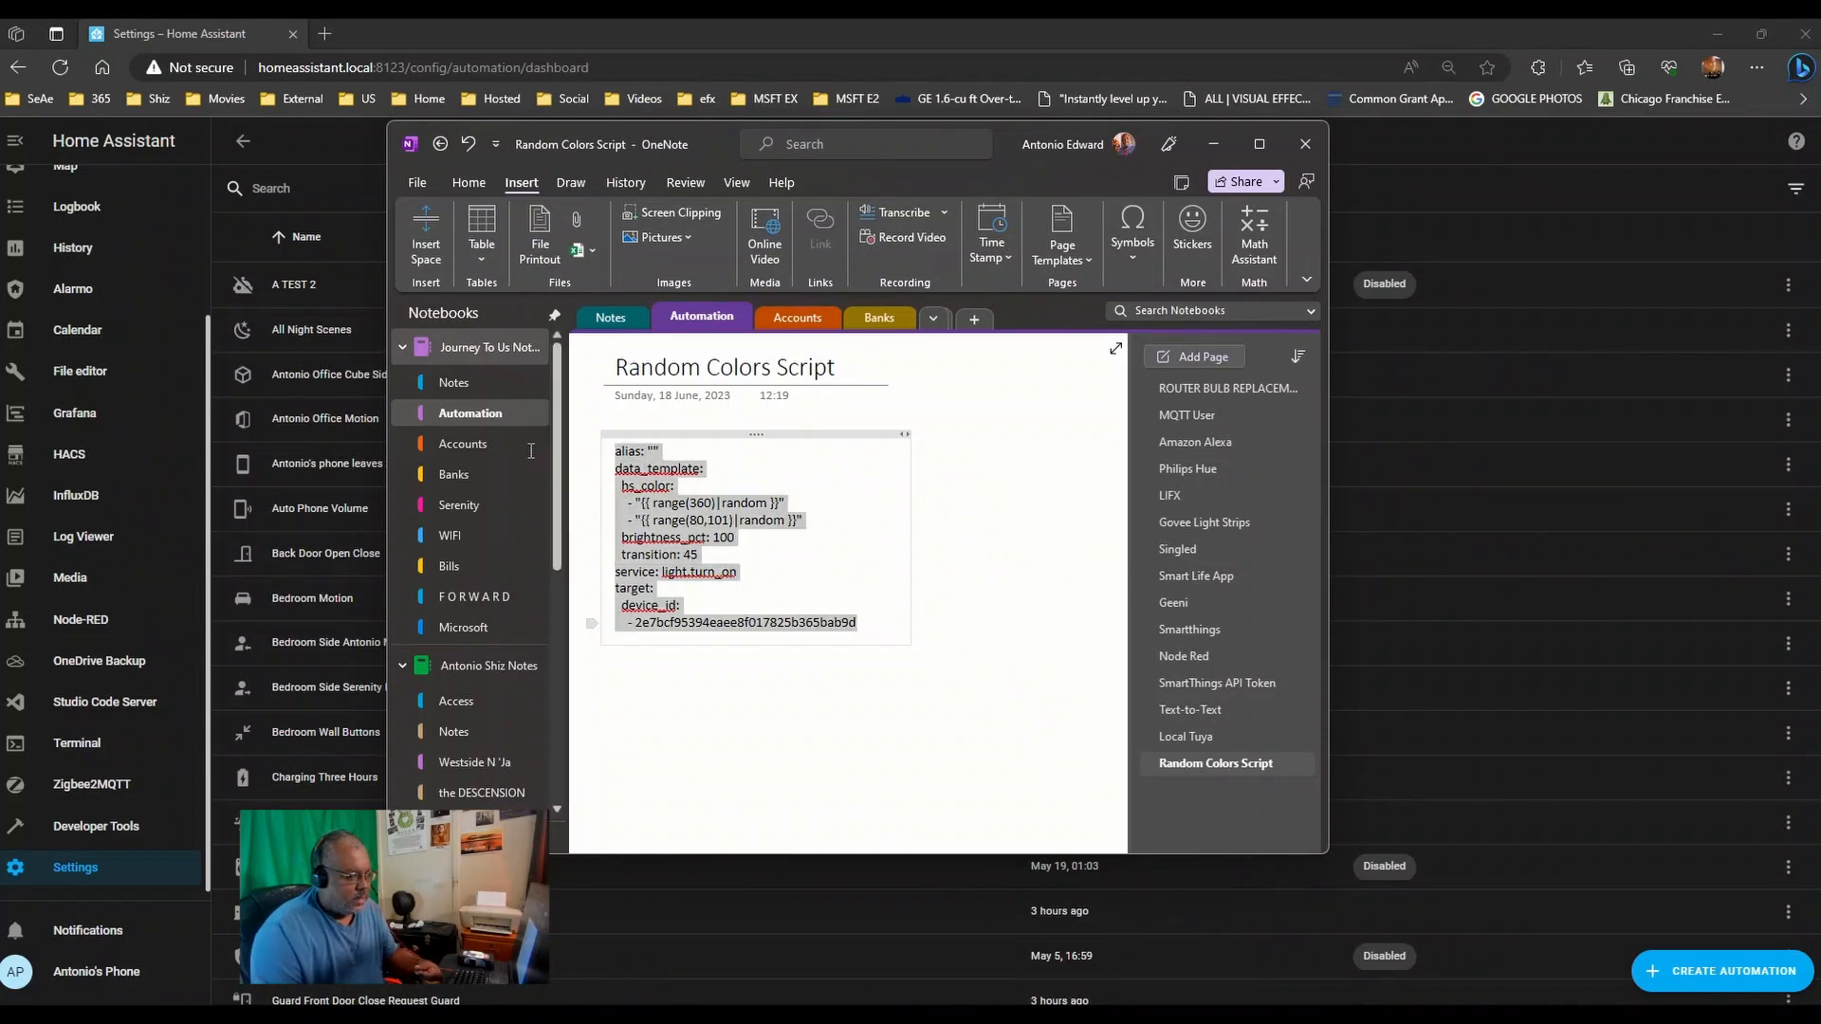
{"action": "left_click", "coordinate": [706, 521]}
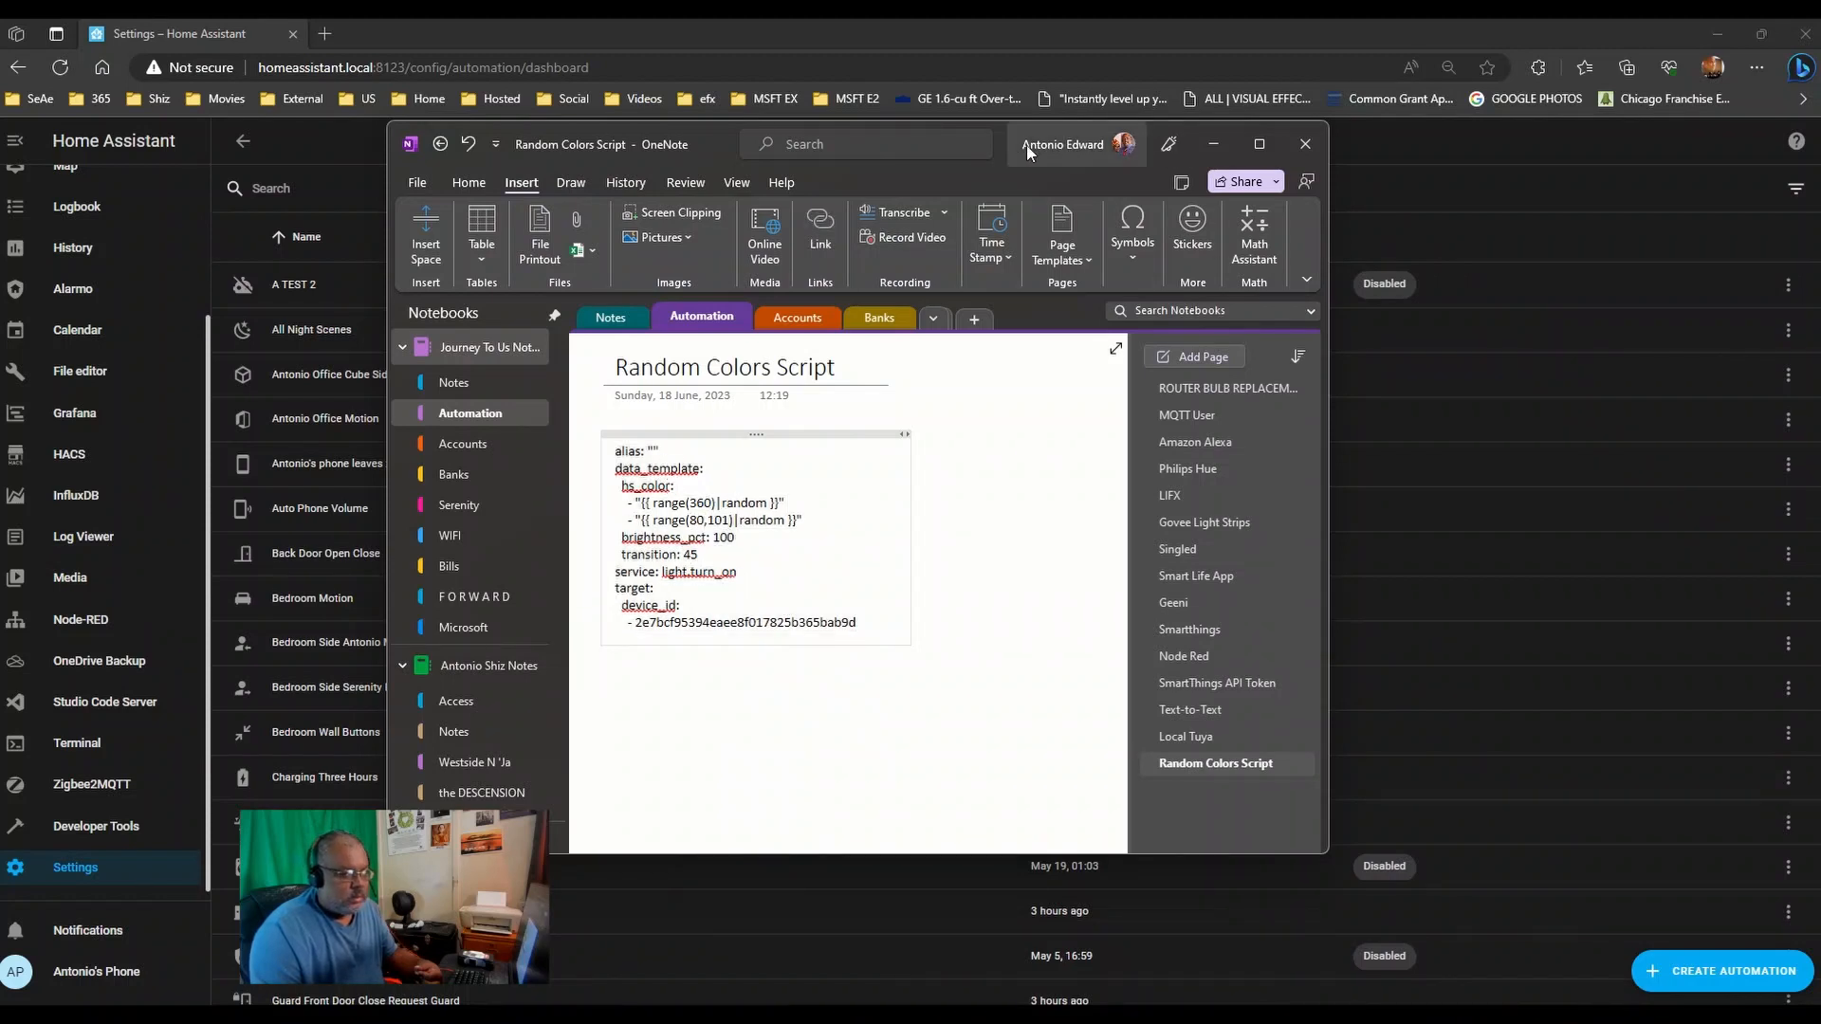
{"action": "left_click_drag", "start_coordinate": [1004, 144], "coordinate": [1819, 144]}
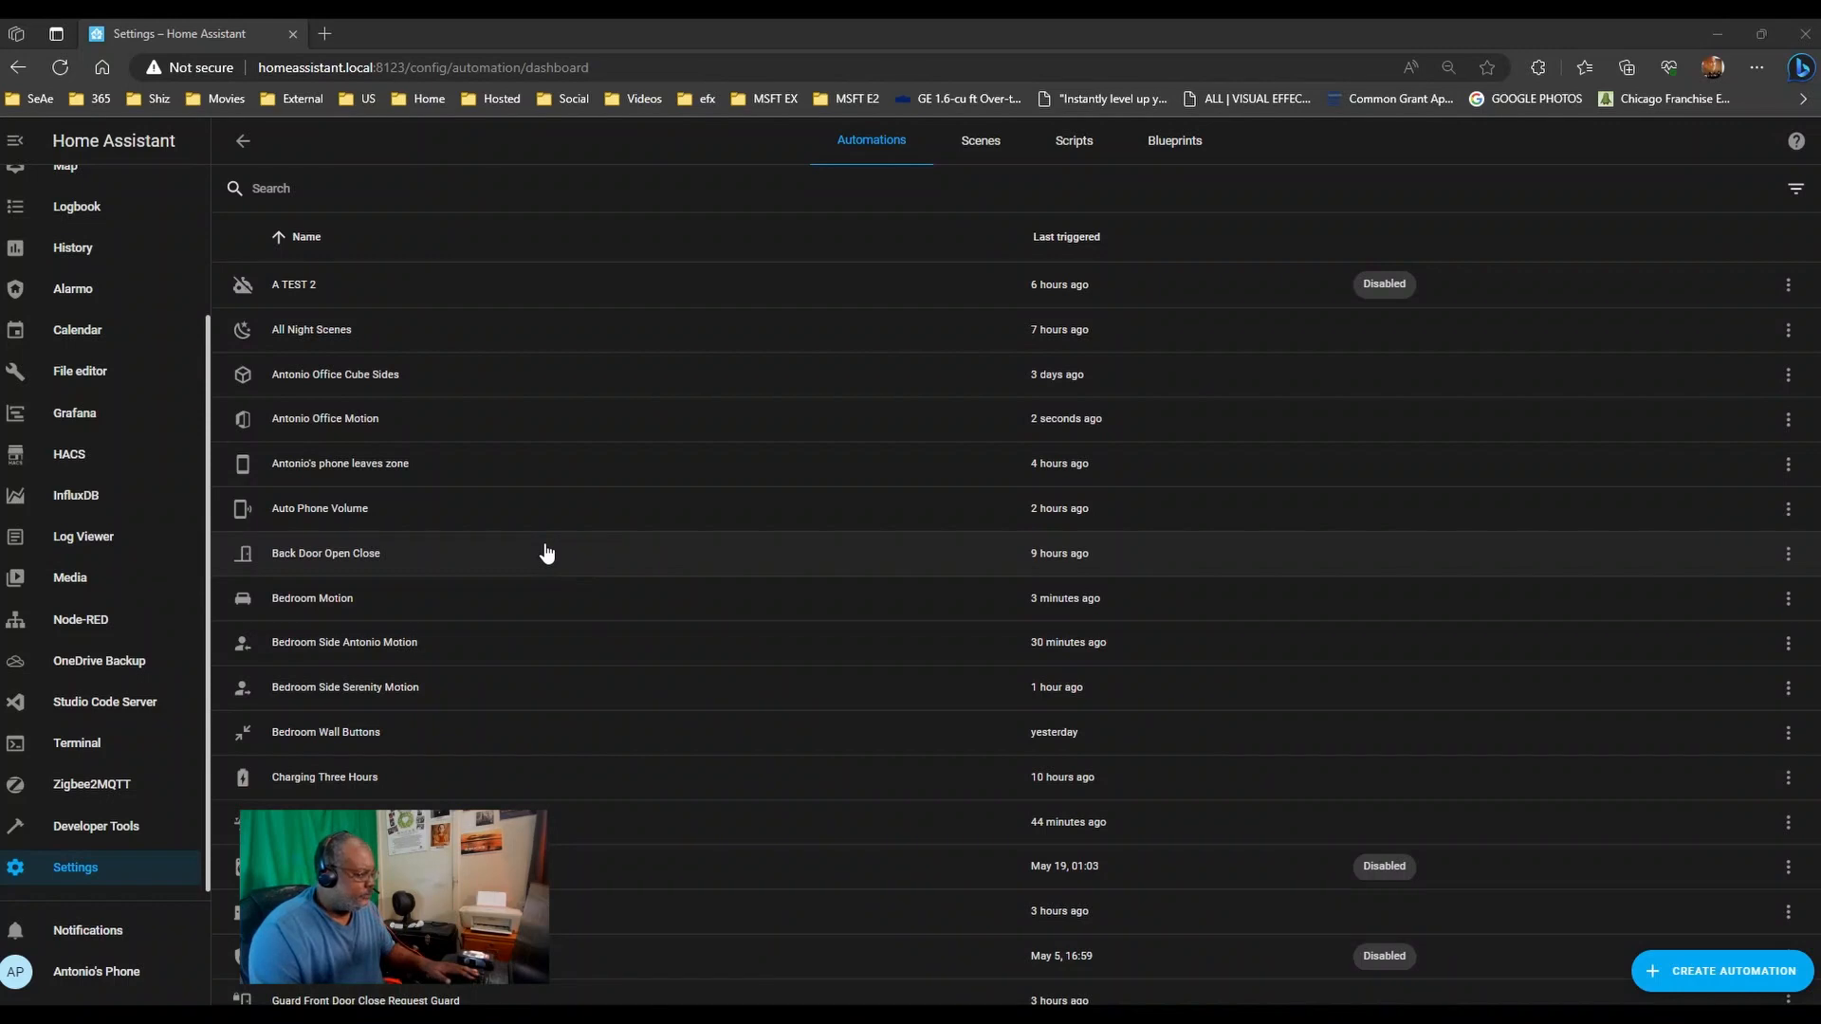
- Create a new script named 'Living Room Ceiling Random Colors'
{"action": "left_click", "coordinate": [1081, 150]}
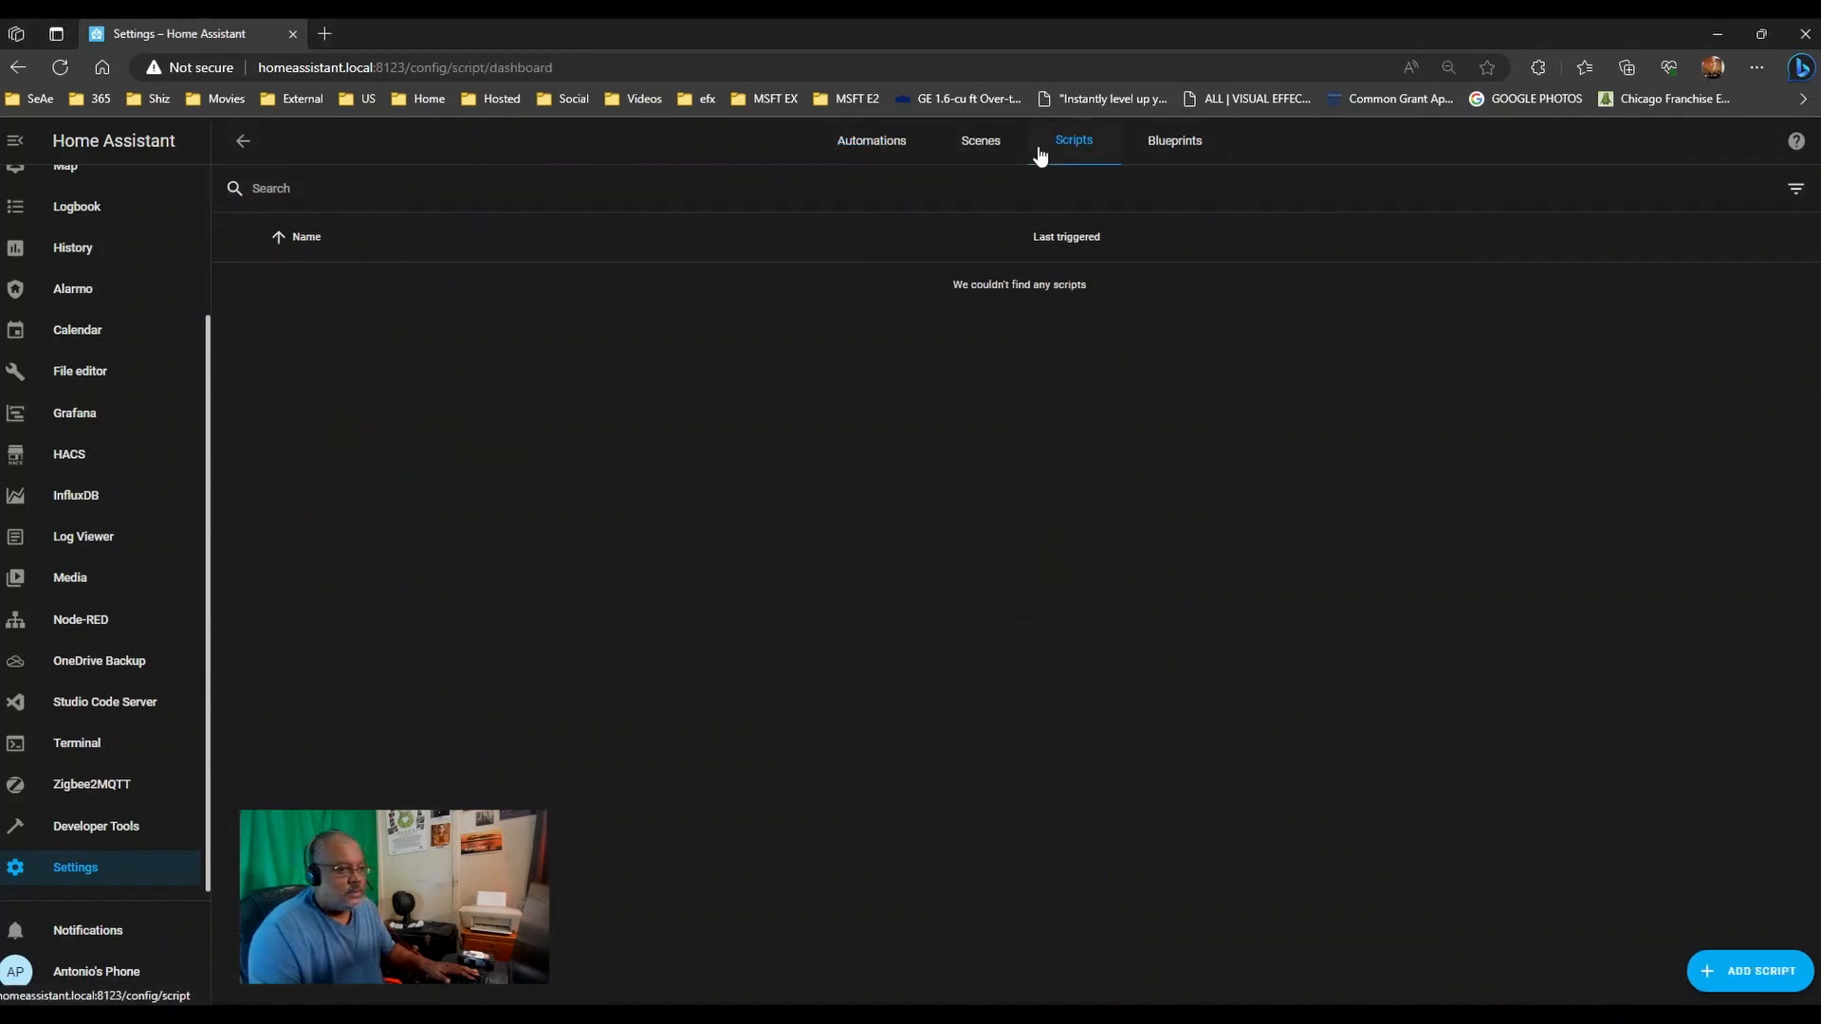
{"action": "left_click", "coordinate": [1750, 971]}
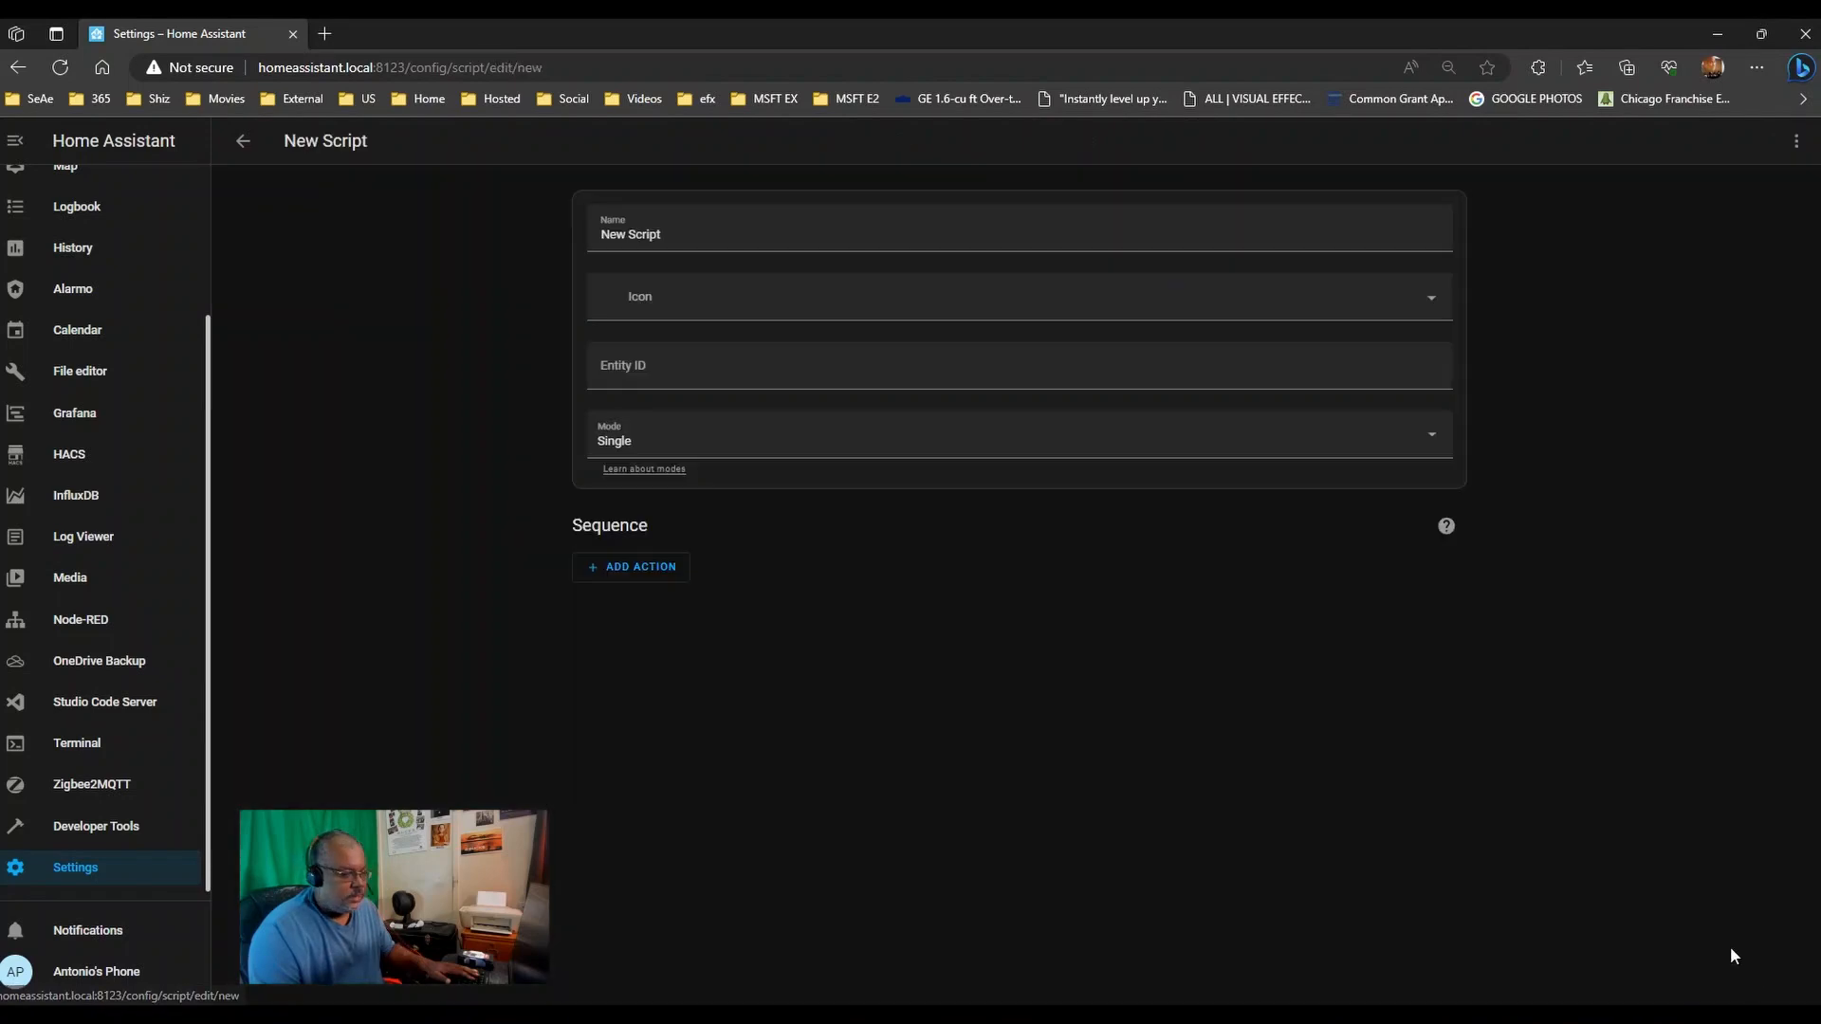
{"action": "triple_click", "coordinate": [804, 229]}
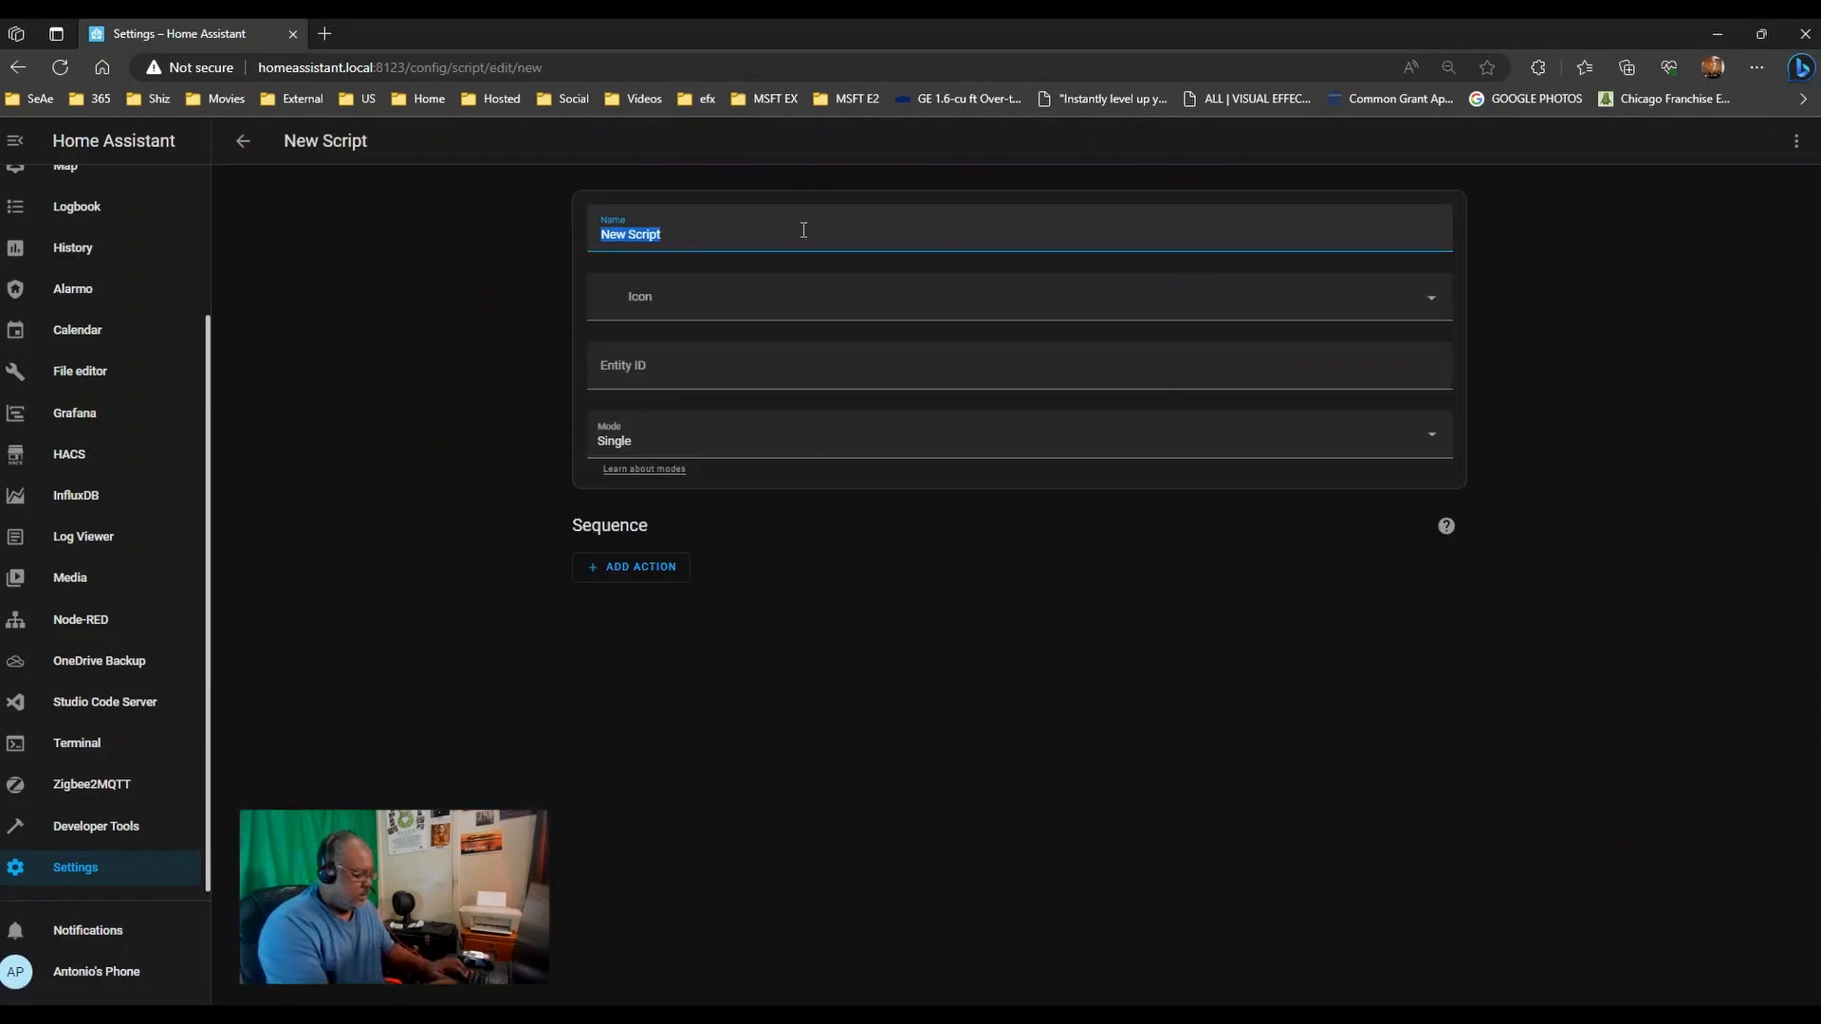
{"action": "type", "text": "Living Room"}
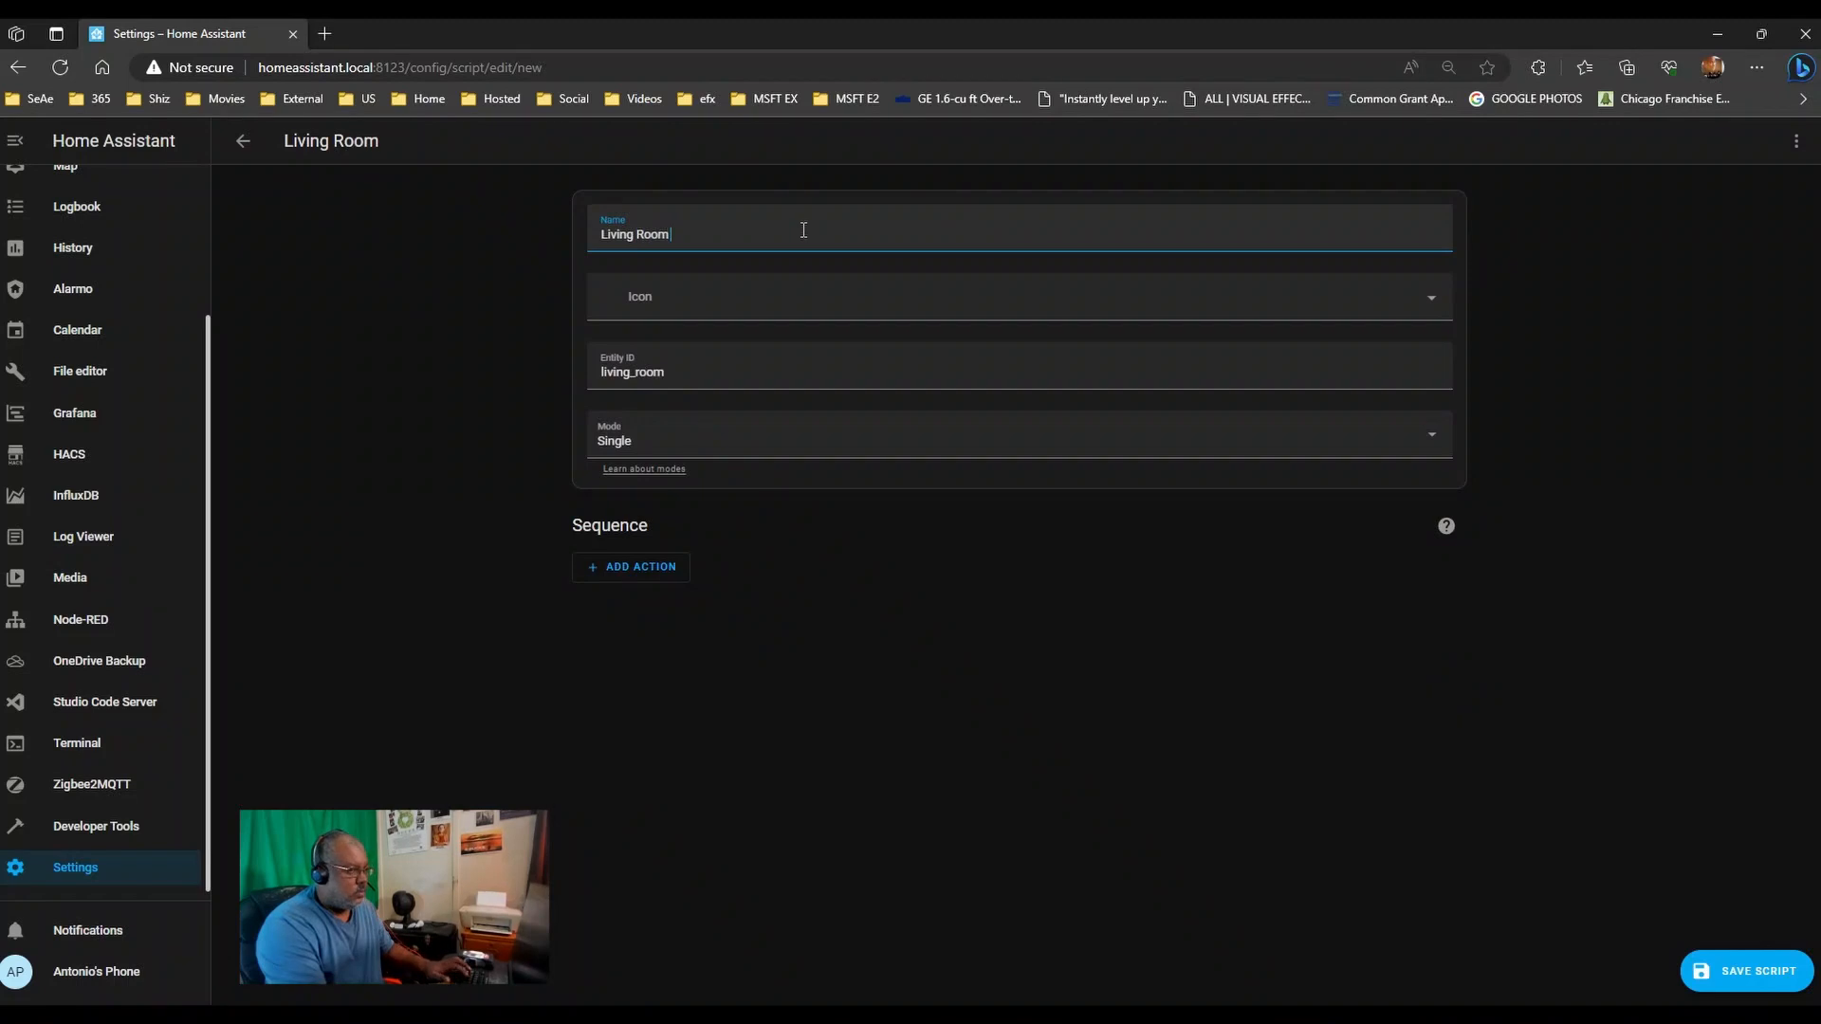
{"action": "type", "text": " Ceiling"}
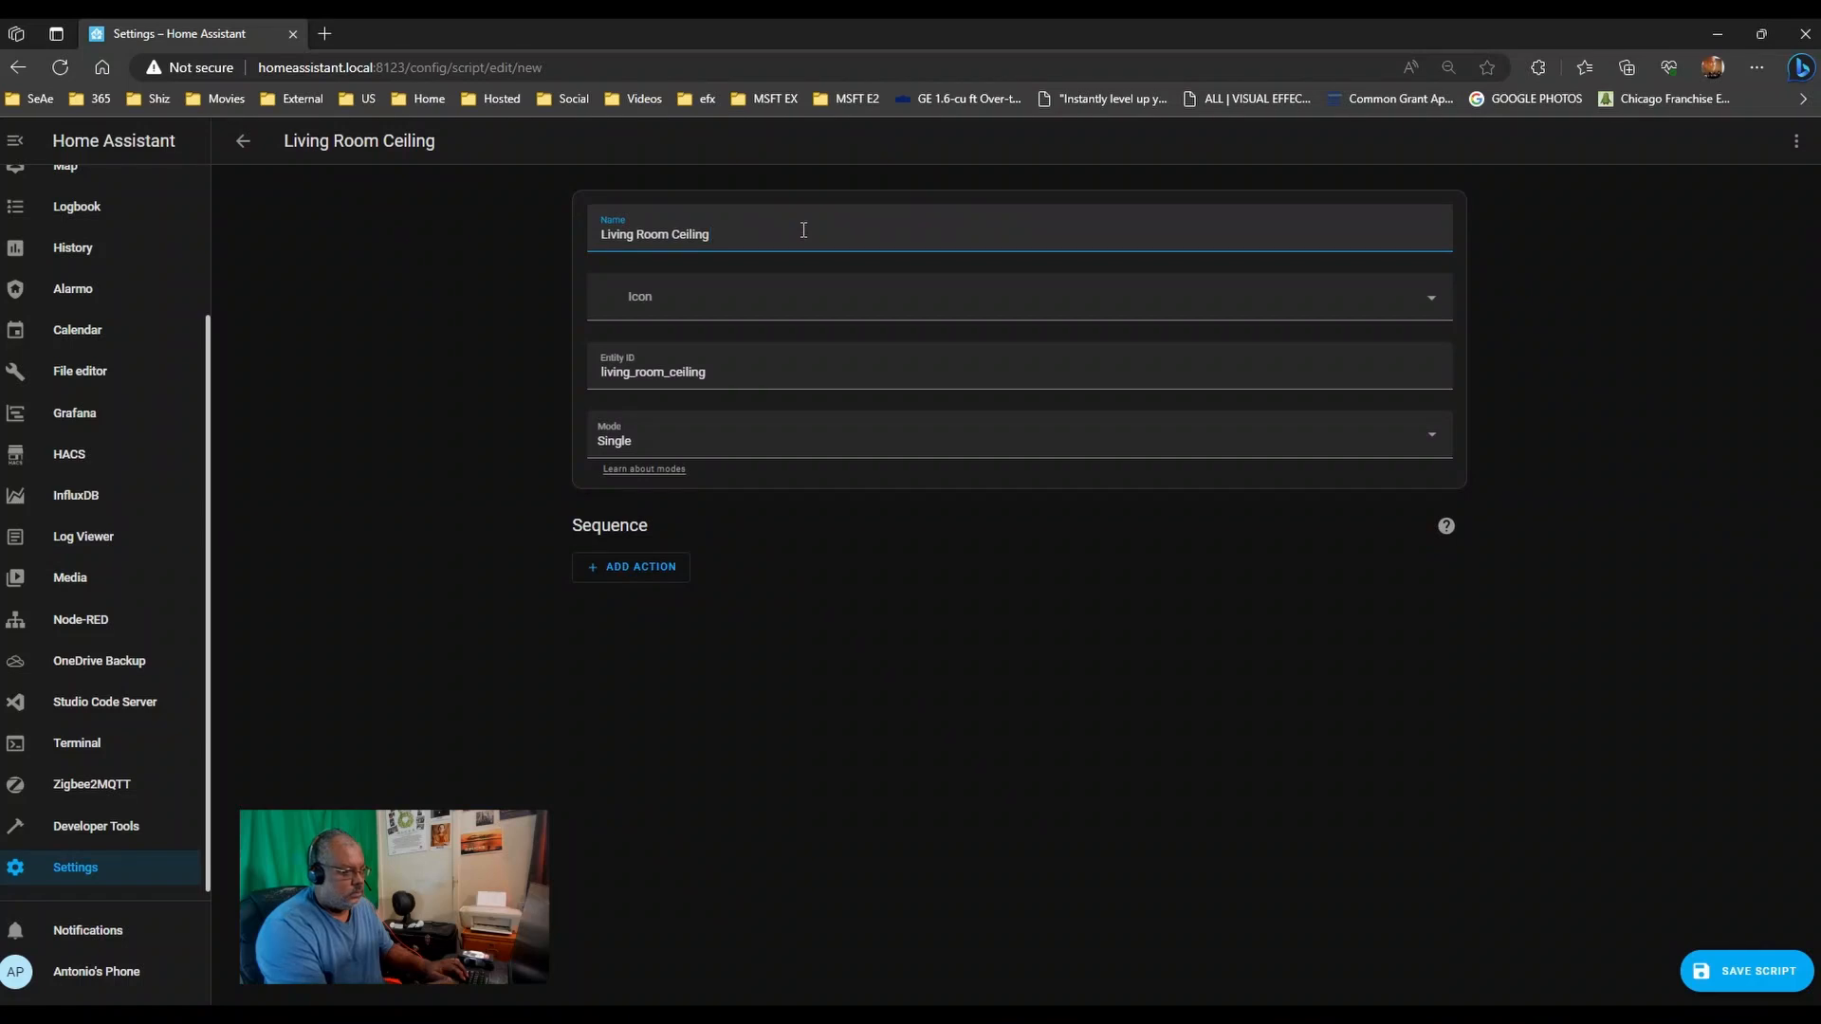
{"action": "type", "text": "Random Colors"}
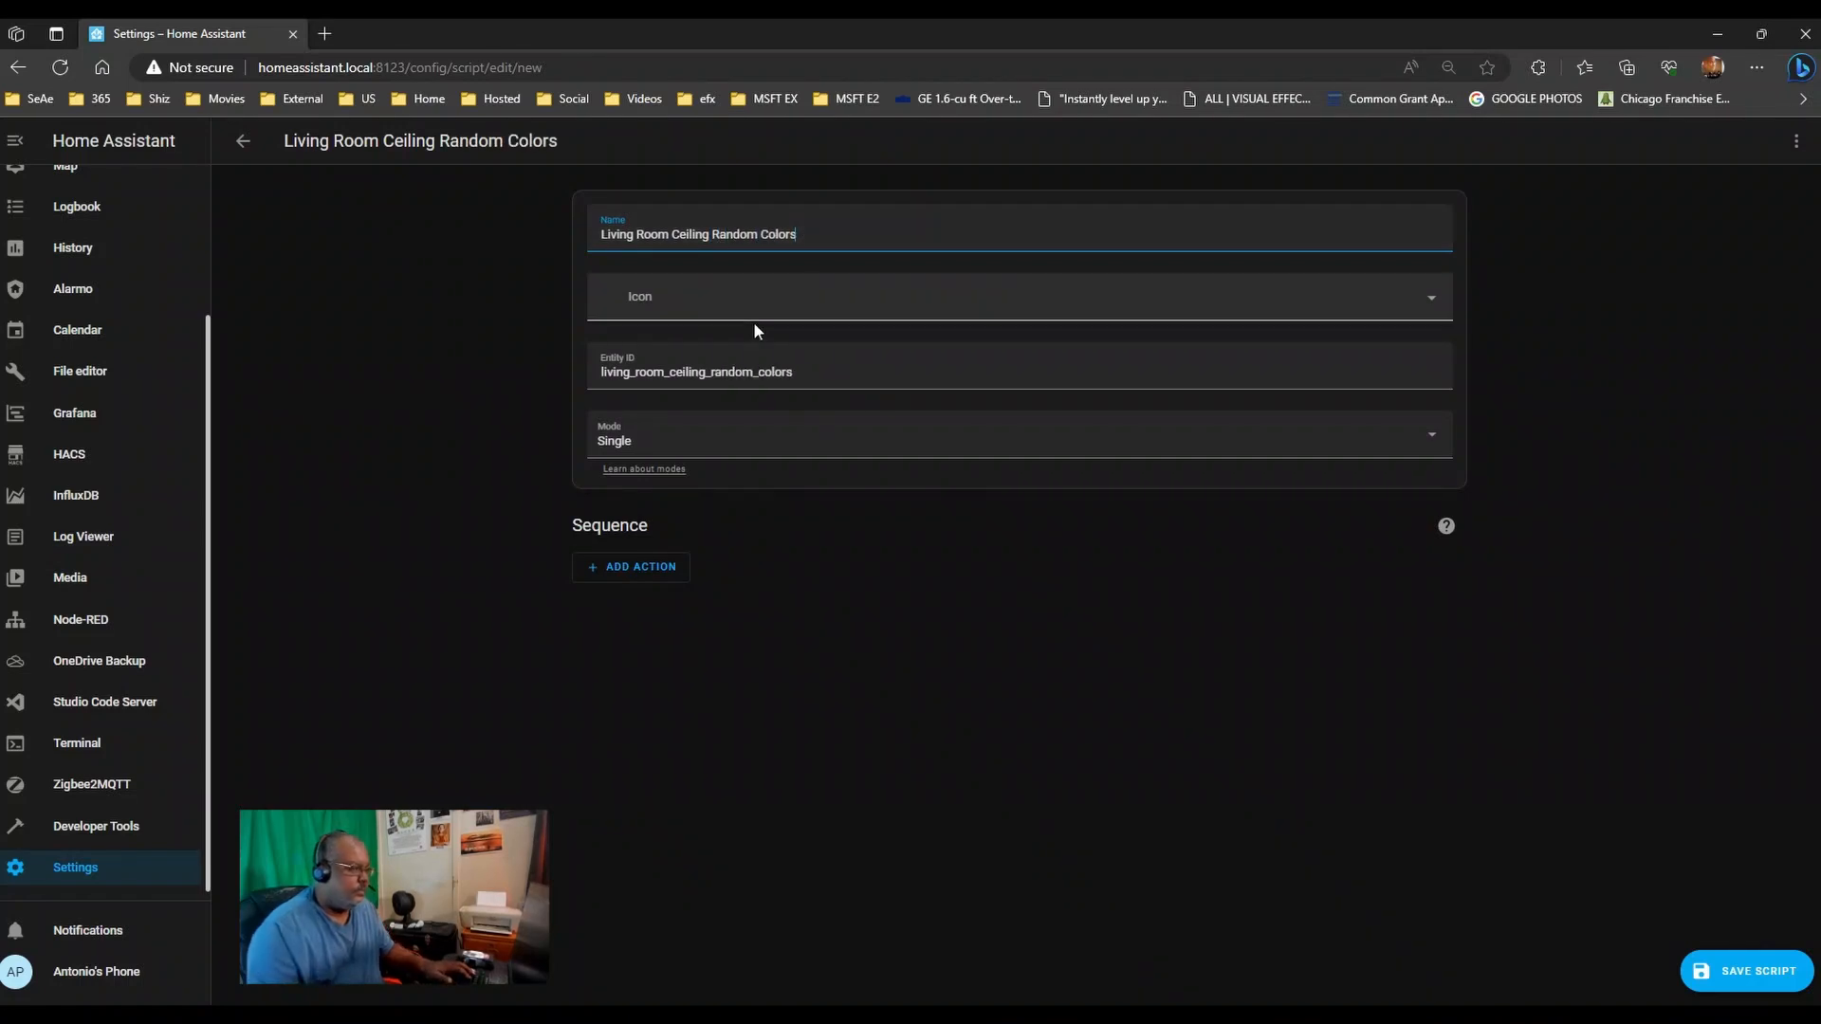
- Give the script the mdi:sofa-single-outline icon and keep Single run mode
{"action": "left_click", "coordinate": [741, 287]}
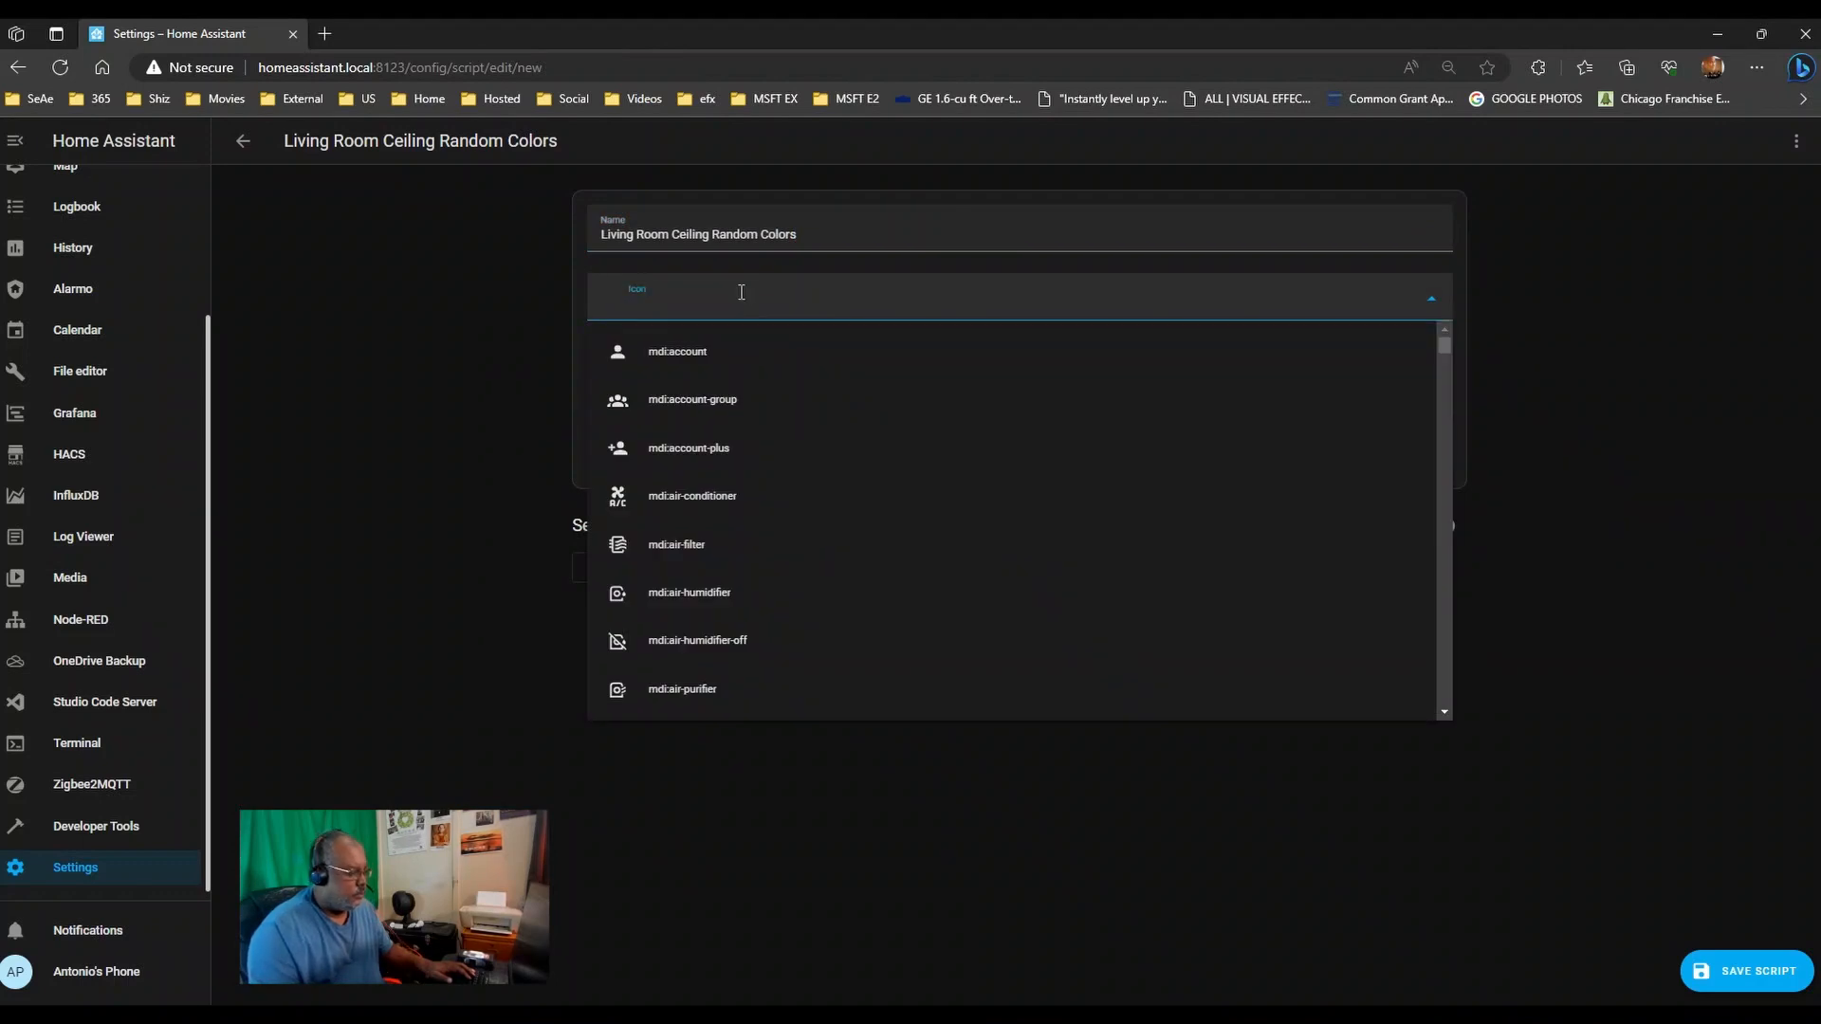
{"action": "type", "text": "living"}
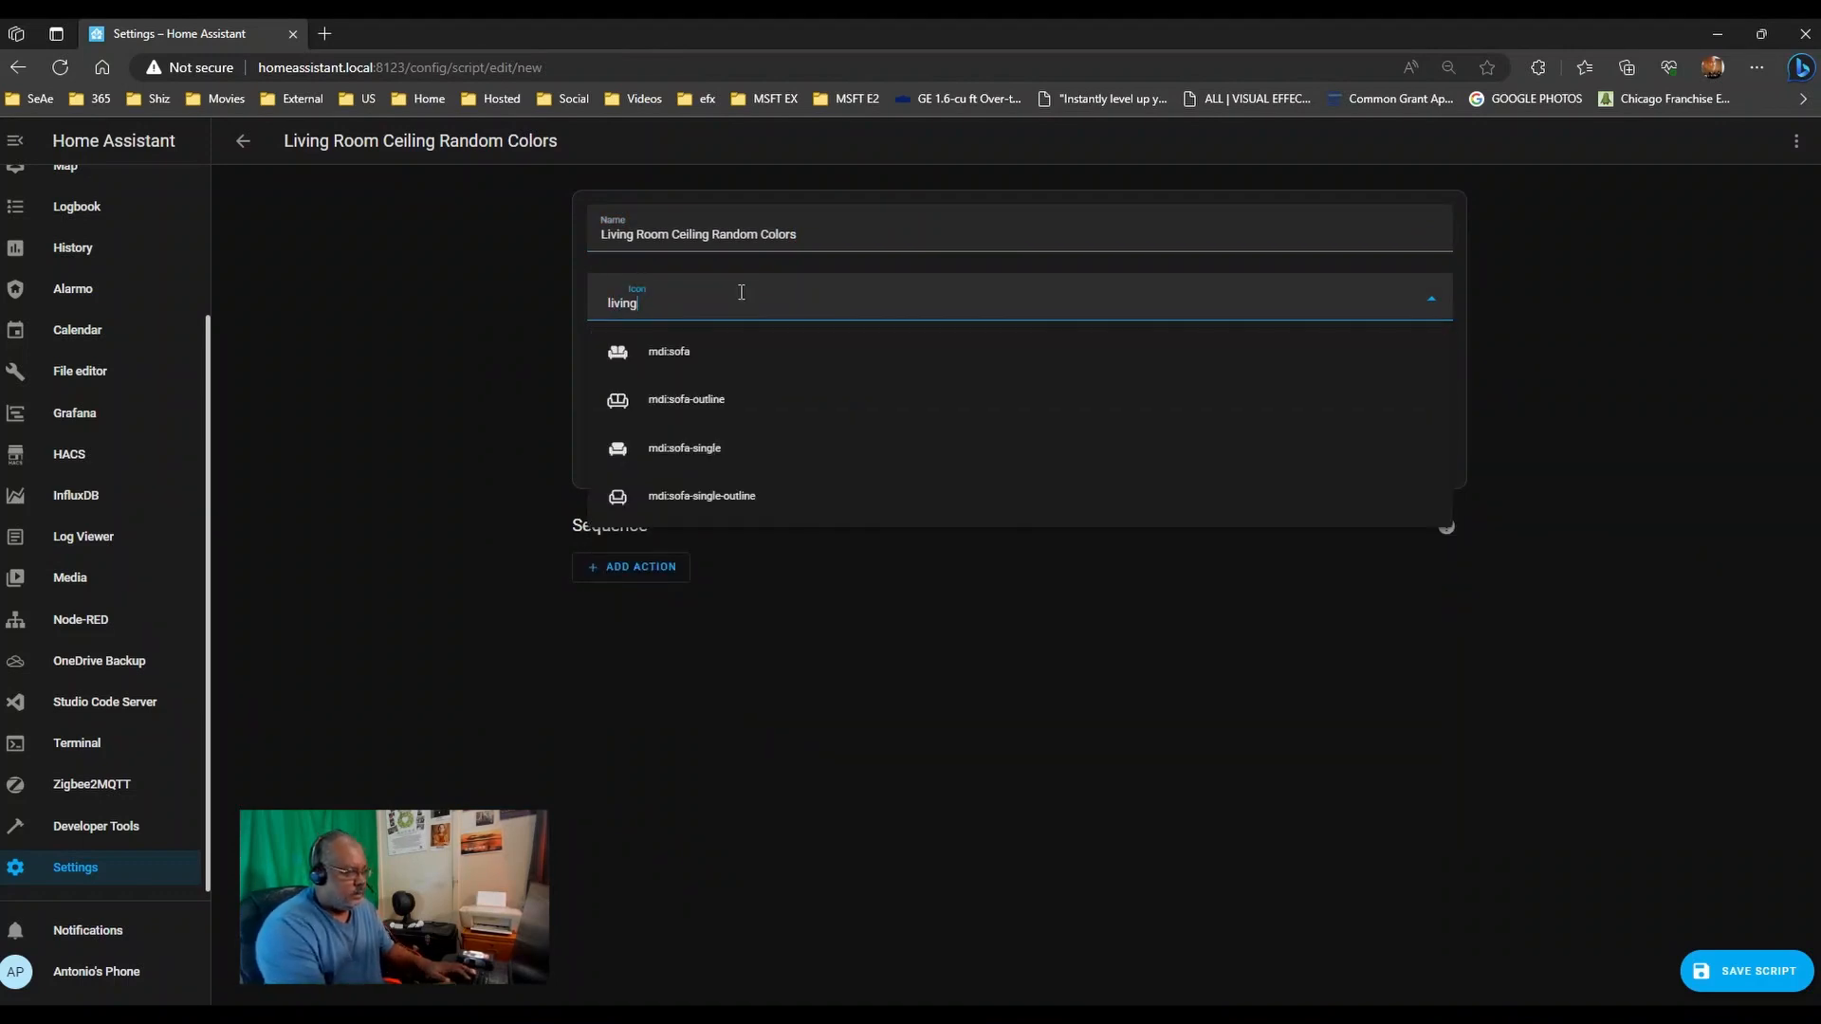
{"action": "left_click", "coordinate": [684, 494]}
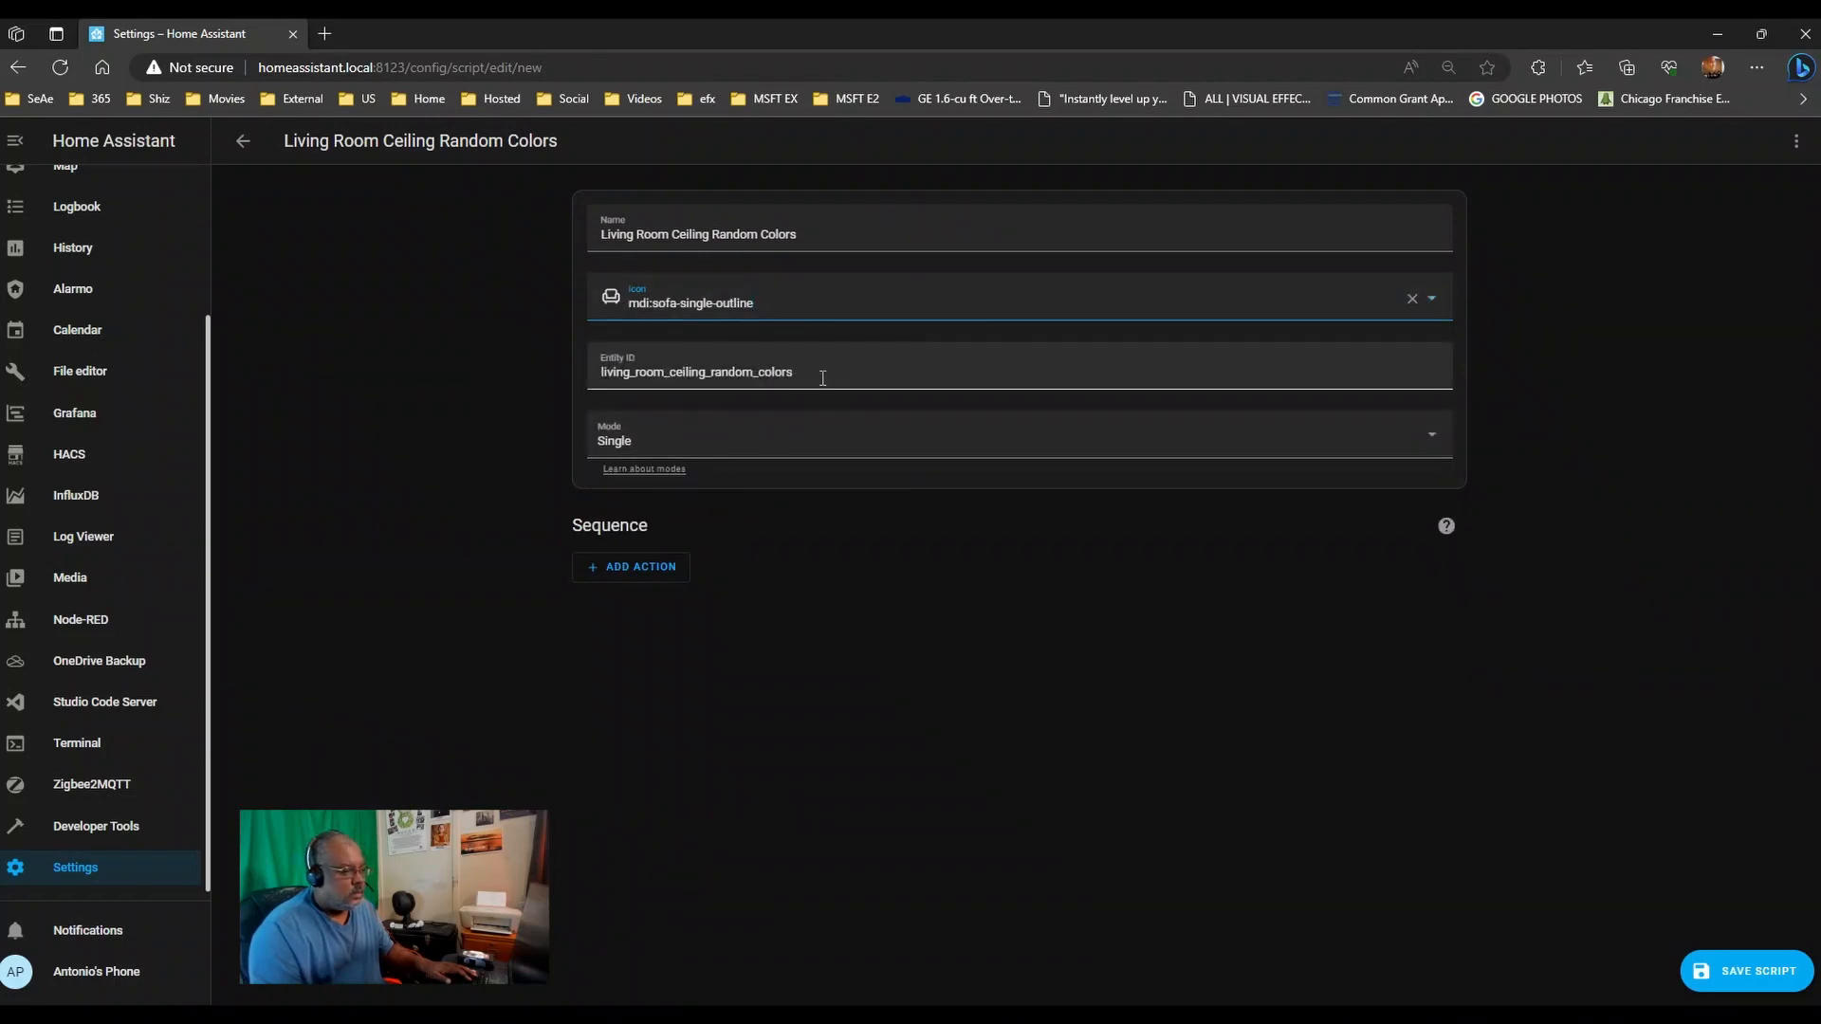
{"action": "left_click", "coordinate": [678, 447]}
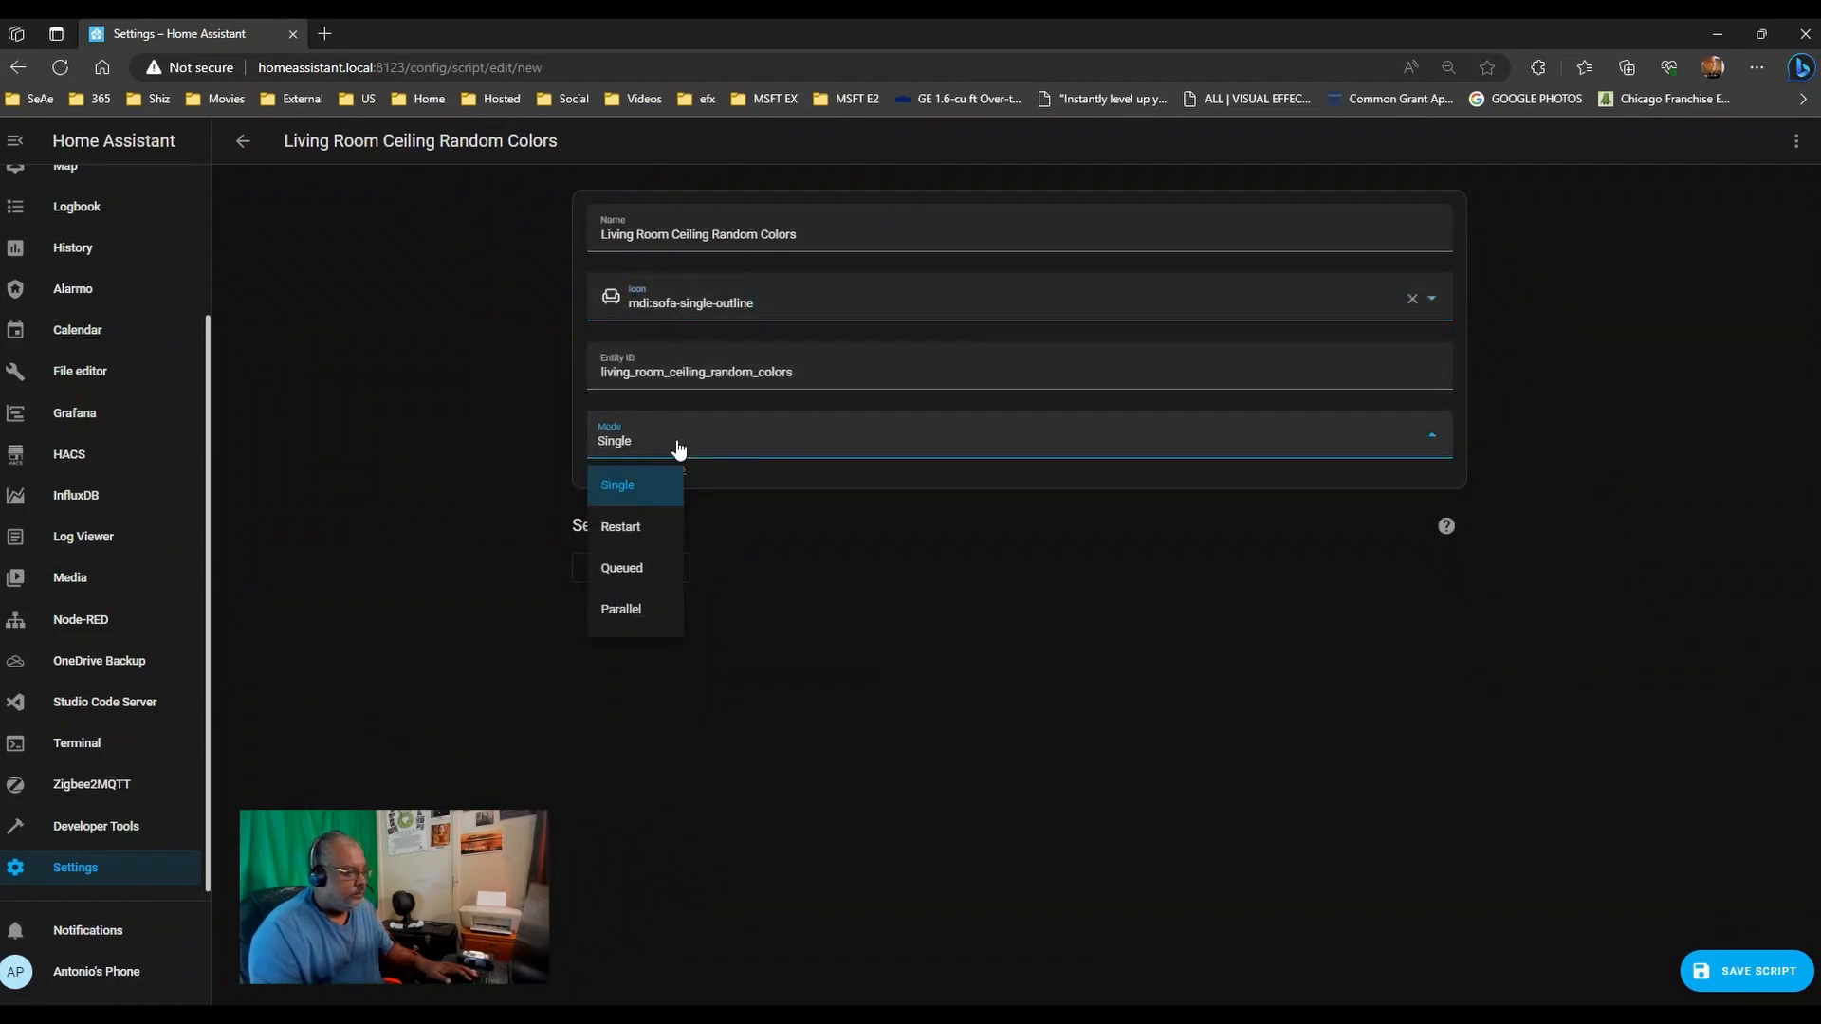
{"action": "left_click", "coordinate": [641, 485]}
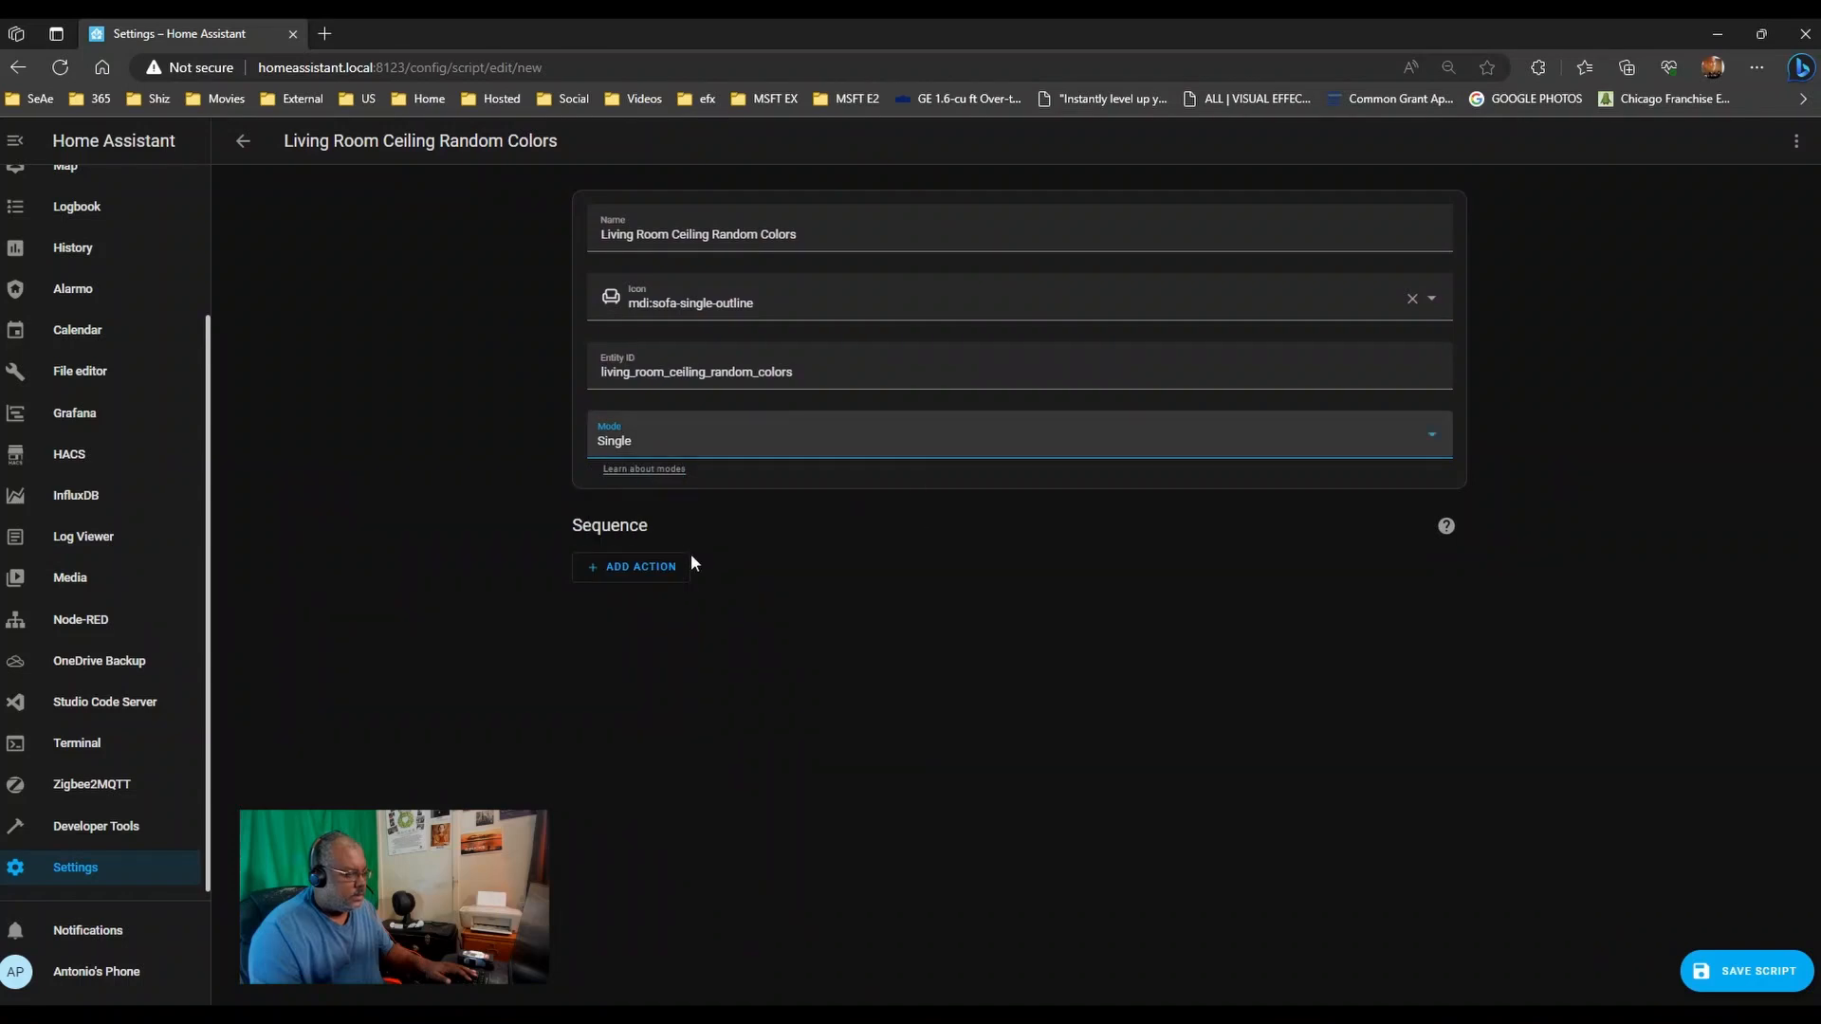
- Add a Light: Turn on service action and append ' Single Lamp' to the script name
{"action": "left_click", "coordinate": [636, 566]}
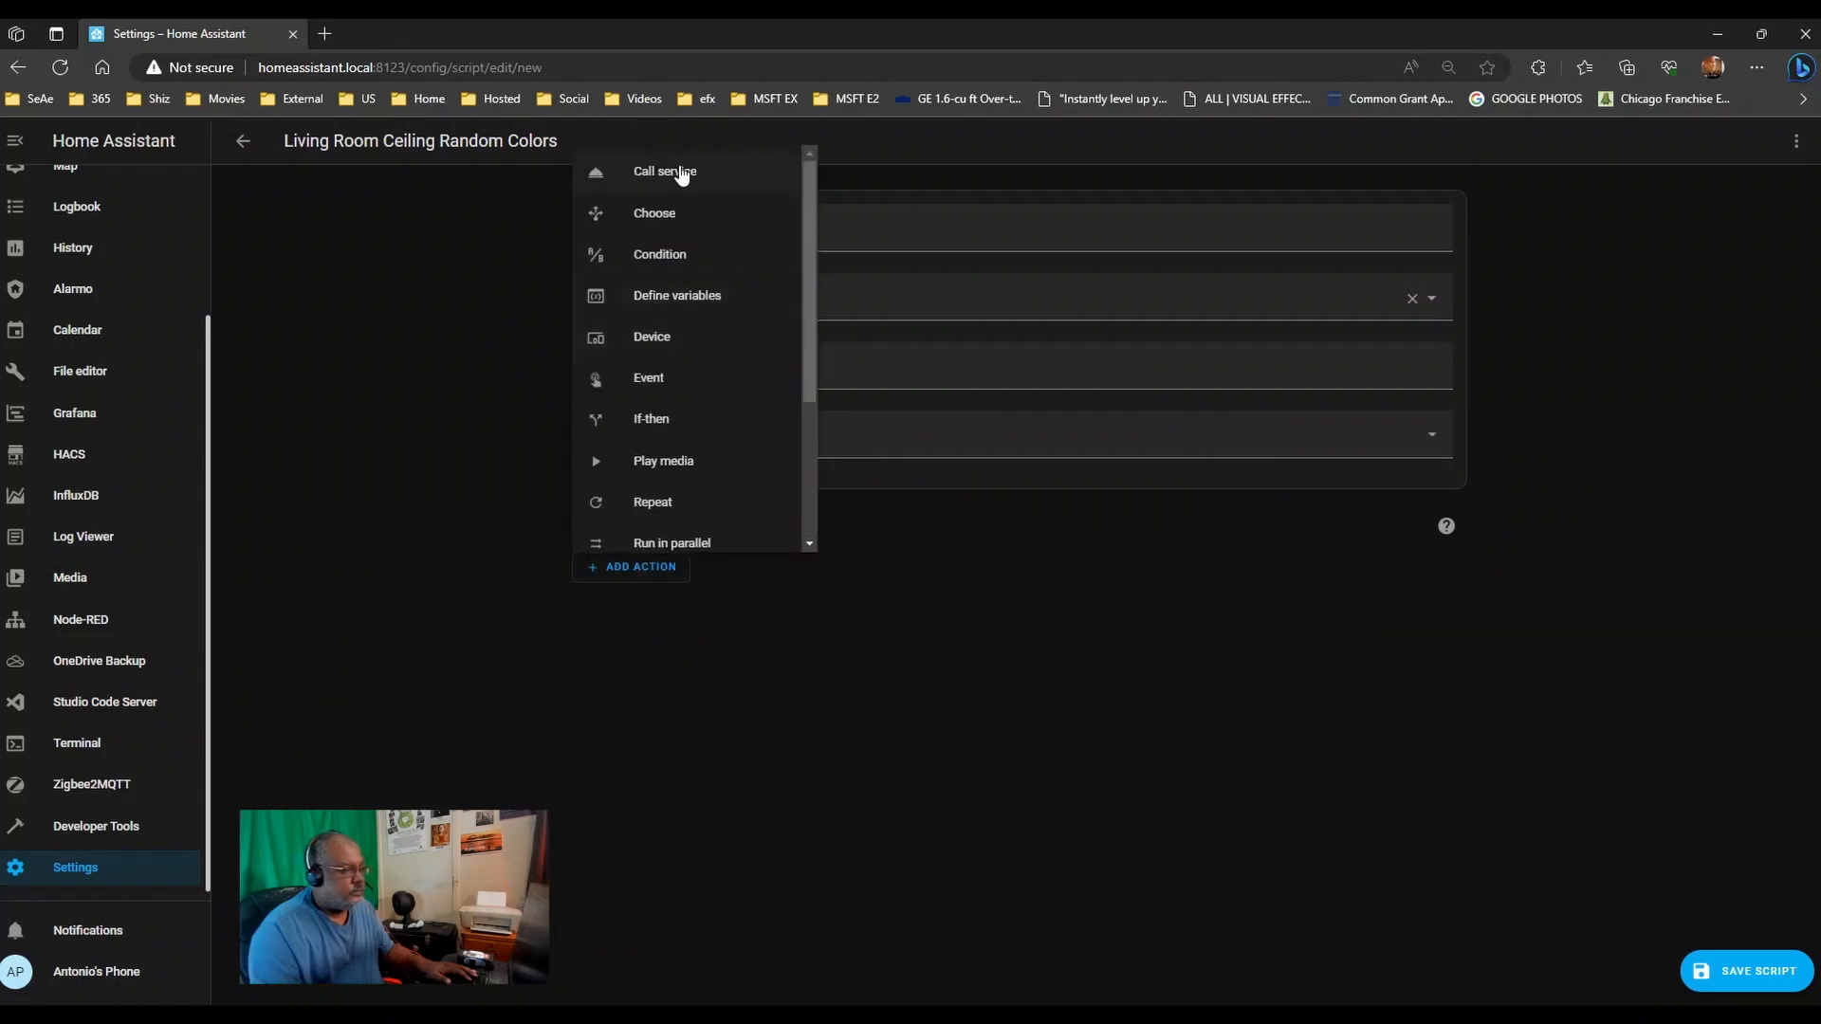
{"action": "left_click", "coordinate": [679, 172]}
{"action": "left_click", "coordinate": [675, 628]}
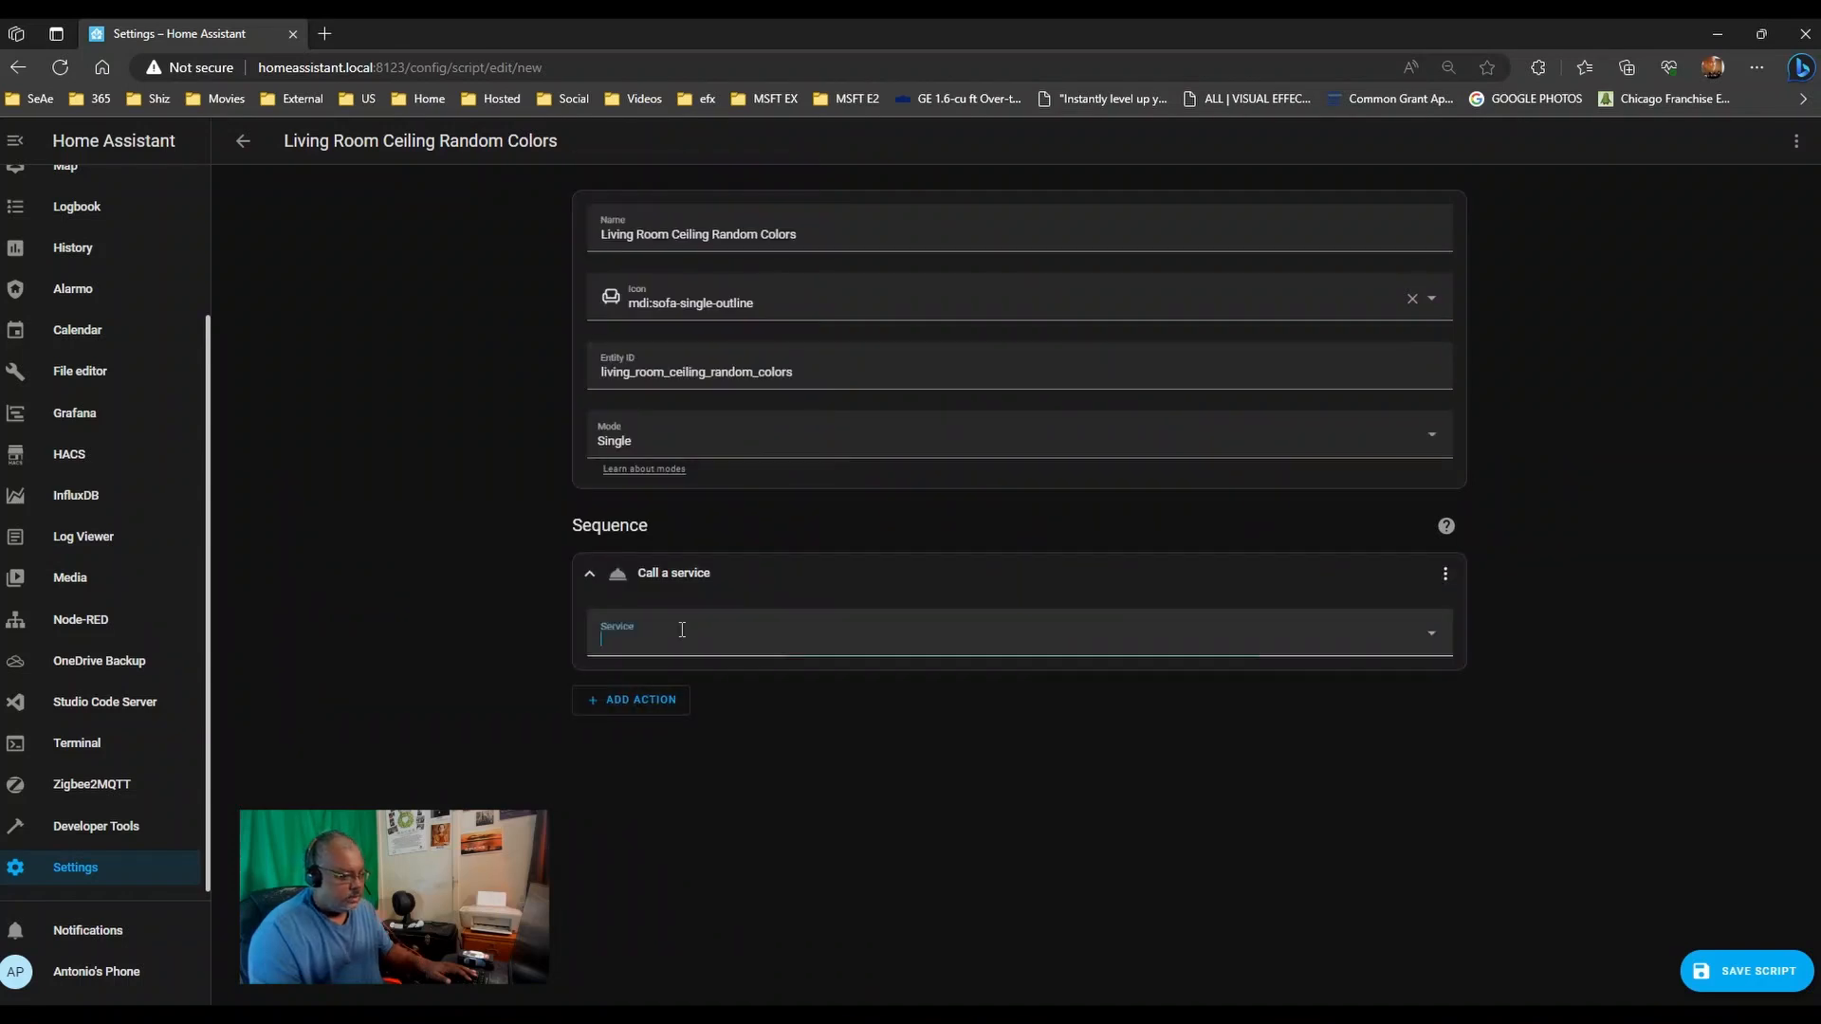
{"action": "type", "text": "light"}
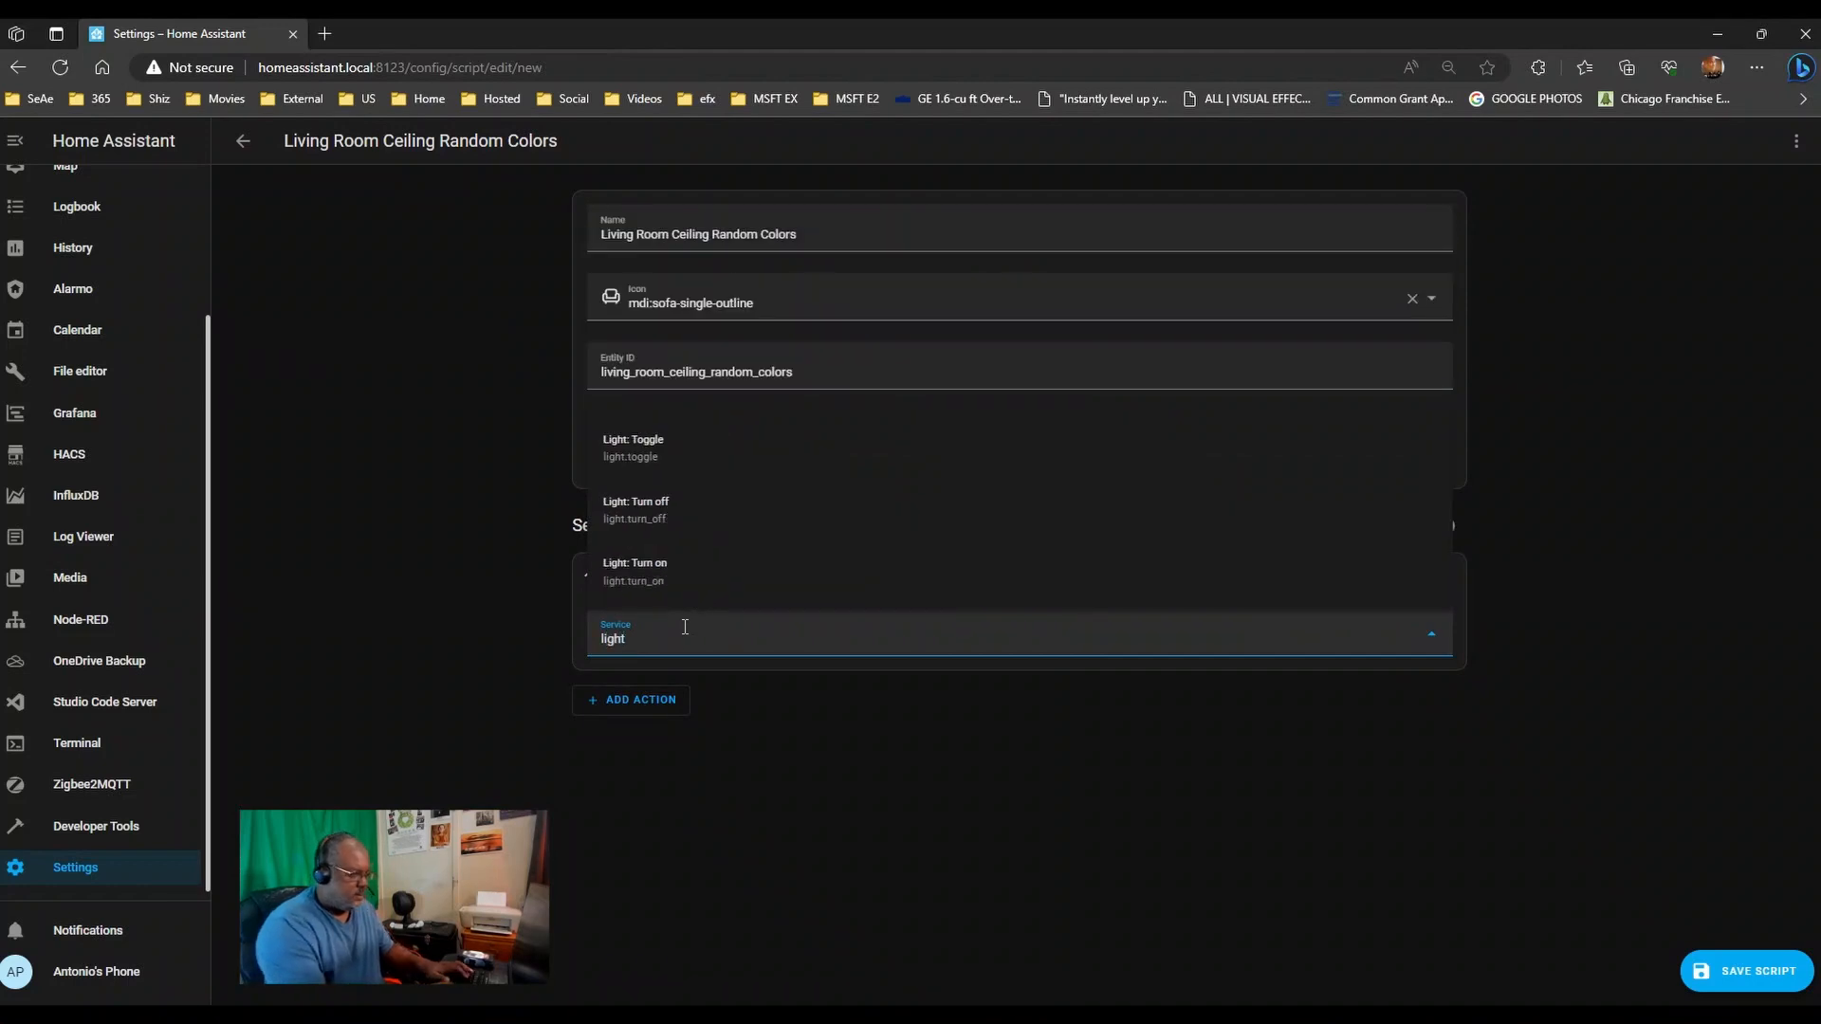
{"action": "left_click", "coordinate": [656, 586]}
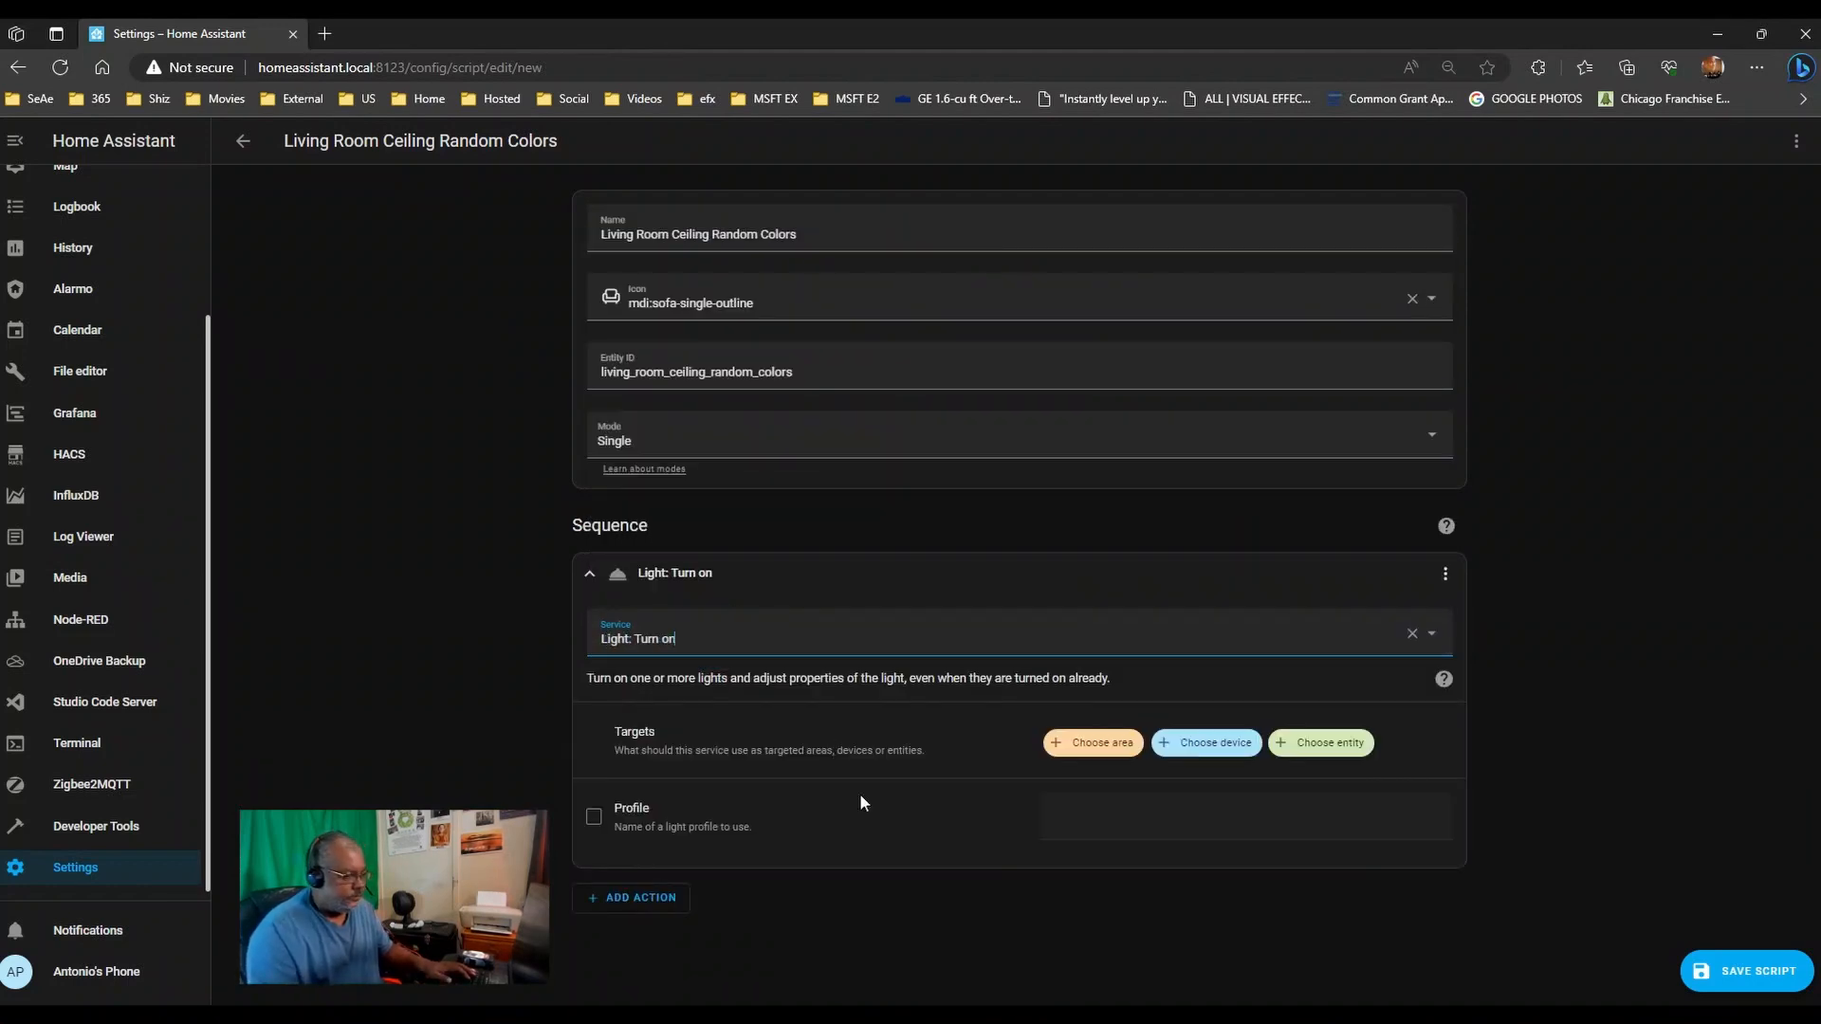
{"action": "left_click", "coordinate": [809, 237]}
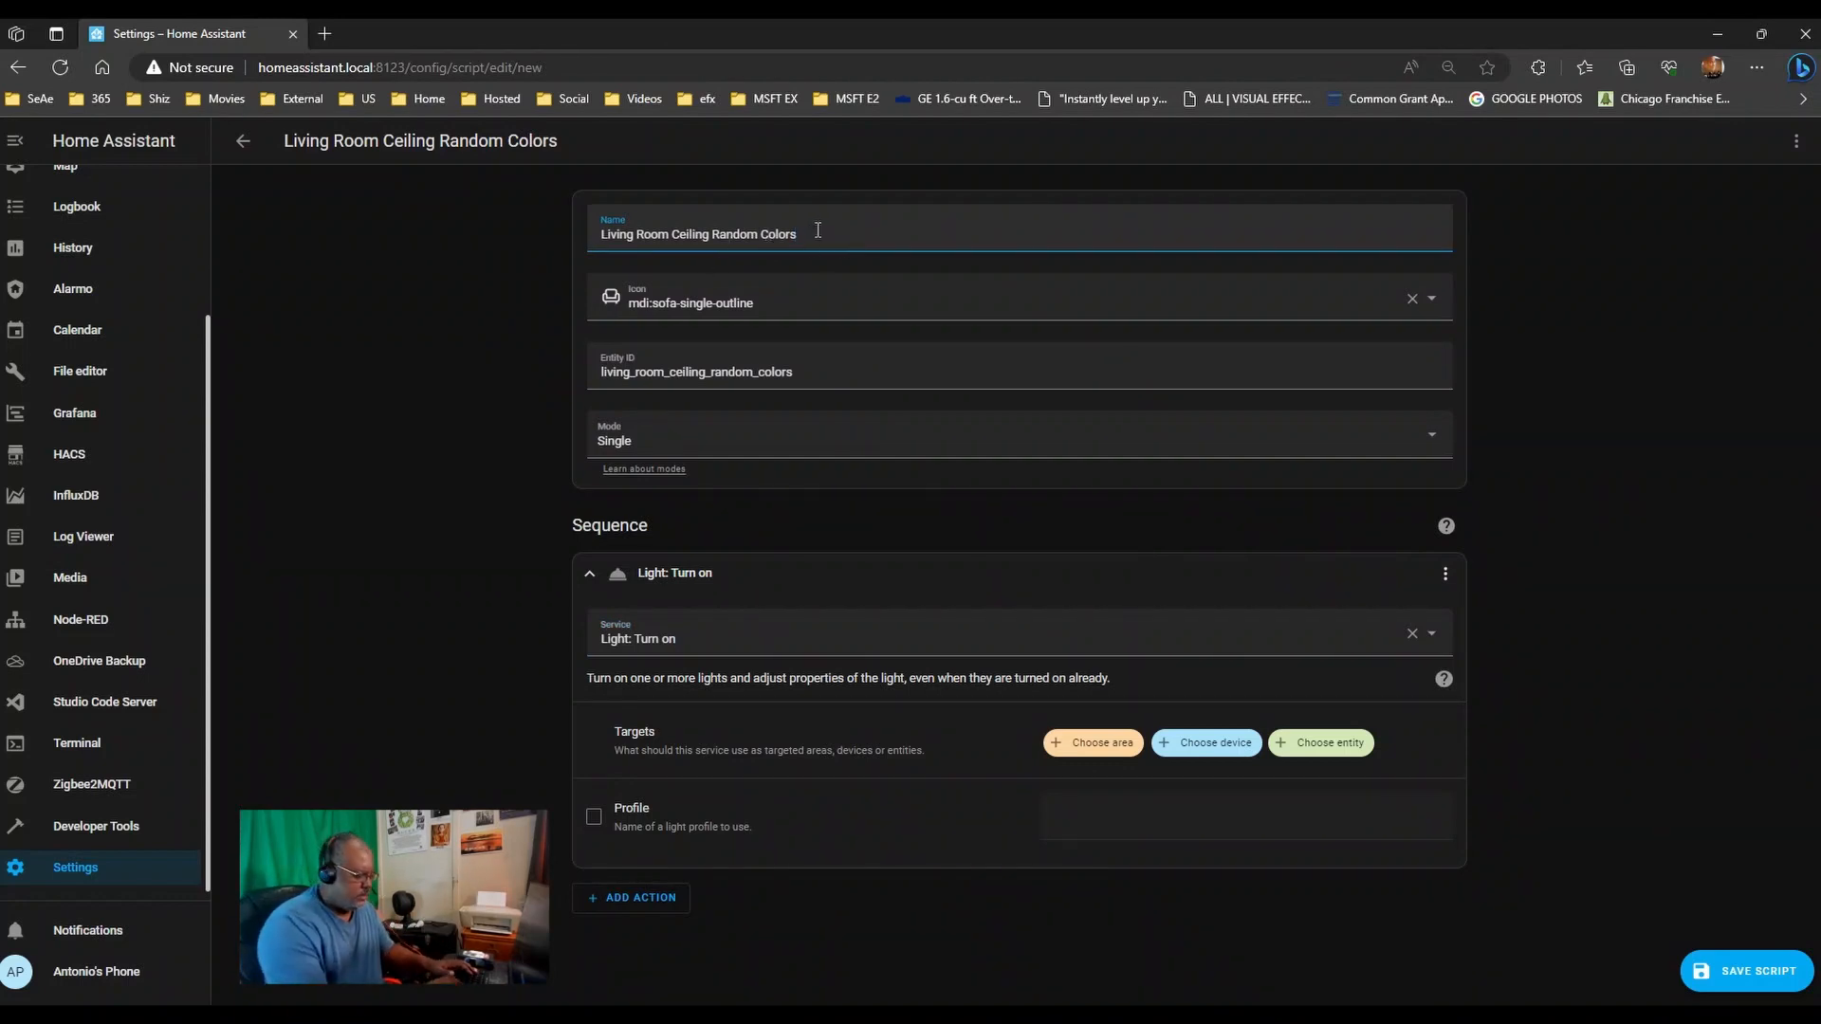
{"action": "type", "text": "Sing"}
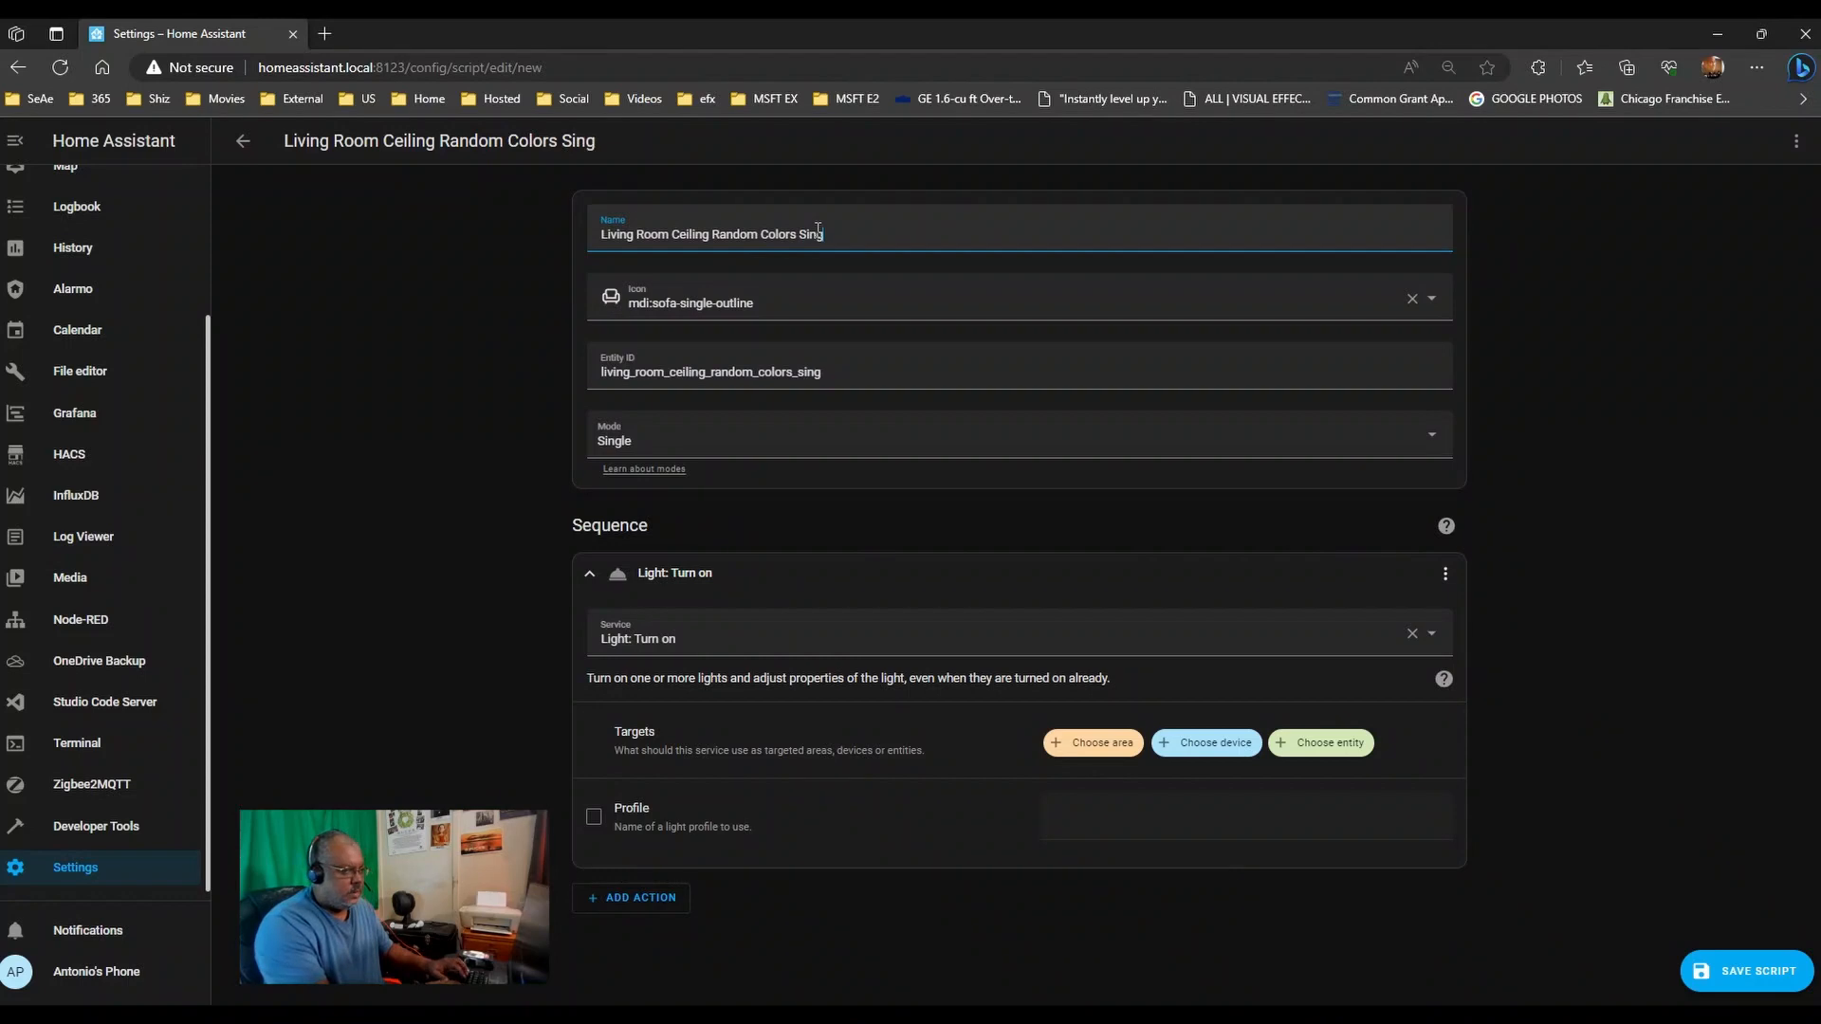
{"action": "type", "text": "le Lamp"}
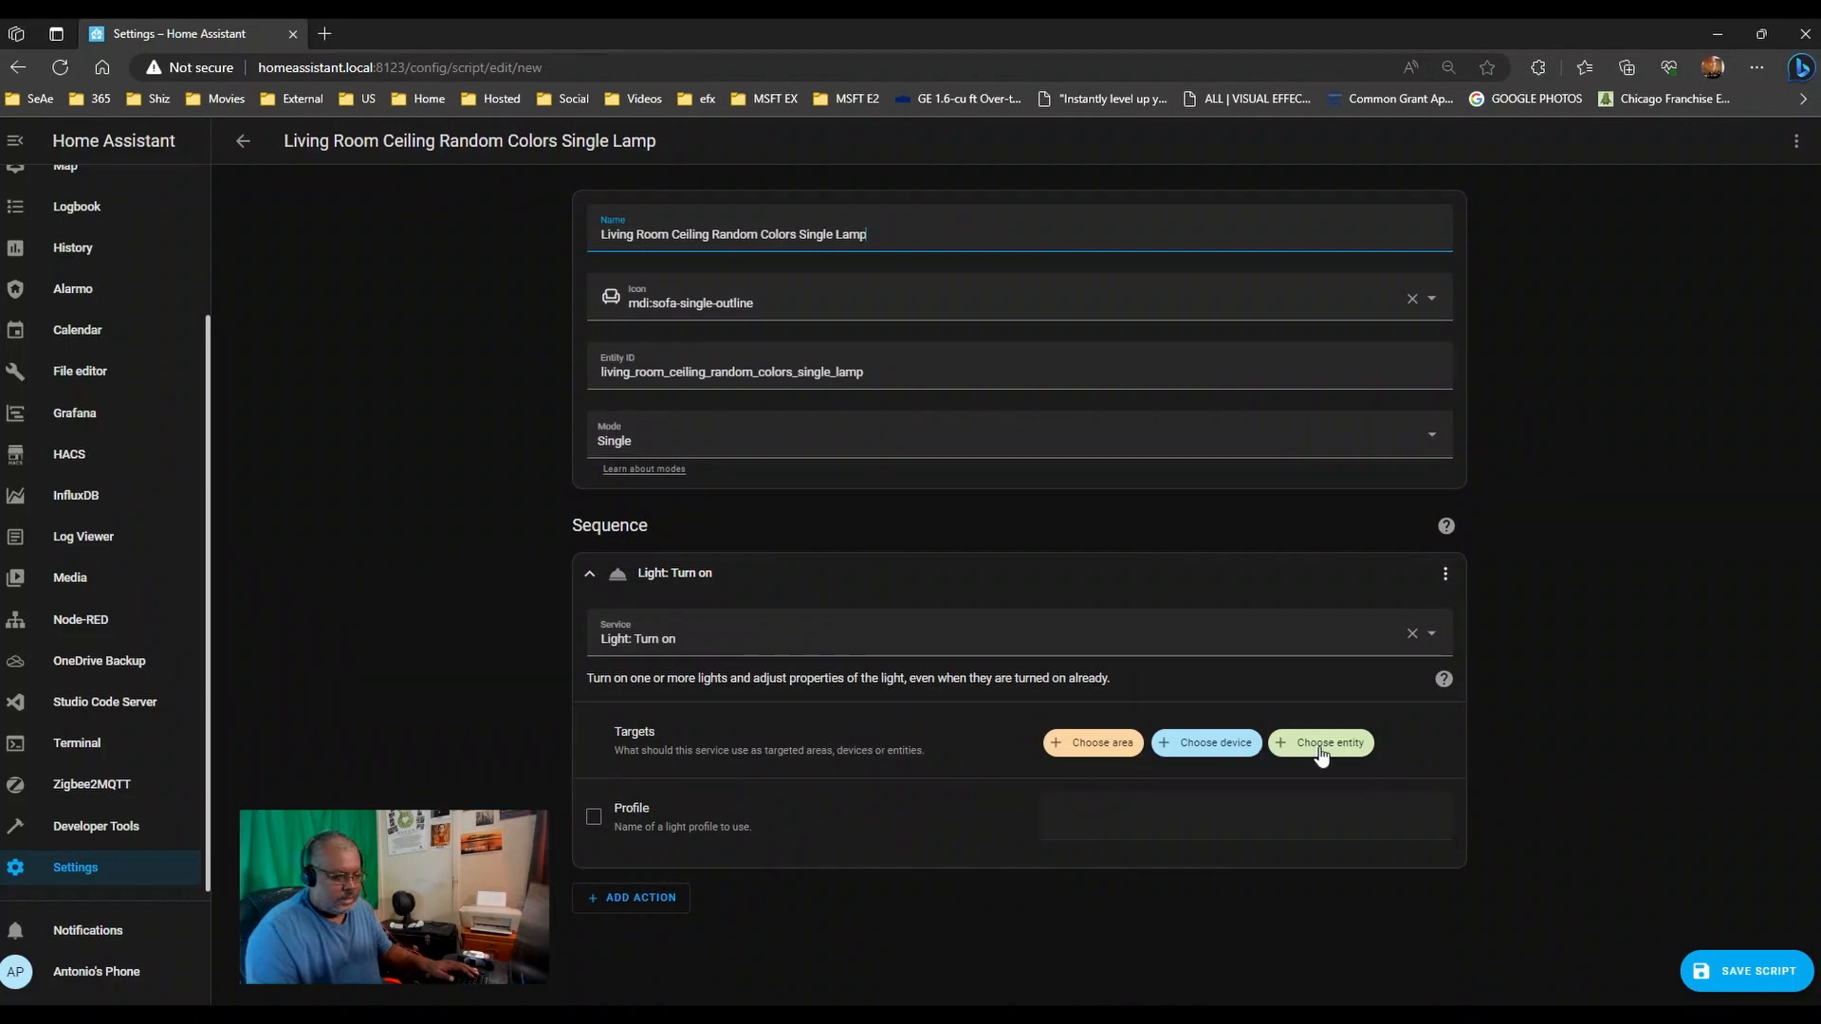
- Target the Living Room Ceiling North East and North North devices in the Light: Turn on action
{"action": "left_click", "coordinate": [1196, 743]}
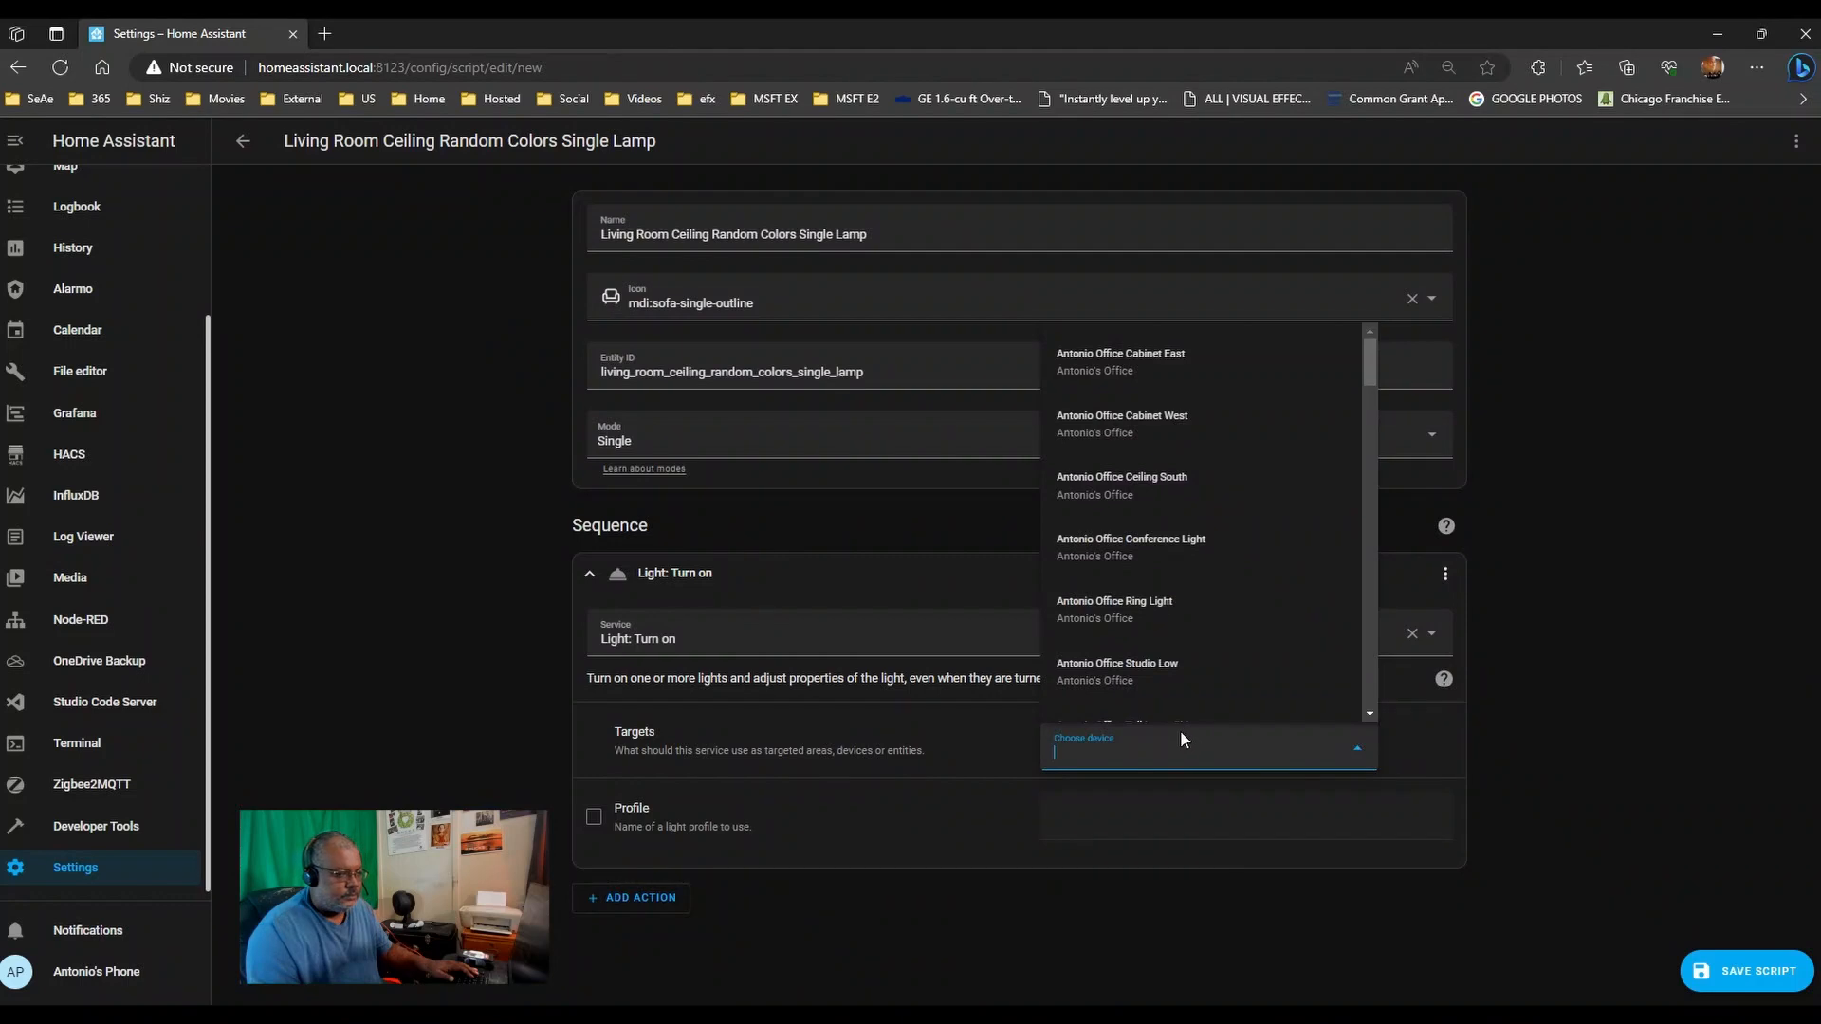
{"action": "type", "text": "ling"}
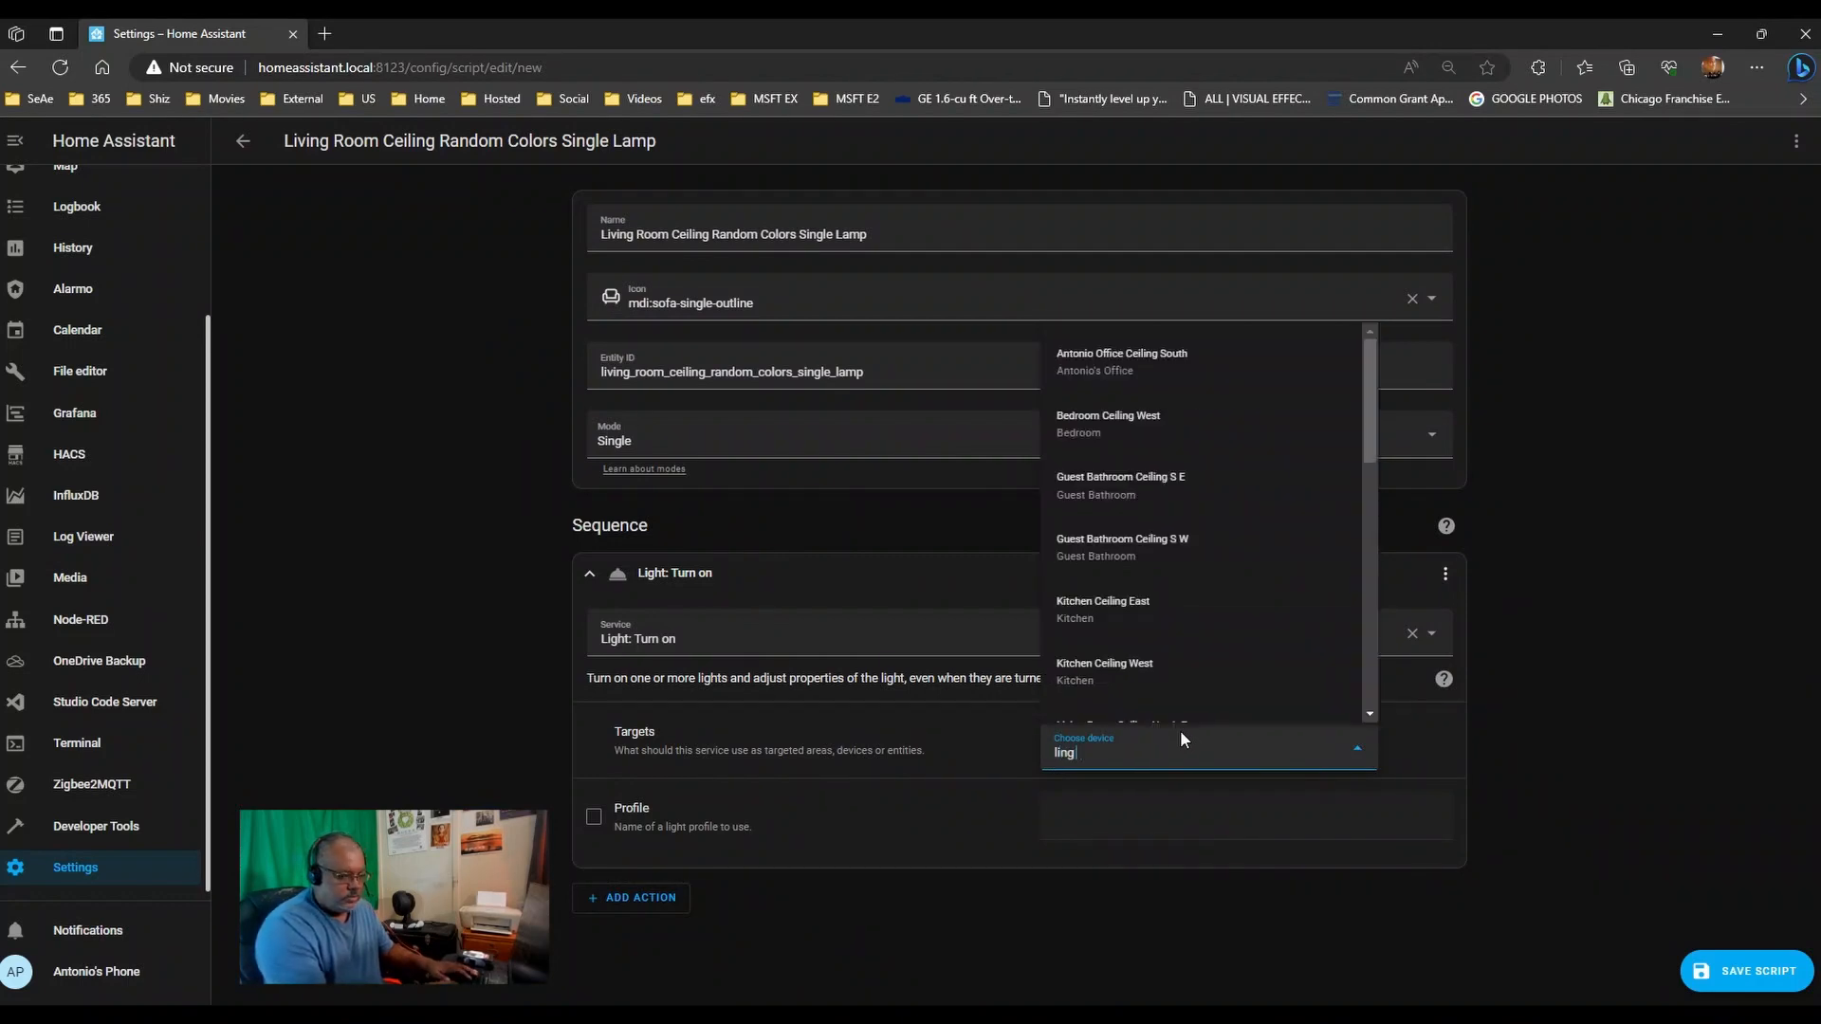
{"action": "key", "text": "BackSpace"}
{"action": "key", "text": "BackSpace"}
{"action": "type", "text": "ving room"}
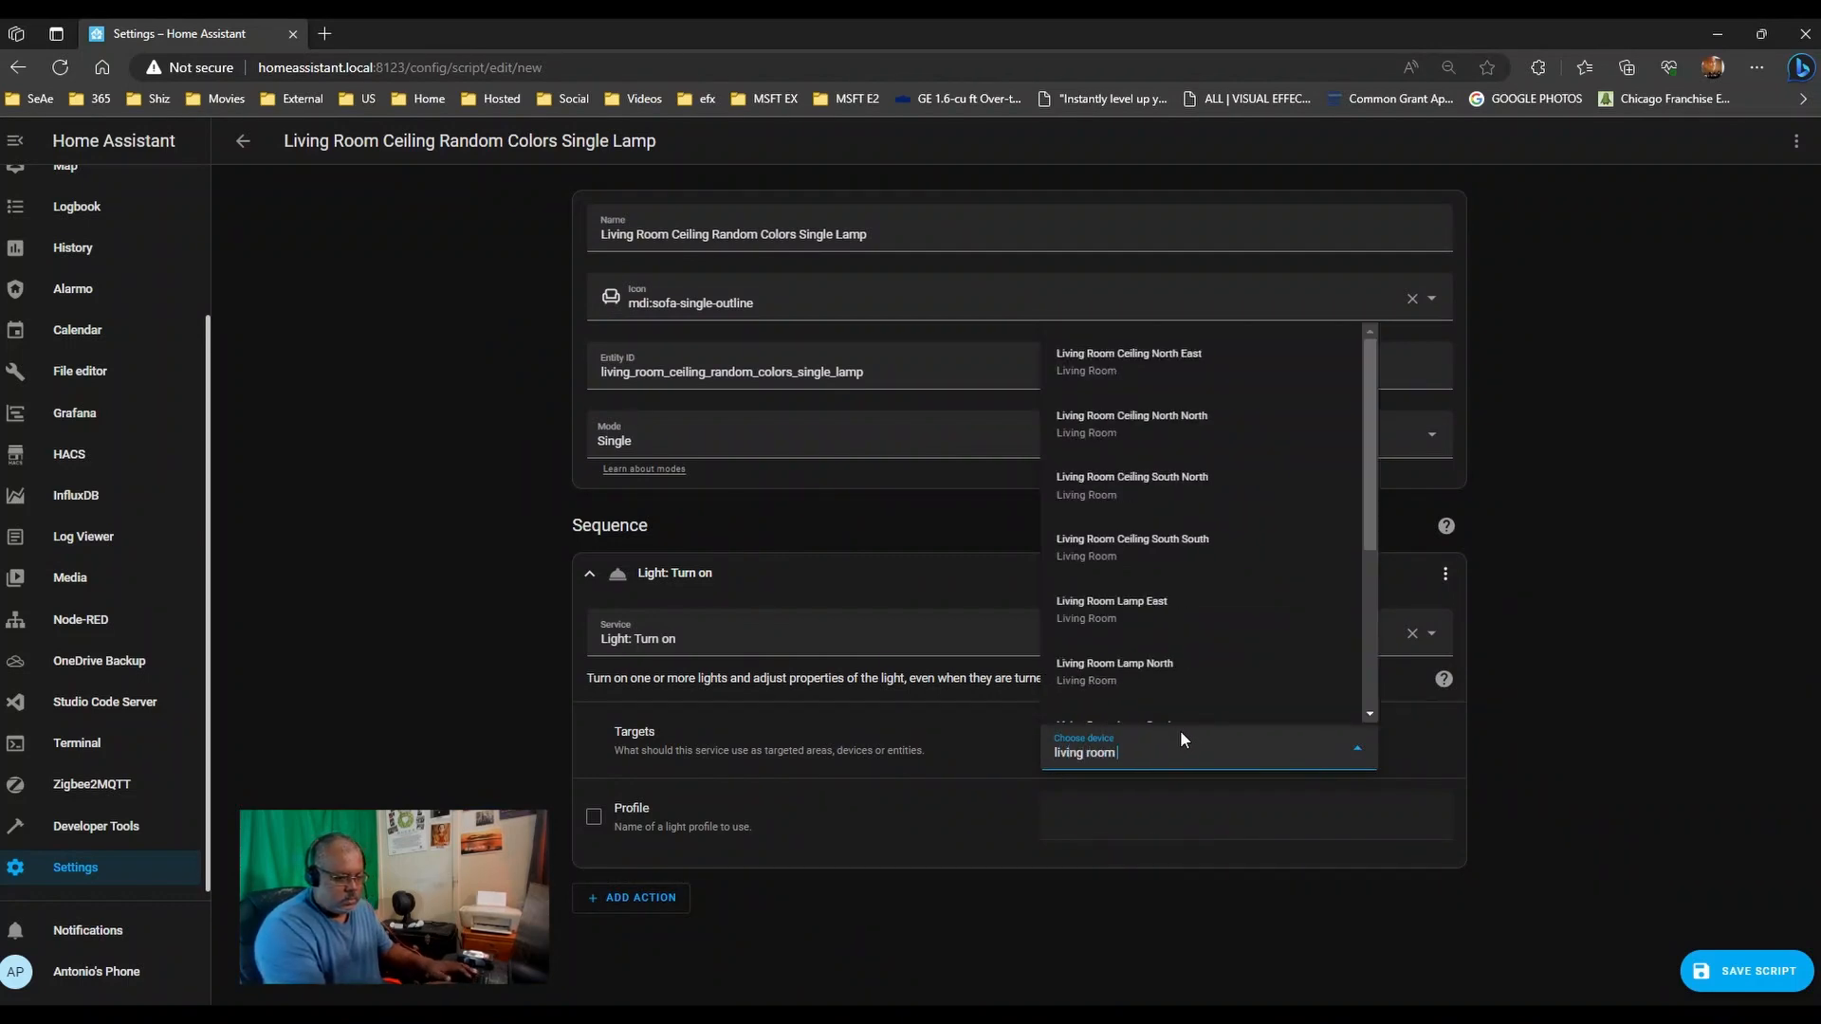
{"action": "type", "text": " n"}
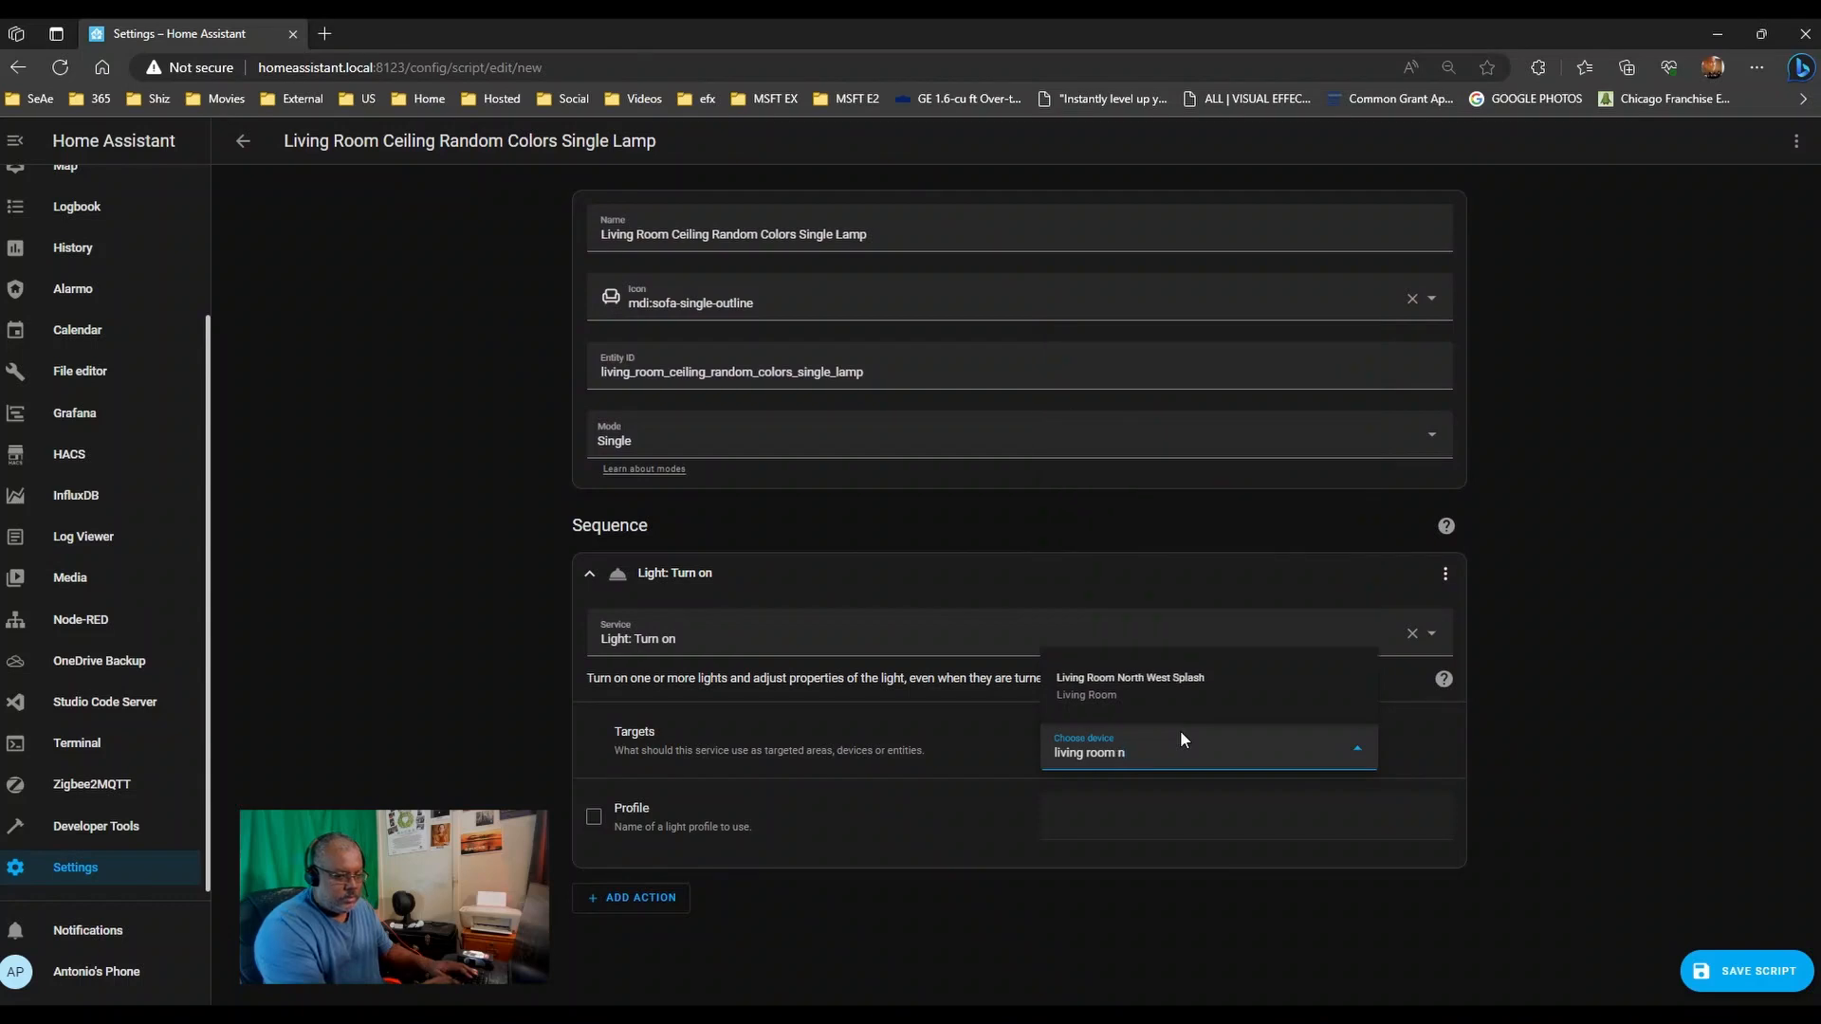
{"action": "key", "text": "BackSpace"}
{"action": "type", "text": "ceil"}
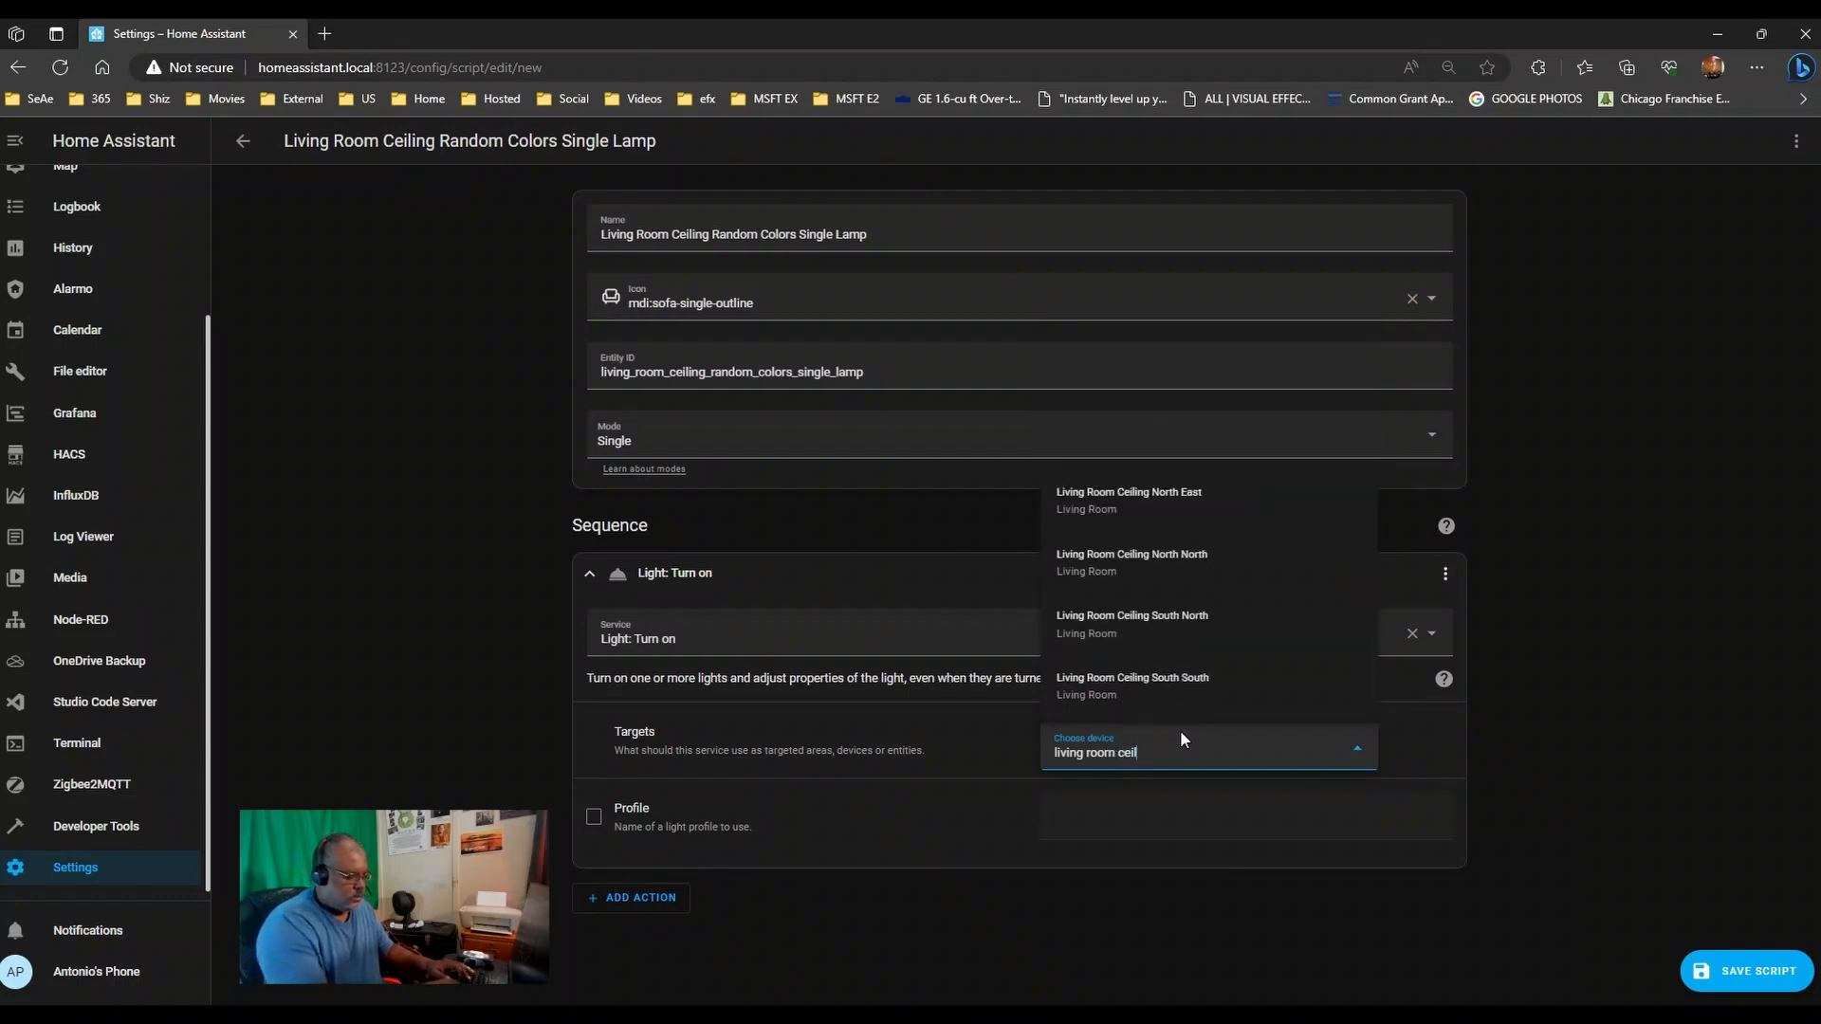
{"action": "type", "text": "ing"}
{"action": "left_click", "coordinate": [1284, 512]}
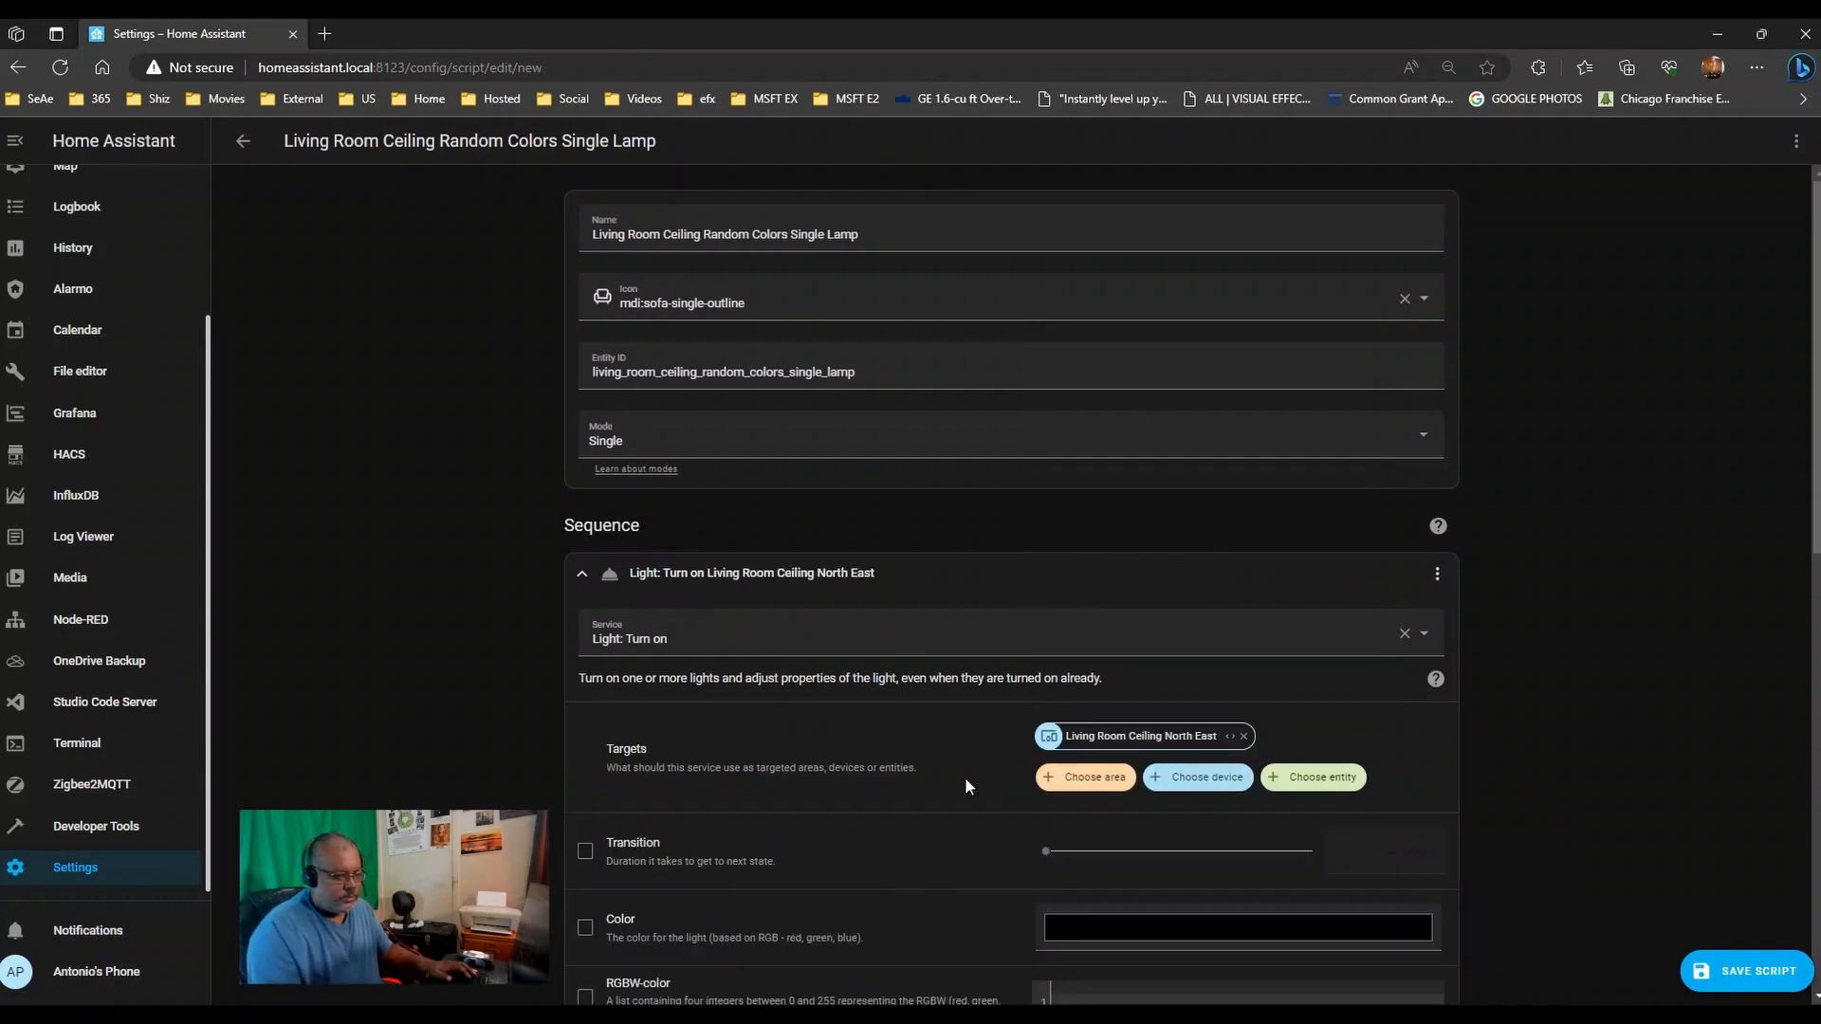
{"action": "left_click", "coordinate": [1197, 778]}
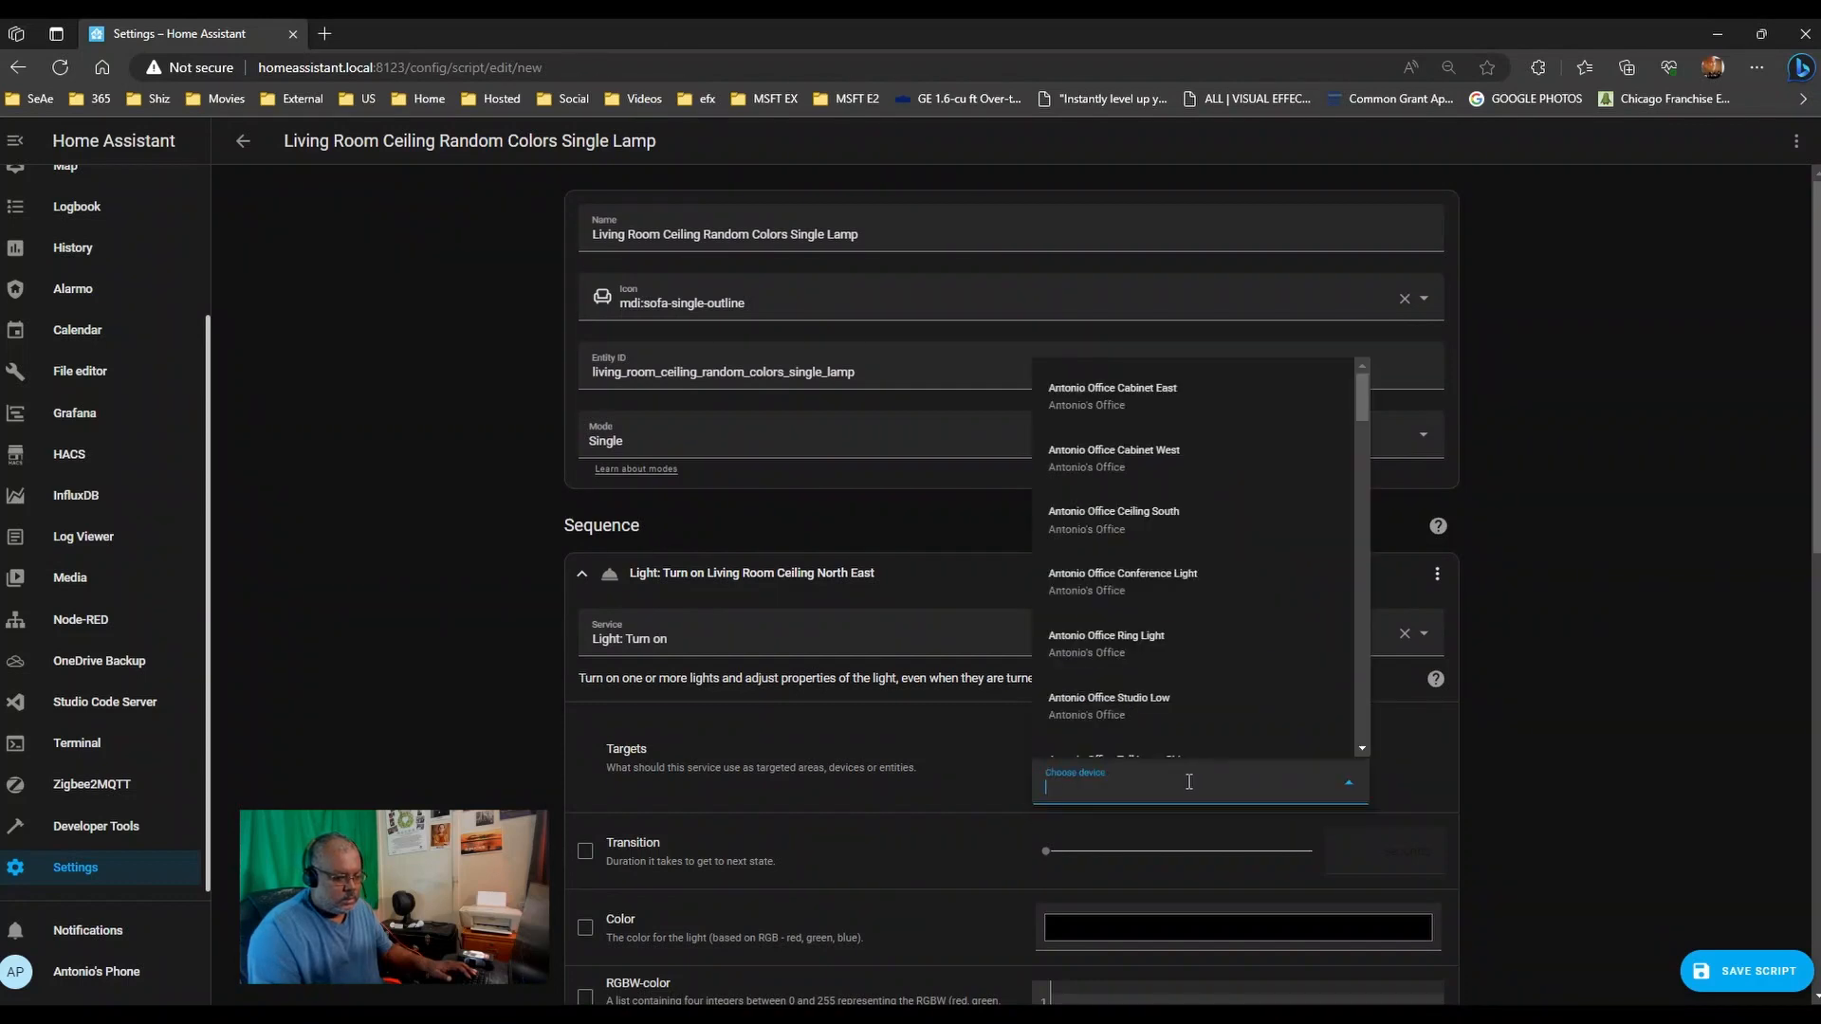
{"action": "type", "text": "living roo"}
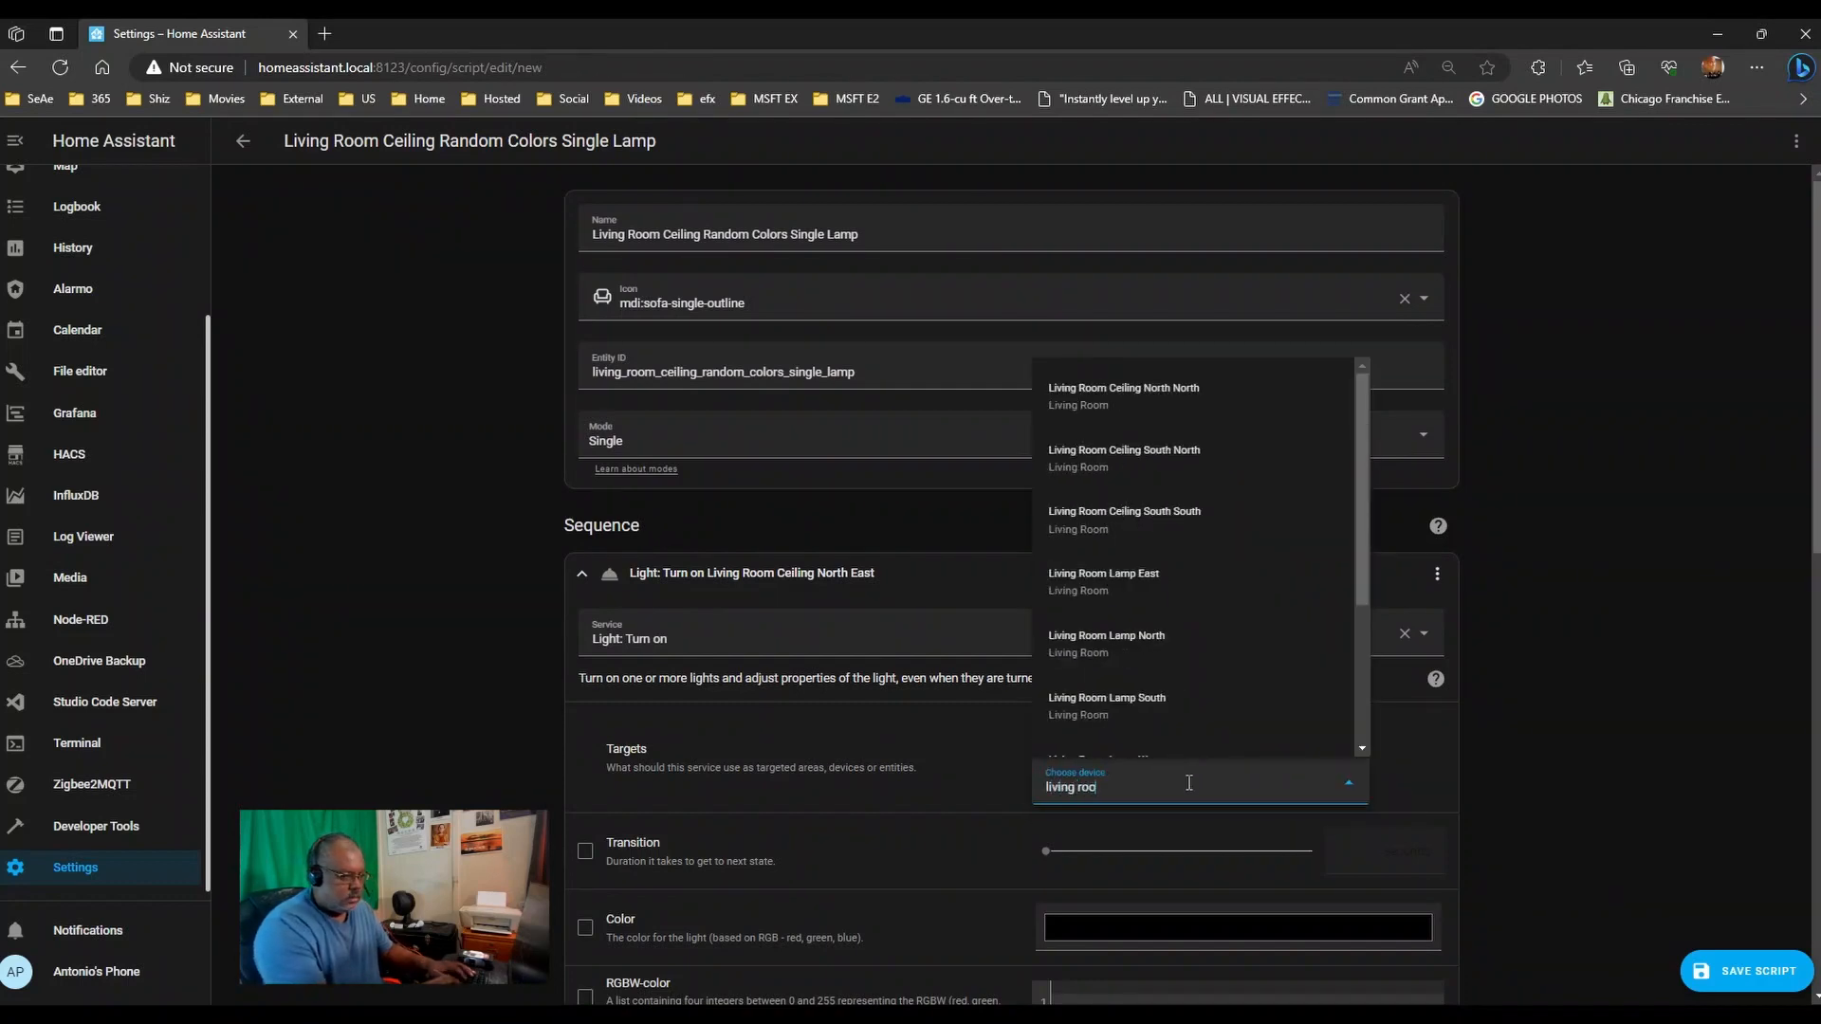
{"action": "type", "text": "m ceiling nor"}
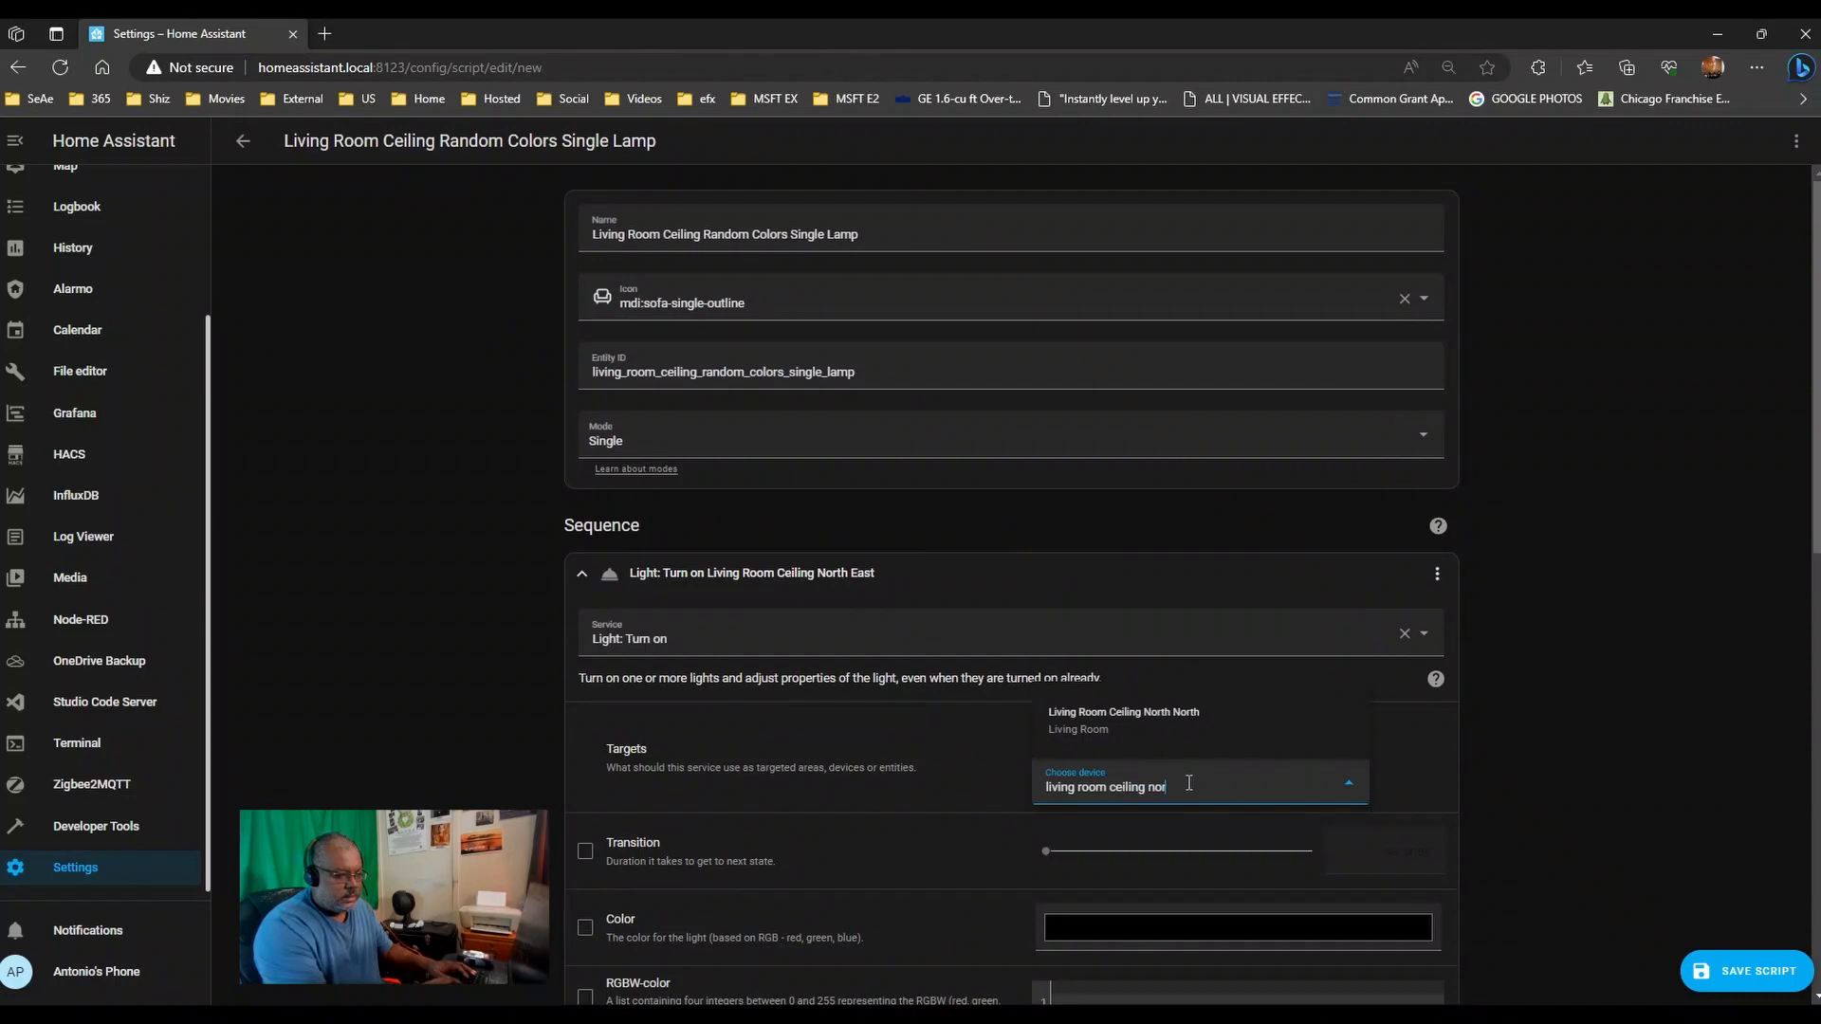
{"action": "left_click", "coordinate": [1167, 721]}
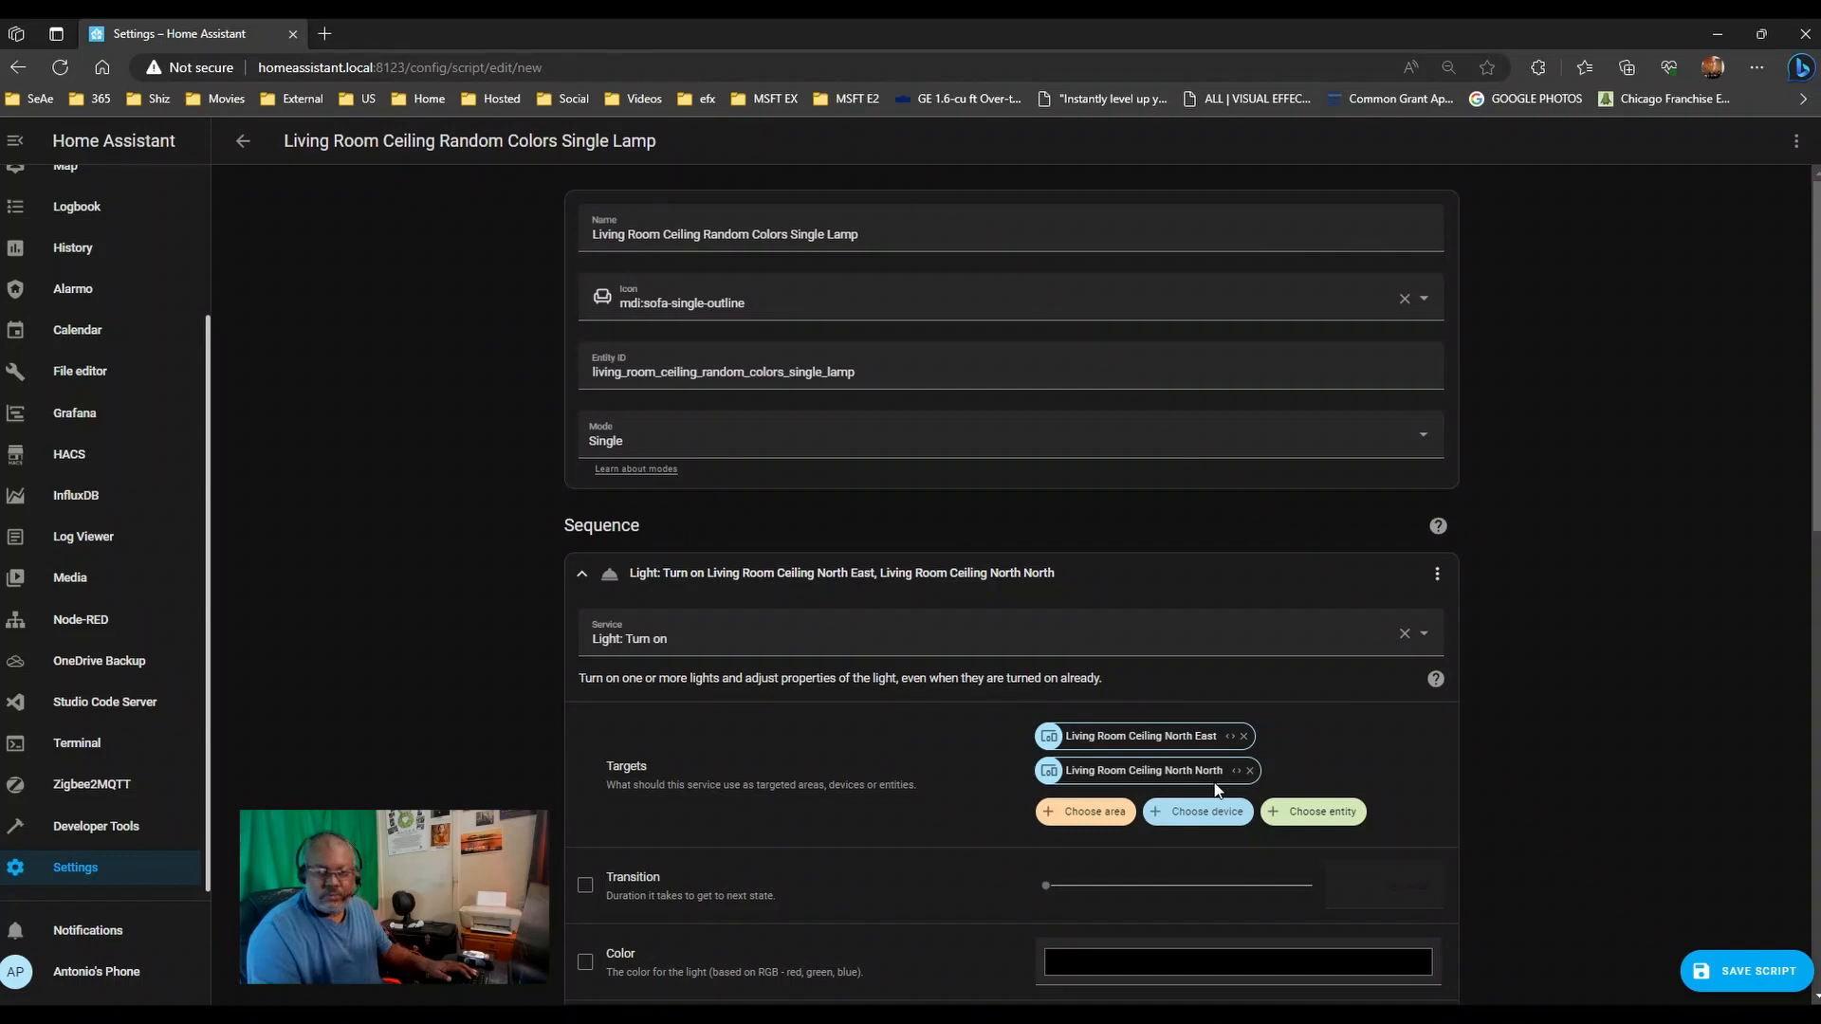
{"action": "scroll", "coordinate": [677, 638], "scroll_direction": "down", "scroll_amount": 10}
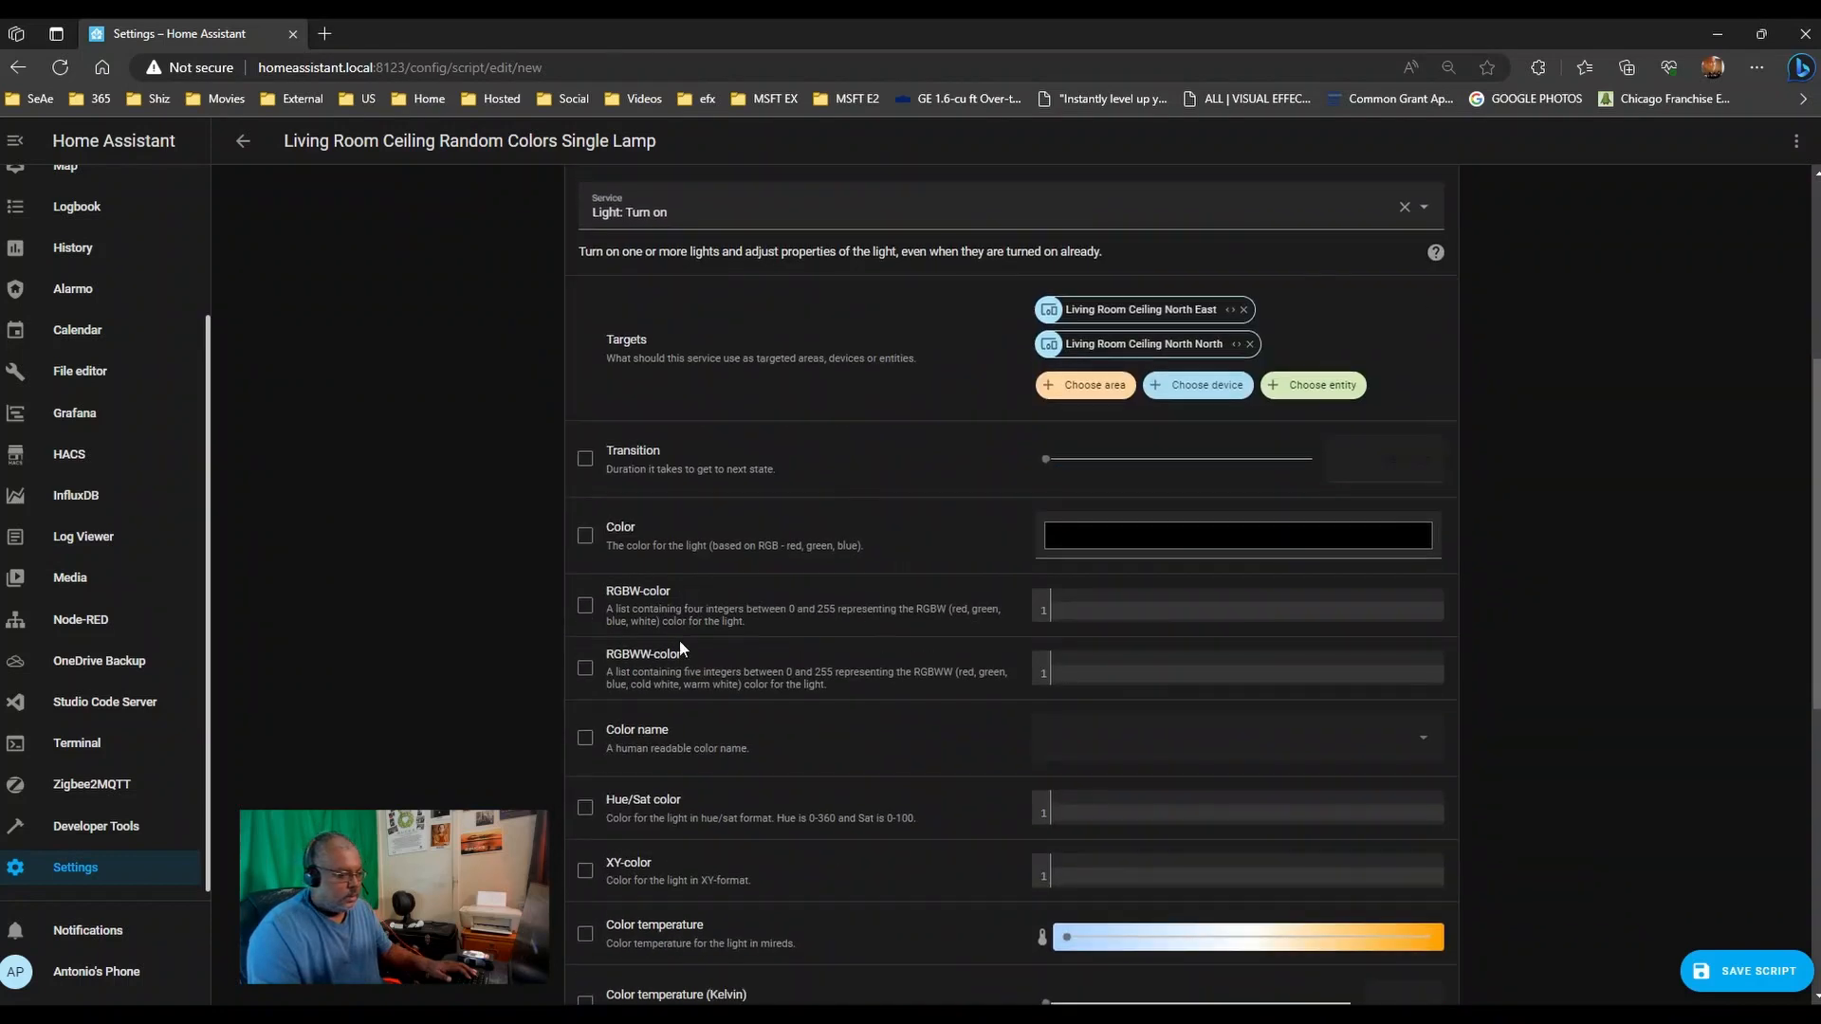
{"action": "scroll", "coordinate": [680, 646], "scroll_direction": "down", "scroll_amount": 3}
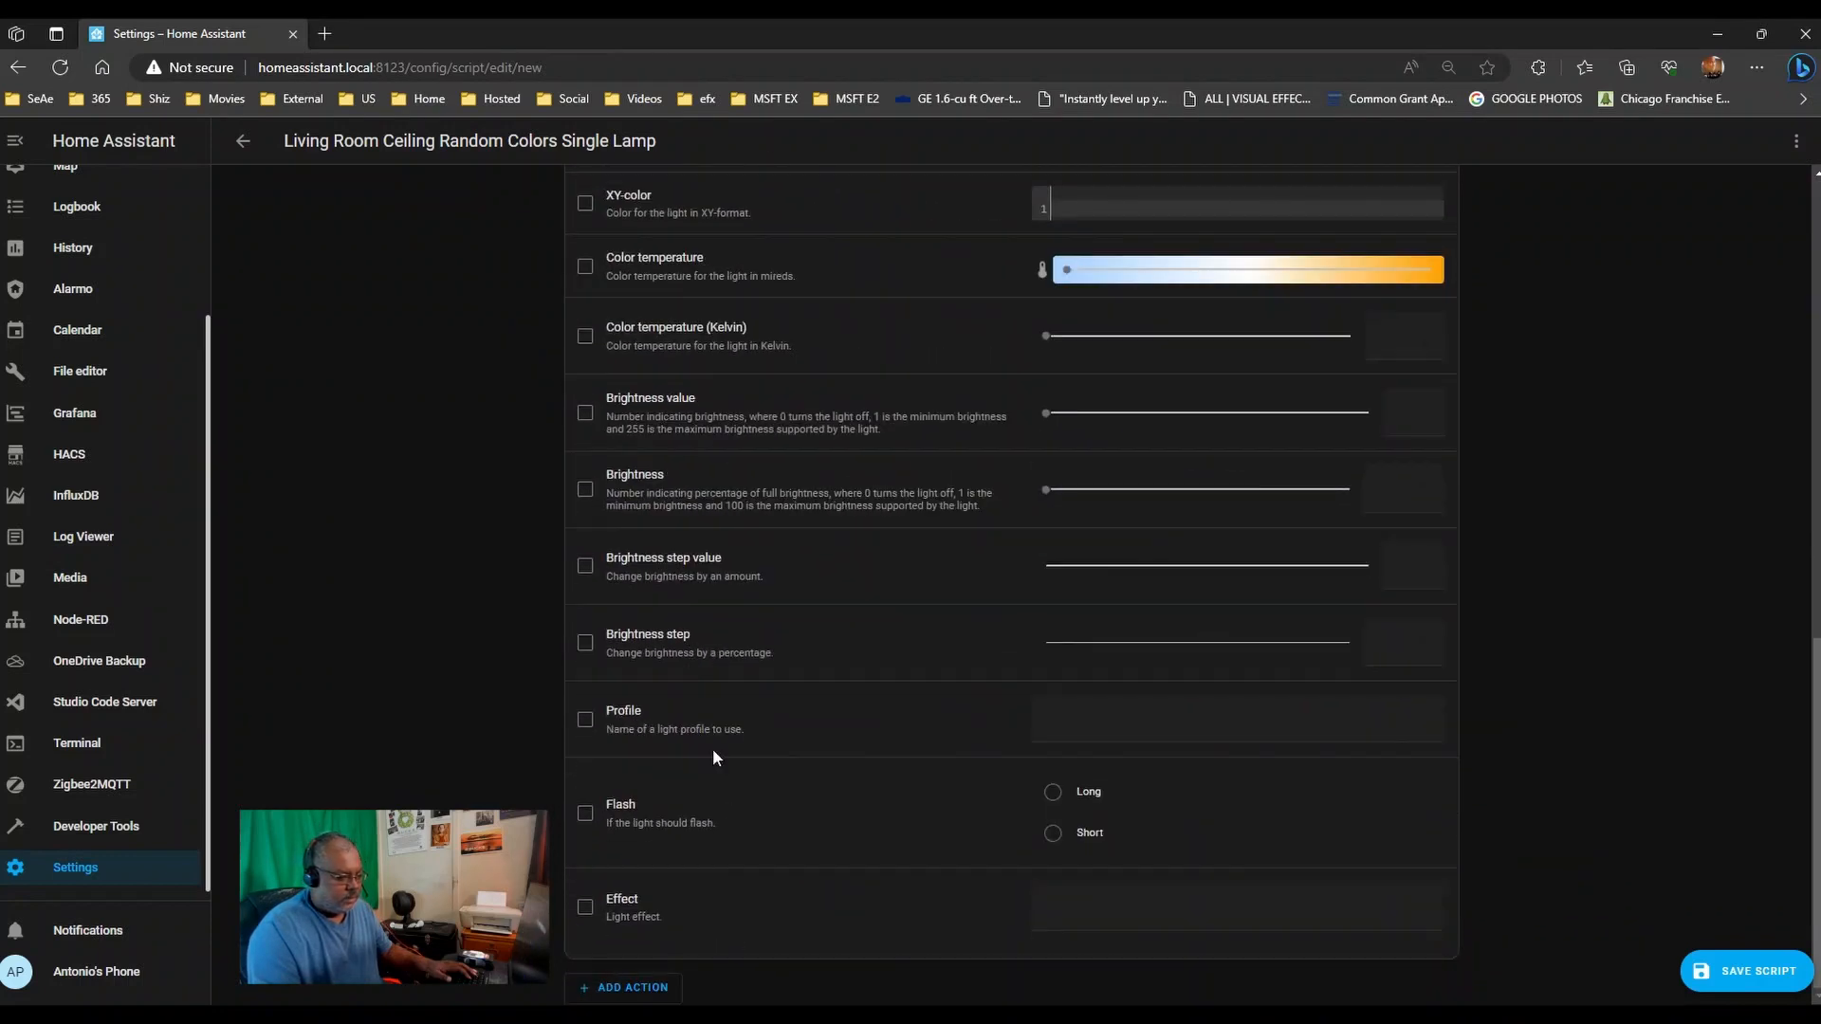
- Add a second service-call action set to Light: Turn on
{"action": "left_click", "coordinate": [611, 987]}
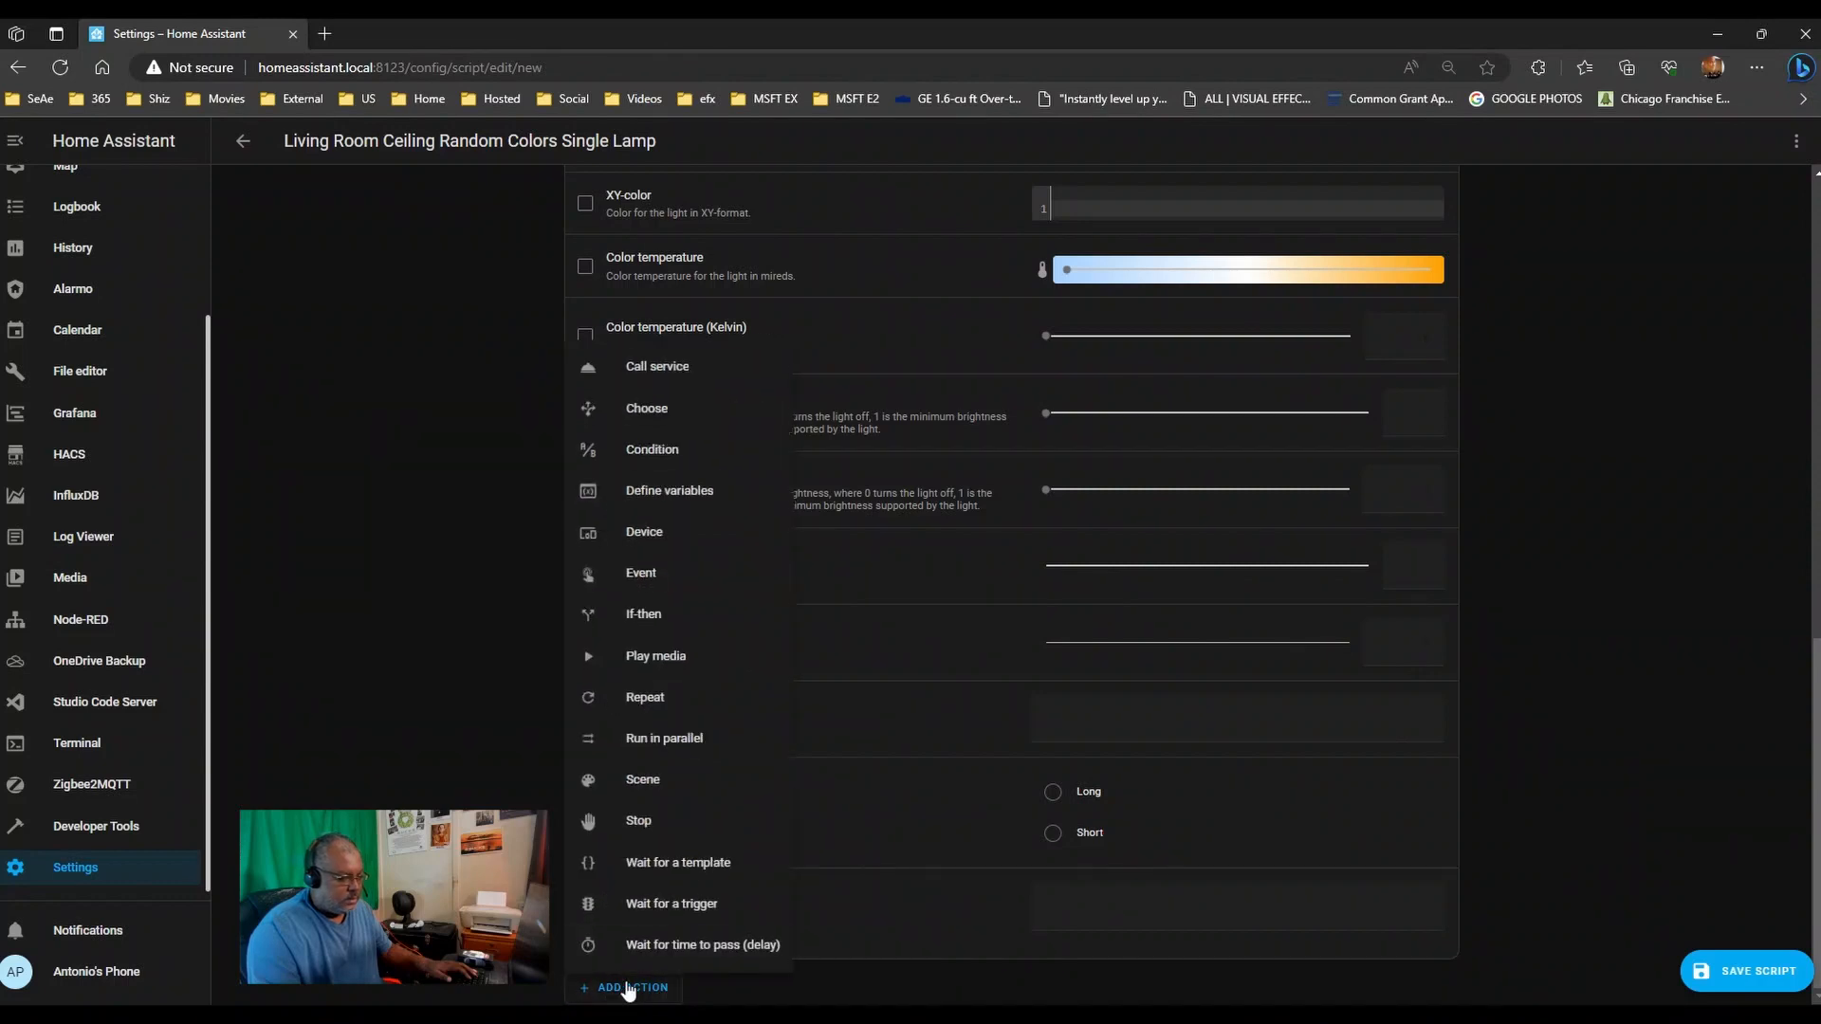
{"action": "left_click", "coordinate": [697, 380]}
{"action": "left_click", "coordinate": [626, 915]}
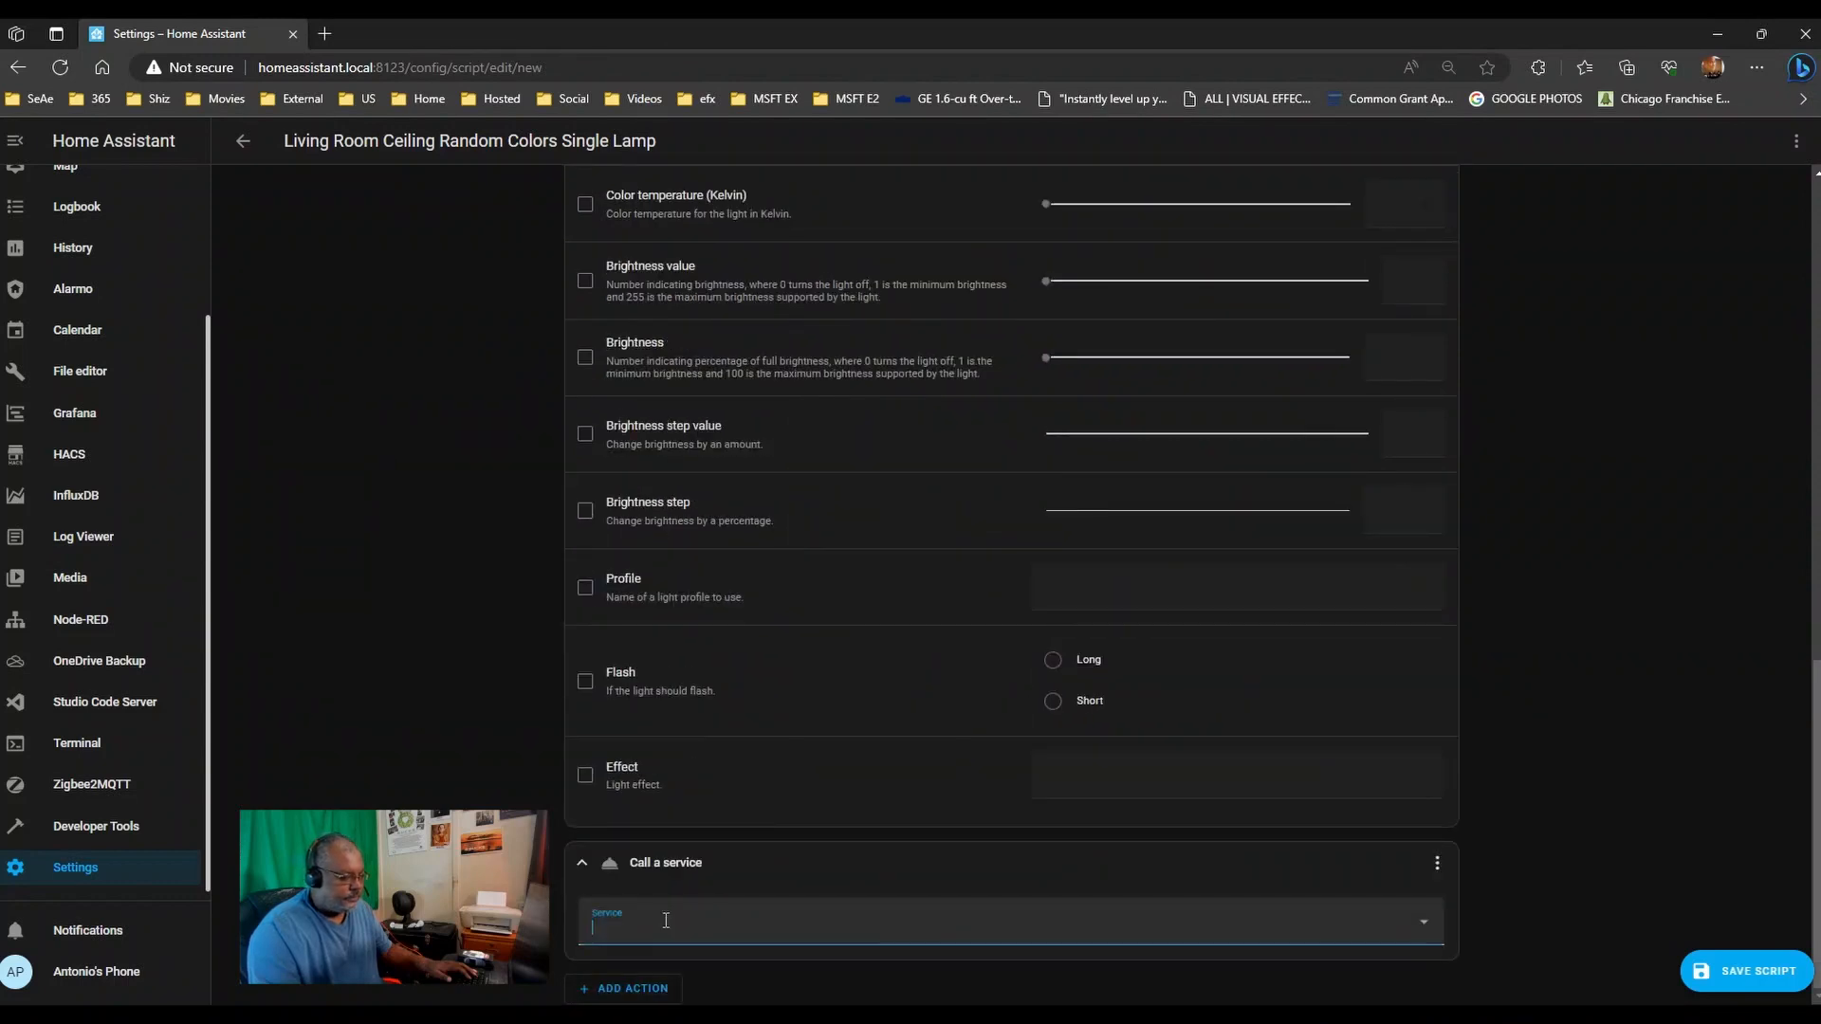
{"action": "type", "text": "living"}
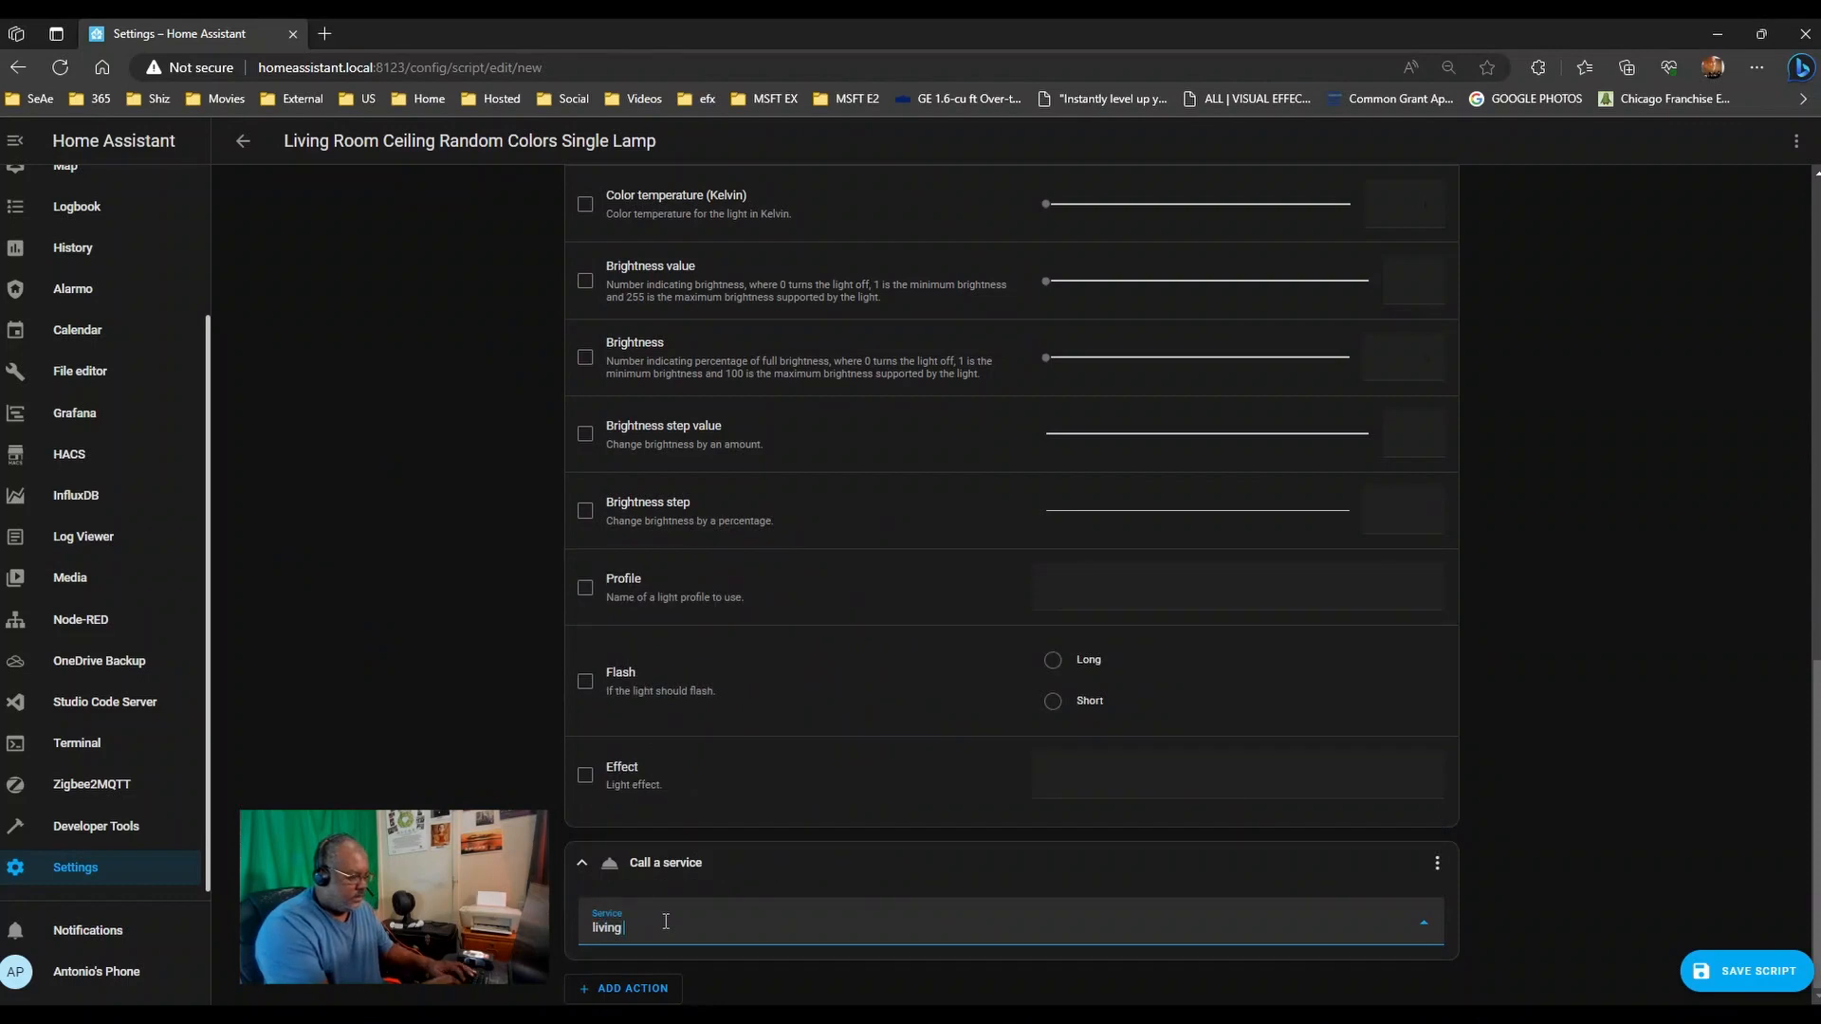
{"action": "key", "text": "BackSpace"}
{"action": "key", "text": "BackSpace"}
{"action": "key", "text": "BackSpace"}
{"action": "type", "text": "ght o"}
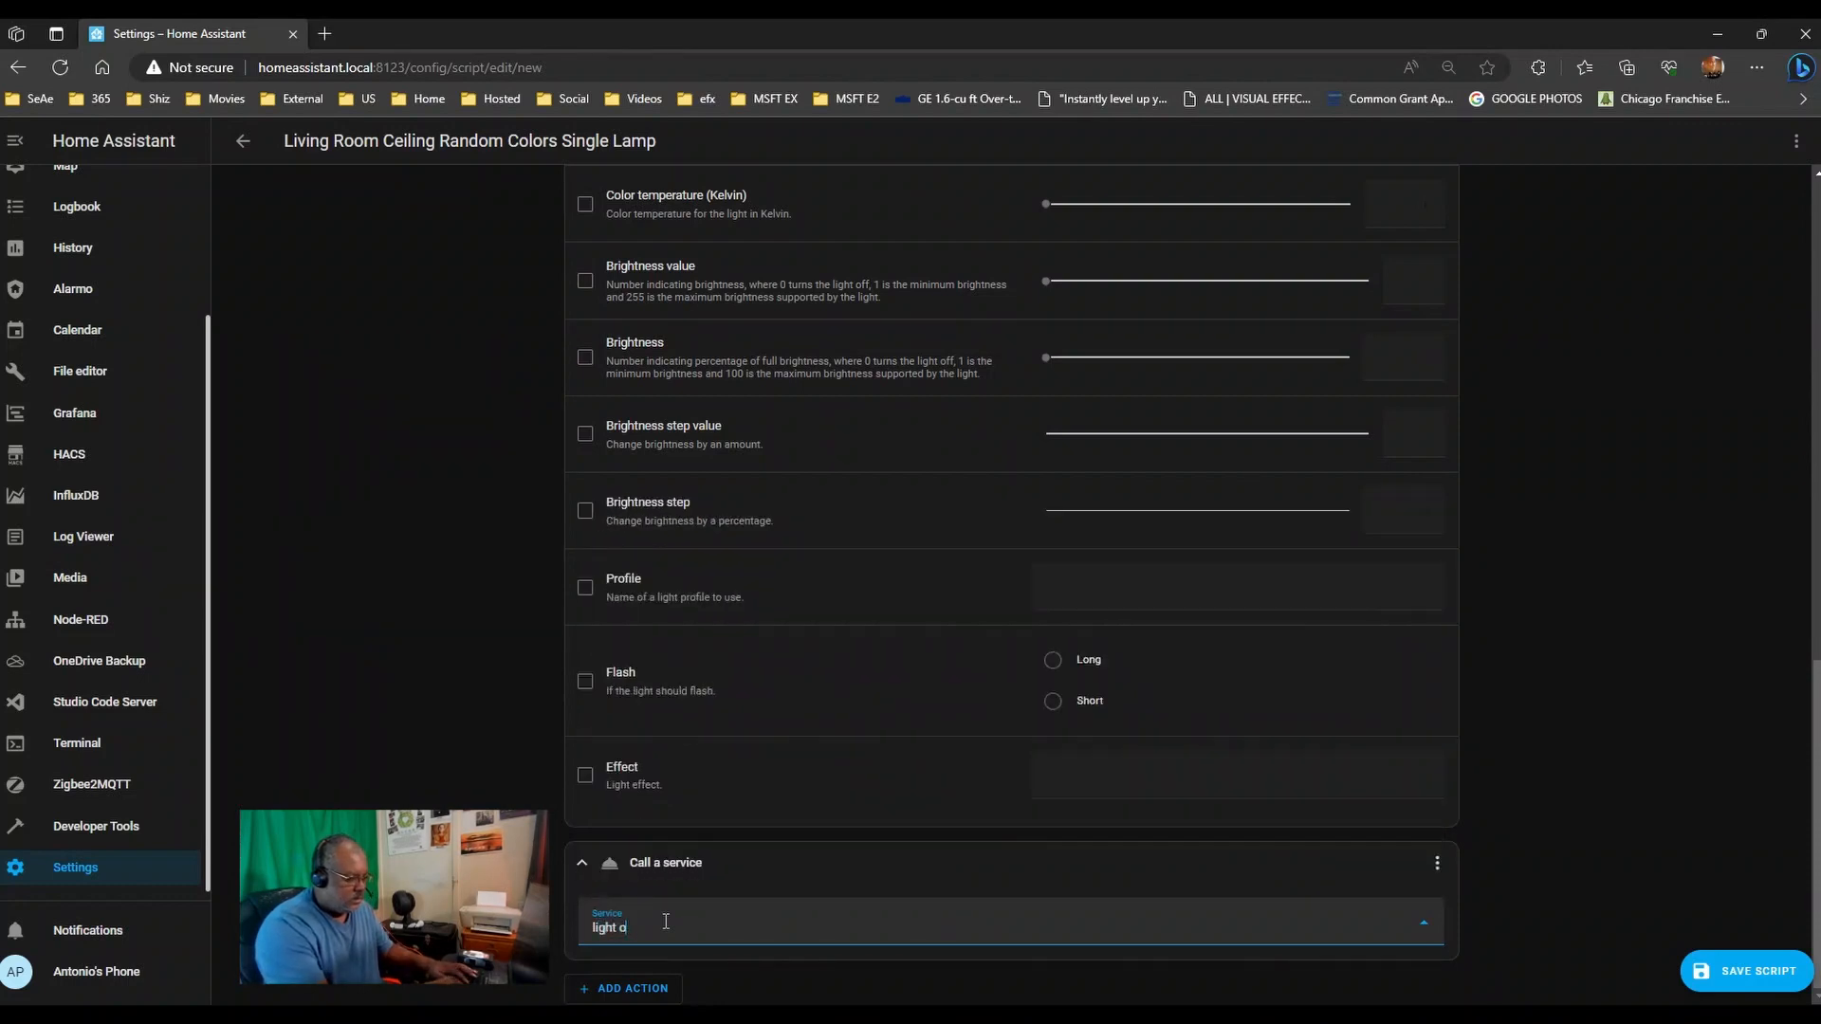
{"action": "key", "text": "BackSpace"}
{"action": "key", "text": "BackSpace"}
{"action": "key", "text": "BackSpace"}
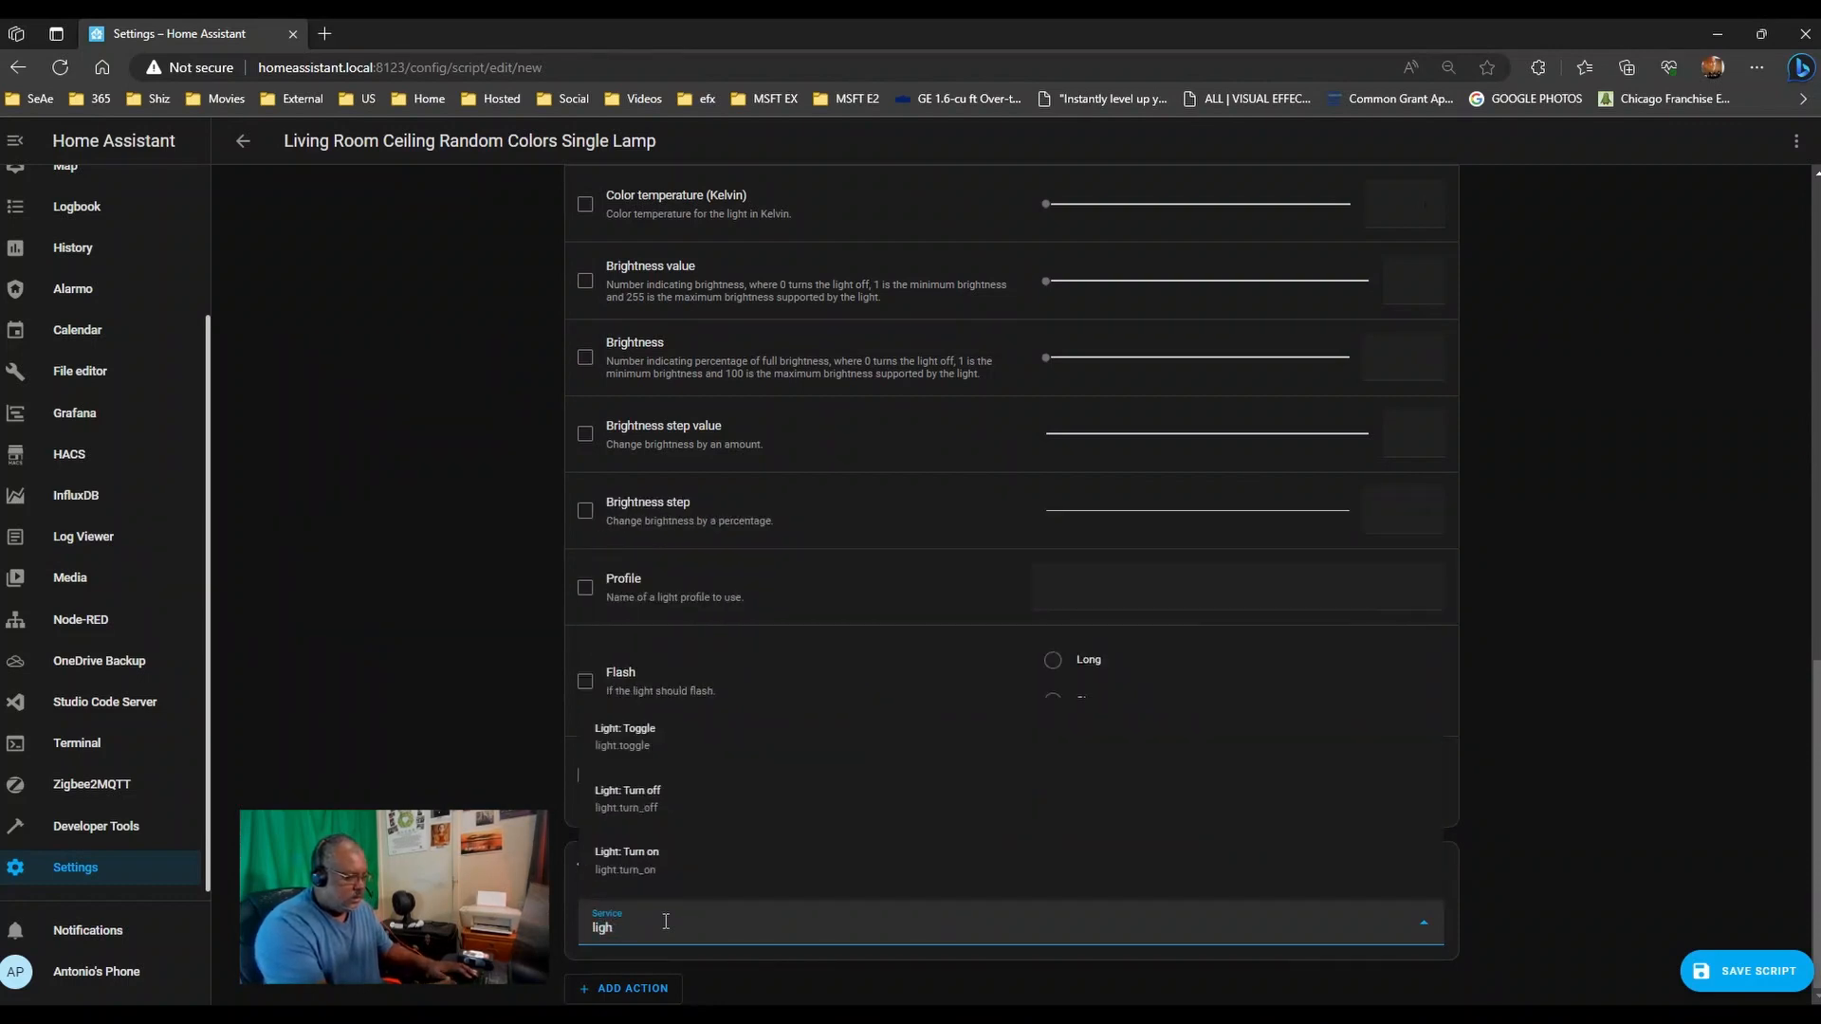
{"action": "left_click", "coordinate": [634, 873]}
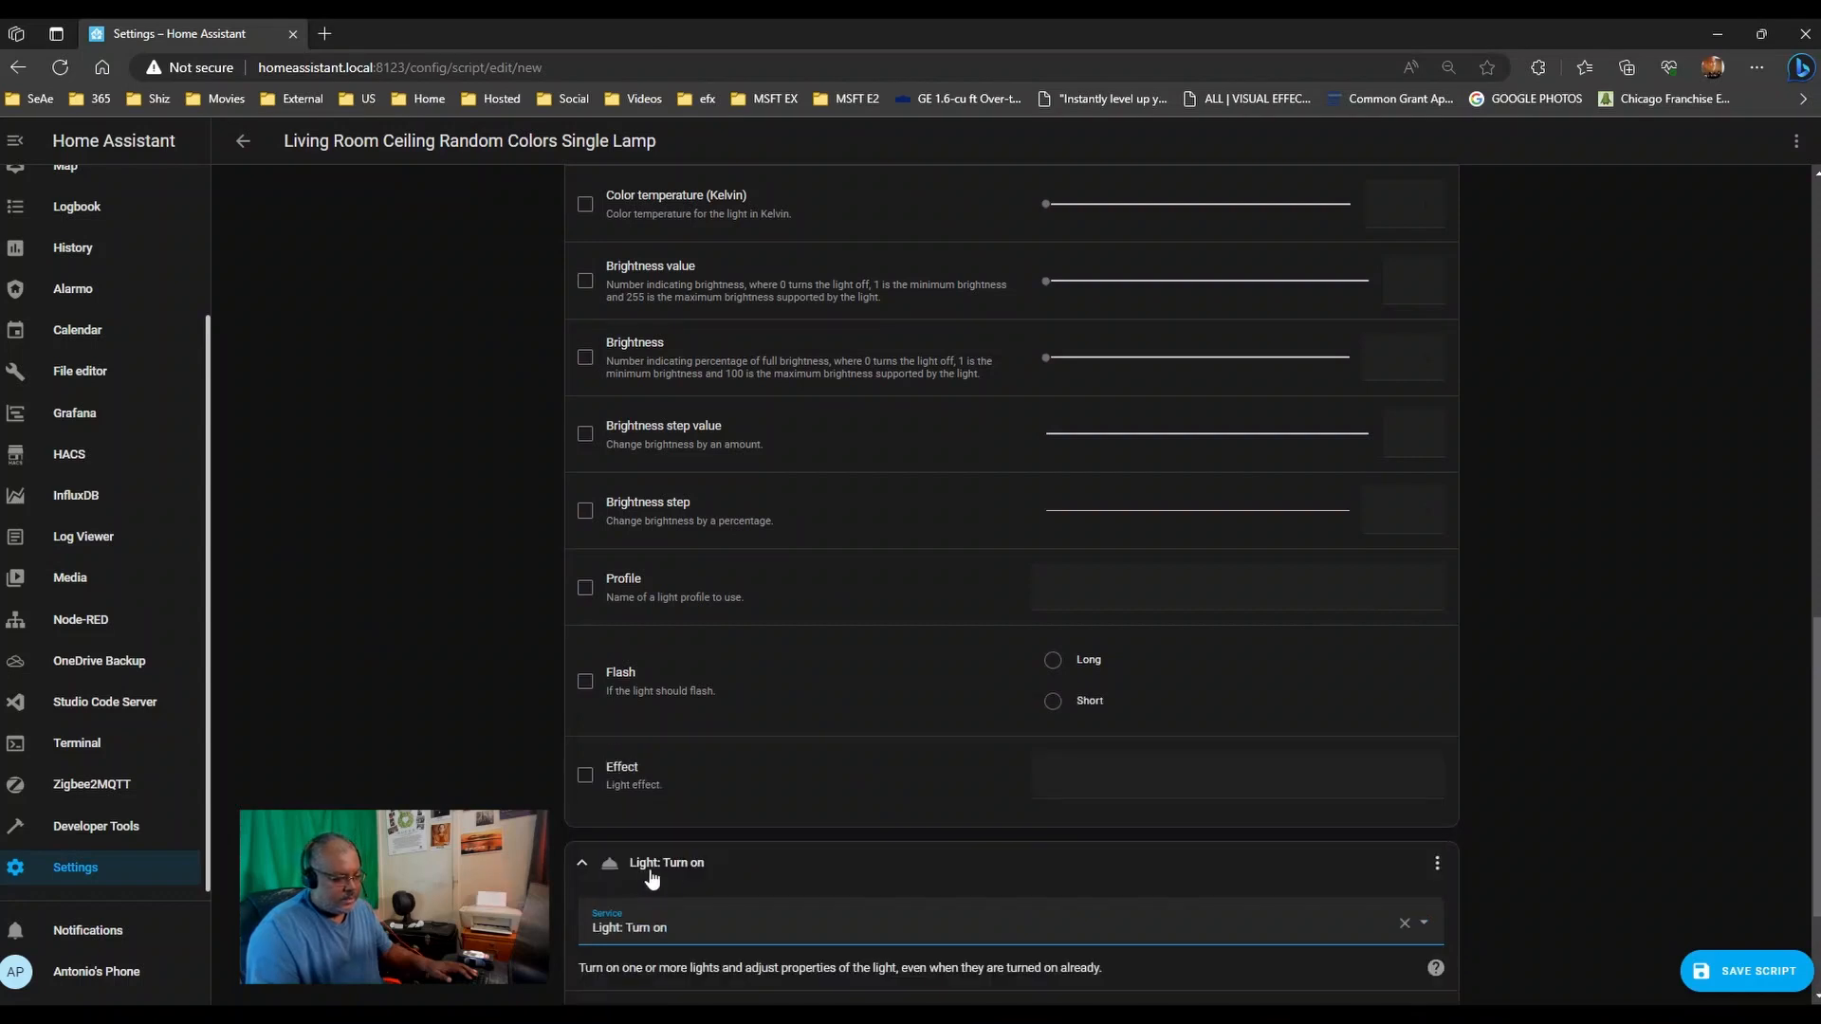
- Target Living Room Ceiling South North and South South in the second action
{"action": "scroll", "coordinate": [418, 735], "scroll_direction": "down", "scroll_amount": 2}
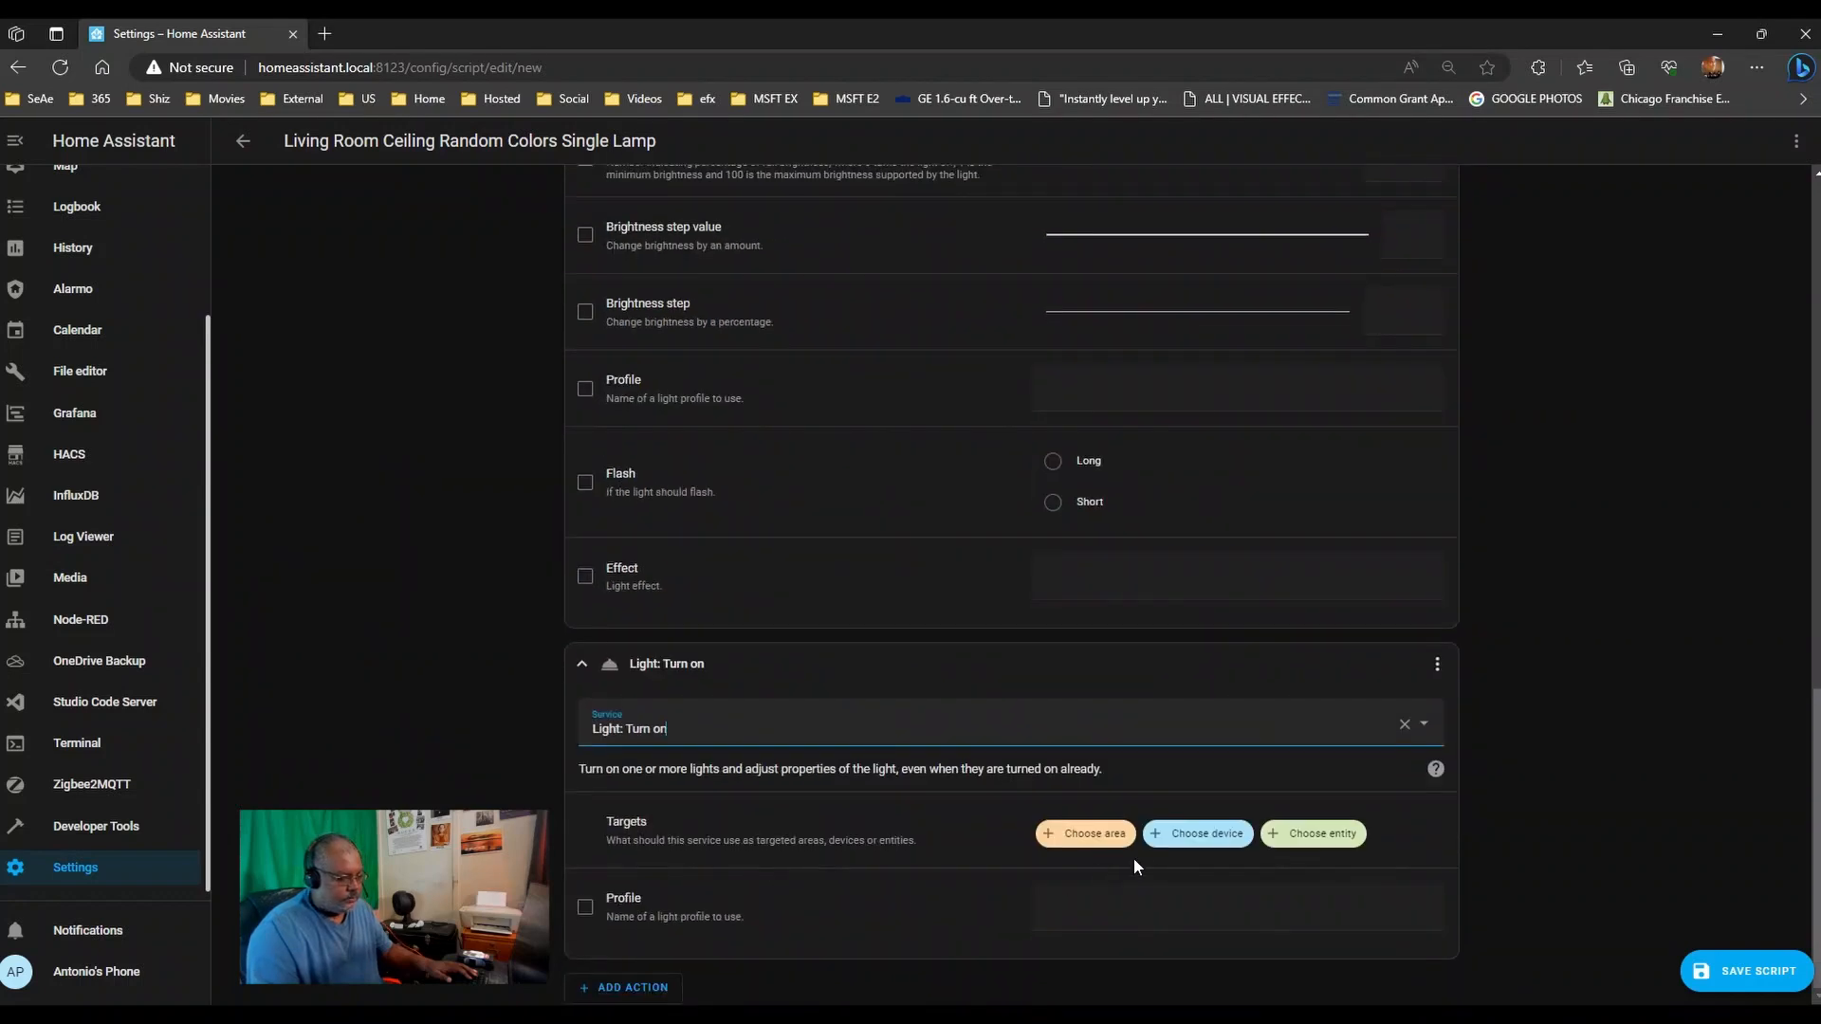
{"action": "left_click", "coordinate": [1184, 834]}
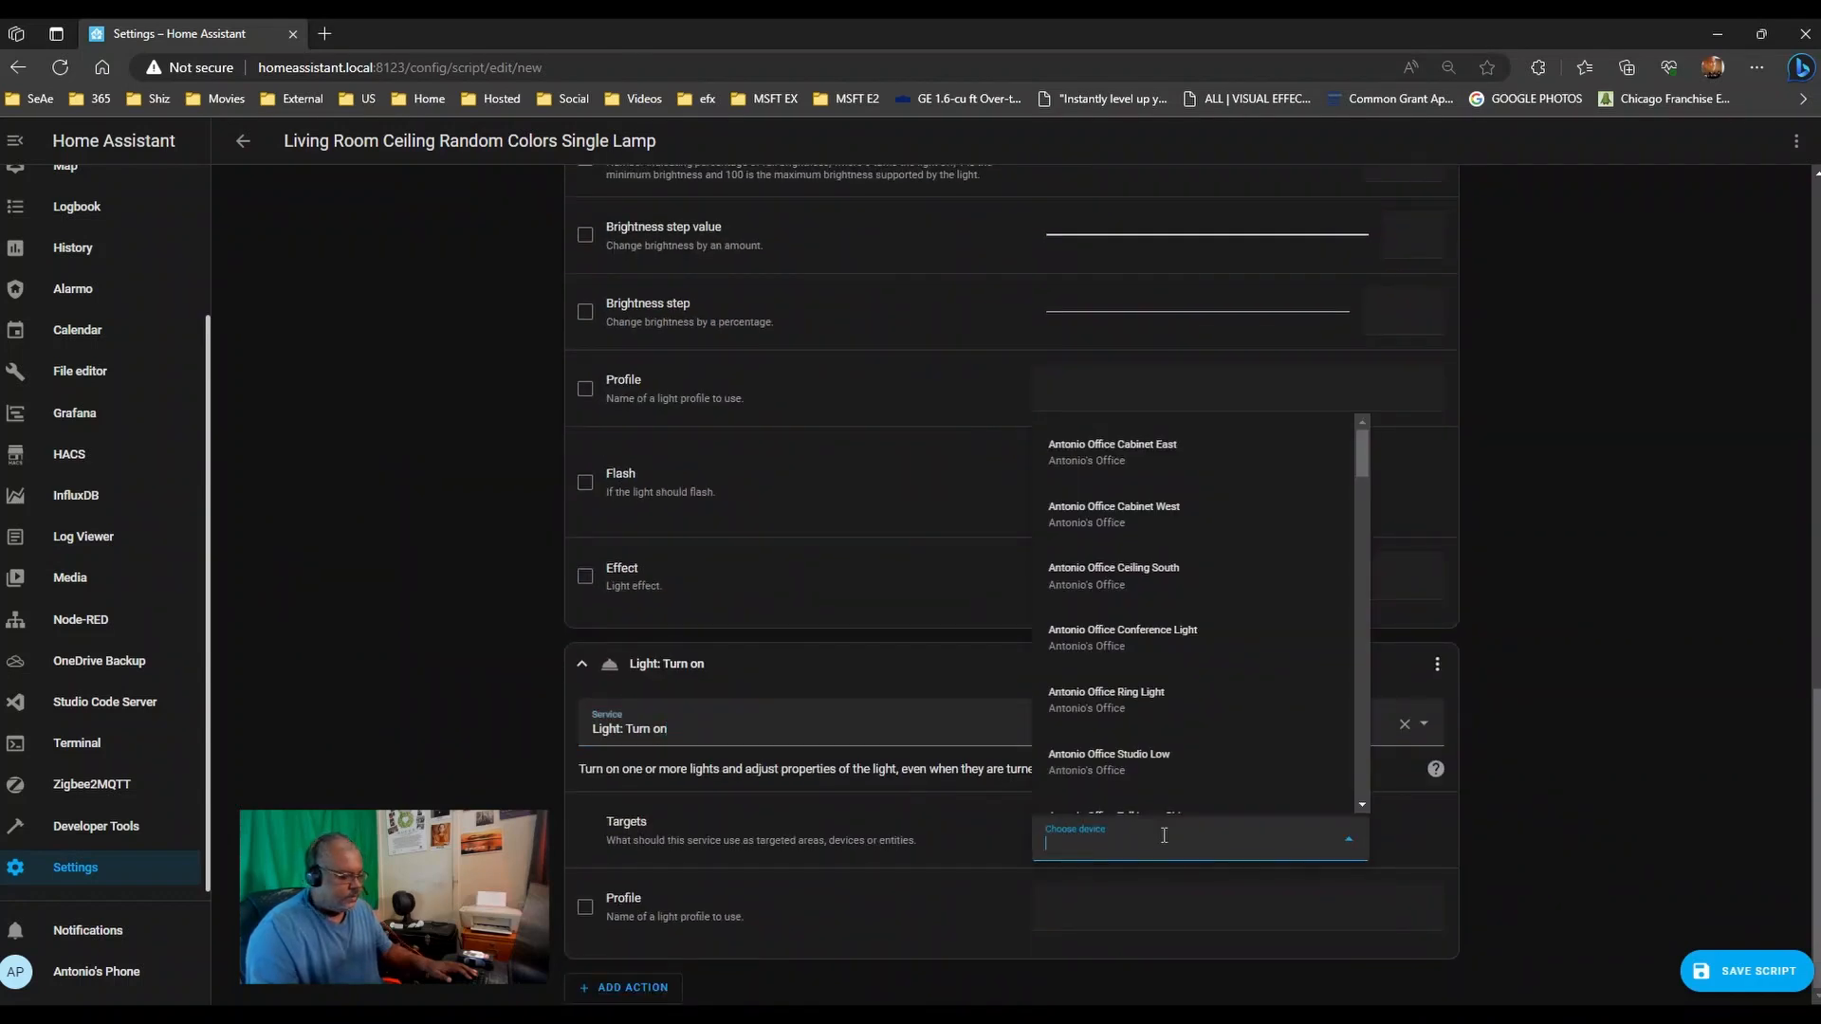
{"action": "type", "text": "living room s"}
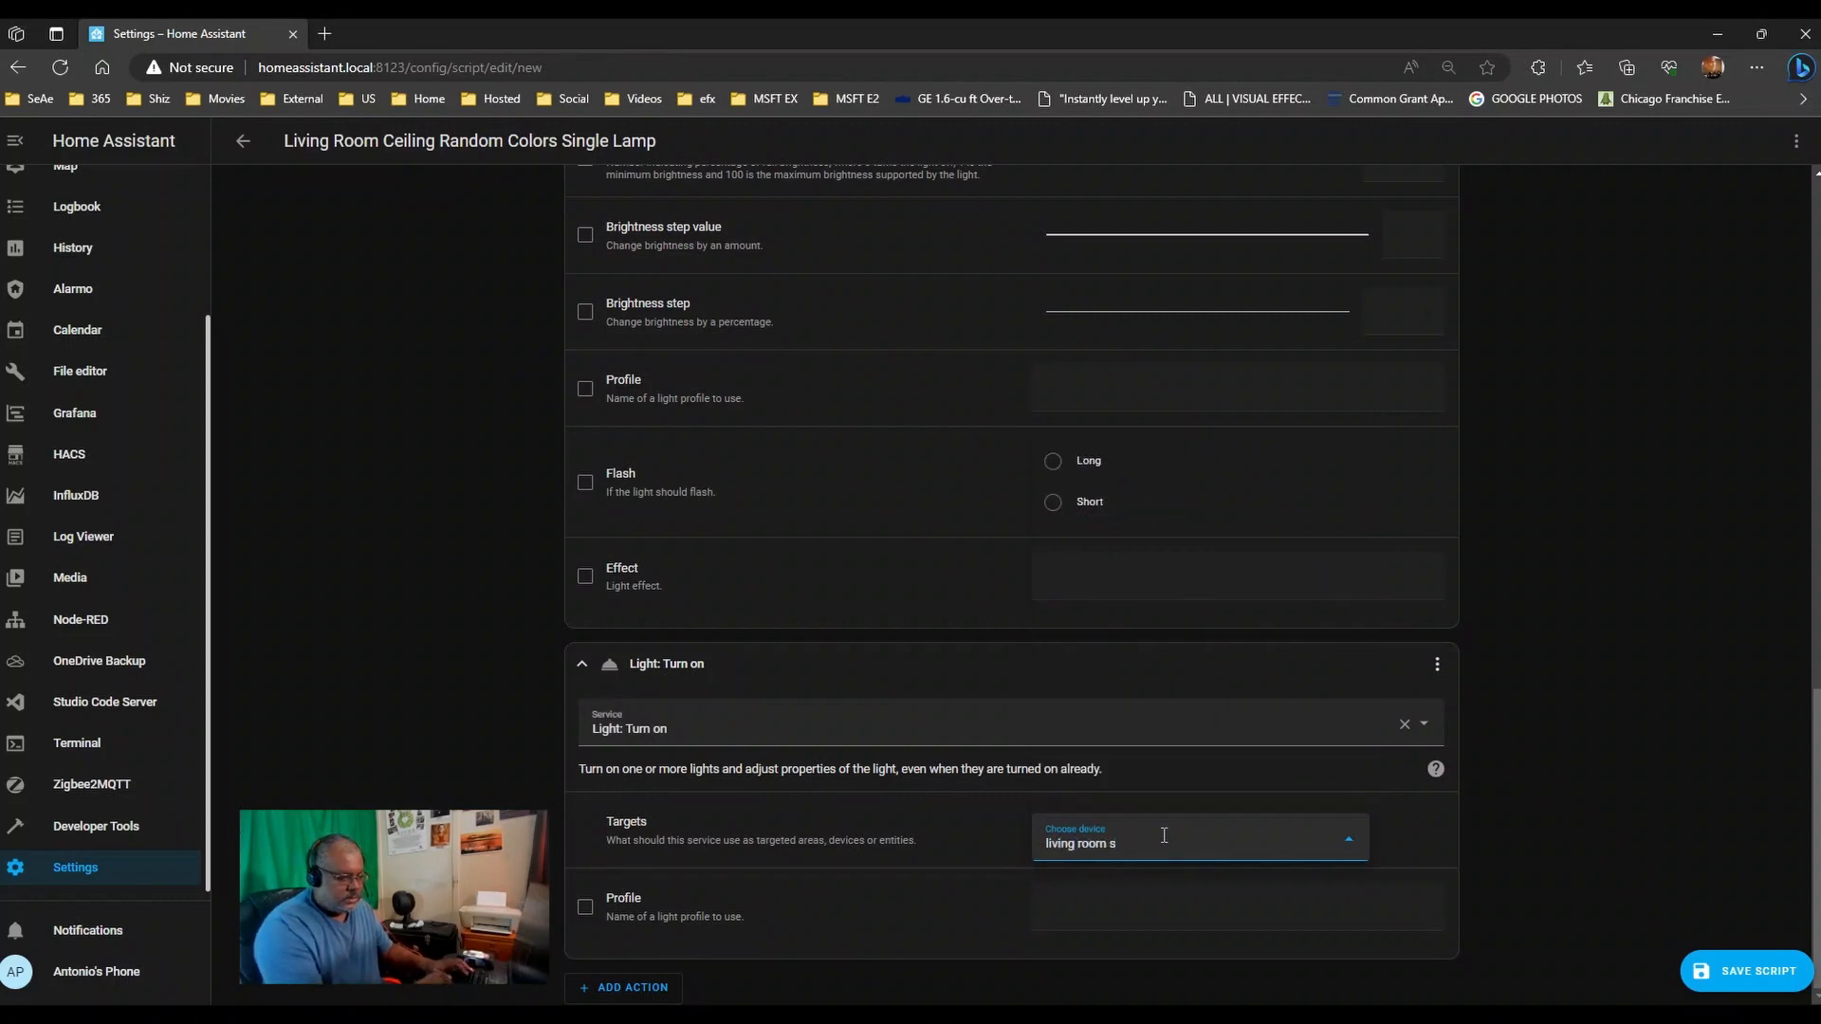
{"action": "key", "text": "BackSpace"}
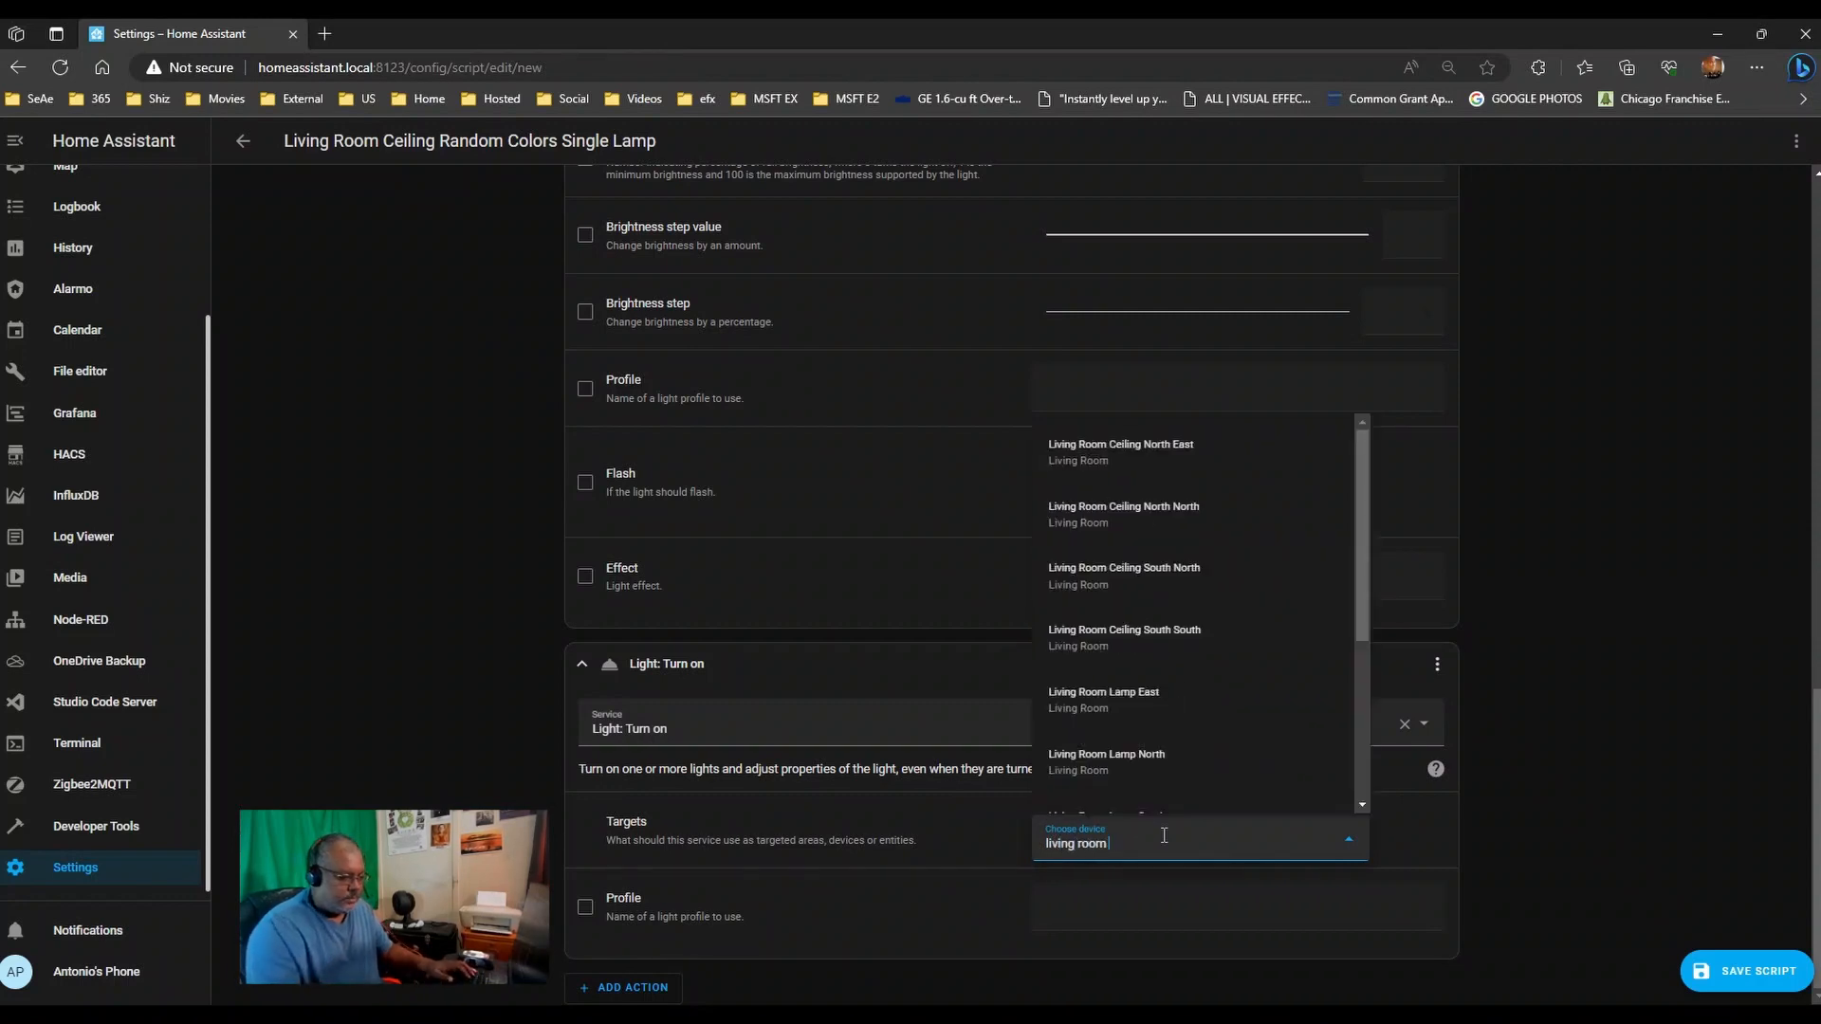
{"action": "type", "text": "ceiling"}
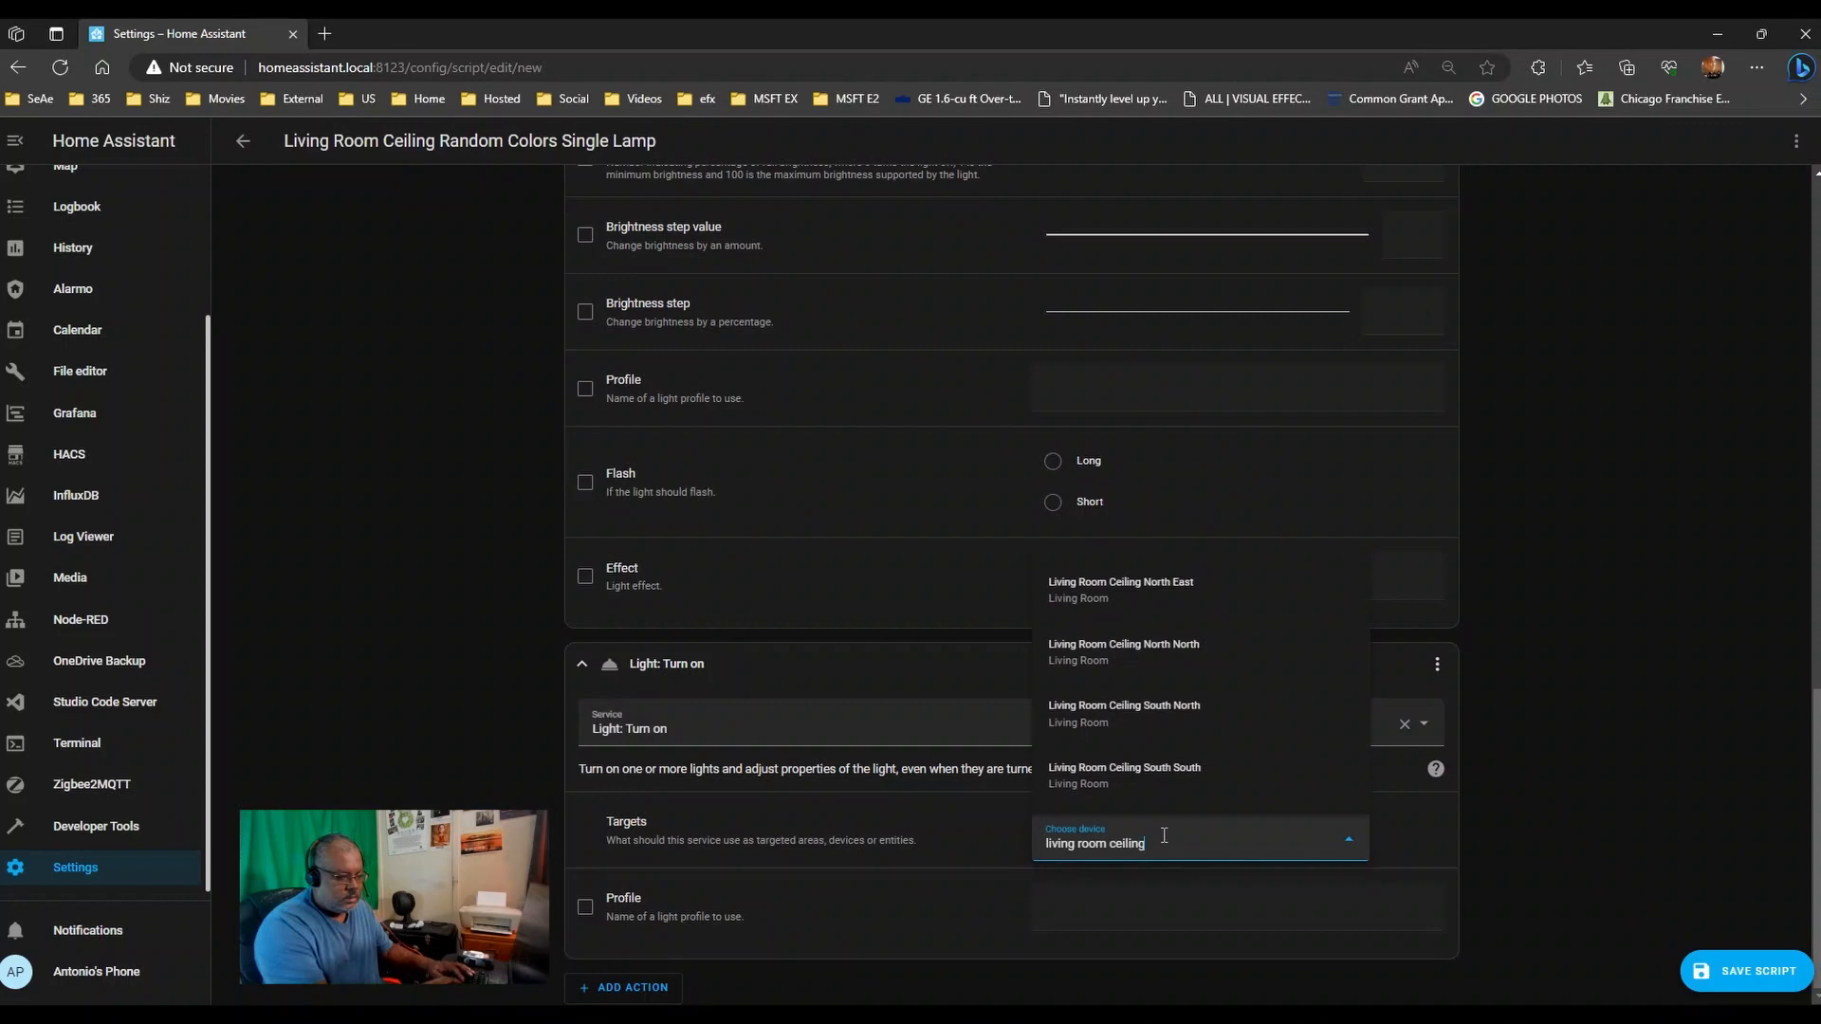
{"action": "left_click", "coordinate": [1158, 716]}
{"action": "scroll", "coordinate": [1048, 794], "scroll_direction": "down", "scroll_amount": 5}
{"action": "left_click", "coordinate": [1212, 493]}
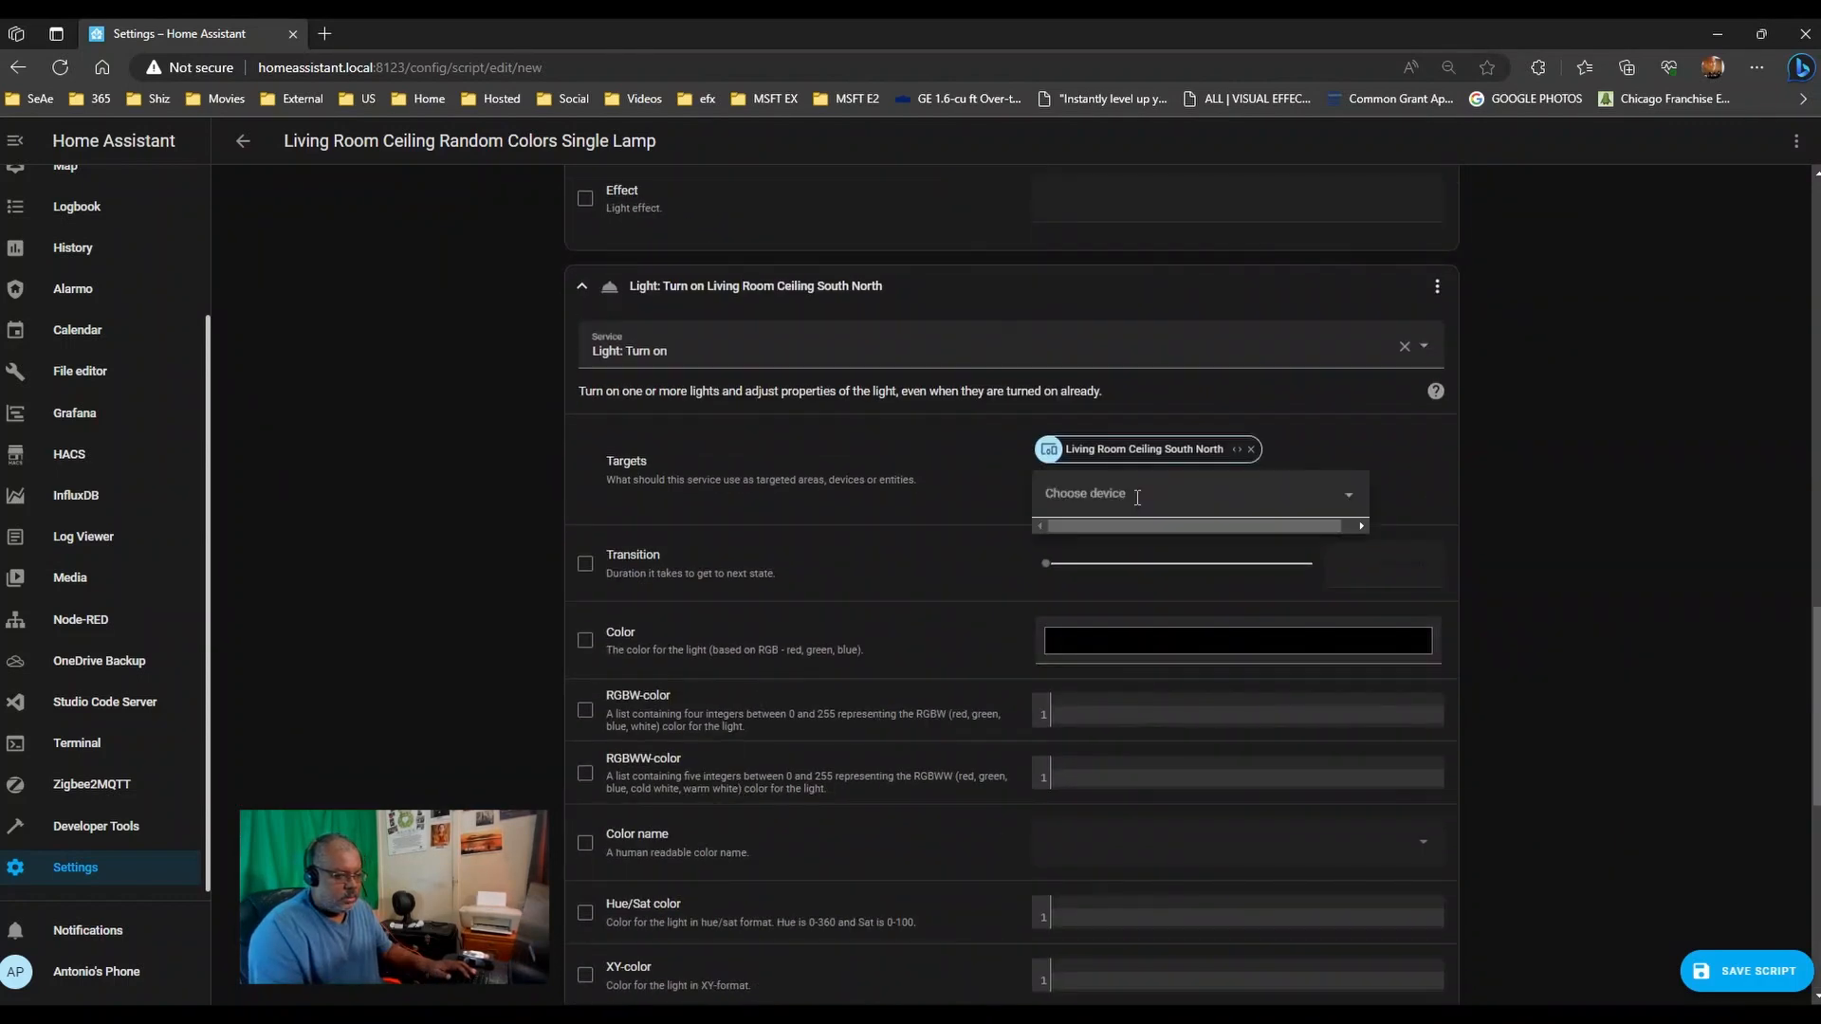
{"action": "type", "text": "livin"}
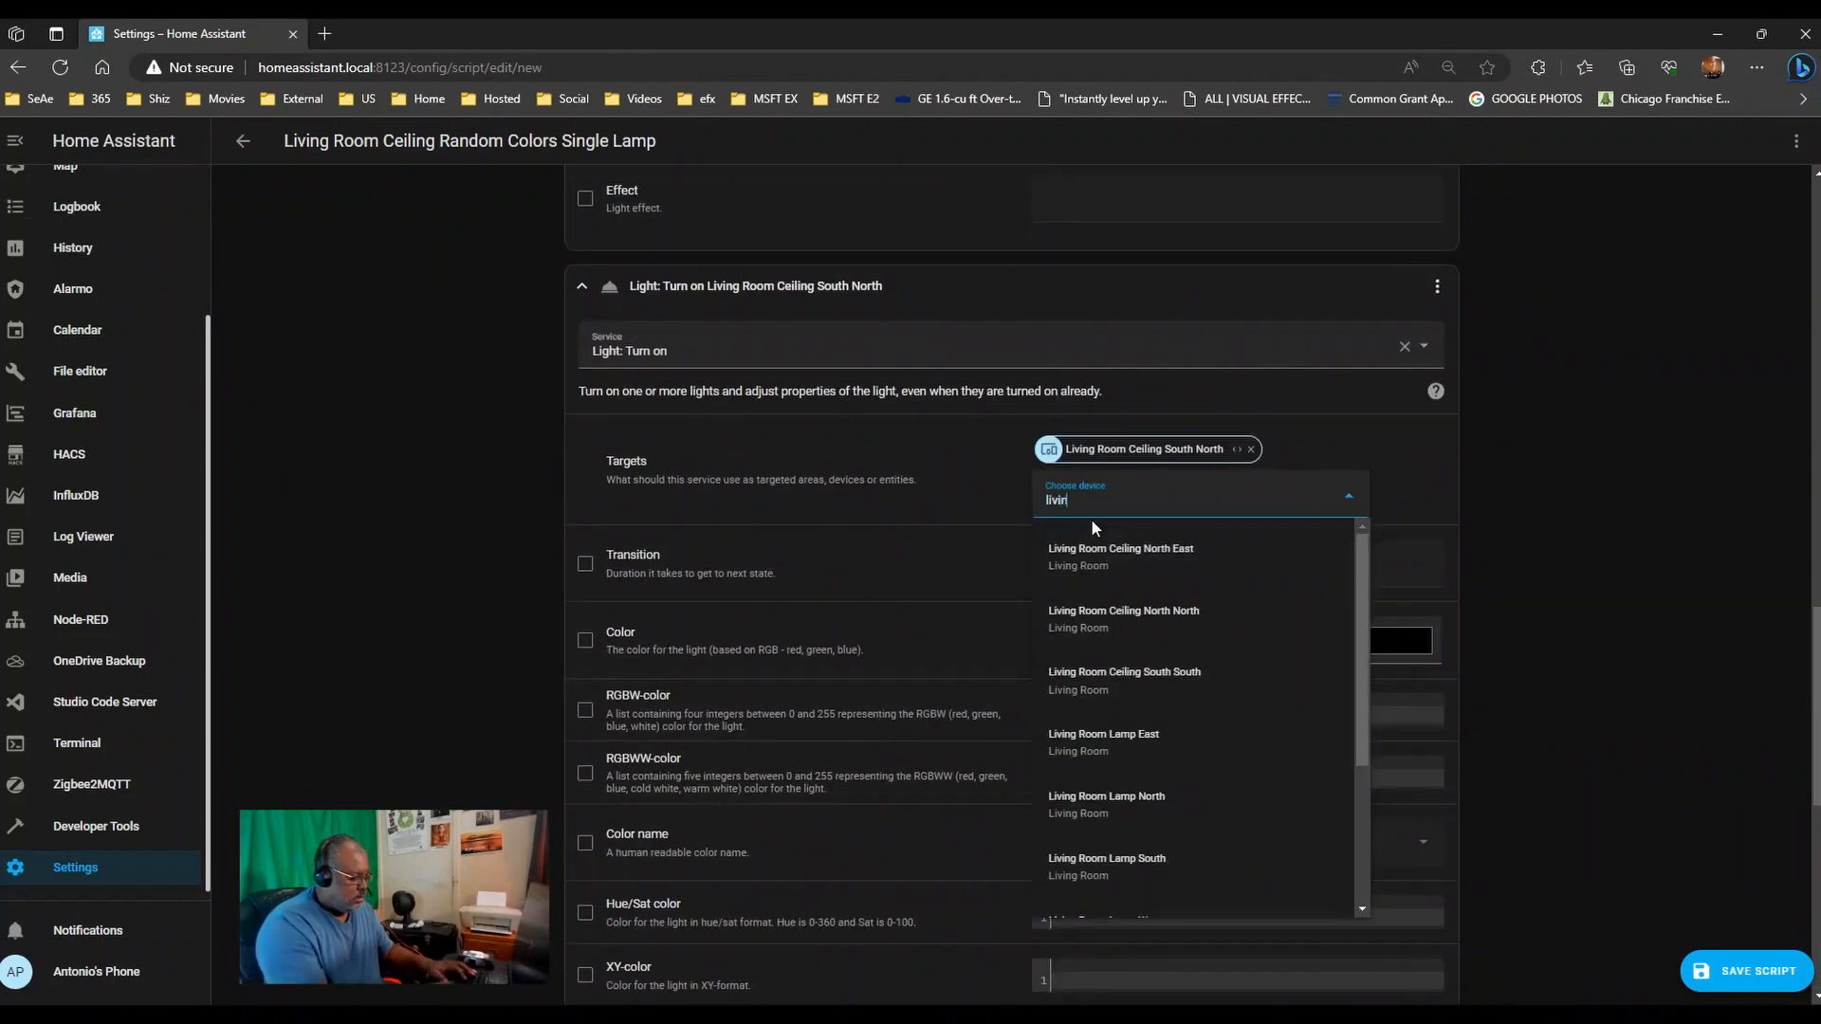
{"action": "type", "text": "g room ceil"}
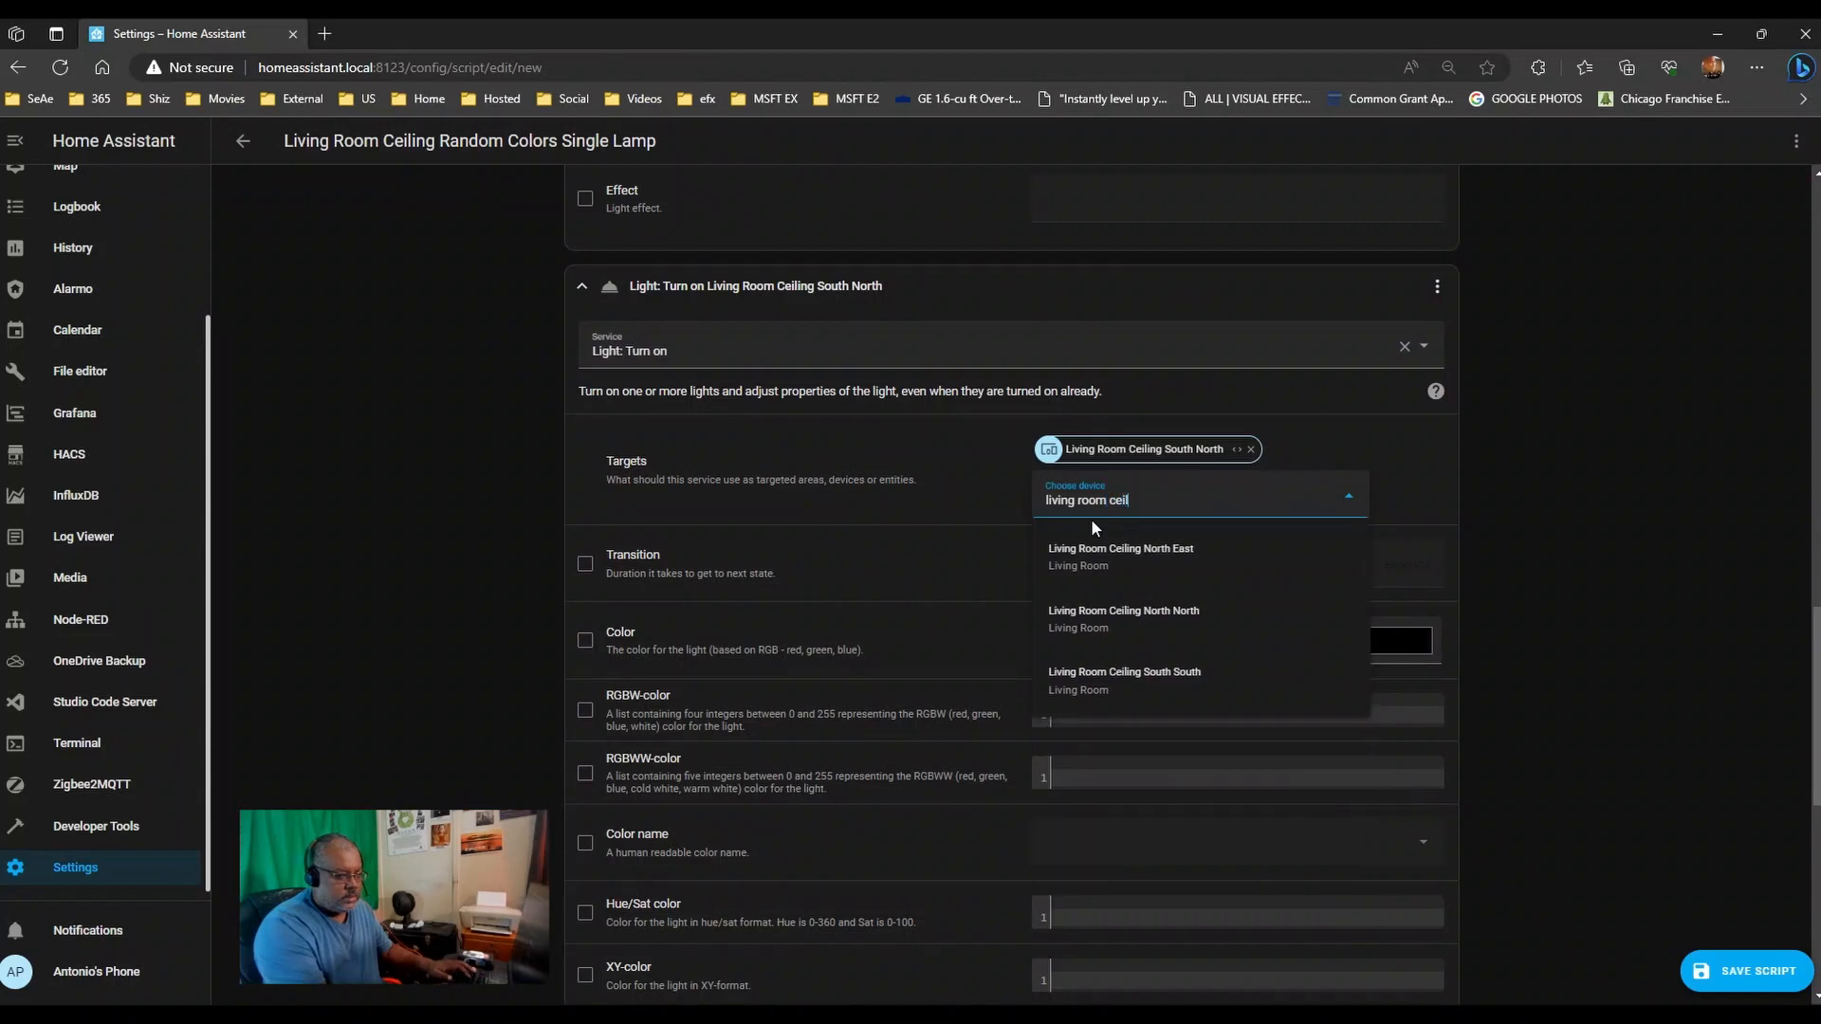
{"action": "left_click", "coordinate": [1187, 685]}
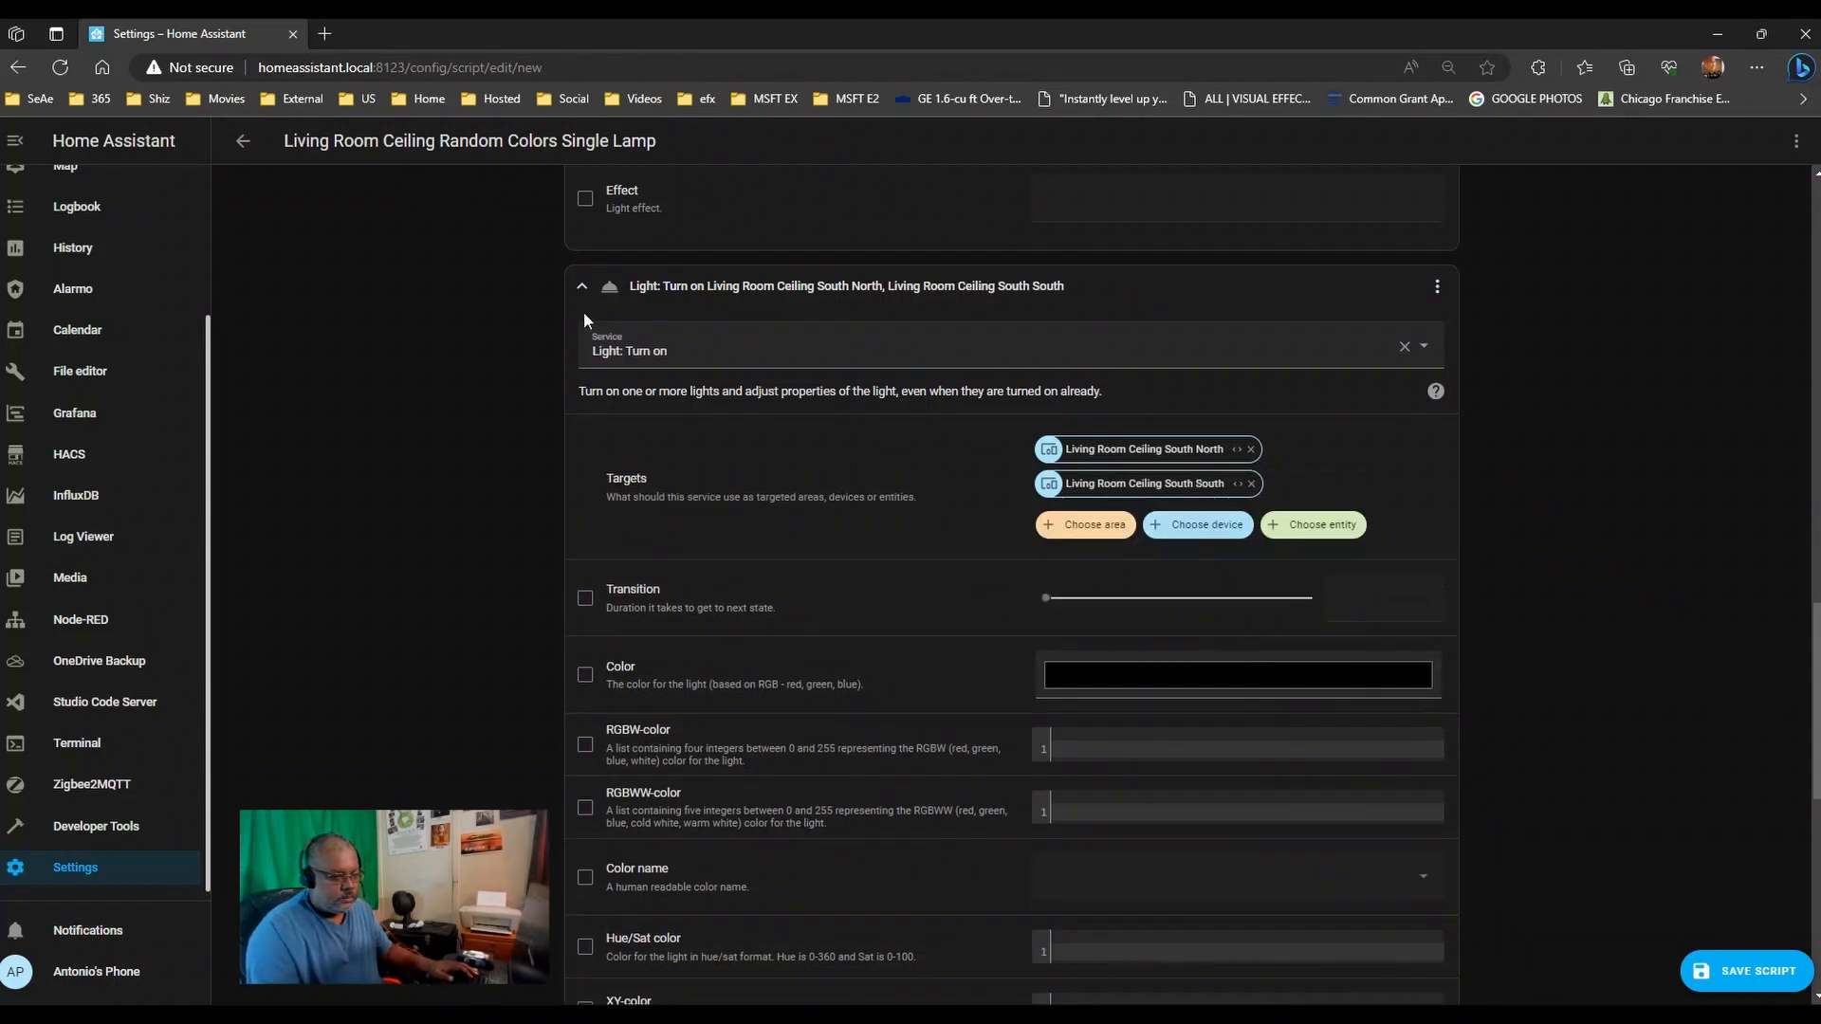
{"action": "scroll", "coordinate": [470, 531], "scroll_direction": "down", "scroll_amount": 8}
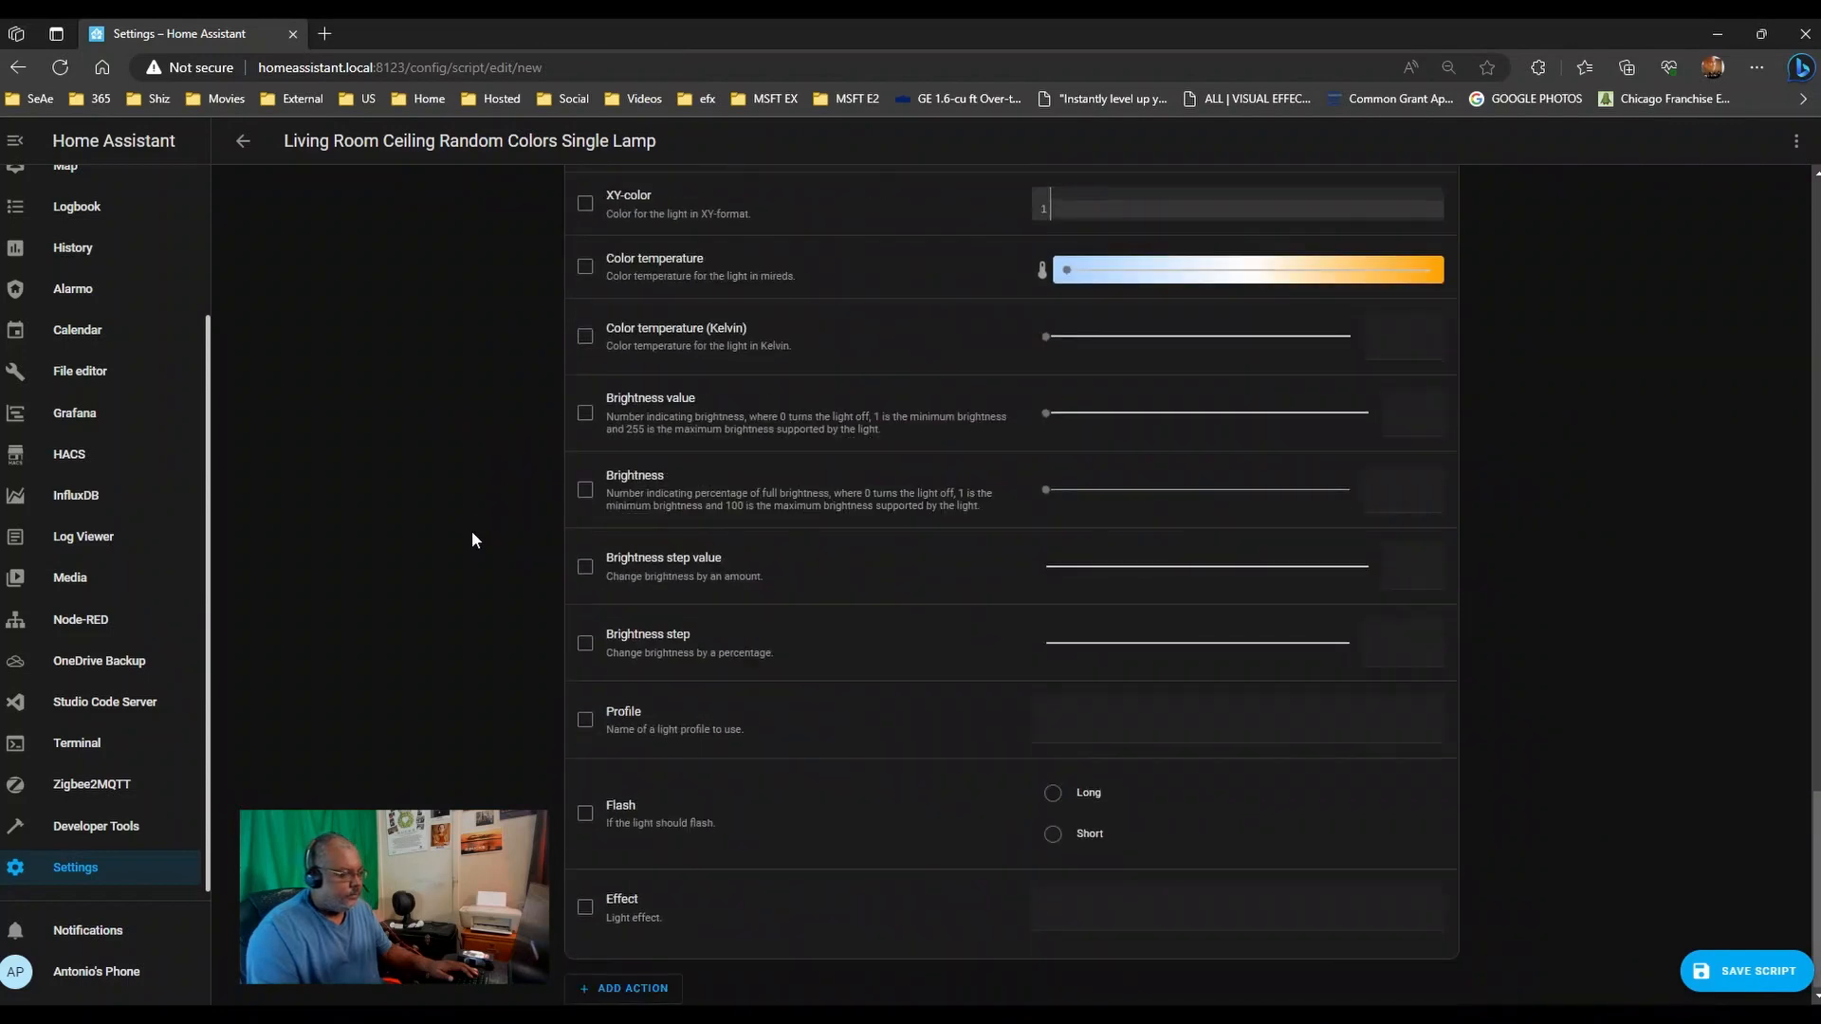
- Add a third service-call action set to Light: Turn on
{"action": "left_click", "coordinate": [633, 993]}
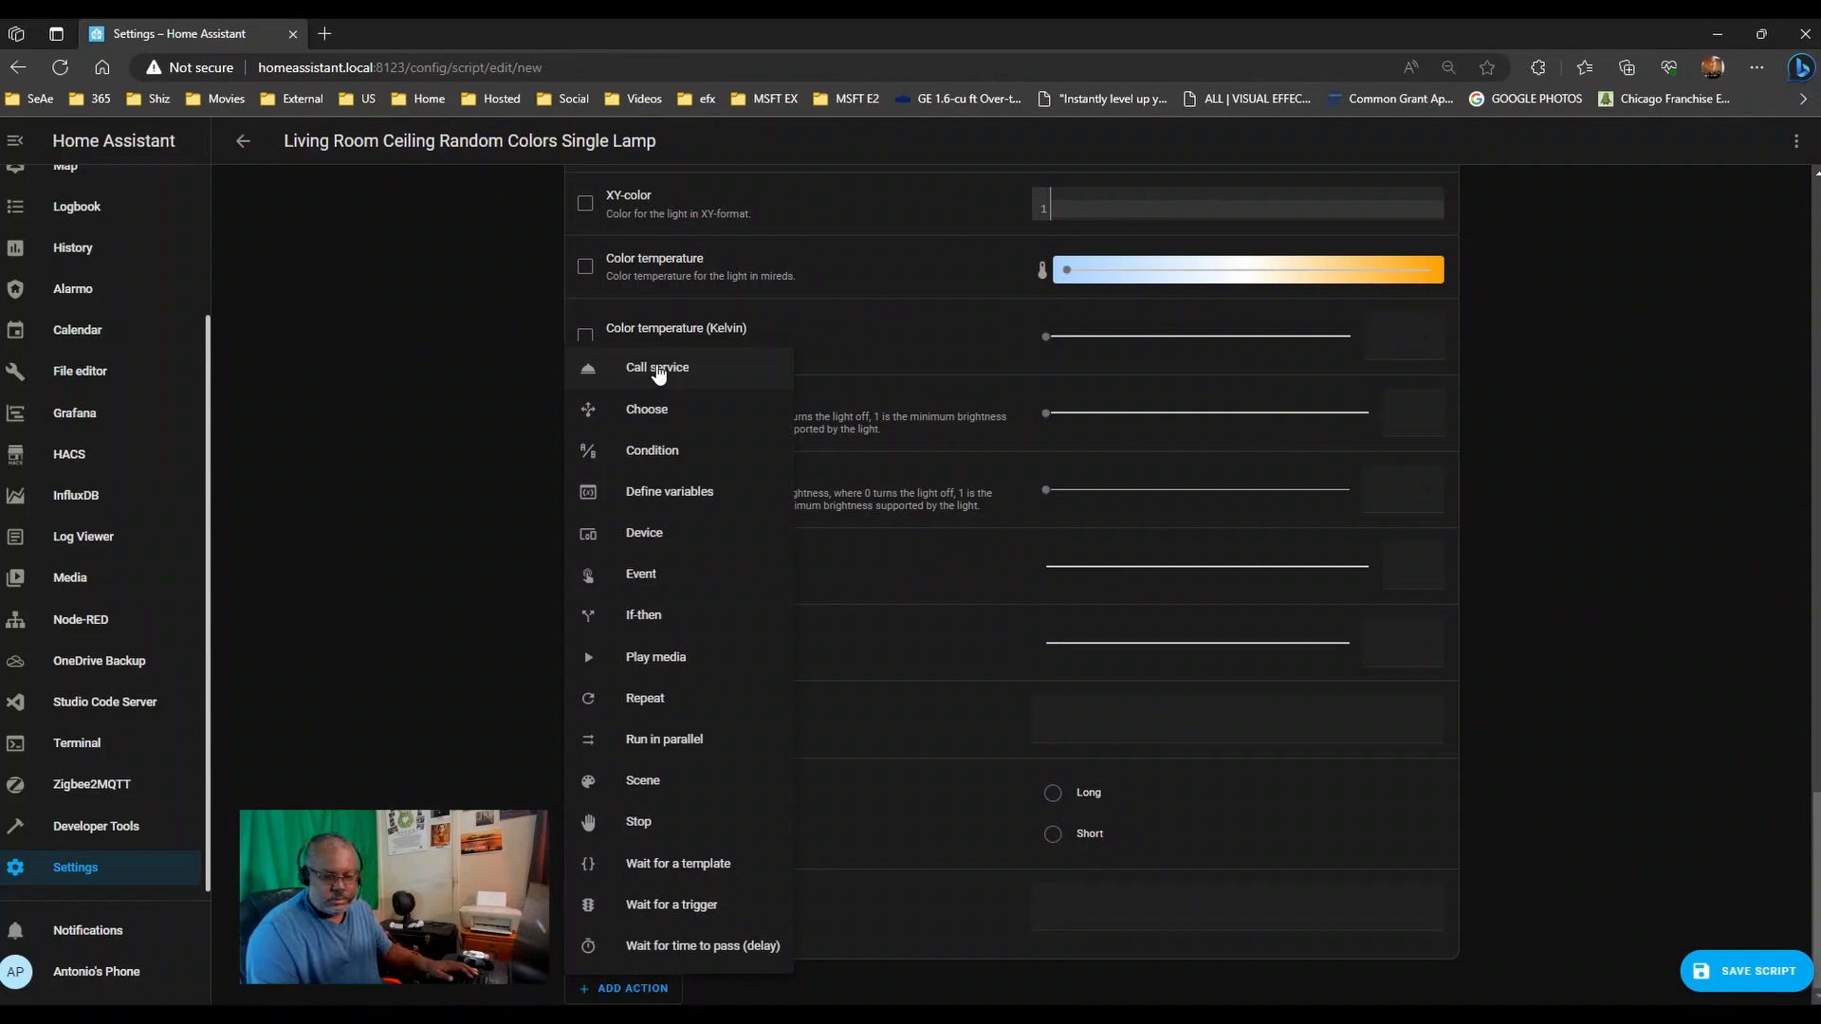
{"action": "left_click", "coordinate": [658, 373]}
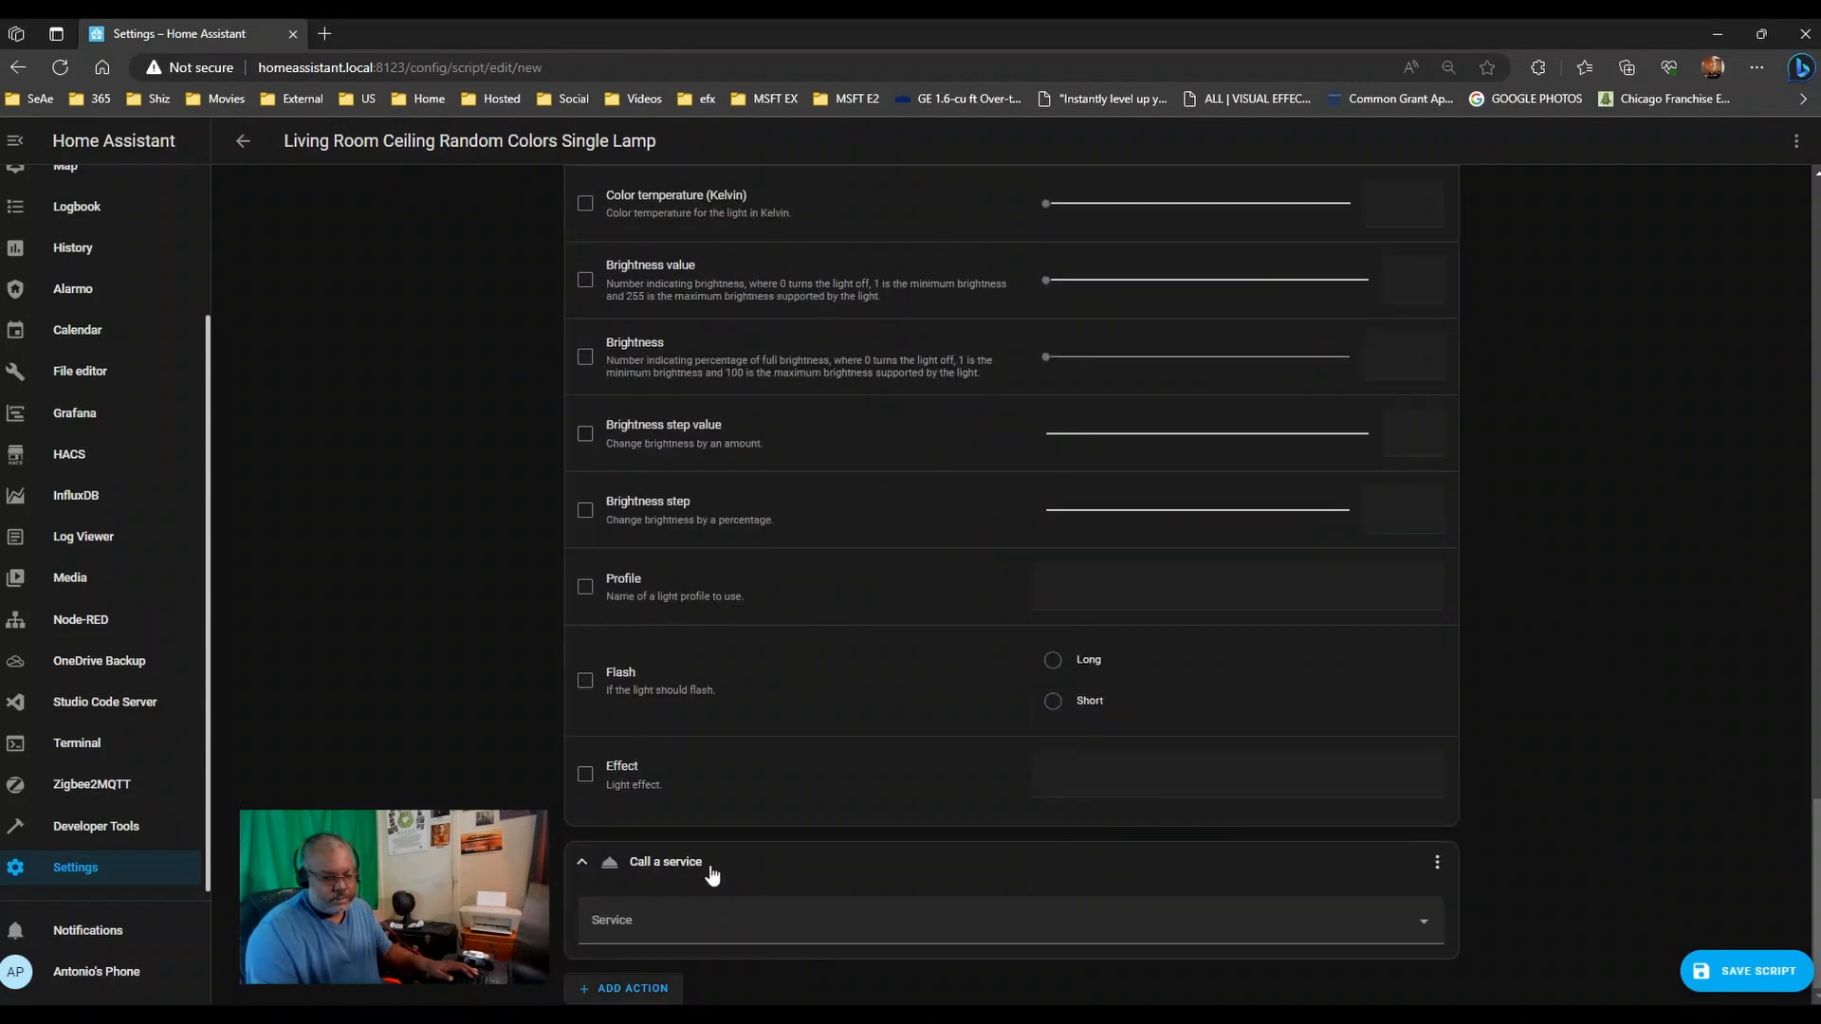
{"action": "left_click", "coordinate": [708, 921]}
{"action": "type", "text": "light"}
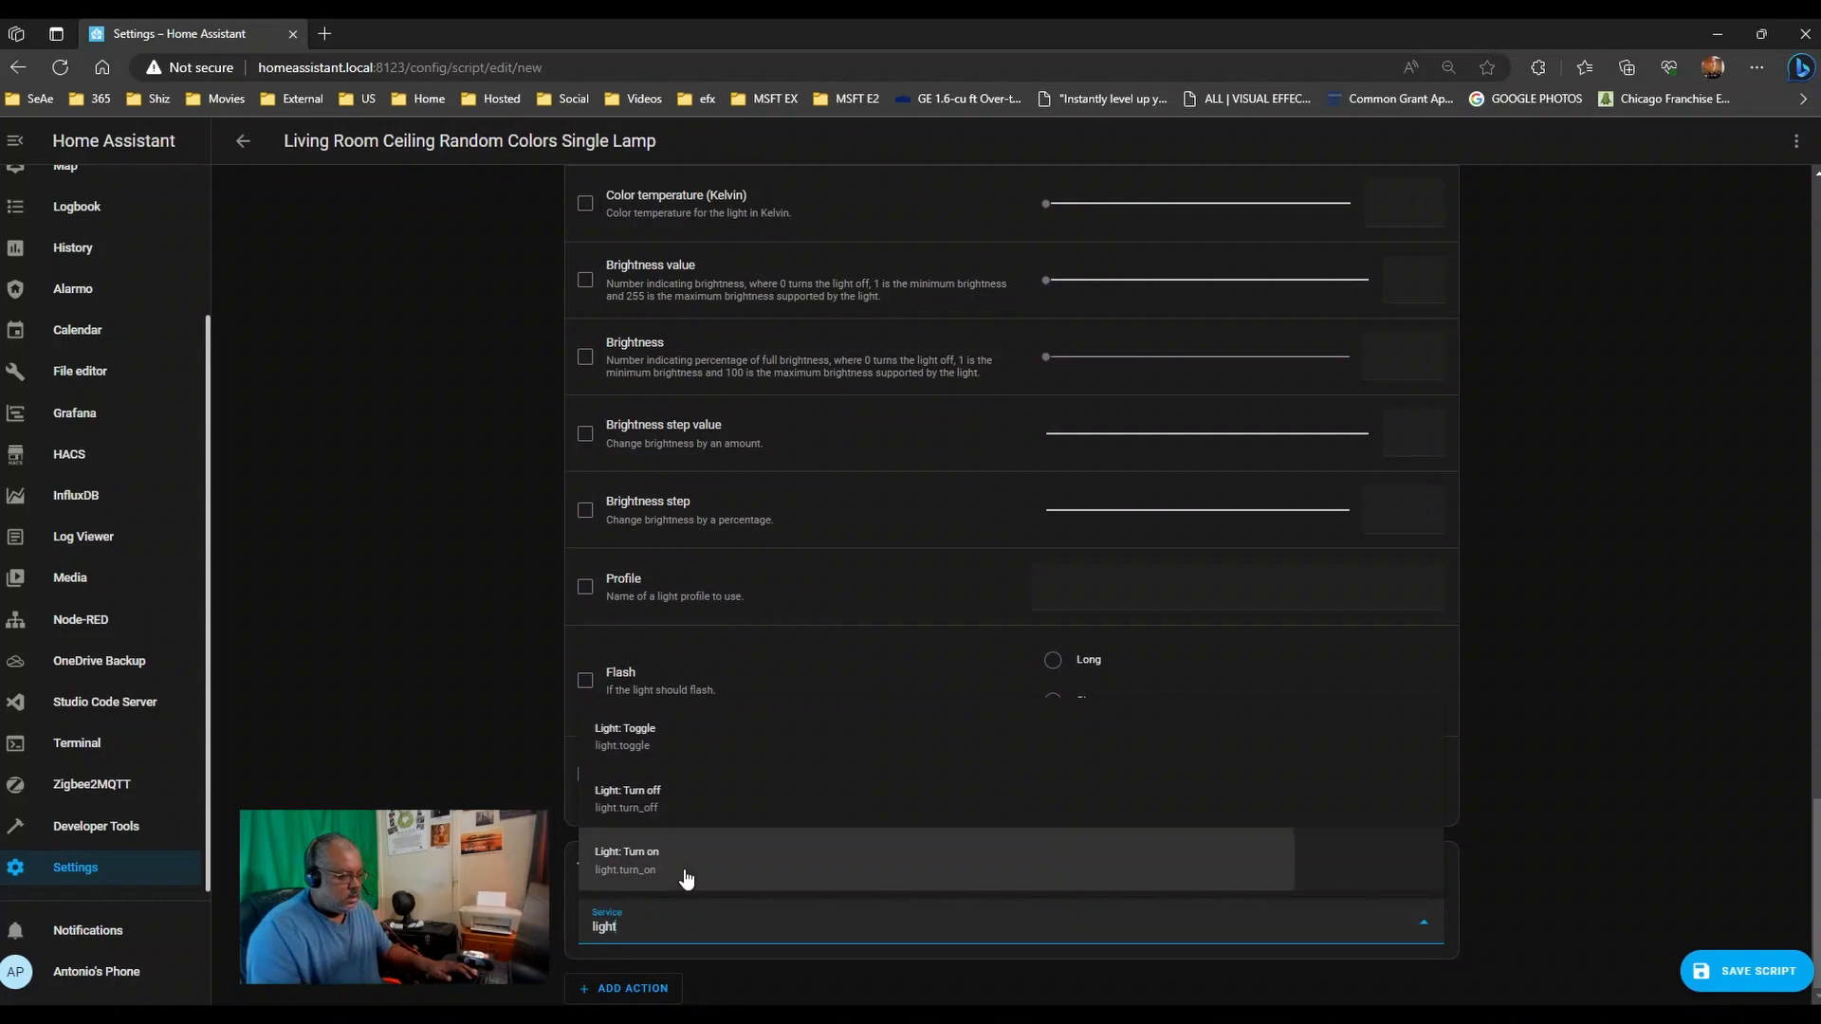
{"action": "left_click", "coordinate": [686, 879]}
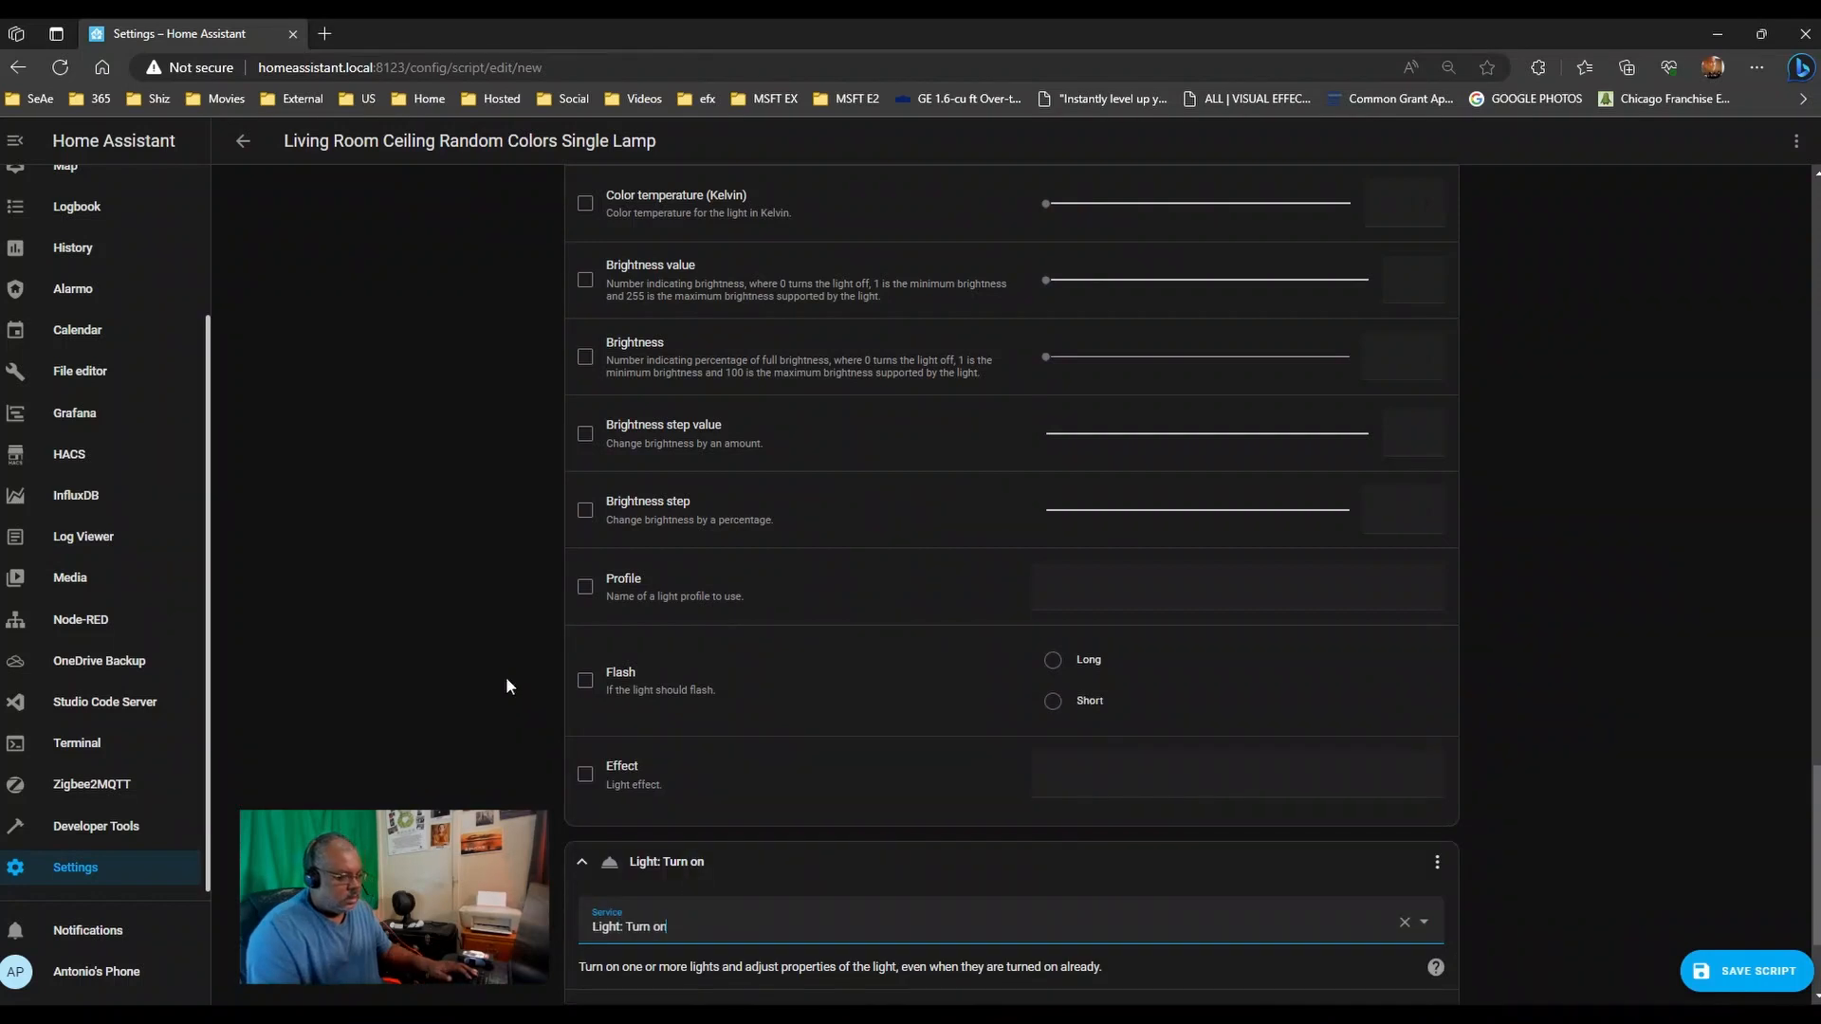
{"action": "scroll", "coordinate": [504, 678], "scroll_direction": "down", "scroll_amount": 2}
- Target Kitchen Ceiling East and Kitchen Ceiling West in the third action
{"action": "left_click", "coordinate": [1198, 835]}
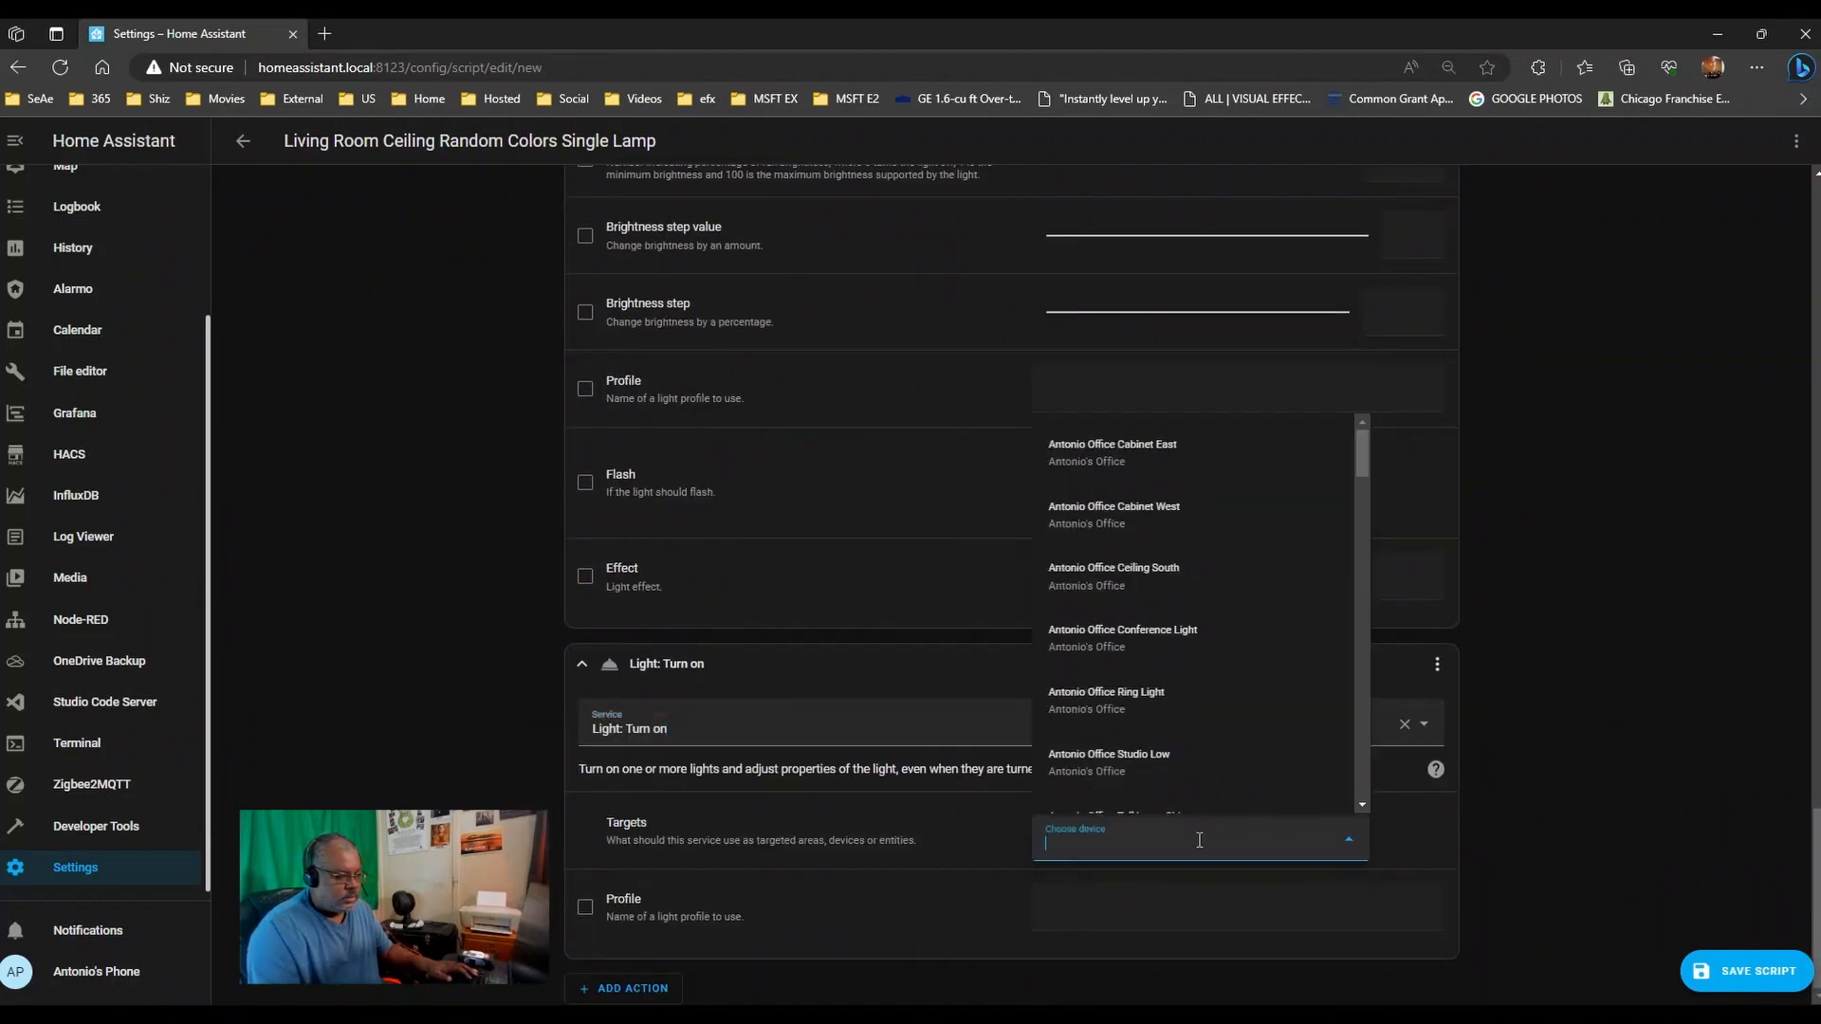
{"action": "type", "text": "kitchen"}
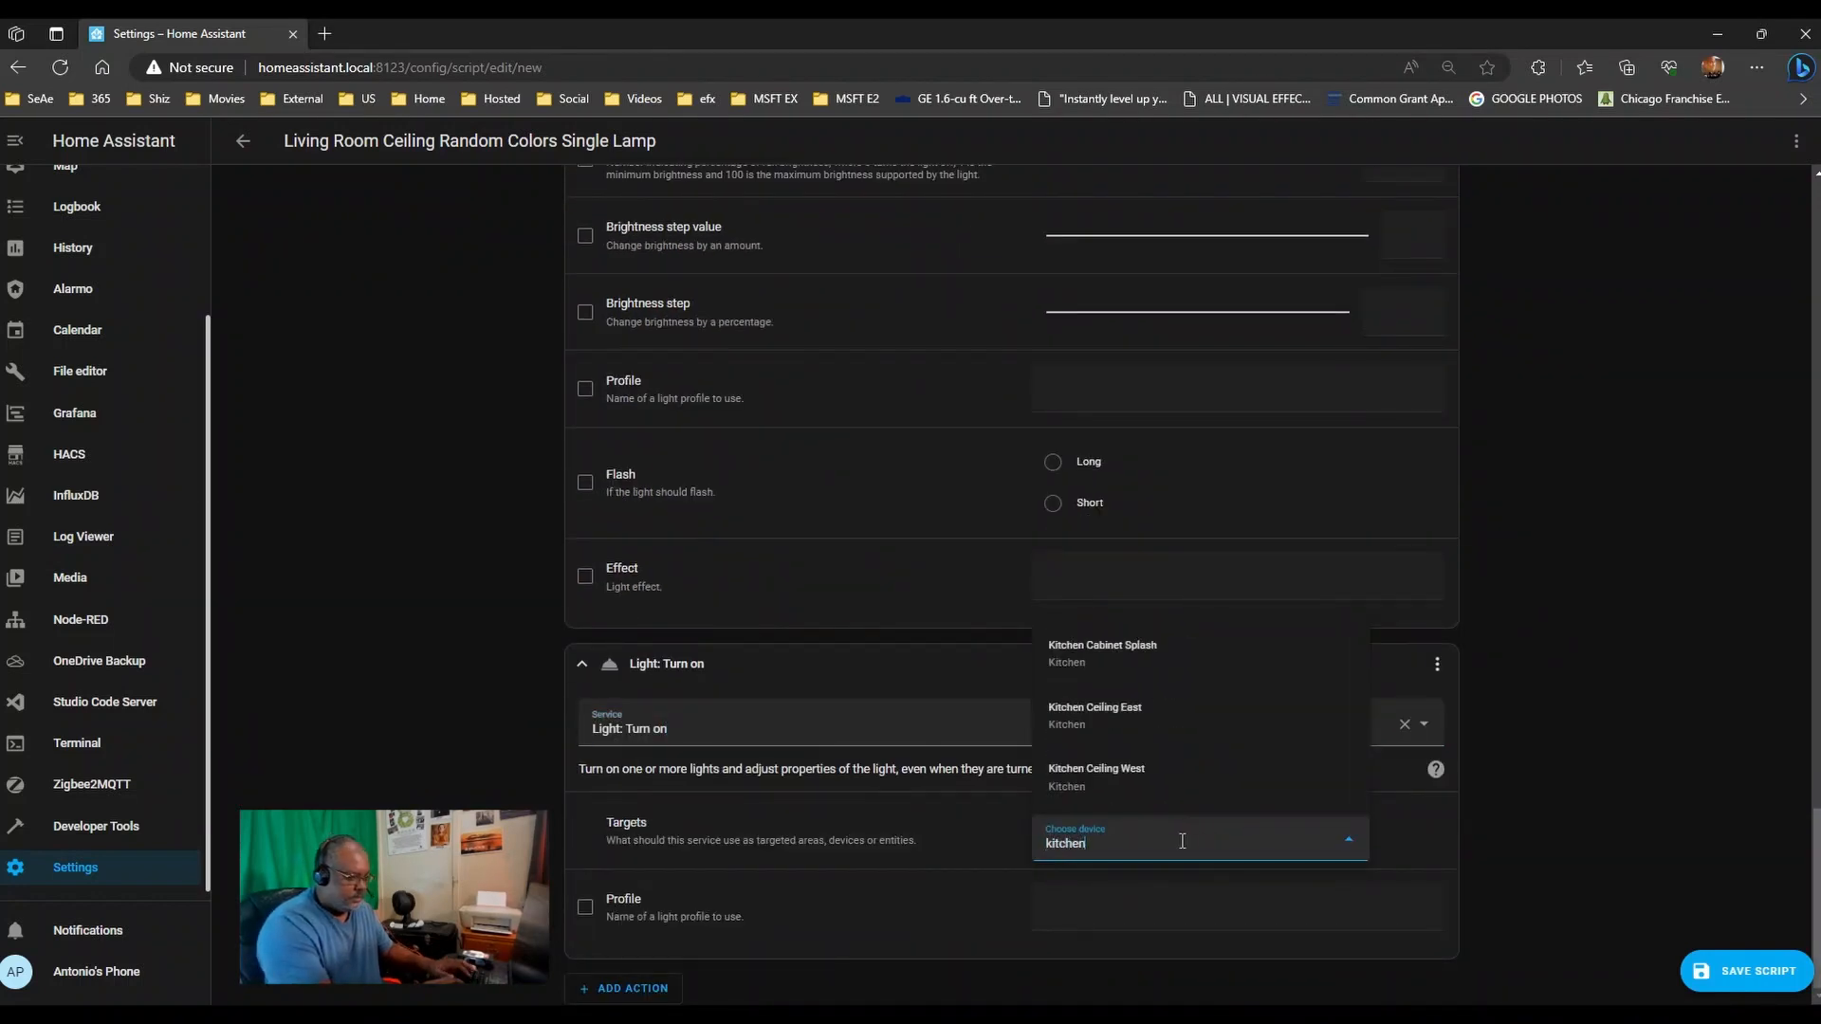
{"action": "left_click", "coordinate": [1152, 710]}
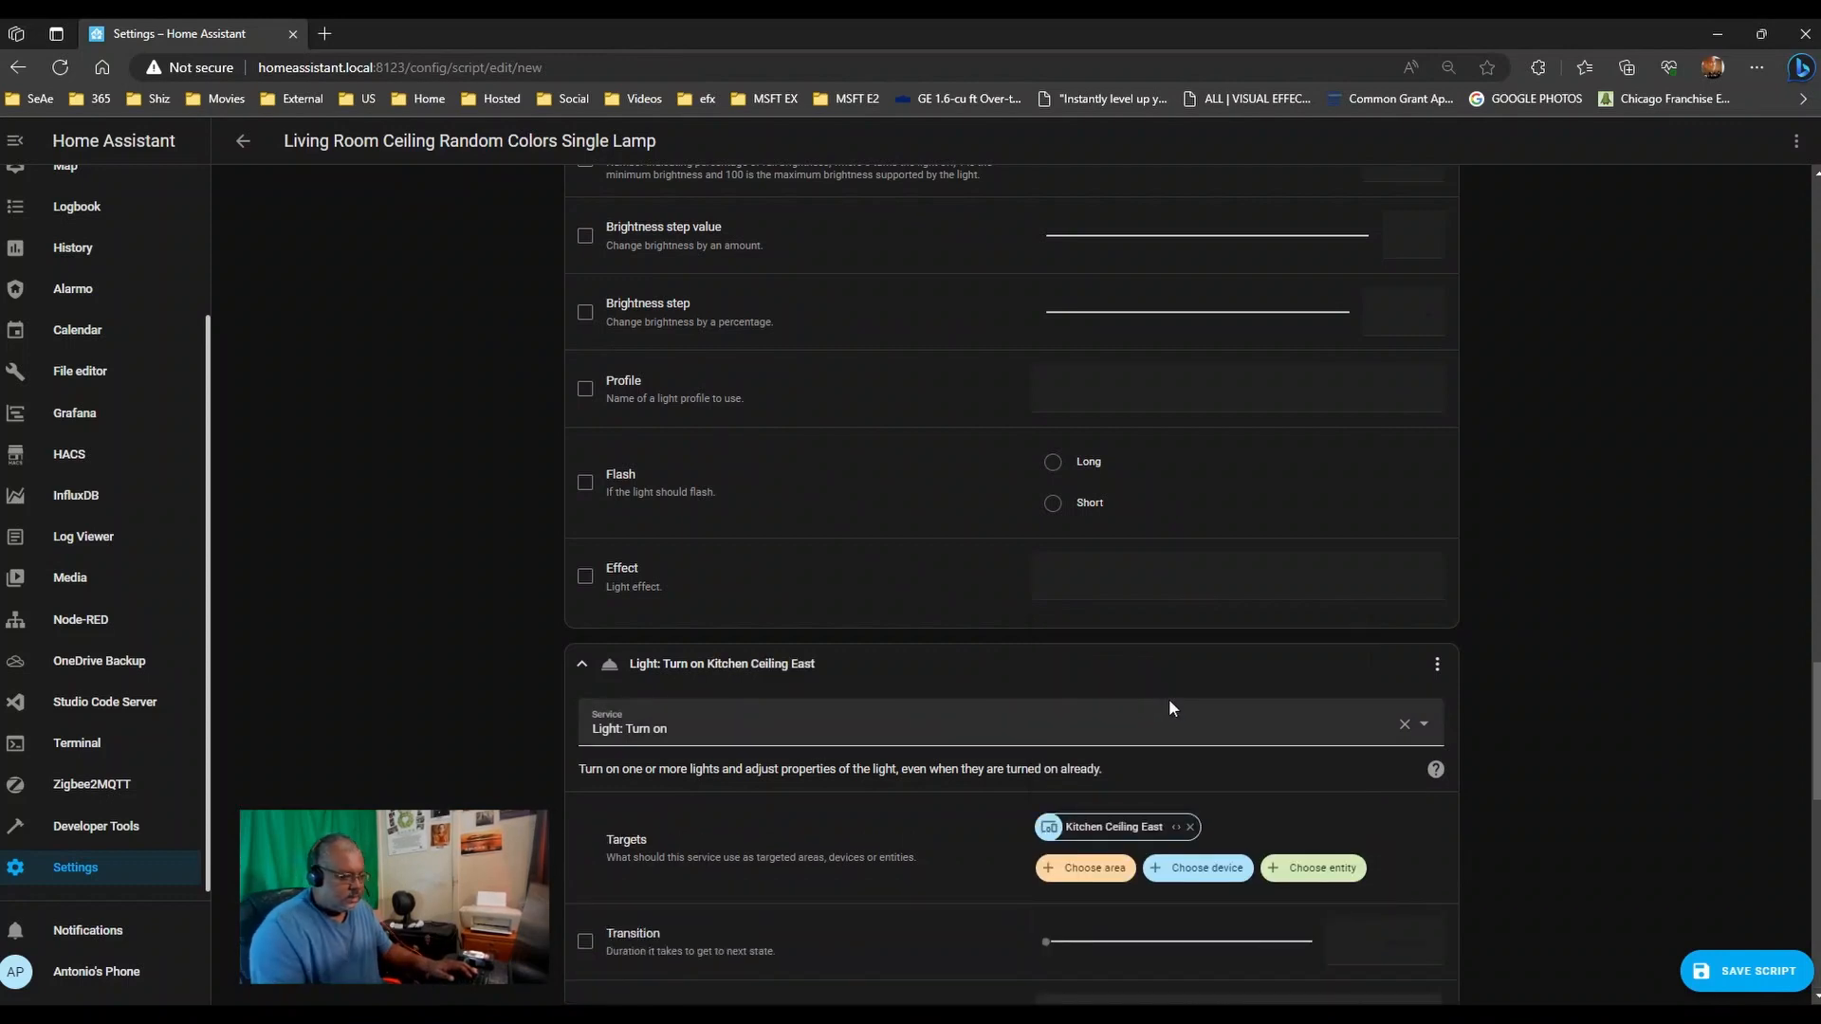
{"action": "left_click", "coordinate": [1199, 867]}
{"action": "type", "text": "ki"}
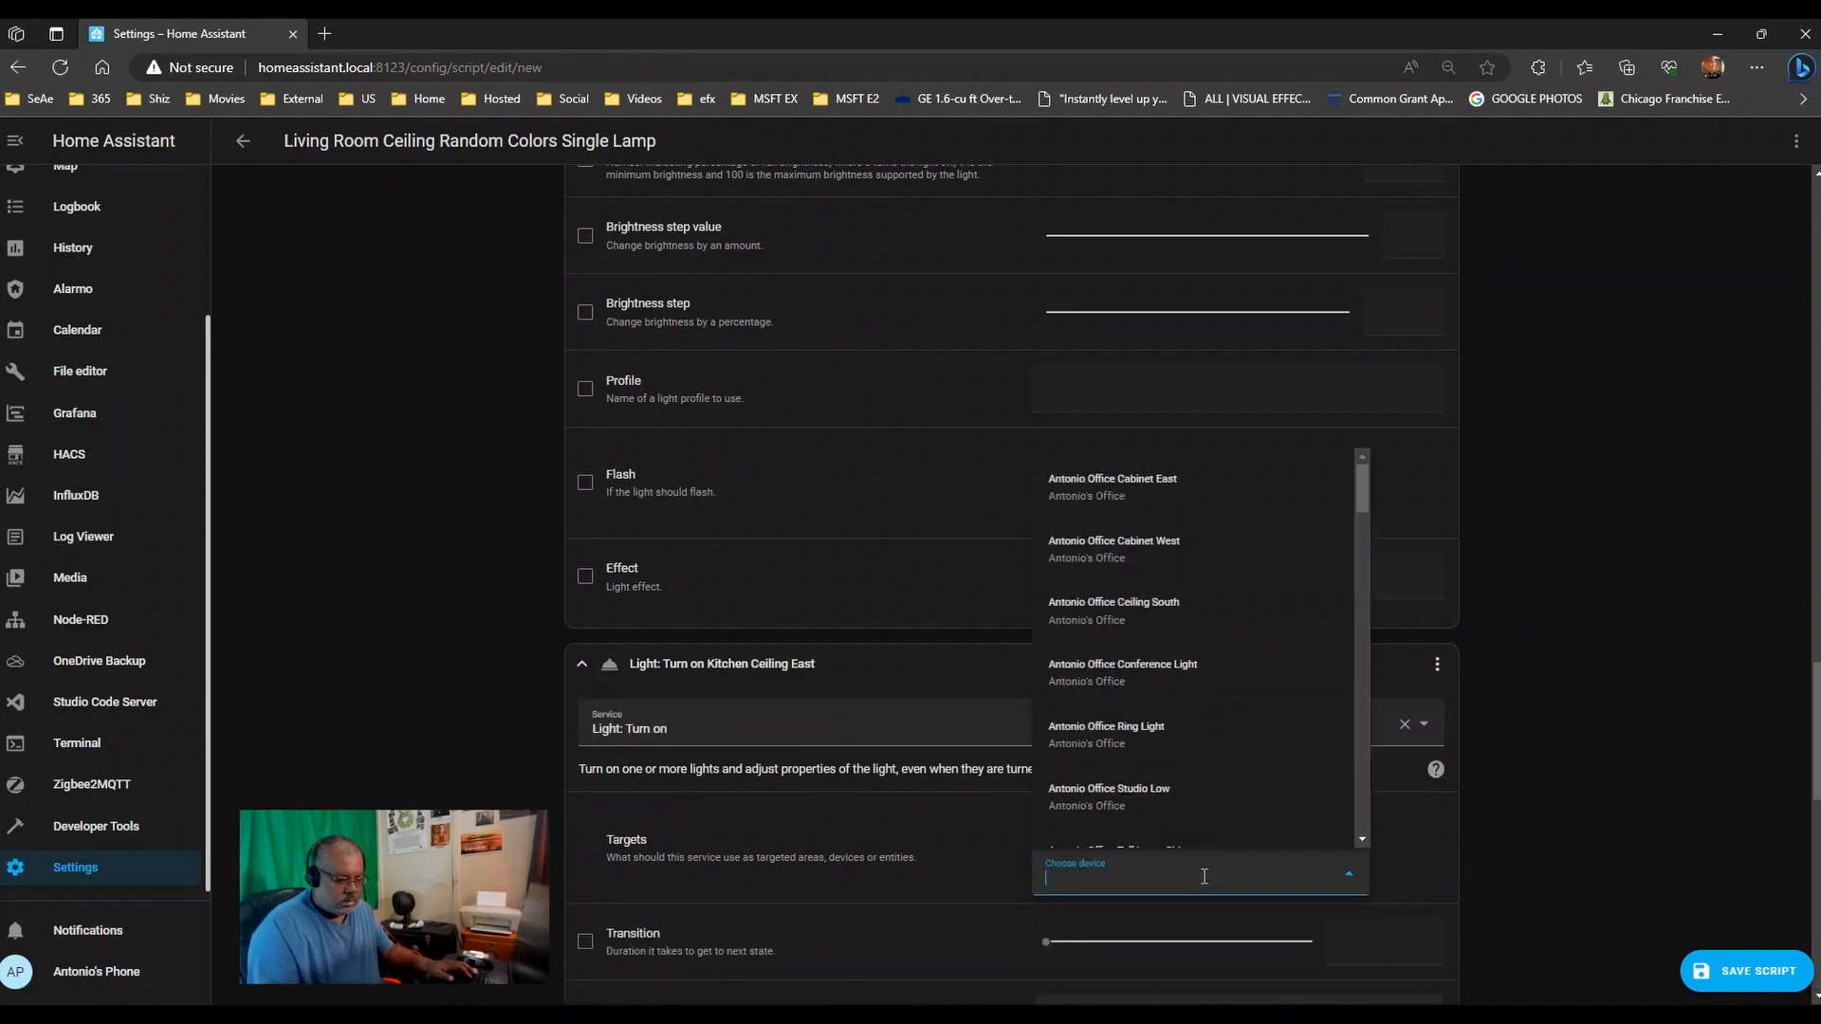
{"action": "type", "text": "tchen w"}
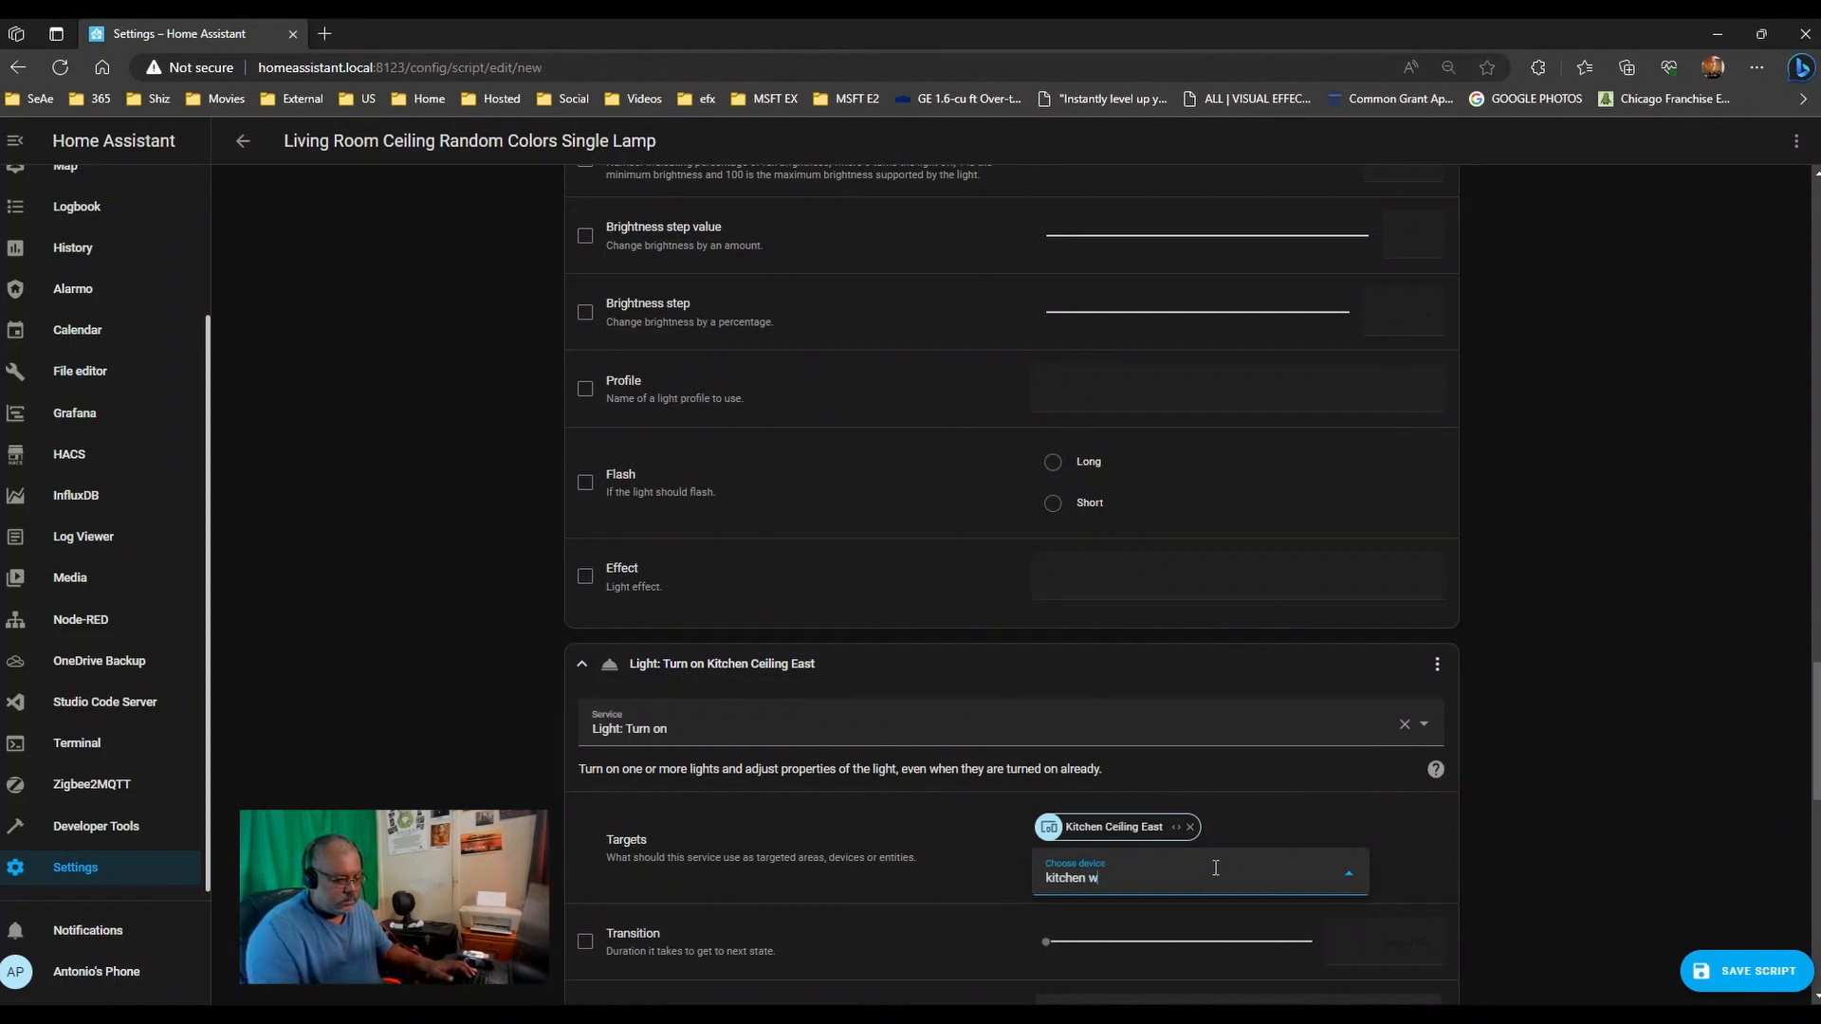
{"action": "left_click", "coordinate": [1115, 813]}
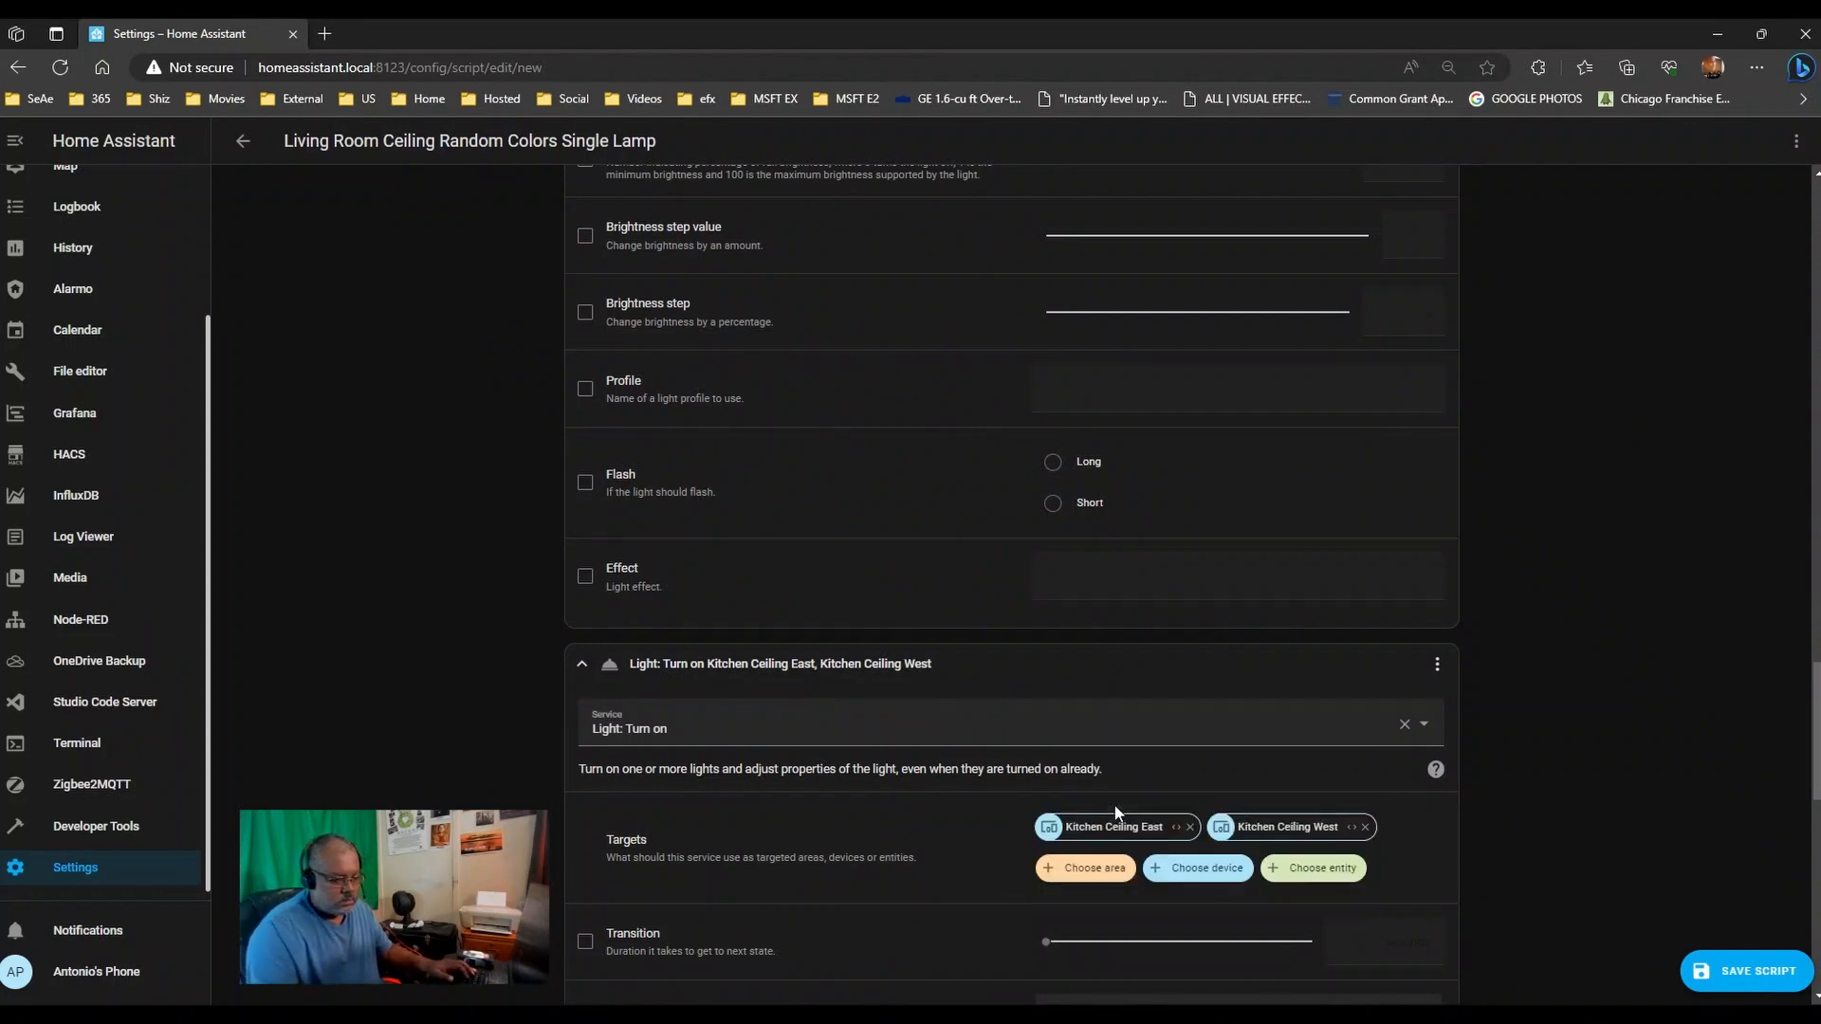
{"action": "scroll", "coordinate": [787, 755], "scroll_direction": "down", "scroll_amount": 7}
{"action": "scroll", "coordinate": [787, 756], "scroll_direction": "up", "scroll_amount": 3}
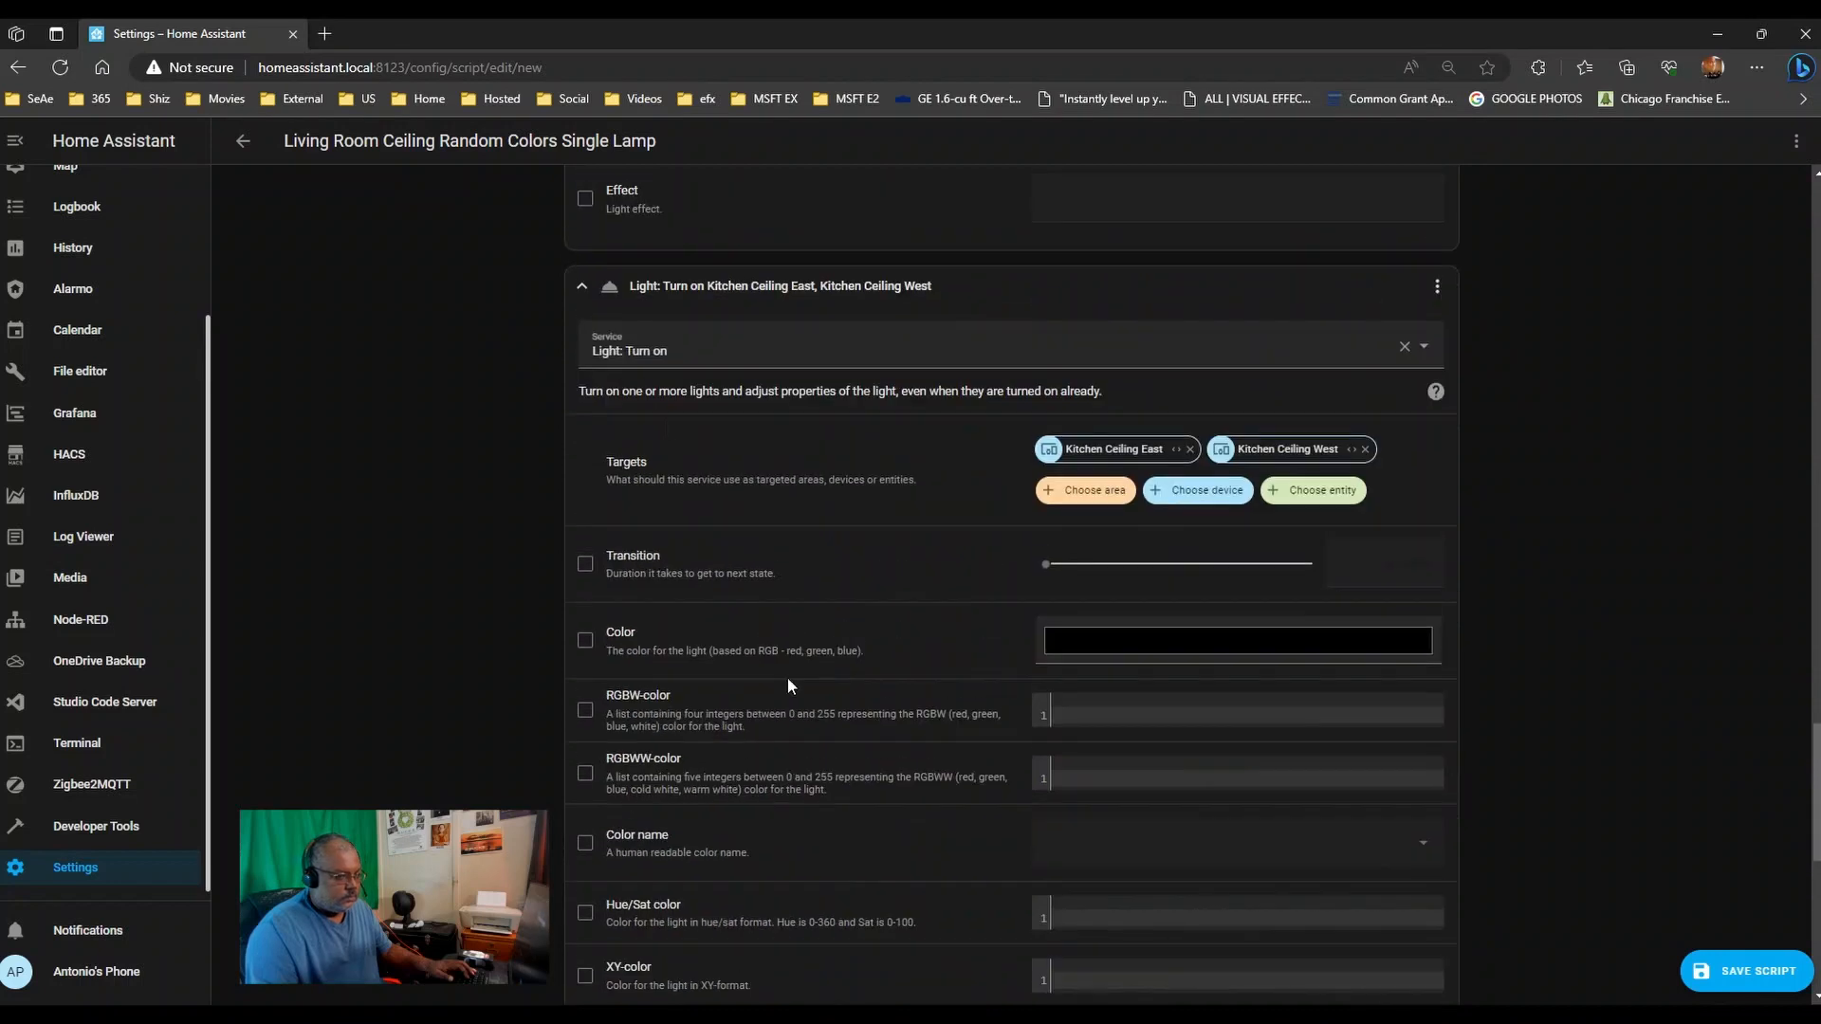
{"action": "left_click", "coordinate": [607, 288]}
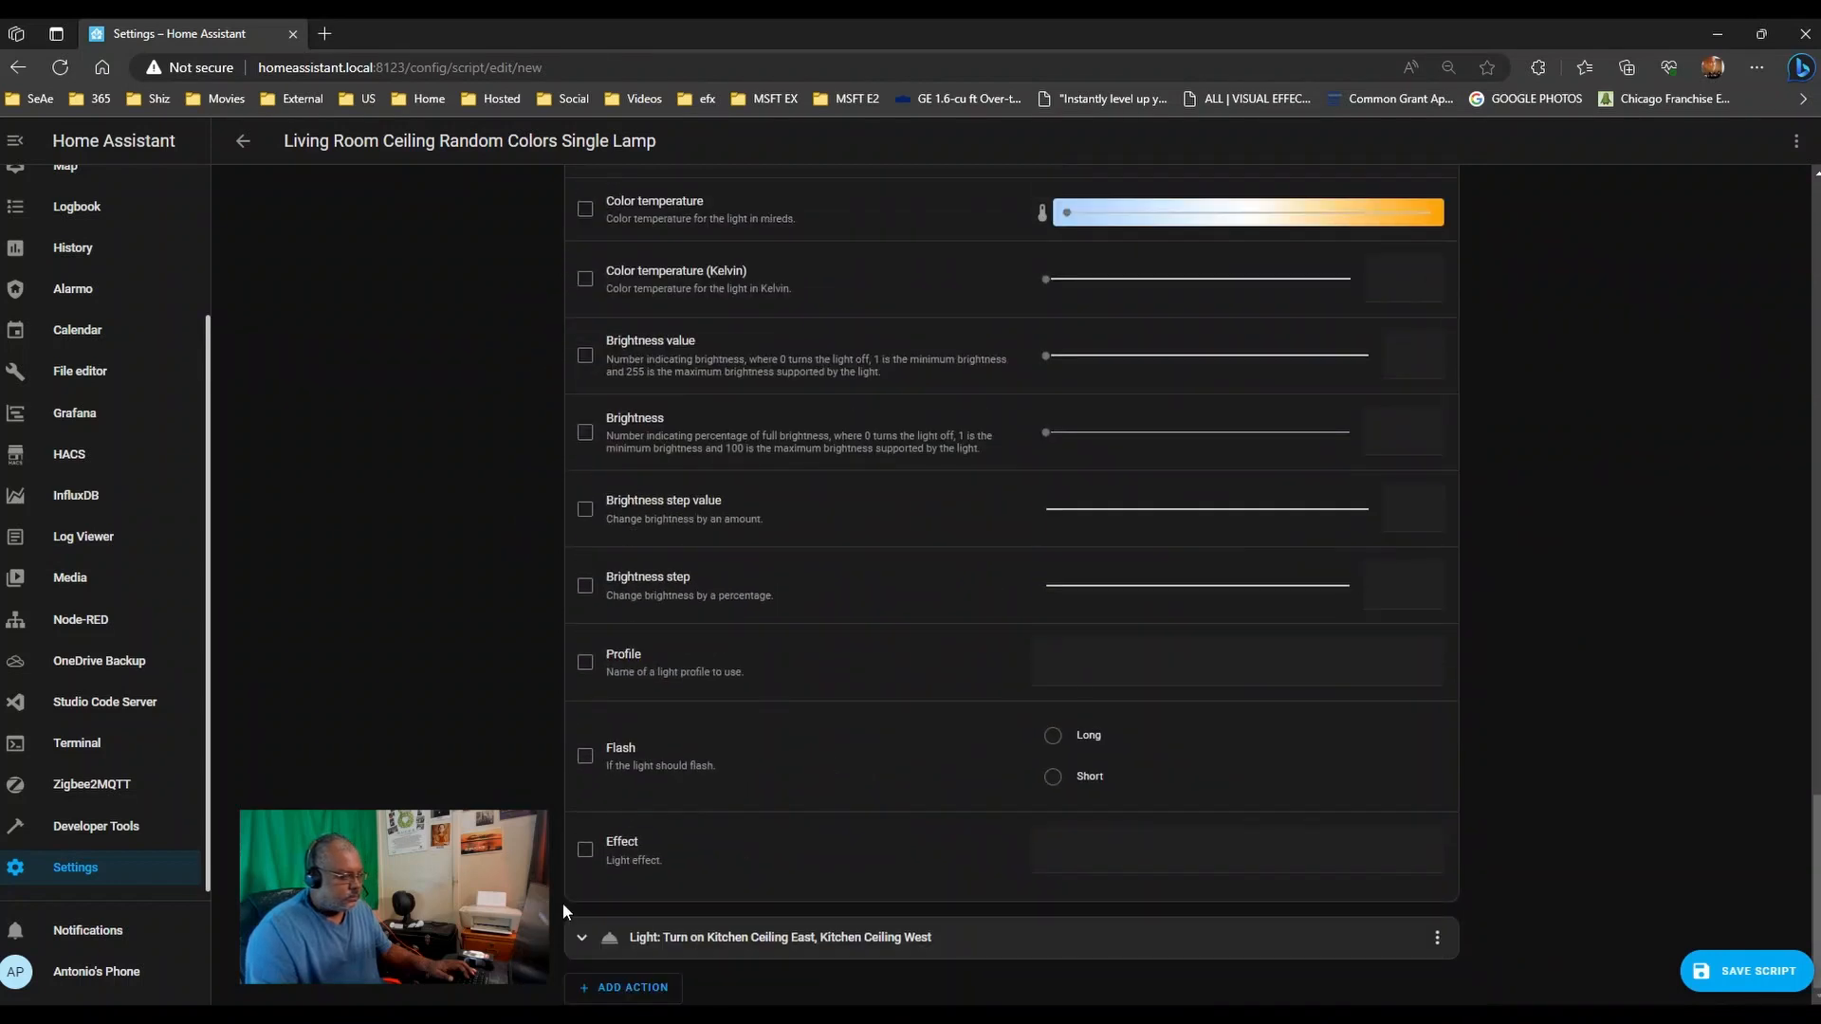
{"action": "left_click", "coordinate": [583, 938]}
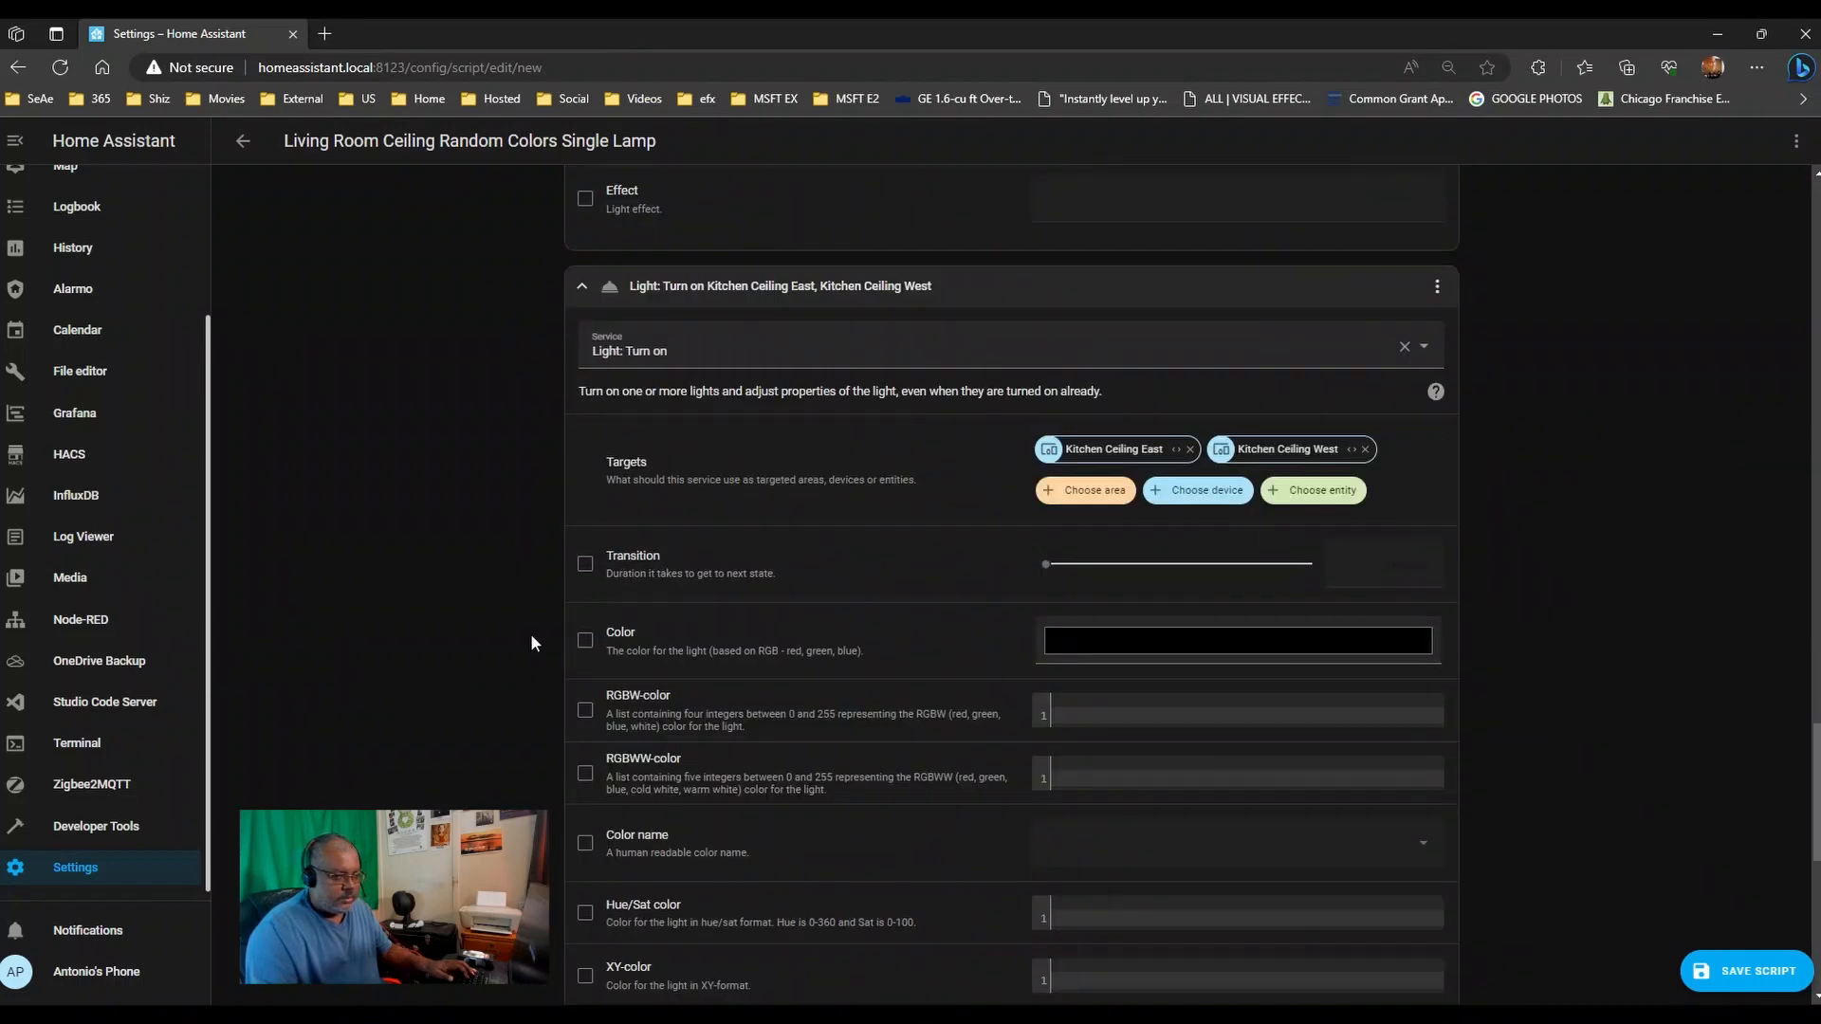
{"action": "scroll", "coordinate": [531, 643], "scroll_direction": "down", "scroll_amount": 8}
- Add a fourth service-call action set to Light: Turn on
{"action": "left_click", "coordinate": [628, 988]}
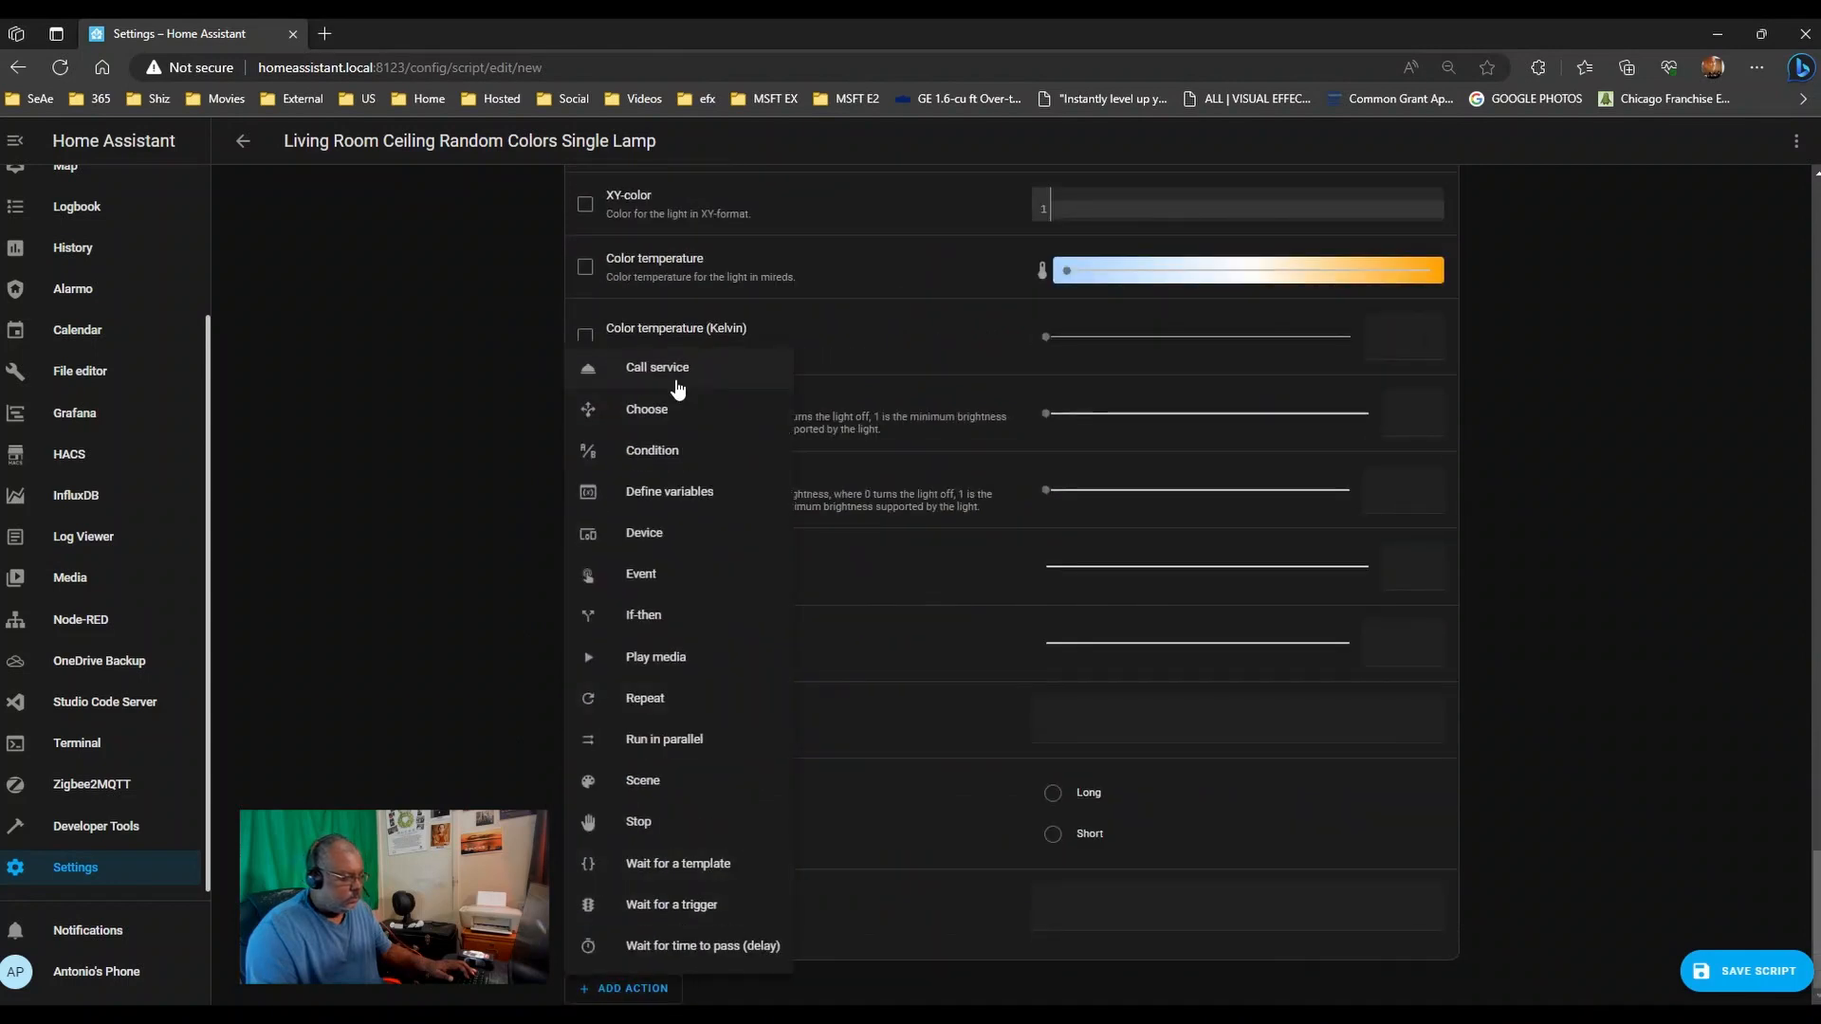
{"action": "left_click", "coordinate": [677, 379]}
{"action": "left_click", "coordinate": [712, 923]}
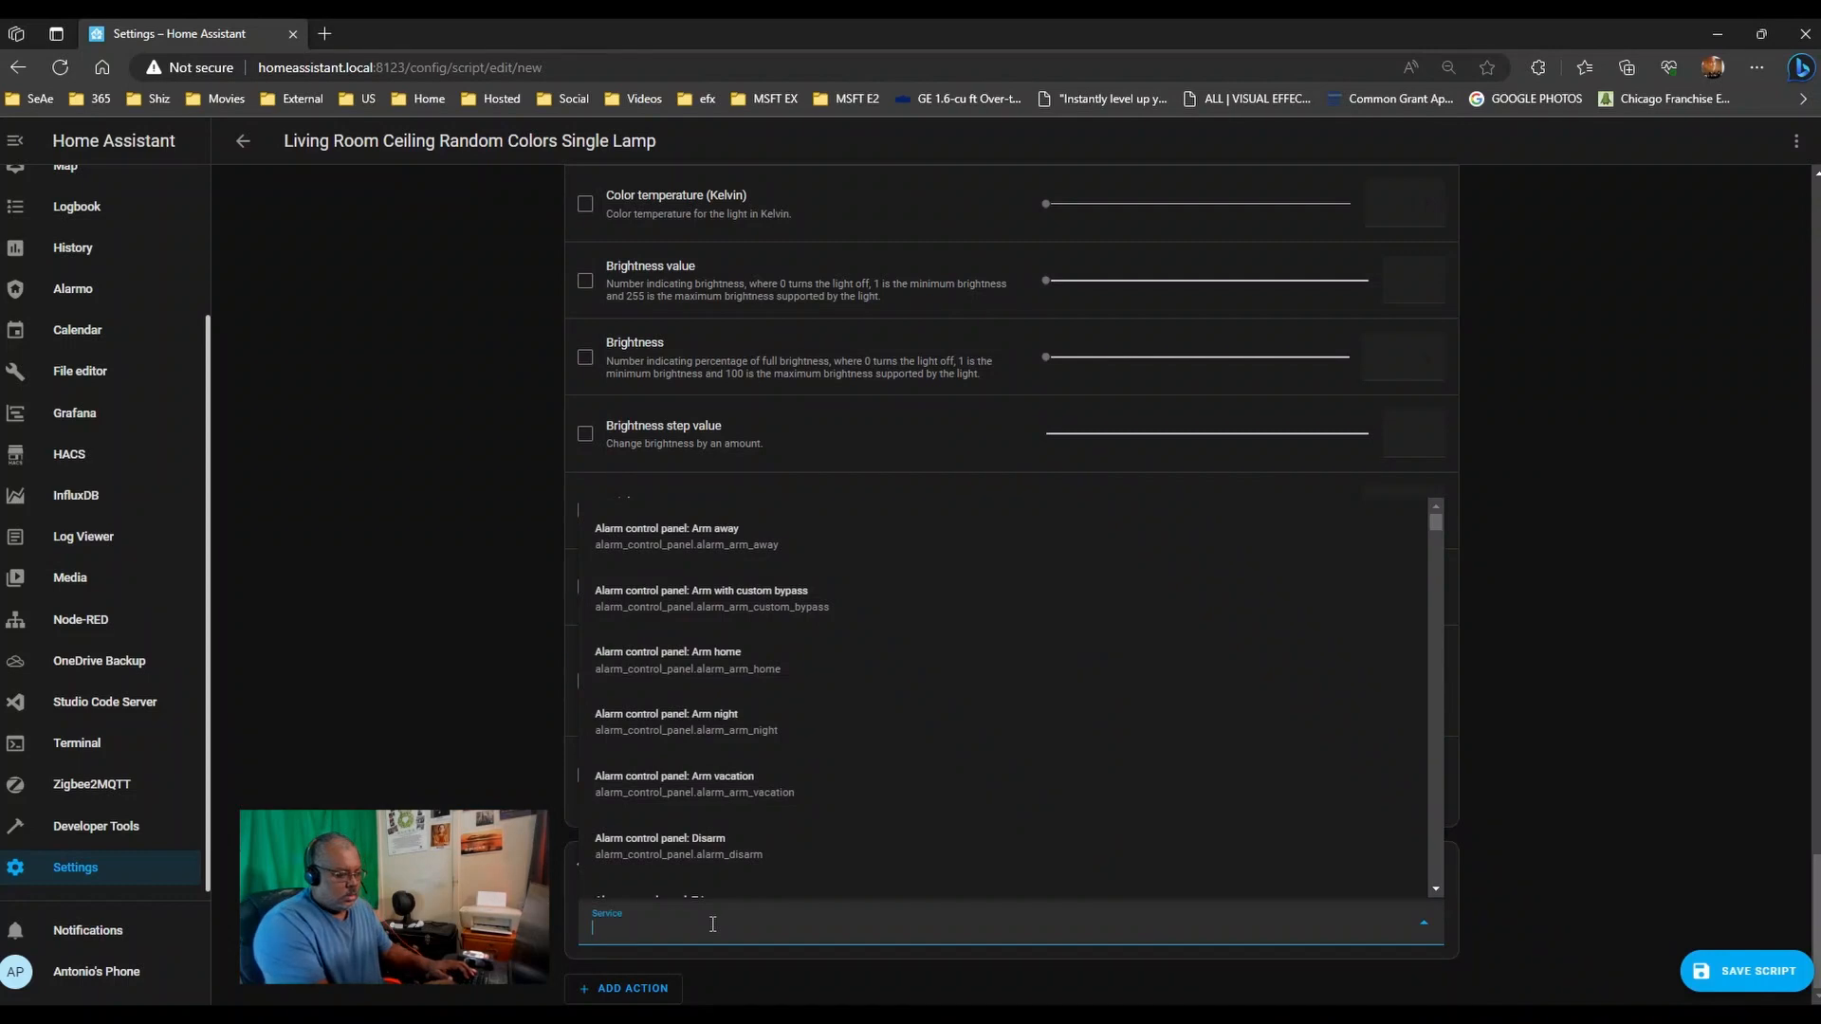
{"action": "type", "text": "kitchen"}
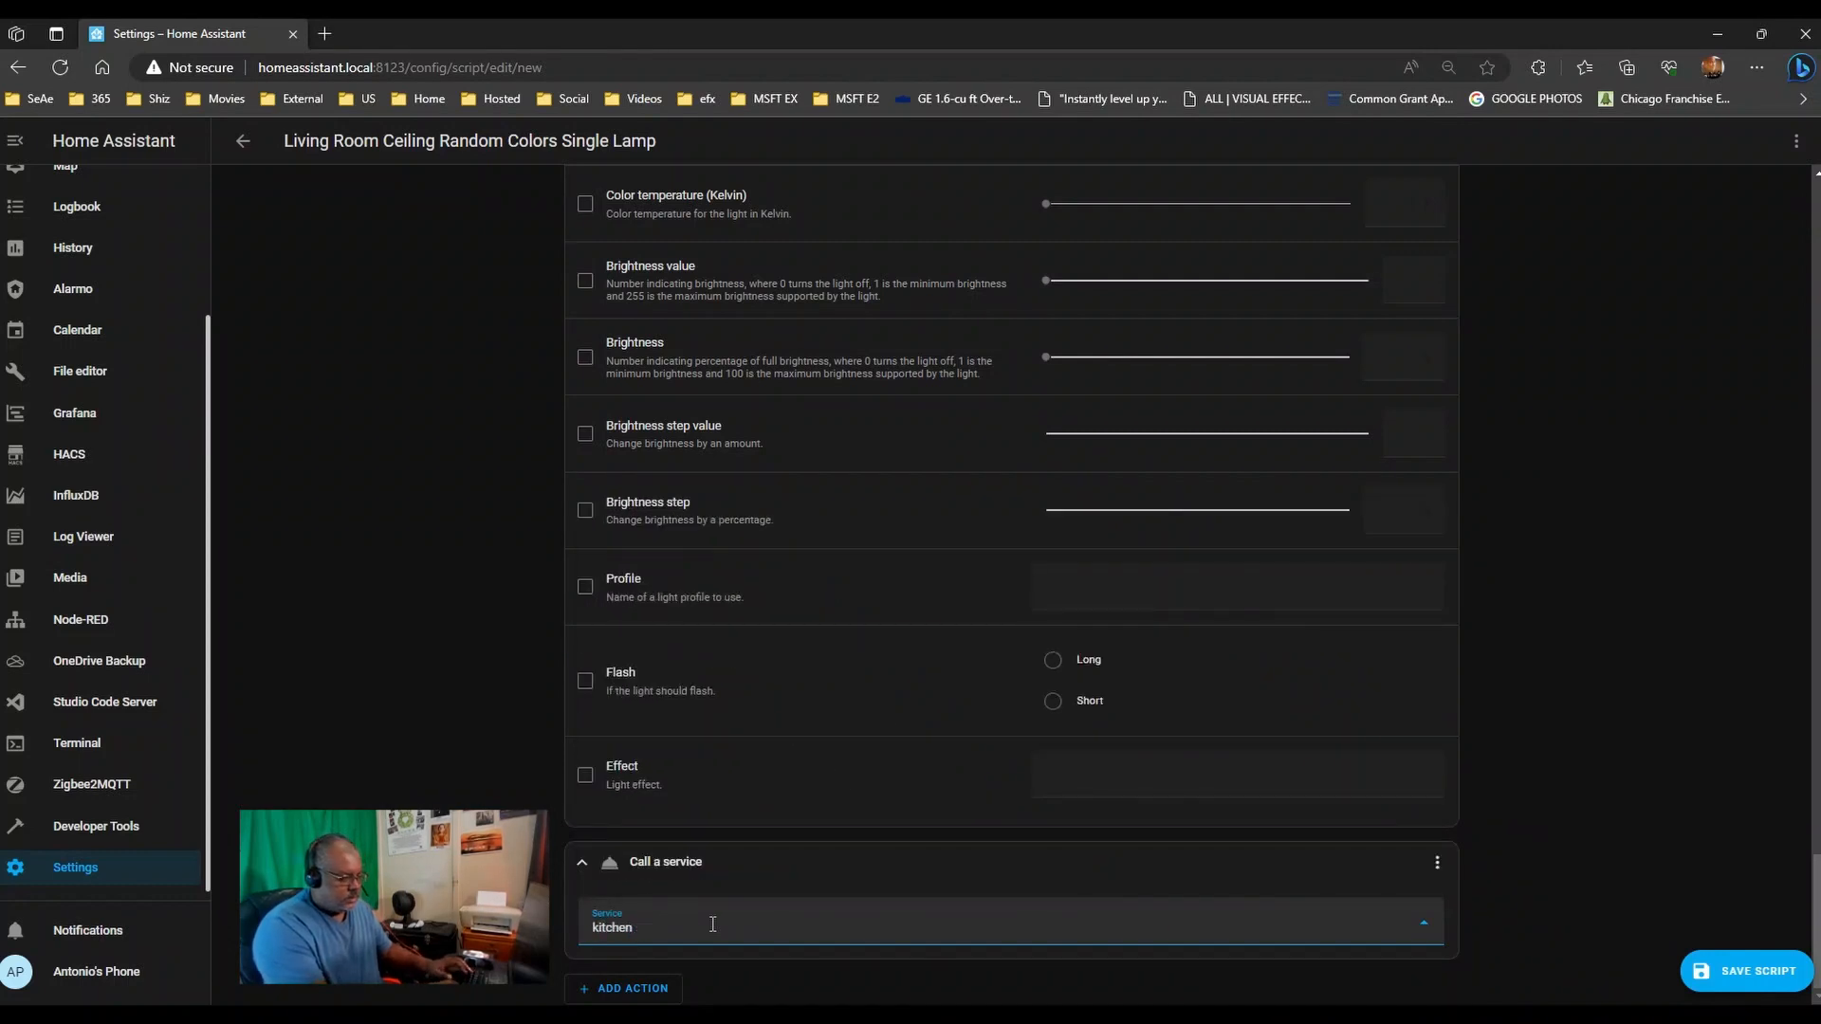
{"action": "key", "text": "BackSpace"}
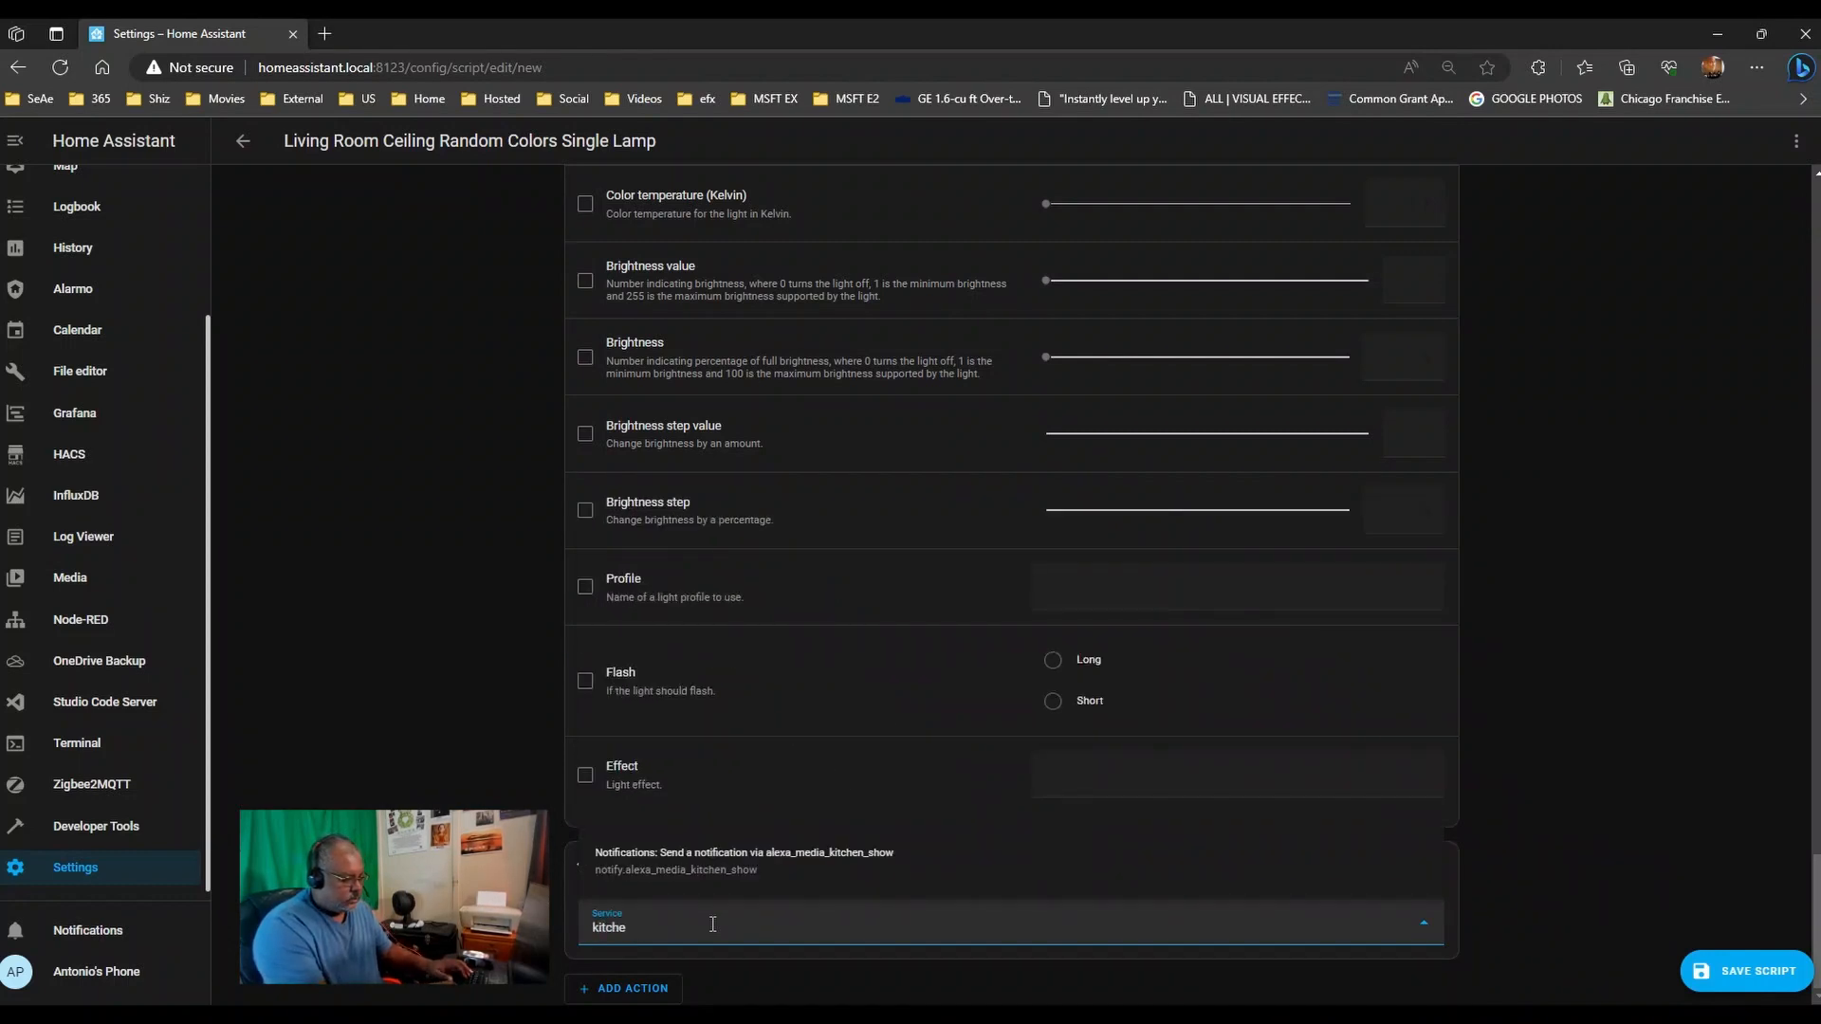
{"action": "key", "text": "BackSpace"}
{"action": "key", "text": "BackSpace"}
{"action": "key", "text": "BackSpace"}
{"action": "type", "text": "splash"}
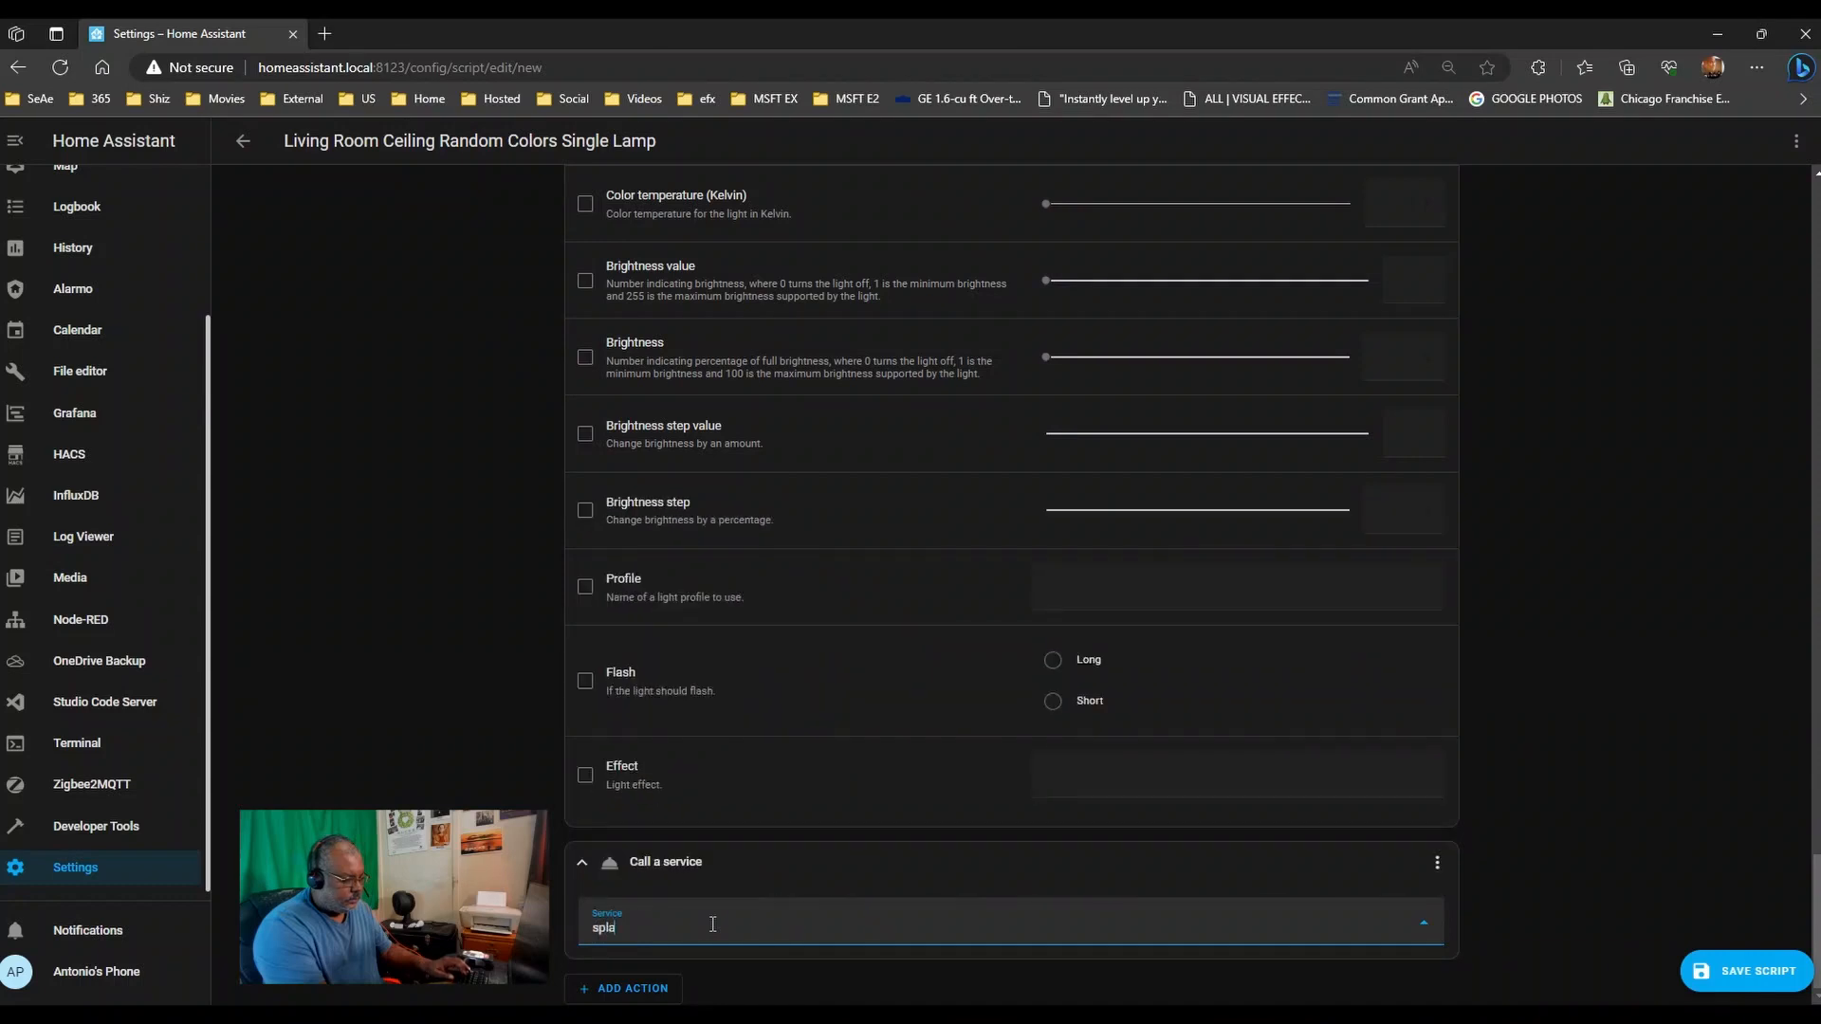
{"action": "key", "text": "BackSpace"}
{"action": "key", "text": "BackSpace"}
{"action": "key", "text": "BackSpace"}
{"action": "key", "text": "BackSpace"}
{"action": "key", "text": "BackSpace"}
{"action": "key", "text": "BackSpace"}
{"action": "type", "text": "k"}
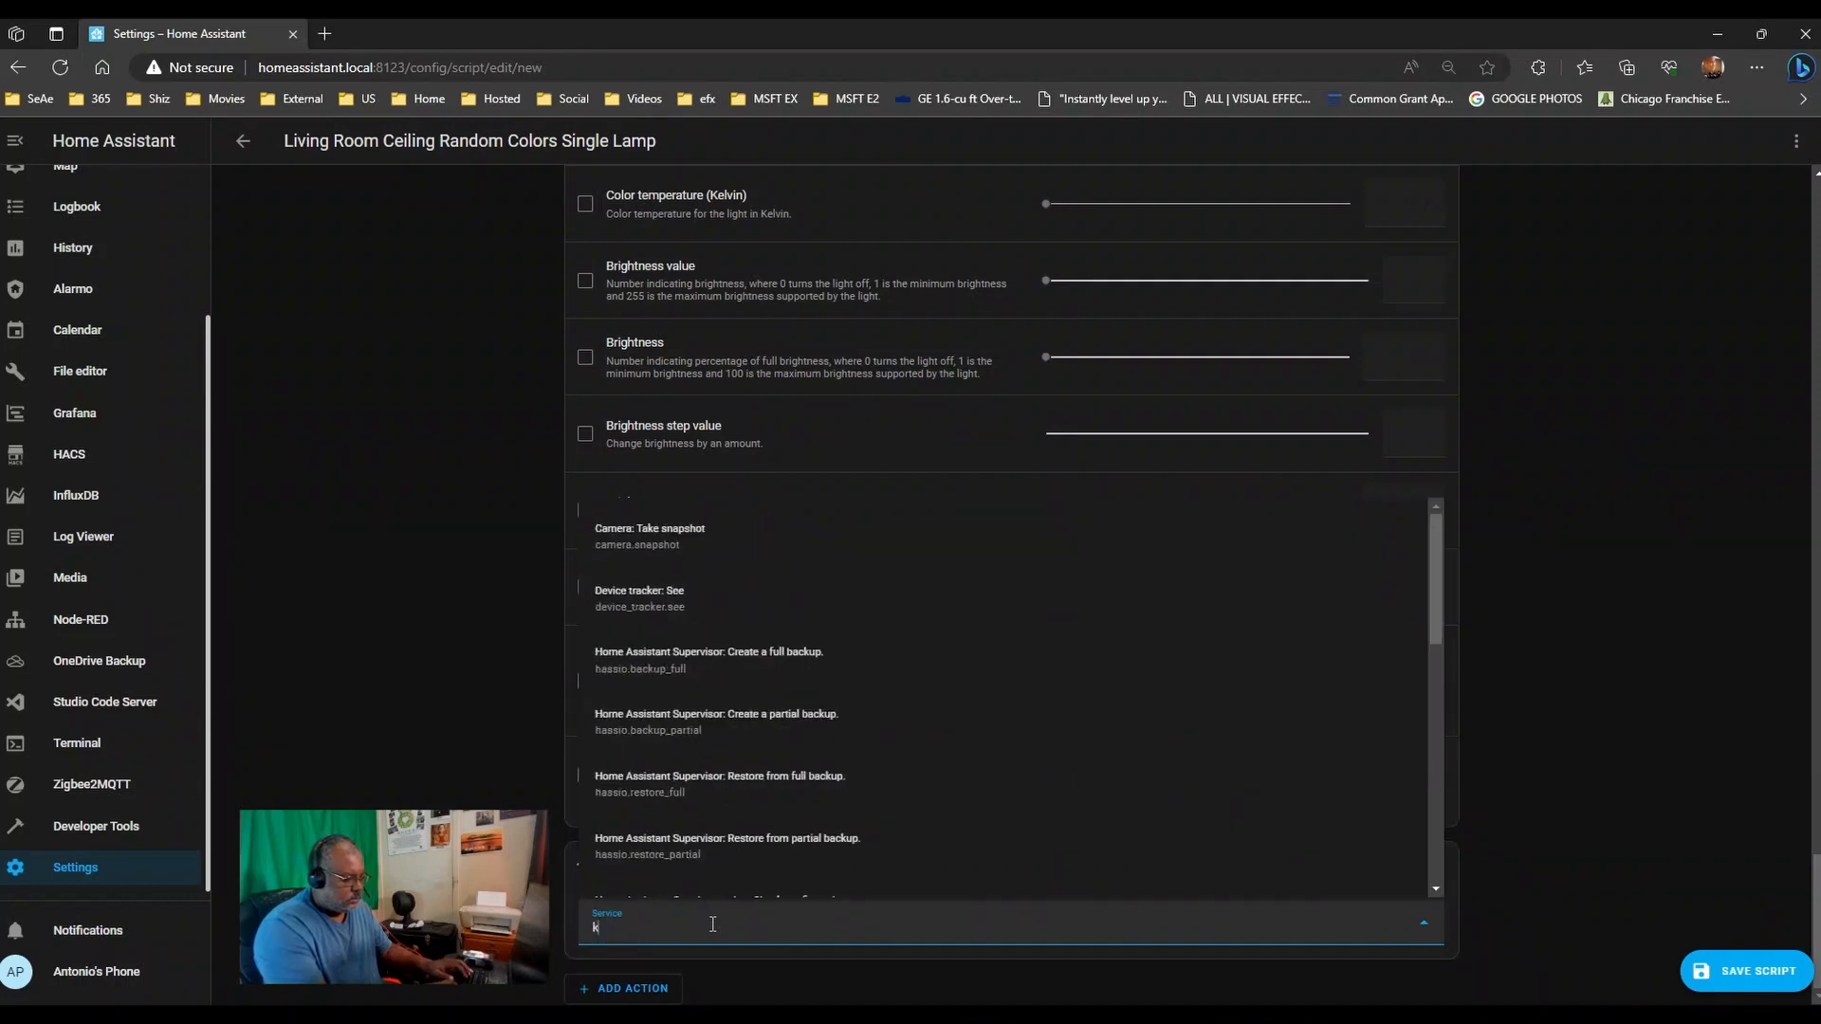
{"action": "type", "text": "itchen"}
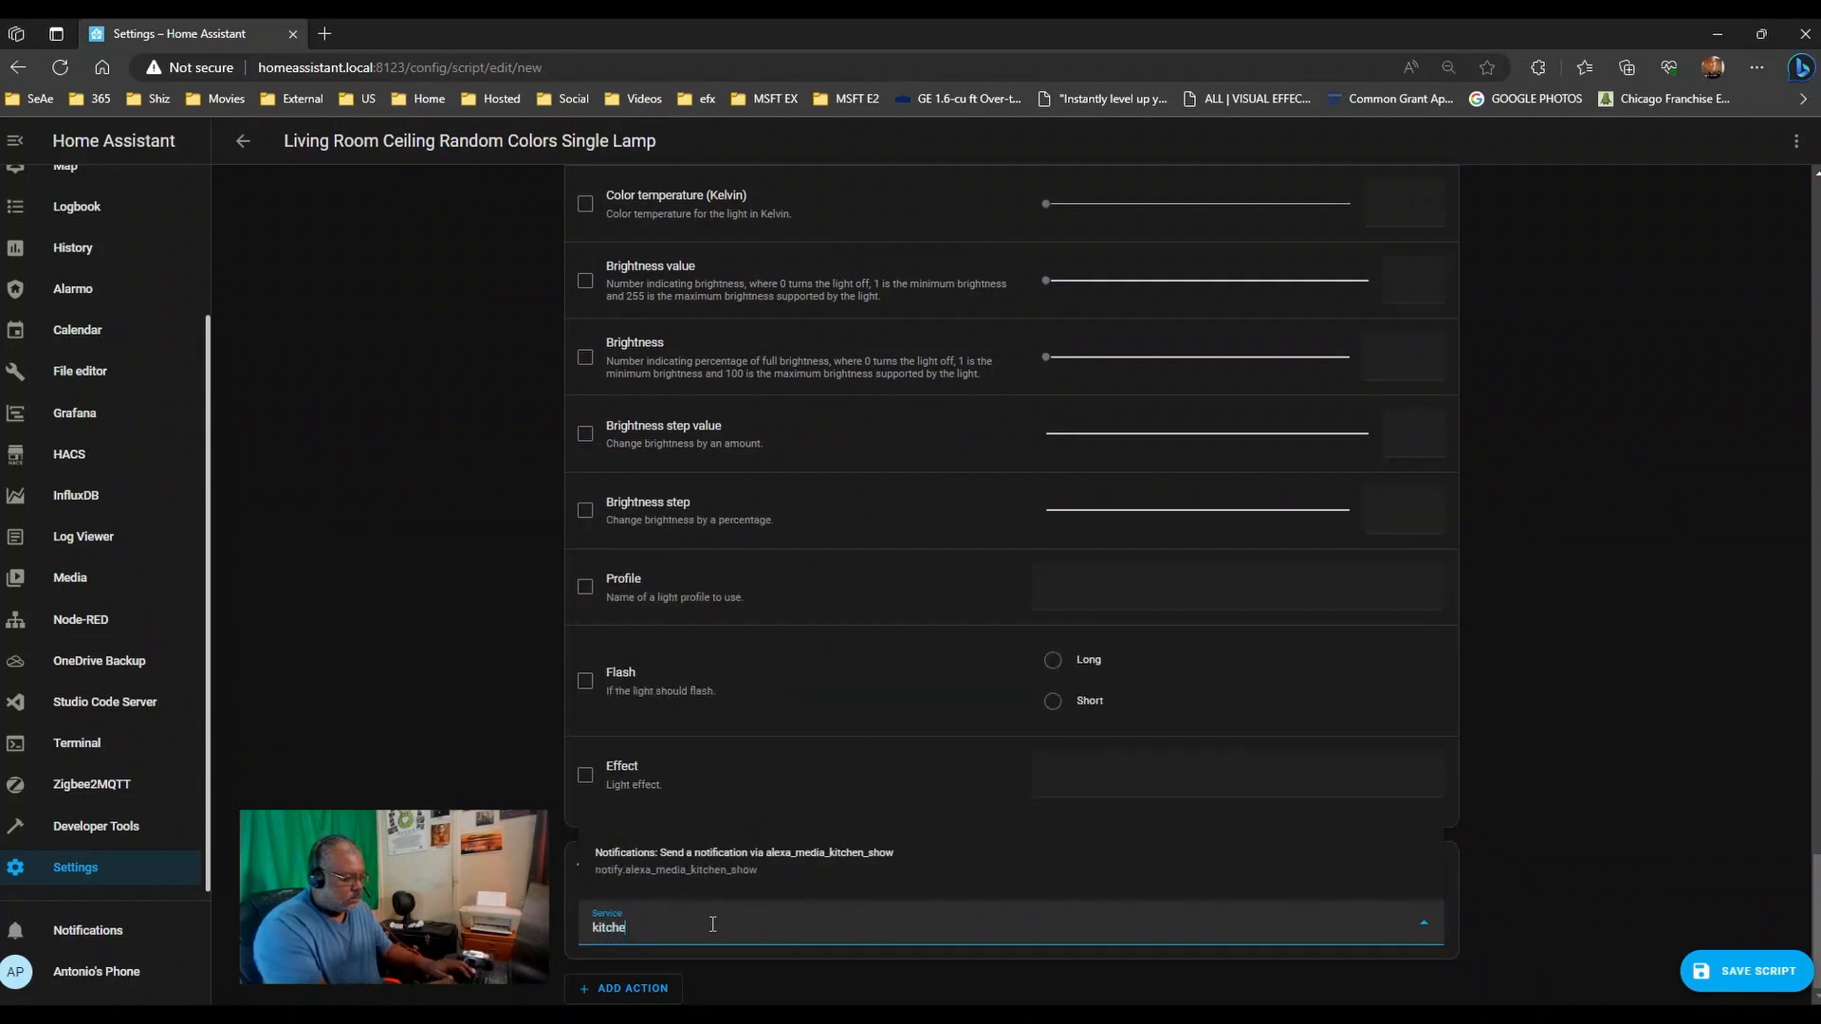
{"action": "key", "text": "BackSpace"}
{"action": "key", "text": "BackSpace"}
{"action": "key", "text": "BackSpace"}
{"action": "key", "text": "BackSpace"}
{"action": "key", "text": "BackSpace"}
{"action": "key", "text": "BackSpace"}
{"action": "type", "text": "light"}
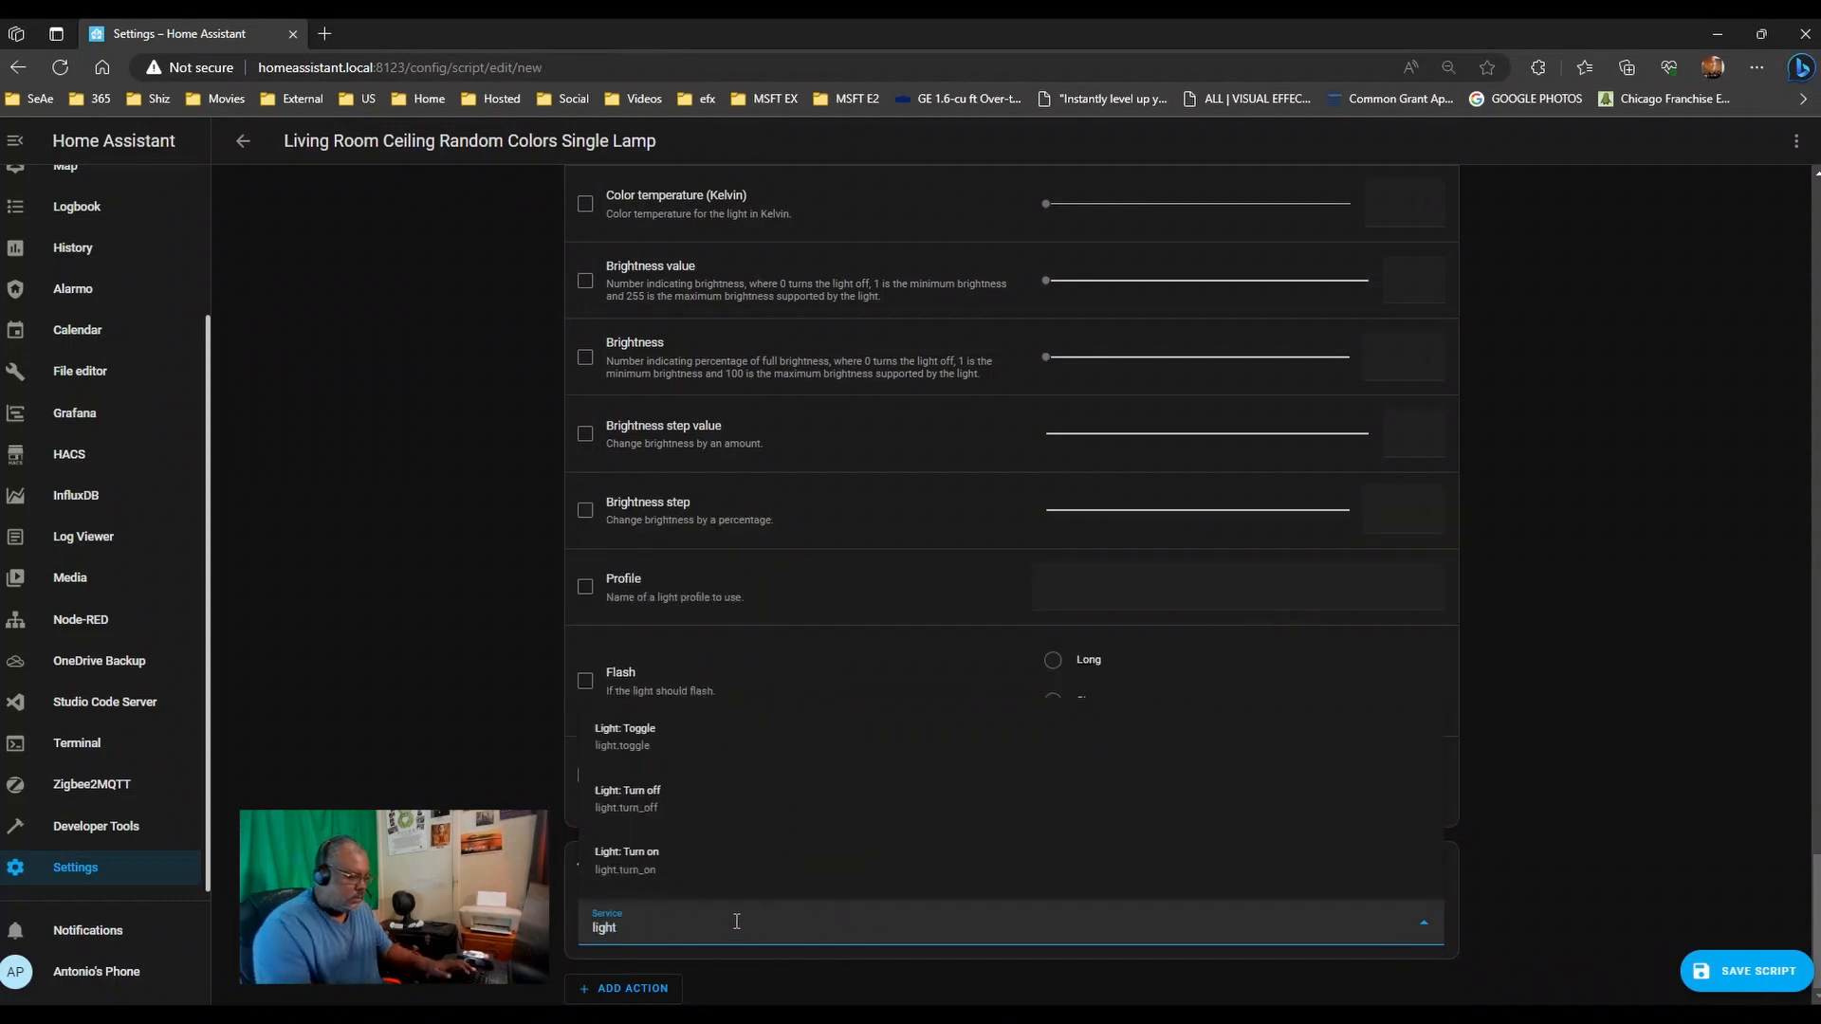
{"action": "left_click", "coordinate": [772, 869]}
- Target the Kitchen Cabinet Splash light in the fourth action and save the script
{"action": "scroll", "coordinate": [1043, 758], "scroll_direction": "down", "scroll_amount": 2}
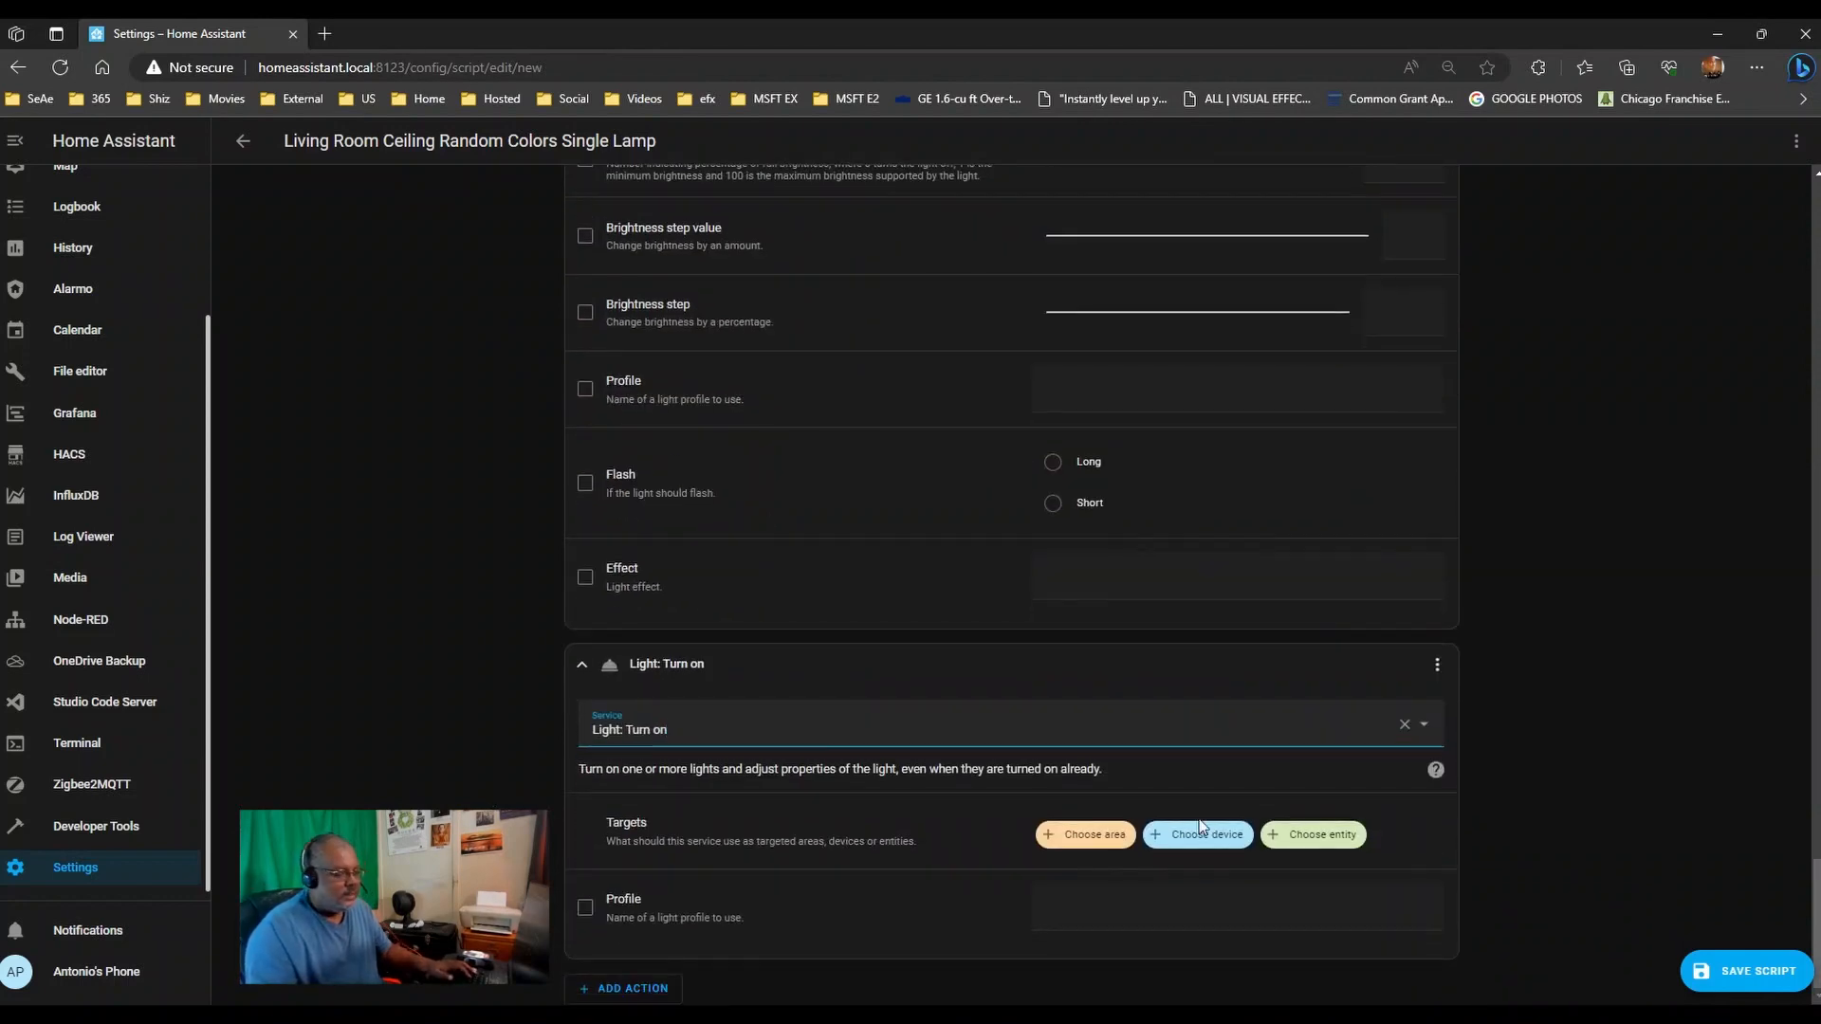
{"action": "left_click", "coordinate": [1198, 827]}
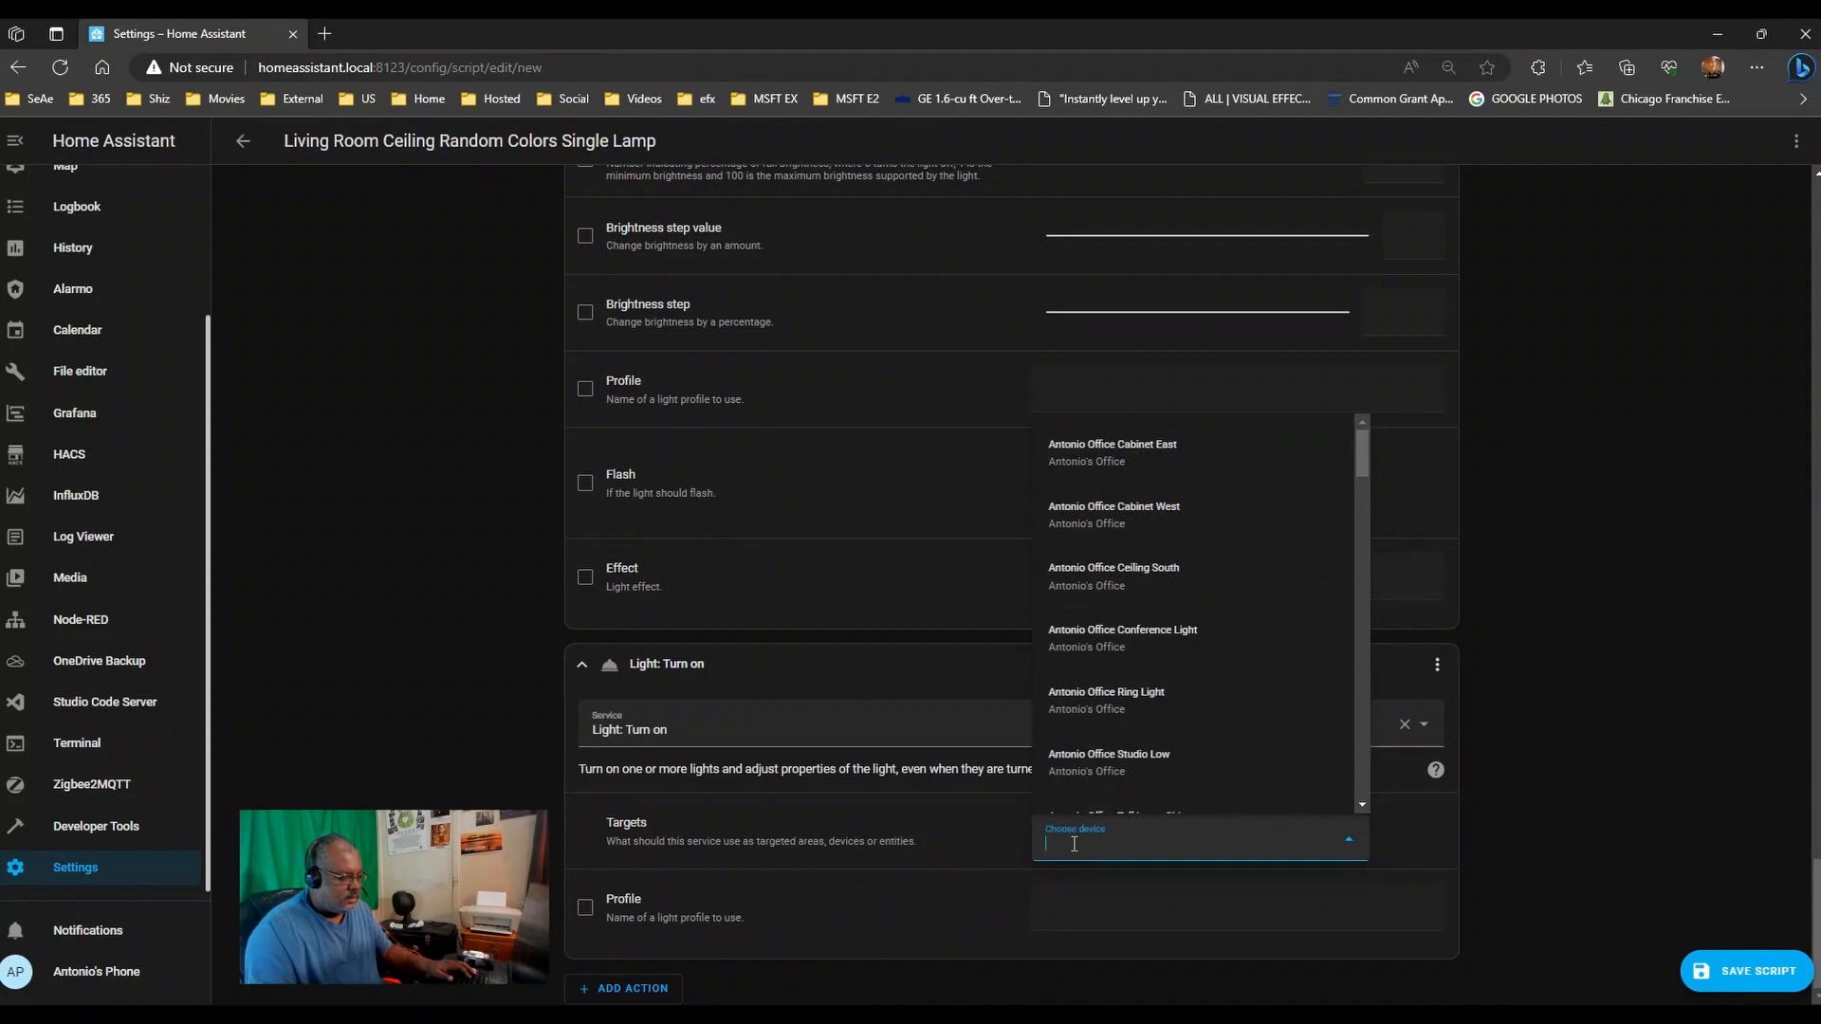
{"action": "type", "text": "splash"}
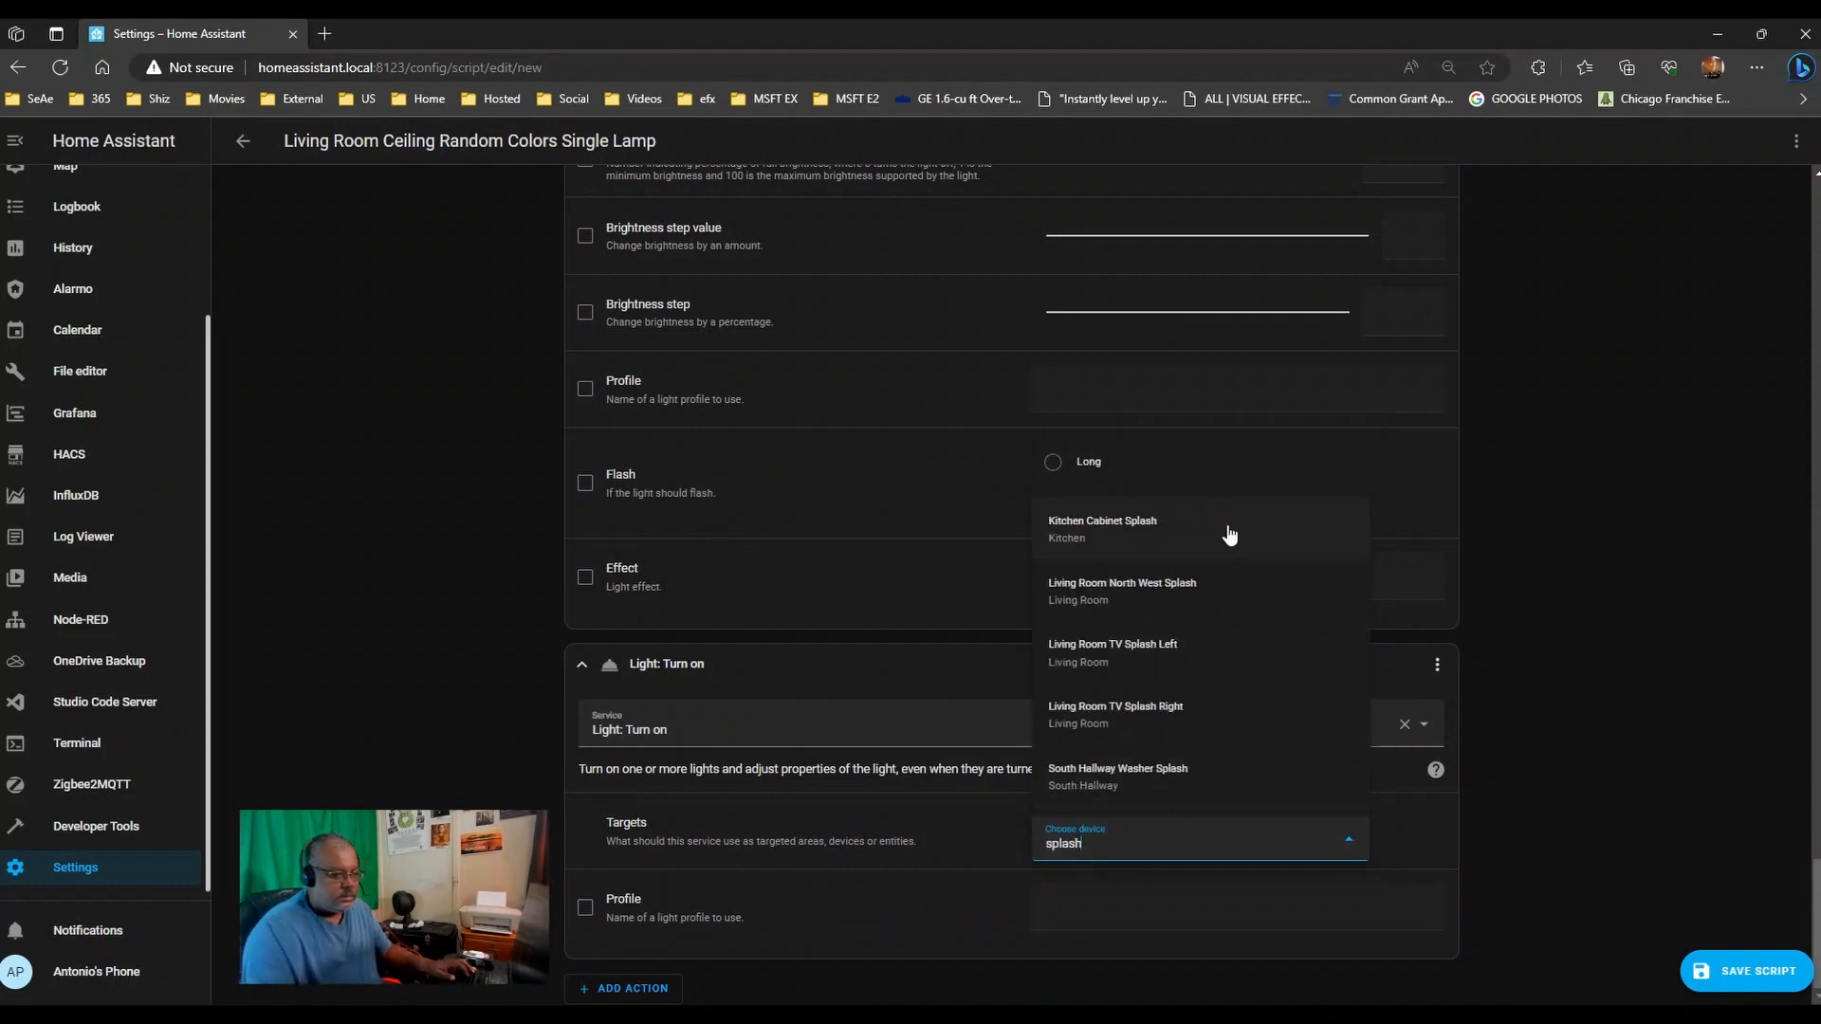
{"action": "left_click", "coordinate": [1181, 533]}
{"action": "scroll", "coordinate": [423, 709], "scroll_direction": "down", "scroll_amount": 6}
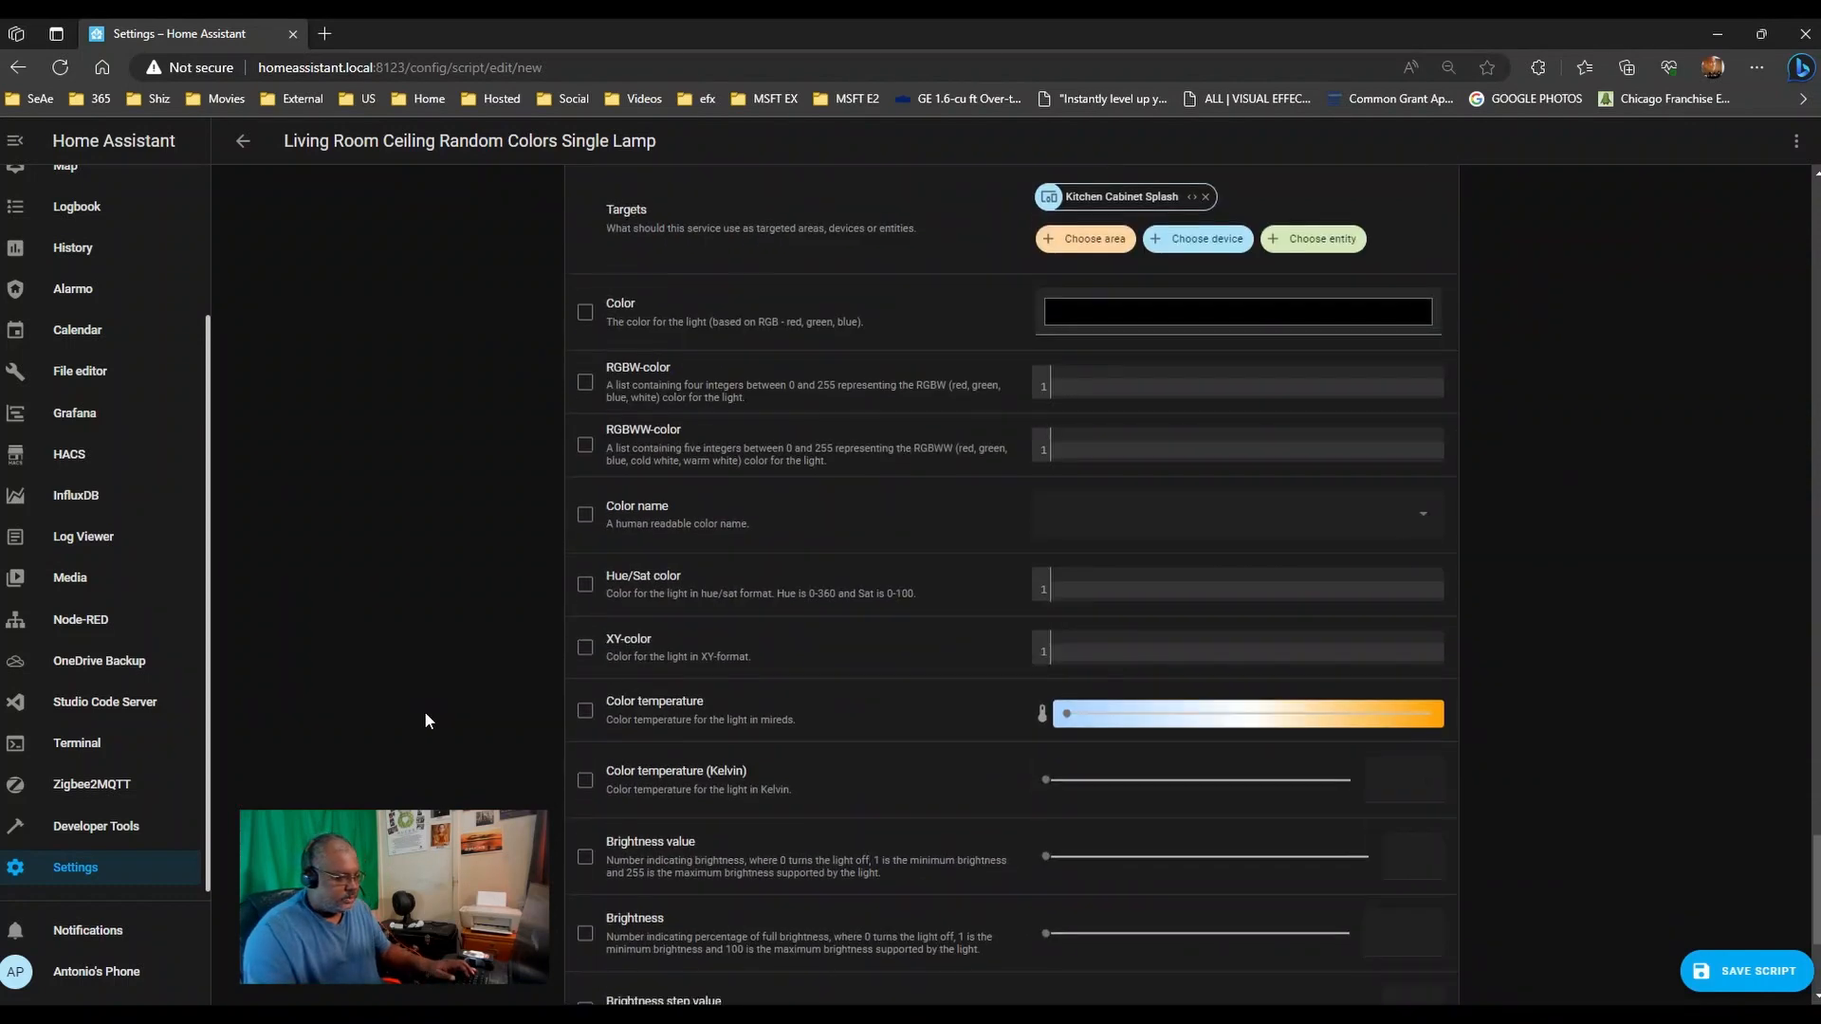
{"action": "scroll", "coordinate": [424, 717], "scroll_direction": "down", "scroll_amount": 3}
{"action": "left_click", "coordinate": [1697, 973]}
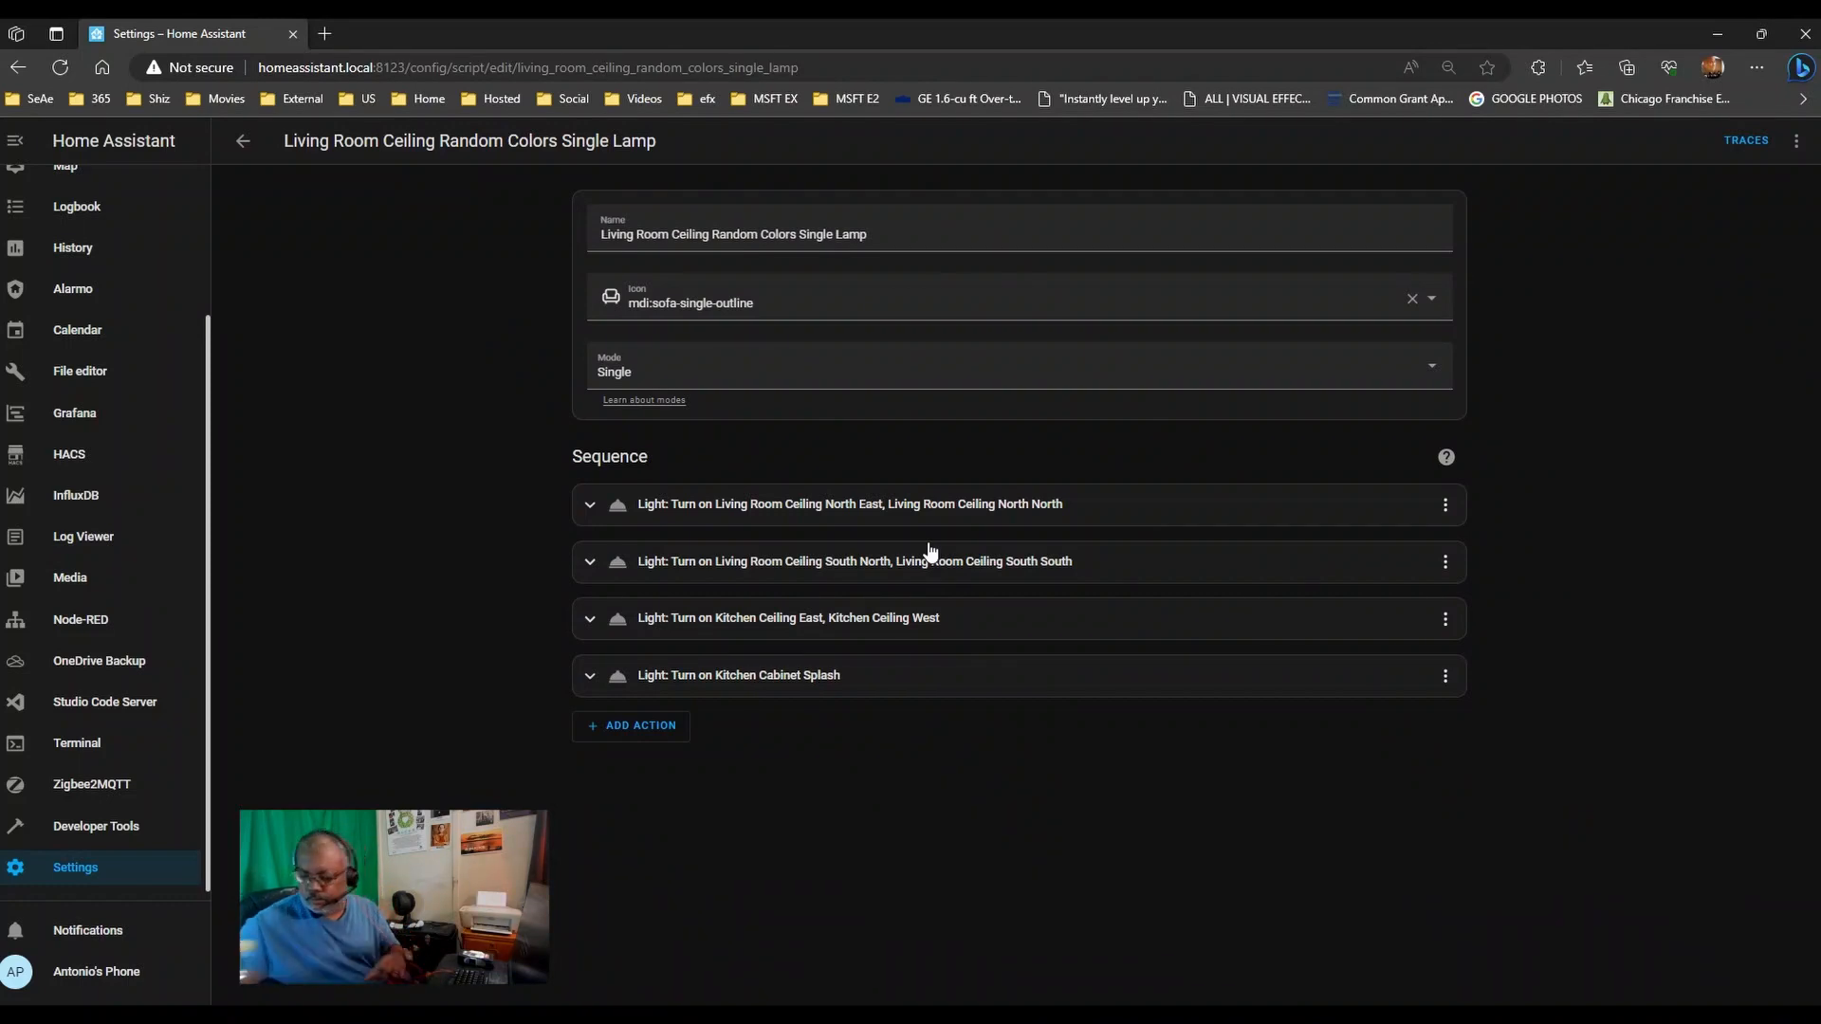
- Switch the two Living Room Ceiling light actions to Edit in YAML
{"action": "left_click", "coordinate": [1445, 505]}
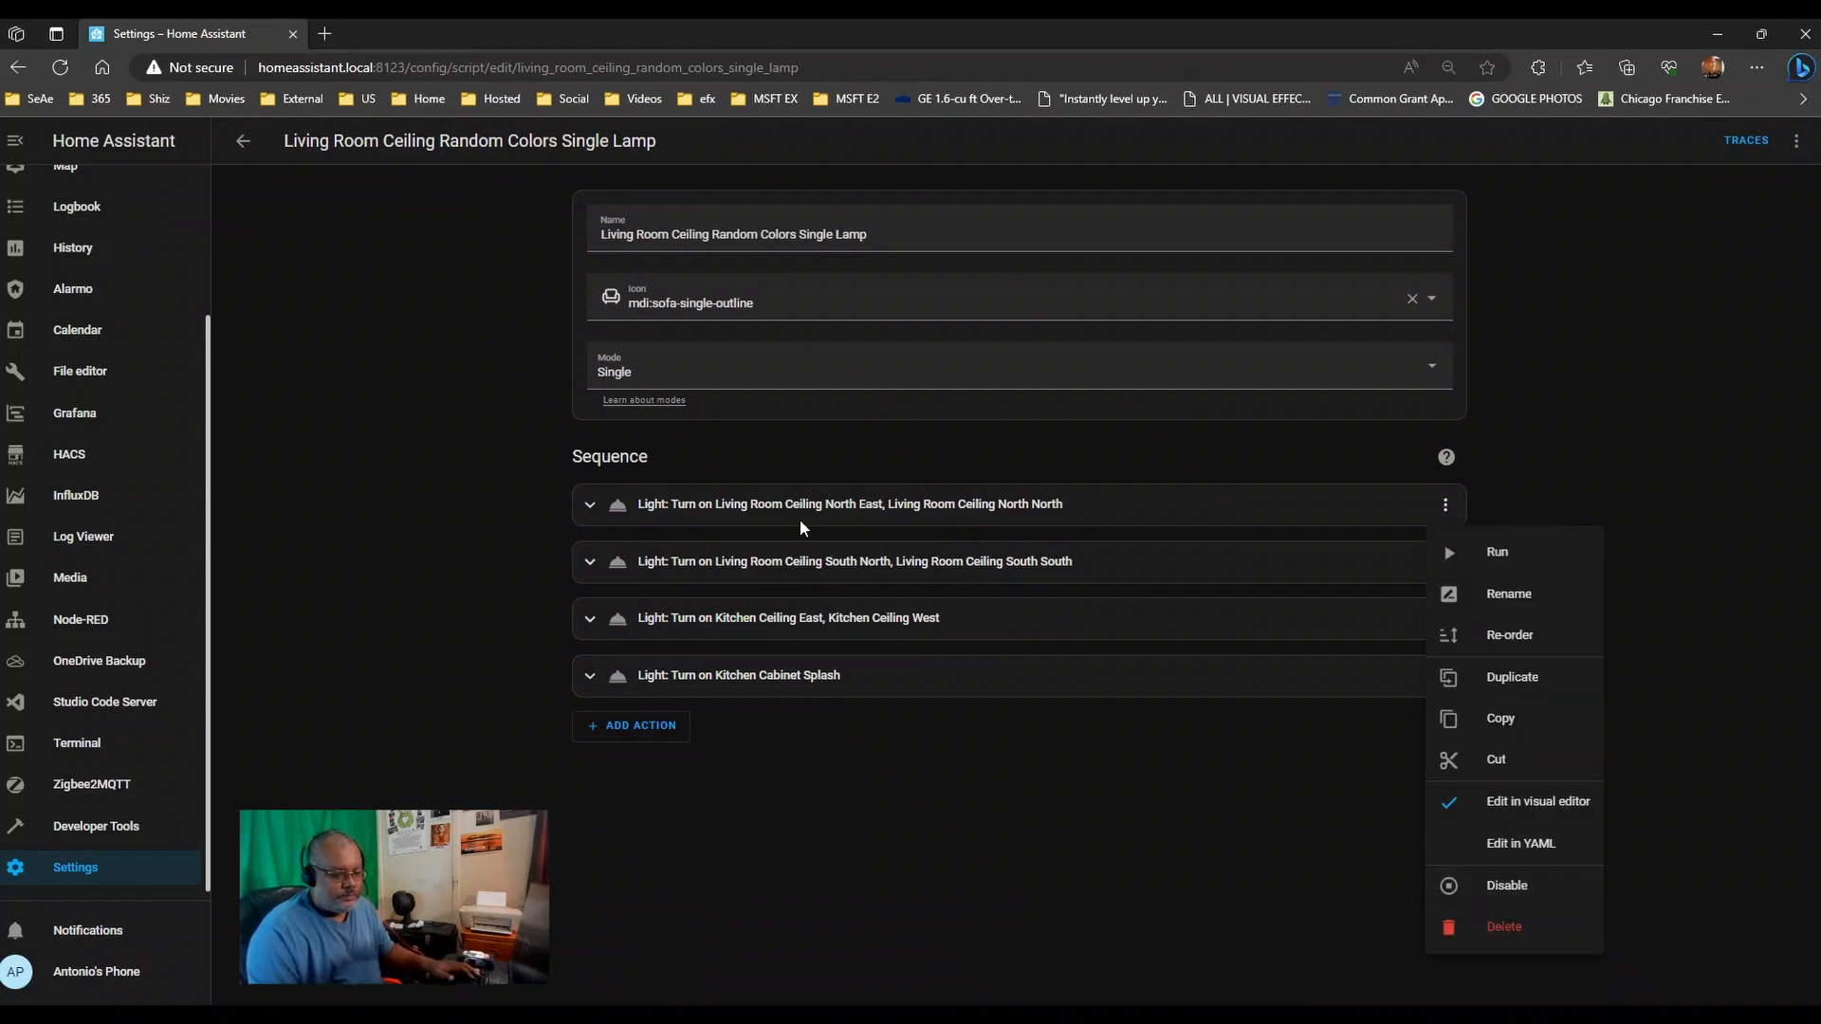
{"action": "left_click", "coordinate": [359, 561]}
{"action": "left_click", "coordinate": [1445, 505]}
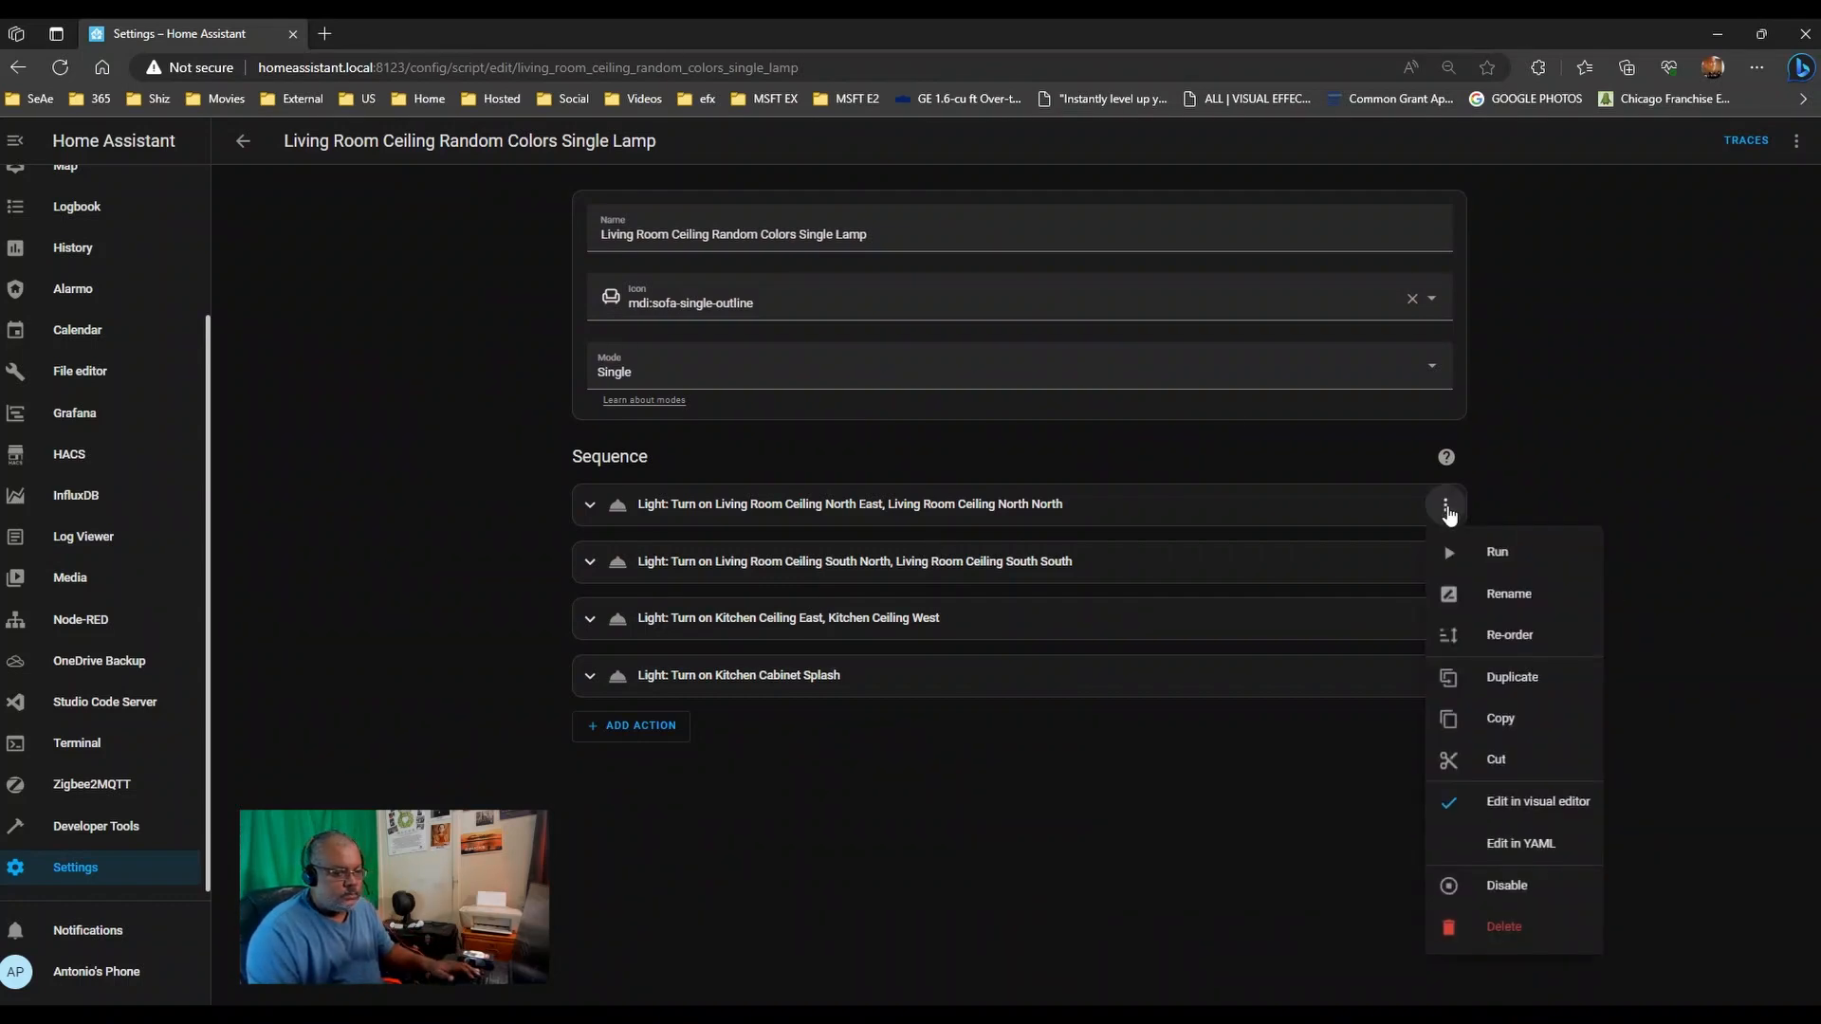
{"action": "left_click", "coordinate": [1513, 847]}
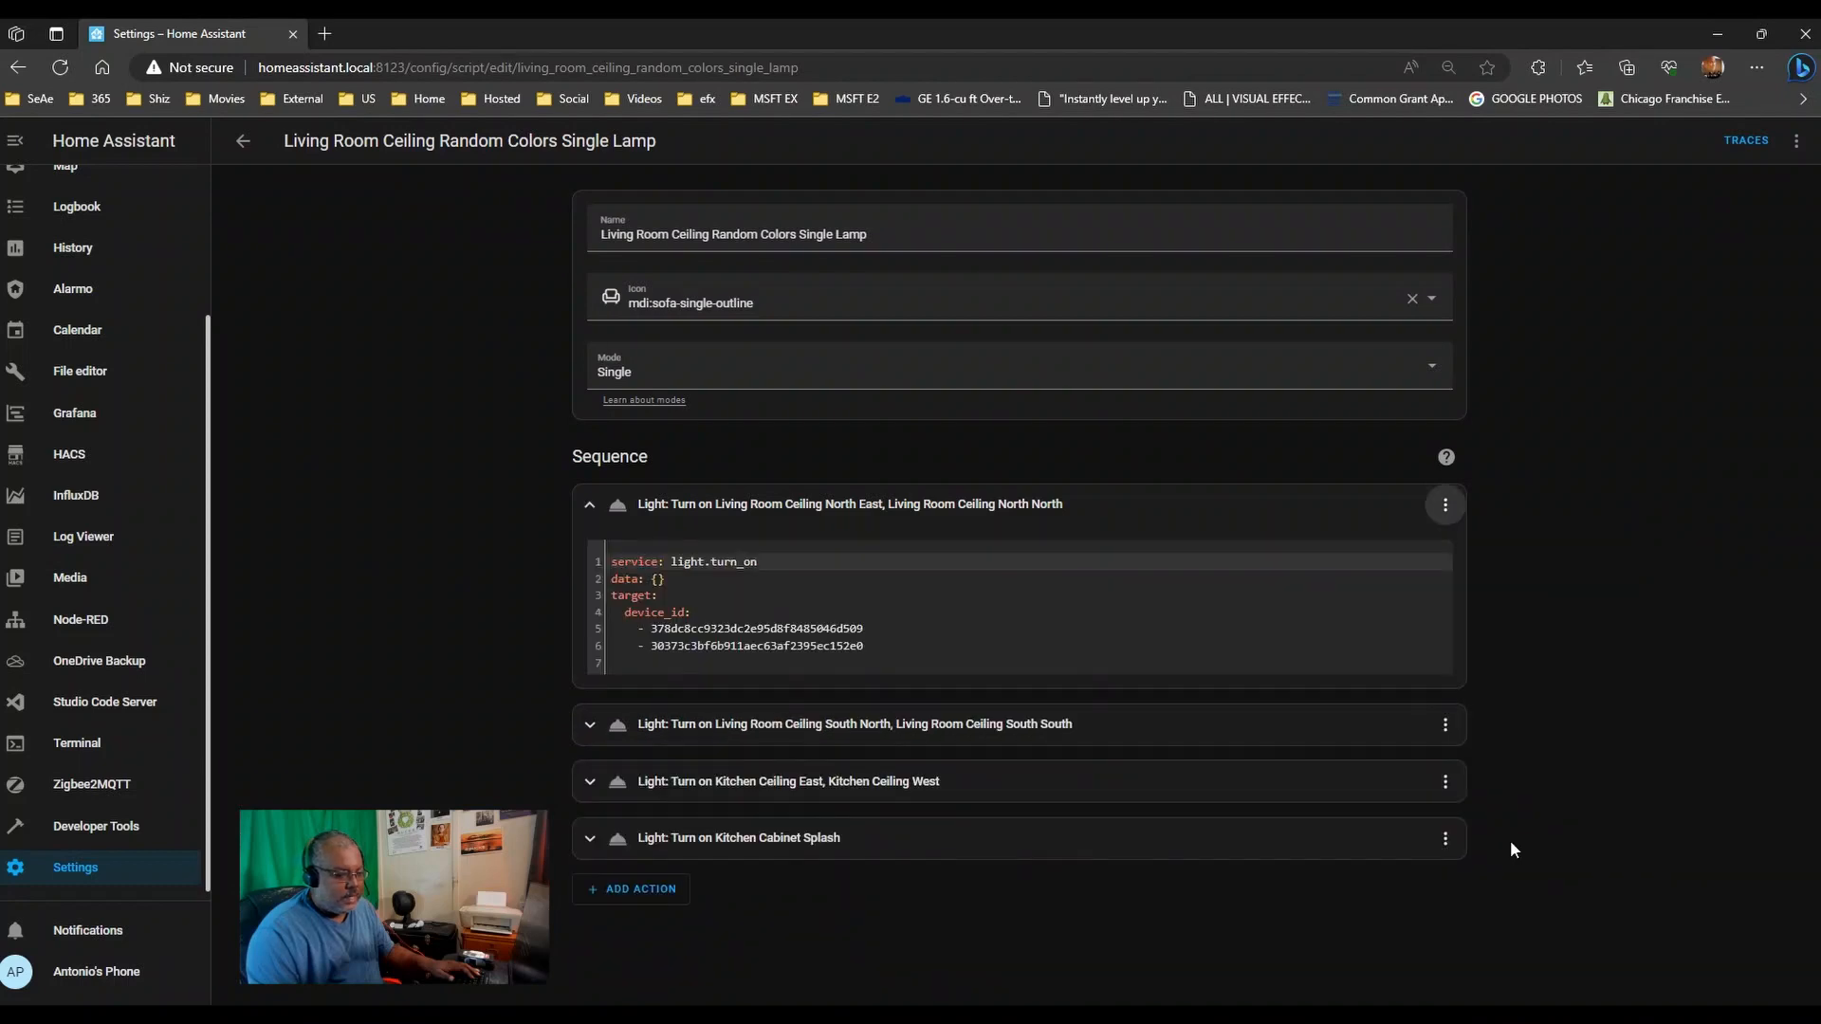
{"action": "left_click", "coordinate": [1445, 723]}
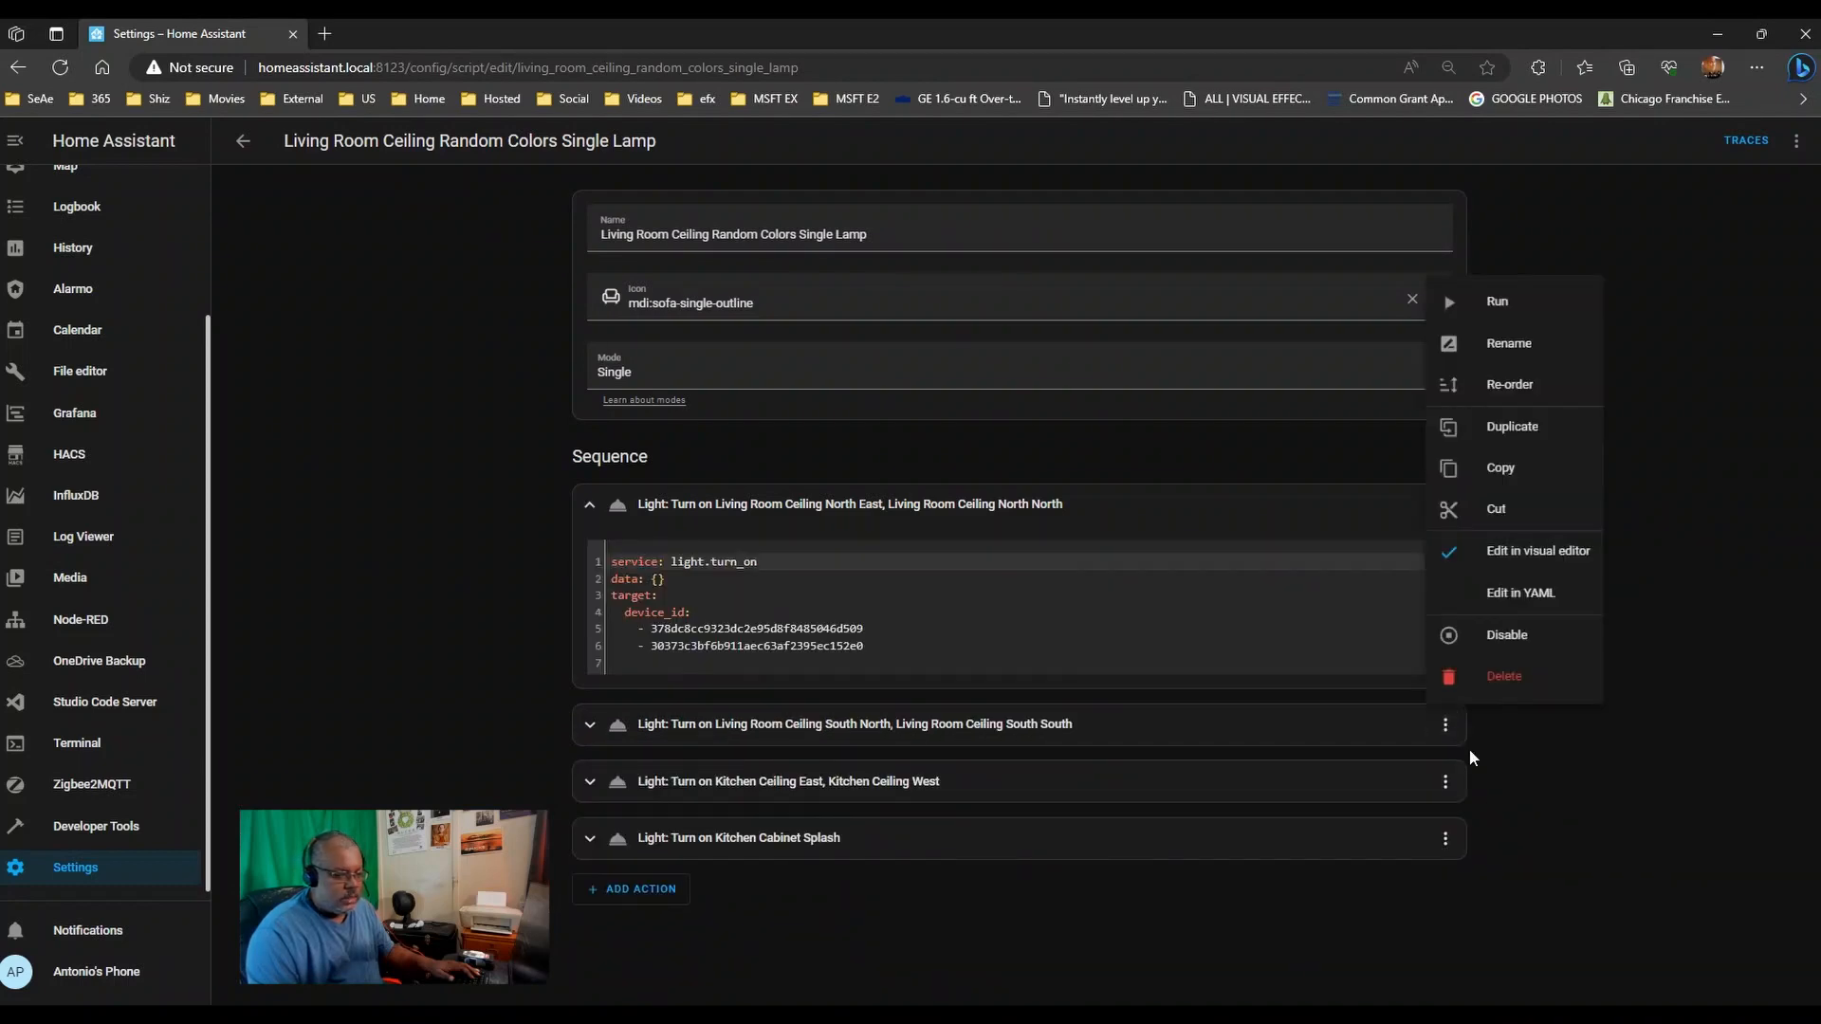
{"action": "left_click", "coordinate": [1515, 595]}
- Switch the Kitchen Ceiling East and Kitchen Cabinet Splash actions to Edit in YAML
{"action": "scroll", "coordinate": [1467, 849], "scroll_direction": "down", "scroll_amount": 1}
{"action": "left_click", "coordinate": [1436, 881]}
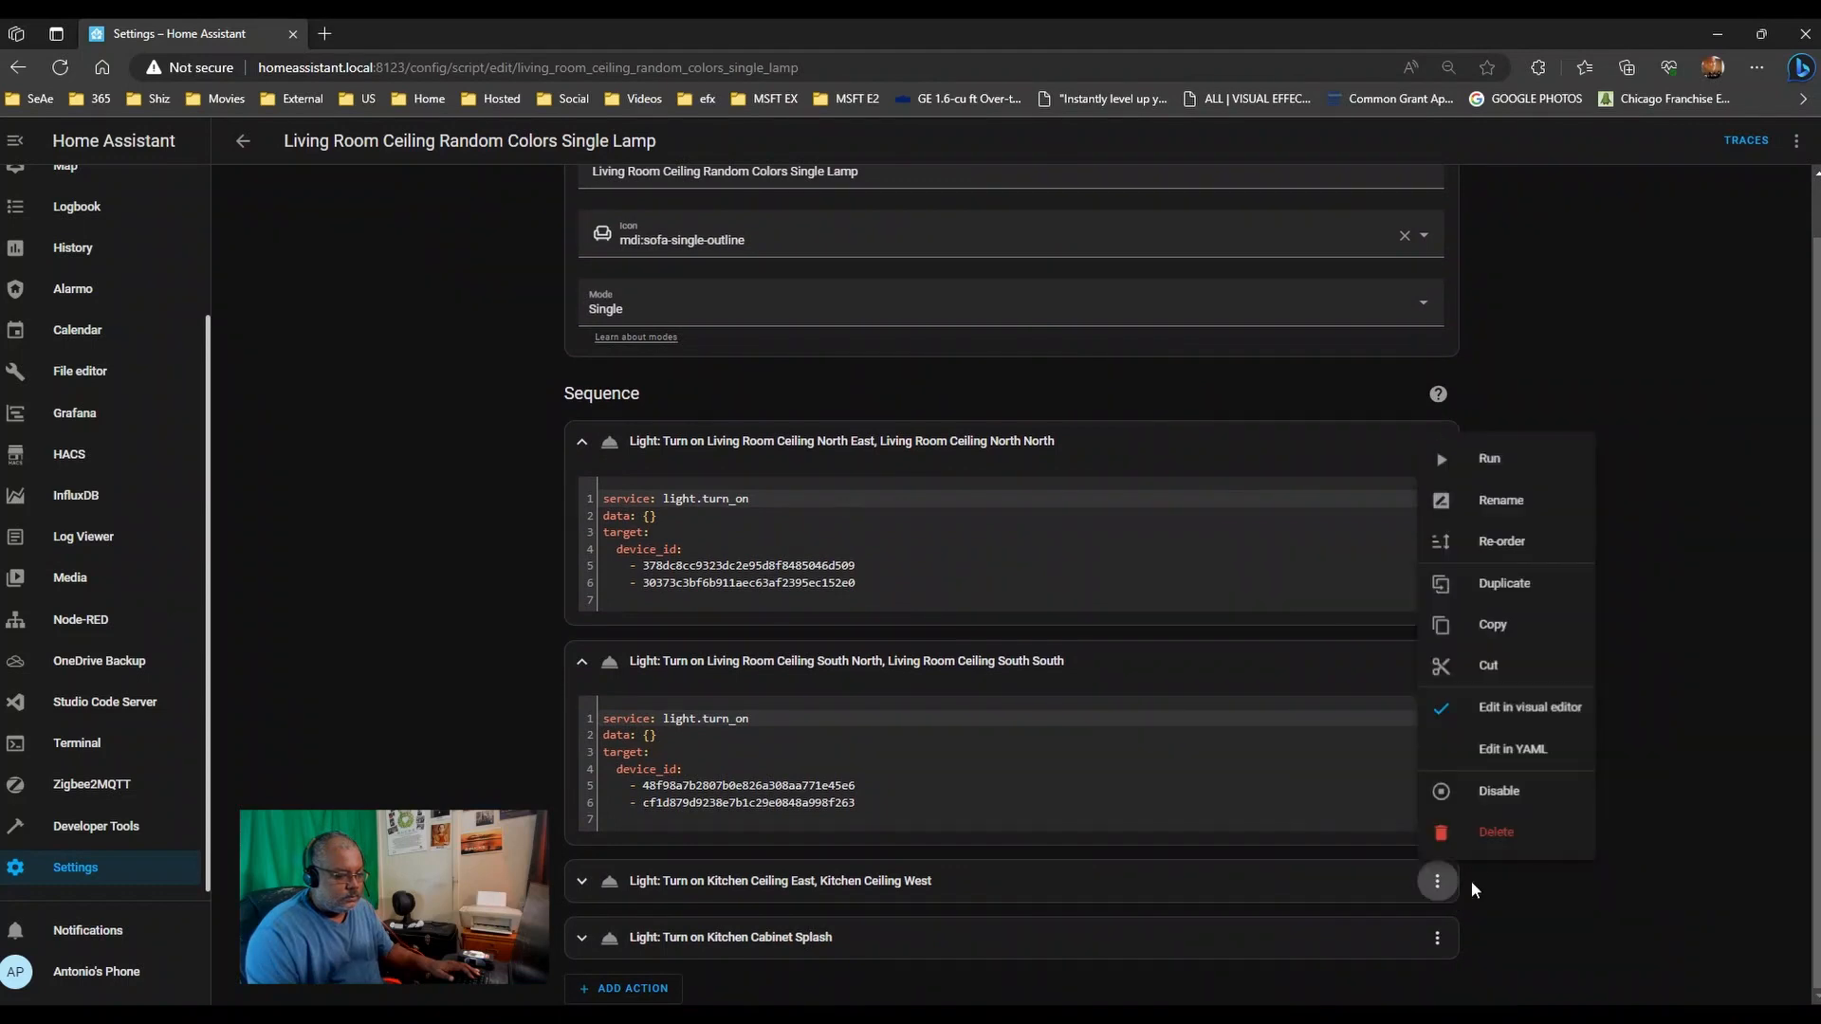
{"action": "left_click", "coordinate": [1499, 749]}
{"action": "scroll", "coordinate": [1485, 755], "scroll_direction": "down", "scroll_amount": 2}
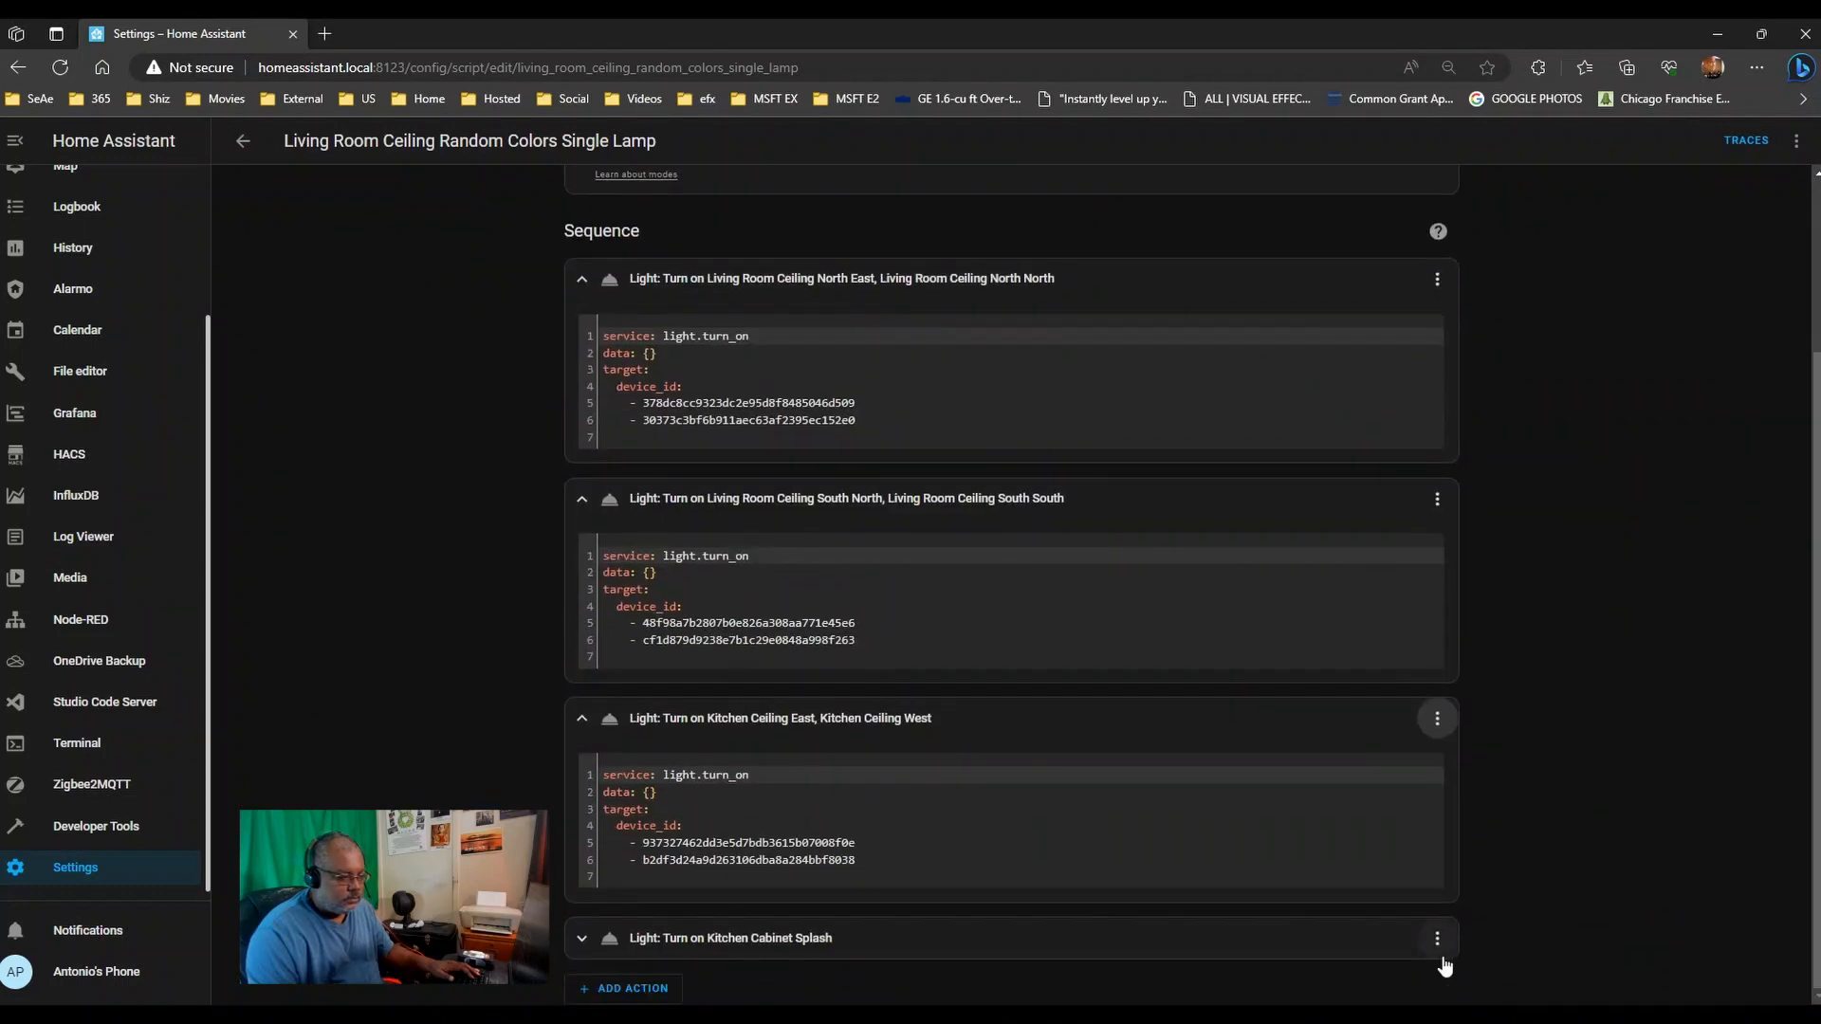
{"action": "left_click", "coordinate": [1437, 938]}
{"action": "left_click", "coordinate": [1501, 817]}
{"action": "scroll", "coordinate": [555, 684], "scroll_direction": "down", "scroll_amount": 2}
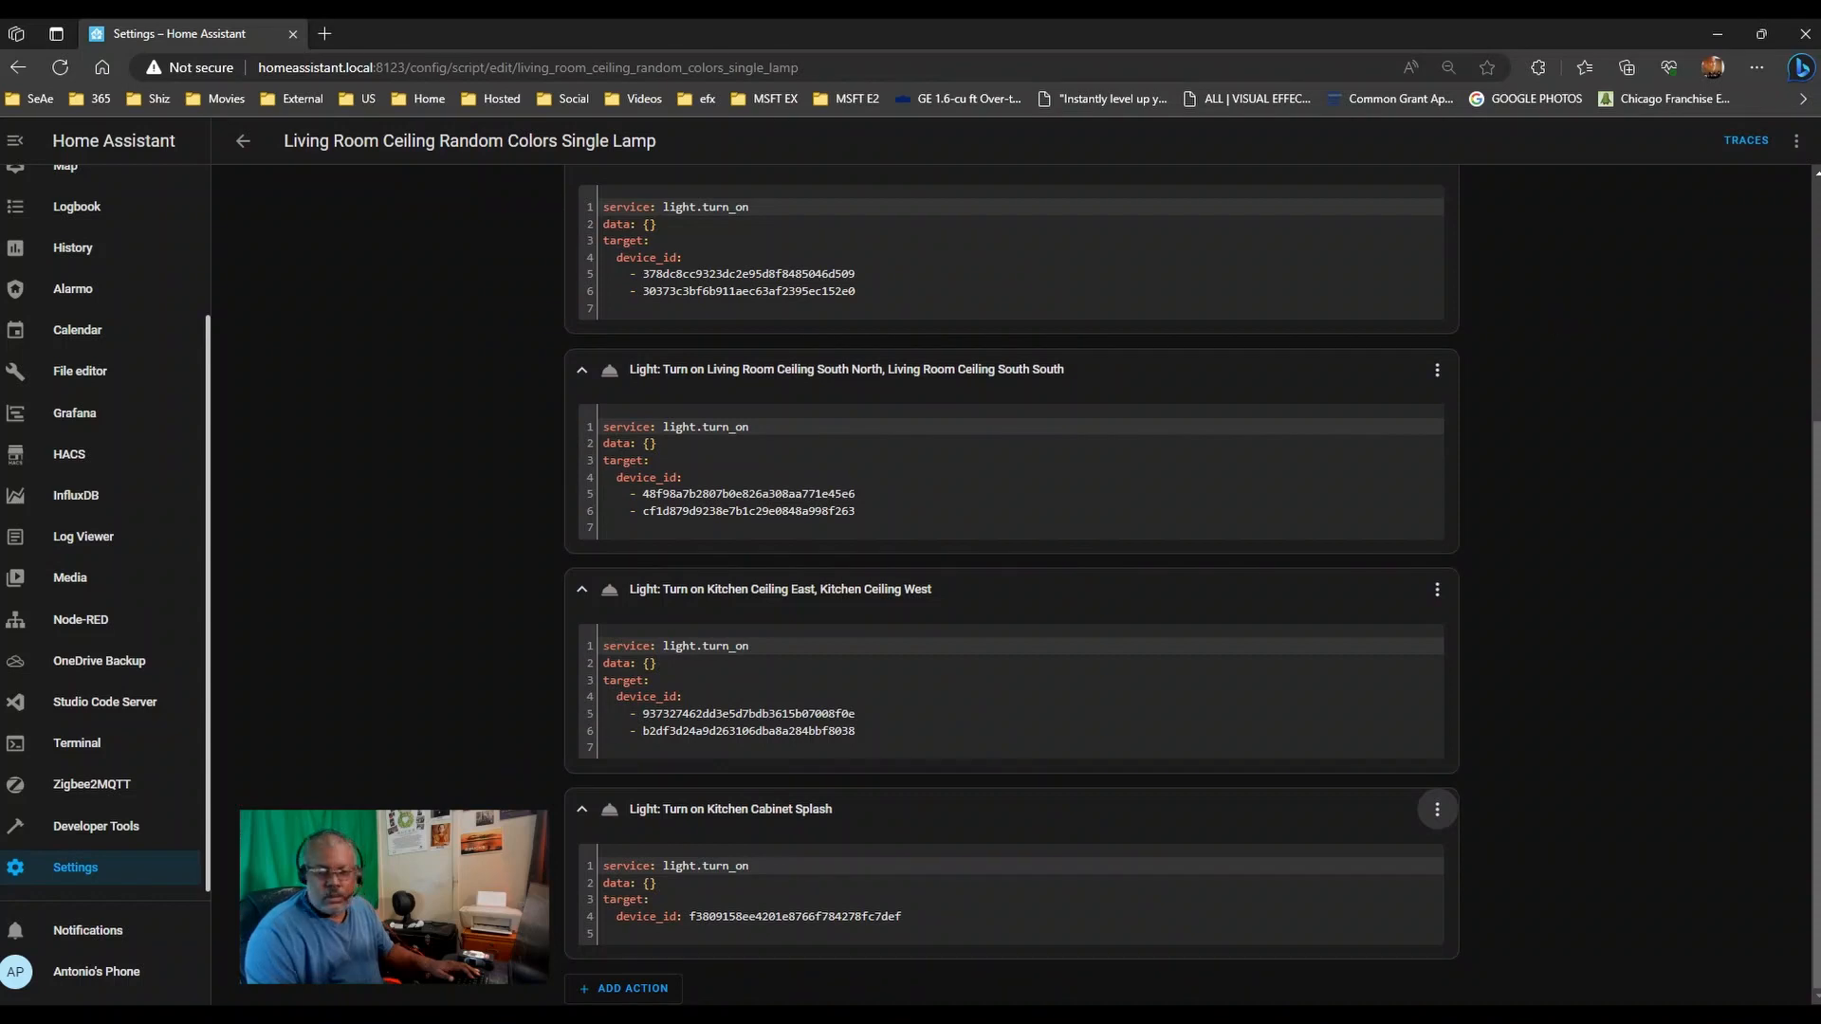
- Select the Random Colors Script note lines from alias to transition: 45, with the note beside the script
{"action": "left_click_drag", "start_coordinate": [0, 112], "coordinate": [702, 102]}
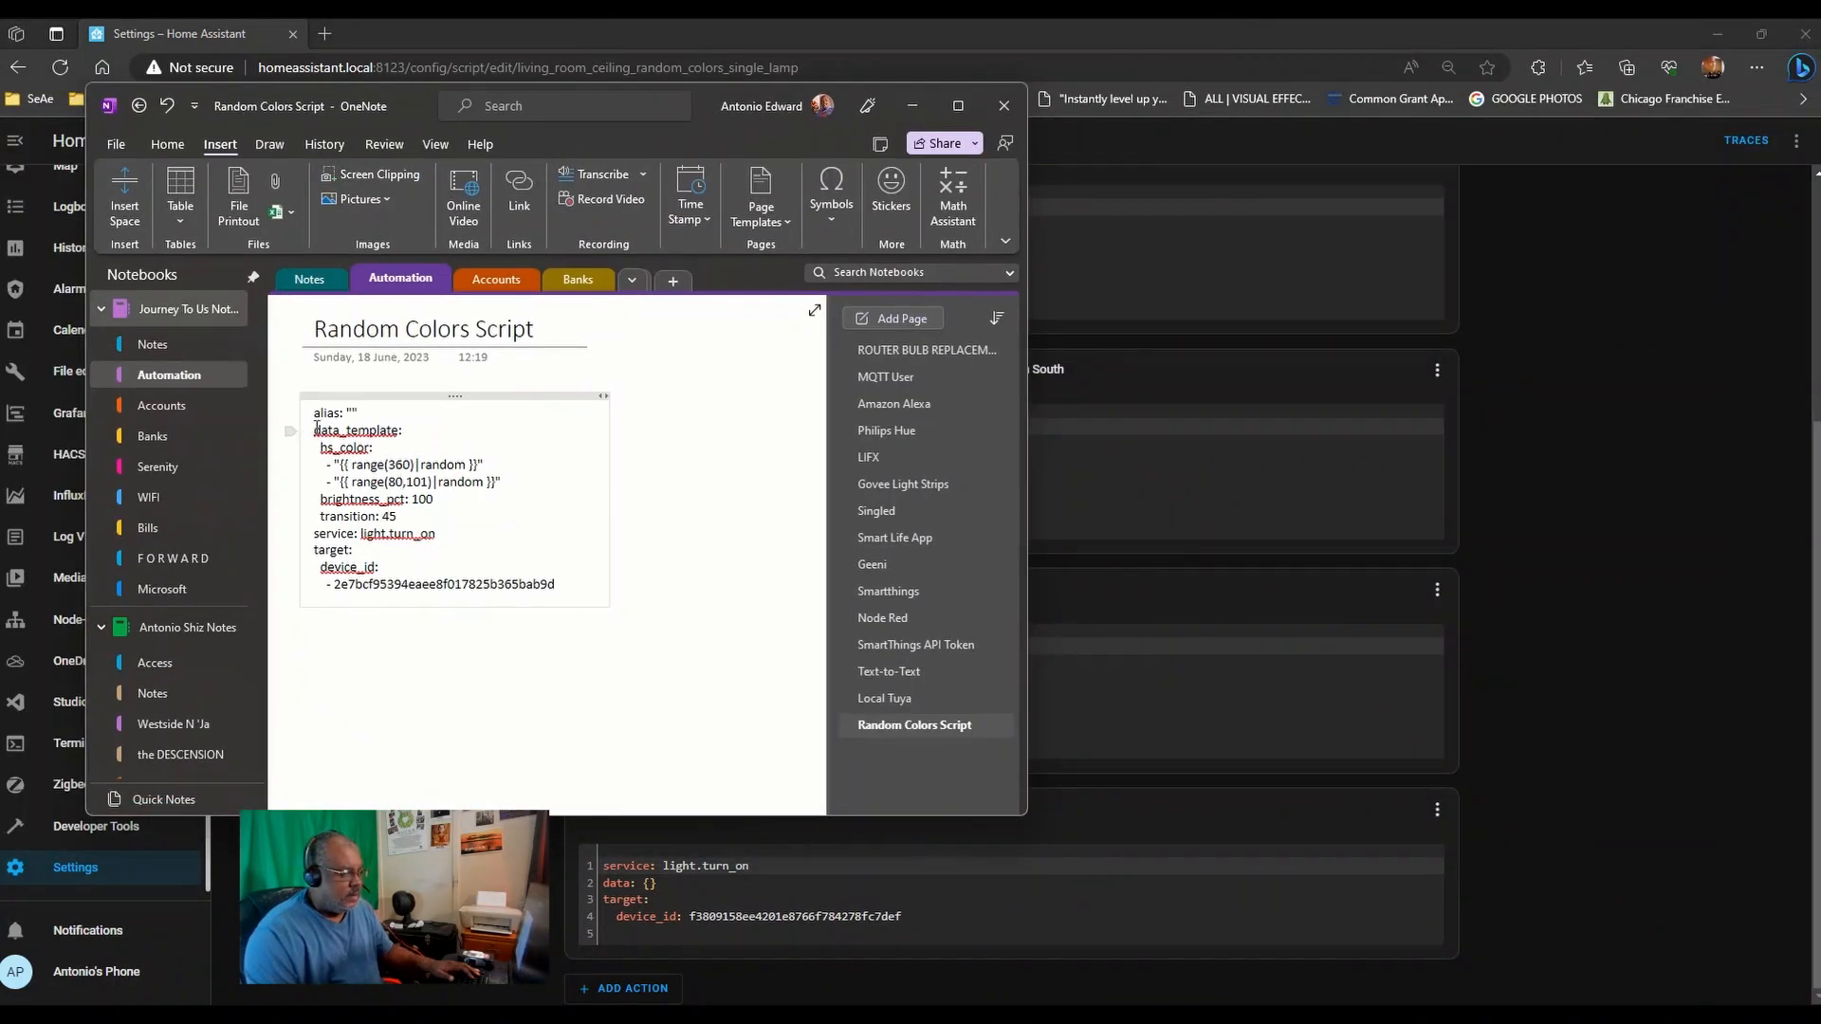
{"action": "left_click_drag", "start_coordinate": [312, 412], "coordinate": [567, 566]}
{"action": "key", "text": "ctrl+c"}
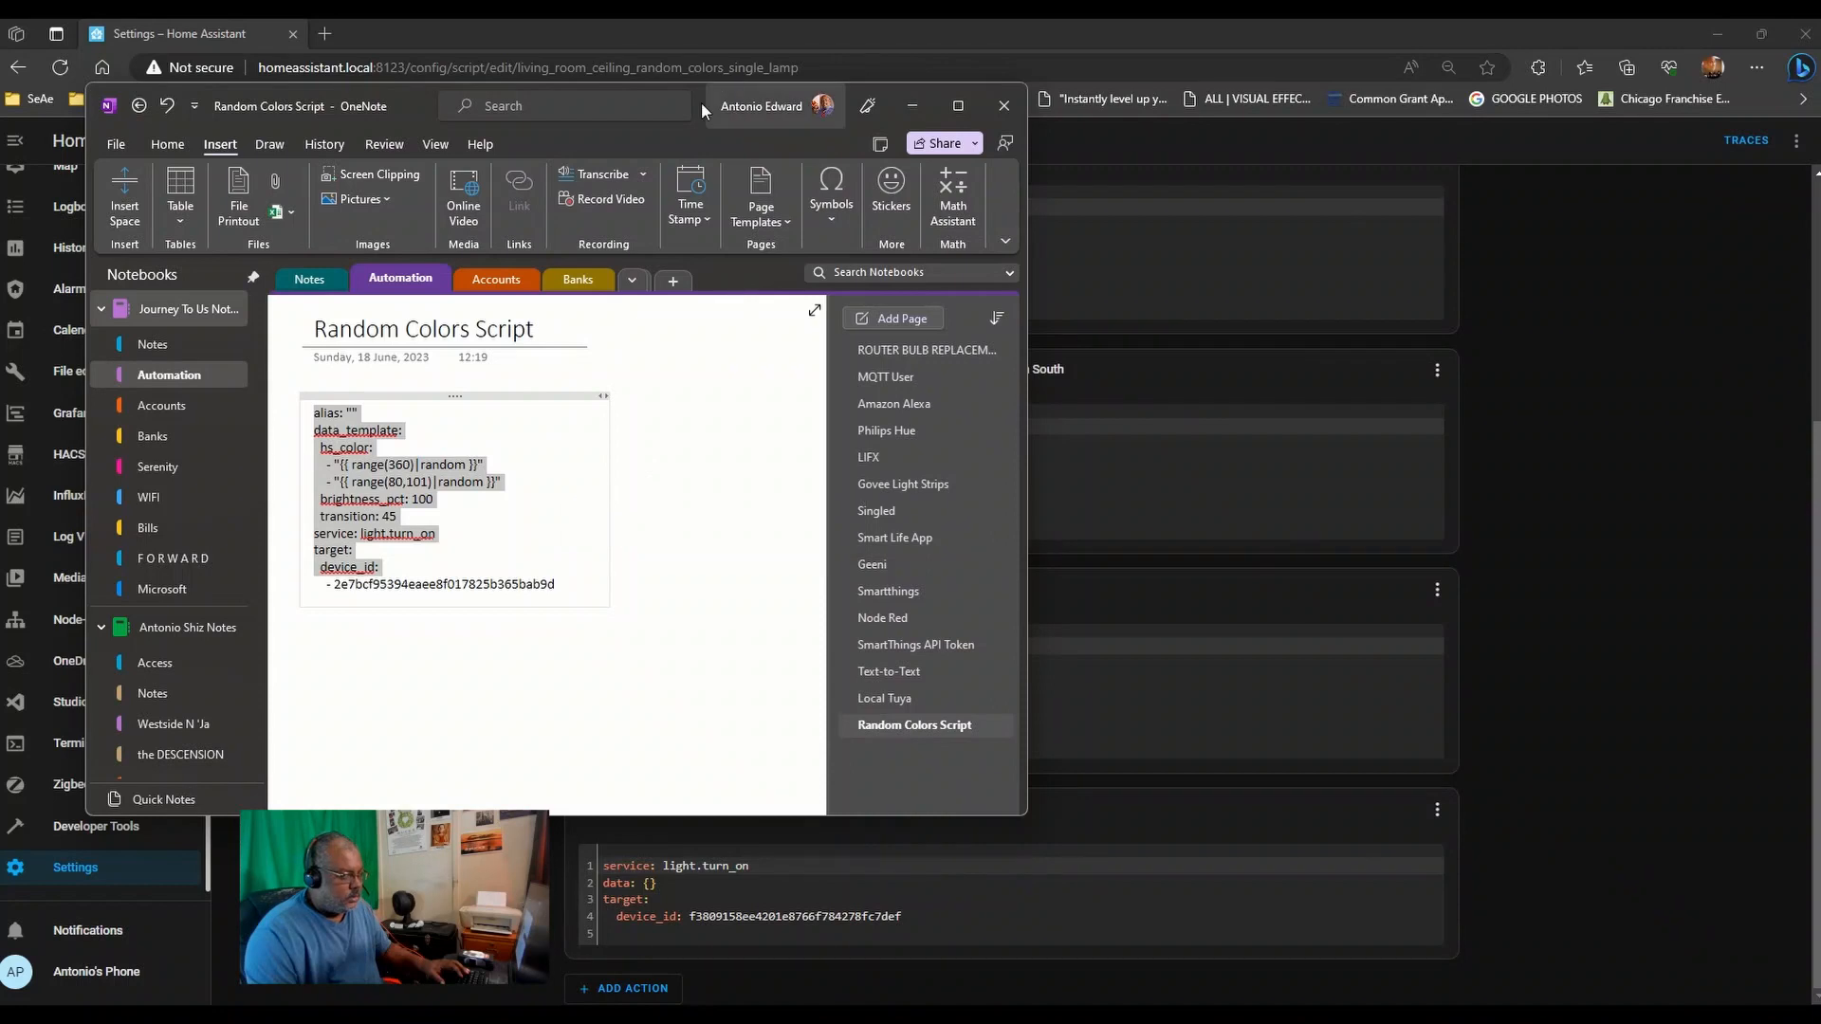
{"action": "left_click_drag", "start_coordinate": [702, 102], "coordinate": [1577, 123]}
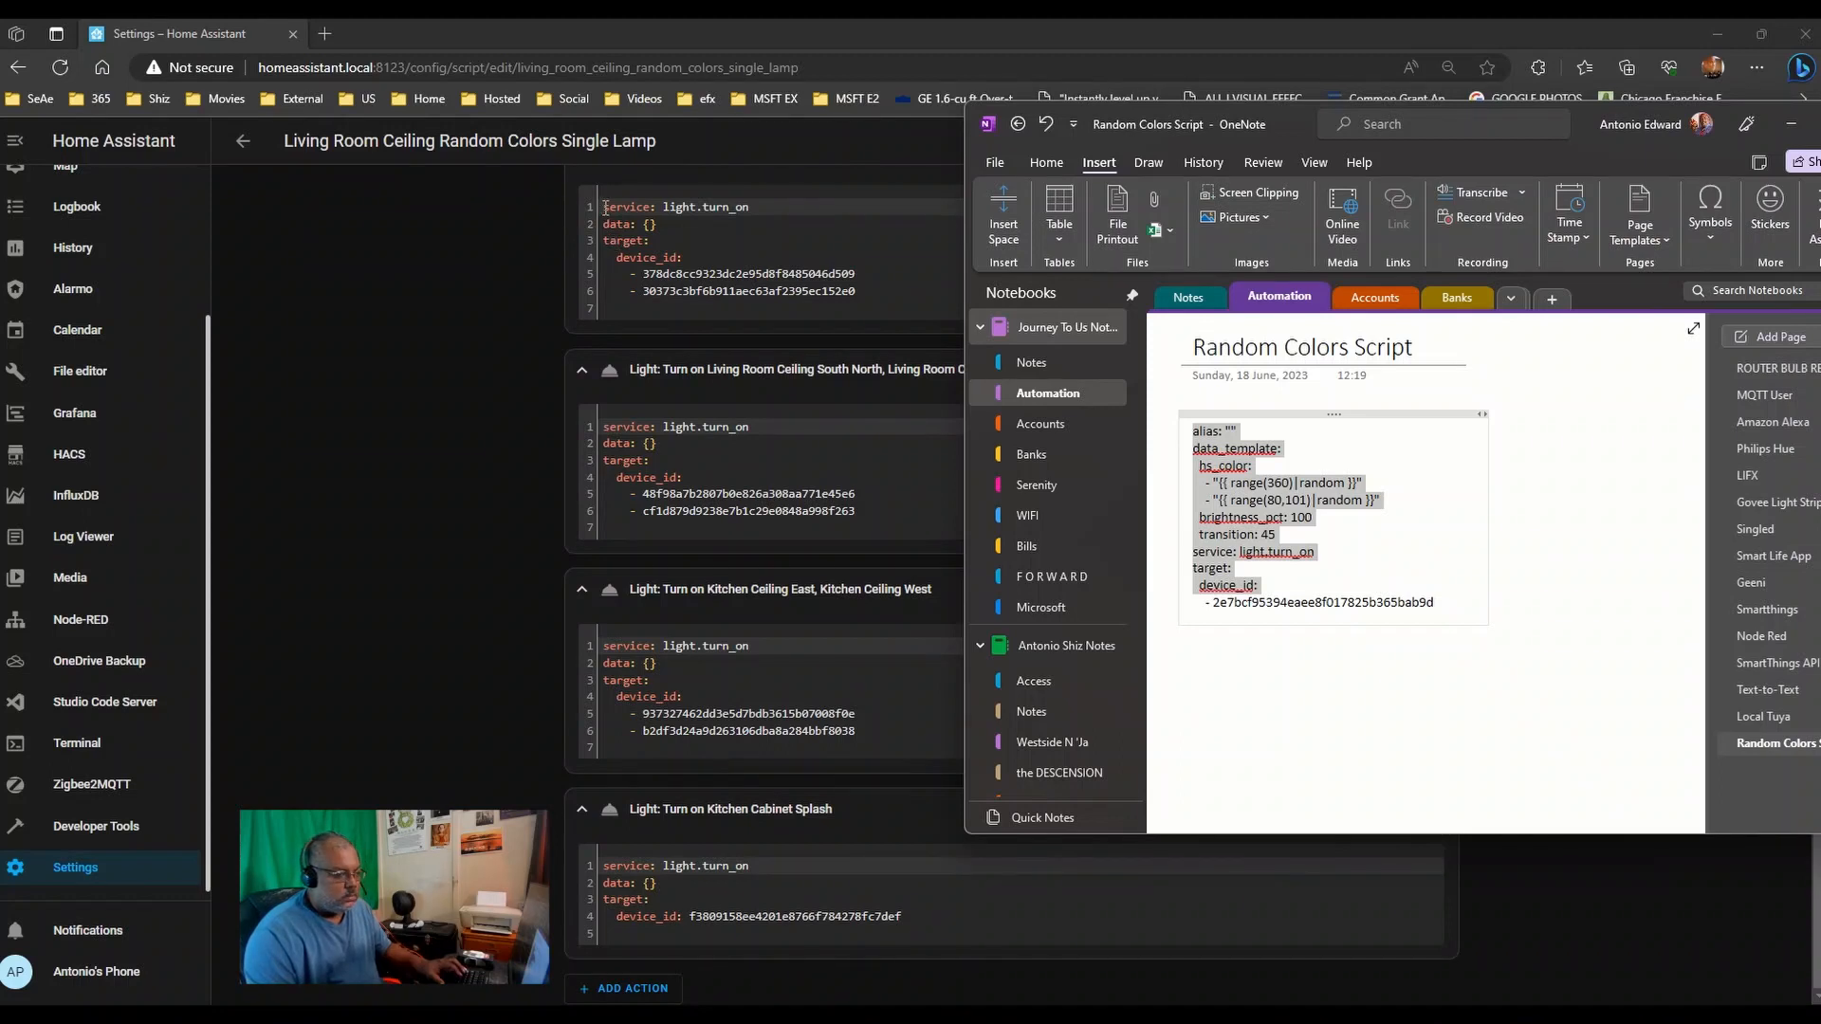
{"action": "scroll", "coordinate": [458, 487], "scroll_direction": "up", "scroll_amount": 4}
{"action": "scroll", "coordinate": [458, 486], "scroll_direction": "down", "scroll_amount": 1}
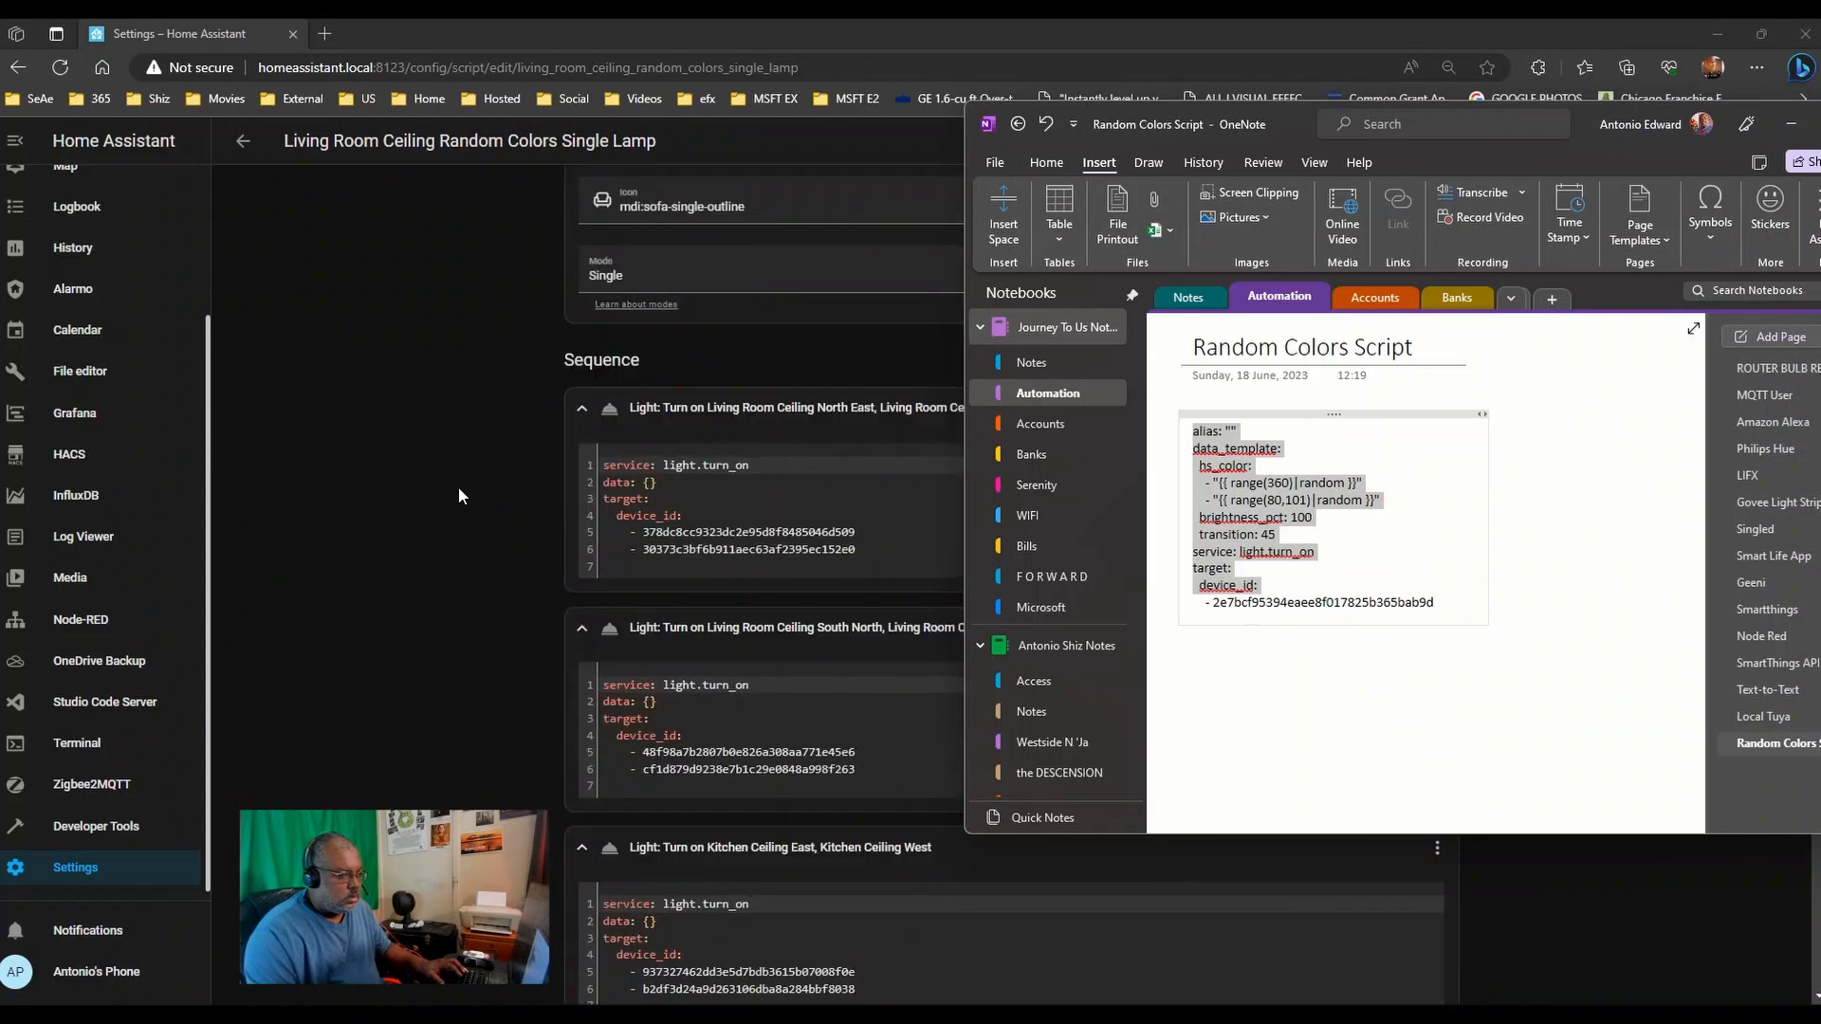
- Replace the first action's opening YAML lines with the pasted random-colour template
{"action": "left_click", "coordinate": [600, 428]}
{"action": "left_click_drag", "start_coordinate": [601, 428], "coordinate": [707, 484]}
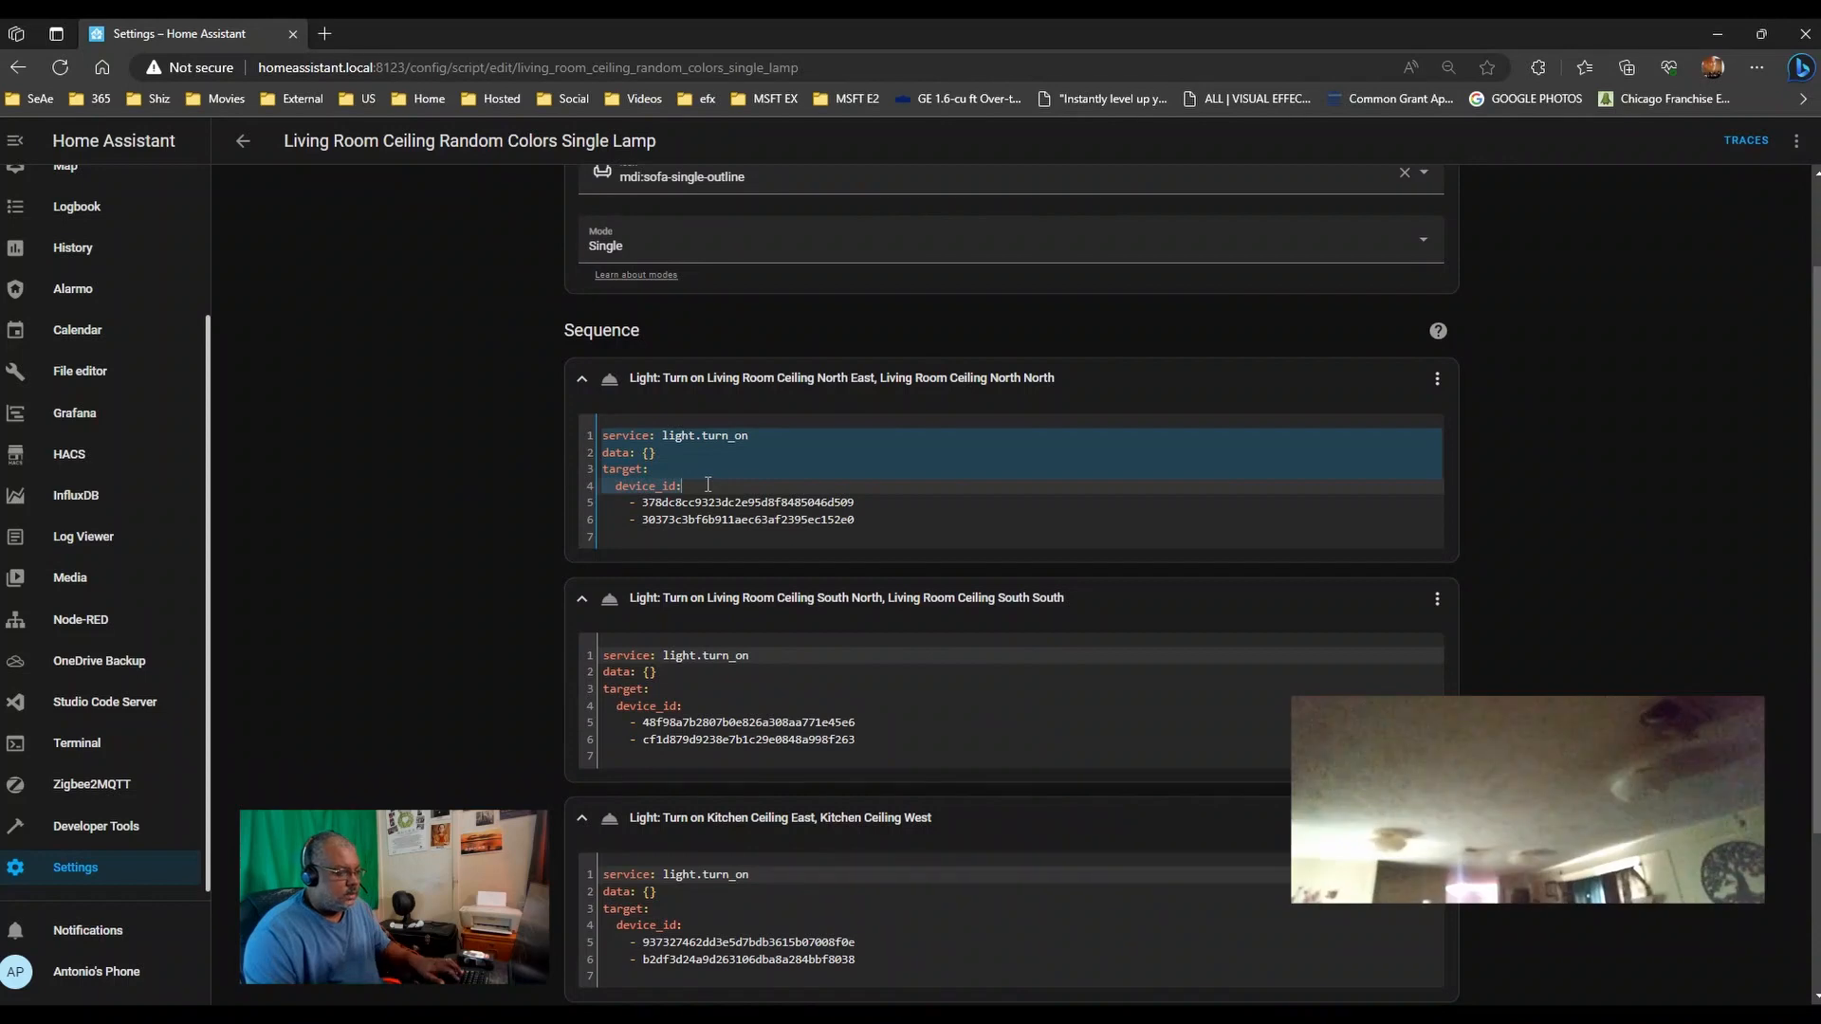
{"action": "key", "text": "ctrl+v"}
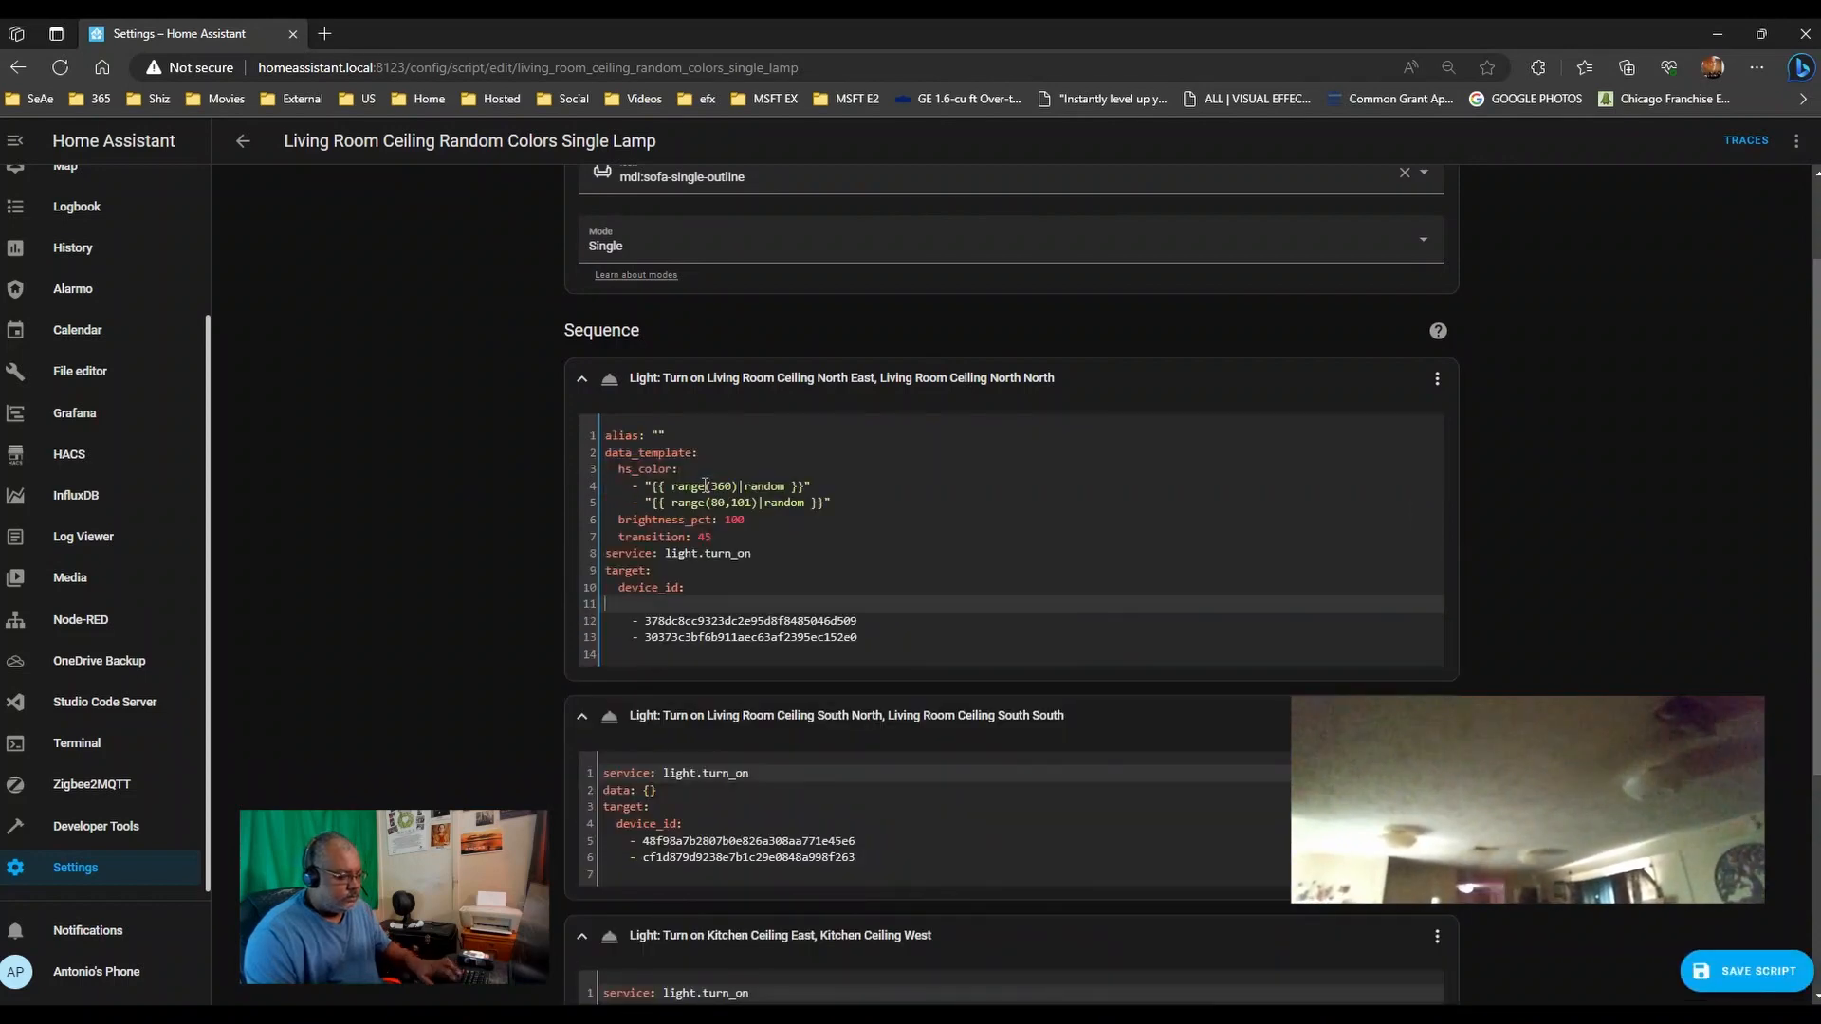
{"action": "key", "text": "Delete"}
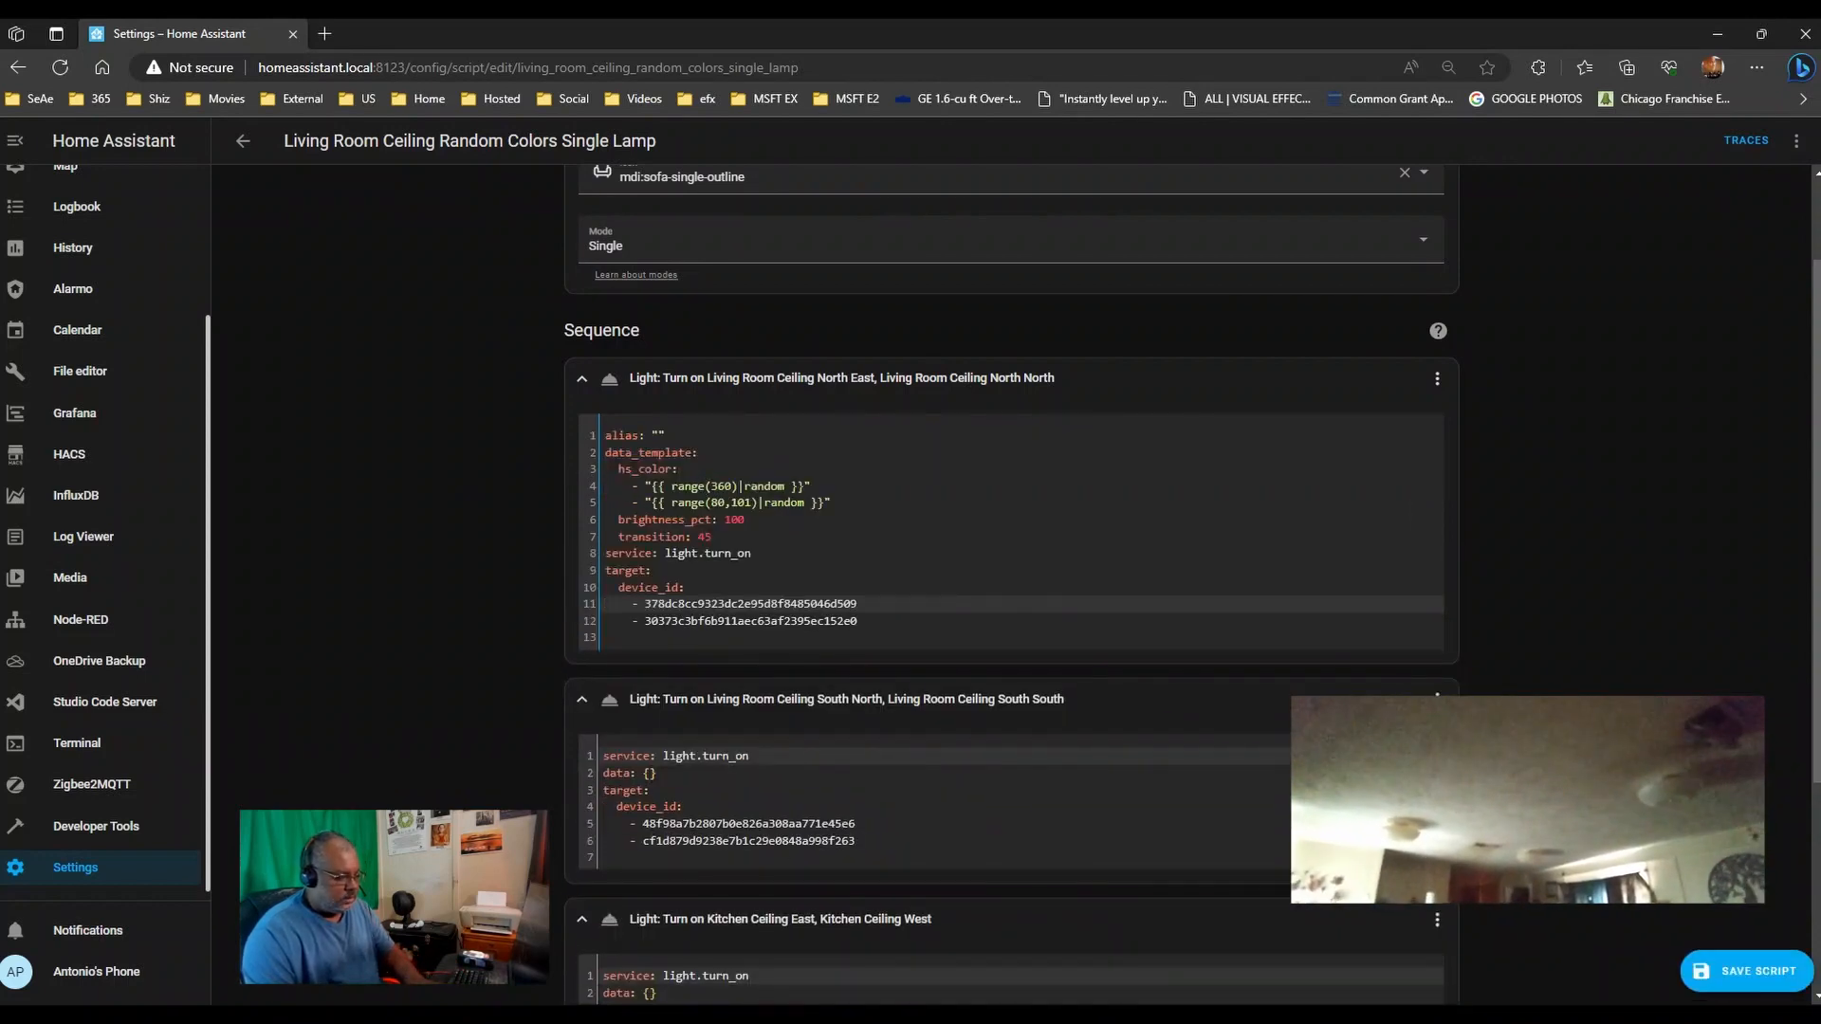
- Copy the note lines from alias to target: and paste them into the second action's YAML
{"action": "key", "text": "alt+Tab"}
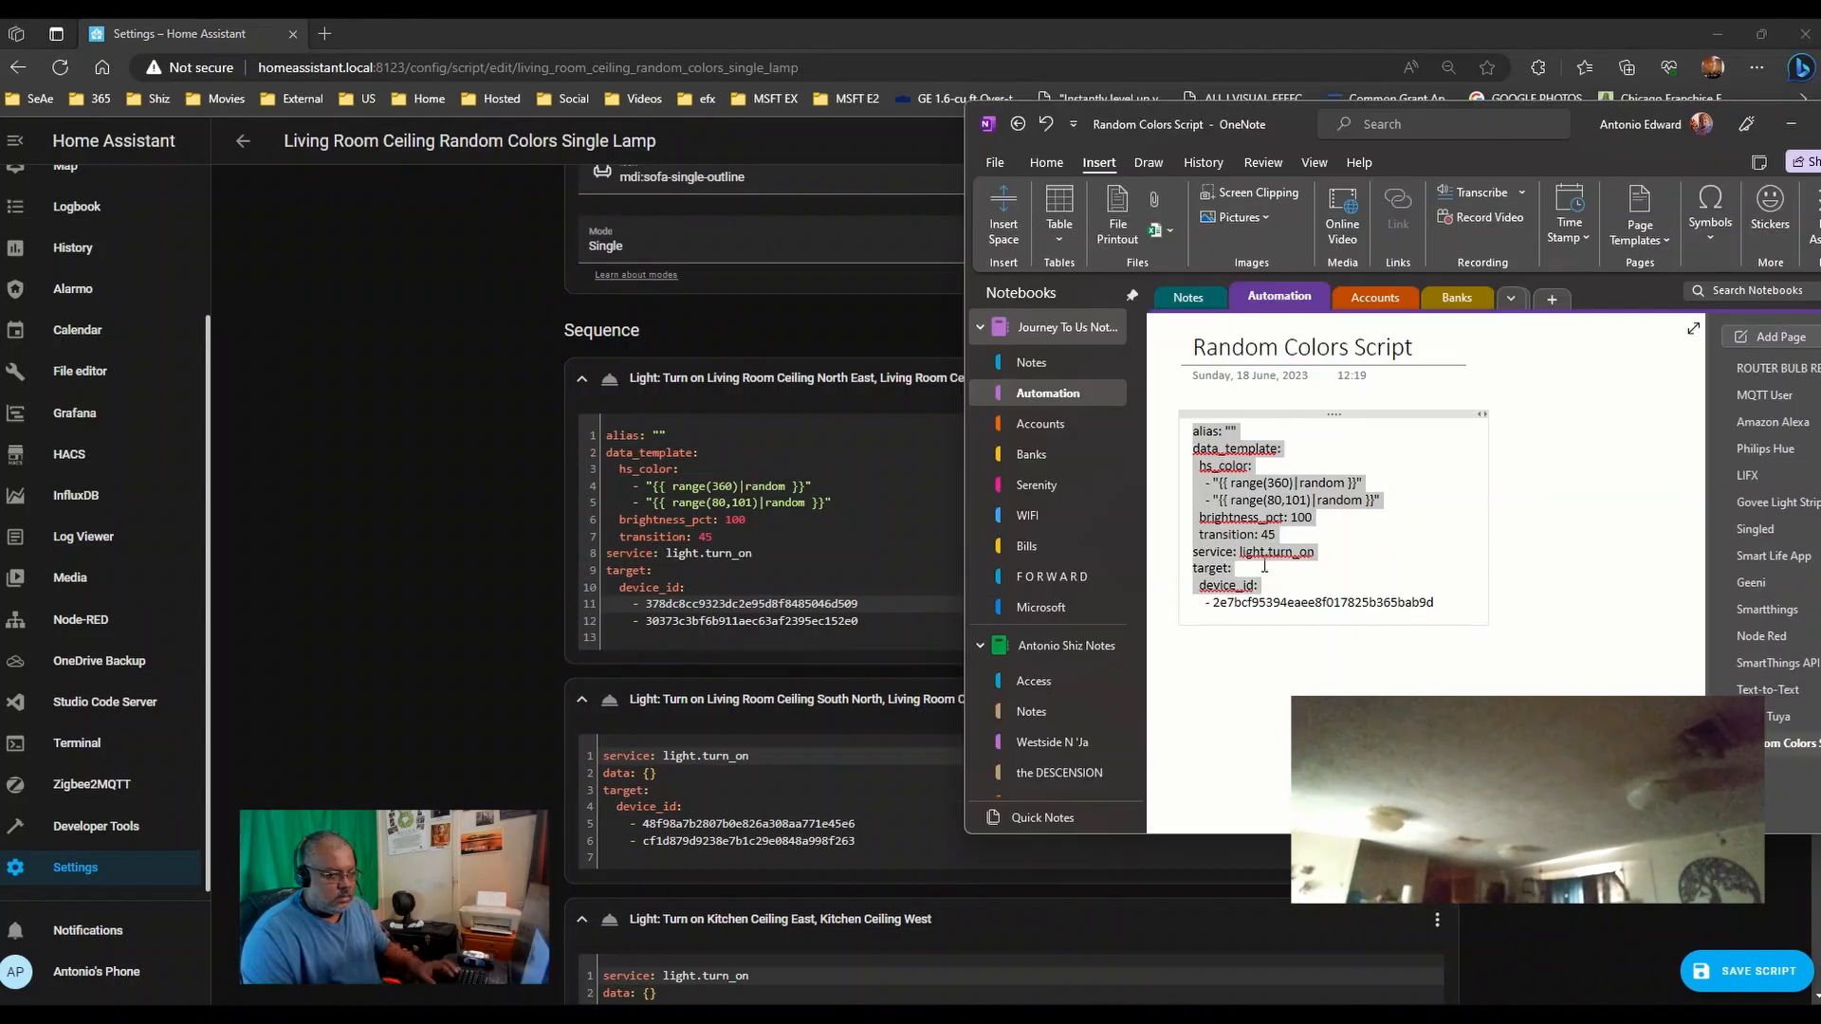
{"action": "left_click", "coordinate": [1257, 566]}
{"action": "left_click_drag", "start_coordinate": [1257, 566], "coordinate": [1190, 428]}
{"action": "key", "text": "ctrl+c"}
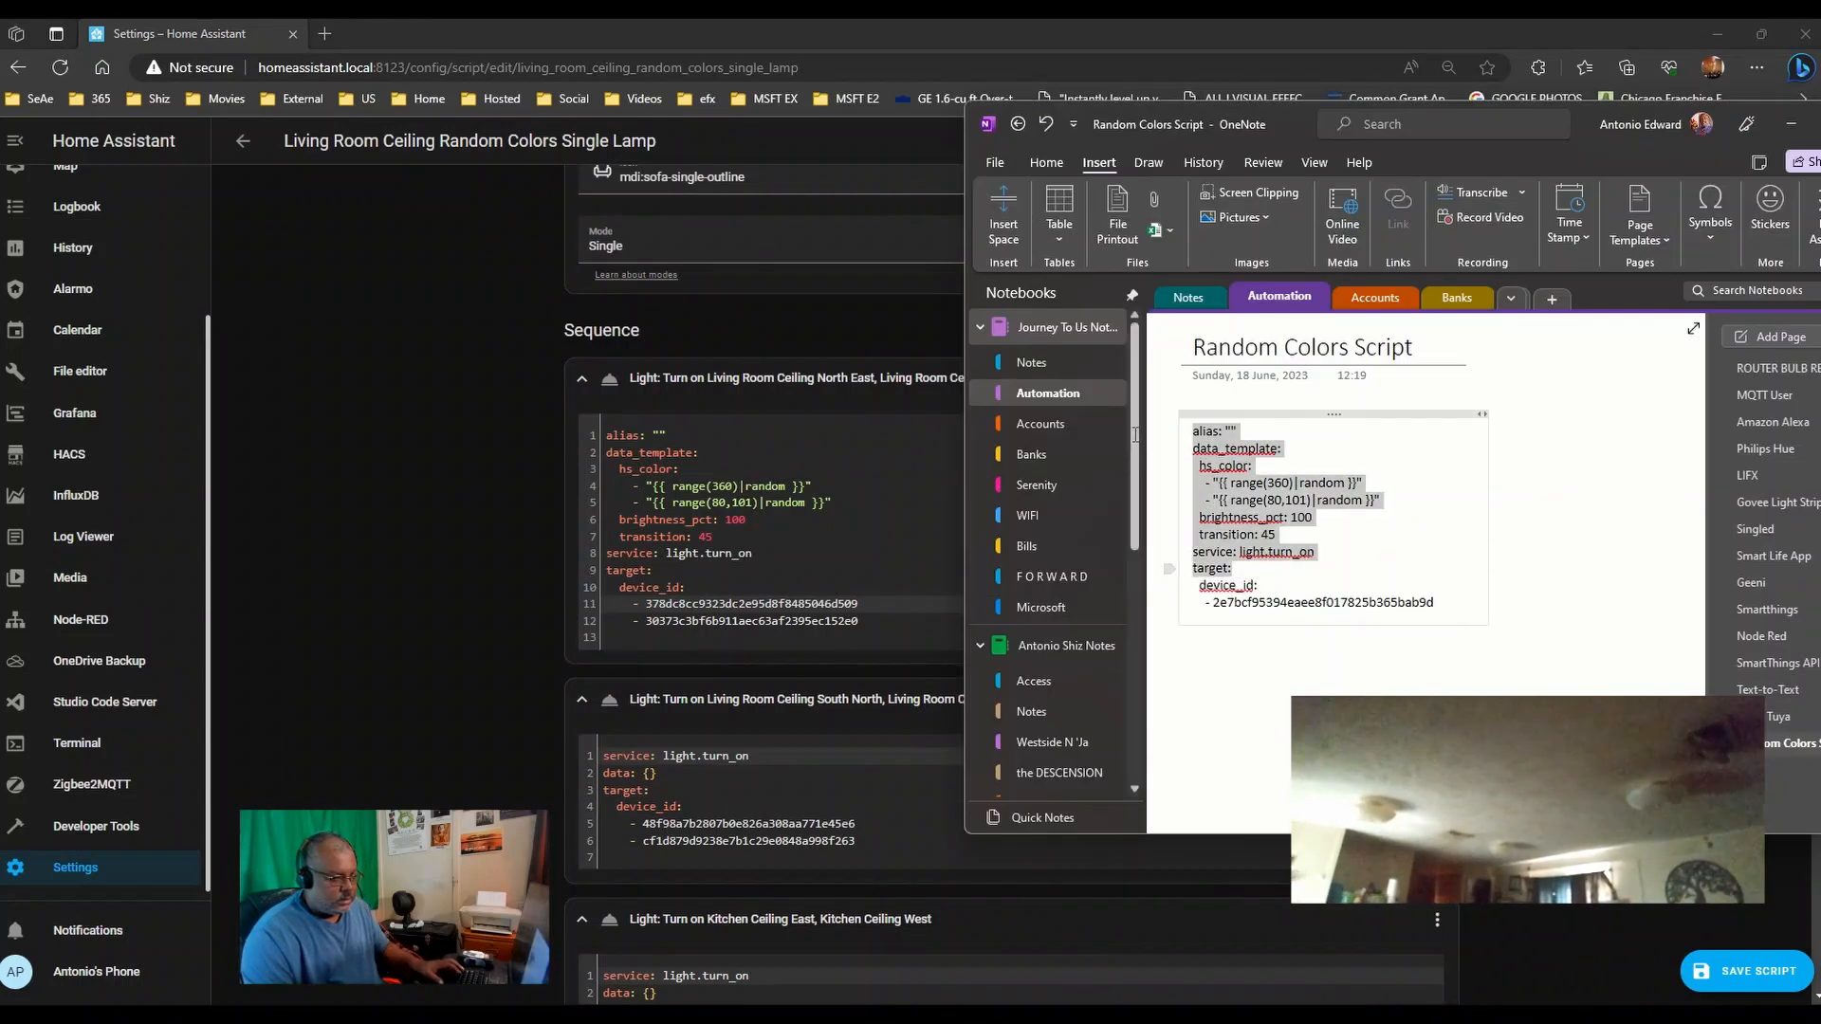
{"action": "left_click", "coordinate": [452, 586]}
{"action": "scroll", "coordinate": [453, 582], "scroll_direction": "down", "scroll_amount": 3}
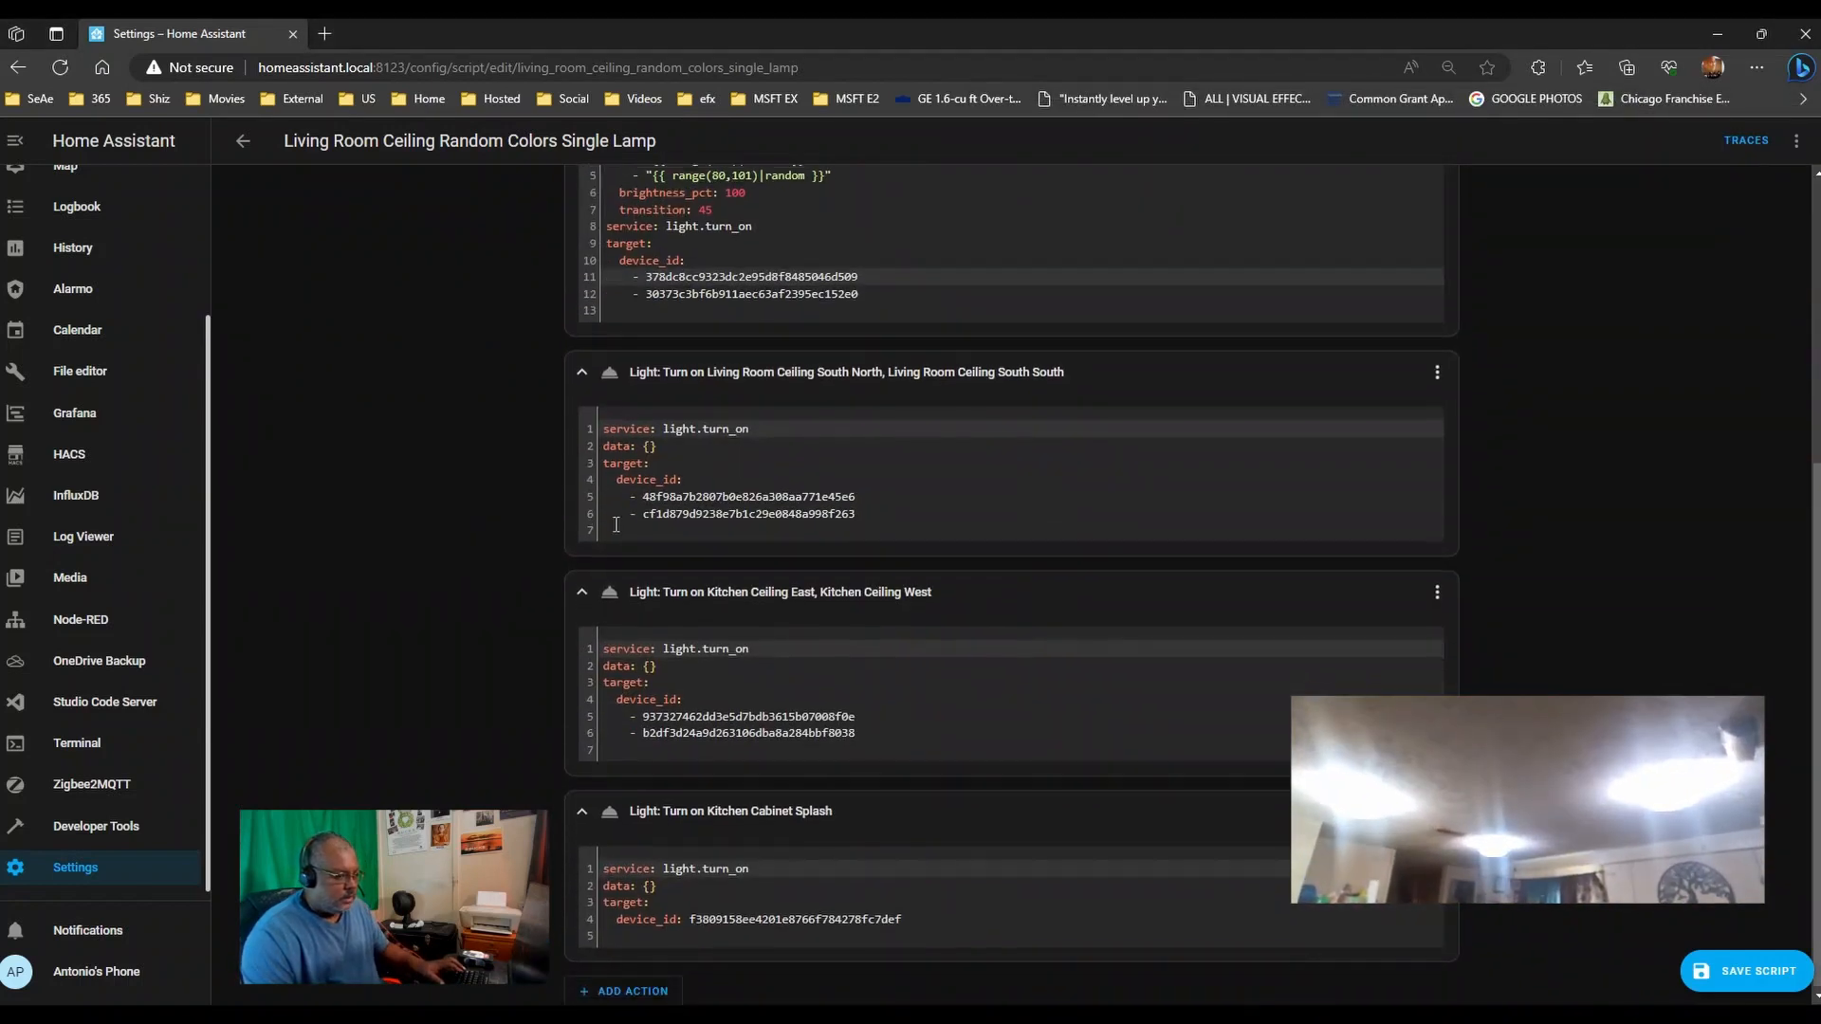
{"action": "left_click", "coordinate": [608, 453]}
{"action": "key", "text": "ctrl+shift+Home"}
{"action": "key", "text": "ctrl+v"}
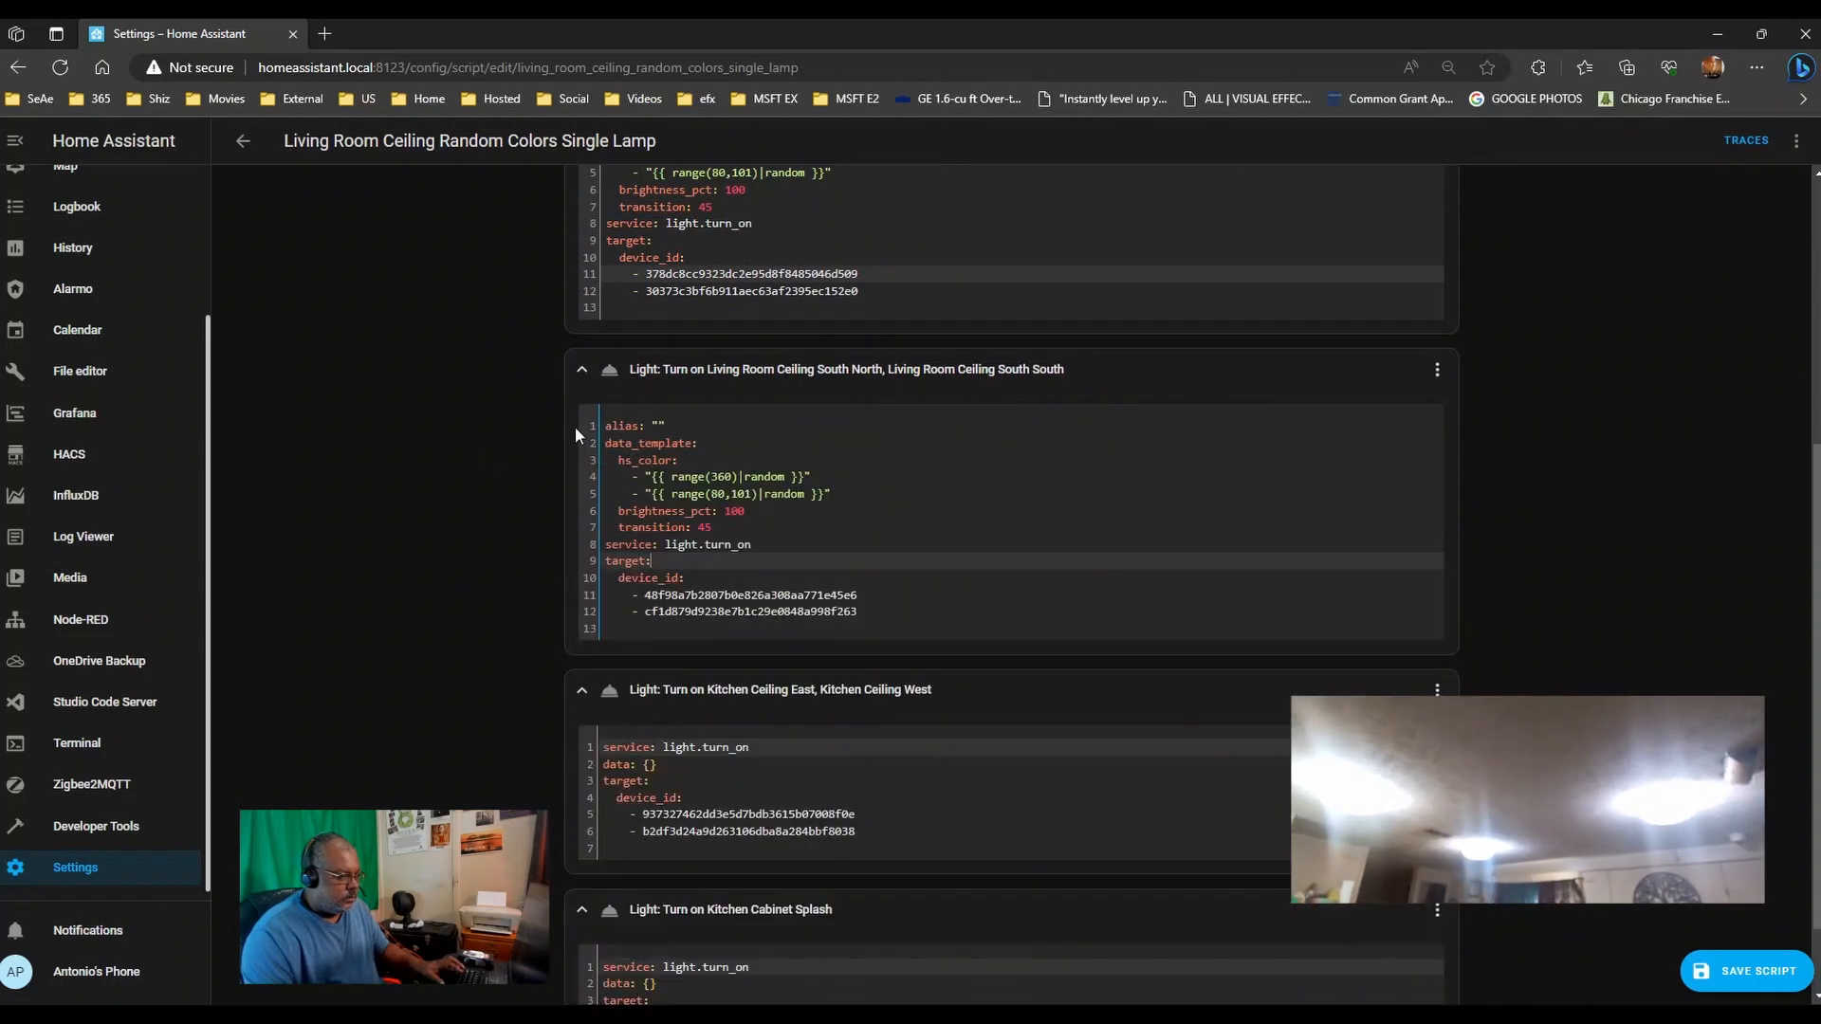
- Paste the random-colour template into the third and Kitchen Cabinet Splash actions' YAML
{"action": "scroll", "coordinate": [544, 578], "scroll_direction": "down", "scroll_amount": 1}
{"action": "left_click", "coordinate": [699, 681]}
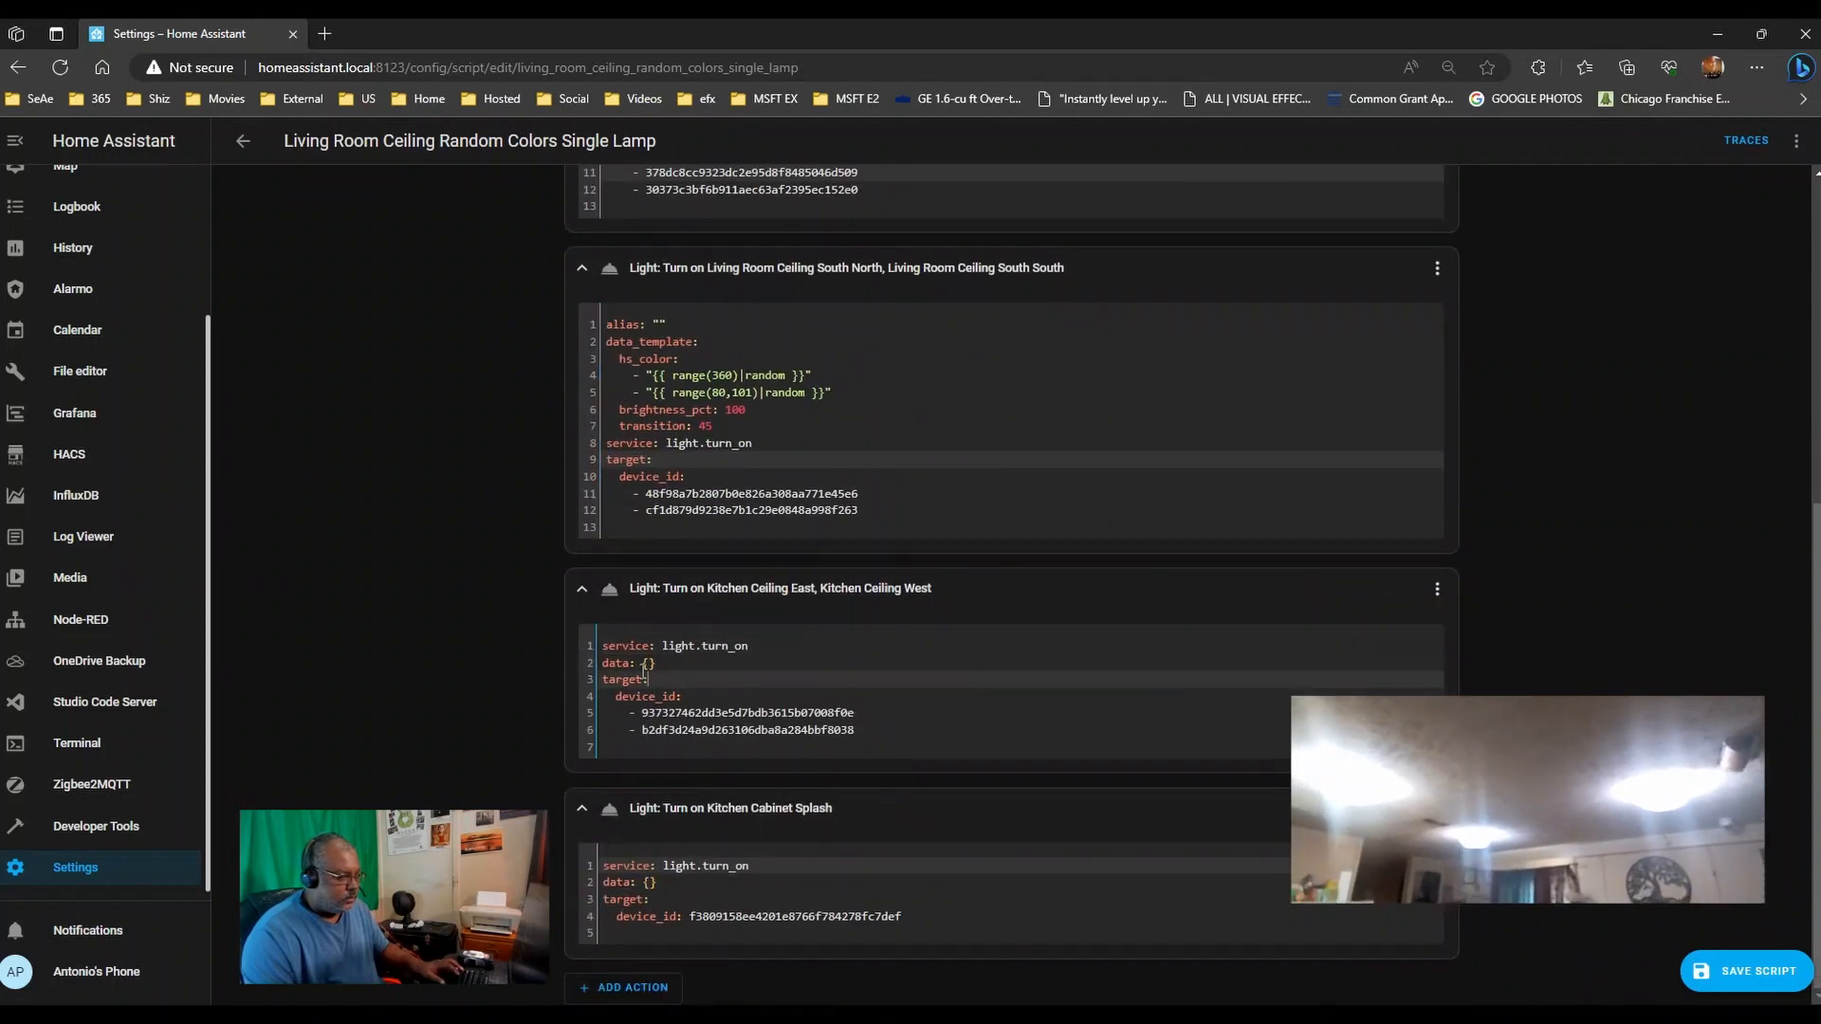
{"action": "key", "text": "ctrl+shift+Home"}
{"action": "type", "text": "alias: \"\" data_template:   hs_color:     - \"{{ range(360)|random }}\"     - \"{{ range(80,101)|random }}\"   brightness_pct: 100   transition: 45 service: light.turn_on target:"}
{"action": "scroll", "coordinate": [396, 708], "scroll_direction": "down", "scroll_amount": 1}
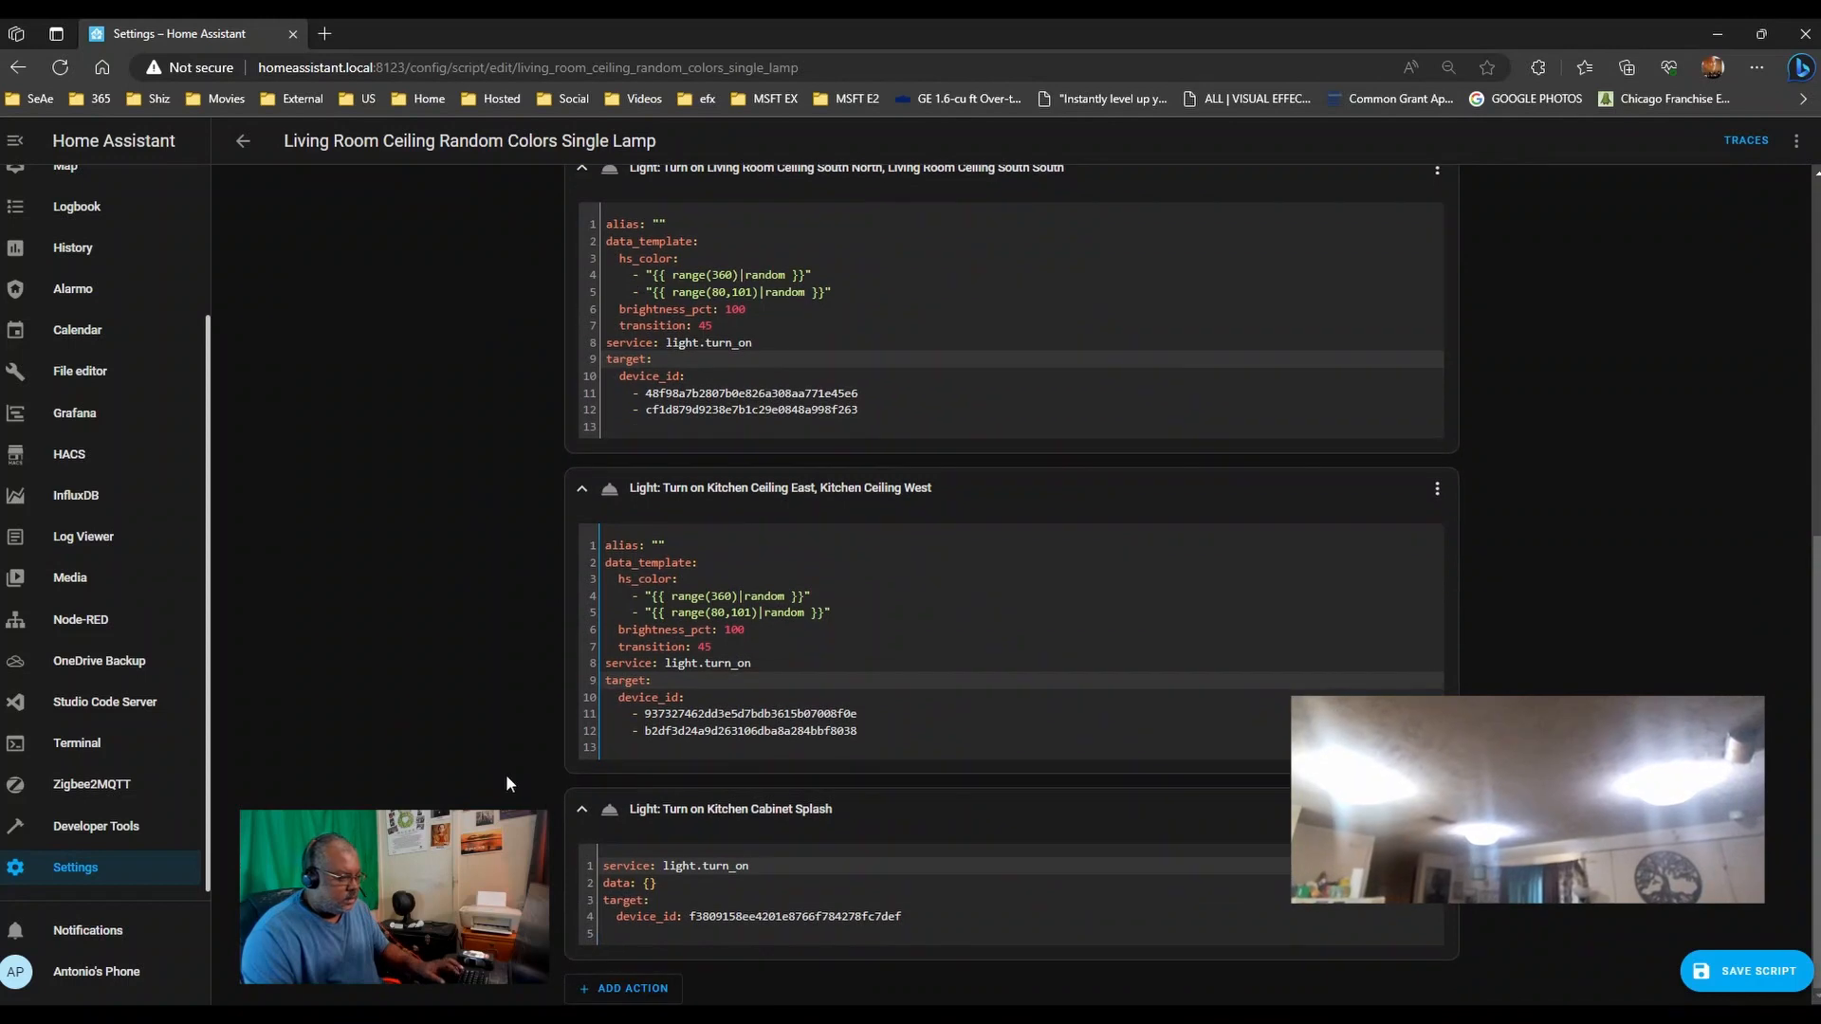
{"action": "left_click", "coordinate": [665, 894]}
{"action": "key", "text": "ctrl+shift+Home"}
{"action": "type", "text": "alias: \"\" data_template:   hs_color:     - \"{{ range(360)|random }}\"     - \"{{ range(80,101)|random }}\"   brightness_pct: 100   transition: 45 service: light.turn_on target:"}
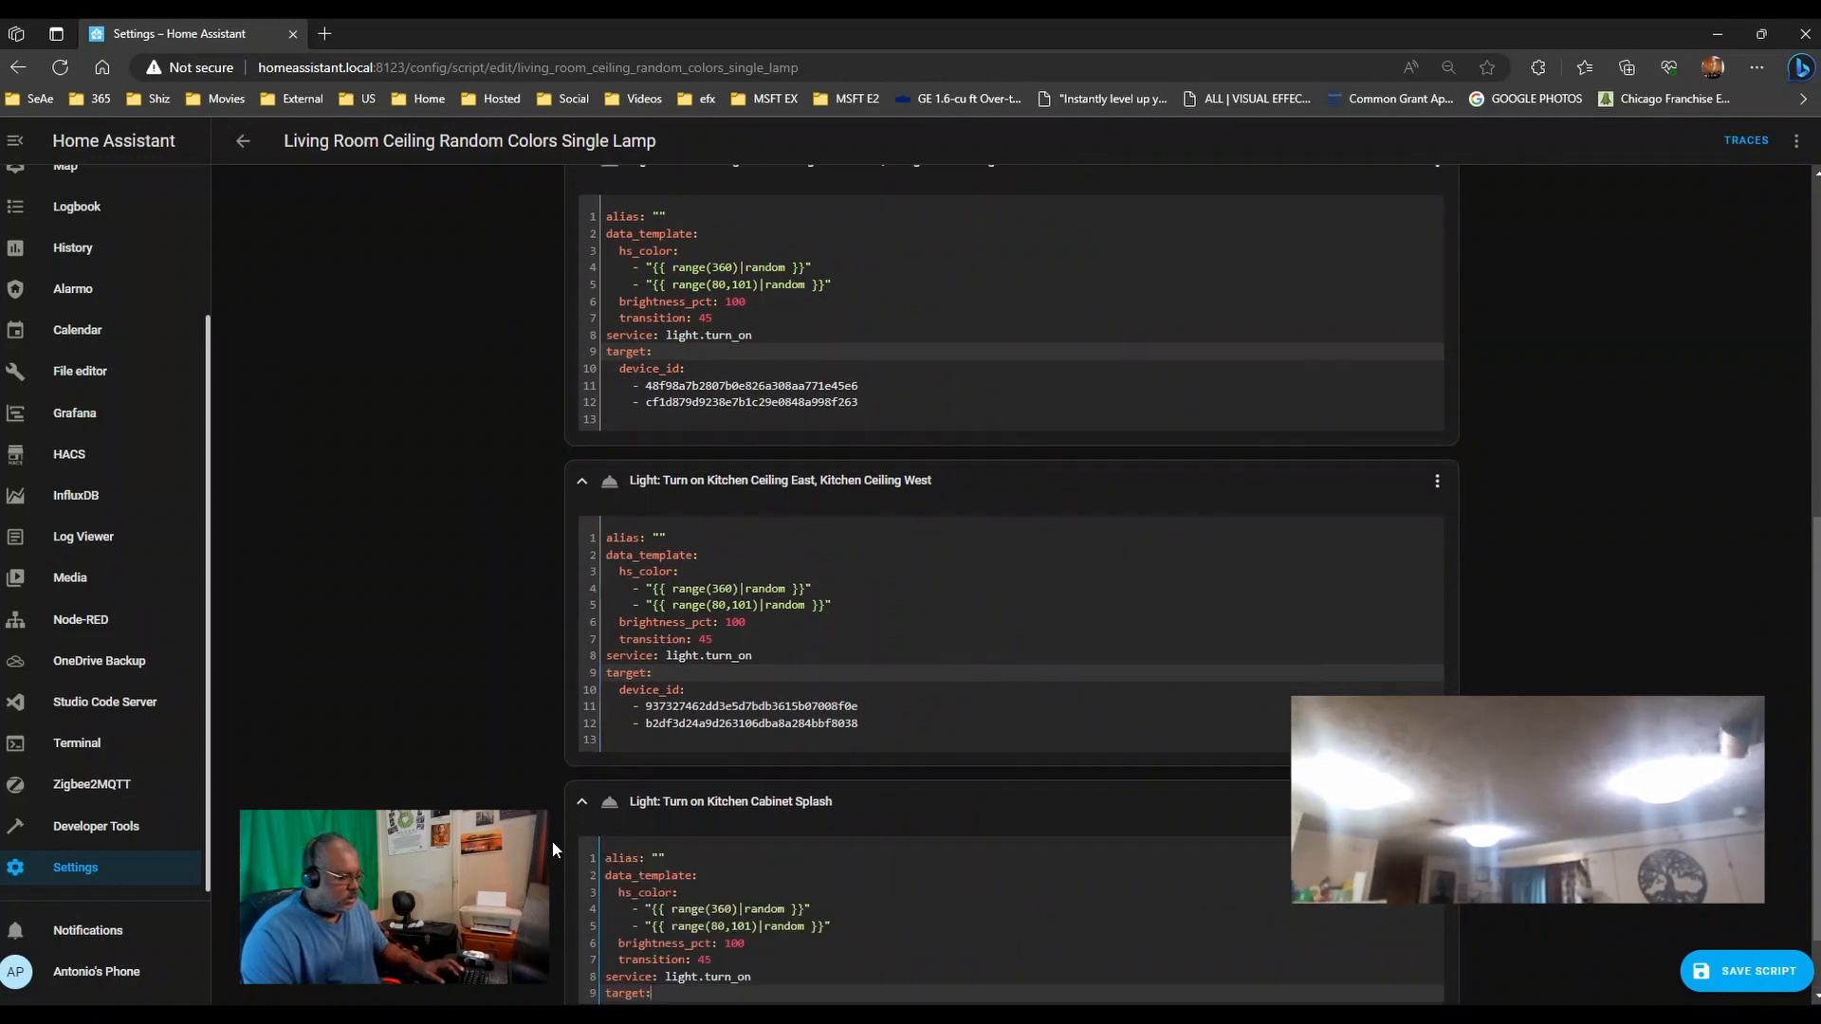
{"action": "scroll", "coordinate": [475, 715], "scroll_direction": "down", "scroll_amount": 1}
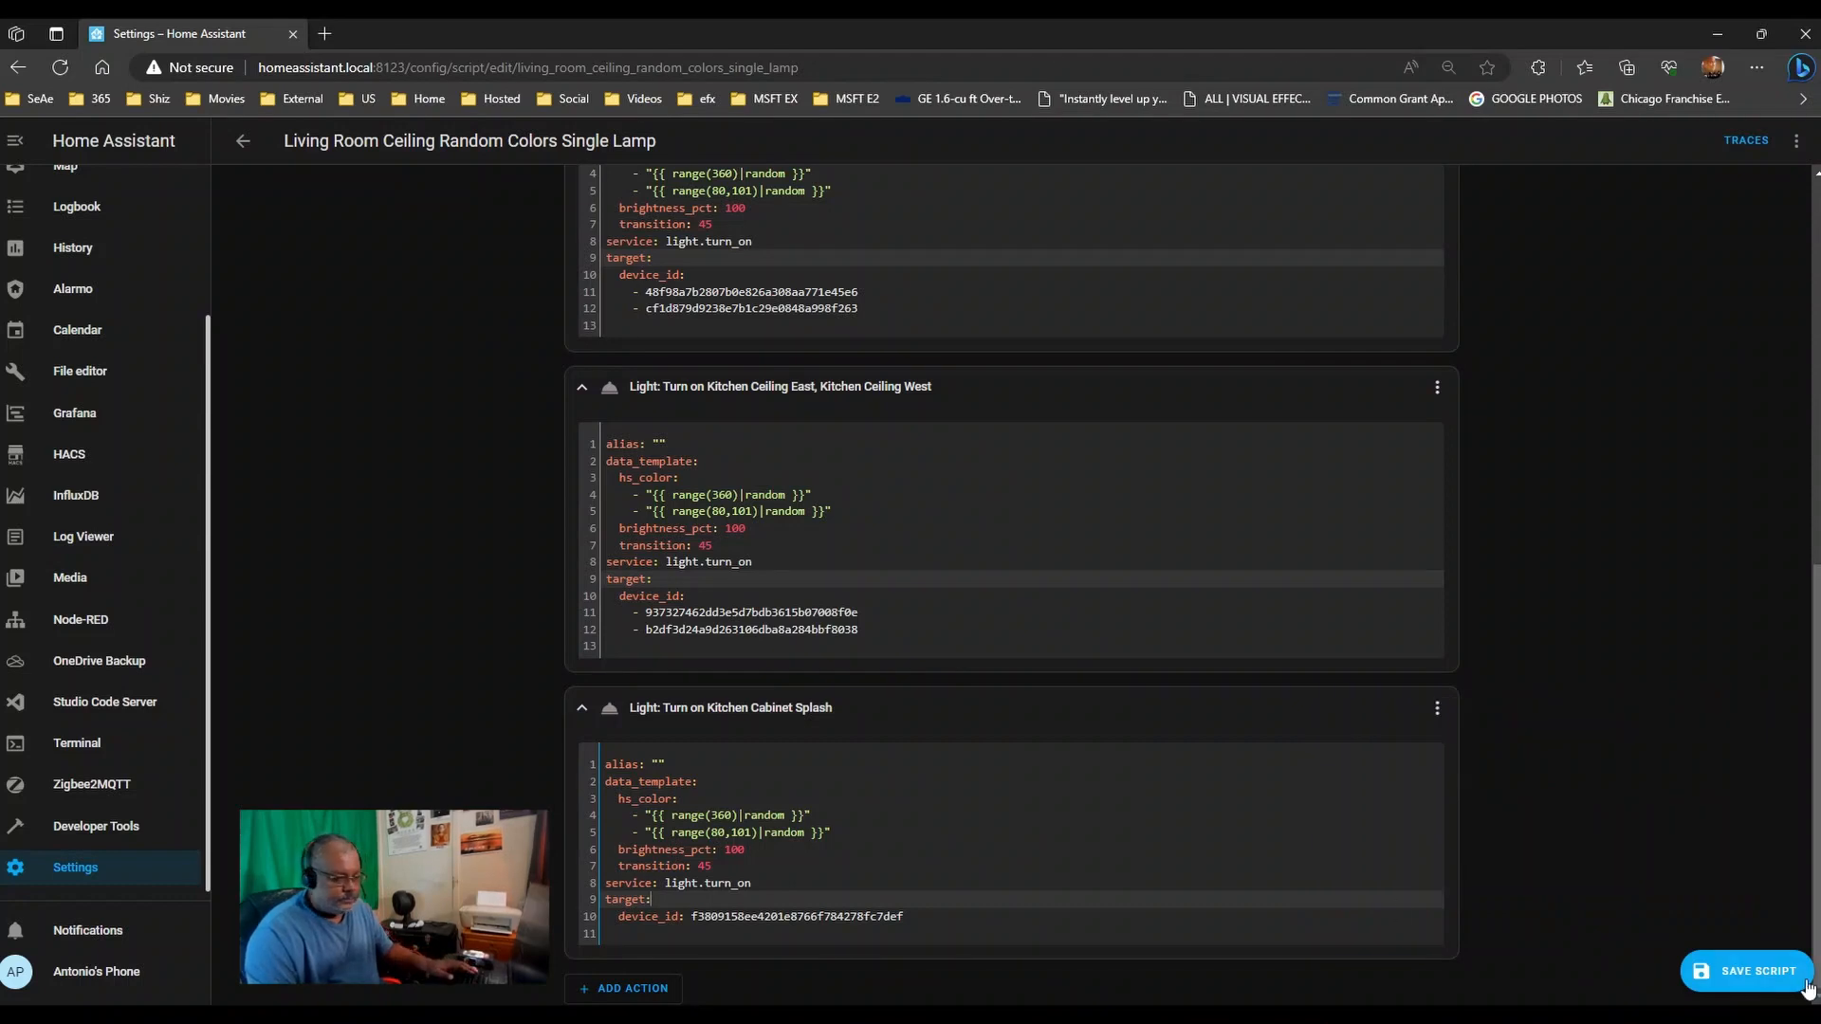
- Run the Living Room Ceiling Random Colors Single Lamp script from its top-right menu
{"action": "scroll", "coordinate": [1517, 702], "scroll_direction": "up", "scroll_amount": 8}
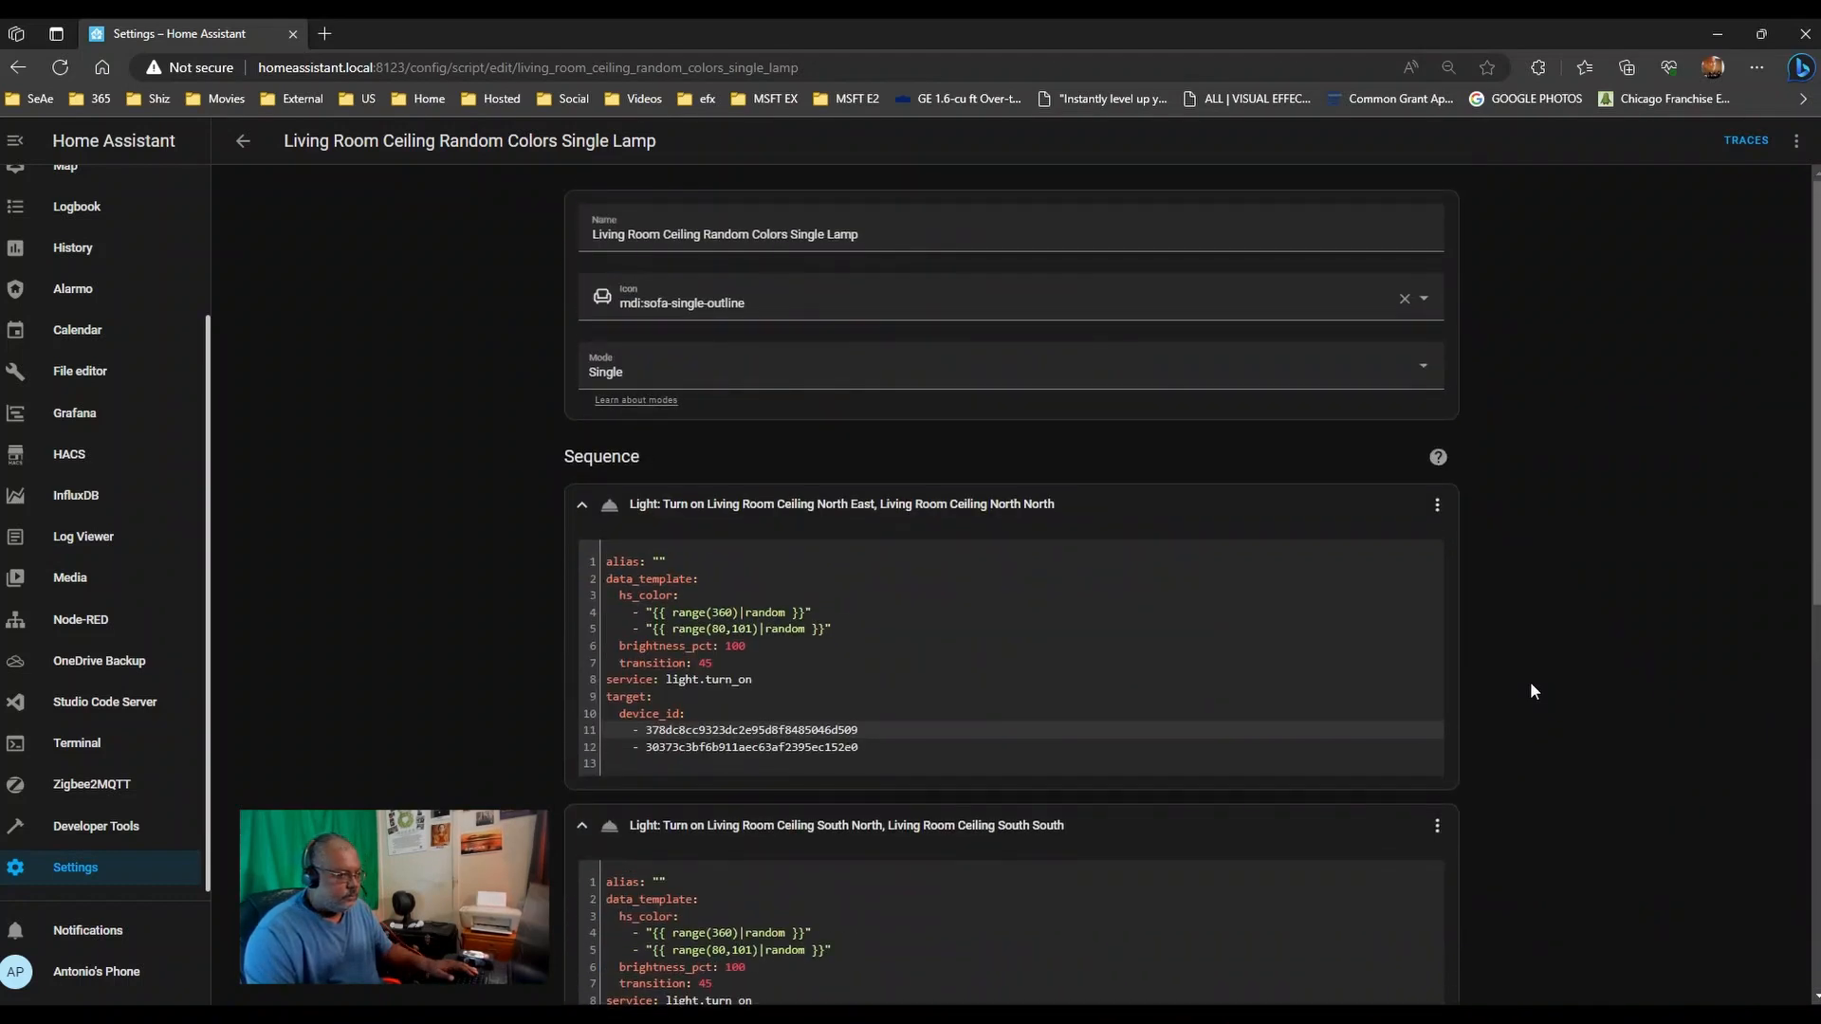
{"action": "left_click", "coordinate": [1796, 140]}
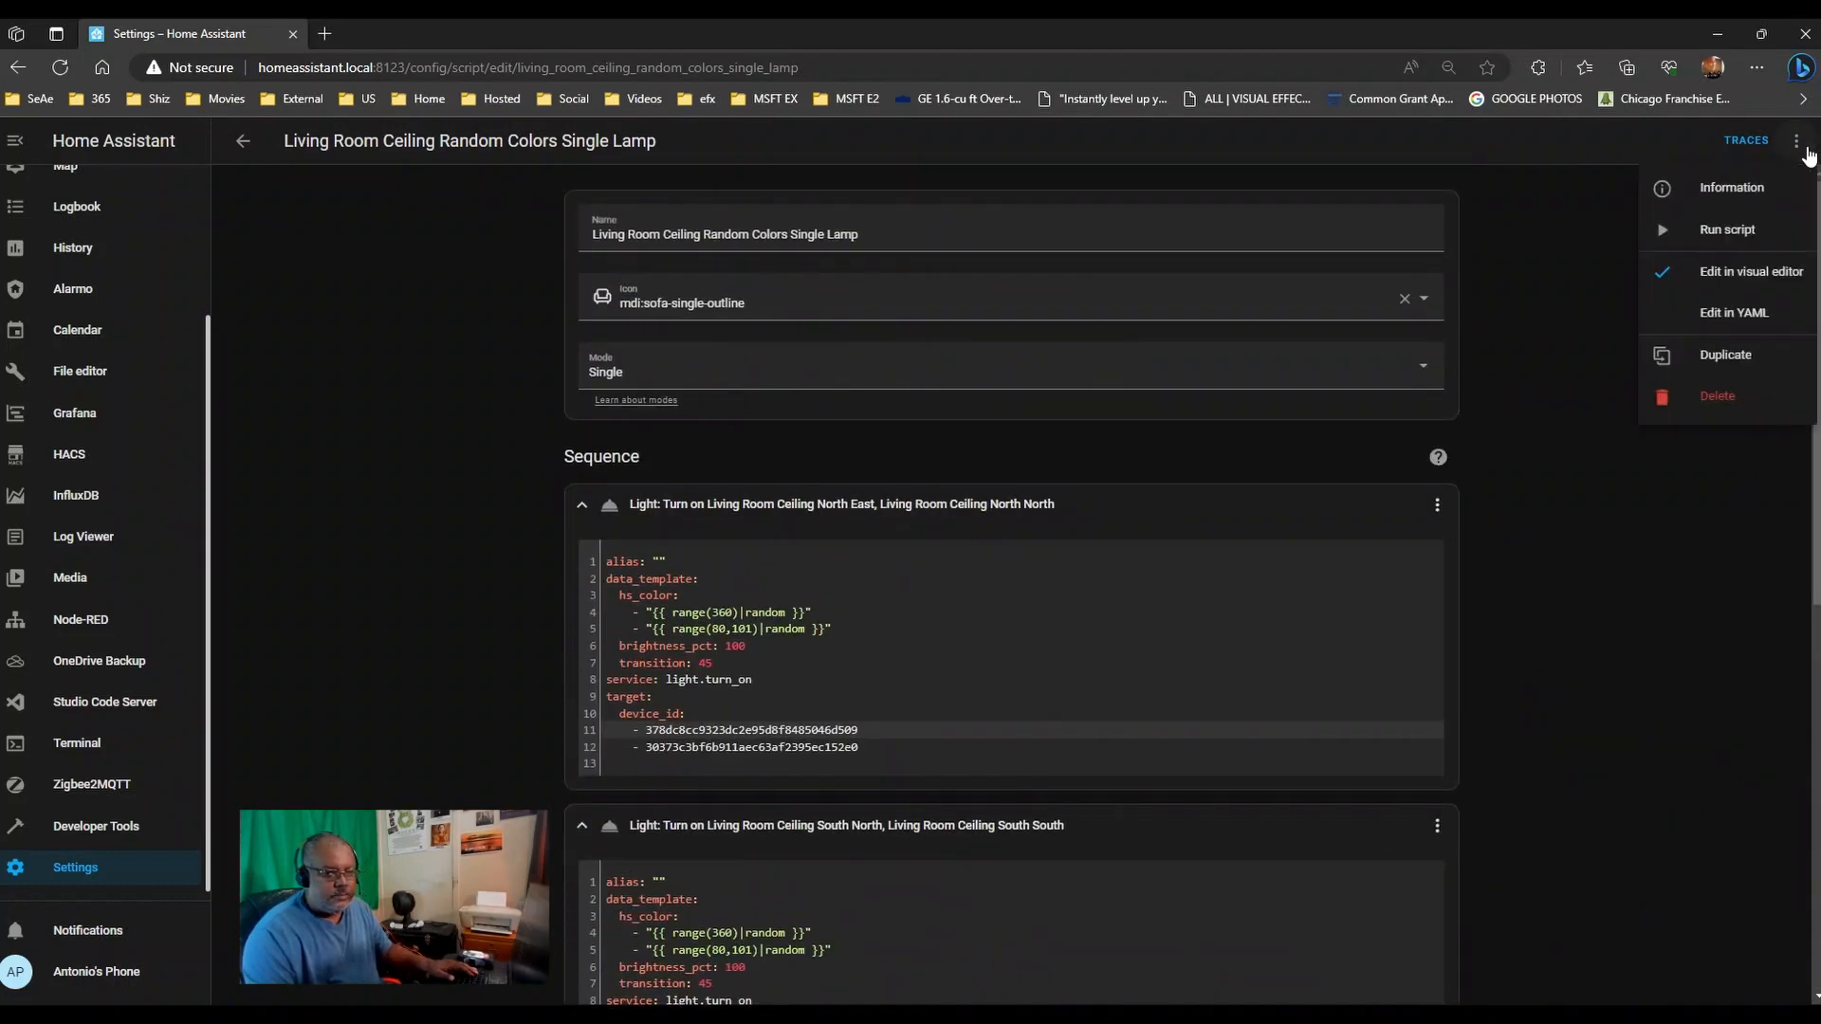
{"action": "left_click", "coordinate": [476, 374]}
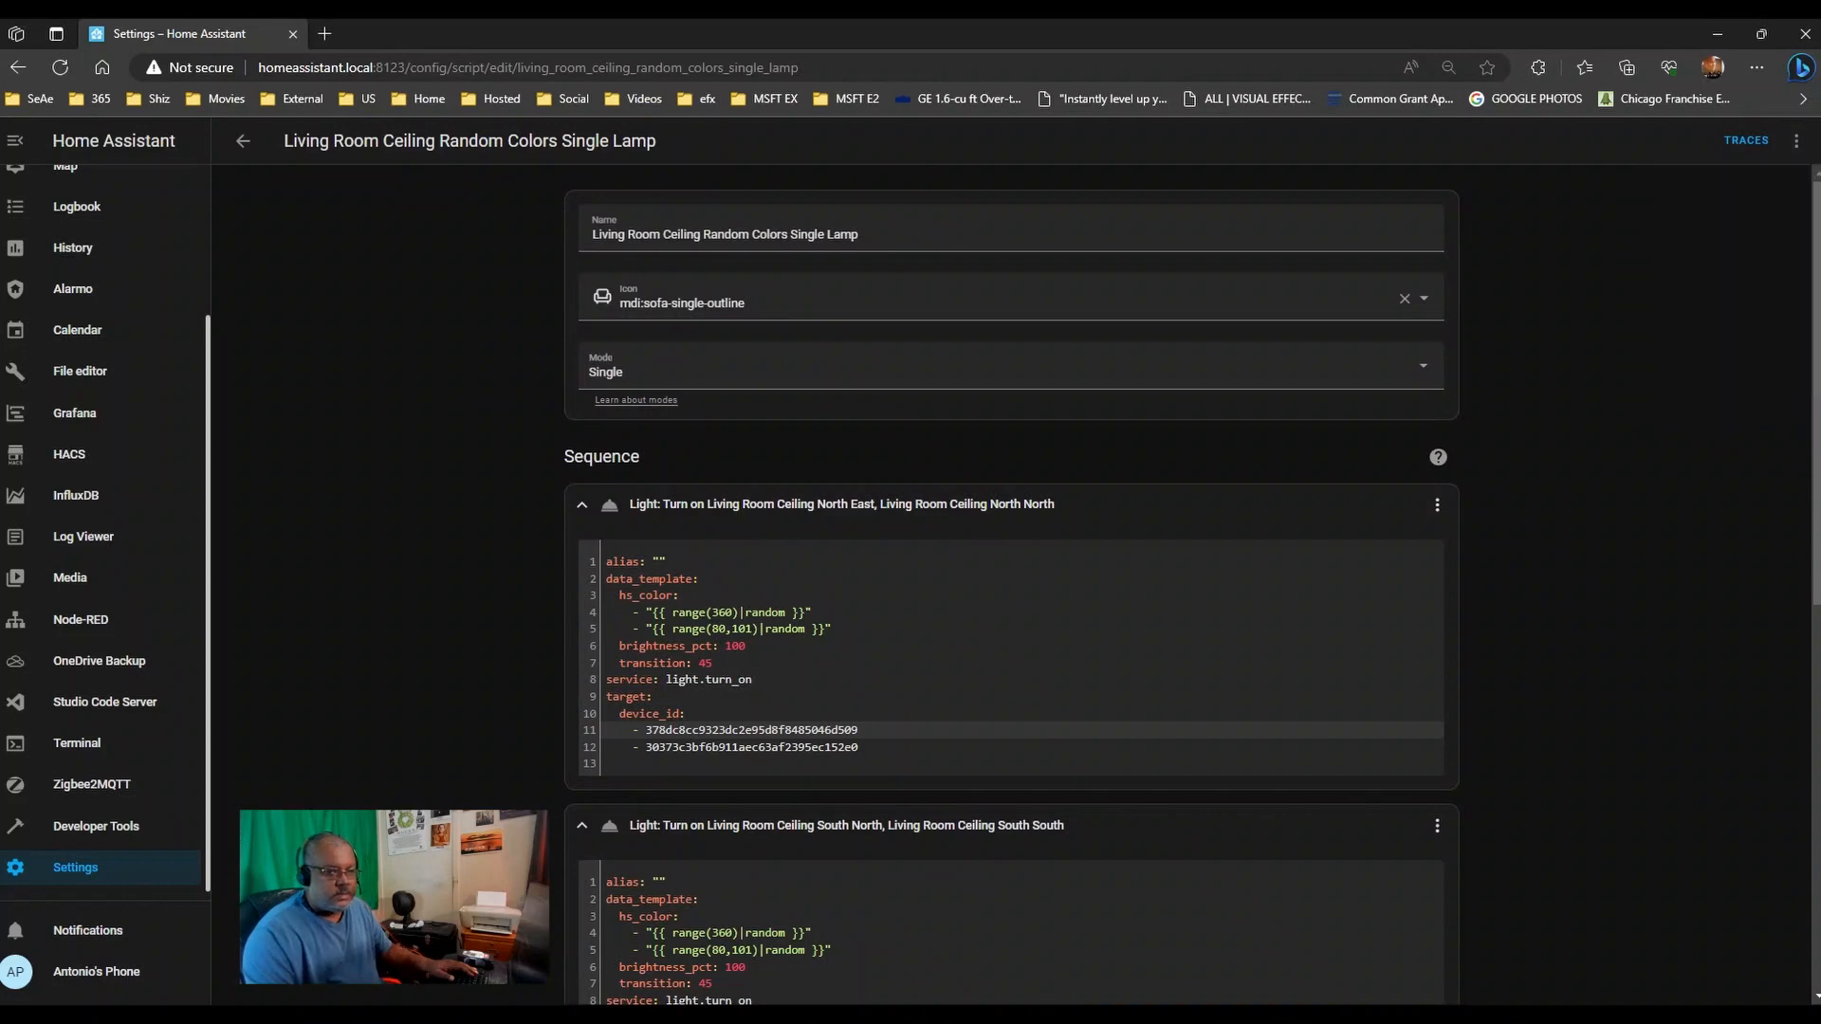
{"action": "left_click", "coordinate": [1796, 140]}
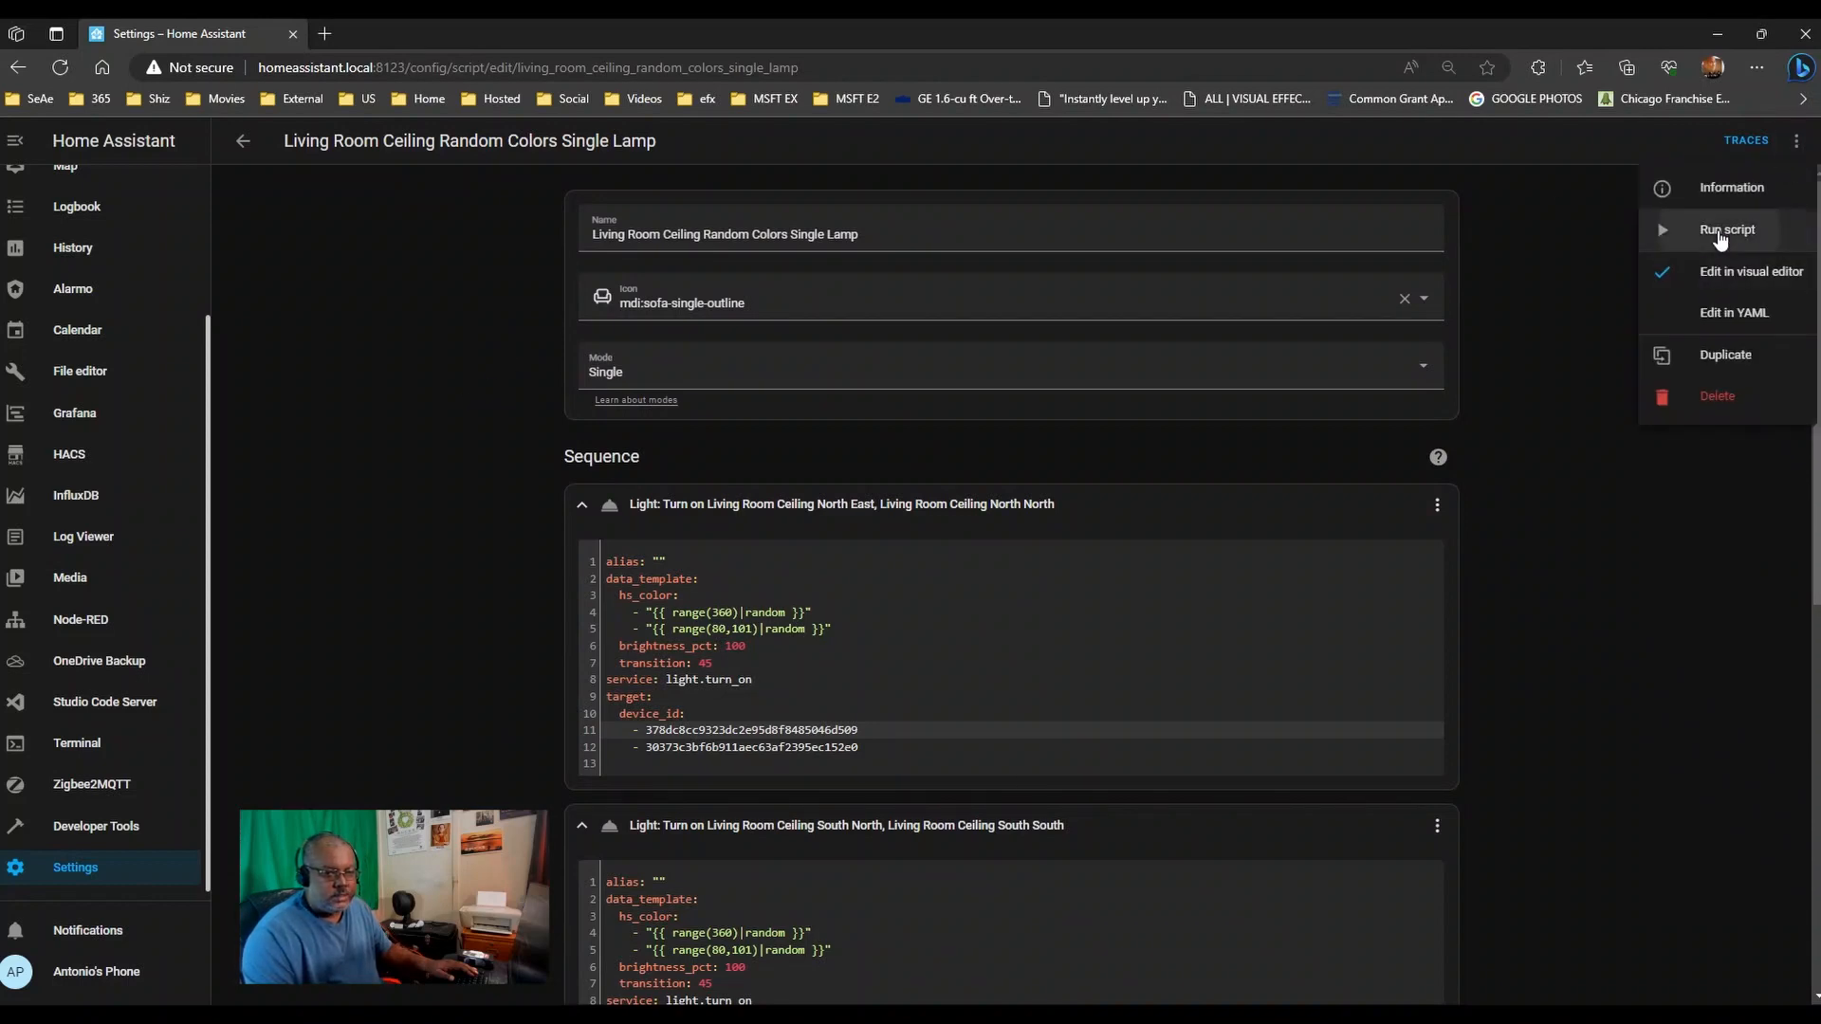
{"action": "left_click", "coordinate": [1711, 229]}
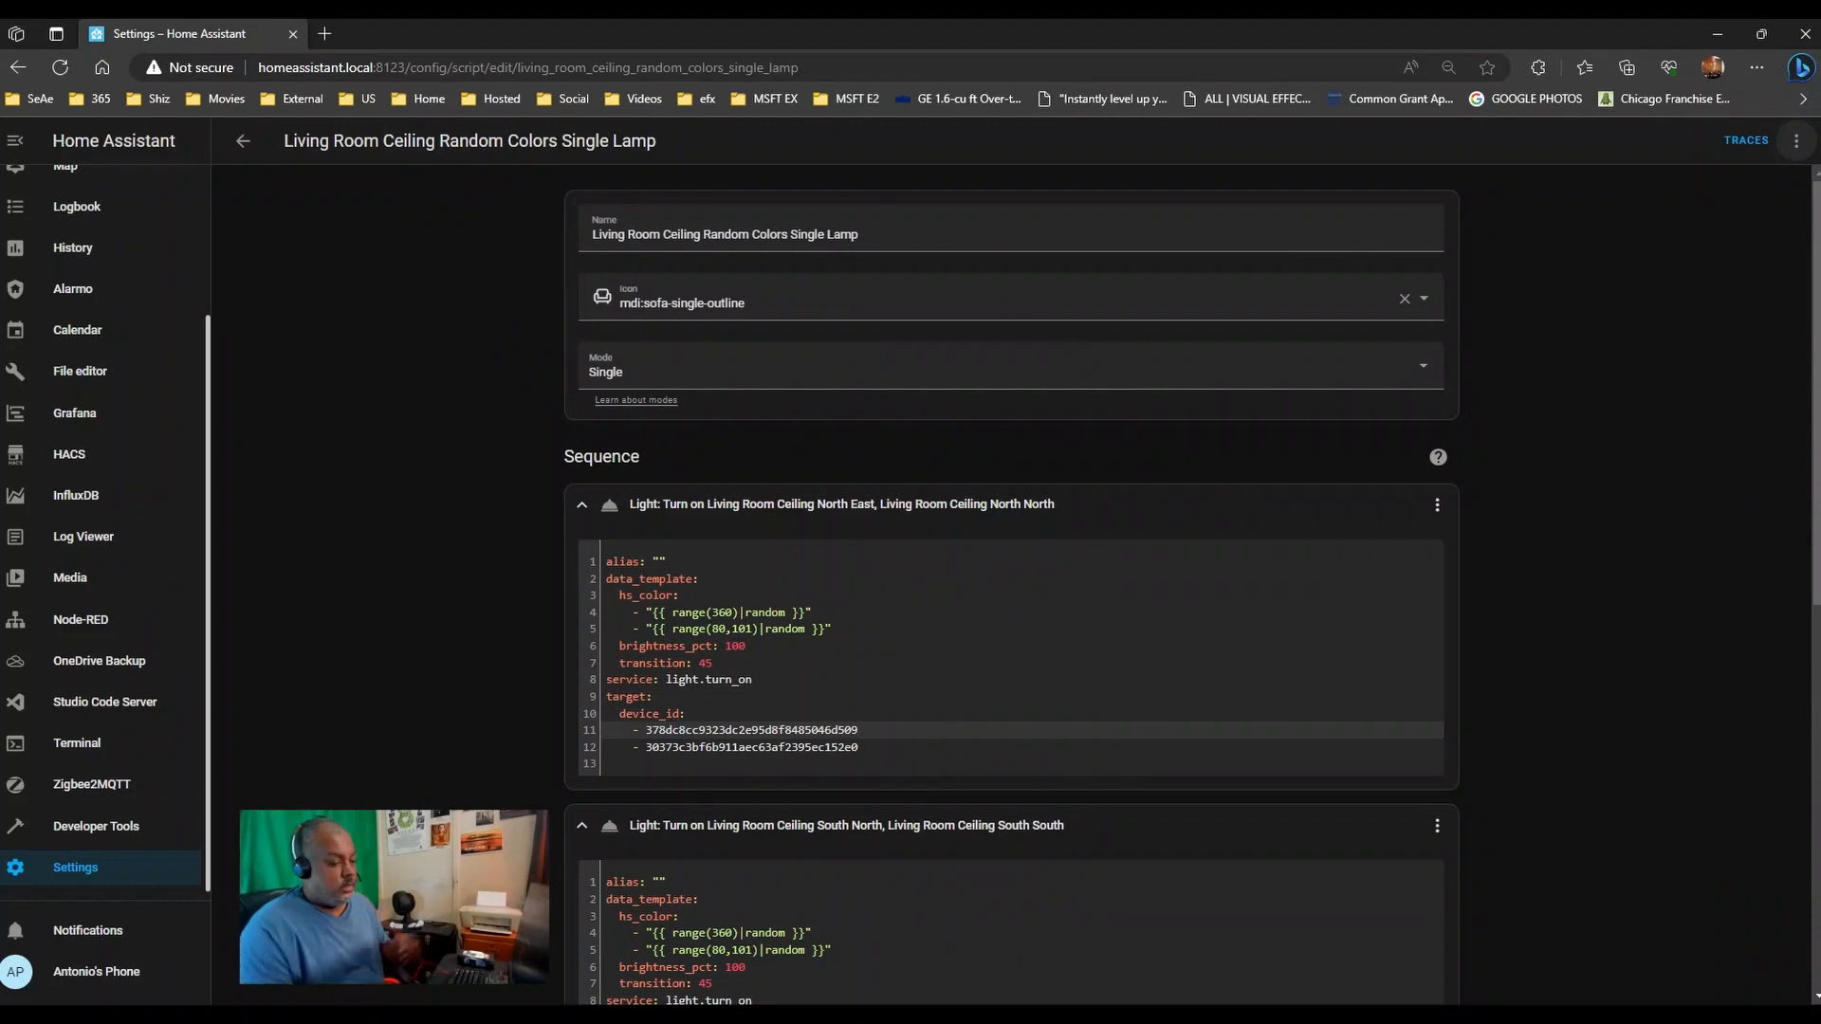
- Cut brightness_pct from 100 to 1 in the three ceiling light actions
{"action": "left_click", "coordinate": [730, 646]}
{"action": "key", "text": "Delete"}
{"action": "key", "text": "Delete"}
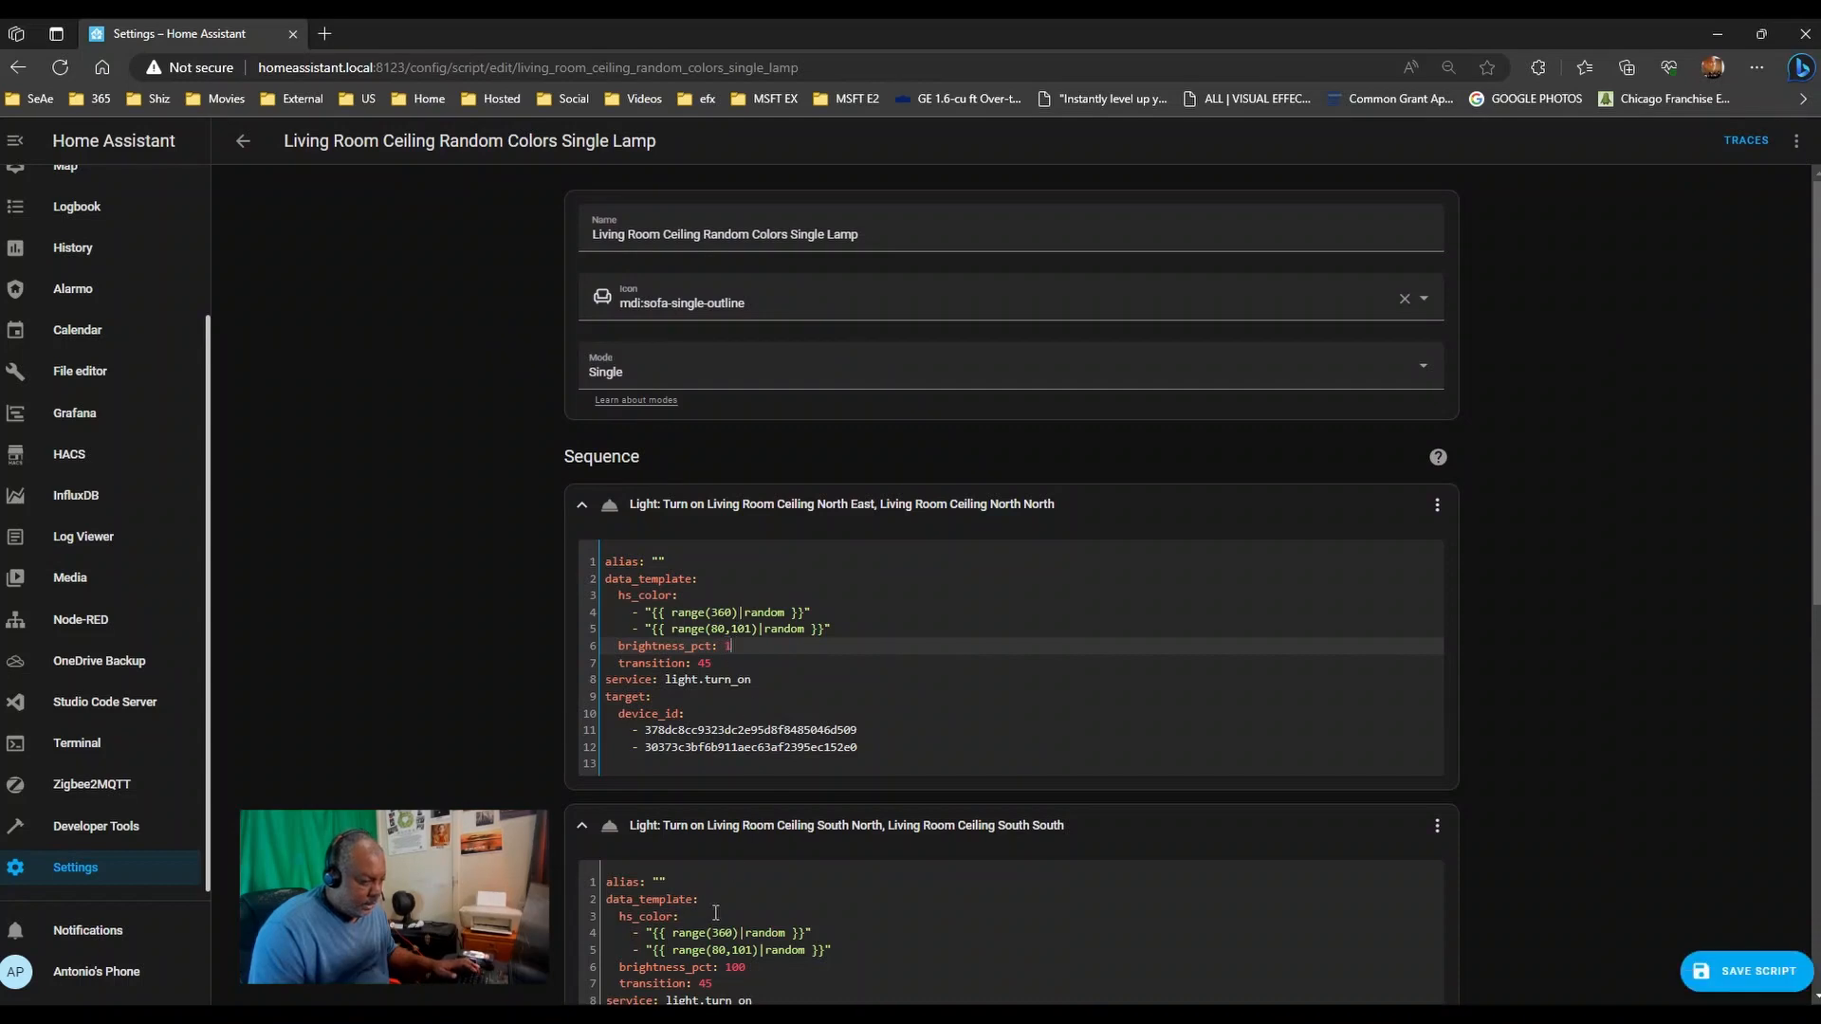
{"action": "scroll", "coordinate": [836, 940], "scroll_direction": "down", "scroll_amount": 2}
{"action": "left_click", "coordinate": [729, 729]}
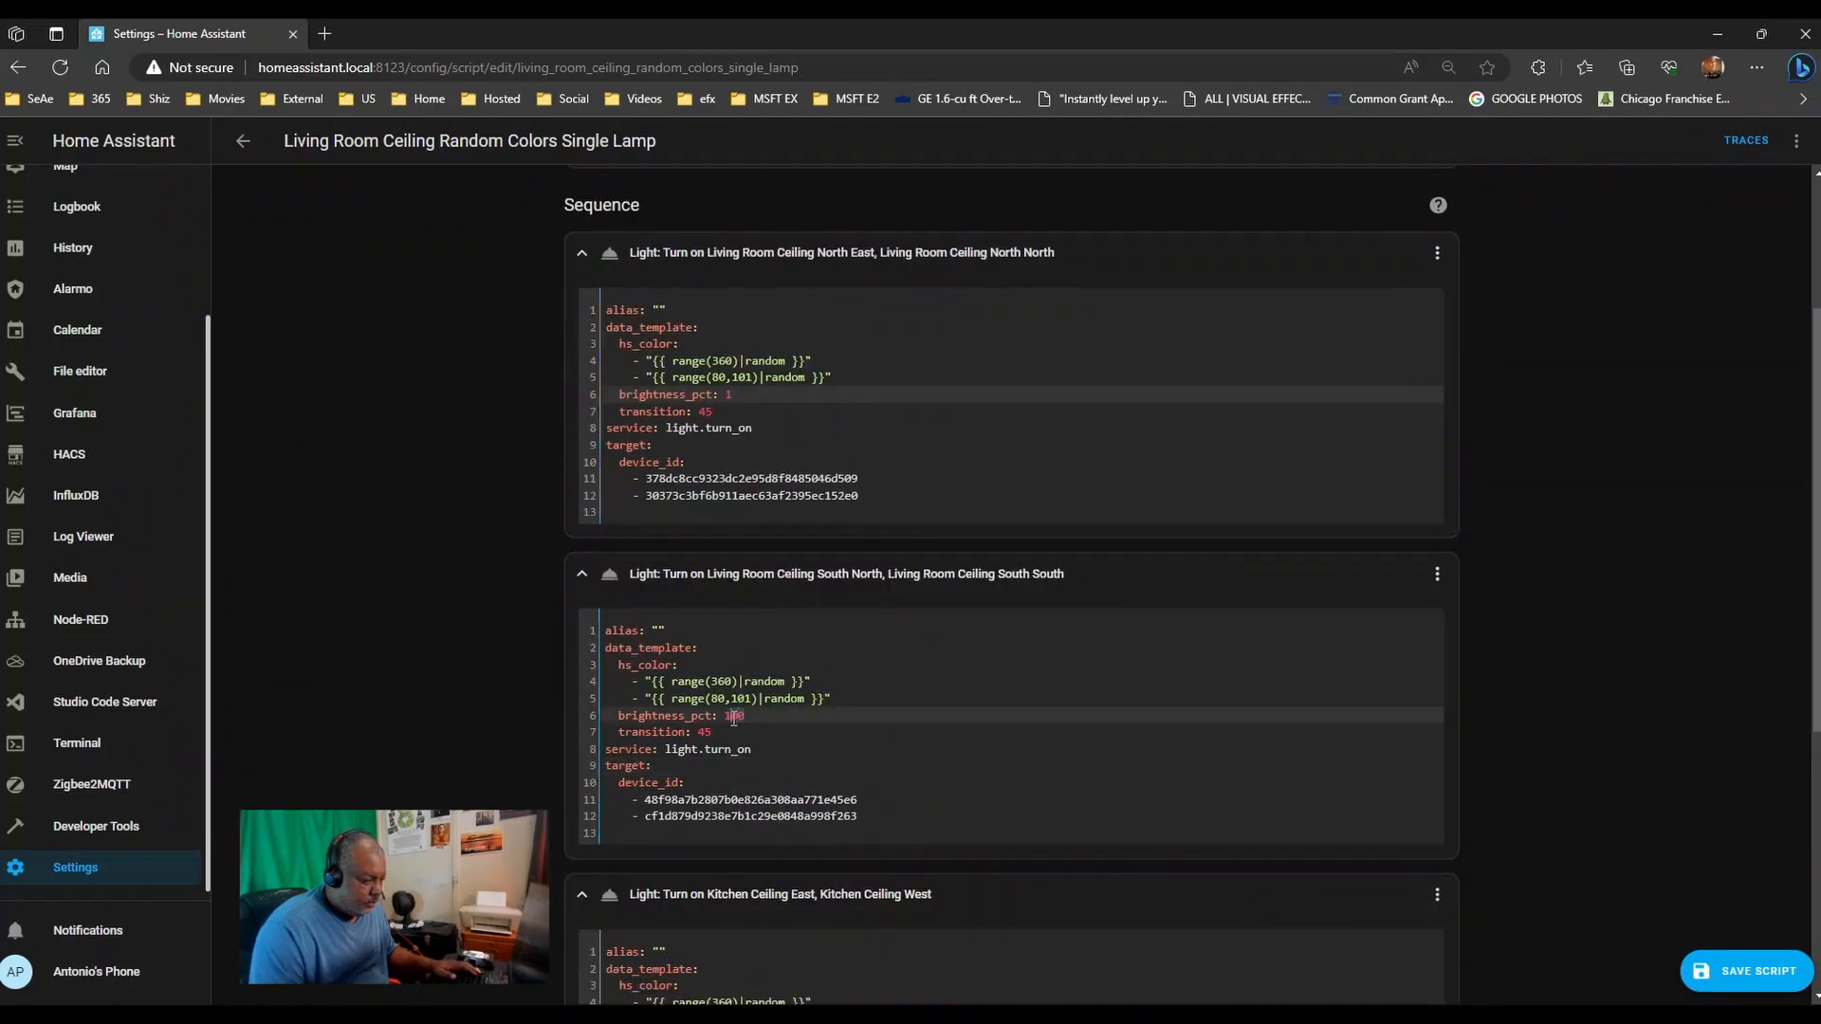
{"action": "key", "text": "Delete"}
{"action": "key", "text": "Delete"}
{"action": "scroll", "coordinate": [763, 781], "scroll_direction": "down", "scroll_amount": 1}
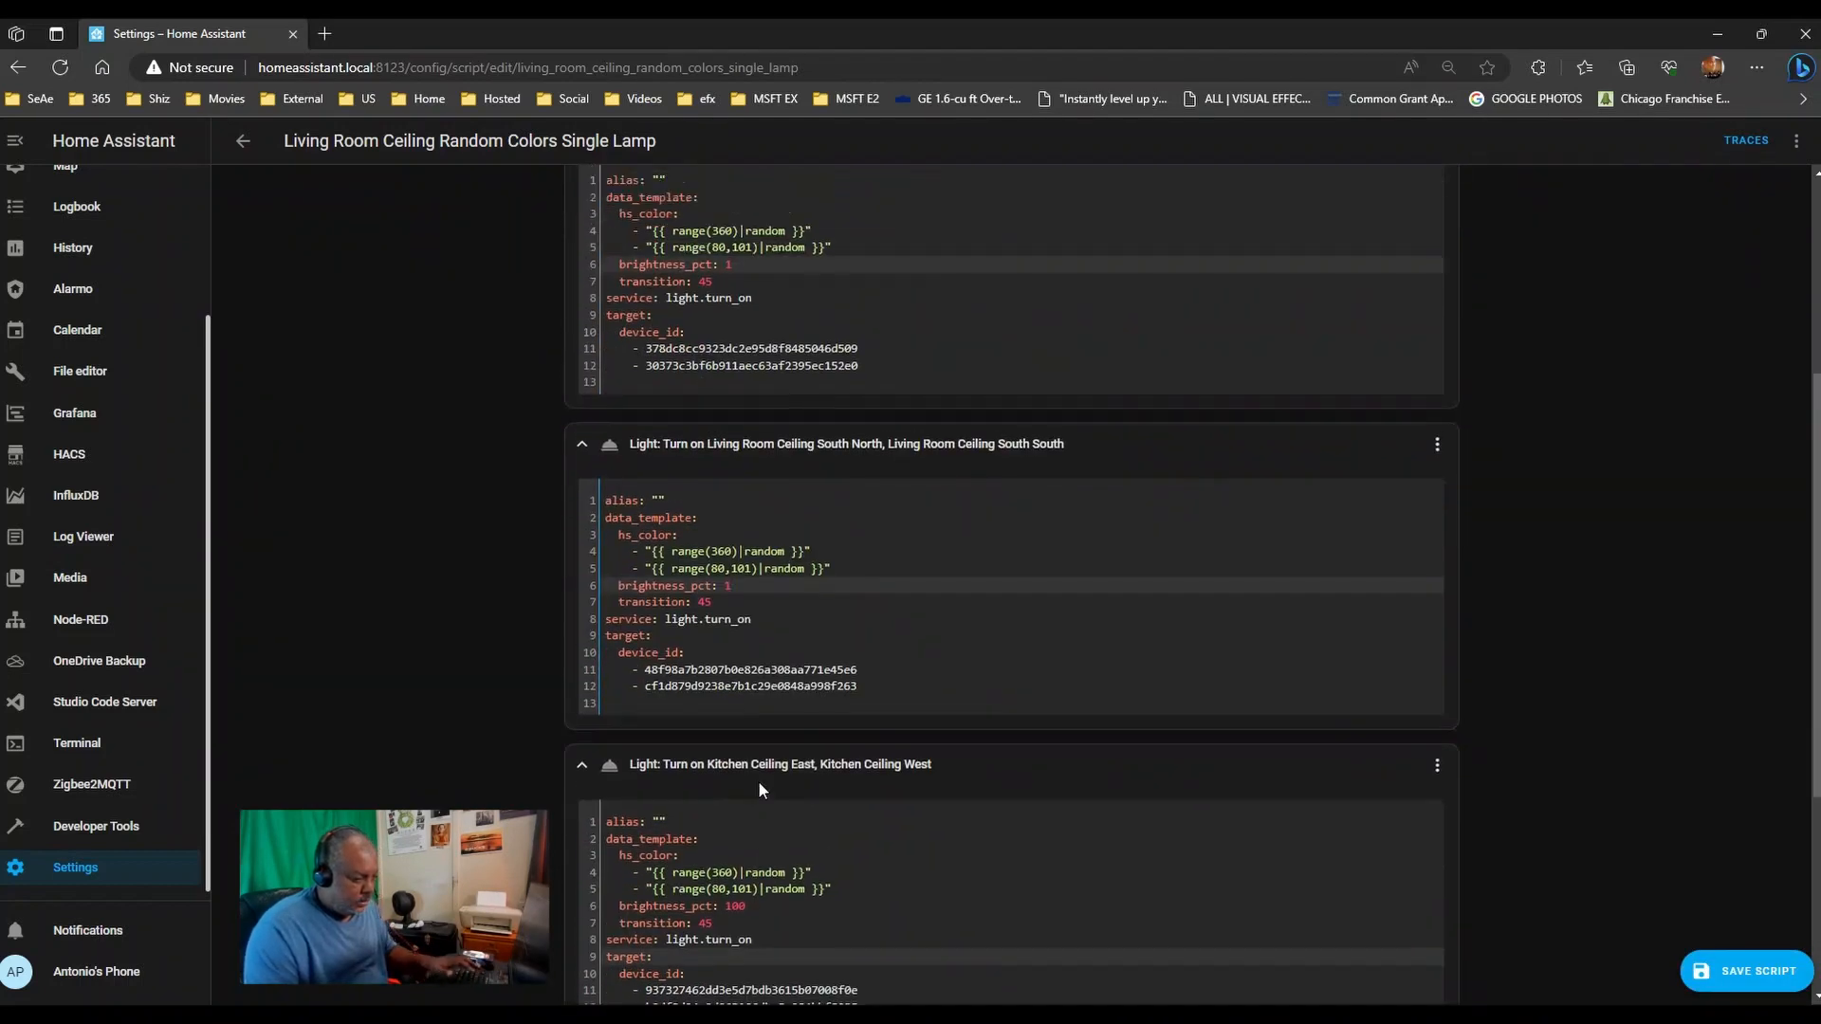
{"action": "left_click", "coordinate": [755, 909]}
{"action": "key", "text": "BackSpace"}
{"action": "key", "text": "BackSpace"}
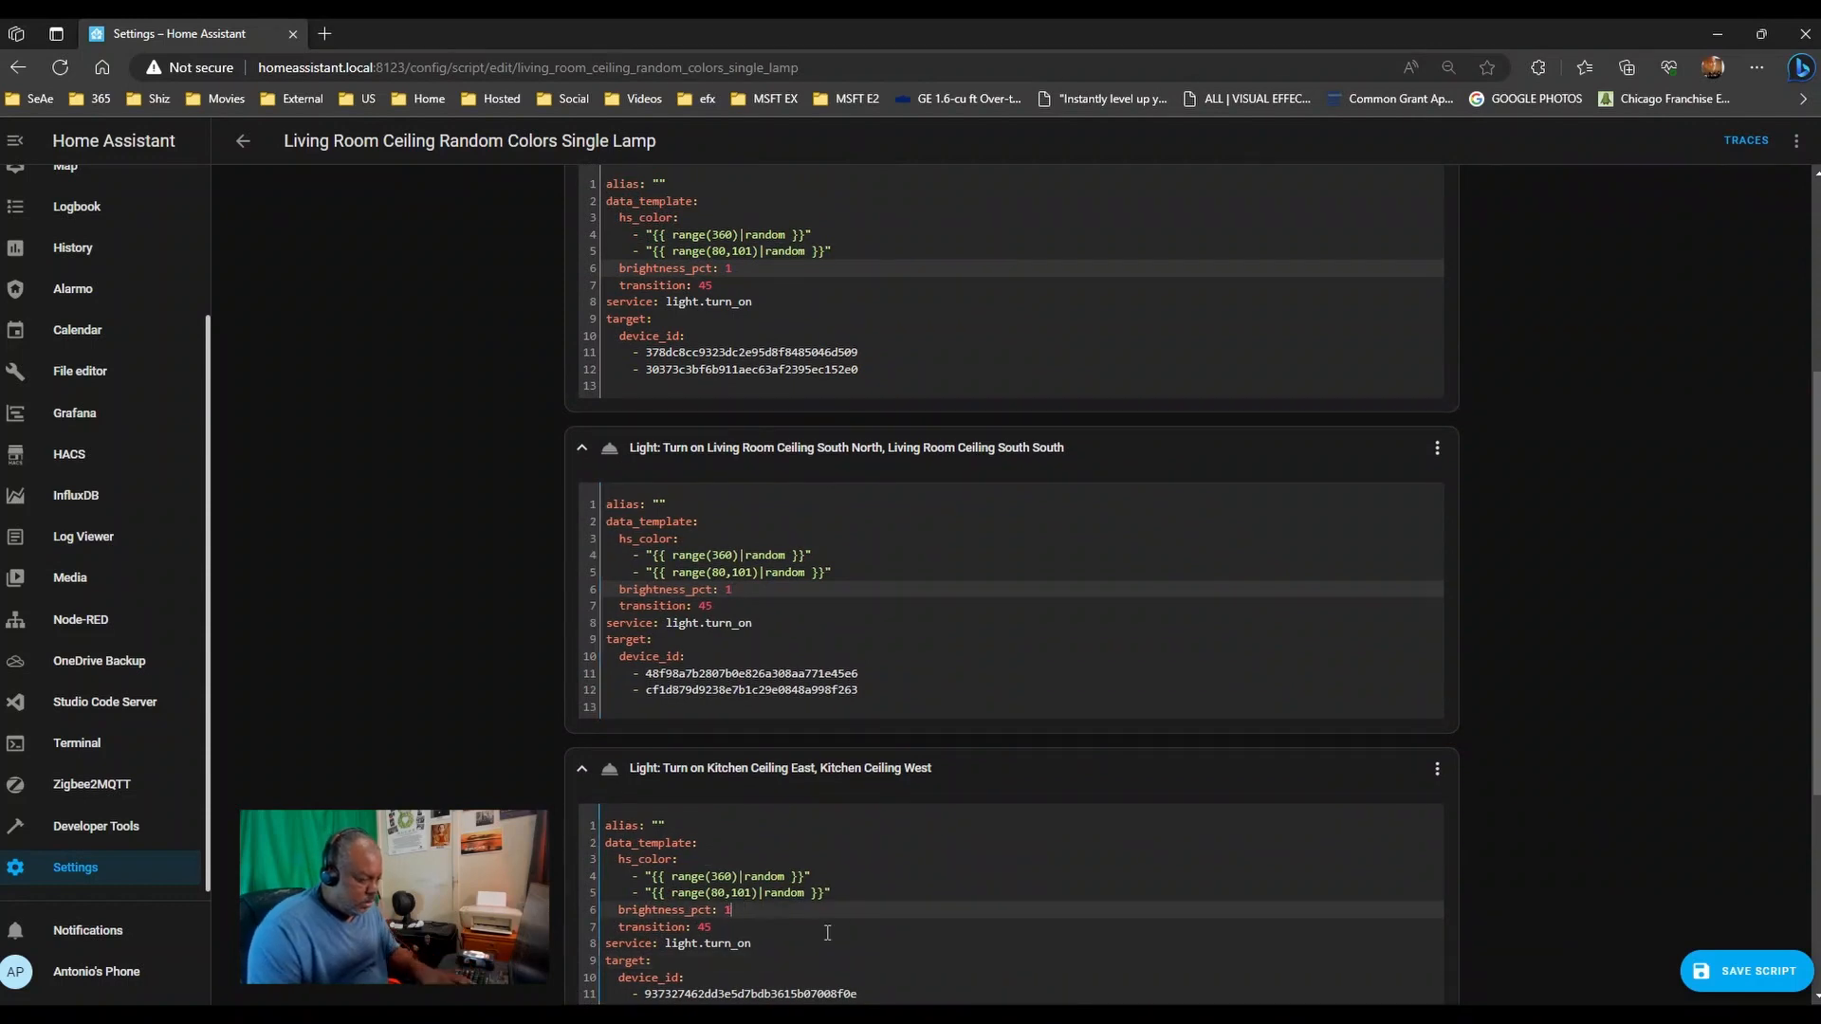
{"action": "scroll", "coordinate": [423, 764], "scroll_direction": "down", "scroll_amount": 3}
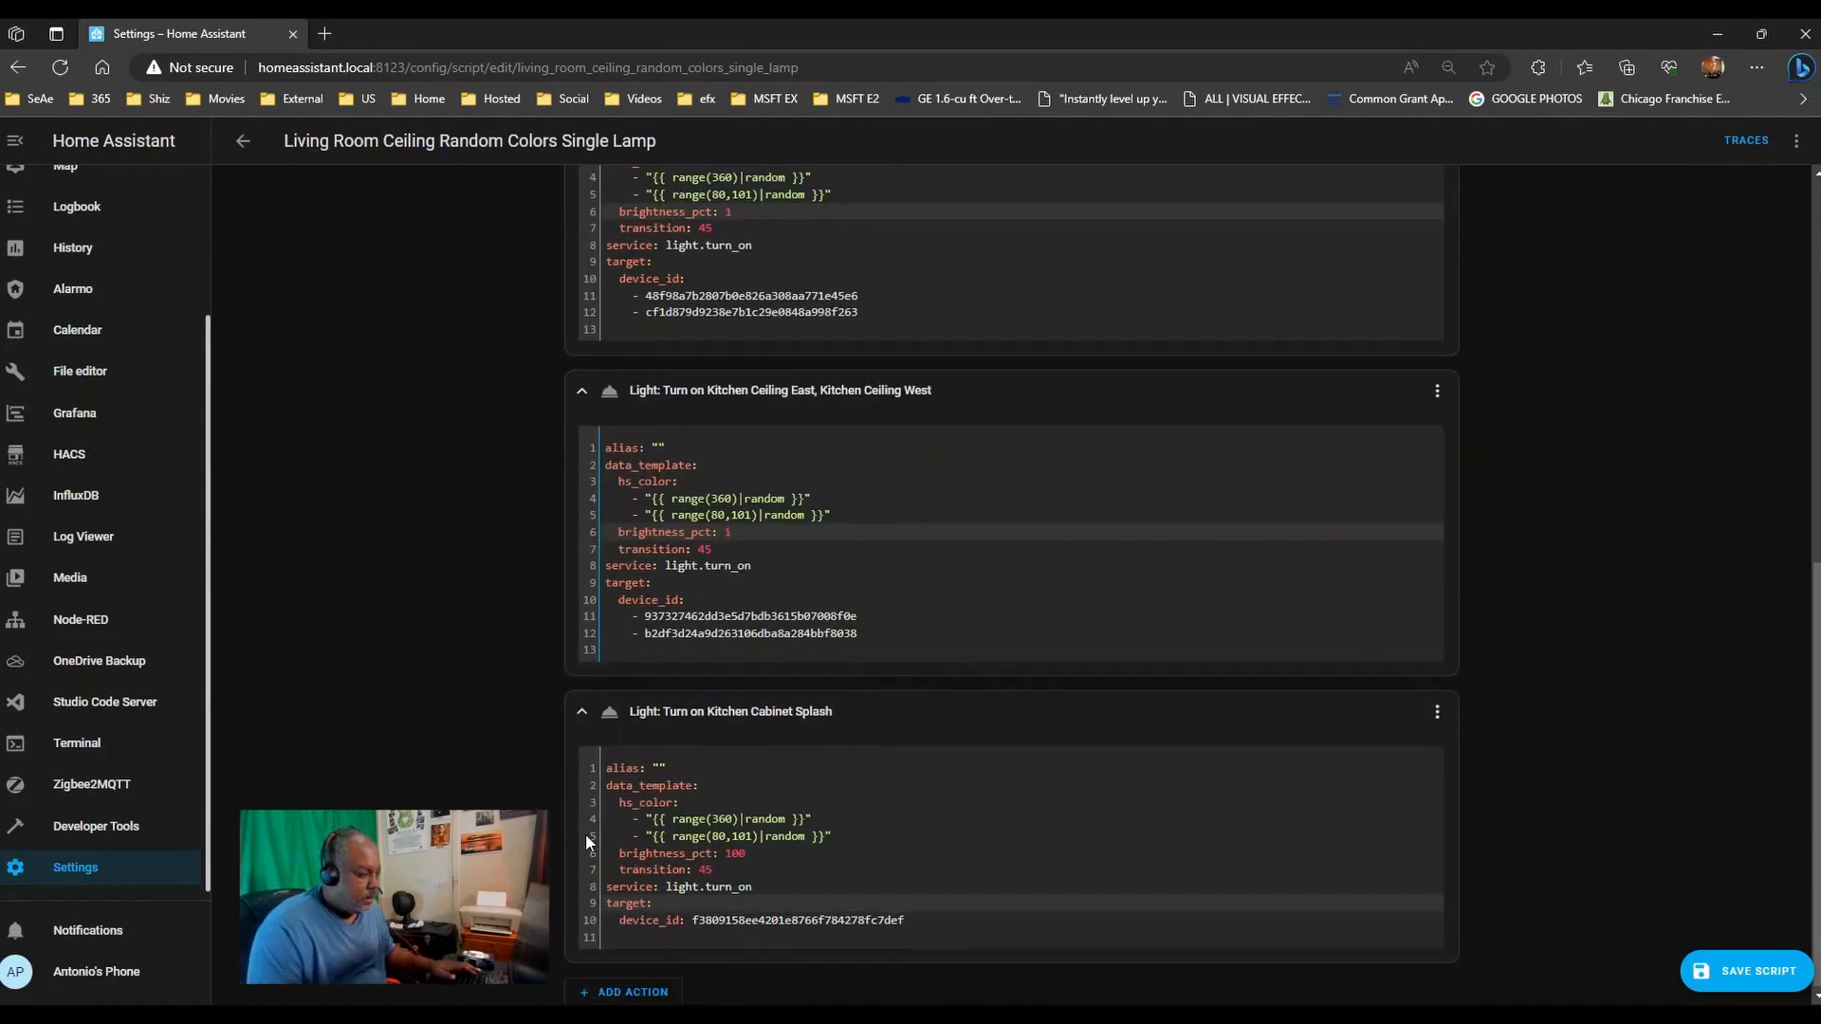
- Set Kitchen Cabinet Splash brightness_pct to 10 and save the script
{"action": "left_click", "coordinate": [763, 859]}
{"action": "double_click", "coordinate": [735, 854]}
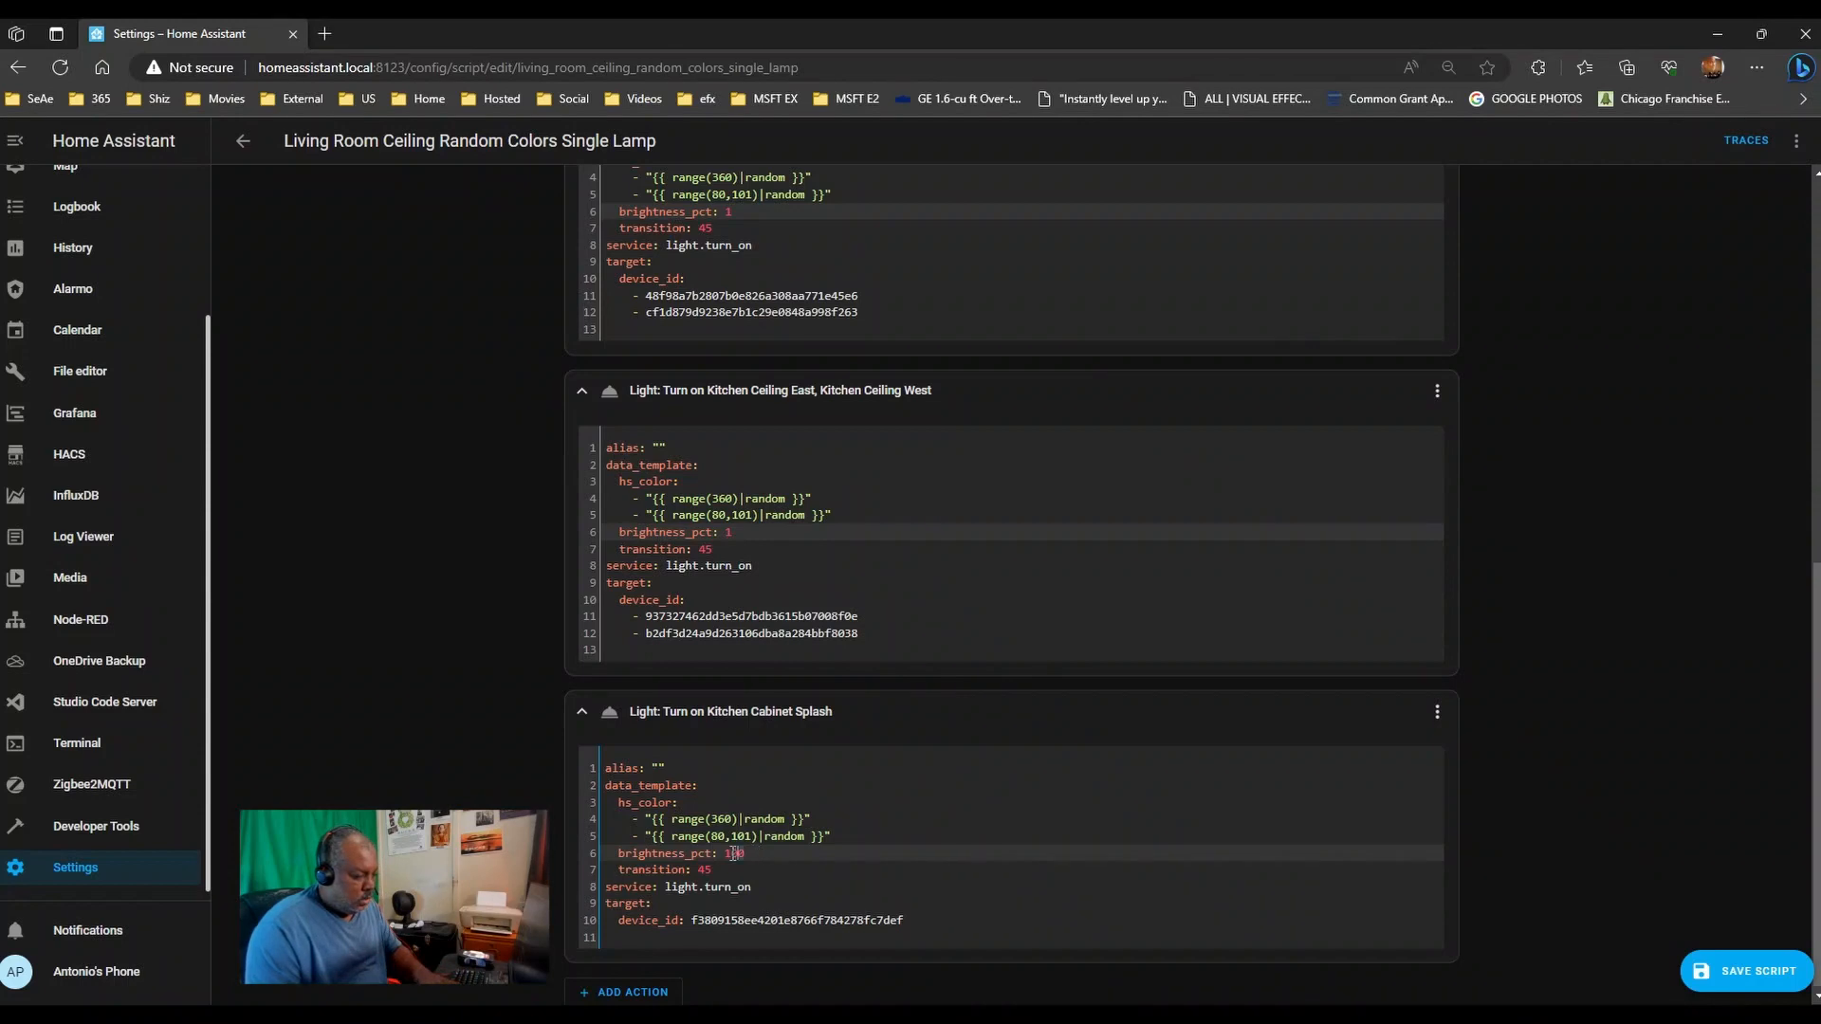
{"action": "type", "text": "10"}
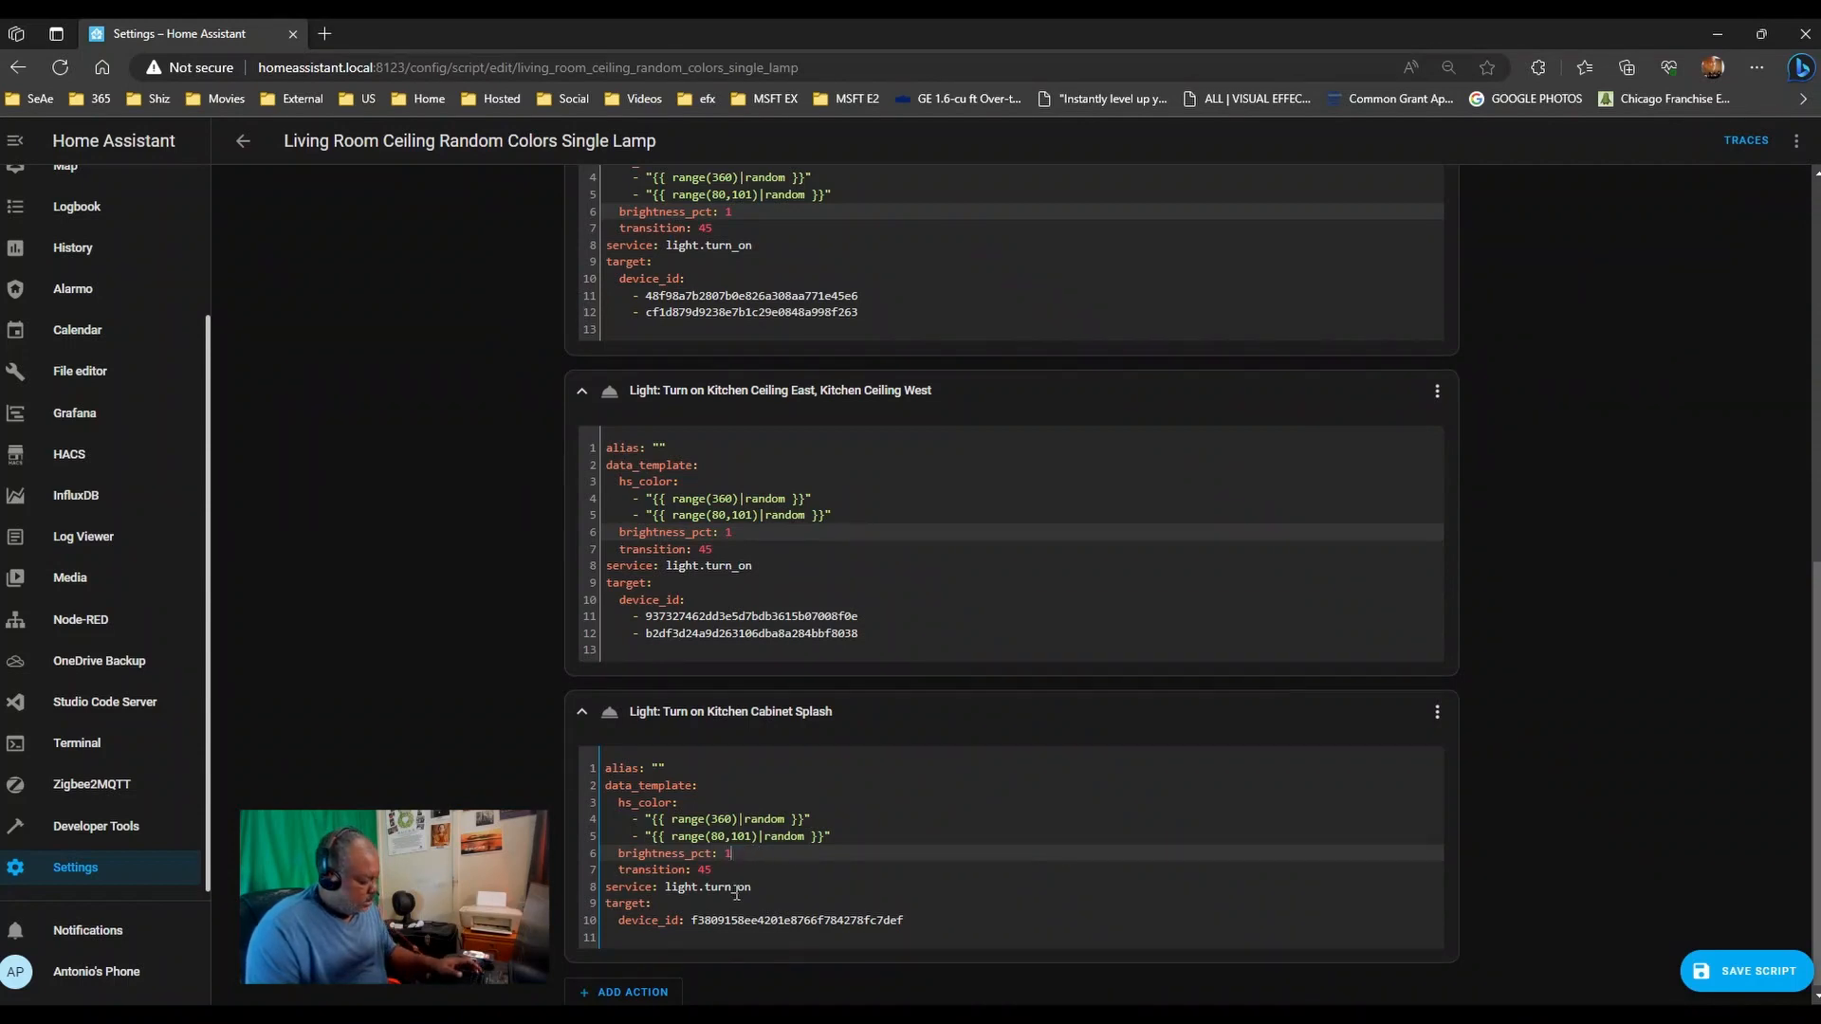
{"action": "left_click", "coordinate": [1765, 973]}
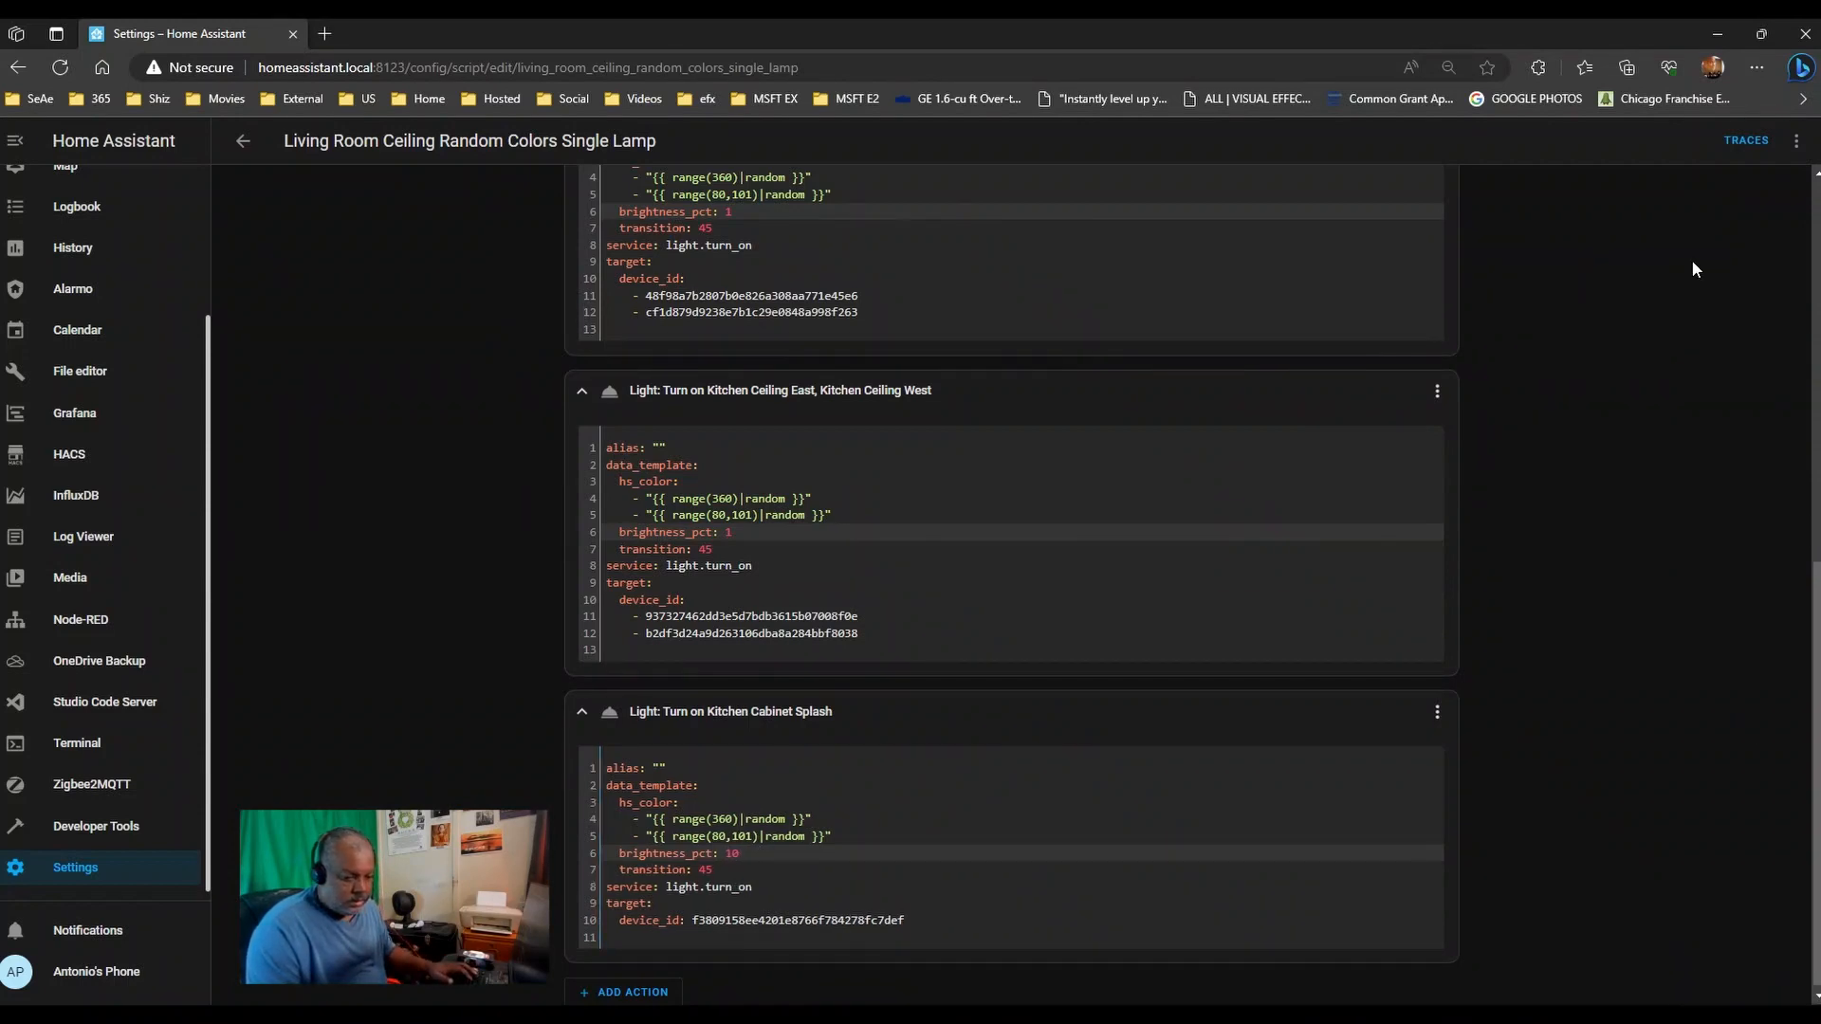
{"action": "left_click", "coordinate": [1795, 142]}
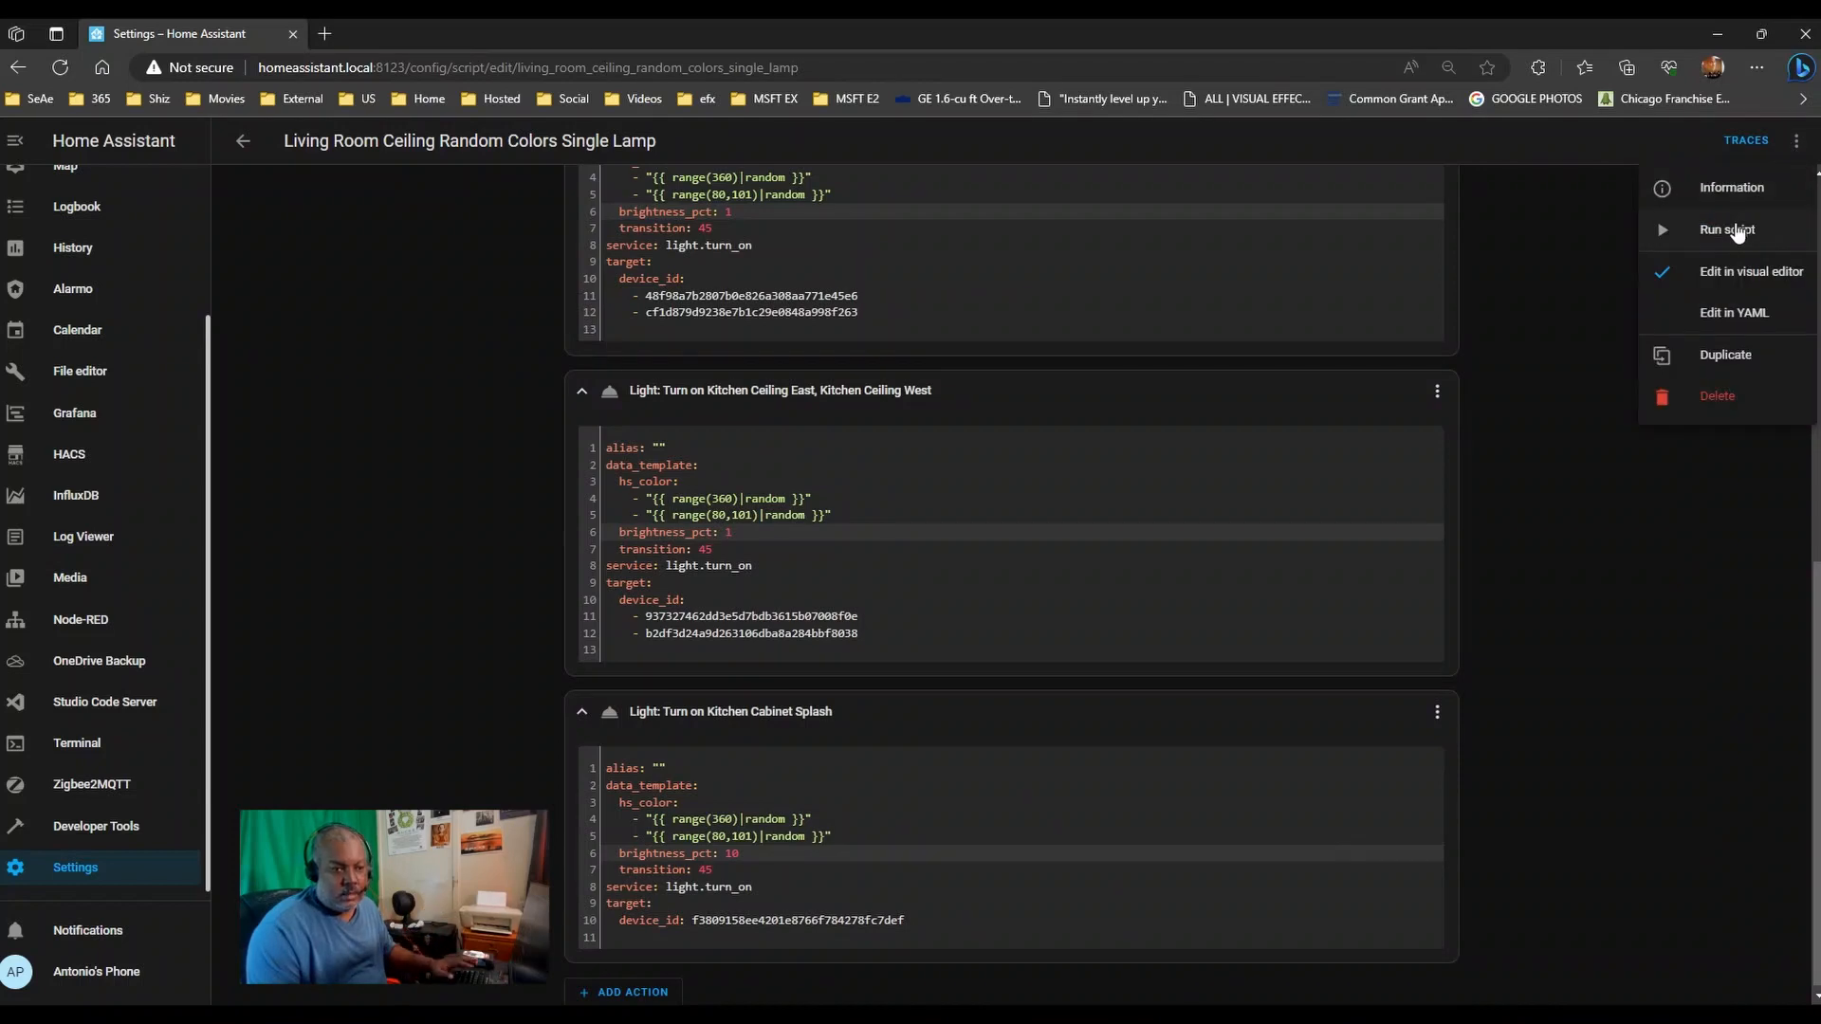
- Run the script with ceiling lights at 1% and the cabinet splash at 10%
{"action": "left_click", "coordinate": [1733, 229]}
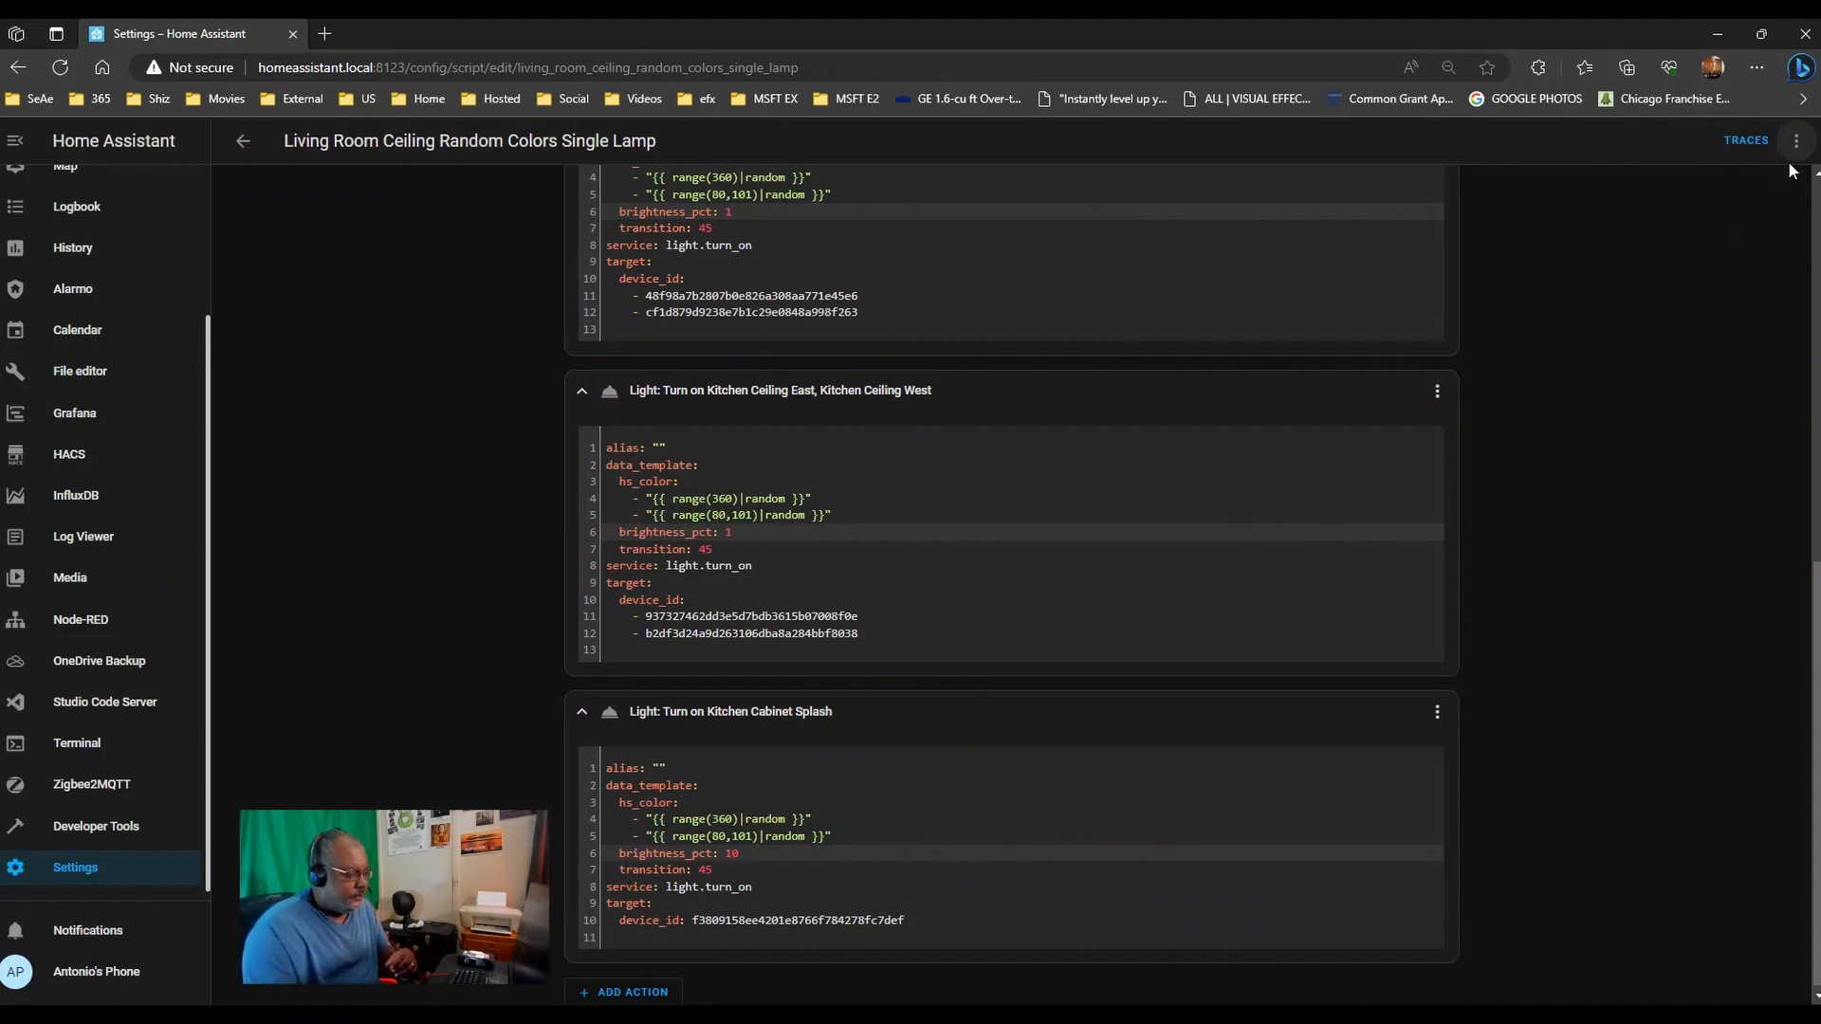
- Run the dimmed script a second time from the overflow menu to watch the colours
{"action": "left_click", "coordinate": [1796, 140]}
{"action": "left_click", "coordinate": [1748, 229]}
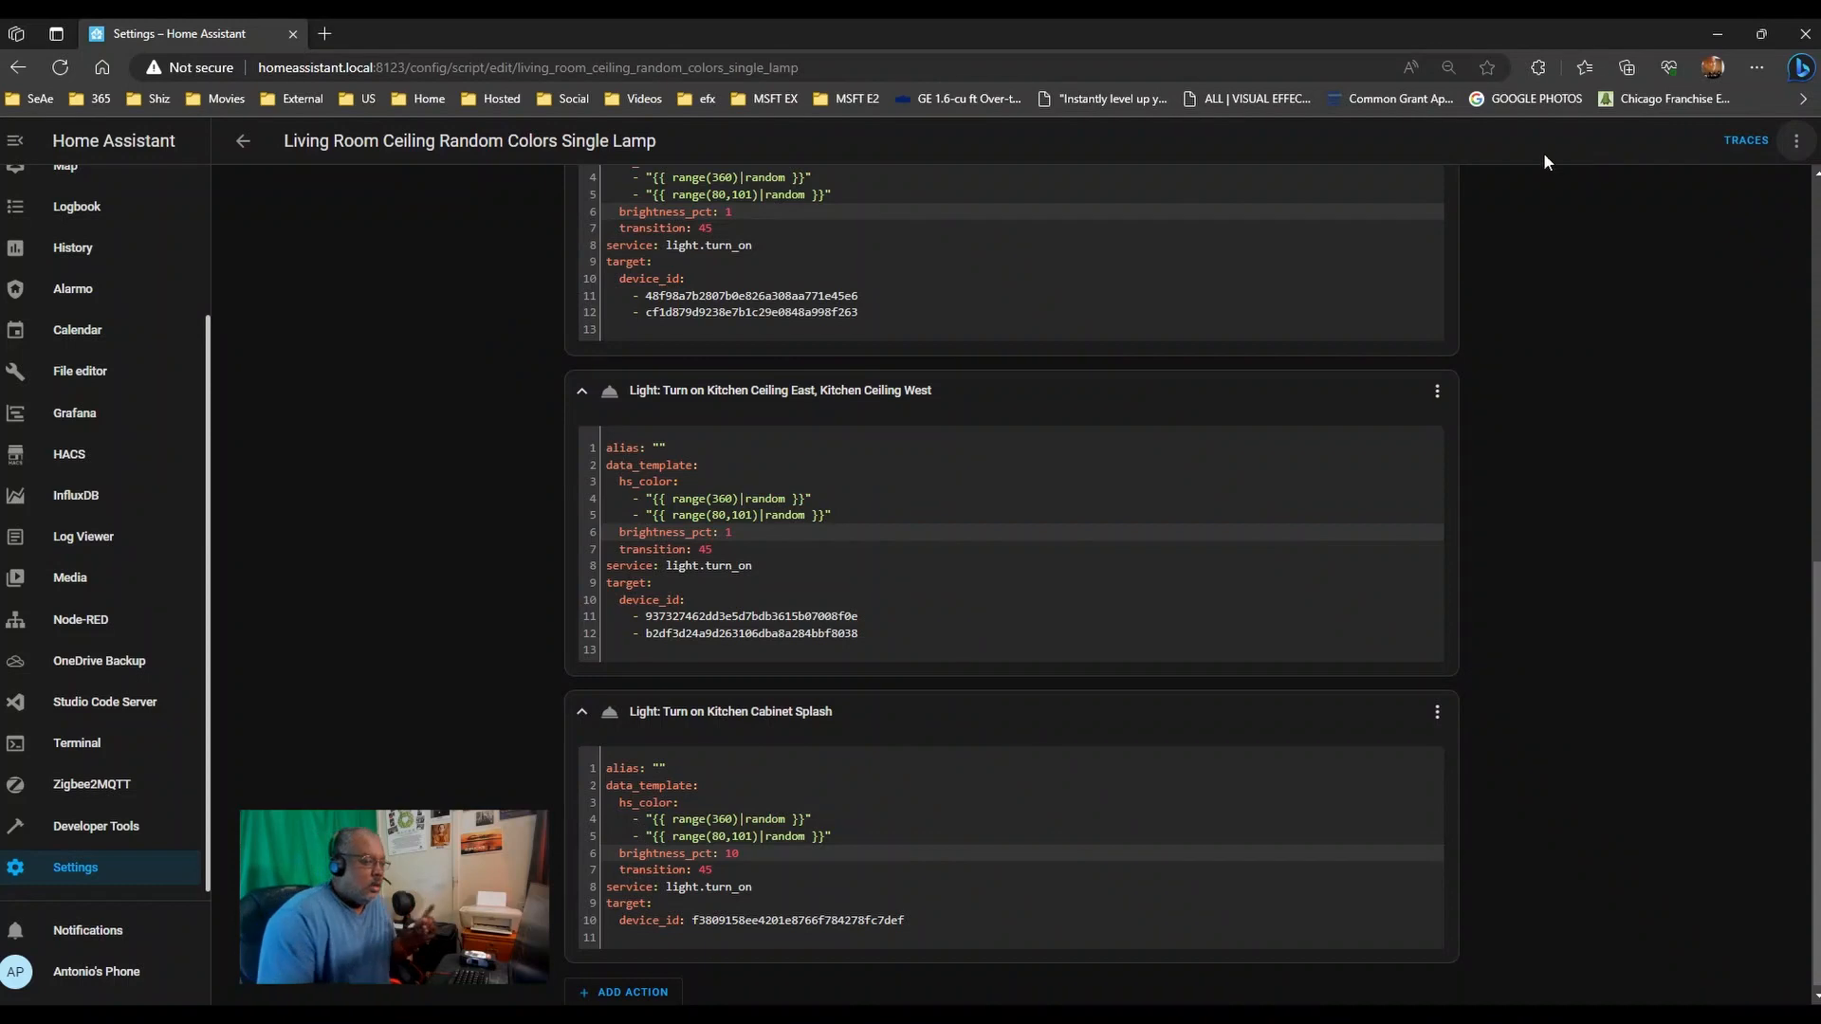
- Replace the old Outside entries in Notepad with the first action's two ceiling light names, one per line
{"action": "scroll", "coordinate": [892, 410], "scroll_direction": "up", "scroll_amount": 3}
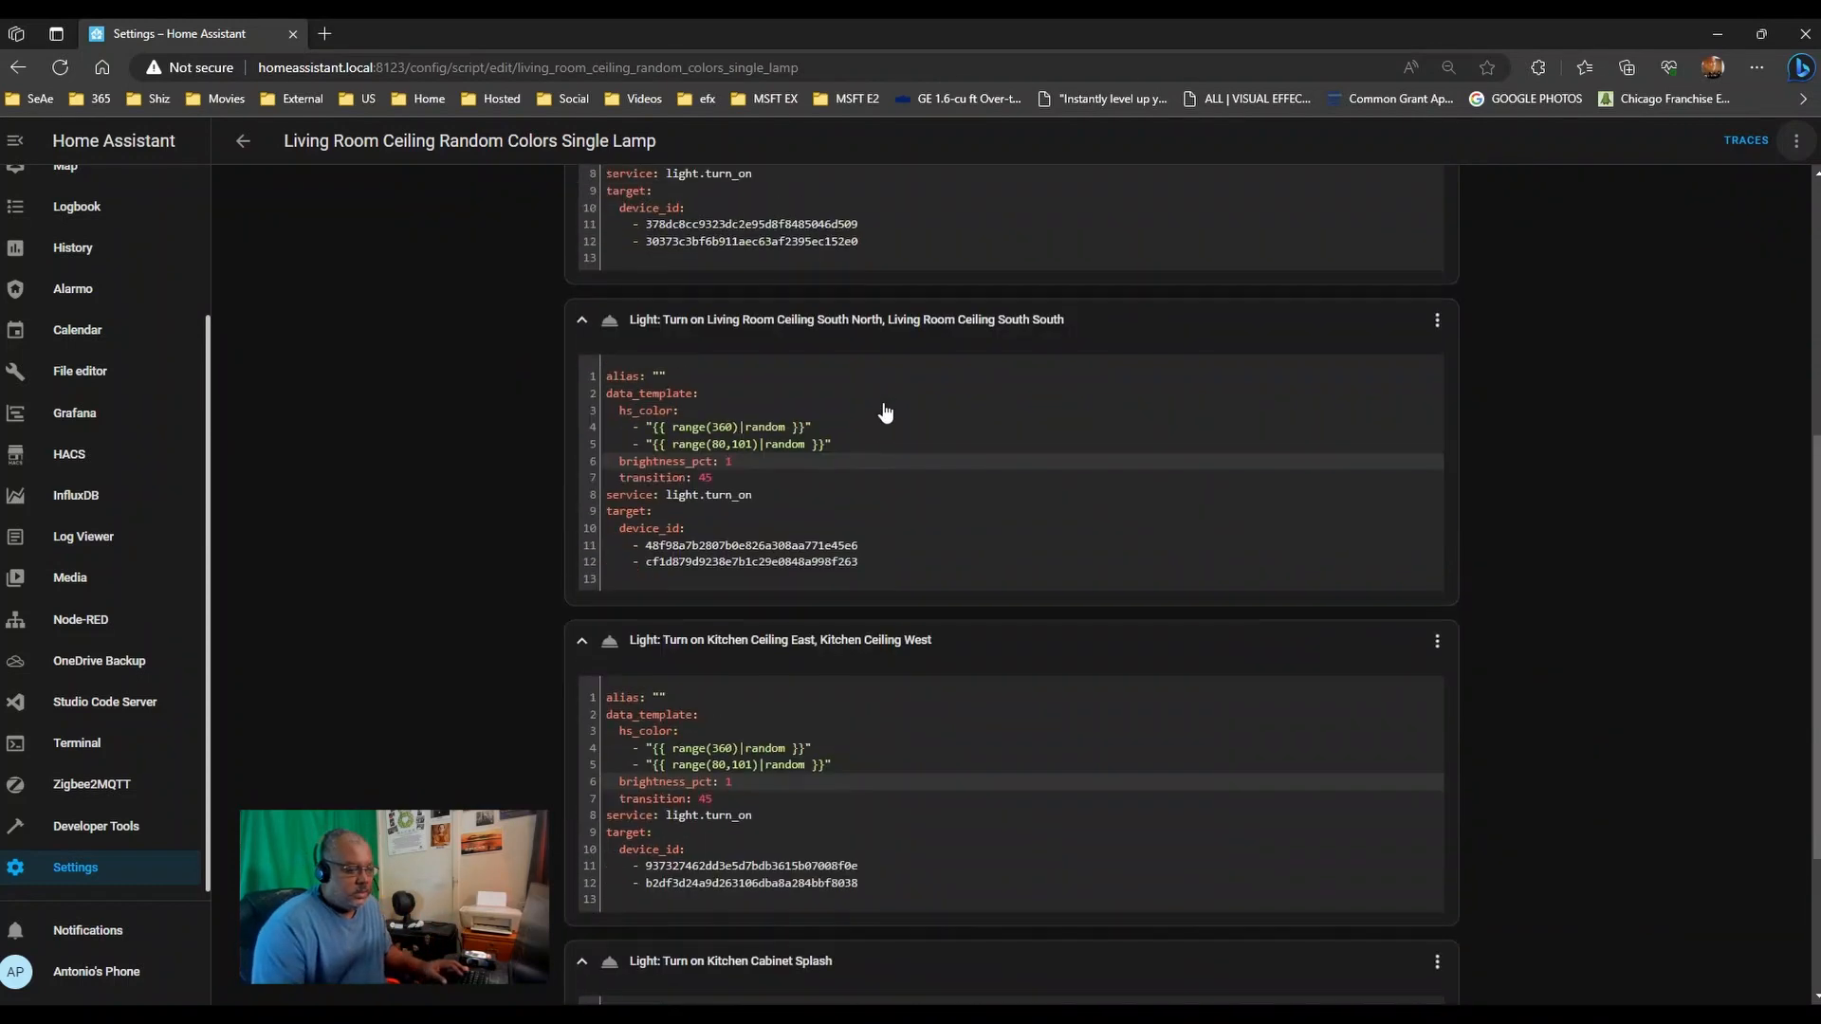
{"action": "scroll", "coordinate": [820, 326], "scroll_direction": "up", "scroll_amount": 3}
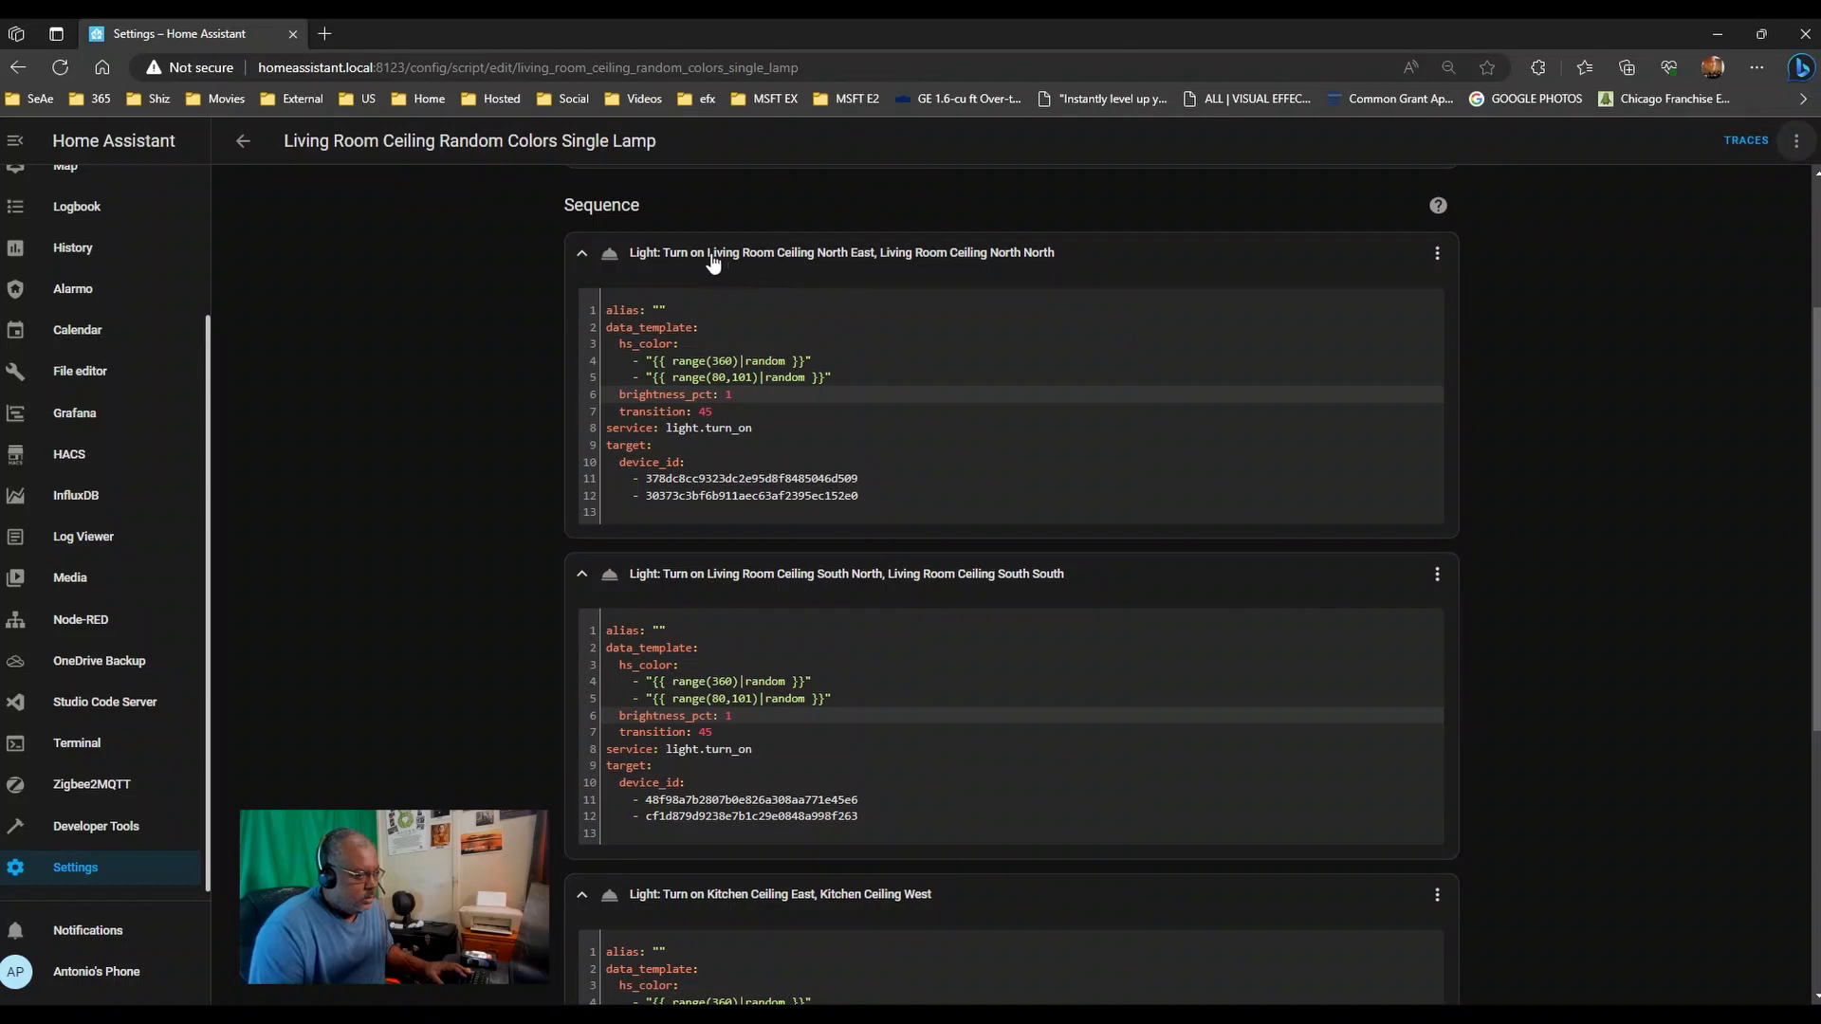
{"action": "left_click_drag", "start_coordinate": [708, 254], "coordinate": [1060, 249]}
{"action": "key", "text": "ctrl+c"}
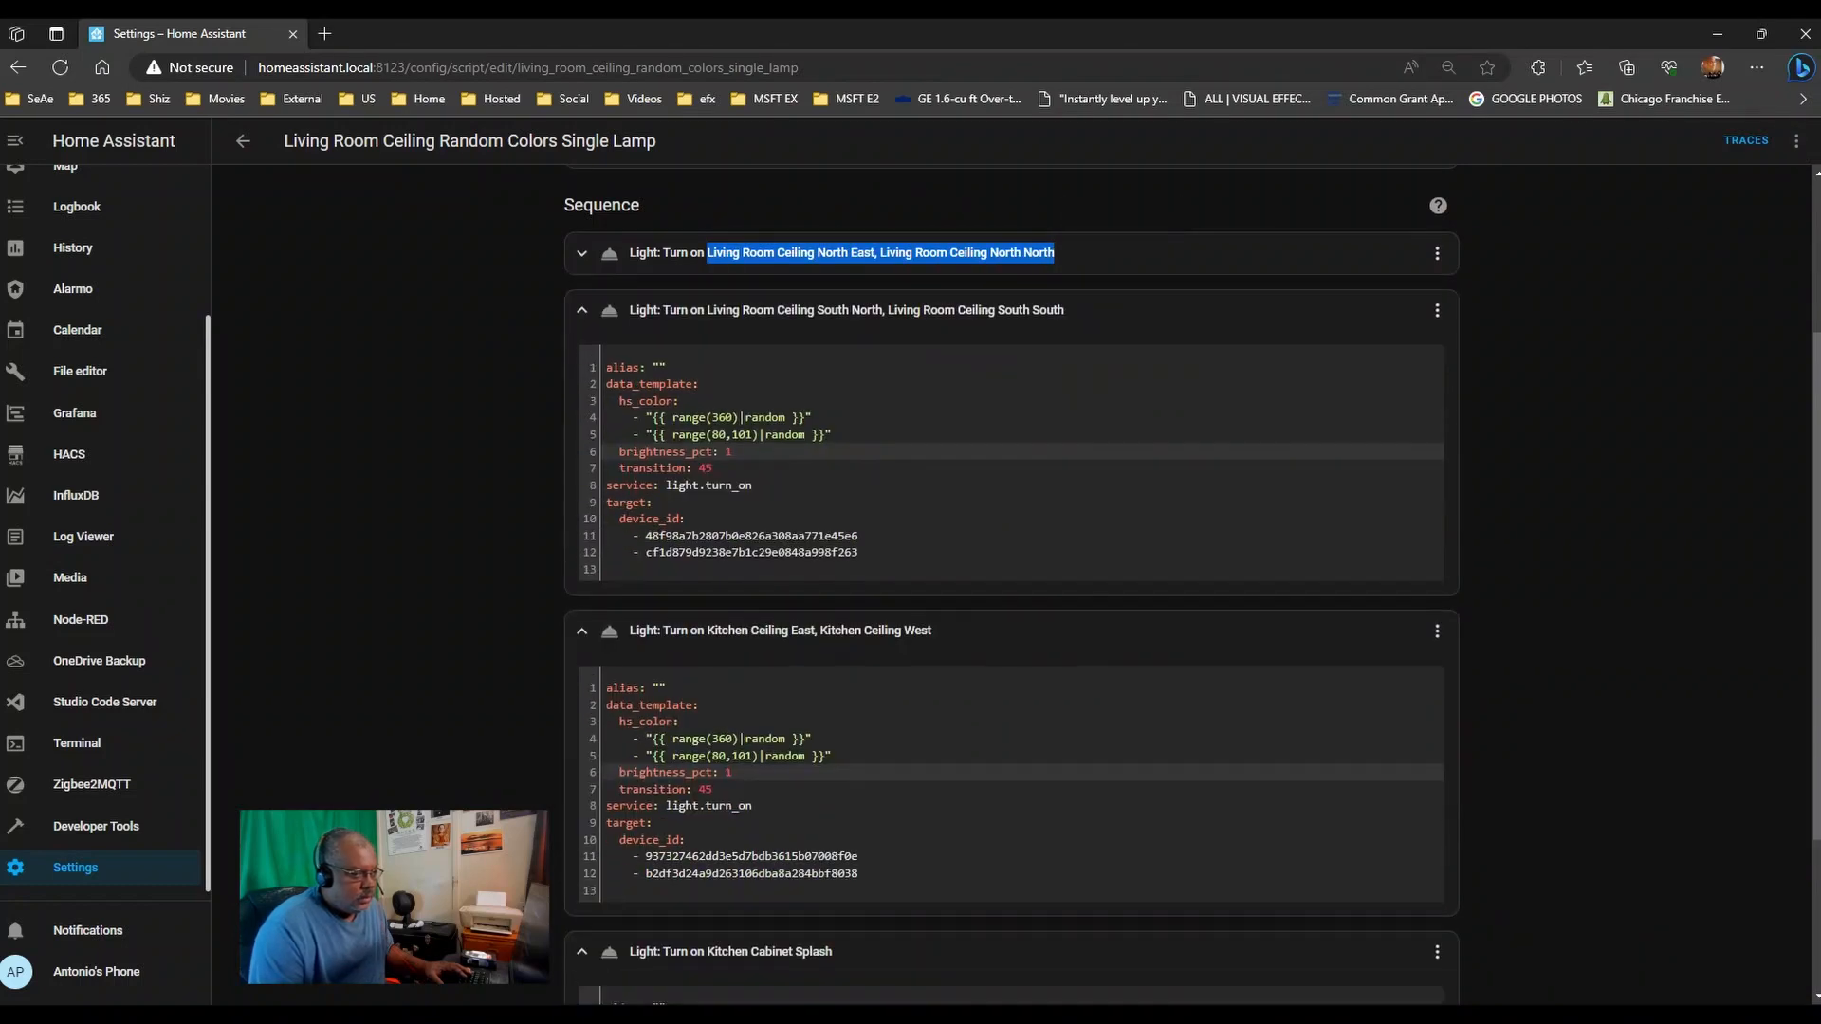
{"action": "left_click", "coordinate": [1092, 260]}
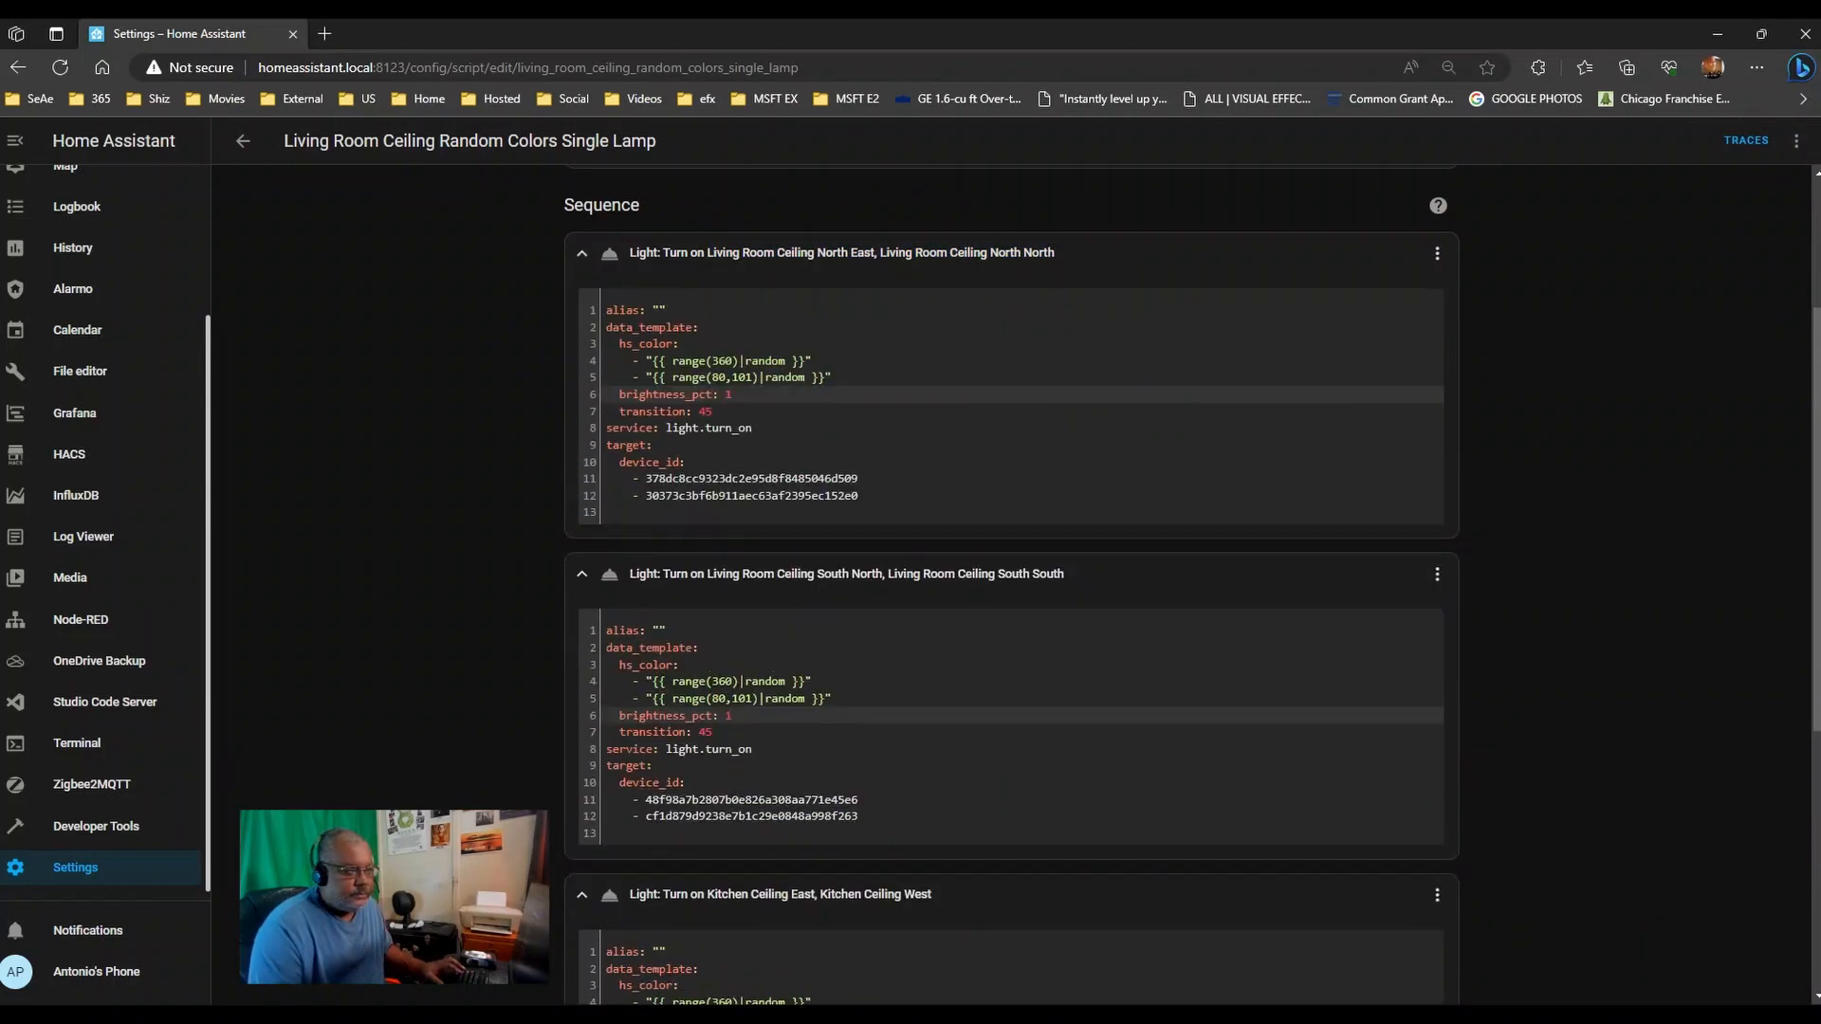
{"action": "key", "text": "alt+Tab"}
{"action": "left_click_drag", "start_coordinate": [1208, 166], "coordinate": [1363, 163]}
{"action": "left_click", "coordinate": [1247, 420]}
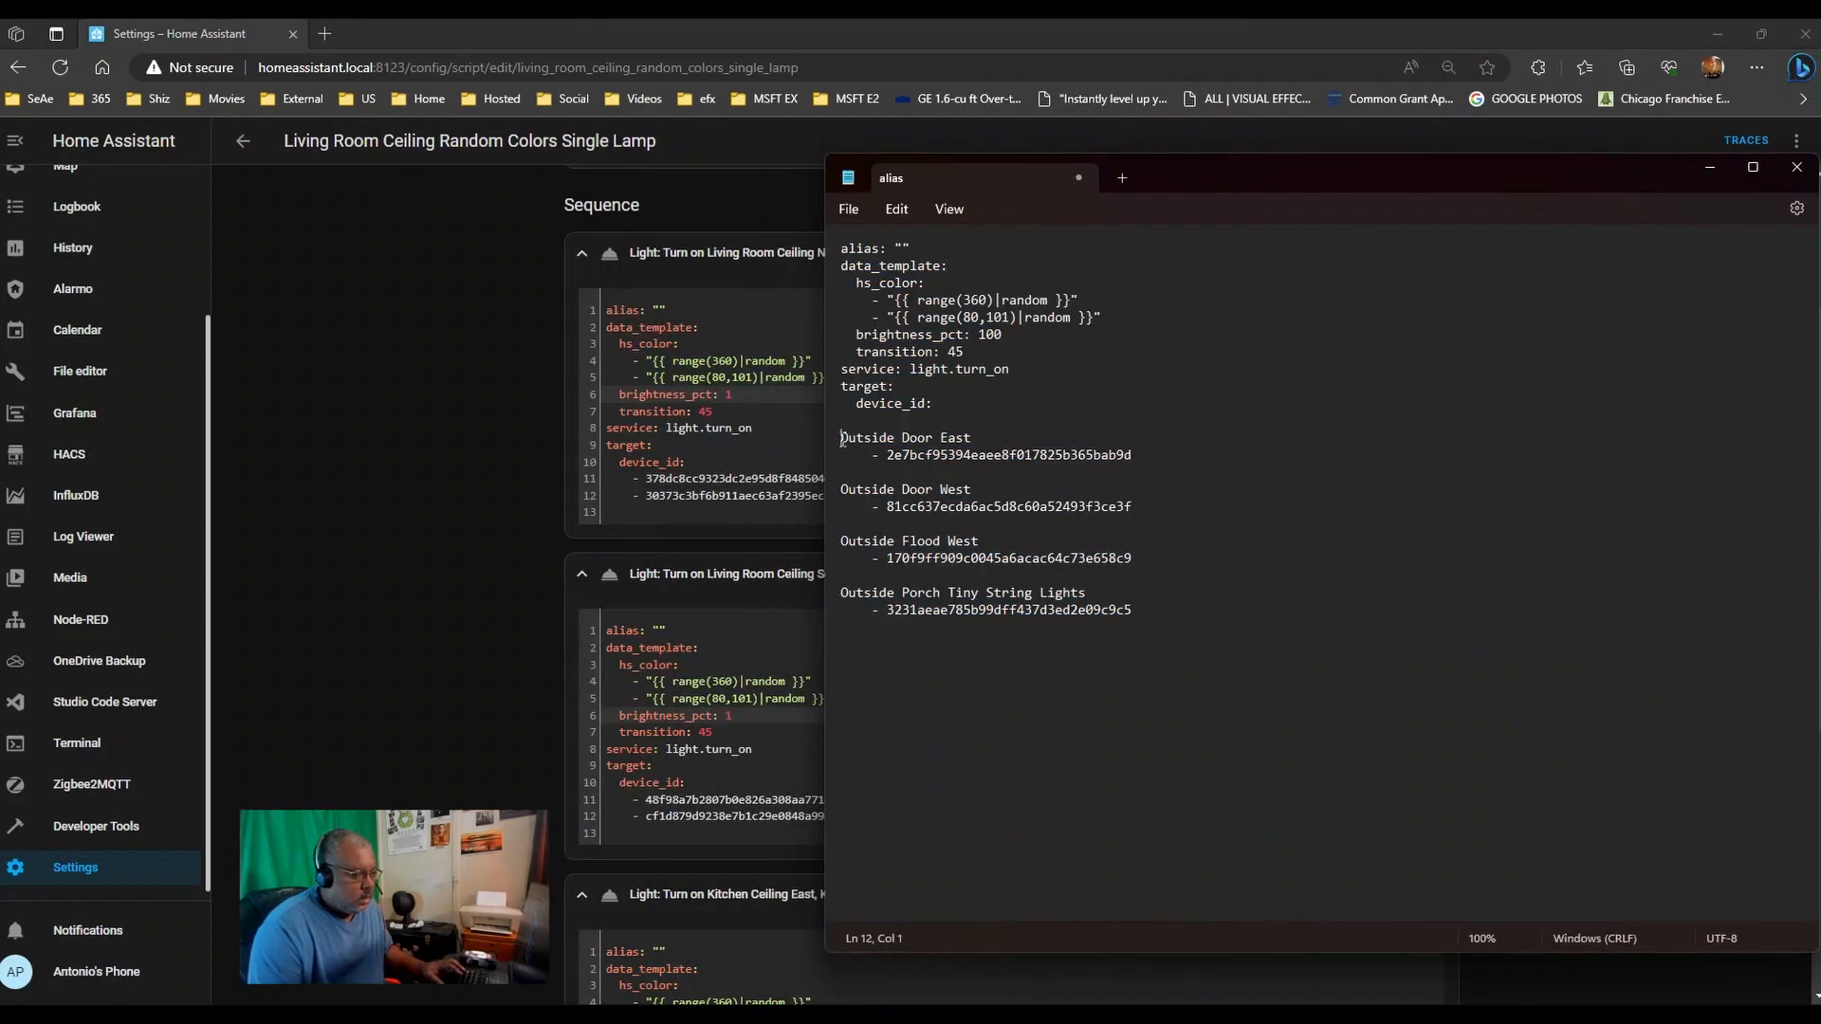
{"action": "left_click_drag", "start_coordinate": [842, 439], "coordinate": [1181, 648]}
{"action": "key", "text": "ctrl+v"}
{"action": "key", "text": "ctrl+z"}
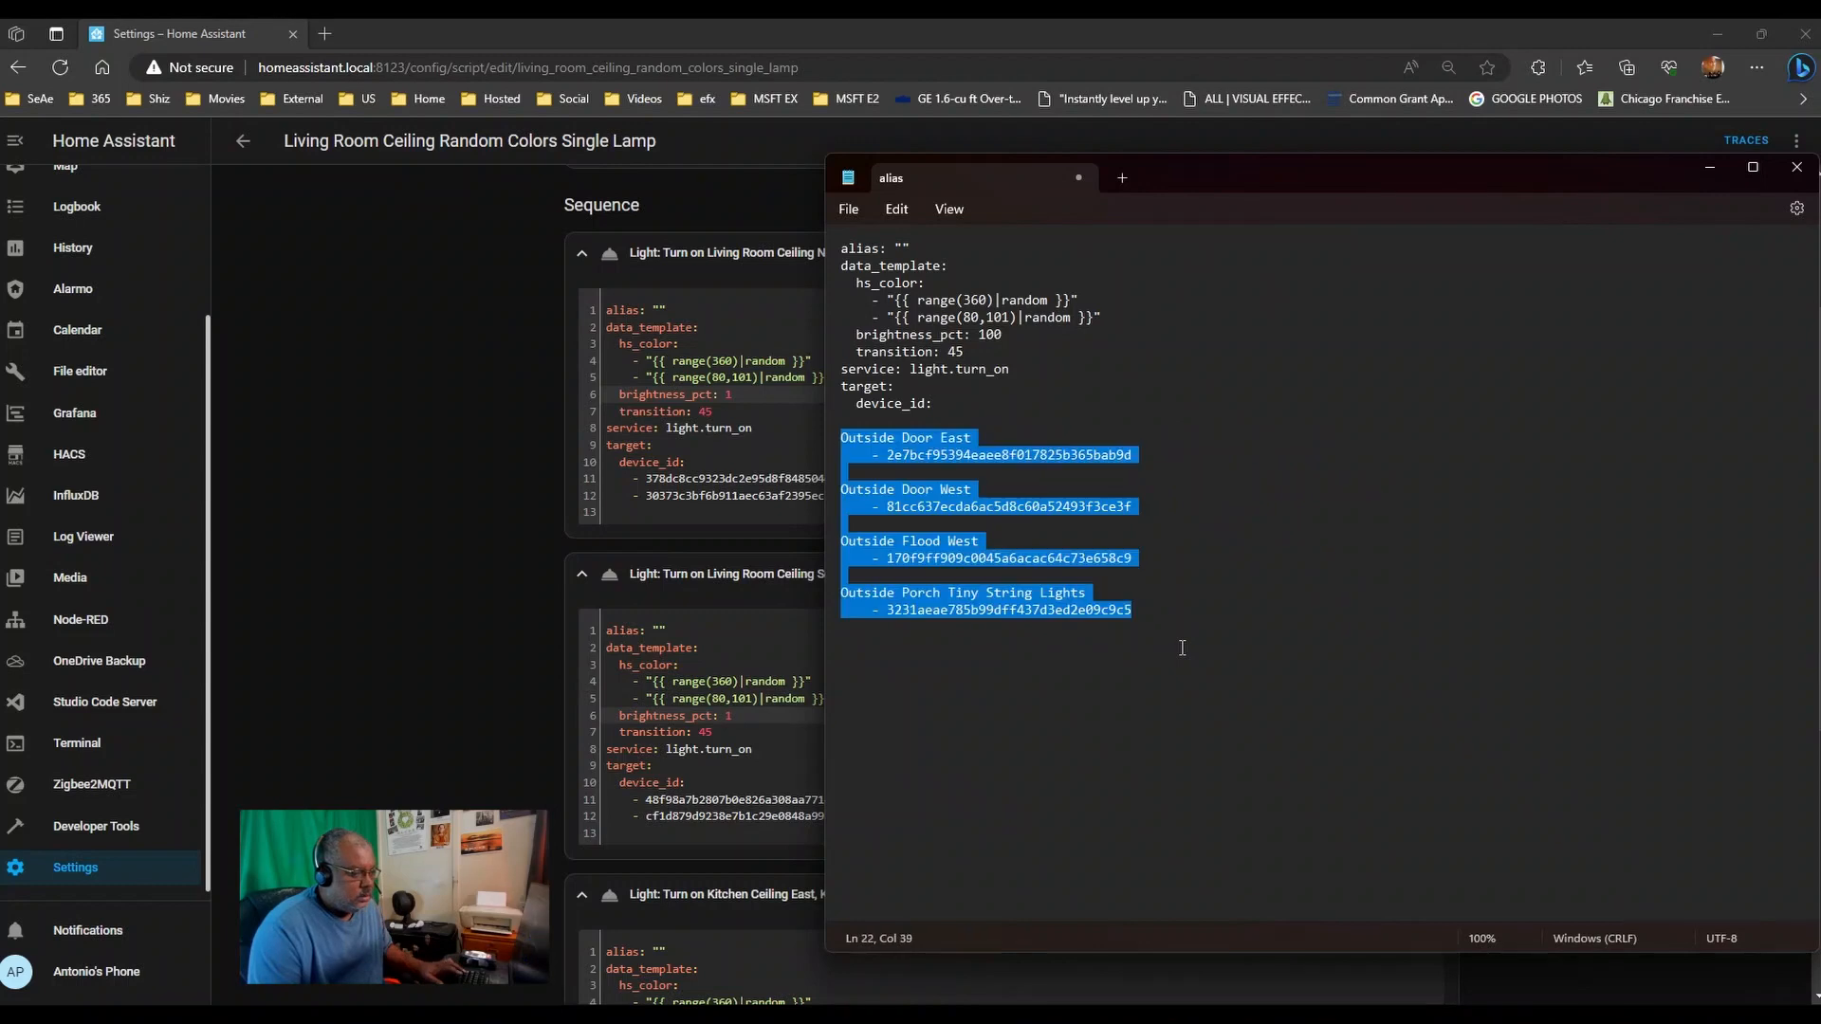
{"action": "key", "text": "ctrl+v"}
{"action": "left_click", "coordinate": [1081, 438]}
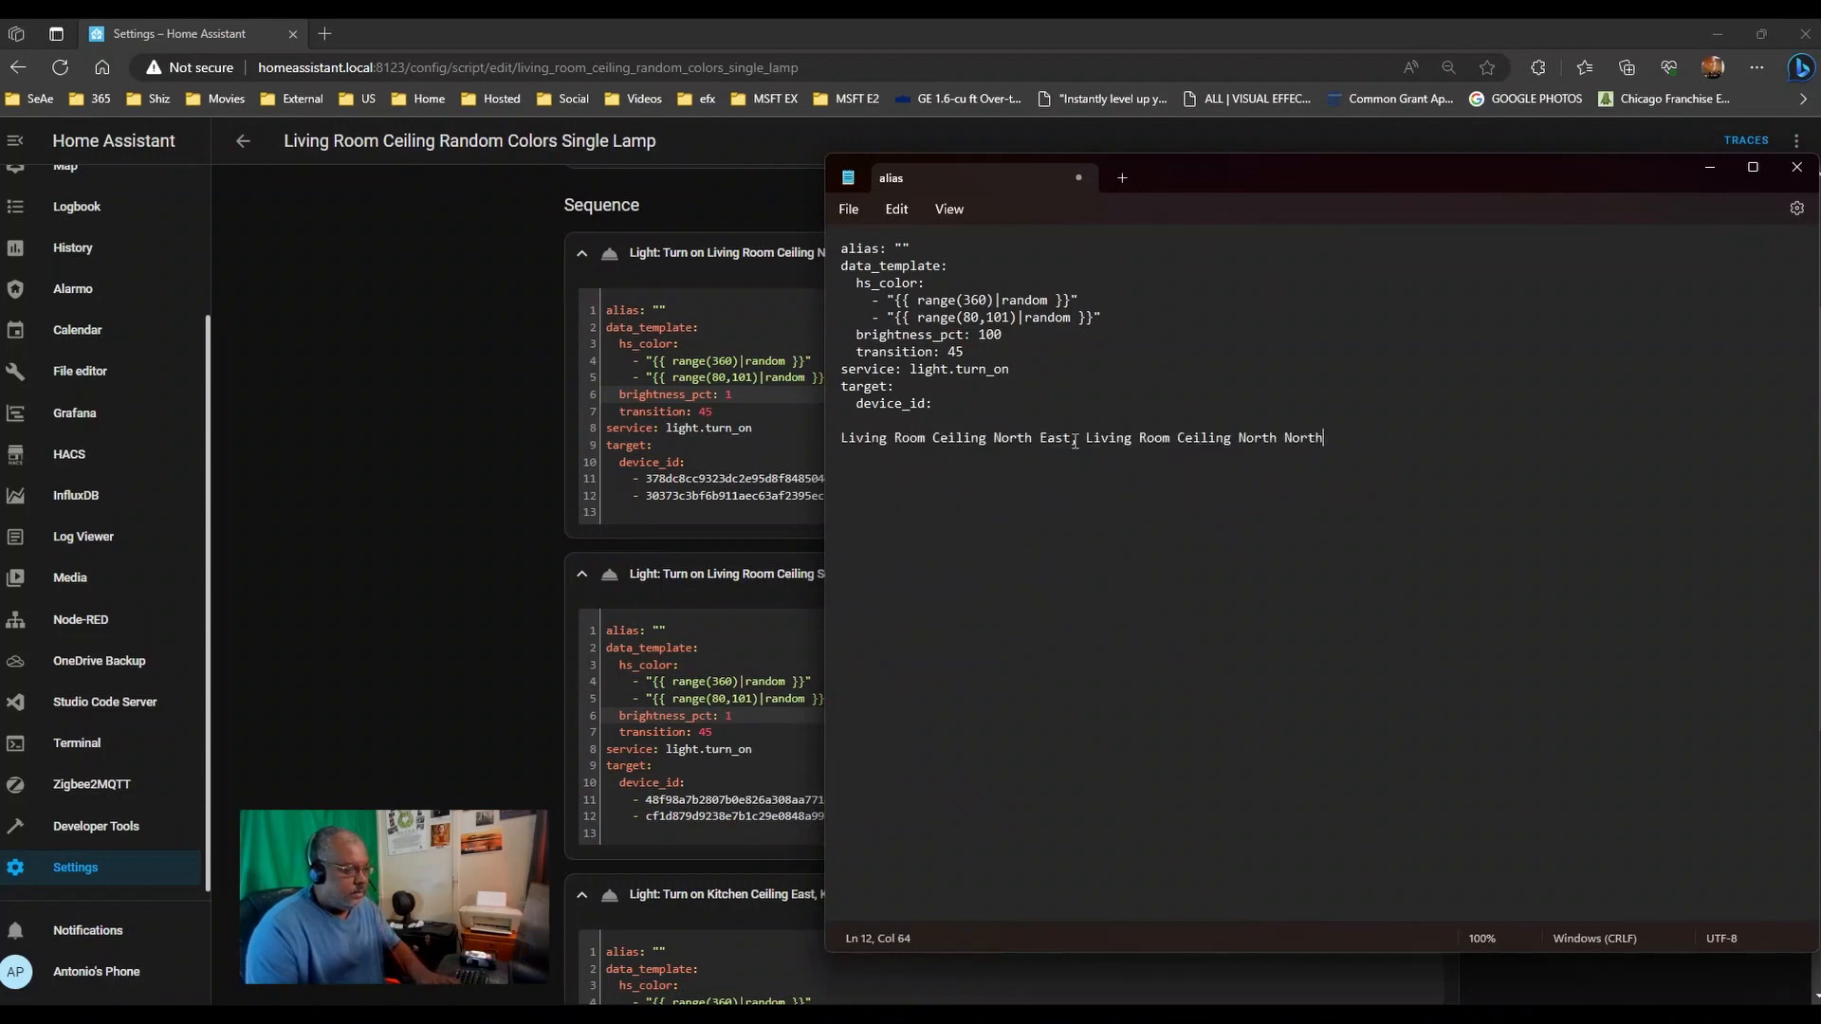
{"action": "key", "text": "BackSpace"}
{"action": "key", "text": "BackSpace"}
{"action": "key", "text": "Return"}
{"action": "key", "text": "Return"}
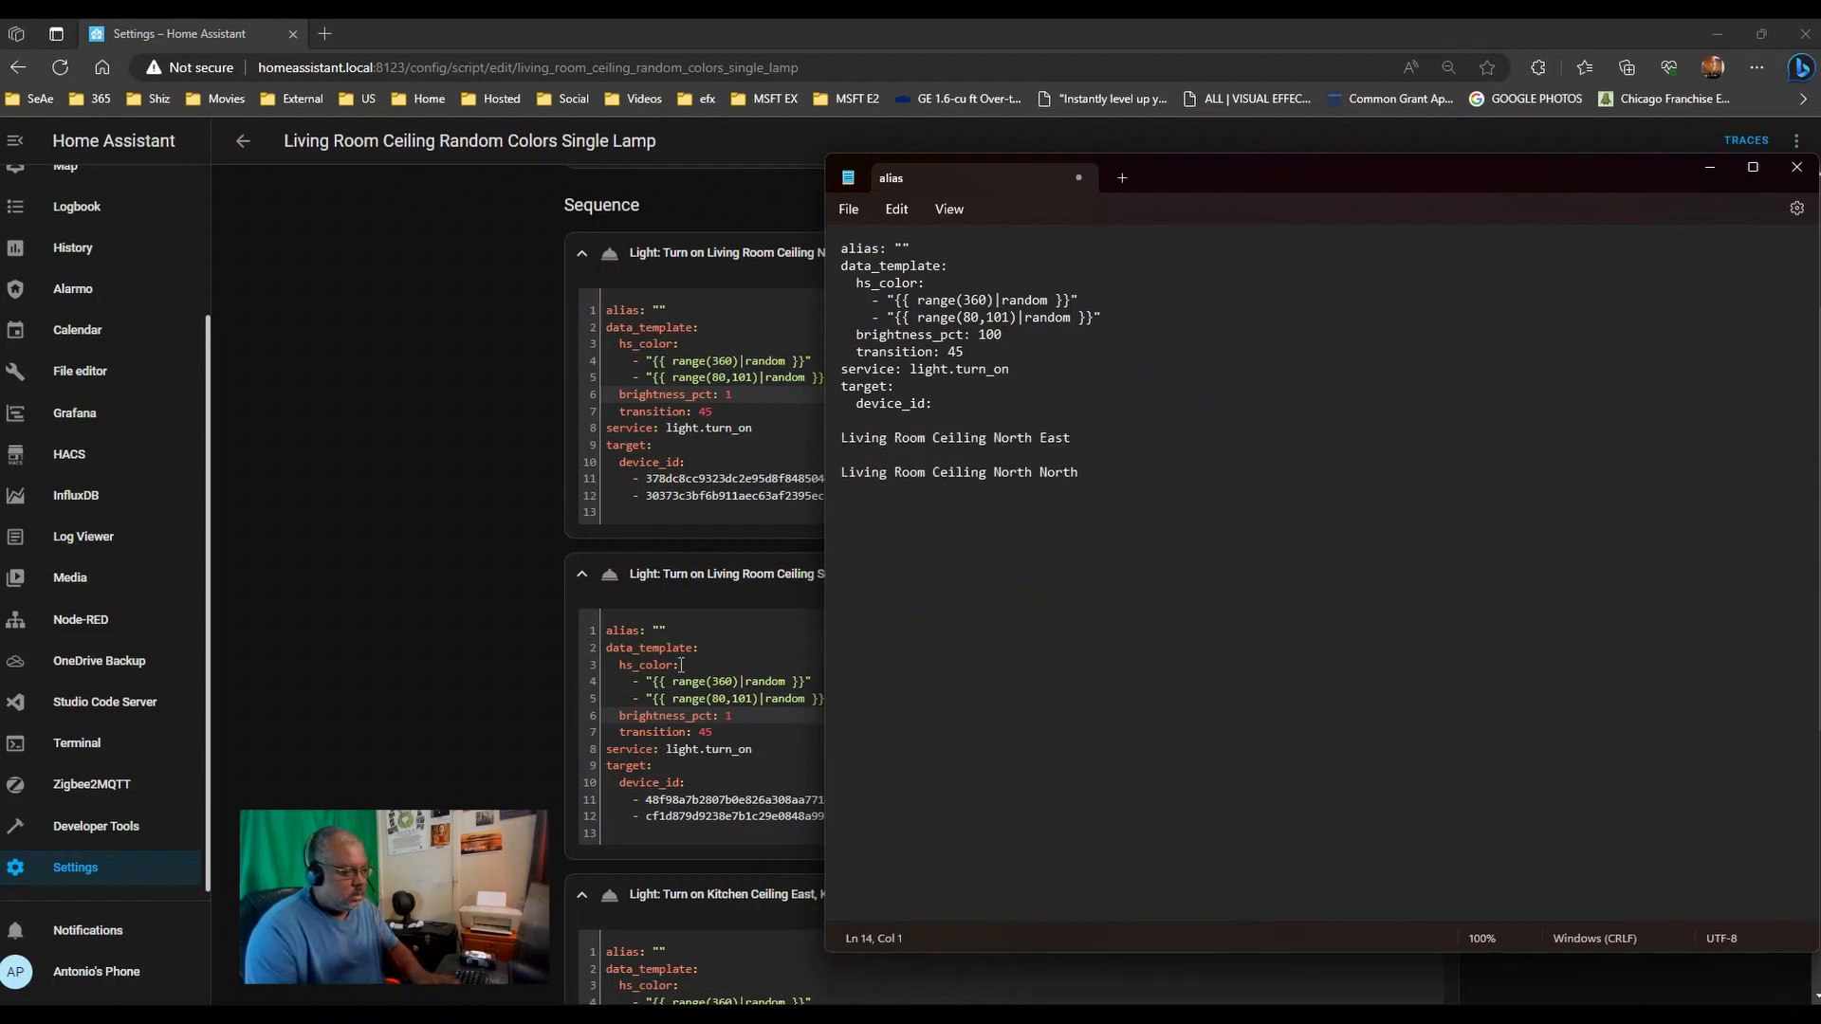
- Copy the South North and South South light names into the notes
{"action": "left_click", "coordinate": [792, 605]}
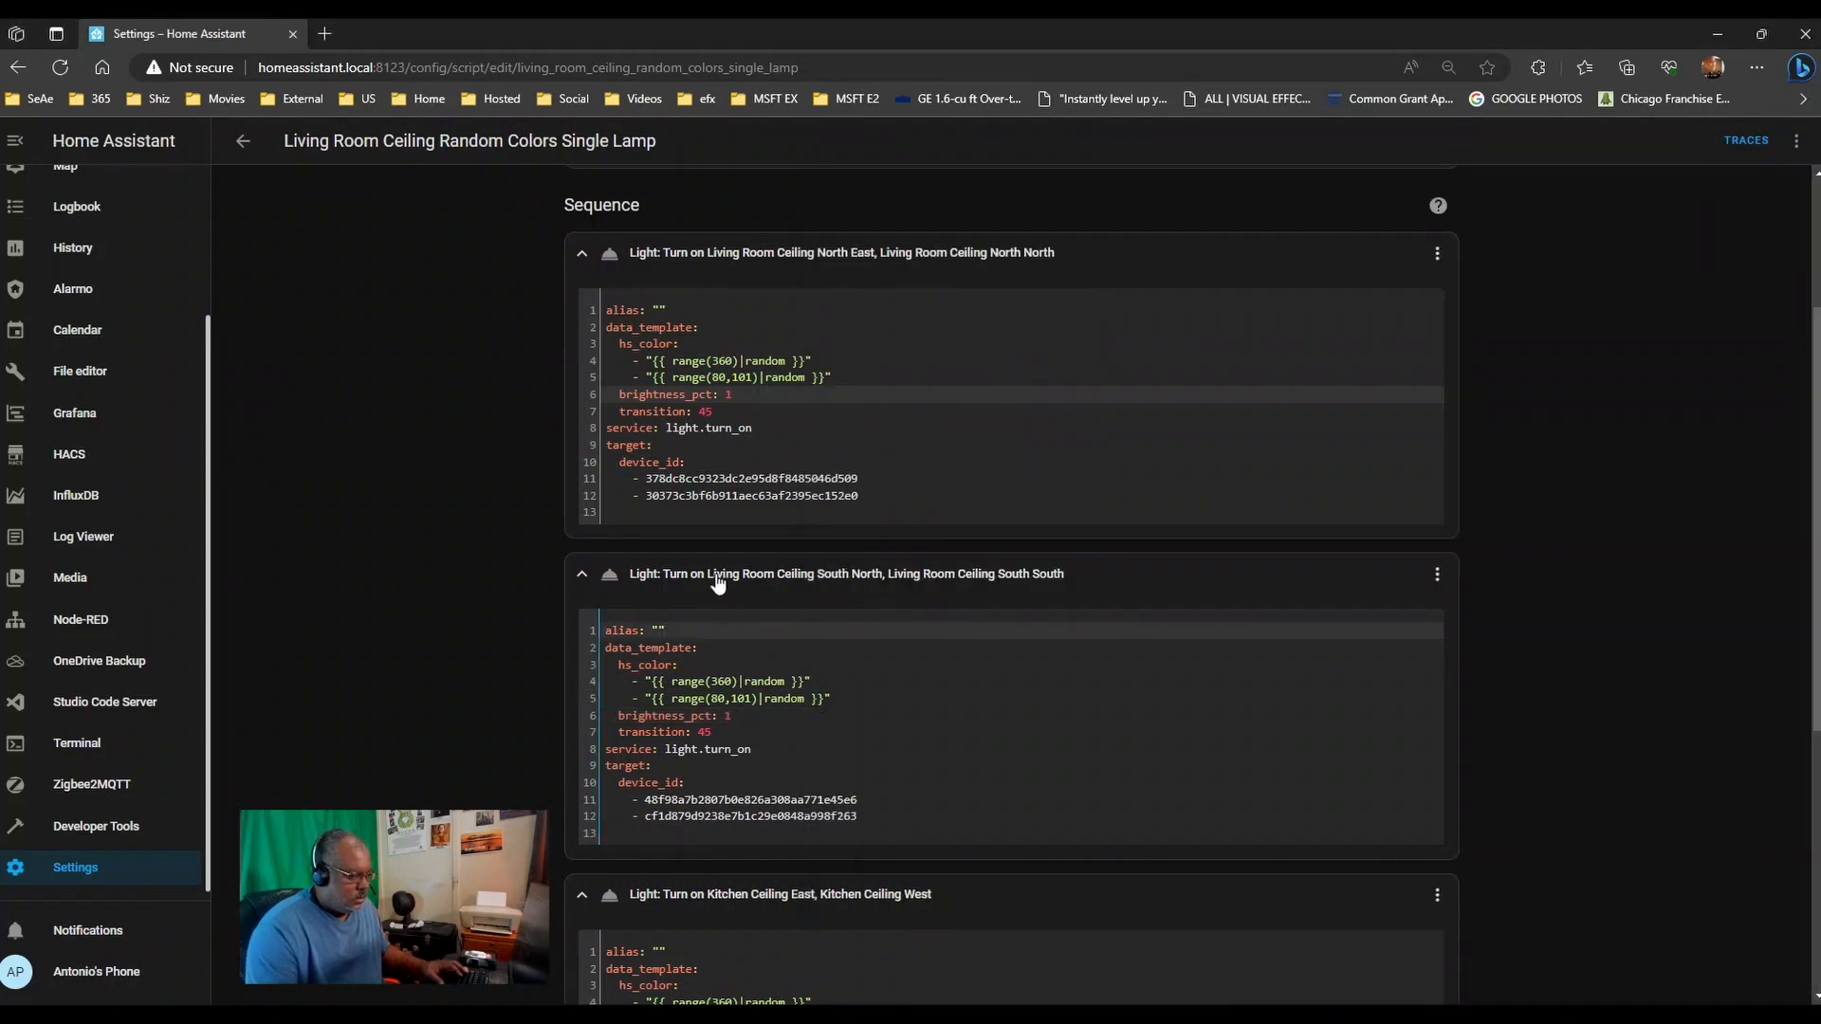
{"action": "left_click_drag", "start_coordinate": [718, 583], "coordinate": [787, 581]}
{"action": "left_click_drag", "start_coordinate": [1066, 574], "coordinate": [707, 582]}
{"action": "key", "text": "ctrl+c"}
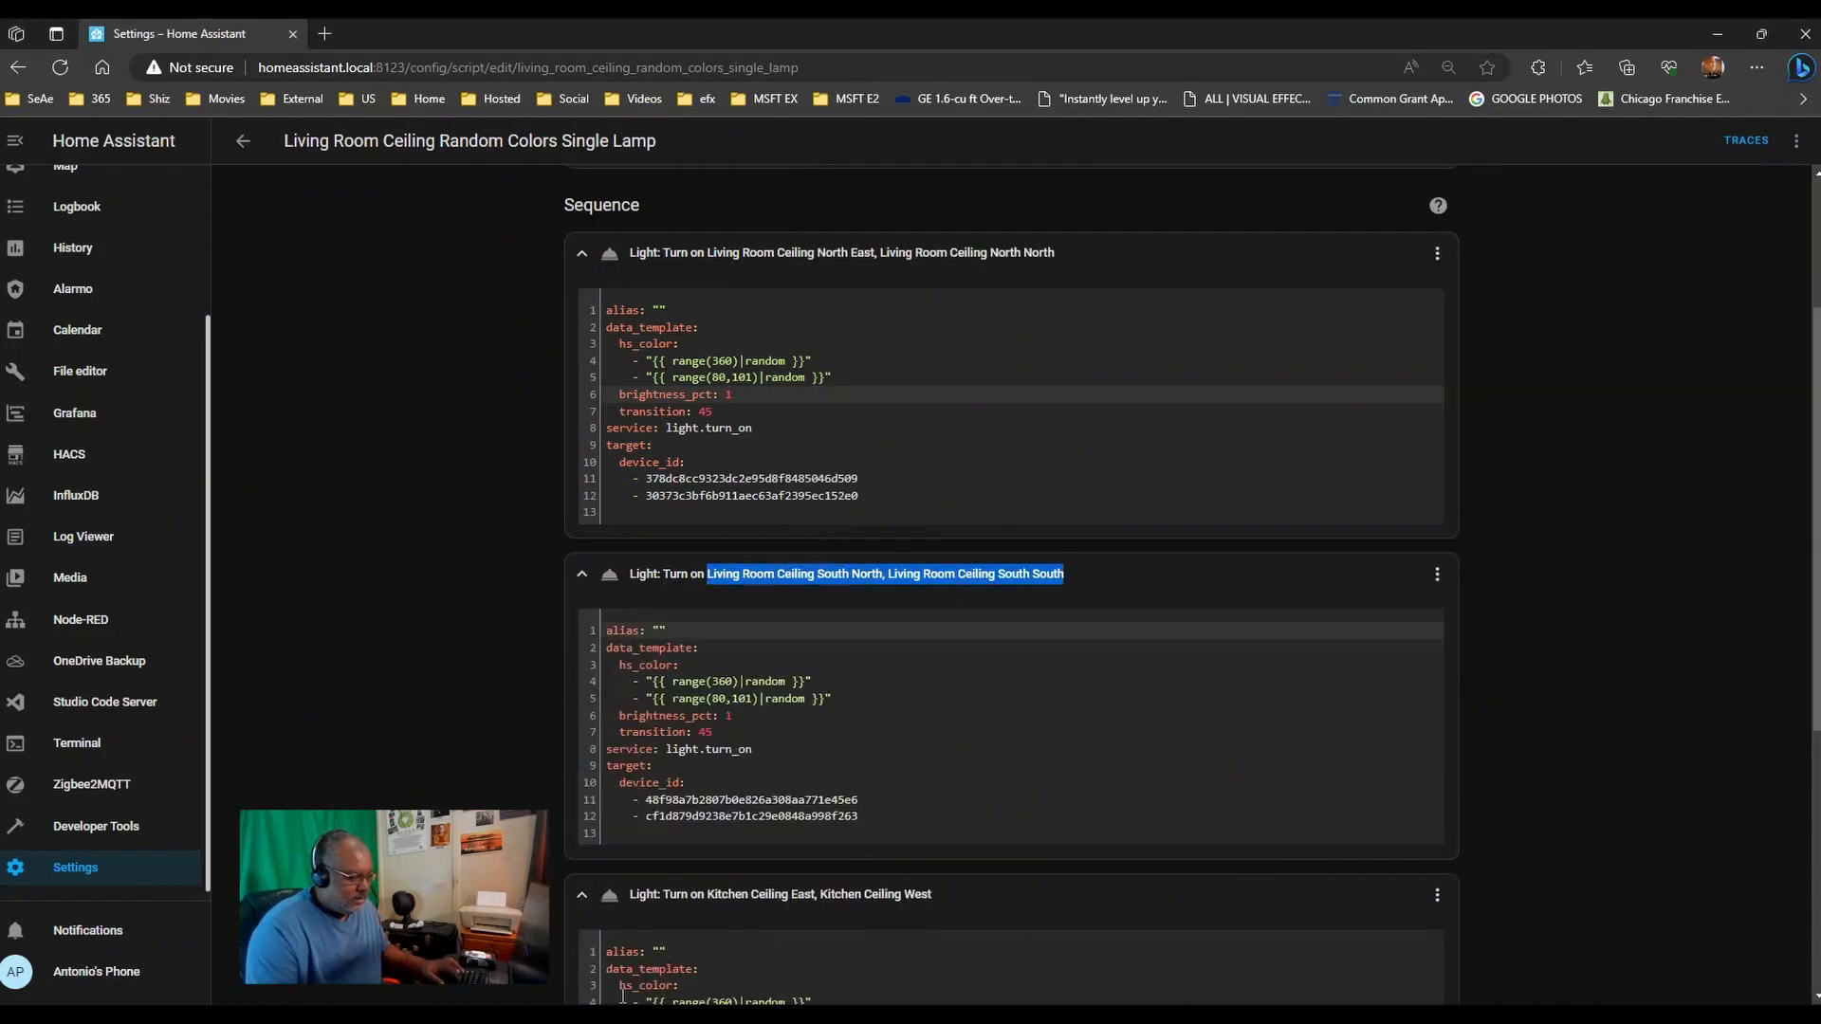
{"action": "key", "text": "alt+Tab"}
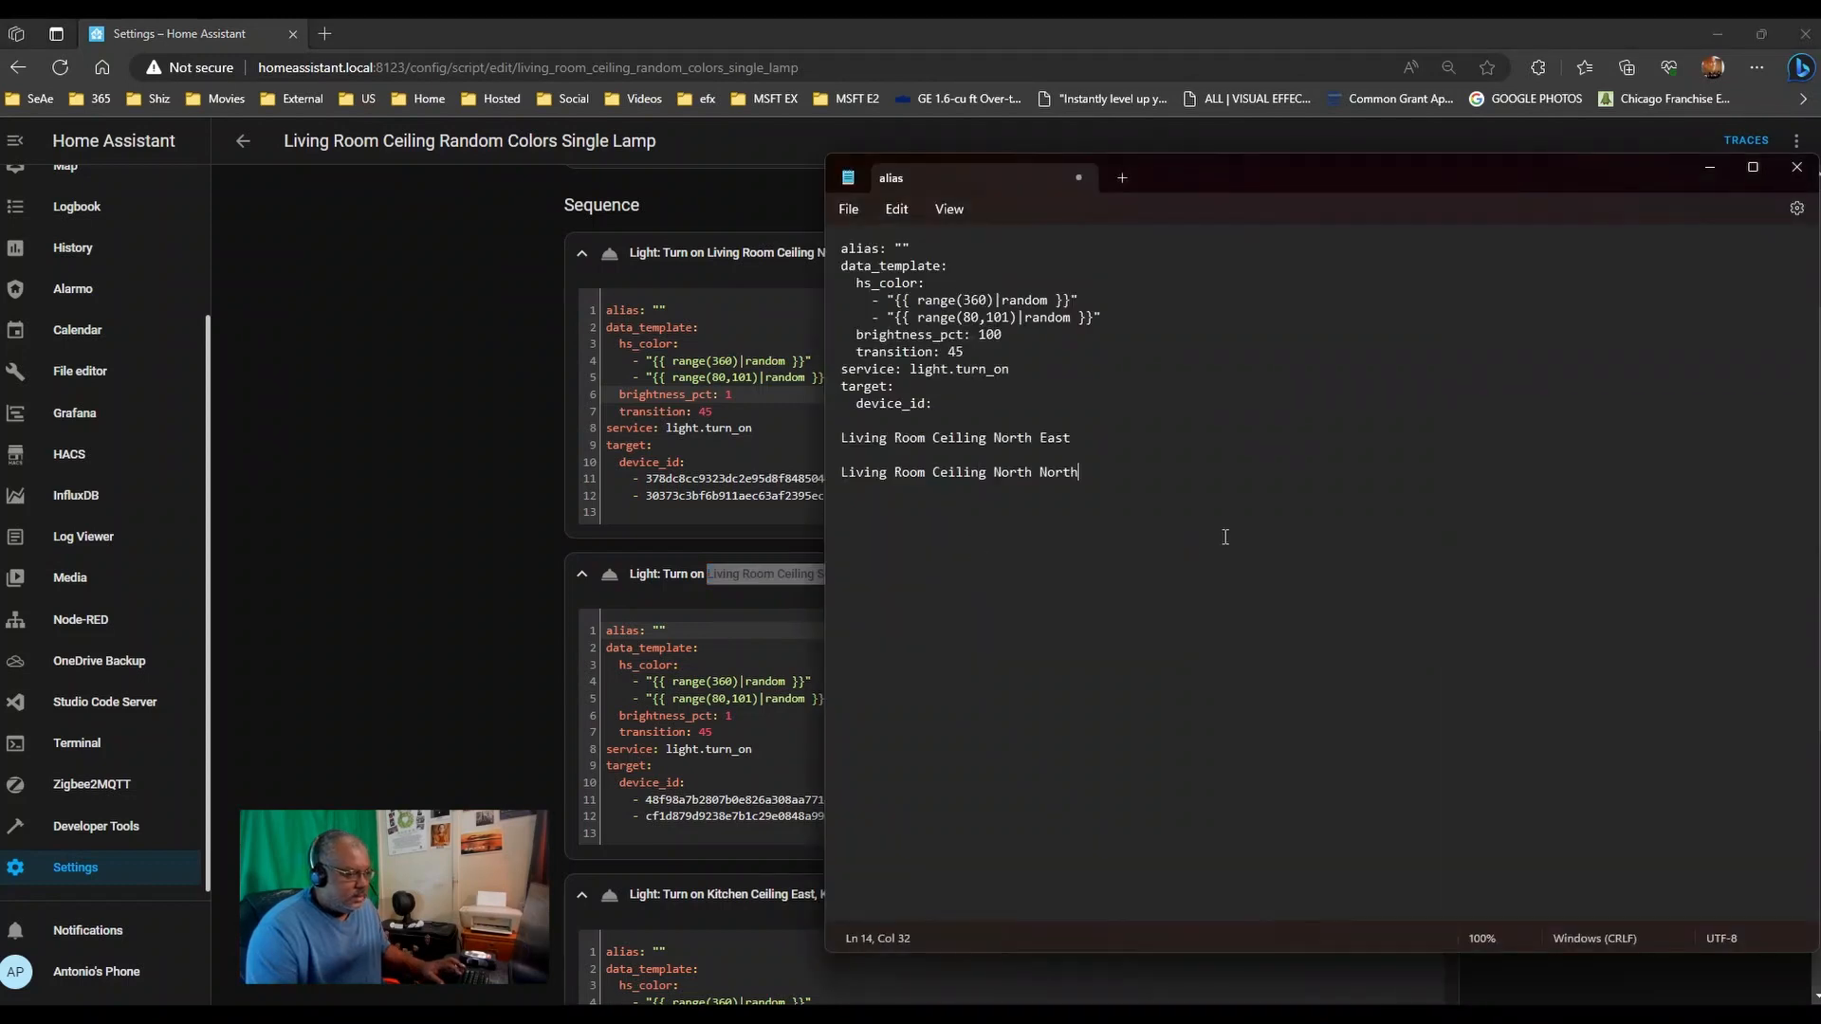
{"action": "key", "text": "Return"}
{"action": "key", "text": "Return"}
{"action": "key", "text": "ctrl+v"}
{"action": "key", "text": "Return"}
{"action": "key", "text": "Return"}
{"action": "key", "text": "Return"}
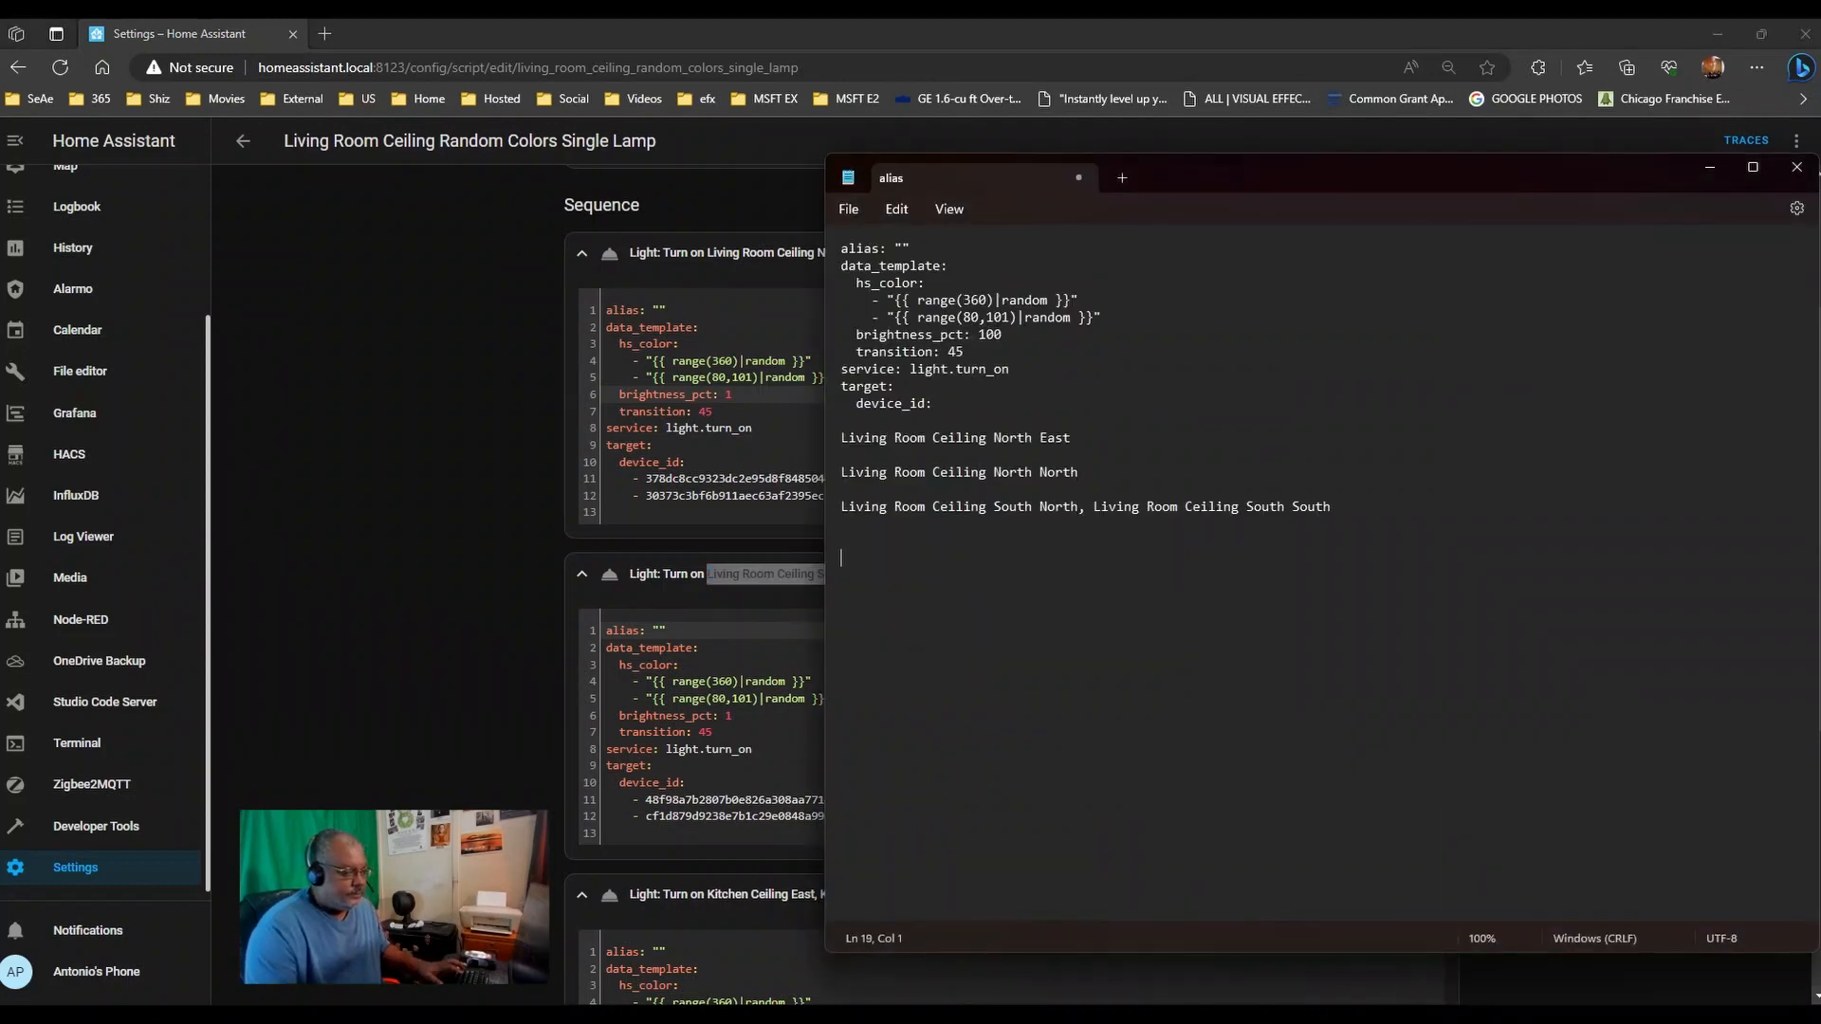
{"action": "key", "text": "BackSpace"}
- Add the Kitchen Ceiling device IDs and the Kitchen Ceiling East, West names to the notes
{"action": "scroll", "coordinate": [661, 612], "scroll_direction": "down", "scroll_amount": 5}
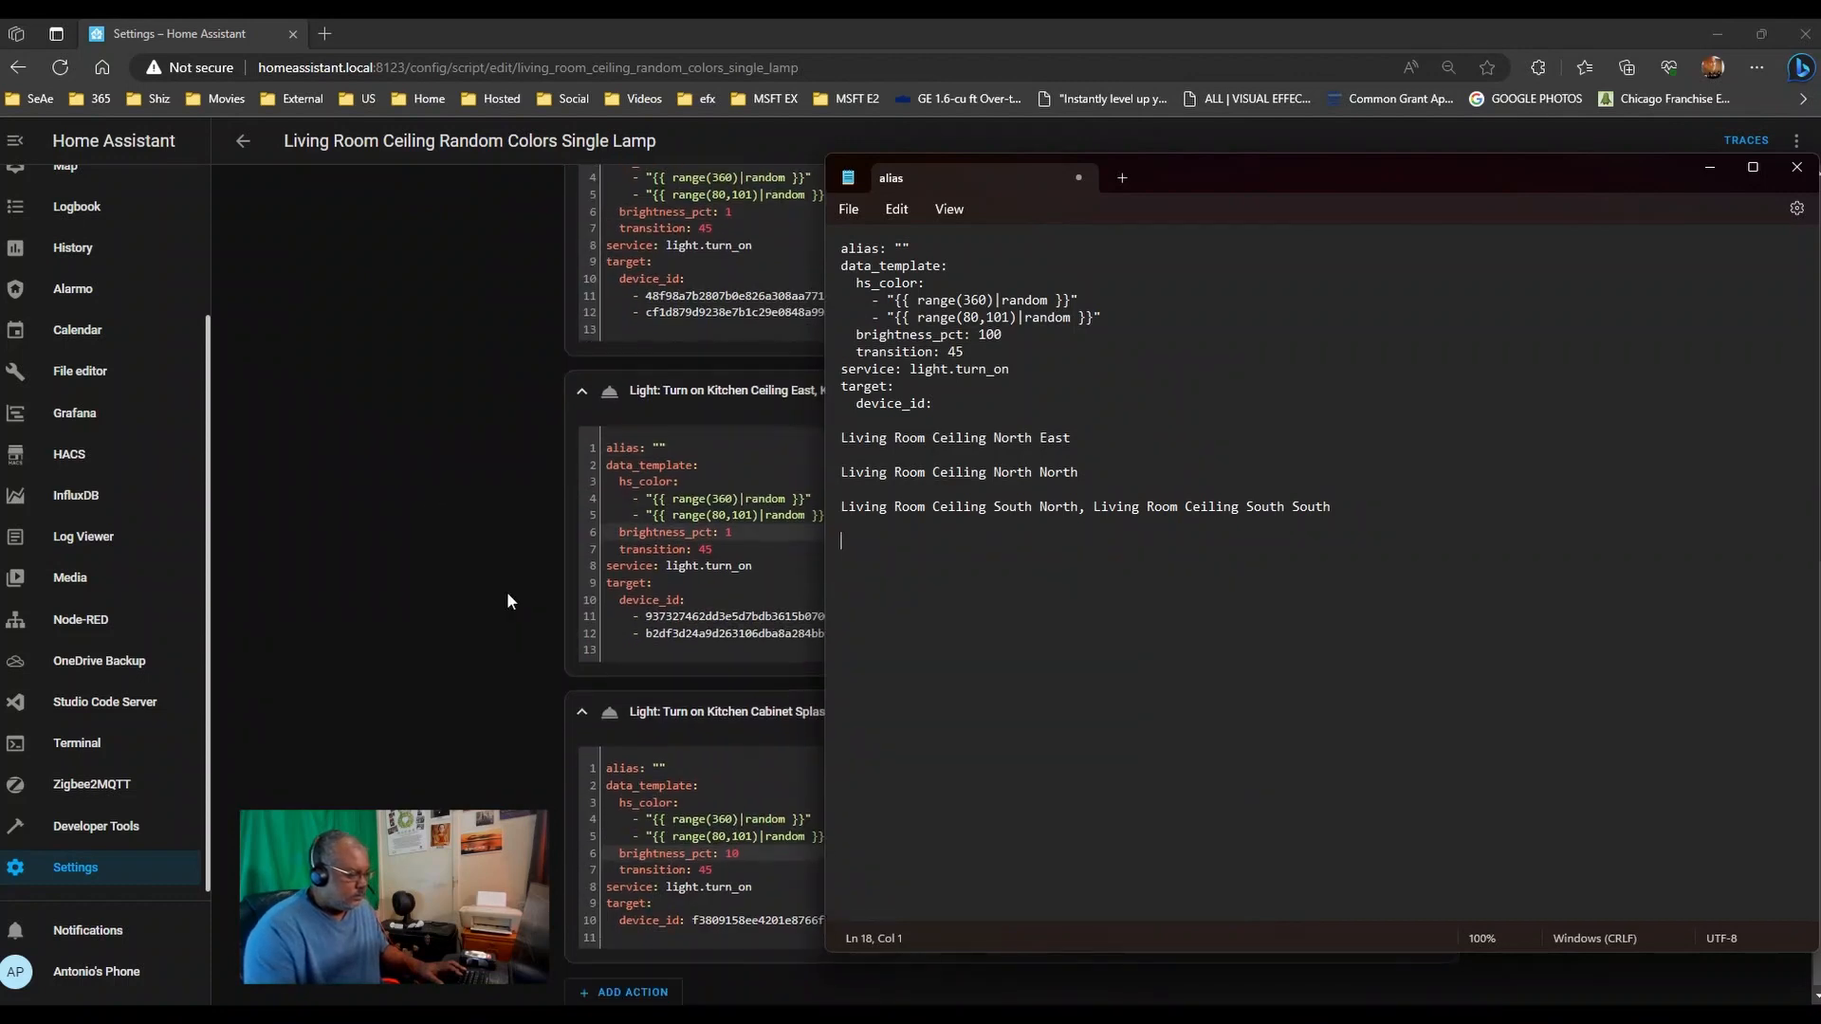
{"action": "left_click_drag", "start_coordinate": [644, 615], "coordinate": [903, 637]}
{"action": "key", "text": "ctrl+c"}
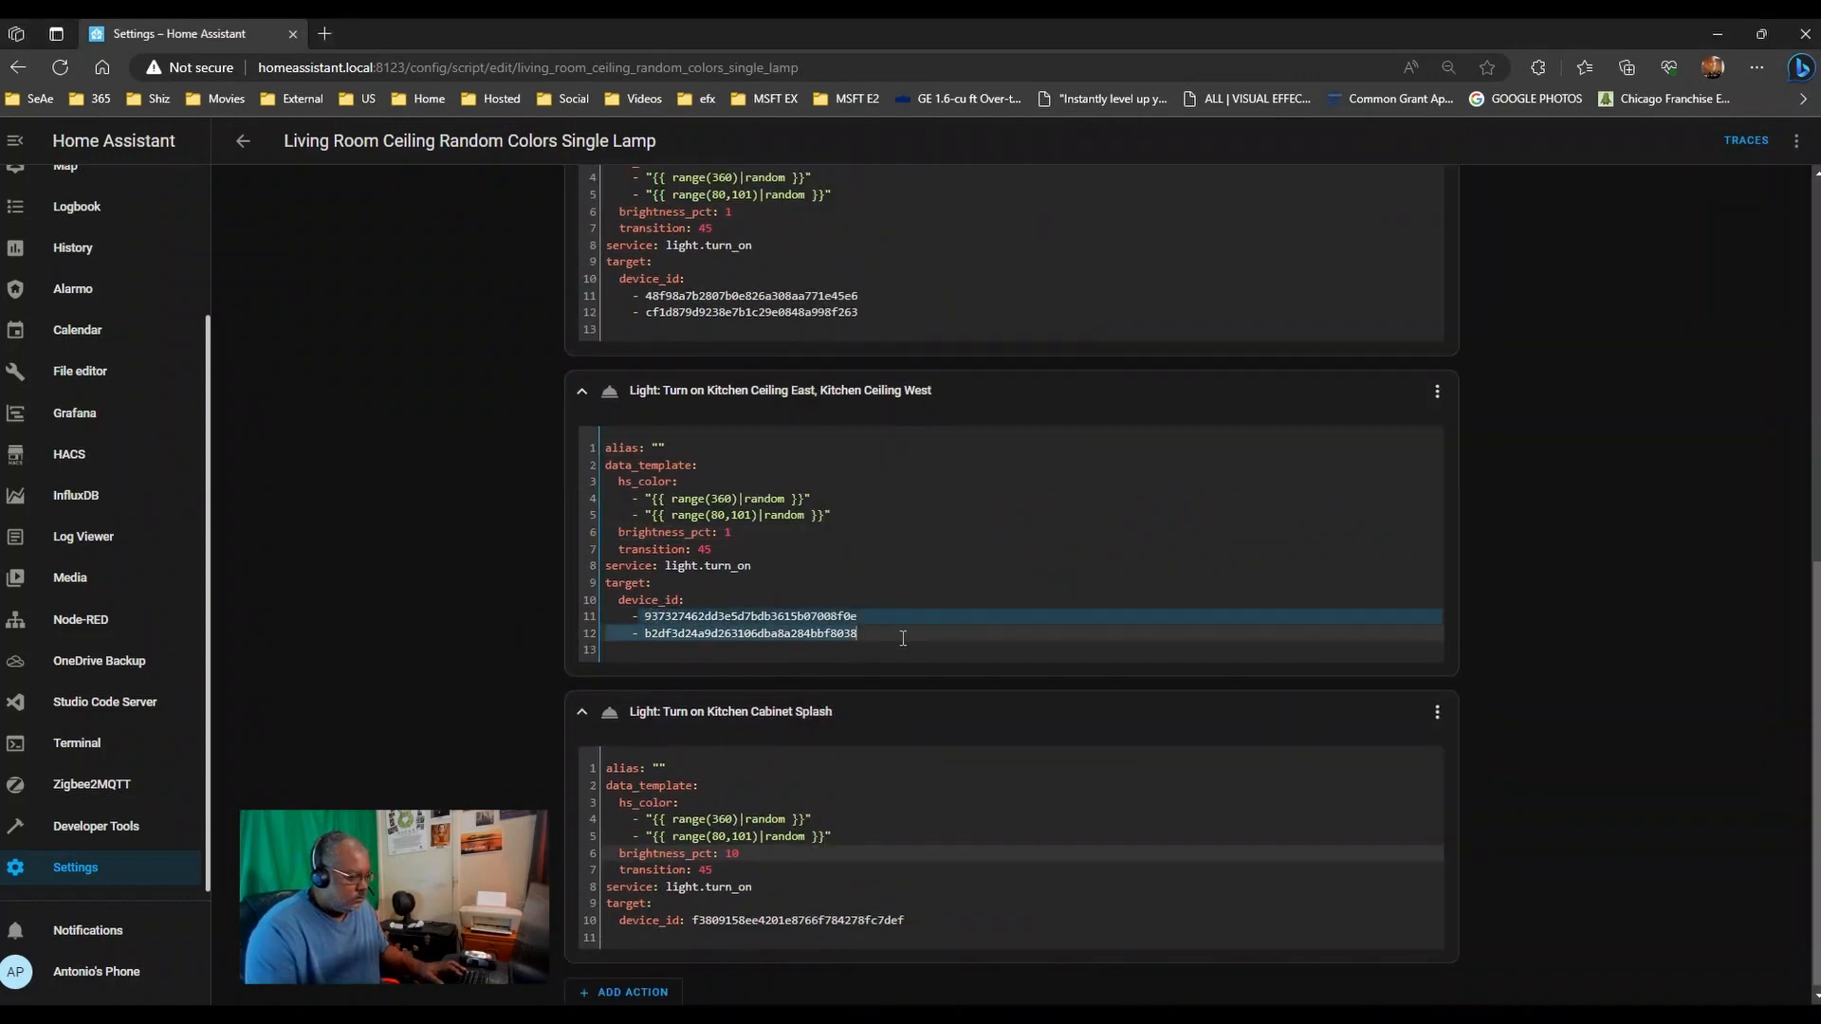
{"action": "key", "text": "alt+Tab"}
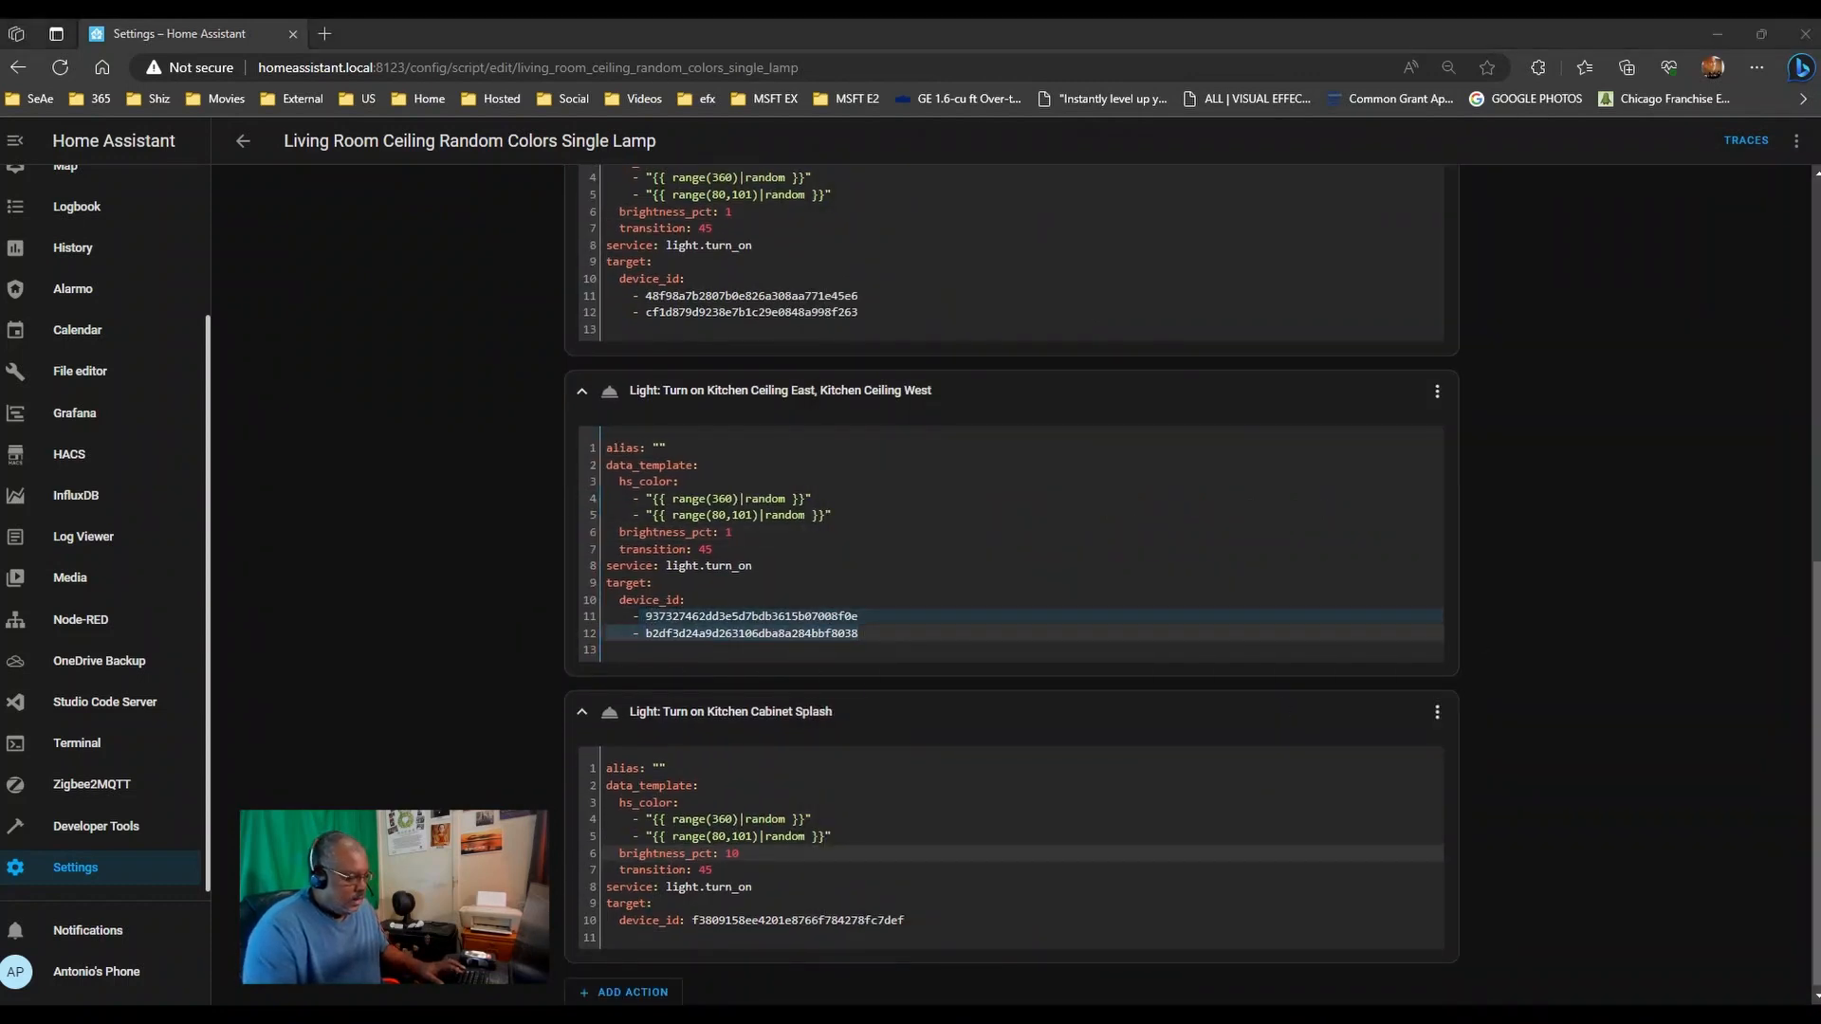
{"action": "key", "text": "ctrl+v"}
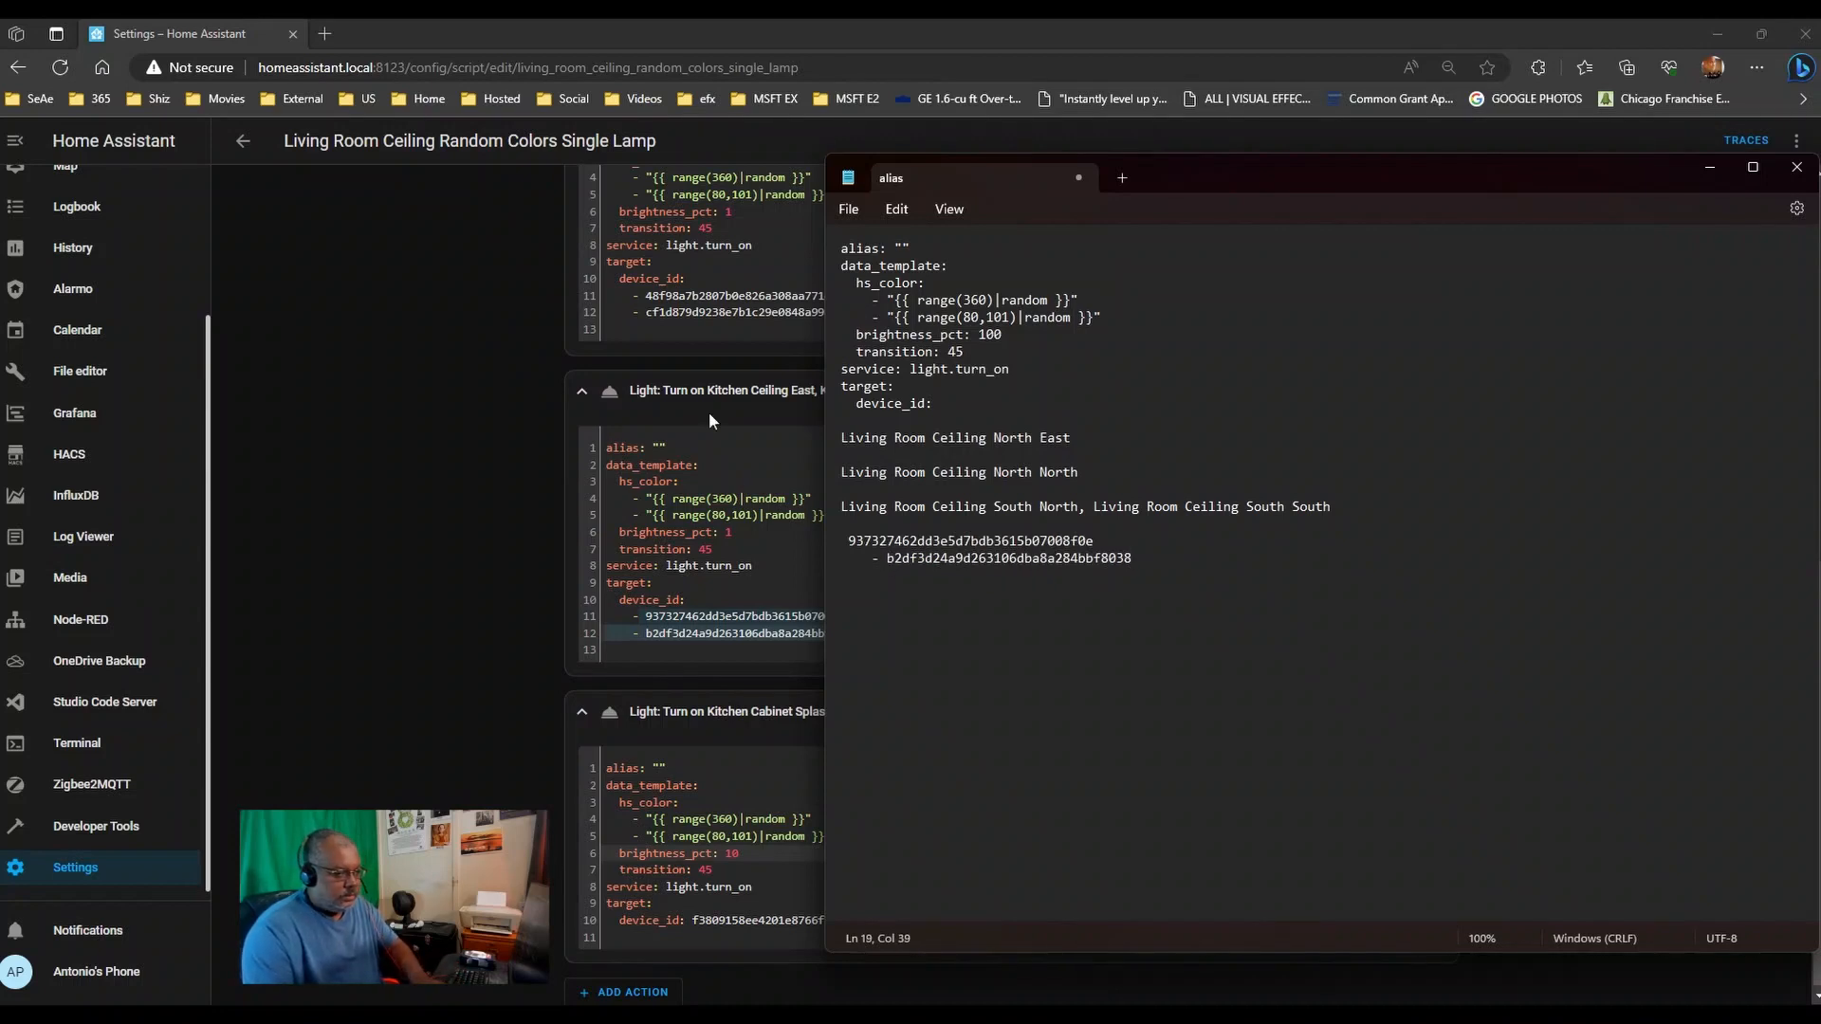
{"action": "left_click_drag", "start_coordinate": [709, 406], "coordinate": [965, 402]}
{"action": "key", "text": "ctrl+c"}
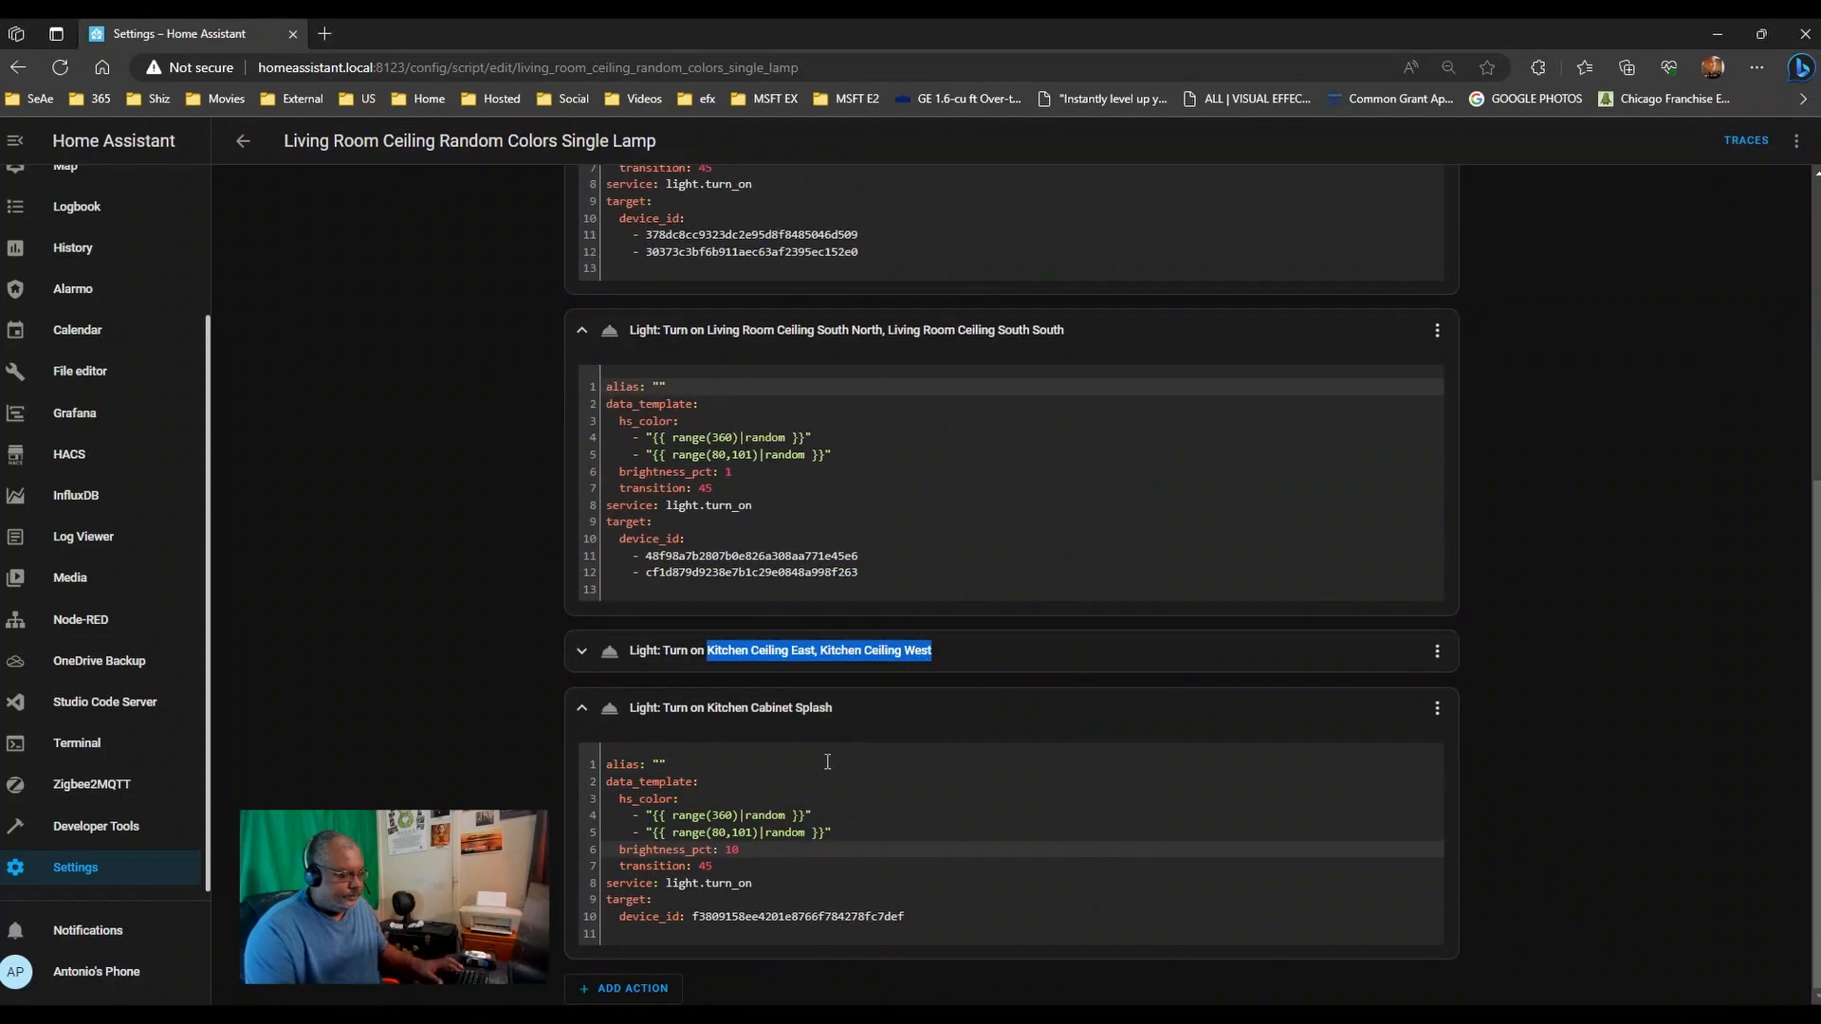
{"action": "key", "text": "alt+Tab"}
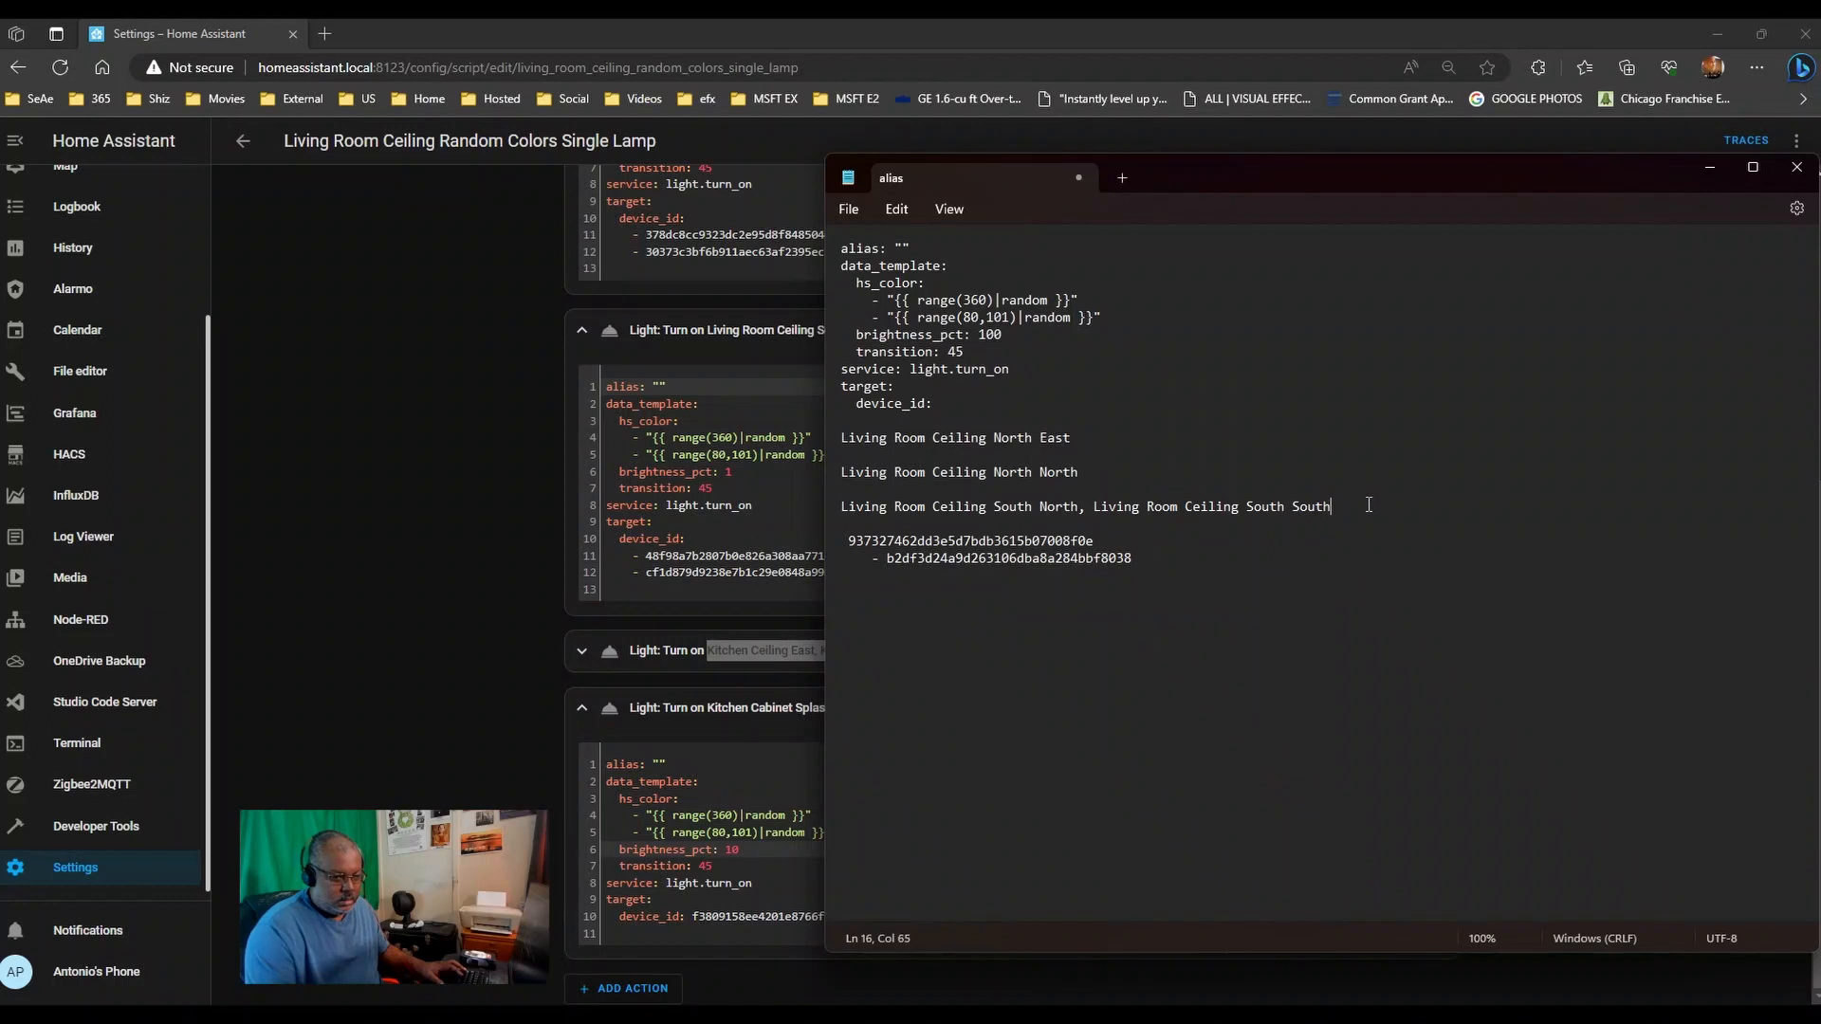
{"action": "key", "text": "Return"}
{"action": "key", "text": "Return"}
{"action": "key", "text": "ctrl+v"}
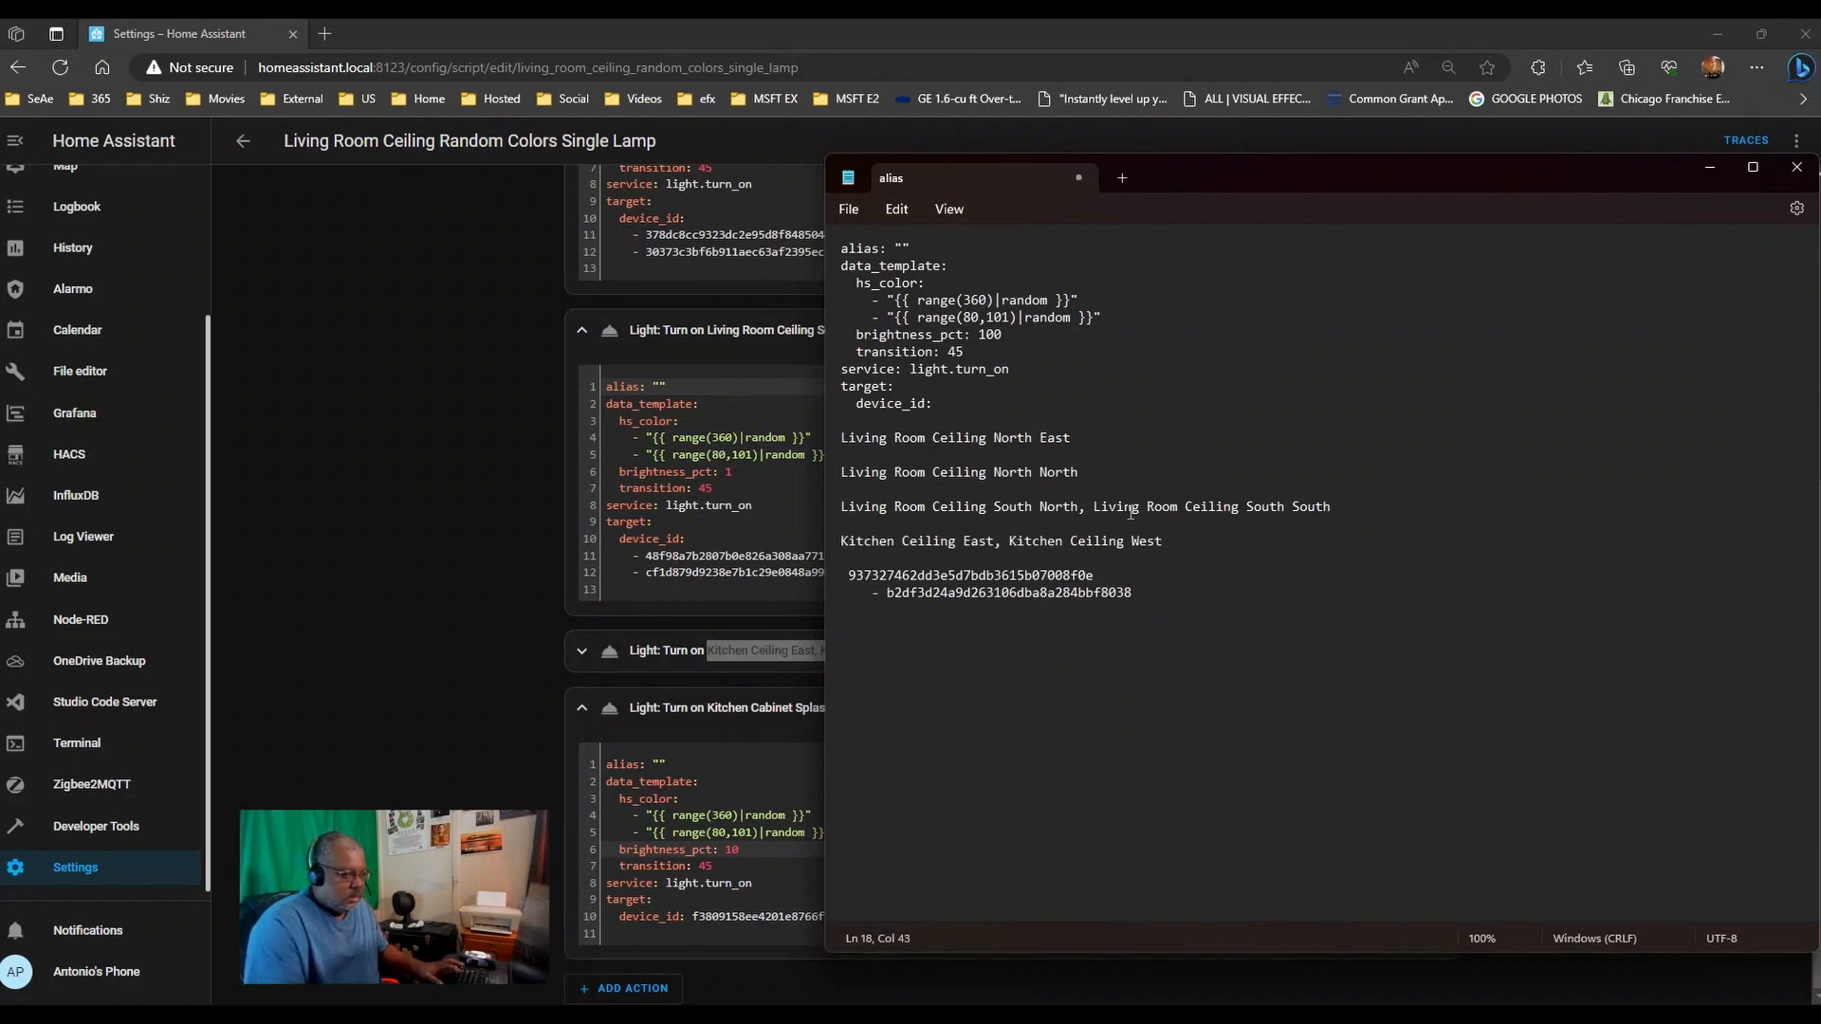
- Add the Kitchen Cabinet Splash light name at the end of the notes
{"action": "left_click", "coordinate": [492, 803]}
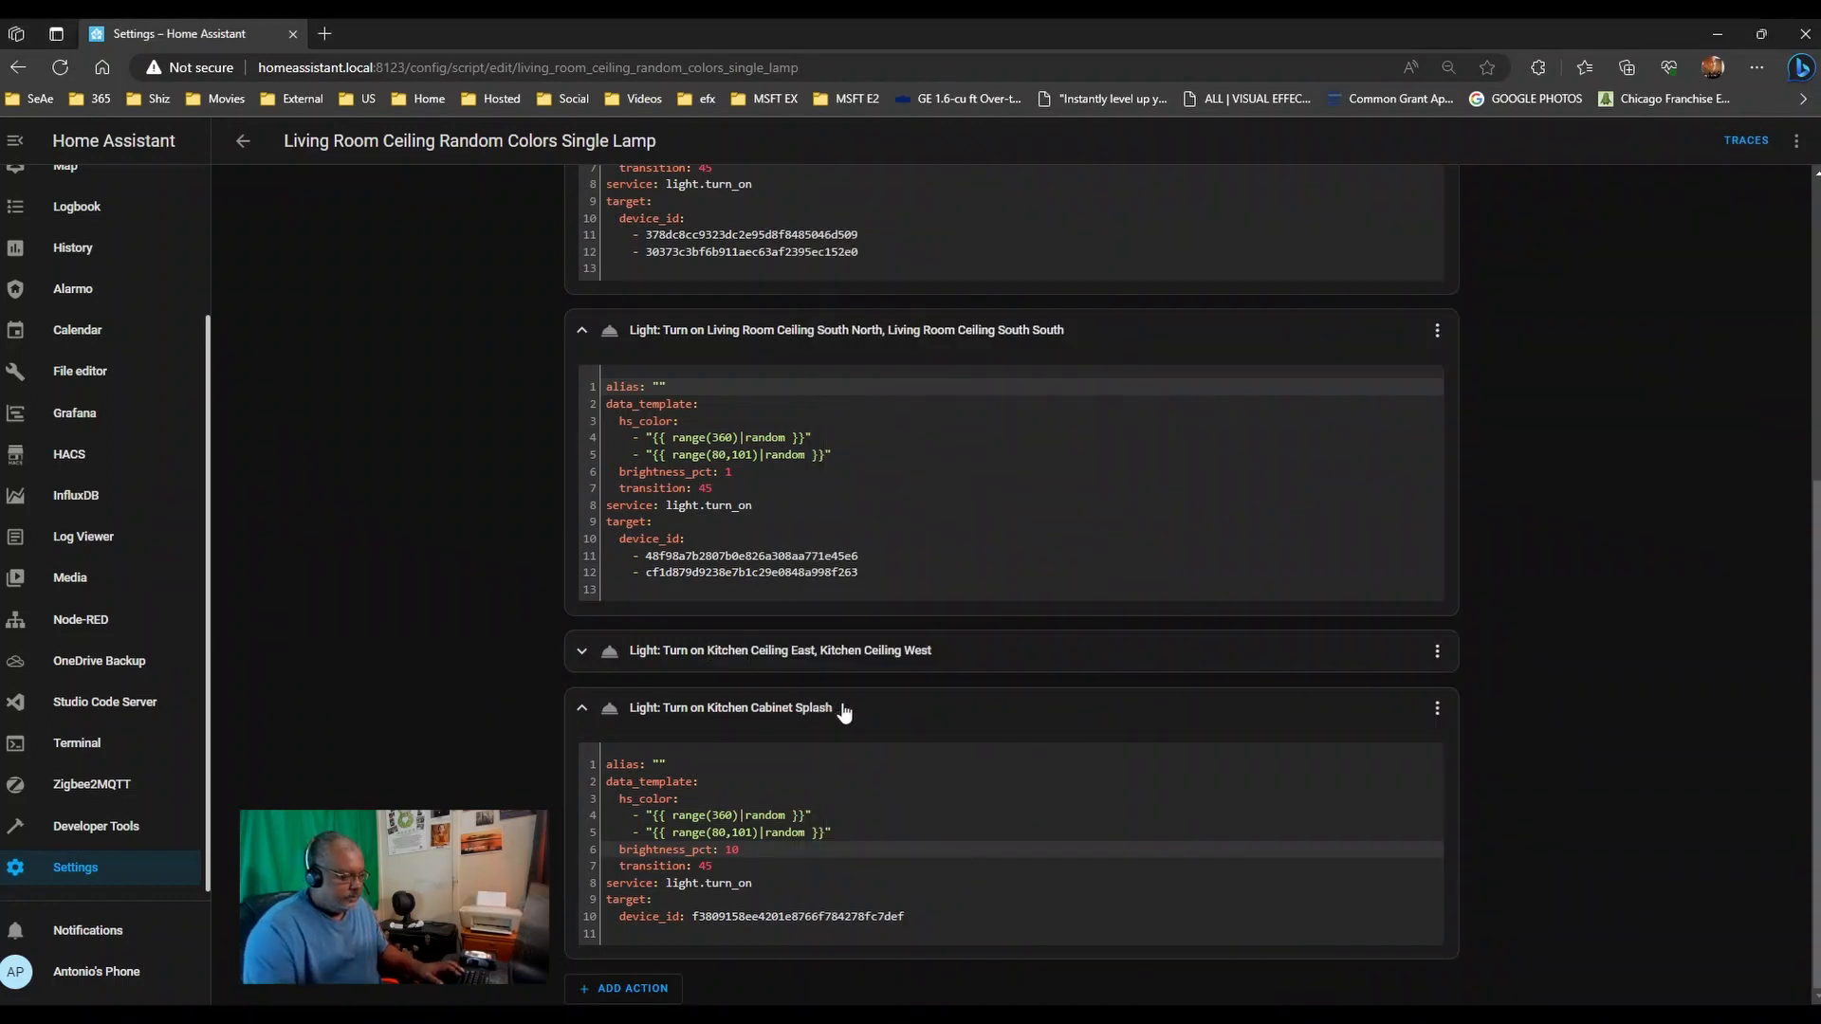
{"action": "left_click_drag", "start_coordinate": [838, 709], "coordinate": [709, 718]}
{"action": "key", "text": "ctrl+c"}
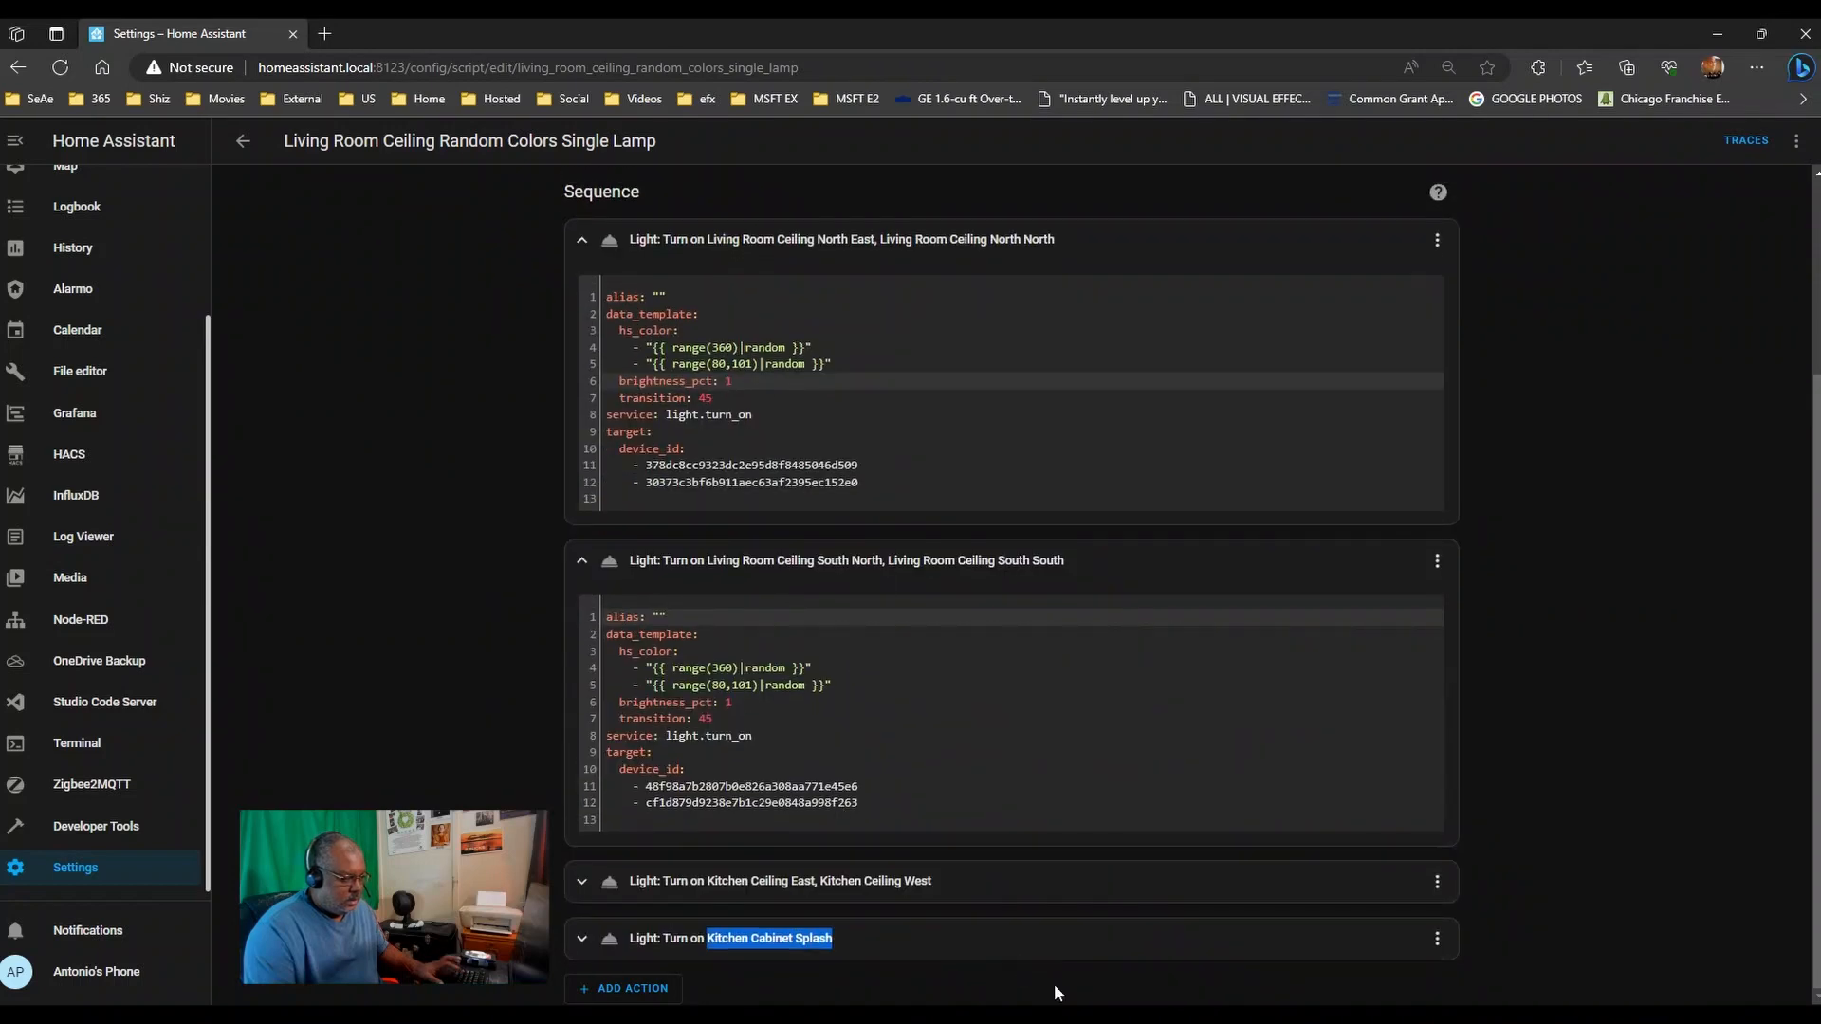
{"action": "mouse_move", "coordinate": [573, 1013]}
{"action": "left_click", "coordinate": [593, 920]}
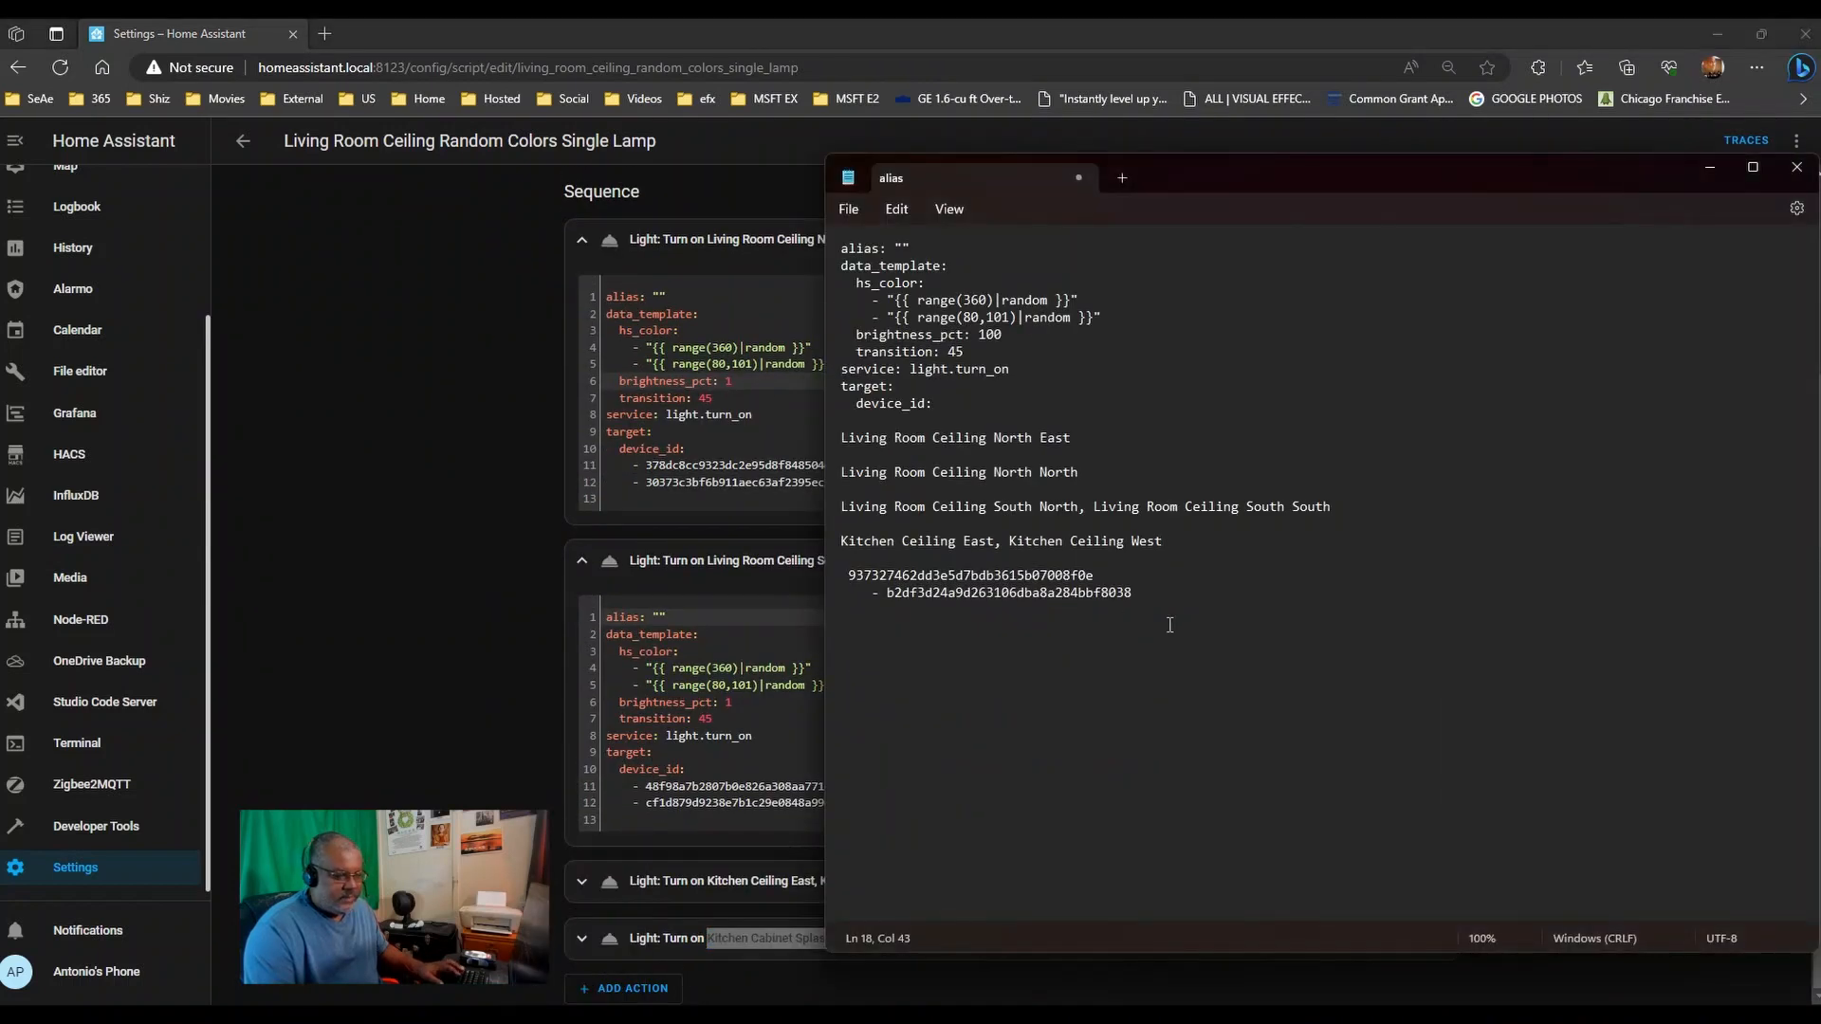
{"action": "key", "text": "Return"}
{"action": "key", "text": "ctrl+v"}
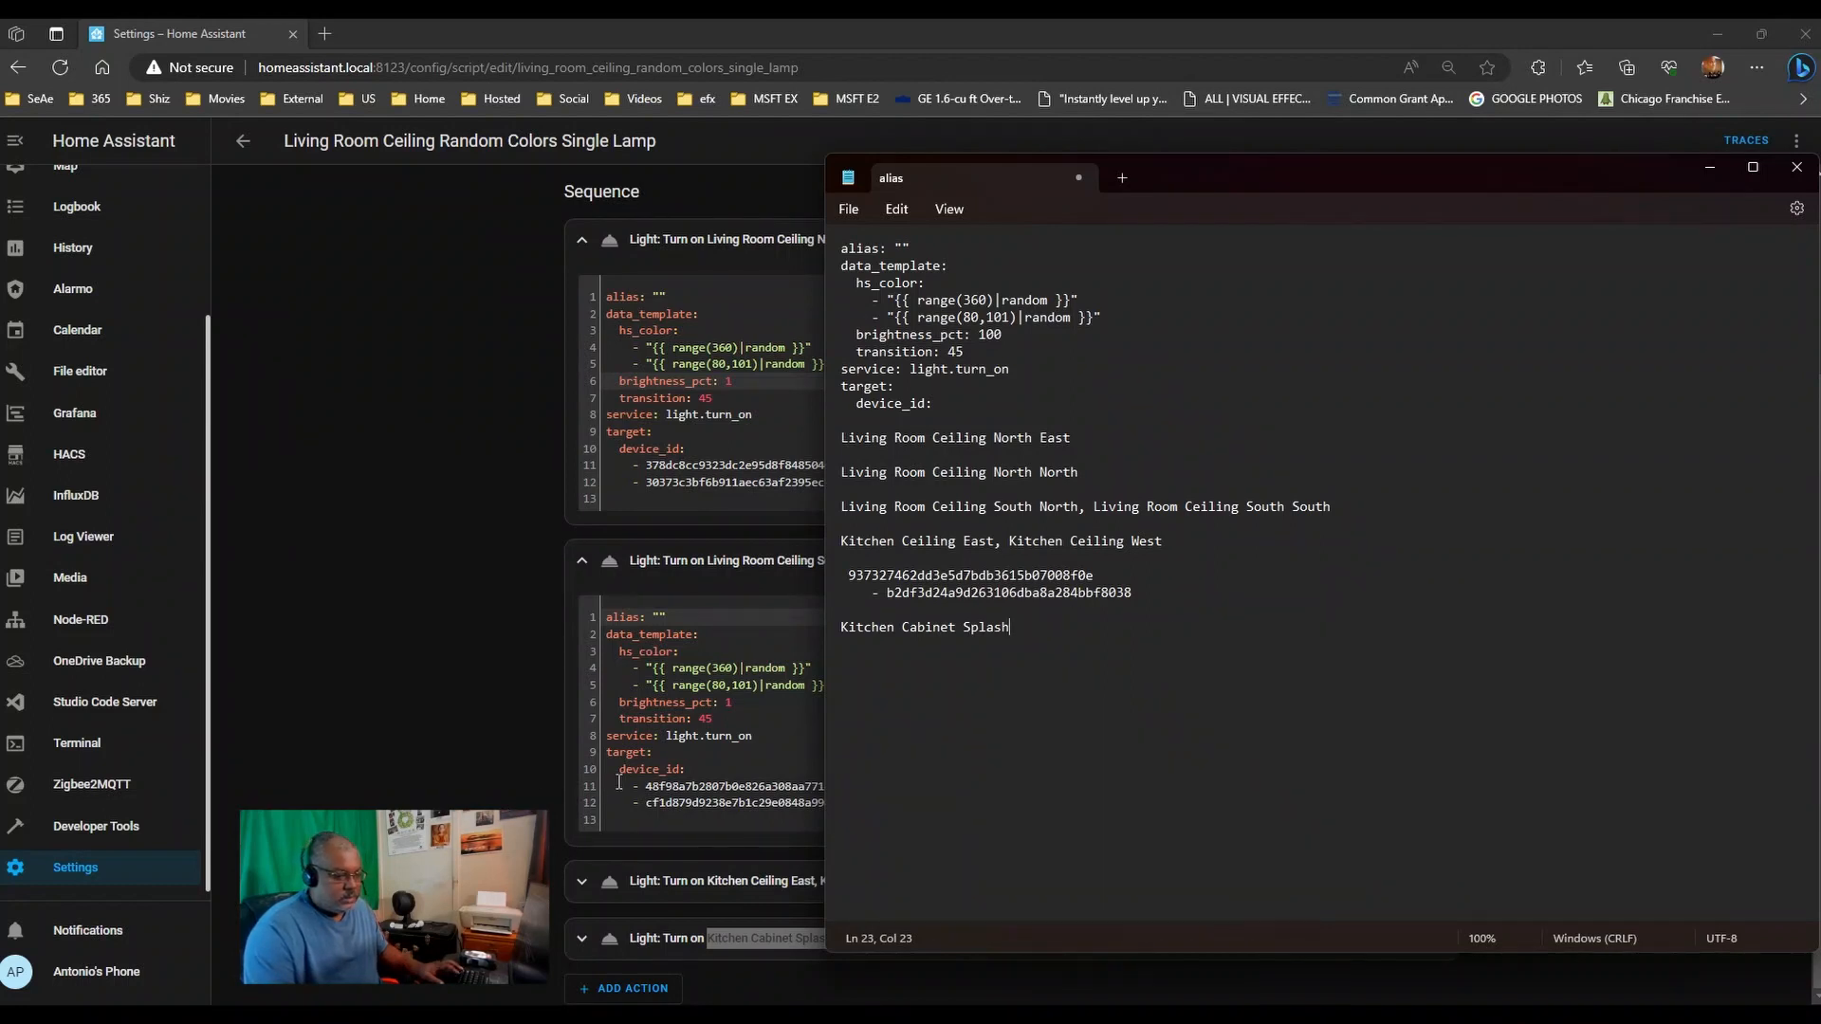
- Place the North East and North North device IDs under their respective names
{"action": "scroll", "coordinate": [531, 740], "scroll_direction": "up", "scroll_amount": 2}
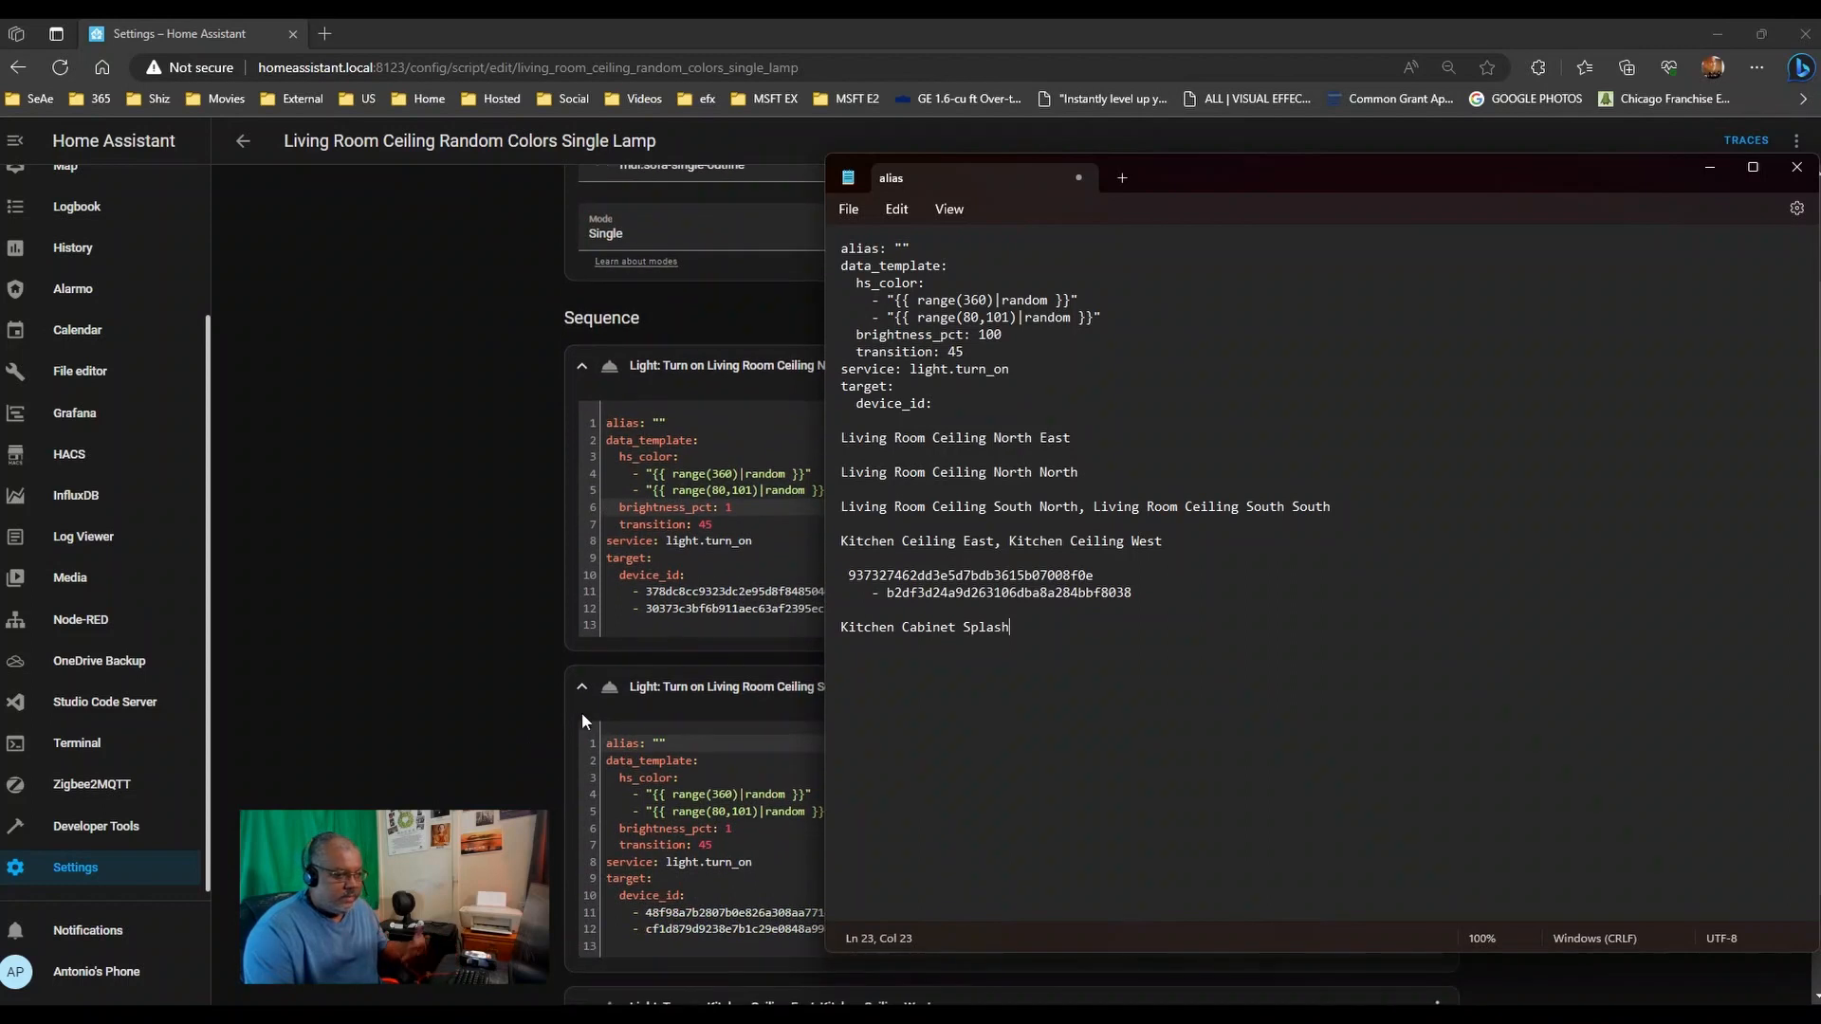
{"action": "left_click_drag", "start_coordinate": [612, 591], "coordinate": [937, 605]}
{"action": "key", "text": "ctrl+c"}
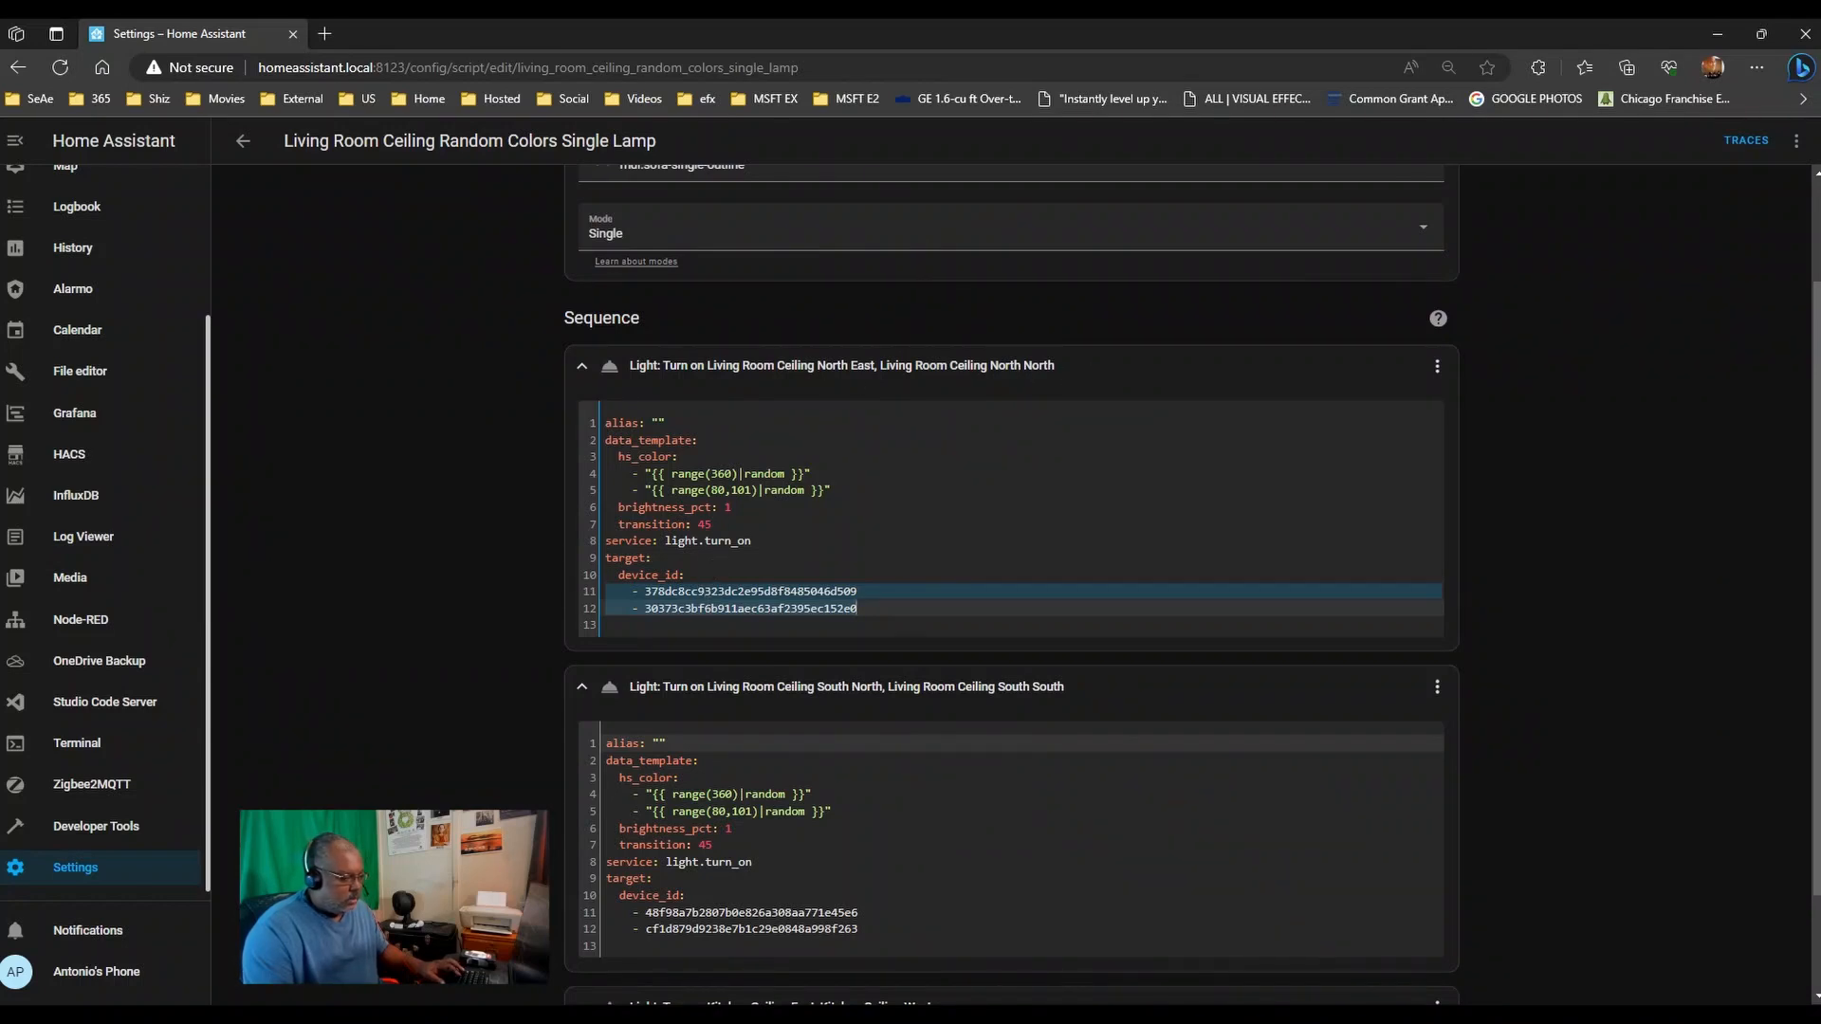
{"action": "key", "text": "alt+Tab"}
{"action": "left_click", "coordinate": [1081, 438]}
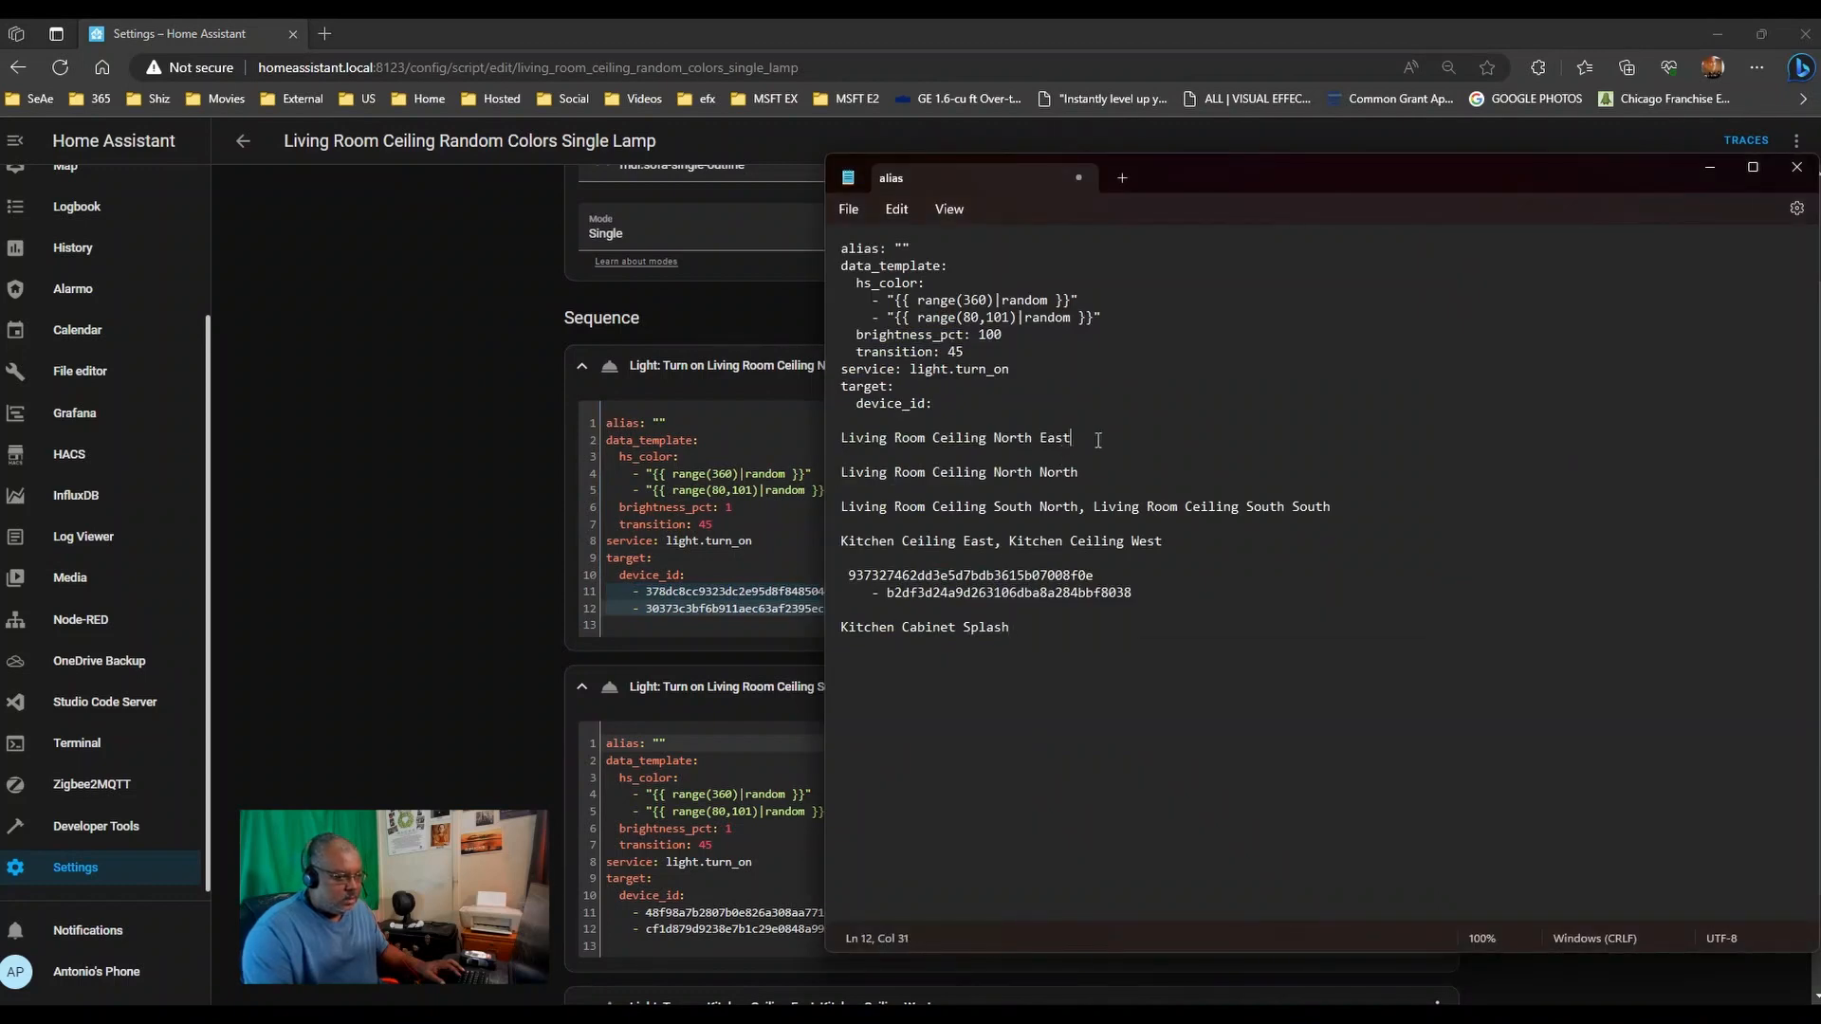
{"action": "key", "text": "Return"}
{"action": "key", "text": "ctrl+v"}
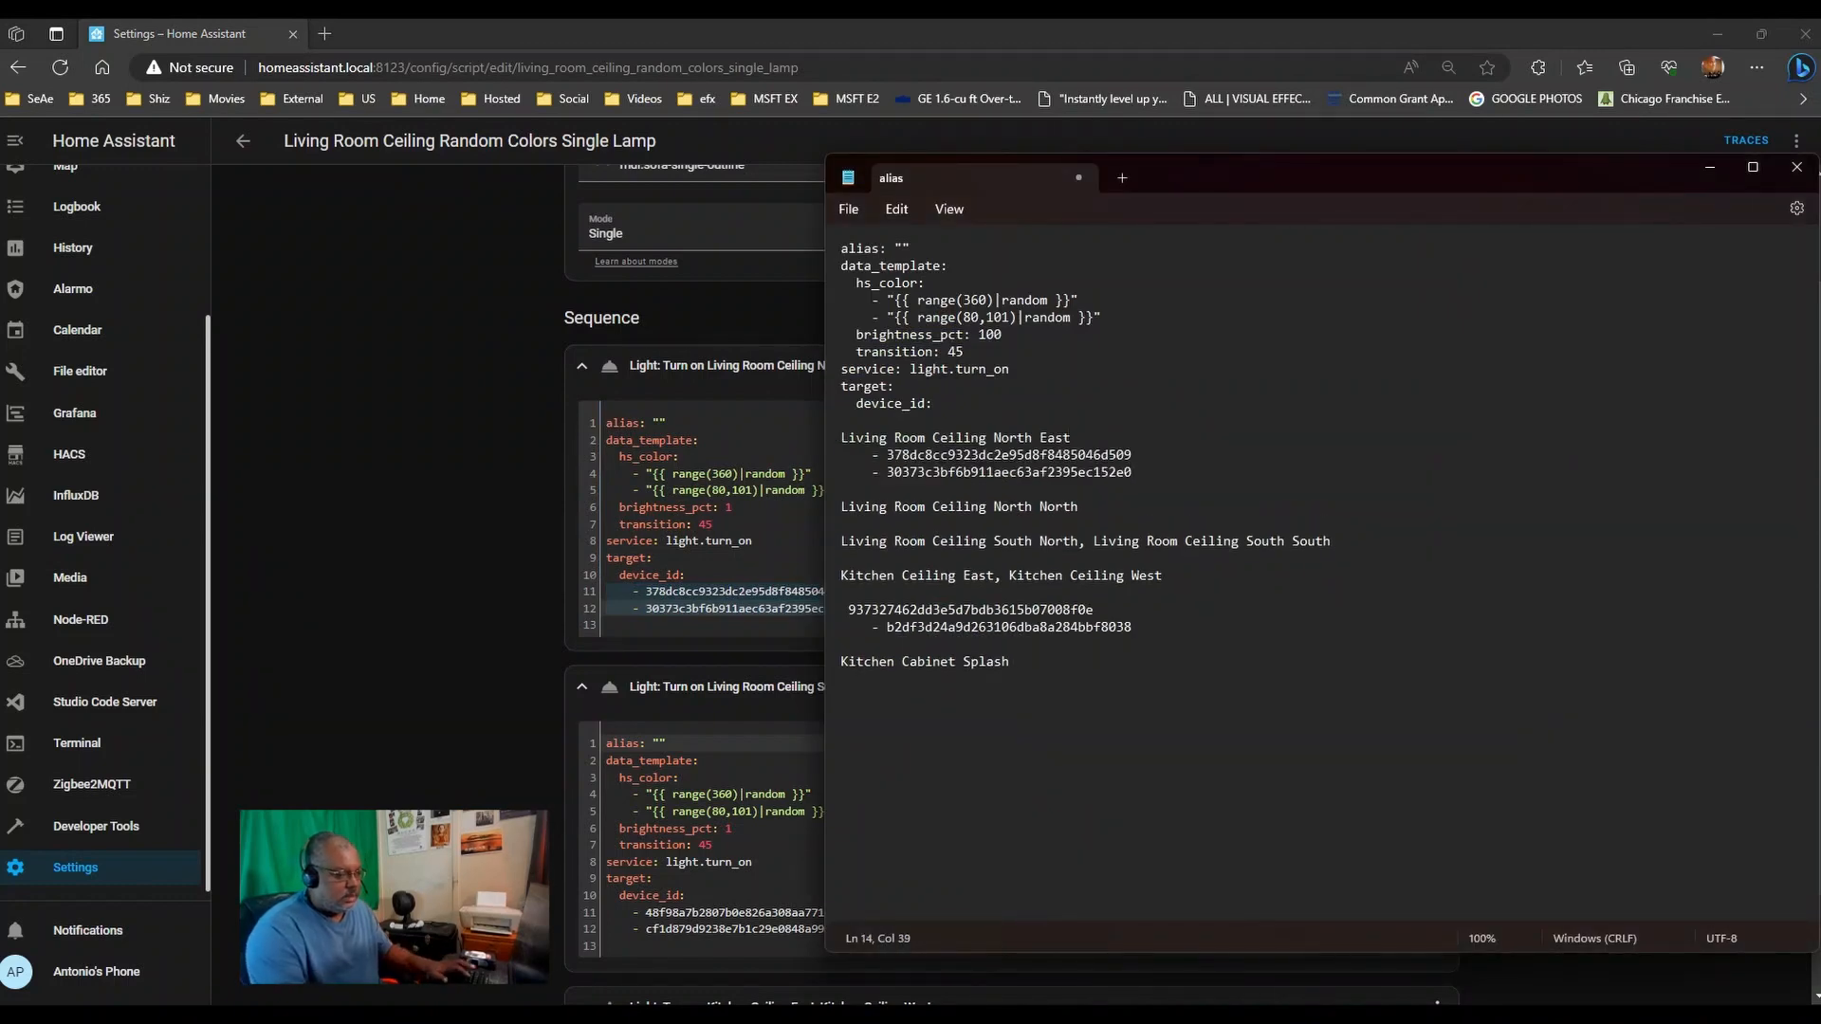
{"action": "key", "text": "shift+Home"}
{"action": "key", "text": "ctrl+c"}
{"action": "key", "text": "BackSpace"}
{"action": "key", "text": "Delete"}
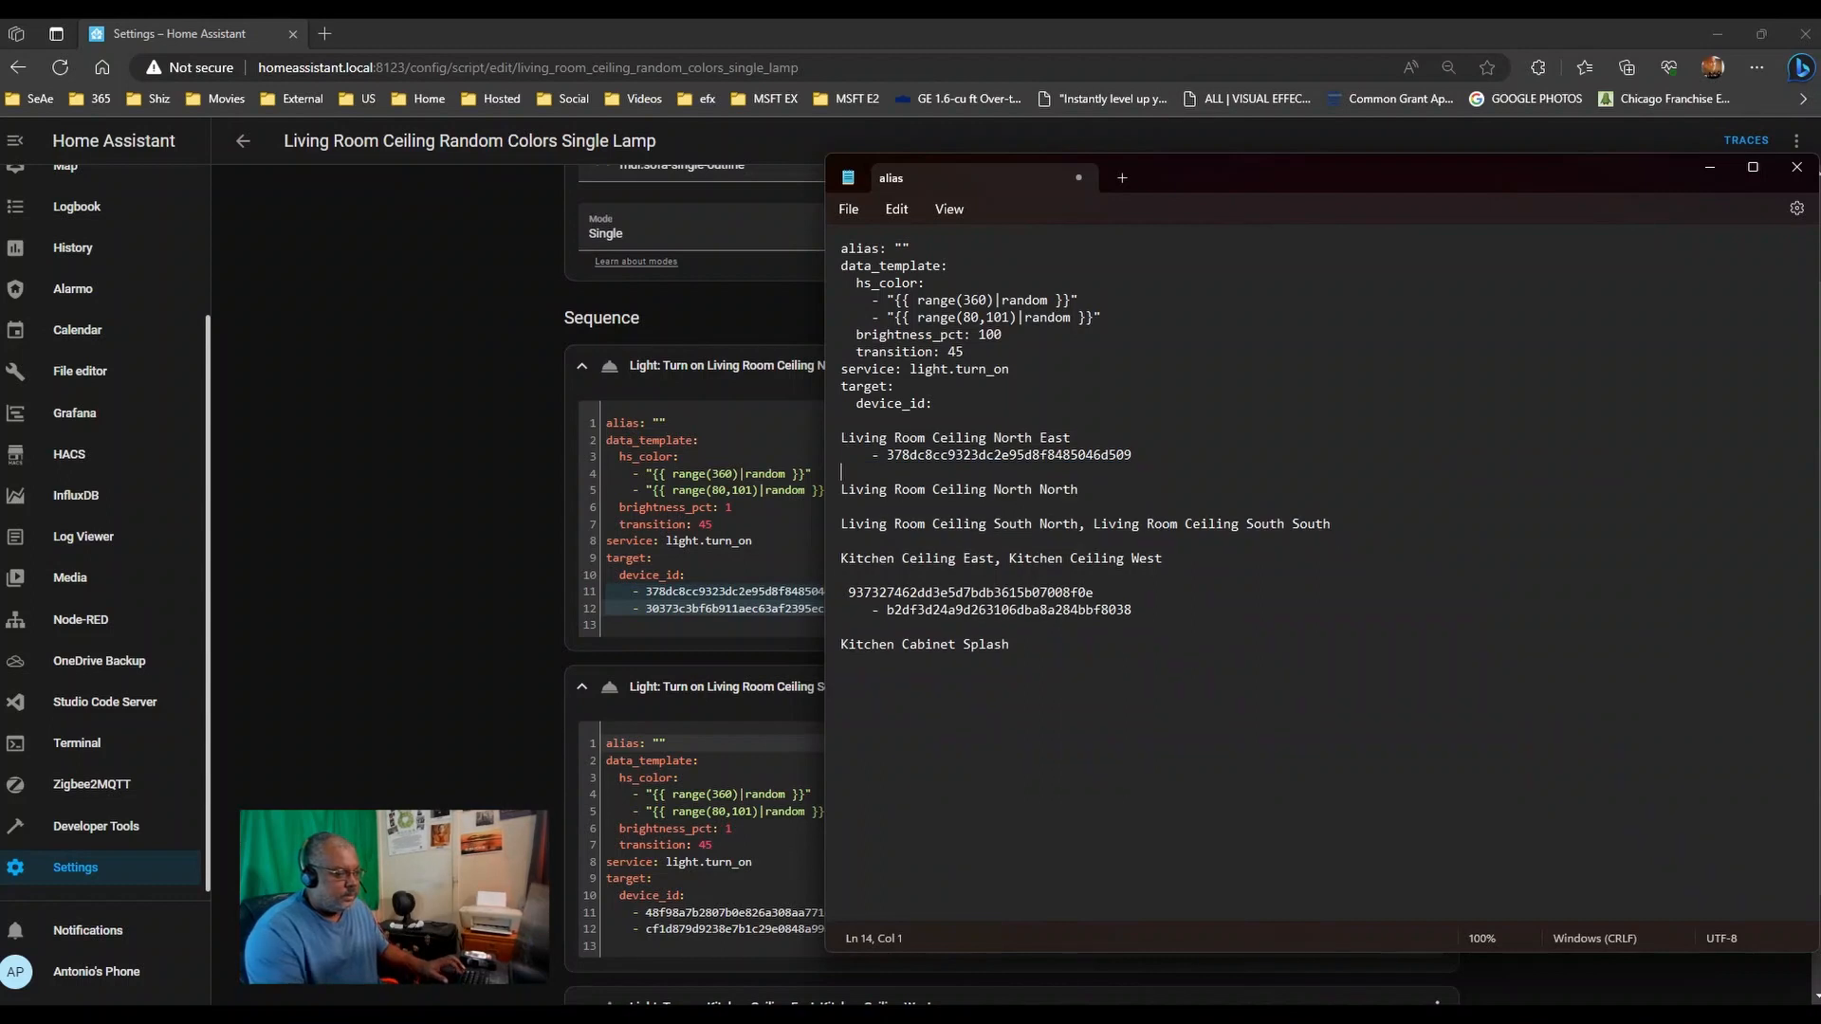
{"action": "key", "text": "ctrl+v"}
{"action": "key", "text": "Return"}
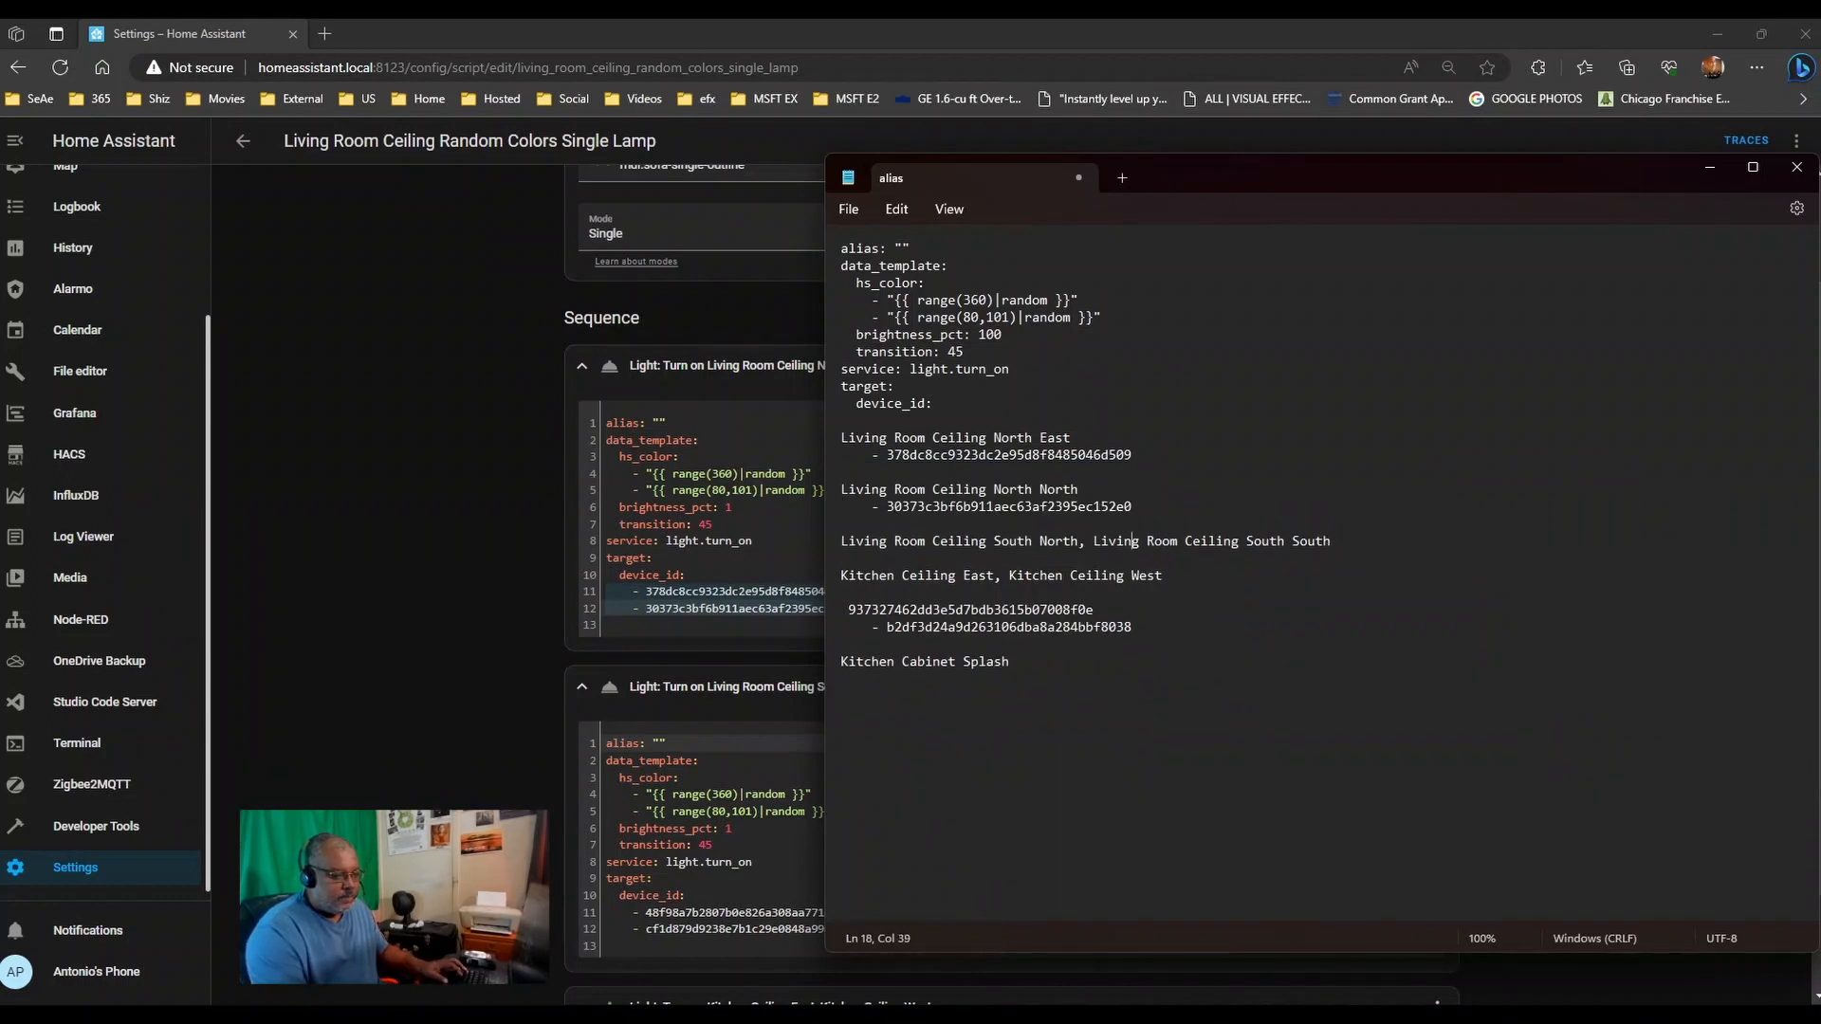
- Put South North and South South on separate lines with room for their IDs
{"action": "key", "text": "BackSpace"}
{"action": "key", "text": "BackSpace"}
{"action": "key", "text": "Return"}
{"action": "key", "text": "Return"}
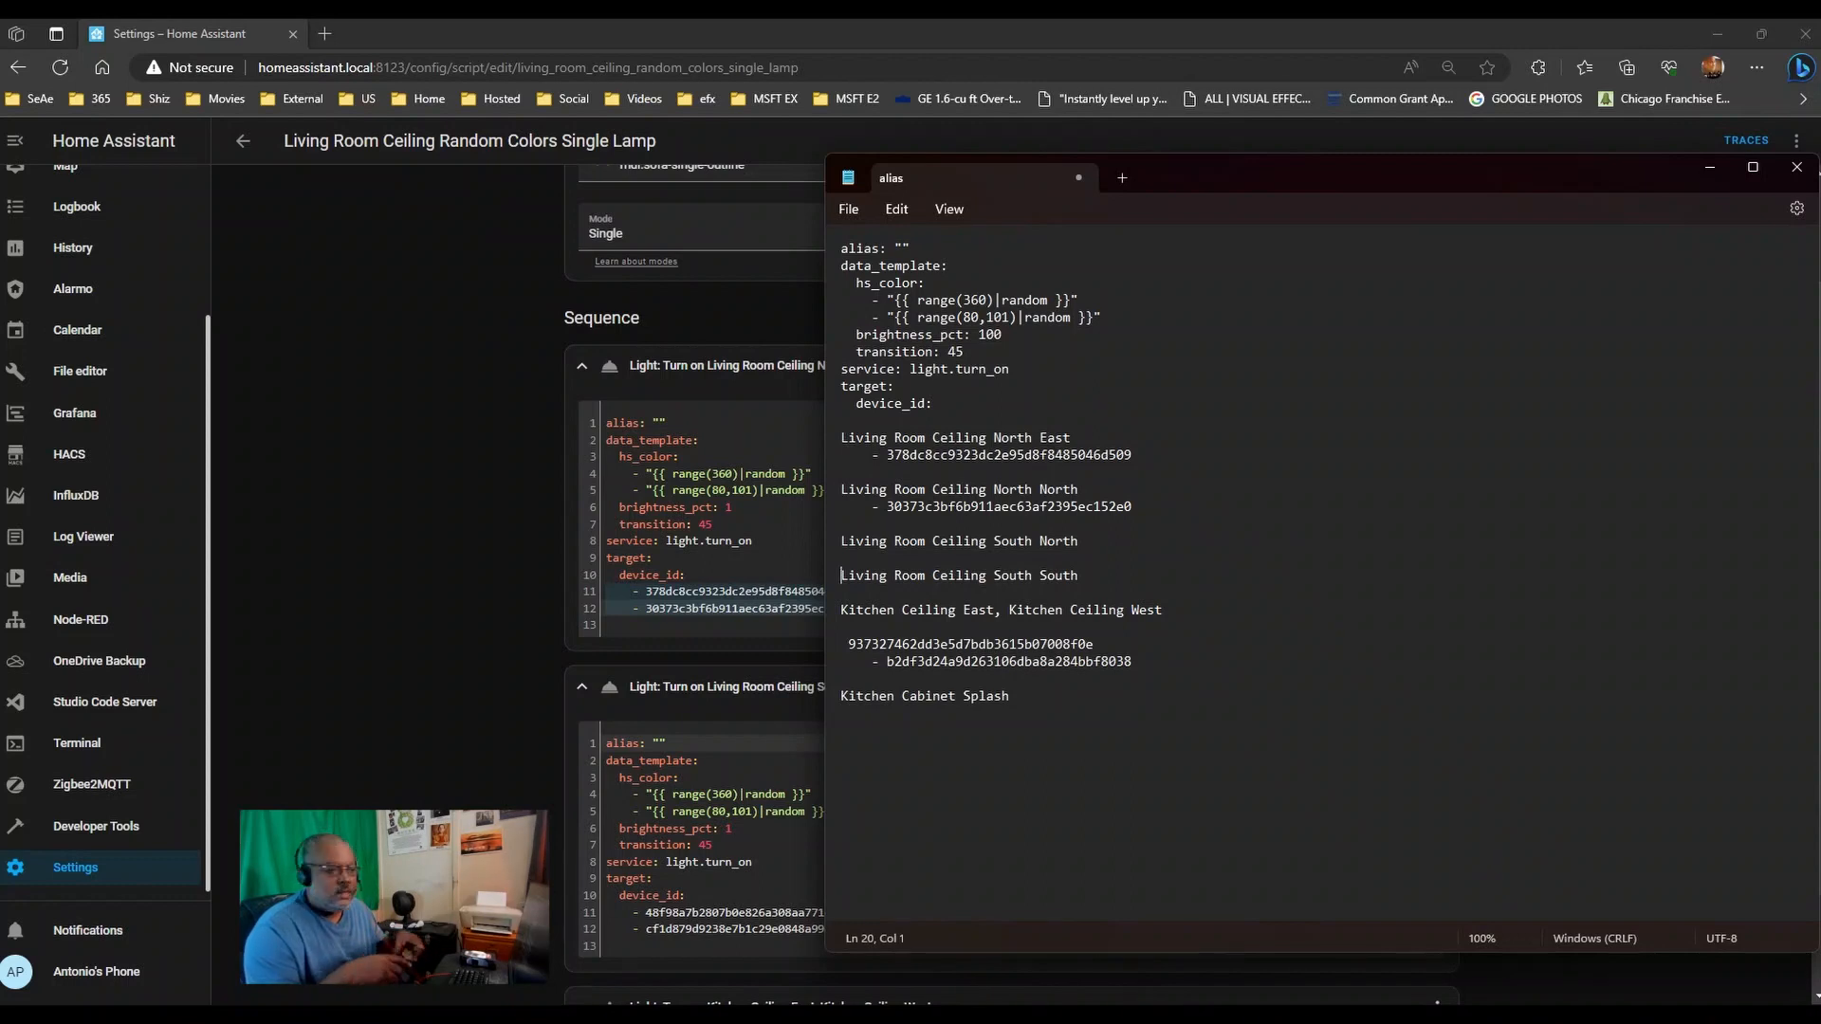
{"action": "key", "text": "Up"}
{"action": "key", "text": "Return"}
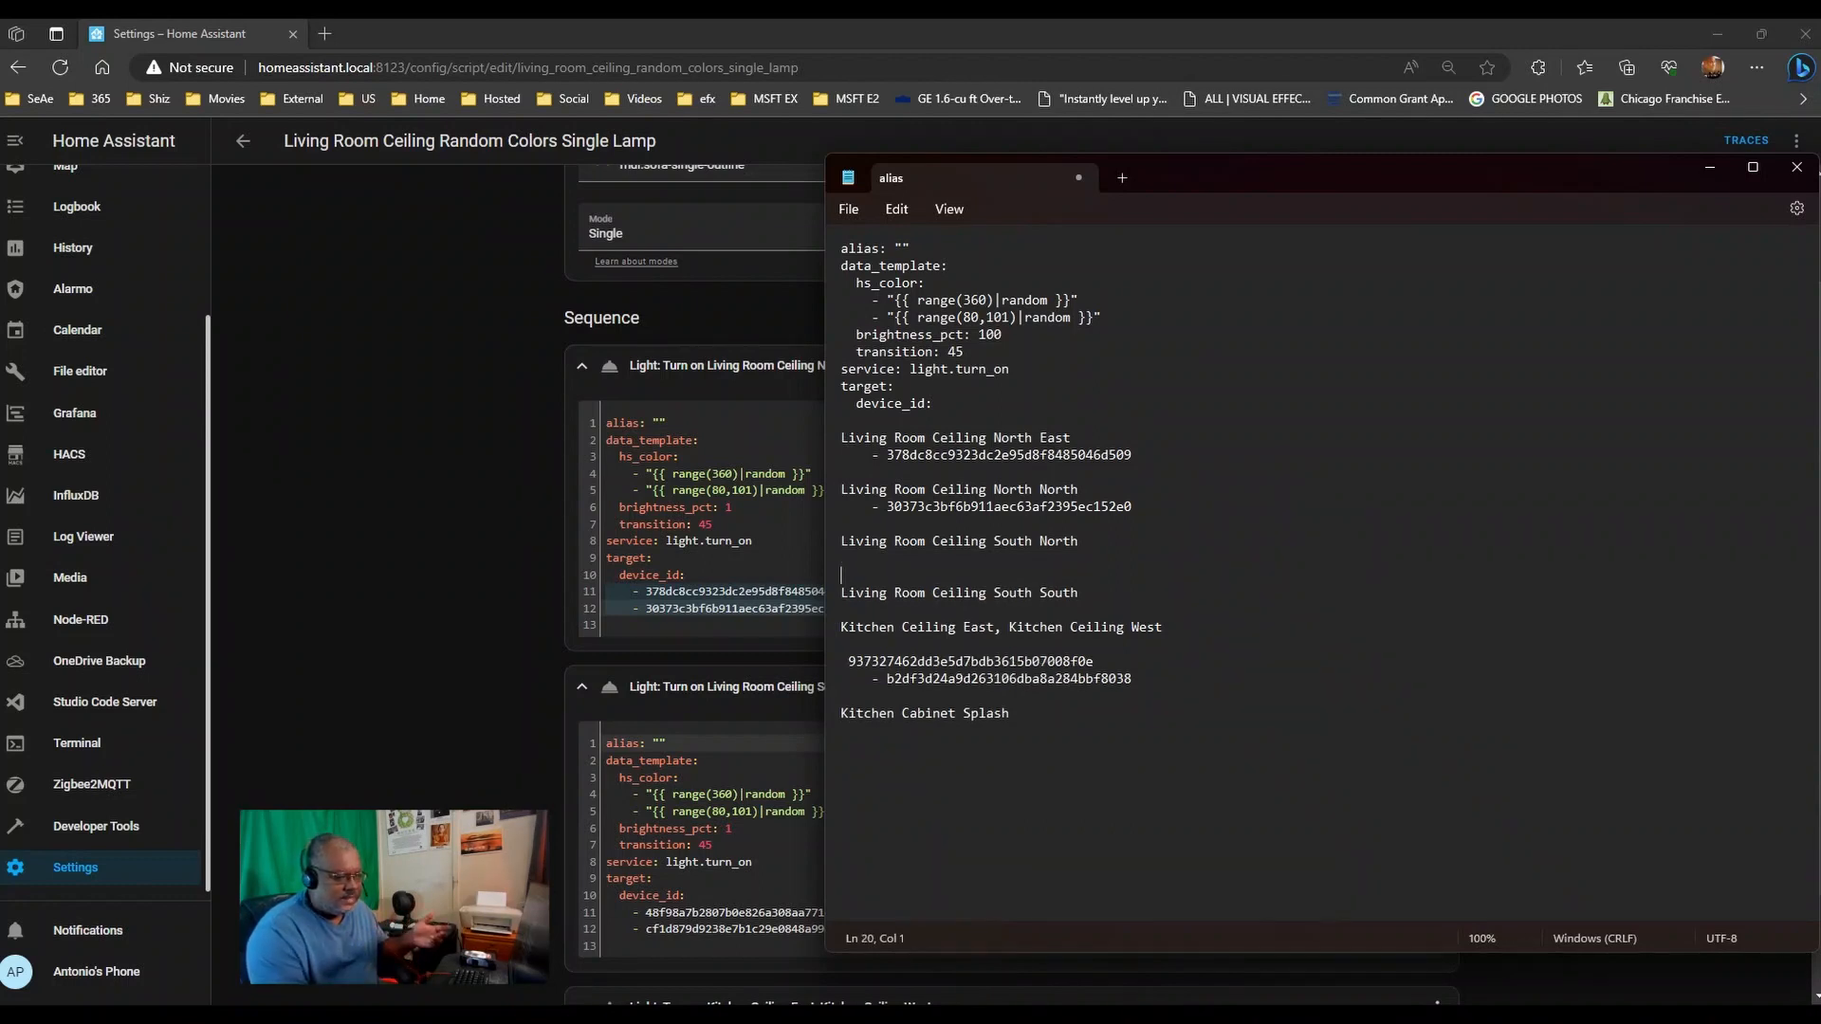
{"action": "key", "text": "Up"}
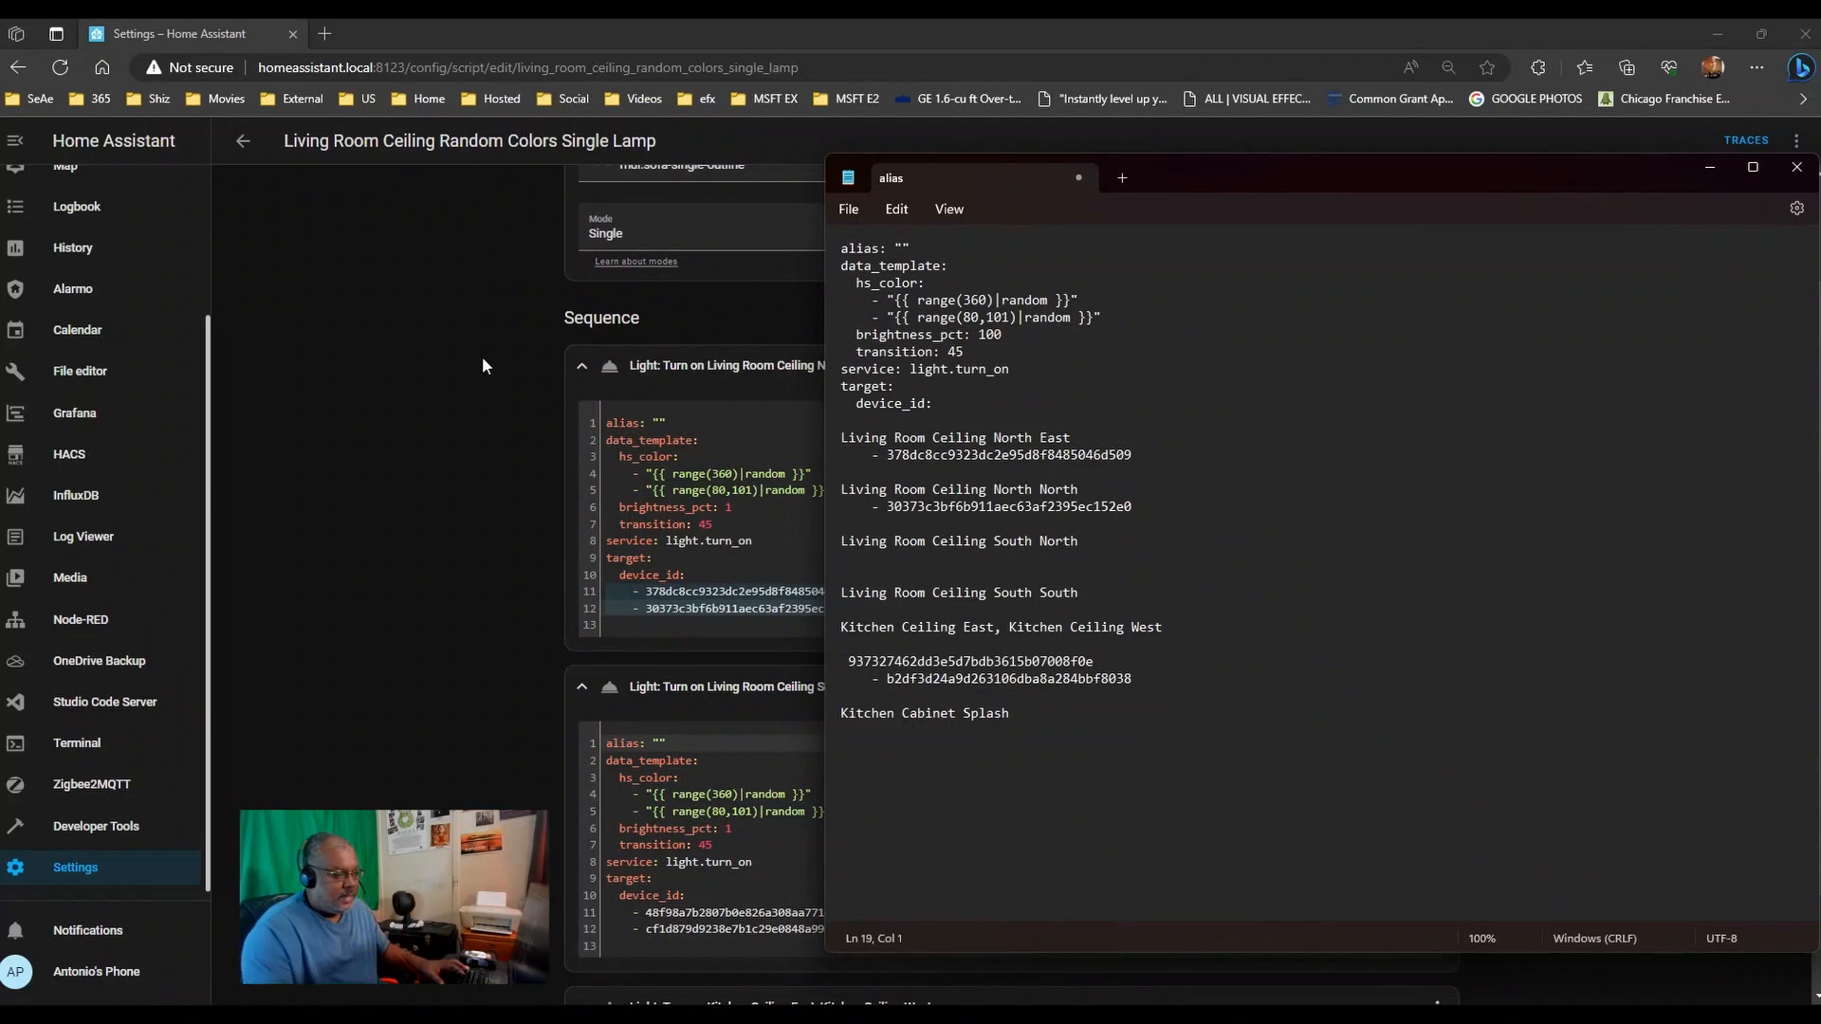
- Copy the South North and South South device IDs and place each under its name
{"action": "scroll", "coordinate": [471, 455], "scroll_direction": "down", "scroll_amount": 2}
{"action": "left_click", "coordinate": [706, 781]}
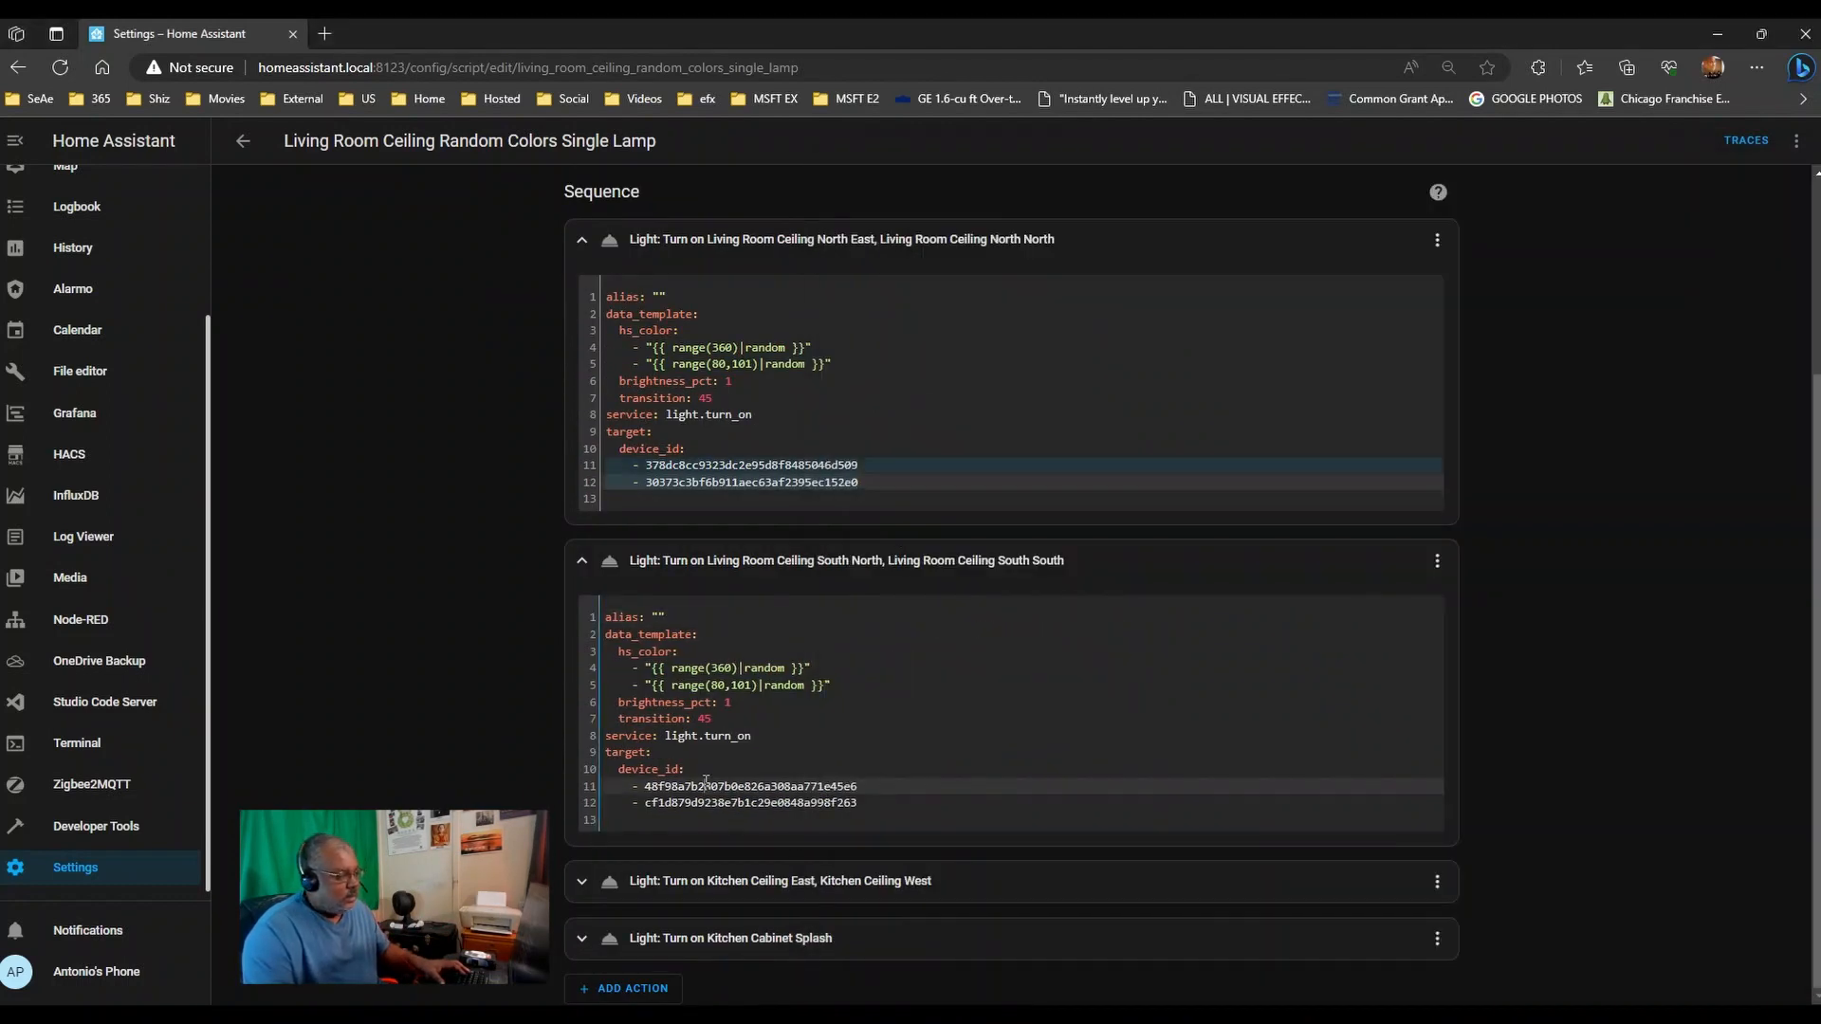
{"action": "double_click", "coordinate": [708, 783]}
{"action": "left_click_drag", "start_coordinate": [874, 788], "coordinate": [514, 775]}
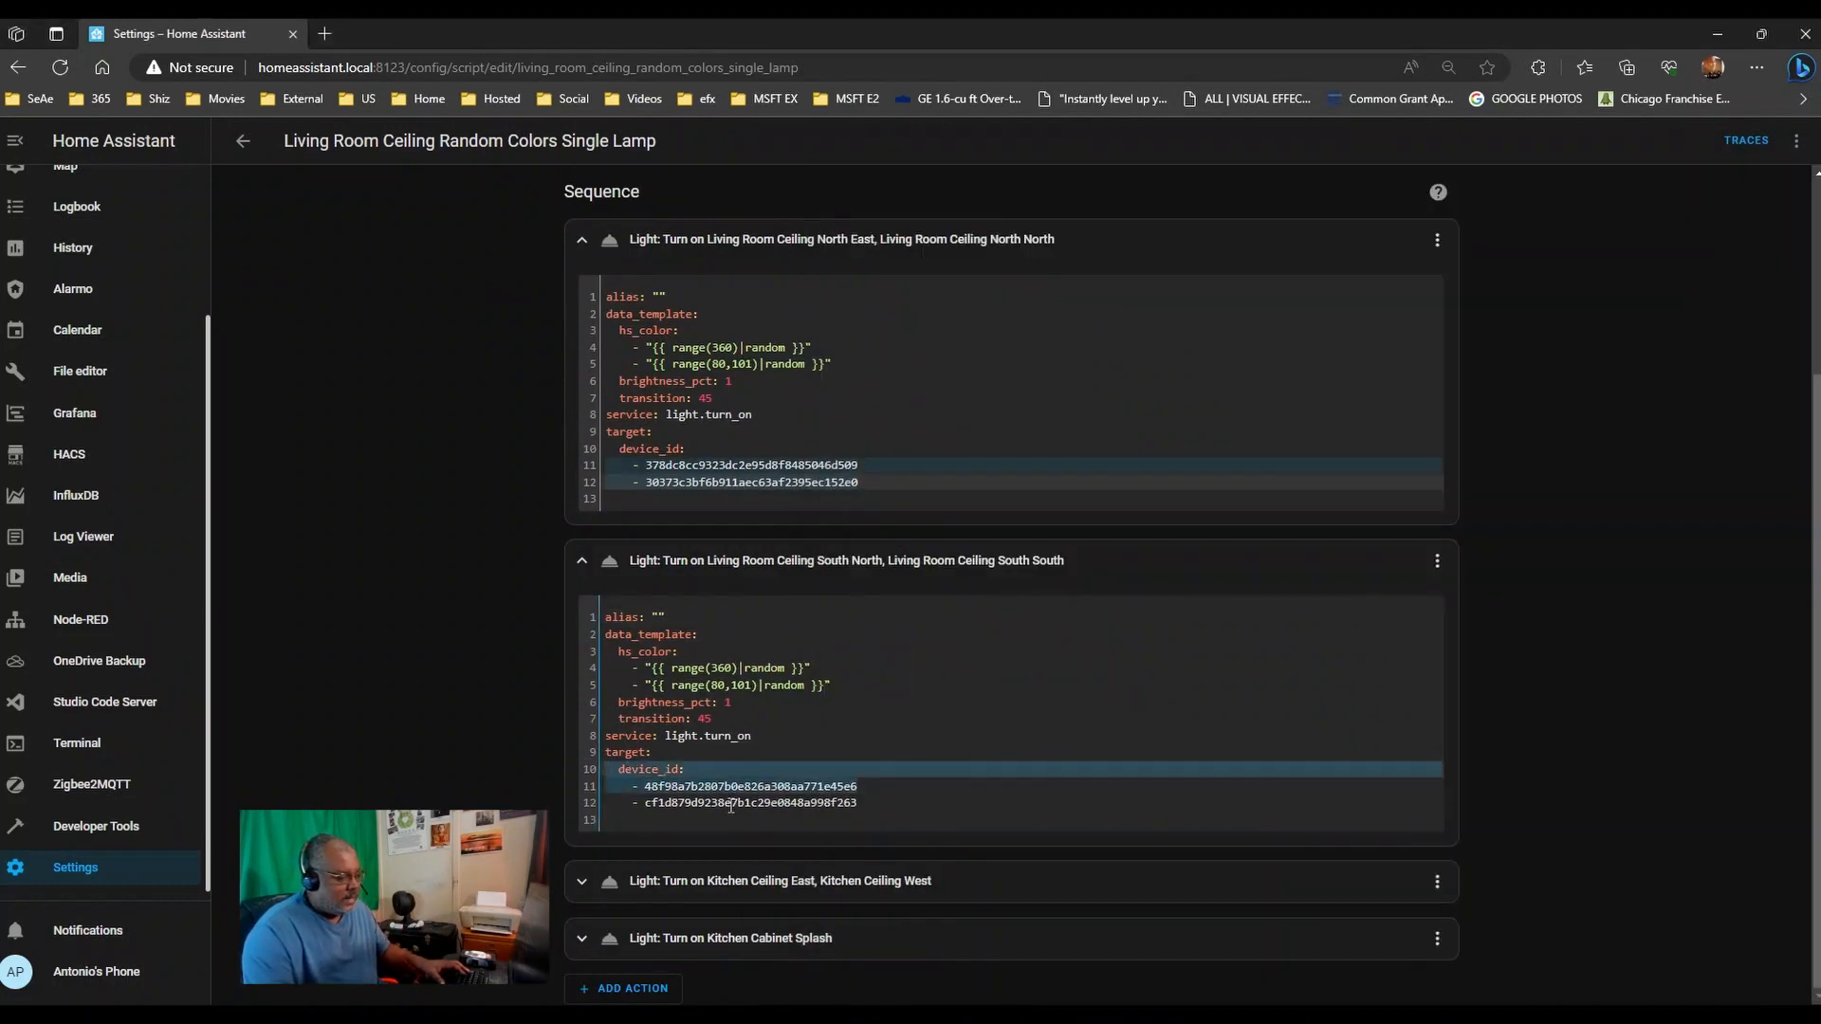
{"action": "left_click_drag", "start_coordinate": [859, 805], "coordinate": [564, 795]}
{"action": "key", "text": "ctrl+c"}
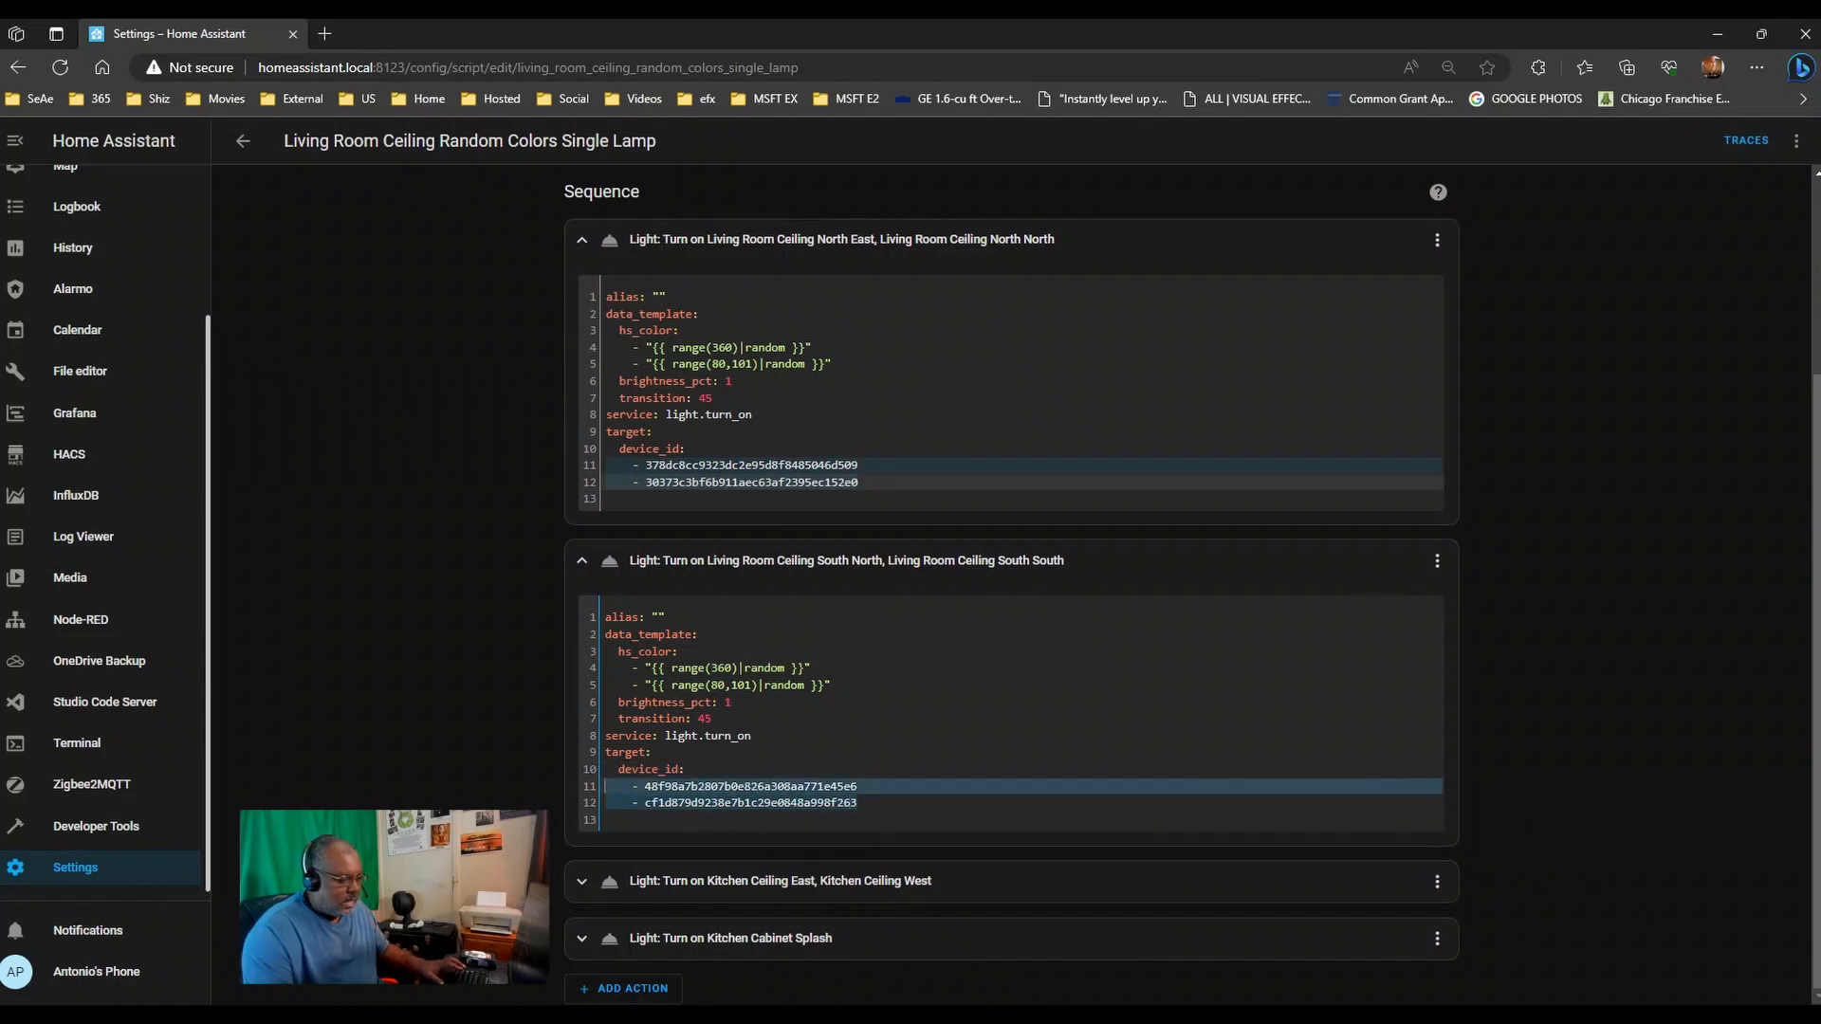
{"action": "key", "text": "alt+Tab"}
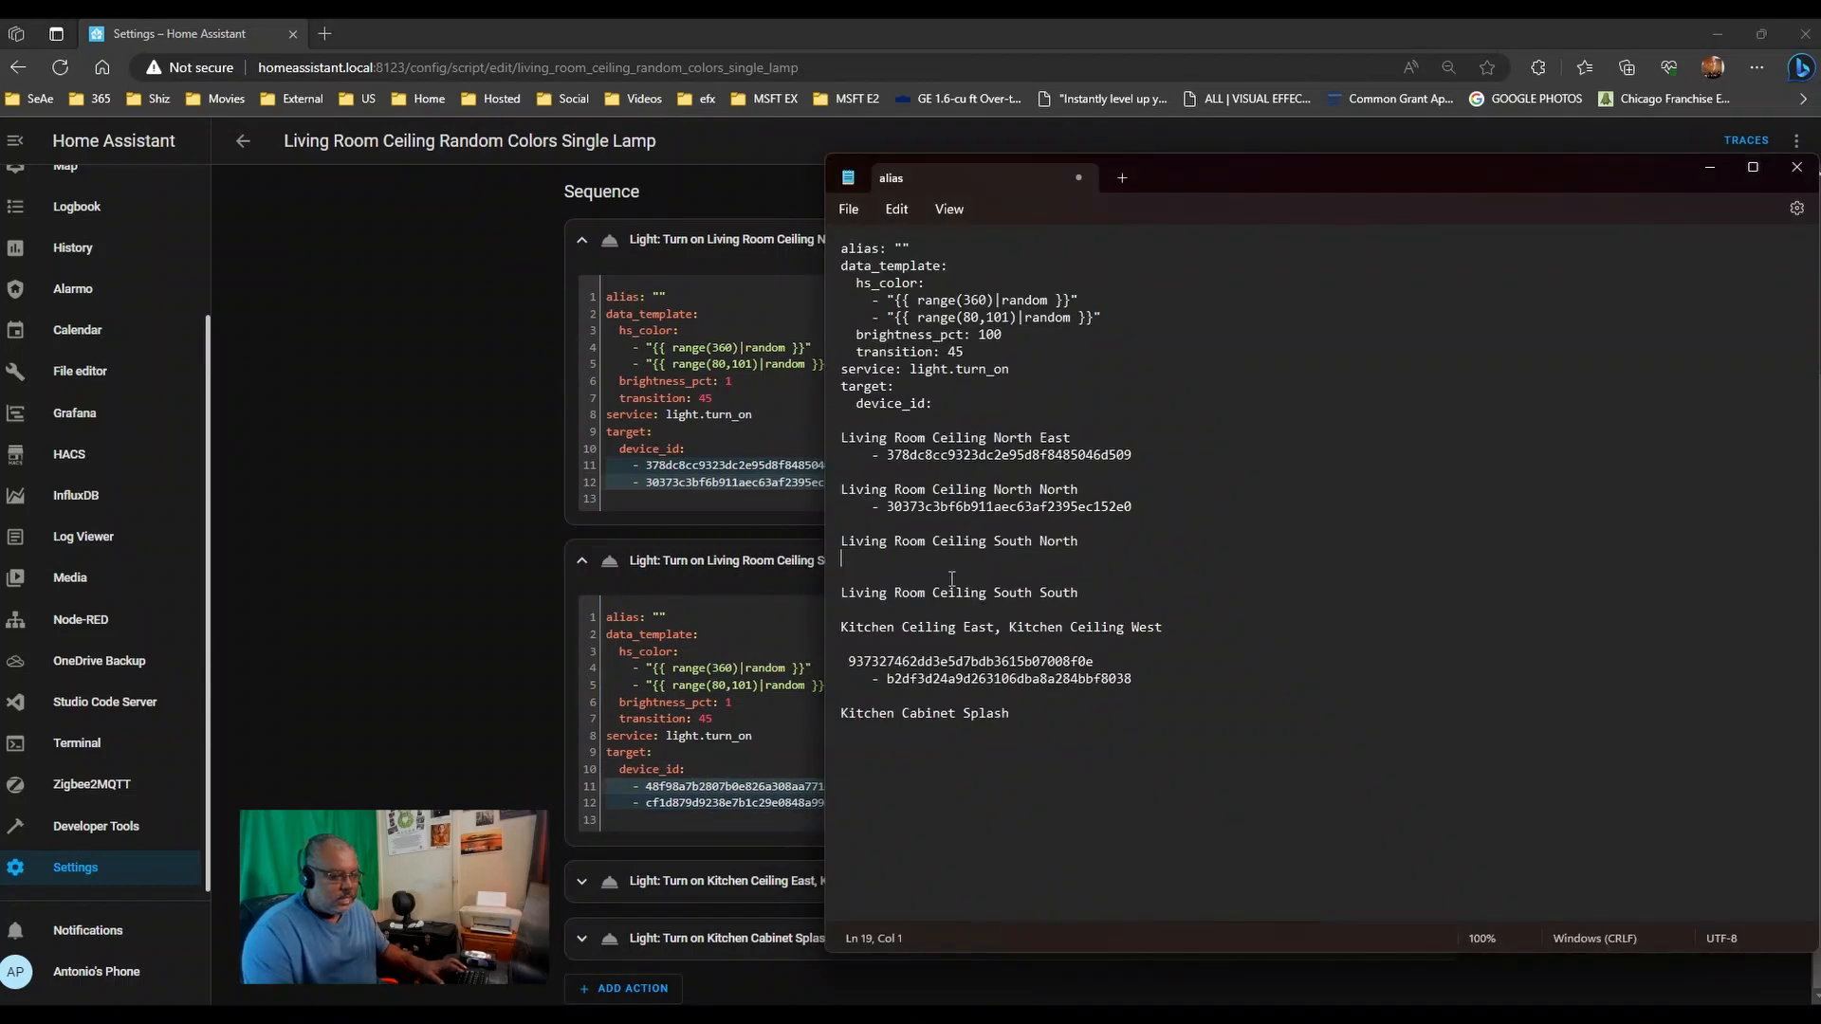
{"action": "key", "text": "ctrl+v"}
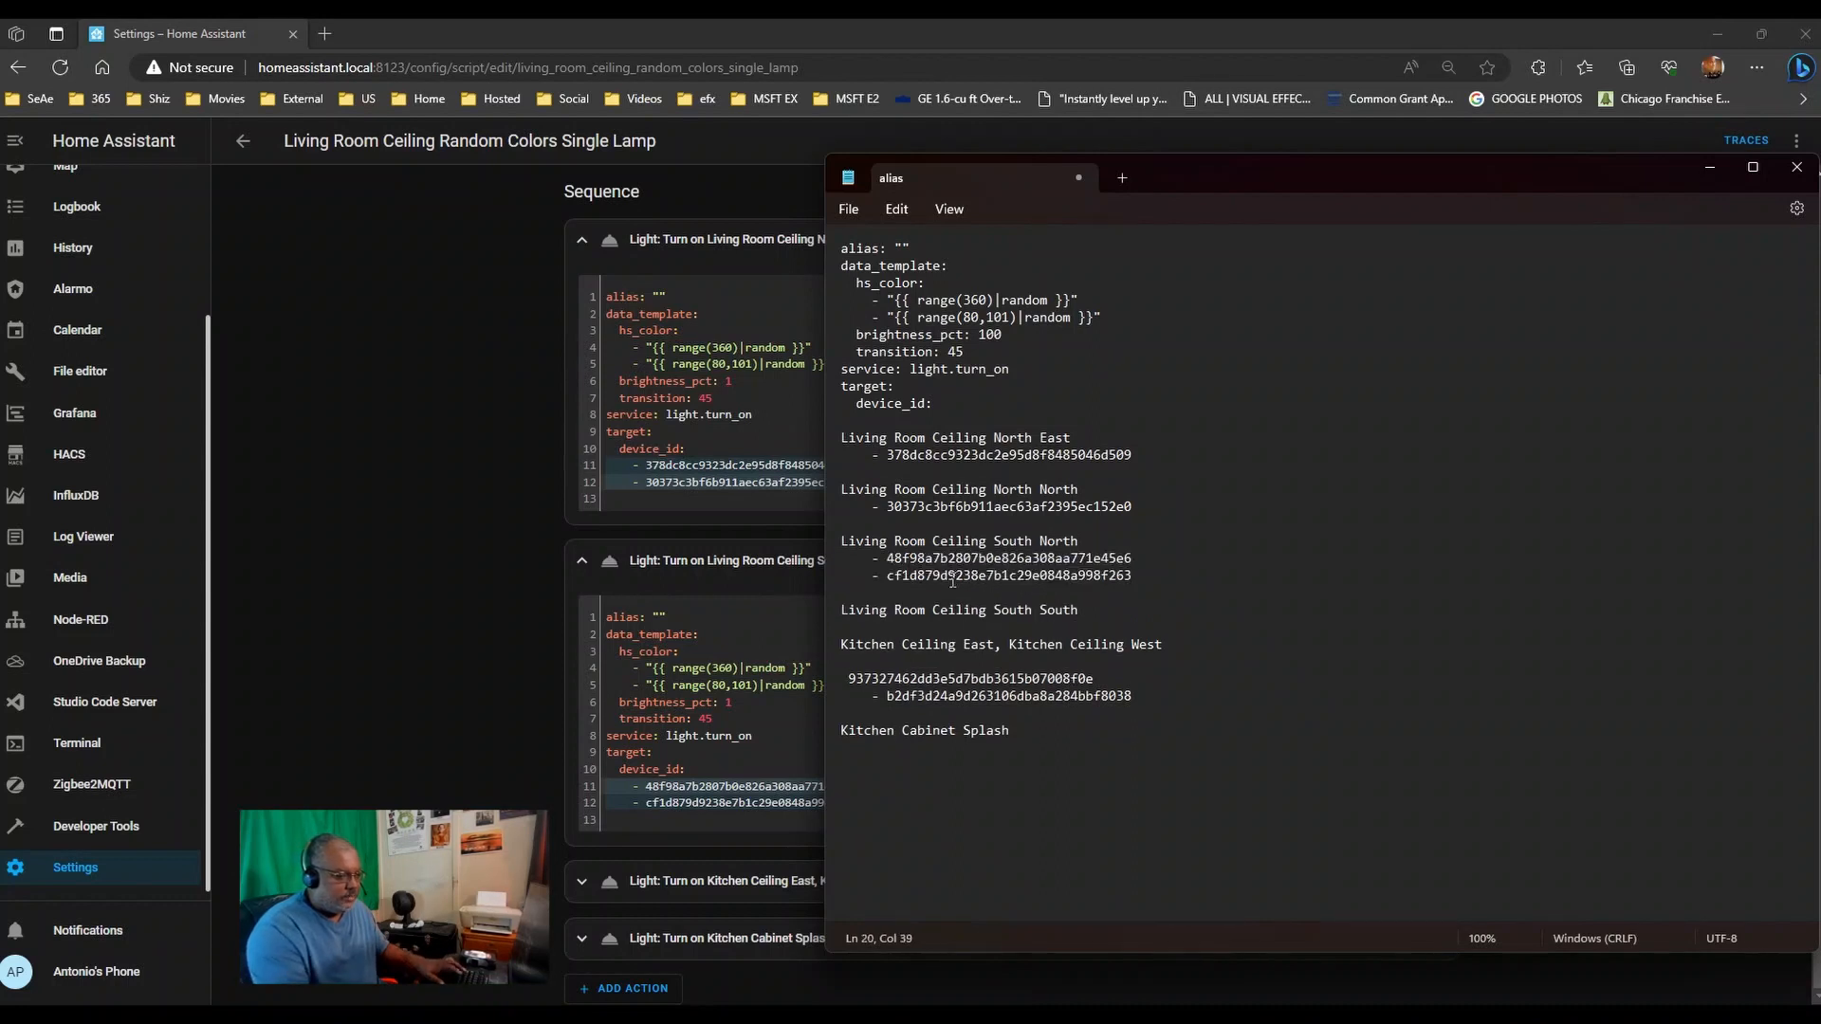
{"action": "triple_click", "coordinate": [952, 580]}
{"action": "key", "text": "ctrl+x"}
{"action": "key", "text": "Delete"}
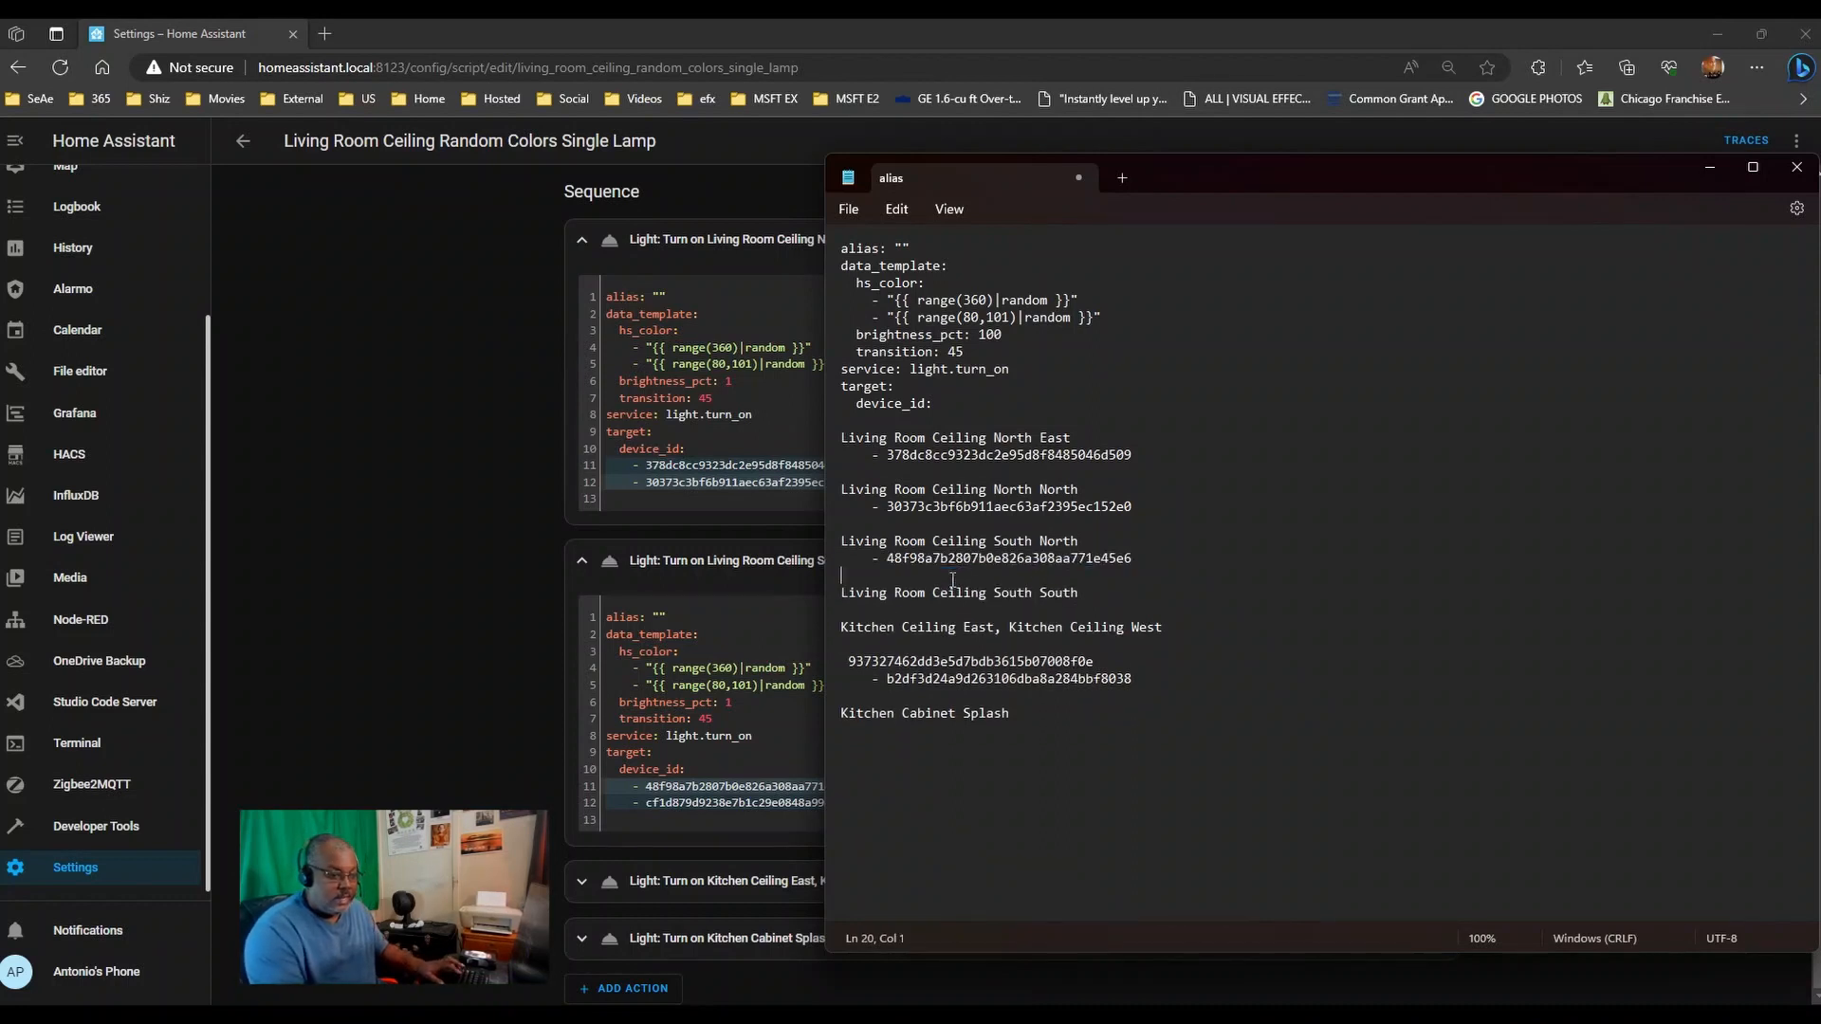
{"action": "key", "text": "Down"}
{"action": "key", "text": "Down"}
{"action": "key", "text": "ctrl+v"}
{"action": "key", "text": "Return"}
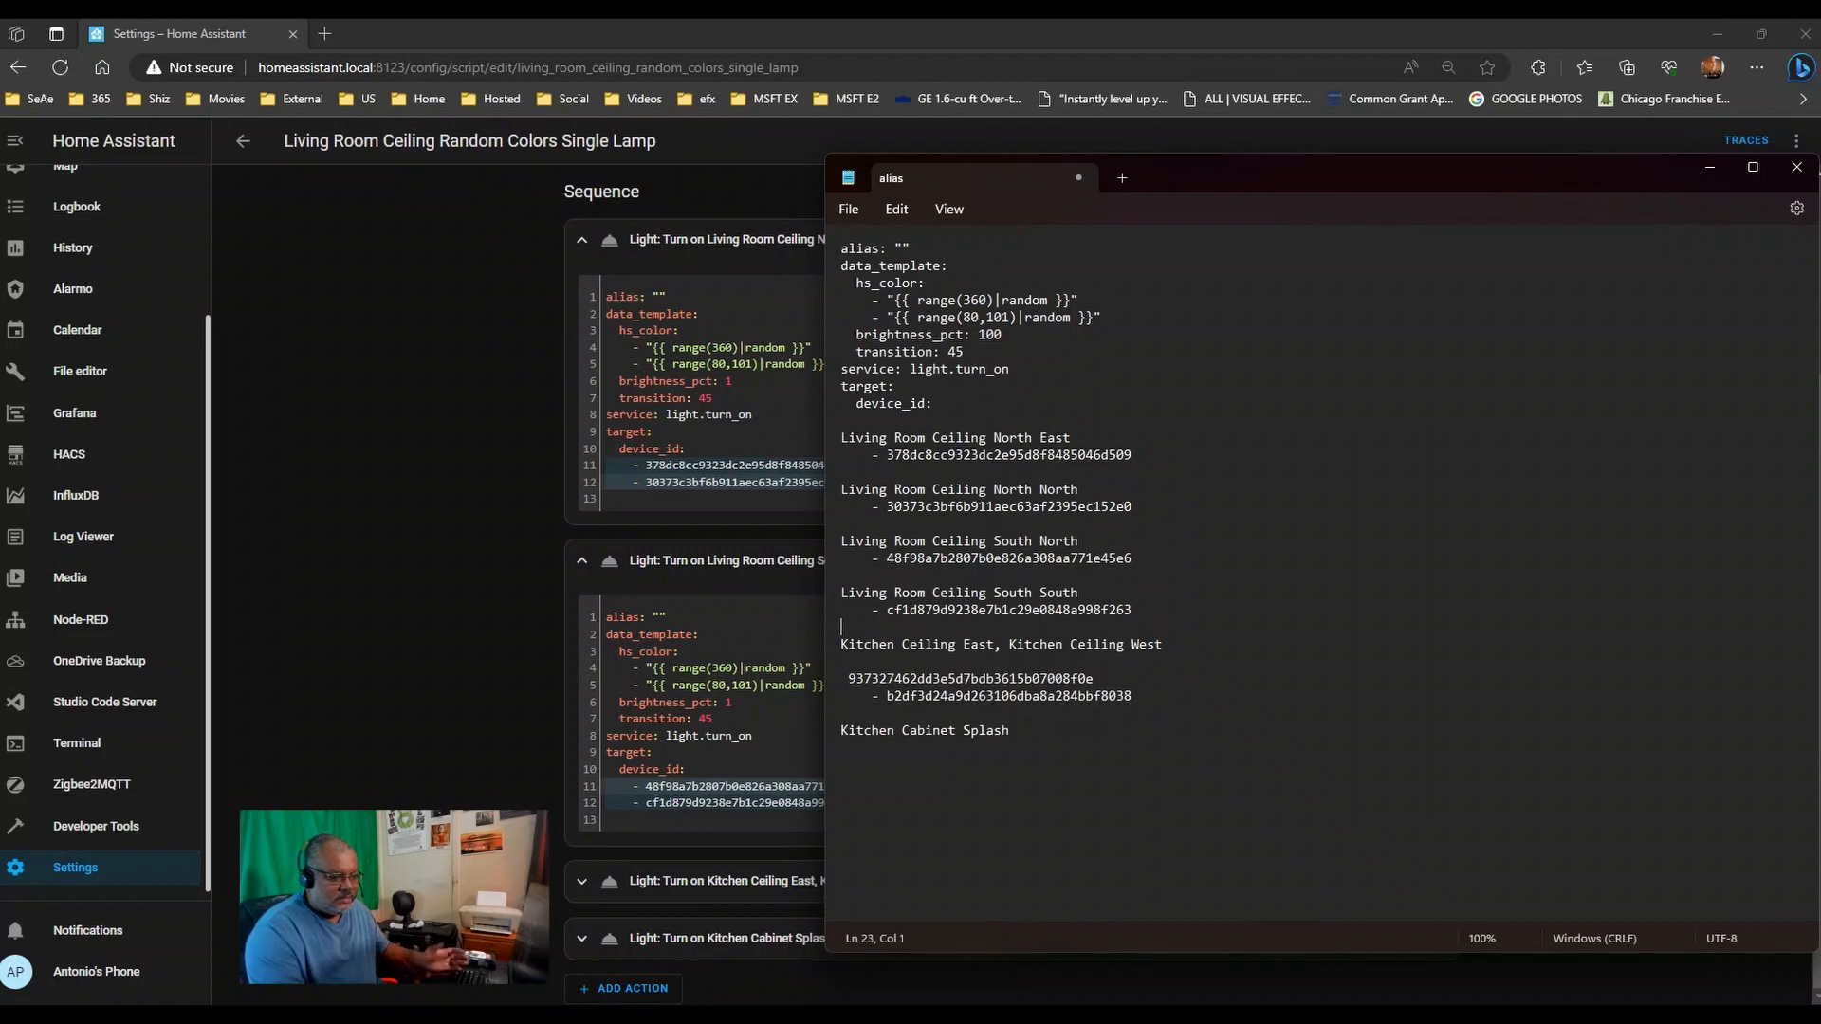
- Split Kitchen Ceiling East and West onto separate lines and delete the stray ID lines below
{"action": "key", "text": "Right"}
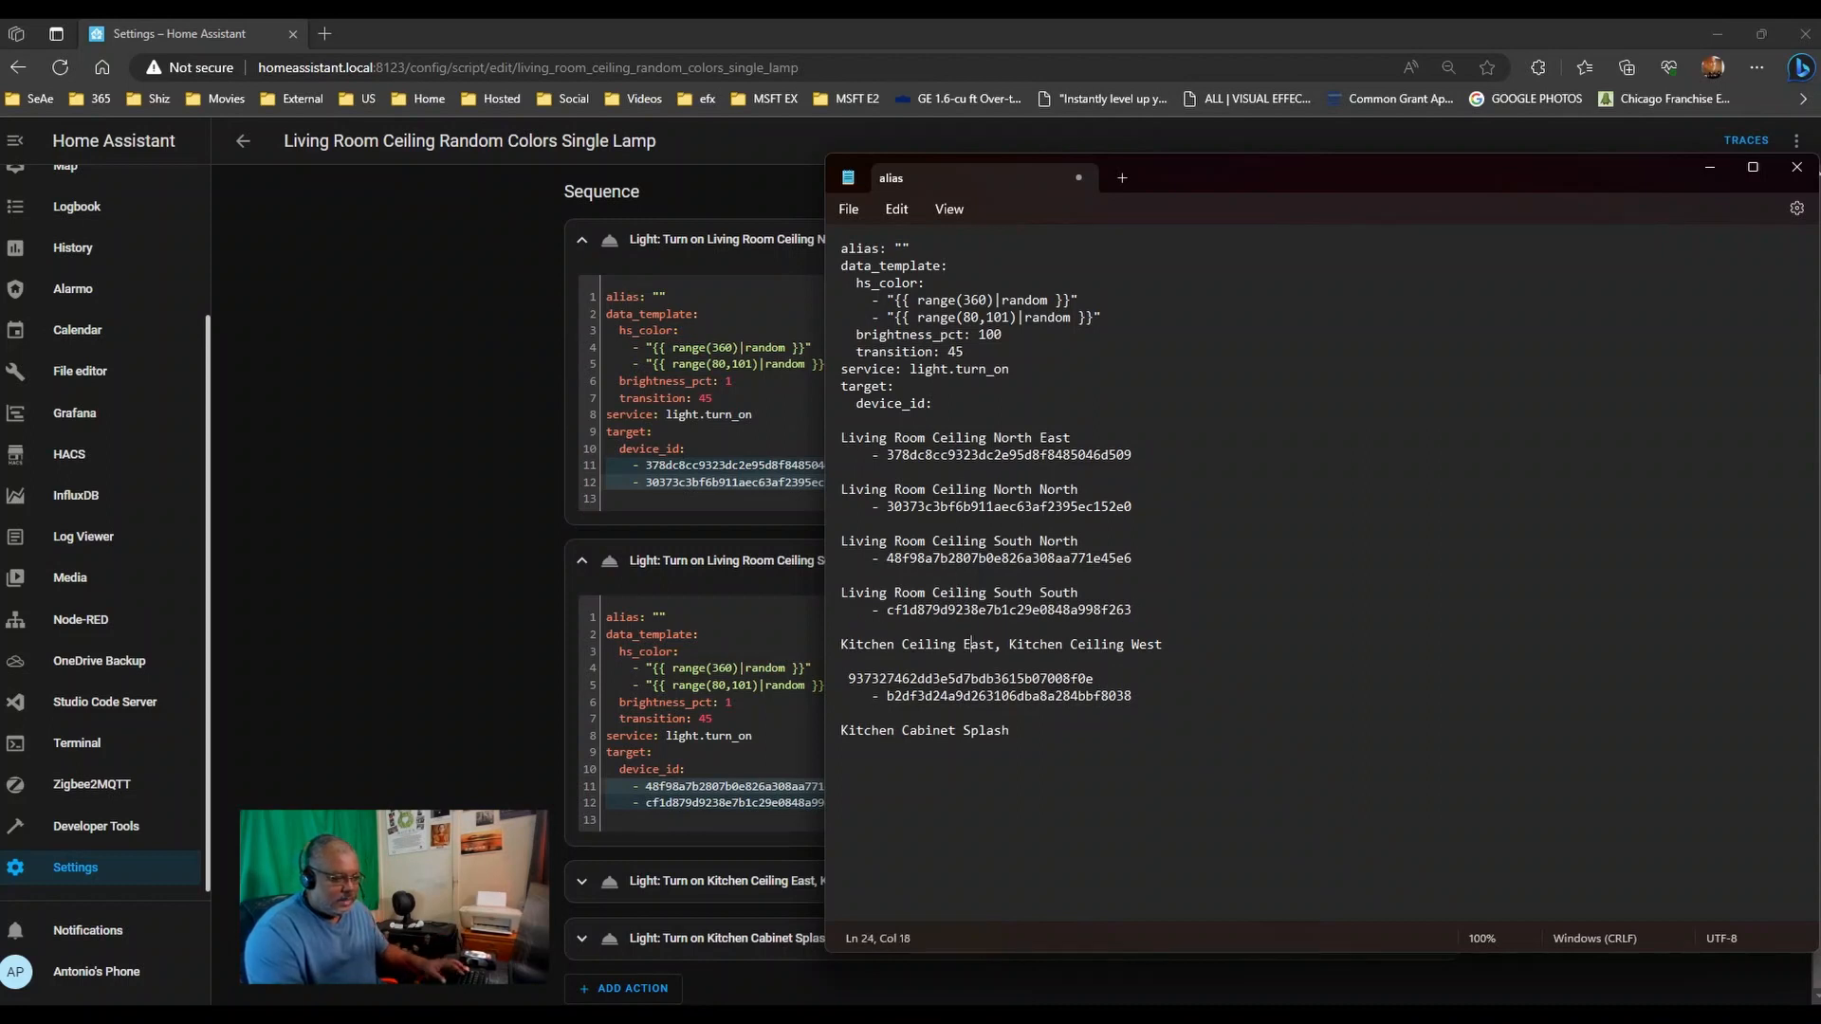
{"action": "key", "text": "BackSpace"}
{"action": "key", "text": "BackSpace"}
{"action": "key", "text": "Return"}
{"action": "key", "text": "Return"}
{"action": "key", "text": "Return"}
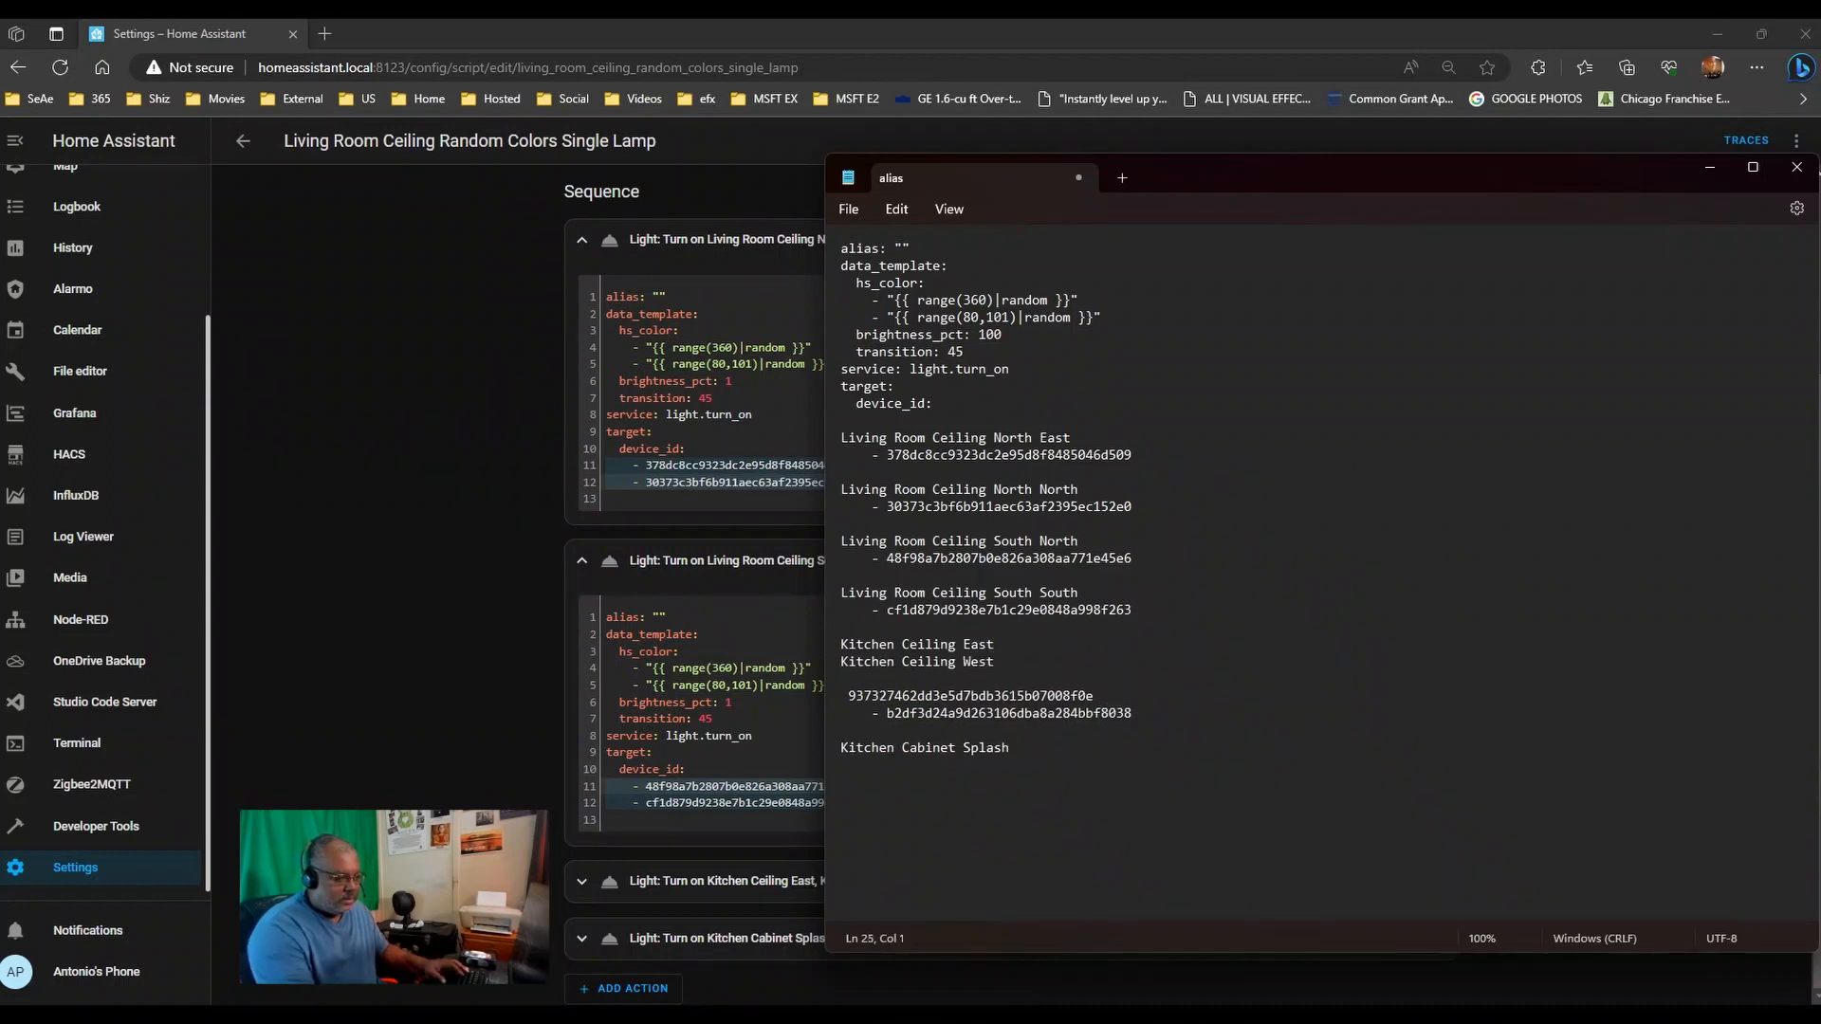
{"action": "key", "text": "Down"}
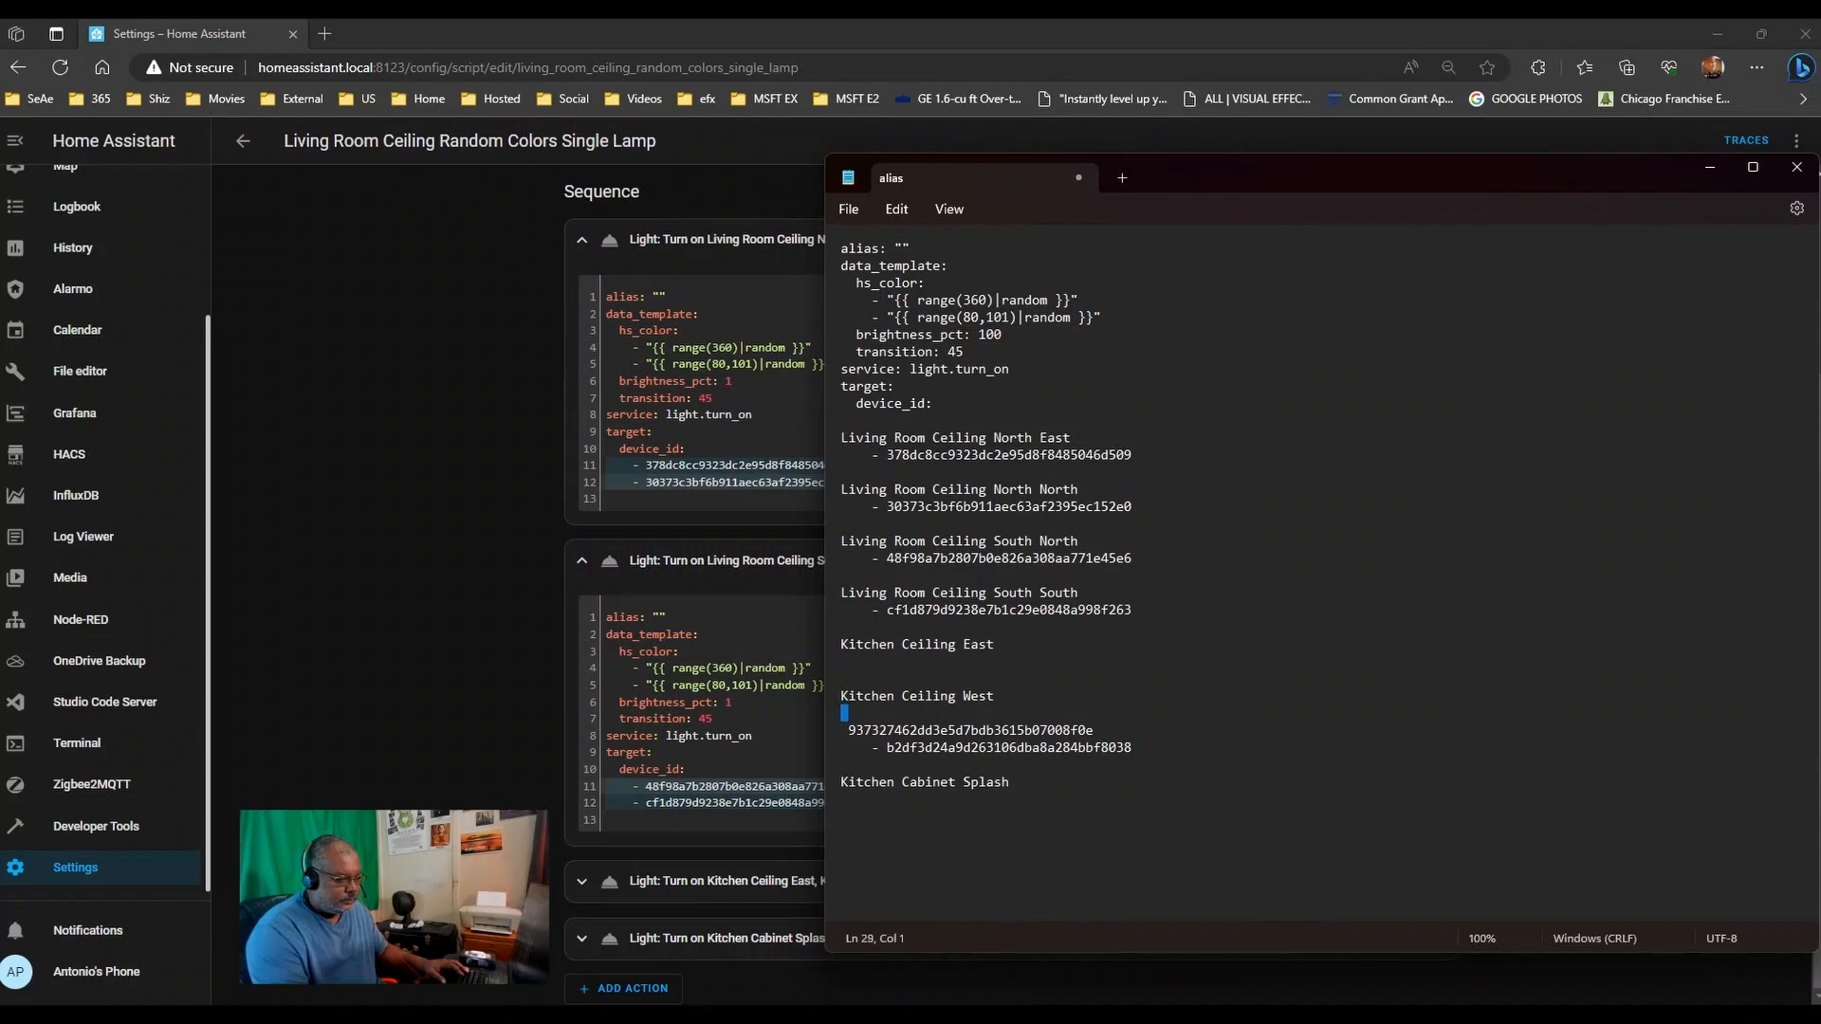
{"action": "key", "text": "shift+Down"}
{"action": "key", "text": "shift+Down"}
{"action": "key", "text": "shift+Down"}
{"action": "key", "text": "Delete"}
{"action": "key", "text": "Return"}
{"action": "key", "text": "Up"}
{"action": "key", "text": "Up"}
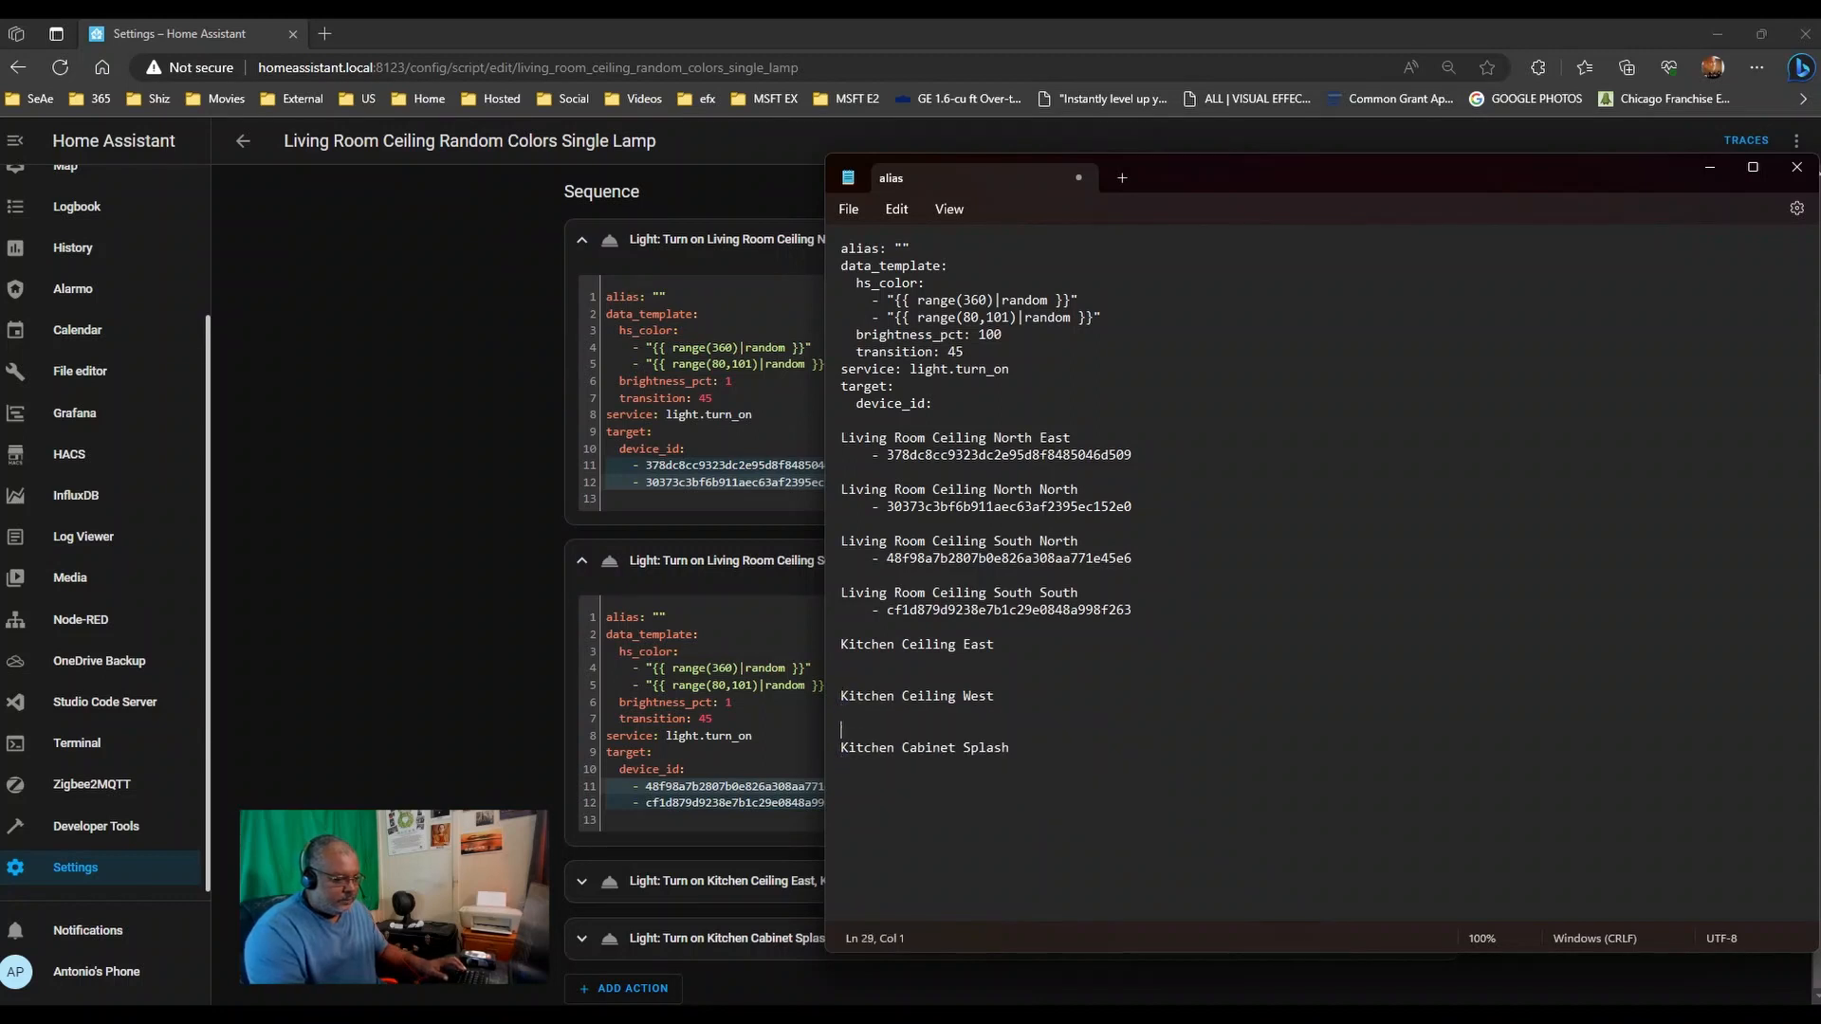
- Paste the two Kitchen Ceiling device IDs under Kitchen Ceiling East and Kitchen Ceiling West
{"action": "left_click", "coordinate": [763, 881]}
{"action": "scroll", "coordinate": [768, 882], "scroll_direction": "down", "scroll_amount": 3}
{"action": "left_click_drag", "start_coordinate": [867, 861], "coordinate": [567, 839]}
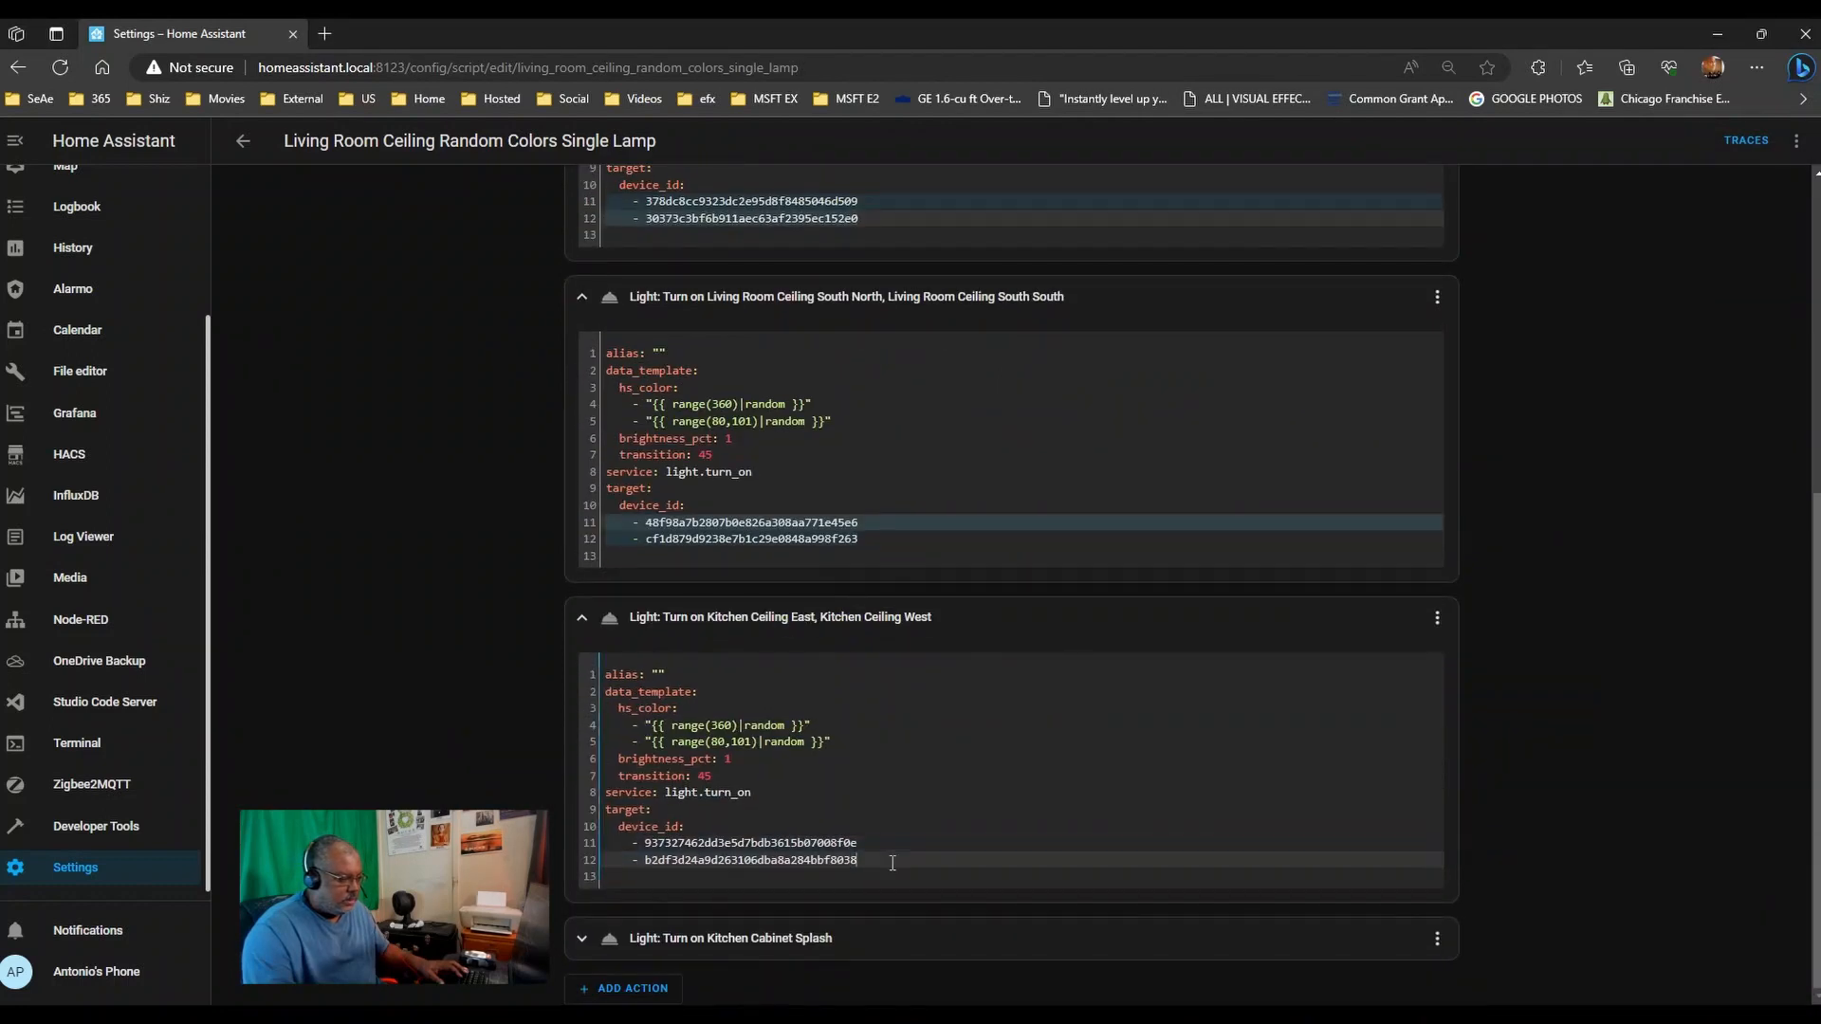
{"action": "left_click", "coordinate": [463, 682]}
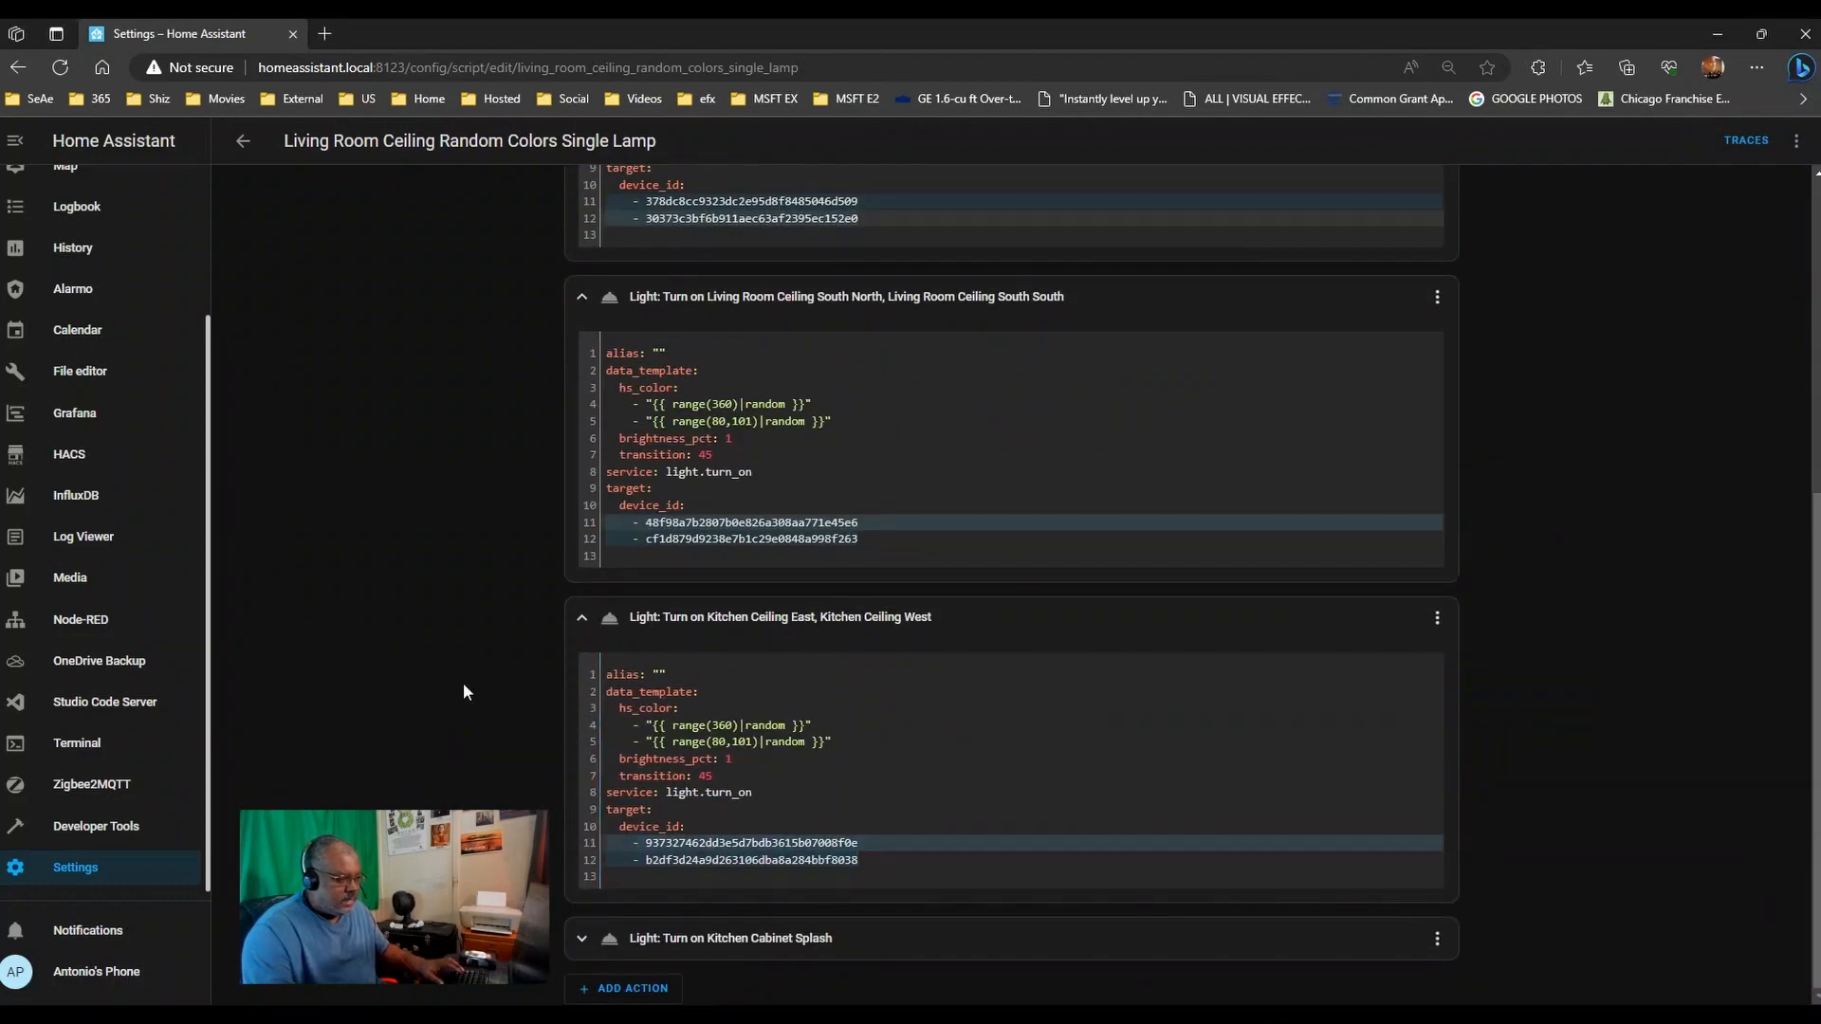
{"action": "key", "text": "alt+Tab"}
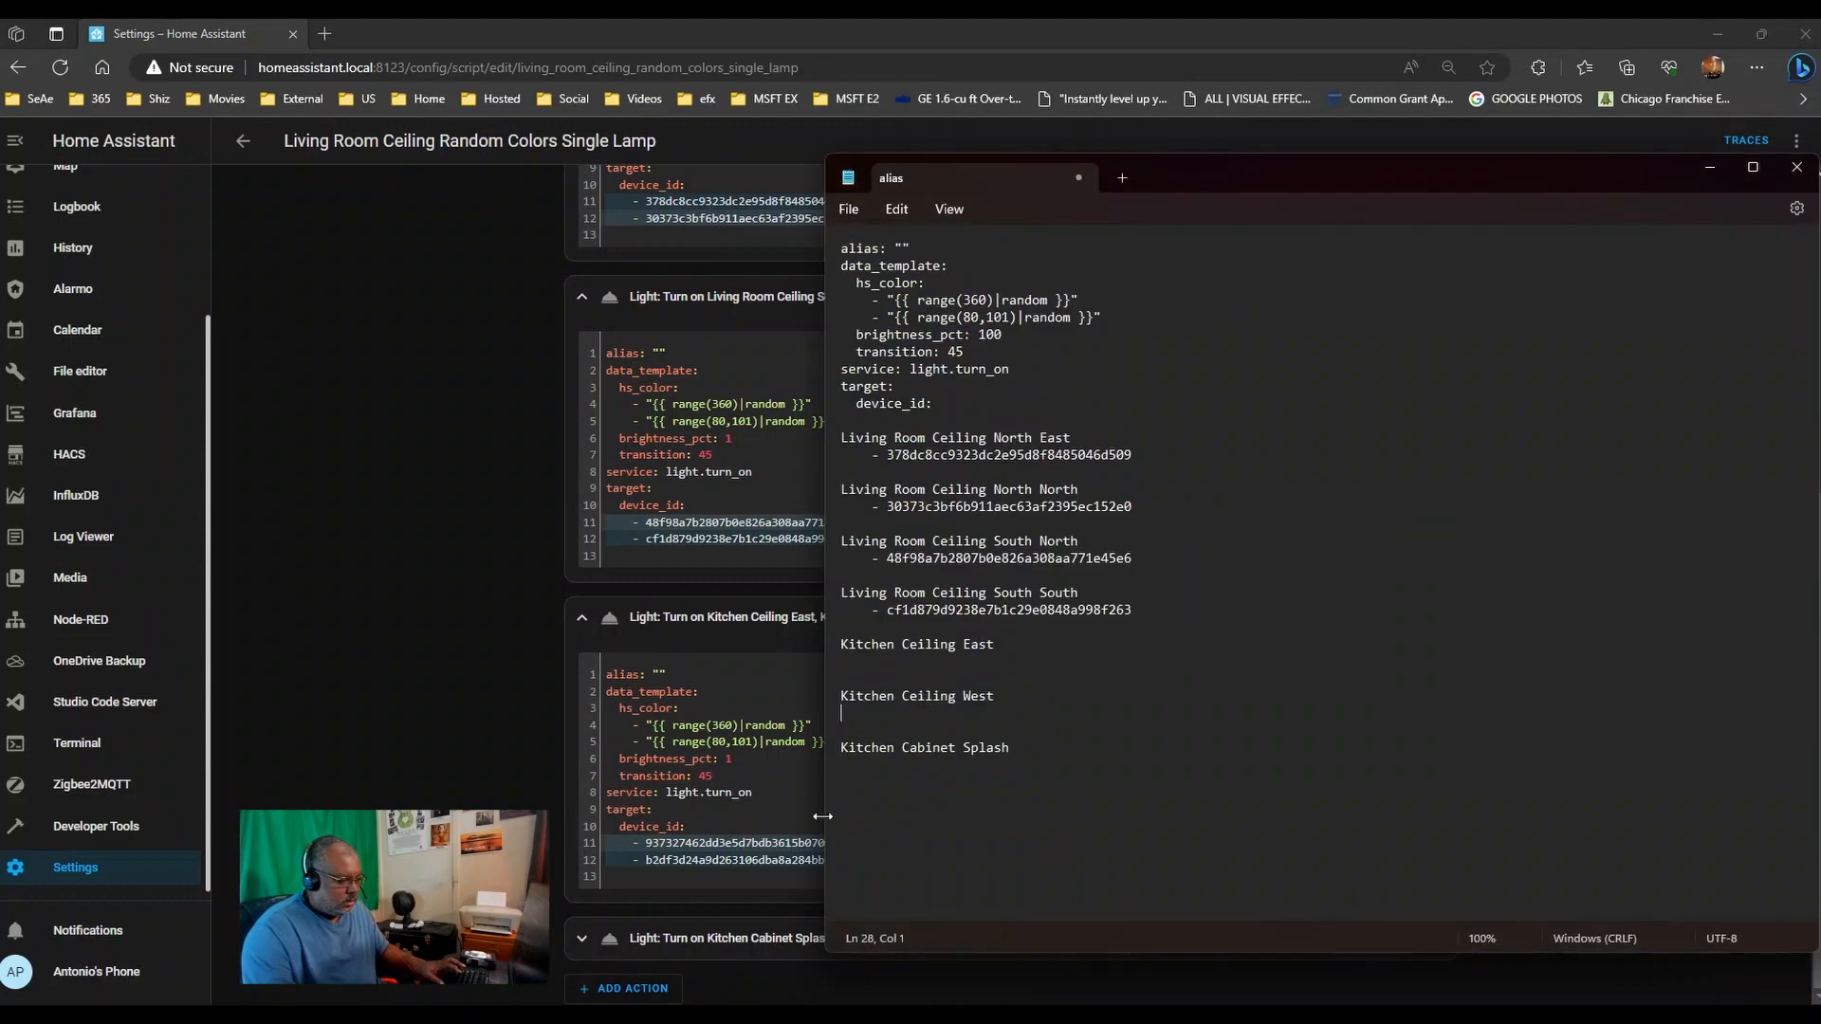
{"action": "key", "text": "ctrl+v"}
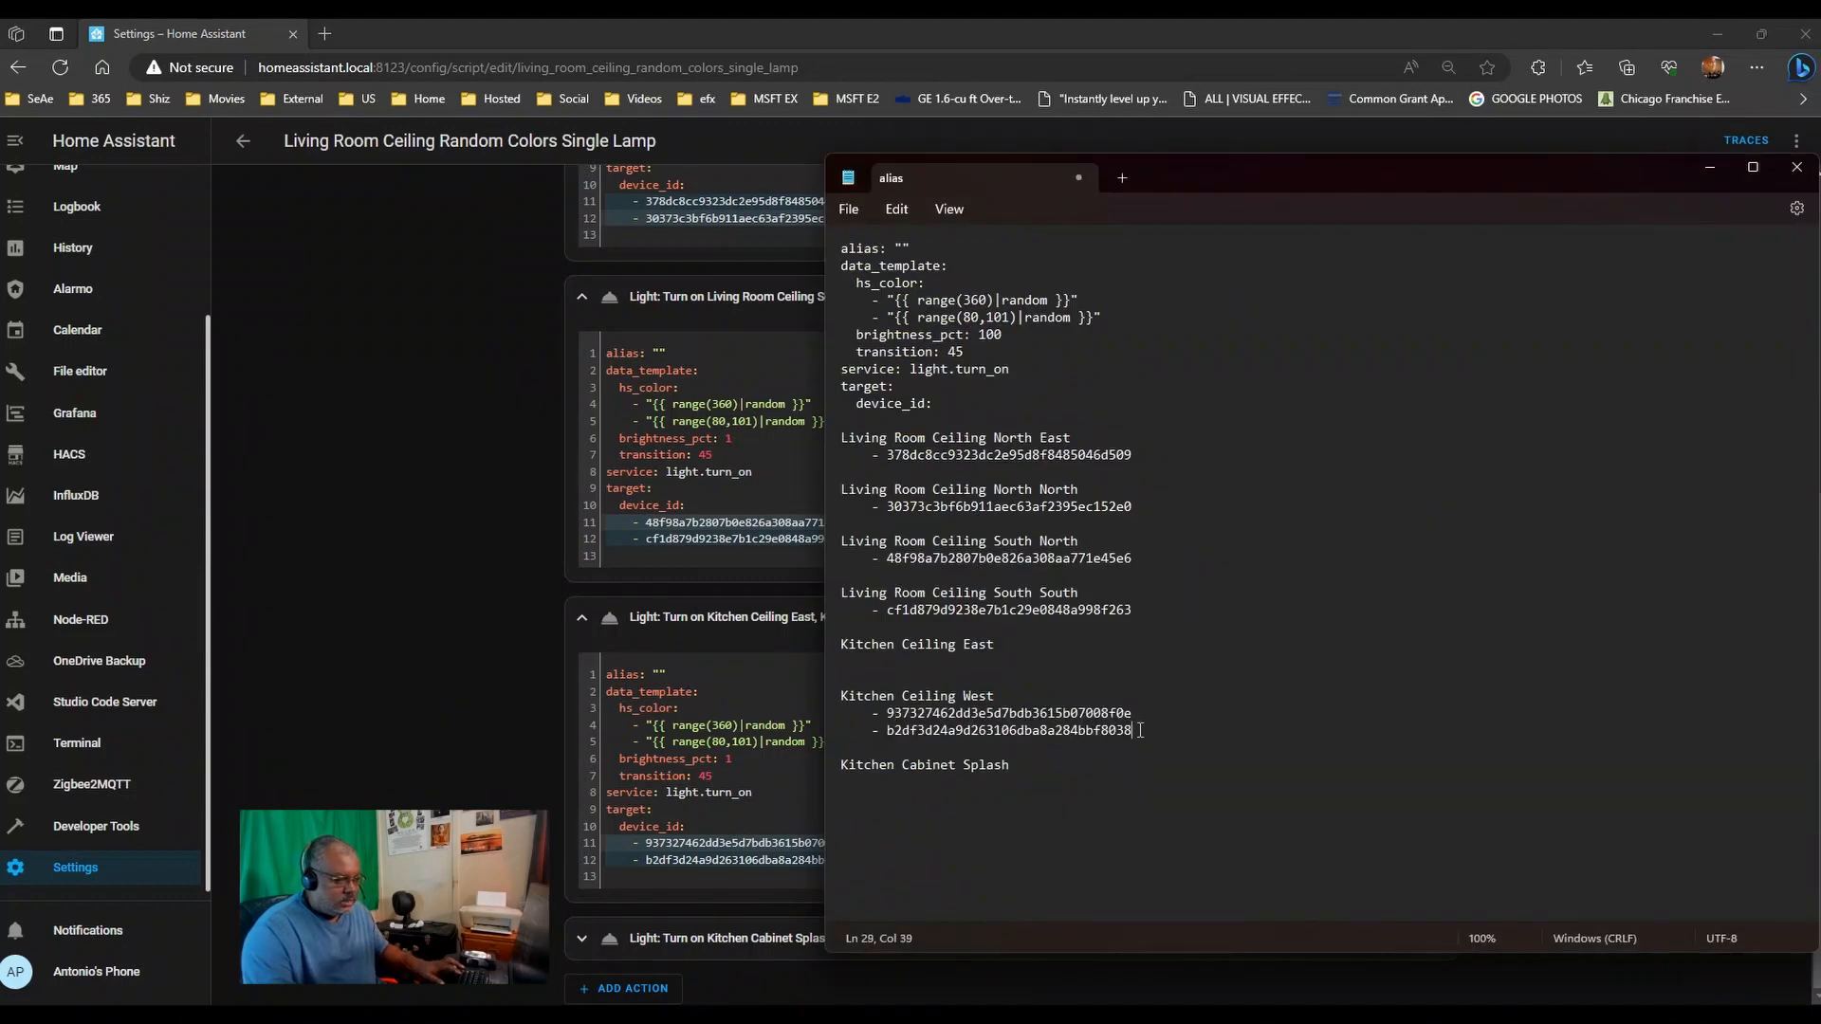
{"action": "left_click", "coordinate": [1126, 713]}
{"action": "left_click_drag", "start_coordinate": [1126, 713], "coordinate": [840, 713]}
{"action": "key", "text": "ctrl+x"}
{"action": "left_click", "coordinate": [858, 661]}
{"action": "key", "text": "ctrl+v"}
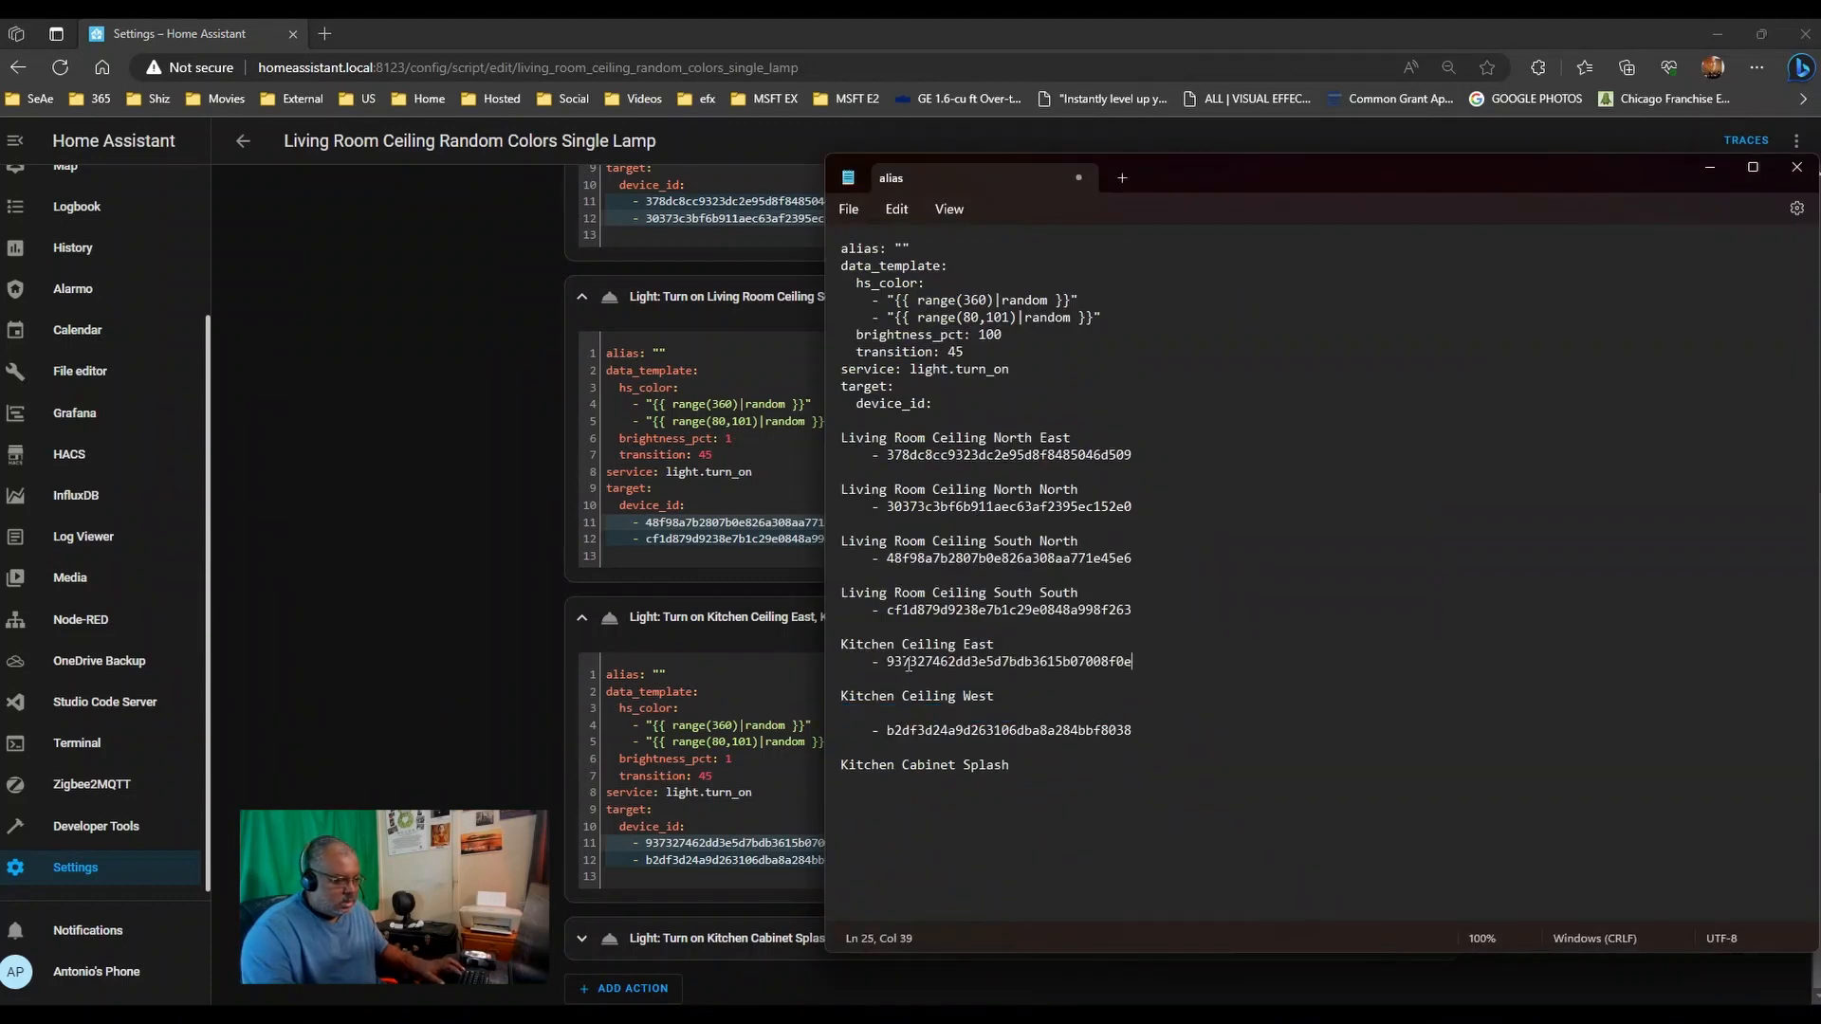
{"action": "left_click", "coordinate": [902, 713]}
{"action": "key", "text": "Delete"}
- Add the Kitchen Cabinet Splash device ID under its name, then move Notepad off screen
{"action": "left_click", "coordinate": [561, 749]}
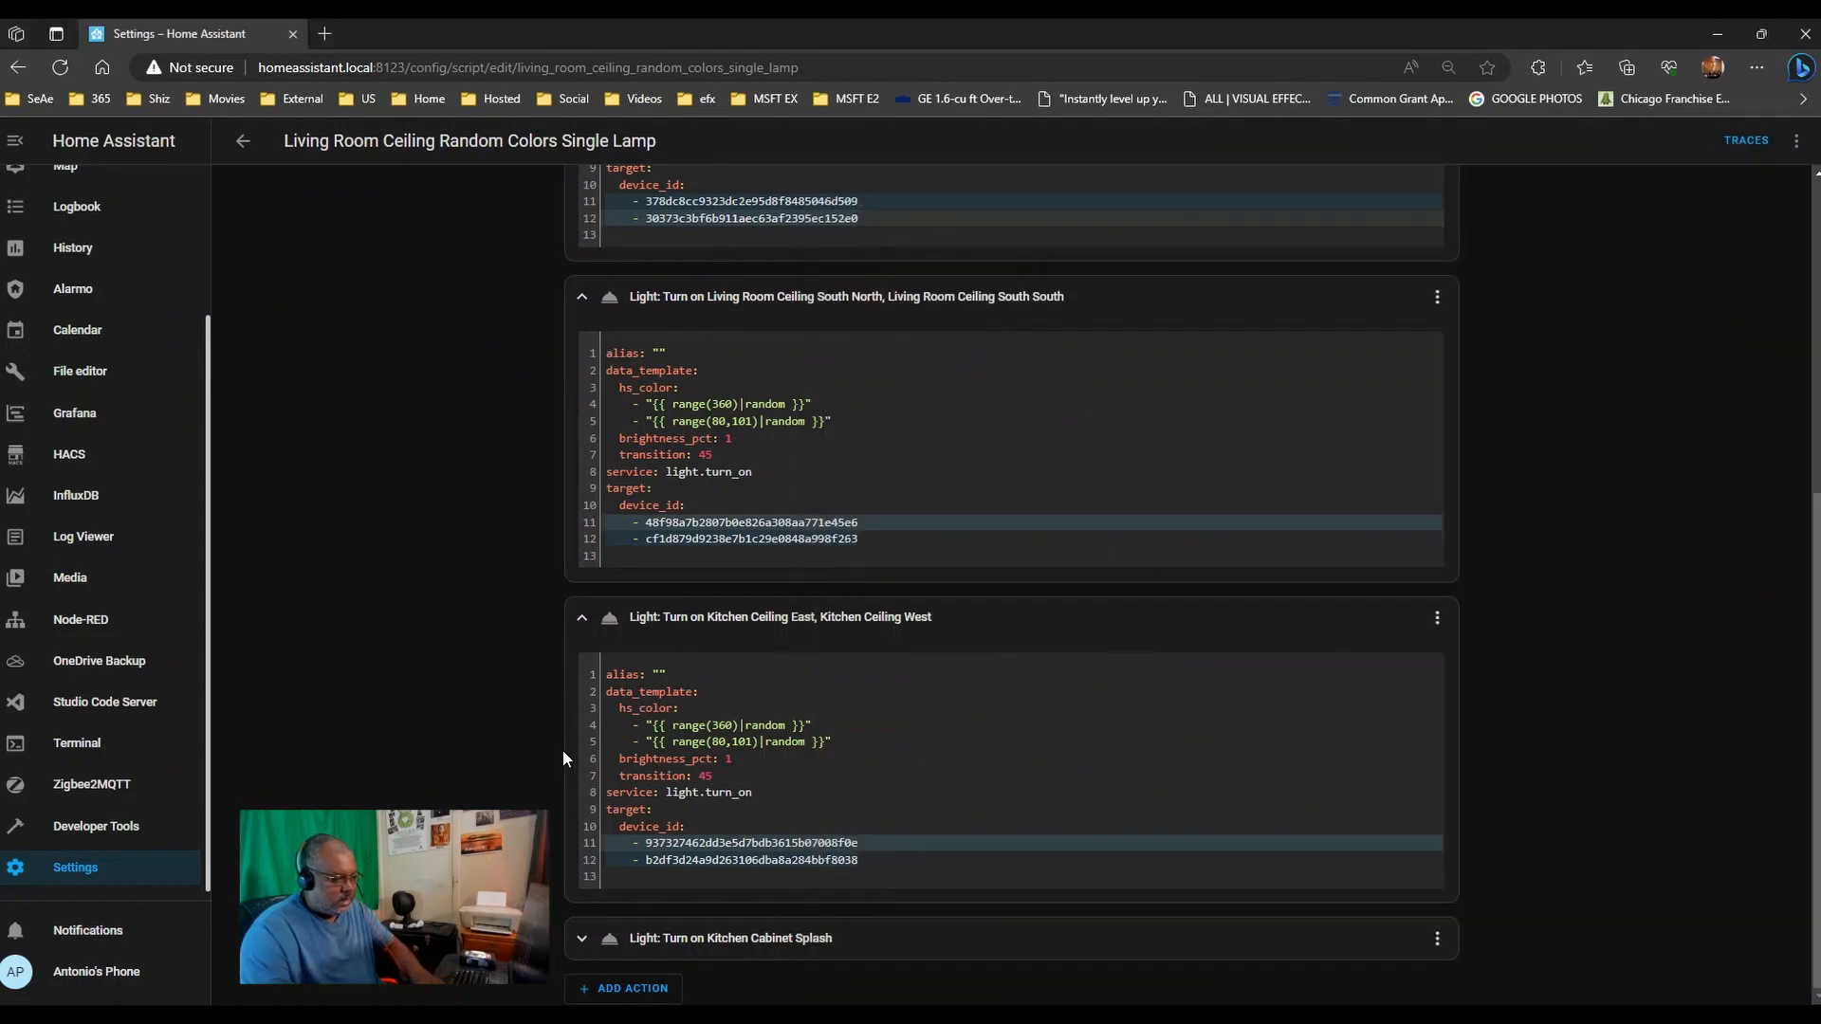
{"action": "left_click", "coordinate": [627, 937]}
{"action": "scroll", "coordinate": [664, 853], "scroll_direction": "down", "scroll_amount": 3}
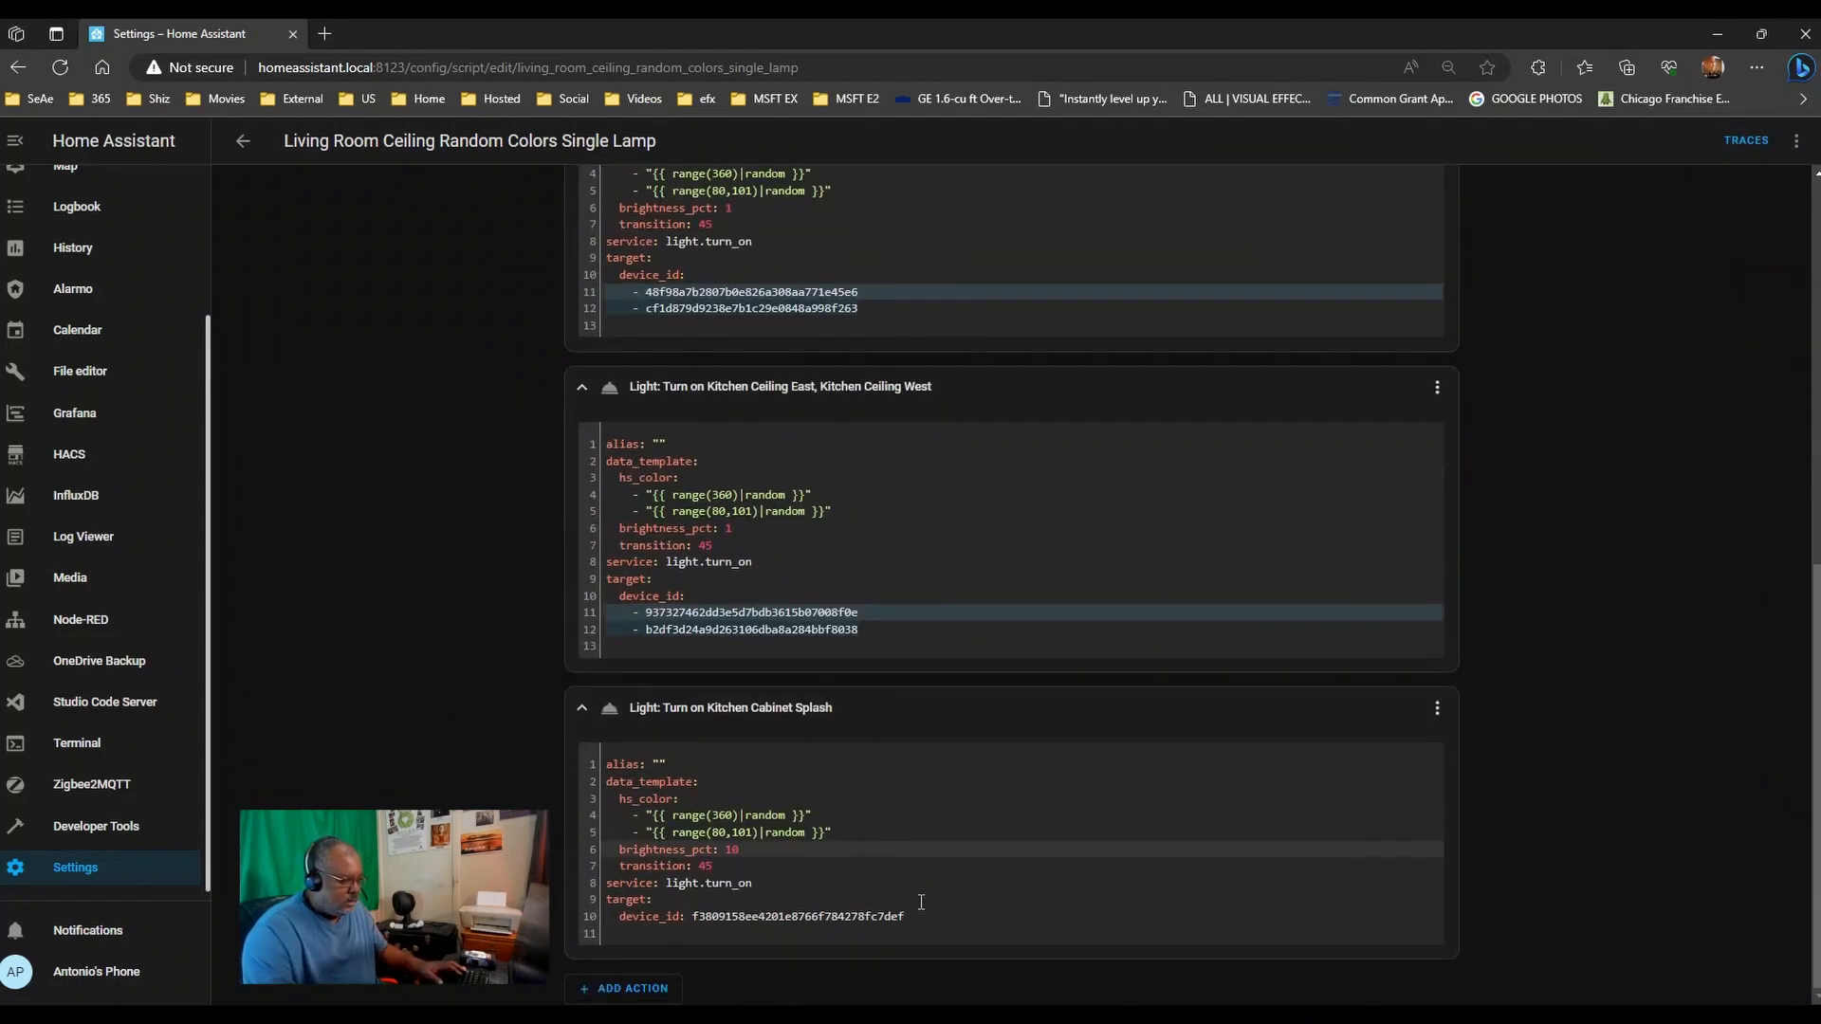
{"action": "left_click_drag", "start_coordinate": [903, 916], "coordinate": [599, 916]}
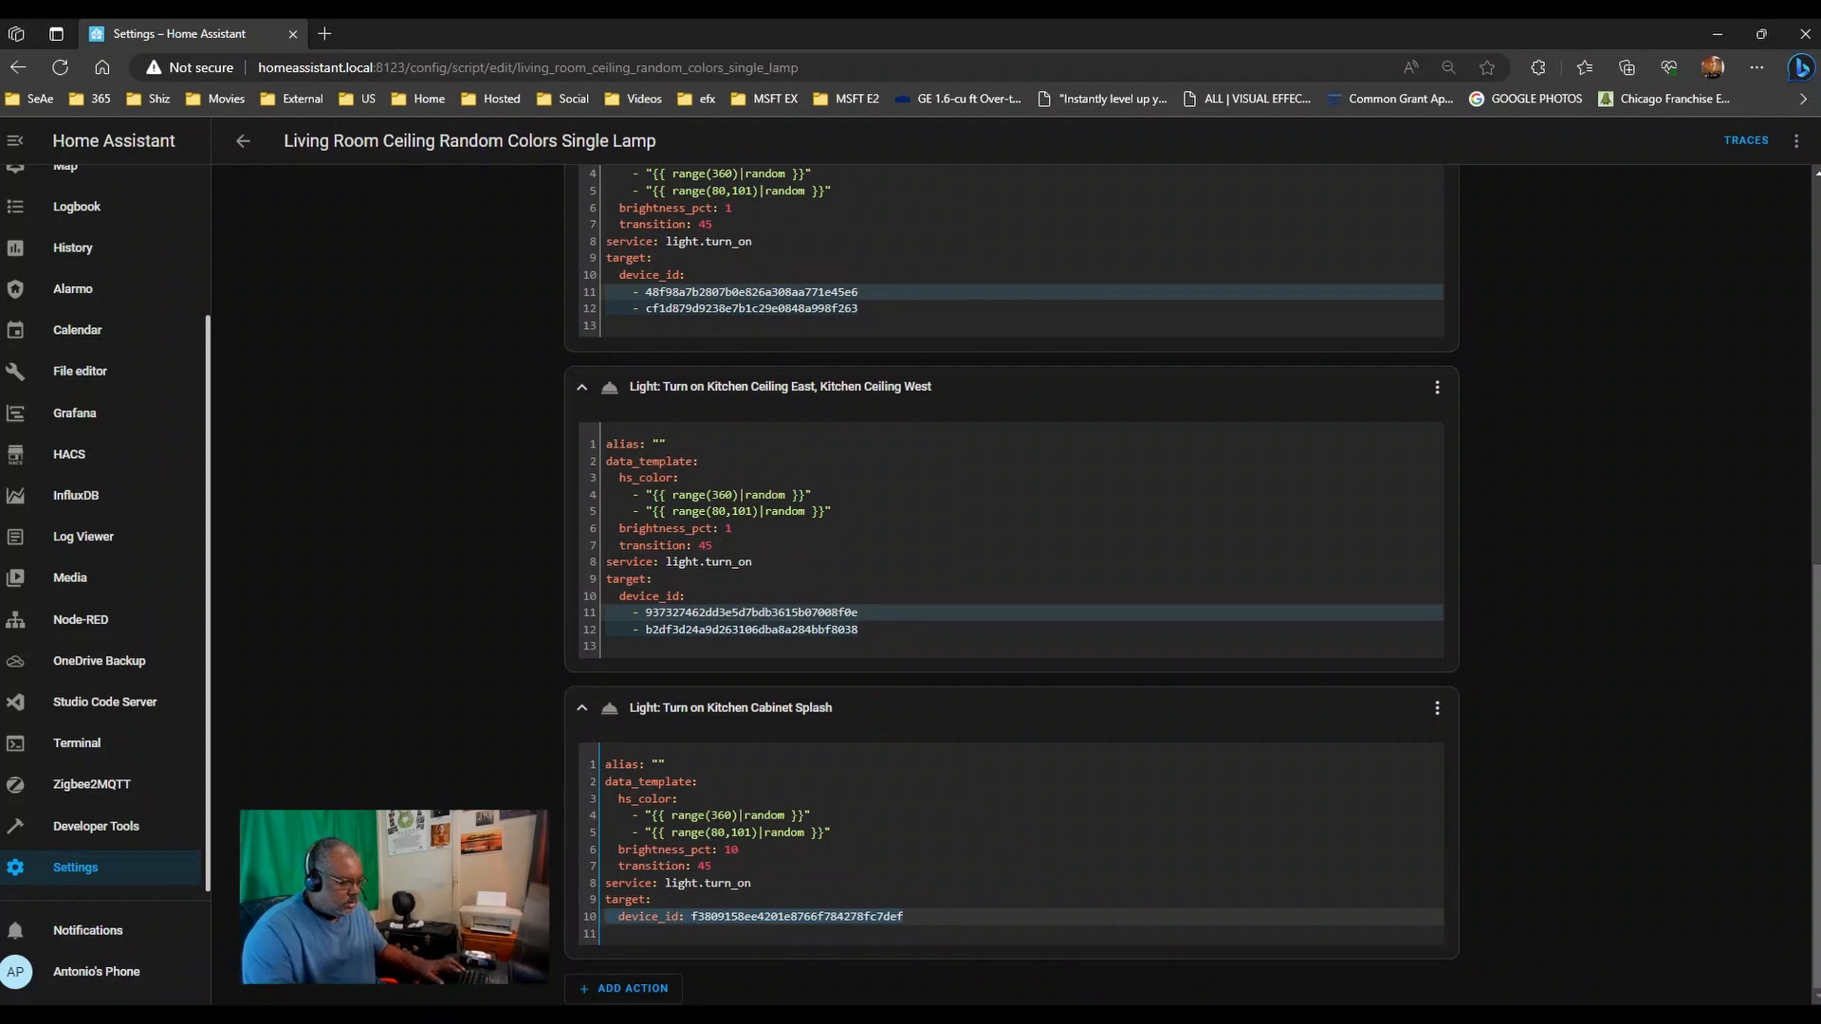
{"action": "key", "text": "alt+Tab"}
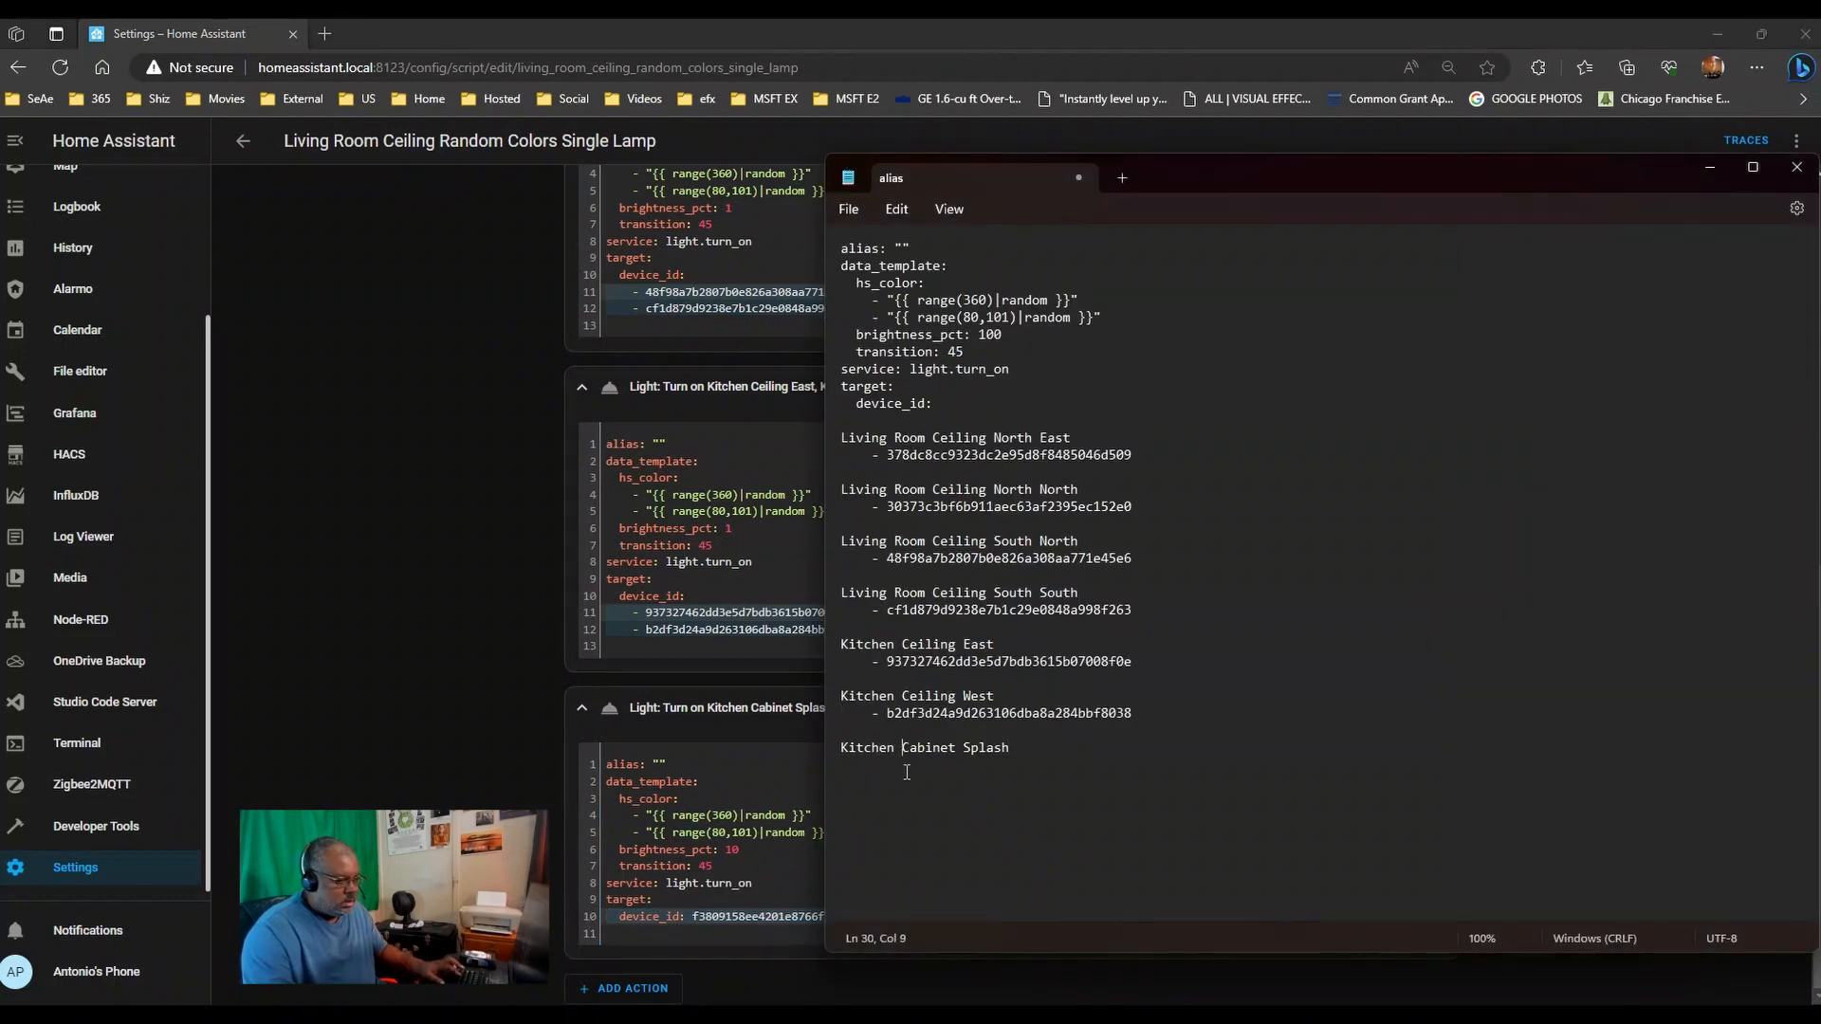
{"action": "left_click", "coordinate": [1079, 763]}
{"action": "key", "text": "Return"}
{"action": "key", "text": "ctrl+v"}
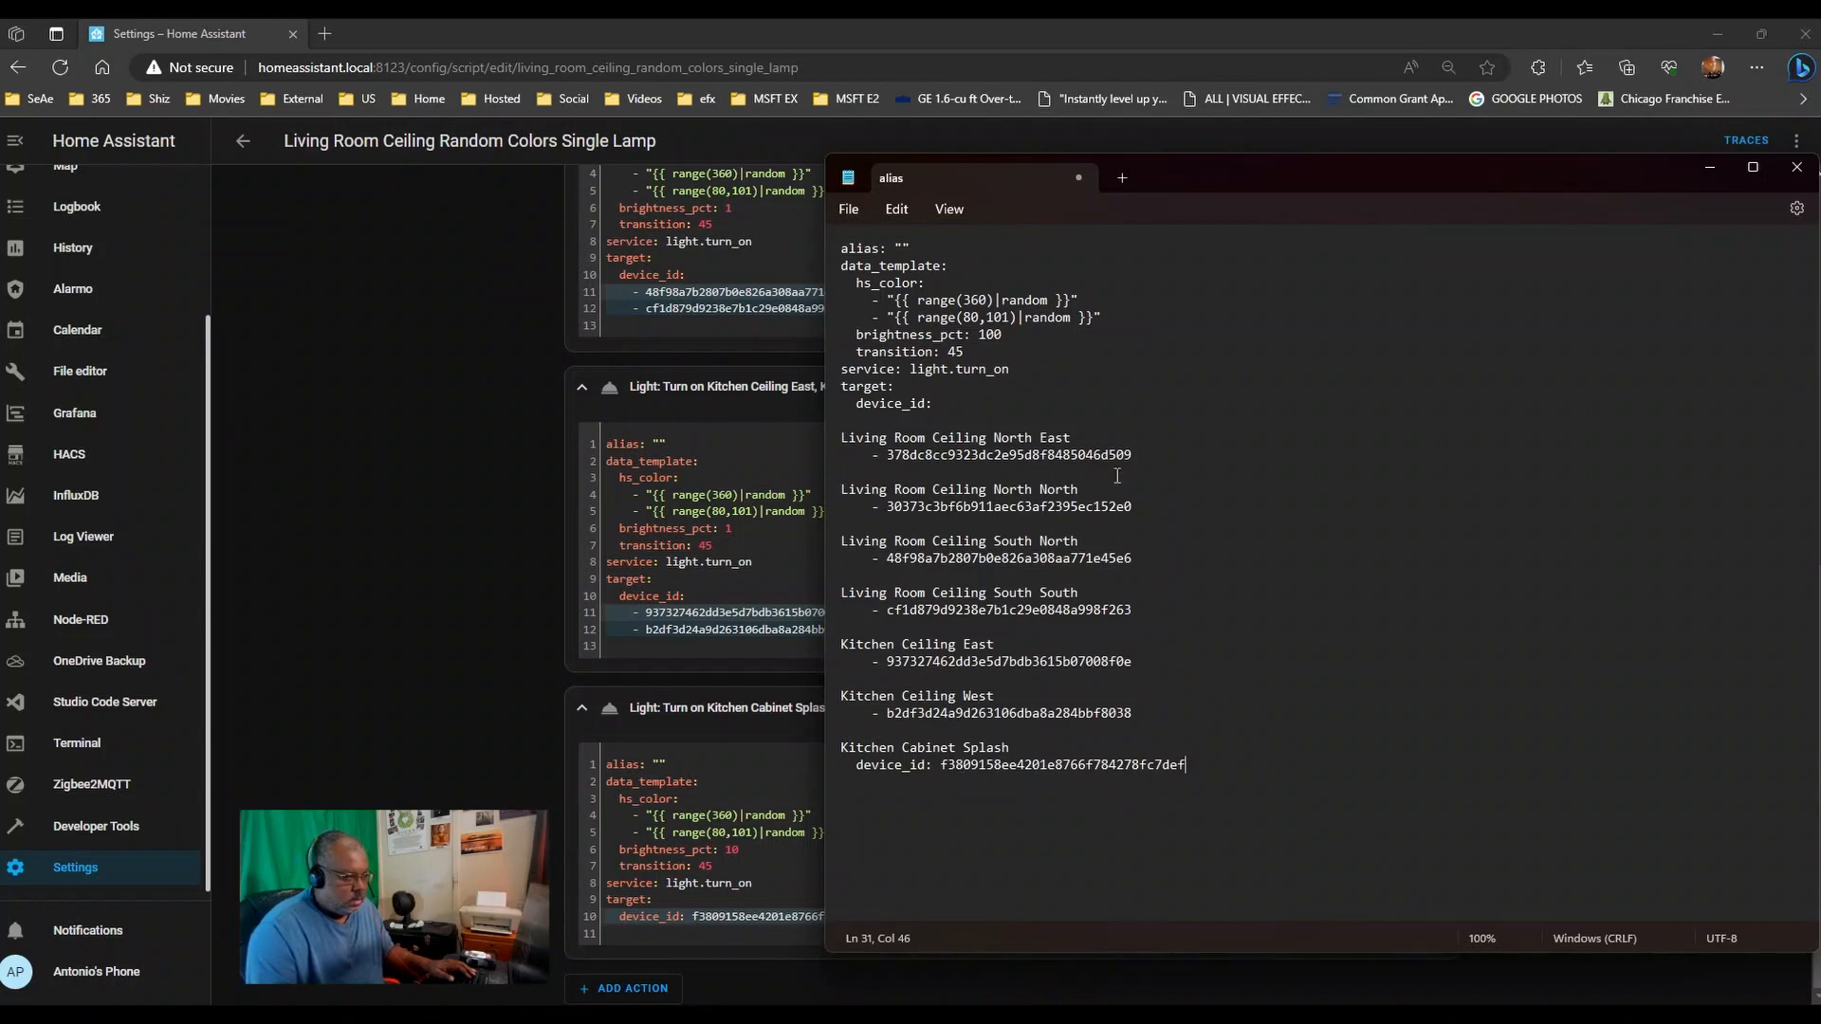
{"action": "left_click_drag", "start_coordinate": [1267, 173], "coordinate": [1820, 185]}
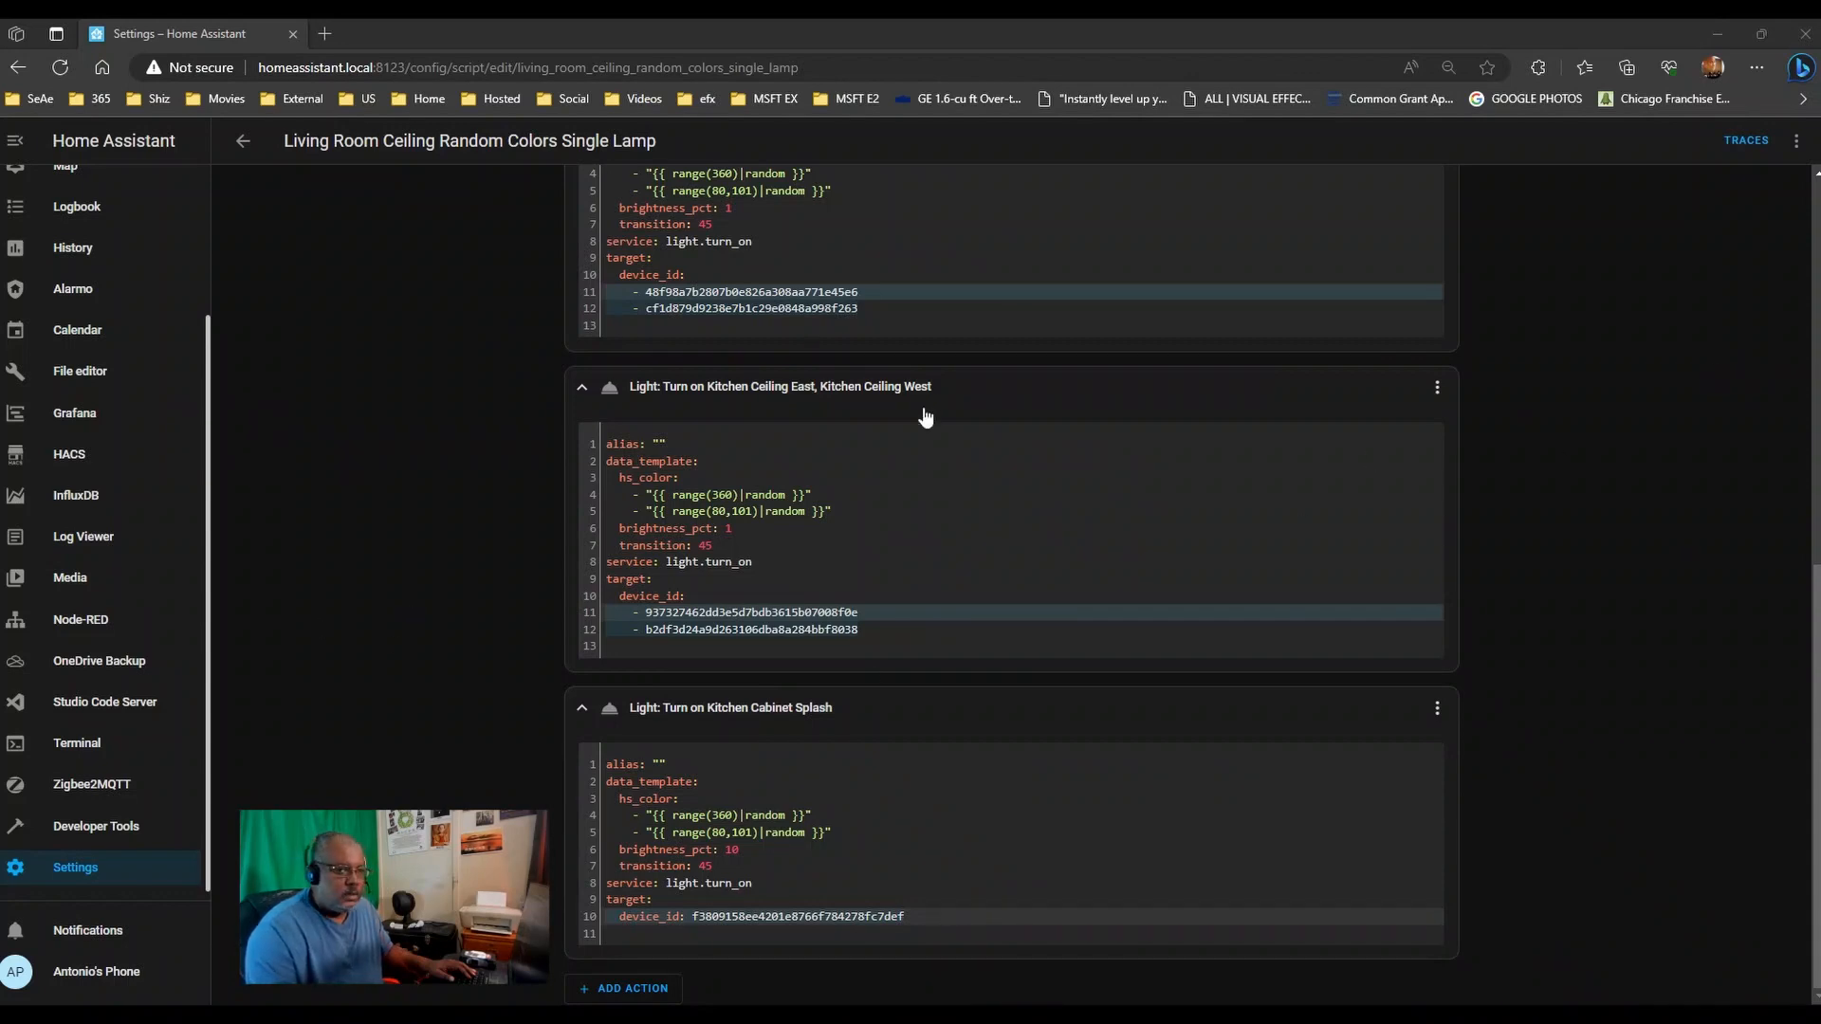
- Duplicate the script and rename the copy 'Living Room Ceiling Random Colors One-Sided'
{"action": "scroll", "coordinate": [918, 411], "scroll_direction": "up", "scroll_amount": 15}
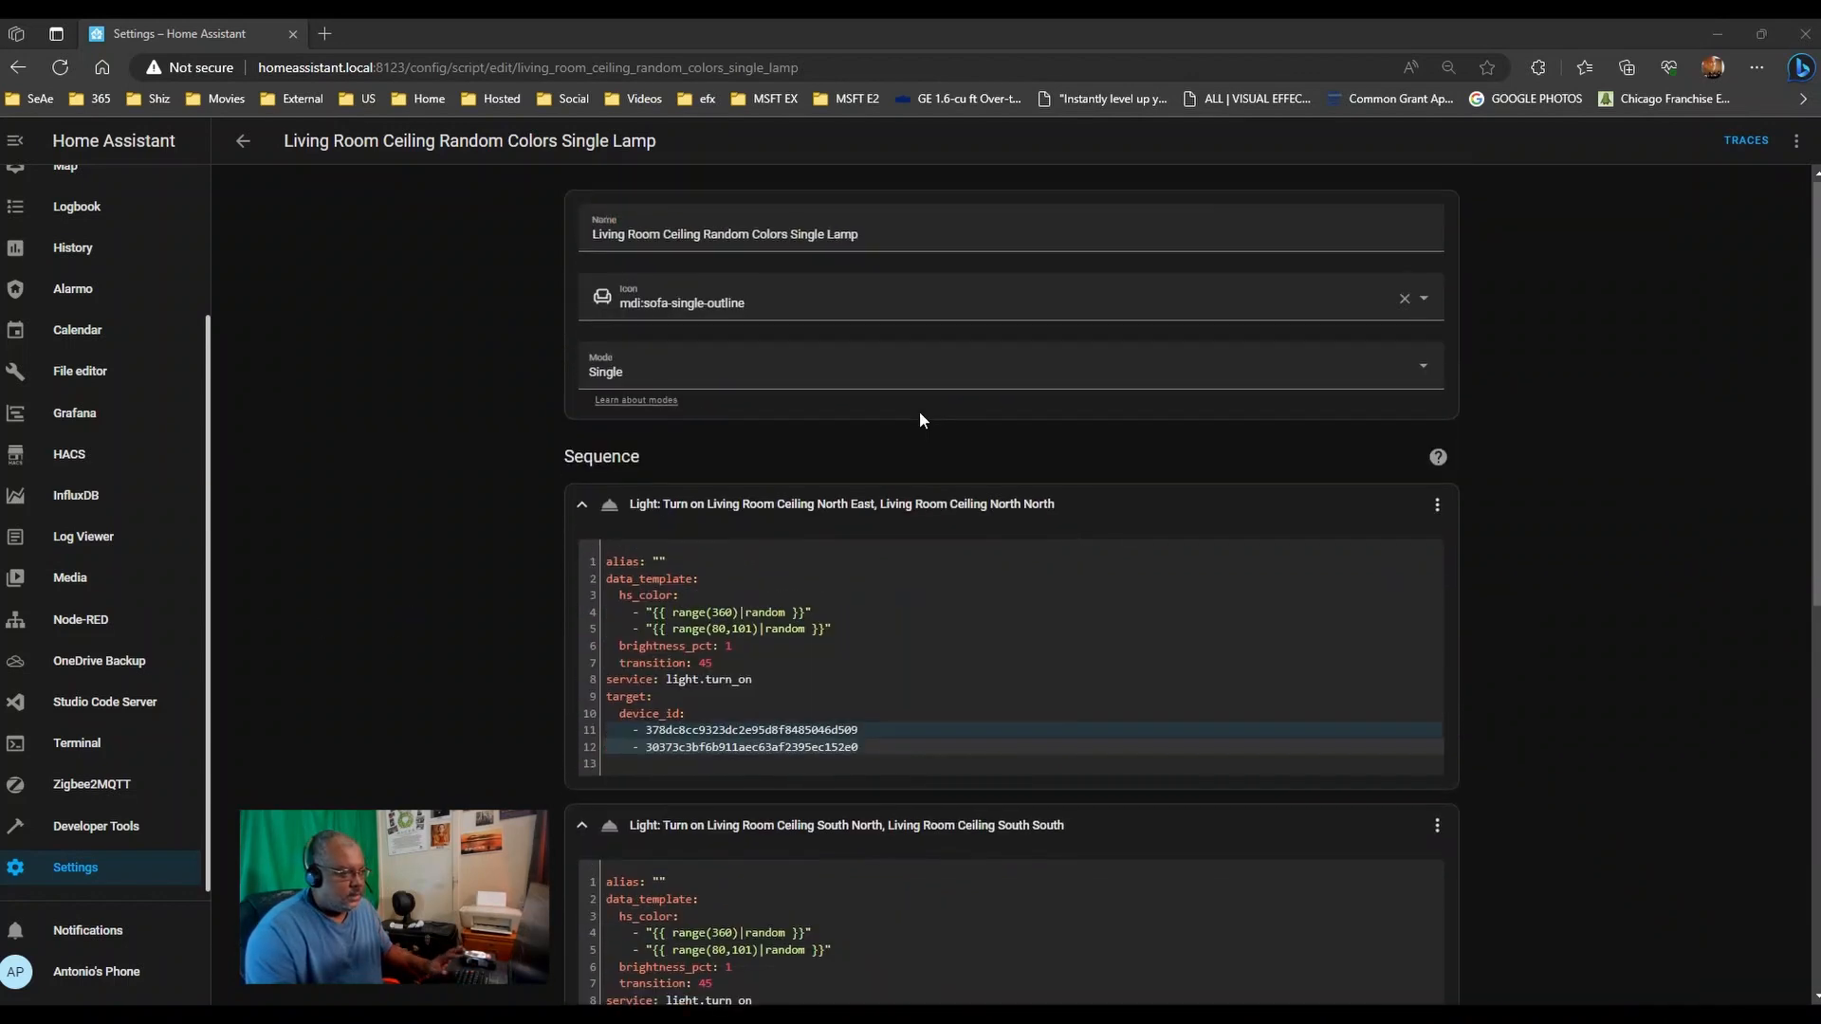
{"action": "left_click", "coordinate": [1799, 143]}
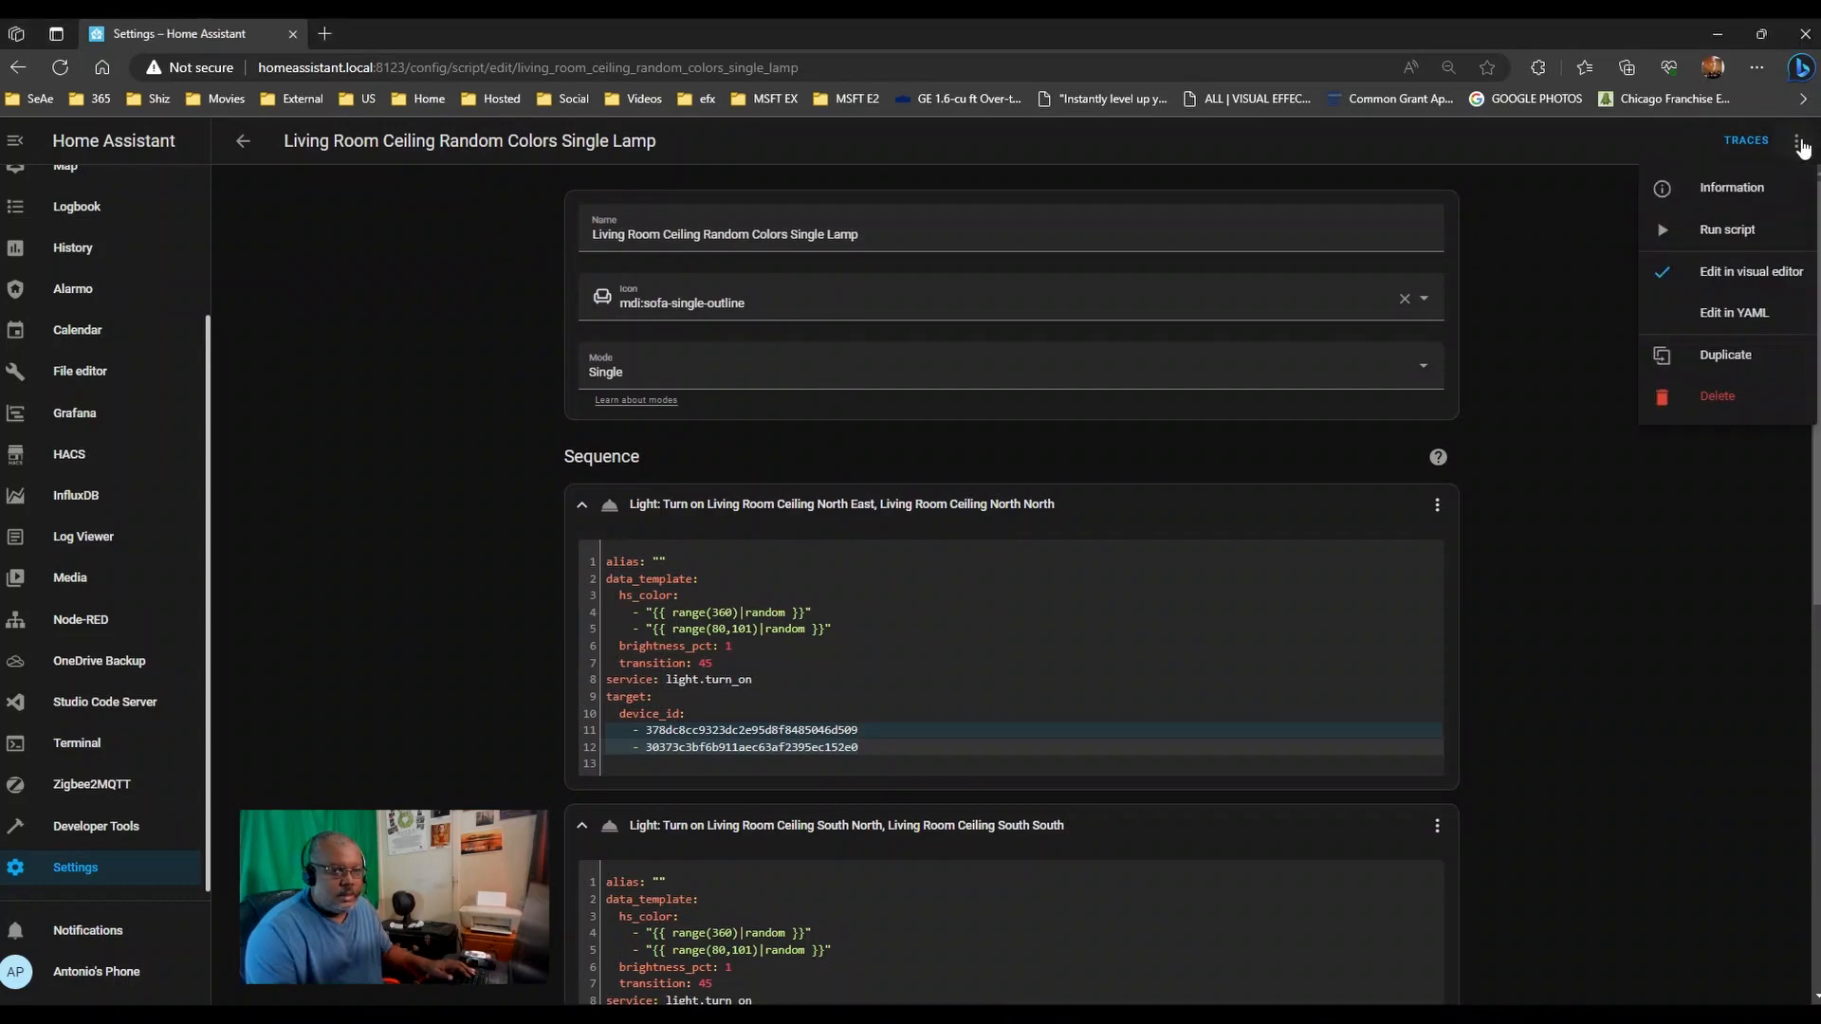
{"action": "left_click", "coordinate": [1761, 357]}
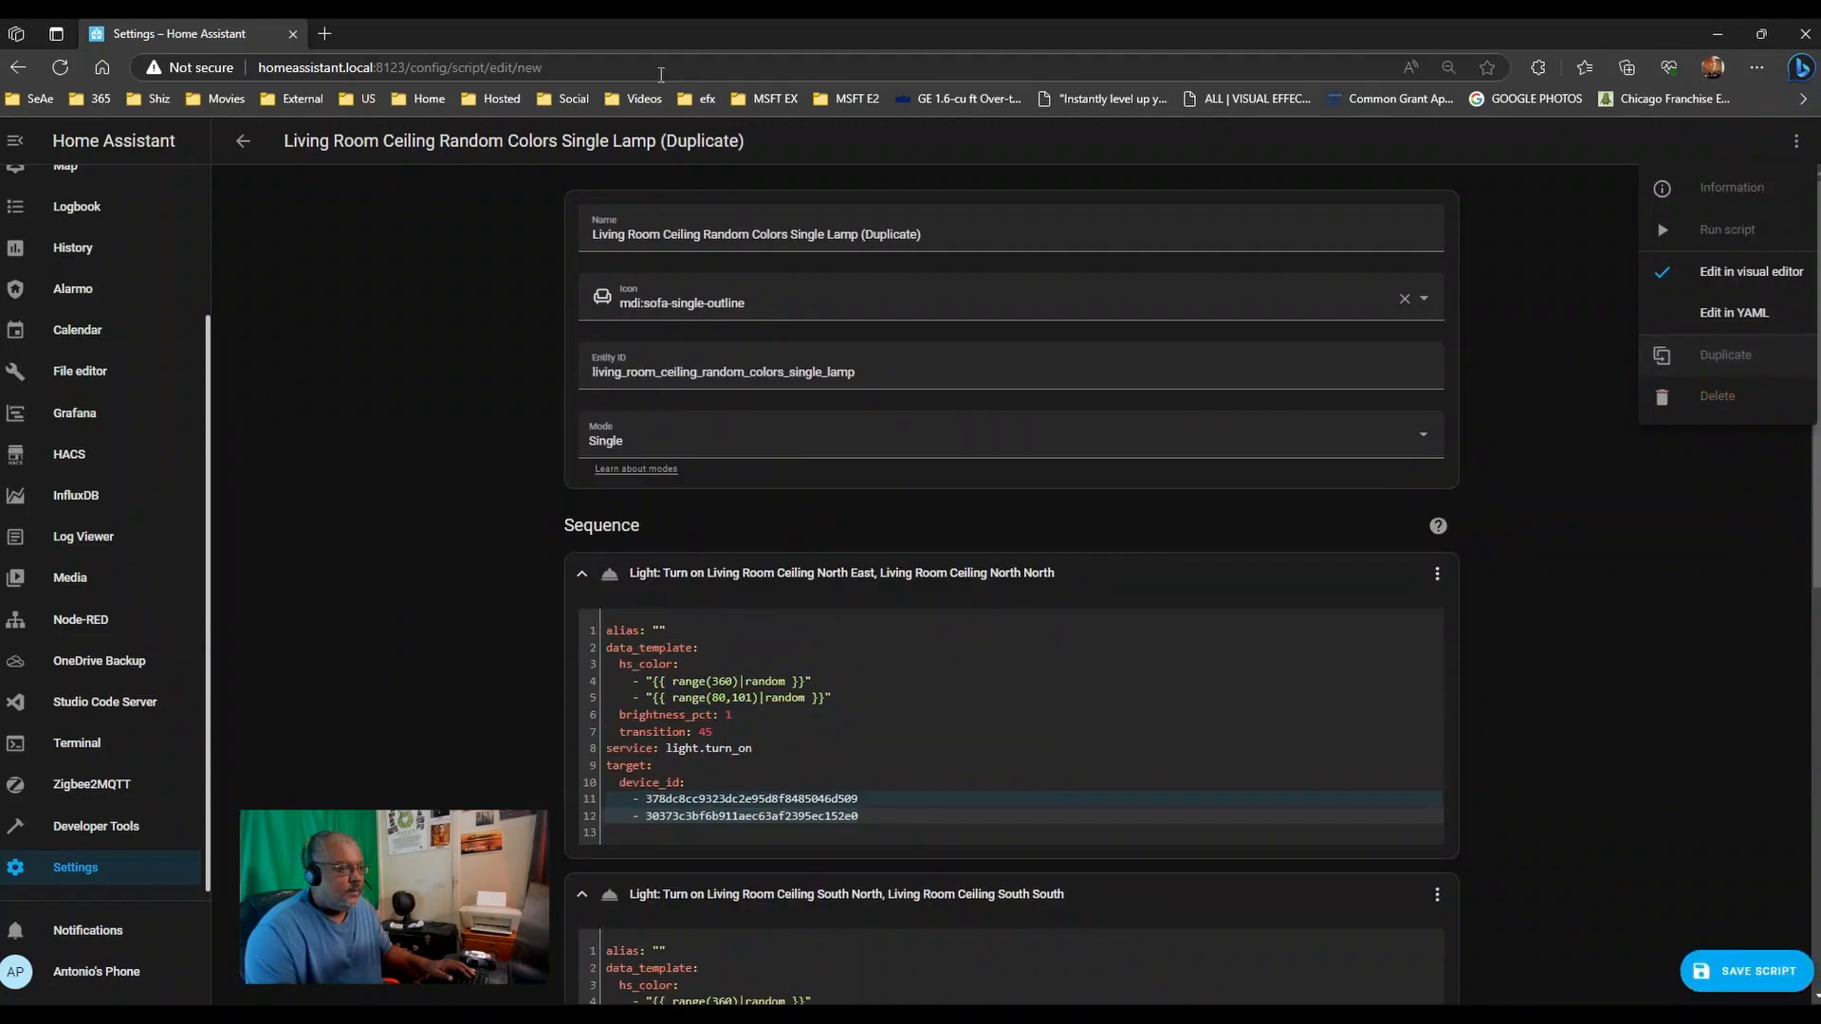
{"action": "left_click_drag", "start_coordinate": [791, 234], "coordinate": [1097, 232]}
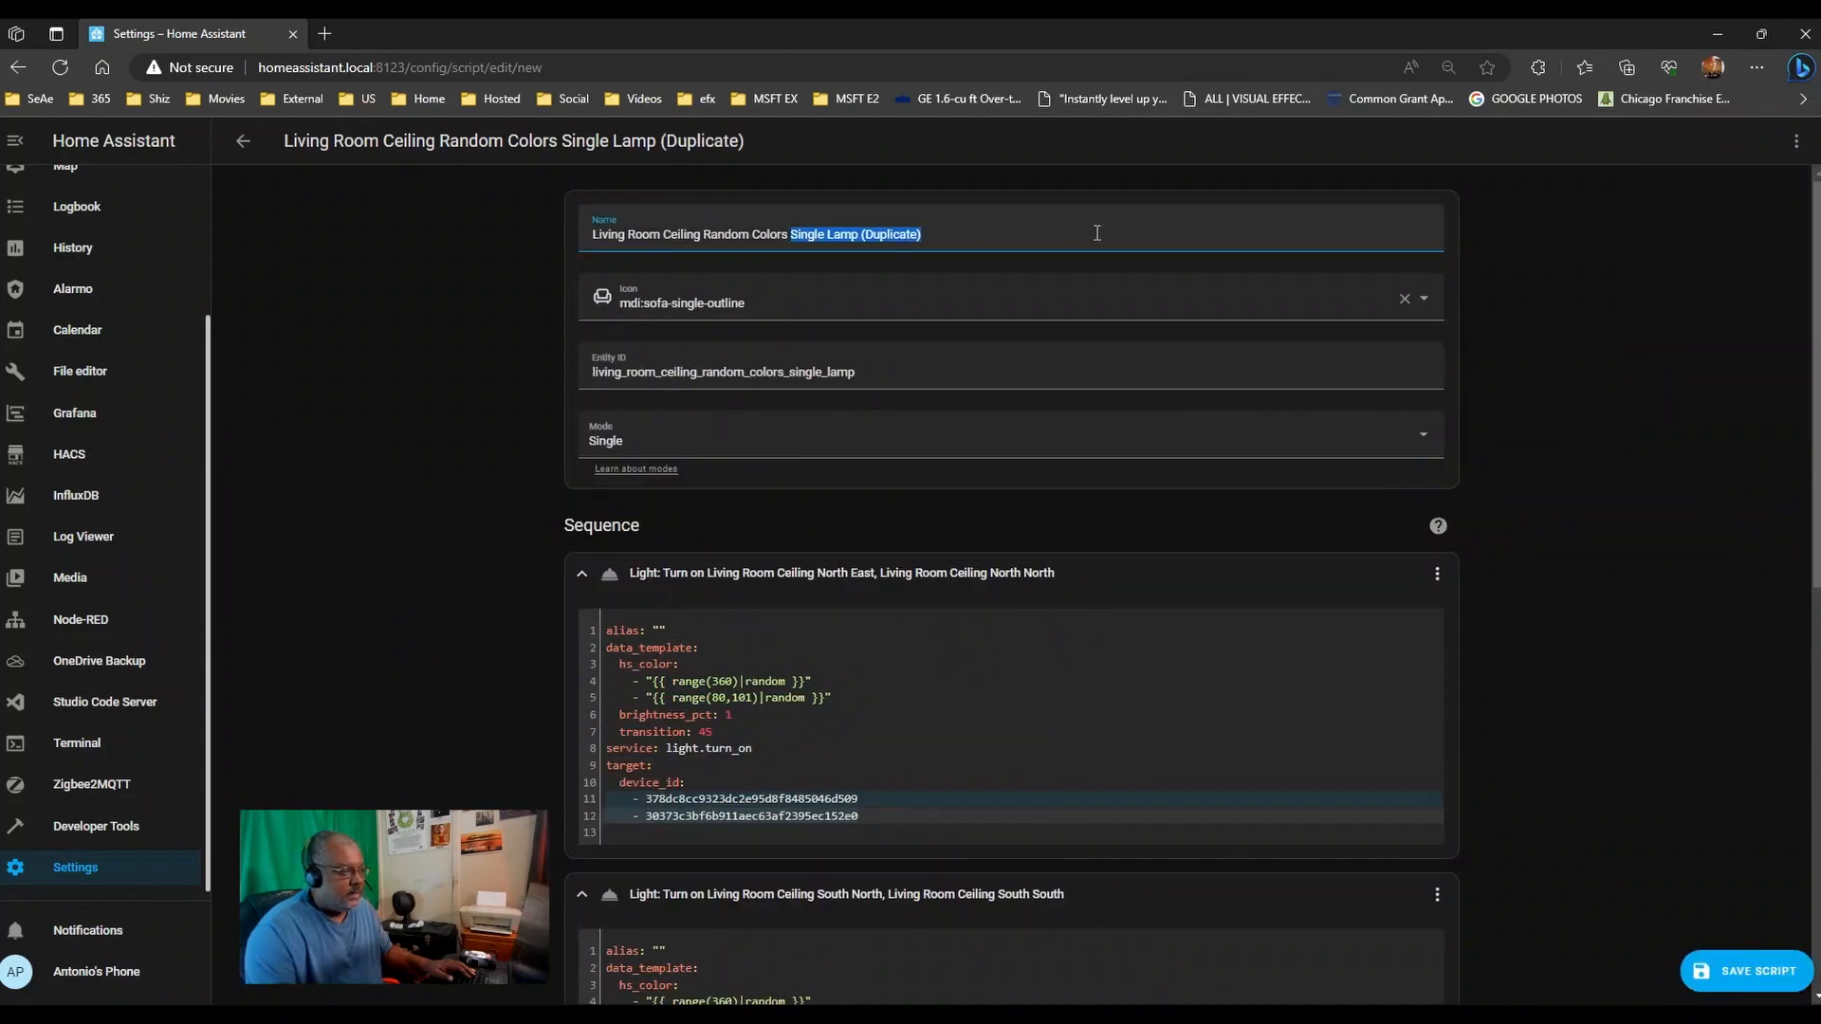
{"action": "type", "text": "O"}
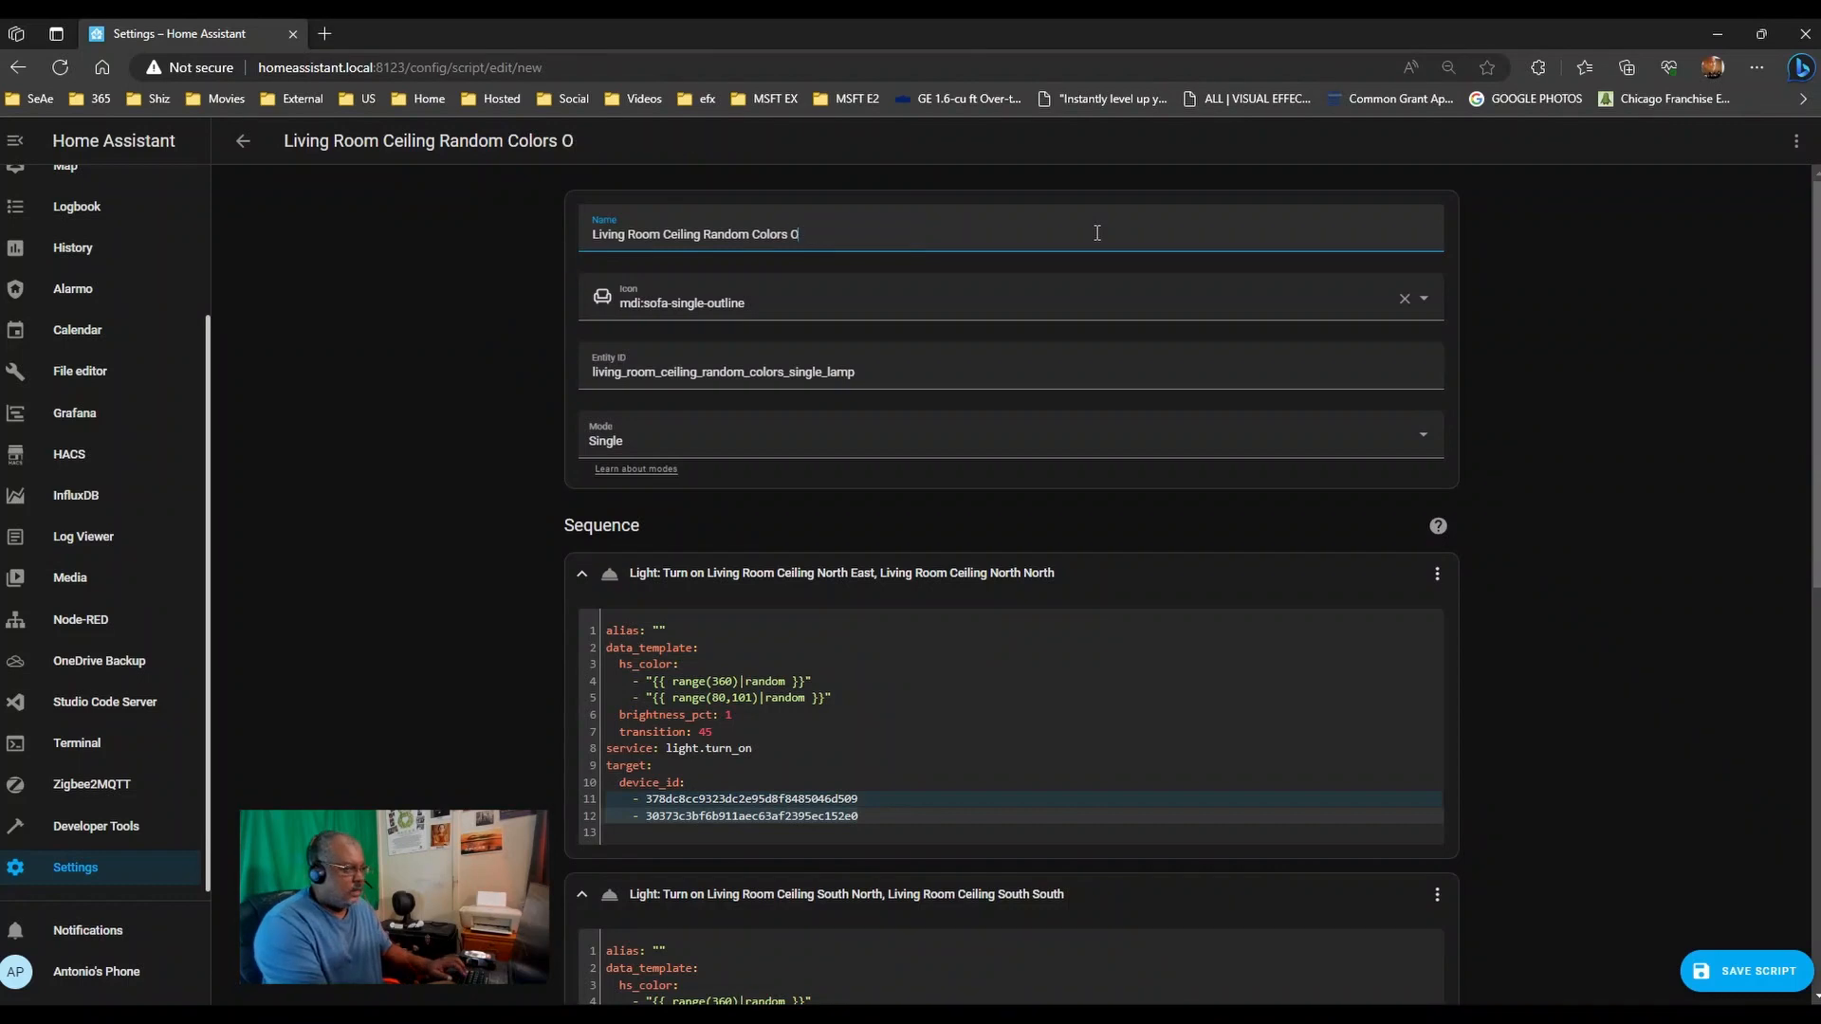
{"action": "type", "text": "neSided"}
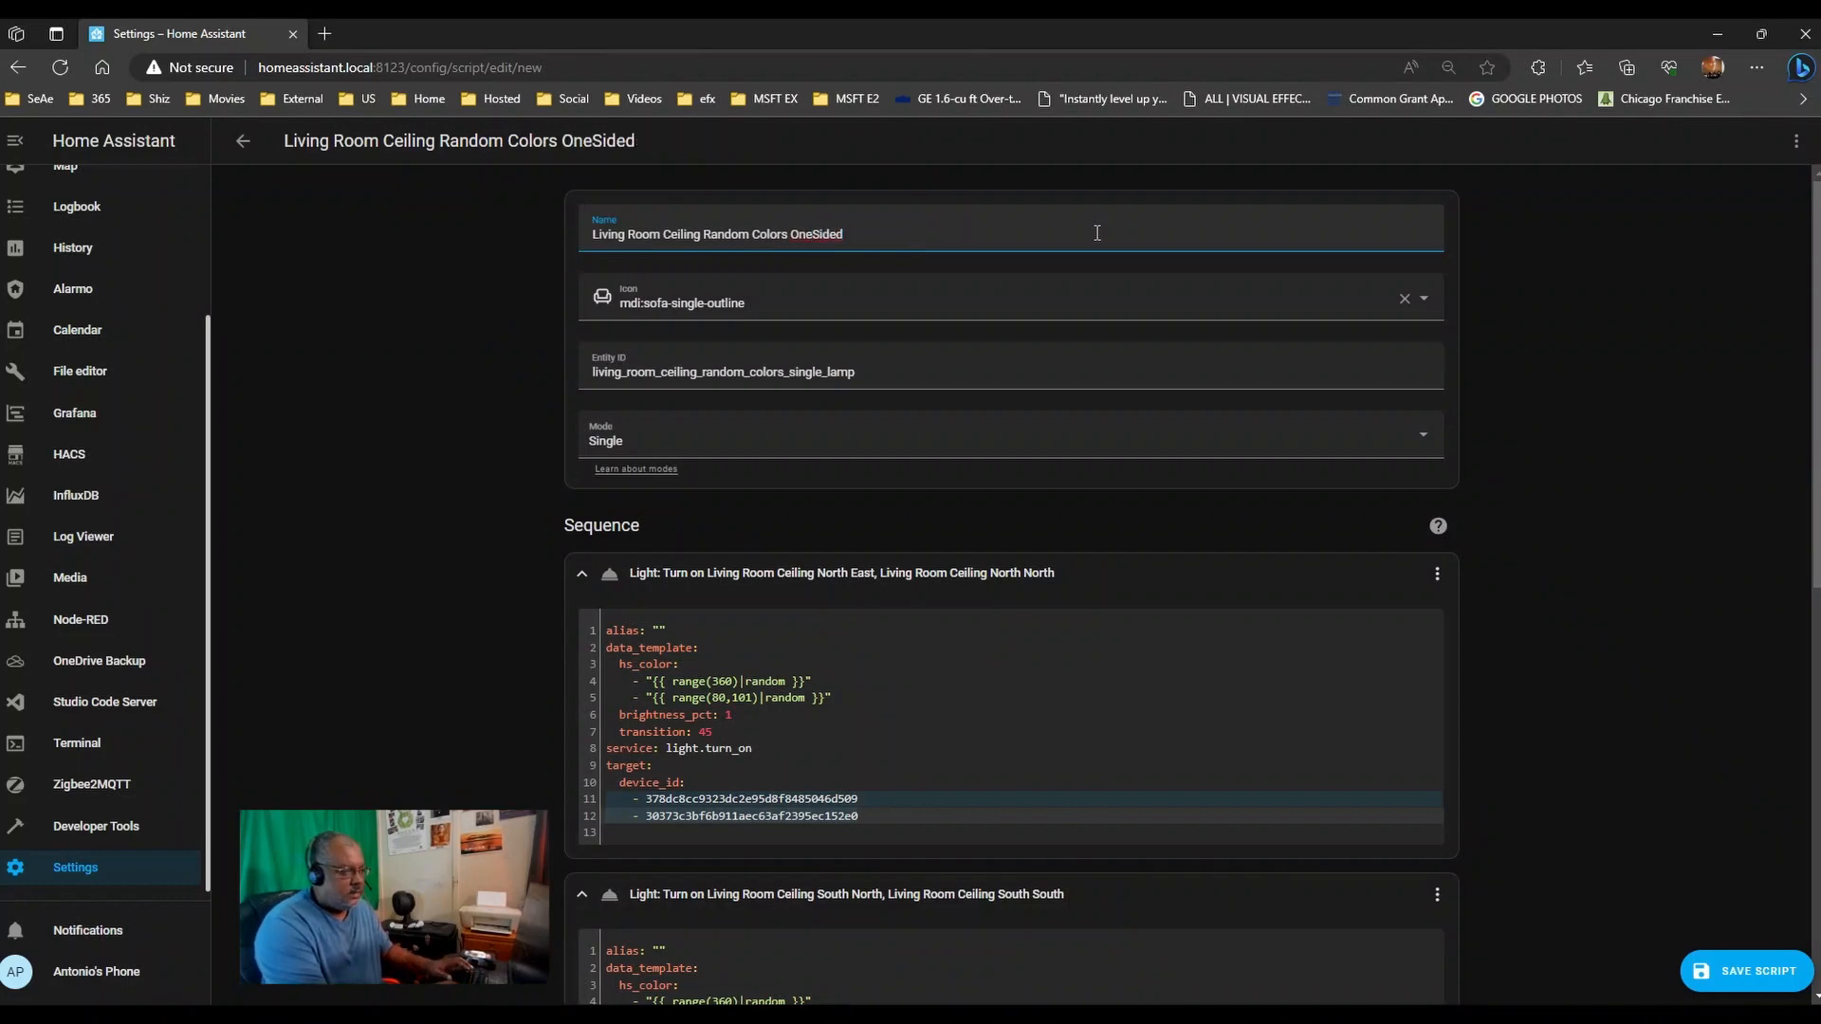
{"action": "key", "text": "BackSpace"}
{"action": "key", "text": "BackSpace"}
{"action": "key", "text": "BackSpace"}
{"action": "key", "text": "BackSpace"}
{"action": "key", "text": "BackSpace"}
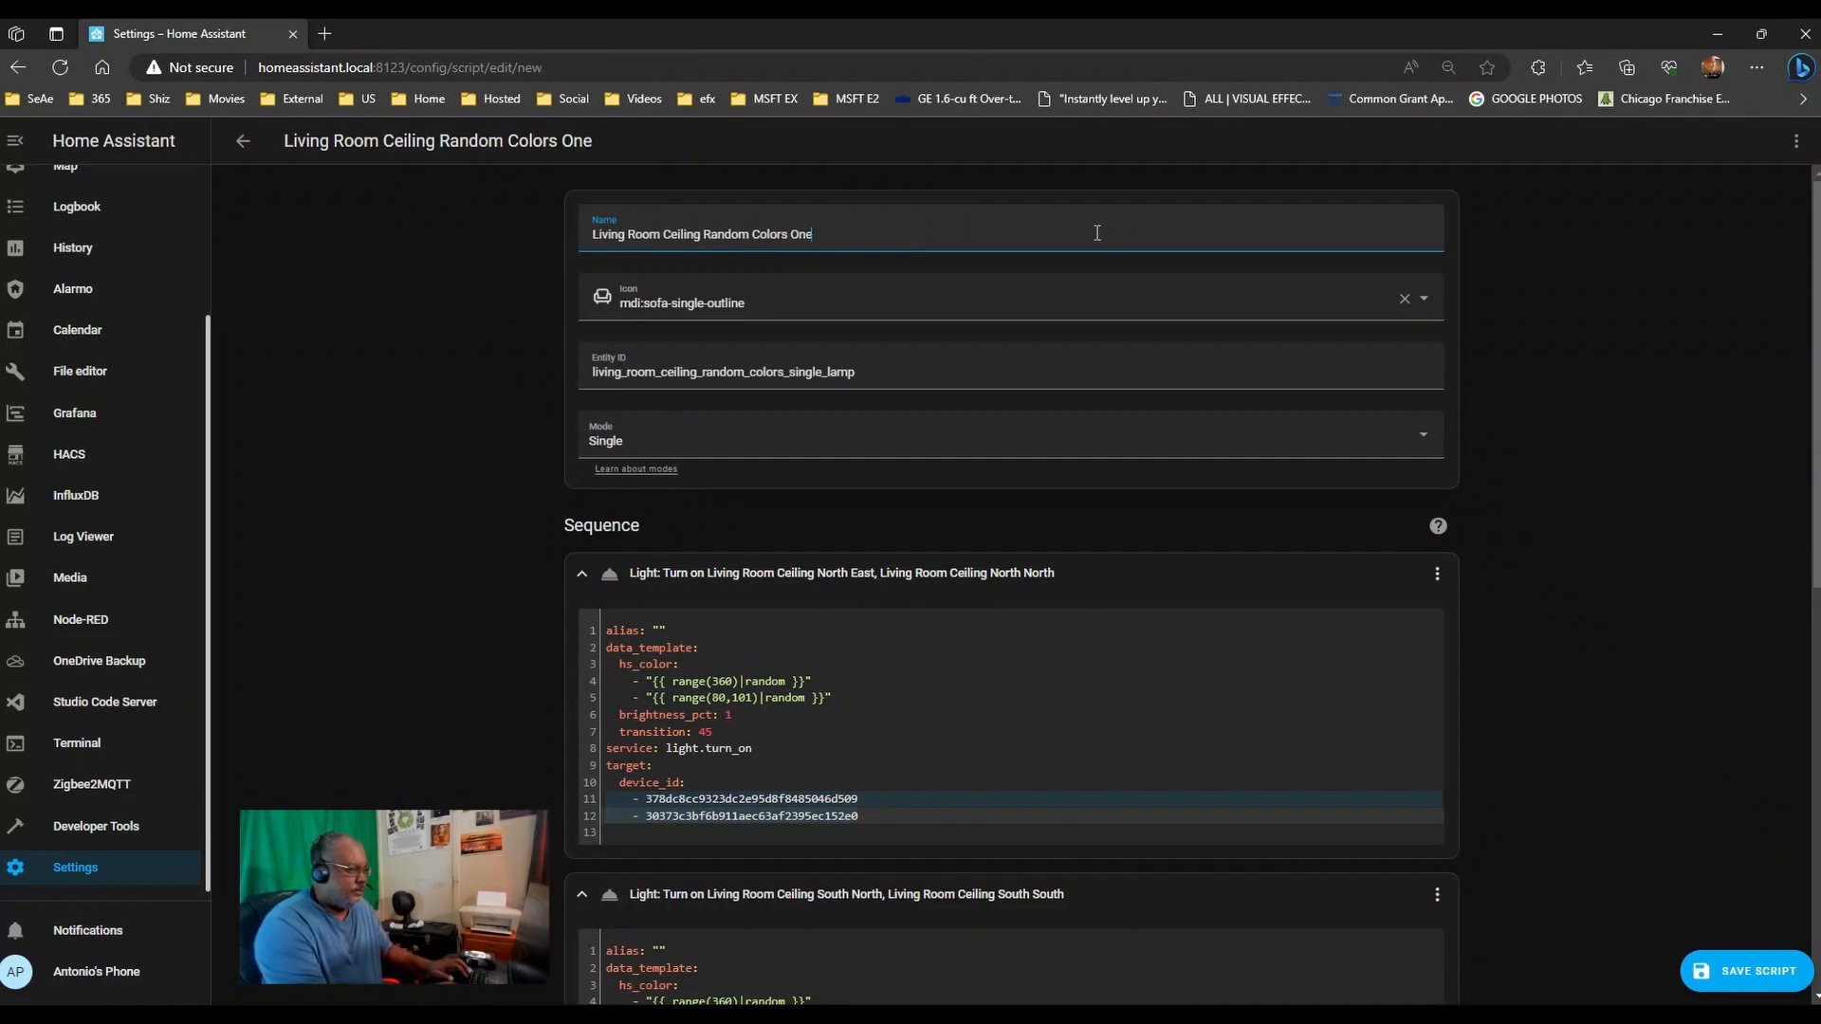
{"action": "type", "text": "-Sided"}
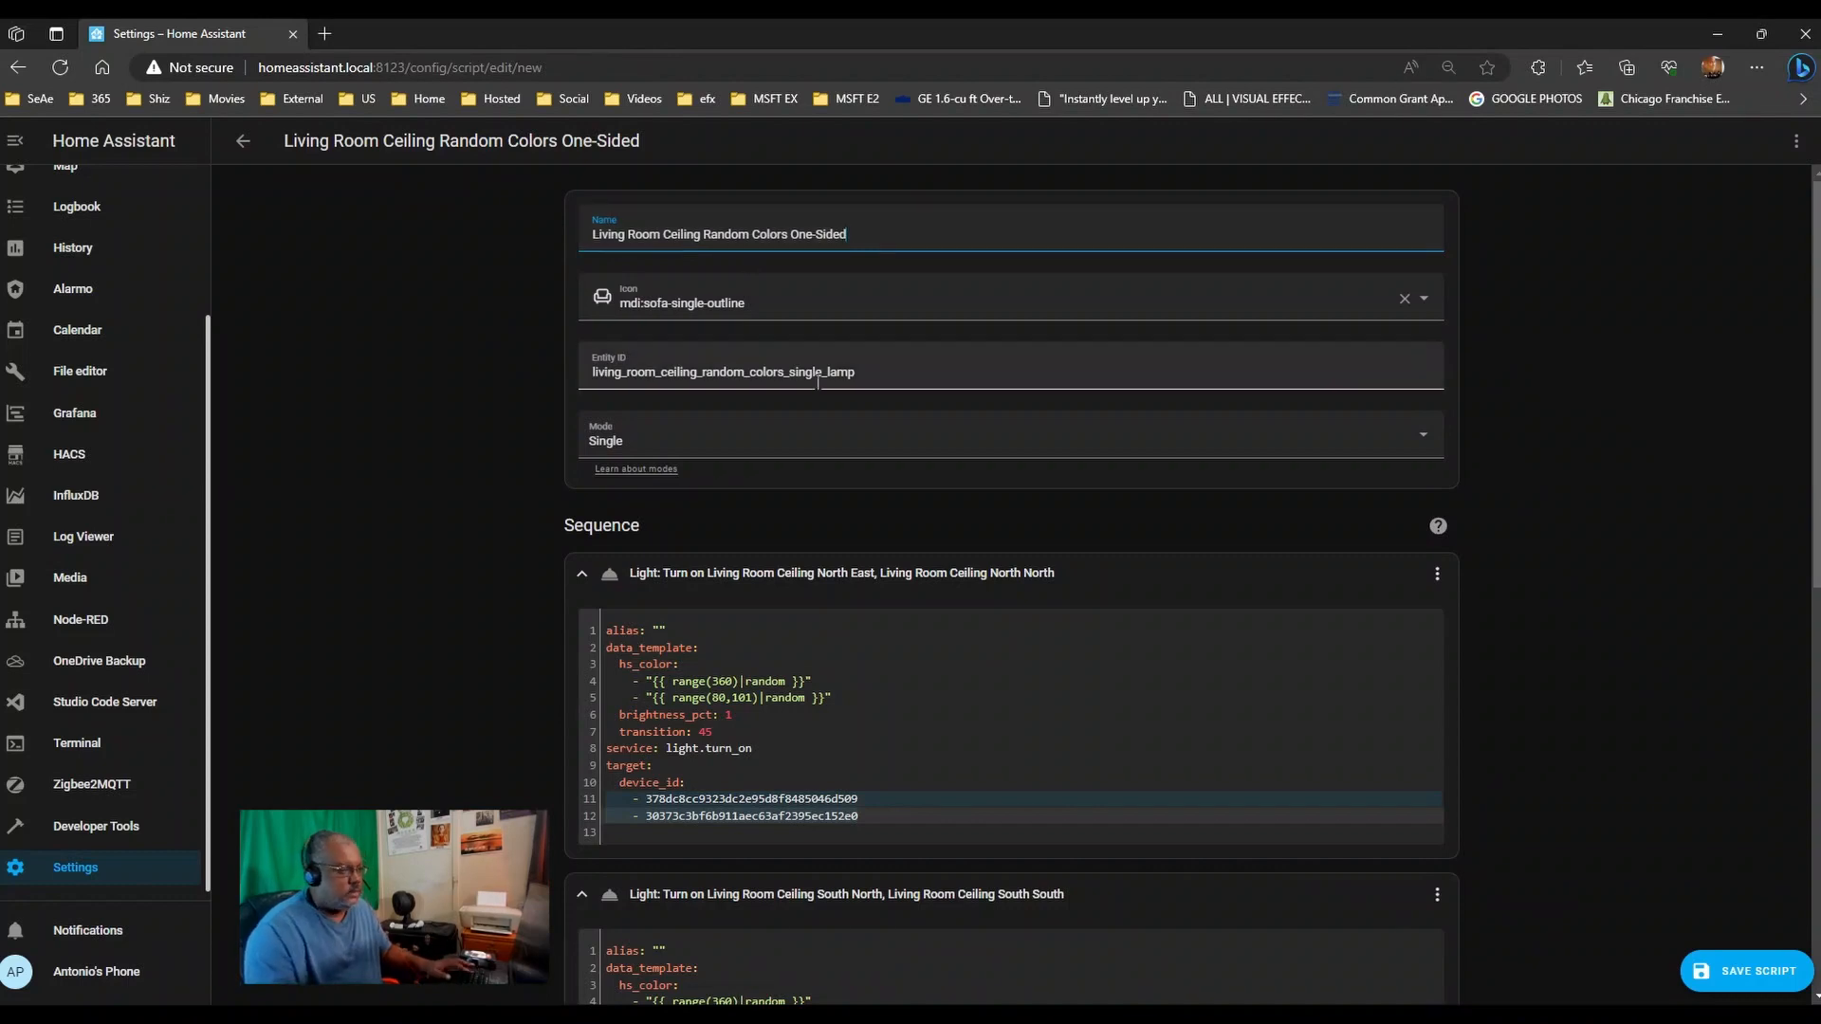
- Change the entity ID ending to one_sided
{"action": "left_click_drag", "start_coordinate": [789, 372], "coordinate": [1036, 361]}
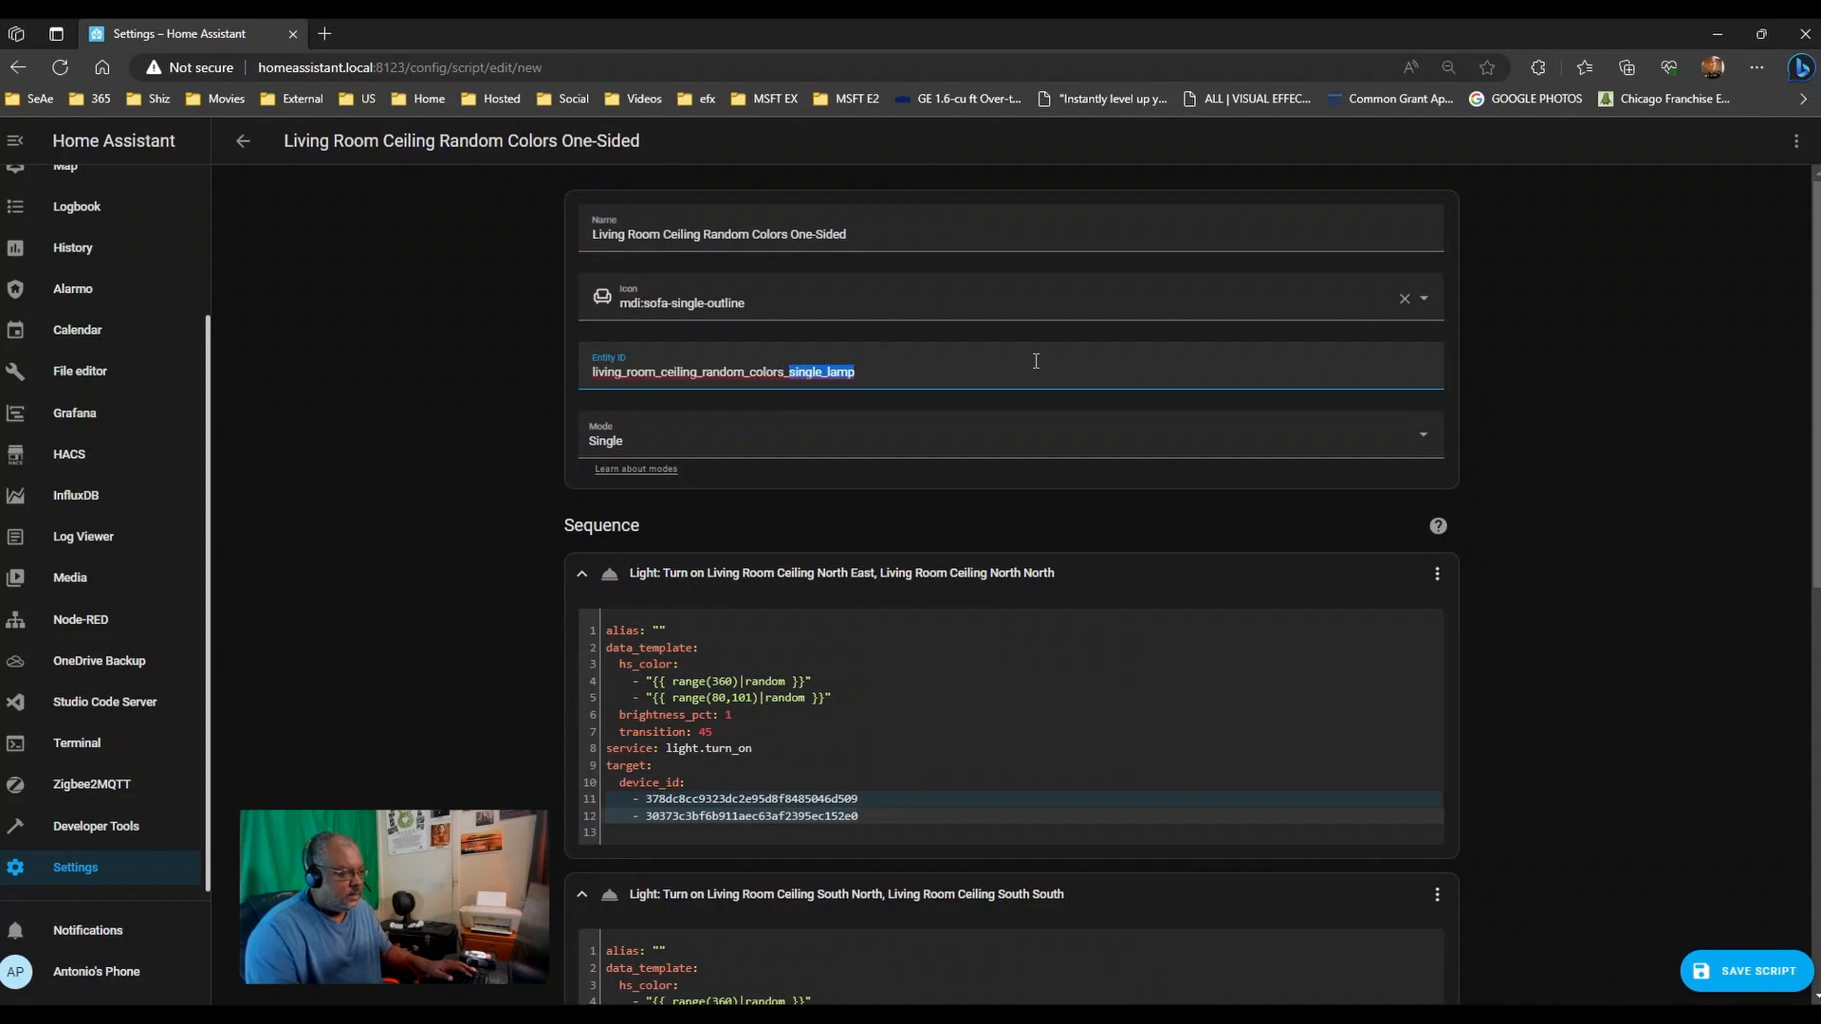
{"action": "type", "text": "one"}
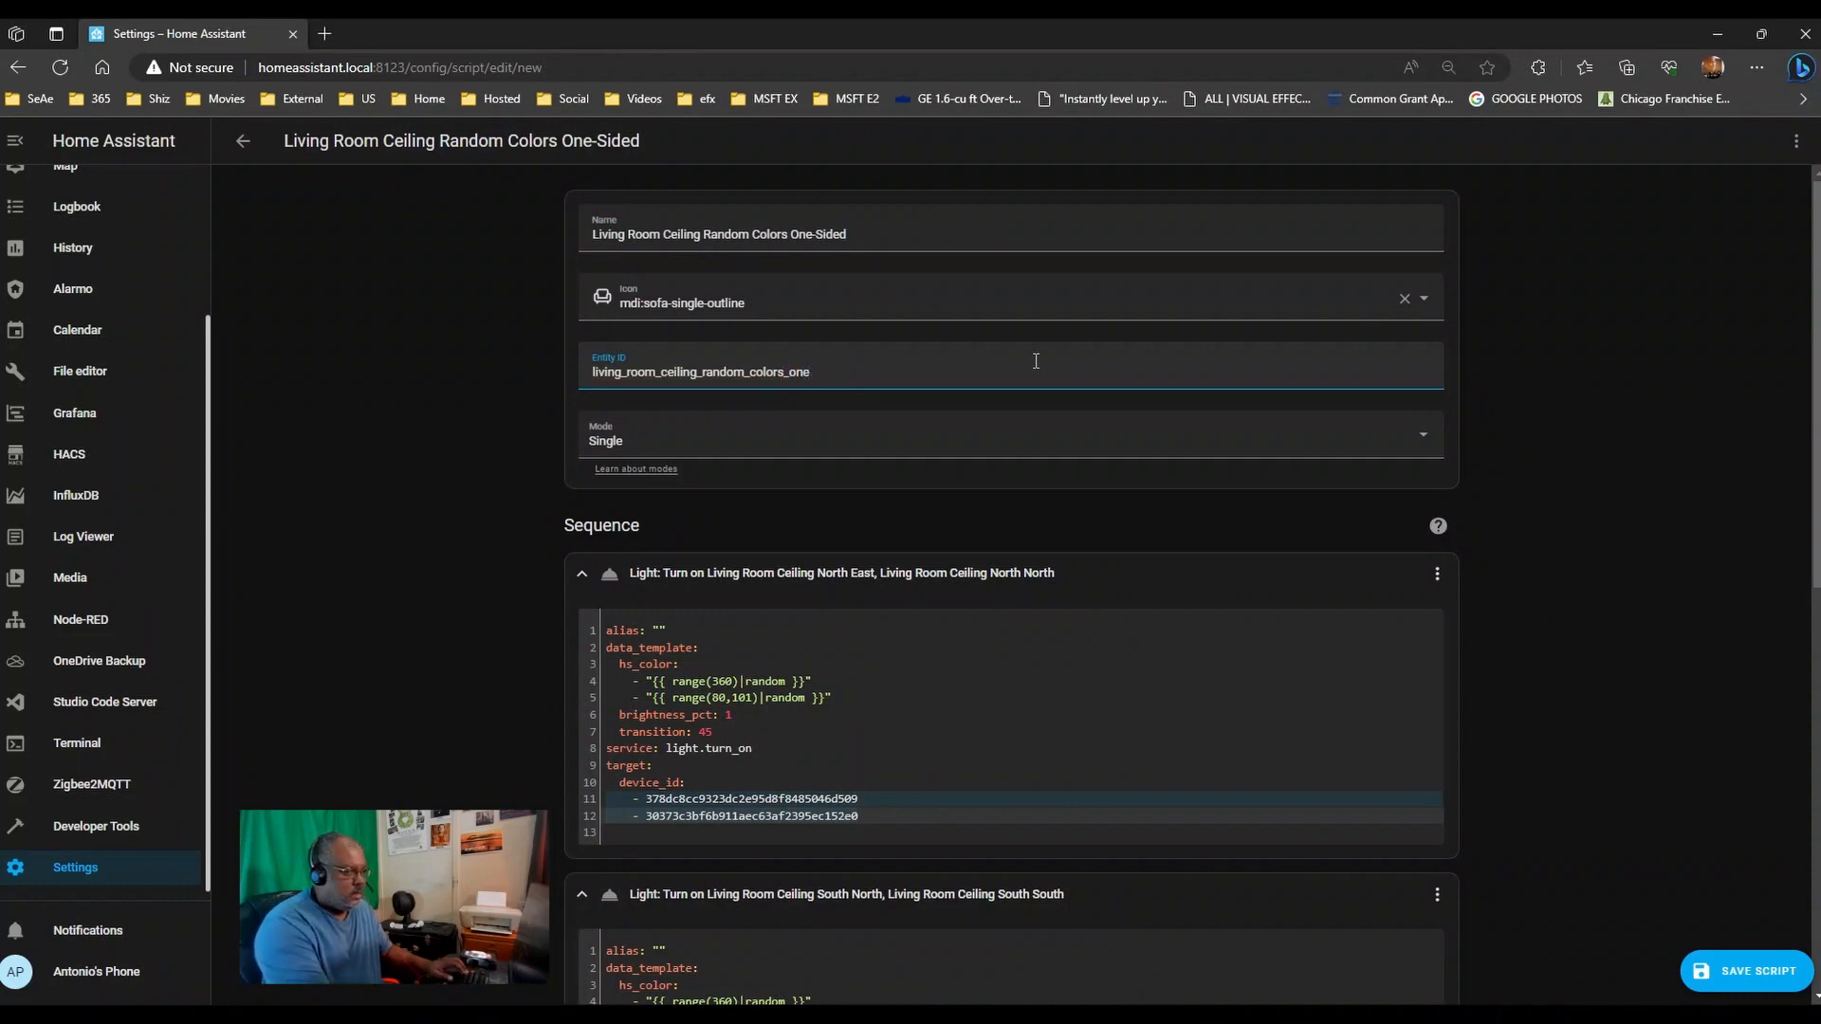
{"action": "type", "text": "_sided"}
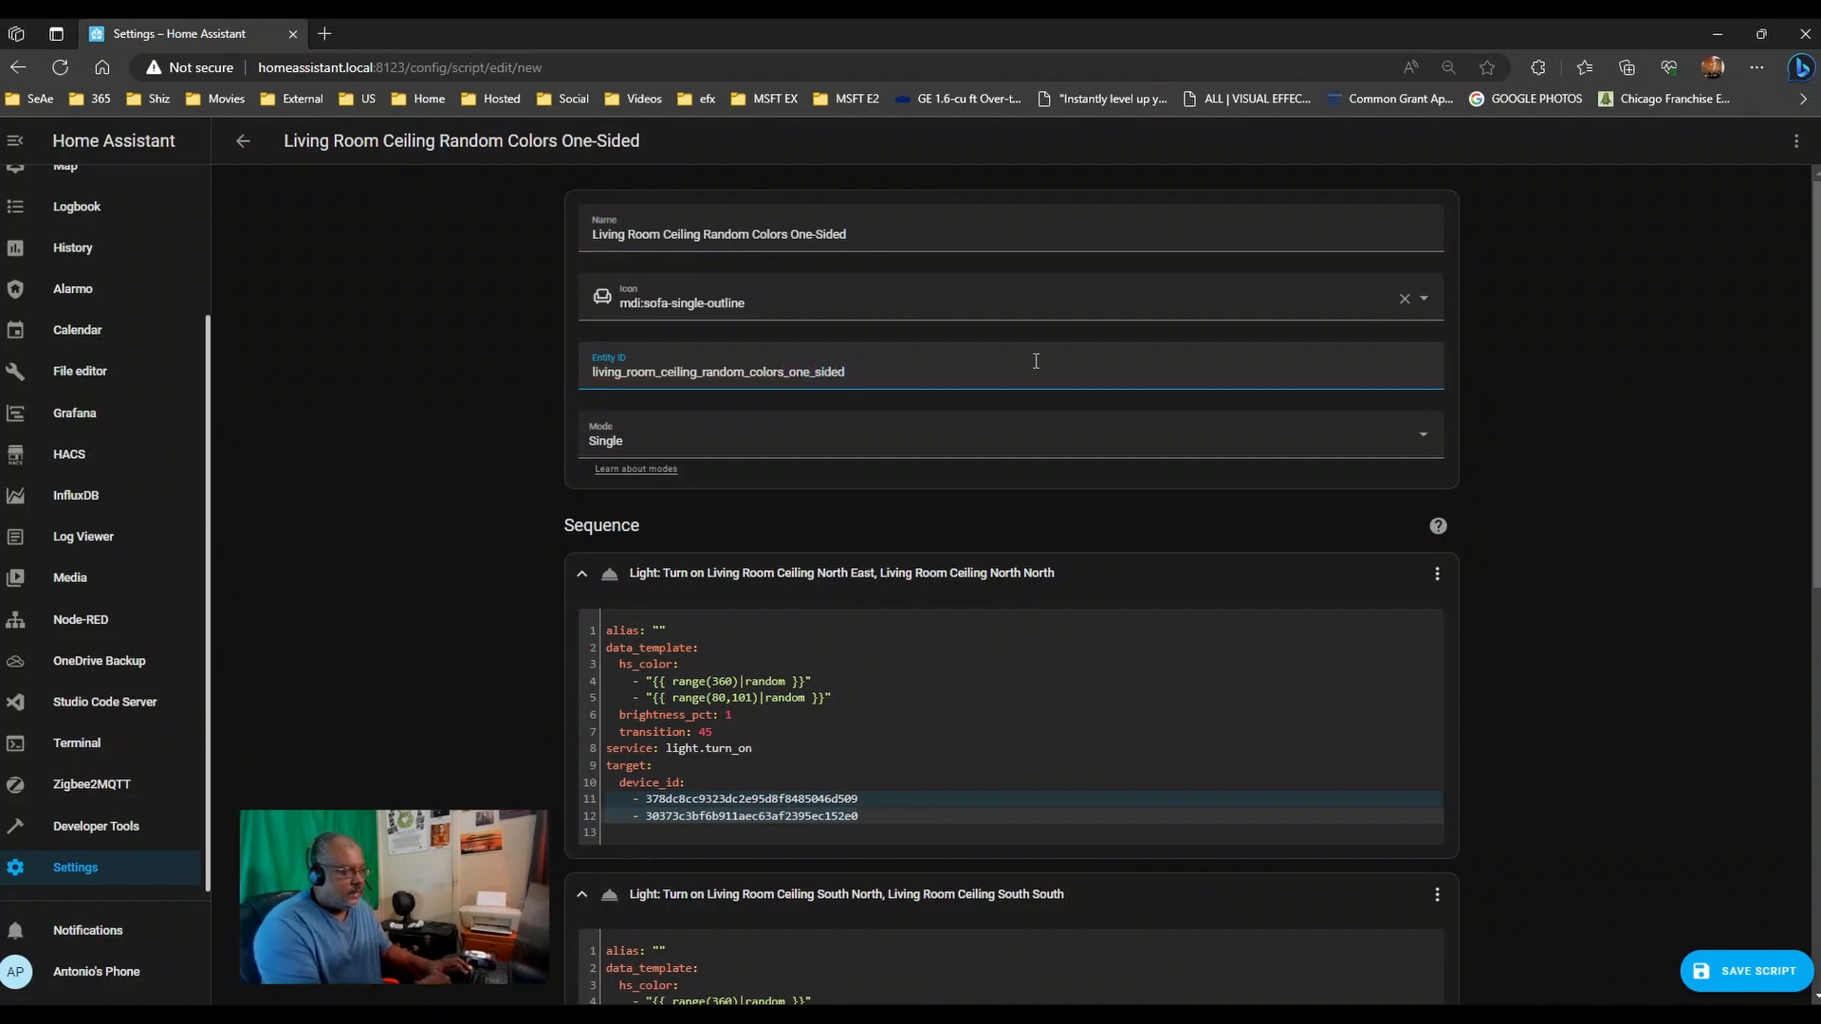
{"action": "scroll", "coordinate": [1159, 557], "scroll_direction": "down", "scroll_amount": 4}
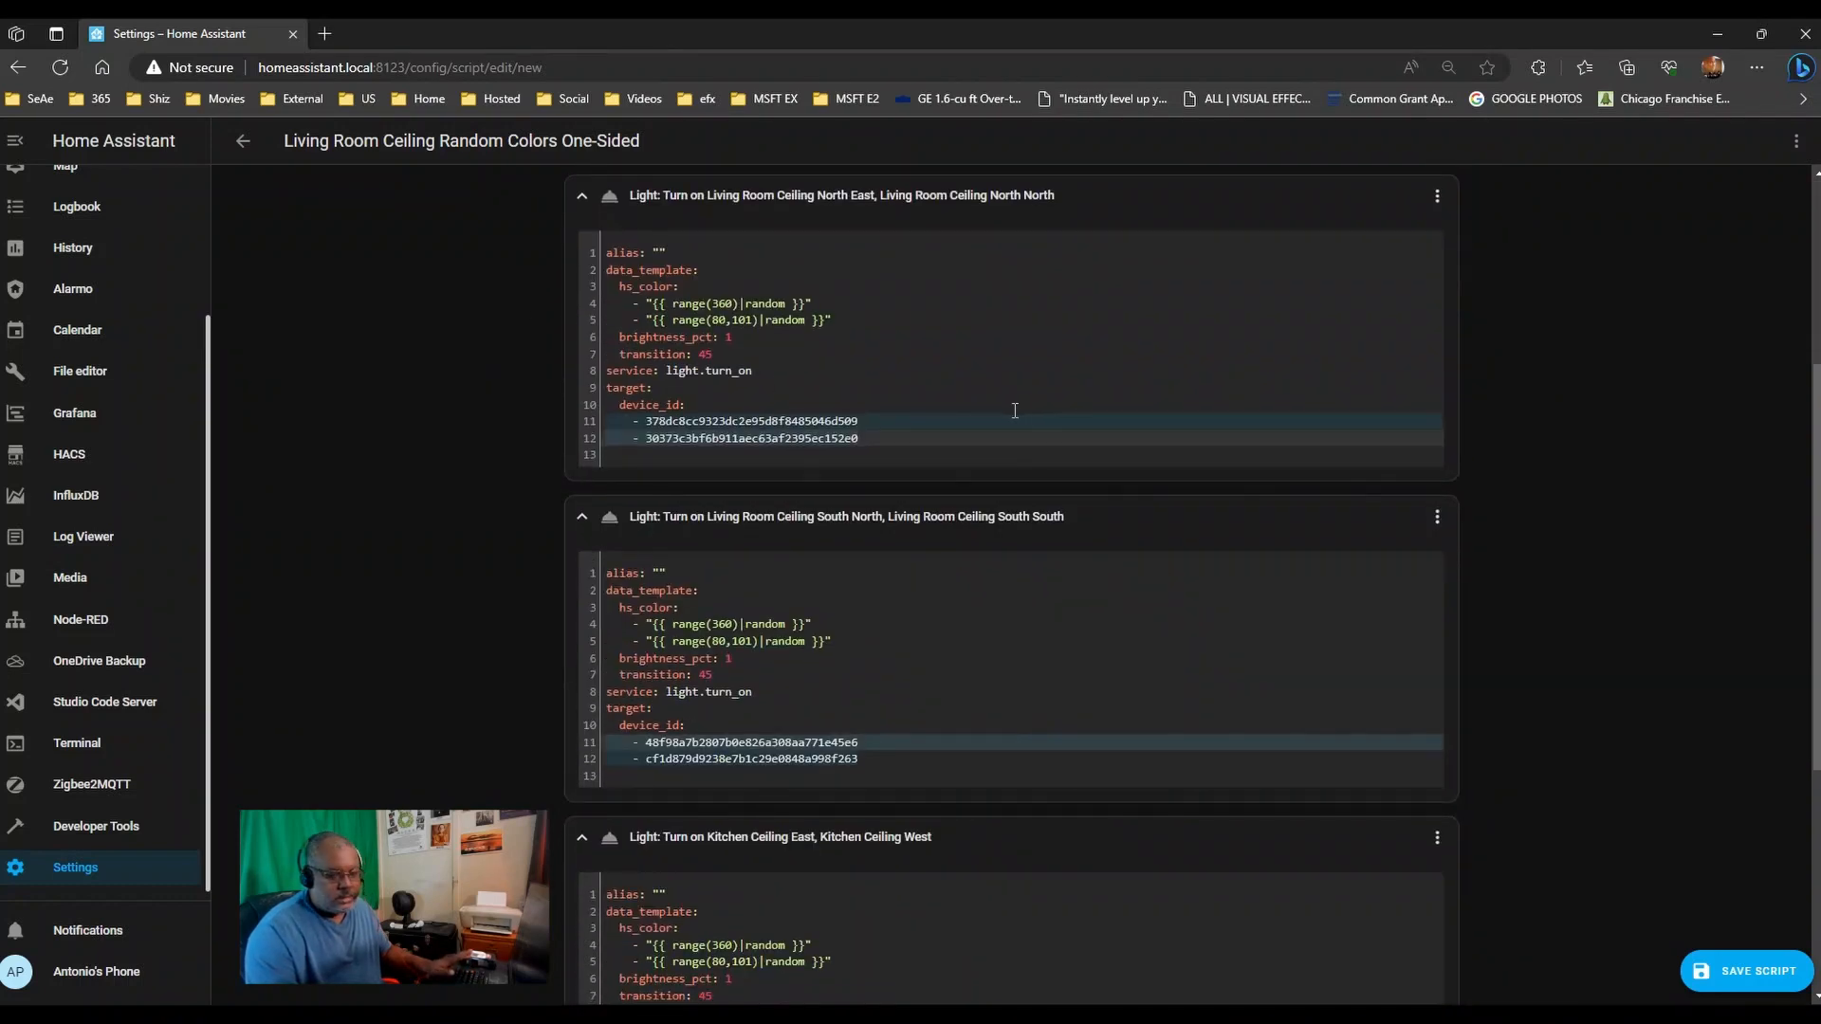
{"action": "left_click", "coordinate": [882, 435]}
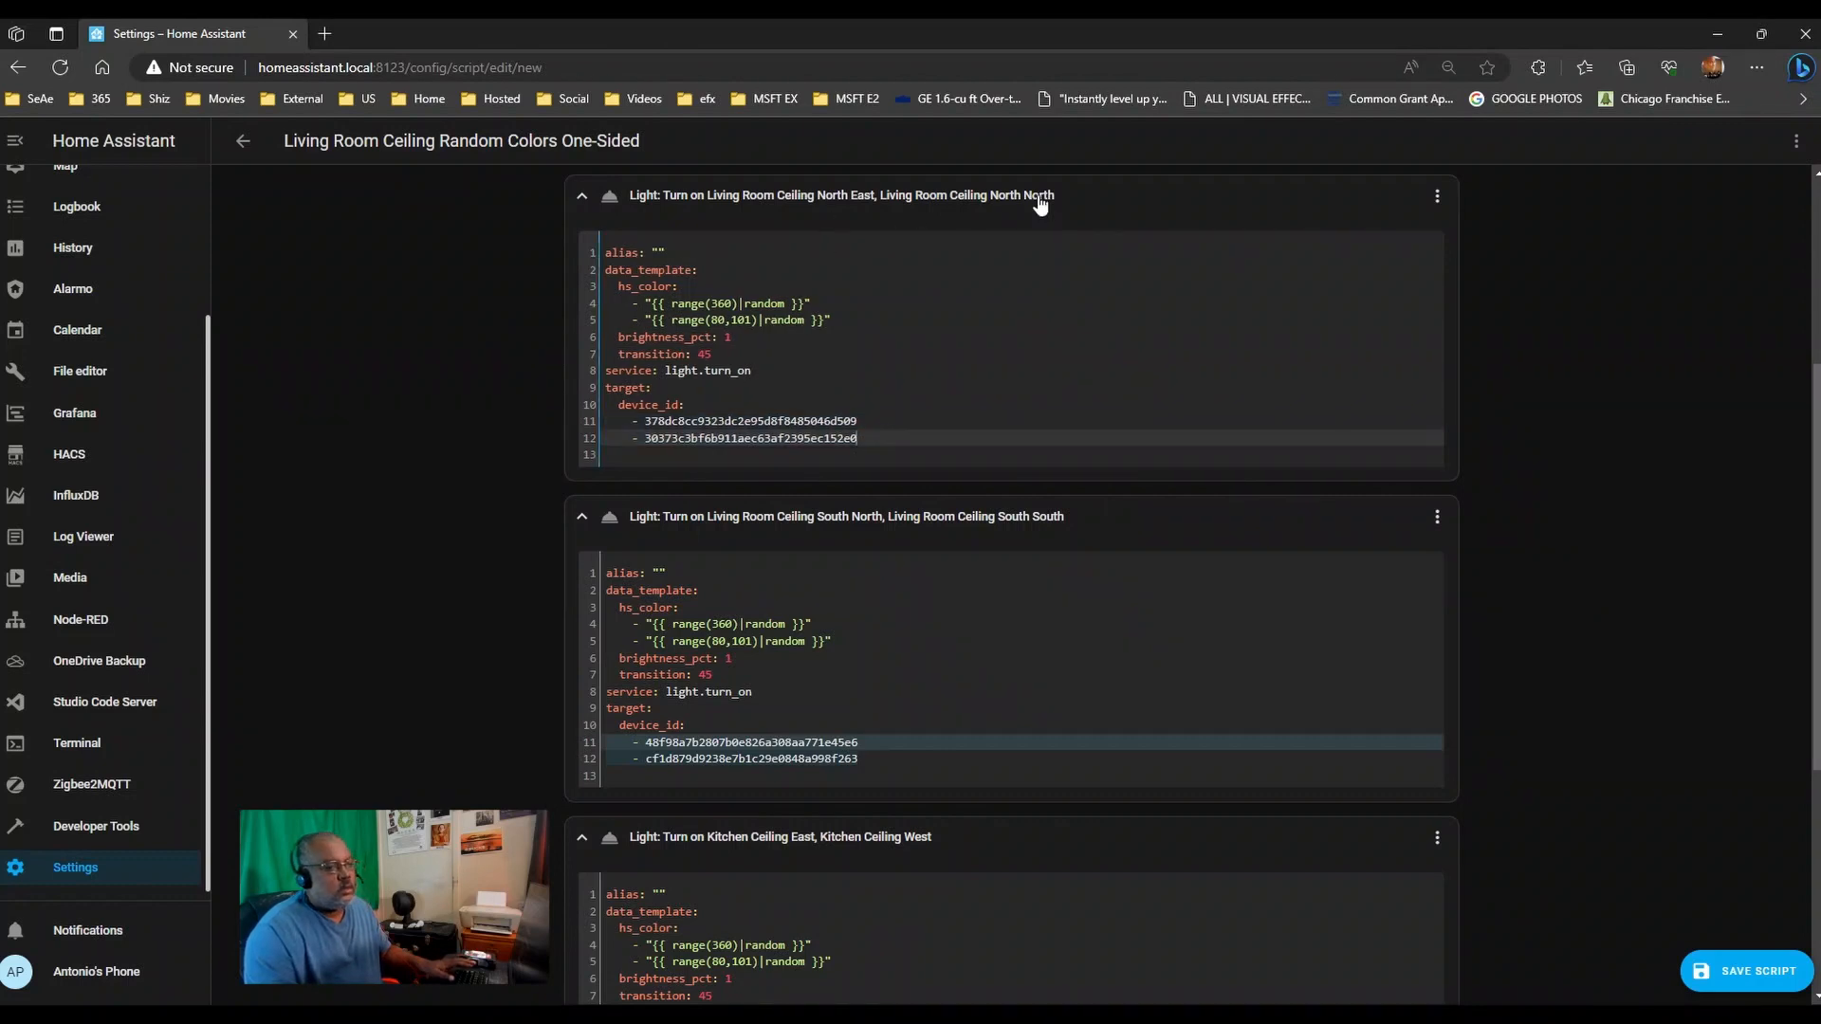
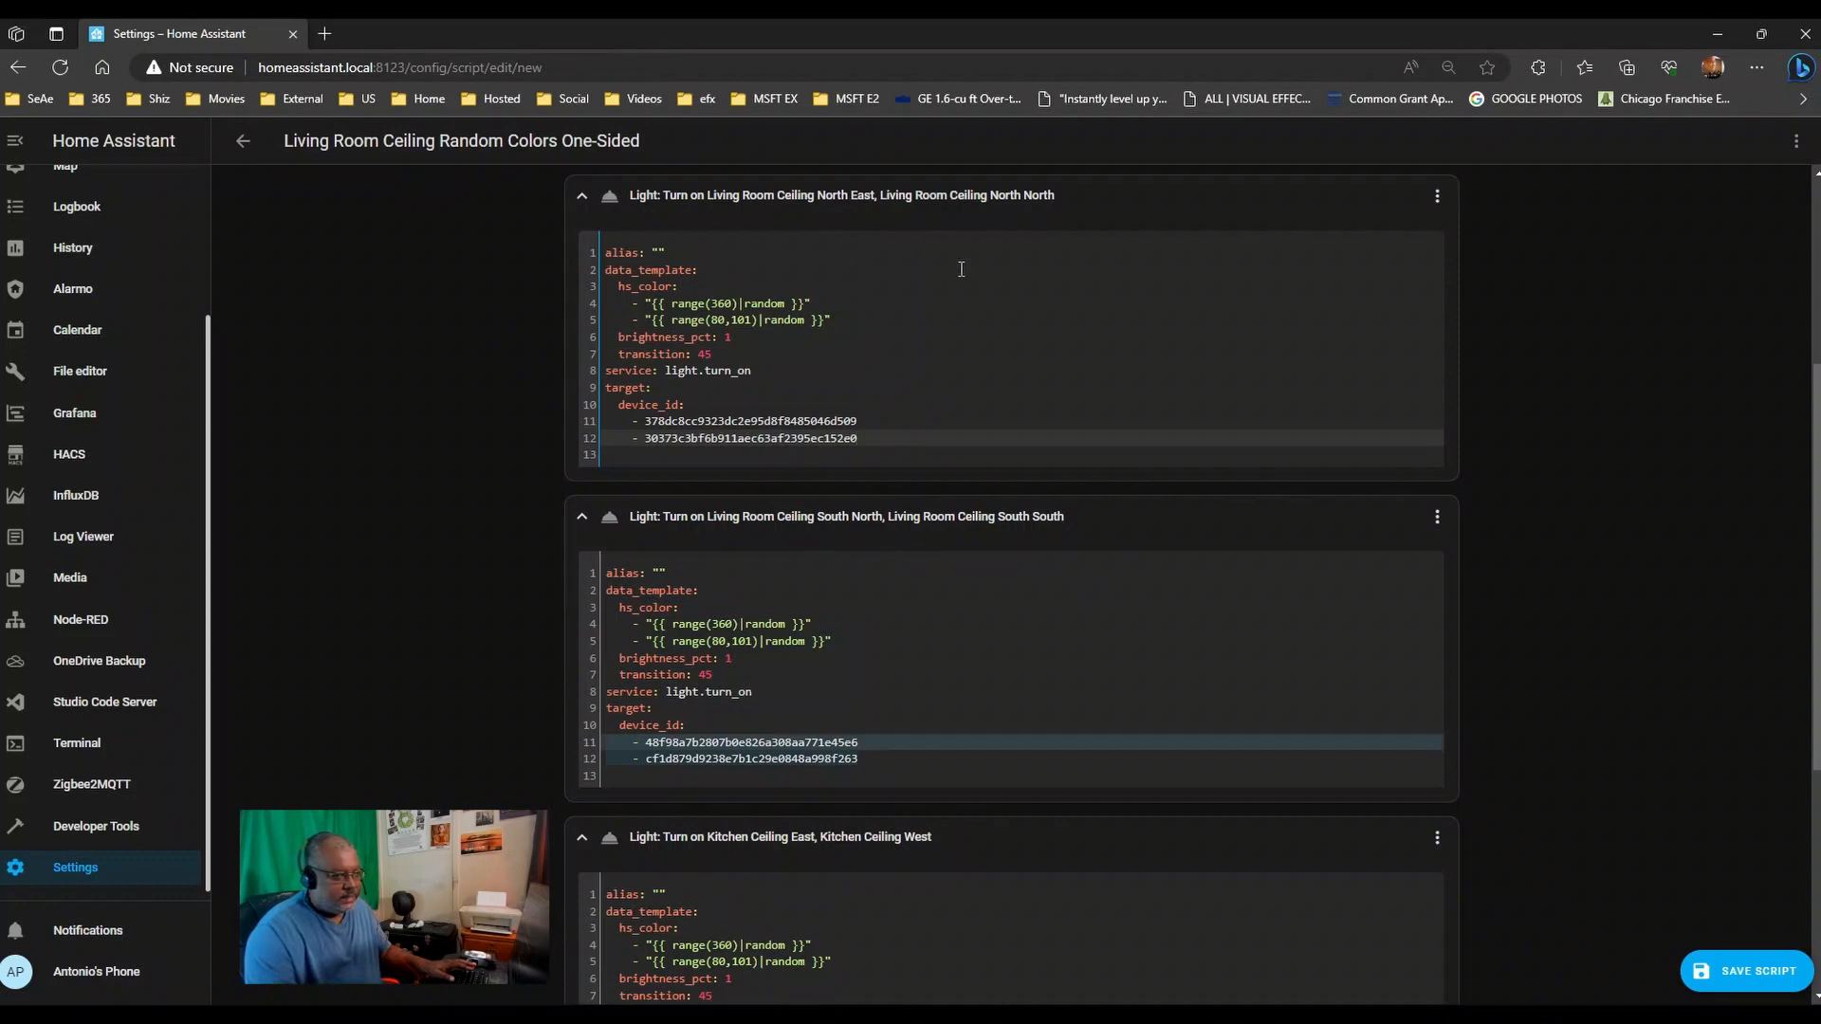
- Type 'North' as the first action's alias and 'South' as the second's, correcting the typo
{"action": "left_click", "coordinate": [660, 252]}
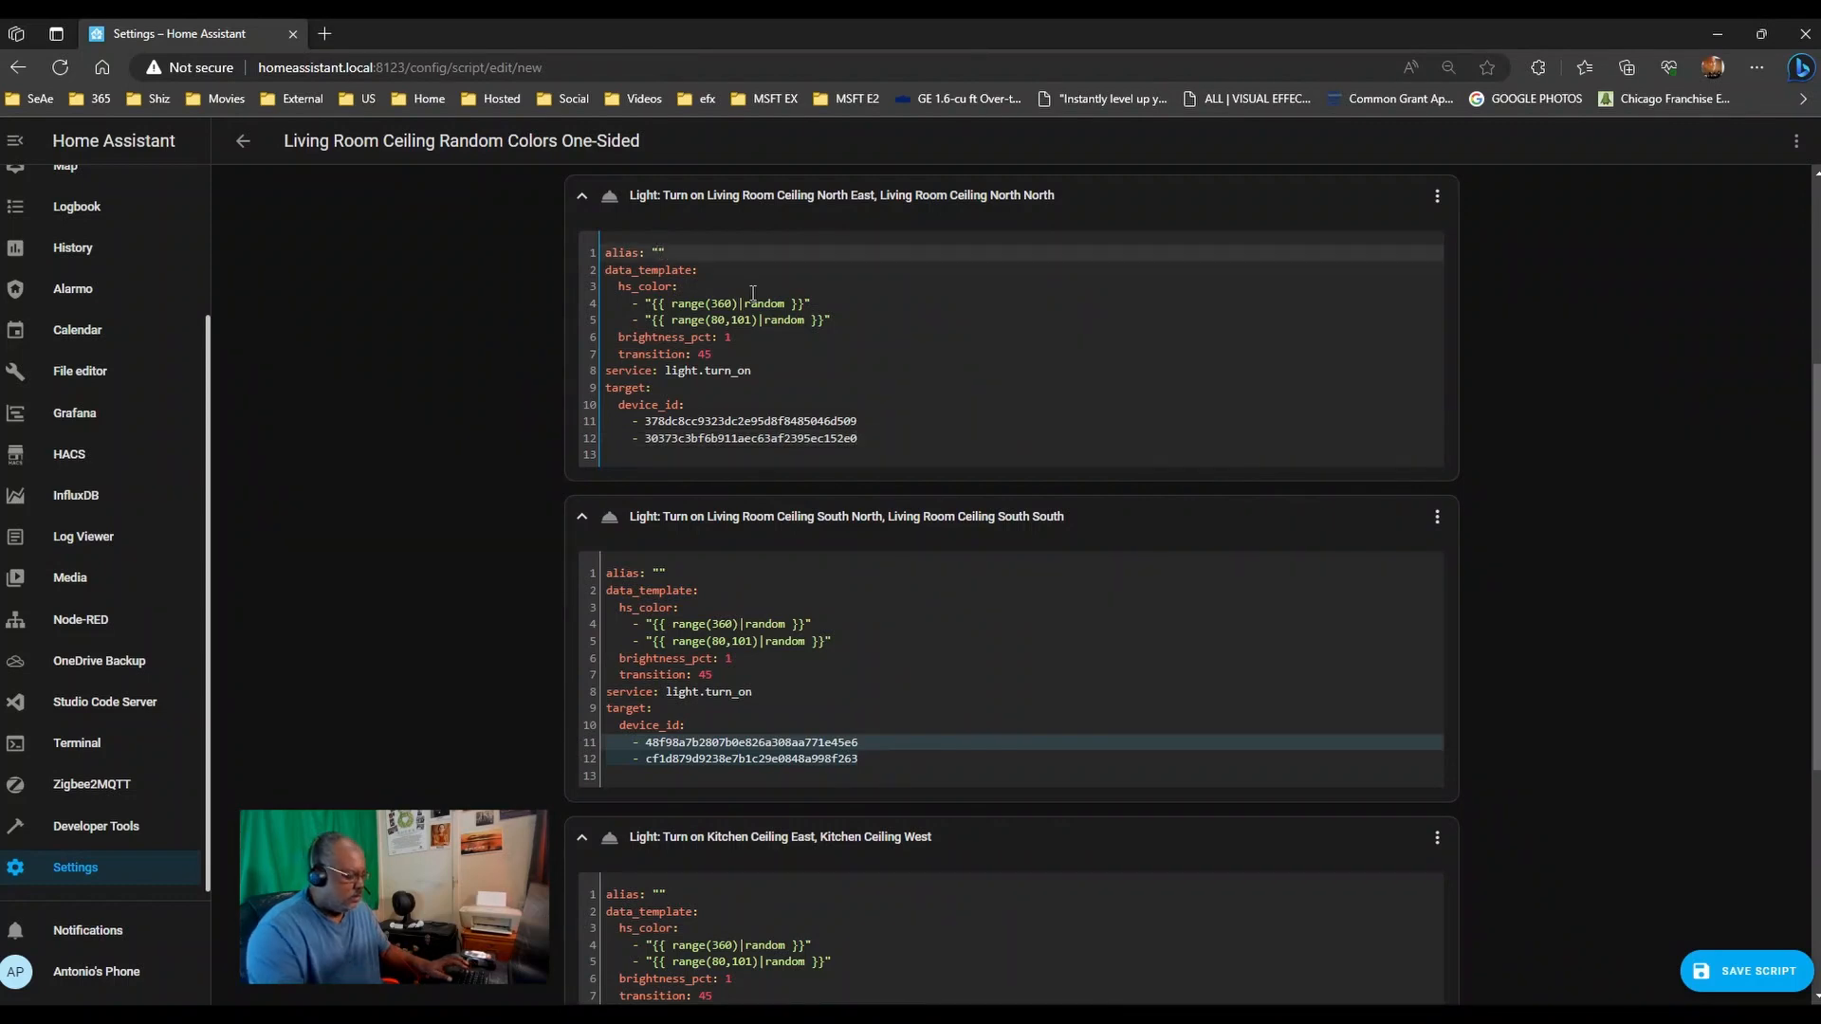
{"action": "type", "text": "NOrth"}
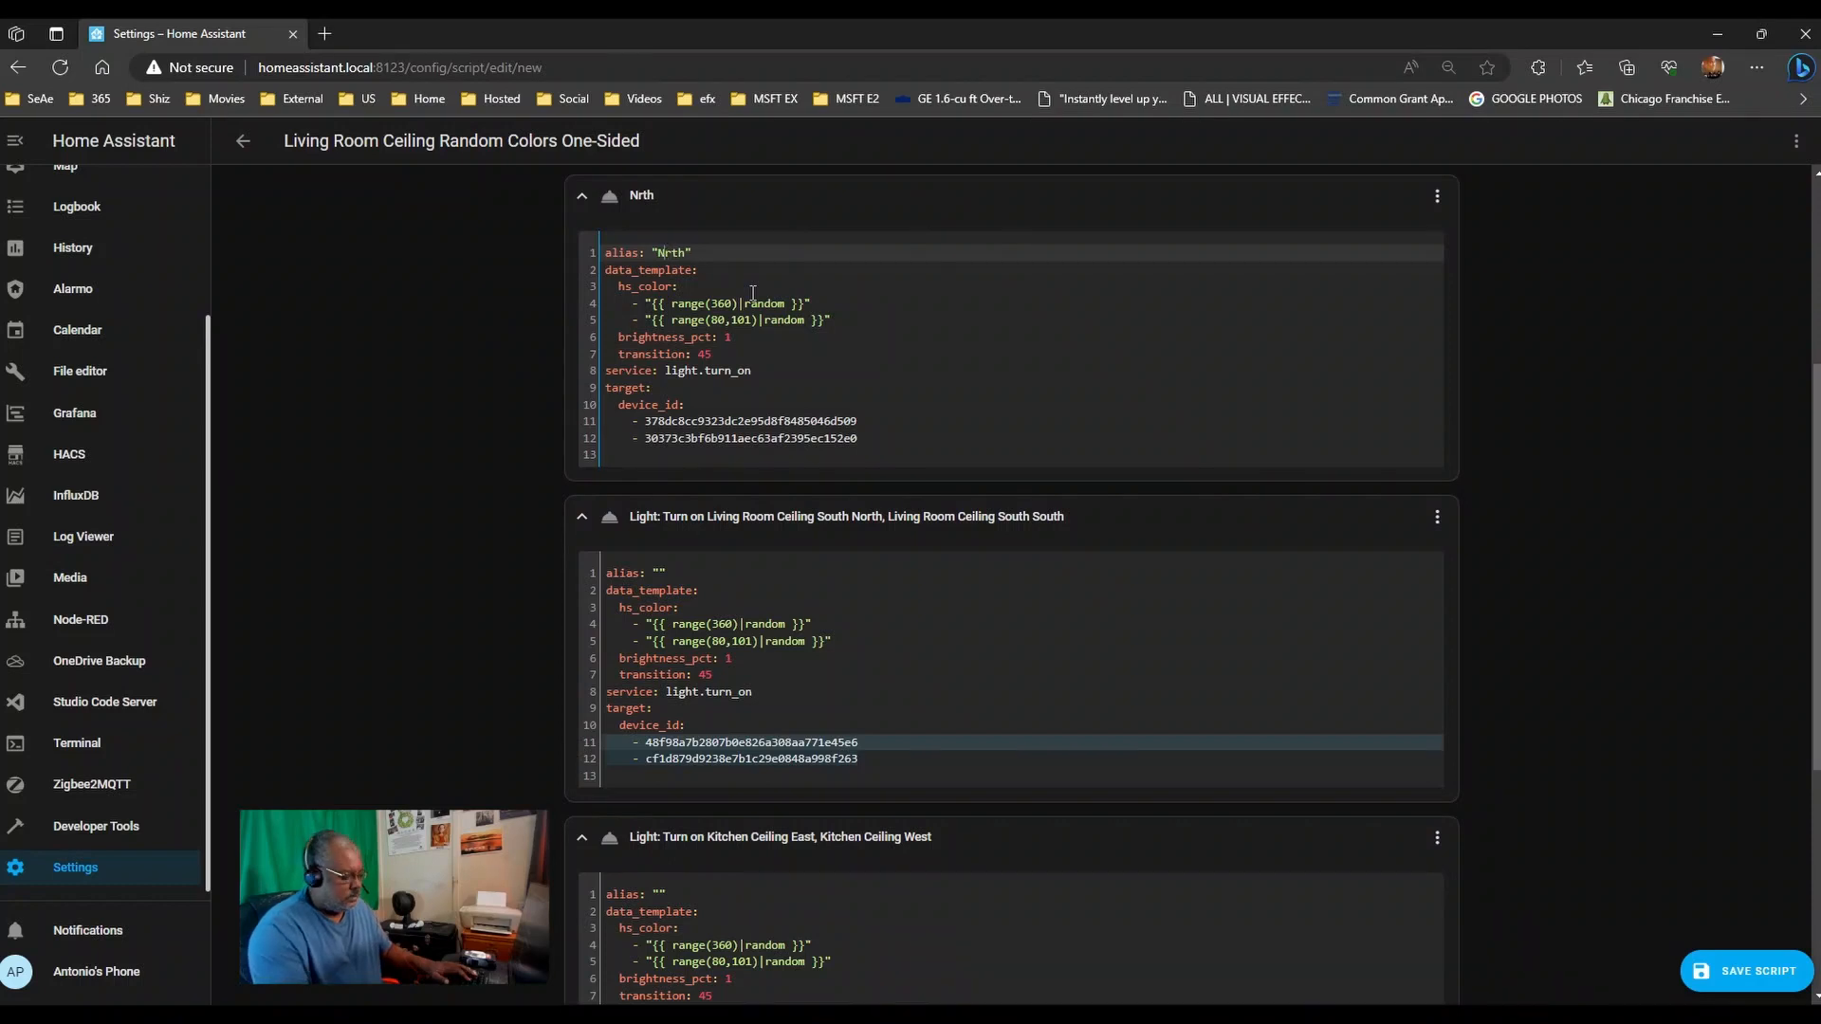
{"action": "key", "text": "BackSpace"}
{"action": "type", "text": "r"}
{"action": "key", "text": "BackSpace"}
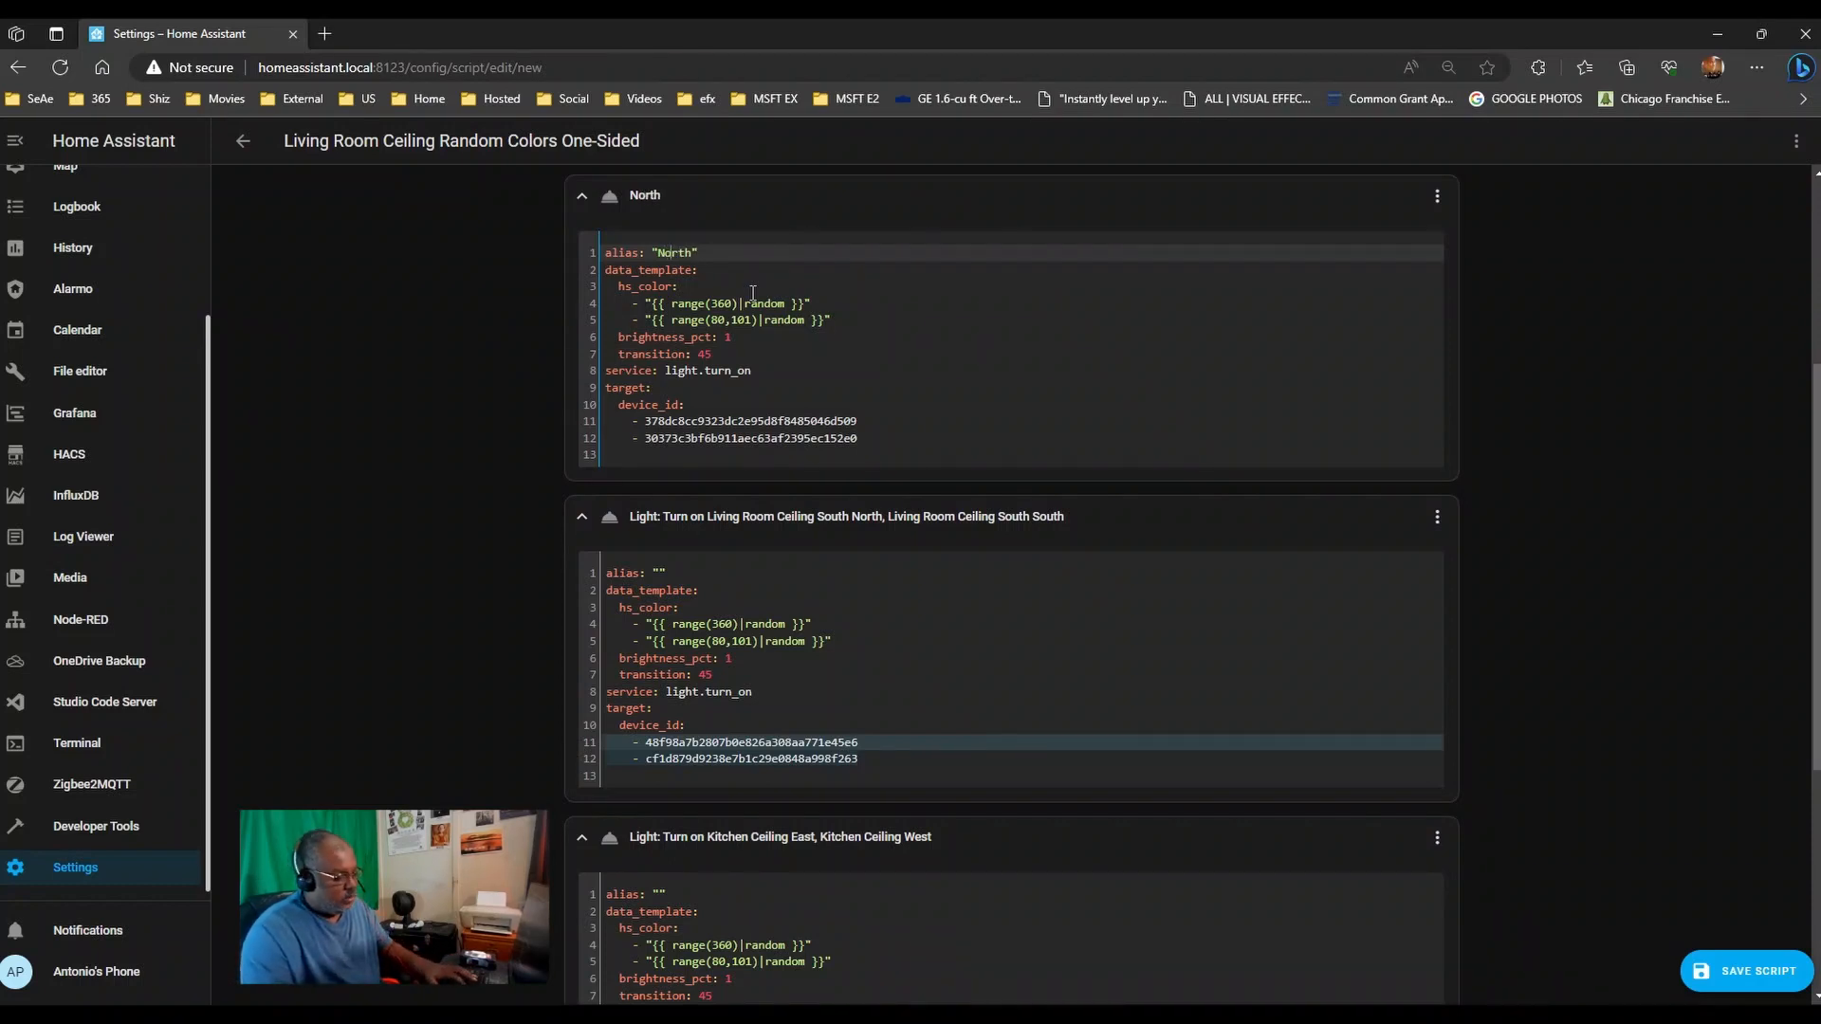
{"action": "type", "text": "o"}
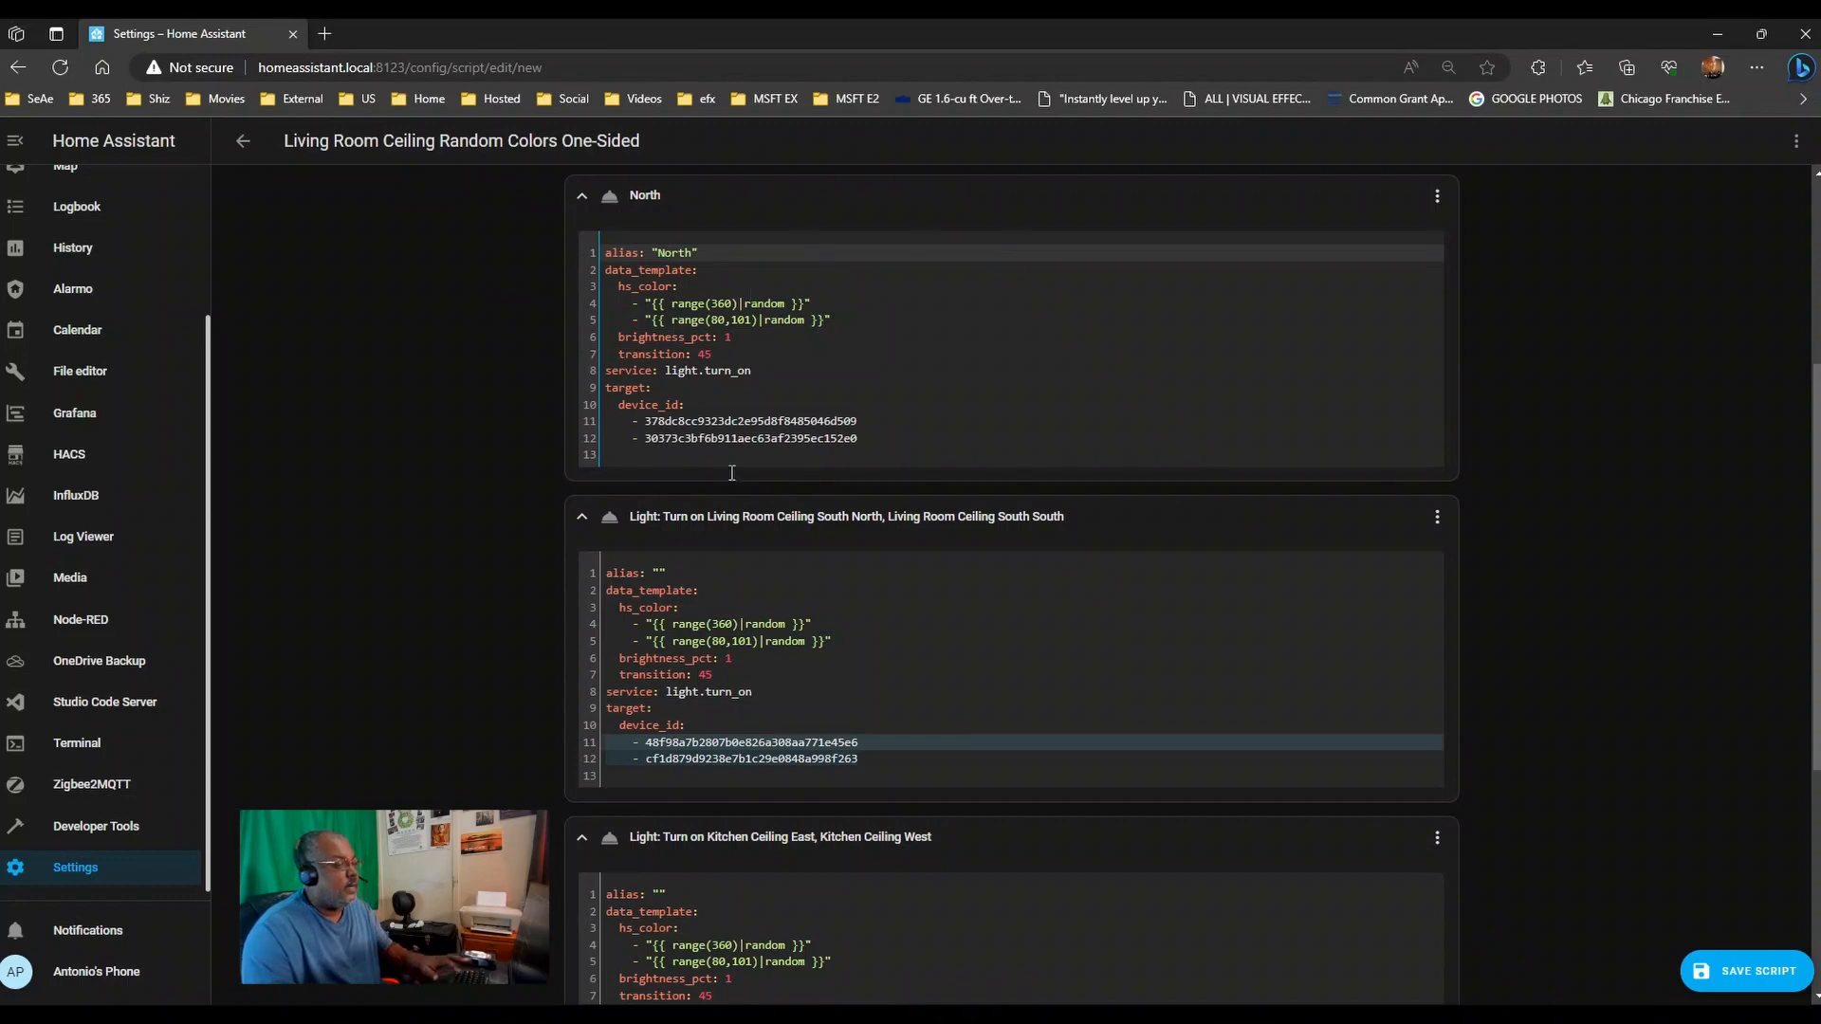
{"action": "left_click", "coordinate": [658, 573]}
{"action": "type", "text": "South"}
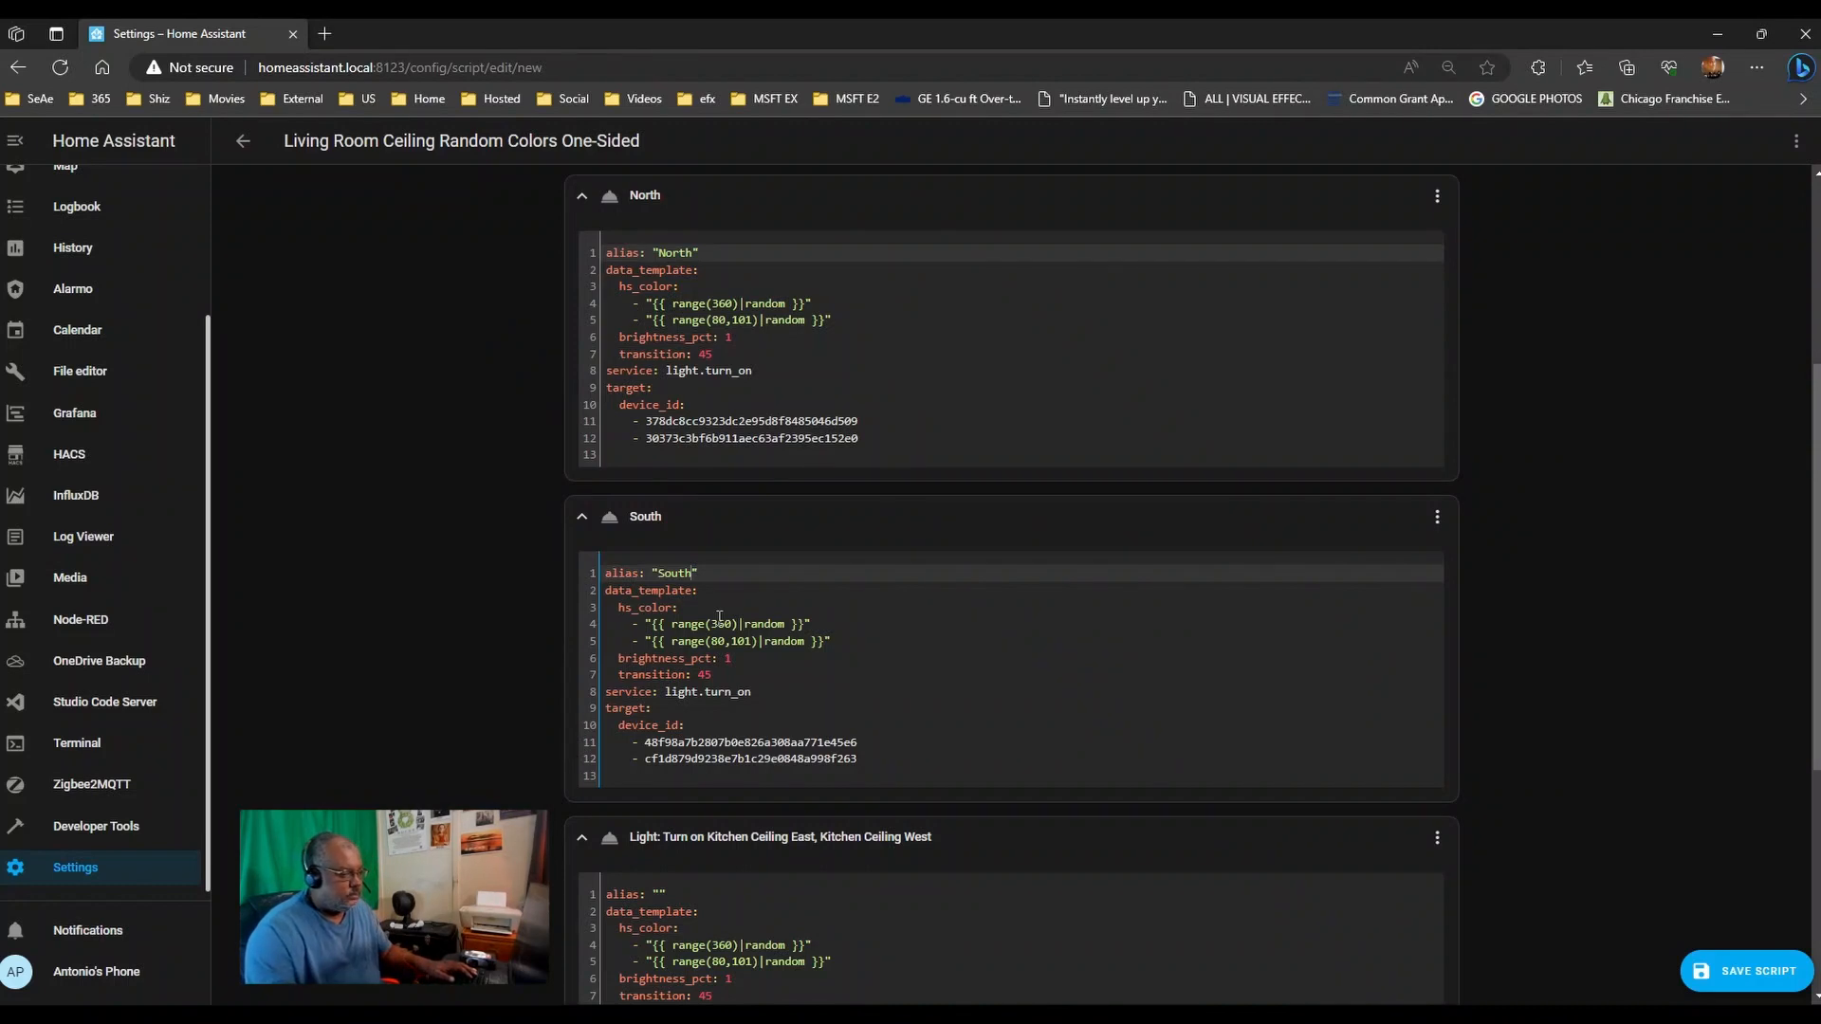
- Move the Kitchen Ceiling East device ID into the North action's device list as a new entry
{"action": "scroll", "coordinate": [569, 645], "scroll_direction": "down", "scroll_amount": 4}
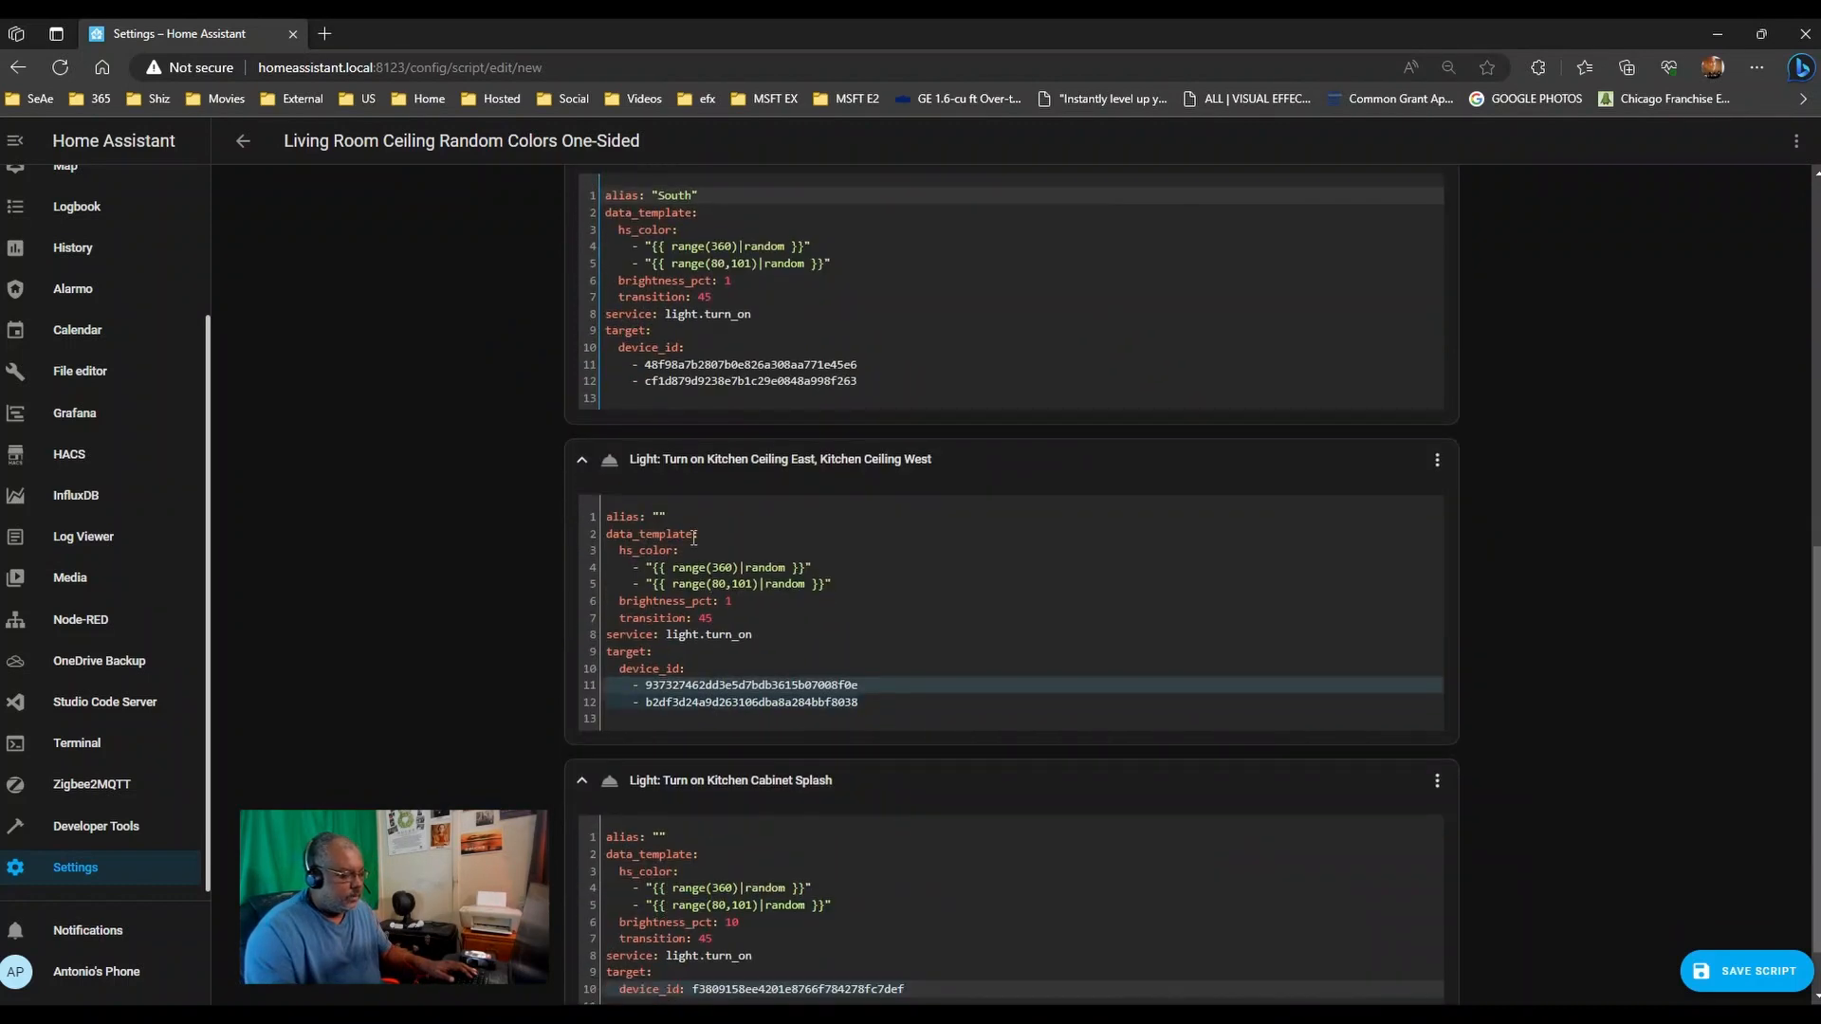
{"action": "left_click", "coordinate": [659, 514]}
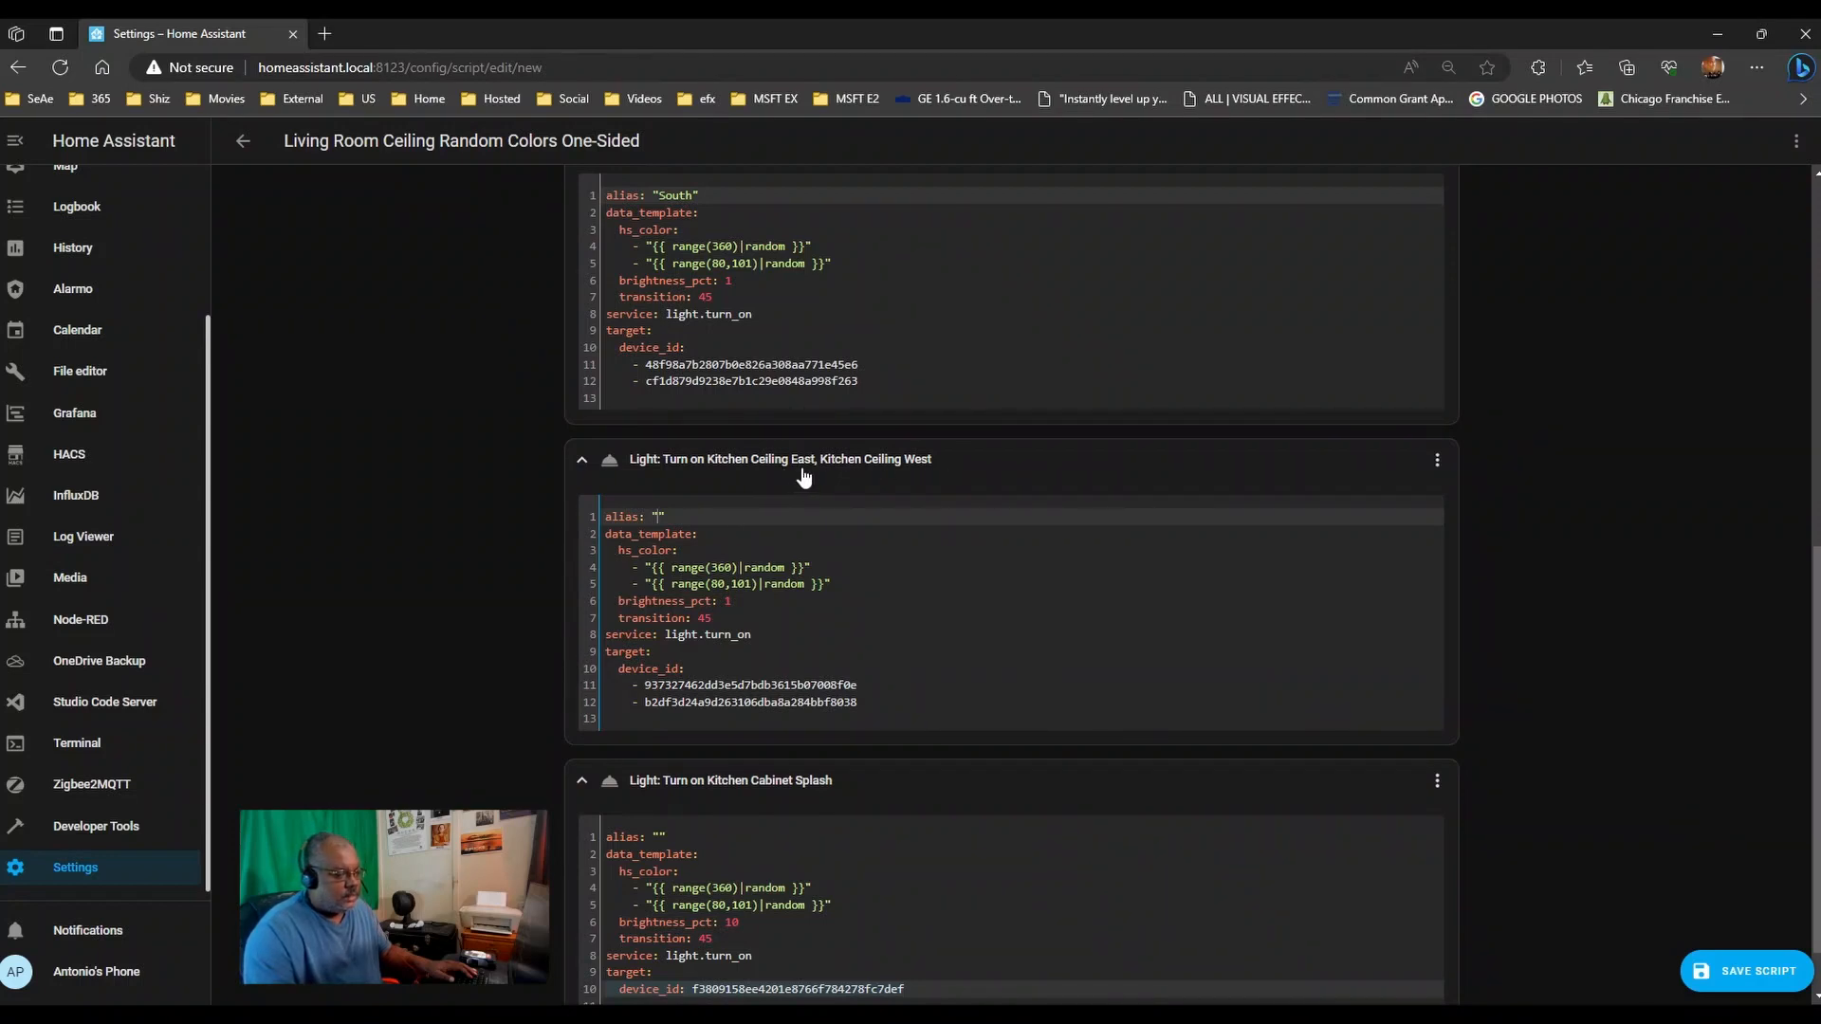
{"action": "scroll", "coordinate": [560, 556], "scroll_direction": "down", "scroll_amount": 1}
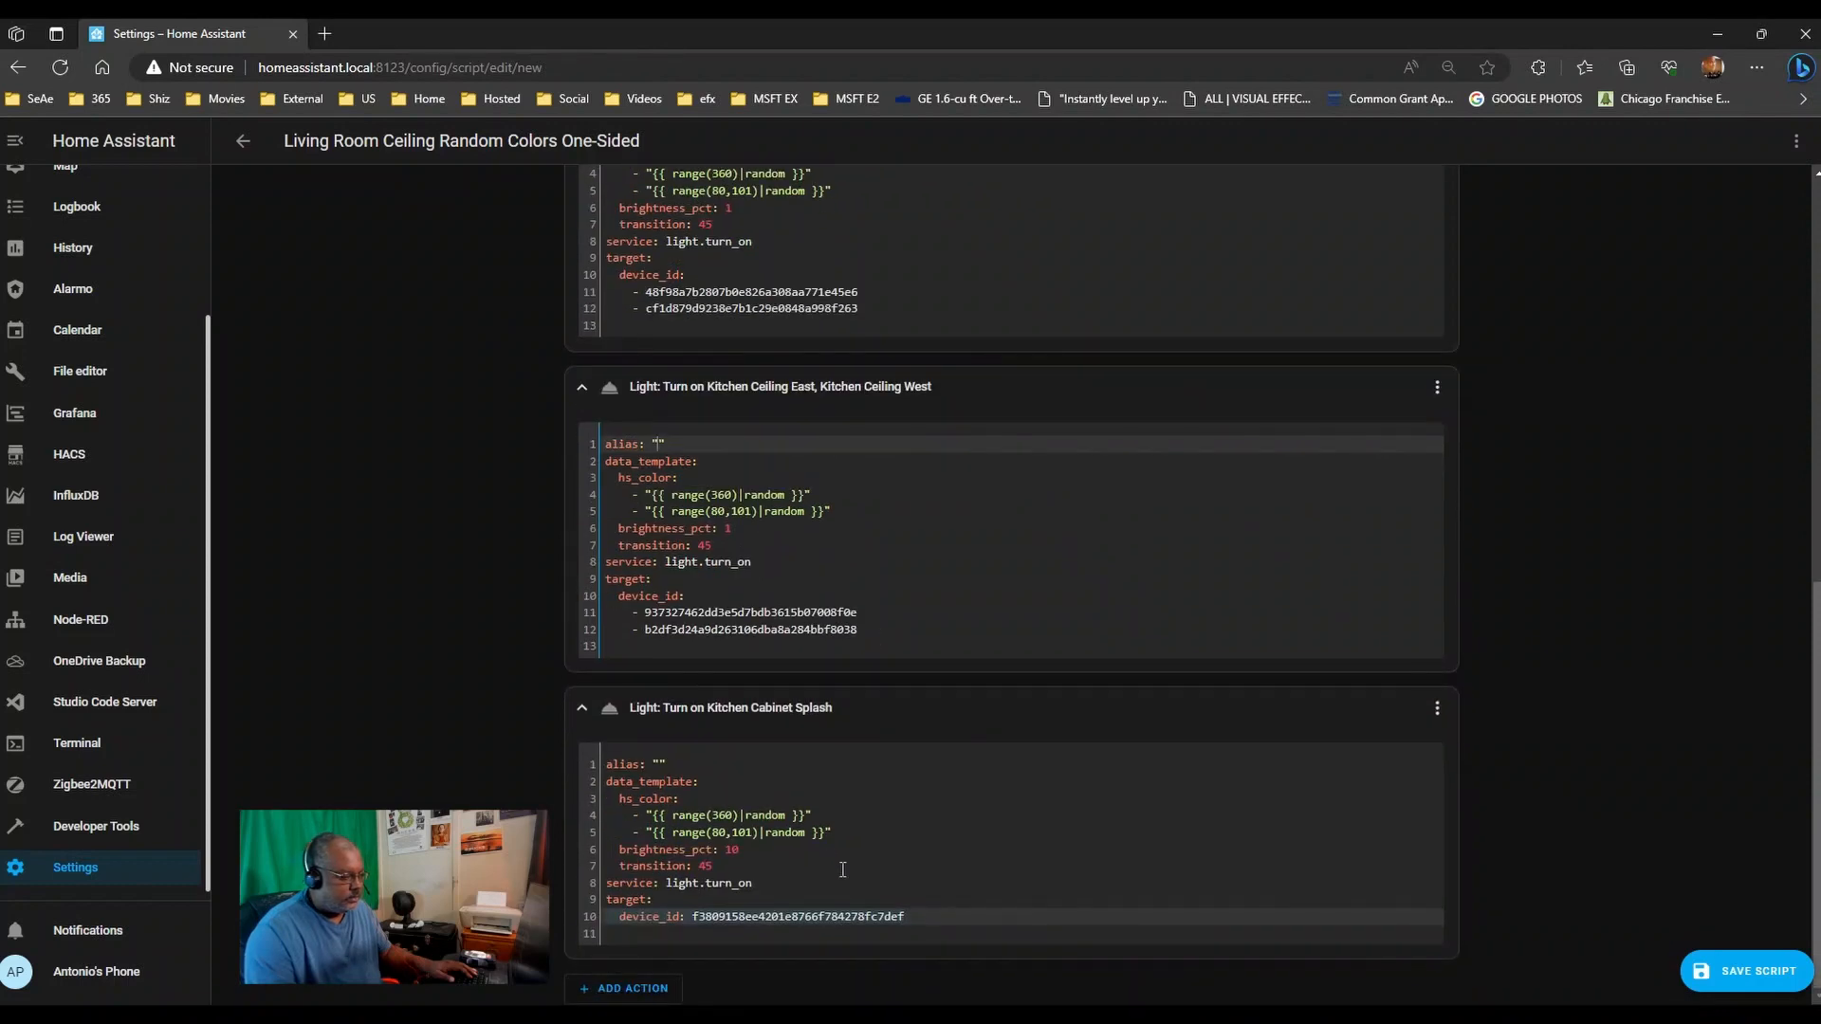
{"action": "scroll", "coordinate": [1057, 802], "scroll_direction": "up", "scroll_amount": 2}
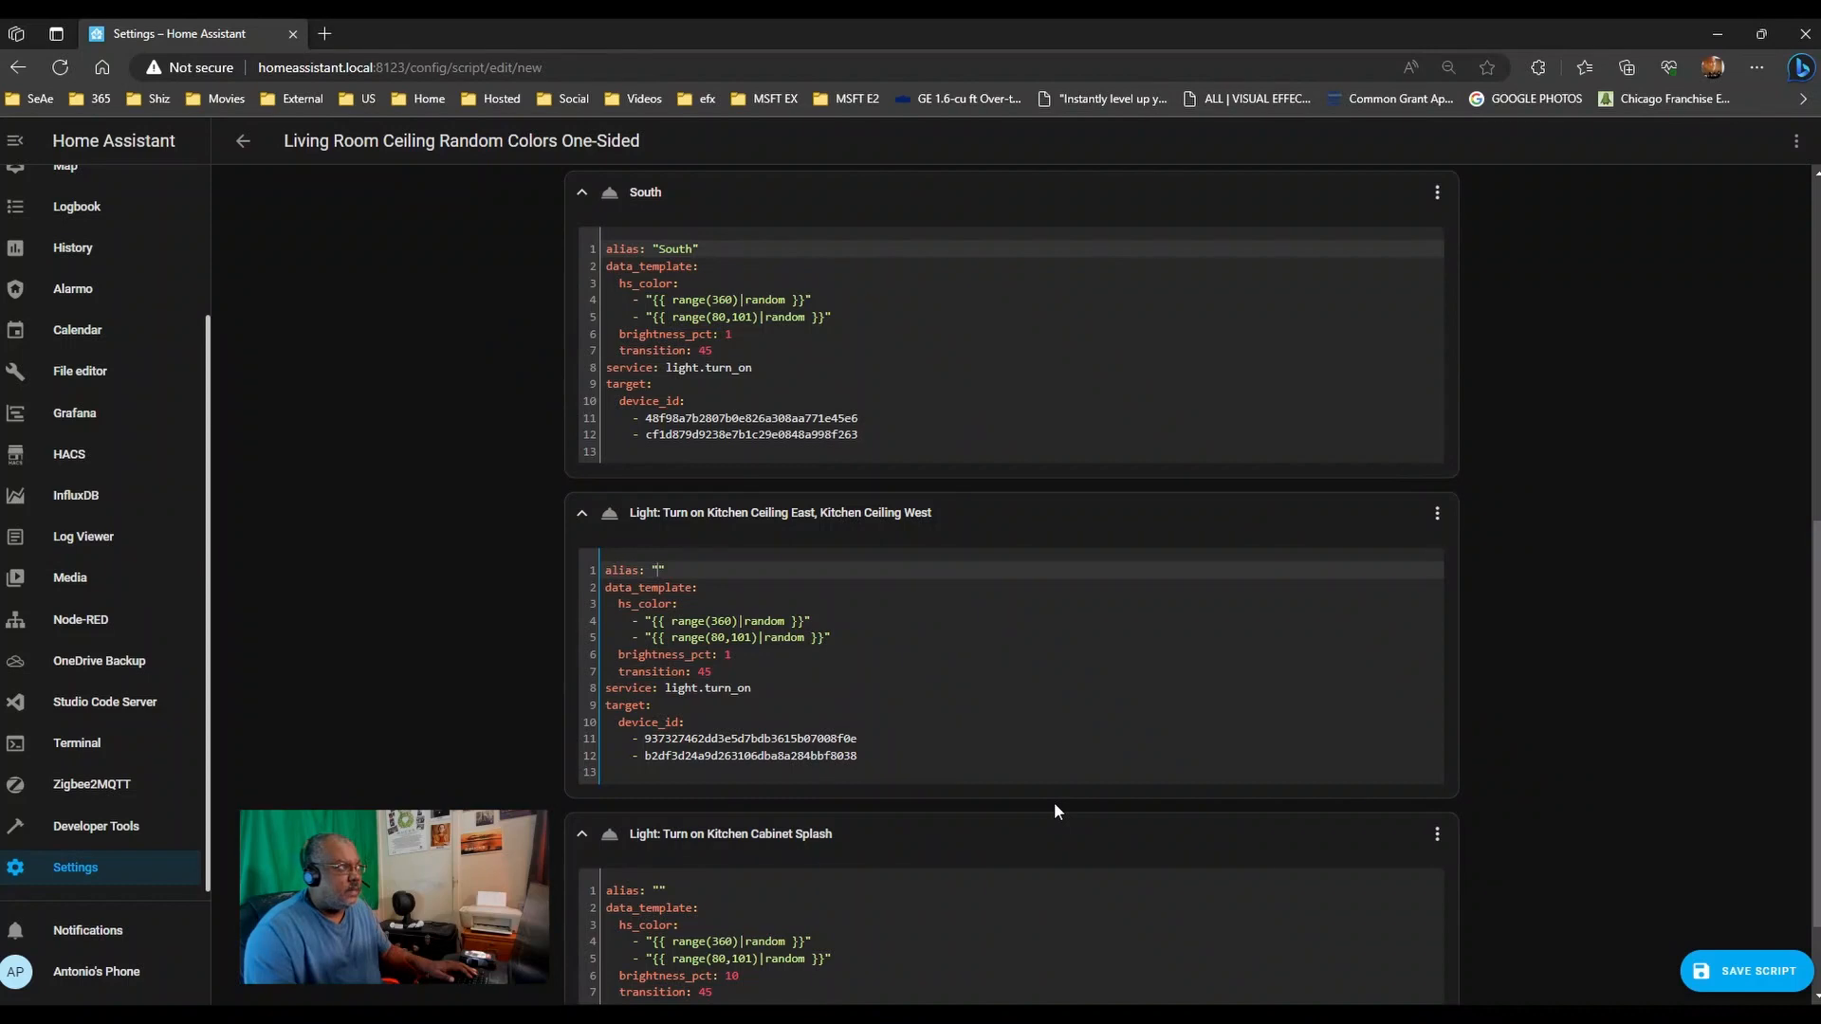
{"action": "left_click_drag", "start_coordinate": [877, 737], "coordinate": [648, 743]}
{"action": "key", "text": "ctrl+c"}
{"action": "key", "text": "Delete"}
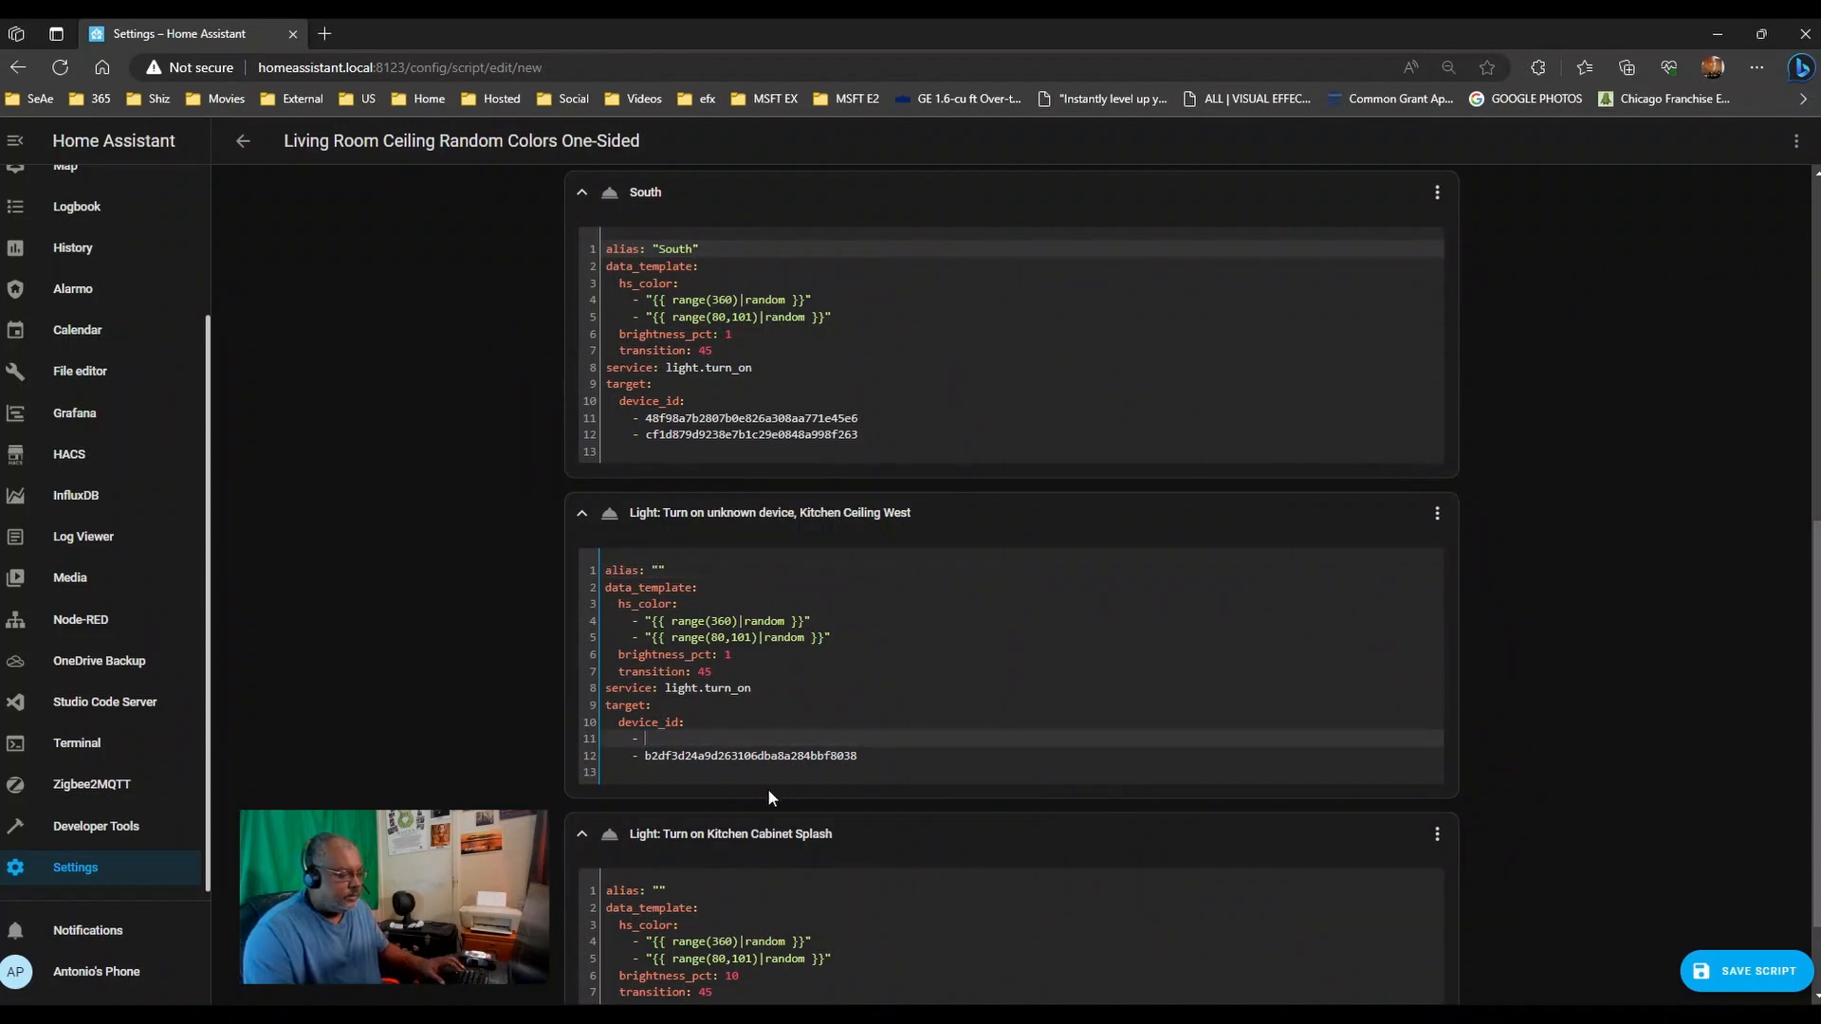
{"action": "scroll", "coordinate": [780, 642], "scroll_direction": "down", "scroll_amount": 1}
{"action": "scroll", "coordinate": [780, 642], "scroll_direction": "up", "scroll_amount": 5}
{"action": "left_click", "coordinate": [900, 596]}
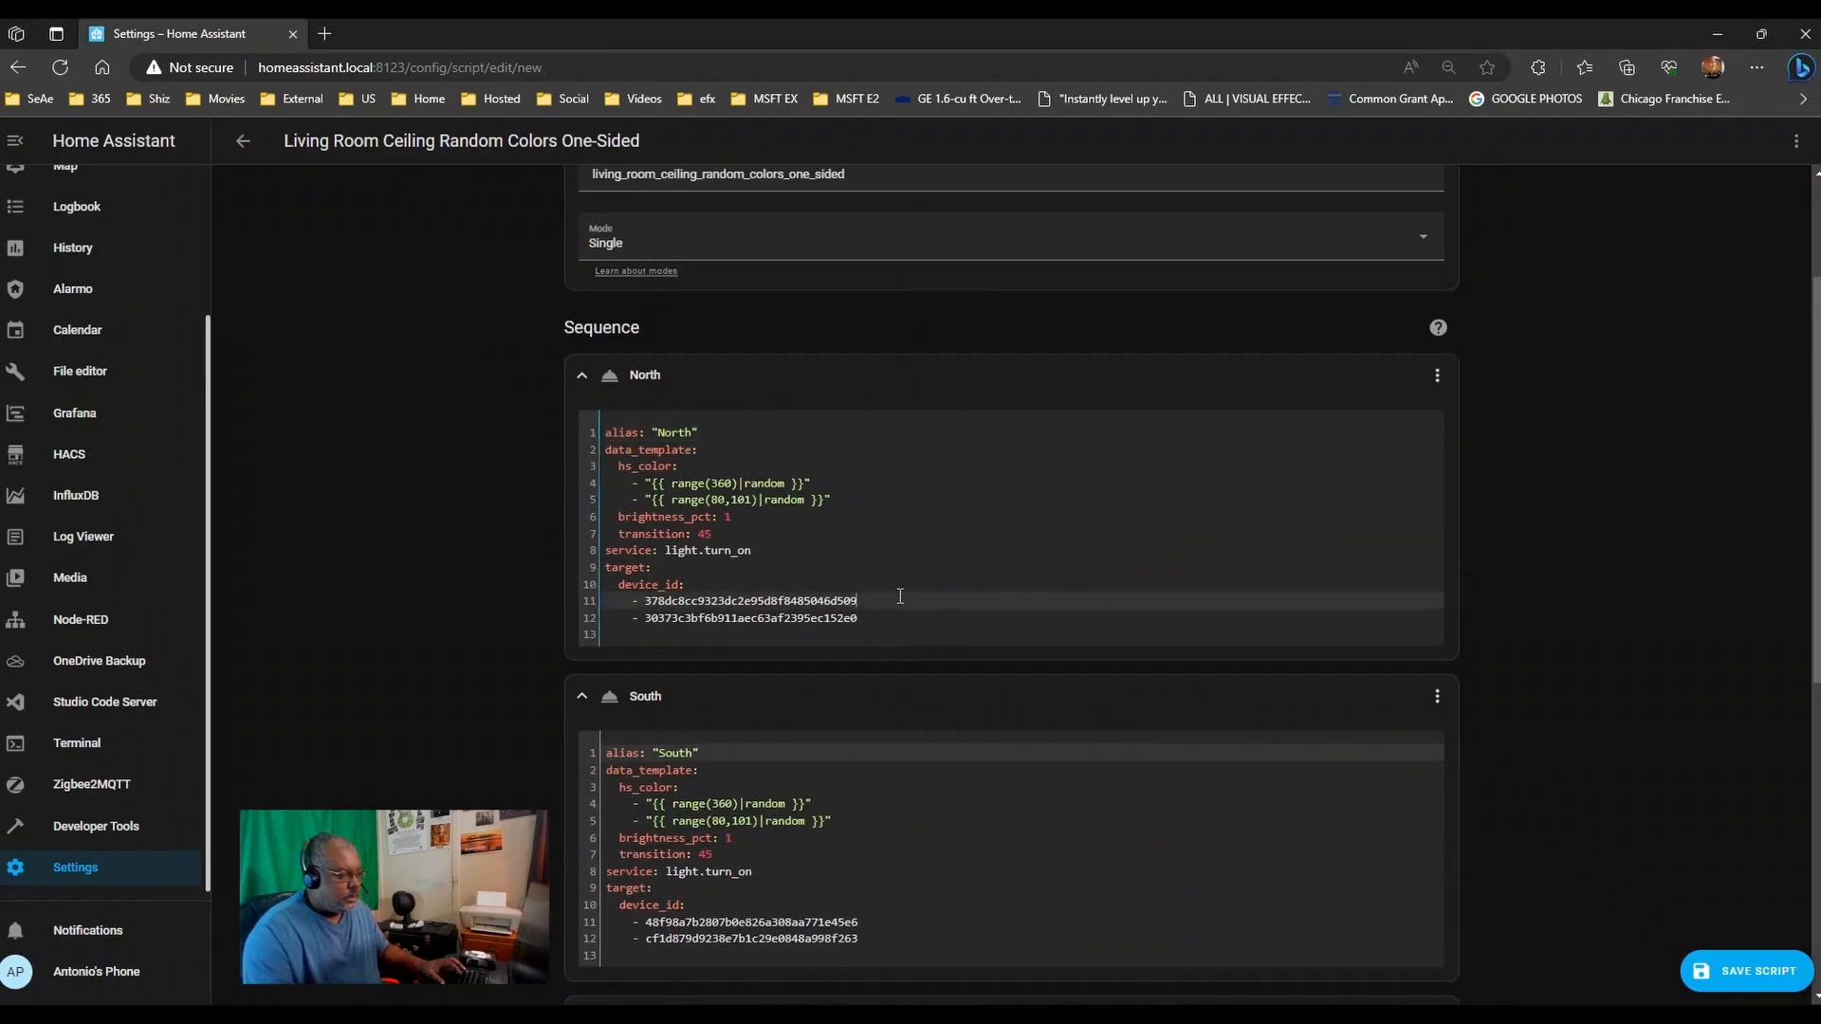
{"action": "left_click", "coordinate": [897, 613]}
{"action": "key", "text": "Return"}
{"action": "type", "text": "-"}
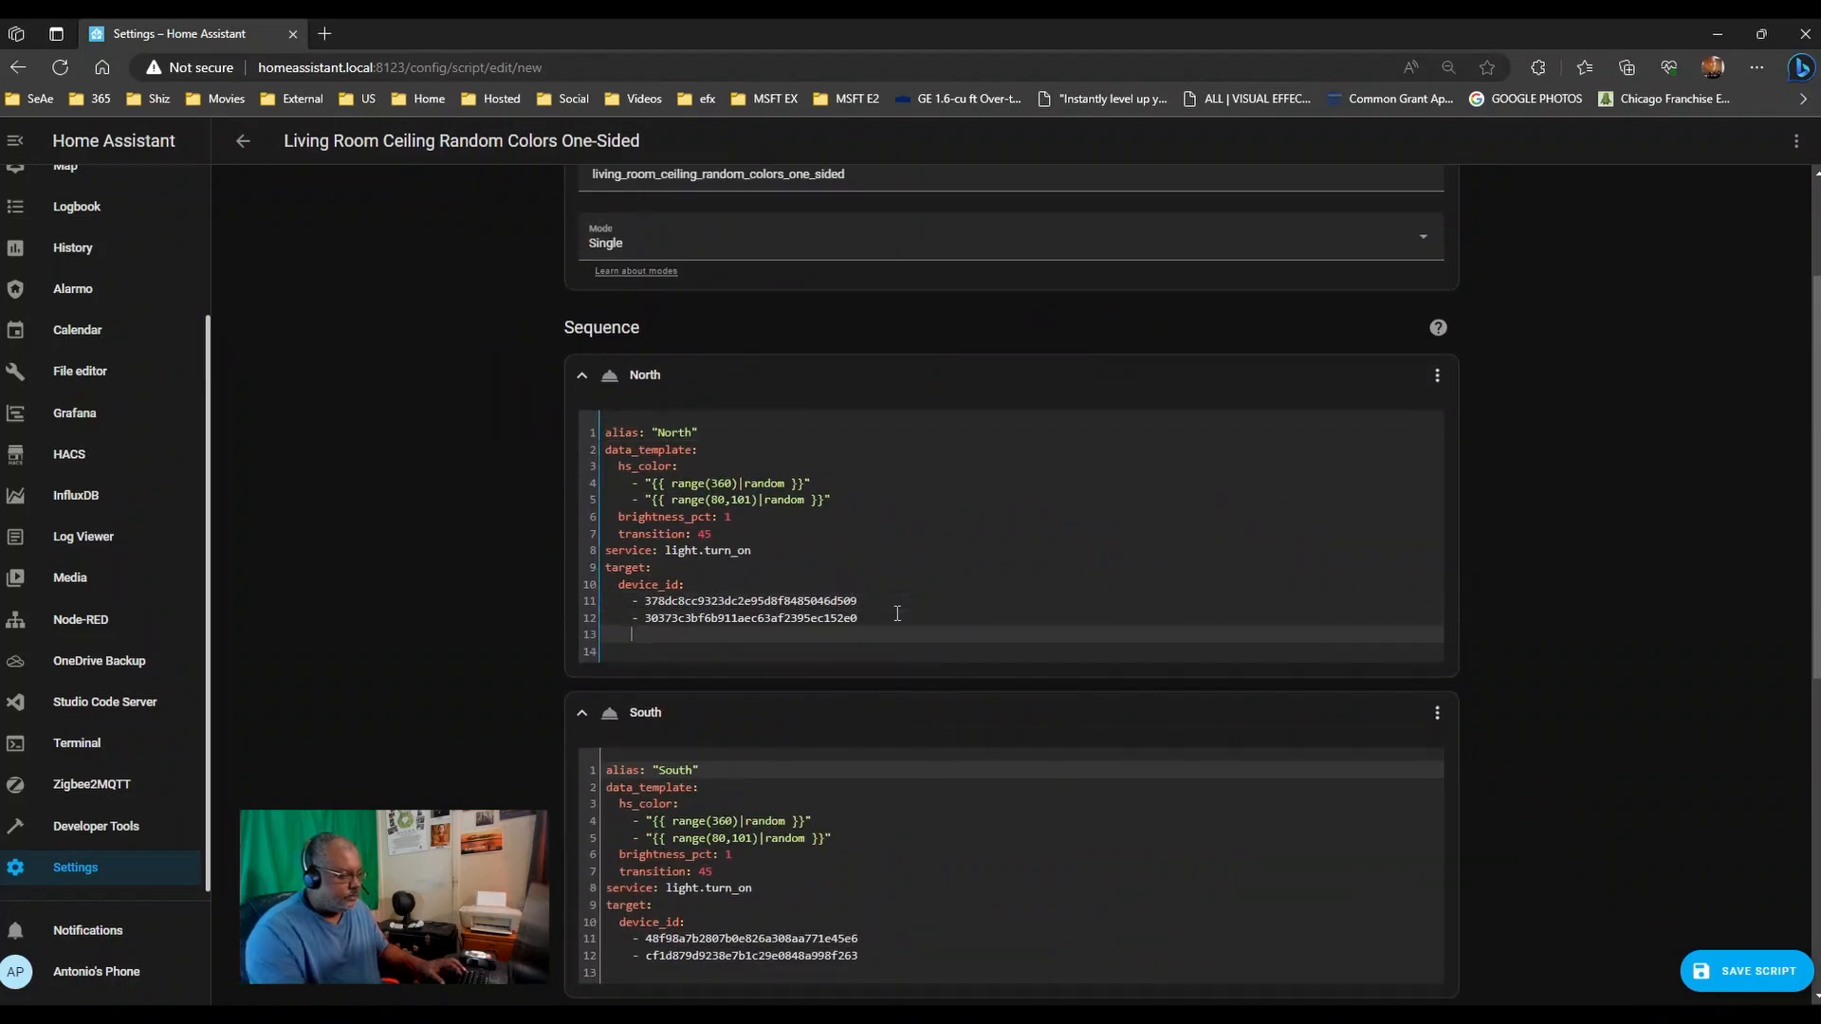
{"action": "key", "text": "ctrl+v"}
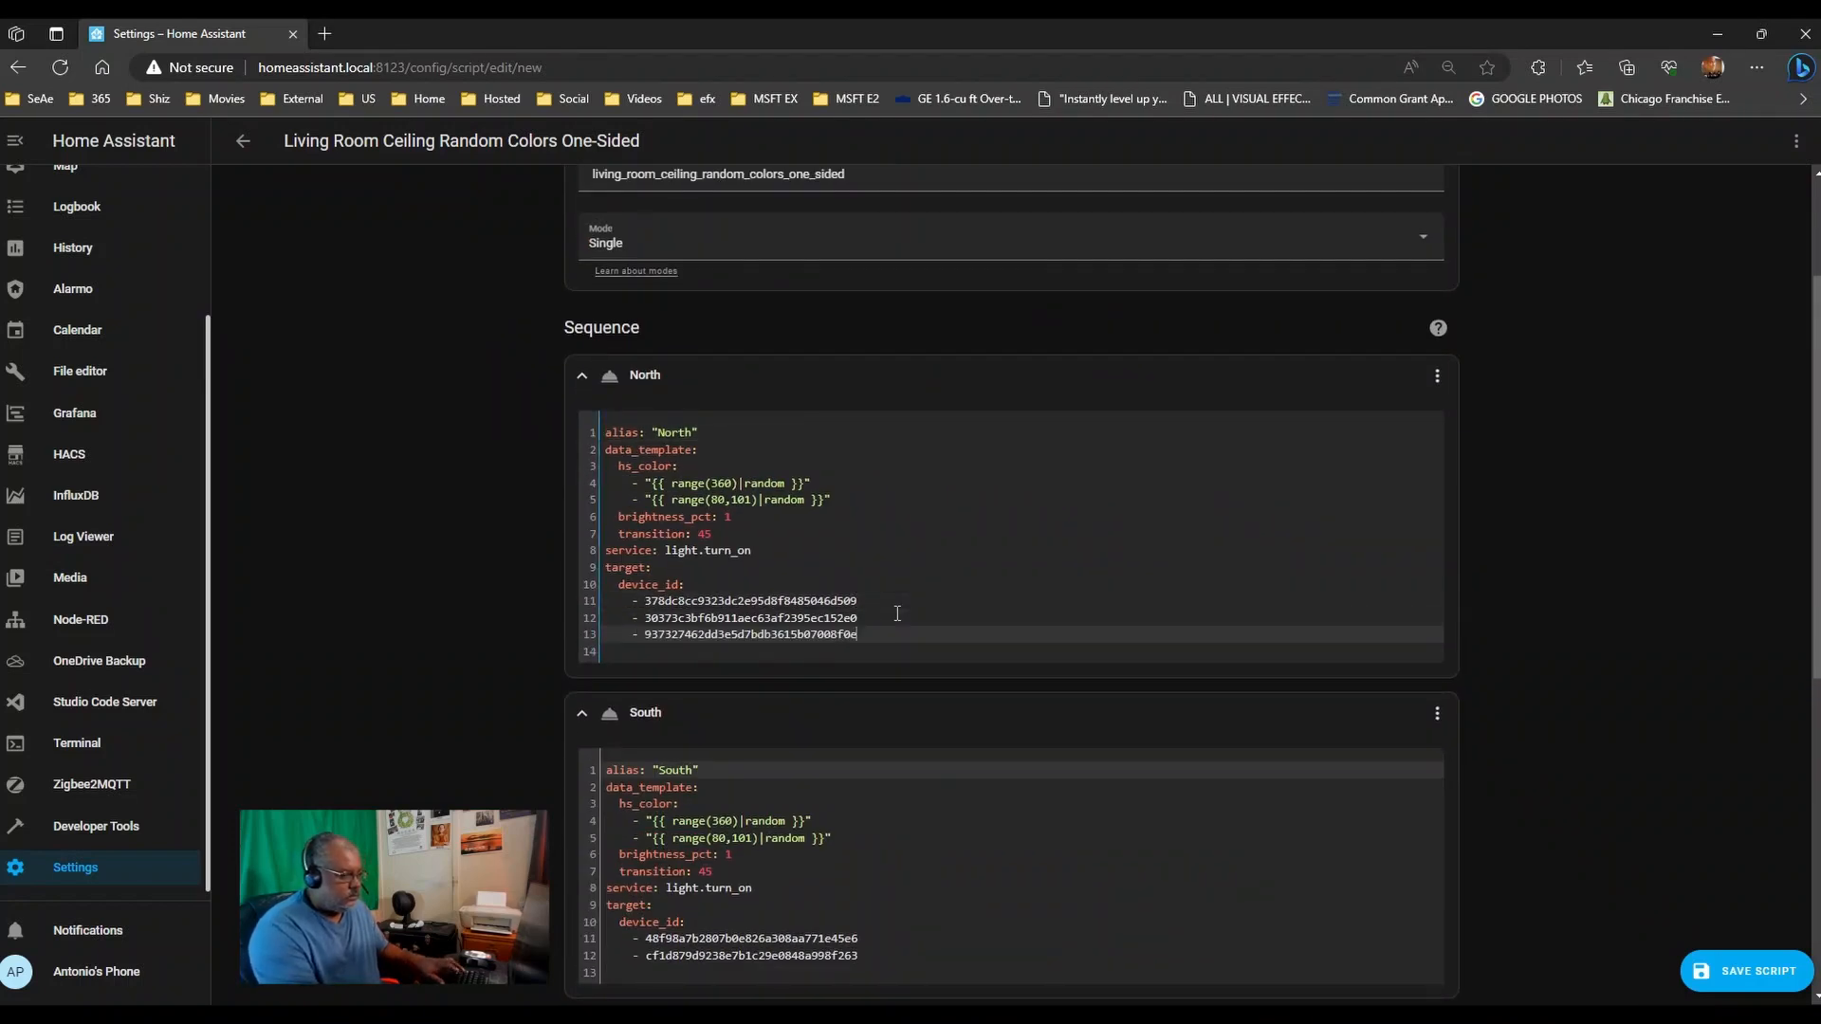
- Clear the North and South aliases from the first two actions
{"action": "left_click", "coordinate": [695, 433]}
{"action": "key", "text": "BackSpace"}
{"action": "key", "text": "BackSpace"}
{"action": "key", "text": "BackSpace"}
{"action": "key", "text": "BackSpace"}
{"action": "key", "text": "BackSpace"}
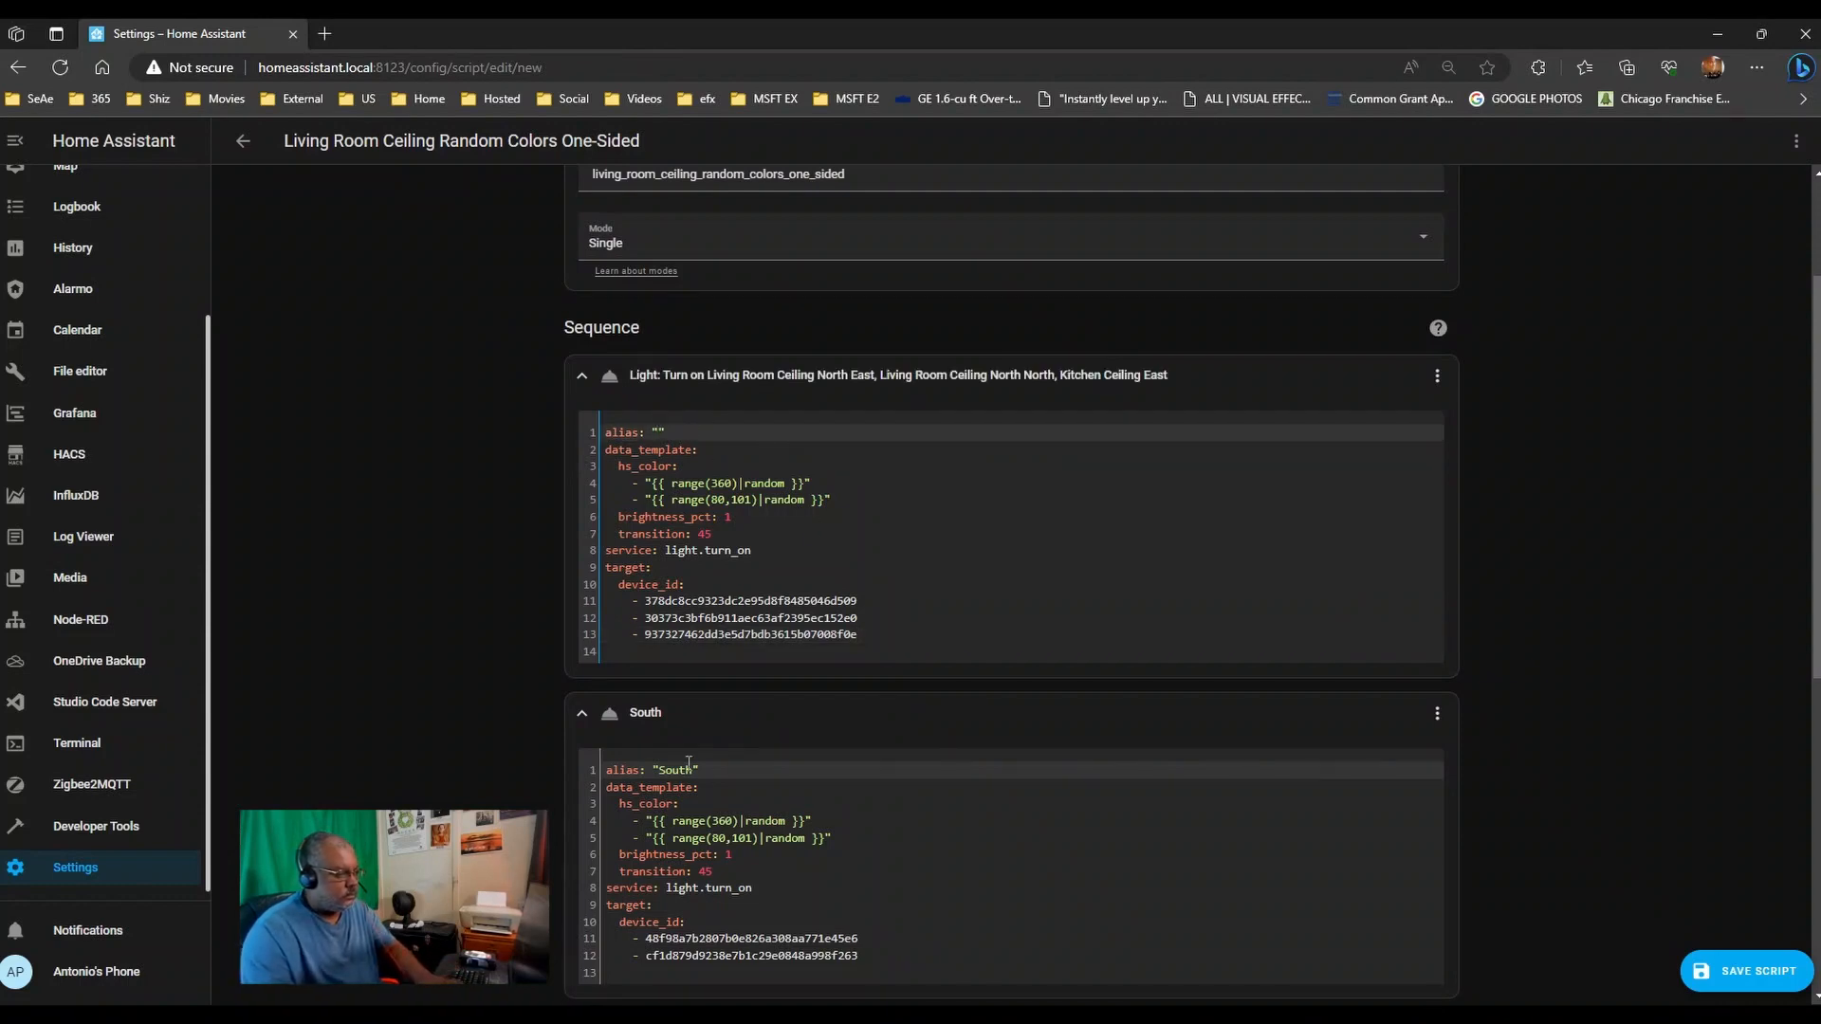
{"action": "left_click", "coordinate": [701, 769]}
{"action": "key", "text": "BackSpace"}
{"action": "key", "text": "BackSpace"}
{"action": "key", "text": "BackSpace"}
{"action": "key", "text": "BackSpace"}
{"action": "key", "text": "BackSpace"}
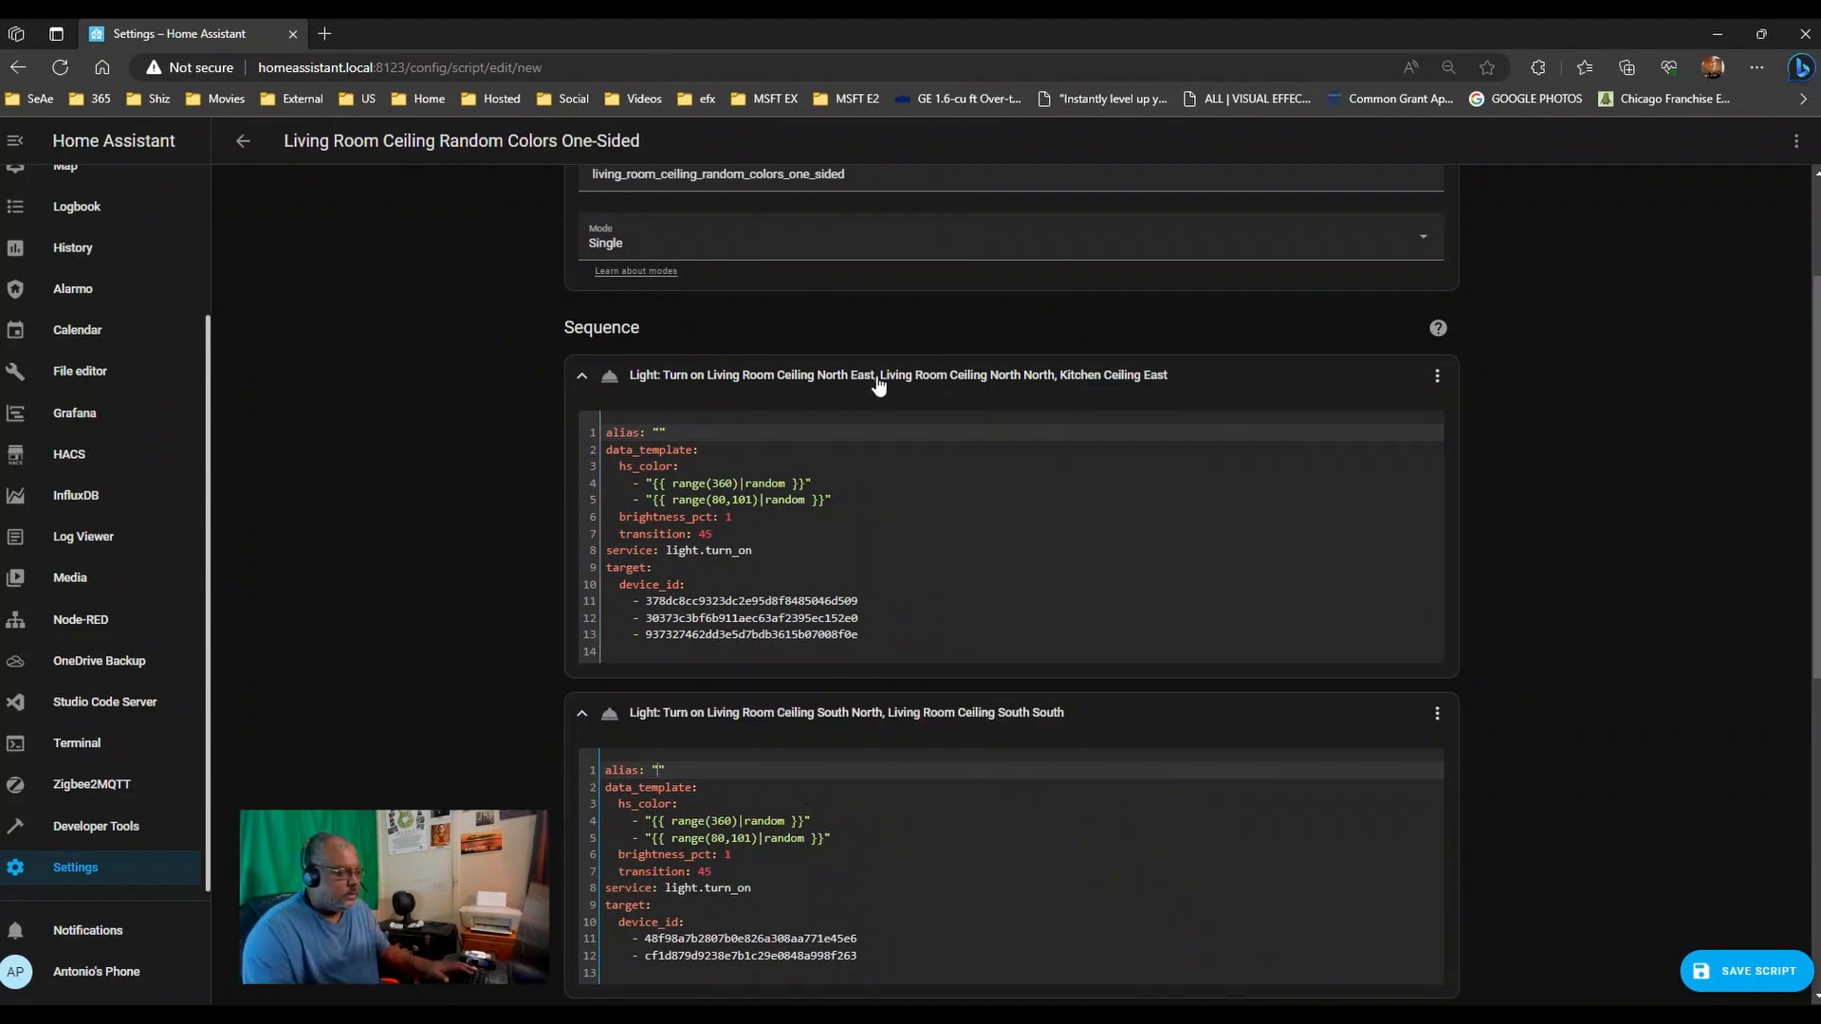
- Cut the first action's North East device ID and add it to the second action's list
{"action": "left_click_drag", "start_coordinate": [865, 600], "coordinate": [646, 603]}
{"action": "key", "text": "ctrl+c"}
{"action": "key", "text": "BackSpace"}
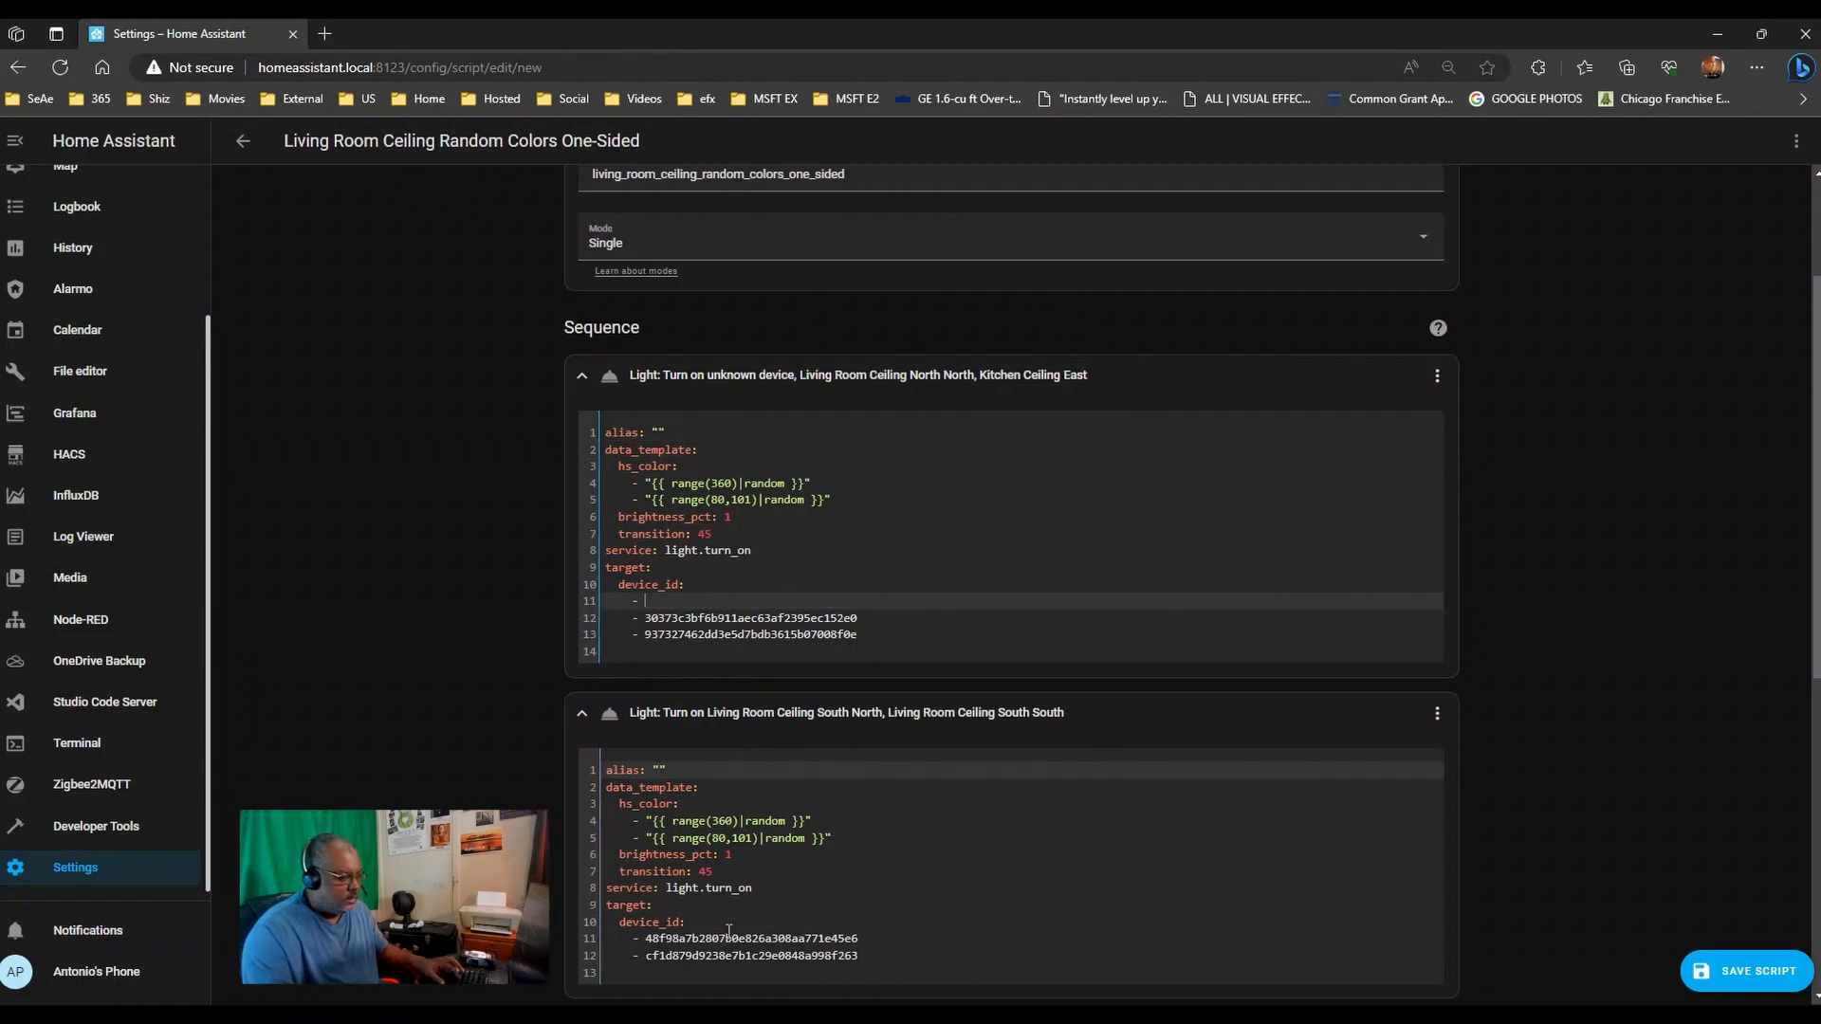
{"action": "left_click", "coordinate": [891, 955]}
{"action": "key", "text": "Return"}
{"action": "type", "text": "-"}
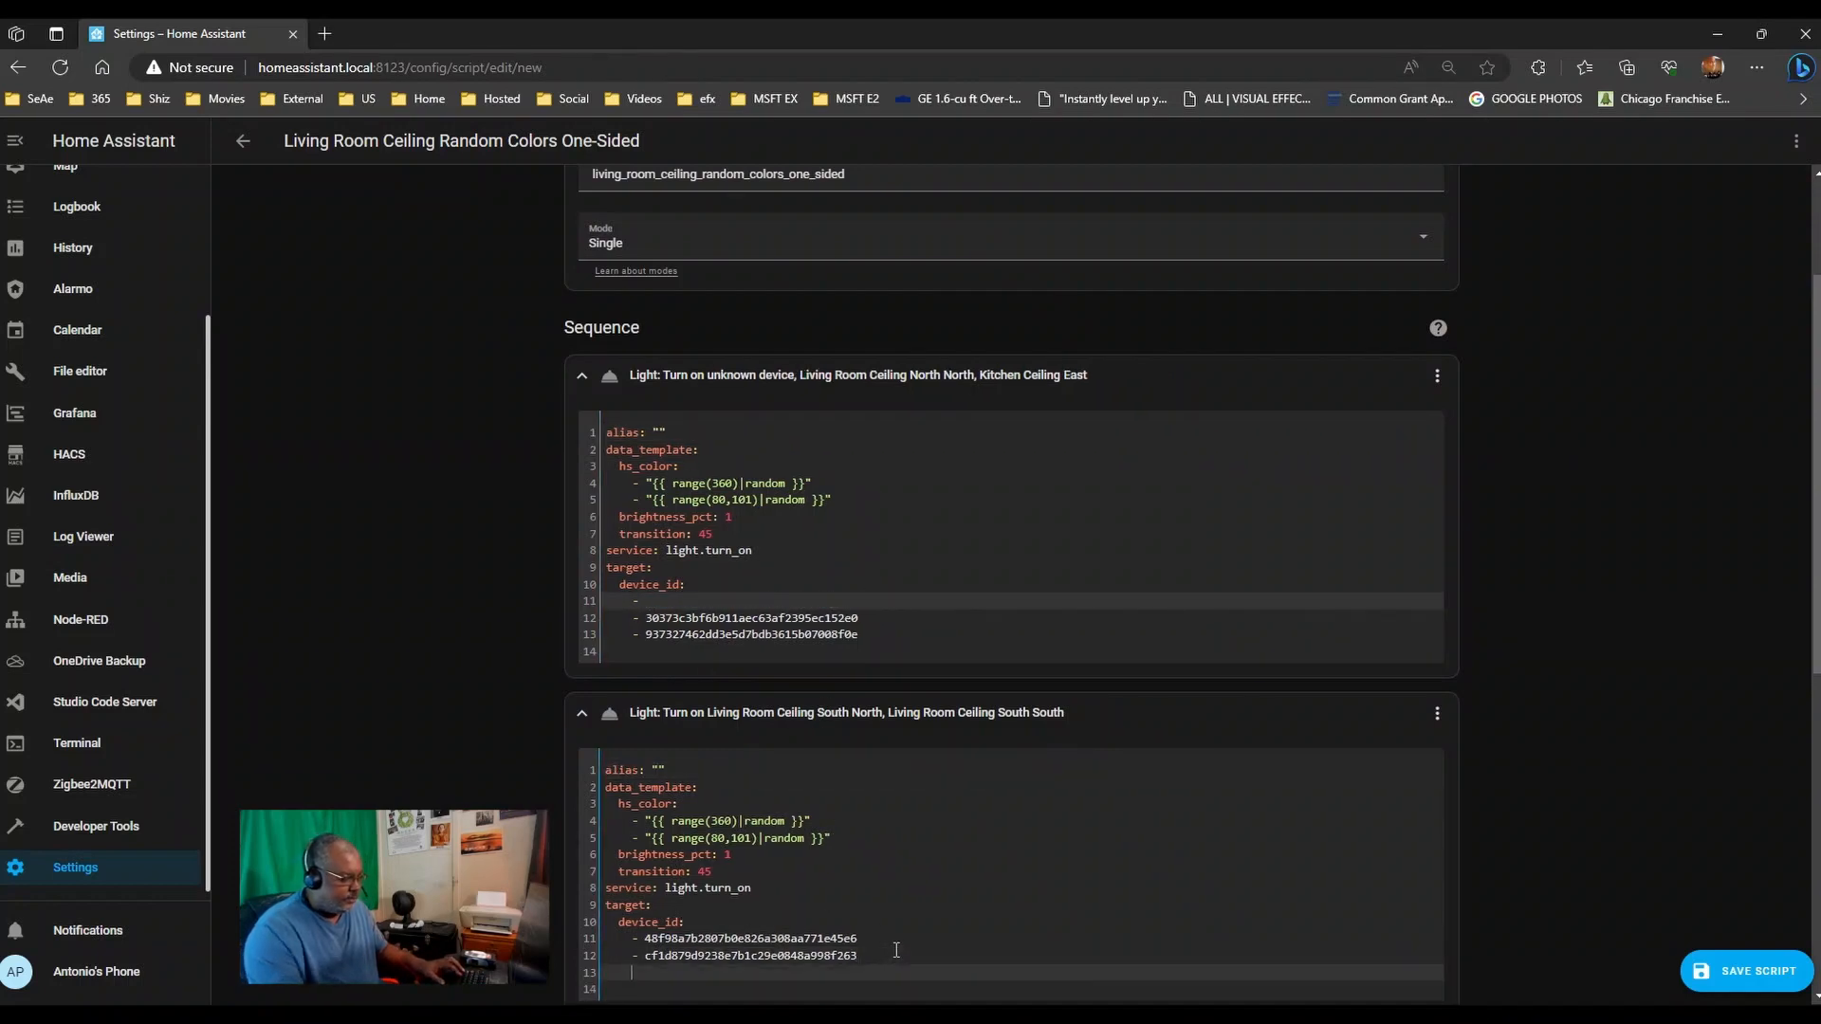
{"action": "key", "text": "ctrl+v"}
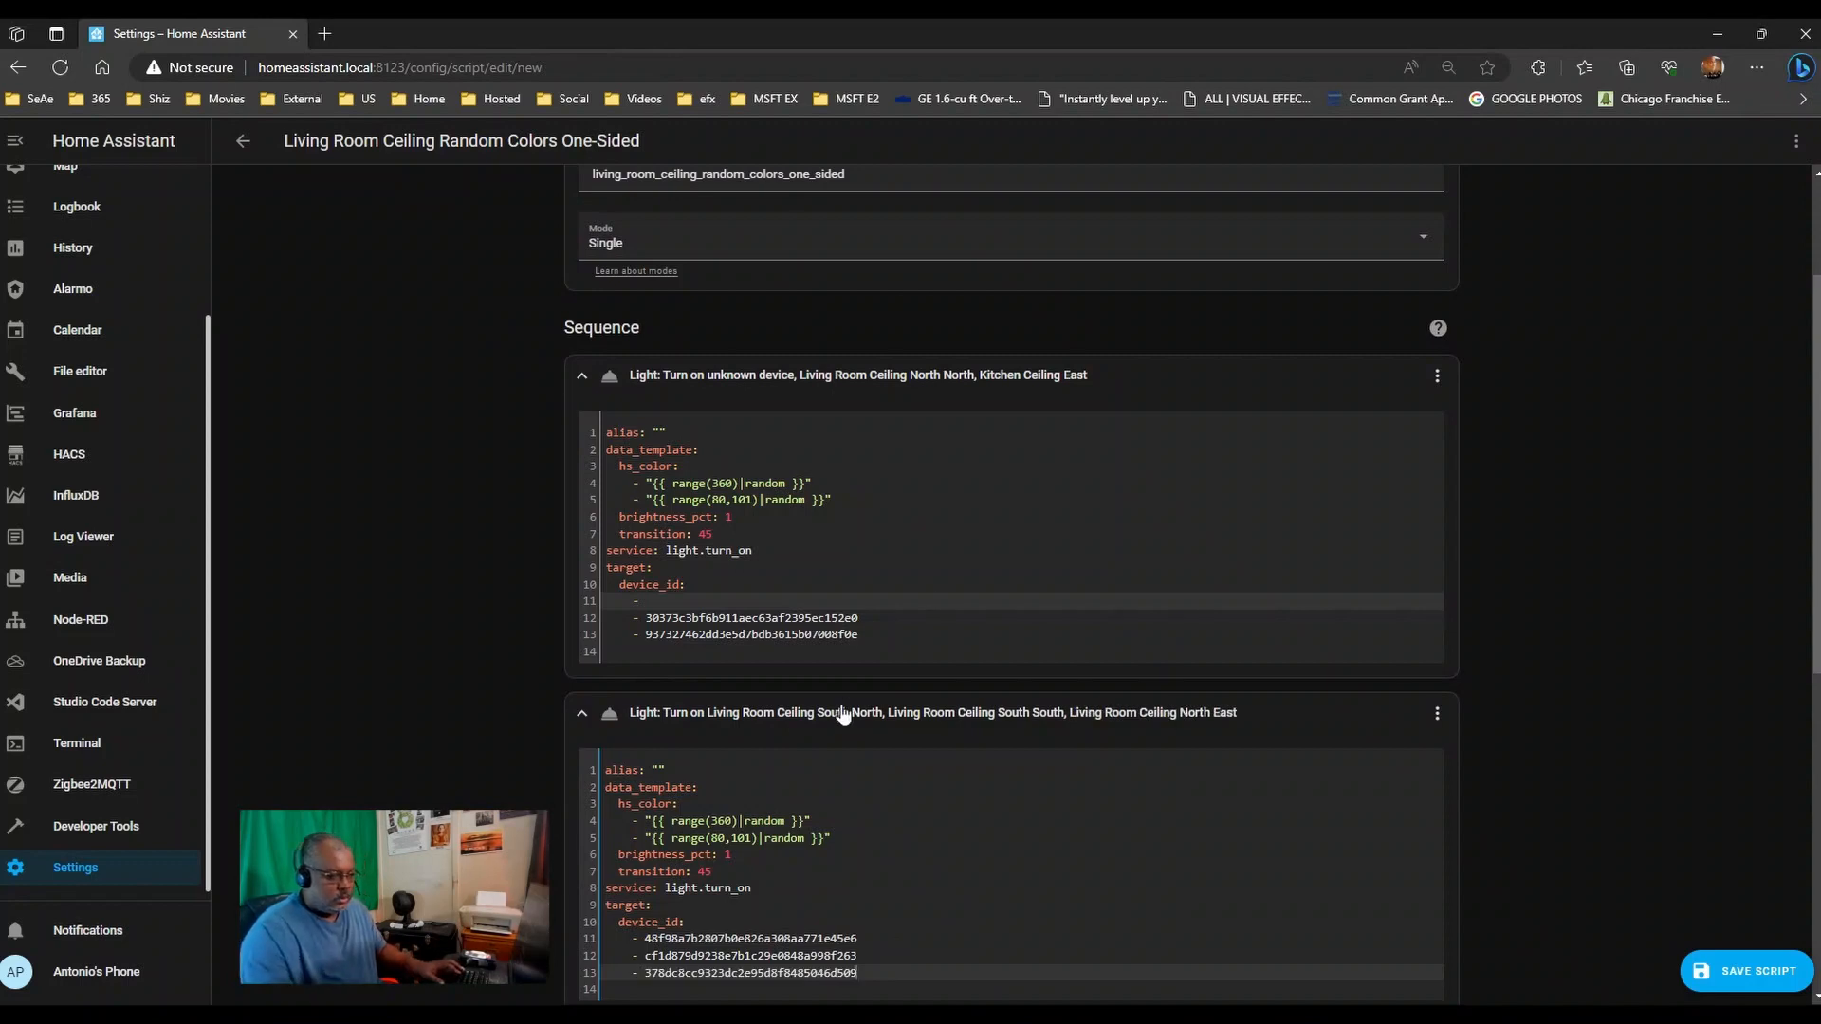
- Copy the South North device ID from the second action into the first action's empty line
{"action": "left_click_drag", "start_coordinate": [873, 941], "coordinate": [626, 939]}
{"action": "key", "text": "ctrl+c"}
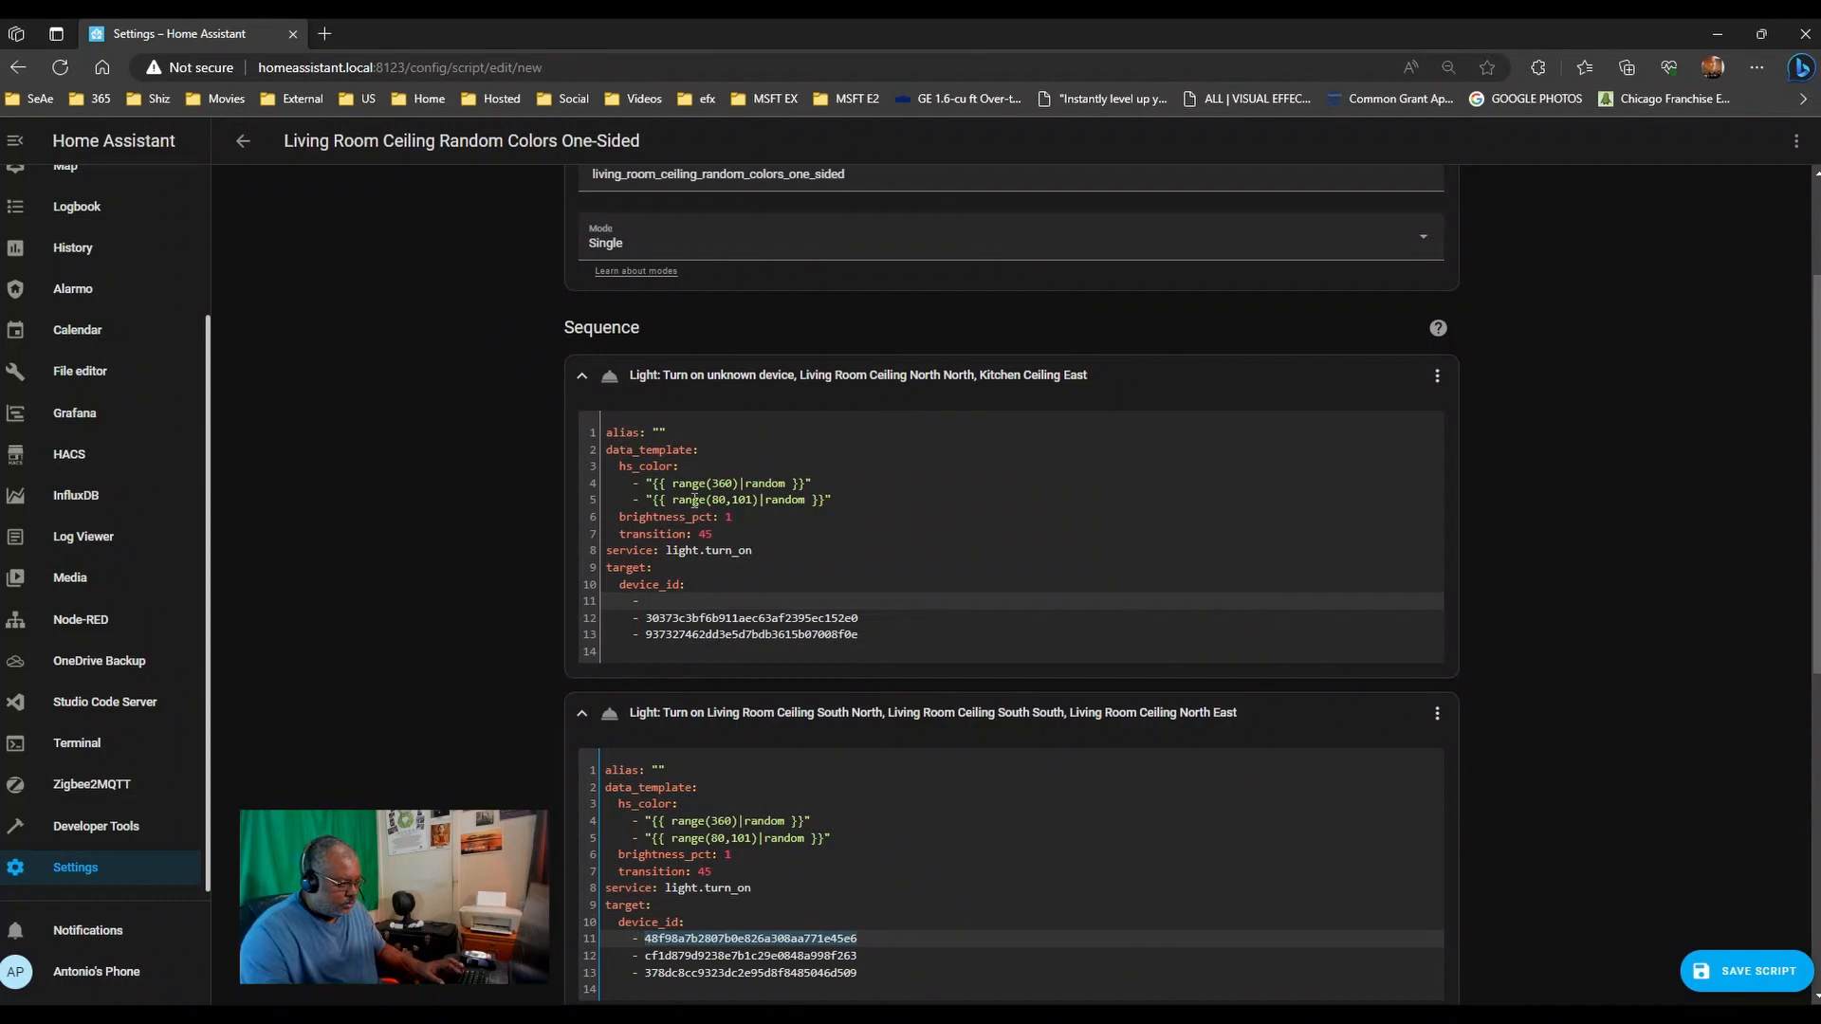
{"action": "left_click", "coordinate": [675, 601]}
{"action": "key", "text": "ctrl+v"}
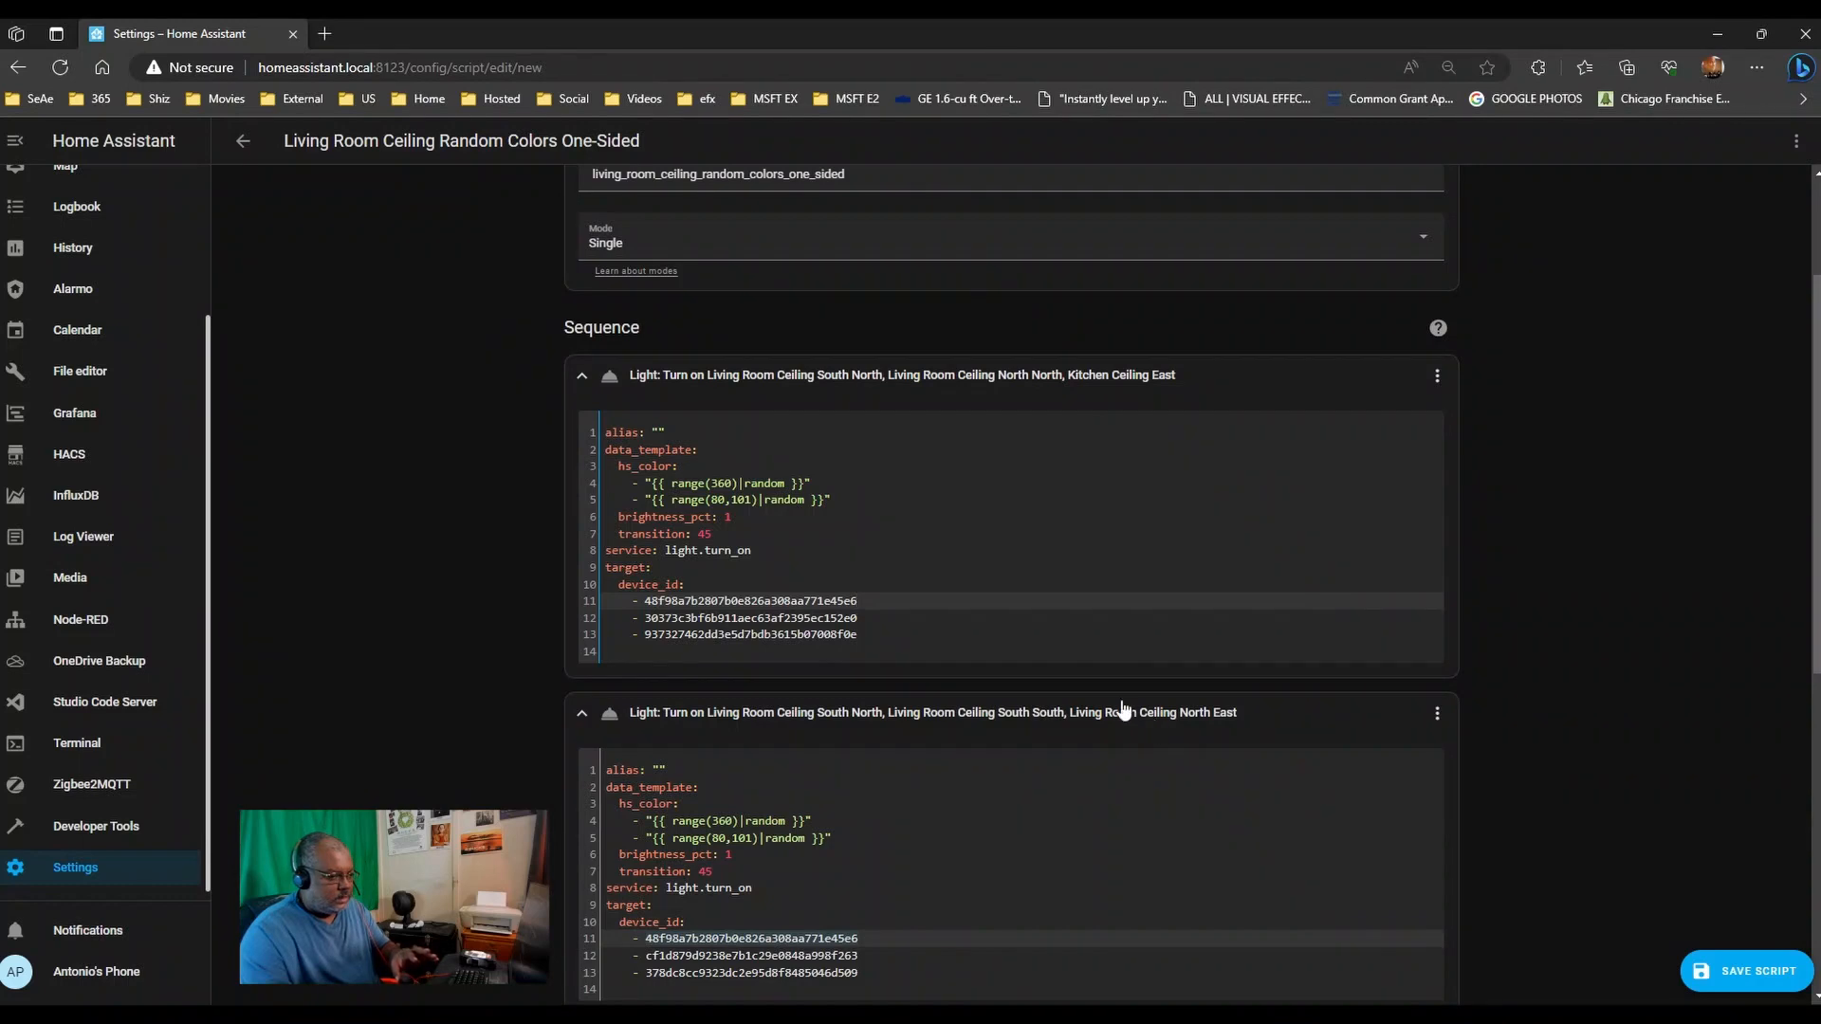
- Paste the Kitchen Ceiling East ID onto the second action's first device line
{"action": "left_click_drag", "start_coordinate": [857, 634], "coordinate": [646, 630]}
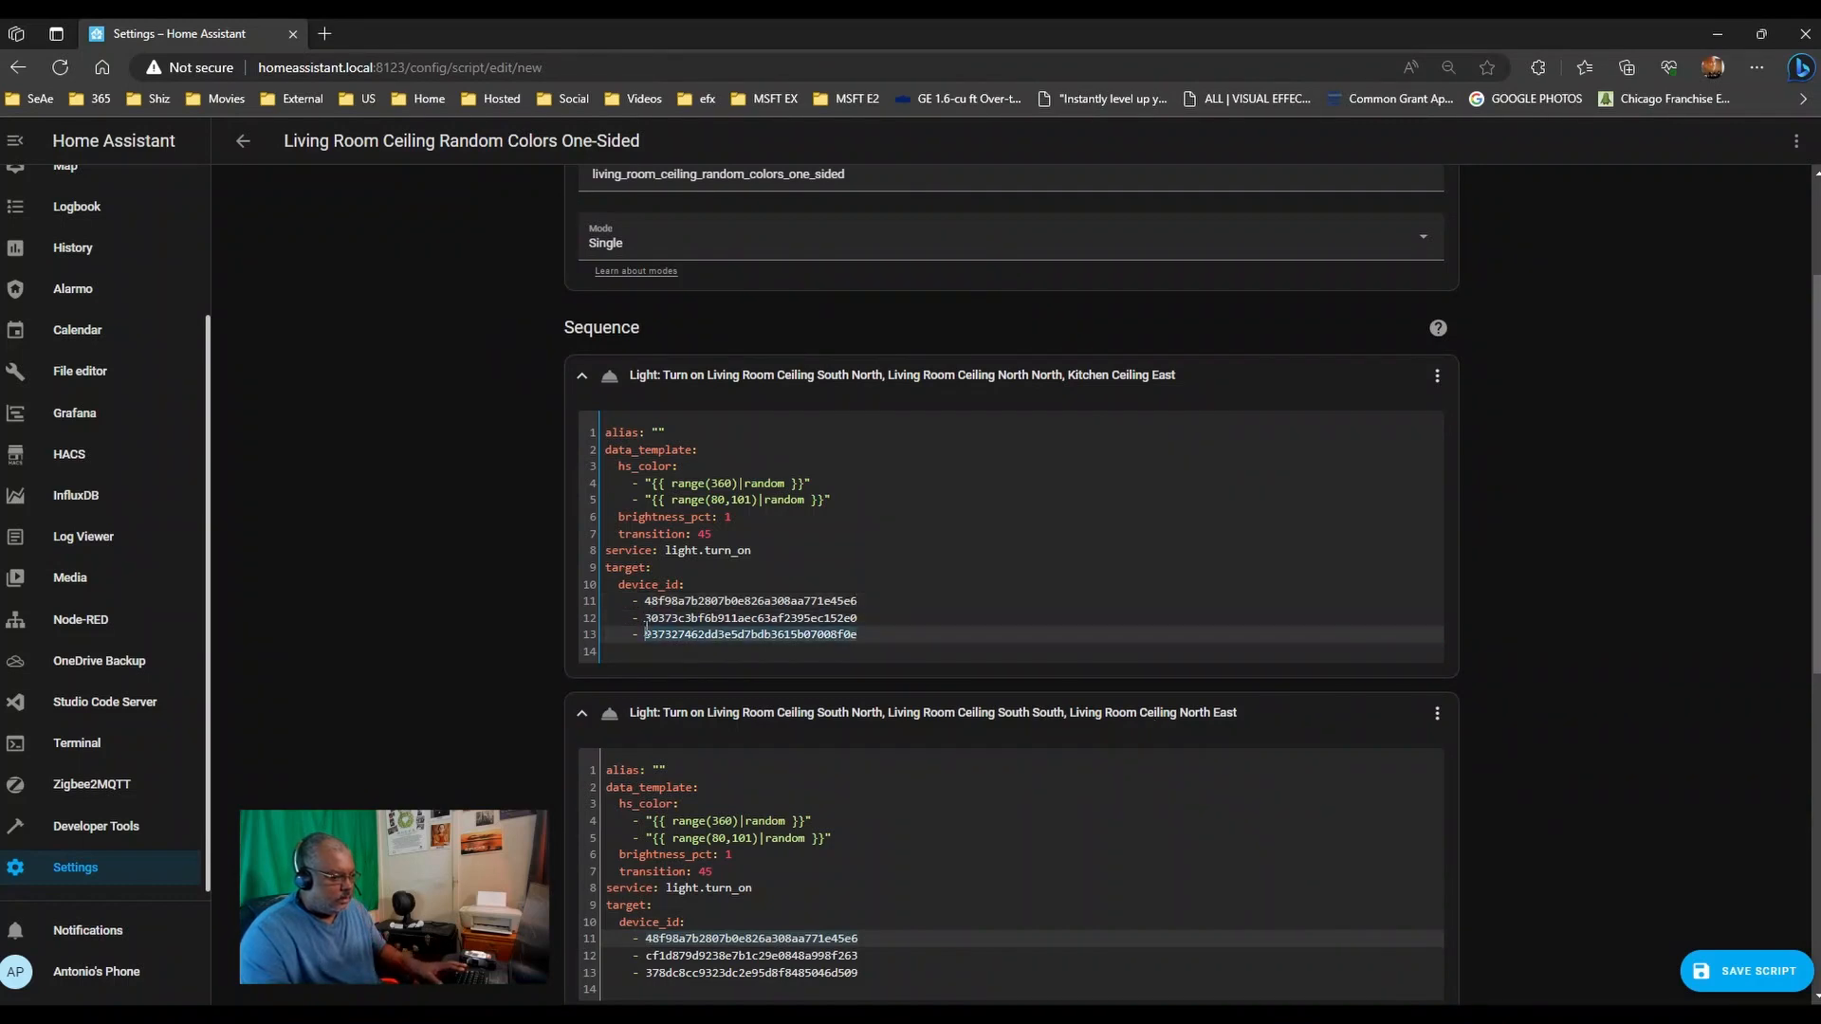
{"action": "double_click", "coordinate": [938, 935]}
{"action": "key", "text": "ctrl+v"}
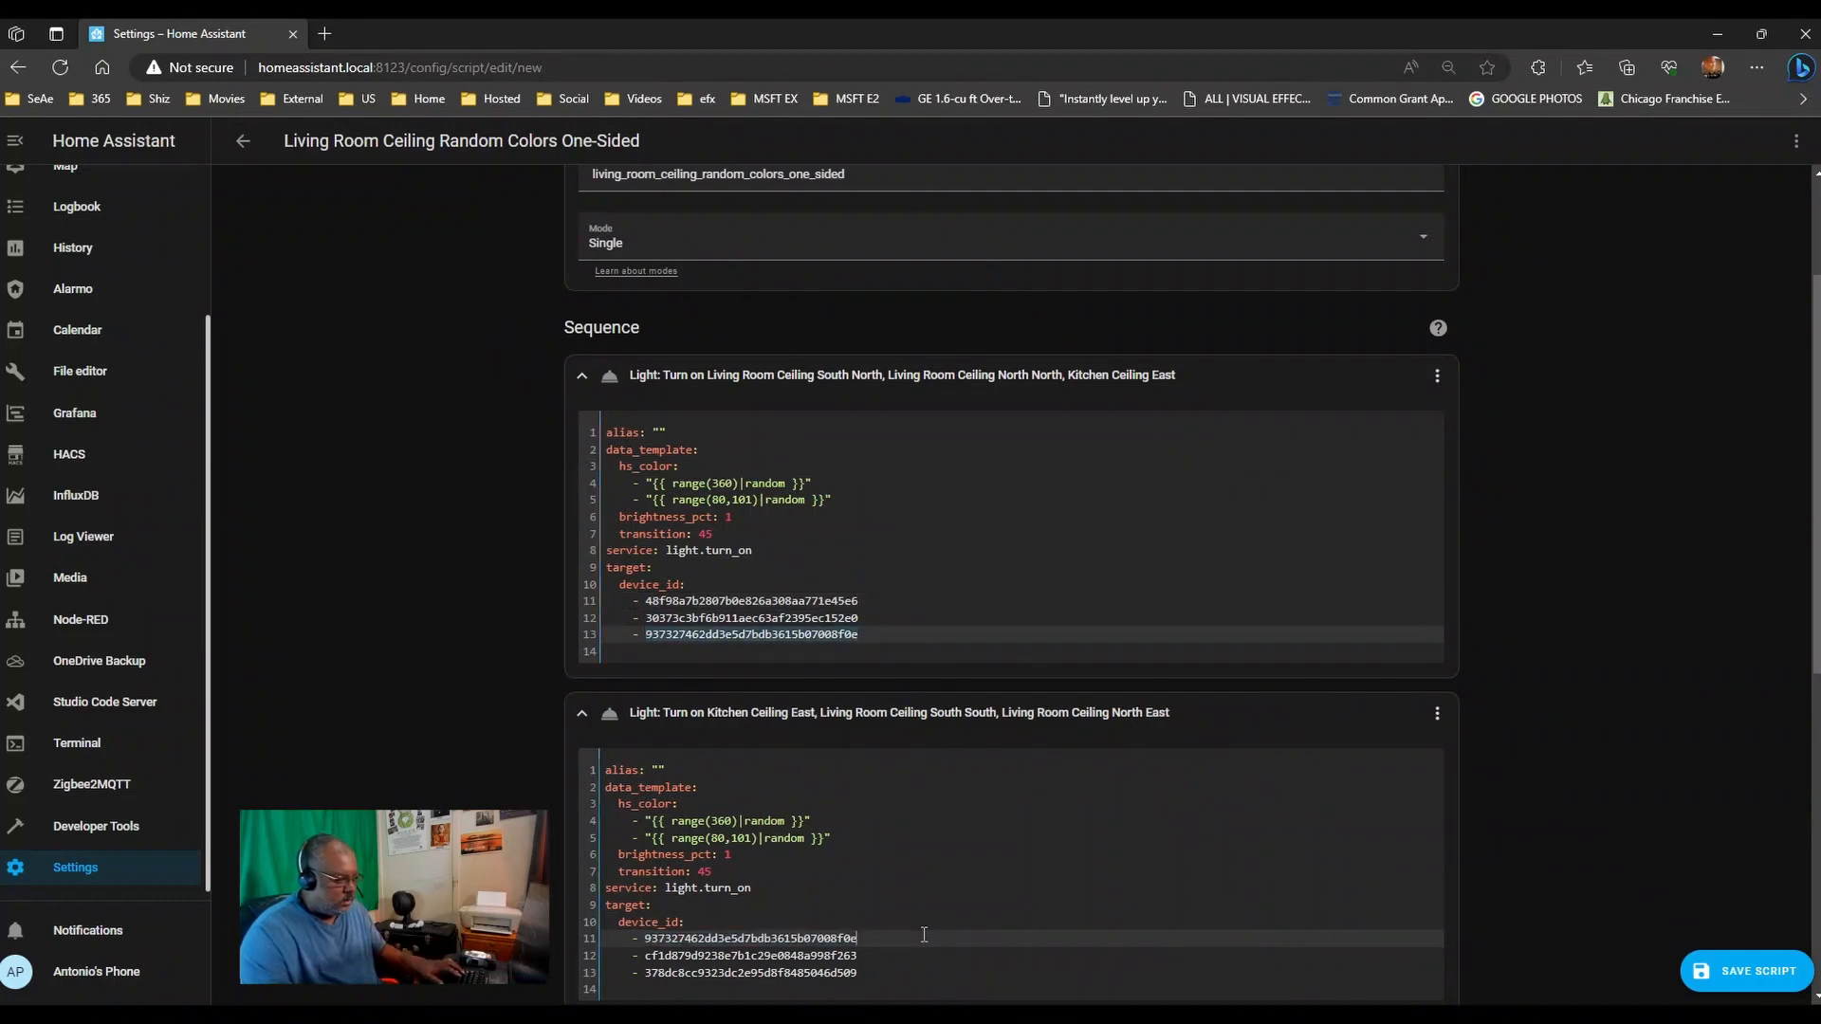
{"action": "key", "text": "ctrl+z"}
{"action": "left_click", "coordinate": [915, 934]}
{"action": "key", "text": "ctrl+v"}
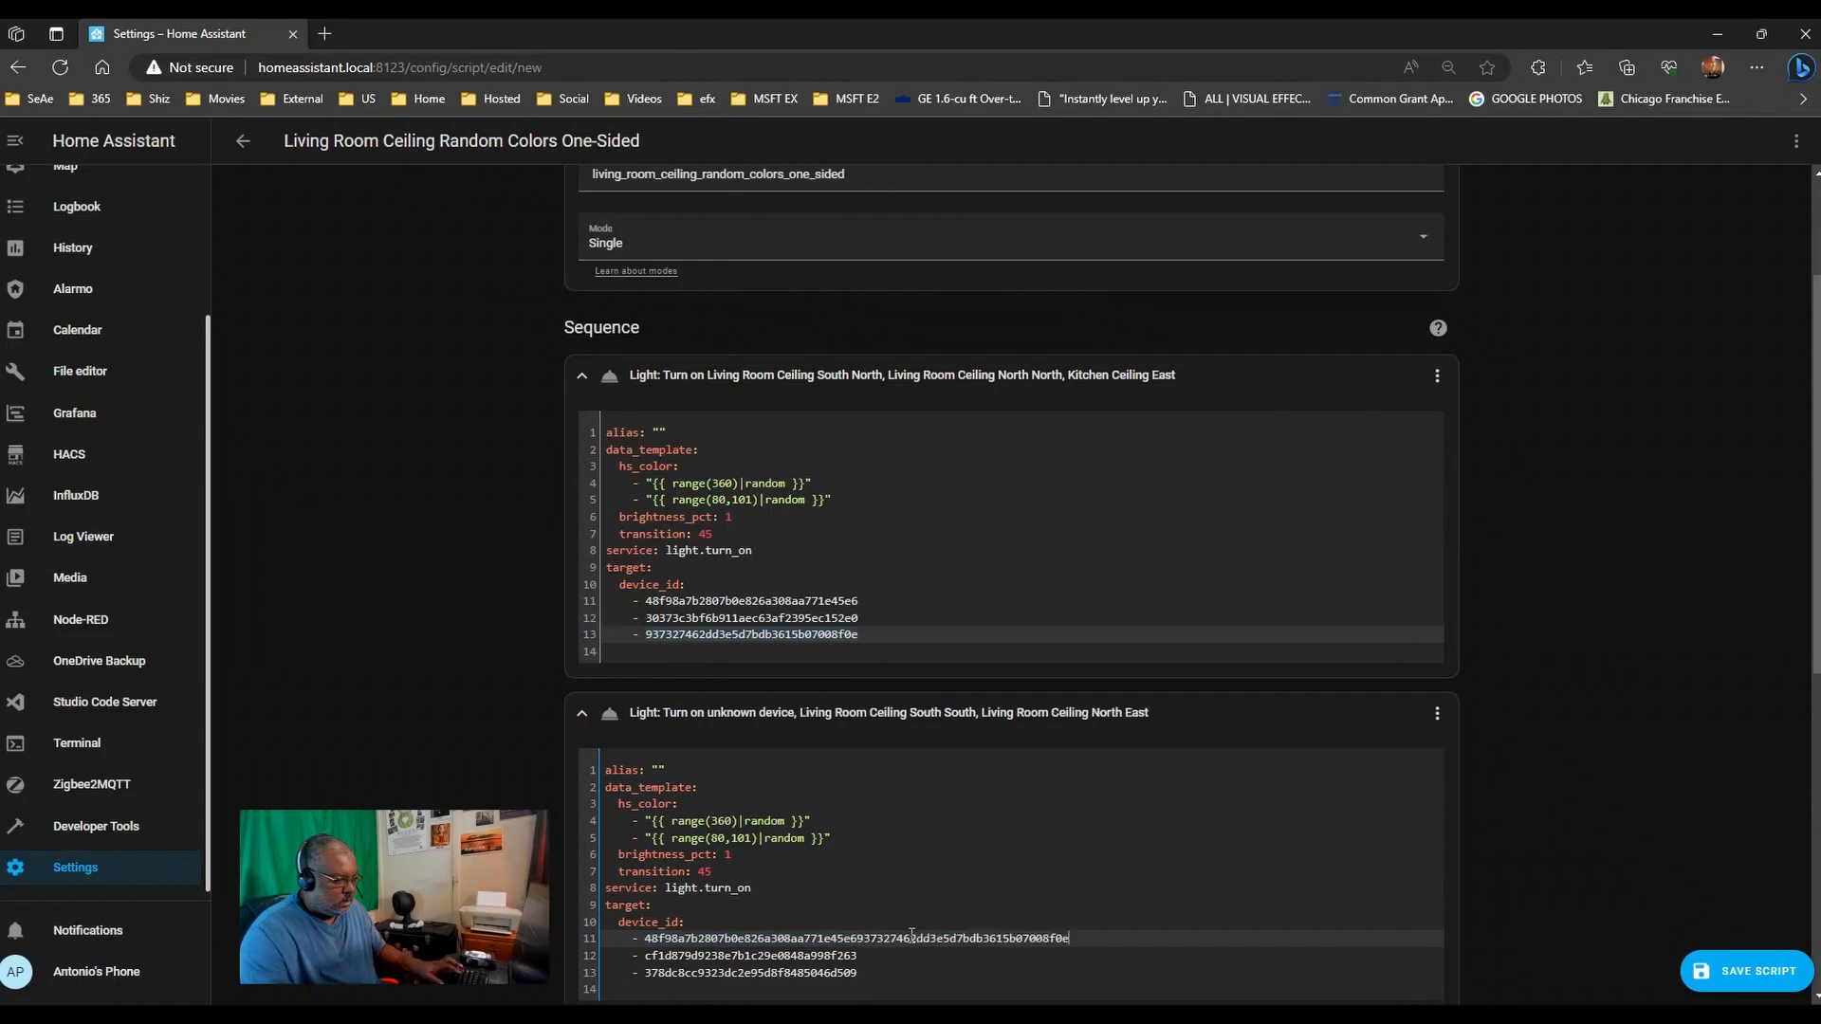
{"action": "left_click_drag", "start_coordinate": [858, 937], "coordinate": [662, 938]}
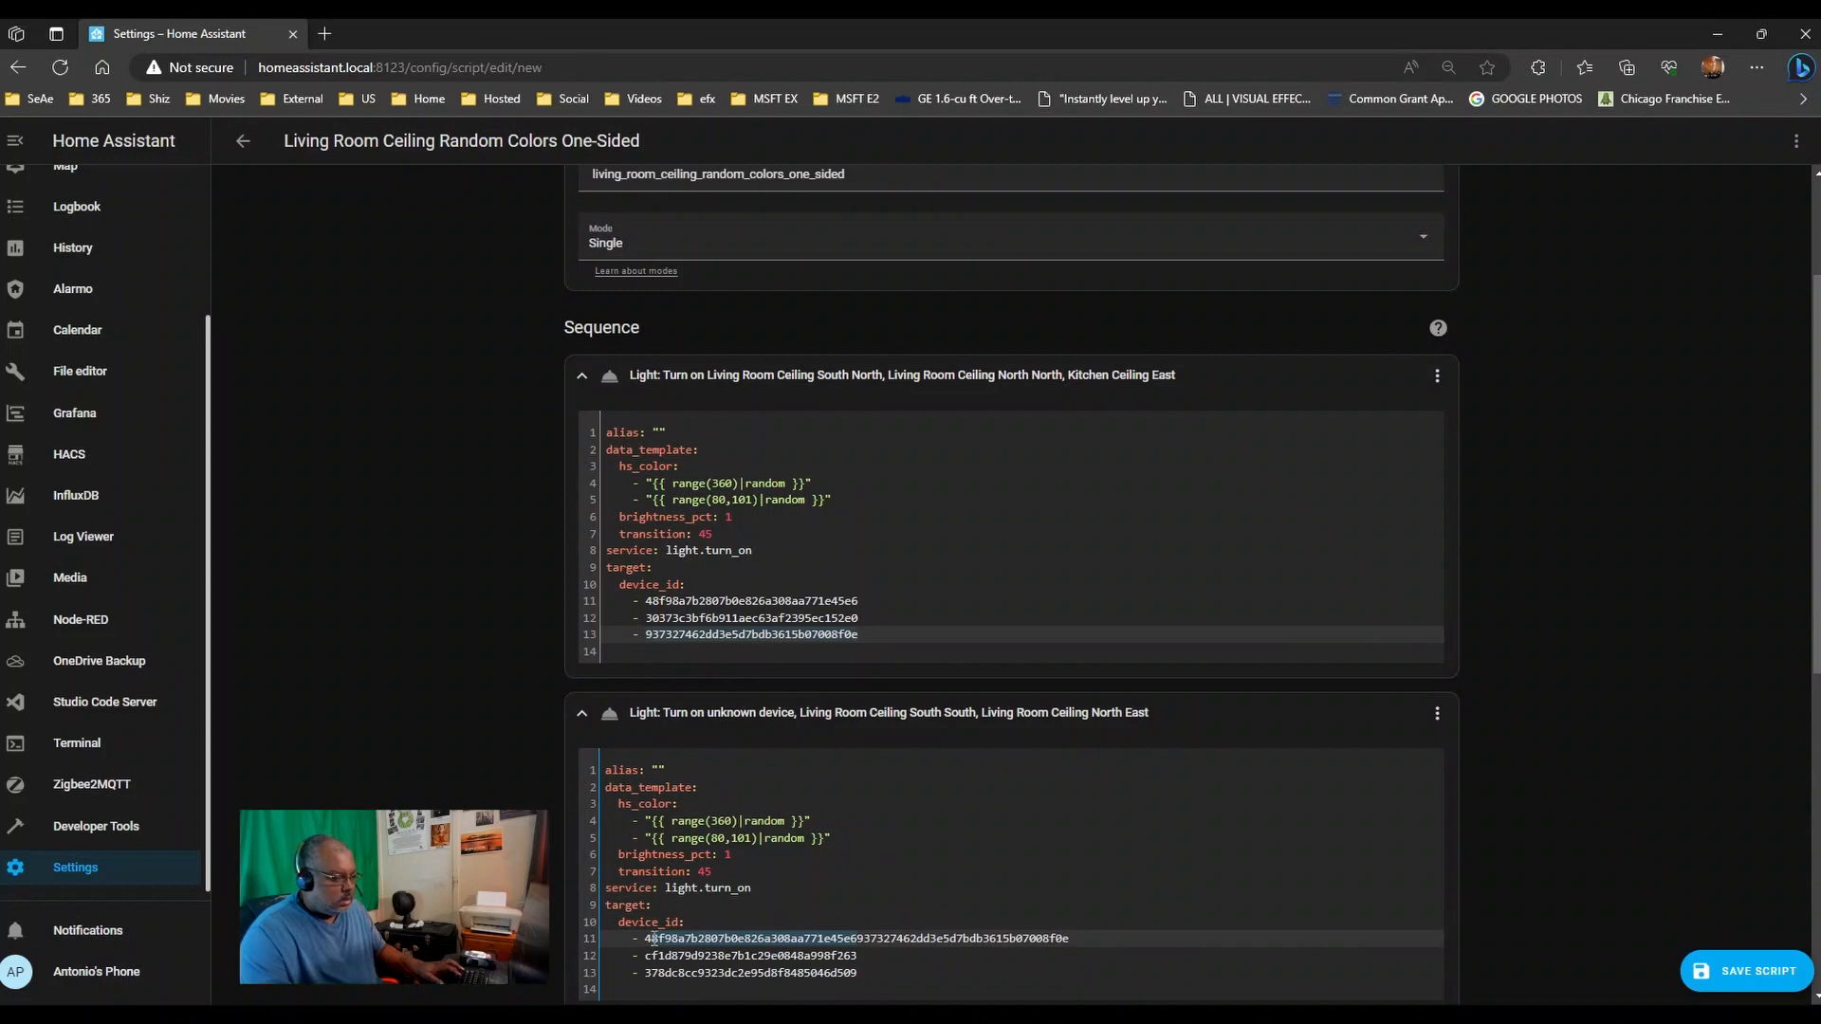
{"action": "left_click", "coordinate": [863, 938]}
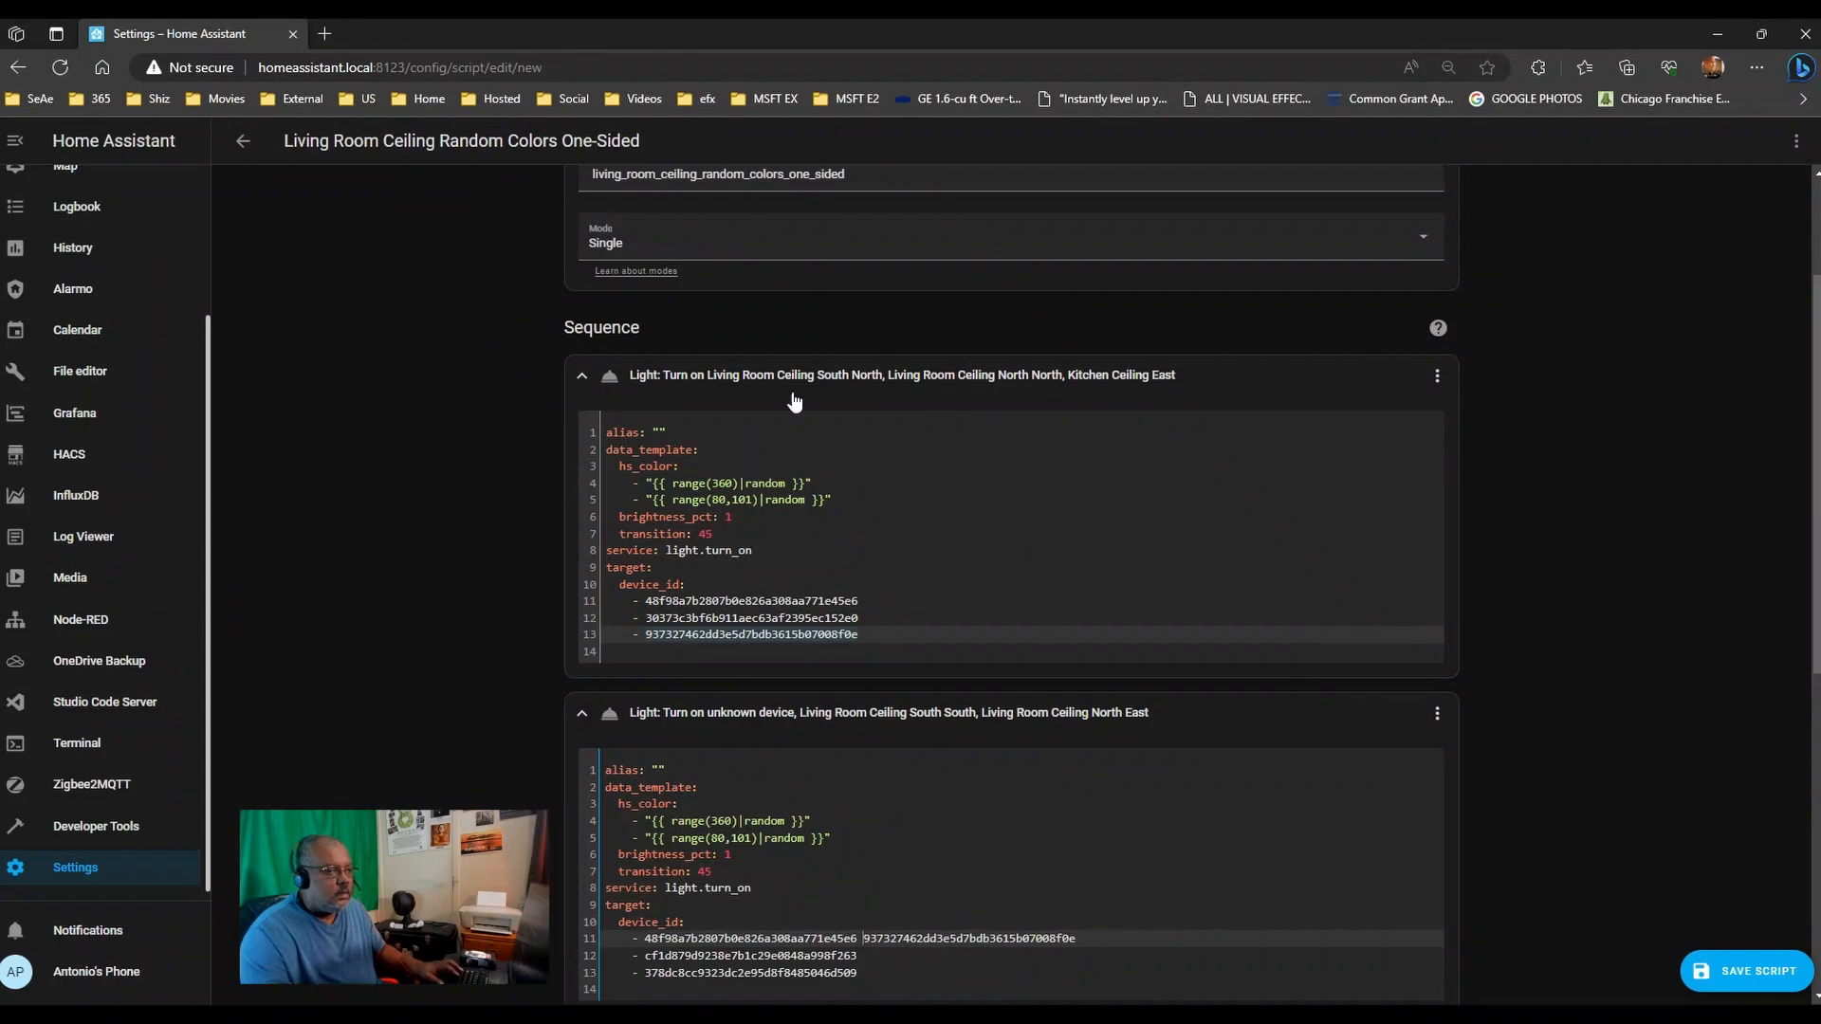
{"action": "scroll", "coordinate": [1635, 618], "scroll_direction": "down", "scroll_amount": 5}
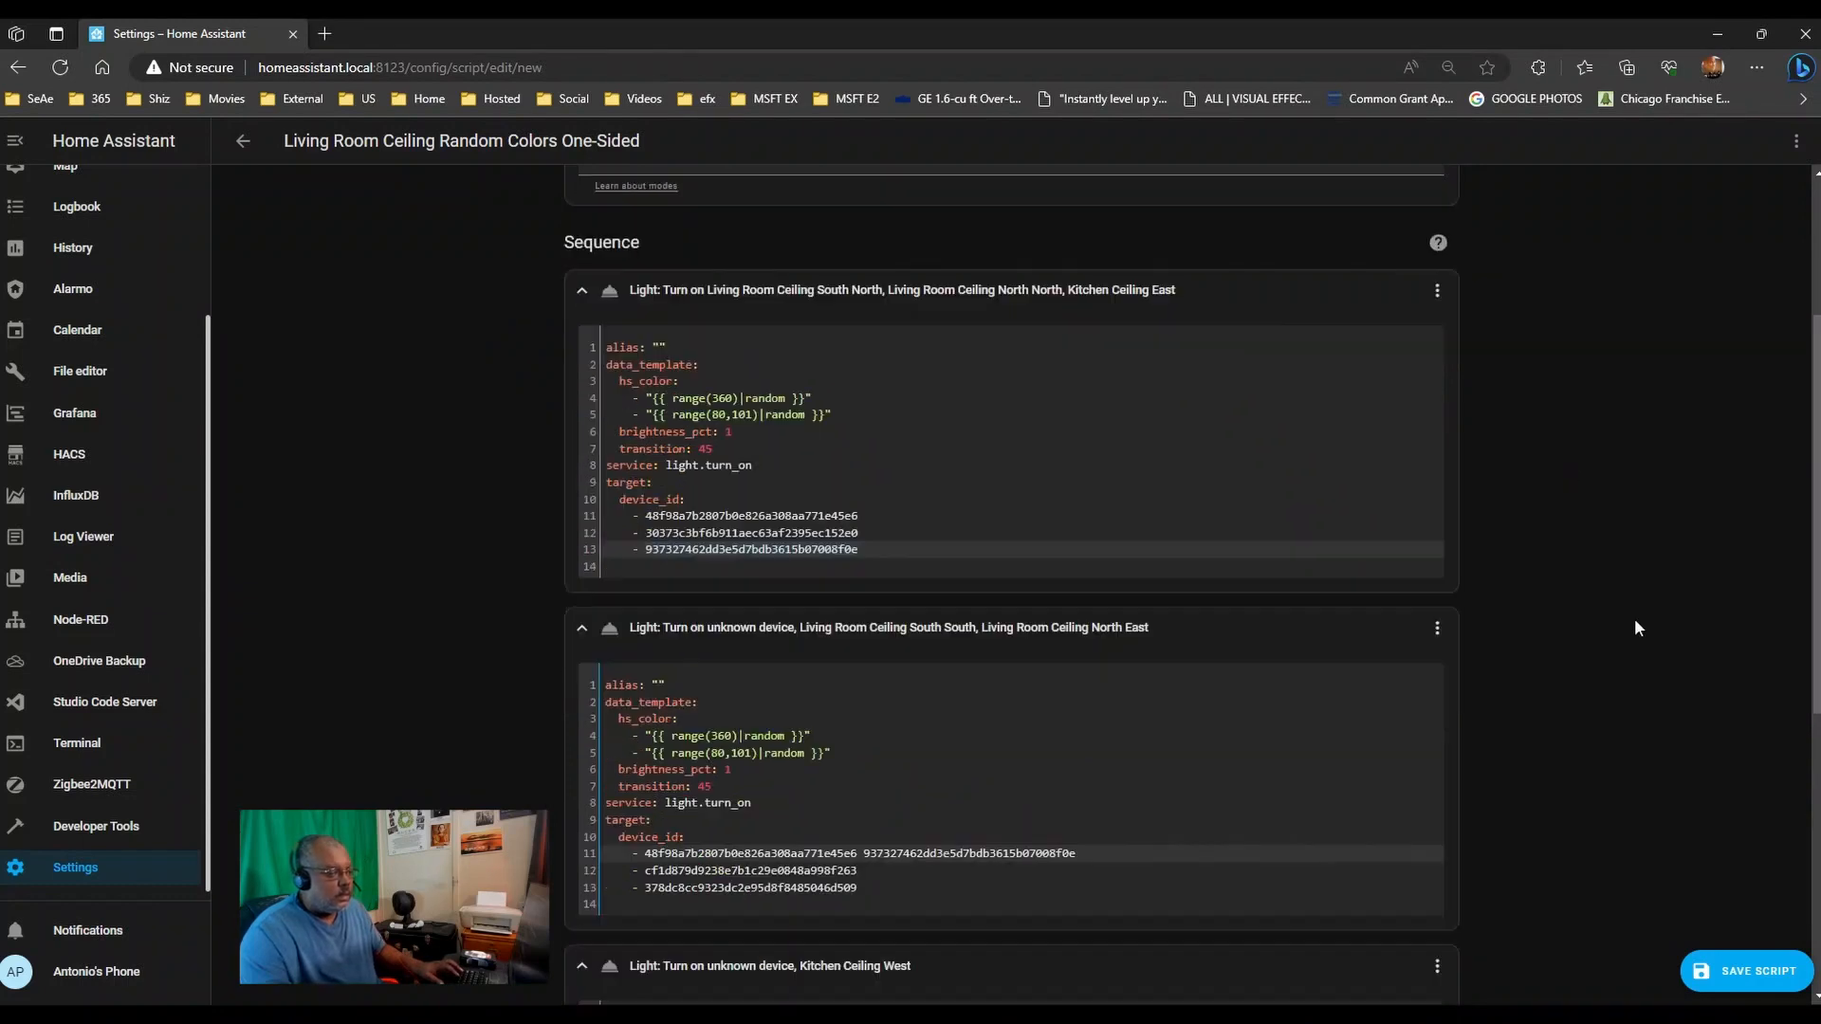
- Cut the Kitchen Ceiling West ID and paste it over Kitchen Ceiling East in step one
{"action": "left_click_drag", "start_coordinate": [857, 793], "coordinate": [453, 794]}
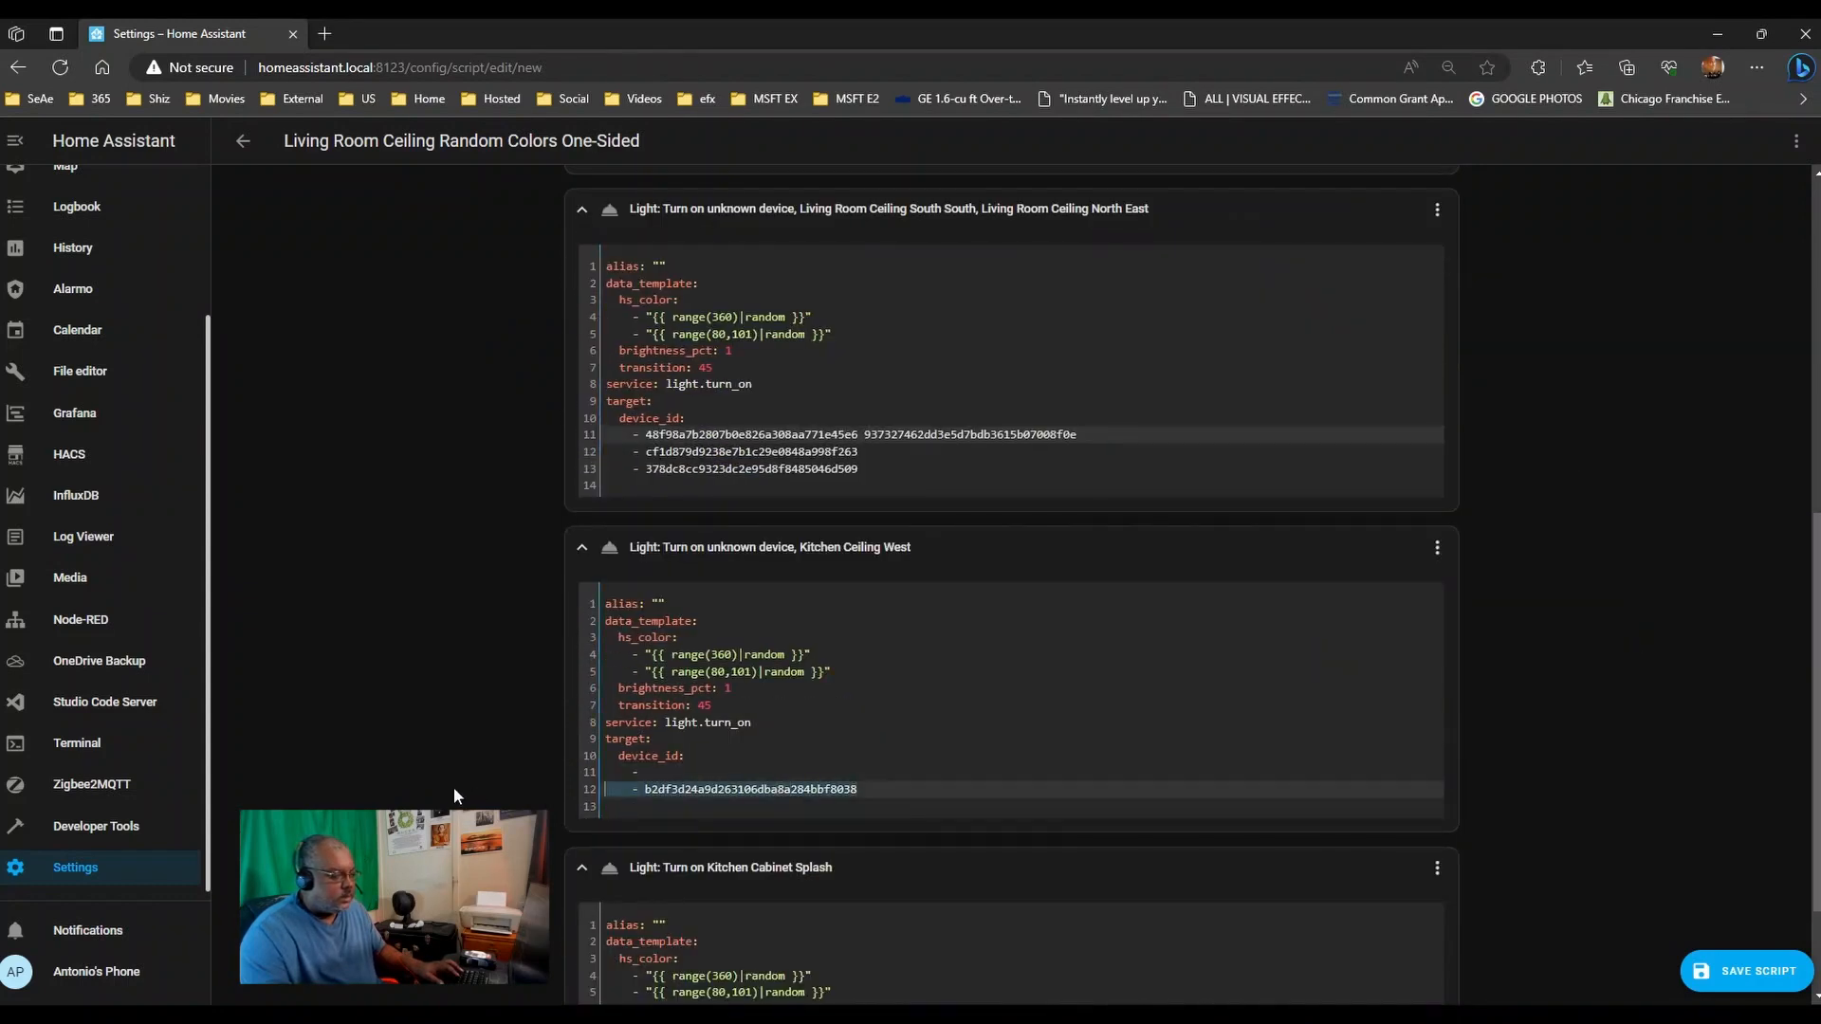
{"action": "left_click_drag", "start_coordinate": [615, 792], "coordinate": [641, 793]}
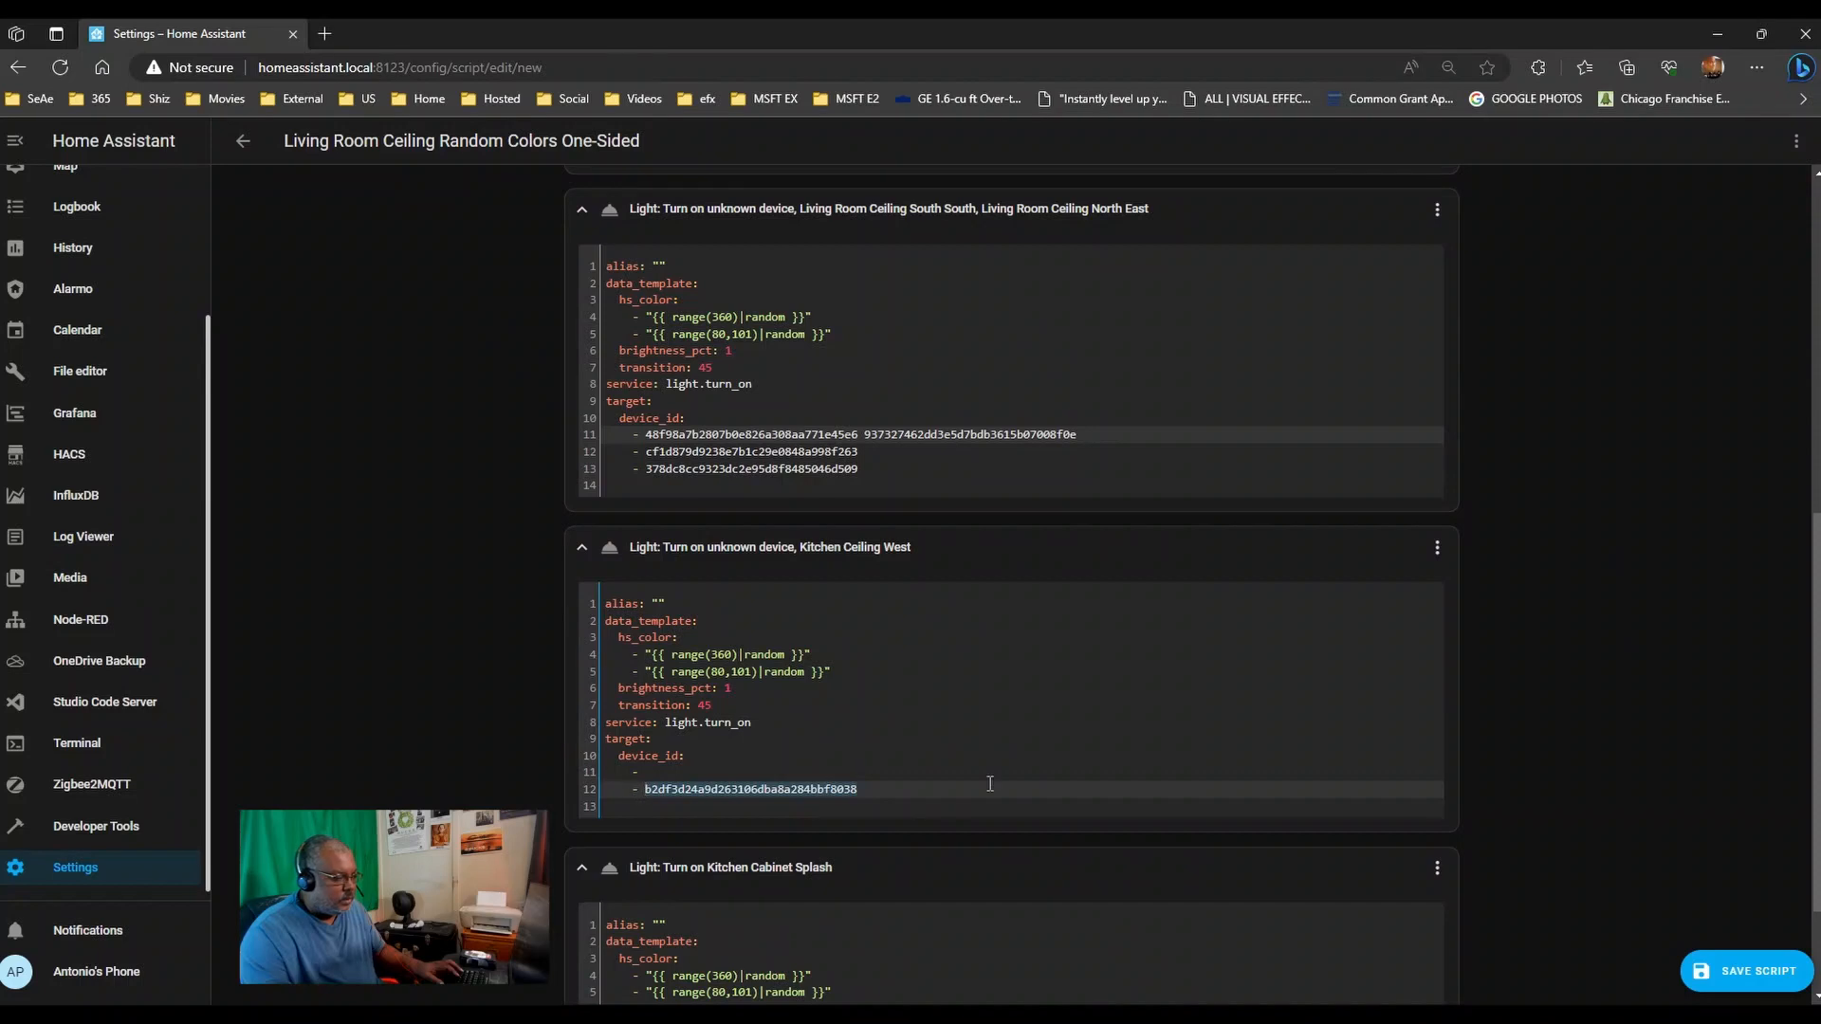
{"action": "key", "text": "ctrl+x"}
{"action": "scroll", "coordinate": [1515, 709], "scroll_direction": "up", "scroll_amount": 4}
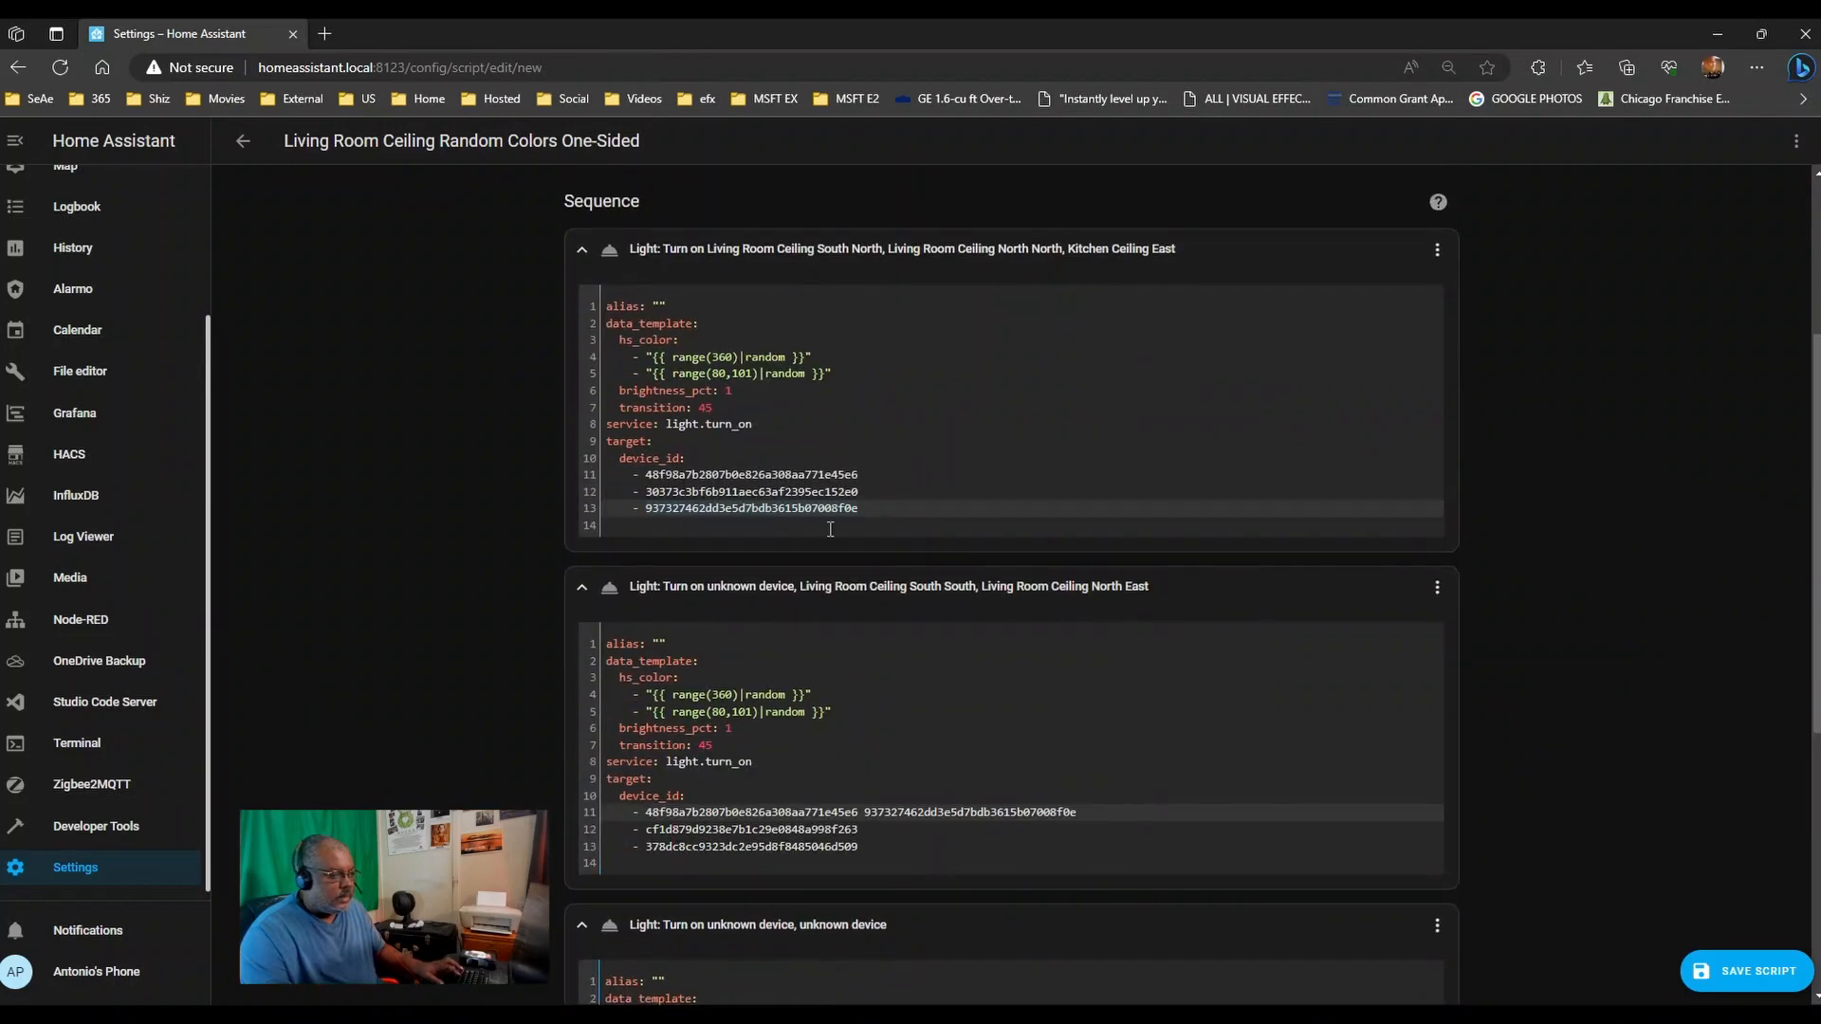
{"action": "left_click_drag", "start_coordinate": [857, 508], "coordinate": [658, 505]}
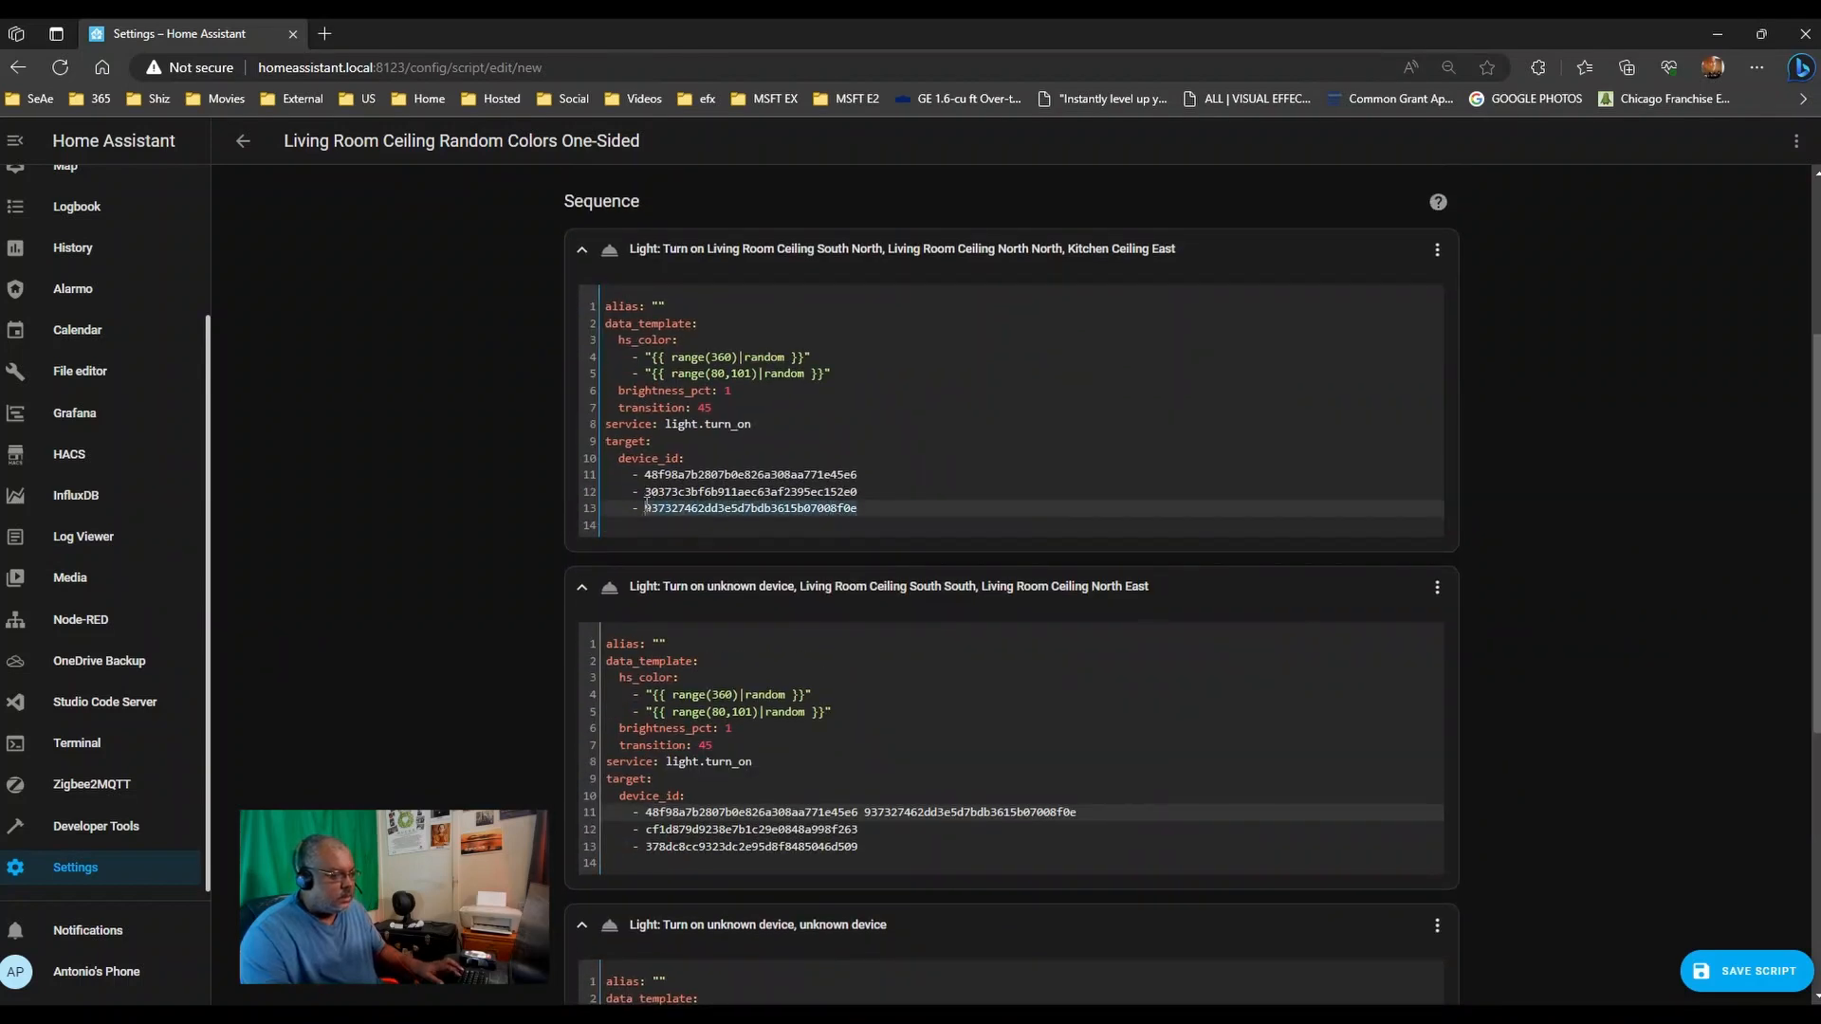
{"action": "key", "text": "ctrl+v"}
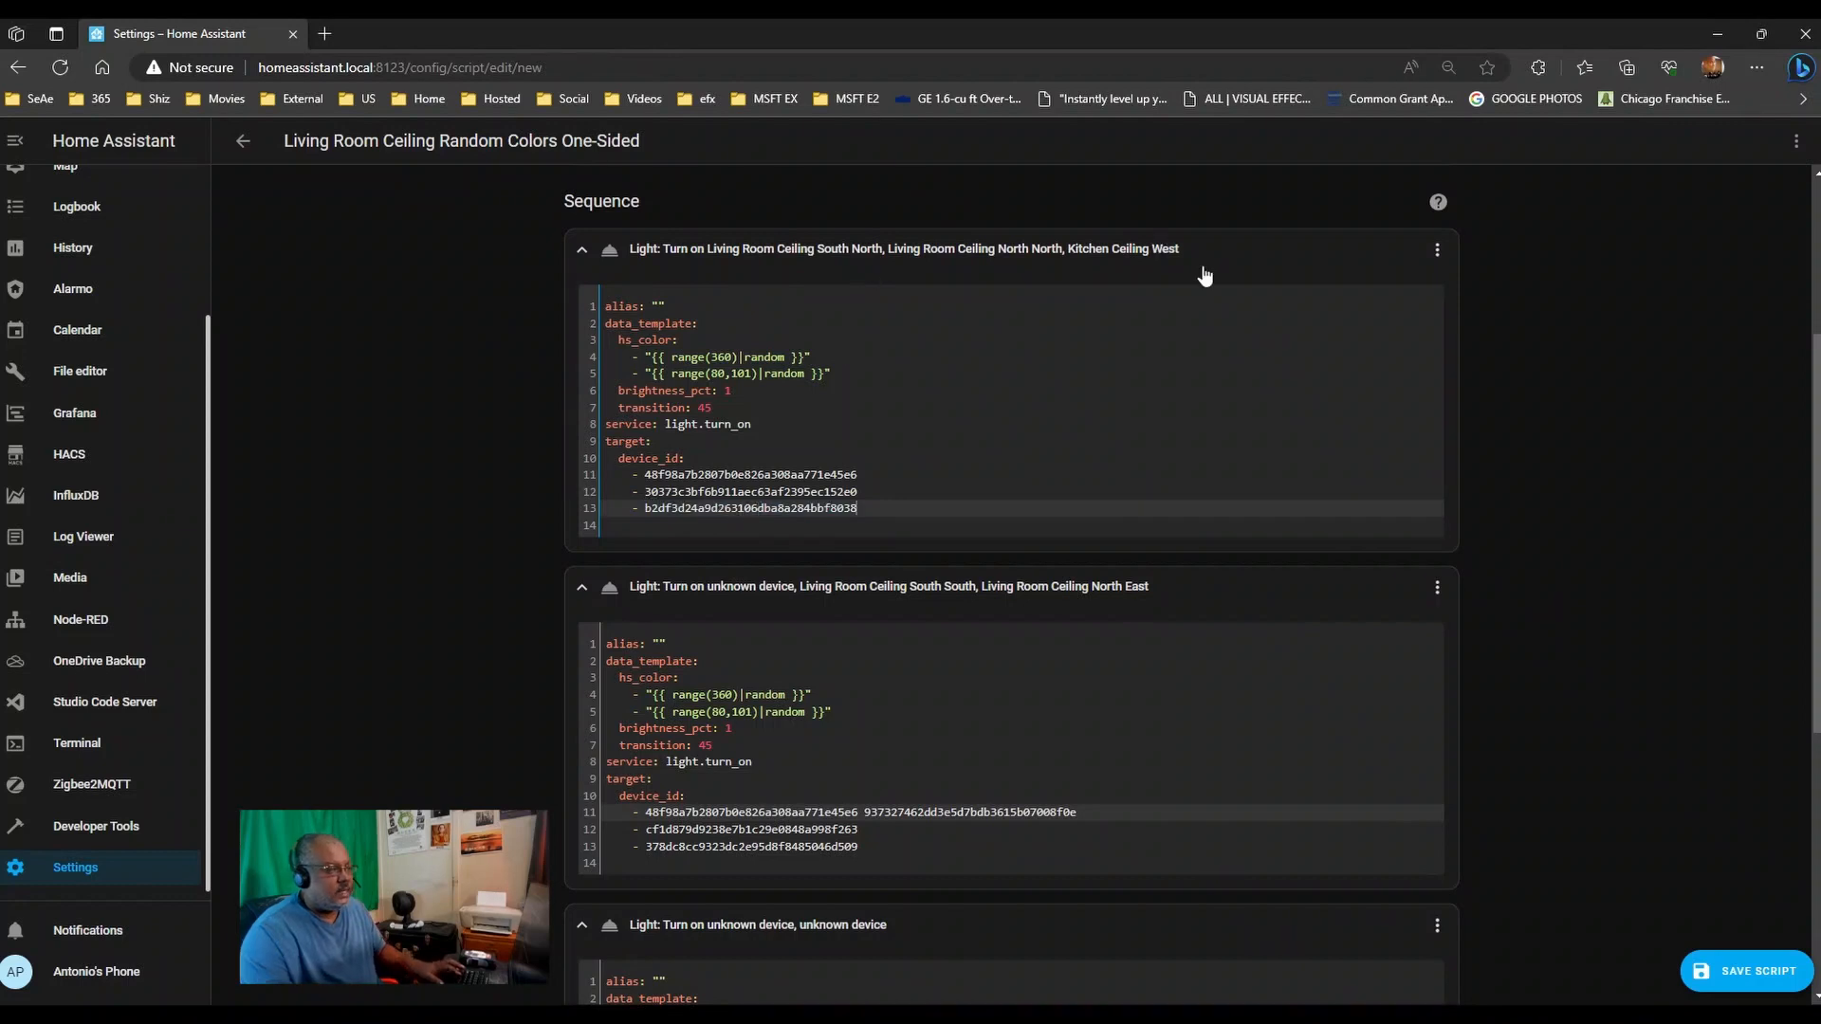
{"action": "scroll", "coordinate": [391, 479], "scroll_direction": "down", "scroll_amount": 3}
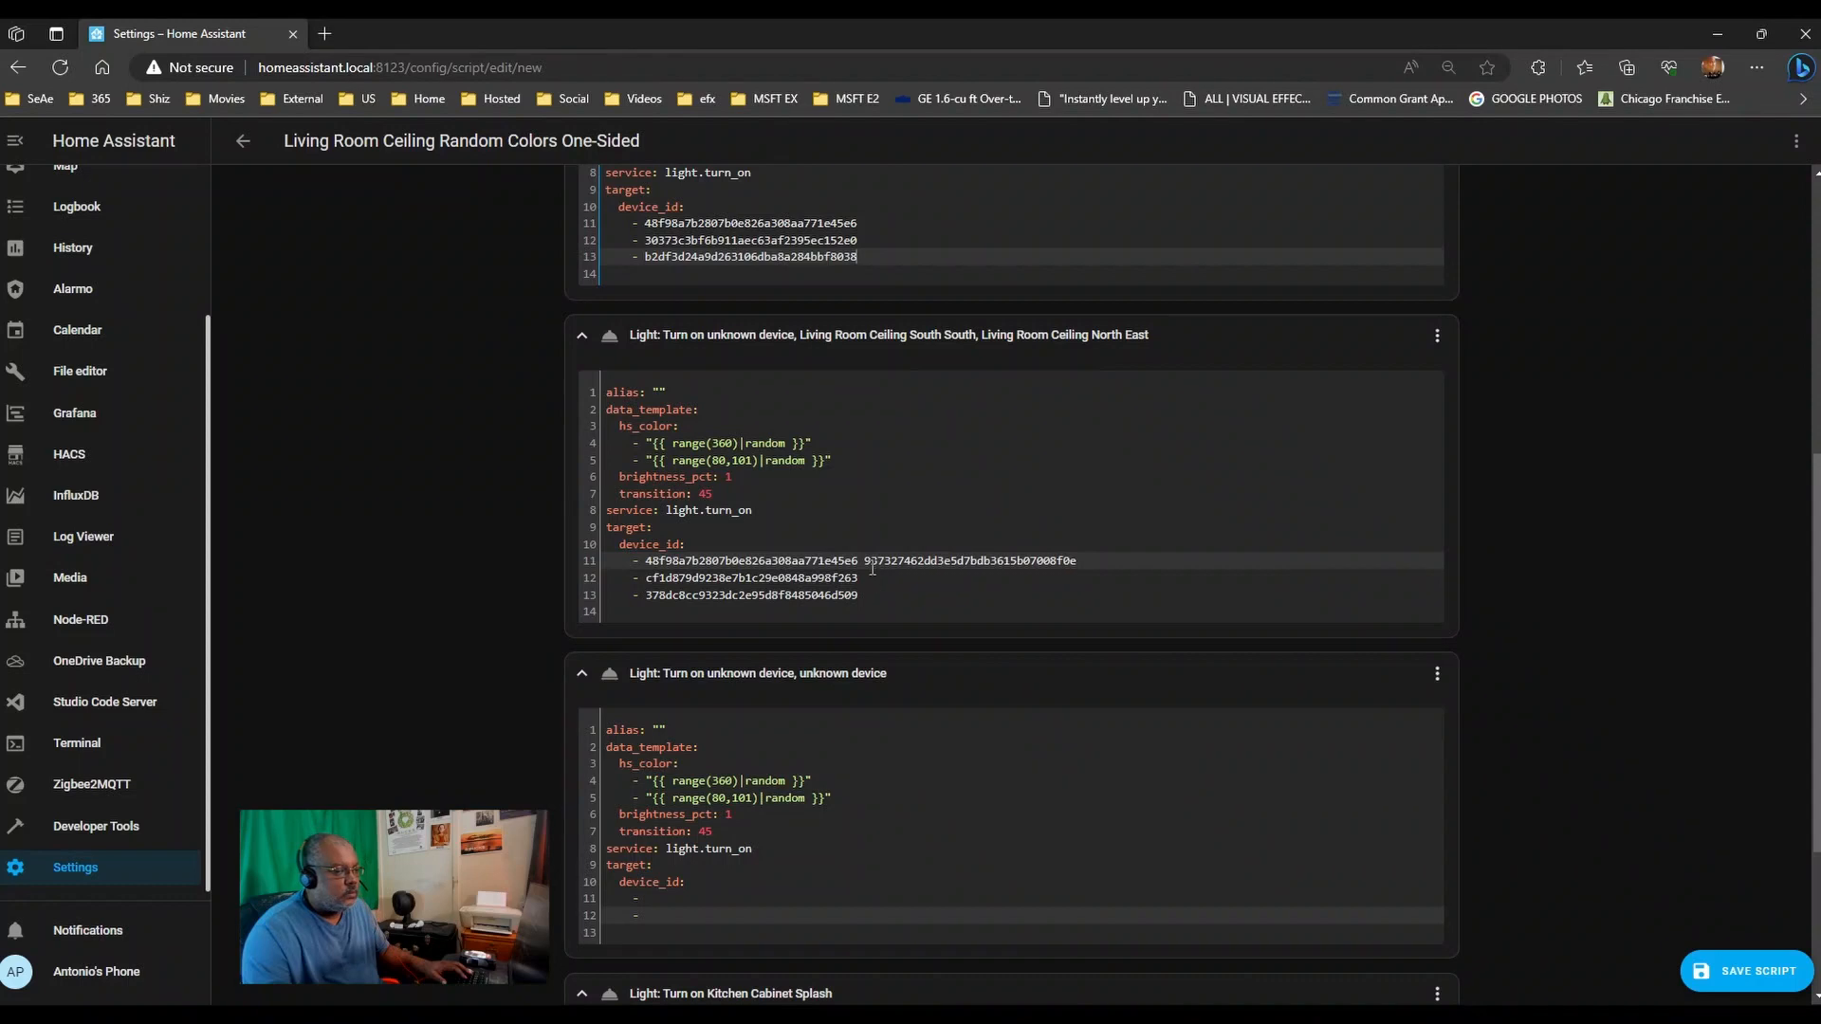
- Put Kitchen Ceiling East on its own line in step two and delete the duplicate South North ID
{"action": "left_click_drag", "start_coordinate": [863, 562], "coordinate": [1091, 563]}
{"action": "key", "text": "BackSpace"}
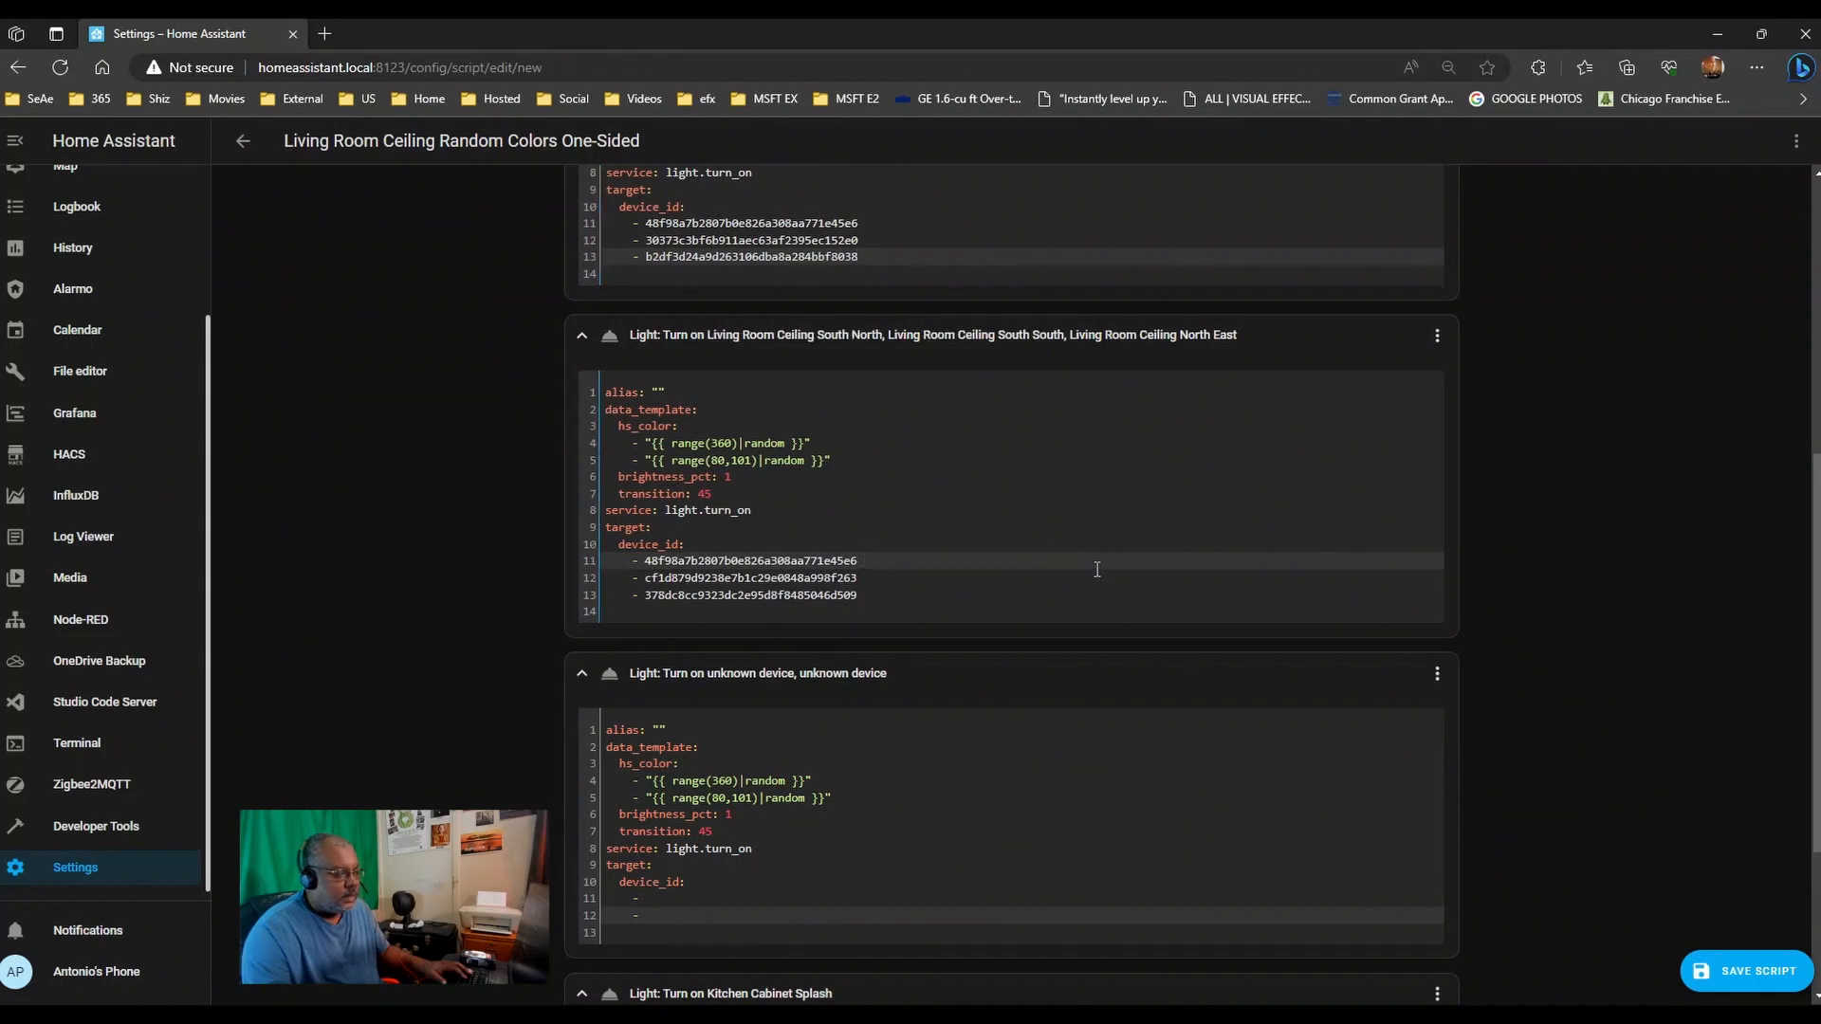
{"action": "key", "text": "Return"}
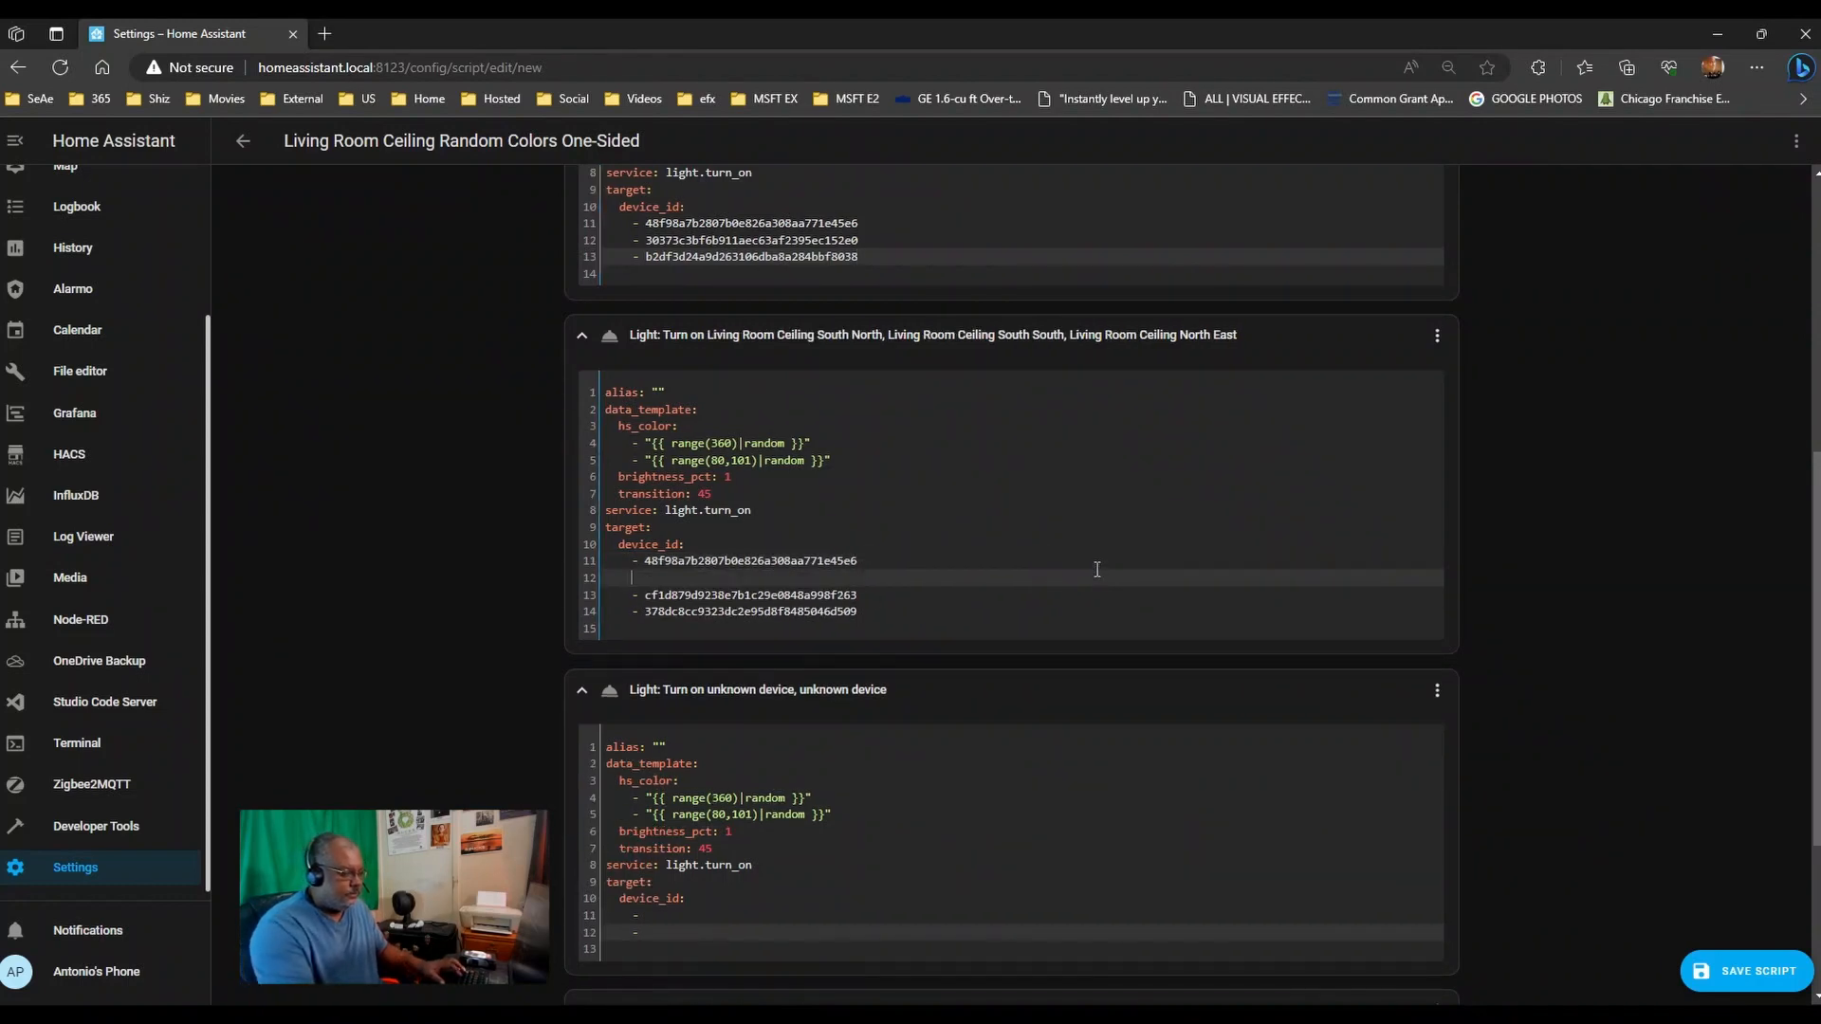
{"action": "type", "text": "-"}
{"action": "key", "text": "ctrl+v"}
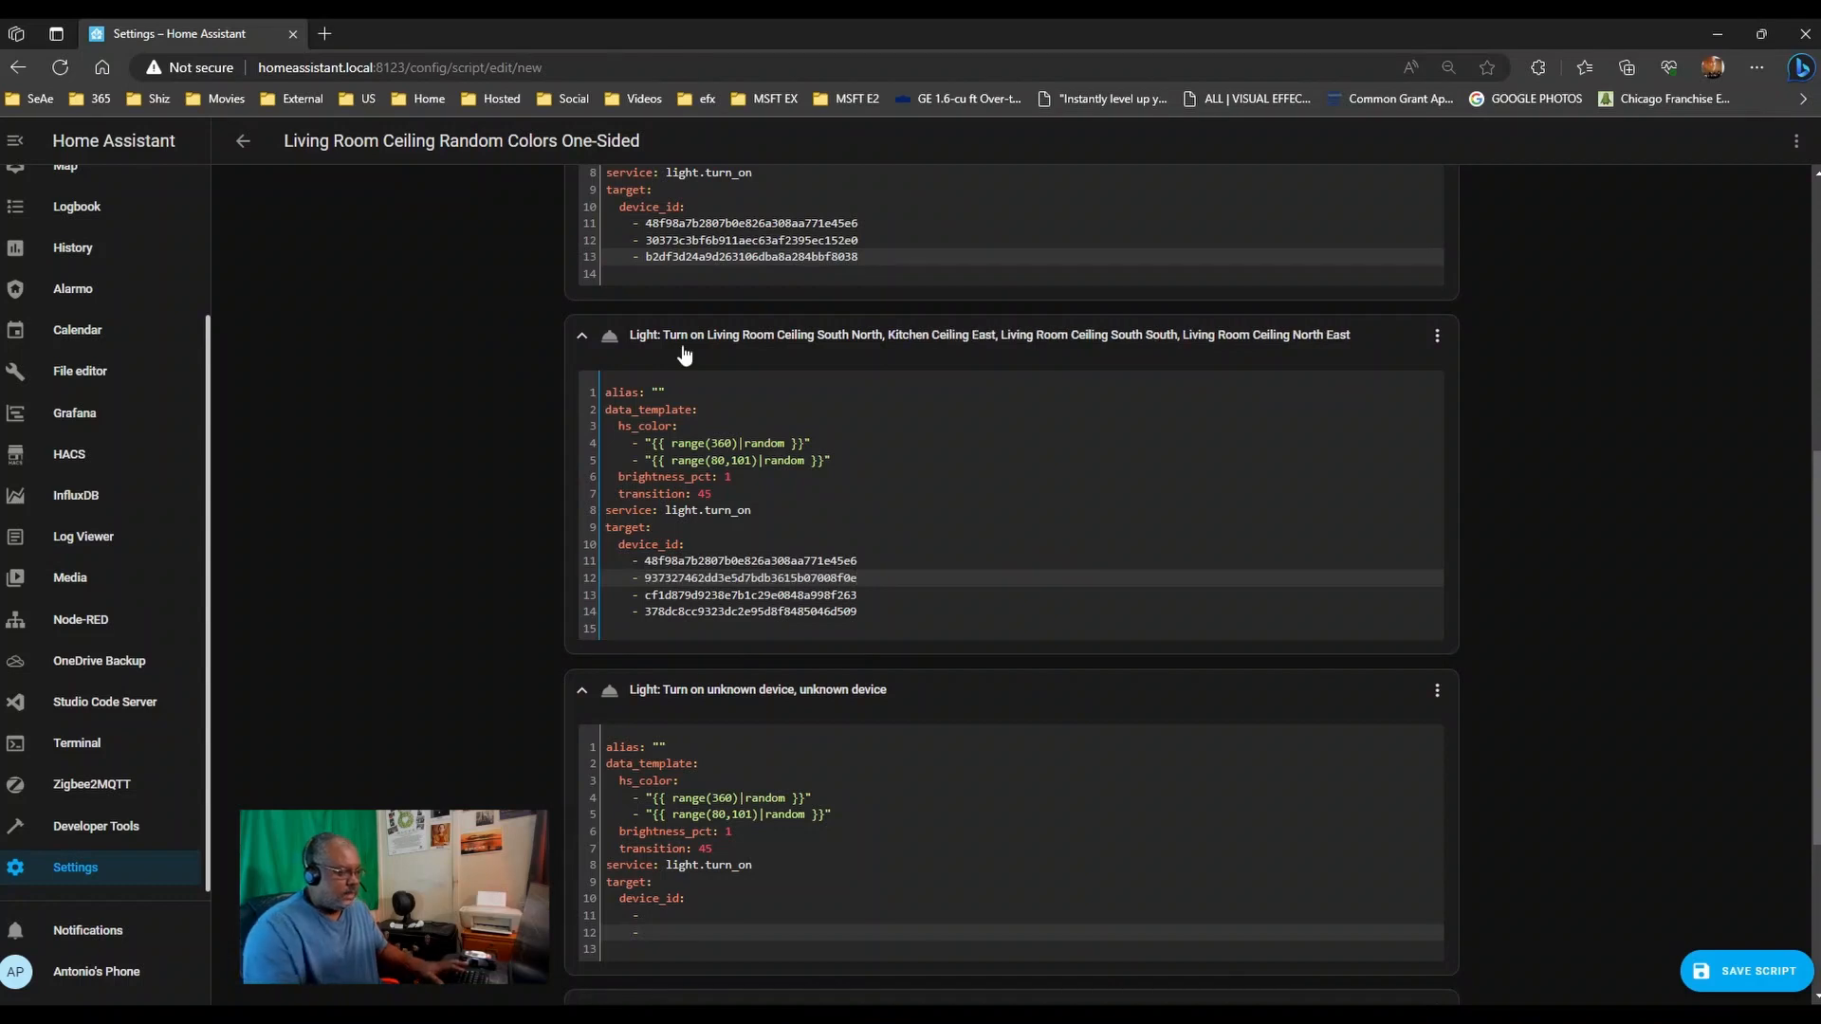
{"action": "scroll", "coordinate": [831, 356], "scroll_direction": "up", "scroll_amount": 3}
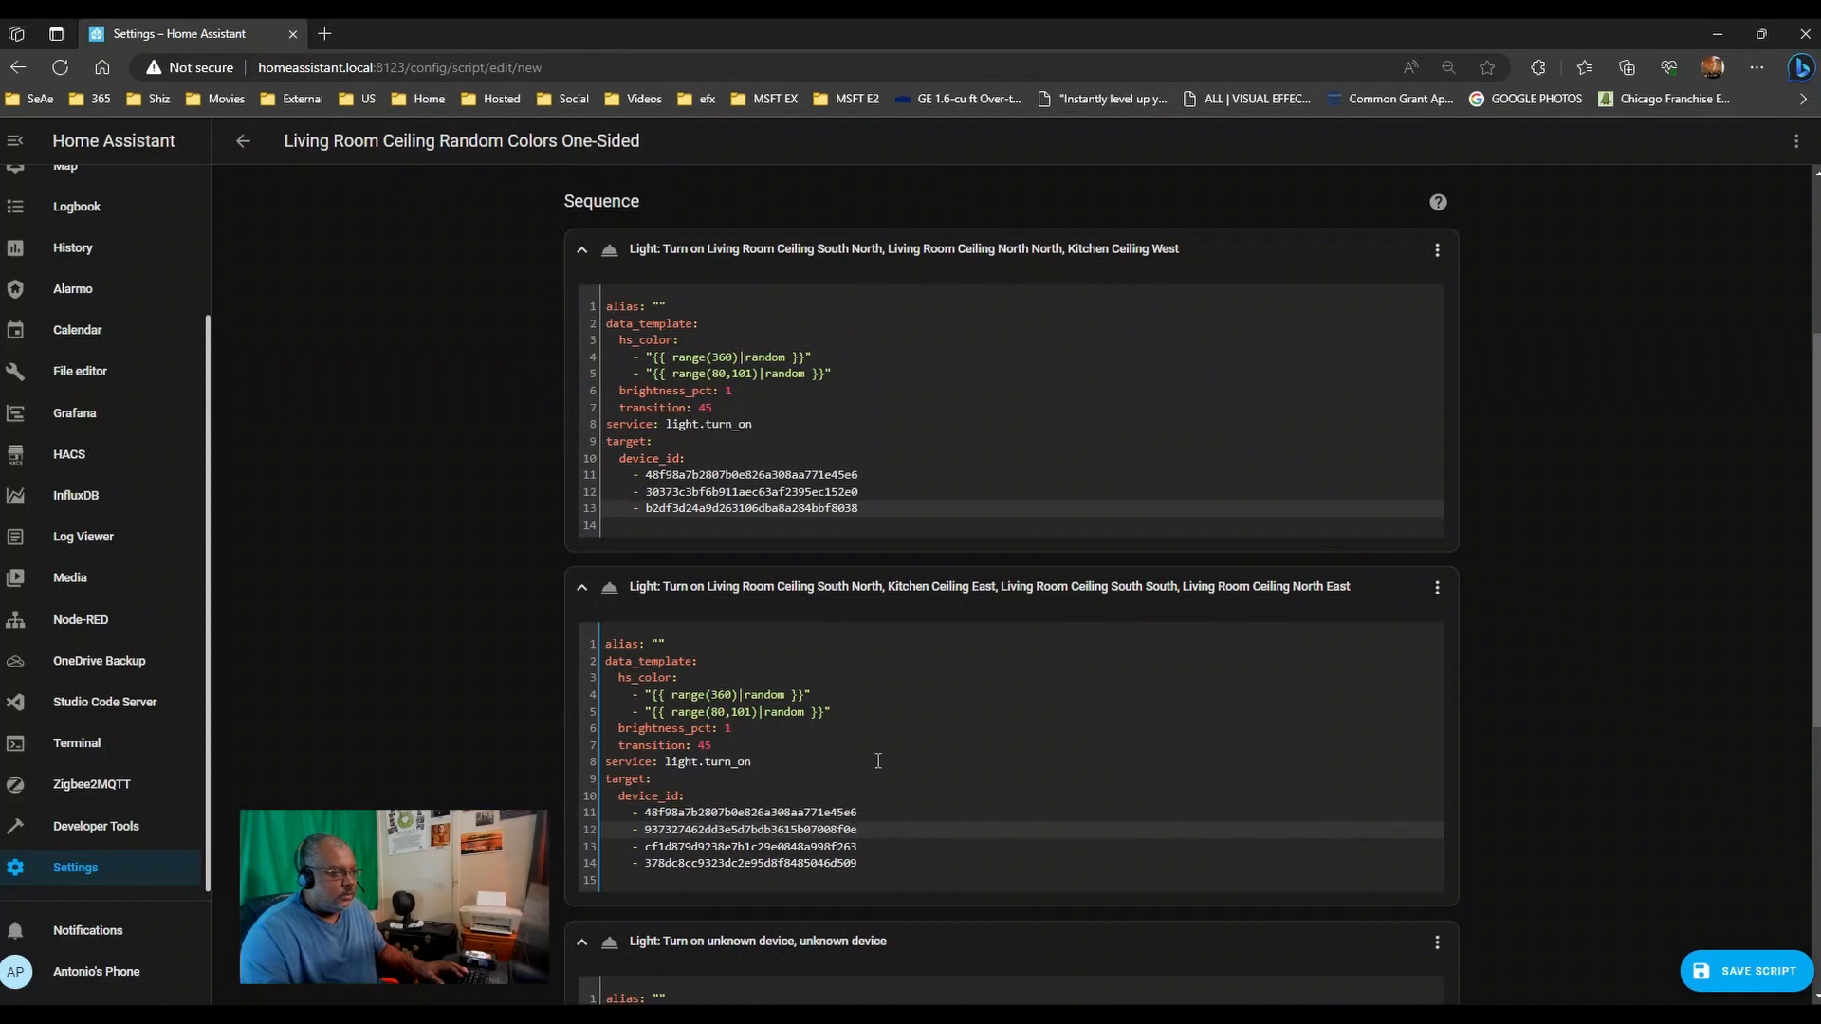
{"action": "left_click_drag", "start_coordinate": [870, 813], "coordinate": [654, 818]}
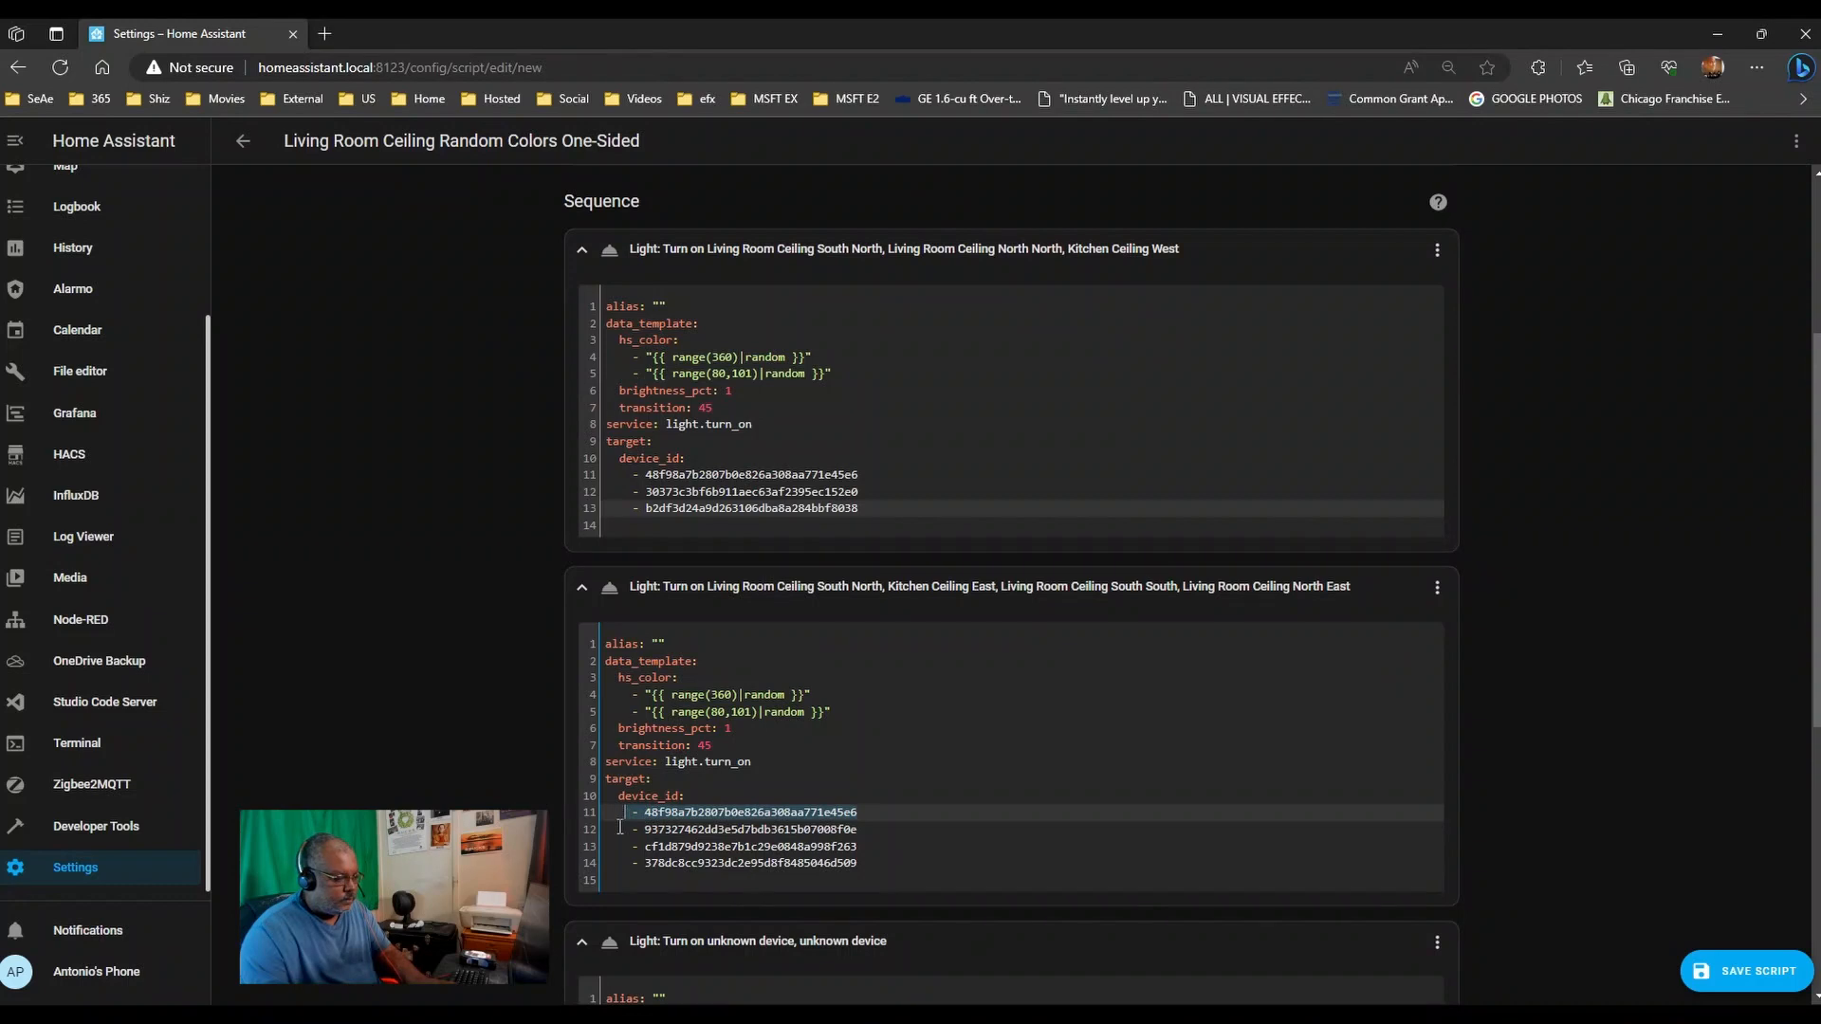
{"action": "key", "text": "BackSpace"}
{"action": "key", "text": "BackSpace"}
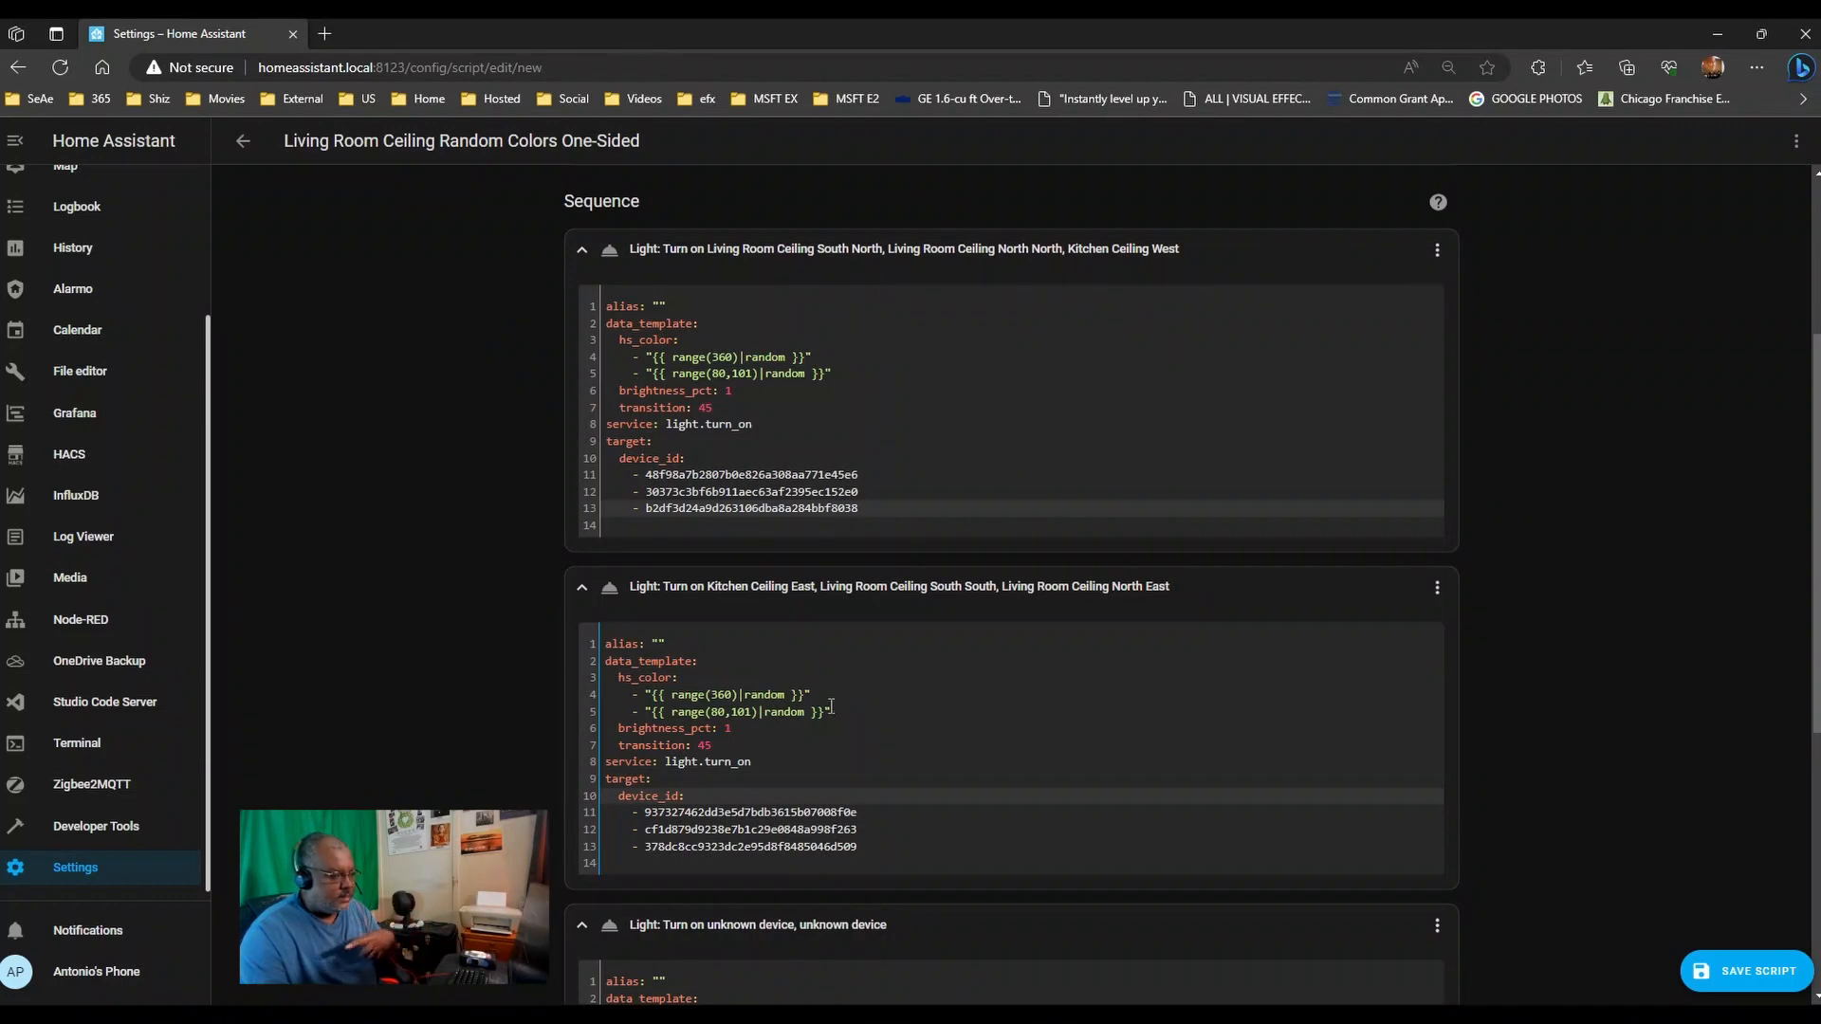
- Delete the empty 'unknown device' light action from the sequence and confirm
{"action": "scroll", "coordinate": [1313, 527], "scroll_direction": "down", "scroll_amount": 5}
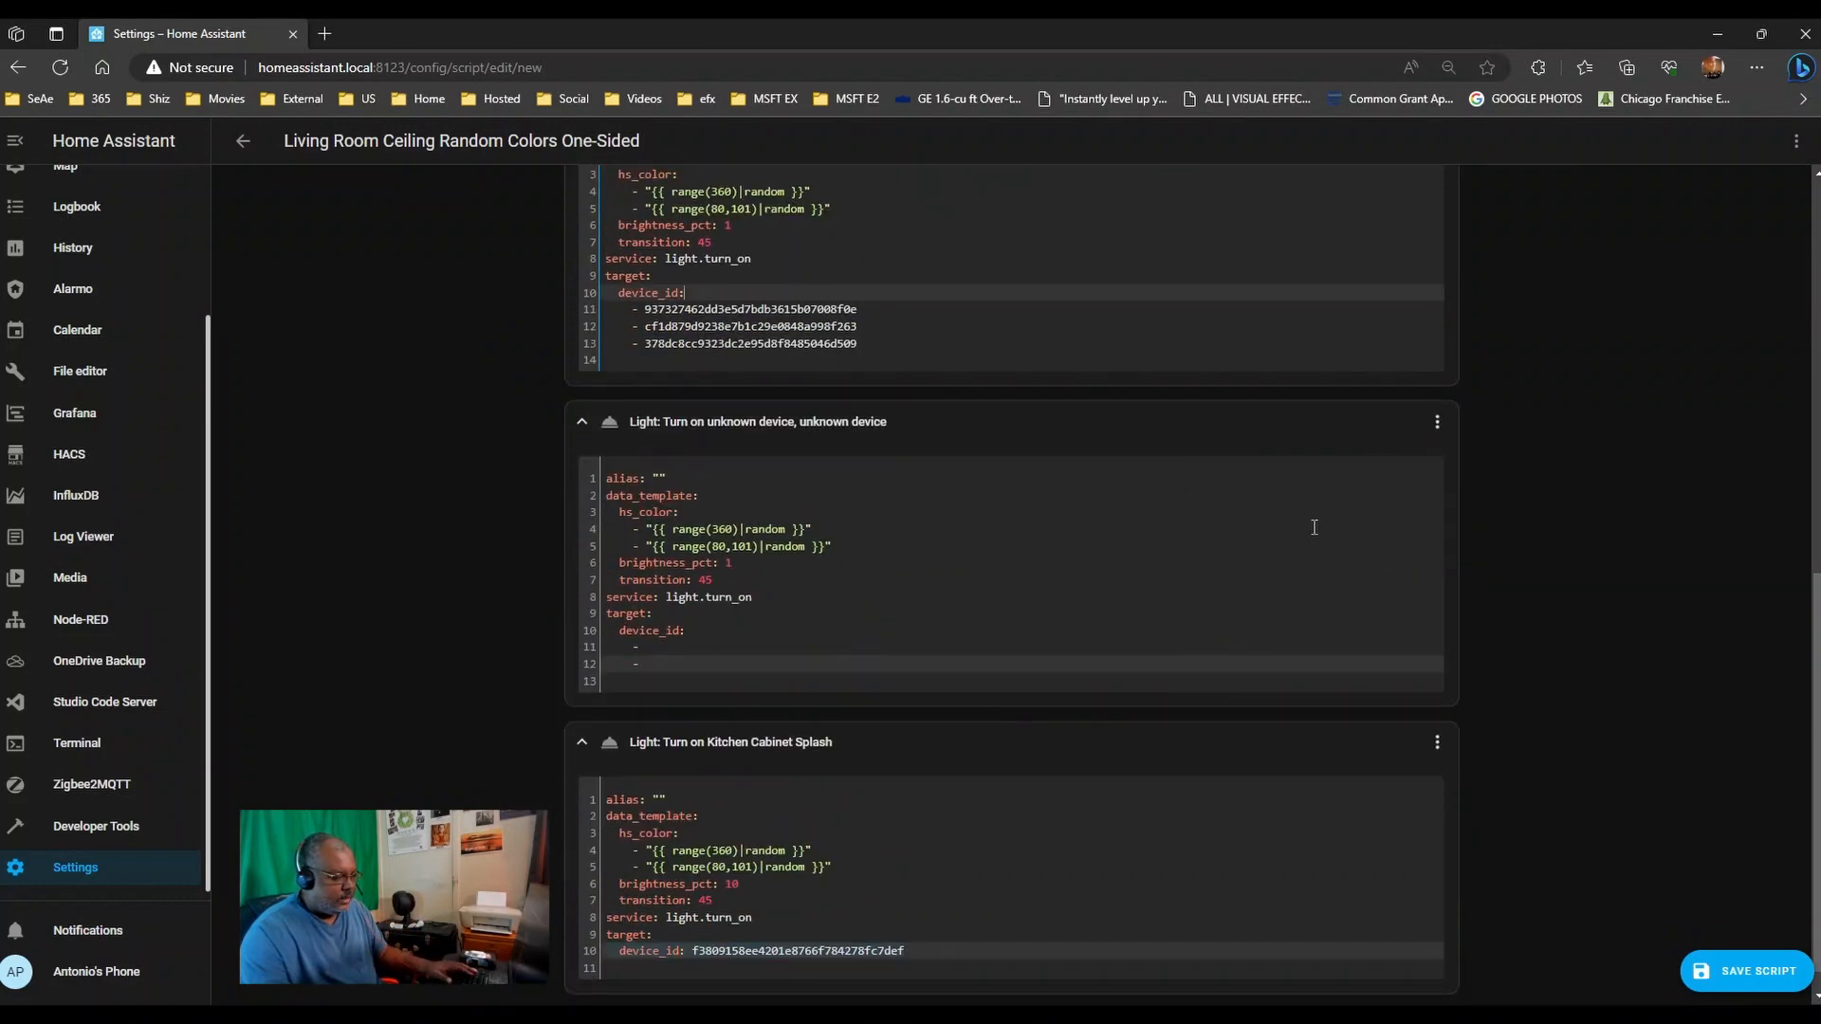
{"action": "left_click", "coordinate": [1436, 424]}
{"action": "left_click", "coordinate": [1453, 847]}
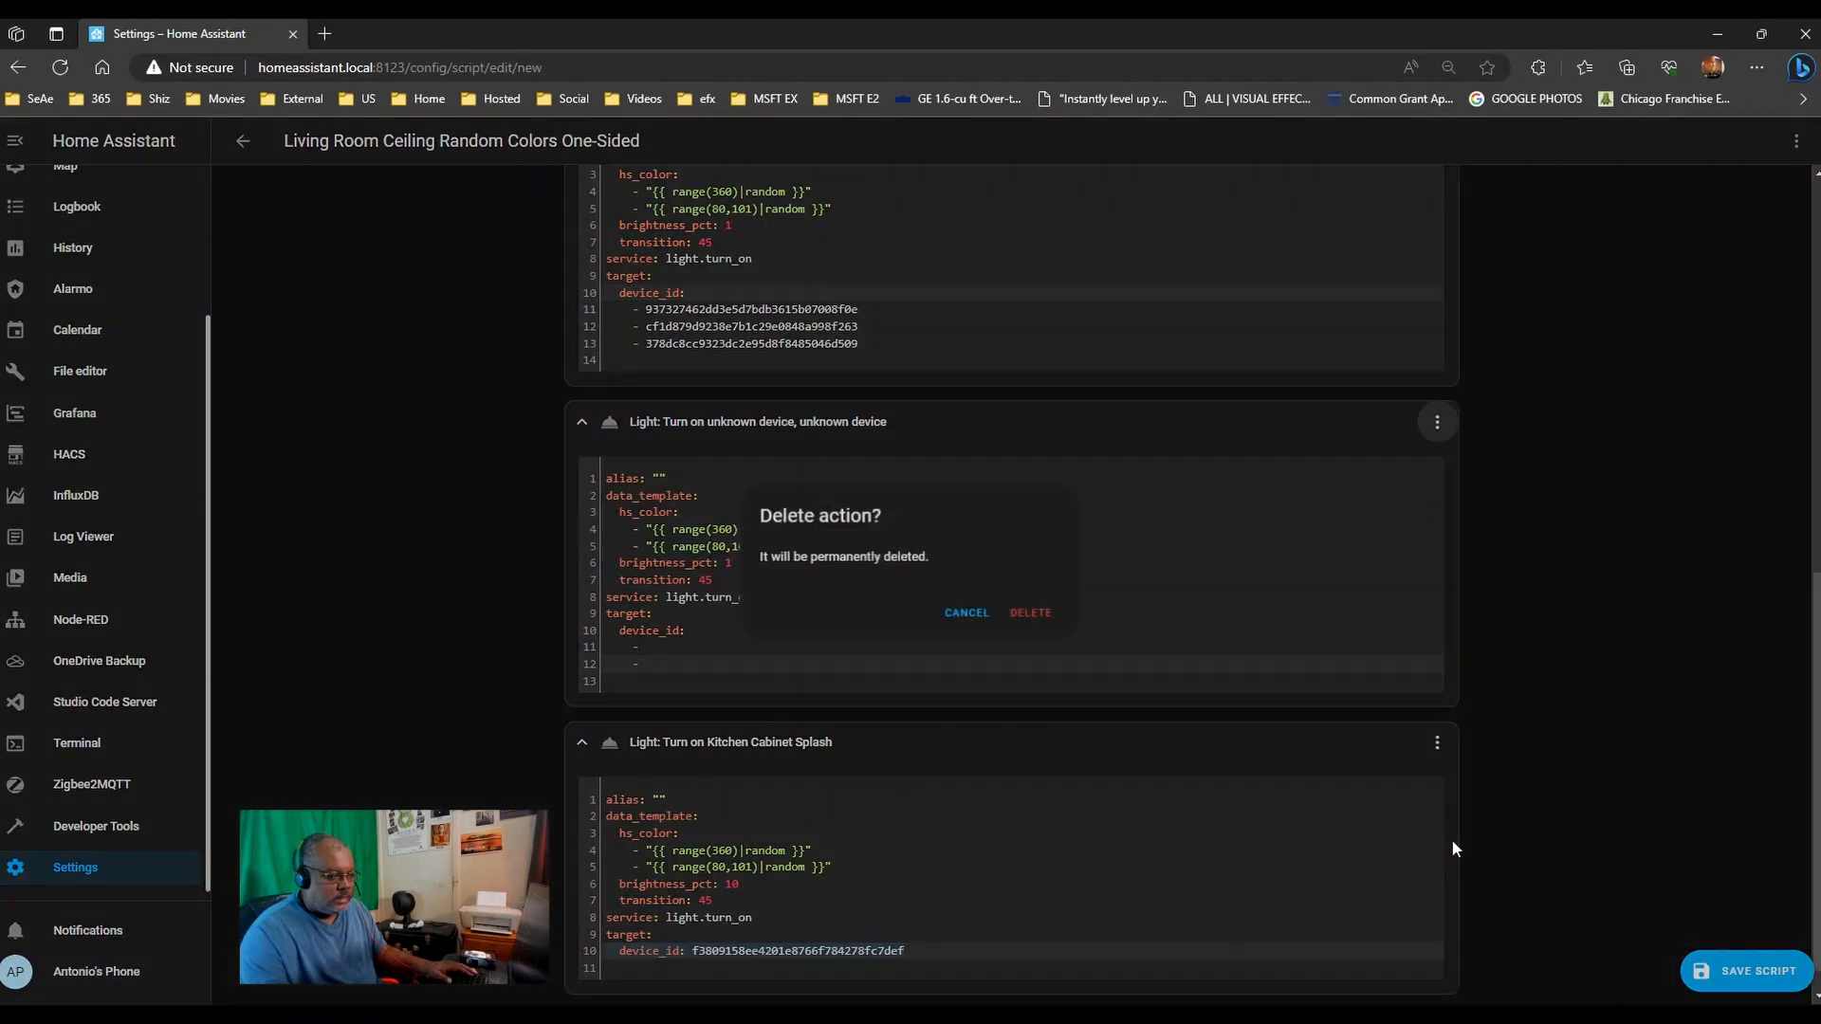
{"action": "left_click", "coordinate": [1019, 611]}
{"action": "scroll", "coordinate": [385, 567], "scroll_direction": "up", "scroll_amount": 5}
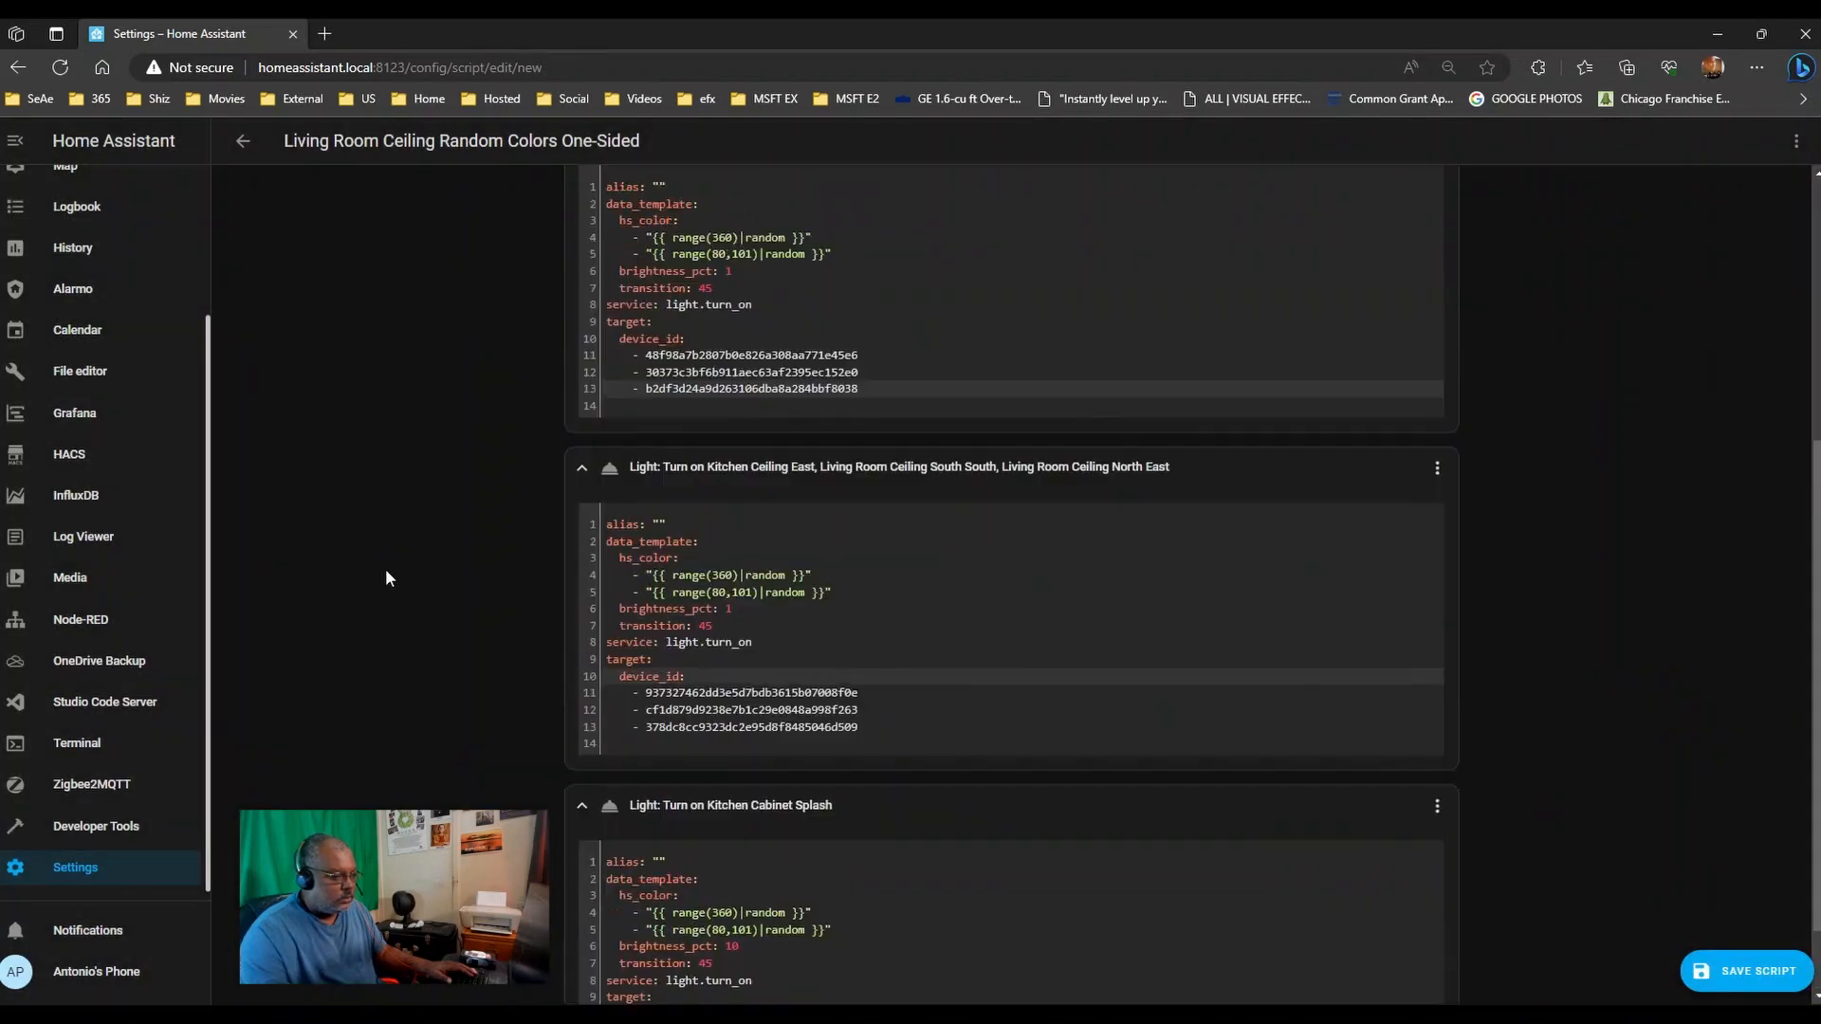
{"action": "scroll", "coordinate": [385, 567], "scroll_direction": "down", "scroll_amount": 5}
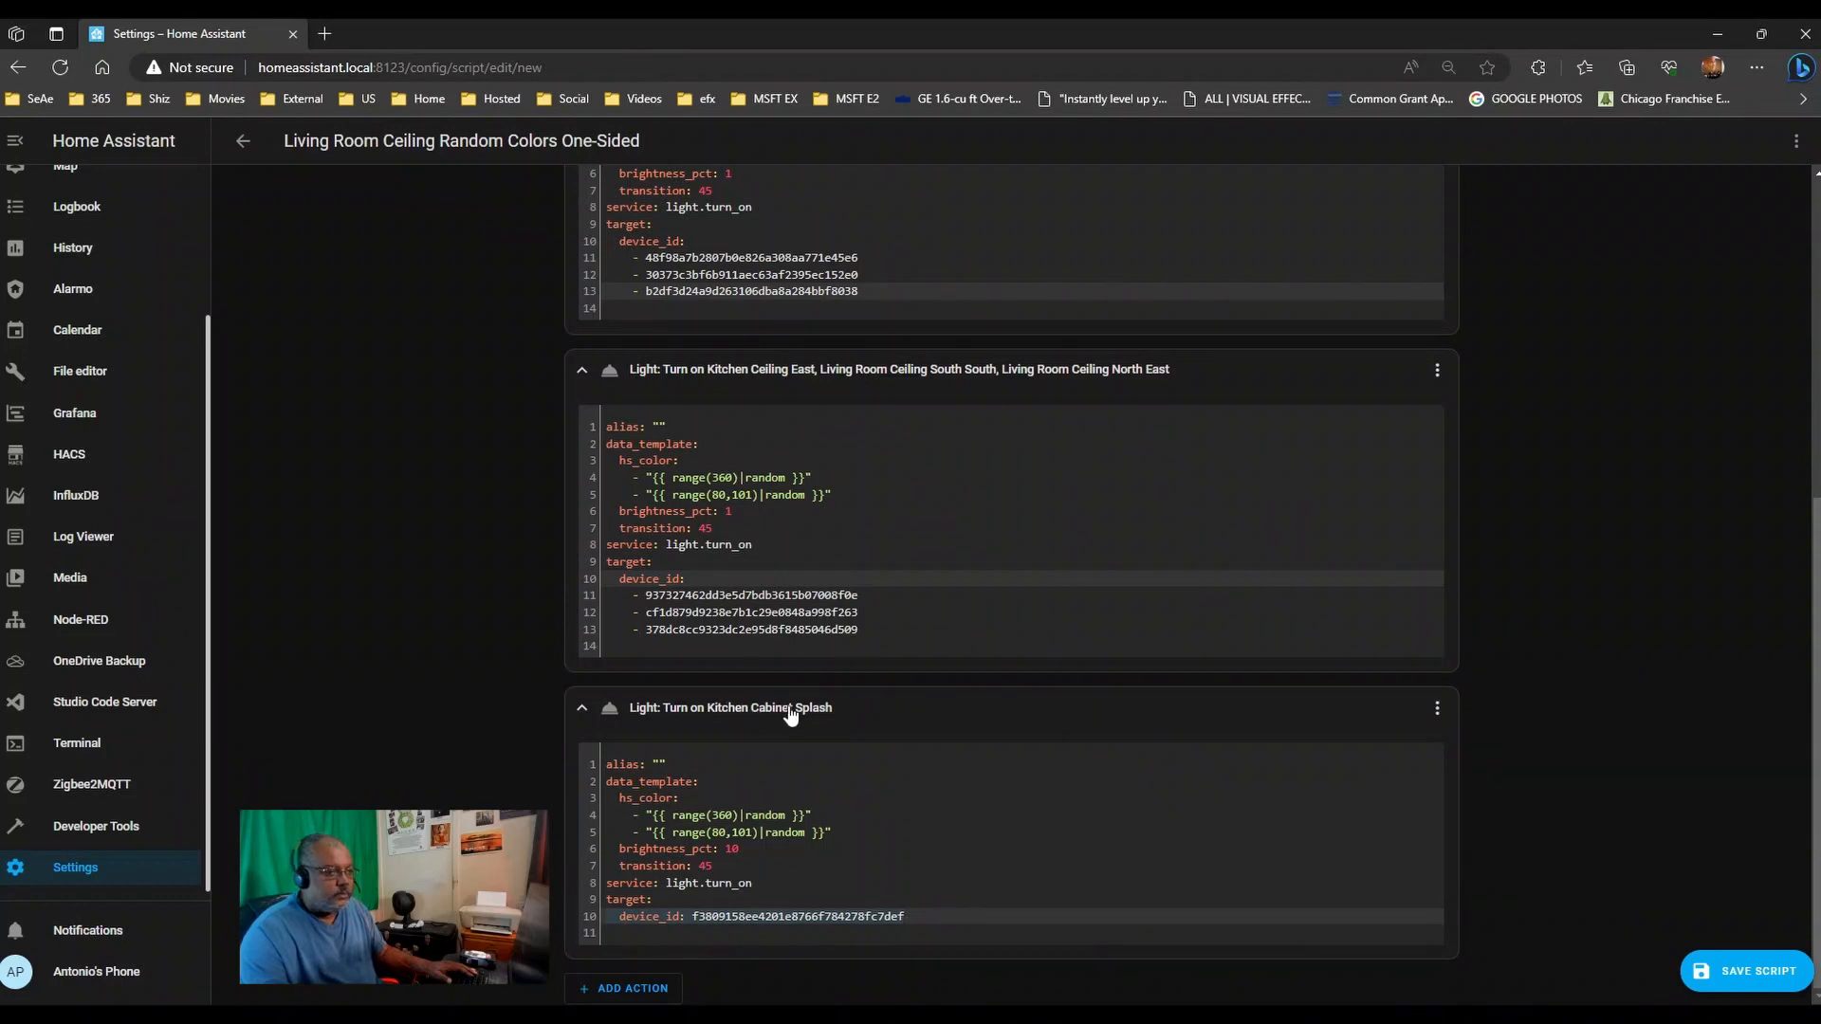
{"action": "scroll", "coordinate": [854, 730], "scroll_direction": "up", "scroll_amount": 5}
{"action": "scroll", "coordinate": [912, 749], "scroll_direction": "down", "scroll_amount": 5}
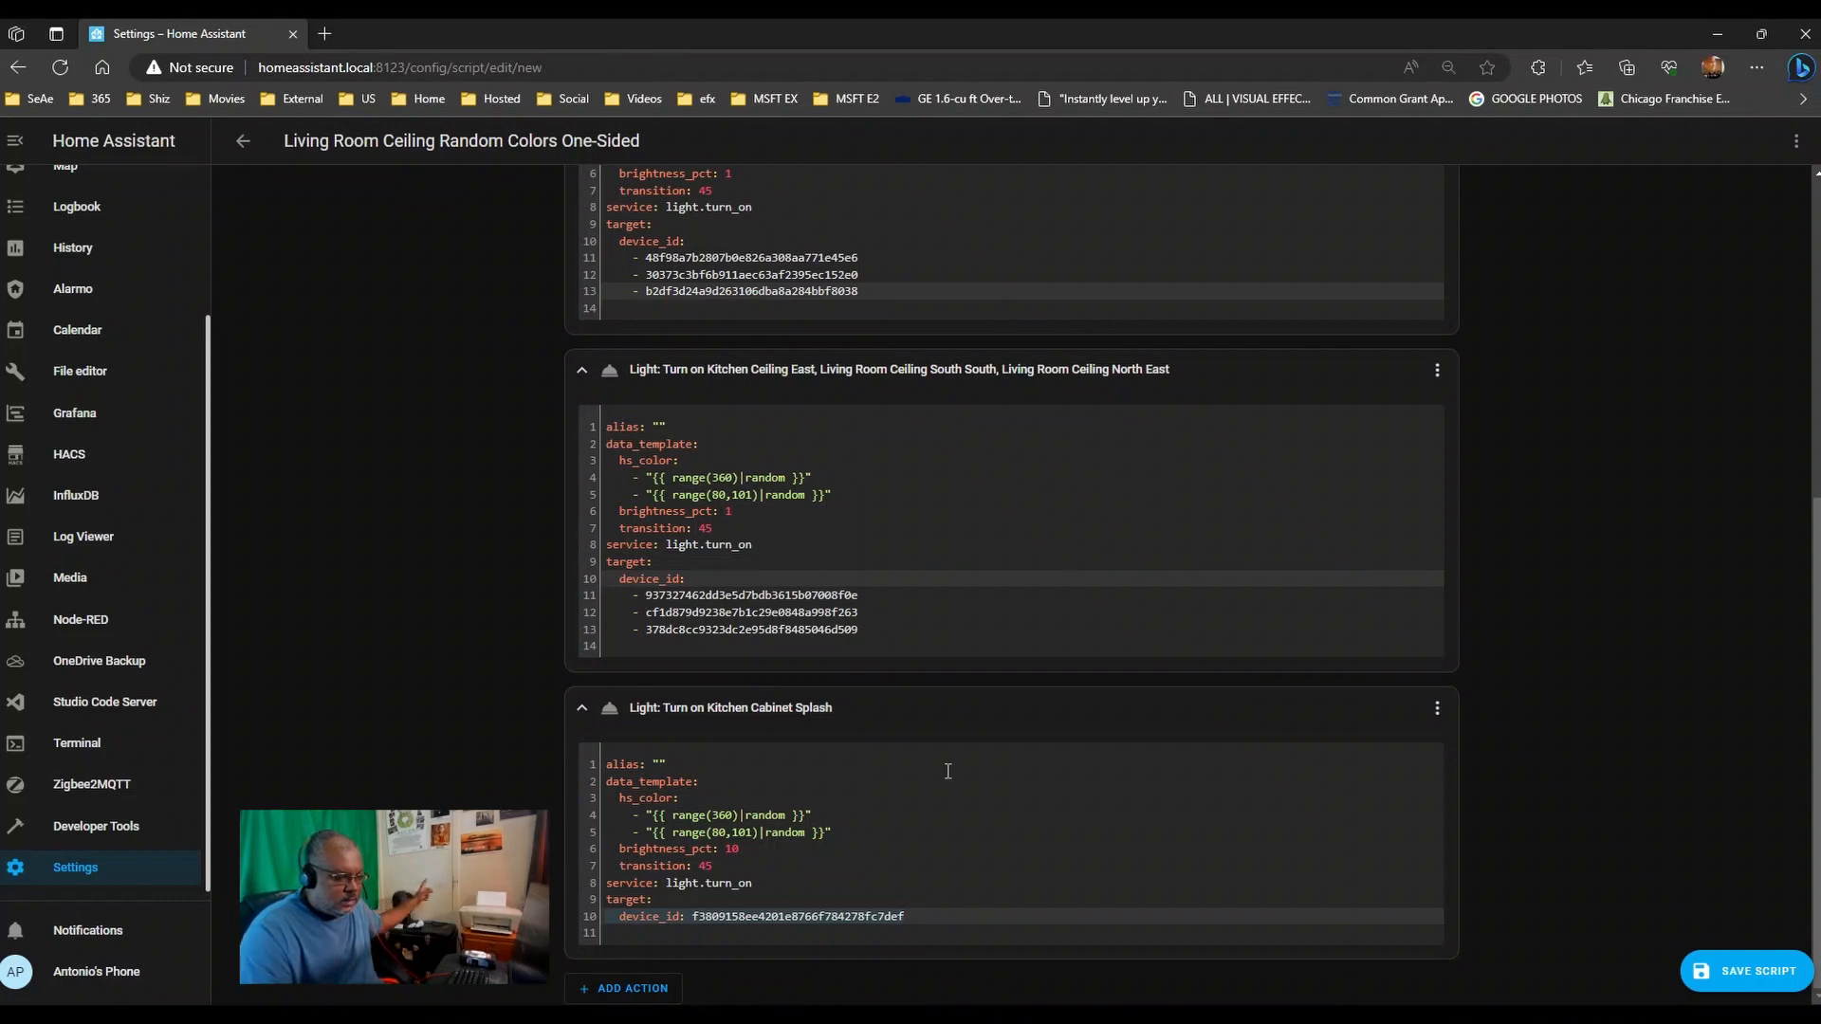
- Copy the Kitchen Cabinet Splash device ID from its action's YAML
{"action": "left_click_drag", "start_coordinate": [911, 917], "coordinate": [691, 917]}
{"action": "key", "text": "ctrl+v"}
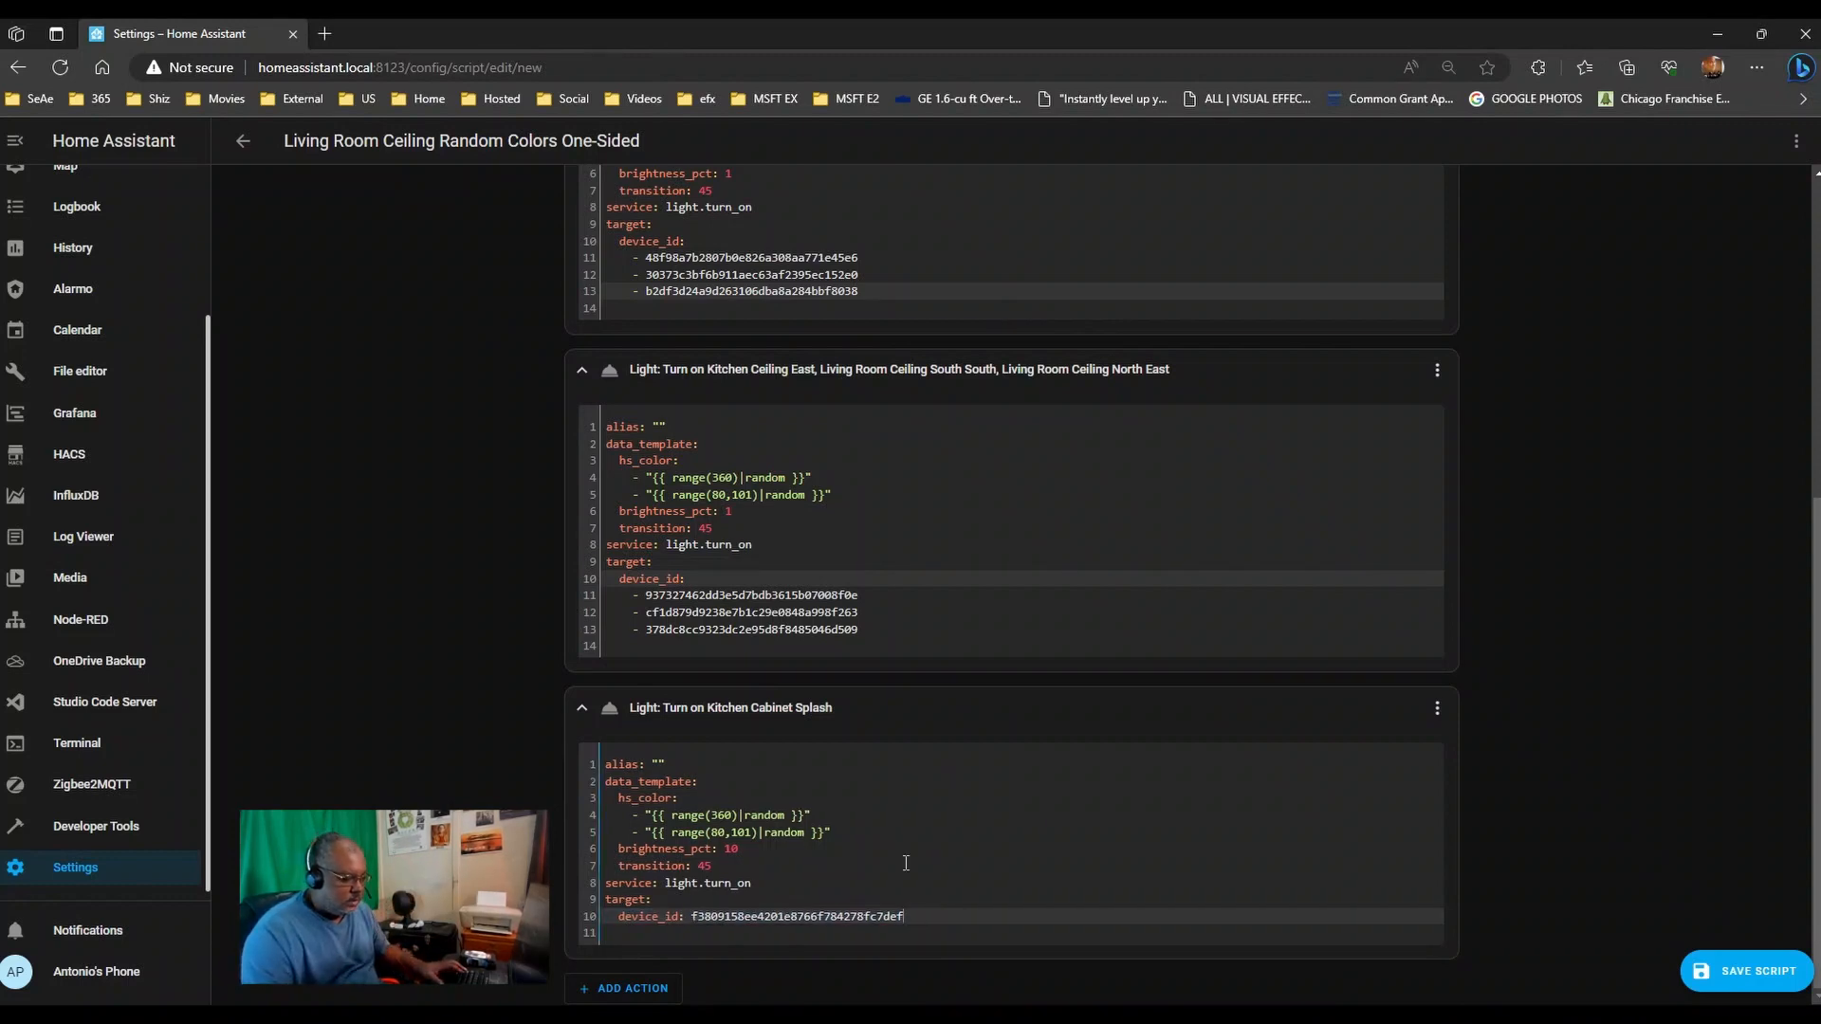
{"action": "key", "text": "ctrl+x"}
{"action": "key", "text": "ctrl+z"}
{"action": "left_click_drag", "start_coordinate": [910, 918], "coordinate": [731, 920]}
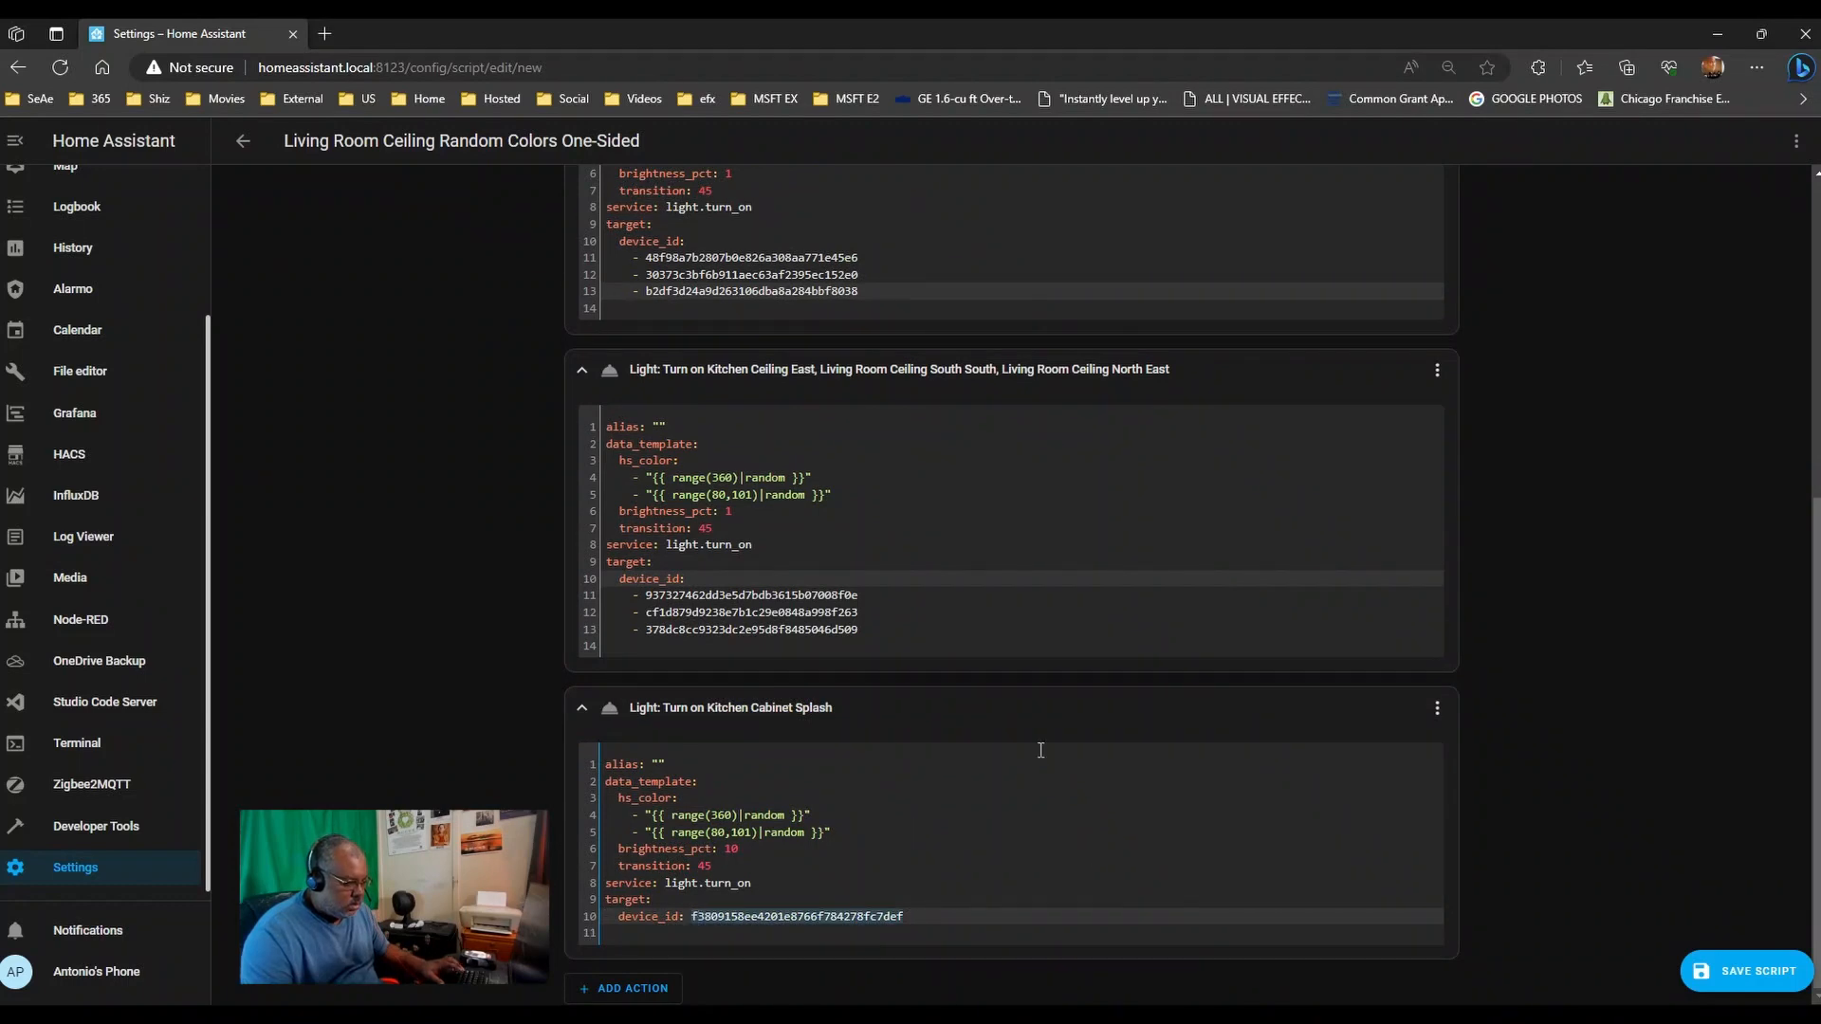
- Add the Kitchen Cabinet Splash ID to step one's device list and remove trailing blank lines
{"action": "left_click", "coordinate": [877, 289]}
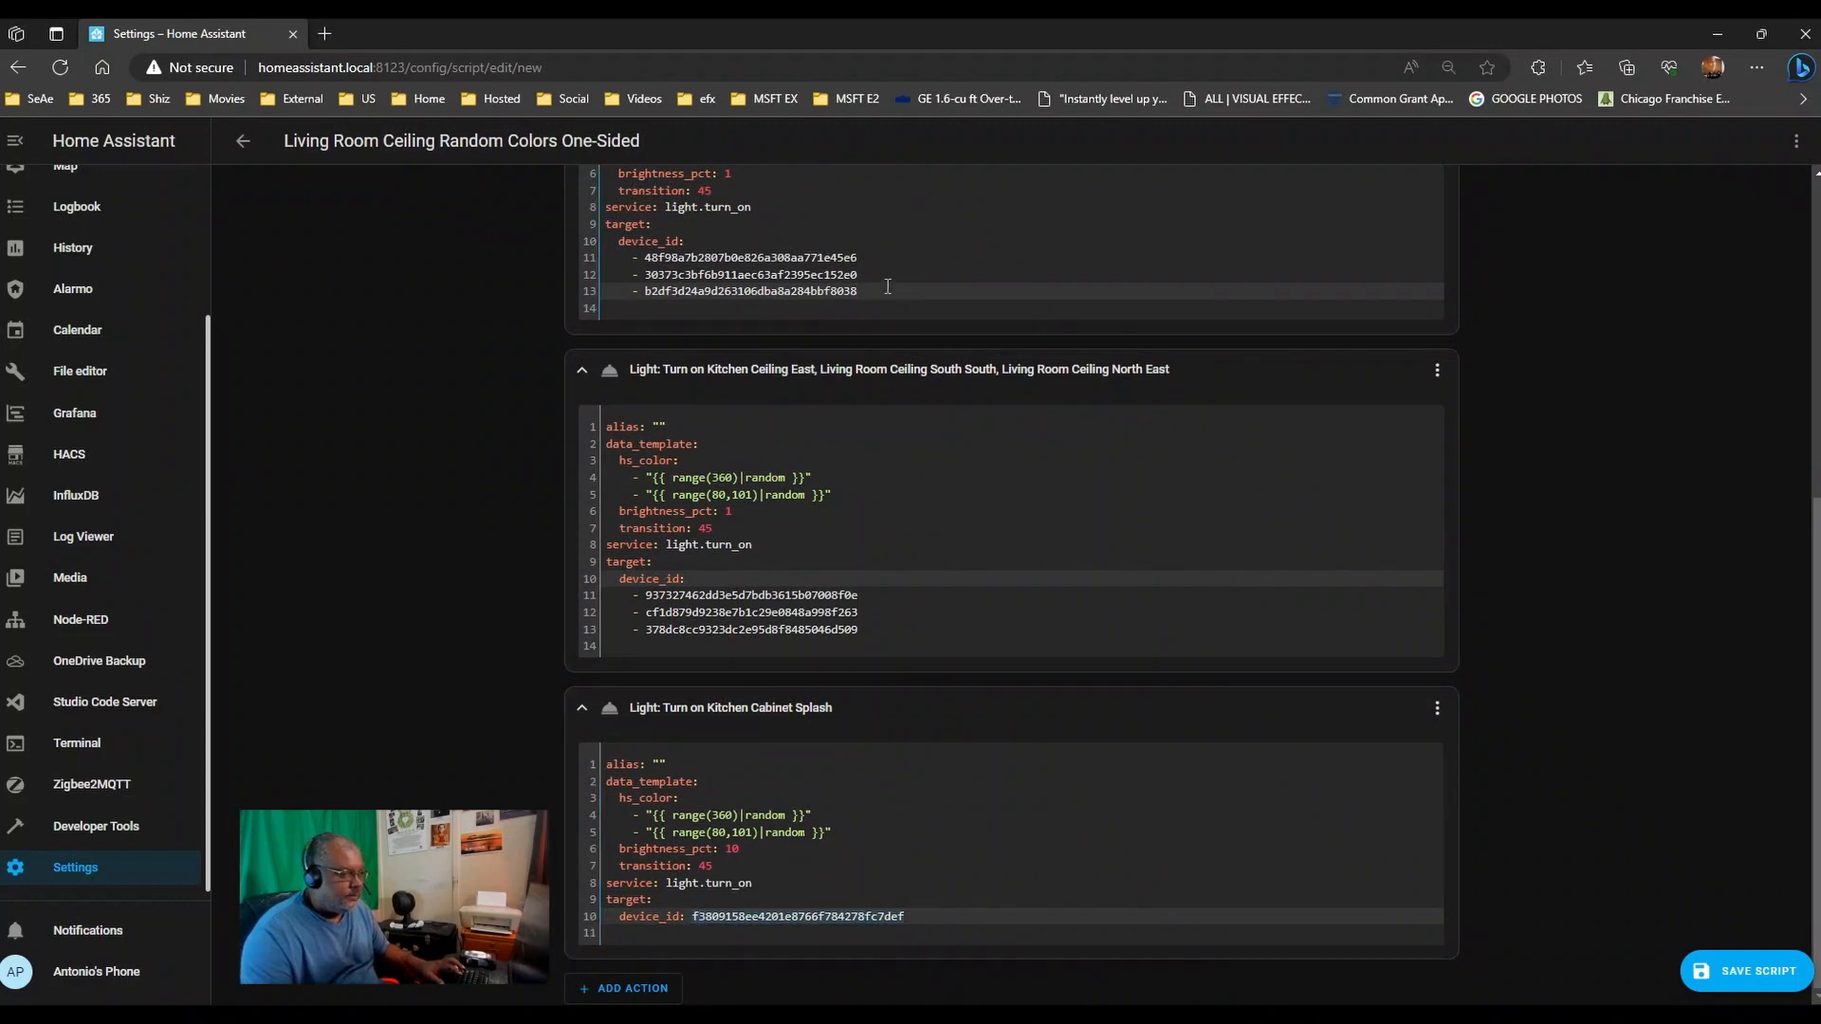
{"action": "key", "text": "Return"}
{"action": "type", "text": "-"}
{"action": "key", "text": "ctrl+v"}
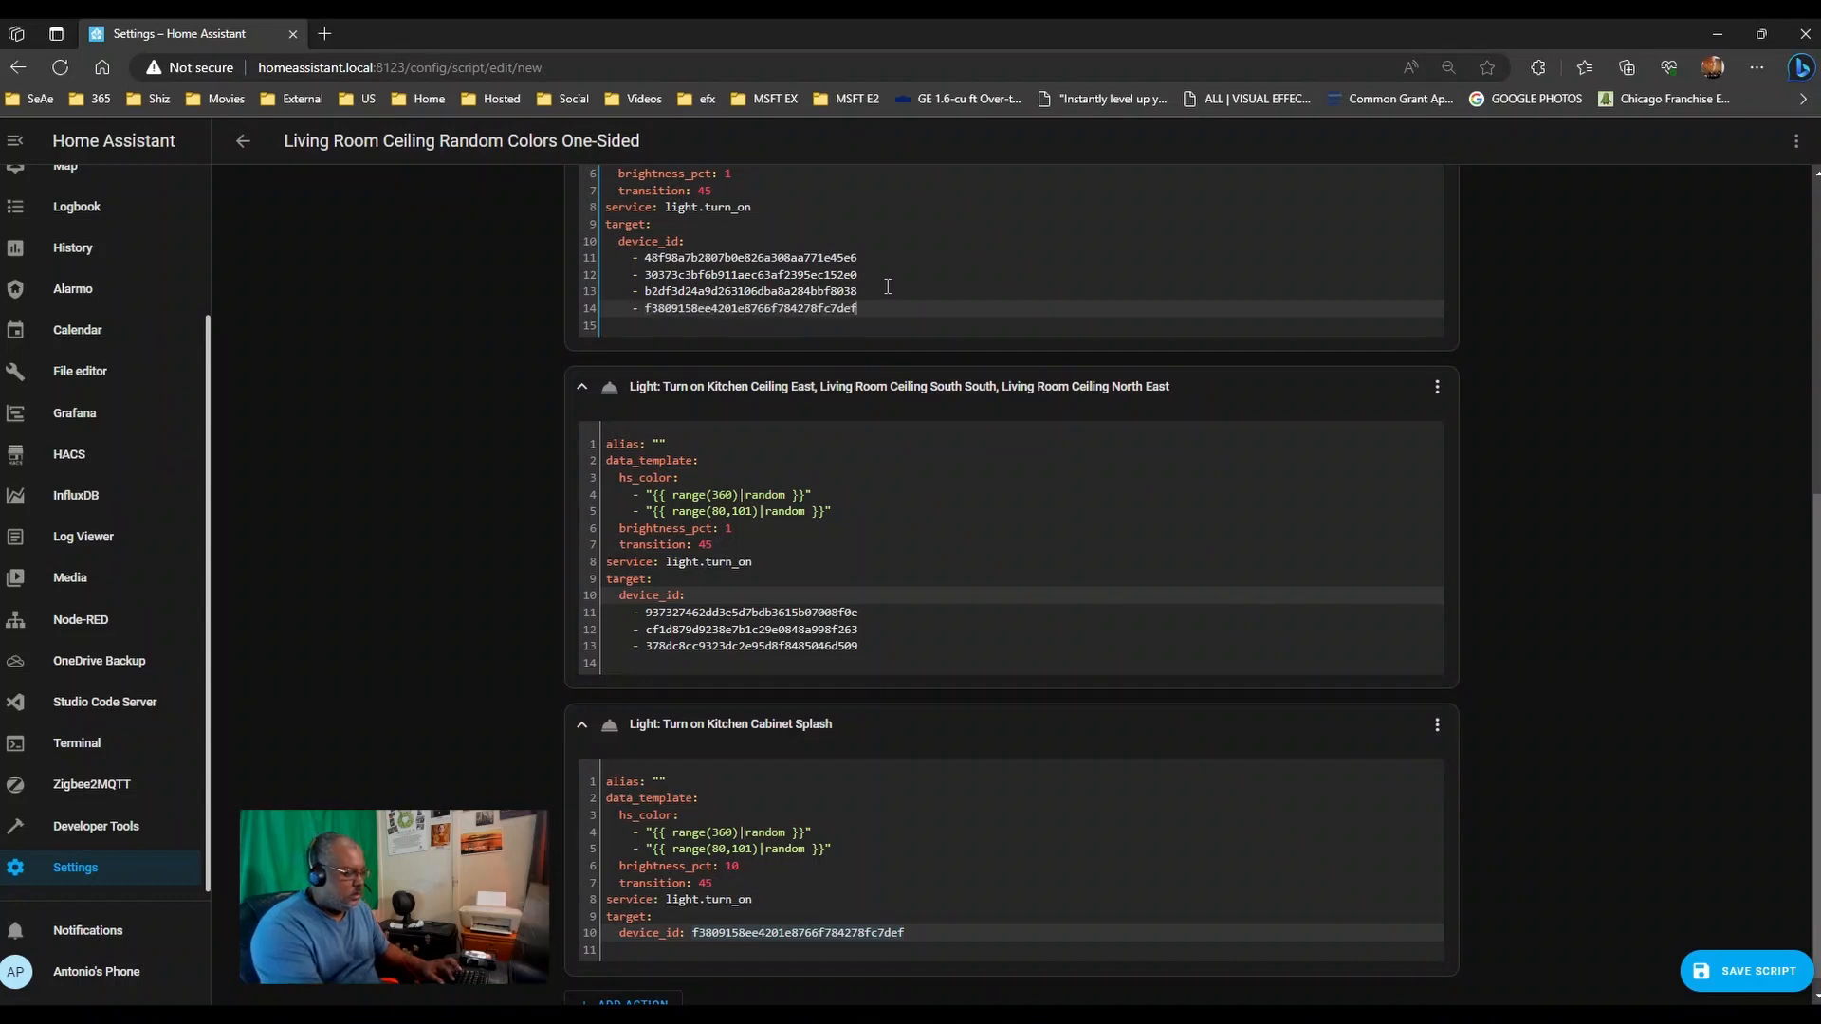
{"action": "key", "text": "BackSpace"}
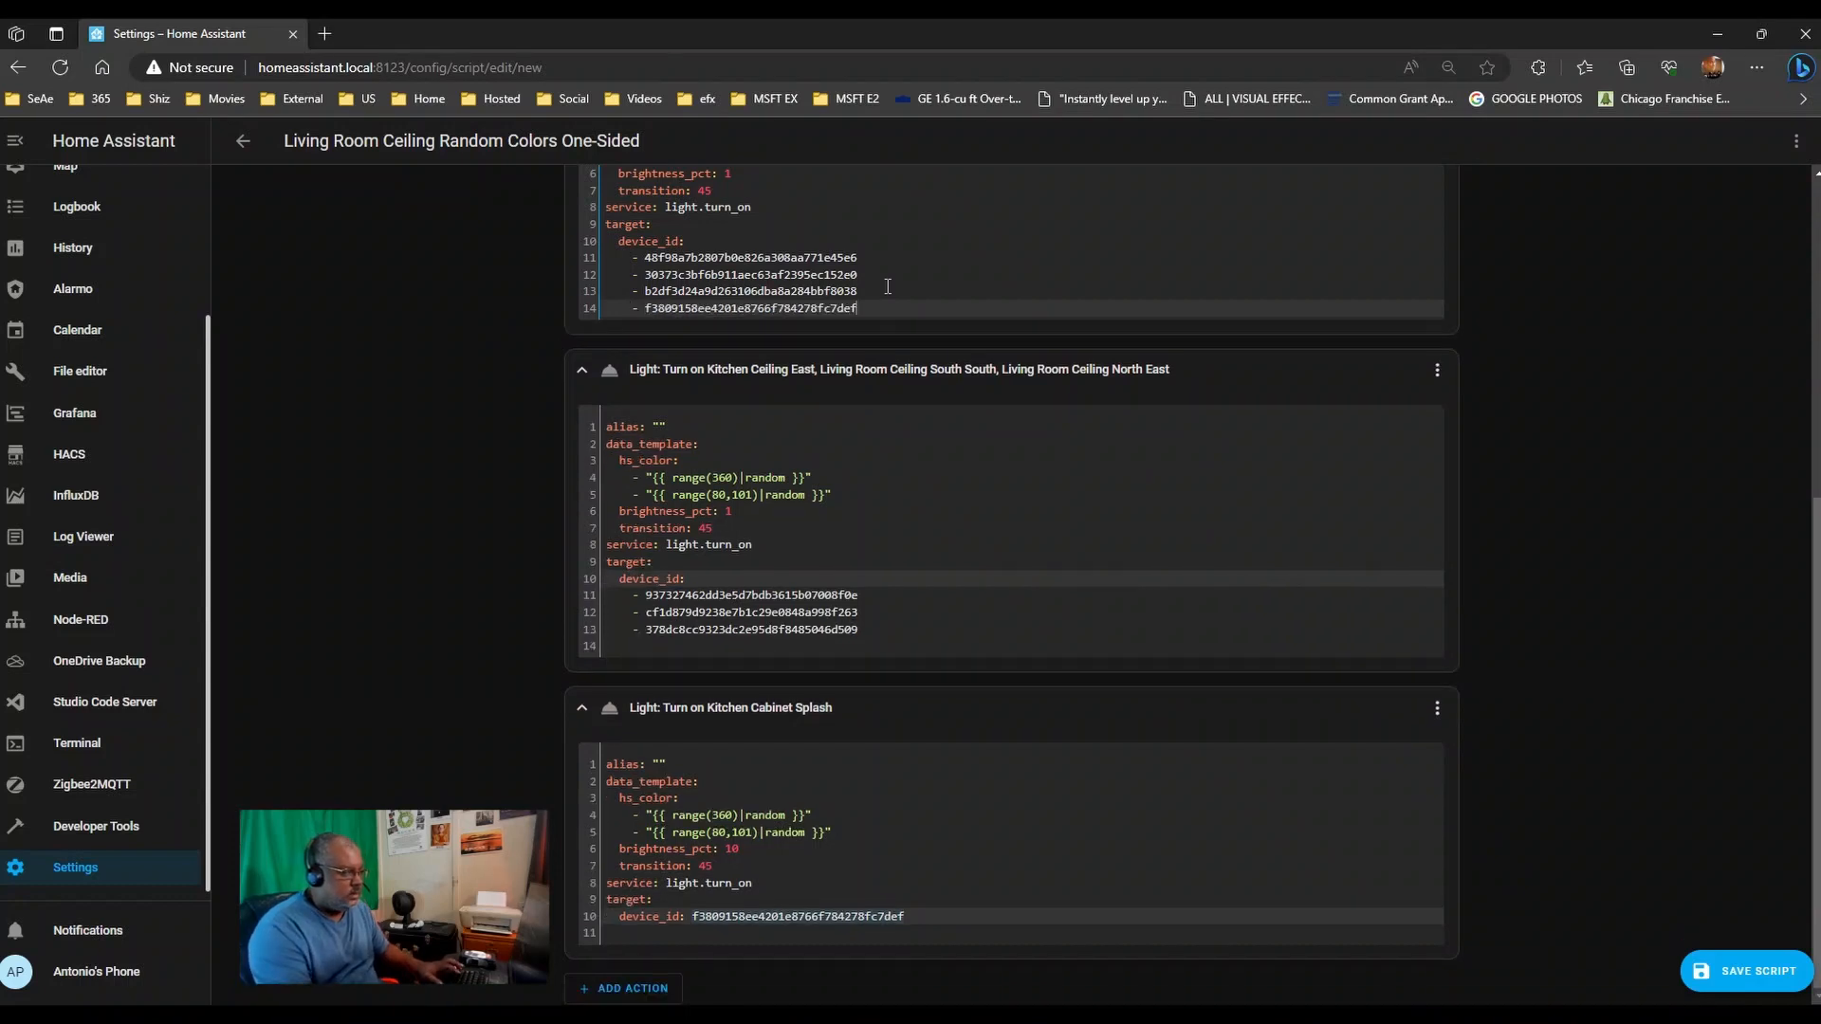
{"action": "left_click", "coordinate": [915, 634]}
{"action": "key", "text": "Delete"}
{"action": "left_click", "coordinate": [950, 919]}
{"action": "key", "text": "Delete"}
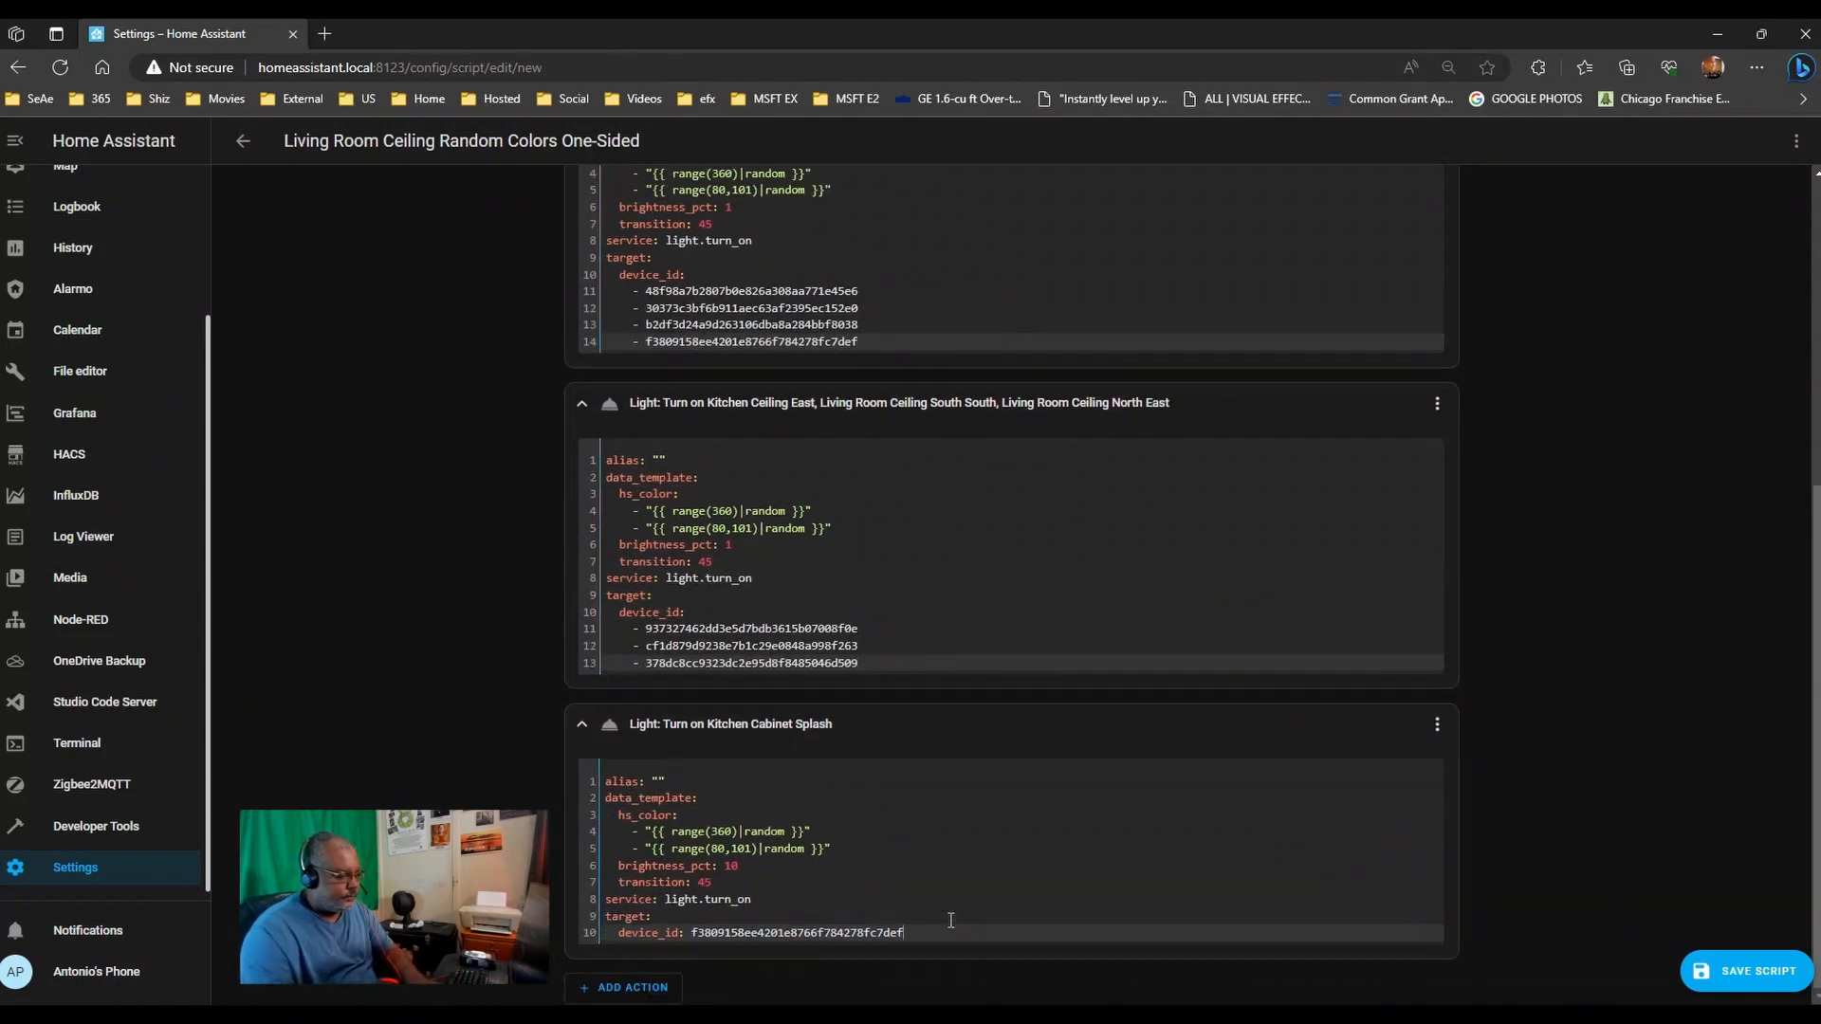
- Disable the separate Kitchen Cabinet Splash step, save the script, and run it once
{"action": "left_click", "coordinate": [1437, 732]}
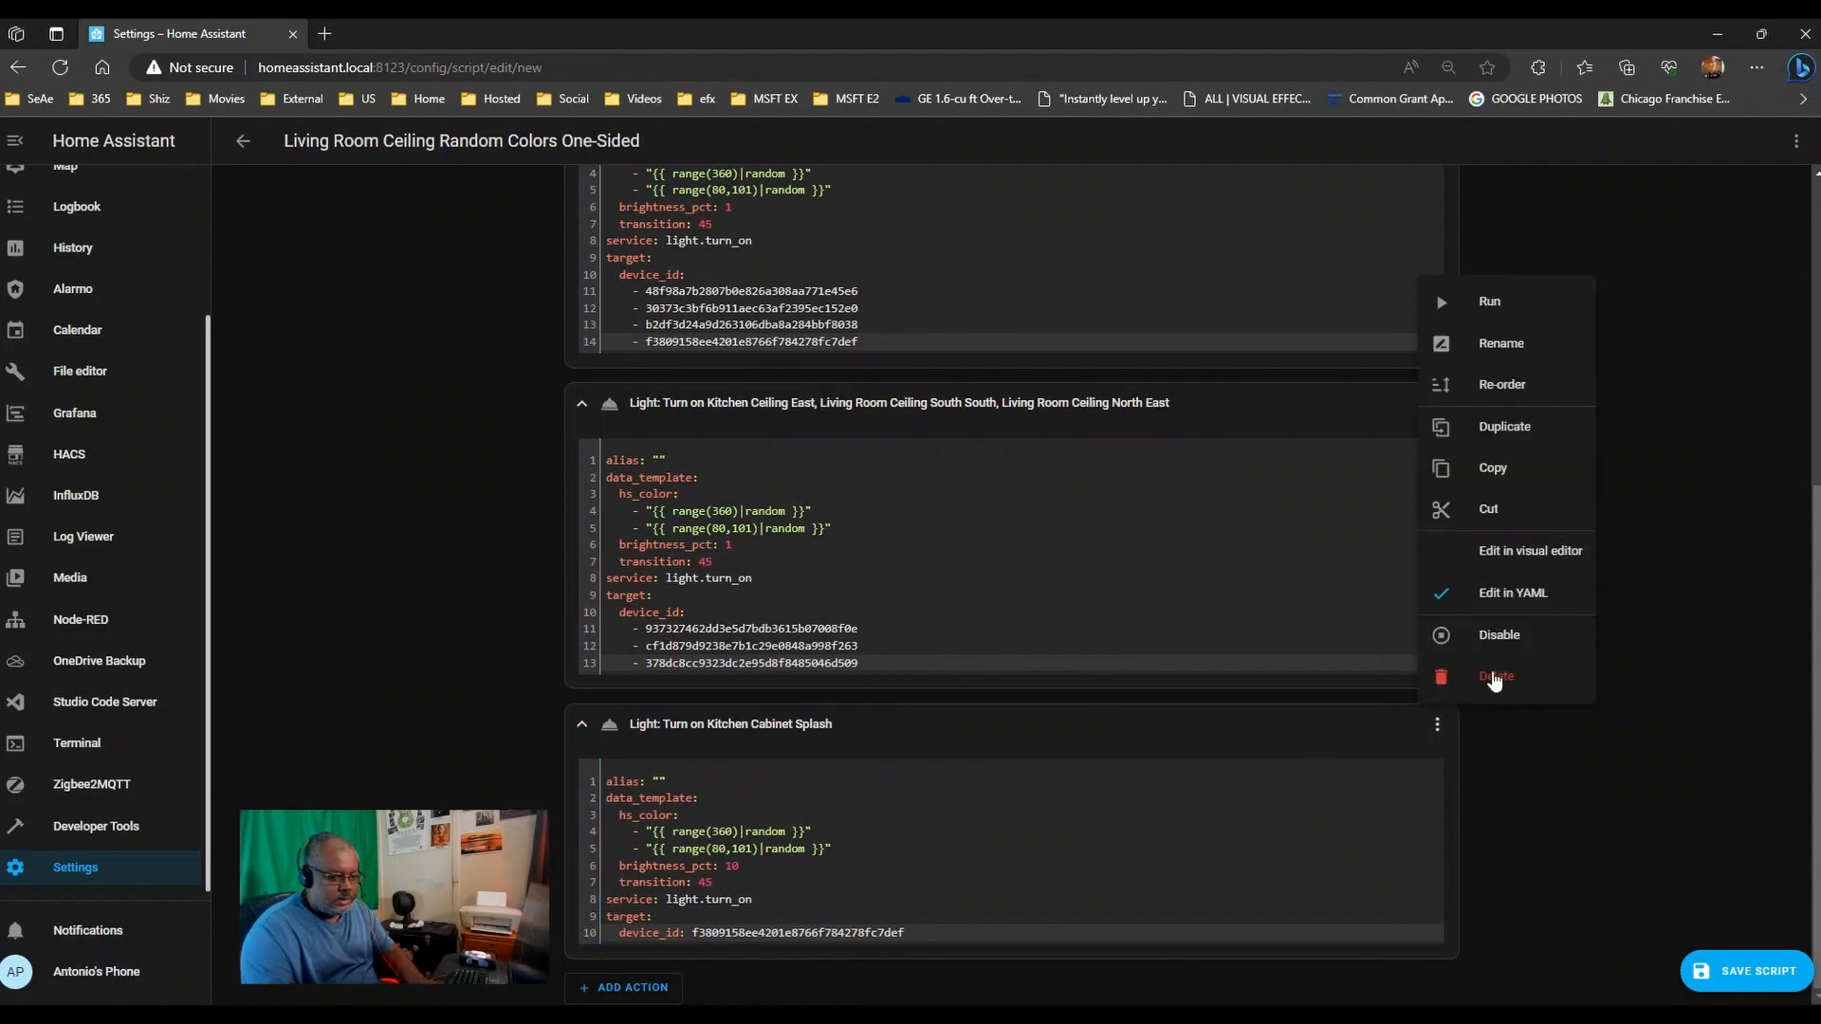
{"action": "left_click", "coordinate": [1504, 640]}
{"action": "left_click", "coordinate": [1745, 971]}
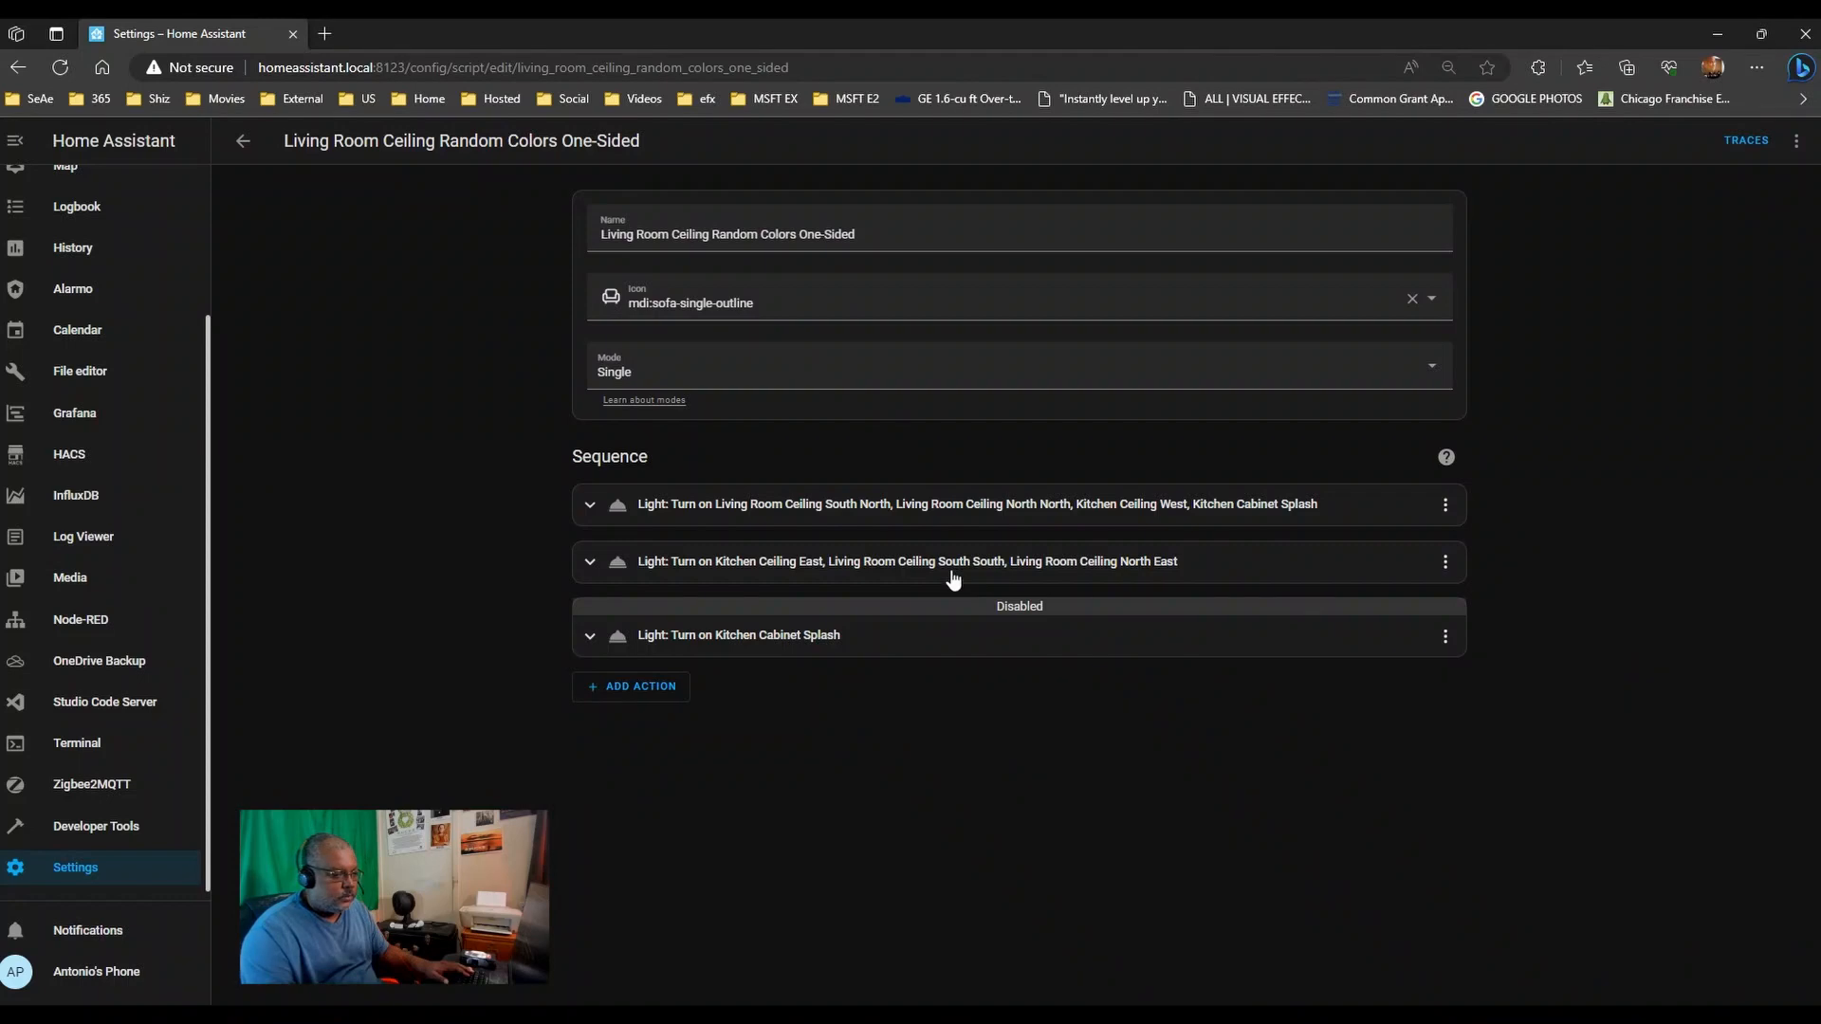
{"action": "left_click", "coordinate": [1796, 142]}
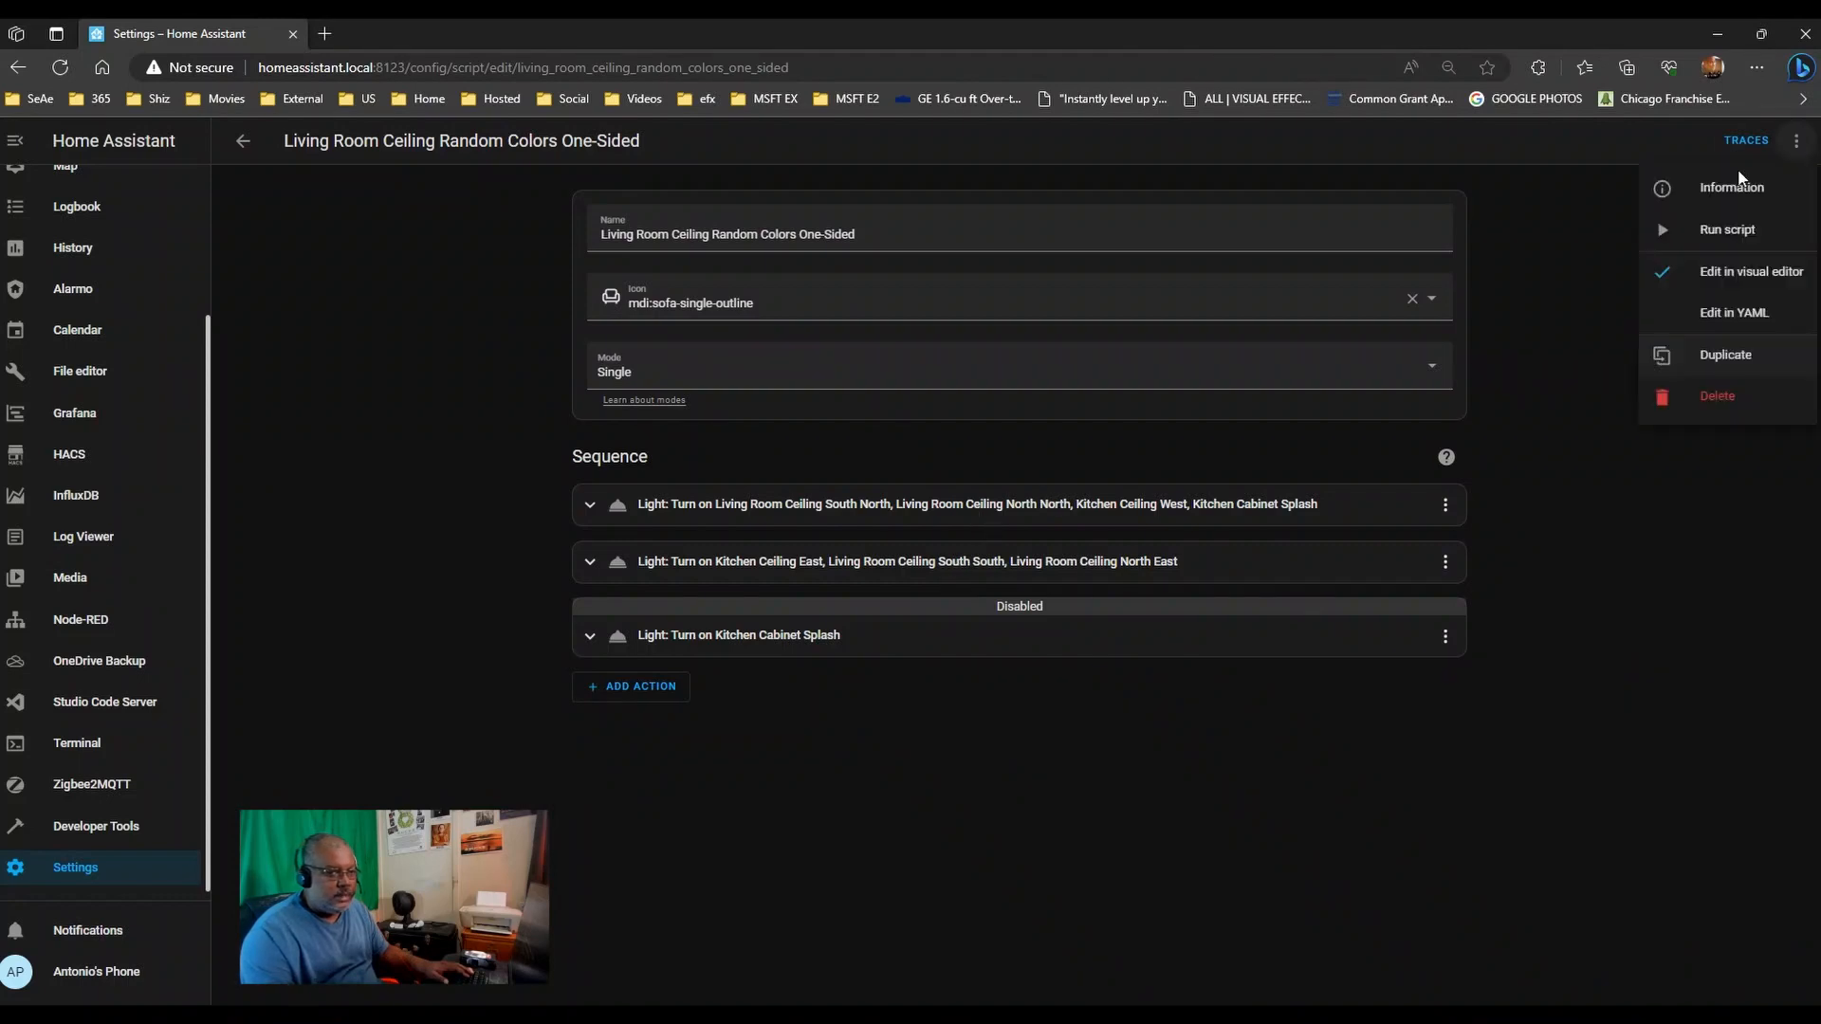
{"action": "left_click", "coordinate": [1707, 230]}
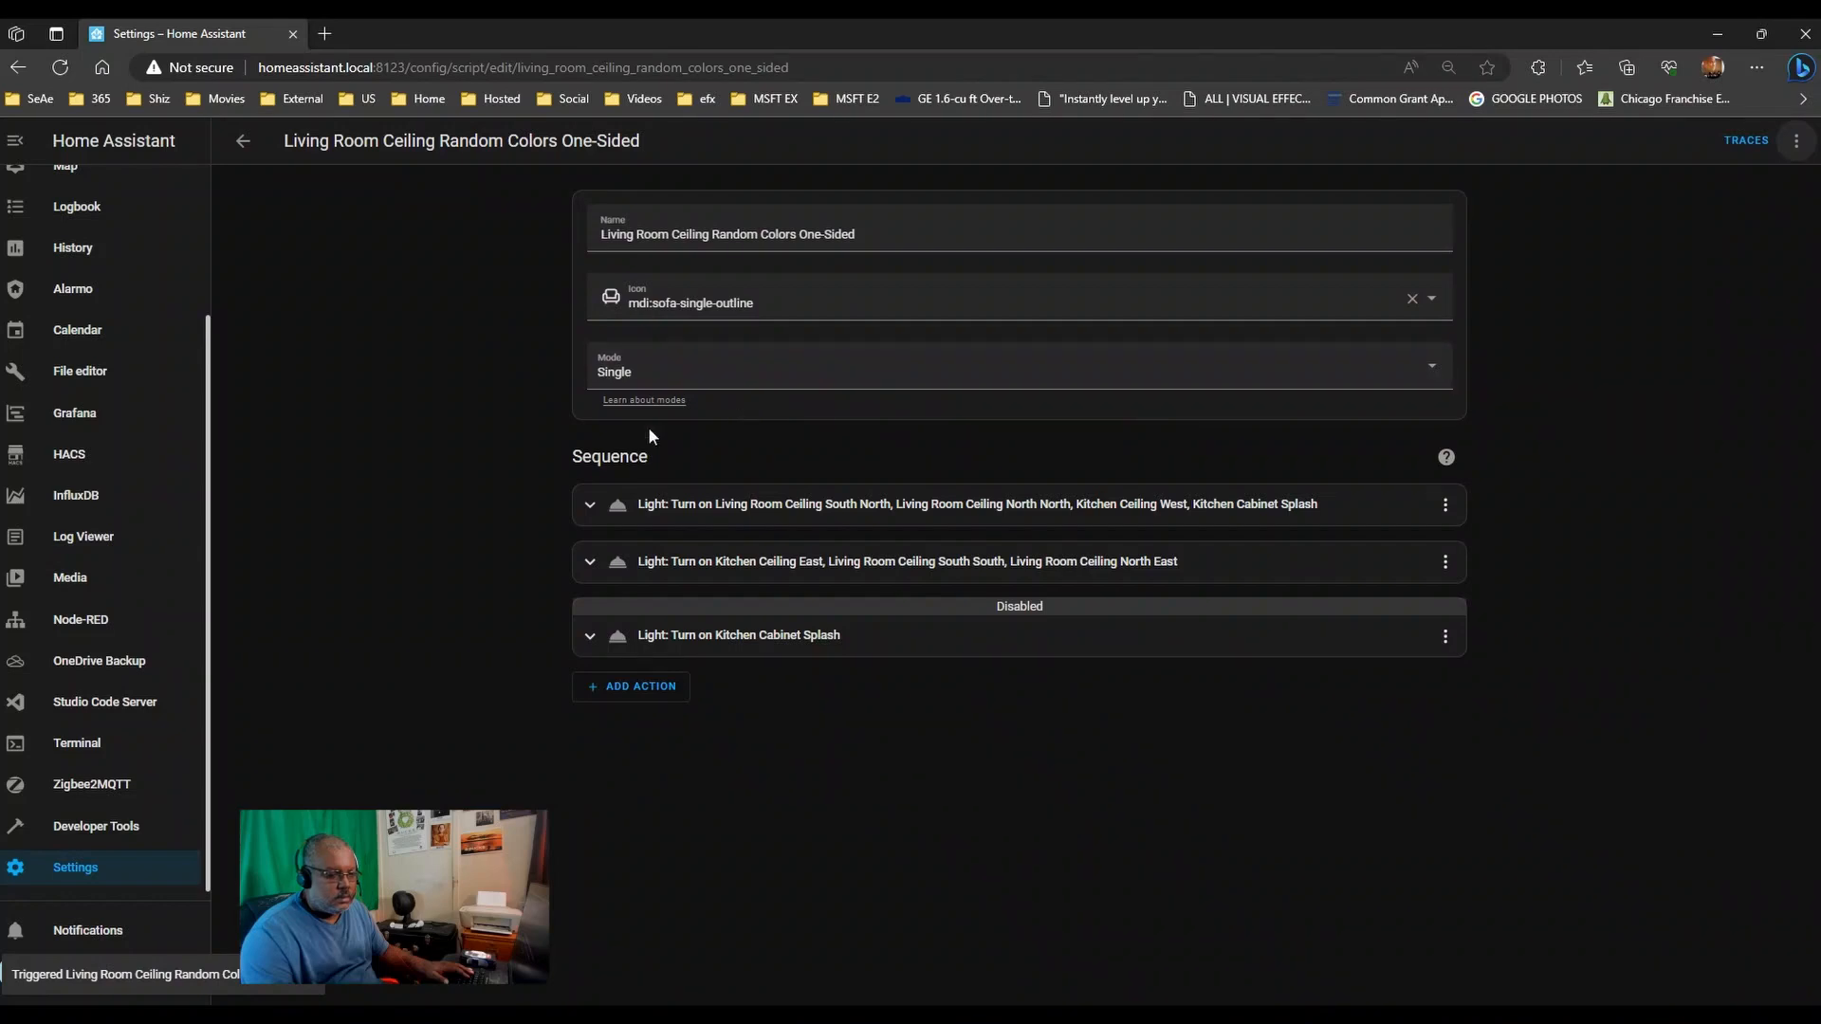
{"action": "left_click", "coordinate": [1445, 503]}
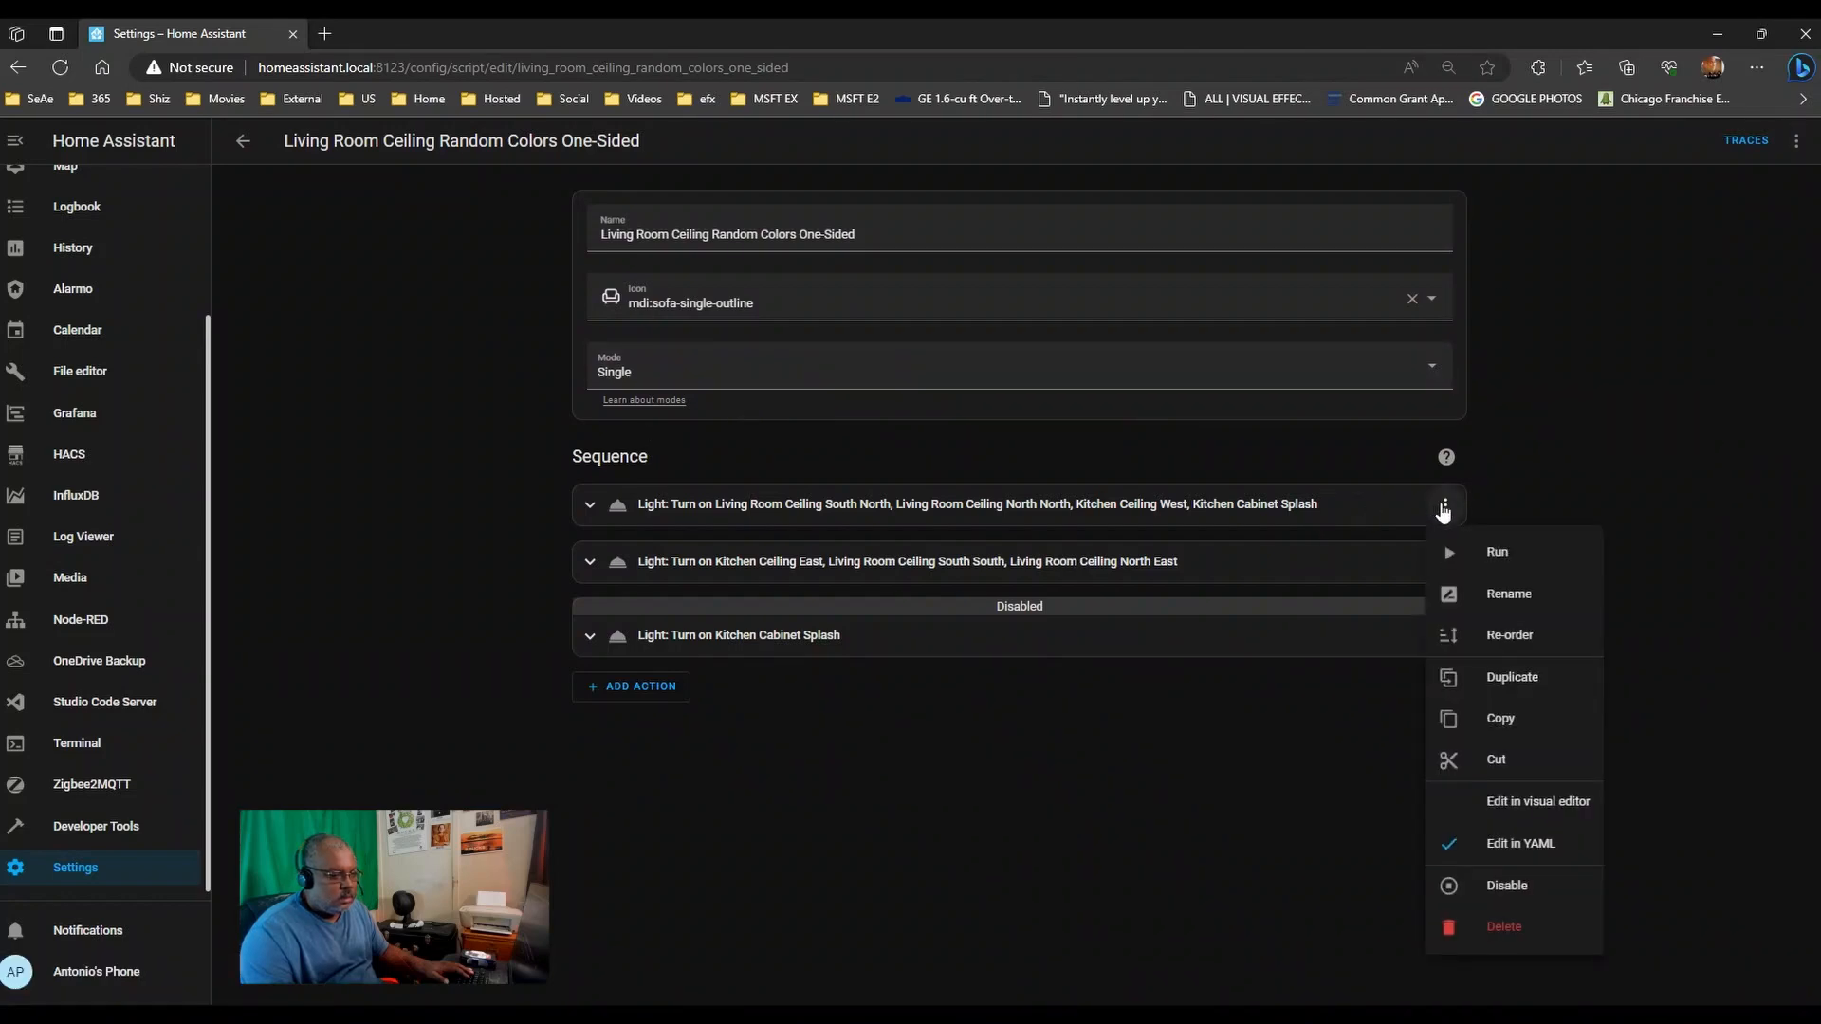
- Expand the light actions to show their code
{"action": "left_click", "coordinate": [1465, 490]}
{"action": "left_click", "coordinate": [1445, 503]}
{"action": "left_click", "coordinate": [590, 506]}
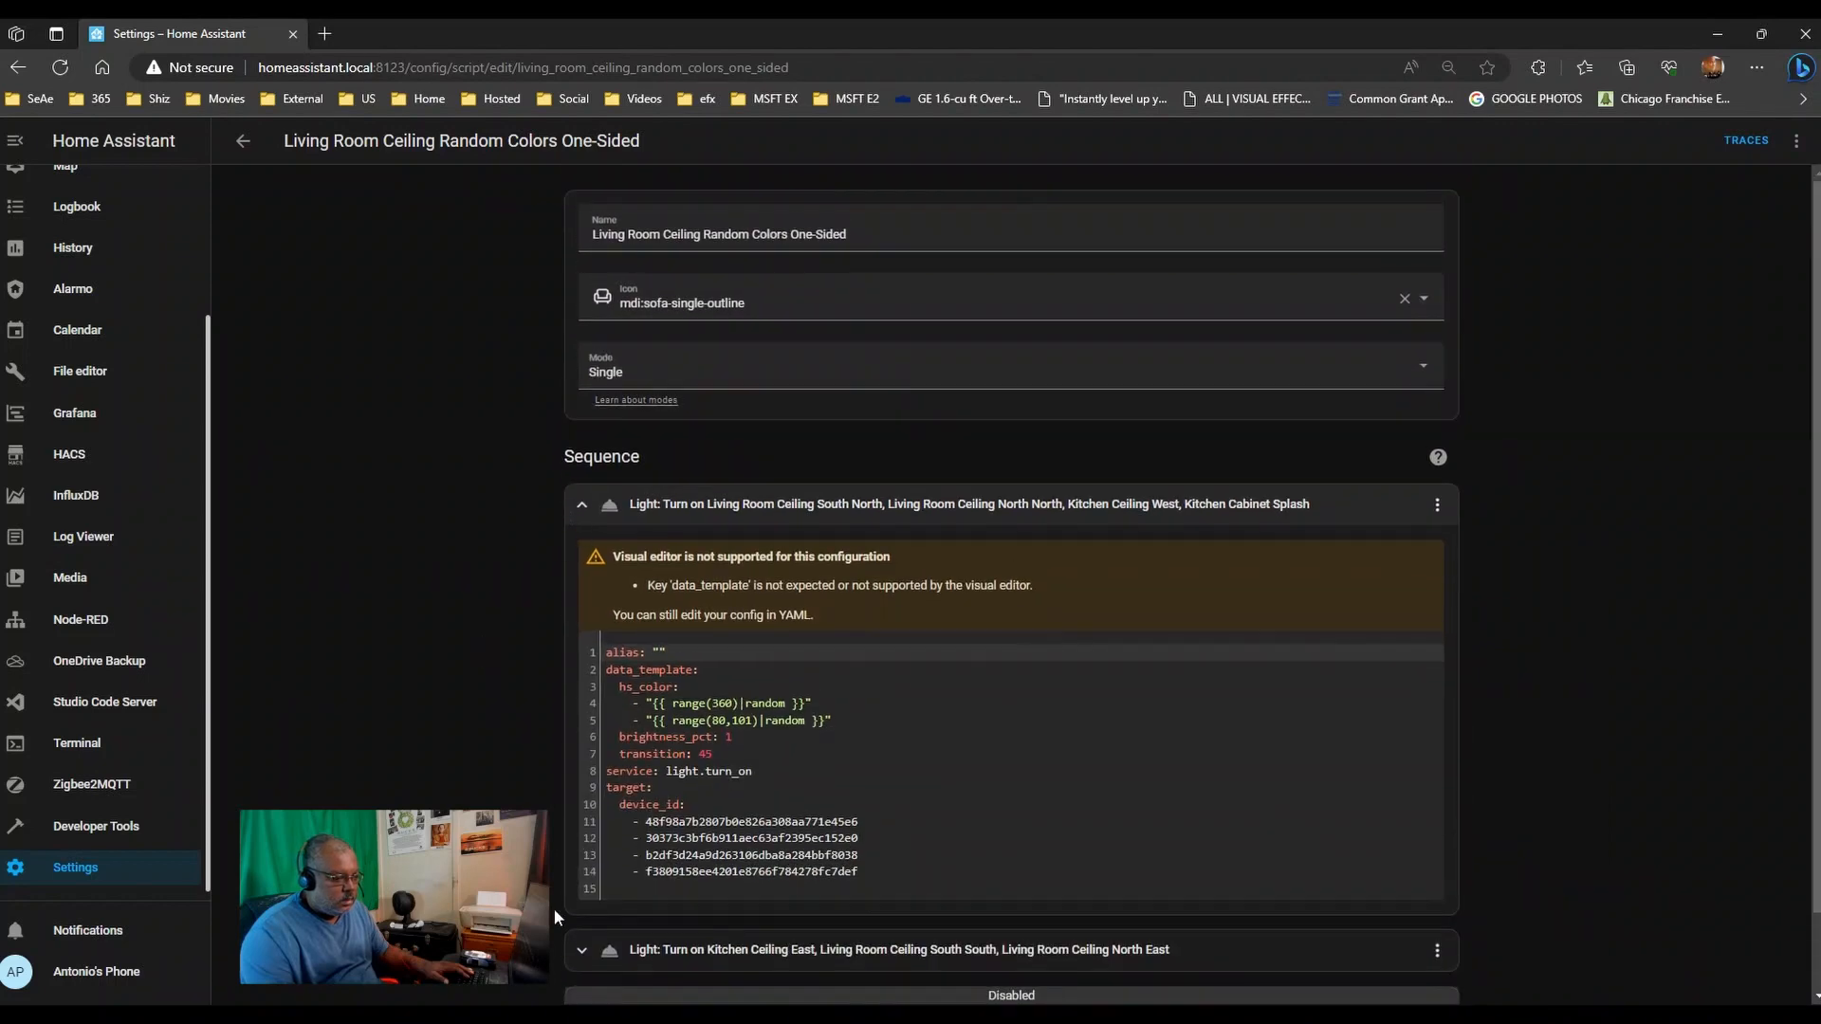
{"action": "left_click", "coordinate": [579, 956]}
{"action": "scroll", "coordinate": [581, 948], "scroll_direction": "down", "scroll_amount": 5}
{"action": "left_click", "coordinate": [581, 936]}
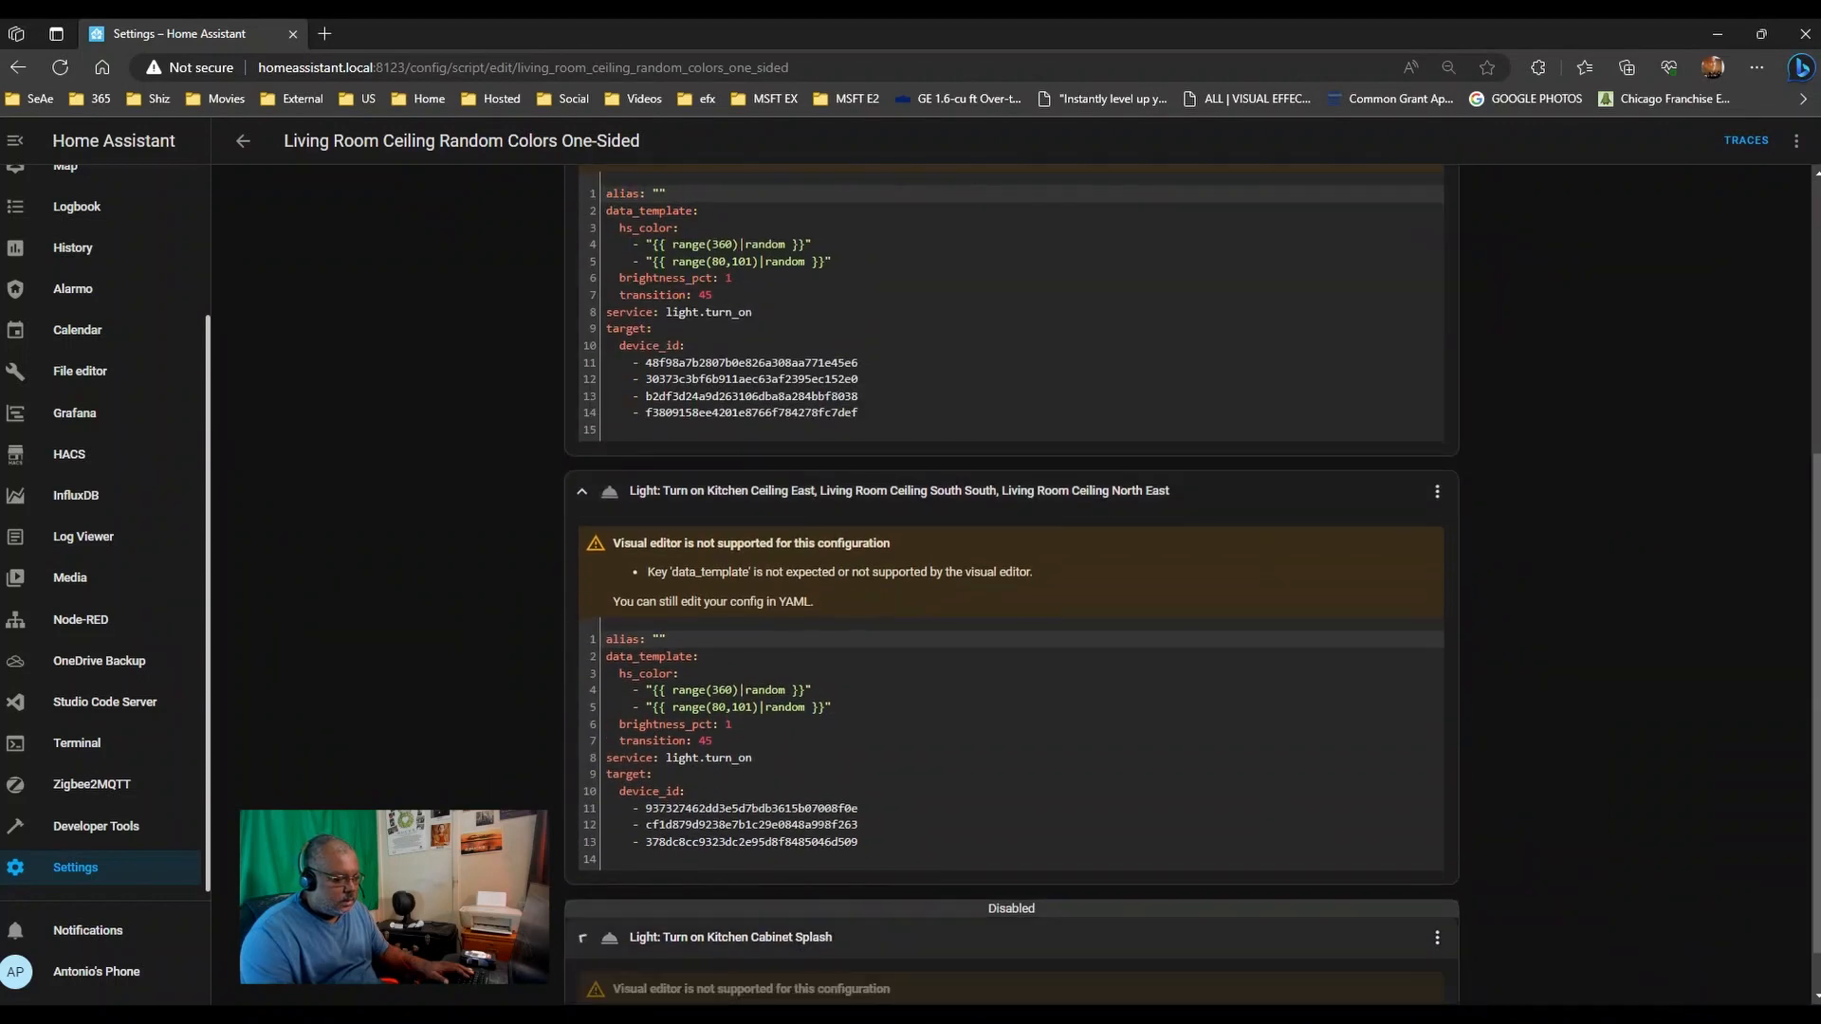
{"action": "scroll", "coordinate": [833, 672], "scroll_direction": "down", "scroll_amount": 3}
- Switch the Kitchen Cabinet Splash, second and first light actions to Edit in YAML
{"action": "left_click", "coordinate": [1436, 599]}
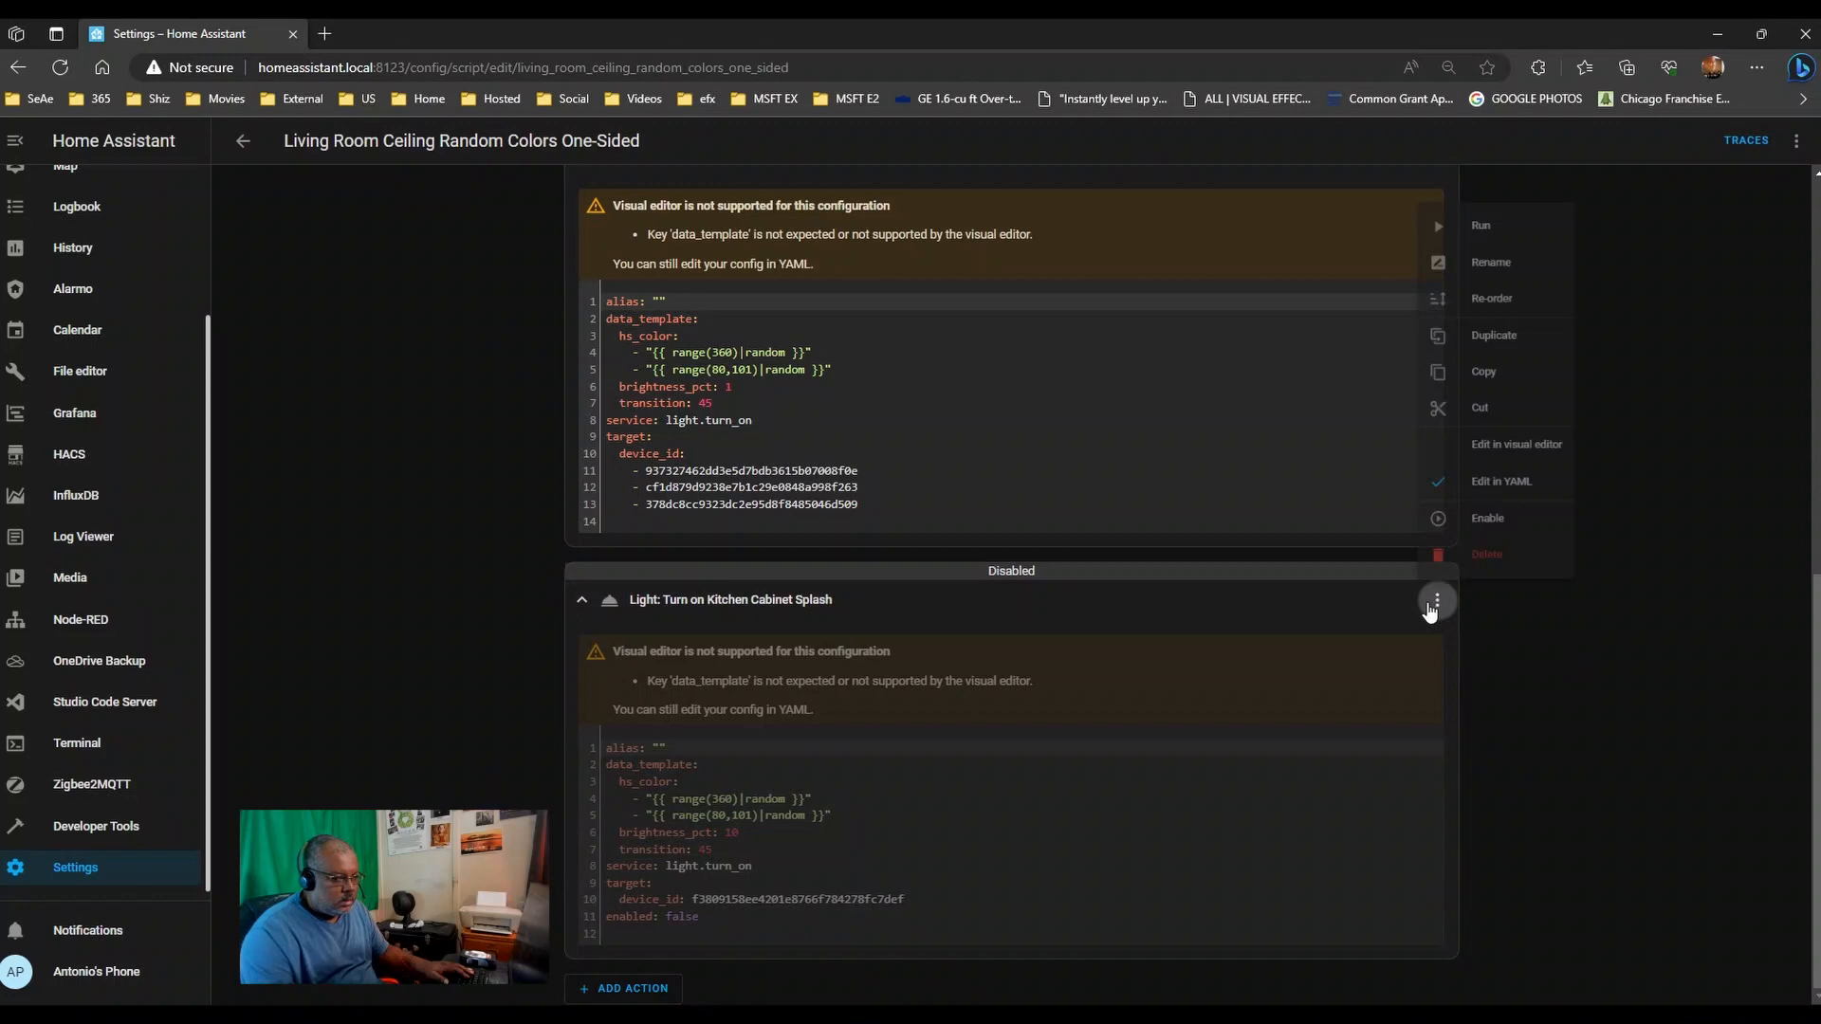
{"action": "left_click", "coordinate": [1538, 468]}
{"action": "left_click", "coordinate": [1437, 245]}
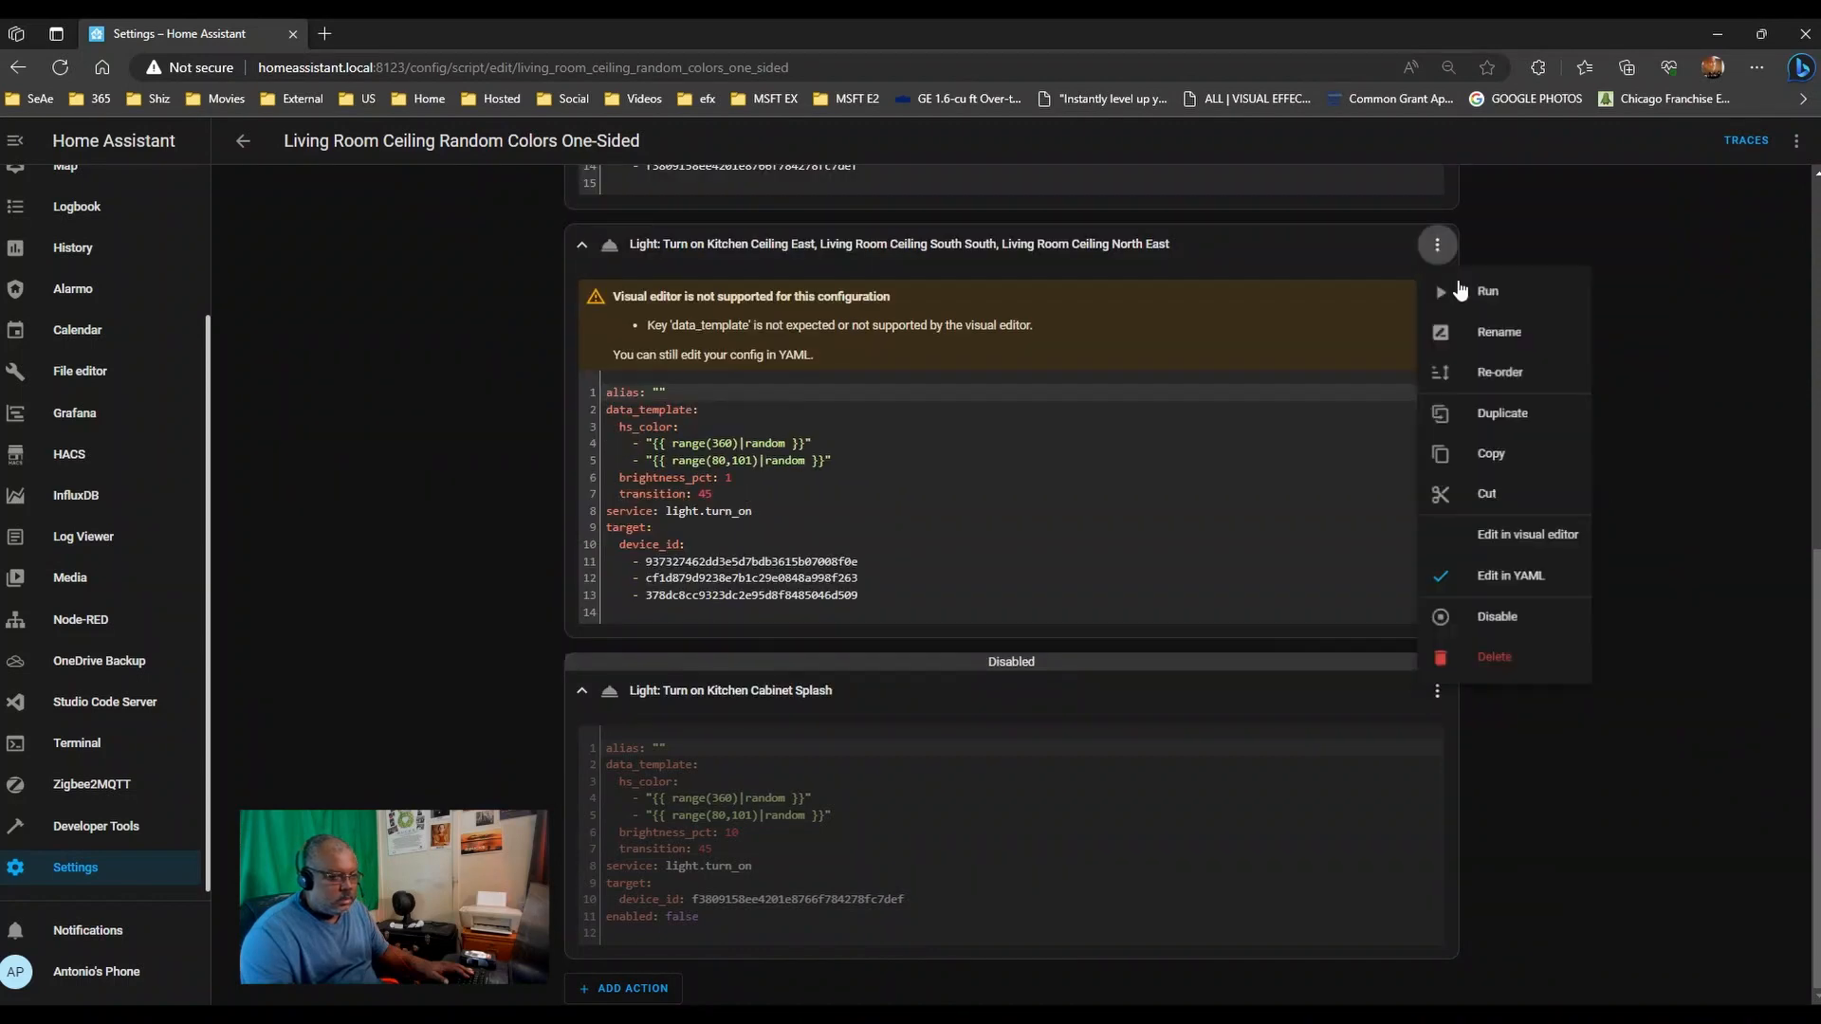
{"action": "left_click", "coordinate": [1488, 581]}
{"action": "scroll", "coordinate": [1591, 508], "scroll_direction": "up", "scroll_amount": 1}
{"action": "scroll", "coordinate": [1593, 517], "scroll_direction": "up", "scroll_amount": 5}
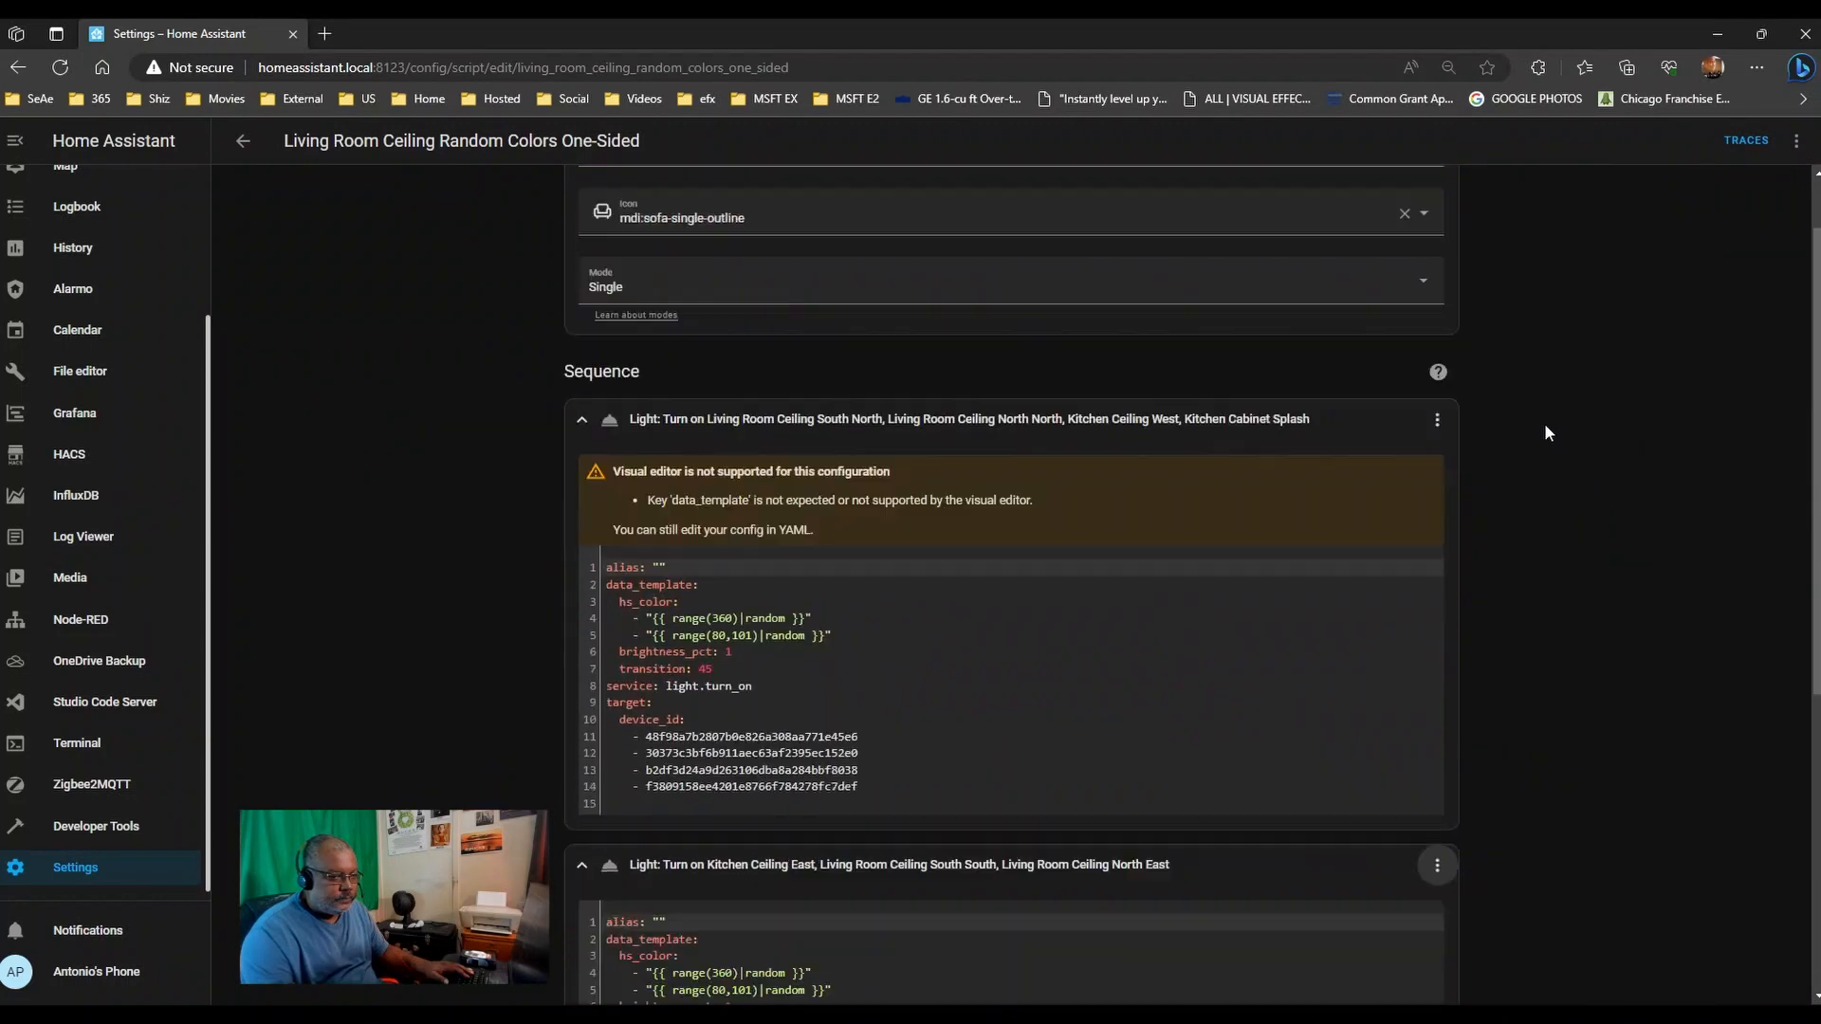
{"action": "left_click", "coordinate": [1436, 503]}
{"action": "left_click", "coordinate": [1498, 847]}
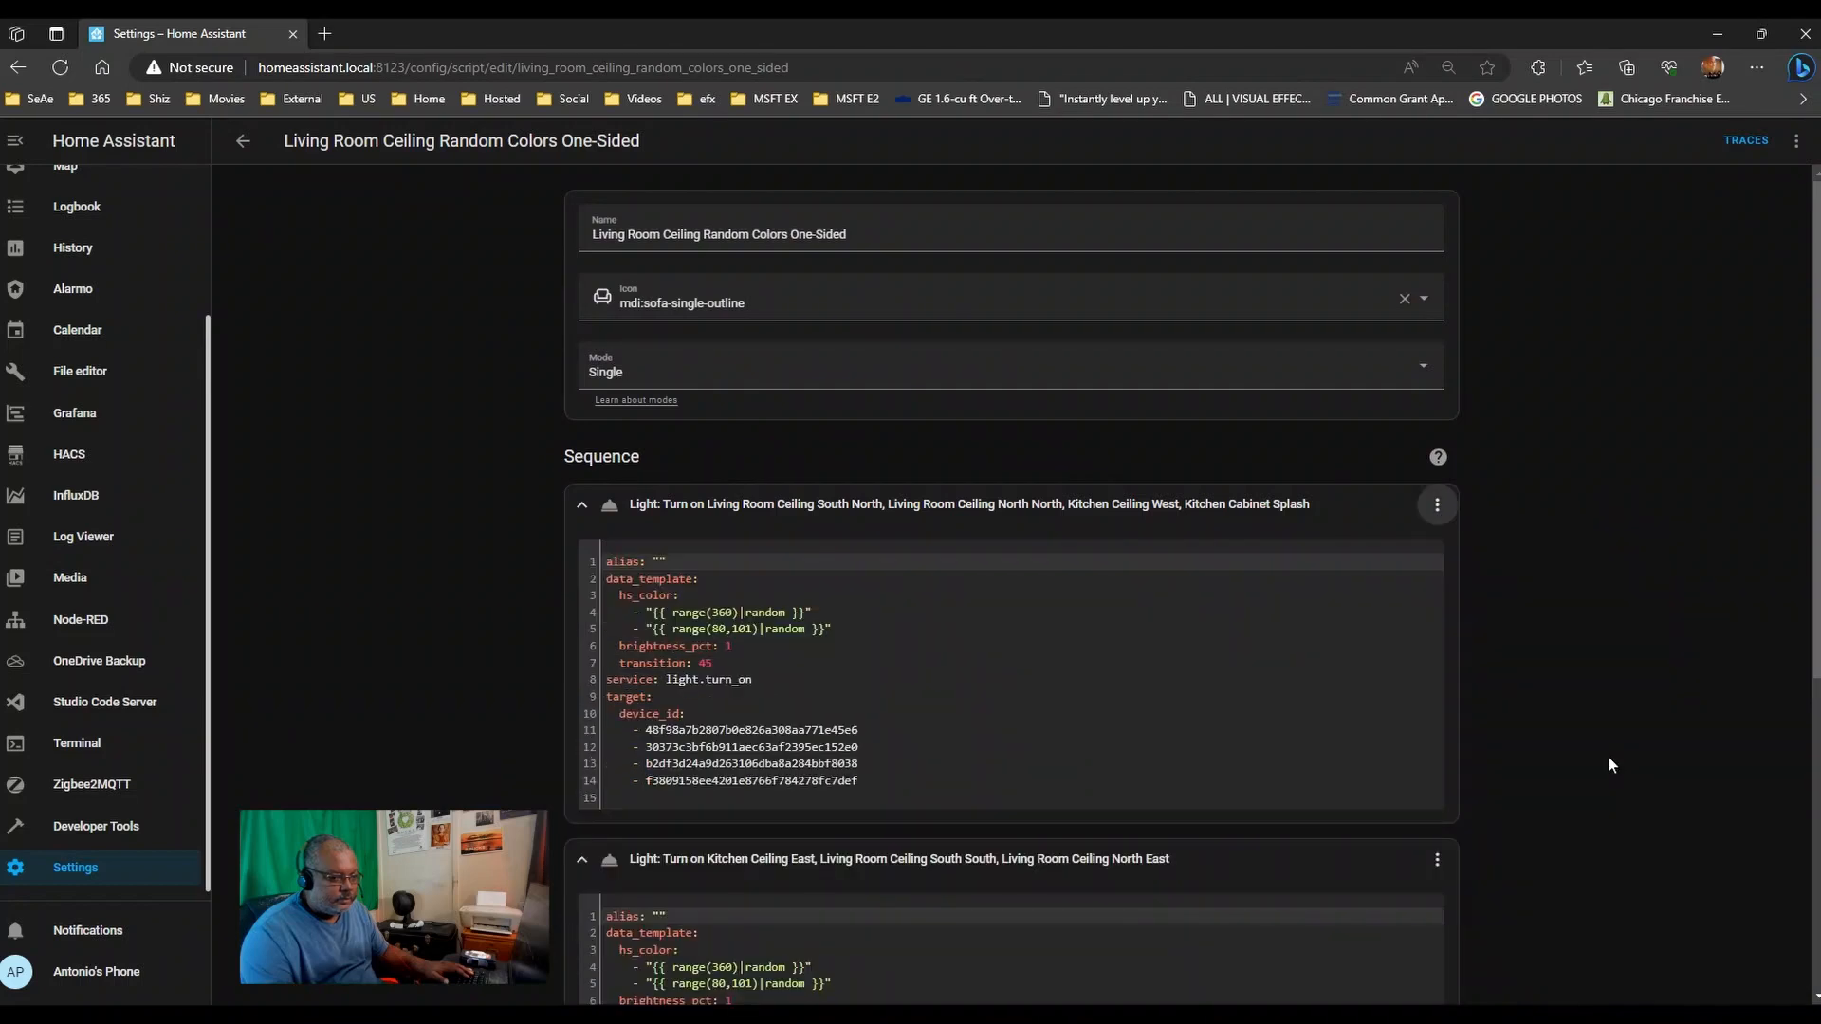
{"action": "scroll", "coordinate": [1560, 542], "scroll_direction": "down", "scroll_amount": 5}
{"action": "scroll", "coordinate": [1561, 544], "scroll_direction": "down", "scroll_amount": 1}
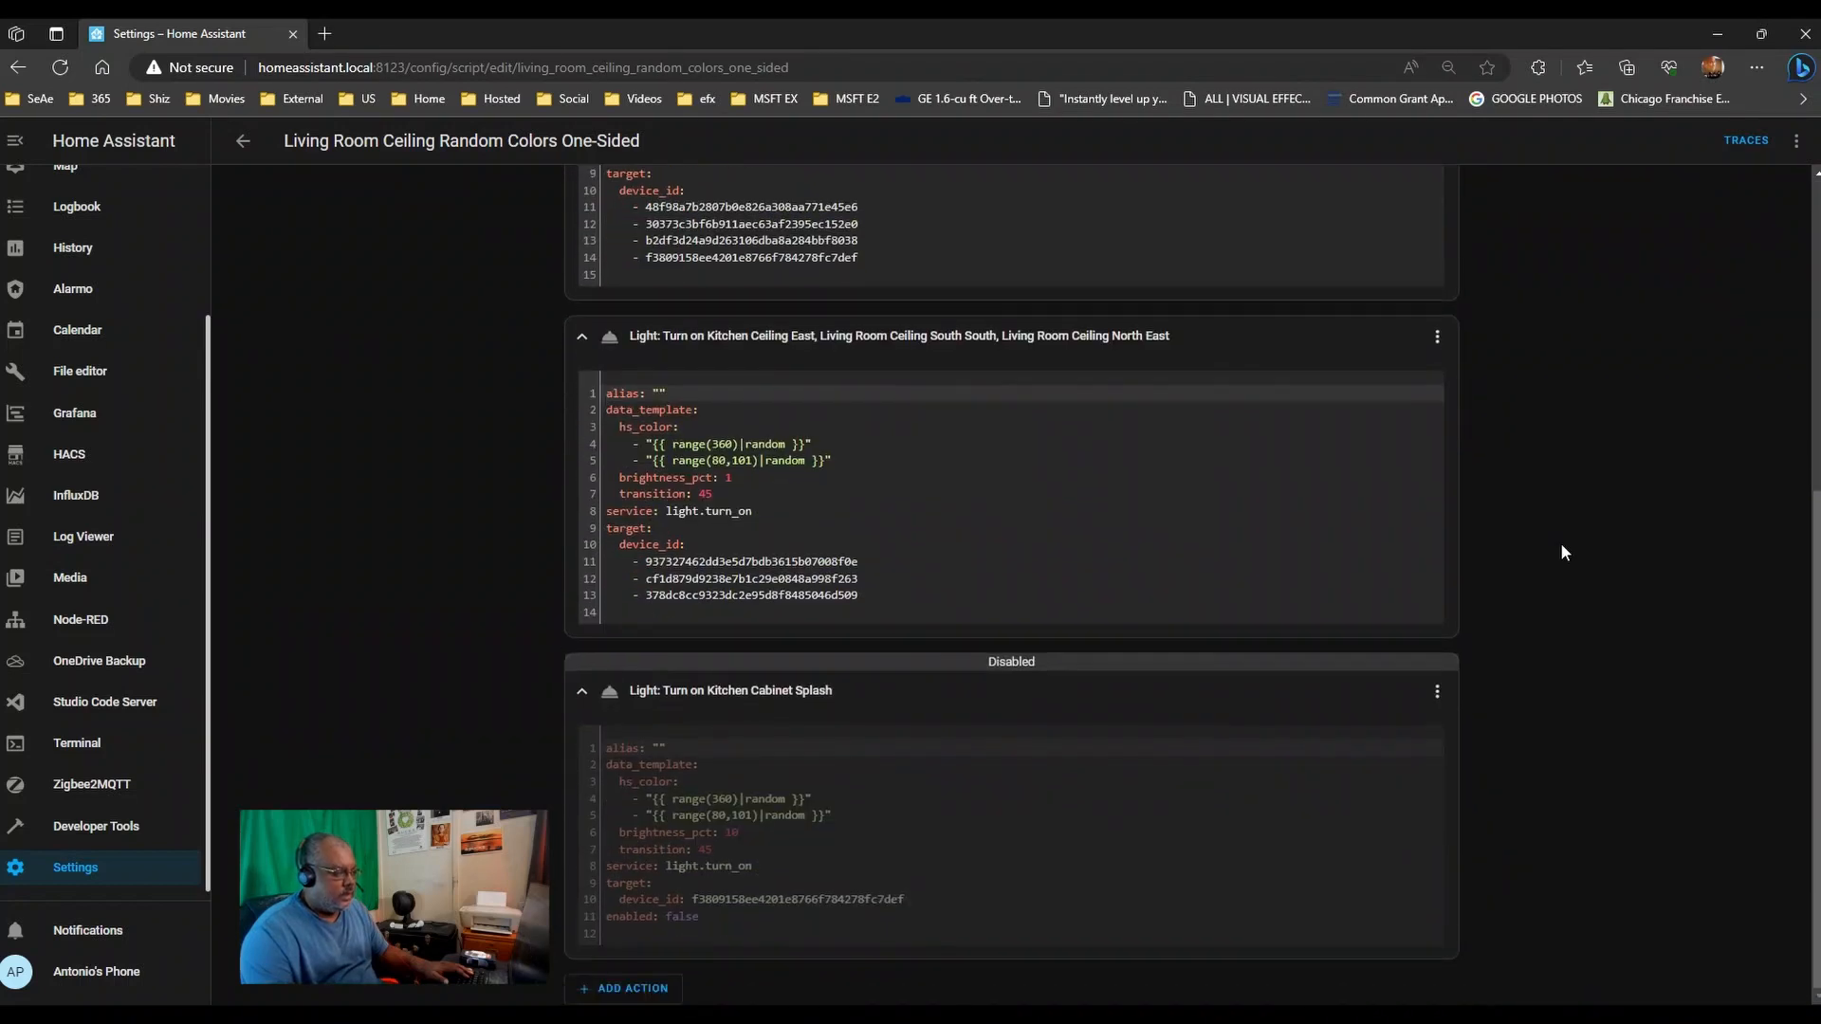
{"action": "scroll", "coordinate": [1560, 554], "scroll_direction": "up", "scroll_amount": 3}
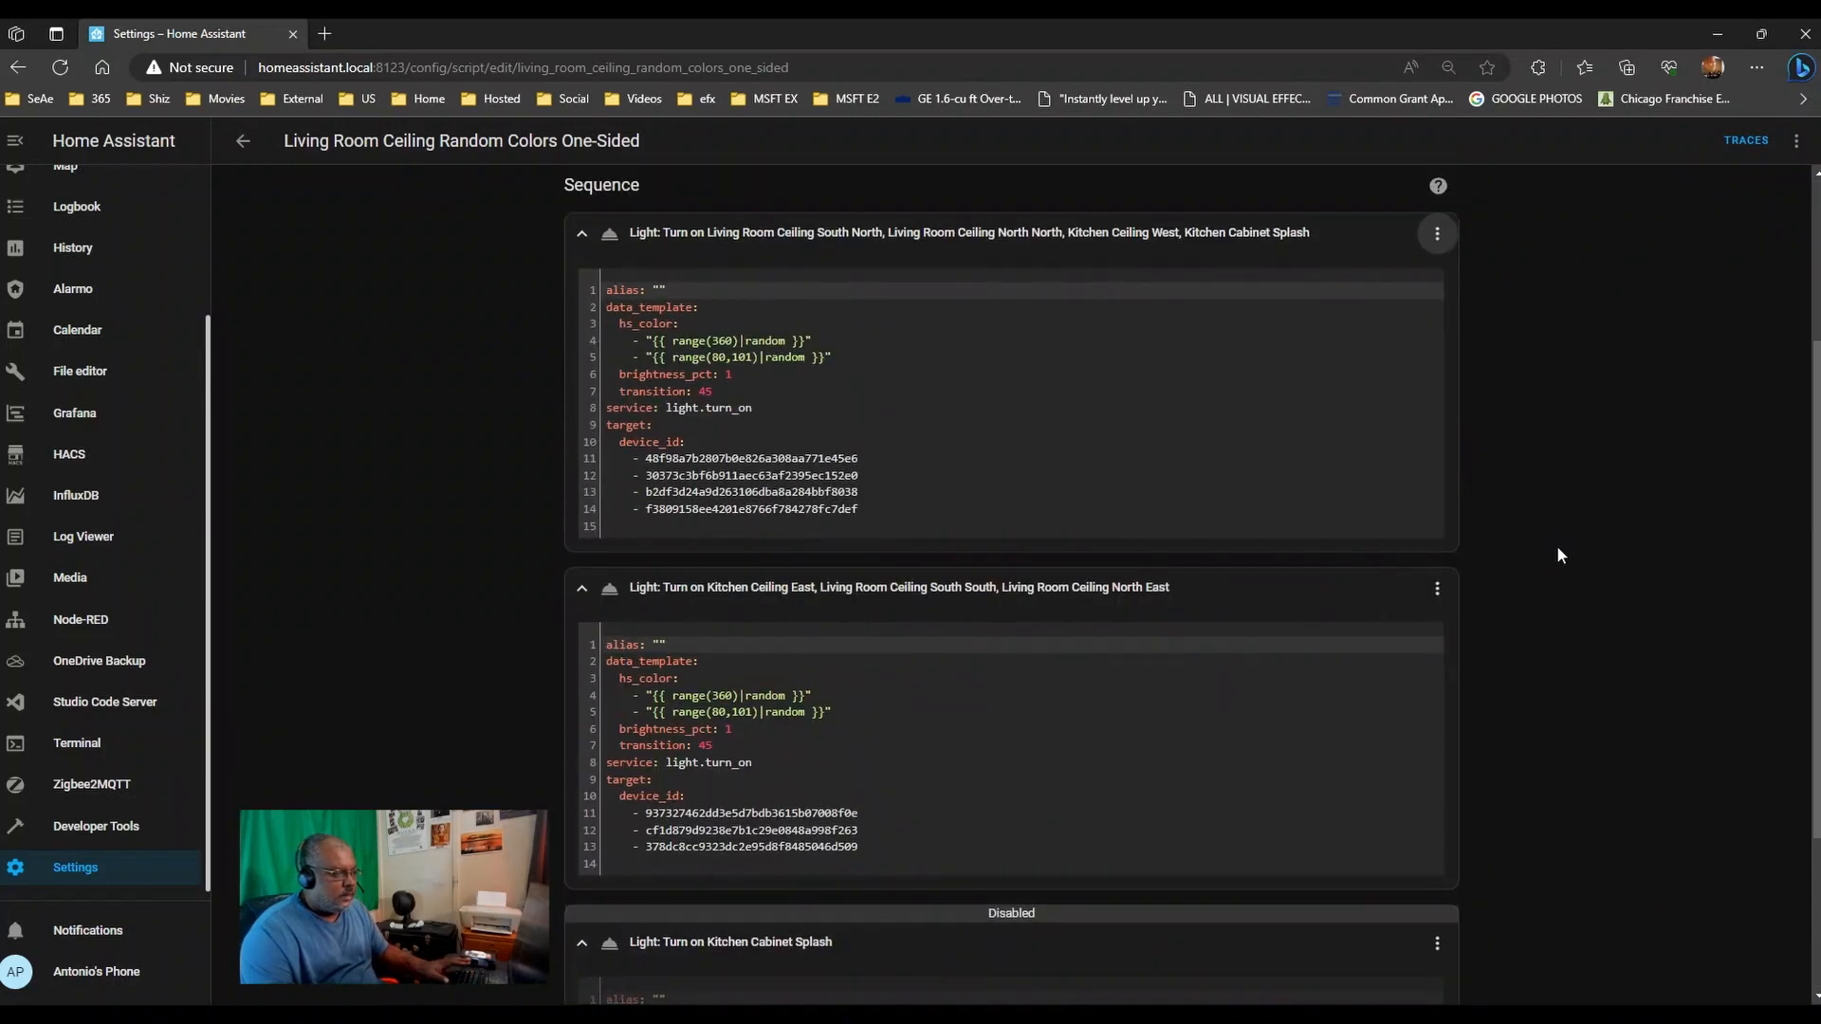
{"action": "left_click", "coordinate": [759, 375]}
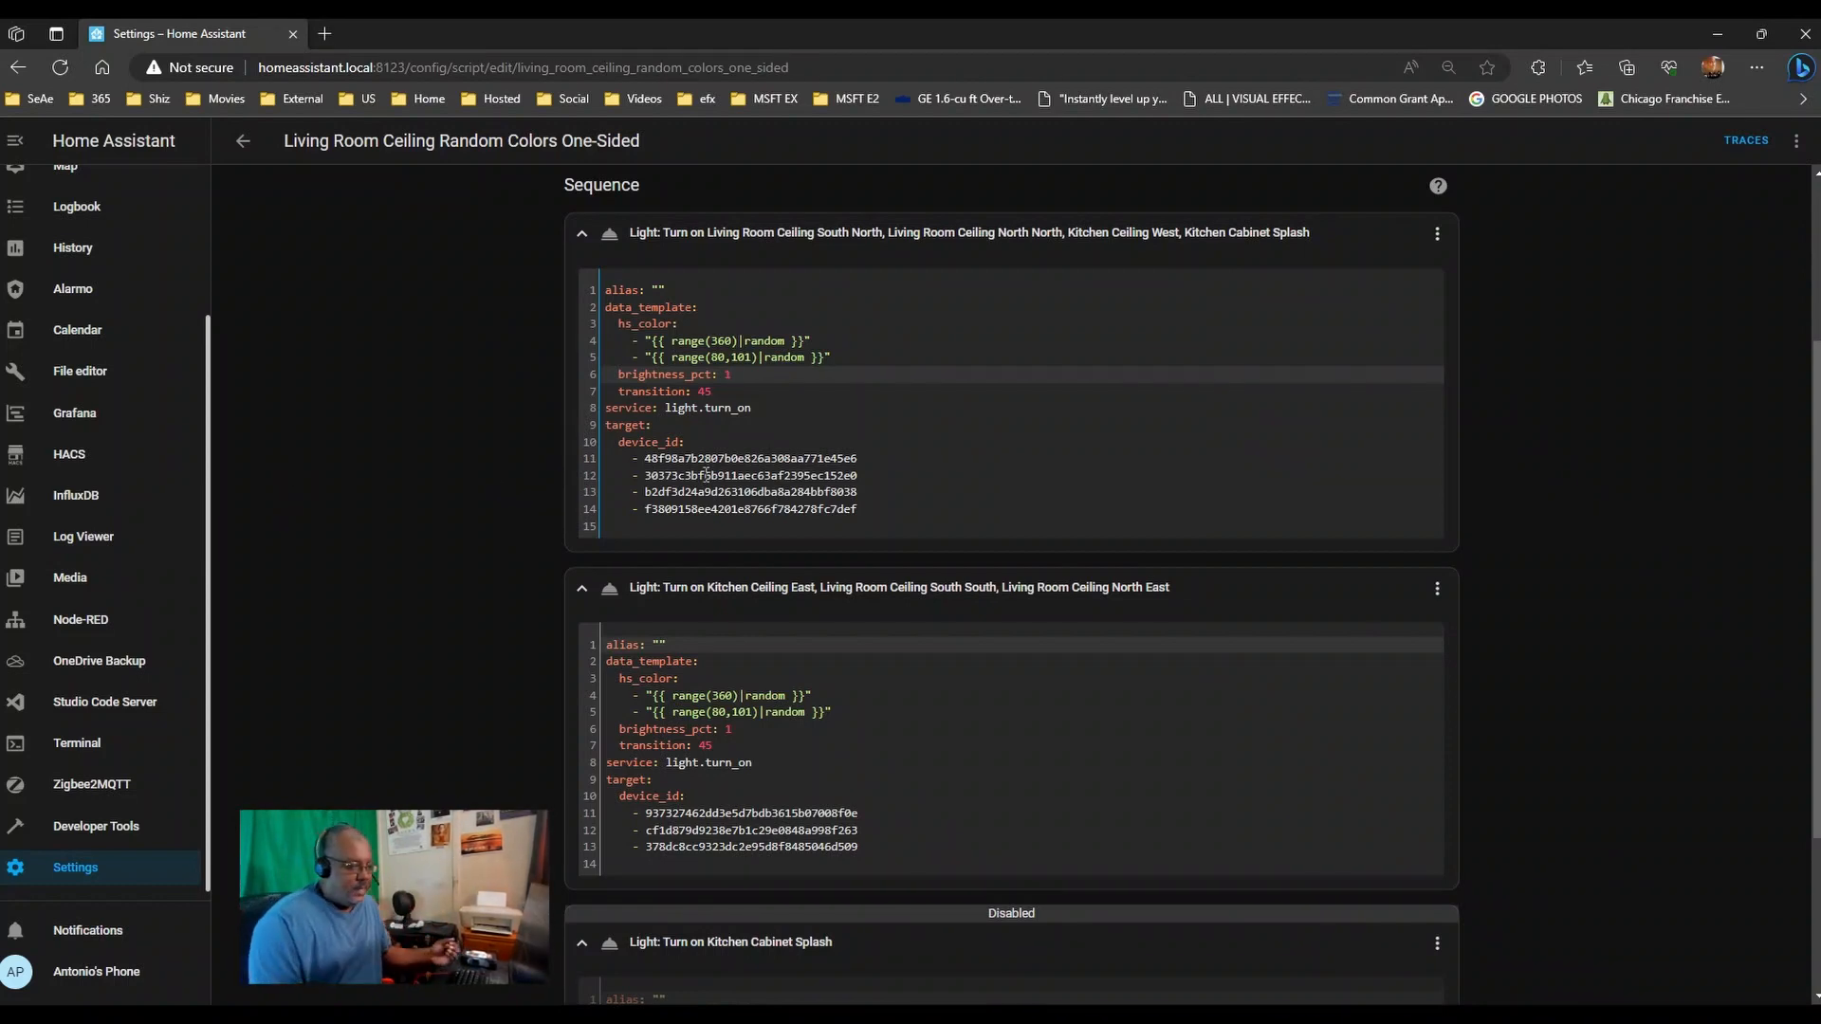
{"action": "scroll", "coordinate": [476, 521], "scroll_direction": "down", "scroll_amount": 3}
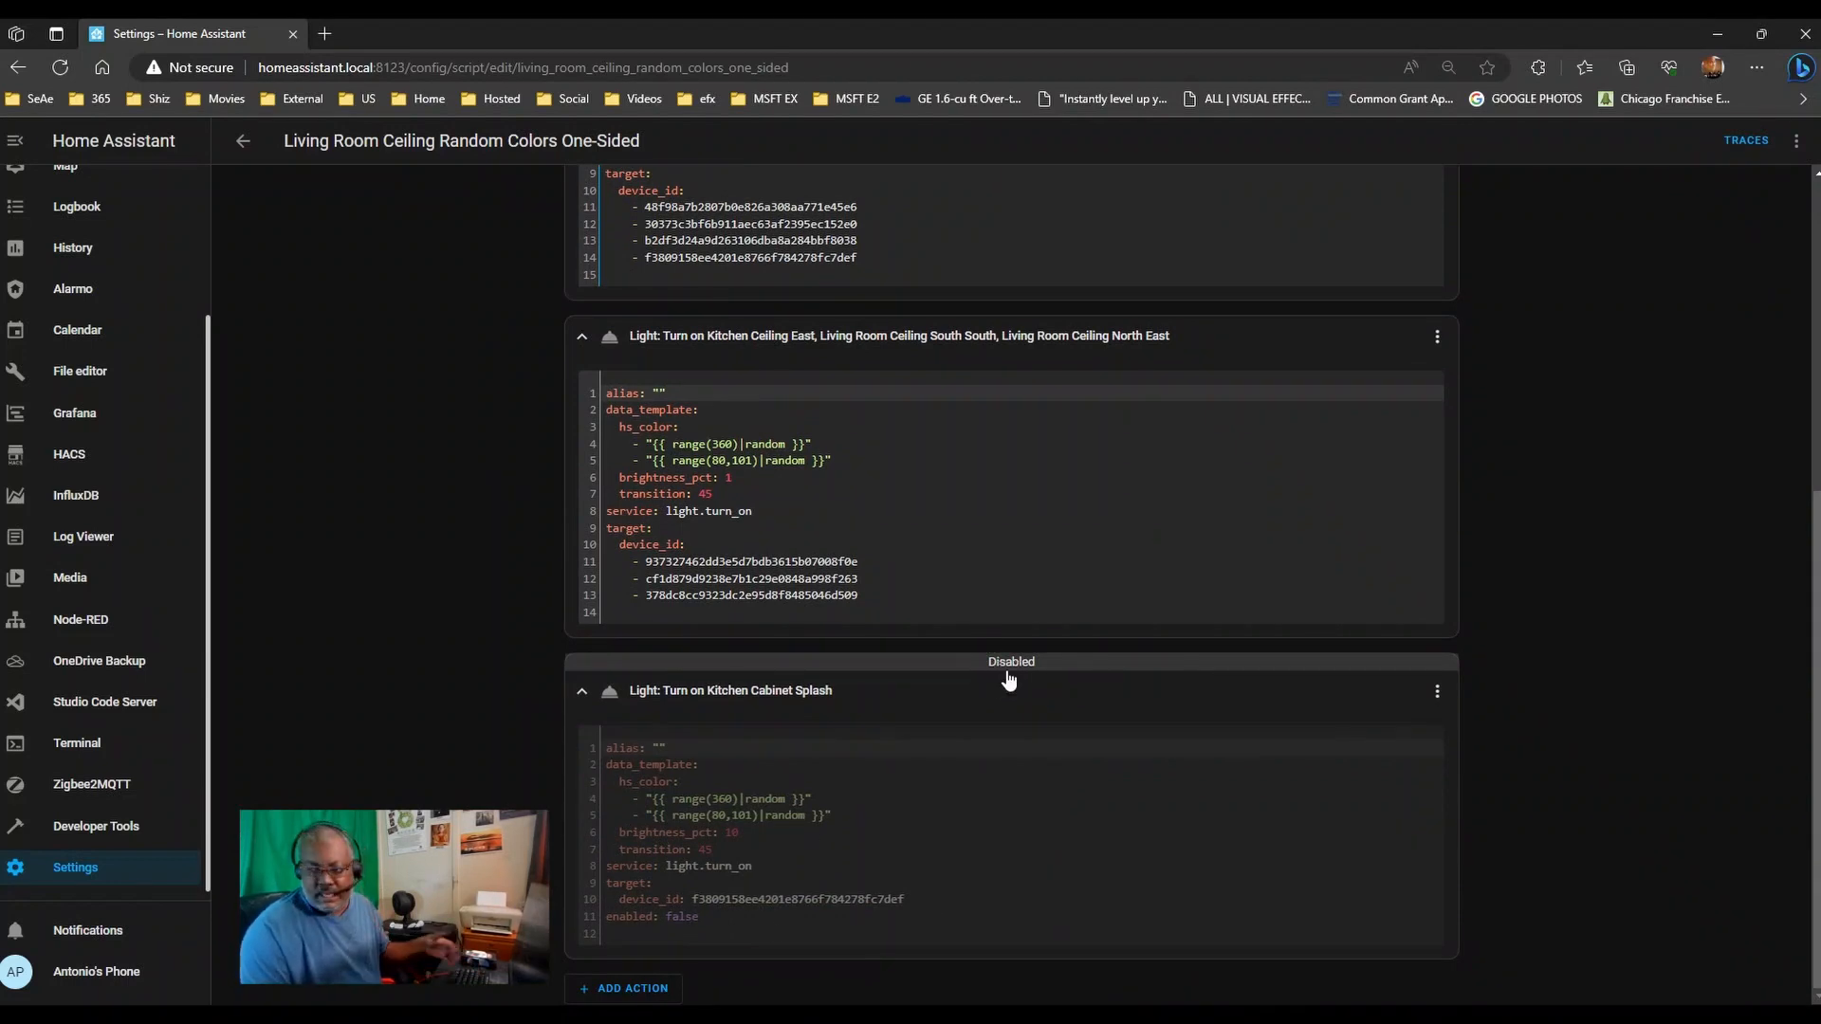
- Return to Scripts and duplicate the Living Room Ceiling Random Colors Single Lamp script
{"action": "left_click", "coordinate": [1796, 140]}
{"action": "left_click", "coordinate": [1680, 628]}
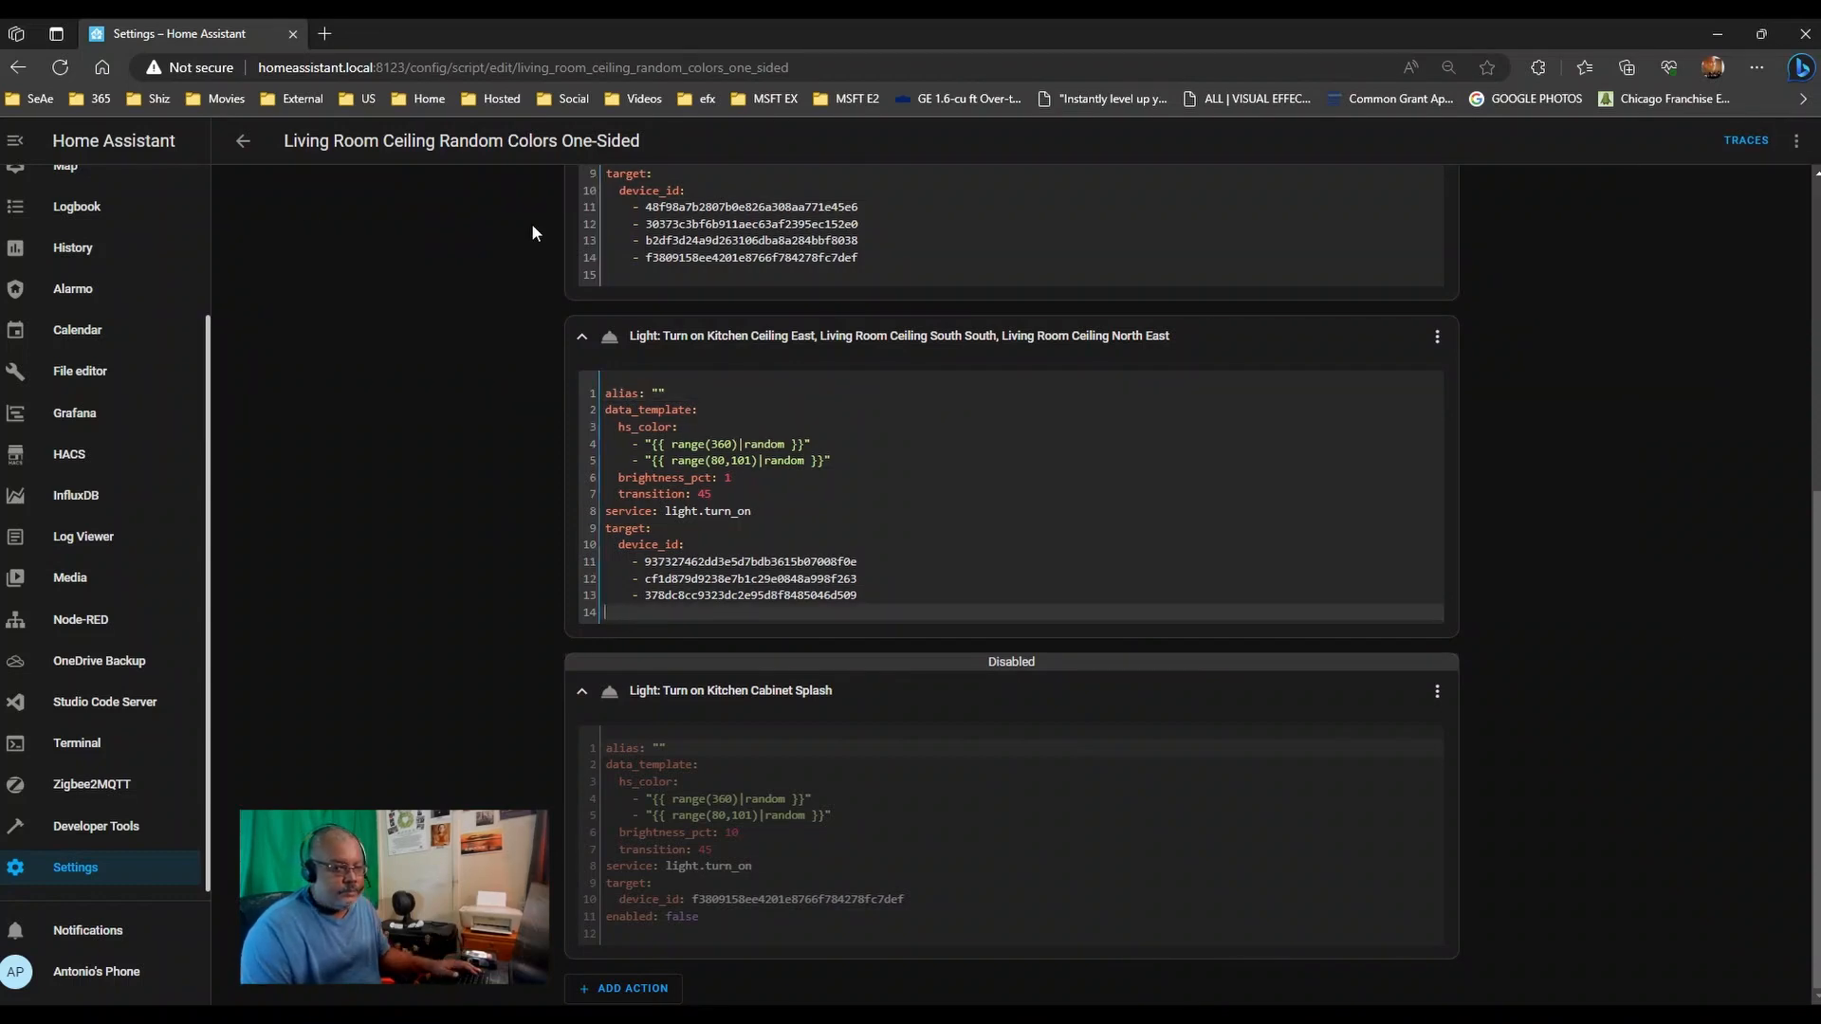
{"action": "left_click", "coordinate": [244, 144]}
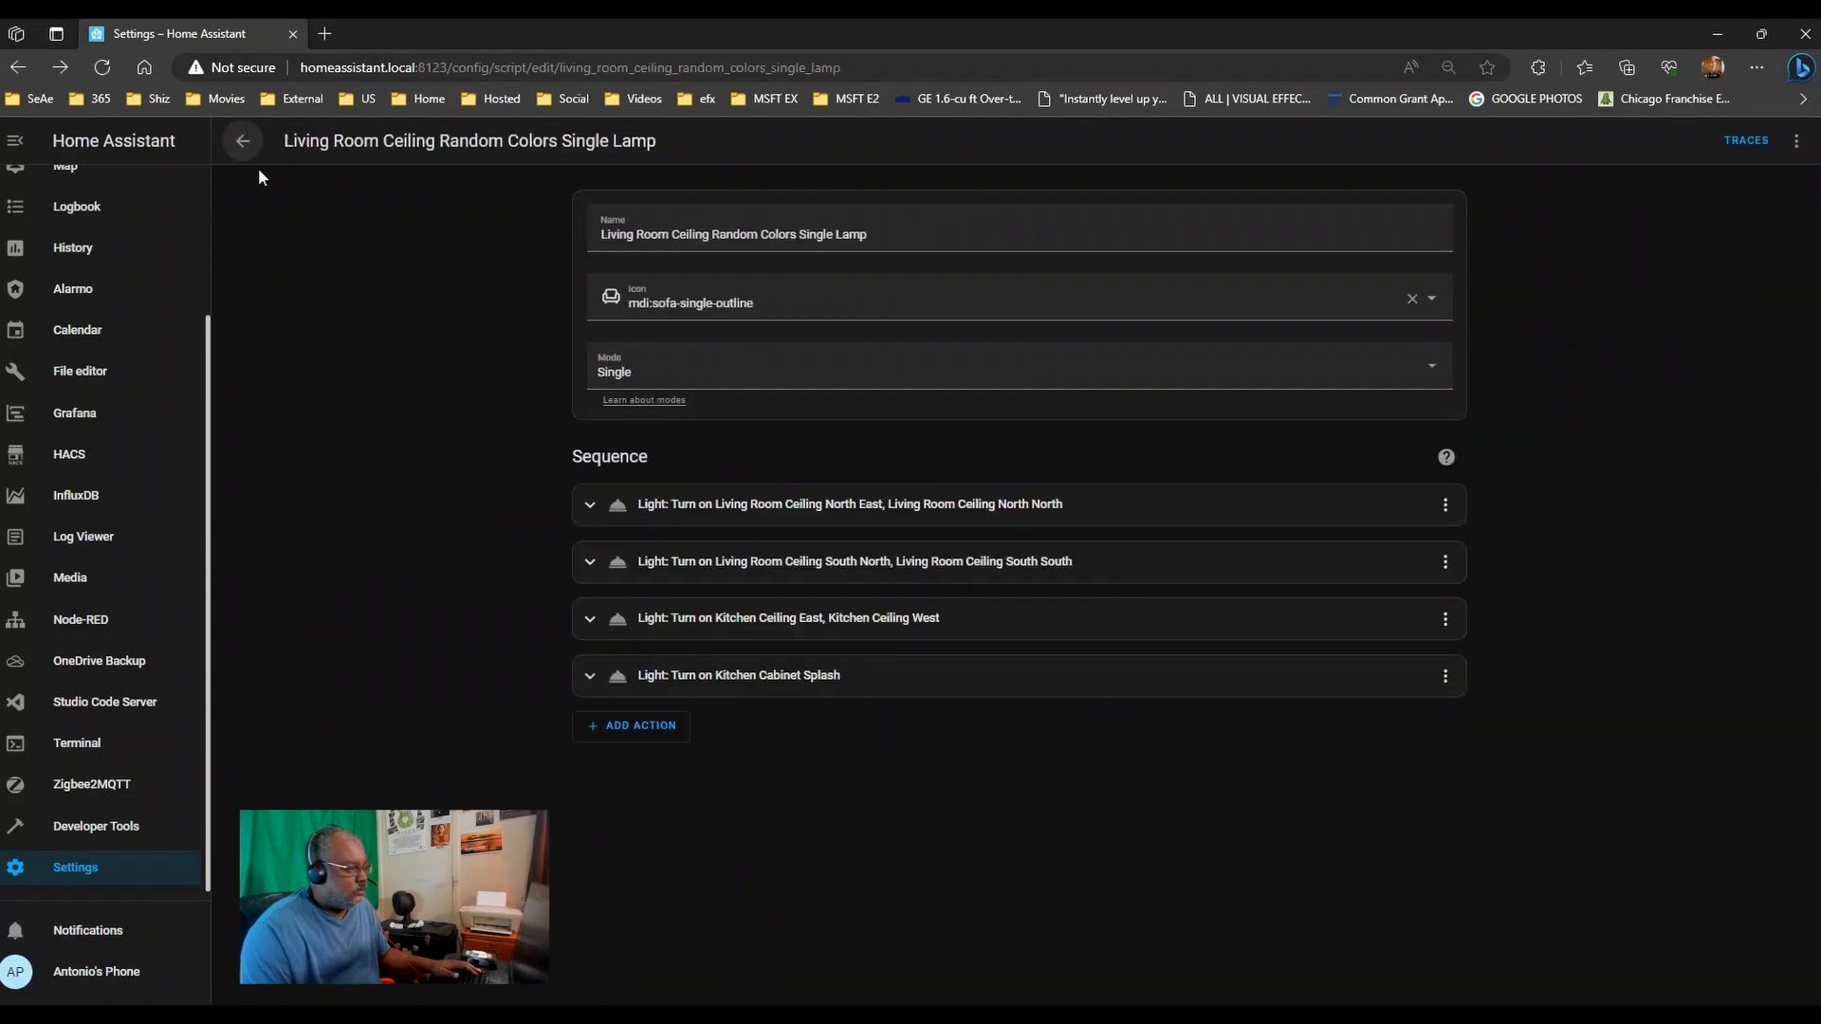
{"action": "left_click", "coordinate": [262, 152]}
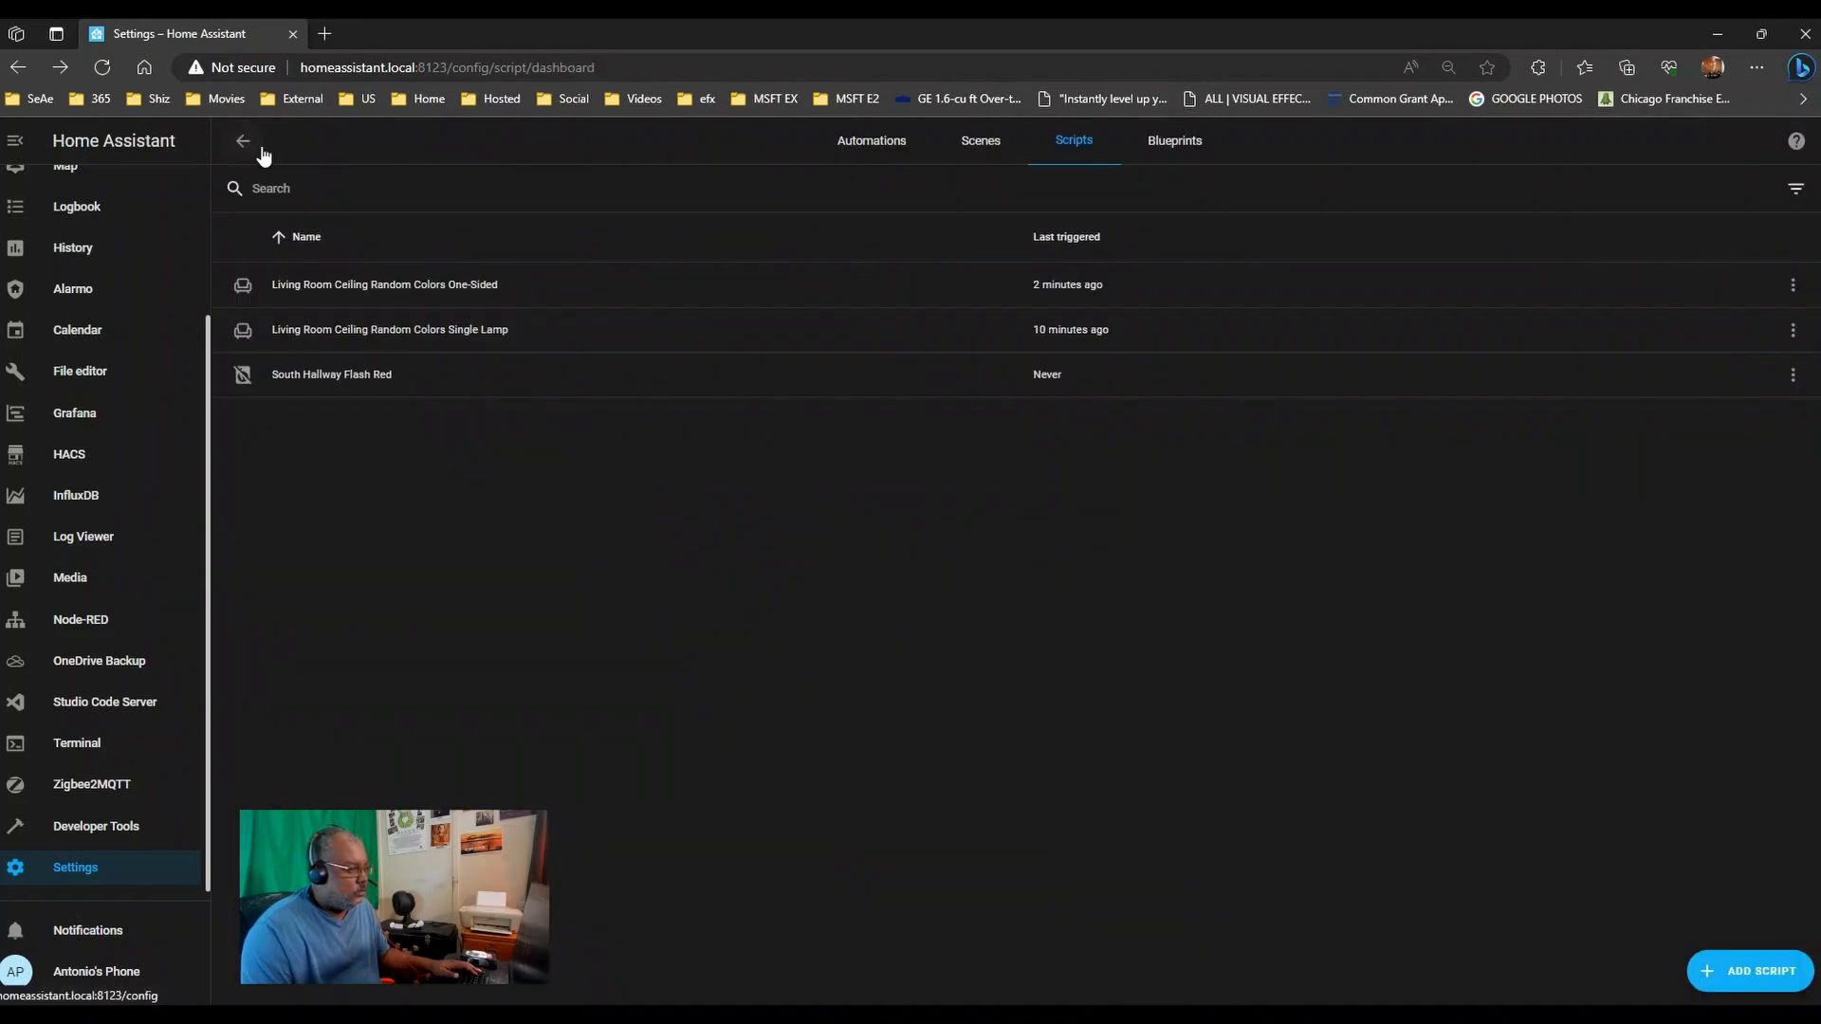
{"action": "left_click", "coordinate": [449, 331]}
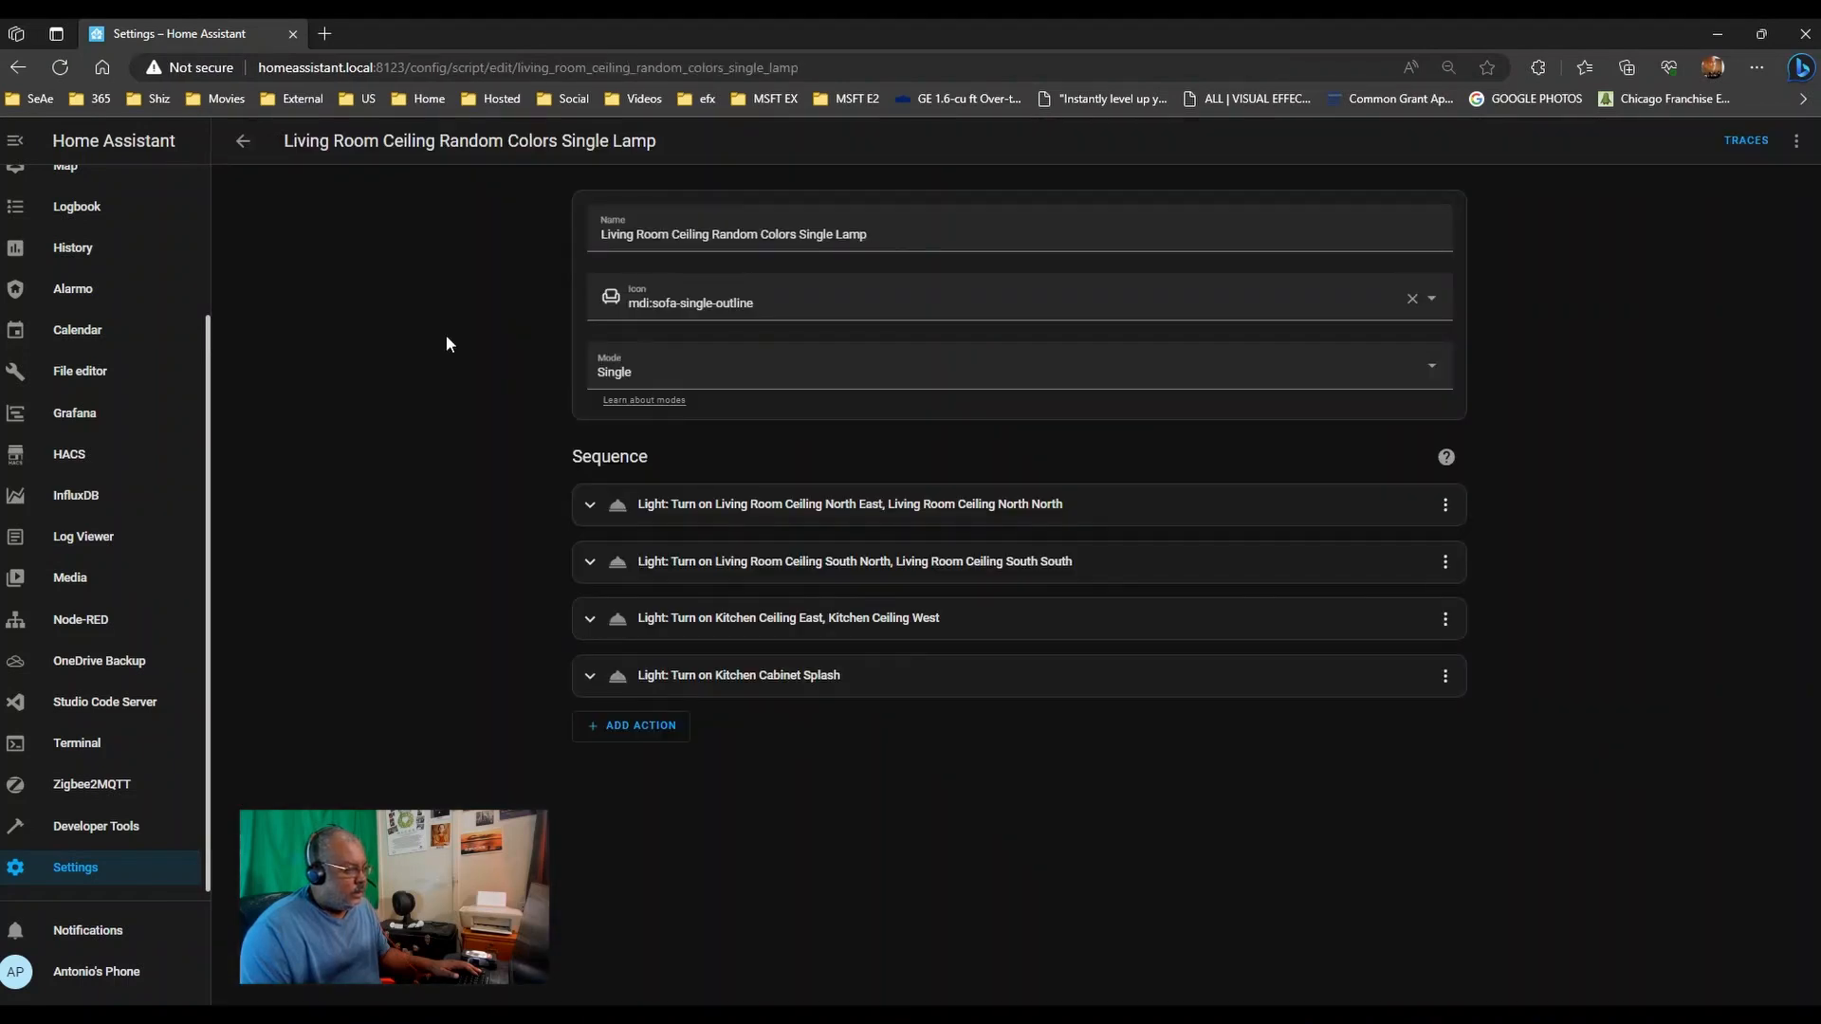
{"action": "left_click", "coordinate": [1797, 145]}
{"action": "left_click", "coordinate": [1763, 355]}
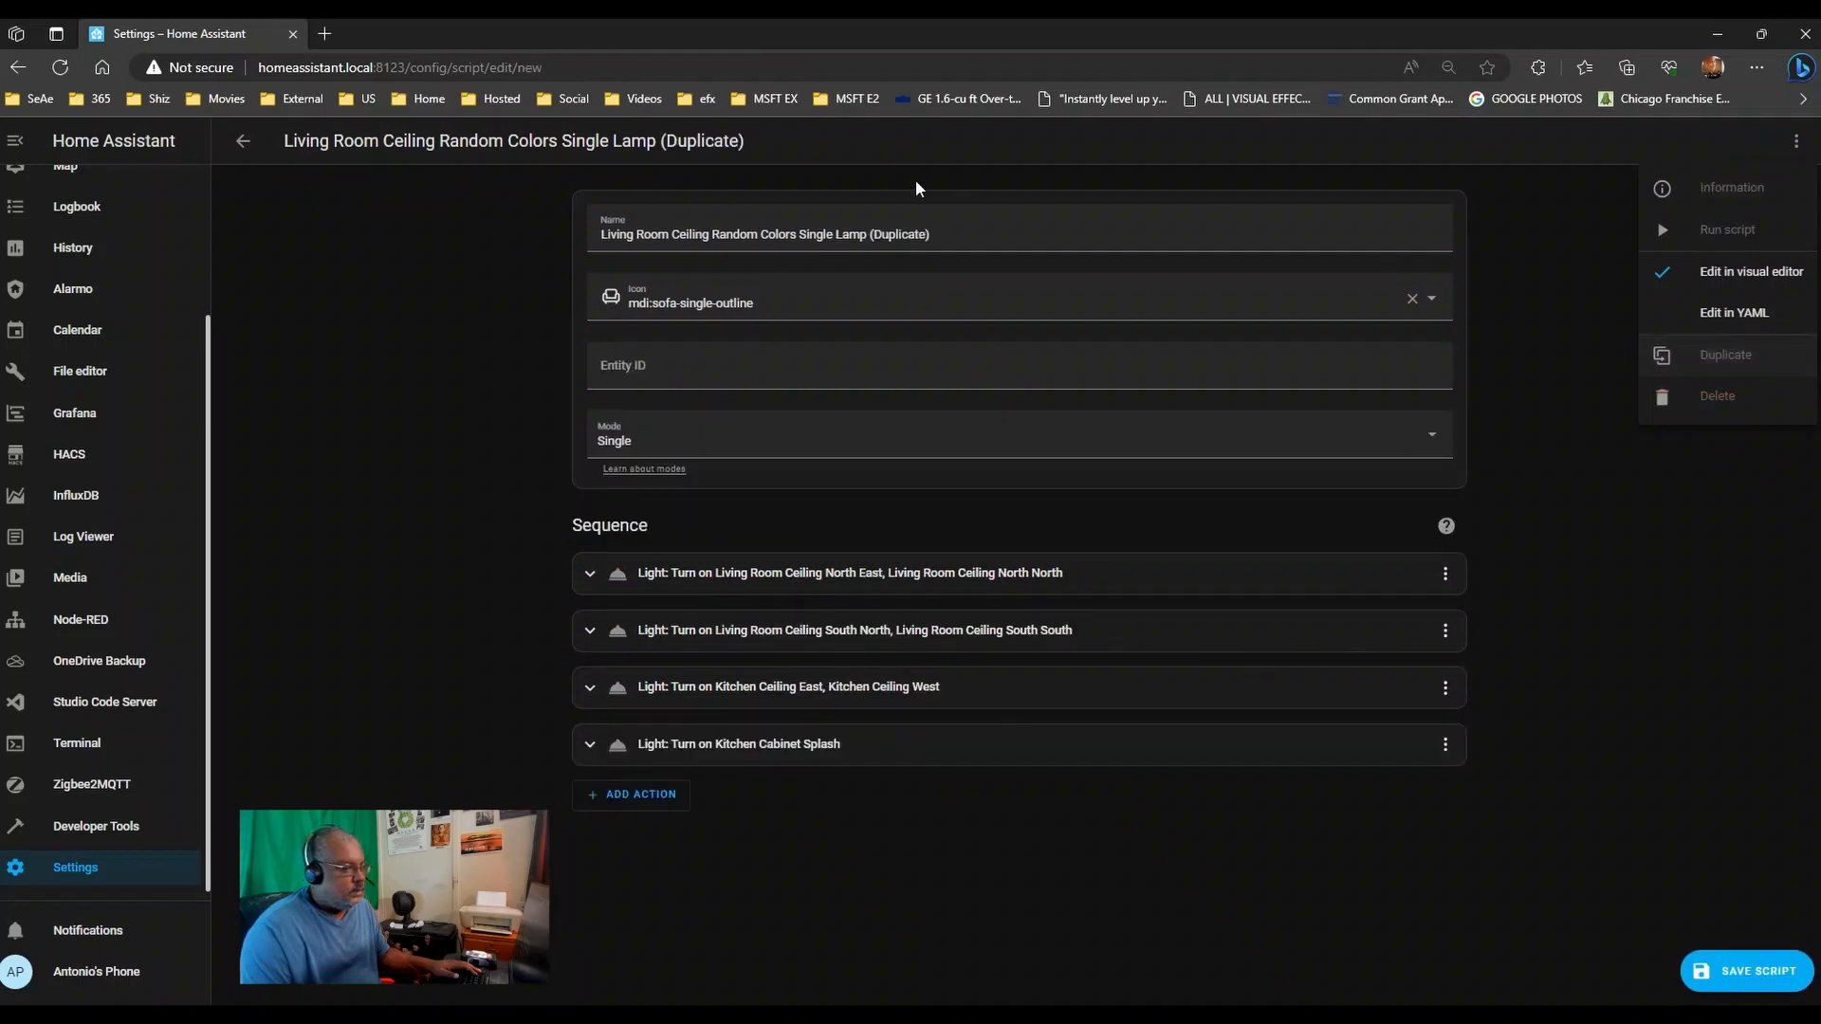
- Rename the duplicate to 'Living Room Ceiling Random Colors Individual'
{"action": "left_click_drag", "start_coordinate": [816, 234], "coordinate": [798, 234]}
{"action": "left_click_drag", "start_coordinate": [935, 235], "coordinate": [1181, 211]}
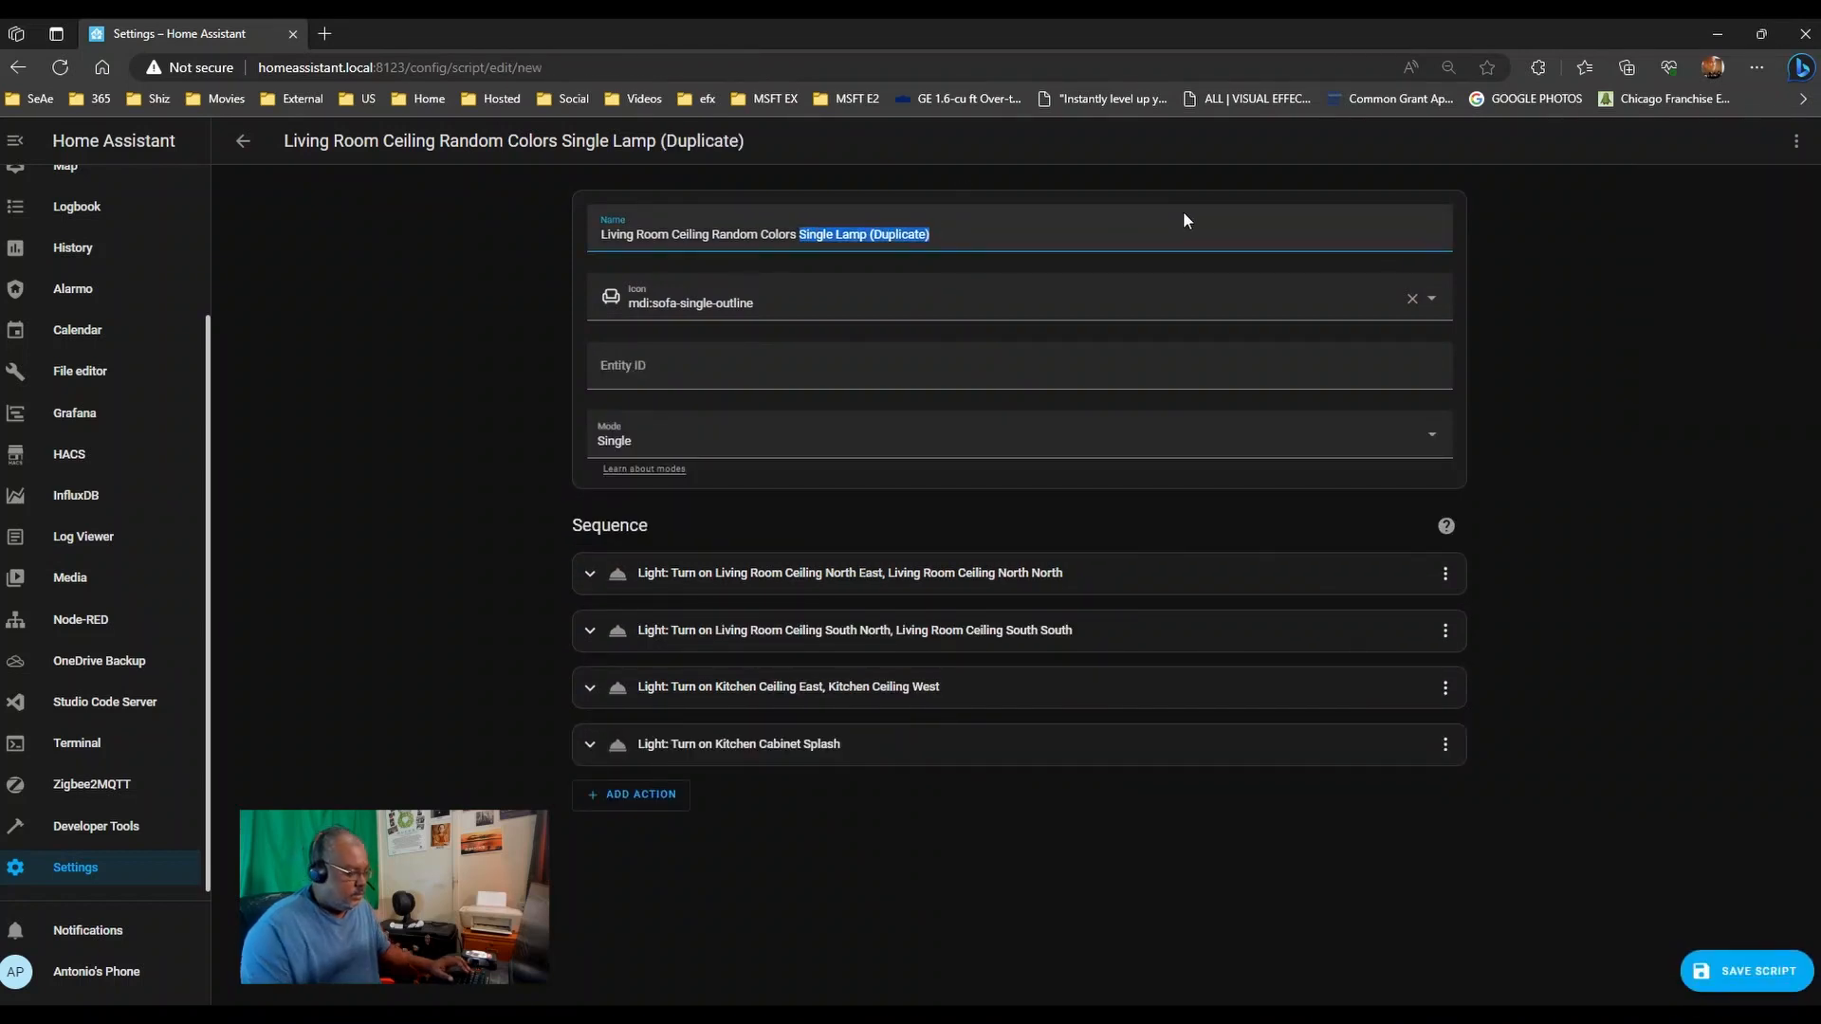
{"action": "type", "text": "In"}
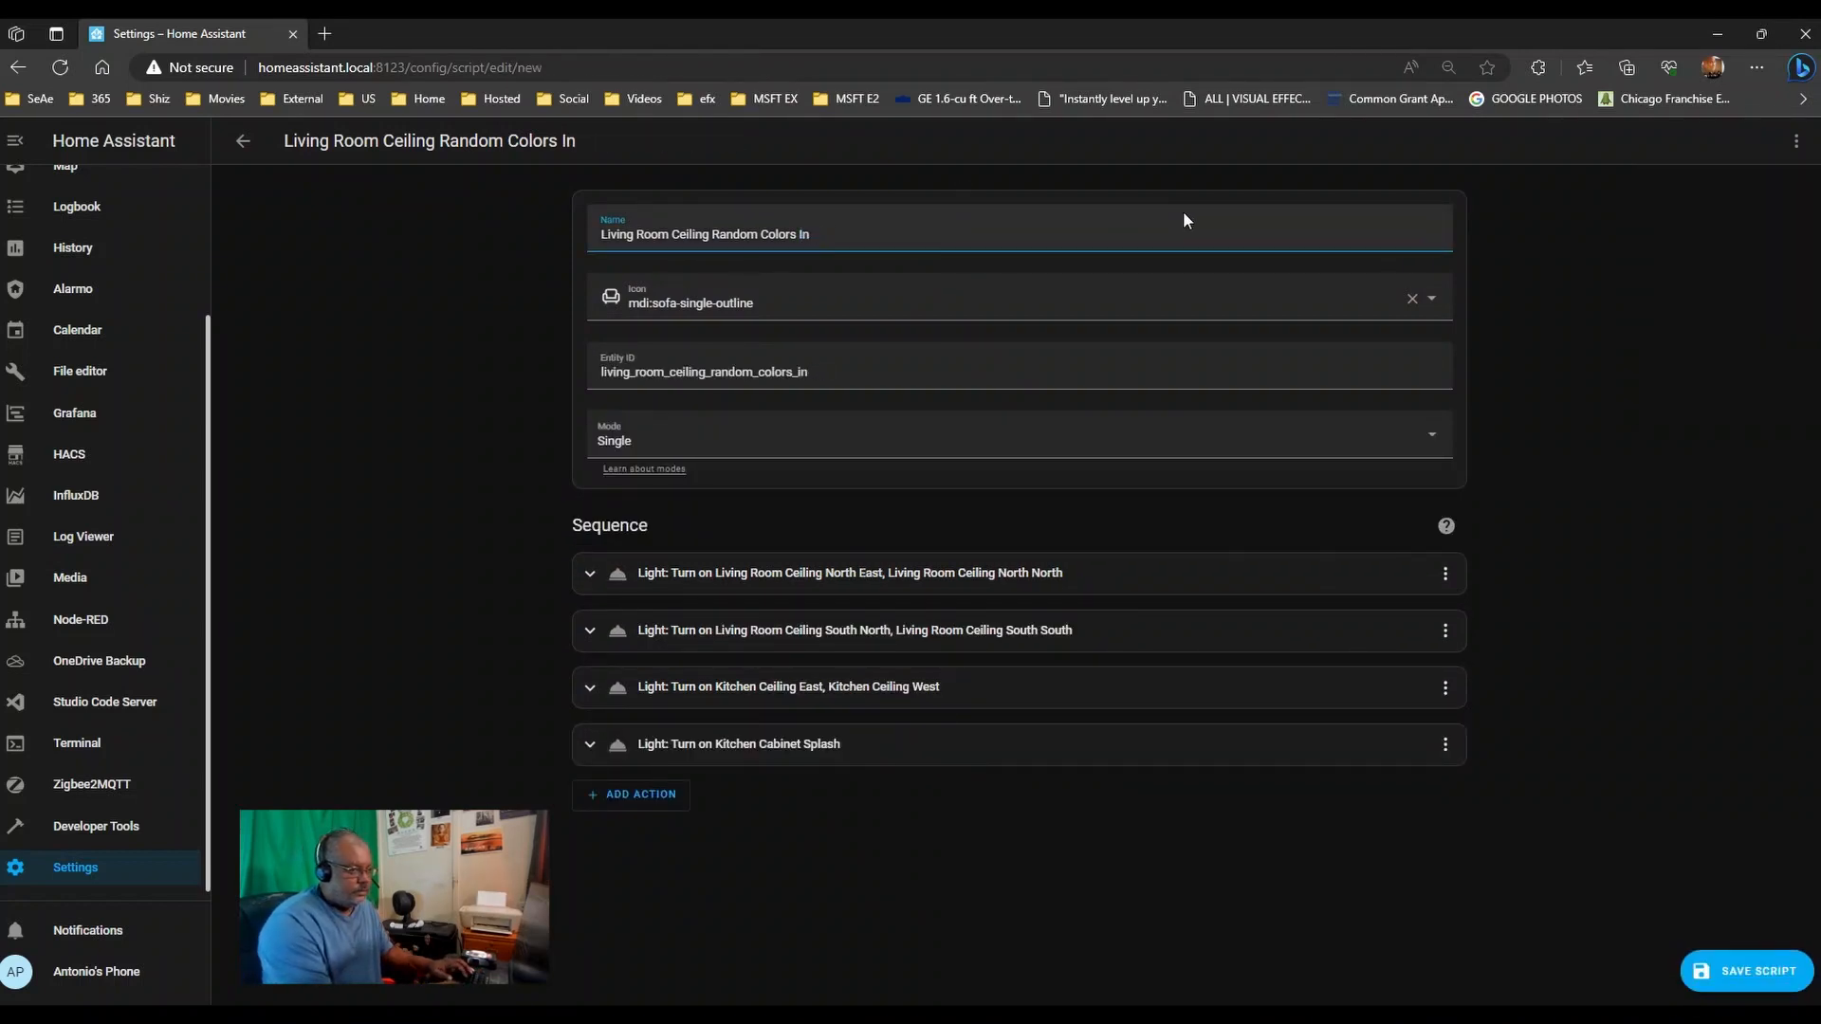
{"action": "type", "text": "ididual"}
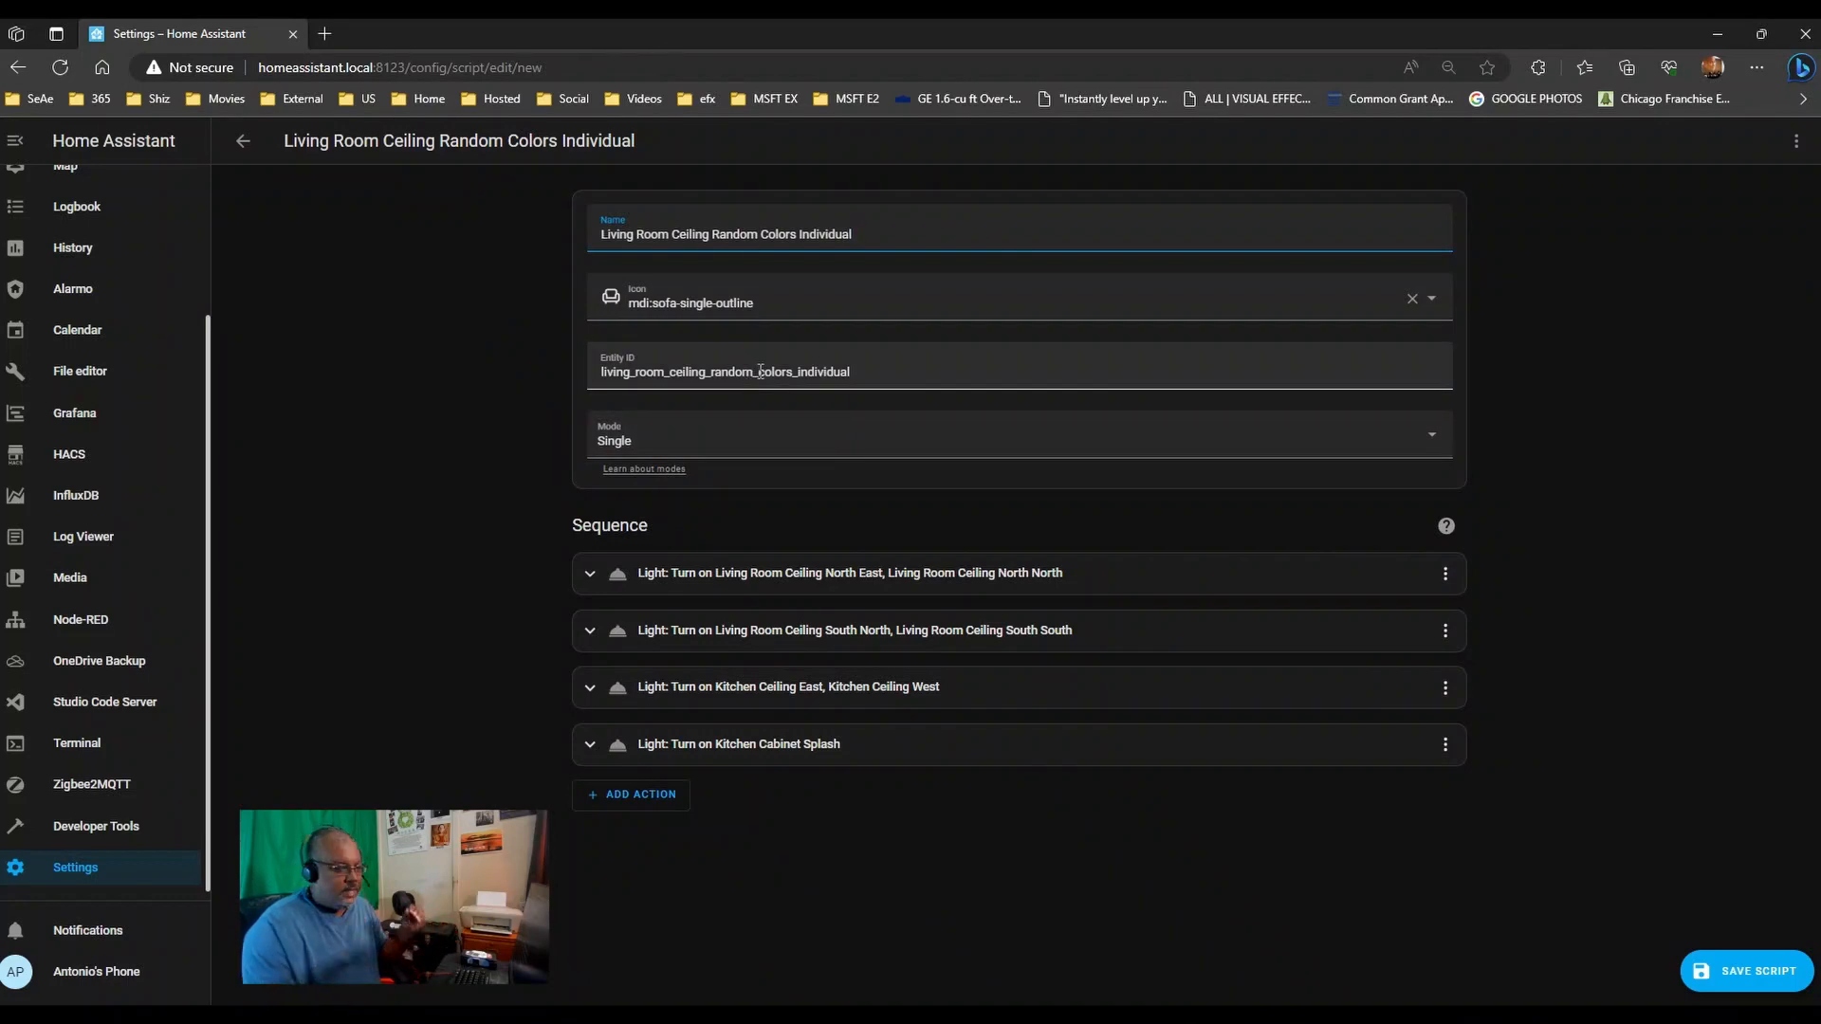
- Duplicate the first three light actions, including Kitchen Ceiling East, West
{"action": "left_click", "coordinate": [1443, 575]}
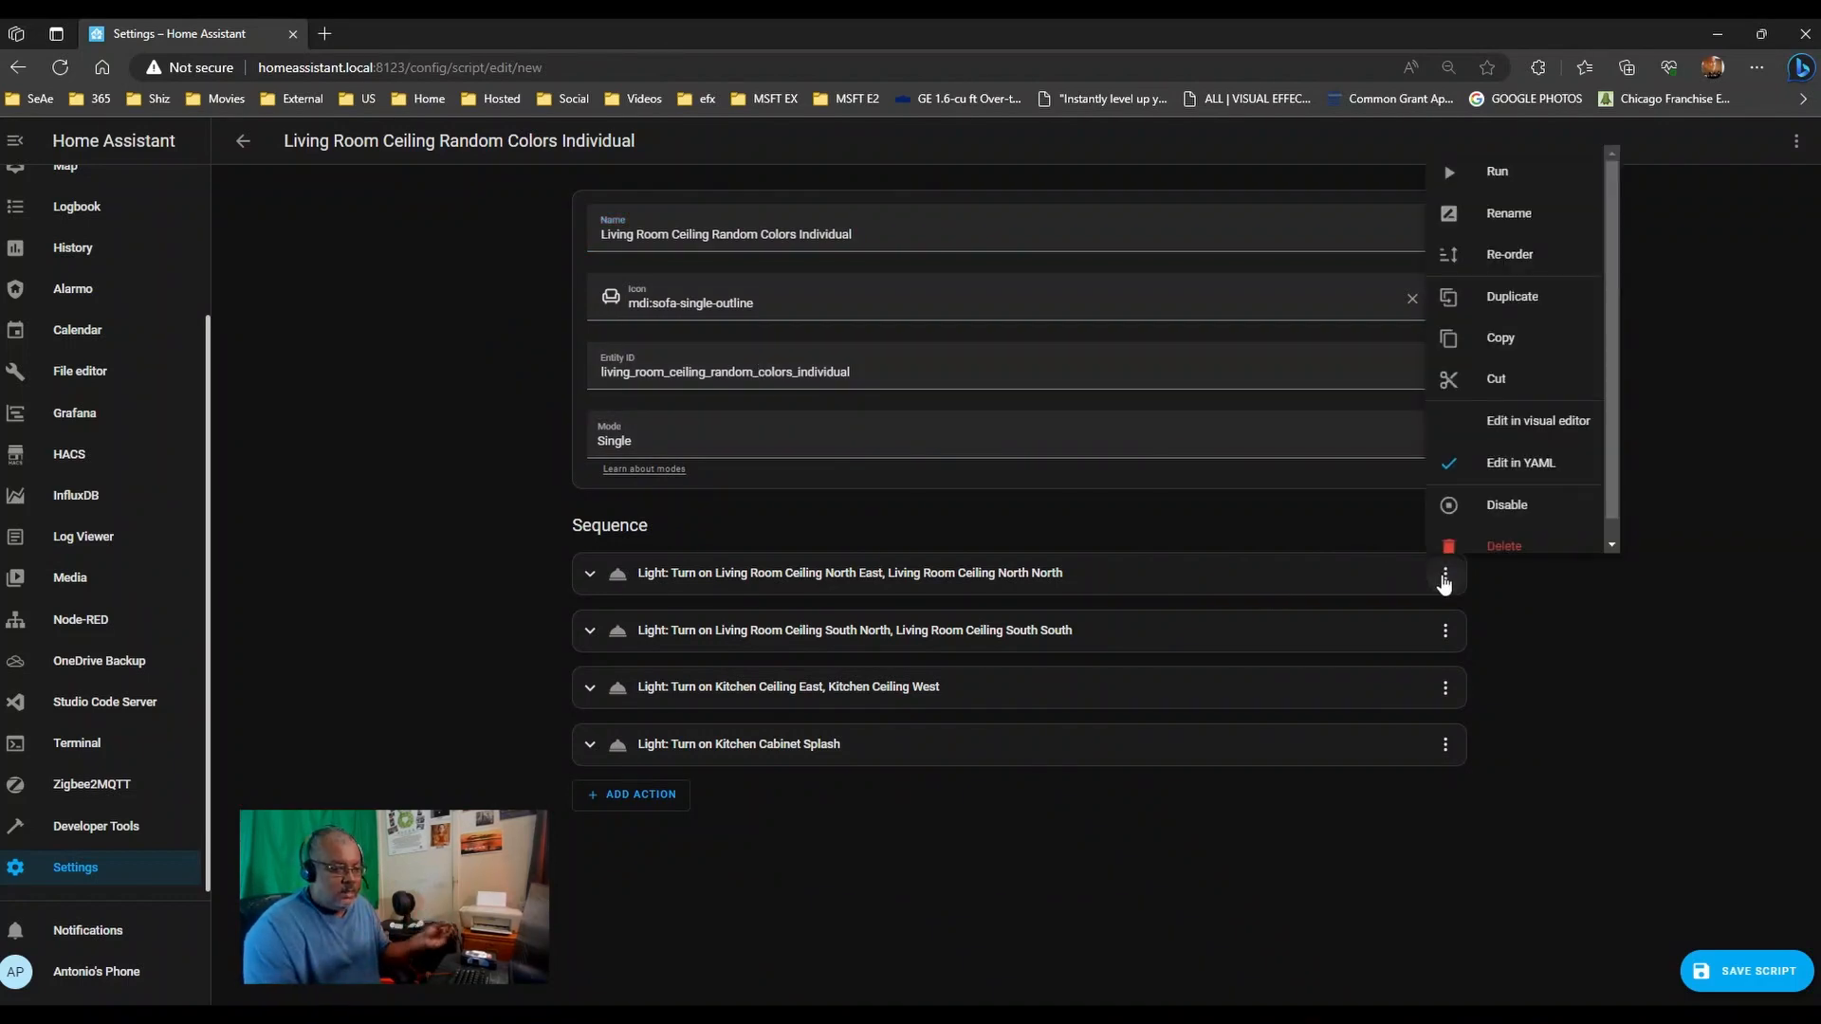
{"action": "left_click", "coordinate": [1507, 300]}
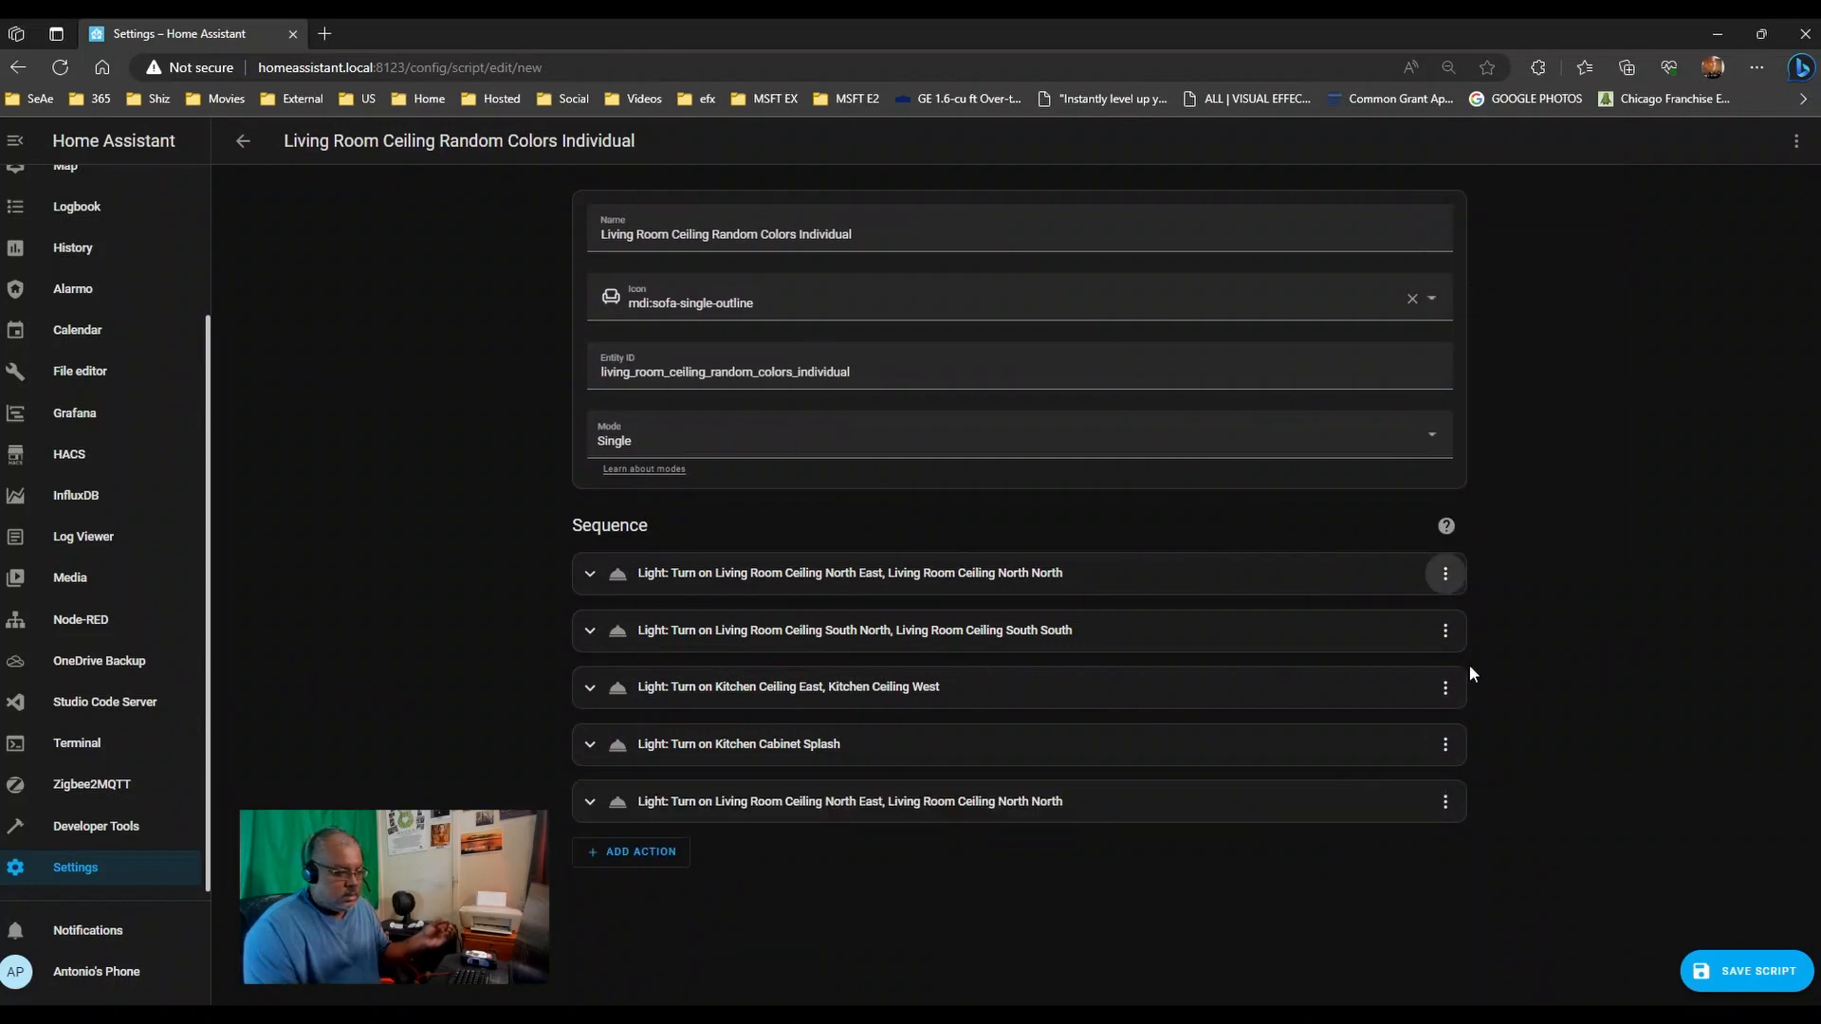
{"action": "left_click", "coordinate": [1445, 631]}
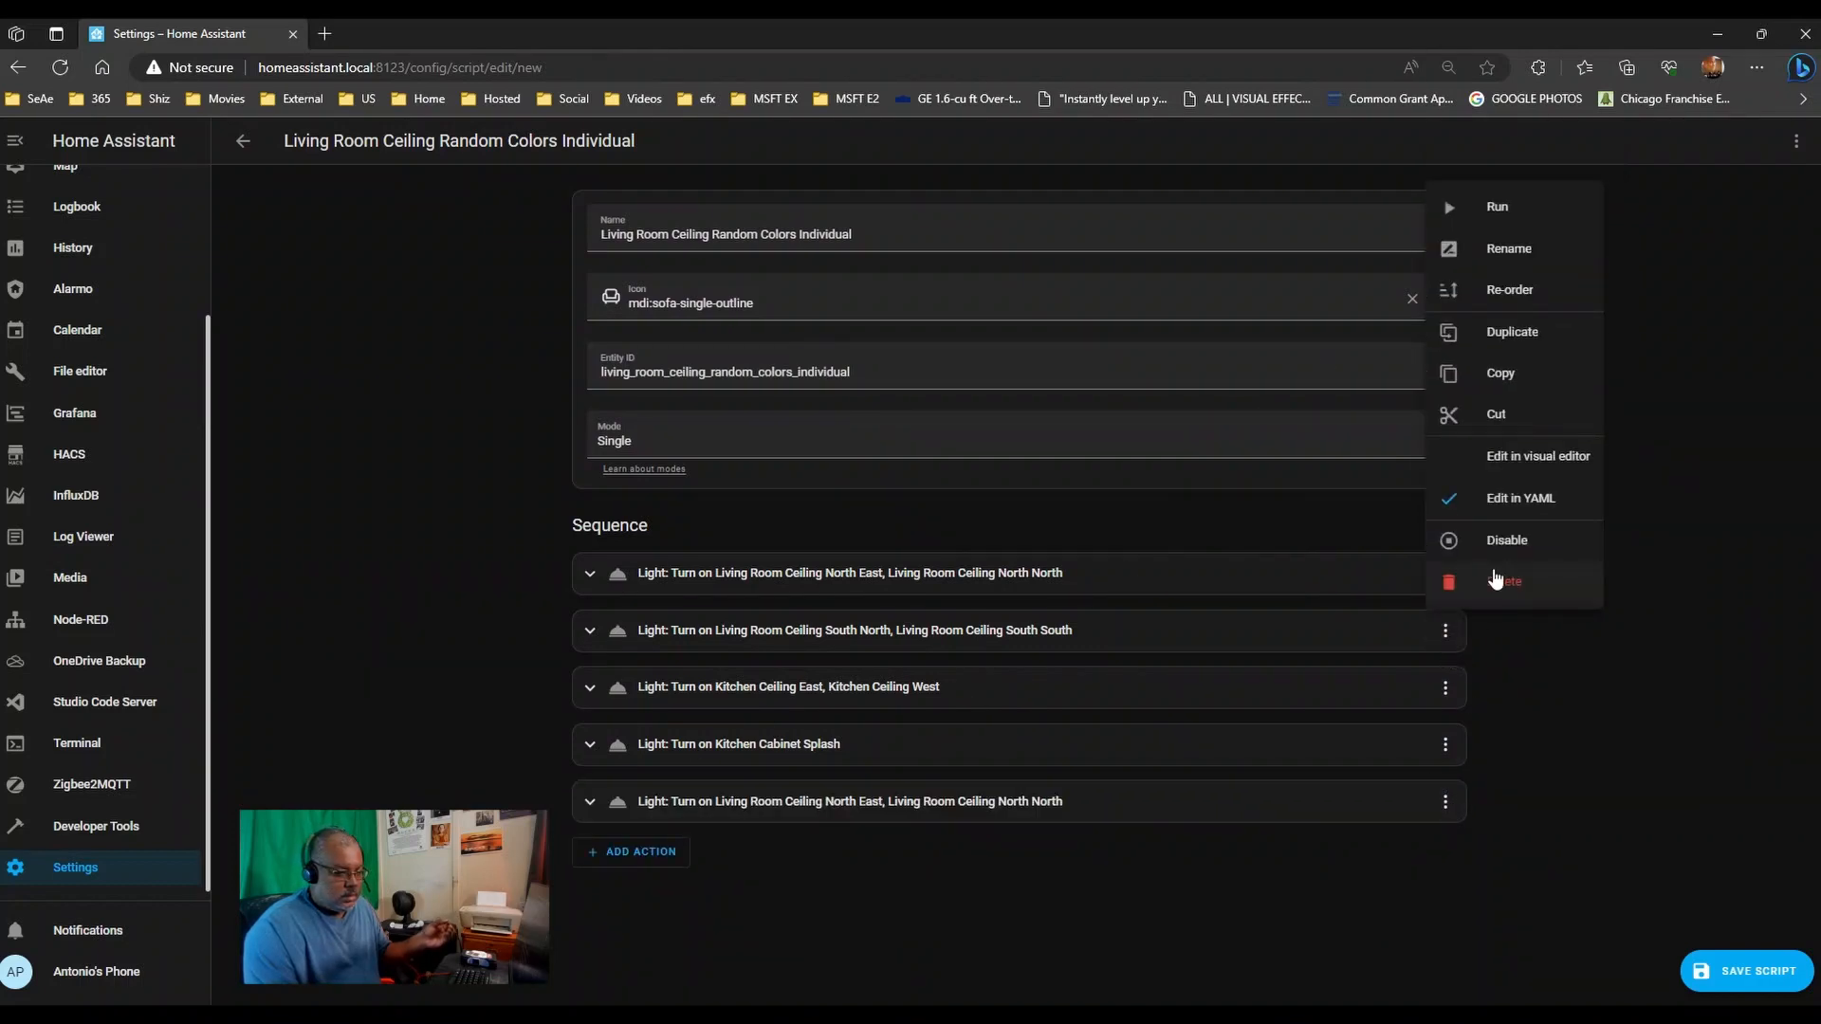
{"action": "left_click", "coordinate": [1513, 332]}
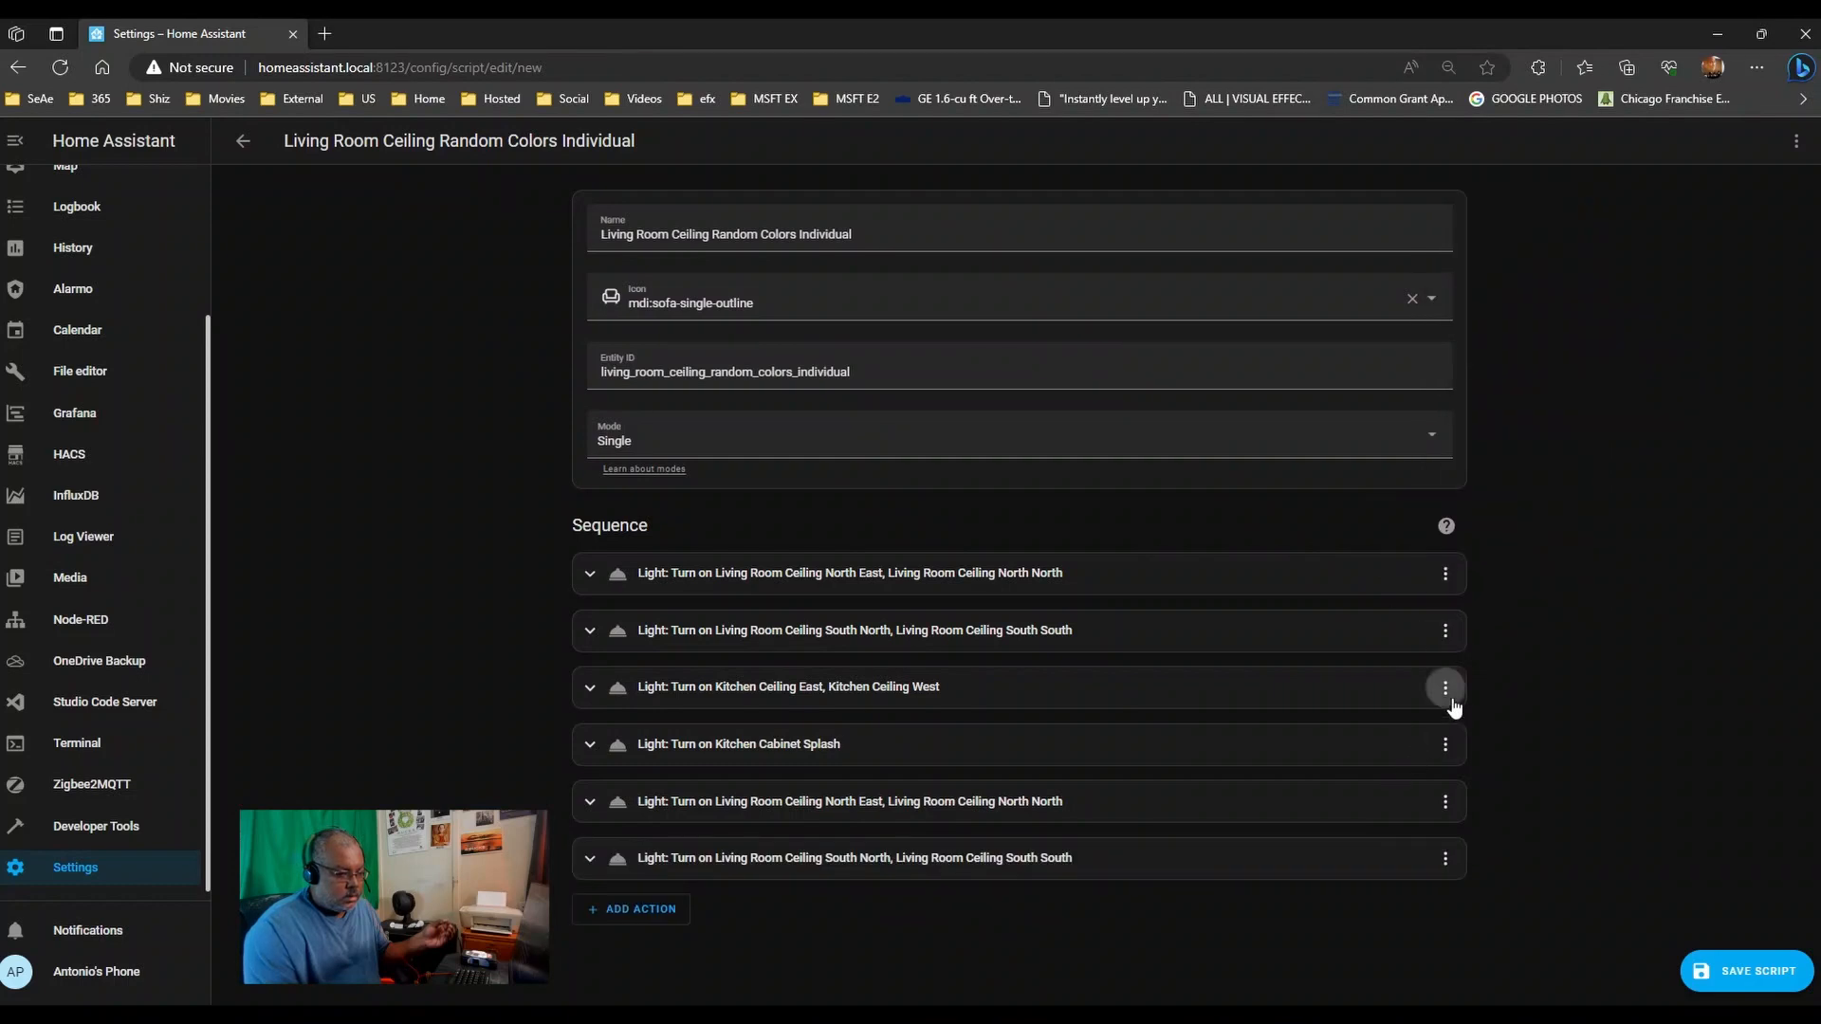
{"action": "left_click", "coordinate": [1445, 687]}
{"action": "left_click", "coordinate": [1524, 402]}
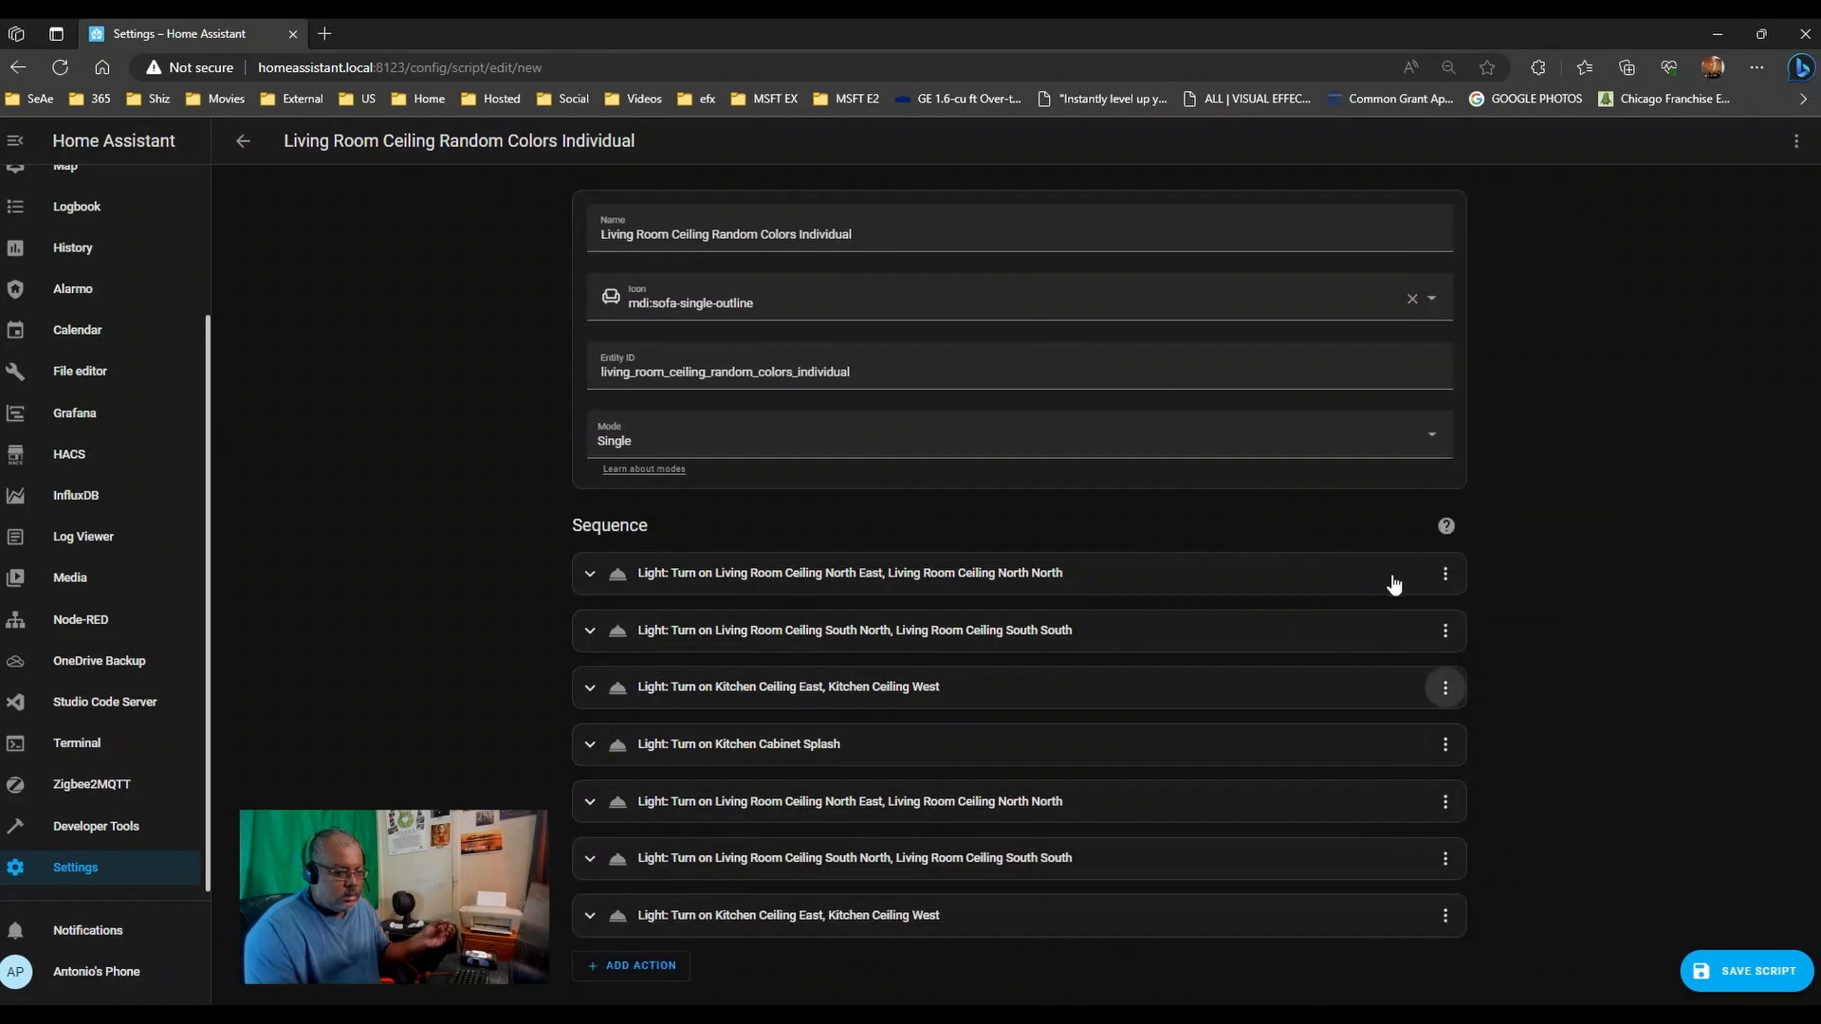
- Re-order the actions so the North East, South North and Kitchen Ceiling copies follow their originals
{"action": "left_click", "coordinate": [1445, 574]}
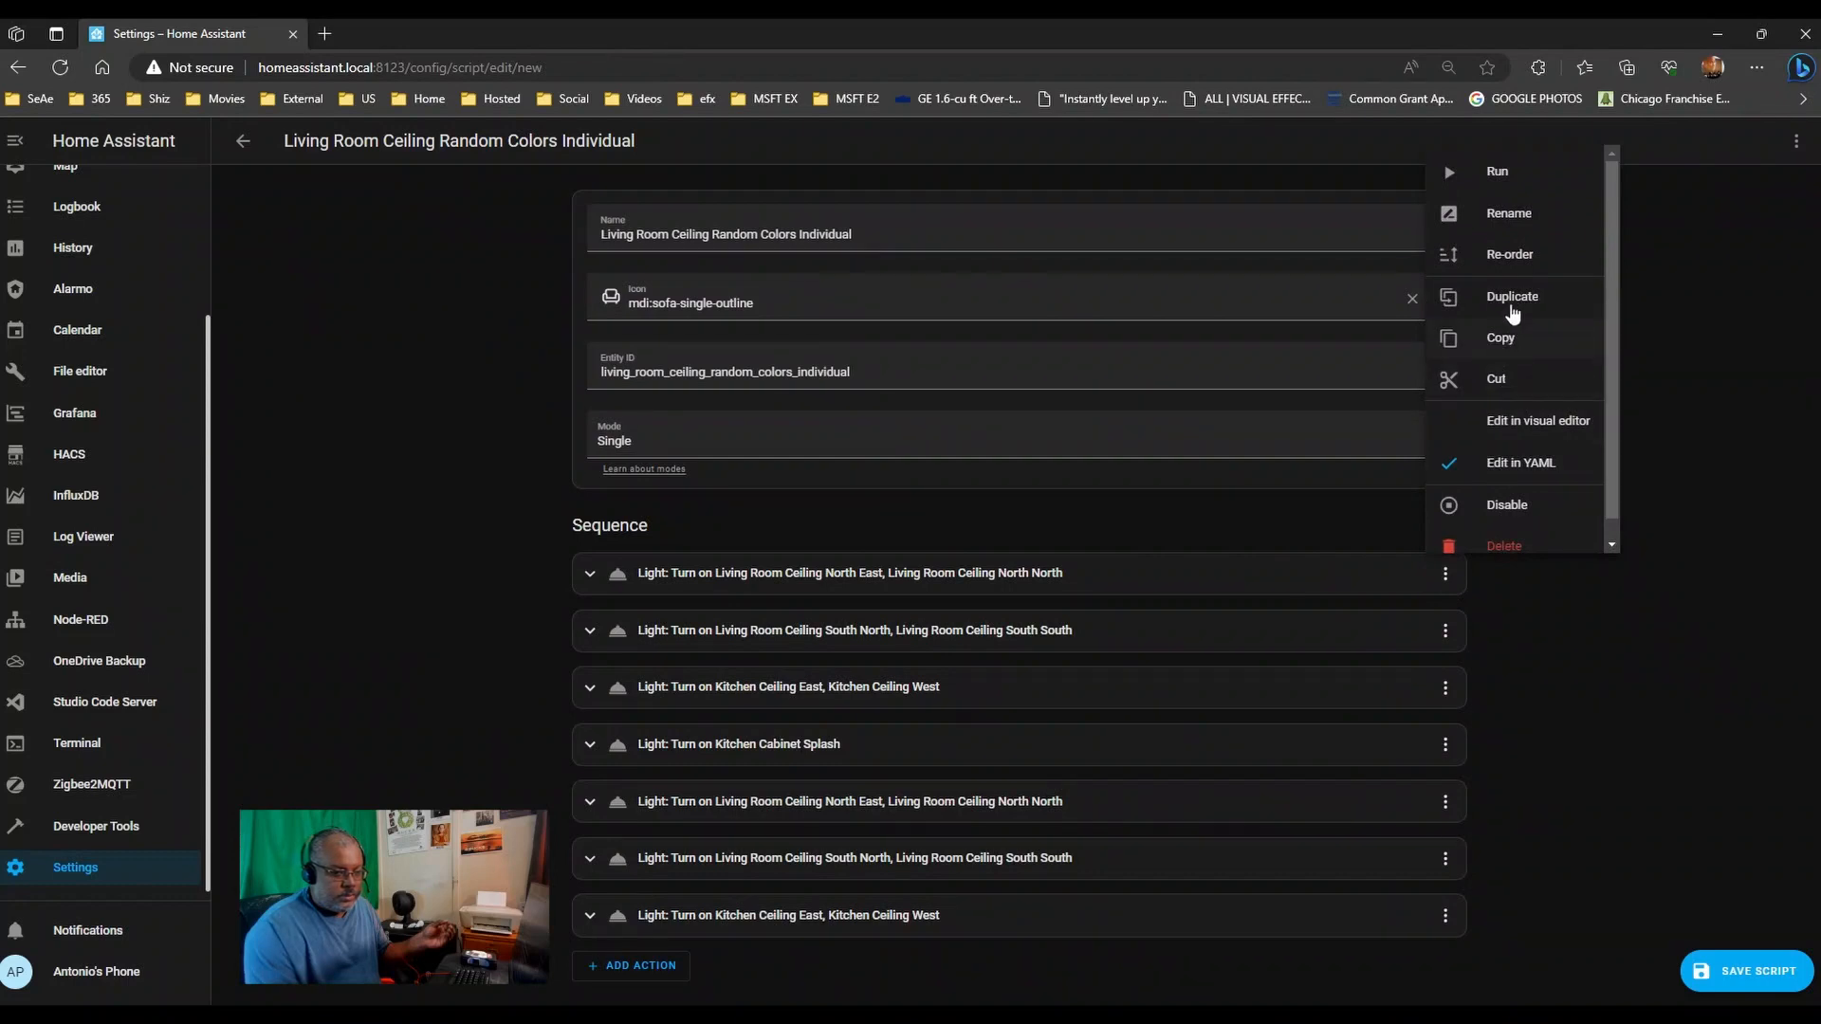
{"action": "left_click", "coordinate": [1510, 254]}
{"action": "scroll", "coordinate": [1470, 777], "scroll_direction": "down", "scroll_amount": 1}
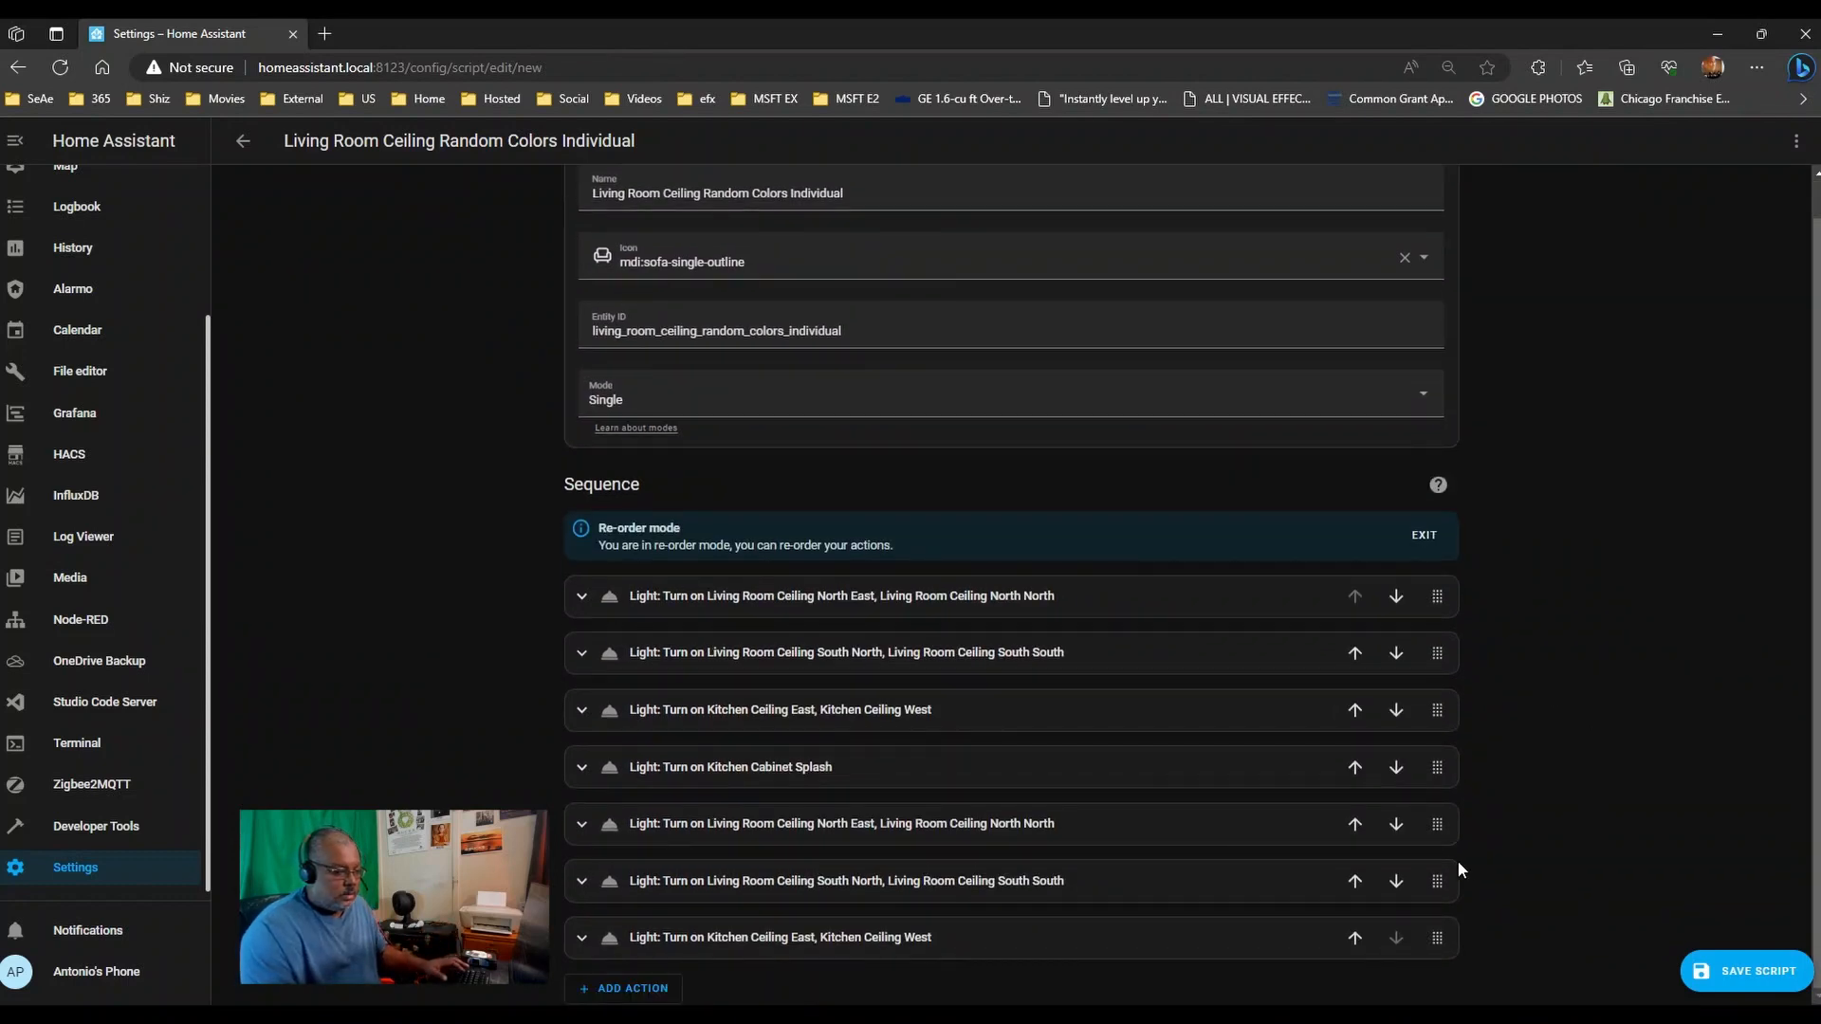
{"action": "left_click_drag", "start_coordinate": [1438, 803], "coordinate": [1437, 656]}
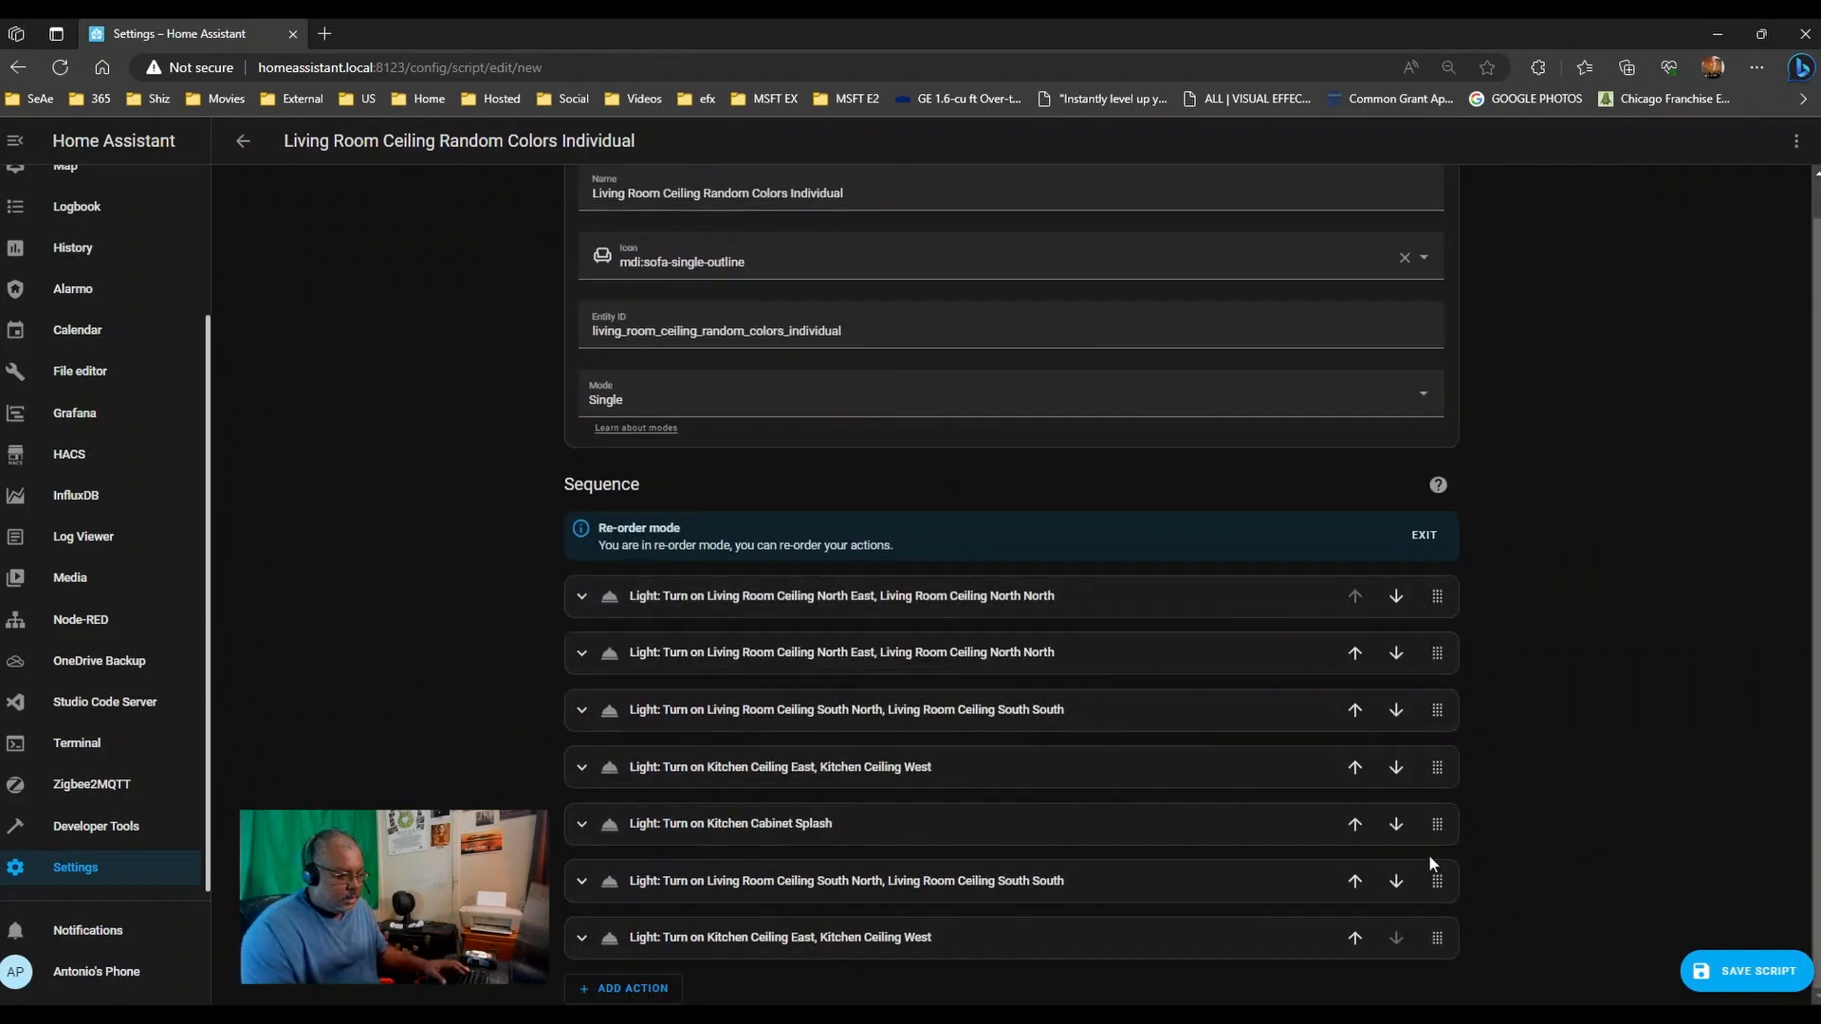
{"action": "left_click_drag", "start_coordinate": [1439, 893], "coordinate": [1436, 735]}
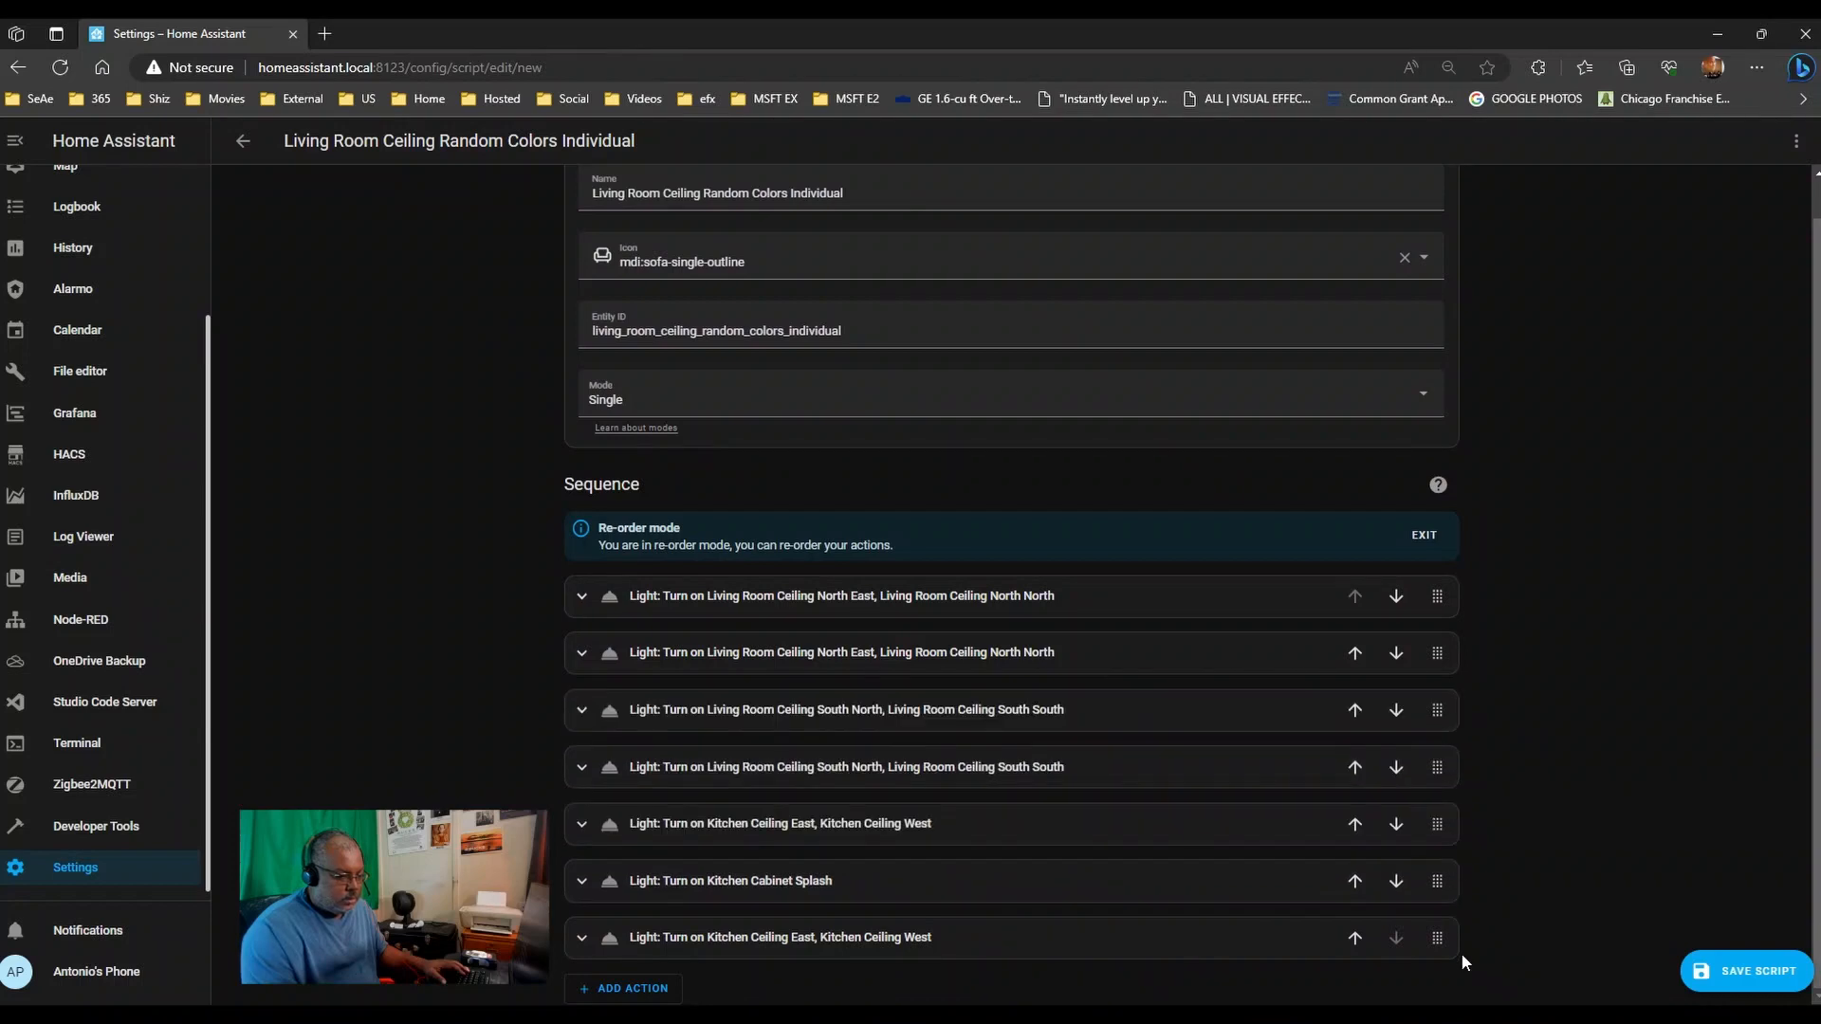
{"action": "mouse_move", "coordinate": [1443, 942]}
{"action": "left_mouse_down"}
{"action": "mouse_move", "coordinate": [1446, 825]}
{"action": "mouse_move", "coordinate": [1443, 908]}
{"action": "left_mouse_up"}
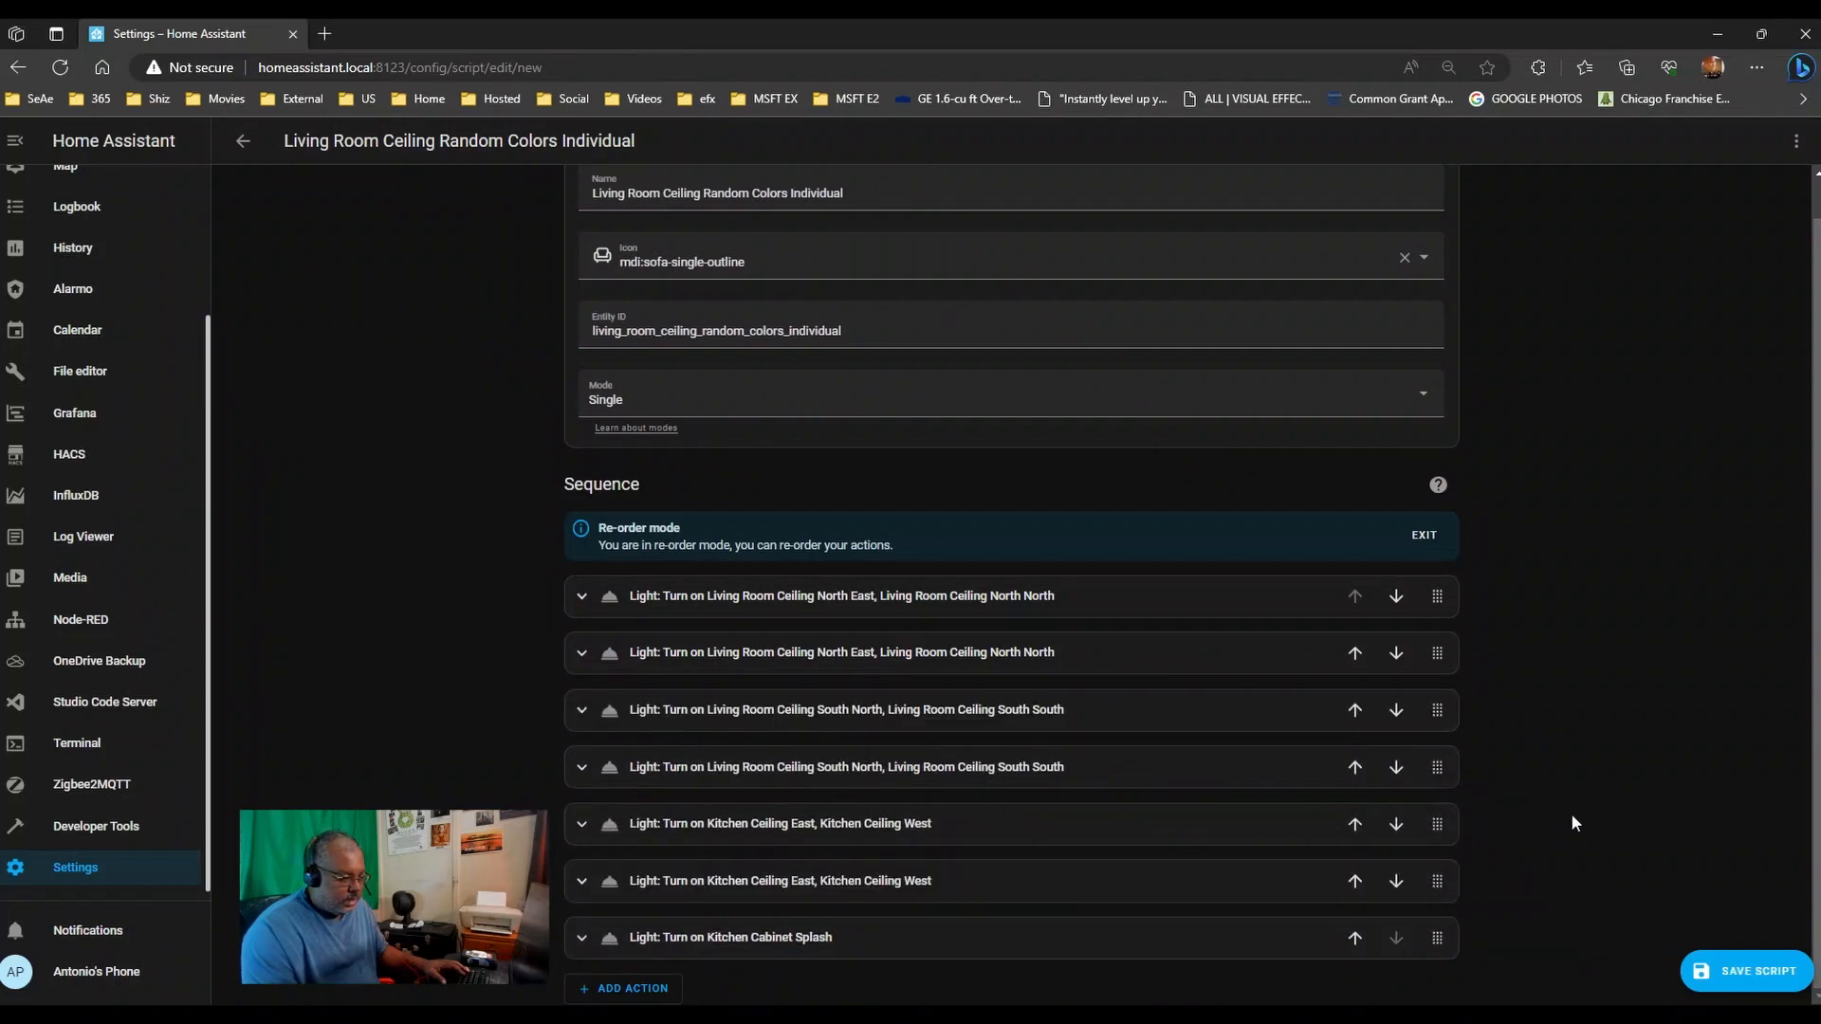
- Save the Individual script, exit re-order mode and expand the first two light actions
{"action": "left_click", "coordinate": [1712, 985]}
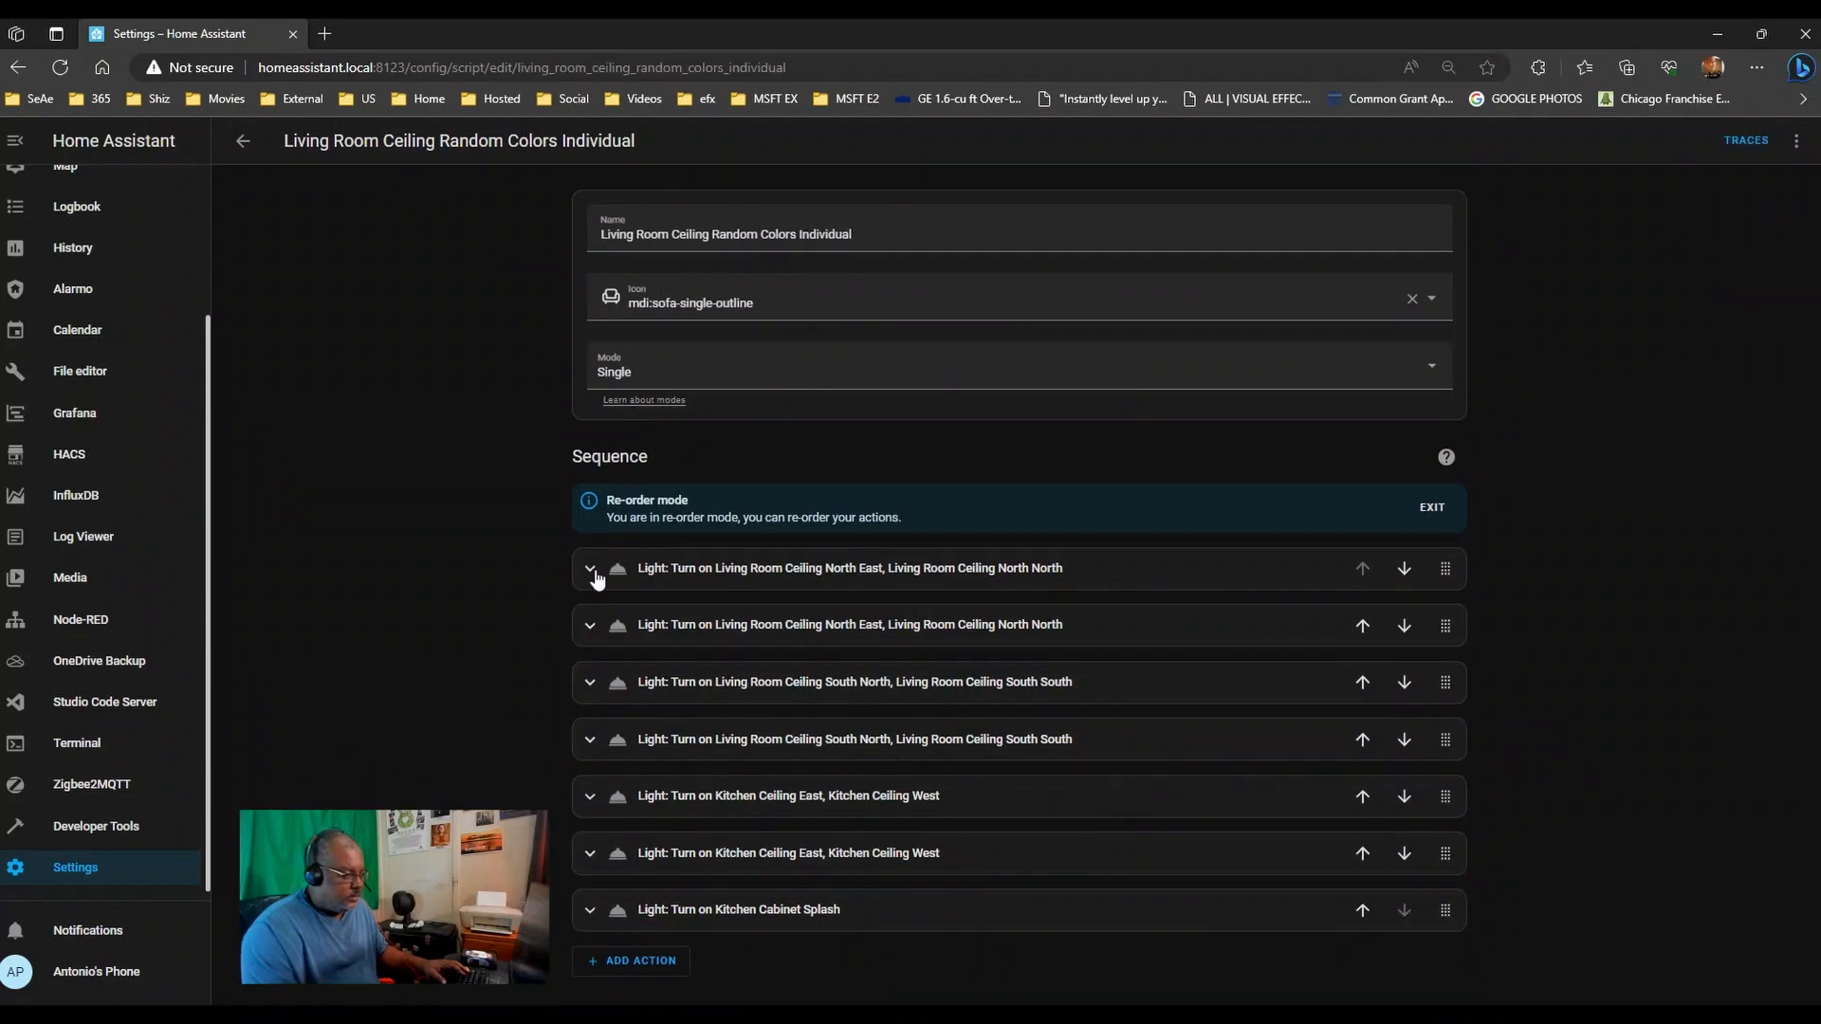
{"action": "left_click", "coordinate": [1423, 507]}
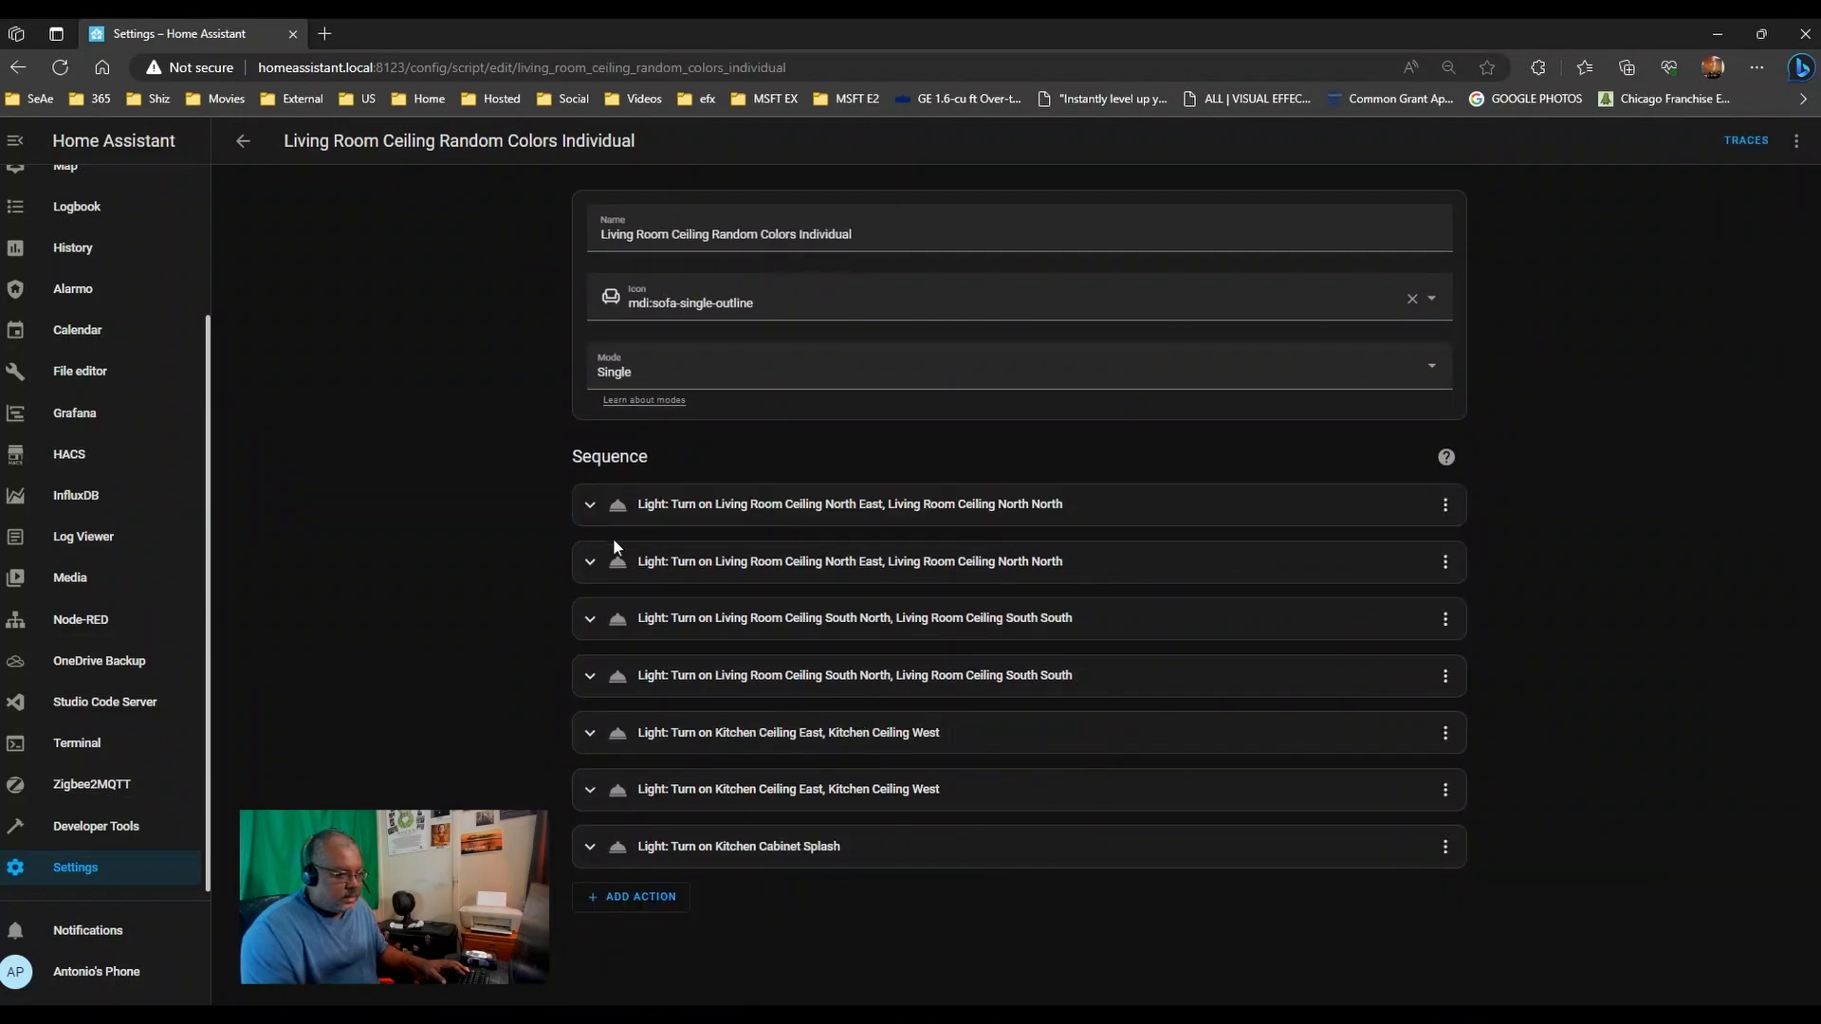
{"action": "left_click", "coordinate": [586, 508]}
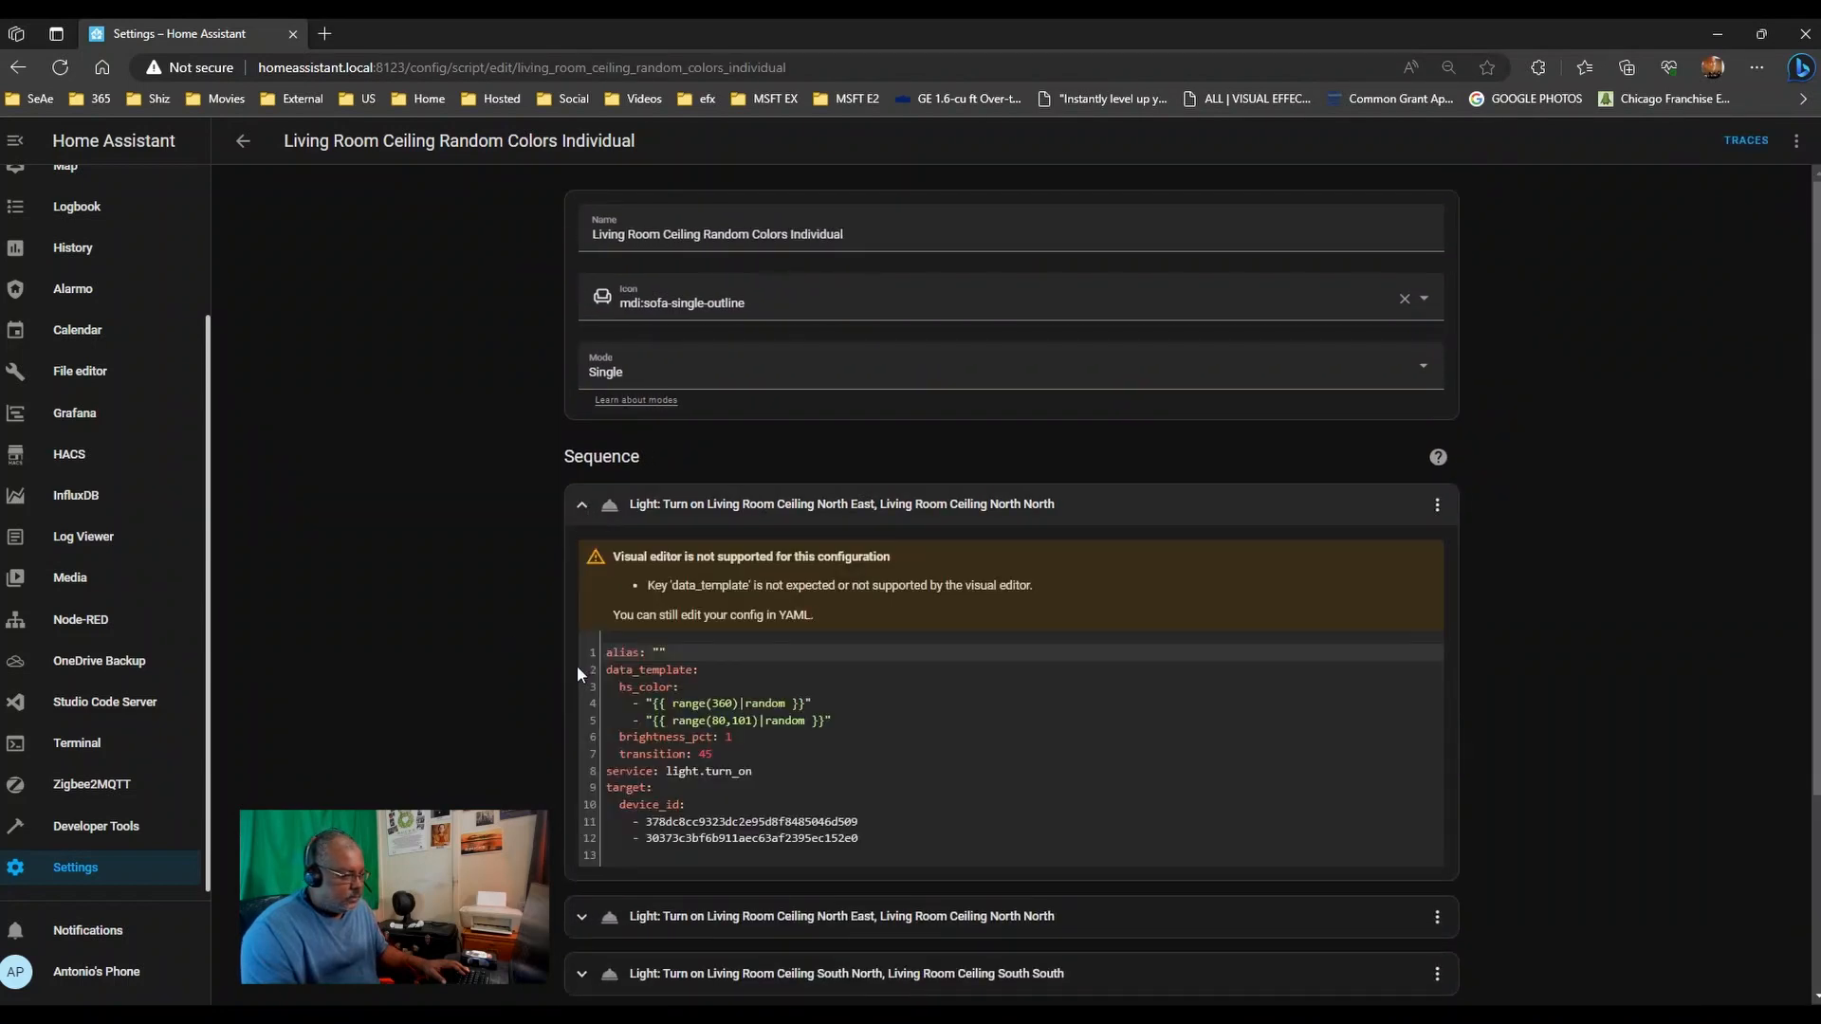
{"action": "left_click", "coordinate": [581, 916]}
{"action": "scroll", "coordinate": [469, 788], "scroll_direction": "down", "scroll_amount": 6}
{"action": "scroll", "coordinate": [563, 765], "scroll_direction": "up", "scroll_amount": 3}
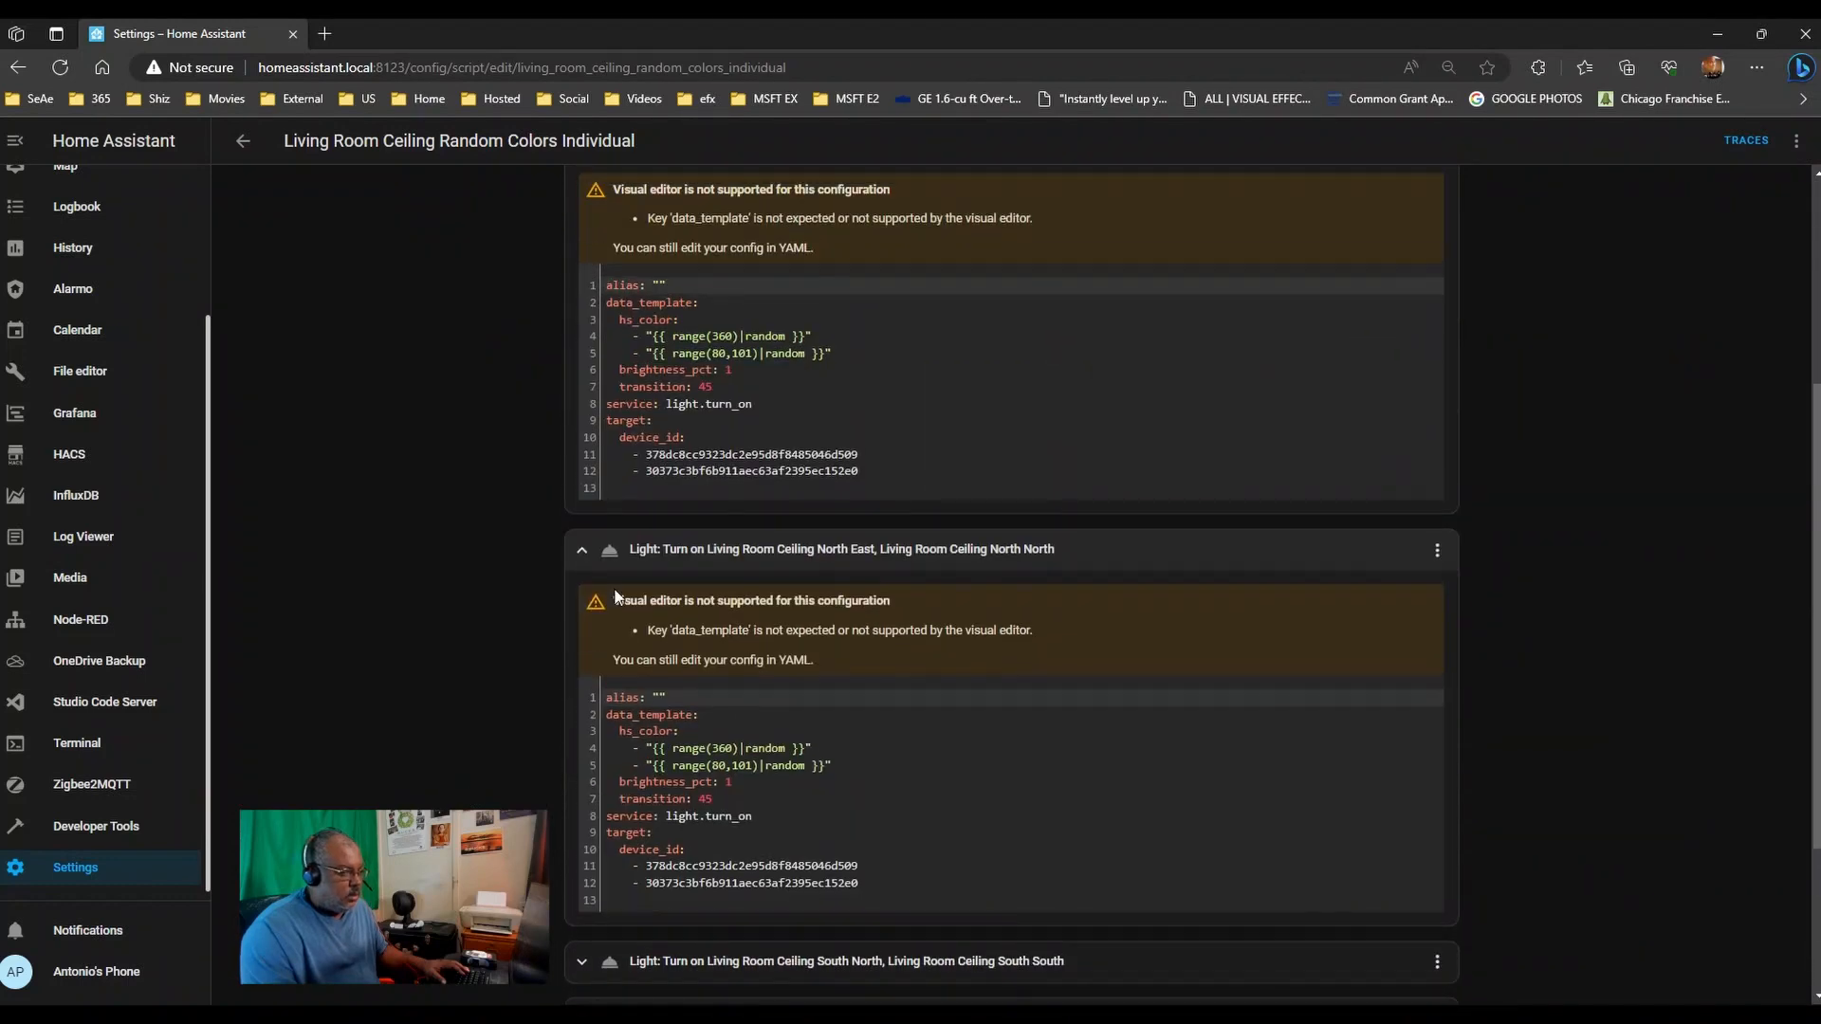
{"action": "scroll", "coordinate": [968, 447], "scroll_direction": "up", "scroll_amount": 2}
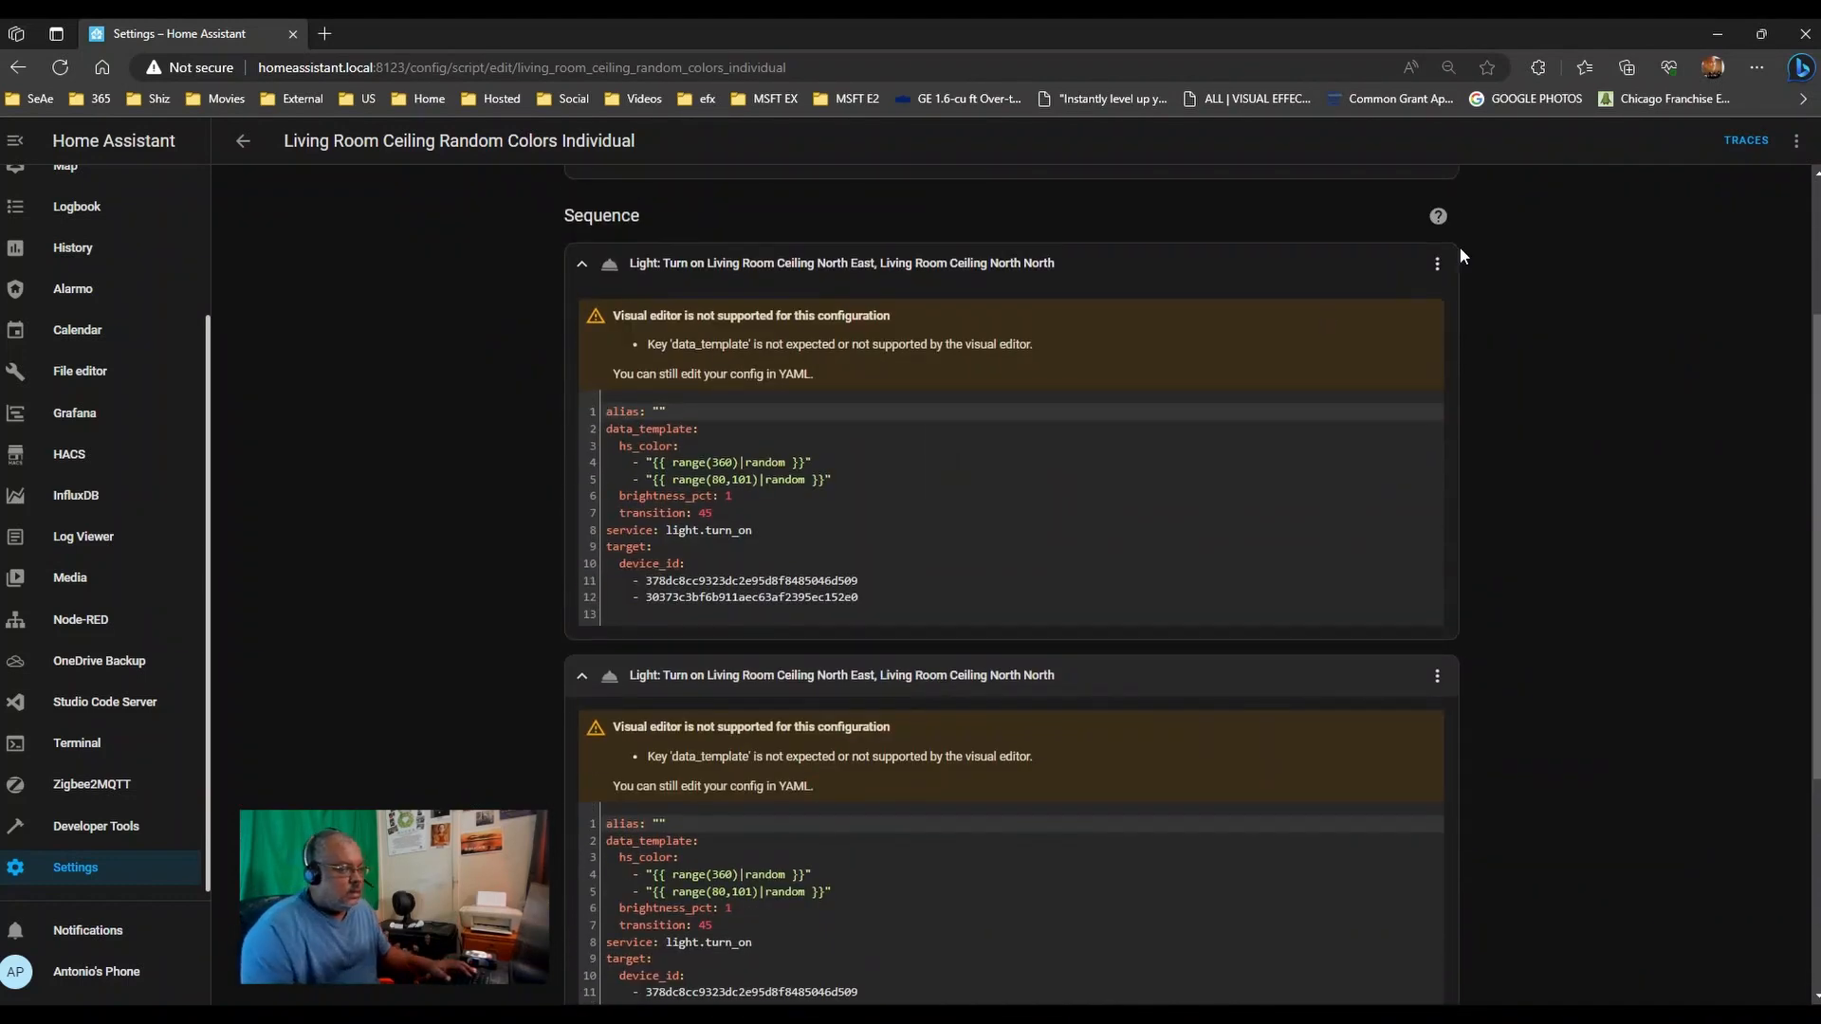
- Switch the first light action to YAML editing and bring up the script-wide options menu
{"action": "left_click", "coordinate": [1436, 263]}
{"action": "left_click", "coordinate": [1516, 603]}
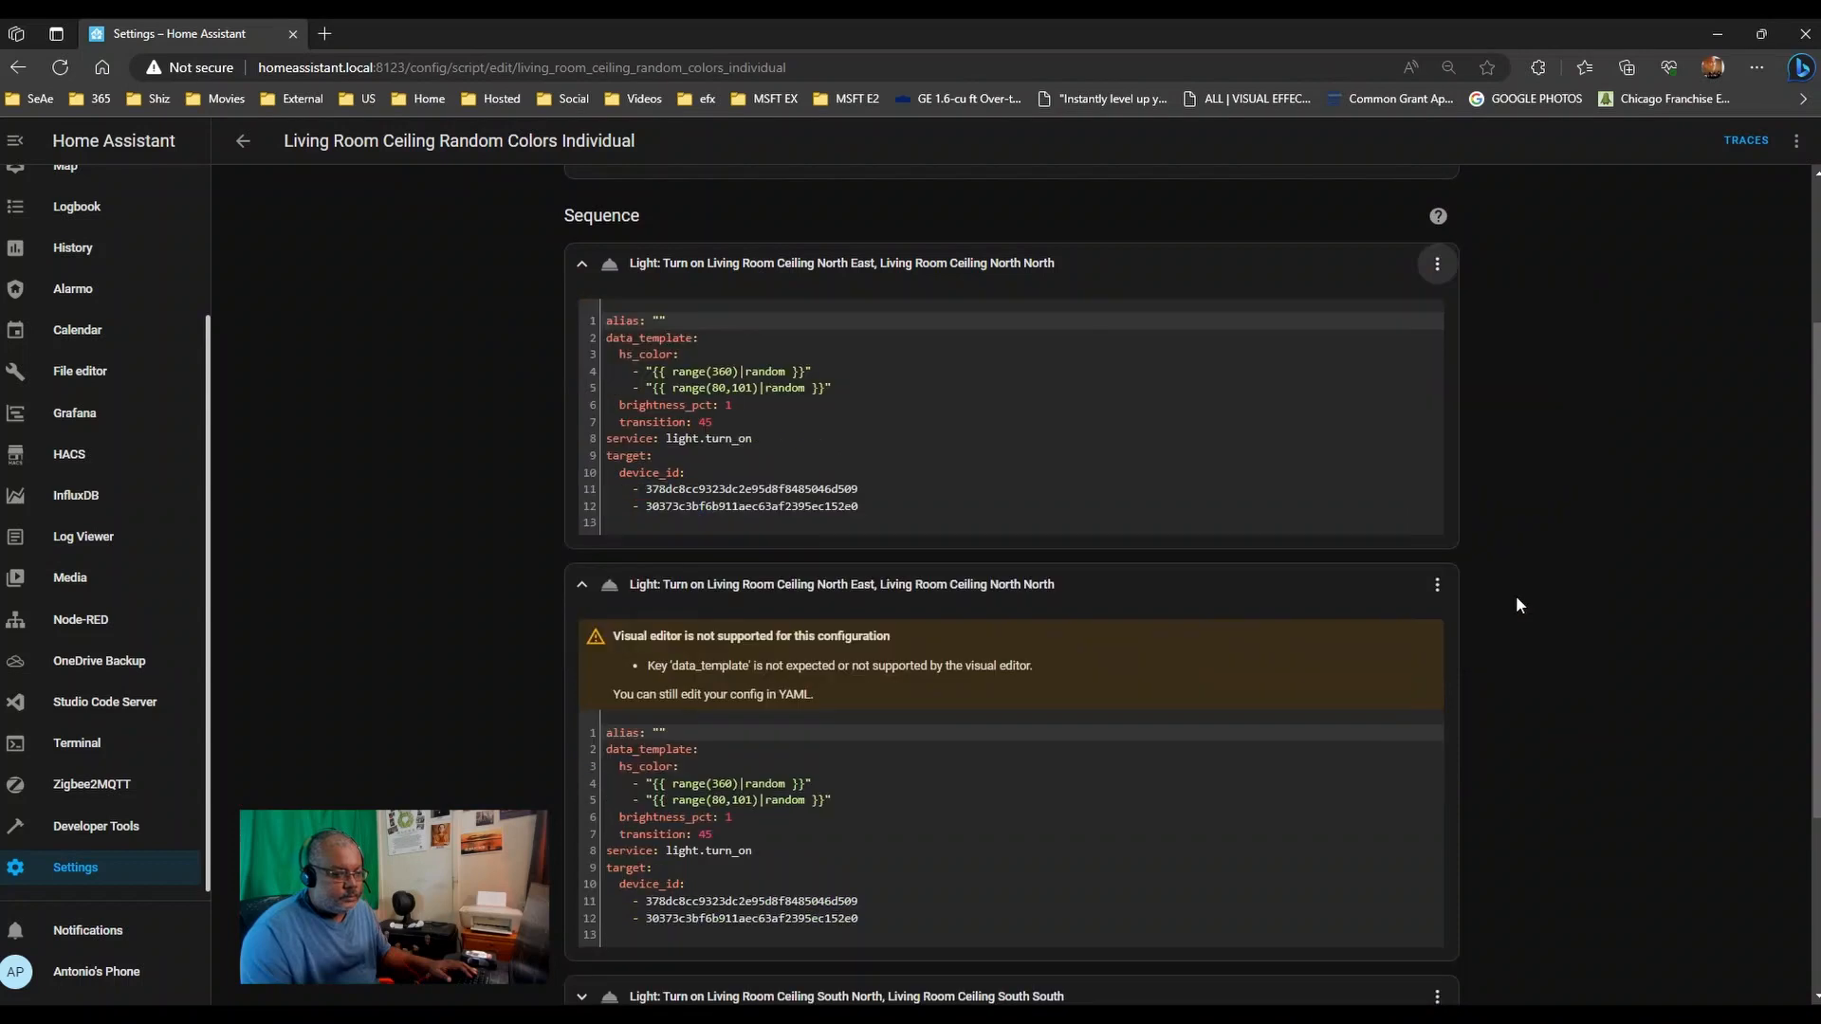
{"action": "left_click", "coordinate": [1431, 584]}
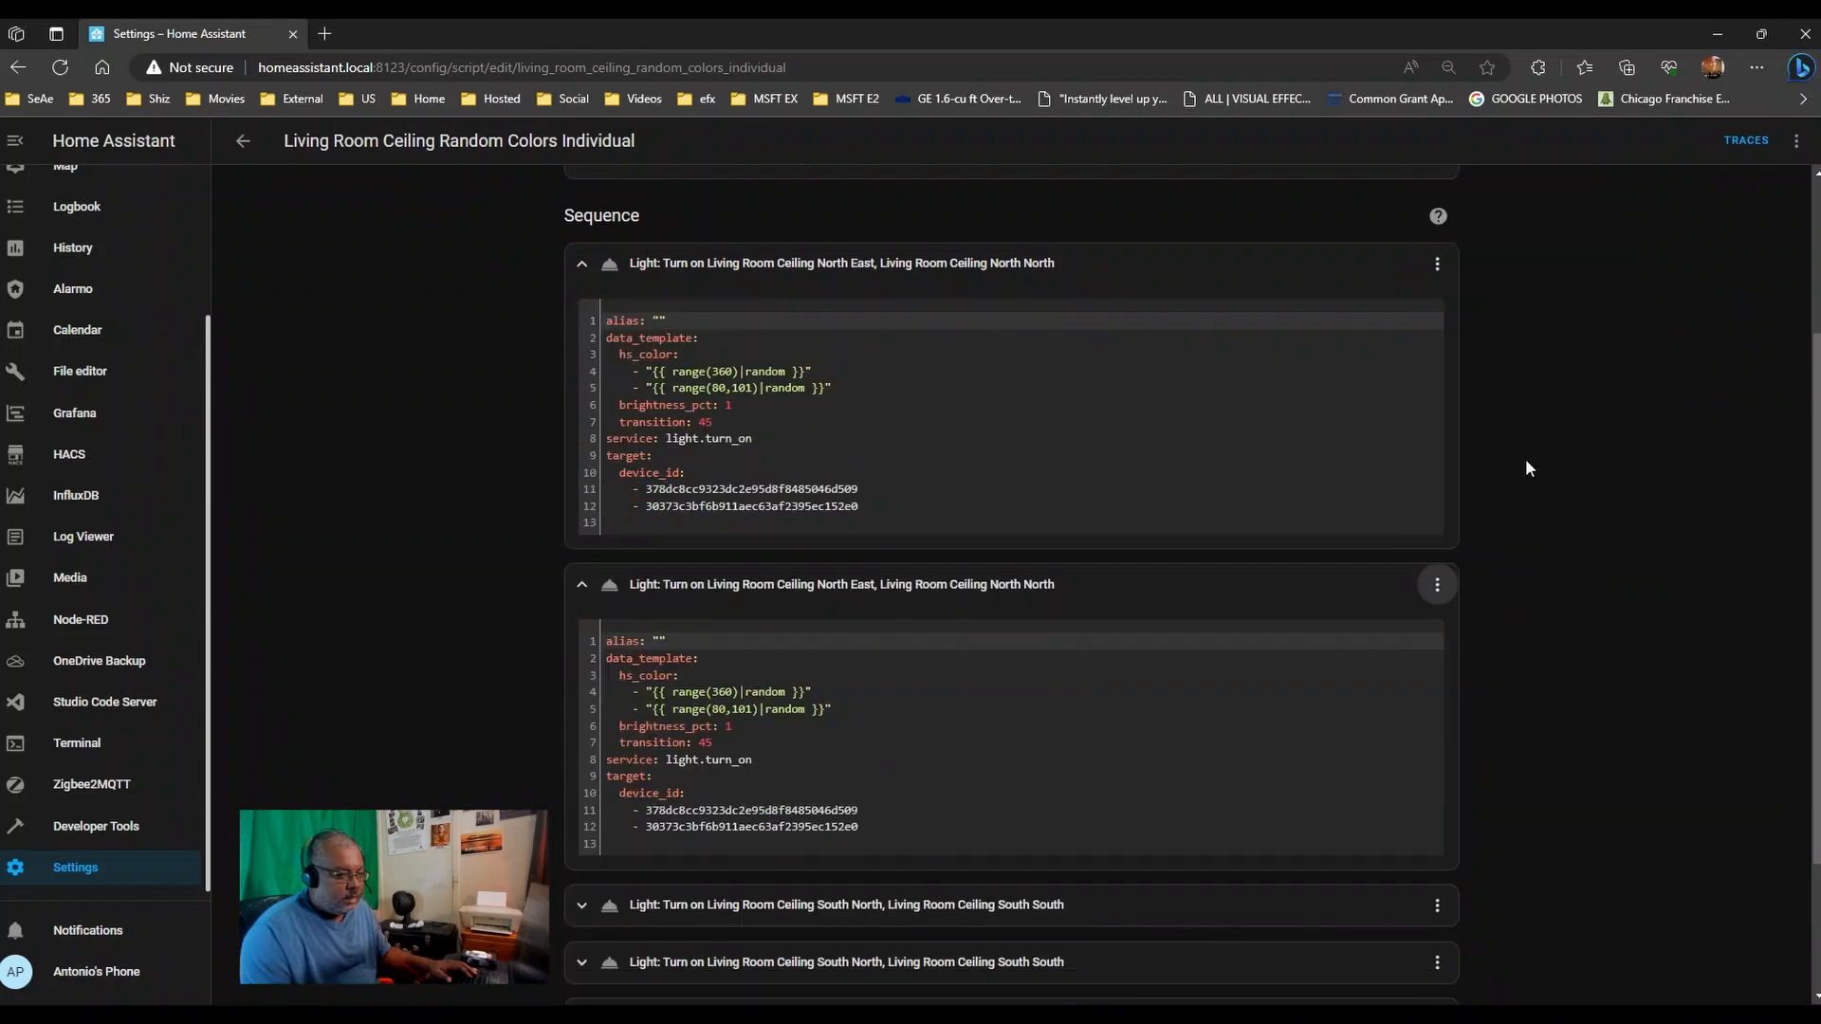
{"action": "left_click", "coordinate": [1796, 147]}
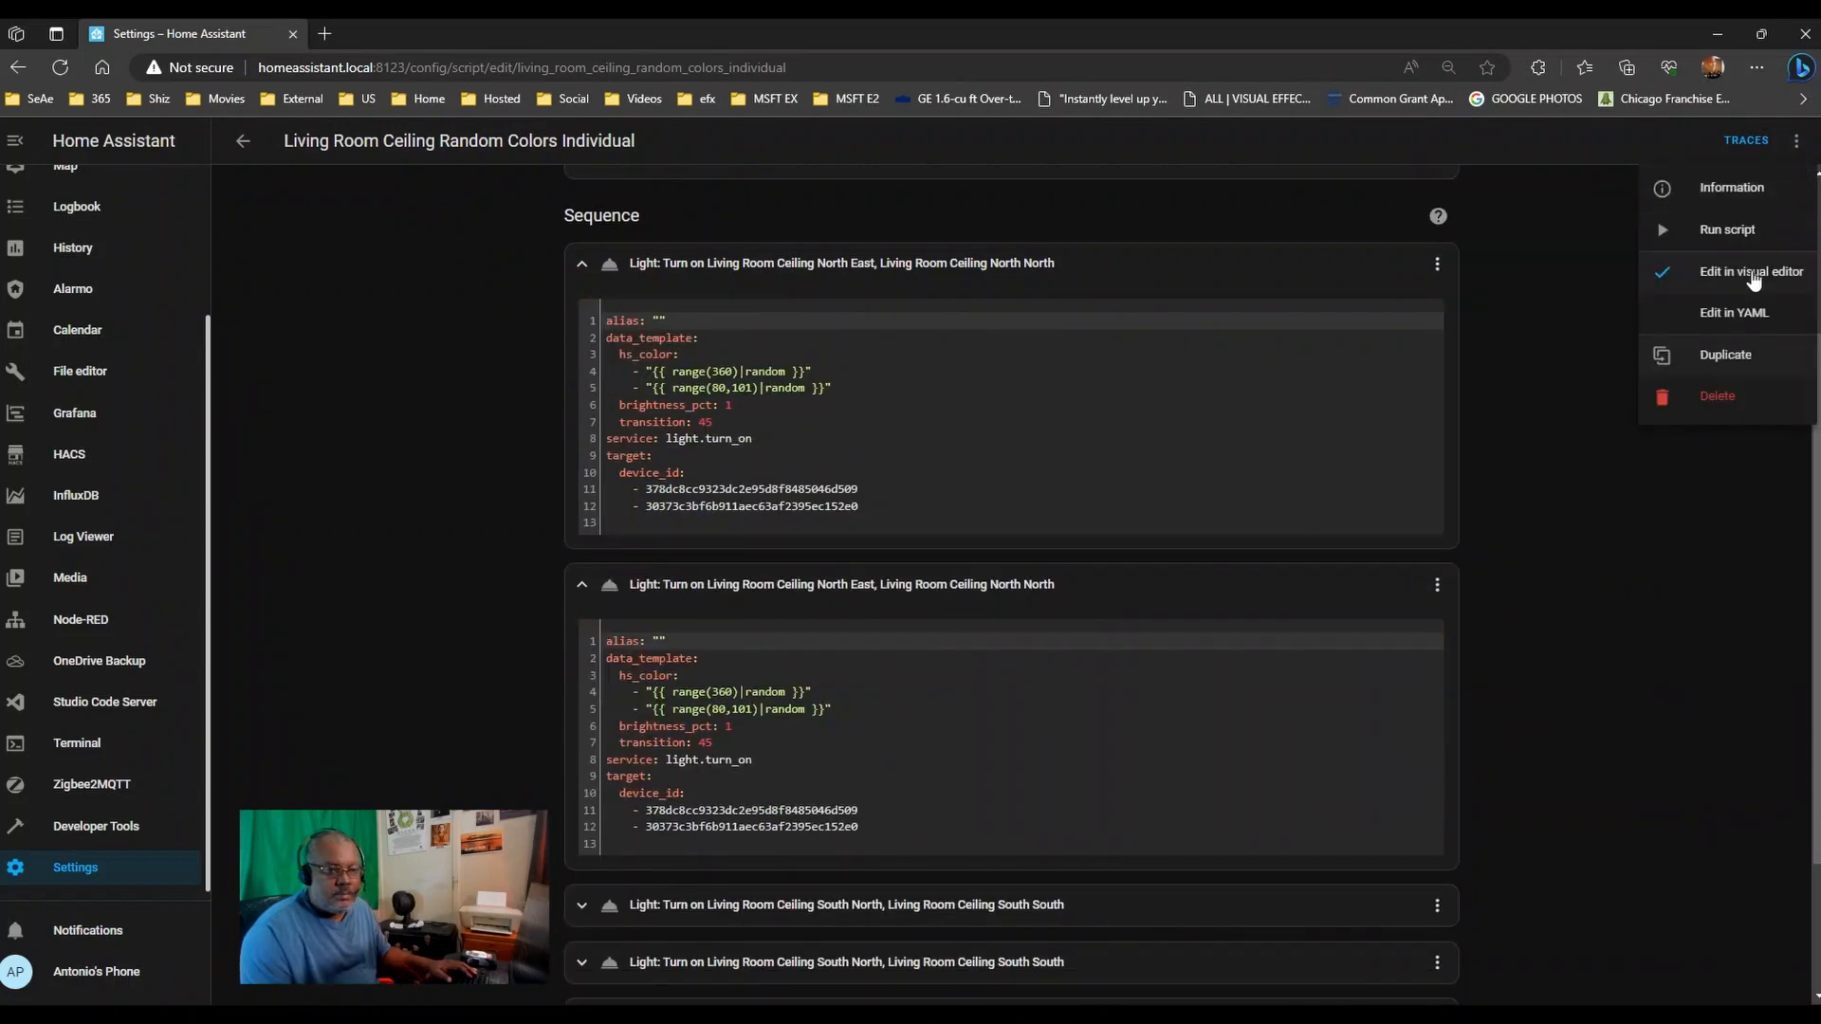
- Switch the script to full YAML and move the first action's device ID onto its device_id line
{"action": "left_click", "coordinate": [1744, 314]}
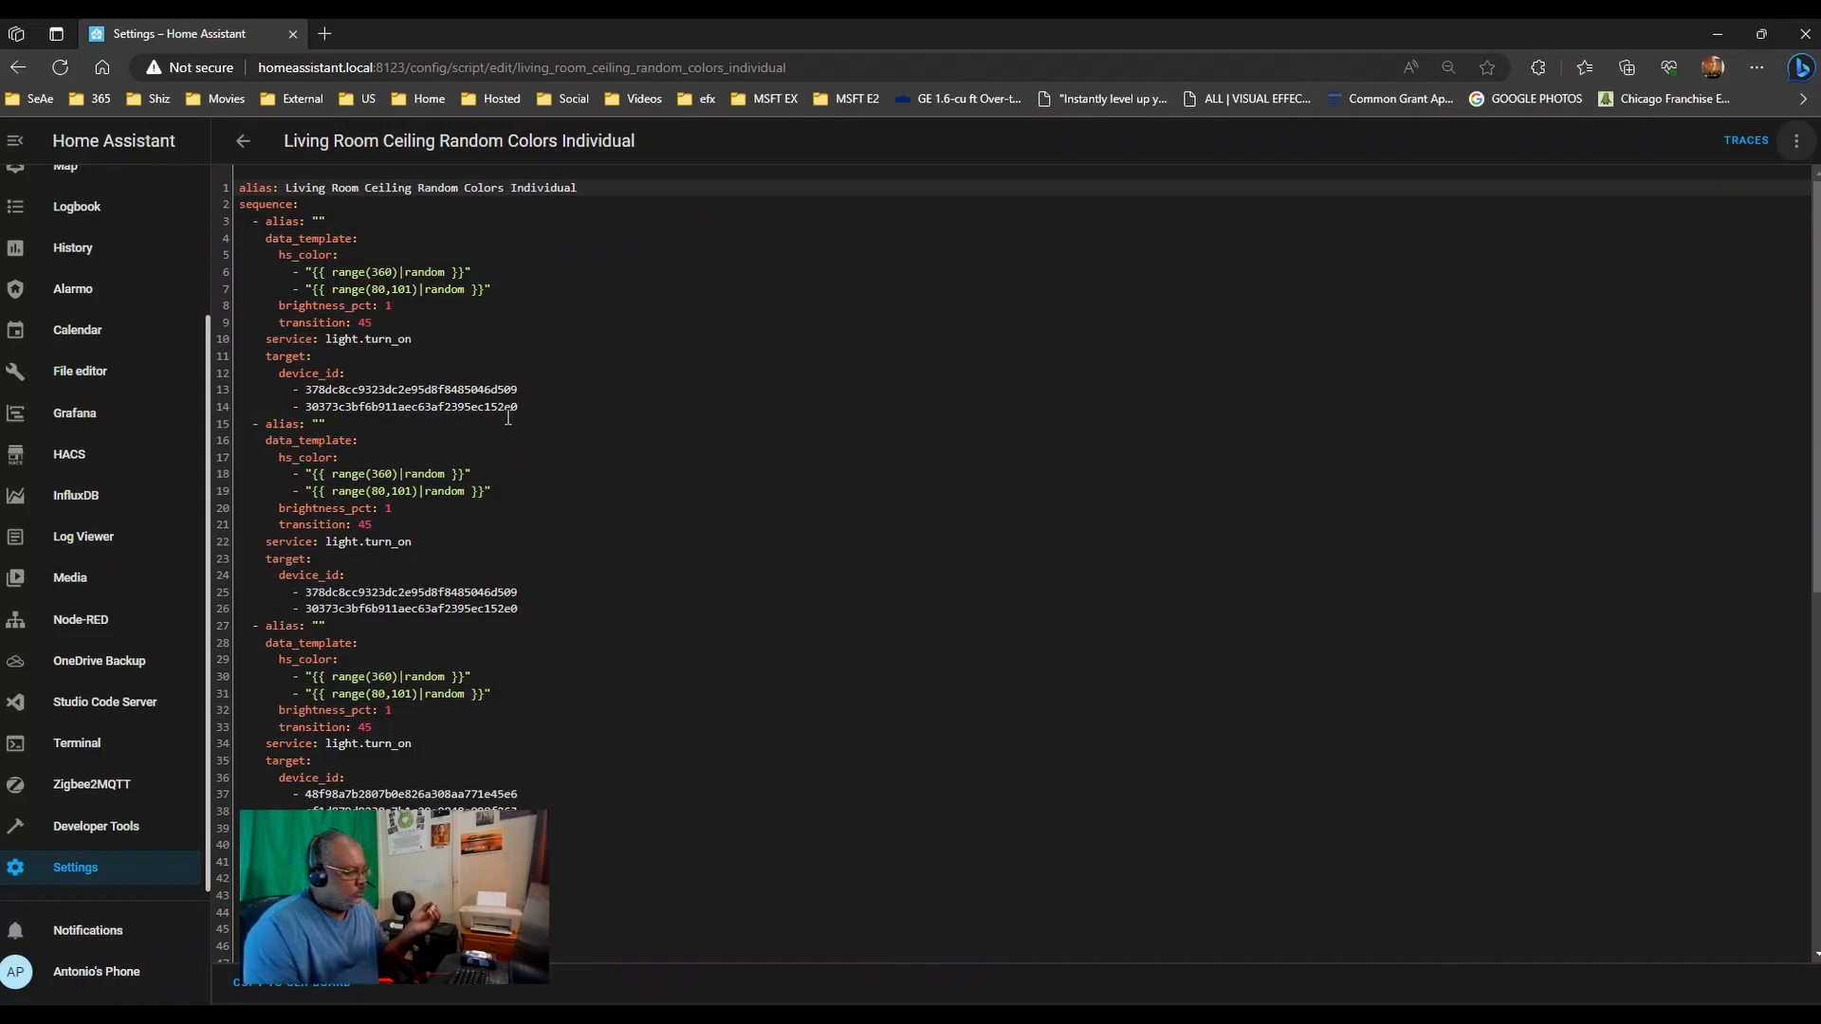
{"action": "double_click", "coordinate": [452, 388]}
{"action": "key", "text": "ctrl+c"}
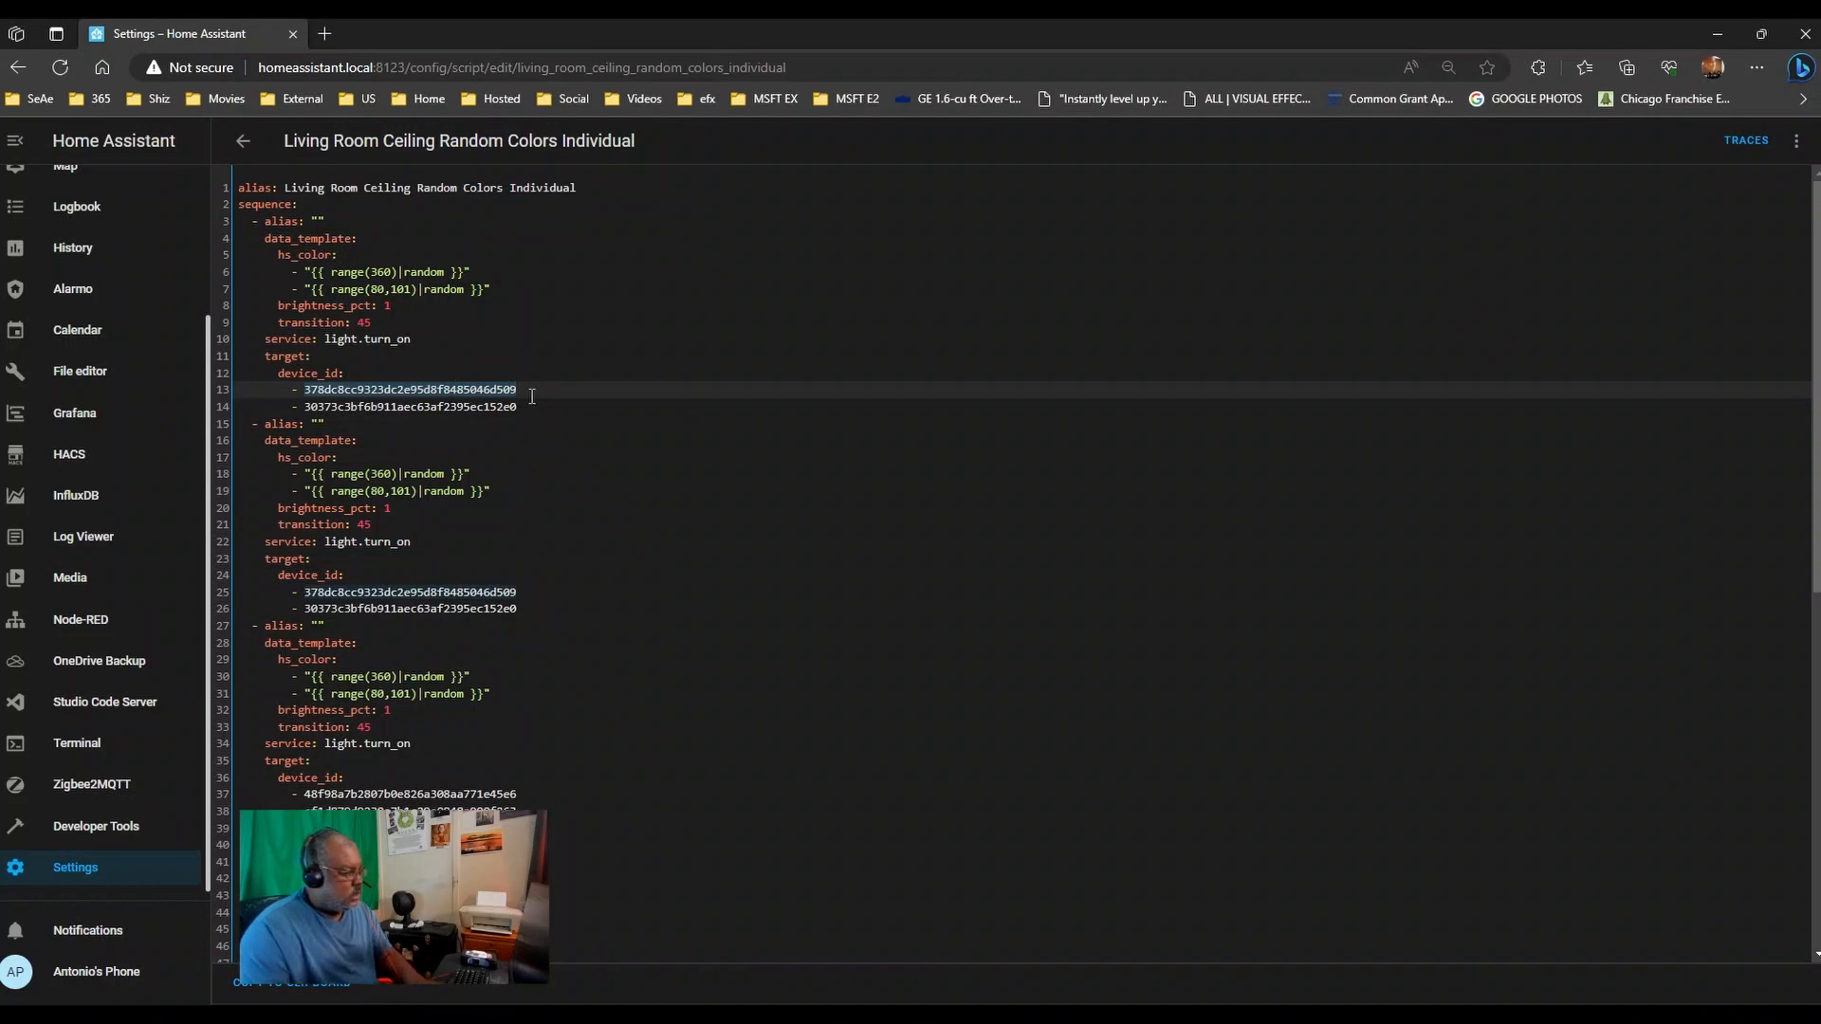
{"action": "left_click_drag", "start_coordinate": [520, 407], "coordinate": [304, 409]}
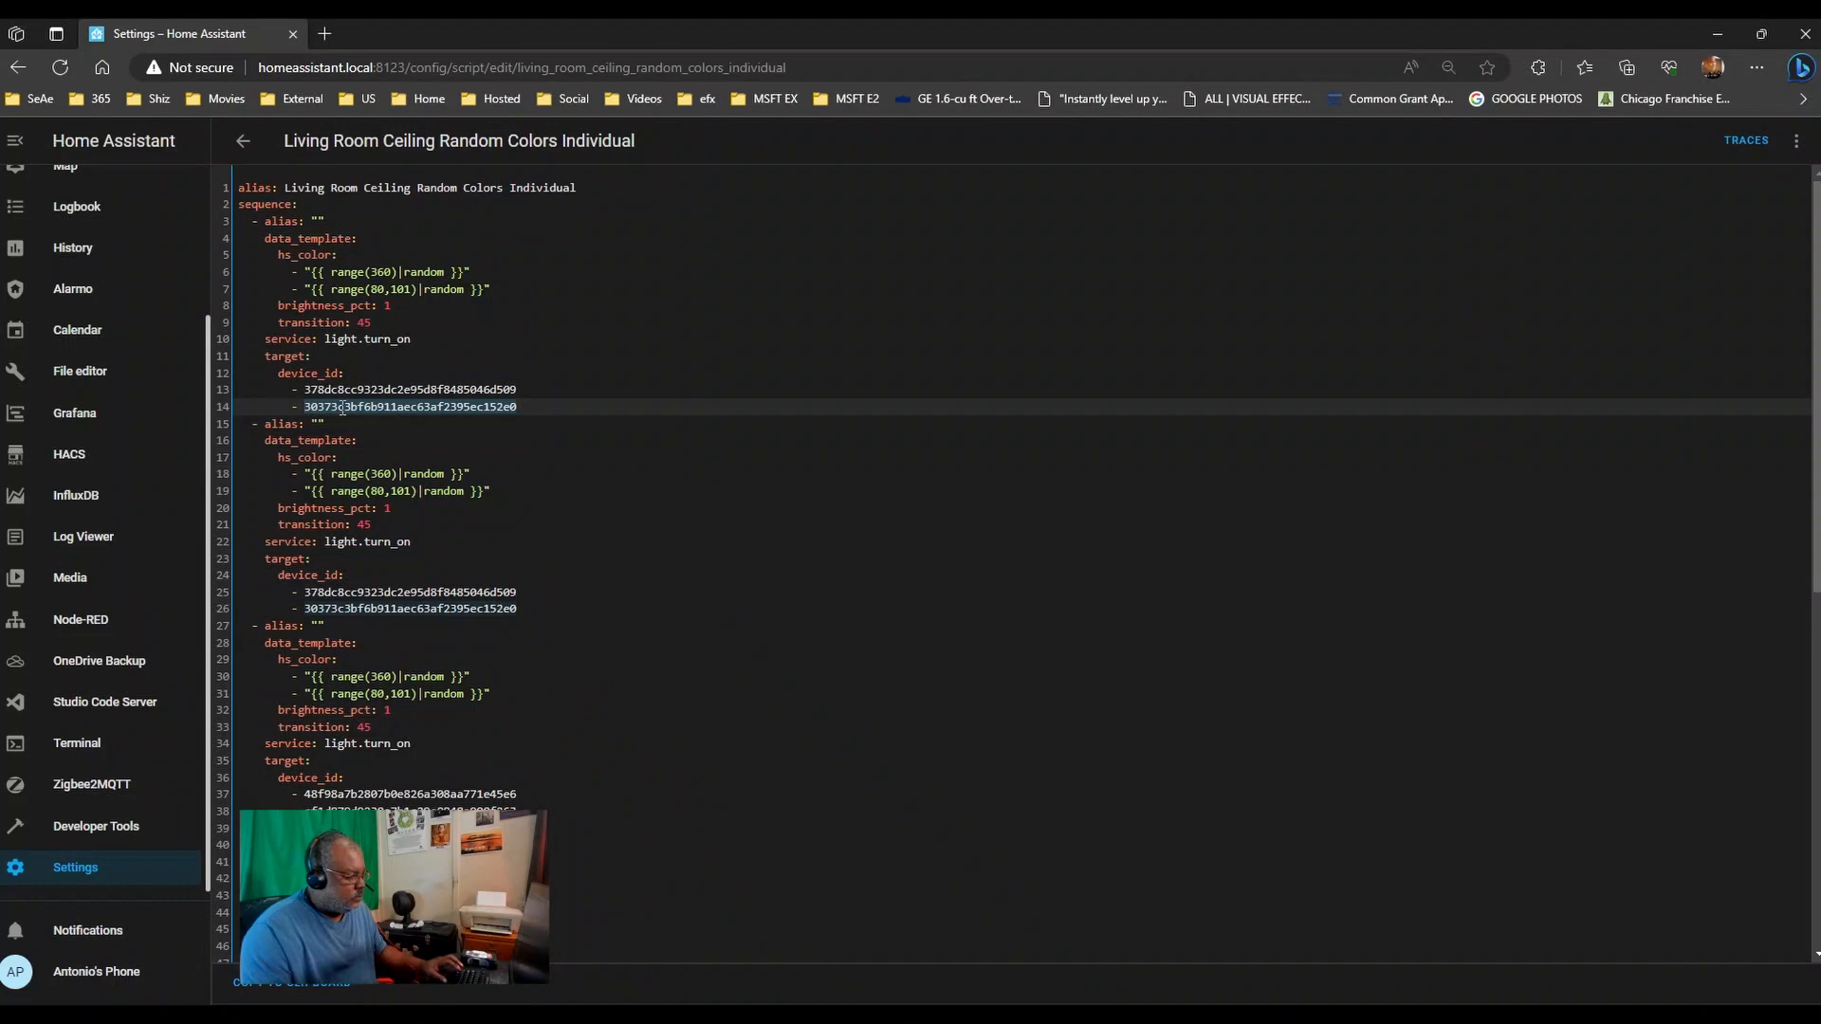
{"action": "left_click_drag", "start_coordinate": [519, 390], "coordinate": [312, 389]}
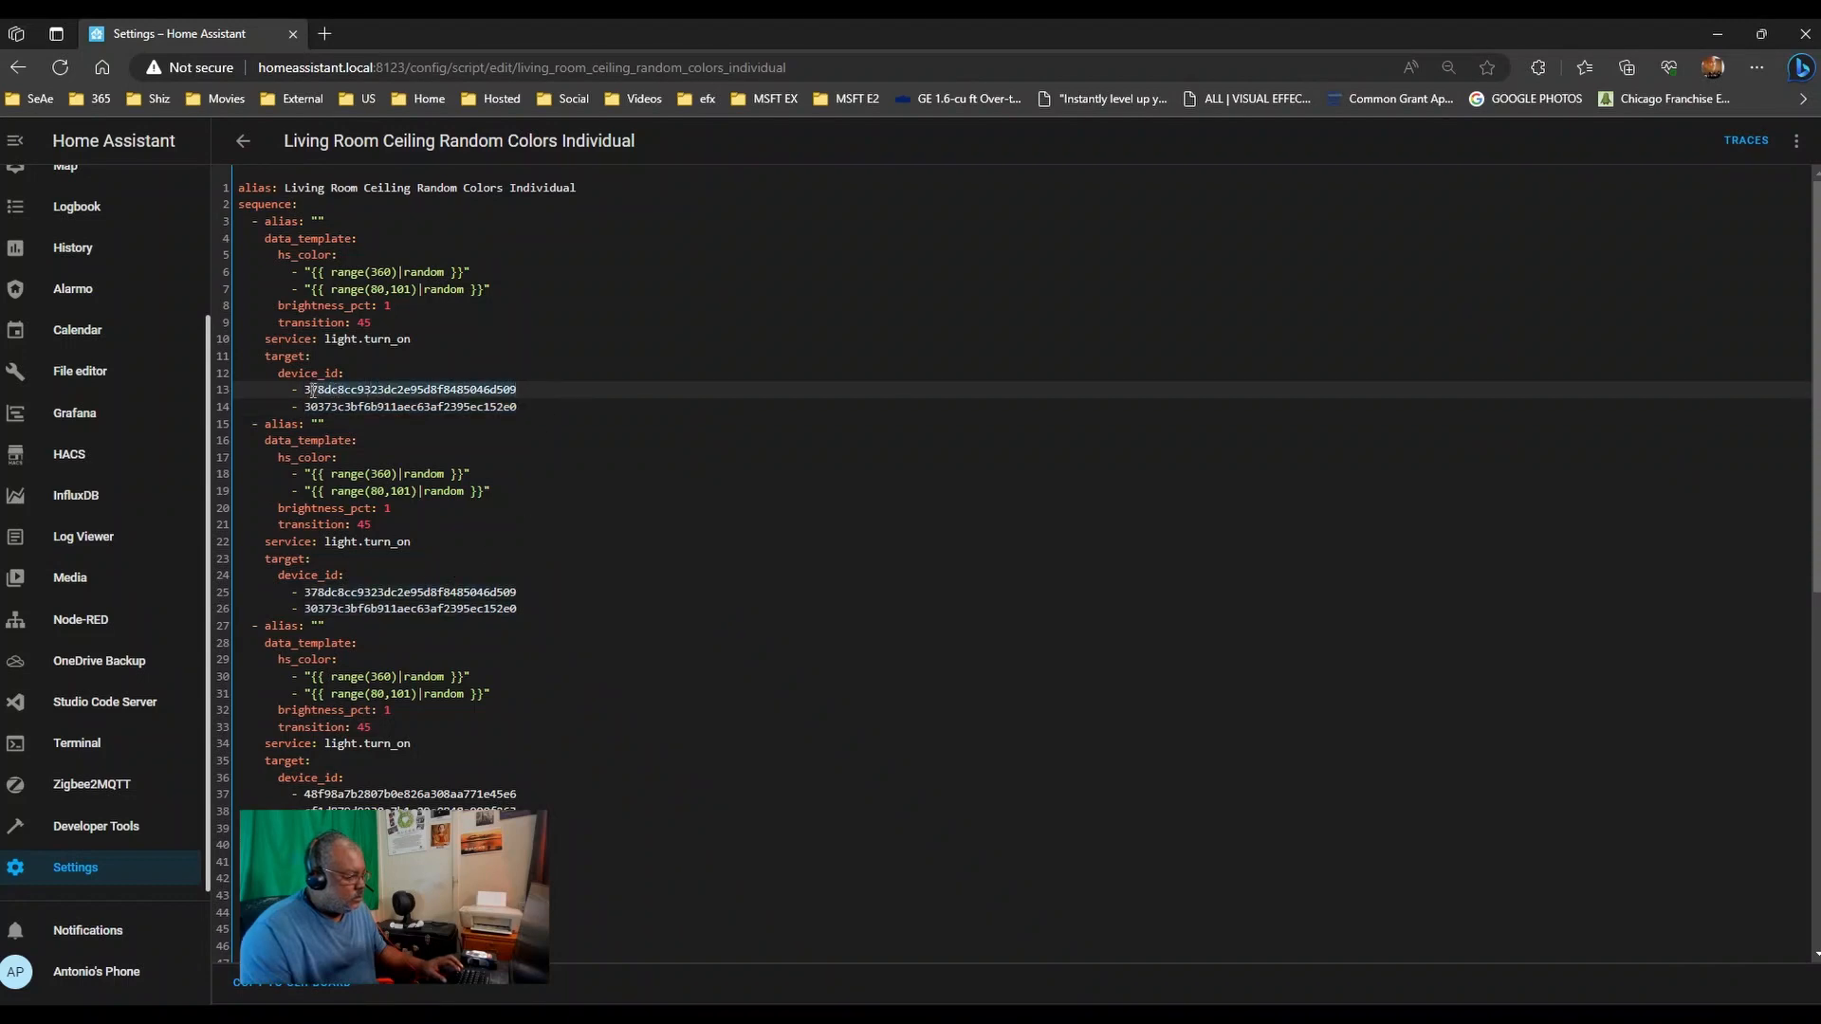
{"action": "left_click", "coordinate": [386, 376]}
{"action": "key", "text": "ctrl+v"}
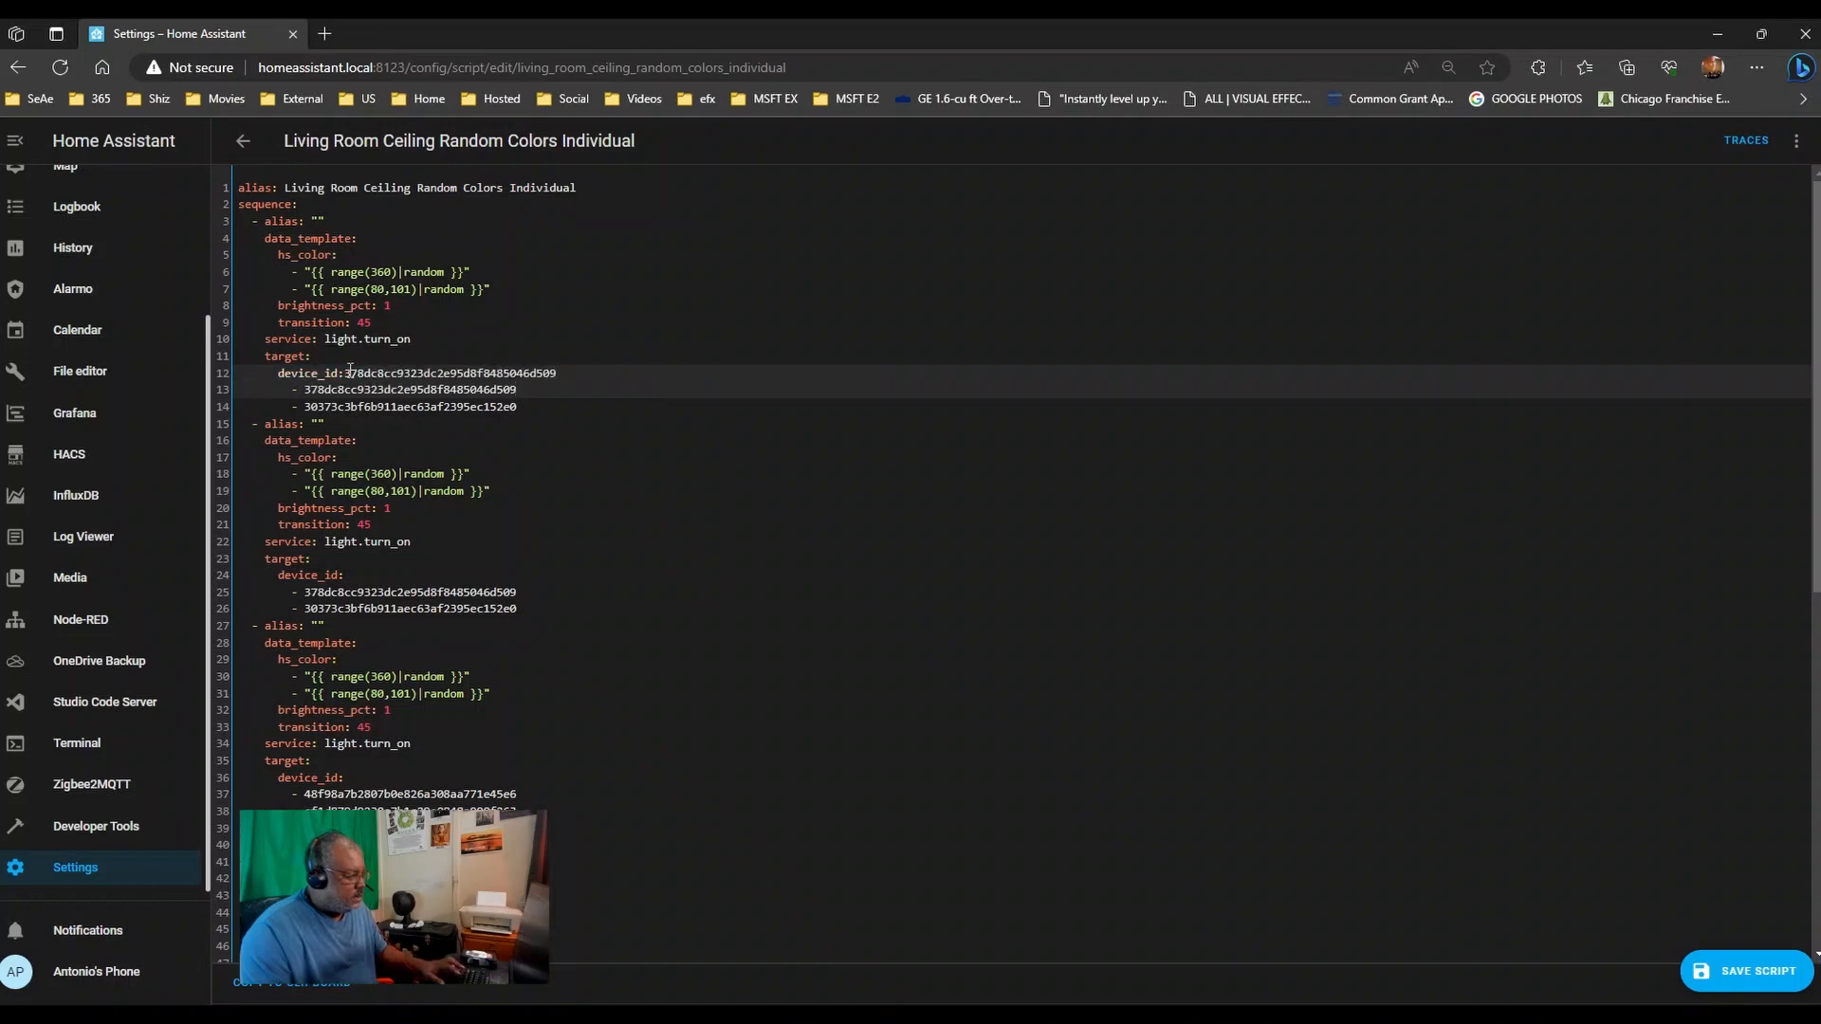
{"action": "left_click", "coordinate": [347, 373]}
- Move the second action's device ID onto line 24, deleting leftover list items under both actions
{"action": "left_click_drag", "start_coordinate": [538, 608], "coordinate": [306, 614]}
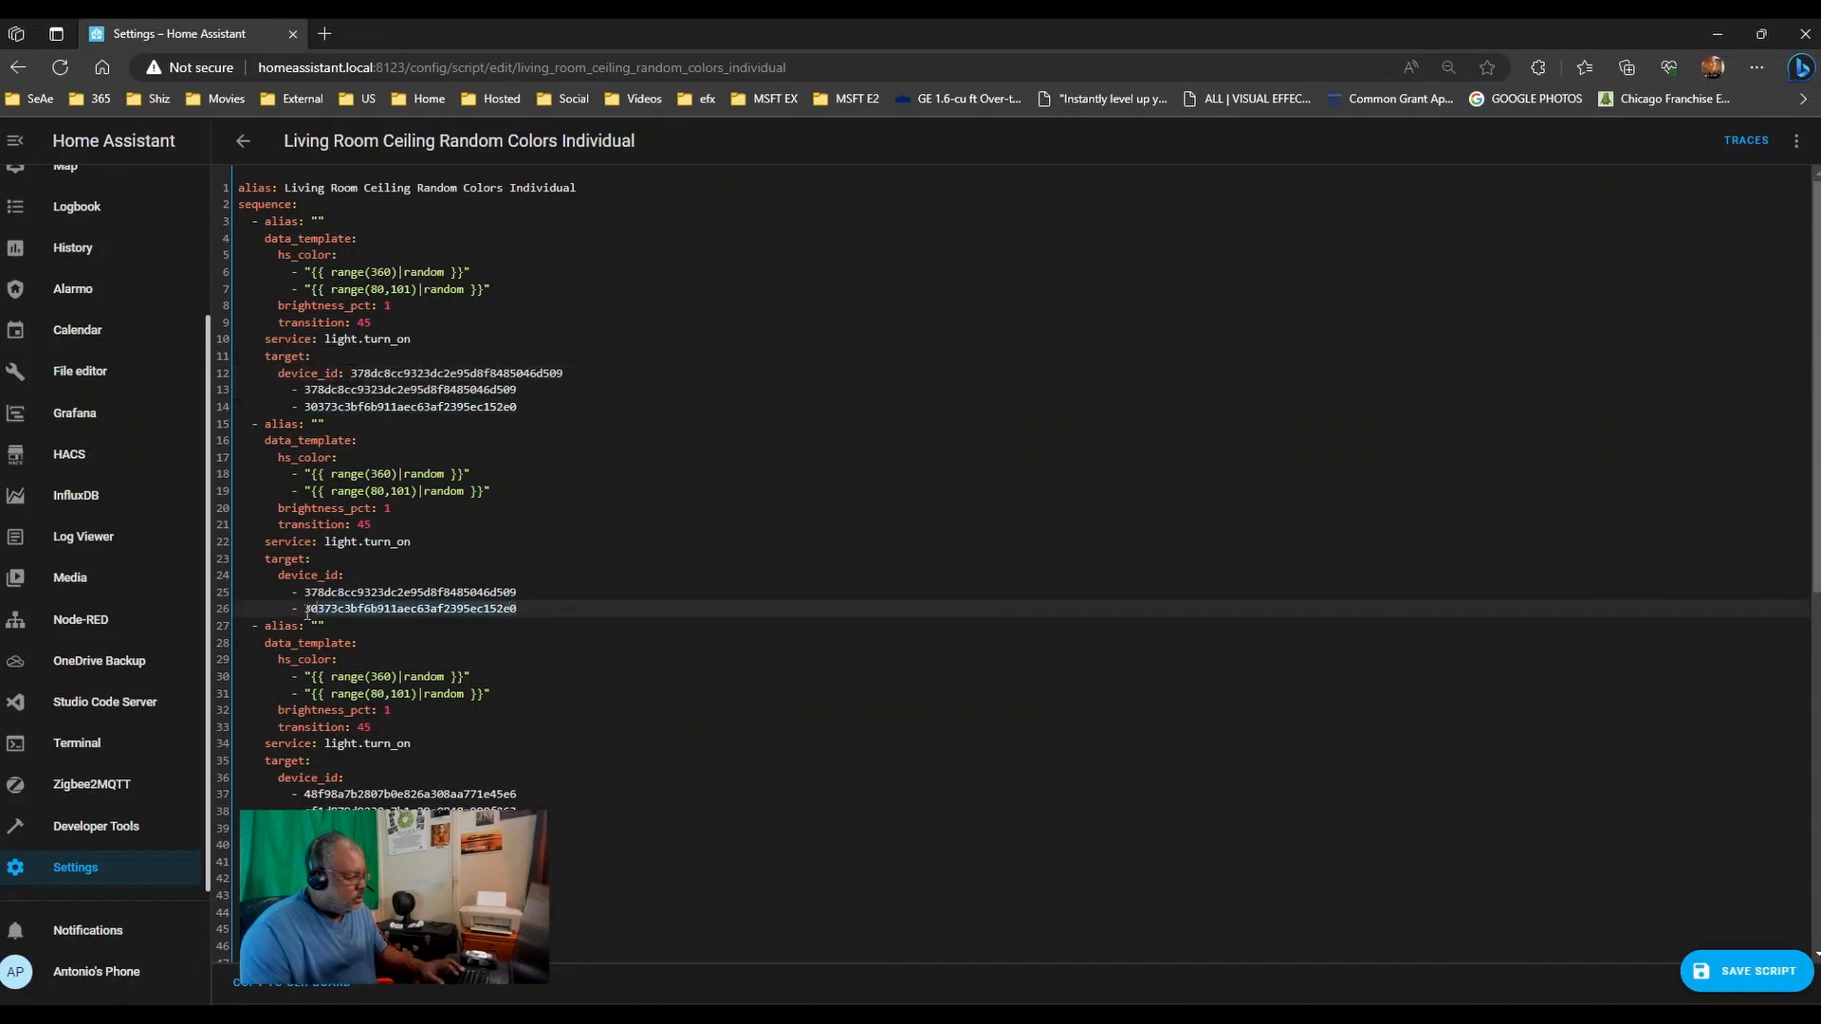
{"action": "key", "text": "ctrl+x"}
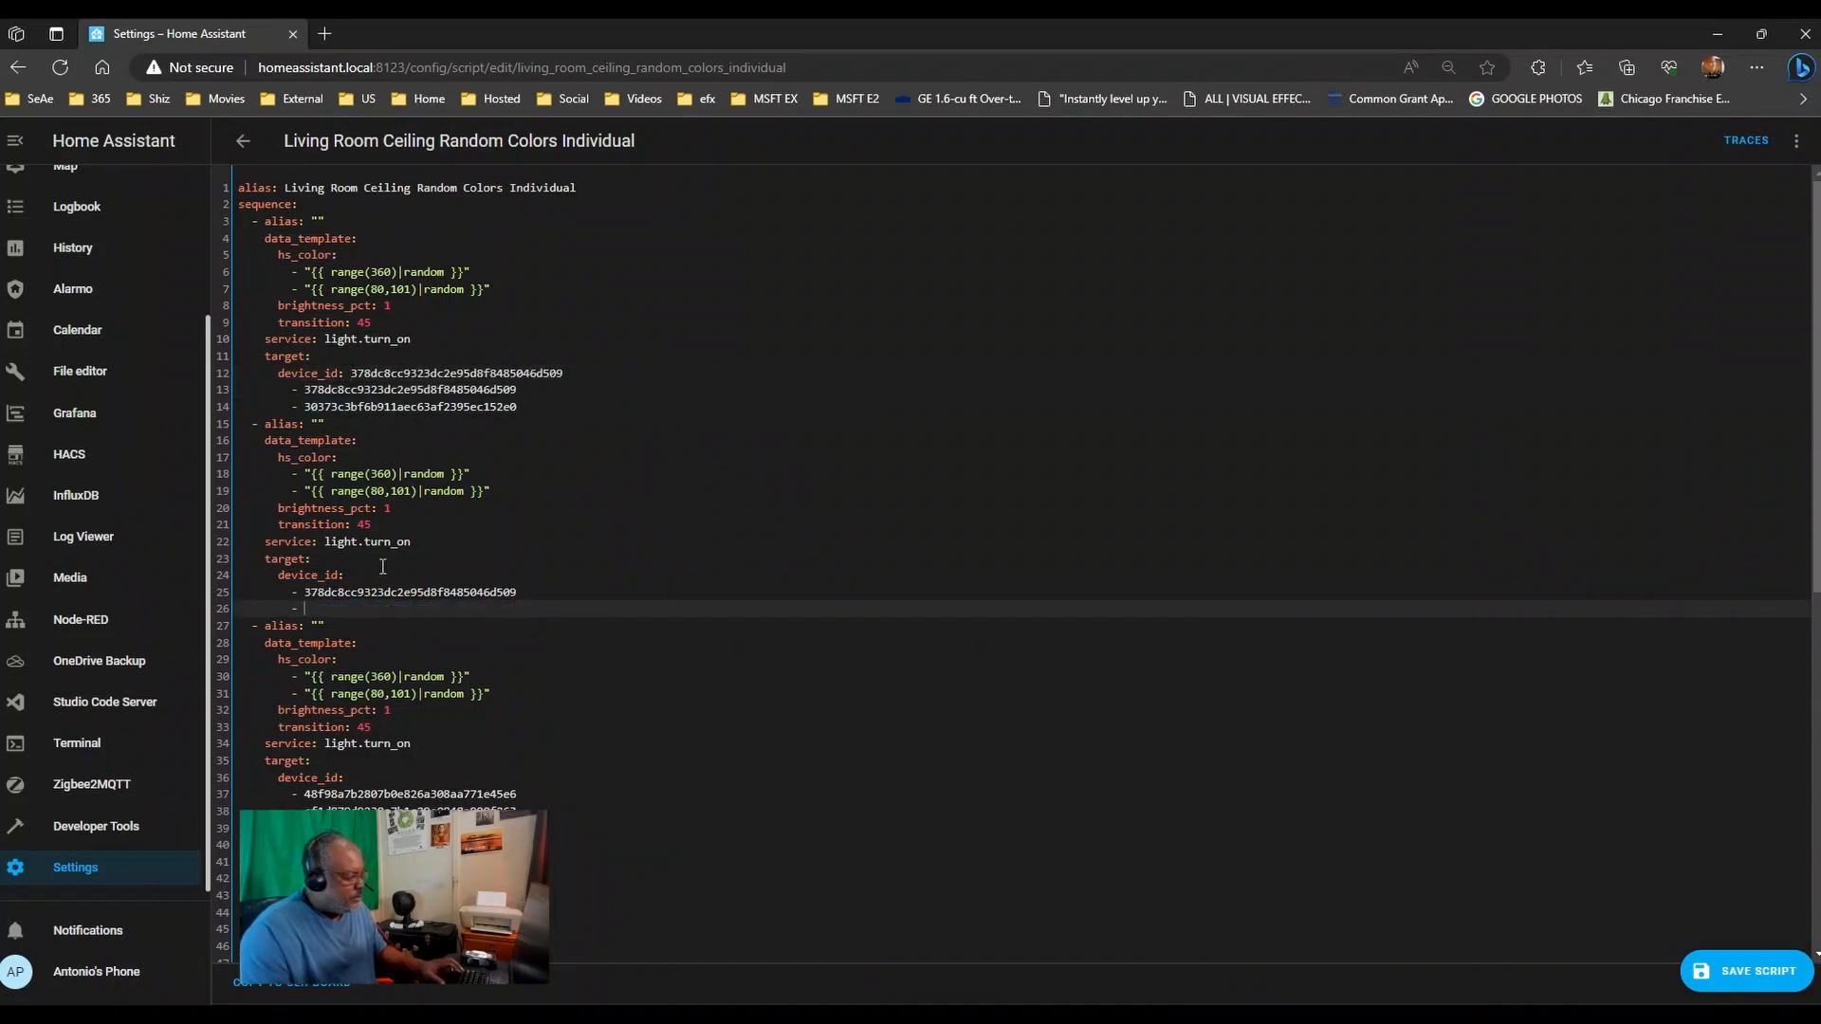
{"action": "left_click", "coordinate": [381, 575]}
{"action": "key", "text": "ctrl+v"}
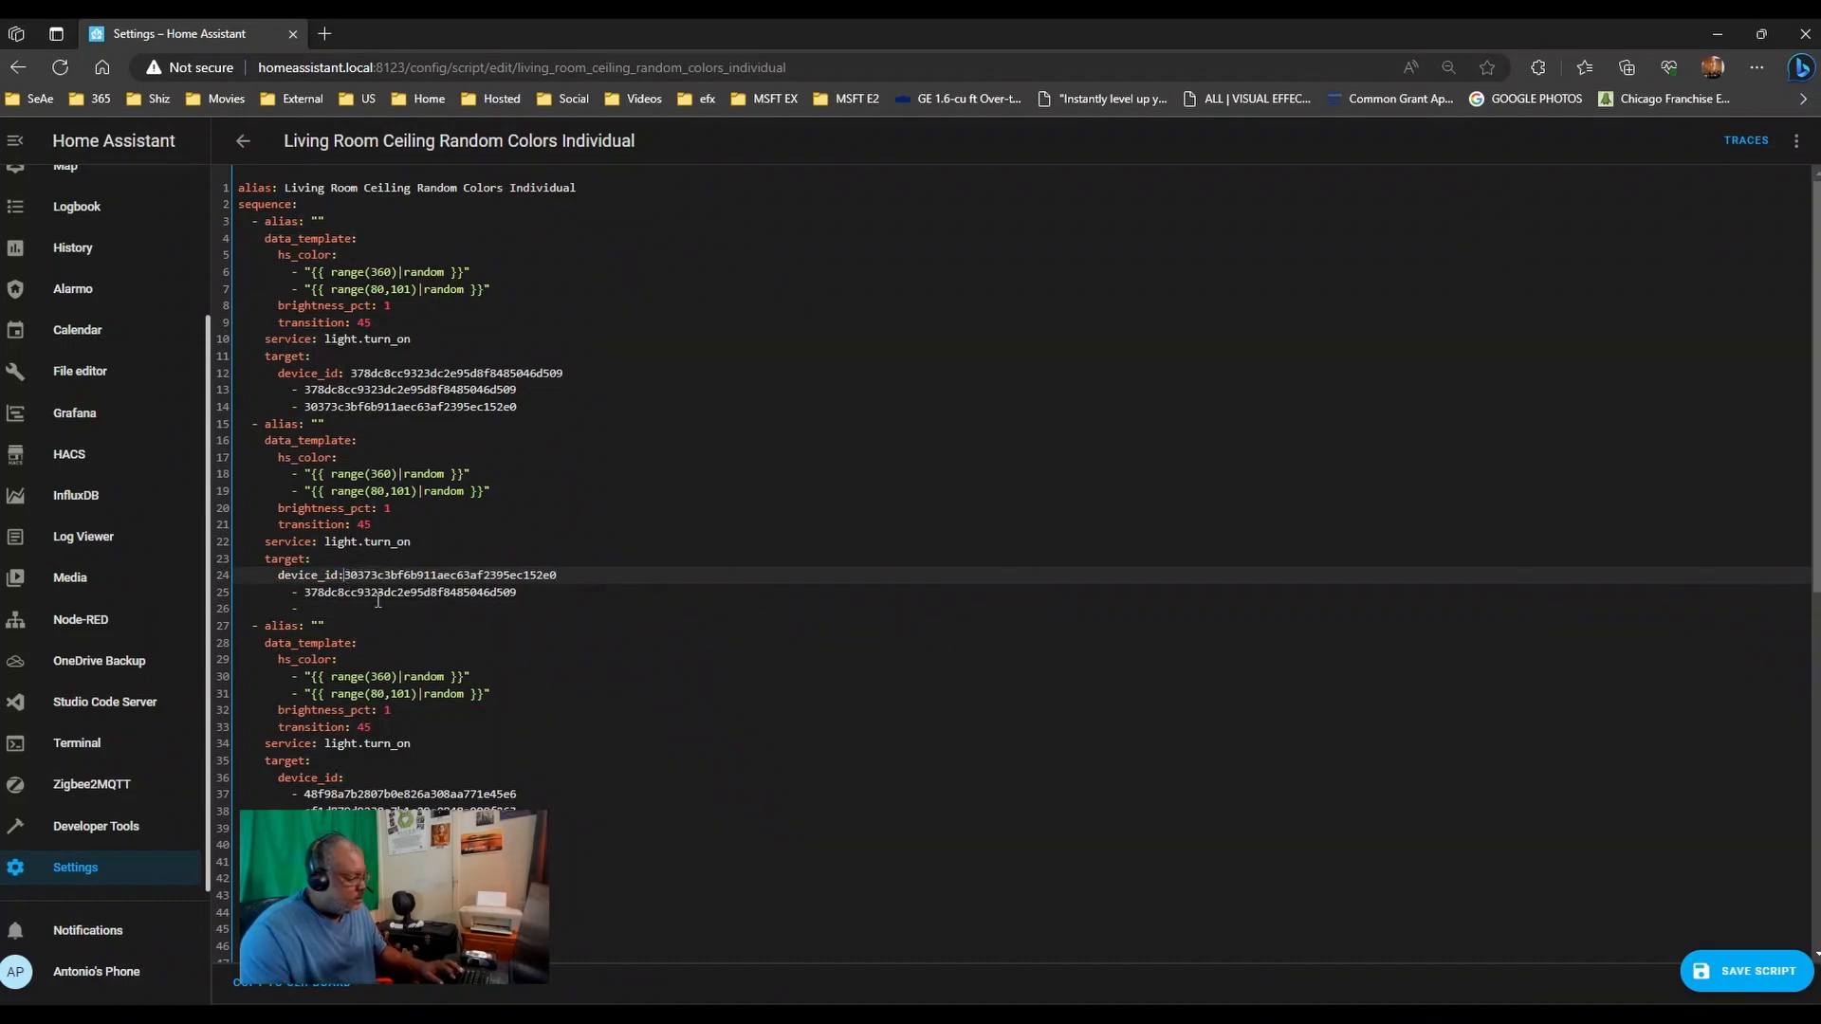
{"action": "left_click_drag", "start_coordinate": [520, 406], "coordinate": [239, 390]}
{"action": "key", "text": "Delete"}
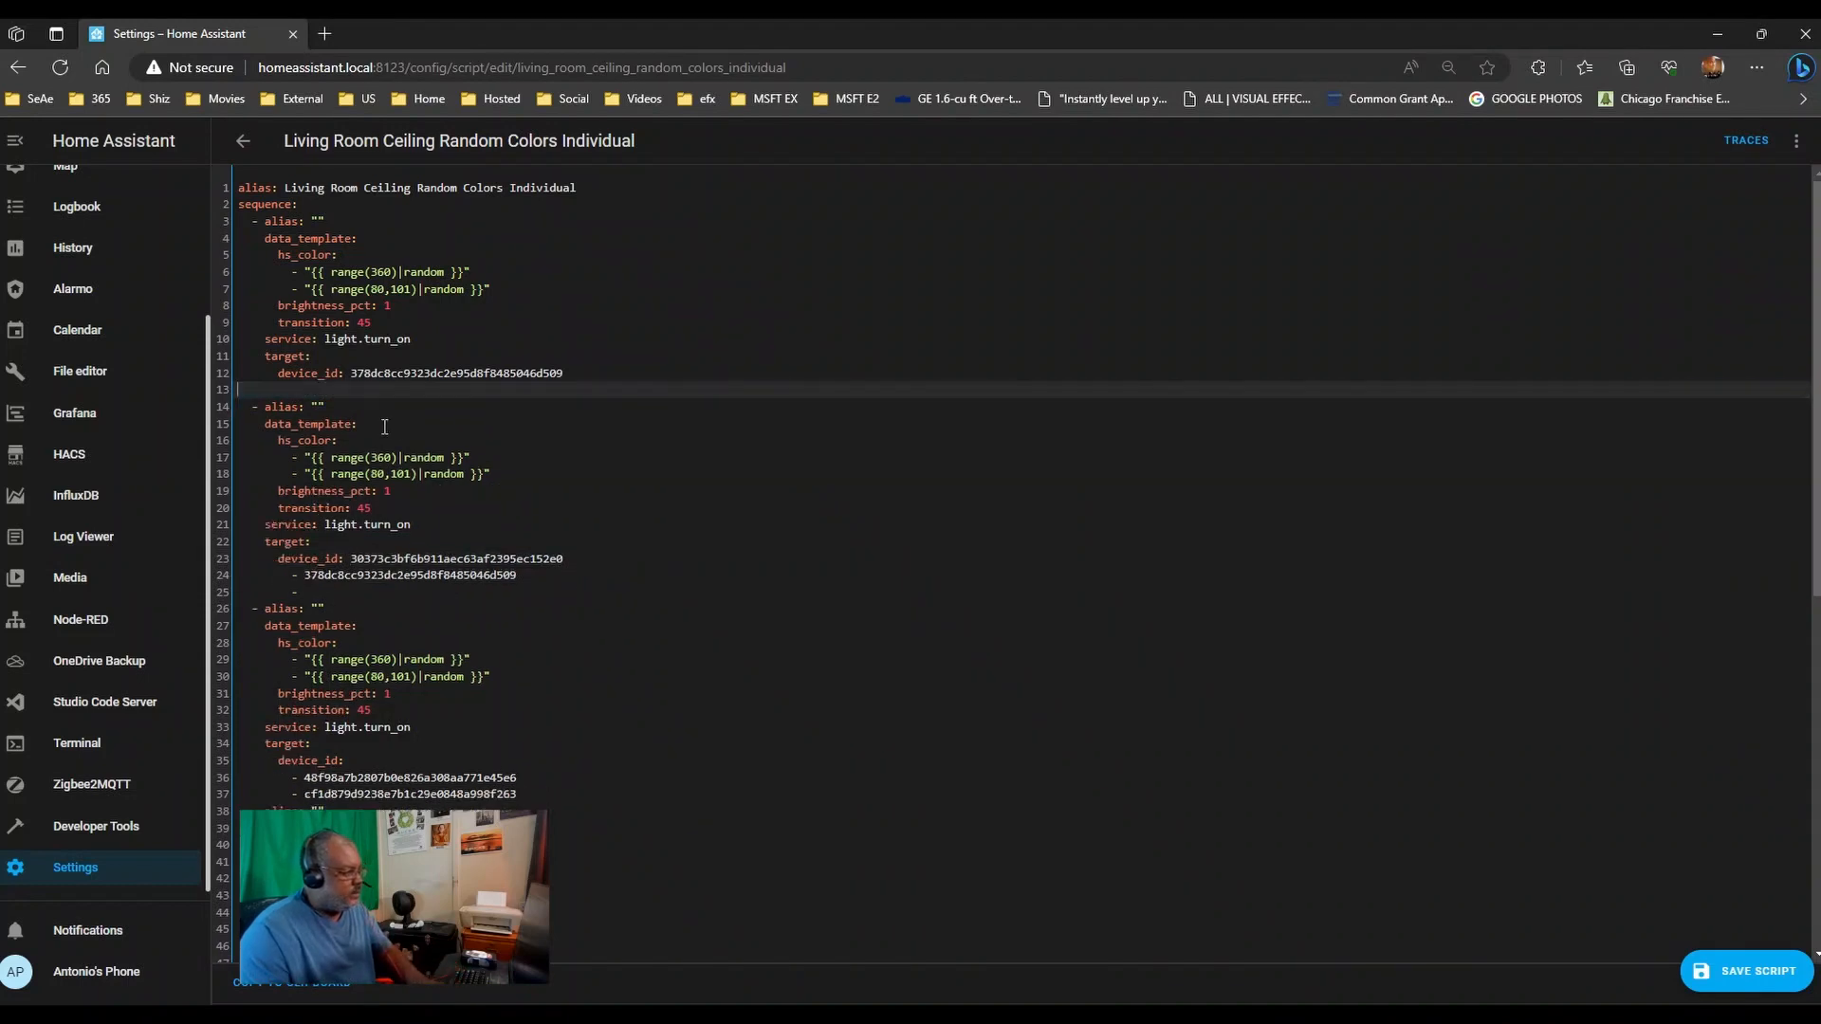
{"action": "key", "text": "Delete"}
{"action": "left_click_drag", "start_coordinate": [332, 582], "coordinate": [242, 567]}
{"action": "key", "text": "Delete"}
{"action": "key", "text": "Delete"}
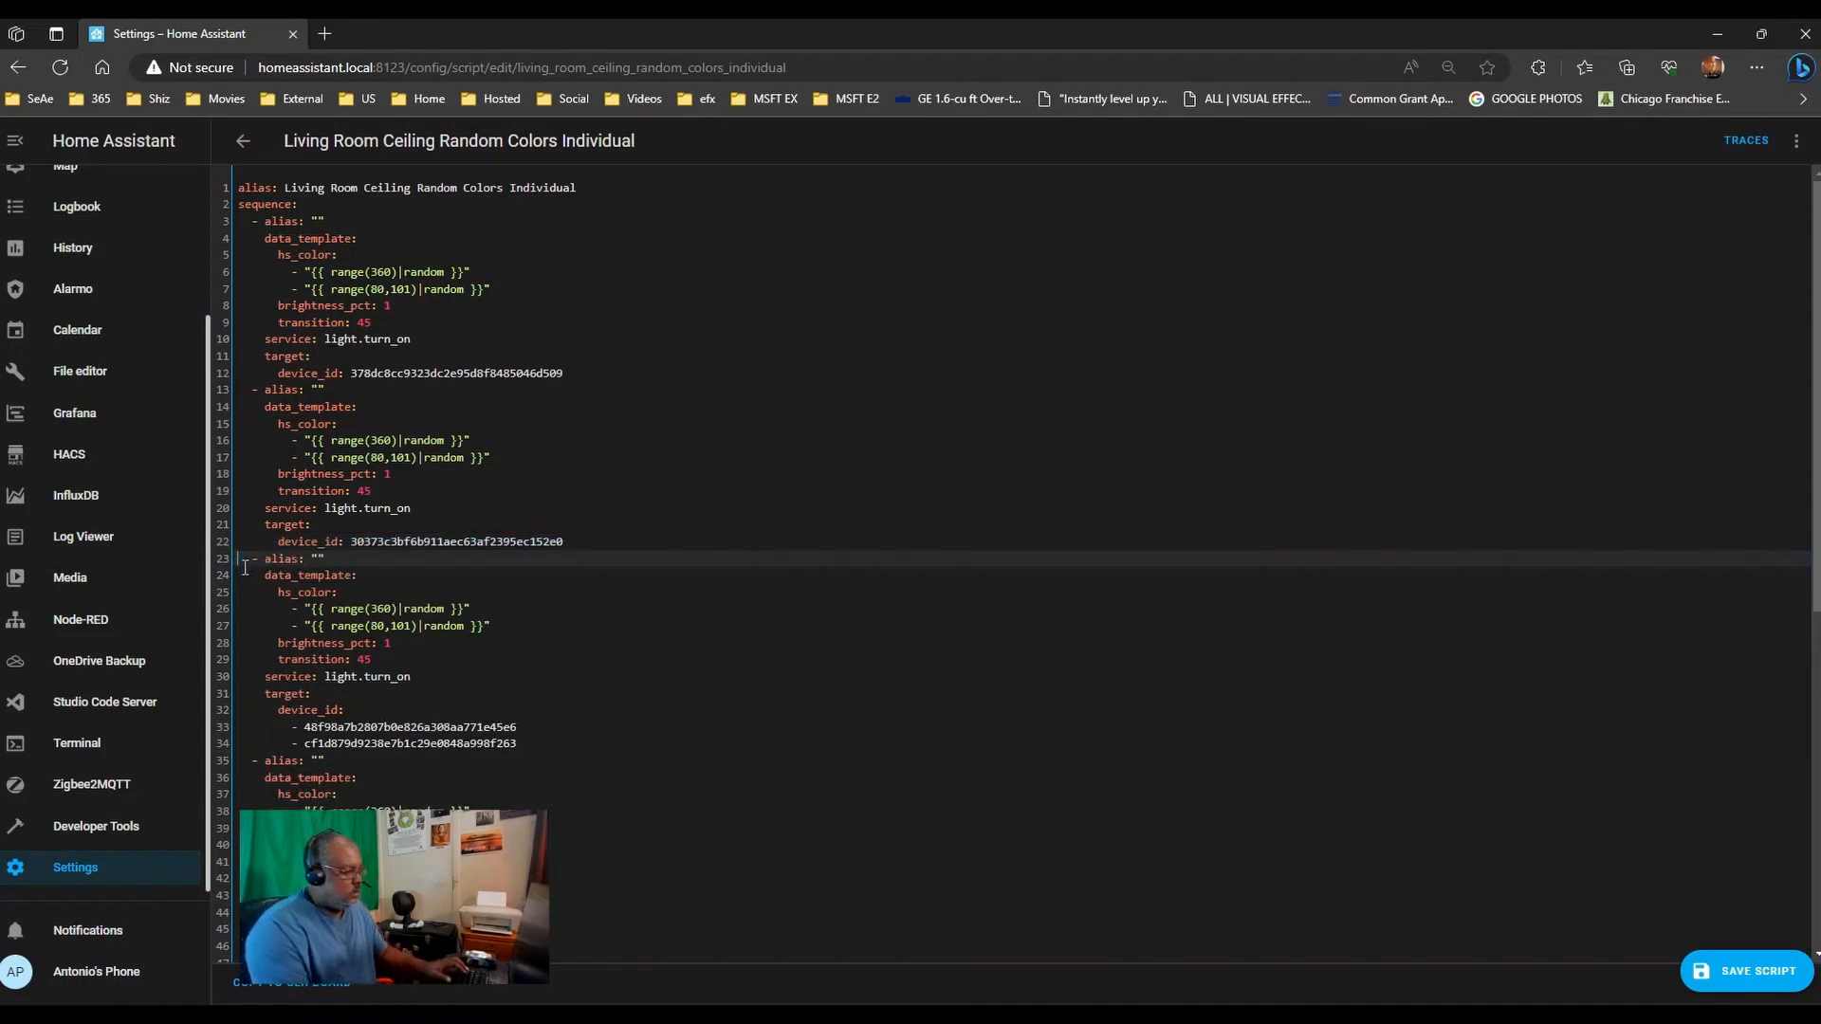
{"action": "key", "text": "Down"}
{"action": "key", "text": "Down"}
{"action": "key", "text": "Down"}
{"action": "key", "text": "Down"}
{"action": "key", "text": "Down"}
{"action": "key", "text": "Down"}
{"action": "key", "text": "Down"}
{"action": "key", "text": "Down"}
{"action": "key", "text": "Down"}
{"action": "key", "text": "Down"}
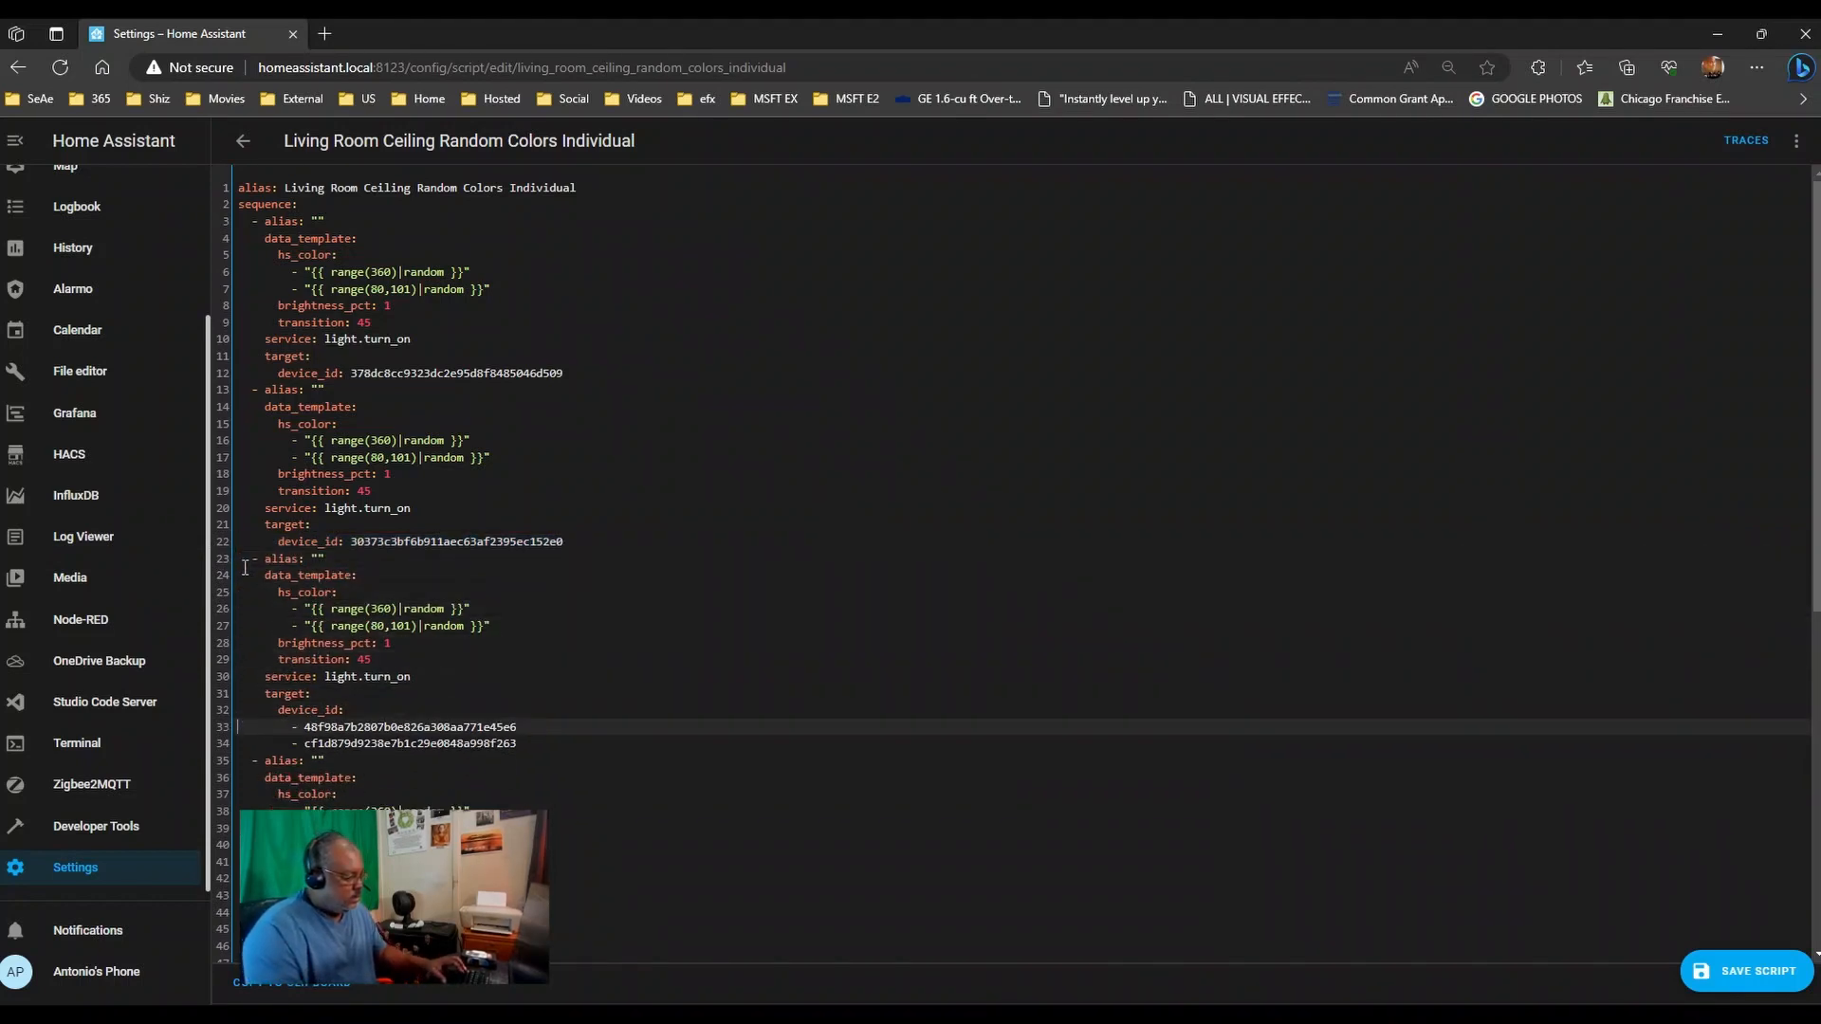
- Give the third light action a single device ID on line 32 and delete lines 33–34
{"action": "left_click", "coordinate": [306, 727]}
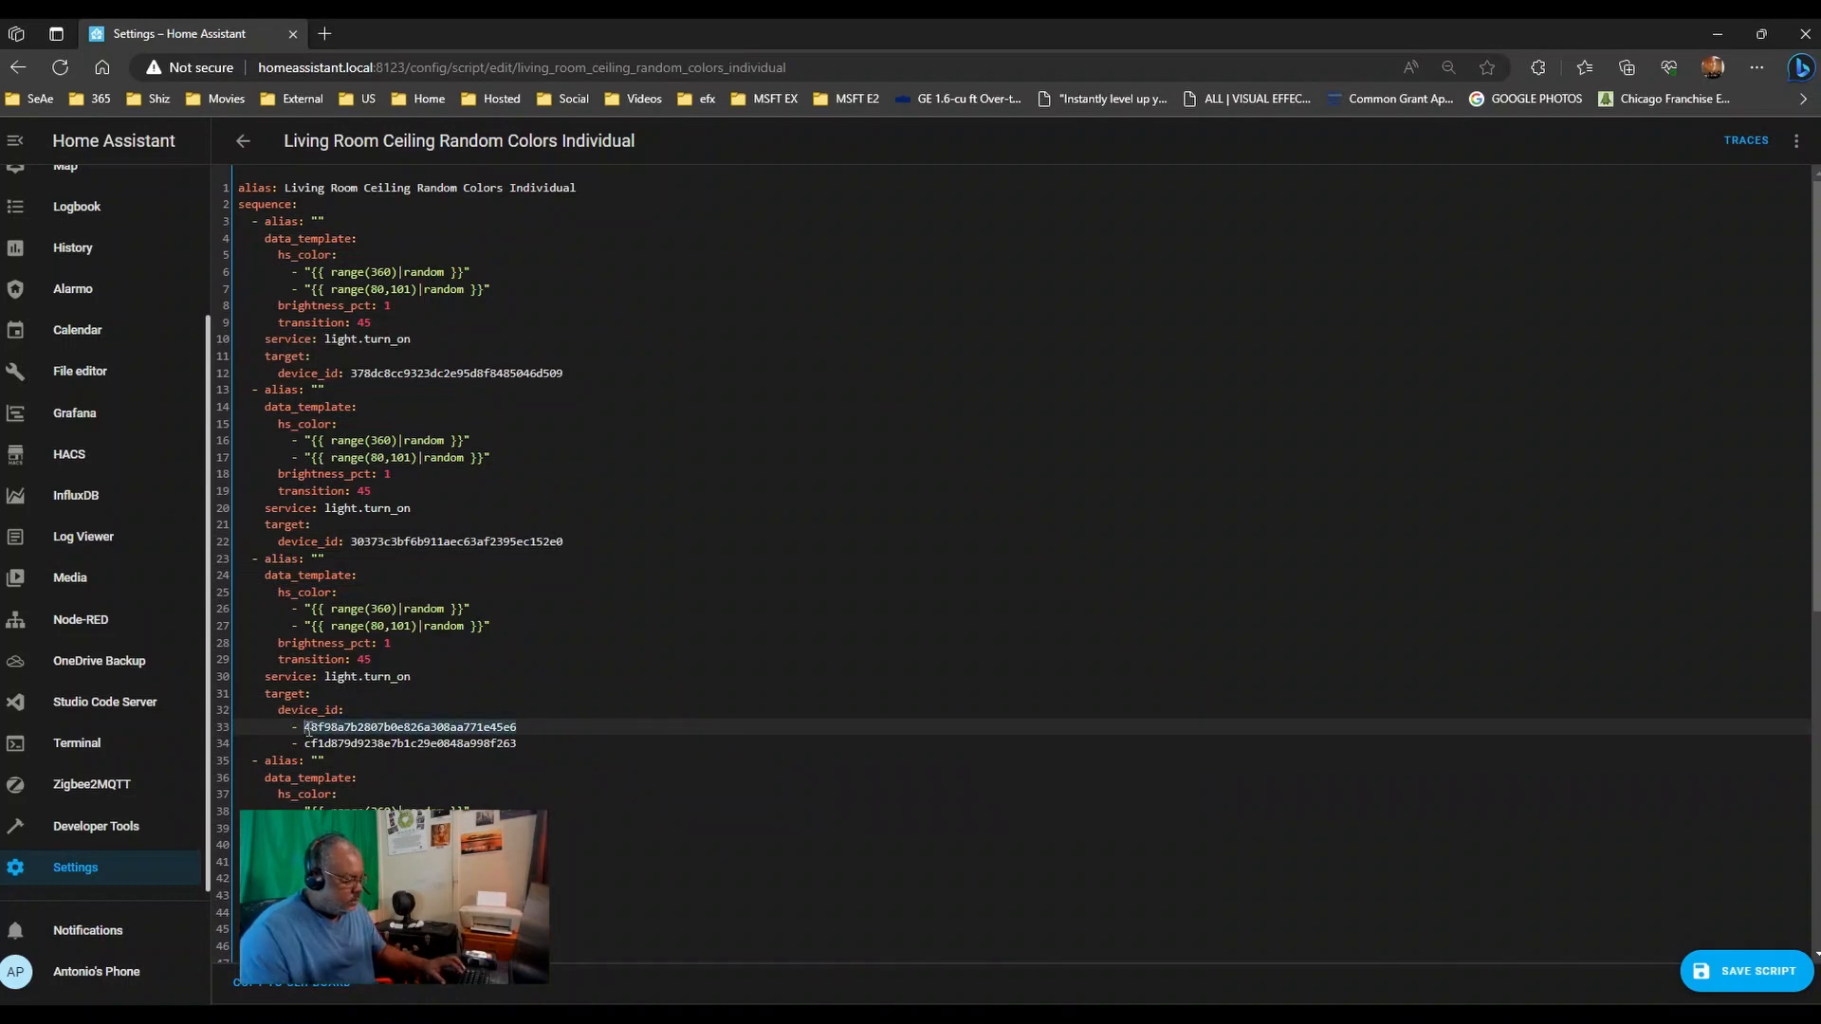
{"action": "key", "text": "shift+End"}
{"action": "key", "text": "Delete"}
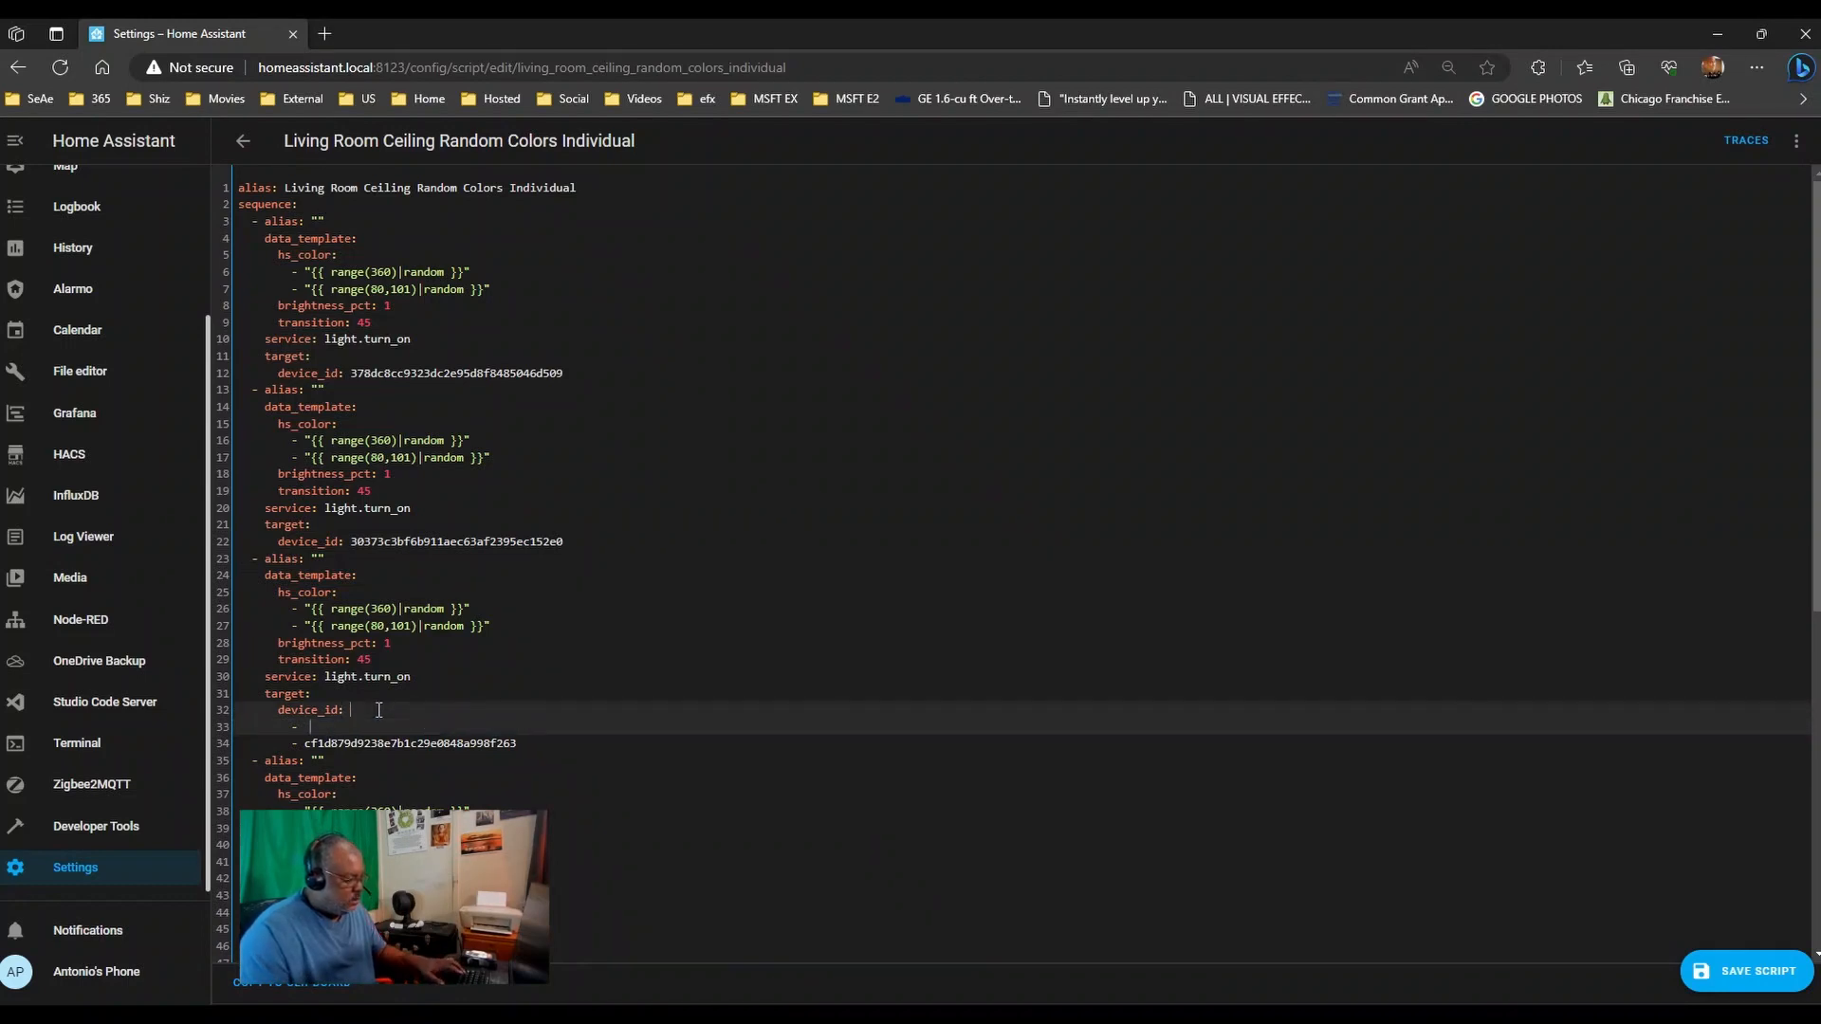
{"action": "key", "text": "ctrl+v"}
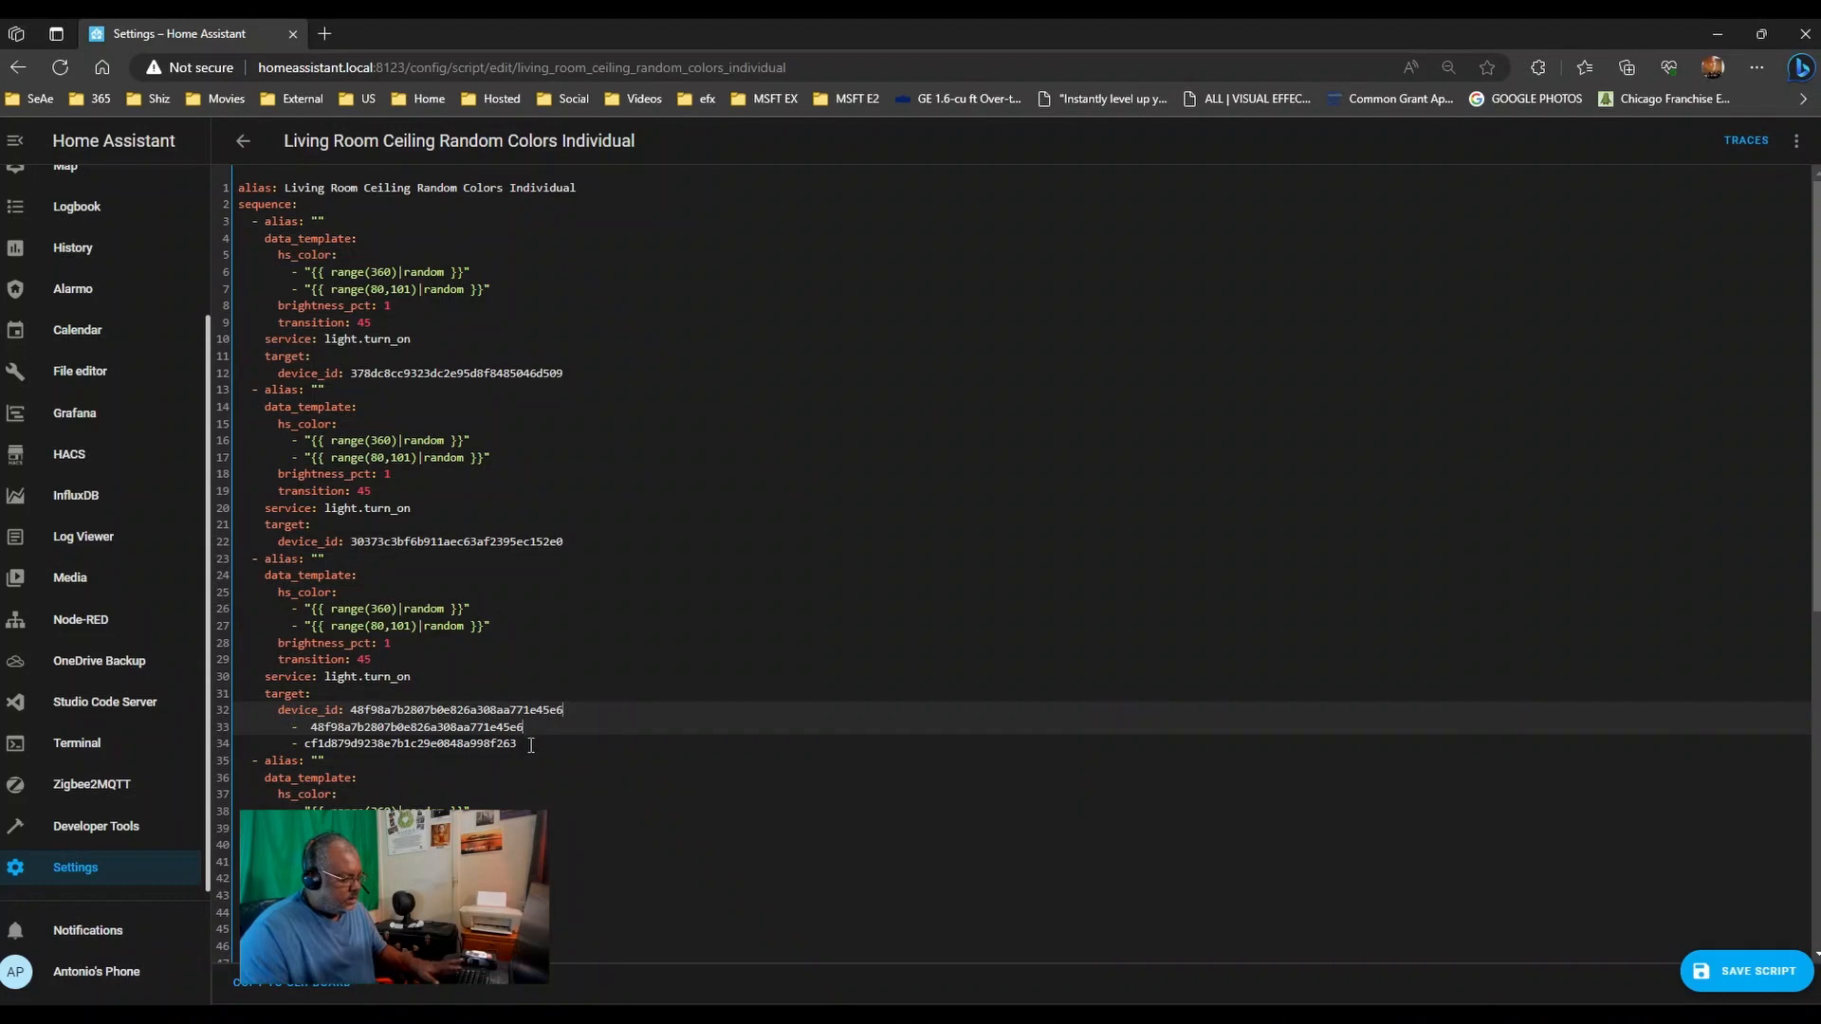
{"action": "left_click_drag", "start_coordinate": [531, 744], "coordinate": [186, 739]}
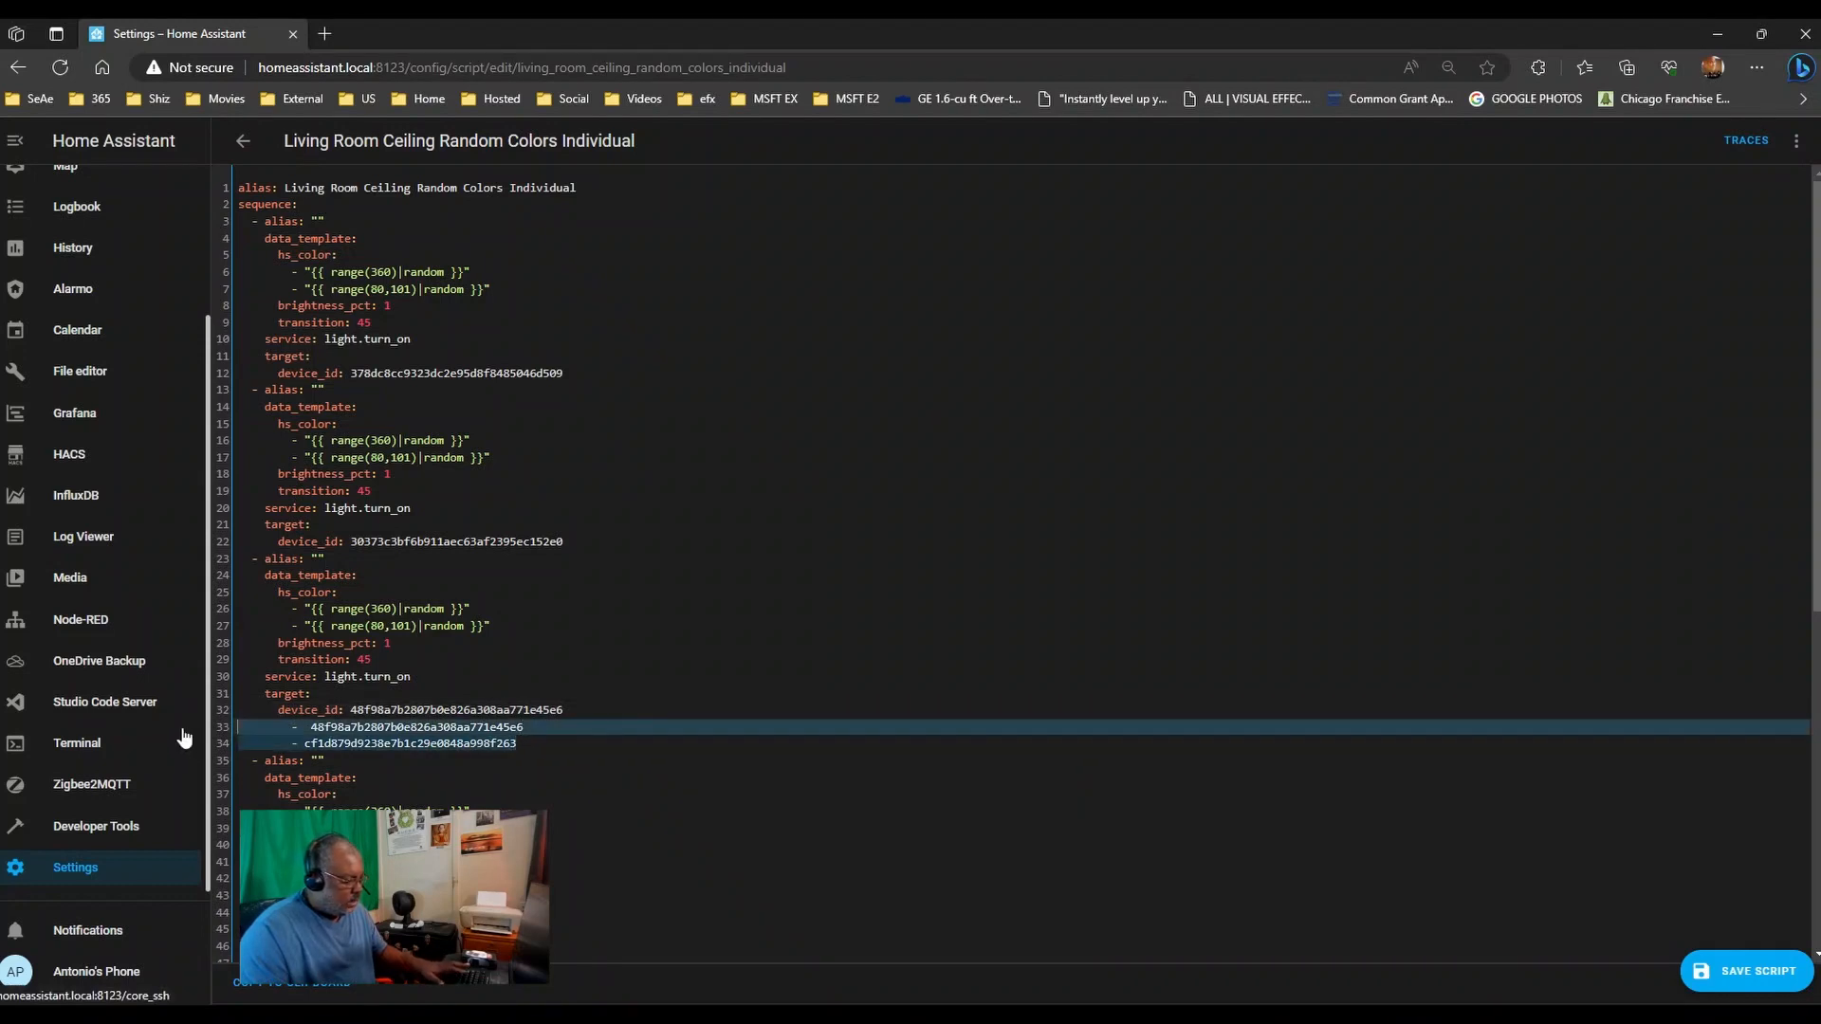
{"action": "key", "text": "Delete"}
{"action": "key", "text": "Delete"}
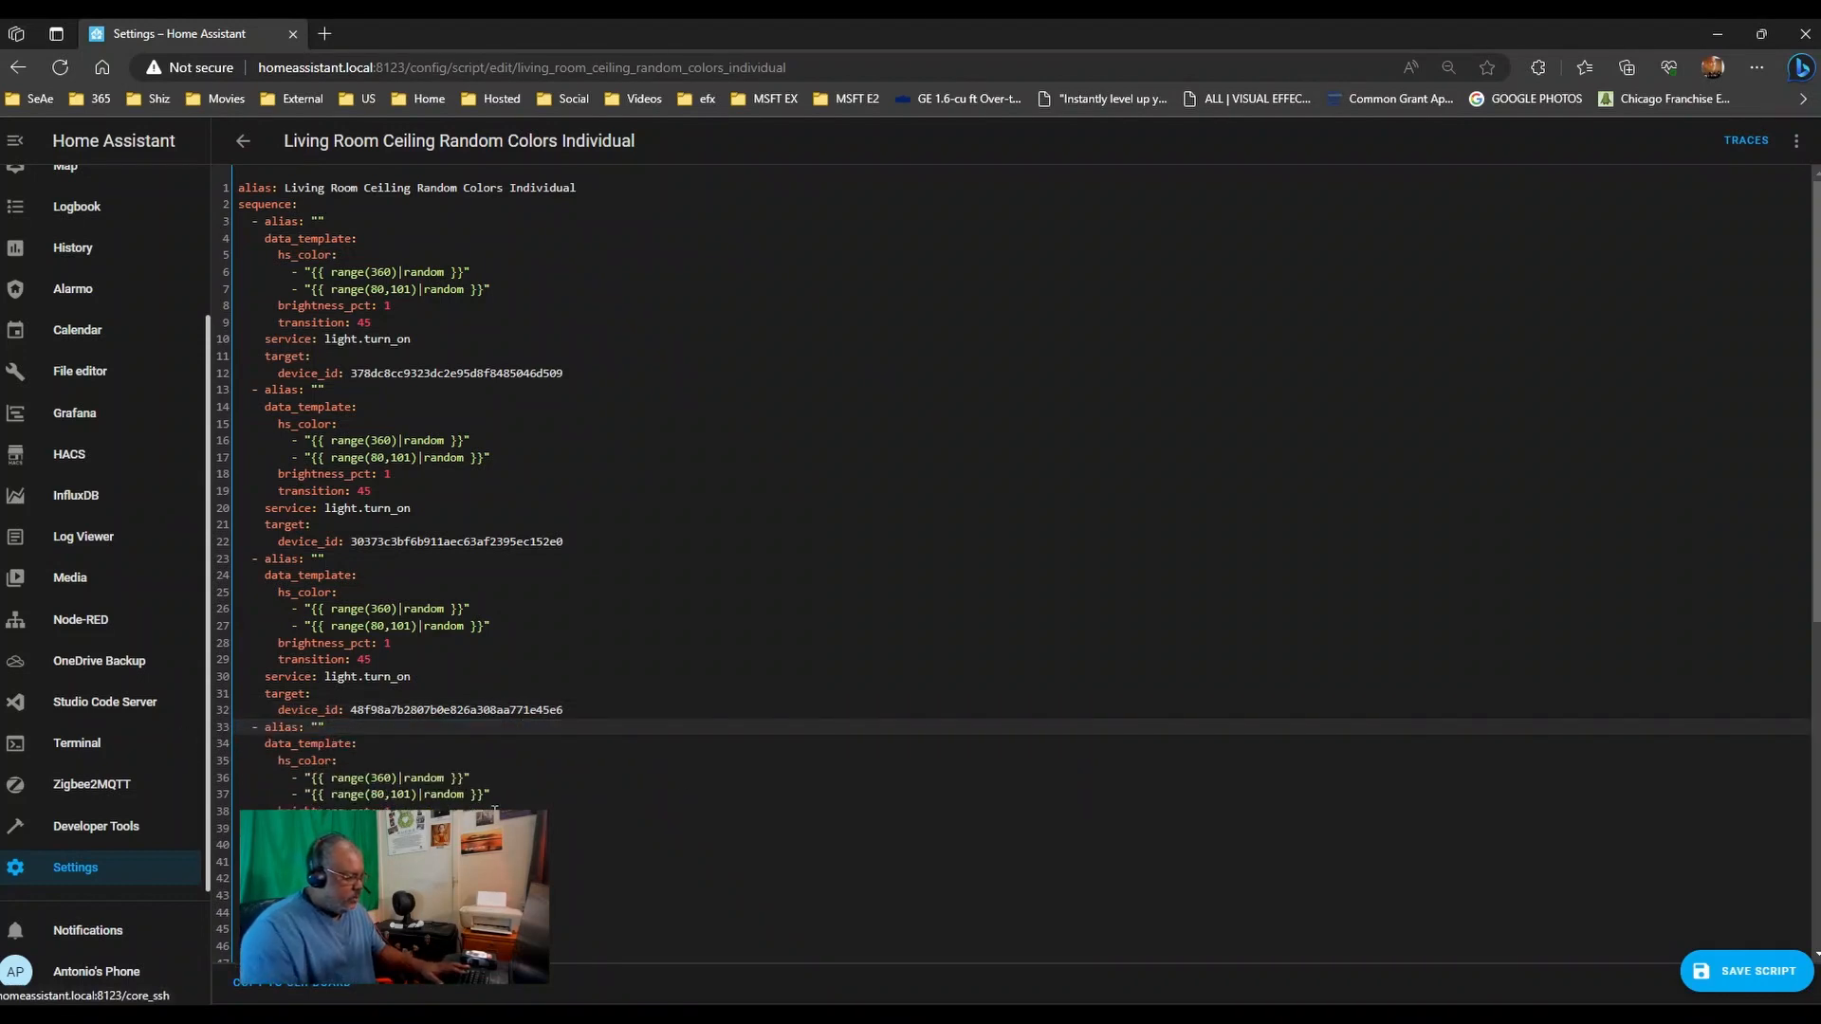
- Move the line 44 device ID after device_id on line 42 and delete the leftover list
{"action": "scroll", "coordinate": [680, 801], "scroll_direction": "down", "scroll_amount": 3}
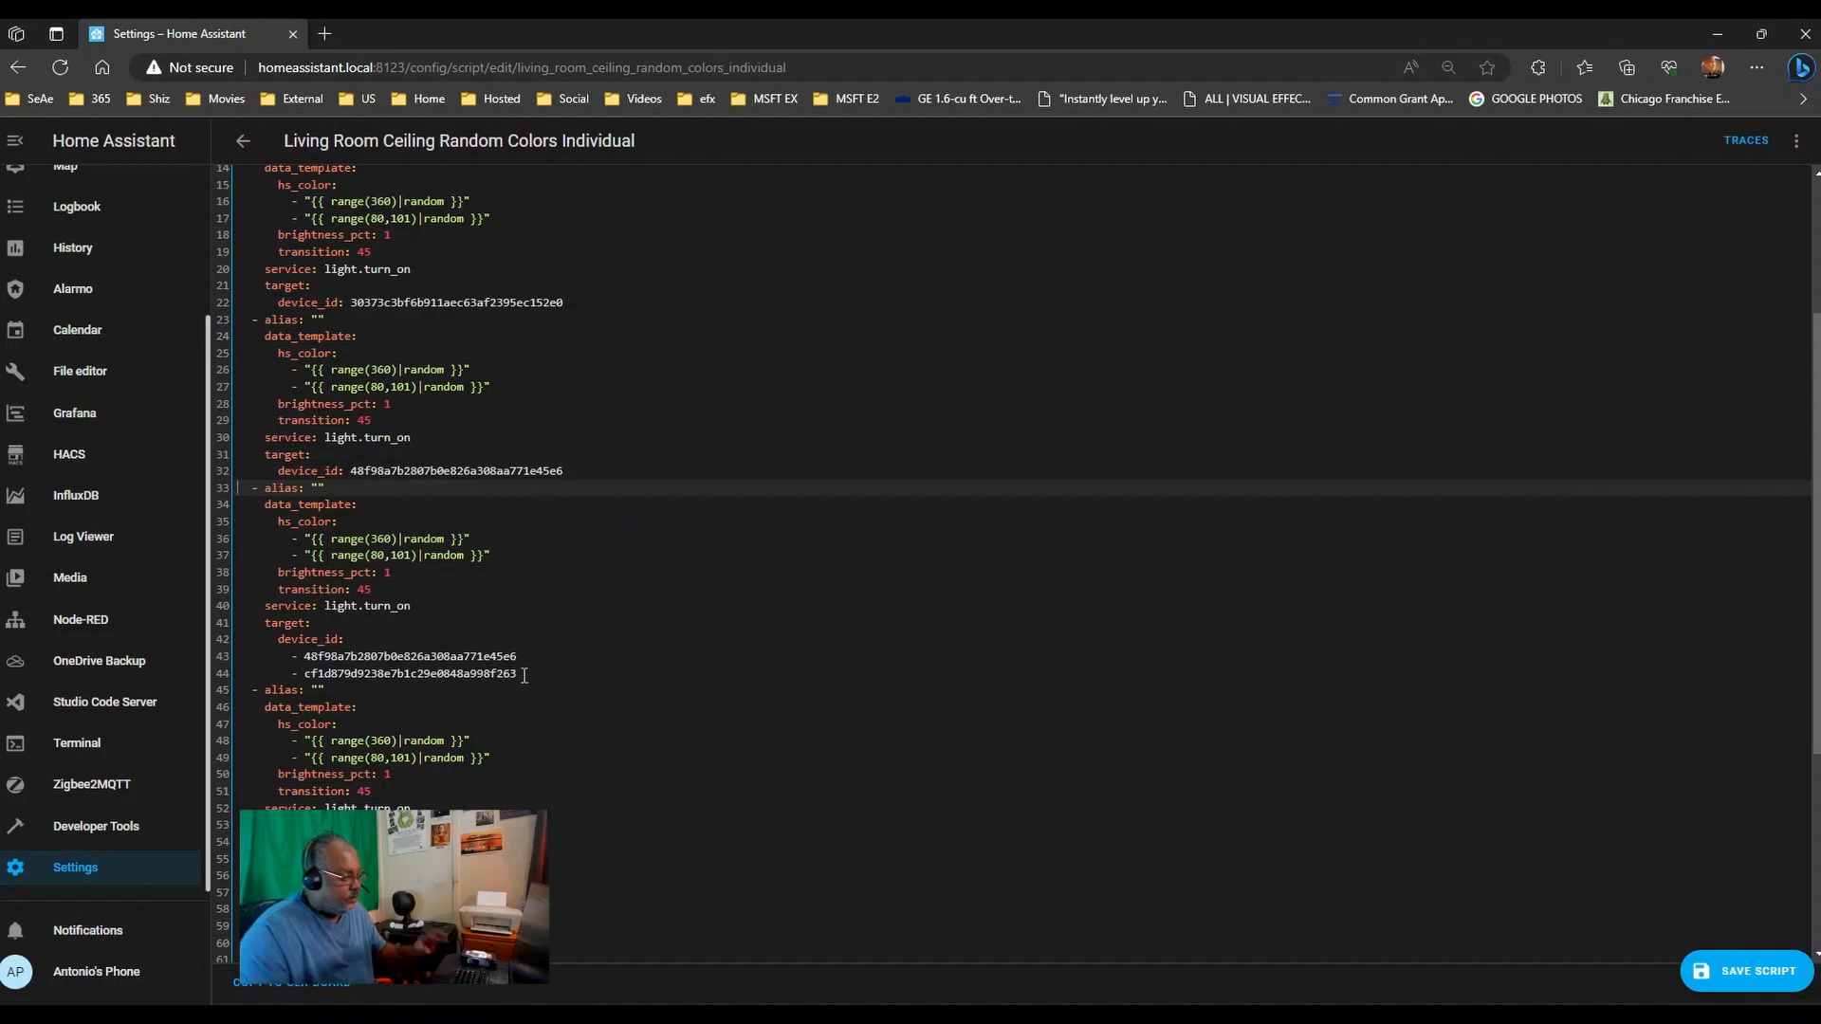
{"action": "left_click", "coordinate": [503, 673]}
{"action": "double_click", "coordinate": [362, 673]}
{"action": "key", "text": "BackSpace"}
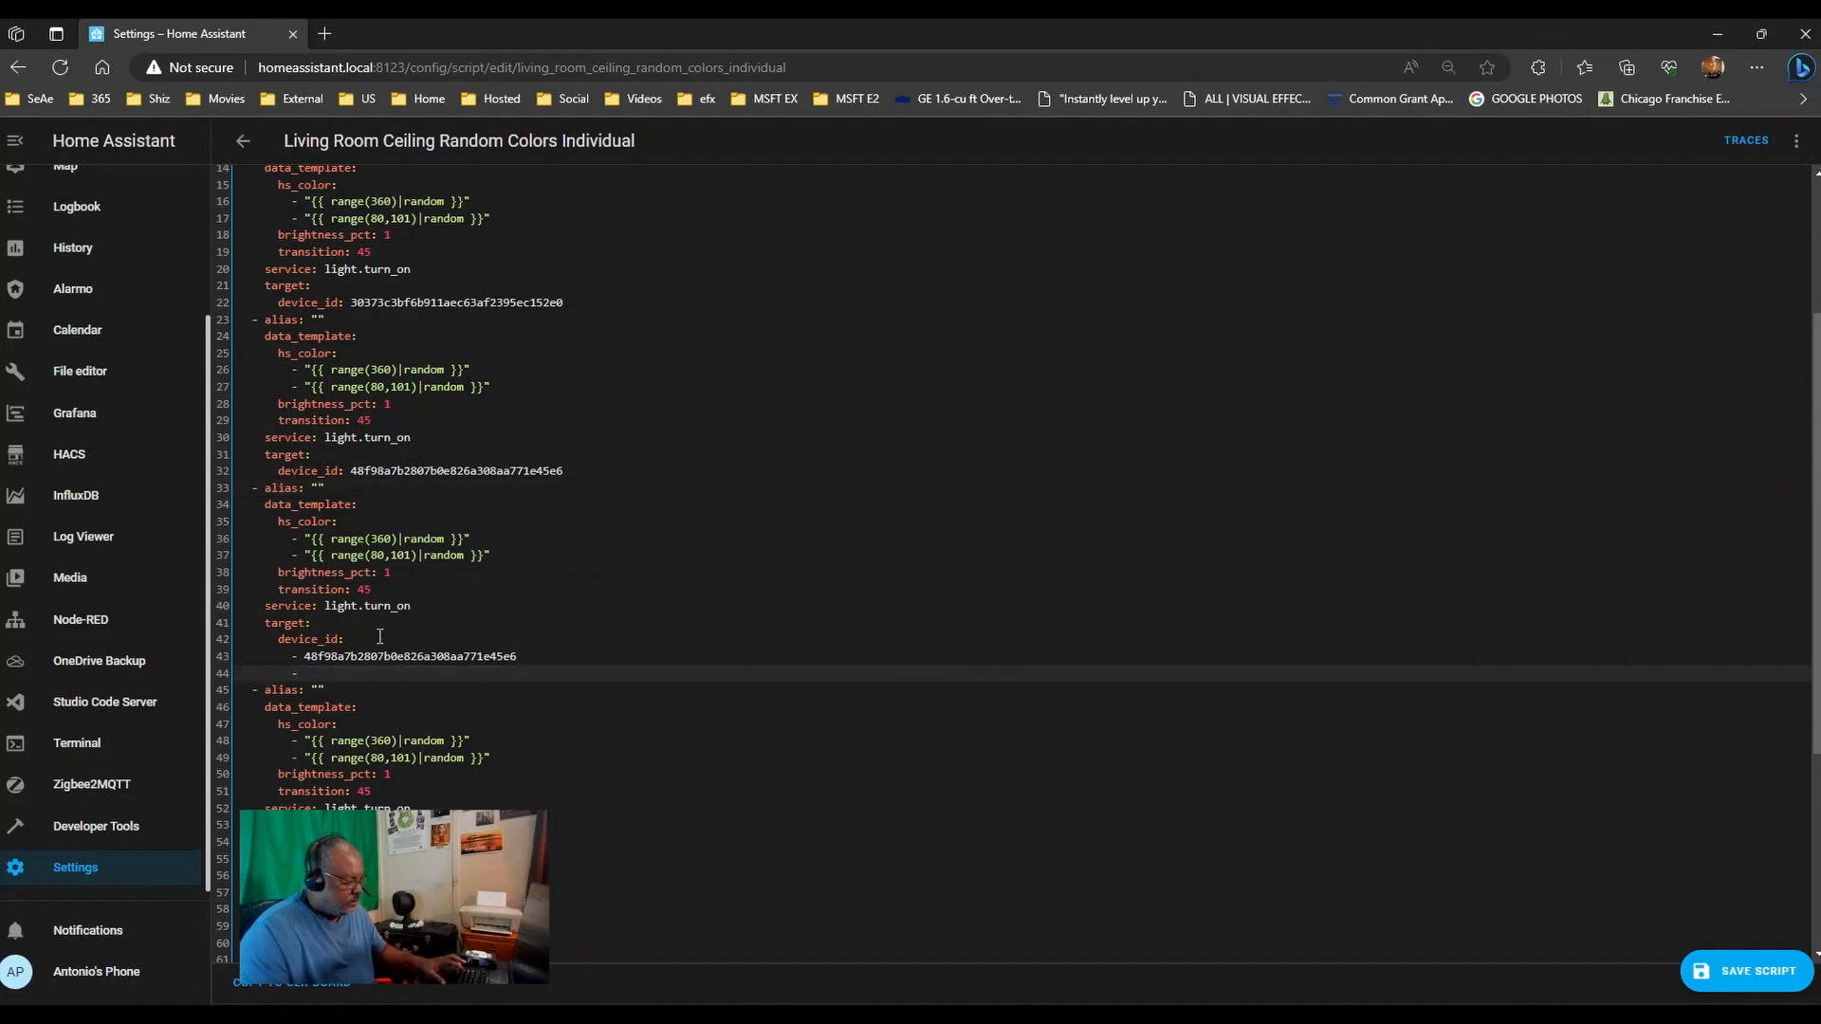
{"action": "left_click", "coordinate": [395, 641]}
{"action": "key", "text": "ctrl+v"}
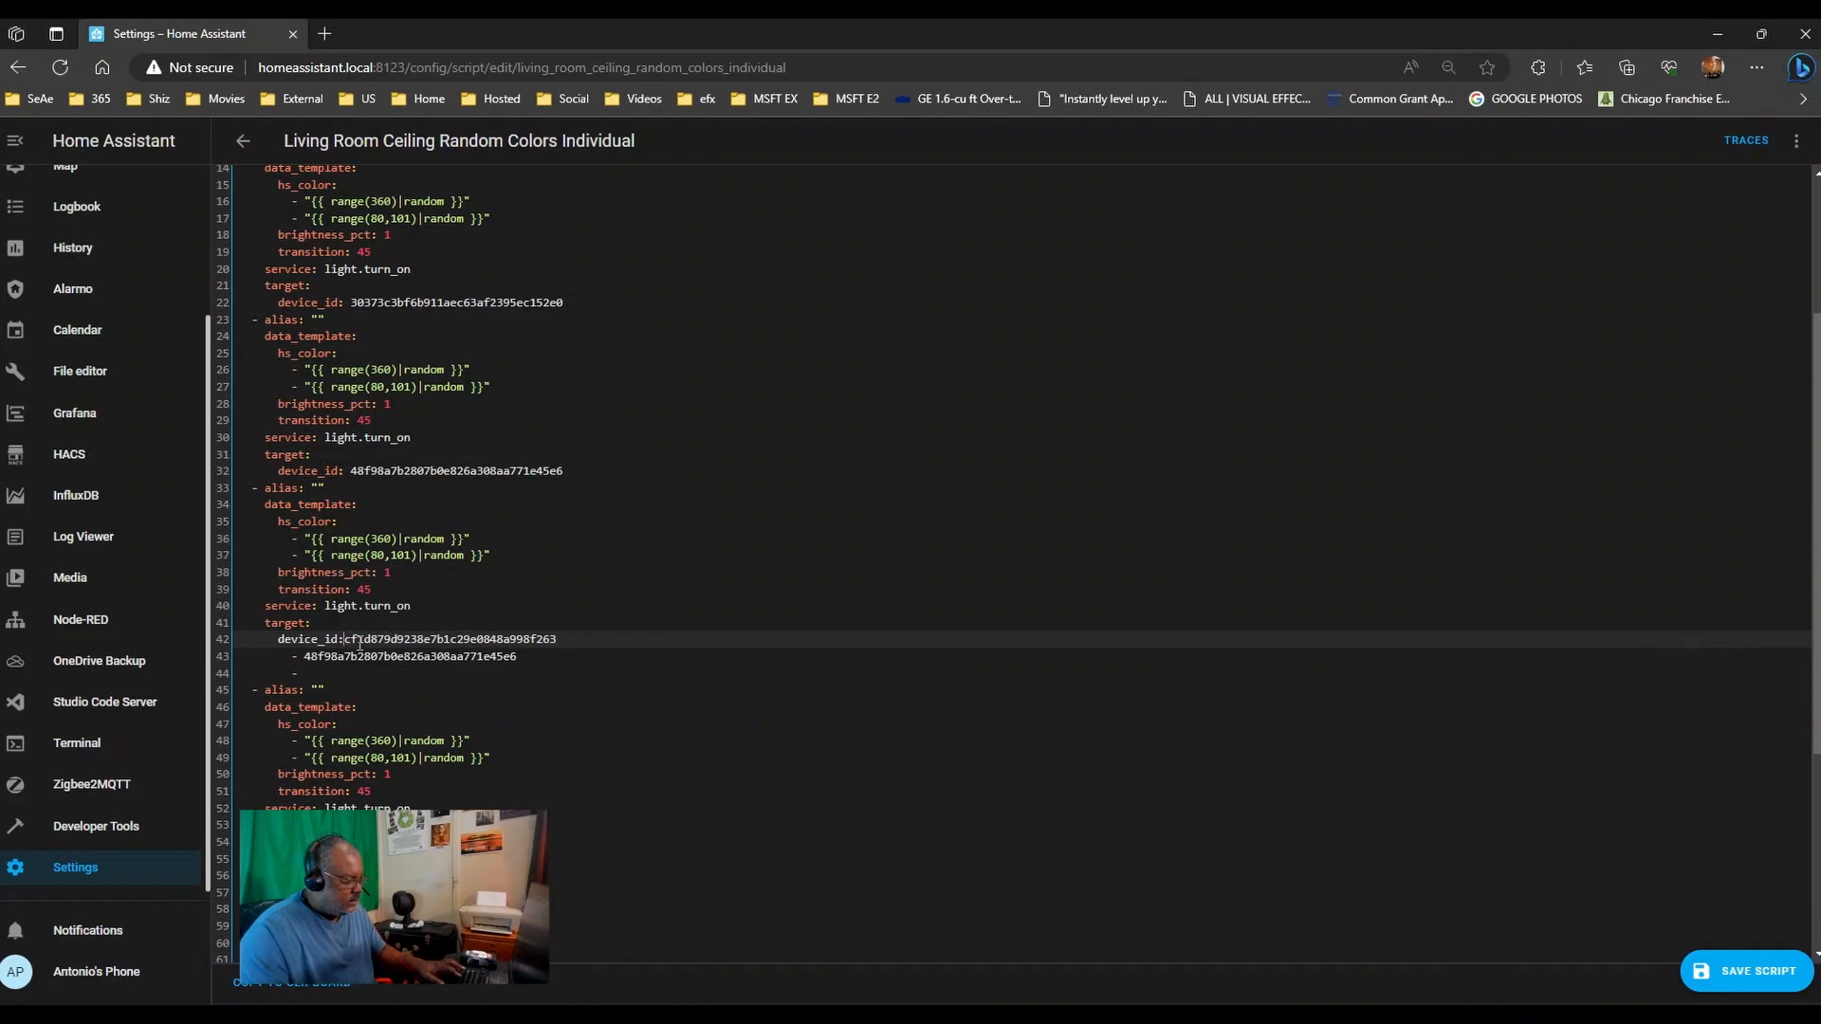
{"action": "left_click_drag", "start_coordinate": [306, 673], "coordinate": [179, 662]}
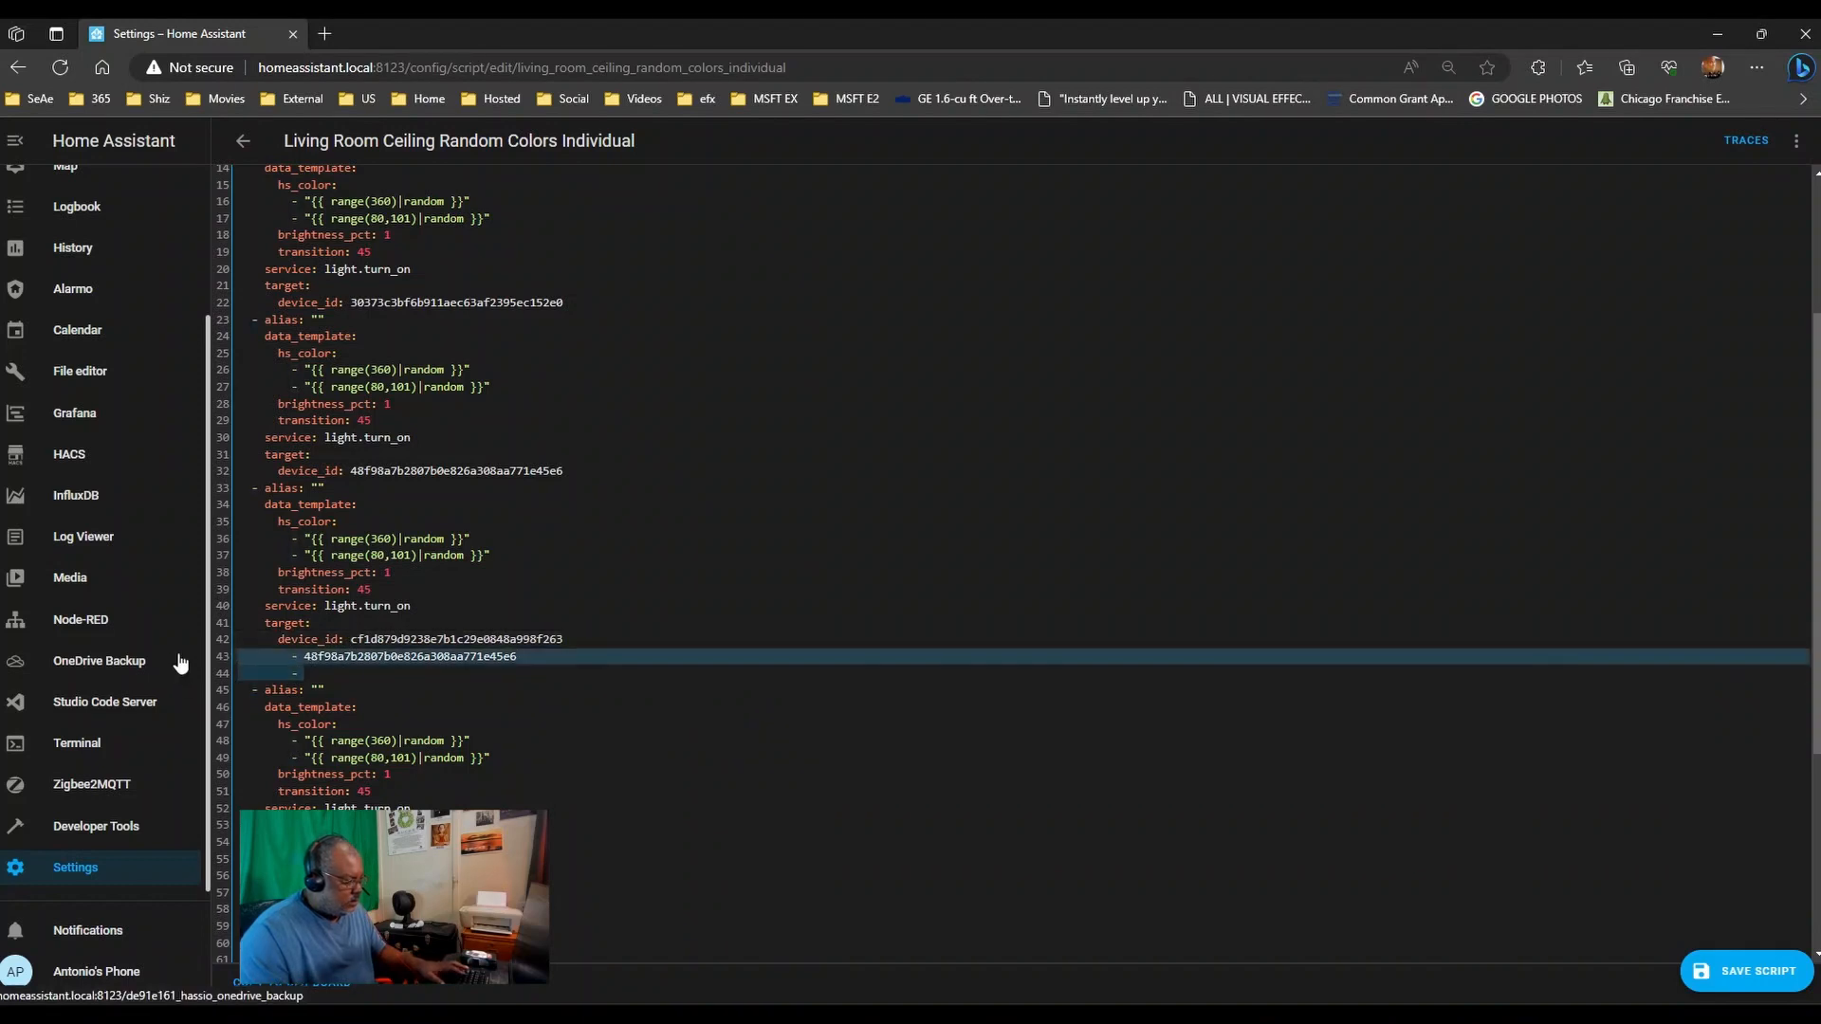
{"action": "key", "text": "BackSpace"}
{"action": "key", "text": "BackSpace"}
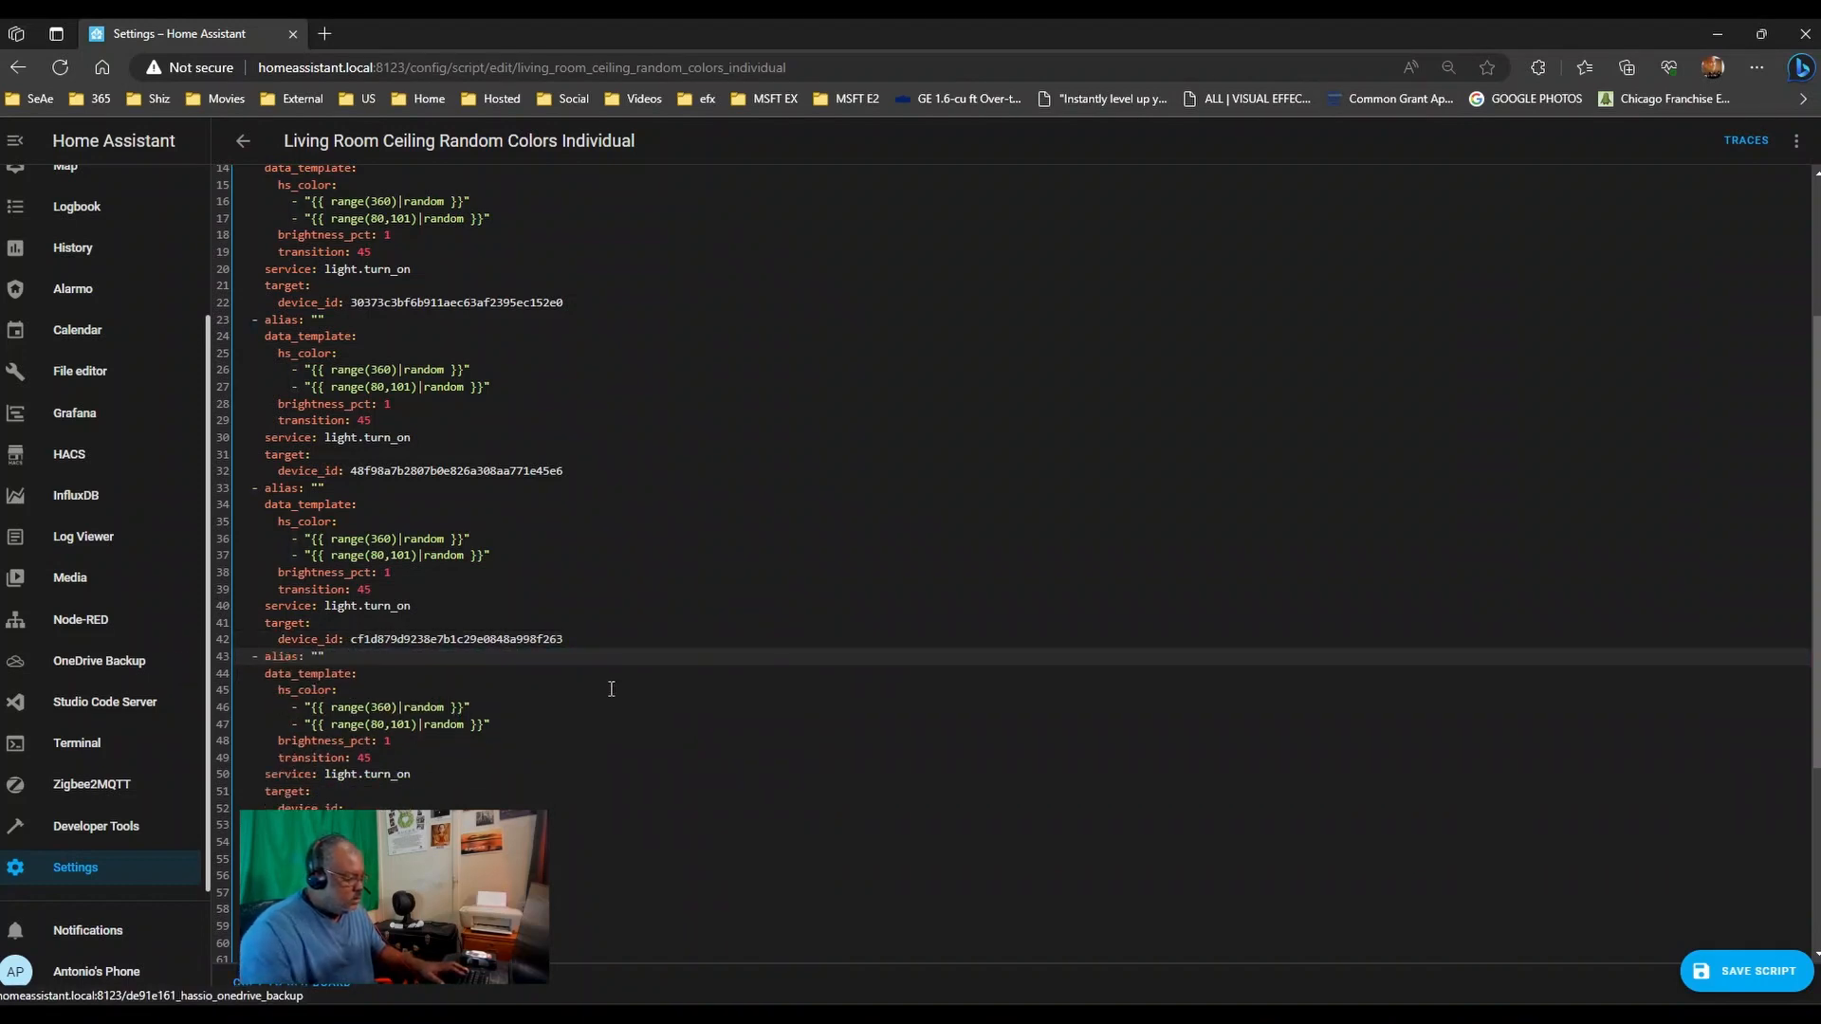
- Make Kitchen Ceiling East target one device ID on line 52, removing the leftover list lines
{"action": "scroll", "coordinate": [610, 688], "scroll_direction": "down", "scroll_amount": 3}
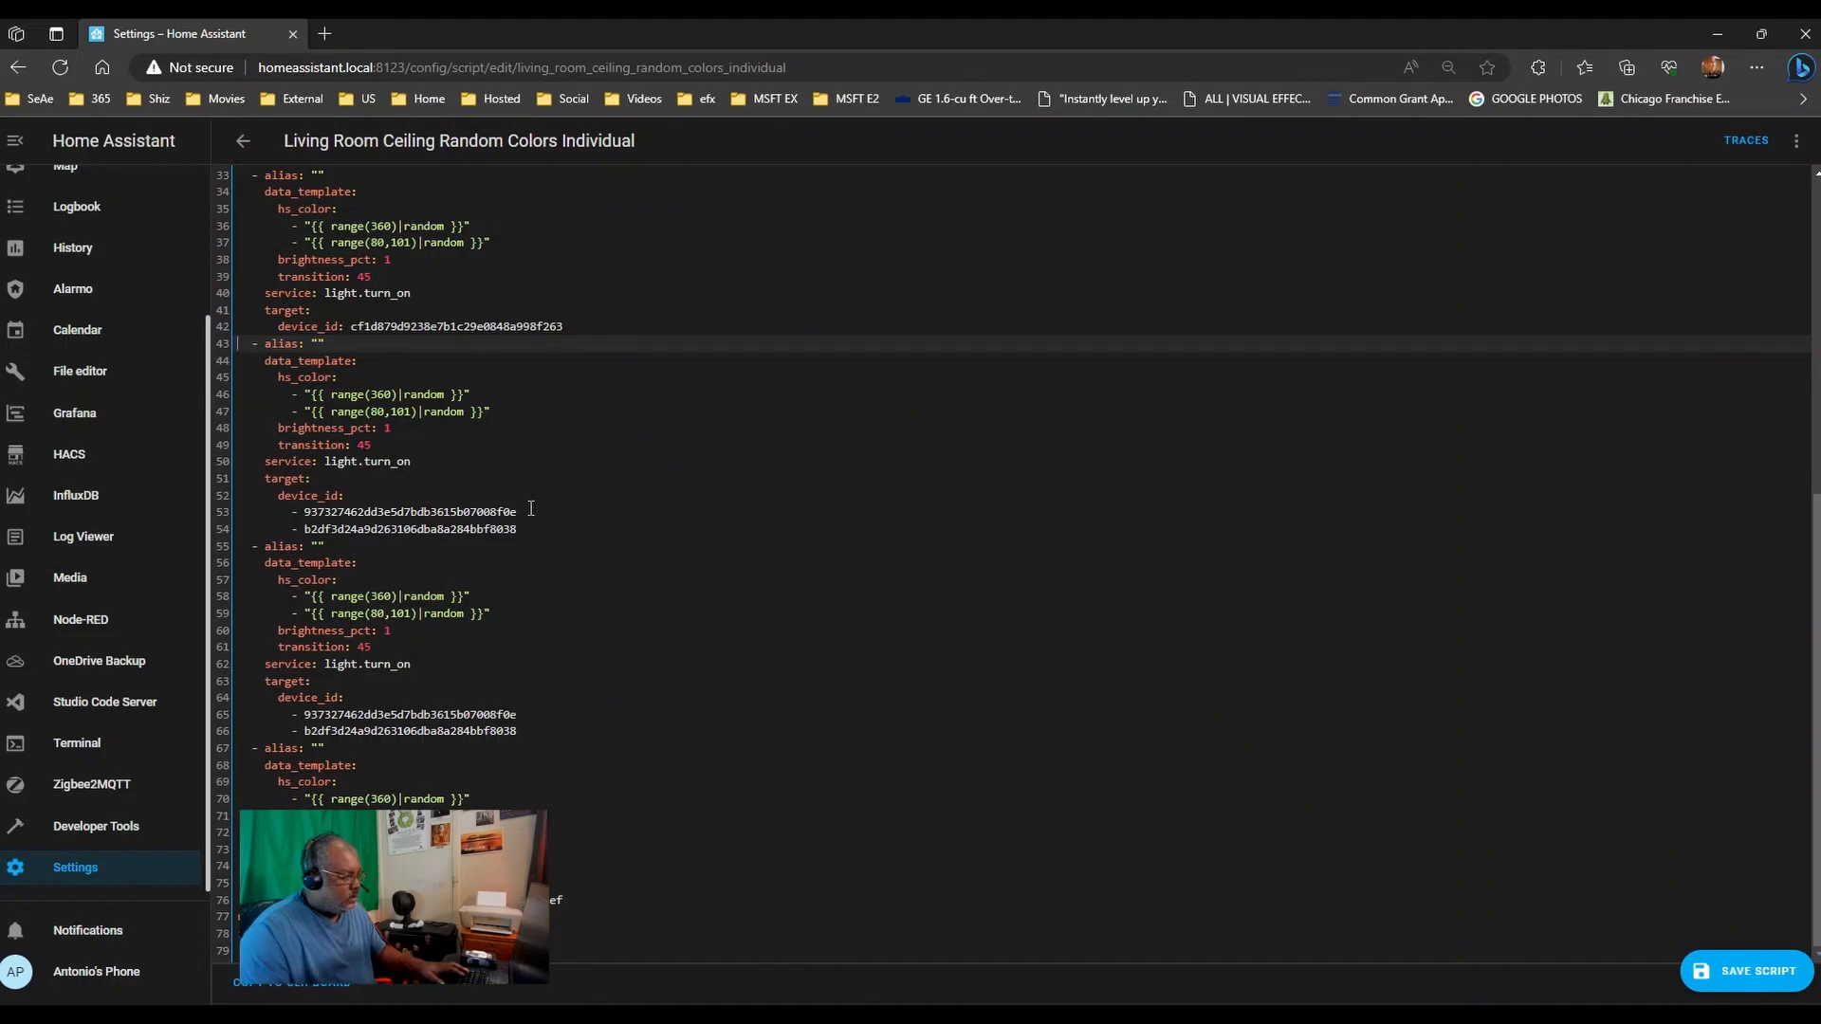
{"action": "left_click", "coordinate": [531, 508]}
{"action": "left_click", "coordinate": [313, 513]}
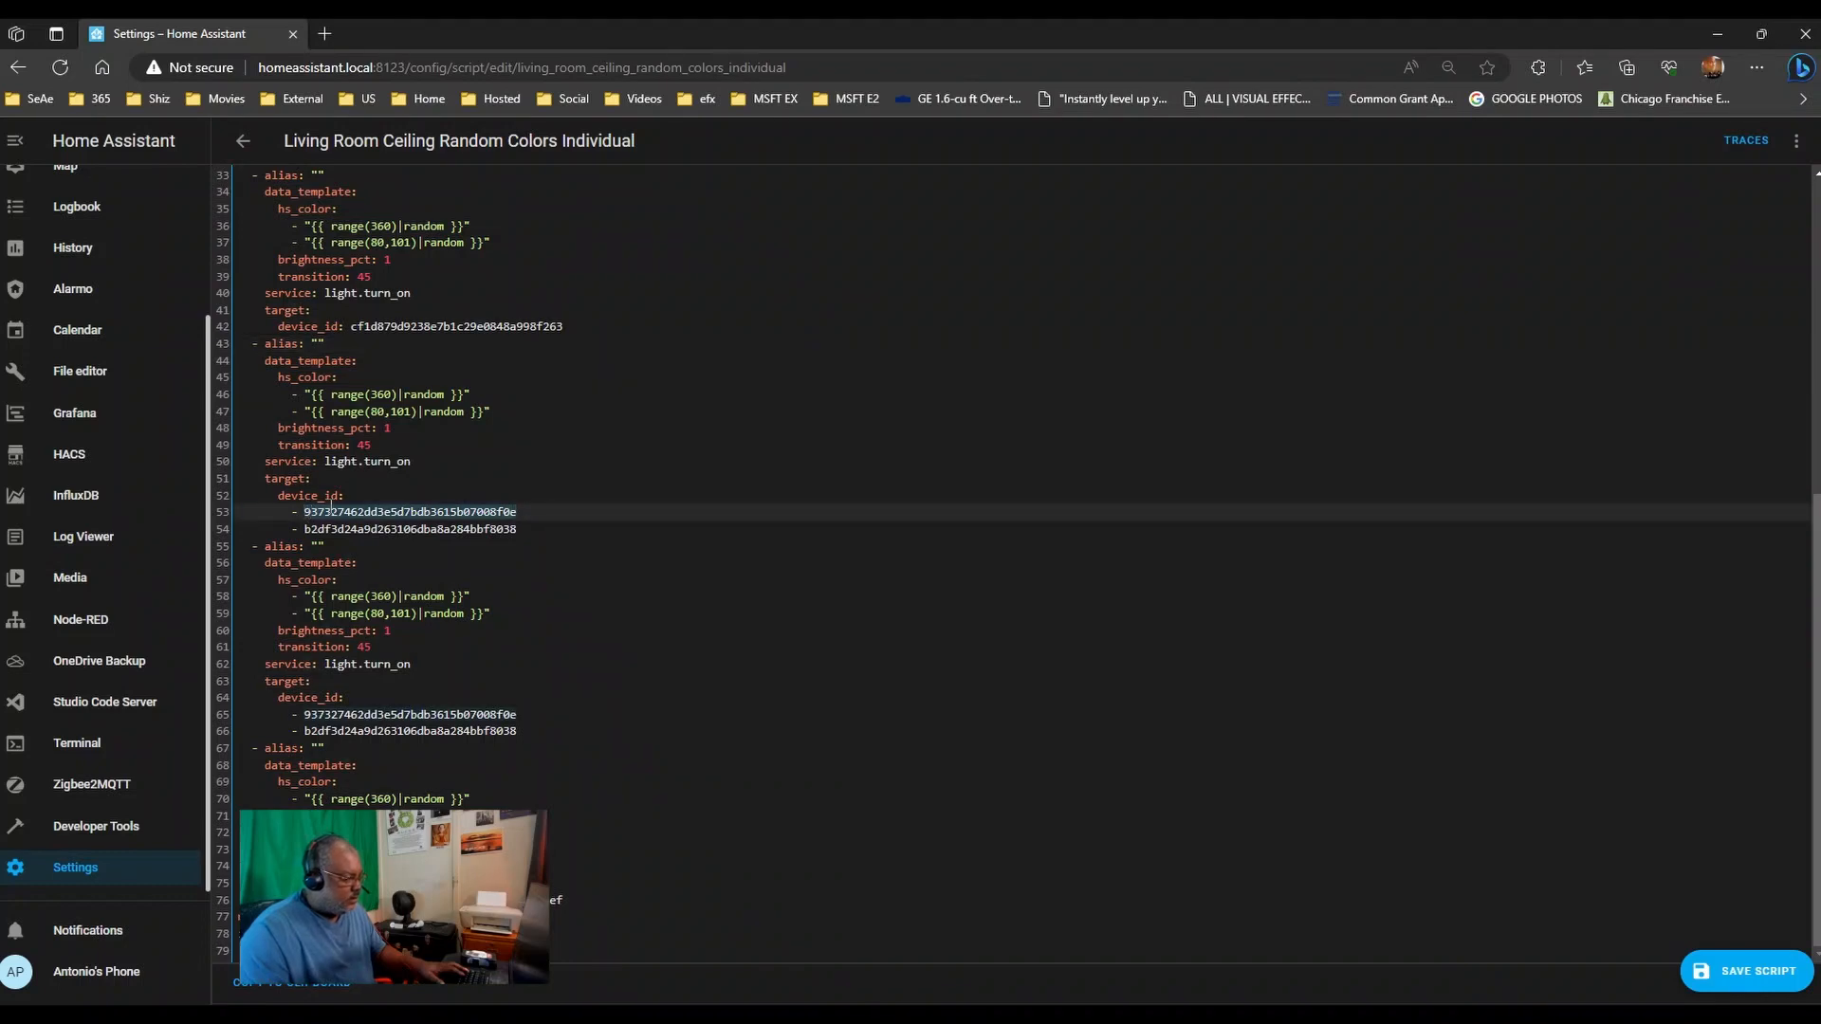
{"action": "key", "text": "BackSpace"}
{"action": "left_click", "coordinate": [381, 491]}
{"action": "key", "text": "ctrl+v"}
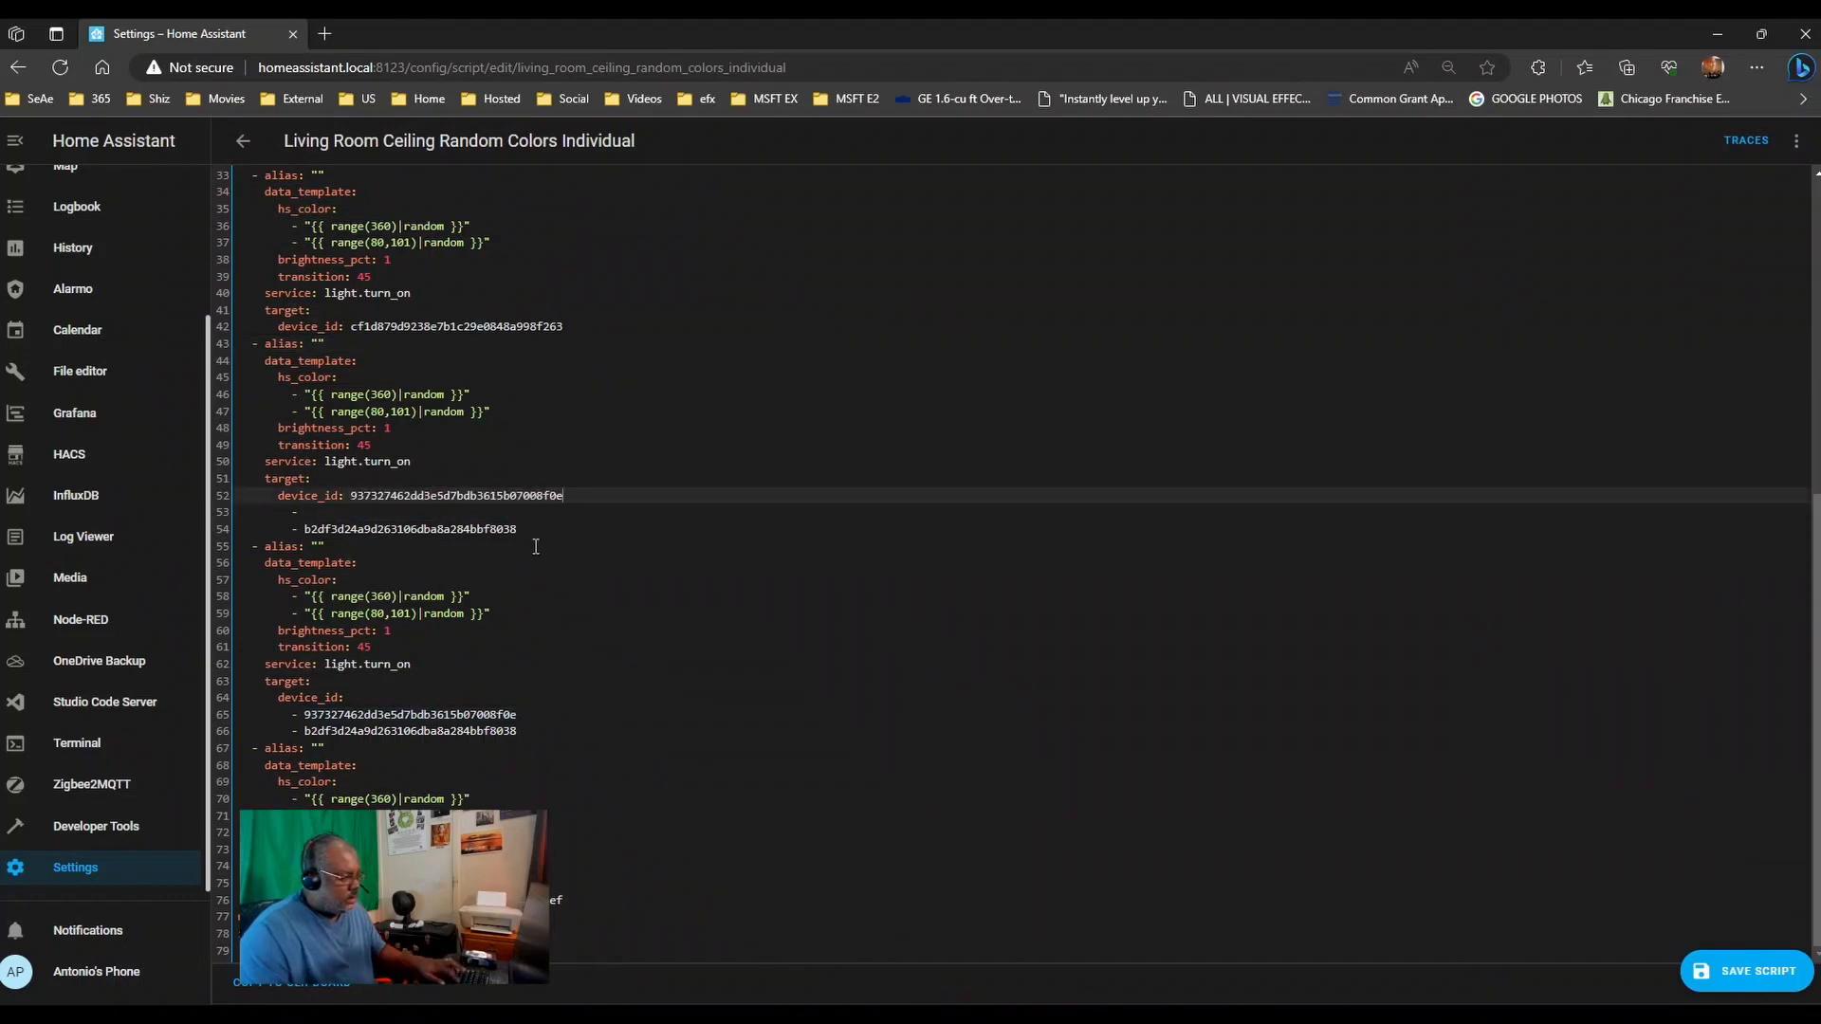
{"action": "left_click_drag", "start_coordinate": [537, 533], "coordinate": [33, 517]}
{"action": "key", "text": "ctrl+c"}
{"action": "key", "text": "BackSpace"}
{"action": "key", "text": "Delete"}
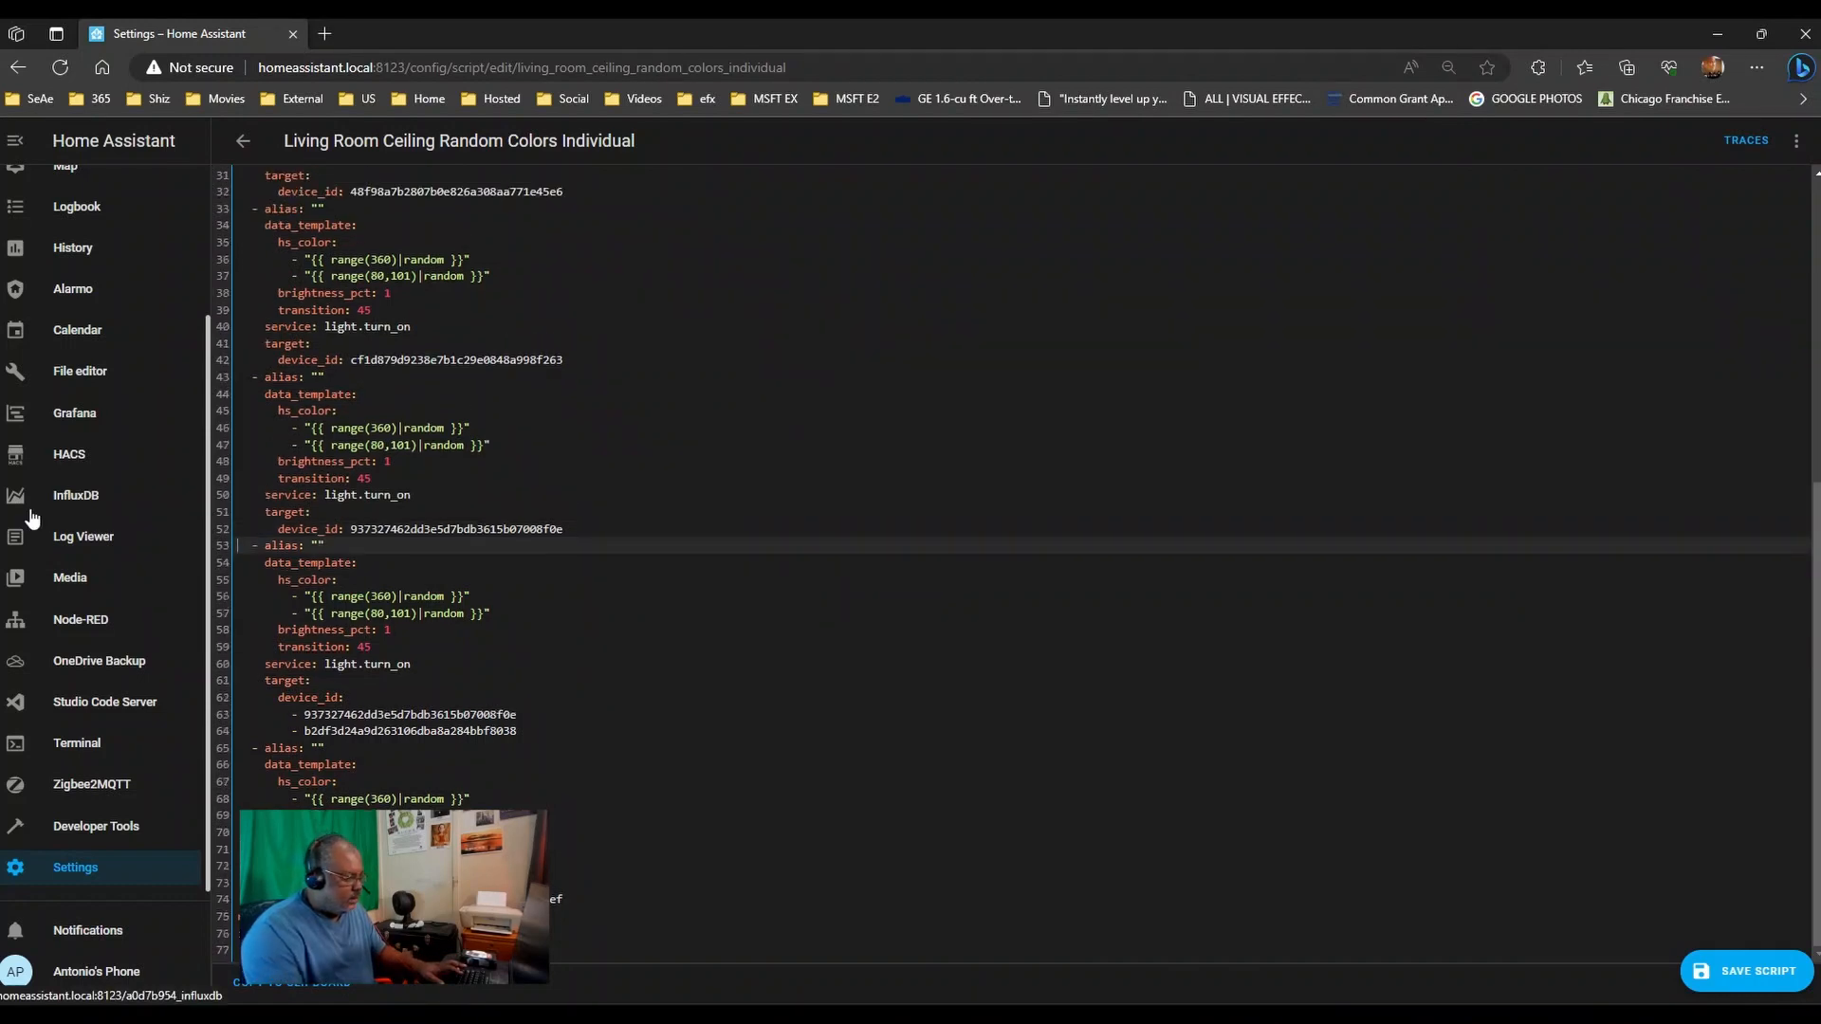
- Make Kitchen Ceiling West target one device ID on line 62, then save the script
{"action": "left_click", "coordinate": [529, 727]}
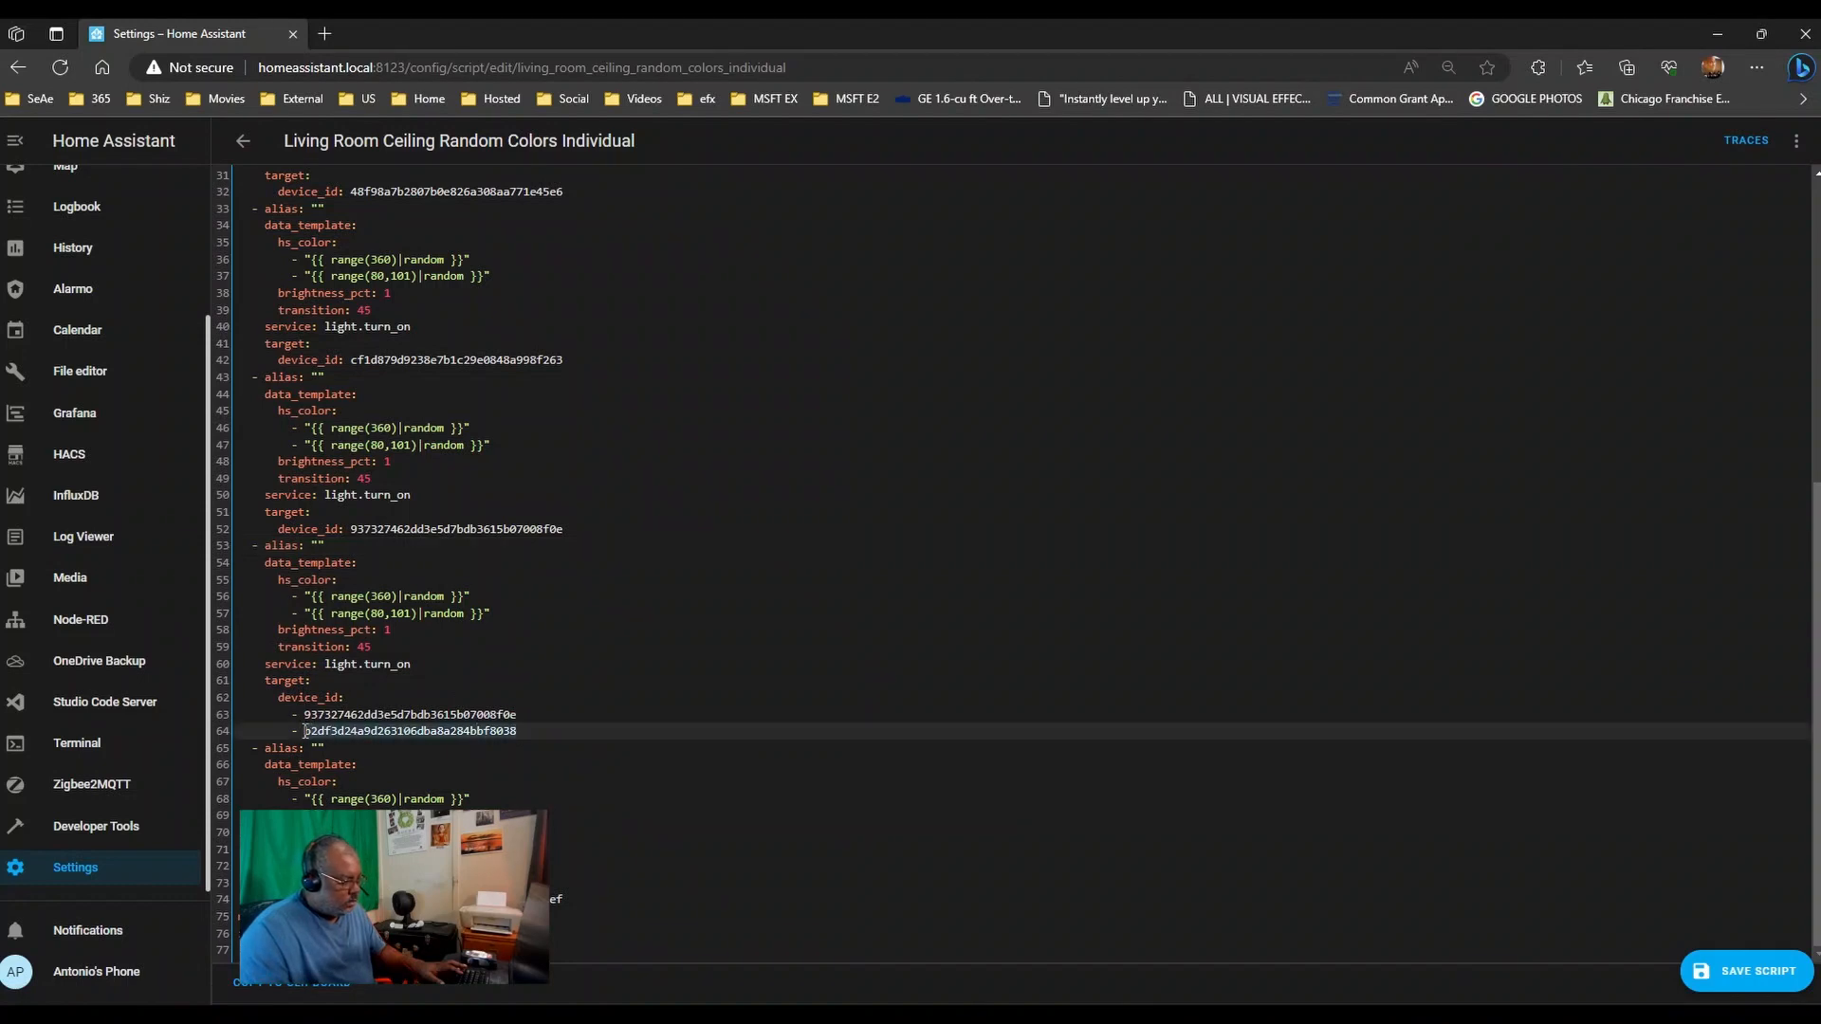
{"action": "key", "text": "BackSpace"}
{"action": "left_click", "coordinate": [388, 703]}
{"action": "key", "text": "ctrl+v"}
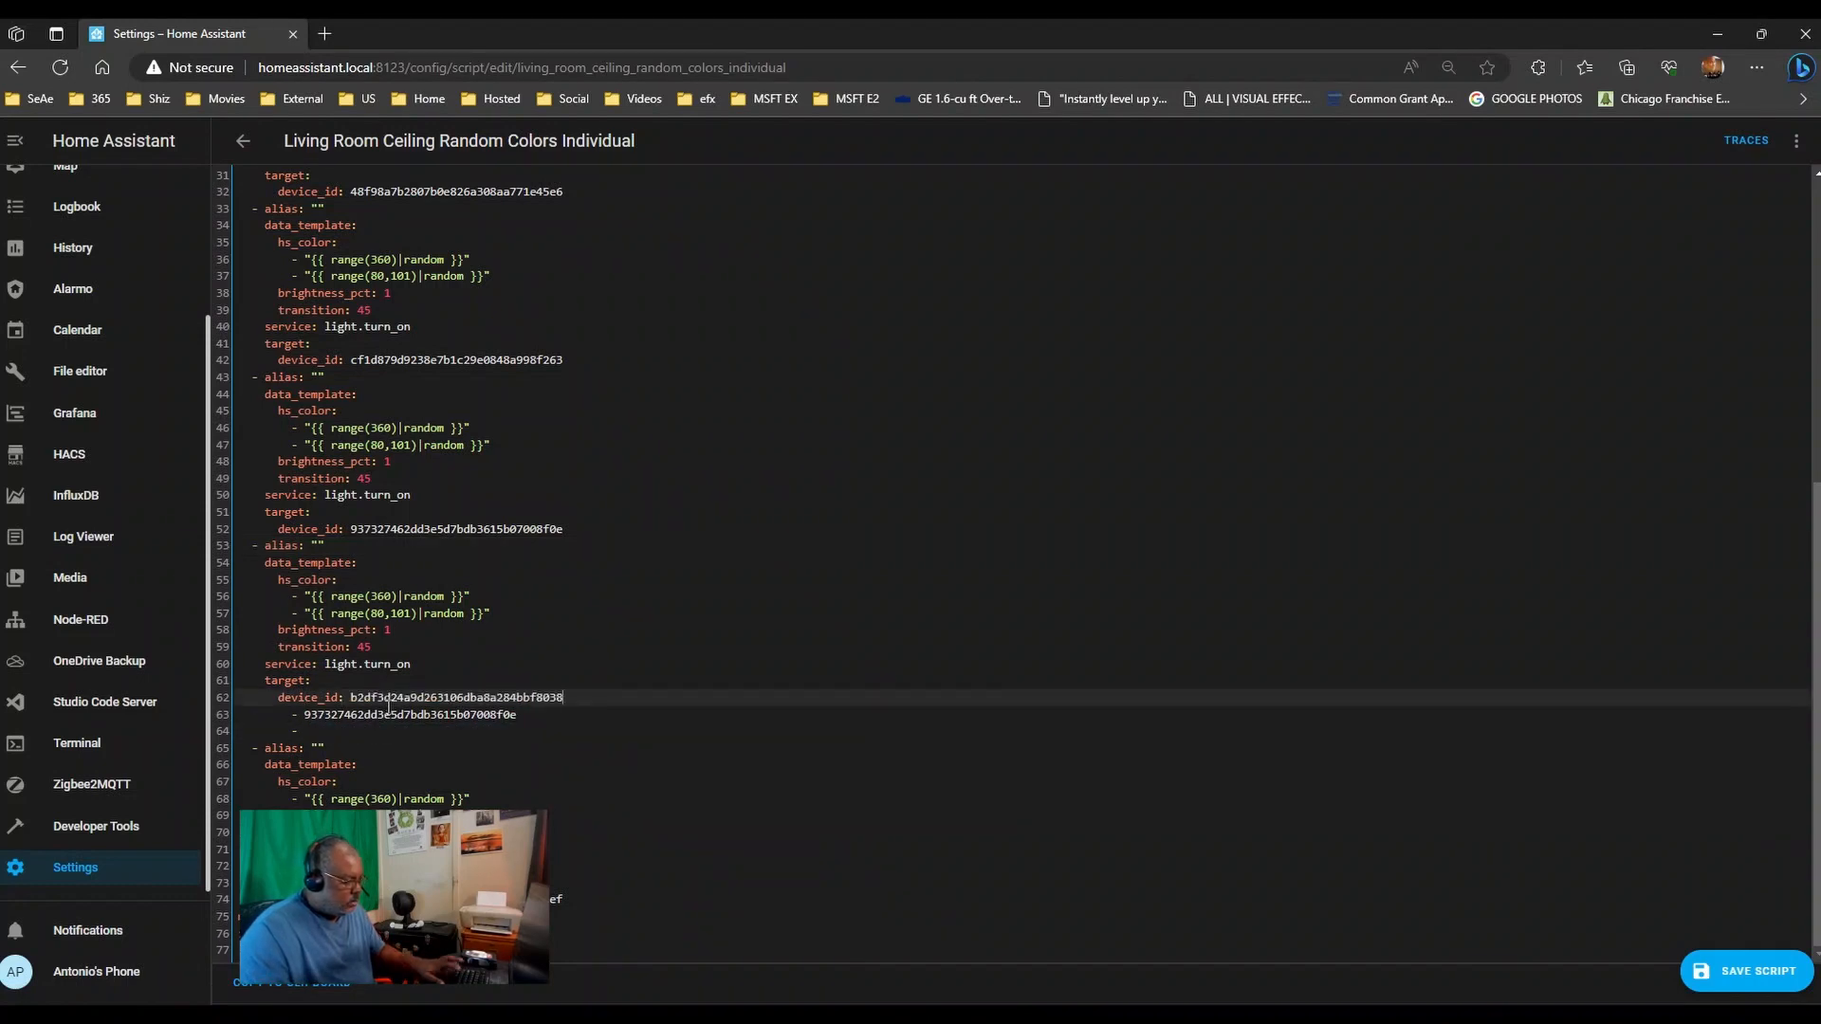
{"action": "left_click_drag", "start_coordinate": [537, 716], "coordinate": [190, 728]}
{"action": "key", "text": "BackSpace"}
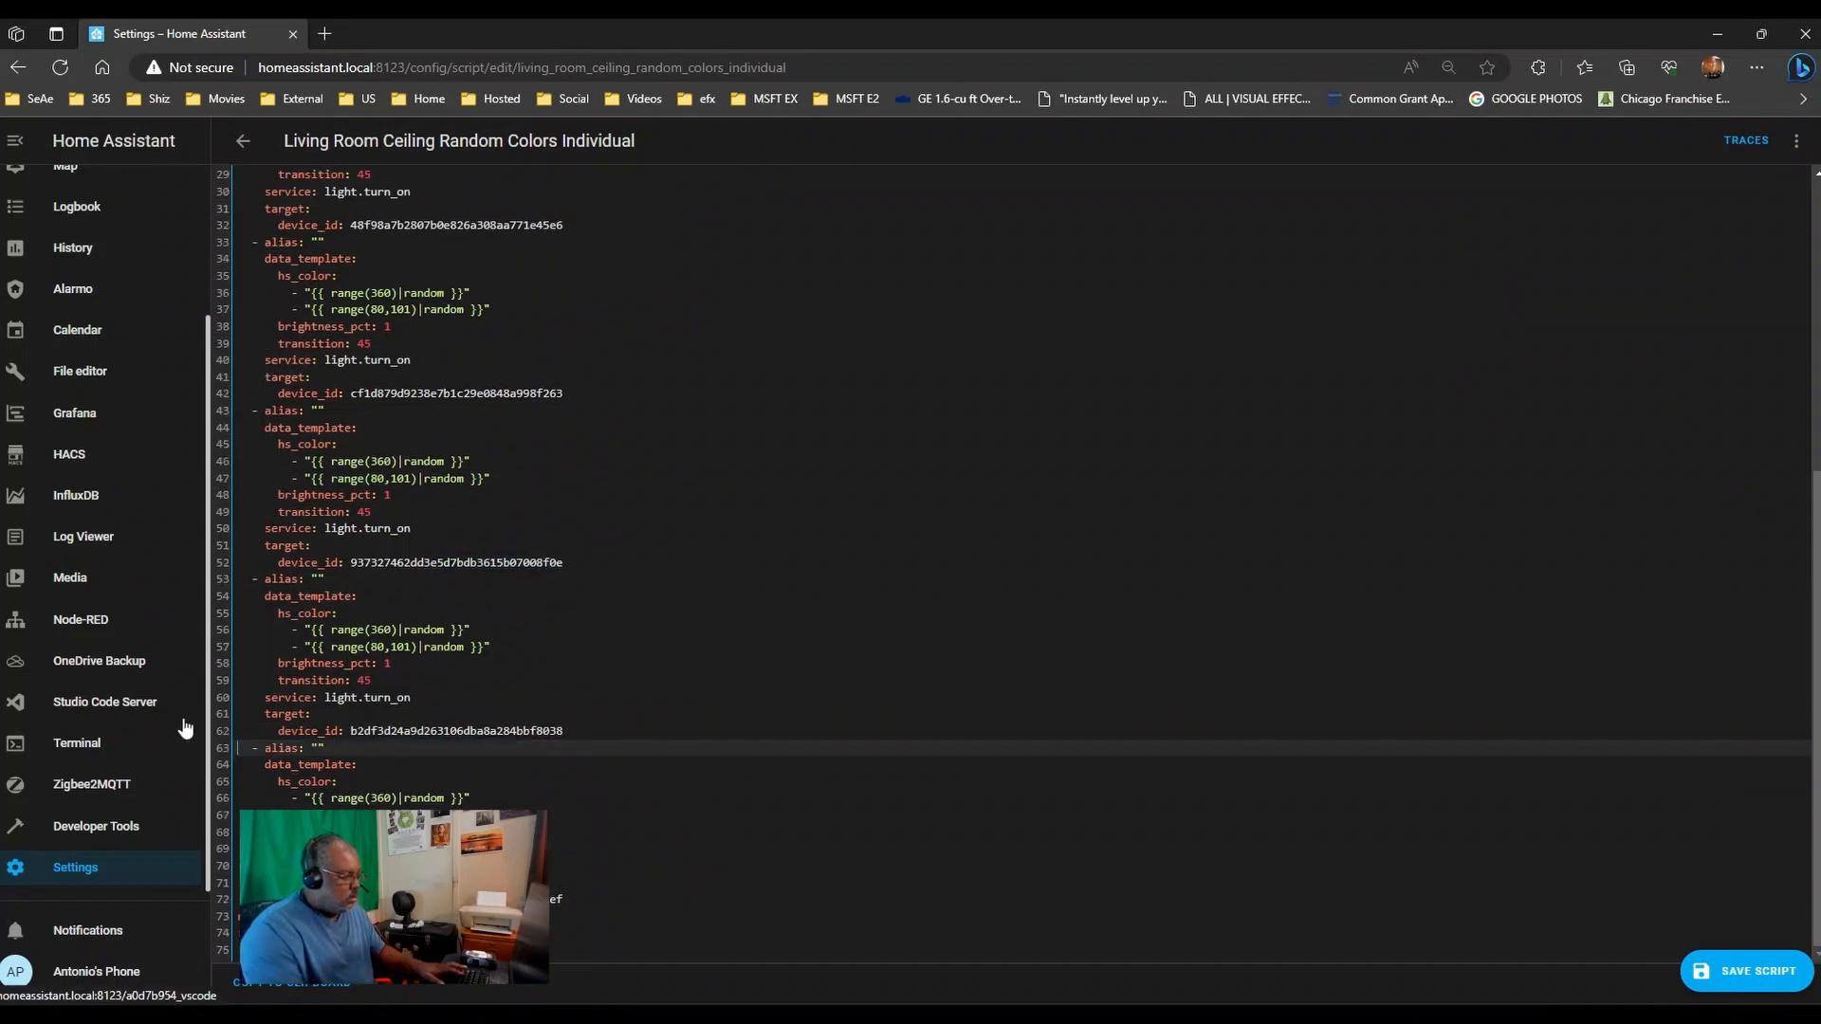
{"action": "left_click", "coordinate": [1743, 971]}
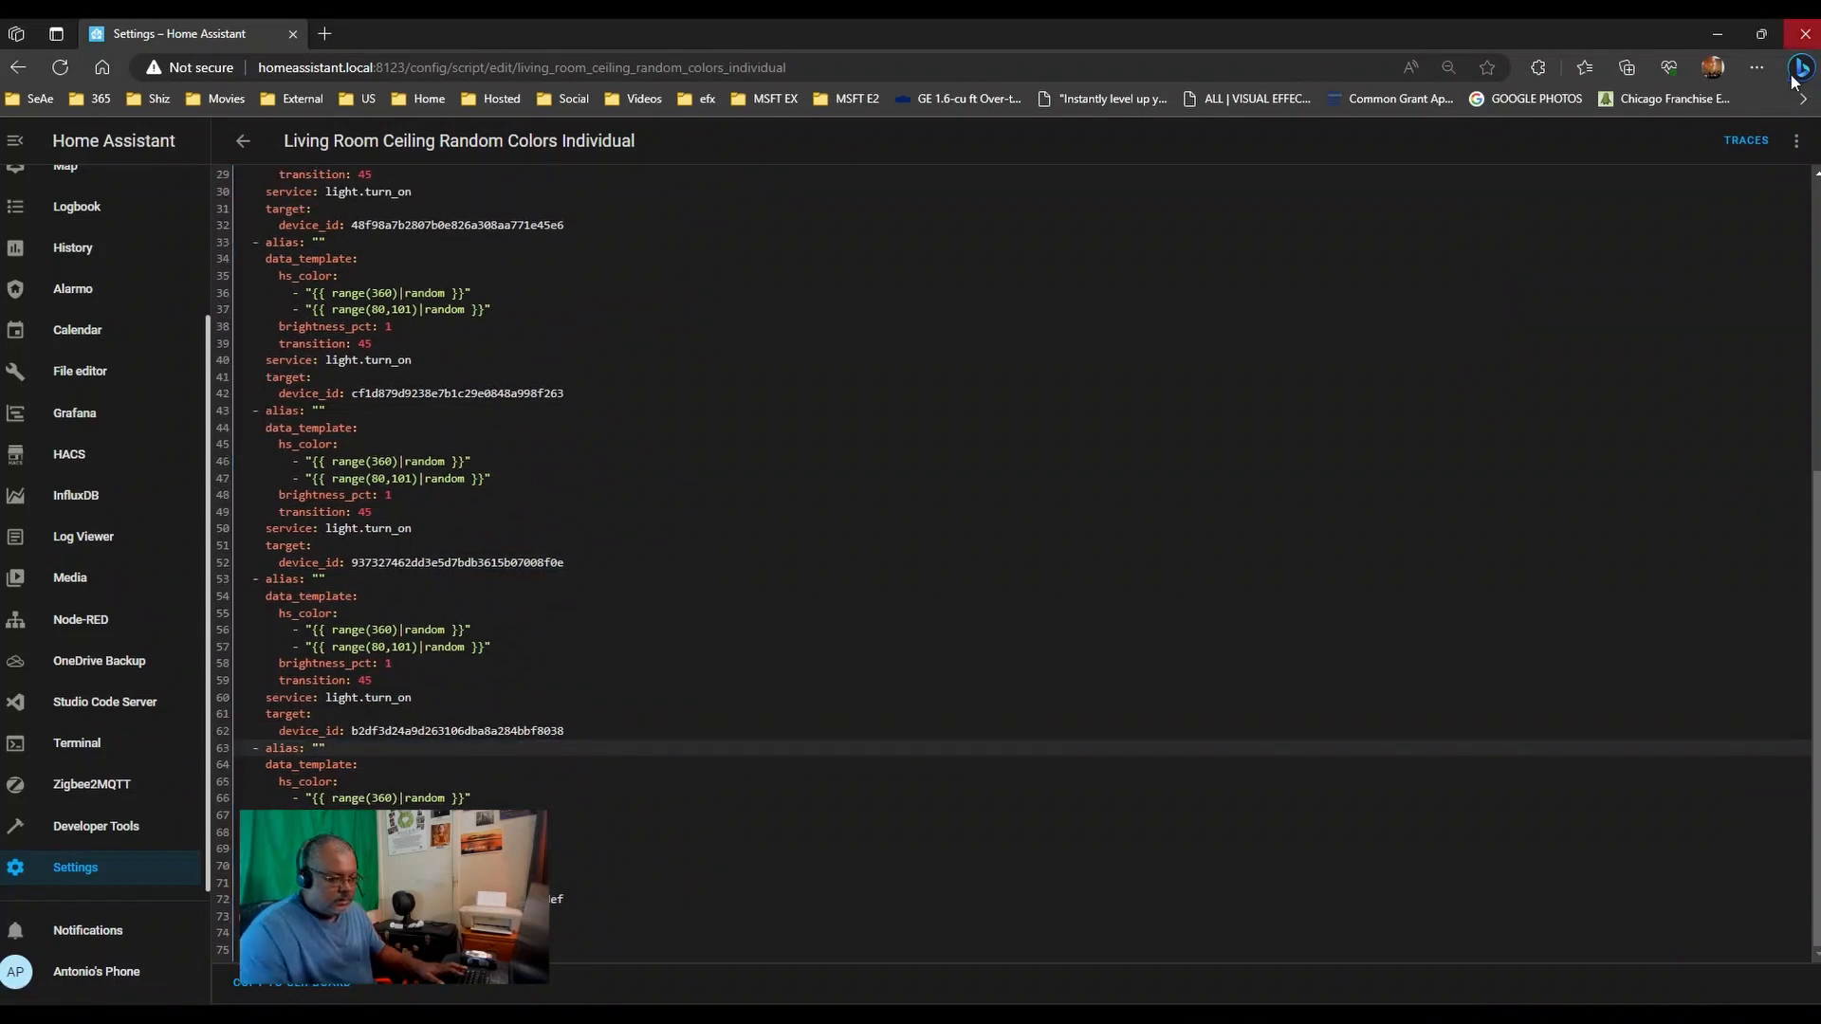
- Return to the visual editor and show the Living Room Ceiling North East action as YAML
{"action": "left_click", "coordinate": [1796, 140]}
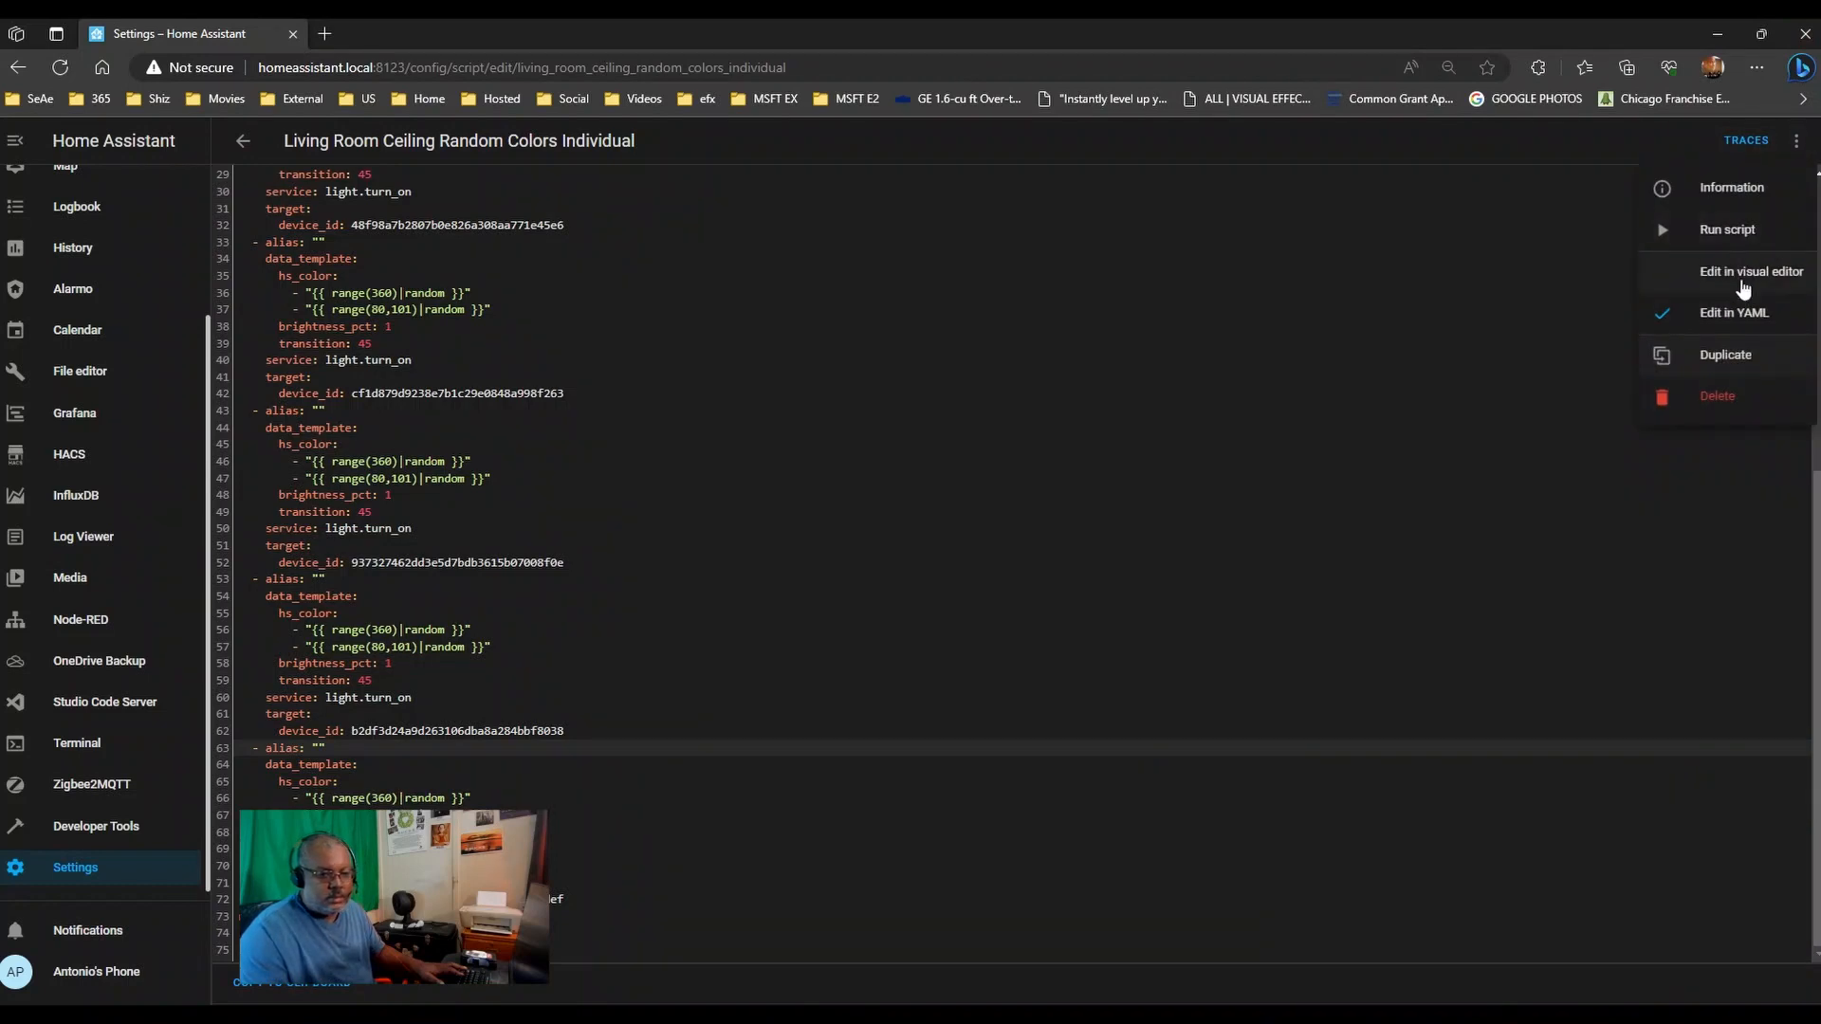
{"action": "left_click", "coordinate": [1745, 275]}
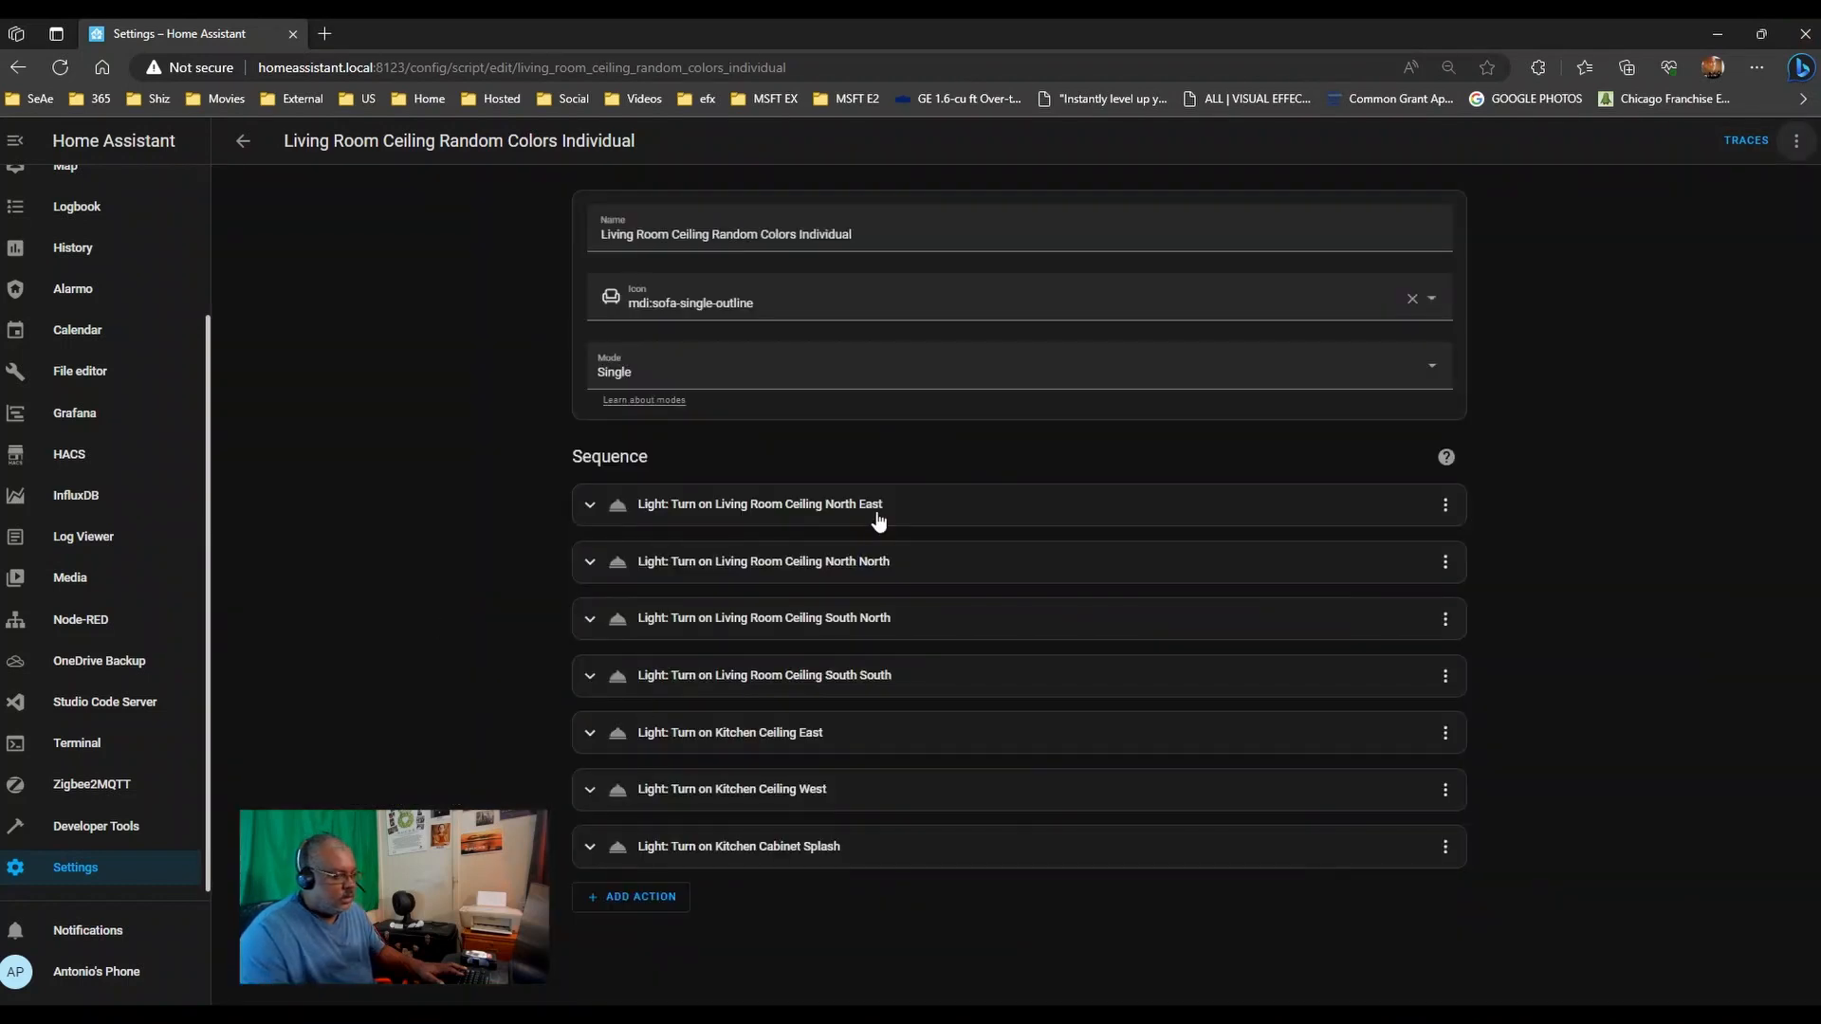
{"action": "left_click", "coordinate": [585, 507]}
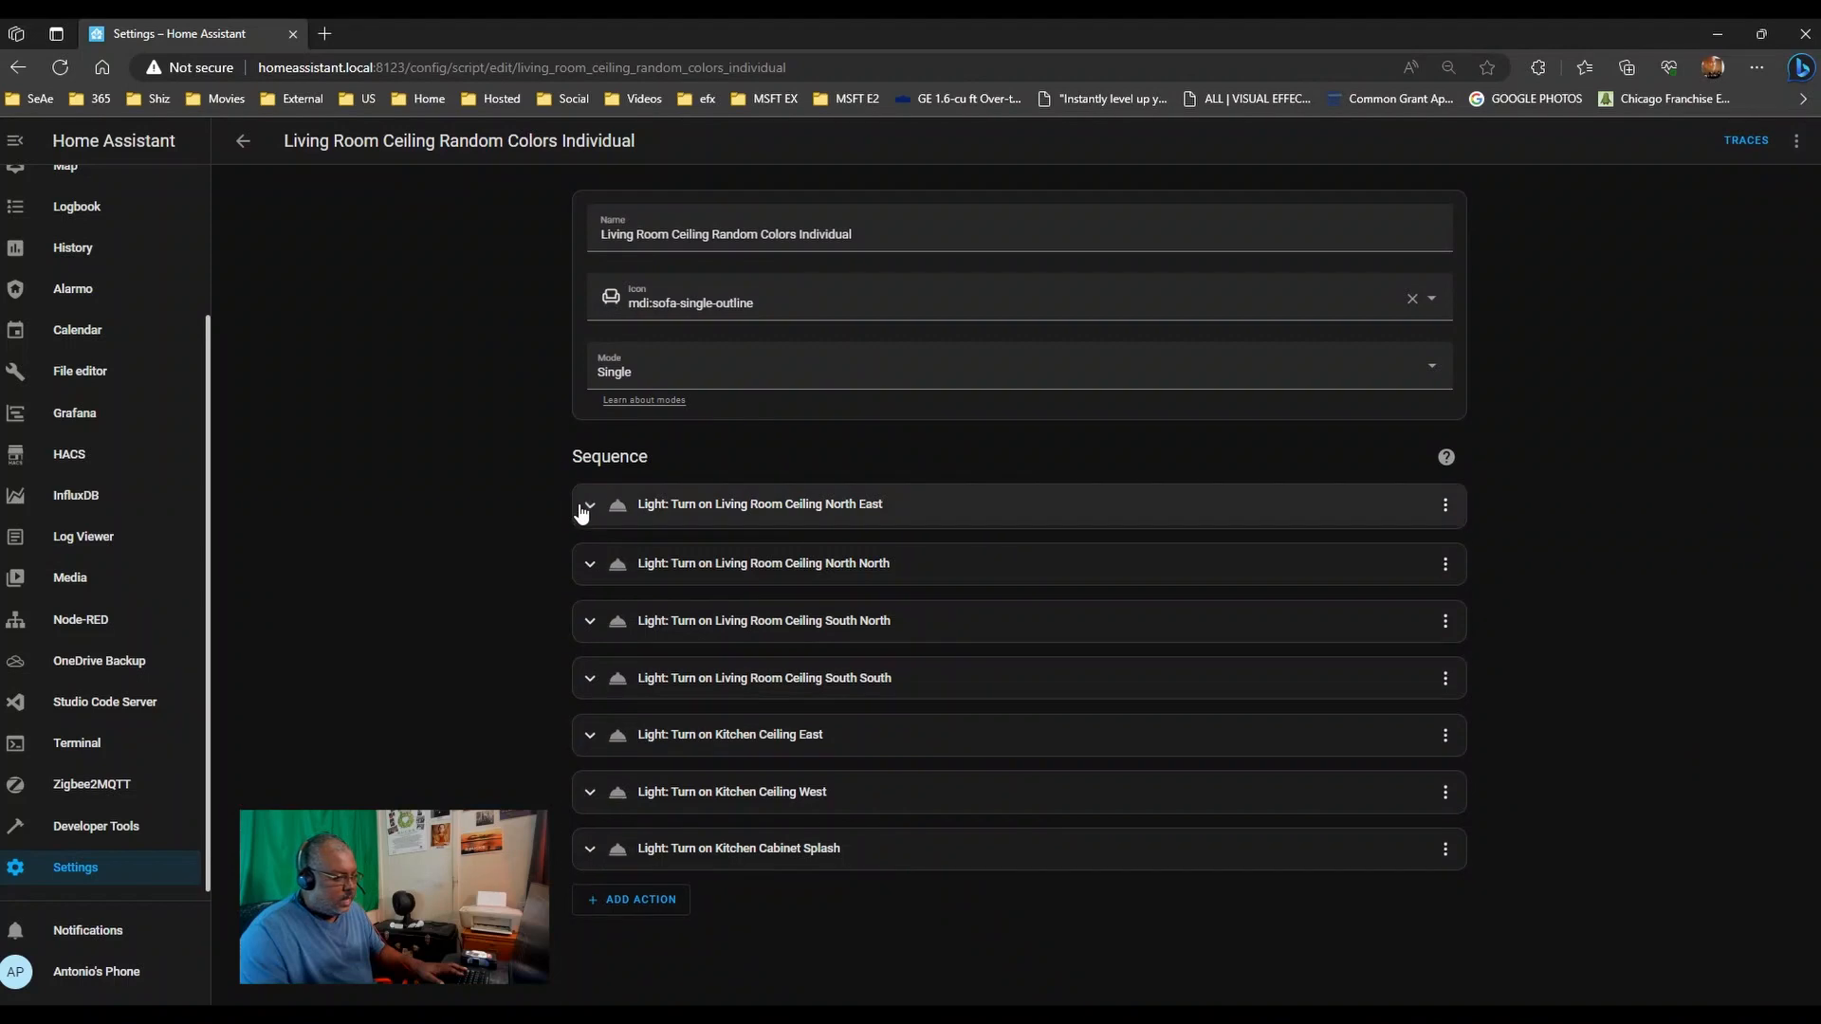
{"action": "left_click", "coordinate": [1436, 506]}
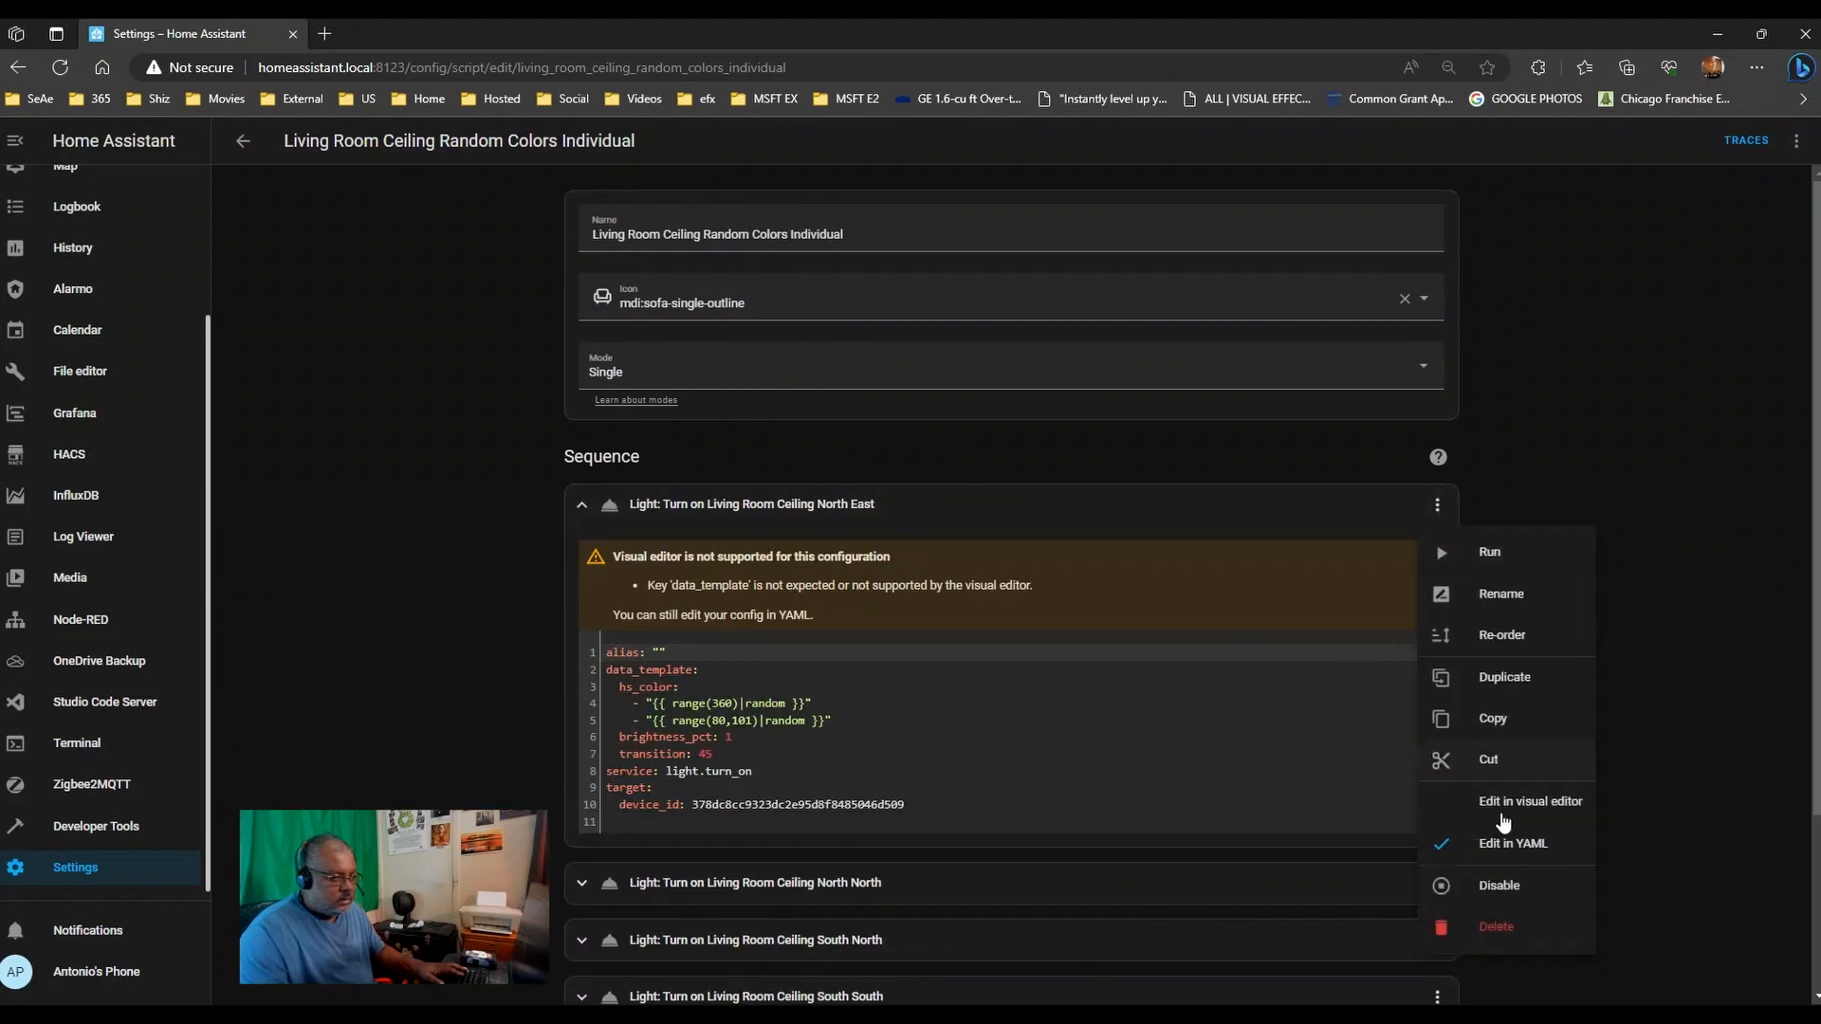
{"action": "left_click", "coordinate": [1512, 844]}
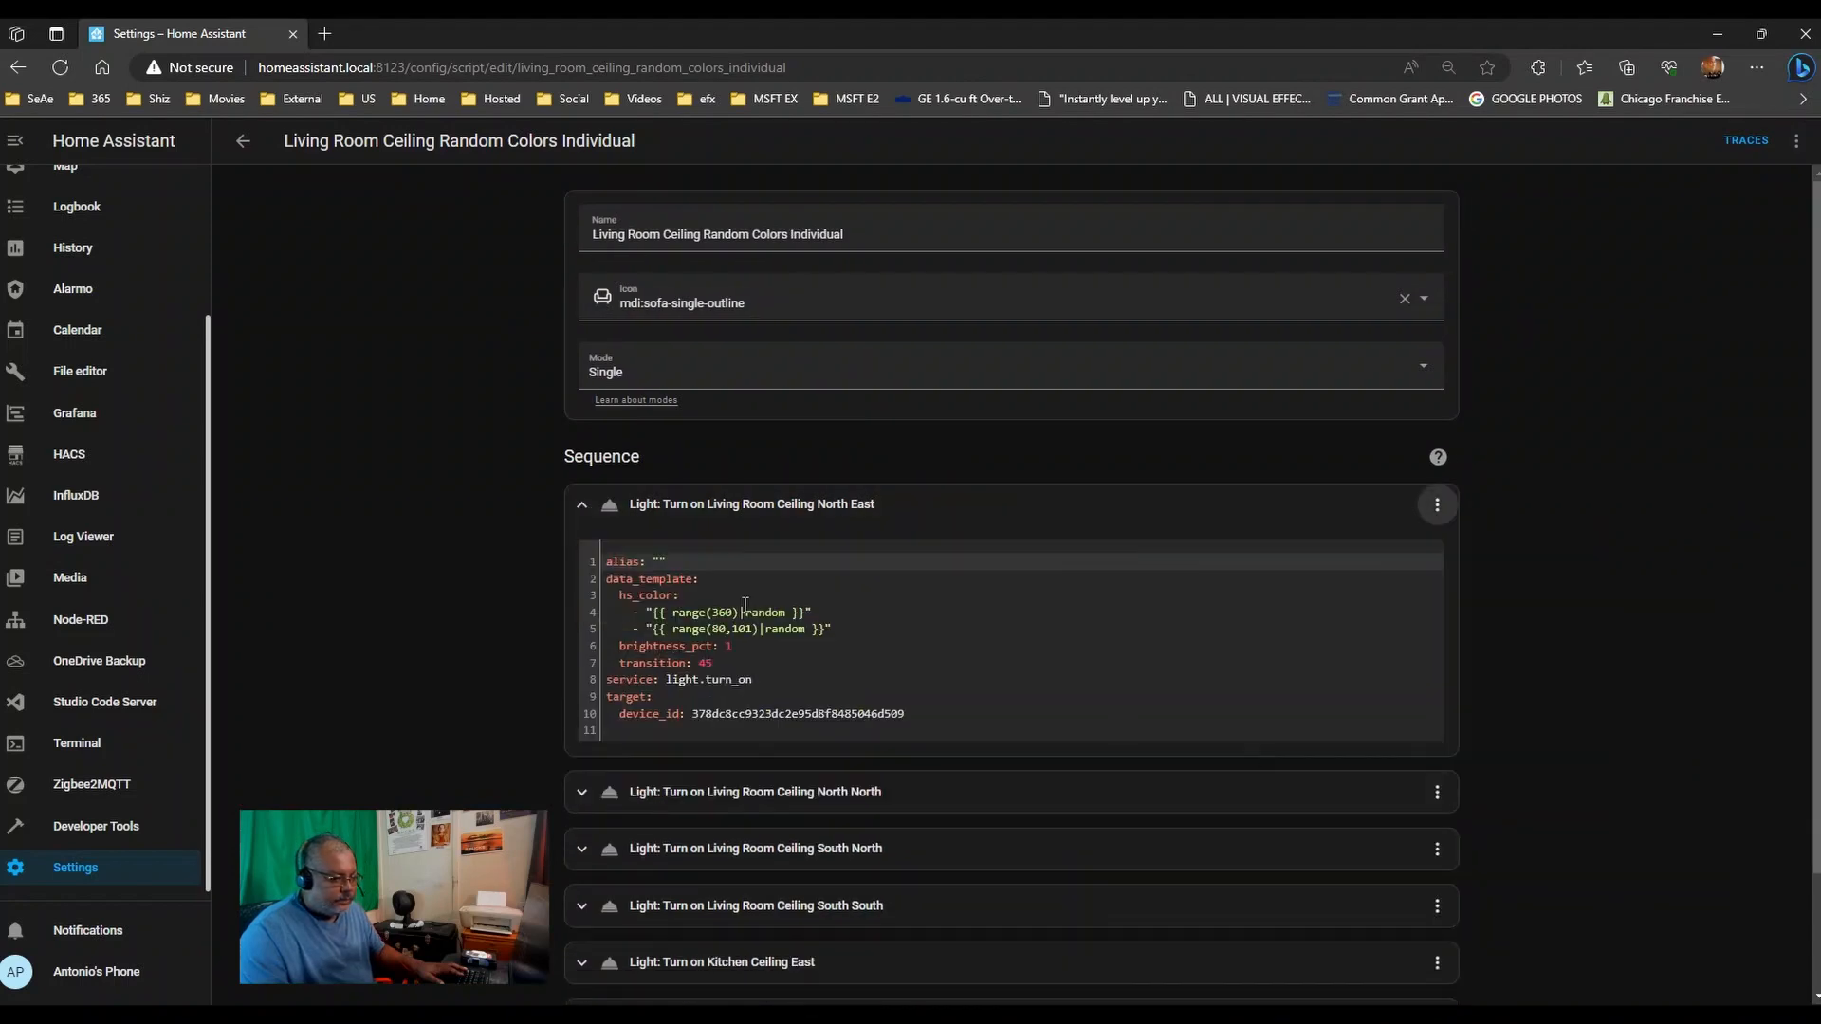
- Show North North as YAML and expand the South North, South South, Kitchen Ceiling and Cabinet Splash actions
{"action": "left_click", "coordinate": [585, 792]}
{"action": "scroll", "coordinate": [1647, 556], "scroll_direction": "down", "scroll_amount": 5}
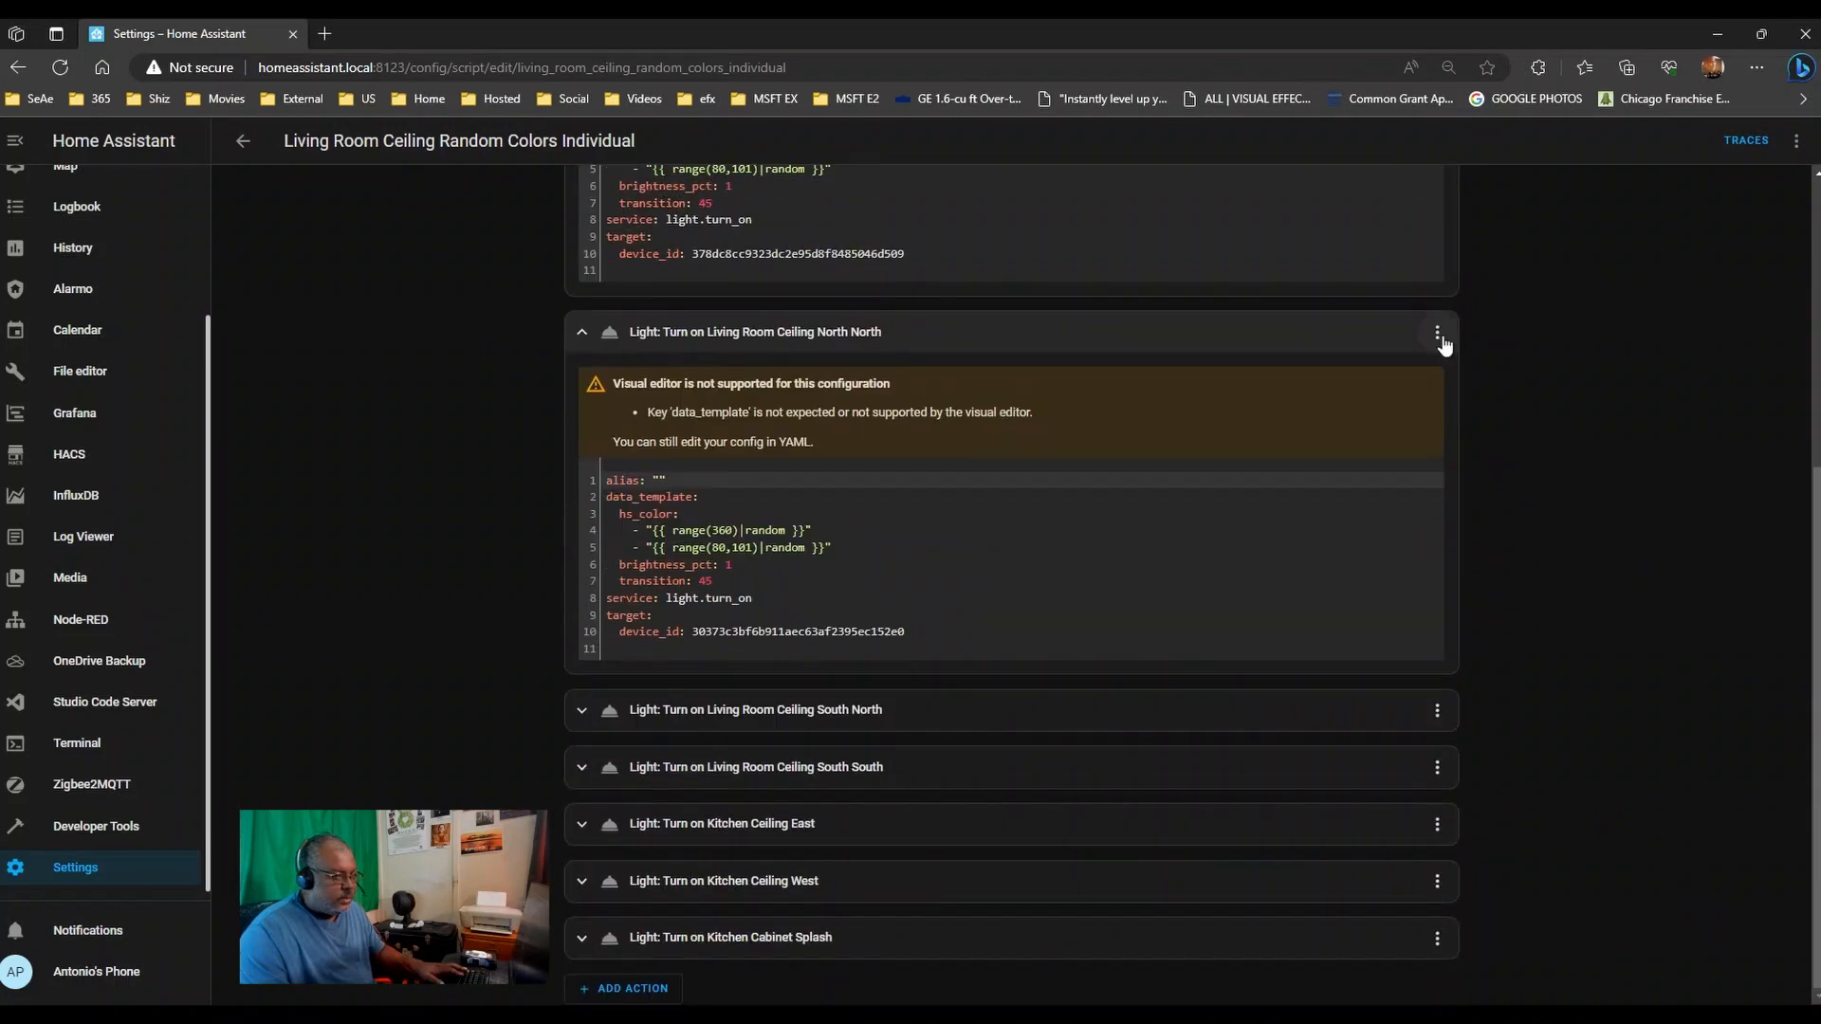
{"action": "left_click", "coordinate": [1437, 334]}
{"action": "left_click", "coordinate": [1496, 660]}
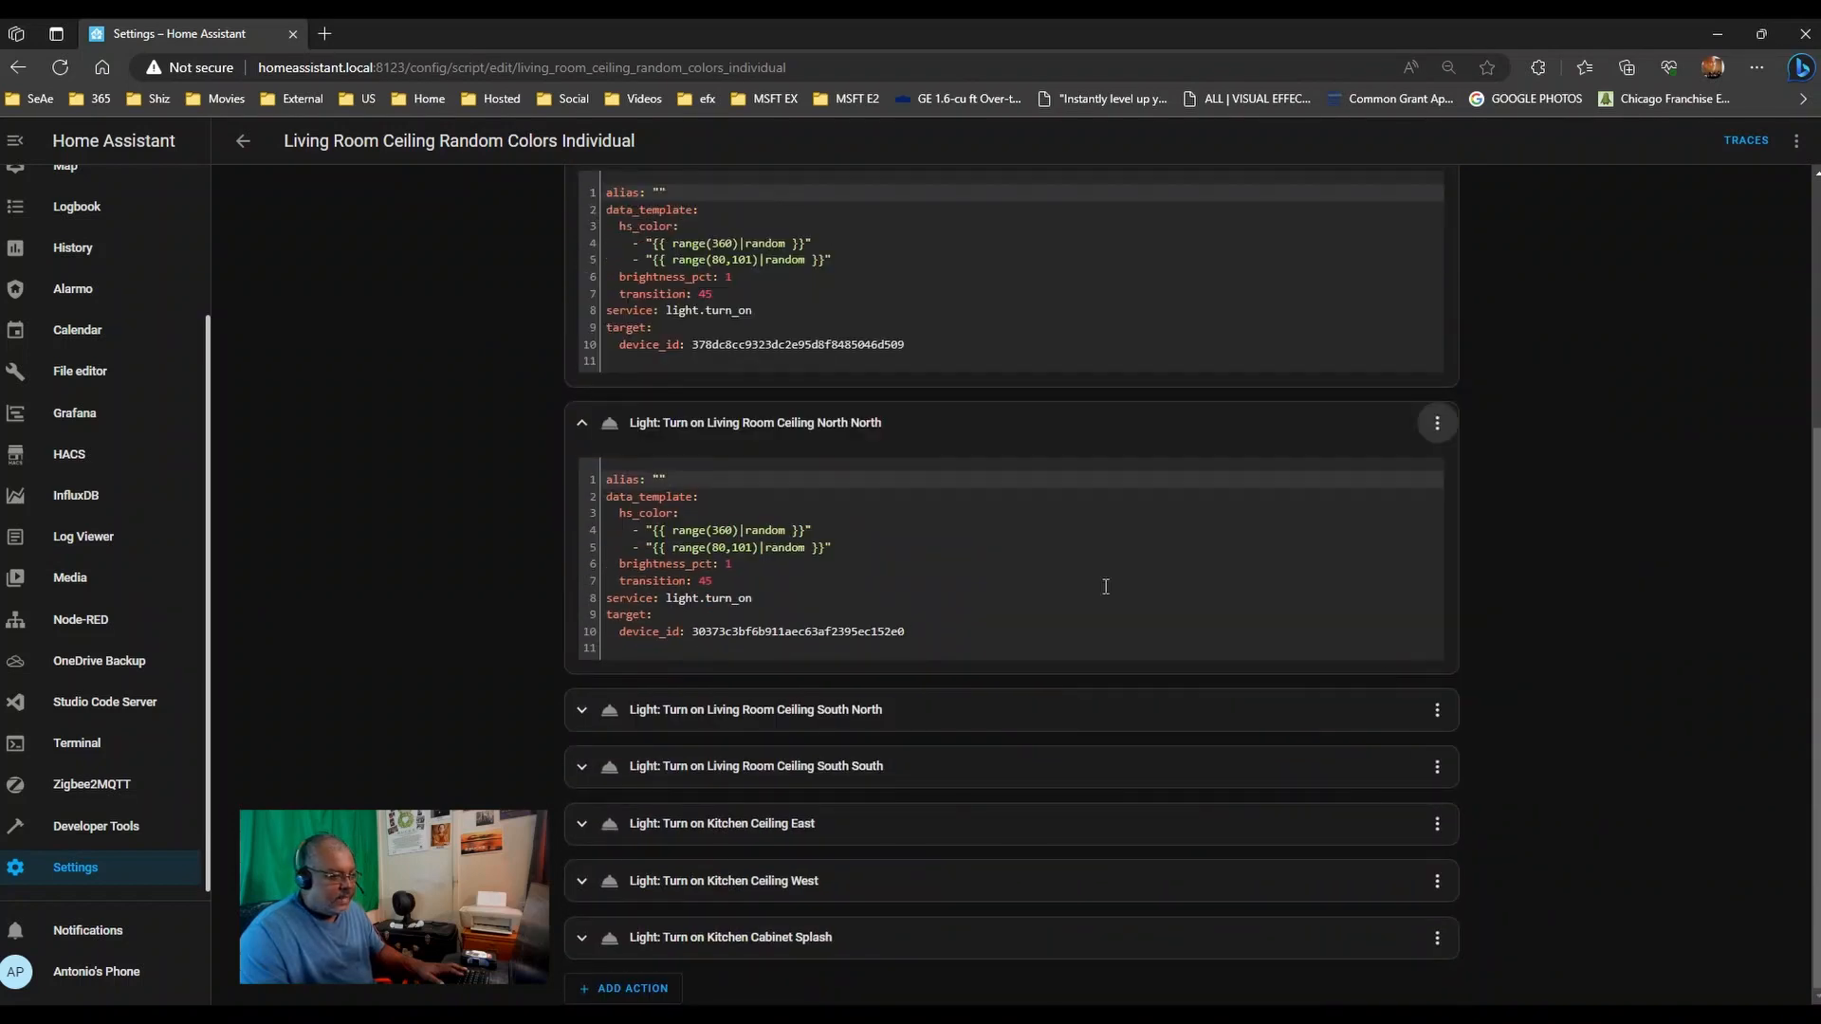
{"action": "left_click", "coordinate": [597, 711]}
{"action": "scroll", "coordinate": [617, 849], "scroll_direction": "down", "scroll_amount": 3}
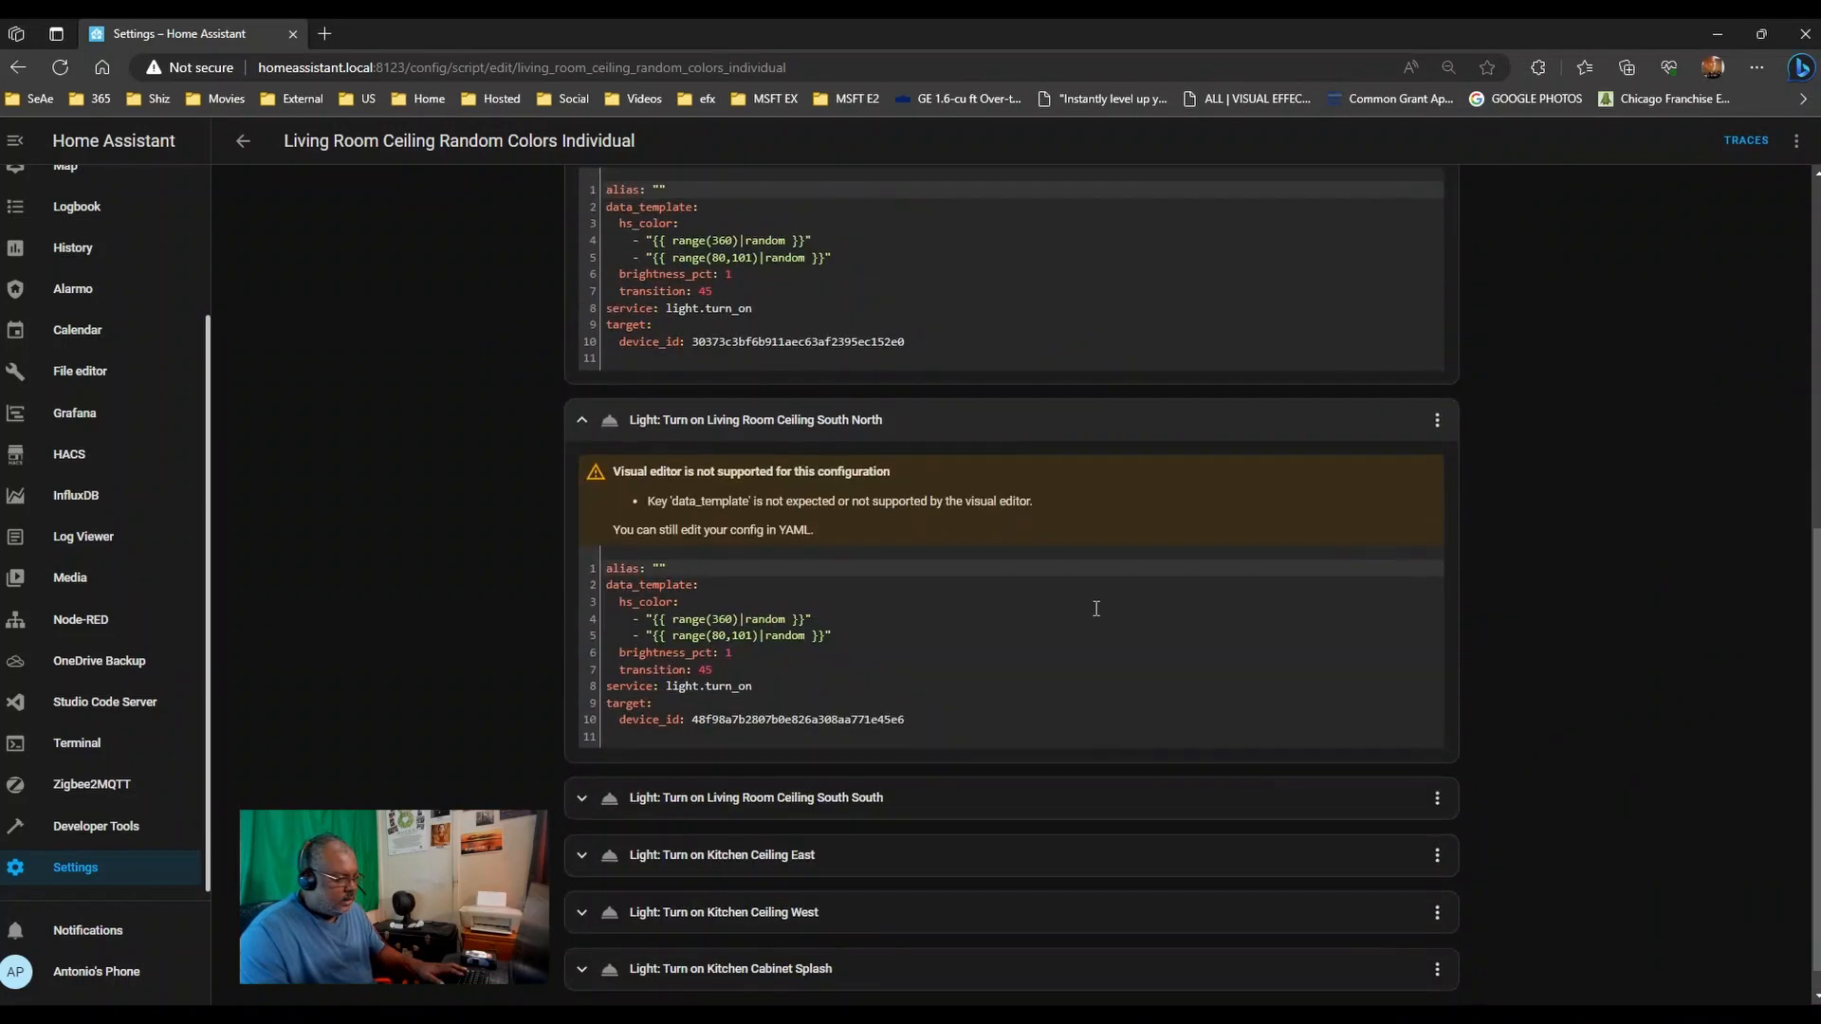
{"action": "left_click", "coordinate": [583, 940]}
{"action": "left_click", "coordinate": [584, 883]}
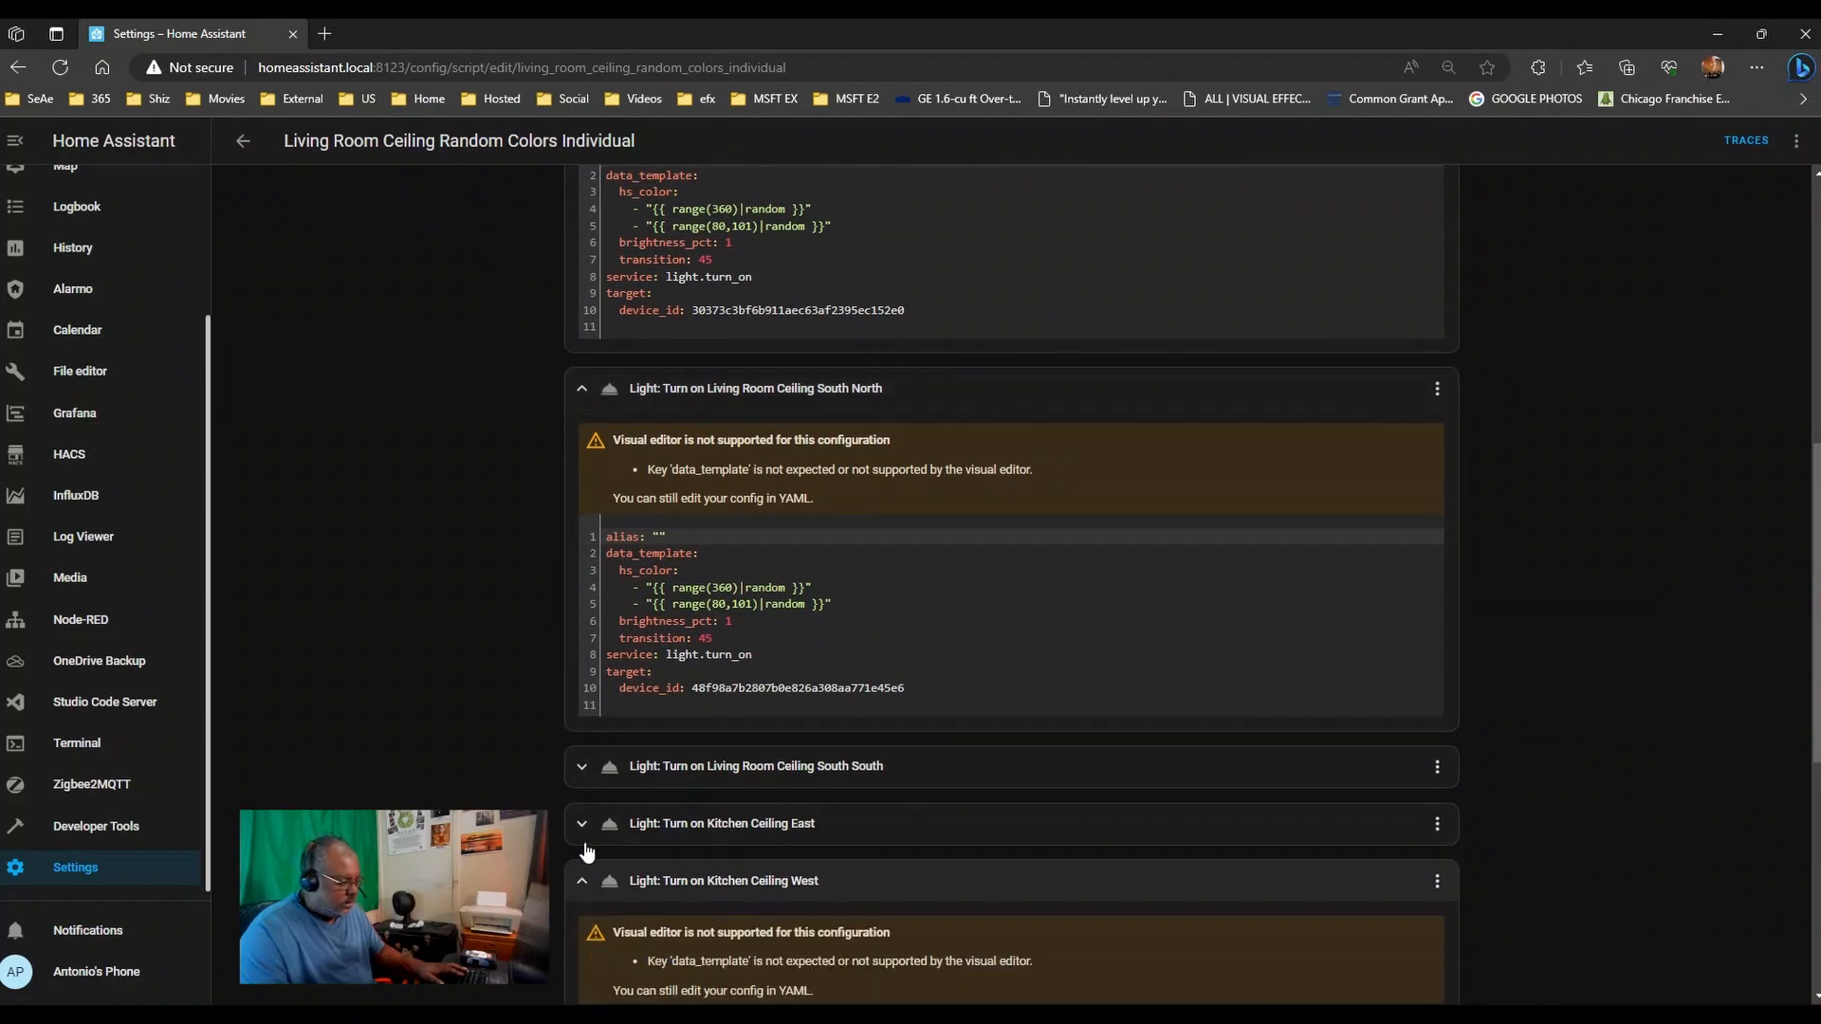
{"action": "left_click", "coordinate": [584, 825]}
{"action": "left_click", "coordinate": [584, 768]}
- Scroll through all seven single-device light actions and run the script to test the lights
{"action": "scroll", "coordinate": [970, 598], "scroll_direction": "up", "scroll_amount": 4}
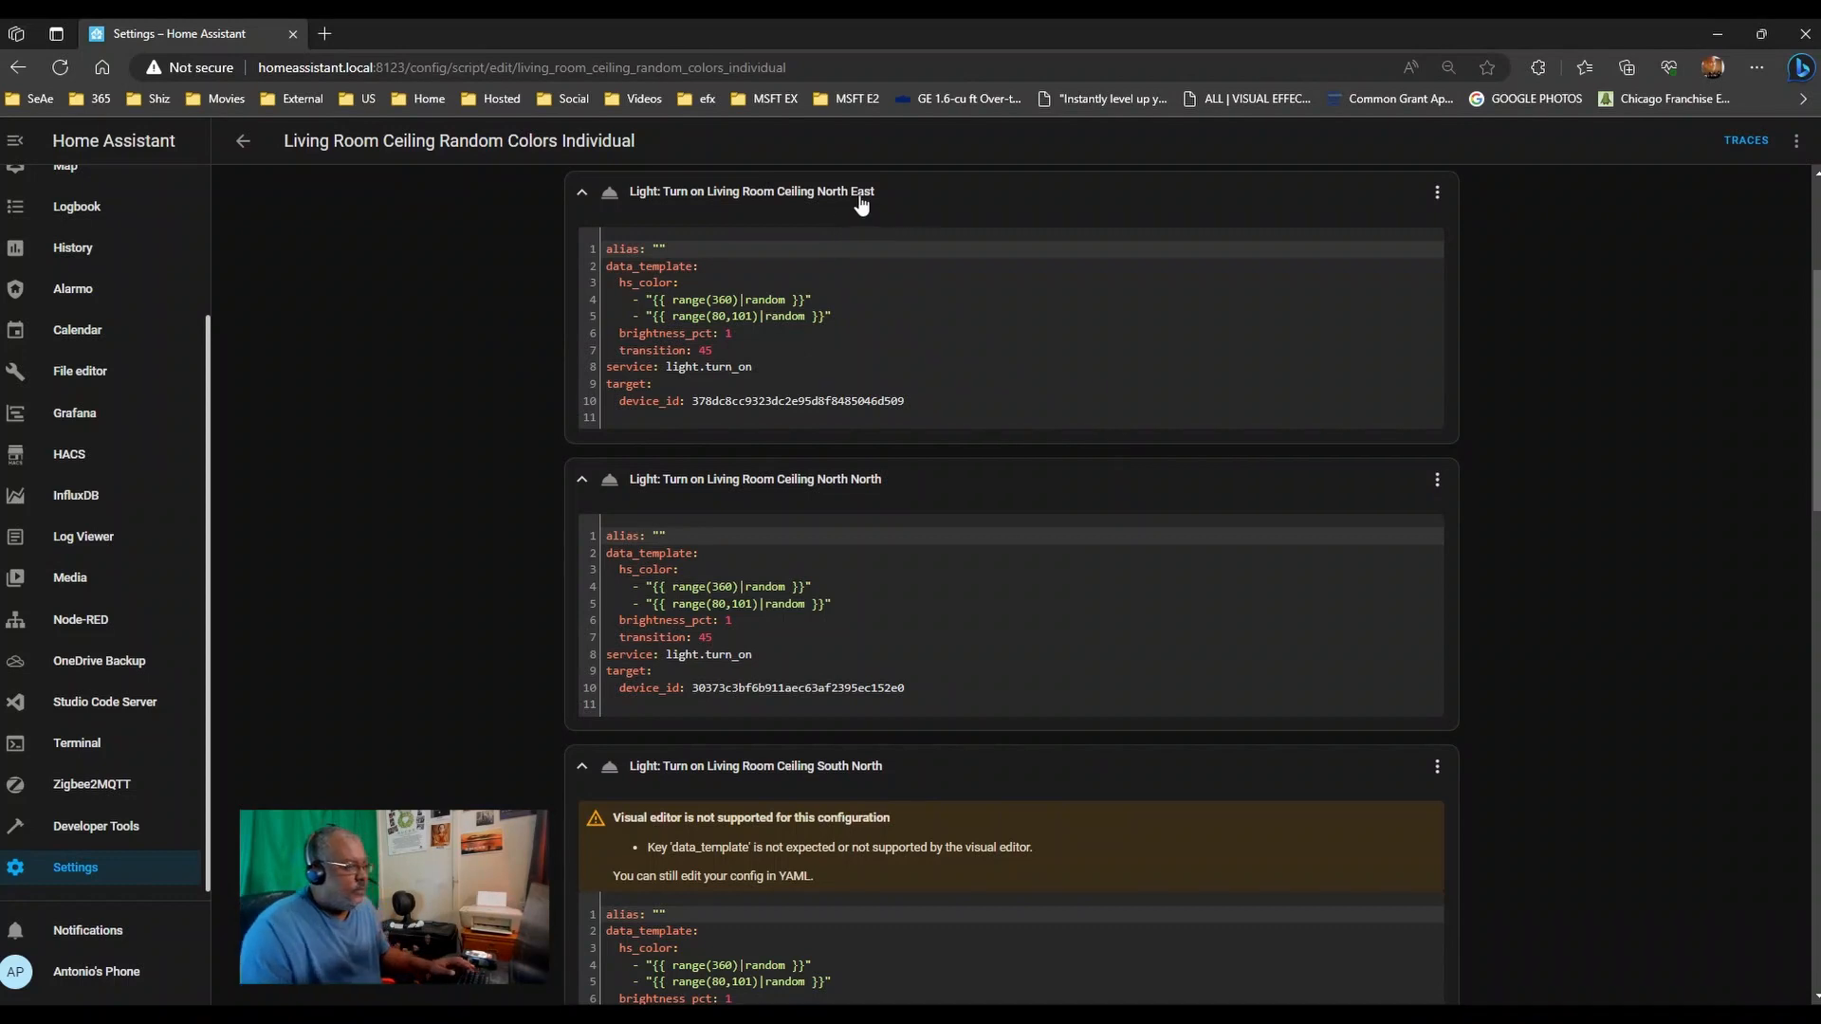
{"action": "scroll", "coordinate": [906, 425], "scroll_direction": "down", "scroll_amount": 4}
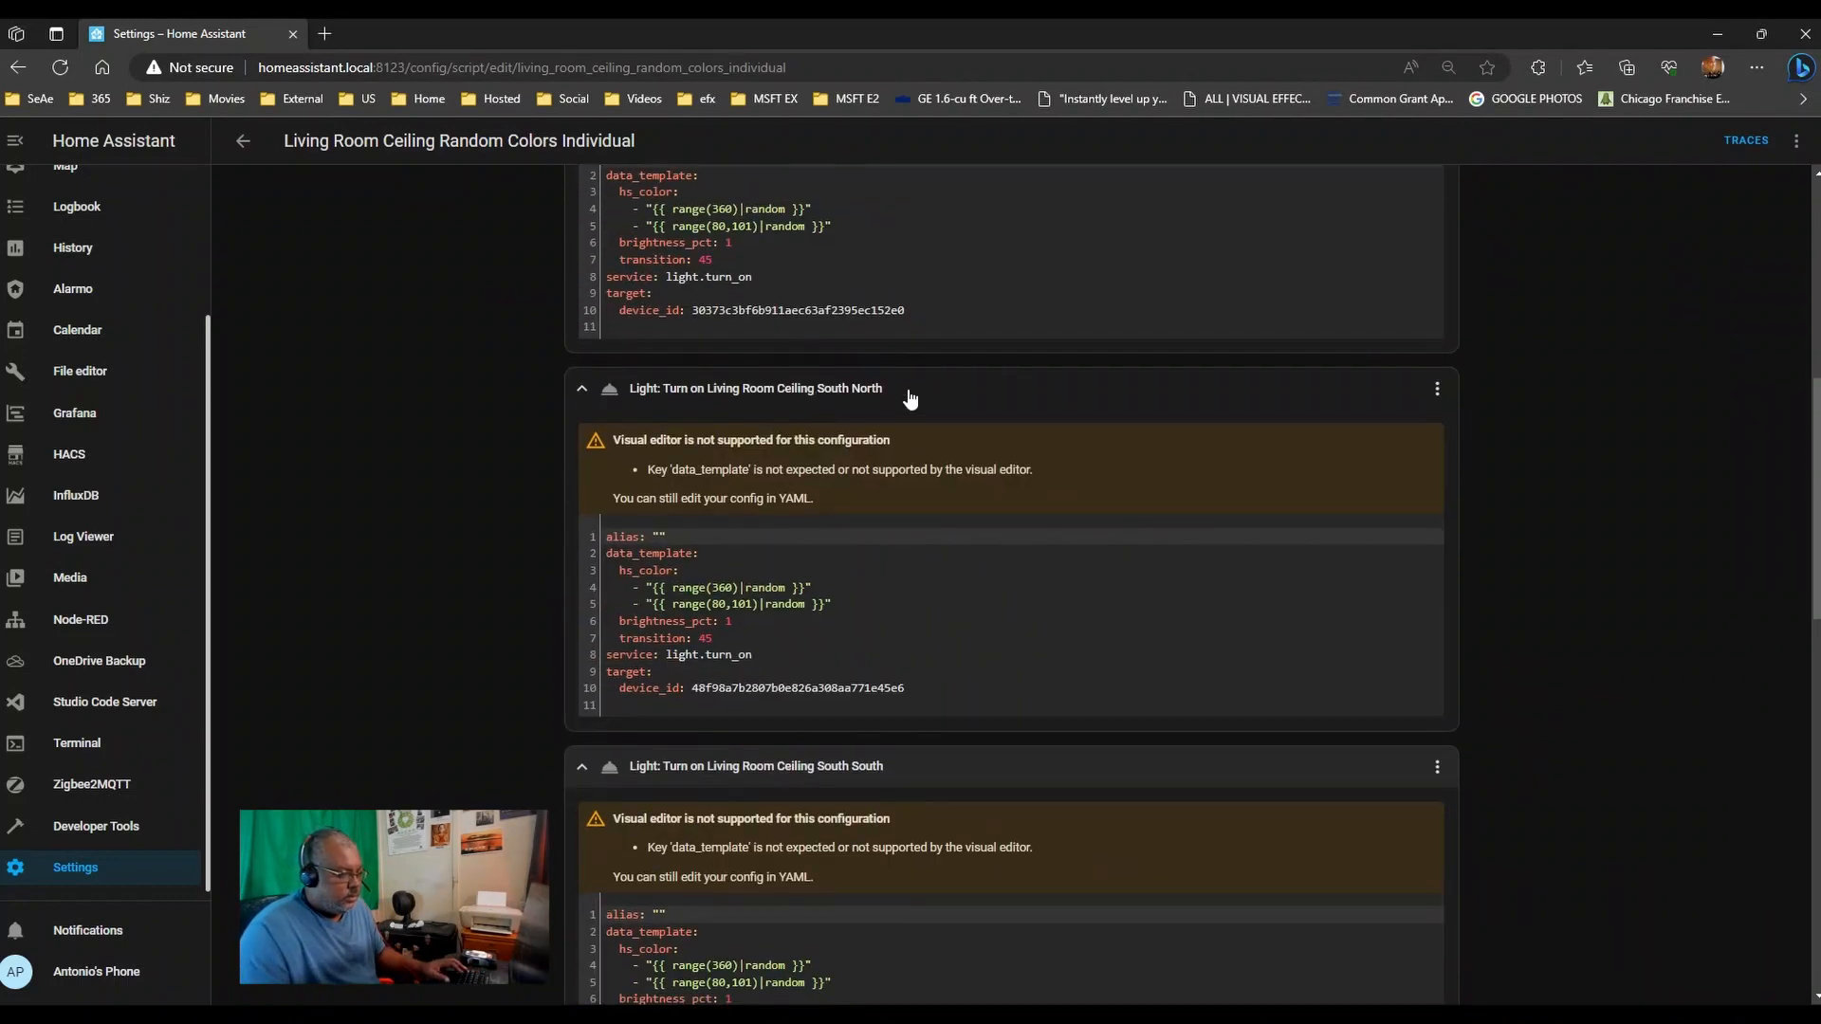
{"action": "scroll", "coordinate": [969, 738], "scroll_direction": "down", "scroll_amount": 8}
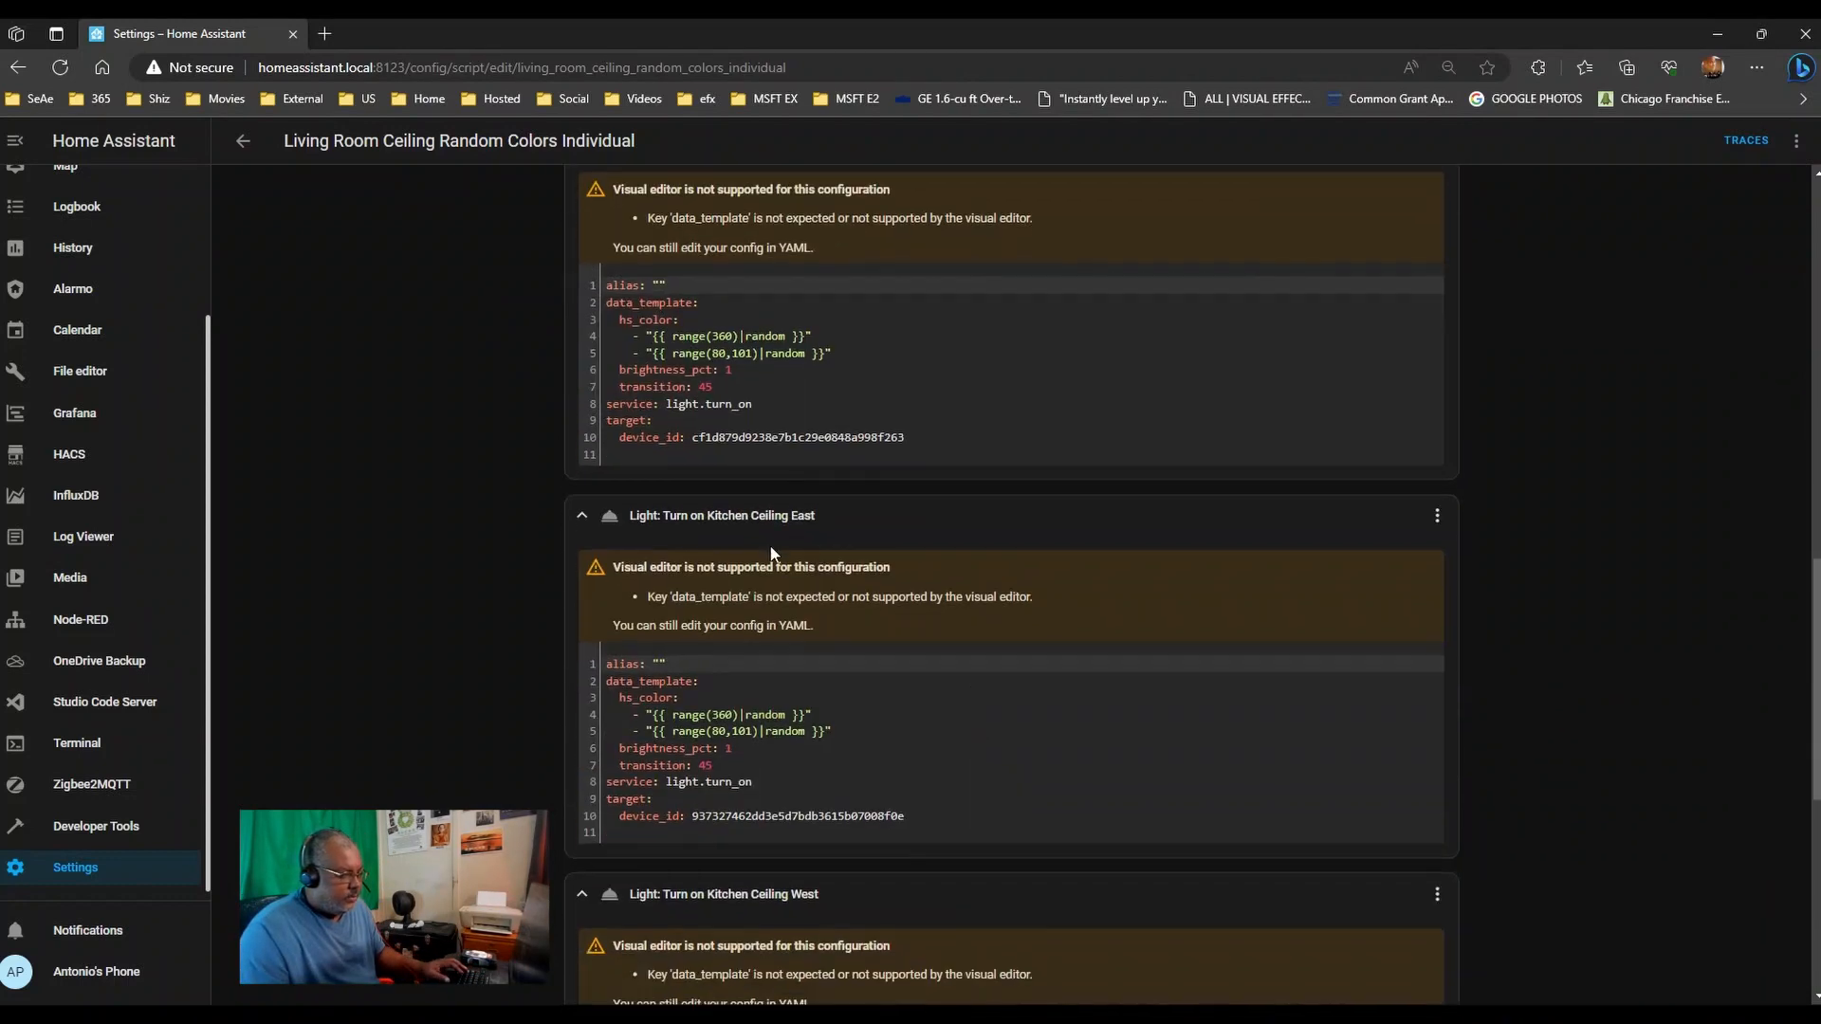
{"action": "scroll", "coordinate": [858, 899], "scroll_direction": "down", "scroll_amount": 7}
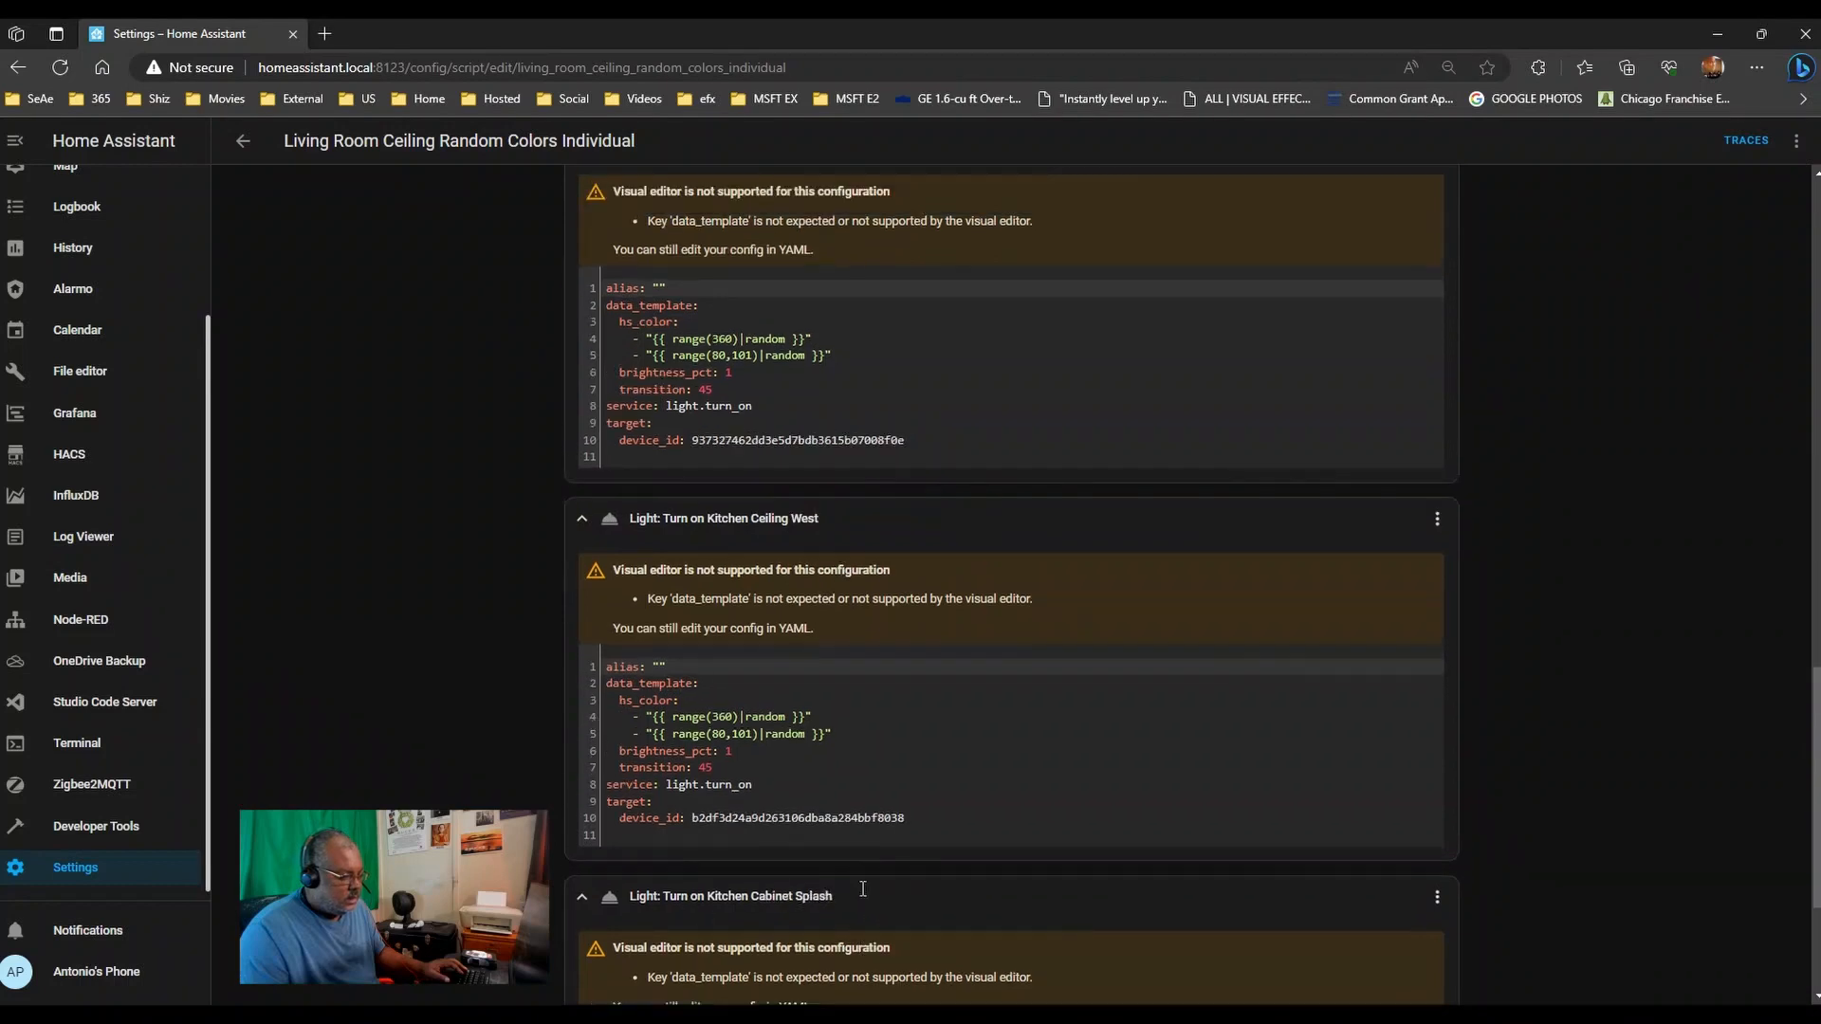
{"action": "scroll", "coordinate": [759, 664], "scroll_direction": "down", "scroll_amount": 1}
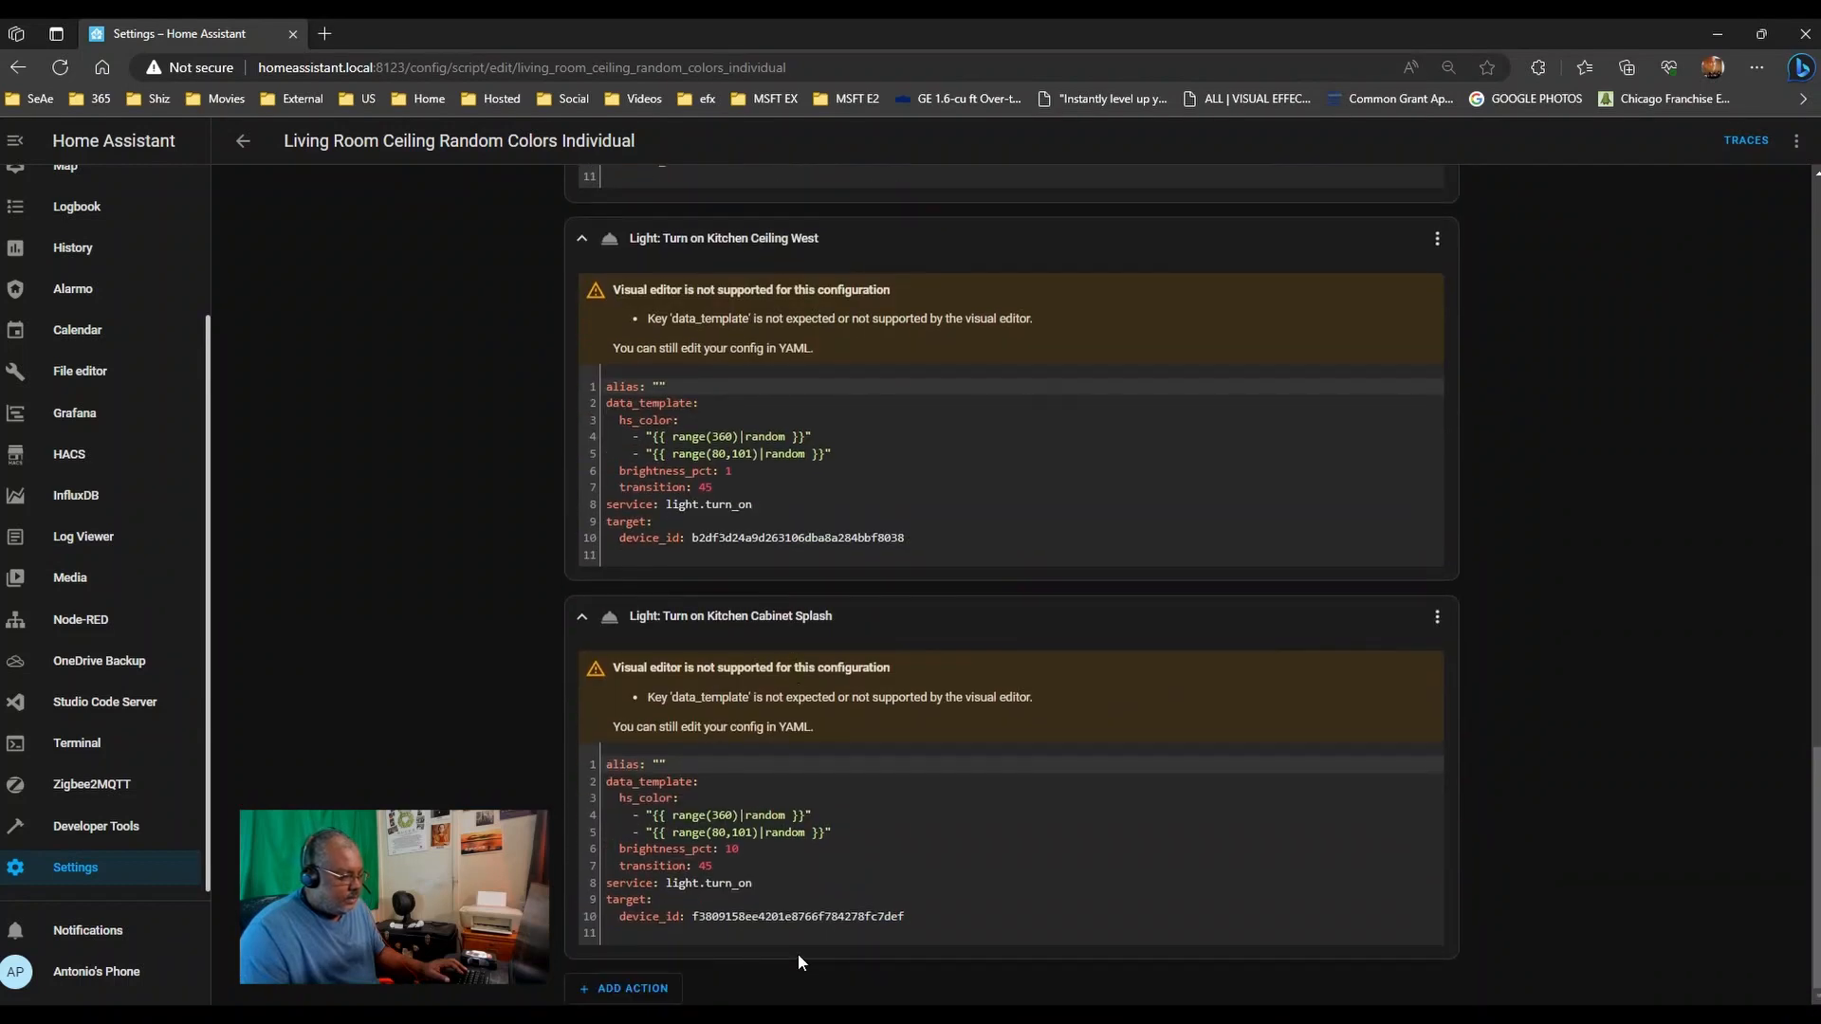
{"action": "scroll", "coordinate": [419, 715], "scroll_direction": "up", "scroll_amount": 20}
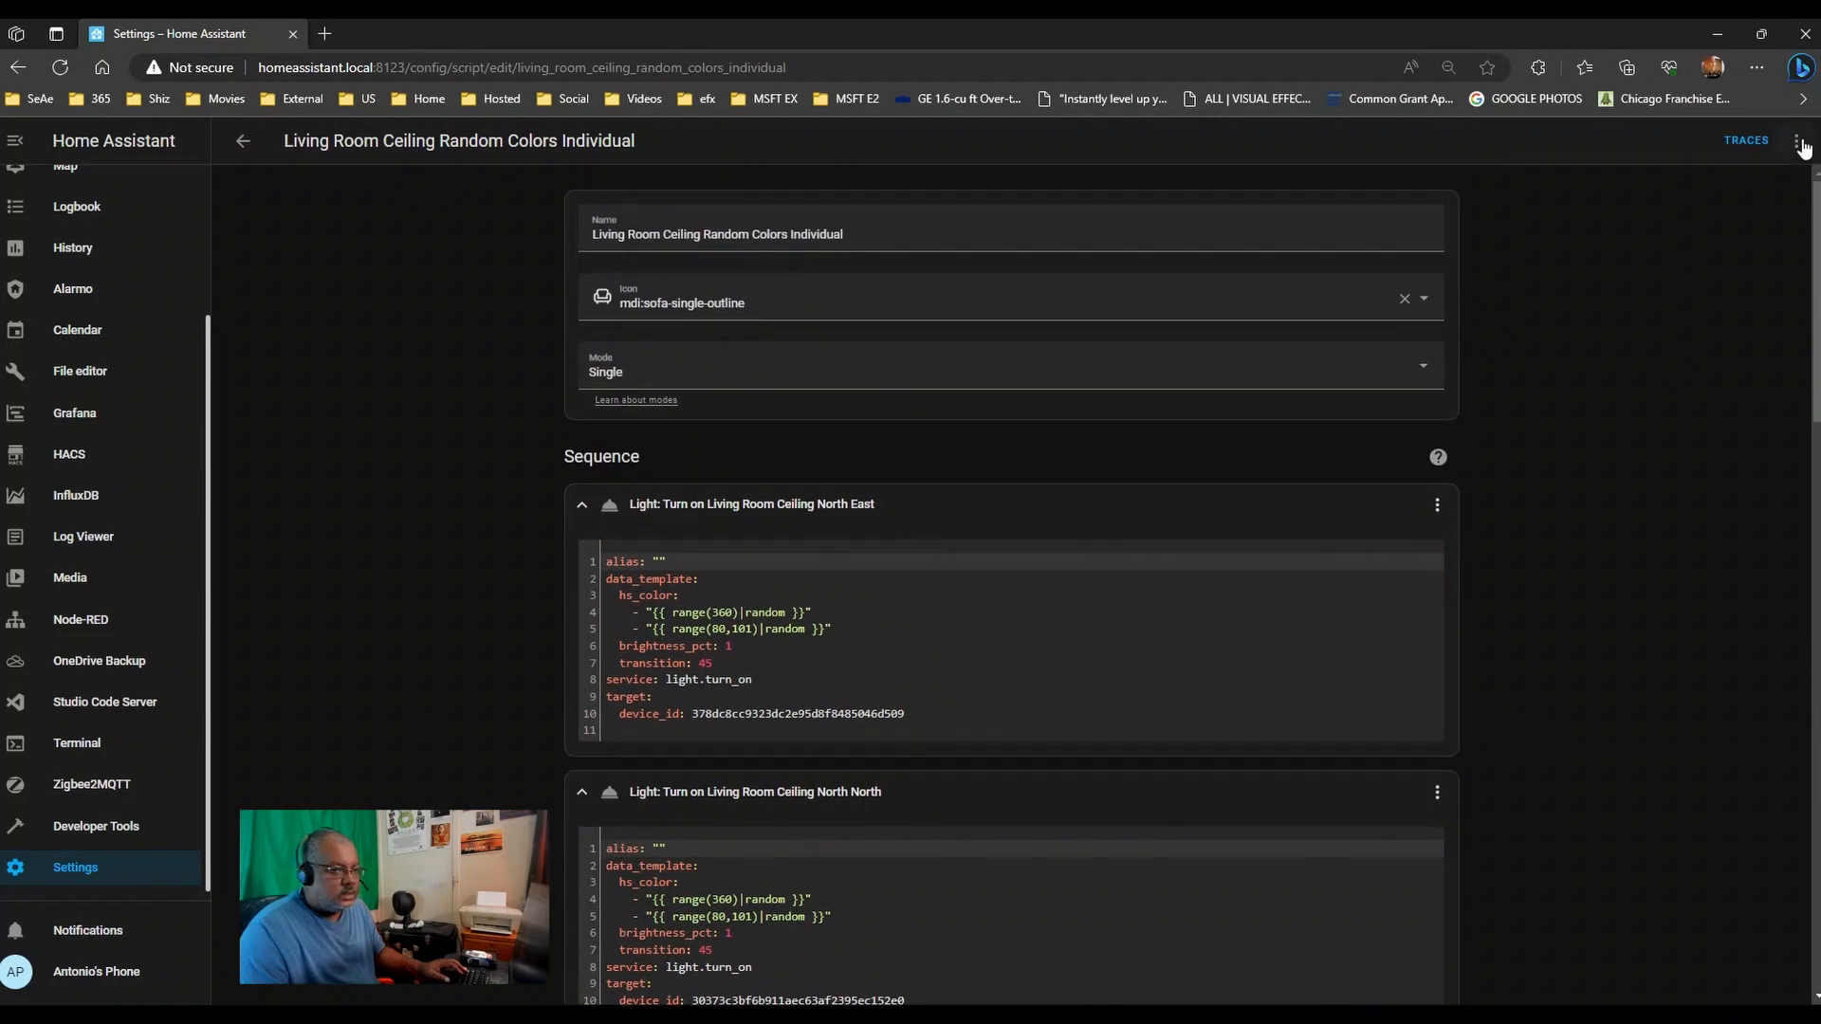
{"action": "left_click", "coordinate": [1799, 143]}
{"action": "left_click", "coordinate": [1740, 232]}
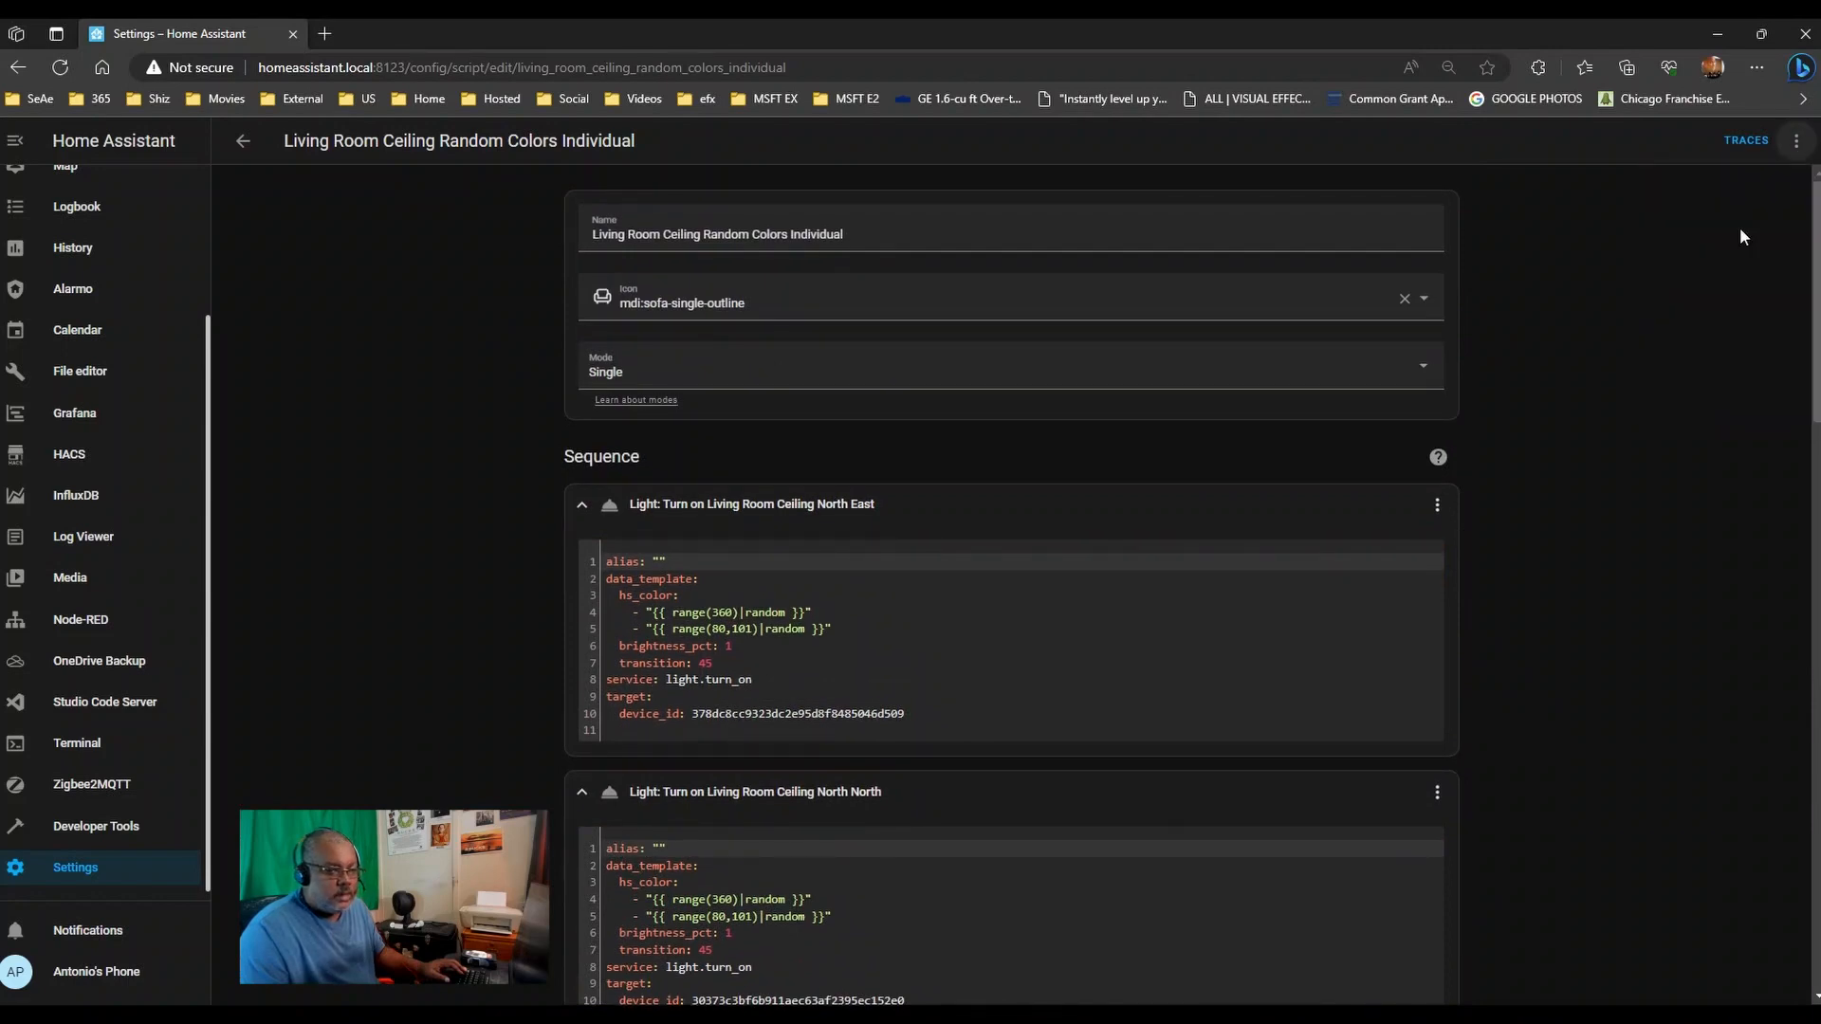
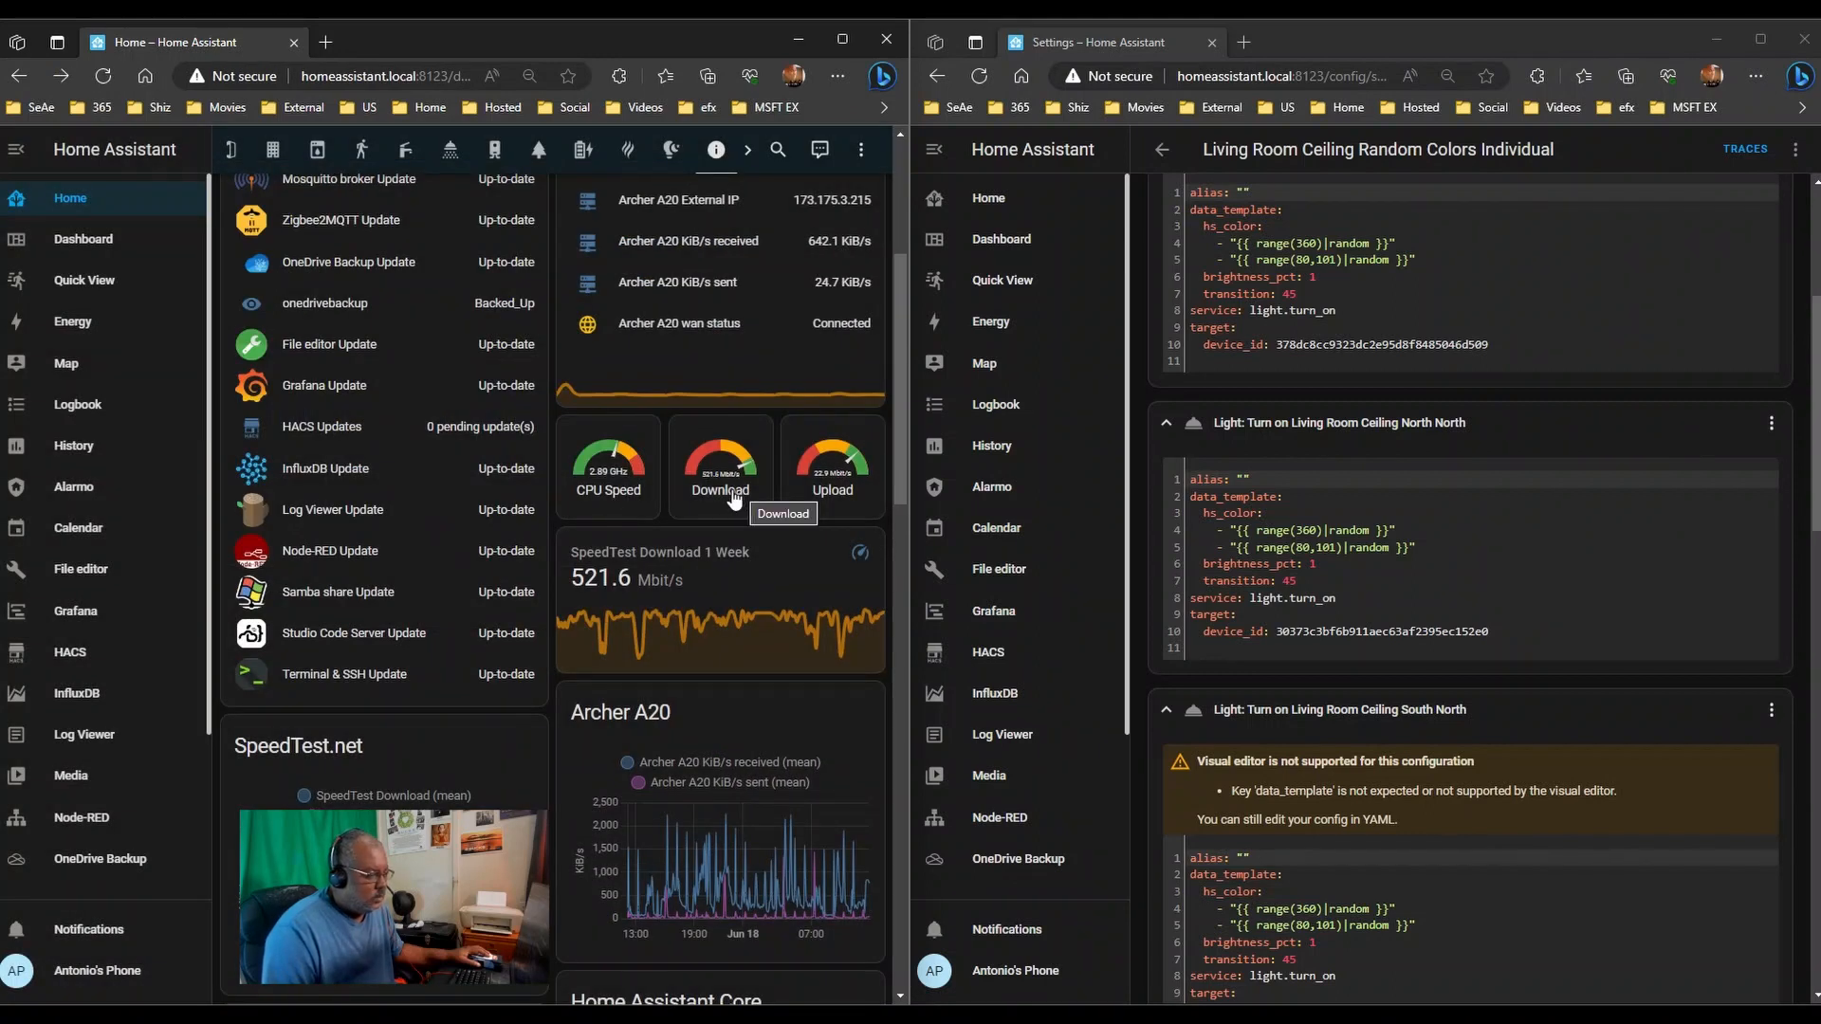
- Run the Living Room Ceiling Random Colors Individual script from its options menu
{"action": "left_click", "coordinate": [1795, 150]}
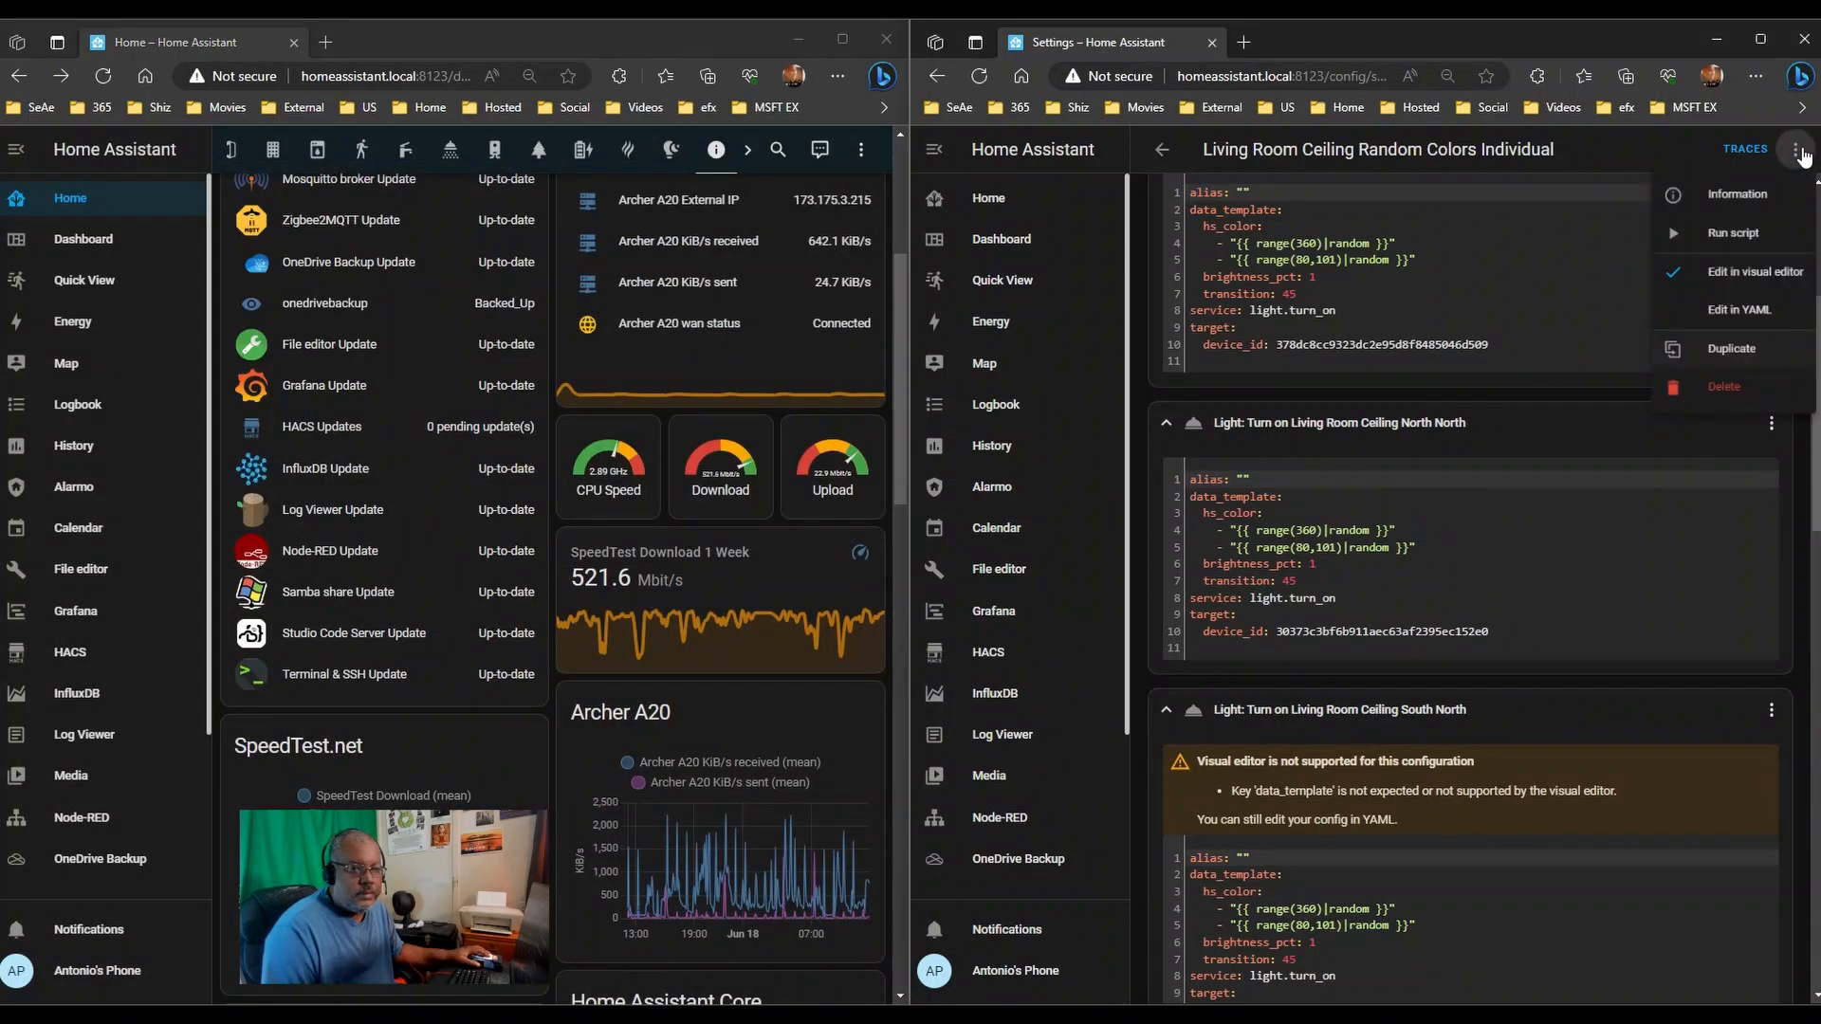
{"action": "left_click", "coordinate": [1746, 248]}
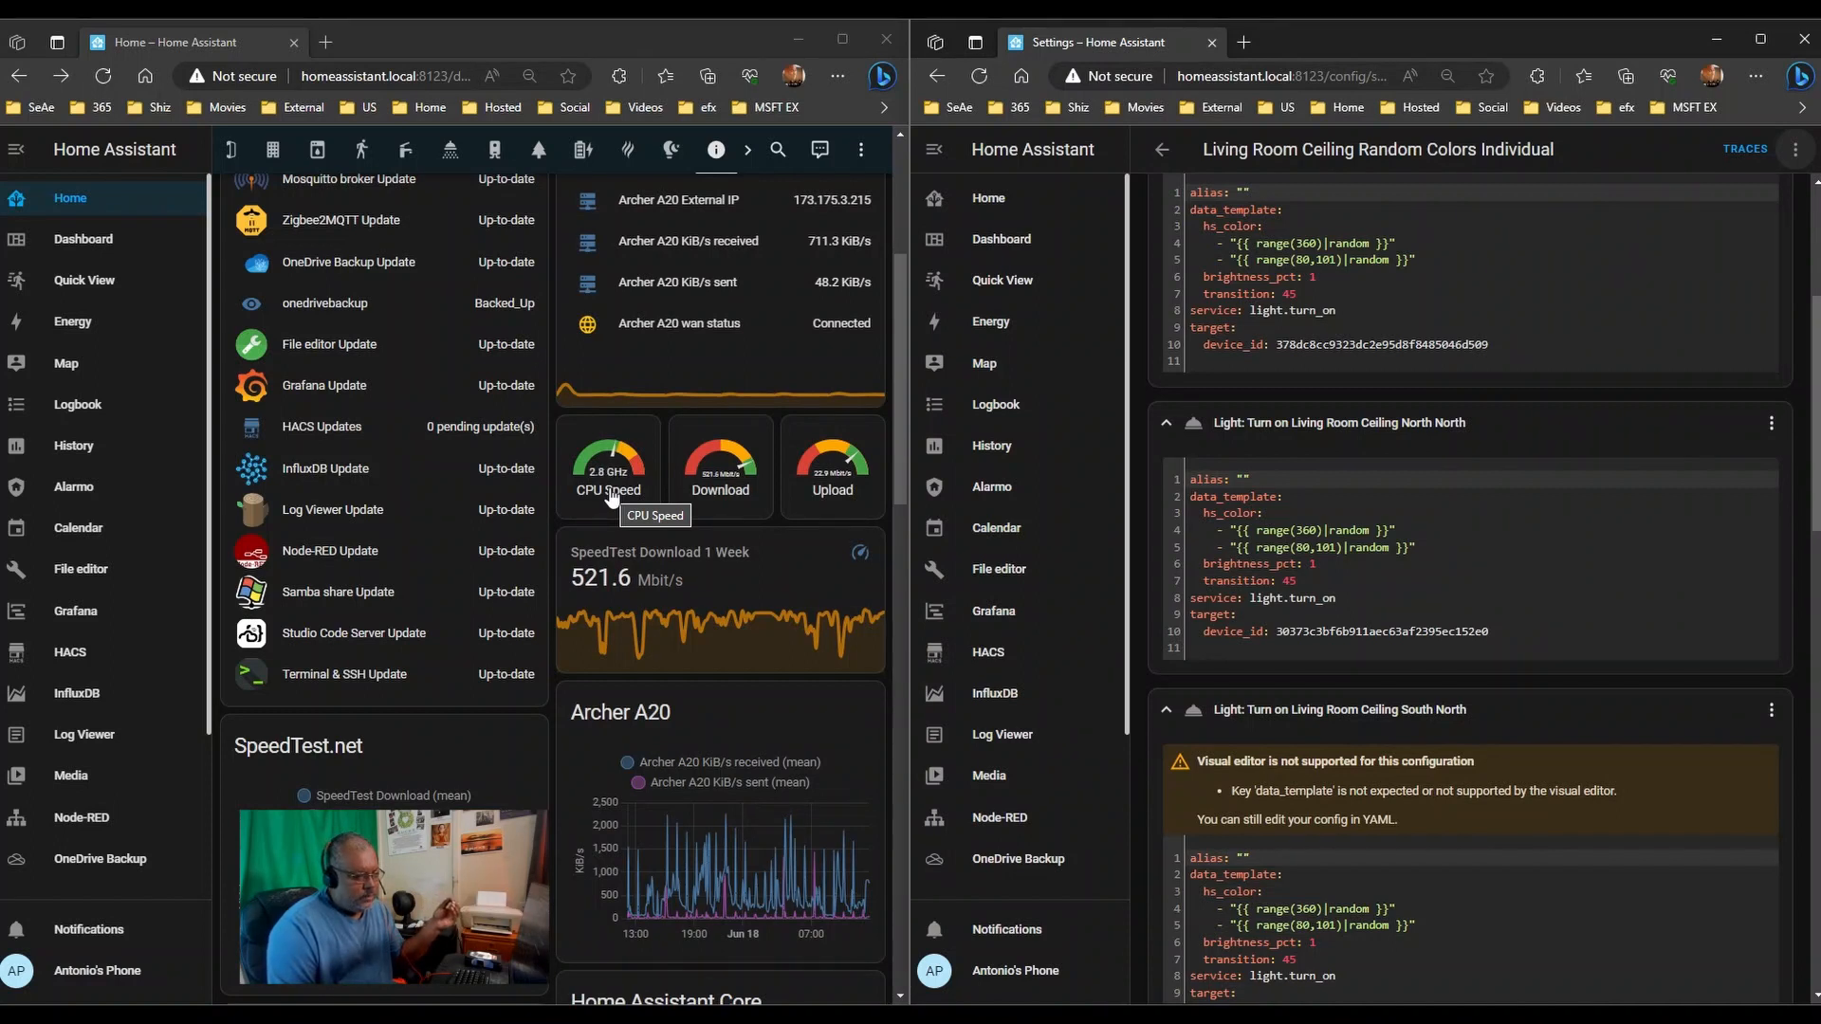
{"action": "left_click", "coordinate": [623, 450]}
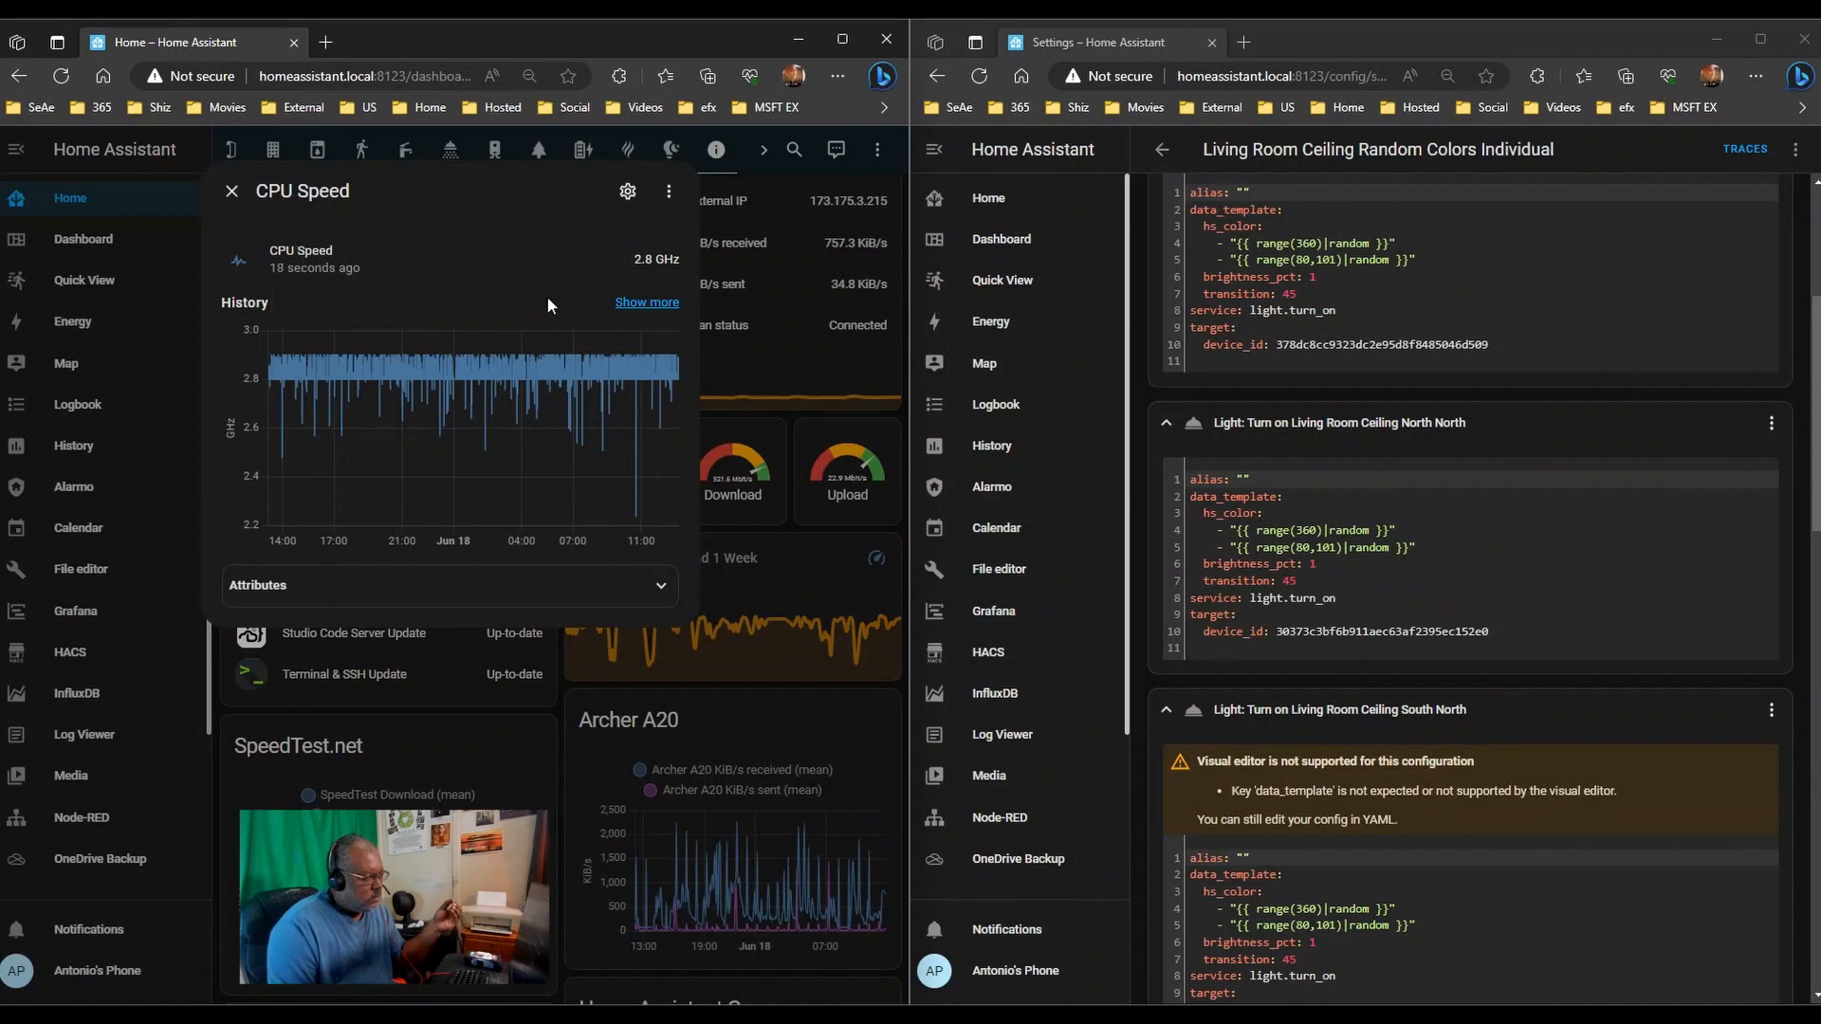
{"action": "left_click", "coordinate": [231, 190]}
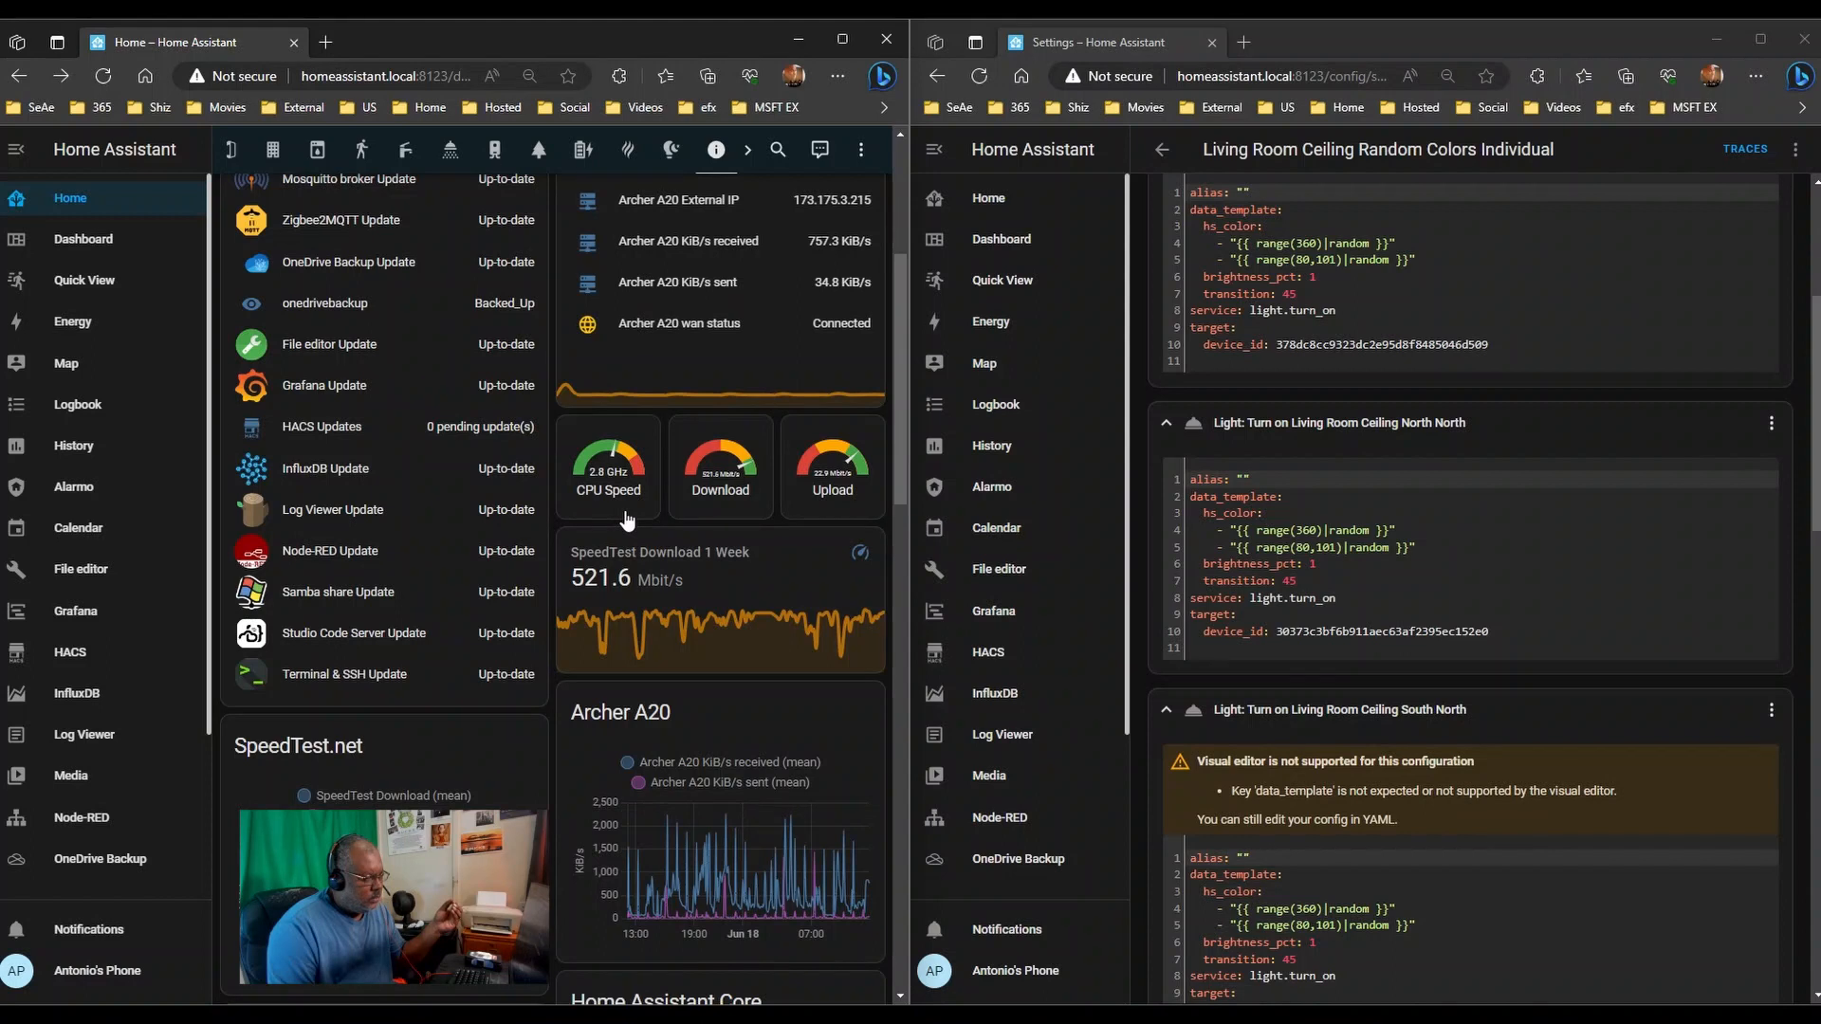
{"action": "scroll", "coordinate": [626, 520], "scroll_direction": "down", "scroll_amount": 7}
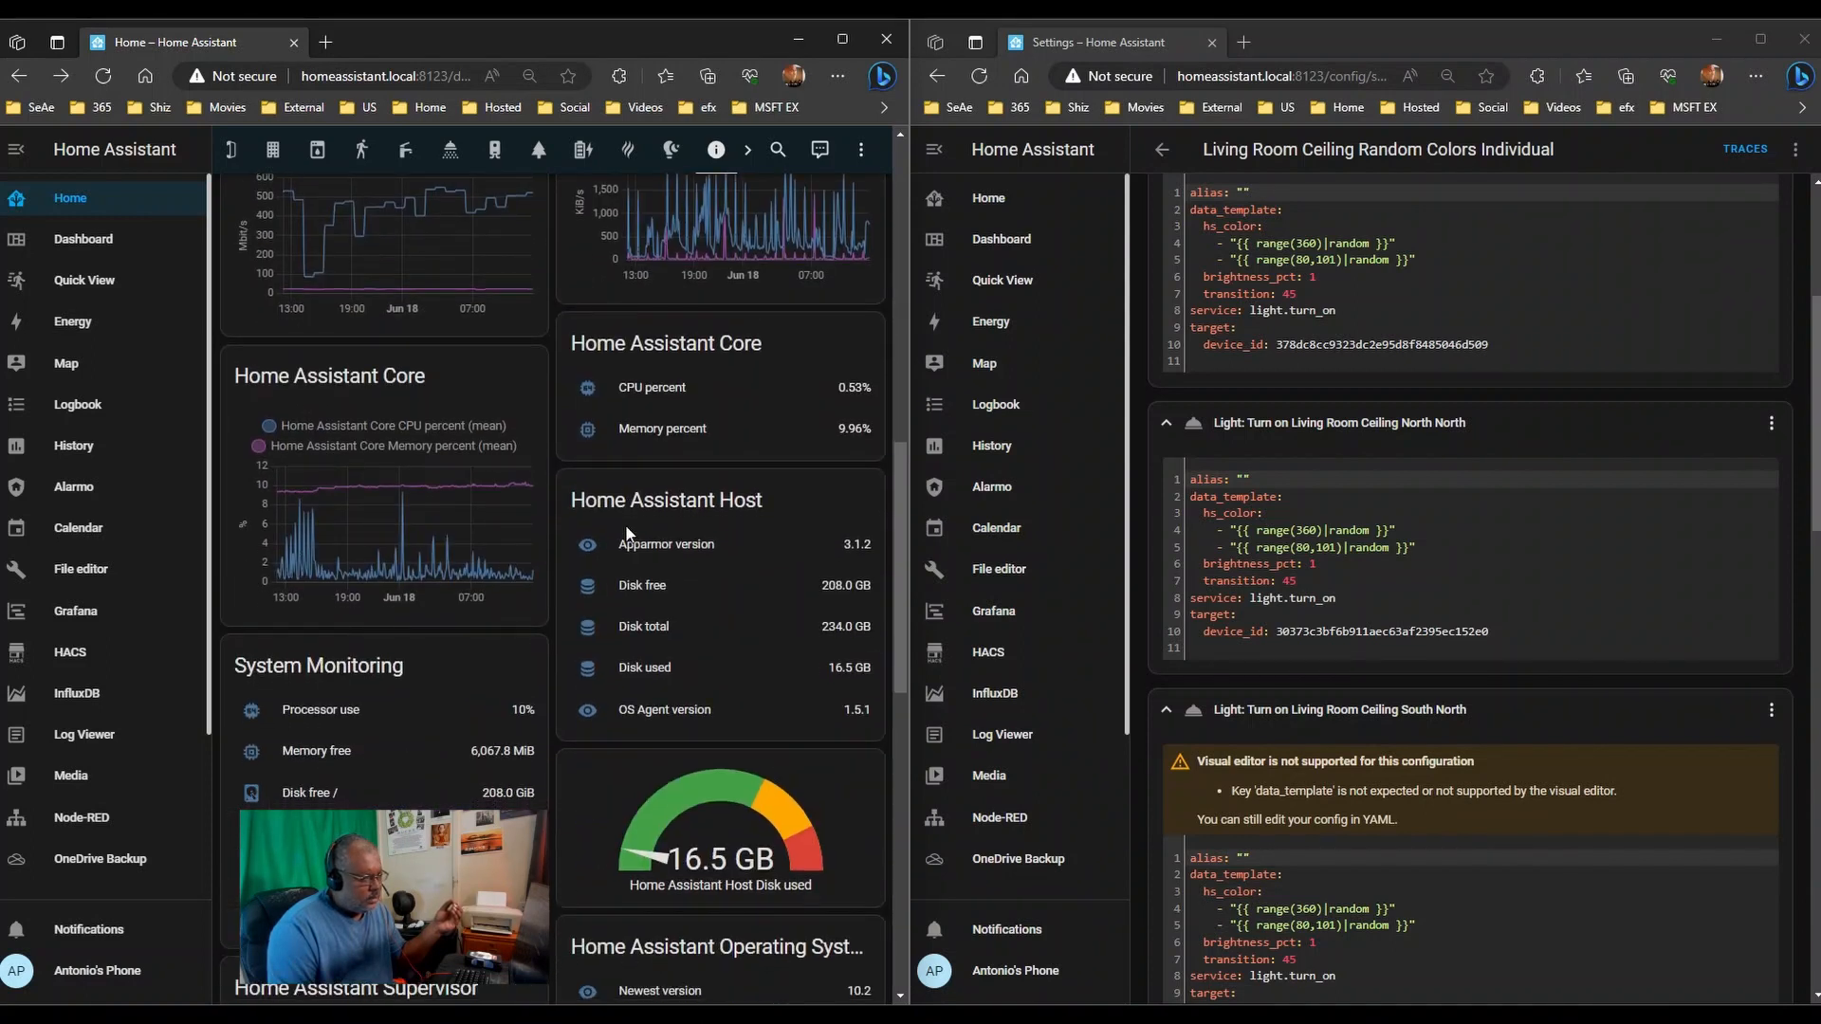
{"action": "left_click", "coordinate": [661, 386]}
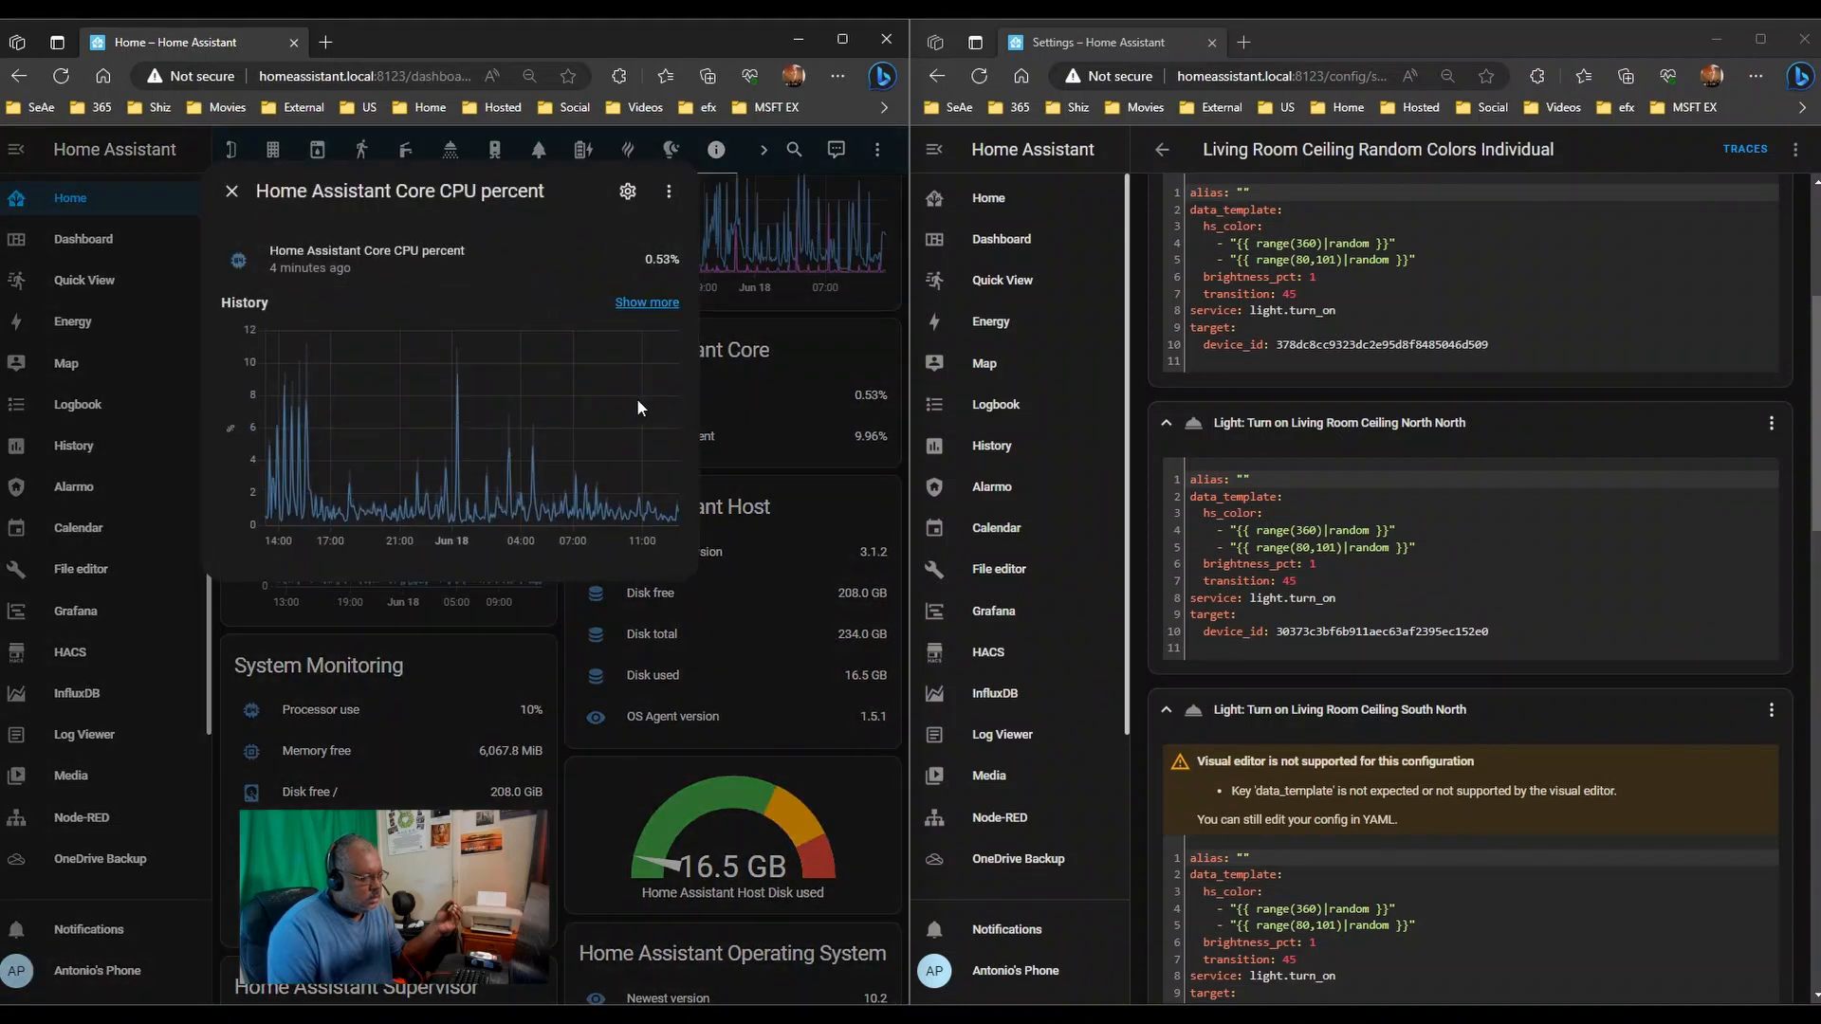
{"action": "left_click", "coordinate": [231, 190]}
{"action": "scroll", "coordinate": [720, 512], "scroll_direction": "down", "scroll_amount": 5}
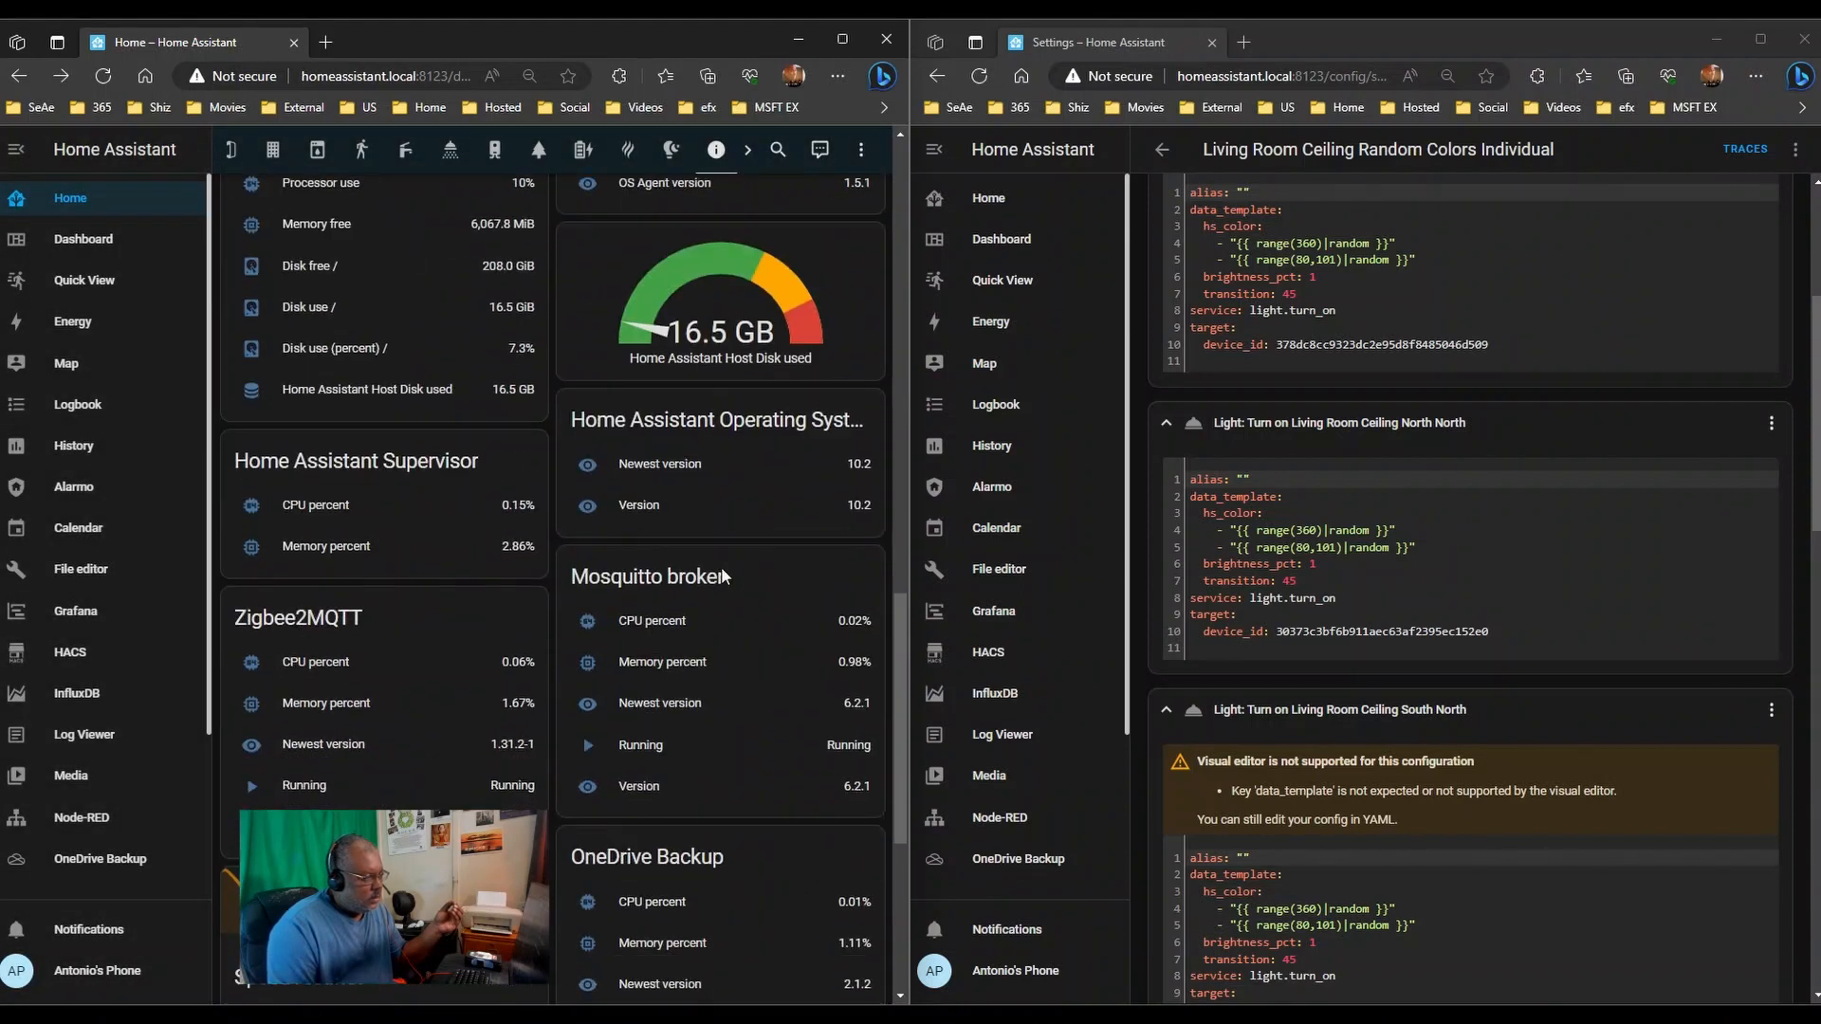
{"action": "scroll", "coordinate": [724, 574], "scroll_direction": "up", "scroll_amount": 6}
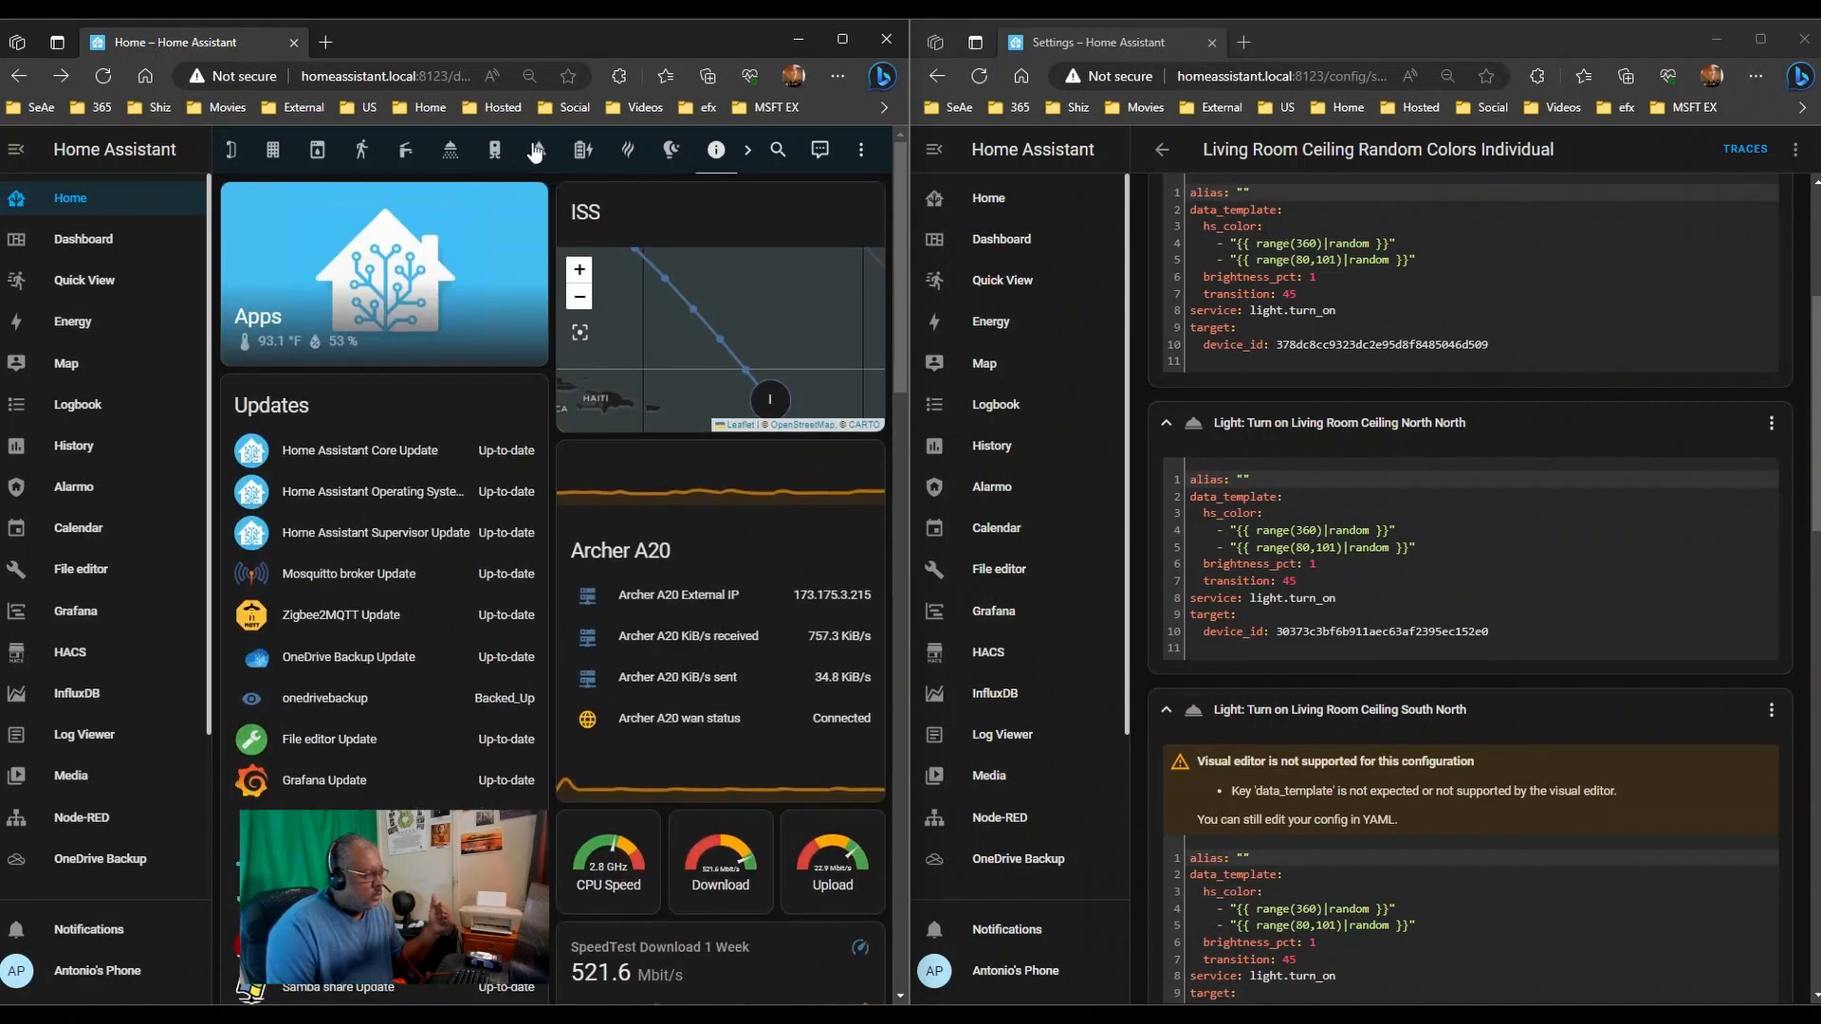
{"action": "left_click", "coordinate": [237, 152]}
- Switch the dashboard to the Office view, then close the dashboard browser window
{"action": "left_click", "coordinate": [237, 155]}
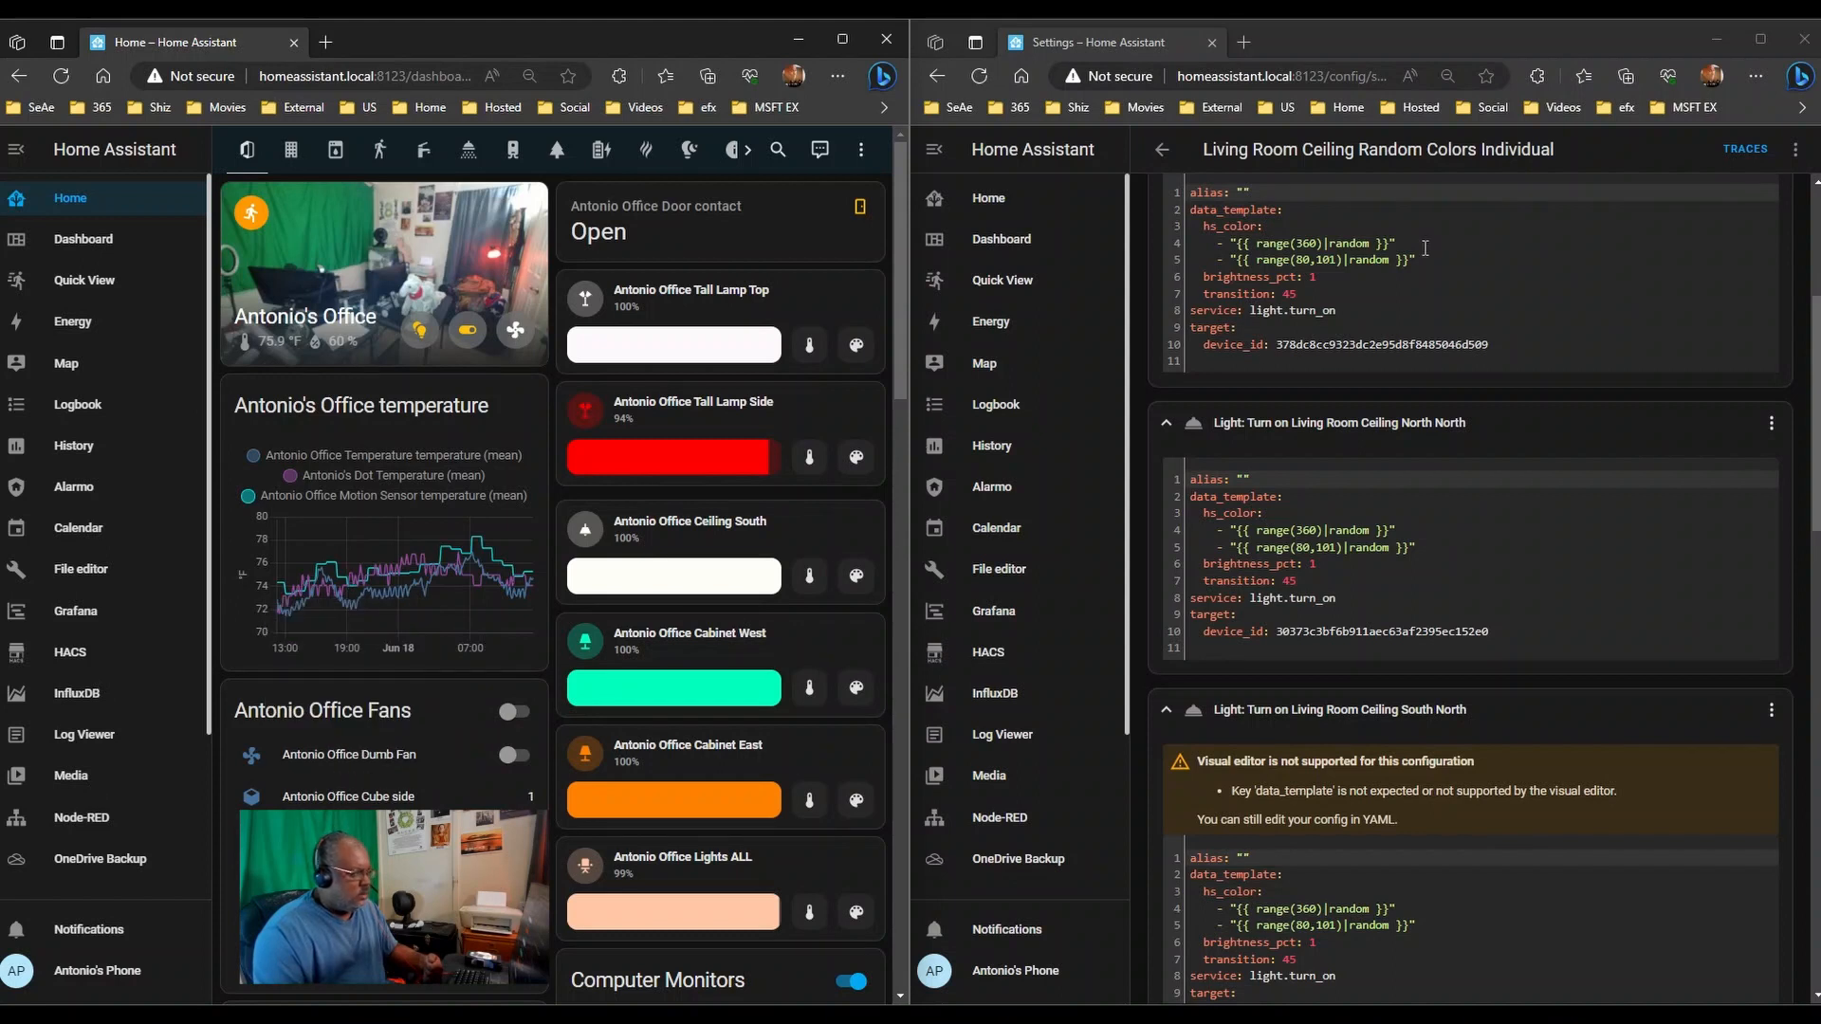
{"action": "scroll", "coordinate": [1482, 302], "scroll_direction": "up", "scroll_amount": 2}
{"action": "scroll", "coordinate": [1482, 302], "scroll_direction": "up", "scroll_amount": 2}
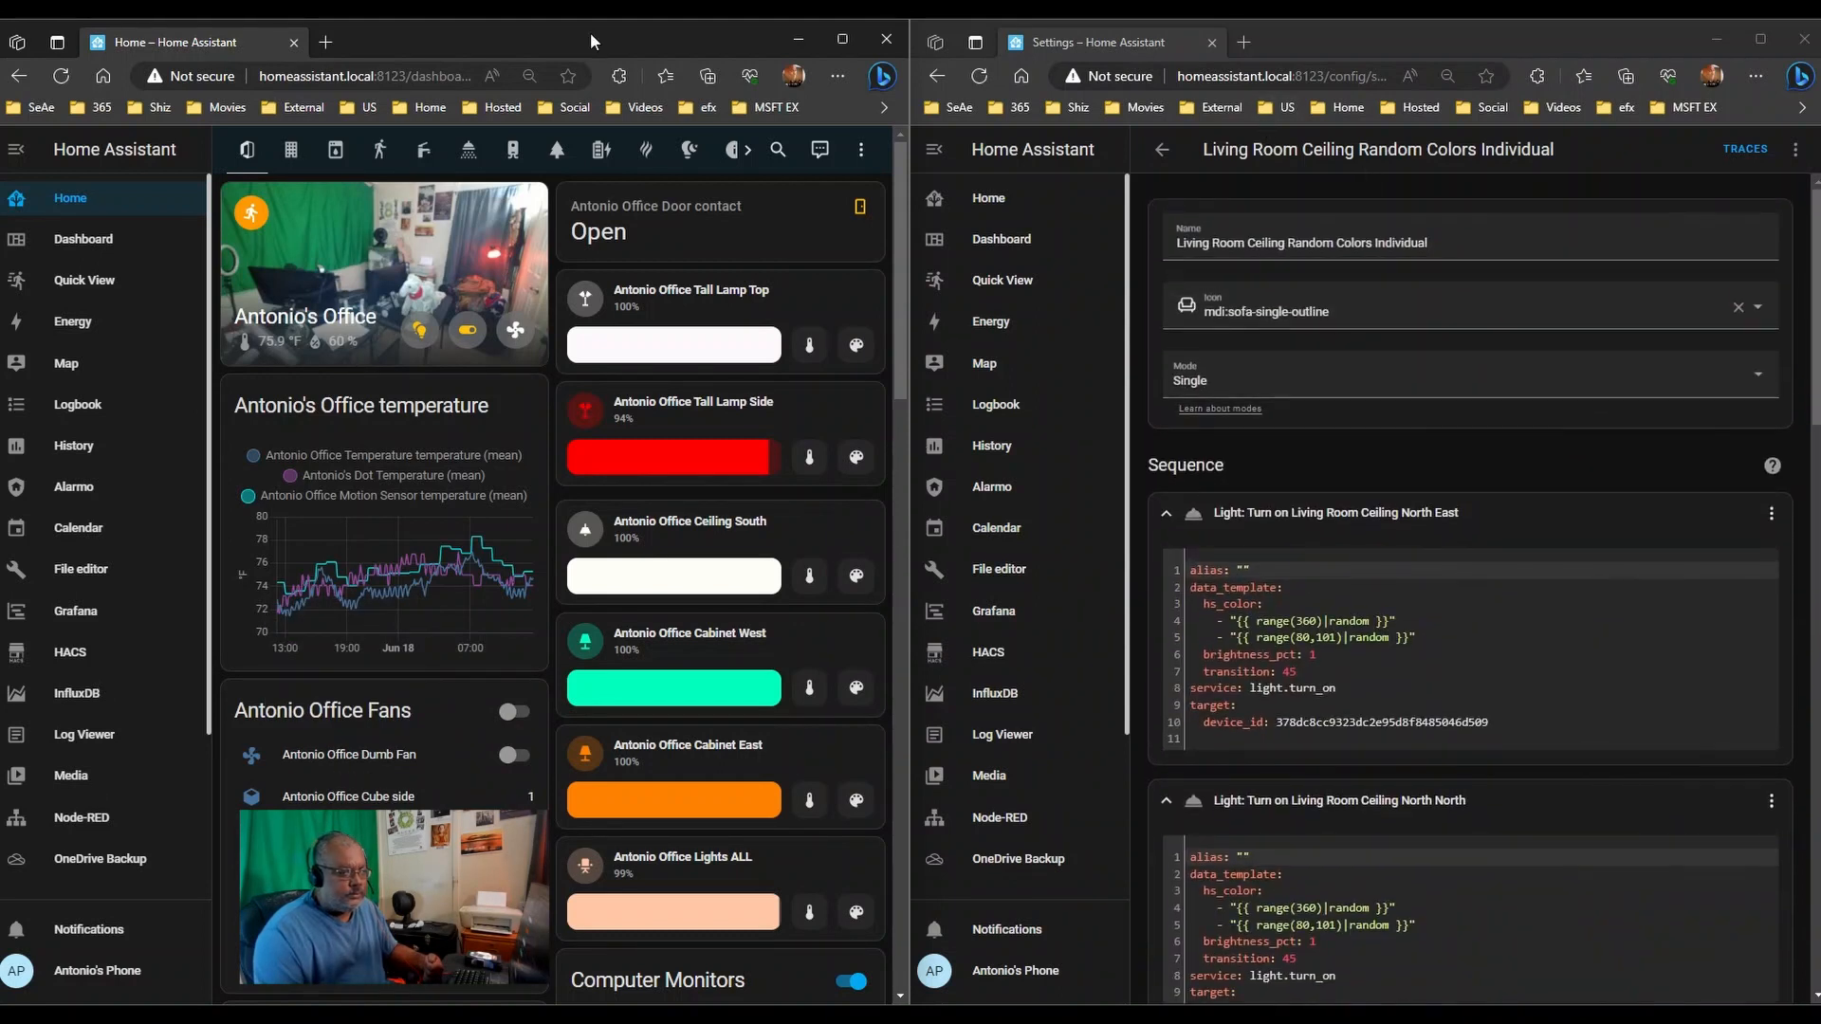
{"action": "left_click", "coordinate": [886, 39]}
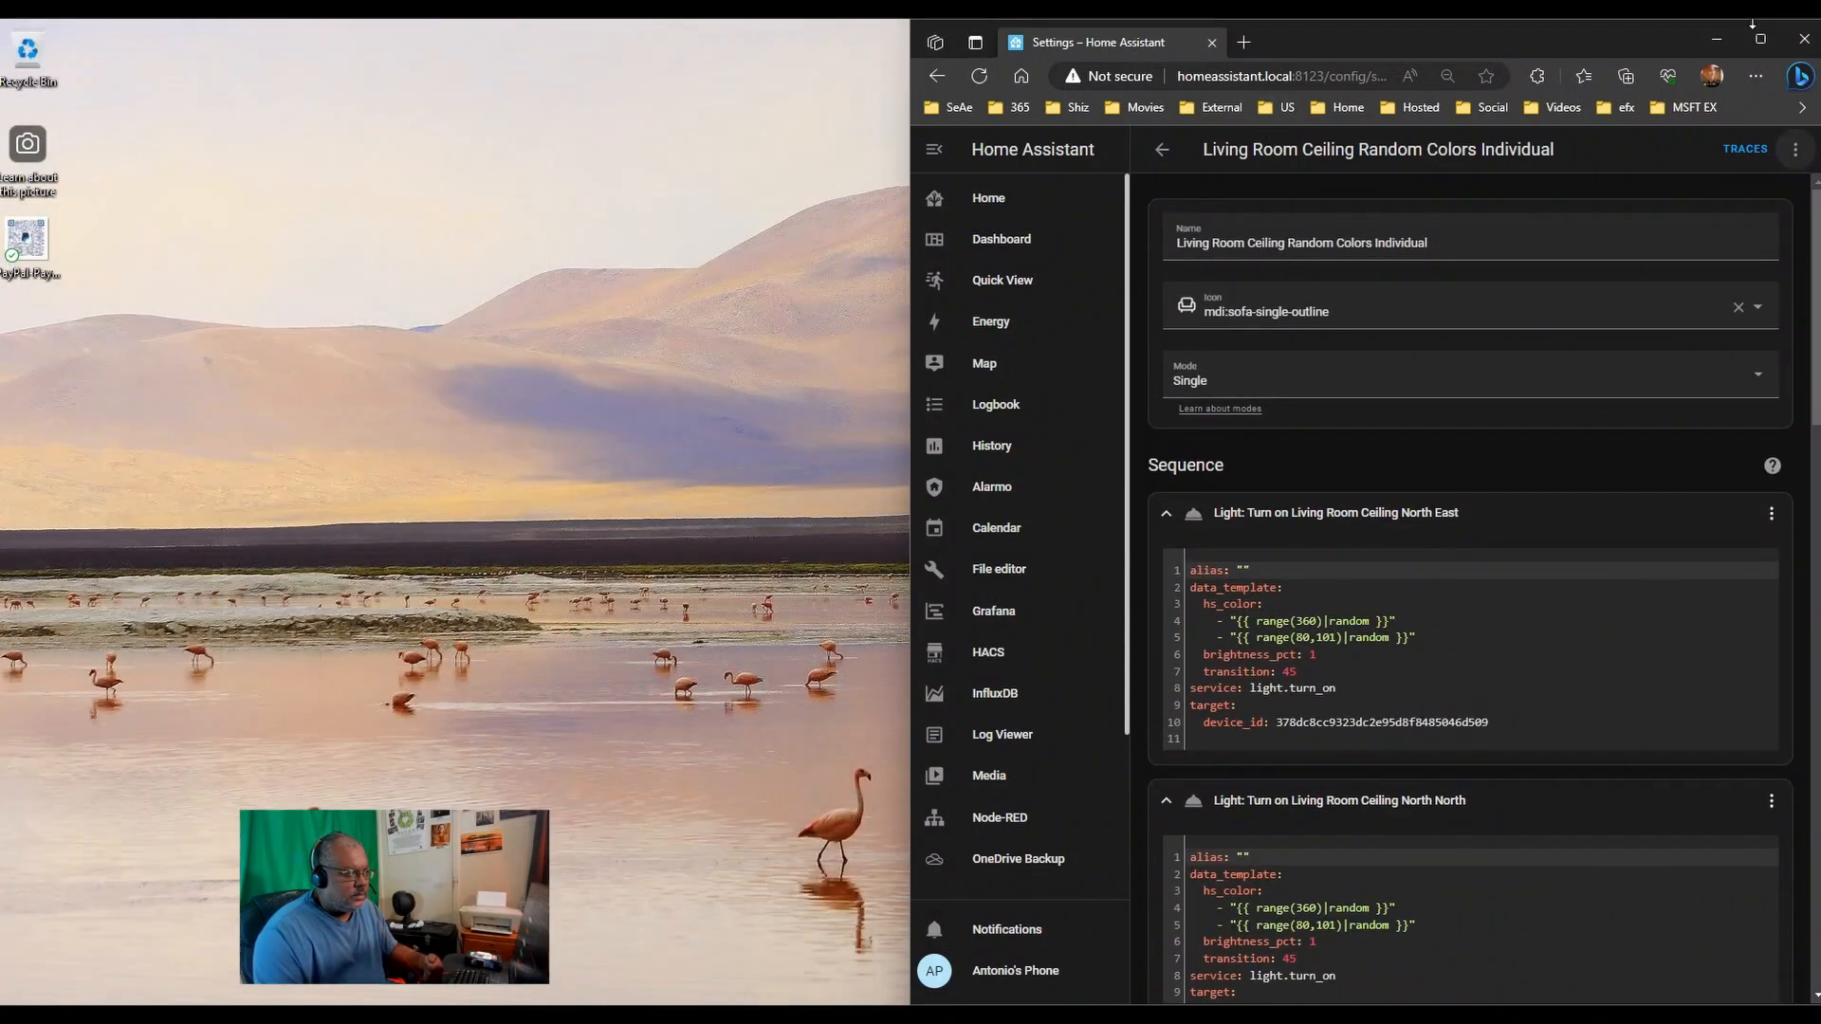
- Maximize the editor window and open the All Night Scenes automation from Automations & Scenes
{"action": "left_click", "coordinate": [1760, 39]}
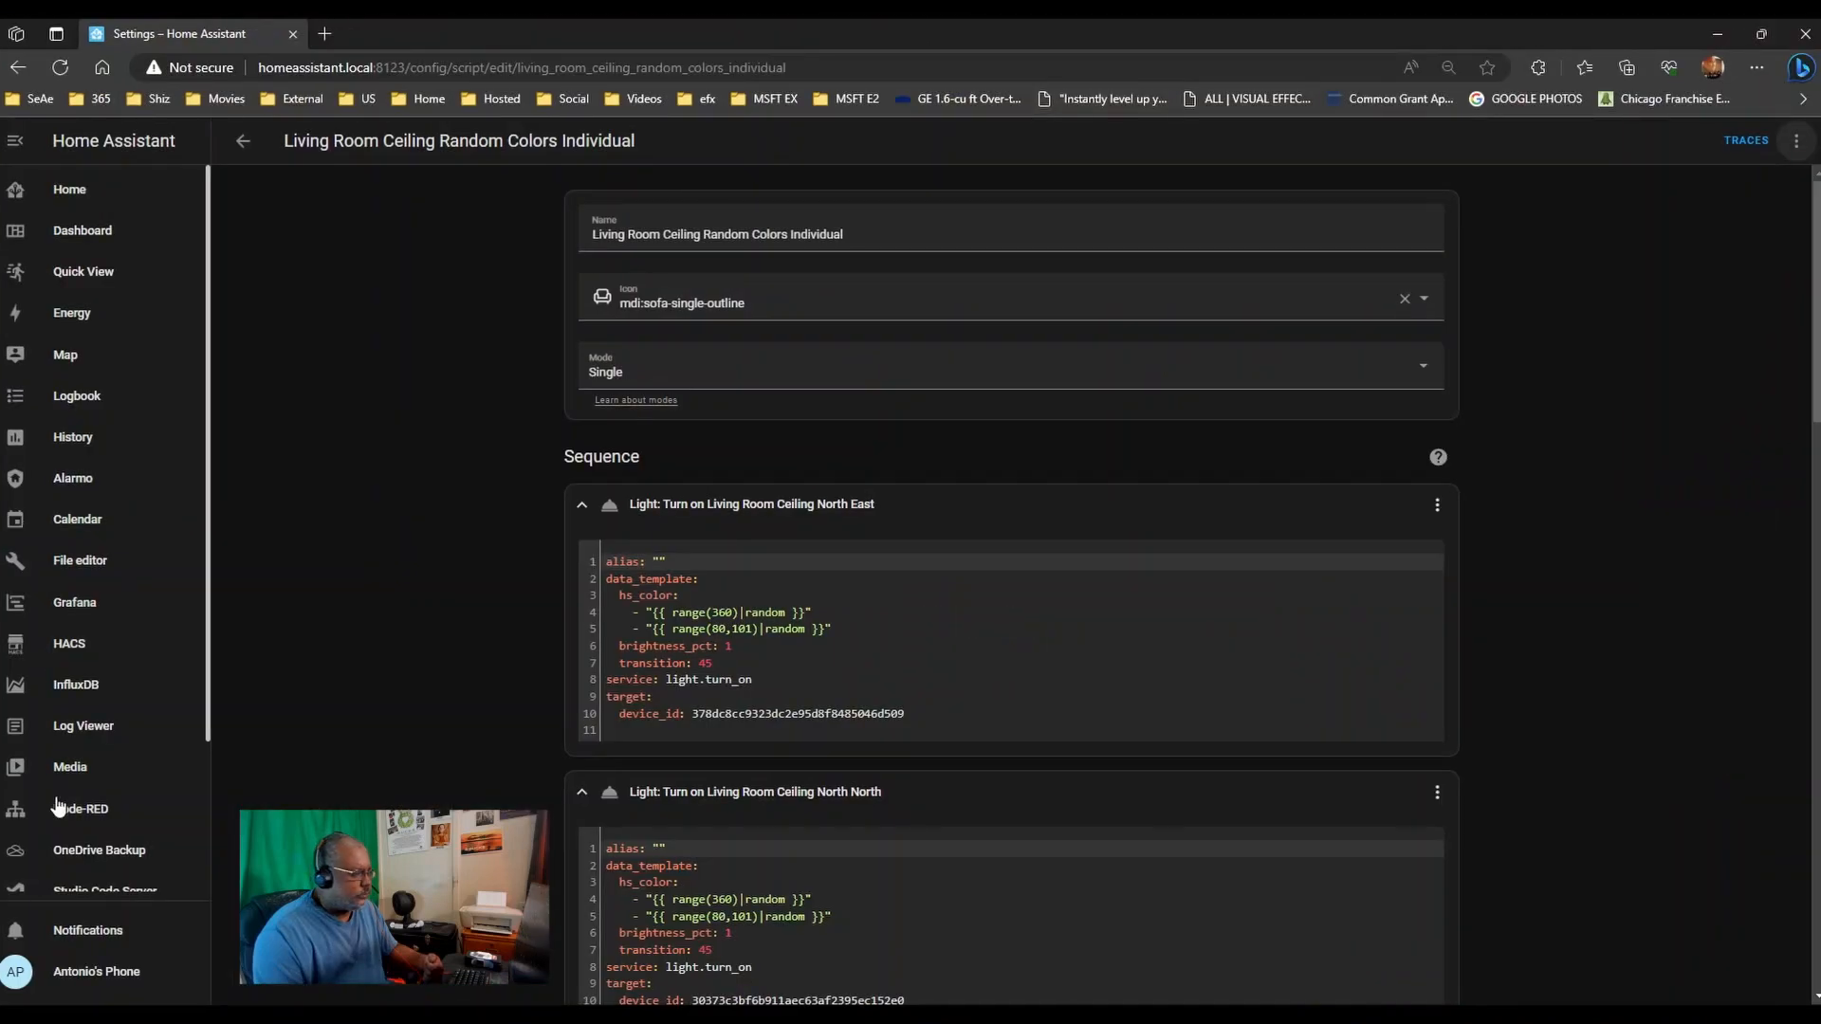
{"action": "scroll", "coordinate": [113, 854], "scroll_direction": "down", "scroll_amount": 2}
{"action": "left_click", "coordinate": [122, 871]}
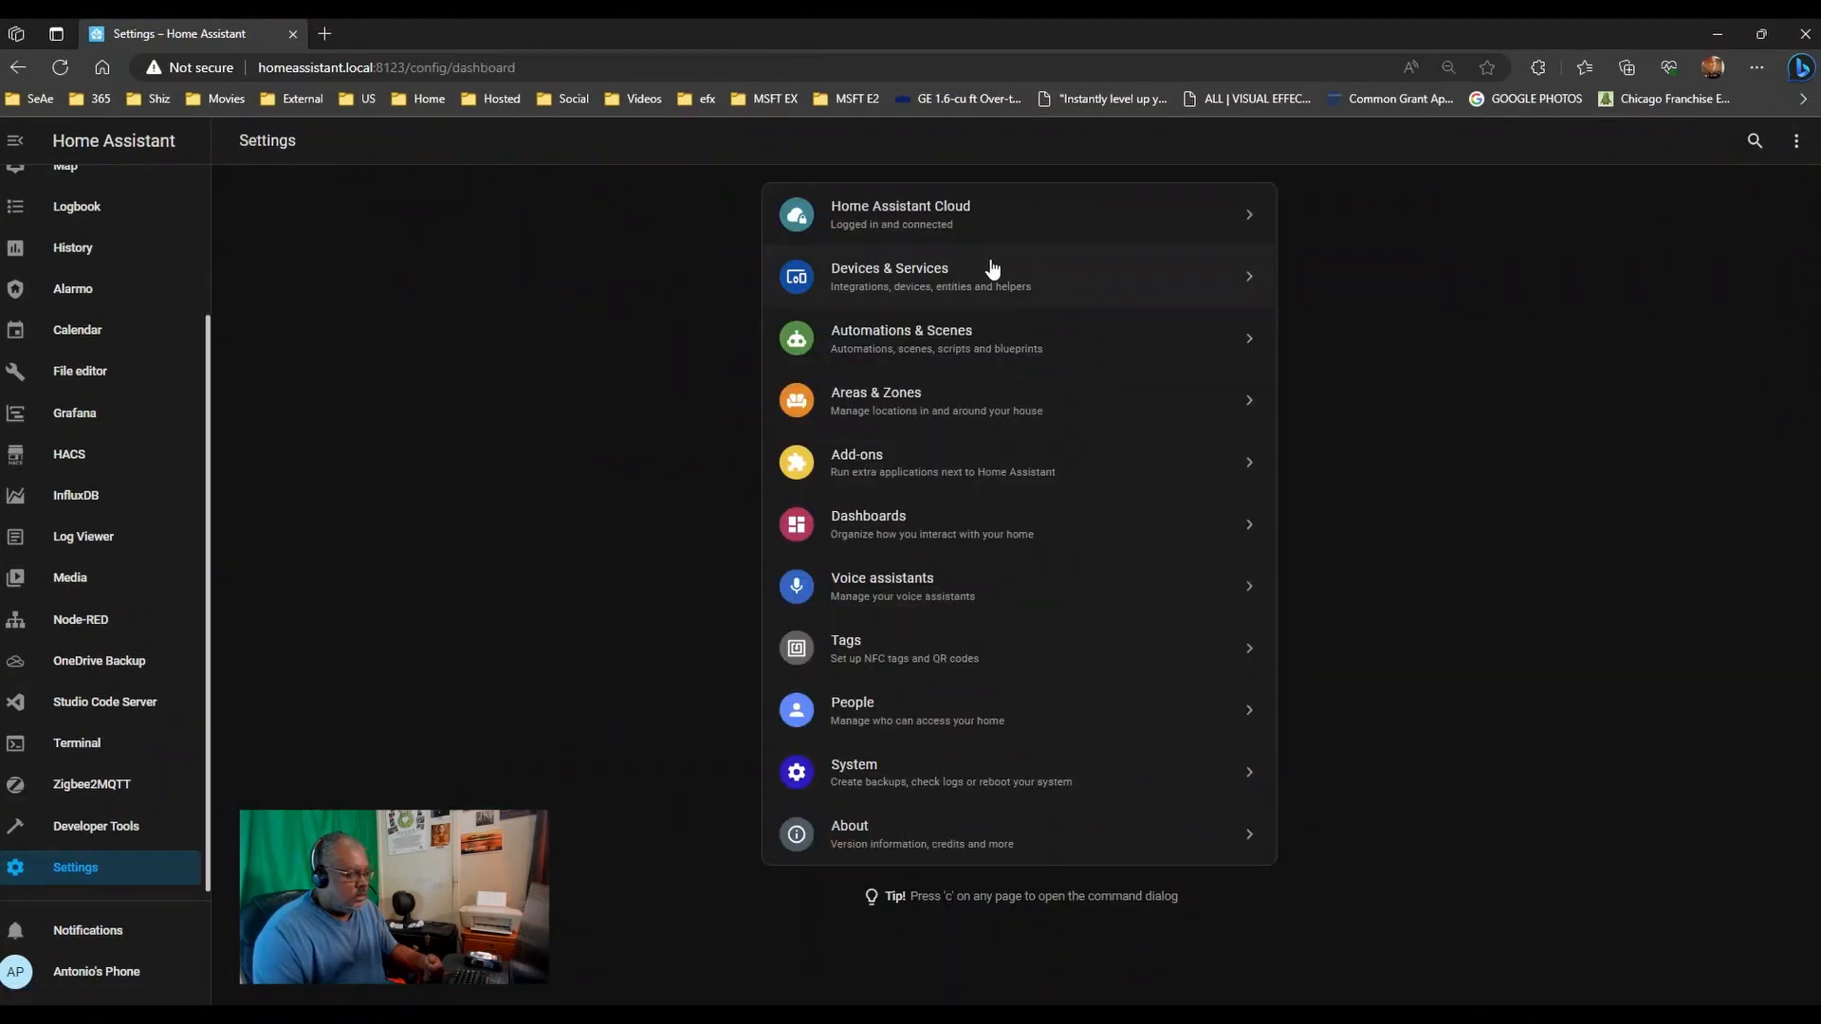
{"action": "left_click", "coordinate": [928, 343]}
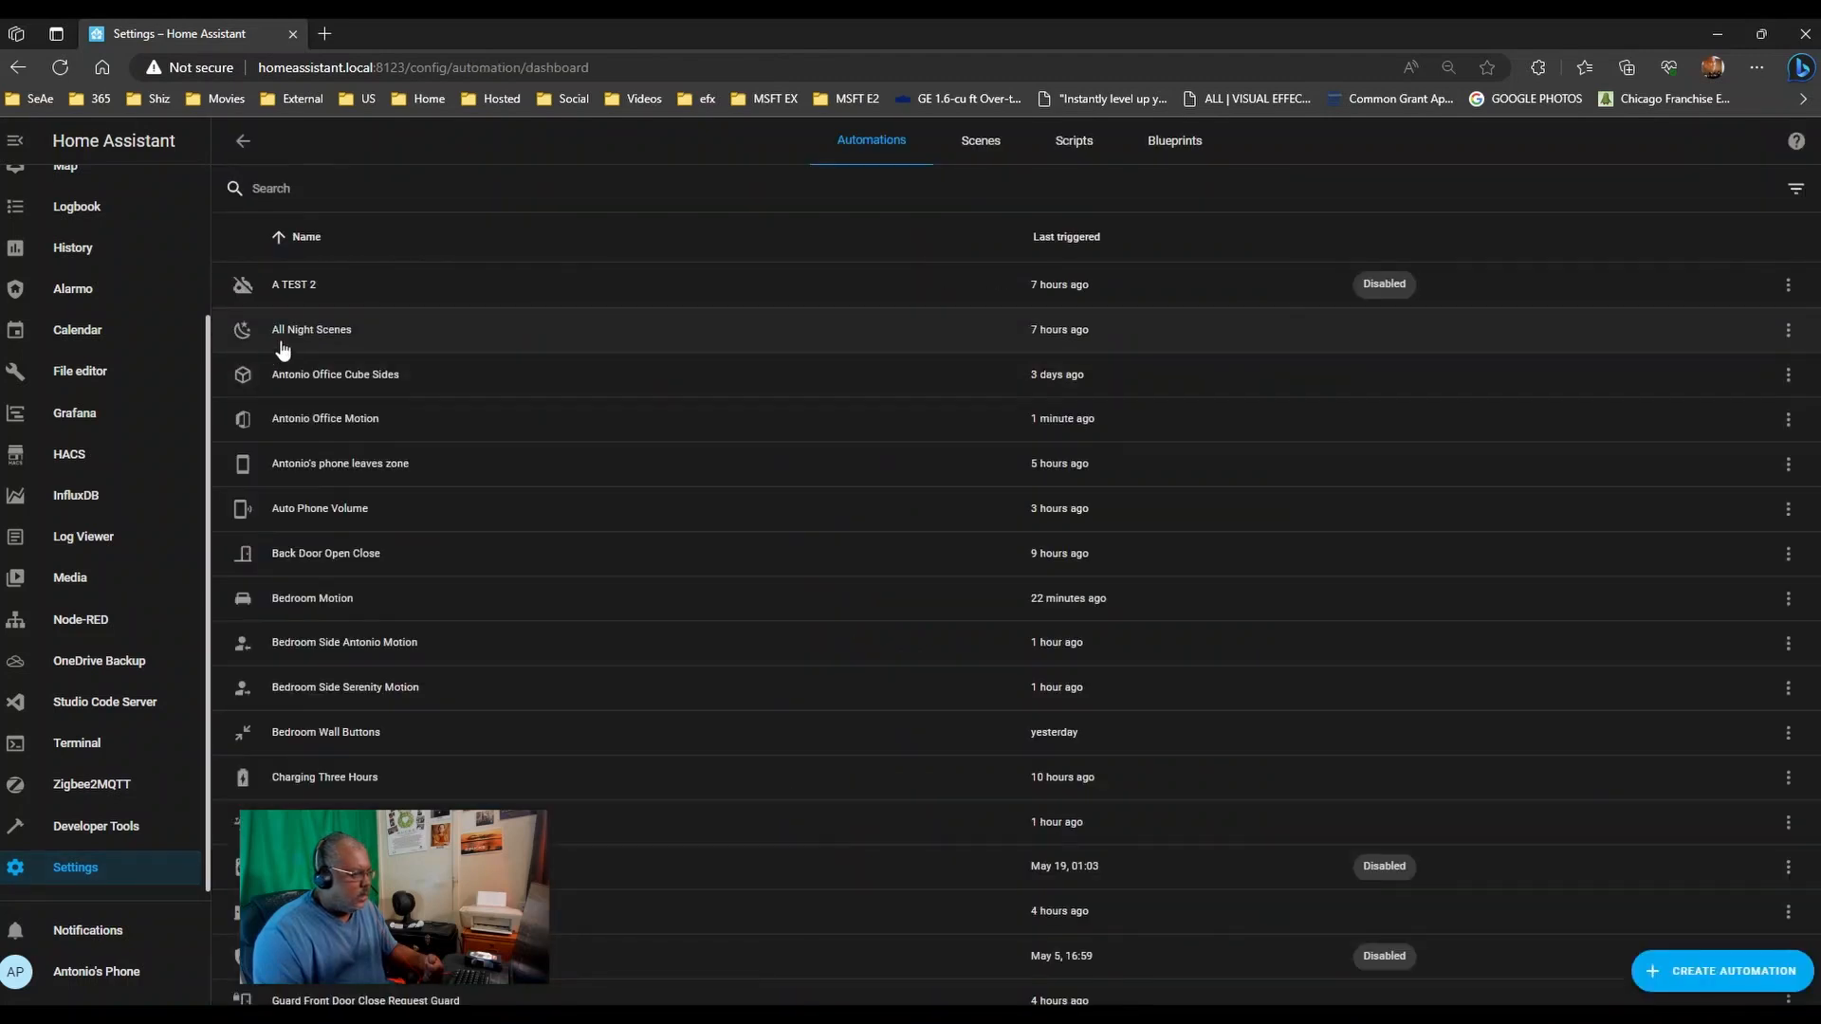
{"action": "left_click", "coordinate": [461, 331]}
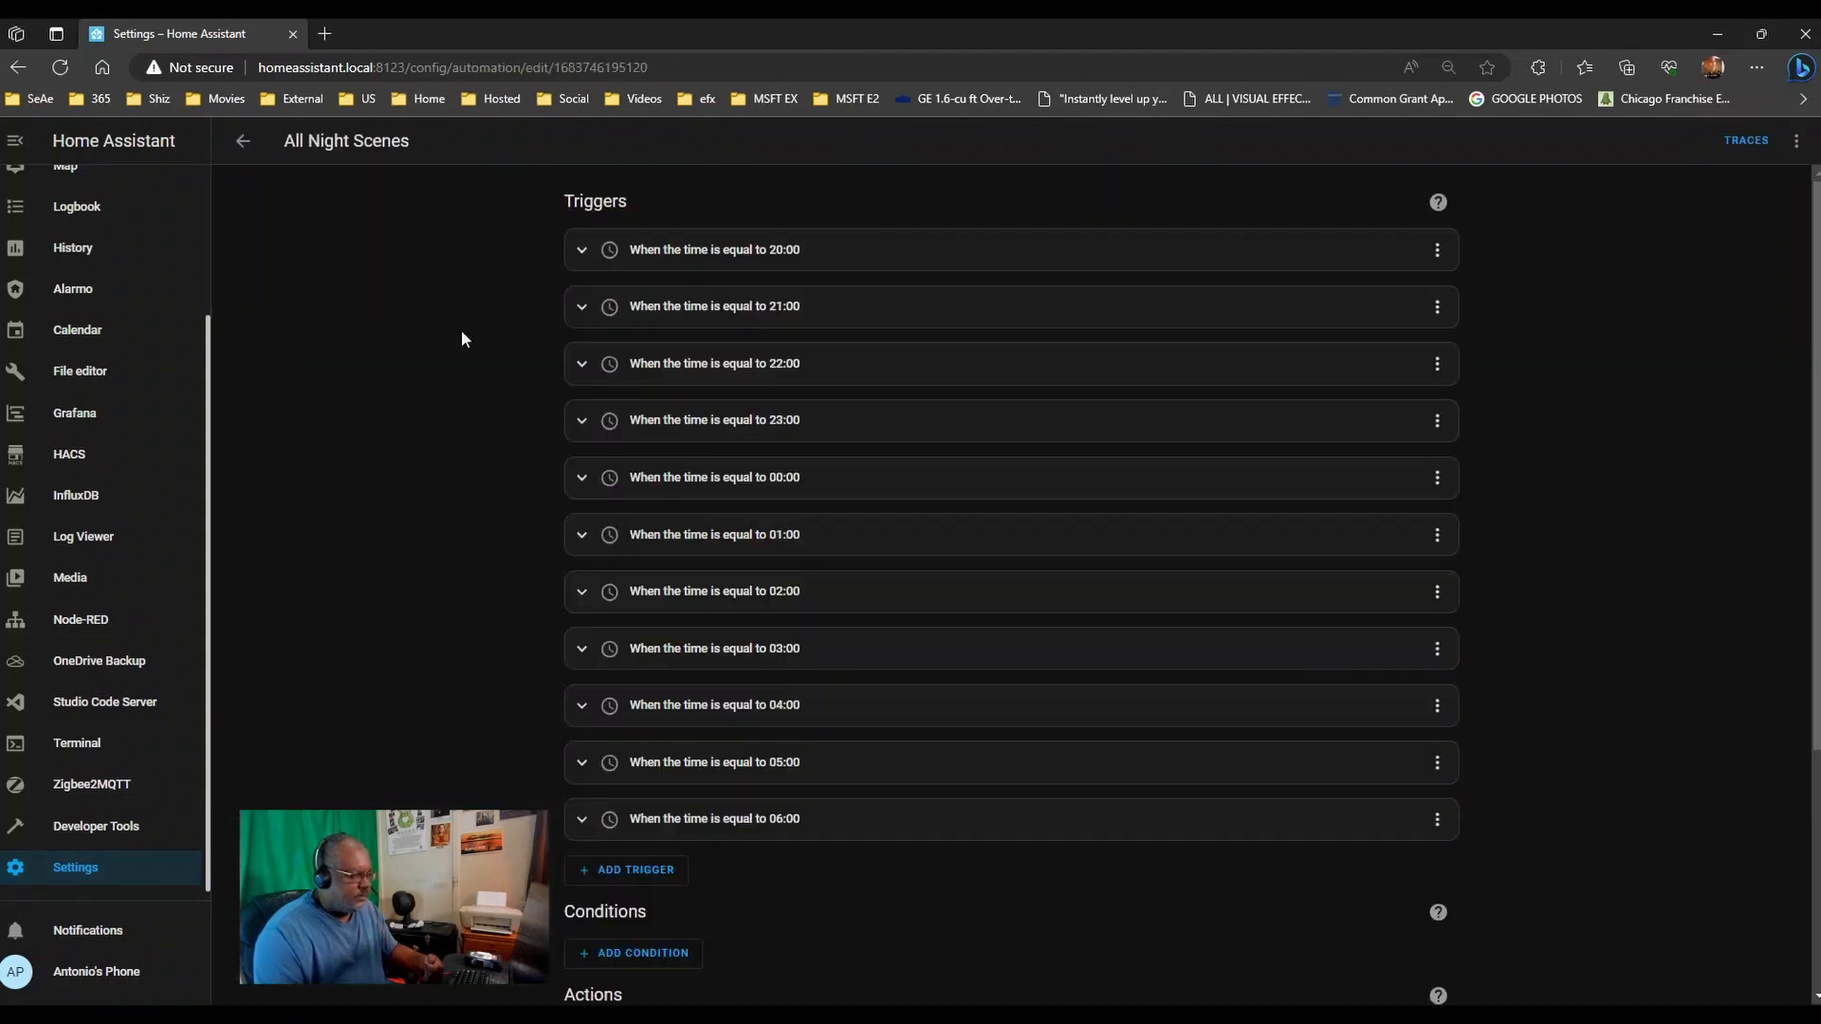
- Expand the Choose between 11 actions block and start adding an action under Option 1
{"action": "scroll", "coordinate": [481, 520], "scroll_direction": "down", "scroll_amount": 4}
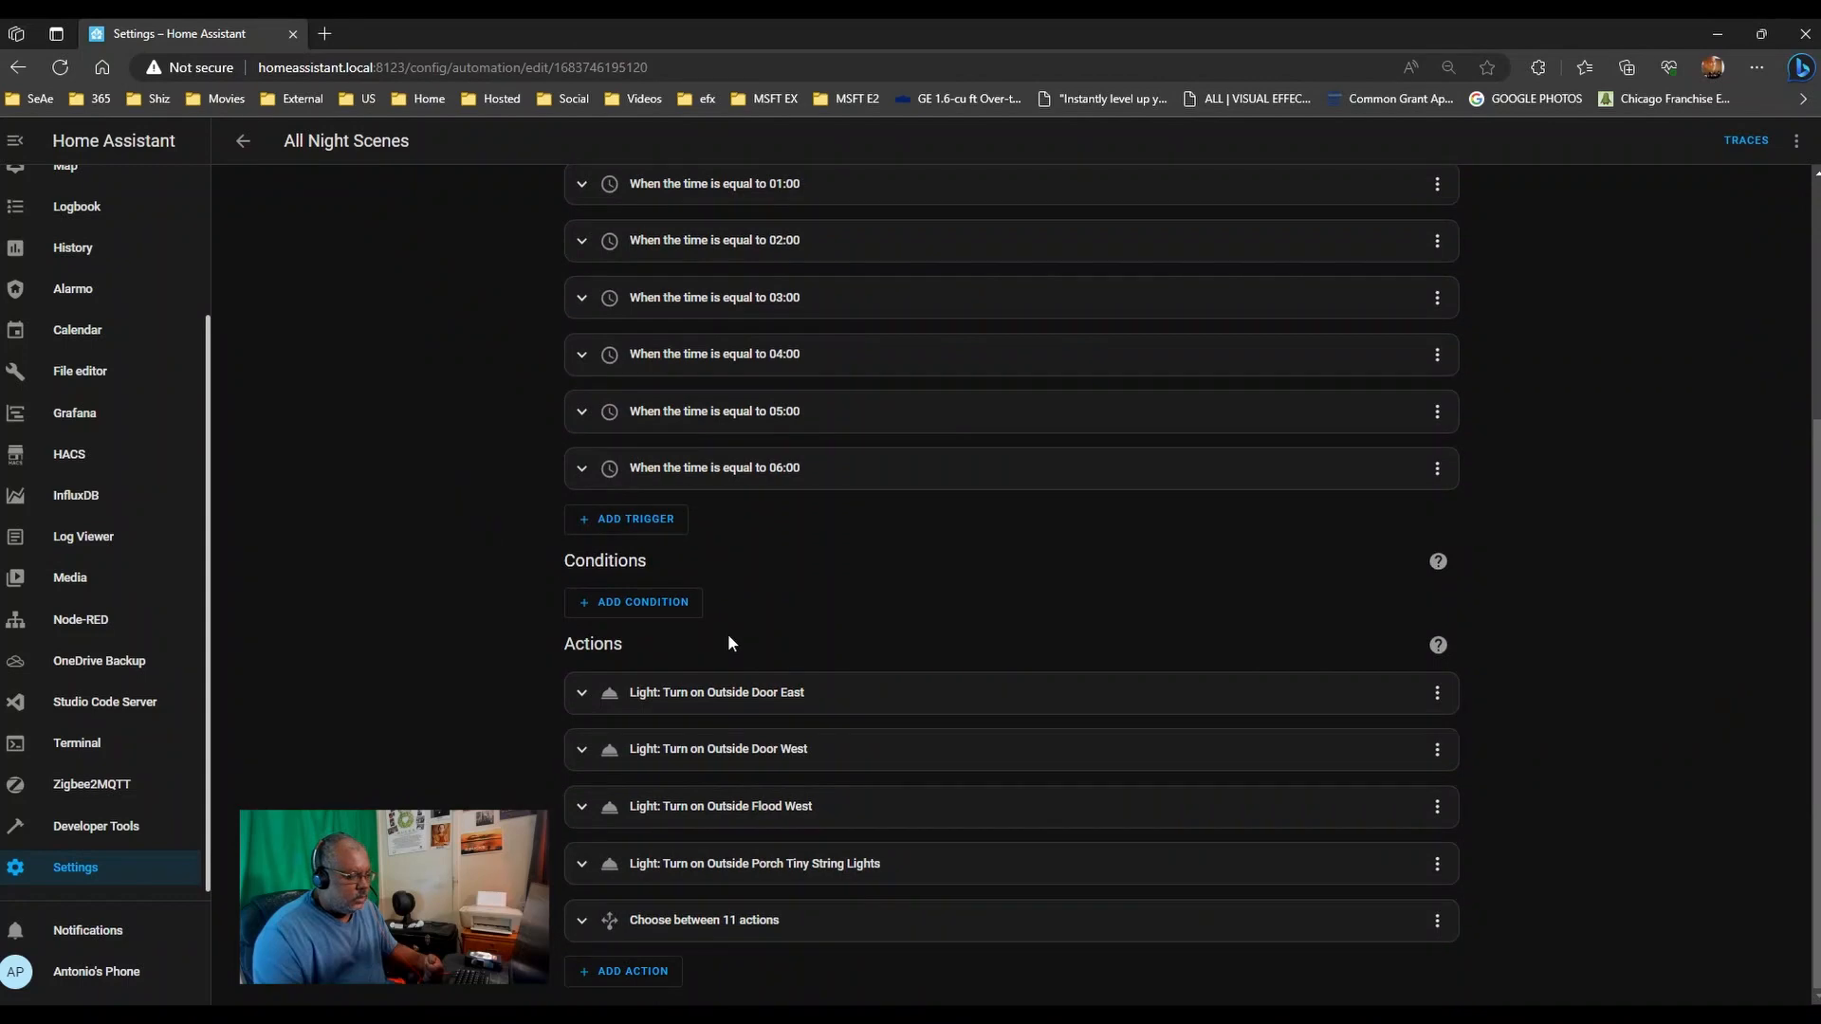
{"action": "left_click", "coordinate": [769, 920]}
{"action": "scroll", "coordinate": [395, 600], "scroll_direction": "down", "scroll_amount": 10}
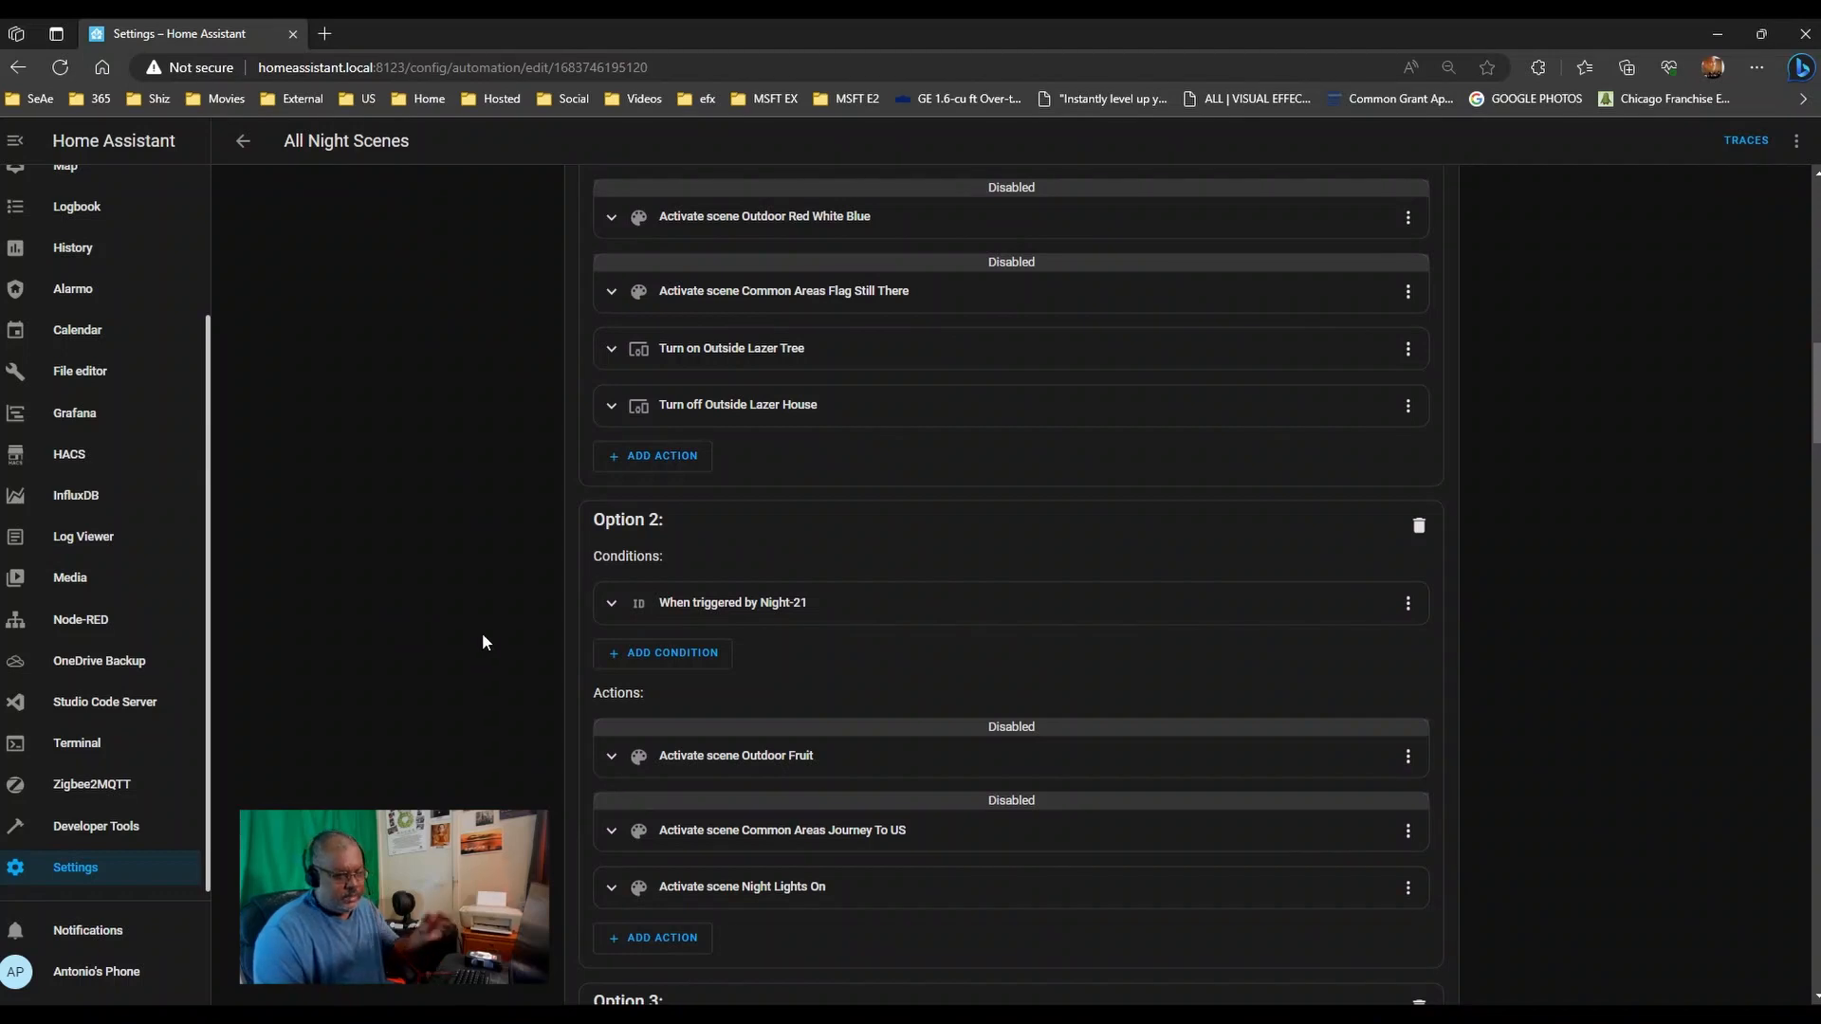
{"action": "scroll", "coordinate": [506, 621], "scroll_direction": "up", "scroll_amount": 3}
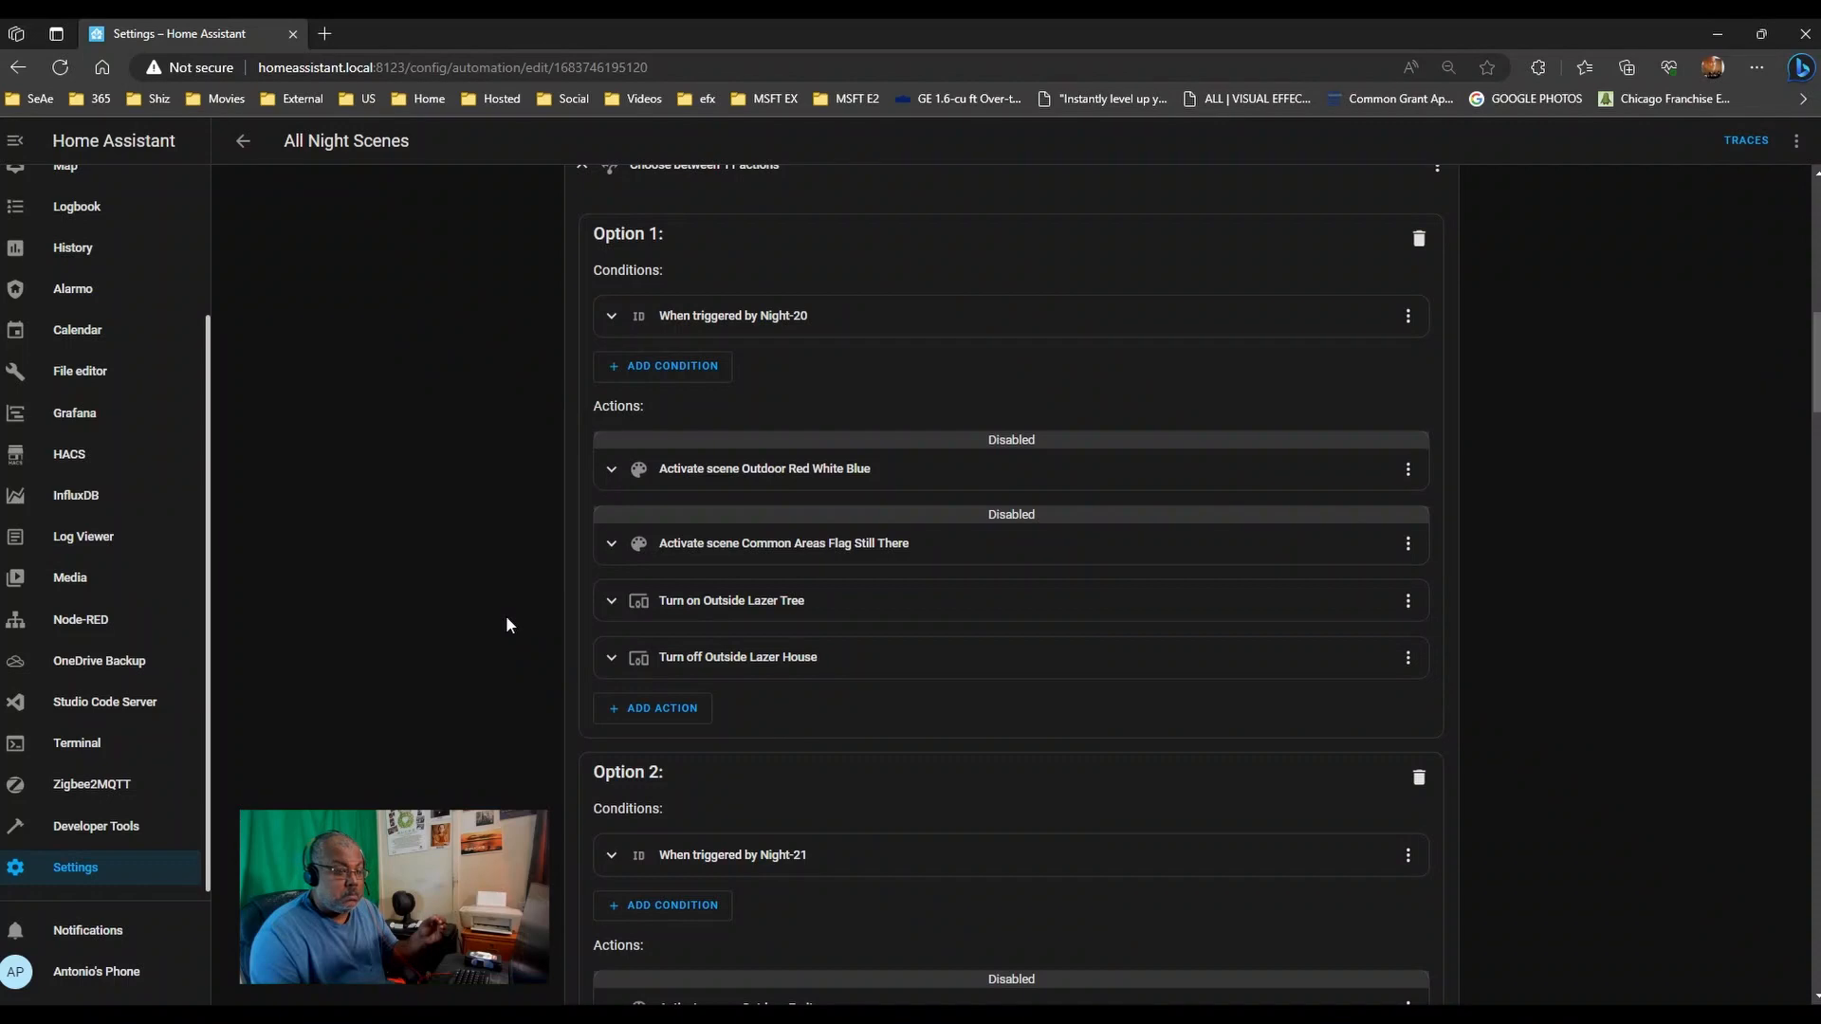
{"action": "left_click", "coordinate": [639, 711]}
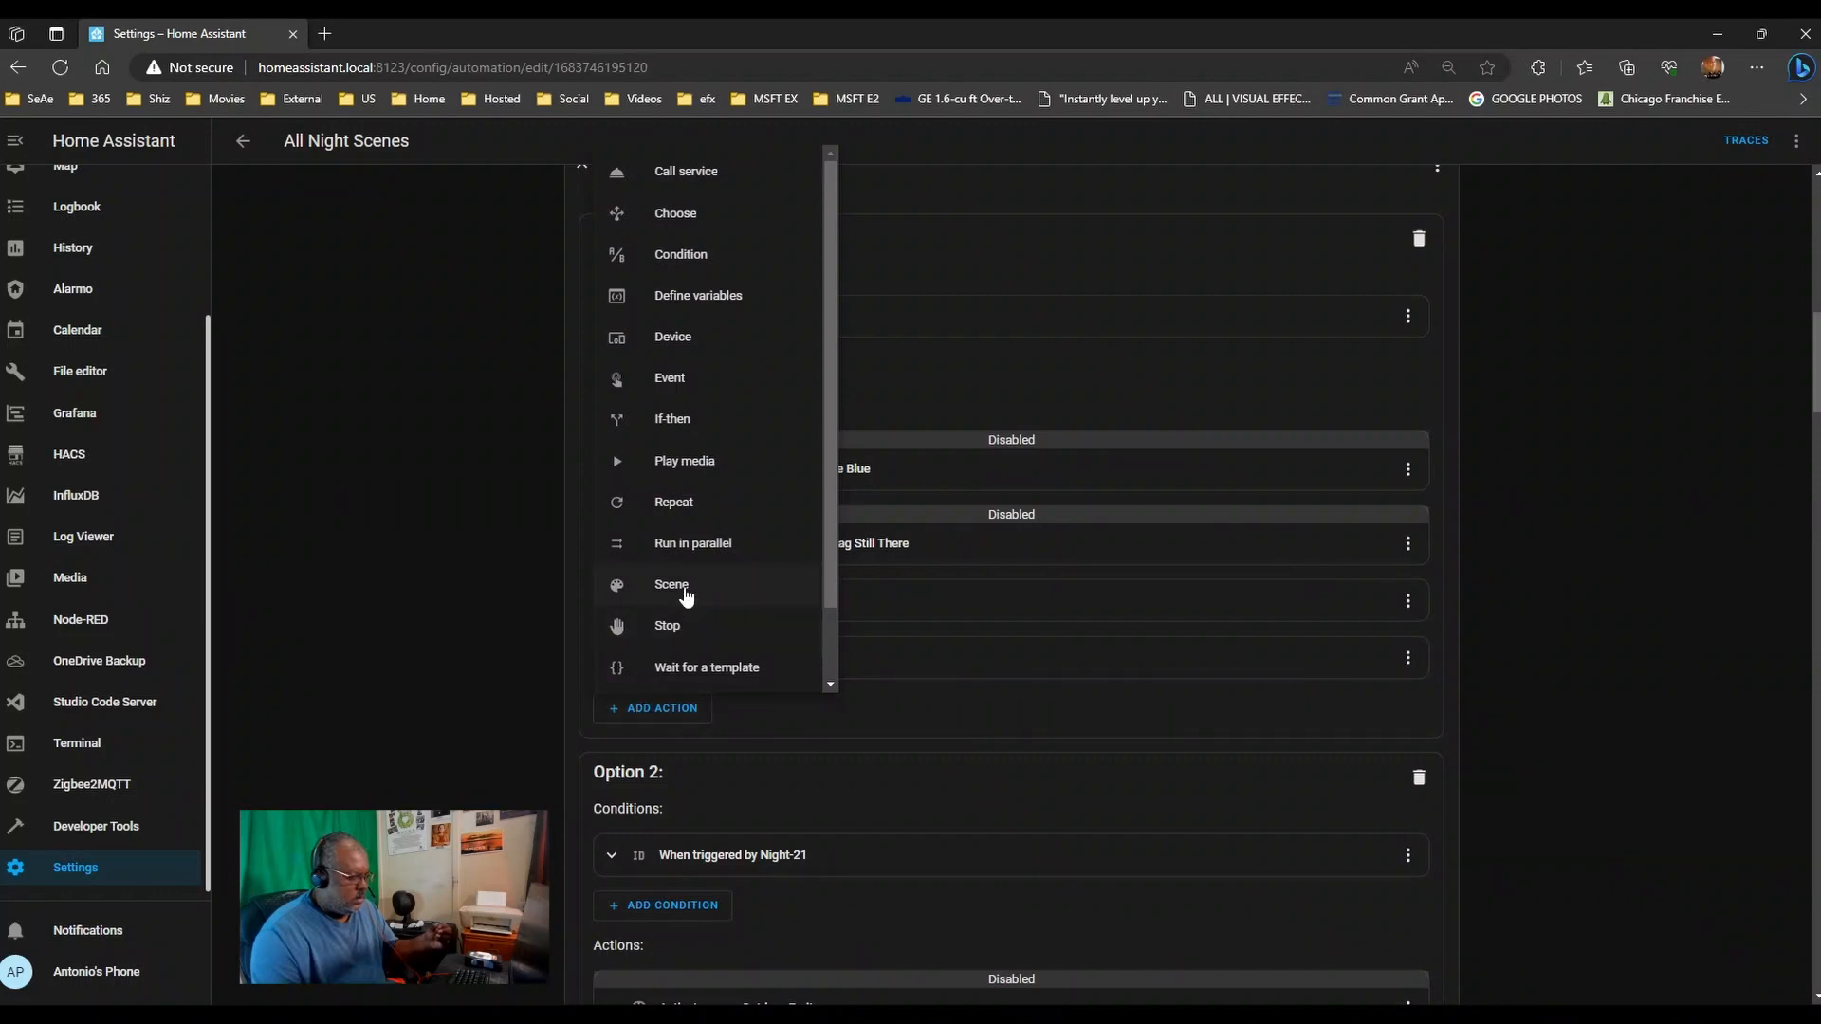
{"action": "left_click", "coordinate": [675, 585]}
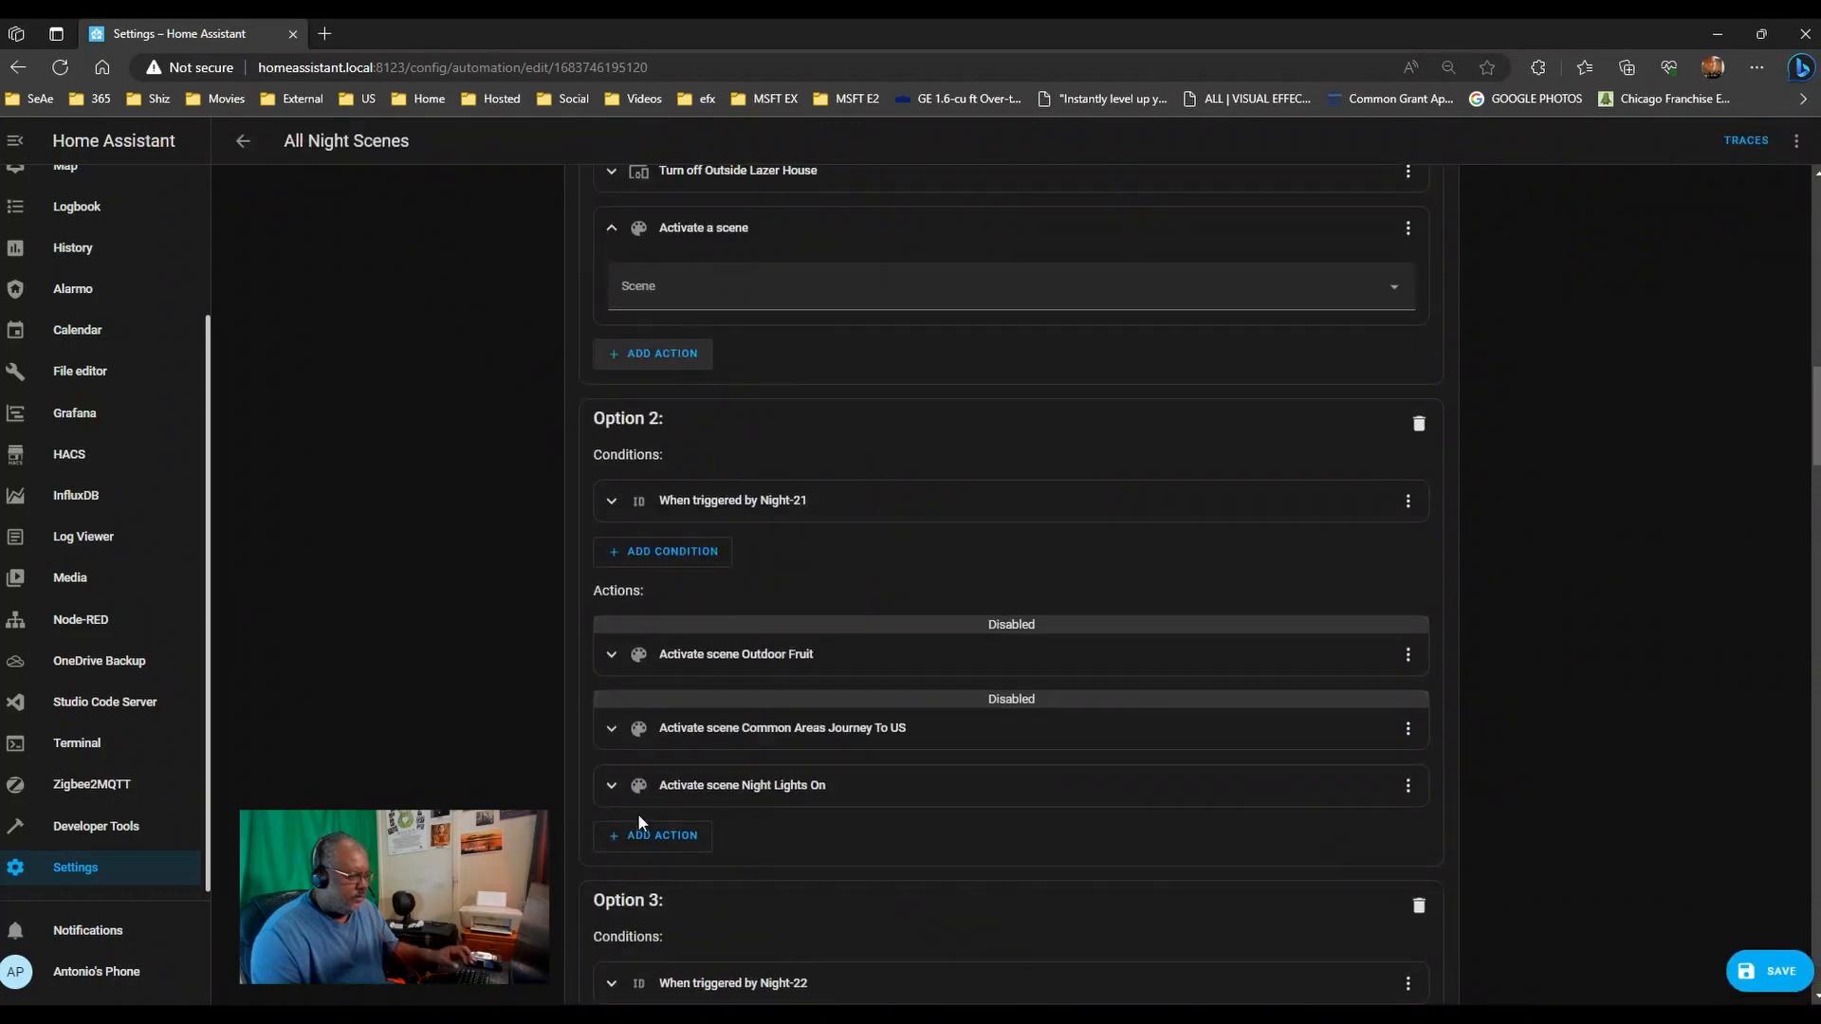
{"action": "scroll", "coordinate": [561, 614], "scroll_direction": "up", "scroll_amount": 4}
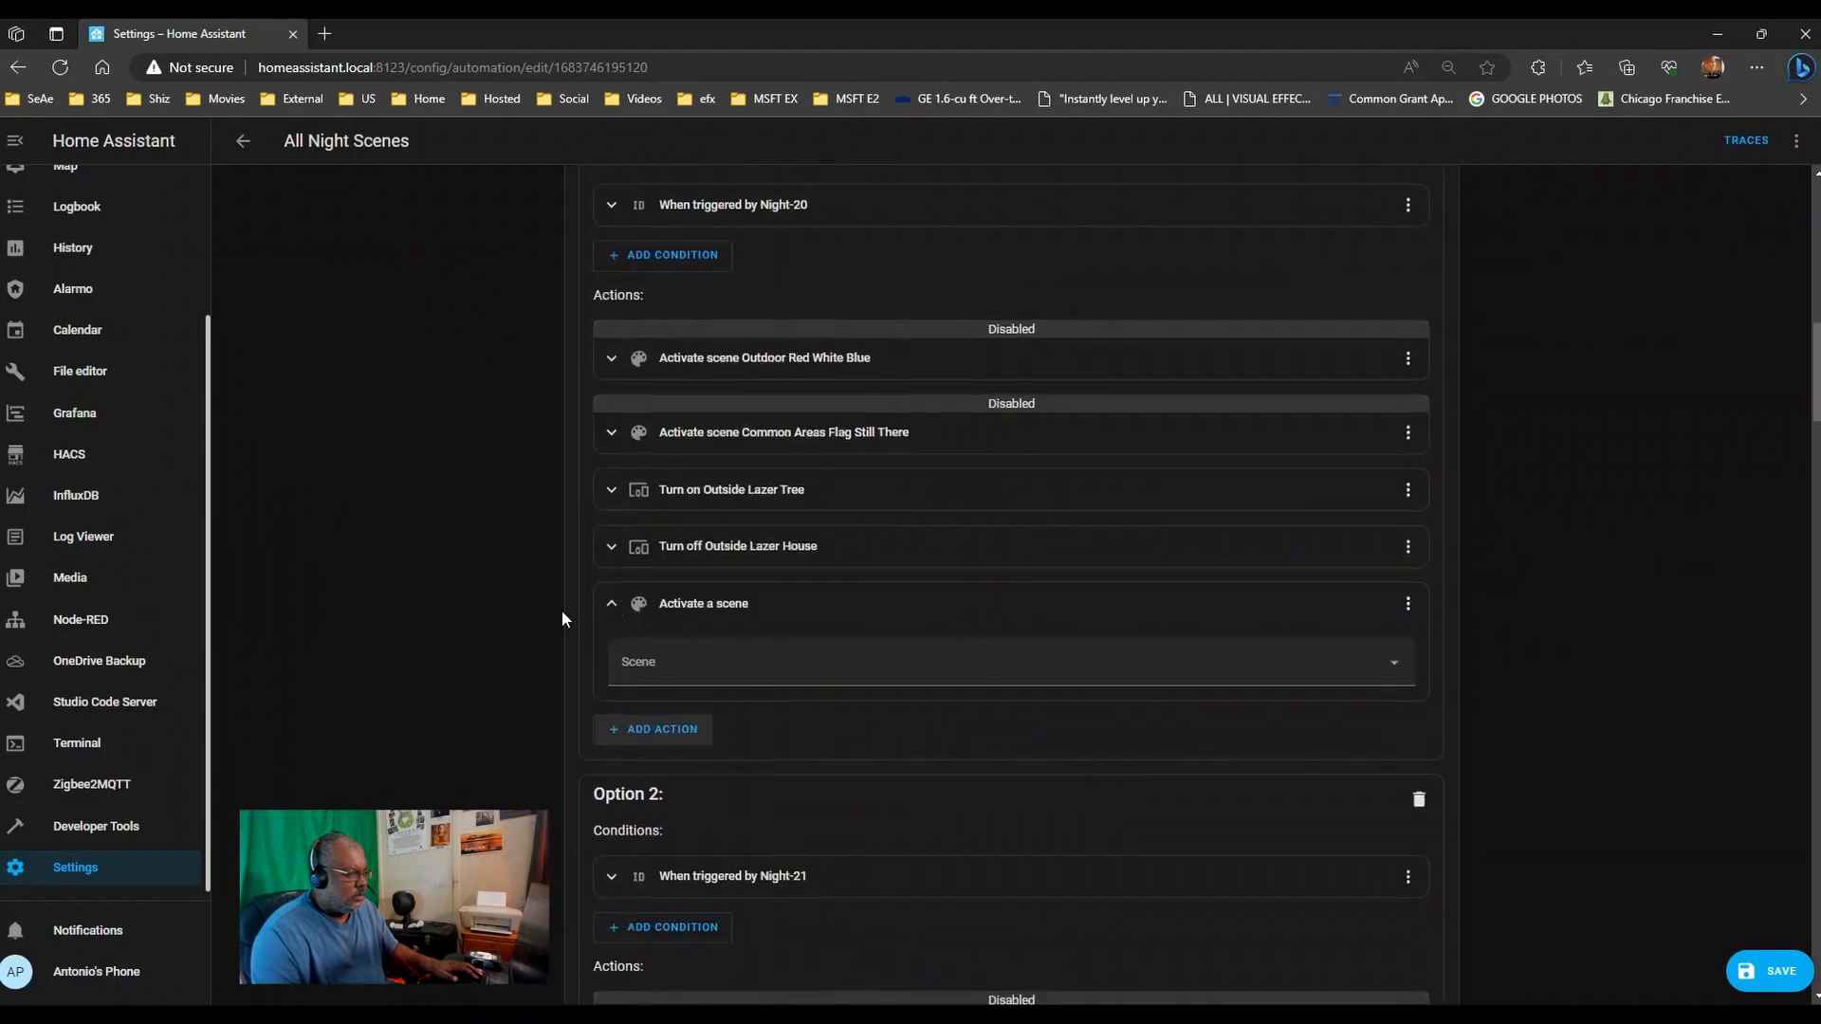
{"action": "left_click", "coordinate": [663, 675]}
{"action": "type", "text": "random"}
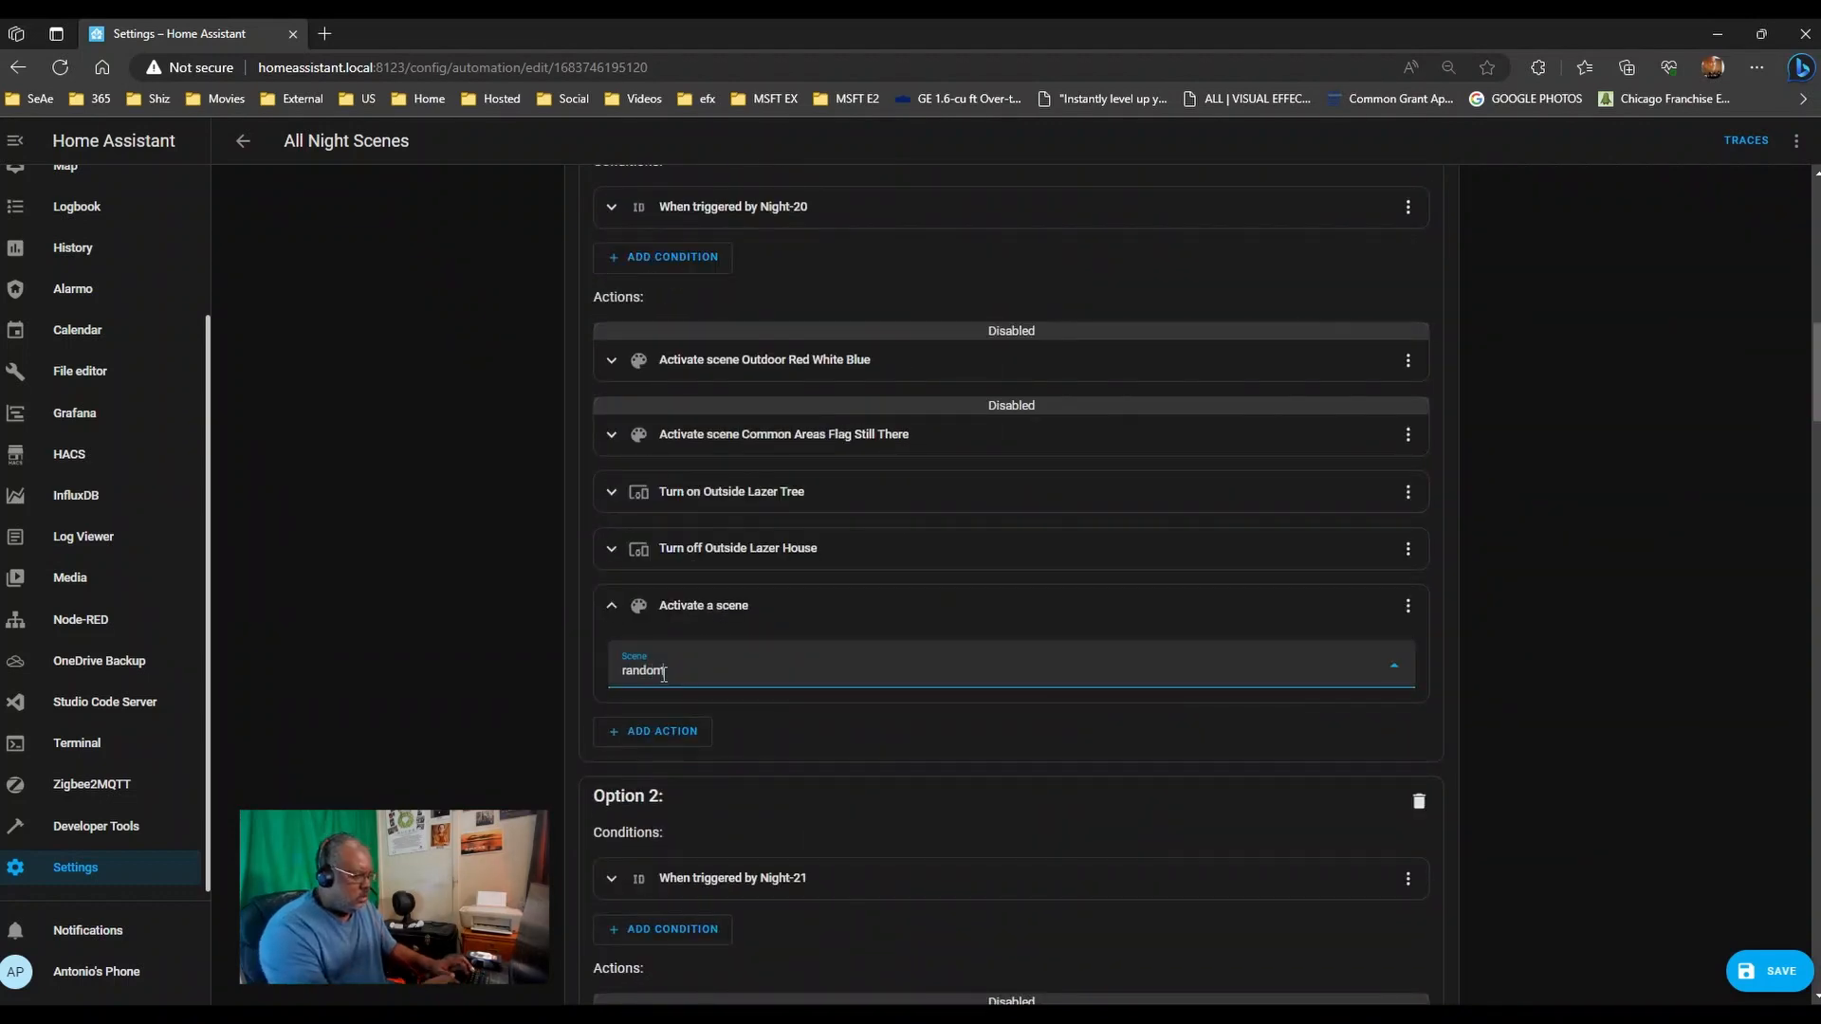
{"action": "left_click", "coordinate": [1409, 605]}
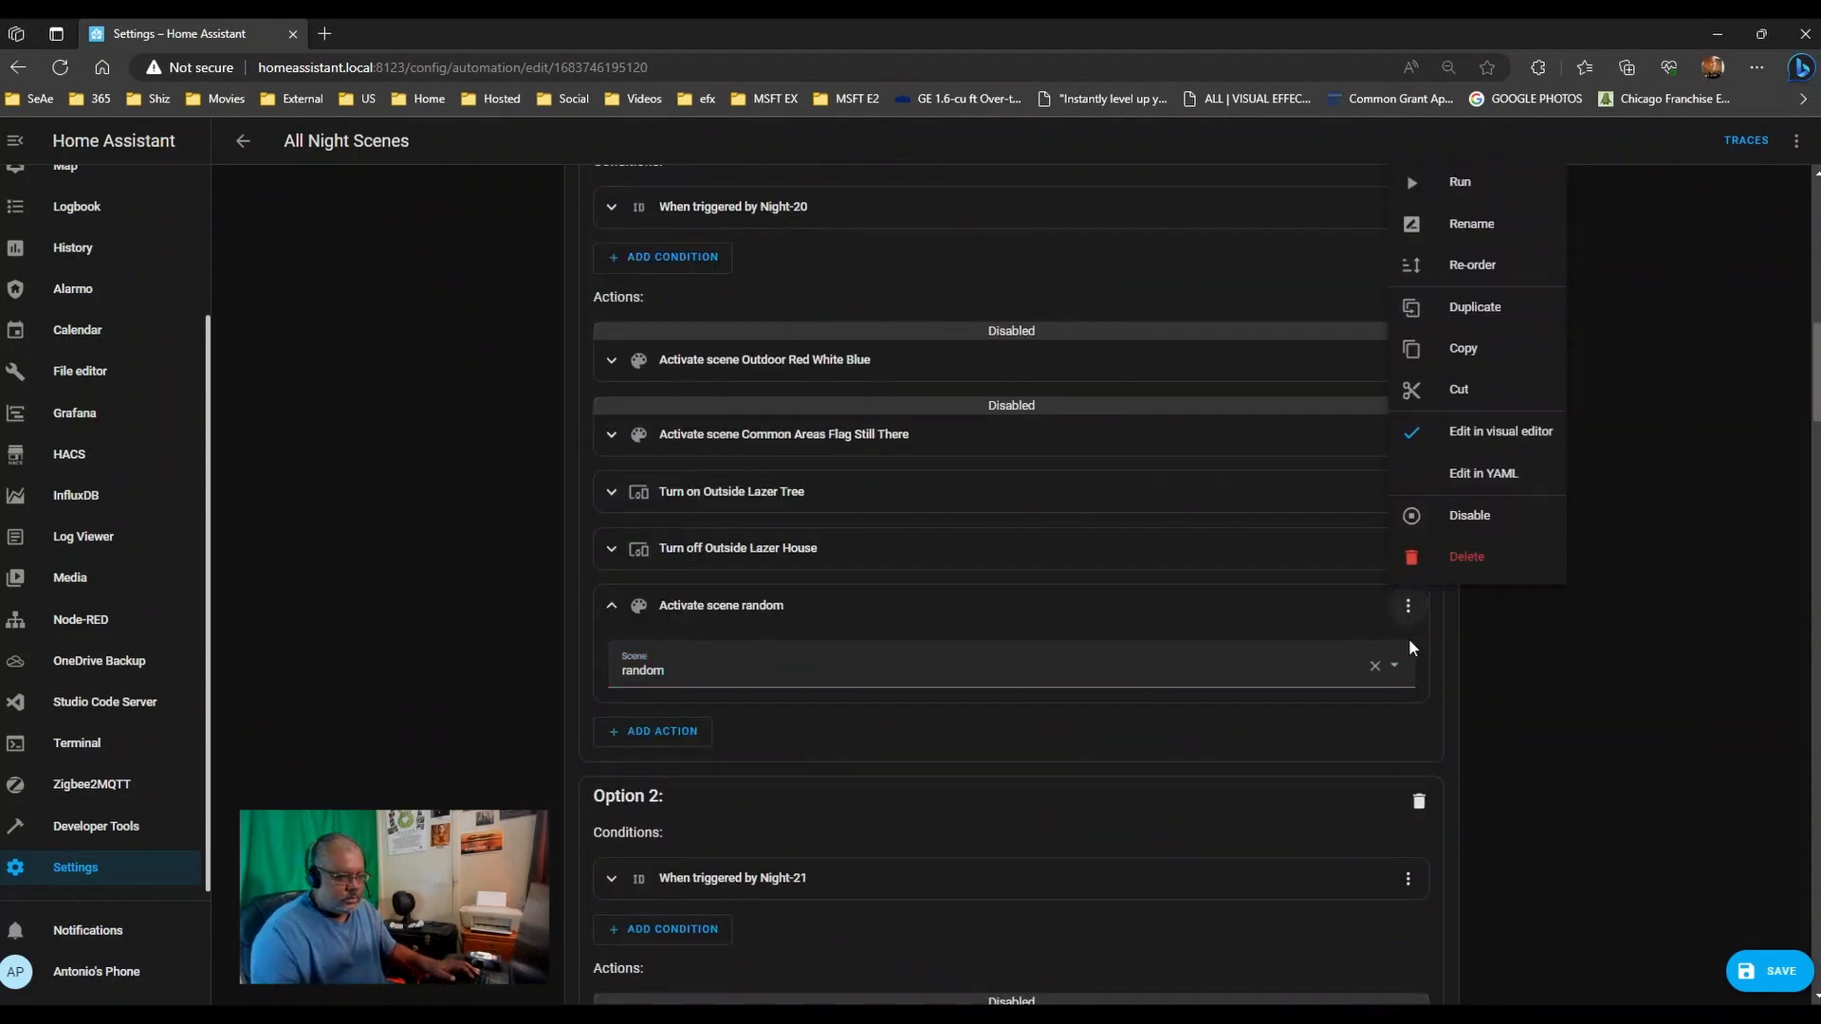
{"action": "left_click", "coordinate": [1462, 550]}
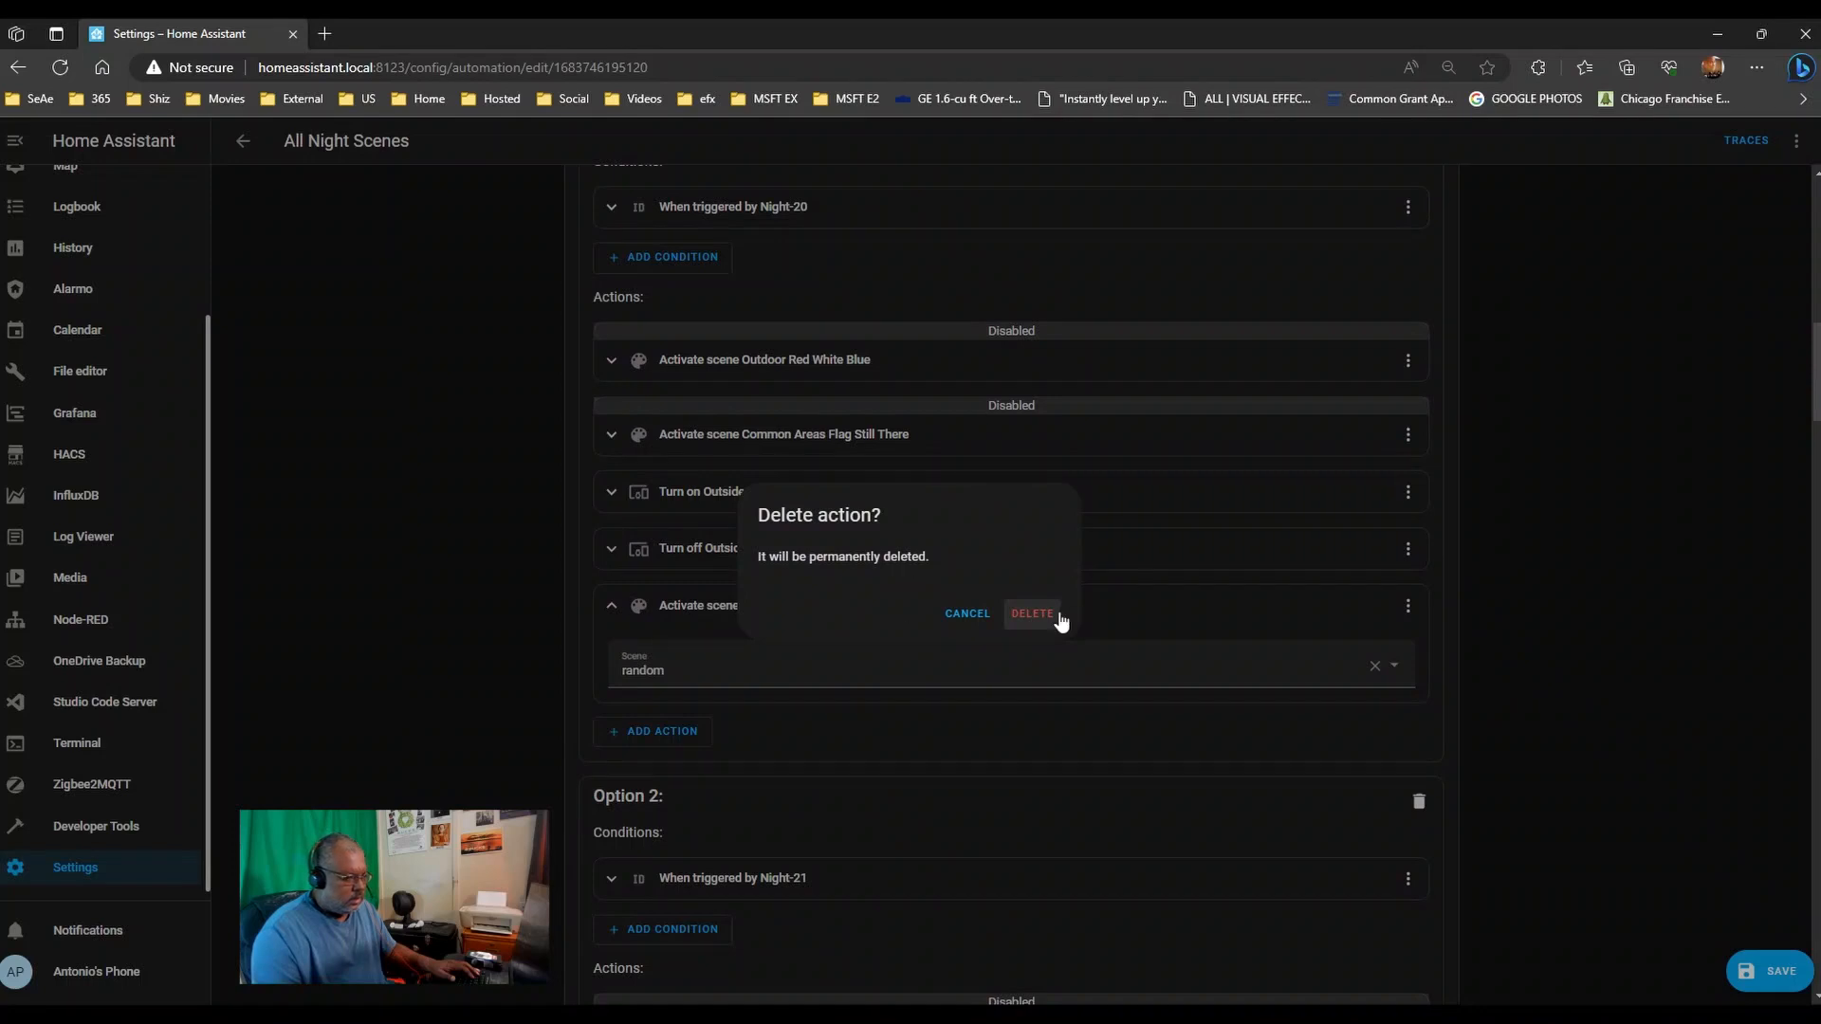
{"action": "left_click", "coordinate": [1031, 614]}
{"action": "left_click", "coordinate": [645, 599]}
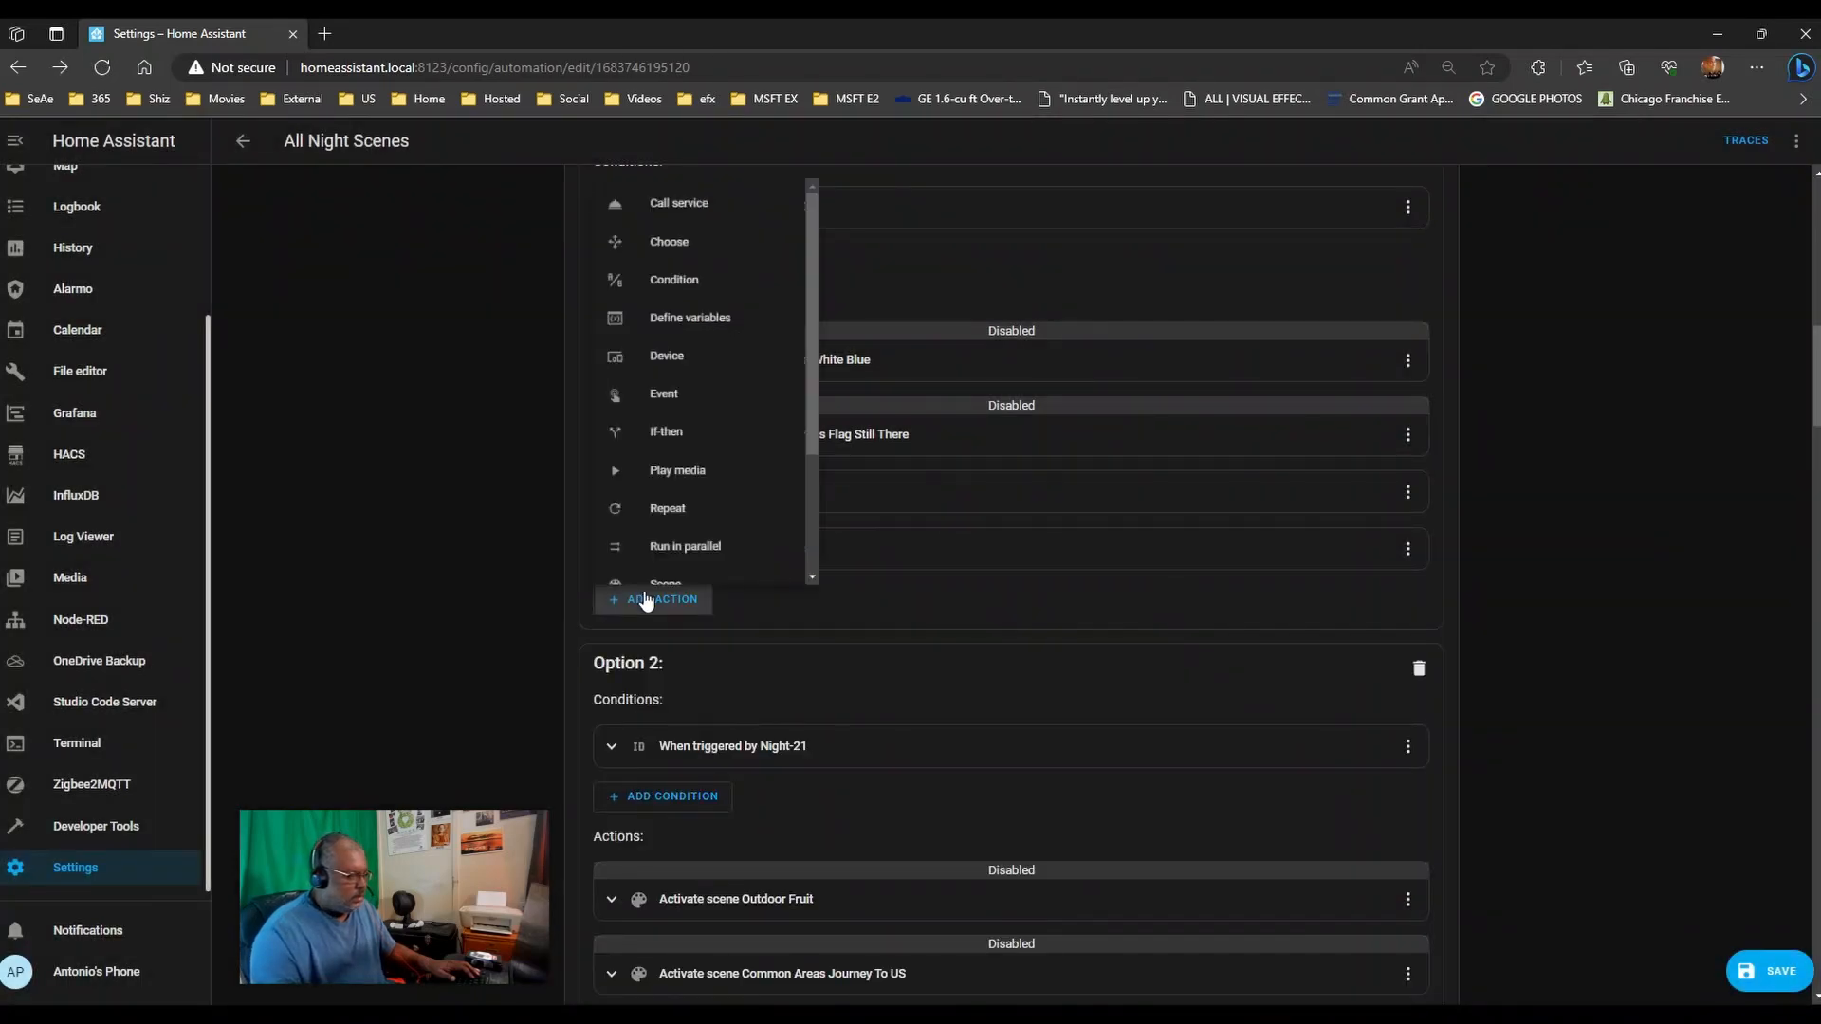
{"action": "scroll", "coordinate": [718, 502], "scroll_direction": "down", "scroll_amount": 3}
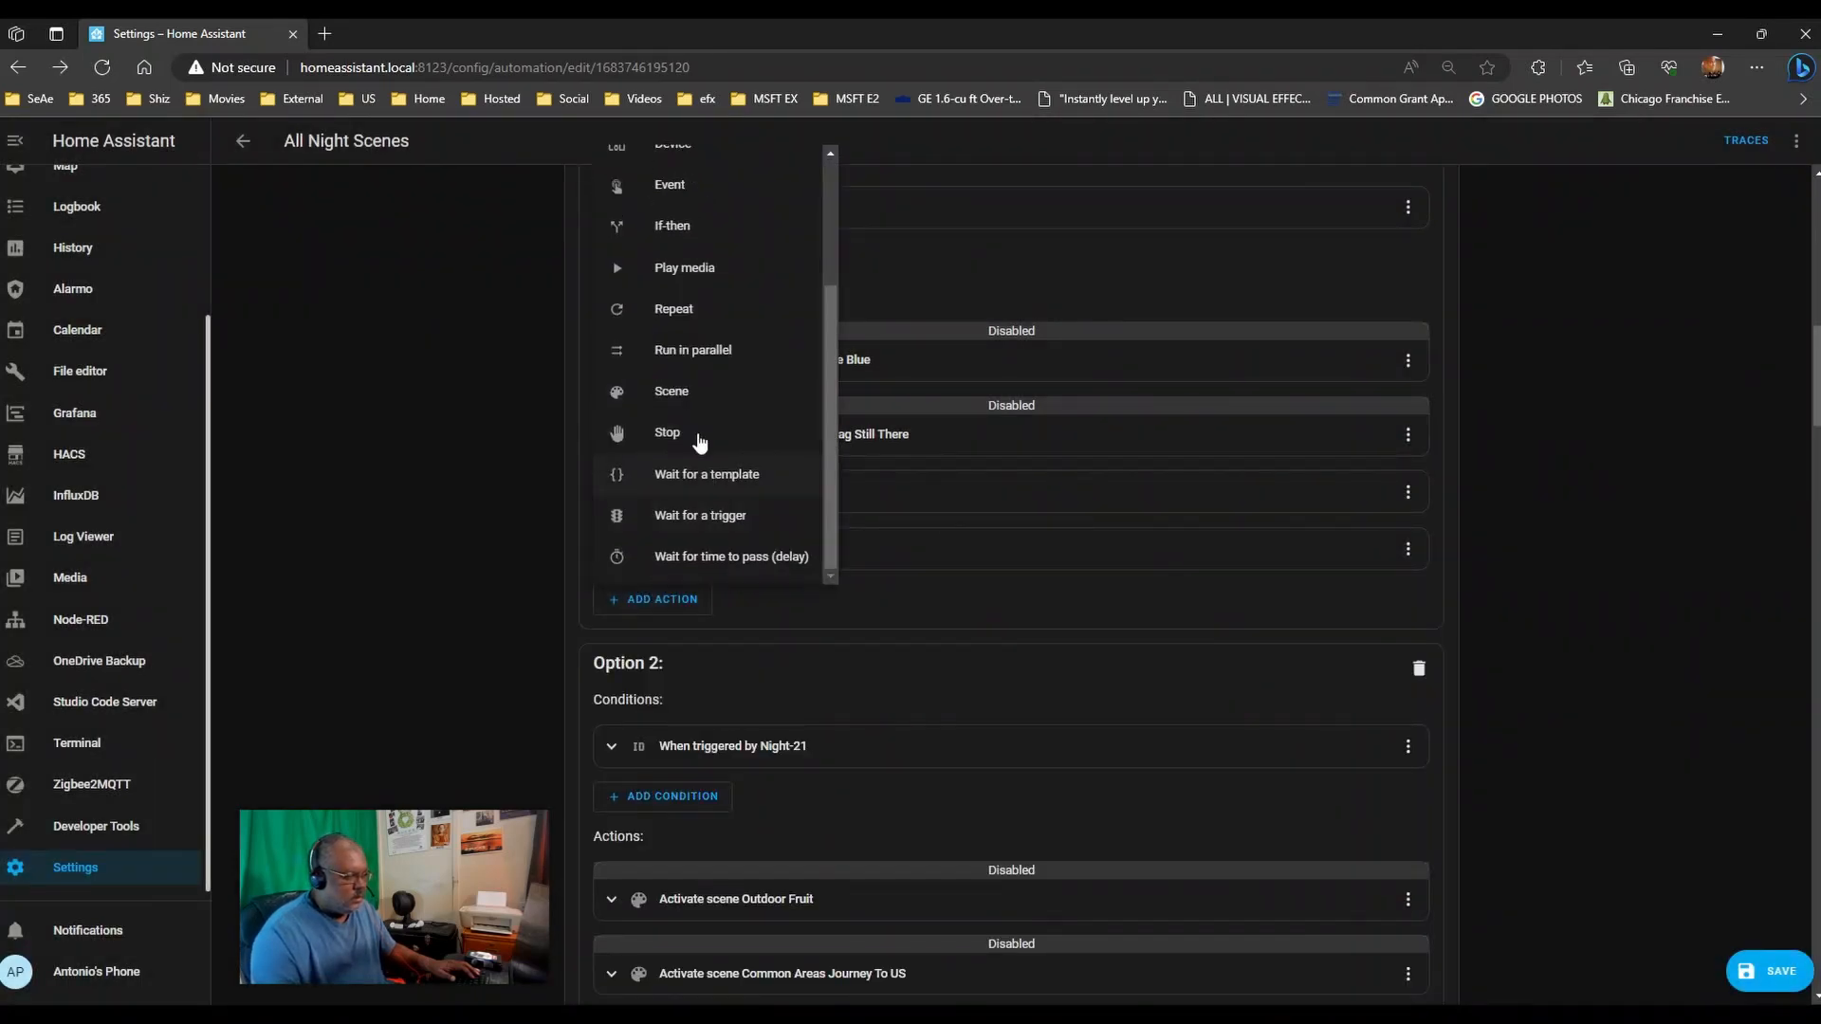
{"action": "scroll", "coordinate": [703, 358], "scroll_direction": "up", "scroll_amount": 2}
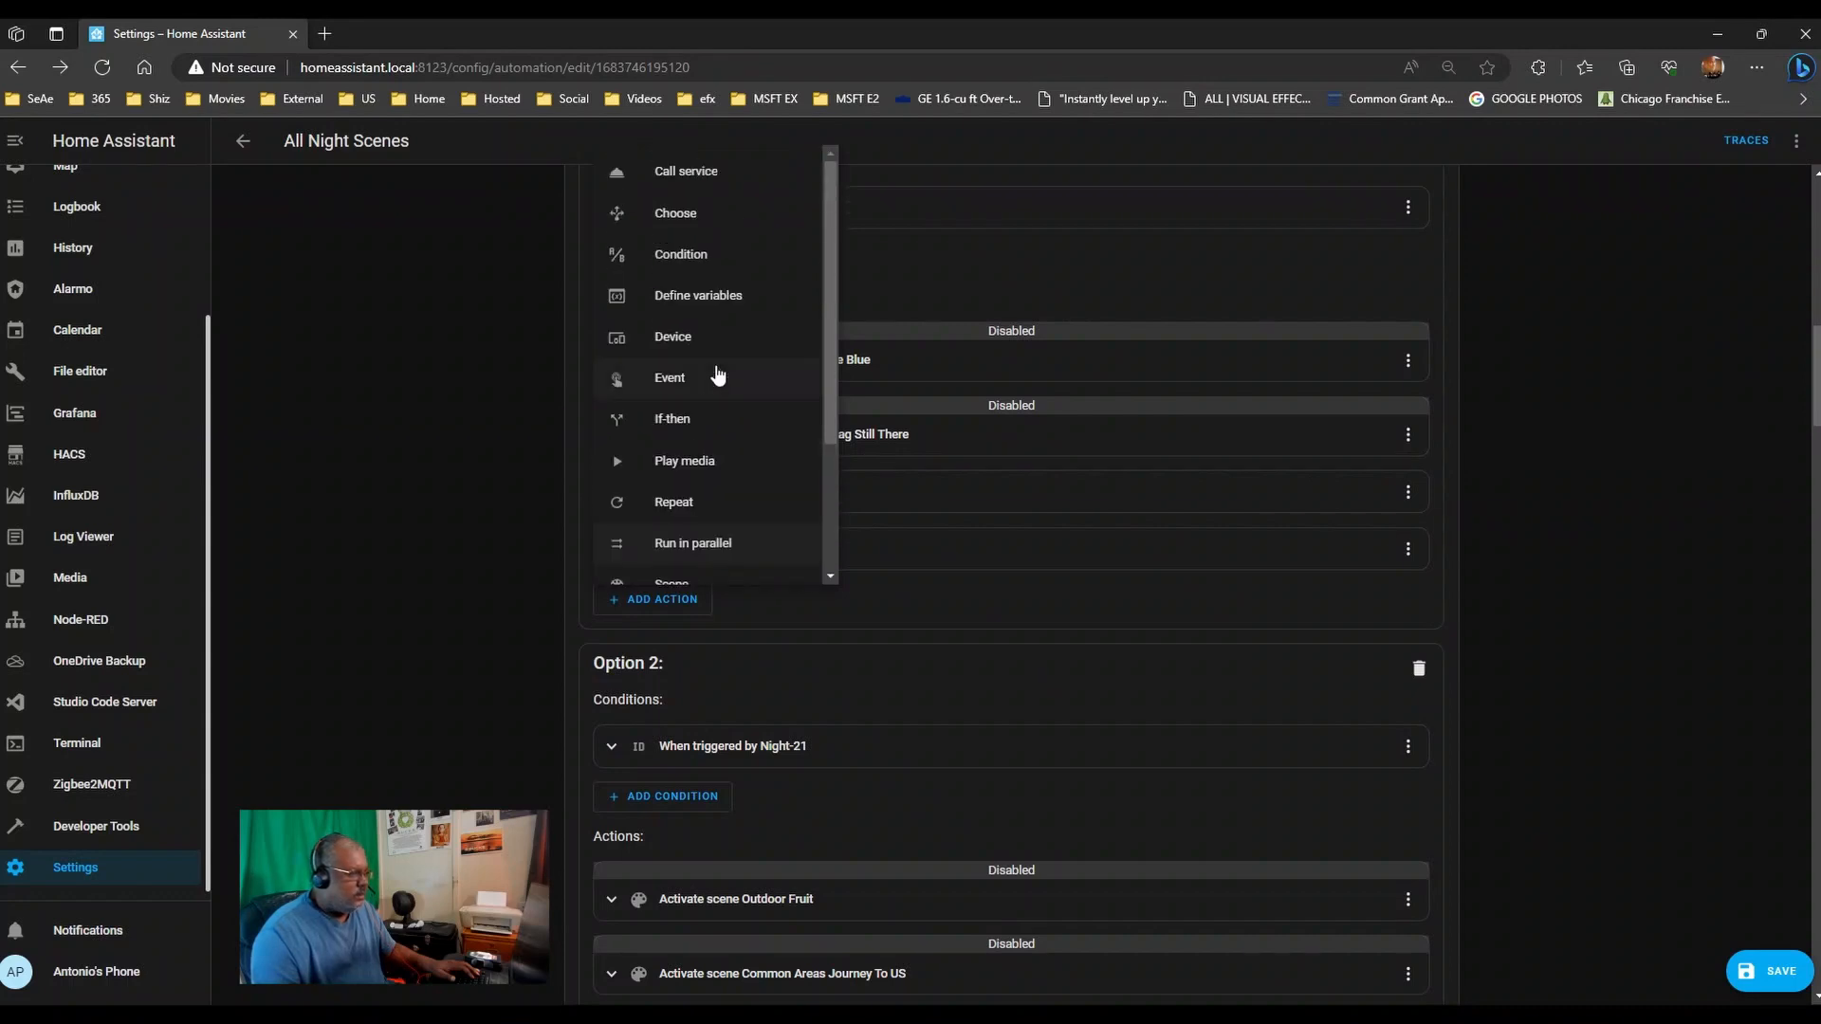
{"action": "left_click", "coordinate": [716, 376]}
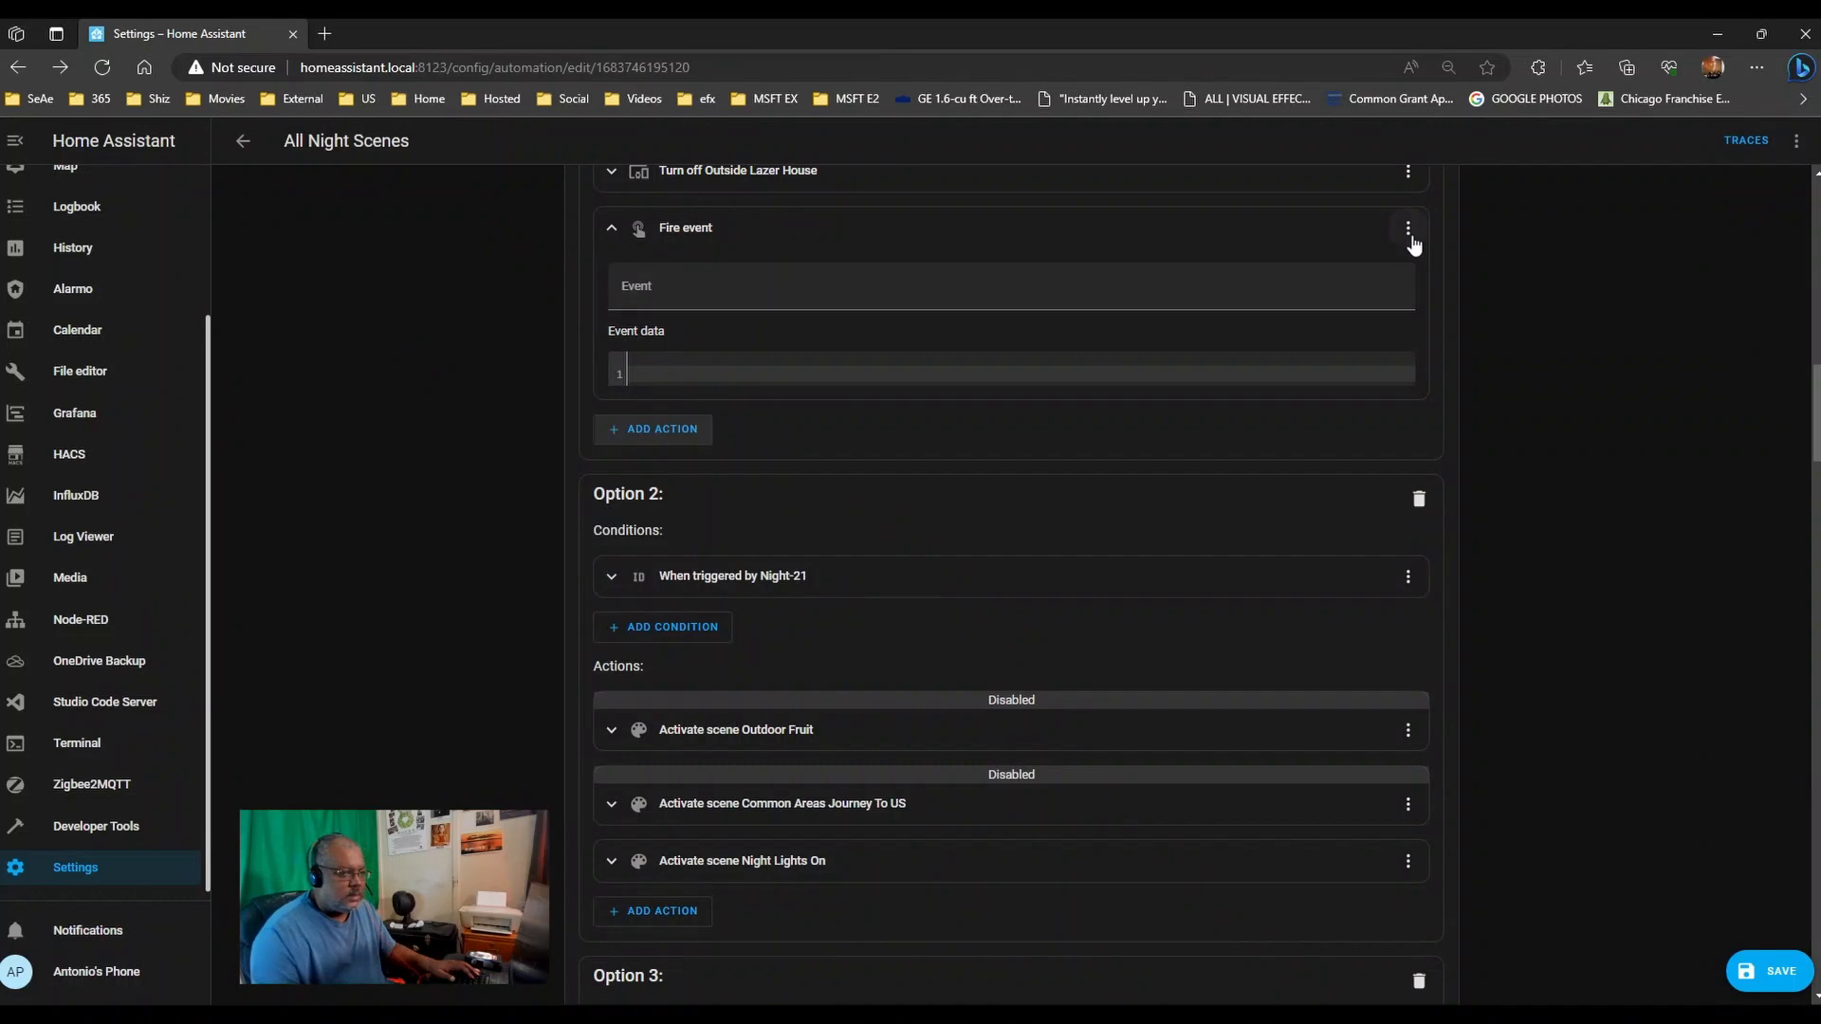
{"action": "left_click", "coordinate": [1407, 230]}
{"action": "left_click", "coordinate": [893, 302]}
{"action": "type", "text": "random"}
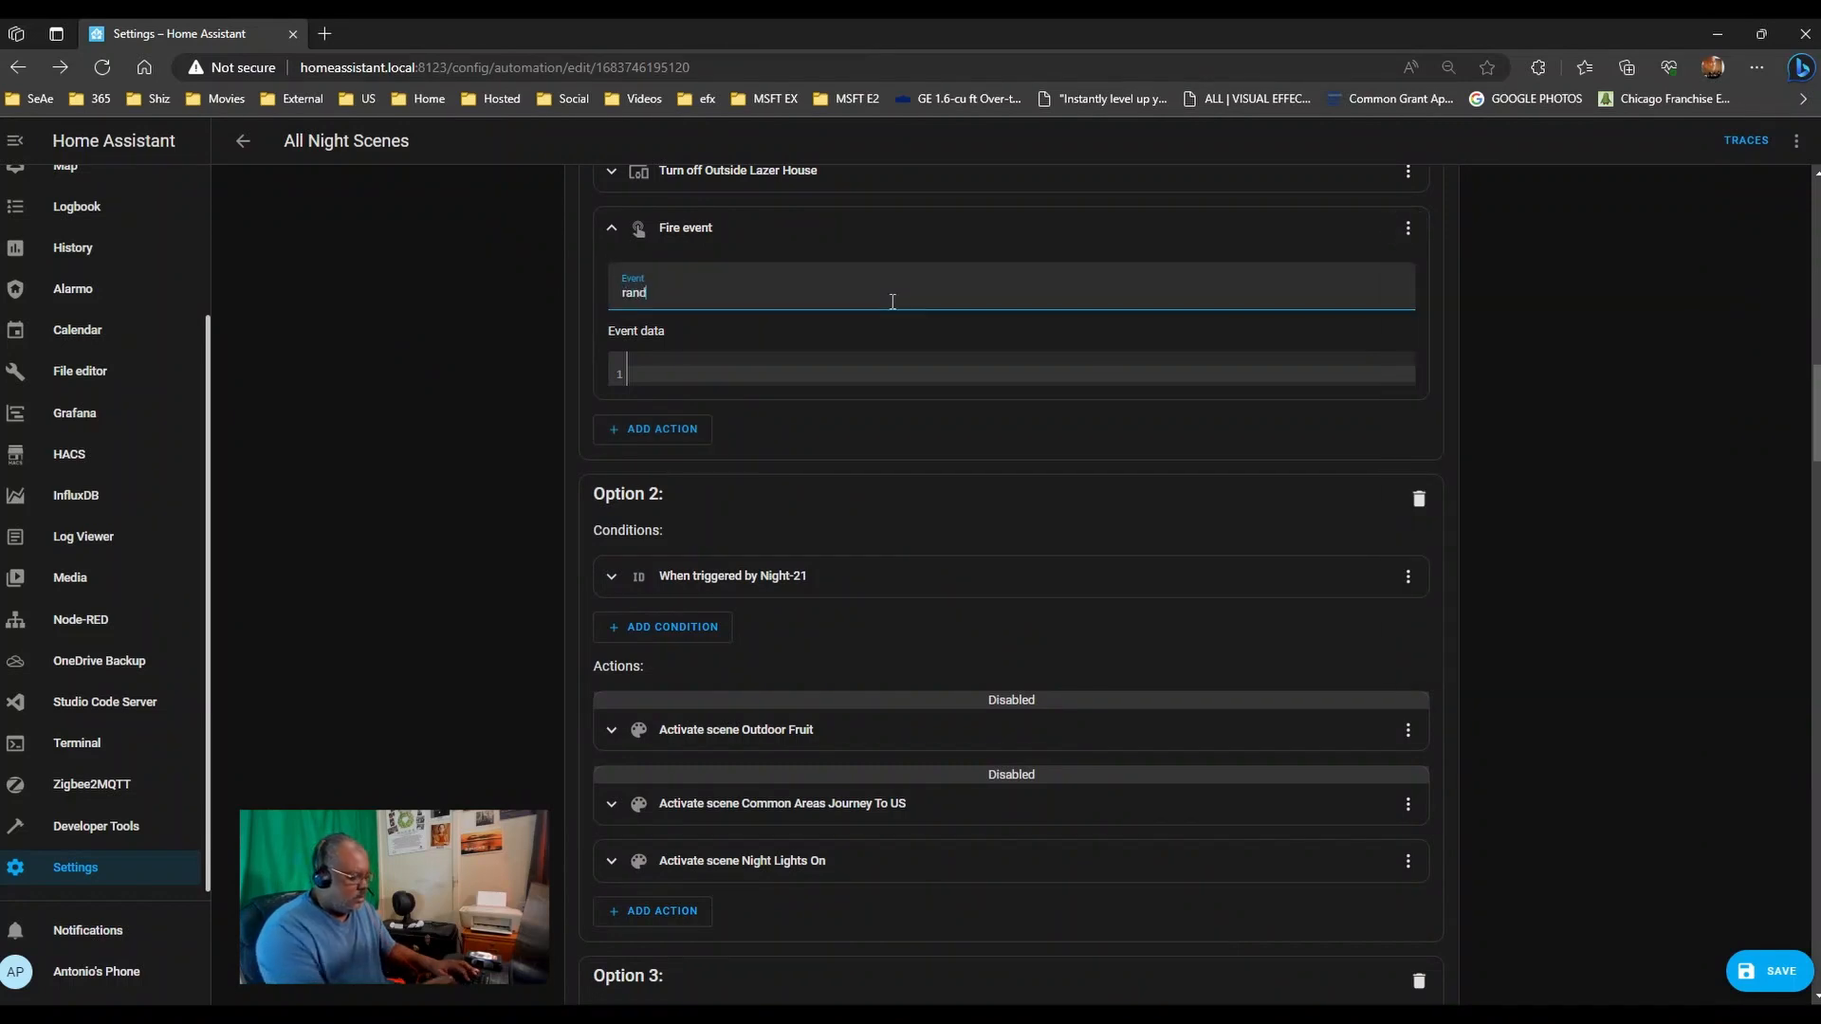
{"action": "left_click", "coordinate": [1407, 229]}
{"action": "left_click", "coordinate": [1470, 664]}
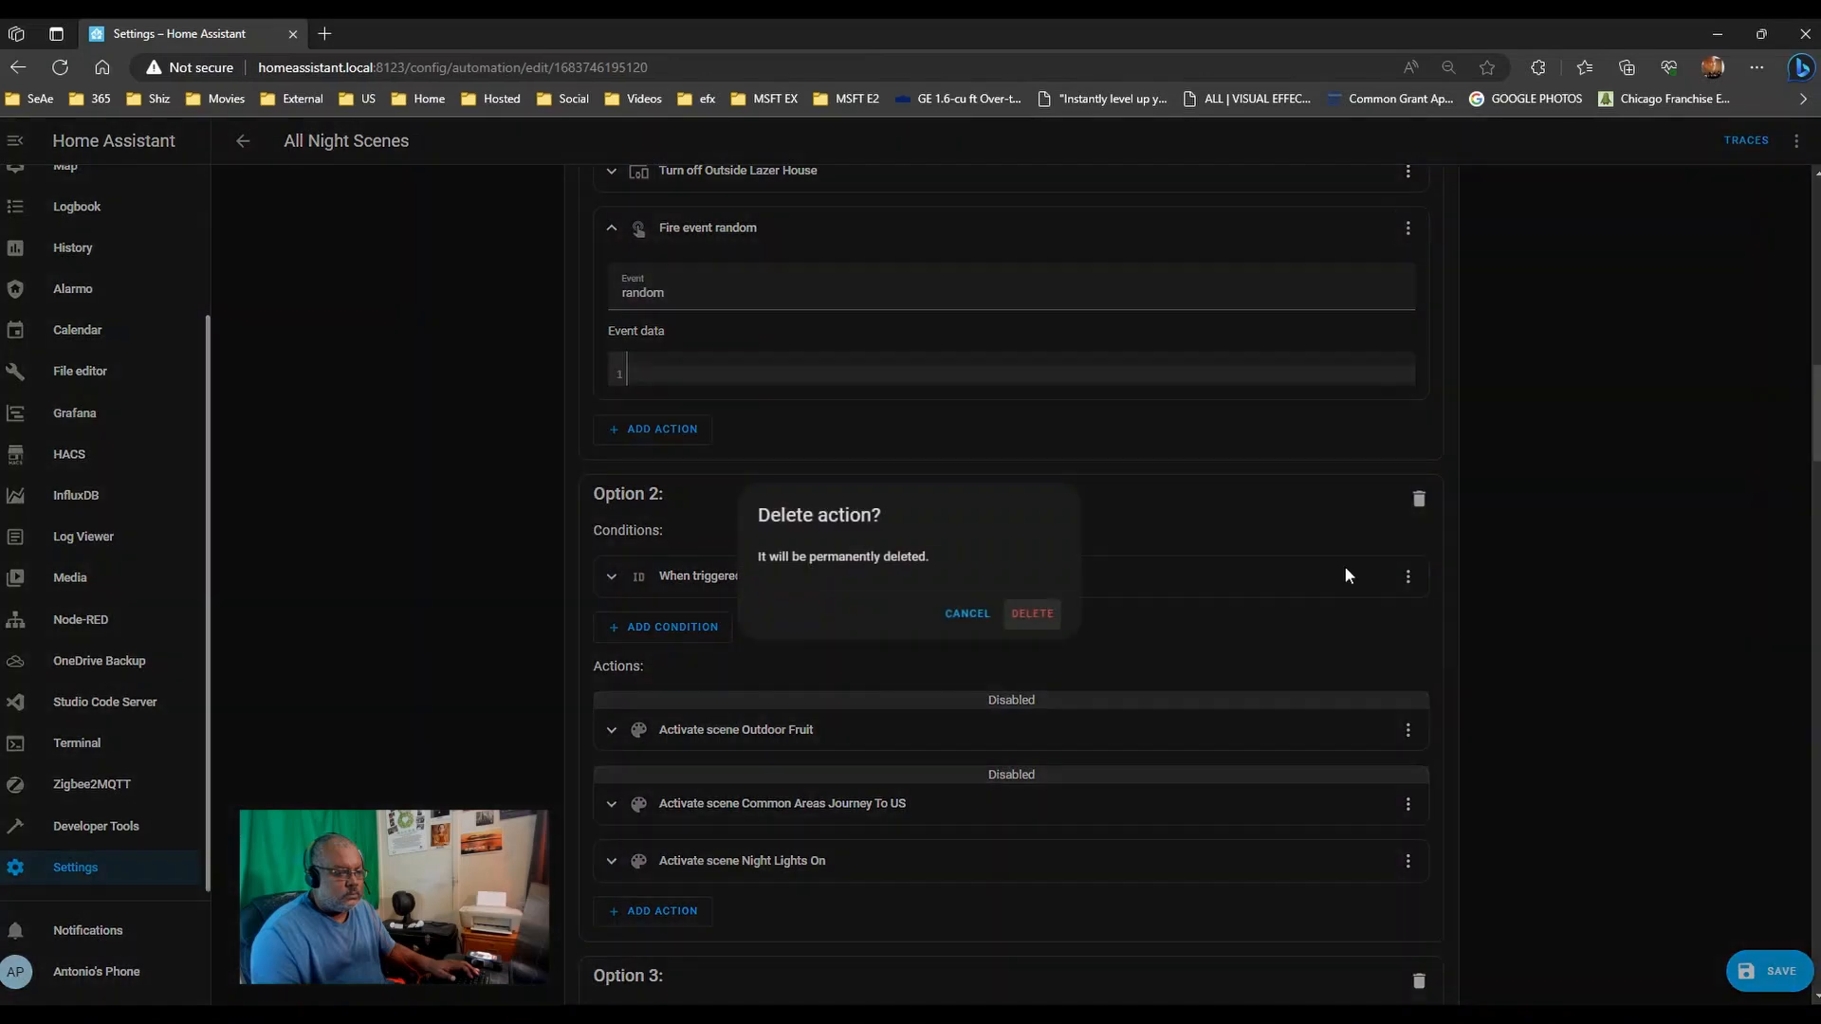
{"action": "left_click", "coordinate": [1031, 613]}
{"action": "scroll", "coordinate": [749, 427], "scroll_direction": "up", "scroll_amount": 5}
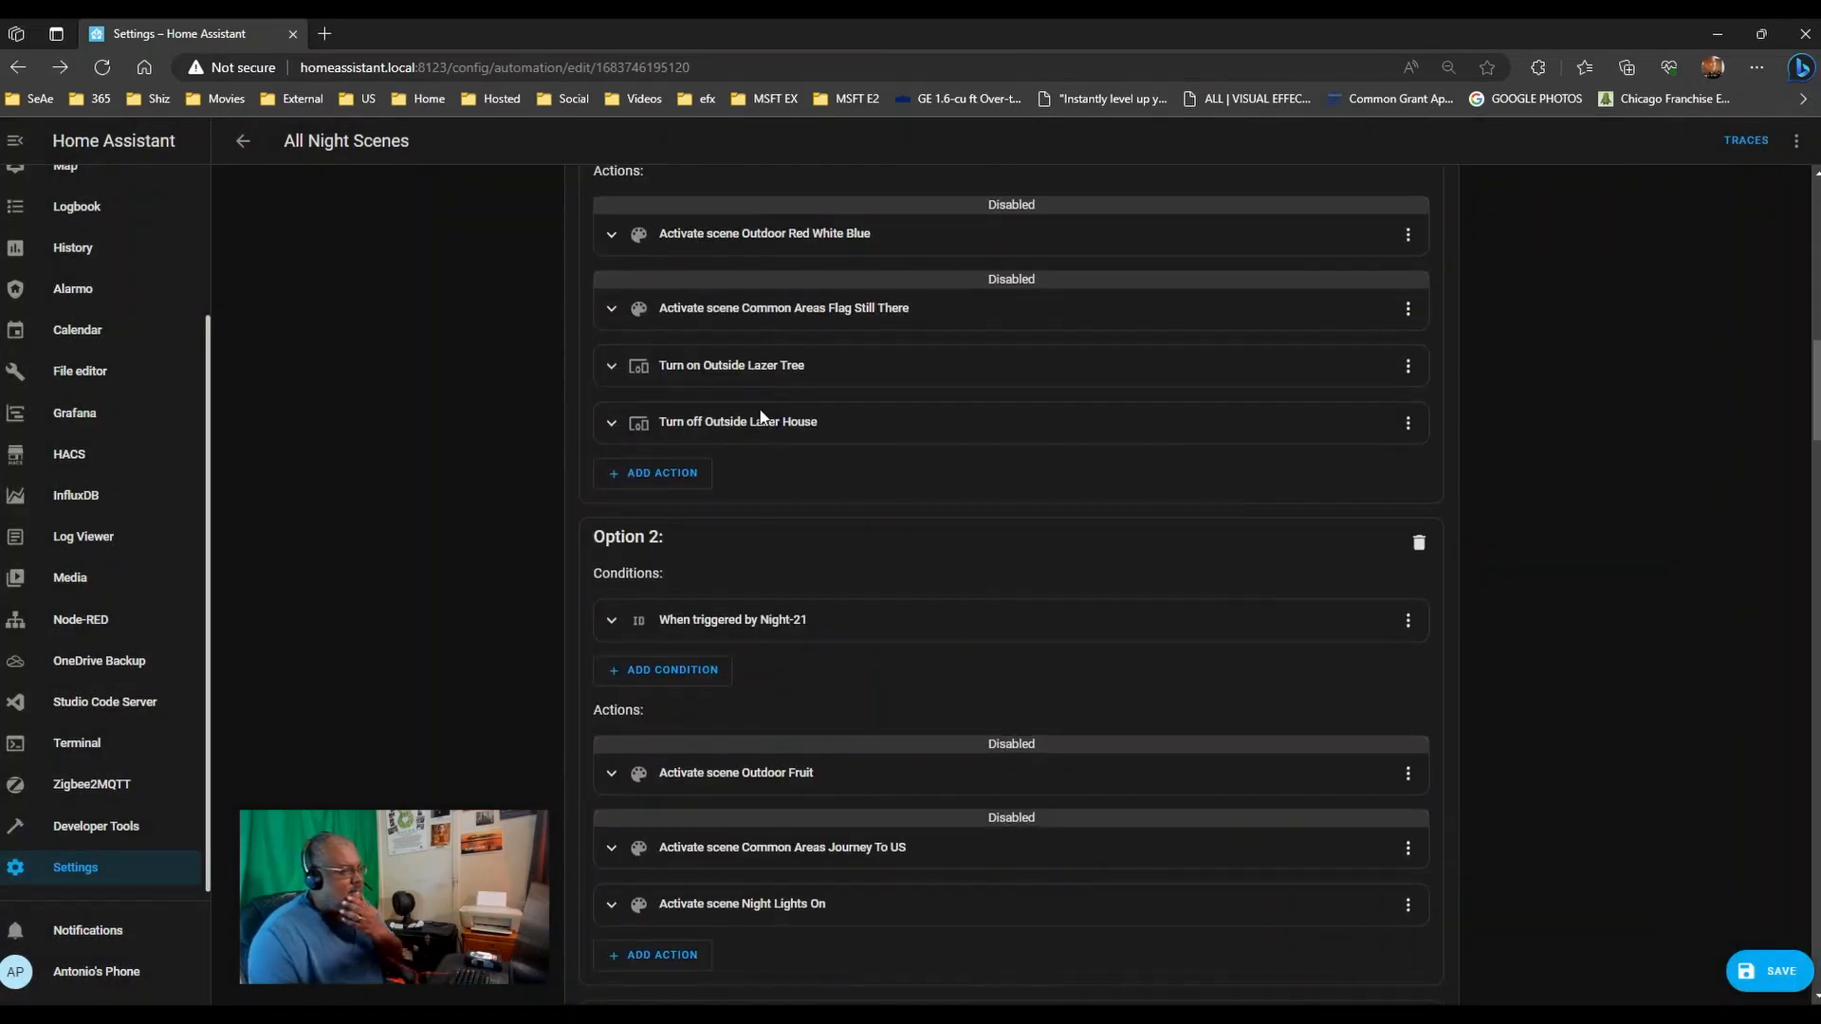
{"action": "scroll", "coordinate": [720, 550], "scroll_direction": "down", "scroll_amount": 1}
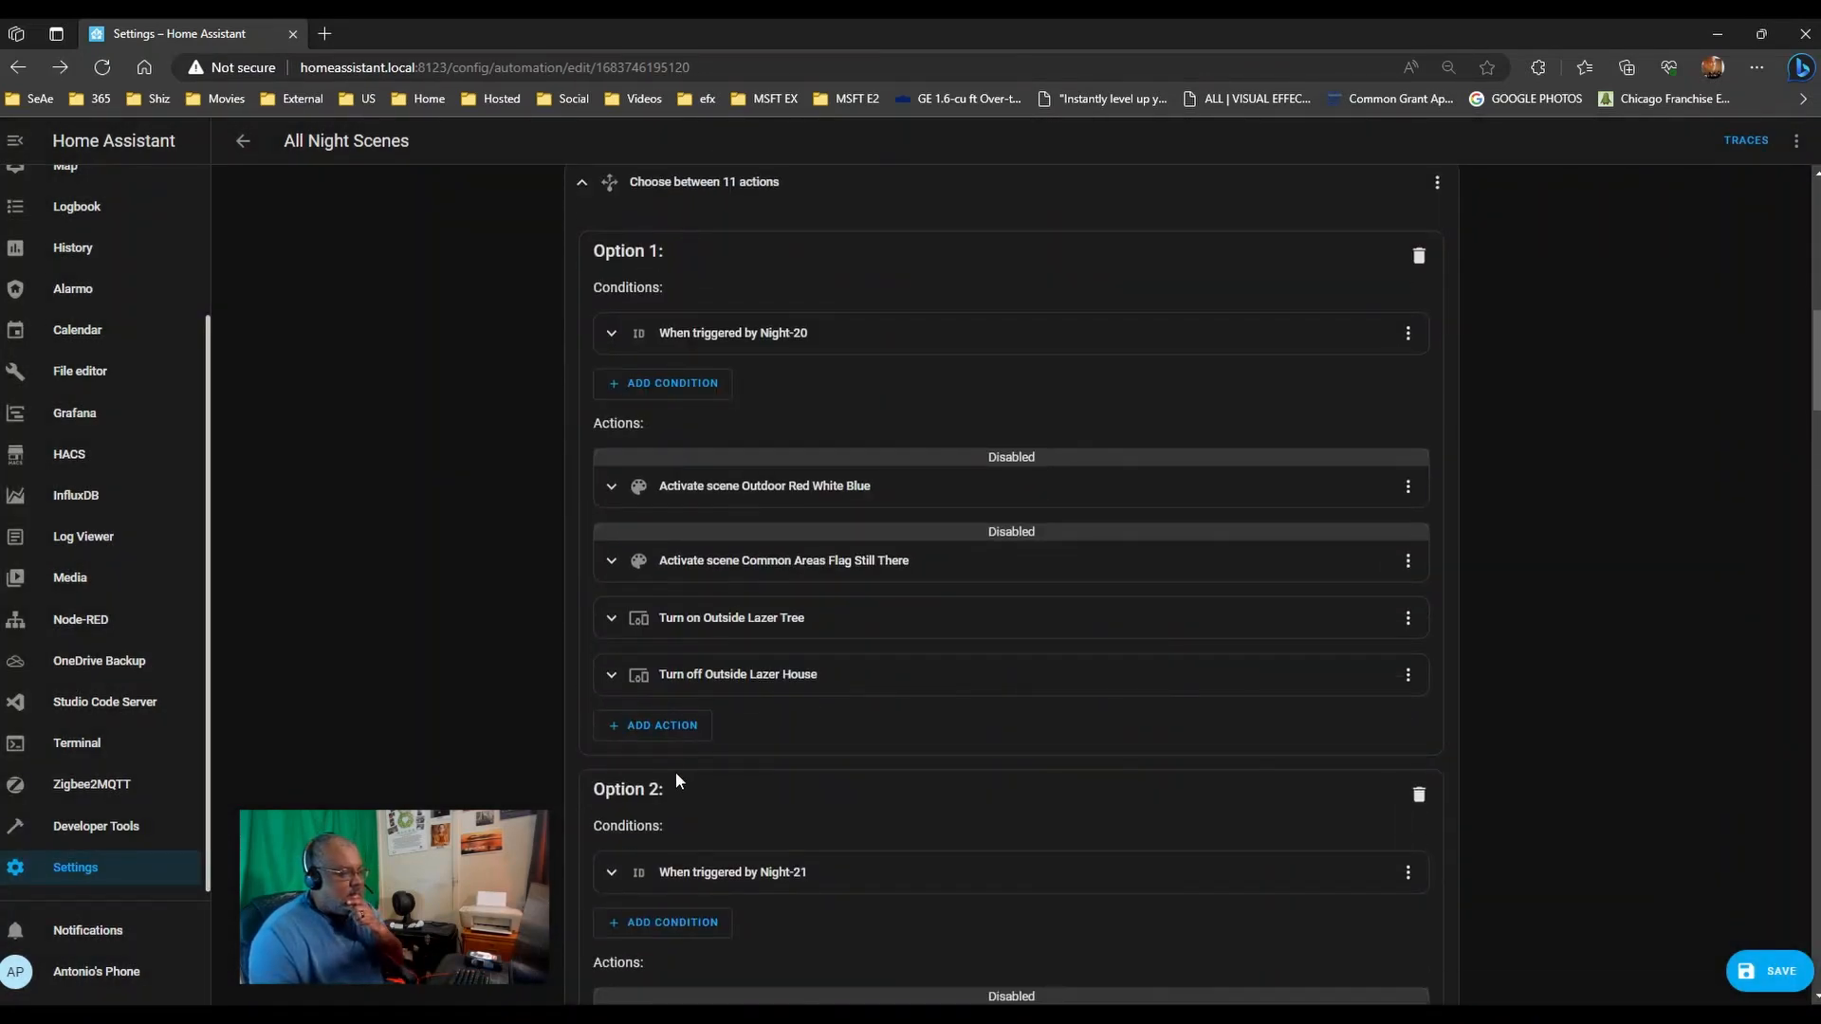
- Make Option 1 call the Living Room Ceiling Random Colors Individual script and open its help documentation
{"action": "scroll", "coordinate": [692, 744], "scroll_direction": "up", "scroll_amount": 1}
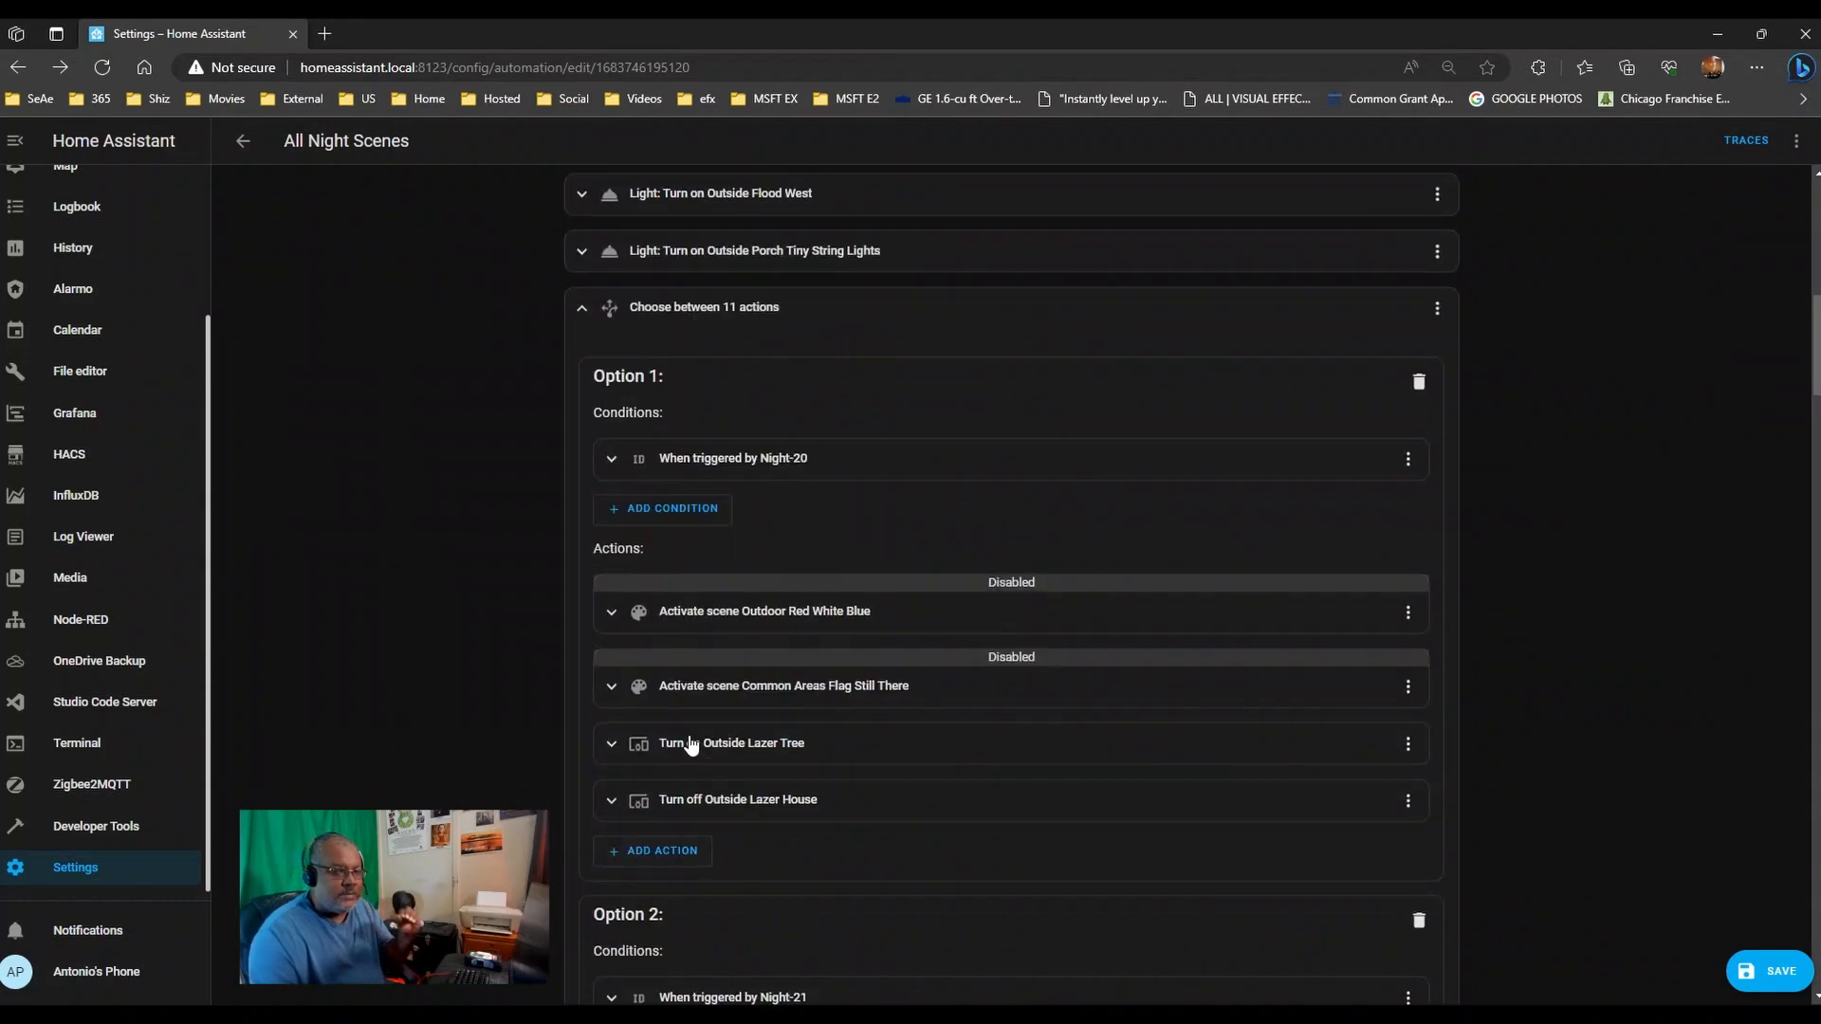
{"action": "scroll", "coordinate": [691, 746], "scroll_direction": "down", "scroll_amount": 1}
{"action": "left_click", "coordinate": [689, 743]}
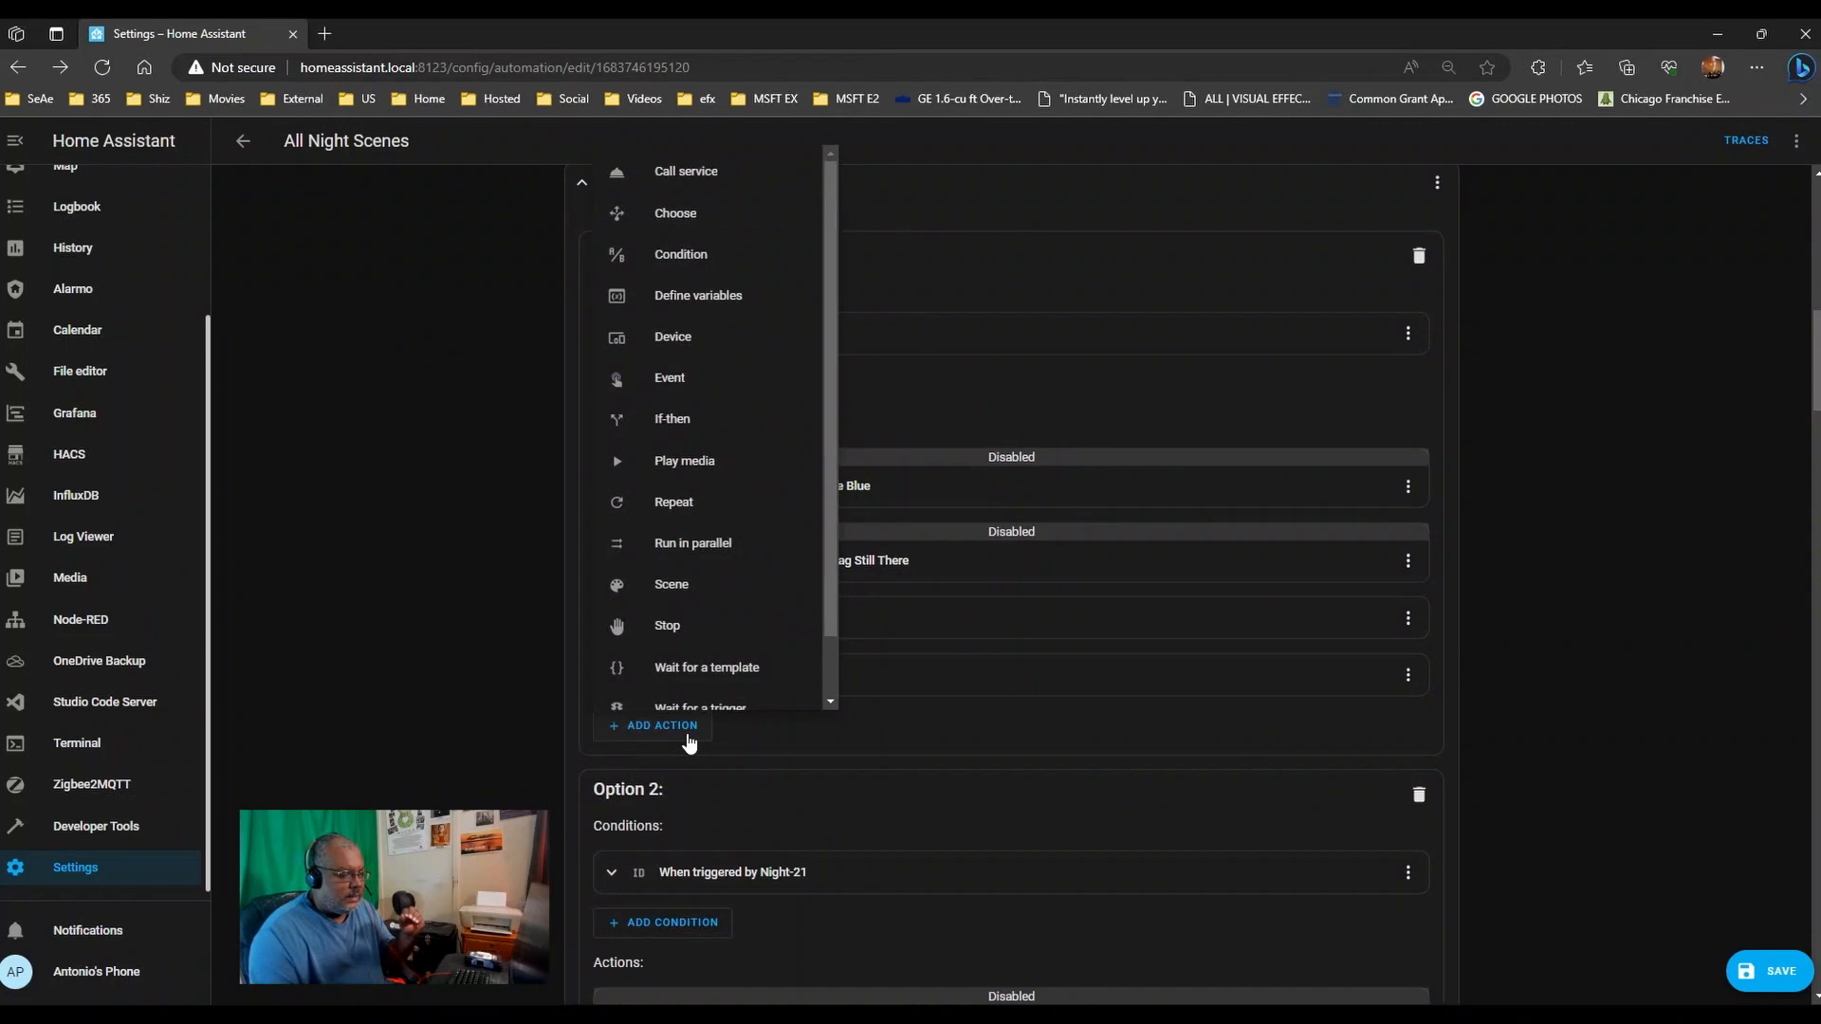
{"action": "scroll", "coordinate": [740, 607], "scroll_direction": "down", "scroll_amount": 1}
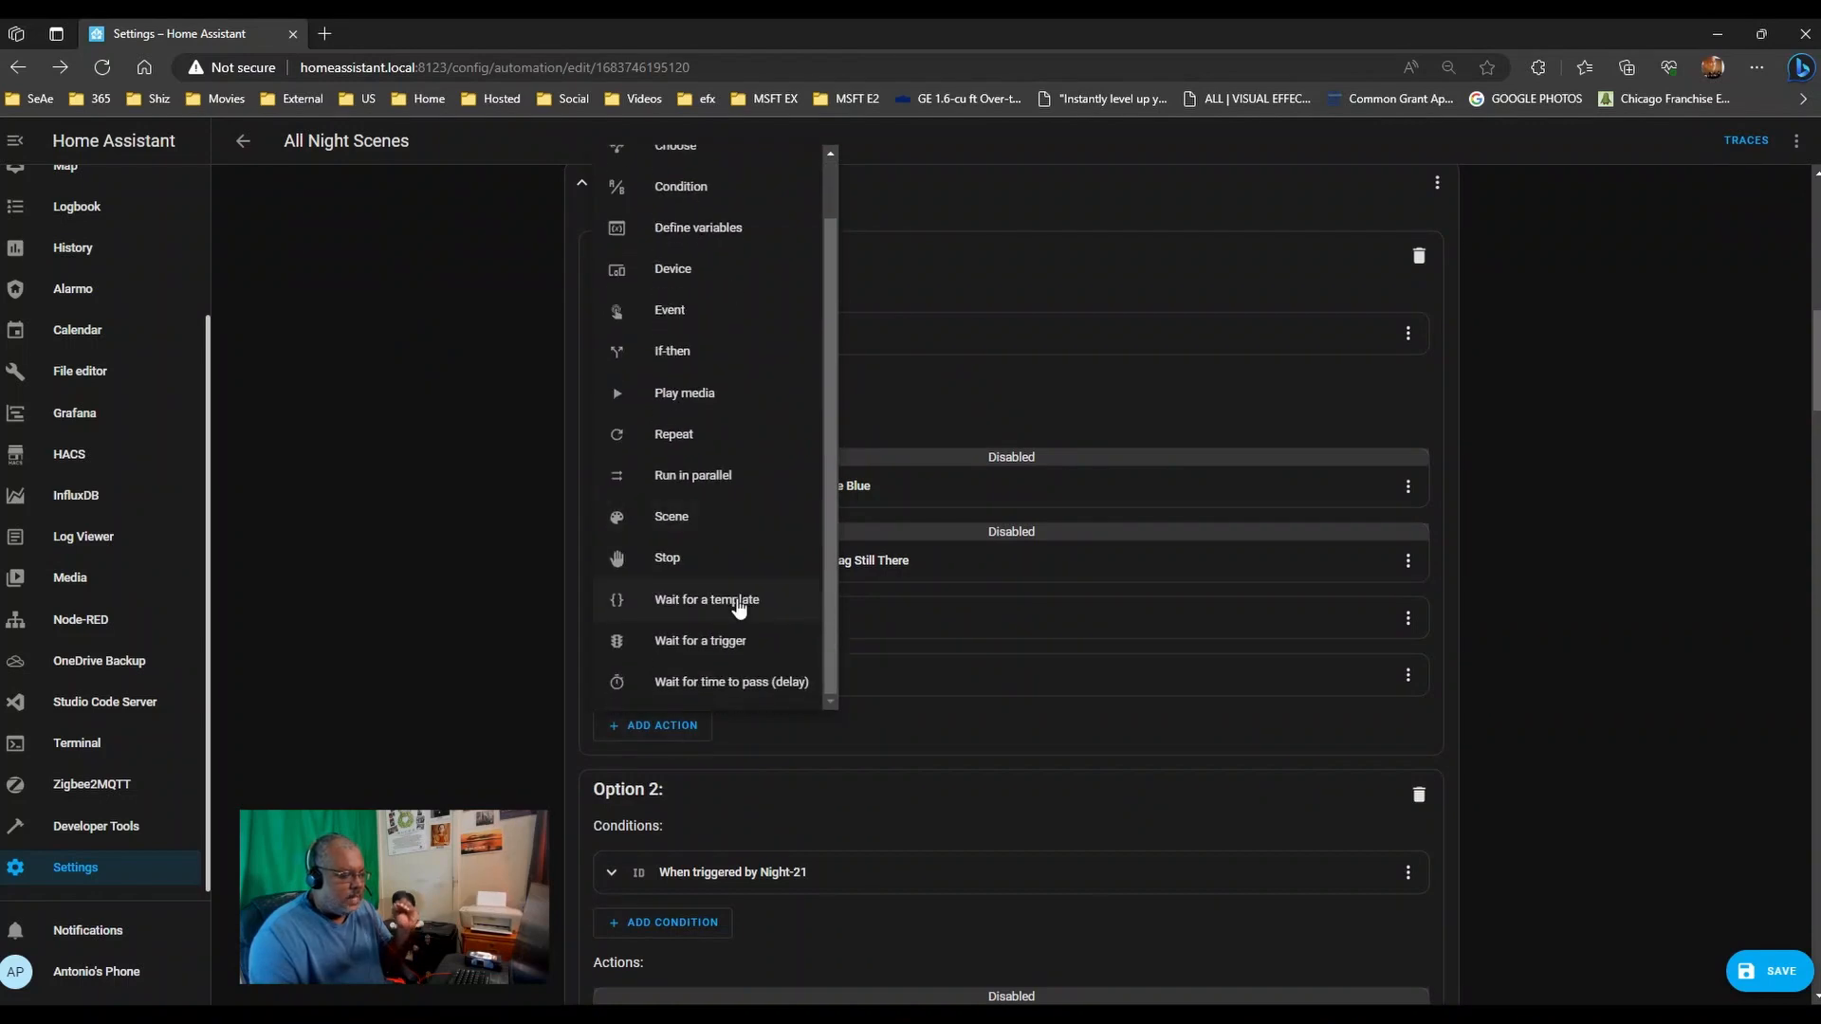
{"action": "scroll", "coordinate": [740, 607], "scroll_direction": "up", "scroll_amount": 1}
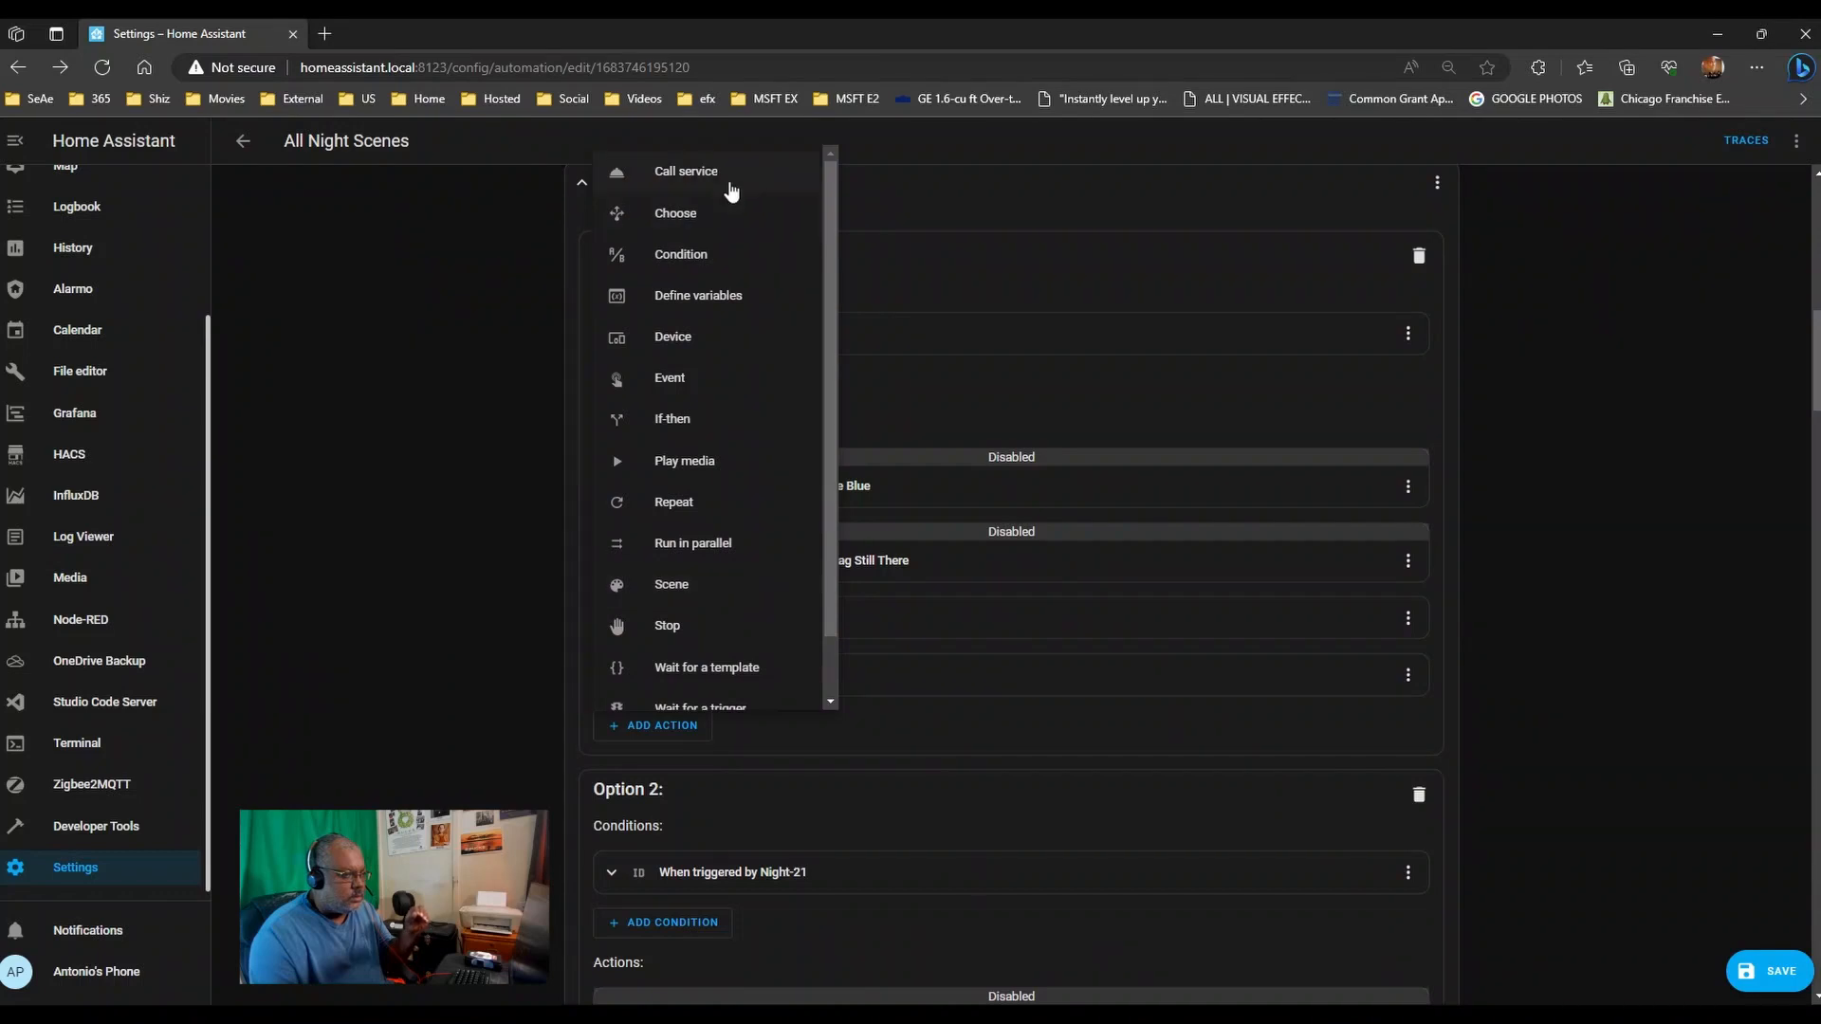
{"action": "left_click", "coordinate": [727, 185]}
{"action": "left_click", "coordinate": [730, 301]}
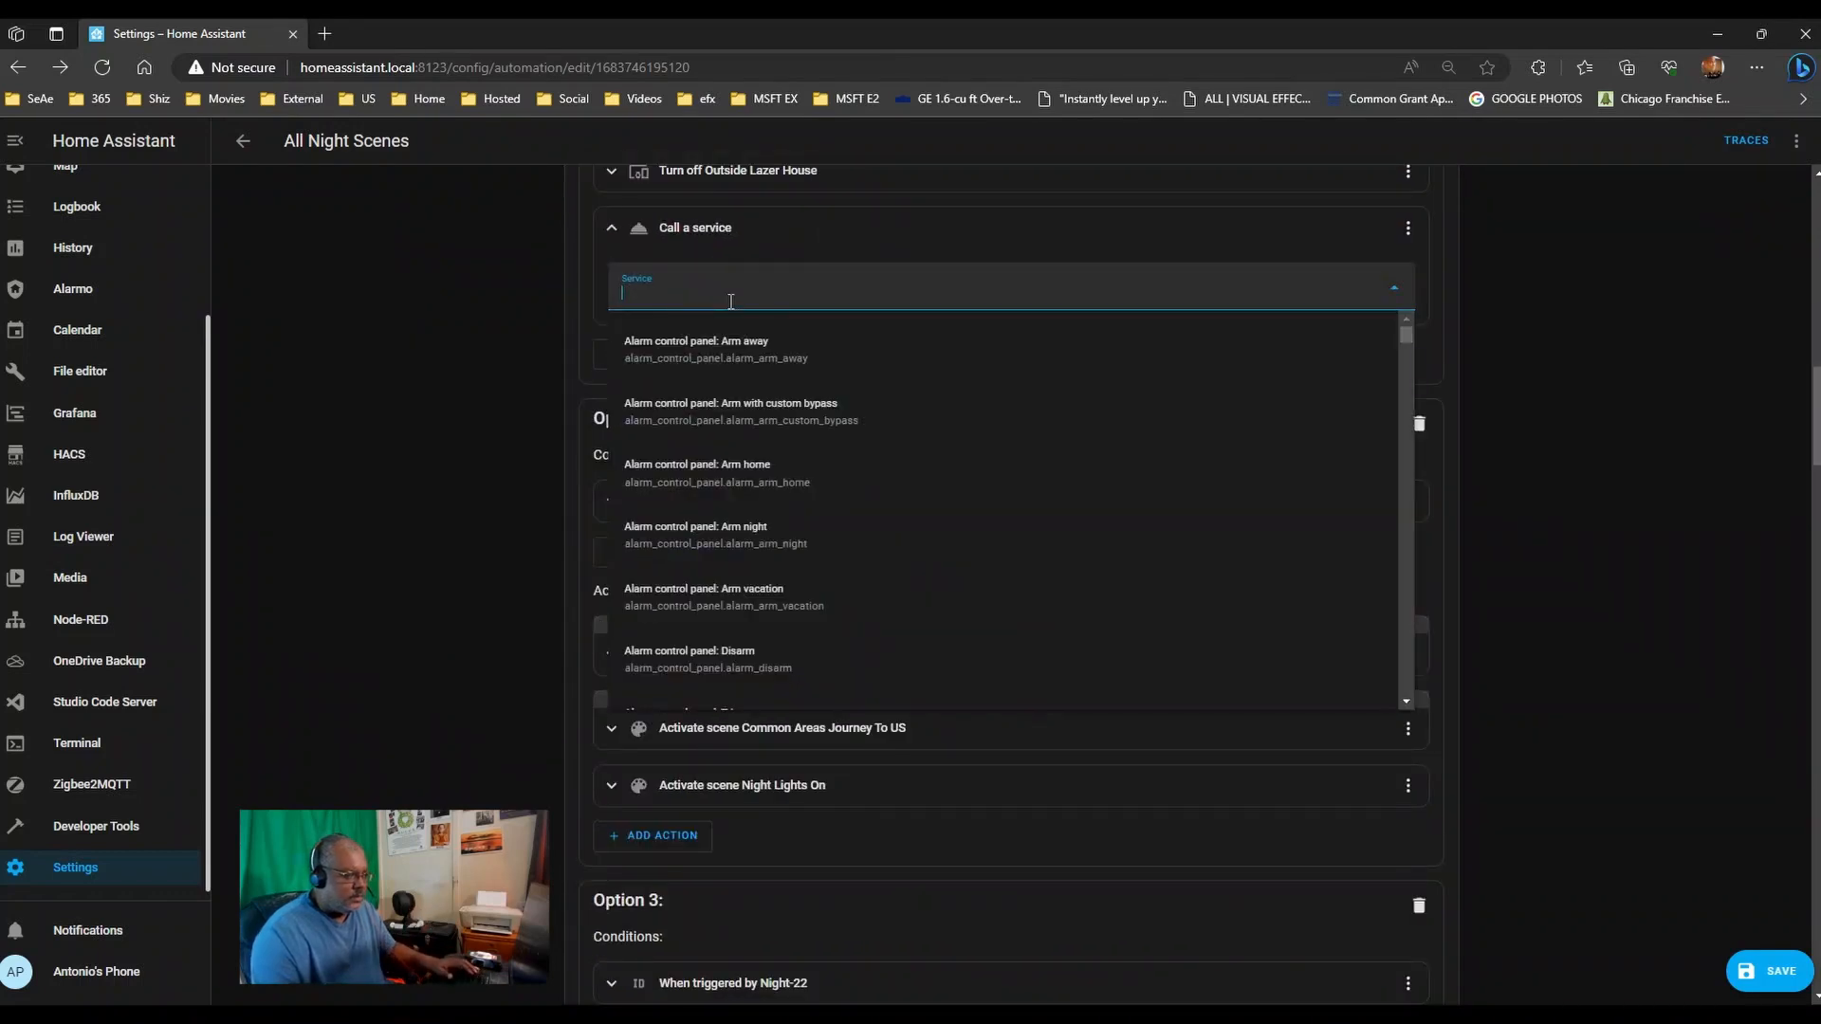
{"action": "type", "text": "random"}
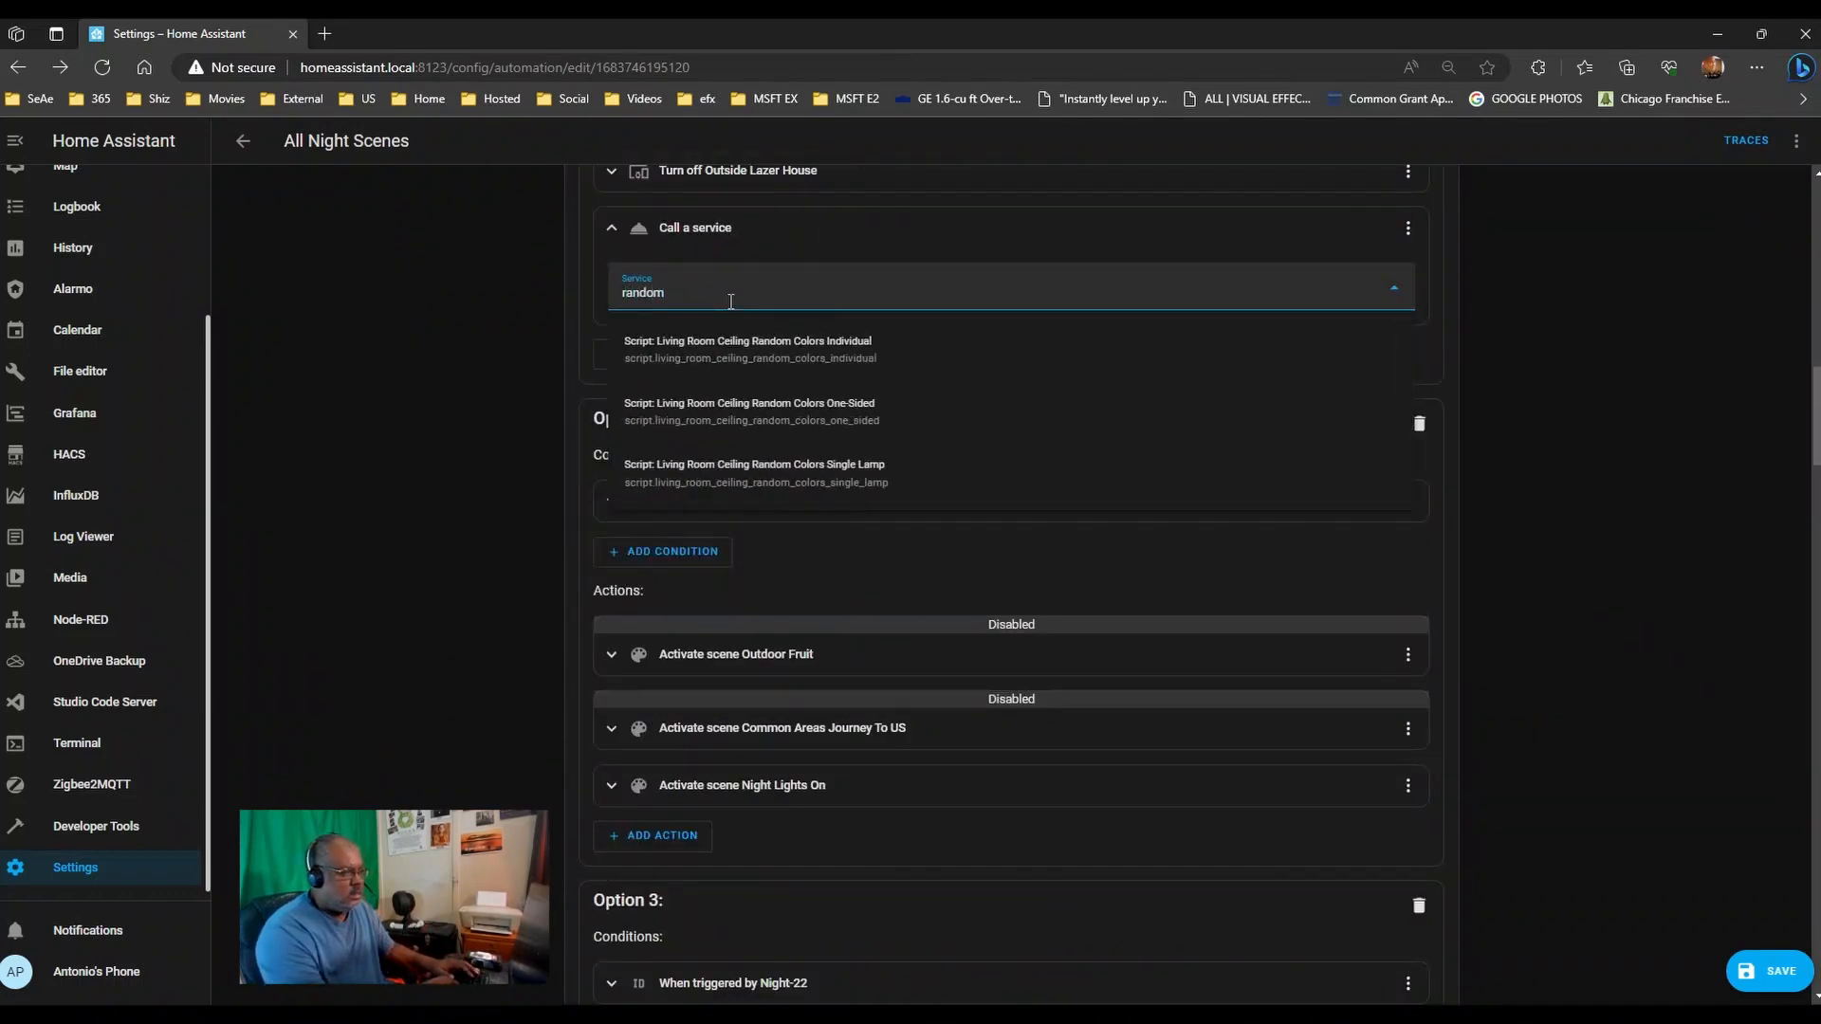
{"action": "left_click", "coordinate": [792, 341]}
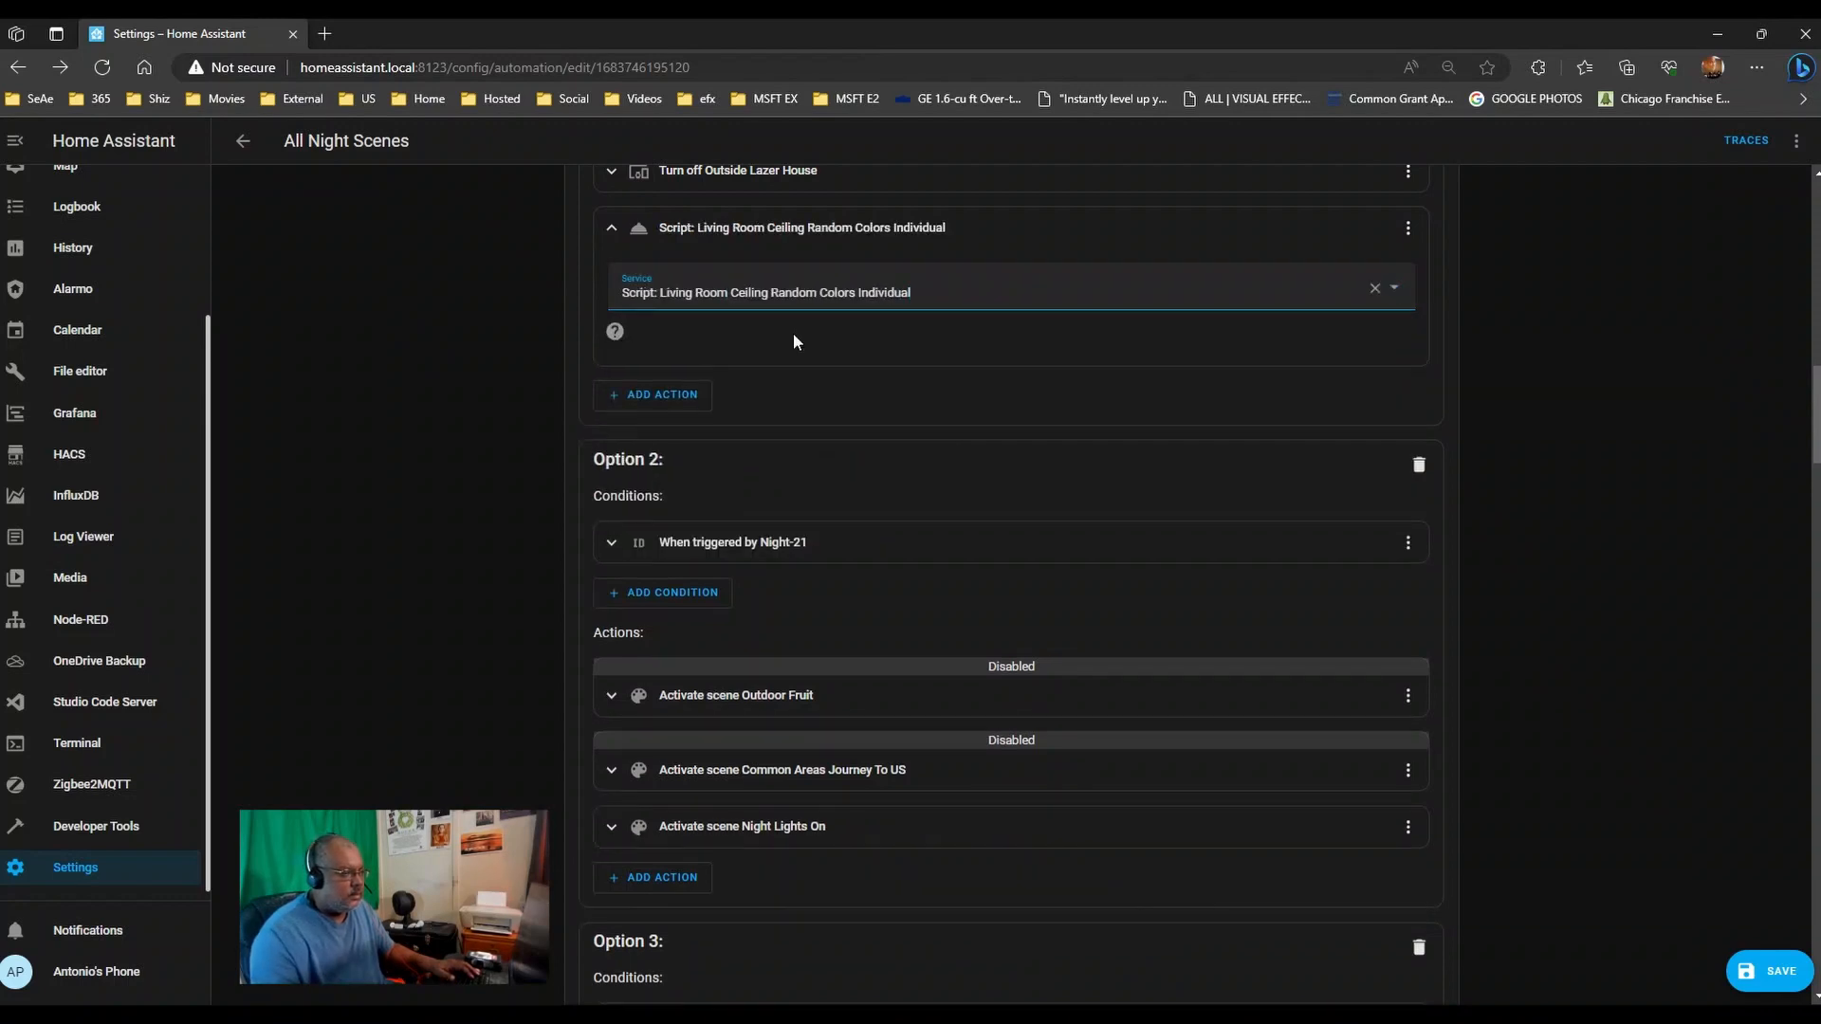
{"action": "left_click", "coordinate": [614, 331]}
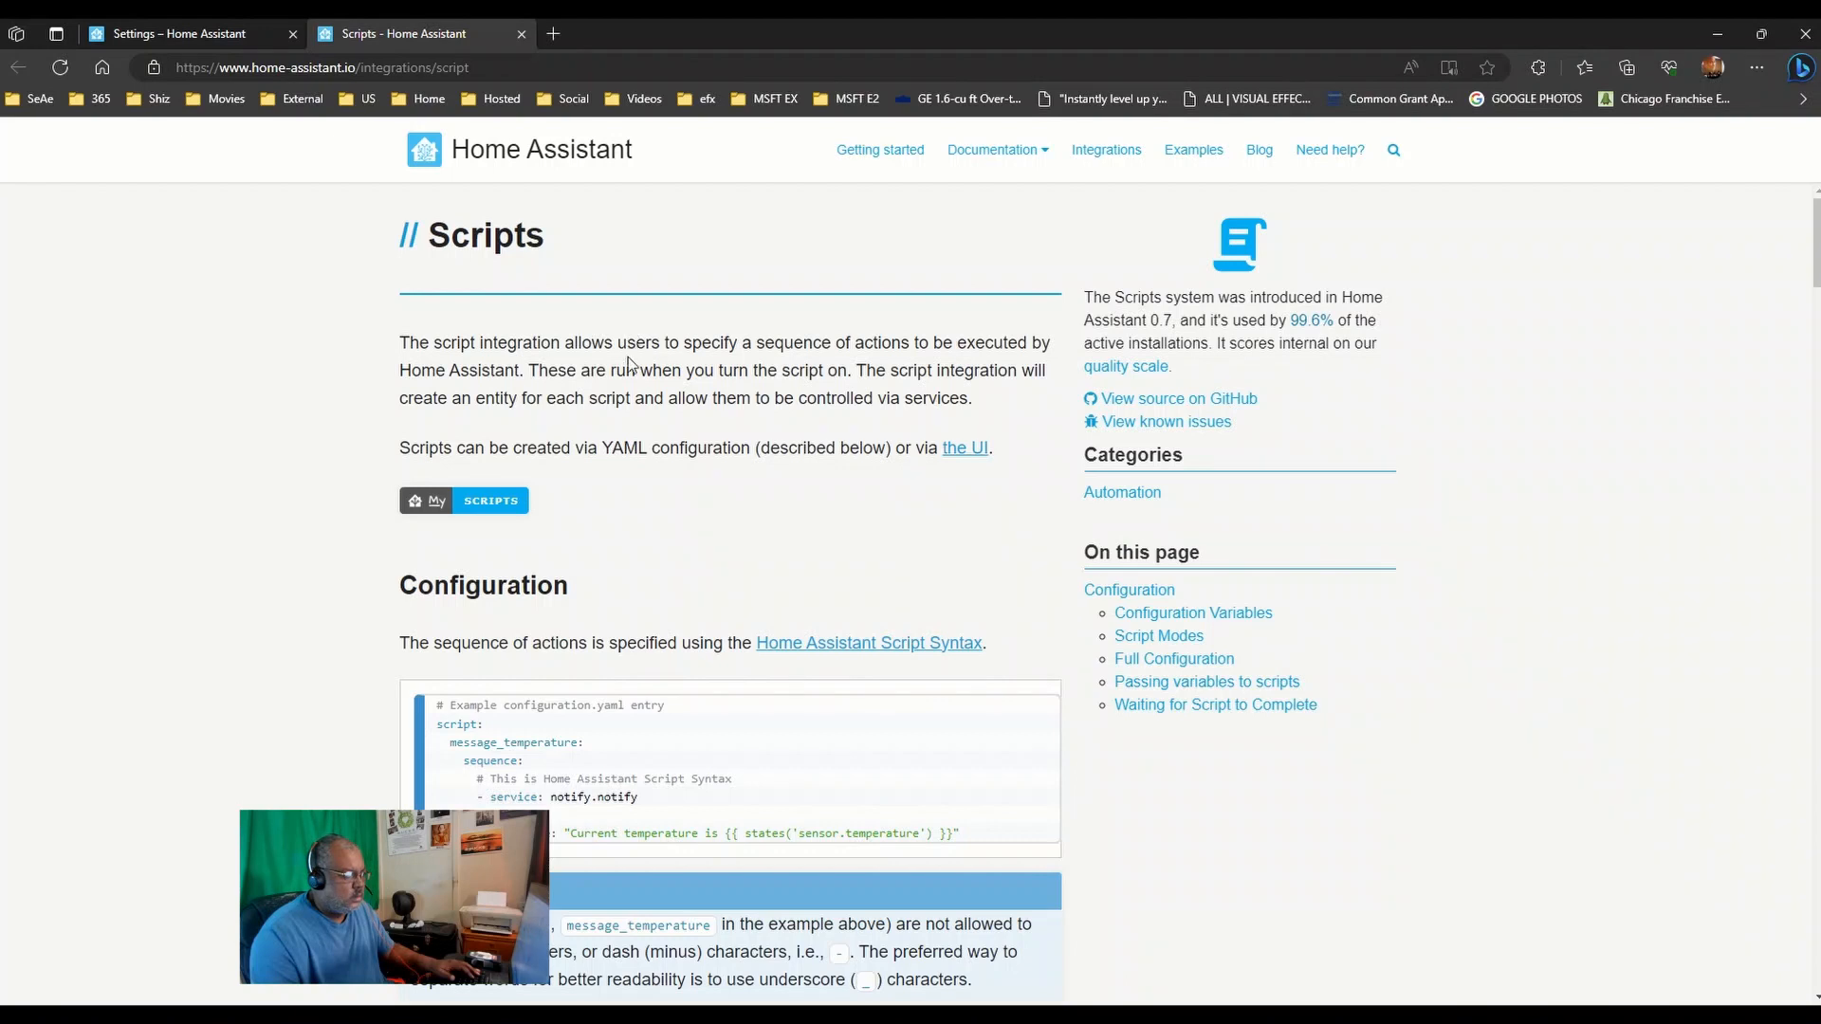
- Skim the Scripts documentation, then return to the All Night Scenes automation editor tab
{"action": "scroll", "coordinate": [892, 480], "scroll_direction": "down", "scroll_amount": 6}
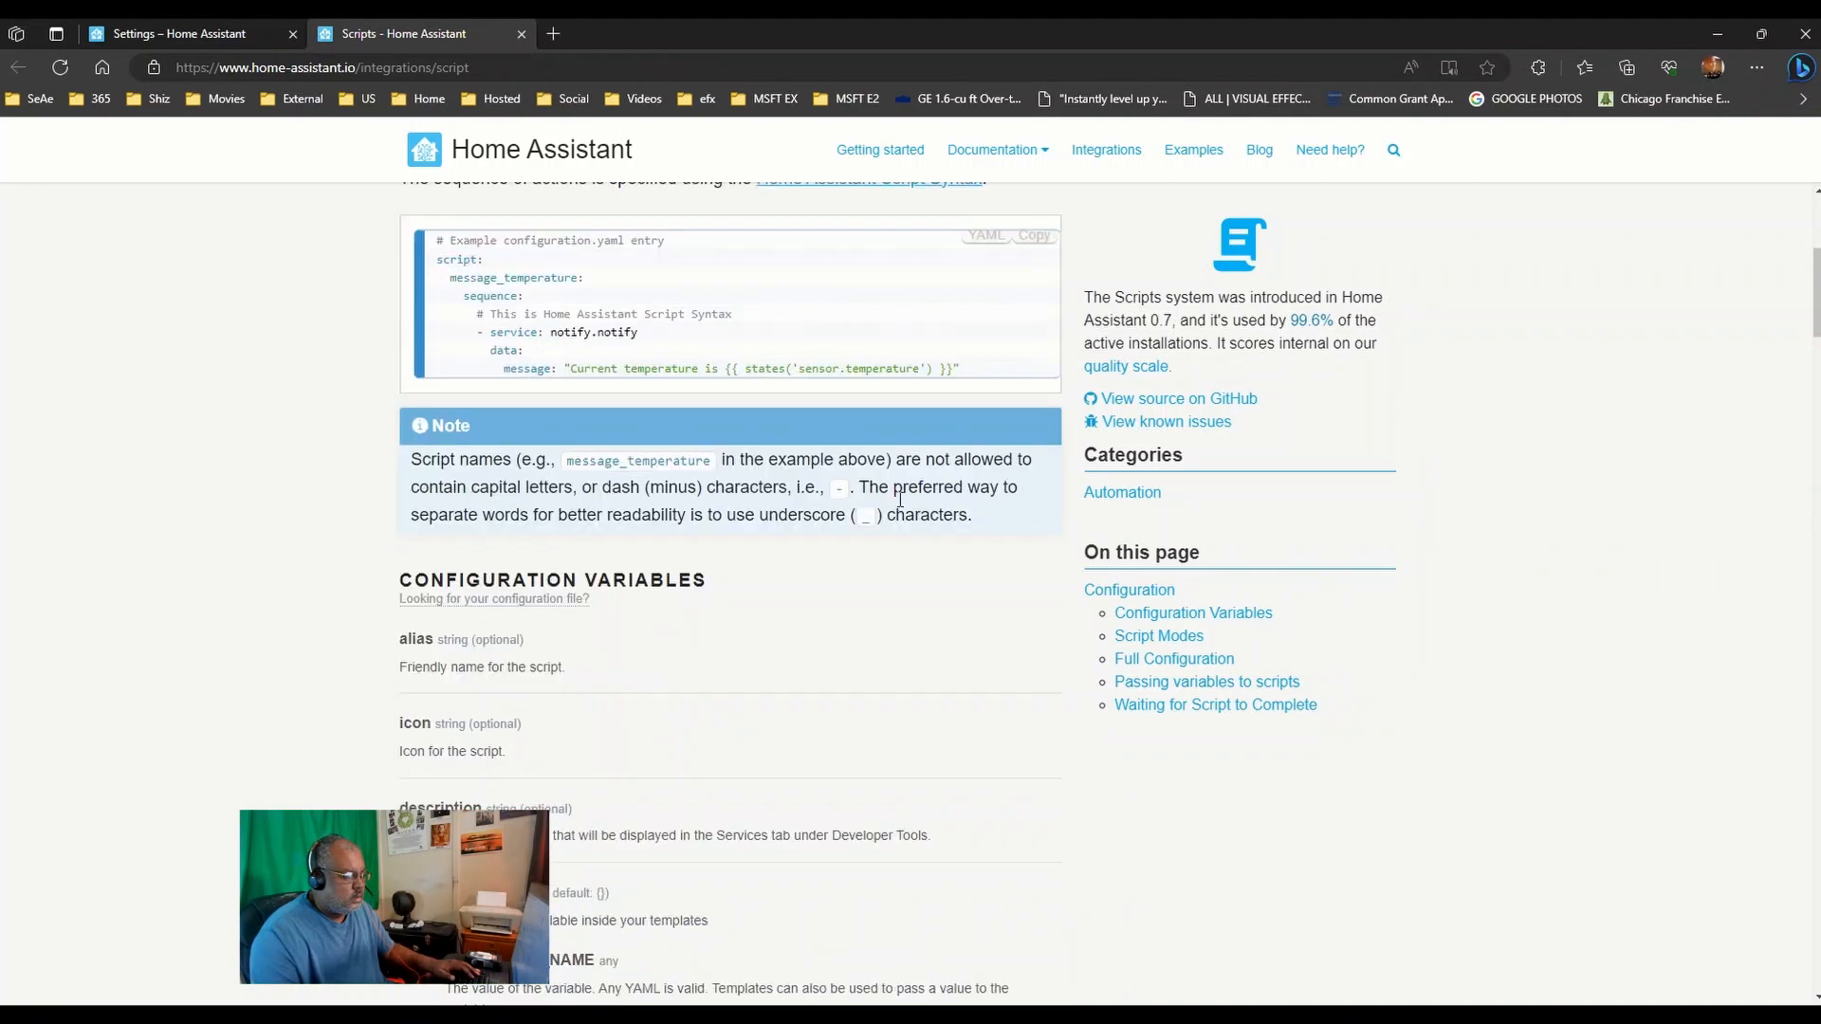
{"action": "left_click", "coordinate": [253, 36]}
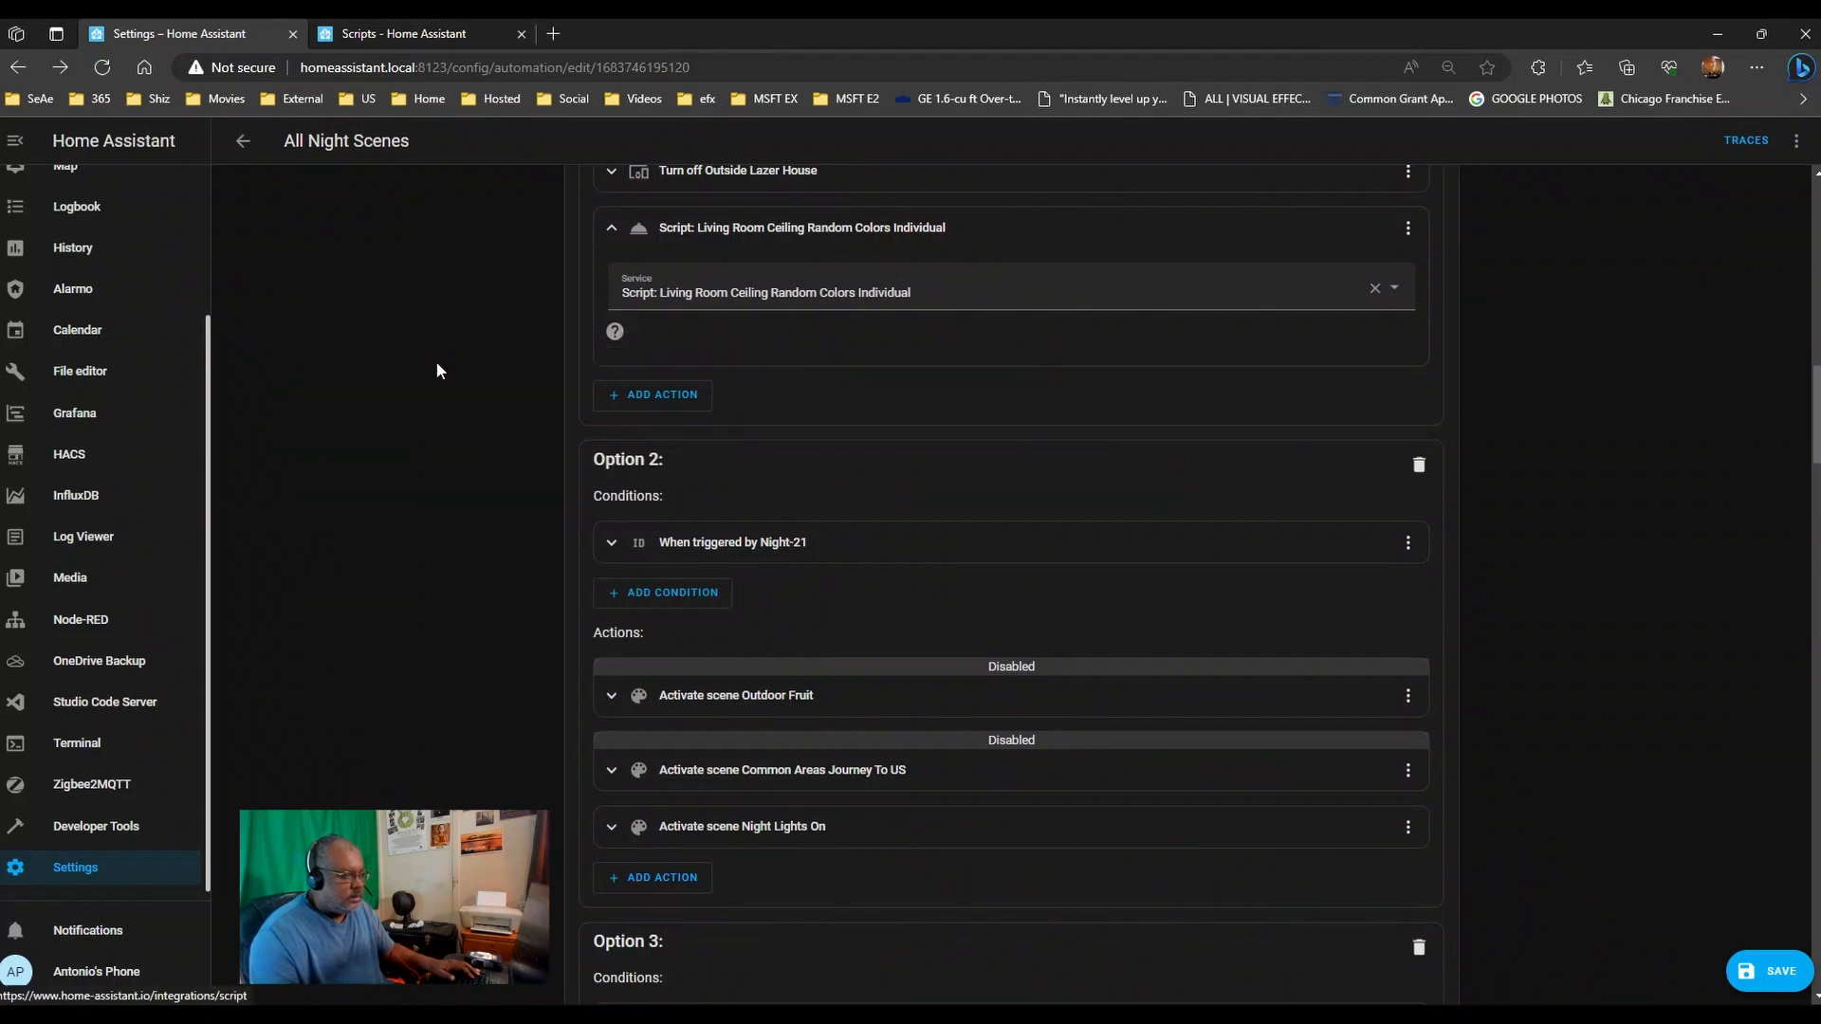
{"action": "scroll", "coordinate": [436, 364], "scroll_direction": "down", "scroll_amount": 3}
{"action": "scroll", "coordinate": [441, 366], "scroll_direction": "up", "scroll_amount": 3}
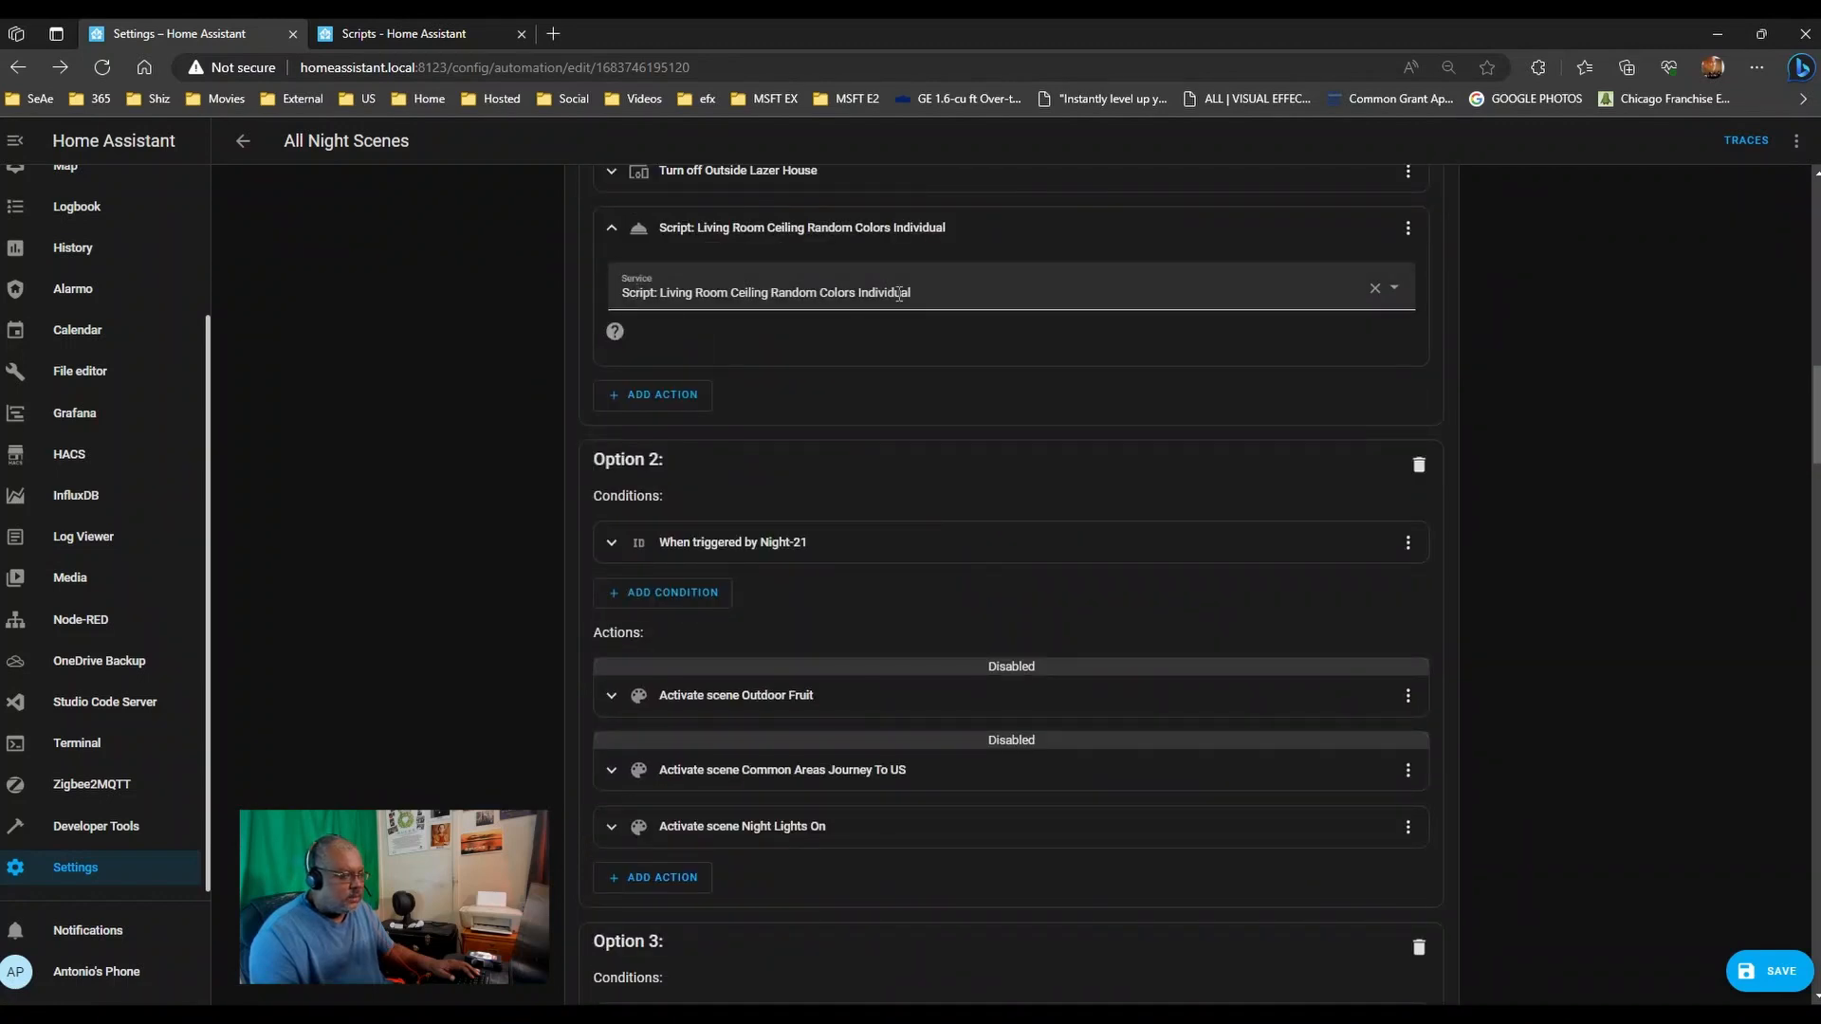
- Make Option 2 call the Living Room Ceiling Random Colors One-Sided script, then go to the Grafana page
{"action": "scroll", "coordinate": [390, 602], "scroll_direction": "down", "scroll_amount": 3}
{"action": "left_click", "coordinate": [655, 628]}
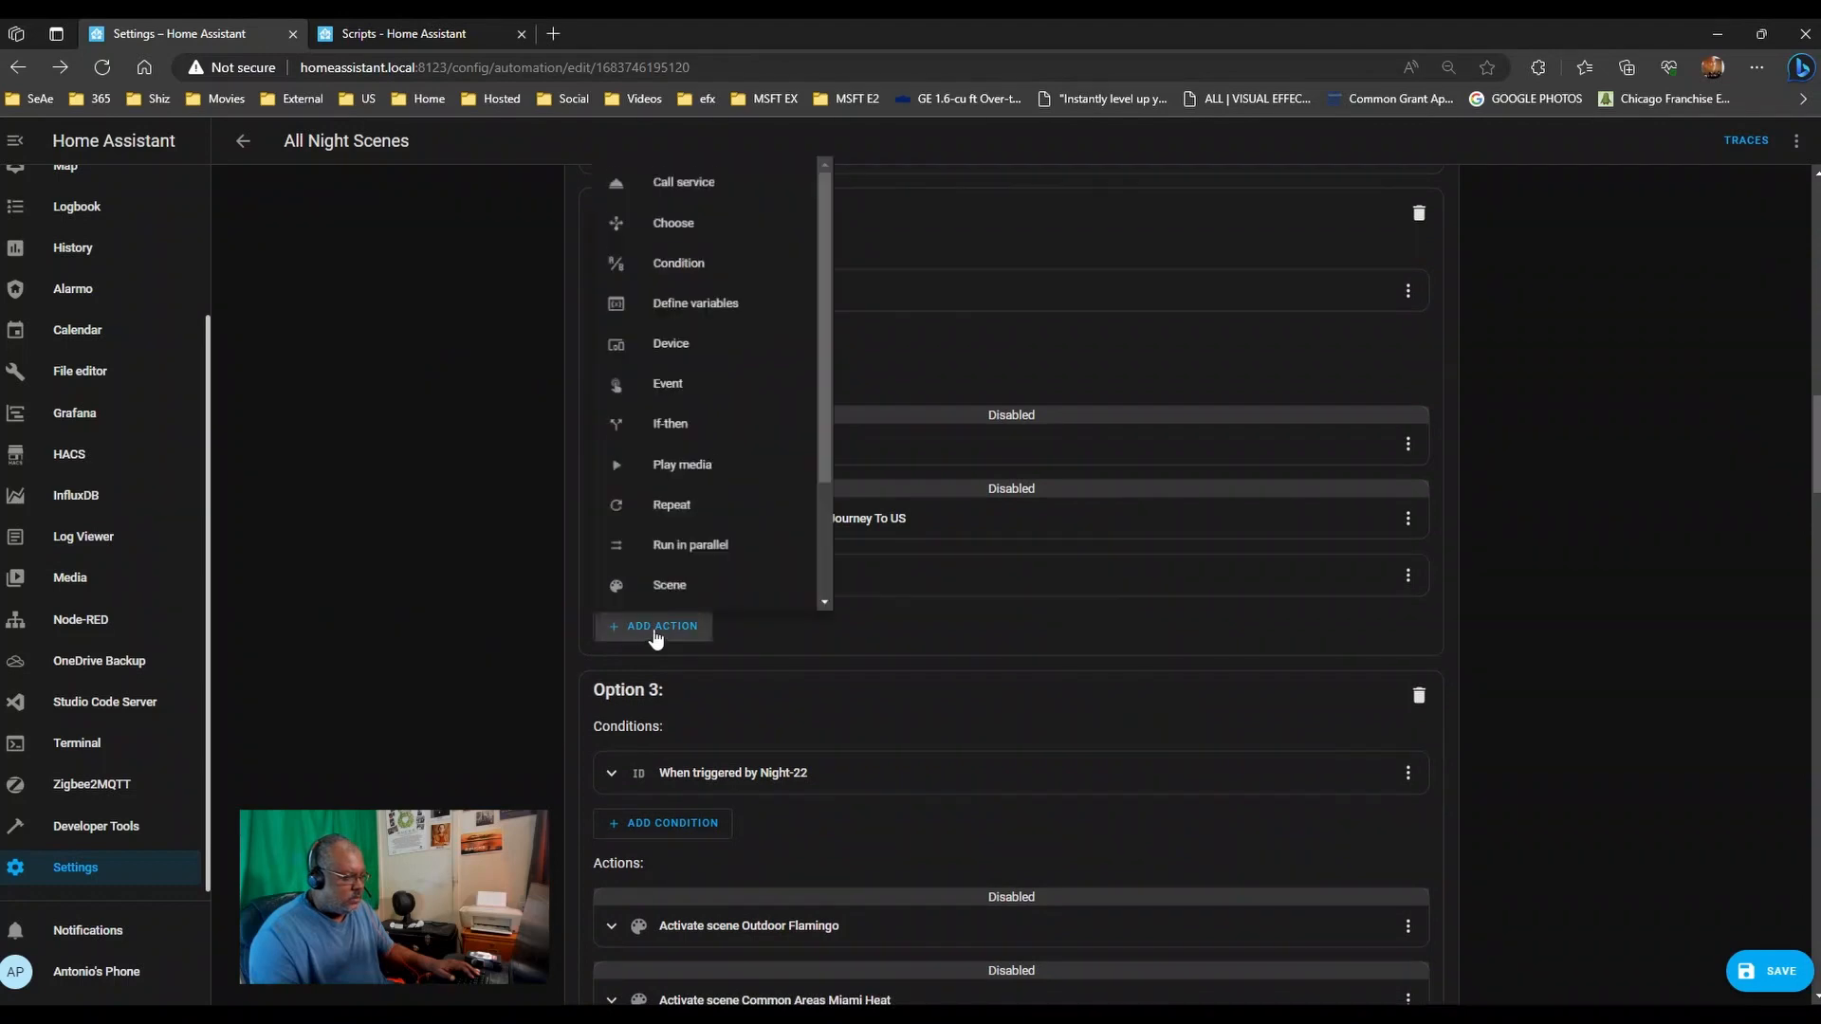
{"action": "left_click", "coordinate": [684, 184]}
{"action": "scroll", "coordinate": [389, 313], "scroll_direction": "down", "scroll_amount": 5}
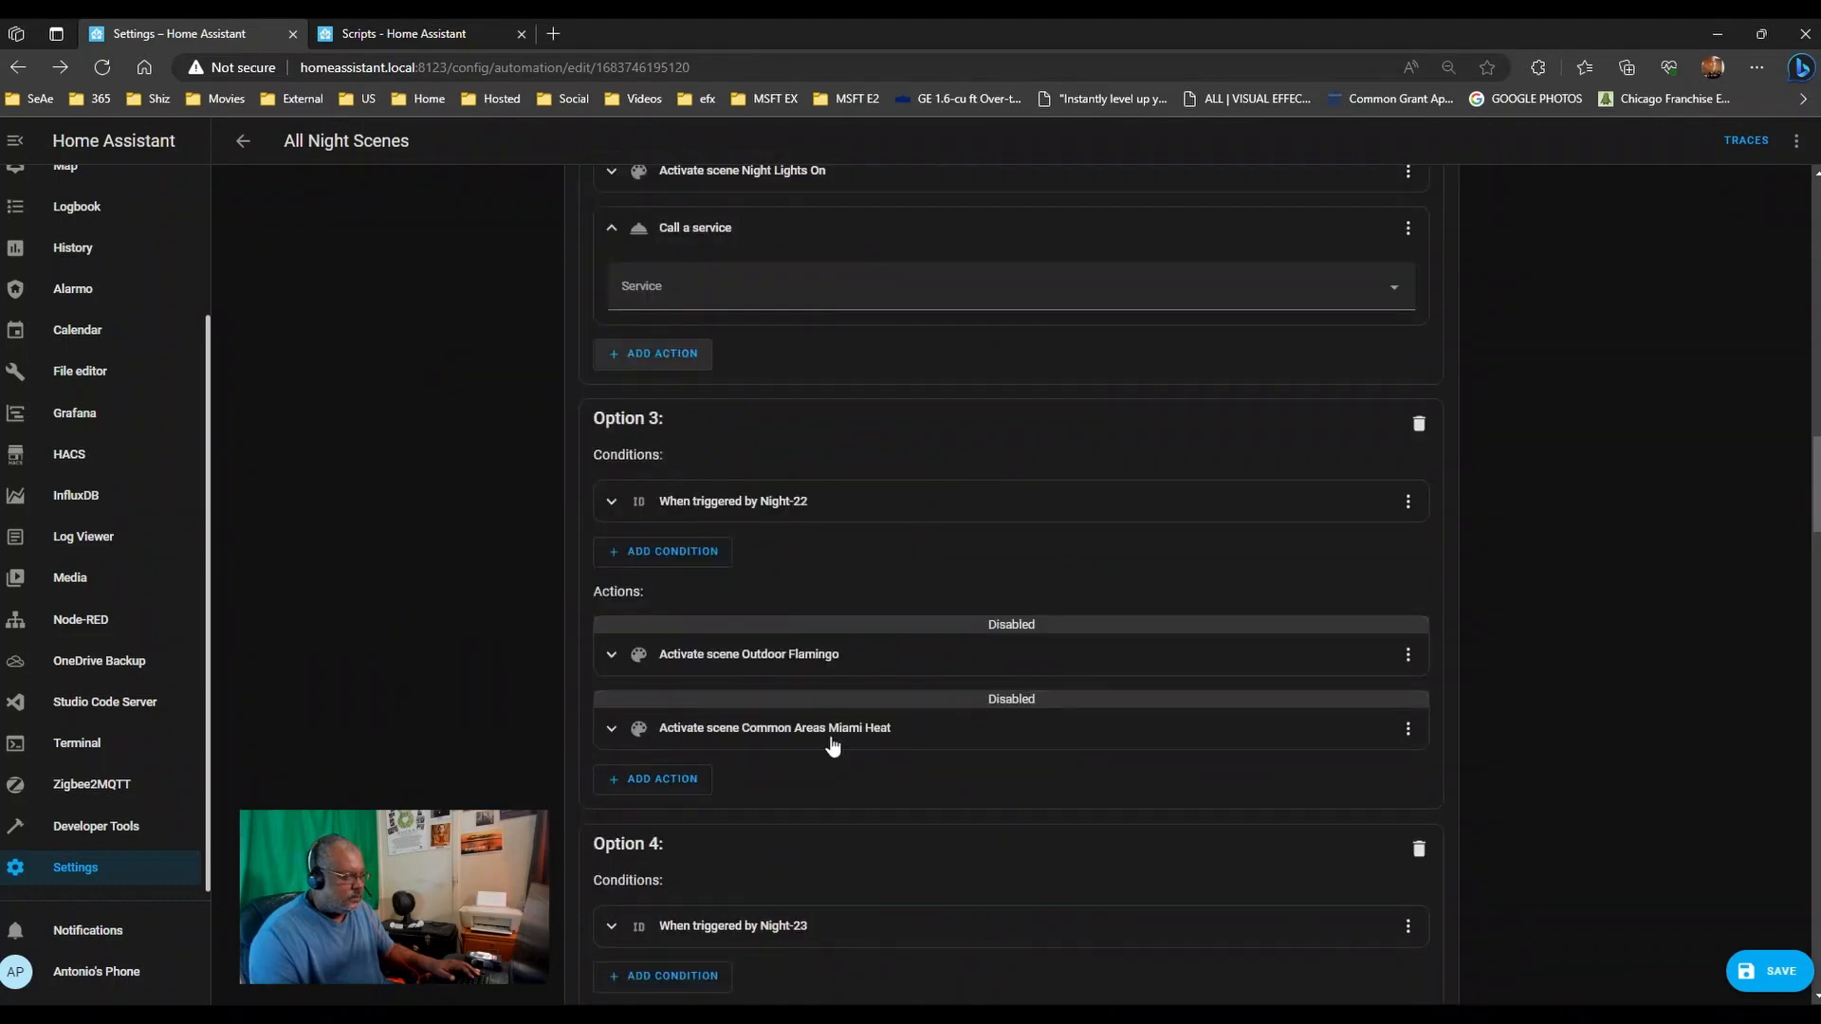
{"action": "left_click", "coordinate": [691, 284]}
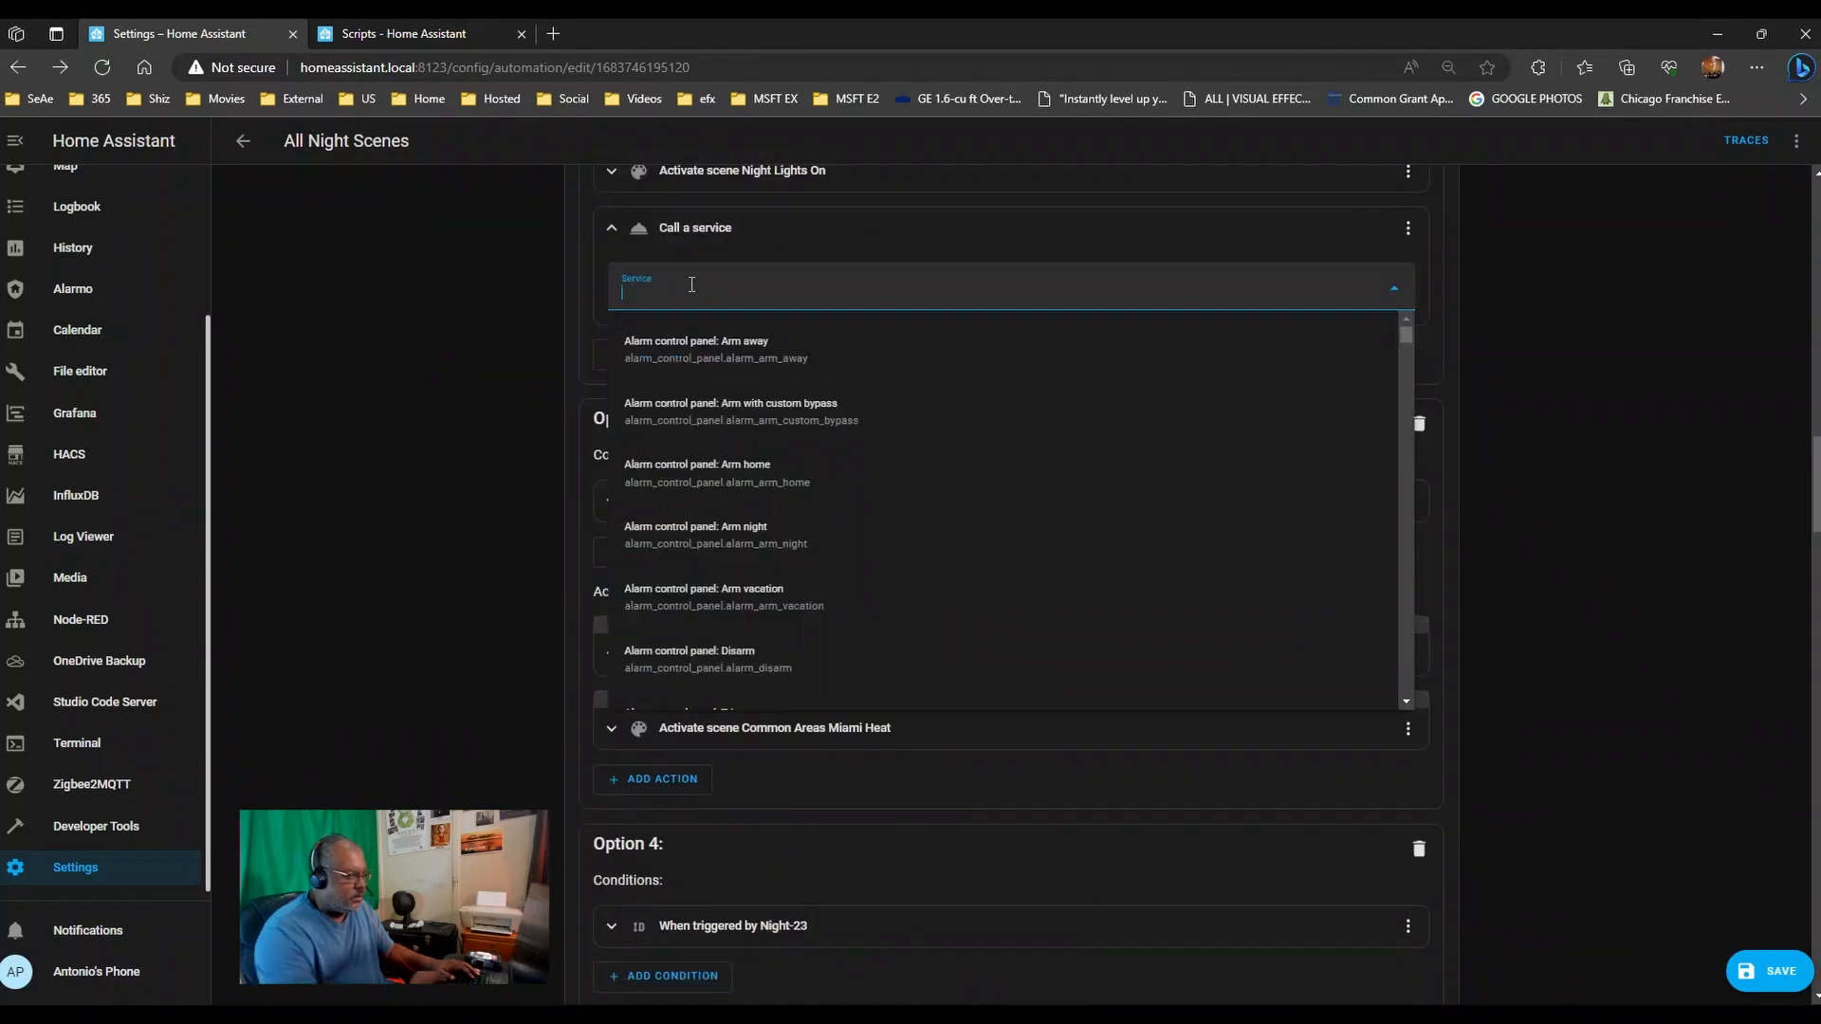
{"action": "type", "text": "script"}
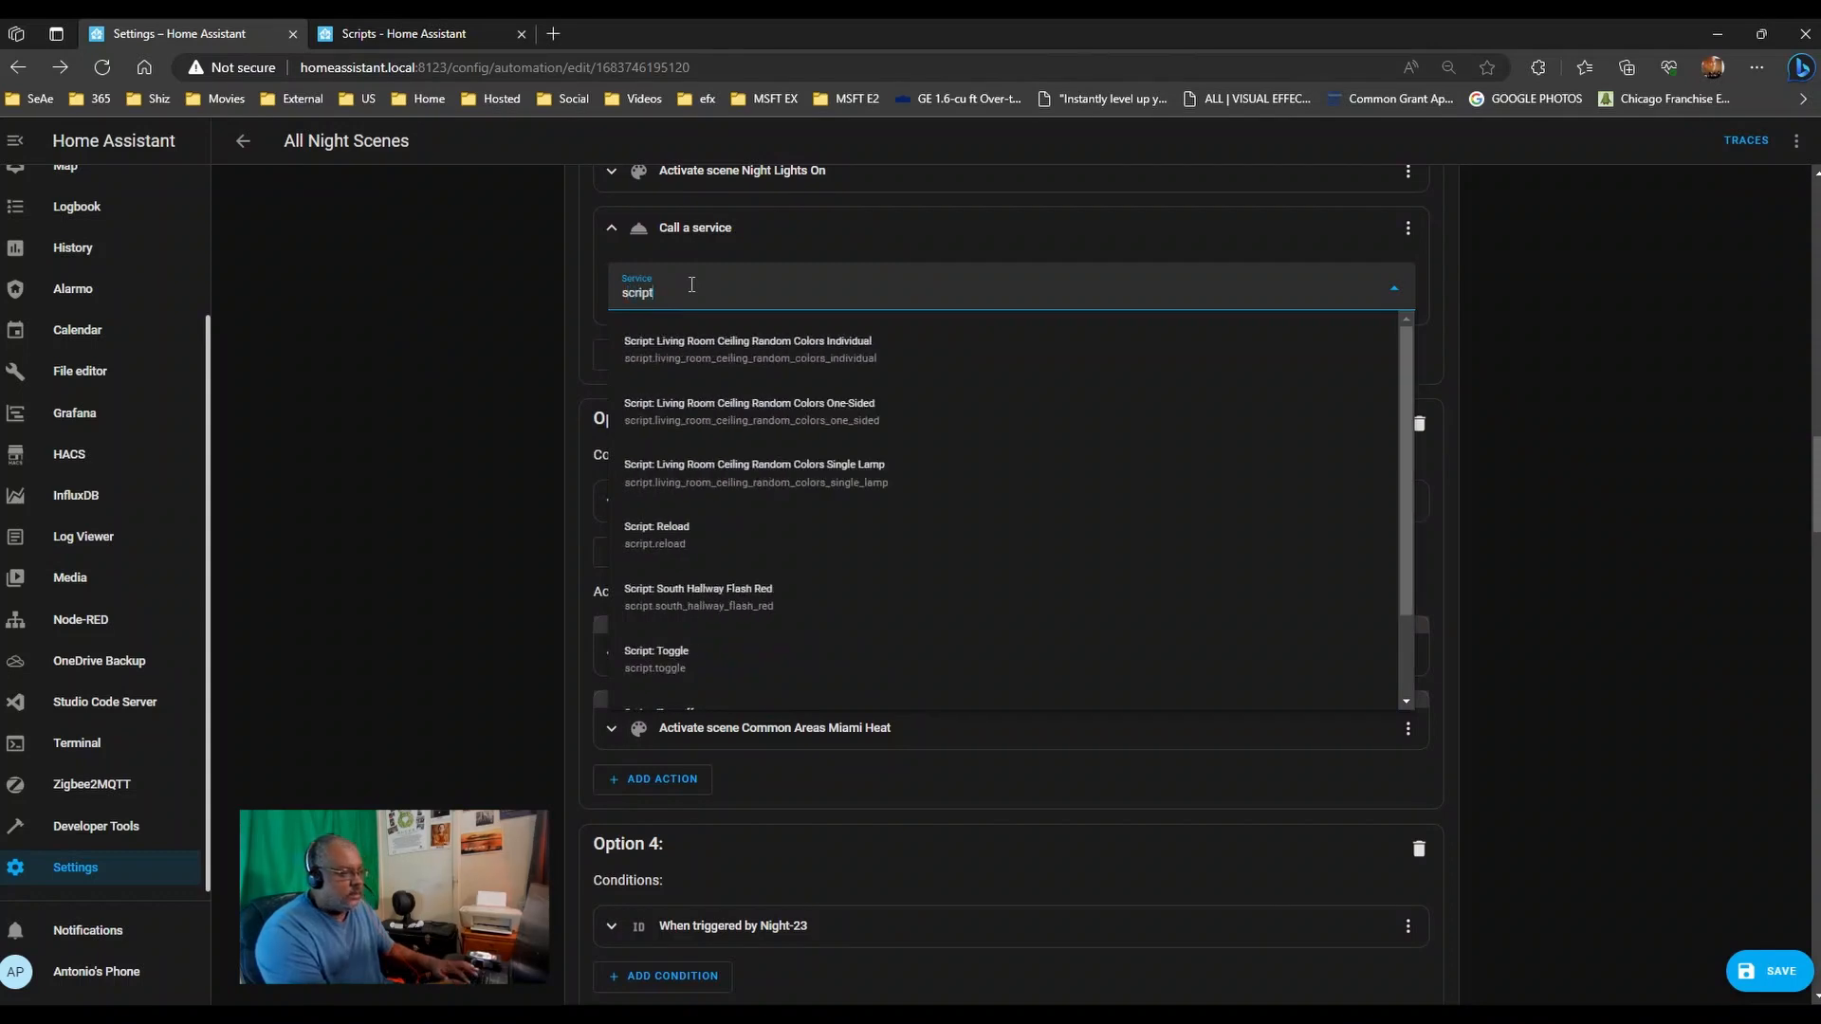
{"action": "left_click", "coordinate": [831, 413]}
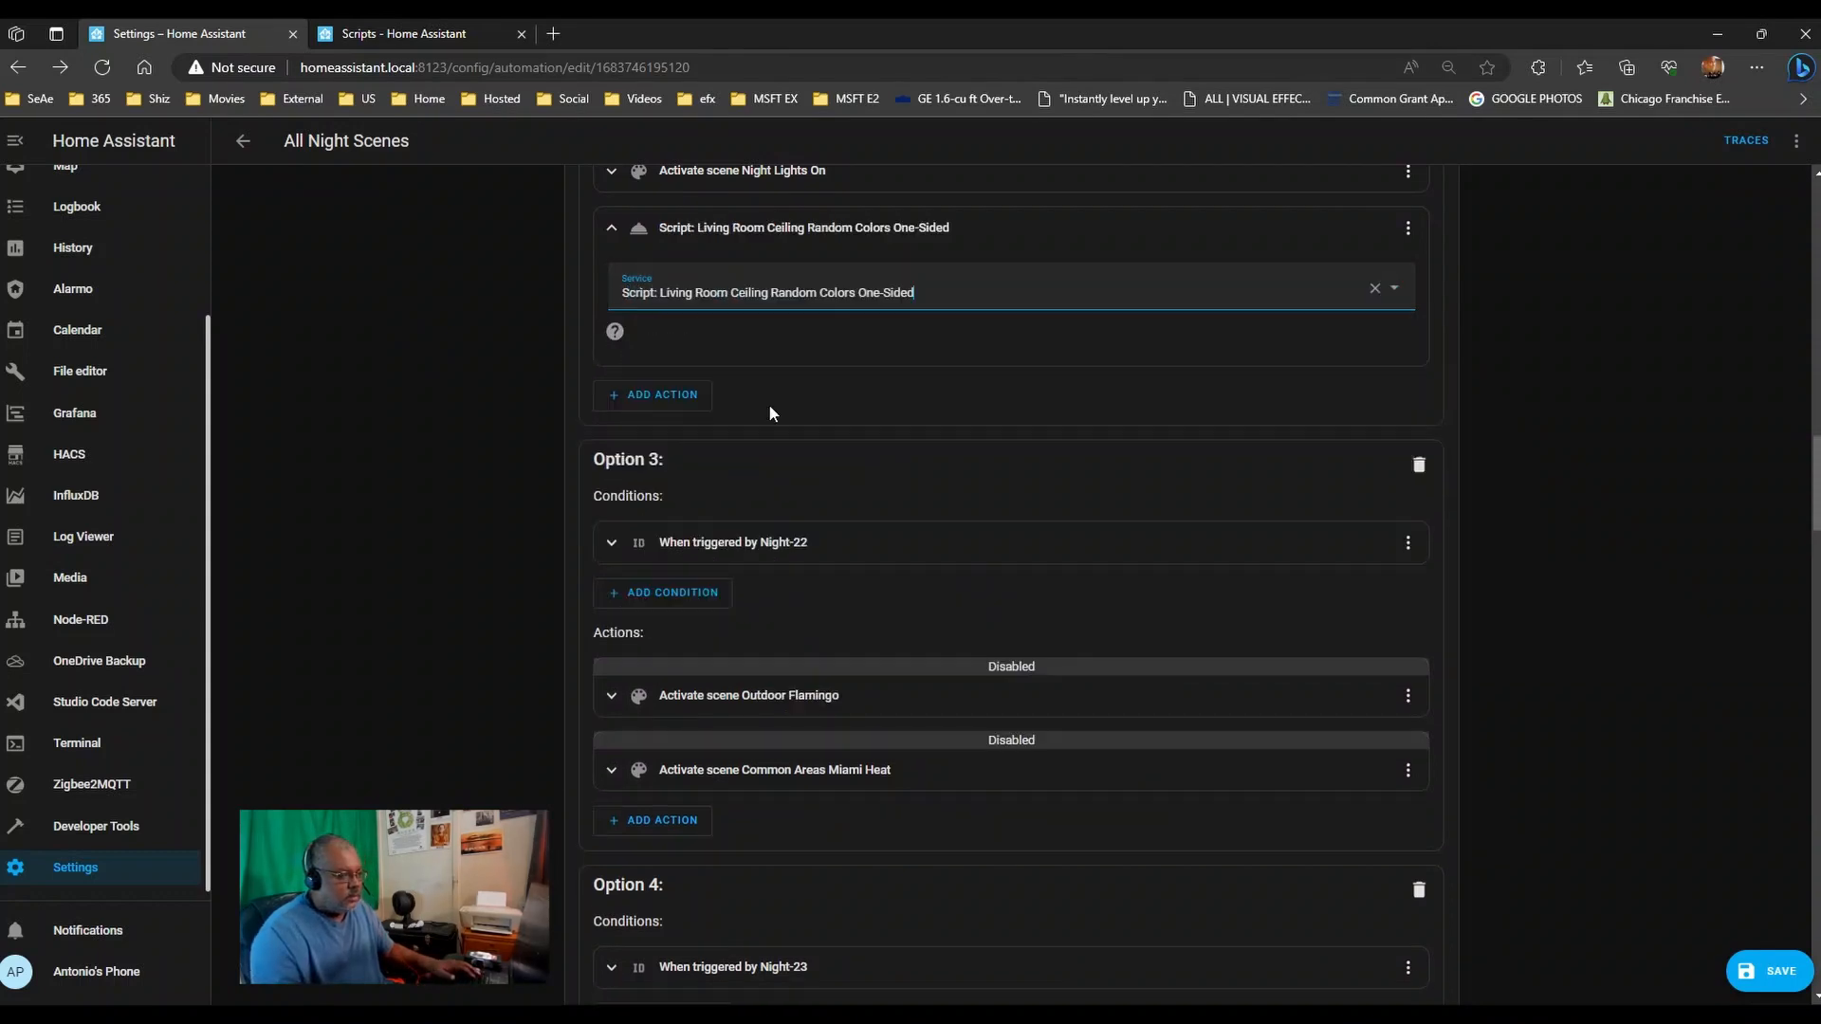
{"action": "left_click", "coordinate": [659, 823]}
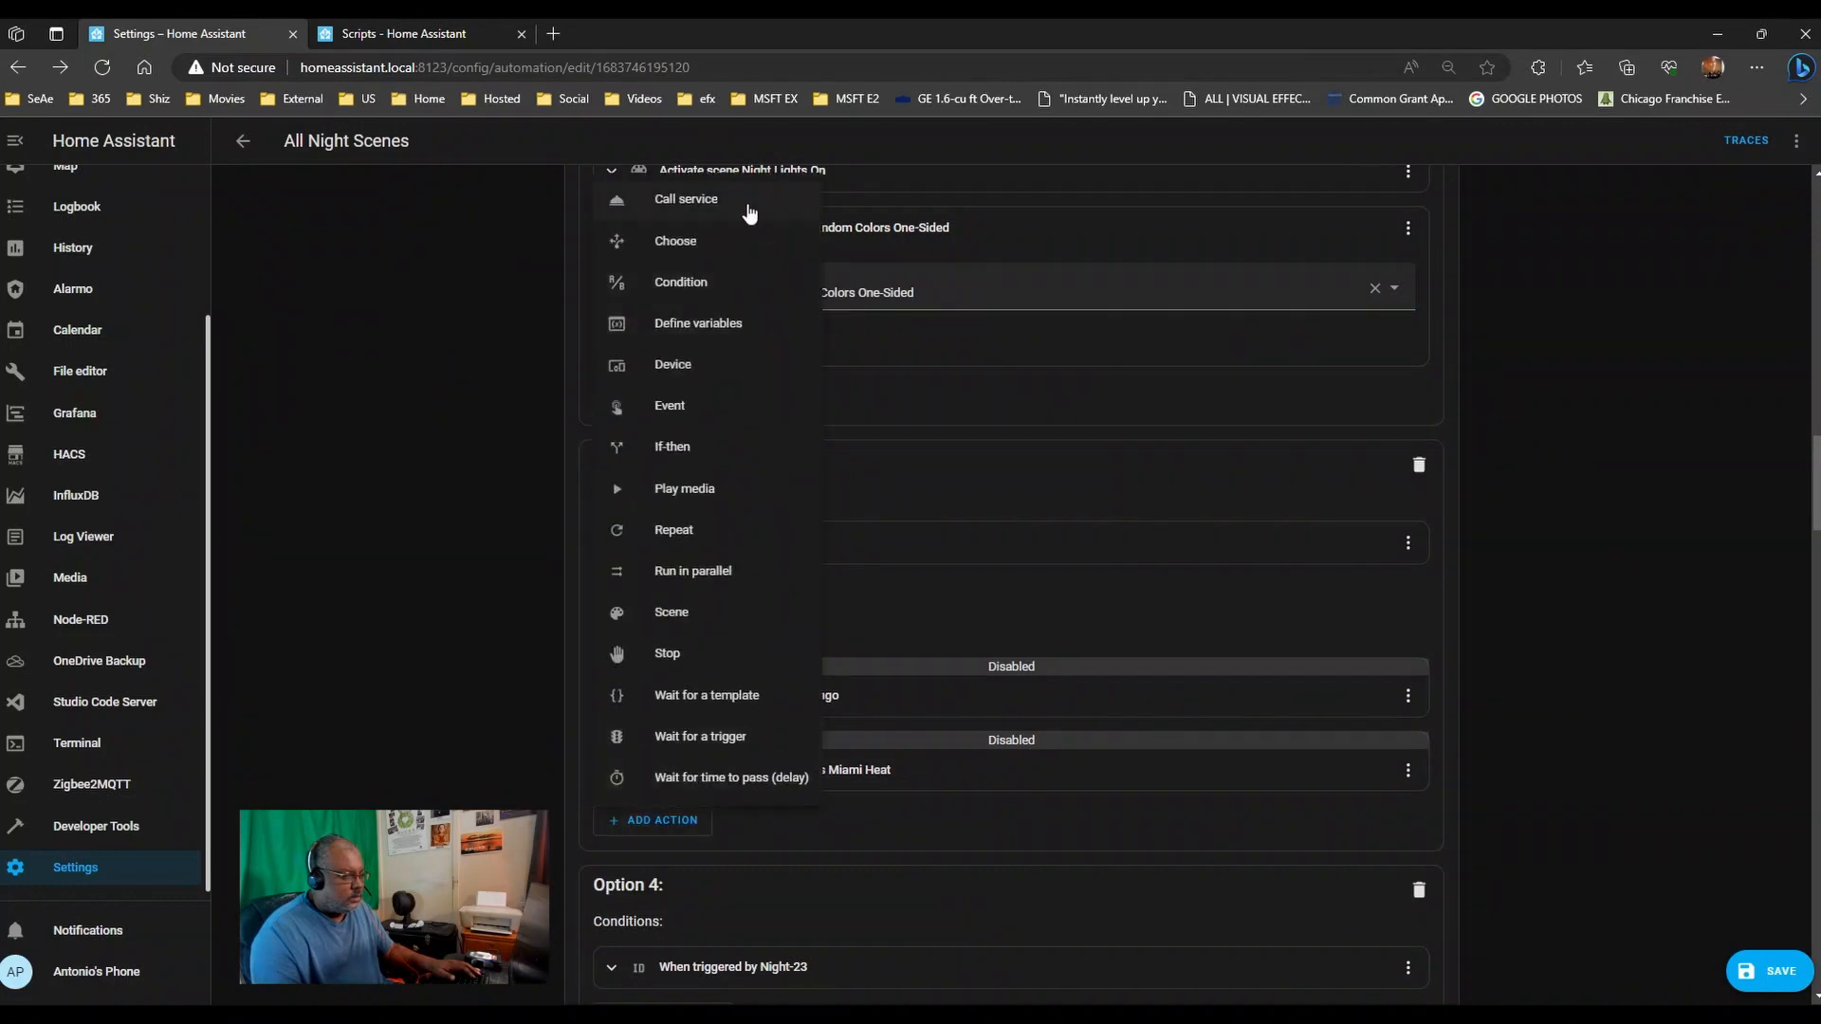
{"action": "left_click", "coordinate": [175, 427]}
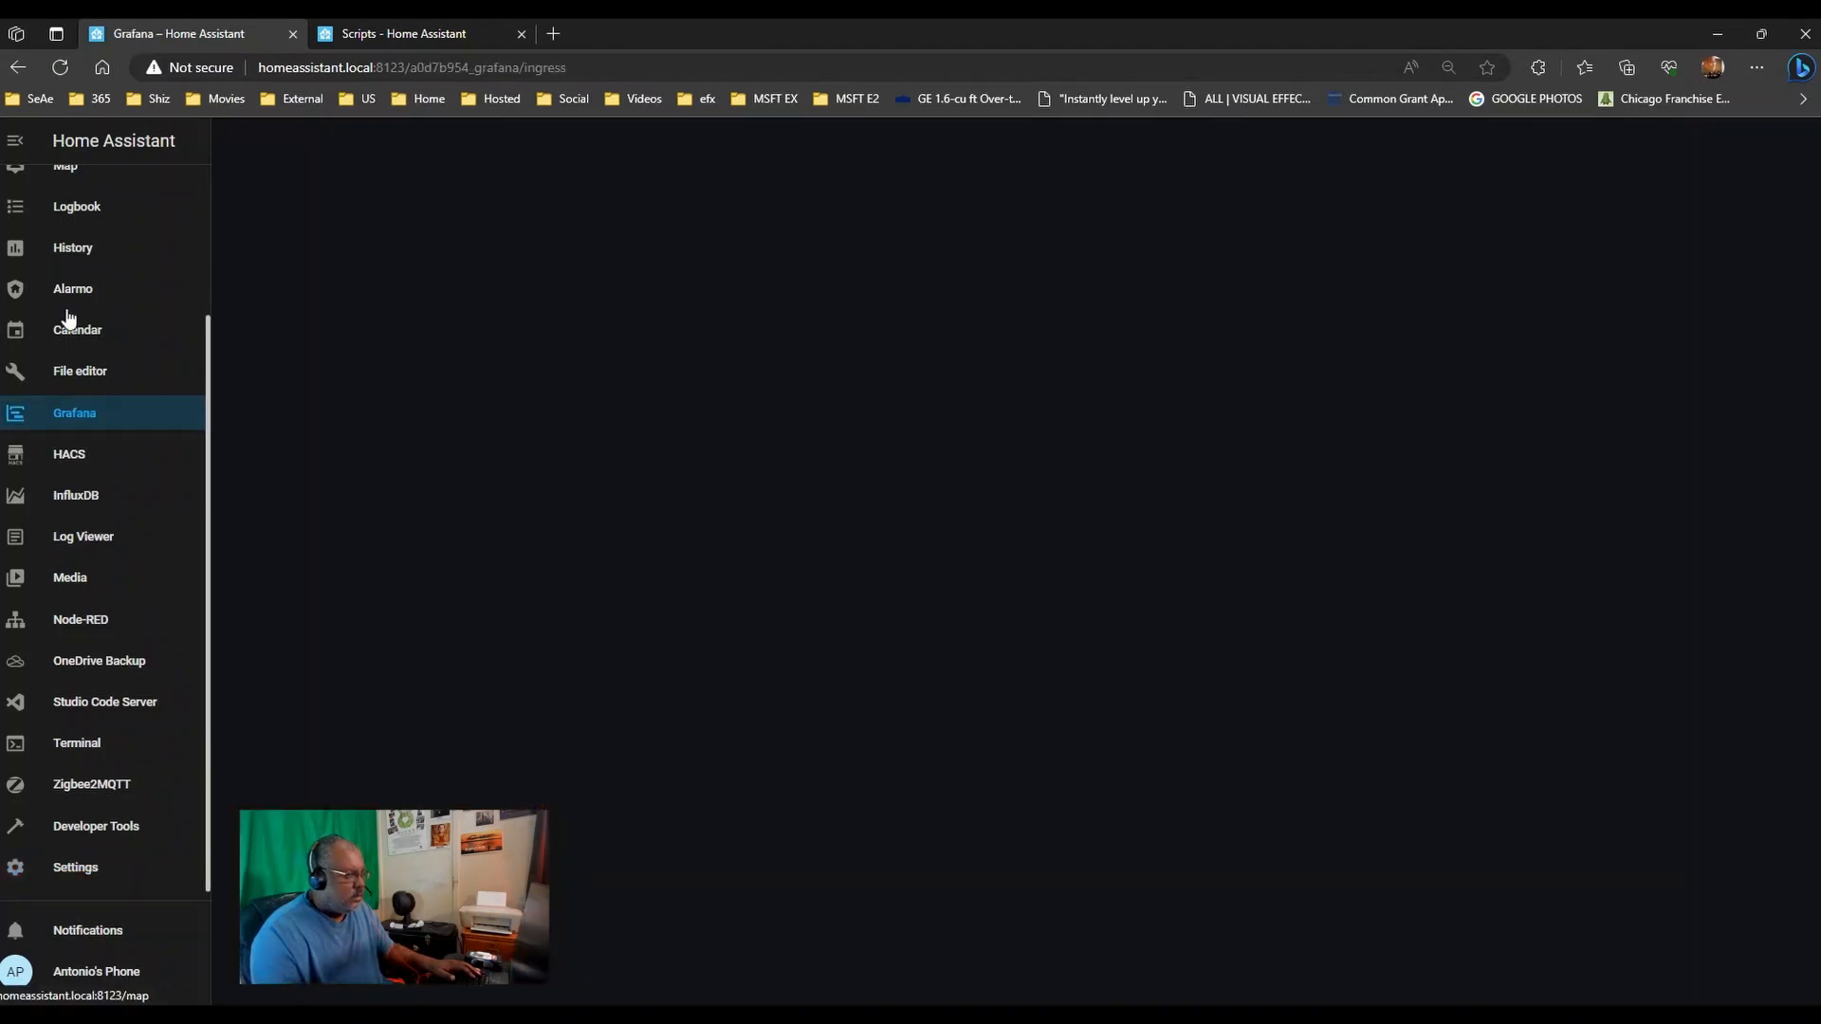
- Go via Home and Settings > Automations & Scenes back into the All Night Scenes automation
{"action": "scroll", "coordinate": [95, 237], "scroll_direction": "up", "scroll_amount": 3}
{"action": "left_click", "coordinate": [116, 188]}
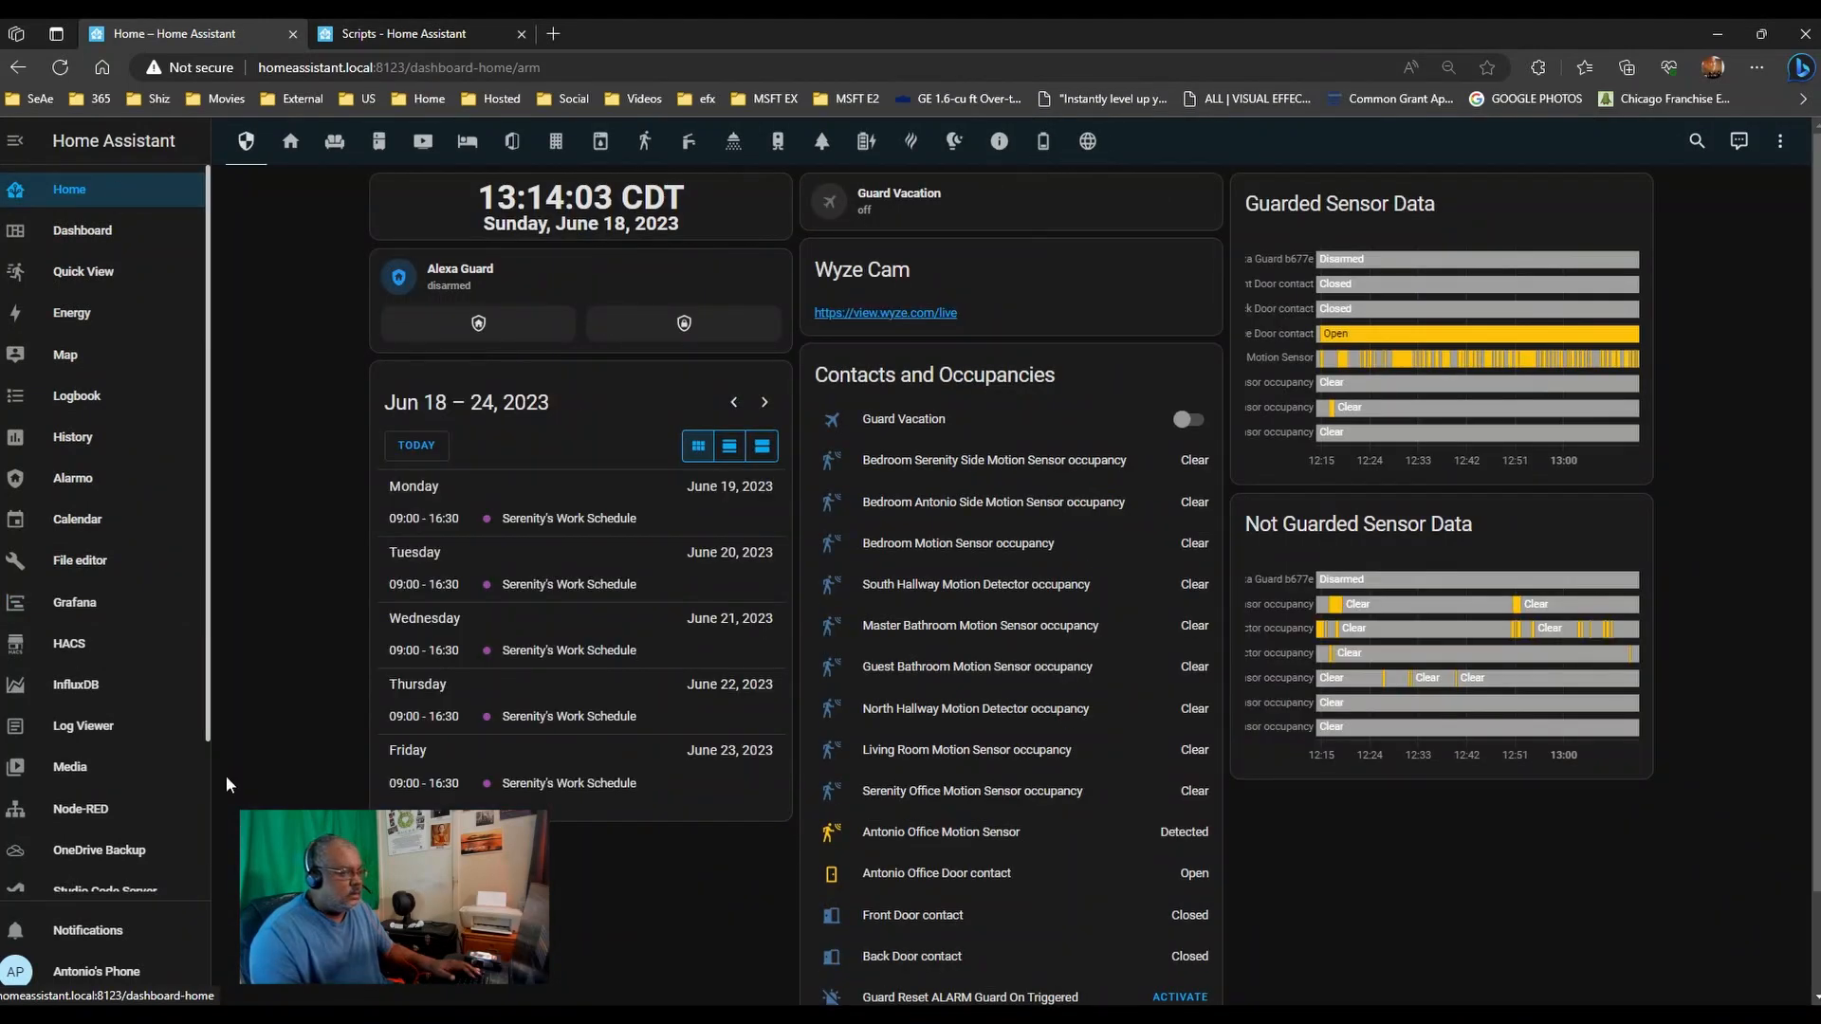
{"action": "scroll", "coordinate": [227, 782], "scroll_direction": "down", "scroll_amount": 2}
{"action": "scroll", "coordinate": [145, 847], "scroll_direction": "down", "scroll_amount": 3}
{"action": "left_click", "coordinate": [104, 866]}
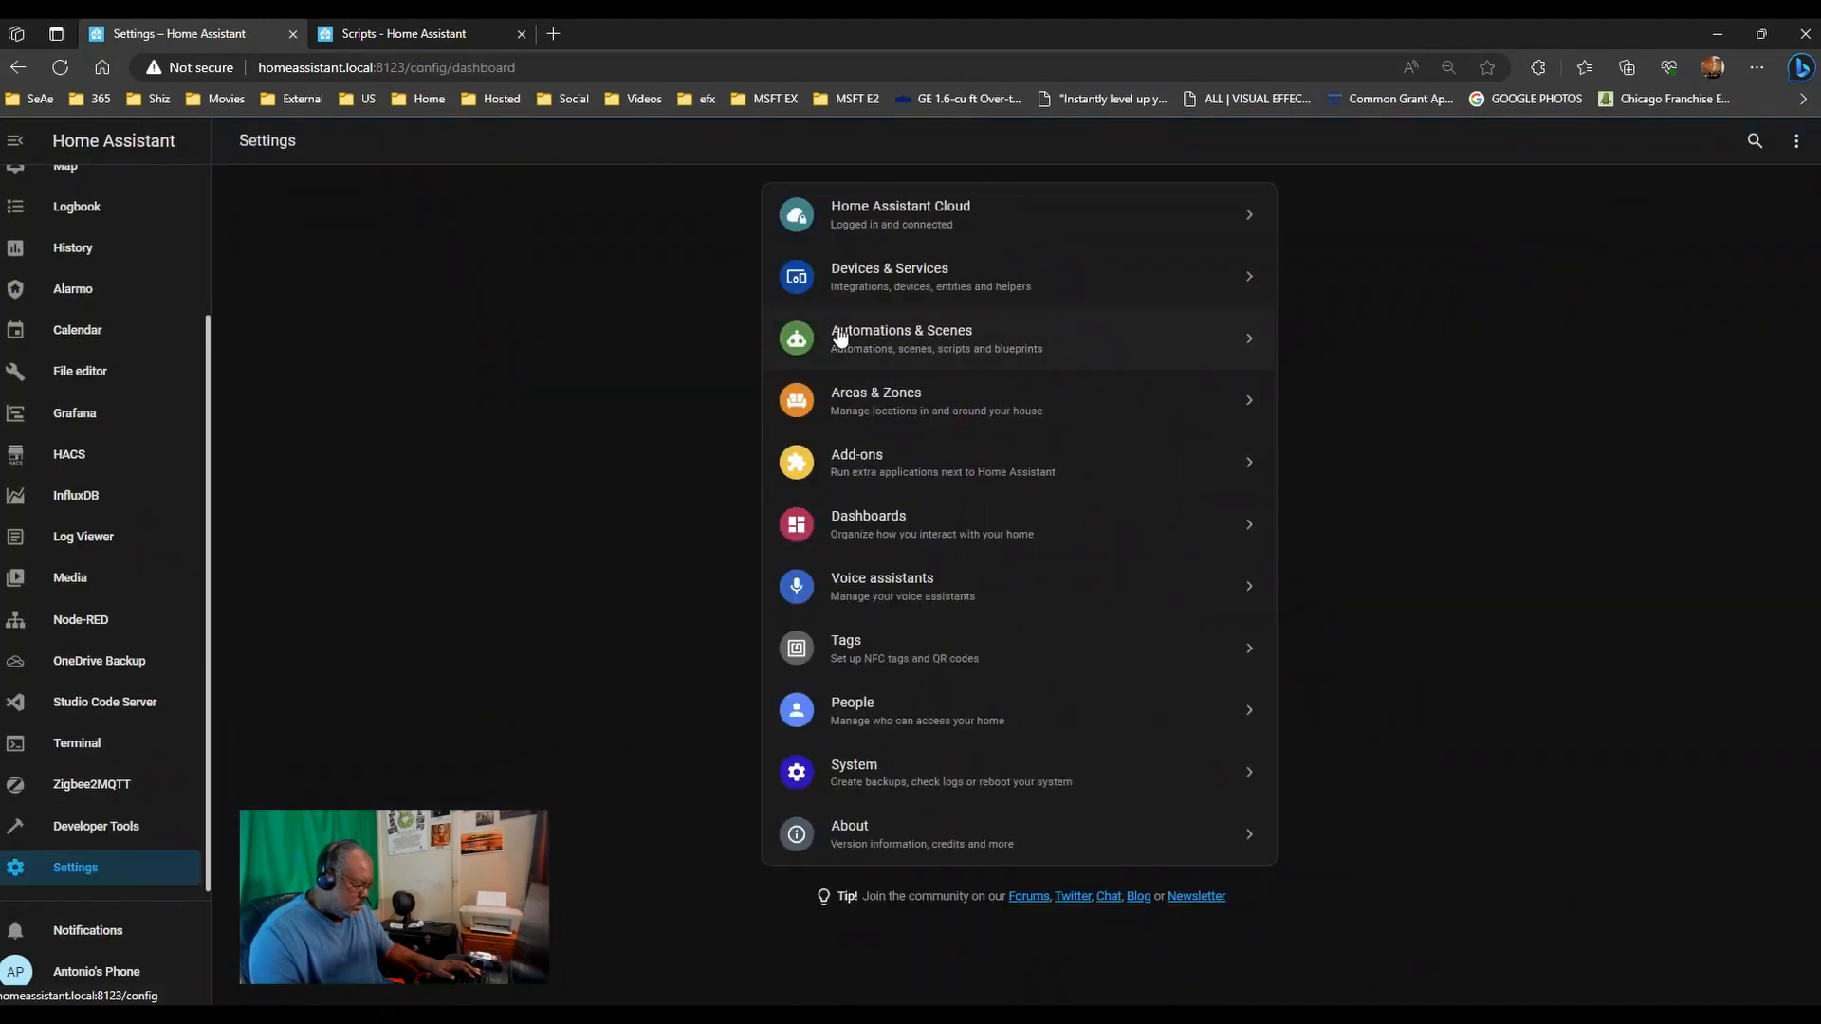
{"action": "left_click", "coordinate": [897, 342]}
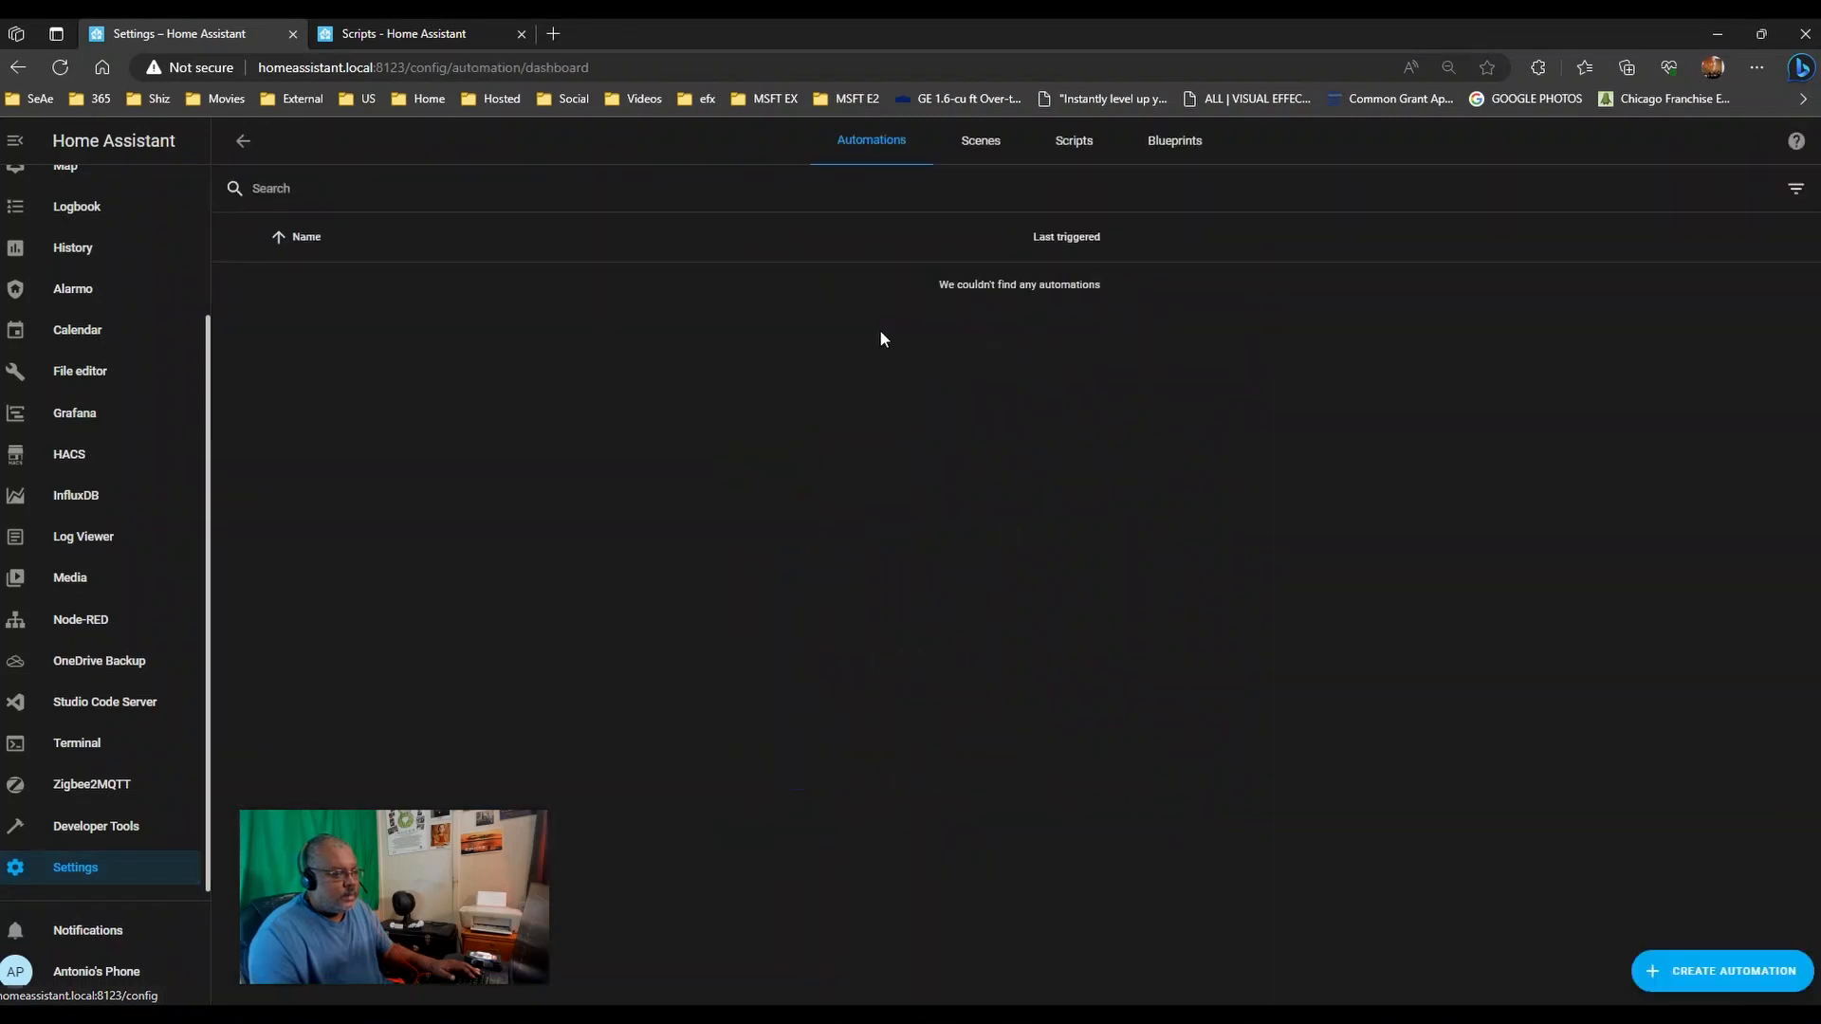
{"action": "left_click", "coordinate": [337, 334]}
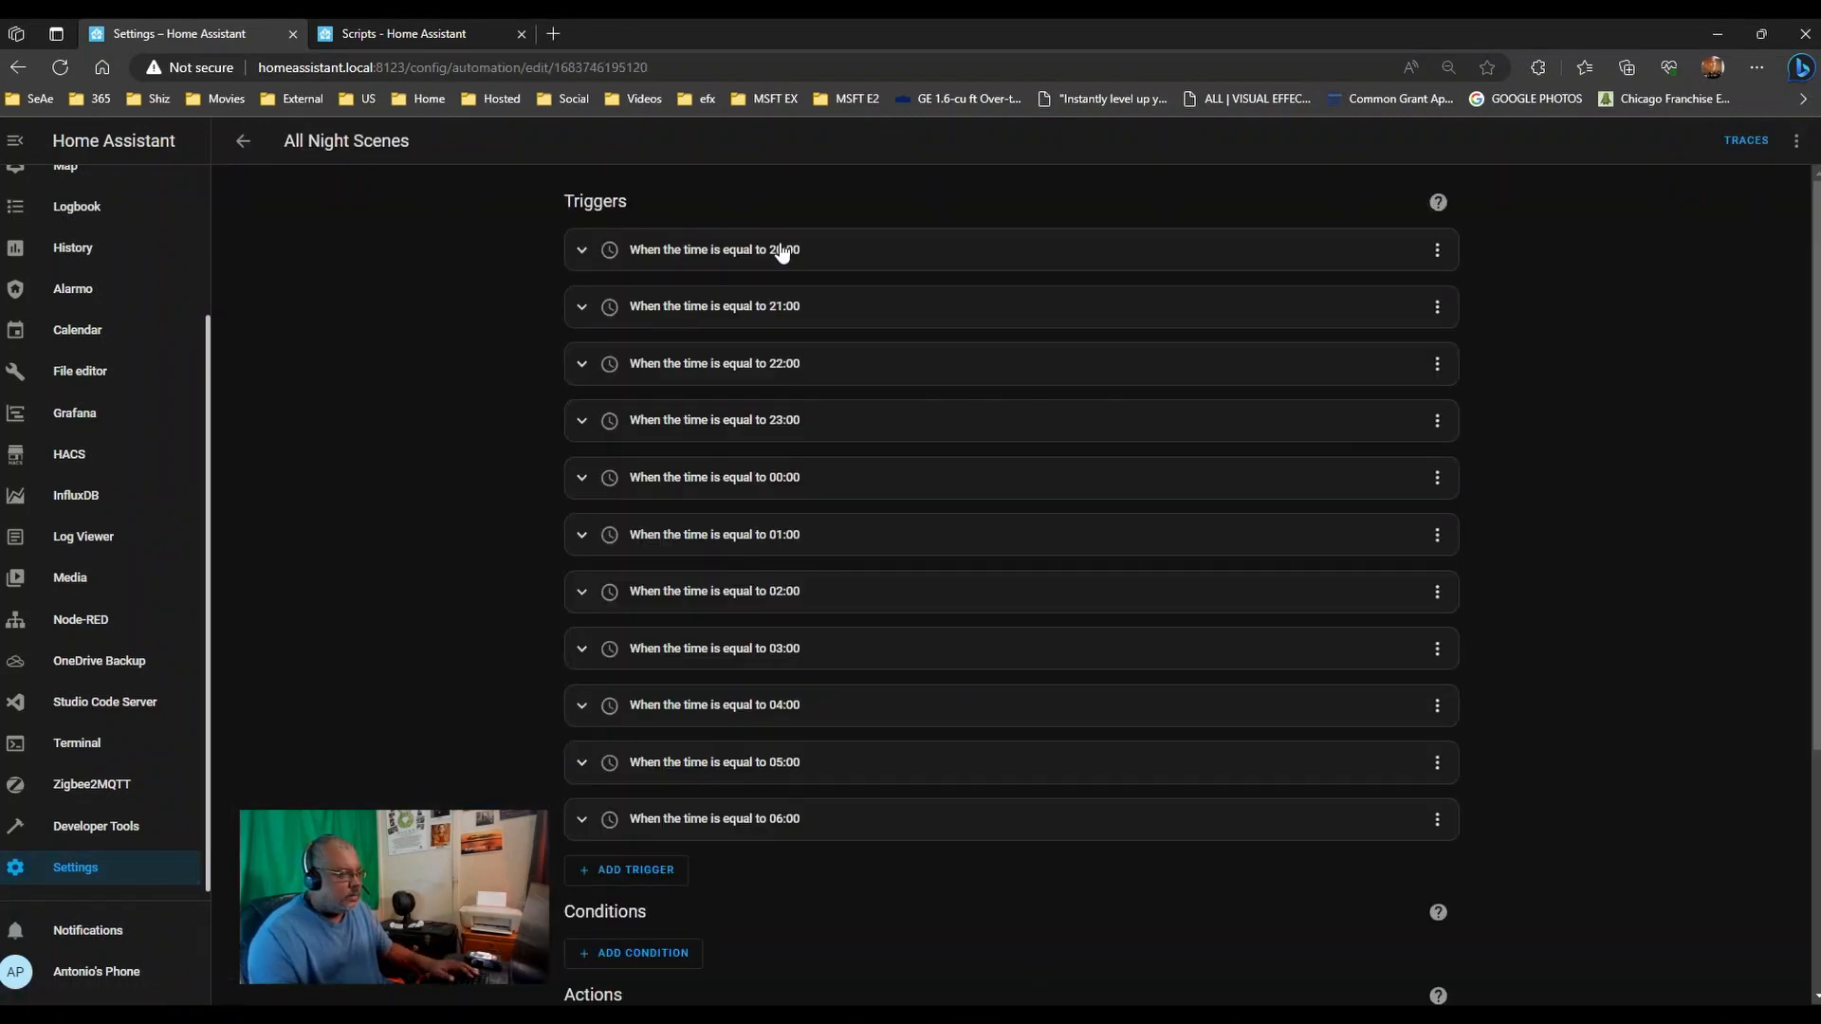
- Expand the Choose block and make Option 1 call the Living Room Ceiling Random Colors Individual script
{"action": "scroll", "coordinate": [1017, 613], "scroll_direction": "down", "scroll_amount": 4}
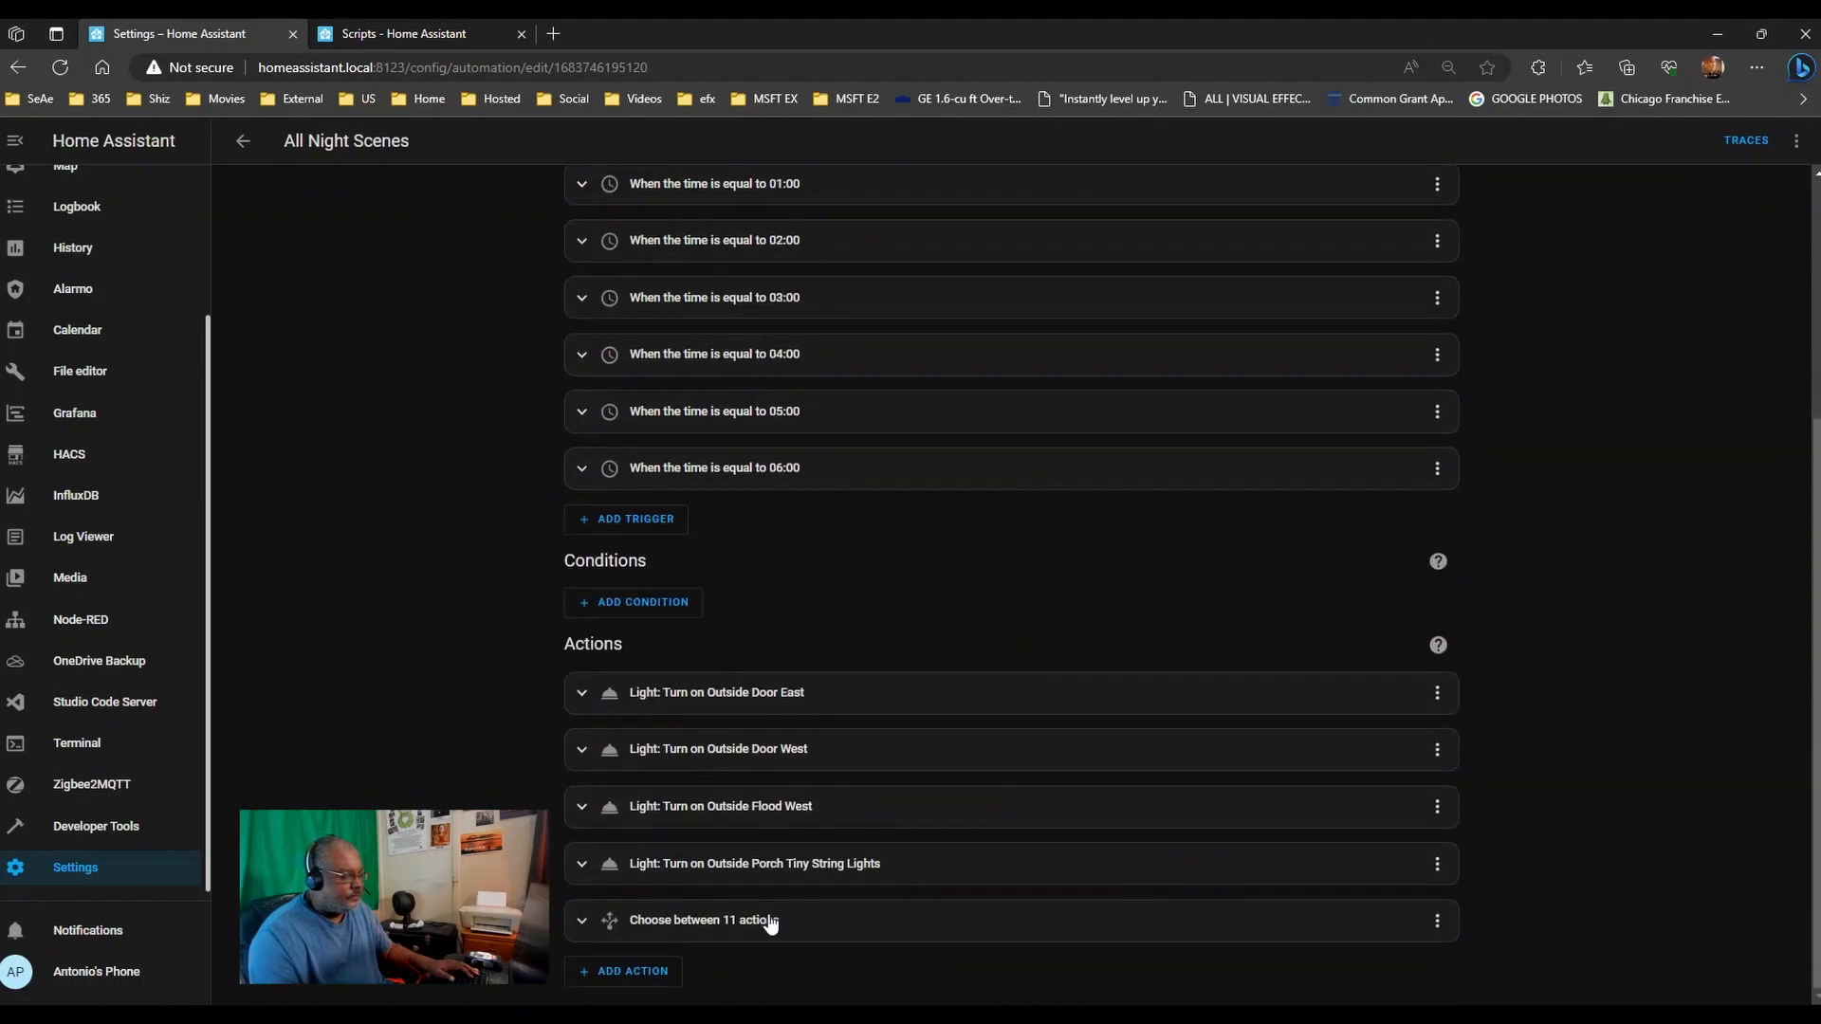
{"action": "left_click", "coordinate": [770, 920]}
{"action": "scroll", "coordinate": [1182, 654], "scroll_direction": "down", "scroll_amount": 15}
{"action": "scroll", "coordinate": [1181, 654], "scroll_direction": "up", "scroll_amount": 5}
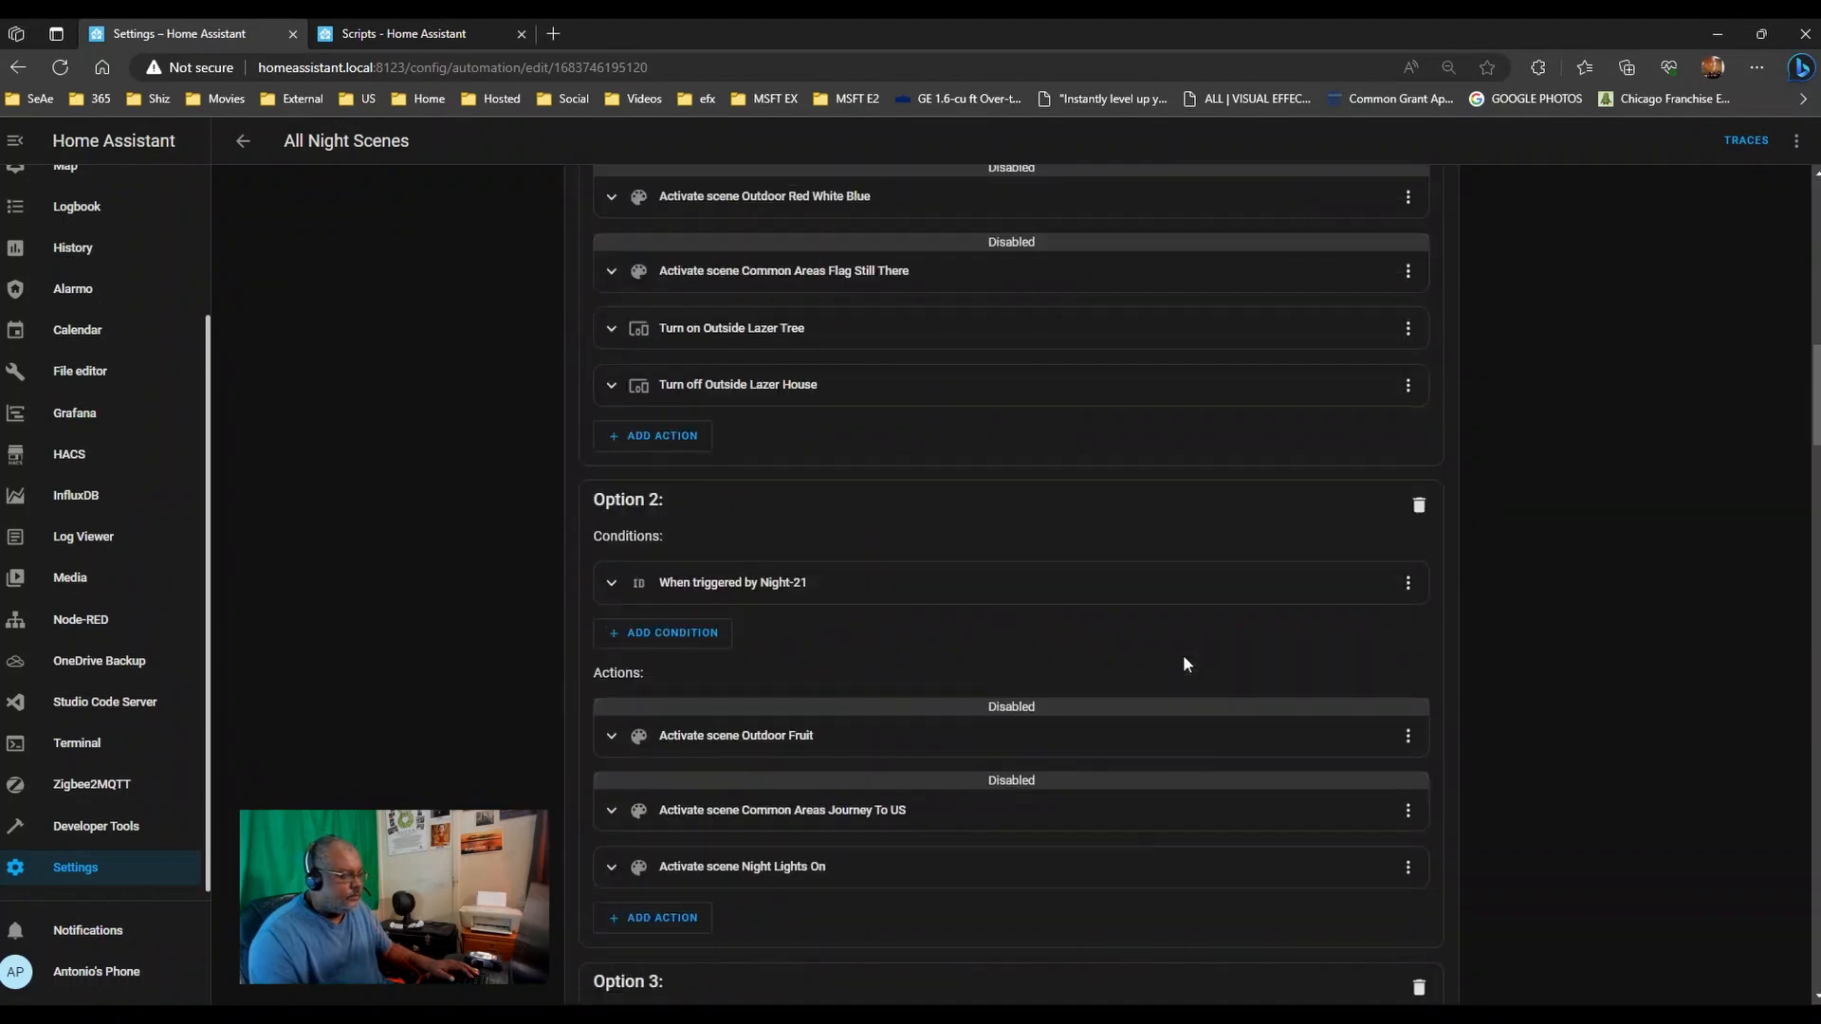
{"action": "scroll", "coordinate": [1181, 654], "scroll_direction": "up", "scroll_amount": 1}
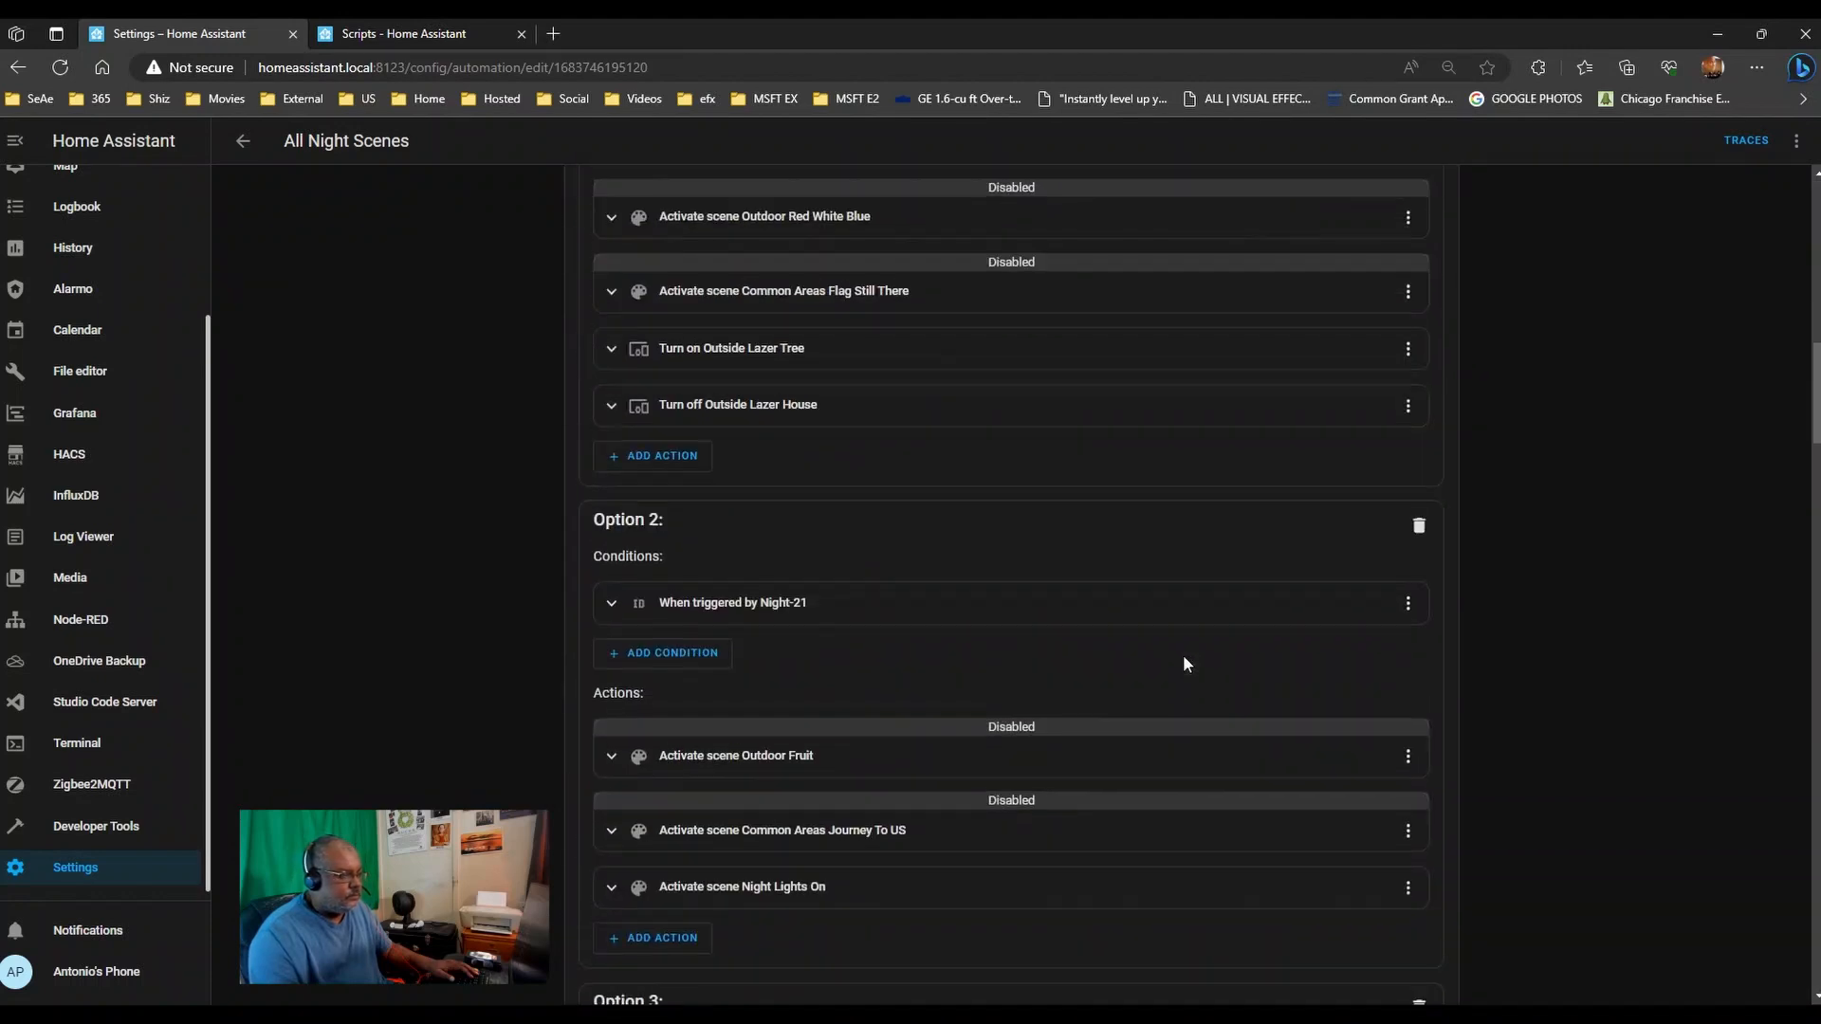
{"action": "left_click", "coordinate": [671, 462]}
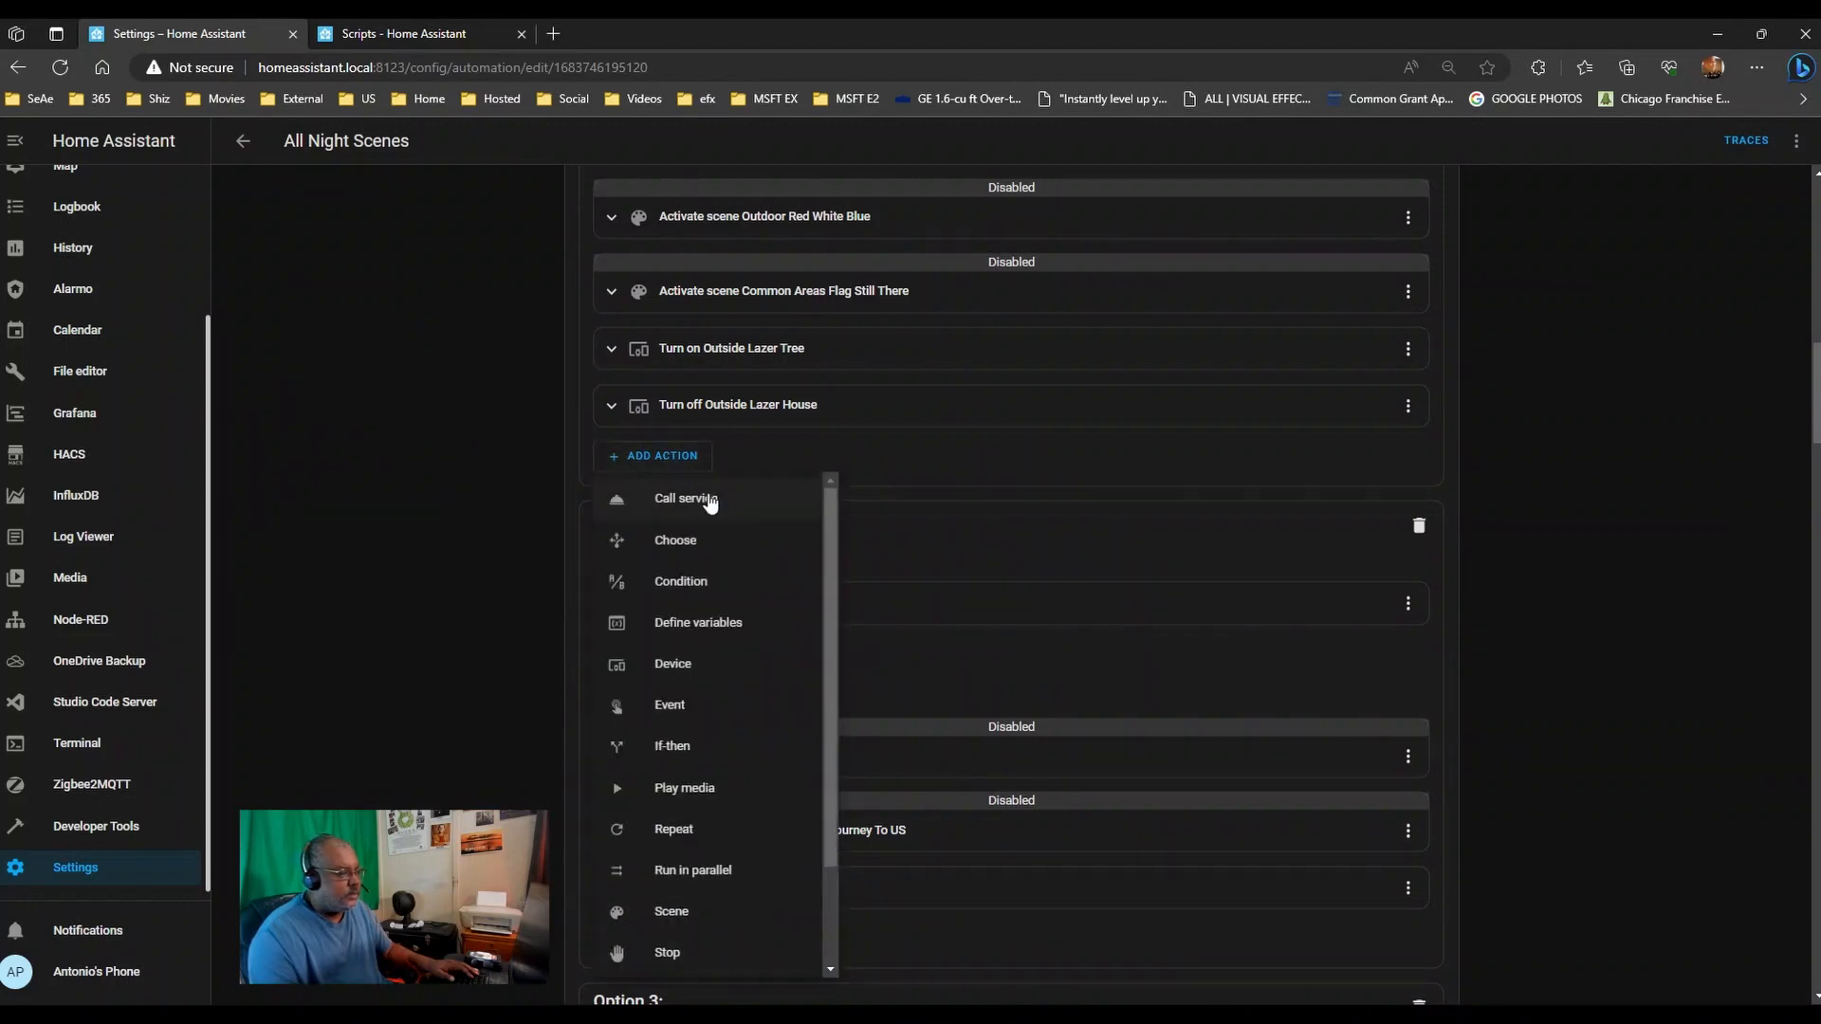
{"action": "left_click", "coordinate": [713, 501]}
{"action": "left_click", "coordinate": [690, 285]}
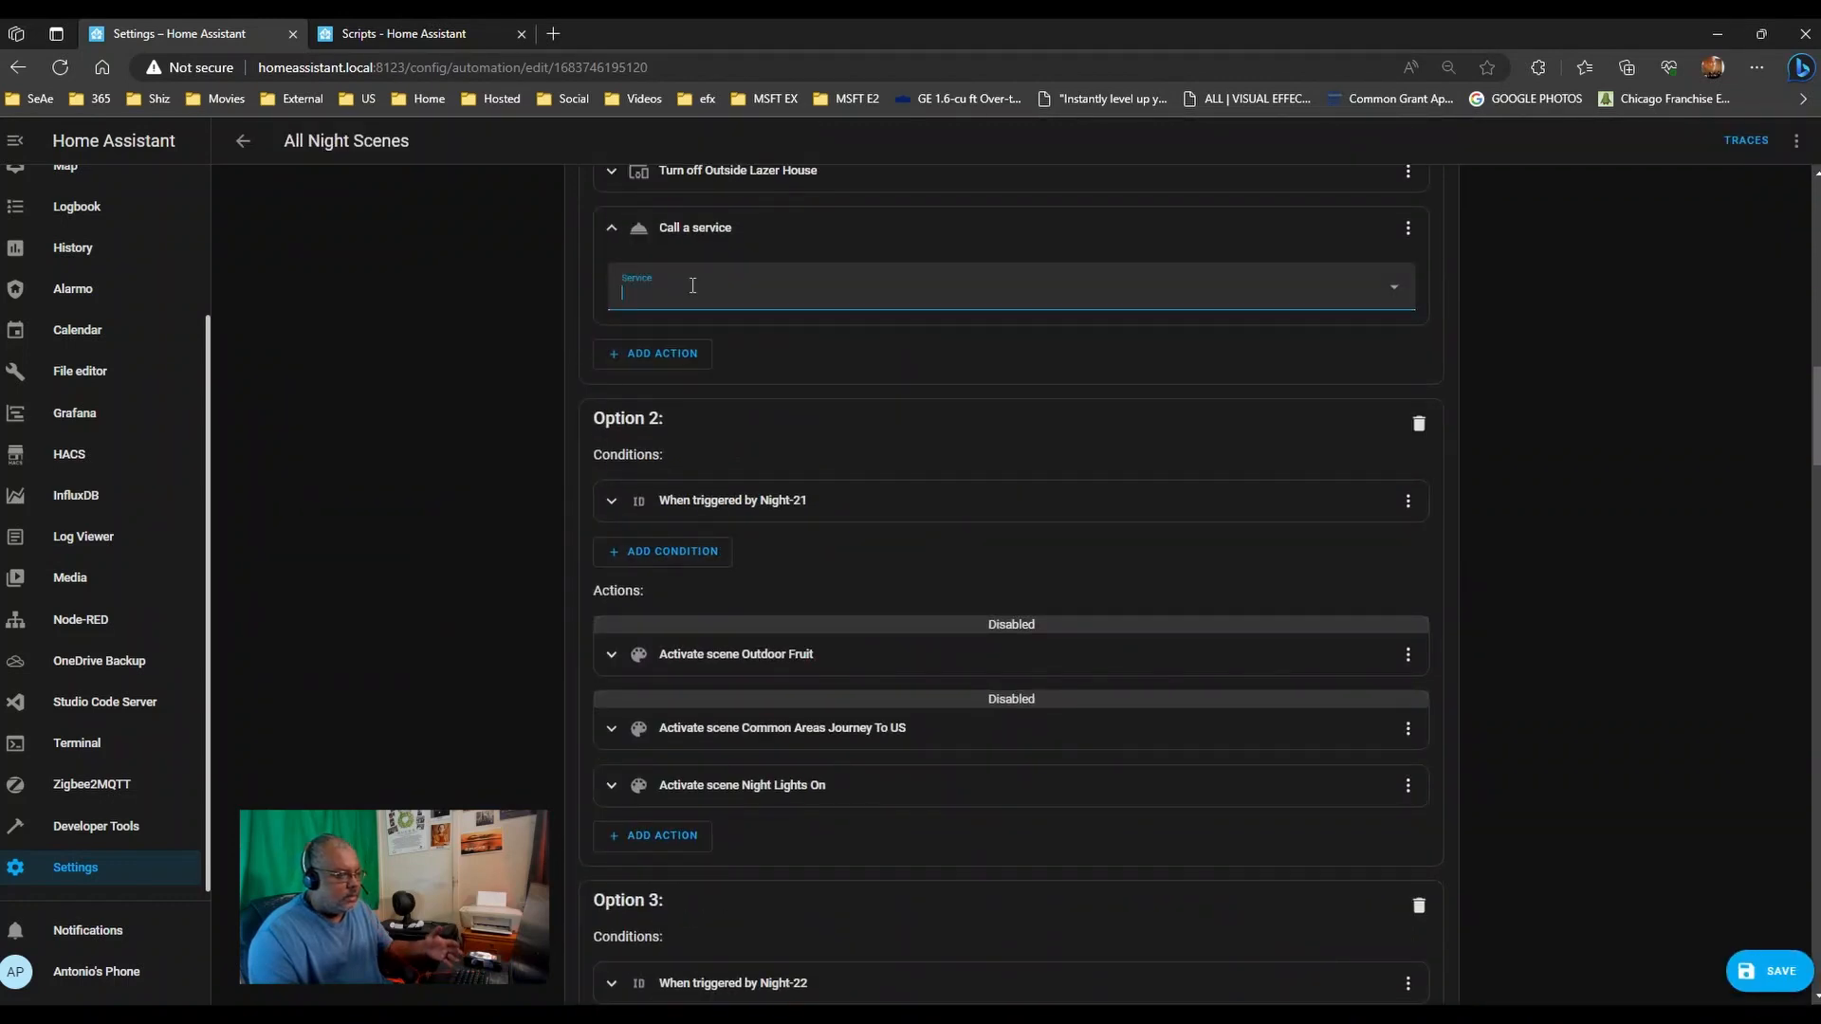
{"action": "type", "text": "script"}
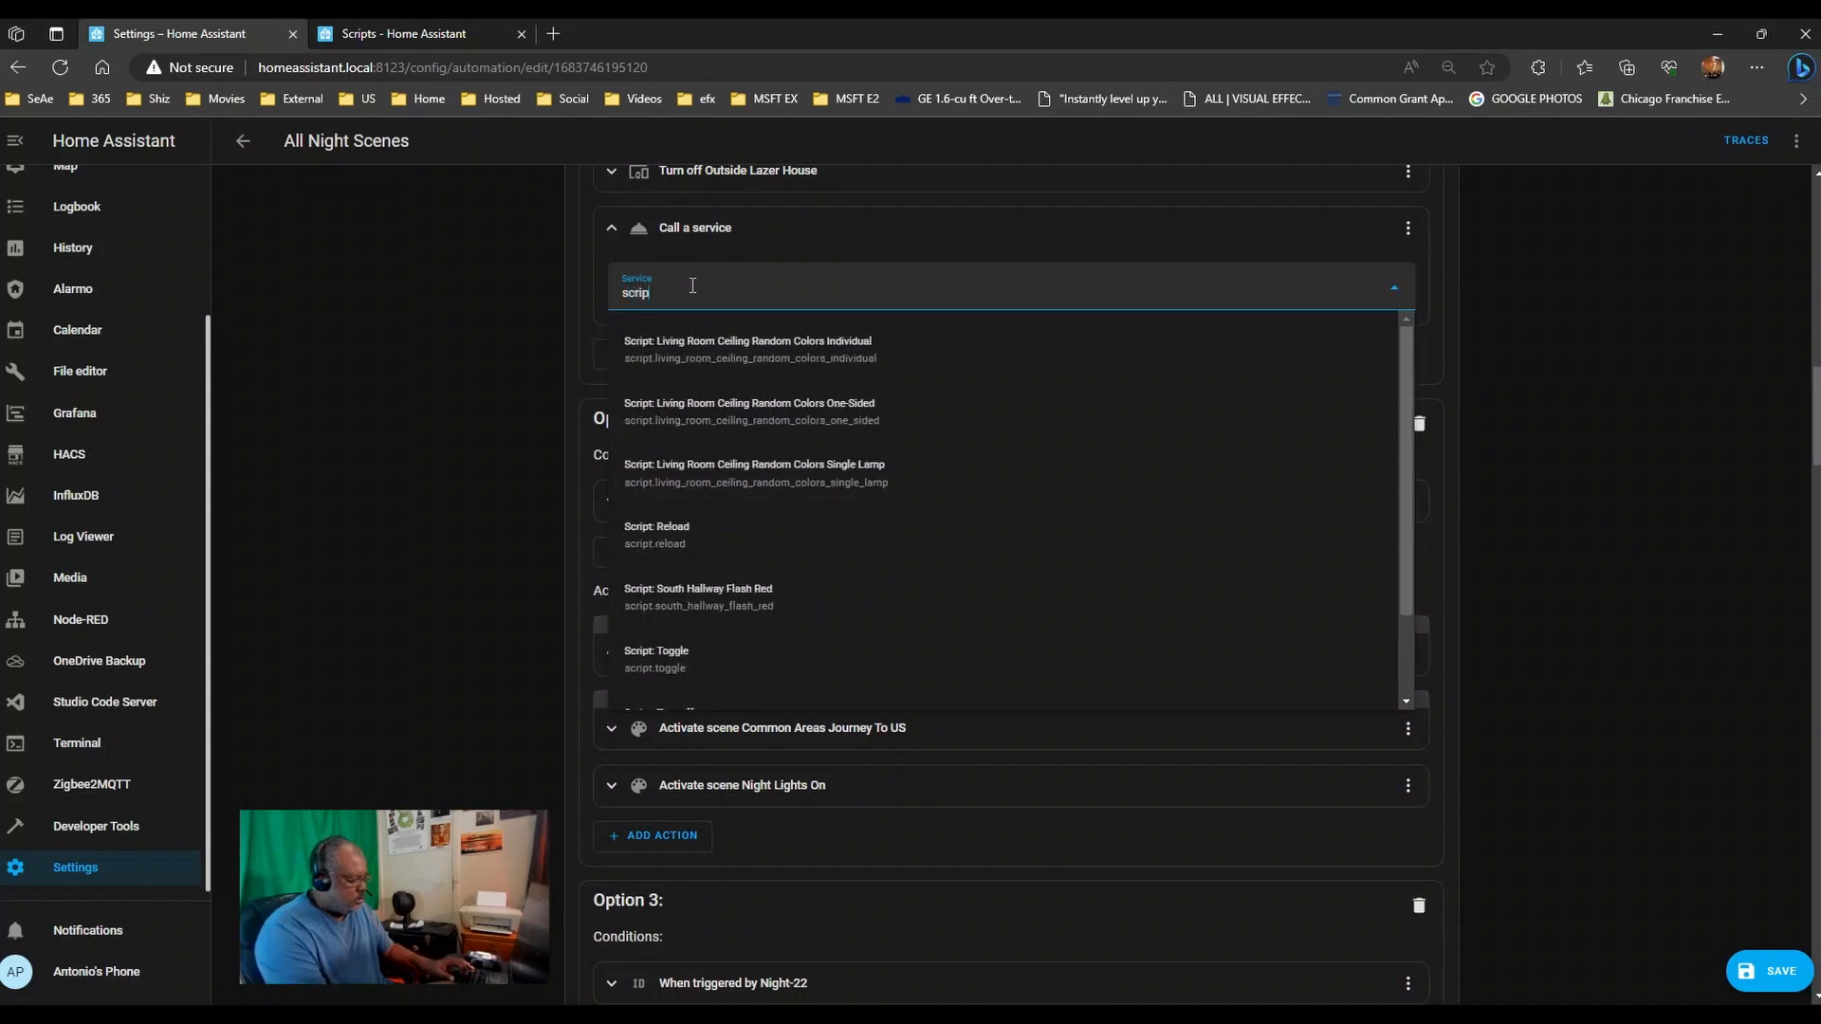
{"action": "left_click", "coordinate": [700, 339]}
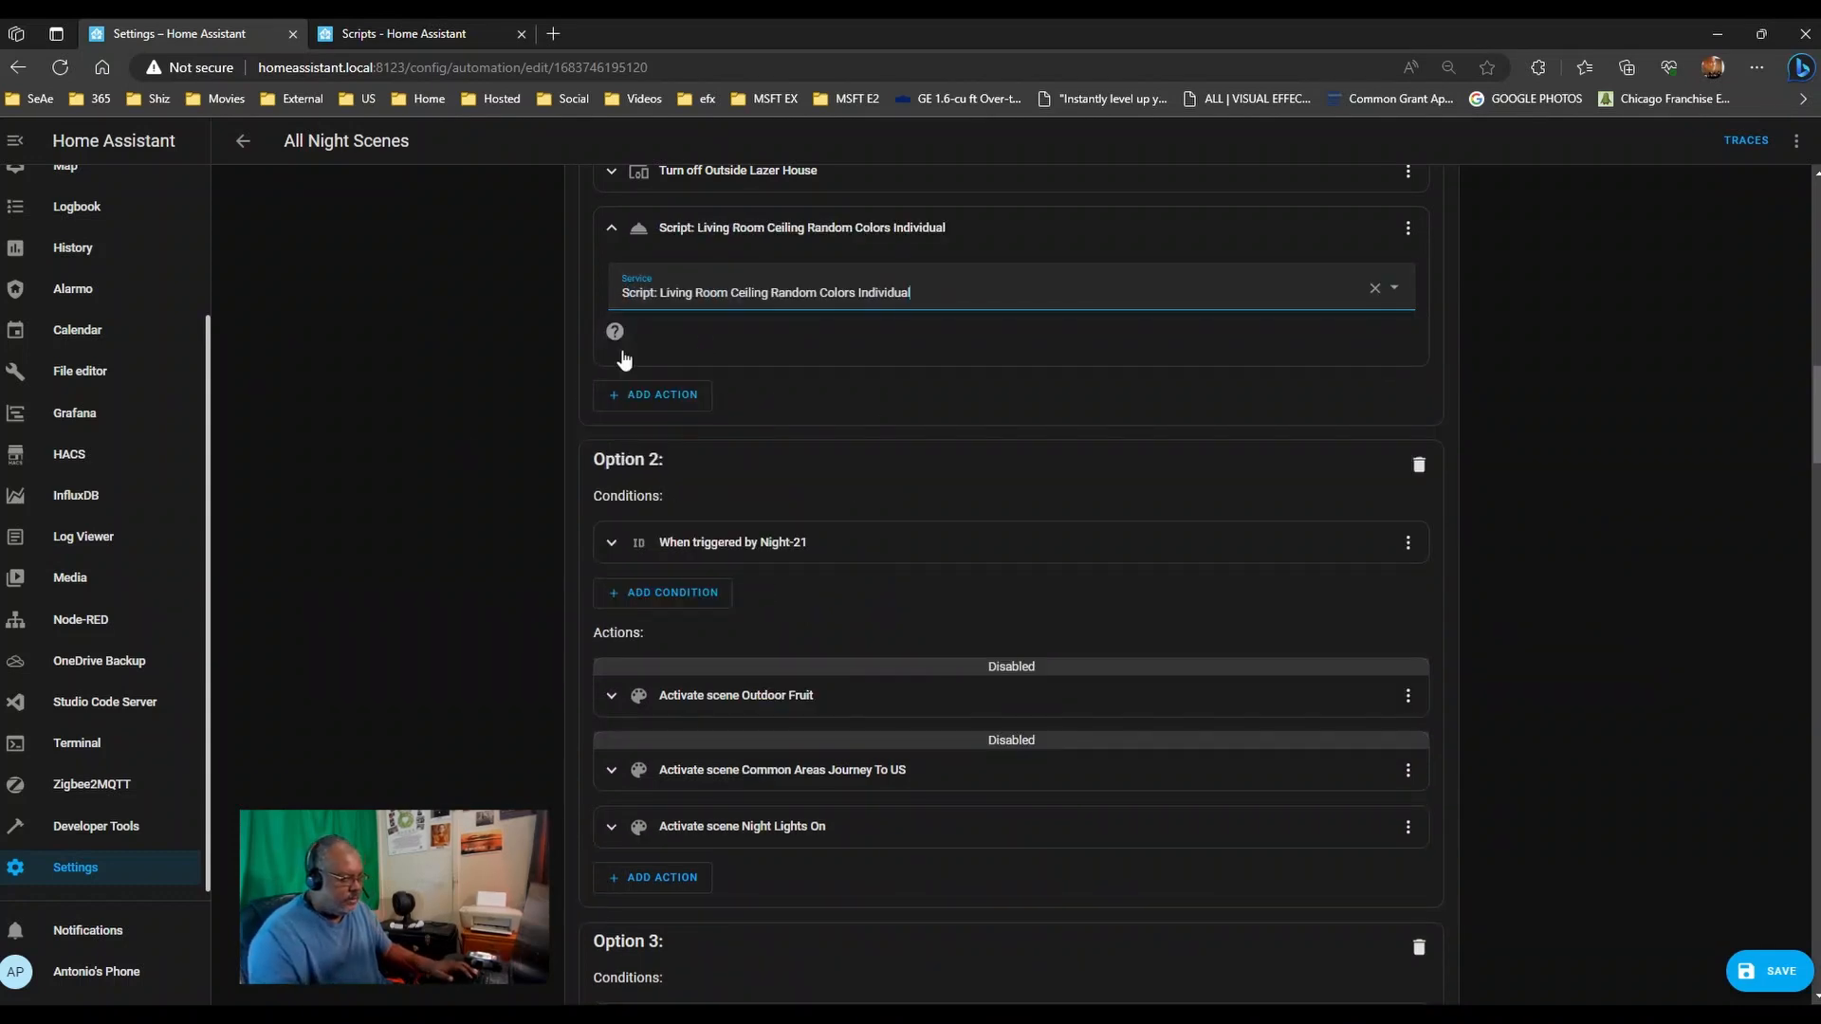
- Make Option 2 call the Living Room Ceiling Random Colors One-Sided script
{"action": "scroll", "coordinate": [616, 673], "scroll_direction": "down", "scroll_amount": 3}
{"action": "left_click", "coordinate": [662, 629]}
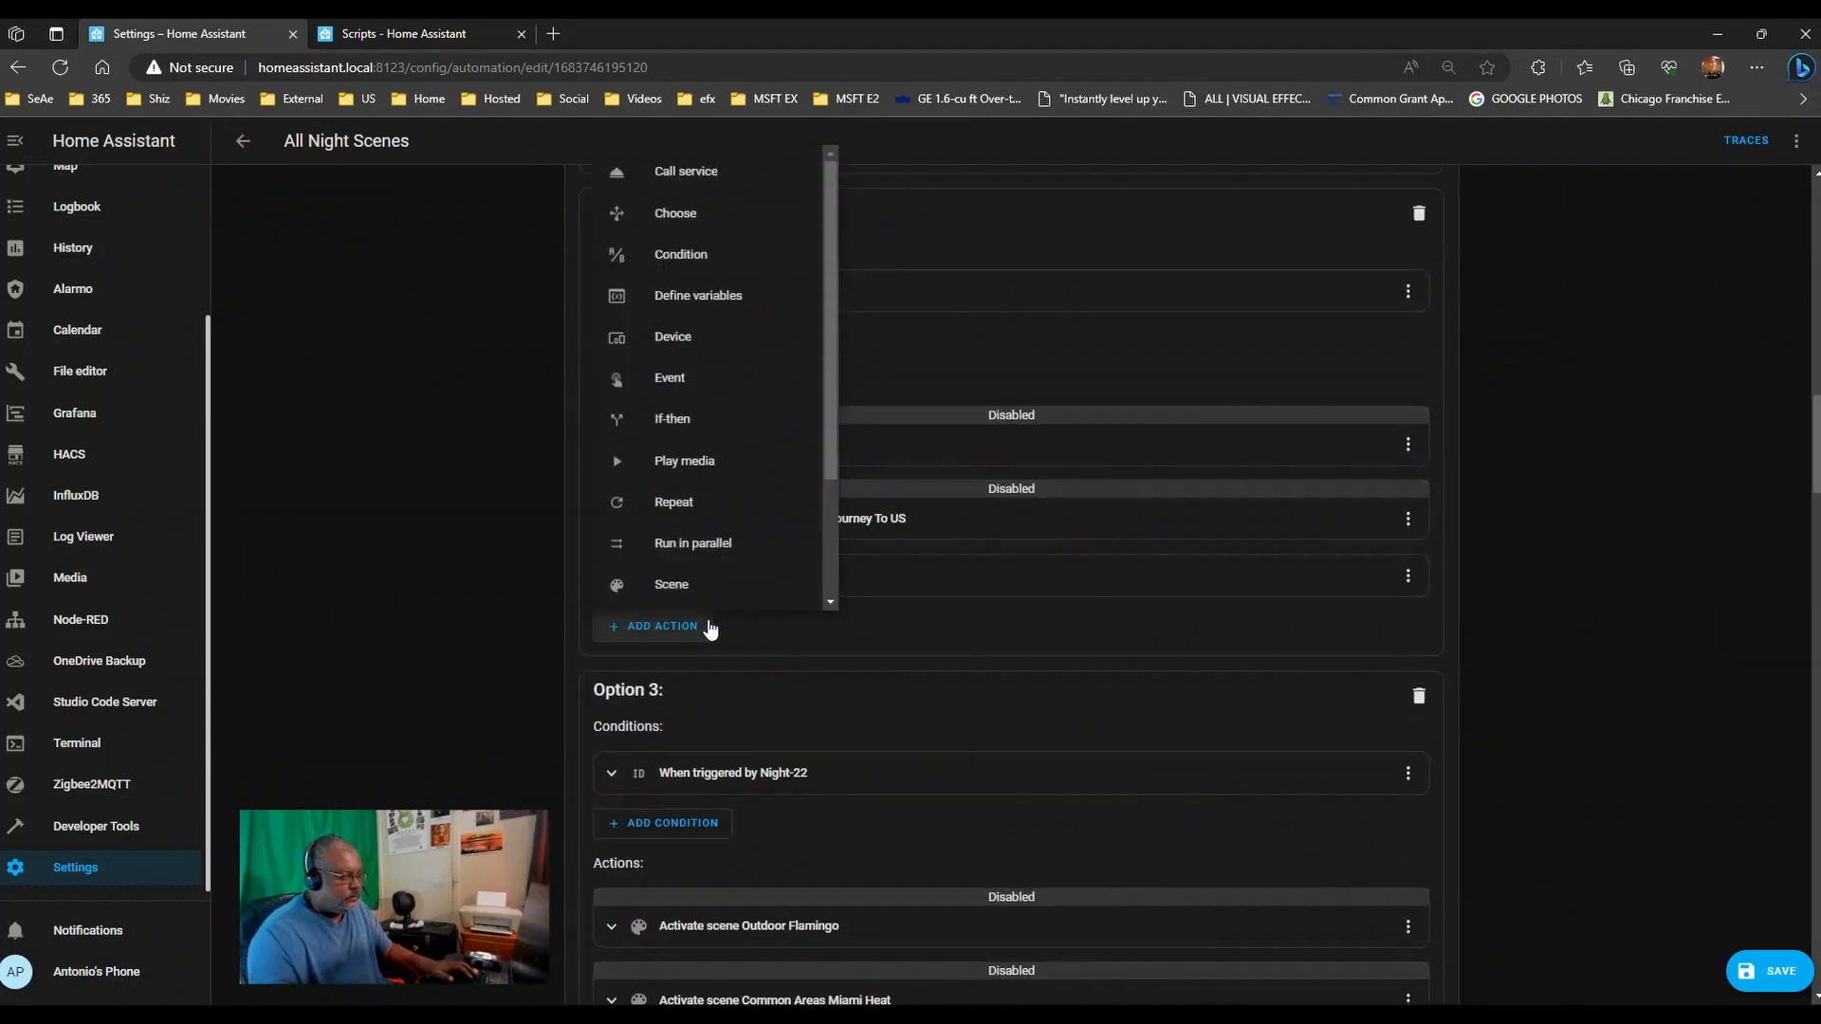
{"action": "left_click", "coordinate": [740, 174]}
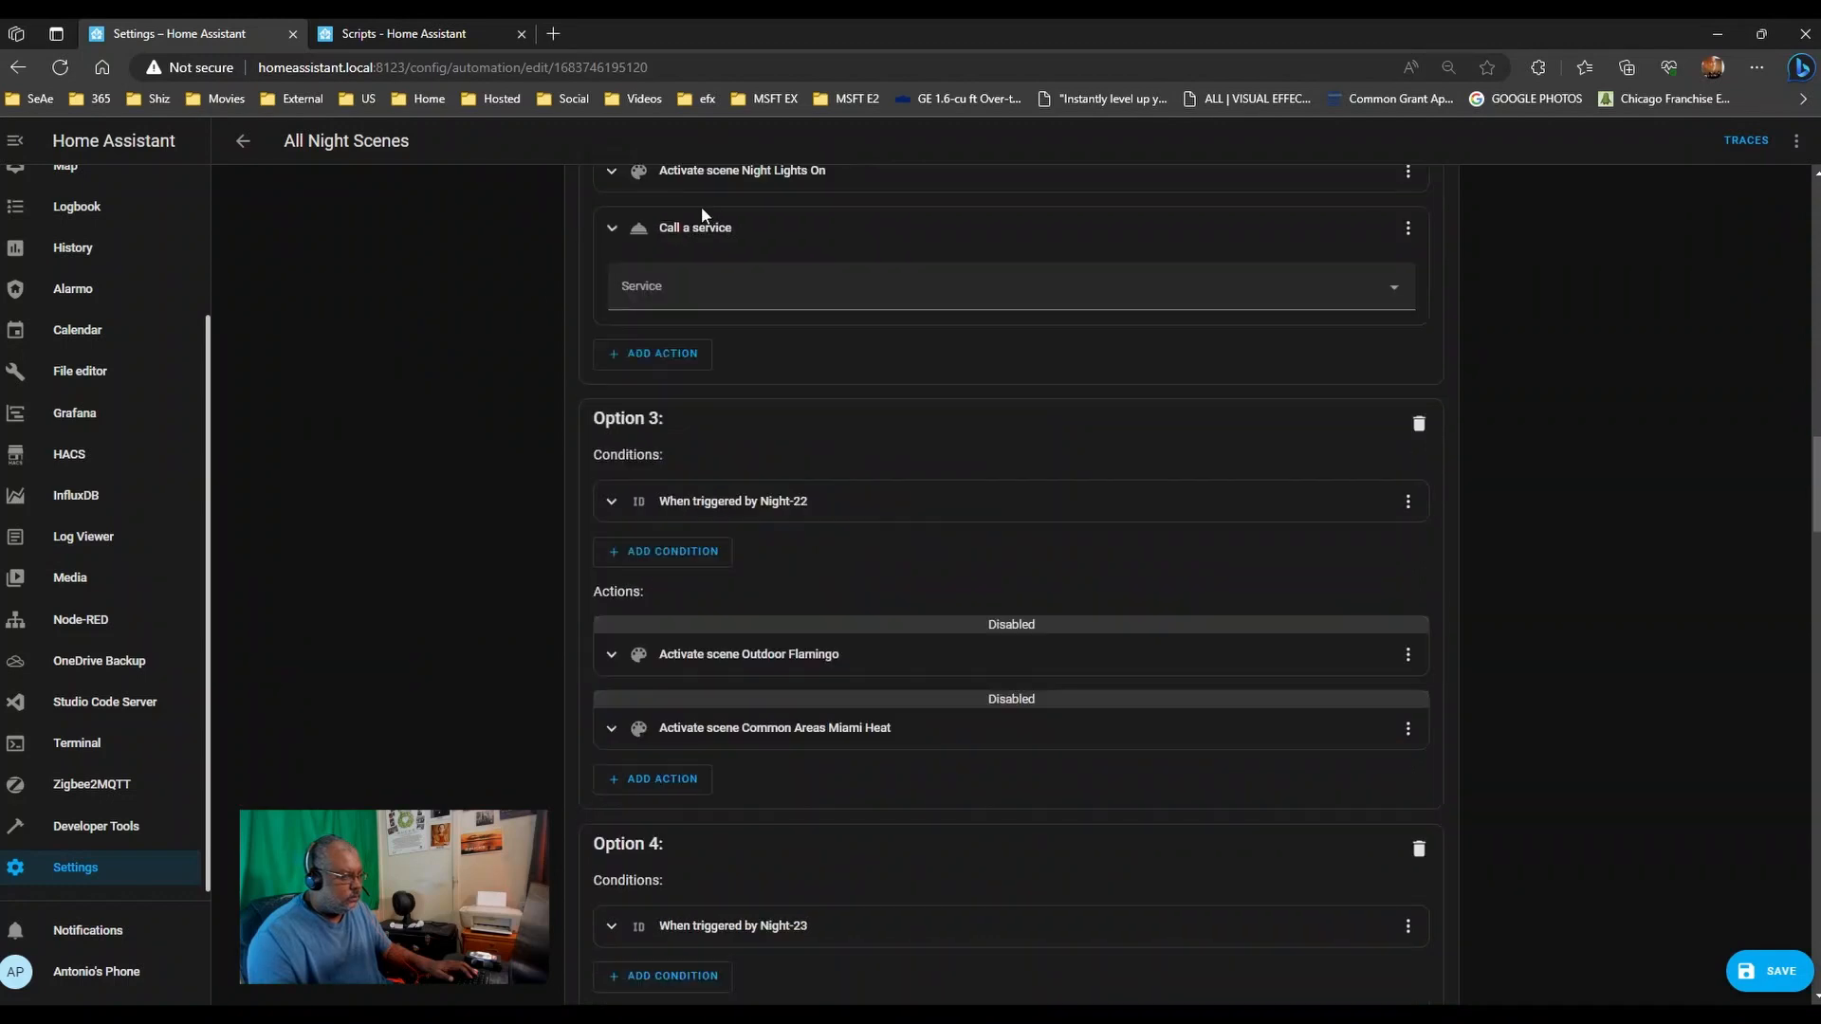
{"action": "left_click", "coordinate": [713, 294]}
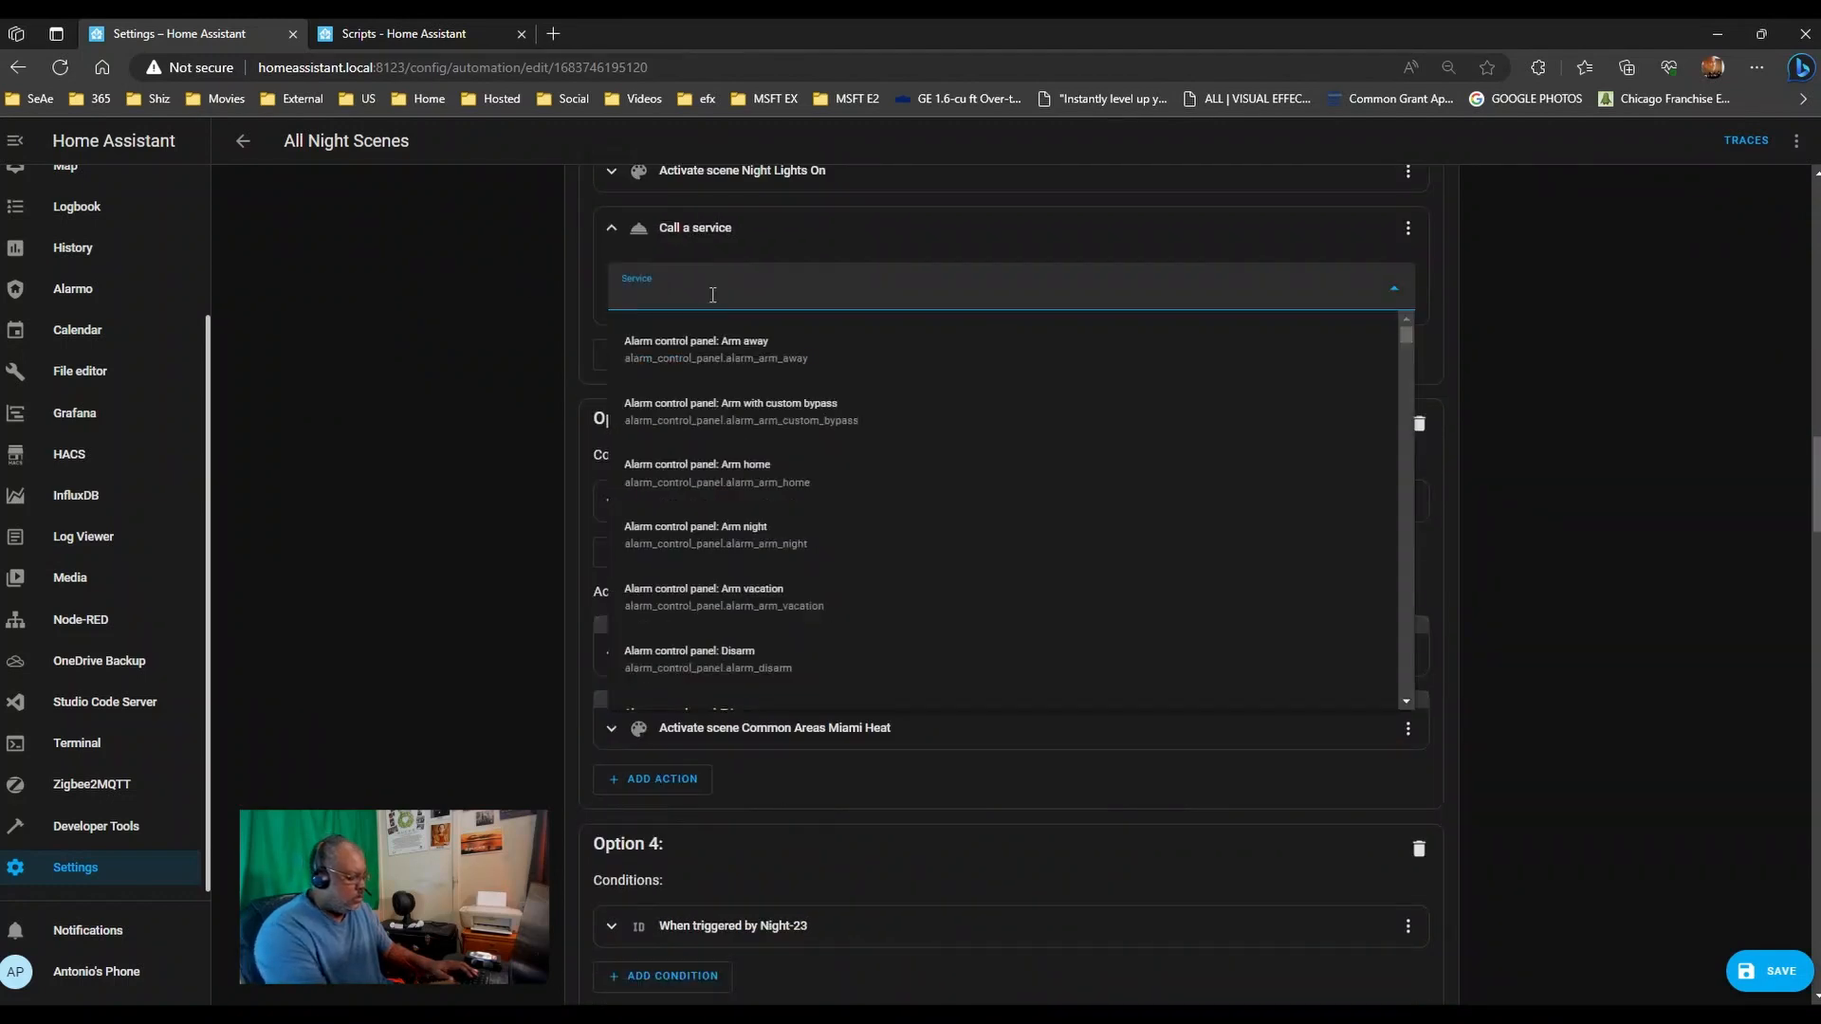
{"action": "type", "text": "script"}
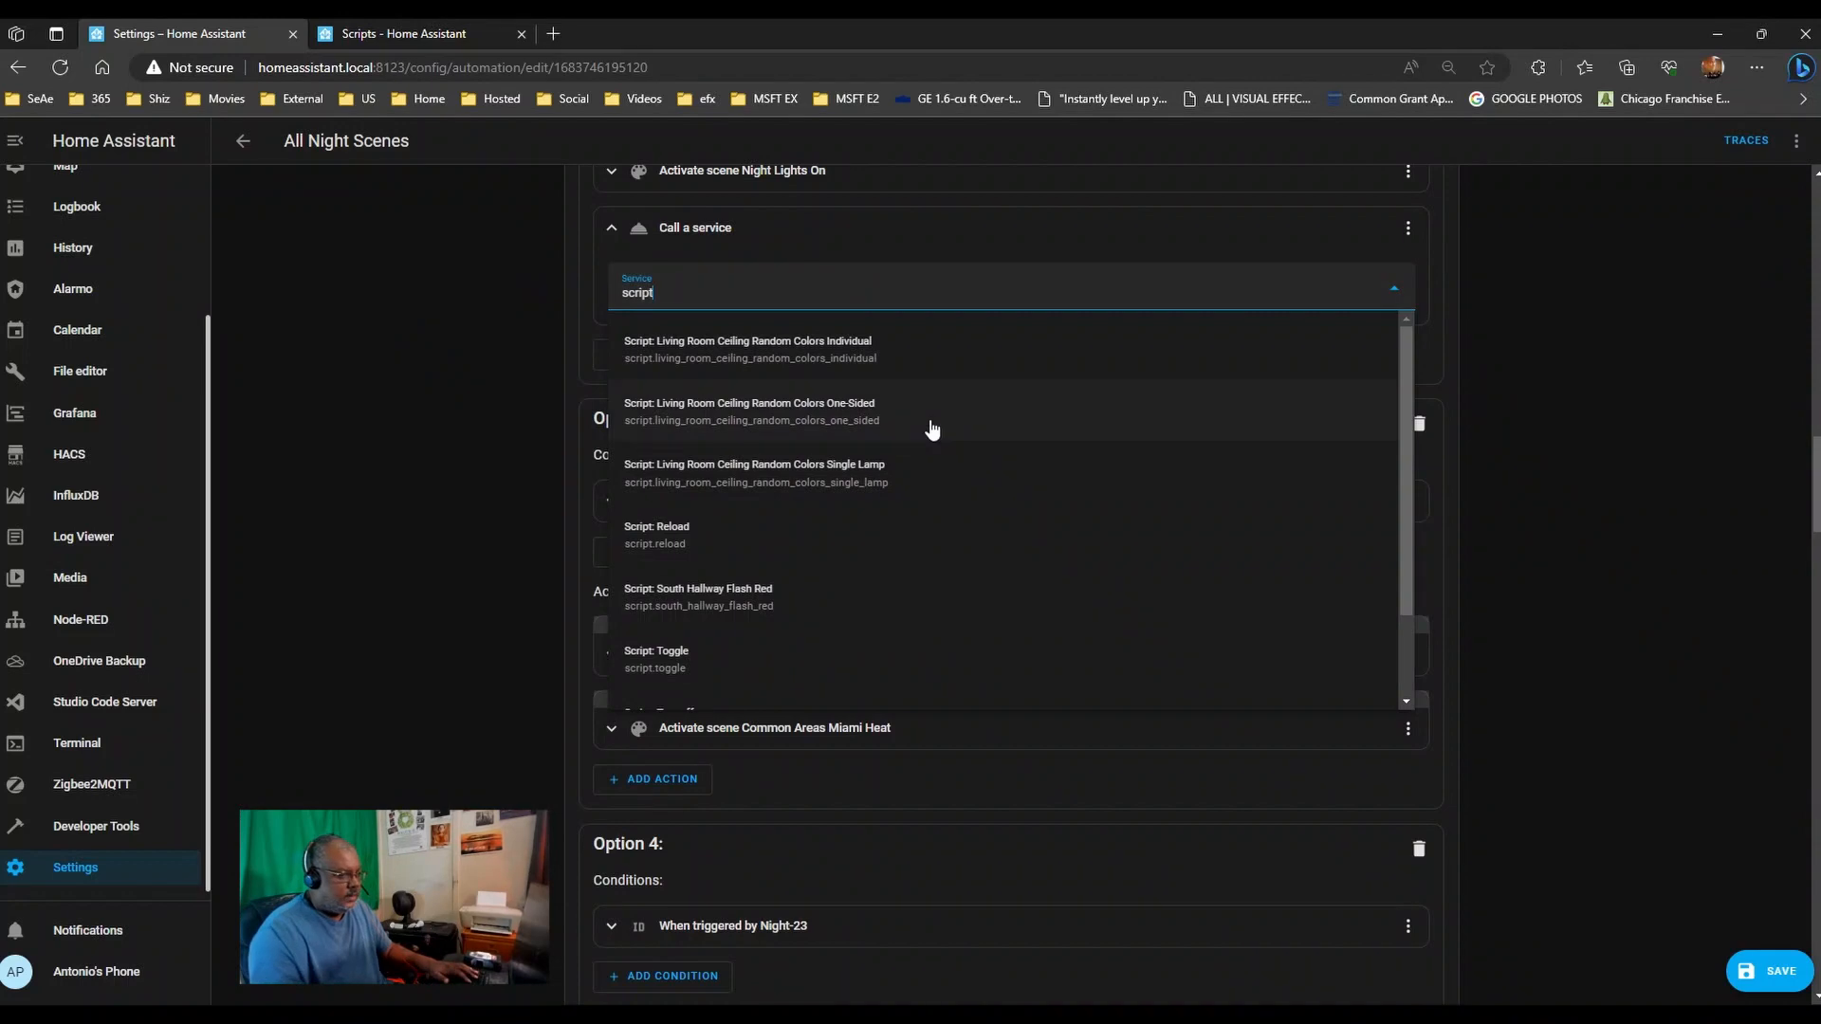
{"action": "left_click", "coordinate": [932, 430]}
- Make Option 3 call the Living Room Ceiling Random Colors Single Lamp script
{"action": "scroll", "coordinate": [455, 512], "scroll_direction": "down", "scroll_amount": 5}
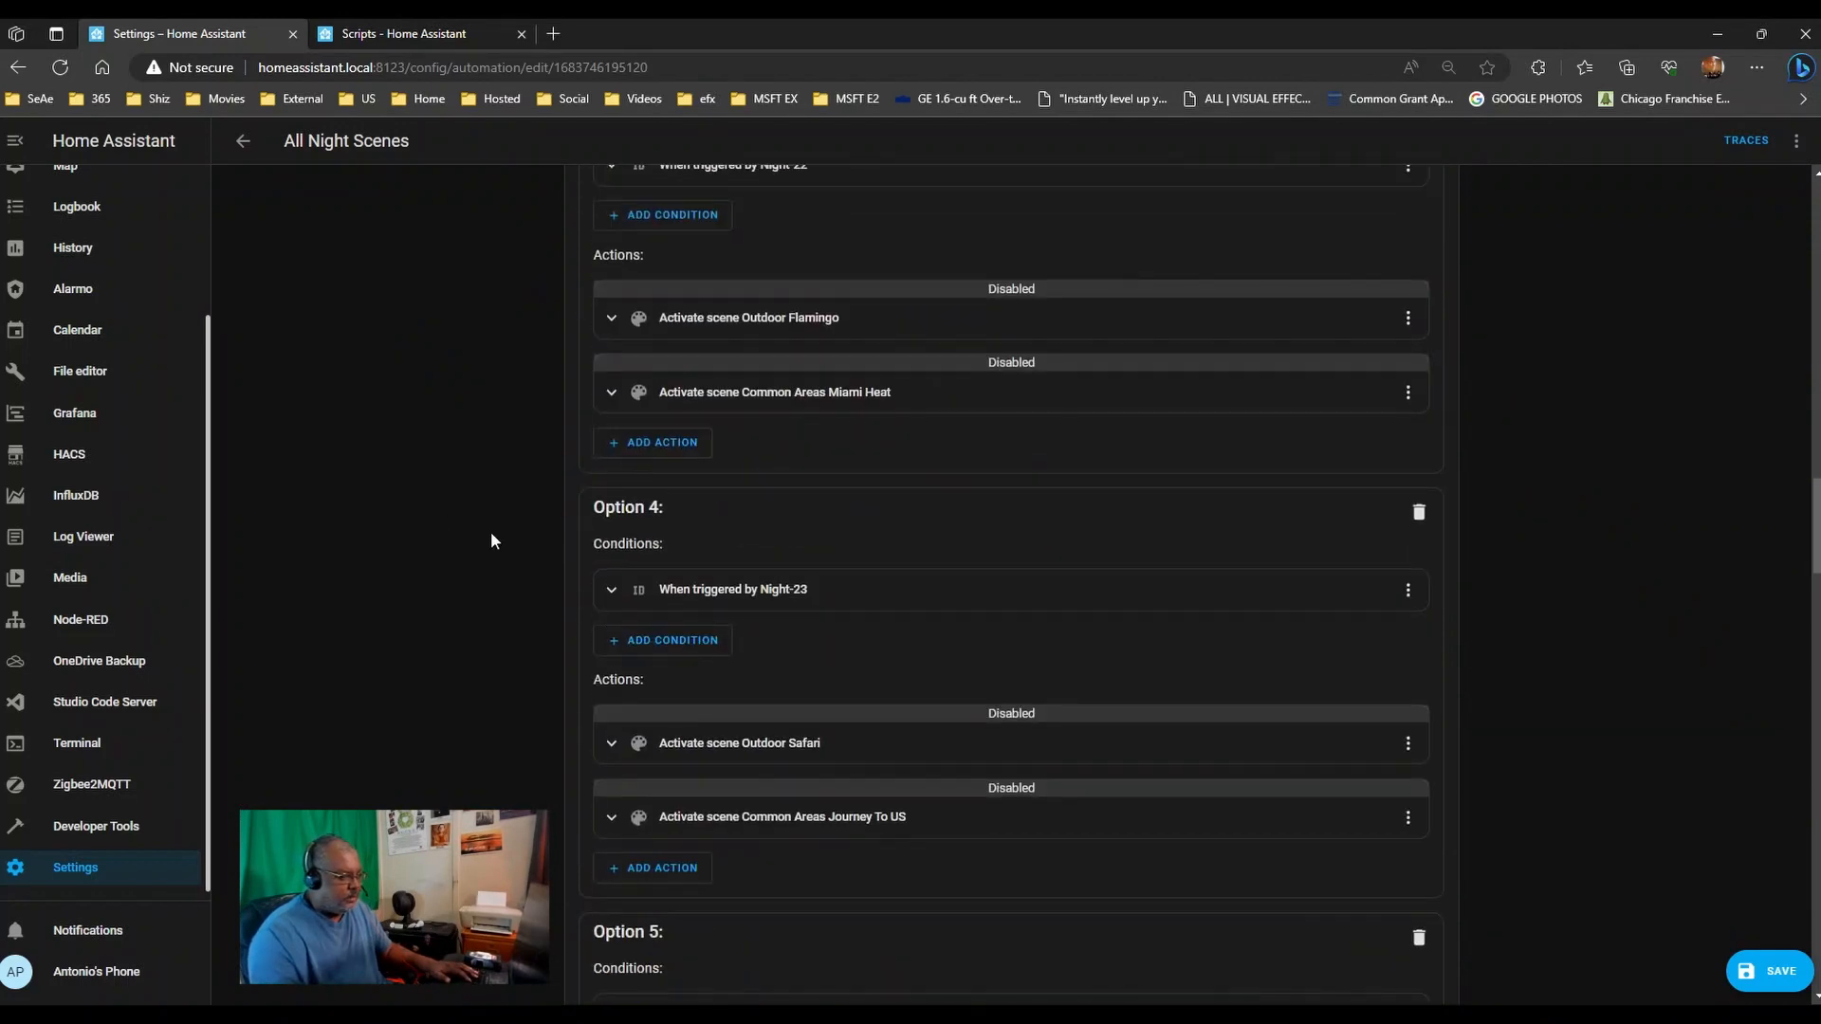
{"action": "scroll", "coordinate": [770, 510], "scroll_direction": "up", "scroll_amount": 4}
{"action": "scroll", "coordinate": [771, 512], "scroll_direction": "down", "scroll_amount": 1}
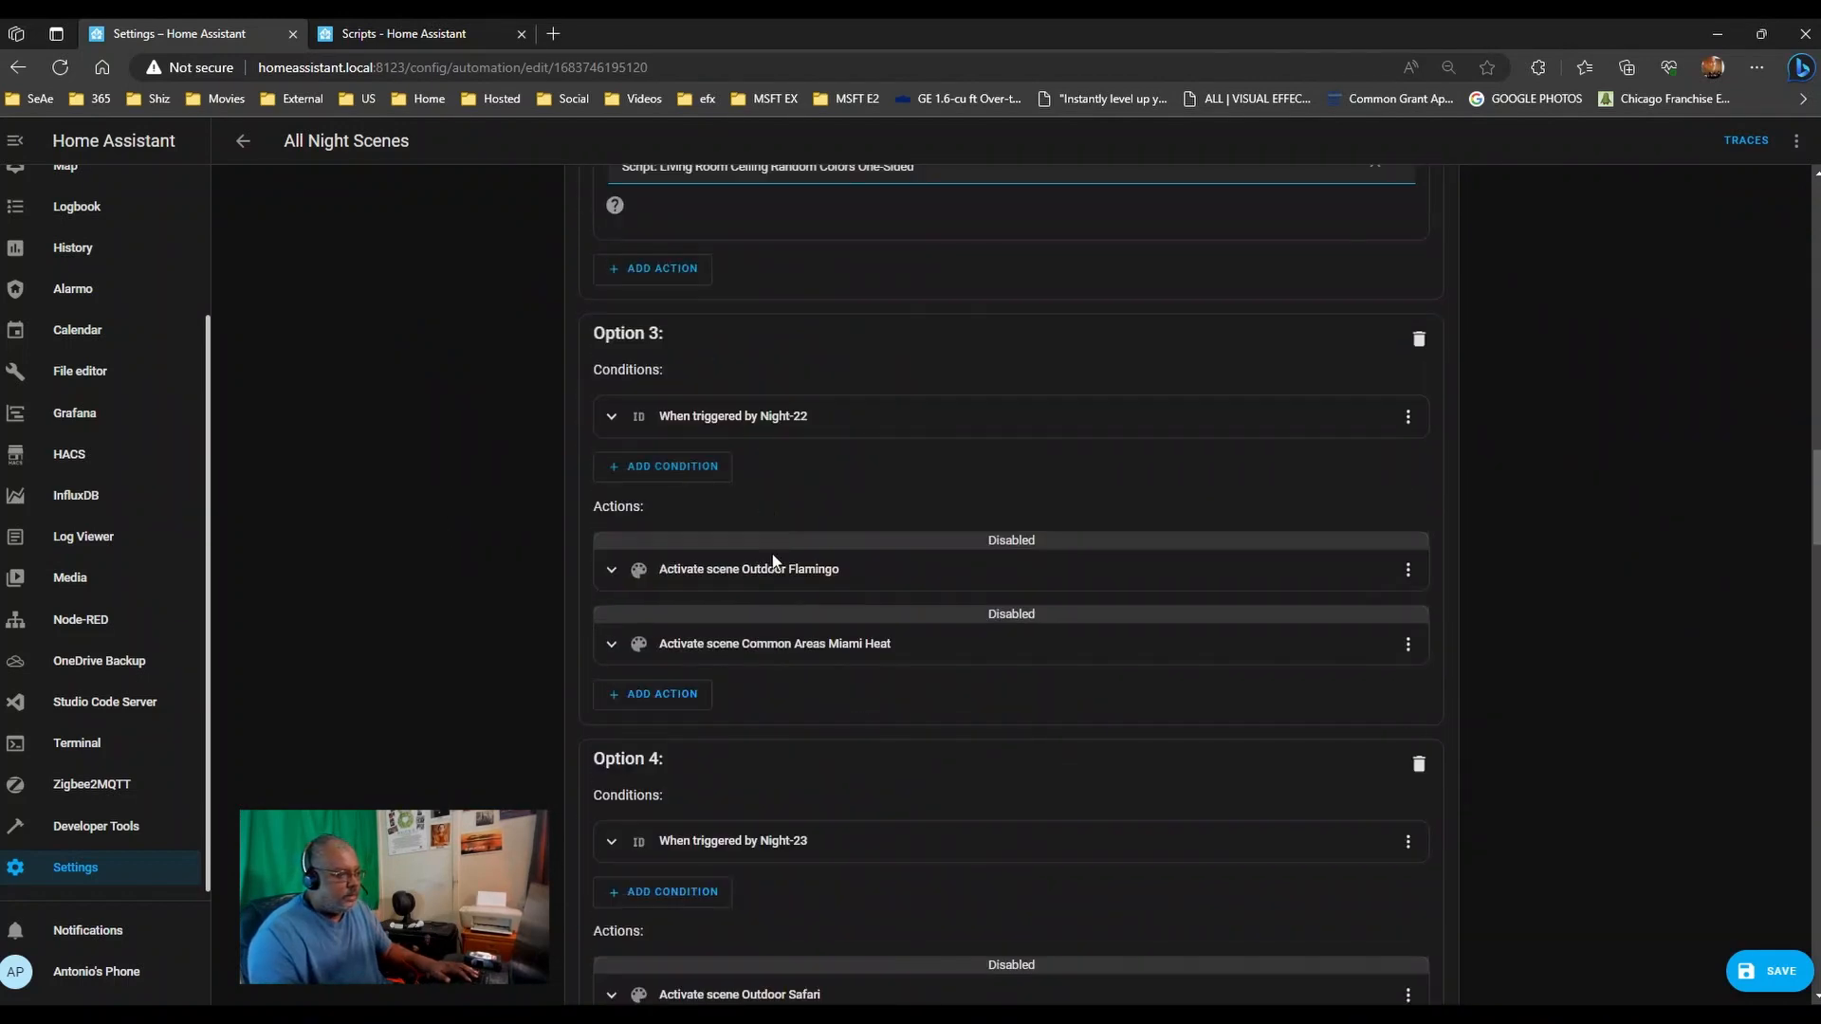
{"action": "left_click", "coordinate": [679, 695]}
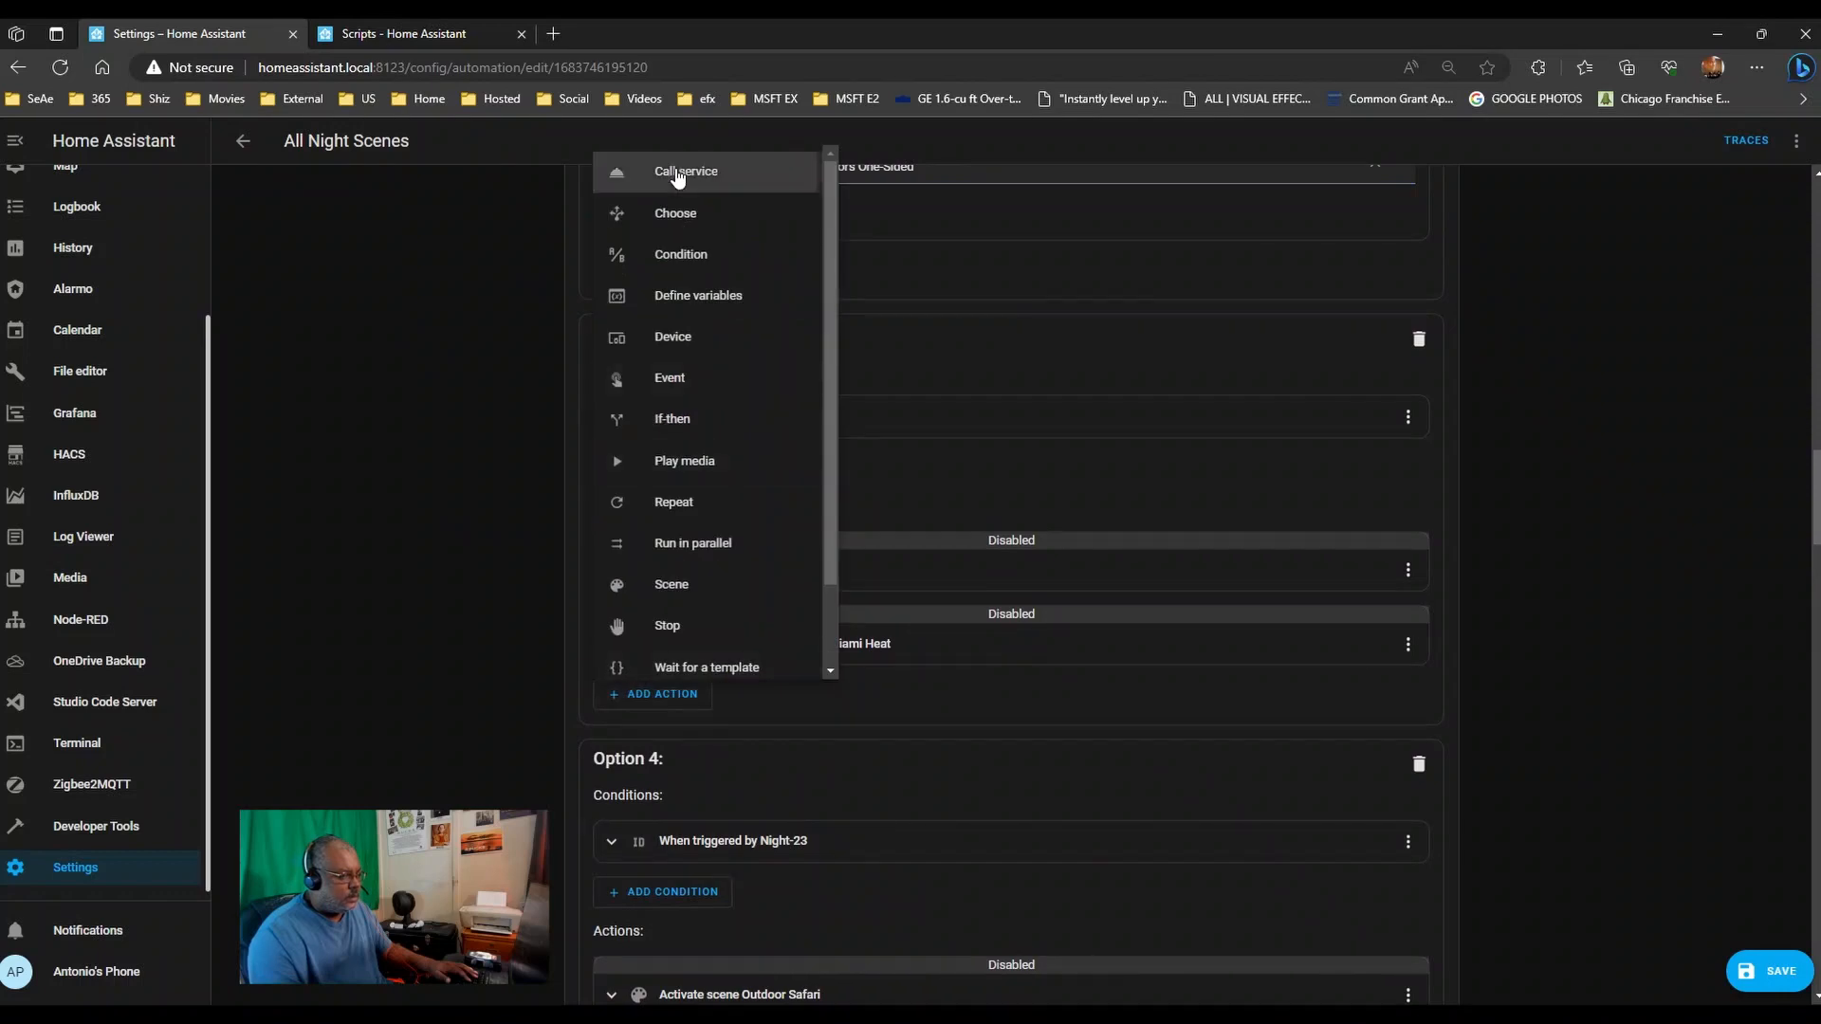
{"action": "left_click", "coordinate": [679, 173]}
{"action": "left_click", "coordinate": [731, 291]}
{"action": "type", "text": "s"}
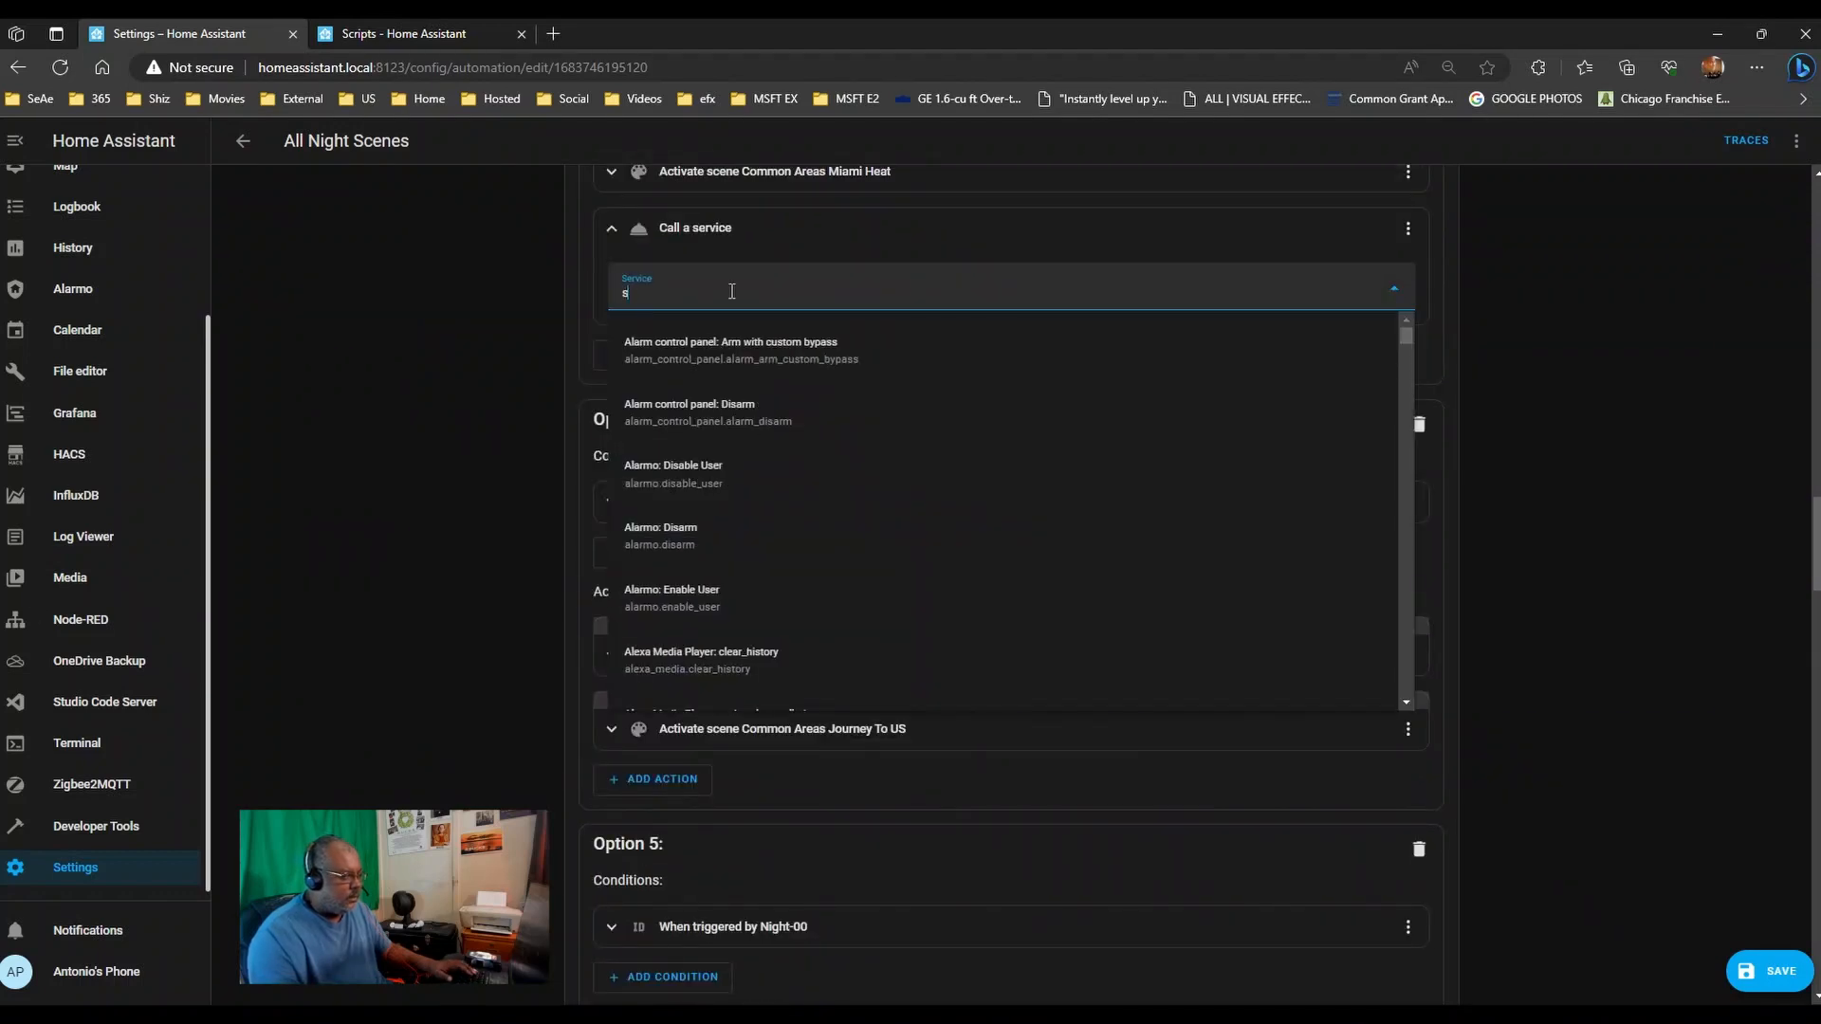
{"action": "type", "text": "ctipt"}
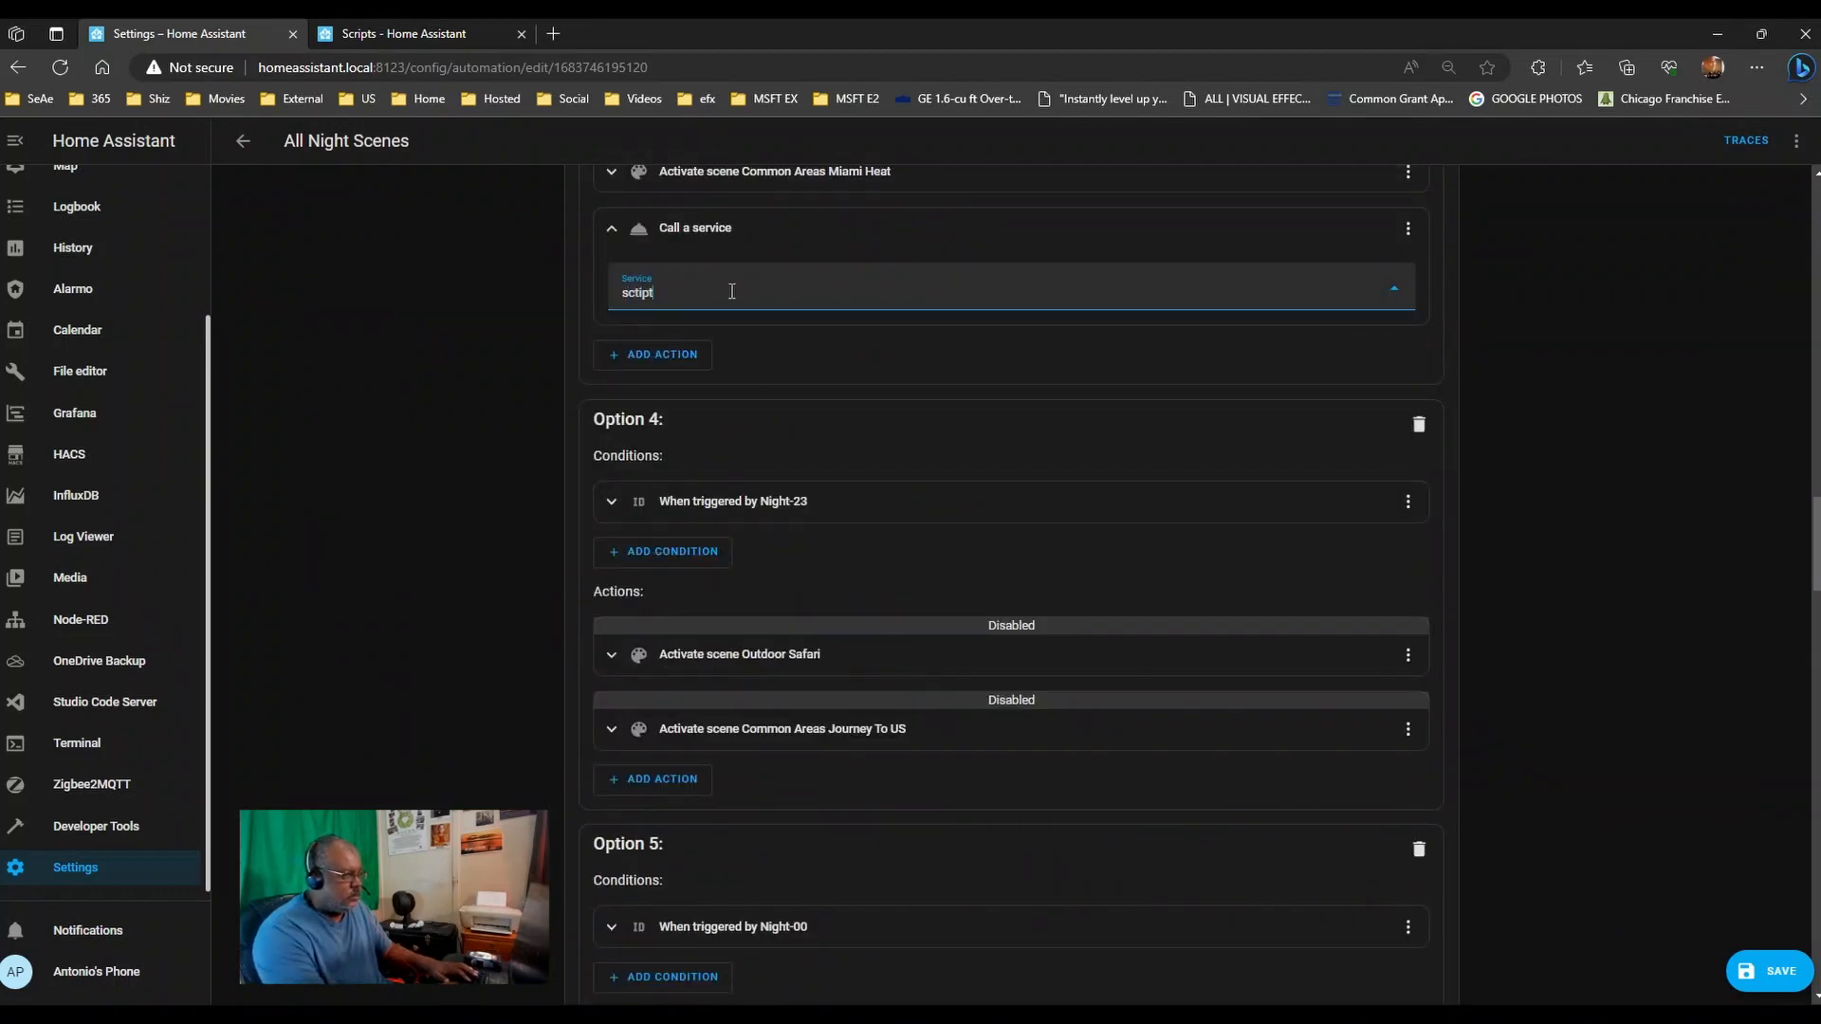
{"action": "key", "text": "BackSpace"}
{"action": "key", "text": "BackSpace"}
{"action": "key", "text": "BackSpace"}
{"action": "key", "text": "BackSpace"}
{"action": "type", "text": "ript"}
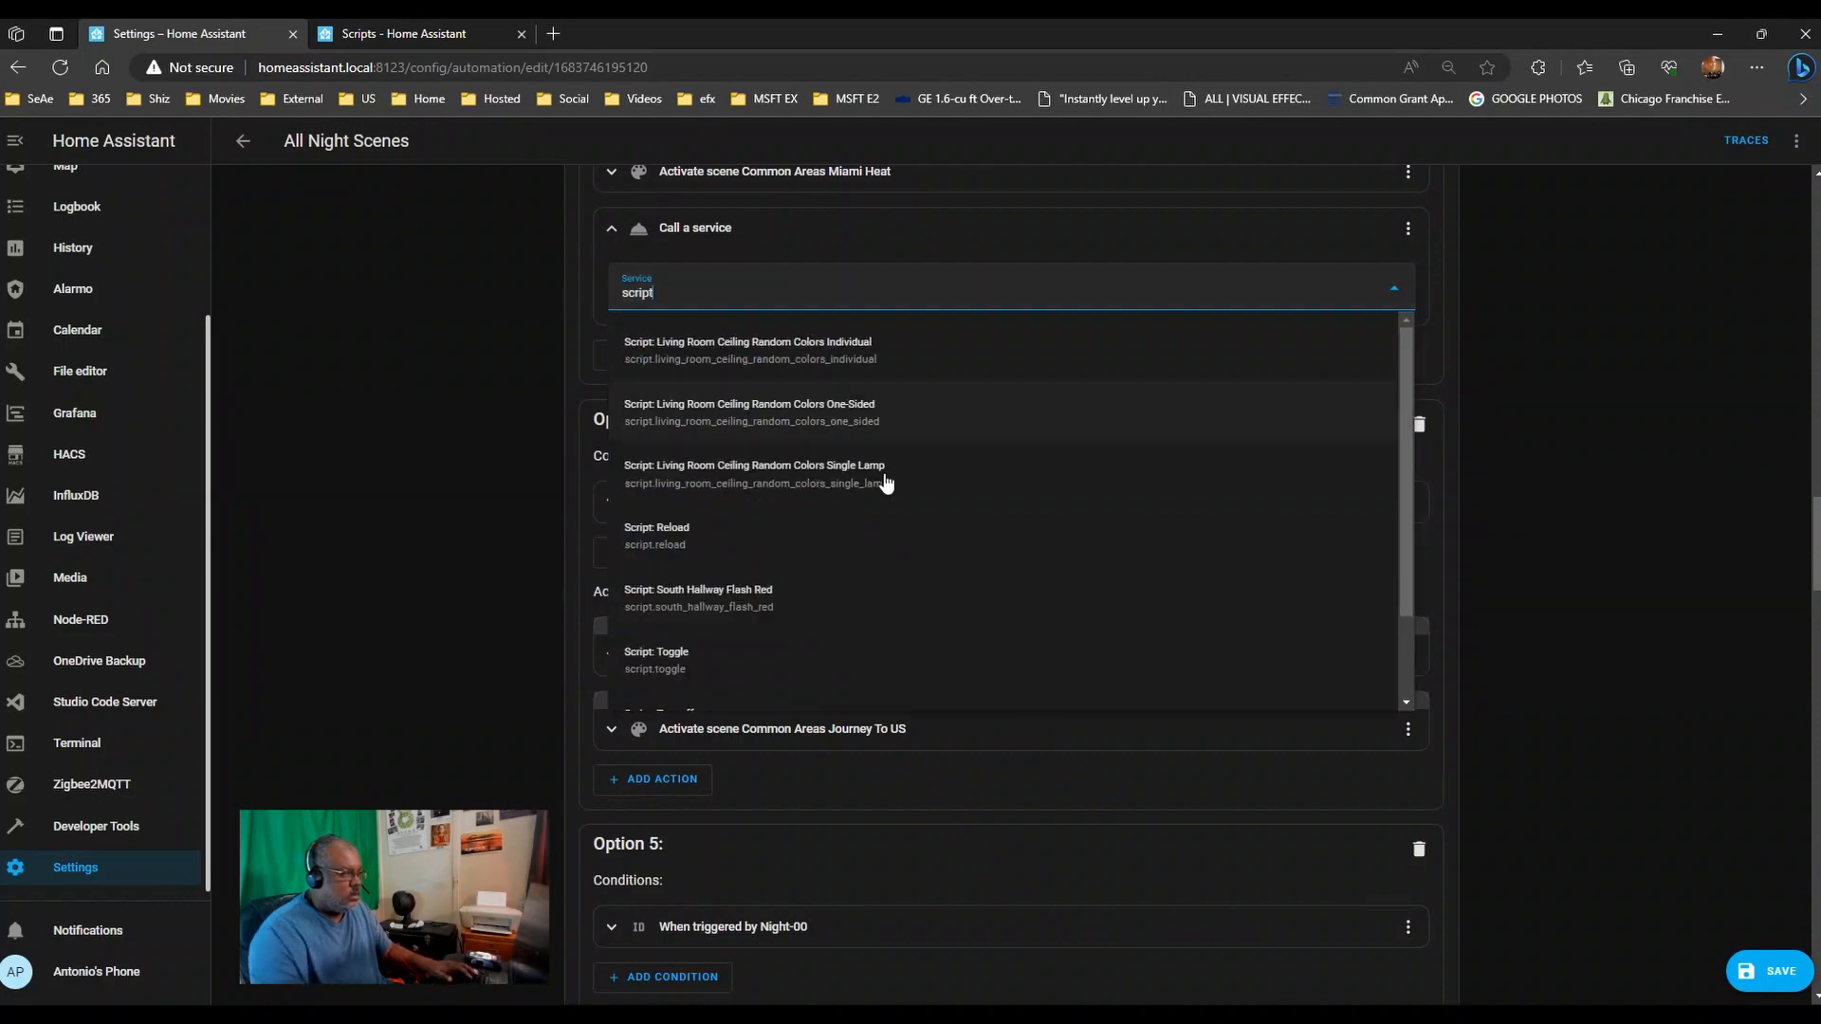
{"action": "left_click", "coordinate": [883, 477]}
{"action": "scroll", "coordinate": [547, 520], "scroll_direction": "up", "scroll_amount": 8}
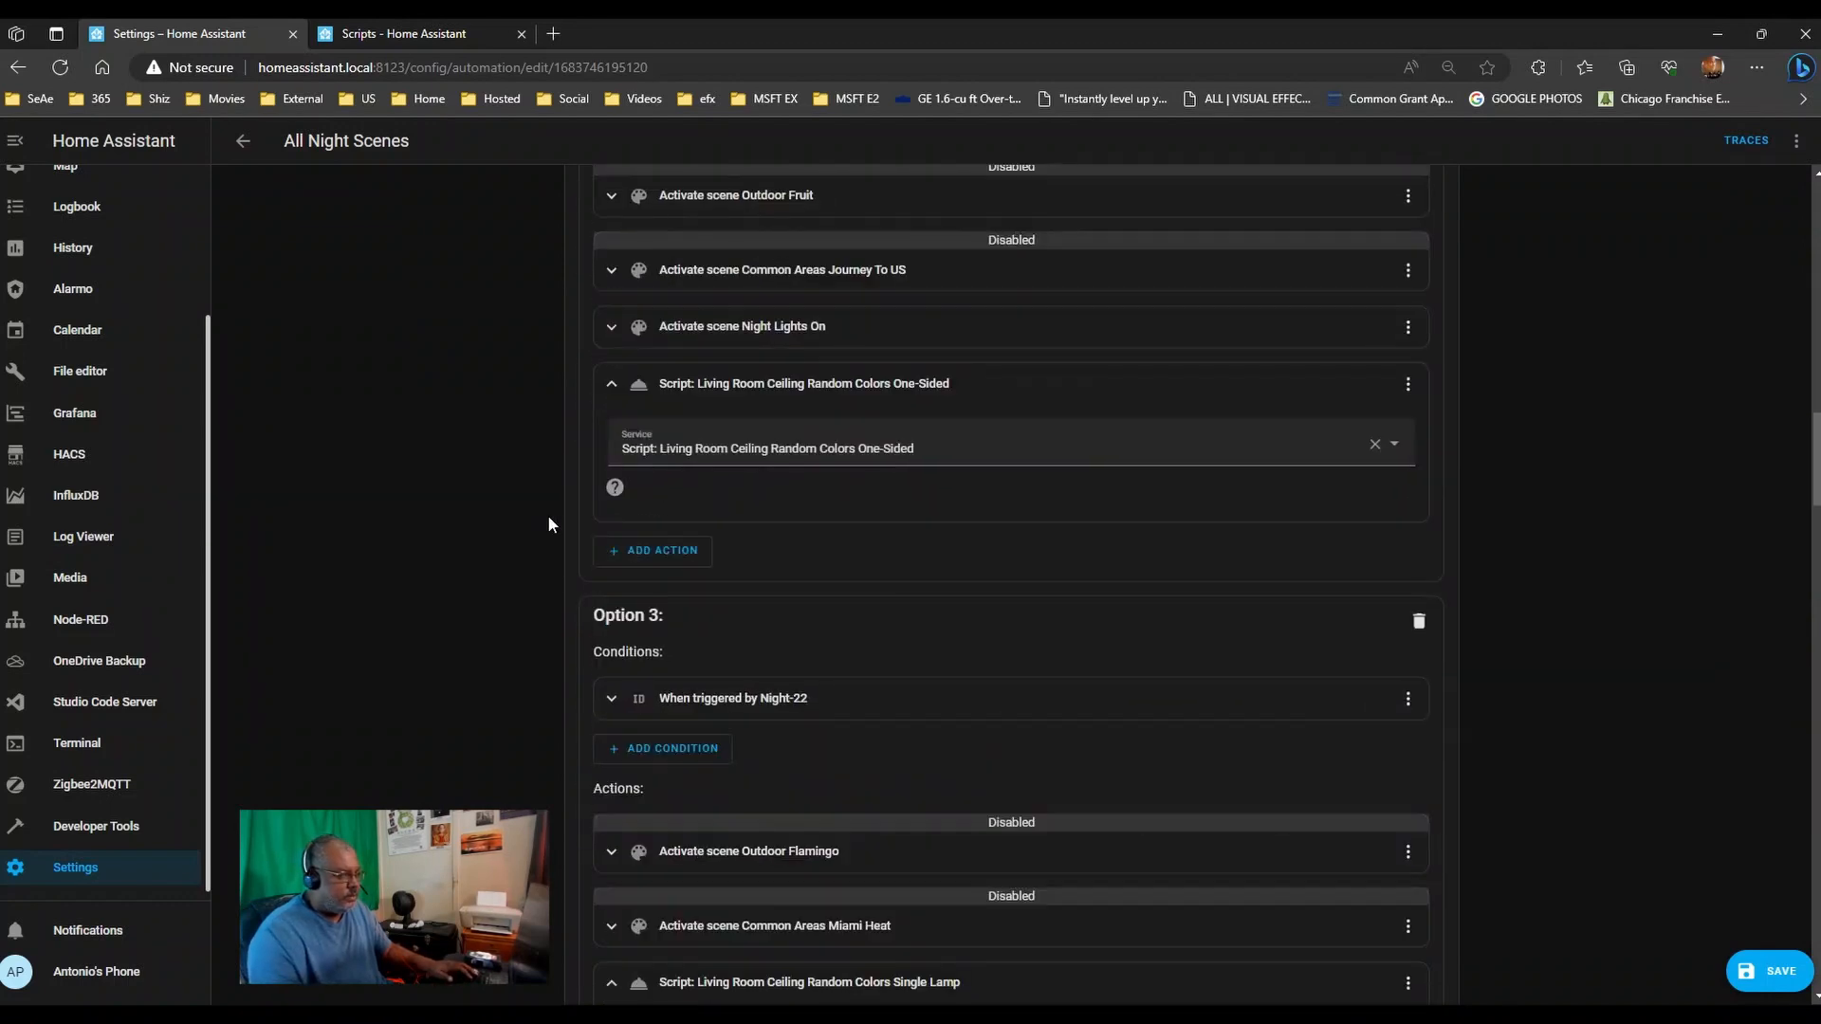
{"action": "scroll", "coordinate": [548, 519], "scroll_direction": "down", "scroll_amount": 4}
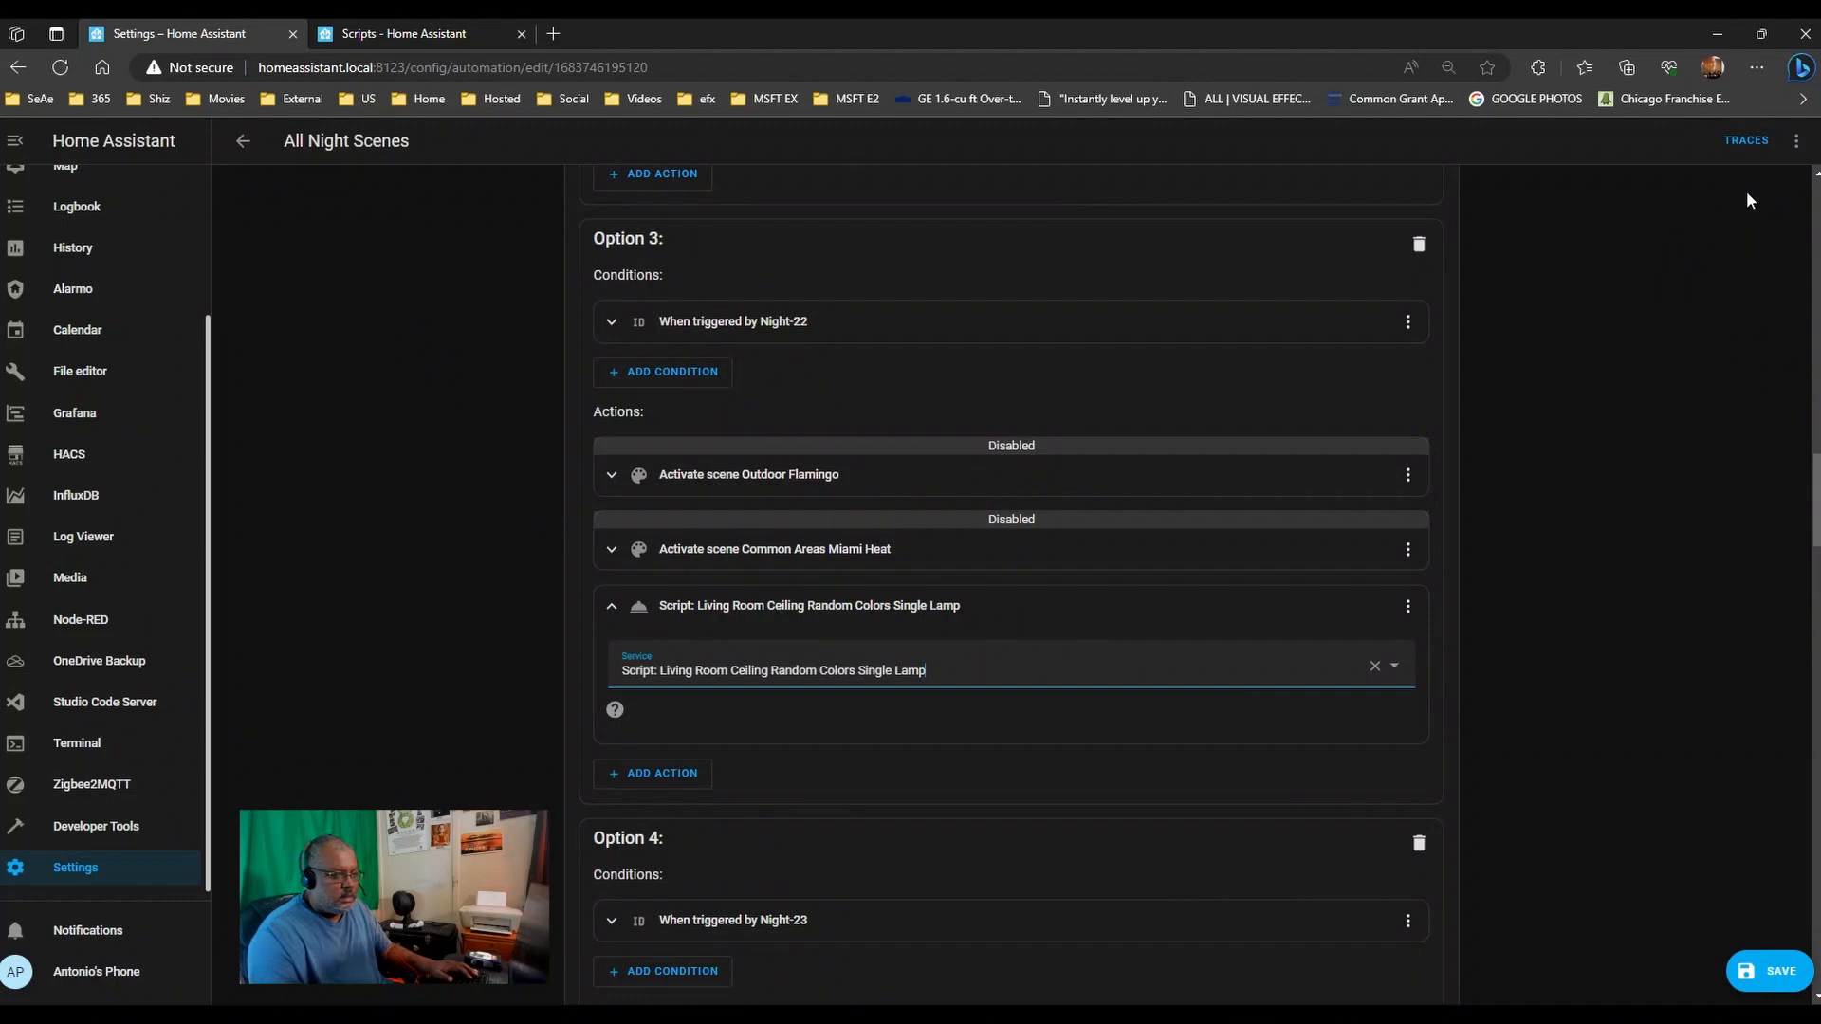
{"action": "left_click", "coordinate": [1807, 143]}
- Switch All Night Scenes to YAML and select the script.living_room_ceiling_random_colors_individual call lines to copy
{"action": "left_click", "coordinate": [1718, 432]}
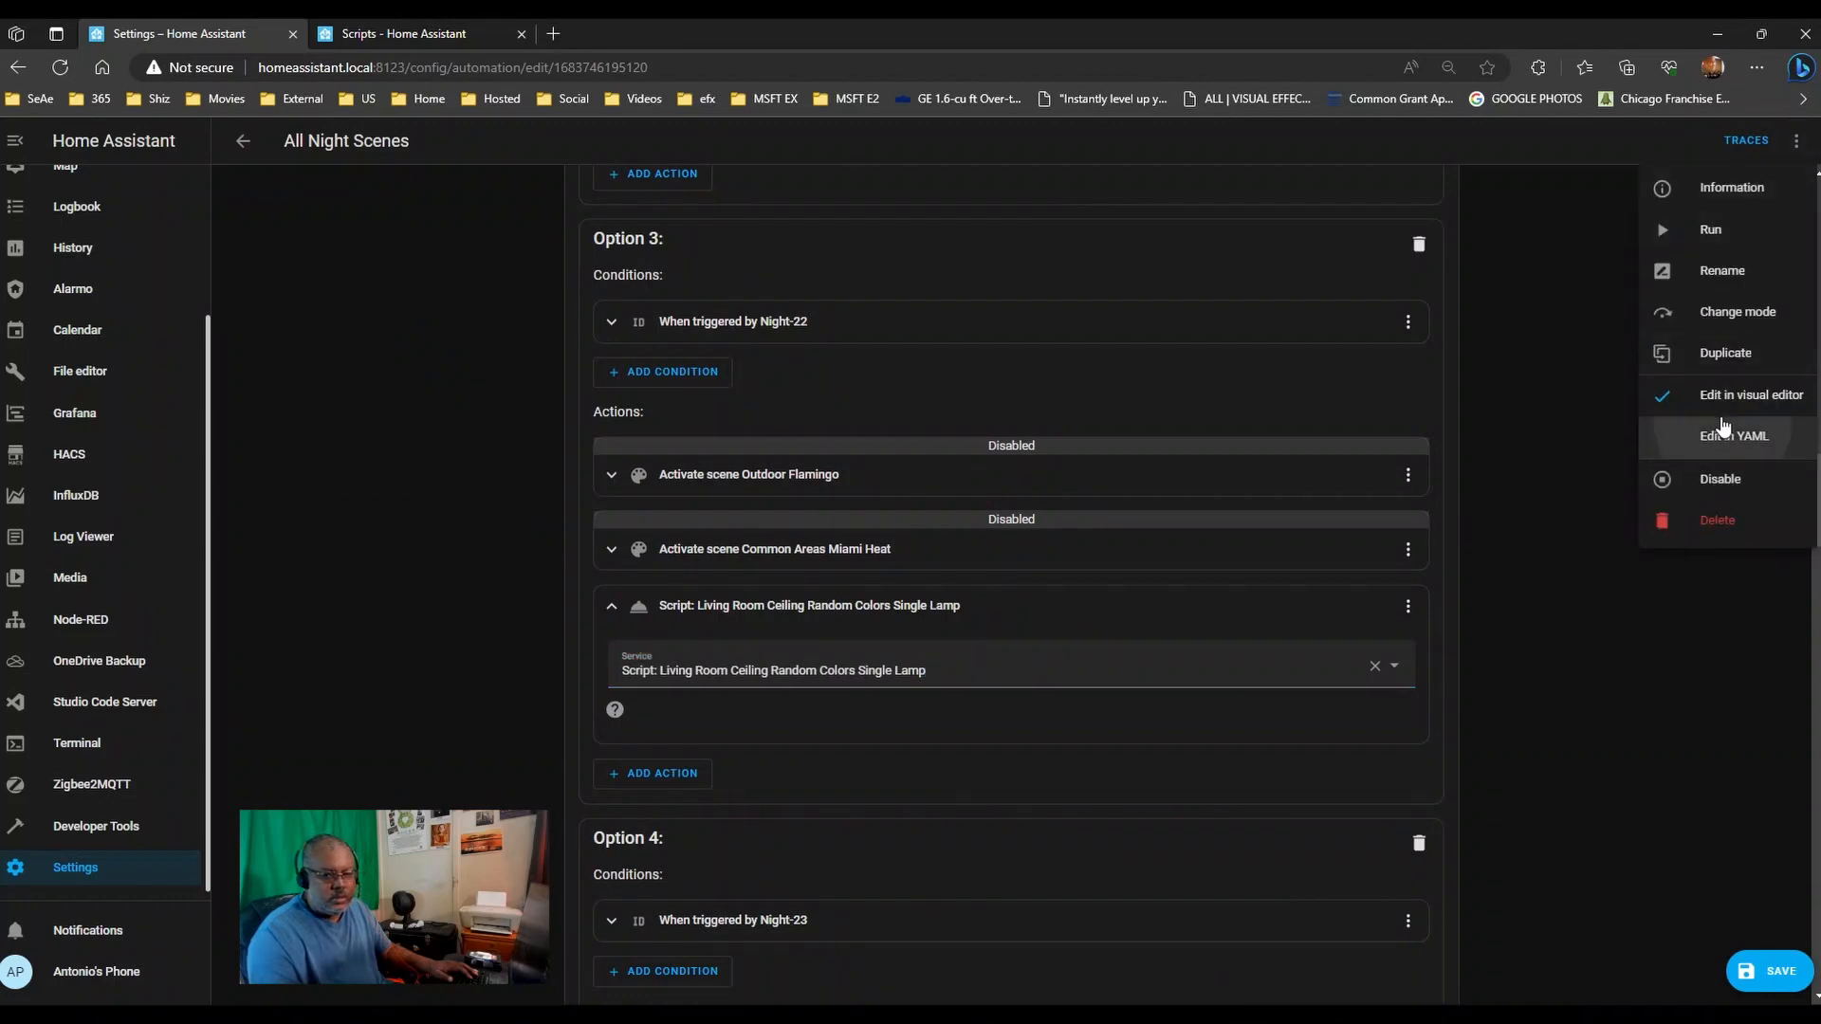
{"action": "scroll", "coordinate": [1517, 467], "scroll_direction": "down", "scroll_amount": 20}
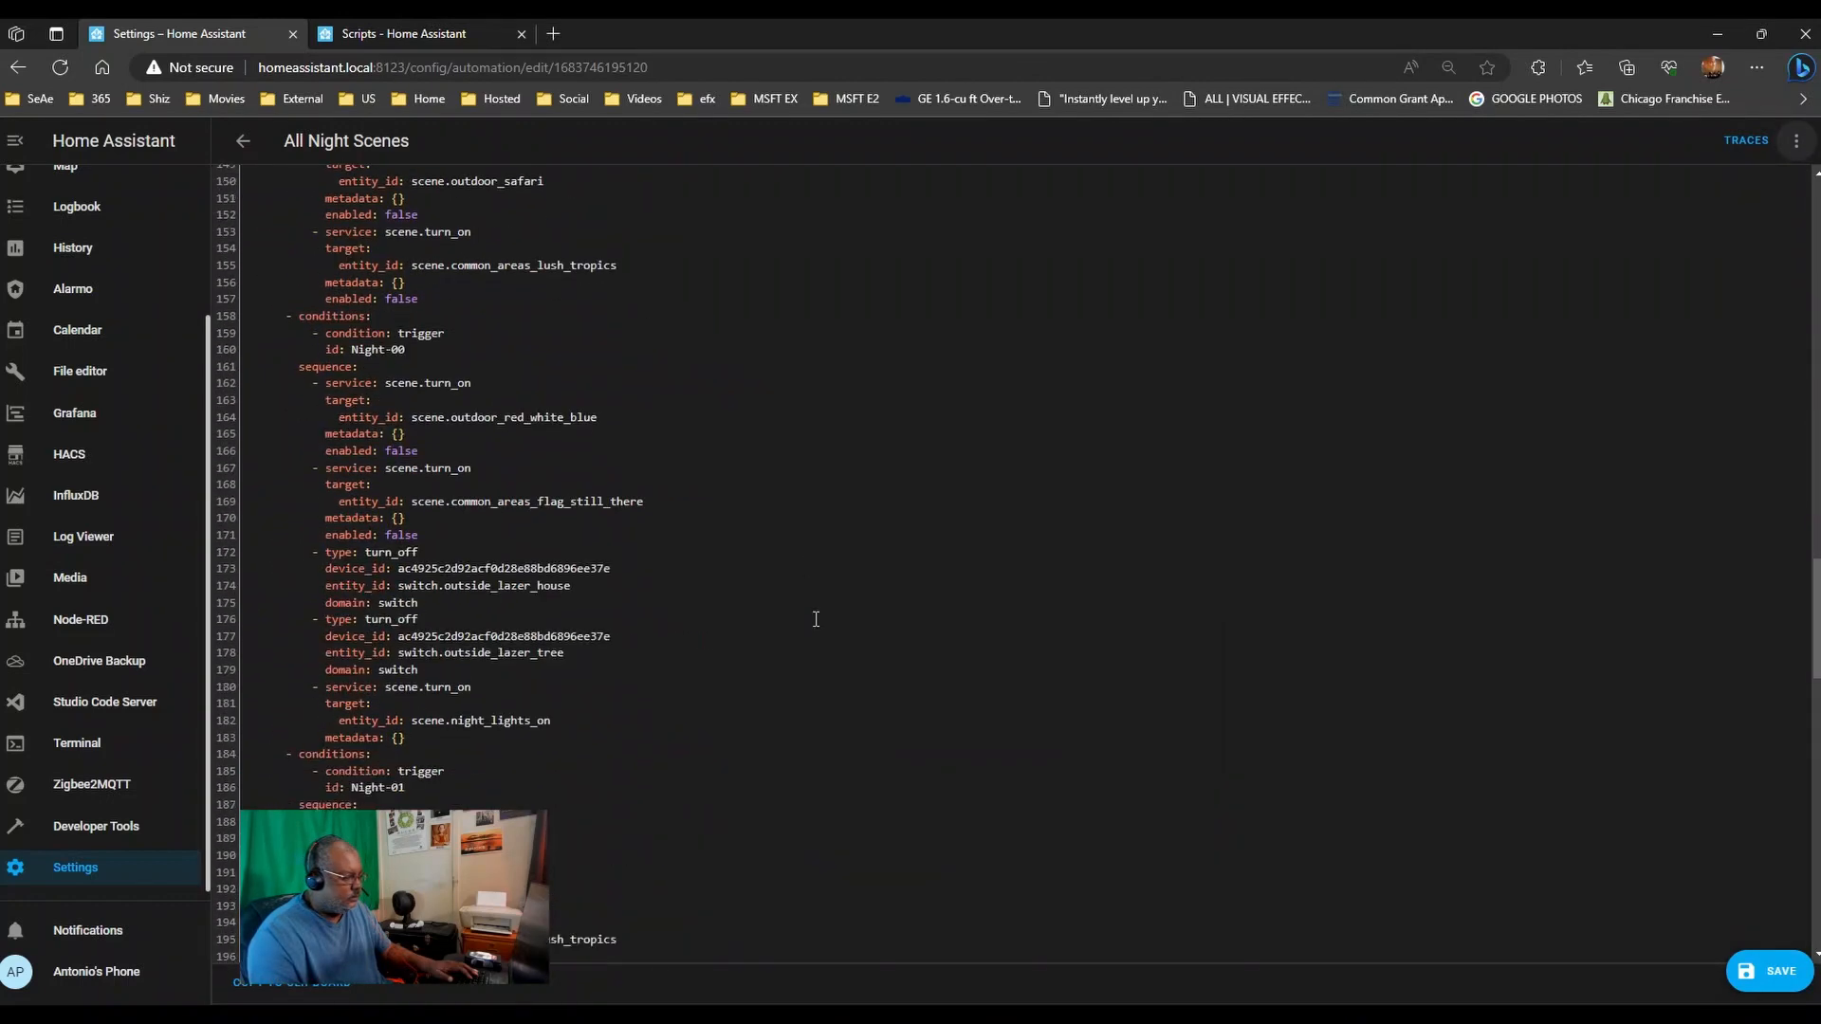
{"action": "scroll", "coordinate": [819, 636], "scroll_direction": "down", "scroll_amount": 5}
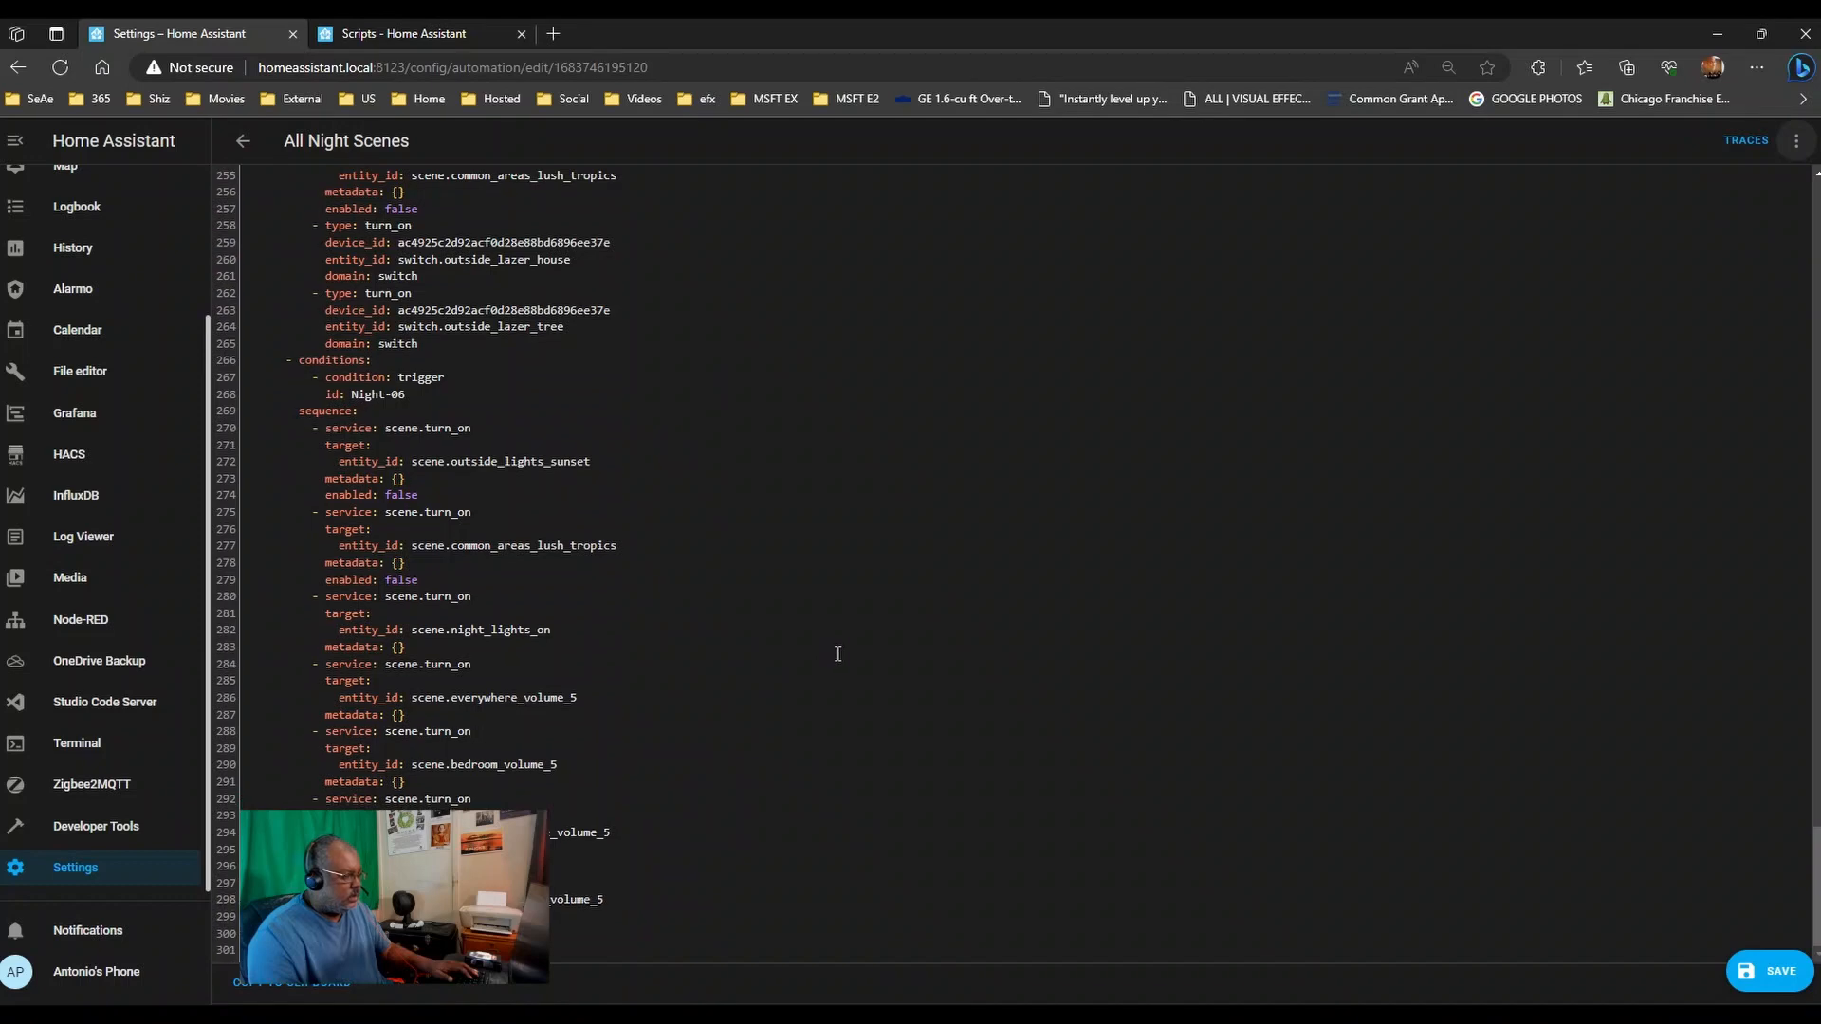
{"action": "scroll", "coordinate": [837, 654], "scroll_direction": "up", "scroll_amount": 14}
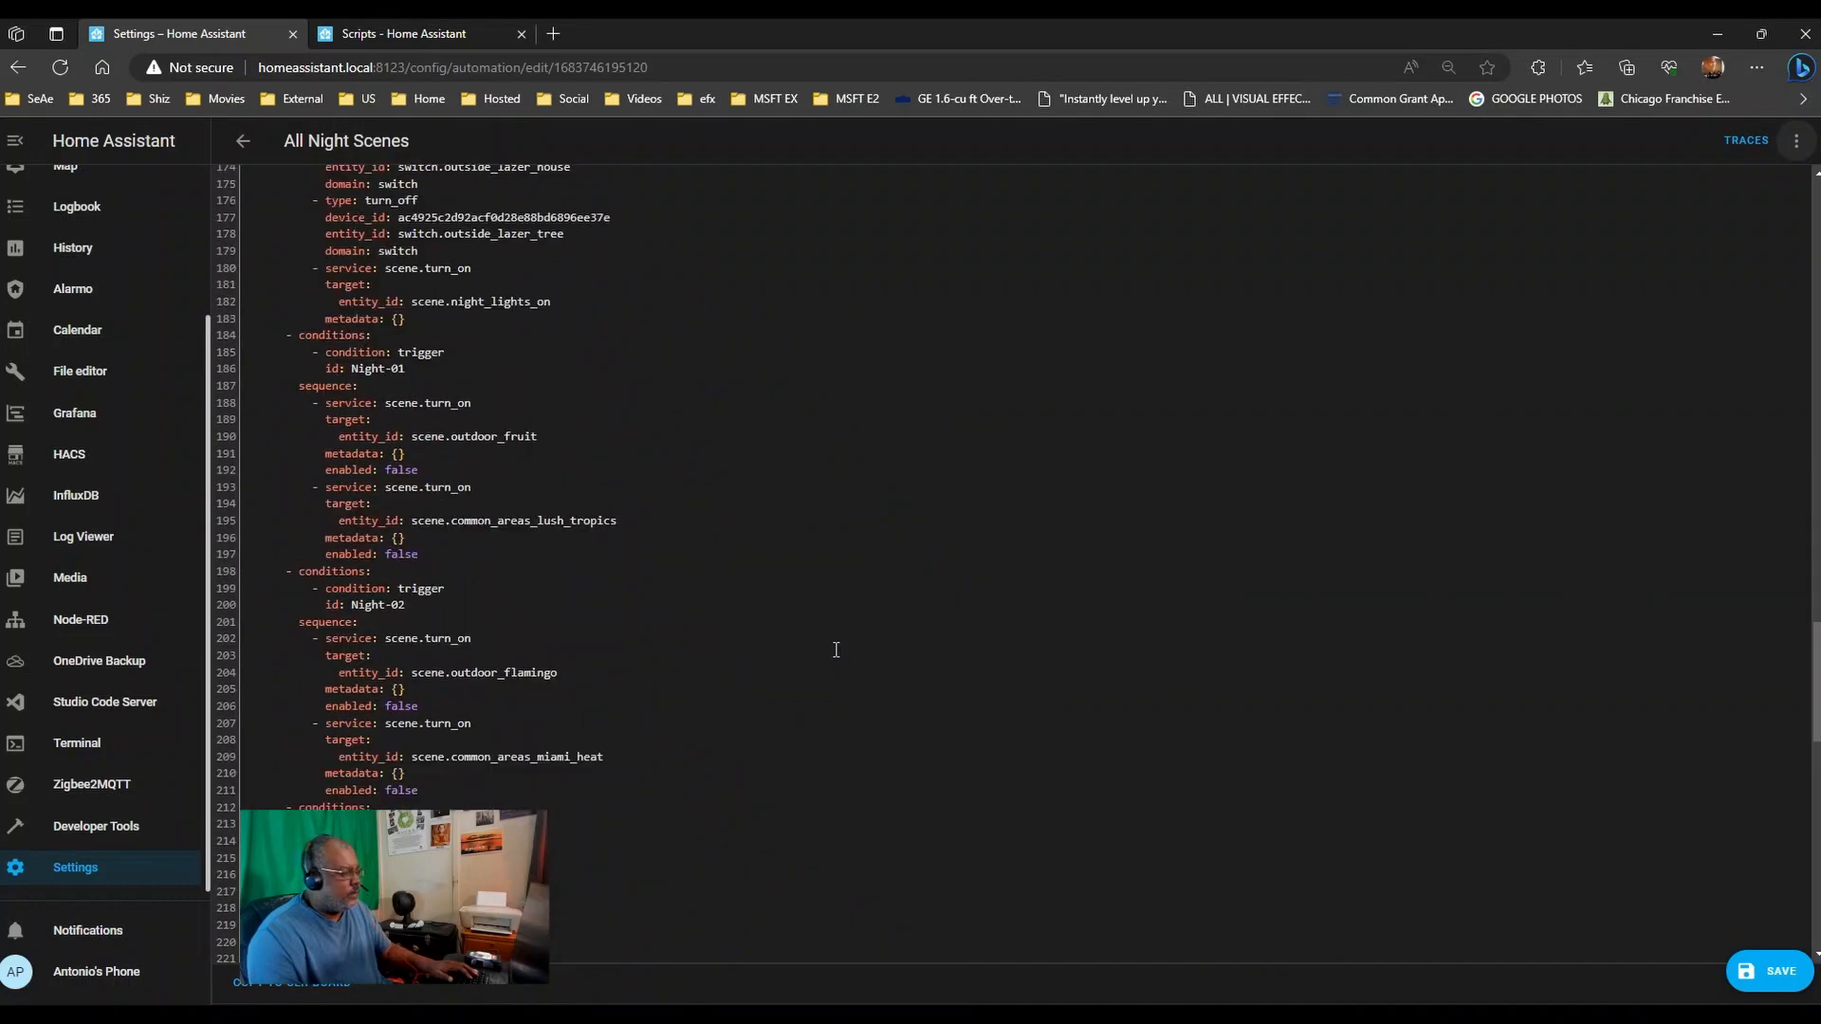
{"action": "scroll", "coordinate": [836, 649], "scroll_direction": "up", "scroll_amount": 3}
{"action": "scroll", "coordinate": [835, 648], "scroll_direction": "up", "scroll_amount": 7}
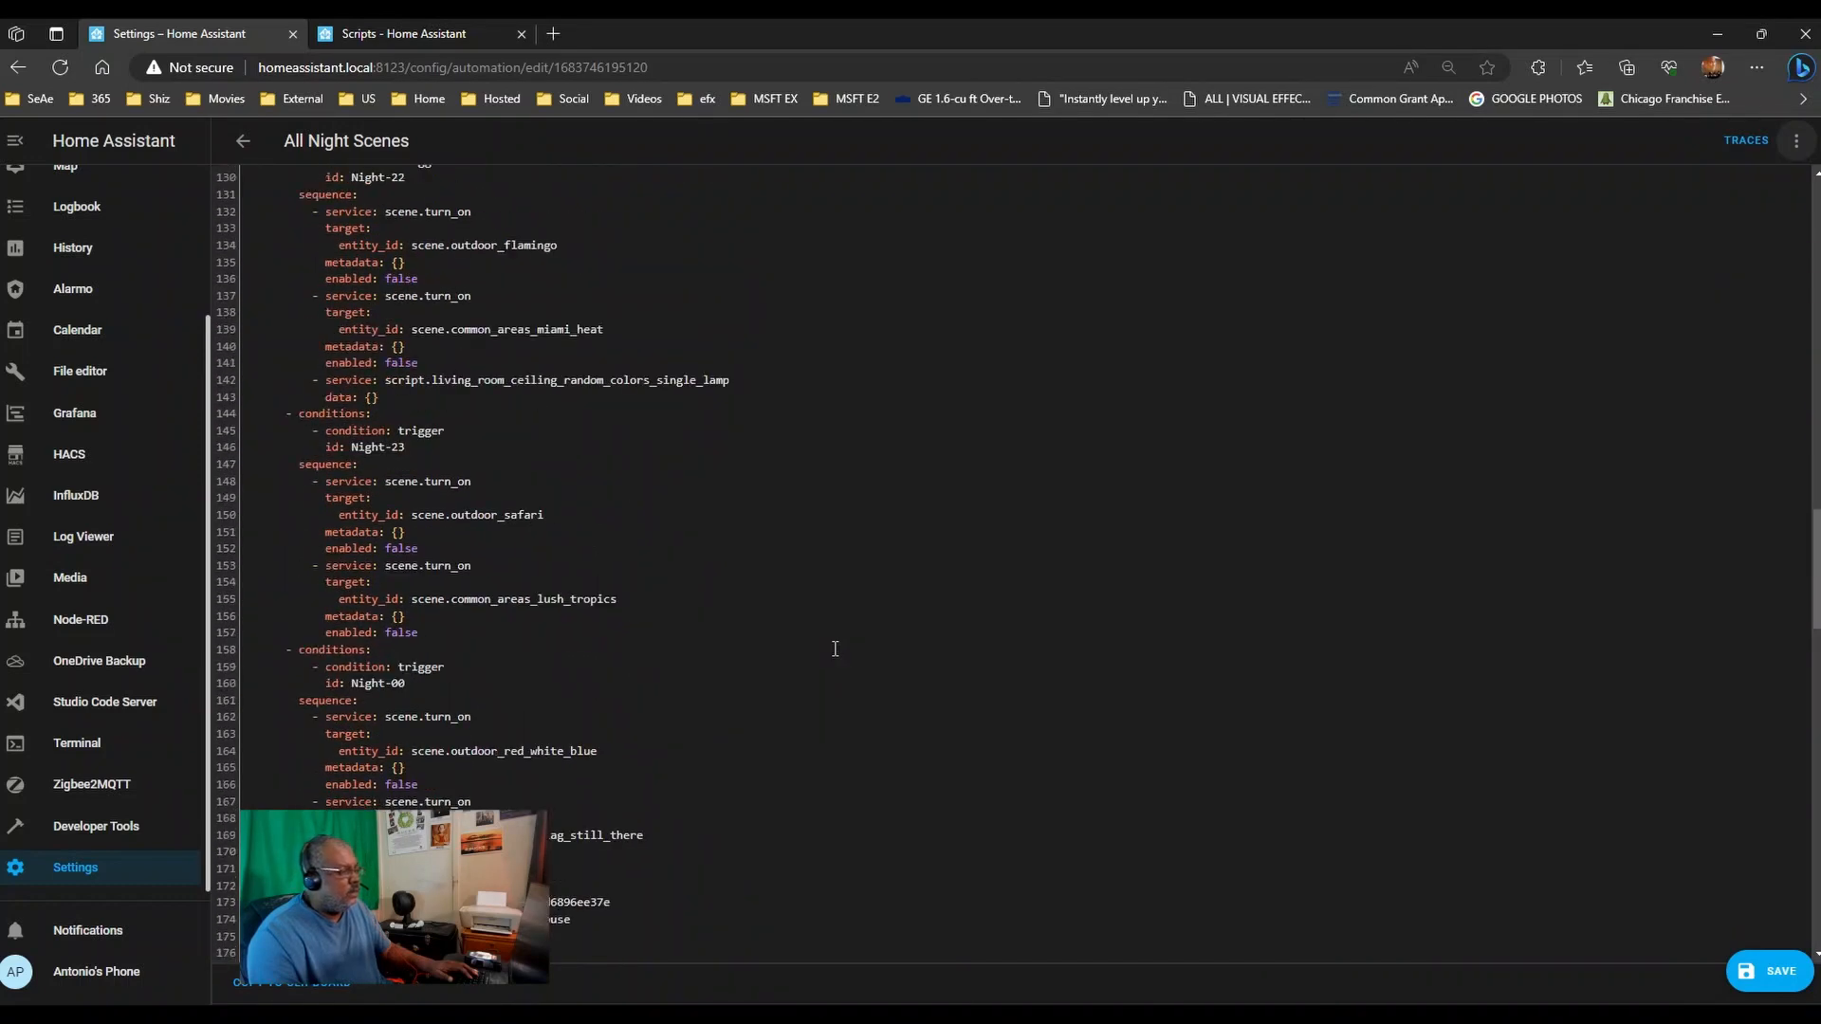
{"action": "scroll", "coordinate": [834, 648], "scroll_direction": "up", "scroll_amount": 1}
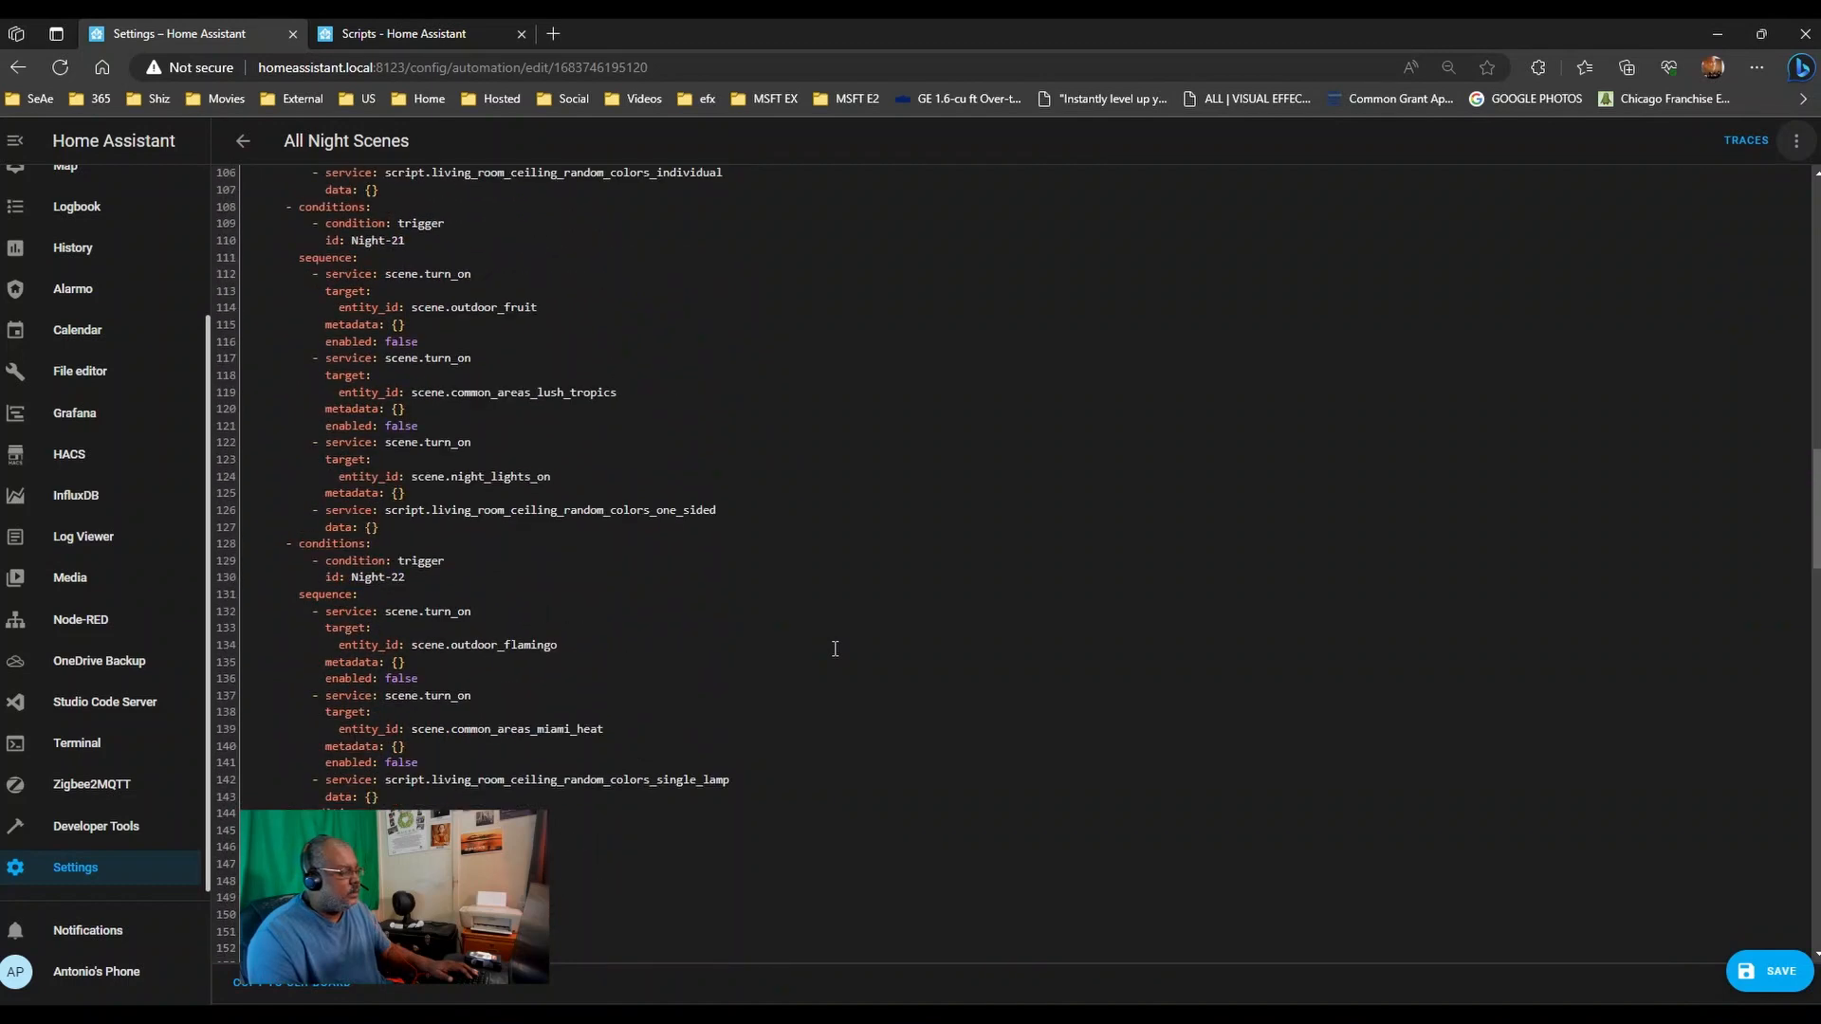
{"action": "scroll", "coordinate": [835, 649], "scroll_direction": "down", "scroll_amount": 1}
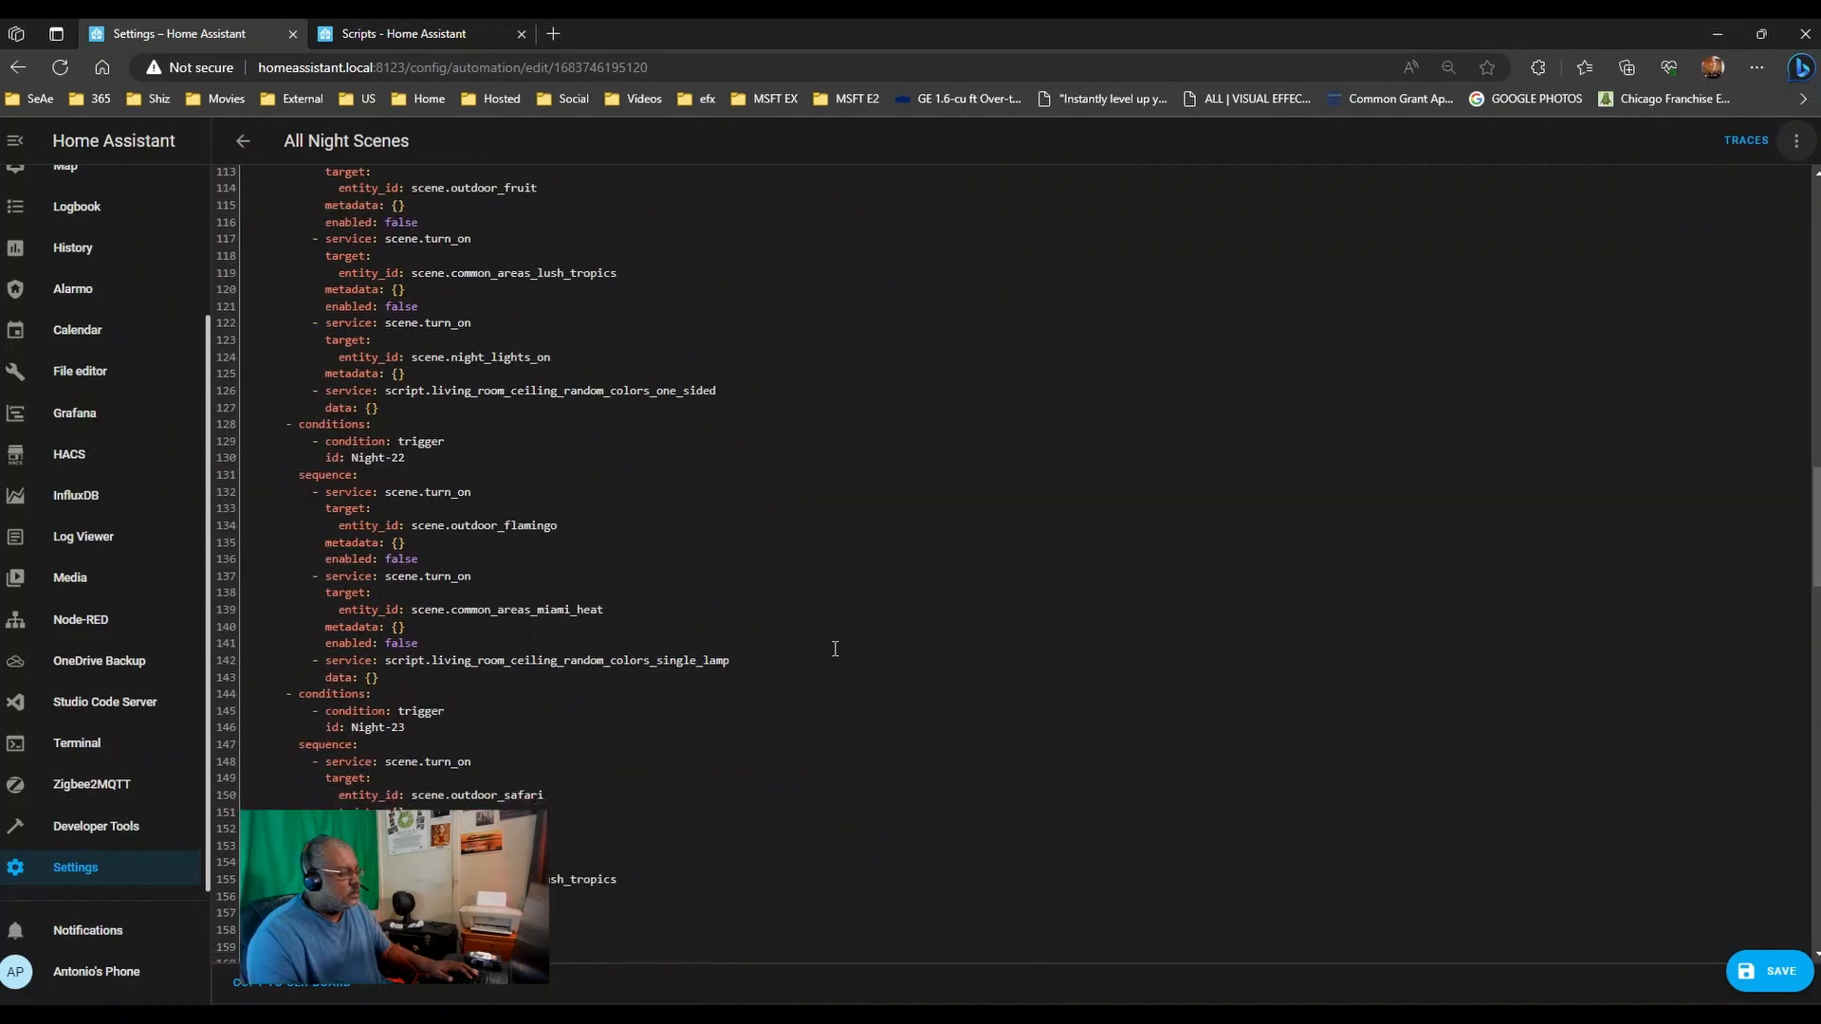
{"action": "scroll", "coordinate": [834, 648], "scroll_direction": "down", "scroll_amount": 1}
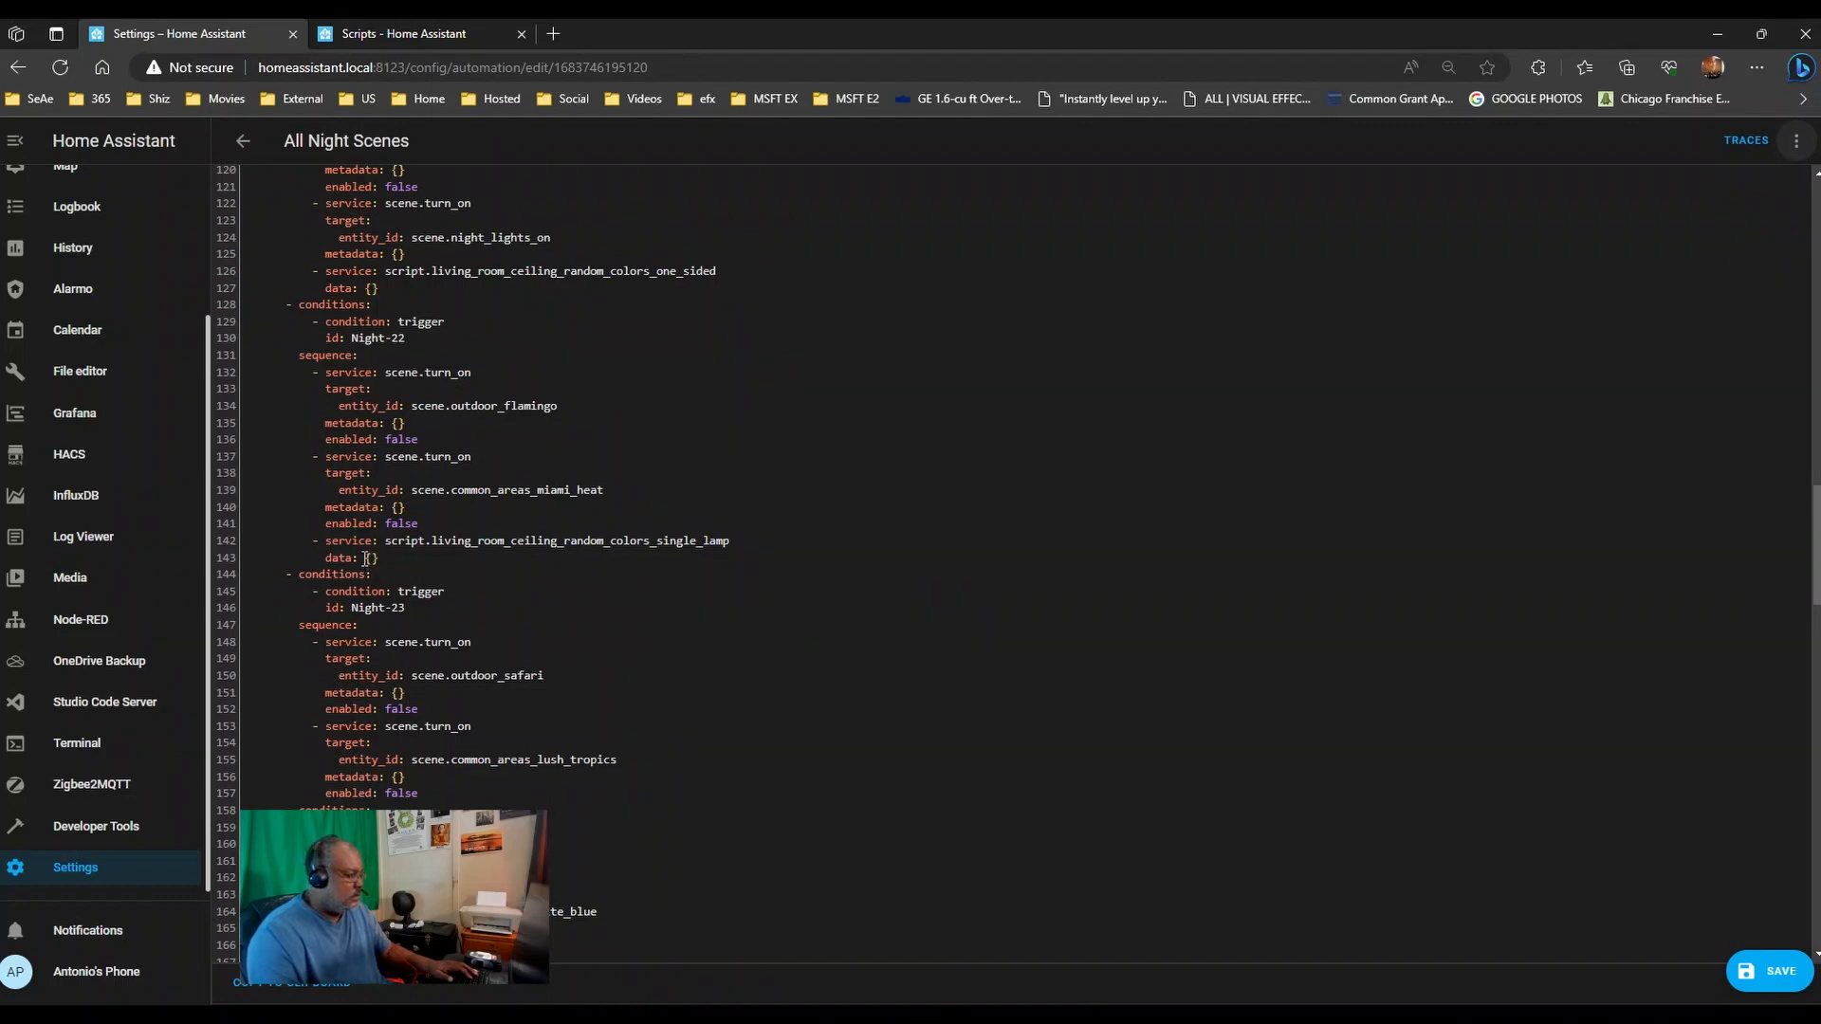
{"action": "scroll", "coordinate": [479, 597], "scroll_direction": "up", "scroll_amount": 2}
{"action": "scroll", "coordinate": [479, 597], "scroll_direction": "up", "scroll_amount": 1}
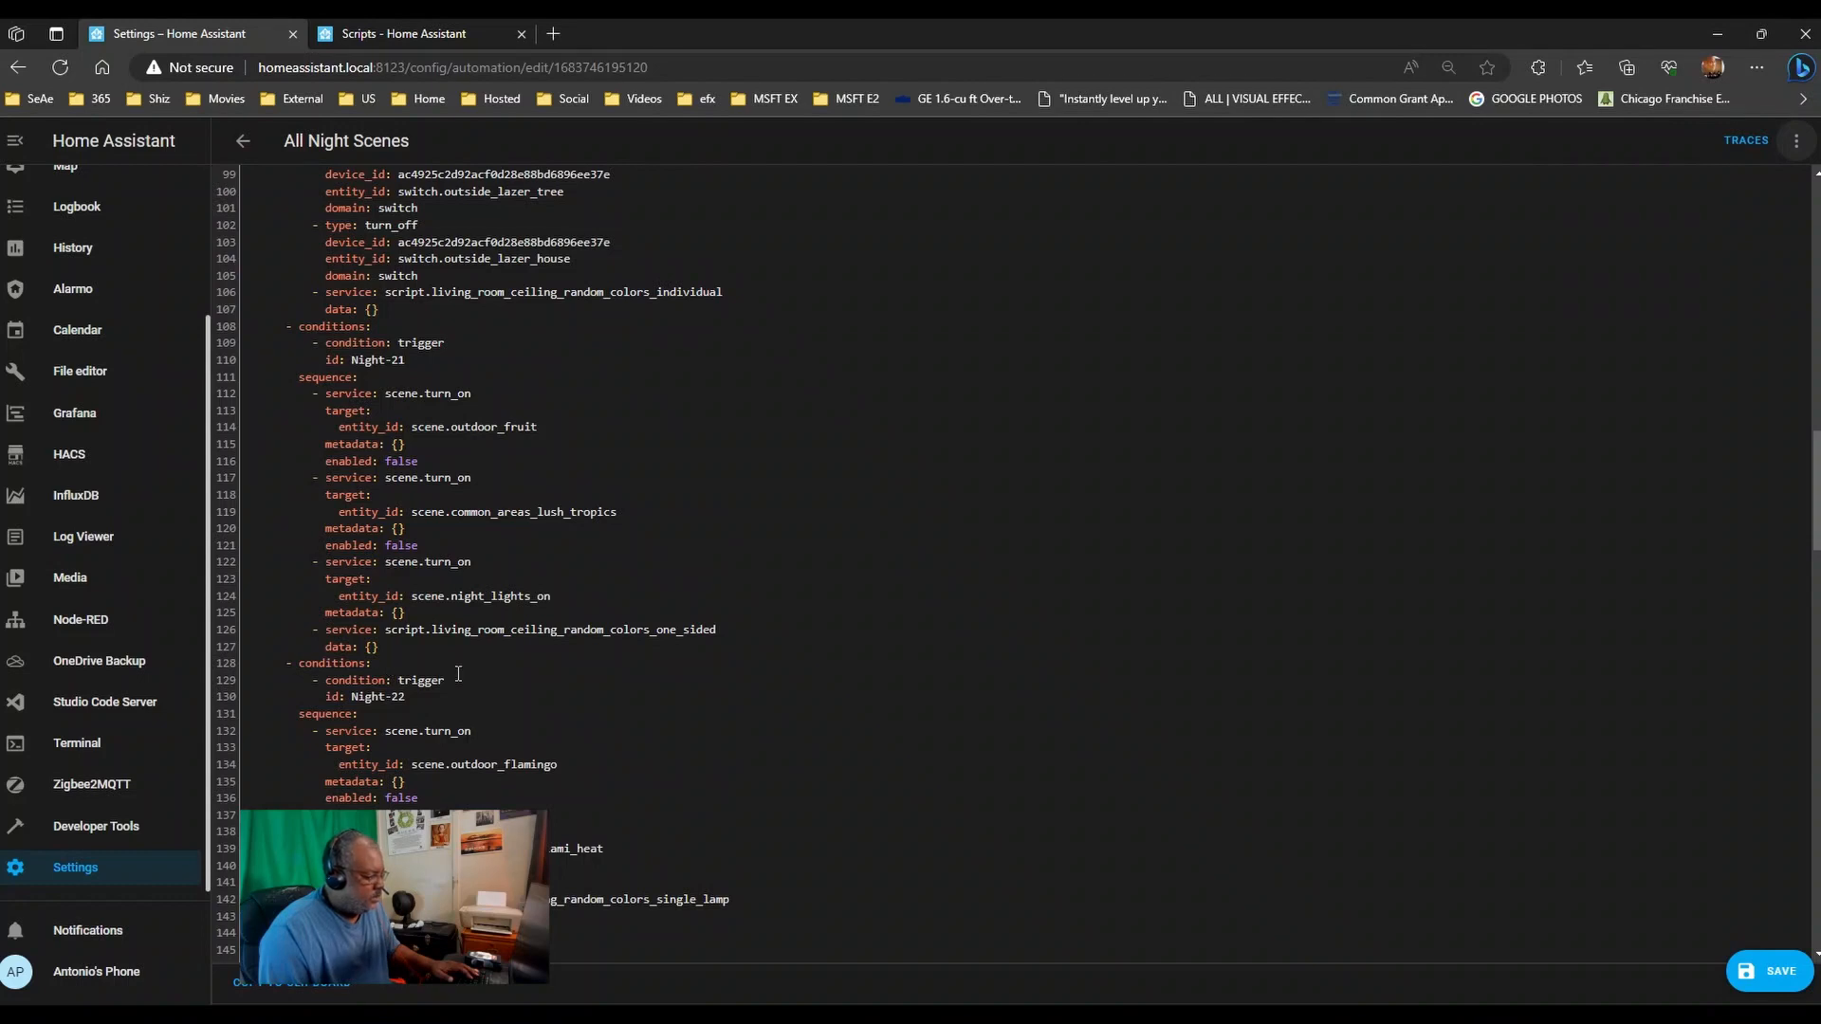
{"action": "scroll", "coordinate": [537, 545], "scroll_direction": "up", "scroll_amount": 3}
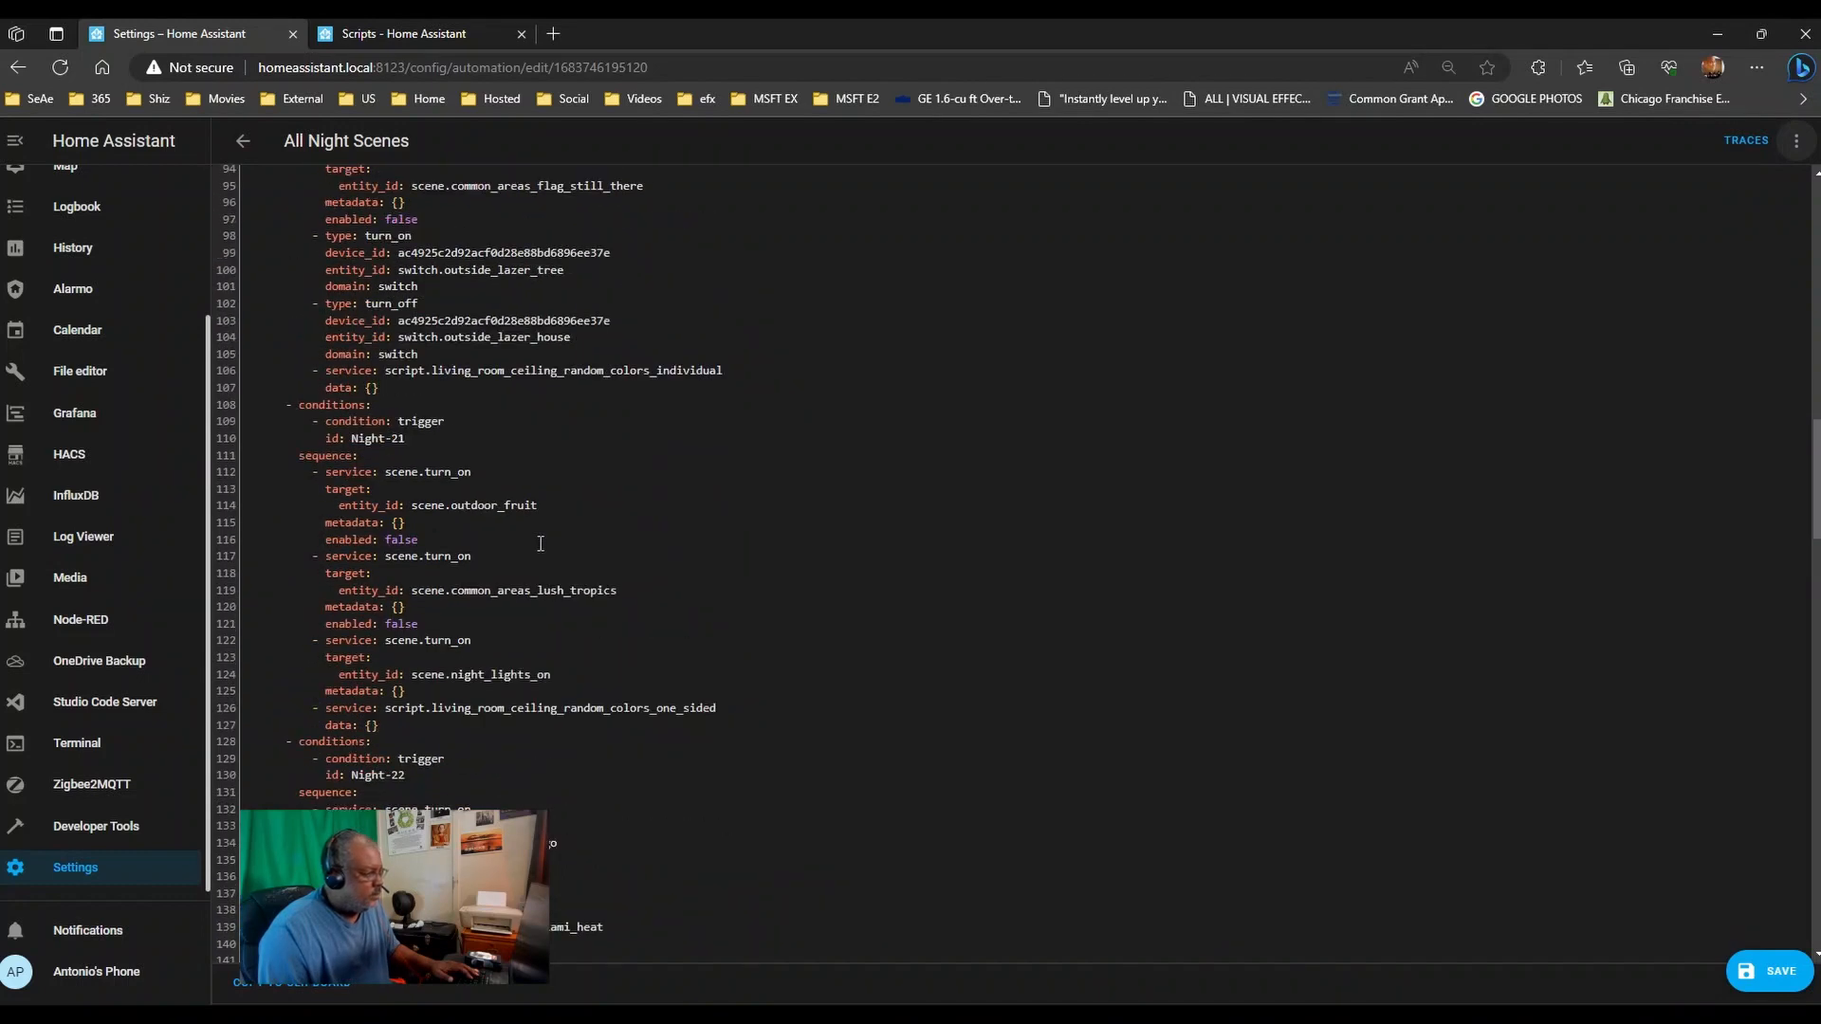
{"action": "scroll", "coordinate": [541, 543], "scroll_direction": "down", "scroll_amount": 1}
{"action": "scroll", "coordinate": [541, 544], "scroll_direction": "down", "scroll_amount": 1}
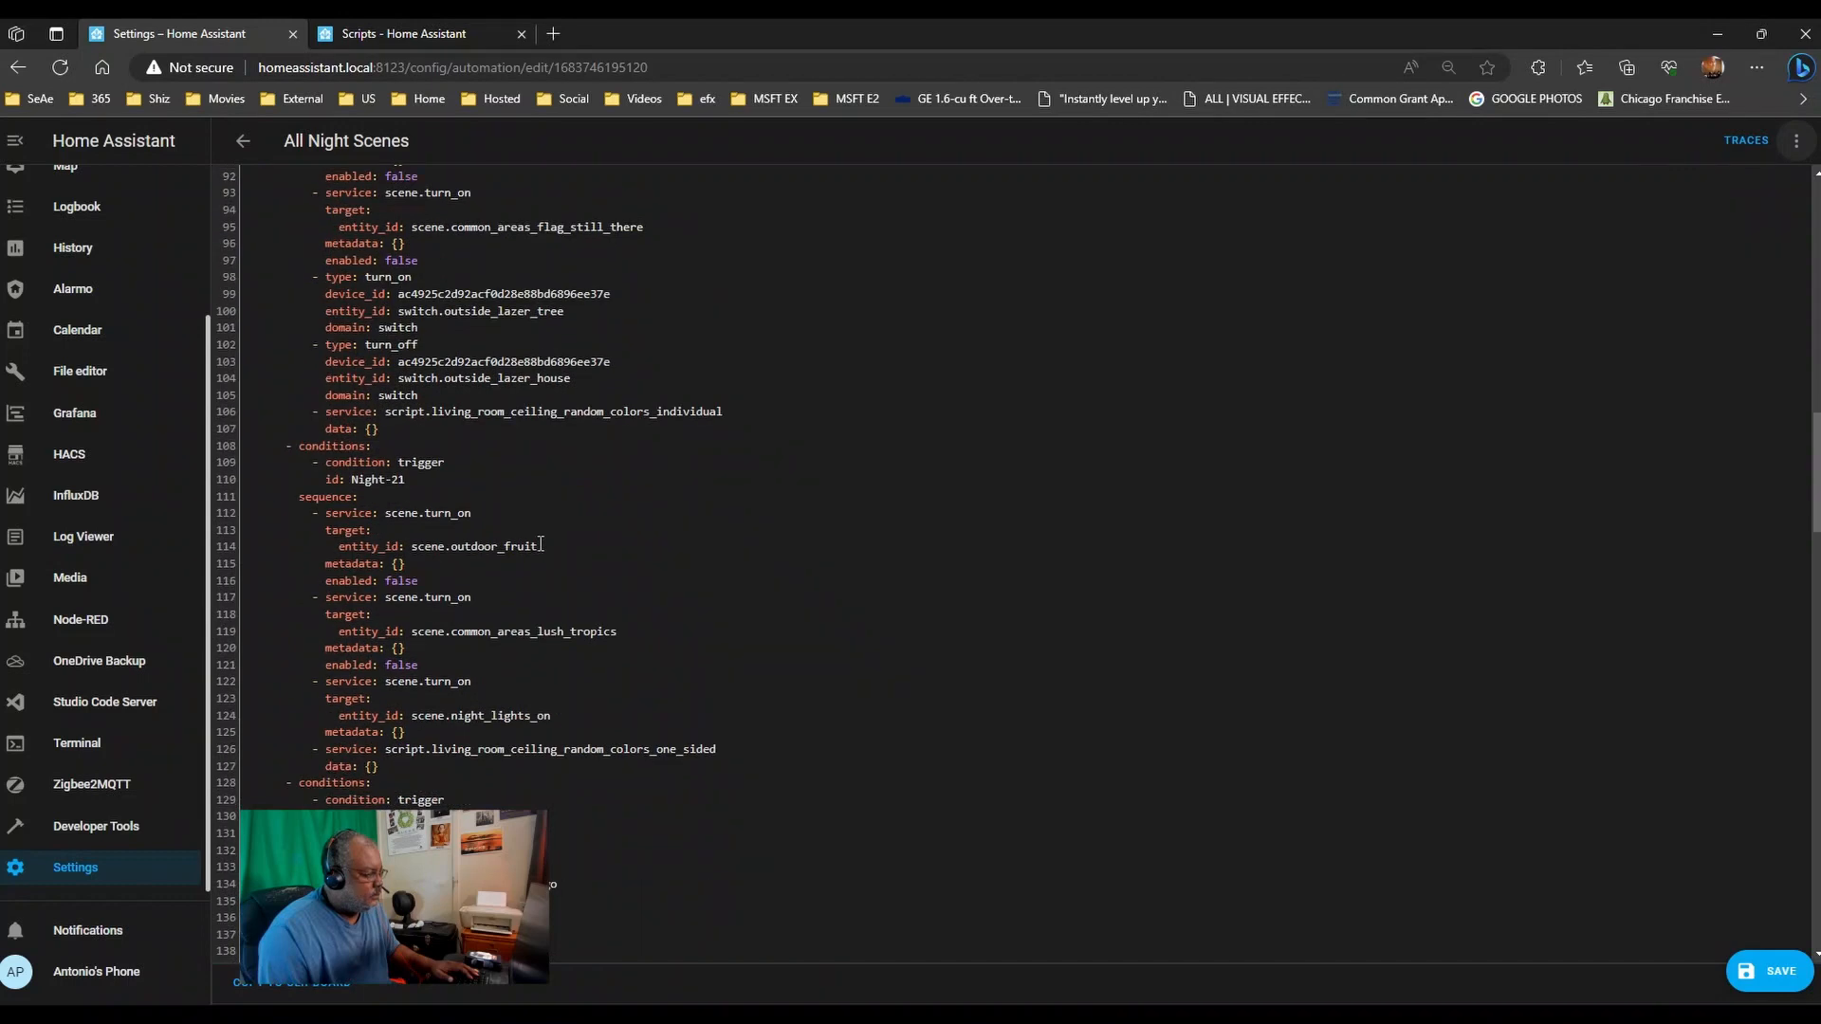
{"action": "left_click_drag", "start_coordinate": [381, 430], "coordinate": [2, 426]}
{"action": "key", "text": "ctrl+c"}
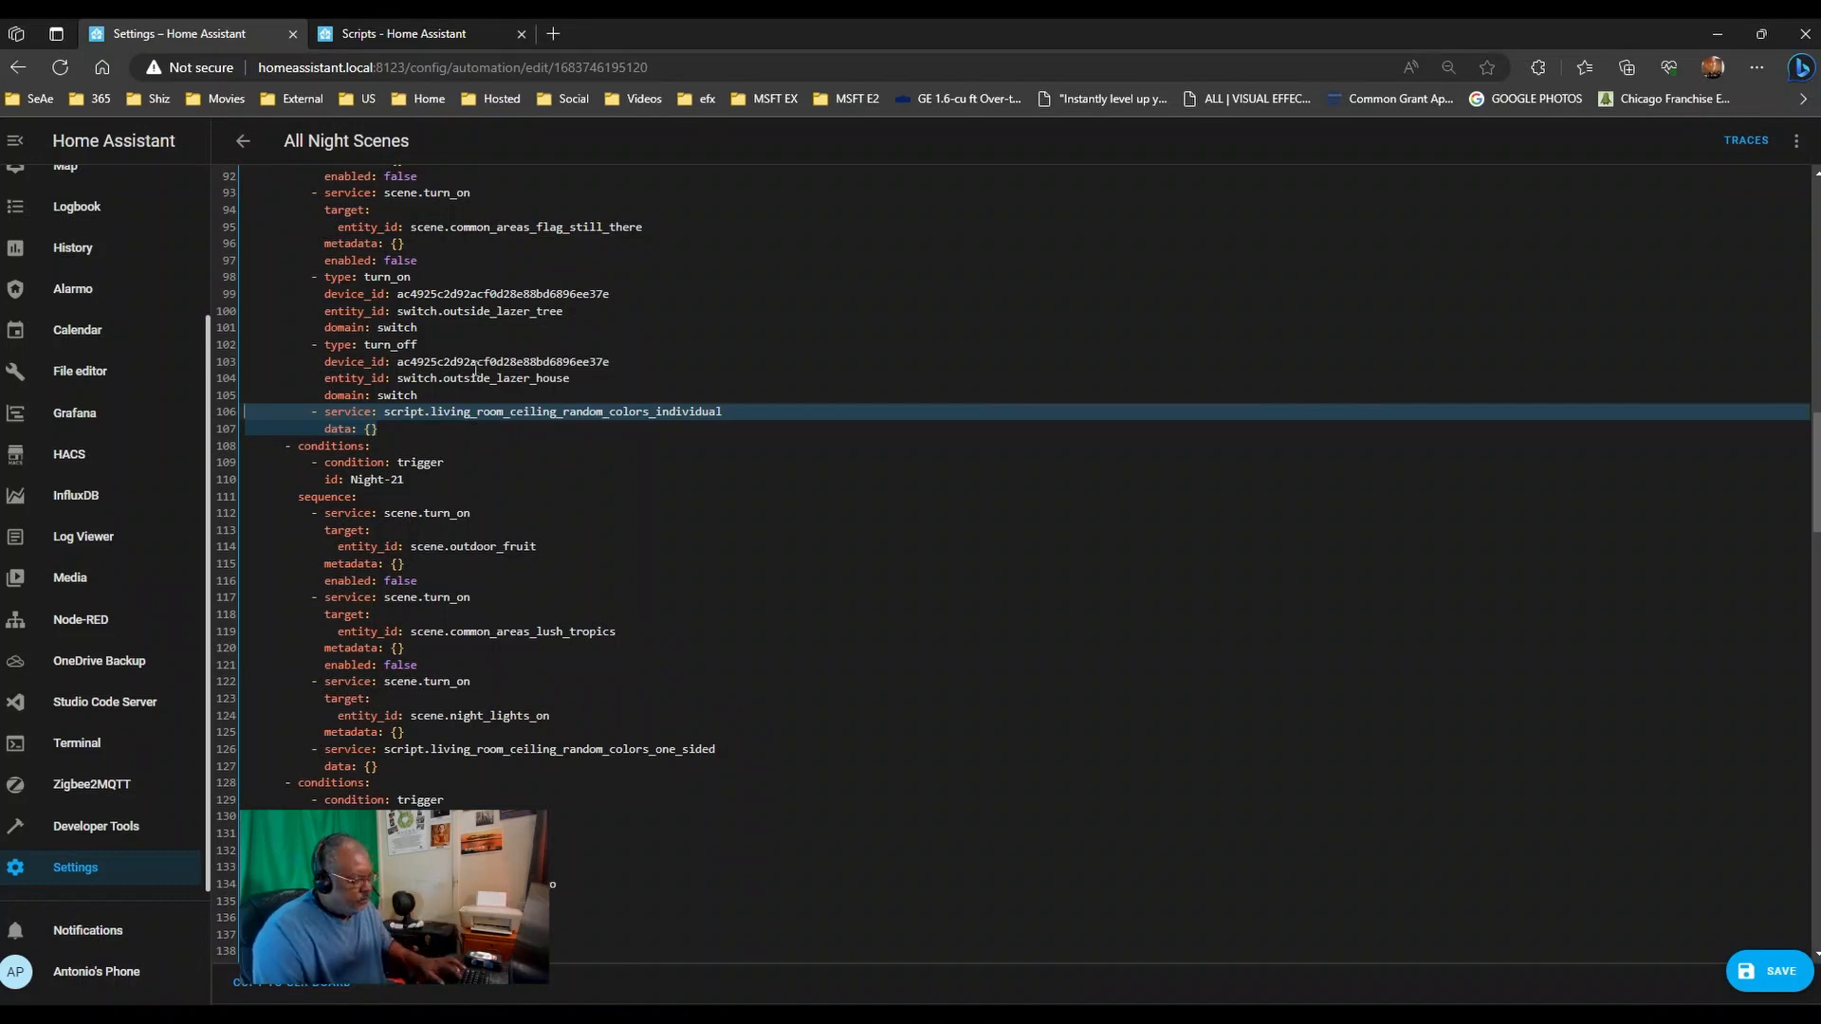
{"action": "scroll", "coordinate": [476, 372], "scroll_direction": "down", "scroll_amount": 7}
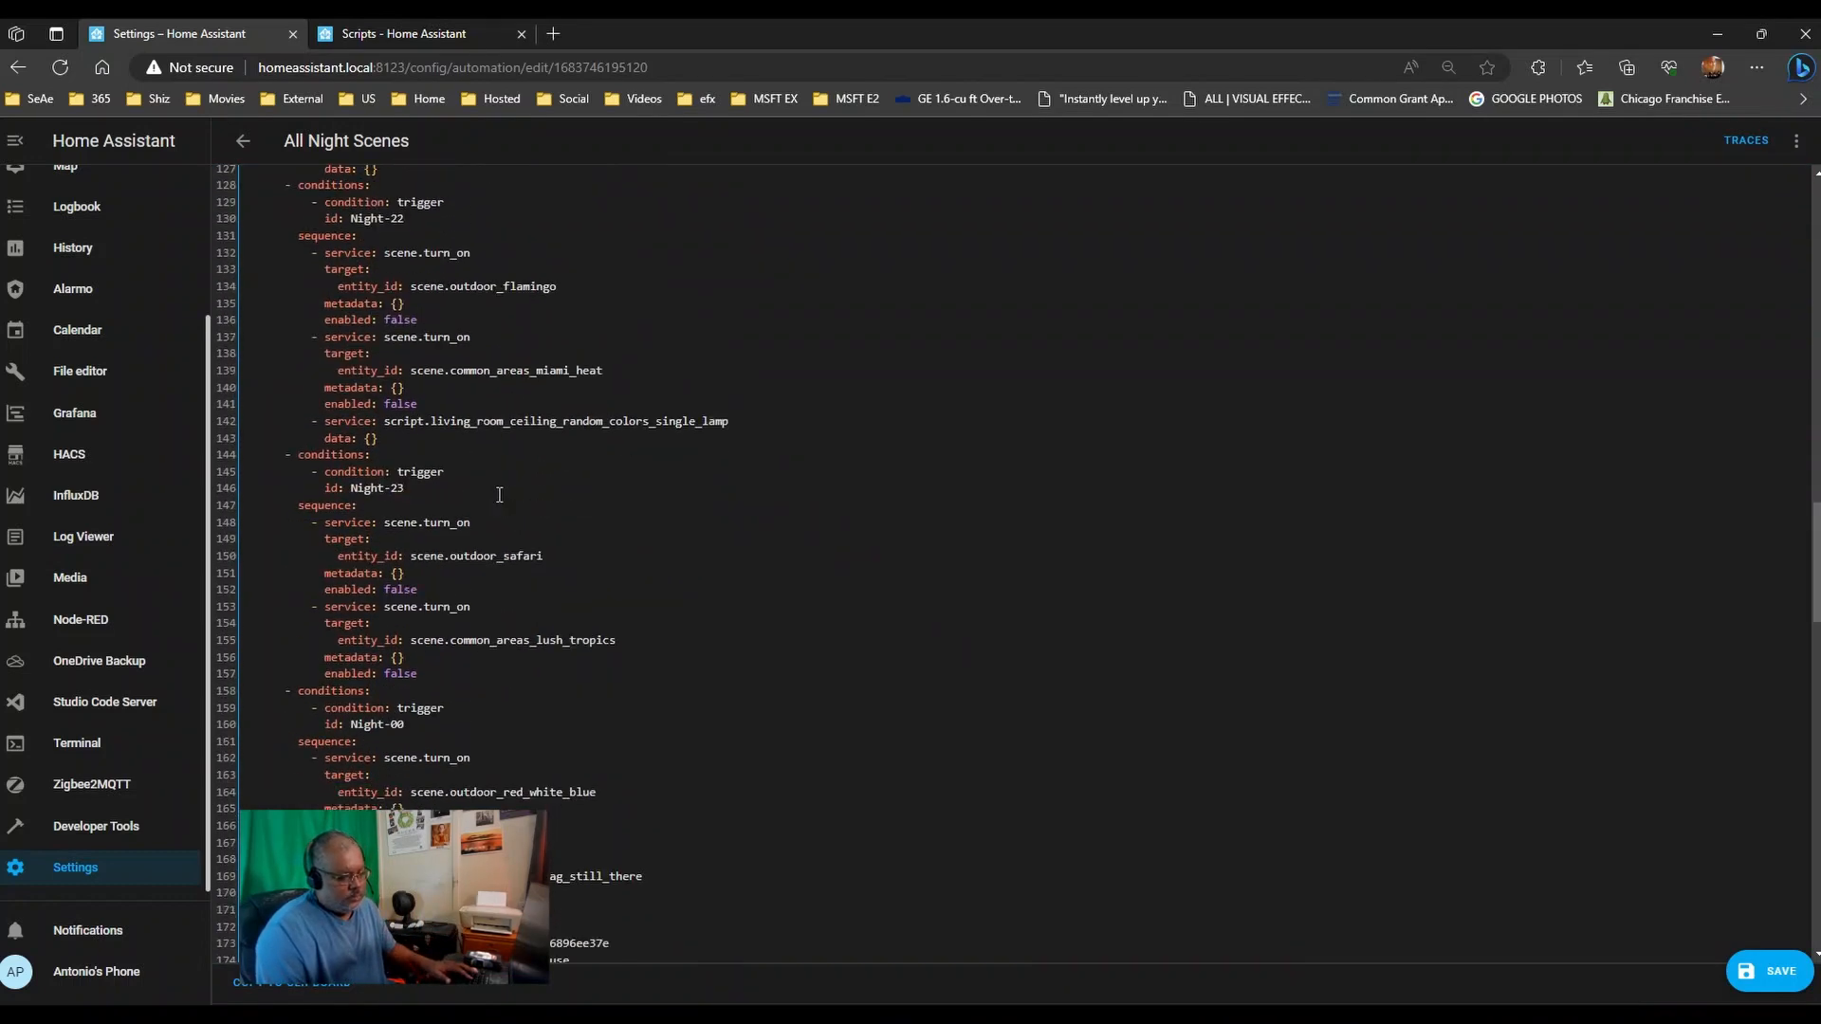
- Paste the Individual script call at the end of Night-23's actions
{"action": "scroll", "coordinate": [499, 495], "scroll_direction": "down", "scroll_amount": 2}
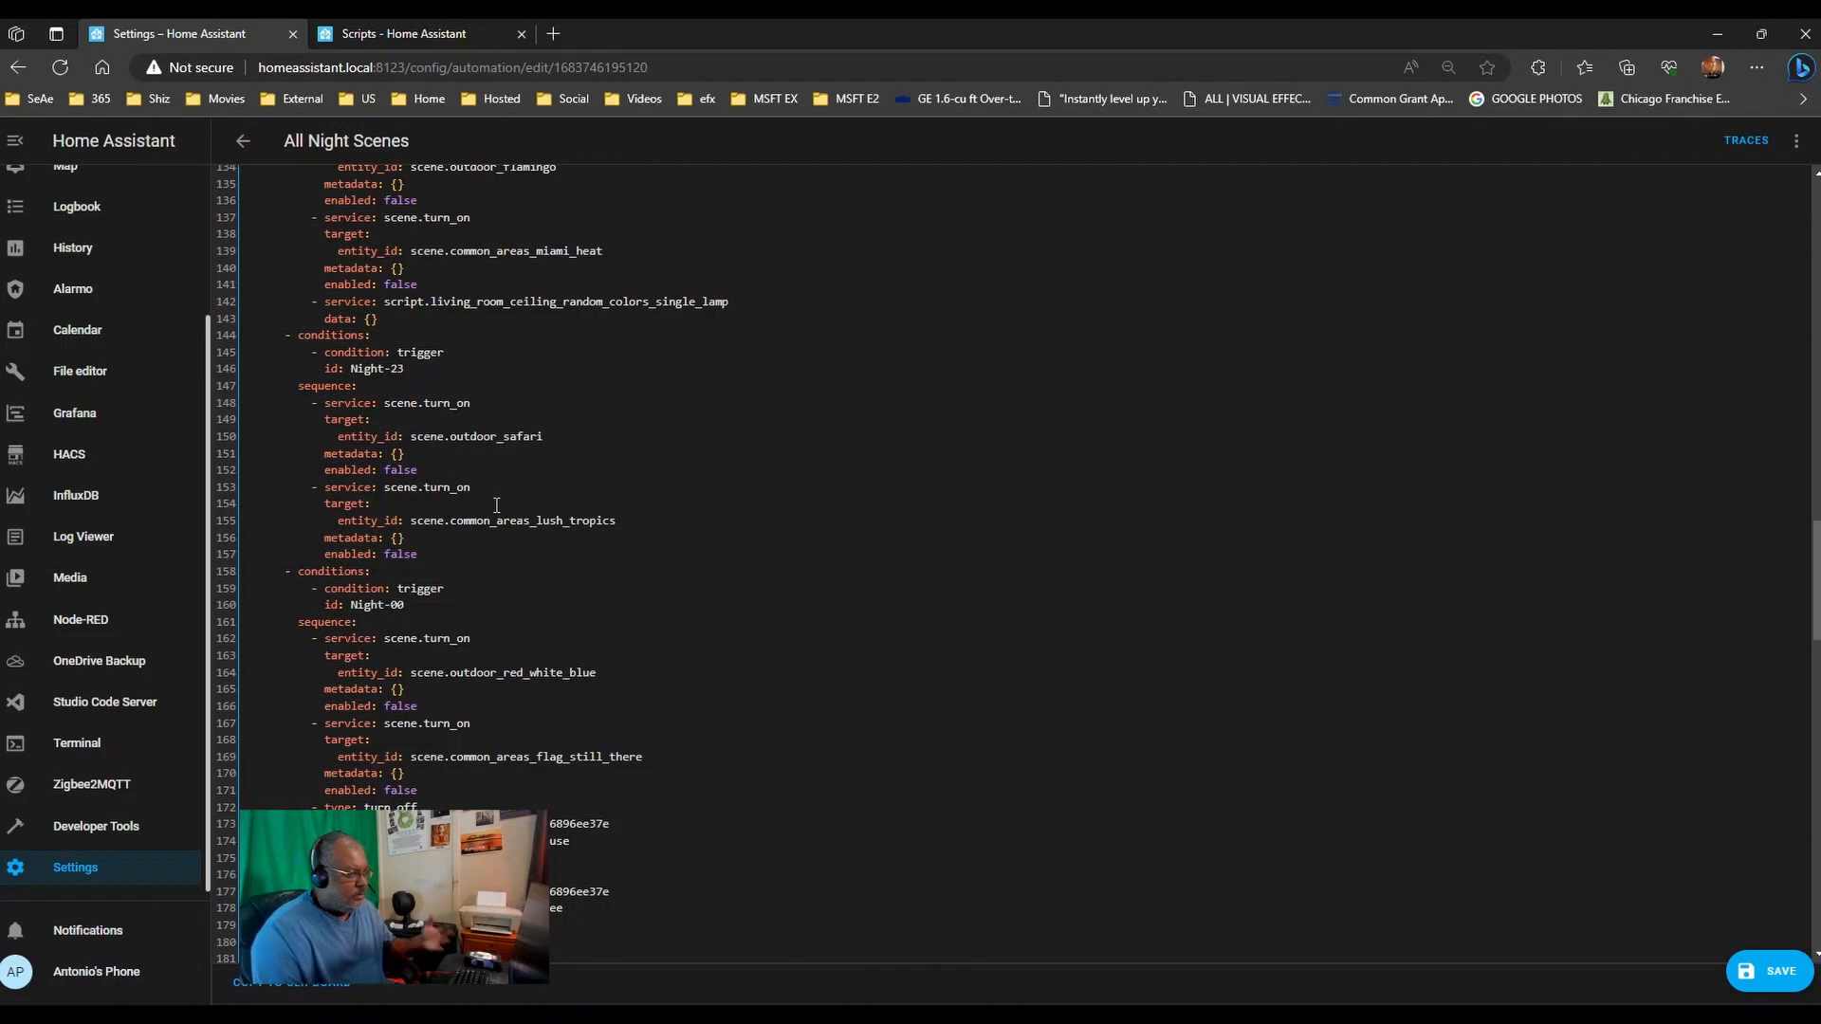
{"action": "left_click", "coordinate": [483, 553]}
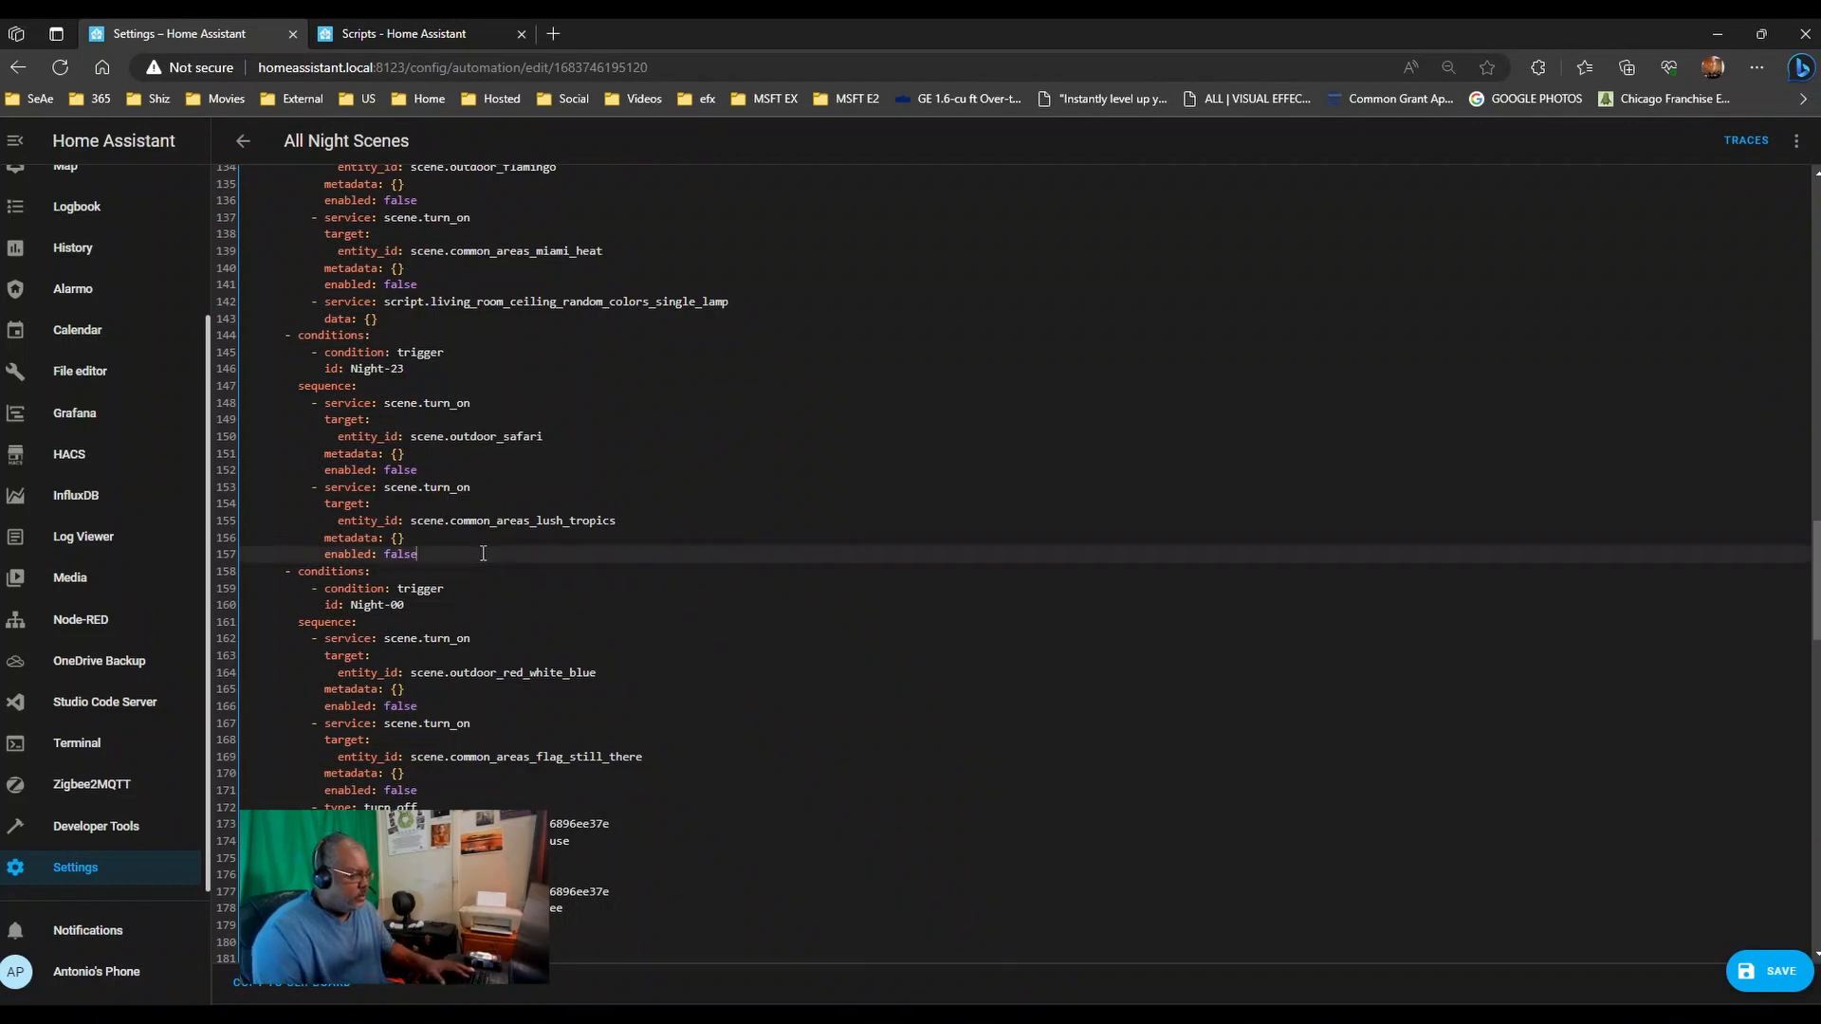
{"action": "key", "text": "Return"}
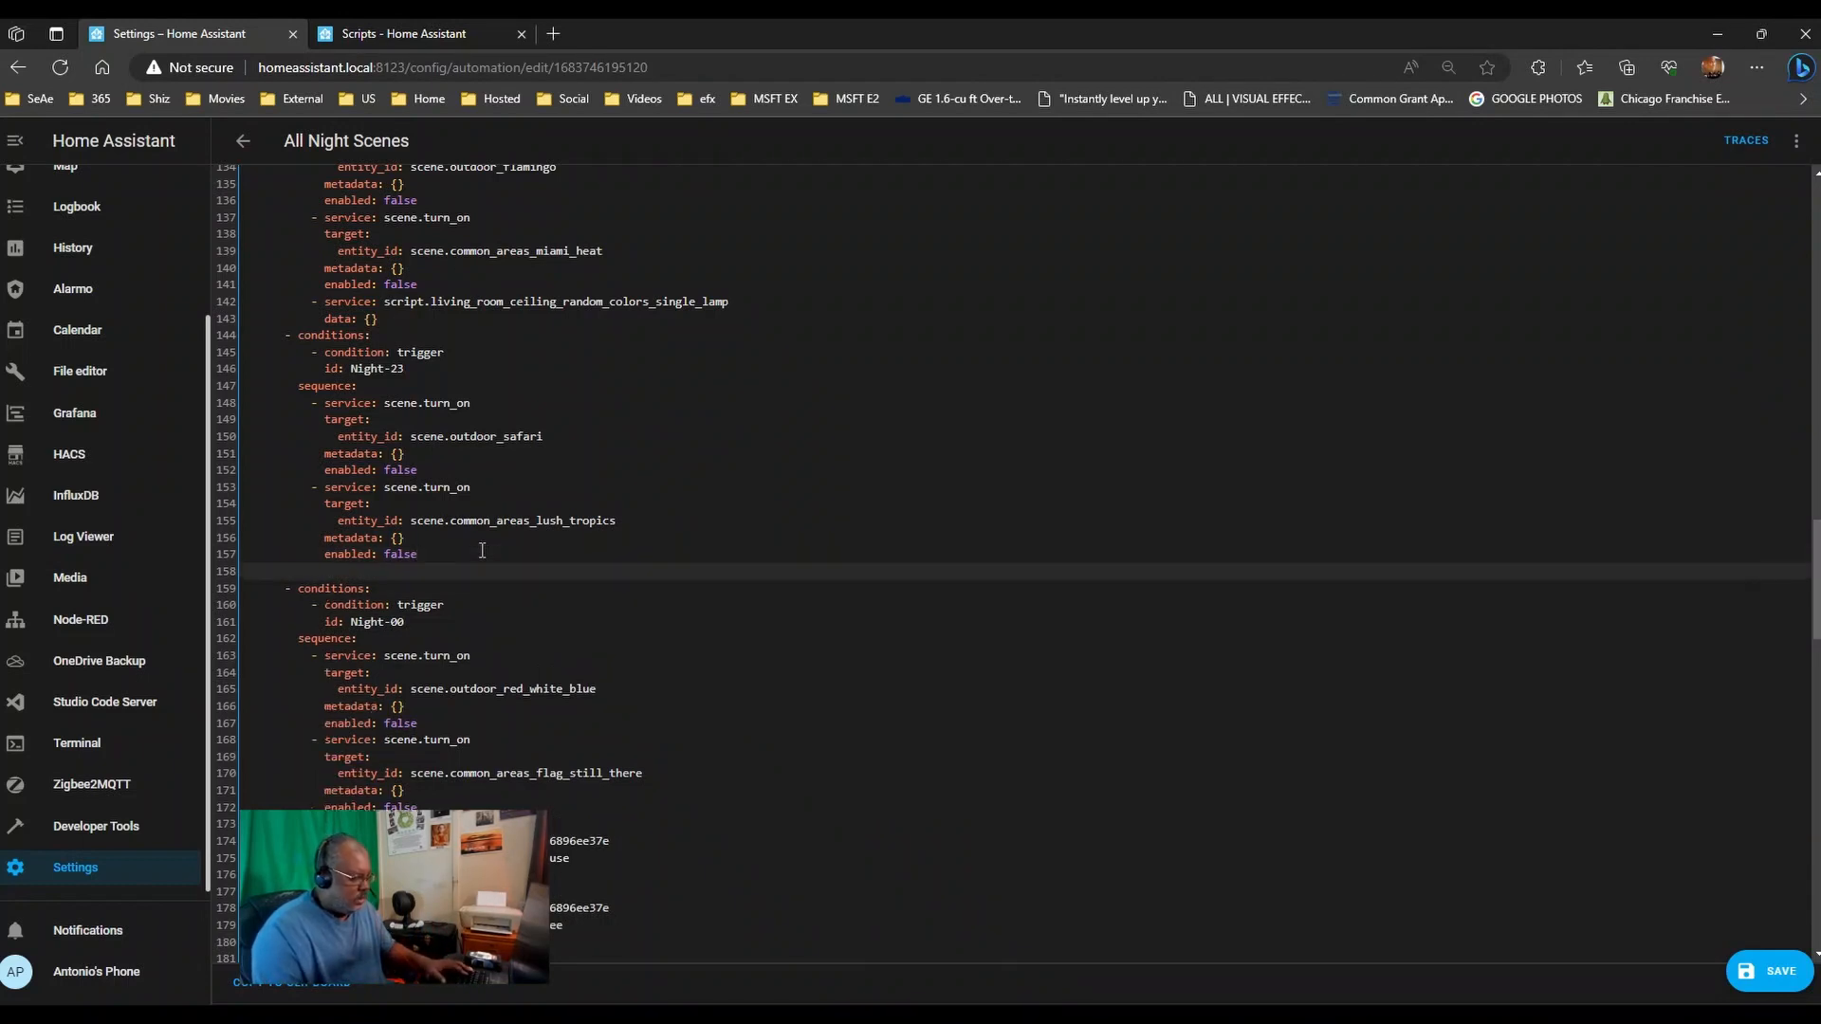
{"action": "key", "text": "ctrl+v"}
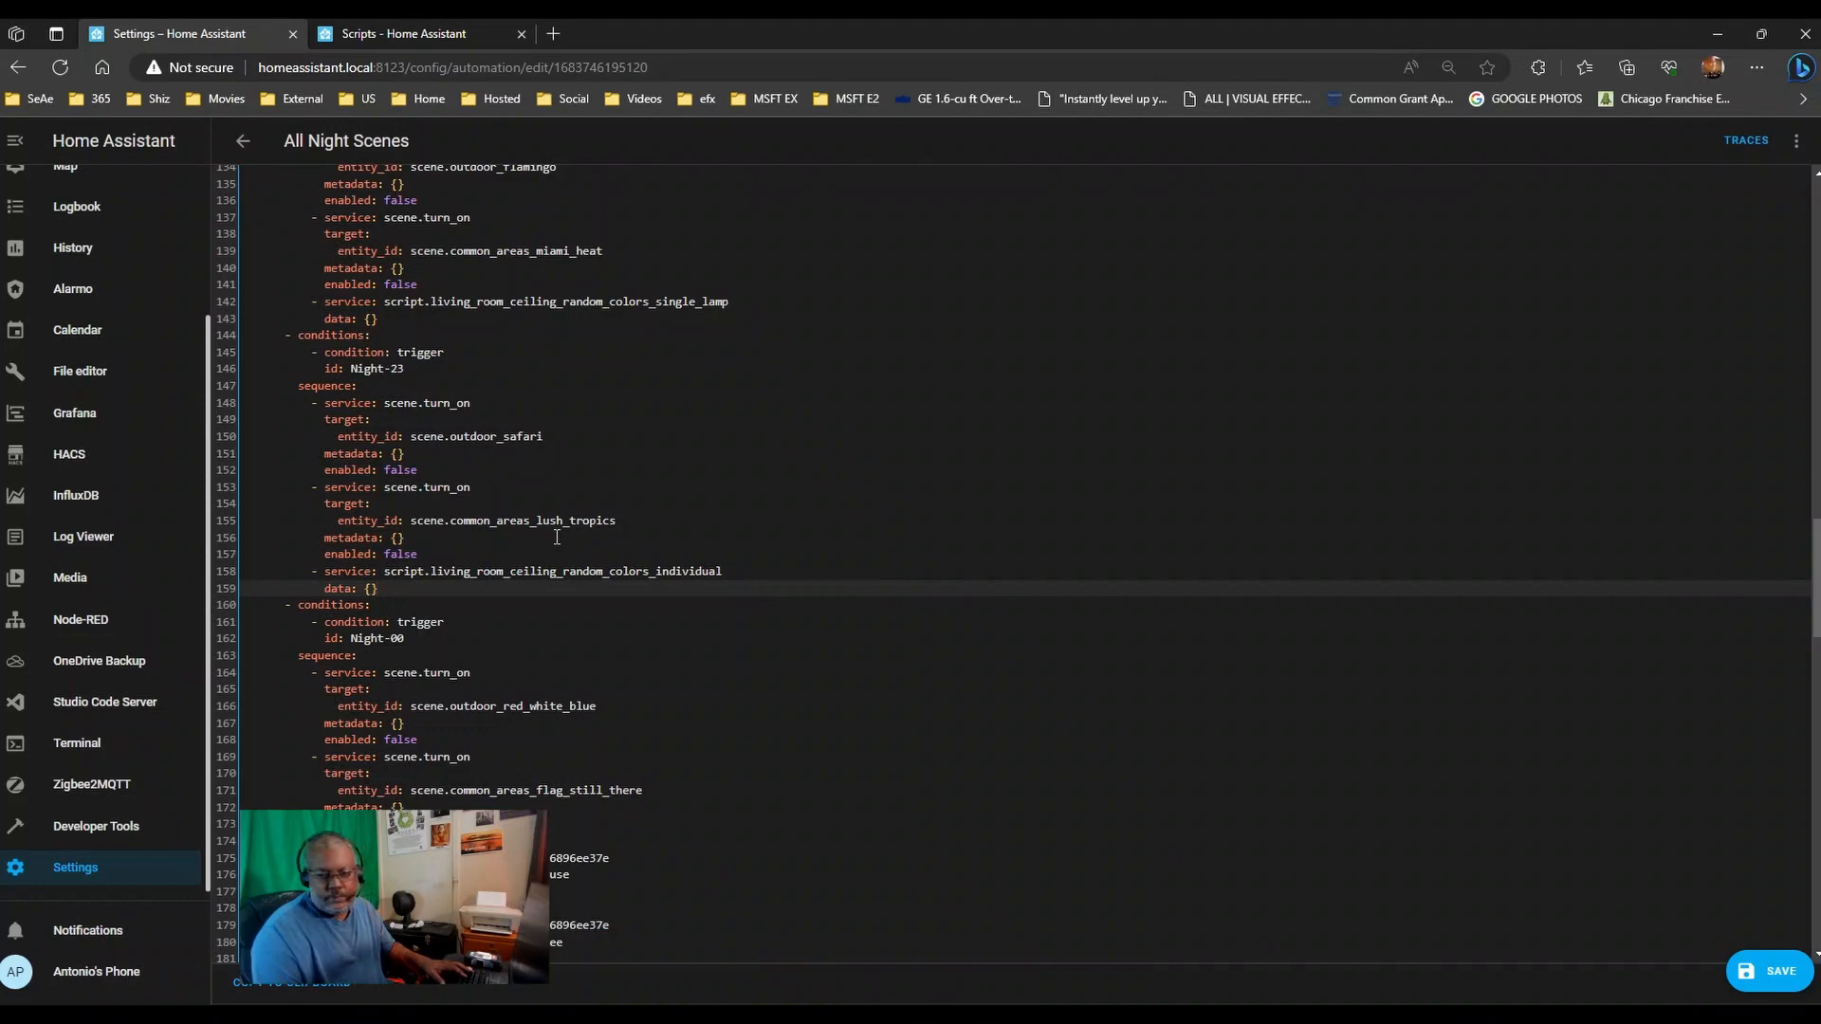
- Paste the Individual script call at the end of Night-02's actions
{"action": "left_click", "coordinate": [468, 638]}
{"action": "scroll", "coordinate": [467, 639], "scroll_direction": "down", "scroll_amount": 6}
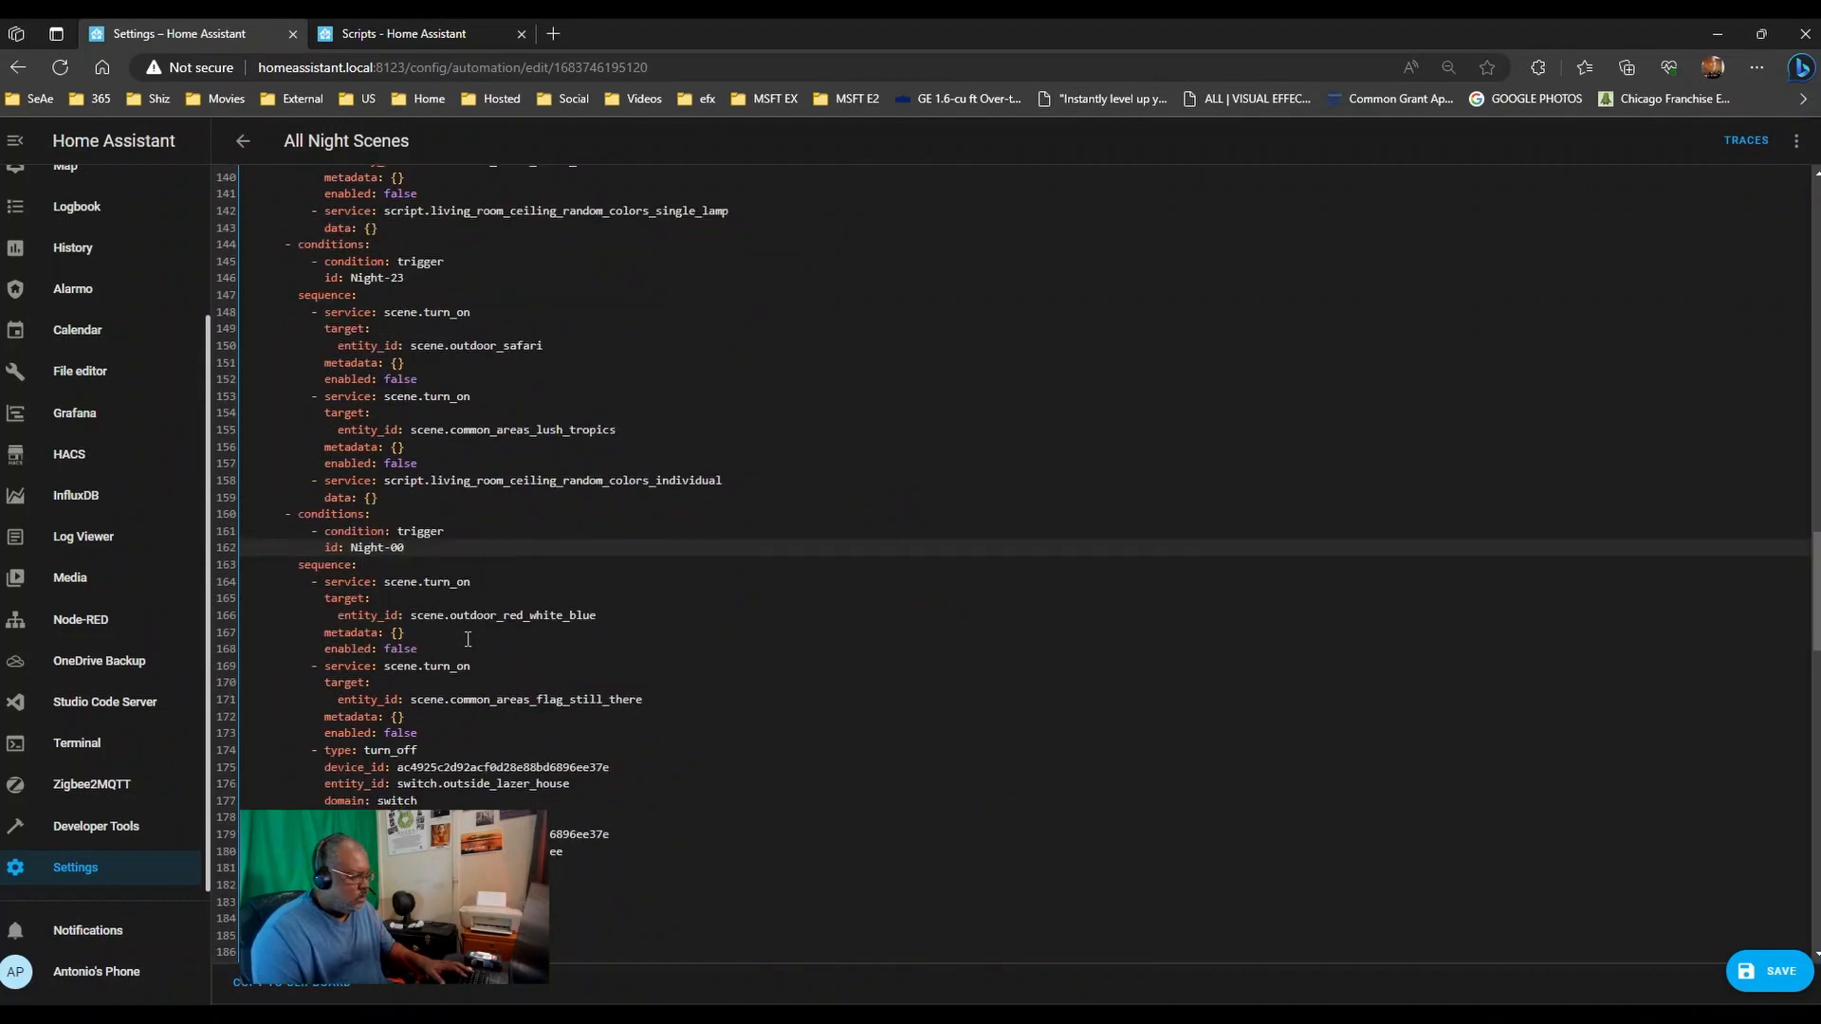
{"action": "left_click", "coordinate": [416, 493]}
{"action": "scroll", "coordinate": [540, 634], "scroll_direction": "down", "scroll_amount": 4}
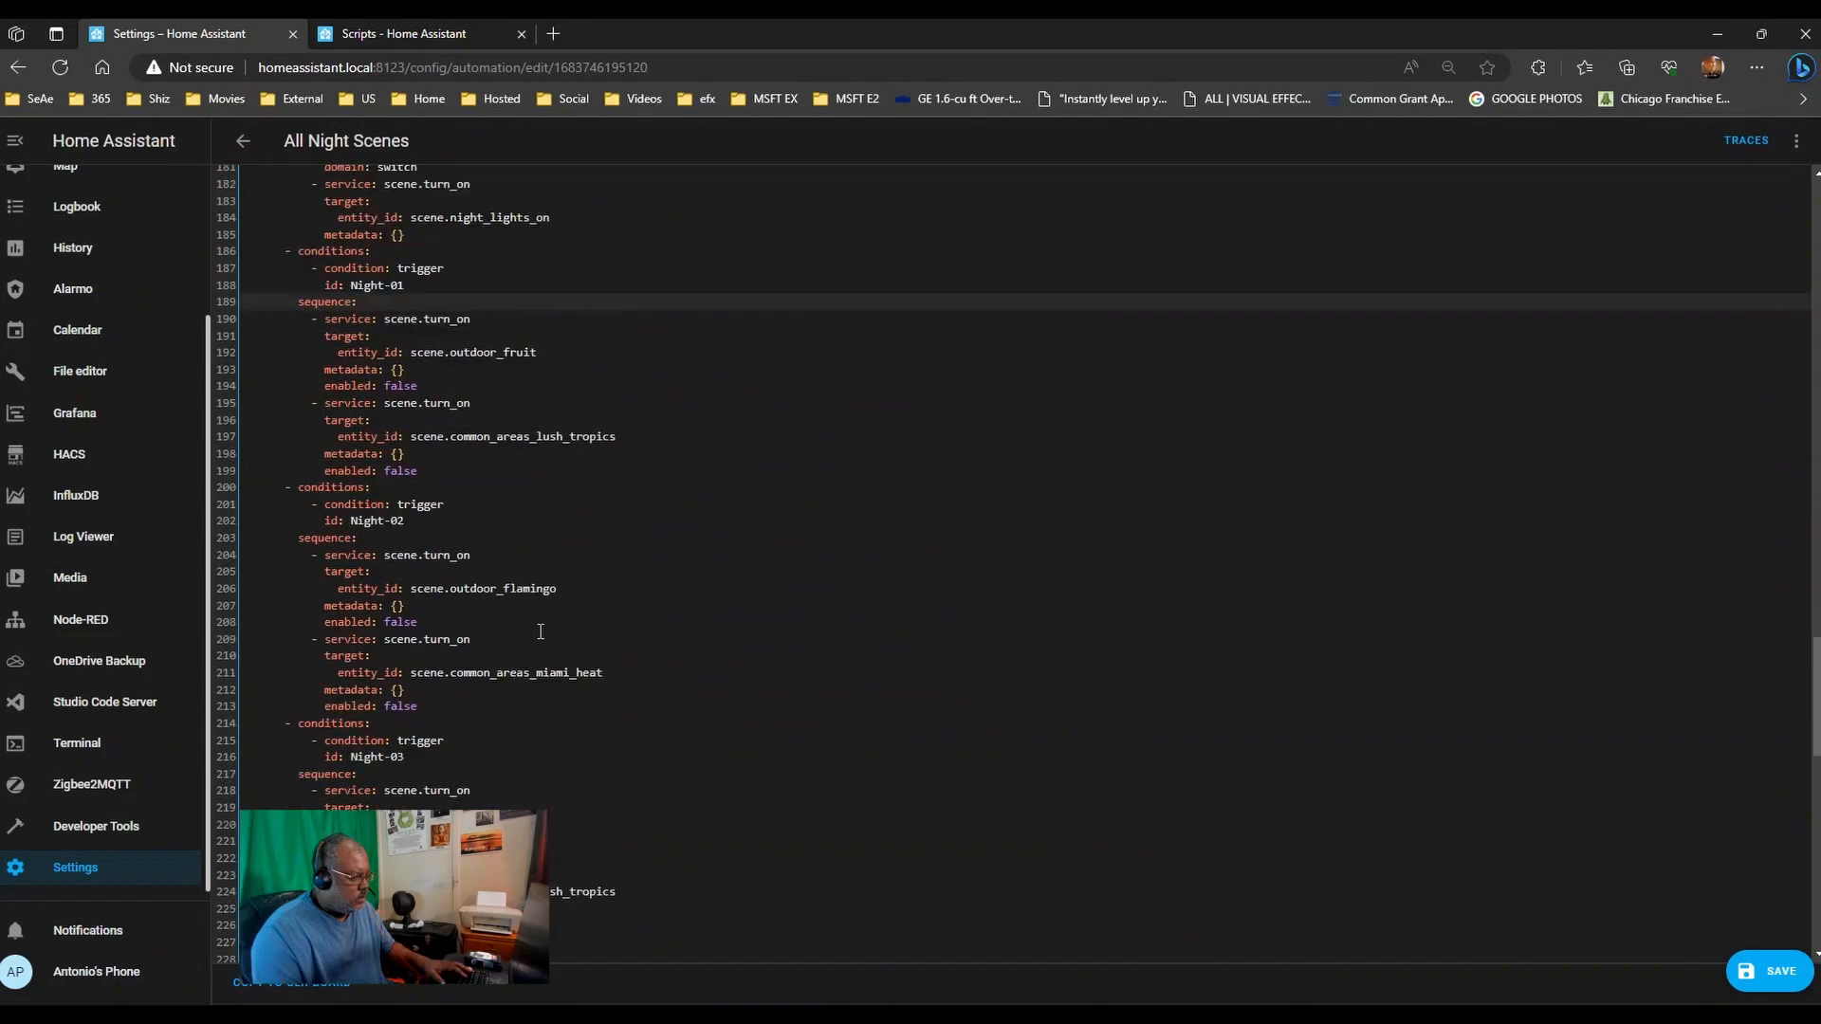
{"action": "left_click", "coordinate": [468, 535]}
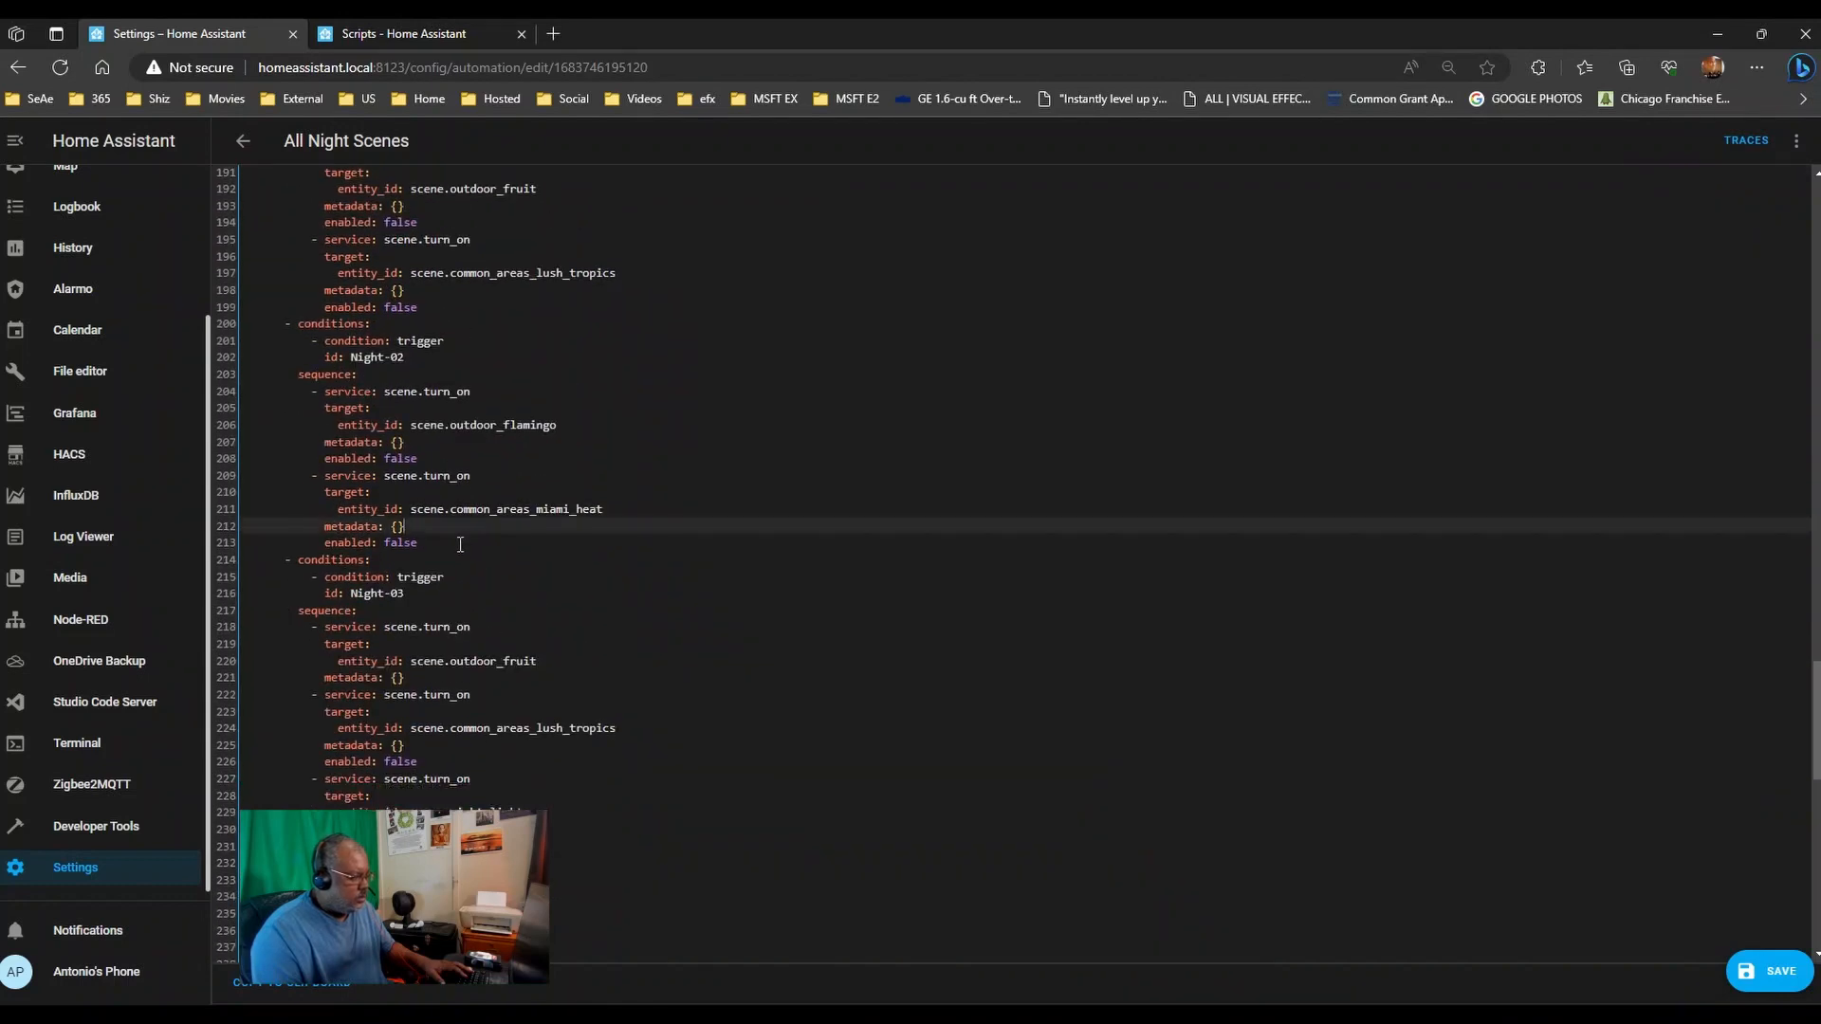
{"action": "left_click", "coordinate": [460, 545]}
{"action": "key", "text": "Return"}
{"action": "key", "text": "ctrl+v"}
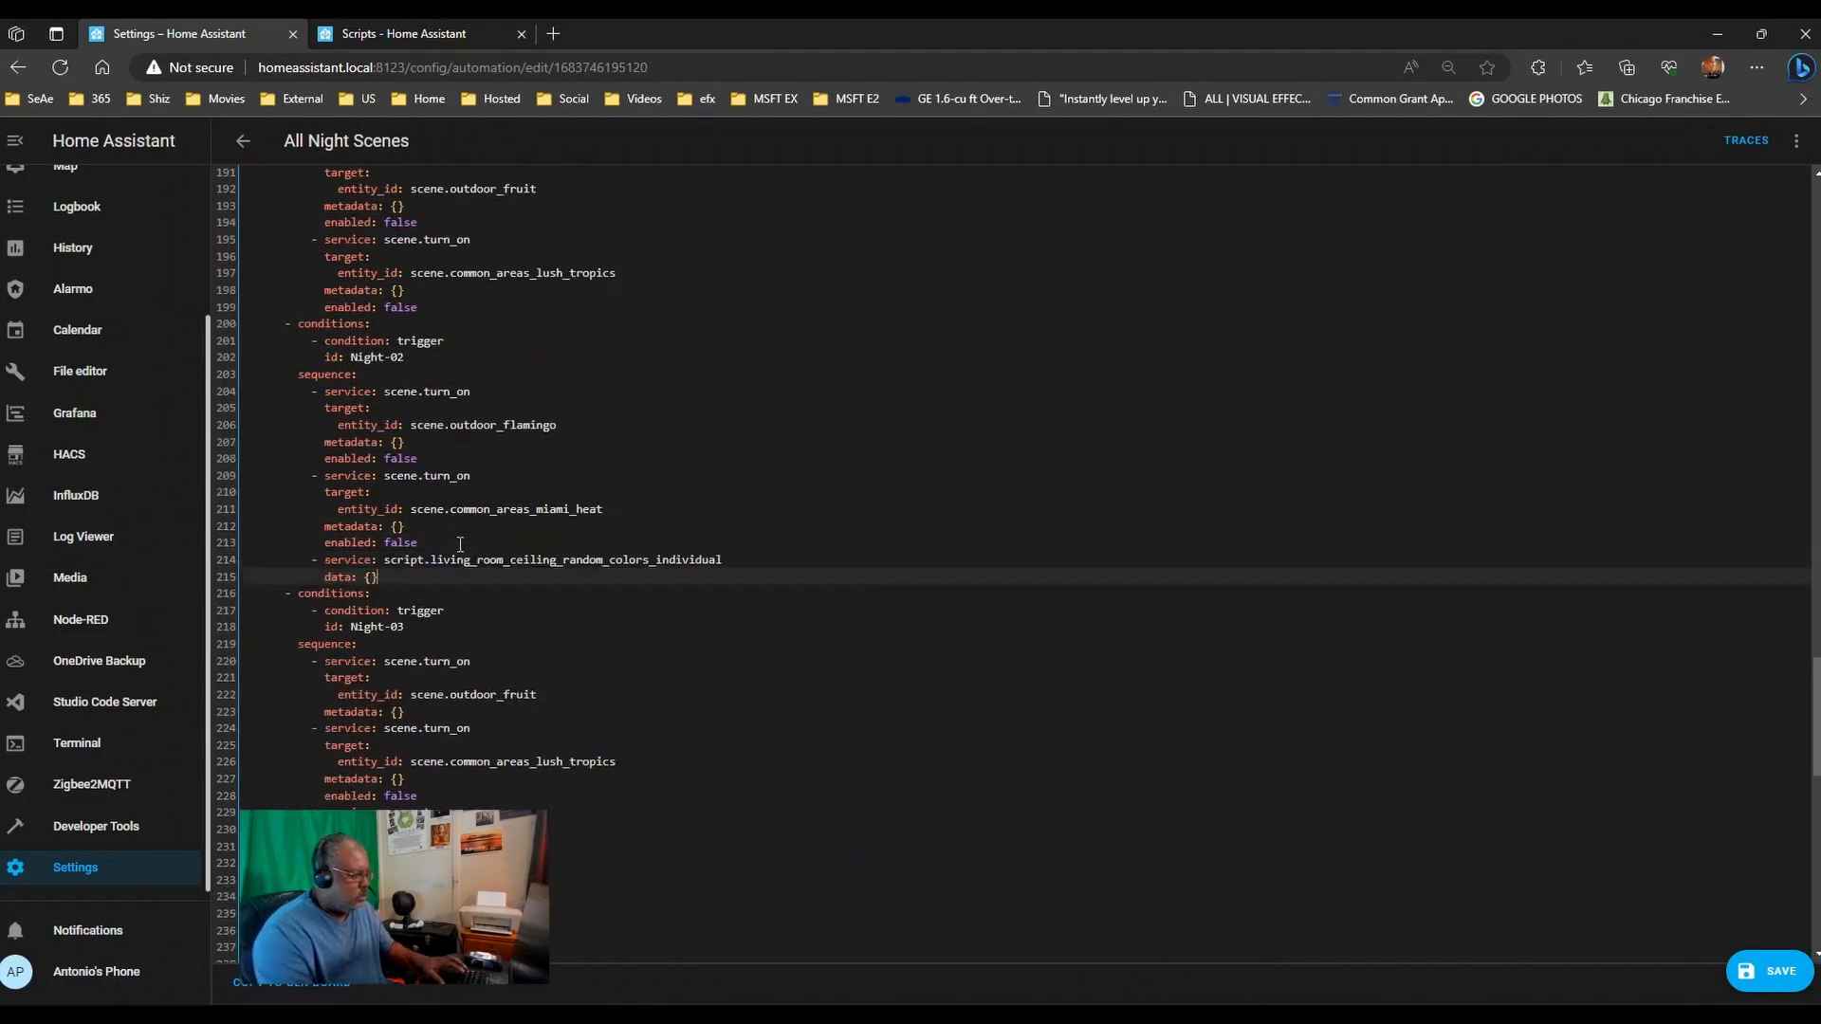
- Paste the Individual script call at the end of Night-05's sequence and review the YAML
{"action": "left_click", "coordinate": [456, 633]}
{"action": "scroll", "coordinate": [456, 634], "scroll_direction": "down", "scroll_amount": 6}
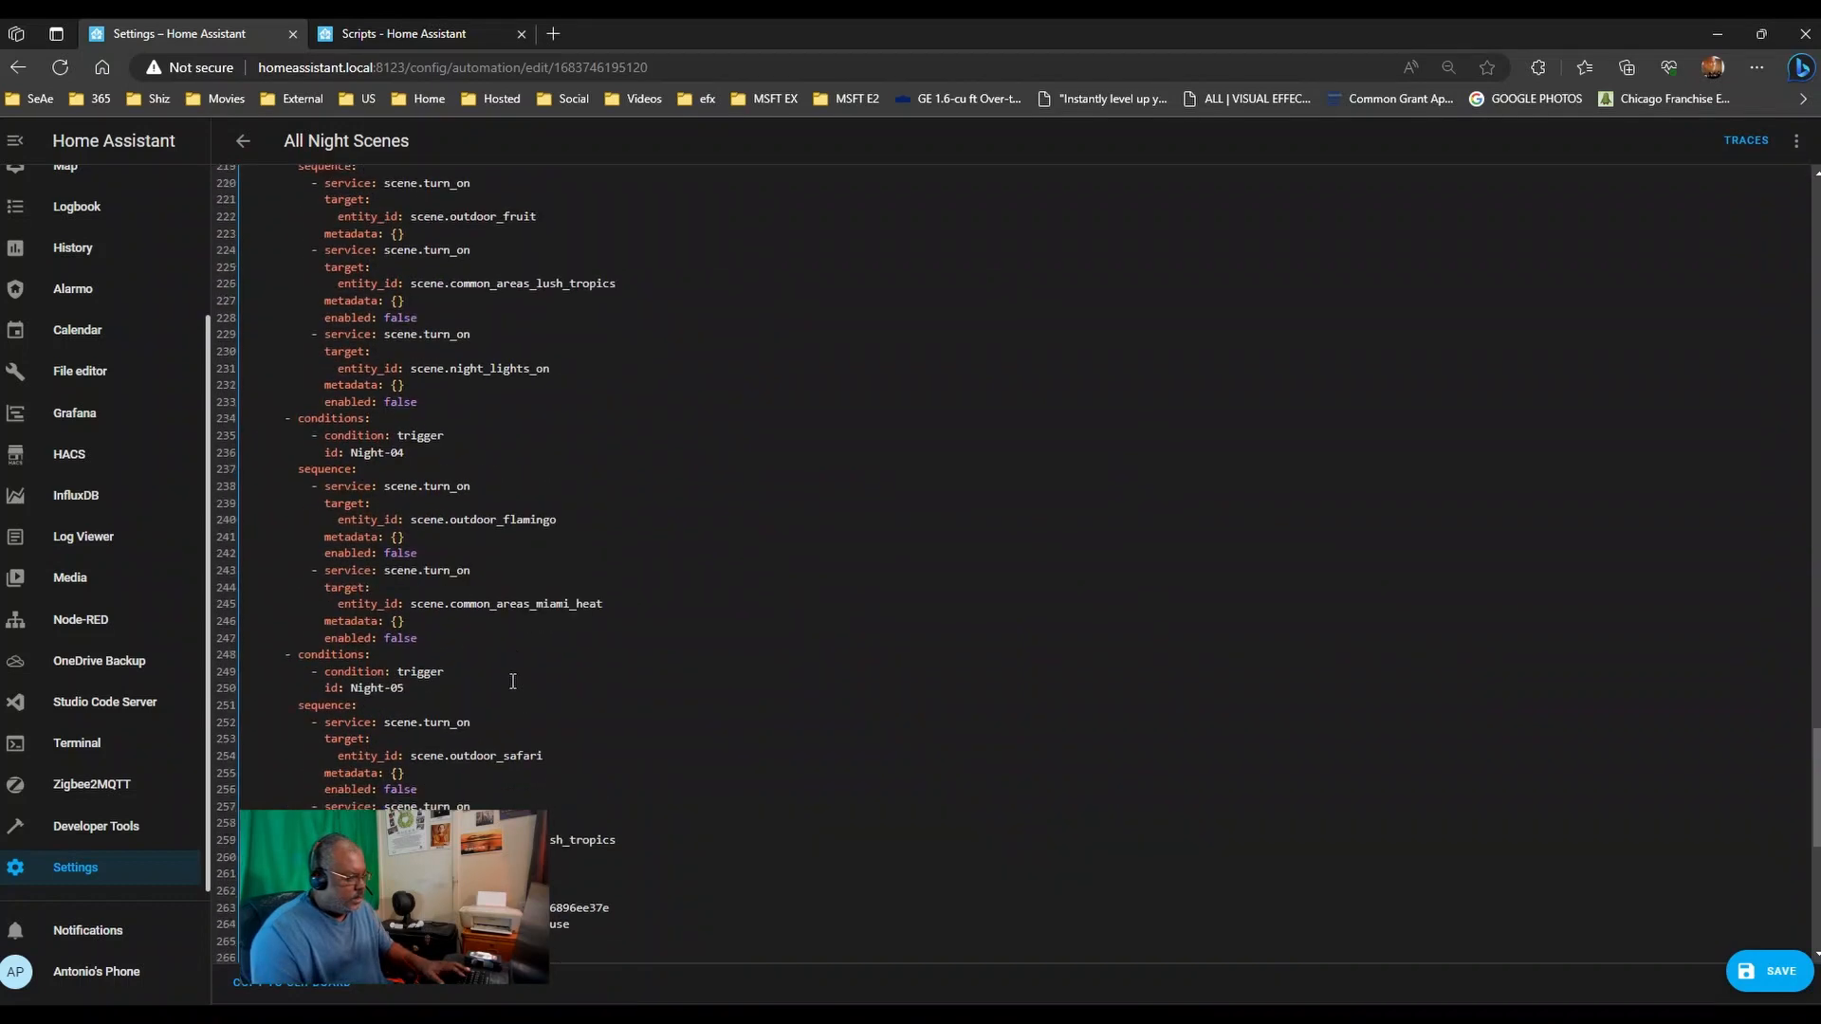
{"action": "left_click", "coordinate": [462, 737]}
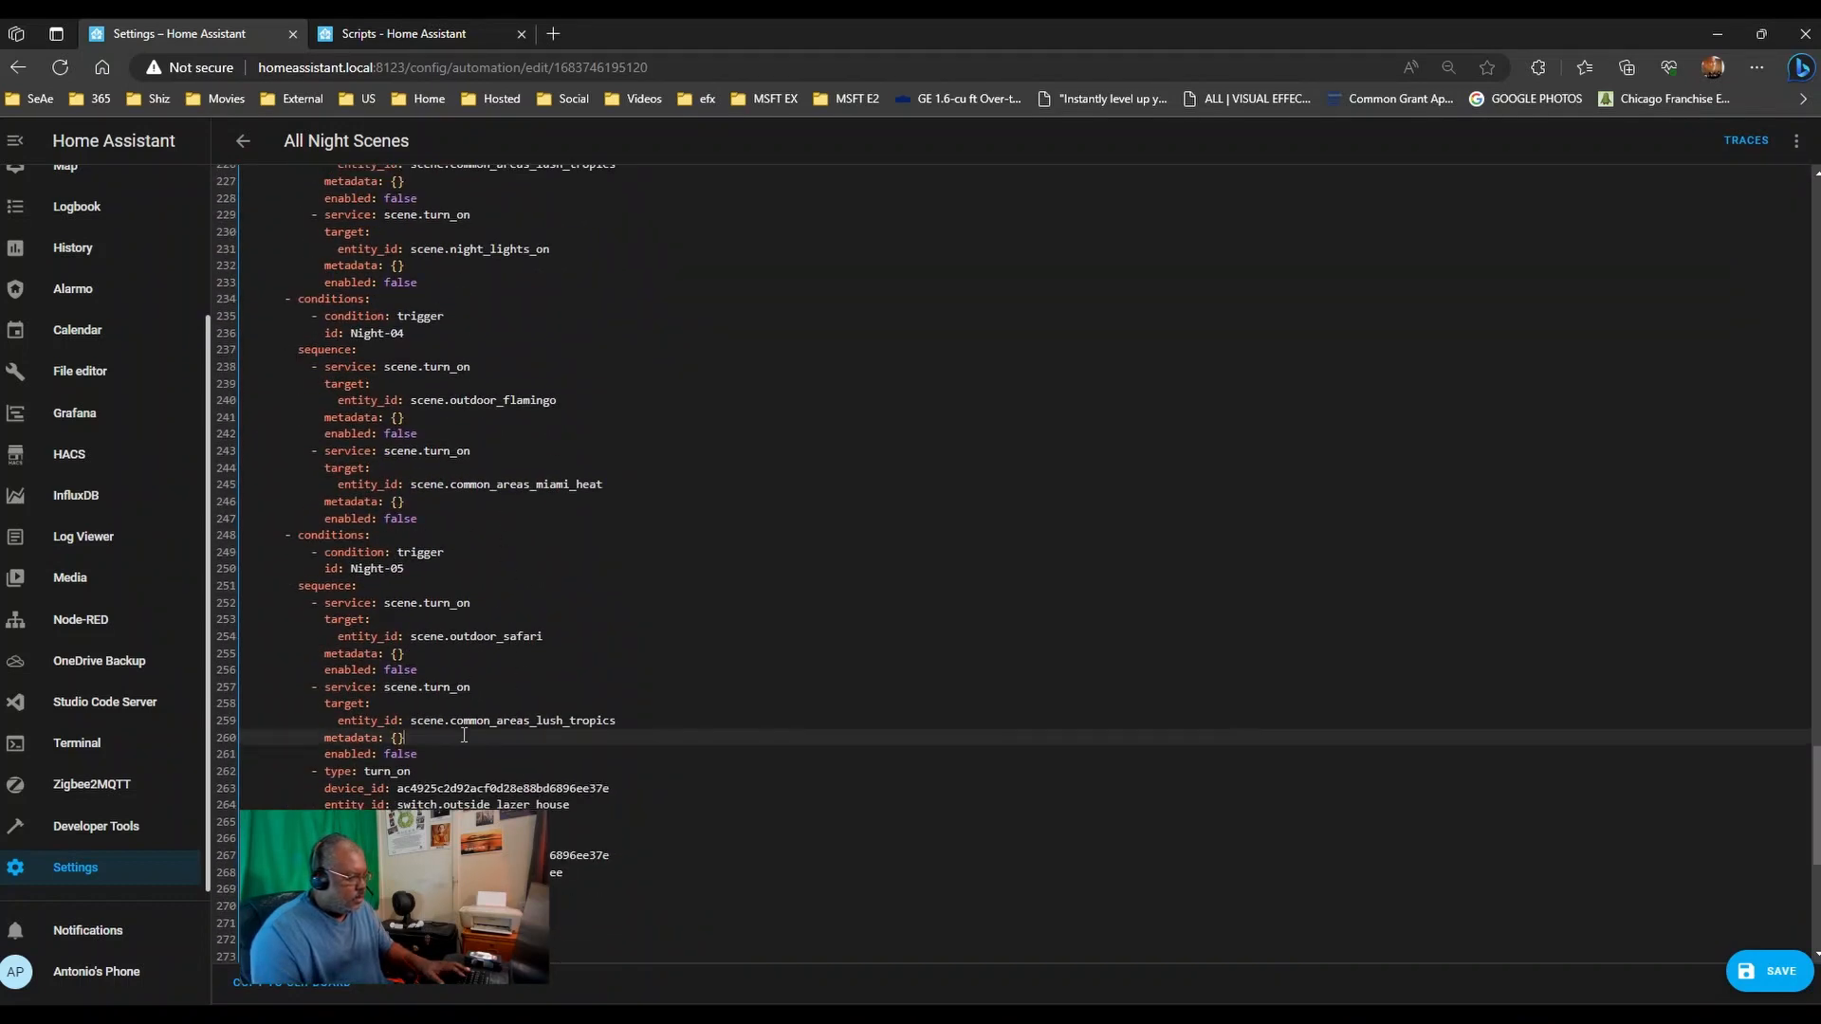
{"action": "scroll", "coordinate": [460, 730], "scroll_direction": "down", "scroll_amount": 3}
{"action": "left_click", "coordinate": [435, 652]}
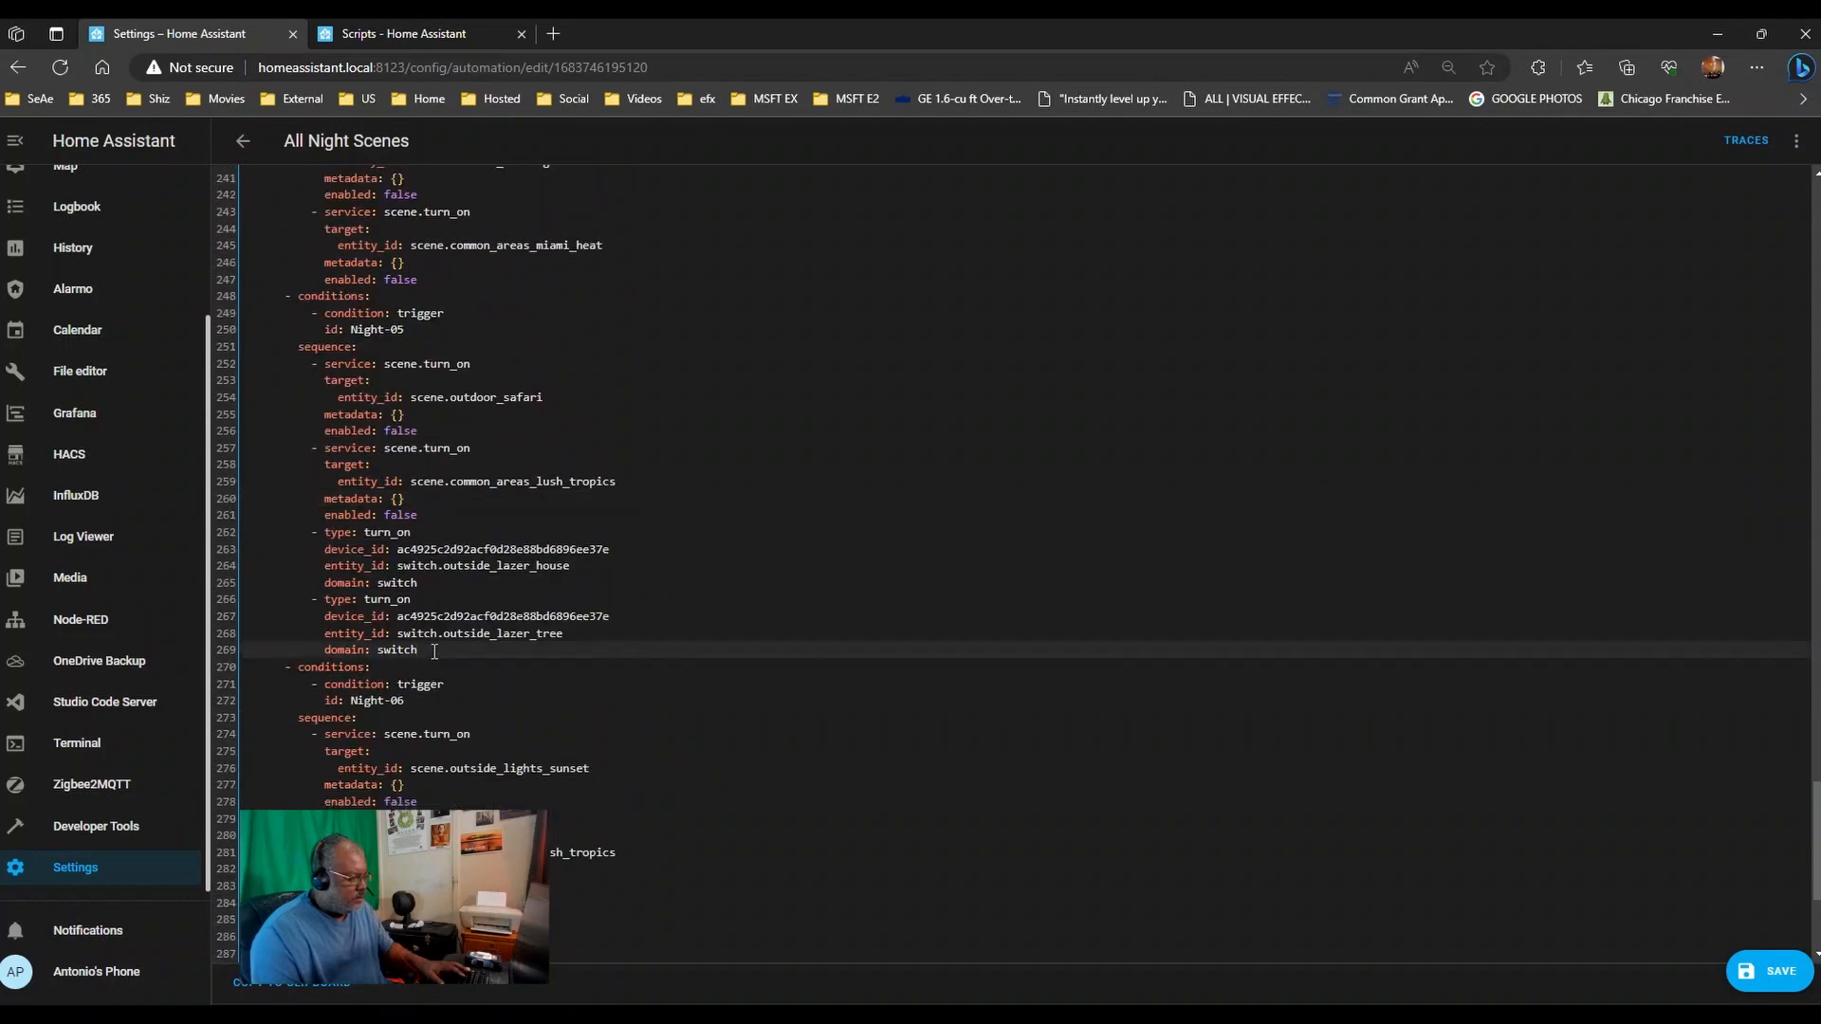
{"action": "key", "text": "Return"}
{"action": "type", "text": "- service: script.living_room_ceiling_random_colors_individual   data: {}"}
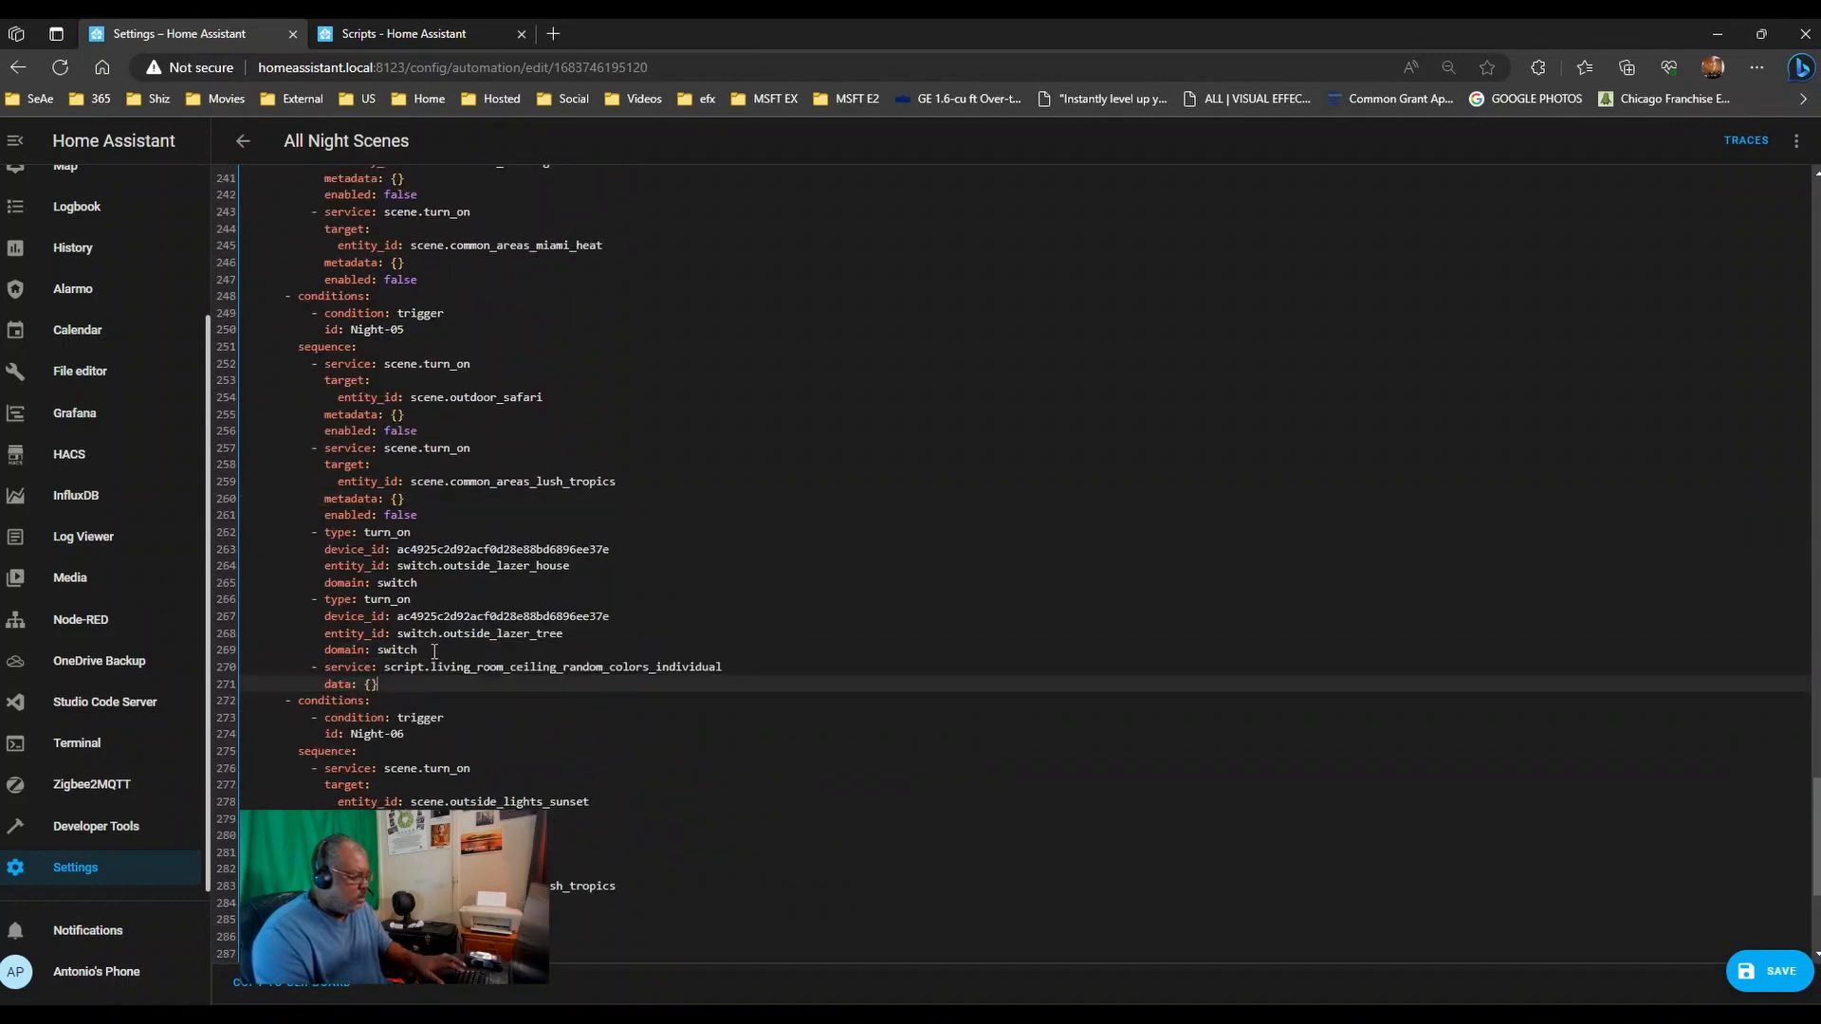
{"action": "scroll", "coordinate": [485, 718], "scroll_direction": "down", "scroll_amount": 3}
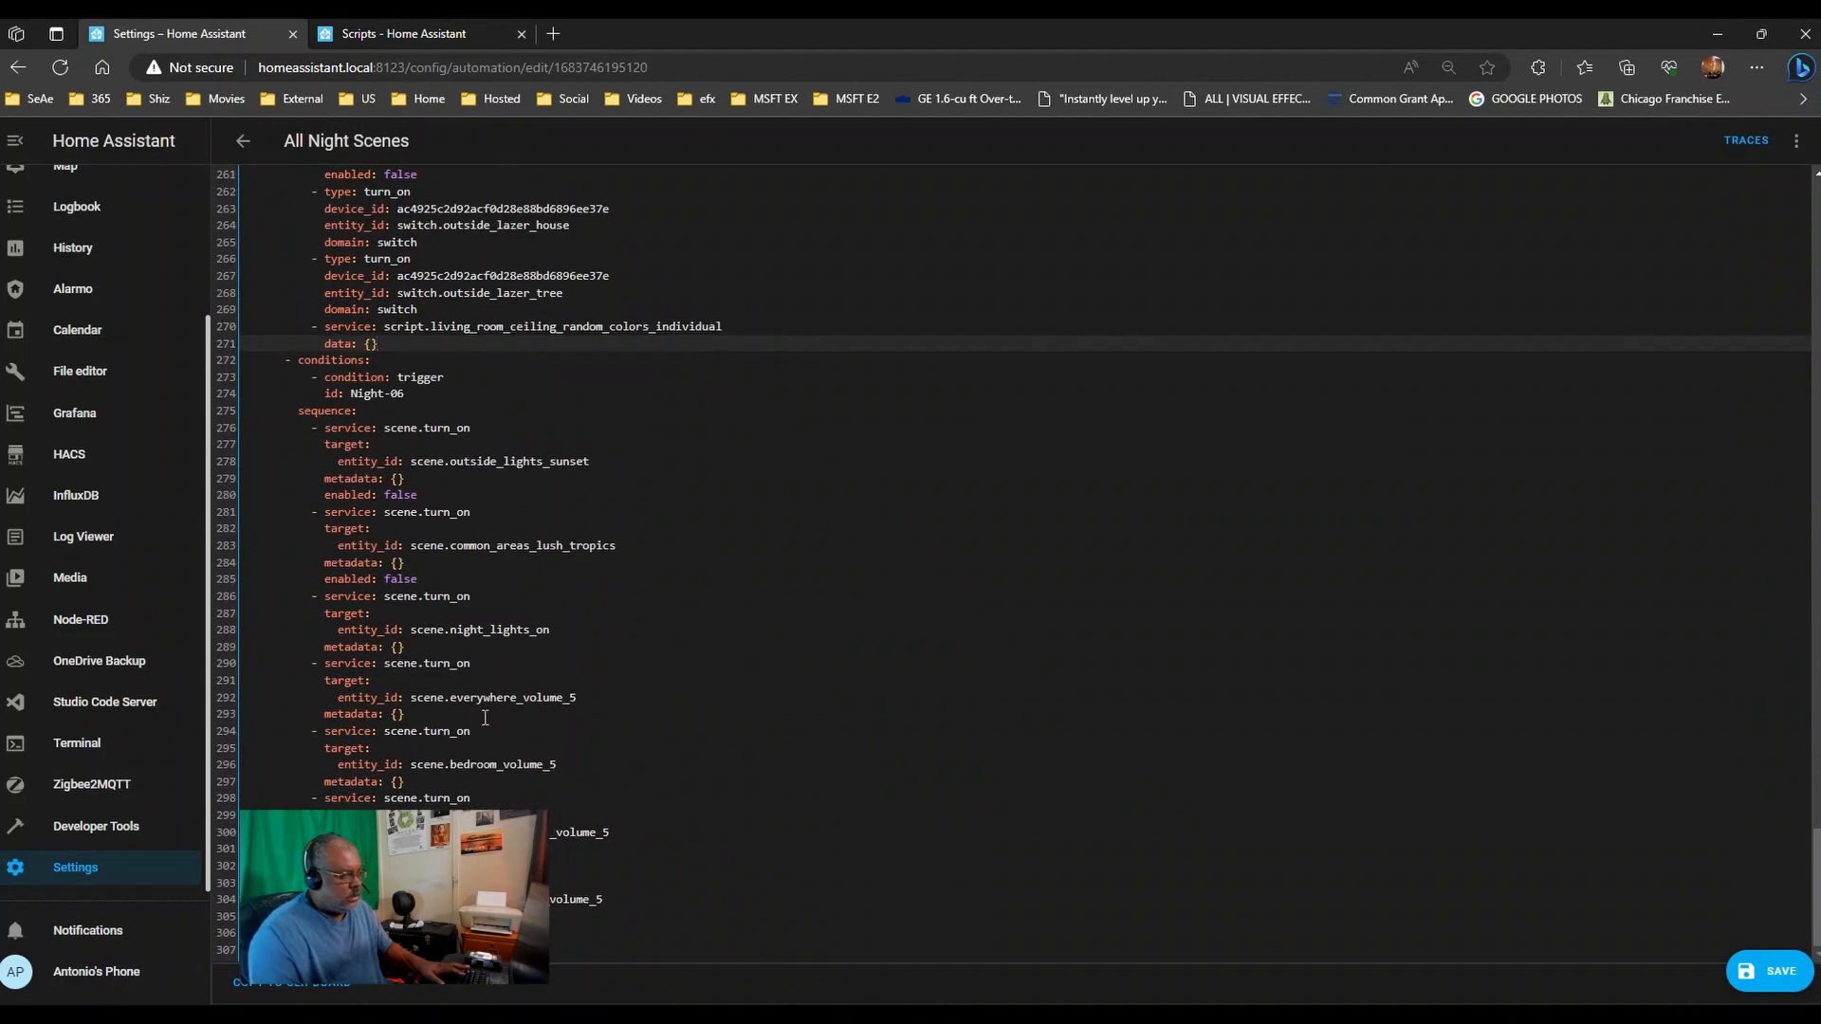
{"action": "scroll", "coordinate": [485, 718], "scroll_direction": "up", "scroll_amount": 20}
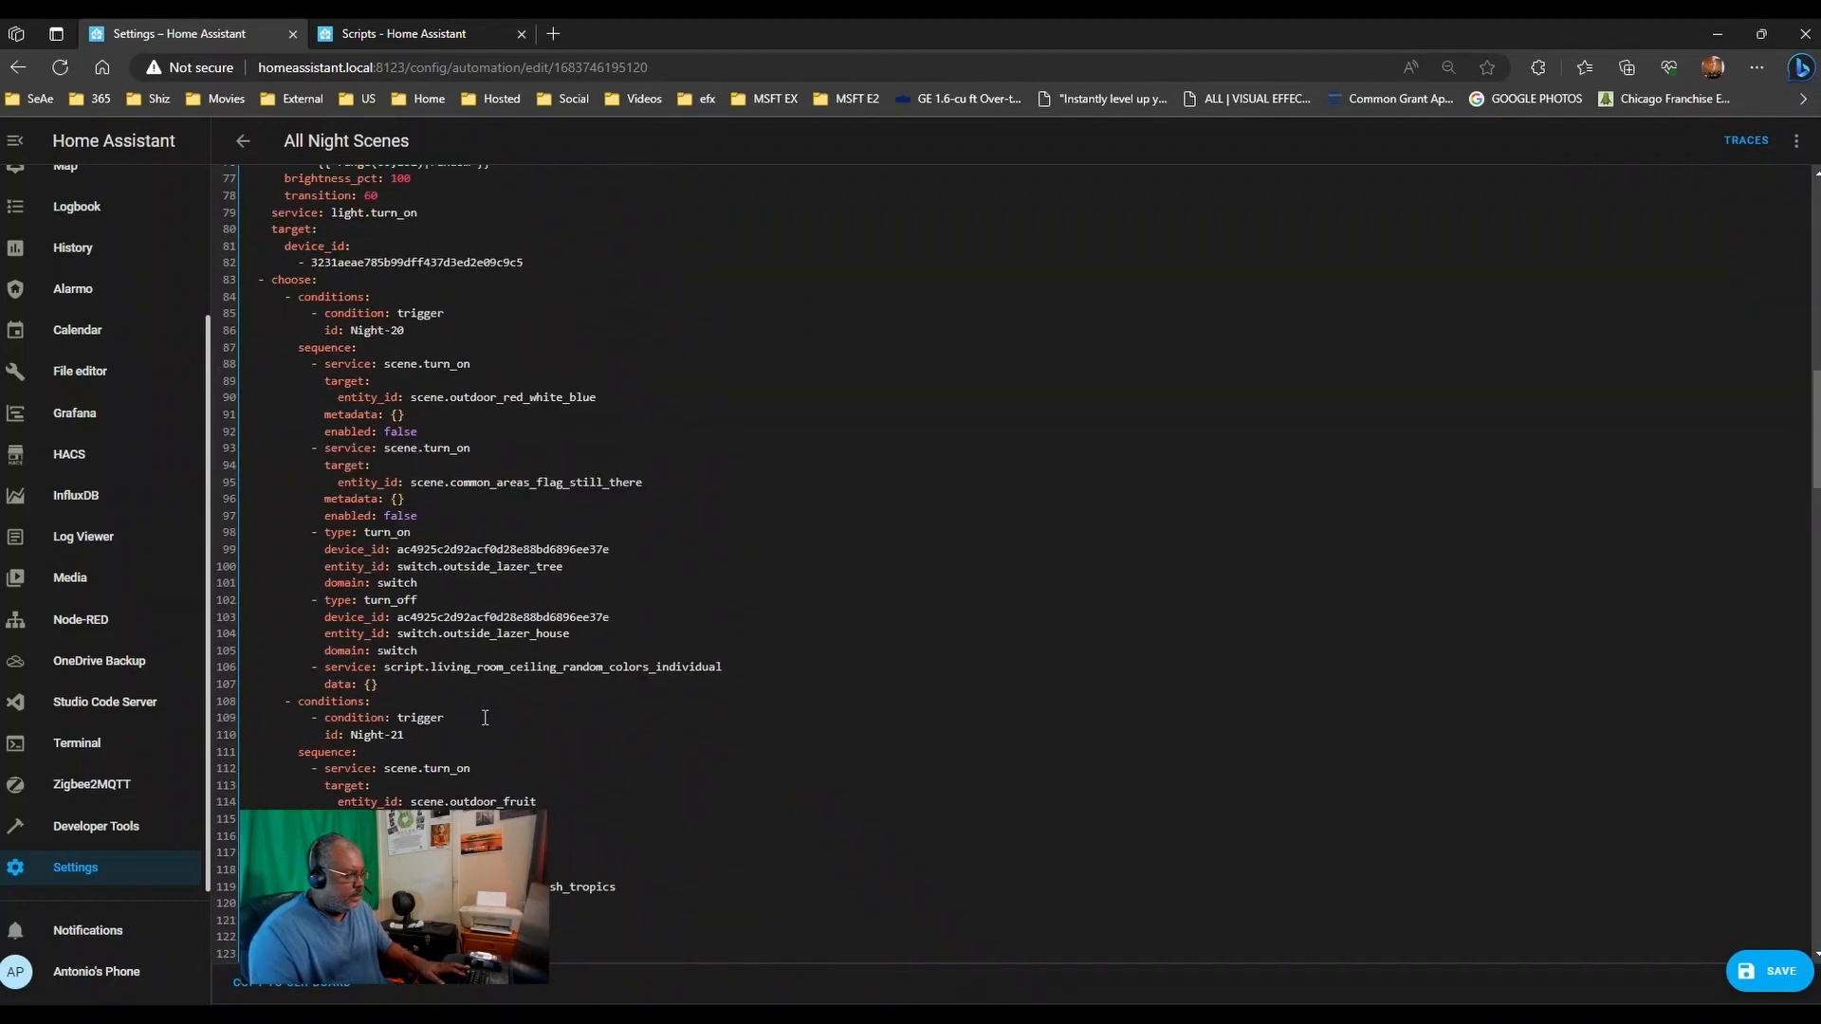
{"action": "scroll", "coordinate": [485, 718], "scroll_direction": "up", "scroll_amount": 3}
{"action": "scroll", "coordinate": [484, 718], "scroll_direction": "down", "scroll_amount": 5}
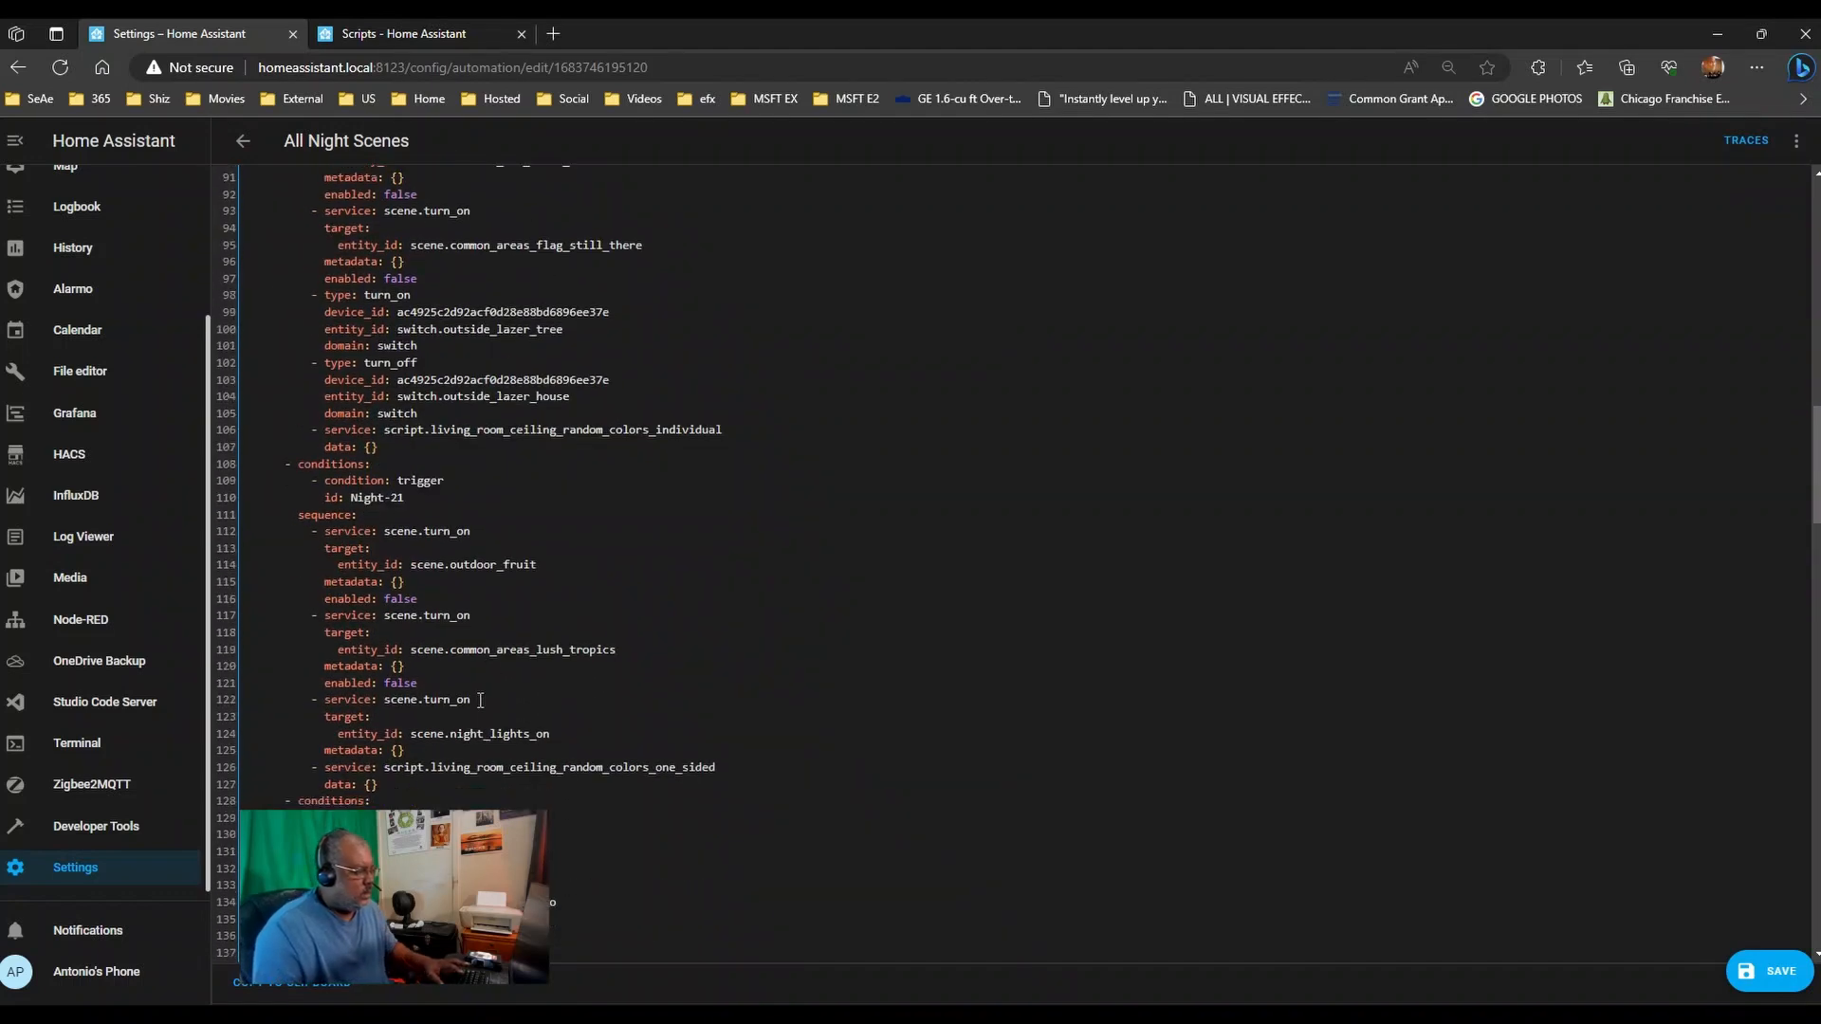
- Copy the one-sided ceiling colors script step and append it to Night-00's sequence
{"action": "left_click_drag", "start_coordinate": [377, 784], "coordinate": [223, 767]}
{"action": "key", "text": "ctrl+c"}
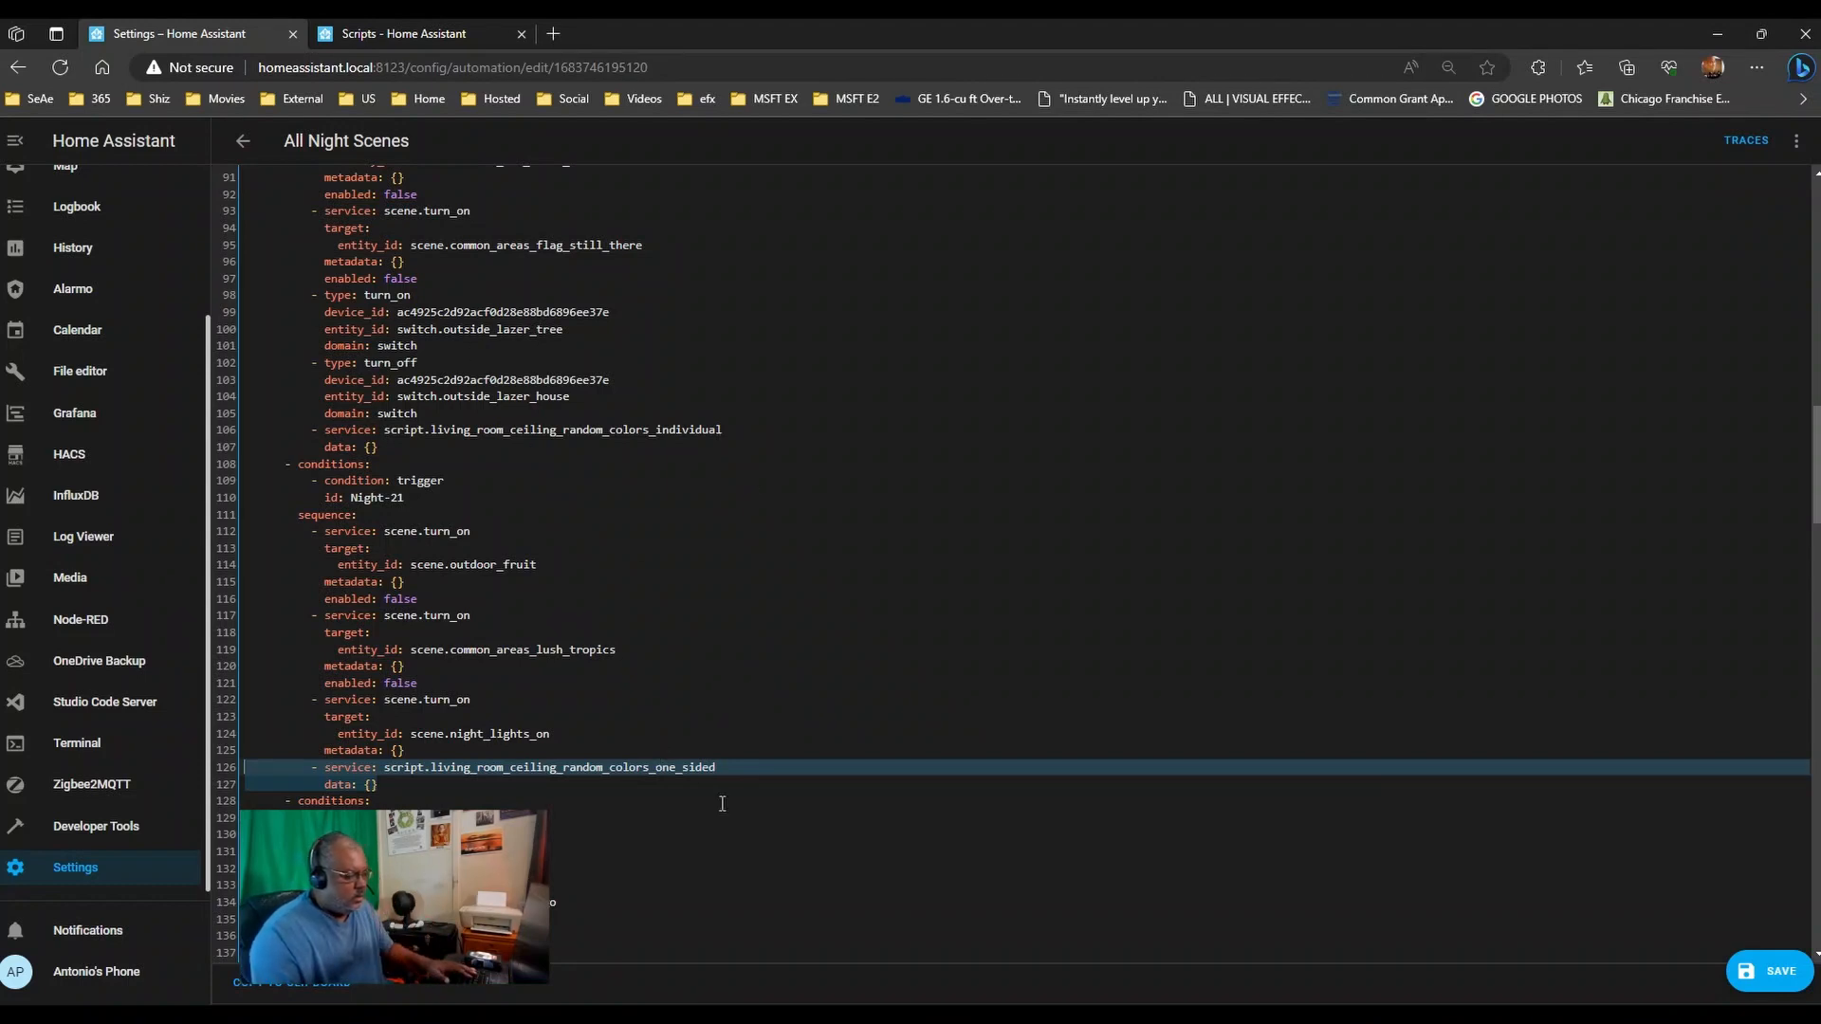
{"action": "scroll", "coordinate": [721, 803], "scroll_direction": "down", "scroll_amount": 3}
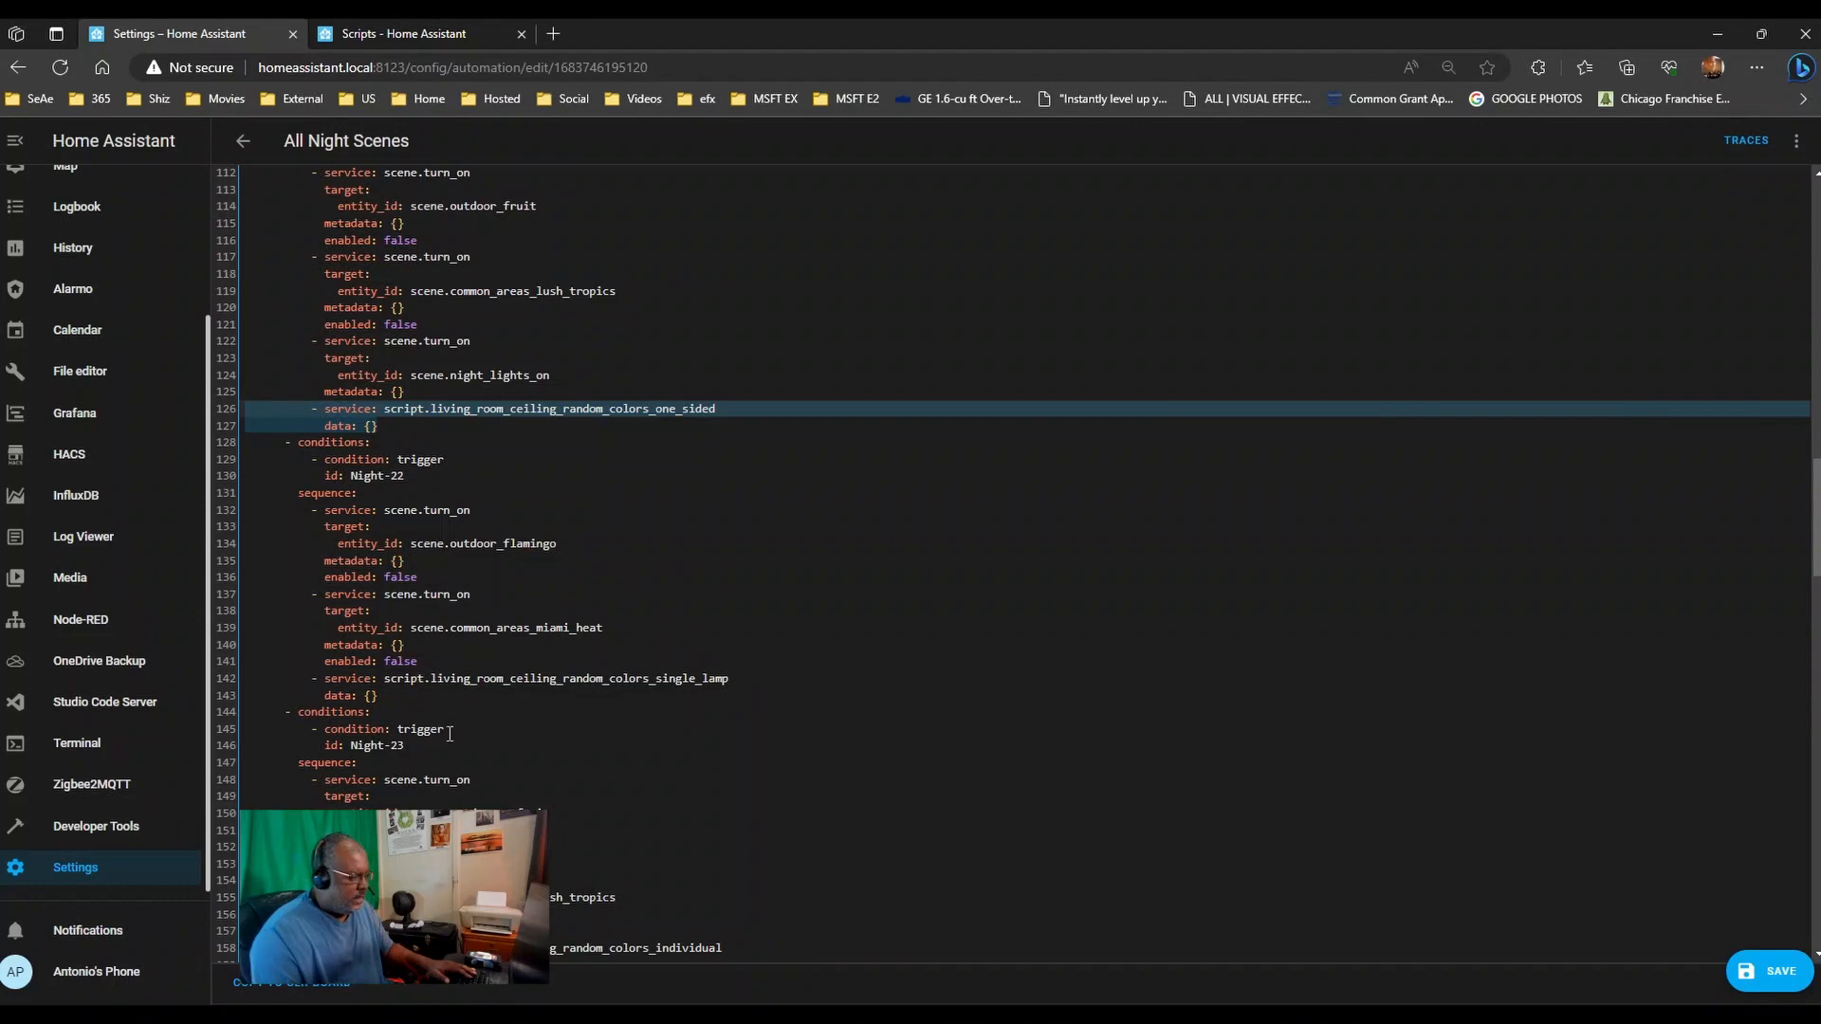
{"action": "scroll", "coordinate": [492, 766], "scroll_direction": "down", "scroll_amount": 2}
{"action": "scroll", "coordinate": [656, 790], "scroll_direction": "down", "scroll_amount": 5}
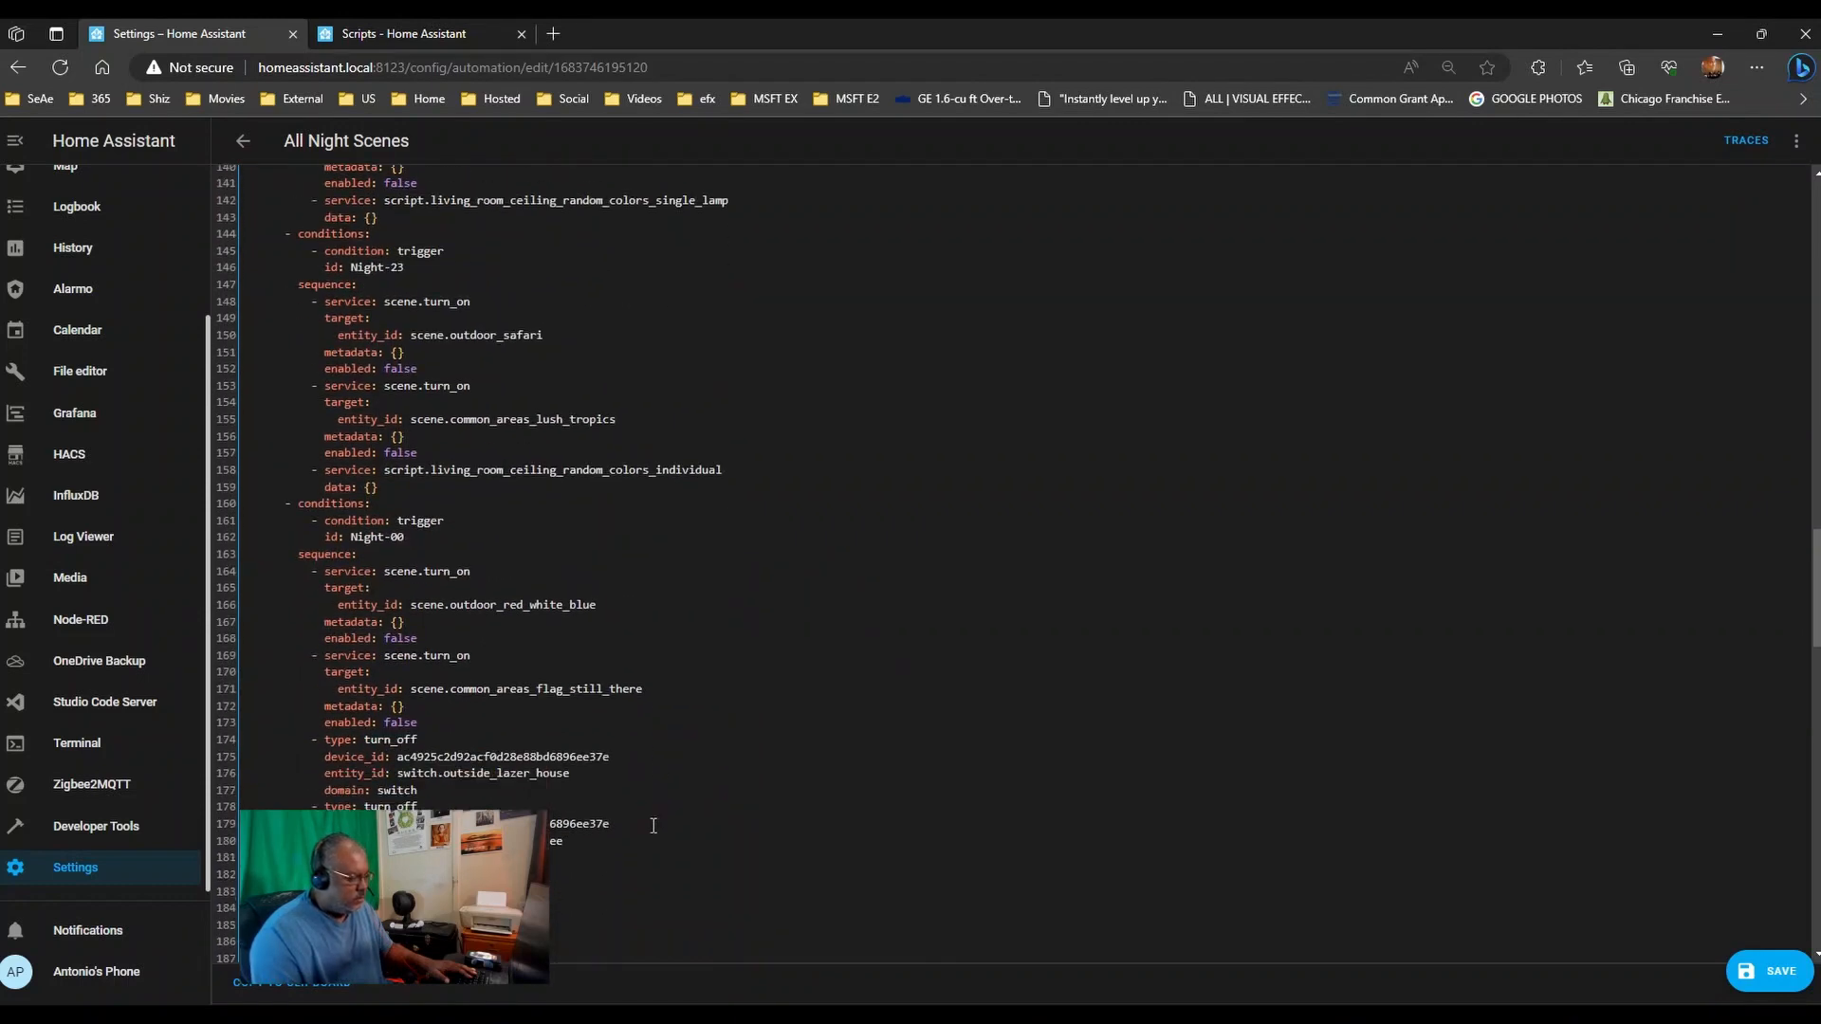
{"action": "scroll", "coordinate": [653, 825], "scroll_direction": "down", "scroll_amount": 2}
{"action": "left_click", "coordinate": [471, 806]}
{"action": "key", "text": "Return"}
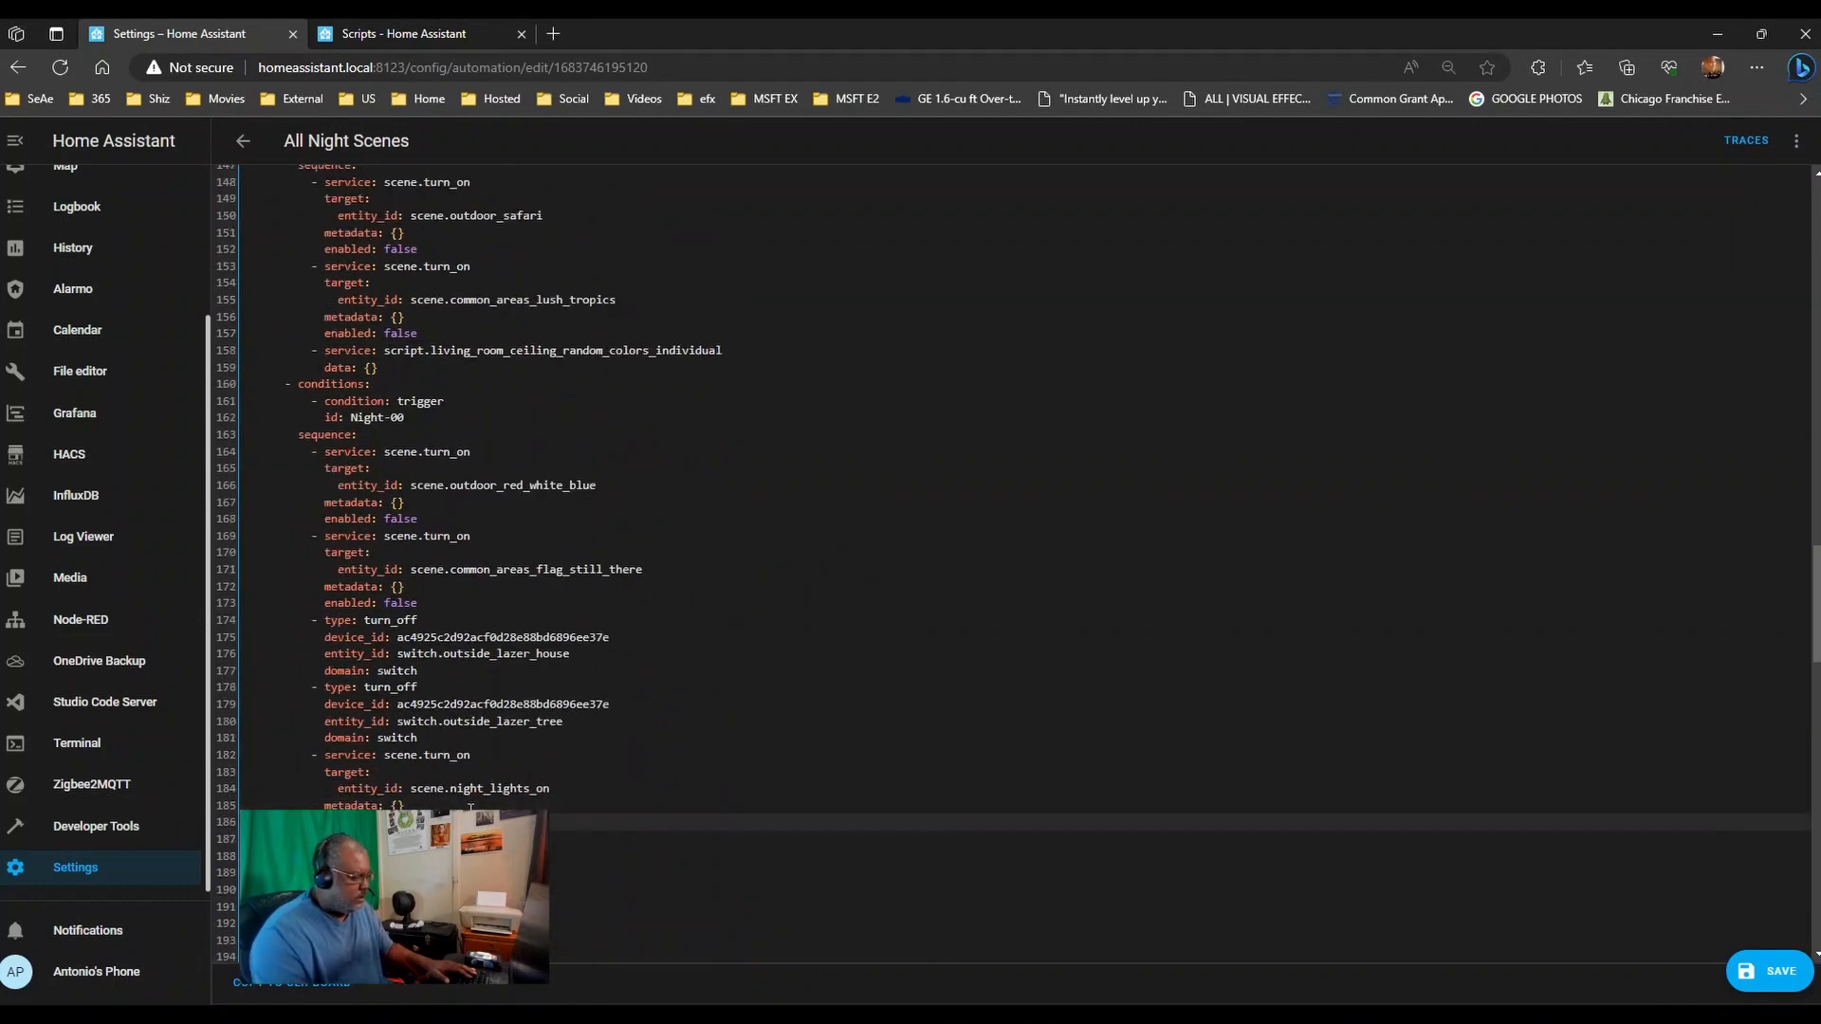
{"action": "key", "text": "ctrl+v"}
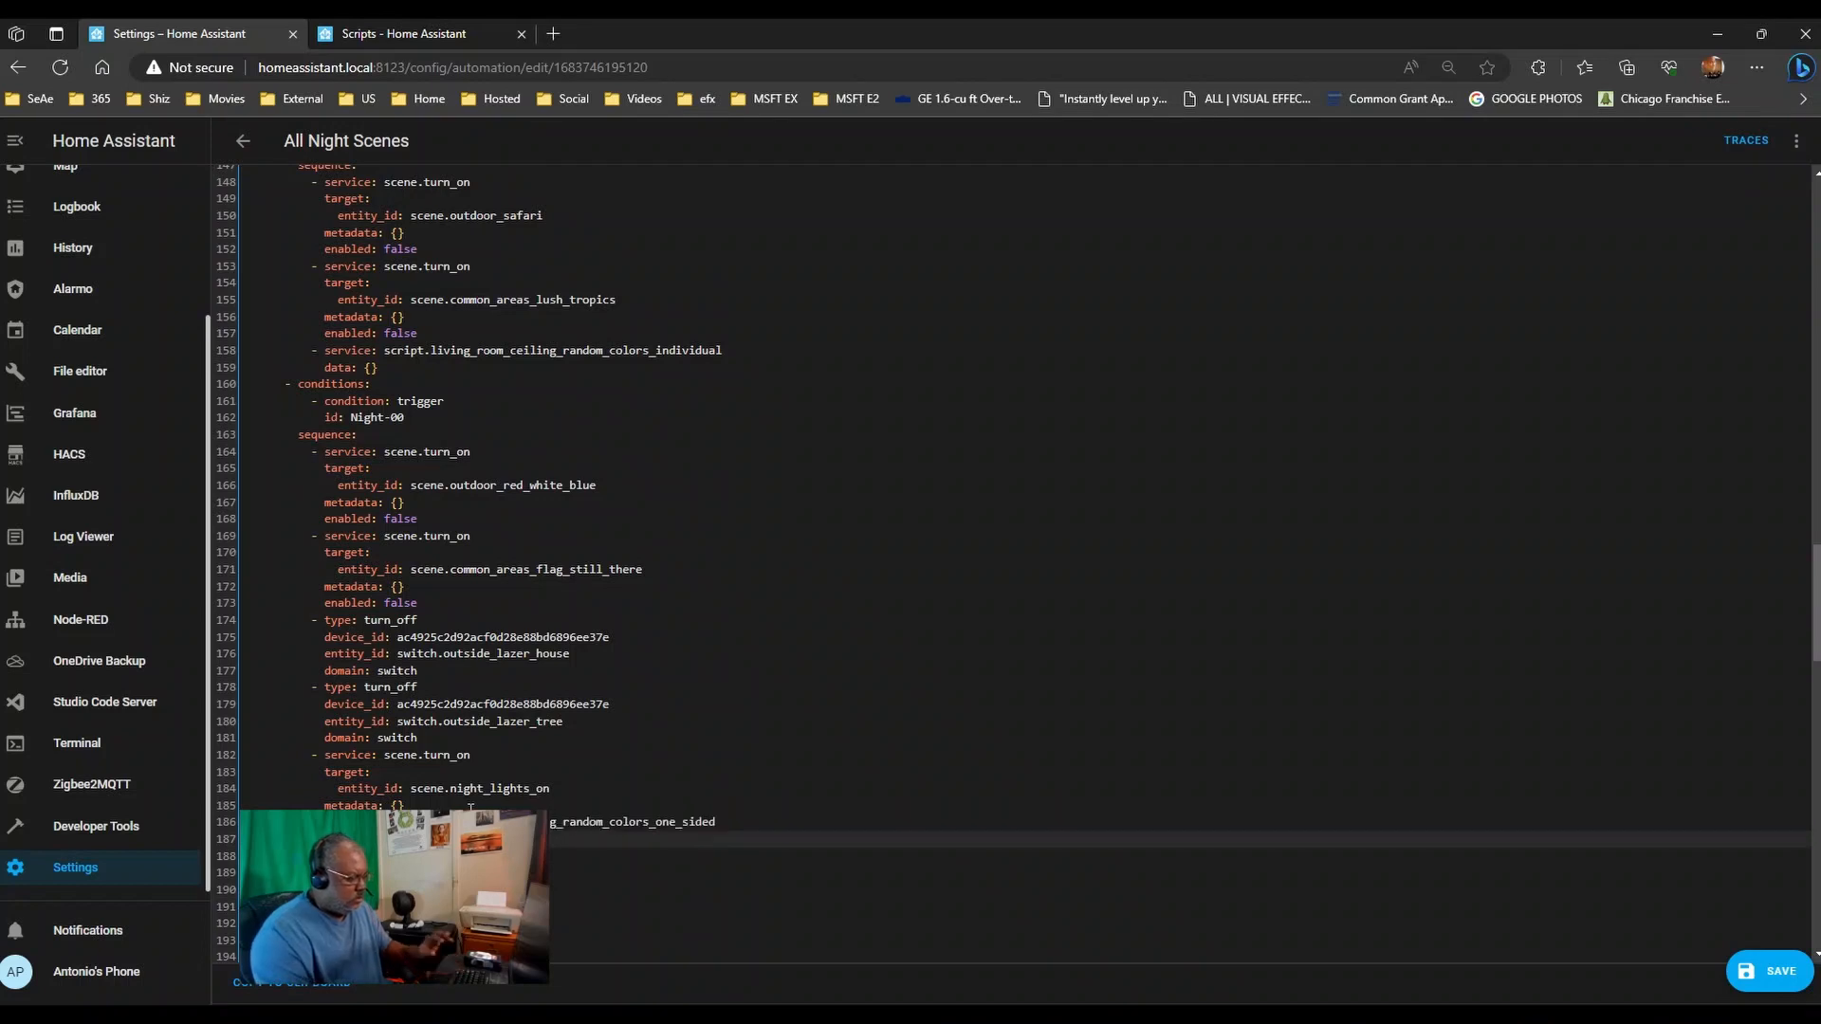
- Append the one-sided ceiling colors script step to the end of Night-03's sequence
{"action": "scroll", "coordinate": [463, 797], "scroll_direction": "down", "scroll_amount": 6}
{"action": "scroll", "coordinate": [463, 796], "scroll_direction": "down", "scroll_amount": 3}
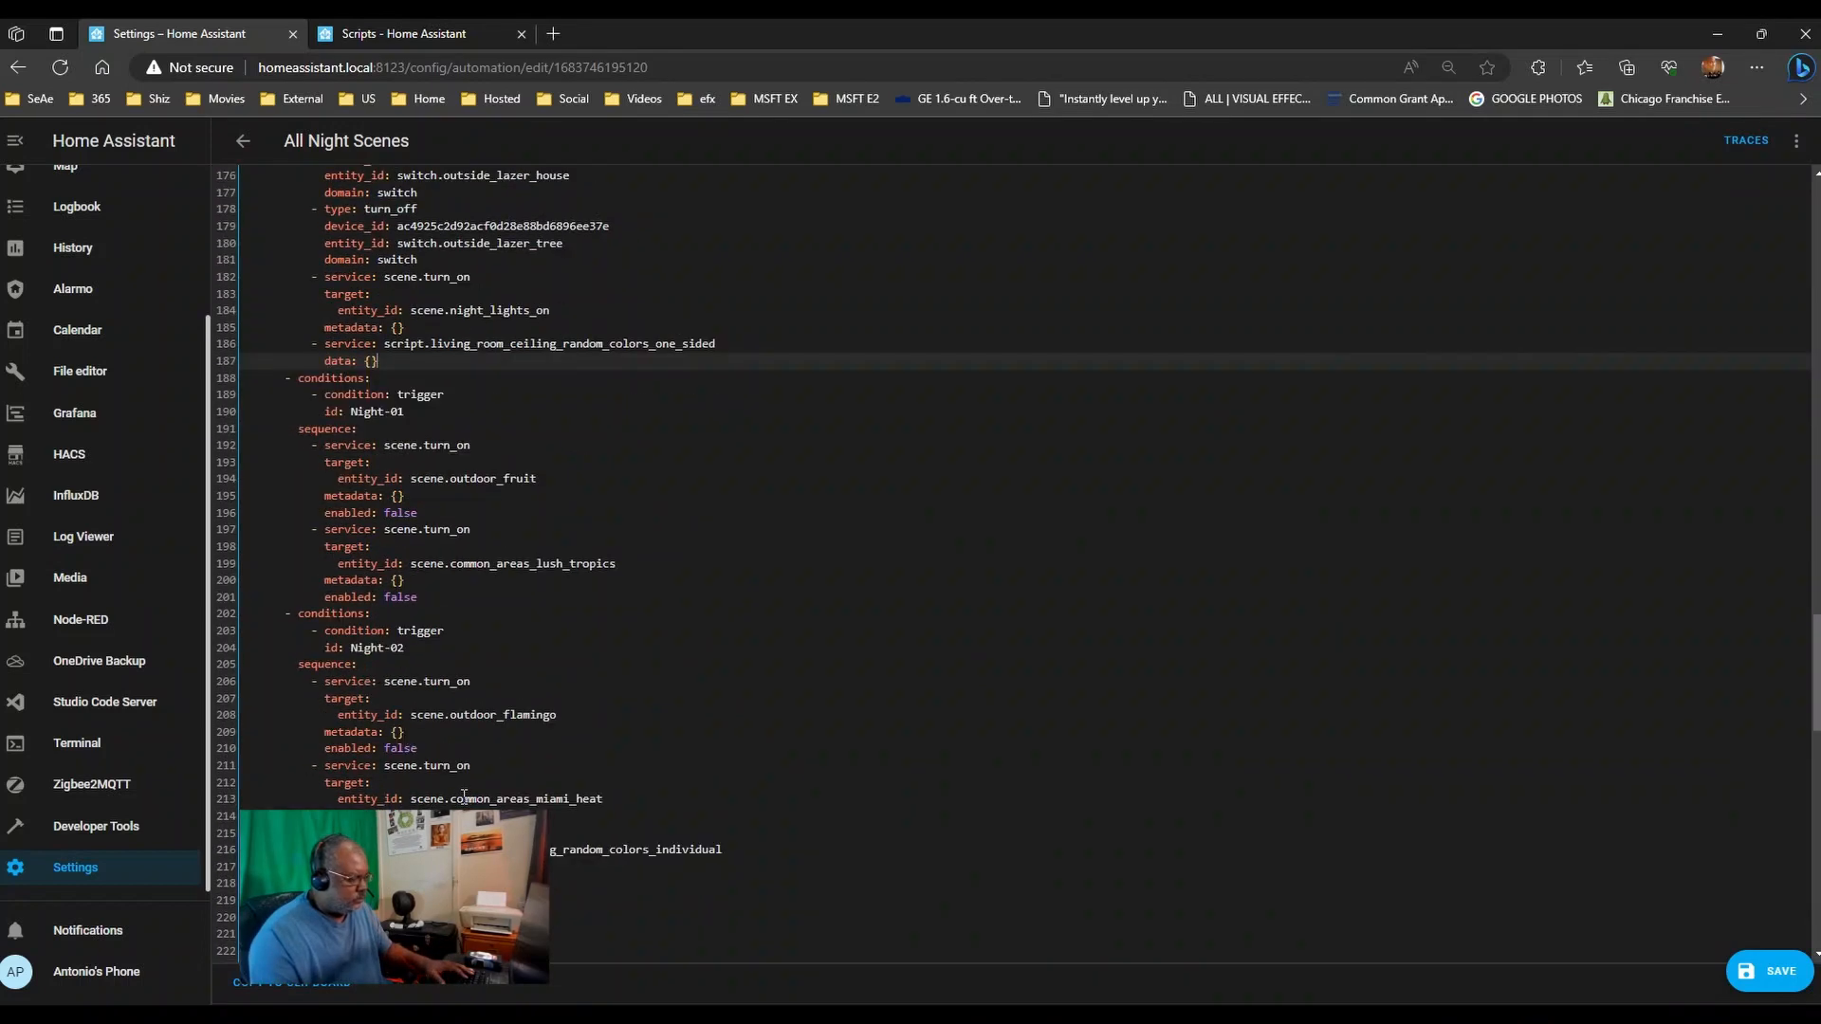
{"action": "scroll", "coordinate": [635, 866], "scroll_direction": "down", "scroll_amount": 6}
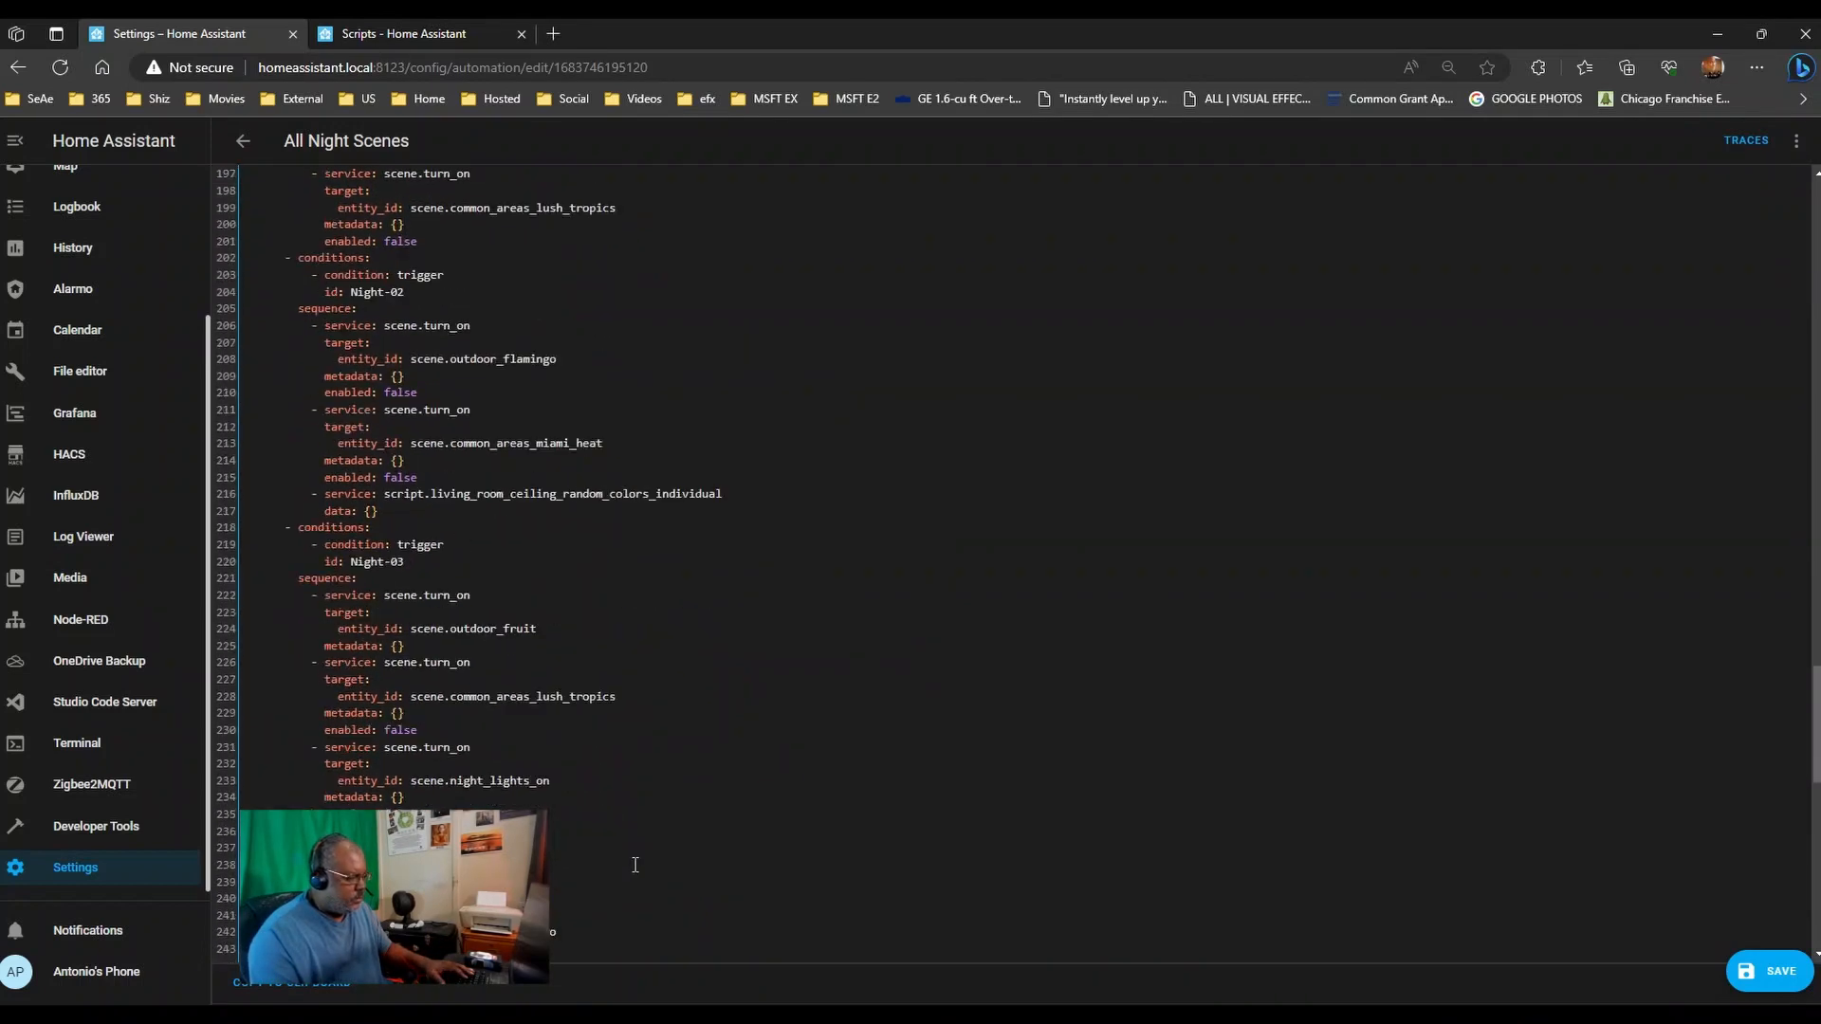
{"action": "left_click", "coordinate": [515, 735]}
{"action": "left_click", "coordinate": [450, 802]}
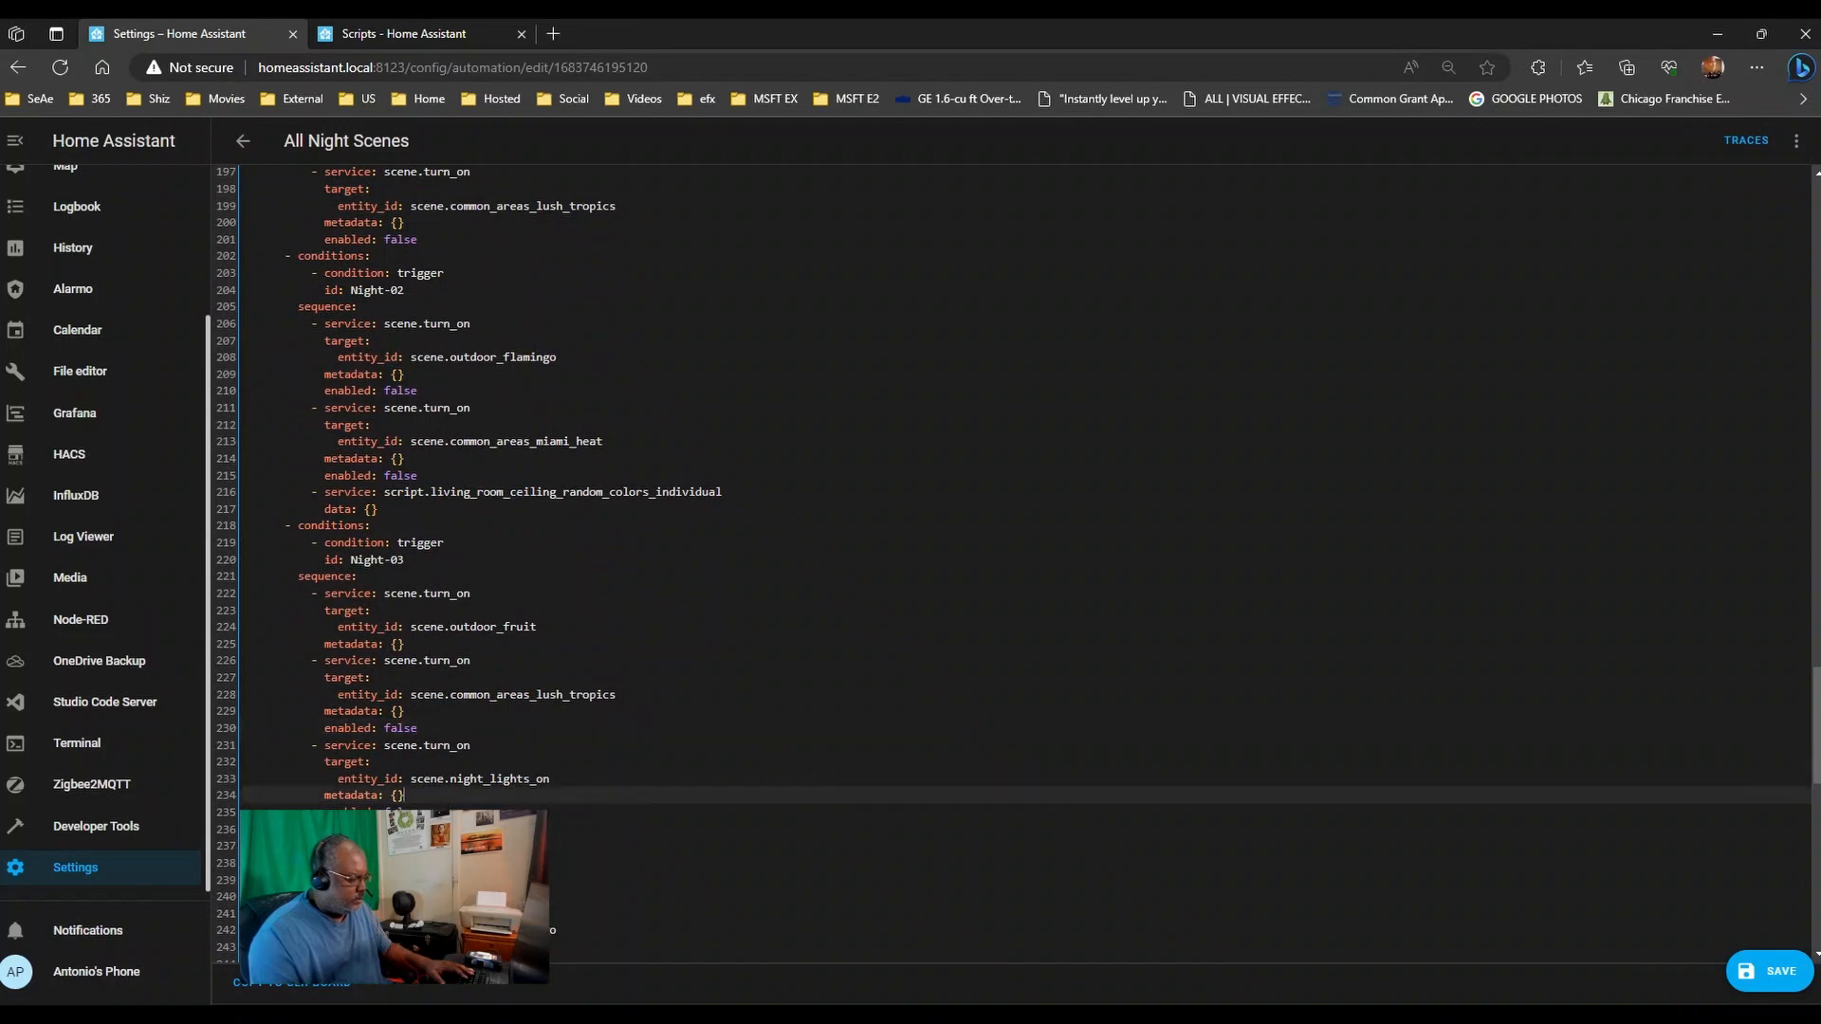
{"action": "left_click", "coordinate": [448, 811]}
{"action": "key", "text": "Return"}
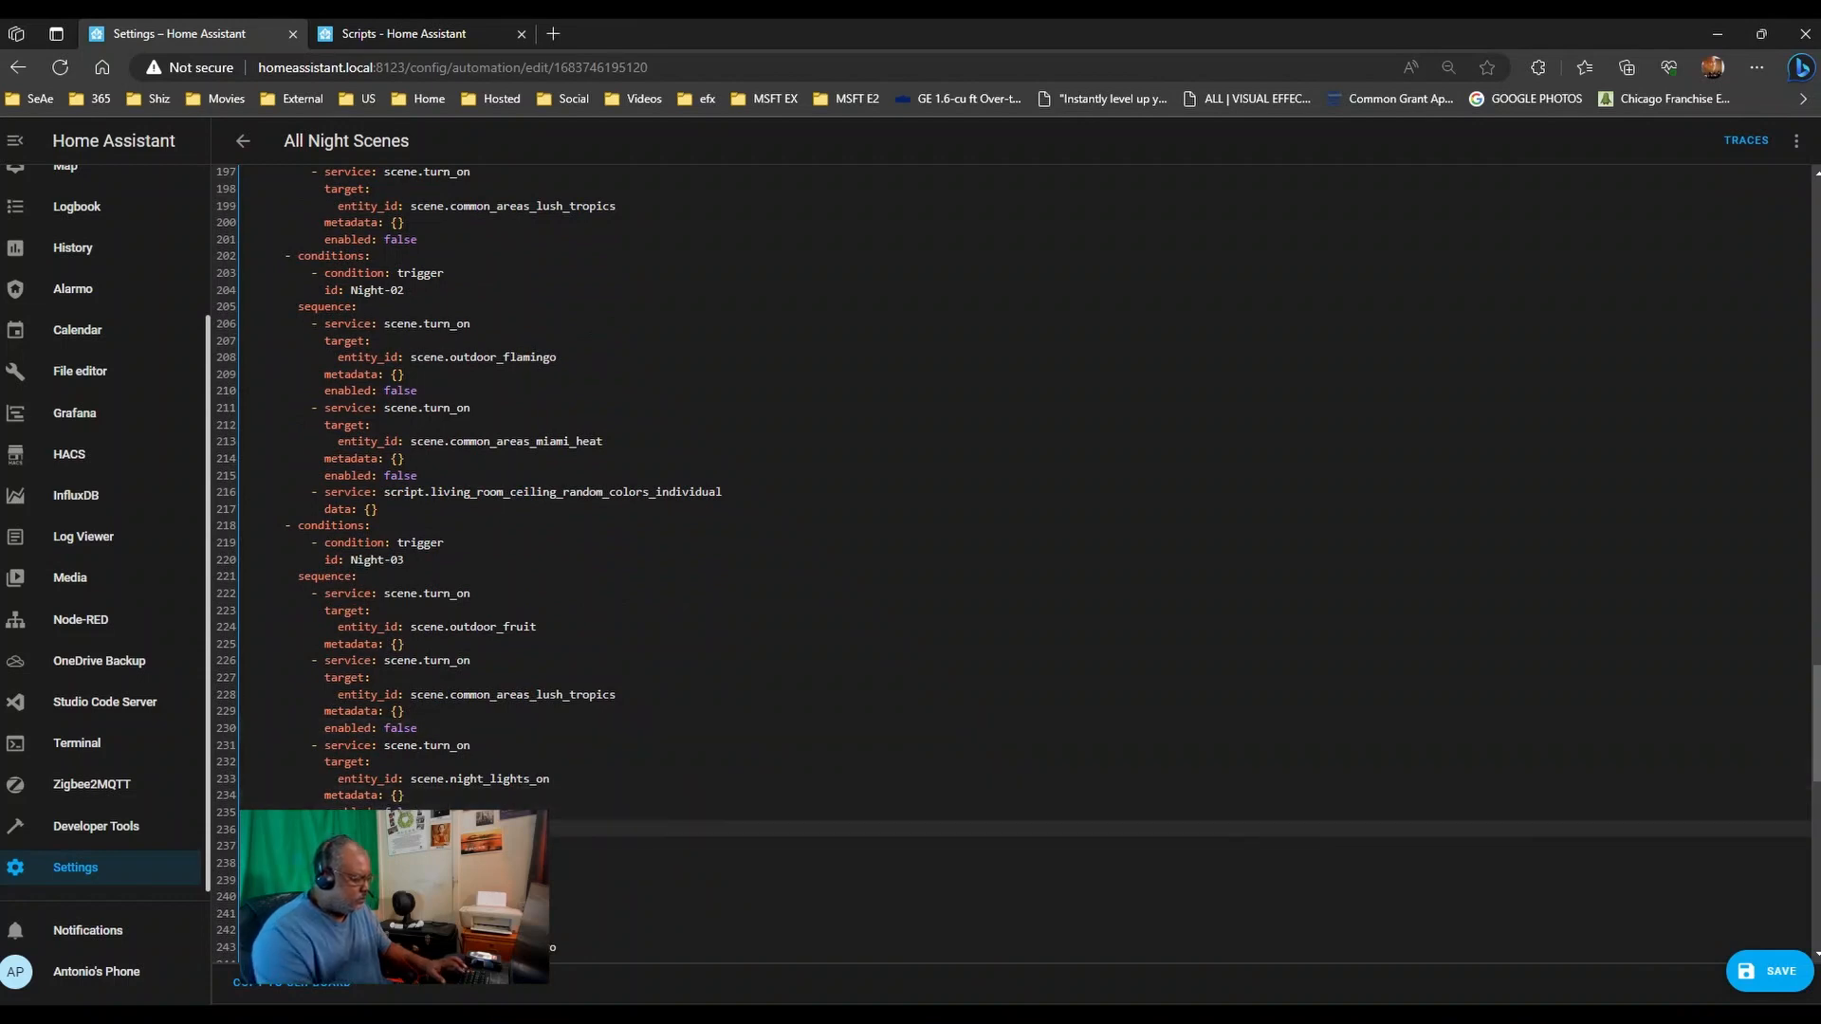
{"action": "key", "text": "ctrl+v"}
- Append the one-sided ceiling colors script step to the end of Night-06's sequence
{"action": "scroll", "coordinate": [446, 718], "scroll_direction": "down", "scroll_amount": 7}
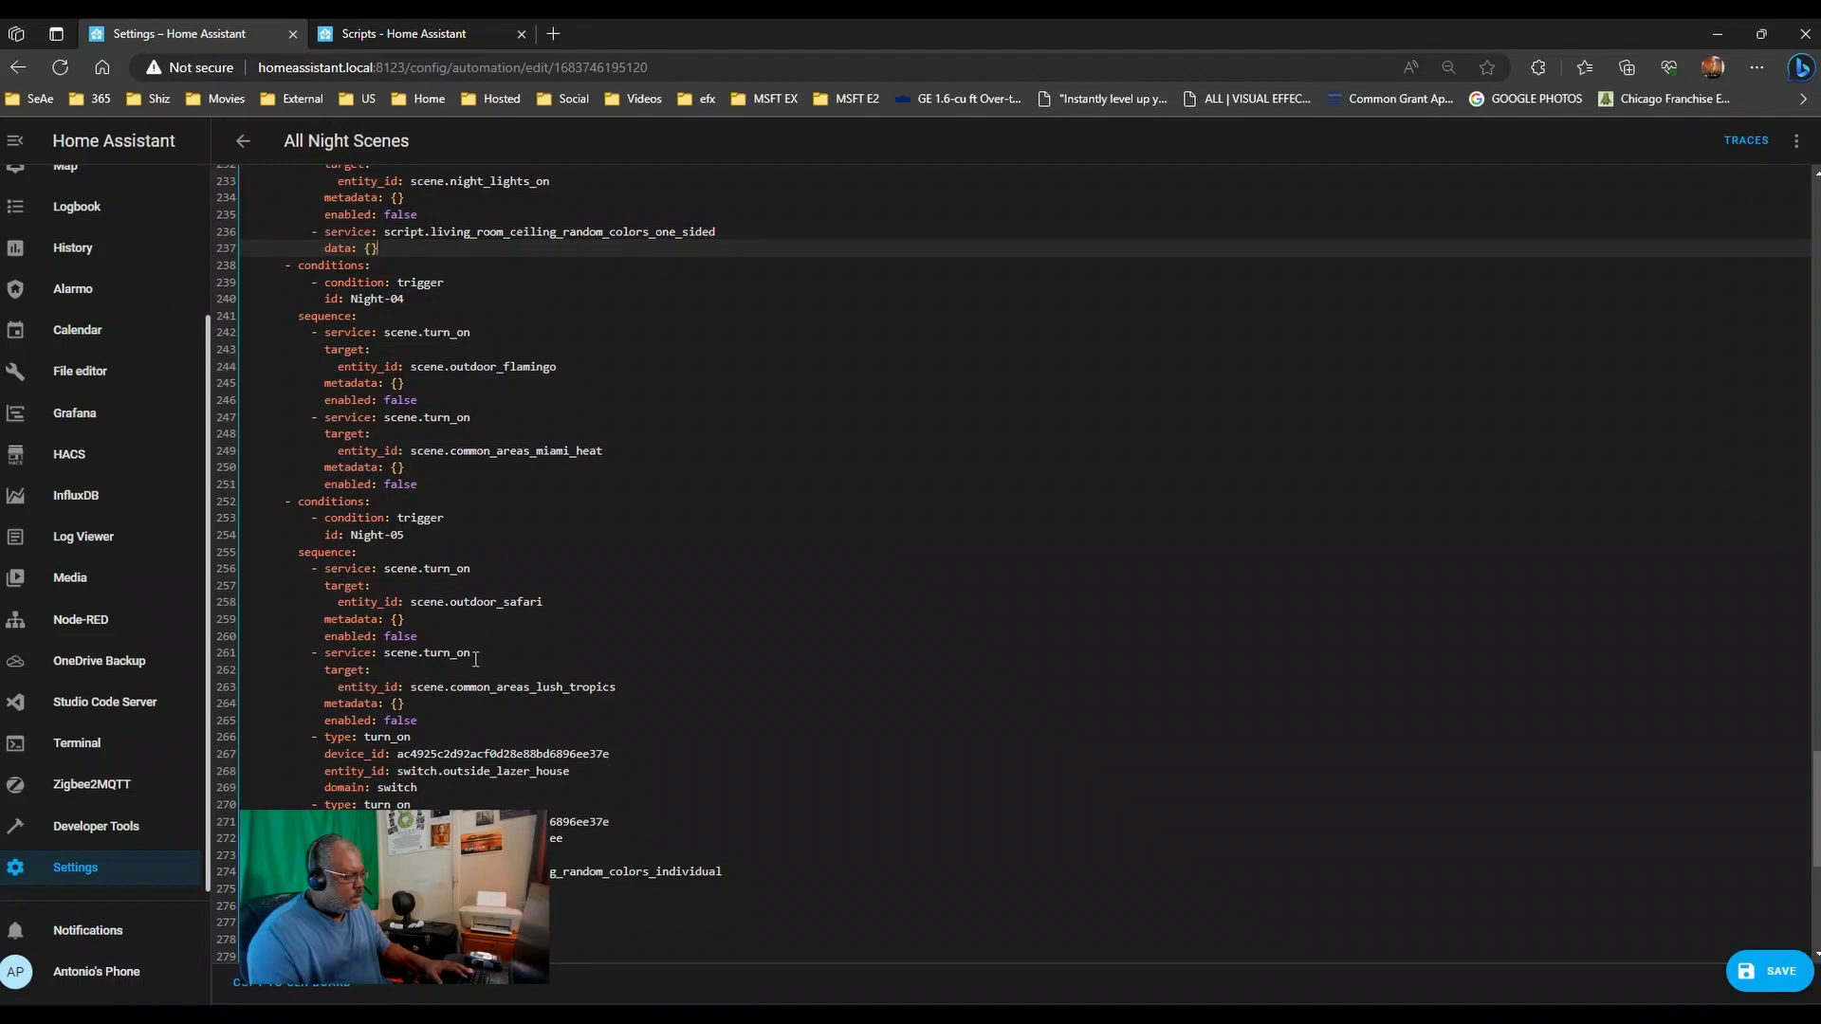
{"action": "scroll", "coordinate": [475, 658], "scroll_direction": "down", "scroll_amount": 6}
{"action": "left_click", "coordinate": [446, 916]}
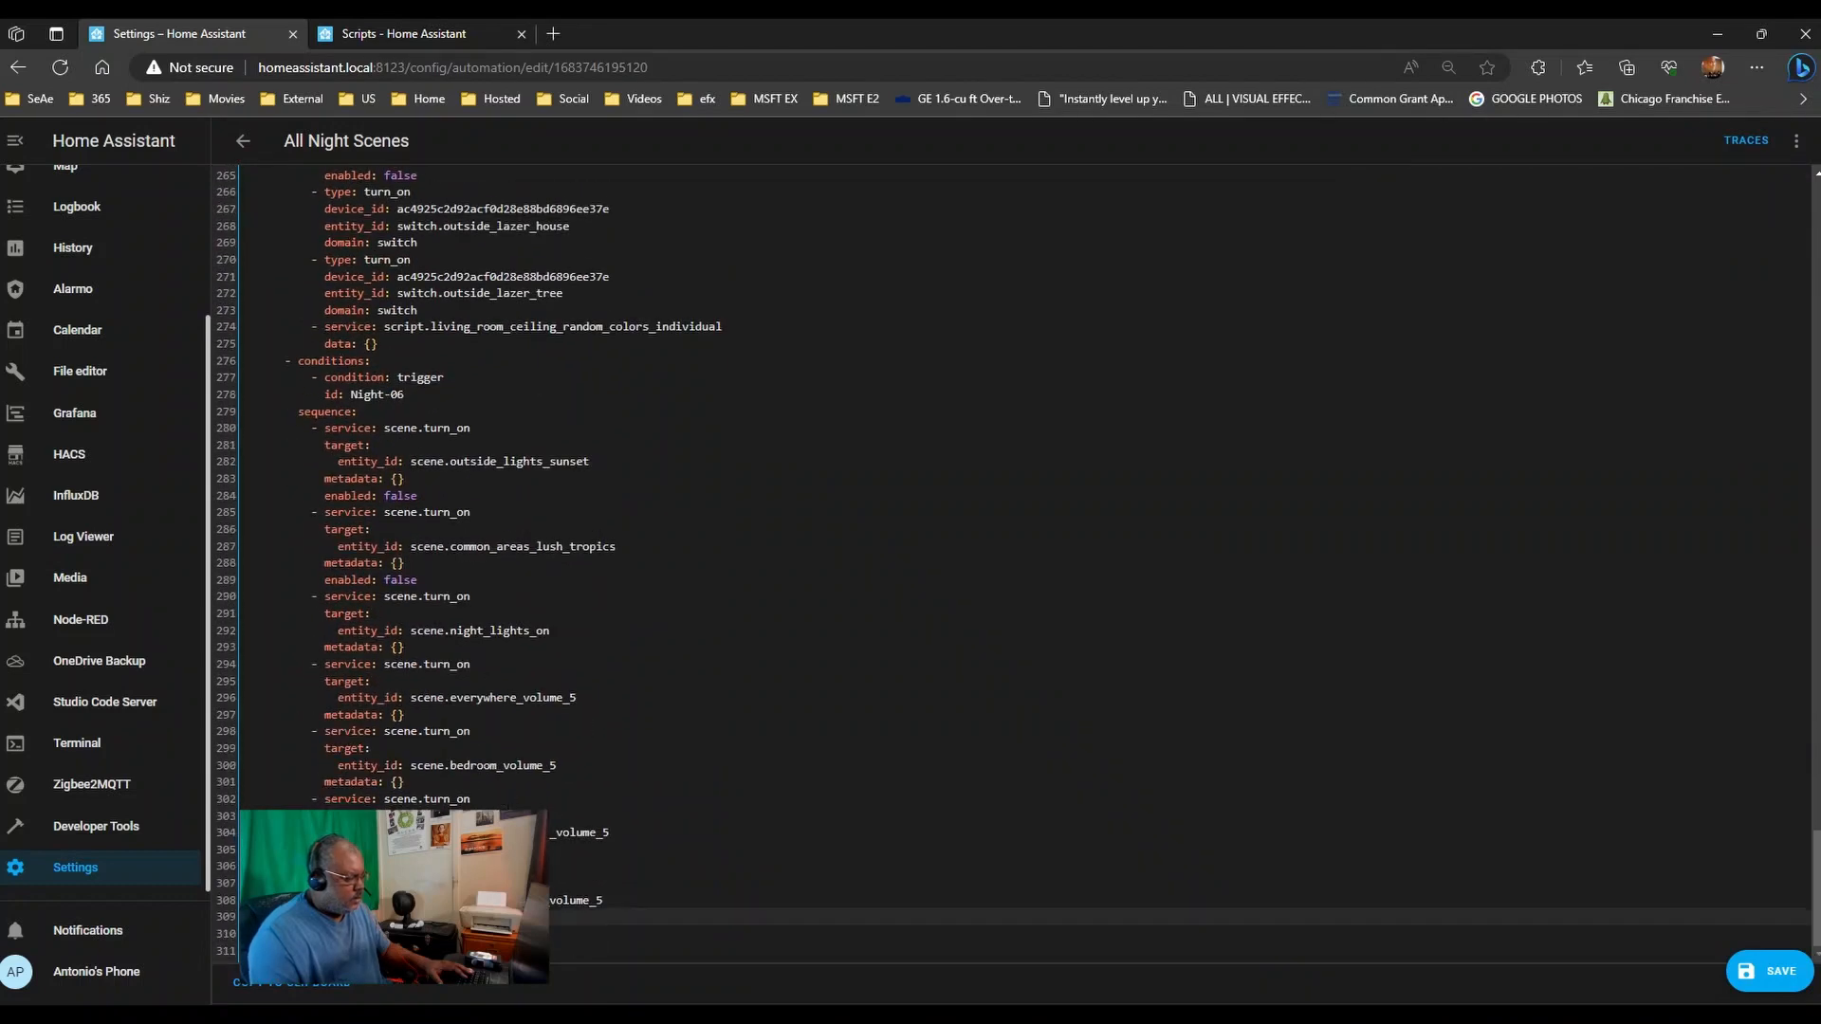
{"action": "key", "text": "Return"}
{"action": "key", "text": "ctrl+v"}
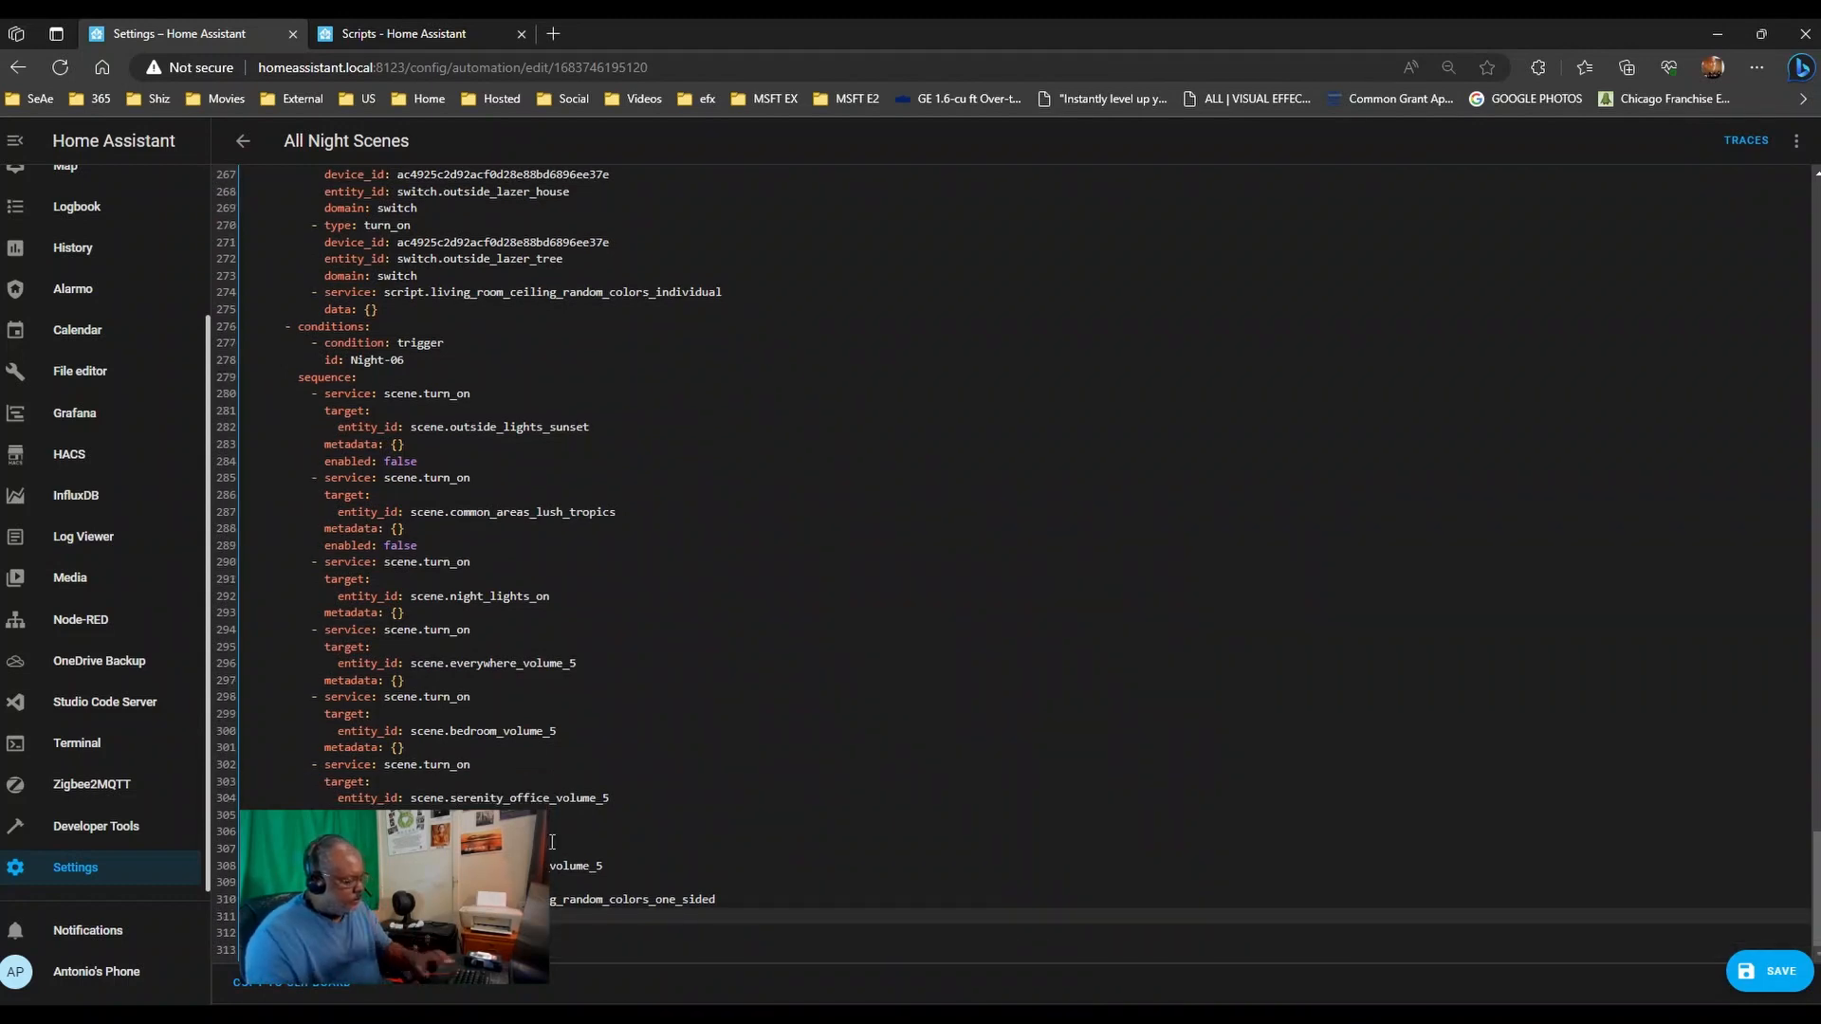
{"action": "scroll", "coordinate": [552, 845], "scroll_direction": "up", "scroll_amount": 5}
{"action": "scroll", "coordinate": [679, 853], "scroll_direction": "down", "scroll_amount": 5}
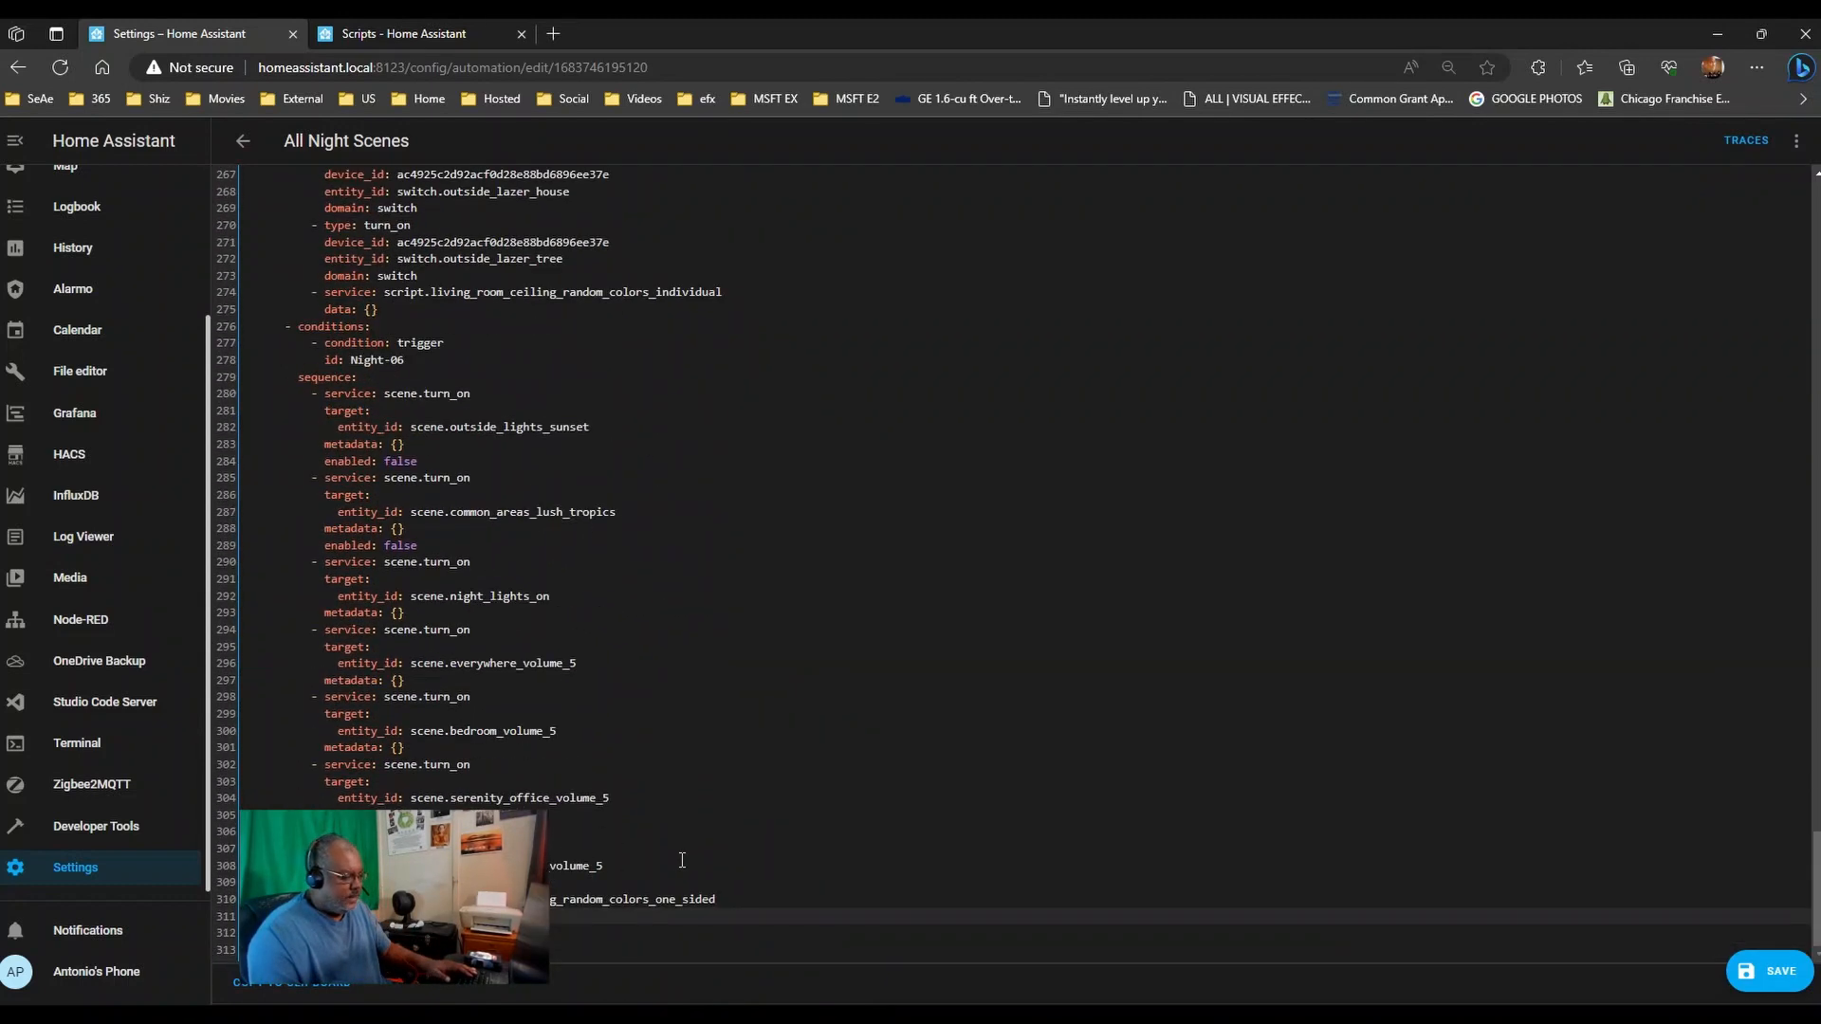
{"action": "scroll", "coordinate": [682, 860], "scroll_direction": "up", "scroll_amount": 4}
{"action": "scroll", "coordinate": [682, 860], "scroll_direction": "up", "scroll_amount": 3}
{"action": "scroll", "coordinate": [678, 866], "scroll_direction": "down", "scroll_amount": 6}
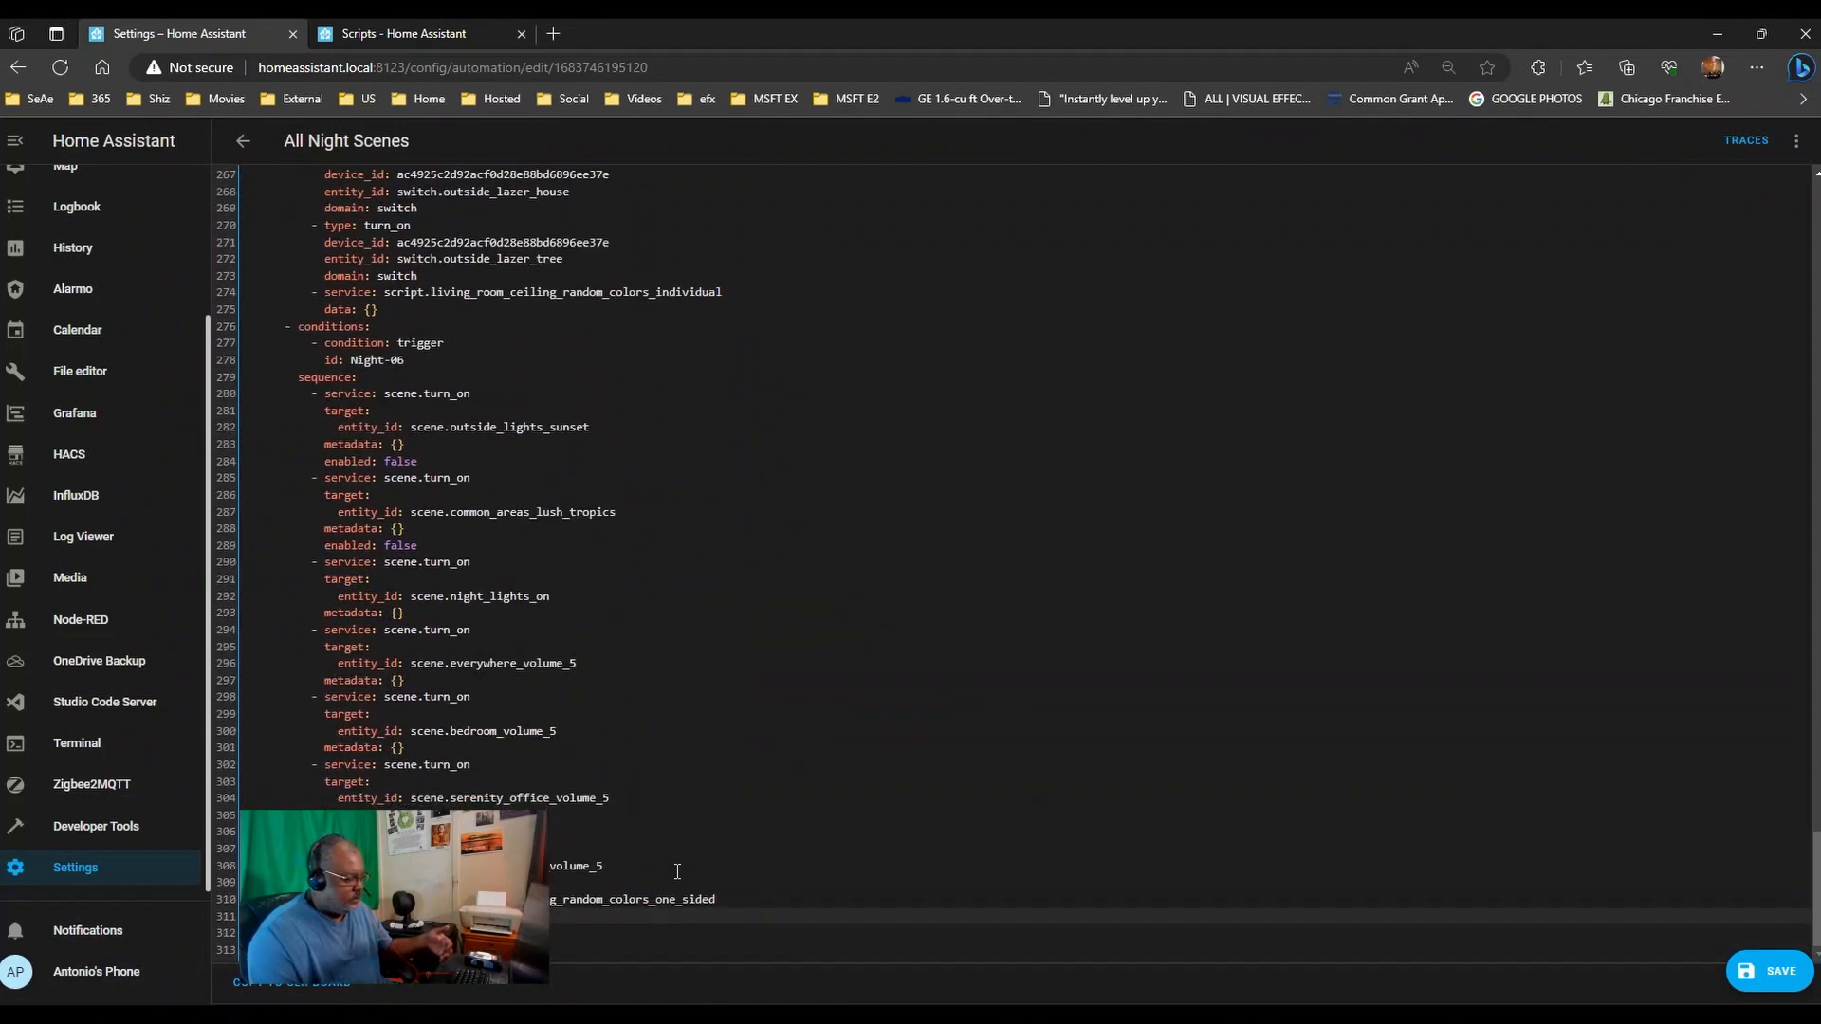
{"action": "scroll", "coordinate": [677, 871], "scroll_direction": "up", "scroll_amount": 18}
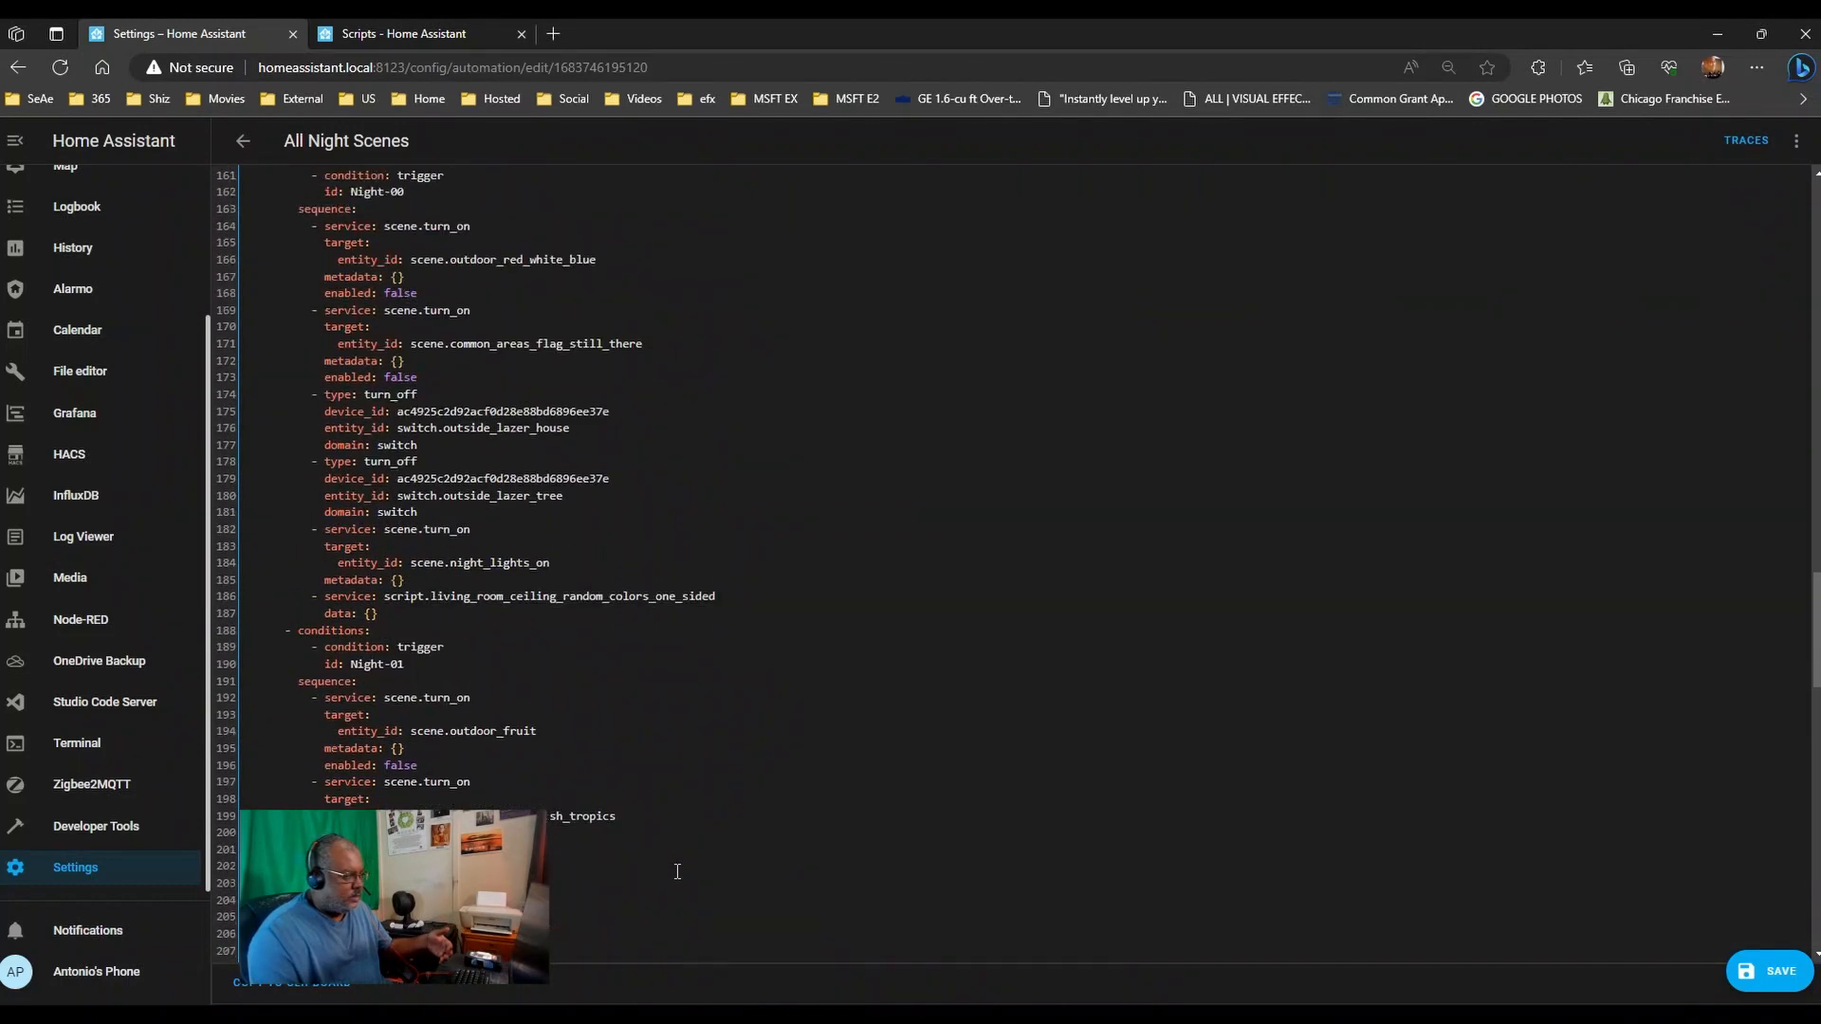
{"action": "scroll", "coordinate": [677, 871], "scroll_direction": "up", "scroll_amount": 15}
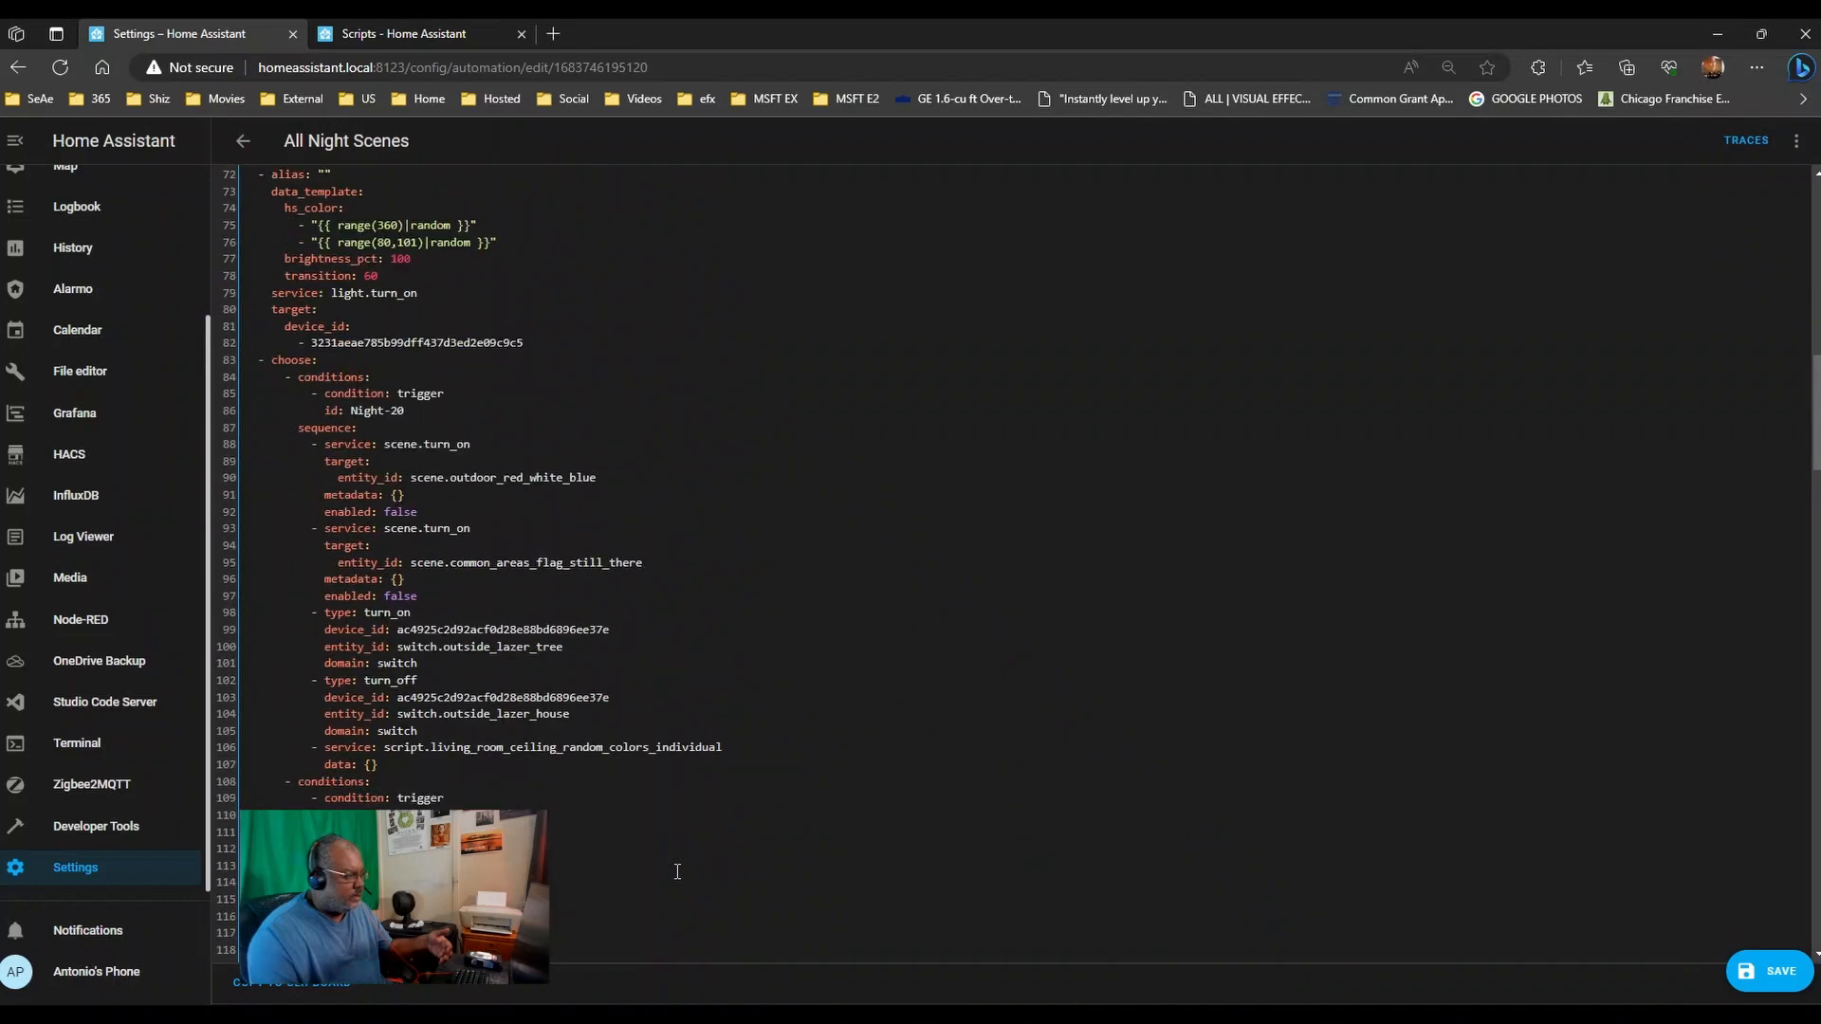
- Copy the single lamp colors script step and add it to the end of Night-01's sequence
{"action": "scroll", "coordinate": [452, 458], "scroll_direction": "down", "scroll_amount": 1}
{"action": "scroll", "coordinate": [737, 695], "scroll_direction": "down", "scroll_amount": 7}
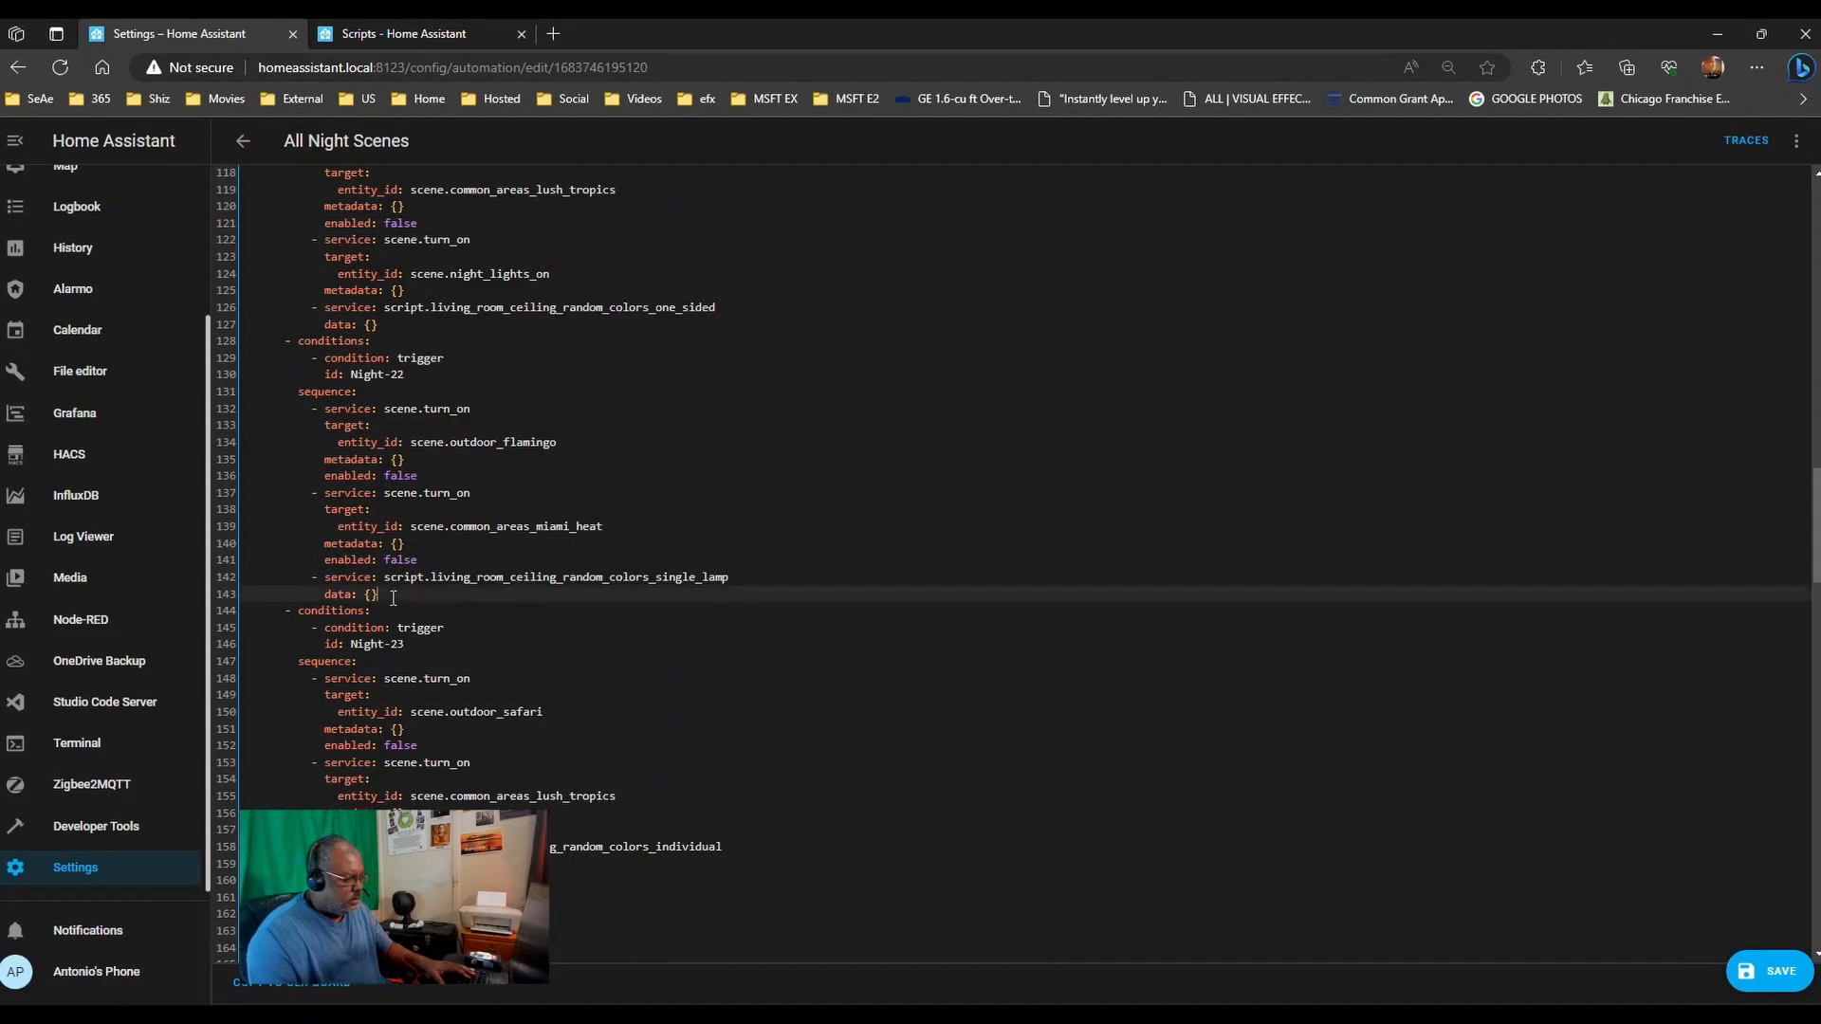
{"action": "left_click_drag", "start_coordinate": [379, 594], "coordinate": [239, 576]}
{"action": "key", "text": "ctrl+c"}
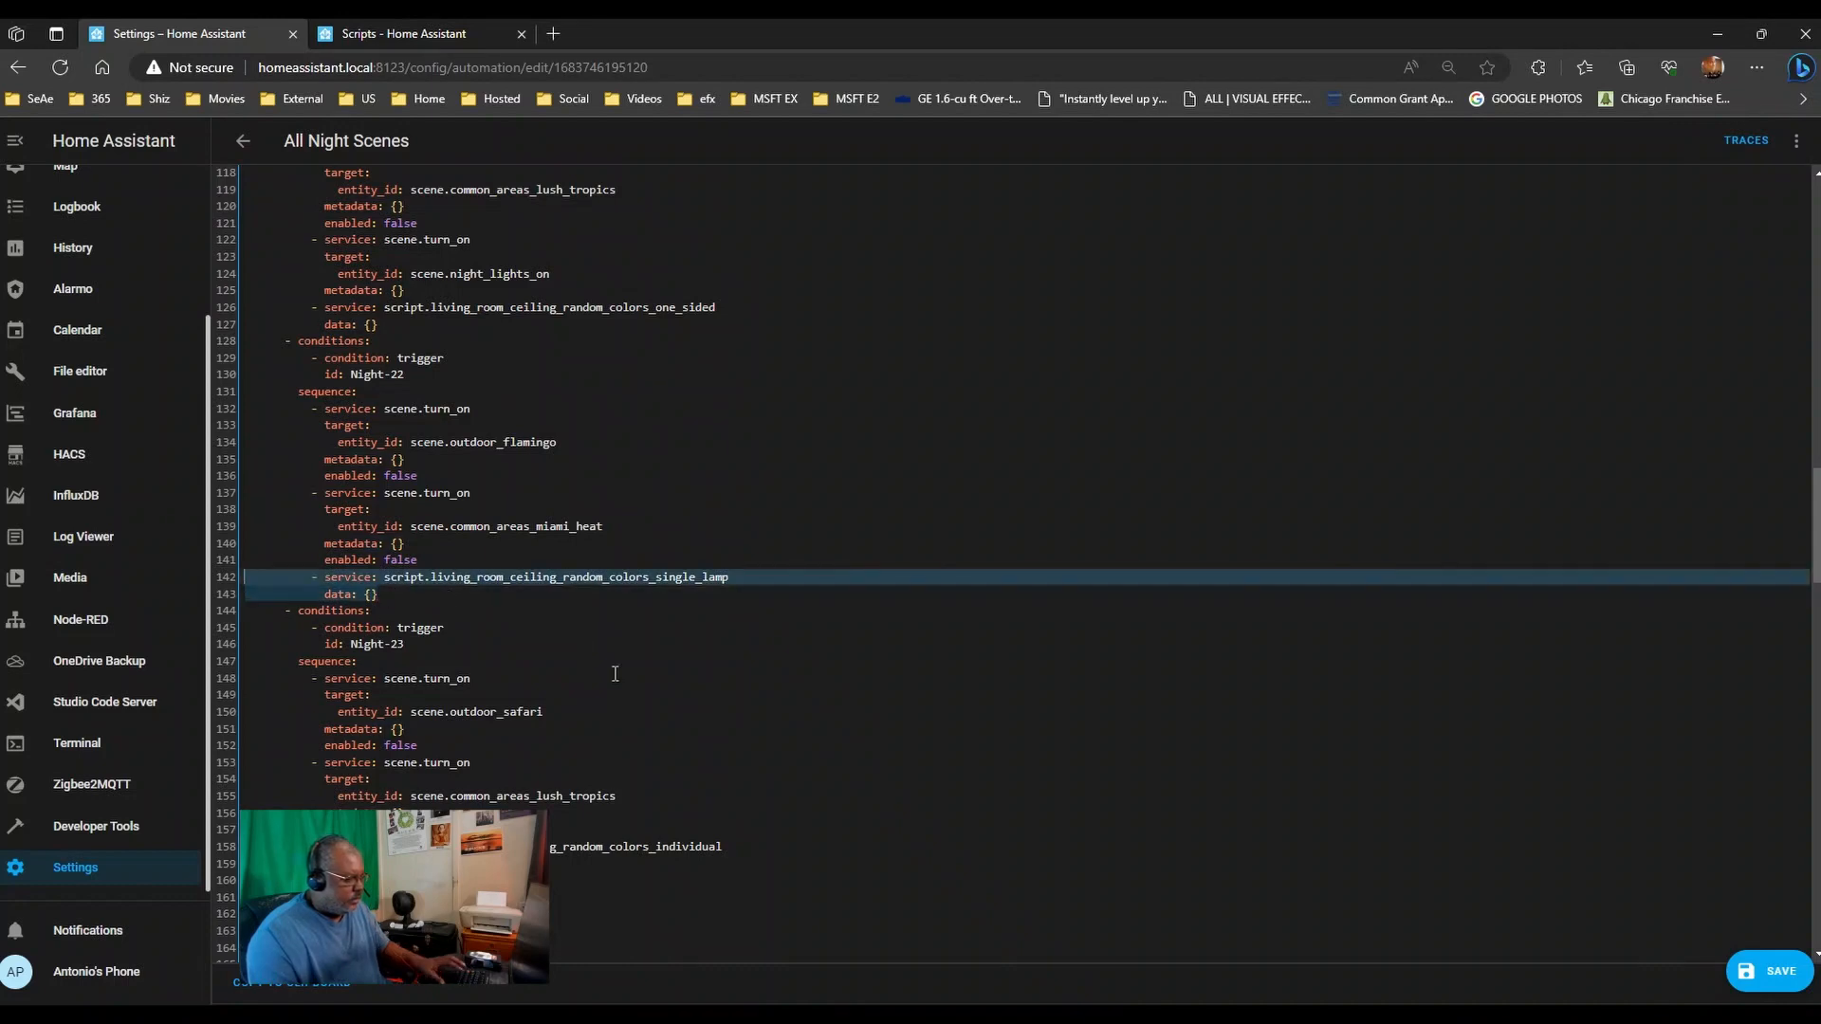
{"action": "scroll", "coordinate": [615, 673], "scroll_direction": "down", "scroll_amount": 6}
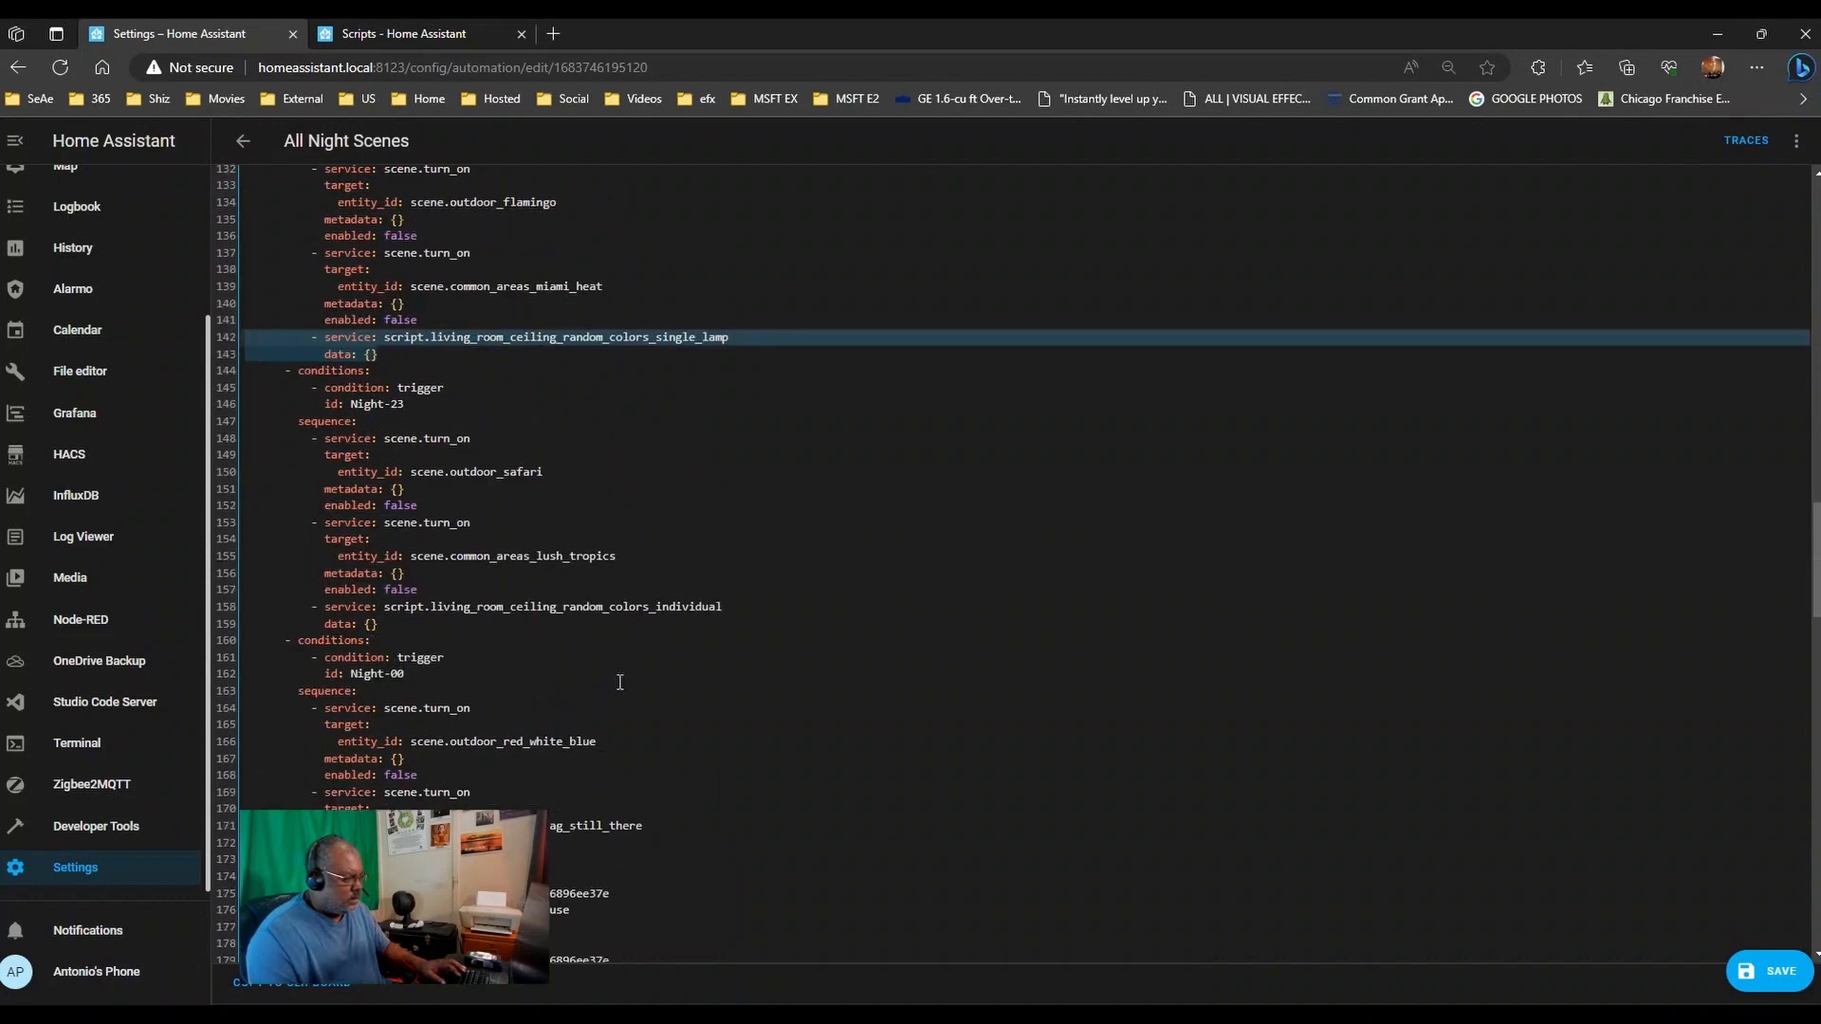
{"action": "scroll", "coordinate": [677, 693], "scroll_direction": "down", "scroll_amount": 4}
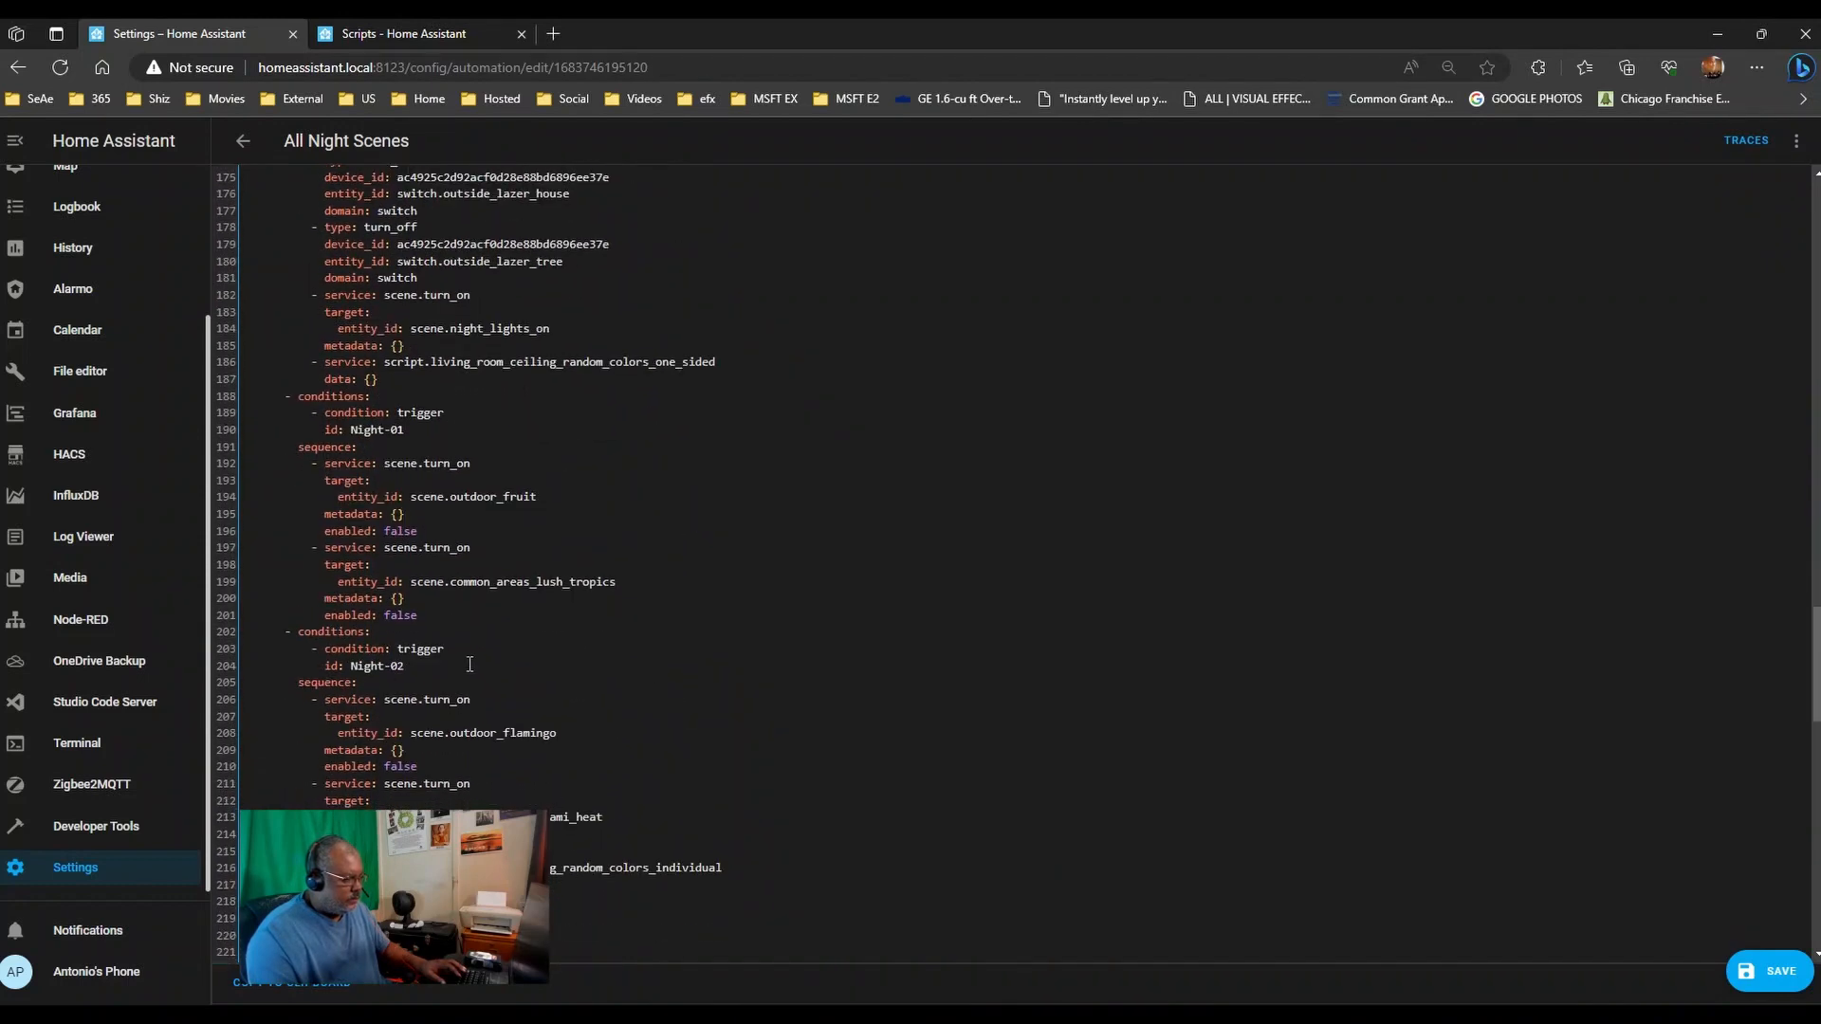
{"action": "left_click", "coordinate": [472, 621]}
{"action": "key", "text": "Return"}
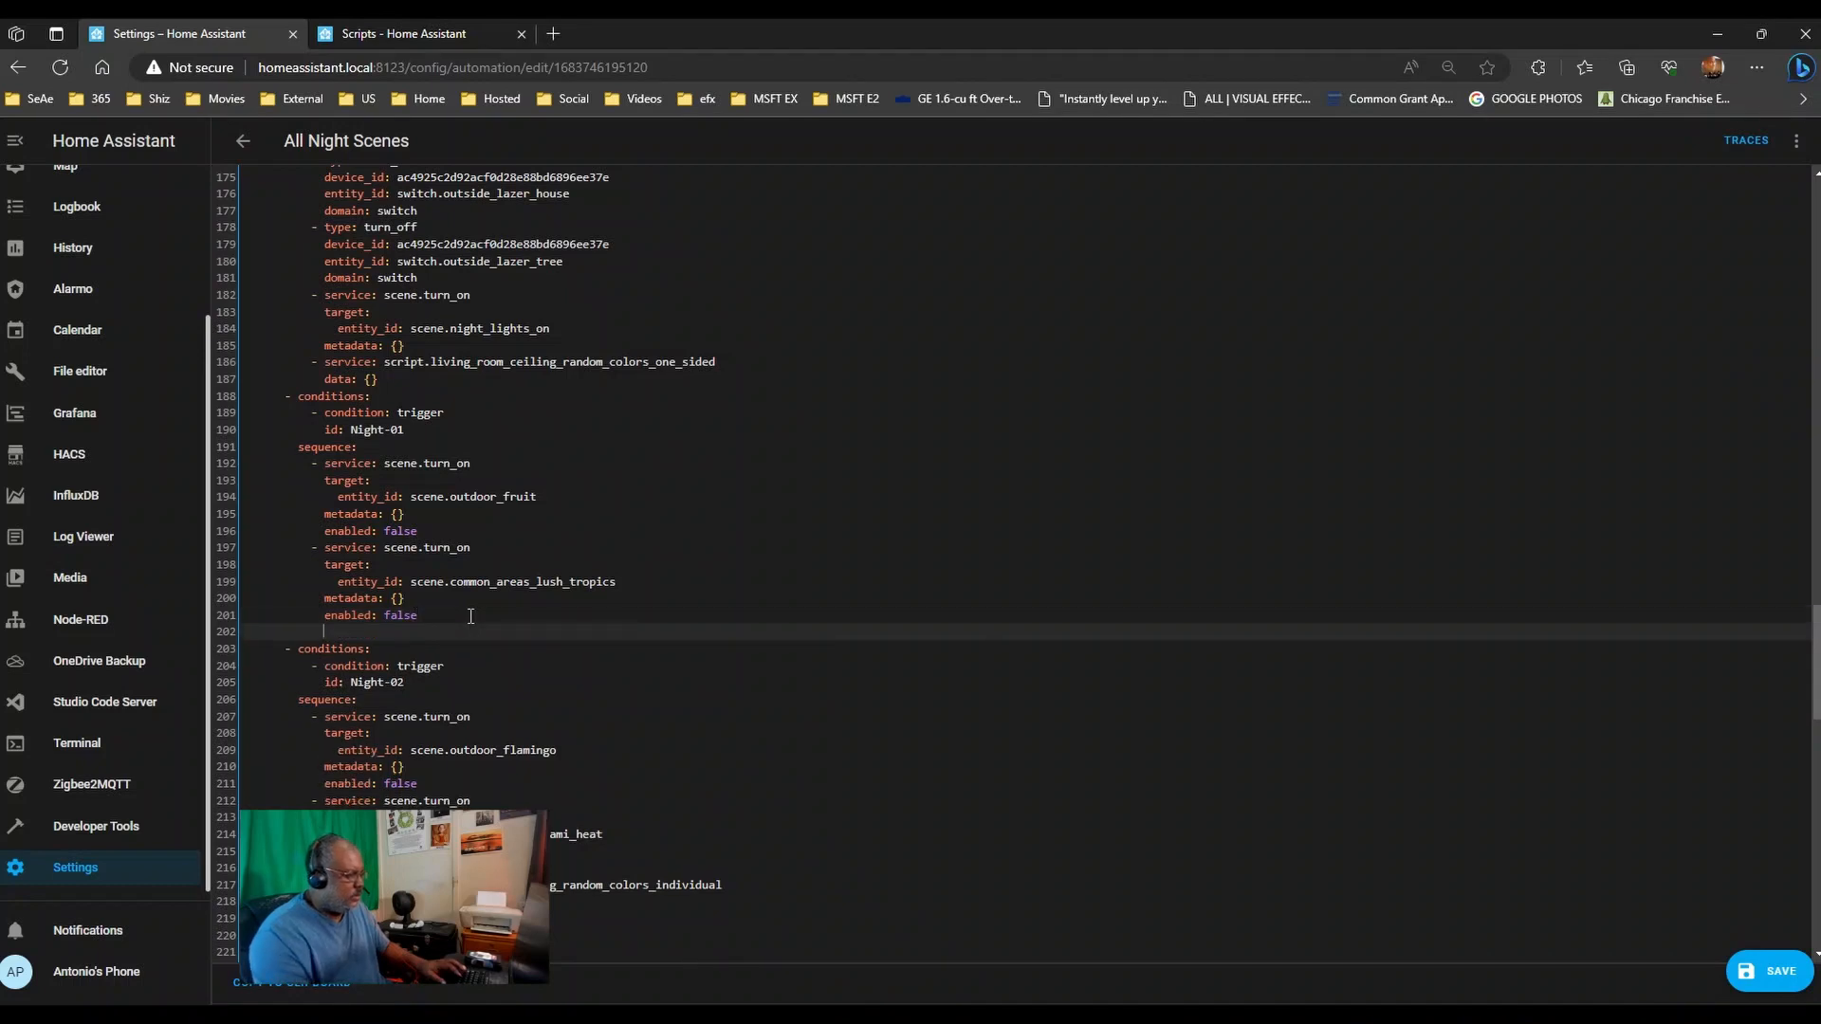
{"action": "key", "text": "shift+Home"}
{"action": "key", "text": "ctrl+v"}
- Append the single lamp colors script step to the end of Night-04's sequence
{"action": "scroll", "coordinate": [483, 654], "scroll_direction": "down", "scroll_amount": 3}
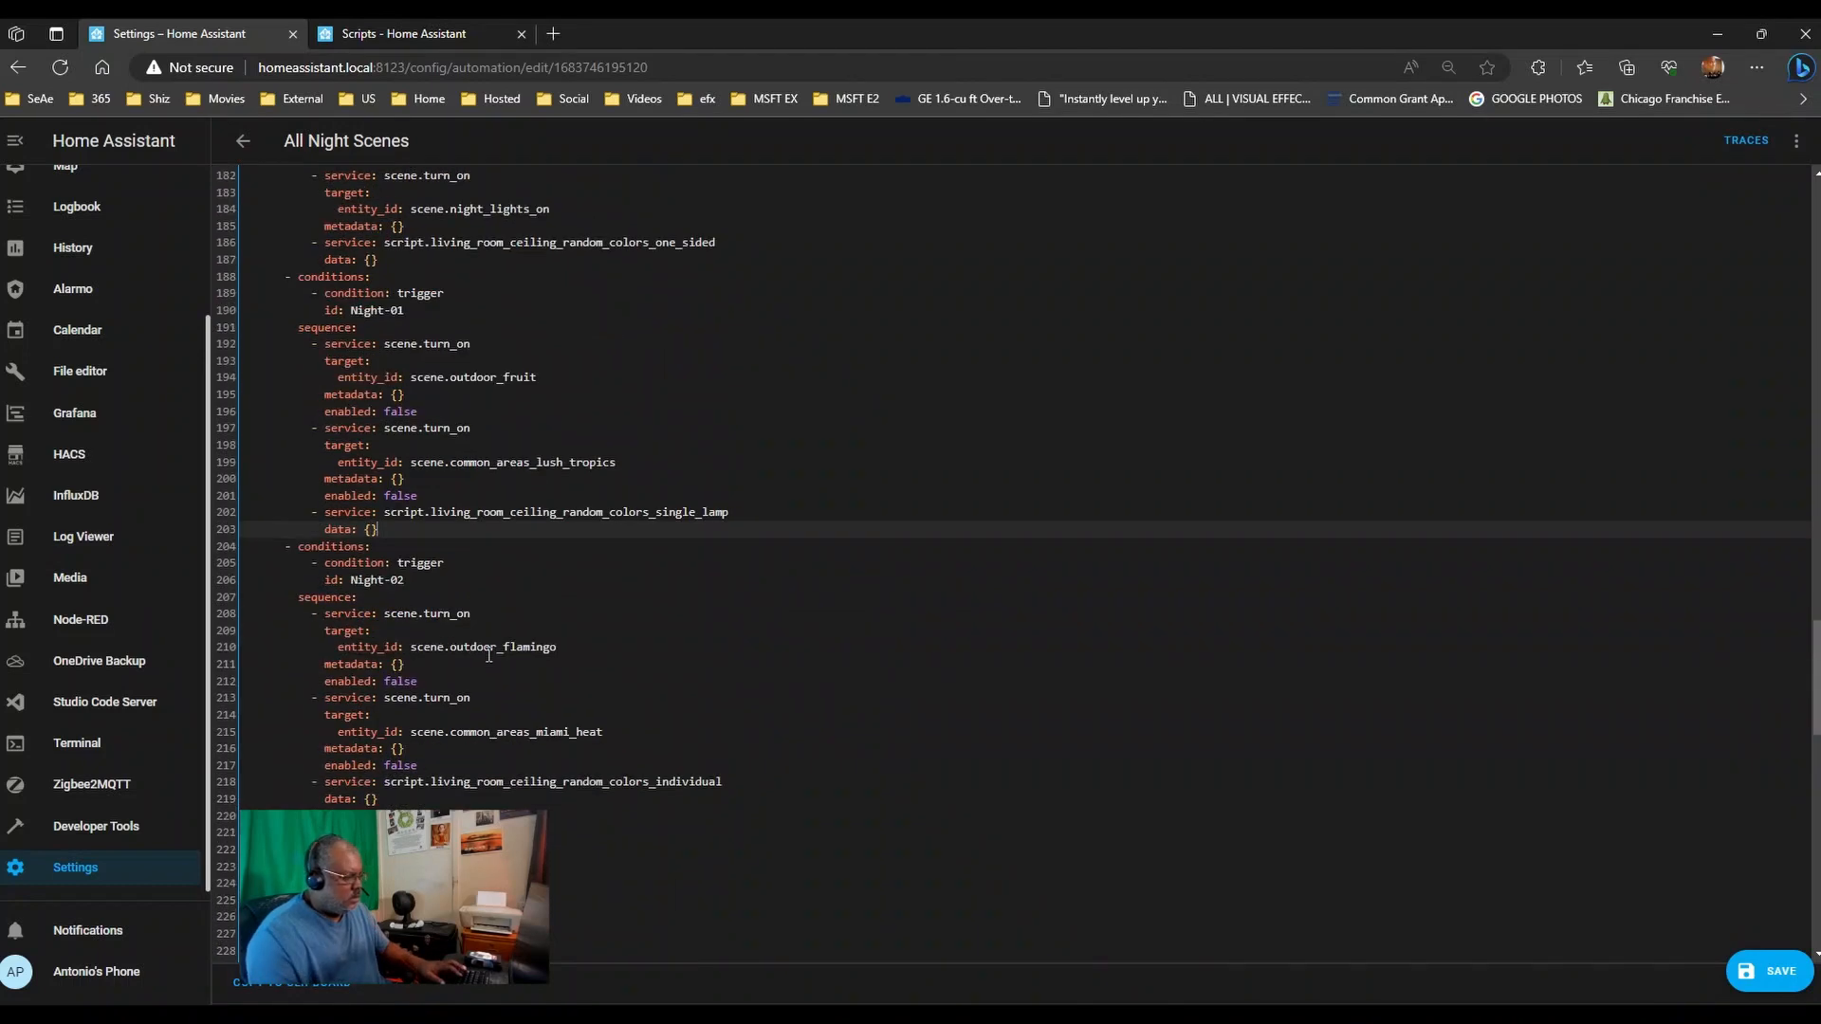
{"action": "scroll", "coordinate": [493, 683], "scroll_direction": "down", "scroll_amount": 6}
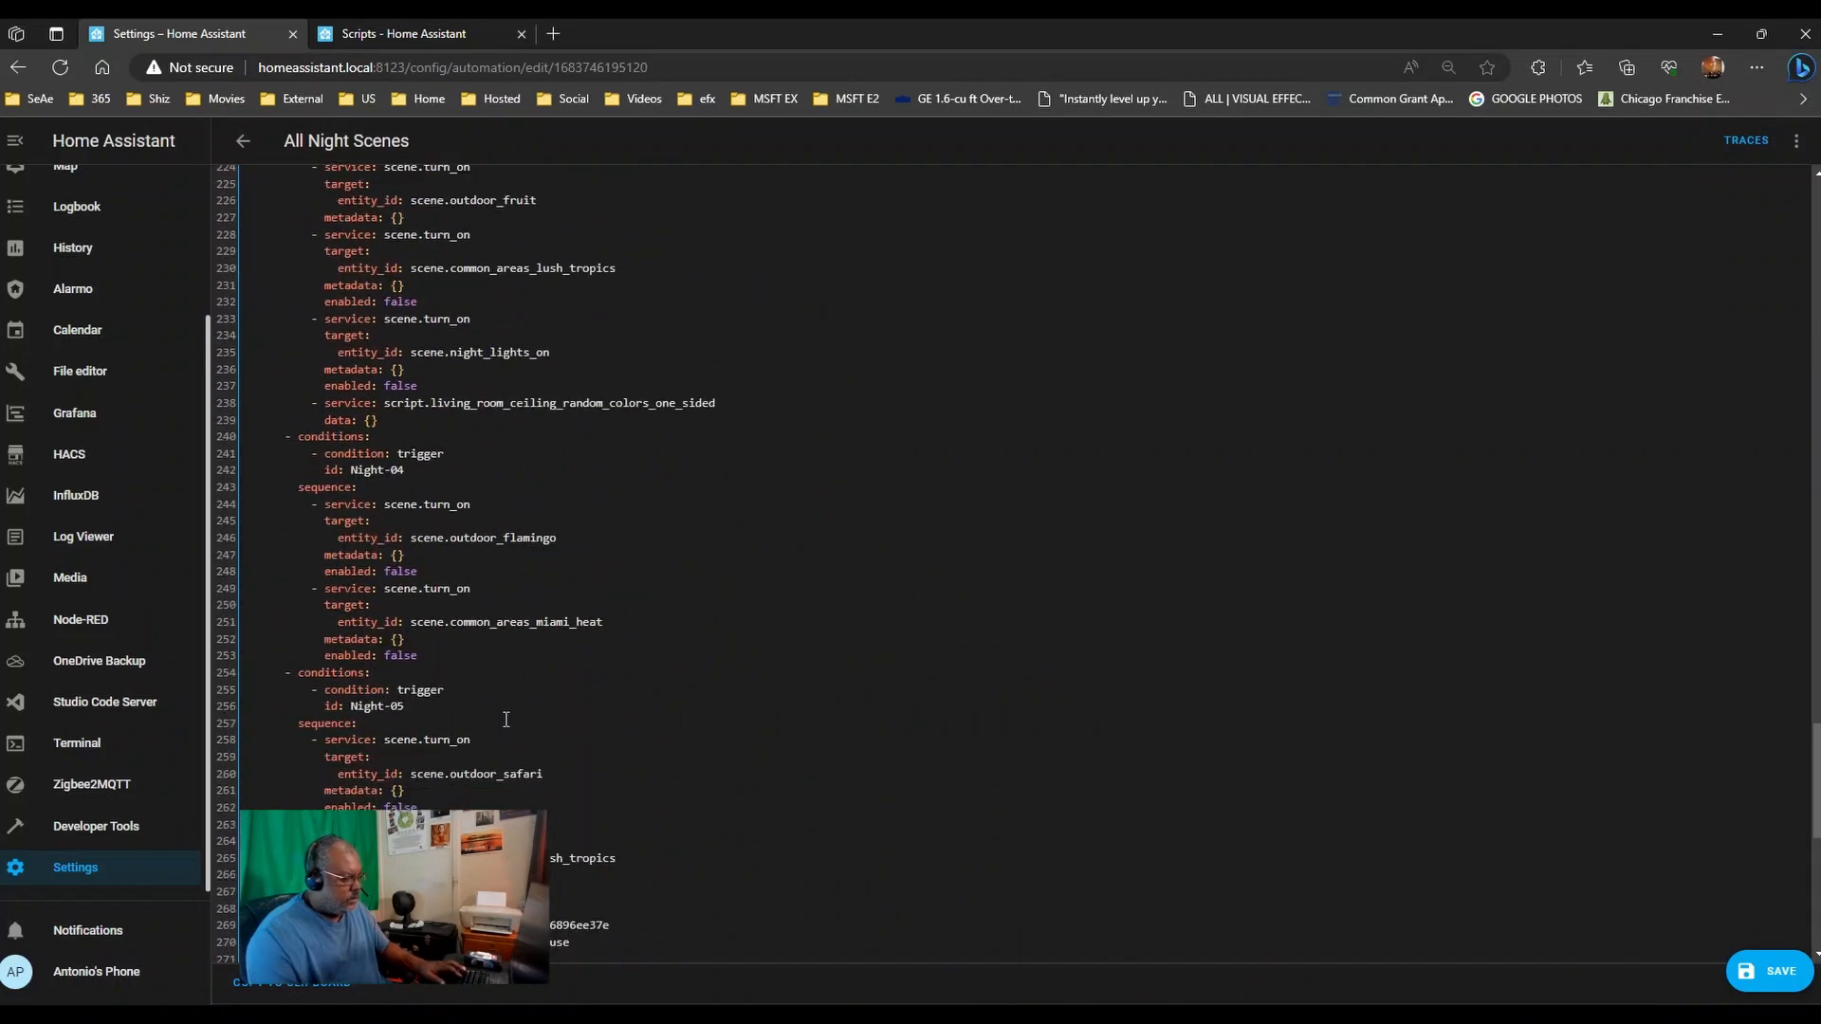
{"action": "left_click", "coordinate": [452, 657]}
{"action": "key", "text": "Return"}
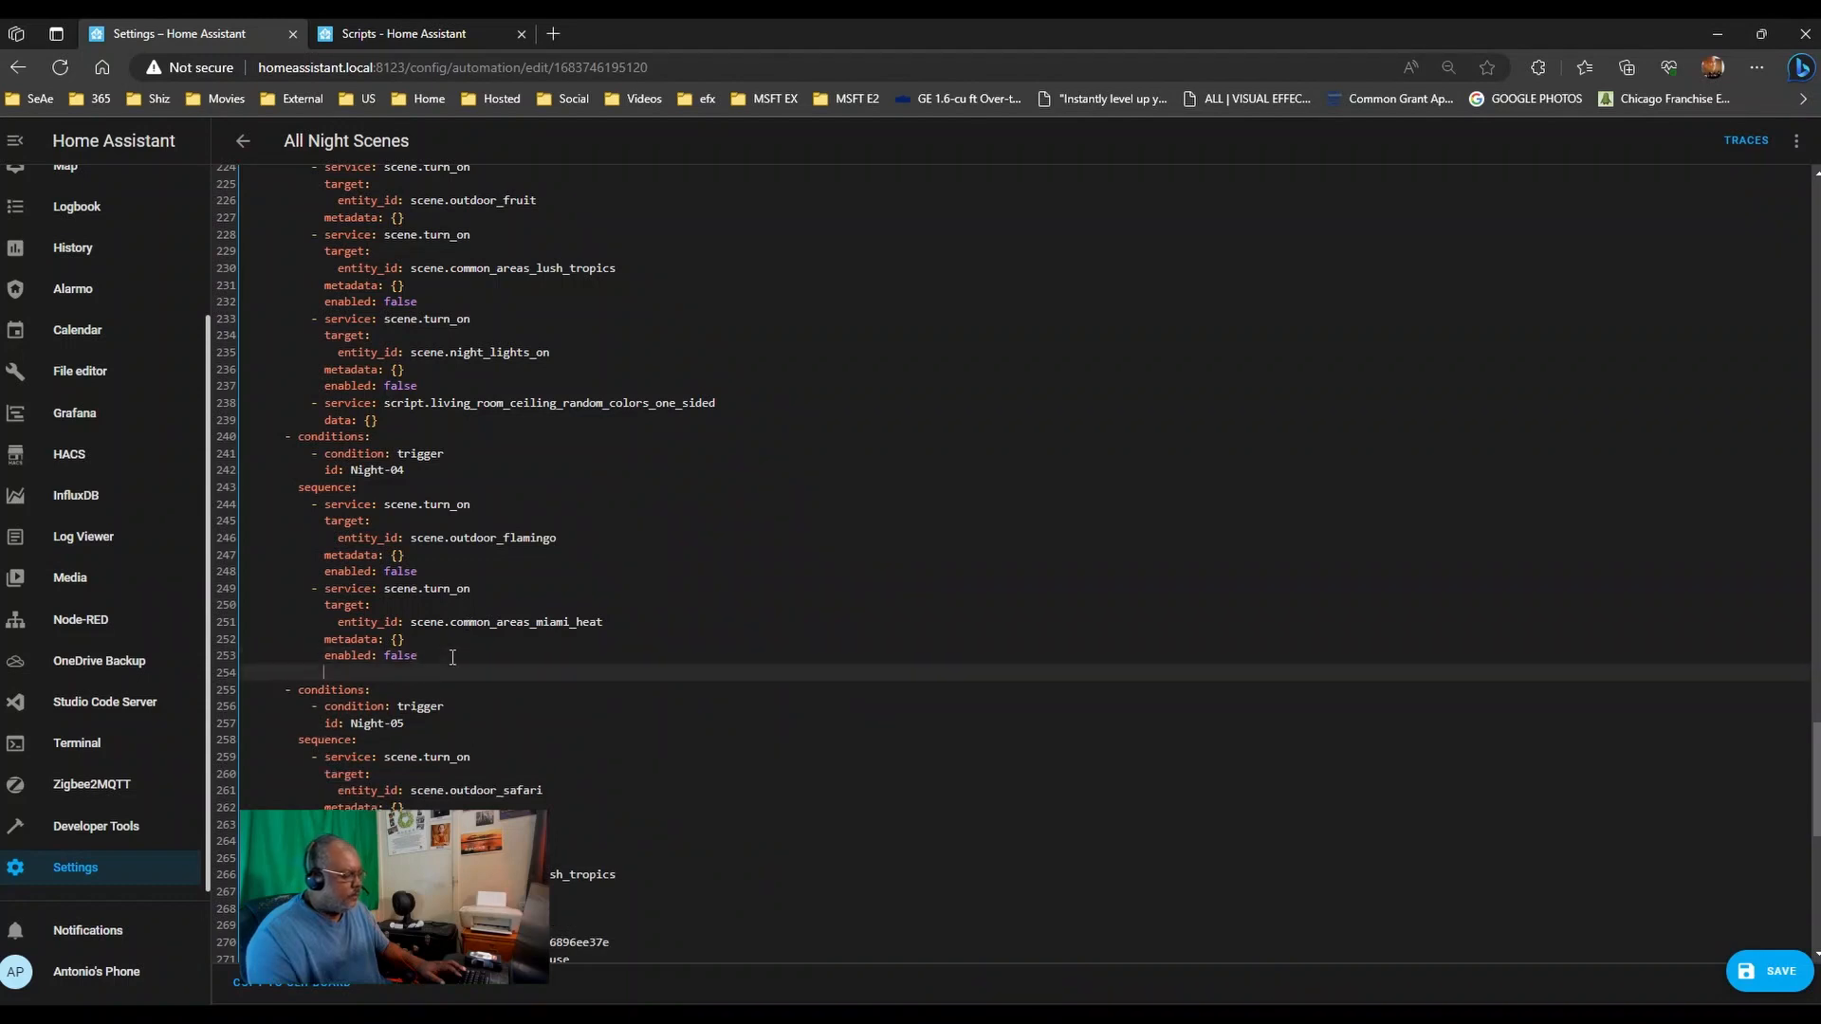
{"action": "key", "text": "ctrl+v"}
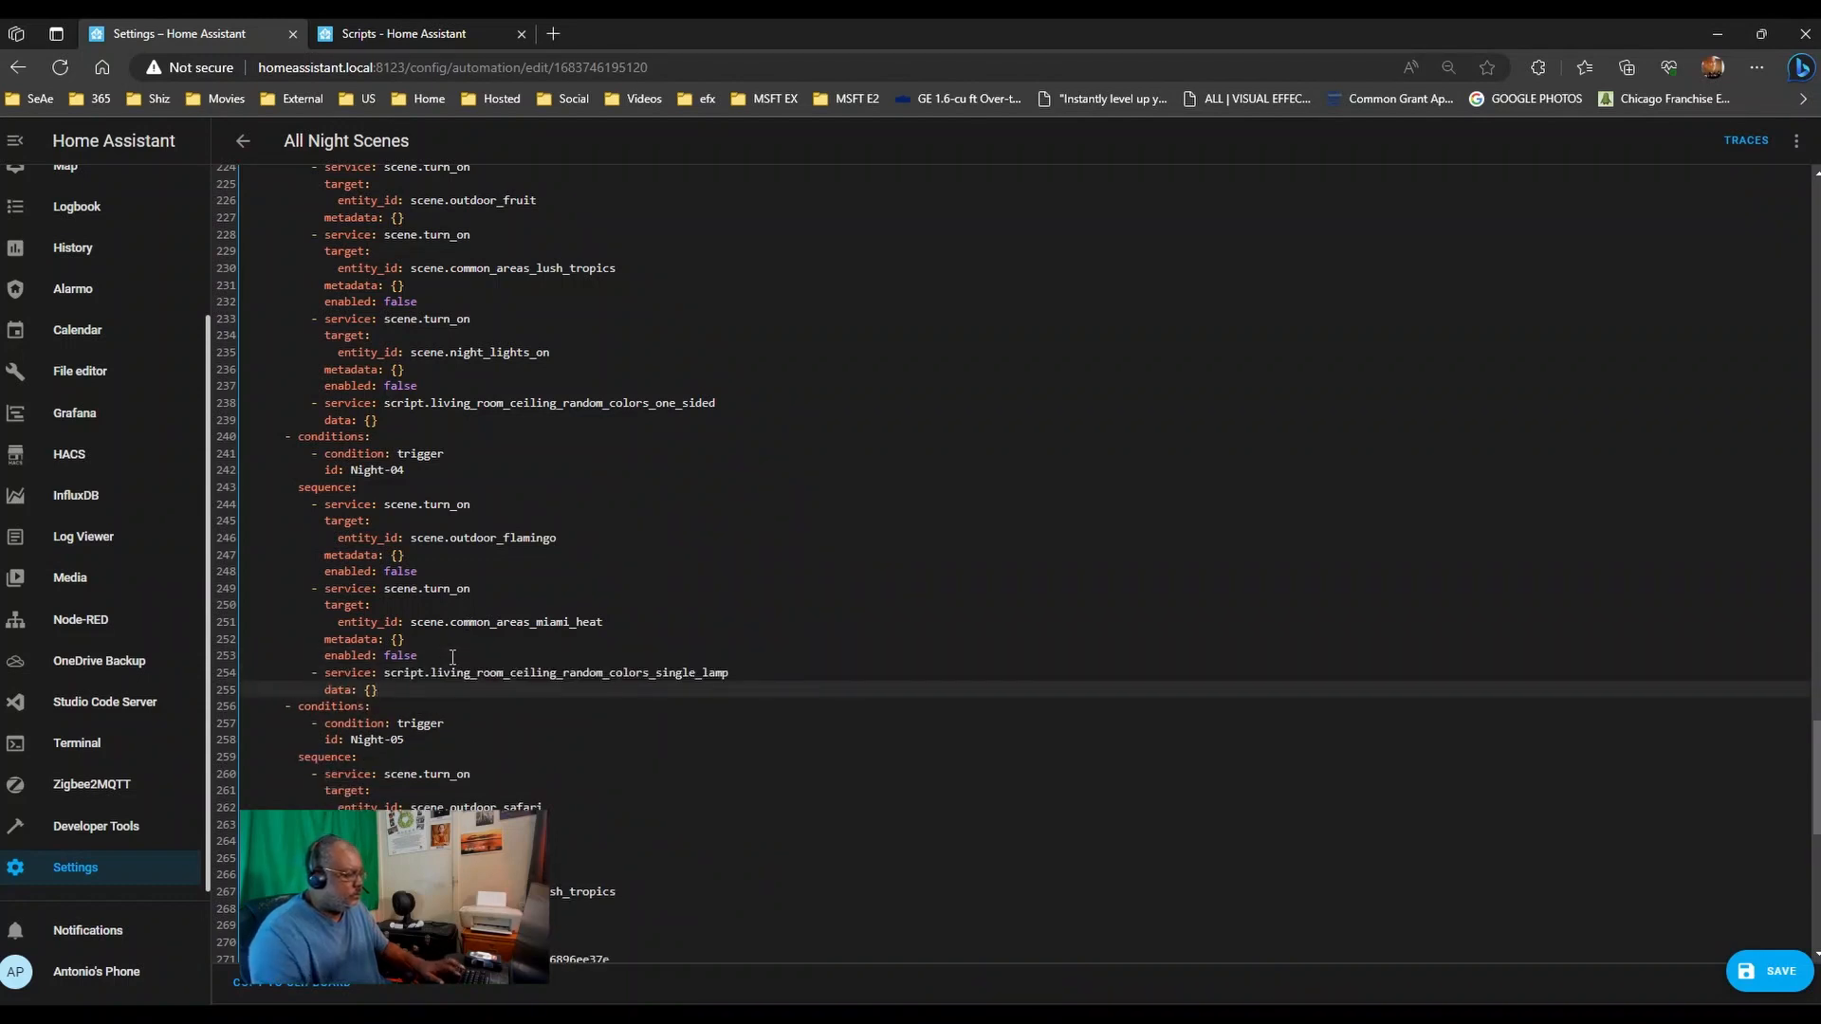
{"action": "scroll", "coordinate": [569, 654], "scroll_direction": "down", "scroll_amount": 5}
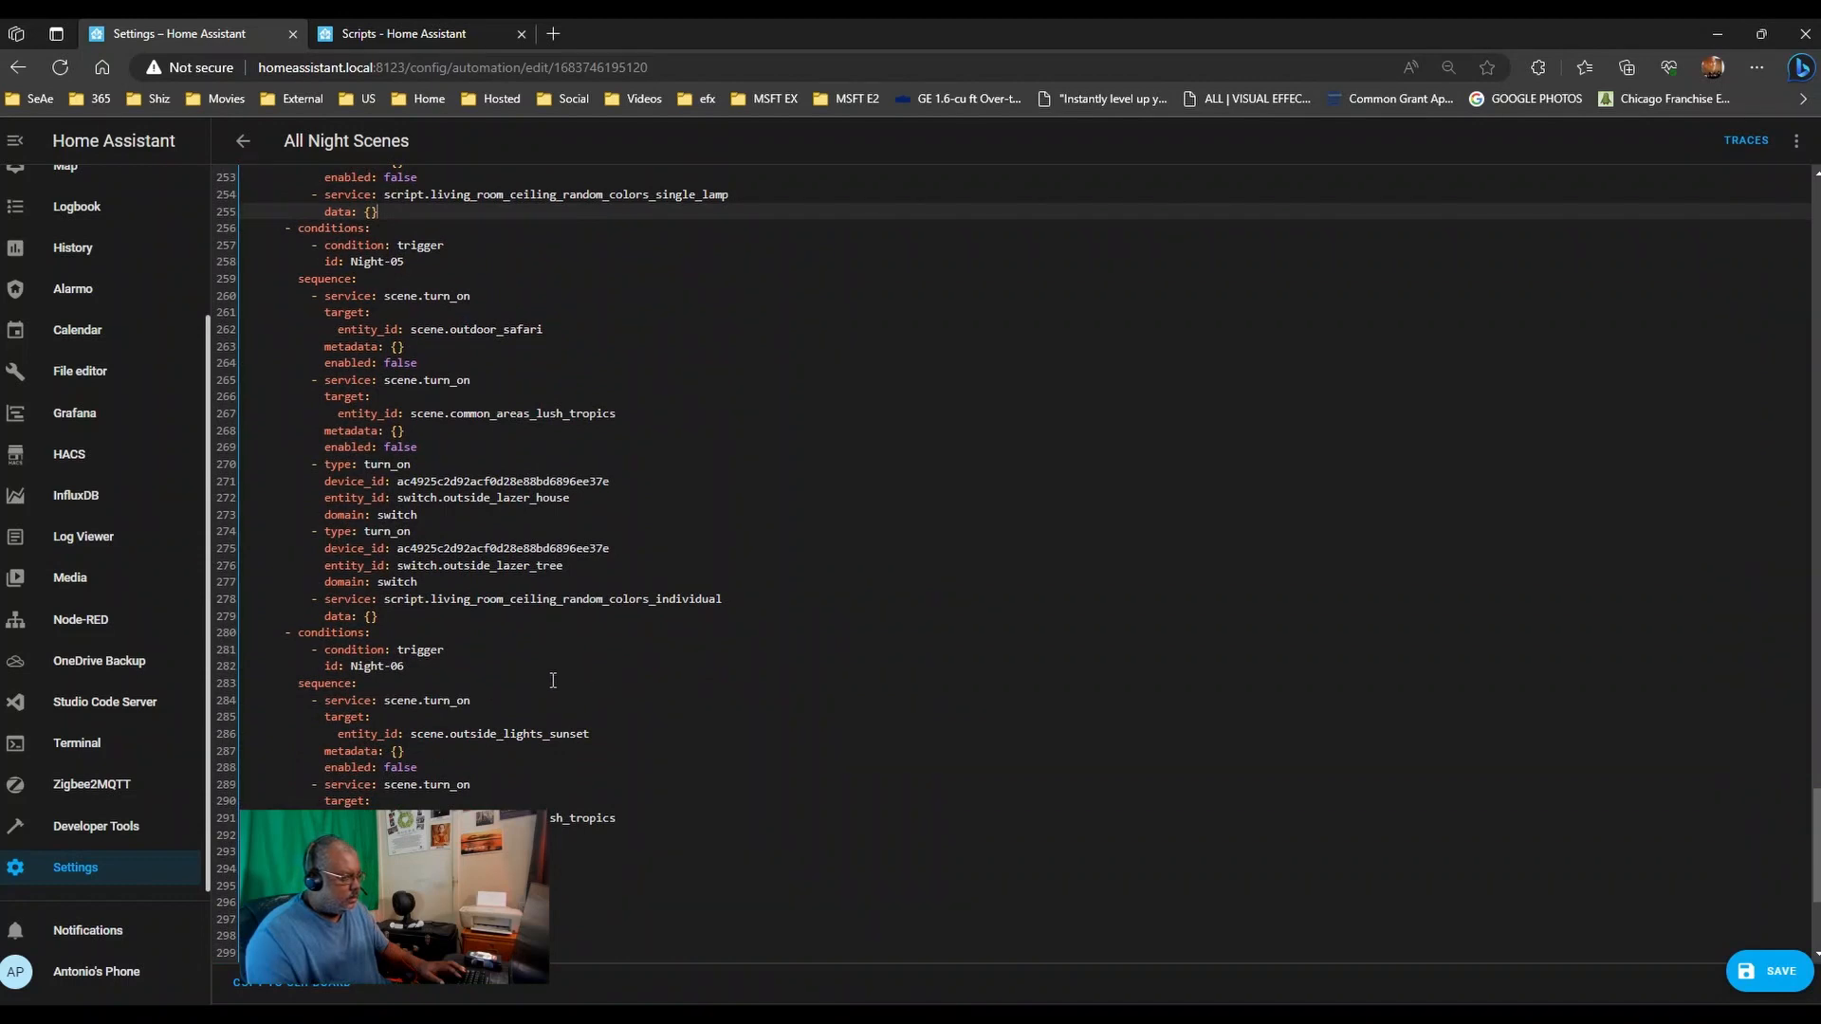
{"action": "scroll", "coordinate": [552, 680], "scroll_direction": "down", "scroll_amount": 3}
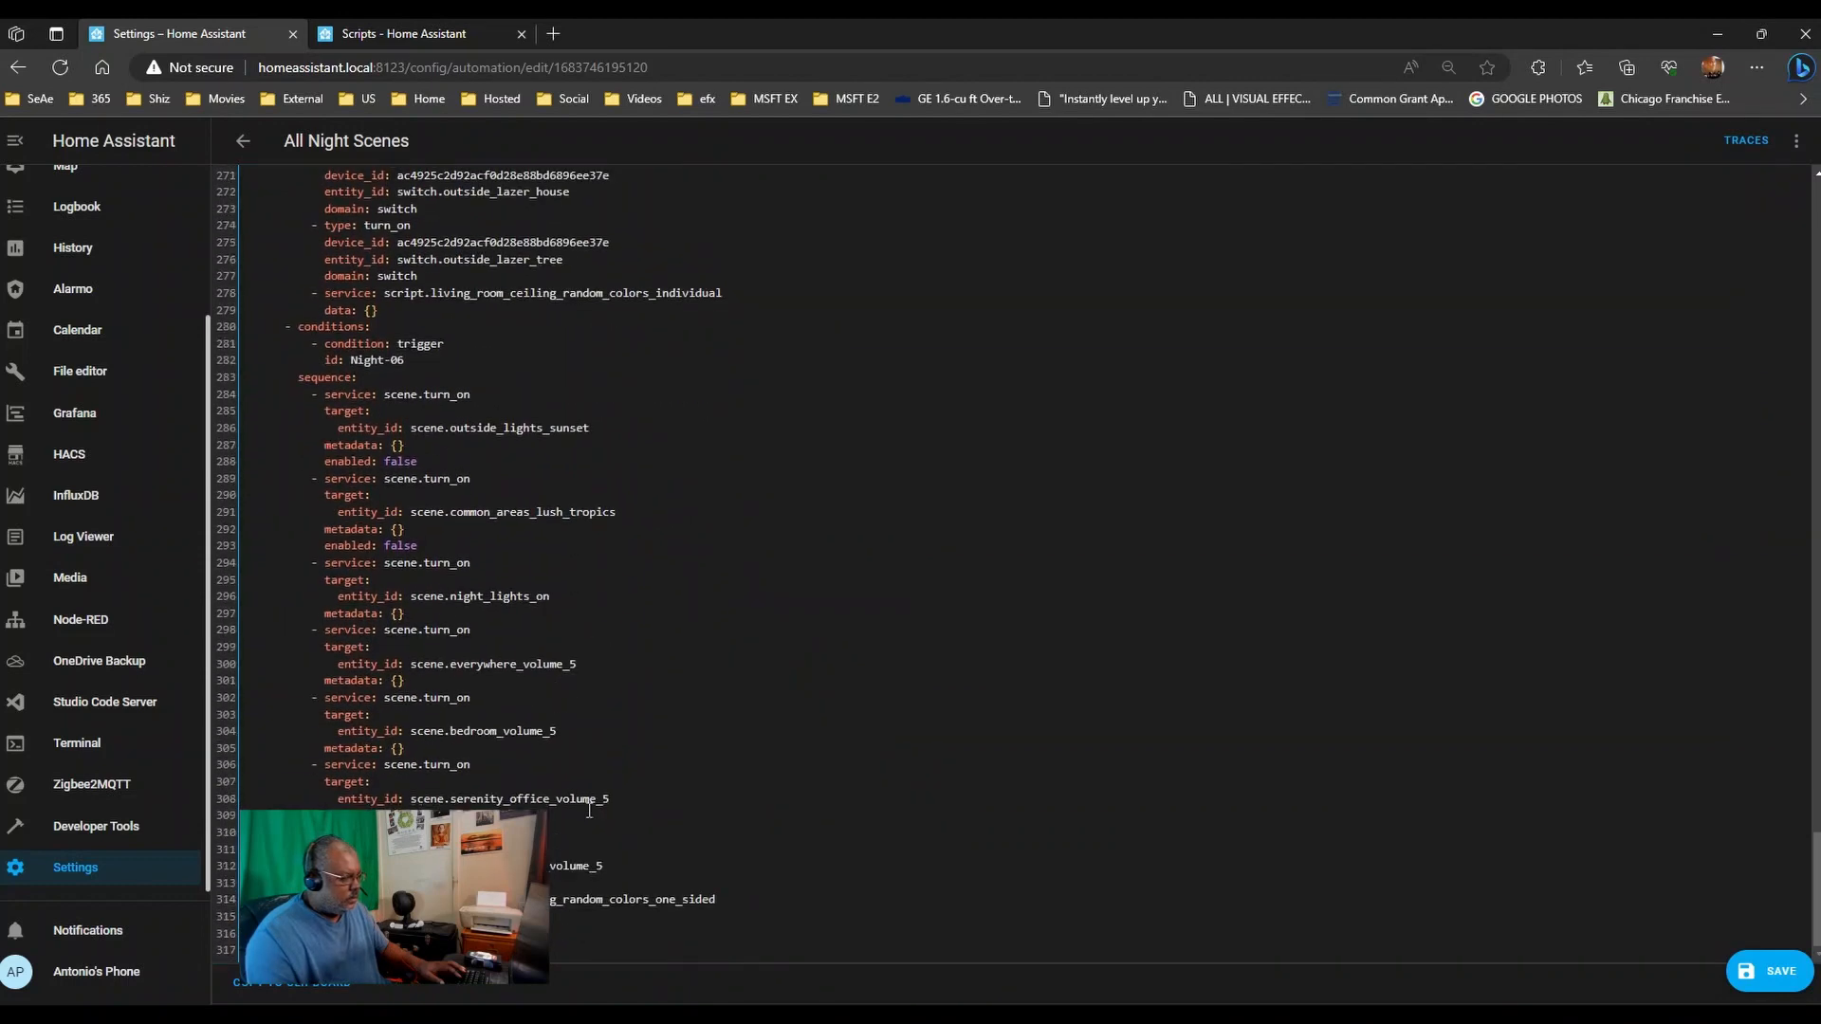
{"action": "scroll", "coordinate": [589, 810], "scroll_direction": "up", "scroll_amount": 5}
{"action": "scroll", "coordinate": [664, 891], "scroll_direction": "down", "scroll_amount": 5}
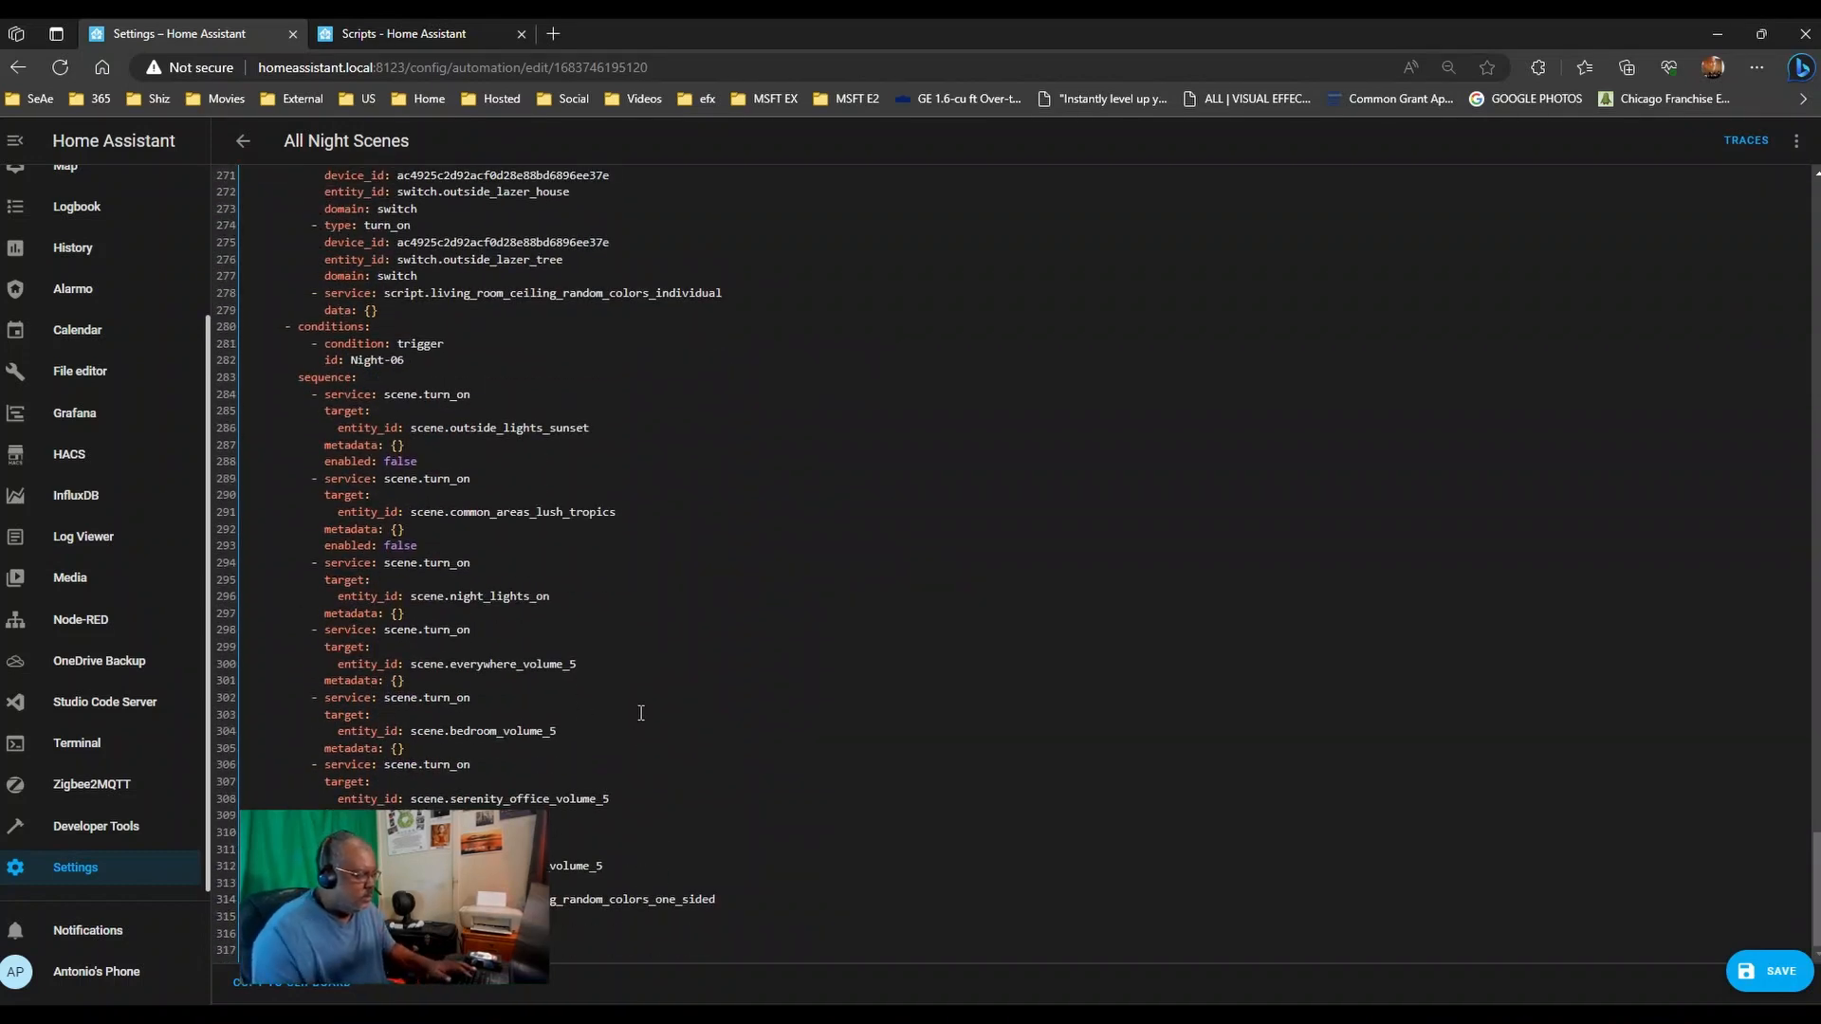
{"action": "scroll", "coordinate": [643, 672], "scroll_direction": "up", "scroll_amount": 2}
{"action": "scroll", "coordinate": [645, 664], "scroll_direction": "up", "scroll_amount": 1}
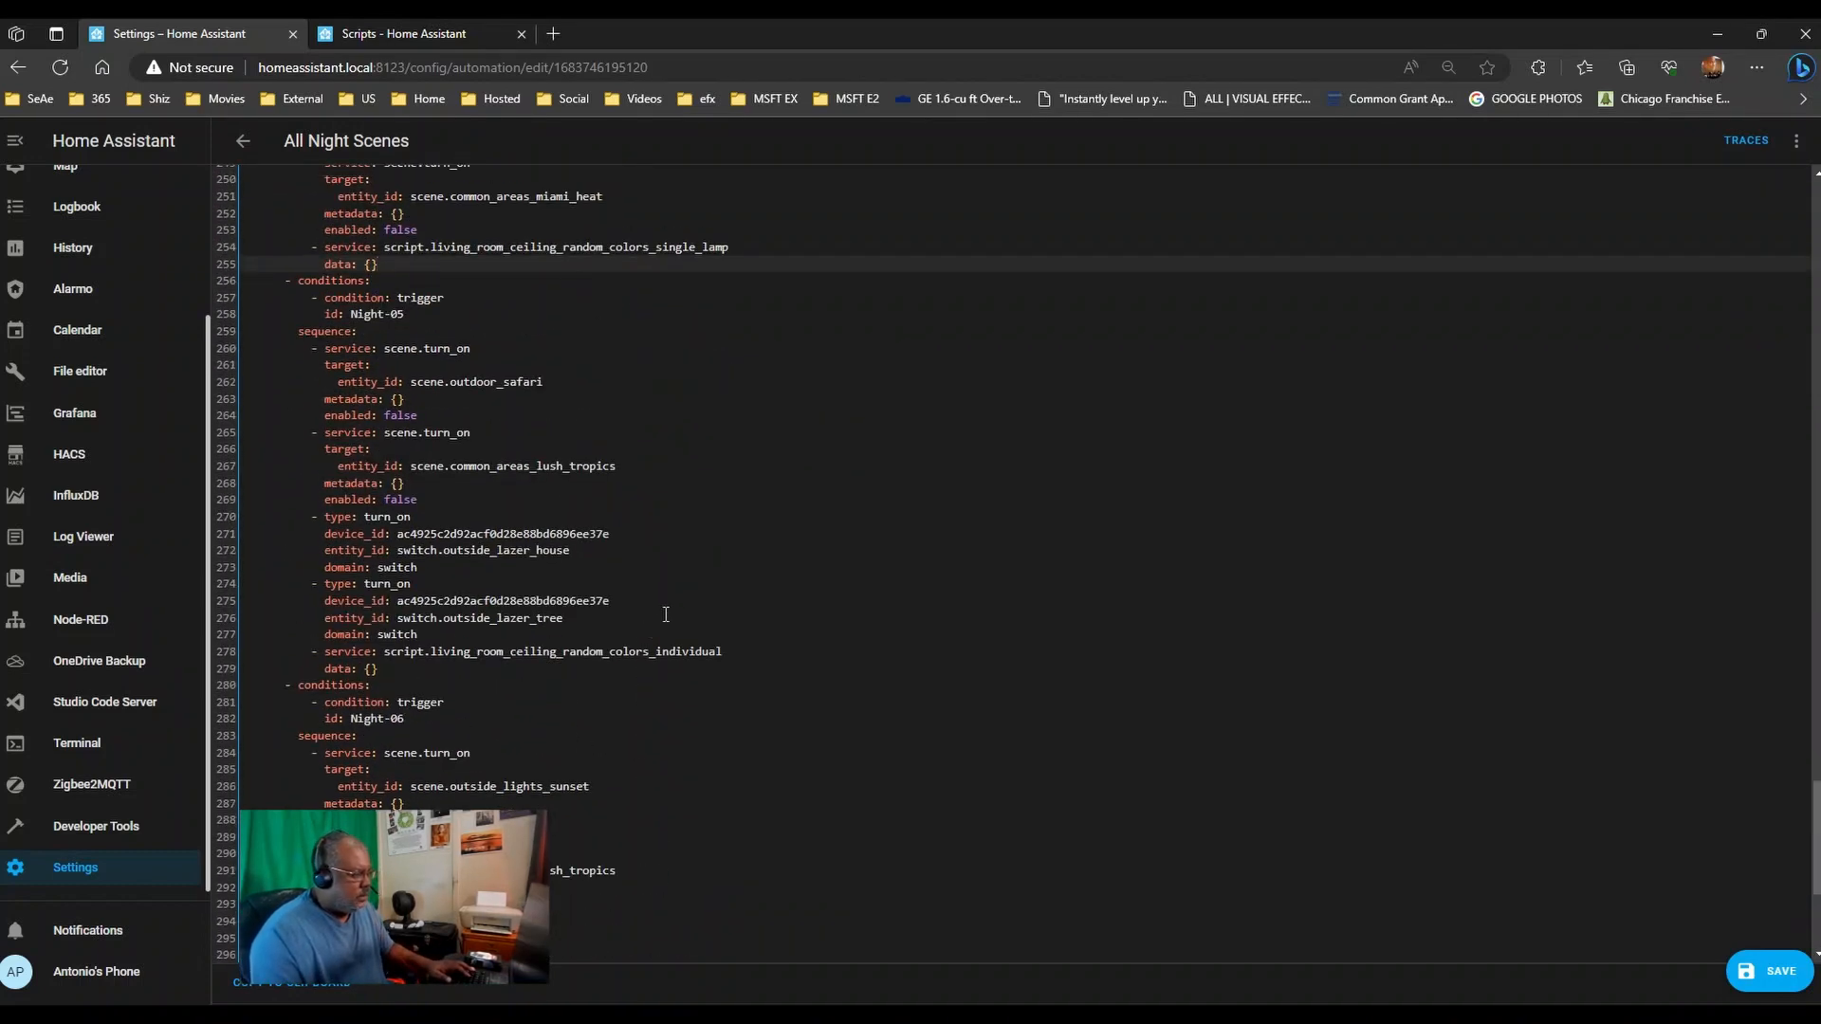
{"action": "scroll", "coordinate": [665, 607], "scroll_direction": "up", "scroll_amount": 2}
{"action": "scroll", "coordinate": [661, 493], "scroll_direction": "up", "scroll_amount": 6}
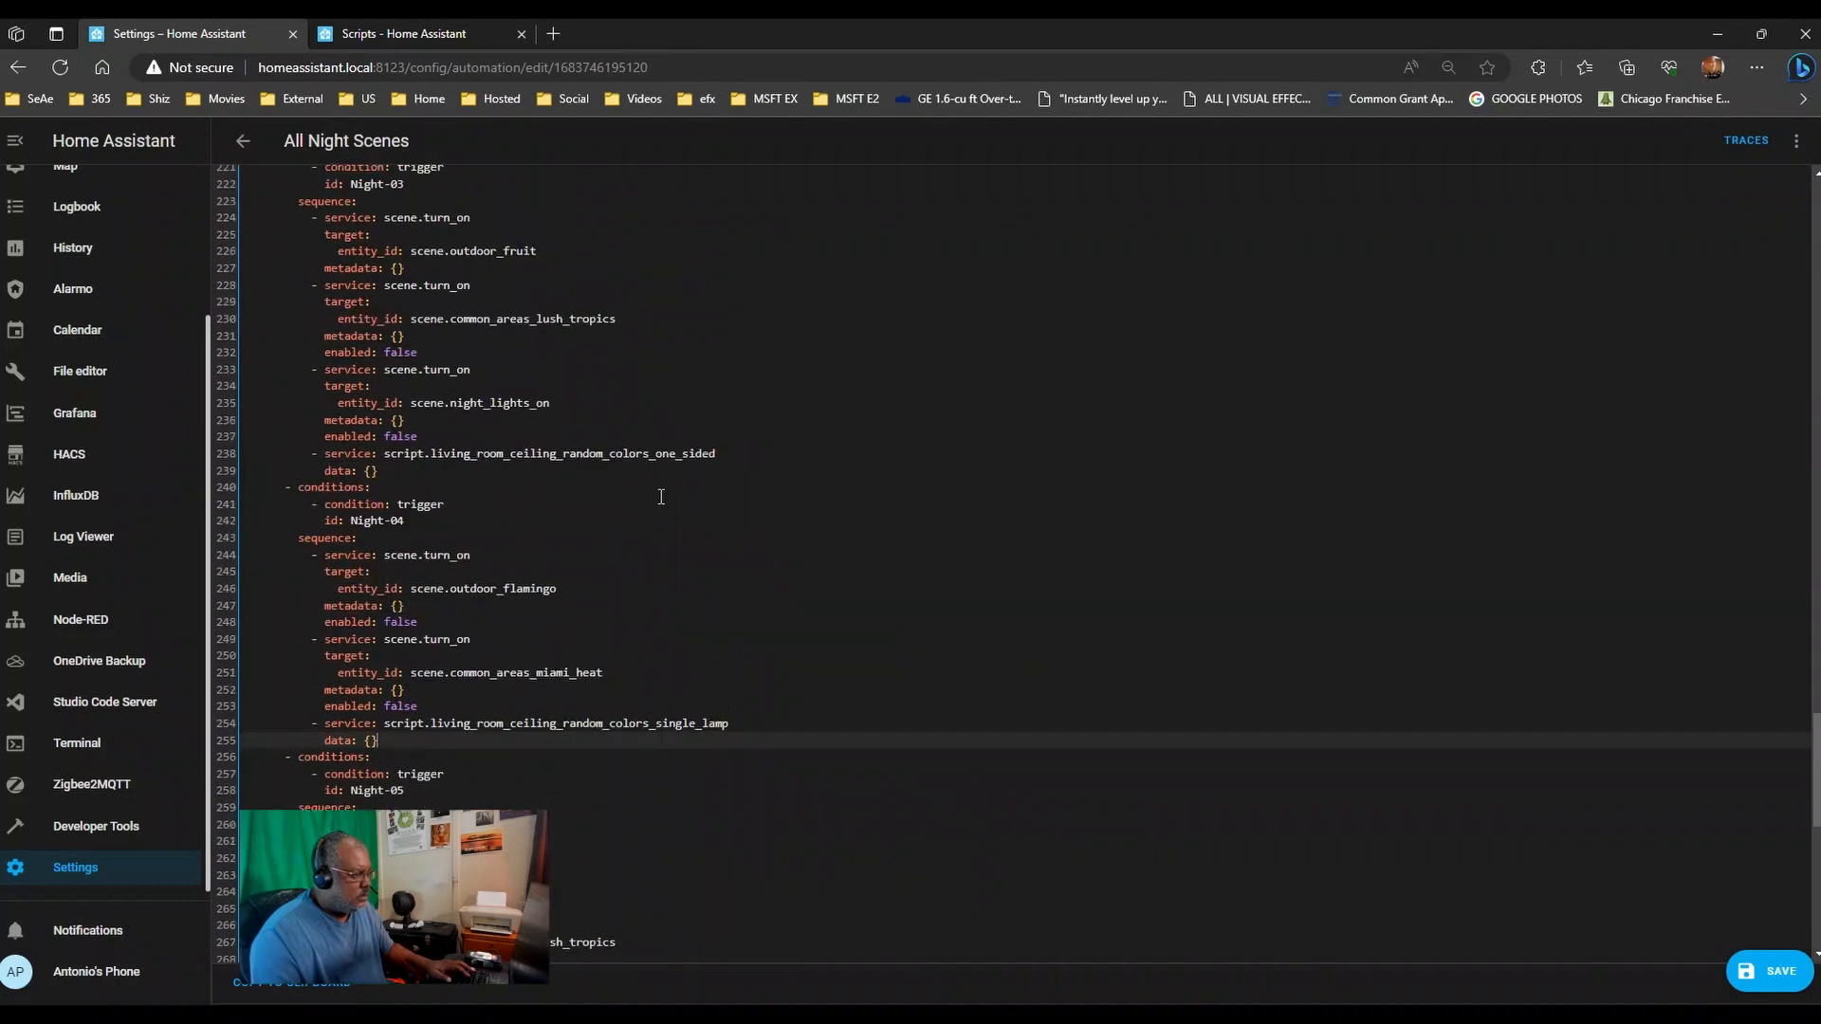
{"action": "scroll", "coordinate": [664, 498], "scroll_direction": "up", "scroll_amount": 2}
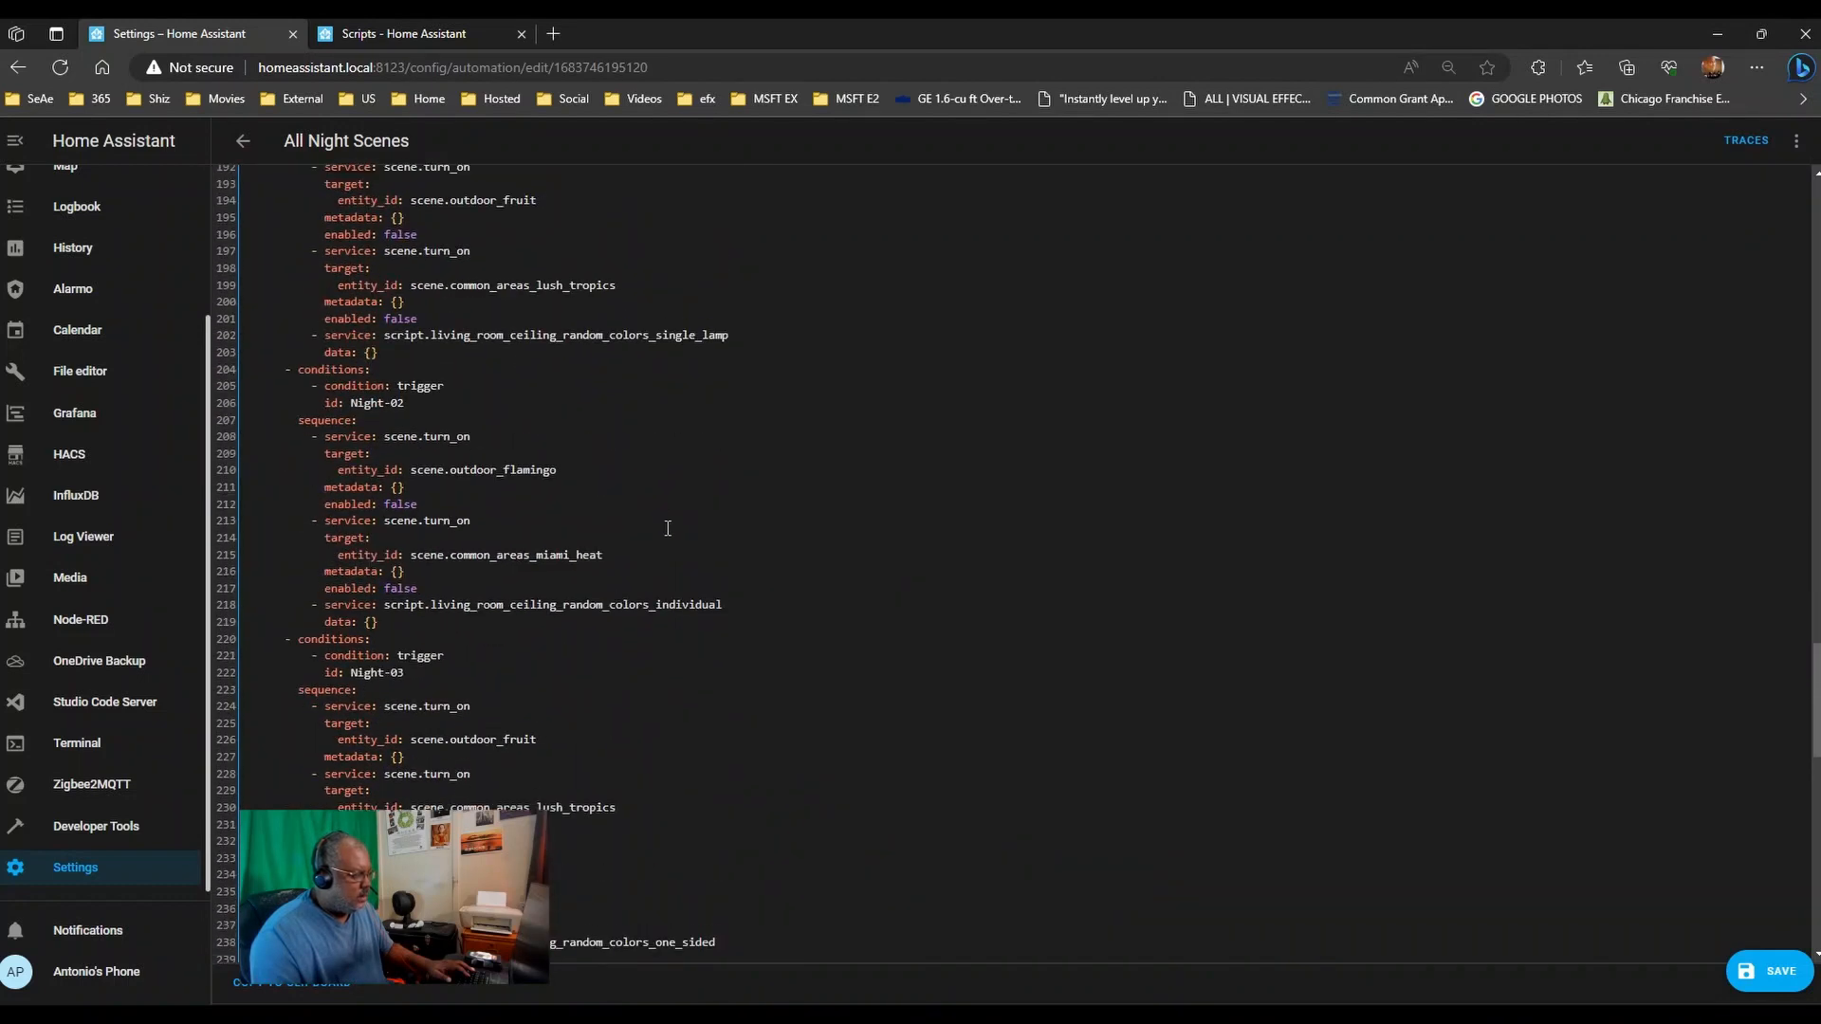
{"action": "scroll", "coordinate": [682, 324], "scroll_direction": "up", "scroll_amount": 4}
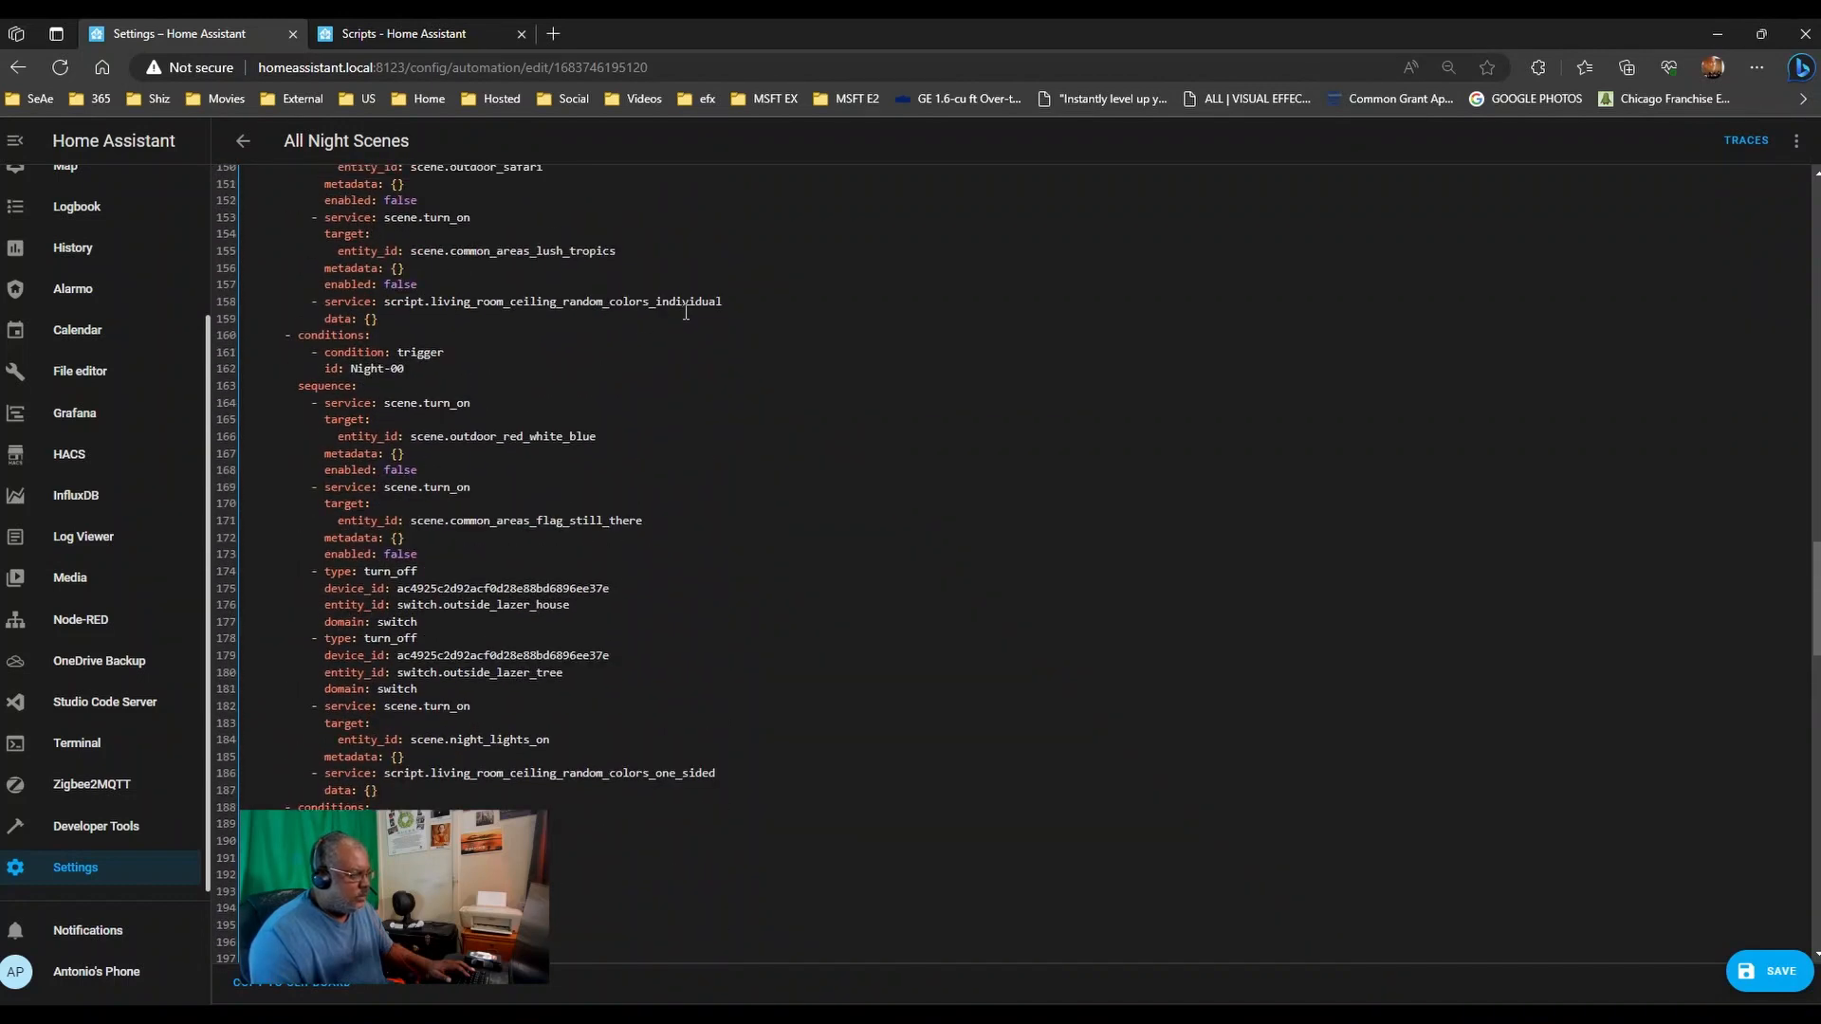
{"action": "scroll", "coordinate": [685, 313], "scroll_direction": "up", "scroll_amount": 3}
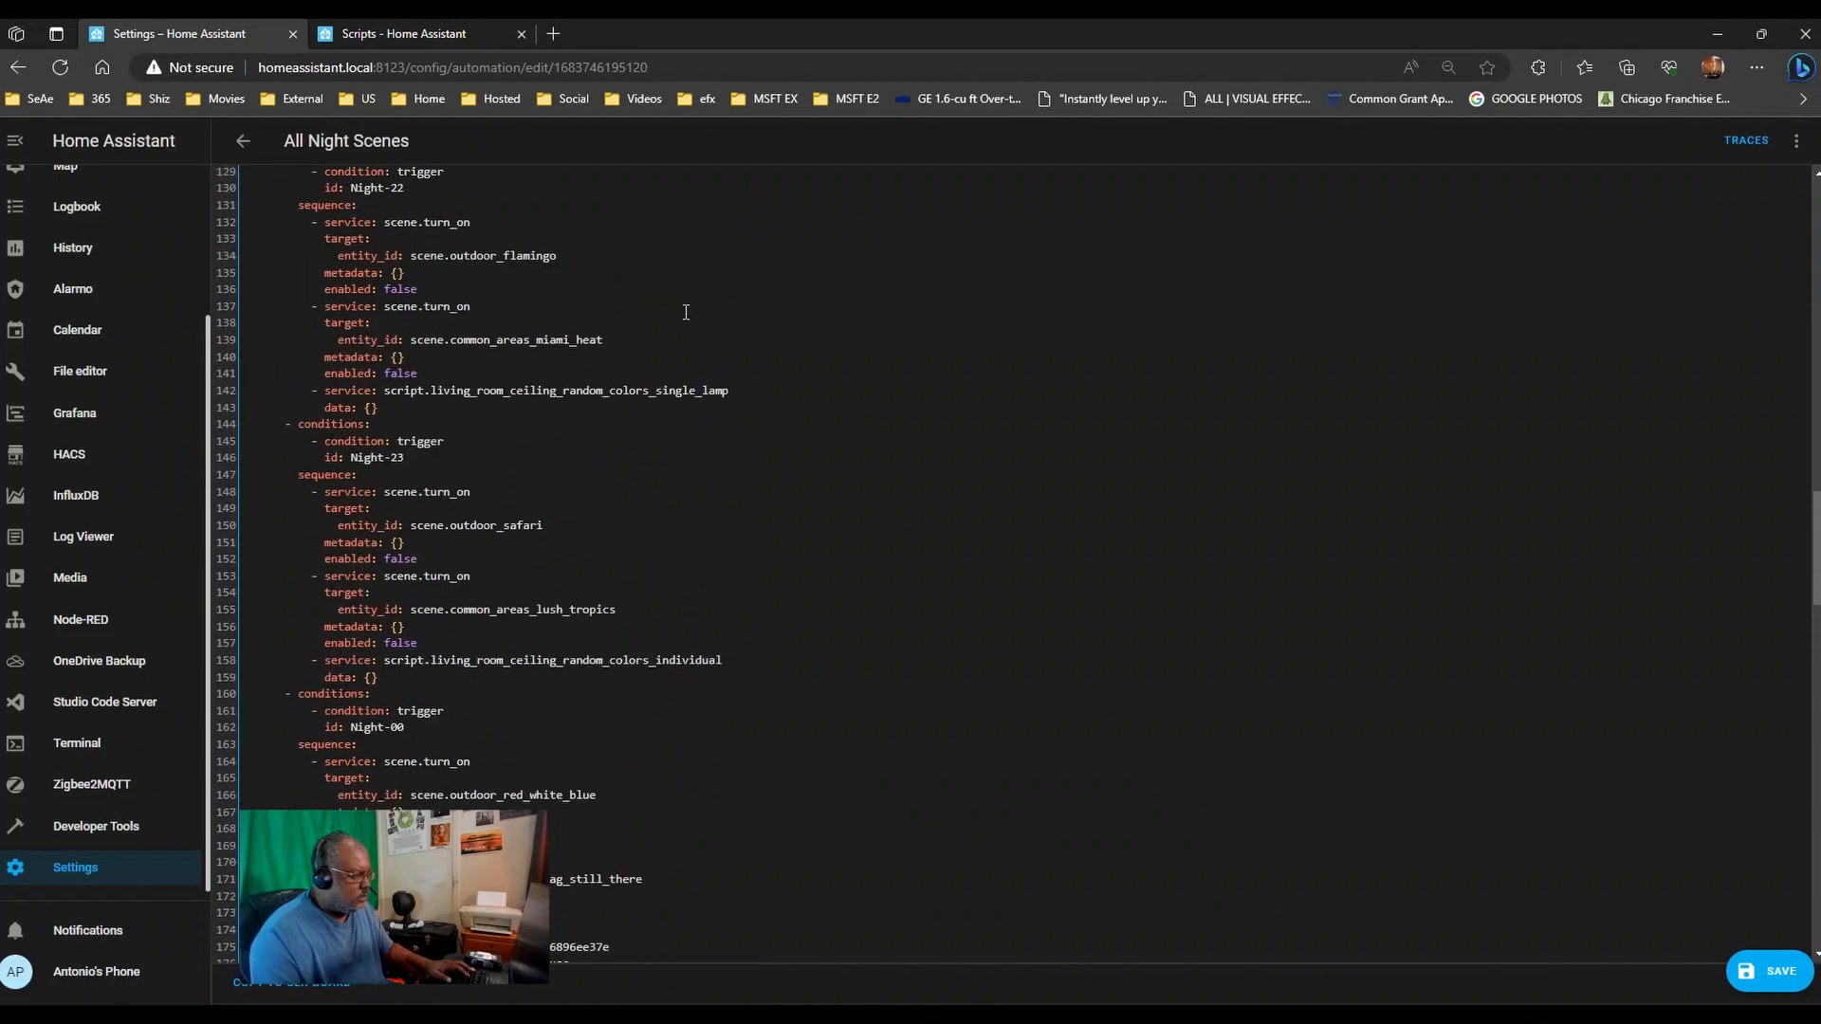
{"action": "scroll", "coordinate": [680, 387], "scroll_direction": "up", "scroll_amount": 4}
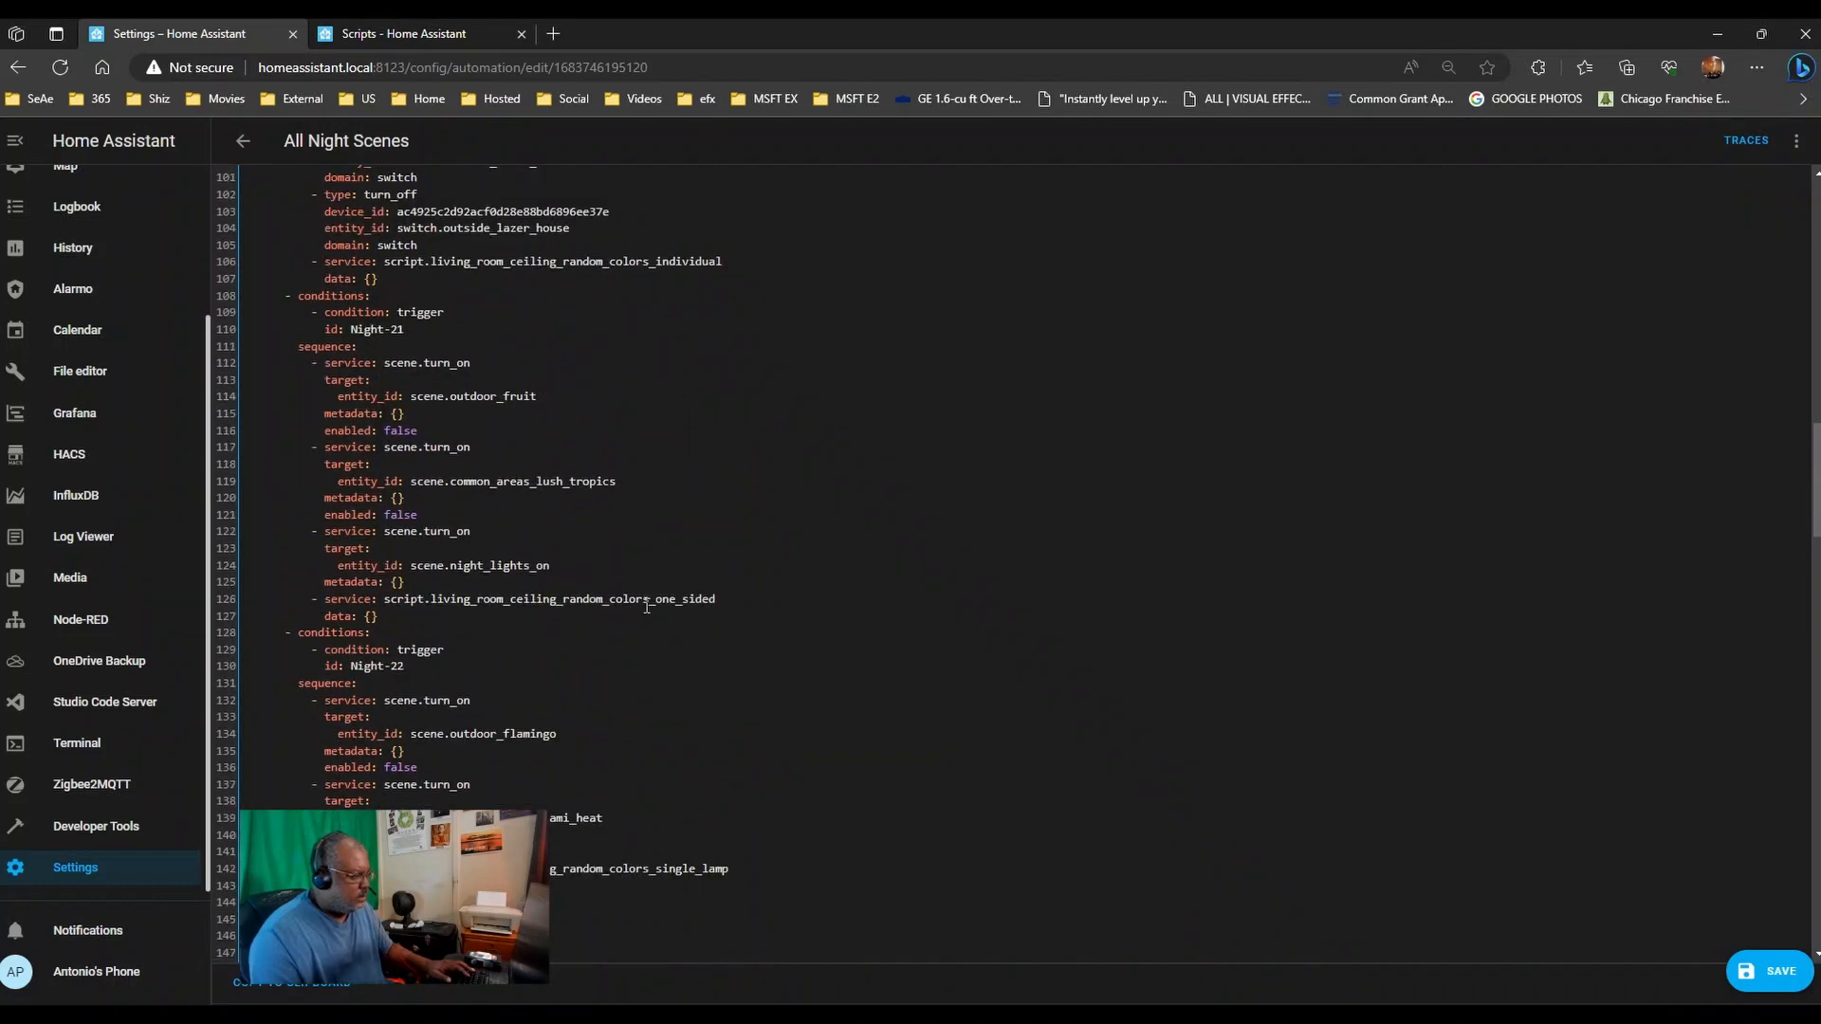
{"action": "scroll", "coordinate": [657, 254], "scroll_direction": "up", "scroll_amount": 3}
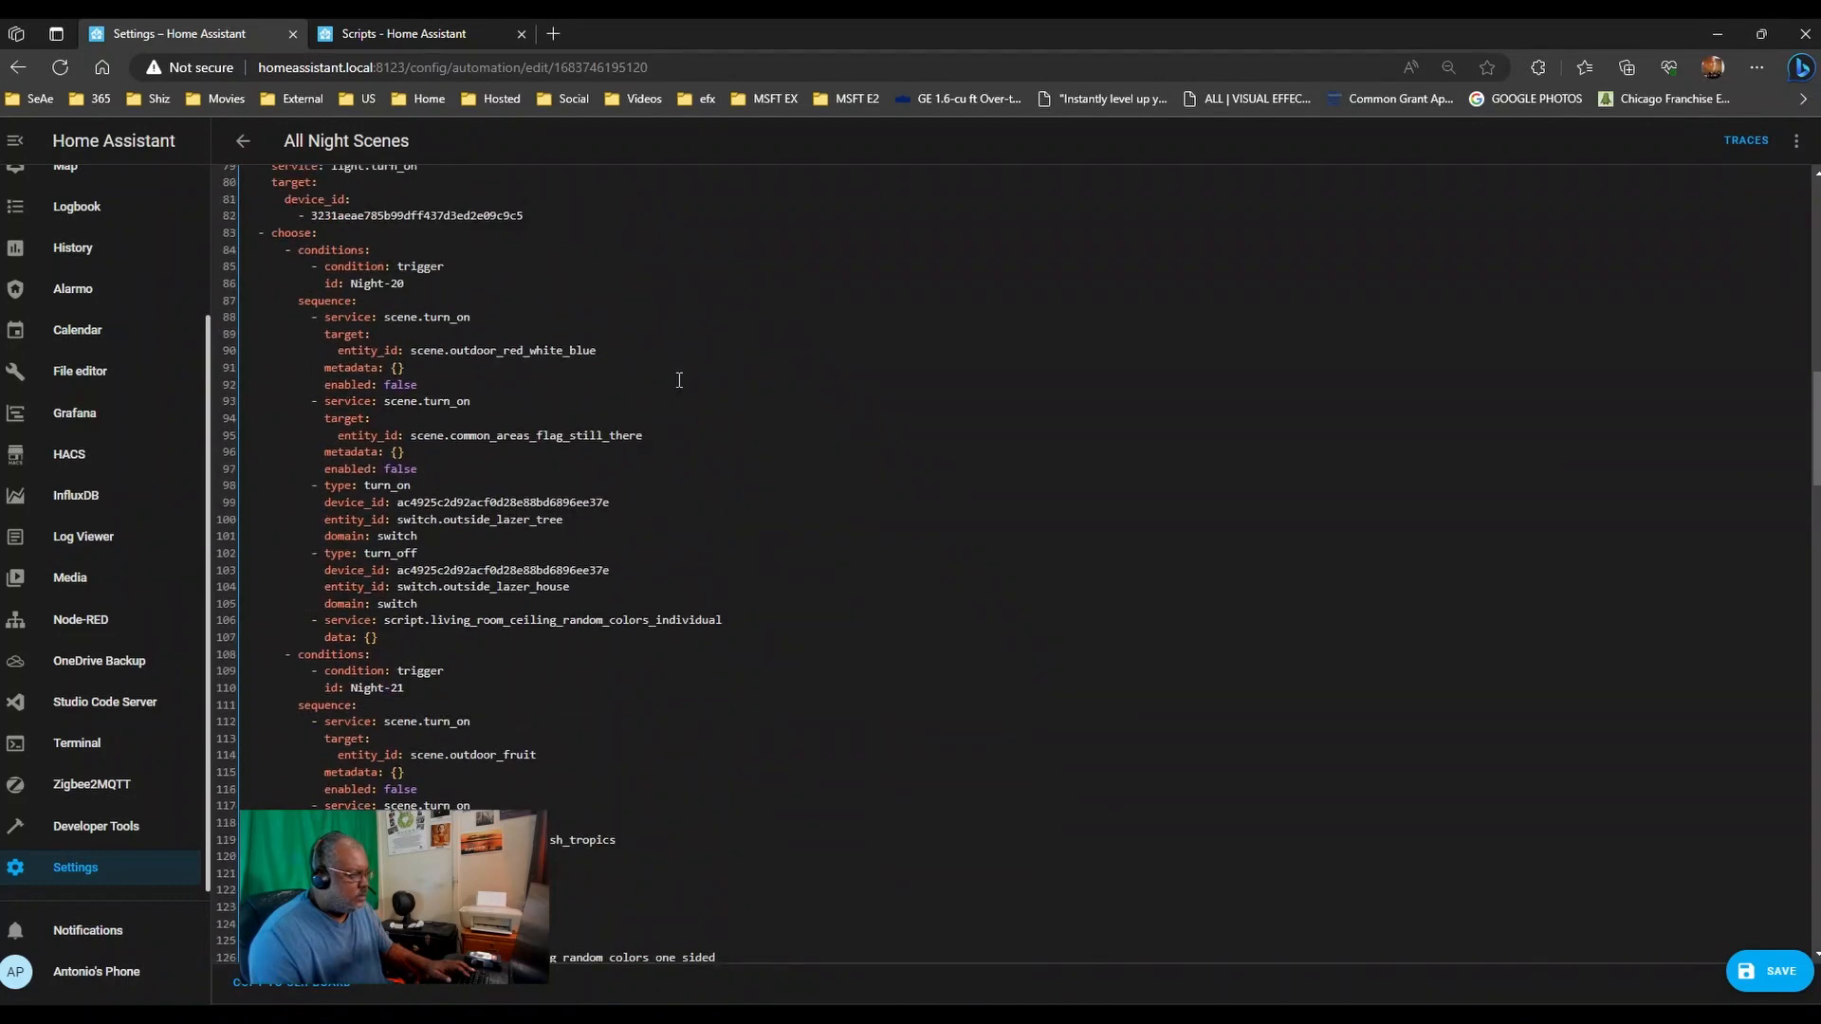
{"action": "scroll", "coordinate": [695, 425], "scroll_direction": "up", "scroll_amount": 1}
{"action": "scroll", "coordinate": [695, 440], "scroll_direction": "down", "scroll_amount": 13}
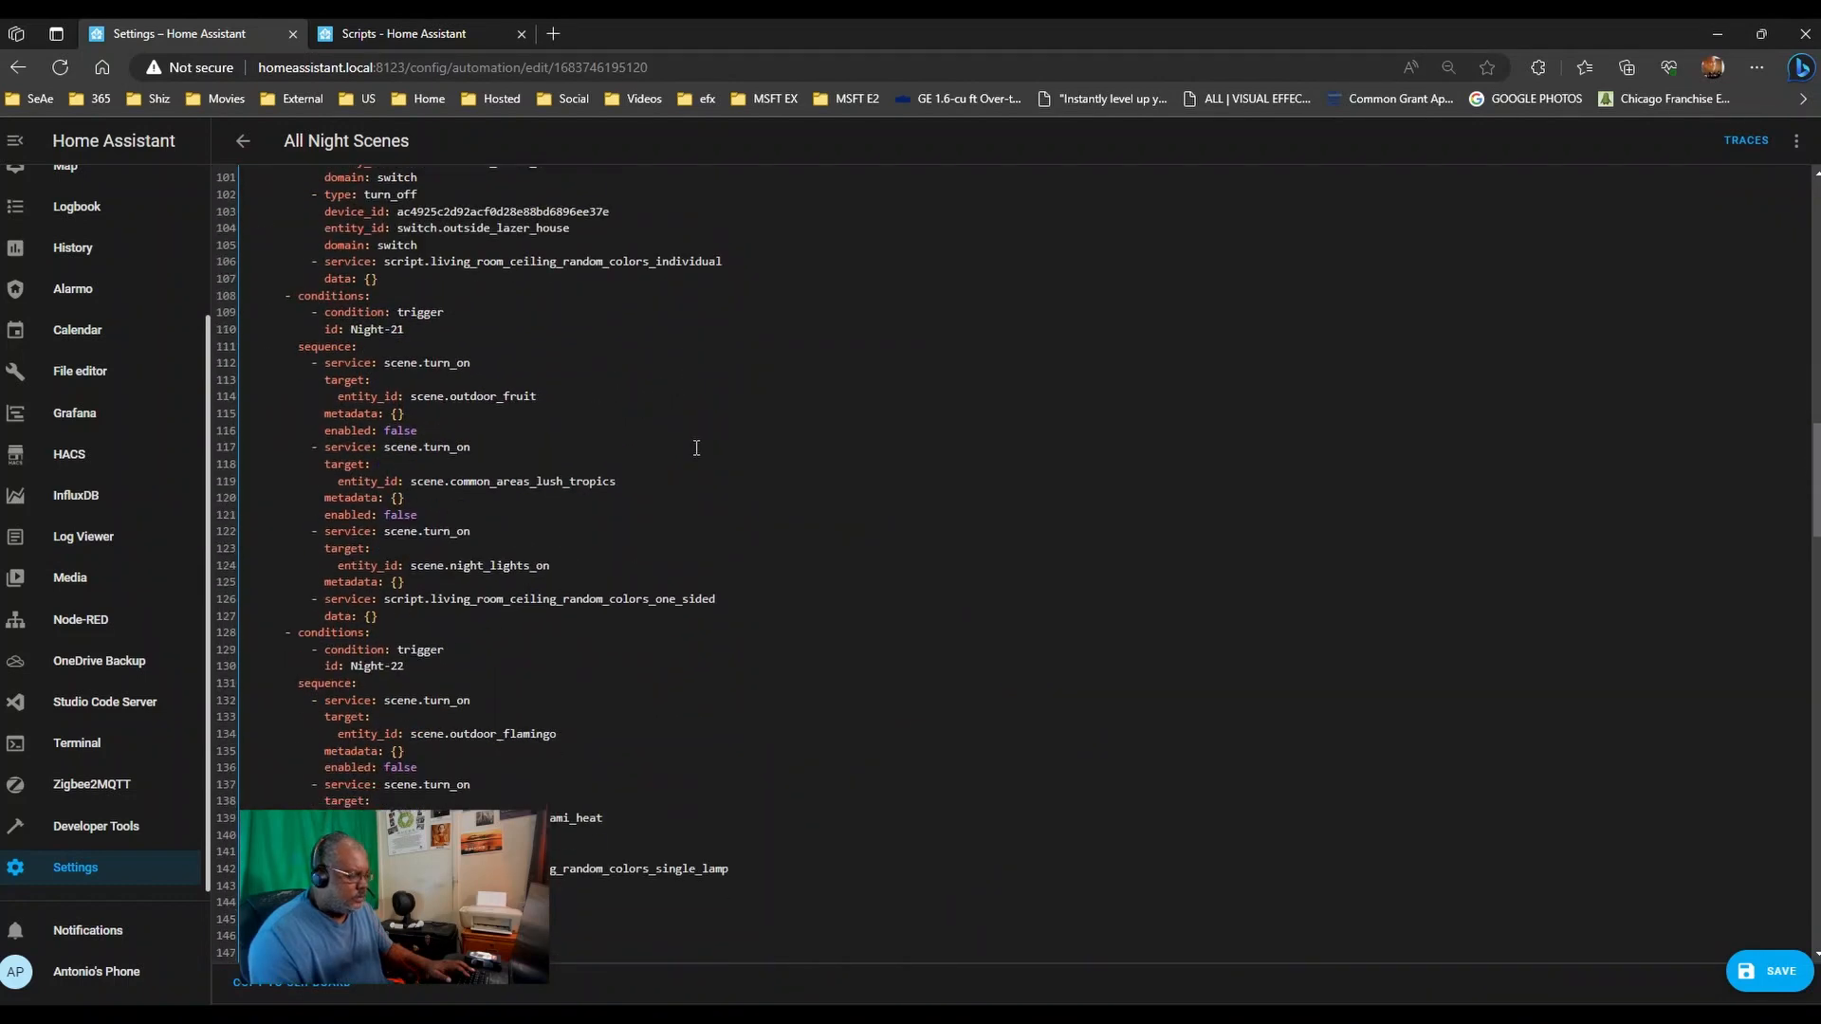
{"action": "scroll", "coordinate": [692, 461], "scroll_direction": "down", "scroll_amount": 14}
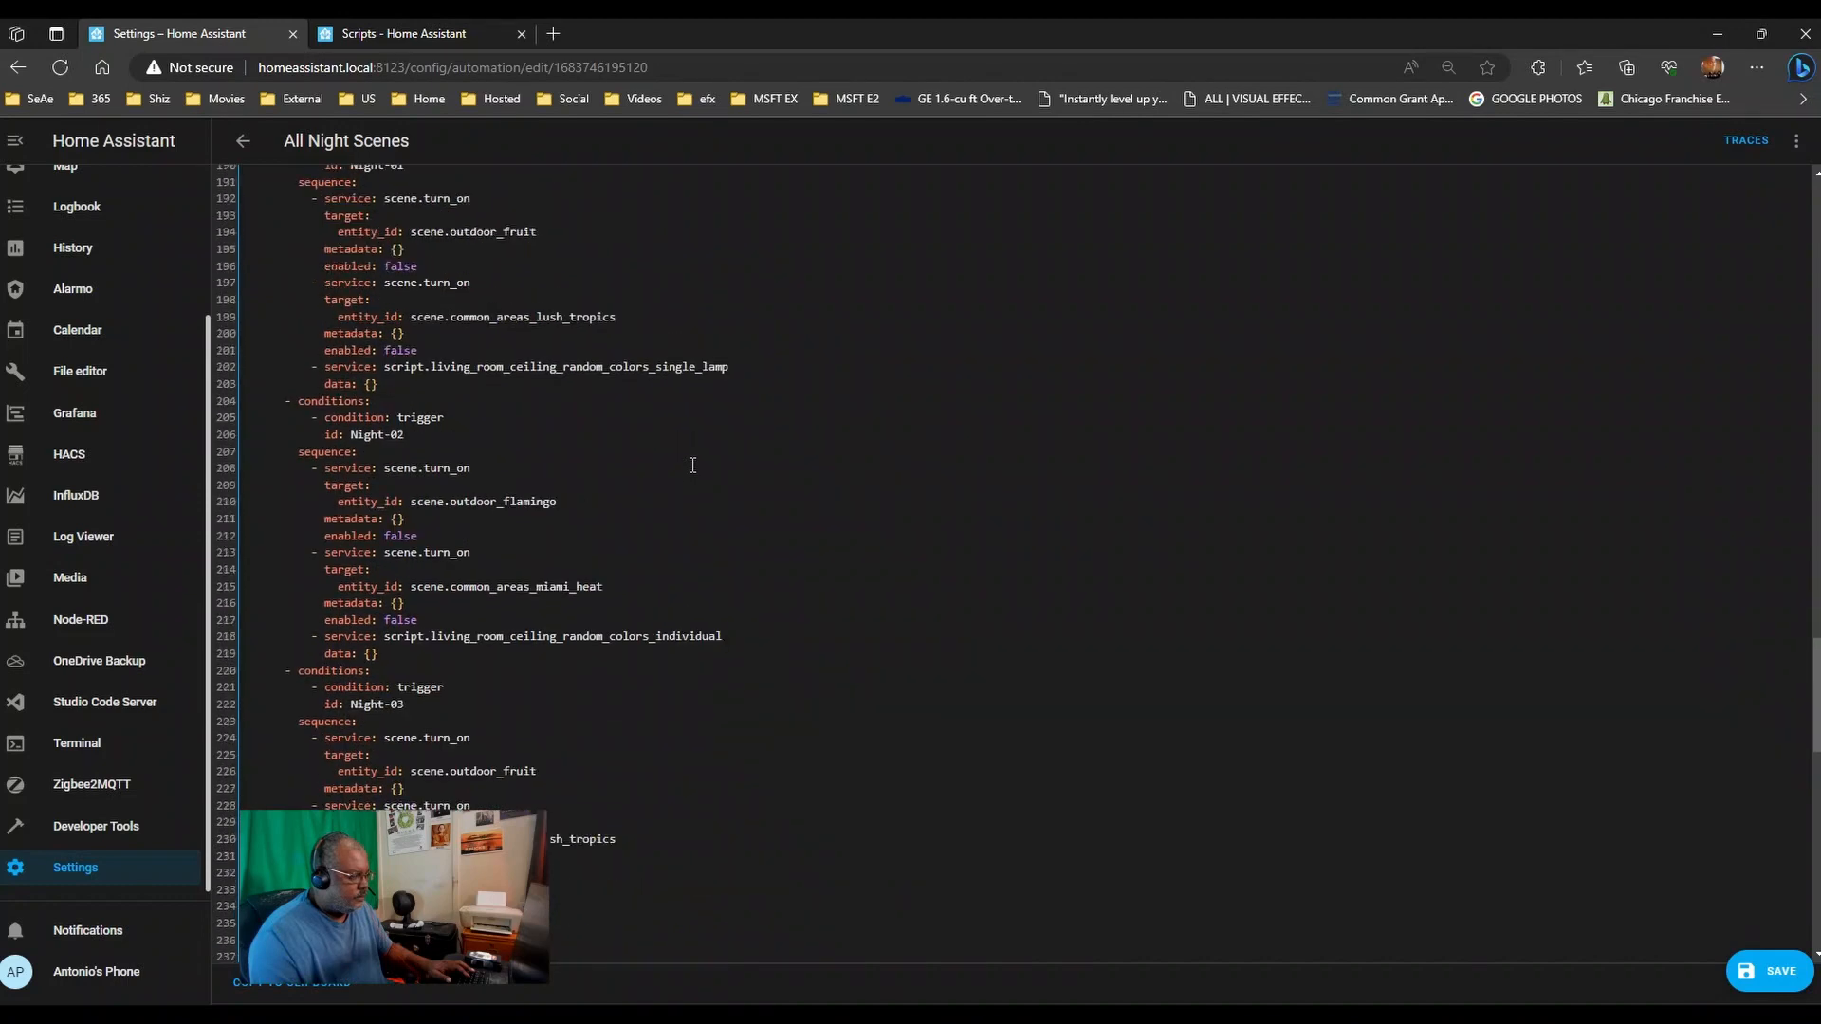
{"action": "scroll", "coordinate": [695, 569], "scroll_direction": "down", "scroll_amount": 2}
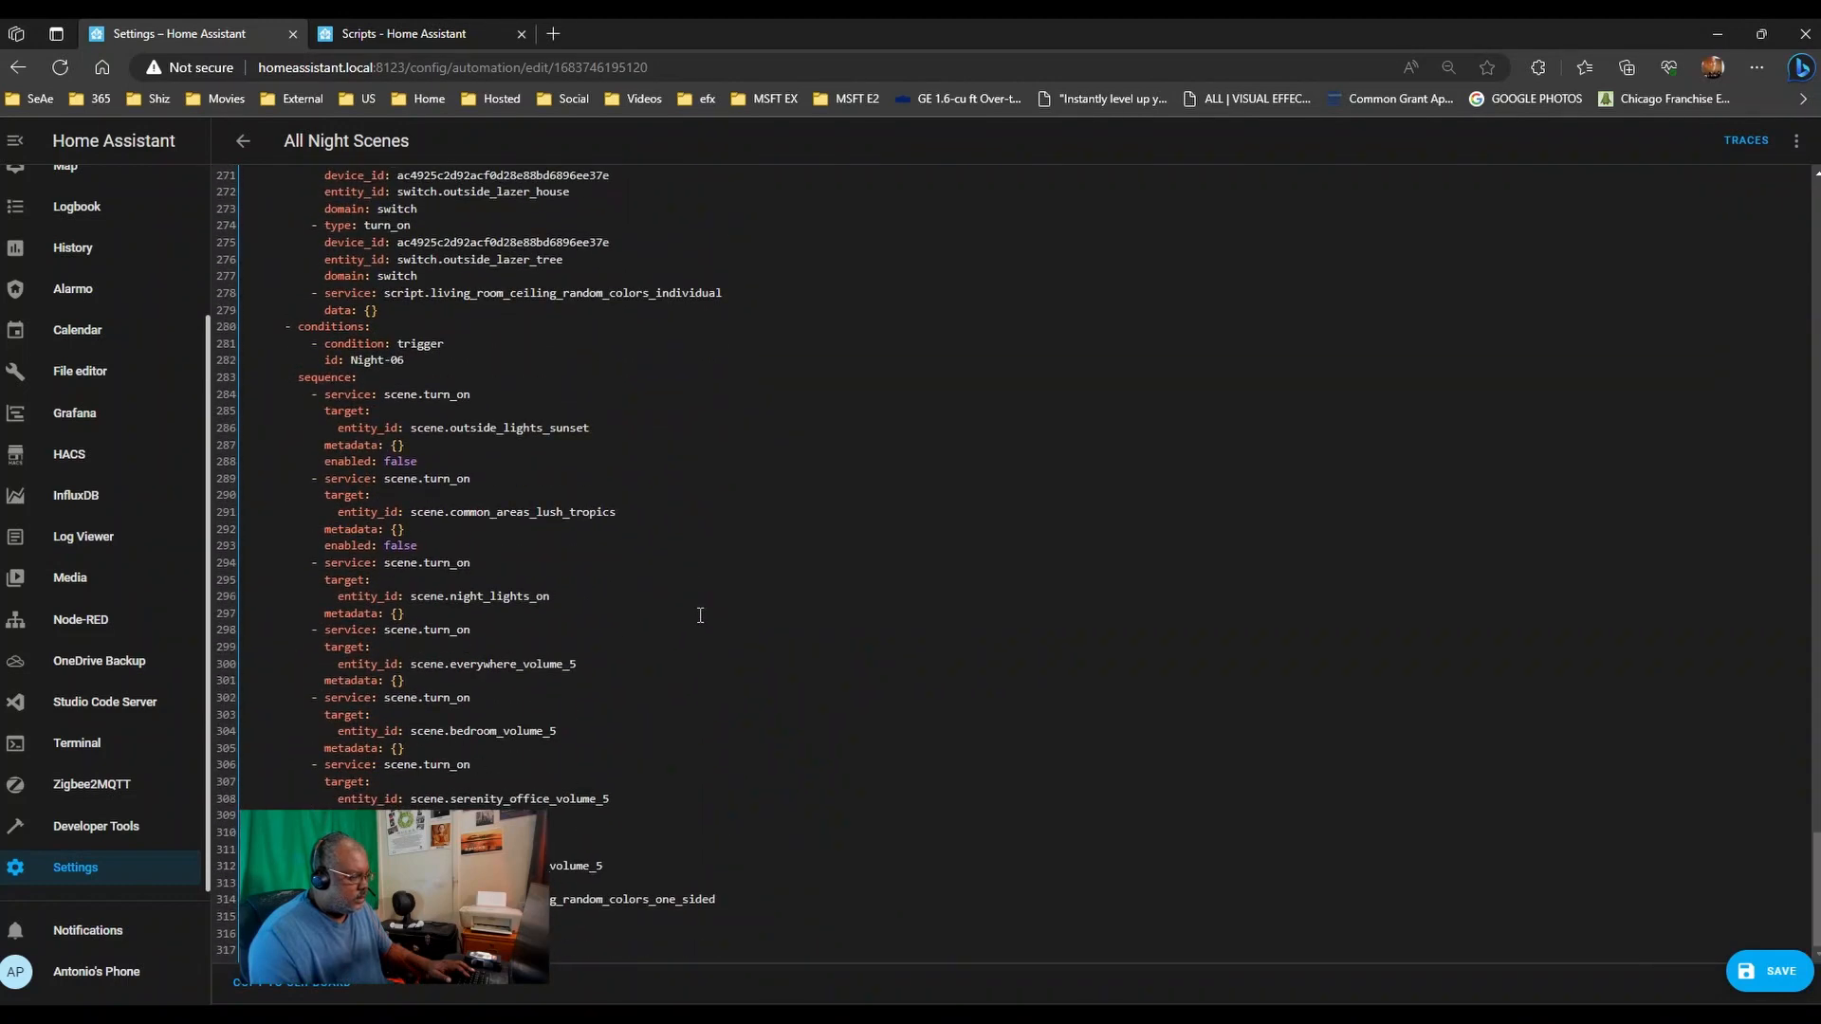
- Save the All Night Scenes automation and reopen it from the automations list
{"action": "left_click", "coordinate": [1771, 977]}
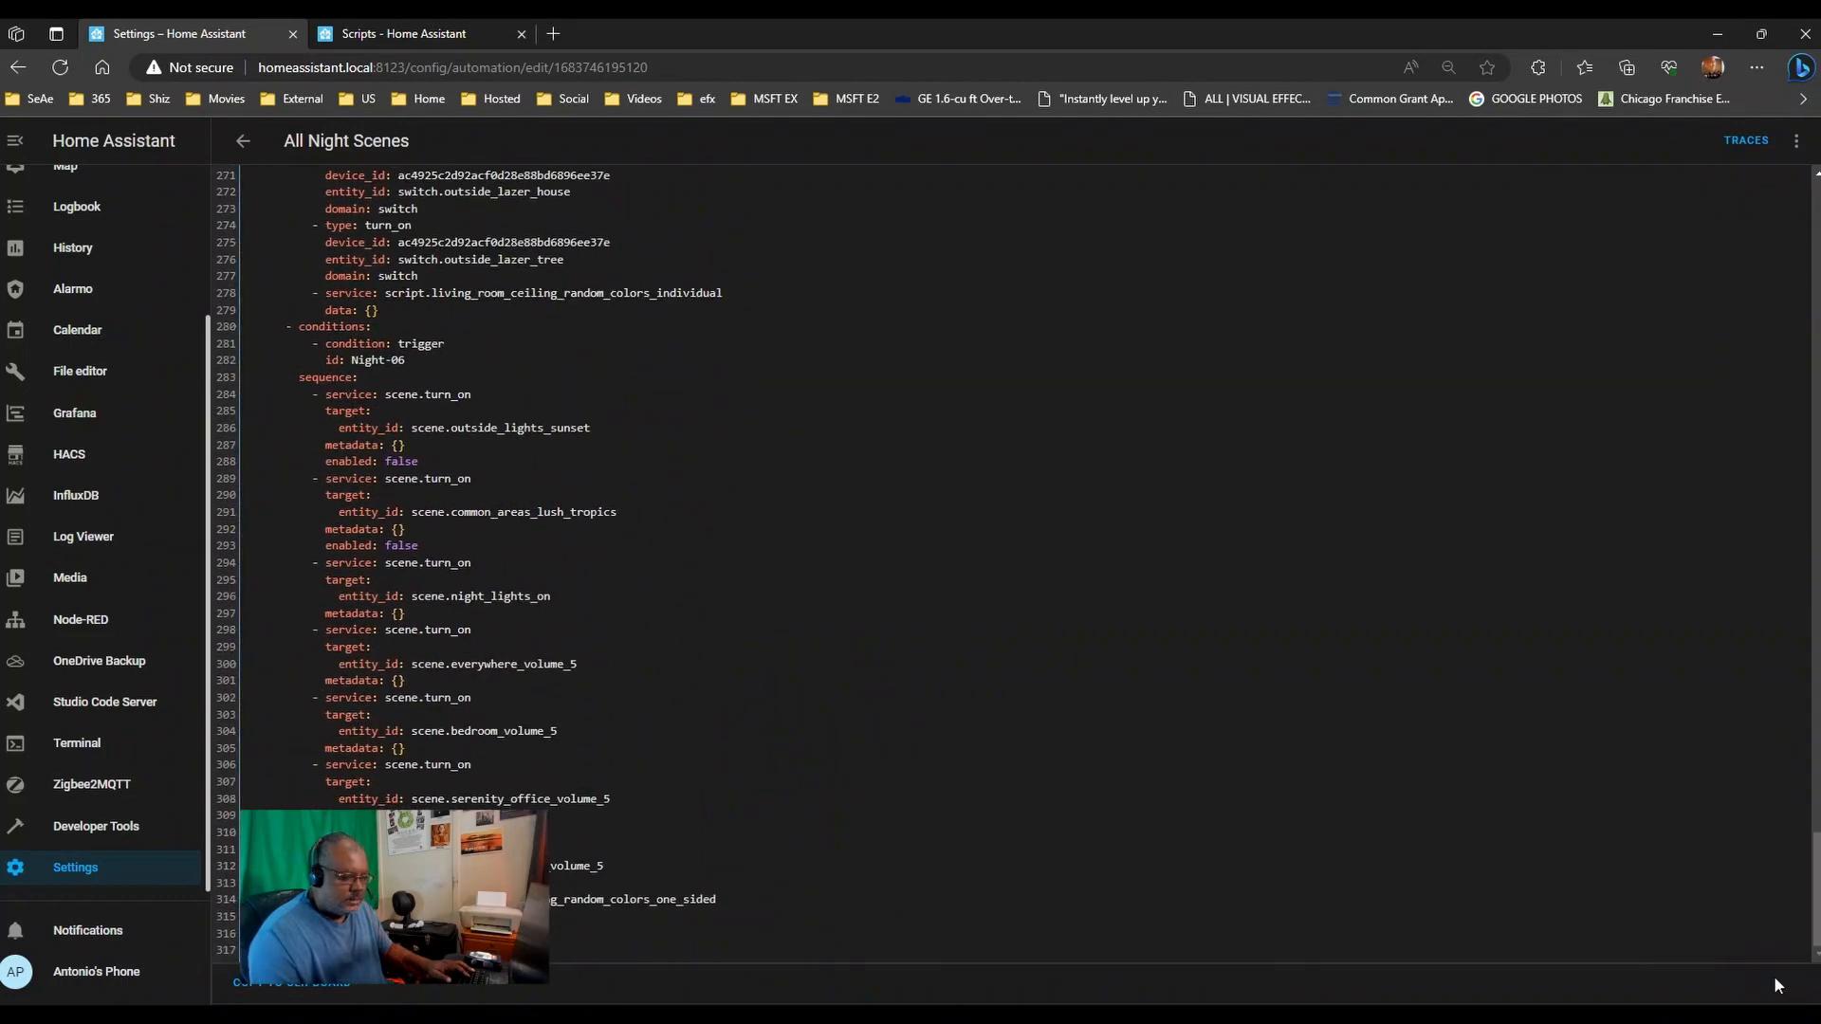
{"action": "left_click", "coordinate": [239, 142]}
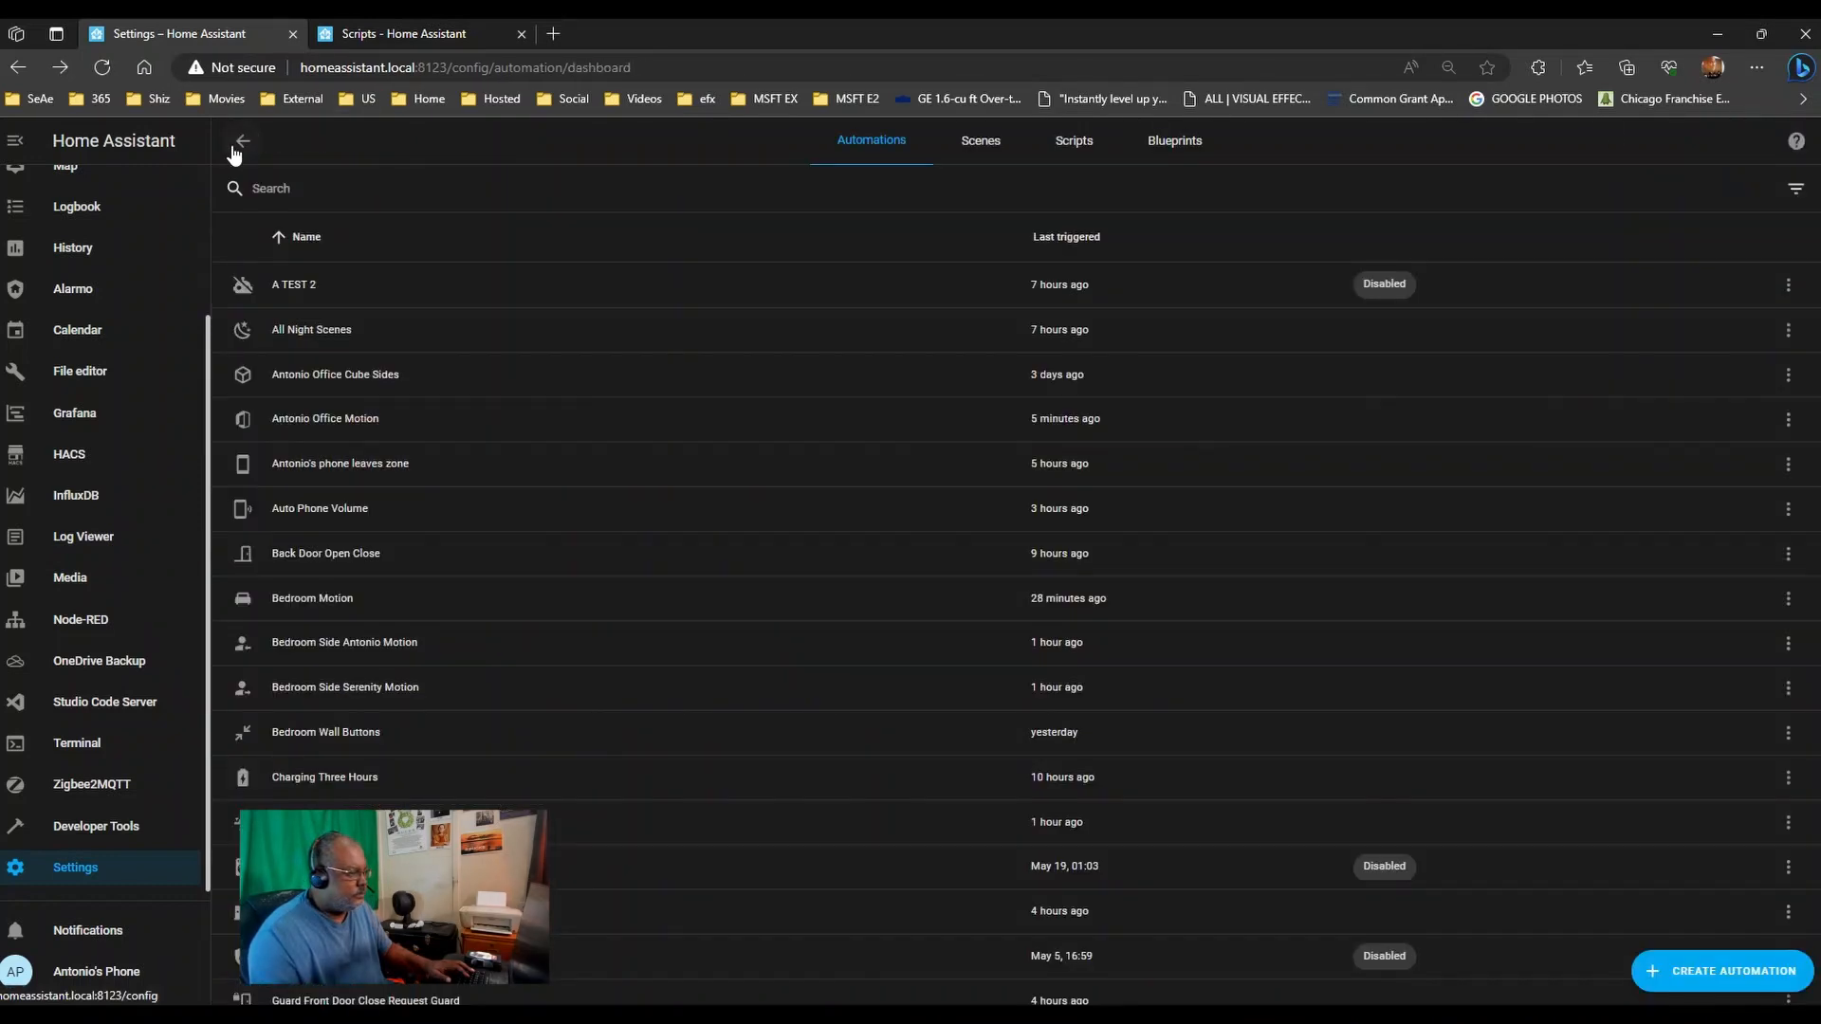
{"action": "left_click", "coordinate": [307, 342]}
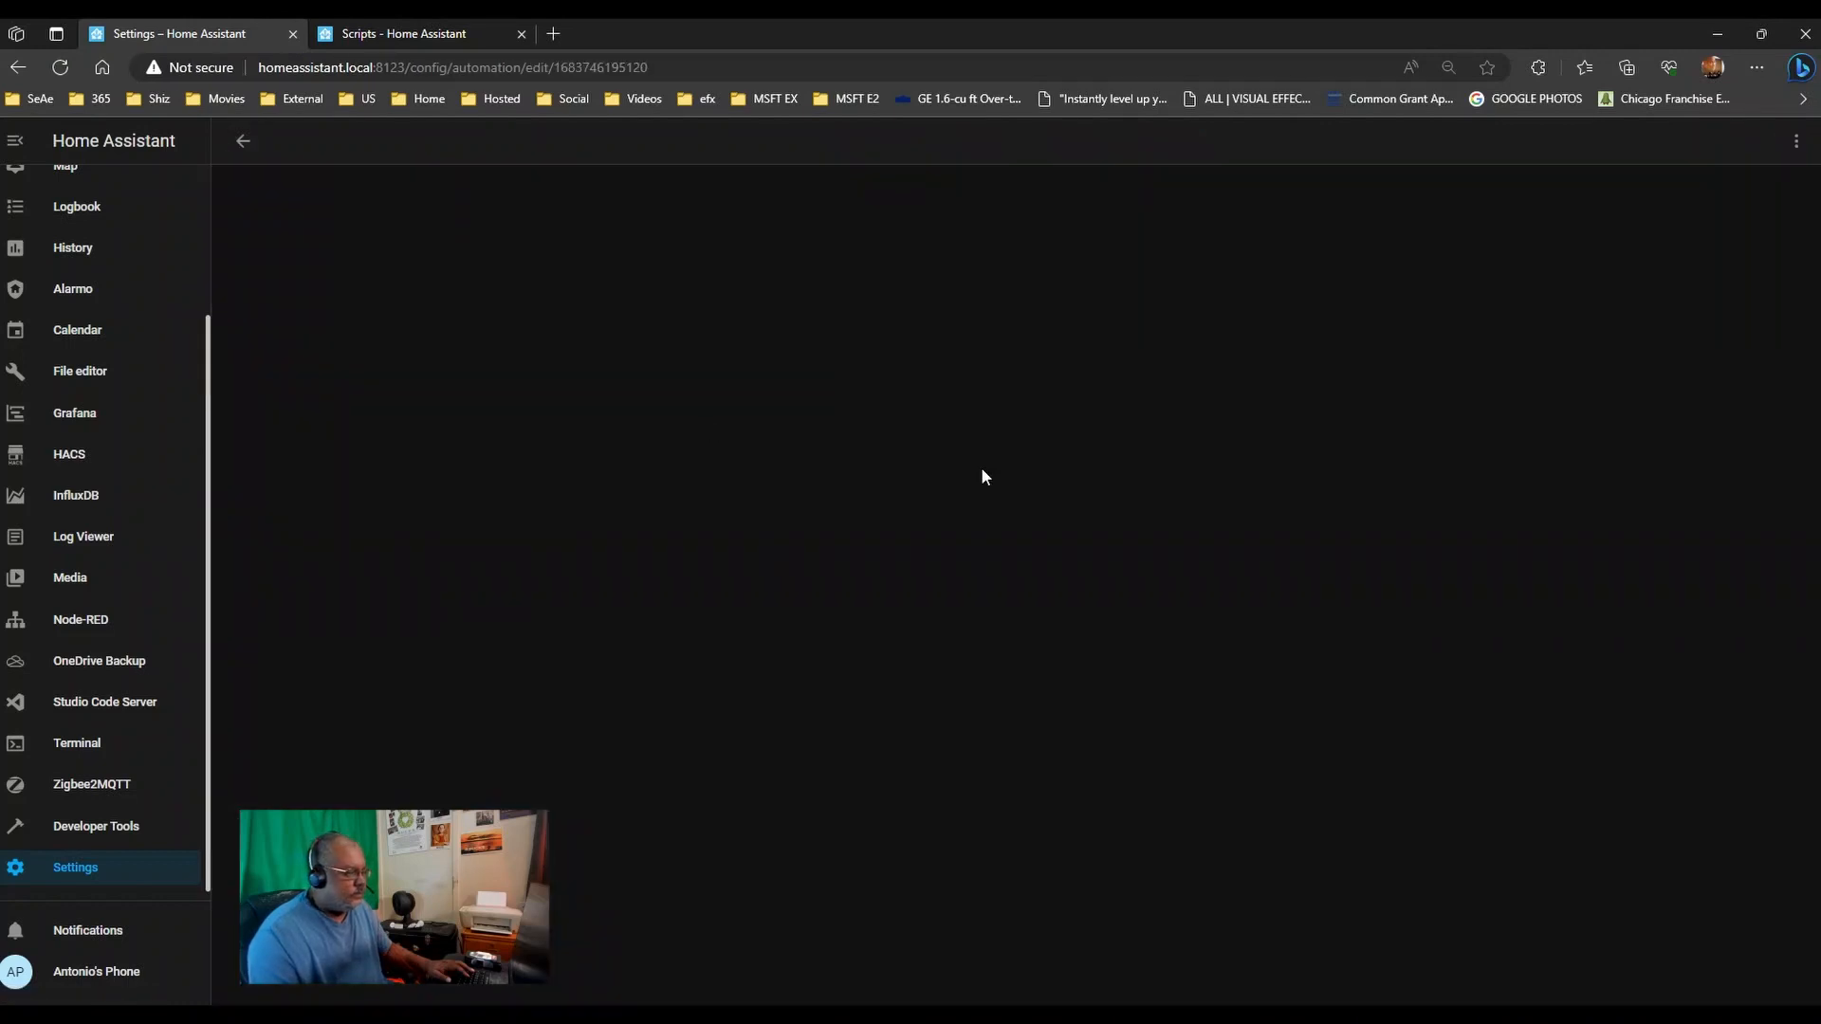
- Expand the 'Choose between 11 actions' block and review its options
{"action": "scroll", "coordinate": [983, 477], "scroll_direction": "down", "scroll_amount": 4}
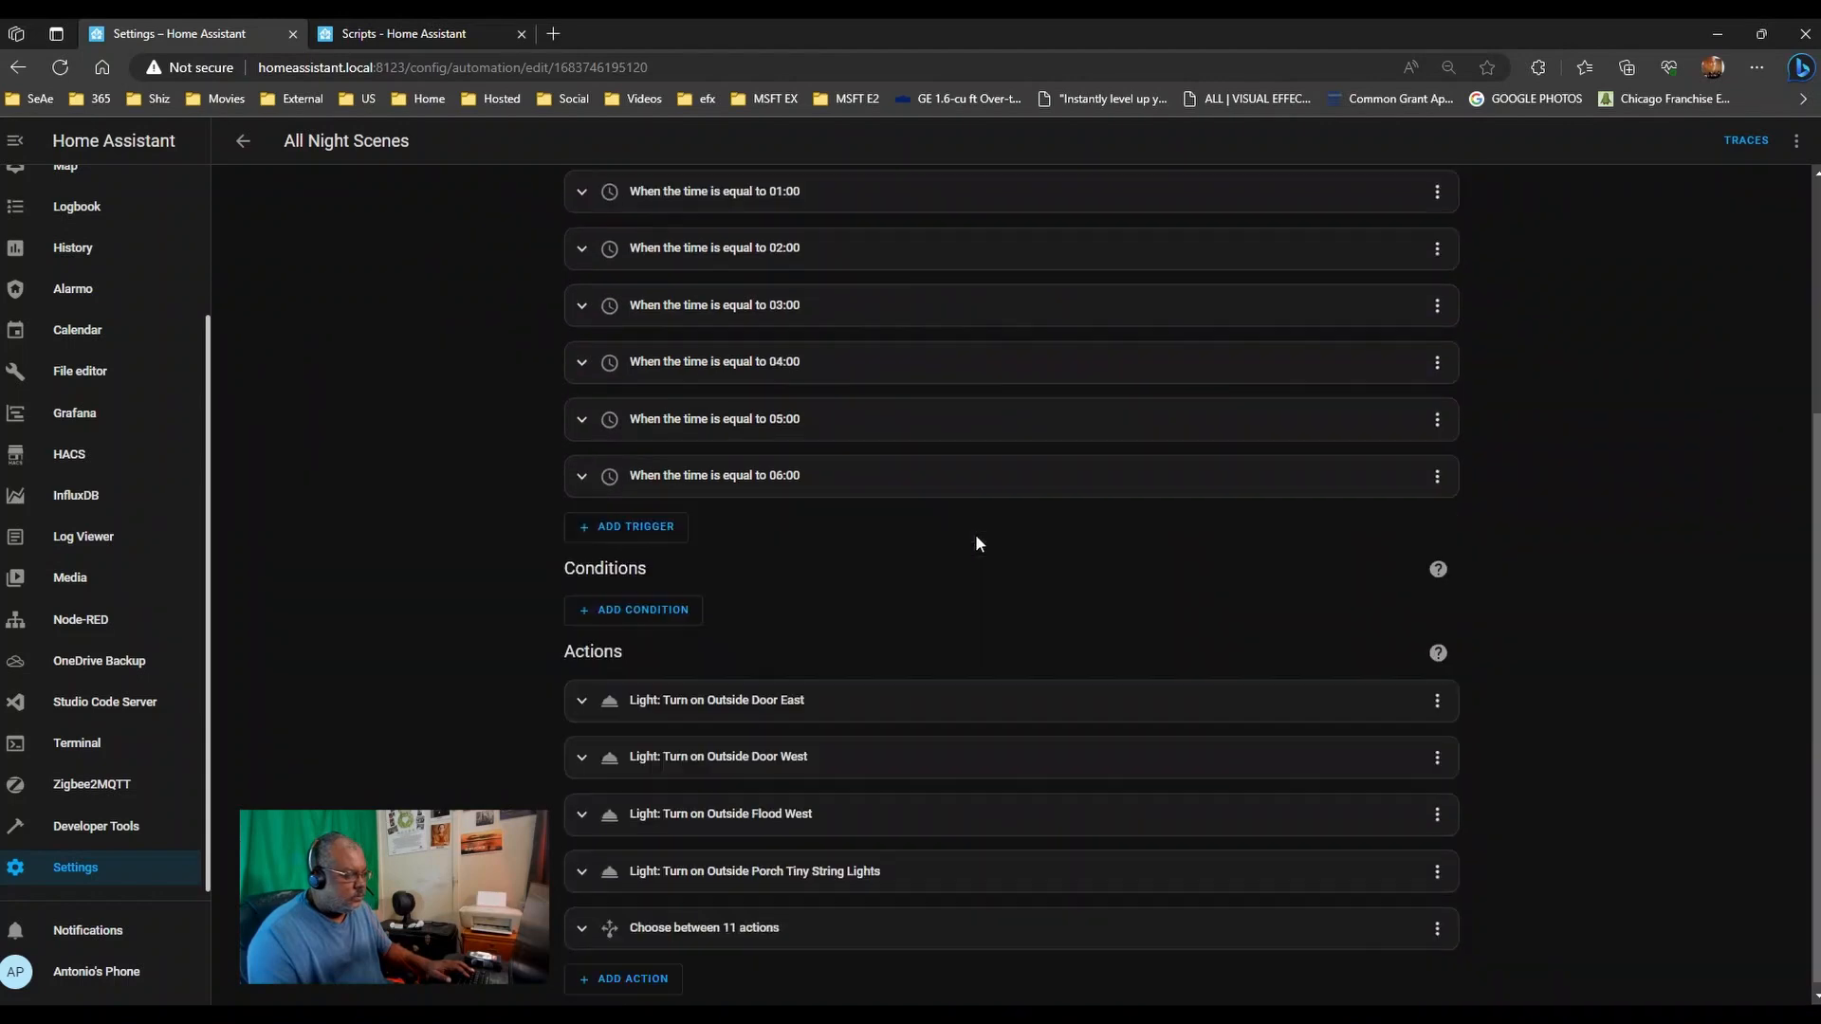
{"action": "left_click", "coordinate": [678, 916]}
{"action": "scroll", "coordinate": [1722, 611], "scroll_direction": "down", "scroll_amount": 8}
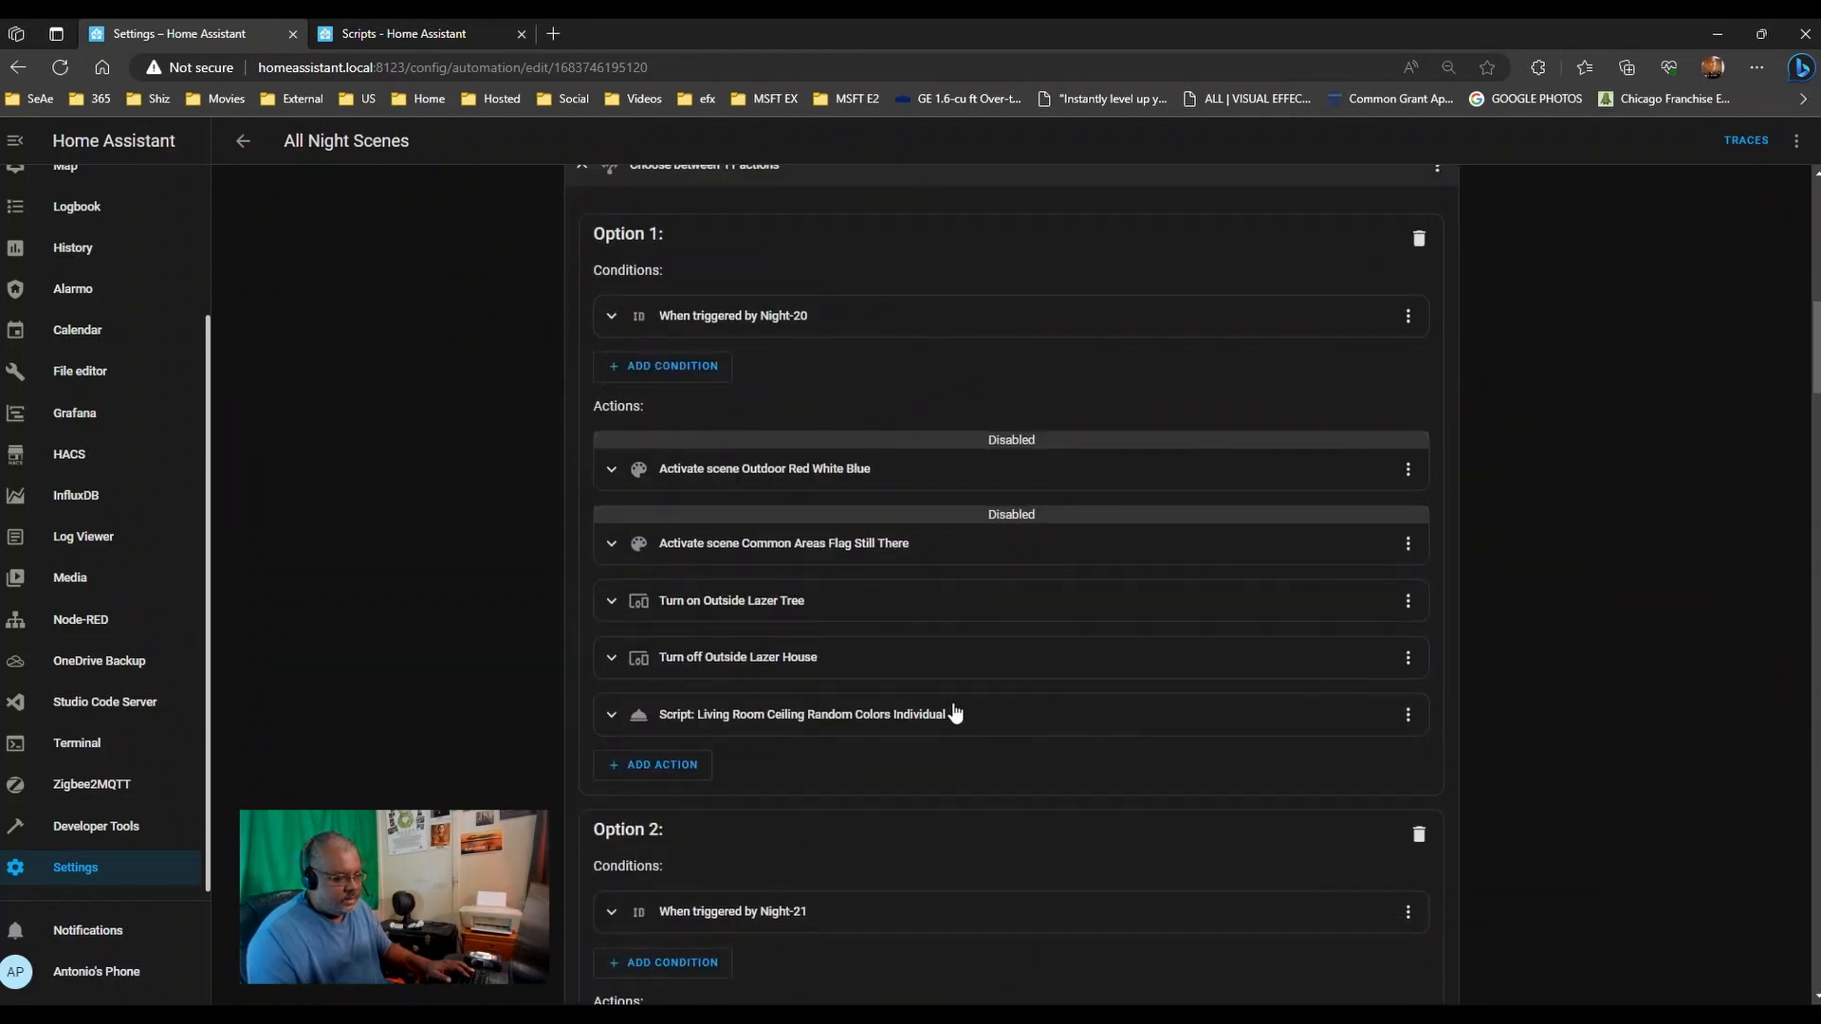
{"action": "scroll", "coordinate": [953, 713], "scroll_direction": "down", "scroll_amount": 6}
{"action": "scroll", "coordinate": [977, 652], "scroll_direction": "down", "scroll_amount": 5}
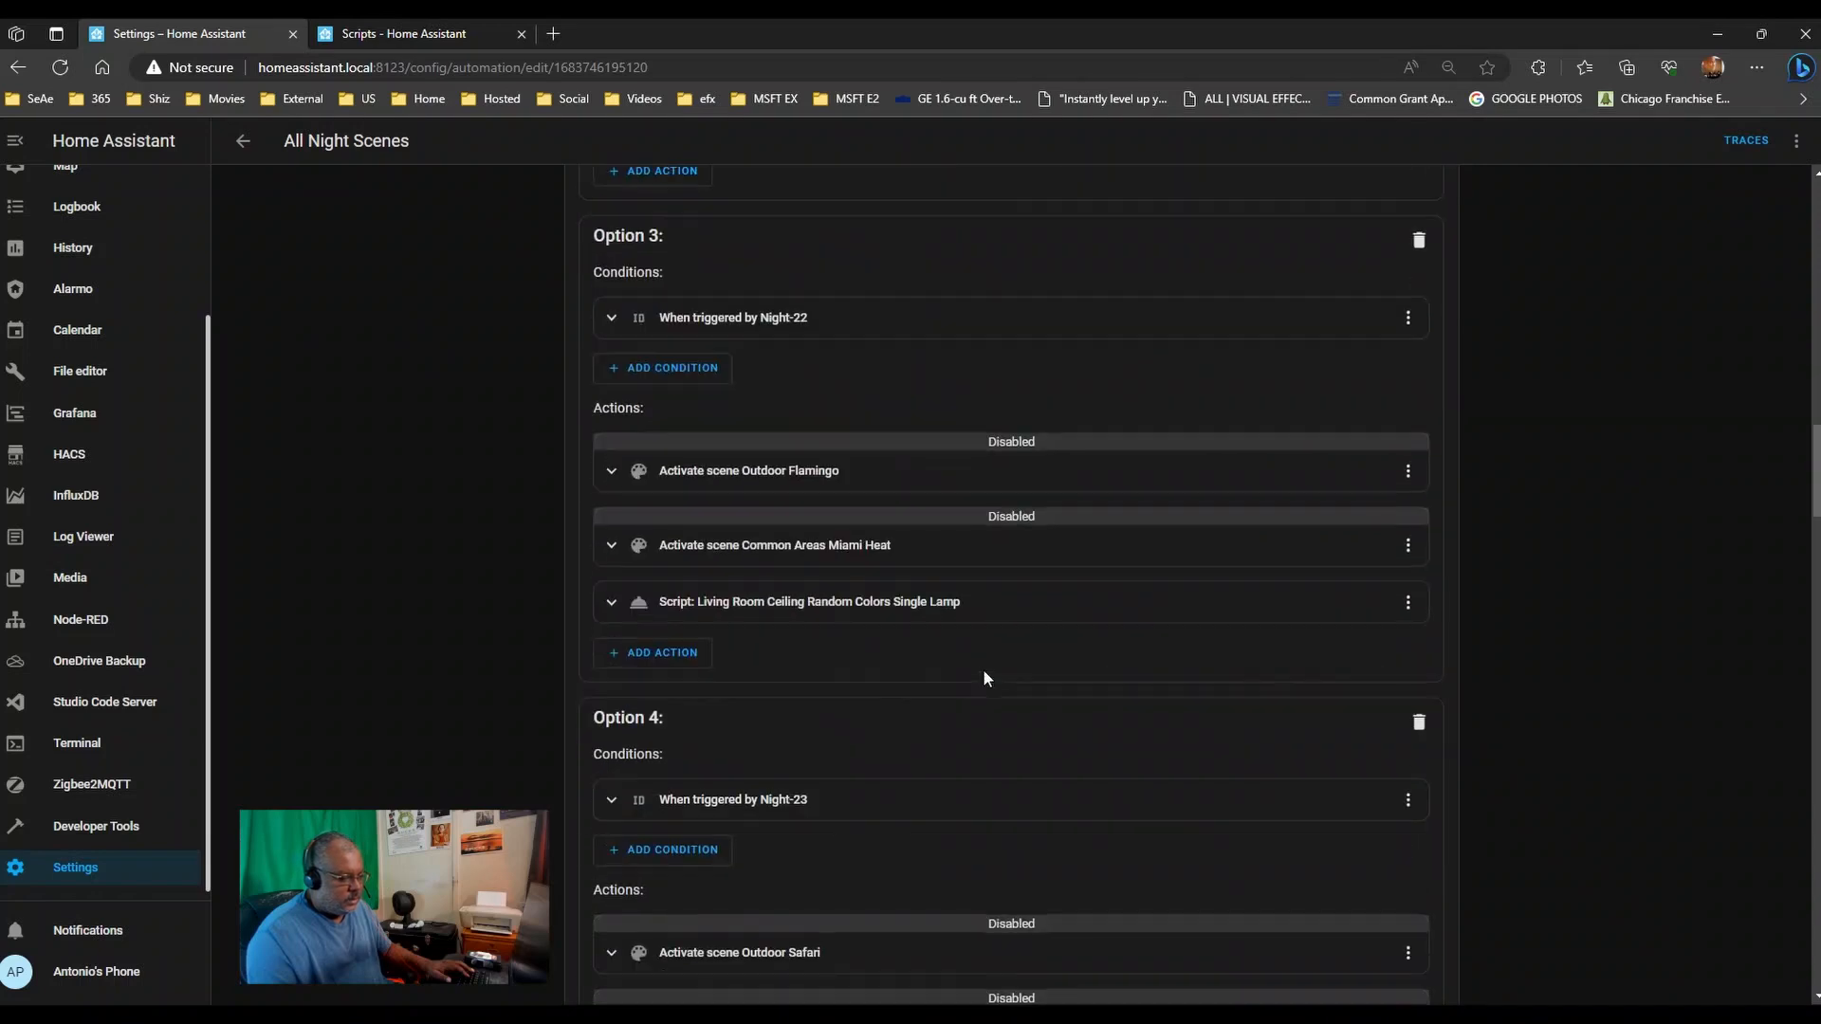
{"action": "scroll", "coordinate": [956, 631], "scroll_direction": "down", "scroll_amount": 5}
{"action": "scroll", "coordinate": [969, 639], "scroll_direction": "up", "scroll_amount": 6}
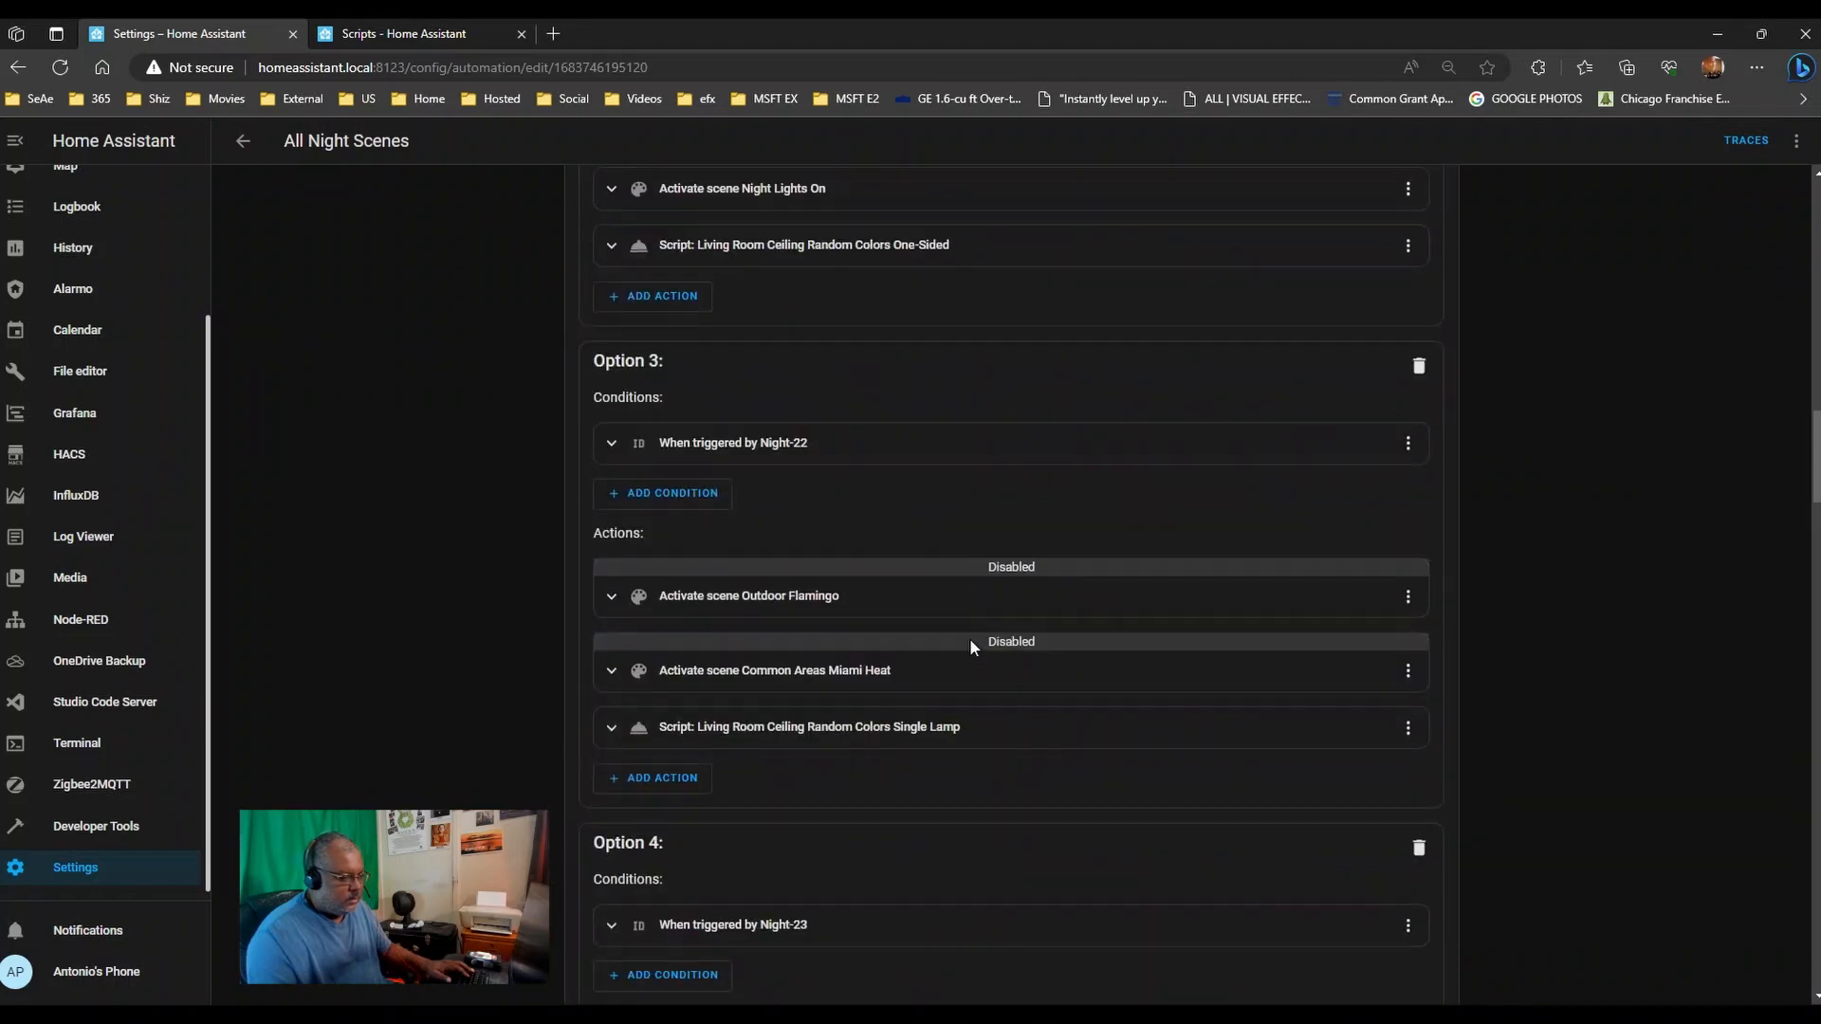
{"action": "scroll", "coordinate": [969, 639], "scroll_direction": "down", "scroll_amount": 6}
{"action": "scroll", "coordinate": [949, 645], "scroll_direction": "down", "scroll_amount": 5}
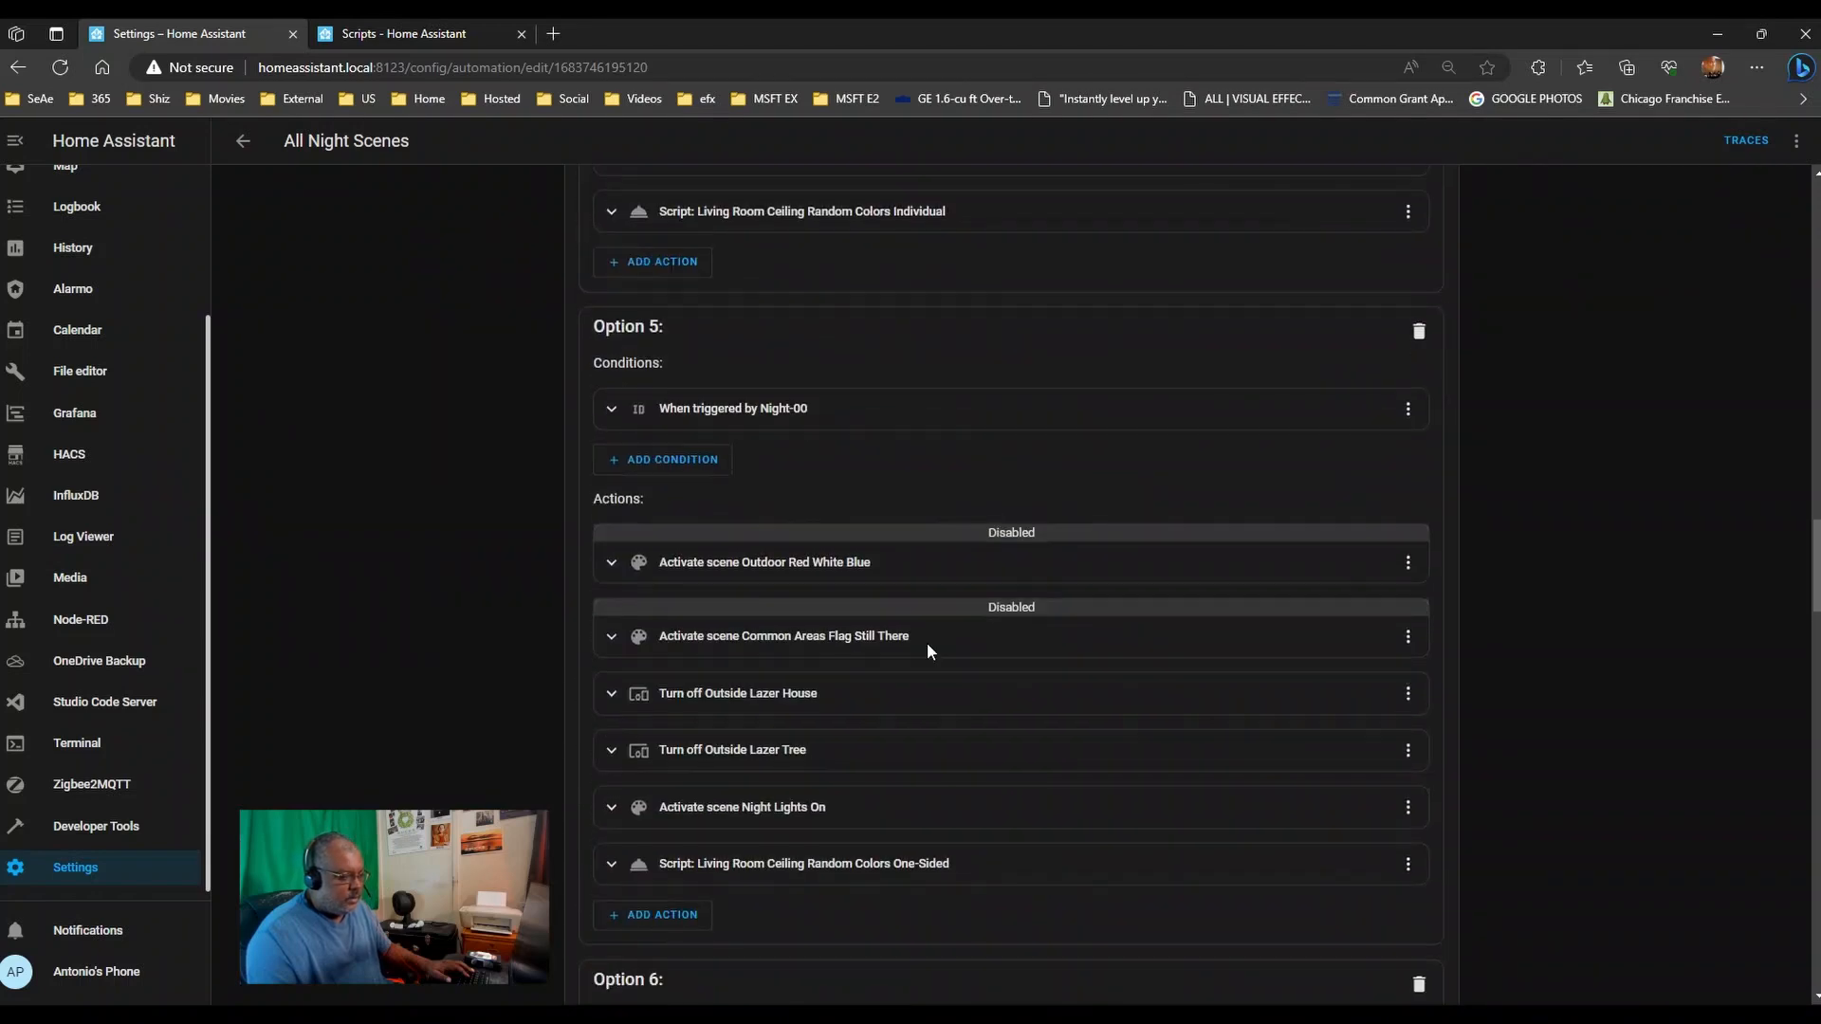
{"action": "scroll", "coordinate": [949, 664], "scroll_direction": "up", "scroll_amount": 1}
{"action": "scroll", "coordinate": [953, 759], "scroll_direction": "down", "scroll_amount": 2}
{"action": "scroll", "coordinate": [955, 785], "scroll_direction": "down", "scroll_amount": 5}
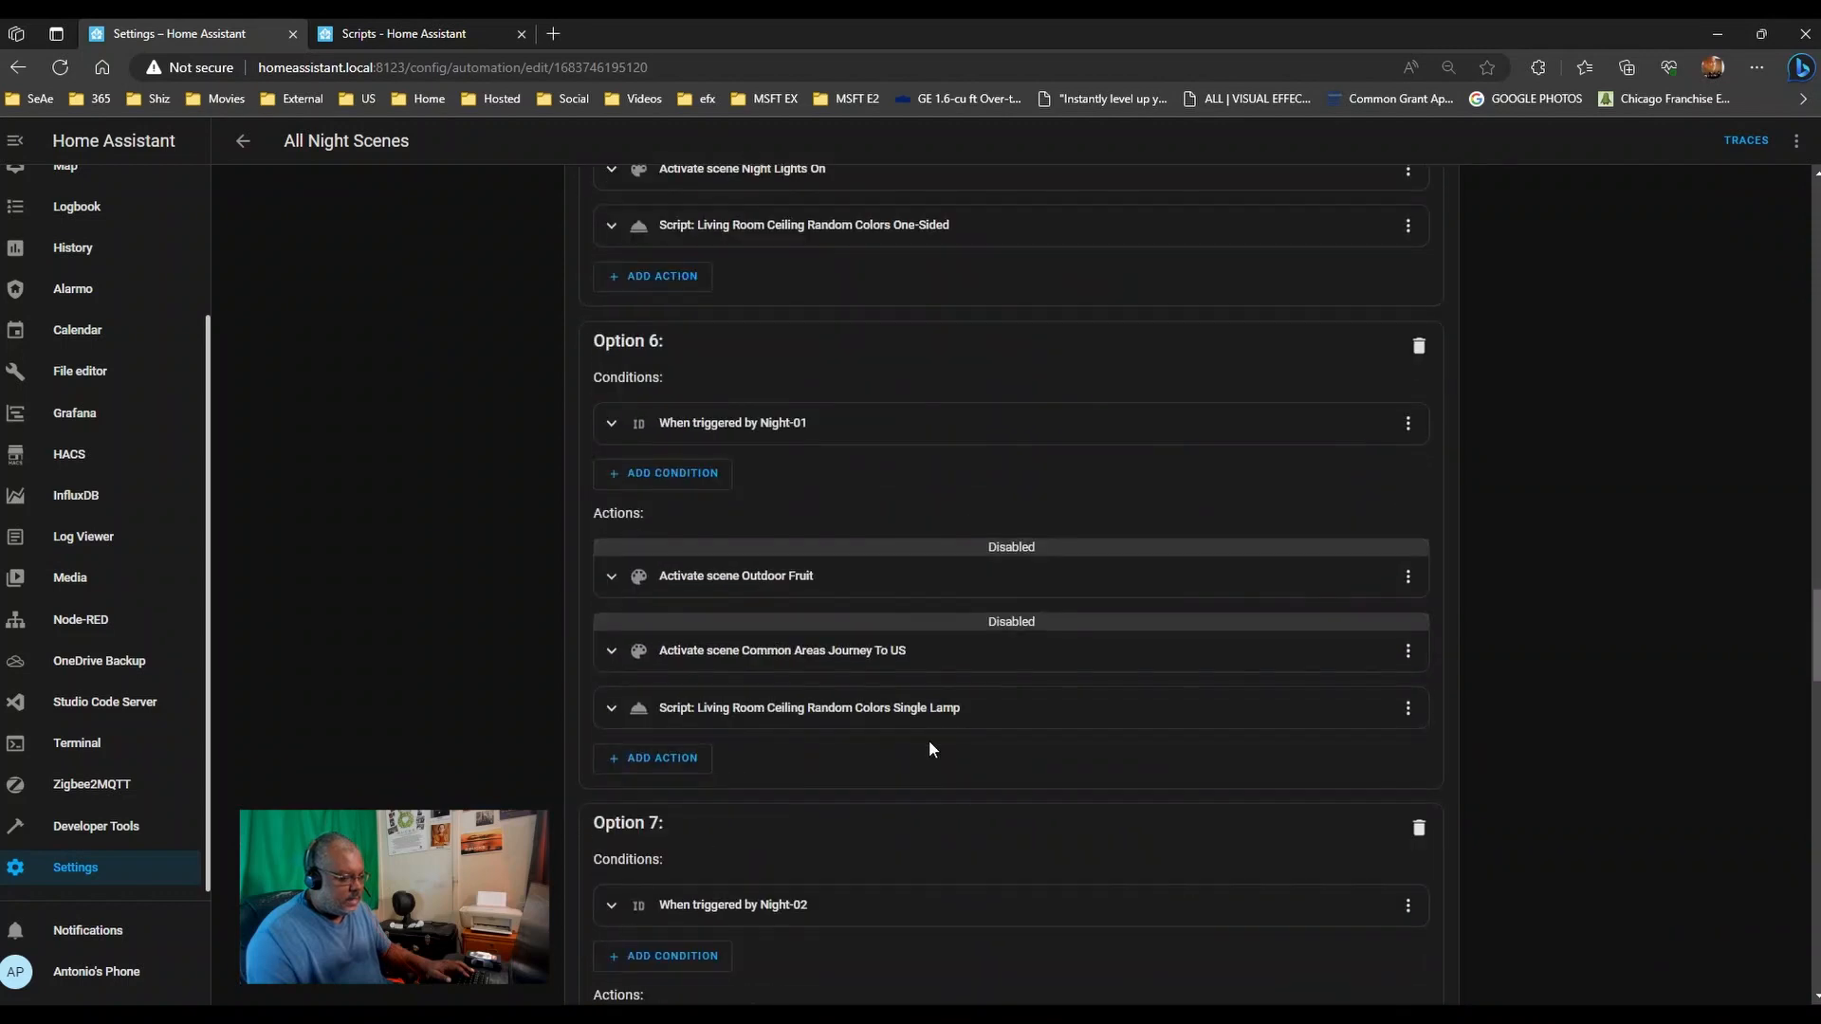
{"action": "scroll", "coordinate": [927, 742], "scroll_direction": "down", "scroll_amount": 7}
{"action": "scroll", "coordinate": [939, 673], "scroll_direction": "down", "scroll_amount": 5}
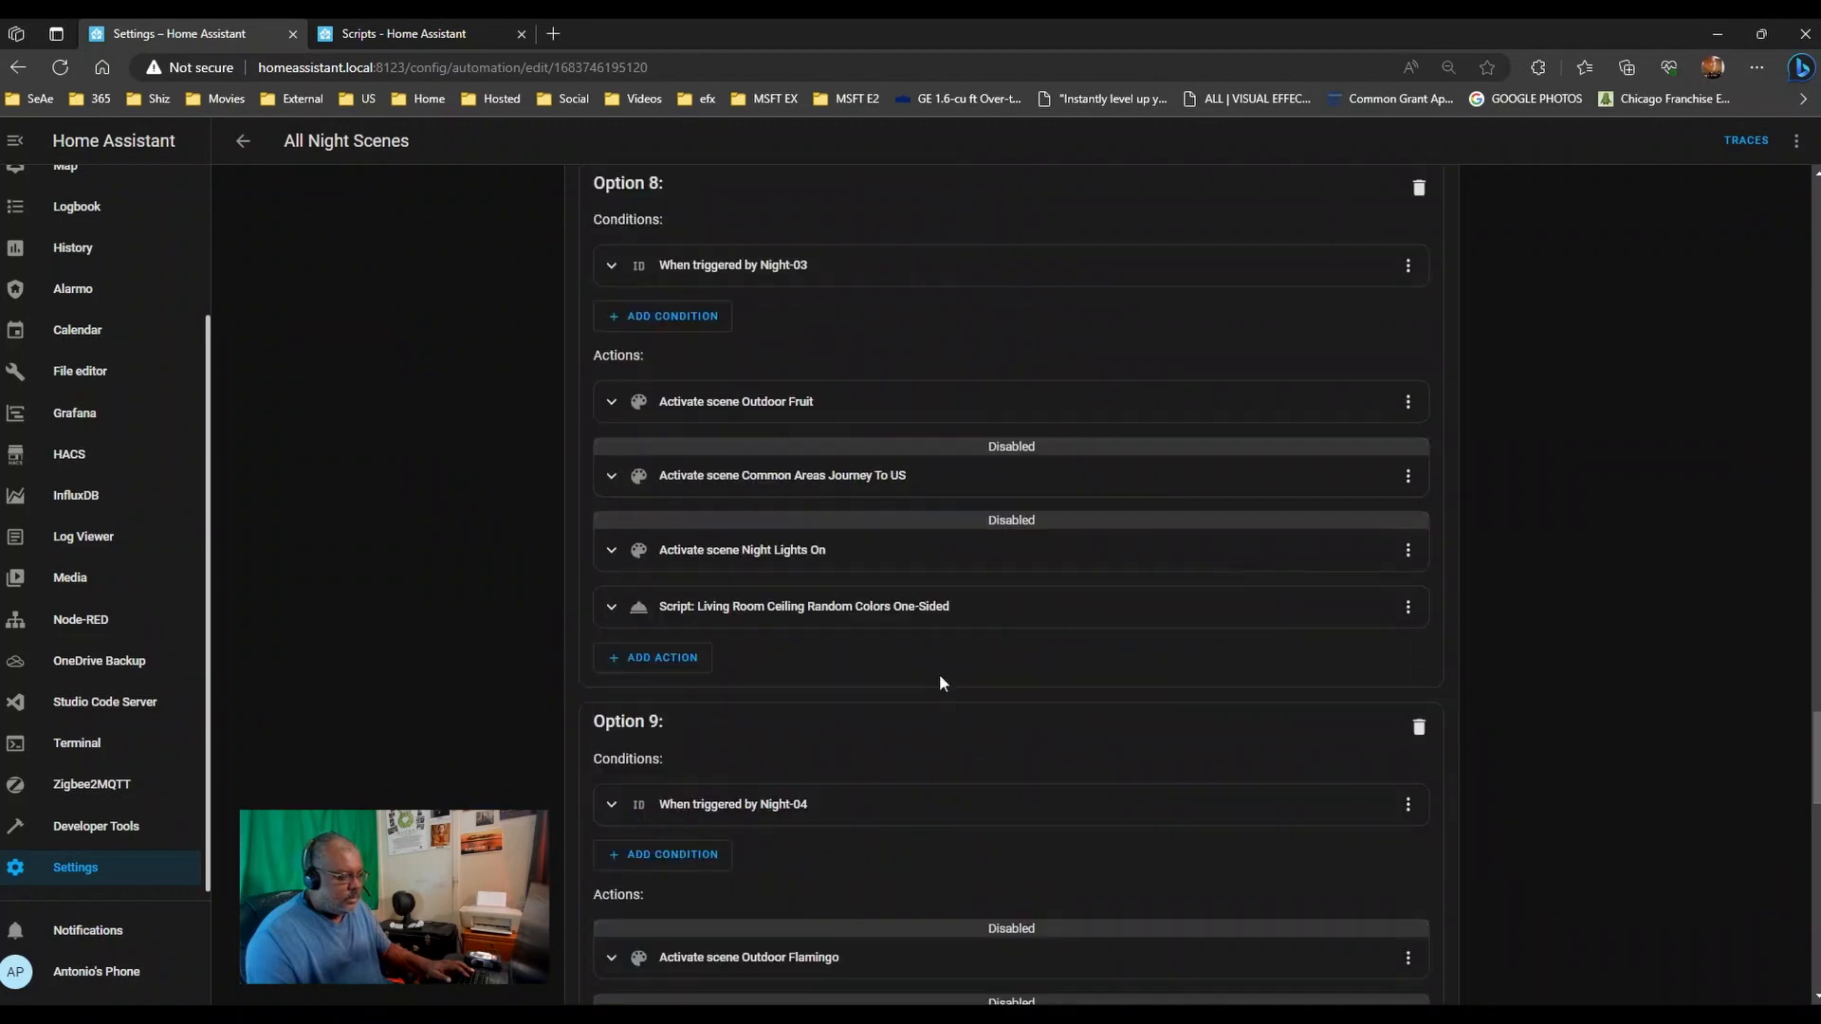
{"action": "scroll", "coordinate": [939, 654], "scroll_direction": "down", "scroll_amount": 4}
{"action": "scroll", "coordinate": [939, 653], "scroll_direction": "up", "scroll_amount": 1}
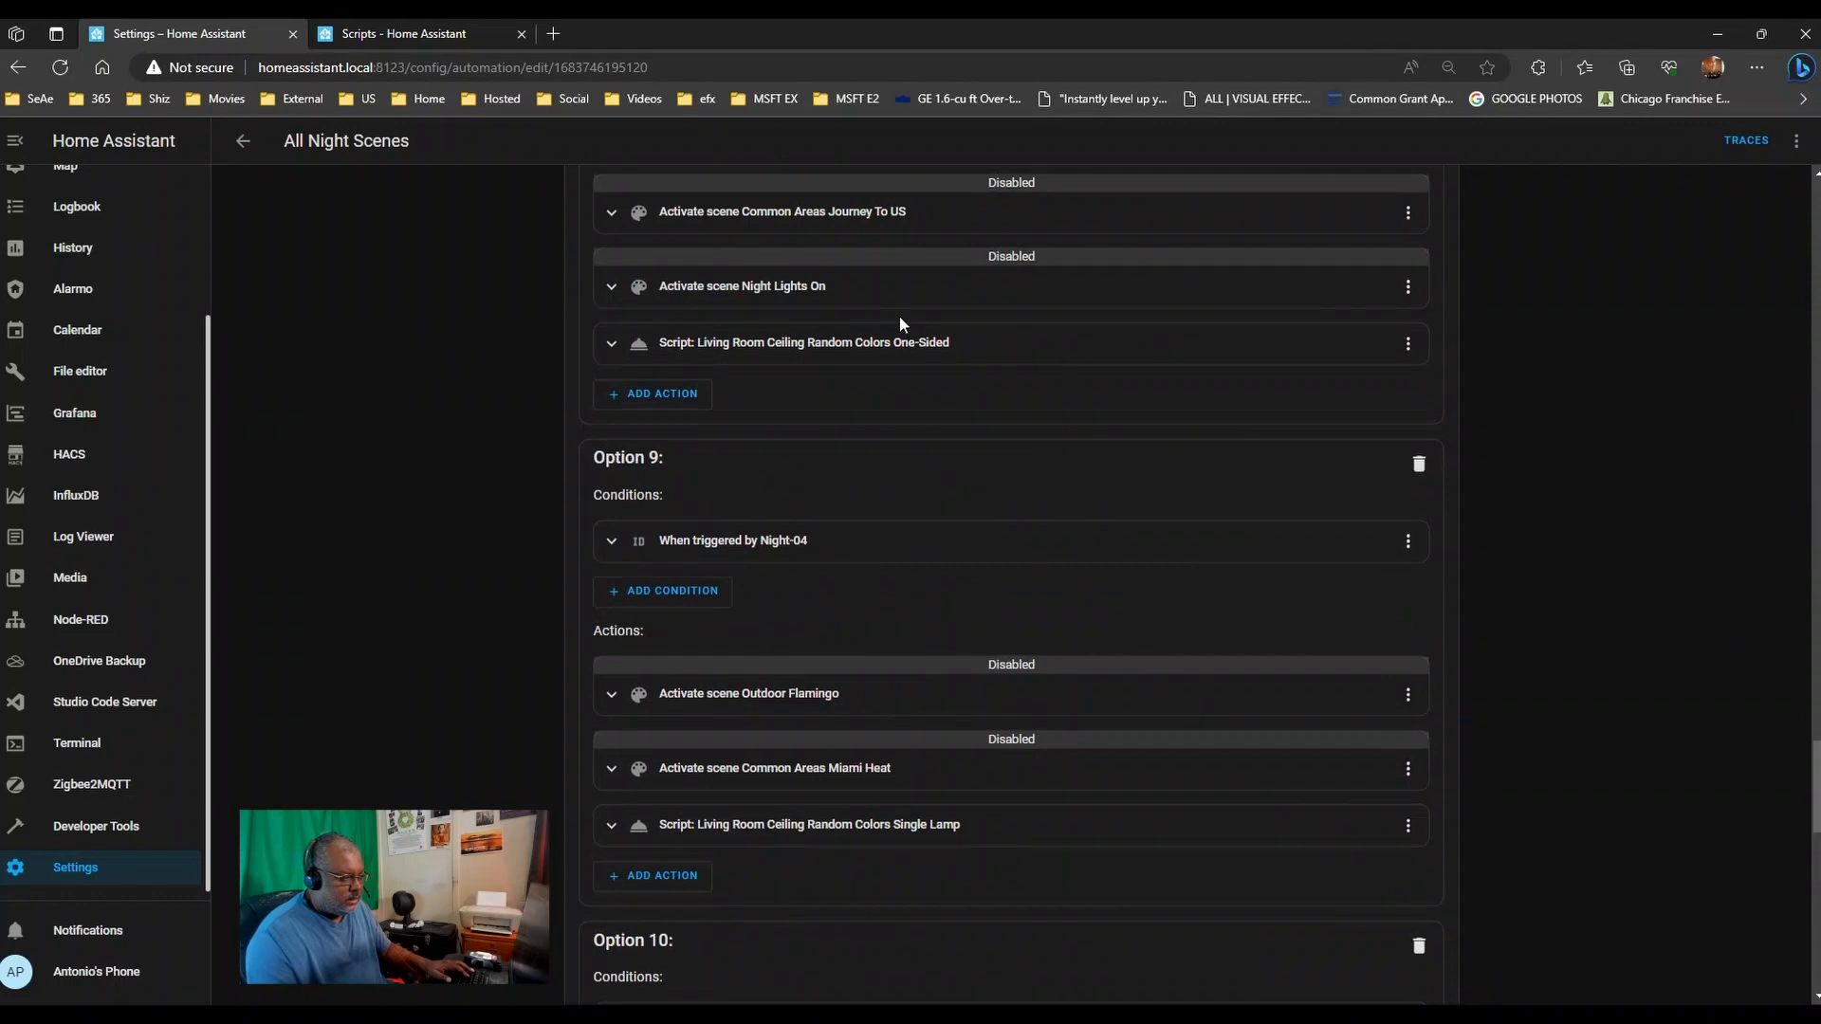
{"action": "scroll", "coordinate": [923, 569], "scroll_direction": "down", "scroll_amount": 4}
{"action": "scroll", "coordinate": [946, 524], "scroll_direction": "down", "scroll_amount": 11}
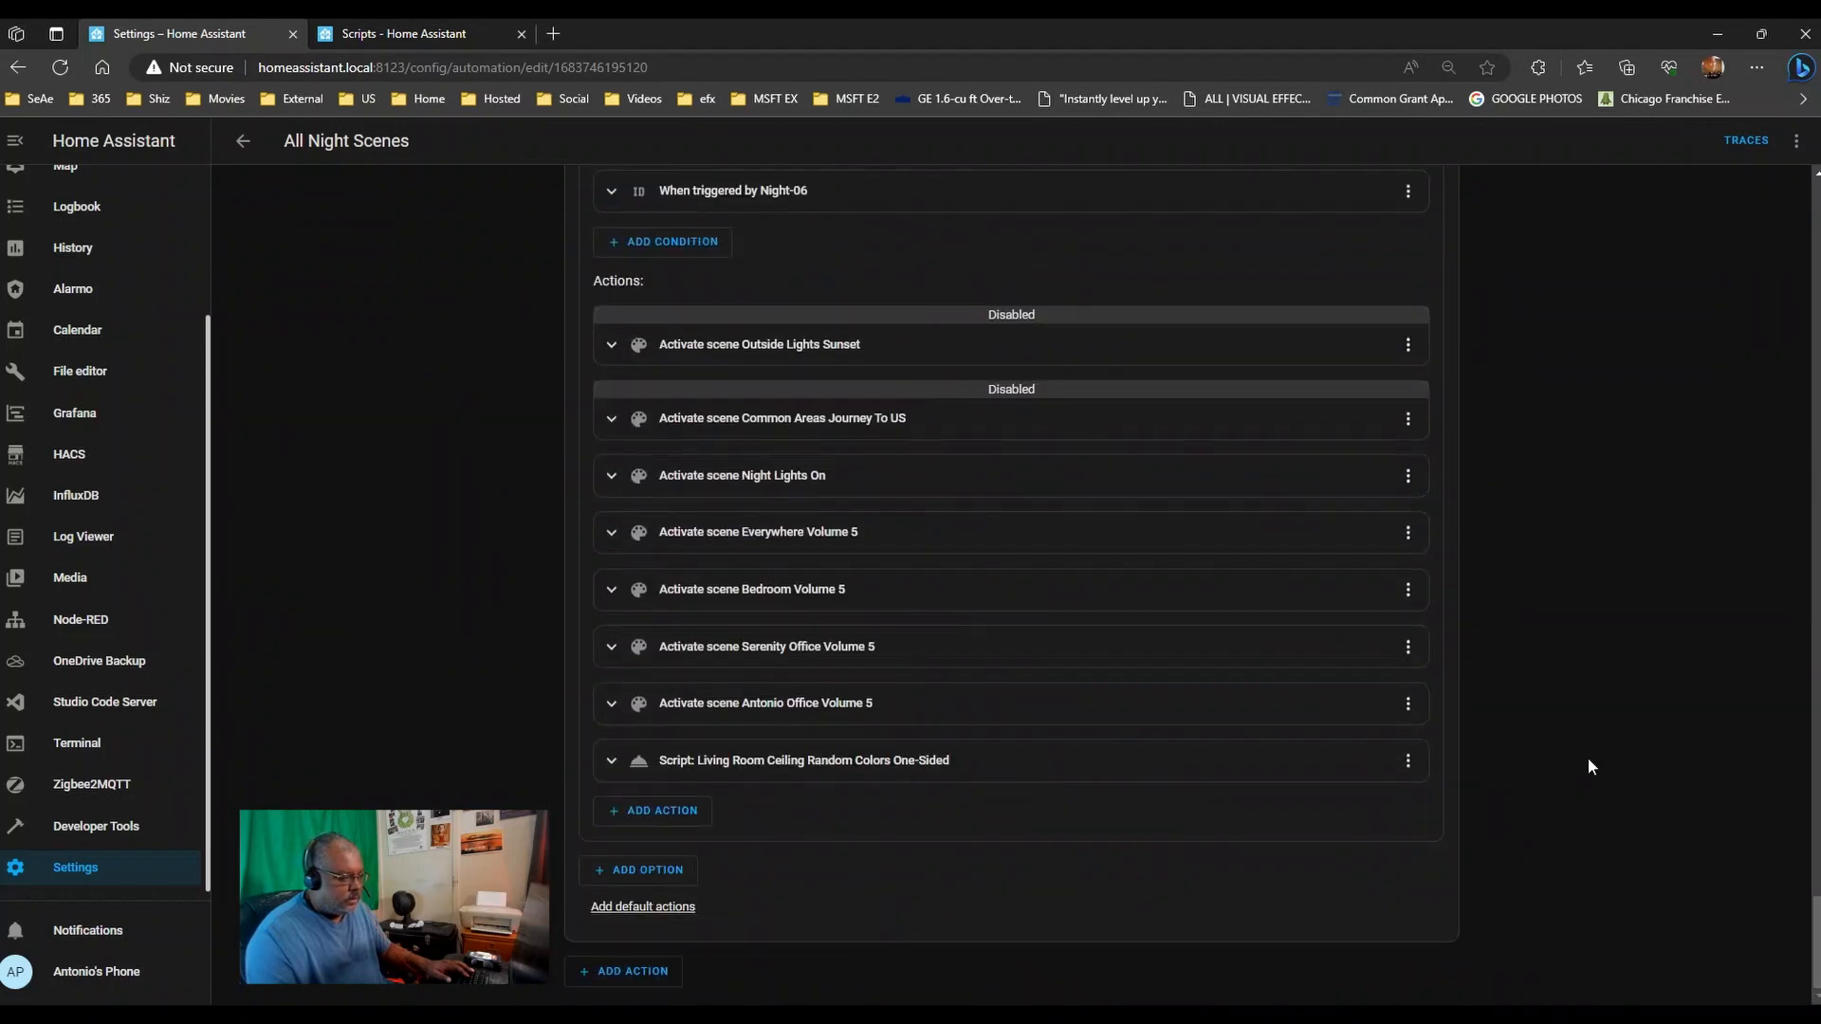
{"action": "scroll", "coordinate": [1669, 727], "scroll_direction": "up", "scroll_amount": 20}
{"action": "scroll", "coordinate": [1667, 730], "scroll_direction": "up", "scroll_amount": 20}
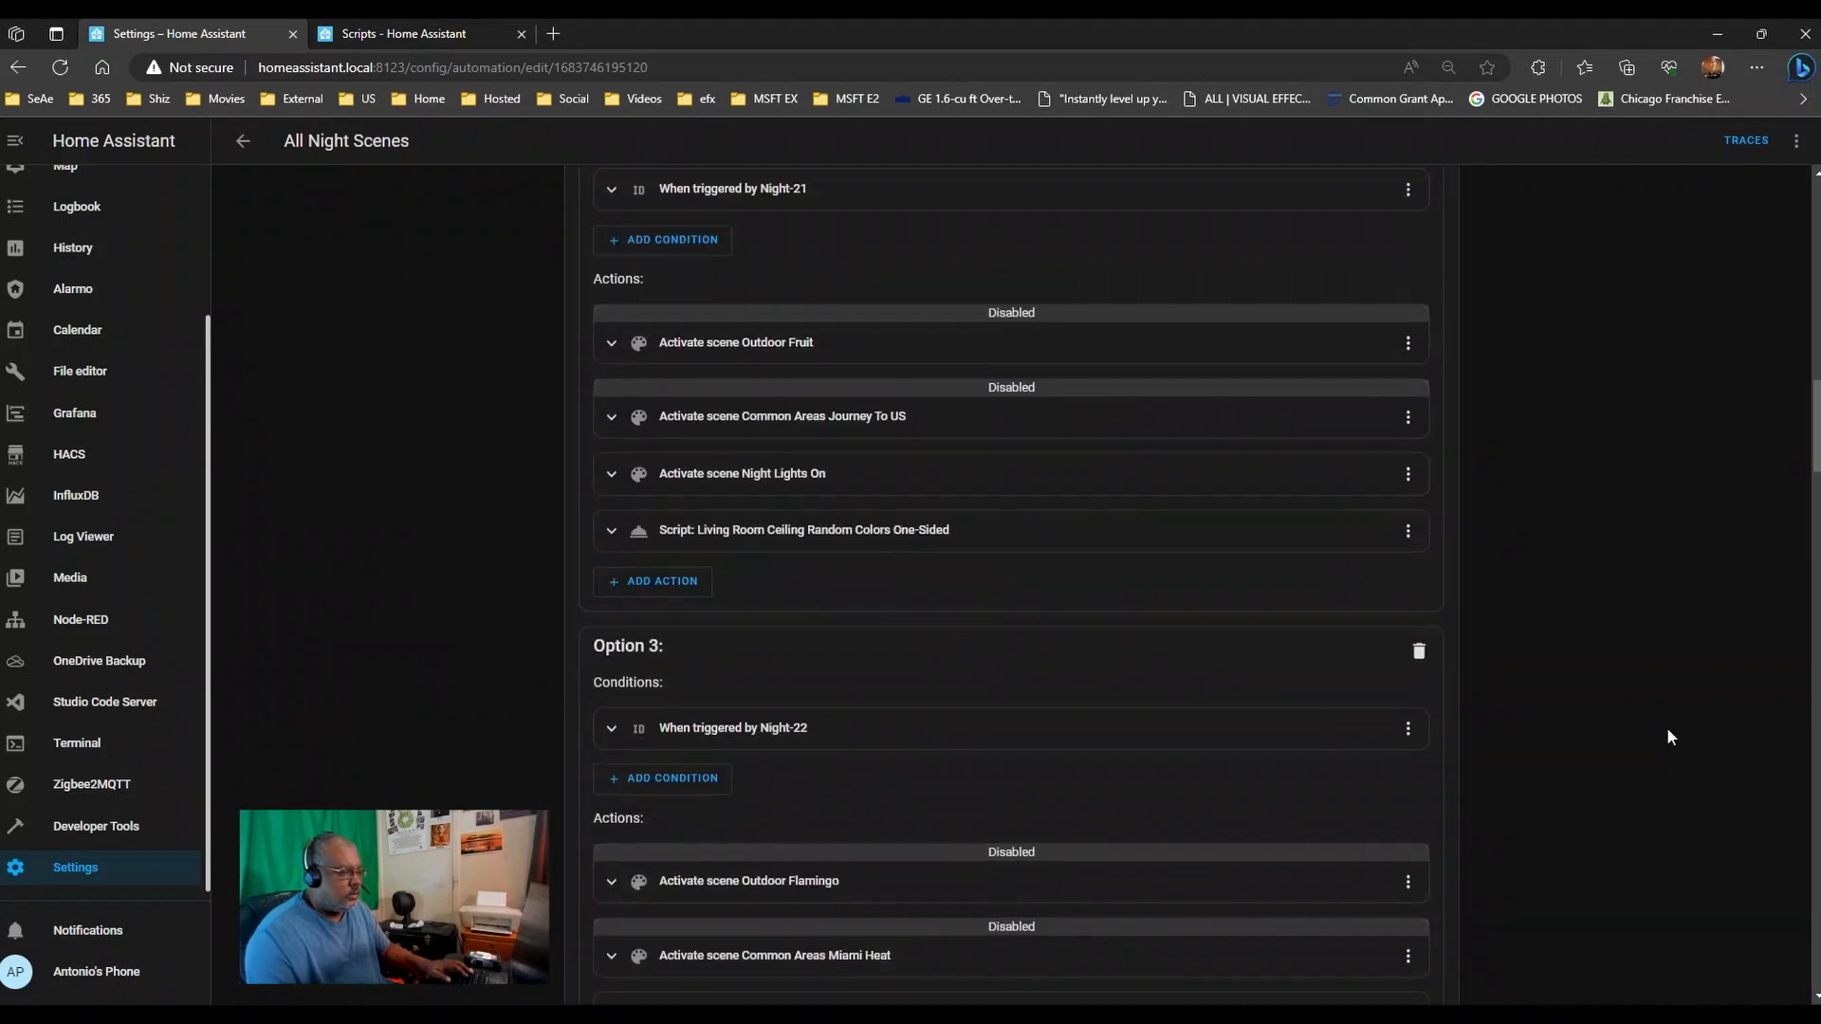
{"action": "scroll", "coordinate": [1665, 726], "scroll_direction": "up", "scroll_amount": 10}
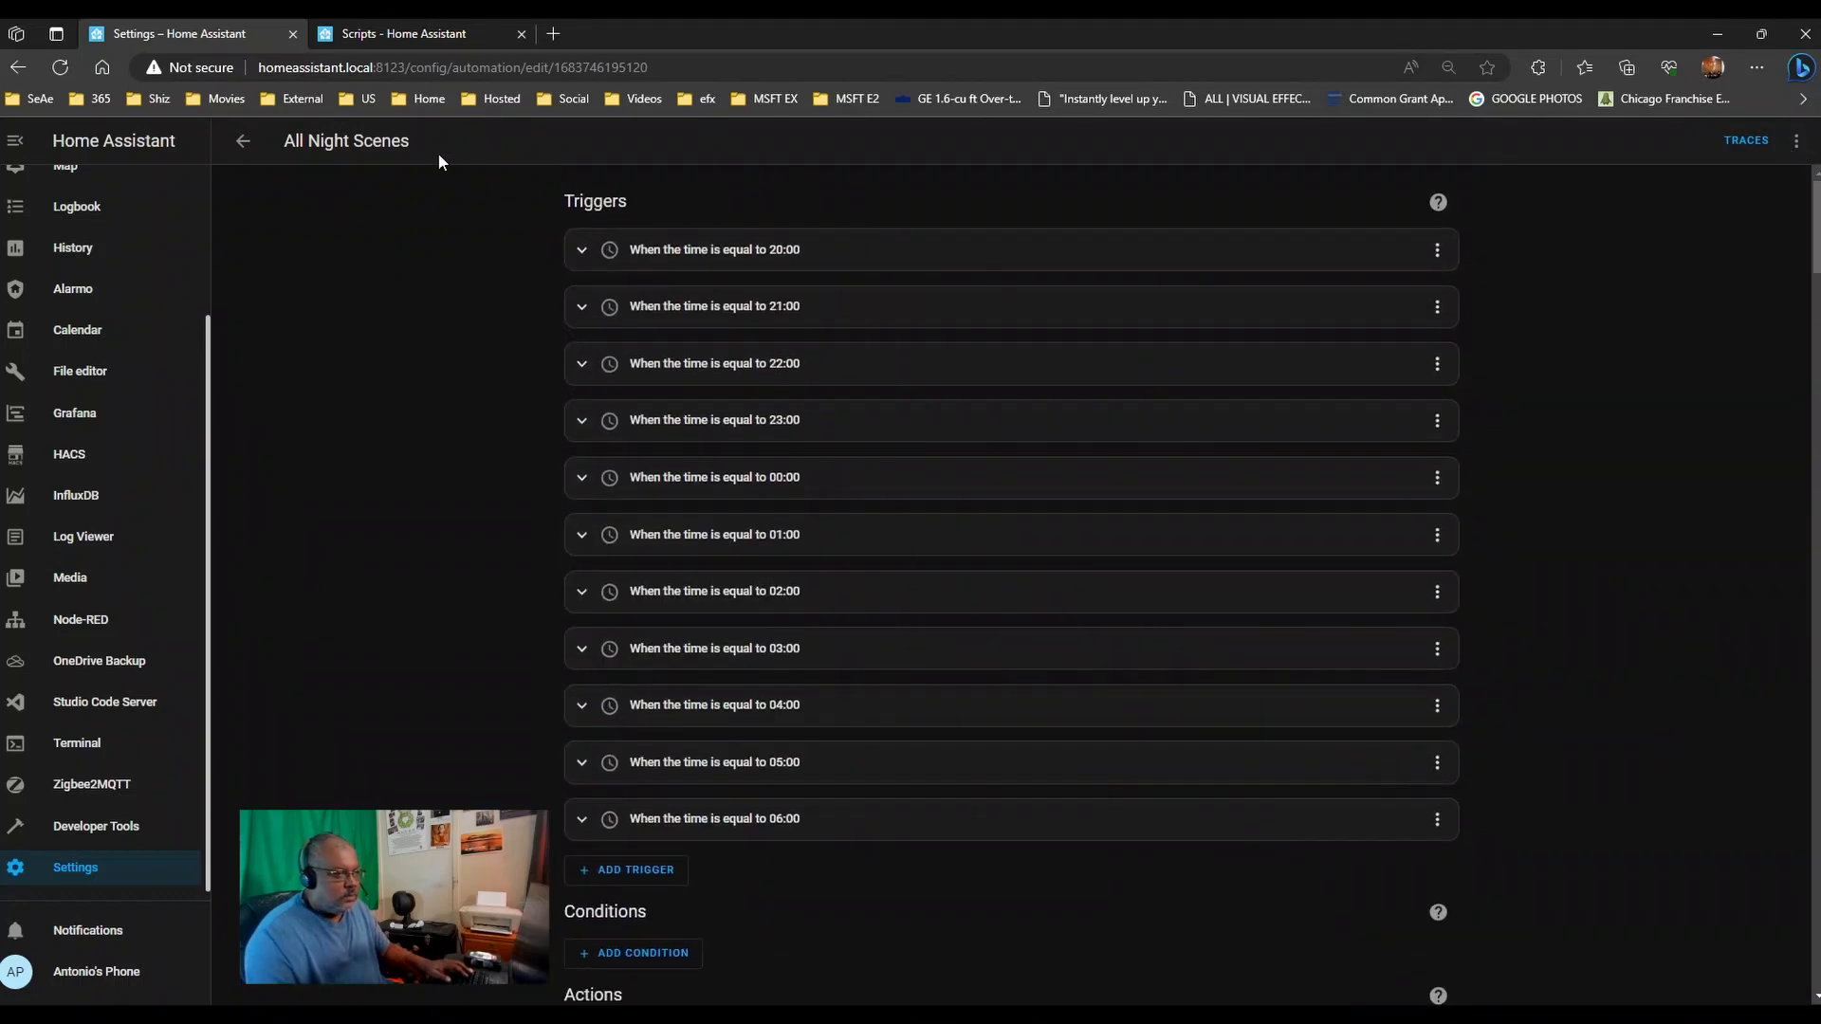
- Go back to the automations list and reopen All Night Scenes at its Actions
{"action": "left_click", "coordinate": [243, 140]}
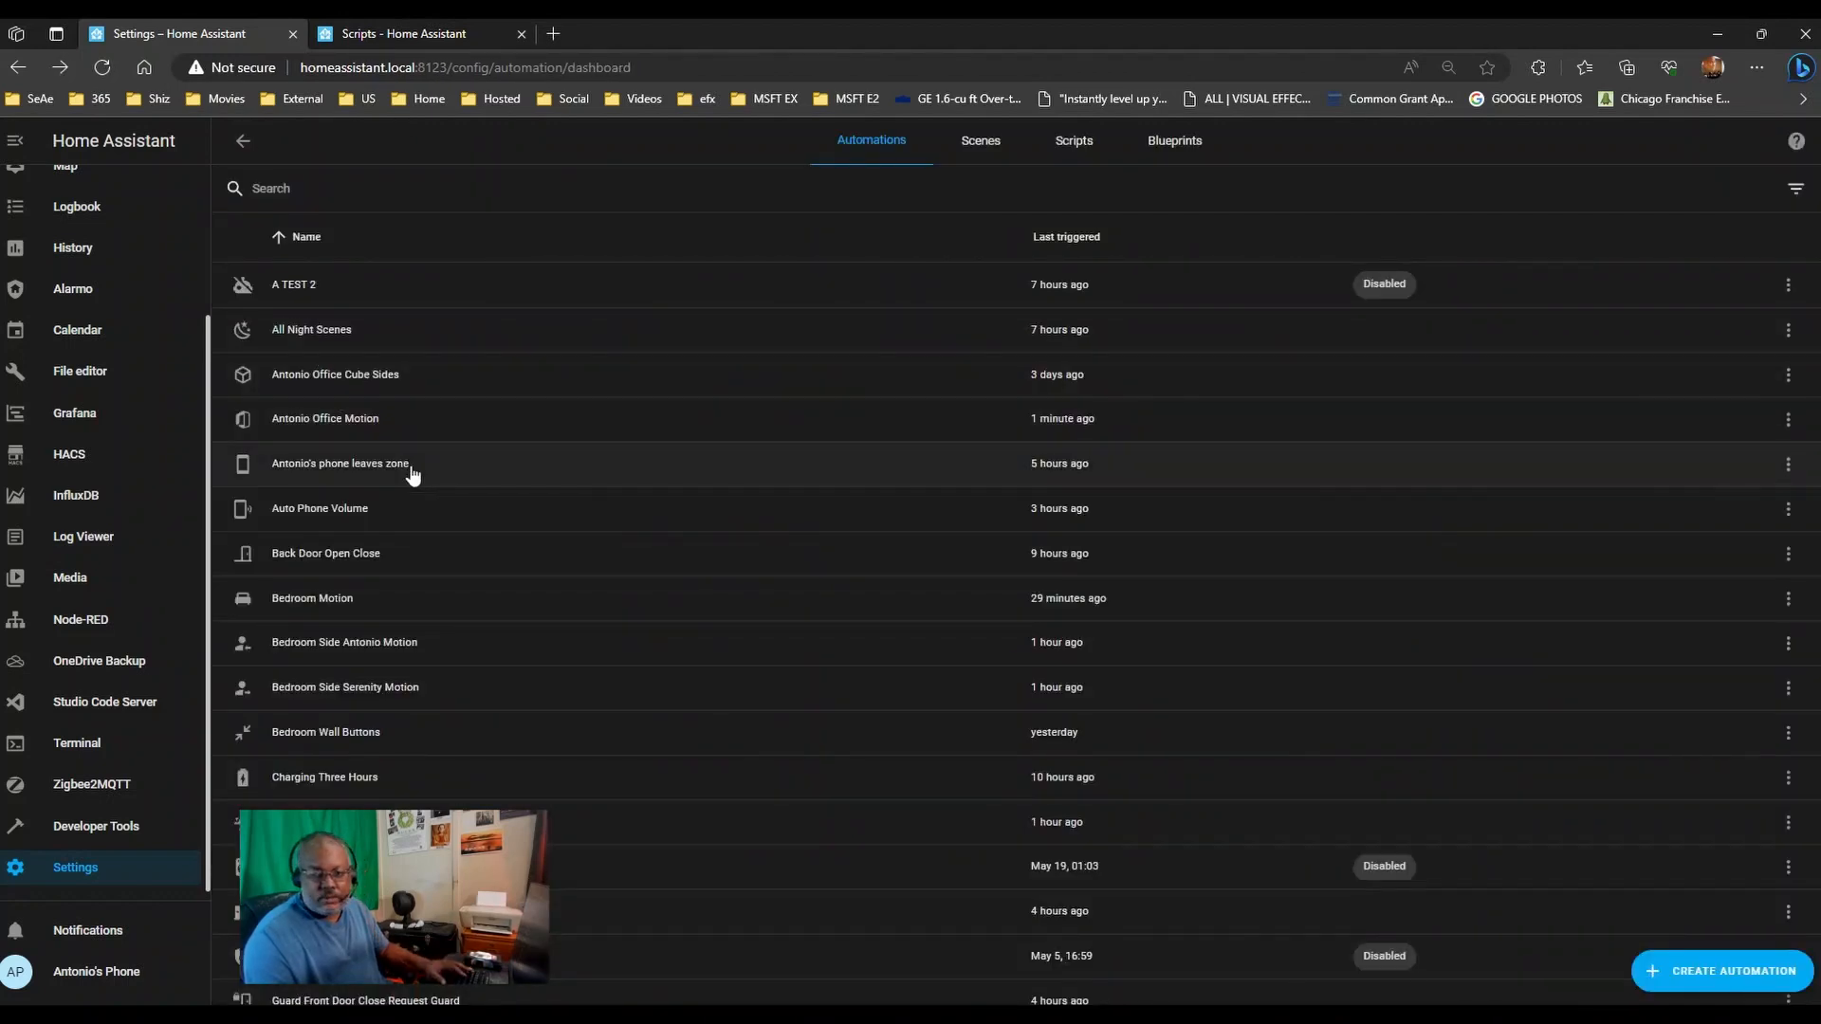
{"action": "left_click", "coordinate": [346, 332]}
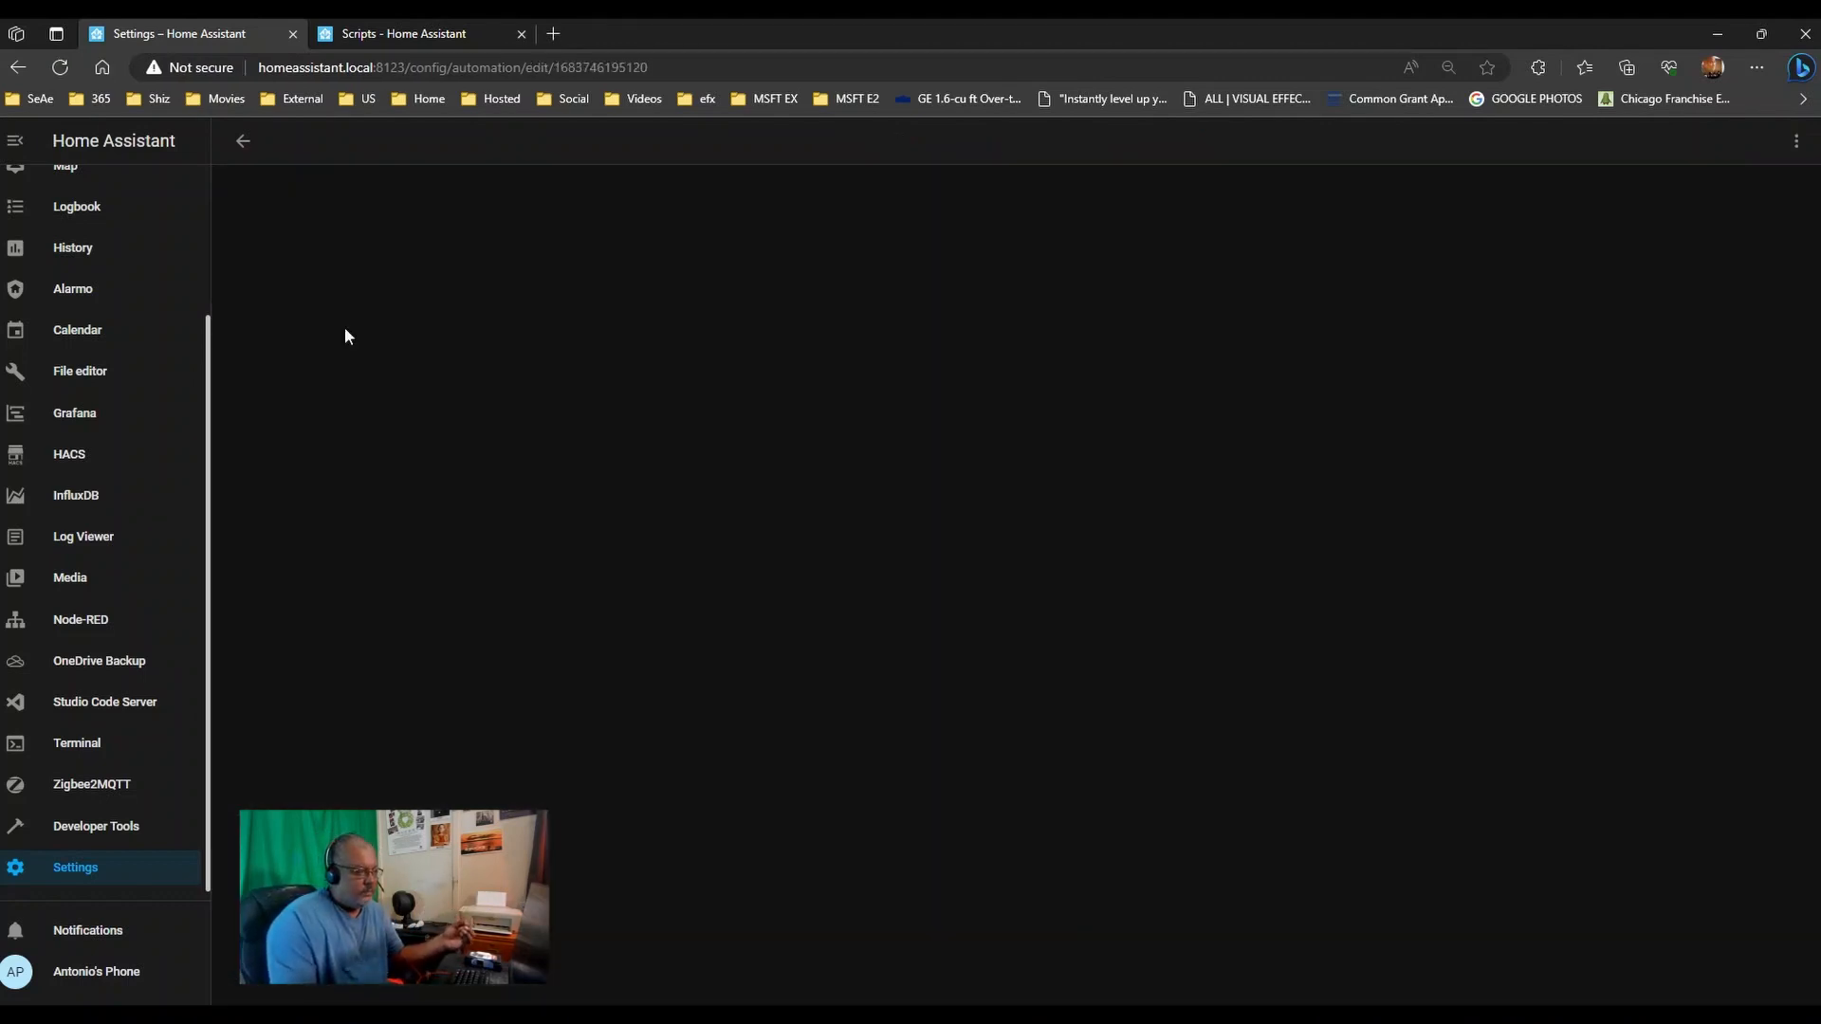
{"action": "scroll", "coordinate": [996, 720], "scroll_direction": "down", "scroll_amount": 4}
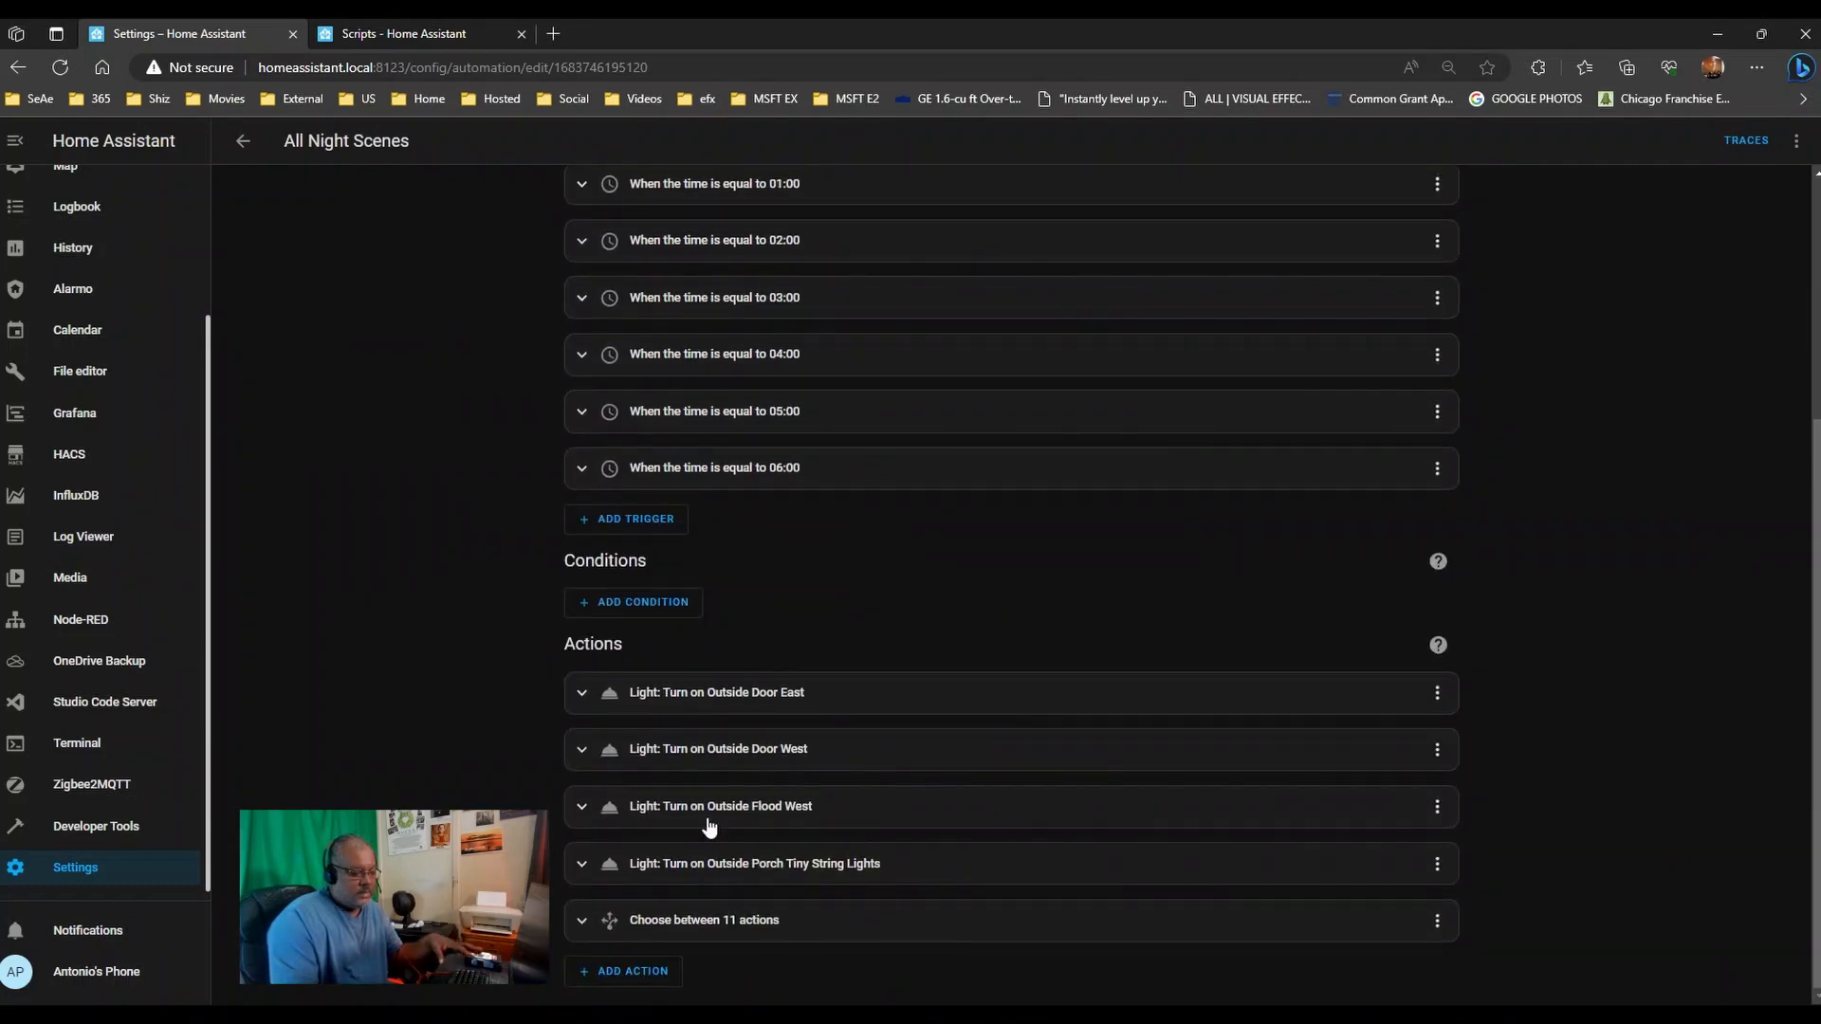
- Change the Outside Door East and Outside Door West transitions from 60 to 120
{"action": "left_click", "coordinate": [775, 702]}
{"action": "scroll", "coordinate": [775, 699], "scroll_direction": "down", "scroll_amount": 3}
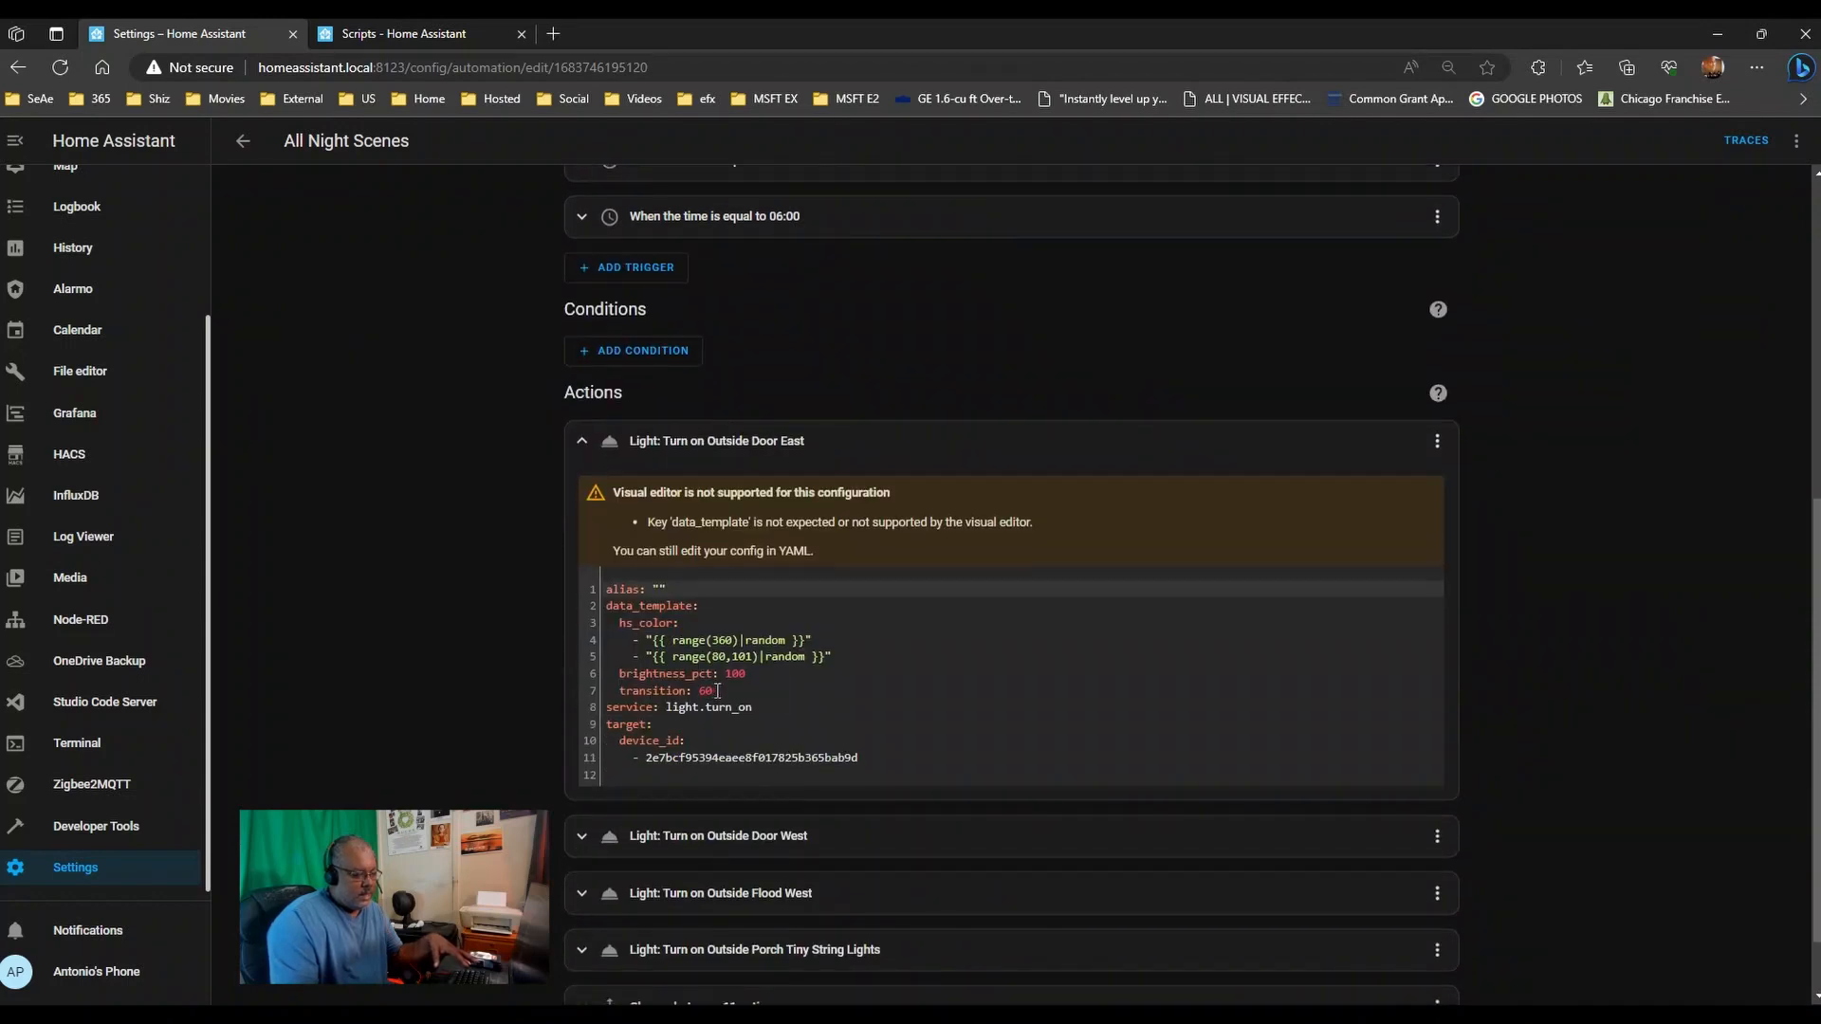
{"action": "left_click", "coordinate": [706, 691]}
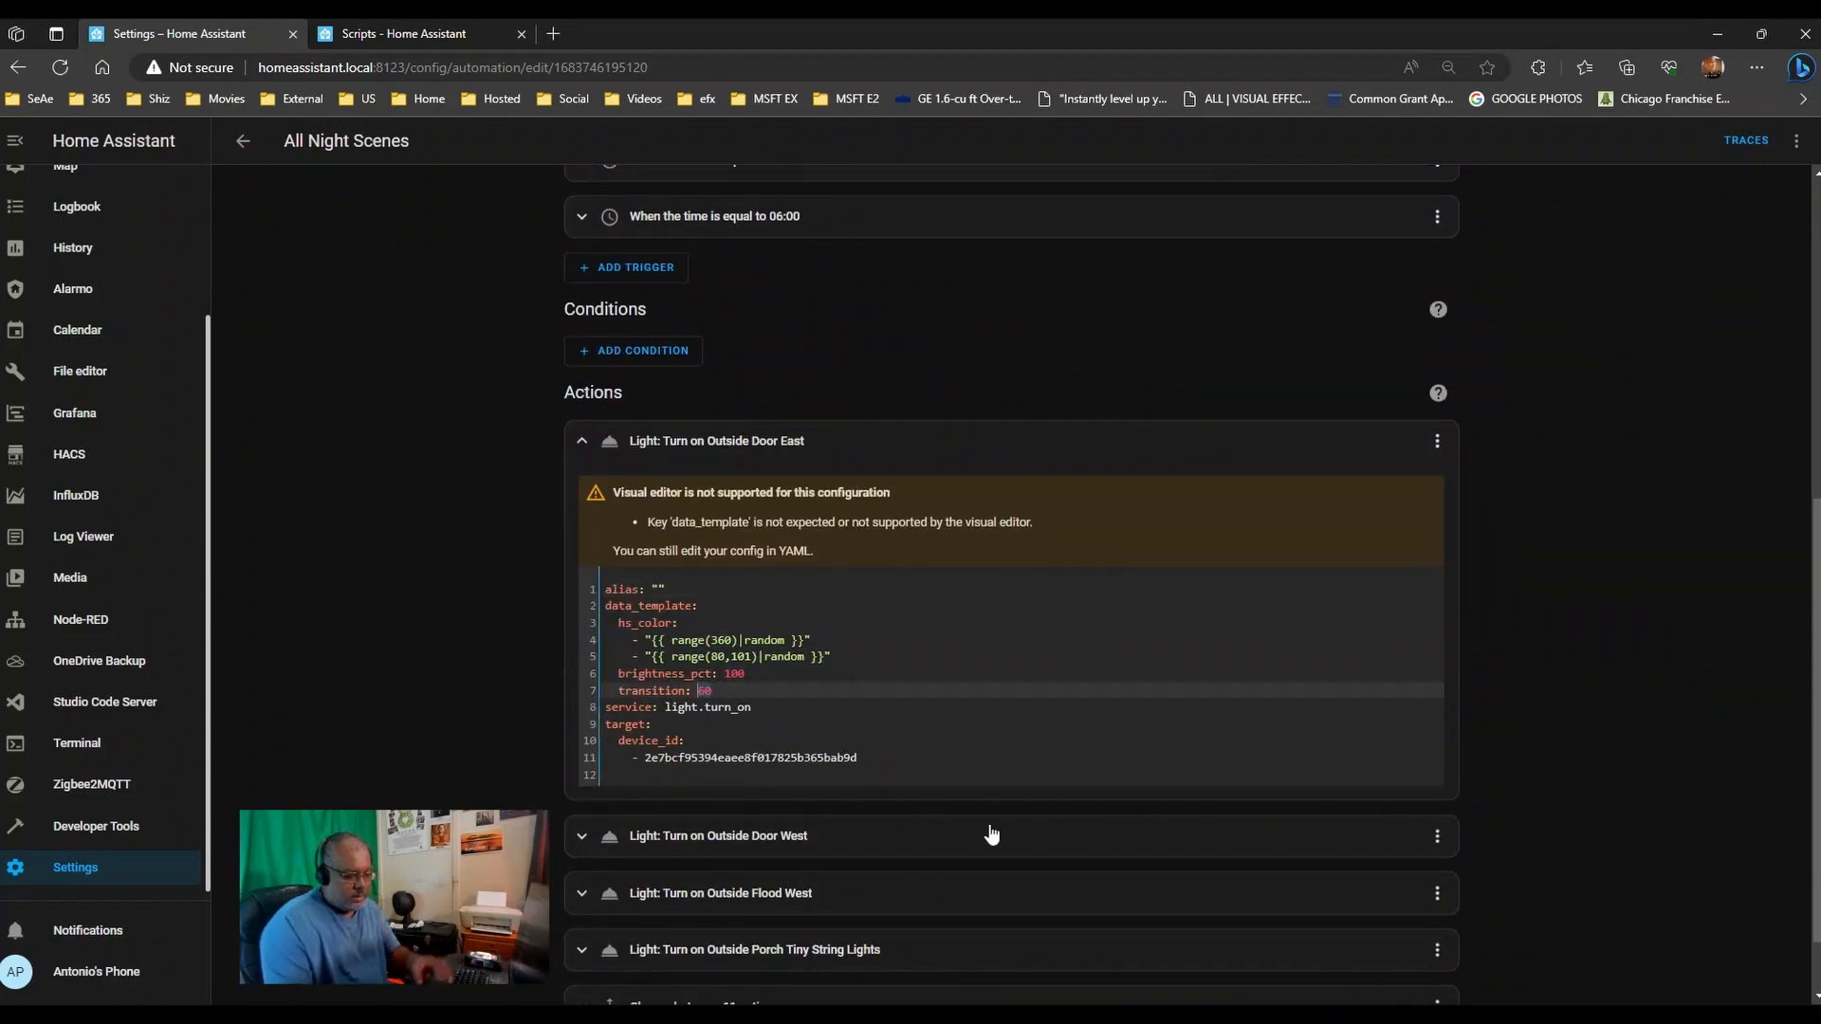
{"action": "type", "text": "120"}
{"action": "left_click", "coordinate": [695, 836]}
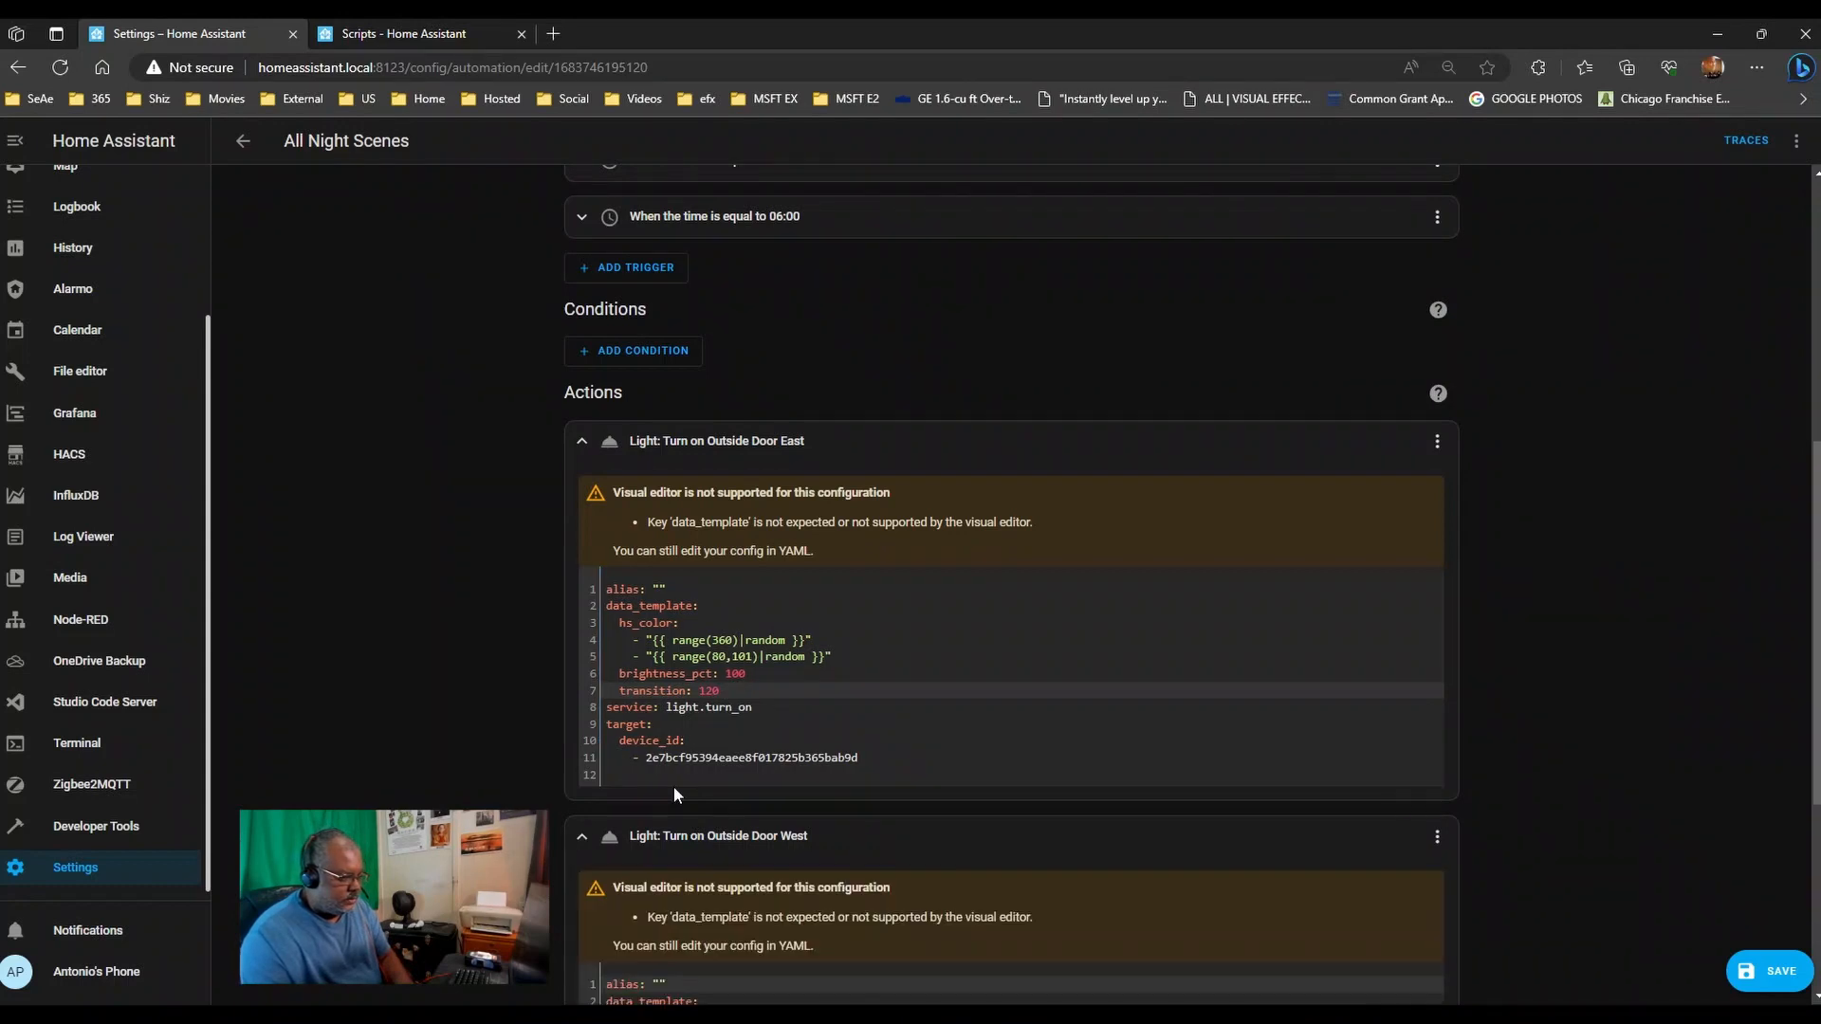
{"action": "scroll", "coordinate": [726, 843], "scroll_direction": "down", "scroll_amount": 3}
{"action": "left_click", "coordinate": [727, 841]}
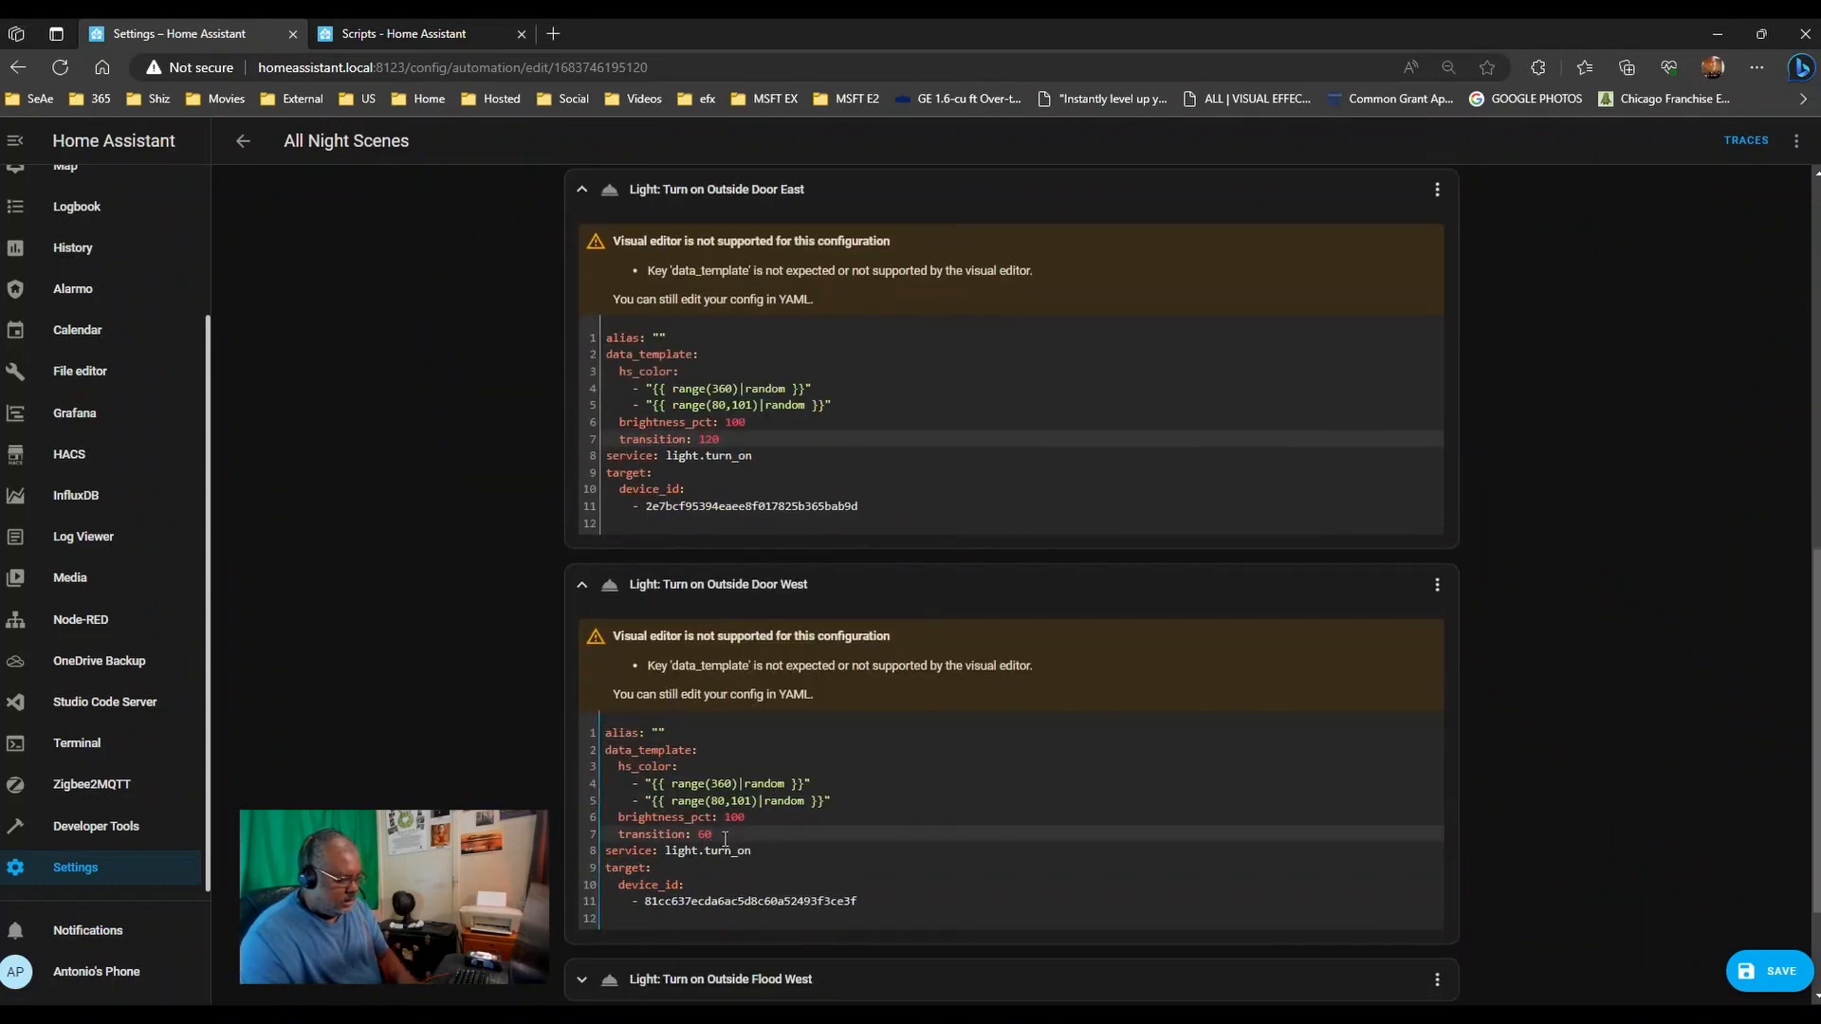
{"action": "key", "text": "BackSpace"}
{"action": "key", "text": "BackSpace"}
{"action": "type", "text": "120"}
{"action": "scroll", "coordinate": [731, 825], "scroll_direction": "down", "scroll_amount": 2}
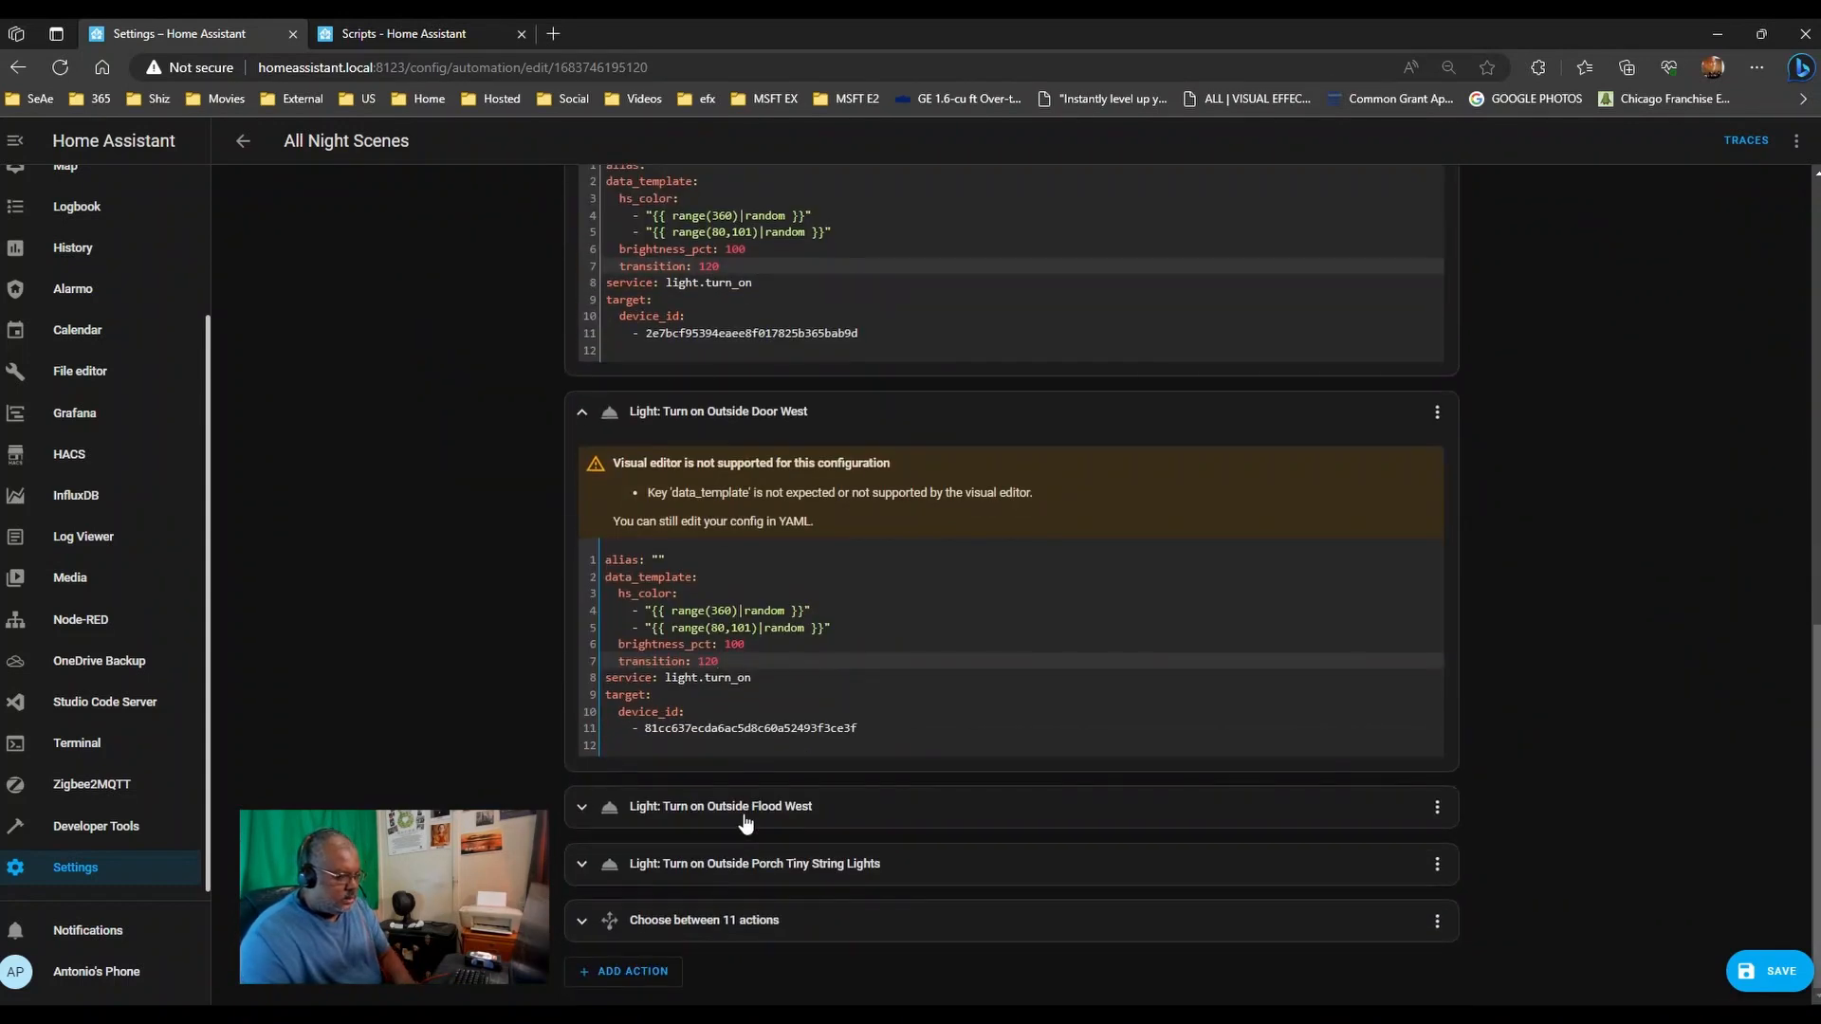
- Set Outside Flood West's transition to 120 and expand the Porch Tiny String Lights action
{"action": "left_click", "coordinate": [745, 815]}
{"action": "scroll", "coordinate": [754, 834], "scroll_direction": "down", "scroll_amount": 3}
{"action": "scroll", "coordinate": [764, 838], "scroll_direction": "down", "scroll_amount": 1}
{"action": "left_click", "coordinate": [723, 718]}
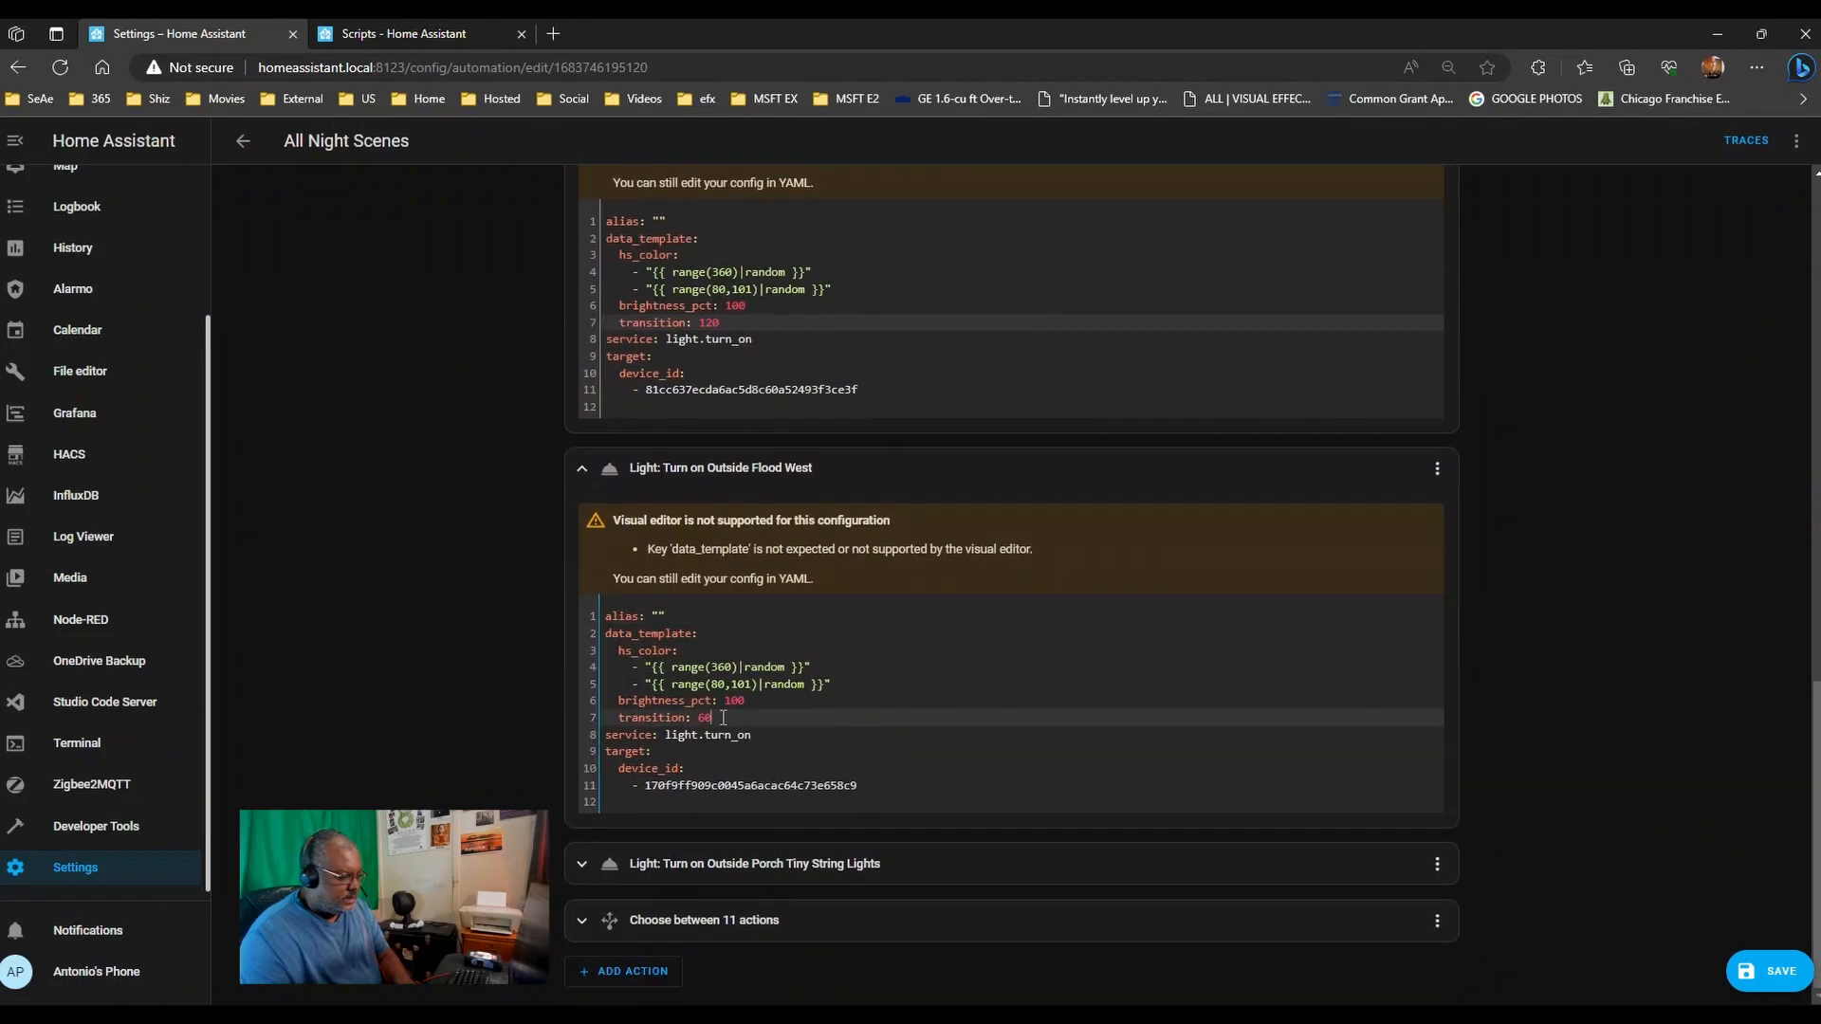
{"action": "type", "text": "120"}
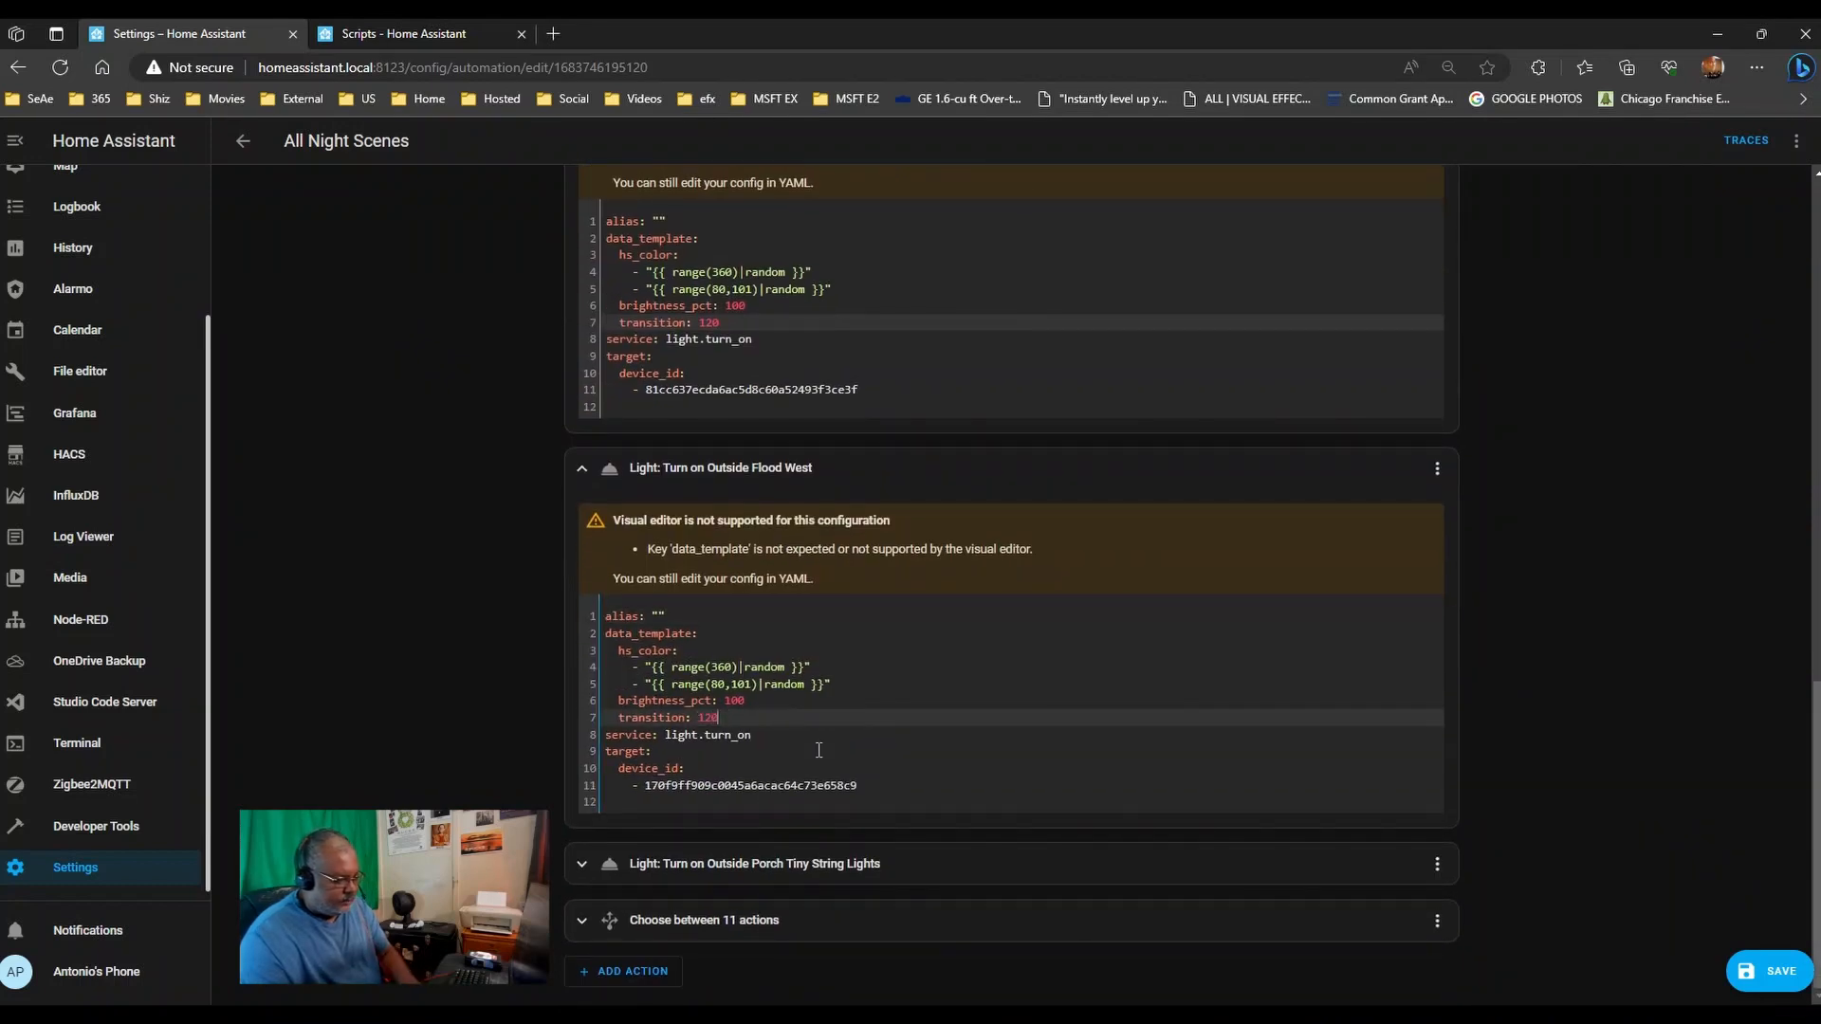
{"action": "left_click", "coordinate": [830, 865]}
{"action": "scroll", "coordinate": [735, 809], "scroll_direction": "down", "scroll_amount": 3}
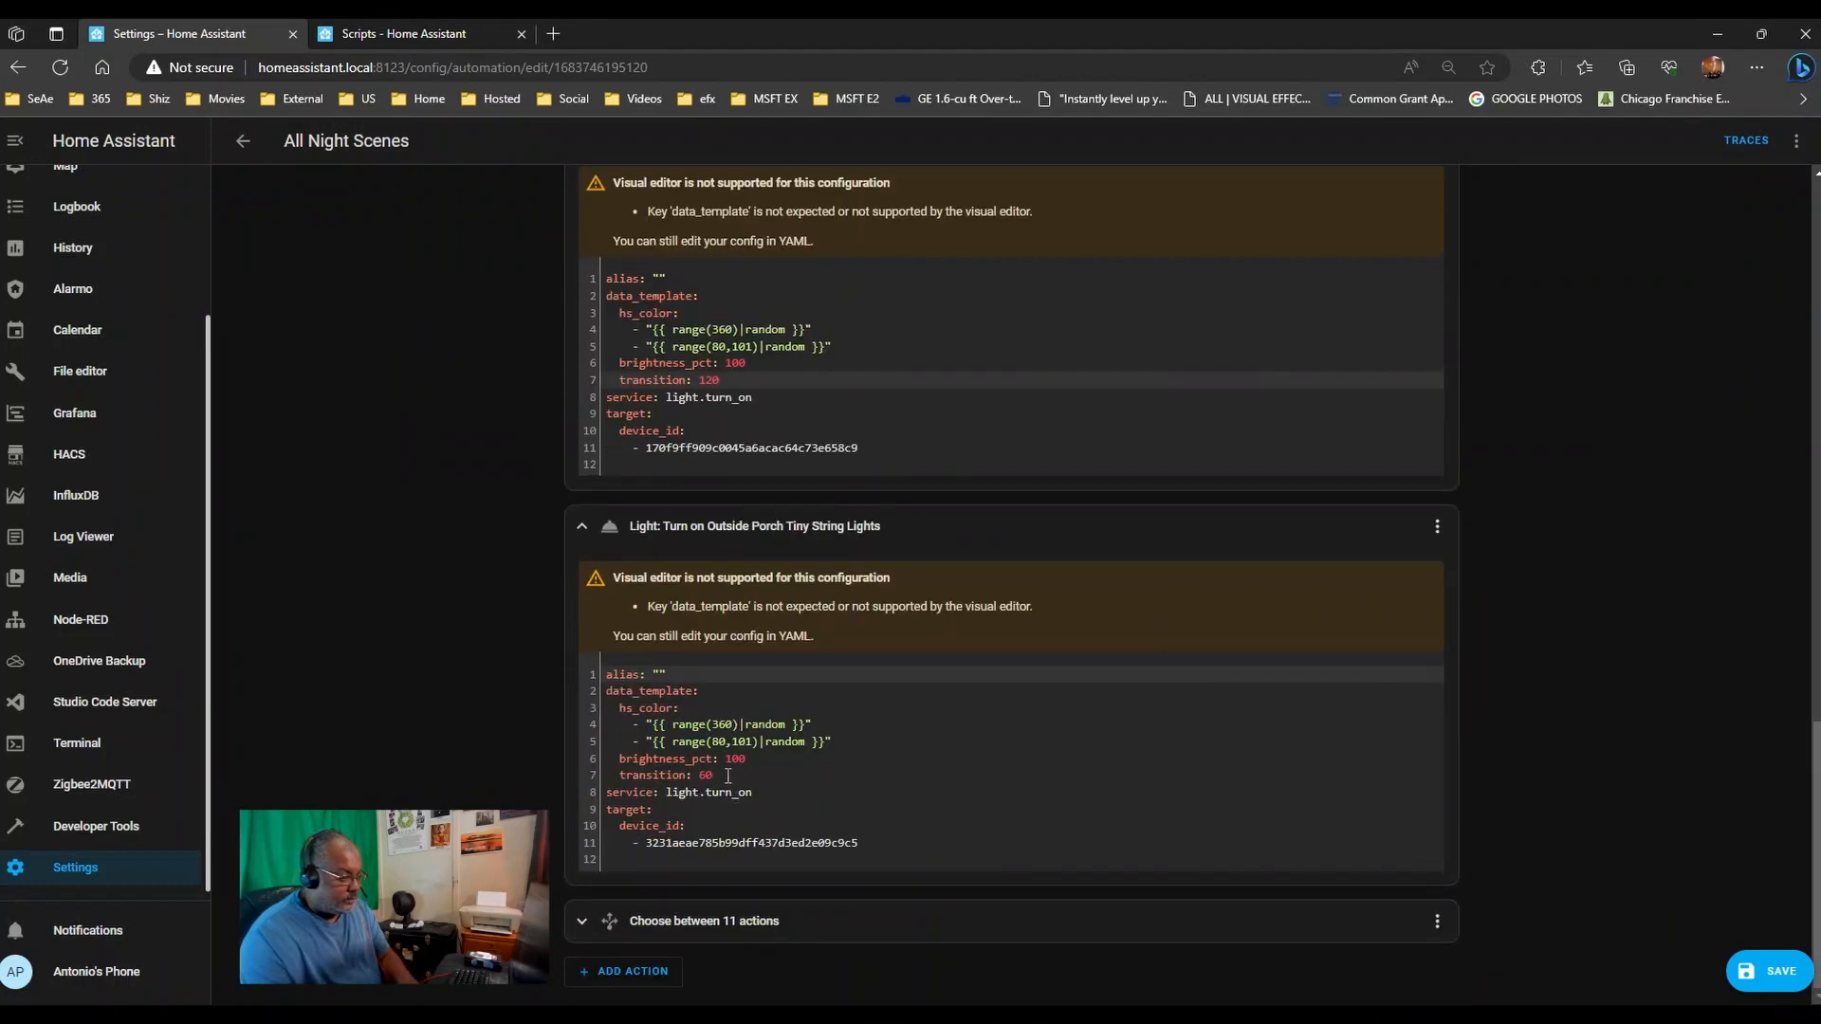
{"action": "left_click", "coordinate": [728, 776]}
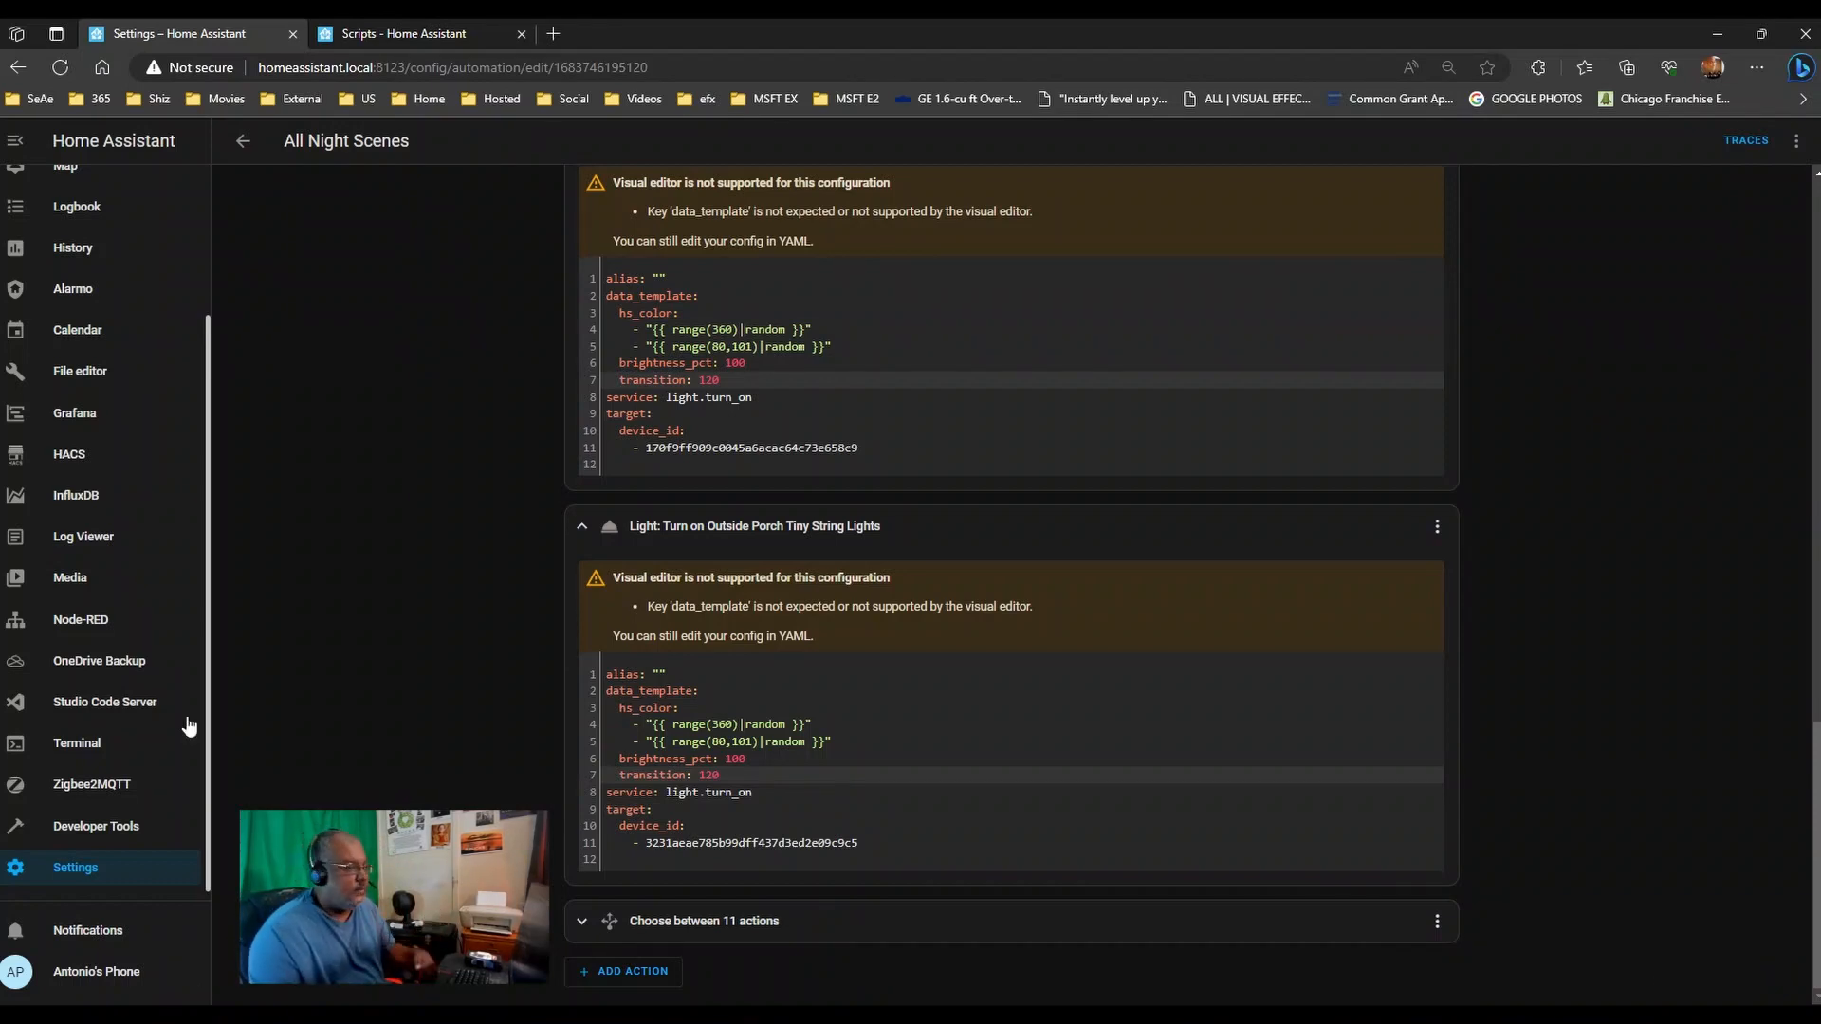
{"action": "left_click", "coordinate": [436, 36]}
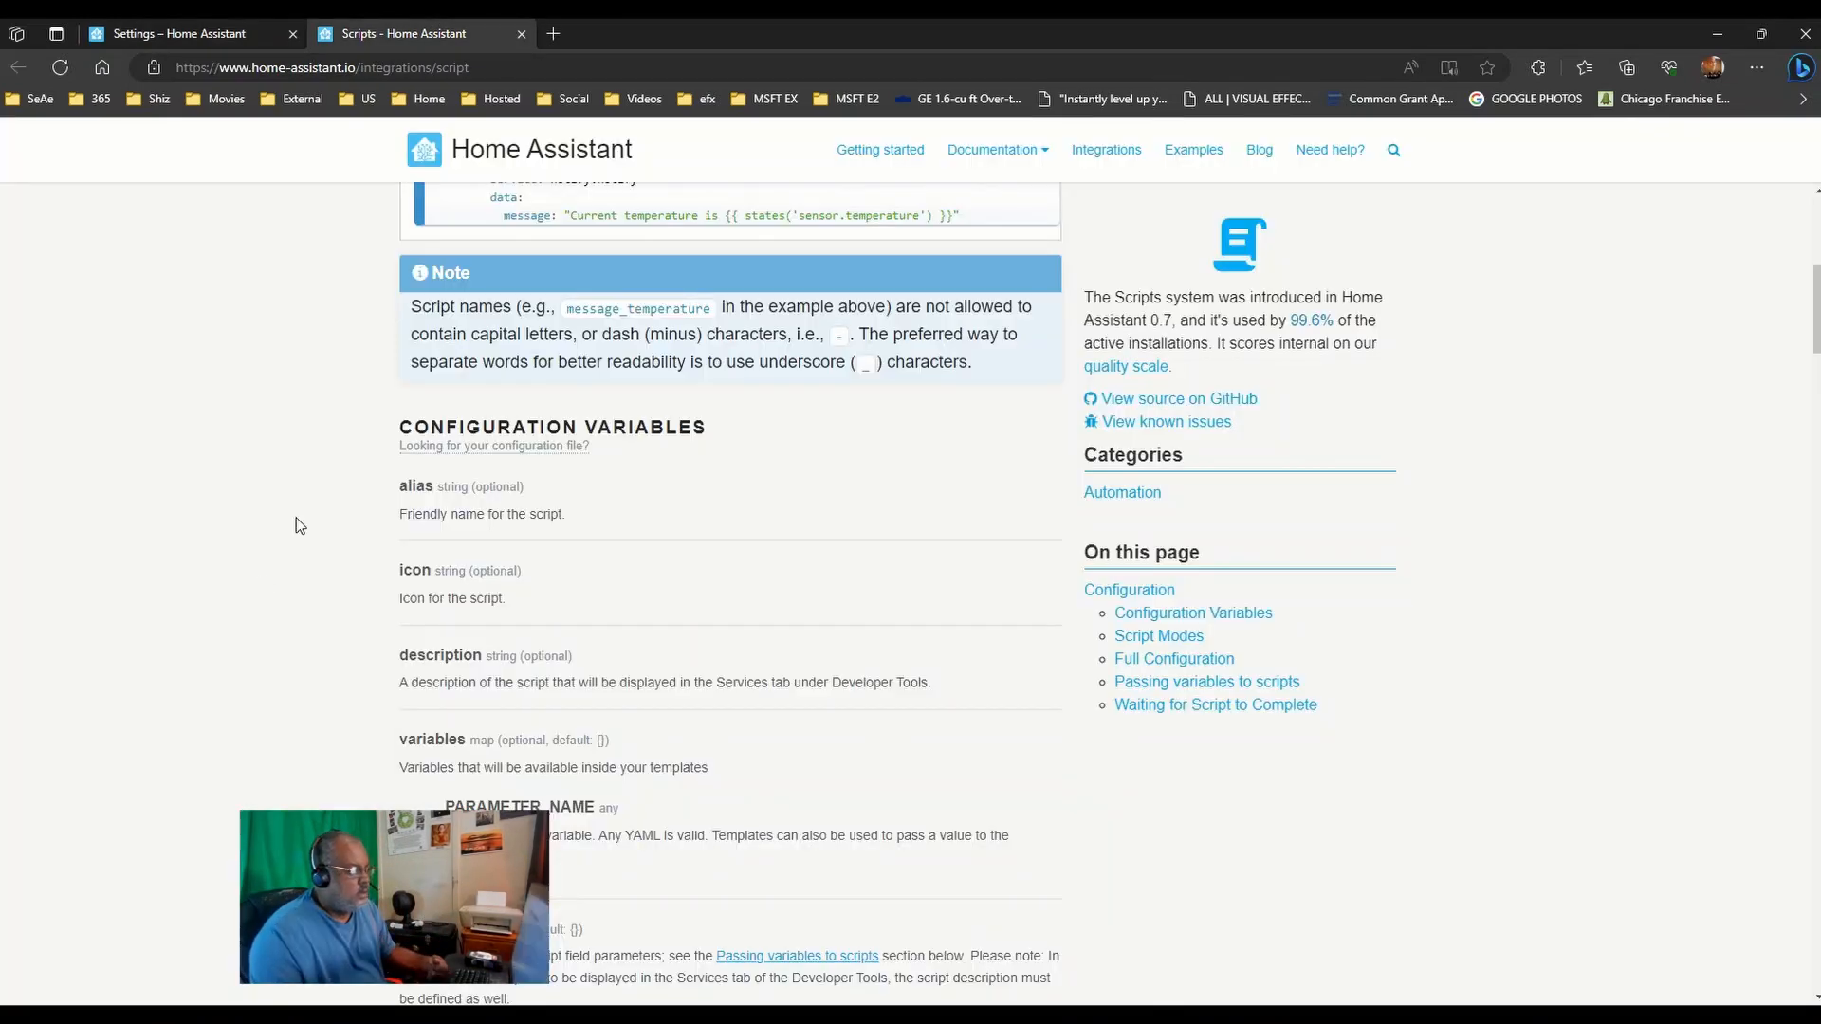
{"action": "left_click", "coordinate": [199, 33]}
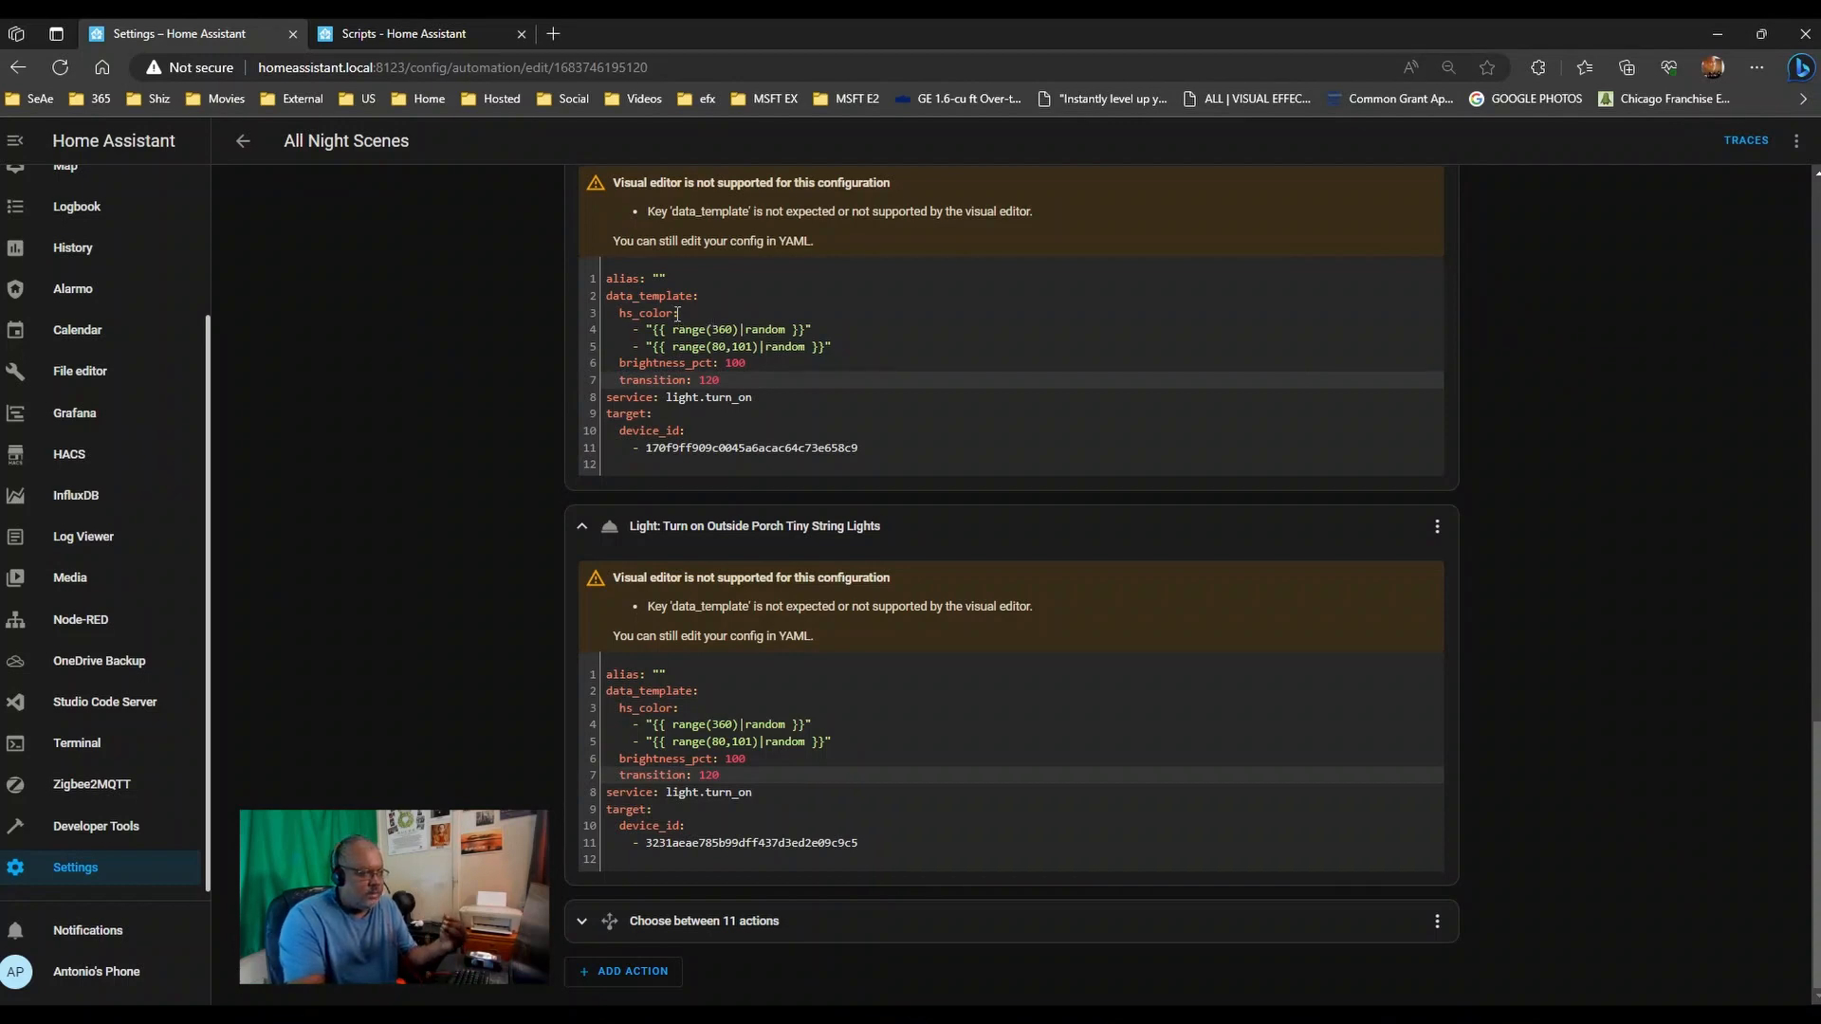
{"action": "left_click_drag", "start_coordinate": [672, 313], "coordinate": [621, 309]}
{"action": "key", "text": "ctrl+c"}
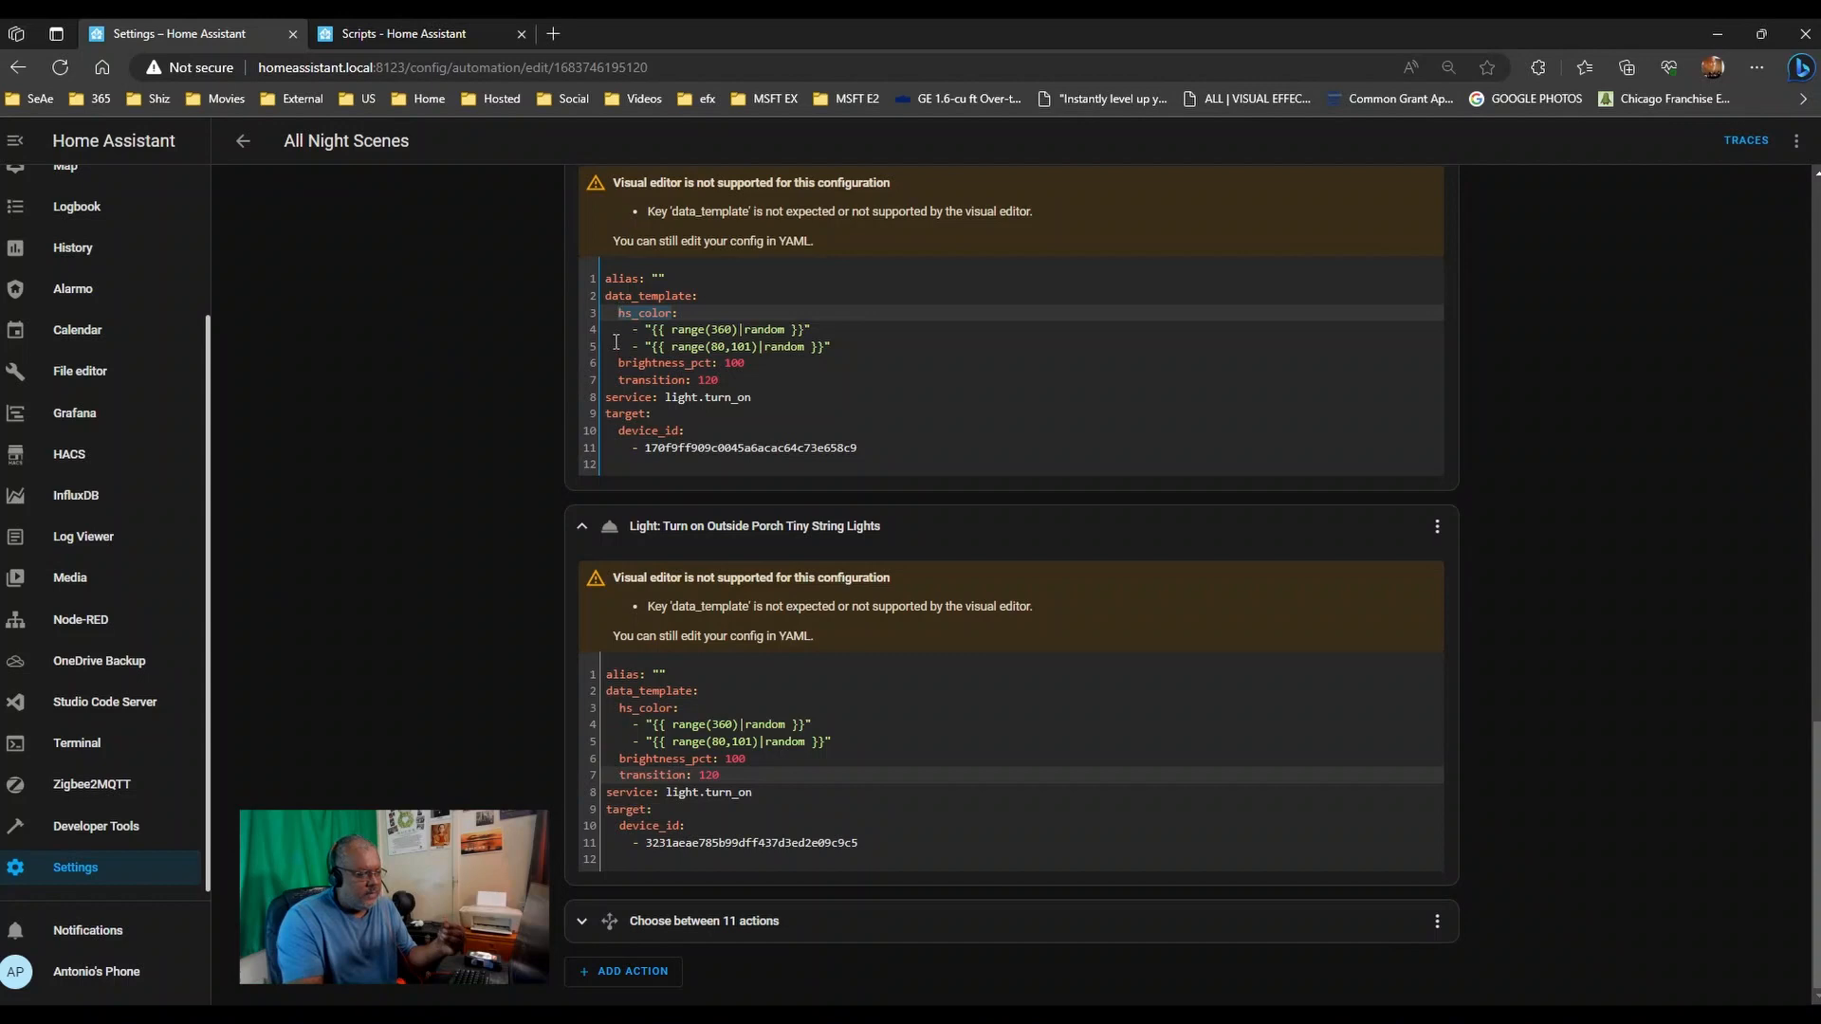
{"action": "left_click", "coordinate": [553, 33]}
- Search Bing for 'hs_color home assistant'
{"action": "key", "text": "ctrl+v"}
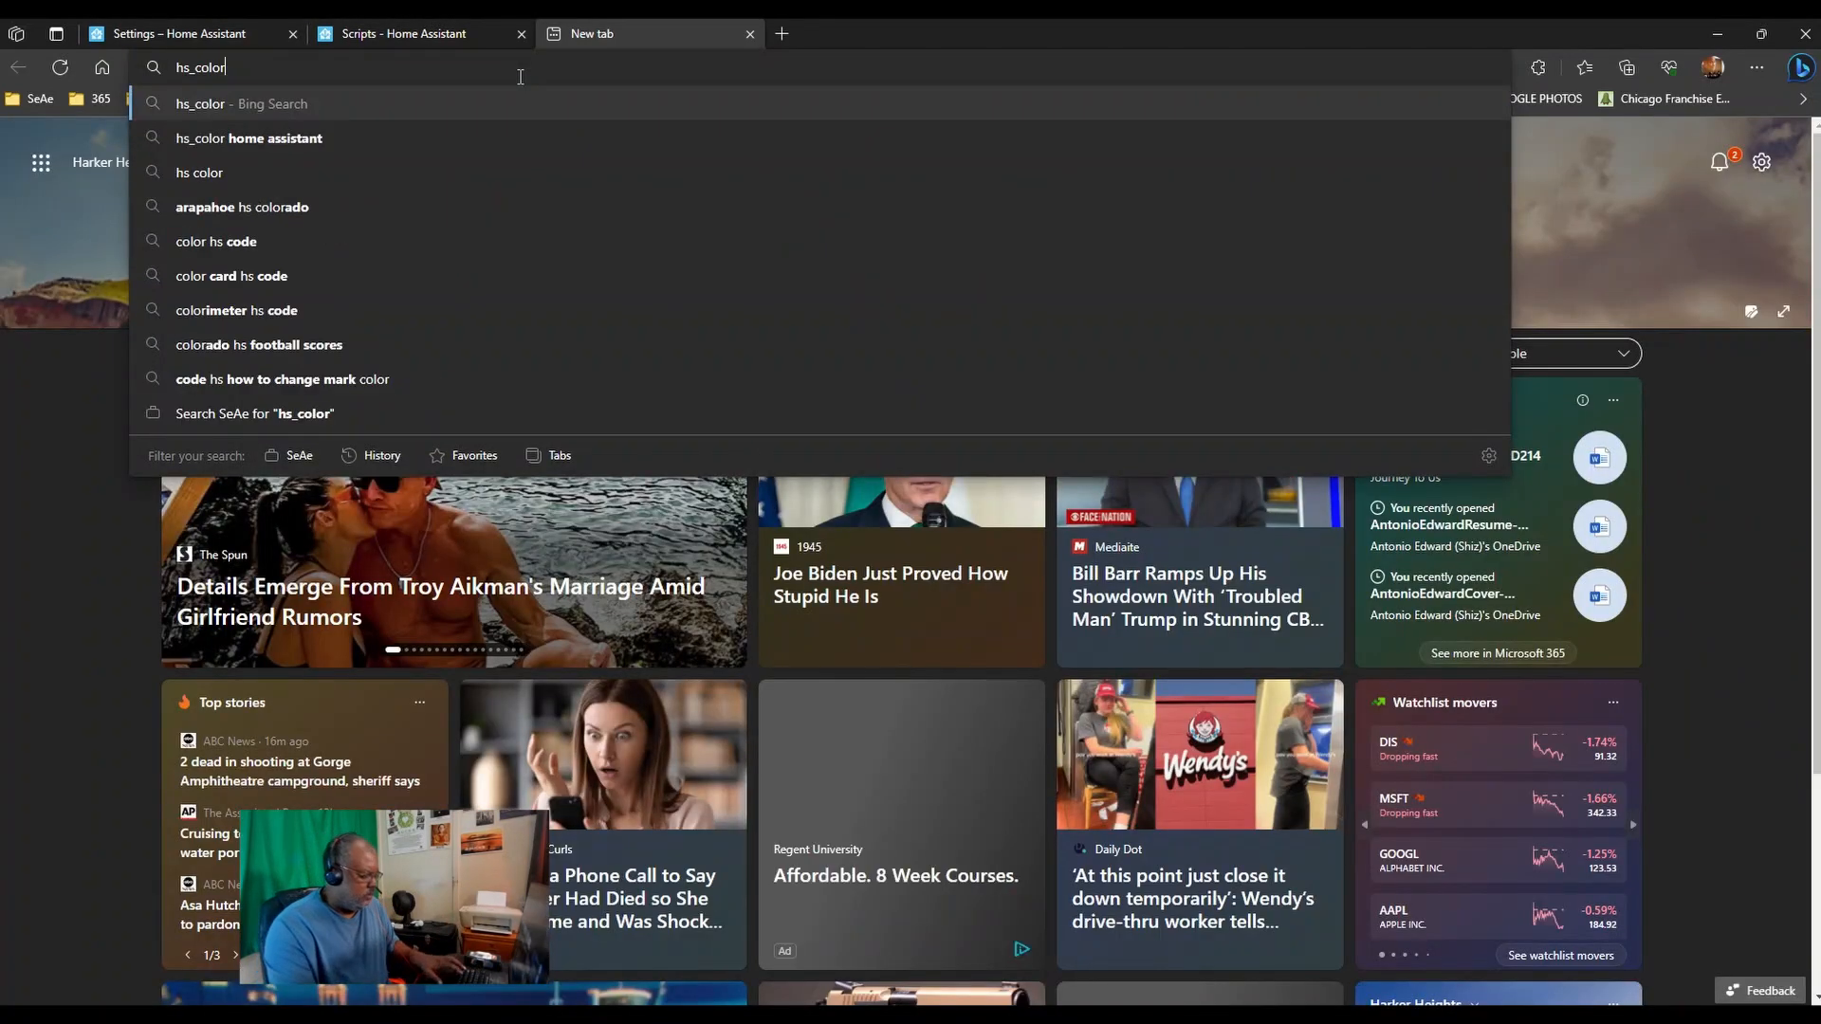
{"action": "type", "text": "home assistant"}
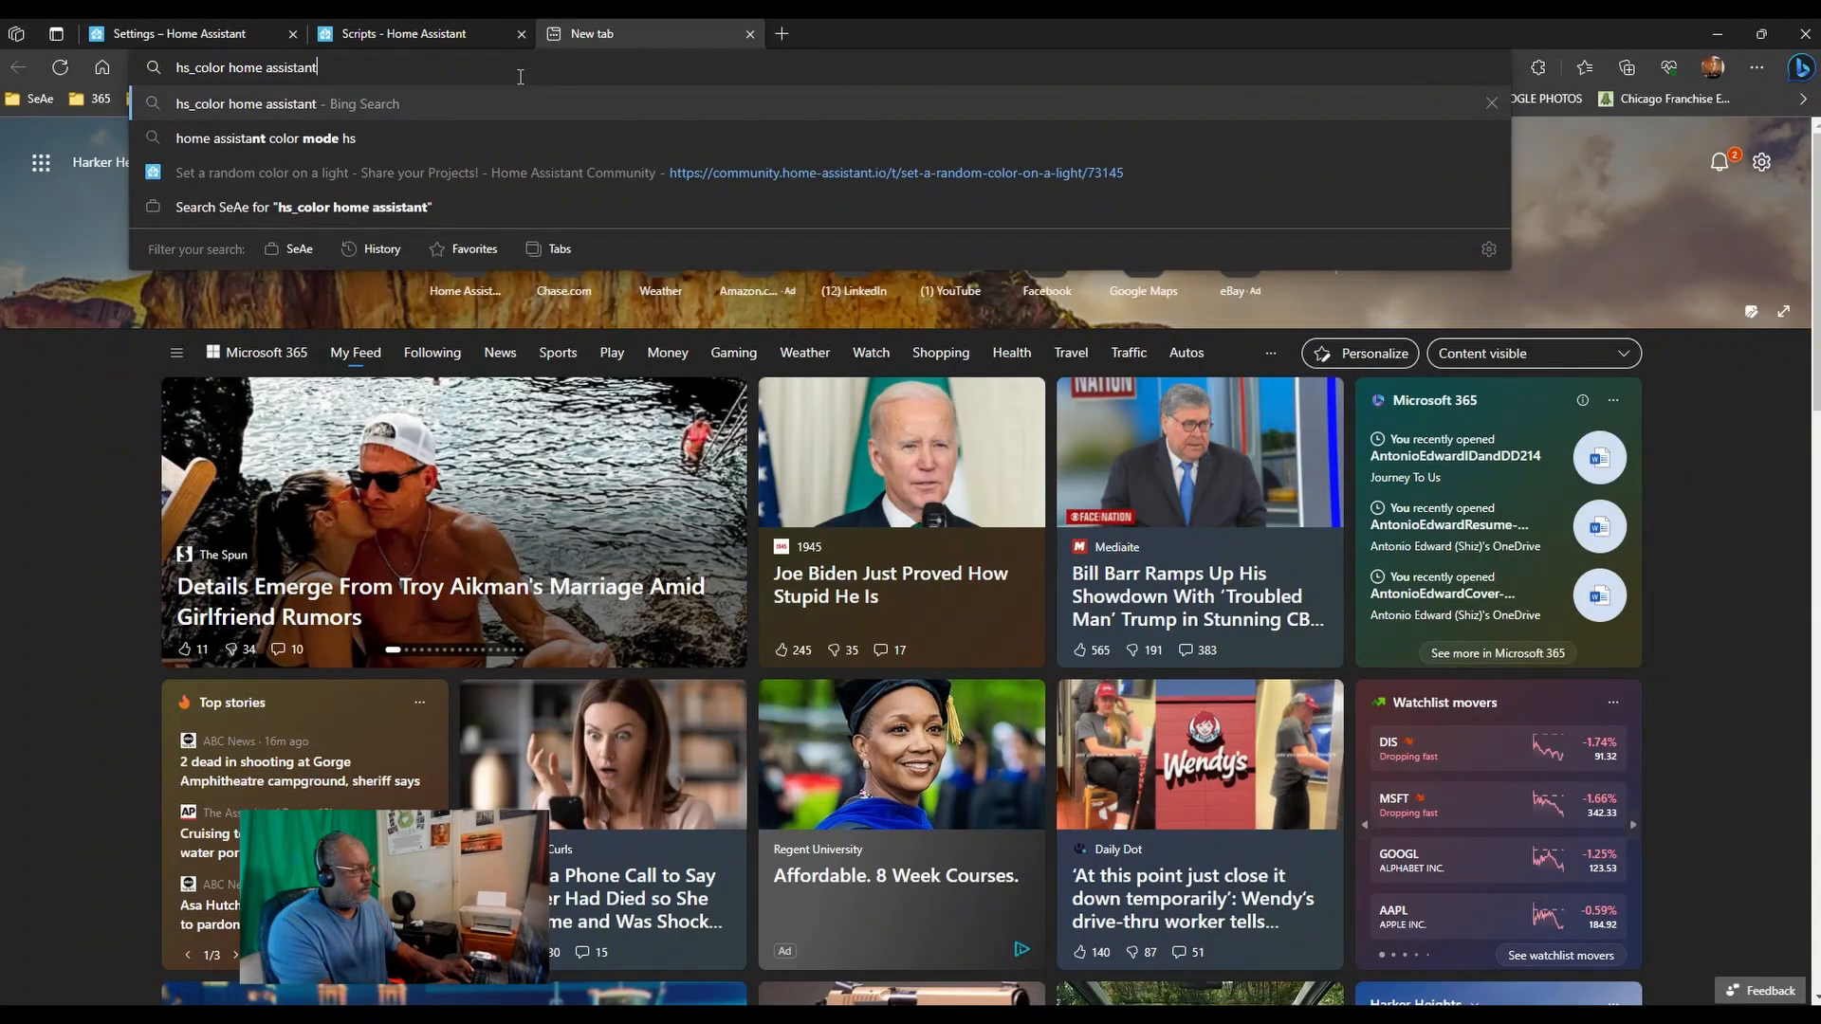
{"action": "key", "text": "Return"}
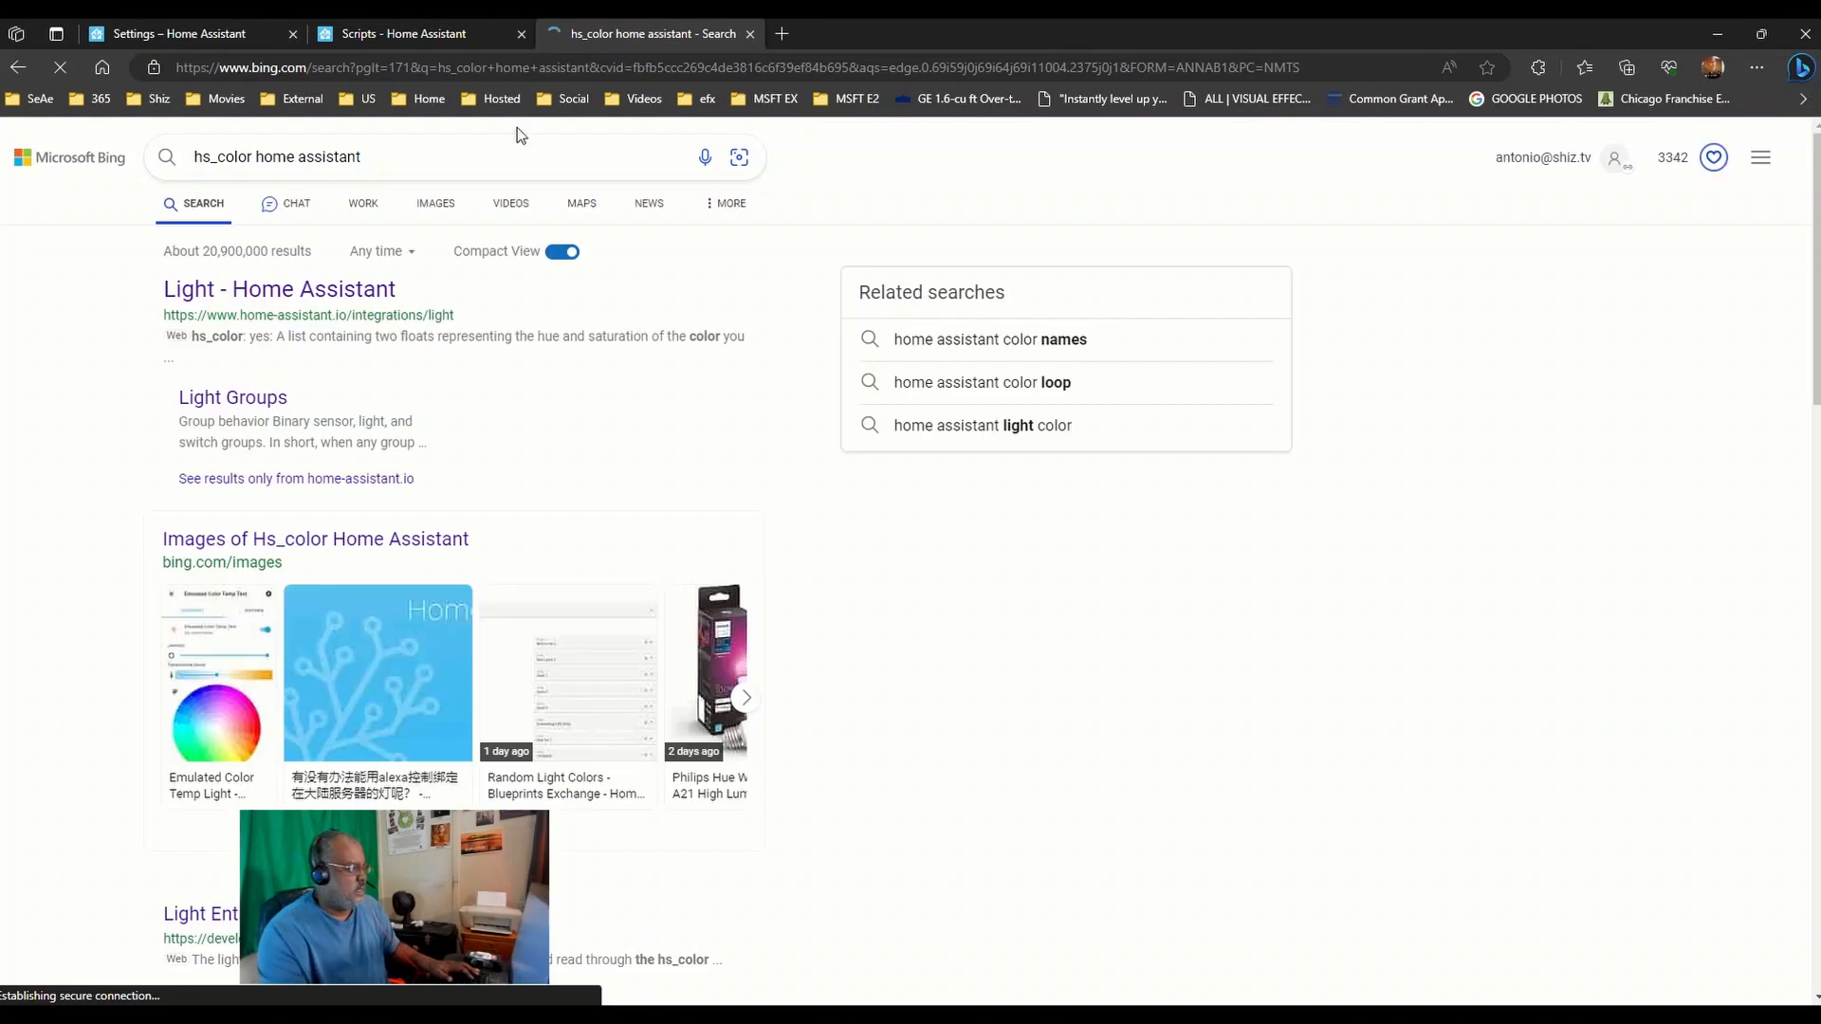
- Check the Light docs' hs_color ranges (hue 0-360, saturation 0-100), then return to the automation
{"action": "left_click", "coordinate": [273, 291]}
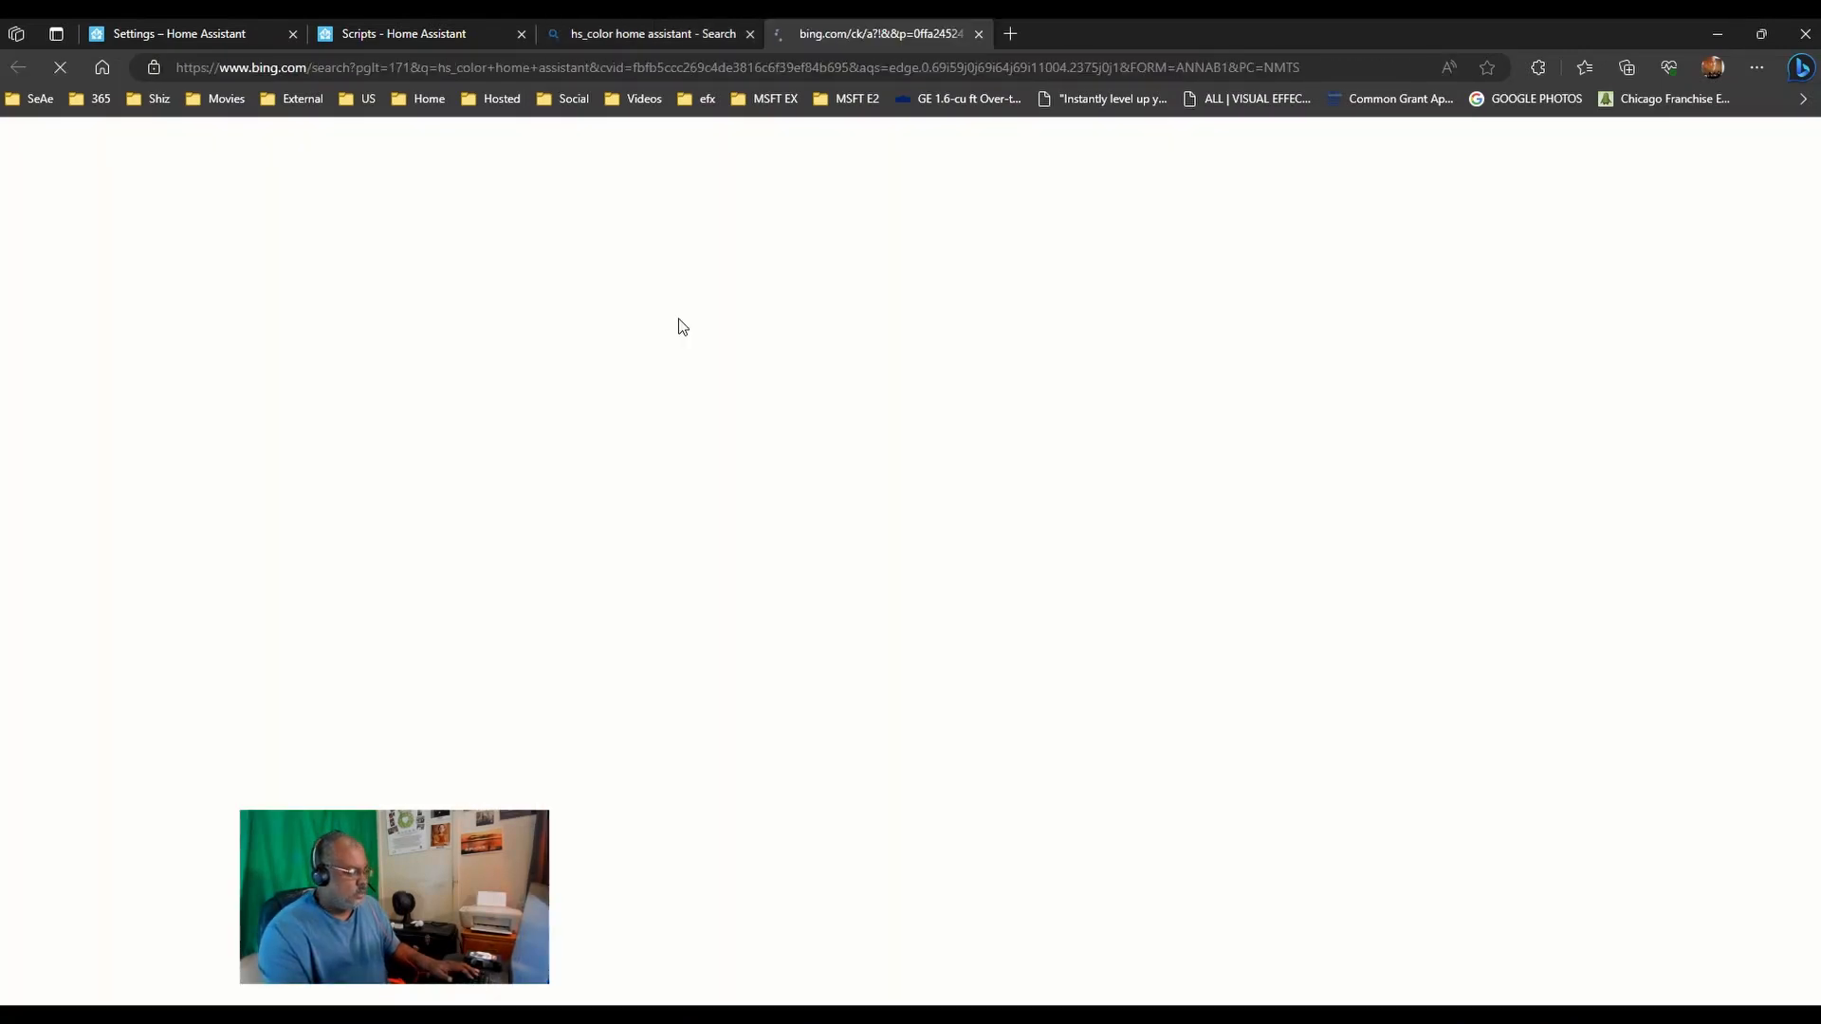
{"action": "scroll", "coordinate": [724, 428], "scroll_direction": "down", "scroll_amount": 8}
{"action": "scroll", "coordinate": [731, 460], "scroll_direction": "down", "scroll_amount": 10}
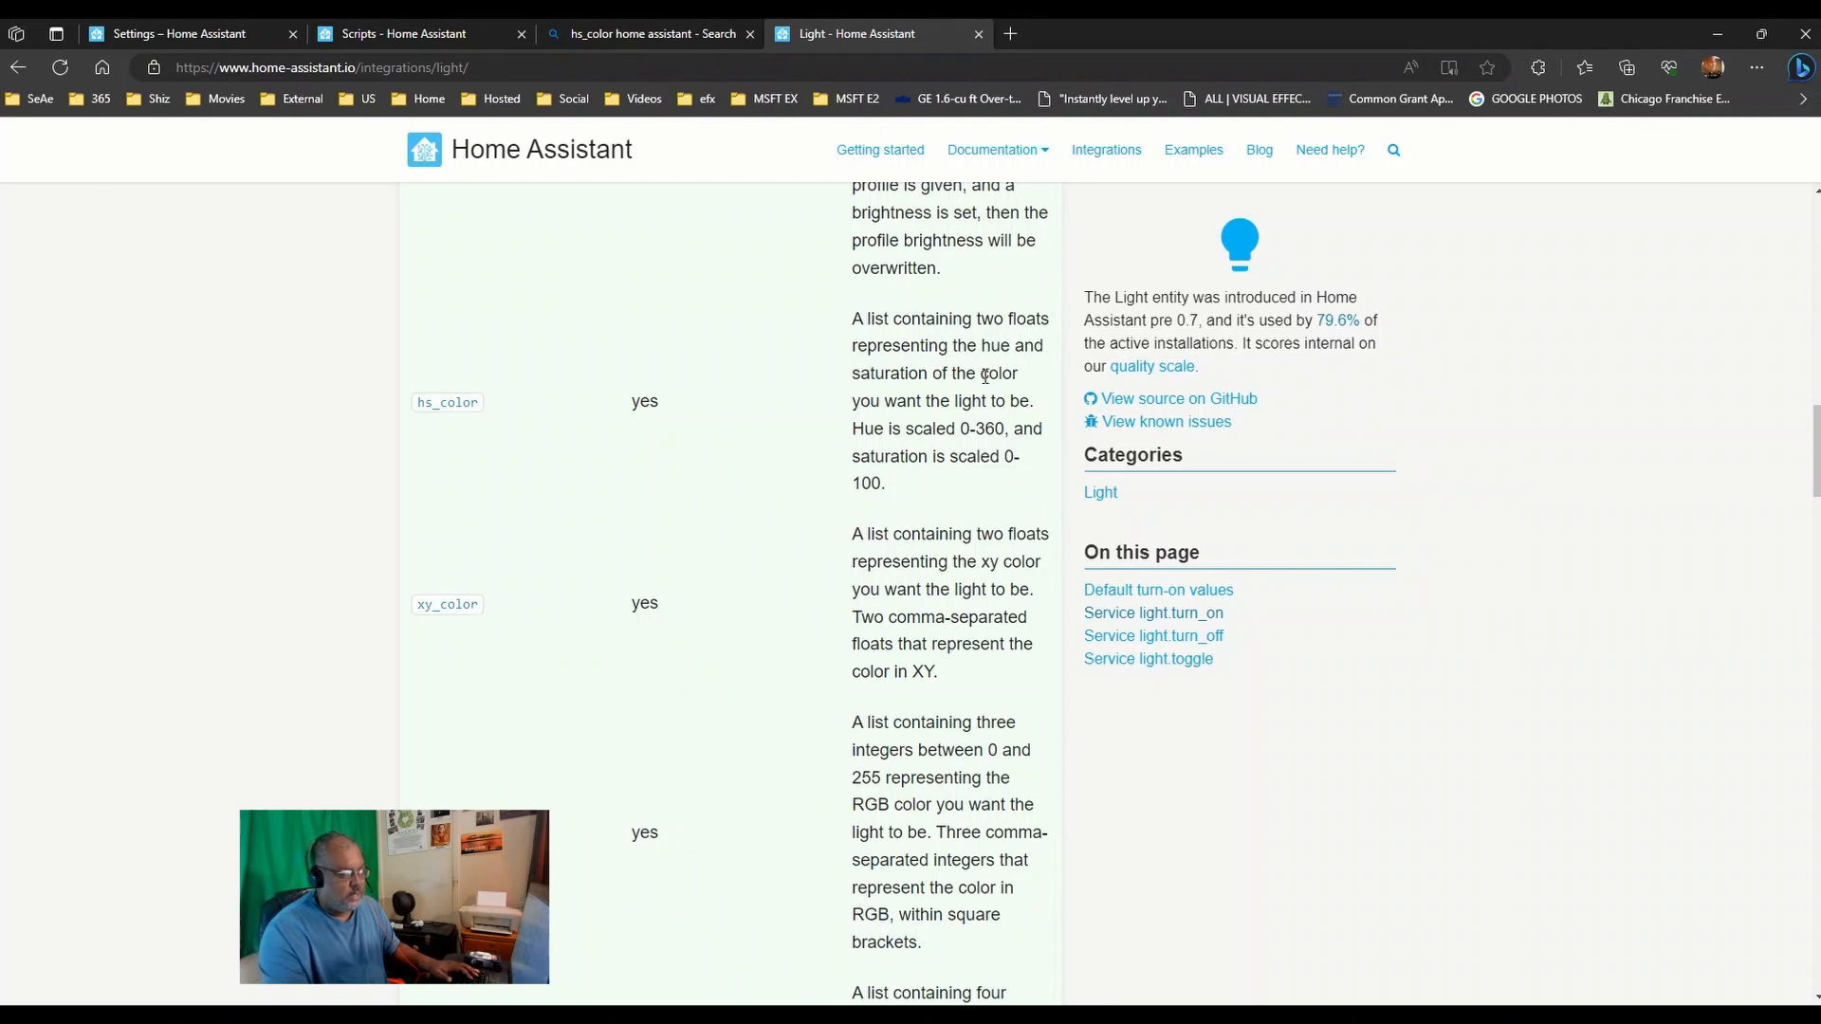
{"action": "left_click", "coordinate": [399, 33]}
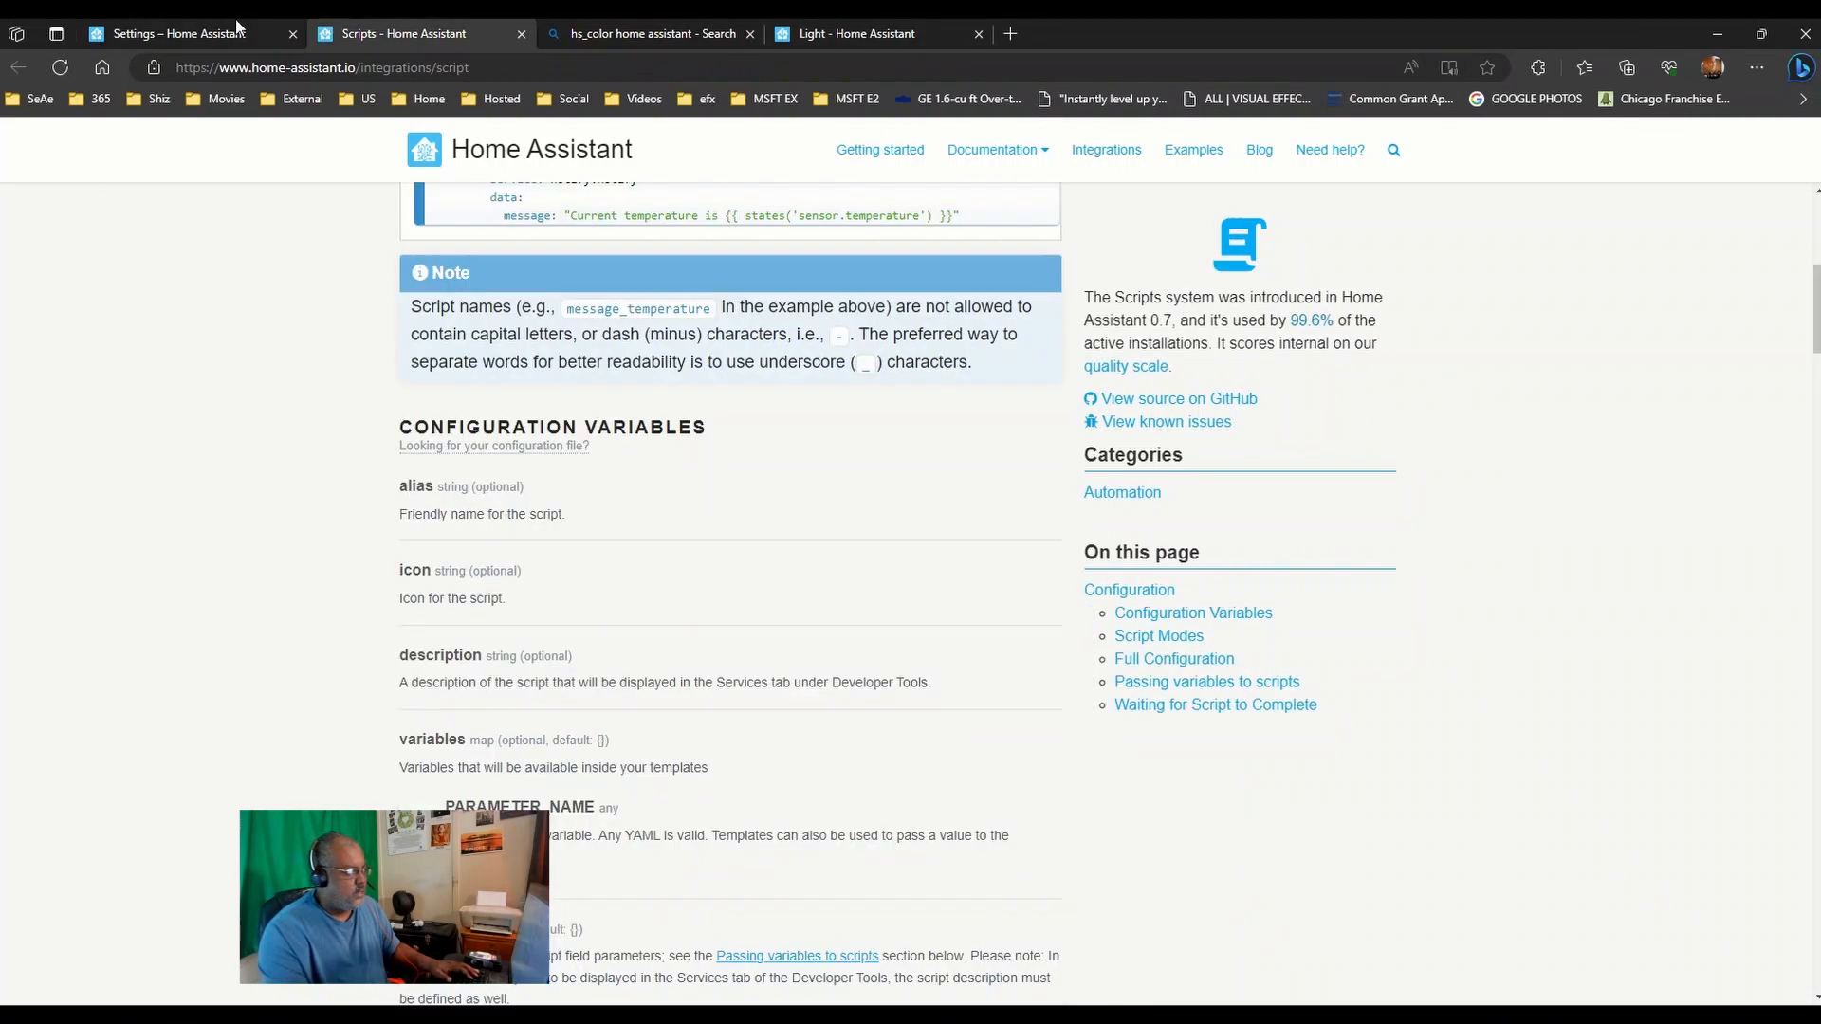
{"action": "left_click", "coordinate": [216, 34]}
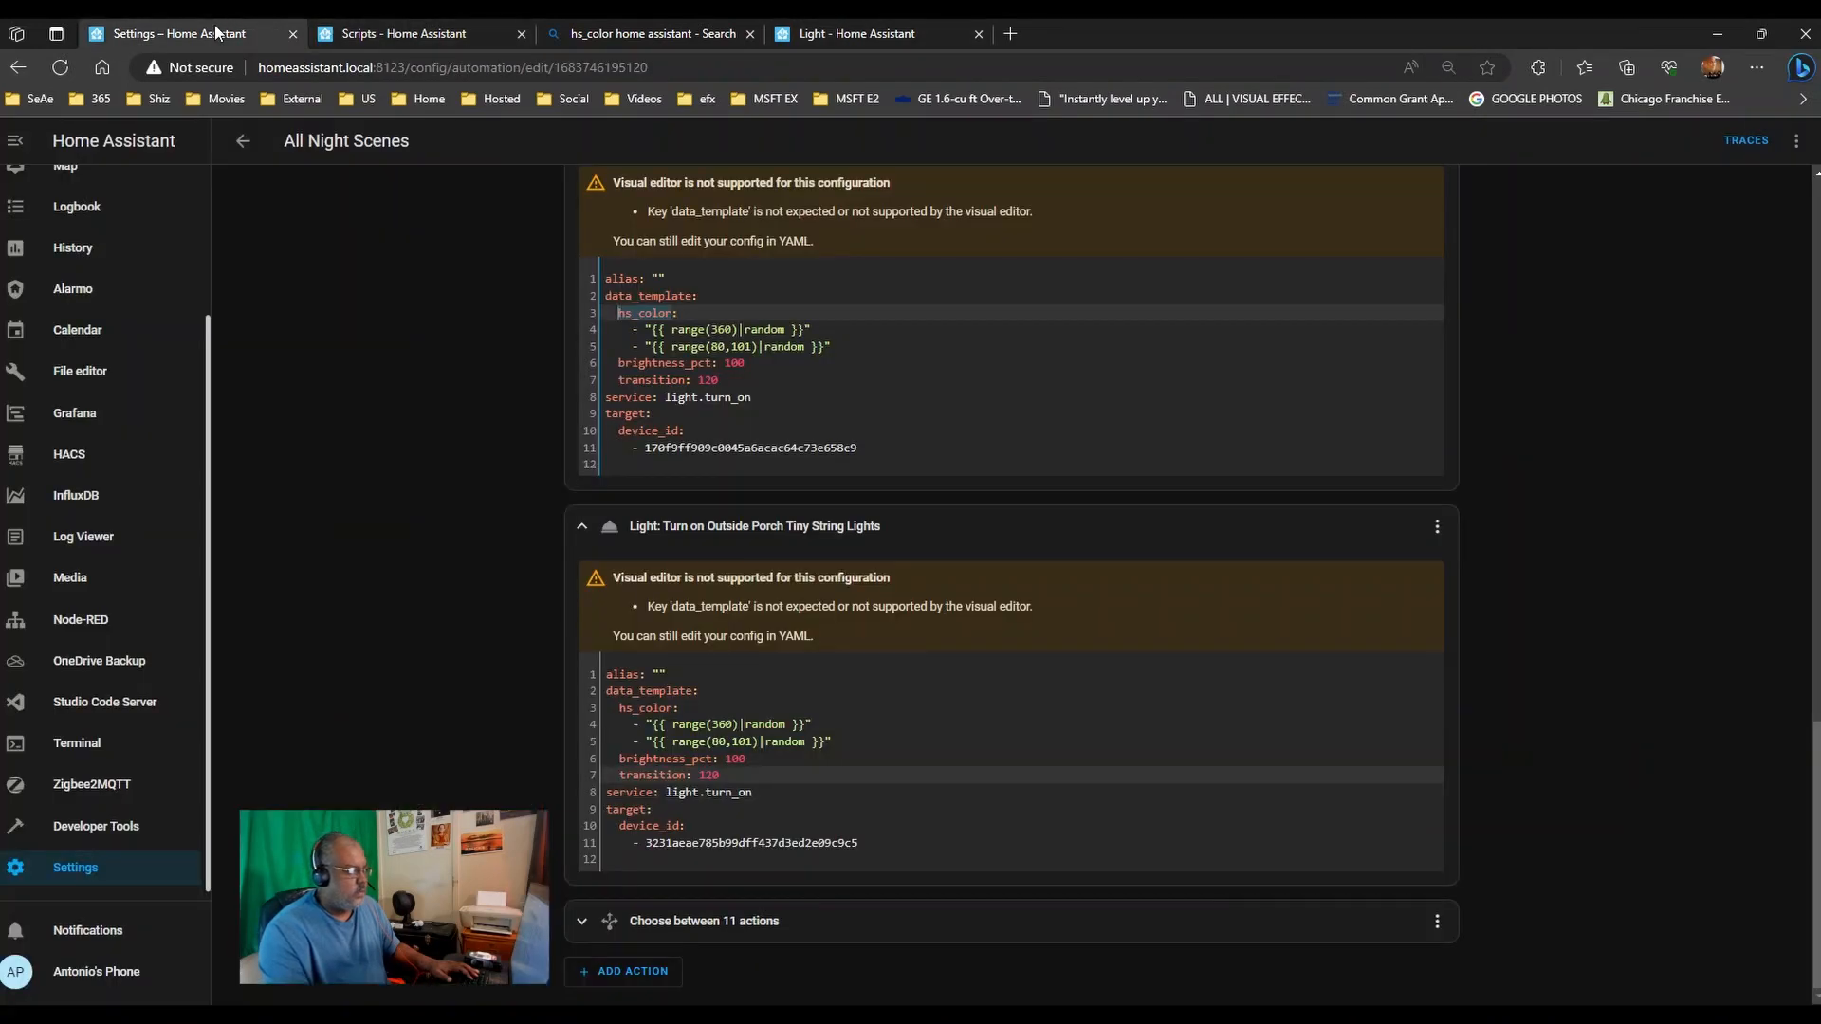
{"action": "left_click", "coordinate": [718, 328]}
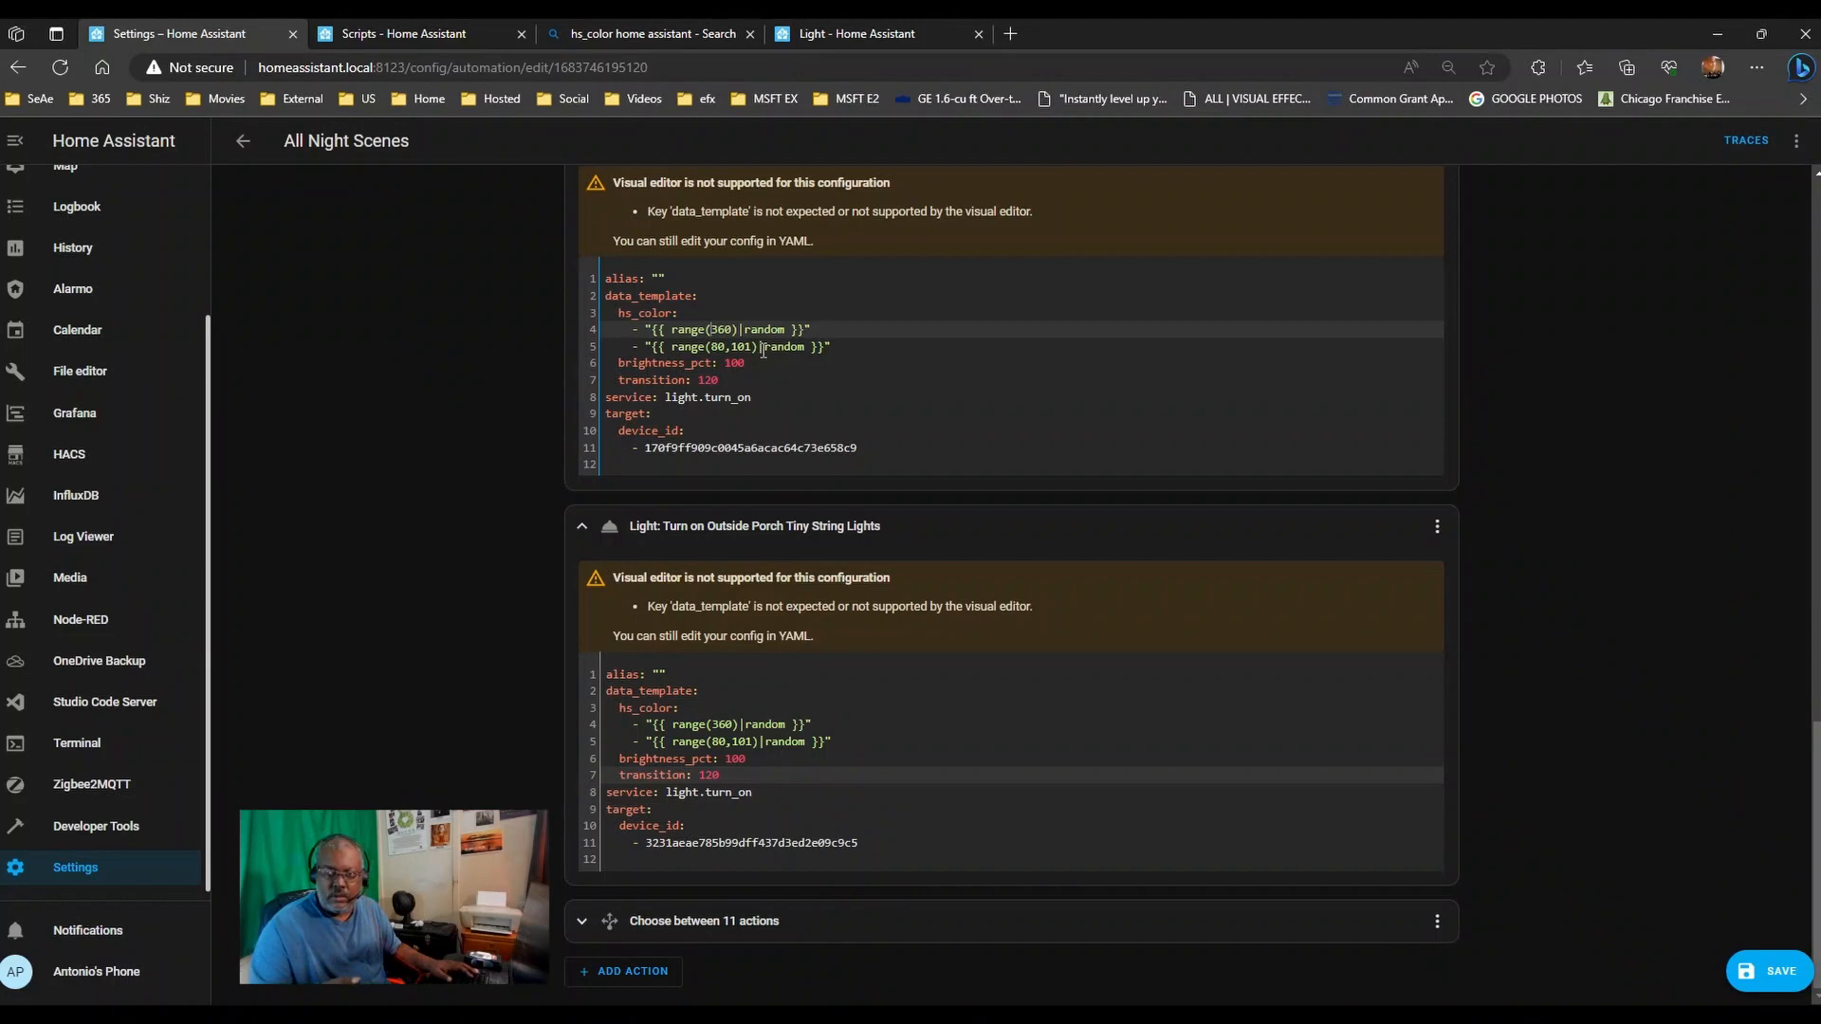
{"action": "left_click", "coordinate": [856, 31]}
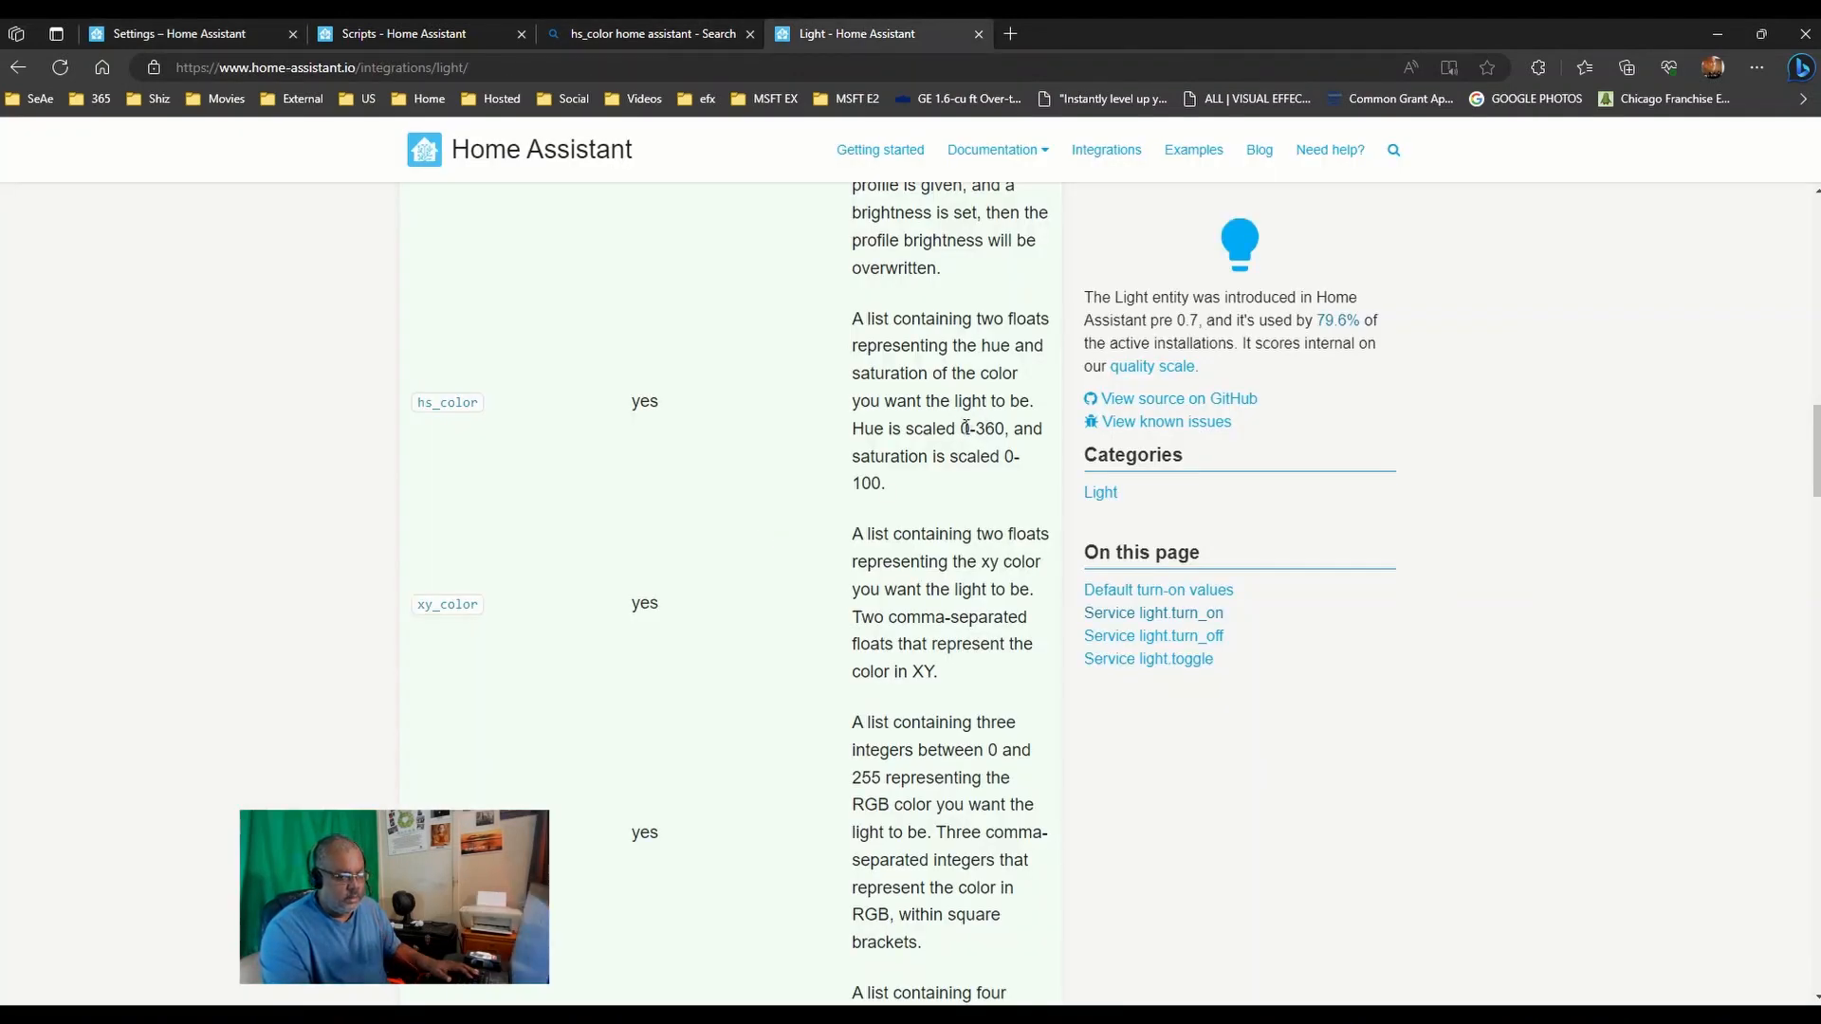
{"action": "left_click_drag", "start_coordinate": [961, 428], "coordinate": [1007, 427]}
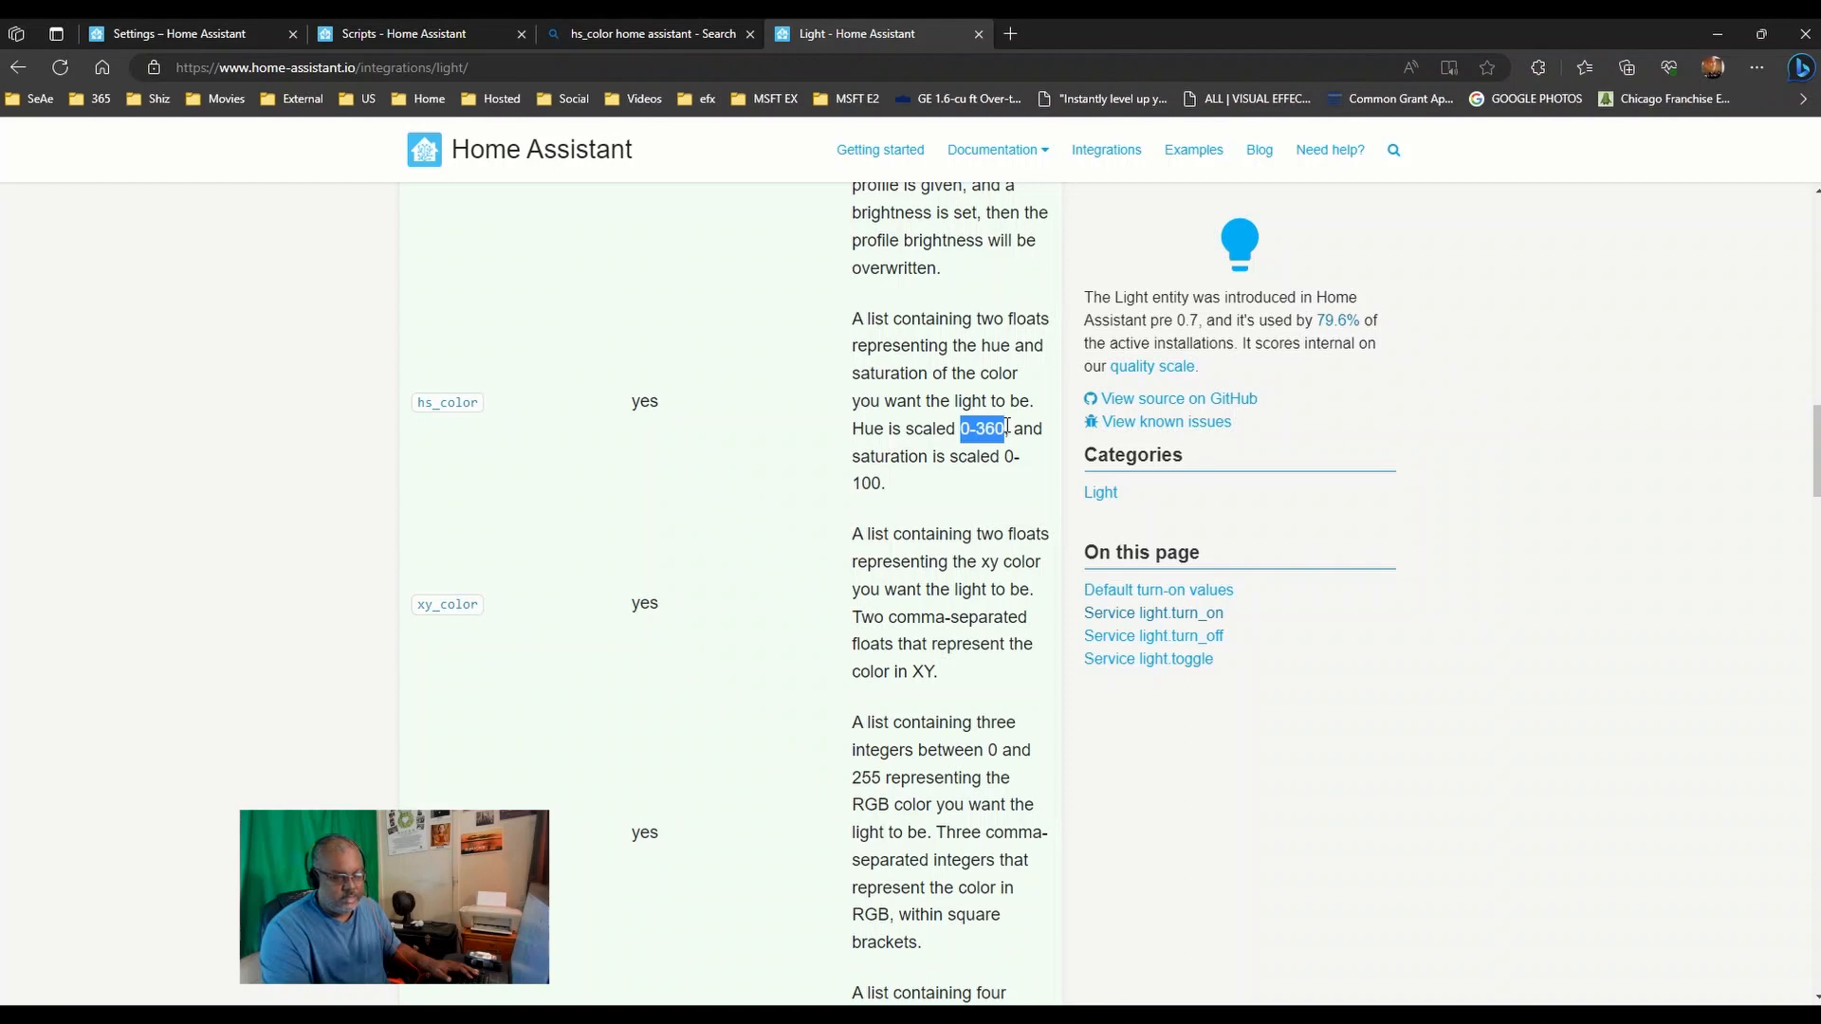
{"action": "left_click", "coordinate": [59, 35]}
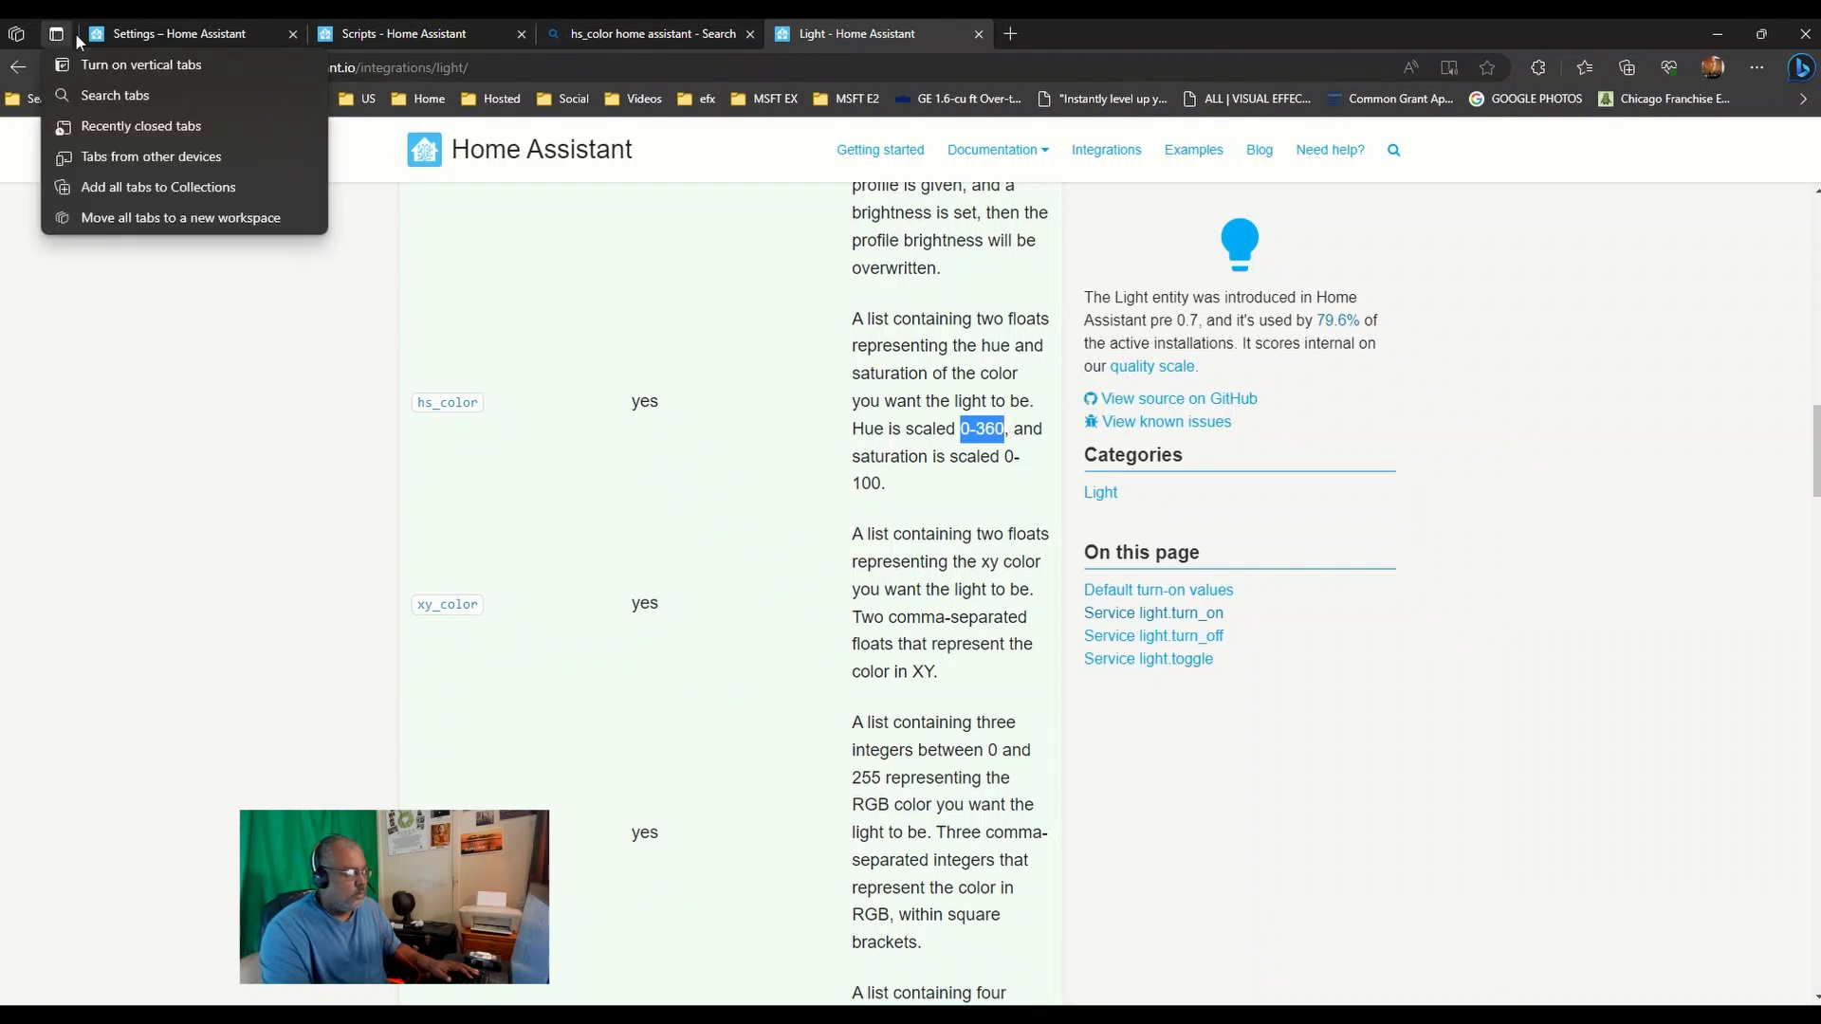
{"action": "left_click", "coordinate": [155, 34]}
{"action": "double_click", "coordinate": [715, 328]}
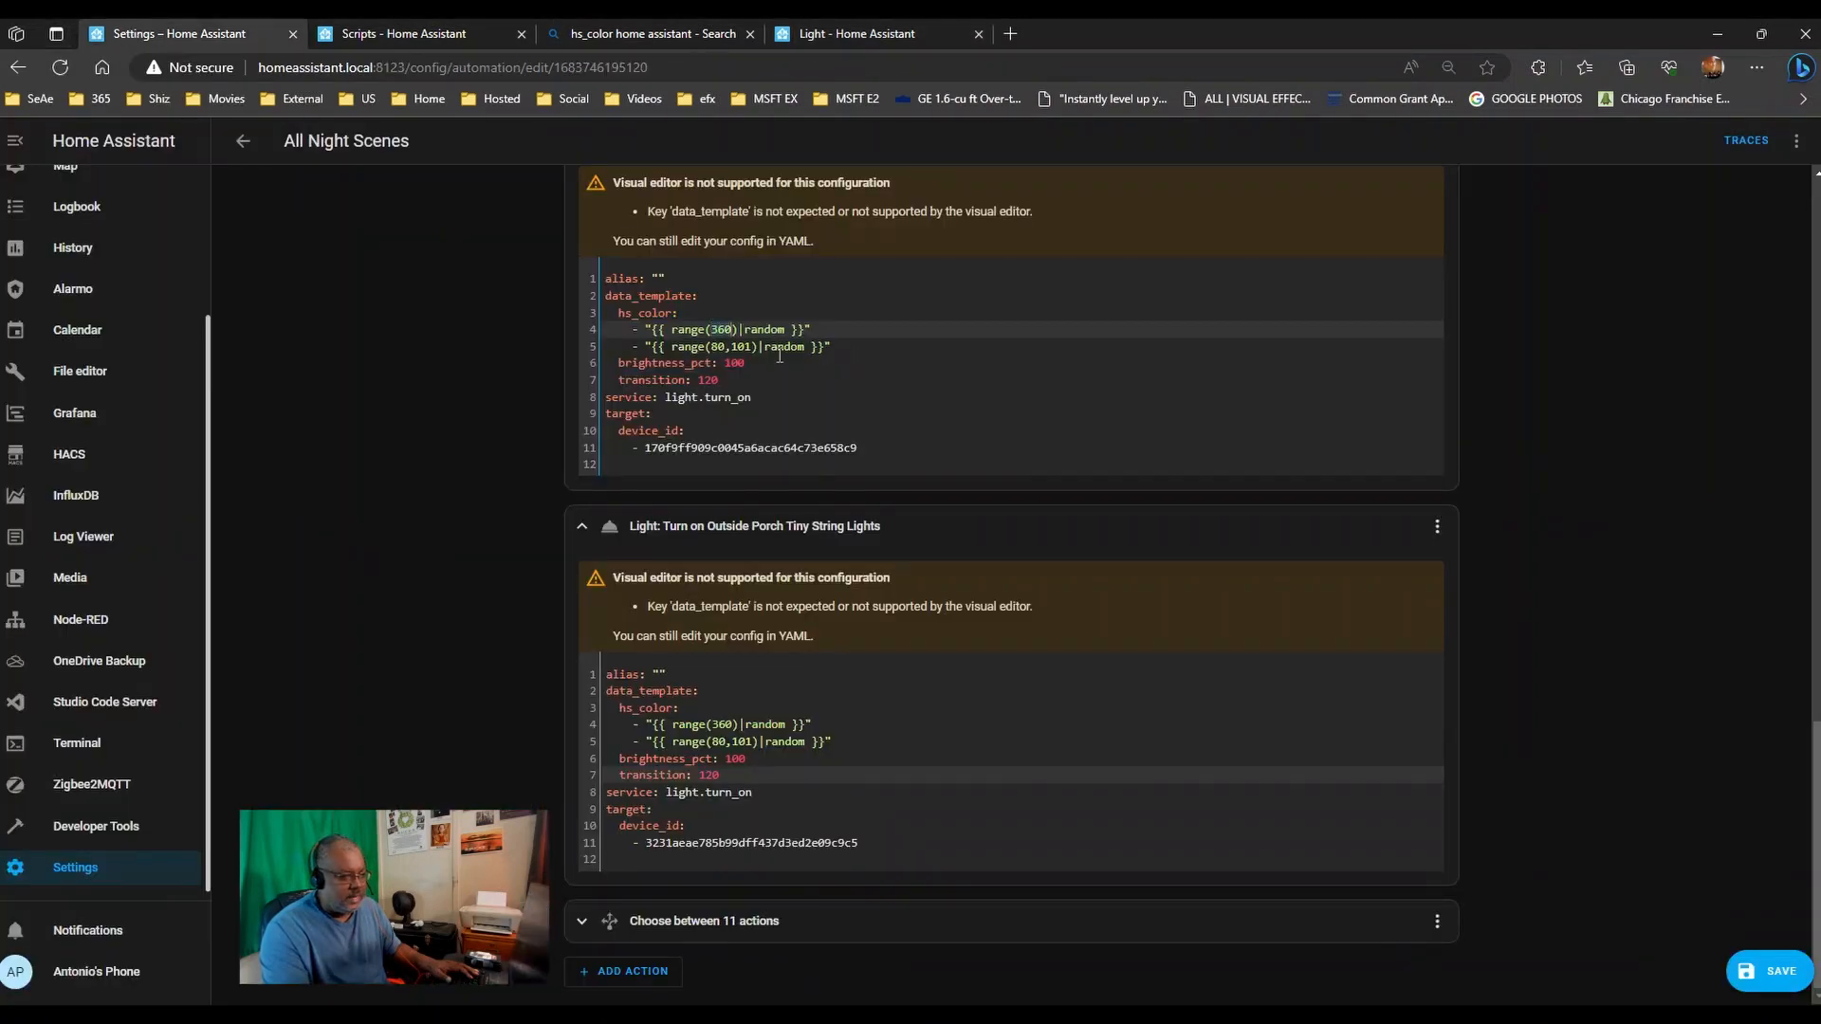
{"action": "type", "text": "200"}
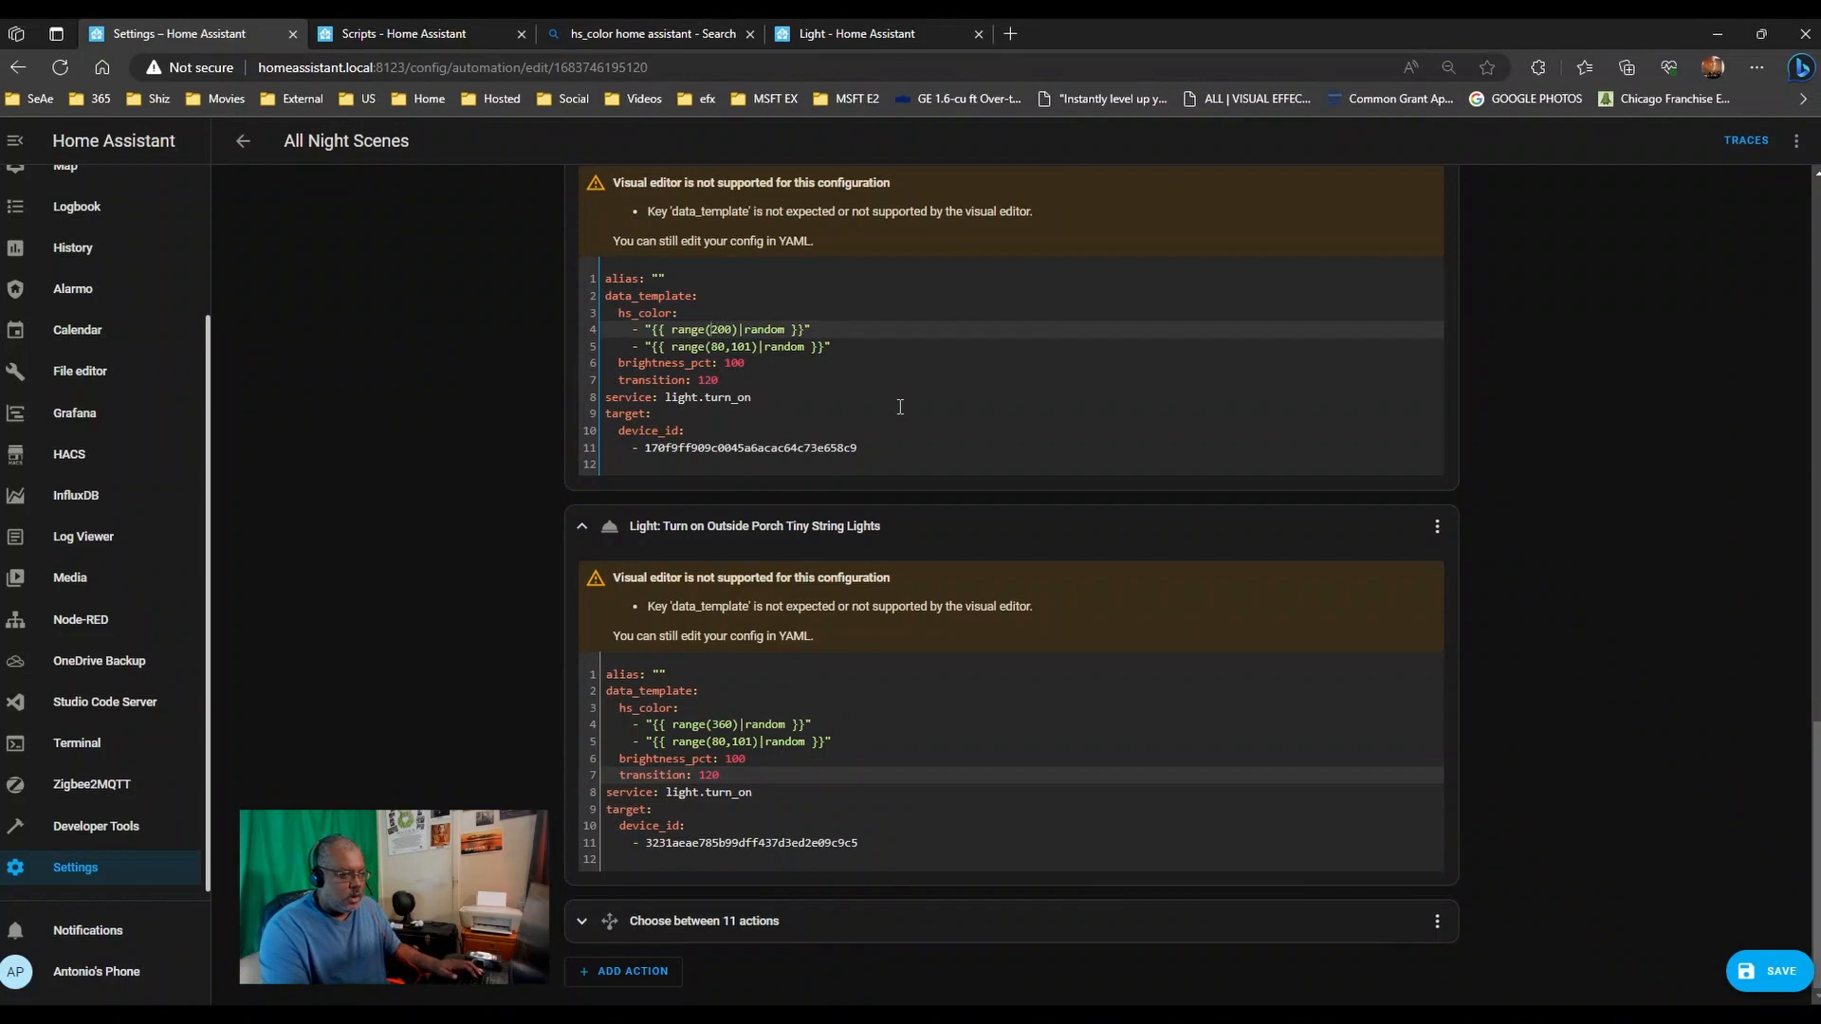
{"action": "type", "text": "100"}
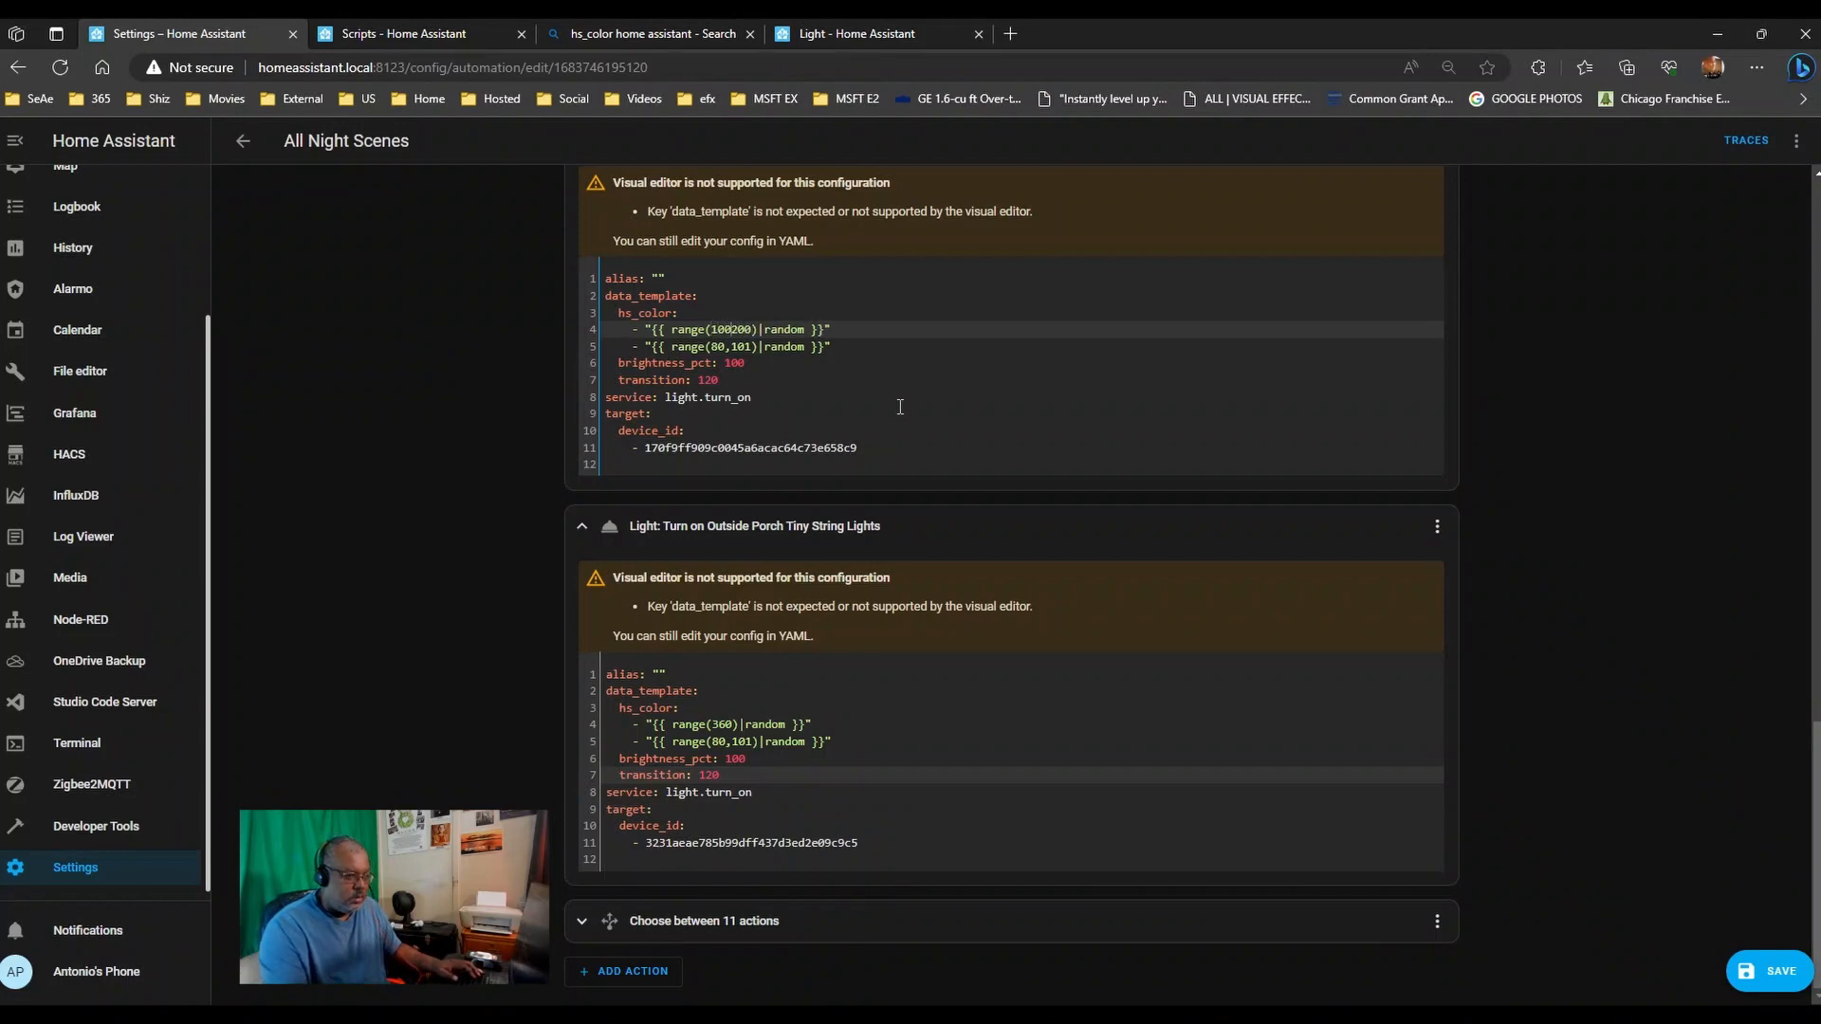
{"action": "type", "text": ","}
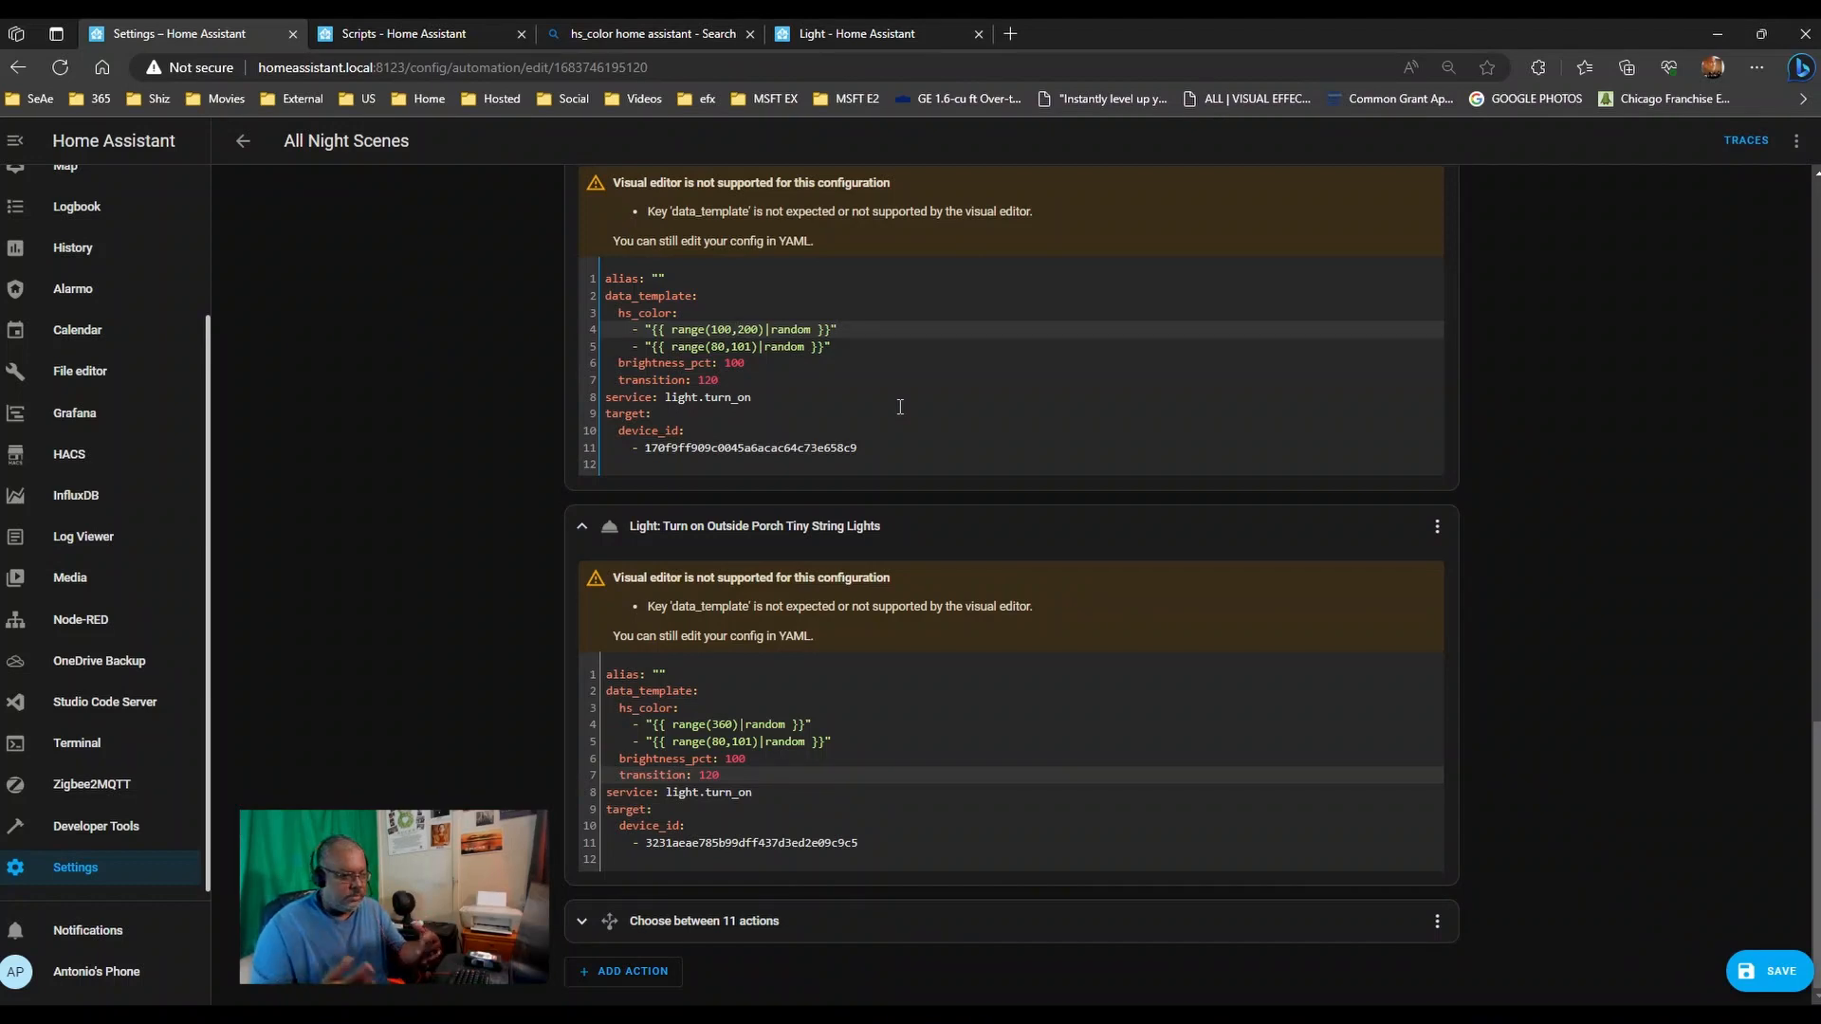
{"action": "key", "text": "BackSpace"}
{"action": "key", "text": "BackSpace"}
{"action": "key", "text": "BackSpace"}
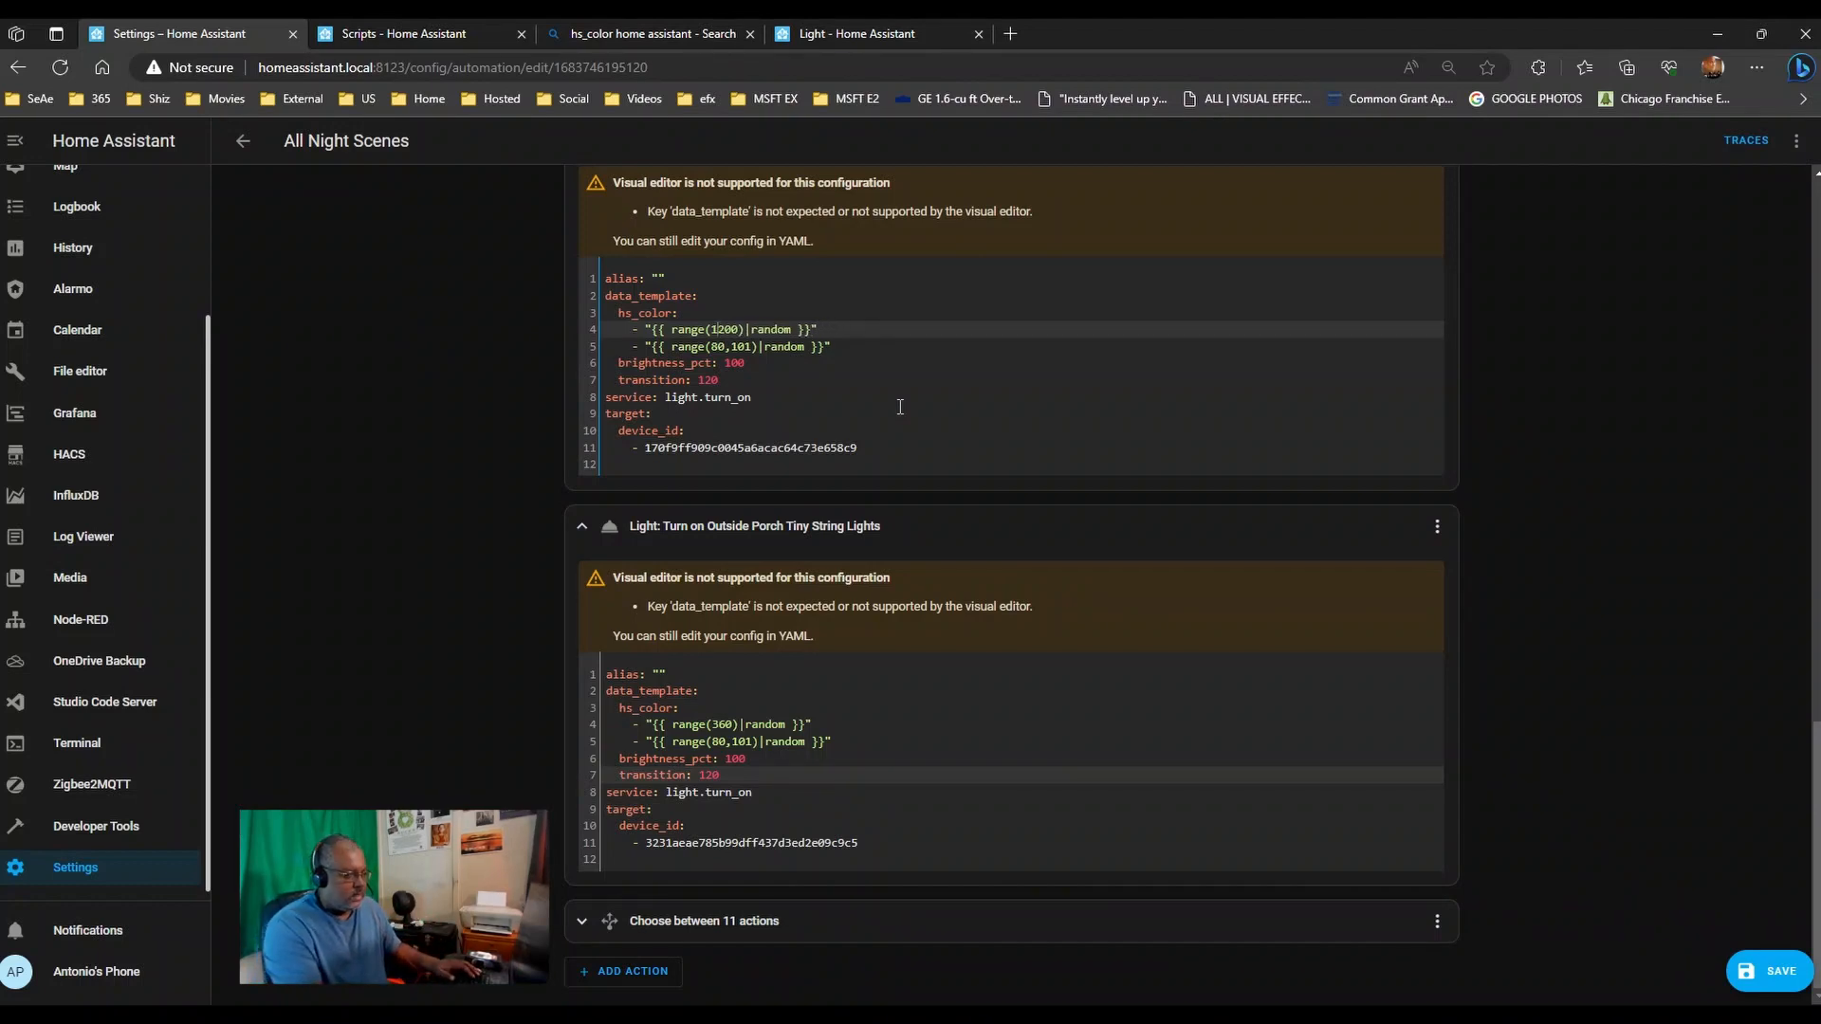
{"action": "key", "text": "BackSpace"}
{"action": "key", "text": "Delete"}
{"action": "key", "text": "Delete"}
{"action": "key", "text": "Delete"}
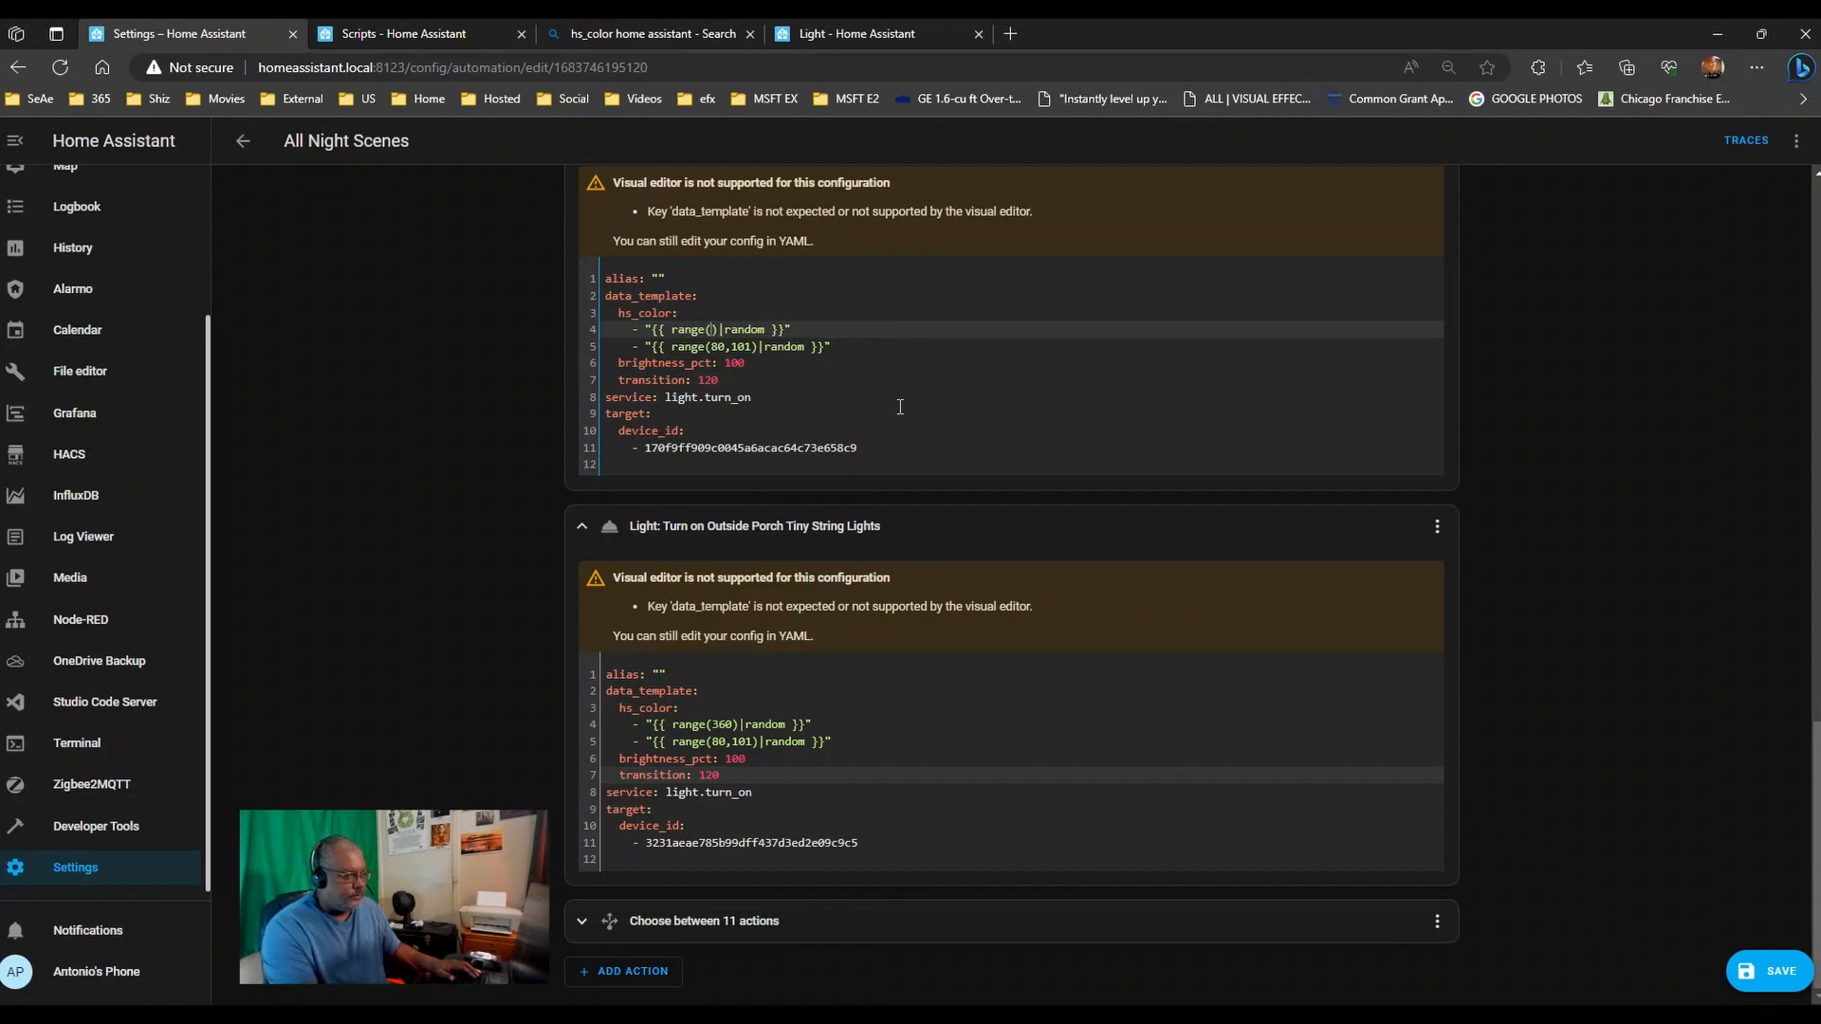
{"action": "type", "text": "360"}
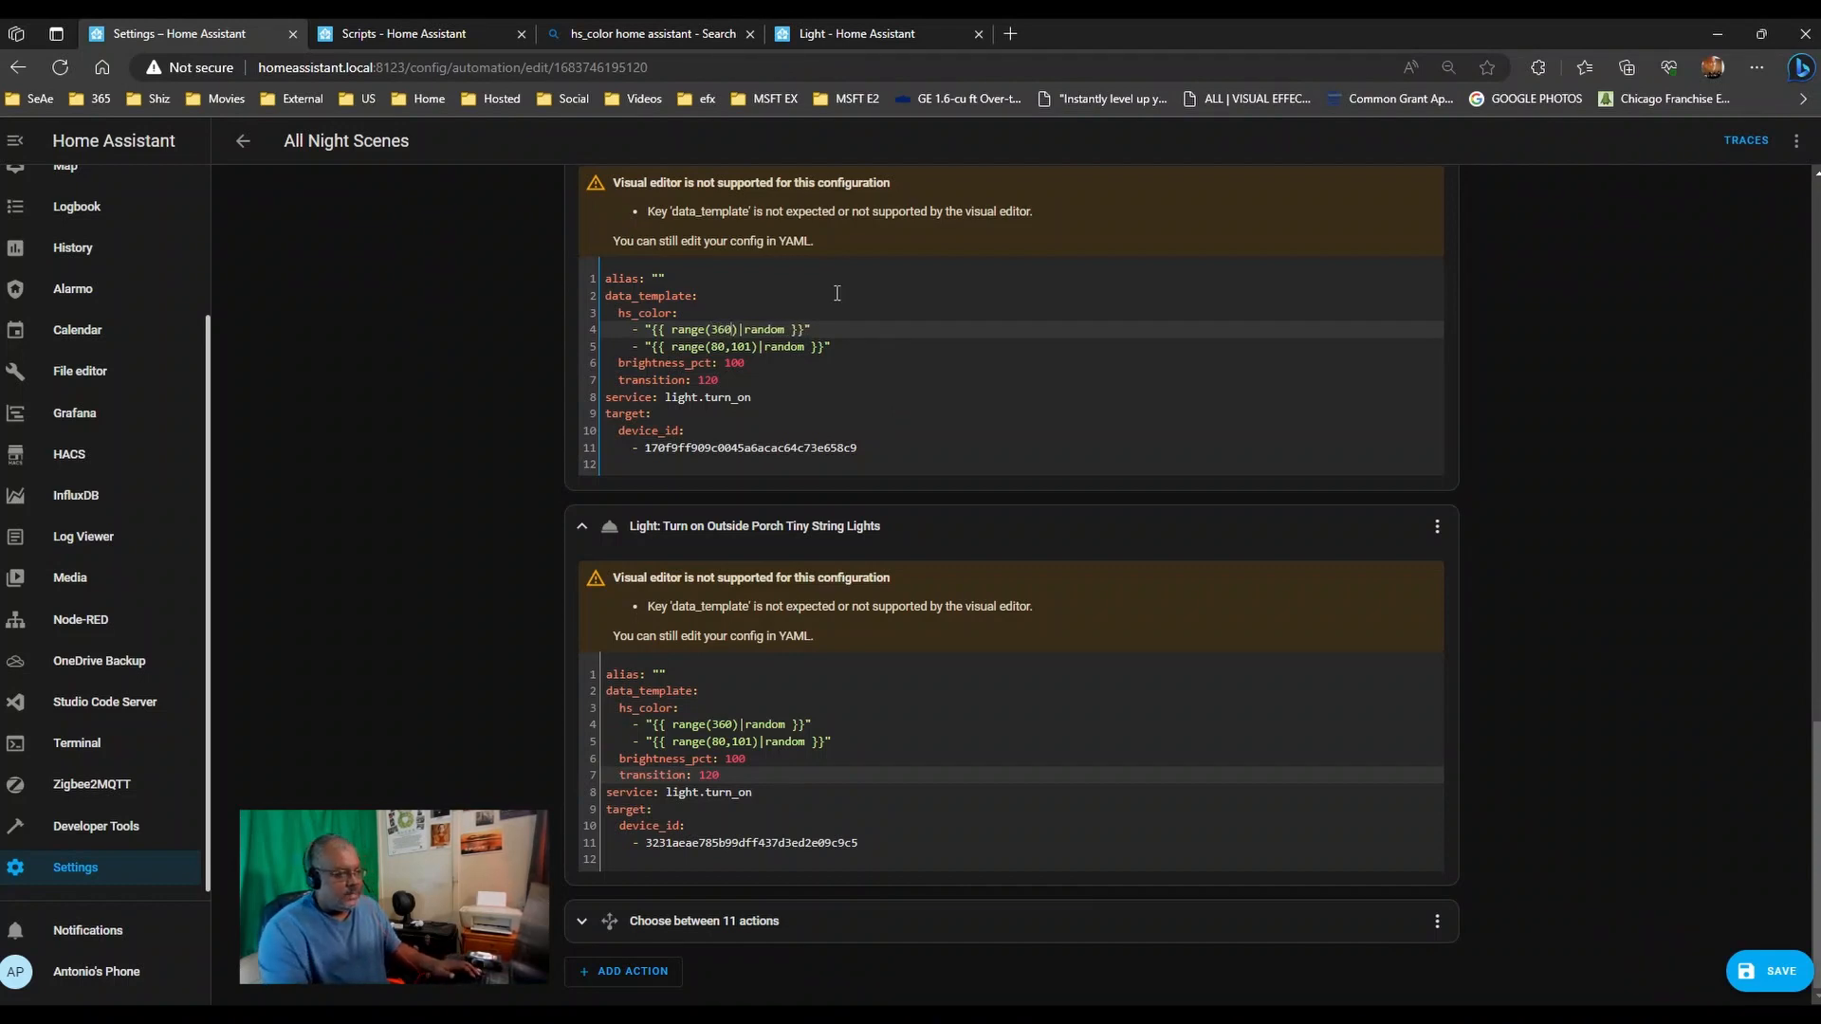
{"action": "left_click", "coordinate": [825, 33]}
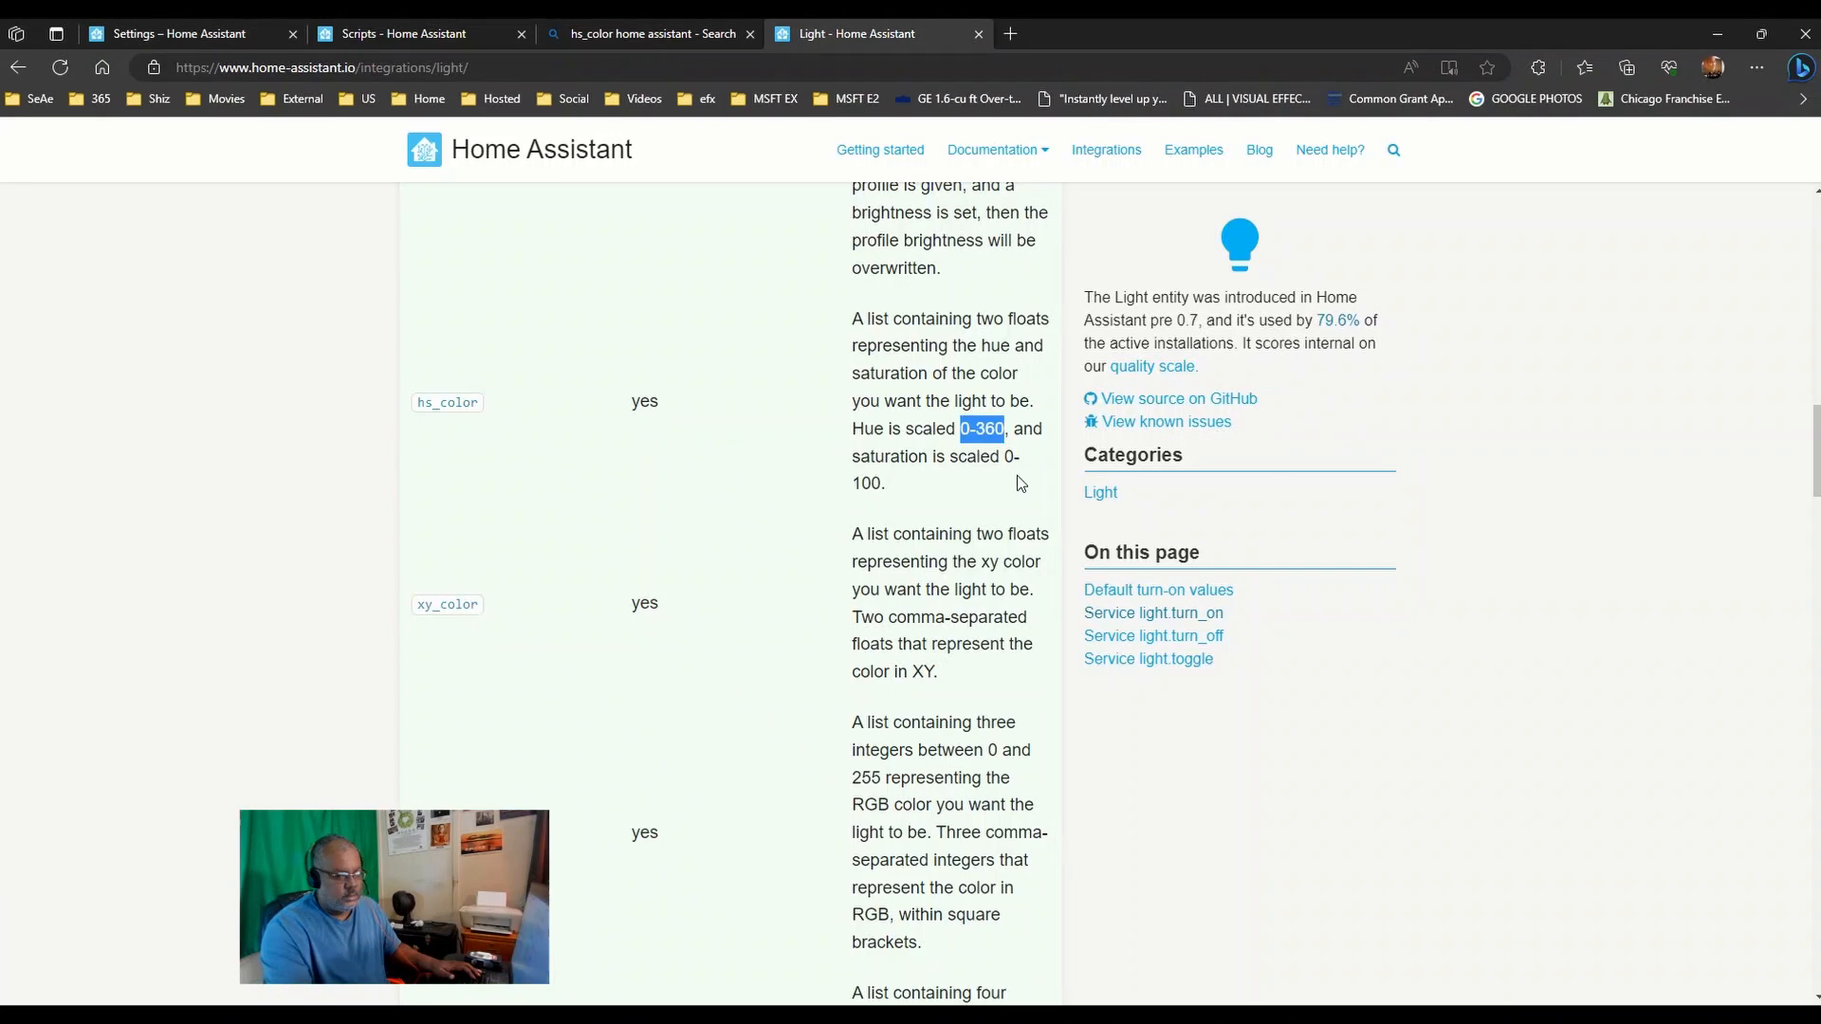
{"action": "left_click", "coordinate": [424, 43]}
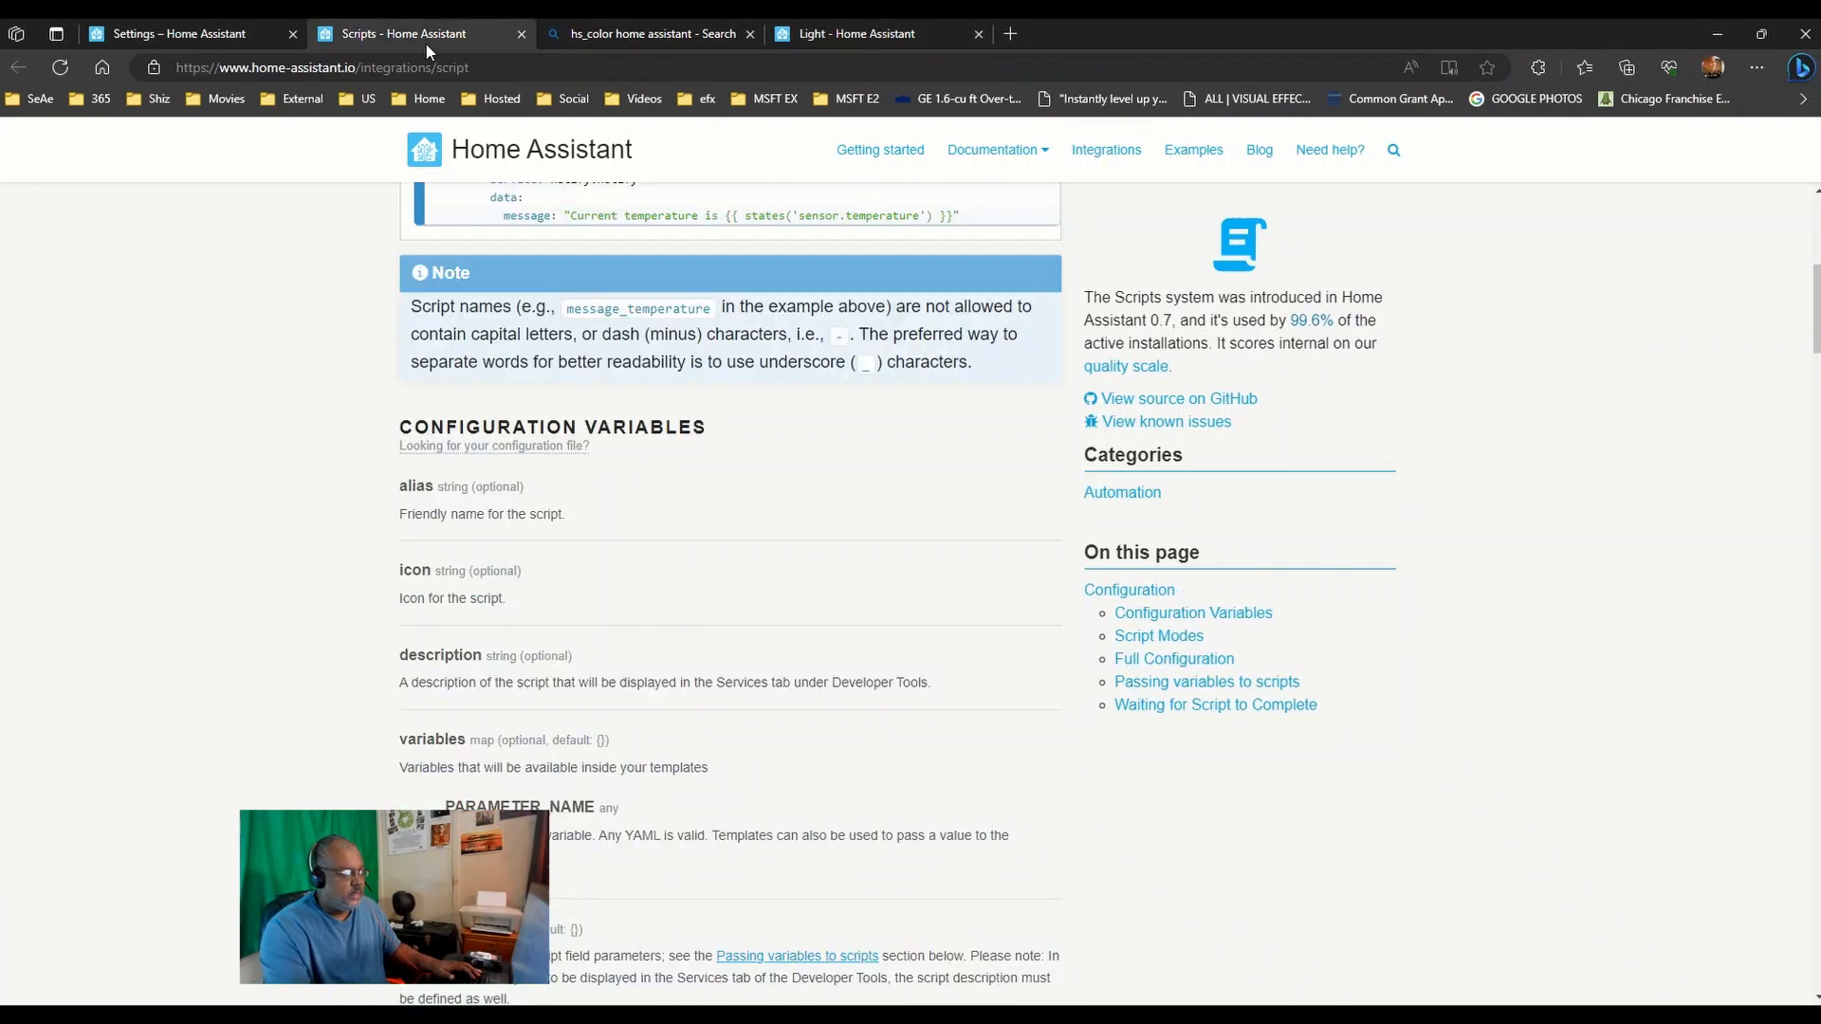
{"action": "left_click", "coordinate": [835, 33]}
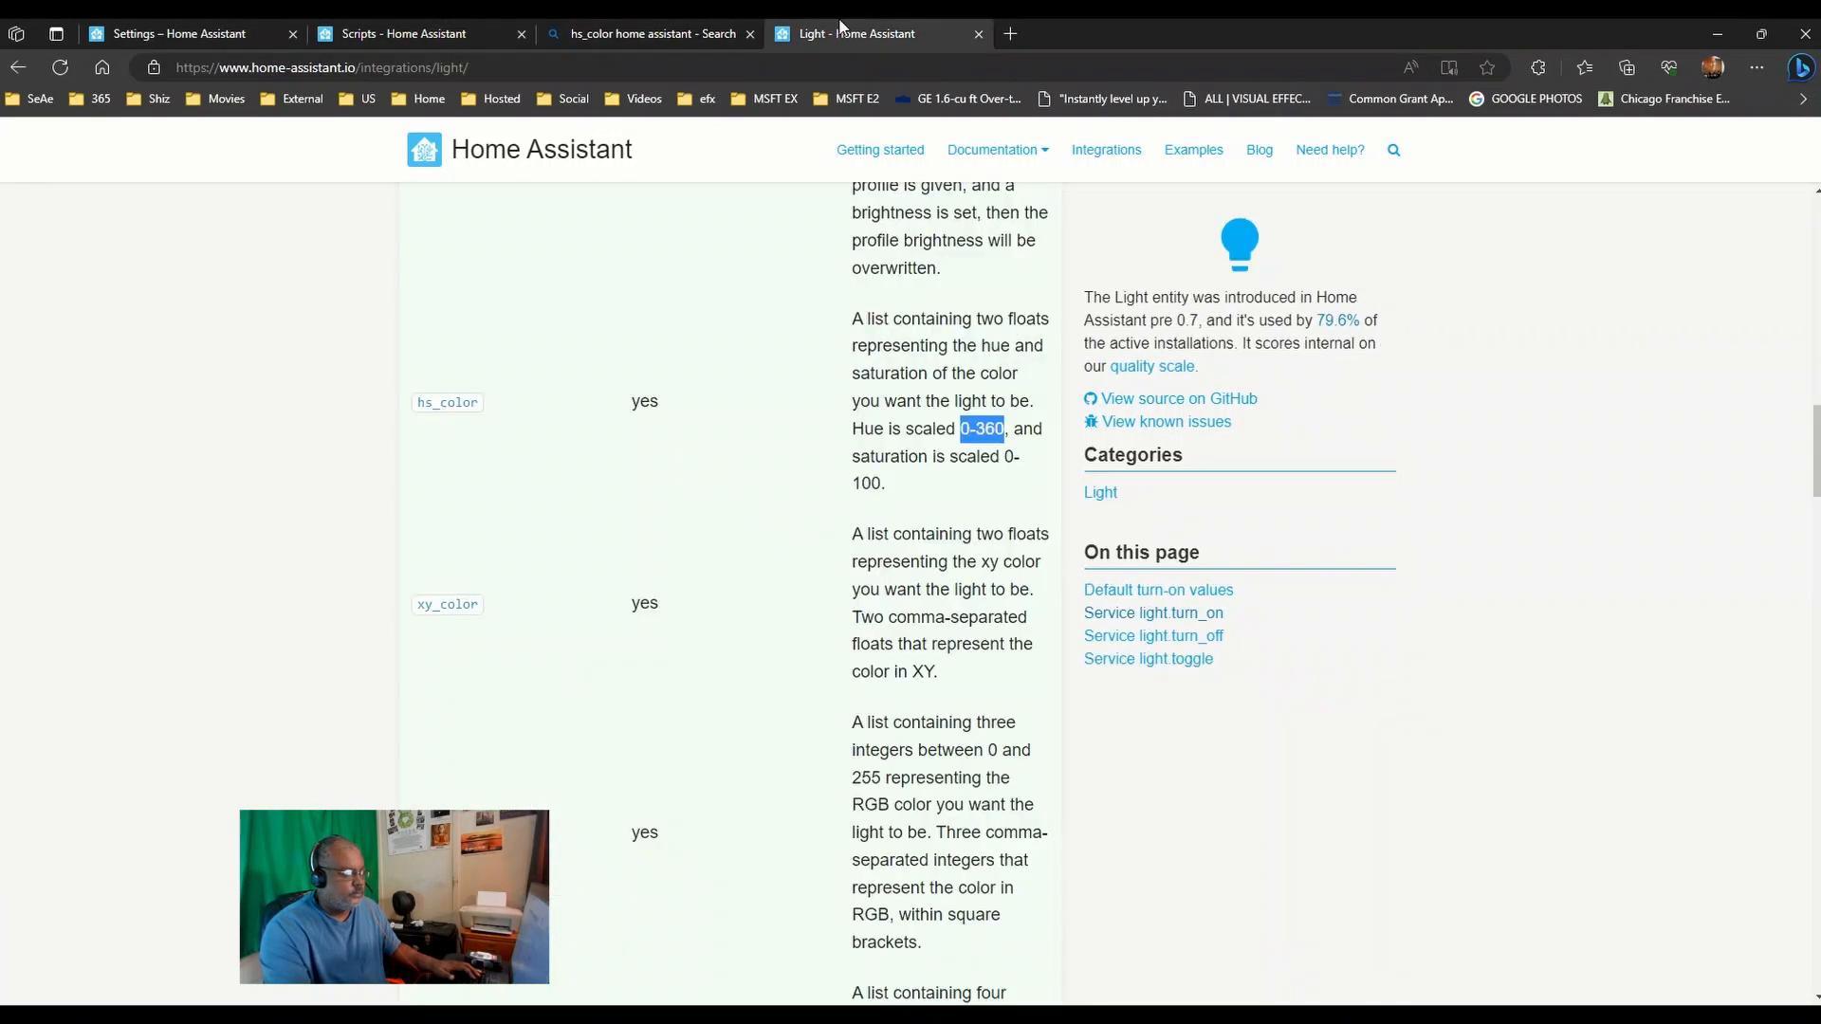
{"action": "left_click", "coordinate": [174, 26]}
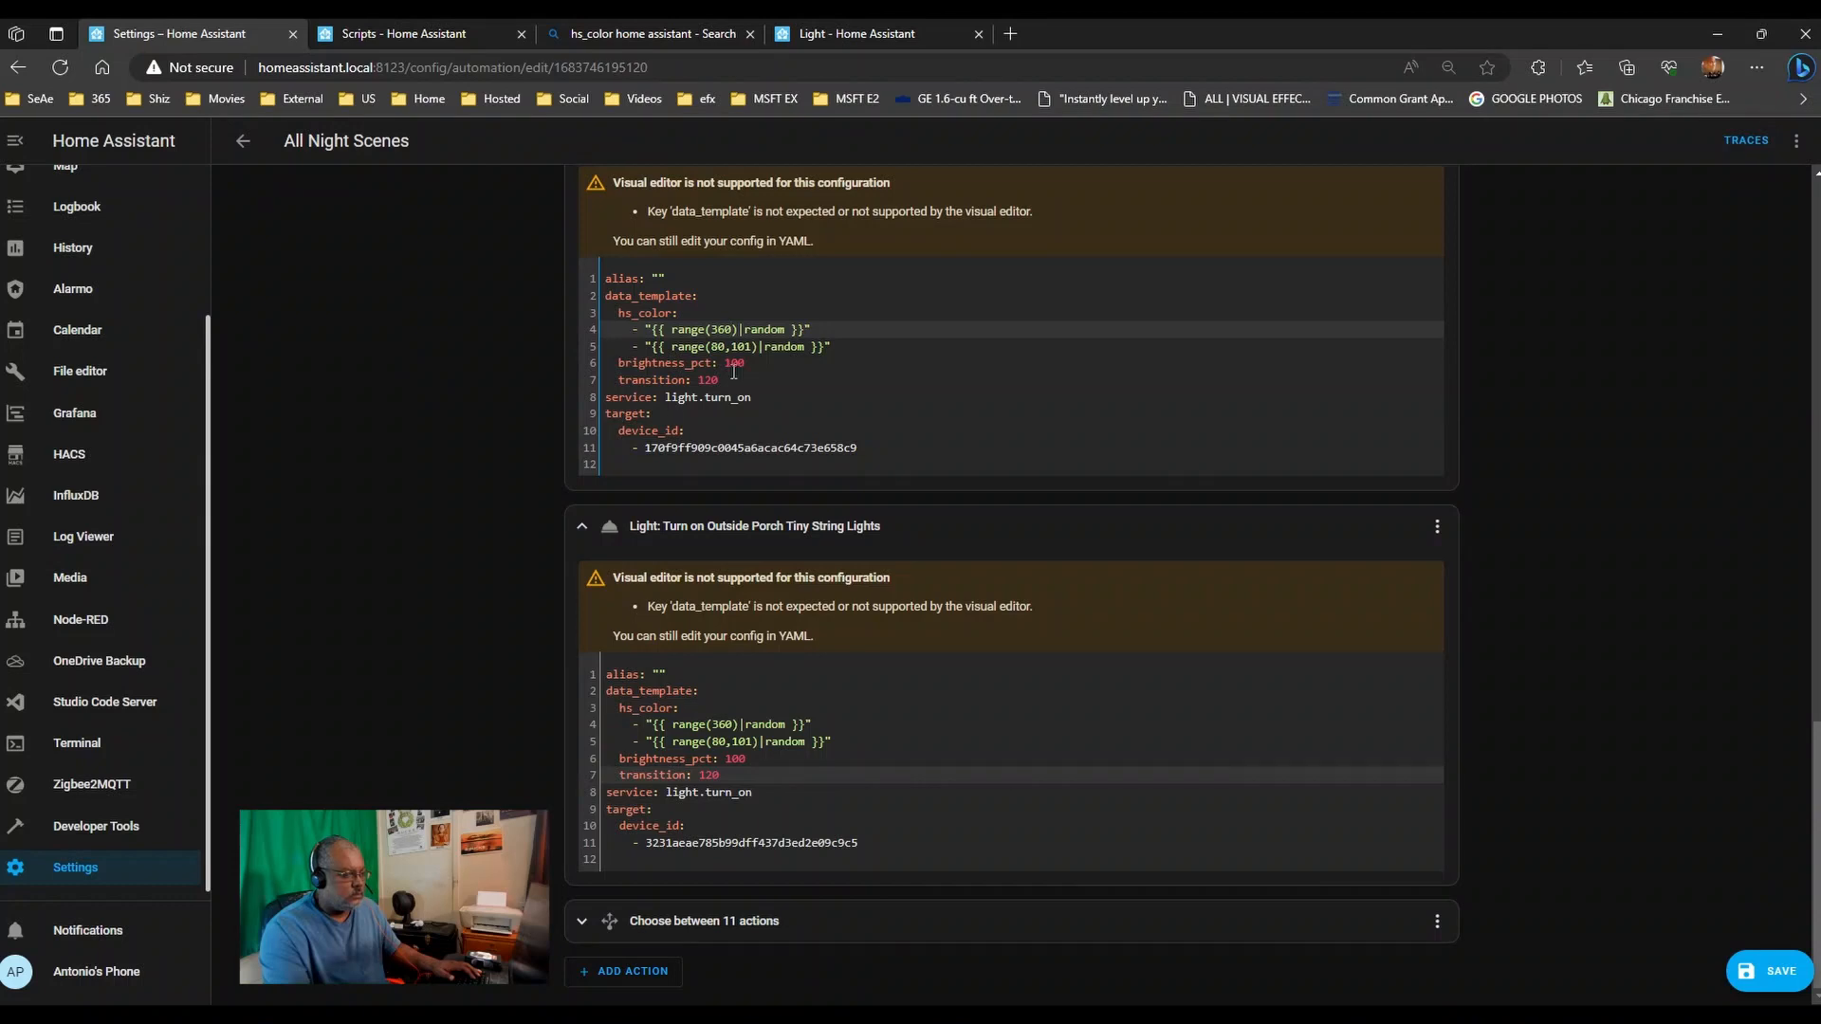
{"action": "left_click", "coordinate": [713, 347]}
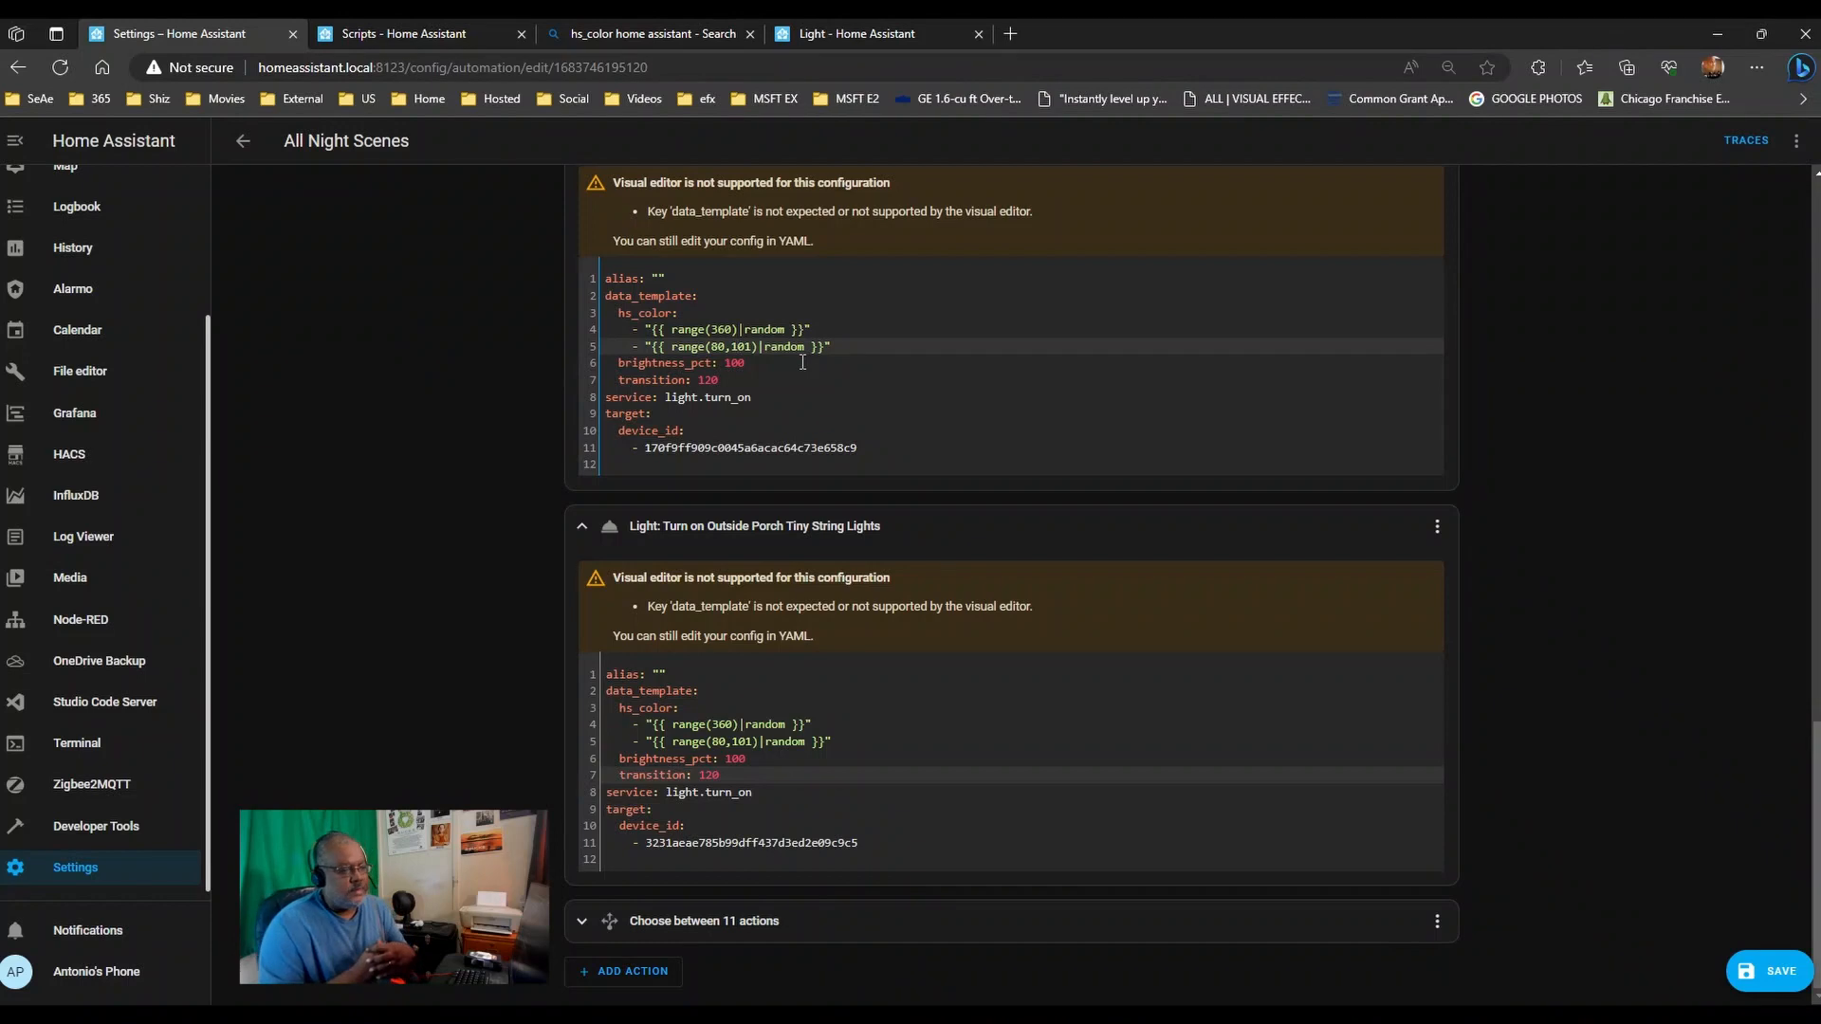
{"action": "left_click", "coordinate": [322, 29]}
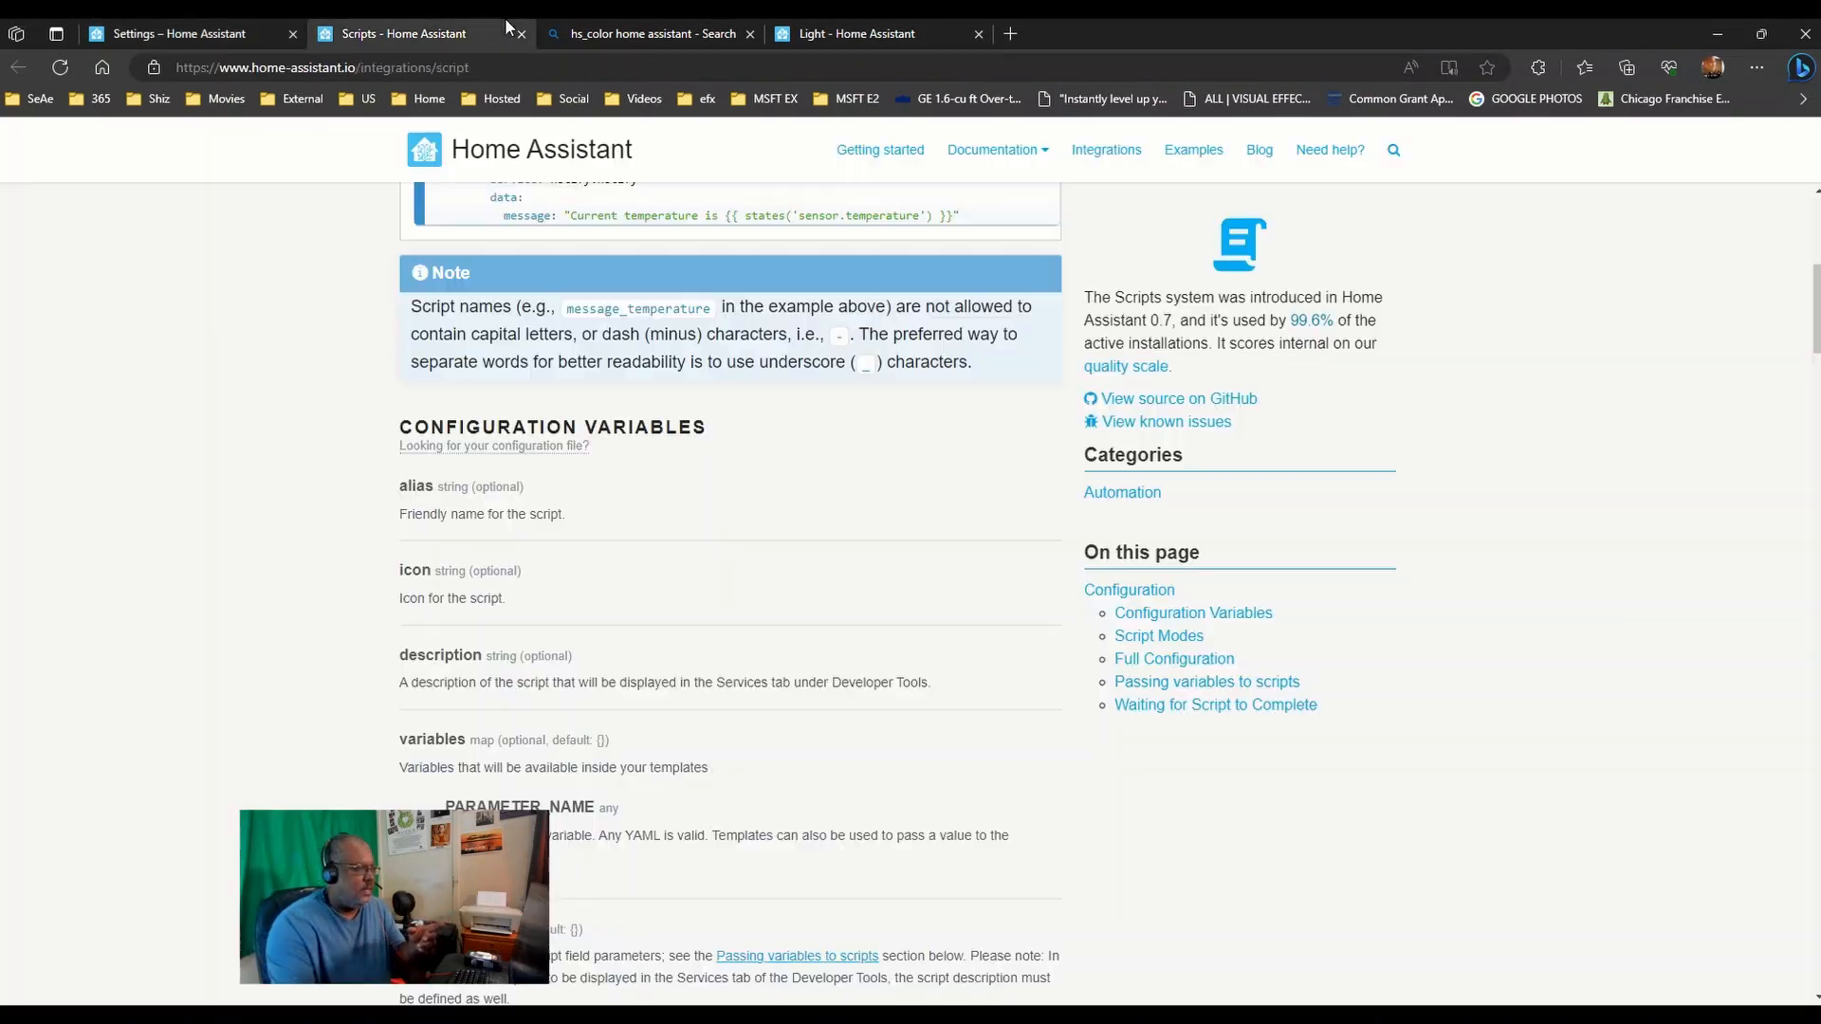
{"action": "left_click", "coordinate": [270, 33]}
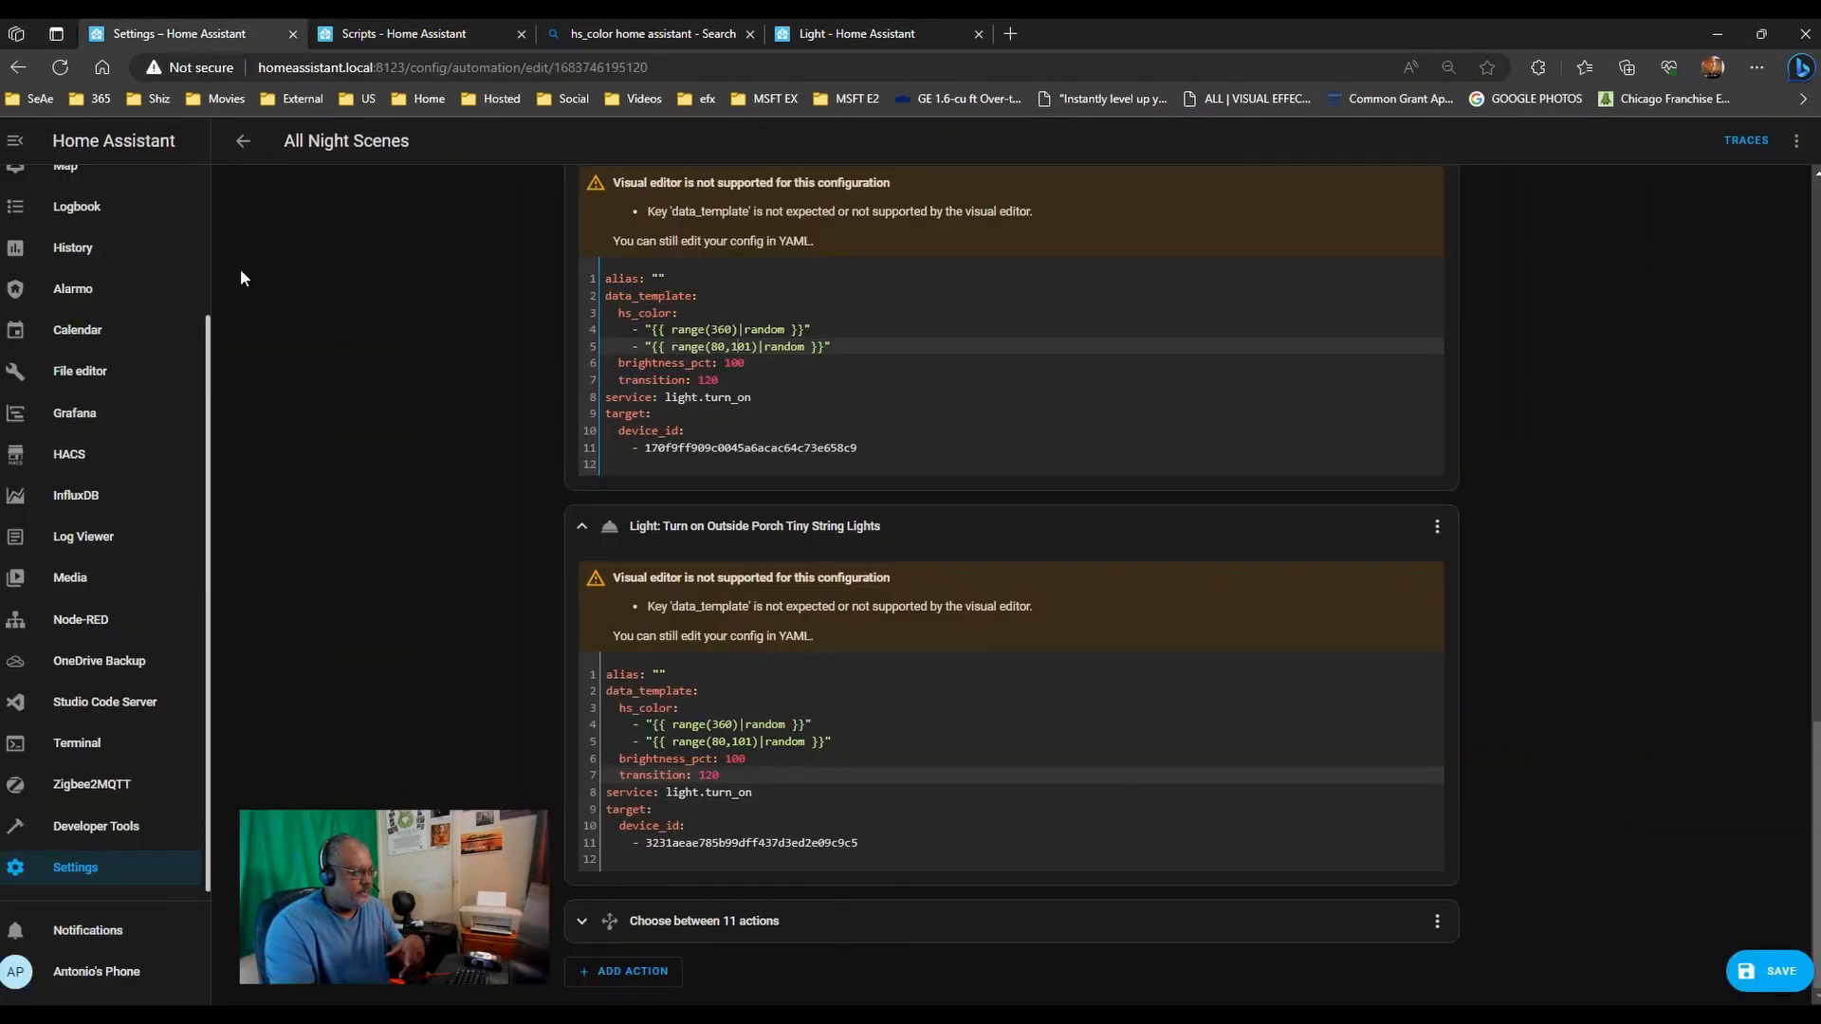
{"action": "left_click", "coordinate": [854, 33]}
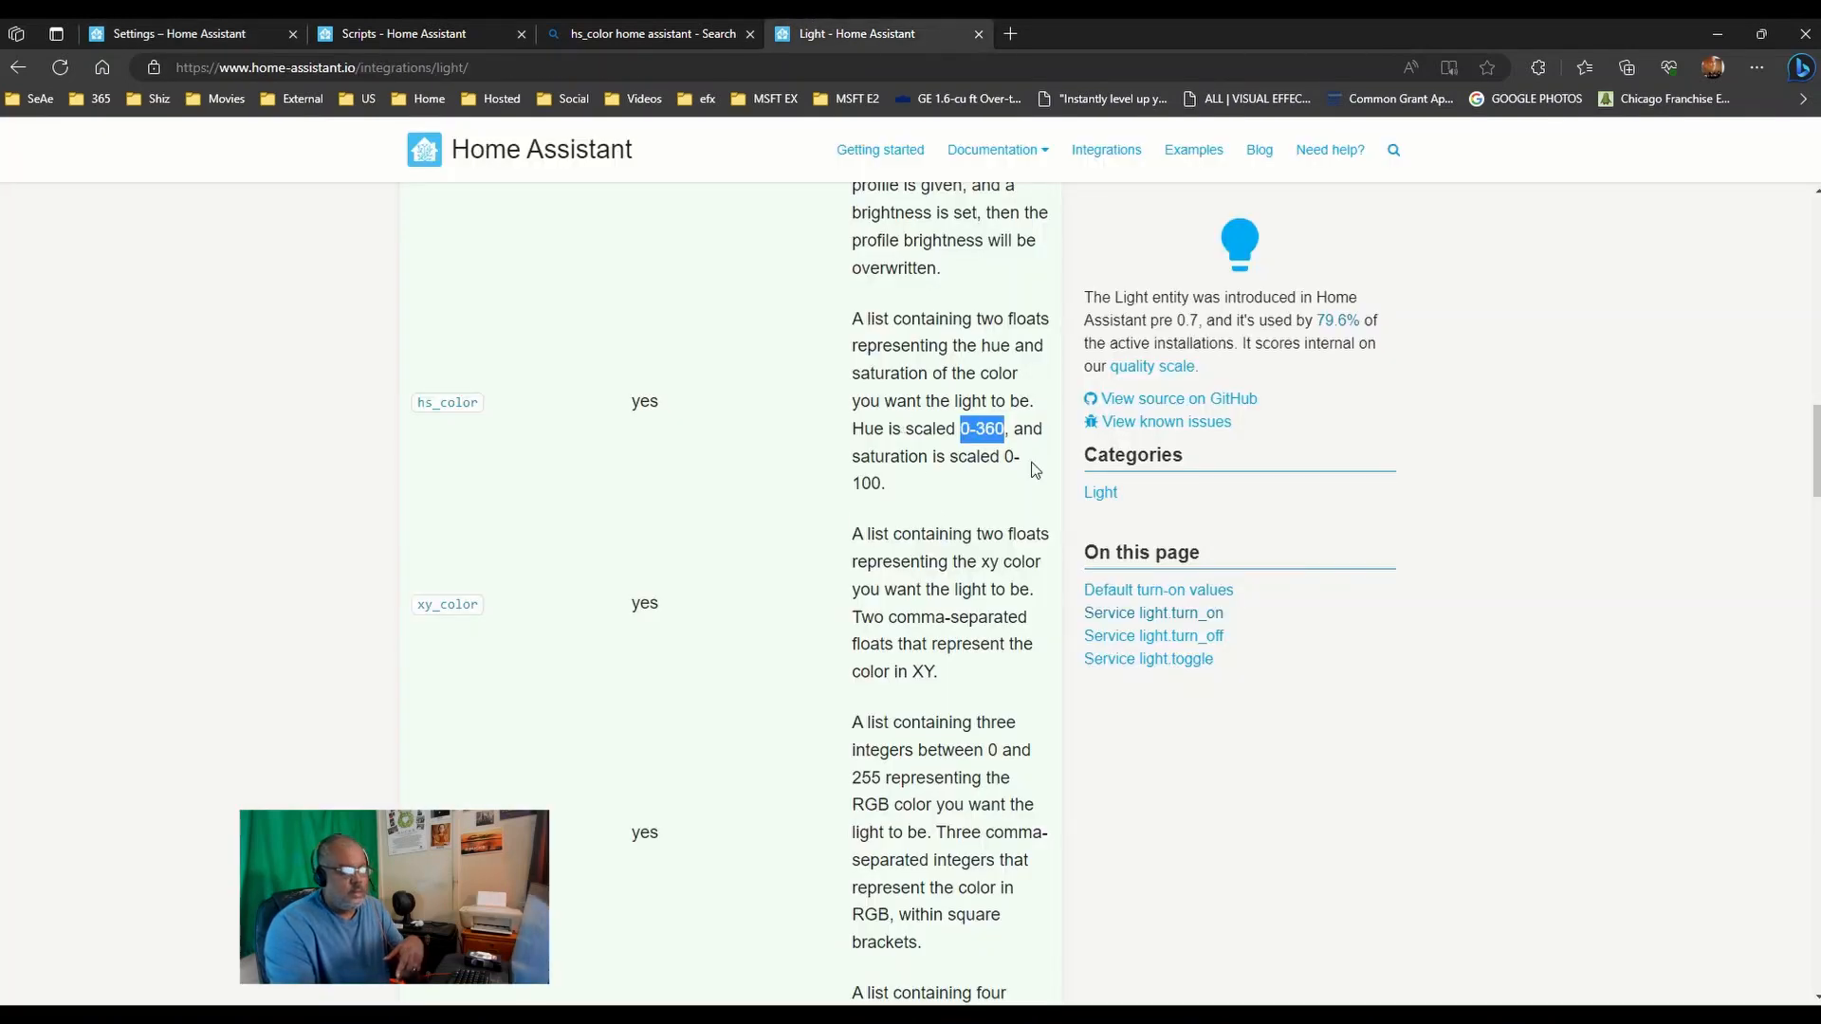
{"action": "mouse_move", "coordinate": [269, 17]}
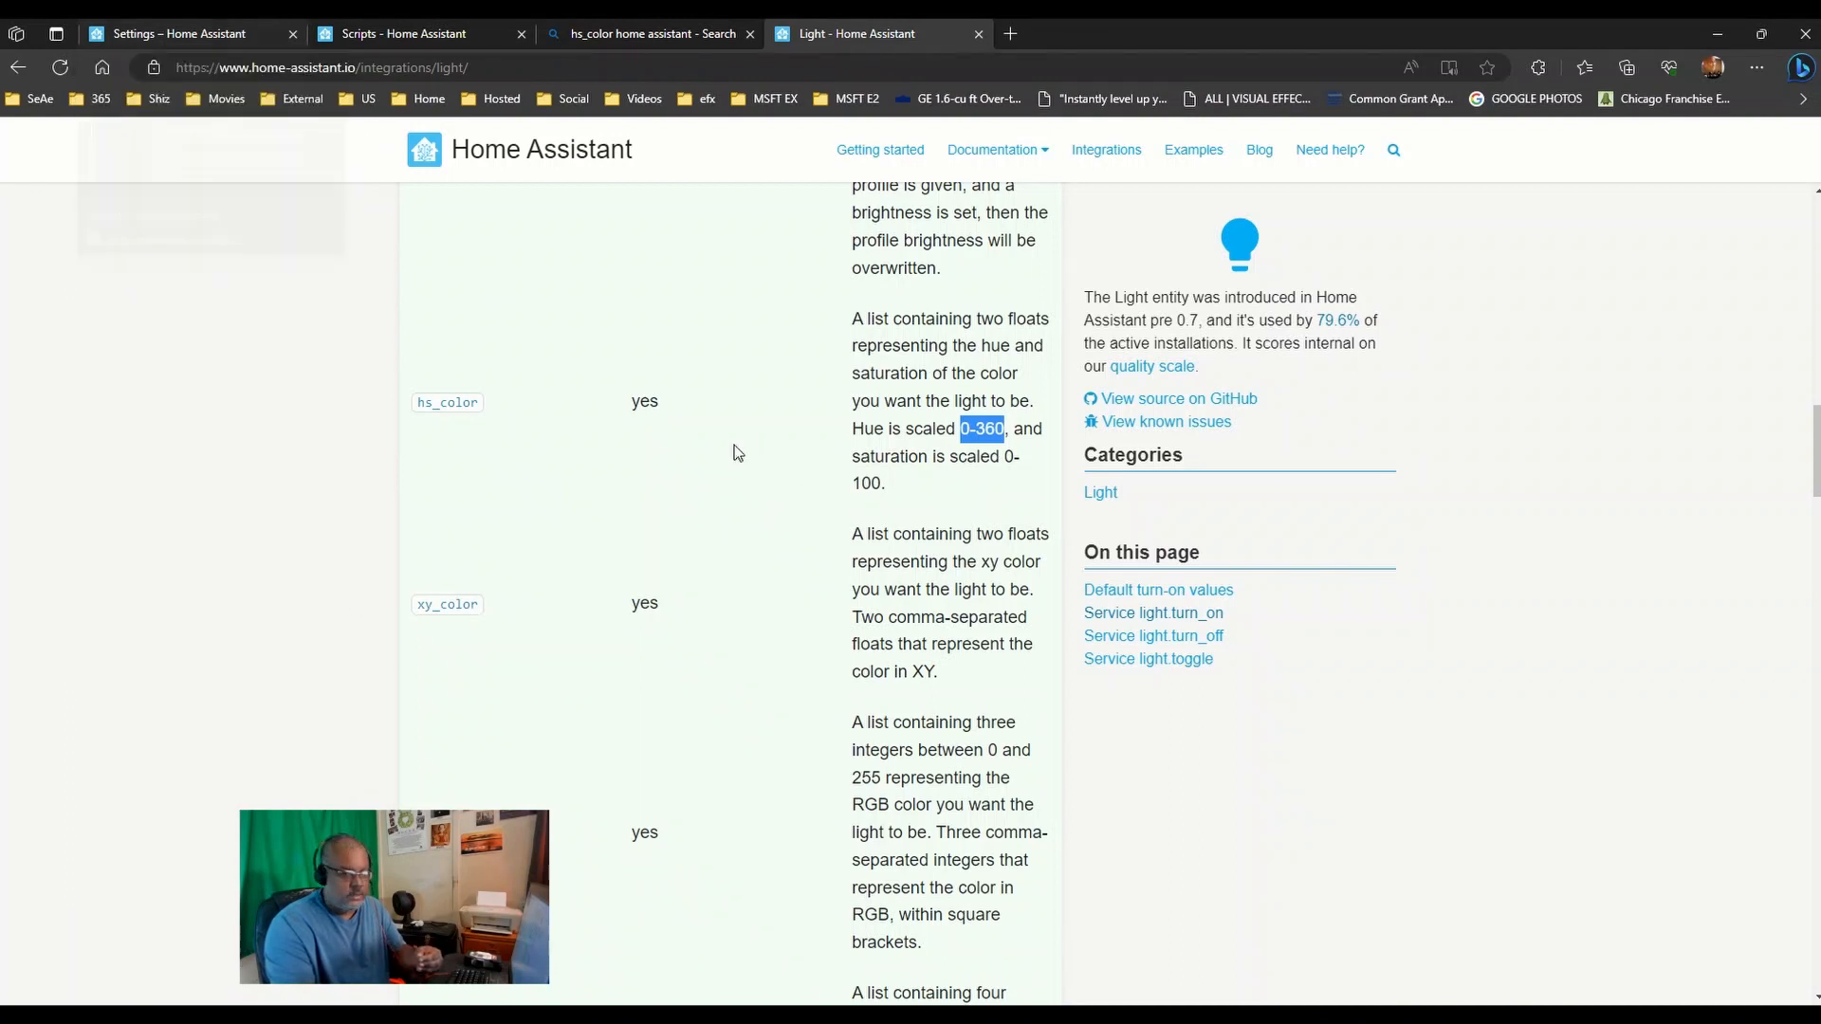
{"action": "left_click", "coordinate": [986, 505]}
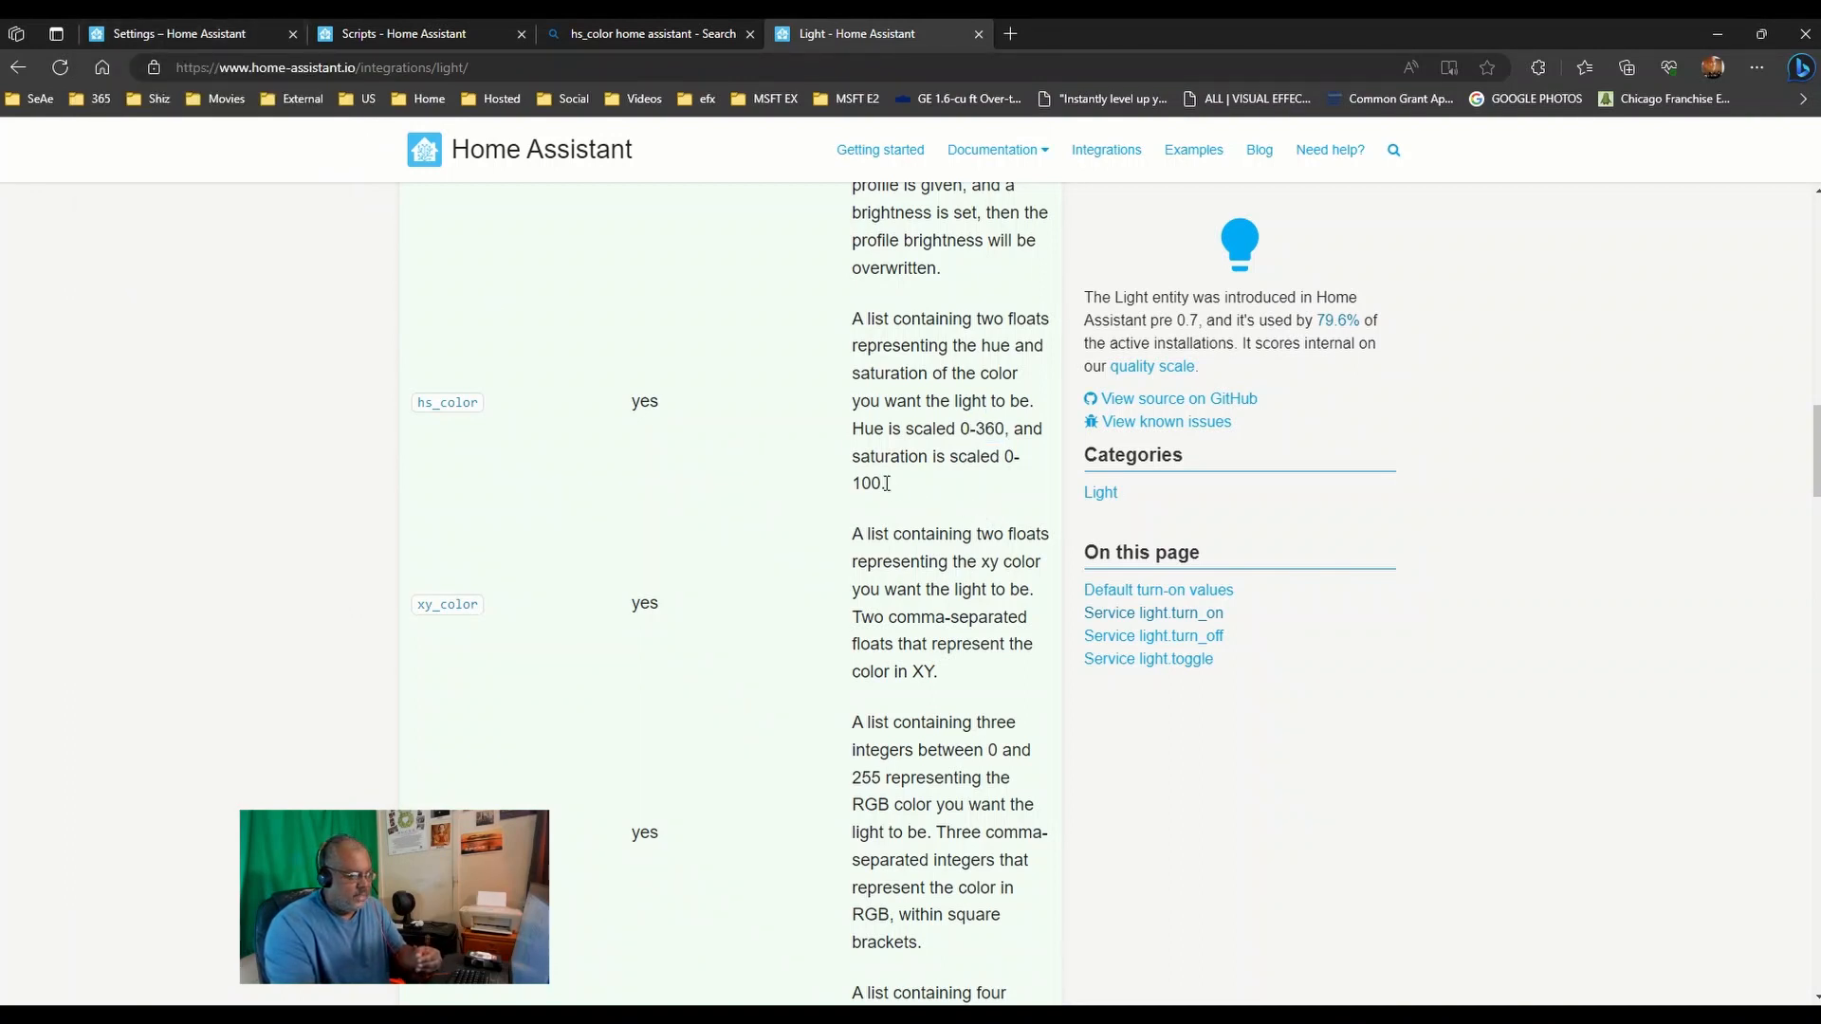
{"action": "left_click_drag", "start_coordinate": [886, 484], "coordinate": [851, 483]}
{"action": "left_click", "coordinate": [887, 481]}
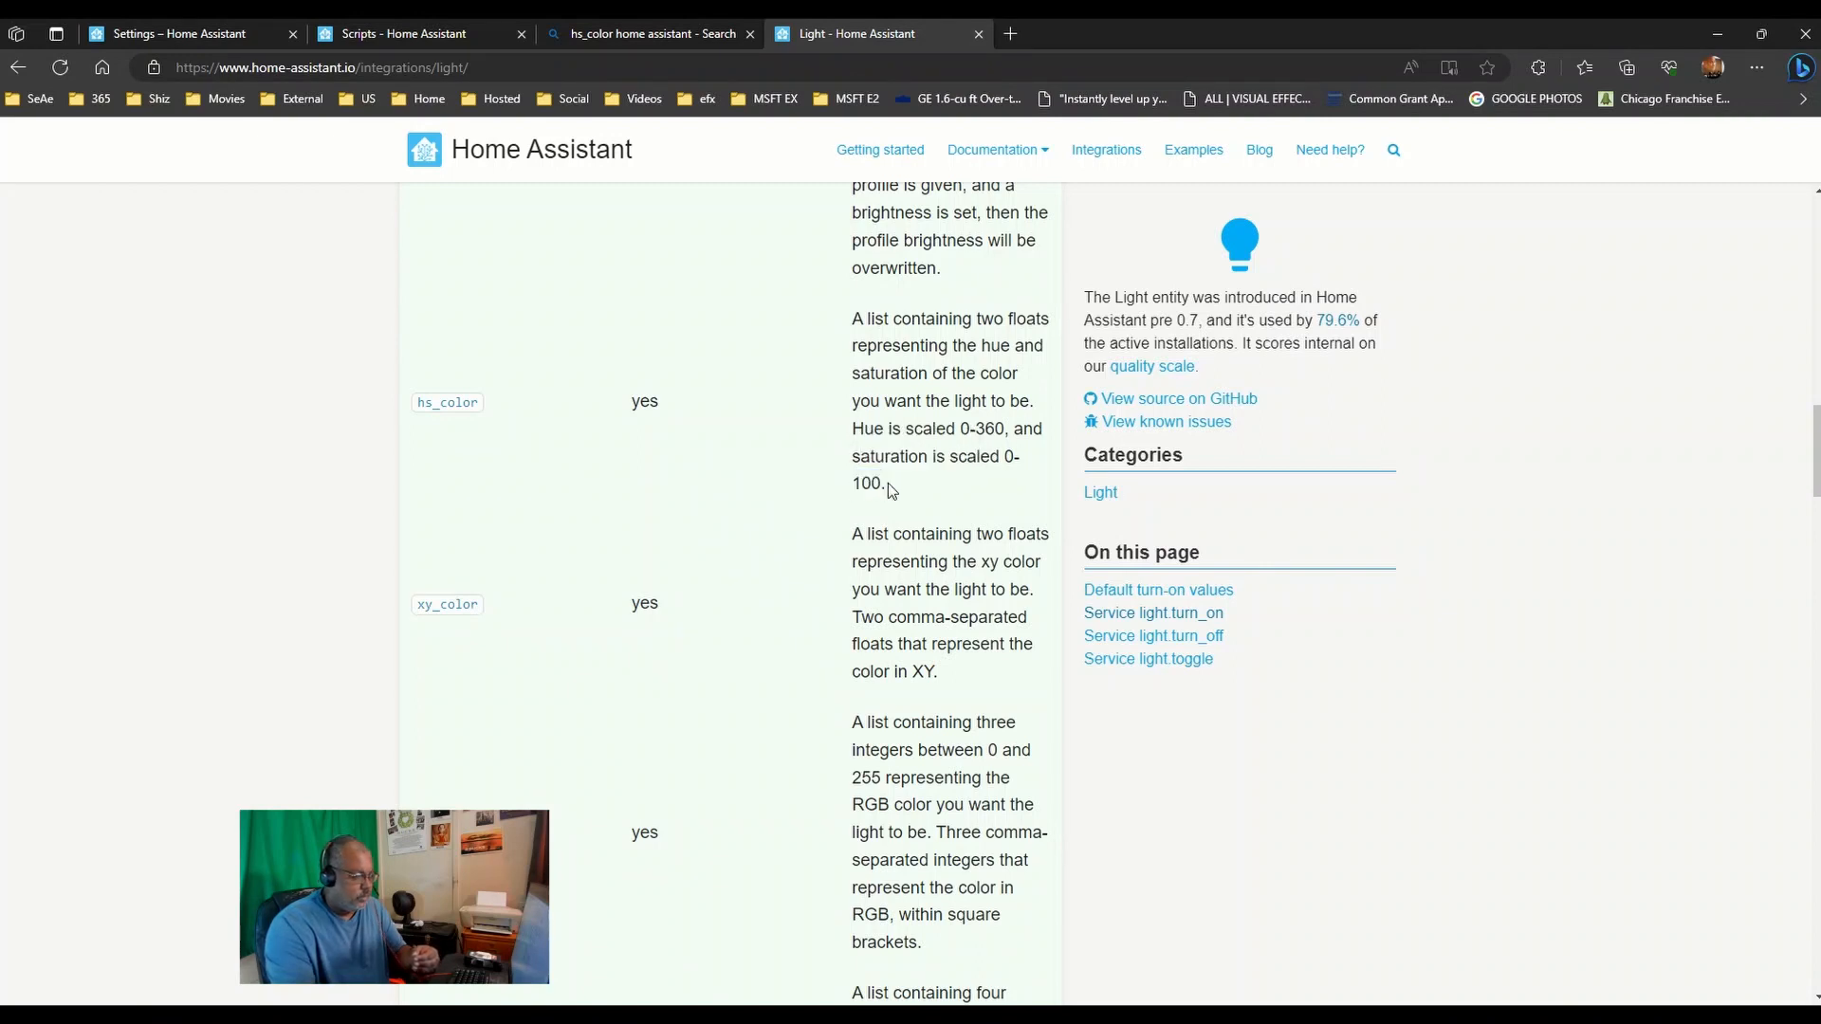
{"action": "left_click", "coordinate": [256, 34]}
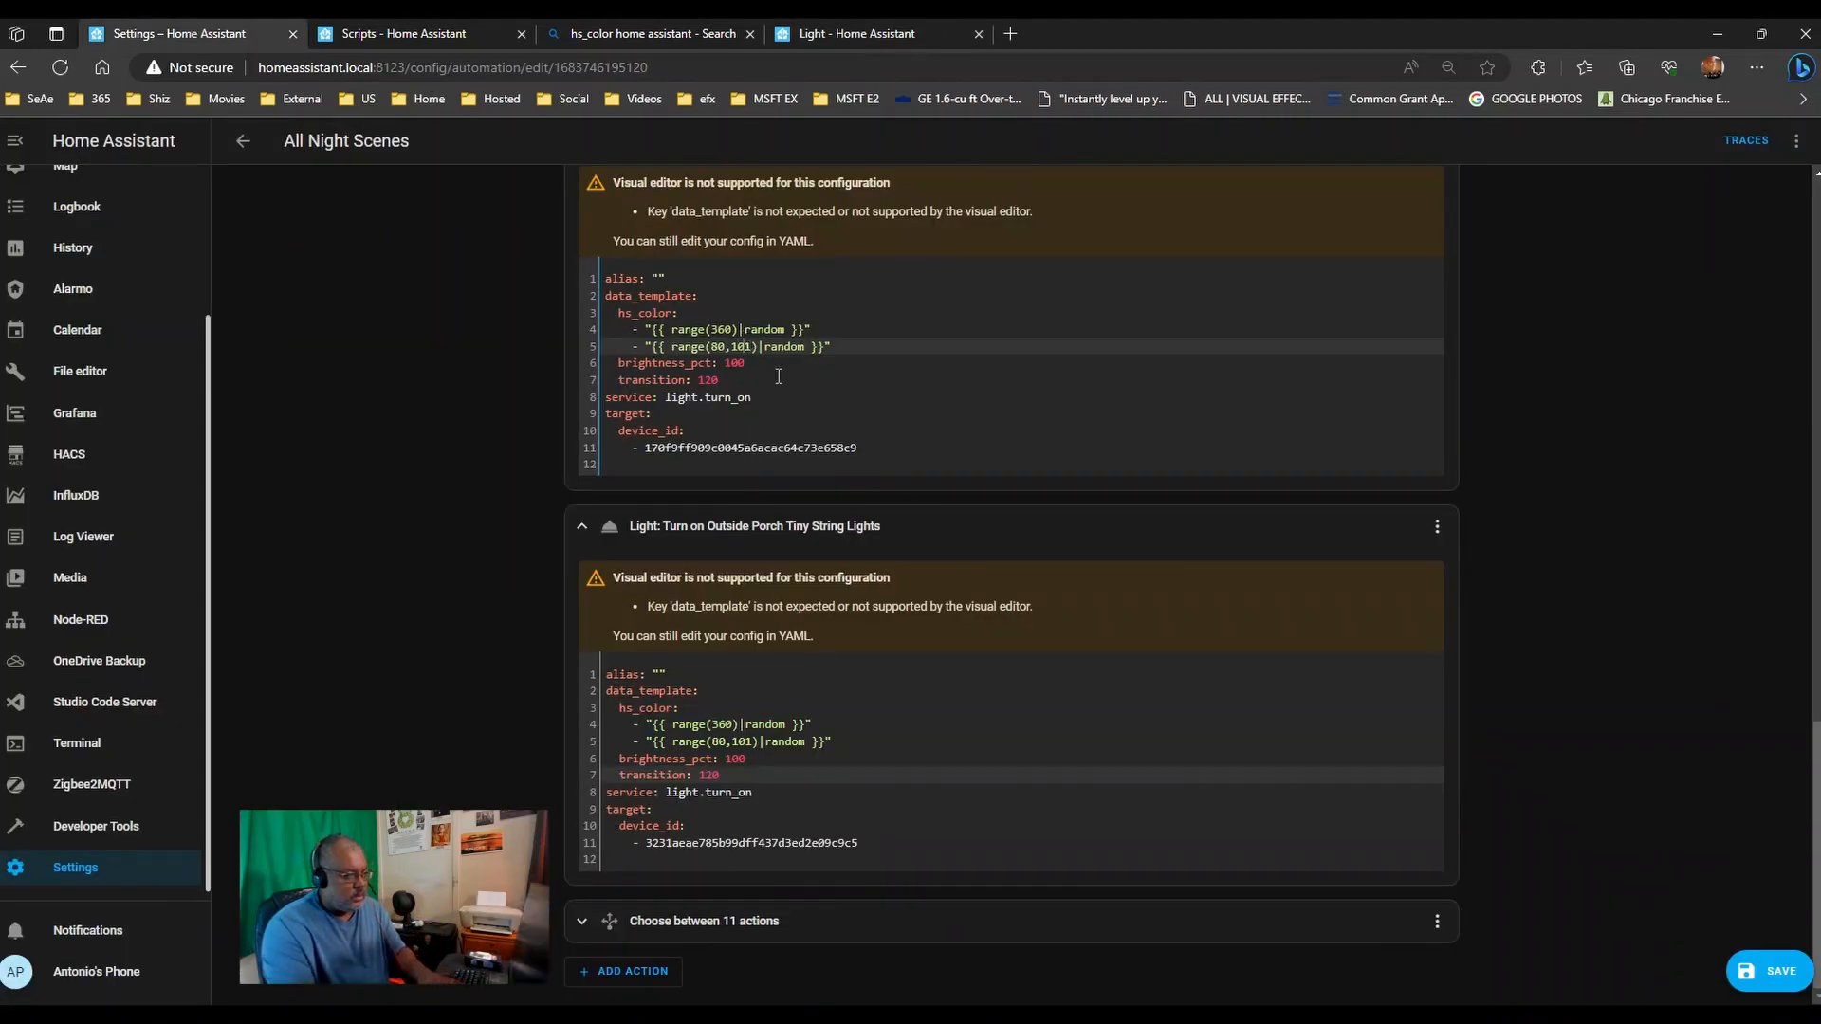
- Change the saturation range to range(80,100) in the last action and the string lights action
{"action": "key", "text": "BackSpace"}
{"action": "type", "text": "0"}
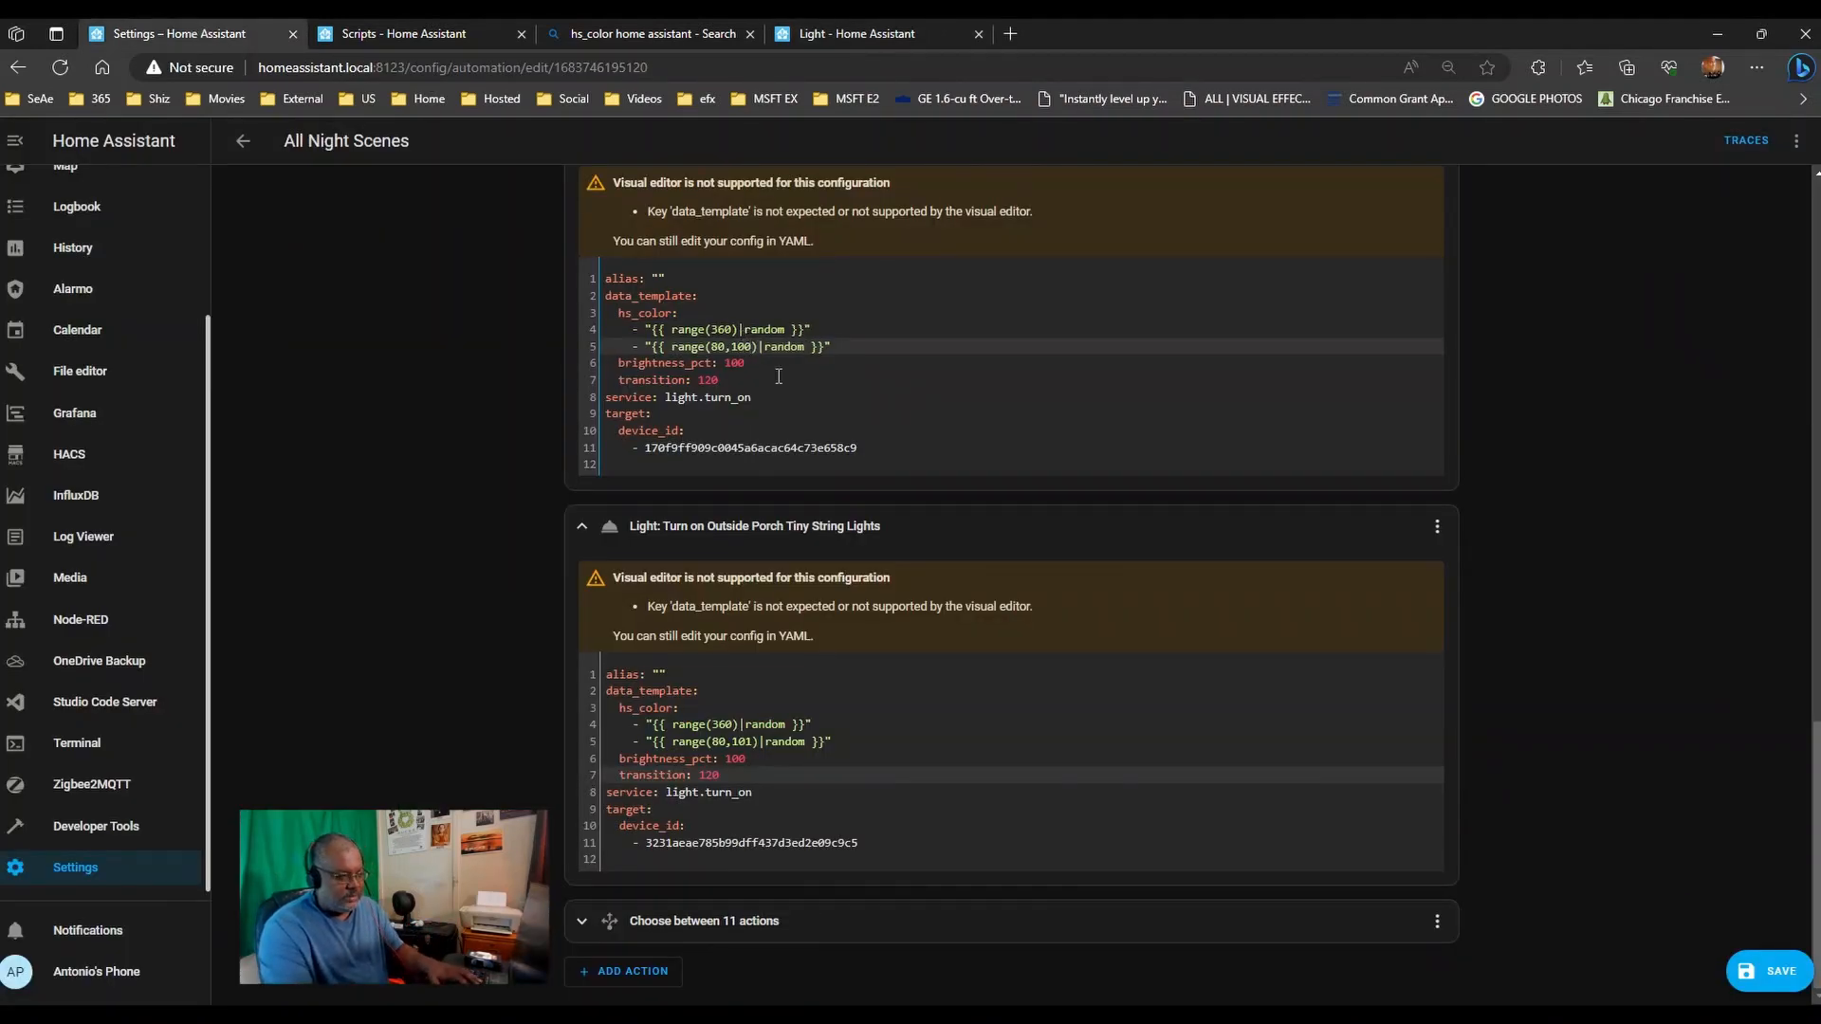
{"action": "left_click", "coordinate": [843, 743]}
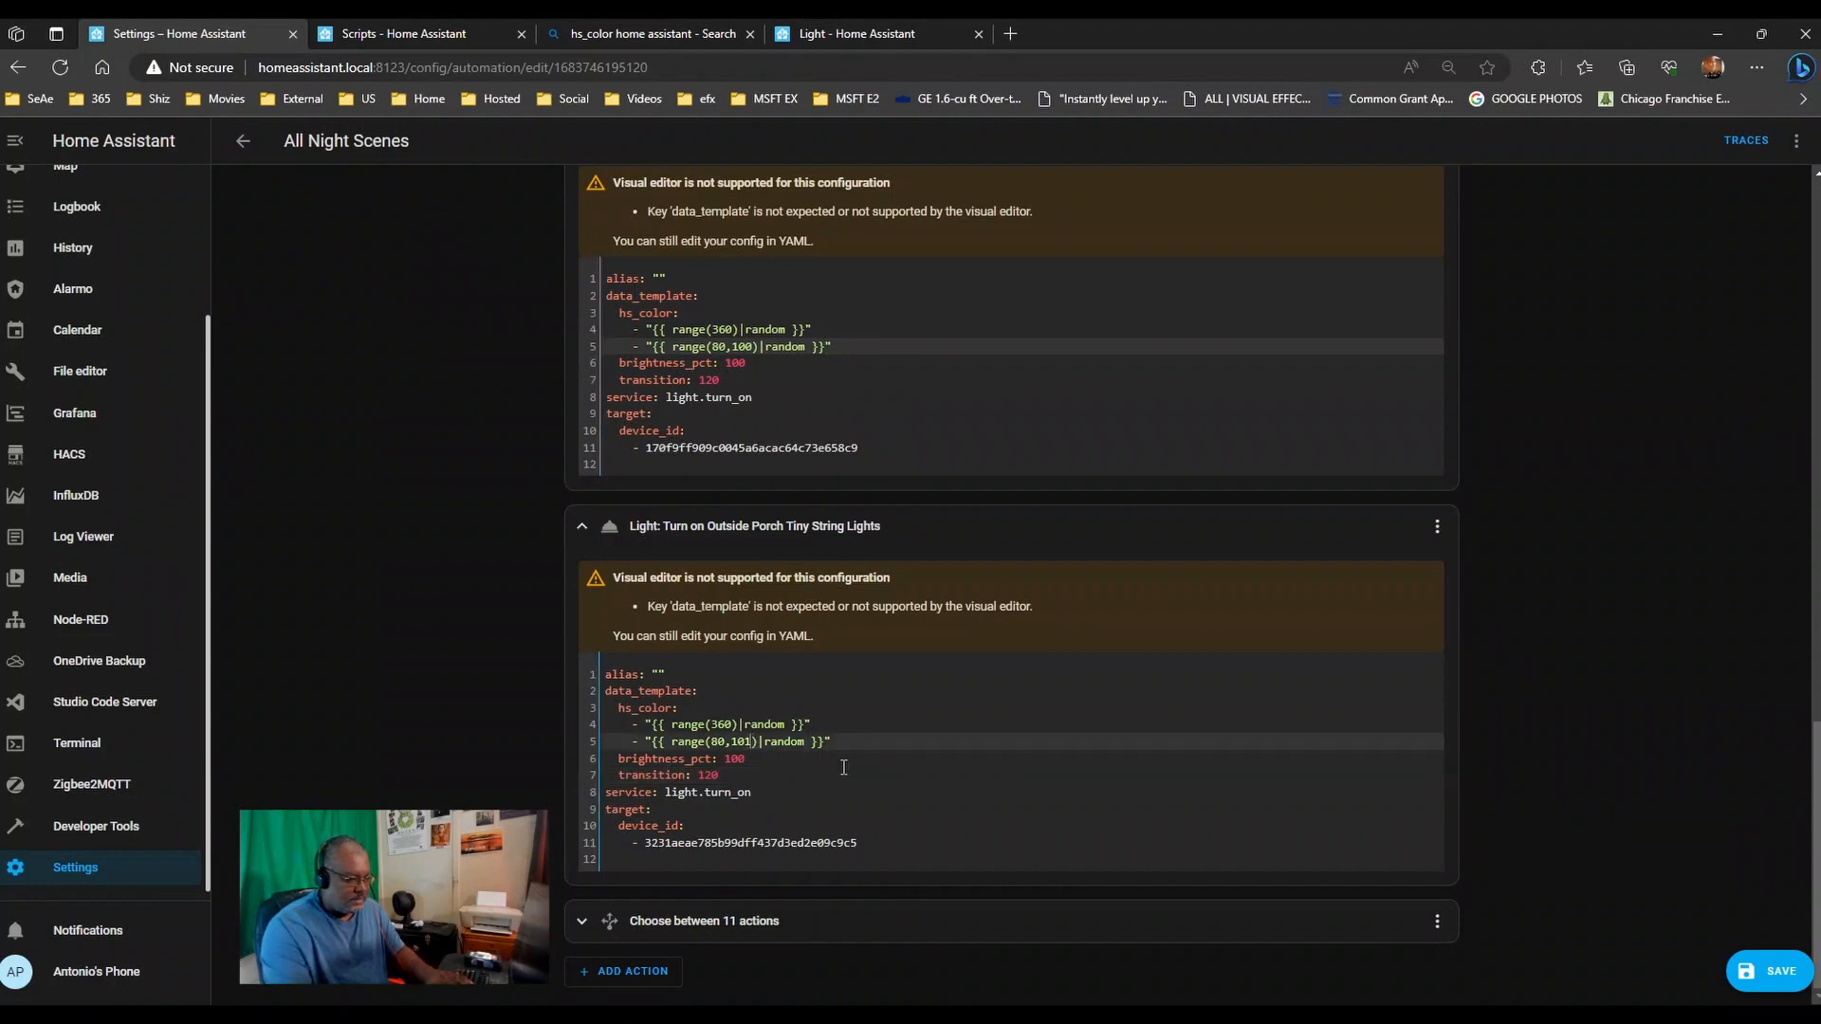
{"action": "key", "text": "BackSpace"}
{"action": "type", "text": "0"}
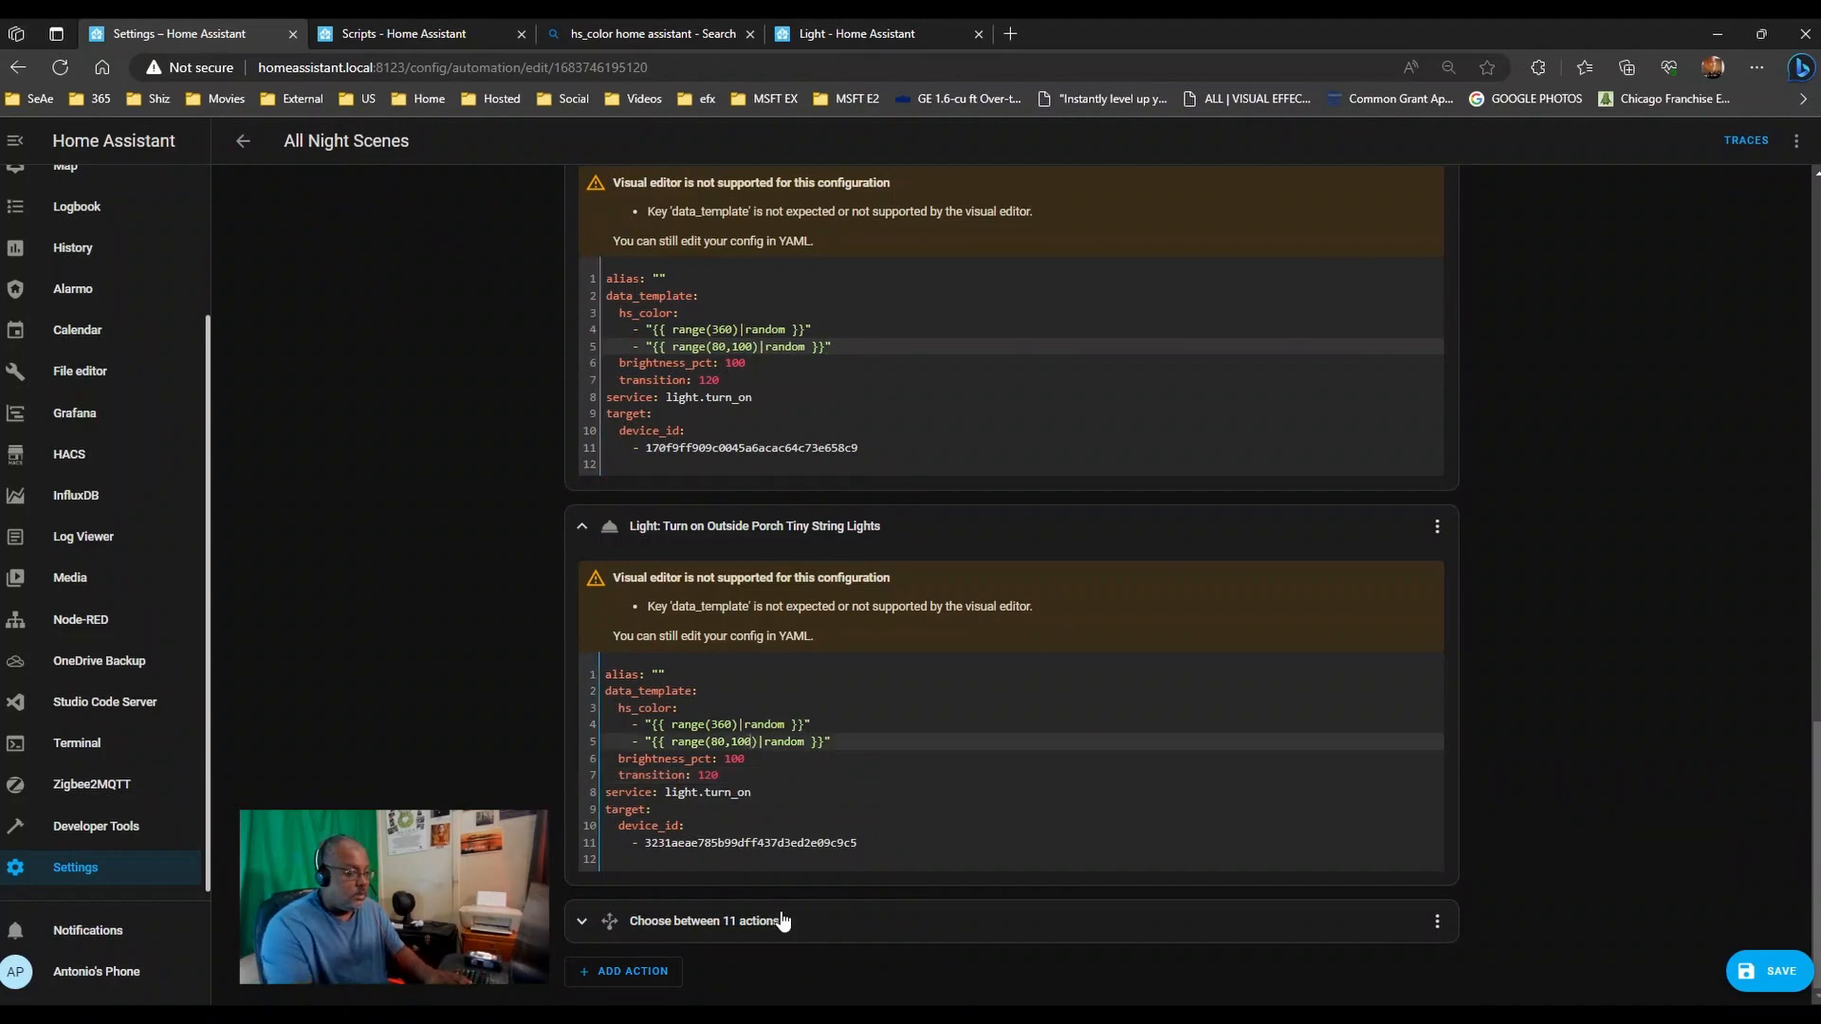
- Change Outside Door West's and Outside Door East's saturation to range(80,100)
{"action": "scroll", "coordinate": [823, 721], "scroll_direction": "up", "scroll_amount": 3}
{"action": "scroll", "coordinate": [823, 715], "scroll_direction": "up", "scroll_amount": 5}
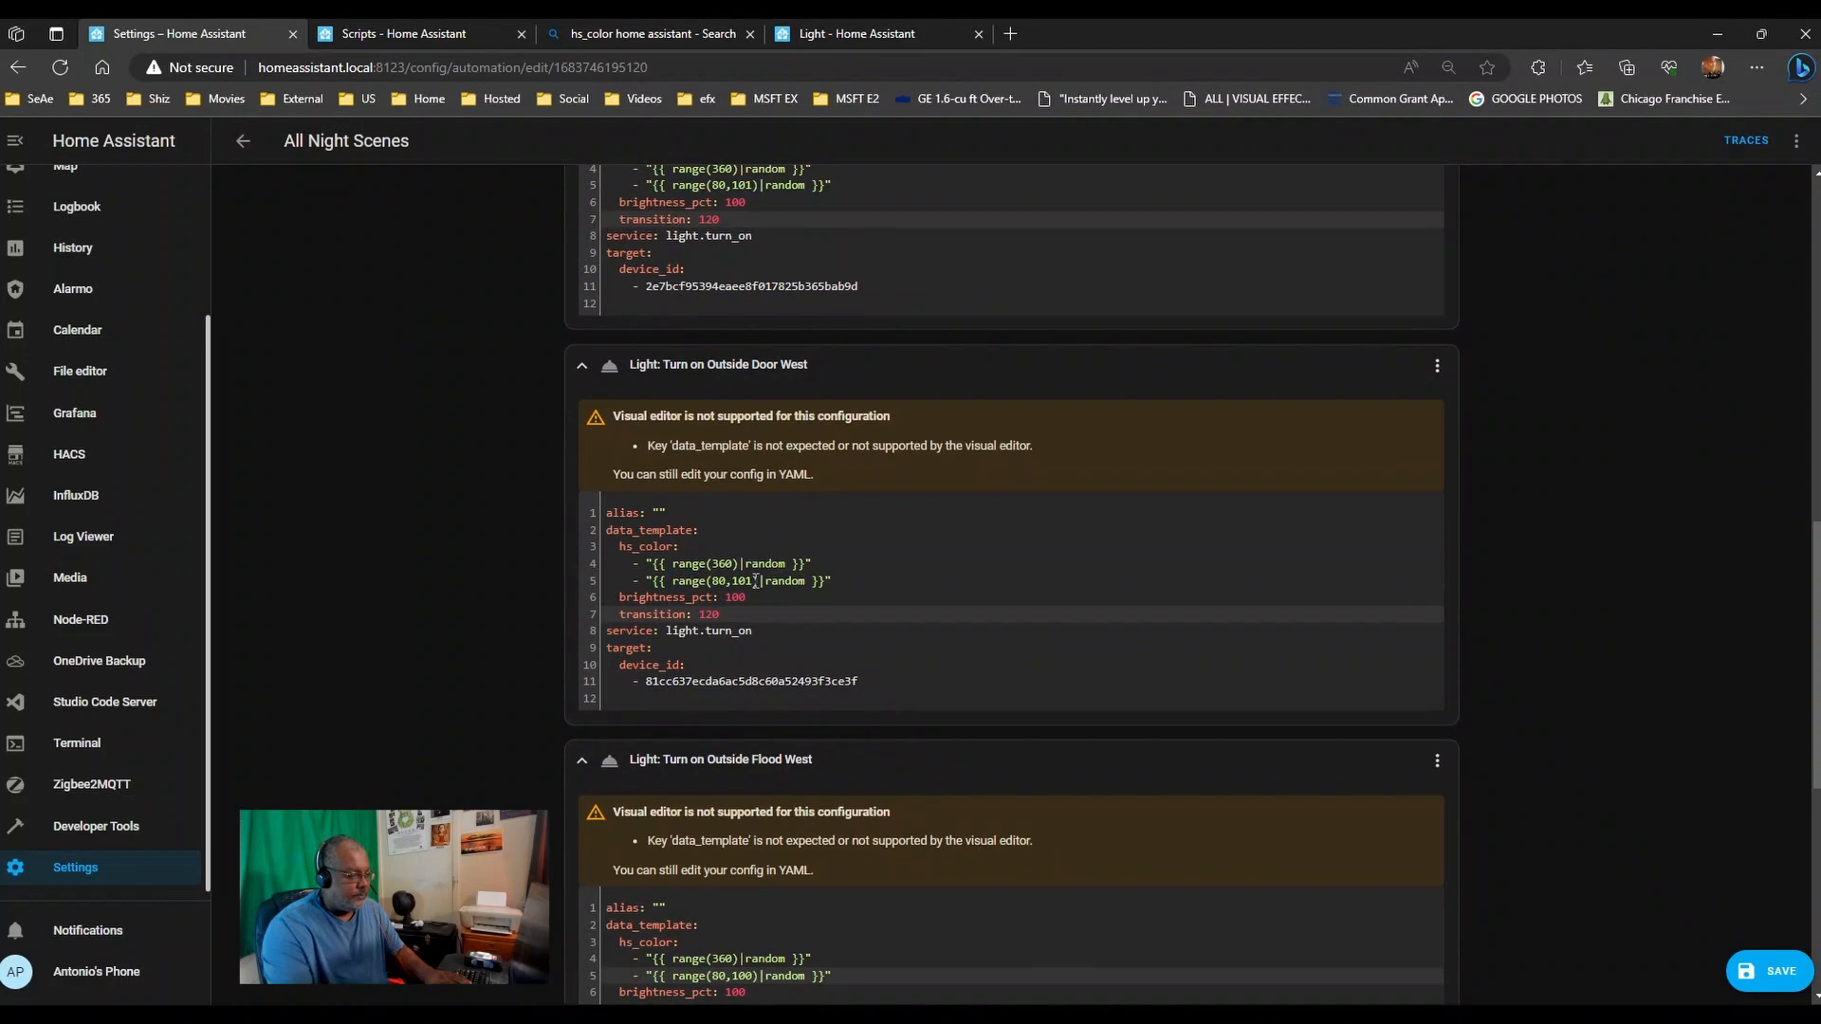
{"action": "left_click", "coordinate": [751, 580]}
{"action": "key", "text": "BackSpace"}
{"action": "type", "text": "0"}
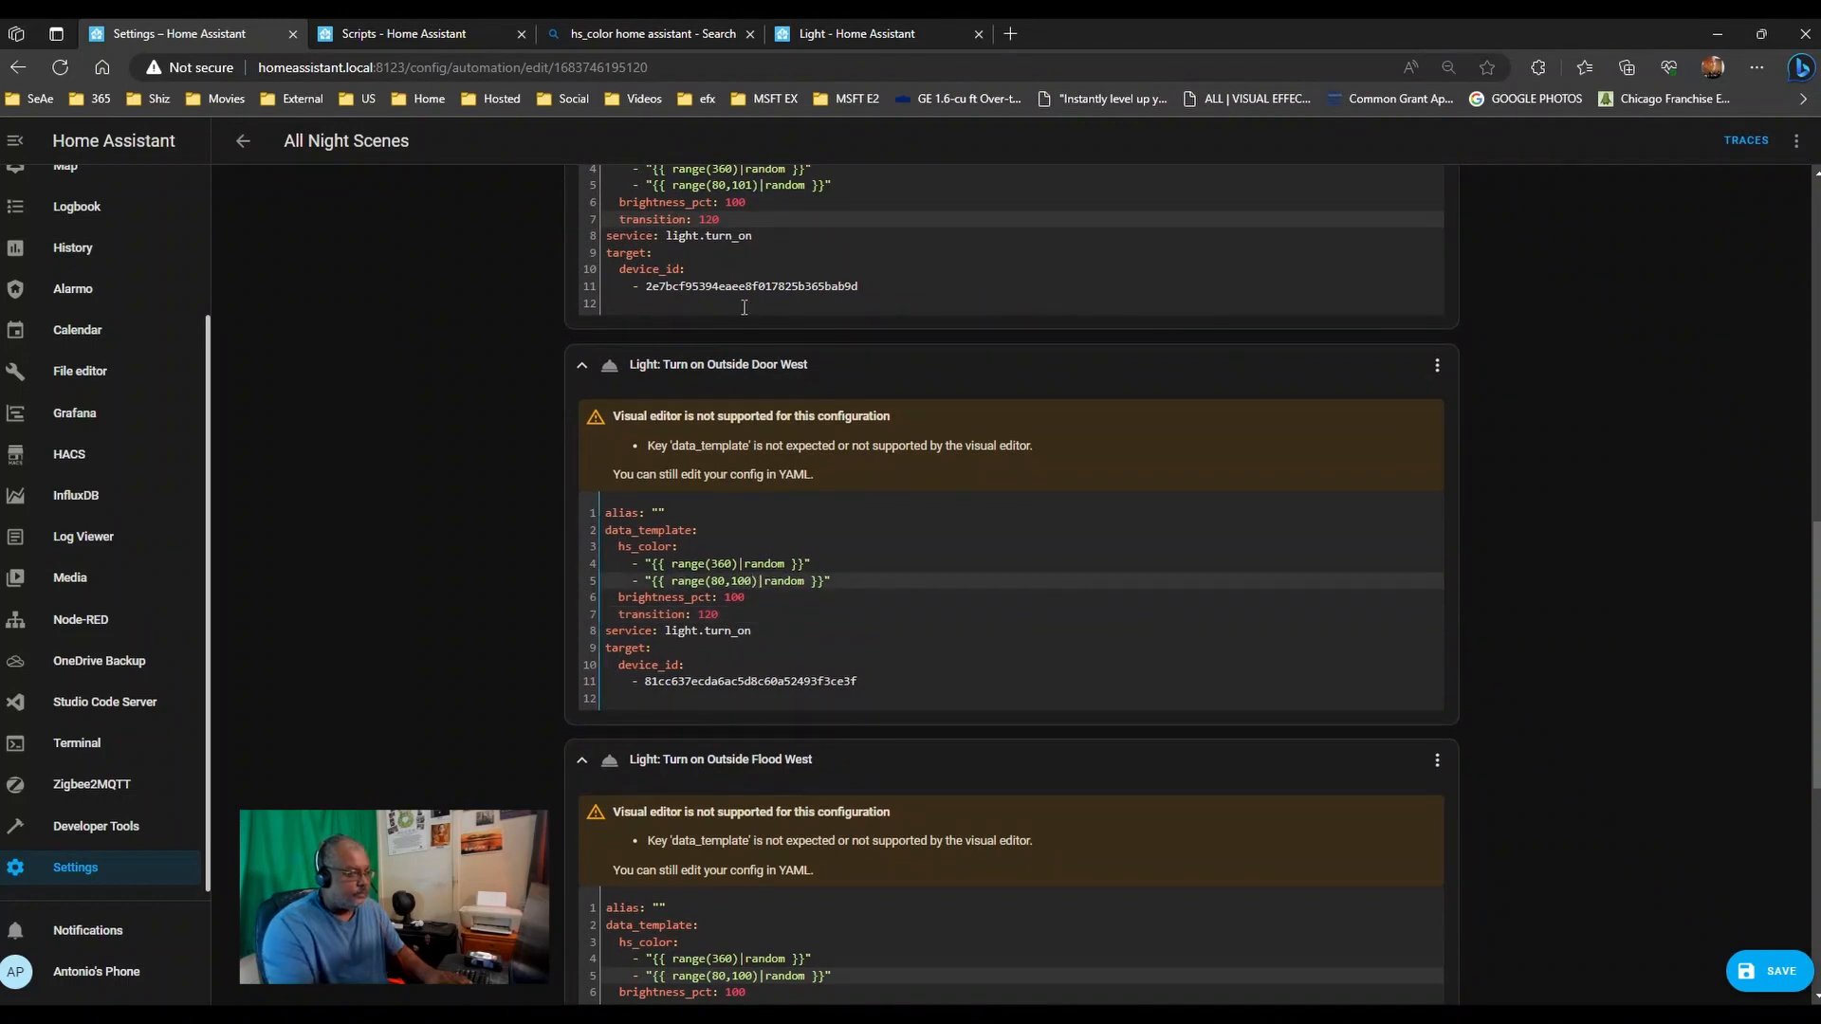
{"action": "scroll", "coordinate": [754, 340], "scroll_direction": "up", "scroll_amount": 3}
{"action": "scroll", "coordinate": [755, 340], "scroll_direction": "up", "scroll_amount": 1}
{"action": "left_click", "coordinate": [752, 436]}
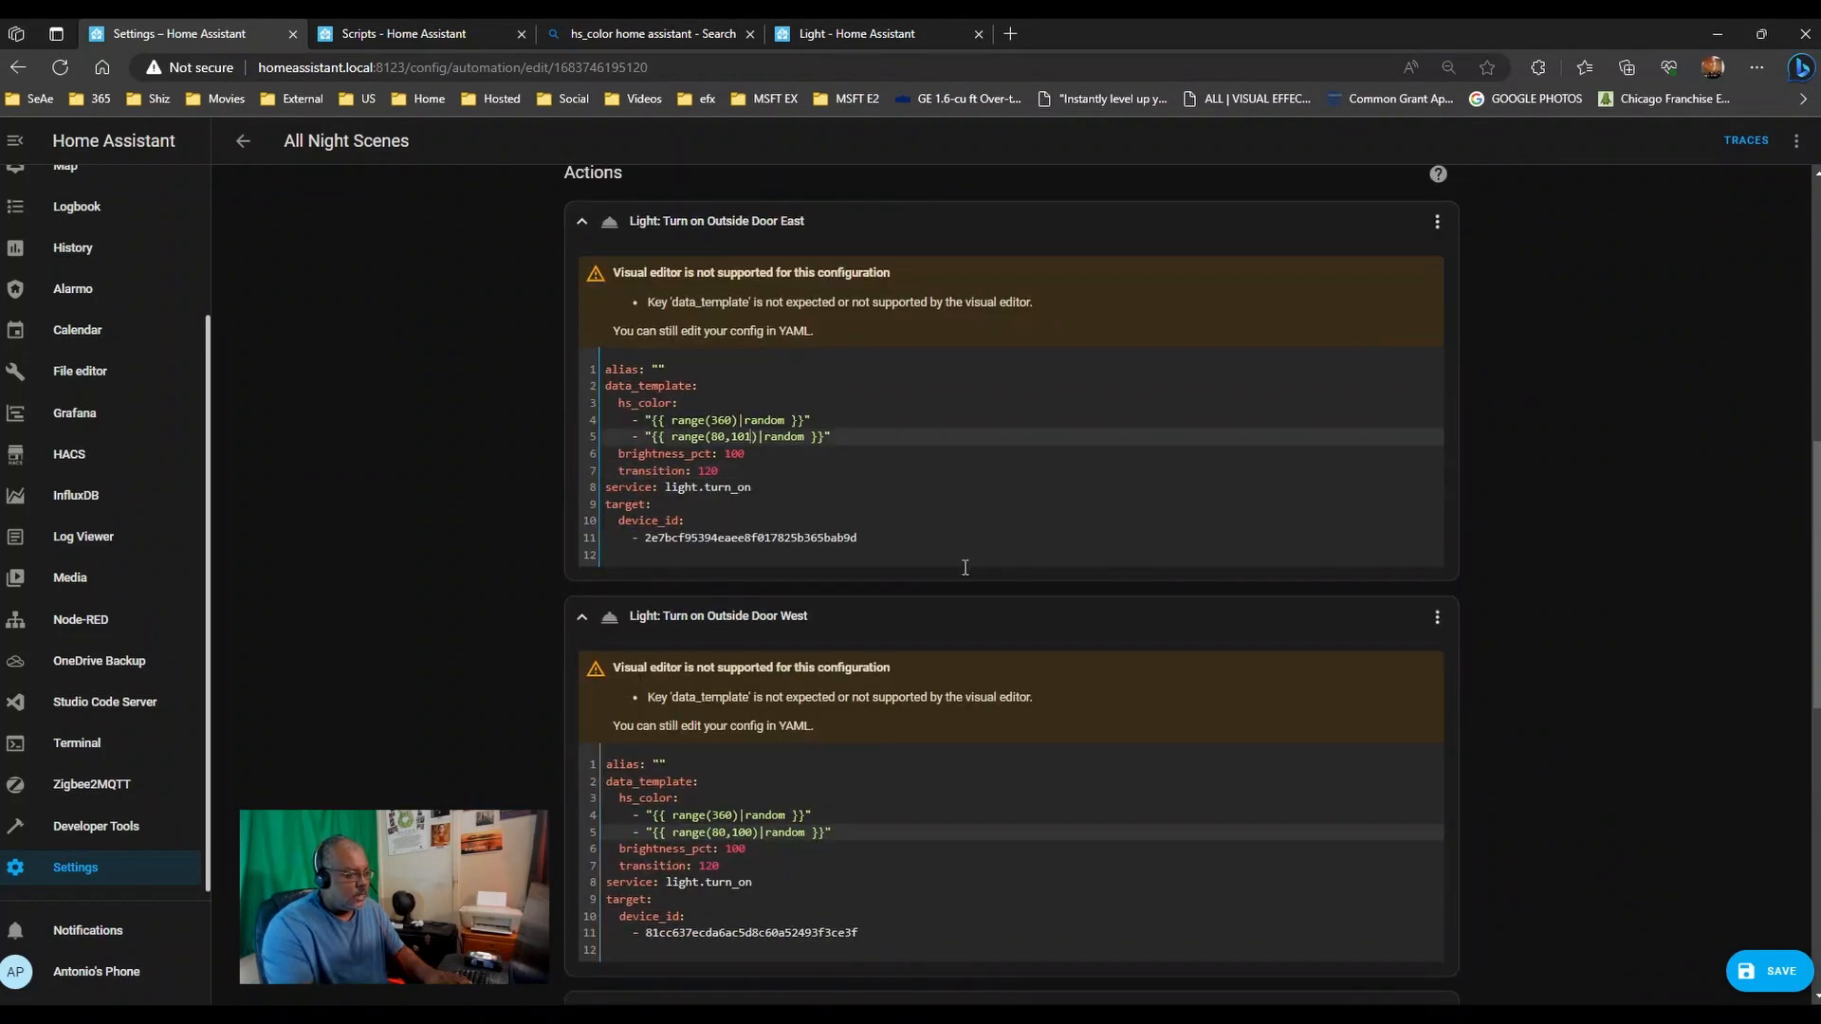
{"action": "key", "text": "BackSpace"}
{"action": "type", "text": "0"}
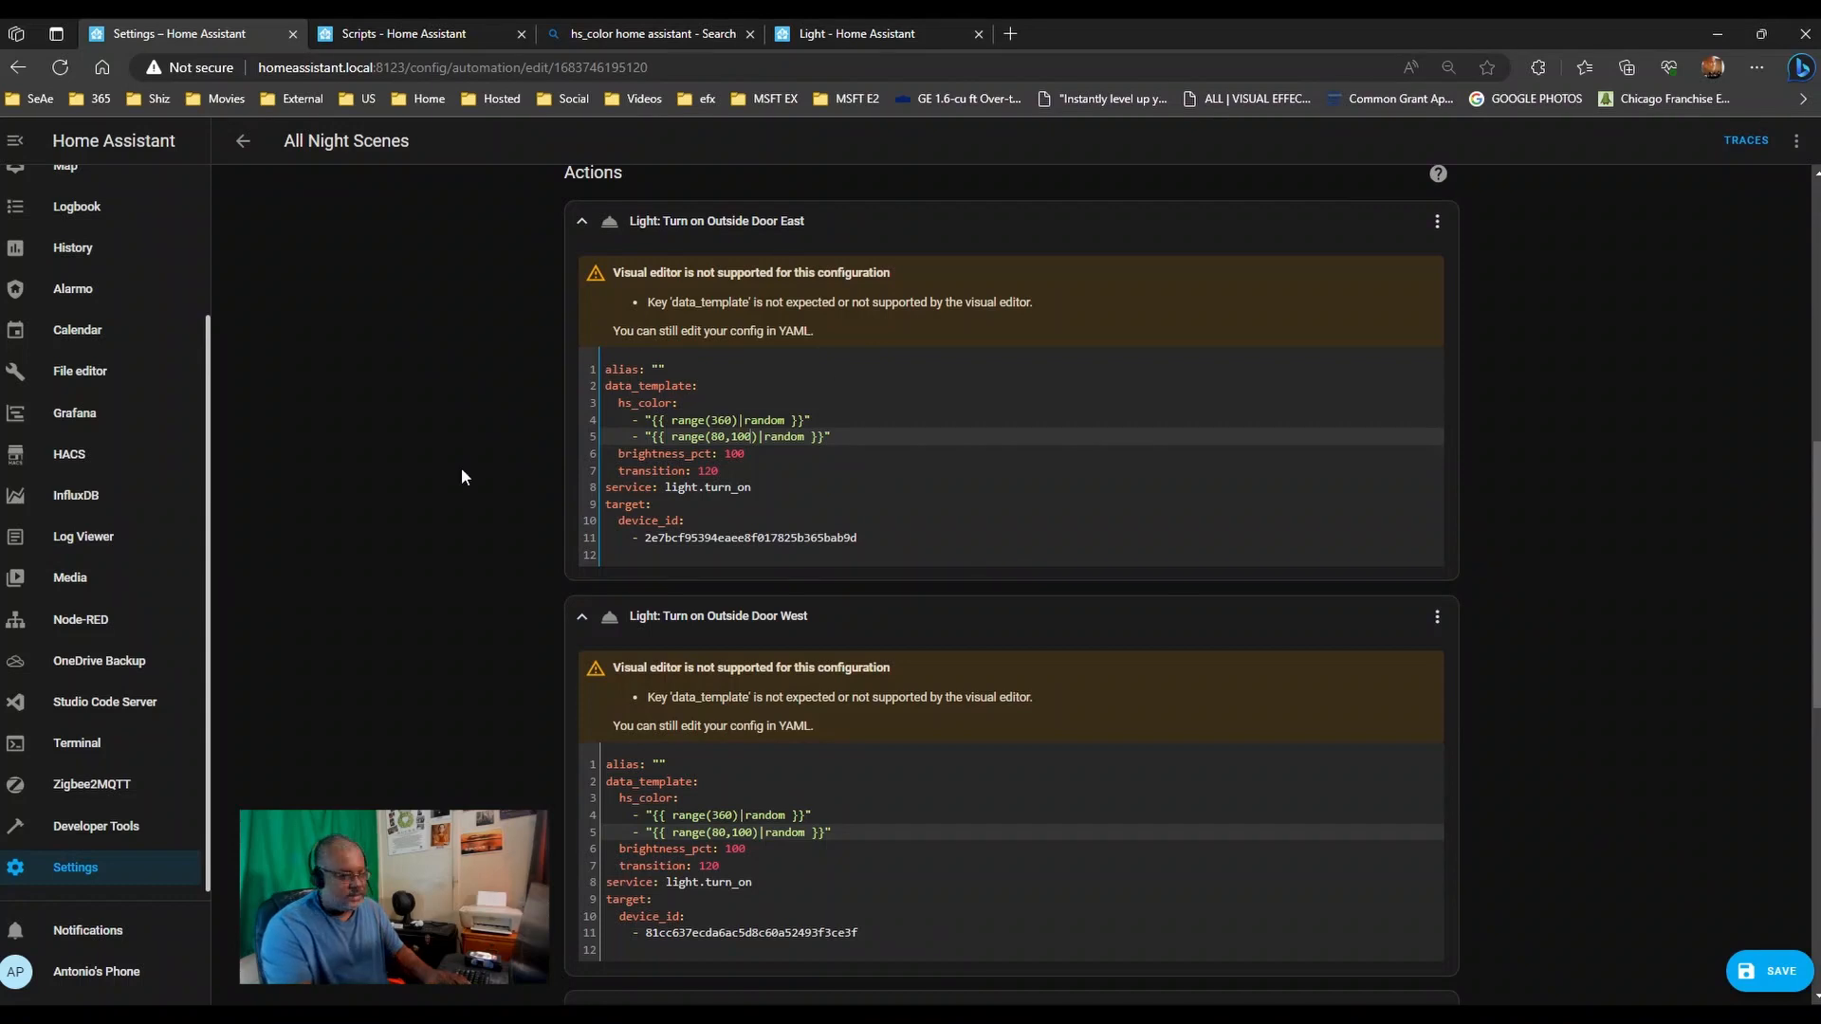
- Save the All Night Scenes automation and return to the automations list
{"action": "scroll", "coordinate": [929, 582], "scroll_direction": "down", "scroll_amount": 7}
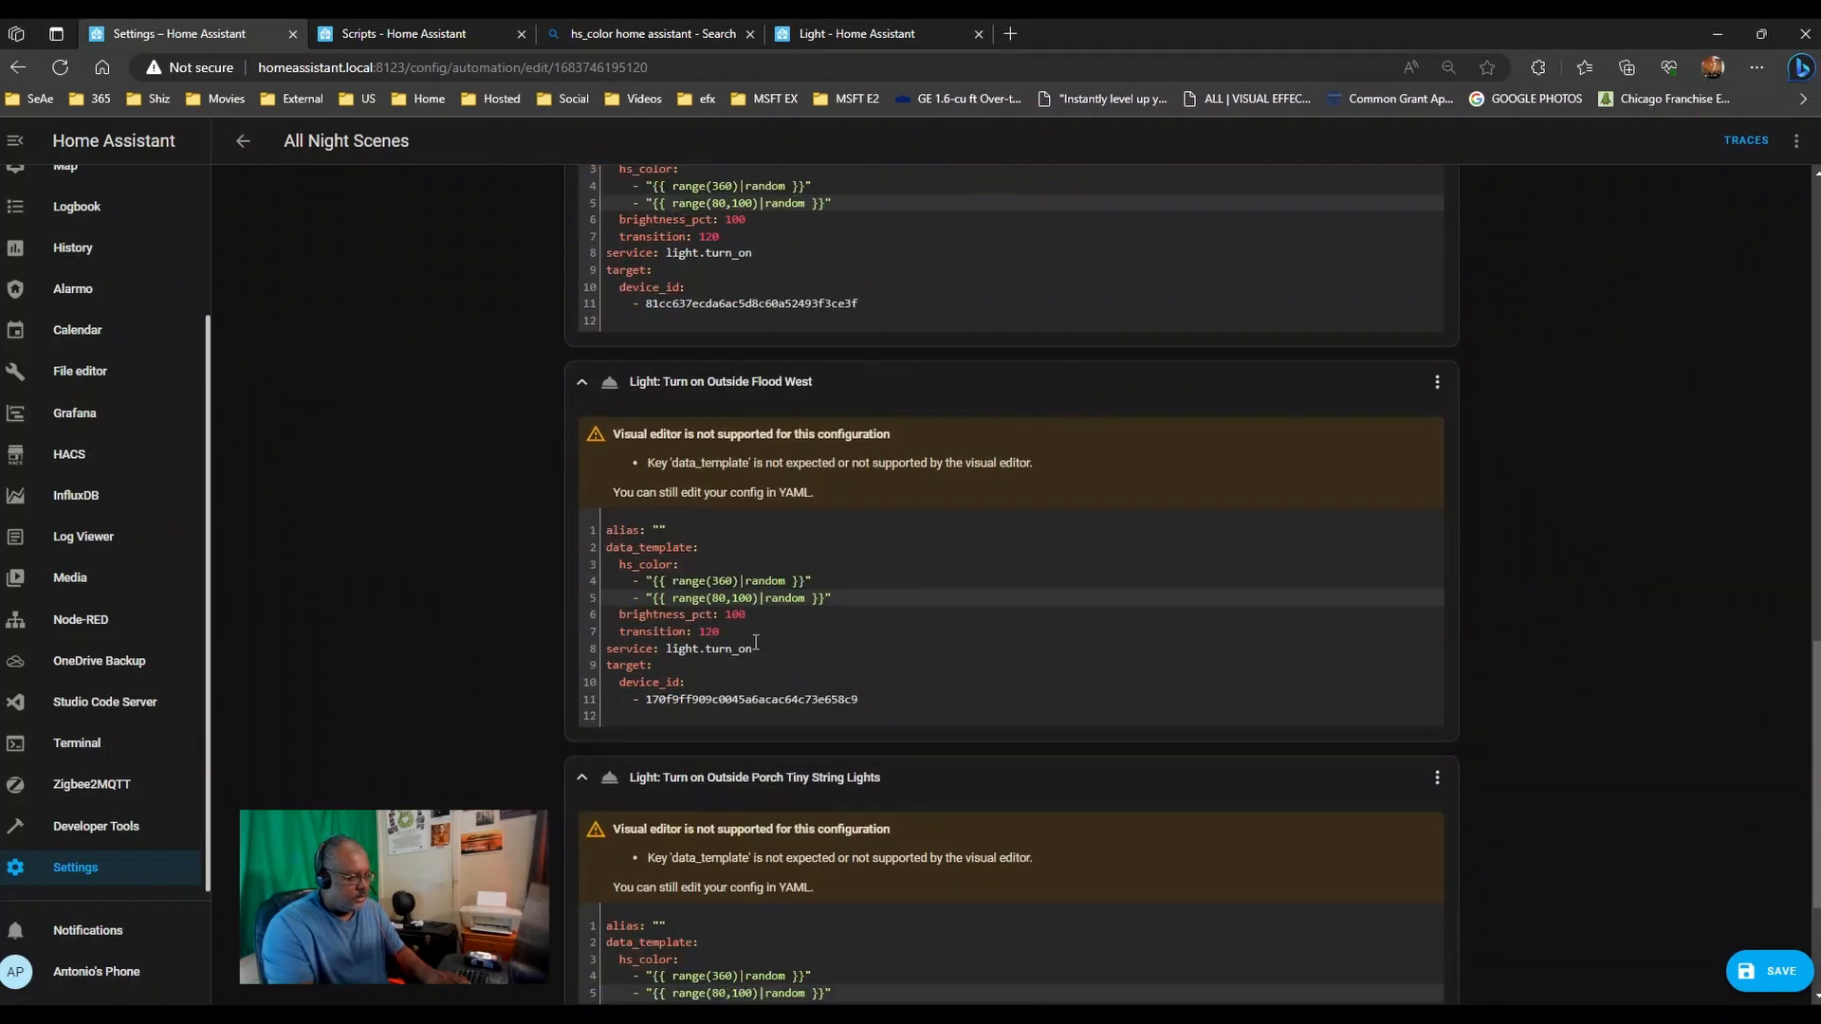
{"action": "scroll", "coordinate": [756, 638], "scroll_direction": "up", "scroll_amount": 1}
{"action": "scroll", "coordinate": [756, 638], "scroll_direction": "down", "scroll_amount": 3}
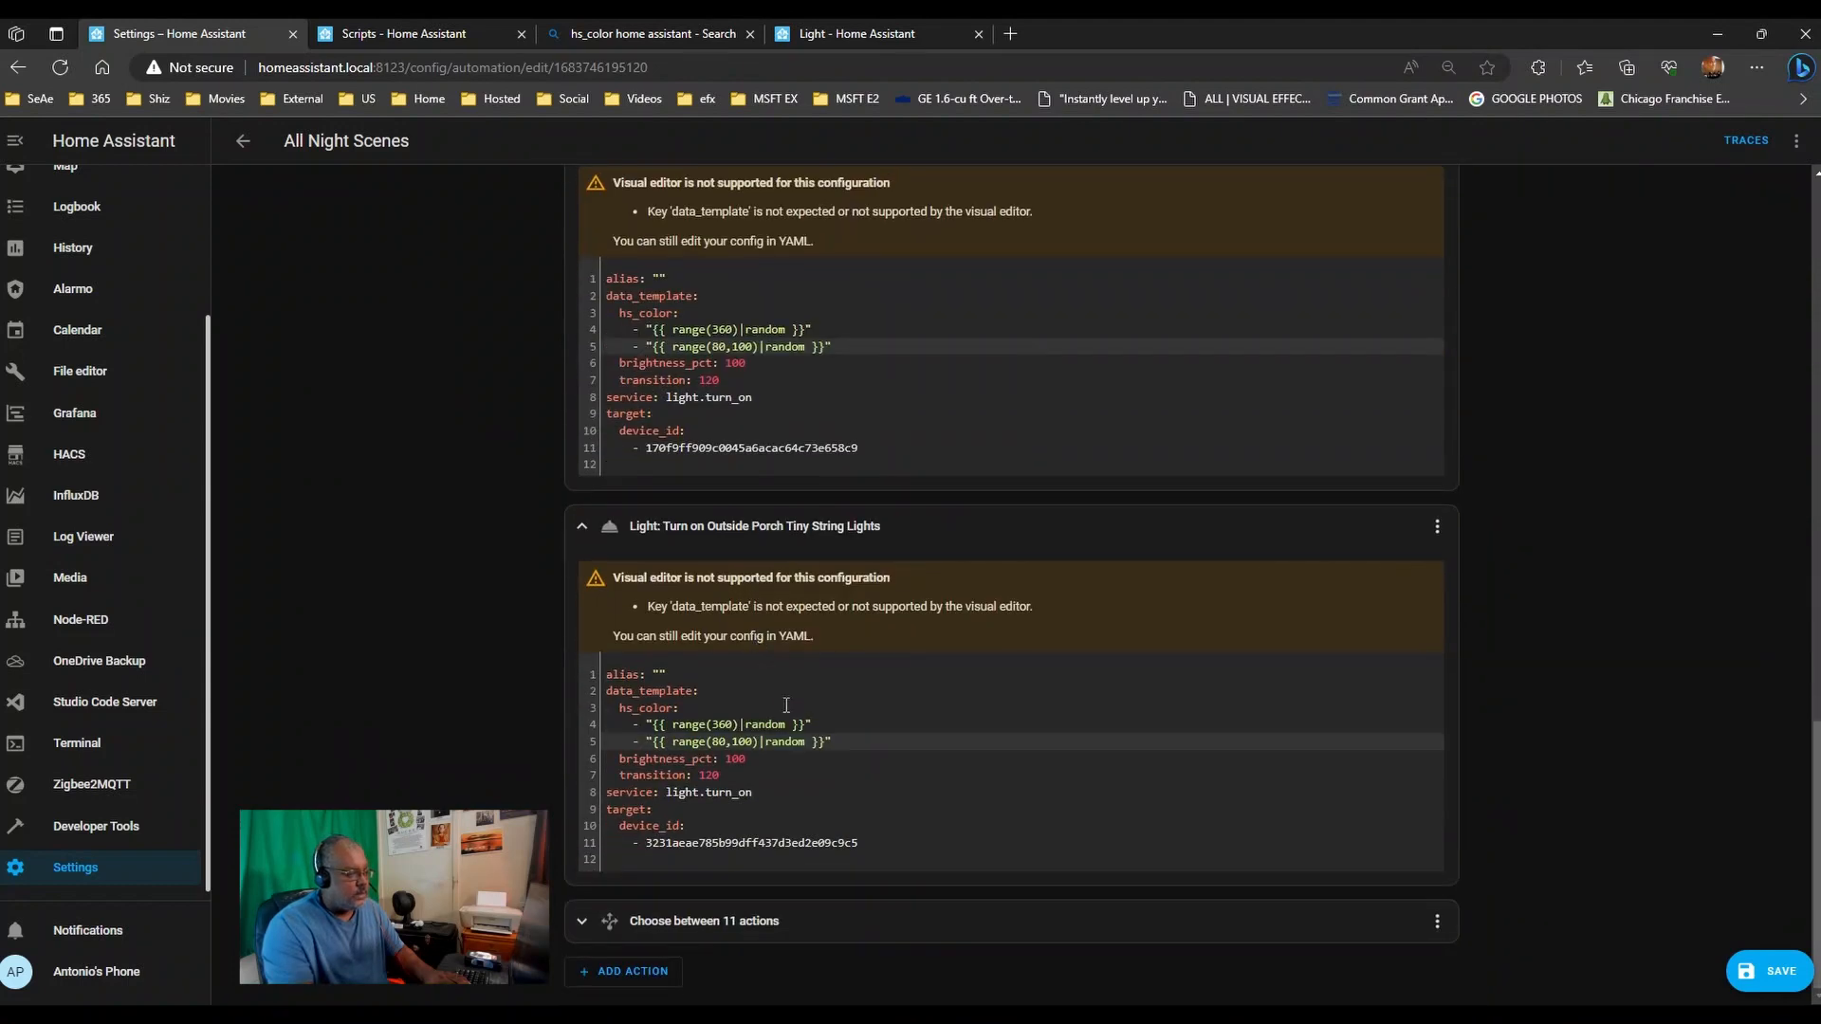
{"action": "left_click", "coordinate": [1770, 971]}
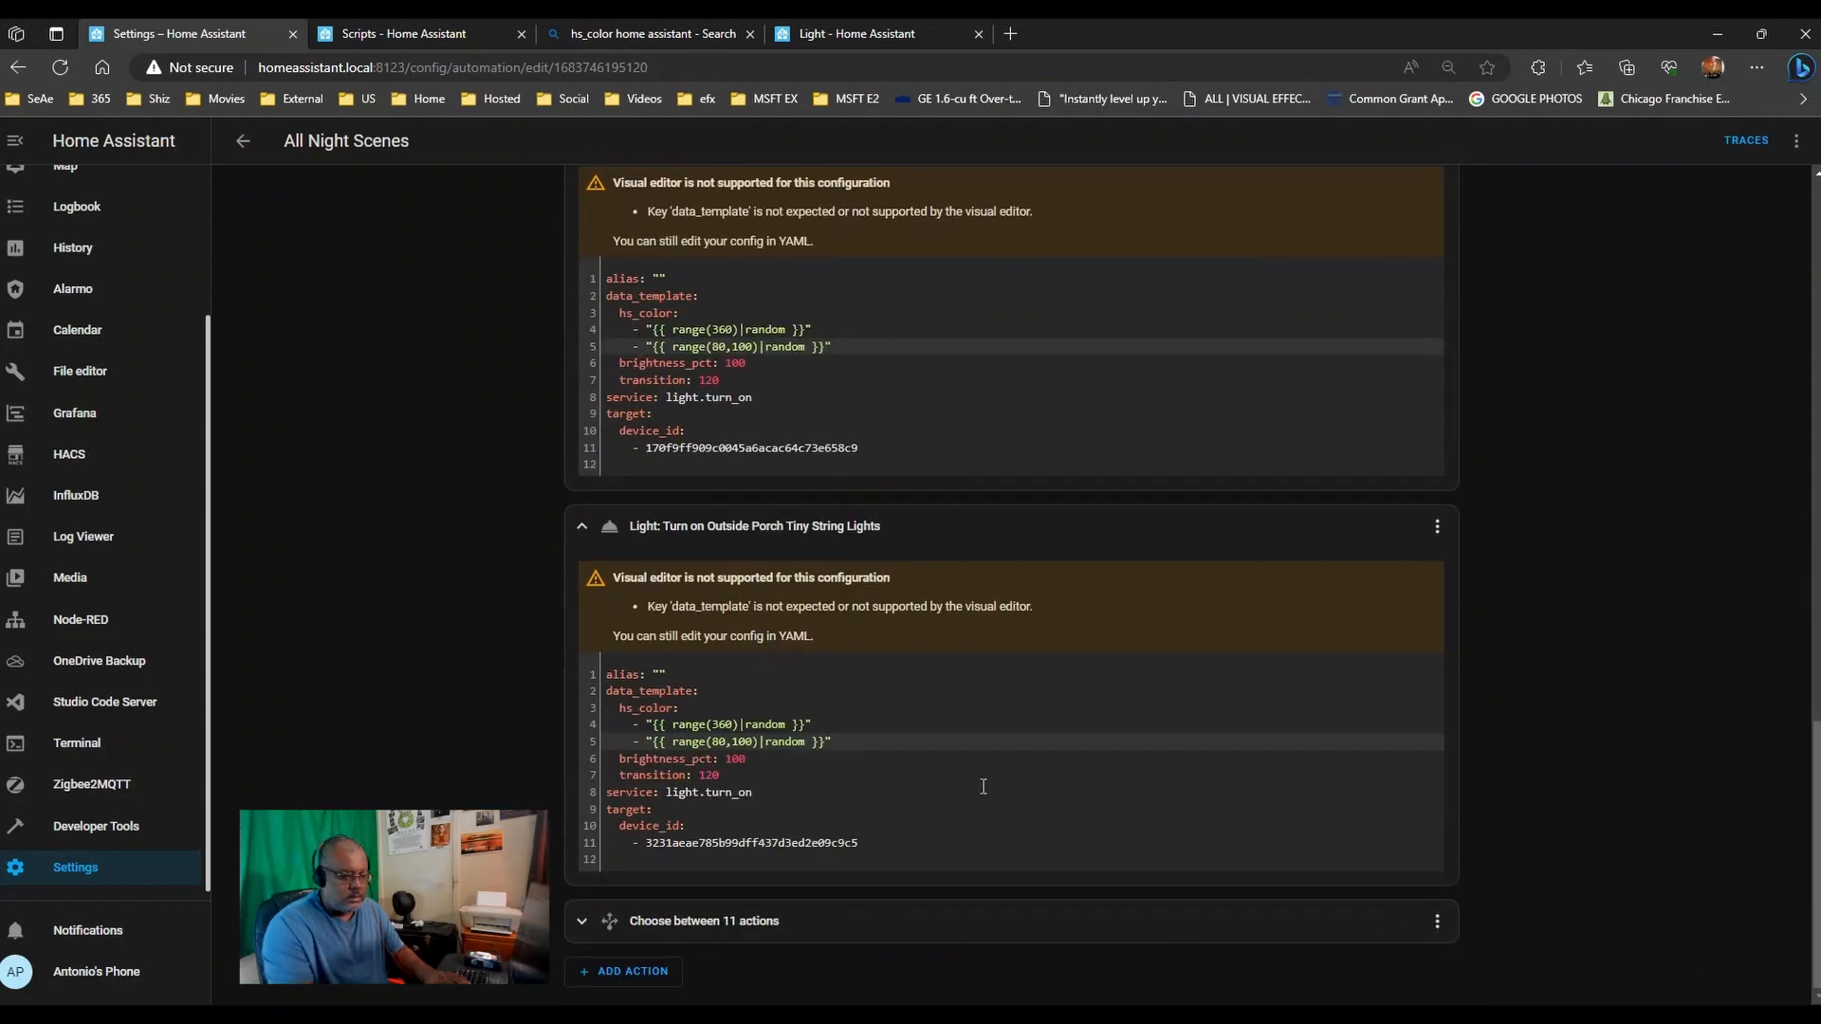
{"action": "left_click", "coordinate": [242, 140]}
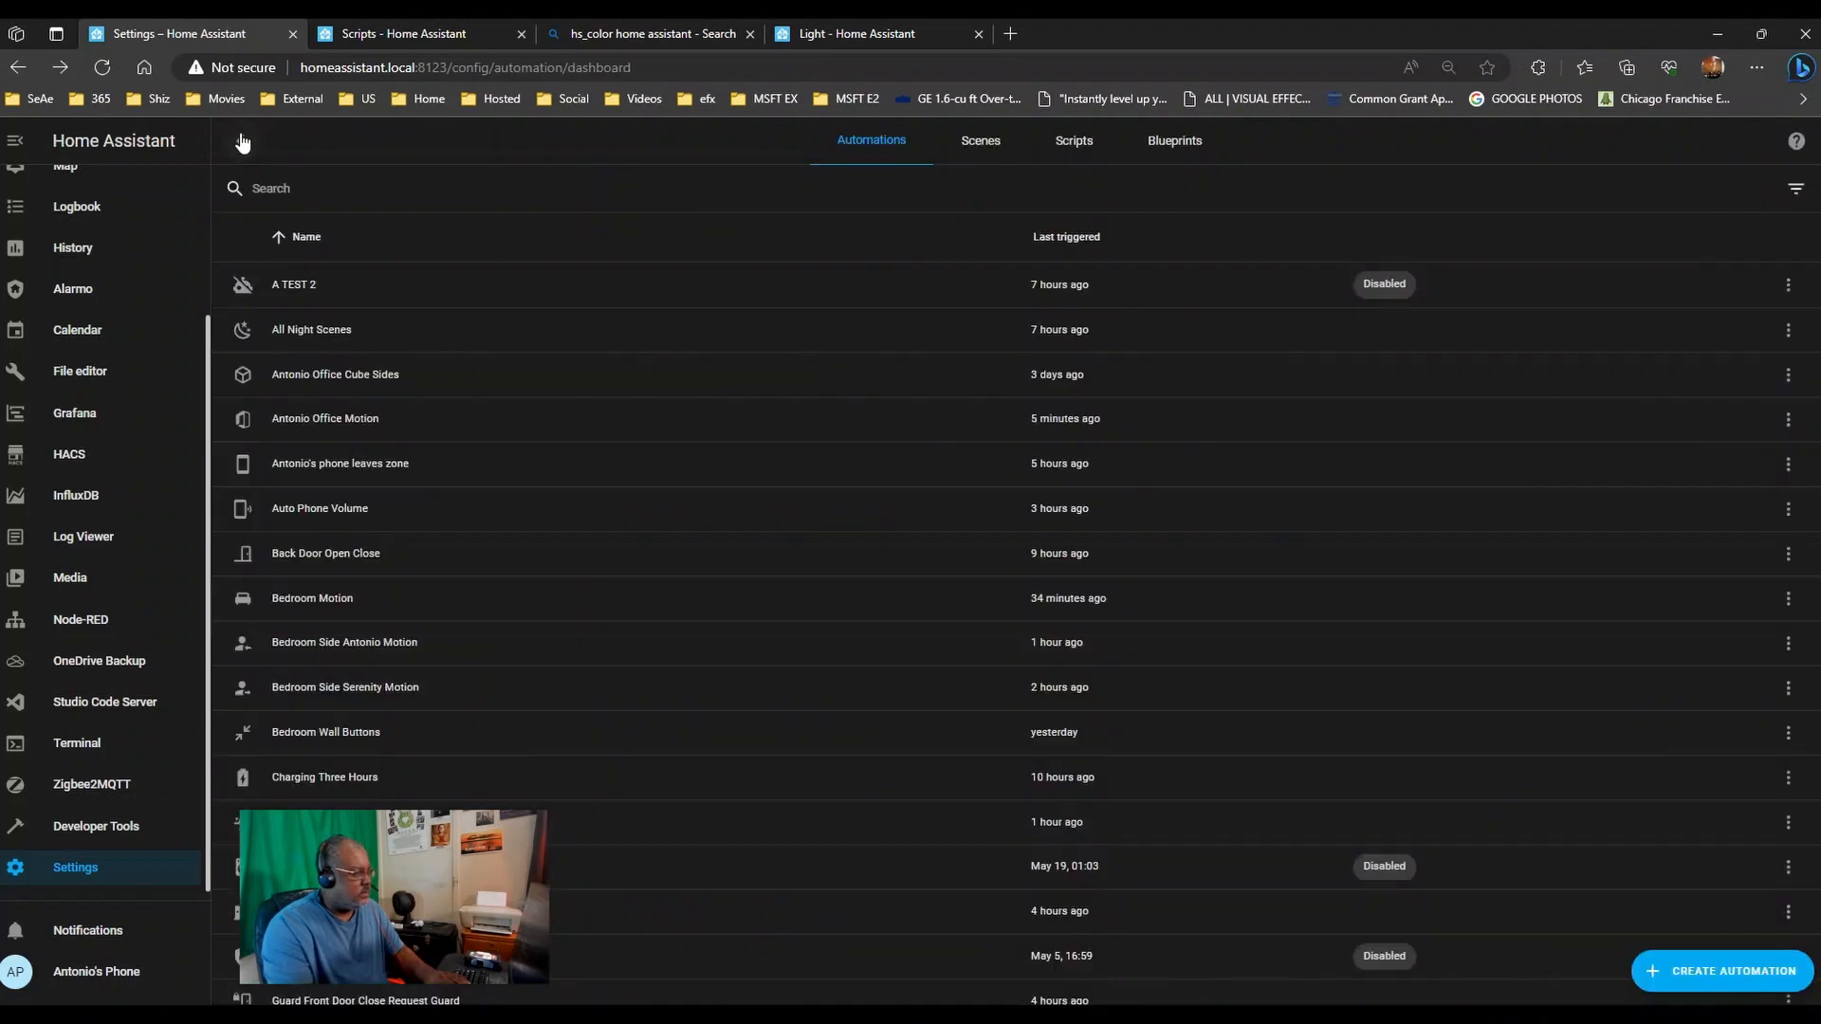
- Open the Living Room Ceiling Random Colors Individual script in the YAML editor
{"action": "left_click", "coordinate": [1074, 144]}
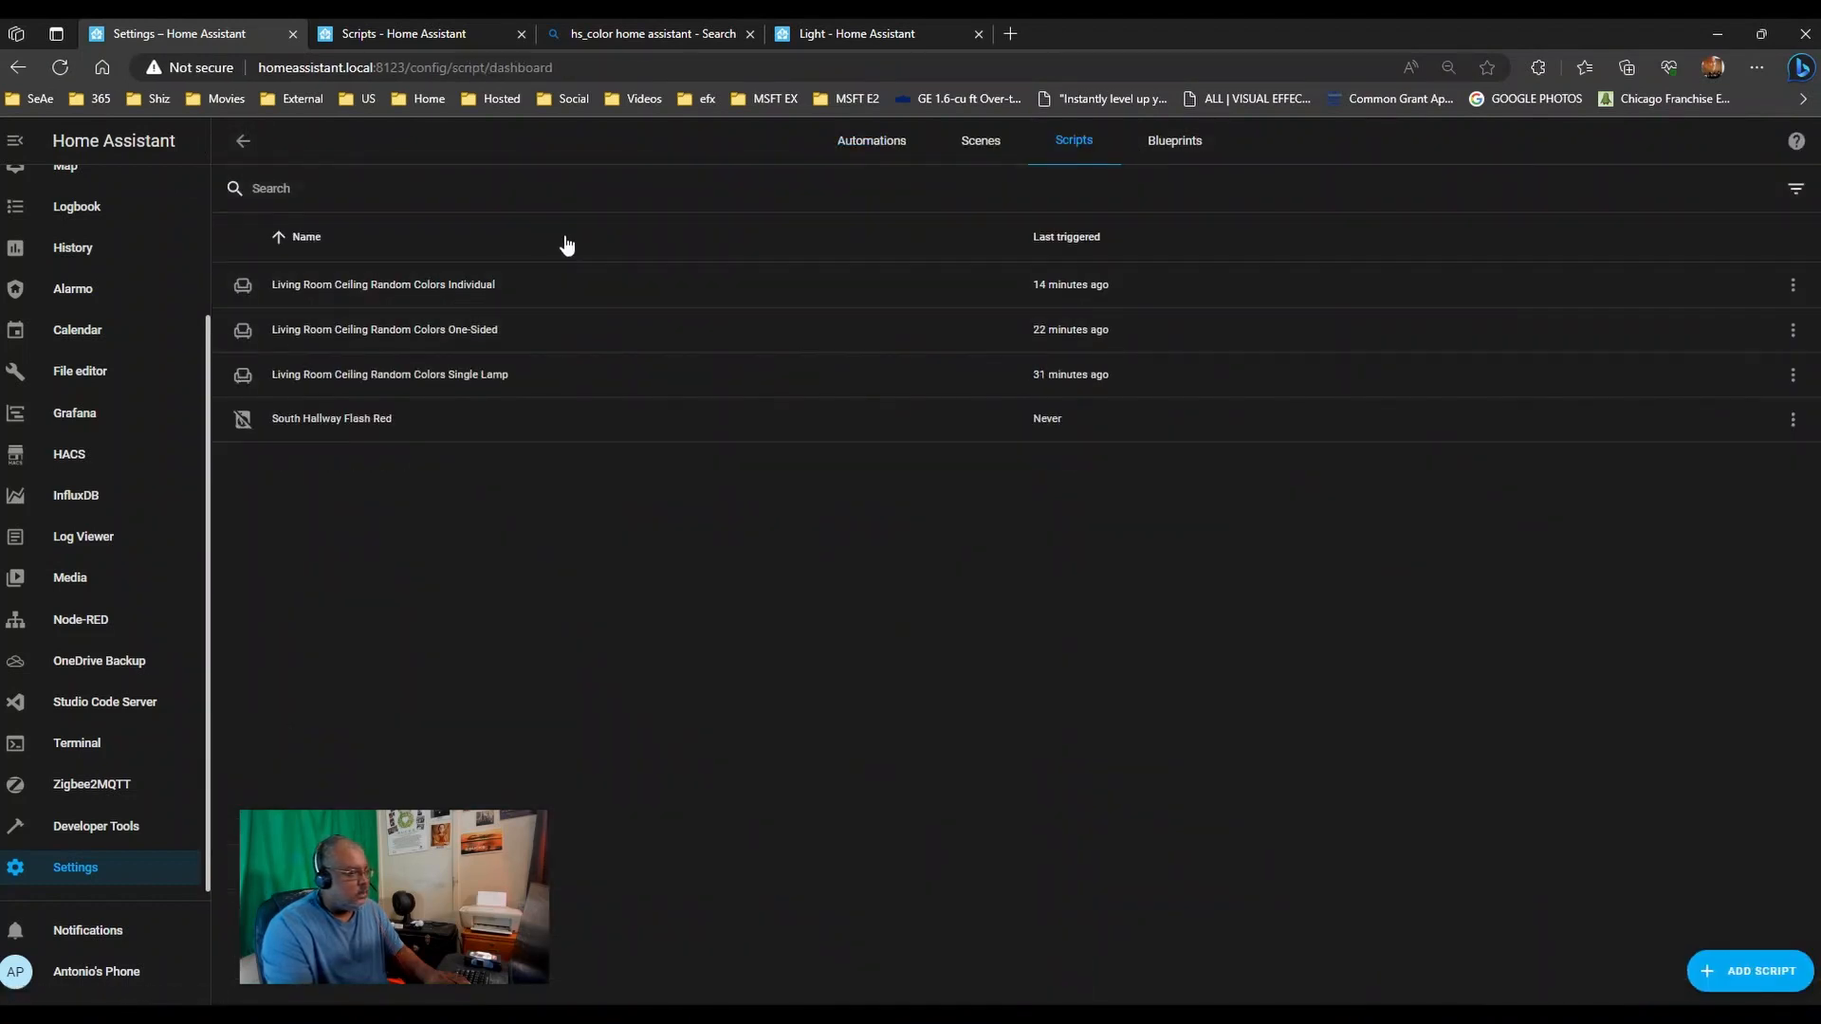
{"action": "left_click", "coordinate": [498, 281]}
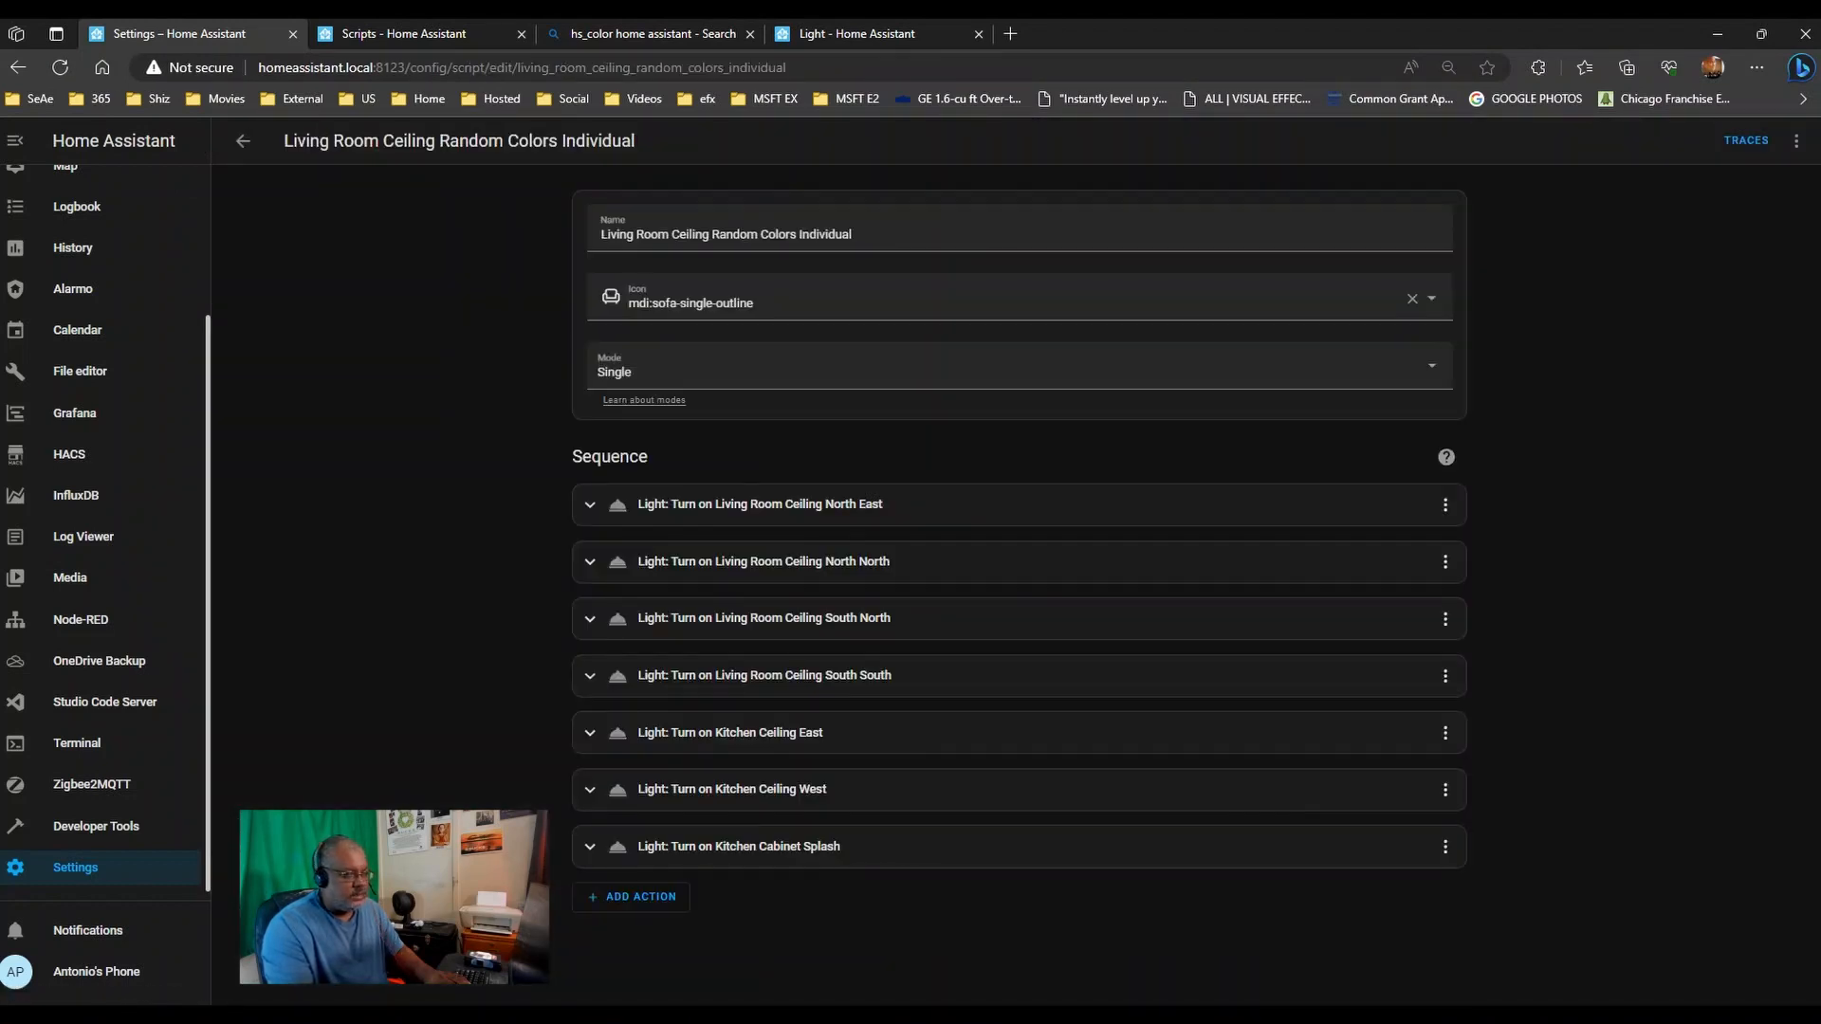
{"action": "left_click", "coordinate": [1795, 143]}
{"action": "left_click", "coordinate": [1767, 308]}
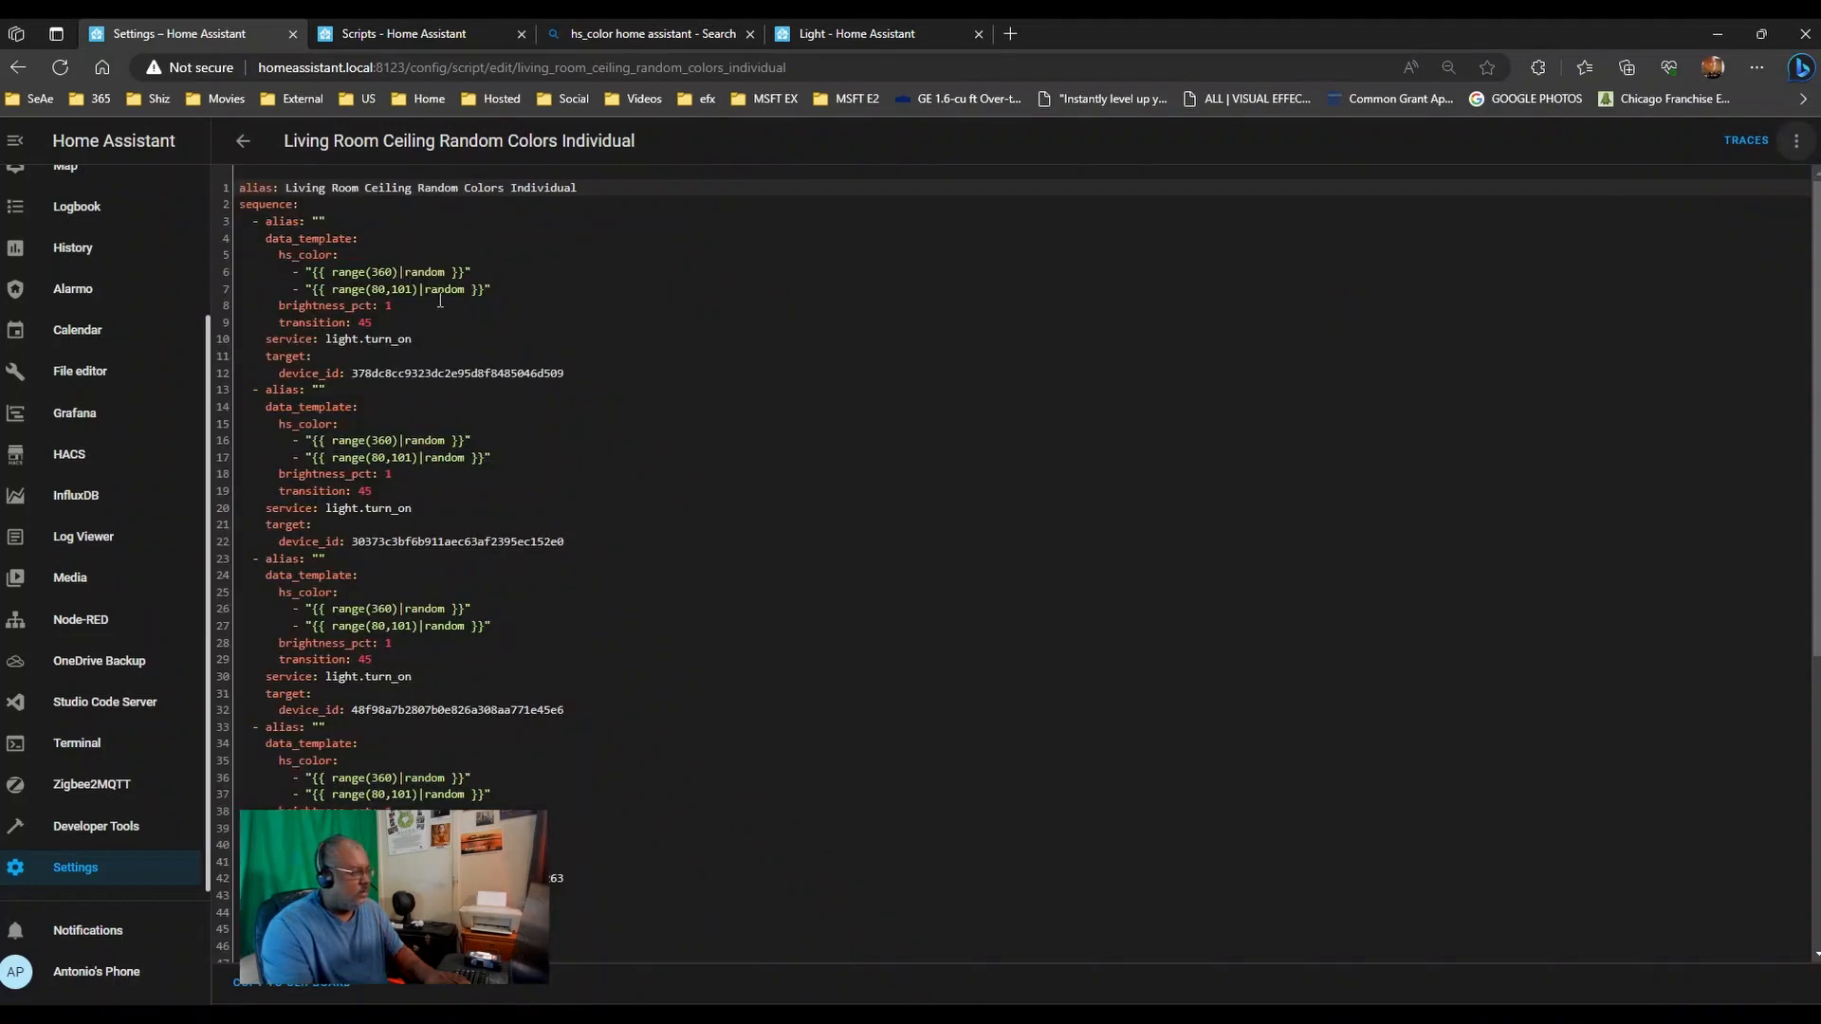
- Change the saturation bound from 101 to 100 on lines 7, 17, 27 and 37
{"action": "left_click", "coordinate": [393, 291]}
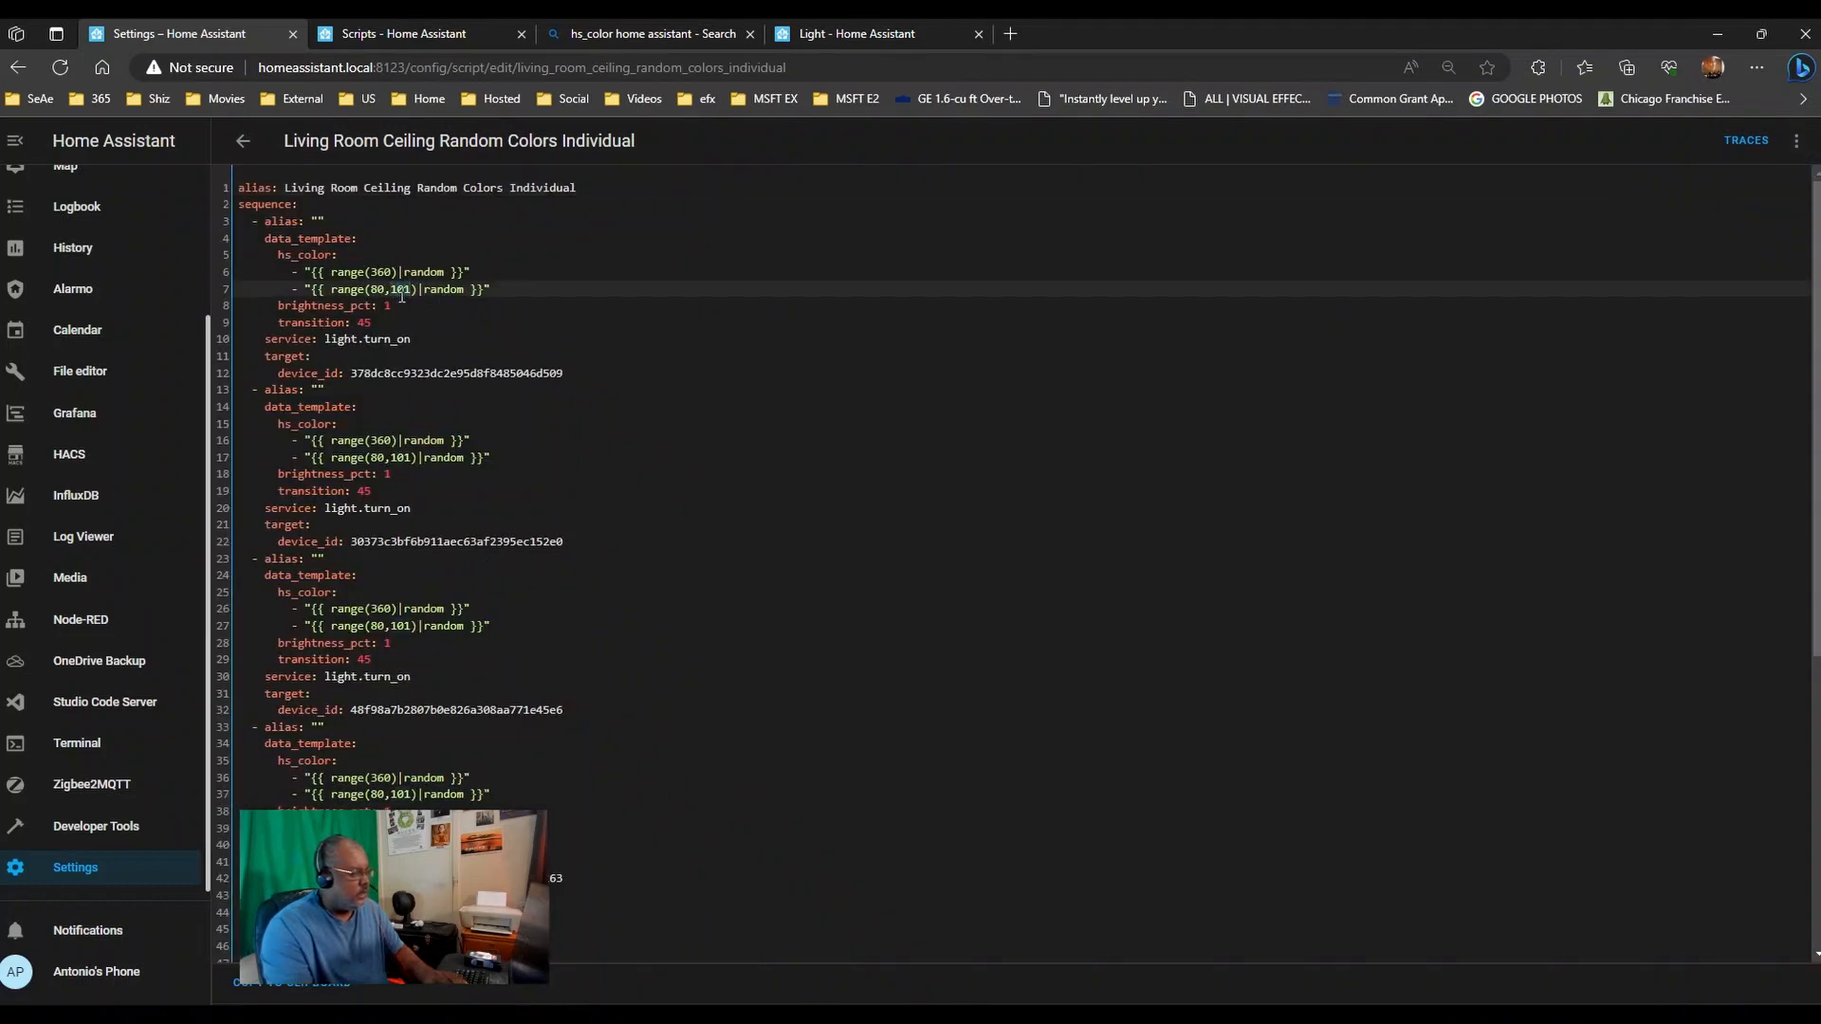
{"action": "key", "text": "Delete"}
{"action": "type", "text": "0"}
{"action": "left_click", "coordinate": [411, 458]}
{"action": "key", "text": "BackSpace"}
{"action": "key", "text": "BackSpace"}
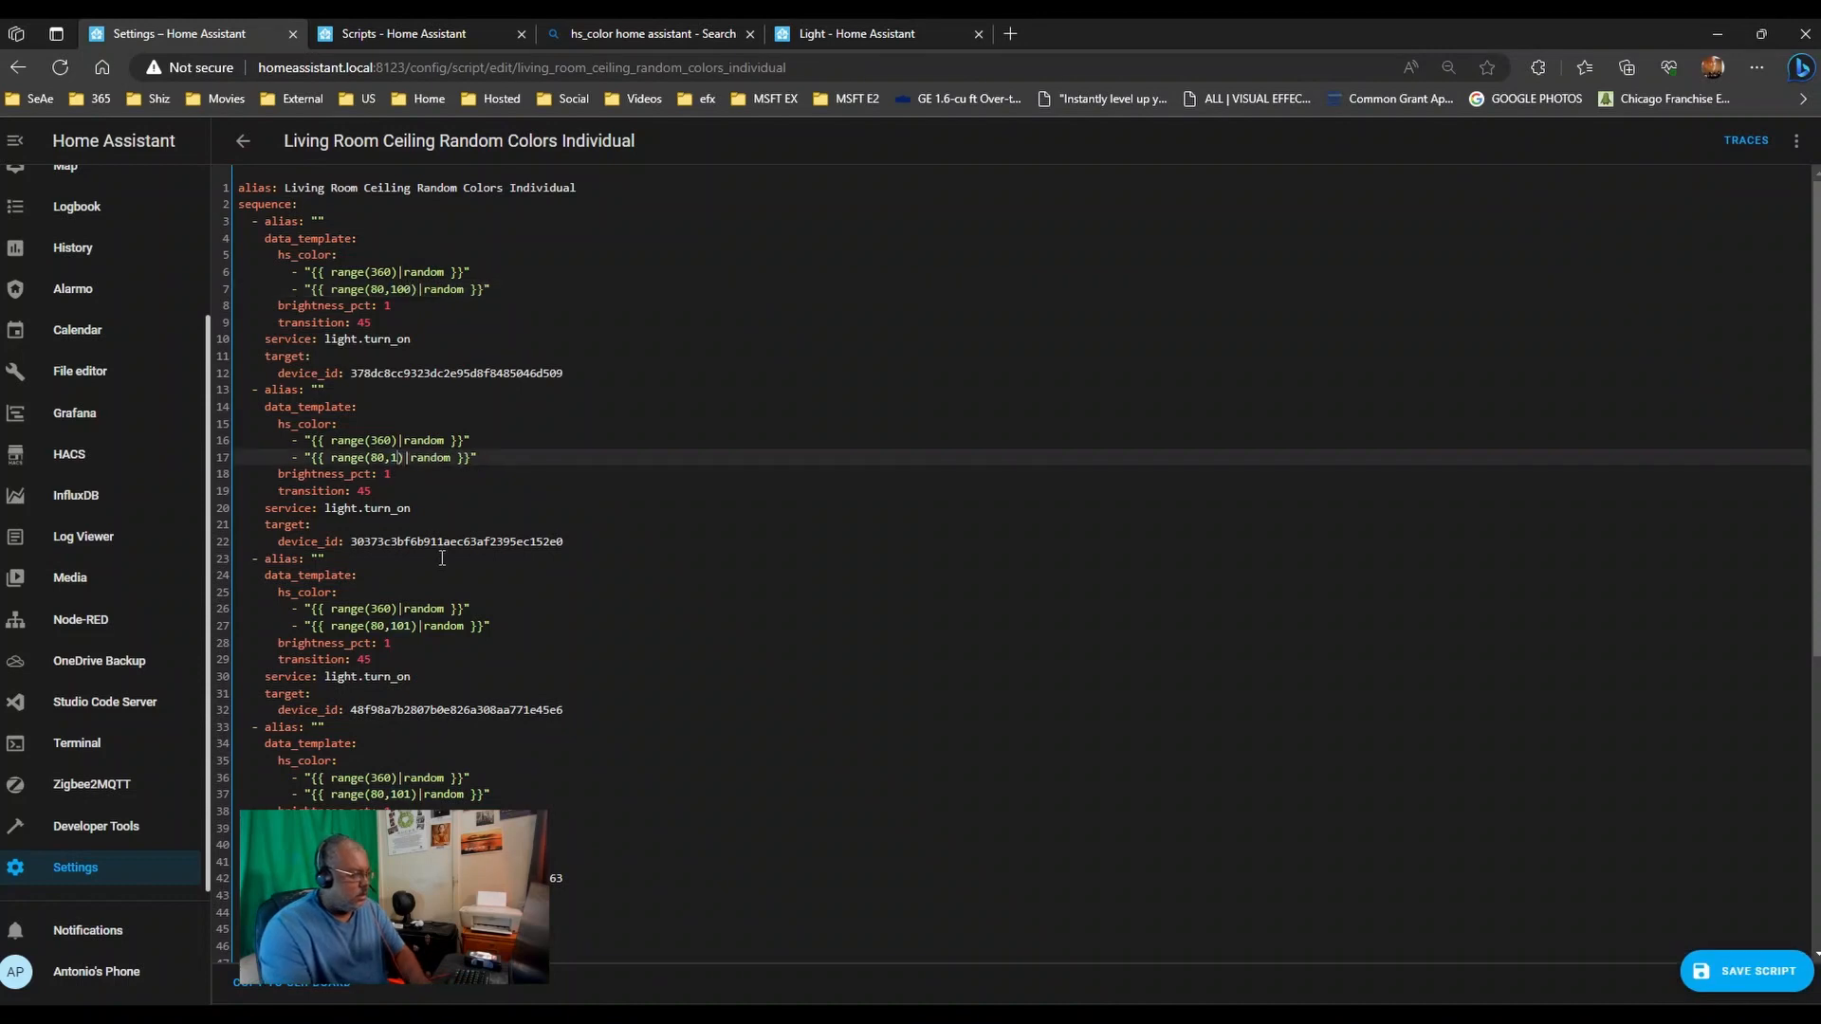
{"action": "type", "text": "00"}
{"action": "left_click", "coordinate": [410, 625]}
{"action": "key", "text": "BackSpace"}
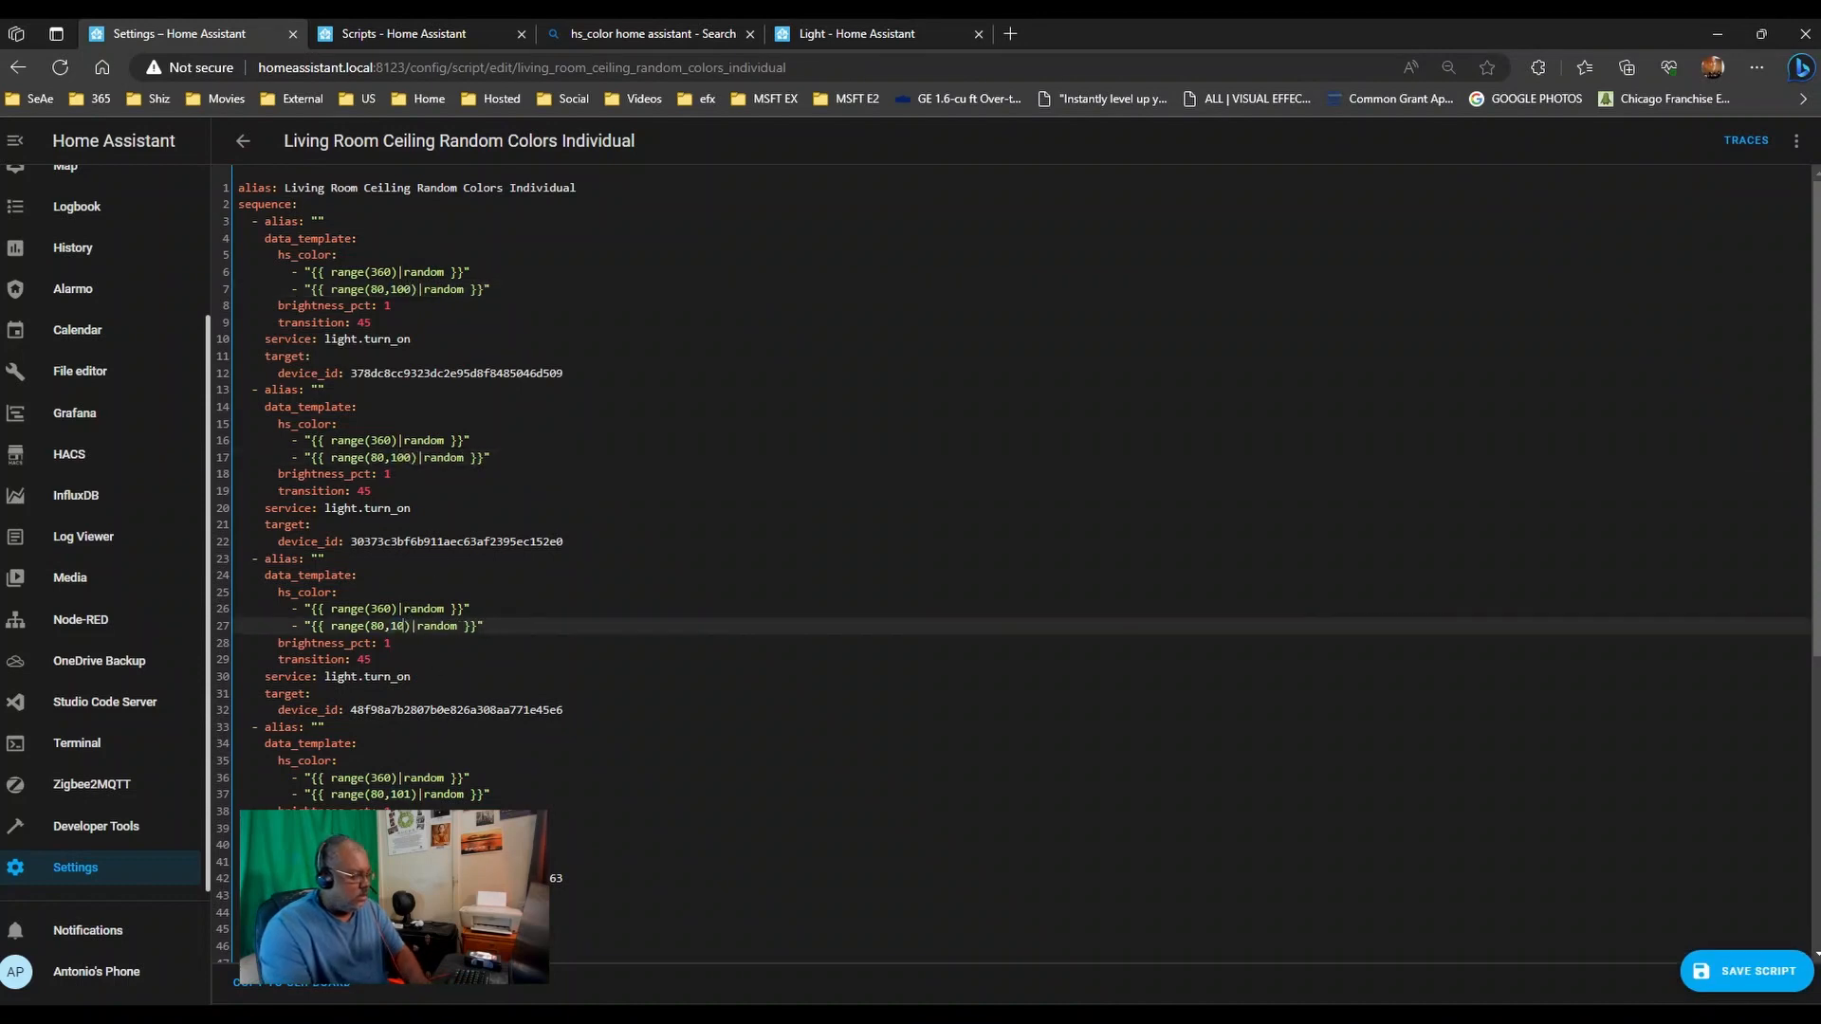
{"action": "type", "text": "0"}
{"action": "left_click", "coordinate": [398, 795]}
{"action": "key", "text": "BackSpace"}
{"action": "type", "text": "0"}
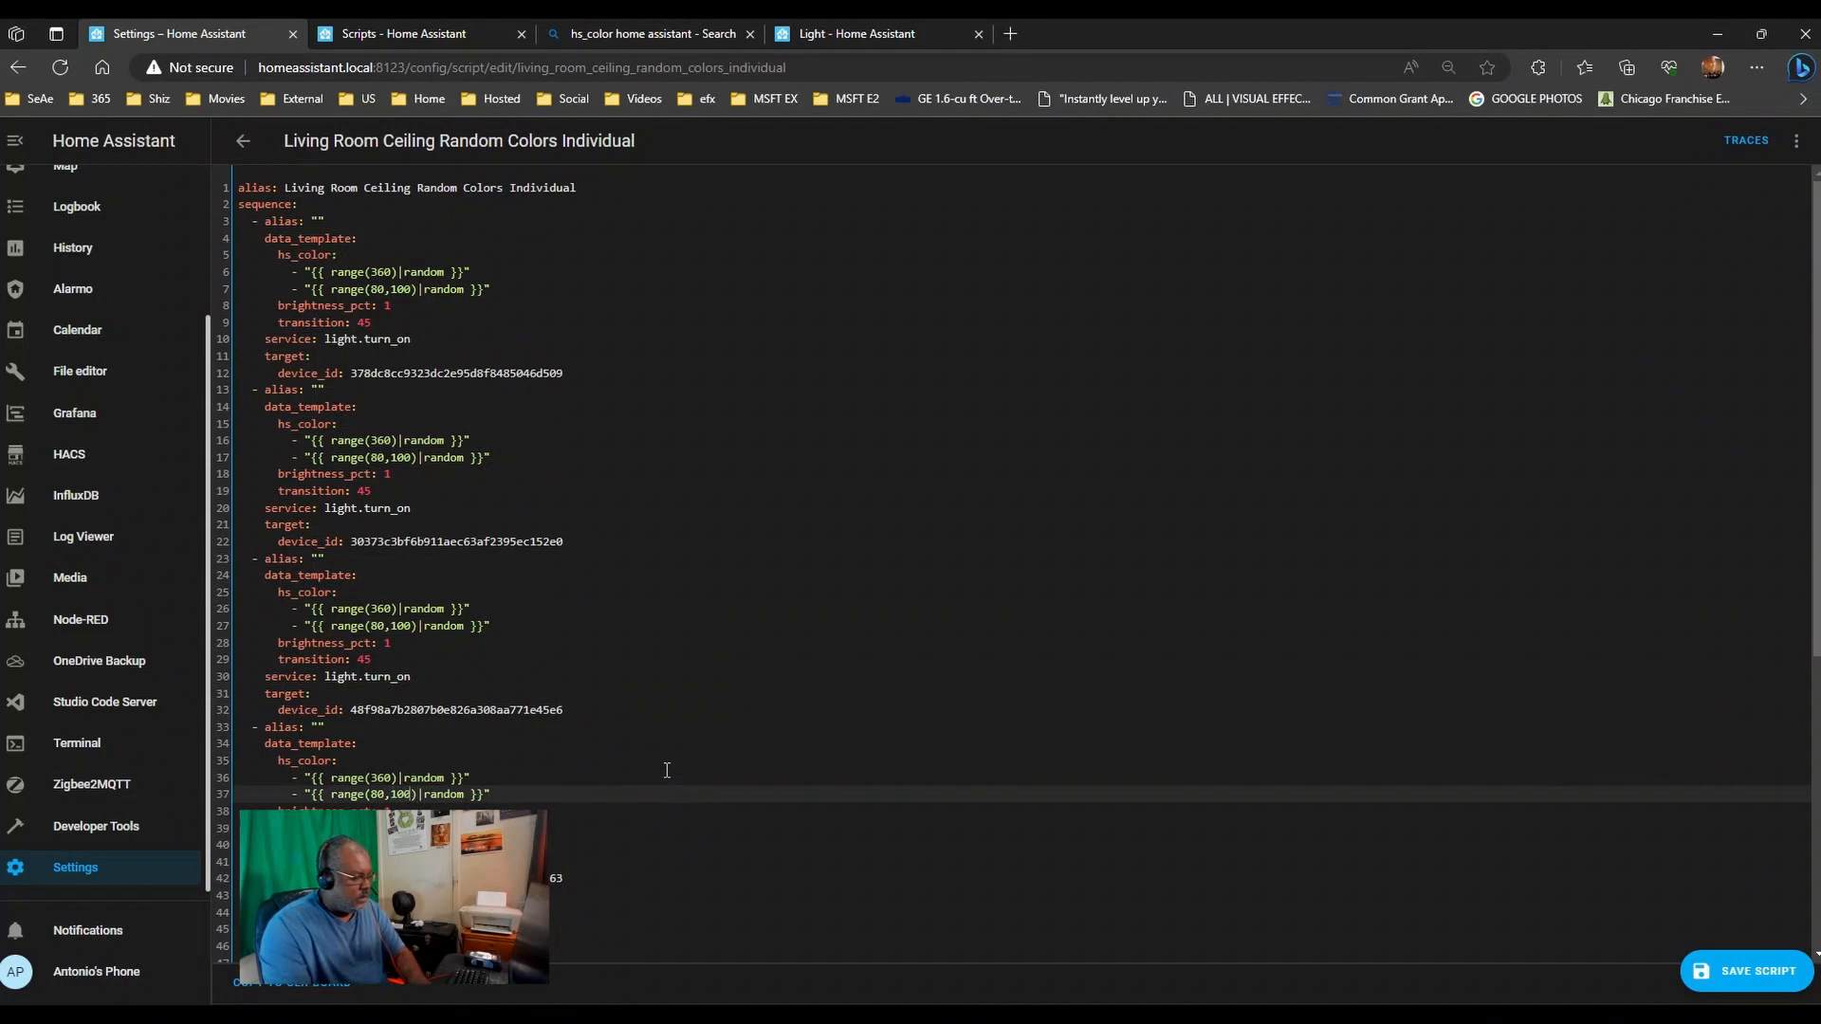
- Set lines 47 and 57 to range(80,100), then save the script and return to Scripts
{"action": "scroll", "coordinate": [655, 749], "scroll_direction": "down", "scroll_amount": 5}
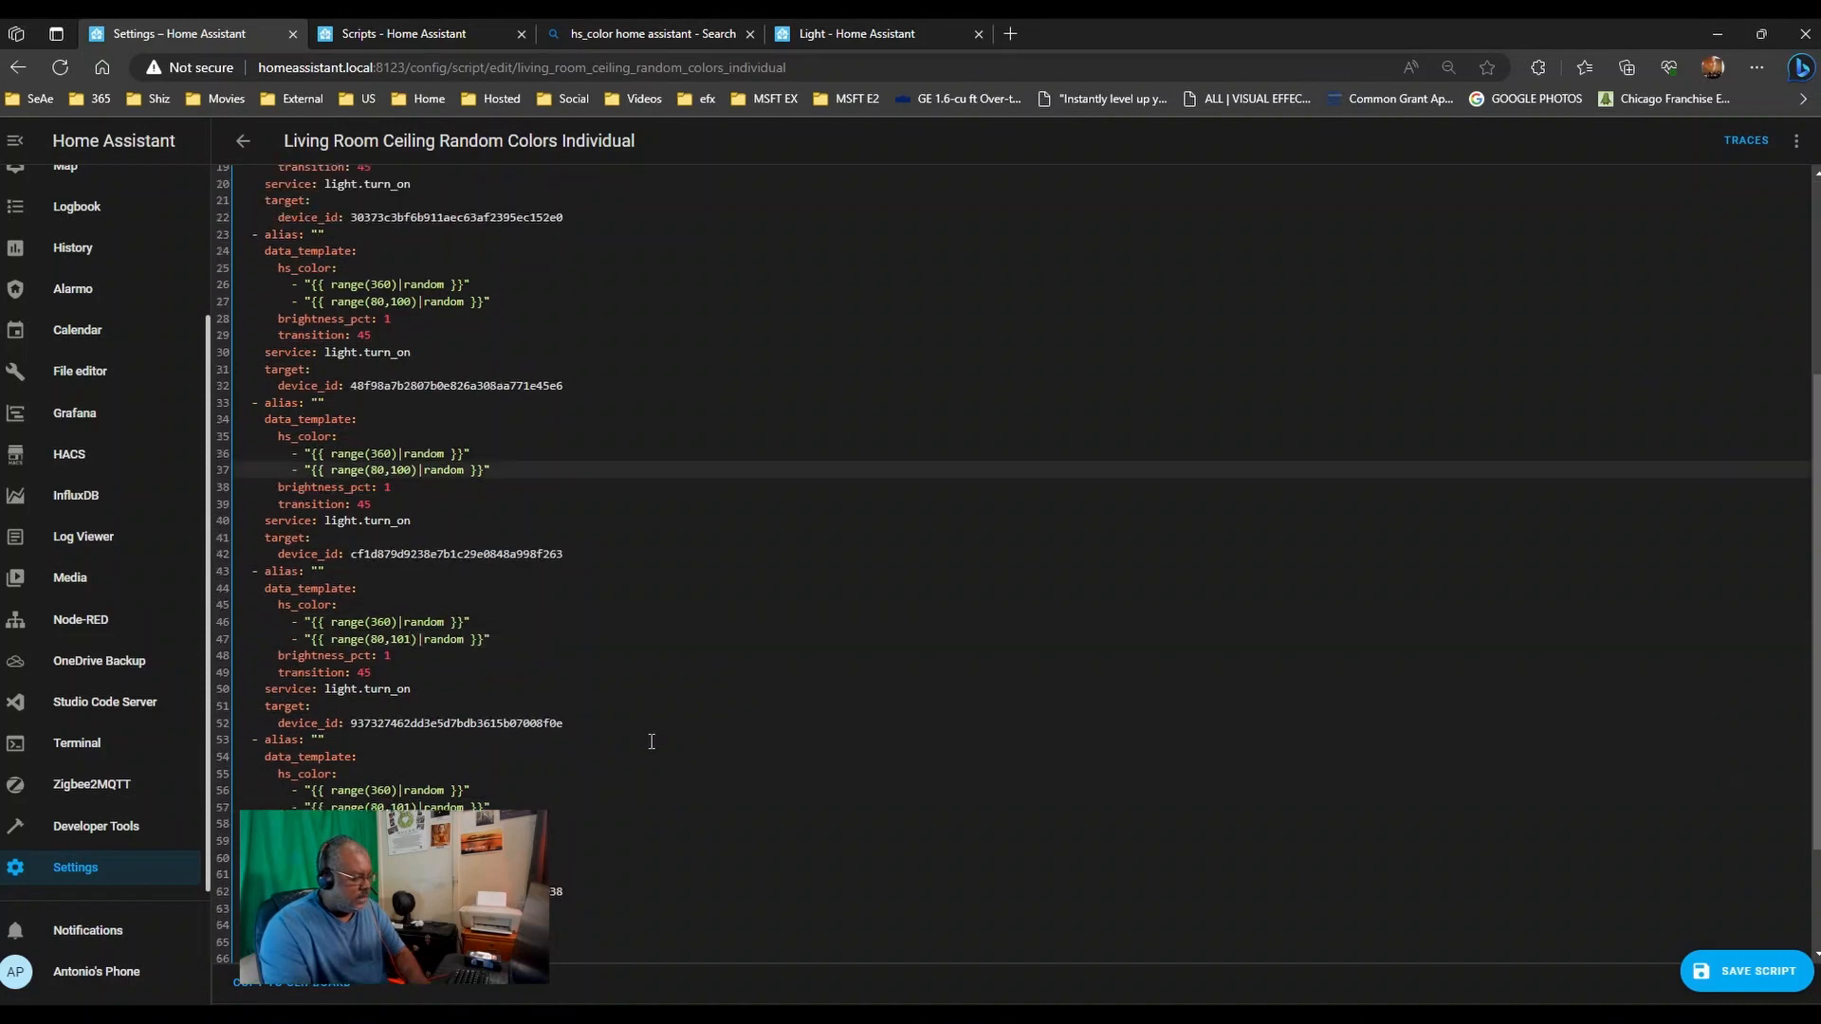
{"action": "left_click", "coordinate": [400, 483]}
{"action": "key", "text": "BackSpace"}
{"action": "type", "text": "0"}
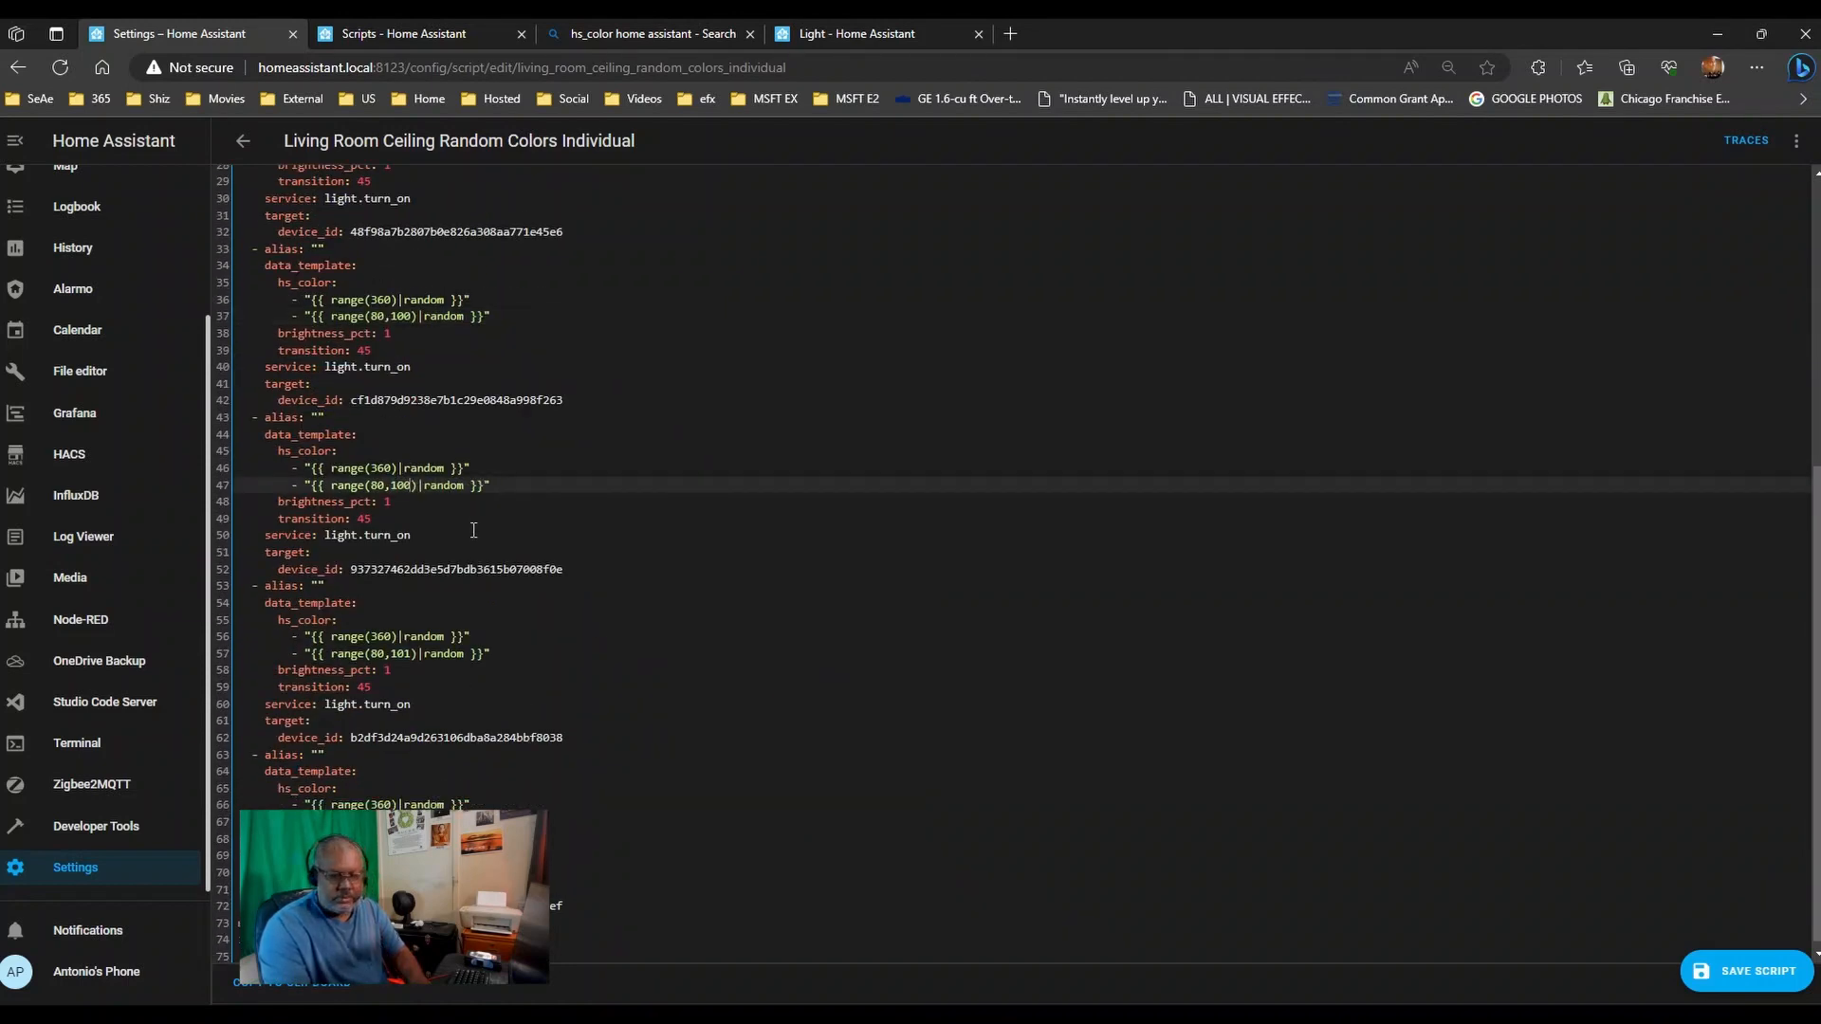
{"action": "left_click", "coordinate": [403, 652]}
{"action": "key", "text": "BackSpace"}
{"action": "type", "text": "0"}
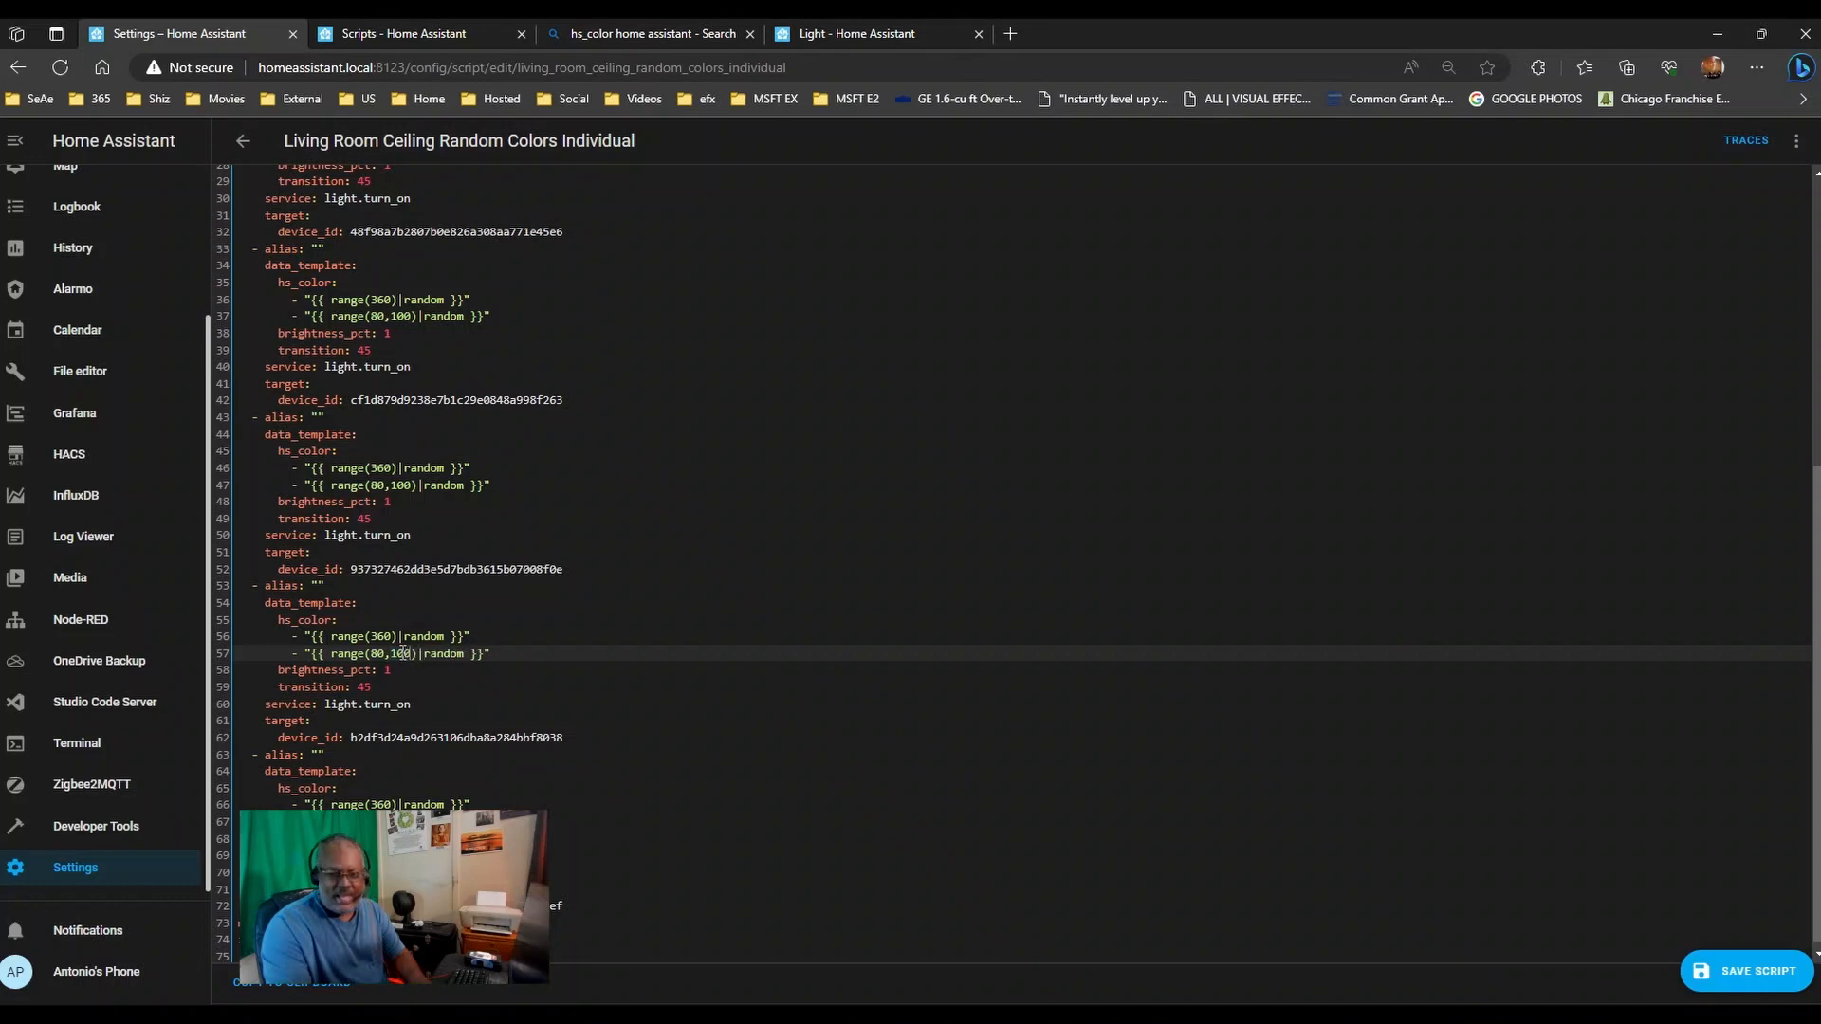
{"action": "scroll", "coordinate": [574, 626], "scroll_direction": "down", "scroll_amount": 1}
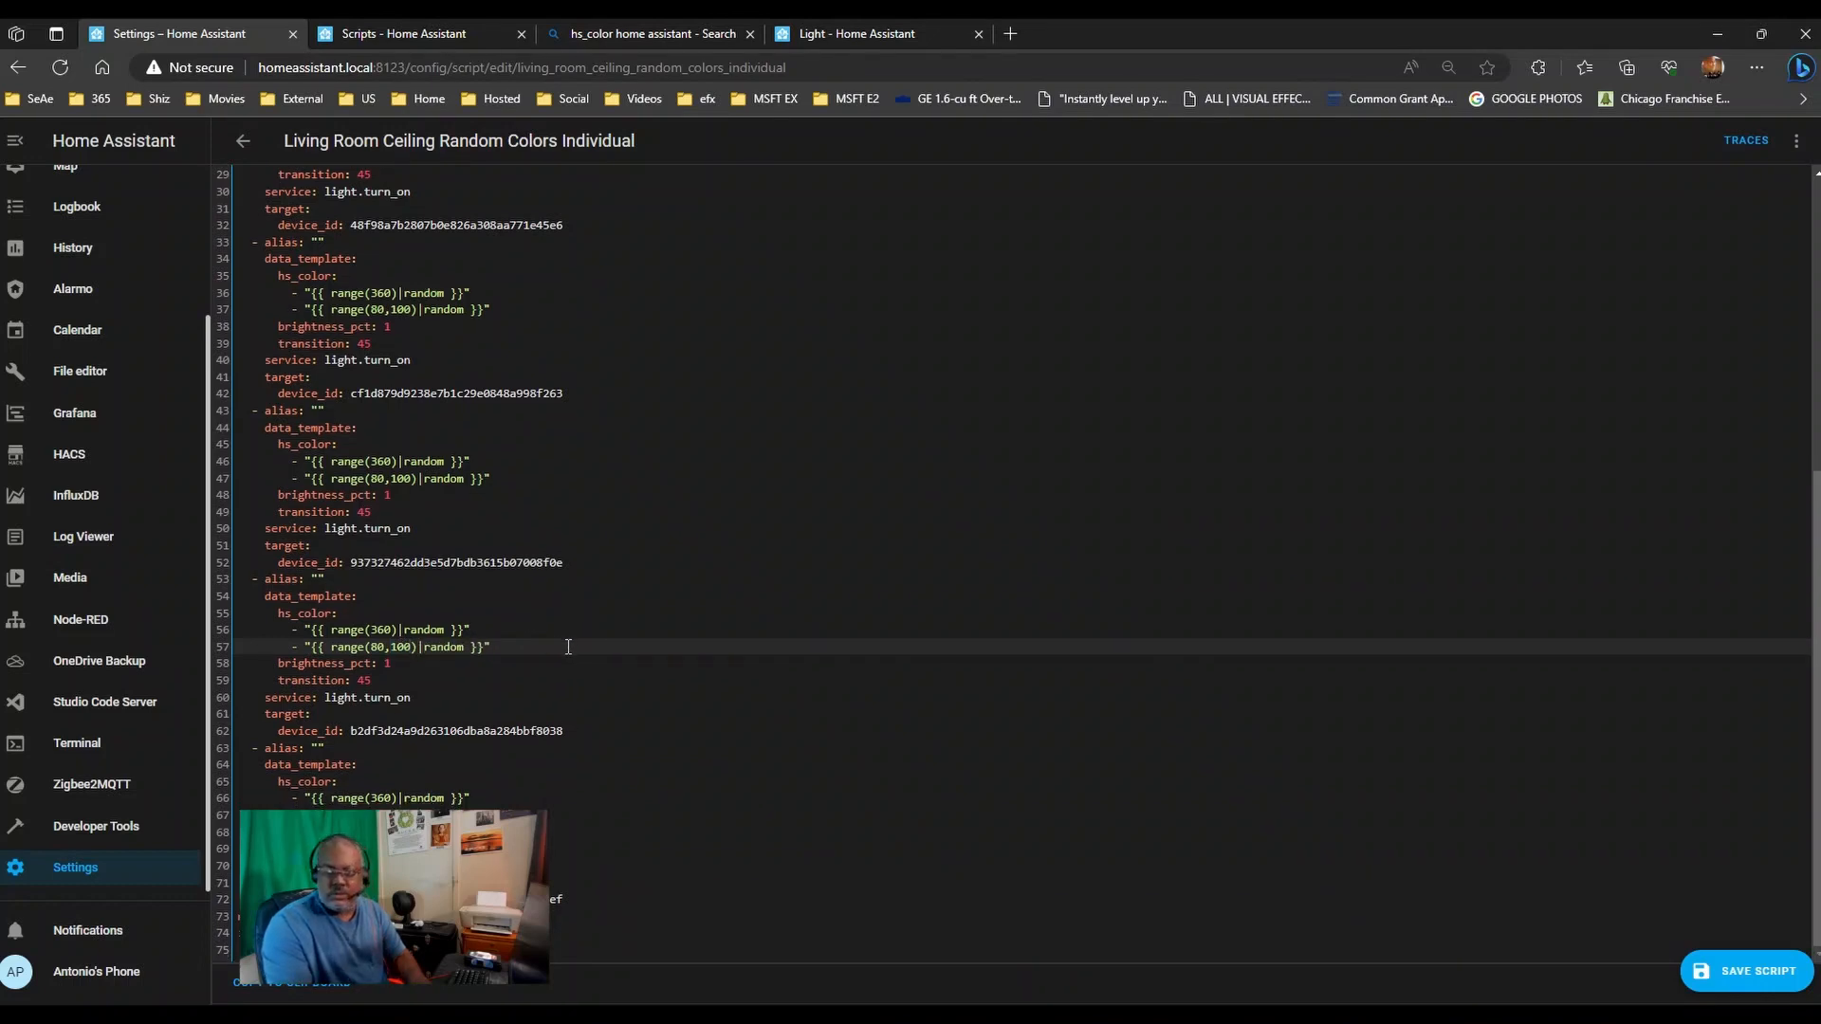
{"action": "left_click", "coordinate": [407, 816]}
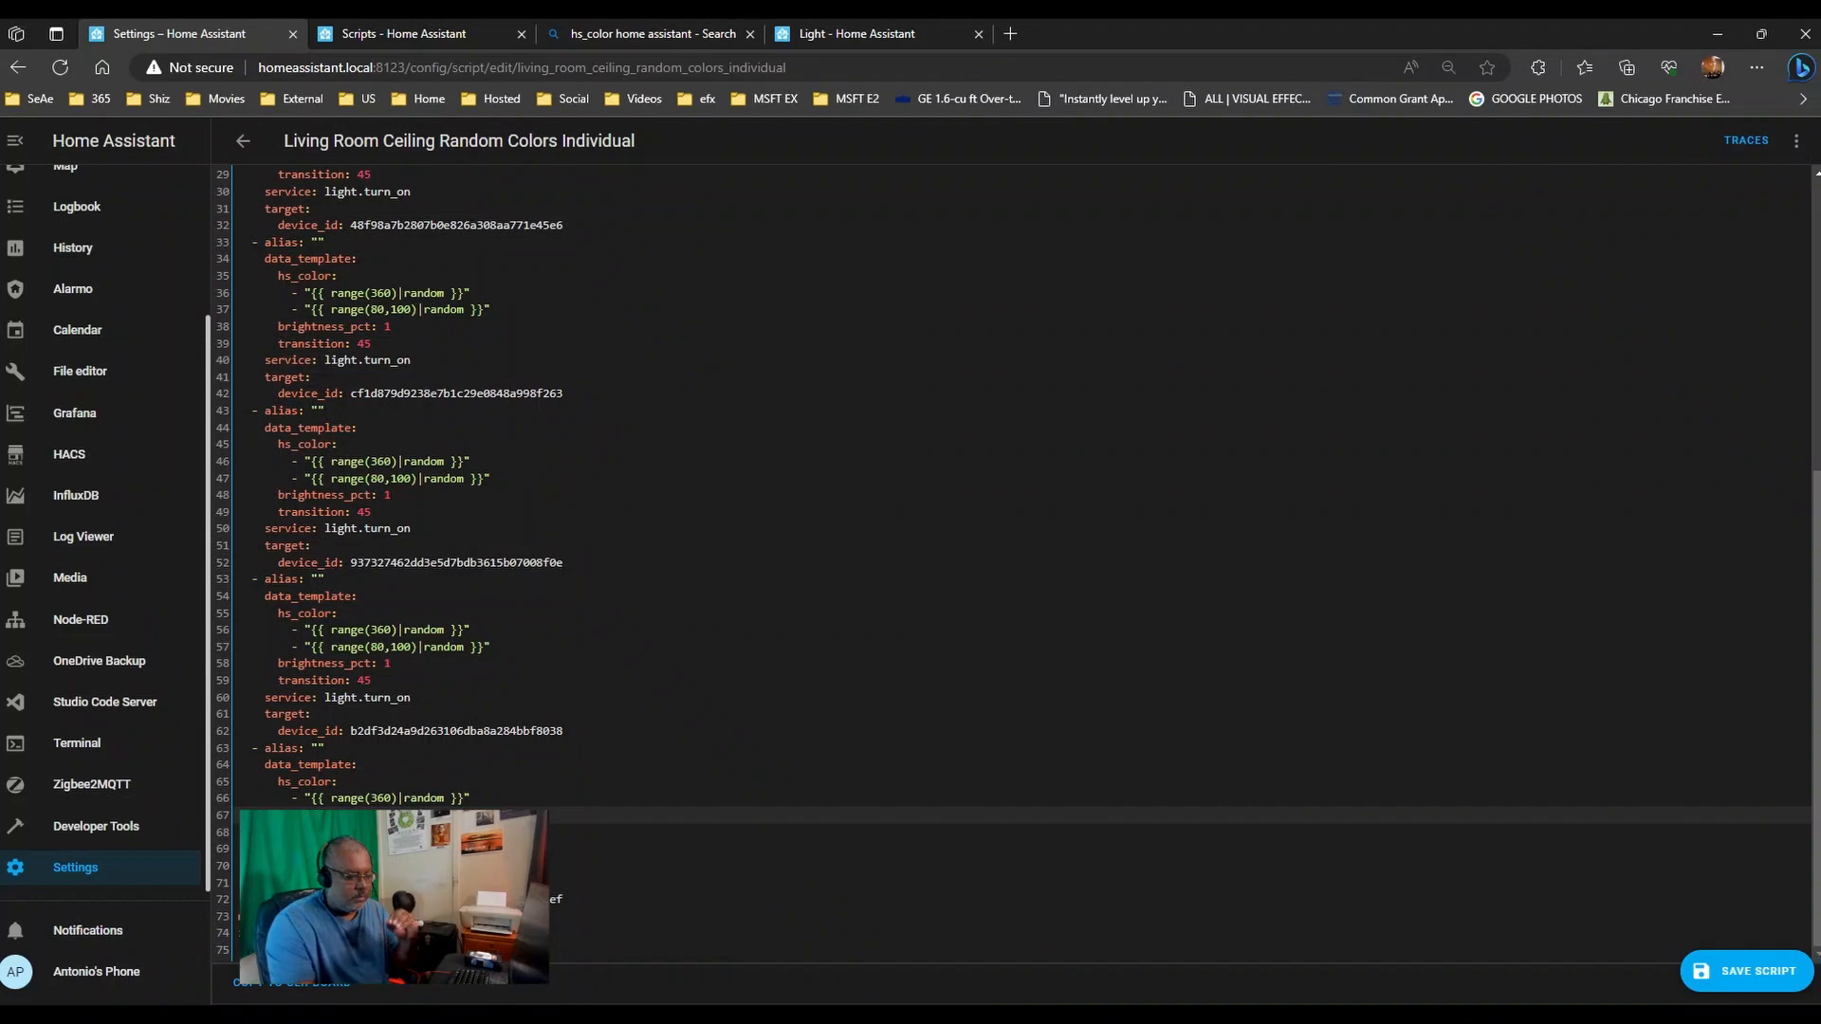
{"action": "left_click", "coordinate": [1730, 971]}
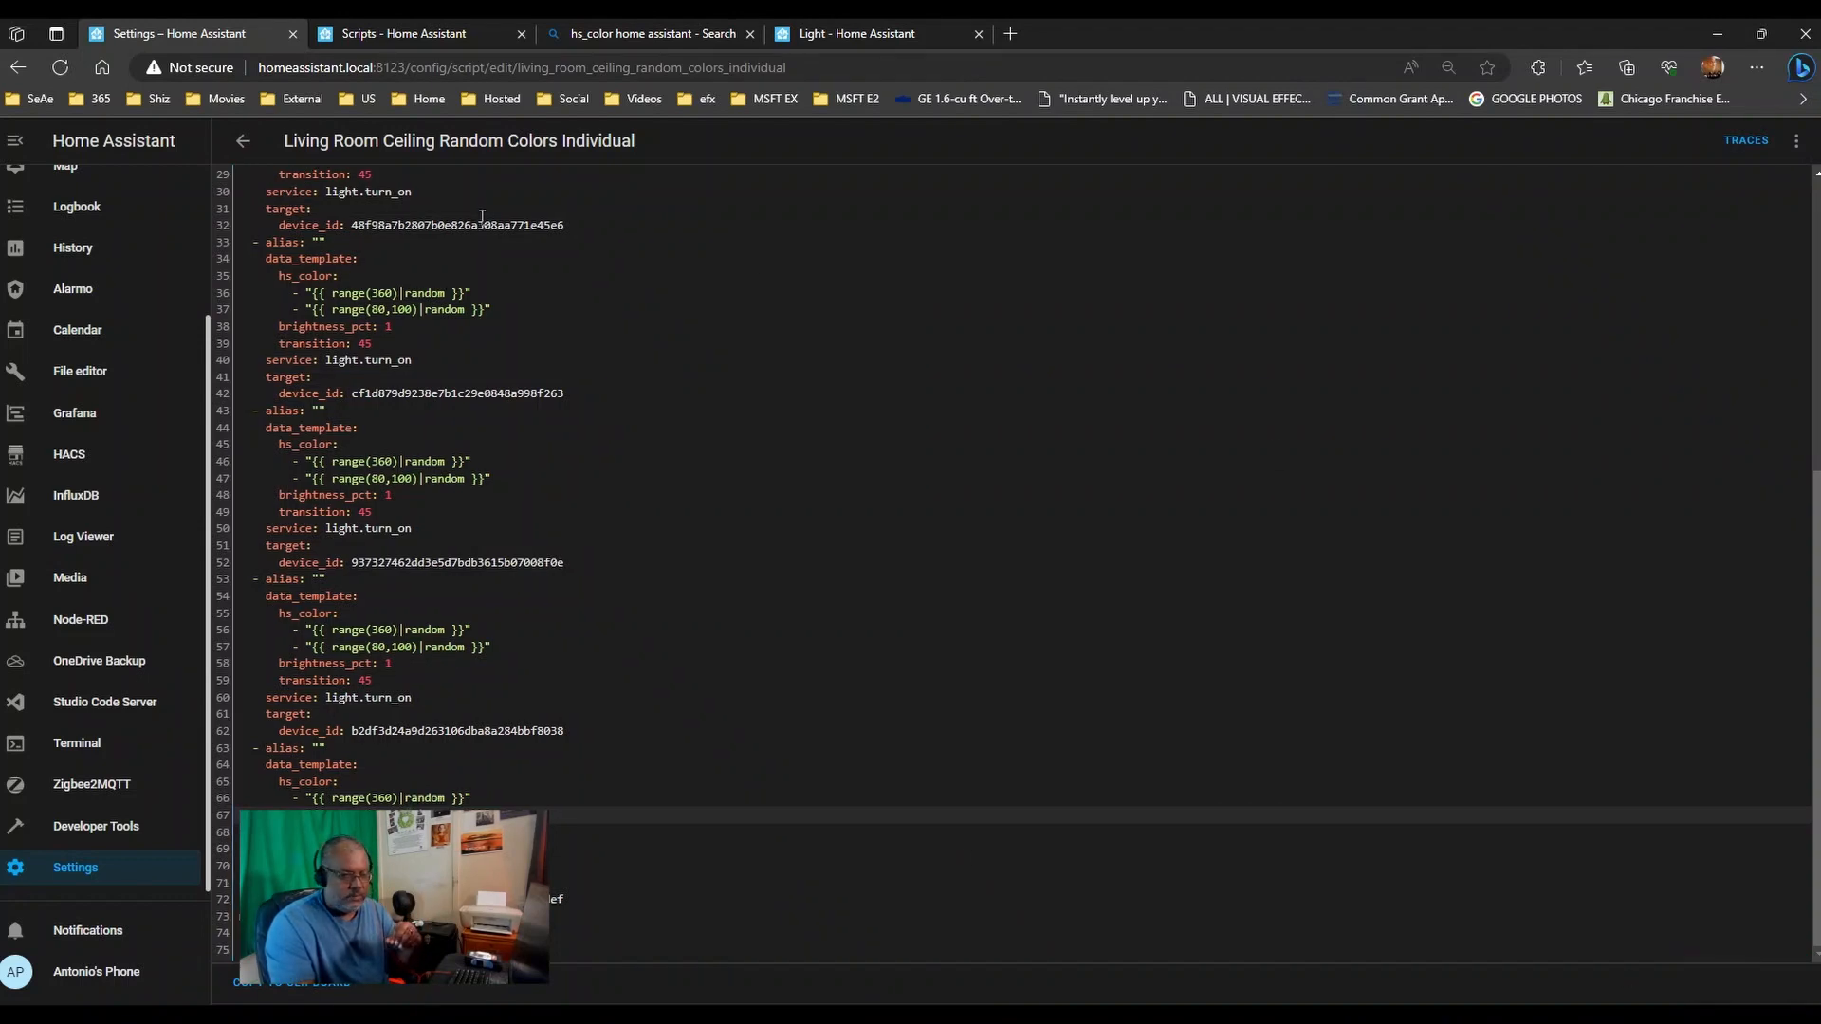
{"action": "left_click", "coordinate": [243, 141]}
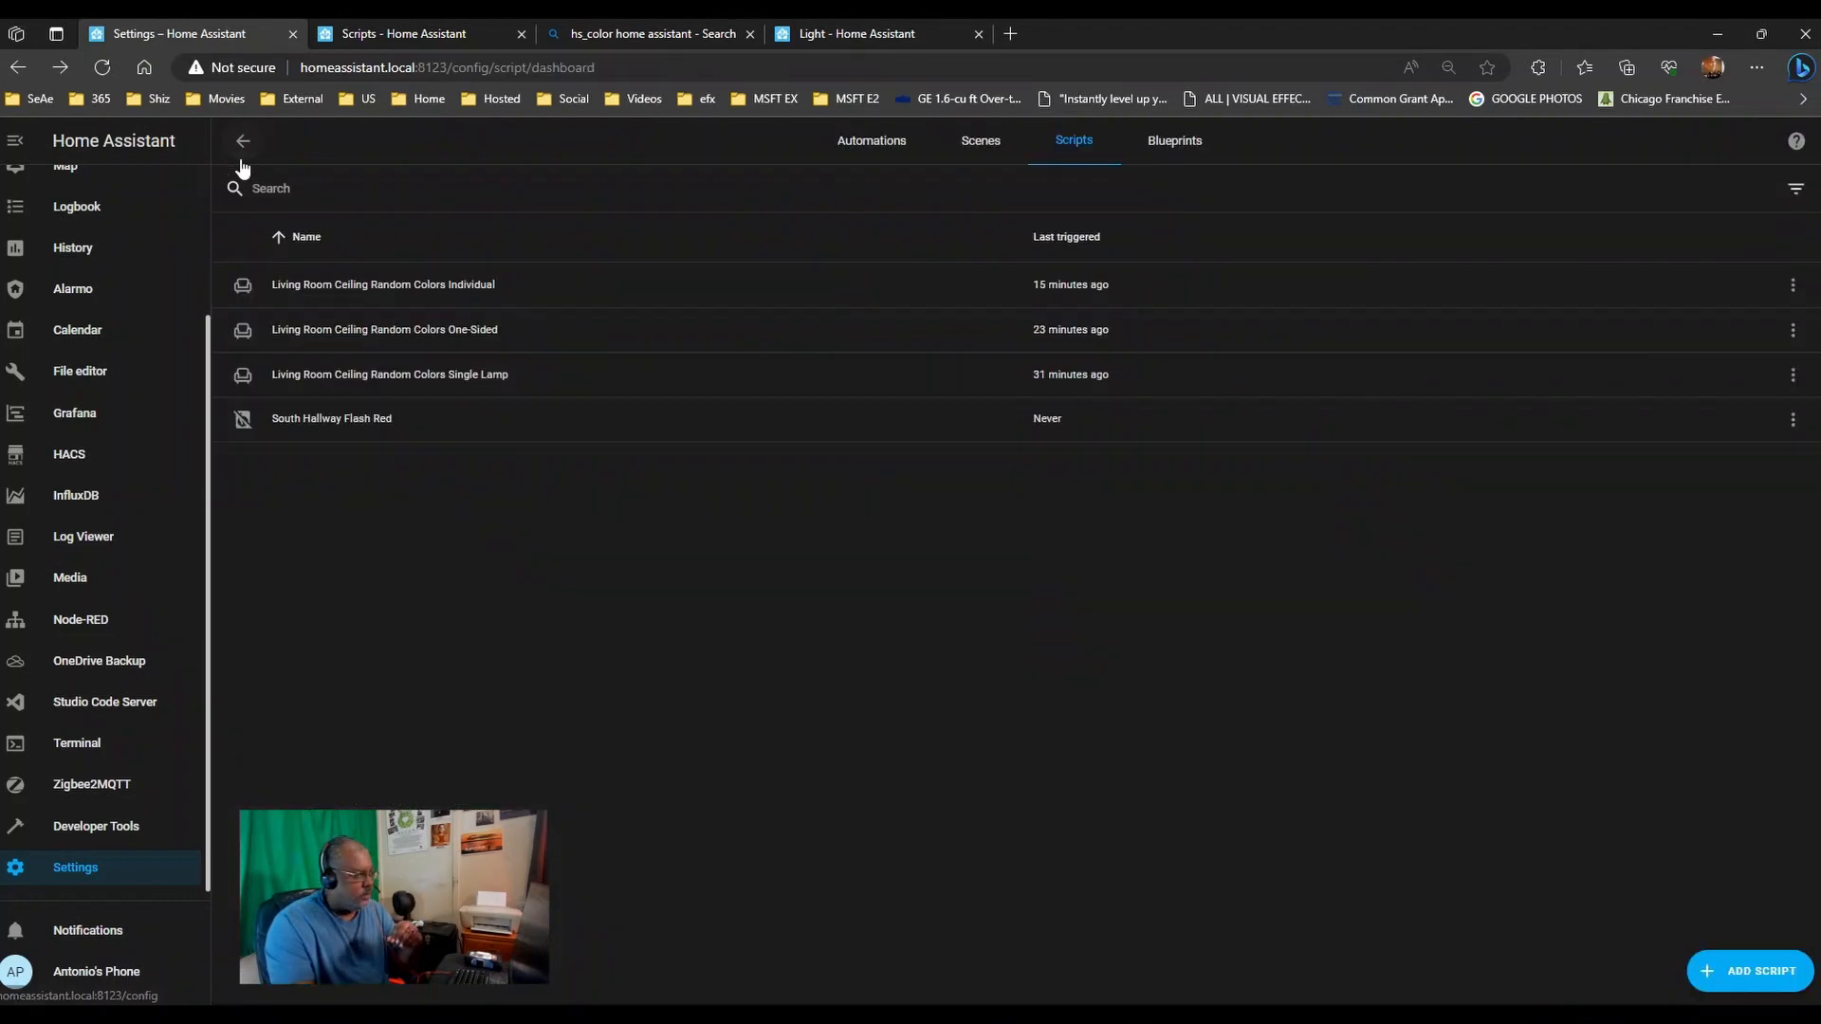
- In the One-Sided script, change the first two actions' saturation to range(80,100) and save
{"action": "left_click", "coordinate": [429, 328]}
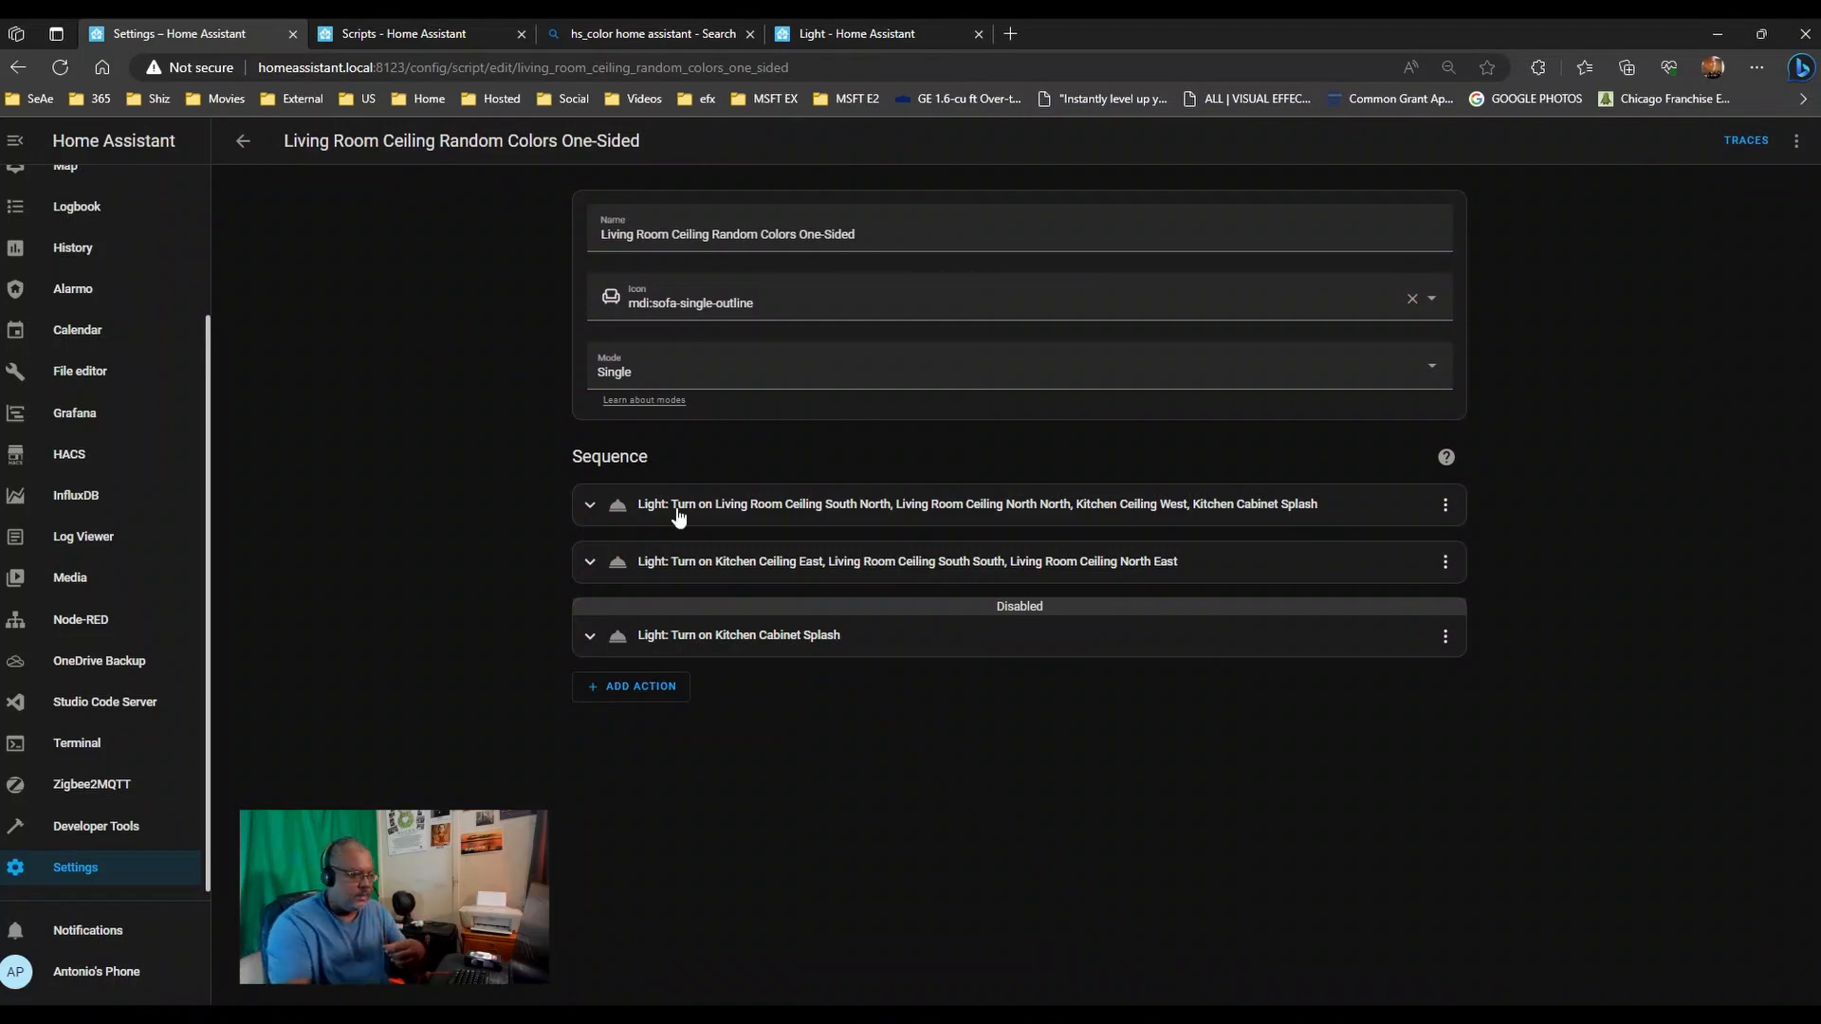
{"action": "left_click", "coordinate": [707, 560]}
{"action": "left_click", "coordinate": [736, 503]}
{"action": "scroll", "coordinate": [453, 503], "scroll_direction": "down", "scroll_amount": 4}
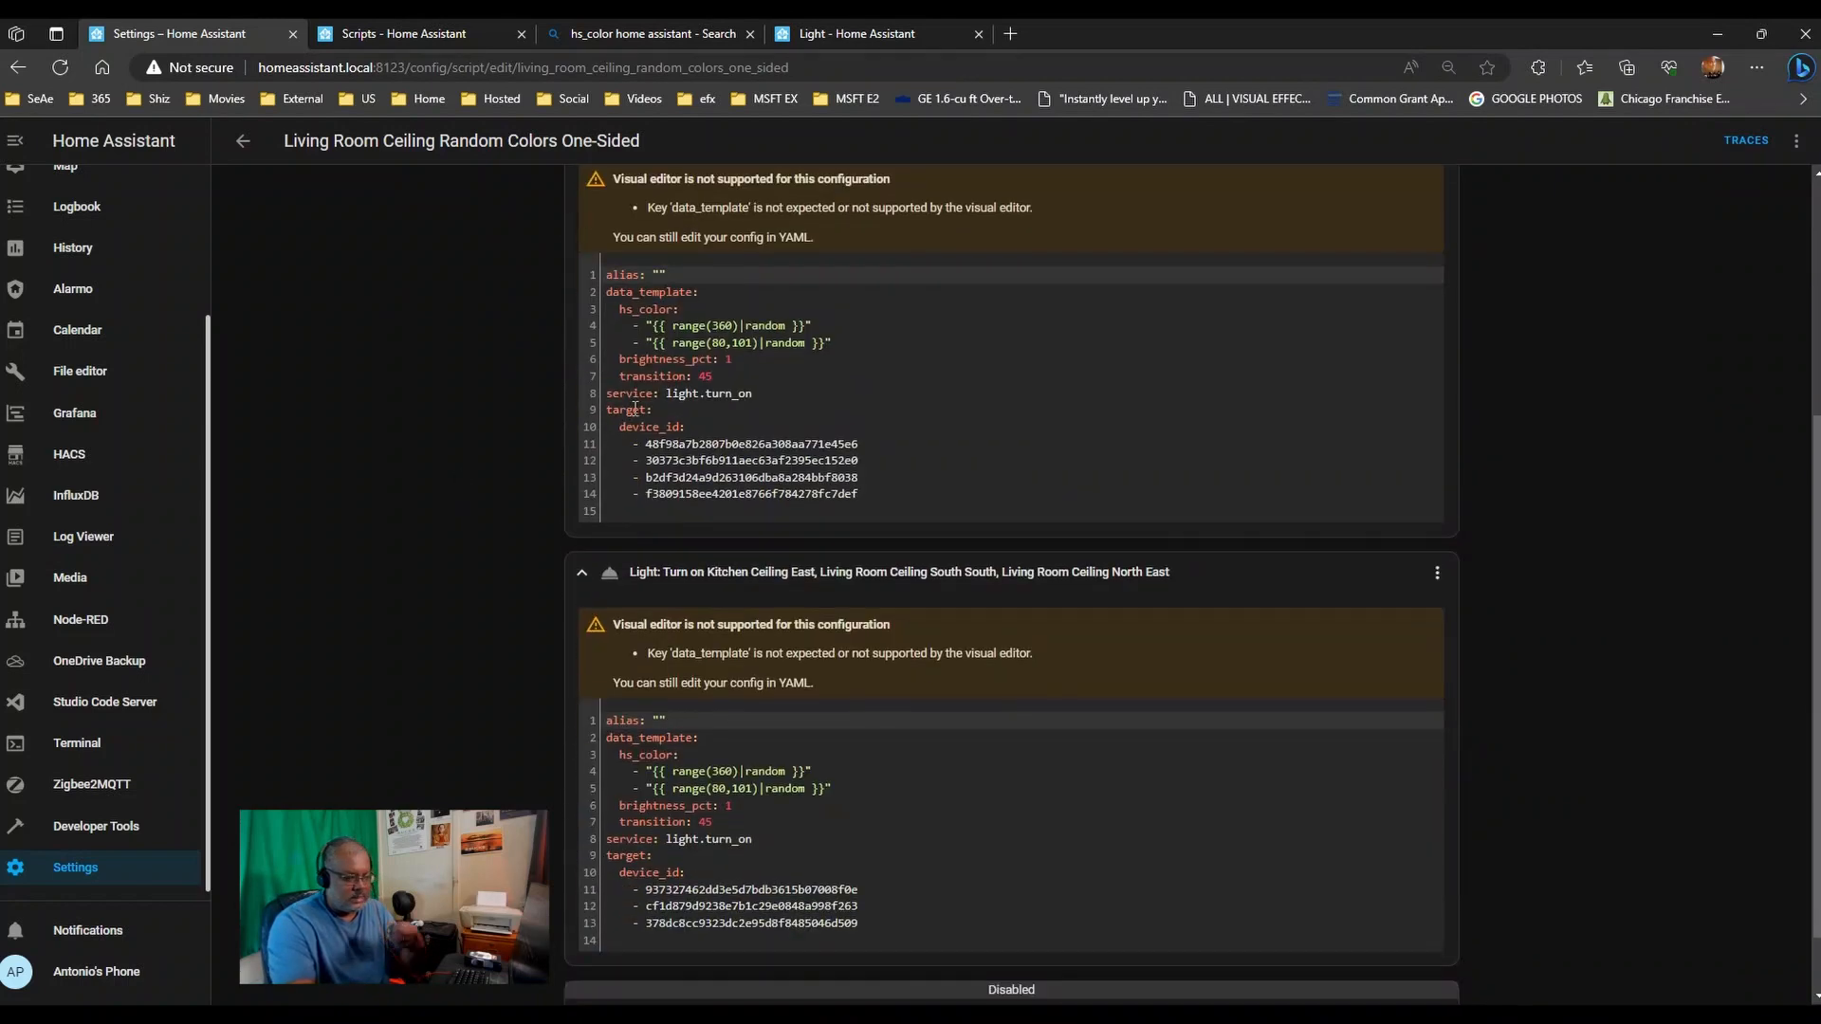
{"action": "left_click", "coordinate": [739, 342]}
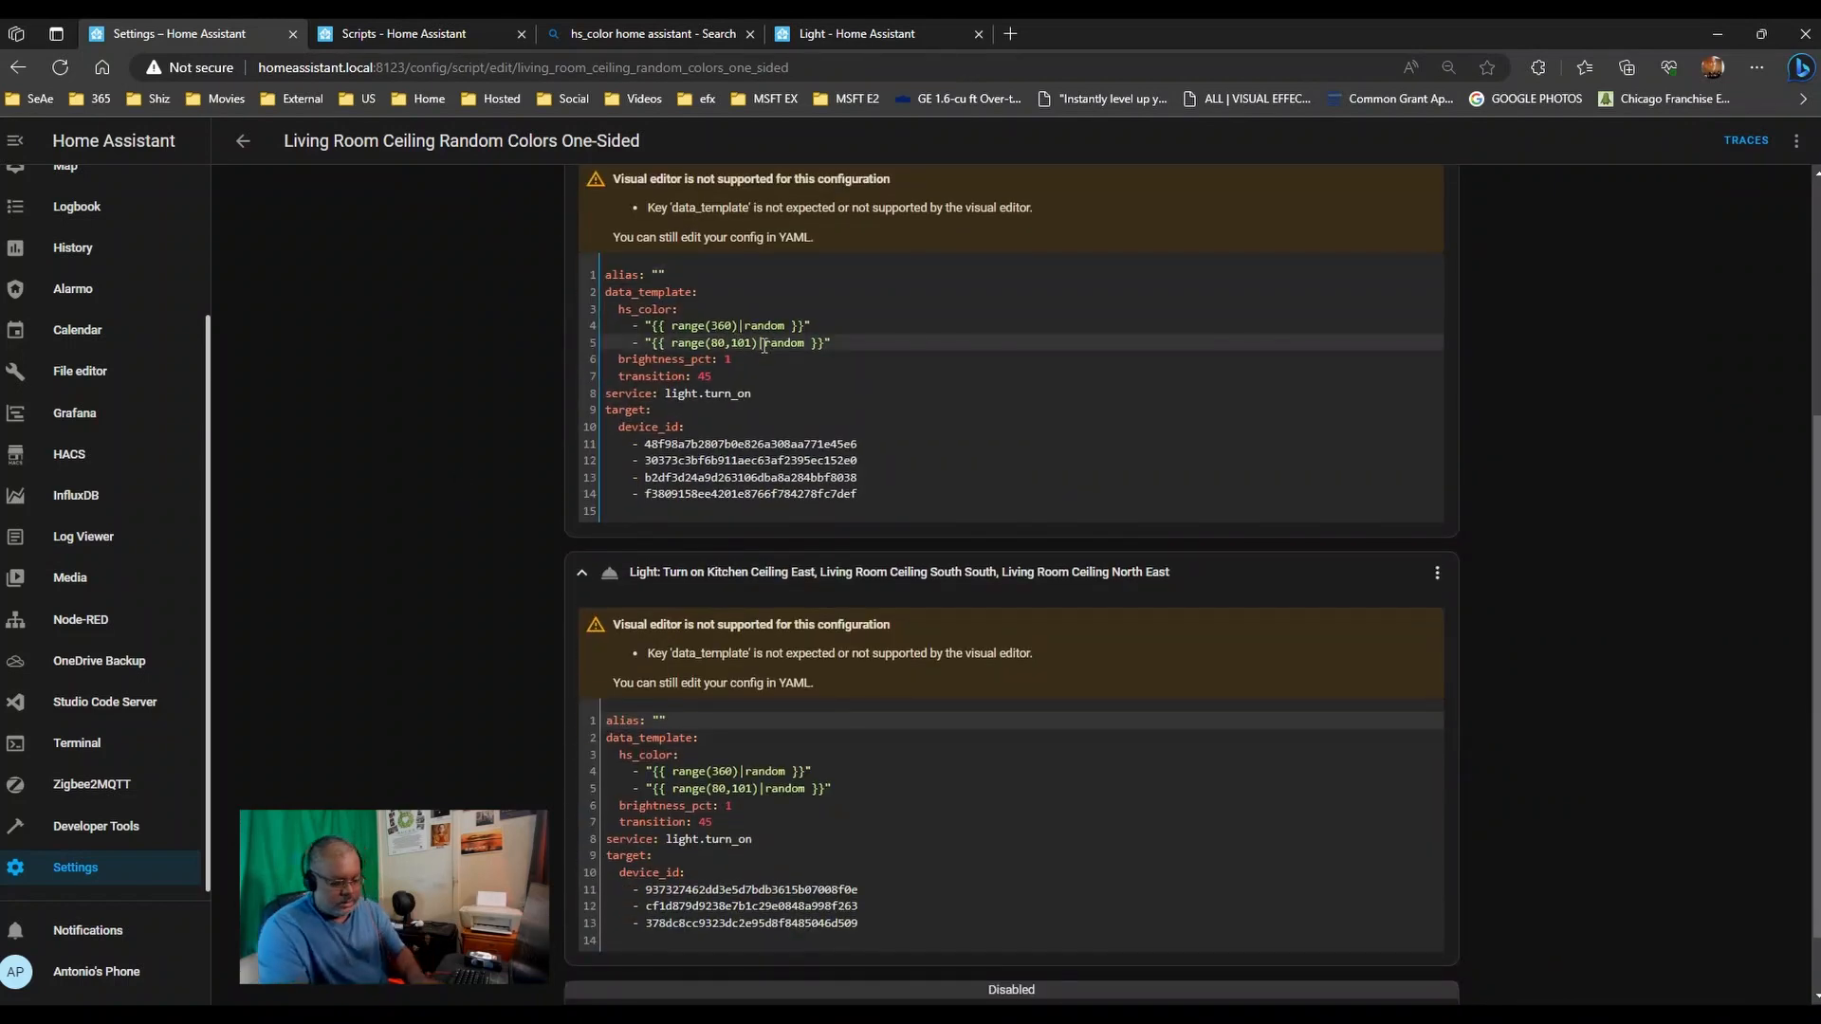
{"action": "key", "text": "BackSpace"}
{"action": "type", "text": "0"}
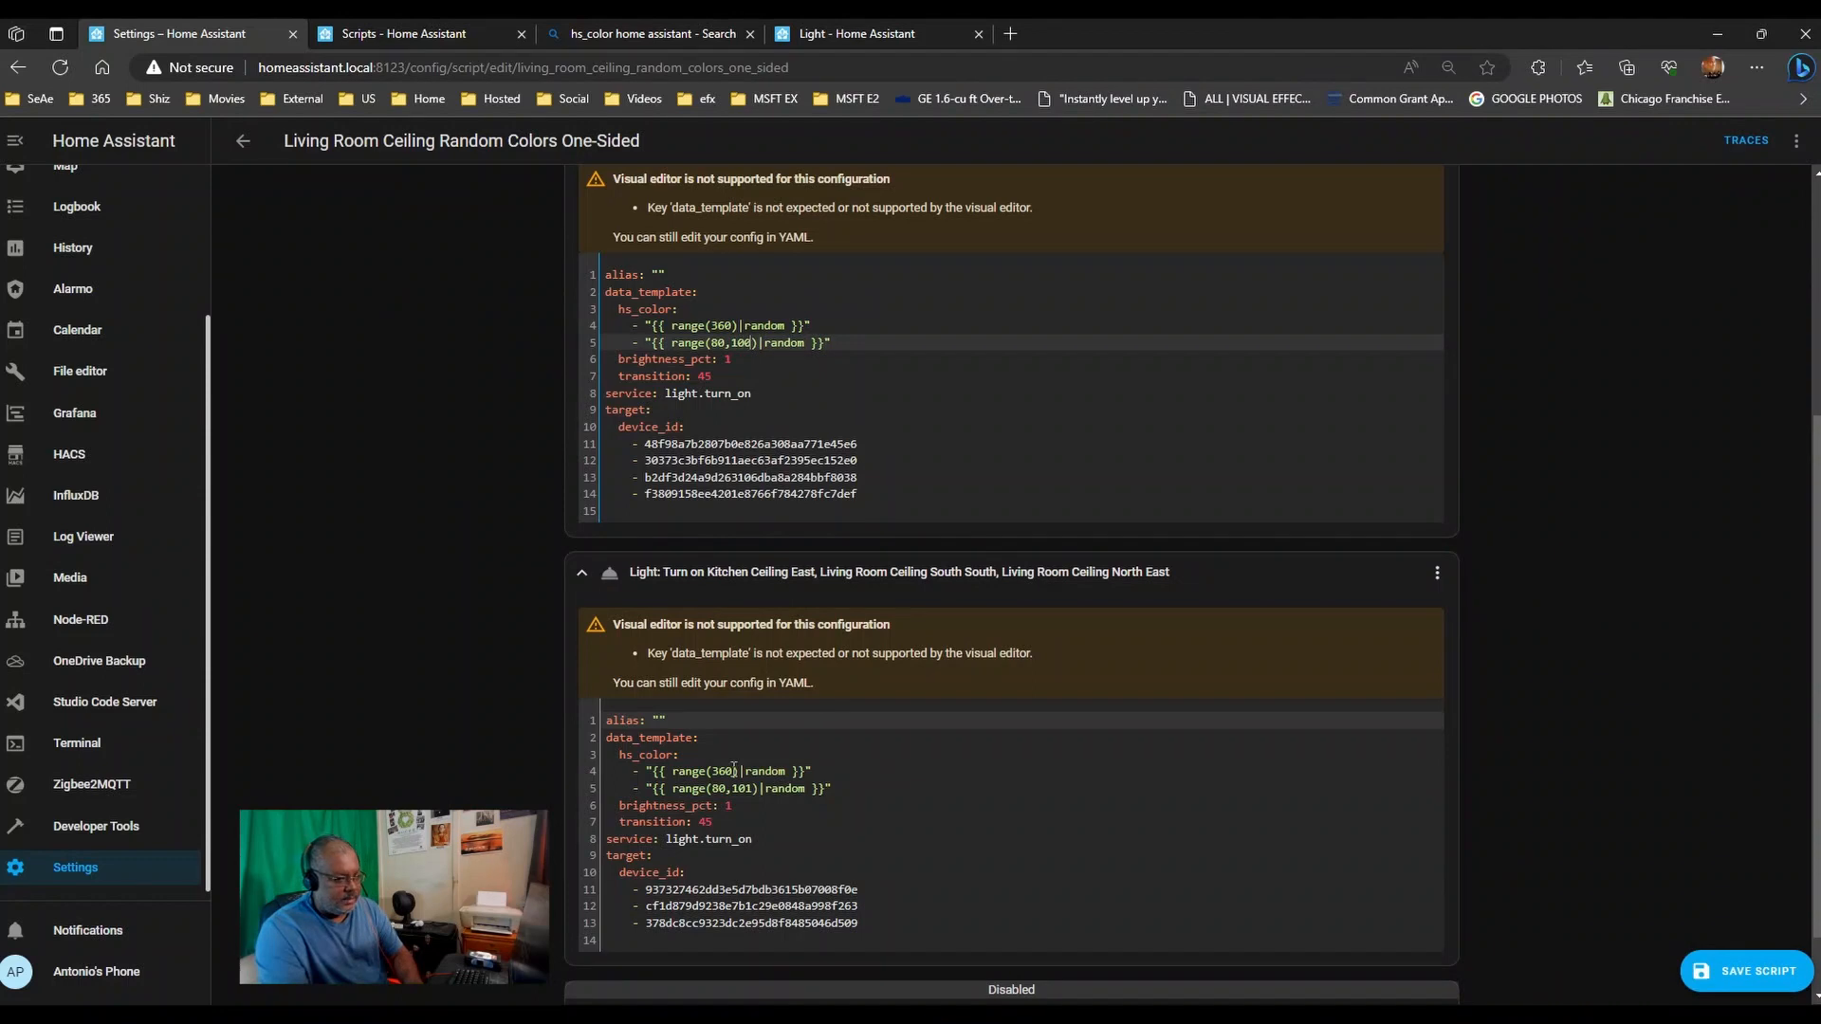
{"action": "left_click", "coordinate": [756, 788]}
{"action": "key", "text": "BackSpace"}
{"action": "key", "text": "BackSpace"}
{"action": "type", "text": "00"}
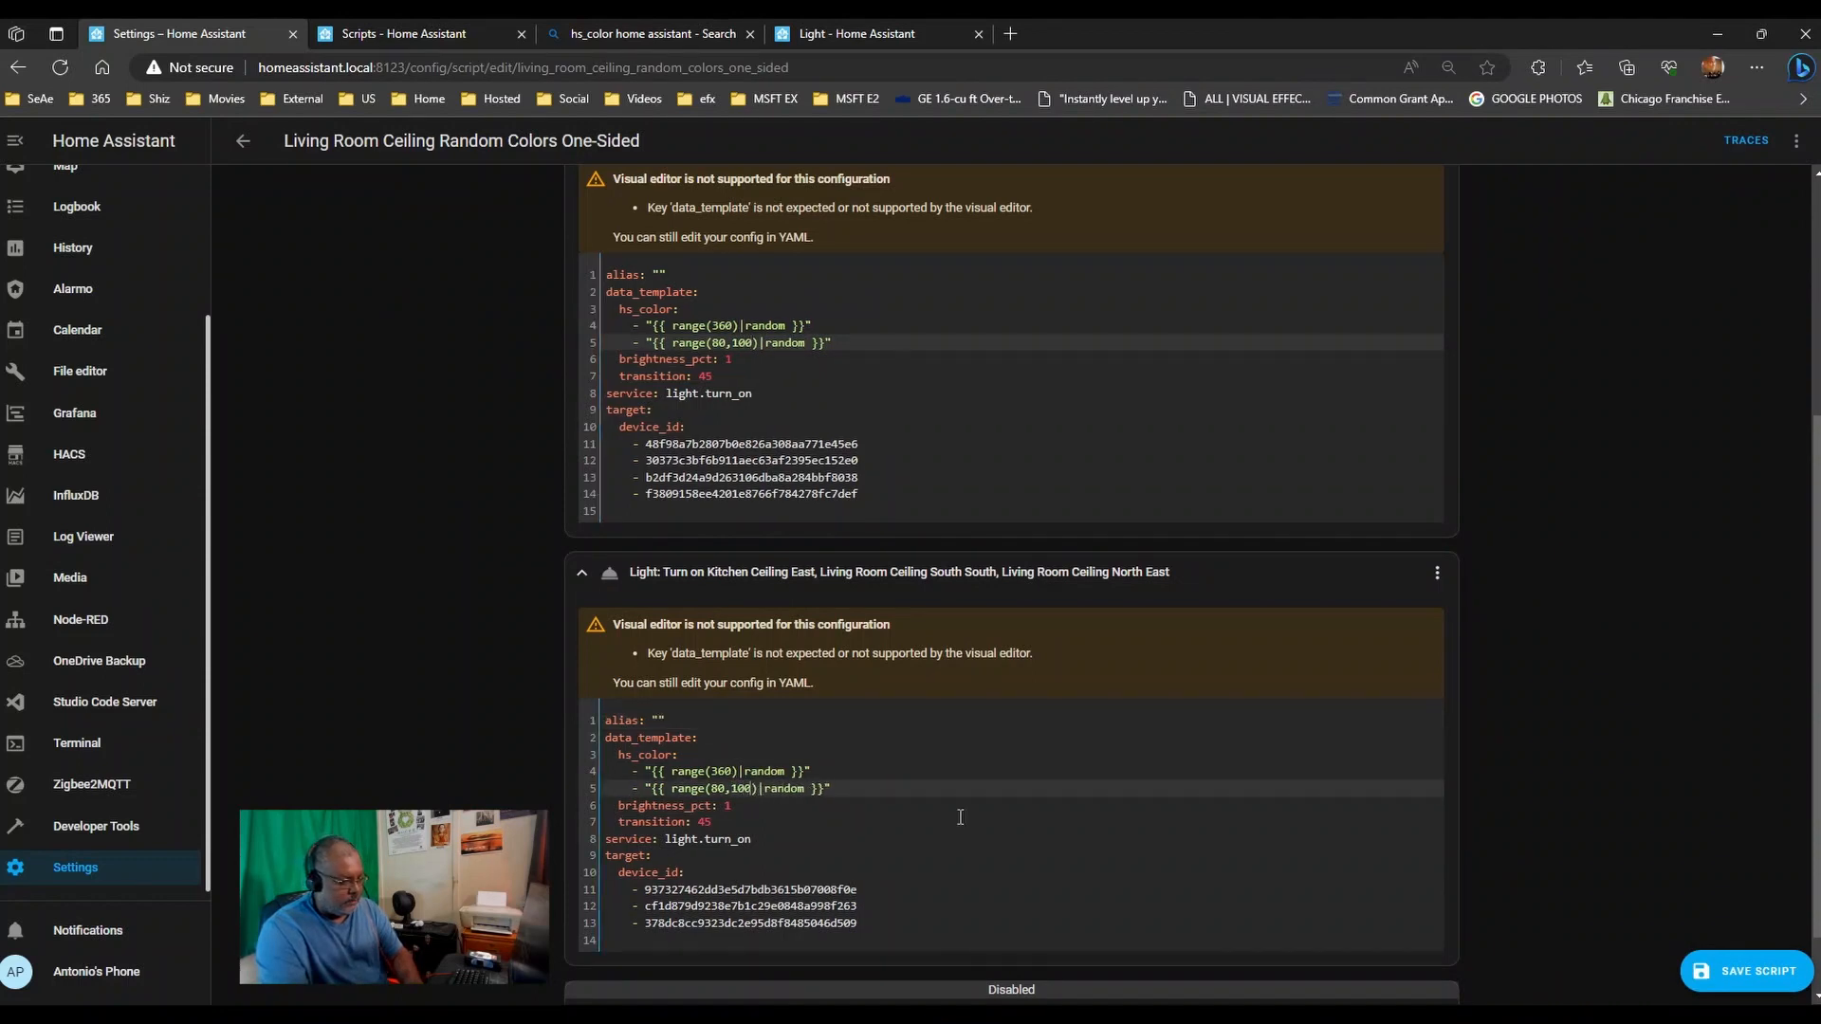
{"action": "left_click", "coordinate": [1741, 982]}
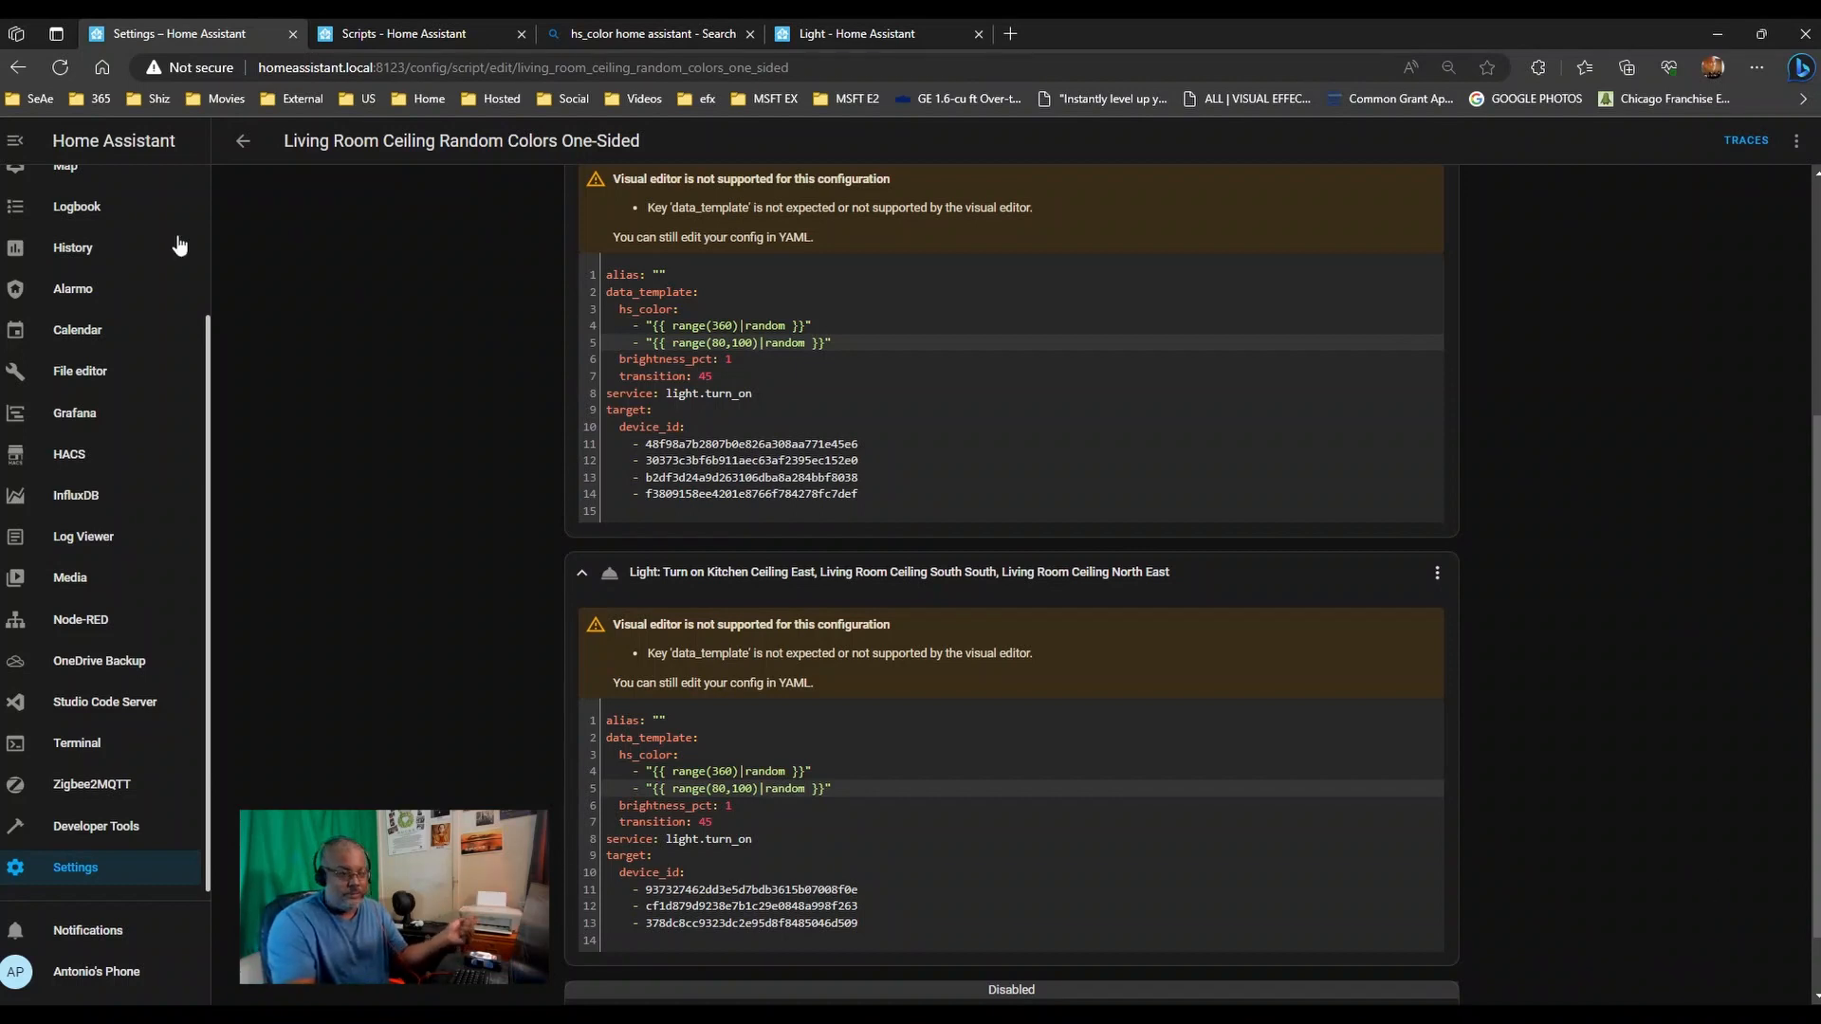
- Change the disabled Kitchen Cabinet Splash action's saturation to range(80,100) and save again
{"action": "scroll", "coordinate": [436, 422], "scroll_direction": "up", "scroll_amount": 3}
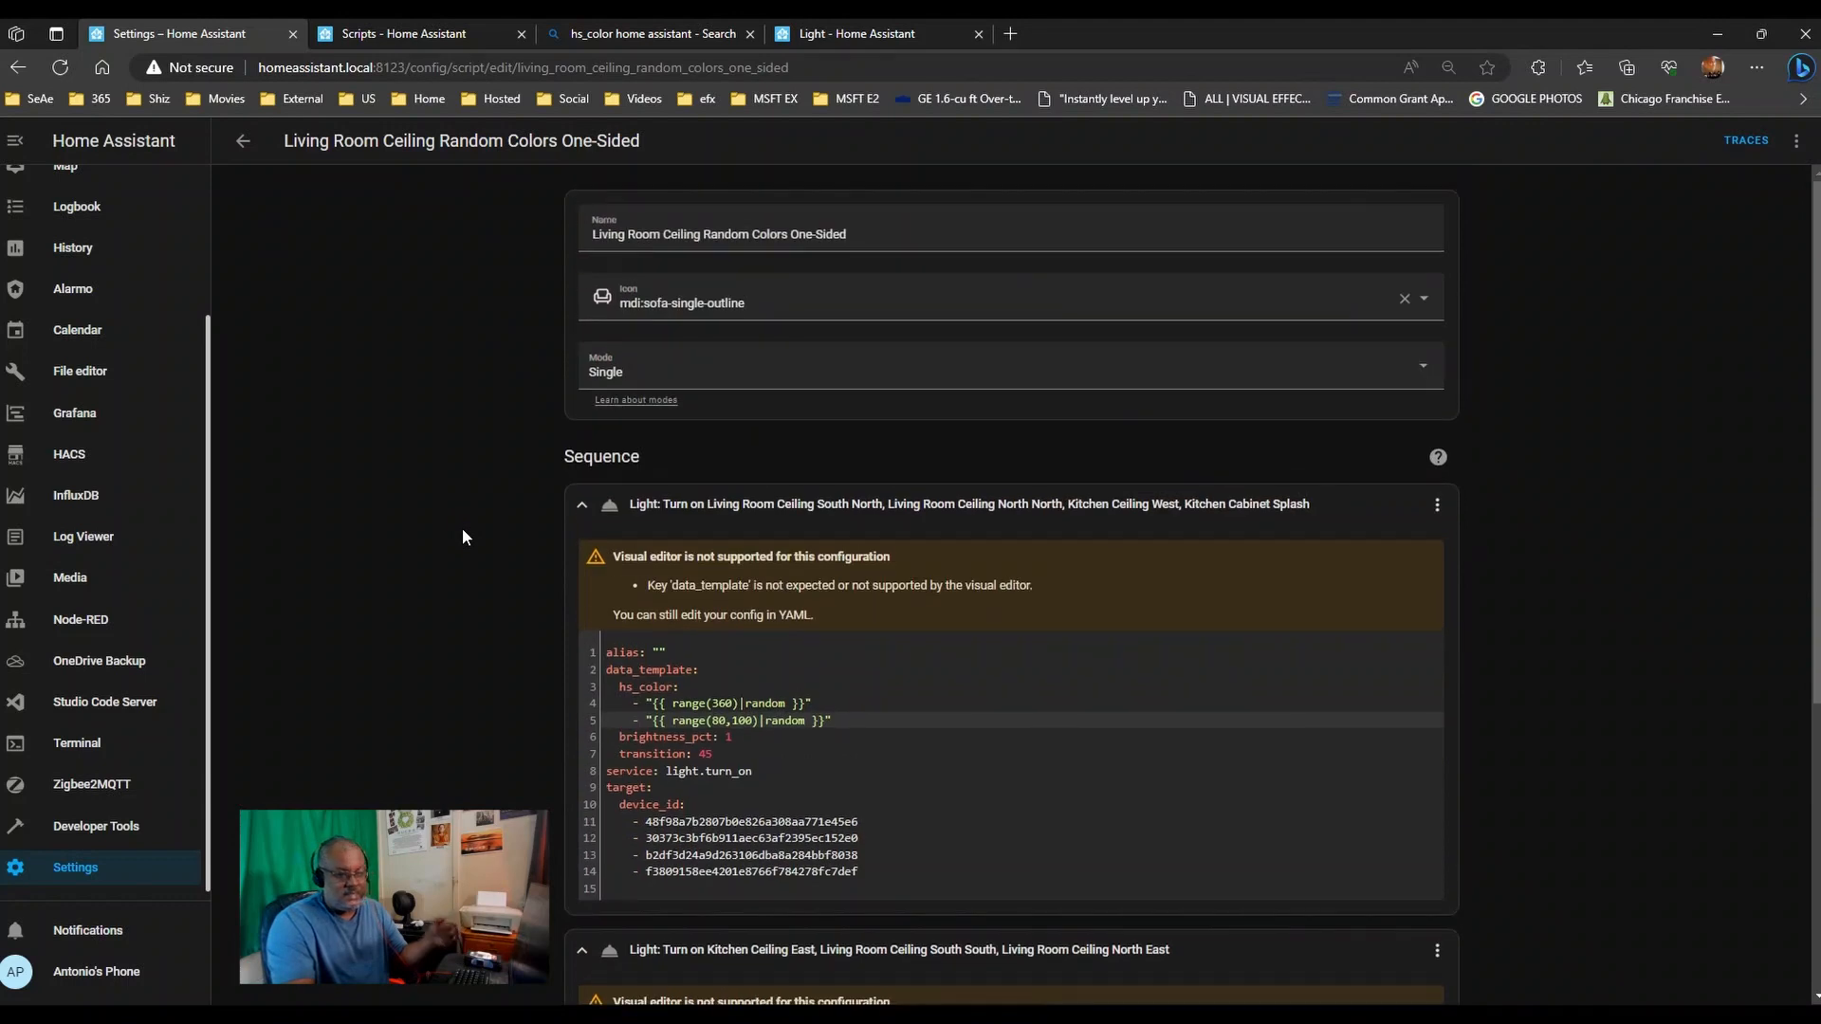
{"action": "scroll", "coordinate": [462, 529], "scroll_direction": "down", "scroll_amount": 5}
{"action": "scroll", "coordinate": [351, 588], "scroll_direction": "down", "scroll_amount": 4}
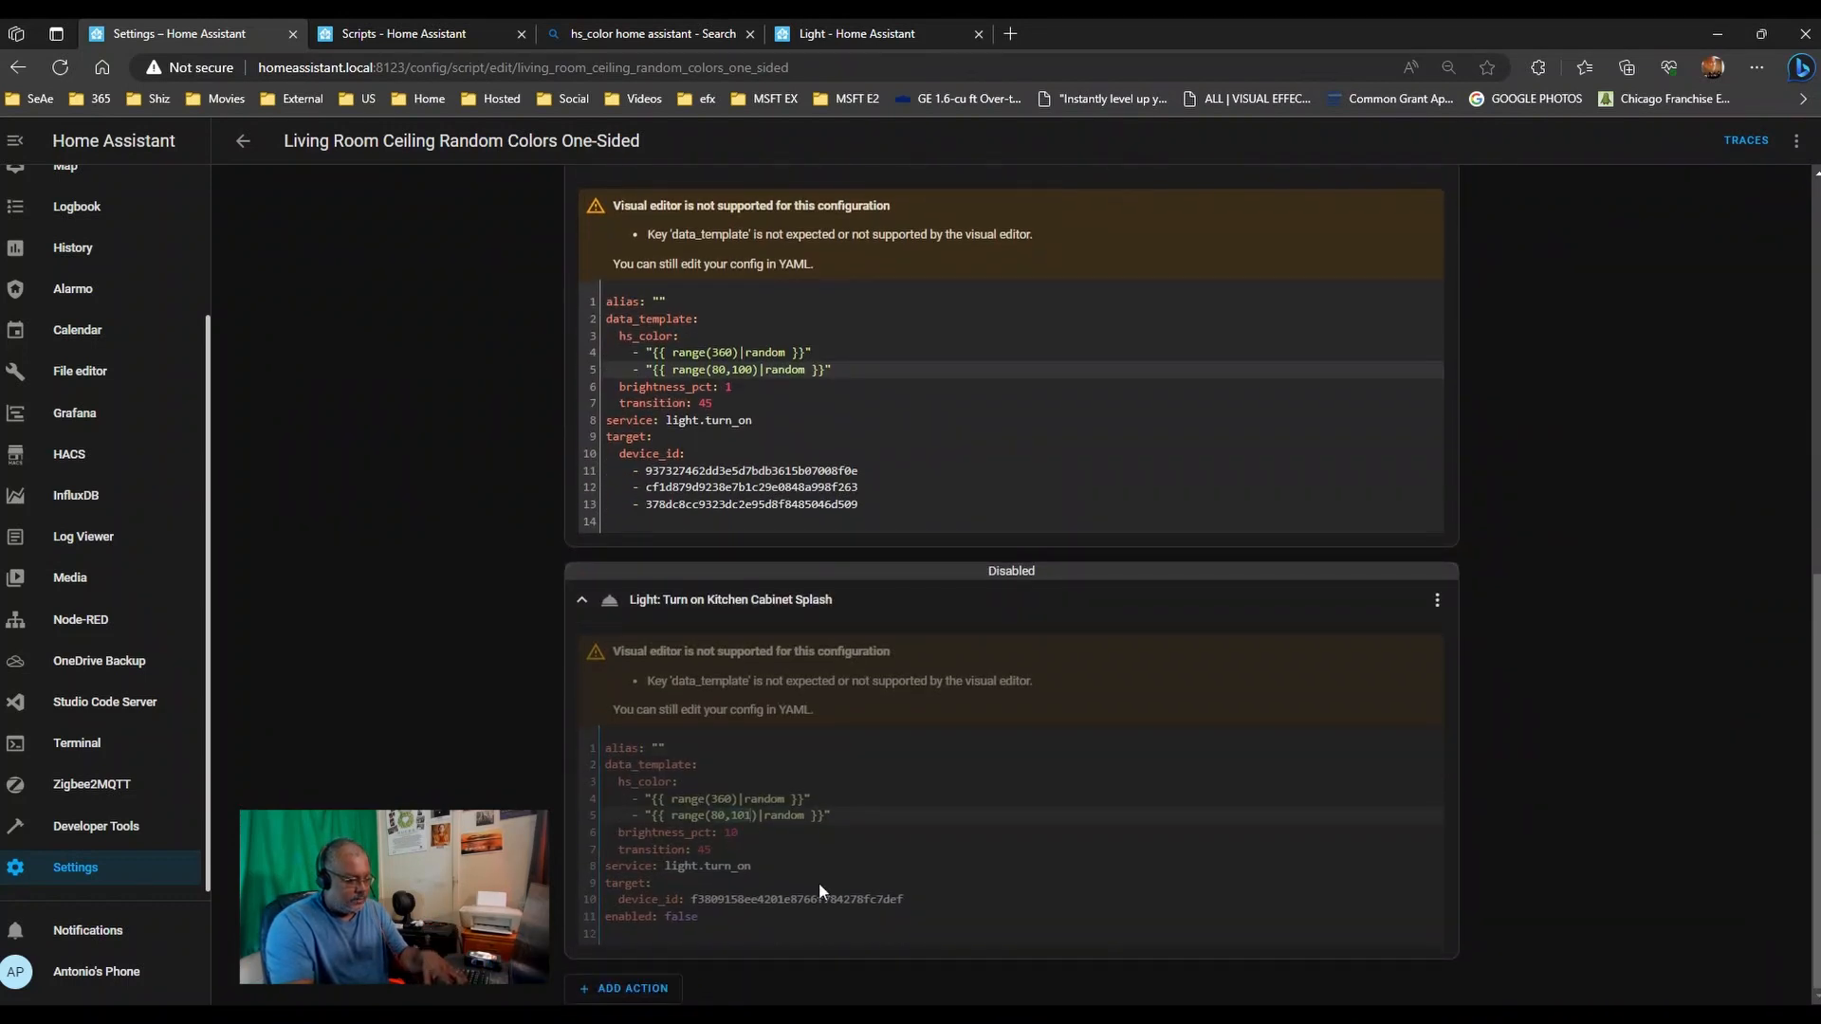
{"action": "key", "text": "BackSpace"}
{"action": "type", "text": "0"}
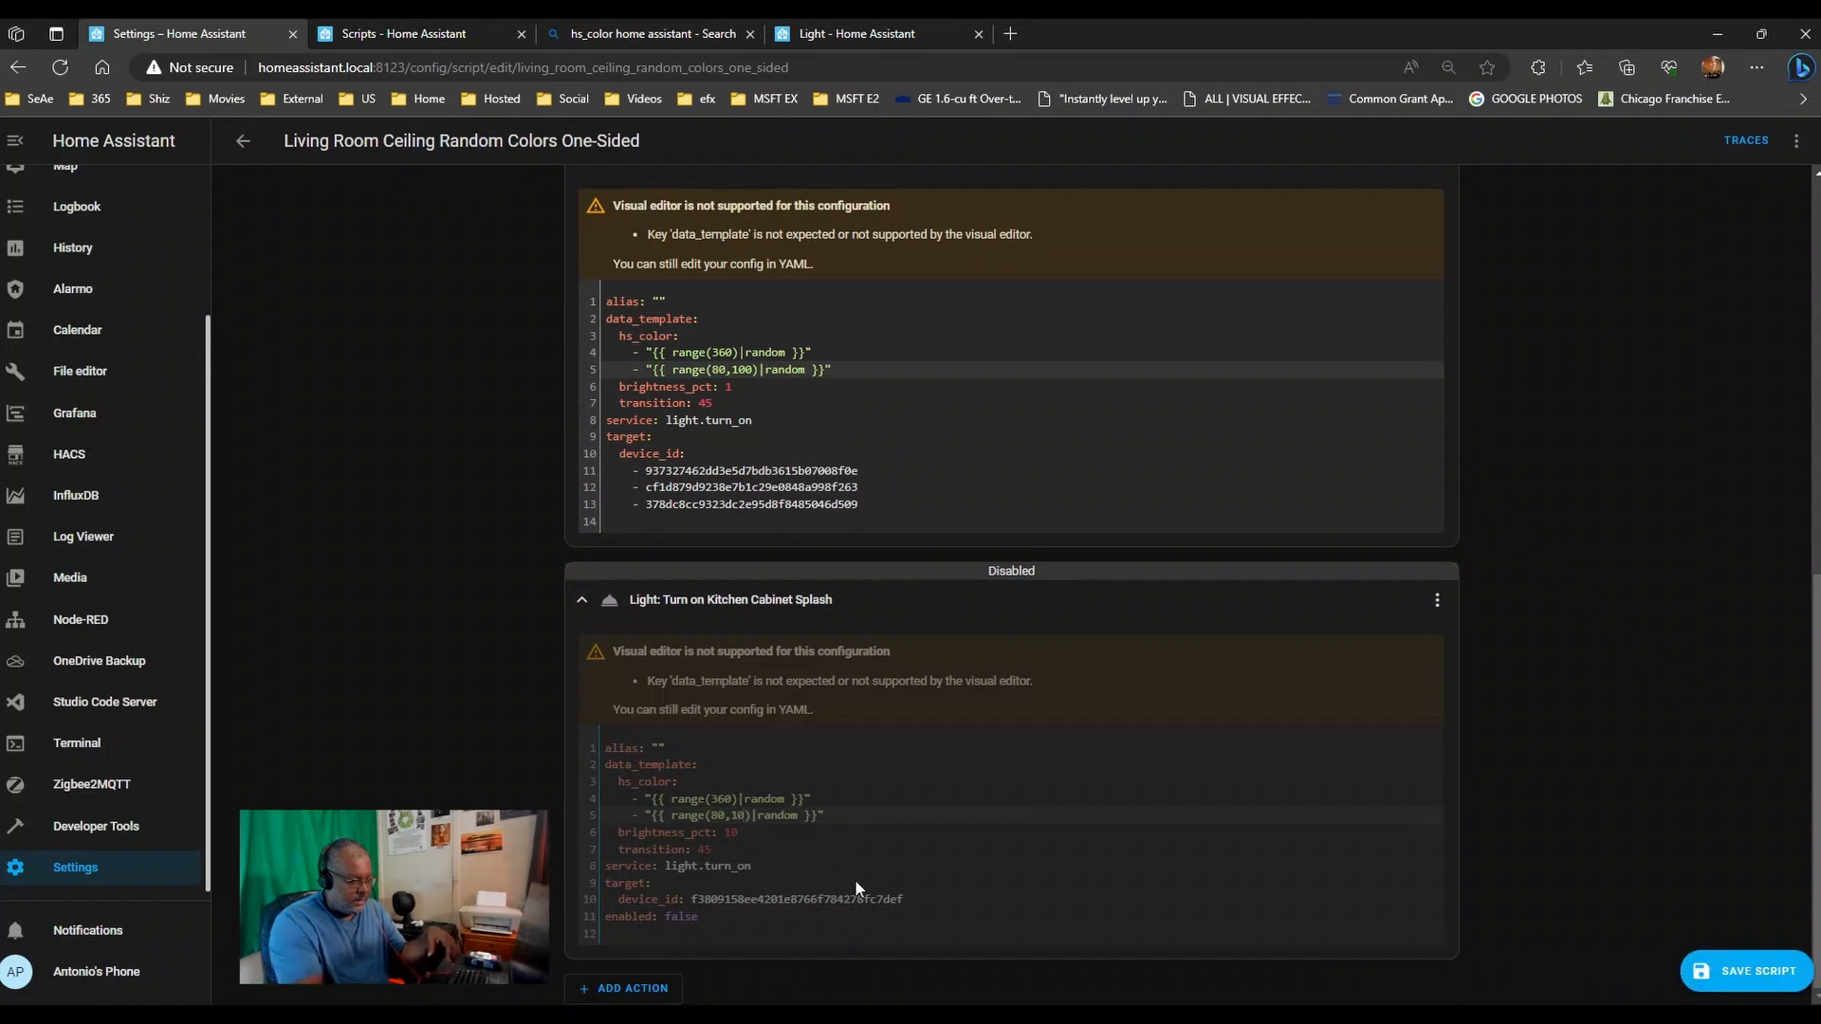
{"action": "left_click", "coordinate": [1778, 959]}
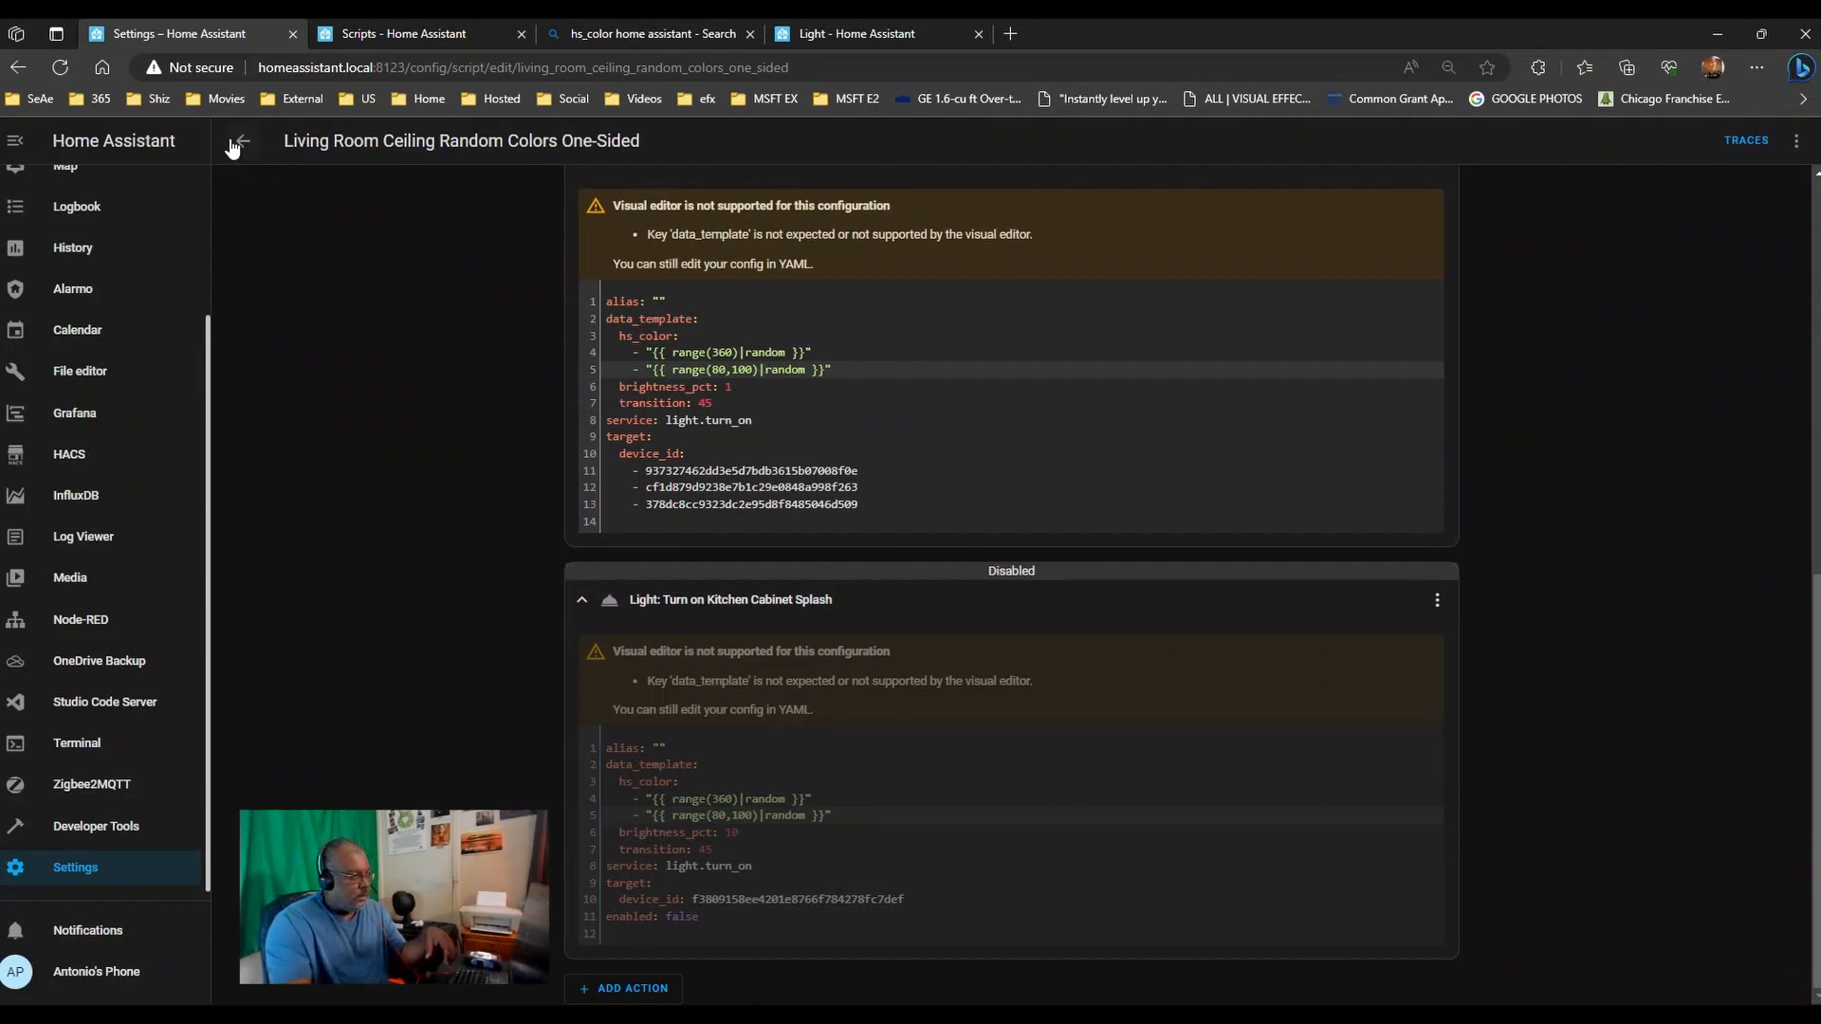
{"action": "left_click", "coordinate": [242, 142]}
- Open the Single Lamp script and expand its first, South North and Kitchen Ceiling light actions
{"action": "left_click", "coordinate": [348, 379]}
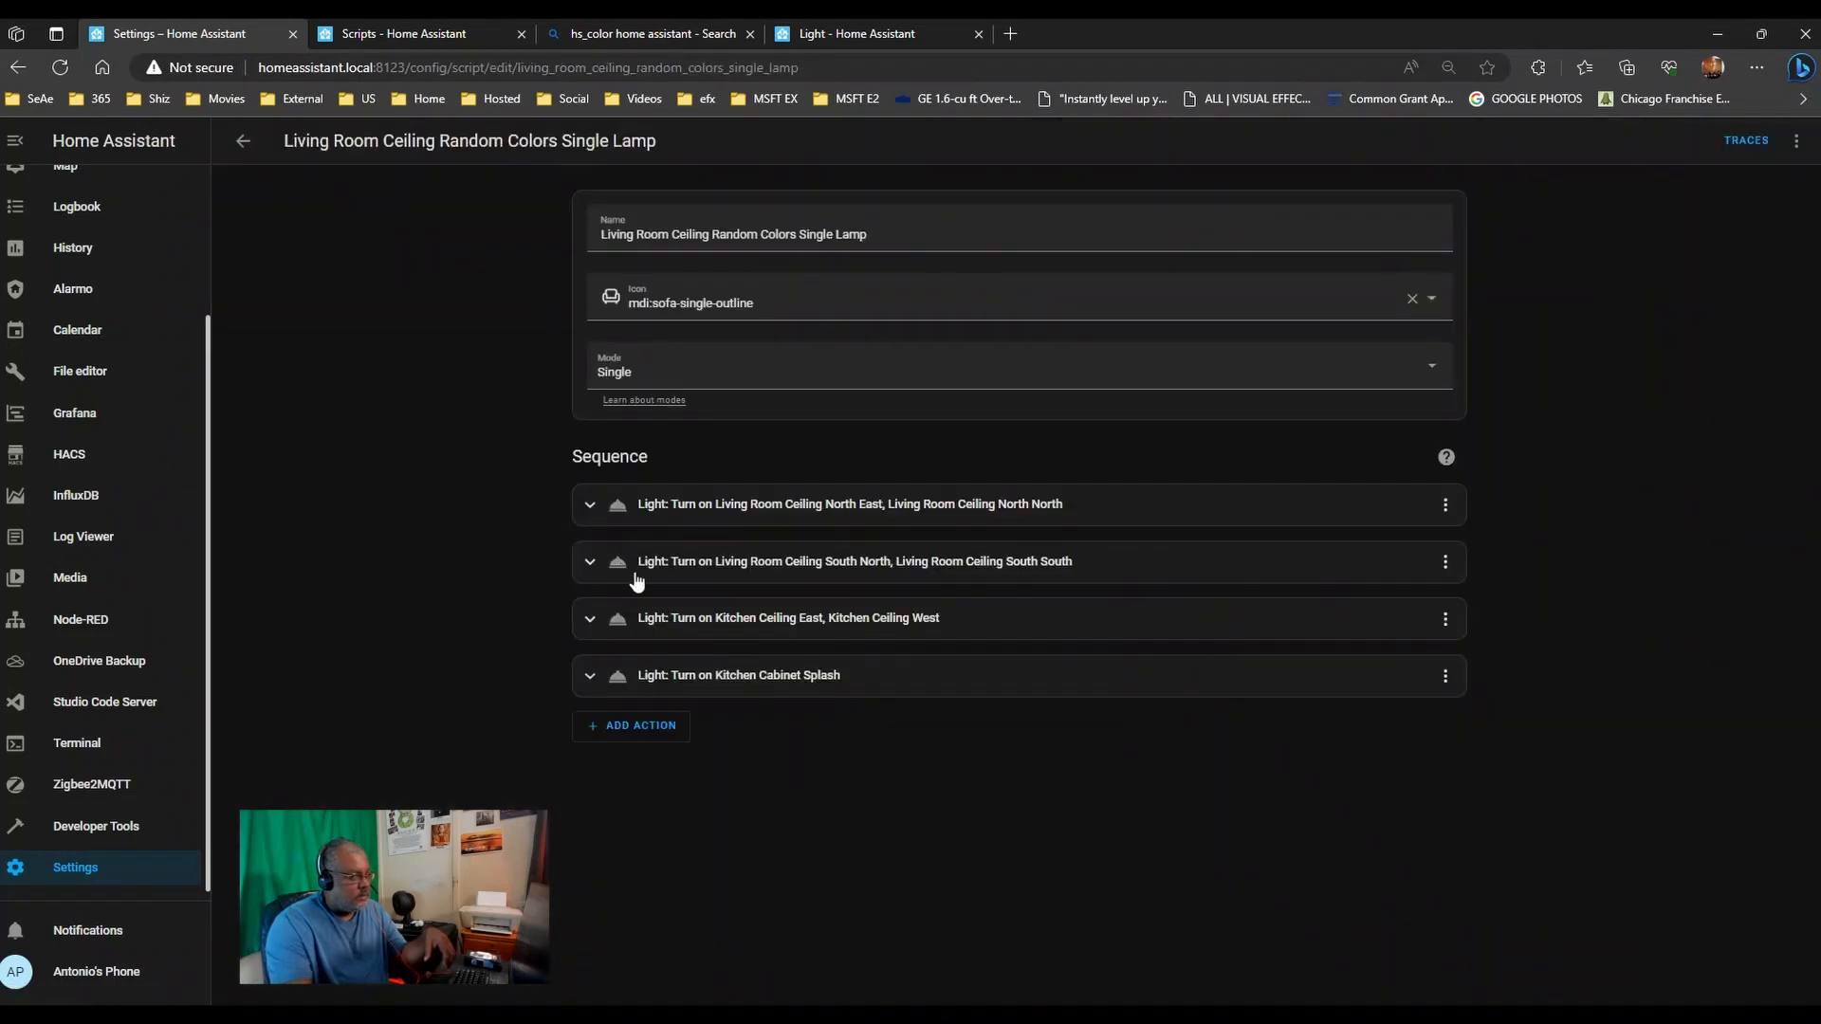
{"action": "left_click", "coordinate": [944, 519]}
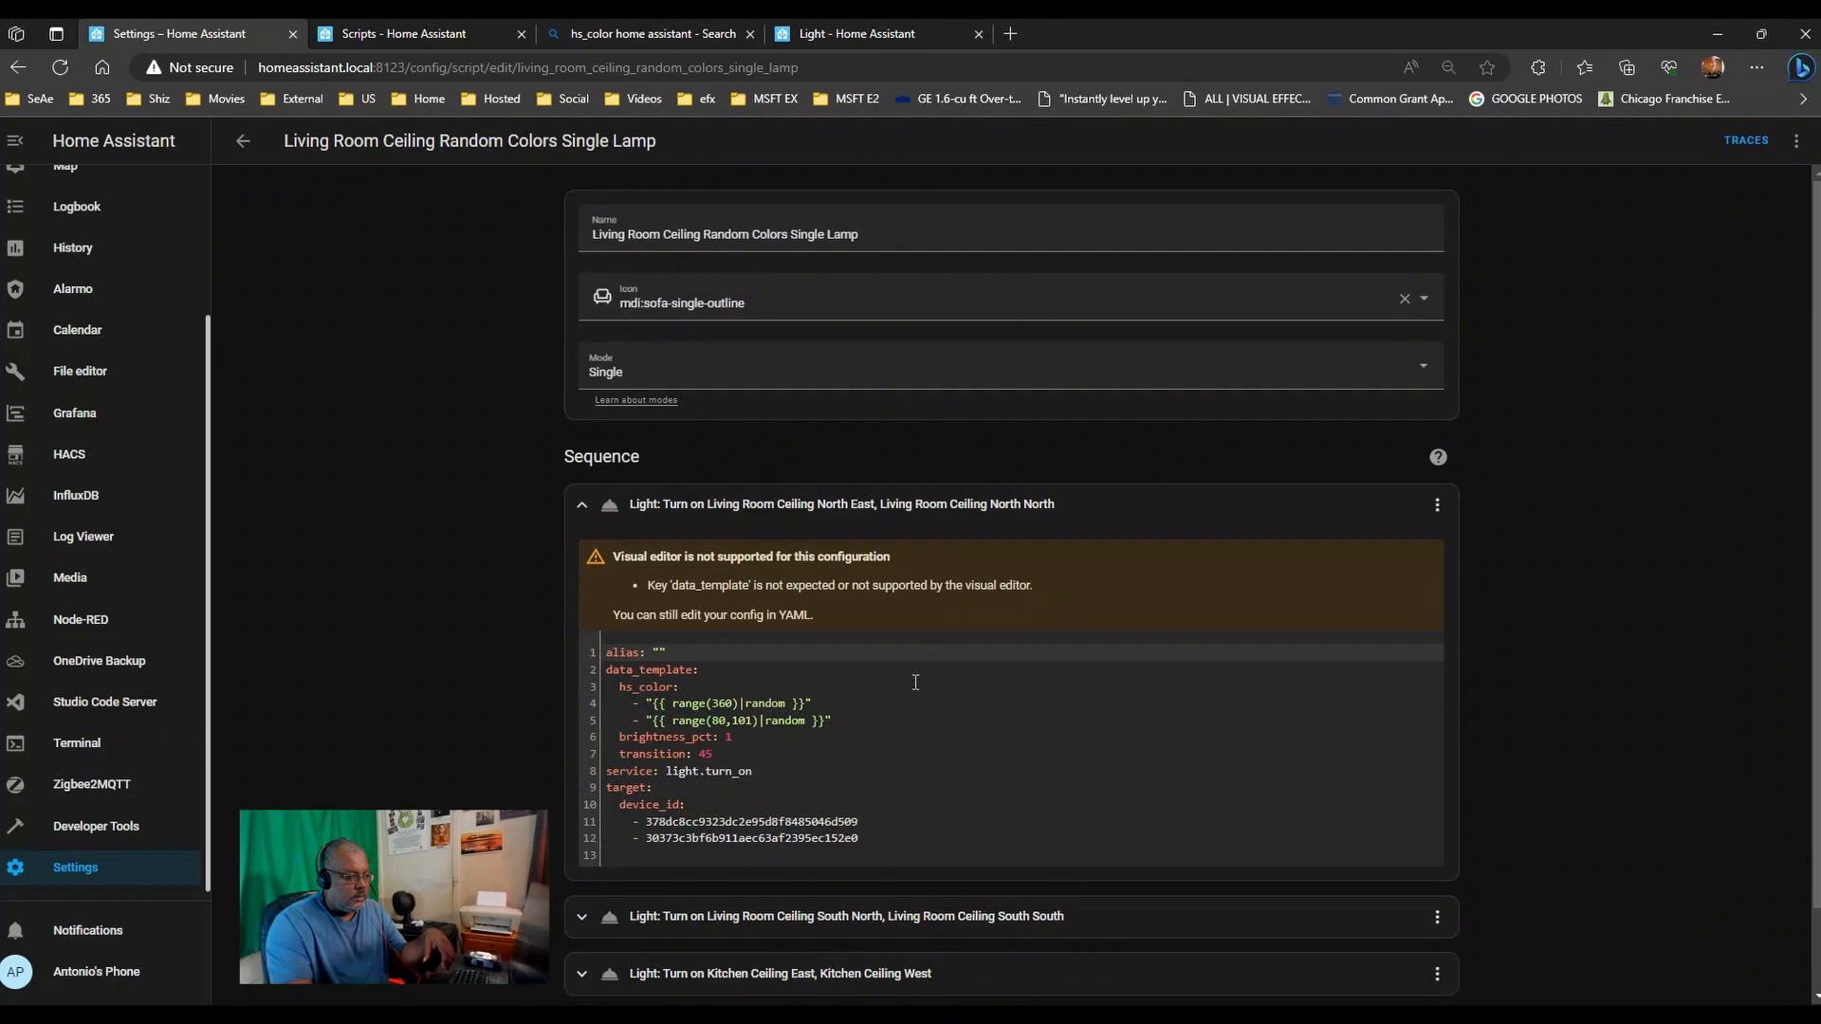
{"action": "scroll", "coordinate": [924, 795], "scroll_direction": "down", "scroll_amount": 1}
{"action": "left_click", "coordinate": [921, 825]}
{"action": "scroll", "coordinate": [920, 865], "scroll_direction": "down", "scroll_amount": 4}
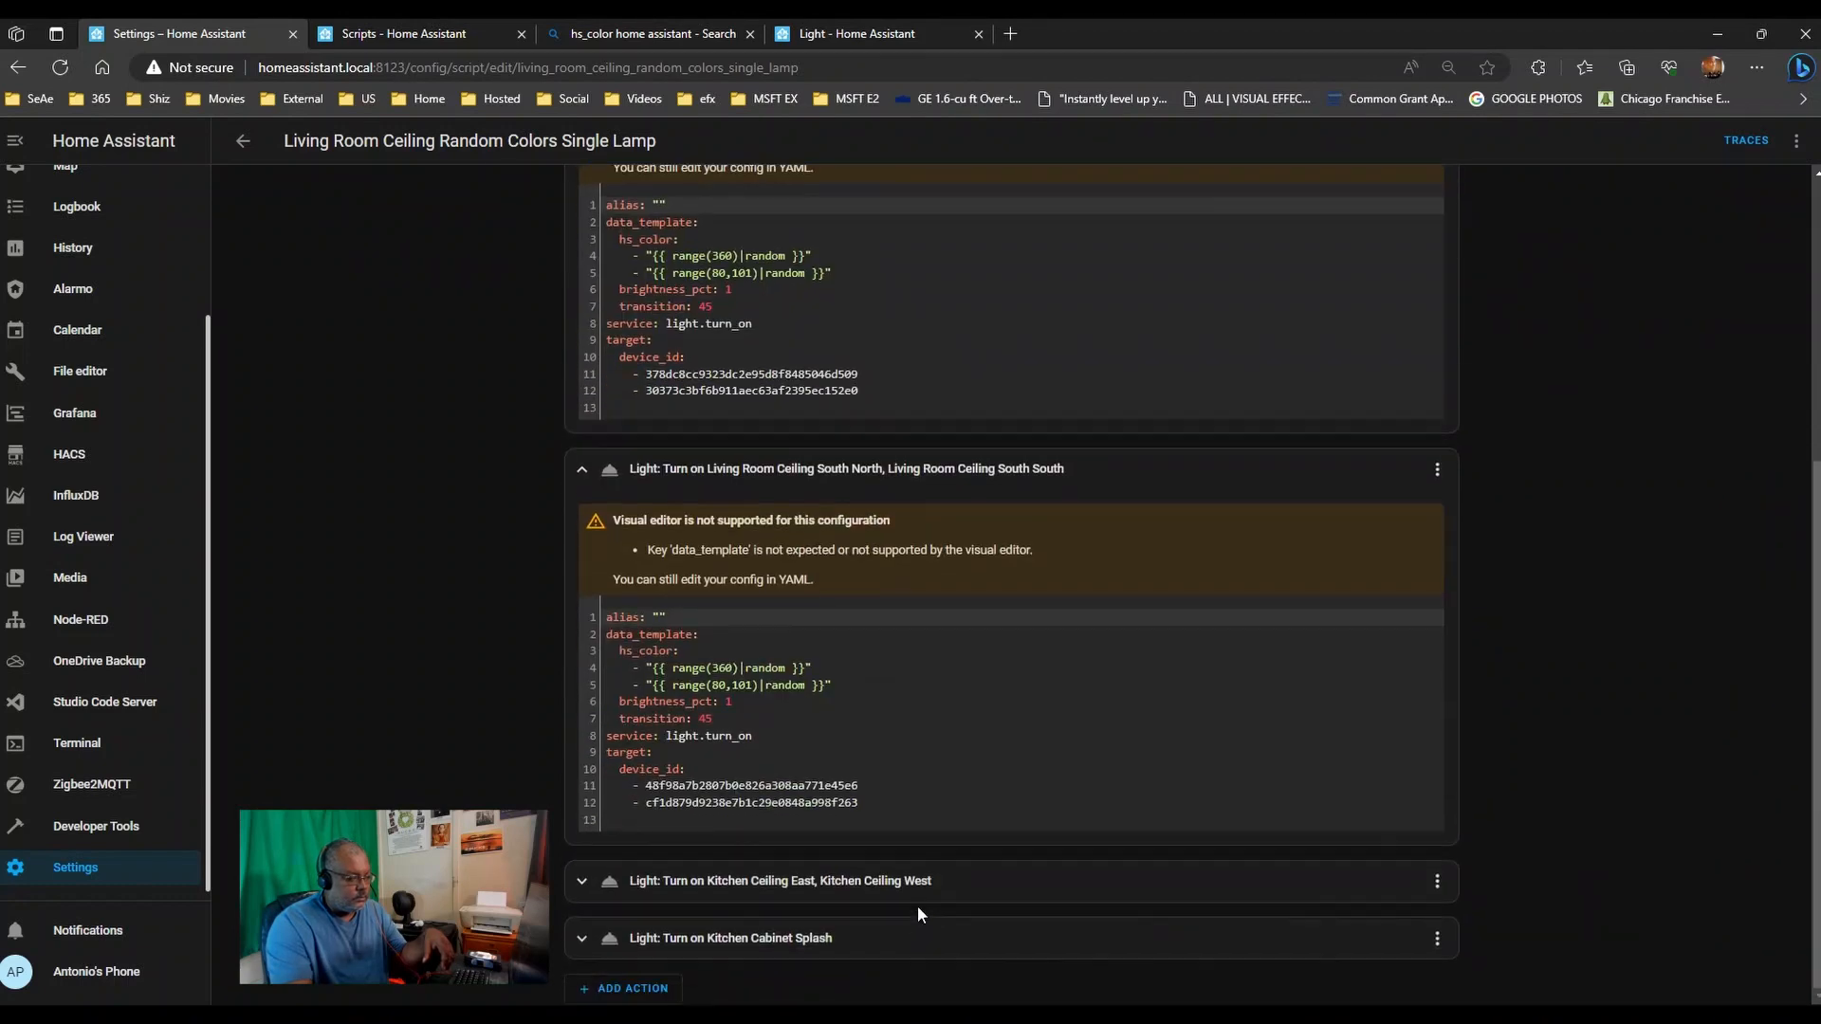
{"action": "left_click", "coordinate": [919, 898]}
- Change all three saturation ranges from 101 to 100 and save the script
{"action": "double_click", "coordinate": [744, 685]}
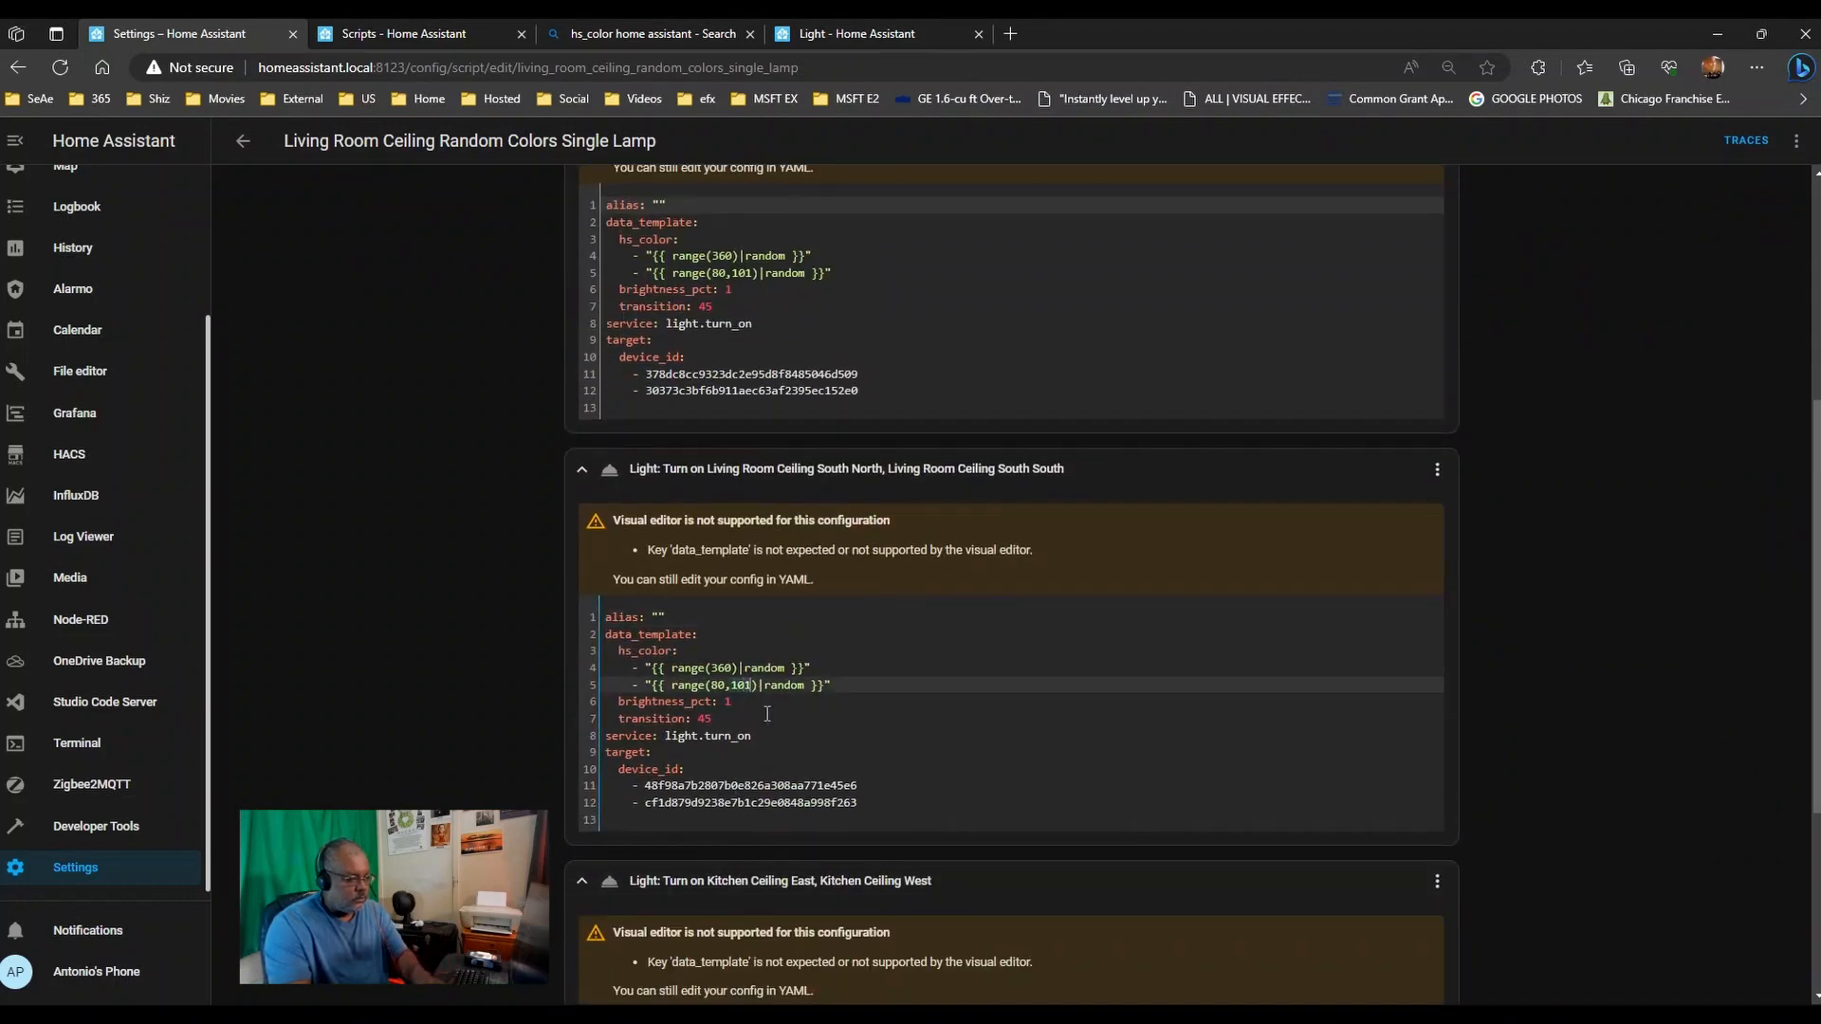
{"action": "type", "text": "100"}
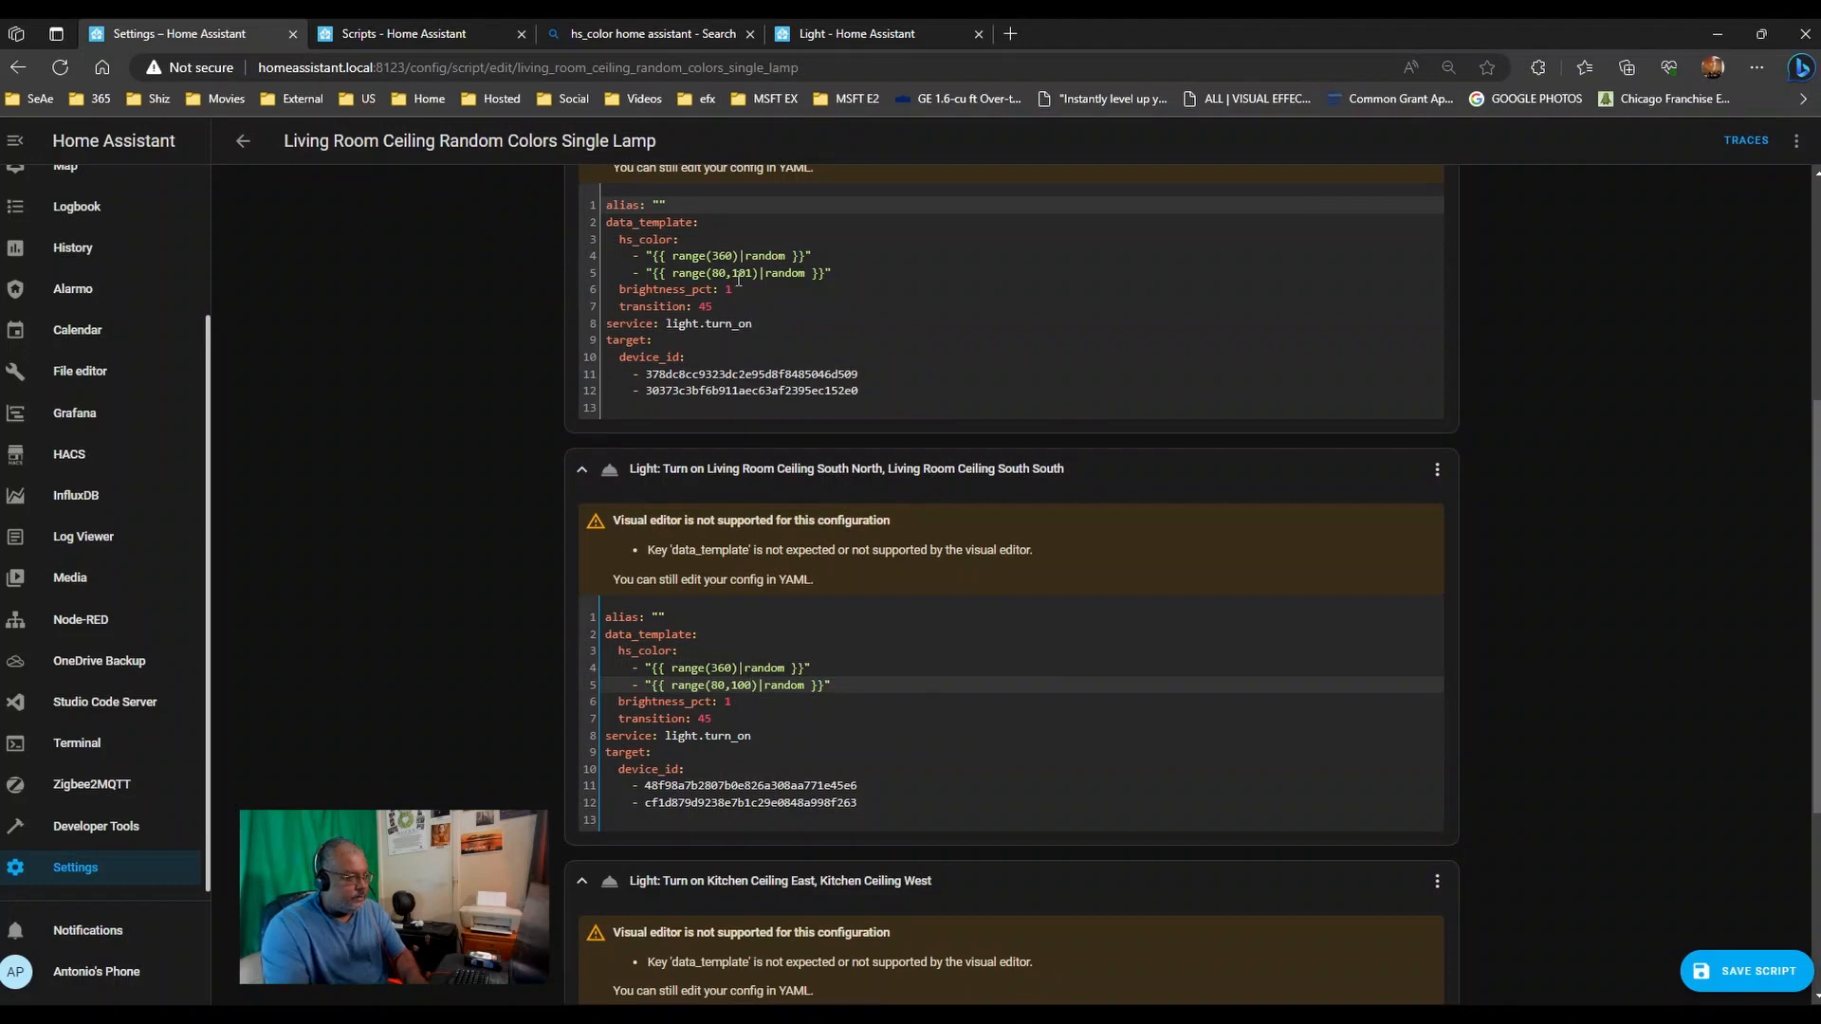
{"action": "double_click", "coordinate": [740, 273]}
{"action": "type", "text": "100"}
{"action": "scroll", "coordinate": [812, 716], "scroll_direction": "down", "scroll_amount": 3}
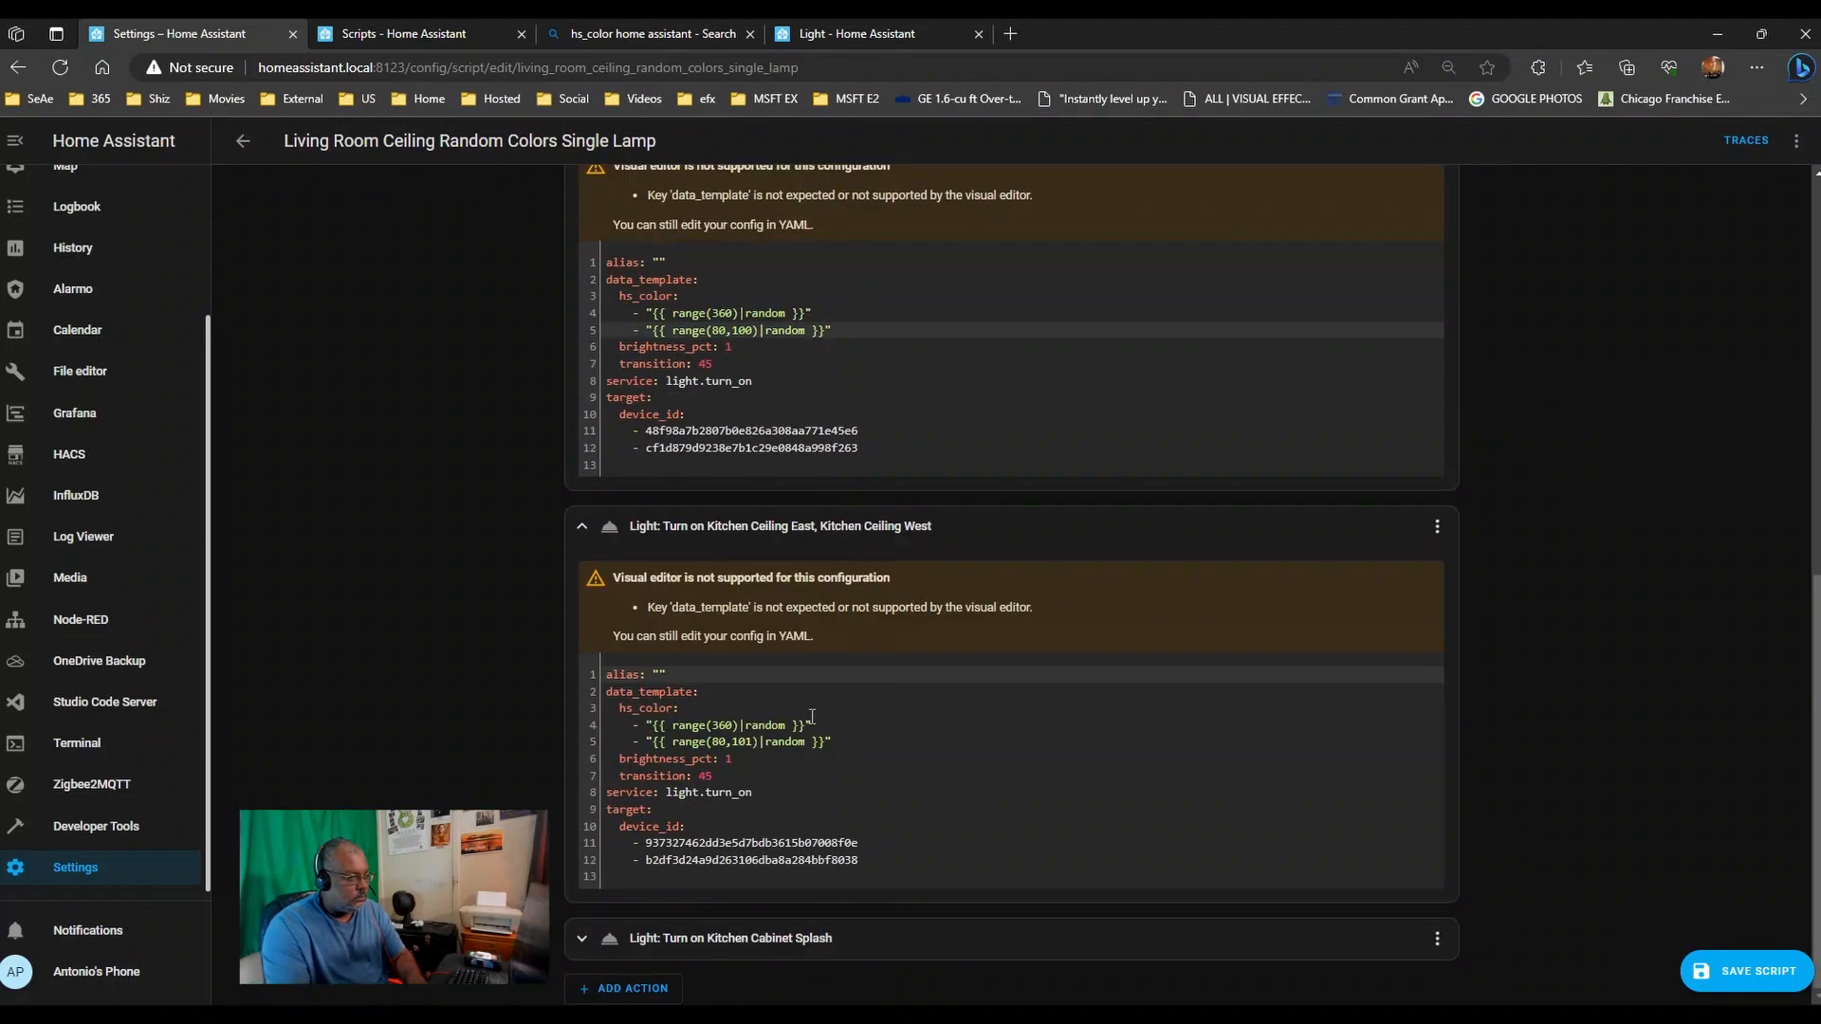
{"action": "left_click", "coordinate": [754, 736]}
{"action": "key", "text": "BackSpace"}
{"action": "type", "text": "0"}
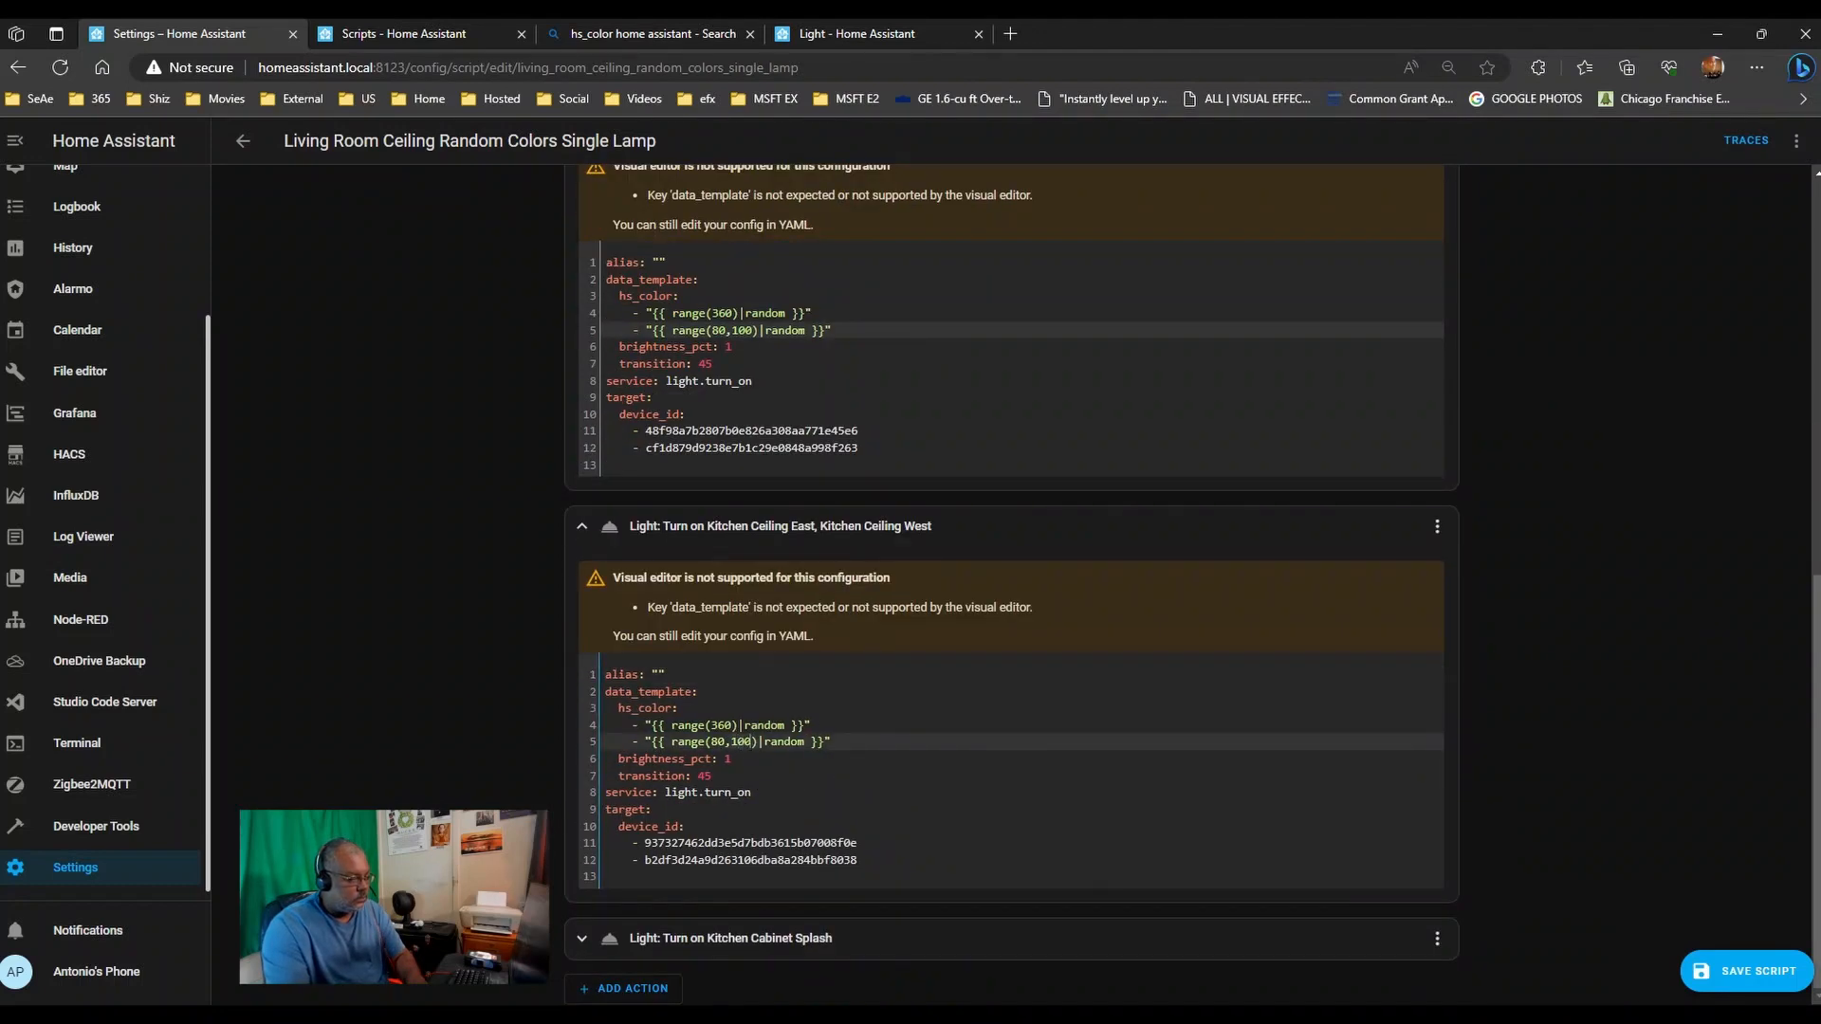
{"action": "left_click", "coordinate": [1762, 981]}
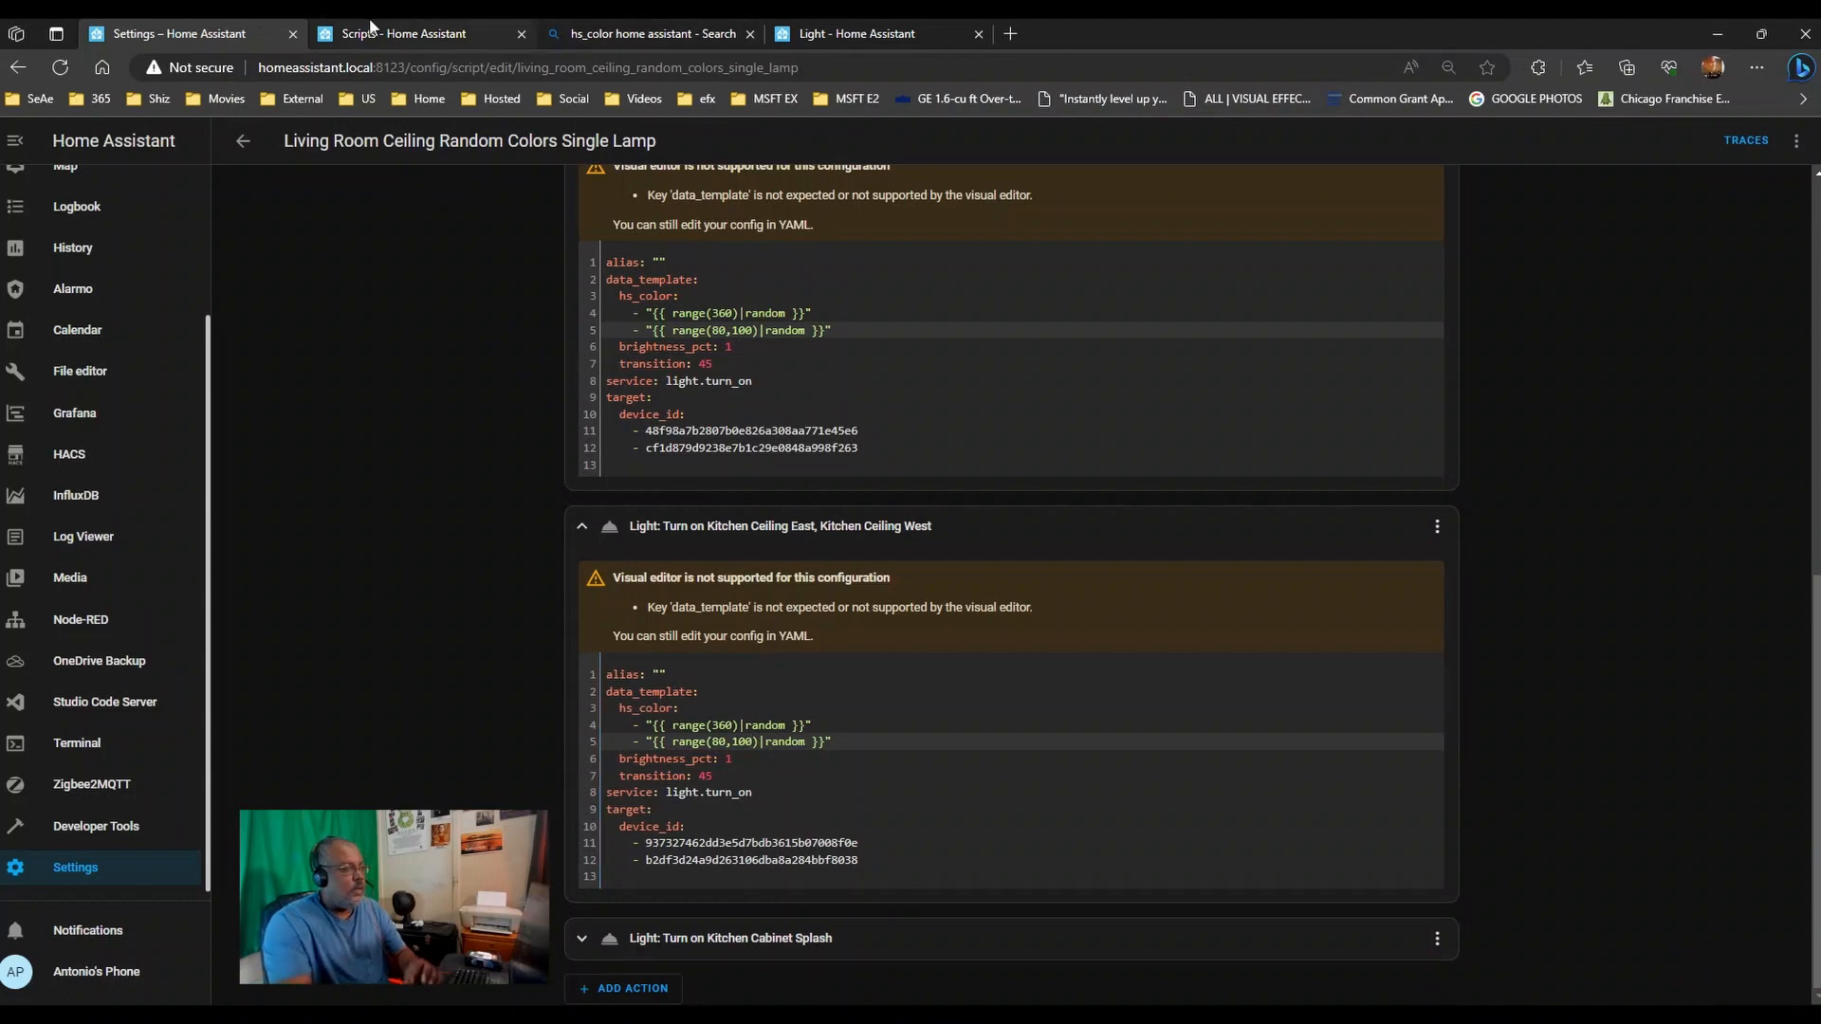
{"action": "left_click", "coordinate": [844, 33]}
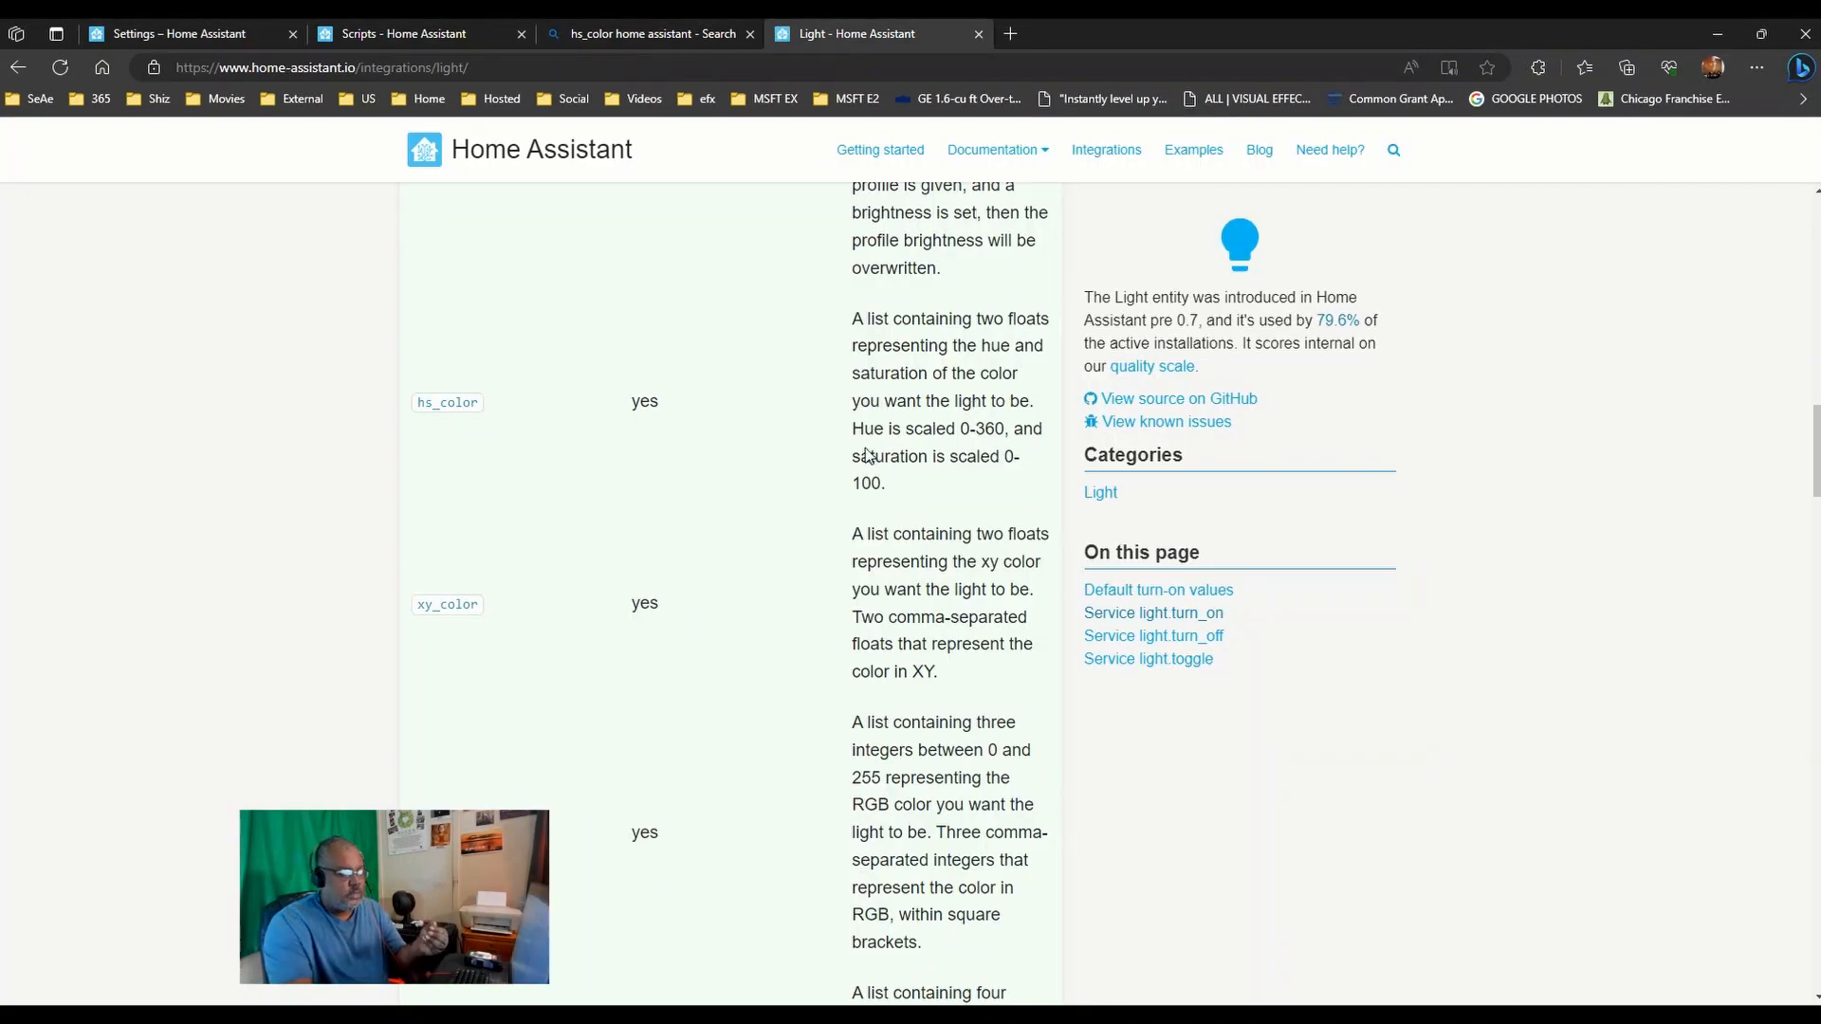
{"action": "left_click_drag", "start_coordinate": [418, 607], "coordinate": [484, 621]}
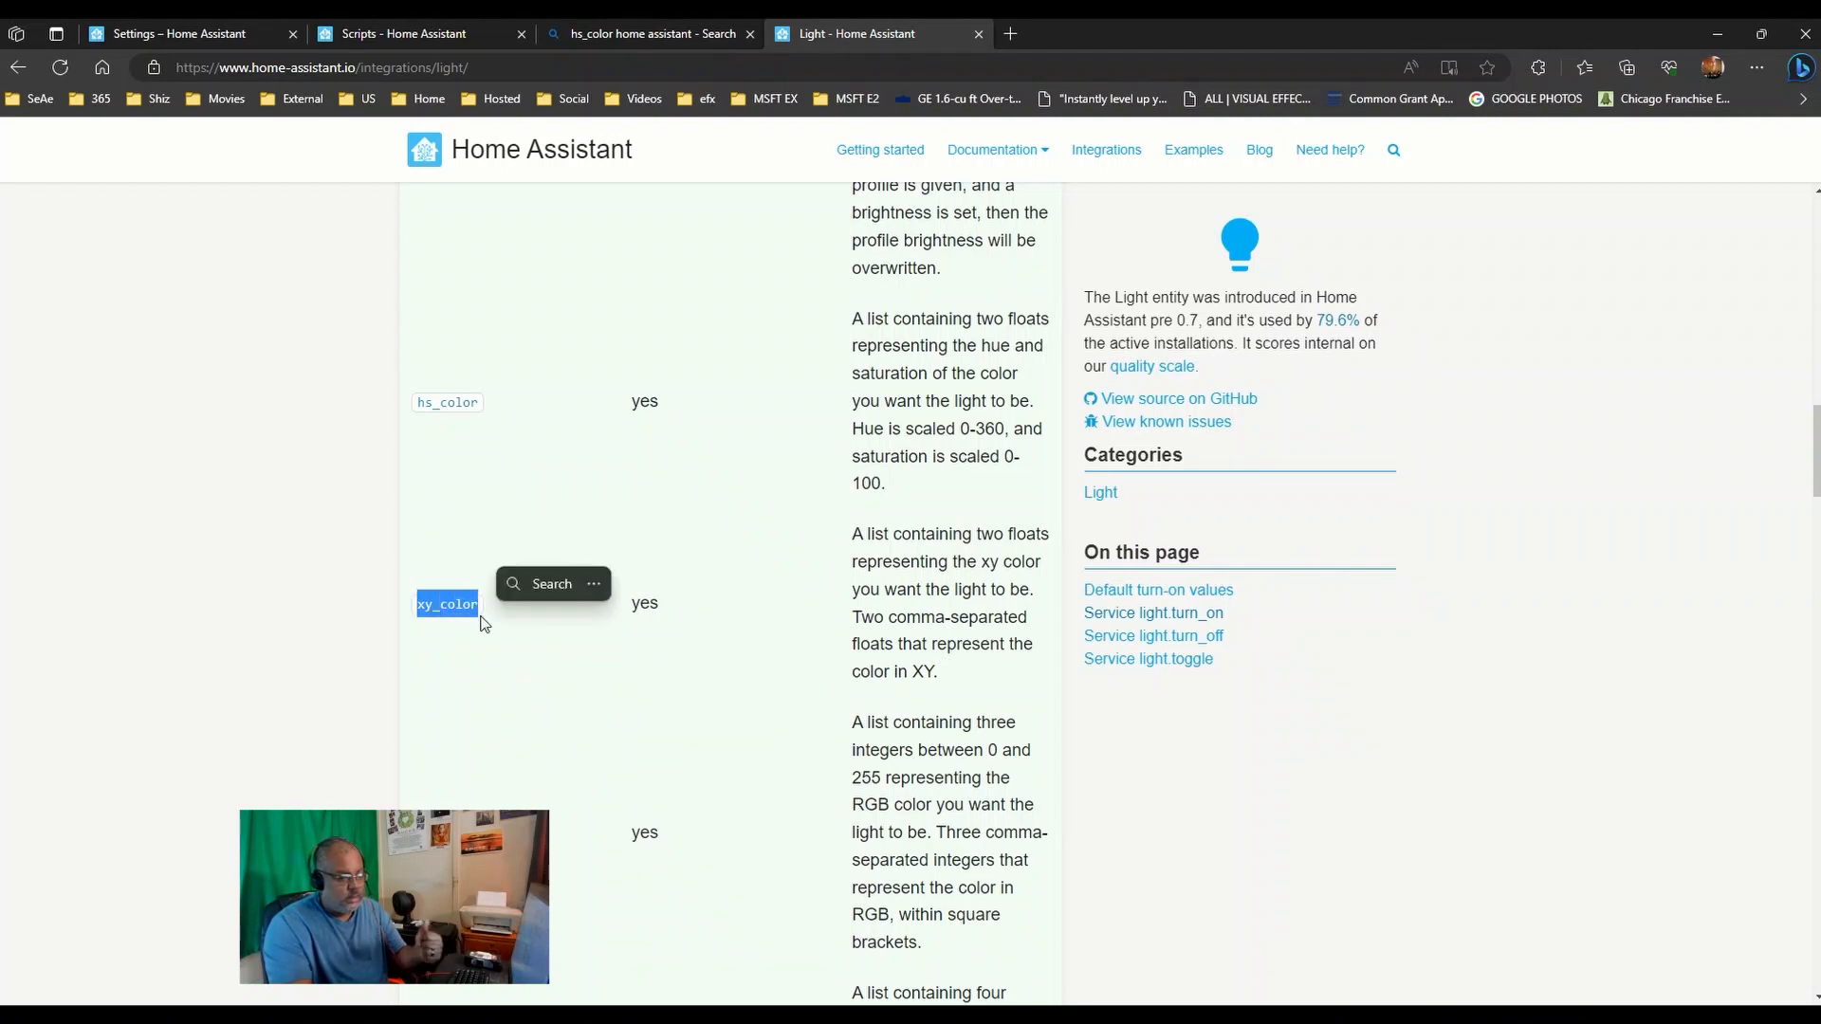
{"action": "scroll", "coordinate": [482, 621], "scroll_direction": "down", "scroll_amount": 3}
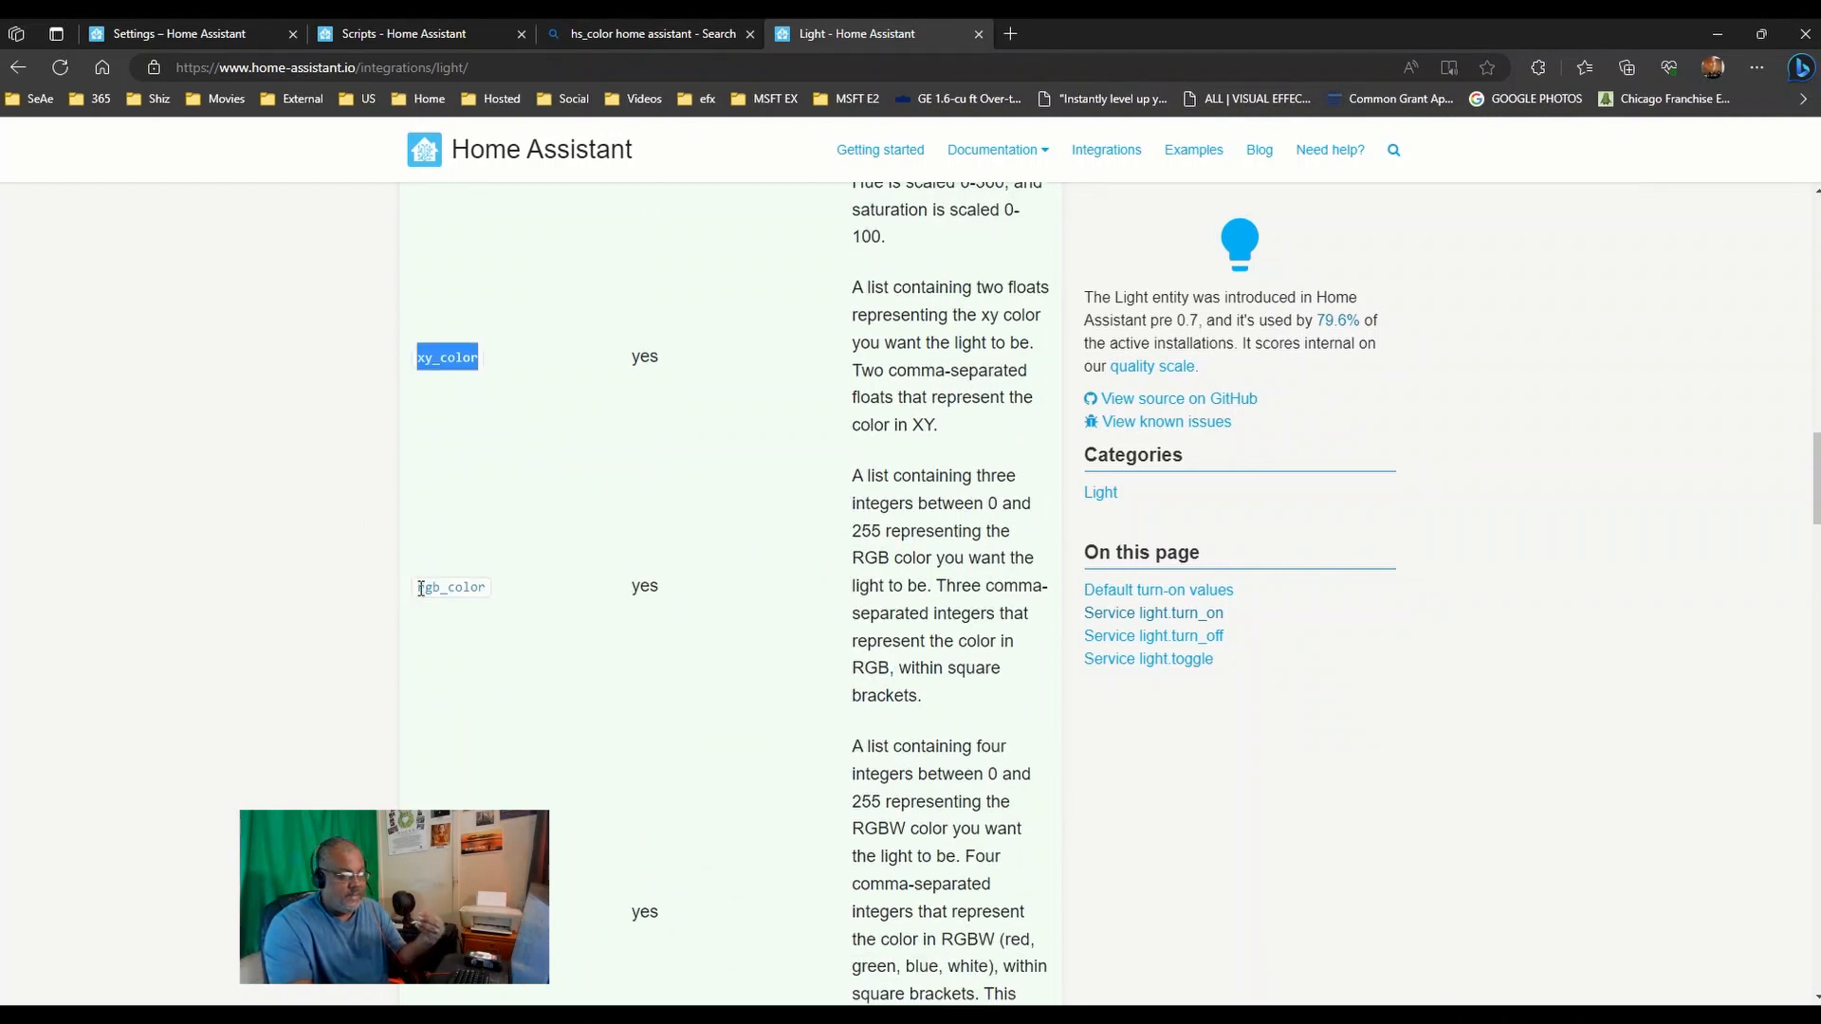
{"action": "left_click_drag", "start_coordinate": [418, 588], "coordinate": [503, 603]}
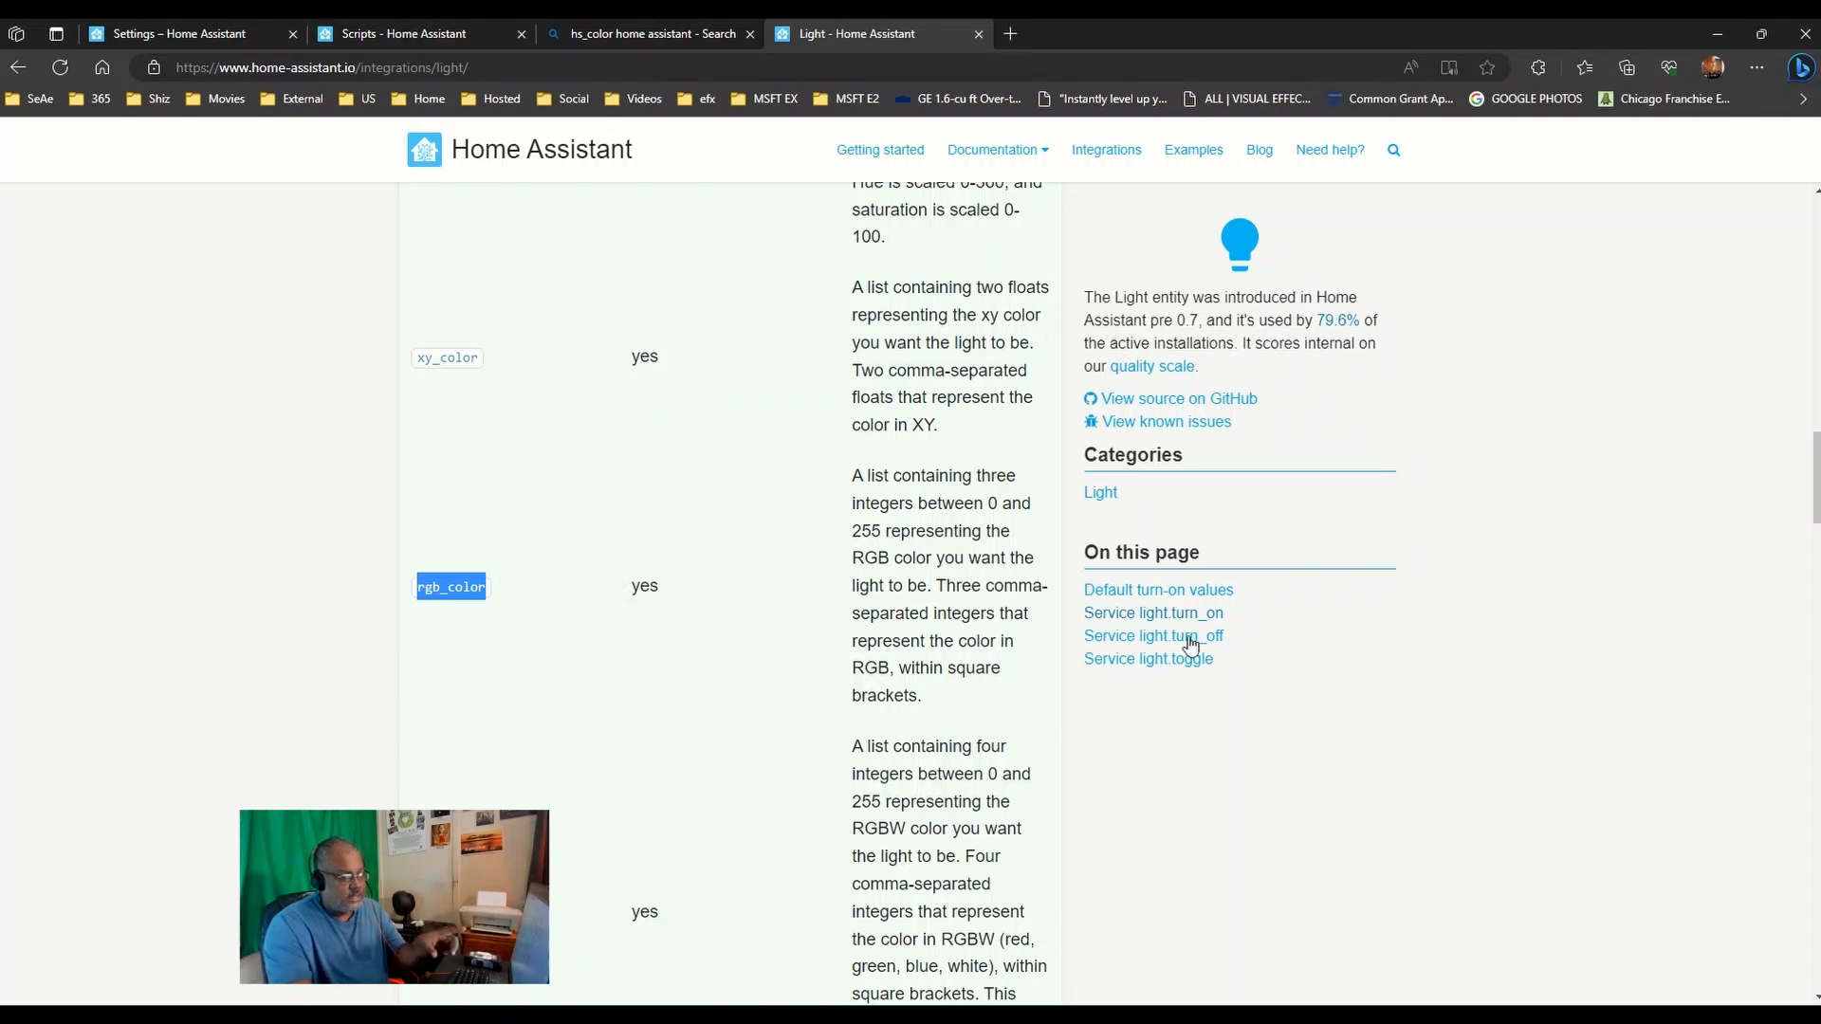
{"action": "scroll", "coordinate": [1191, 731], "scroll_direction": "up", "scroll_amount": 15}
{"action": "scroll", "coordinate": [1193, 730], "scroll_direction": "down", "scroll_amount": 5}
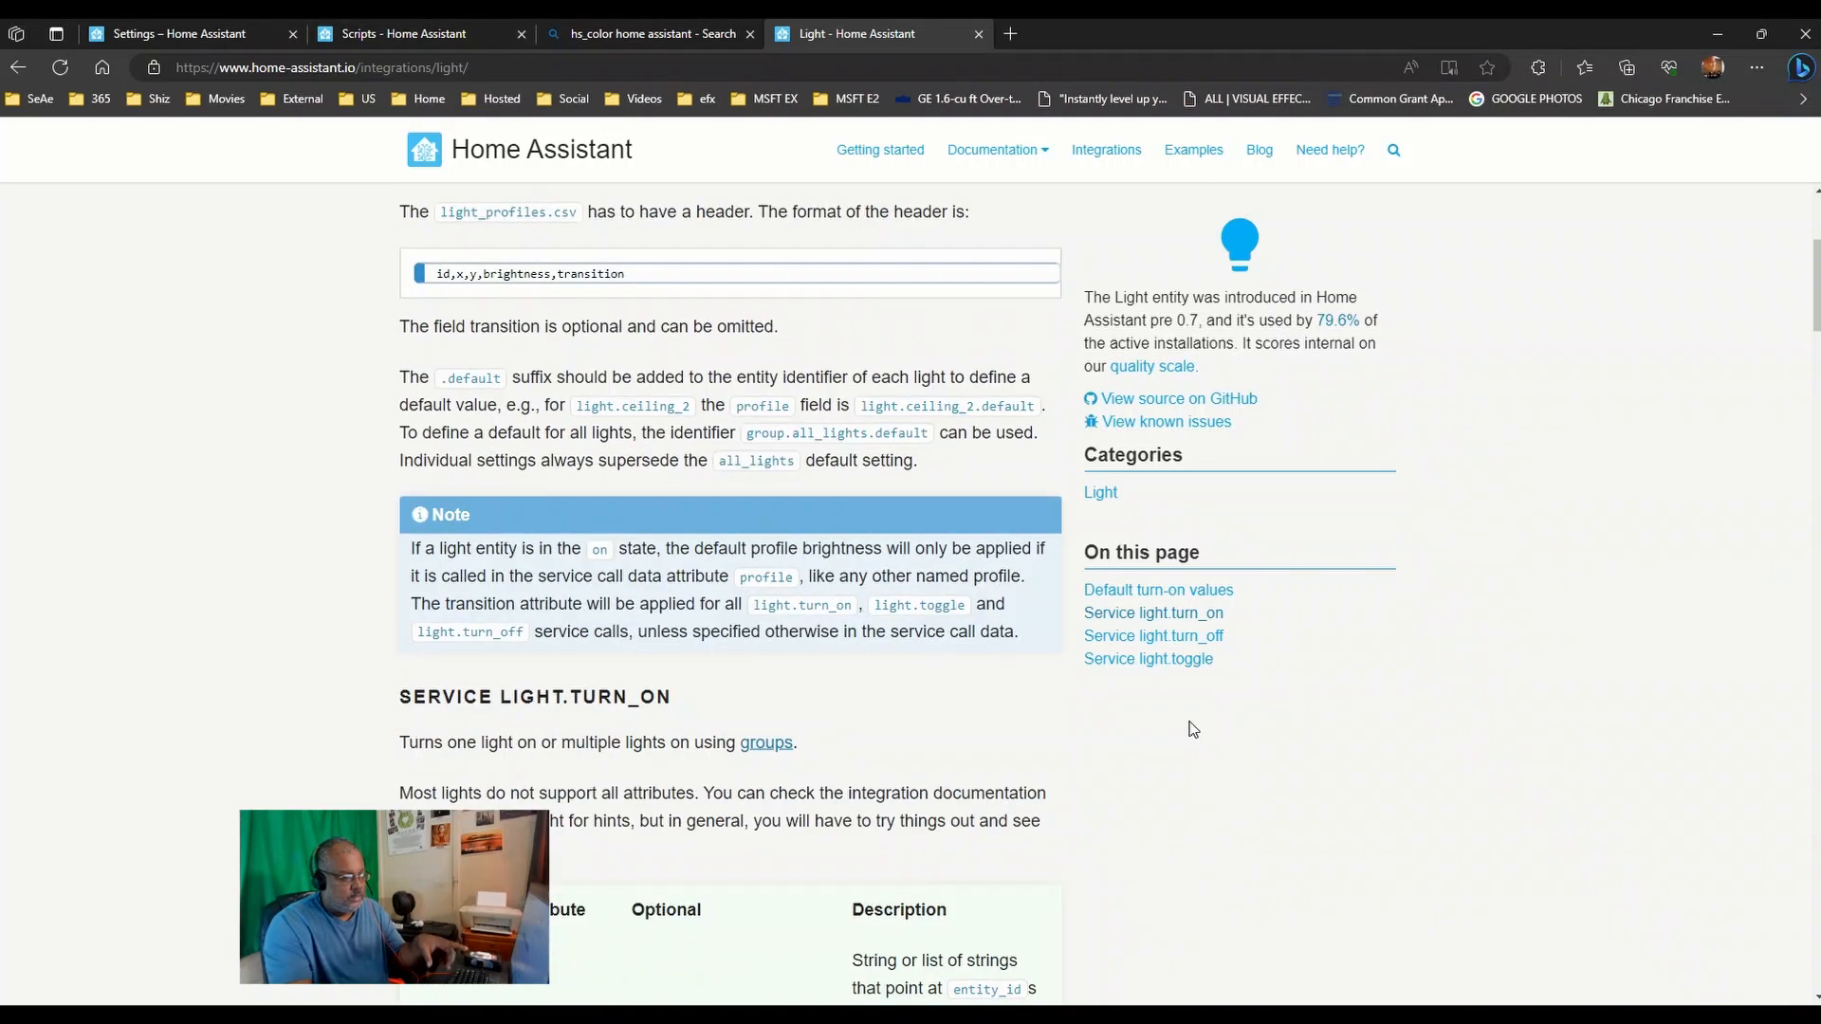
{"action": "scroll", "coordinate": [1193, 729], "scroll_direction": "down", "scroll_amount": 4}
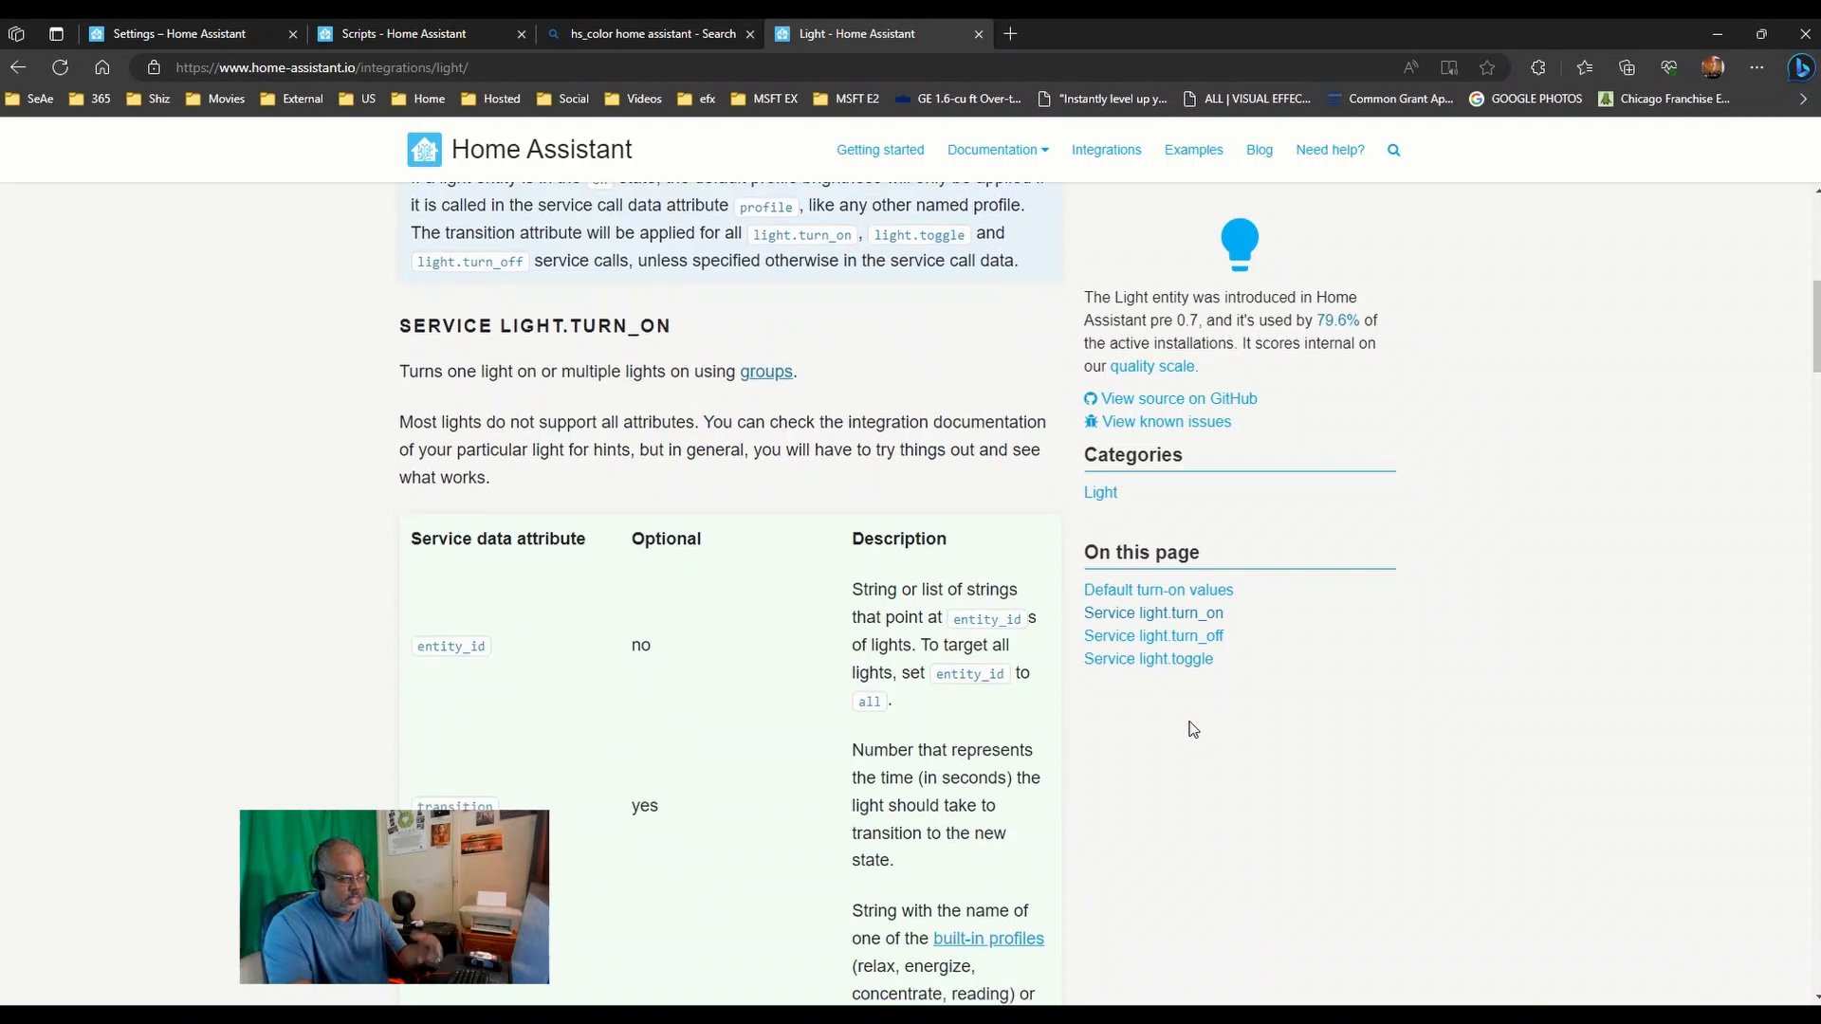
{"action": "scroll", "coordinate": [1193, 729], "scroll_direction": "up", "scroll_amount": 8}
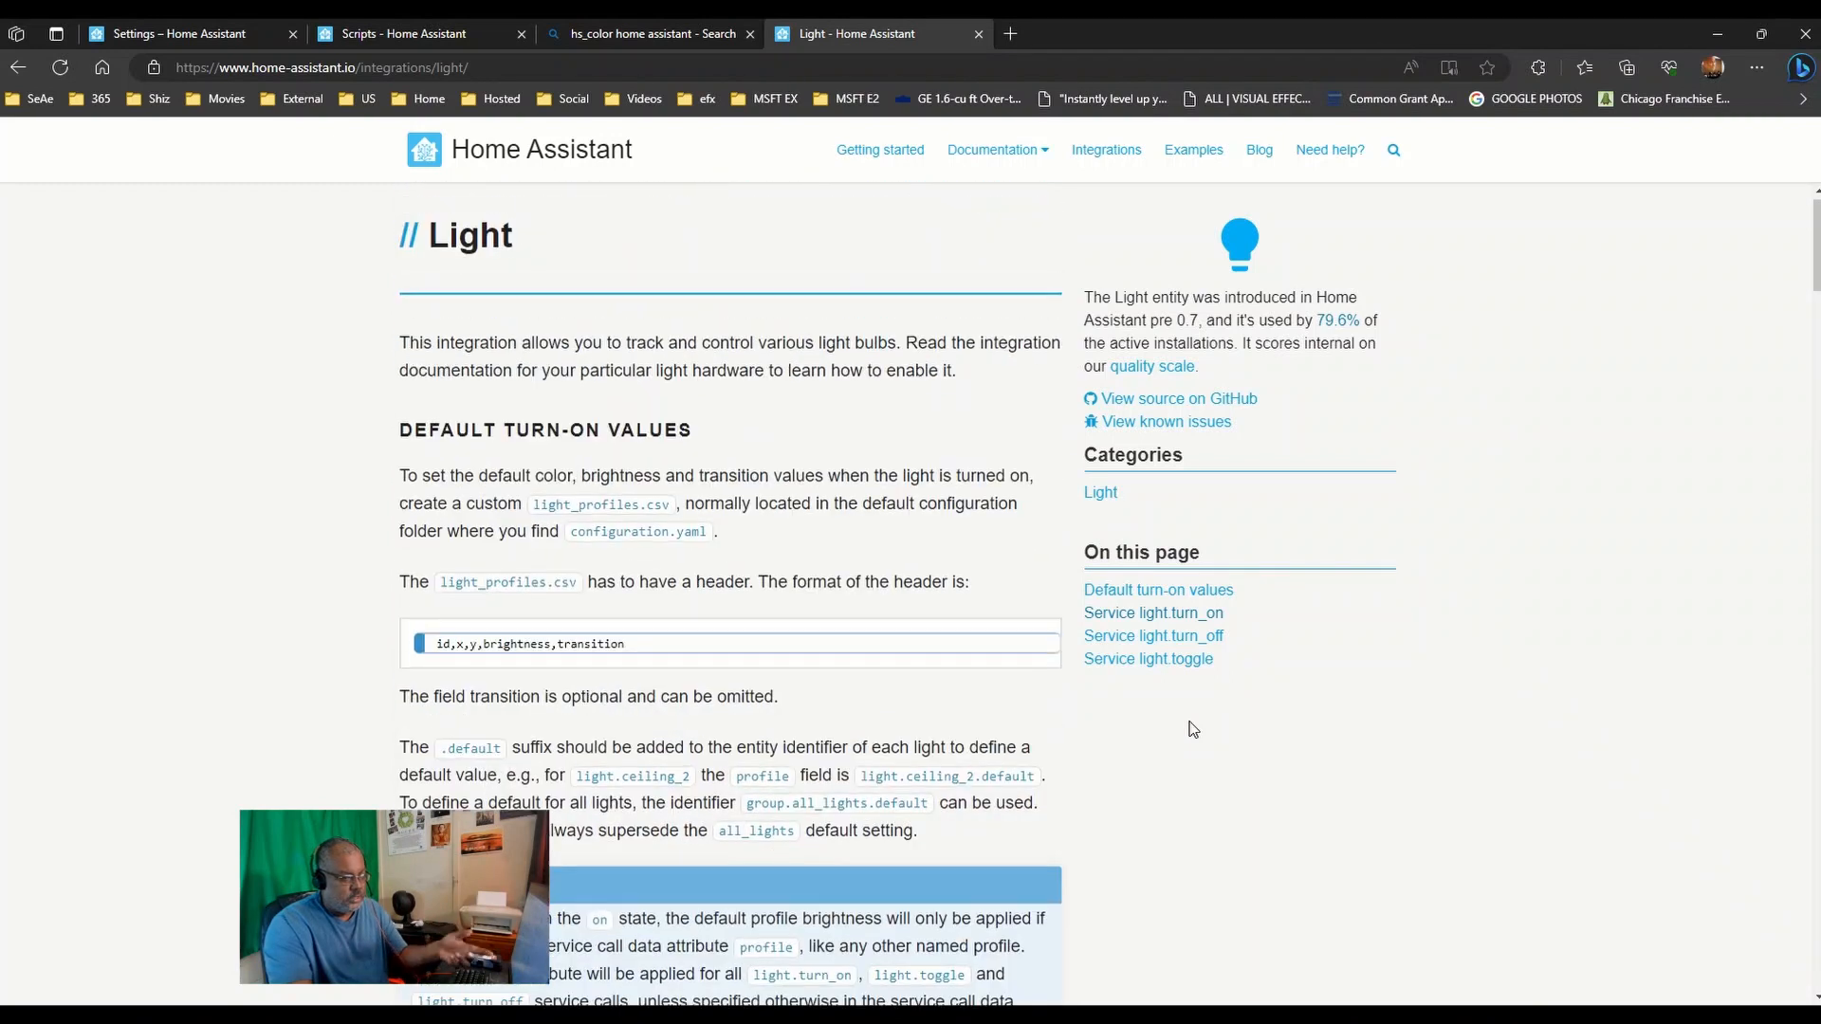
{"action": "left_click", "coordinate": [361, 29]}
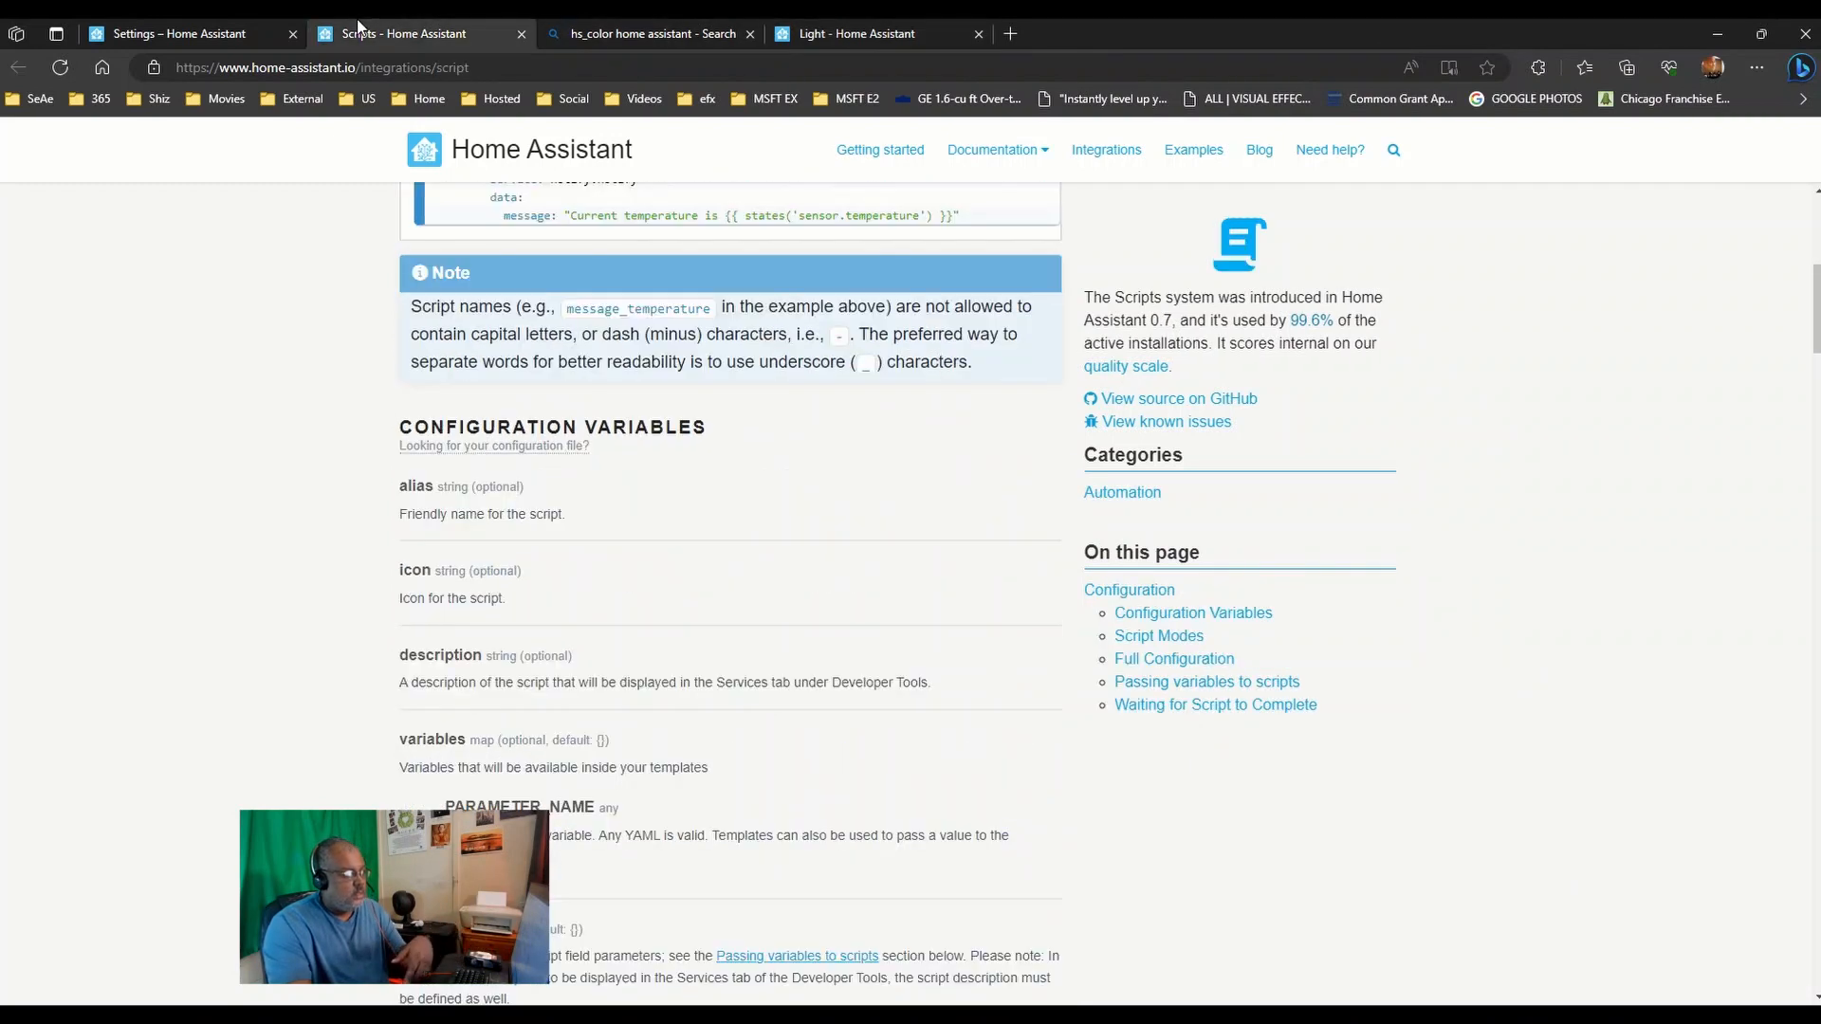
{"action": "left_click", "coordinate": [239, 32]}
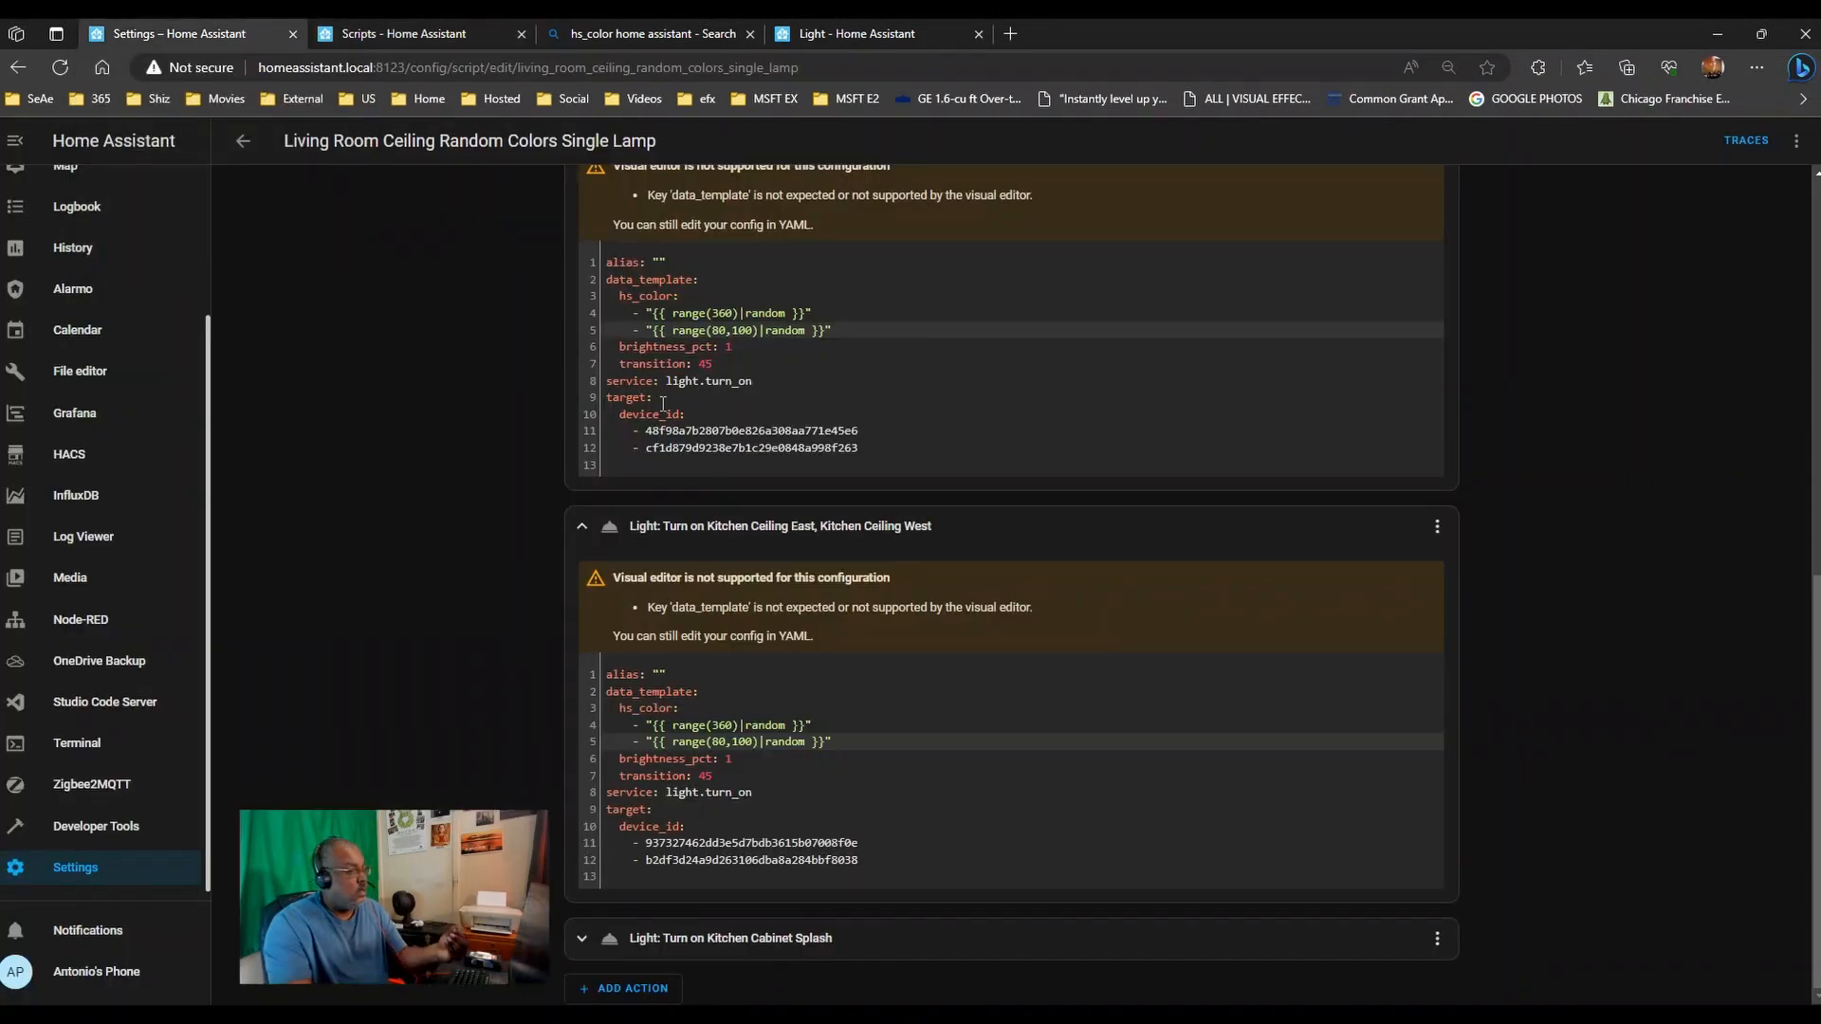
- Edit the first light action's saturation from range(80,100) toward range(0,40)
{"action": "left_click", "coordinate": [720, 329]}
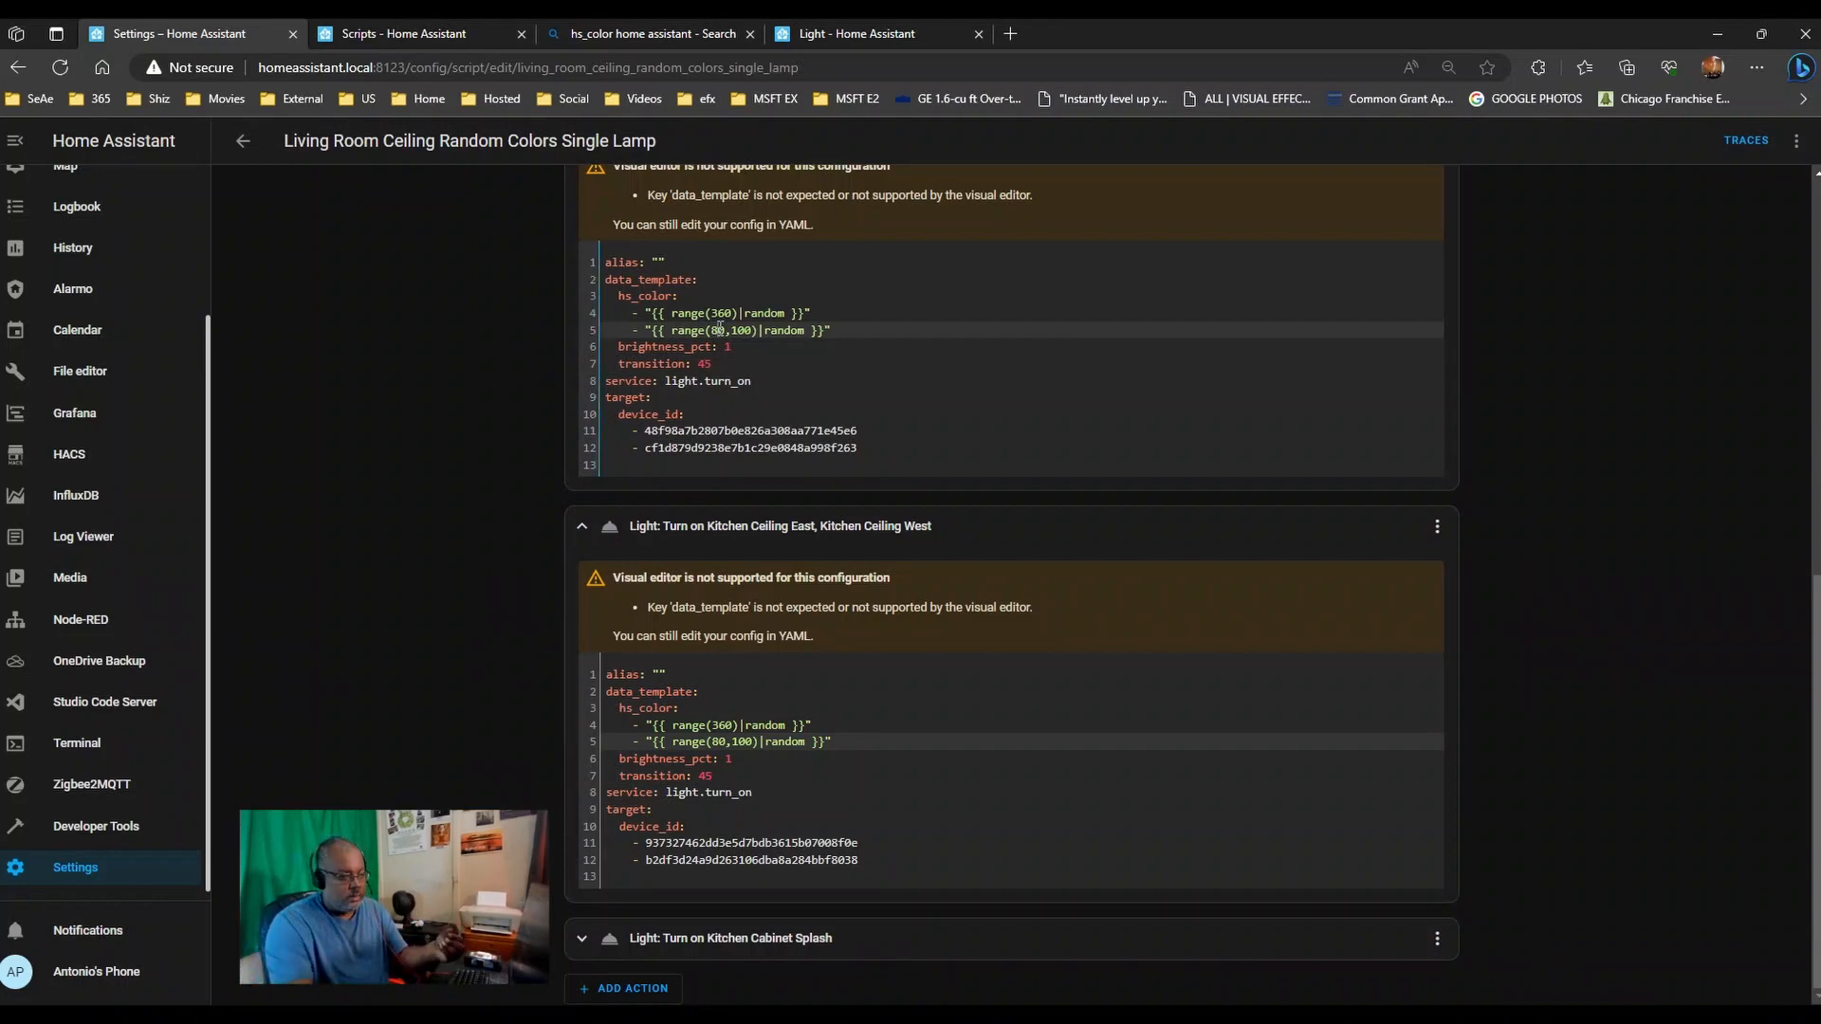
{"action": "key", "text": "BackSpace"}
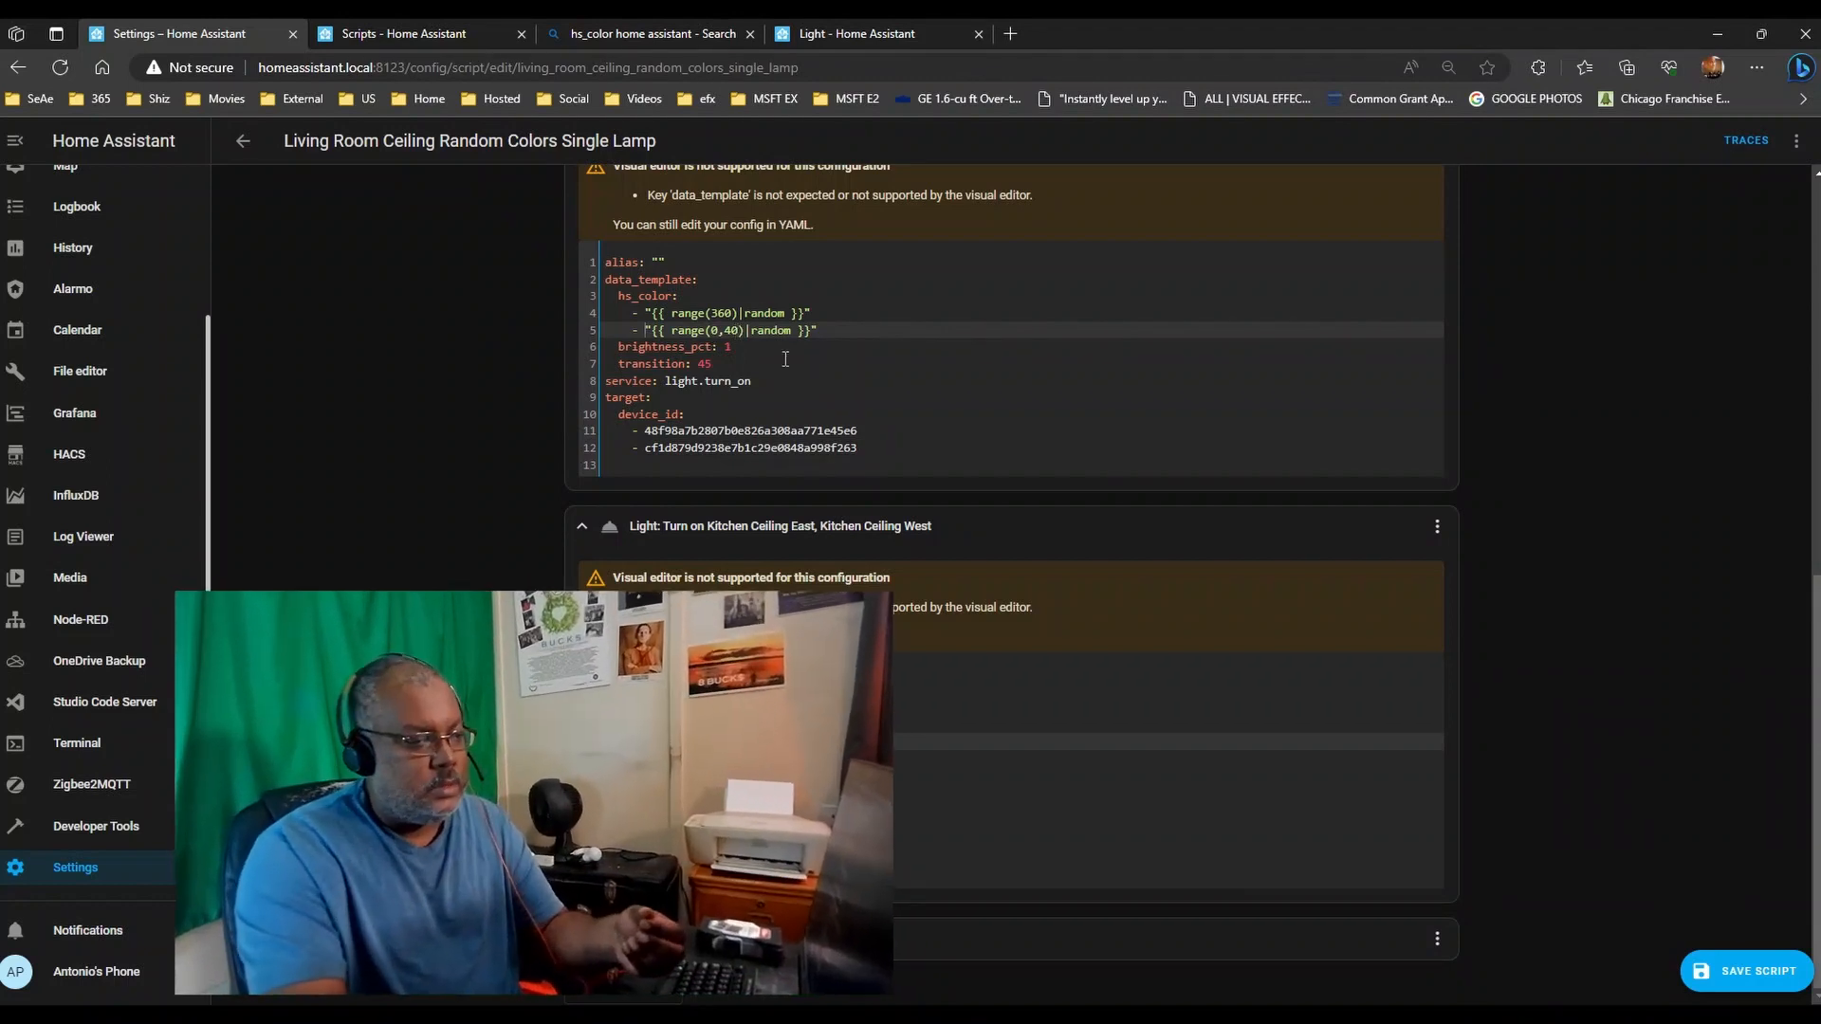
{"action": "left_click", "coordinate": [713, 330]}
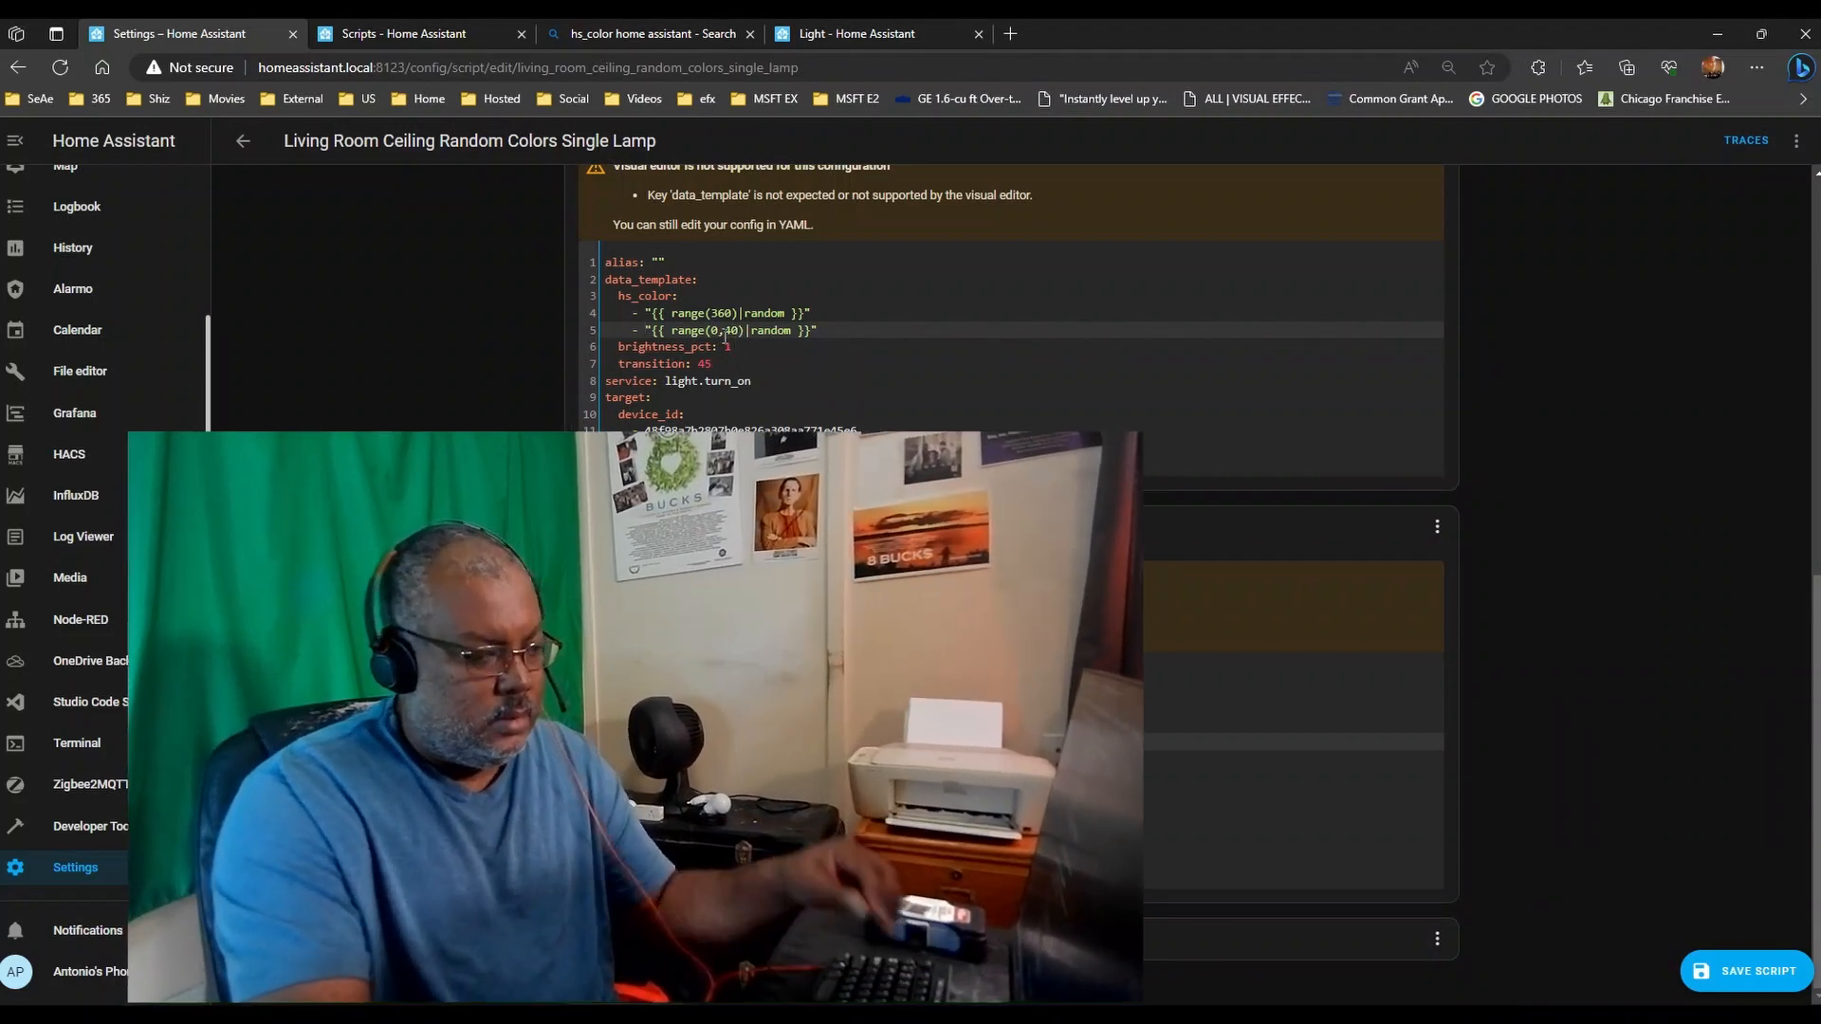
{"action": "type", "text": "3"}
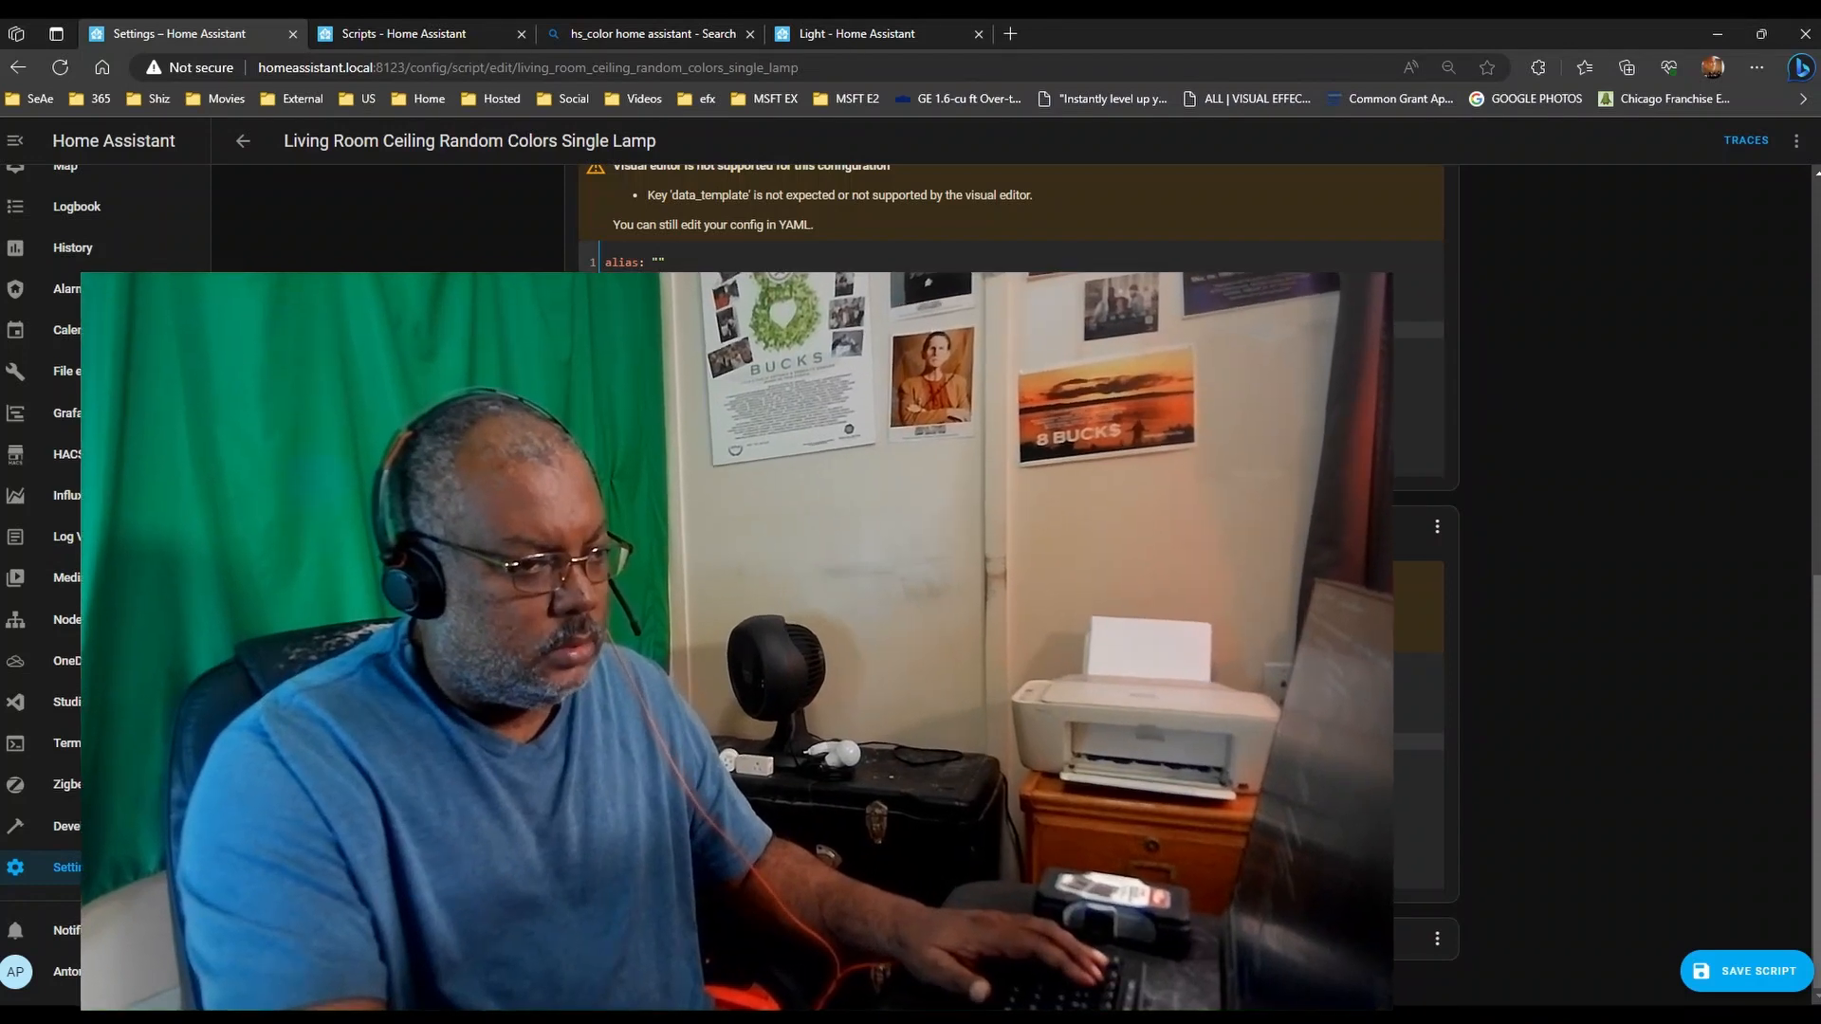
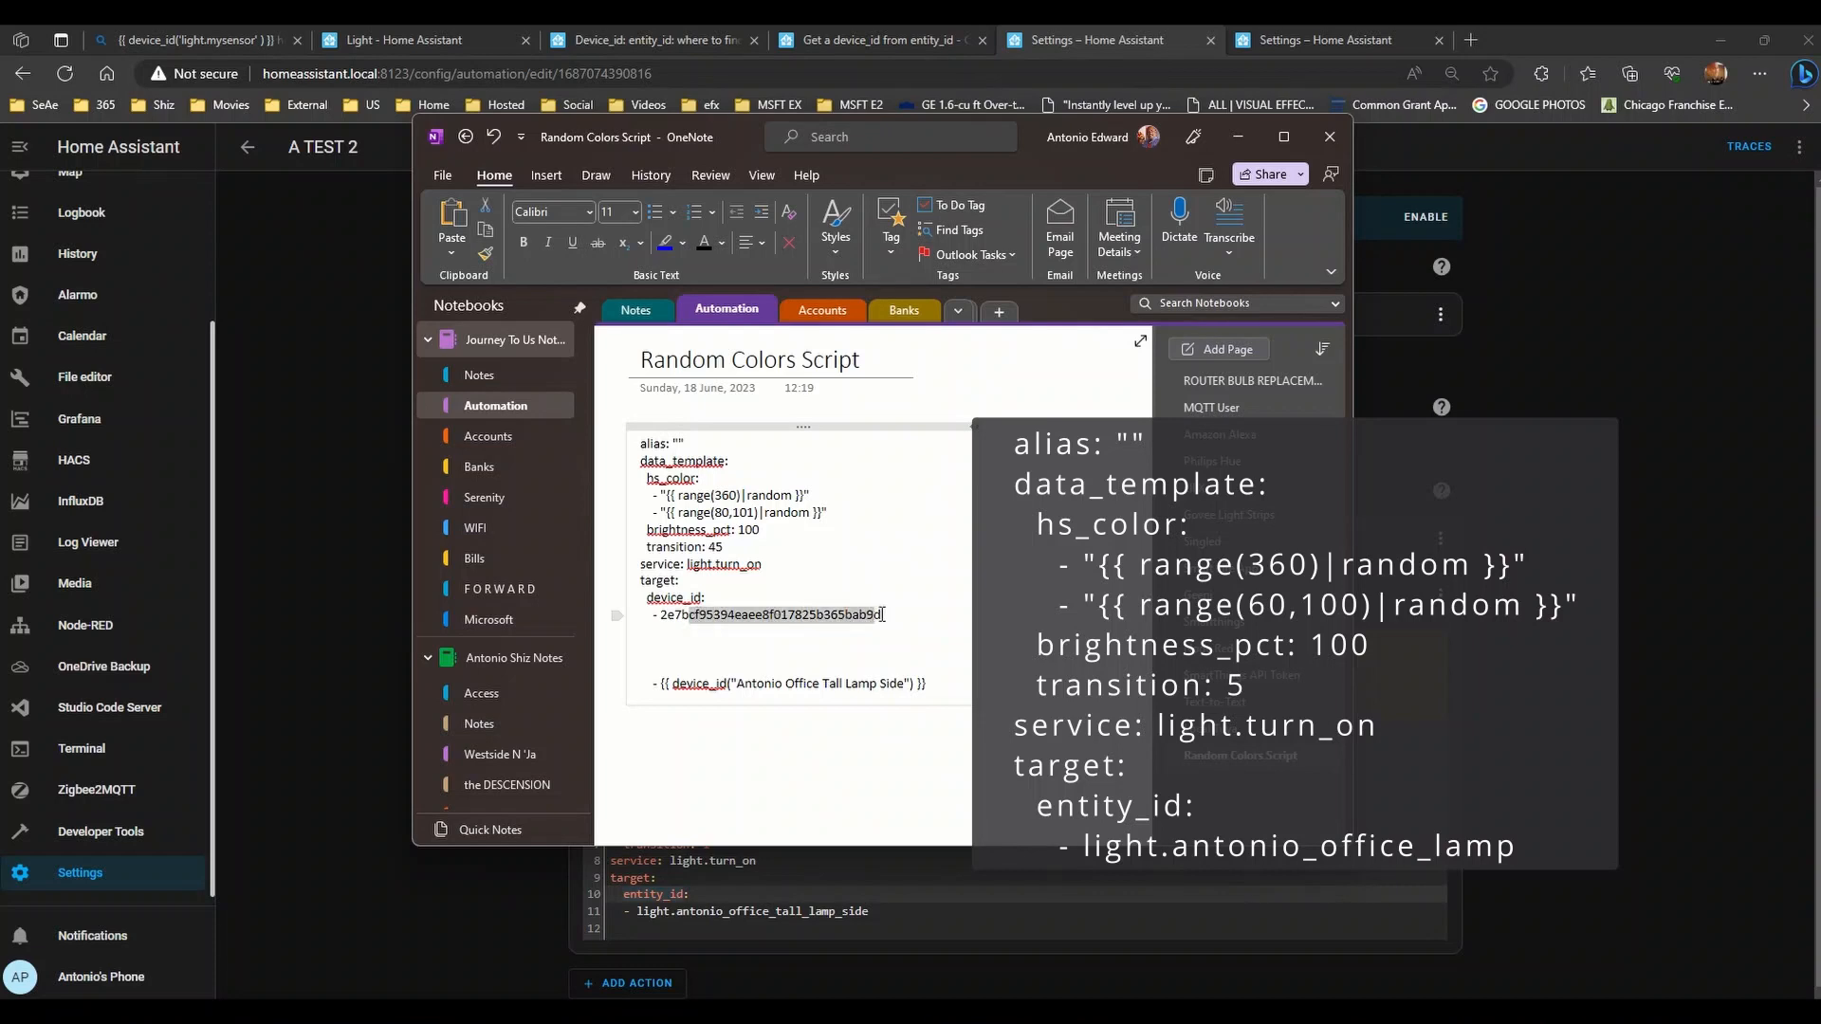
- Filter the device list to MQTT devices and open Antonio Office Tall Lamp Side's page
{"action": "left_click", "coordinate": [1300, 24]}
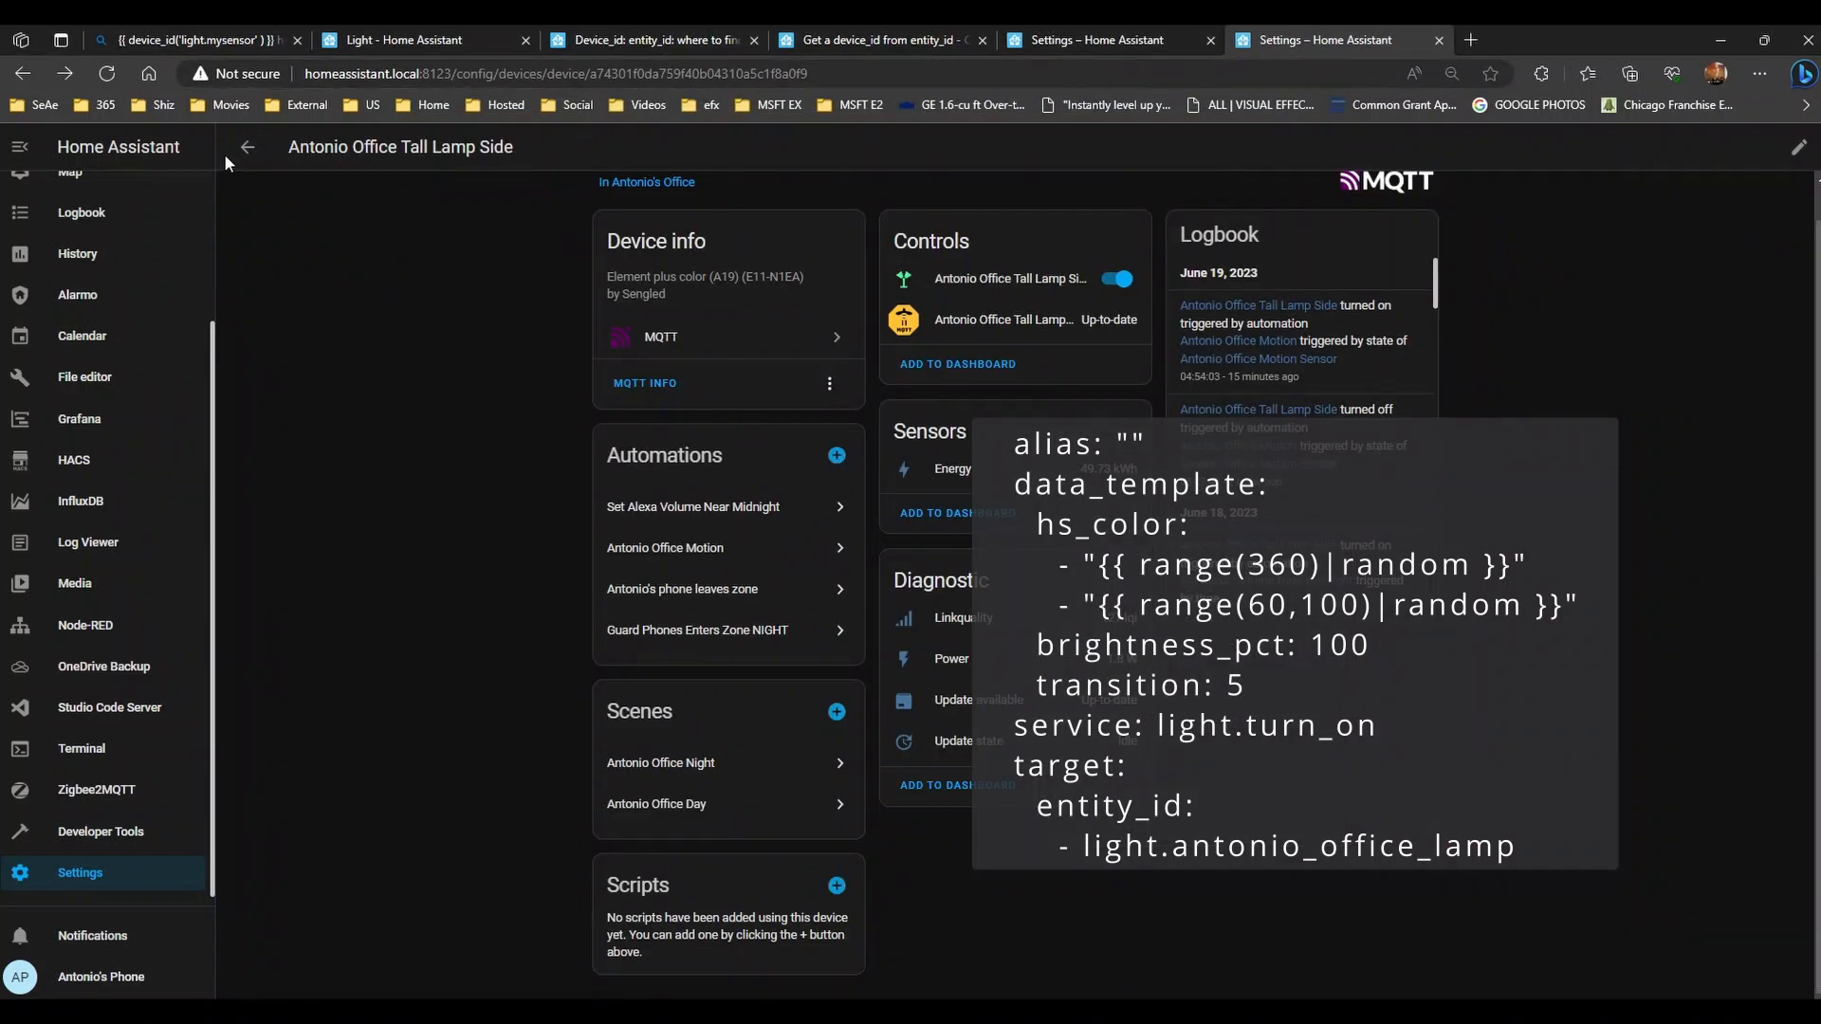
{"action": "left_click", "coordinate": [90, 877]}
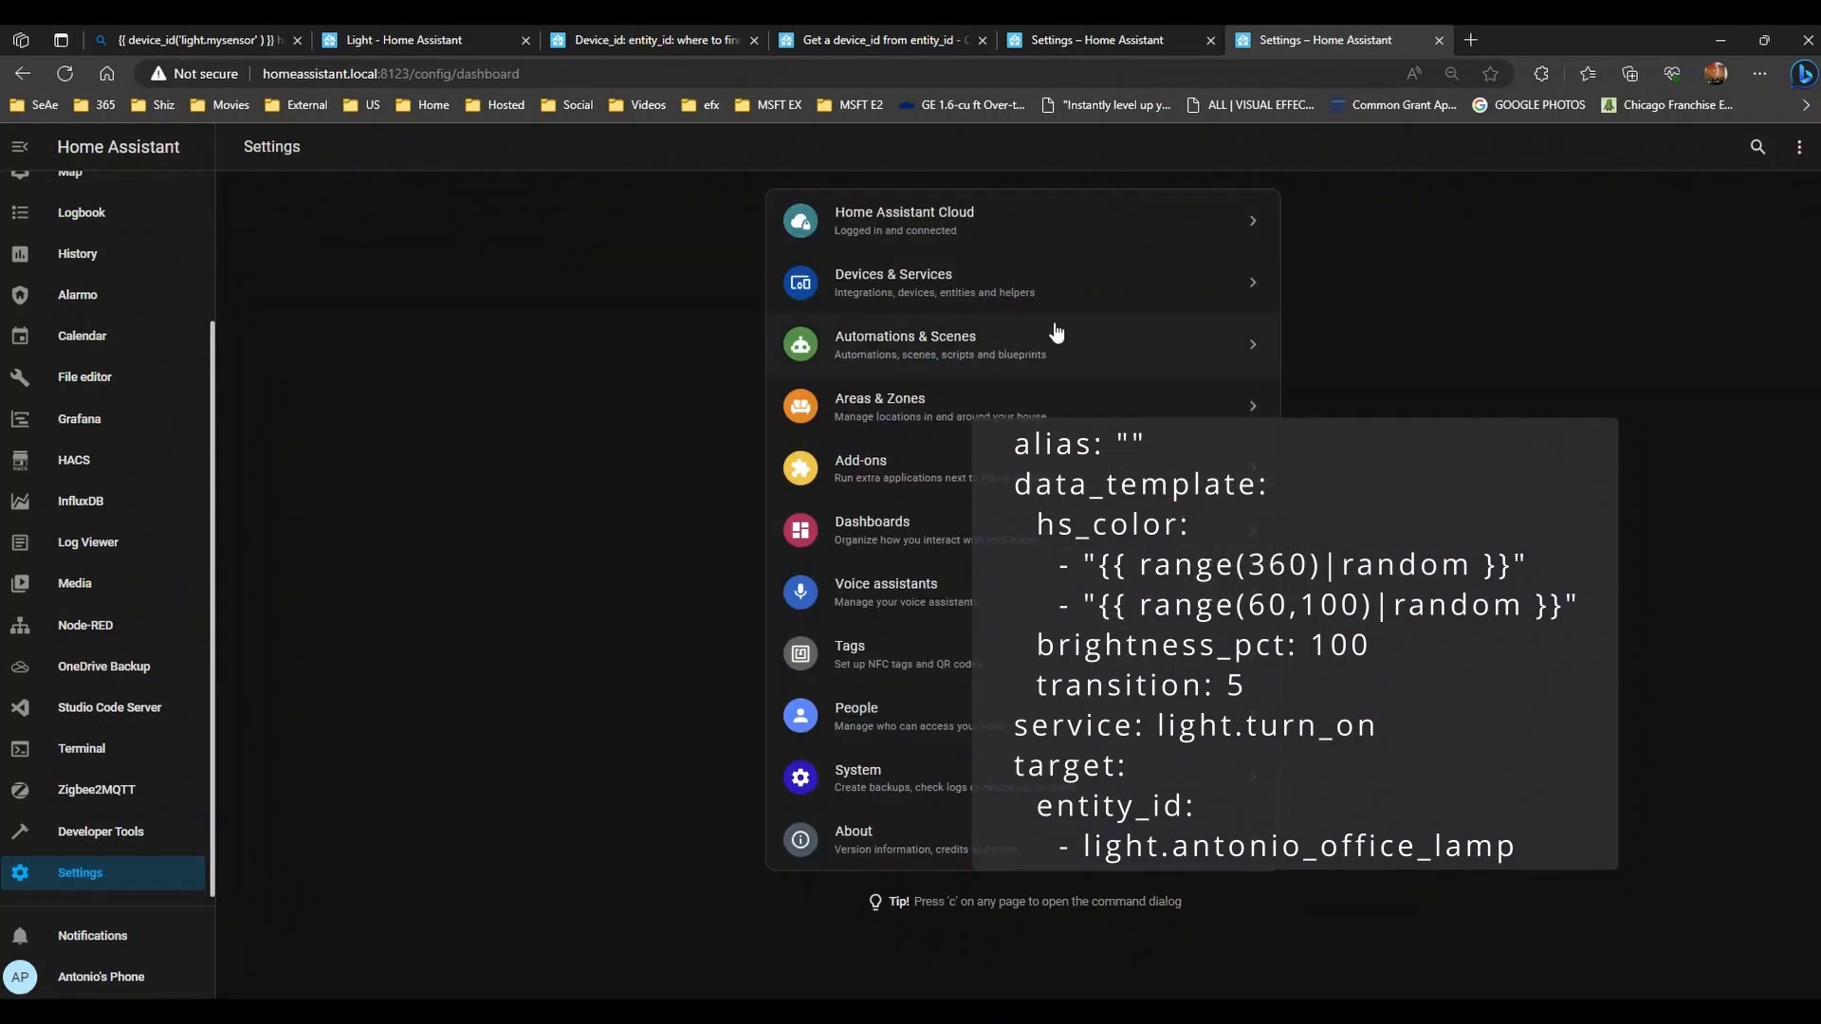
{"action": "left_click", "coordinate": [1004, 281]}
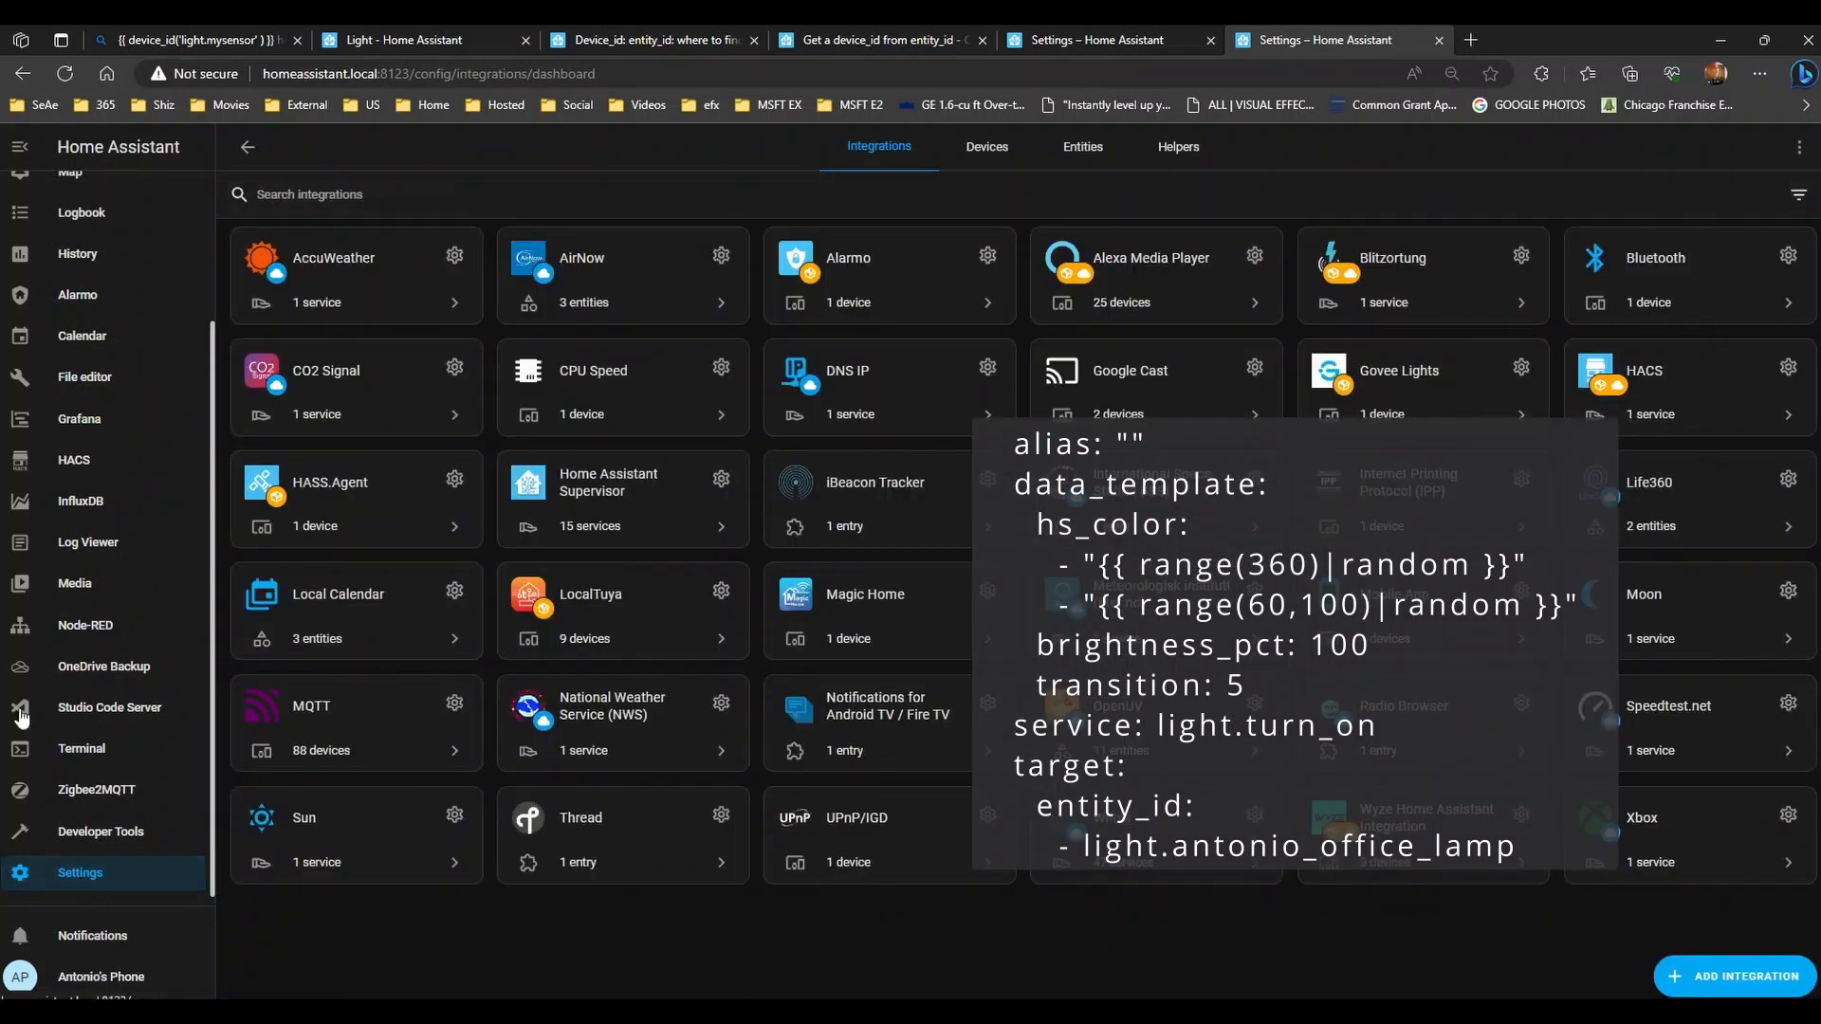
{"action": "left_click", "coordinate": [82, 873]}
{"action": "left_click", "coordinate": [952, 299]}
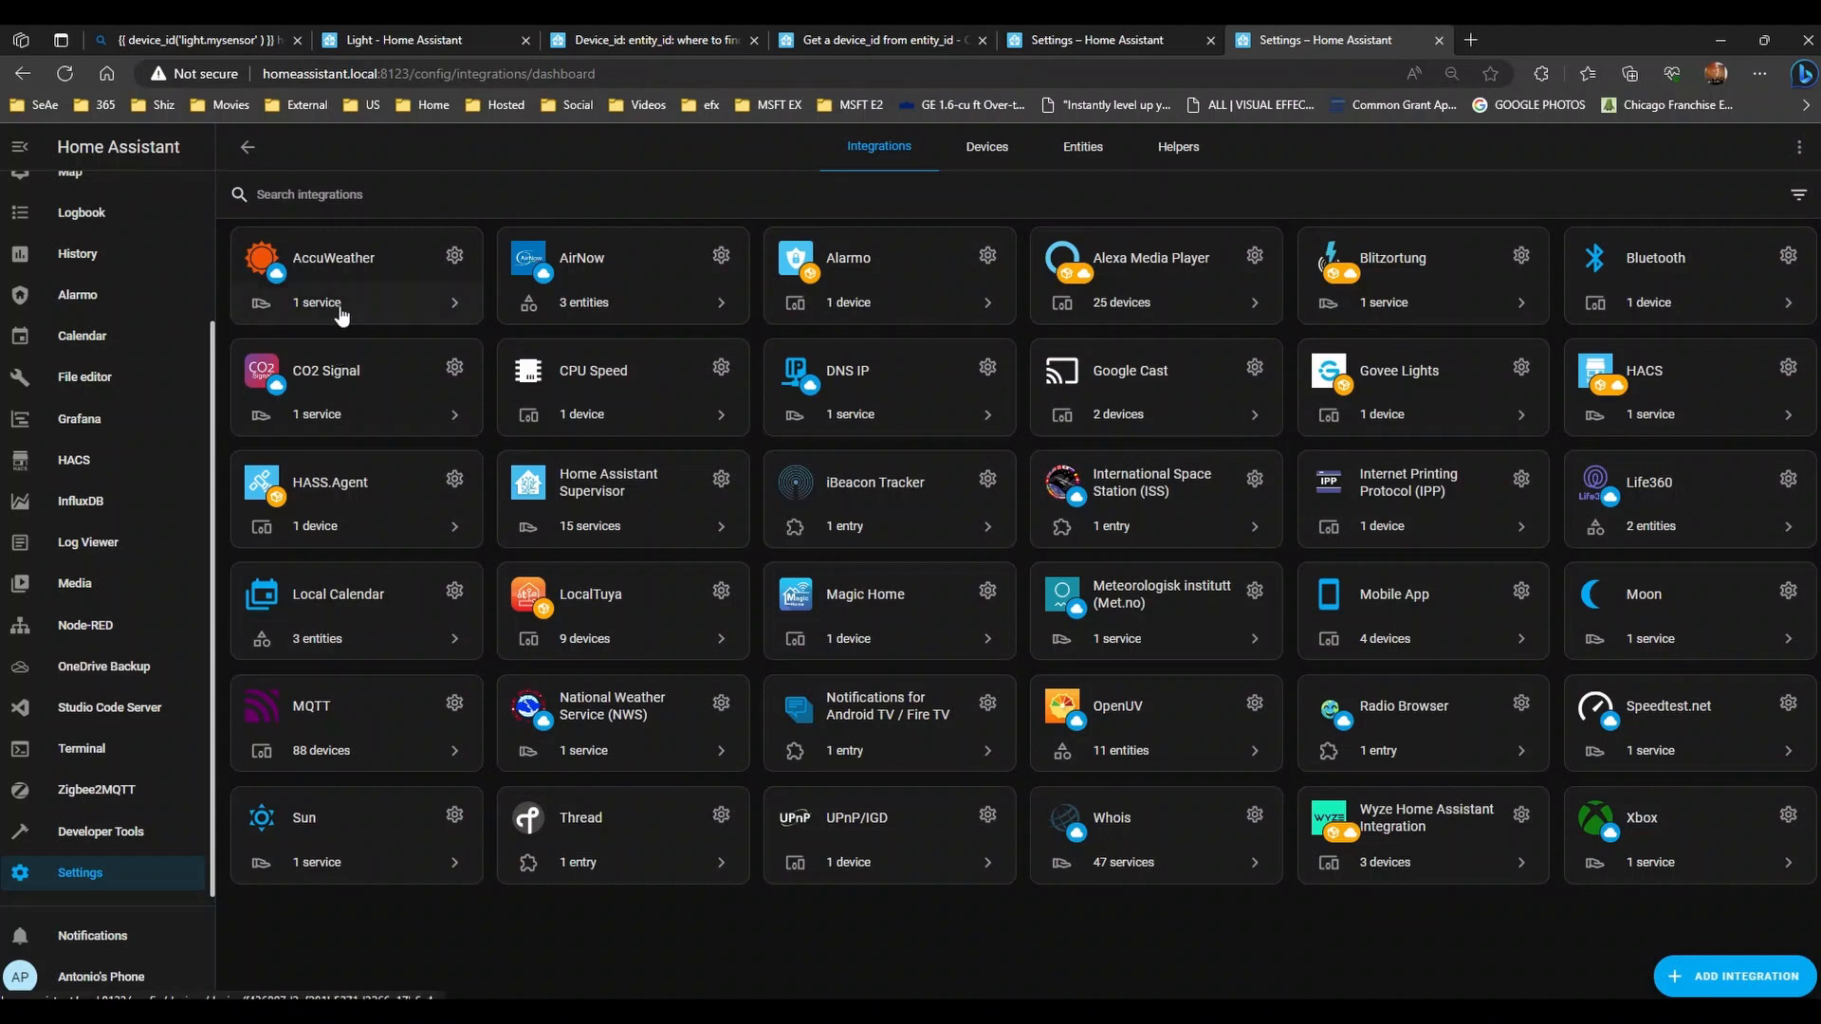
{"action": "left_click", "coordinate": [974, 163]}
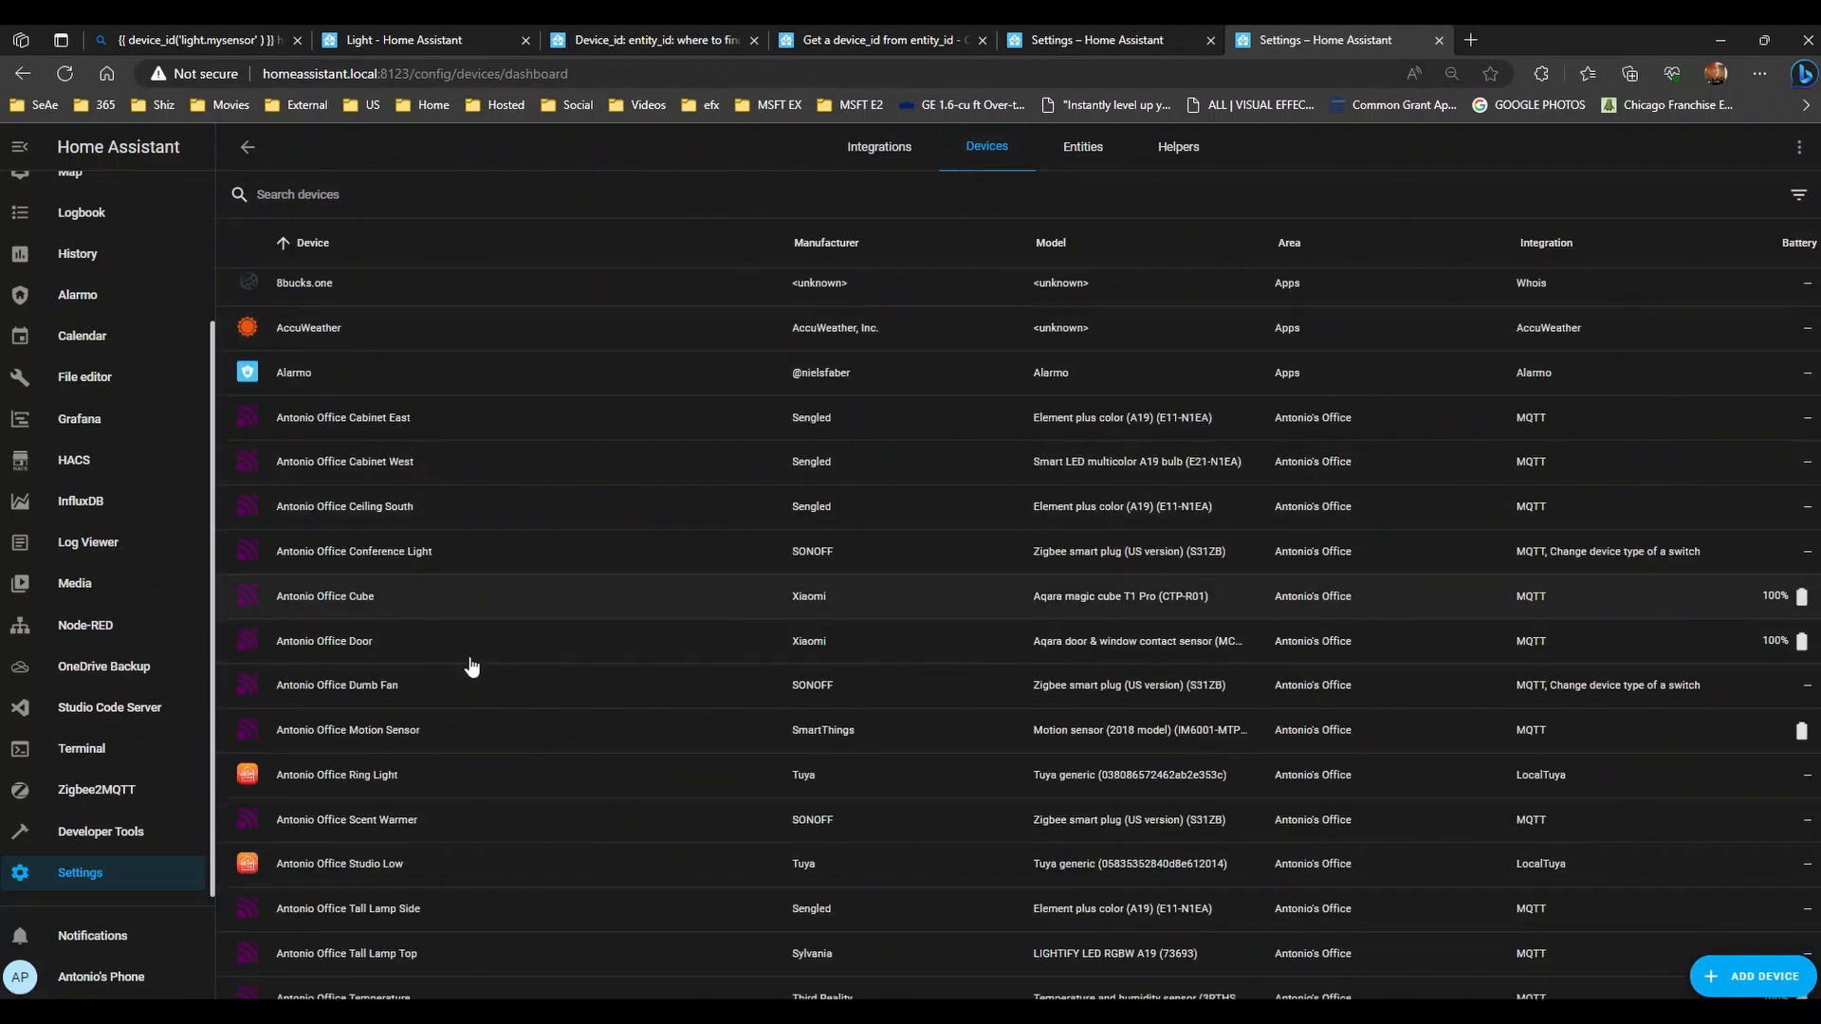
{"action": "scroll", "coordinate": [540, 699], "scroll_direction": "down", "scroll_amount": 15}
{"action": "scroll", "coordinate": [555, 713], "scroll_direction": "down", "scroll_amount": 15}
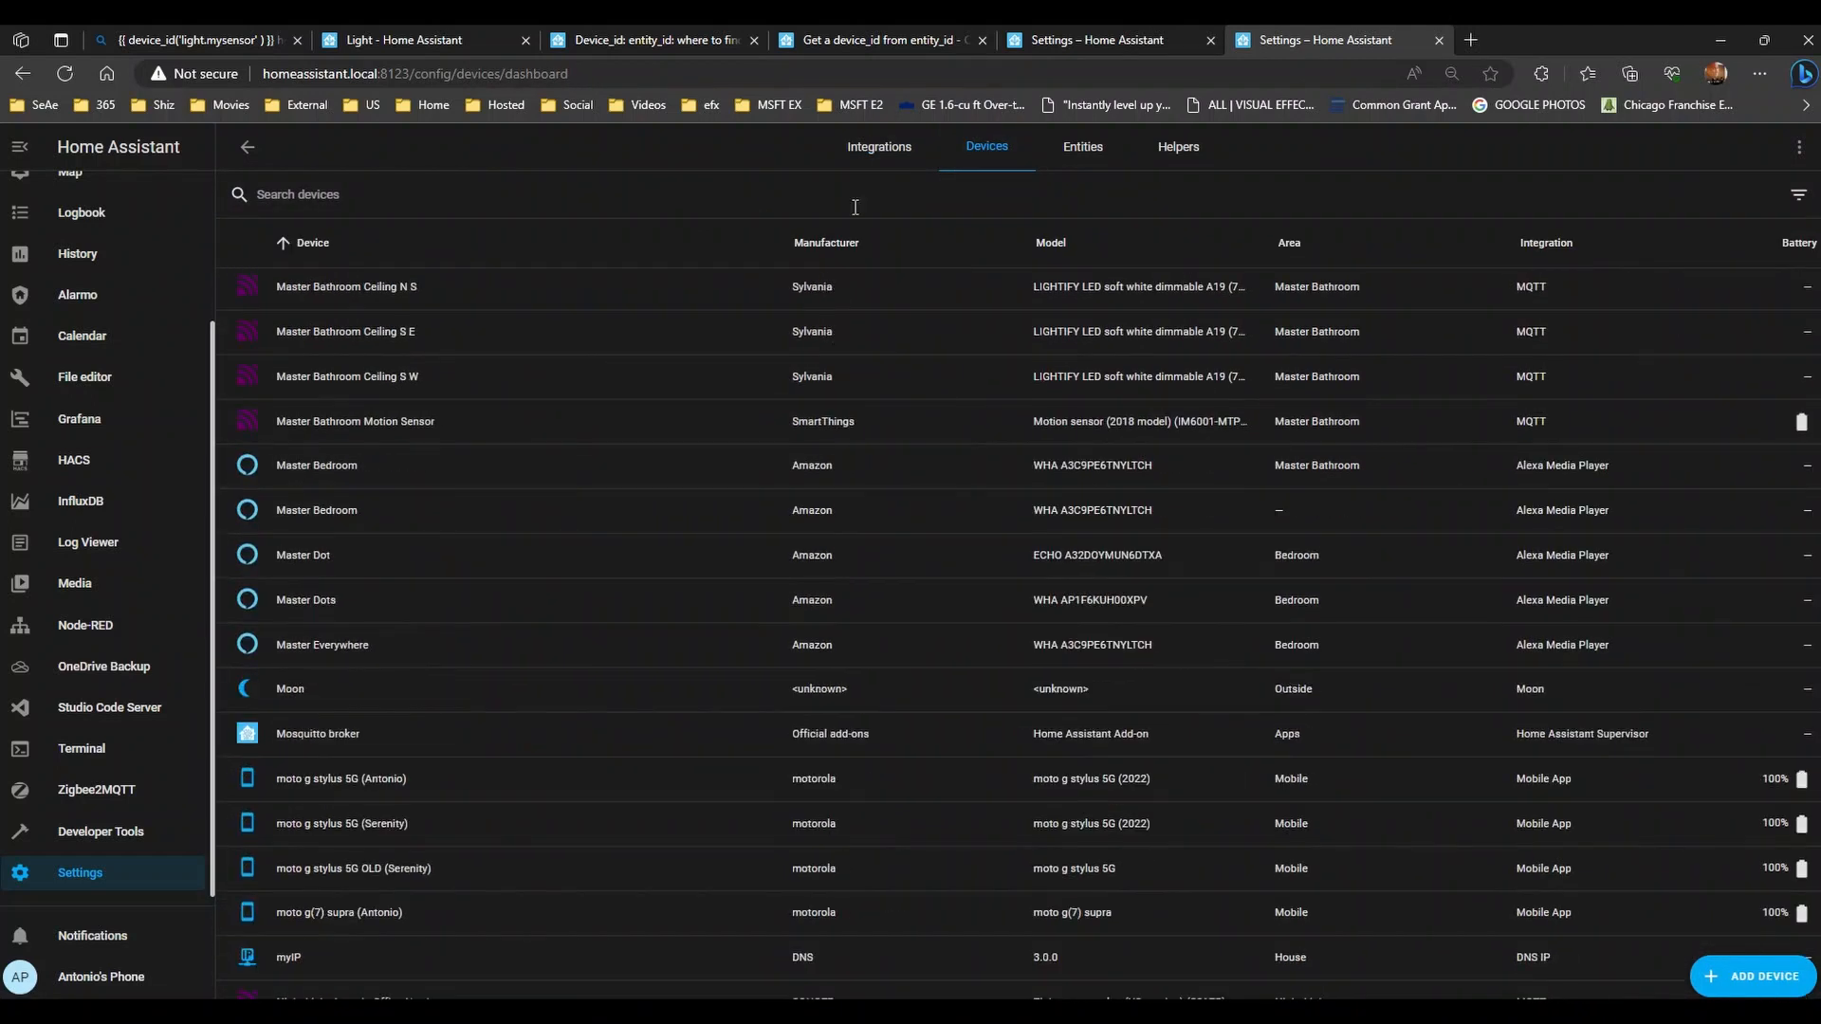
{"action": "left_click", "coordinate": [865, 144]}
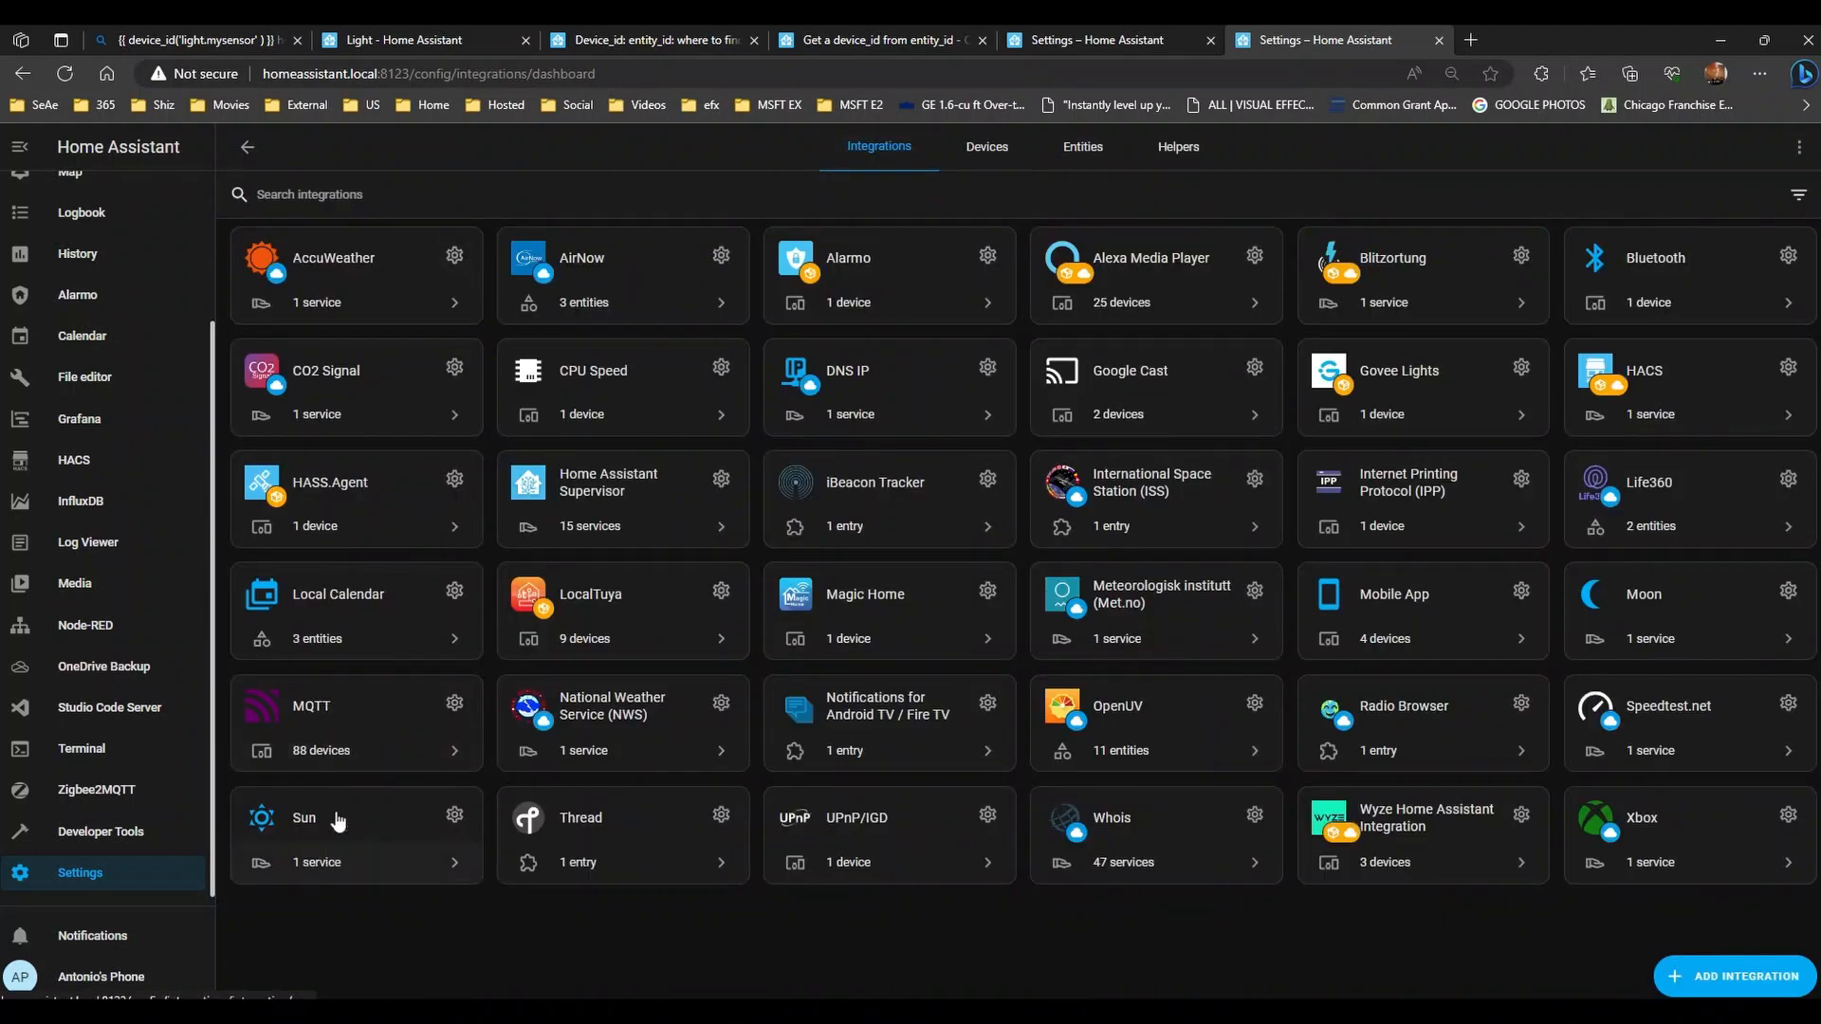
{"action": "left_click", "coordinate": [323, 750]}
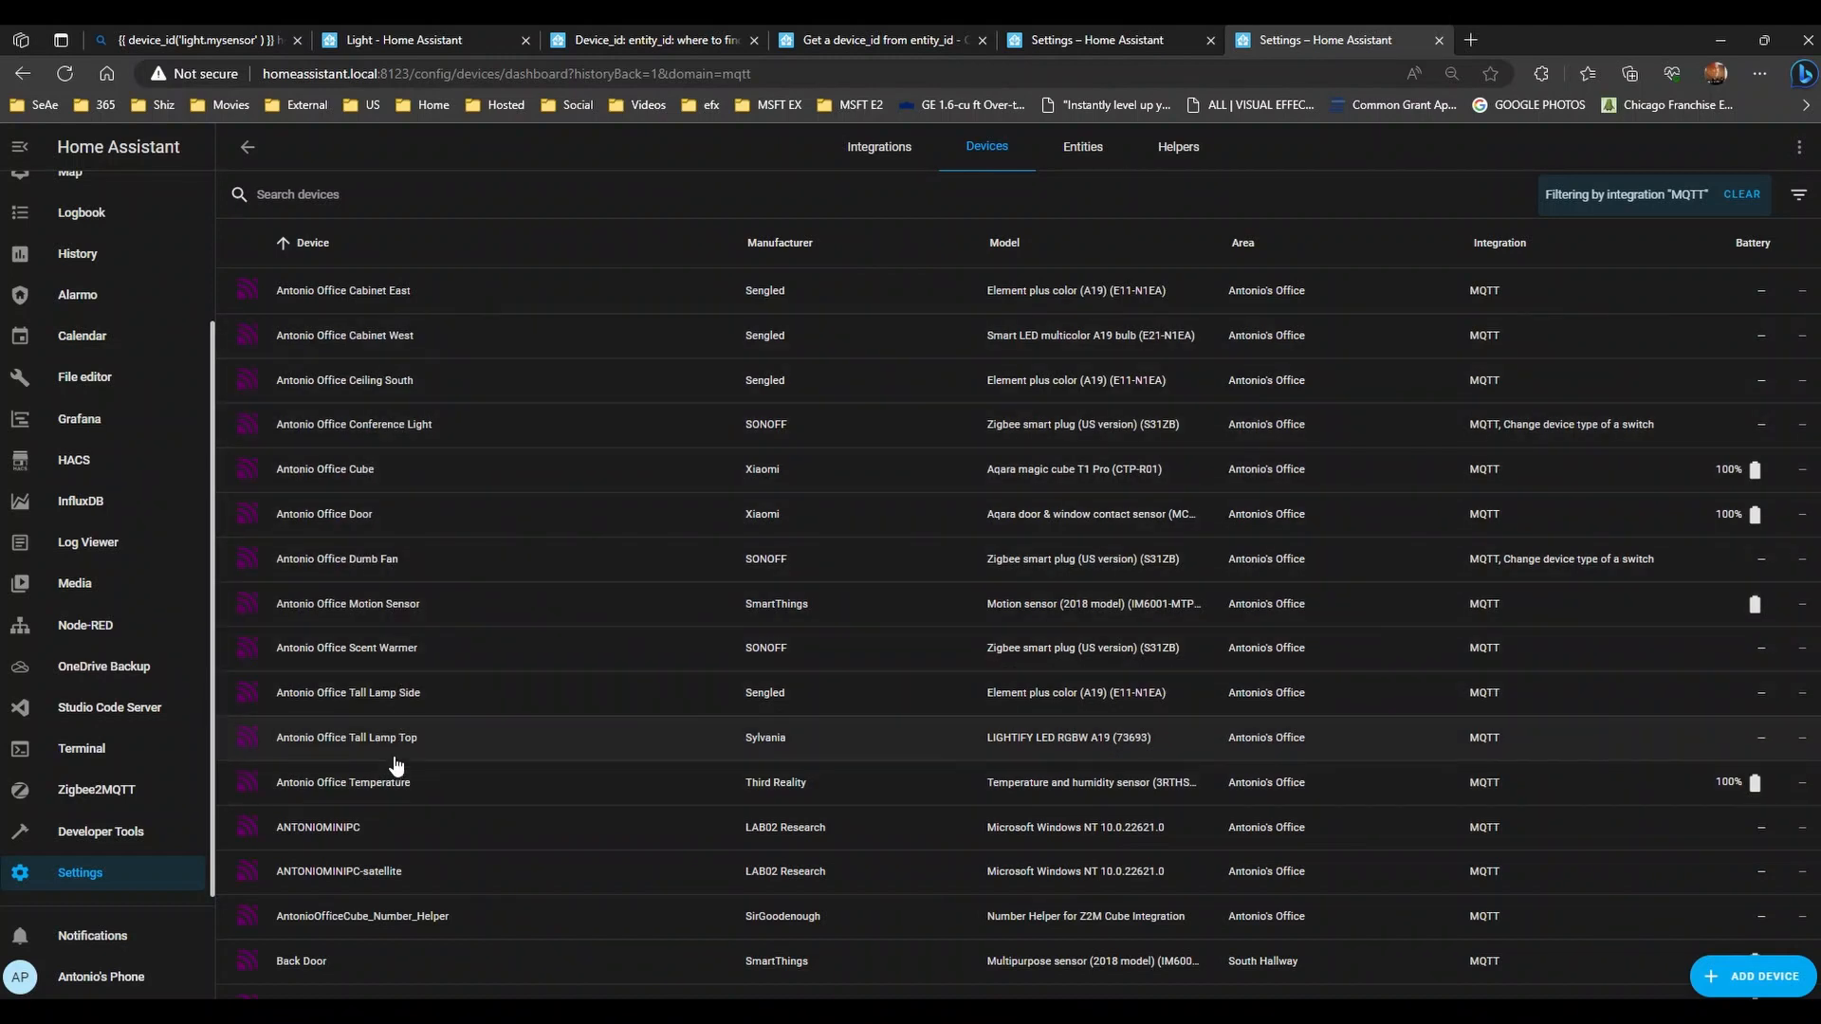
{"action": "left_click", "coordinate": [392, 695]}
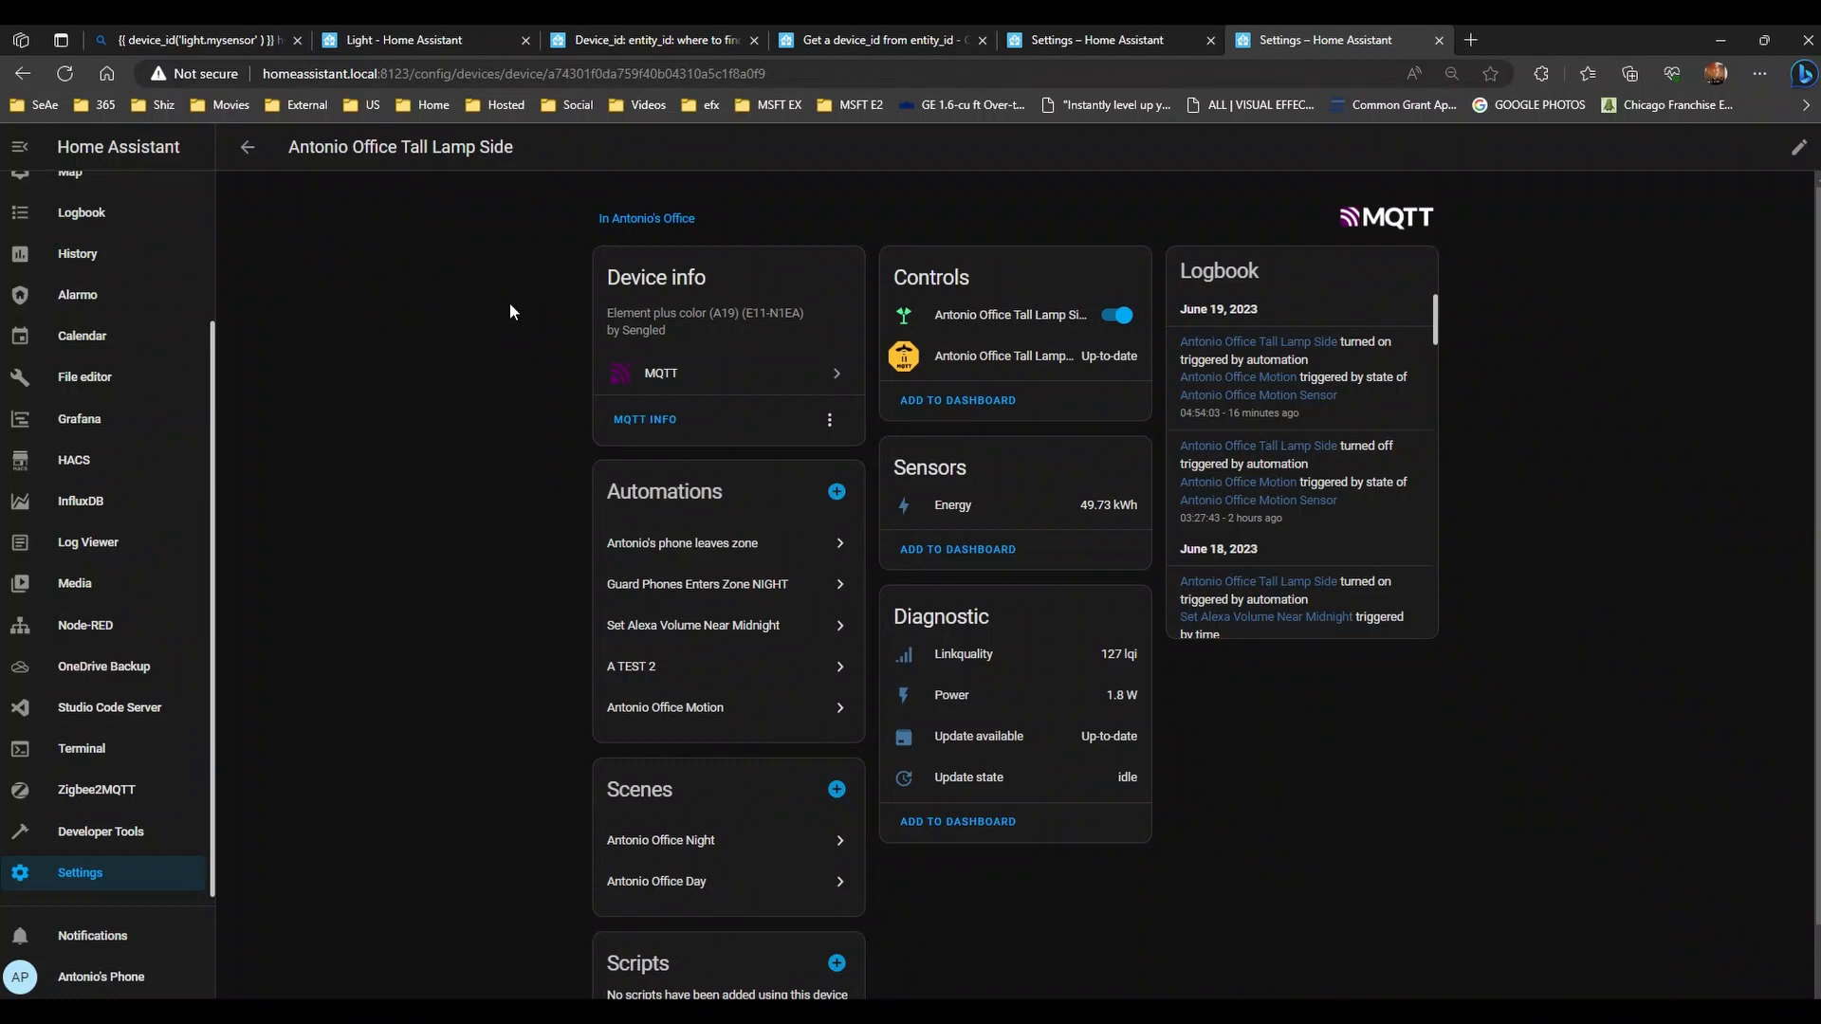
- Copy the lamp's device ID from the address bar over the note's old device_id value
{"action": "double_click", "coordinate": [639, 74]}
{"action": "key", "text": "ctrl+c"}
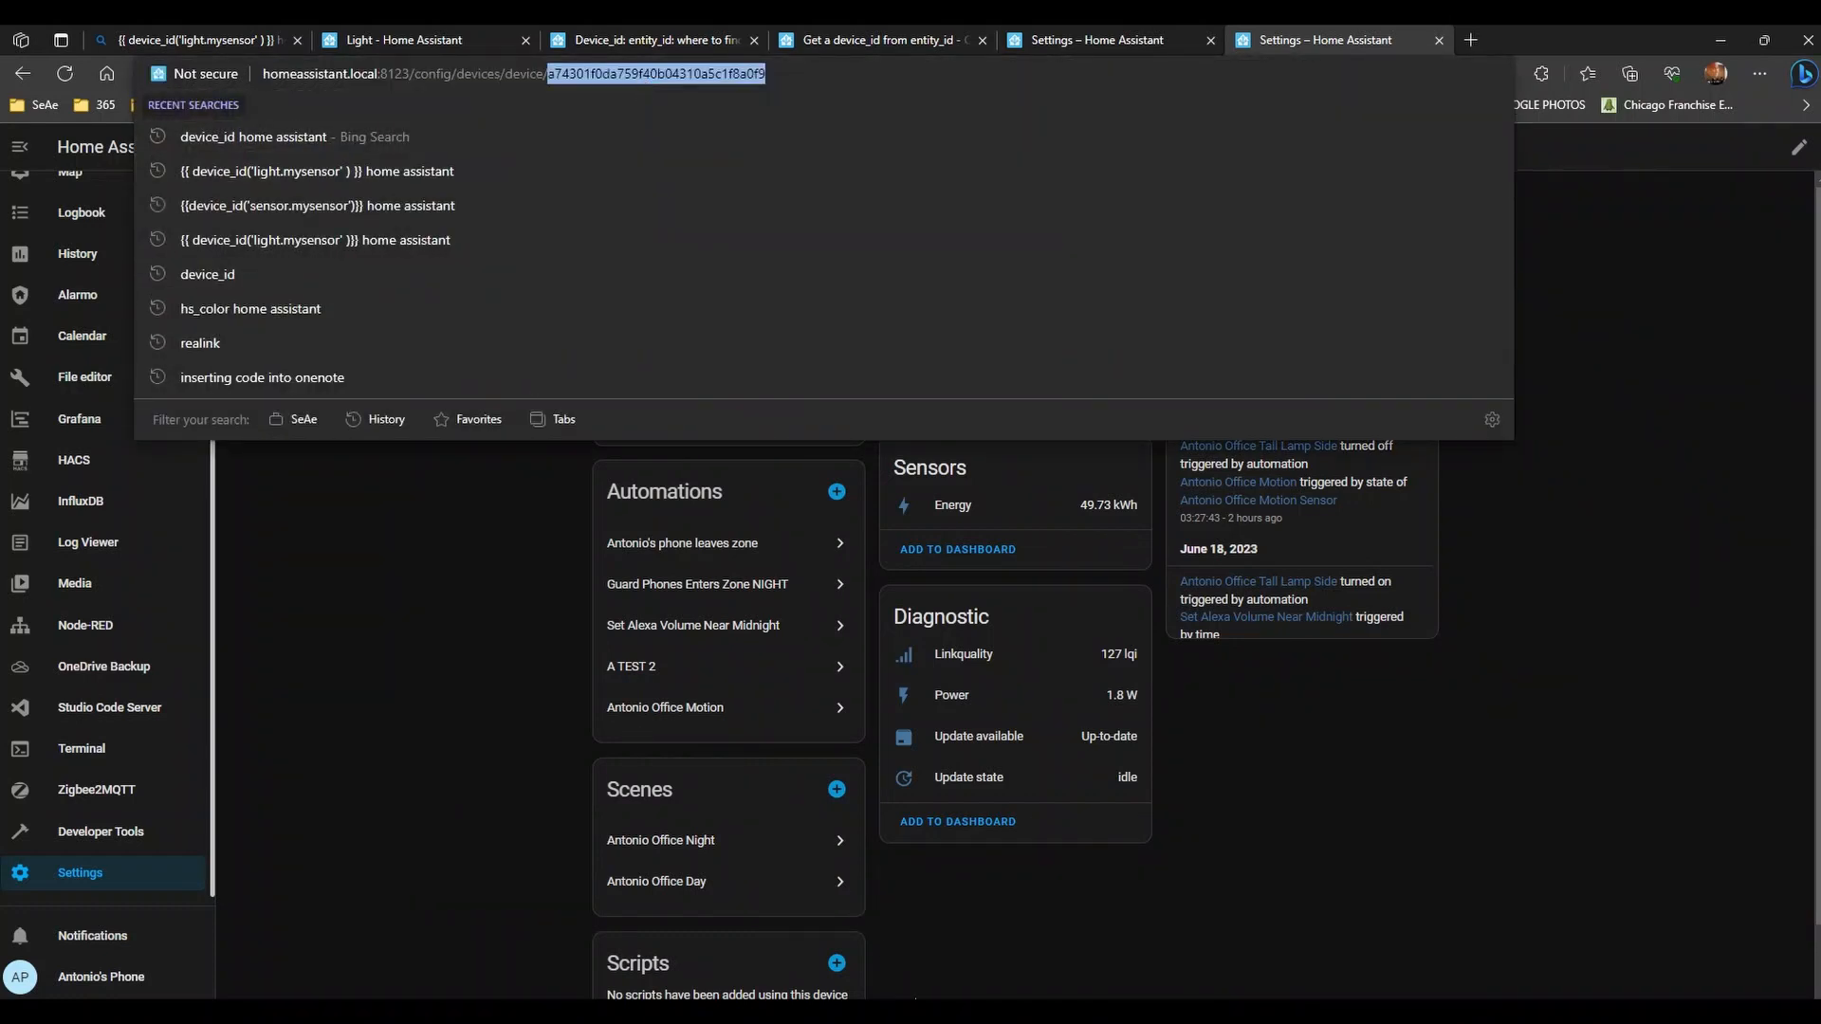
{"action": "key", "text": "alt+Tab"}
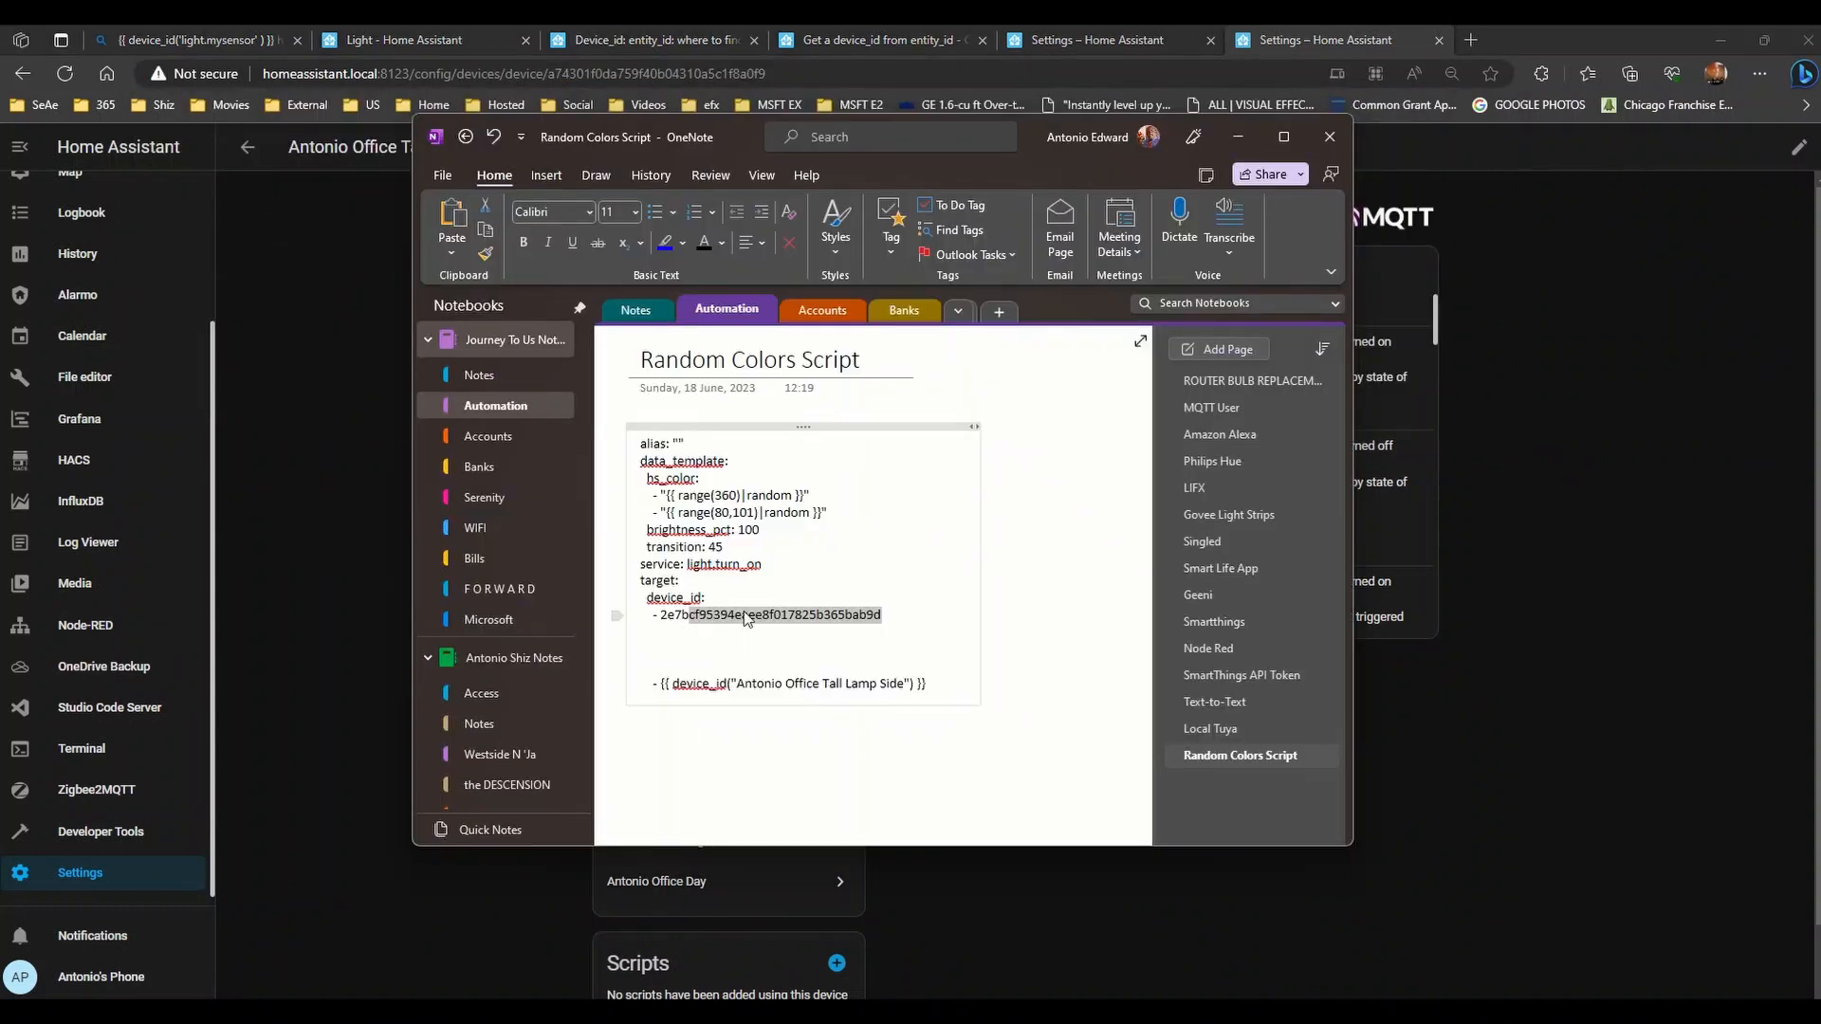
{"action": "left_click", "coordinate": [886, 614]}
{"action": "left_click_drag", "start_coordinate": [885, 613], "coordinate": [661, 614]}
{"action": "key", "text": "ctrl+v"}
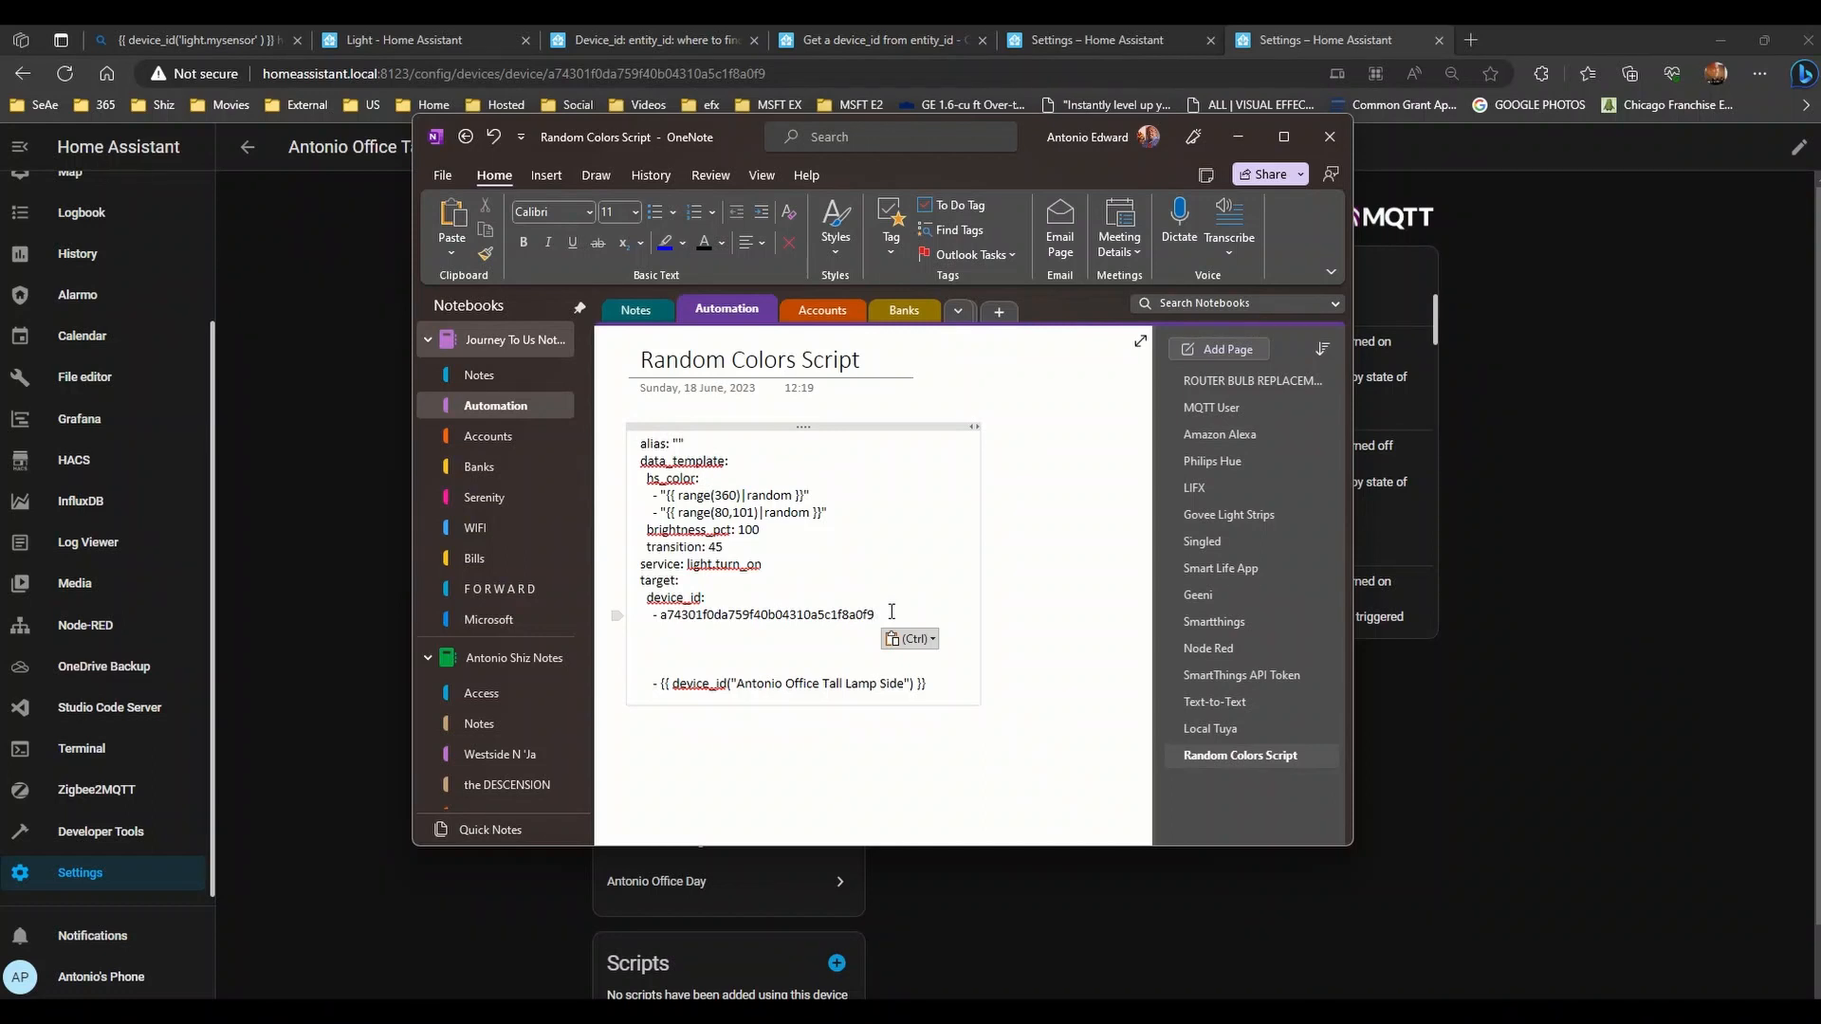
- Strike through the old device_id template line in the note
{"action": "left_click_drag", "start_coordinate": [940, 686], "coordinate": [882, 684]}
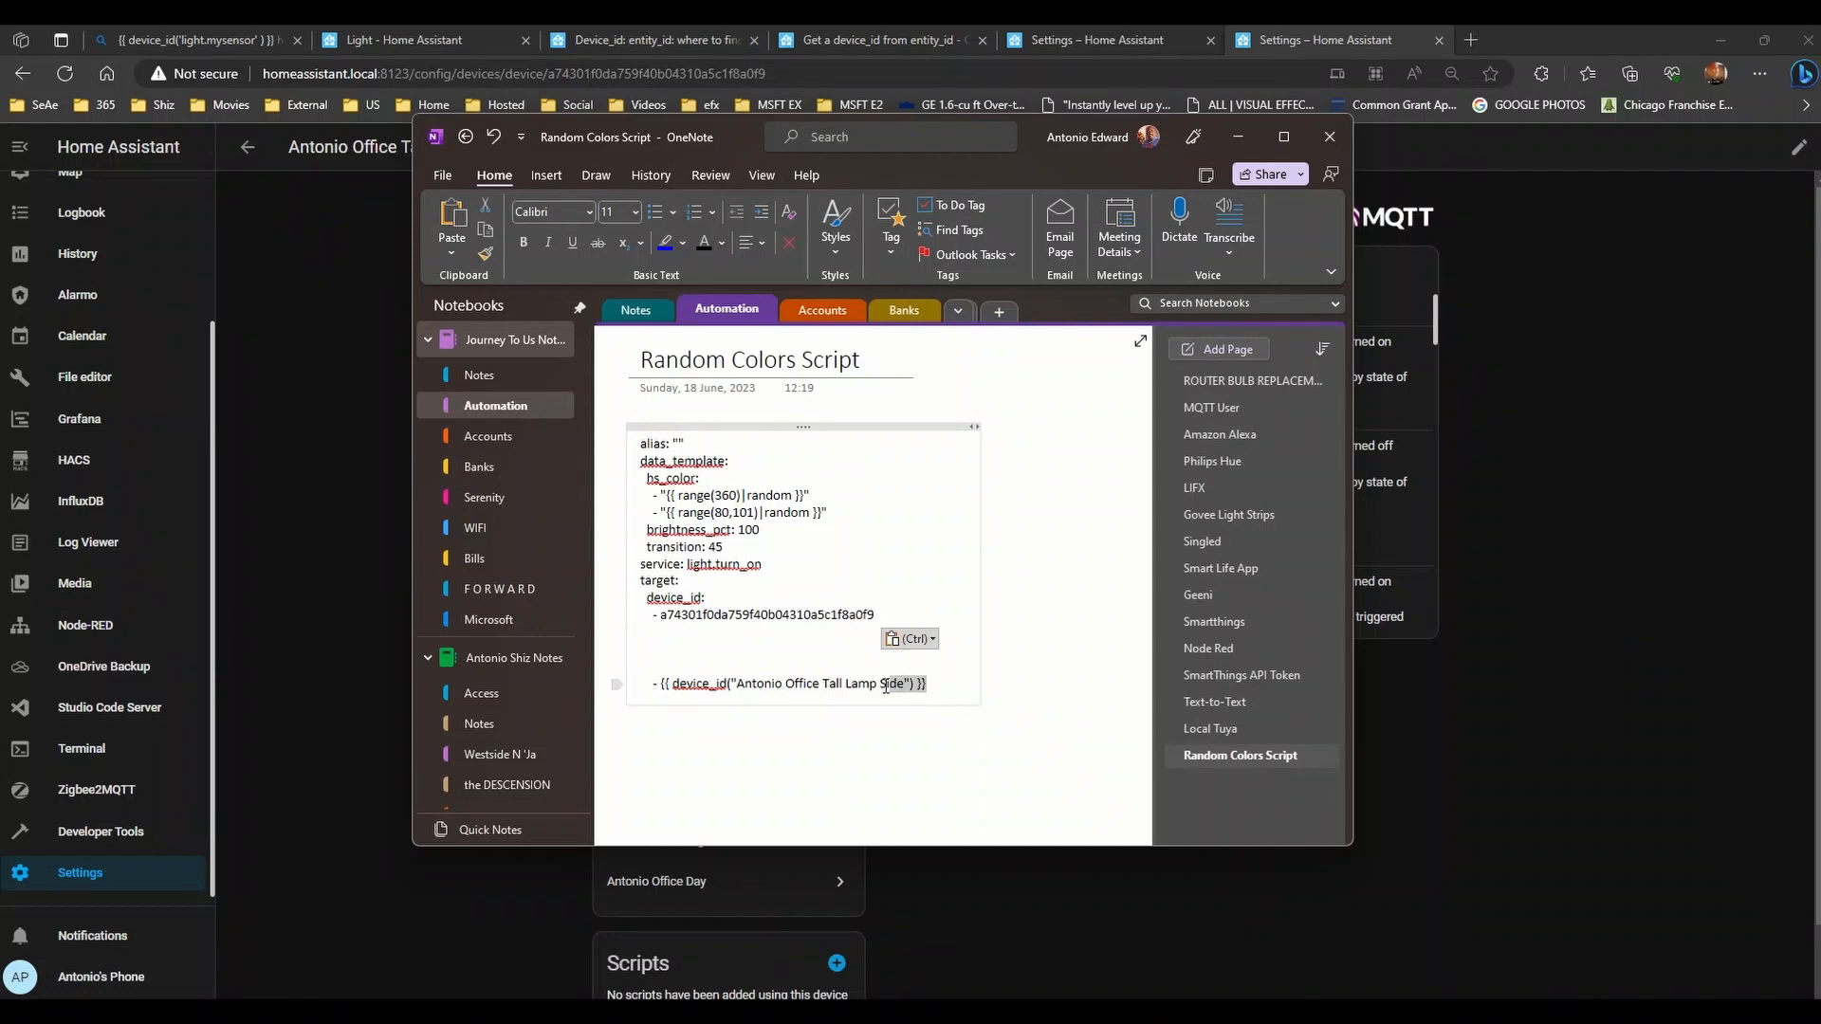
{"action": "left_click", "coordinate": [661, 610]}
{"action": "left_click_drag", "start_coordinate": [642, 682], "coordinate": [945, 682]}
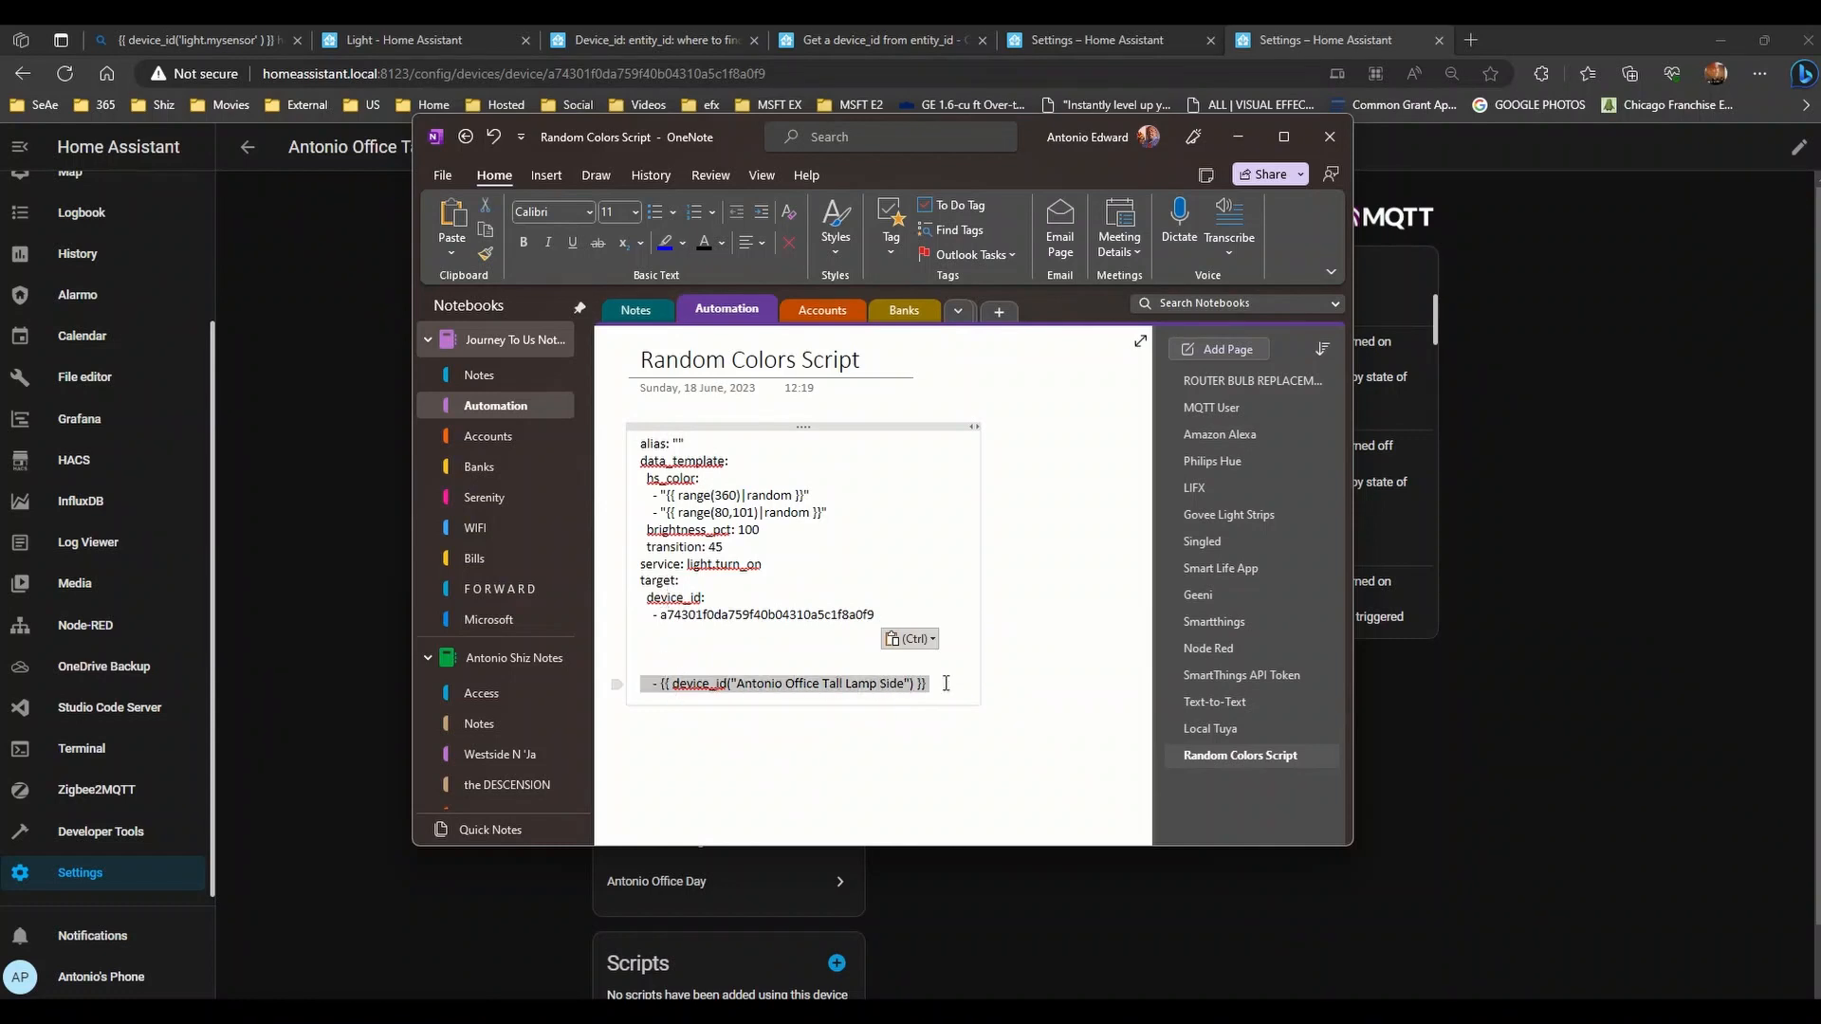
{"action": "left_click", "coordinate": [598, 243]}
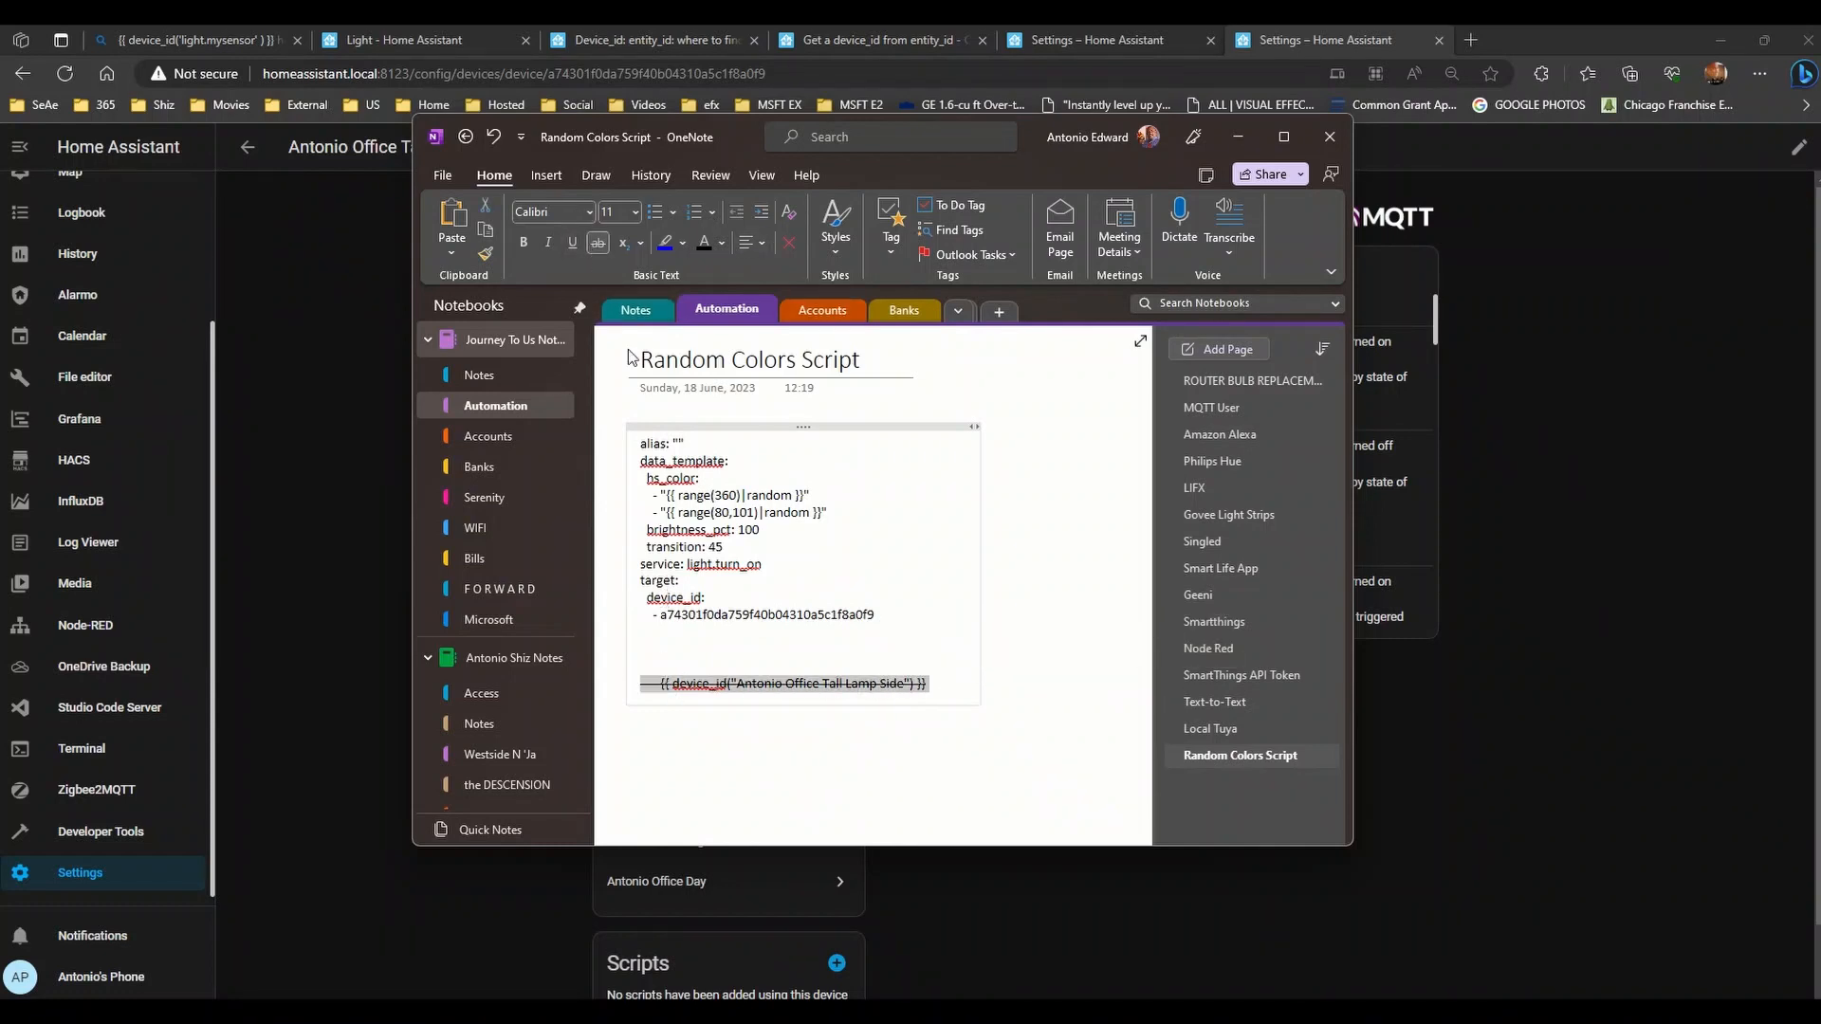
{"action": "left_click", "coordinate": [641, 631]}
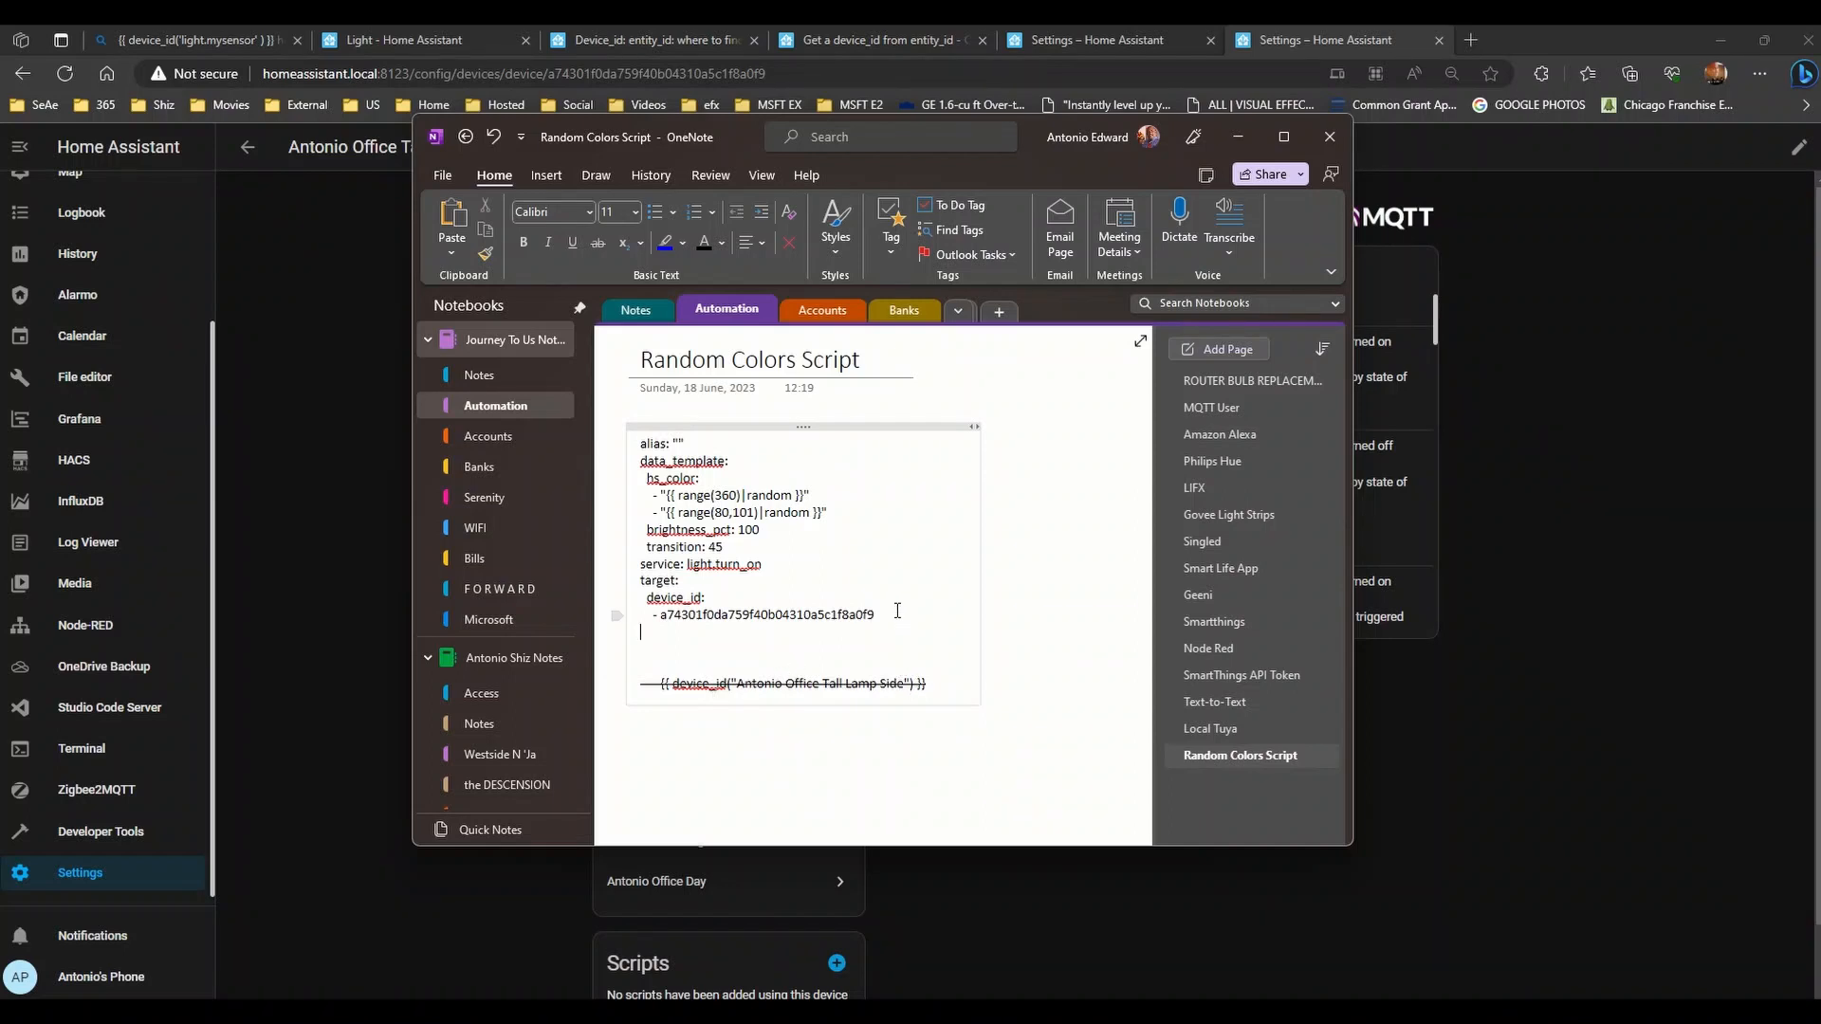
{"action": "left_click_drag", "start_coordinate": [1009, 168], "coordinate": [1455, 191]}
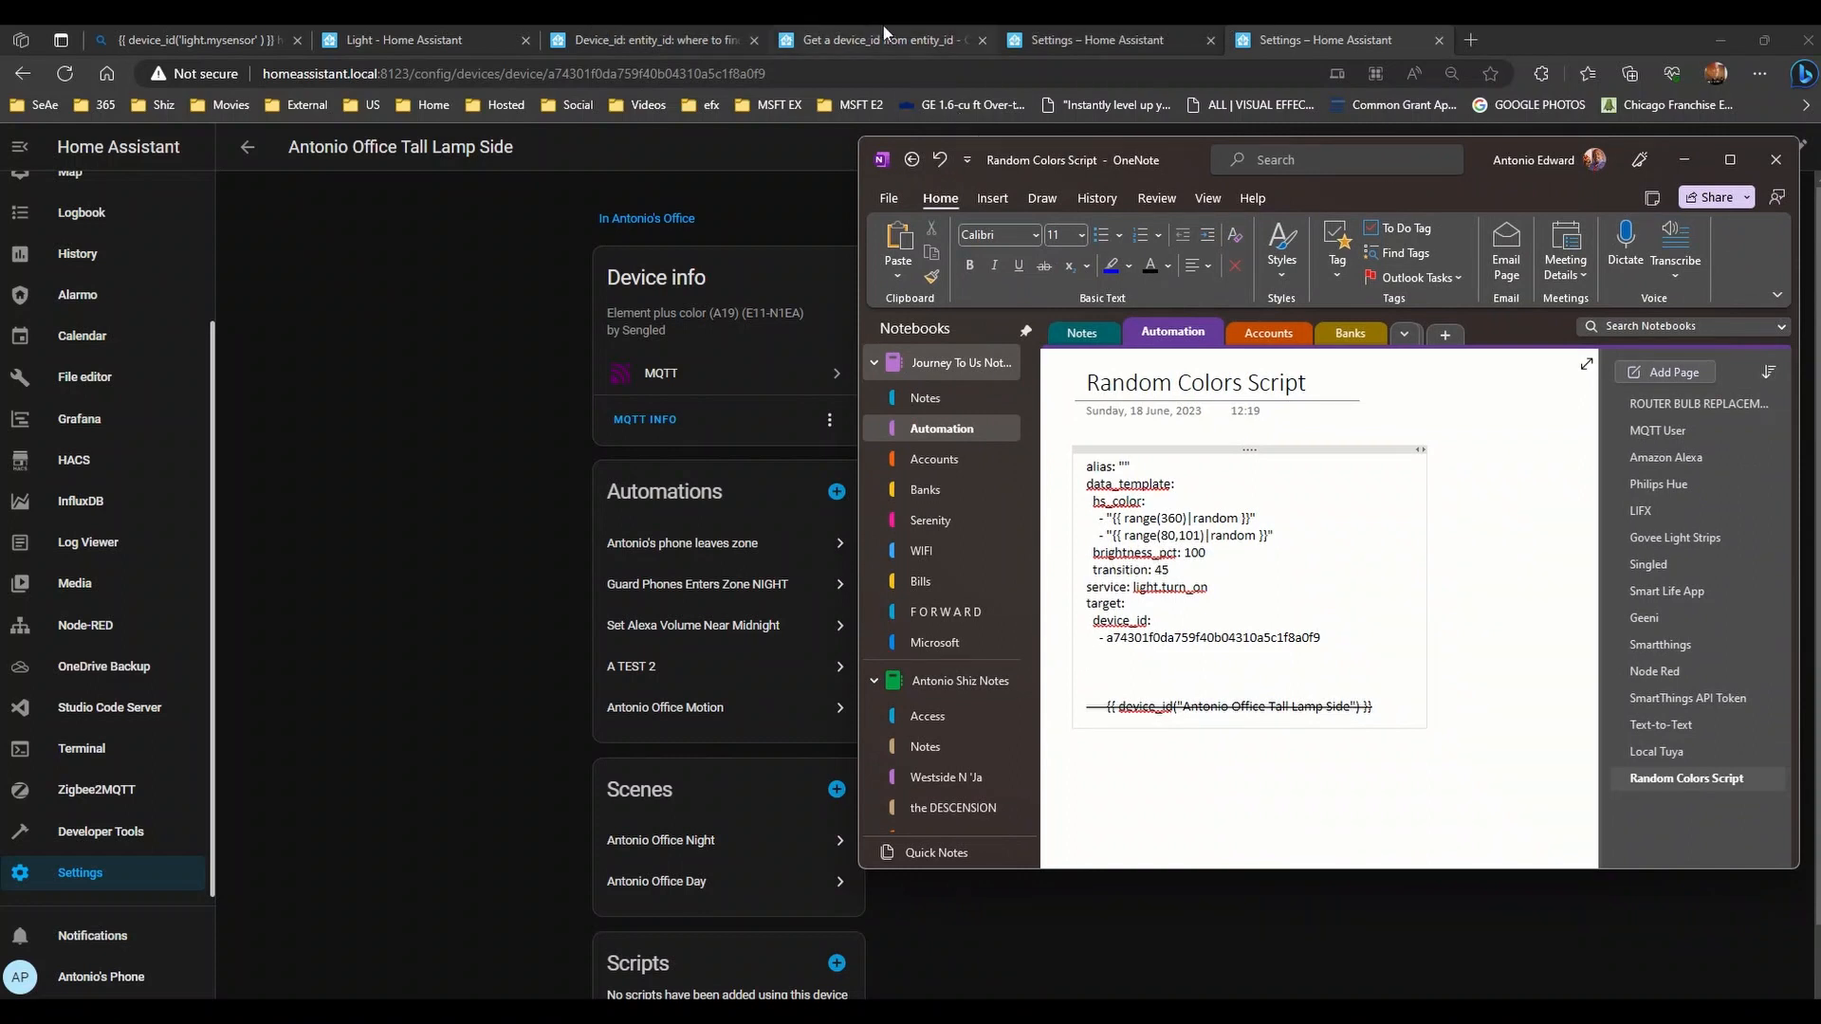
- Set the Tall Lamp Side to 87% brightness with a peach colour
{"action": "left_click", "coordinate": [1146, 27]}
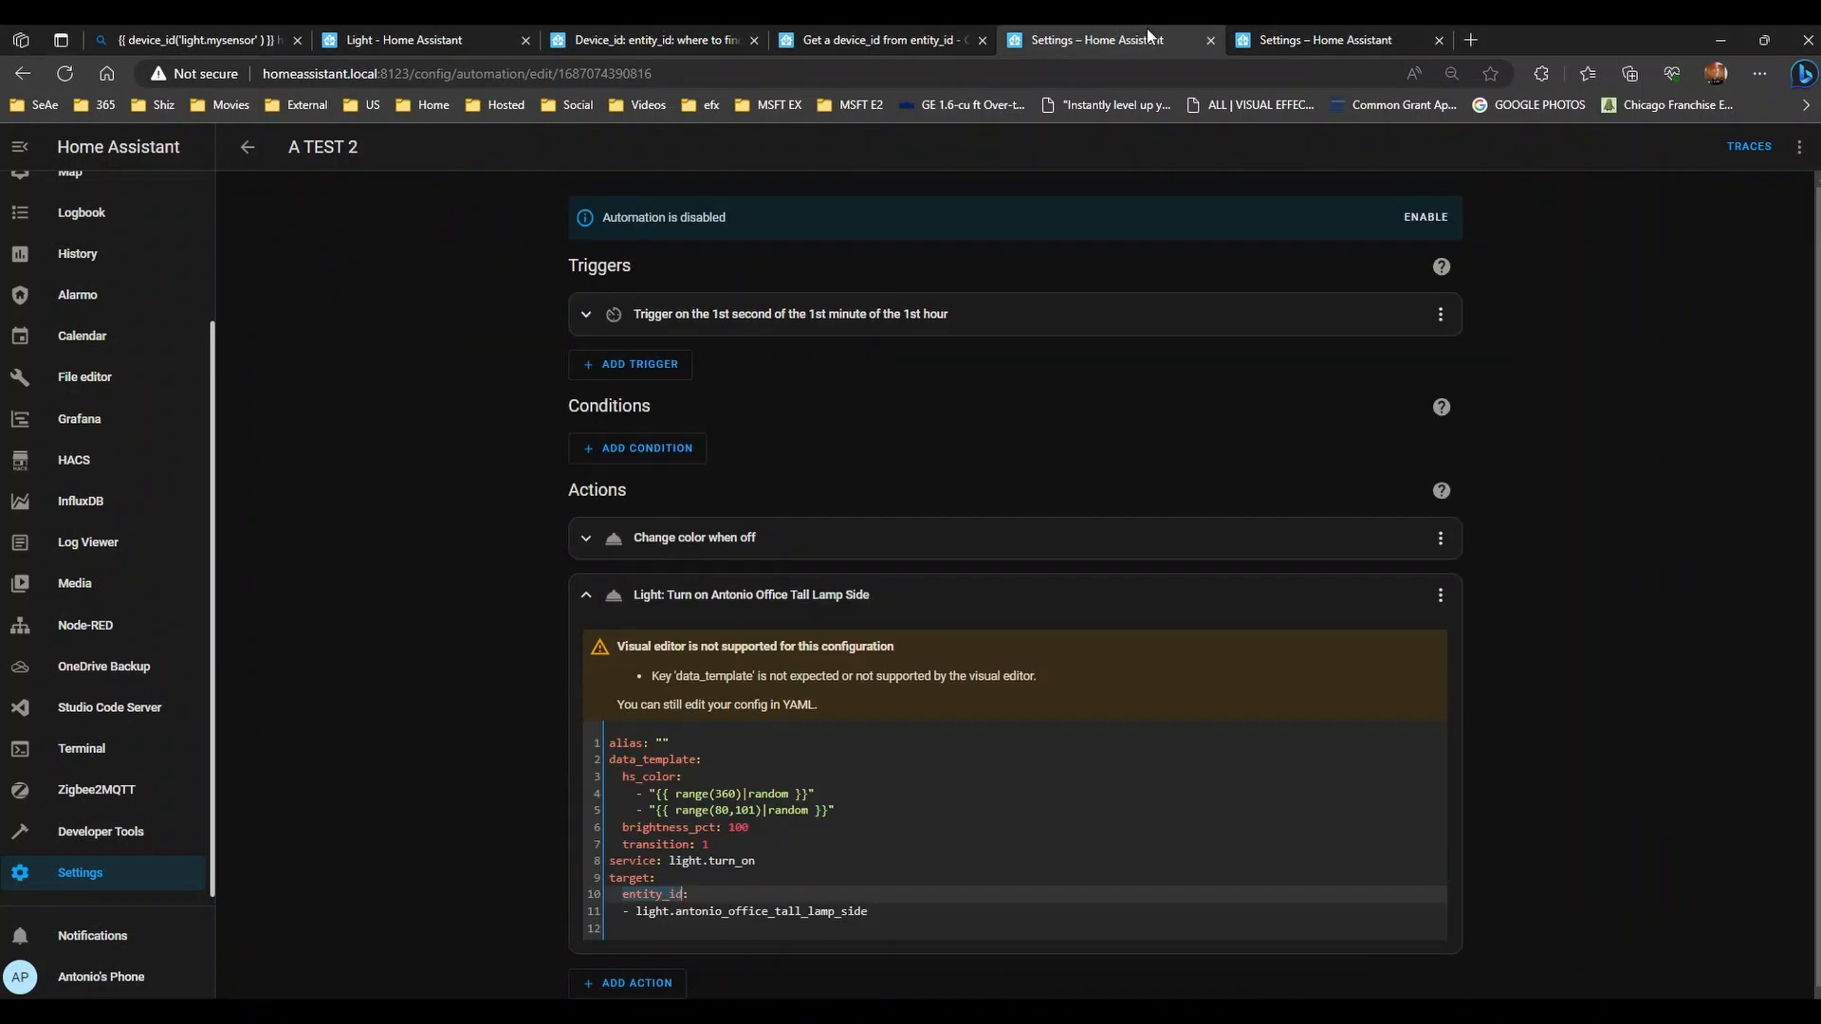
{"action": "left_click", "coordinate": [1277, 27]}
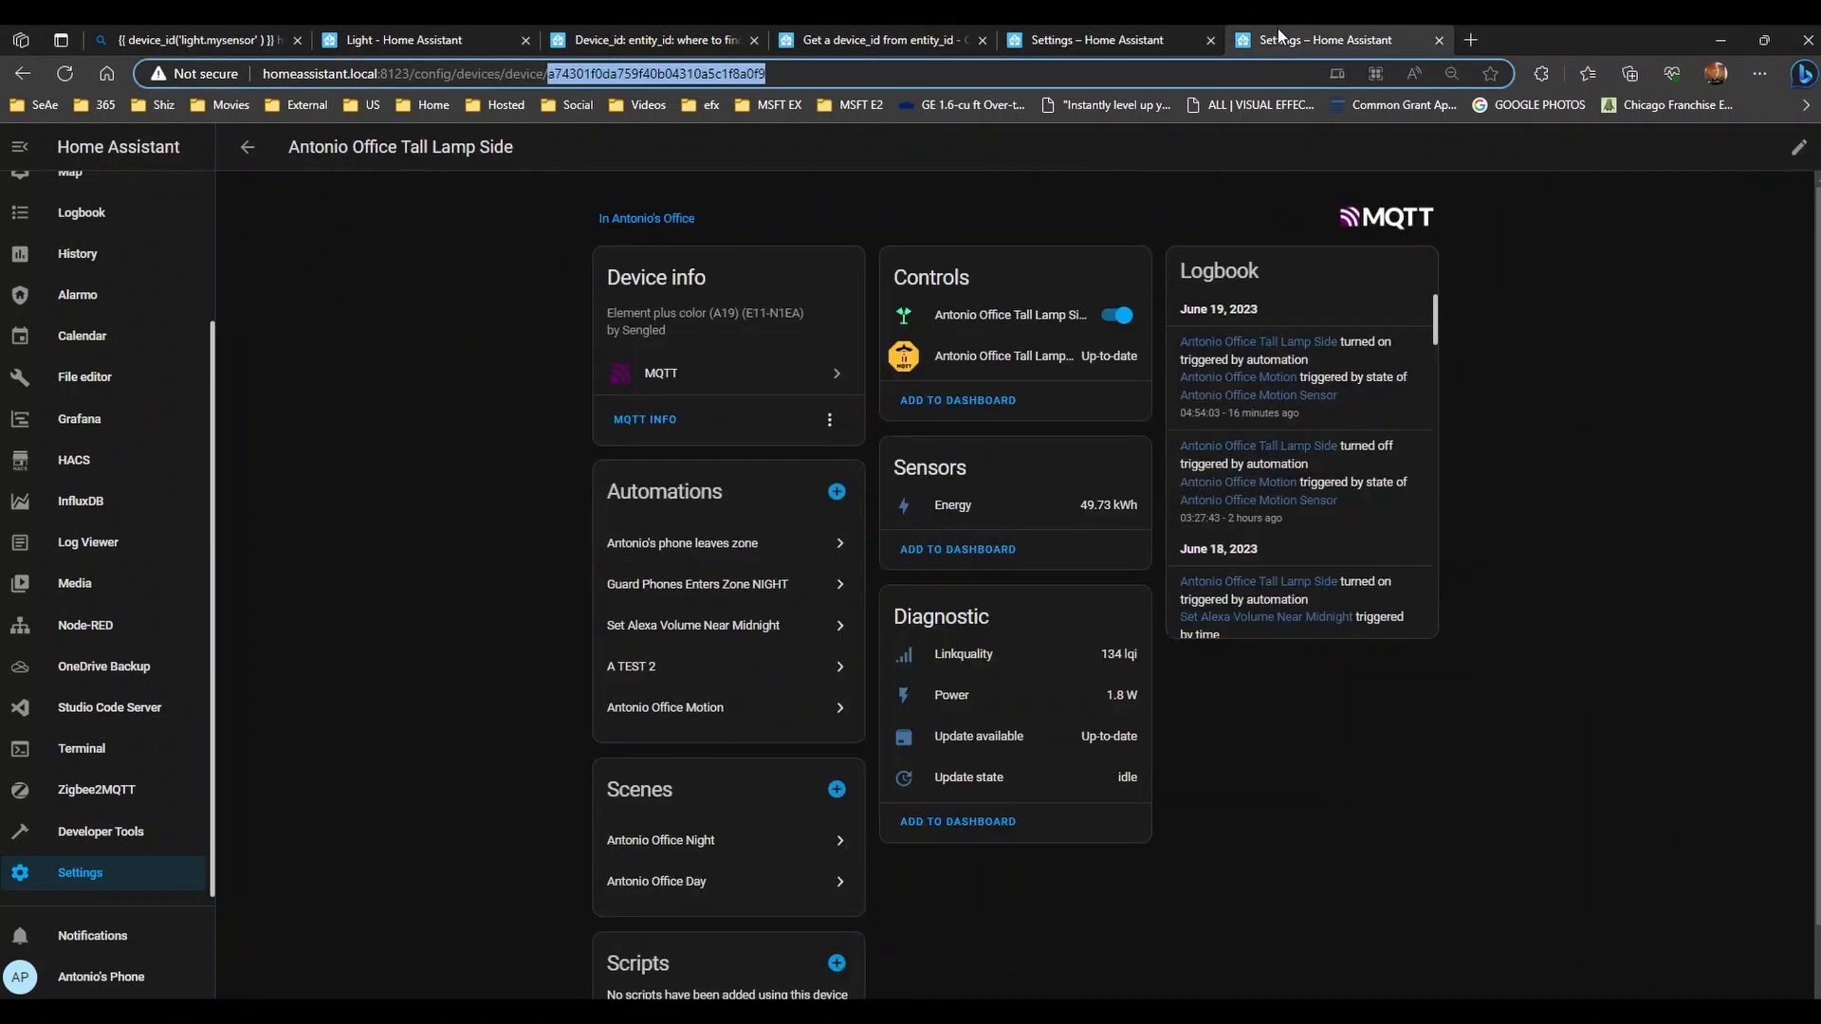
{"action": "left_click", "coordinate": [988, 311]}
{"action": "left_click", "coordinate": [1085, 193]}
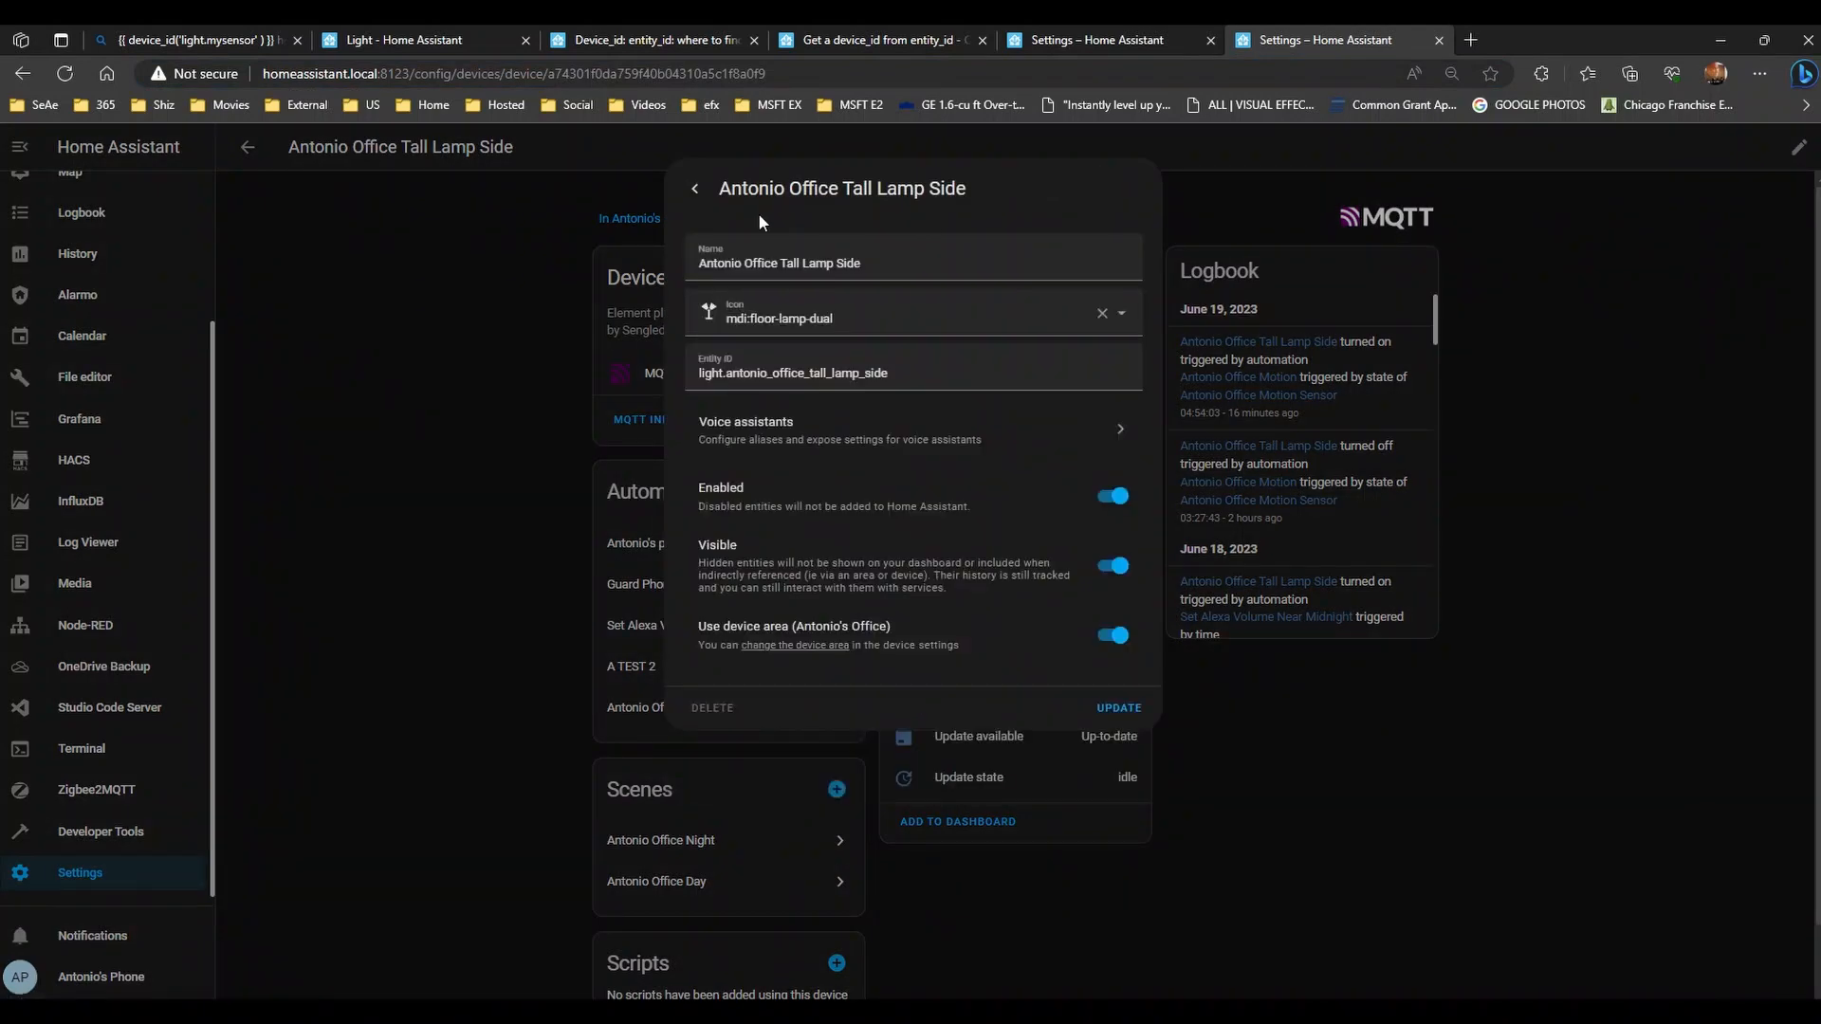
{"action": "left_click", "coordinate": [696, 189]}
{"action": "left_click", "coordinate": [370, 184]}
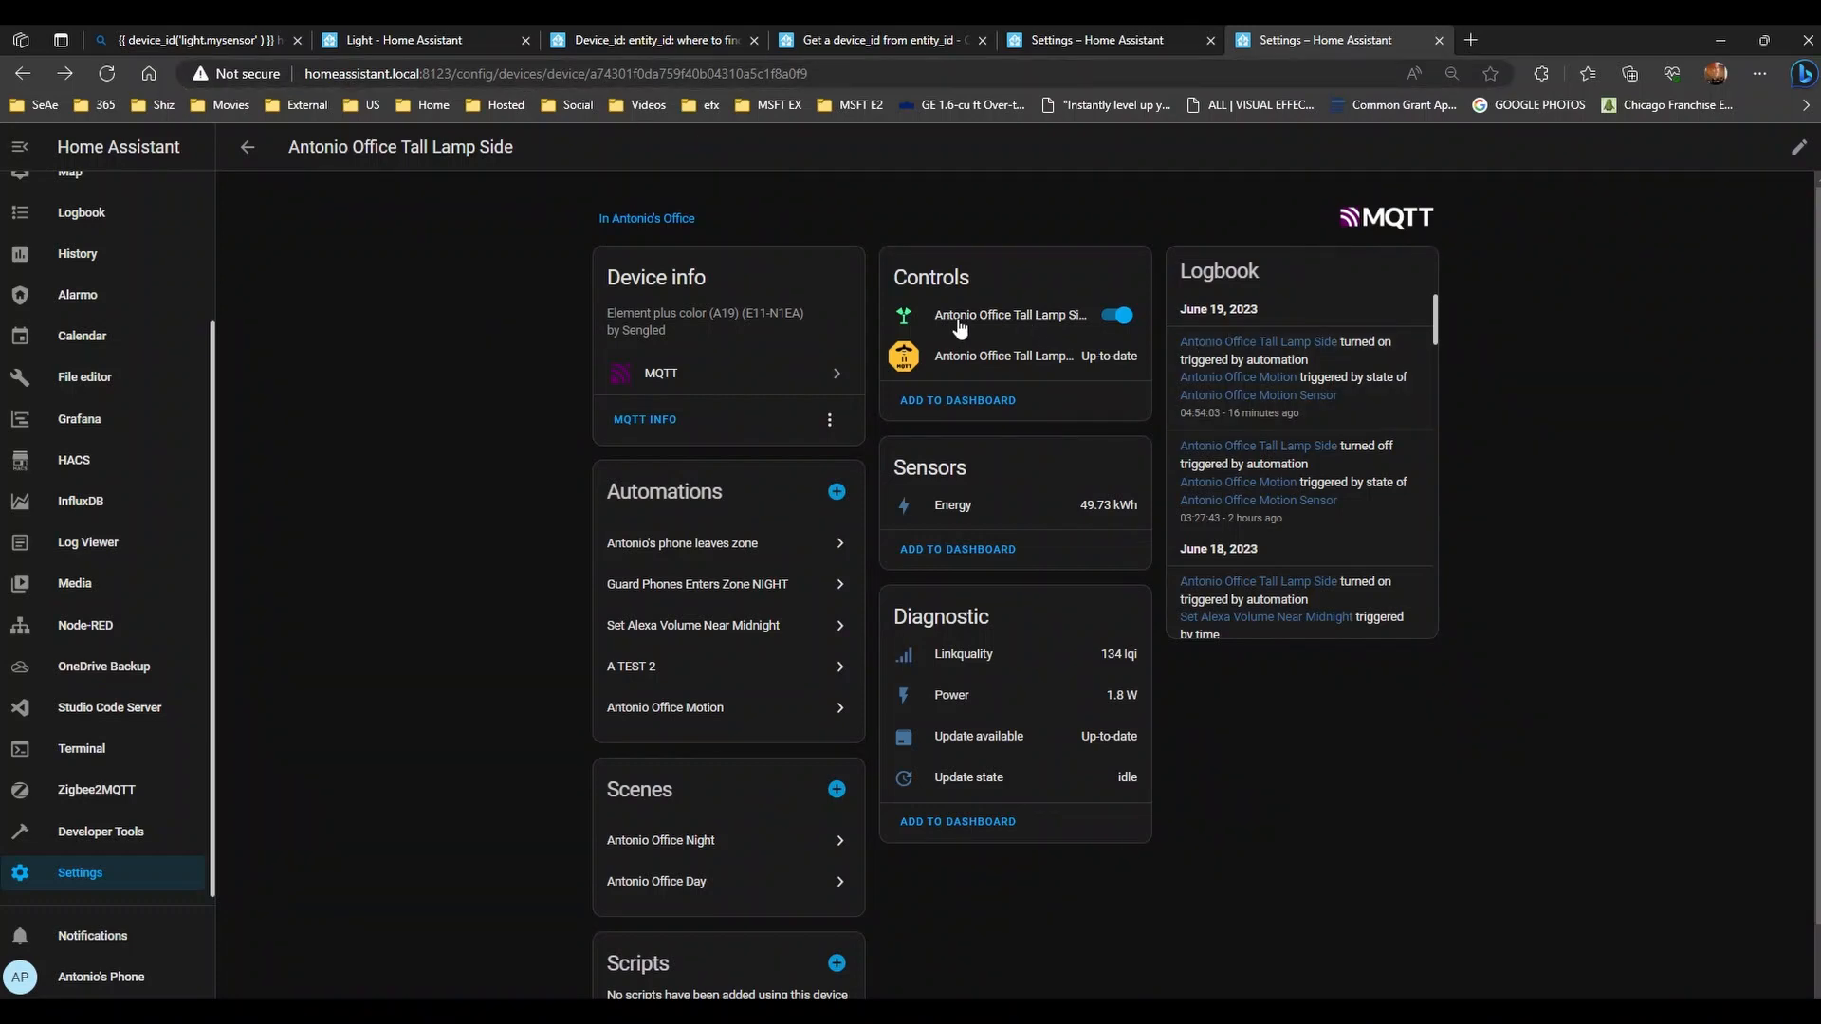
{"action": "left_click", "coordinate": [1019, 315]}
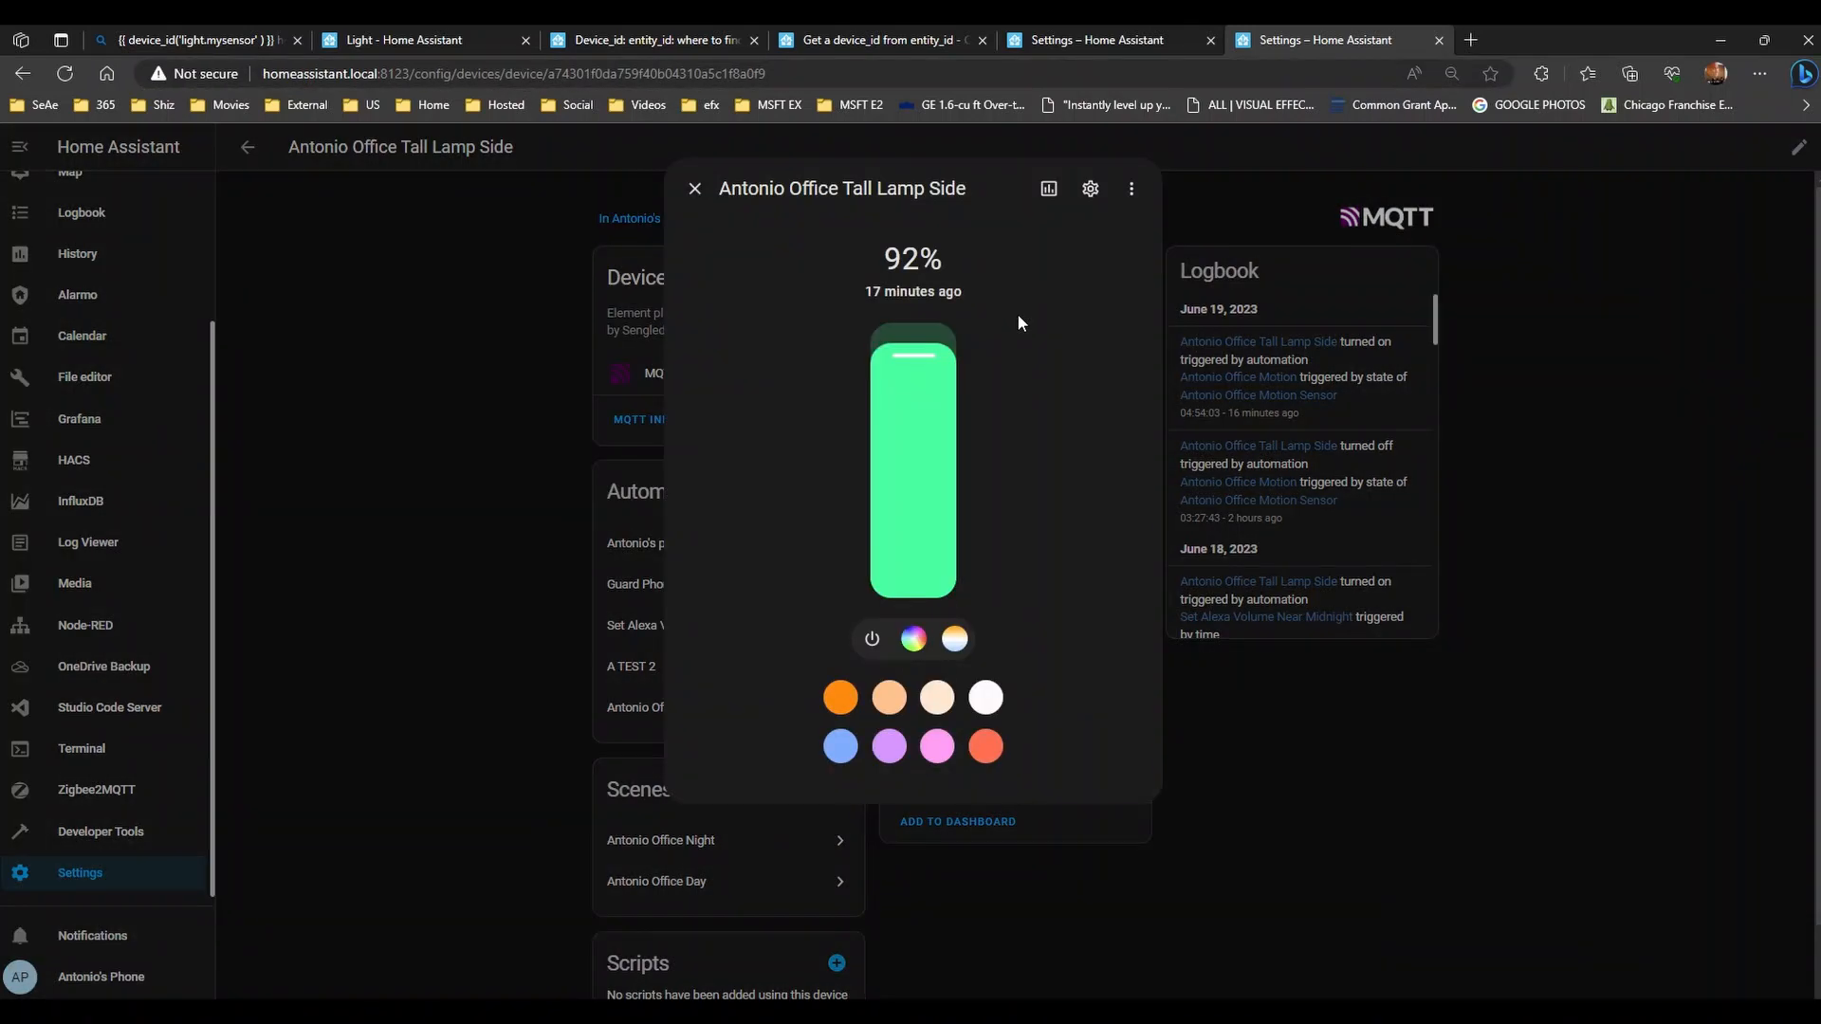
{"action": "left_click_drag", "start_coordinate": [919, 466], "coordinate": [928, 362]}
{"action": "left_click", "coordinate": [888, 706]}
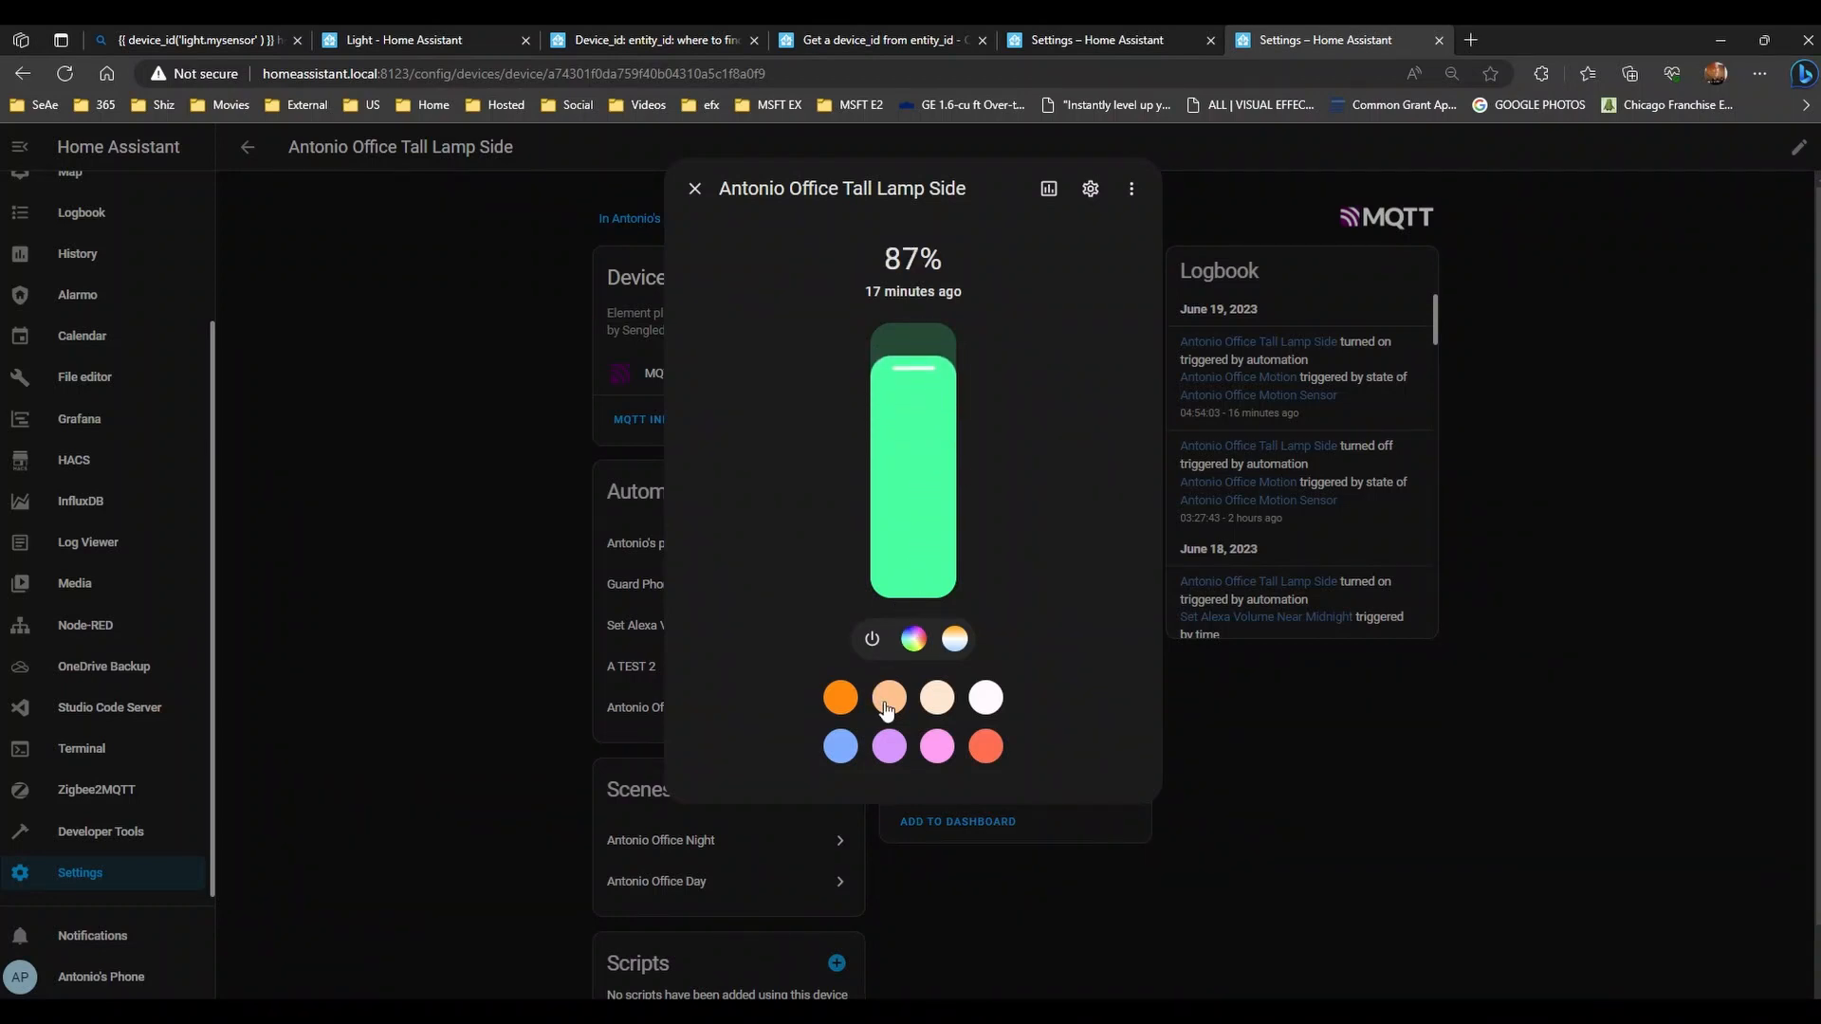
- Copy the entity ID light.antonio_office_tall_lamp_side from the lamp's entity settings
{"action": "left_click", "coordinate": [1091, 188]}
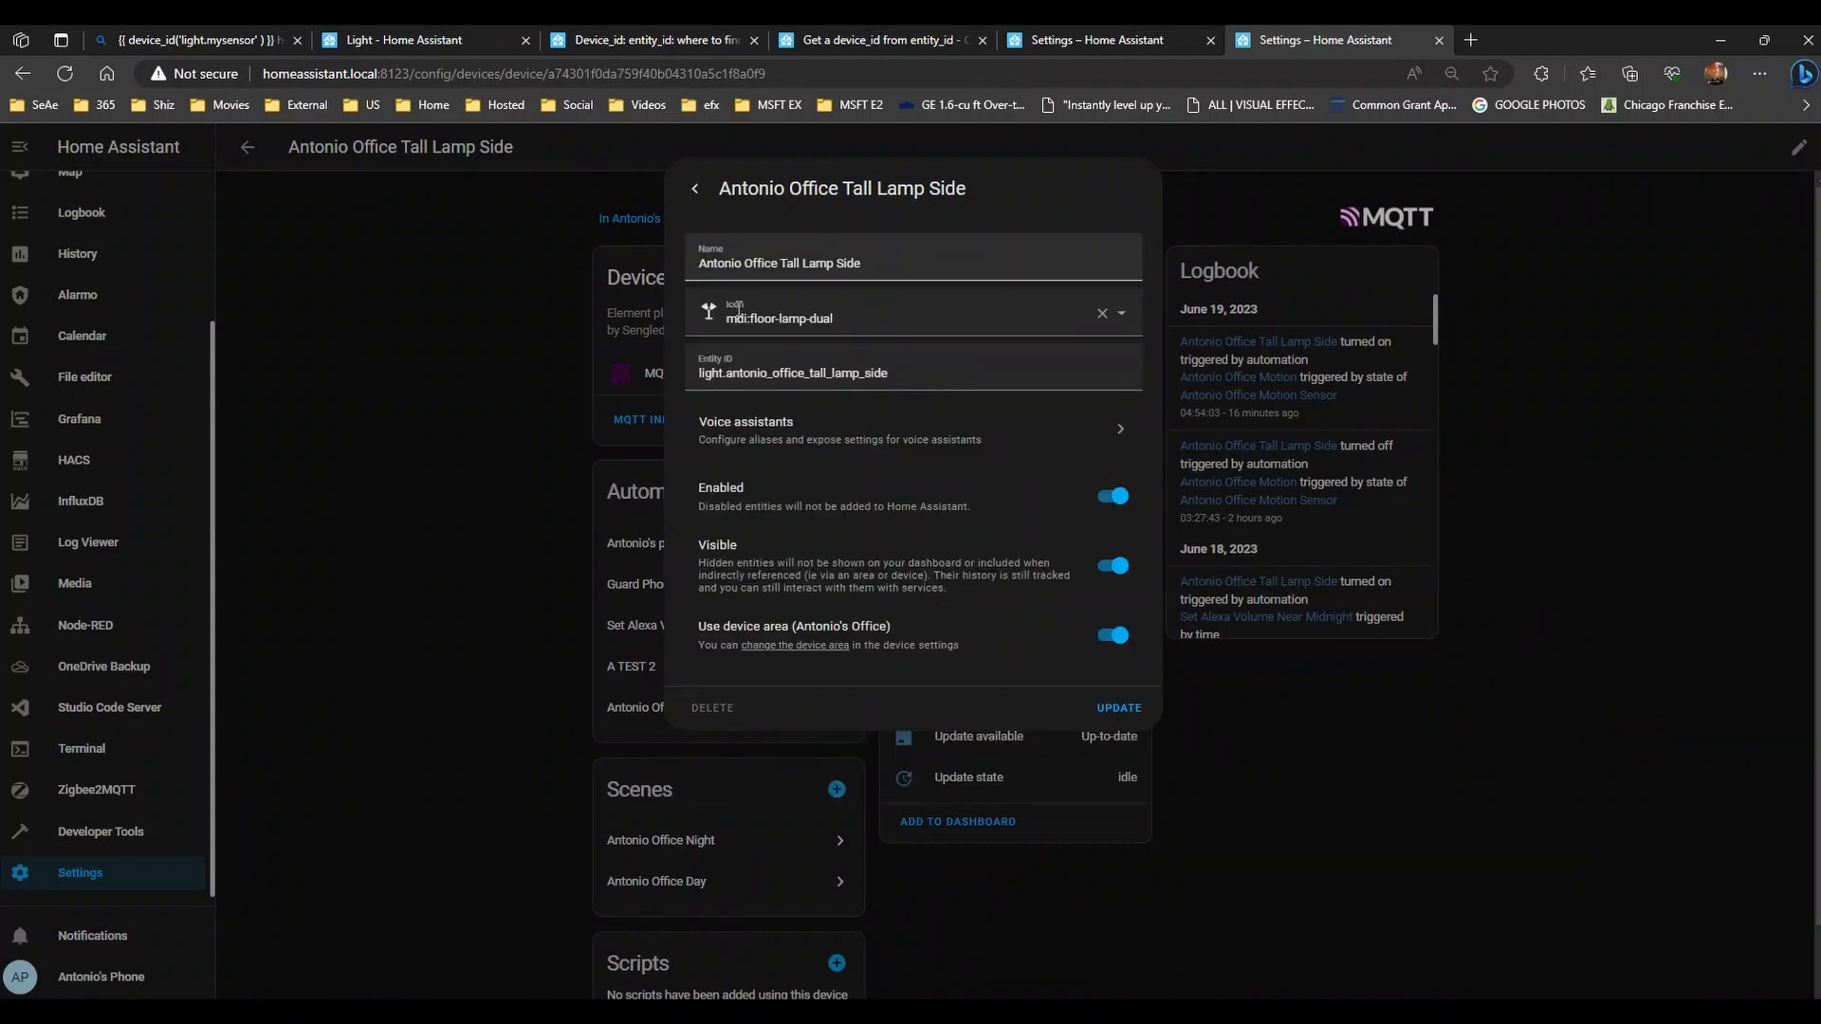
{"action": "left_click_drag", "start_coordinate": [906, 372], "coordinate": [680, 382]}
{"action": "key", "text": "ctrl+c"}
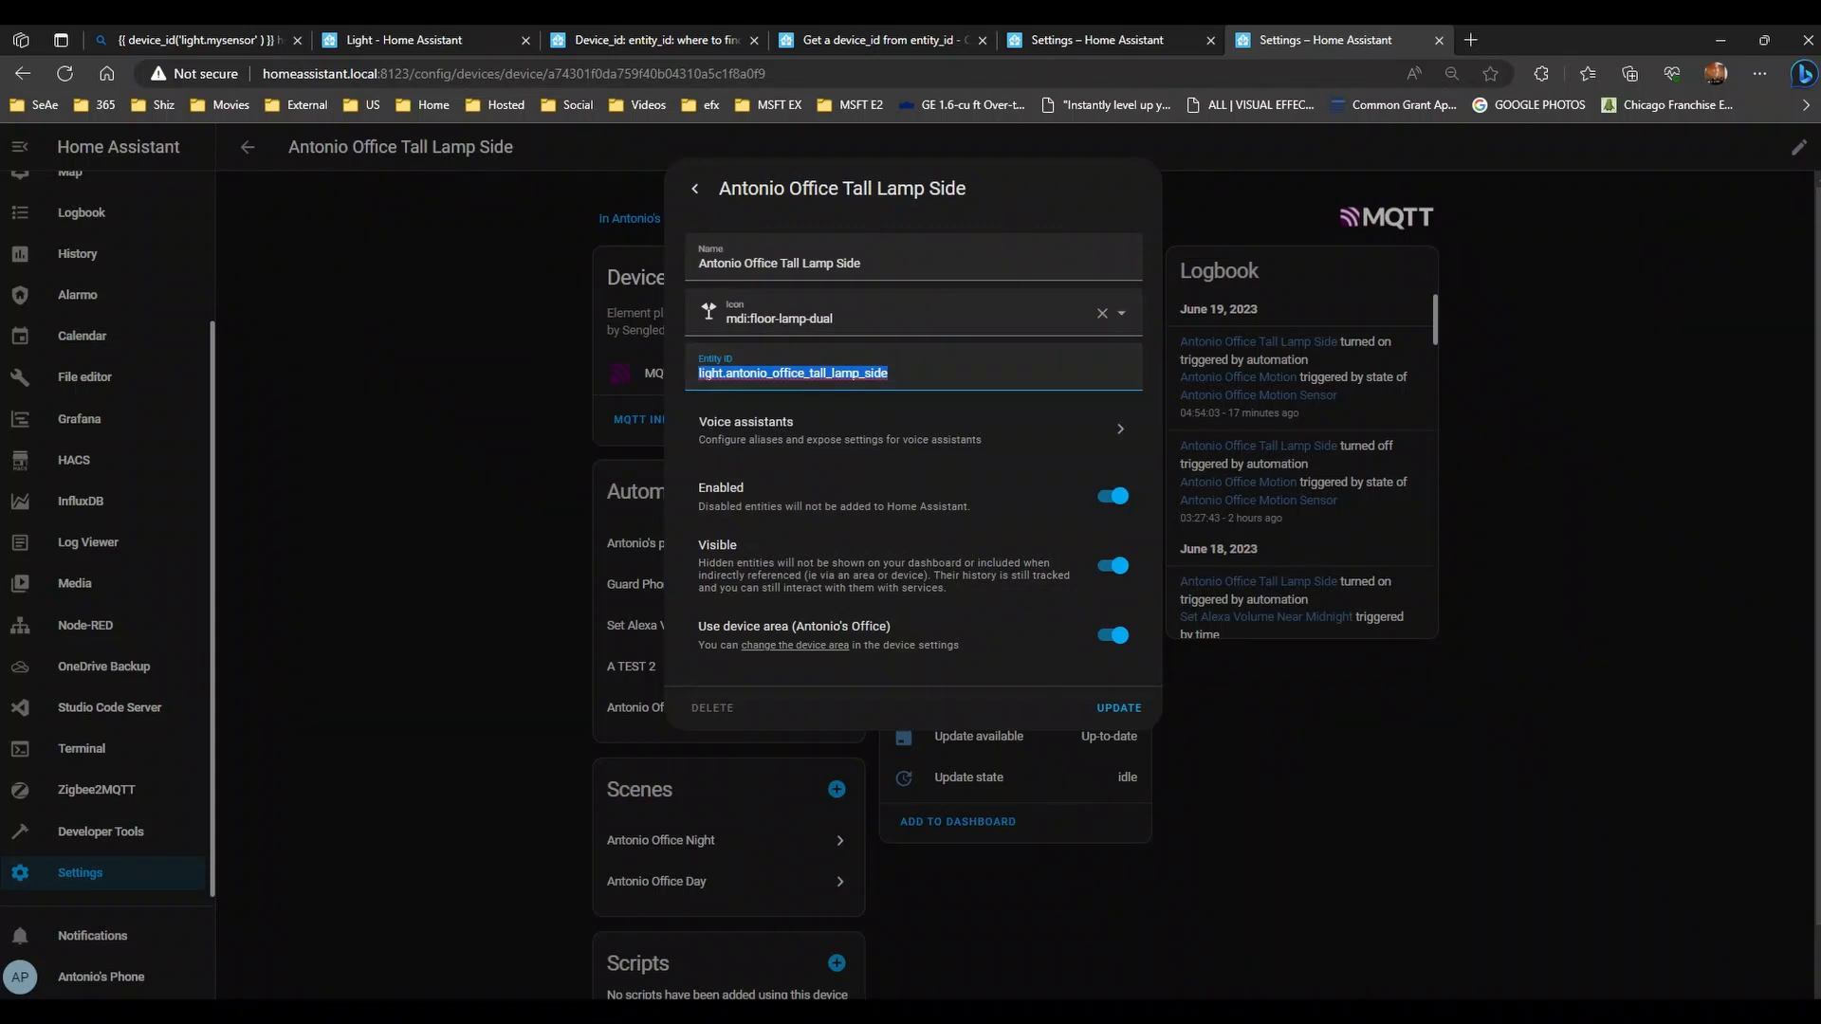
{"action": "key", "text": "alt+Tab"}
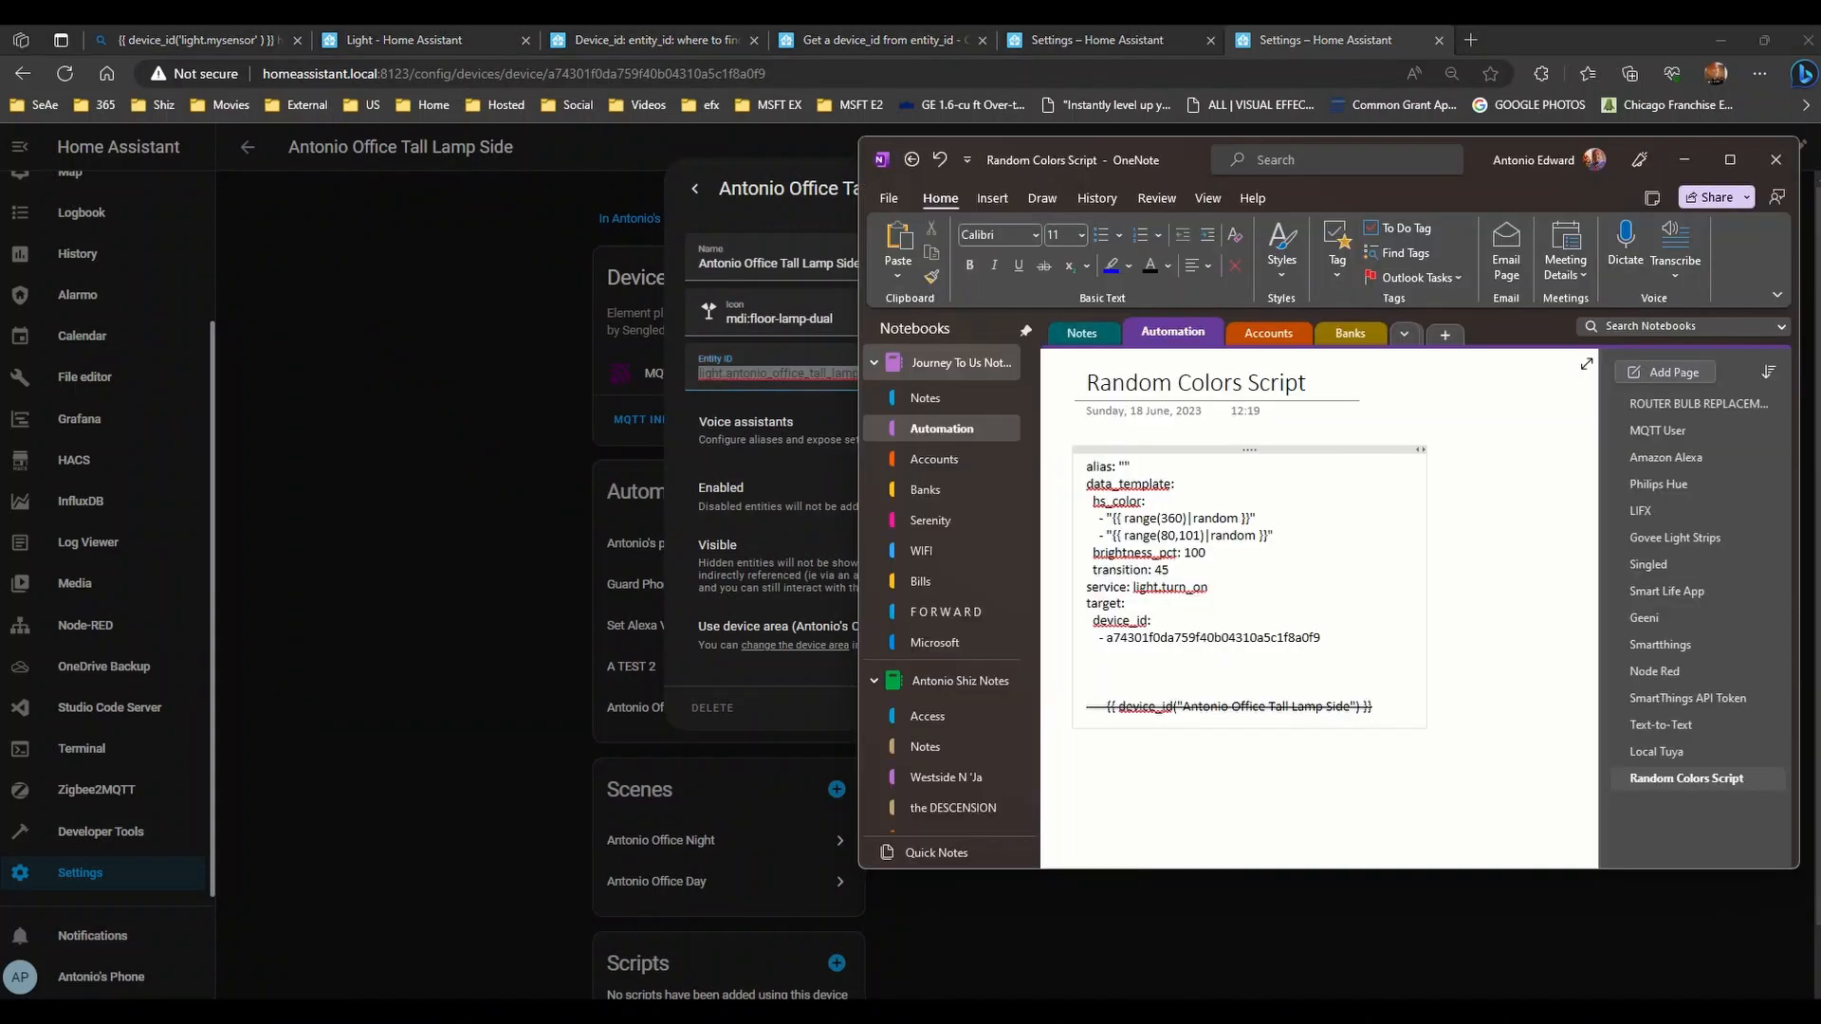
- Rewrite the note's target as entity_id: light.antonio_office_tall_lamp_side
{"action": "right_click", "coordinate": [1112, 622]}
{"action": "double_click", "coordinate": [1113, 623]}
{"action": "type", "text": "entity"}
{"action": "key", "text": "Down"}
{"action": "key", "text": "Left"}
{"action": "key", "text": "Left"}
{"action": "key", "text": "shift+End"}
{"action": "key", "text": "ctrl+v"}
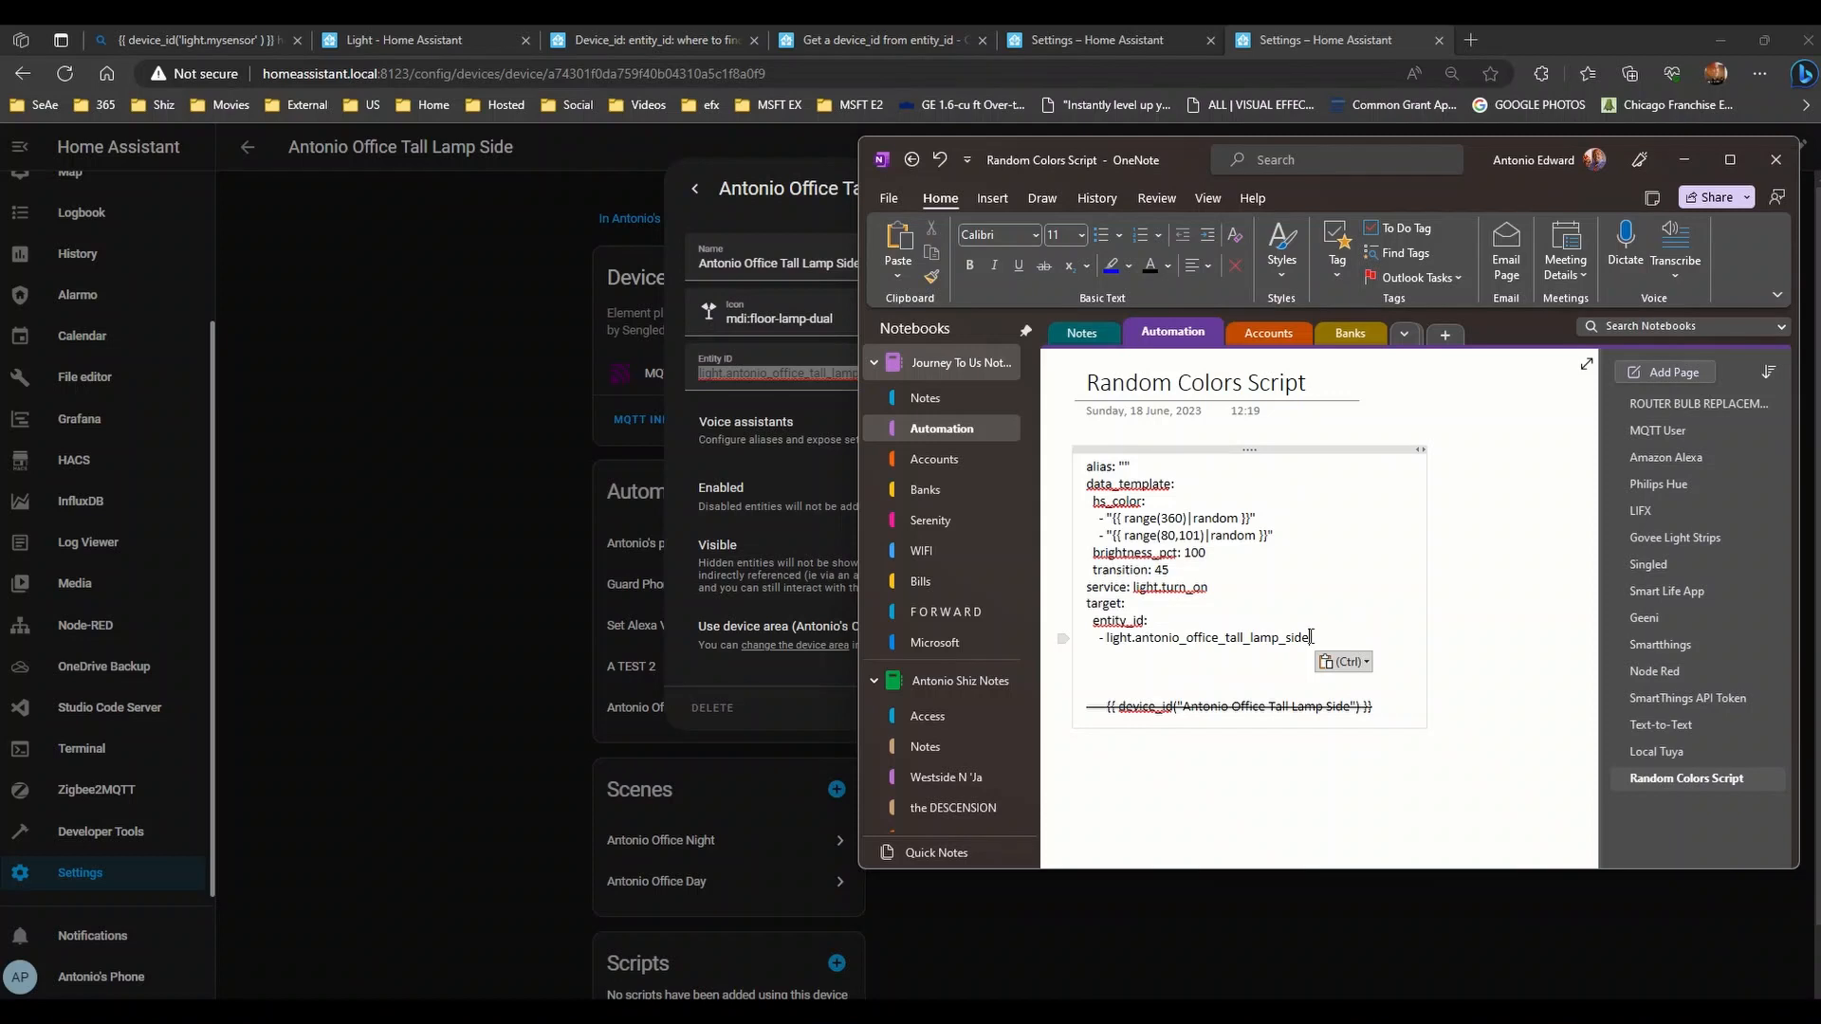
{"action": "left_click_drag", "start_coordinate": [1311, 637], "coordinate": [1081, 643]}
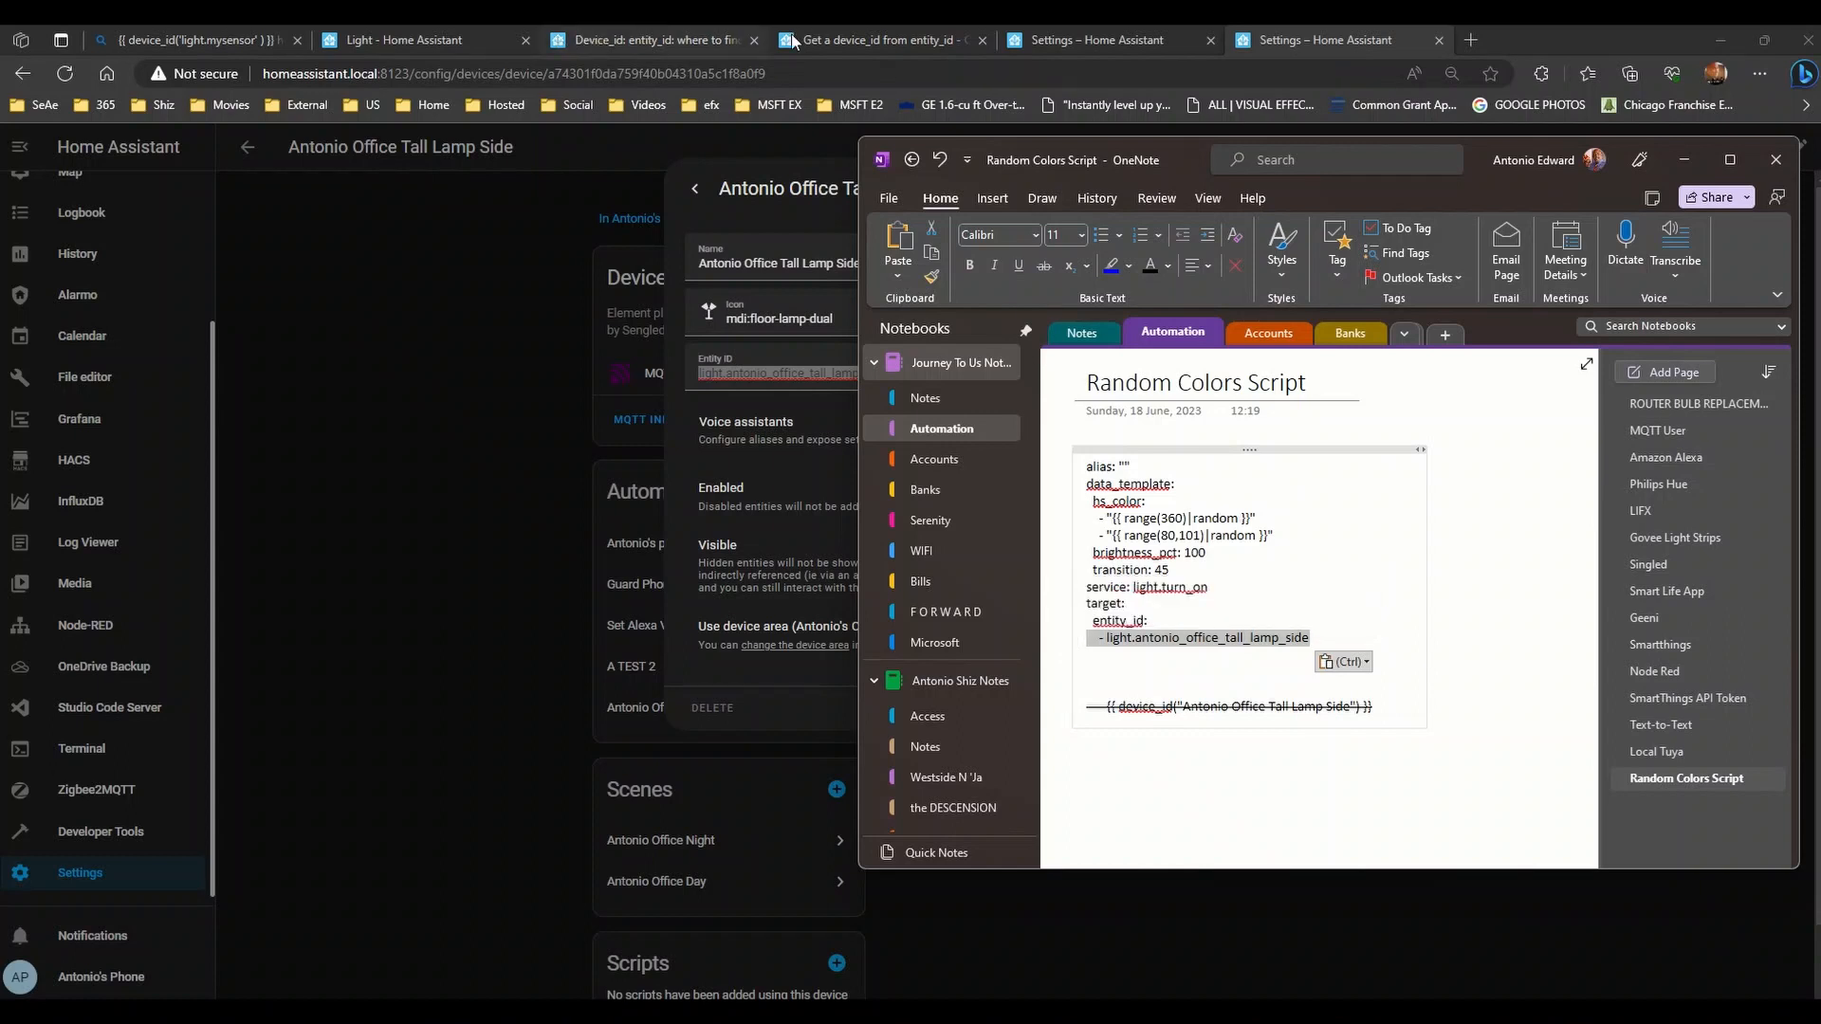
{"action": "left_click", "coordinate": [1106, 34]}
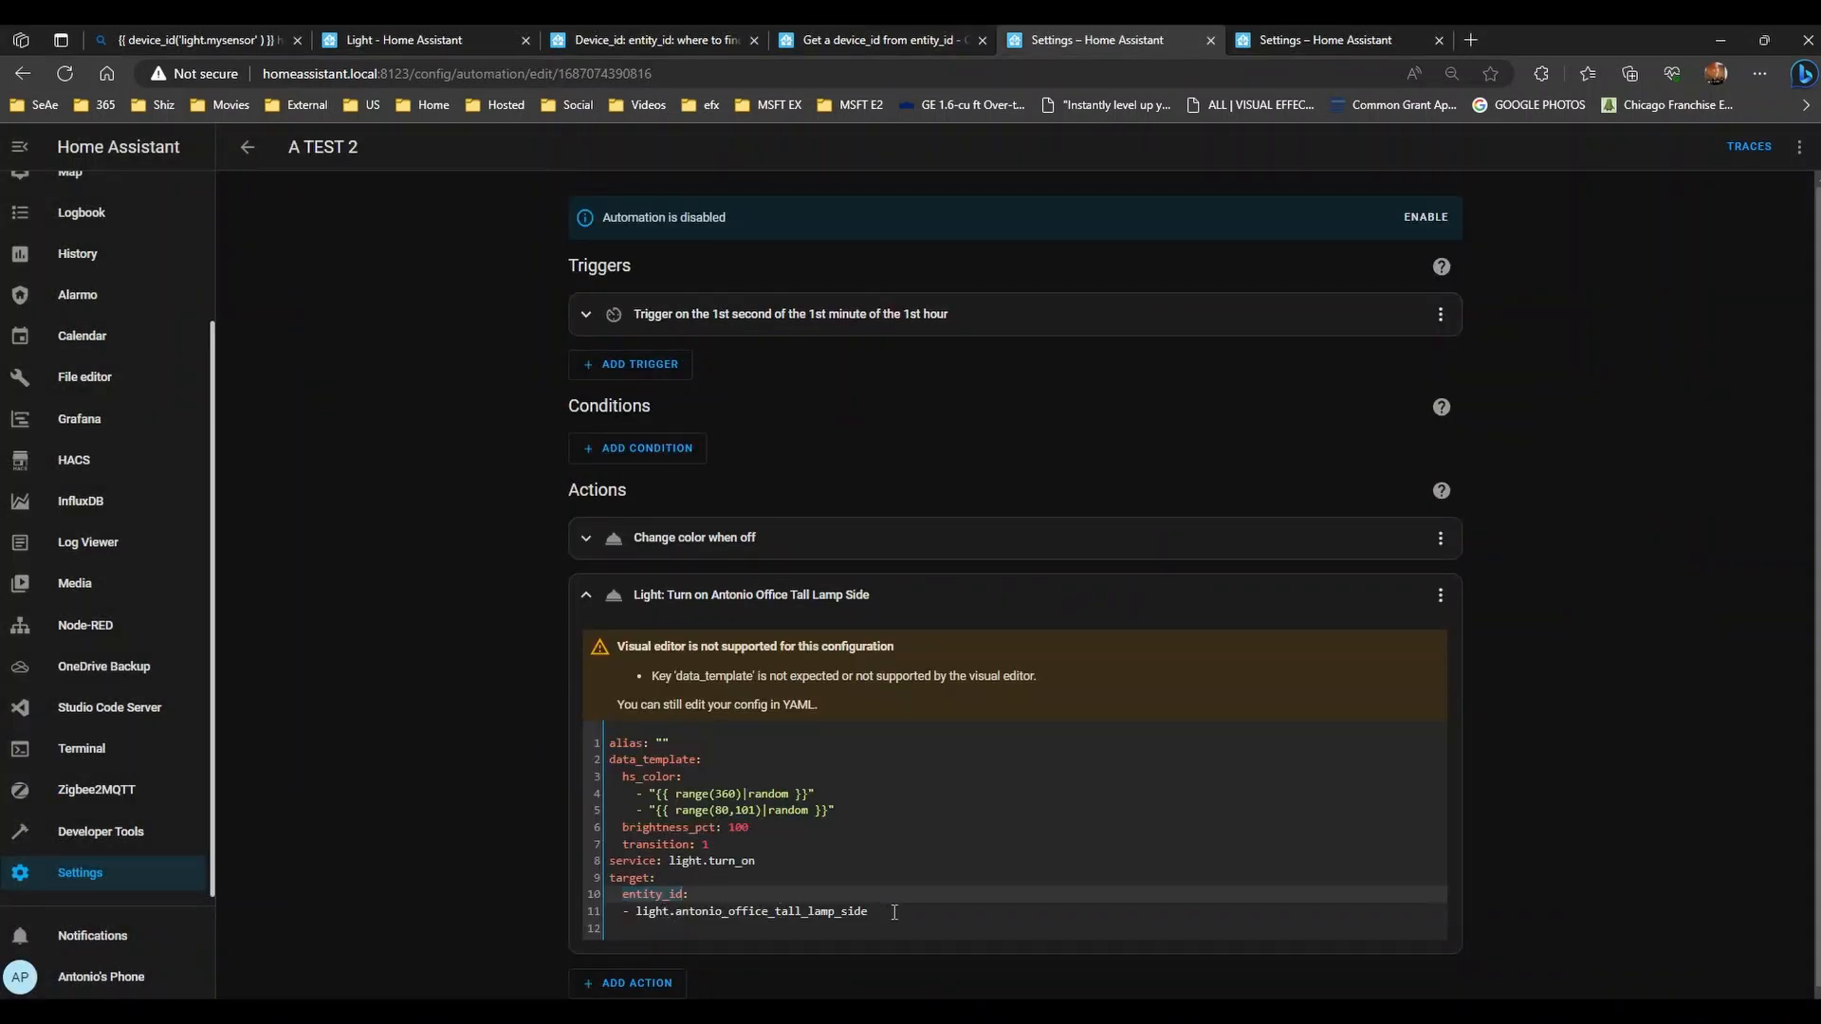
- Compare the automation YAML's entity_id target lines with the lamp's entity settings
{"action": "left_click_drag", "start_coordinate": [895, 911], "coordinate": [519, 747]}
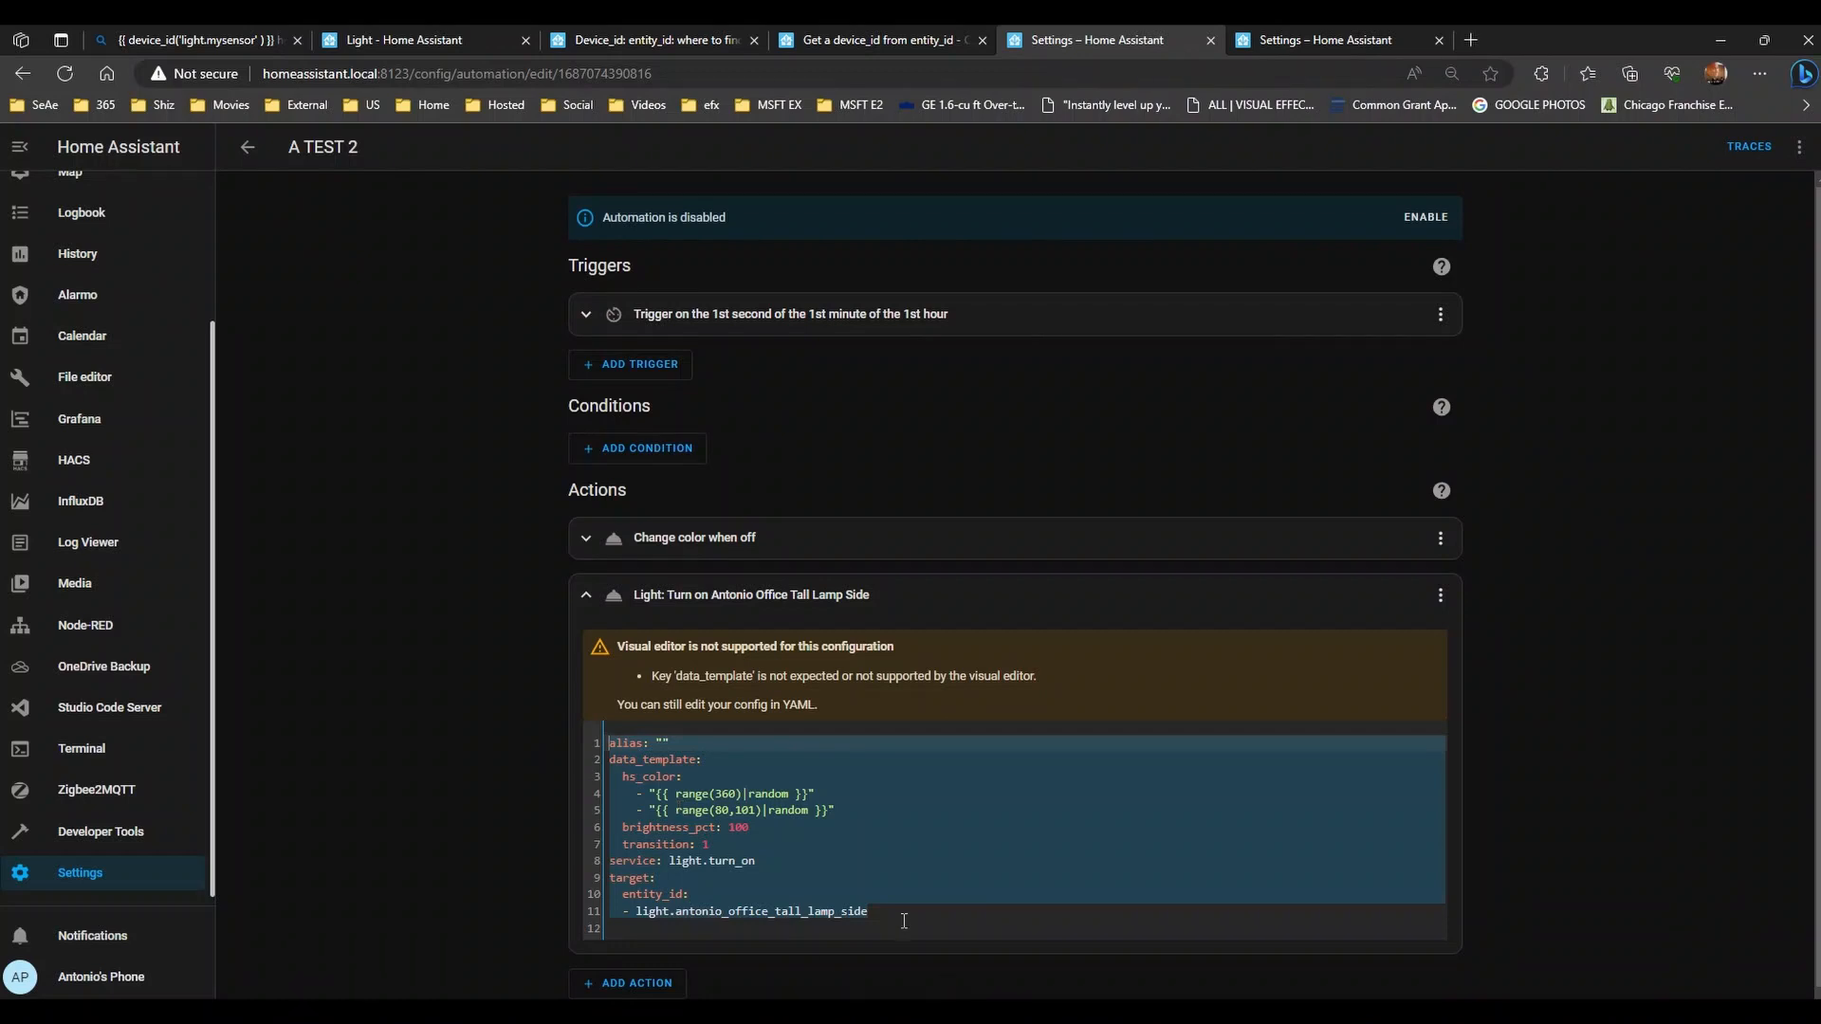
{"action": "left_click_drag", "start_coordinate": [903, 920], "coordinate": [609, 894]}
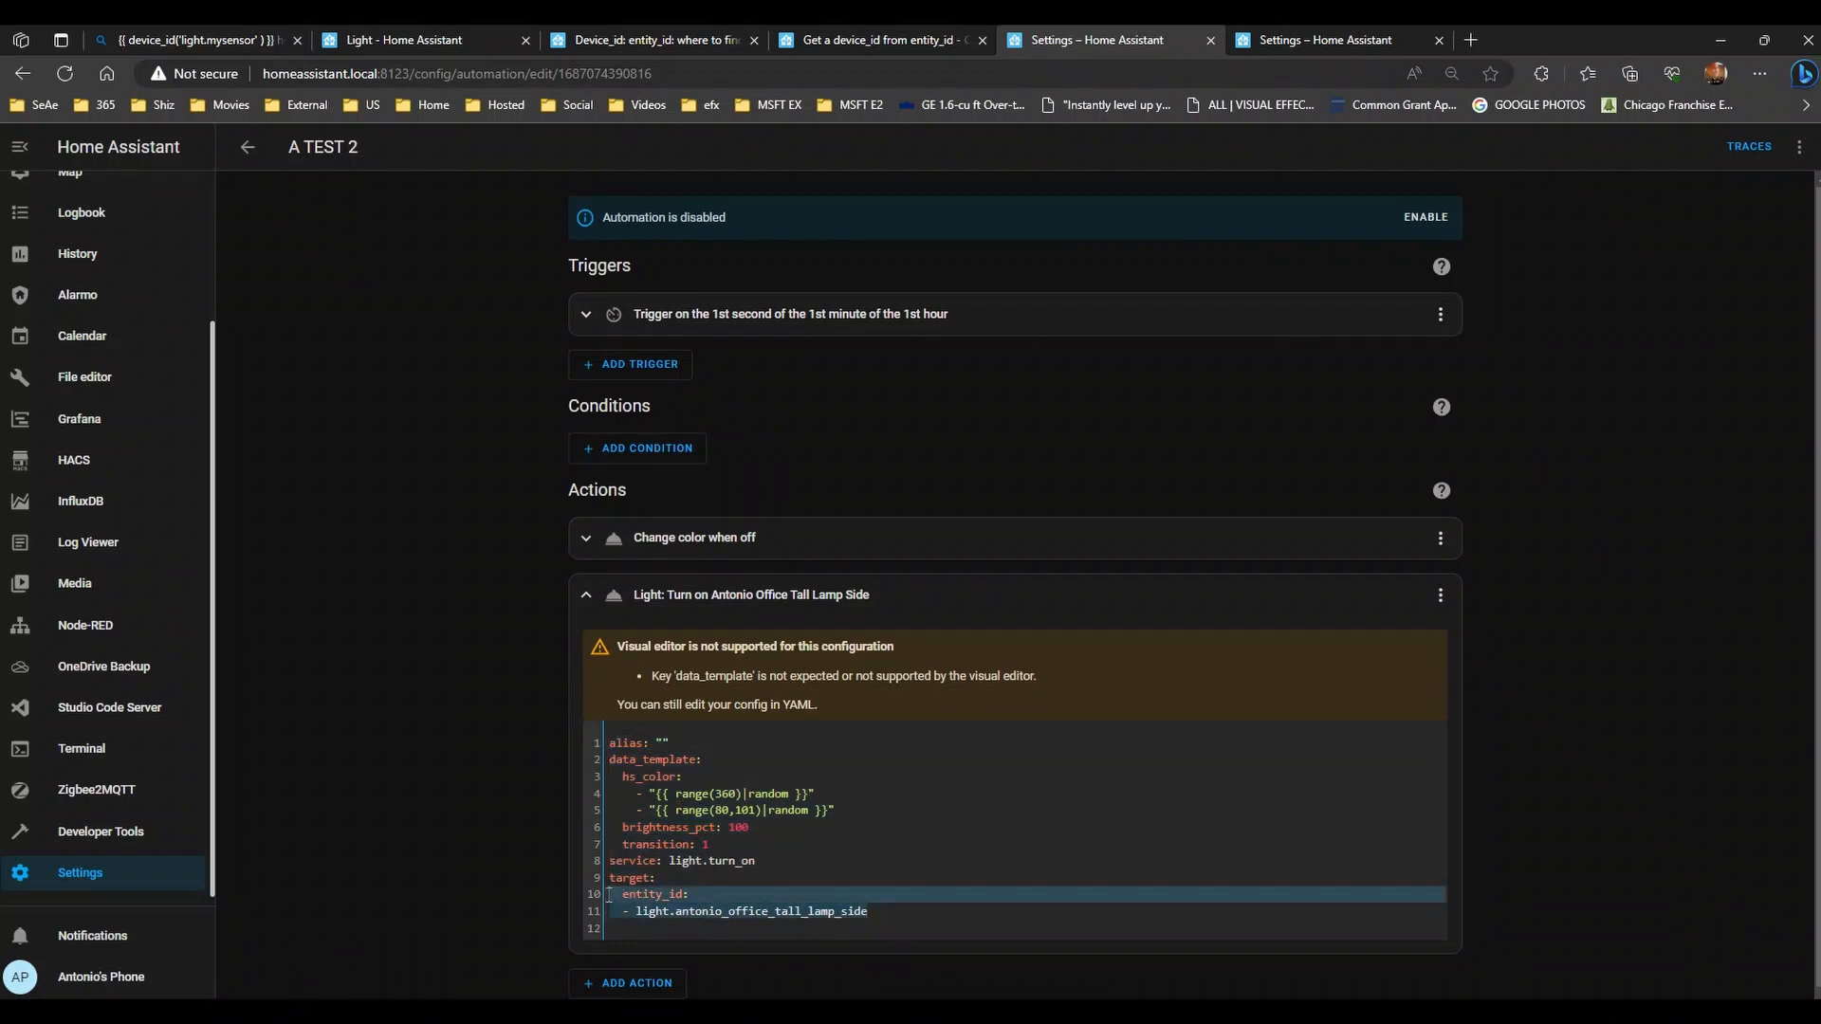
{"action": "left_click_drag", "start_coordinate": [933, 919], "coordinate": [587, 897]}
{"action": "left_click", "coordinate": [911, 908]}
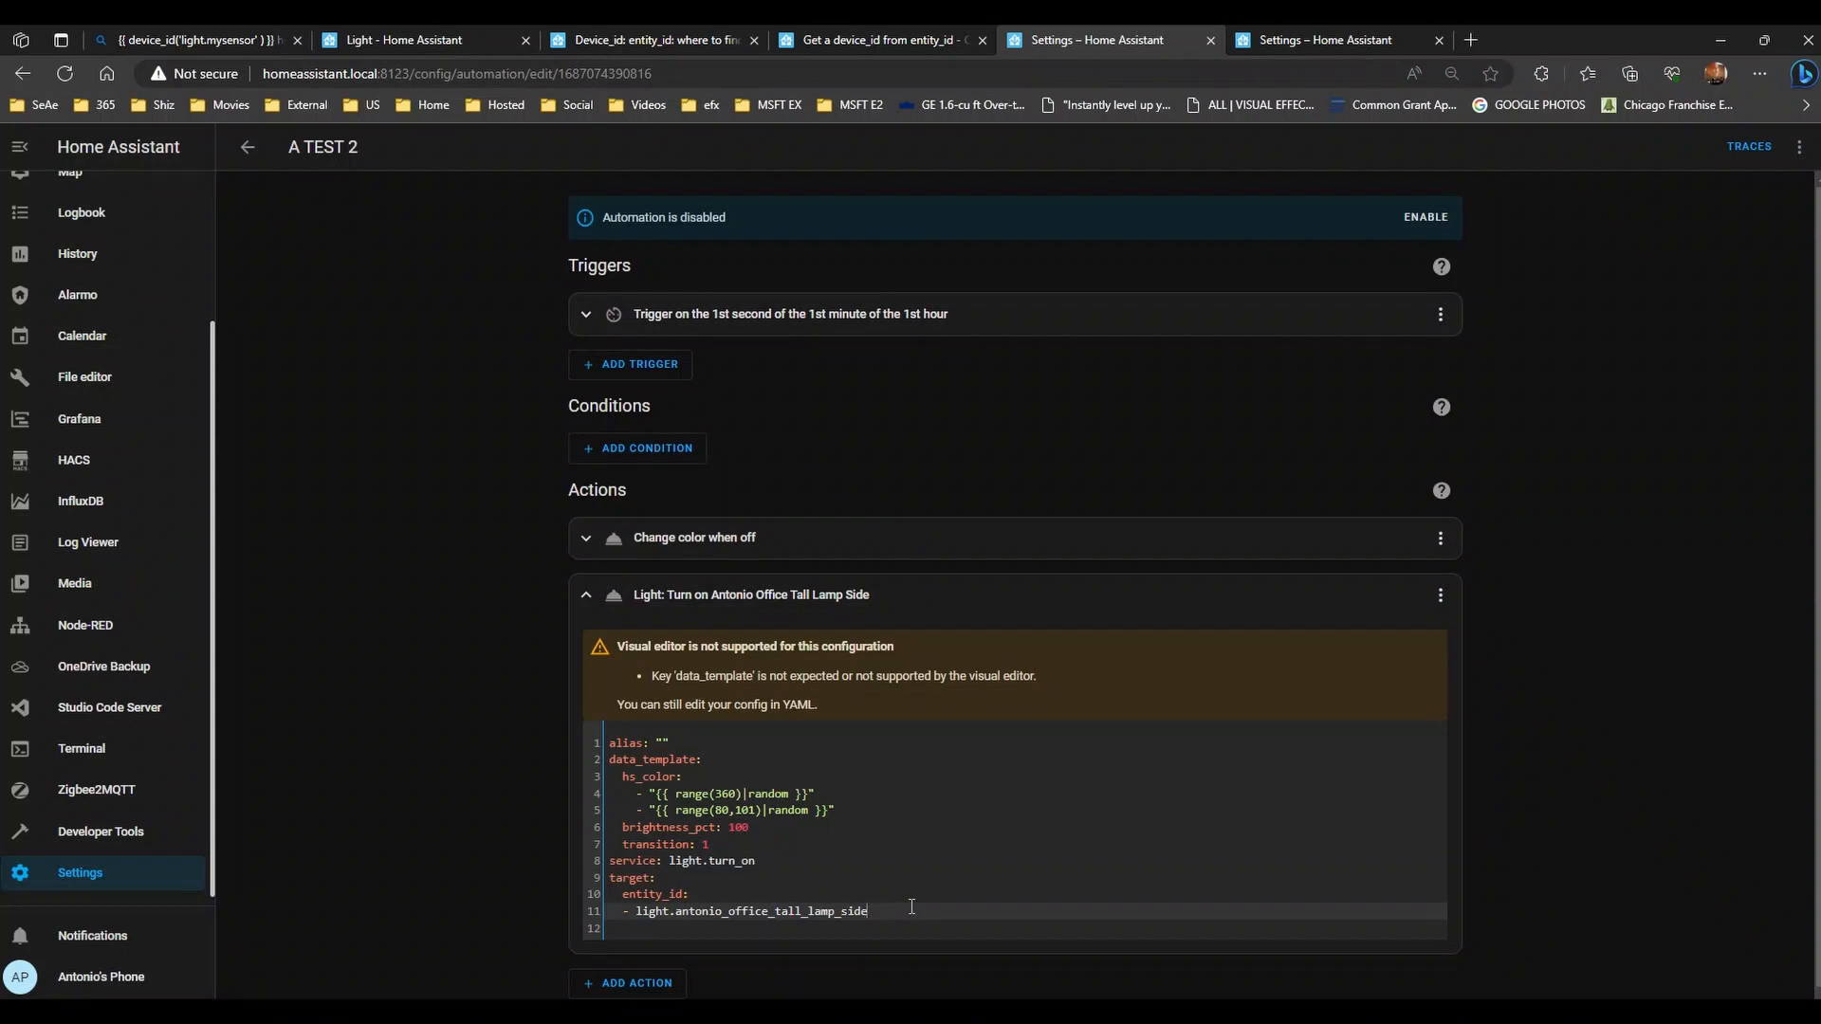
{"action": "left_click", "coordinate": [1307, 38]}
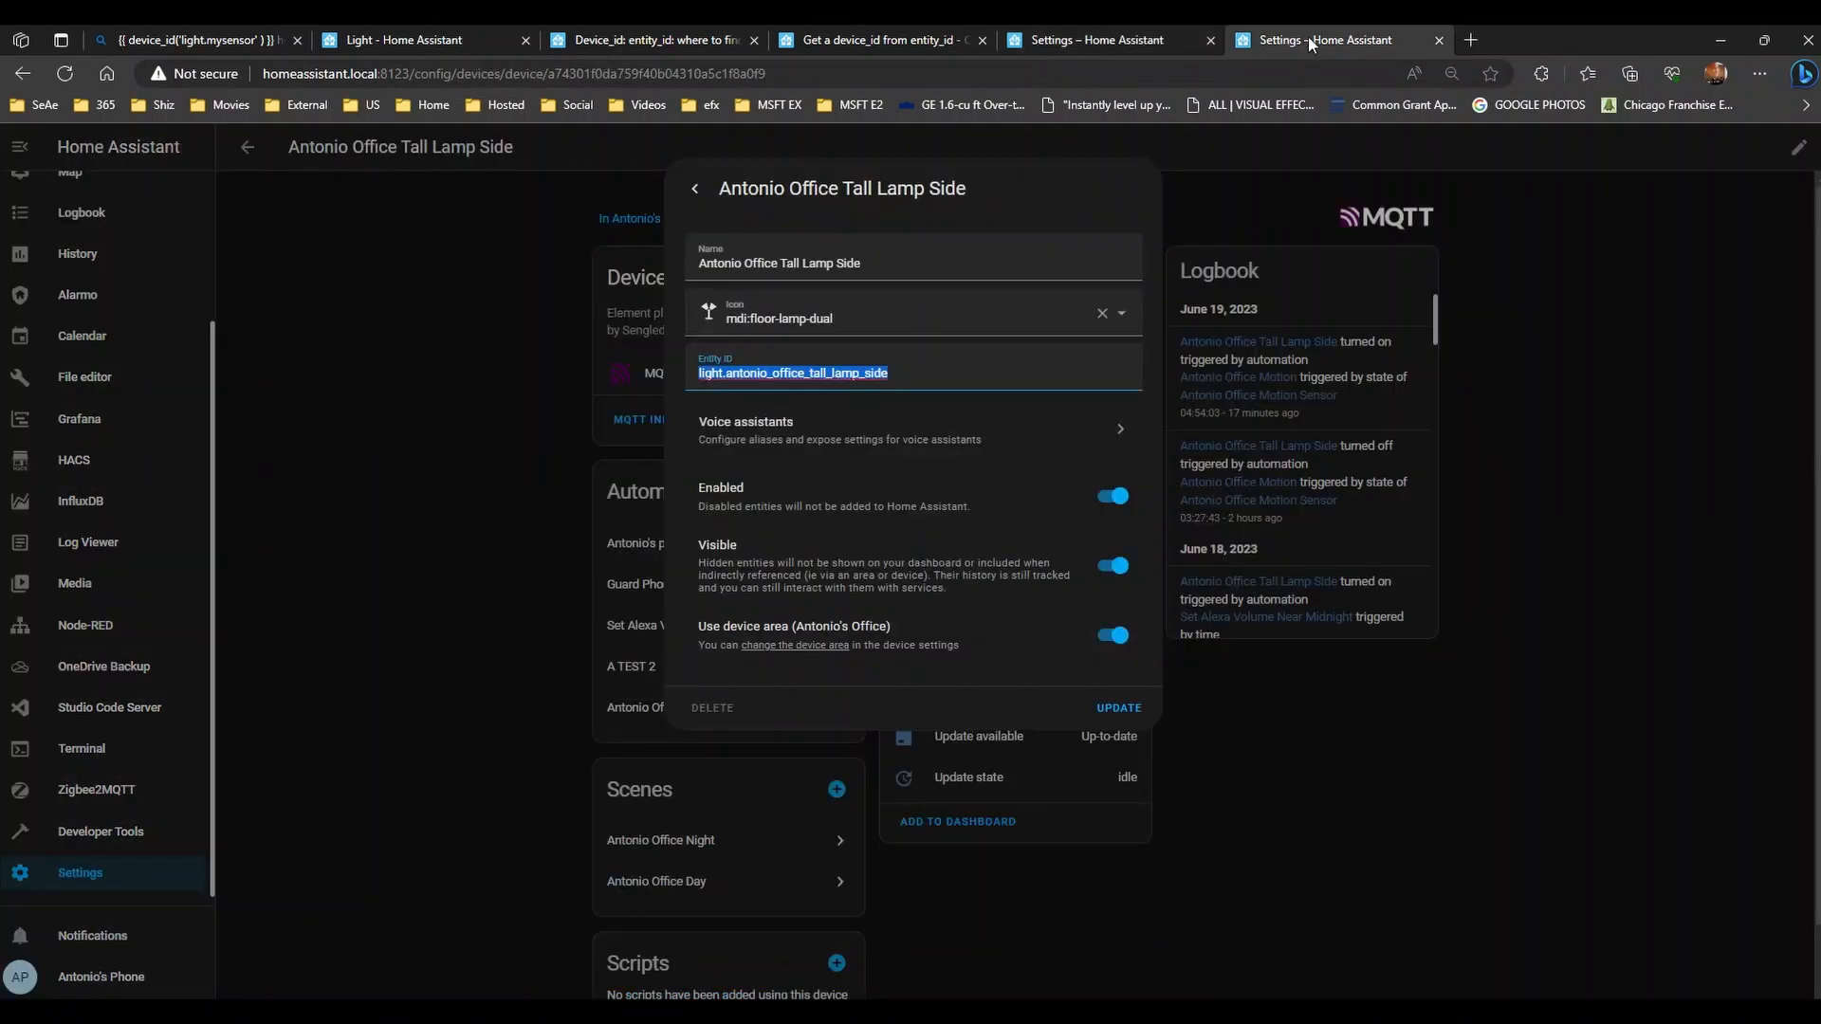
- Search Bing for 'colors home assistant' and open the Light docs at hs_color
{"action": "left_click", "coordinate": [1468, 41]}
{"action": "left_click", "coordinate": [661, 75]}
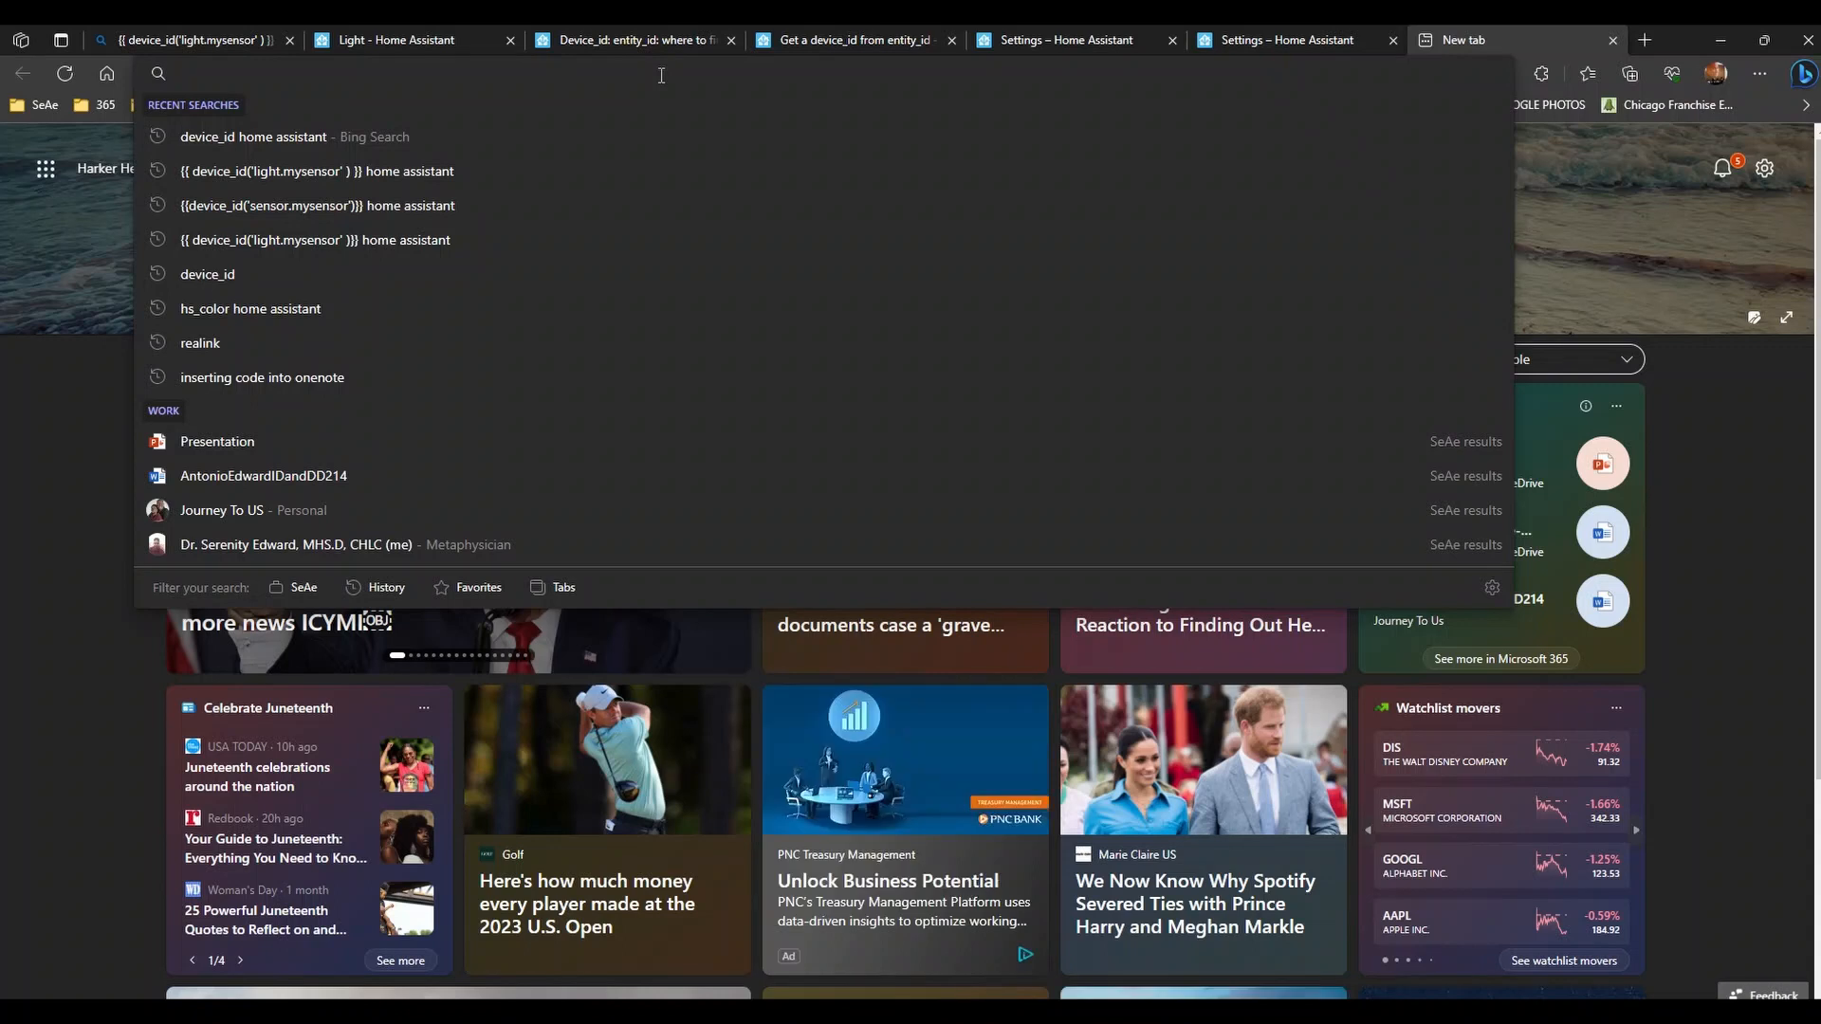
{"action": "type", "text": "colors h"}
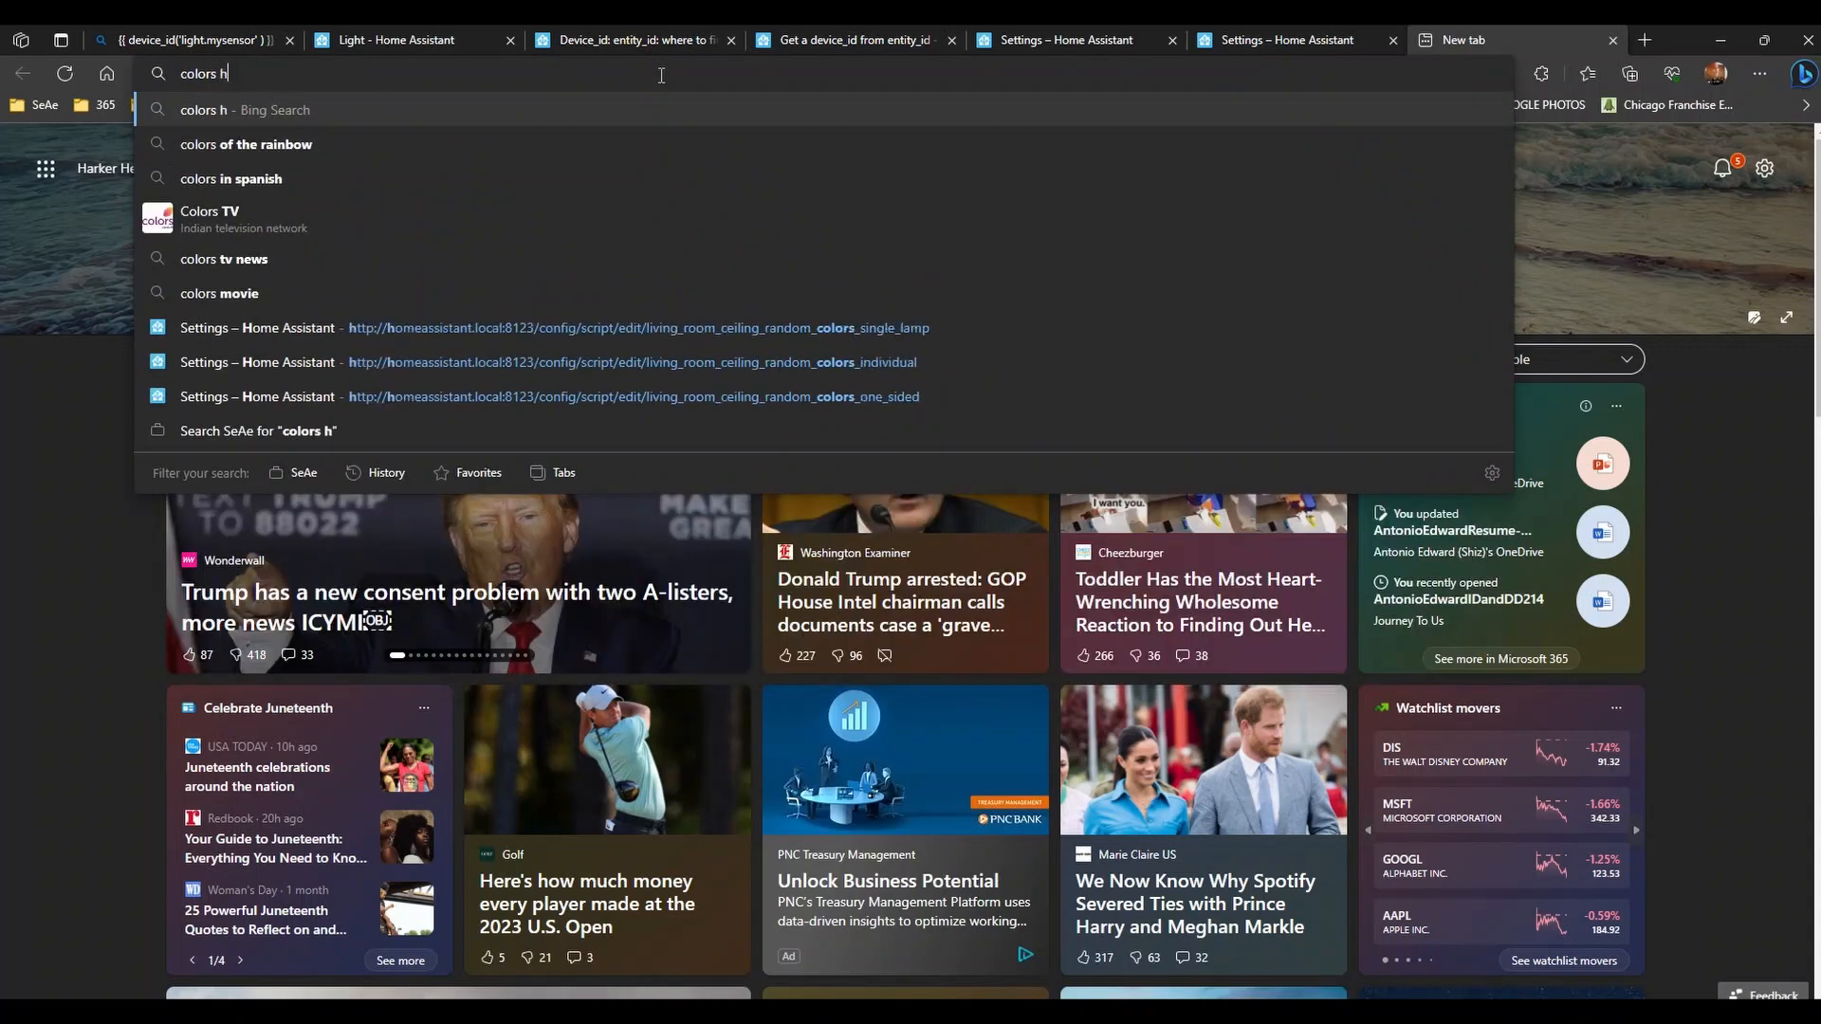
{"action": "type", "text": "ome assistant"}
{"action": "key", "text": "Return"}
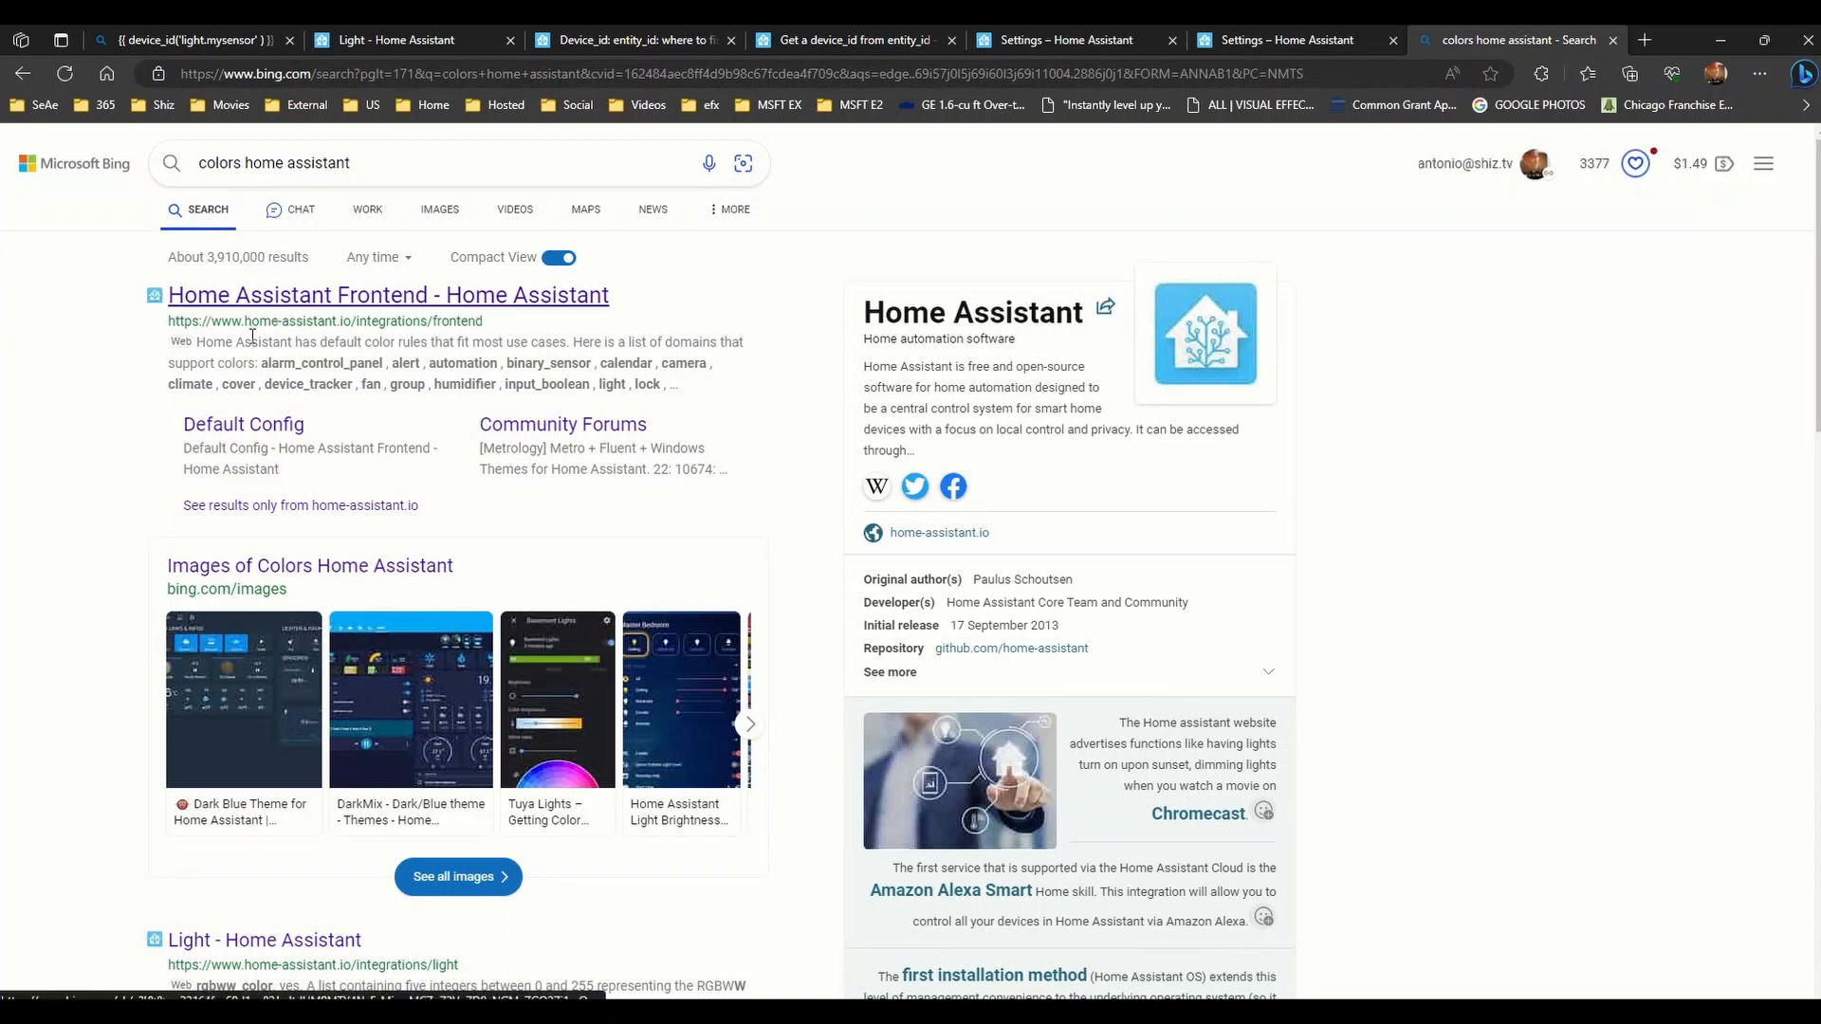
{"action": "scroll", "coordinate": [61, 596], "scroll_direction": "down", "scroll_amount": 5}
{"action": "left_click", "coordinate": [266, 411]}
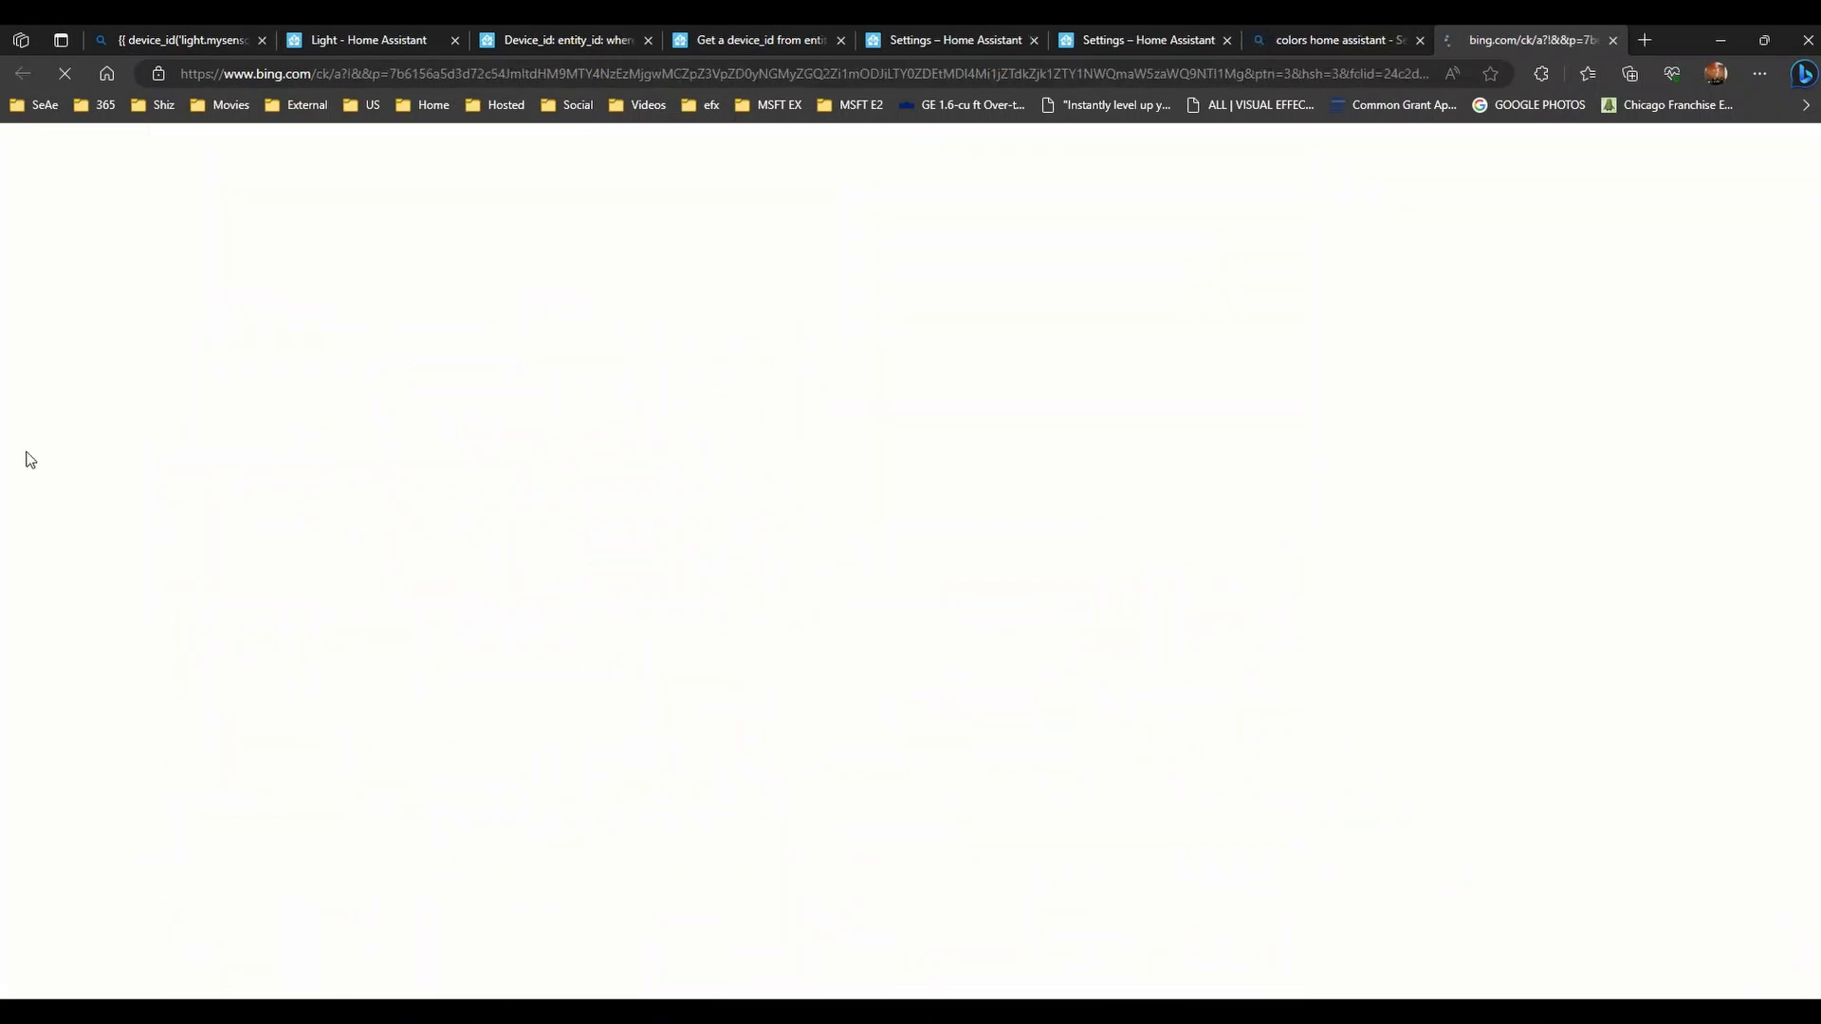
{"action": "scroll", "coordinate": [203, 455], "scroll_direction": "down", "scroll_amount": 12}
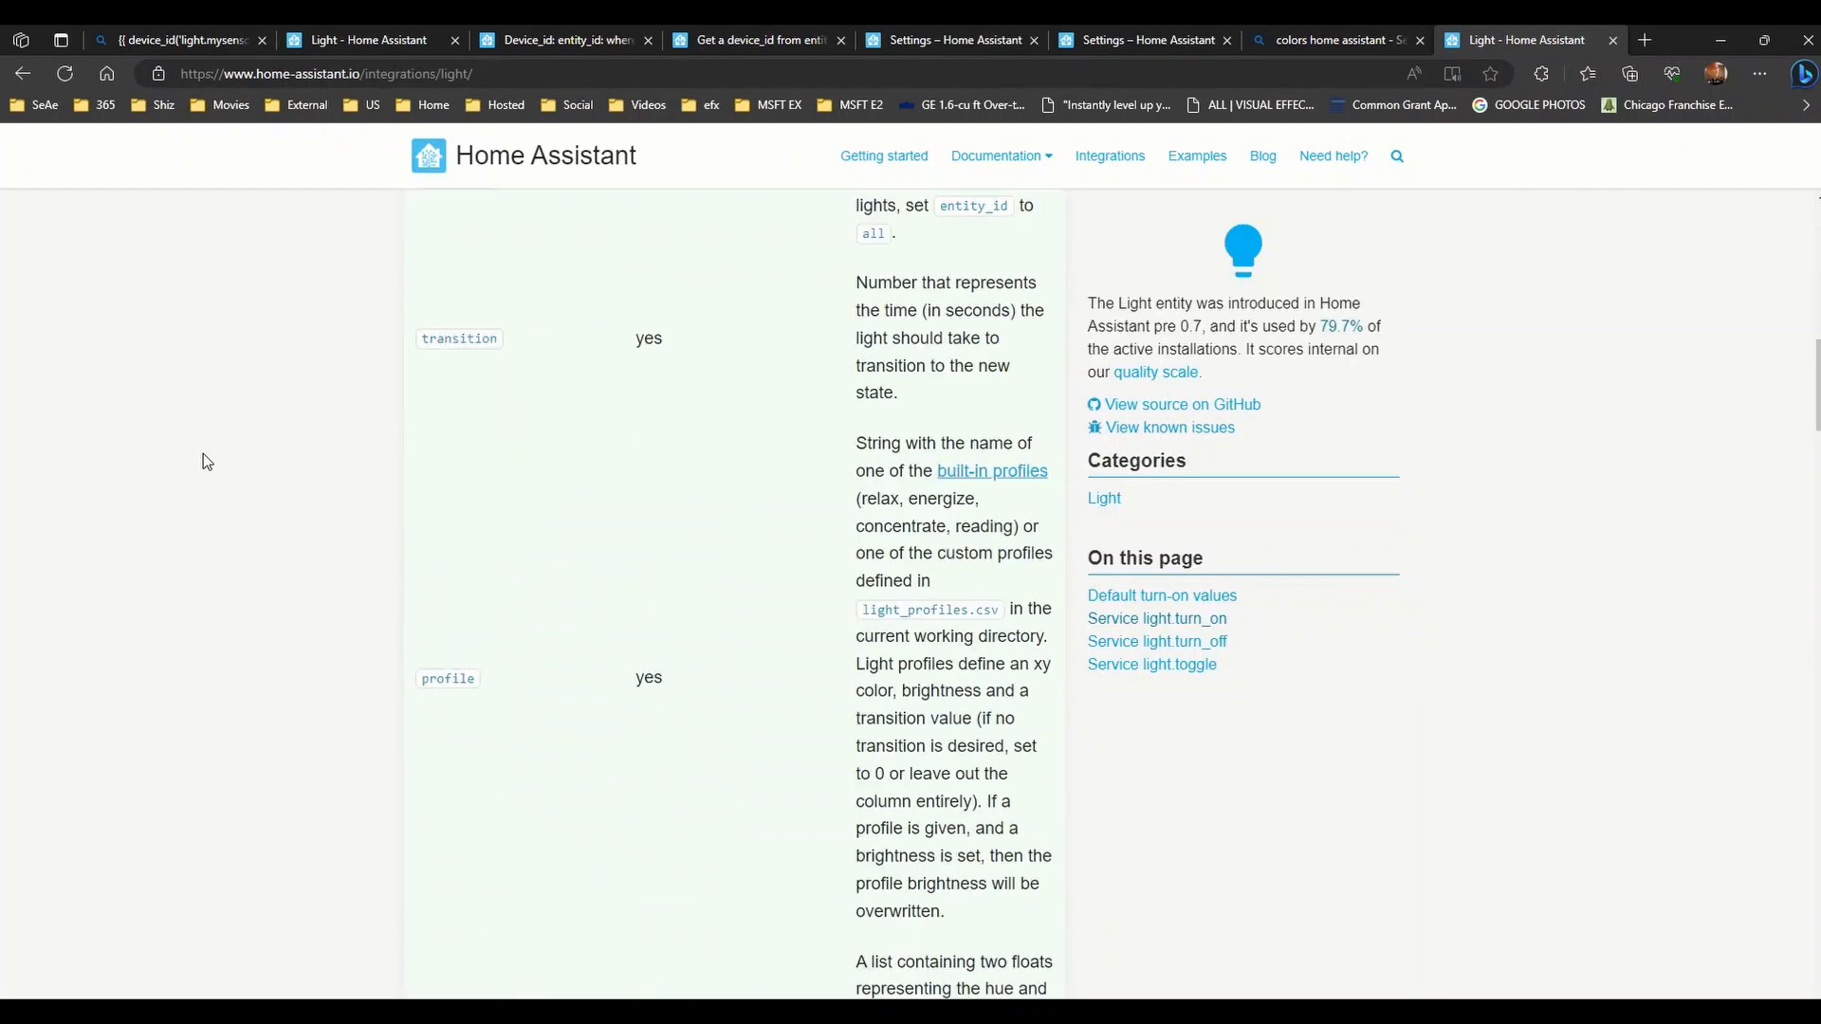
{"action": "scroll", "coordinate": [199, 465], "scroll_direction": "down", "scroll_amount": 7}
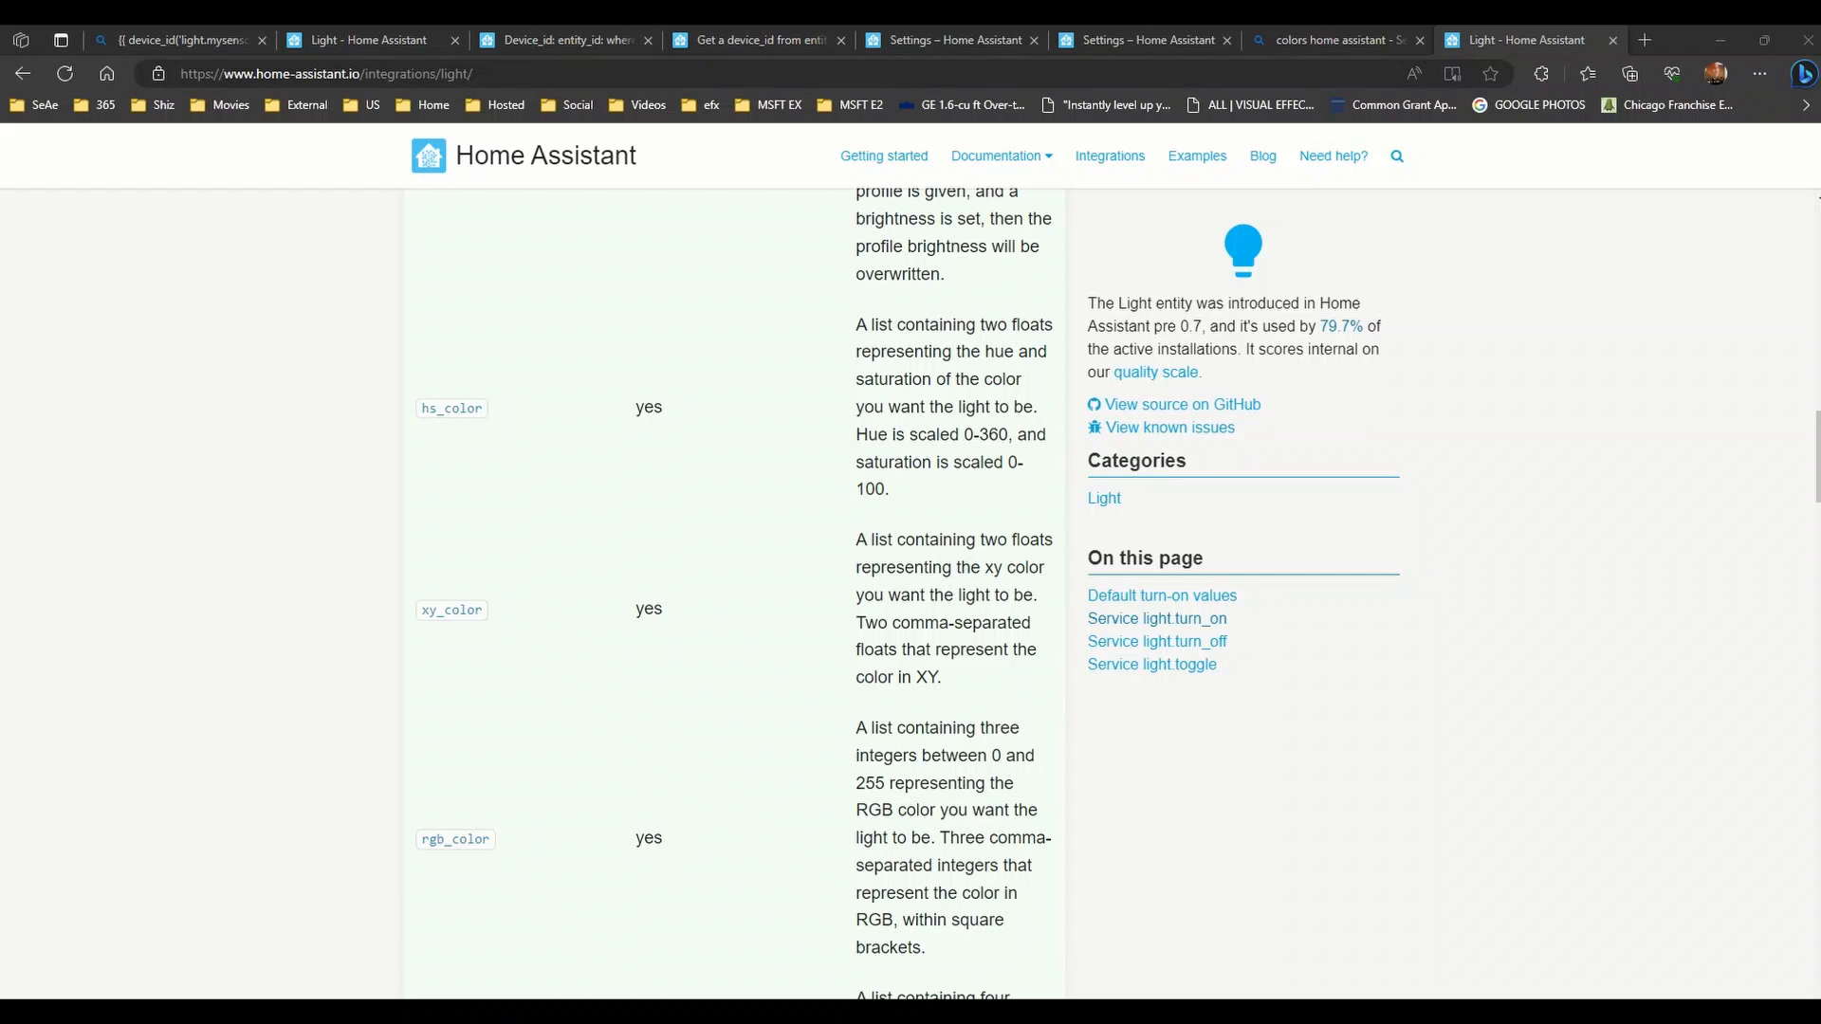
{"action": "key", "text": "super"}
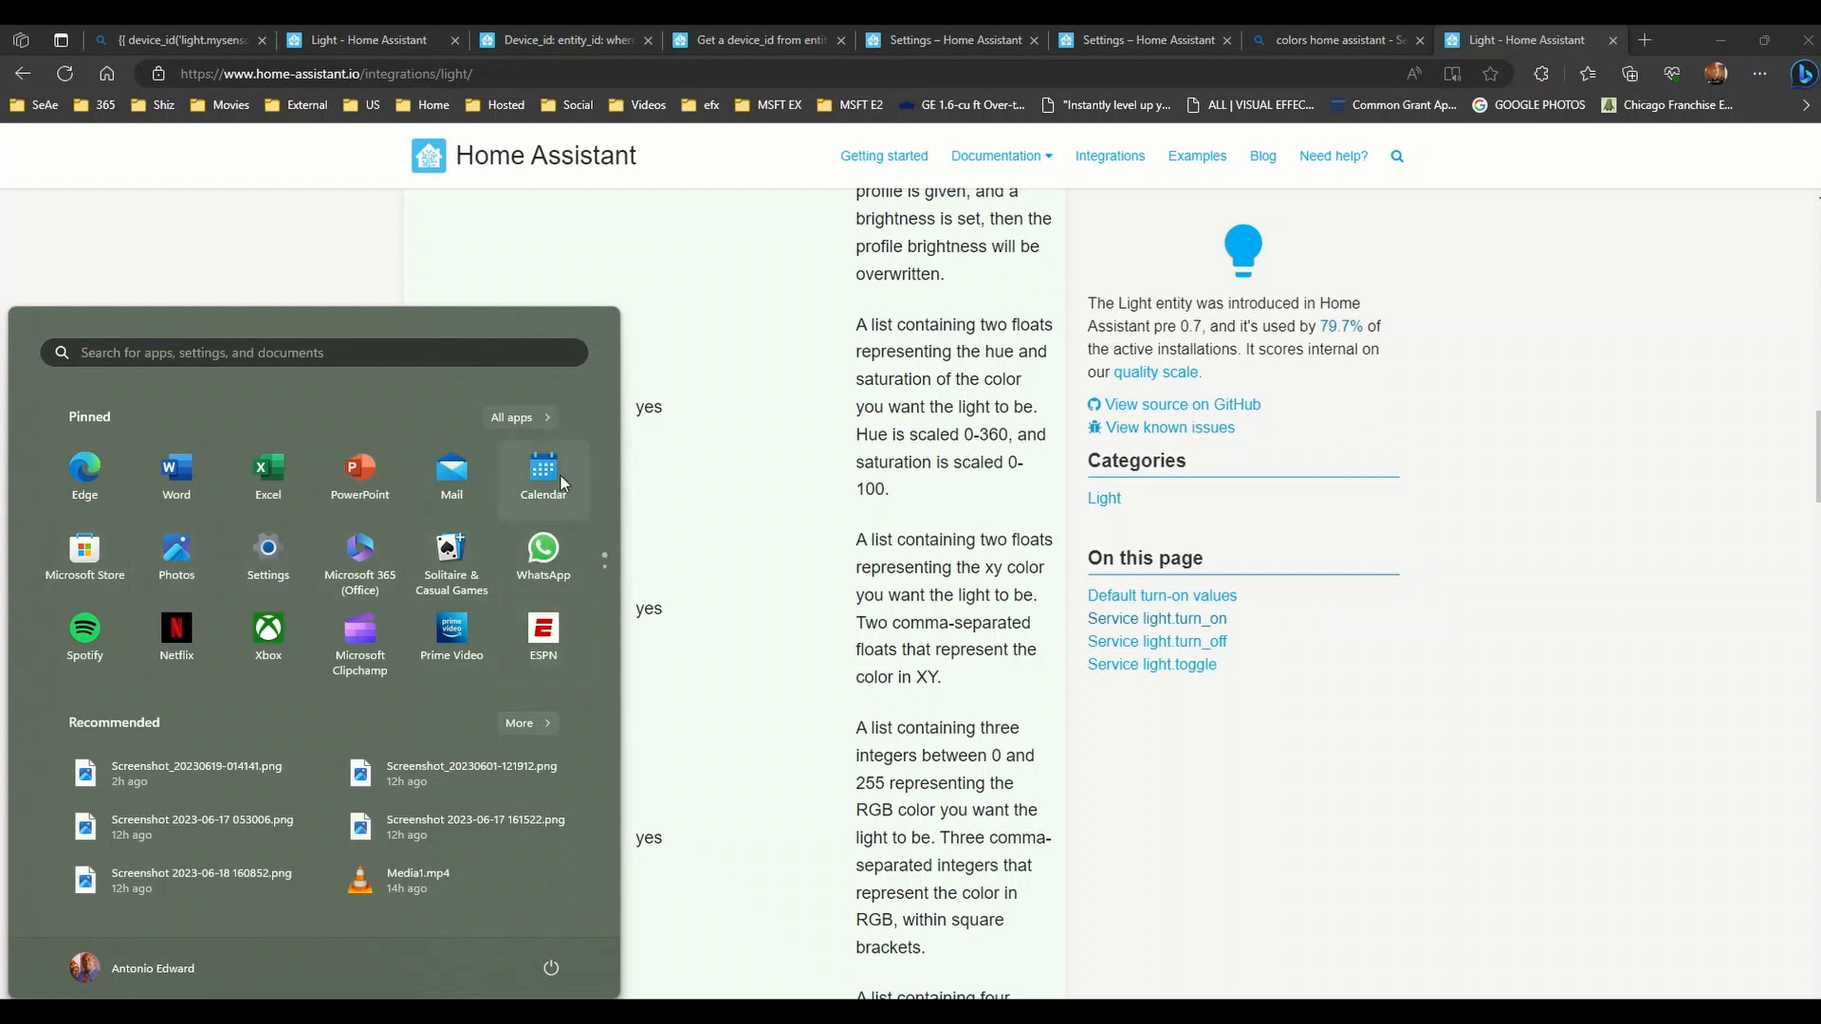
- Launch Paint from a Start search for 'paint' and place it over the browser
{"action": "left_click", "coordinate": [363, 355]}
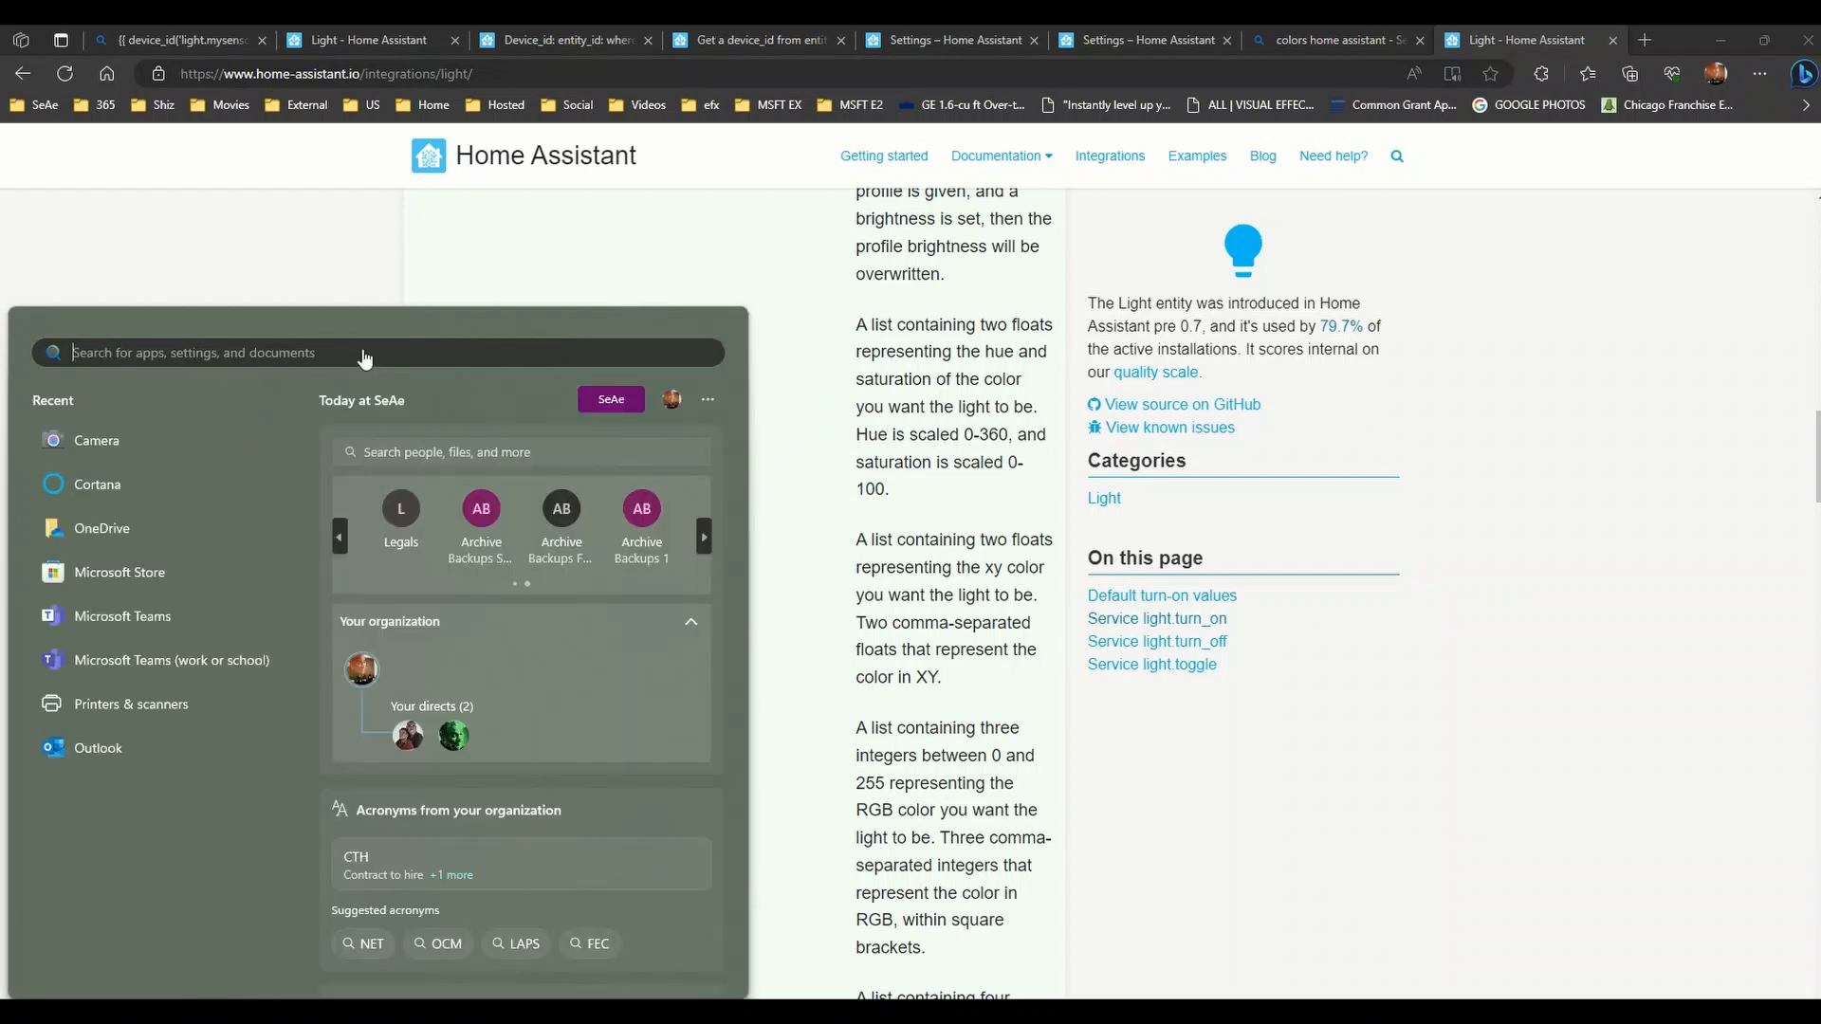
{"action": "type", "text": "paint"}
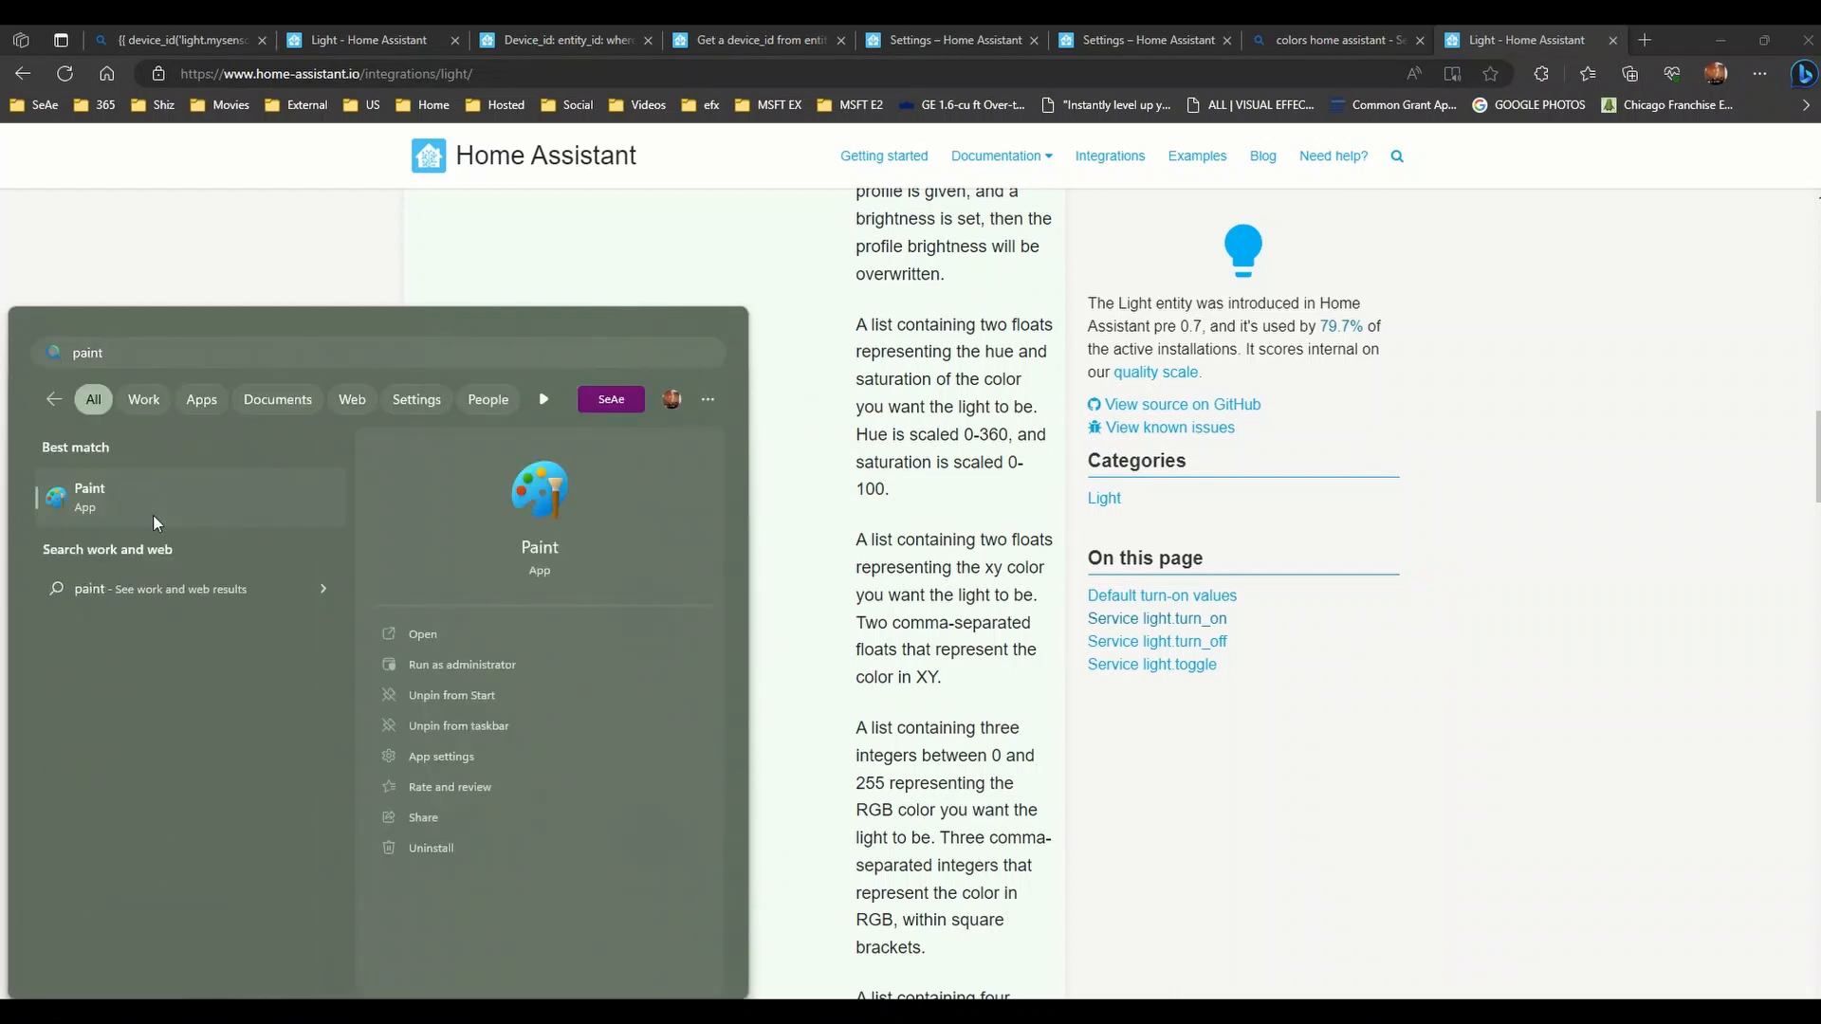
{"action": "left_click", "coordinate": [151, 514]}
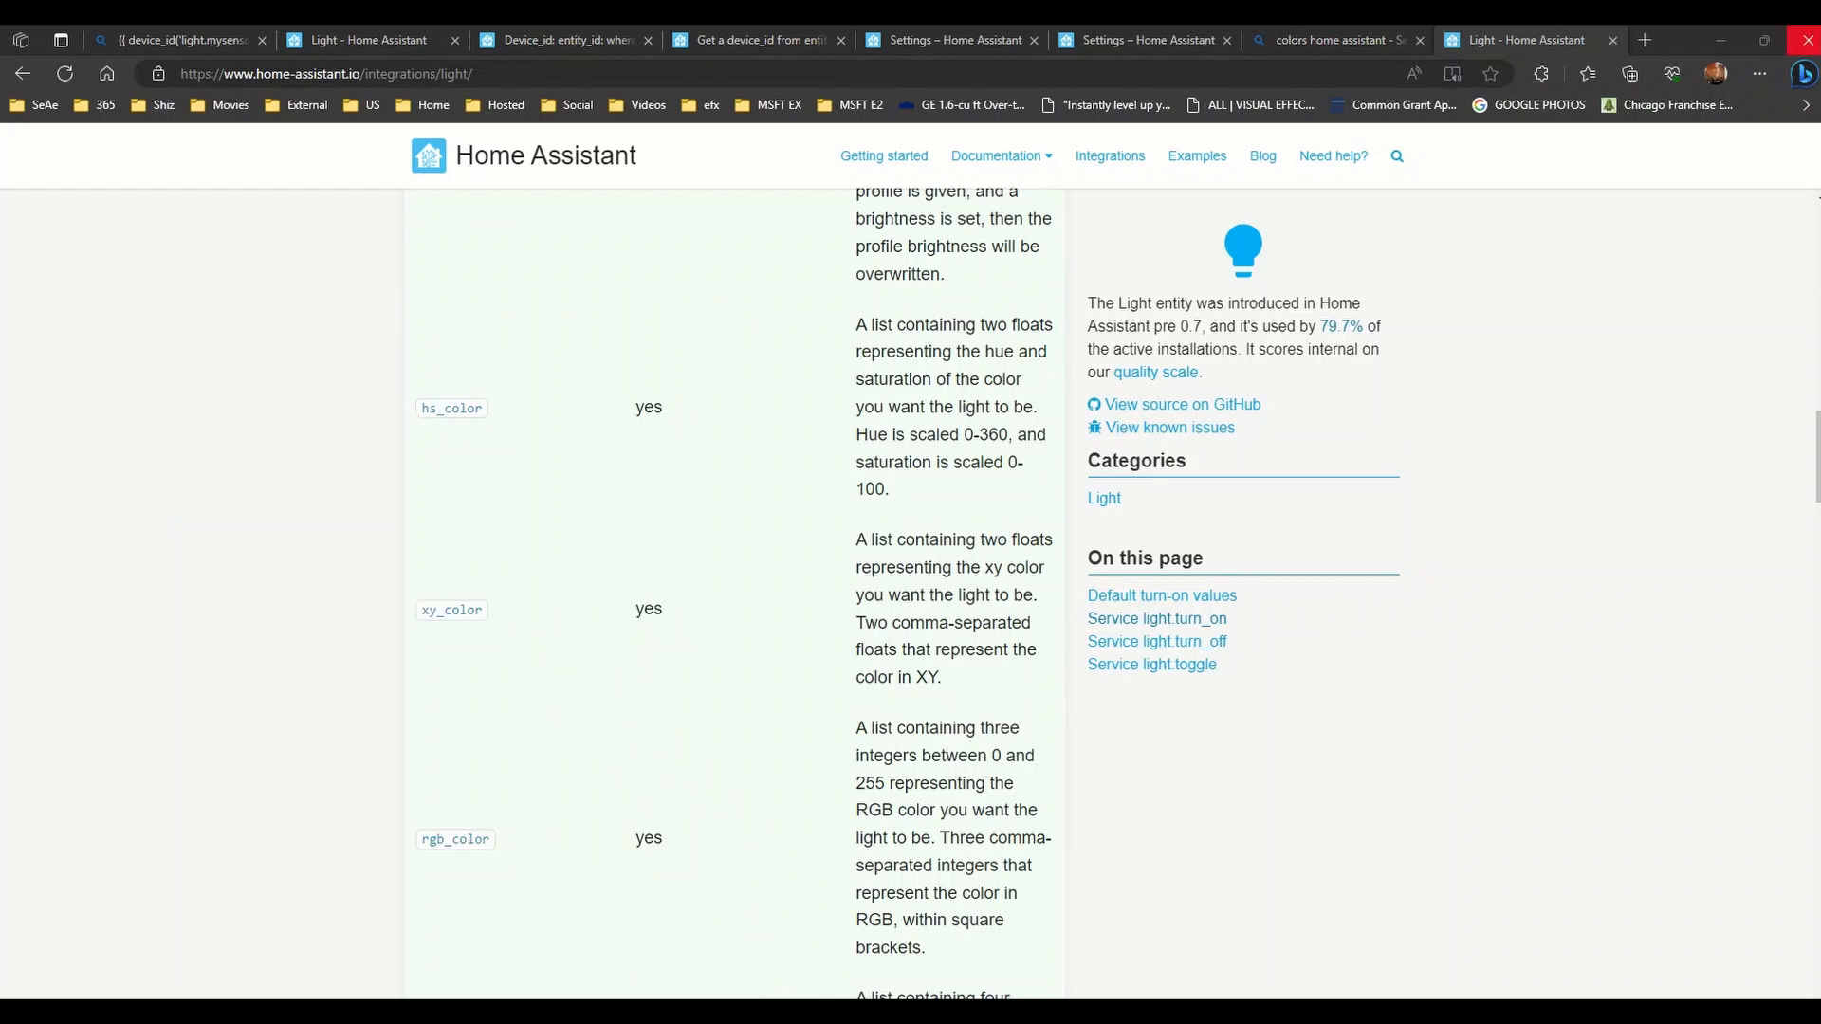
{"action": "mouse_move", "coordinate": [1819, 228]}
{"action": "left_mouse_down"}
{"action": "mouse_move", "coordinate": [512, 227]}
{"action": "mouse_move", "coordinate": [751, 123]}
{"action": "mouse_move", "coordinate": [805, 151]}
{"action": "left_mouse_up"}
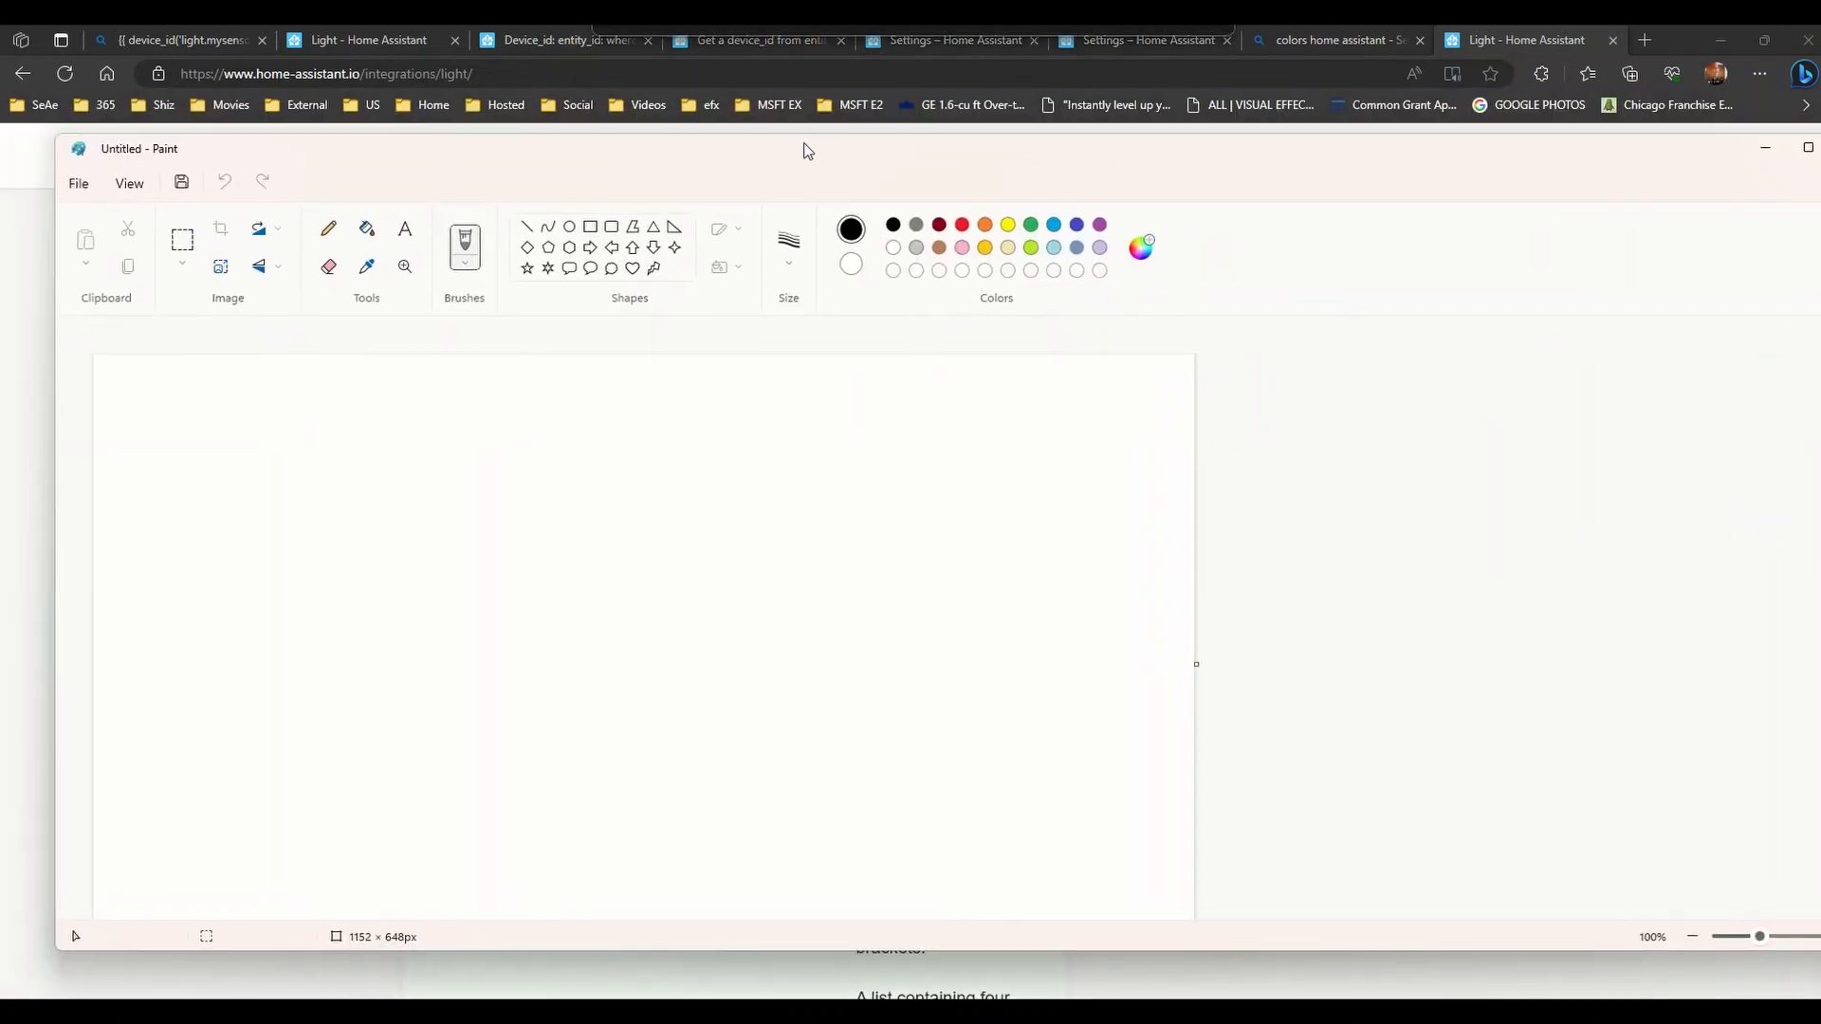
- Set up the Oval tool with red colour, solid outline and solid red fill
{"action": "left_click", "coordinate": [962, 226]}
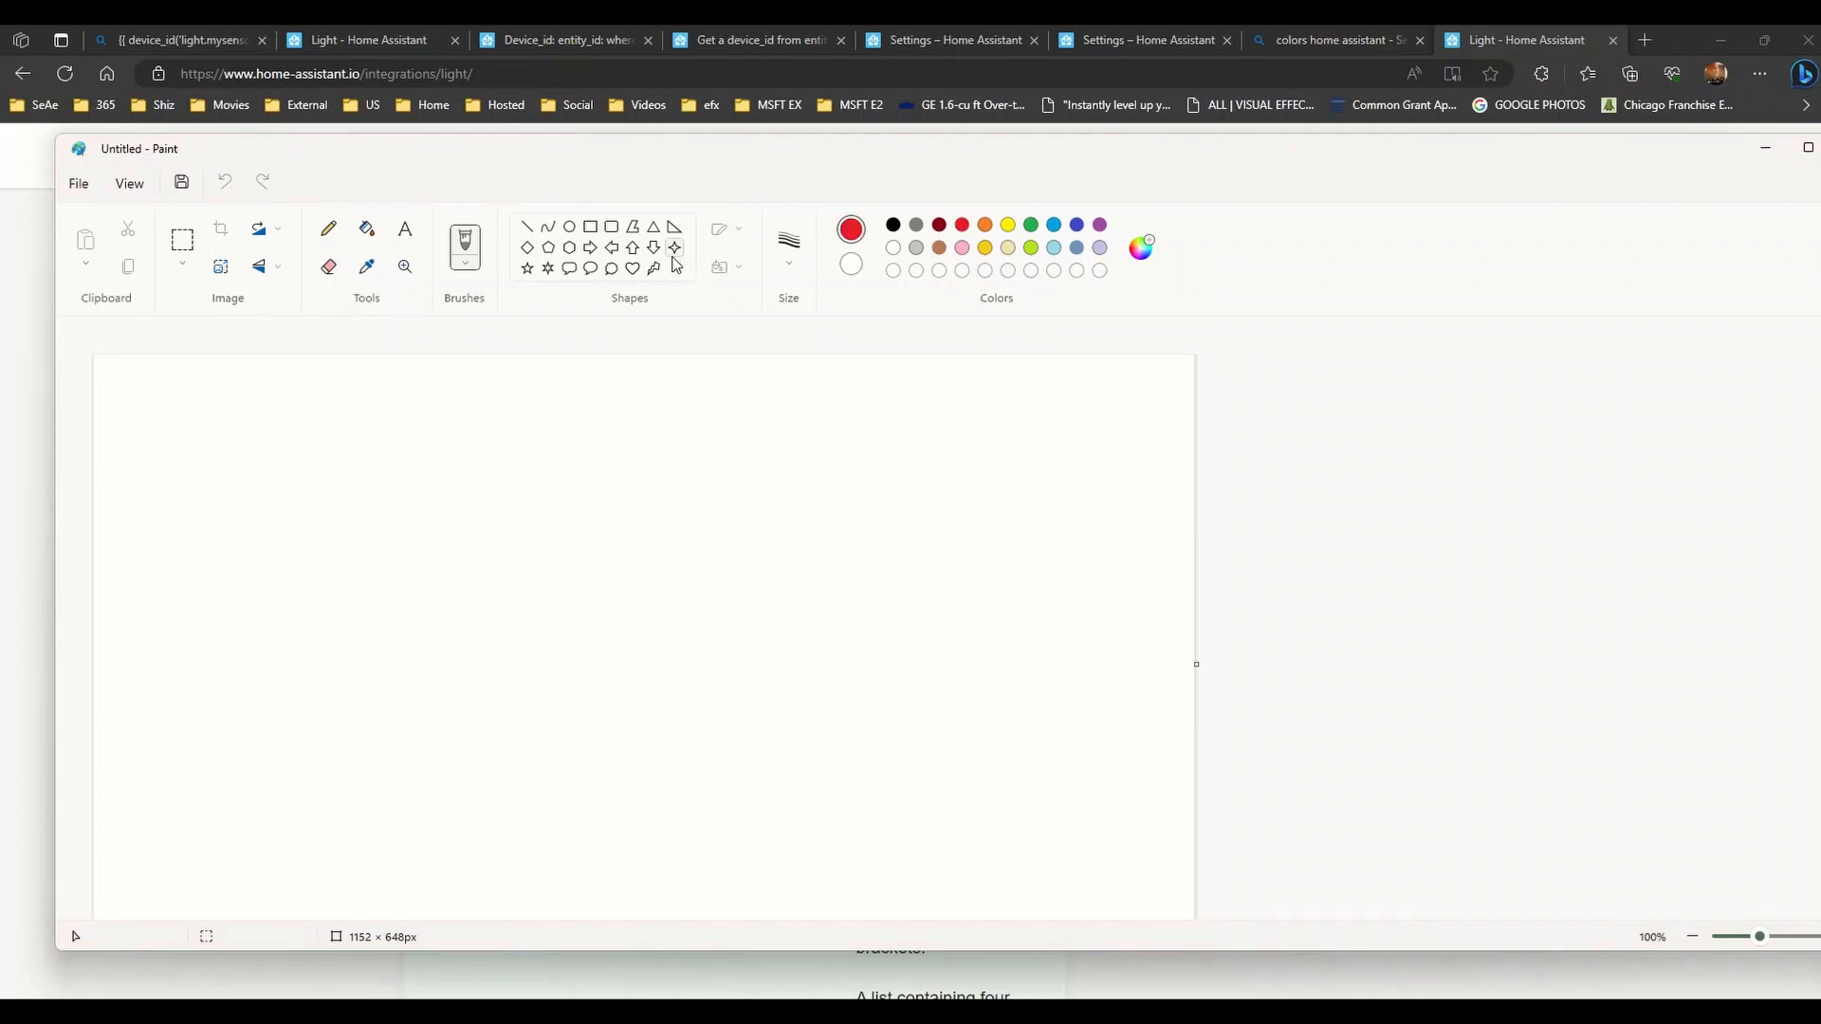
{"action": "left_click", "coordinate": [465, 264]}
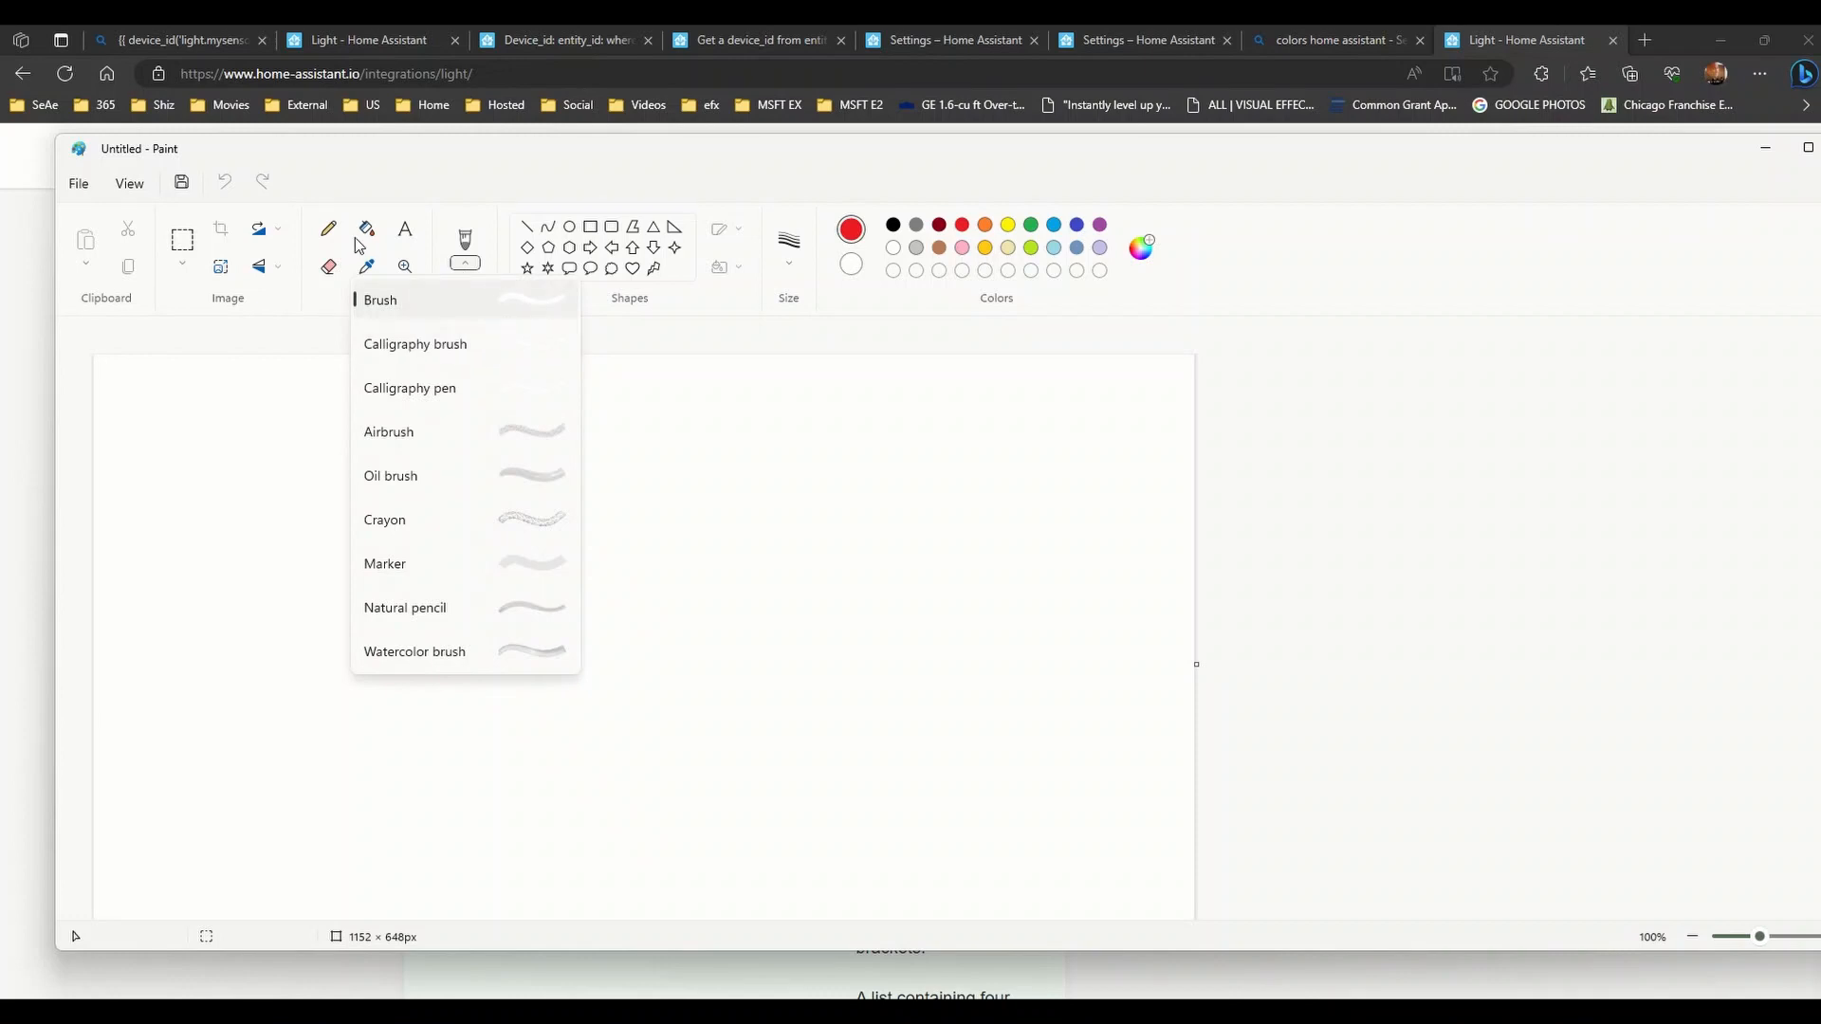
{"action": "left_click", "coordinate": [437, 173]}
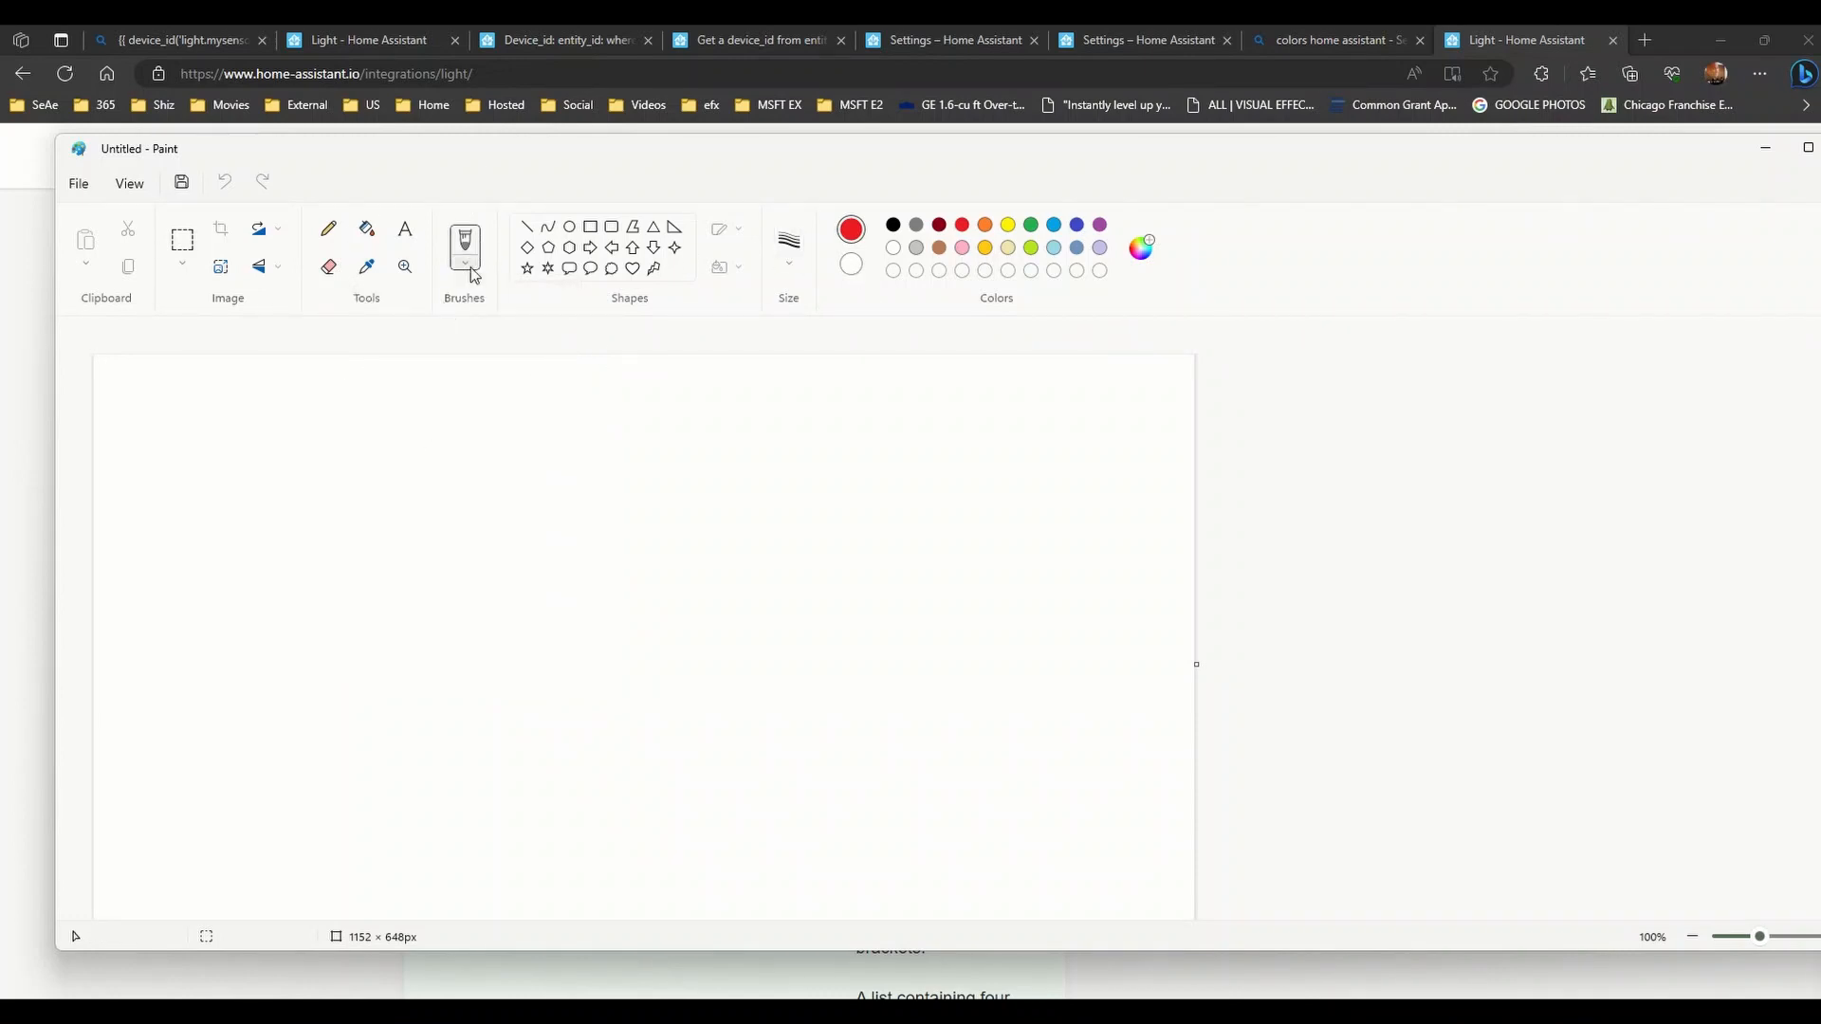
{"action": "left_click", "coordinate": [570, 230]}
{"action": "left_click", "coordinate": [741, 236]}
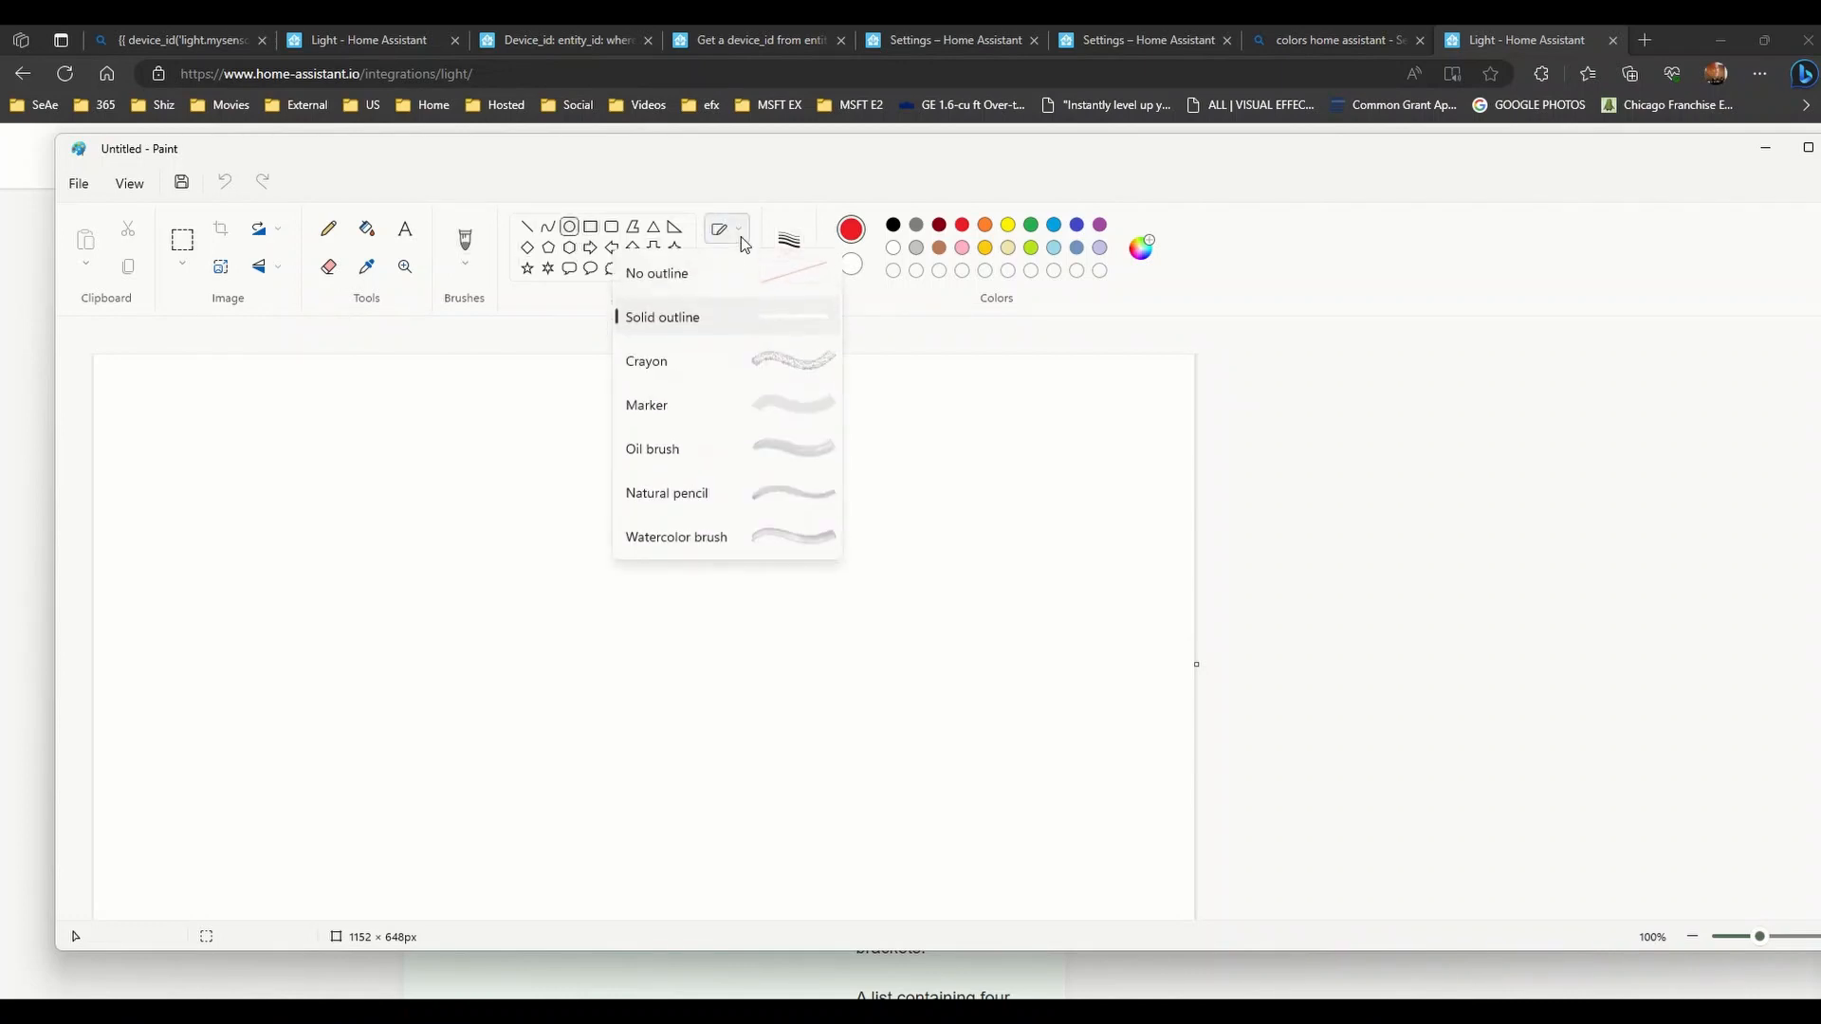
{"action": "left_click", "coordinate": [751, 195]}
{"action": "left_click", "coordinate": [730, 268]}
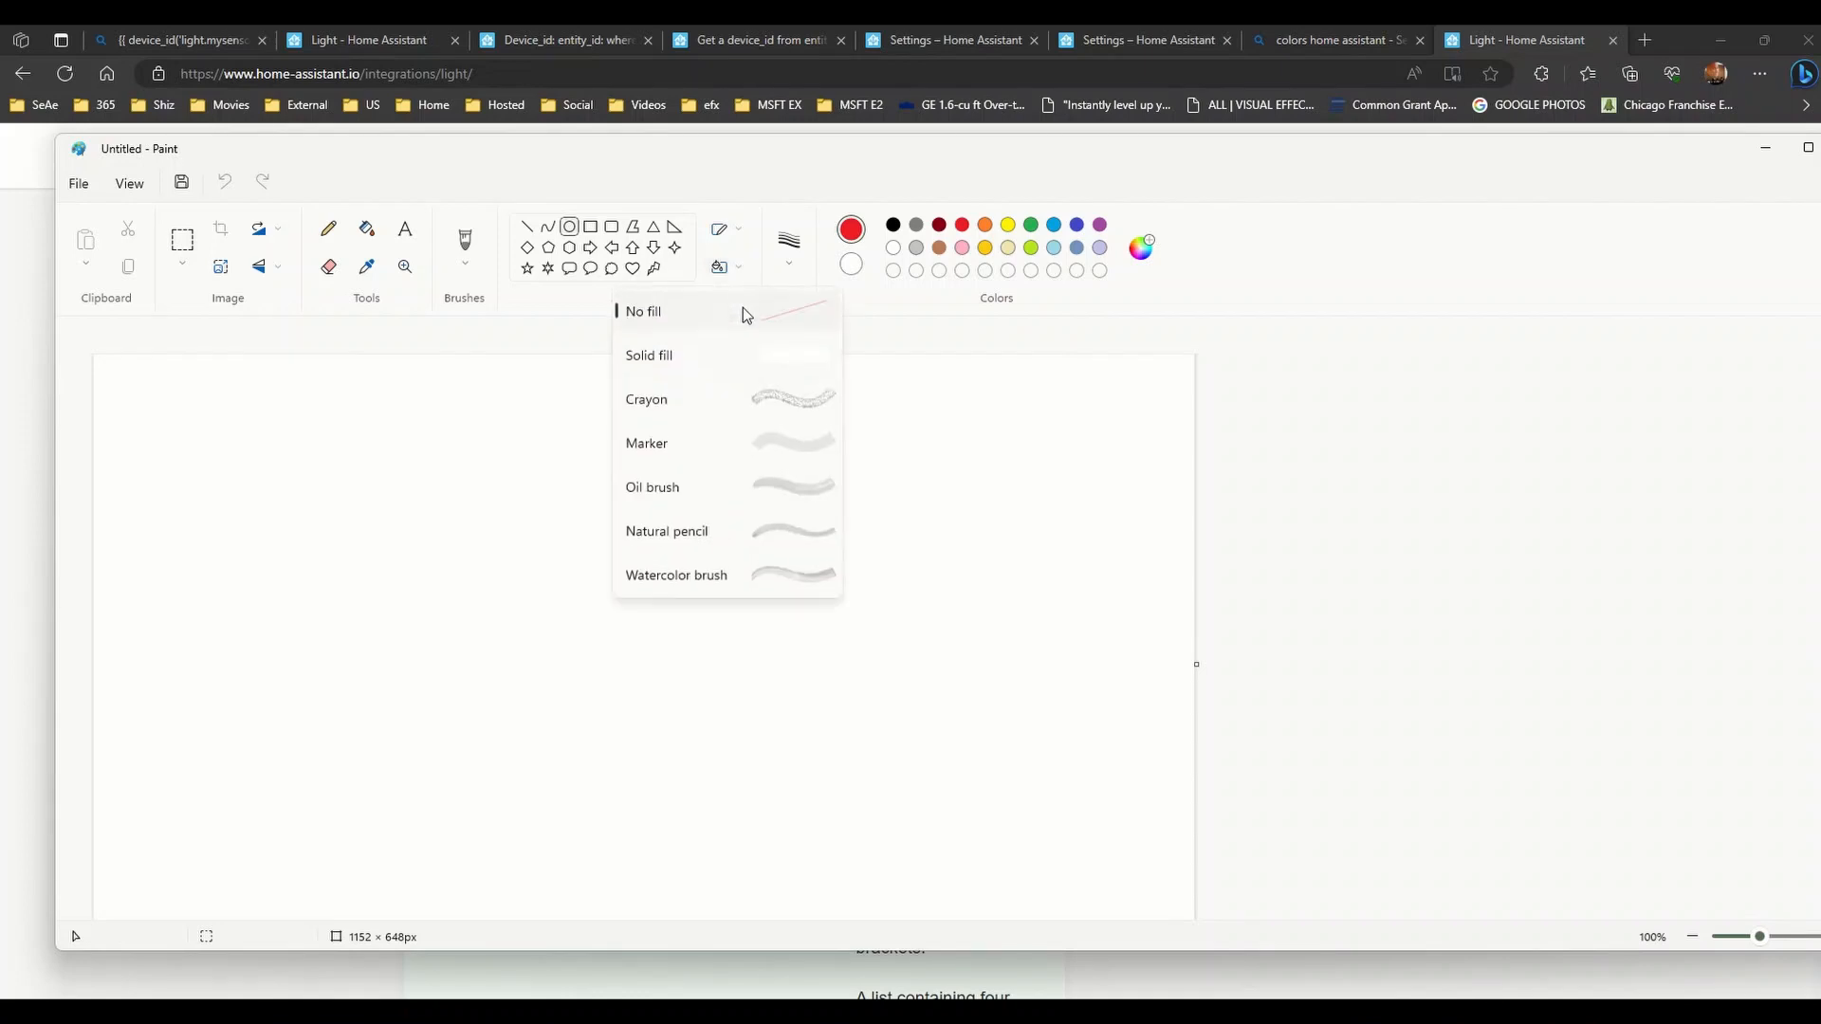
{"action": "left_click", "coordinate": [726, 370]}
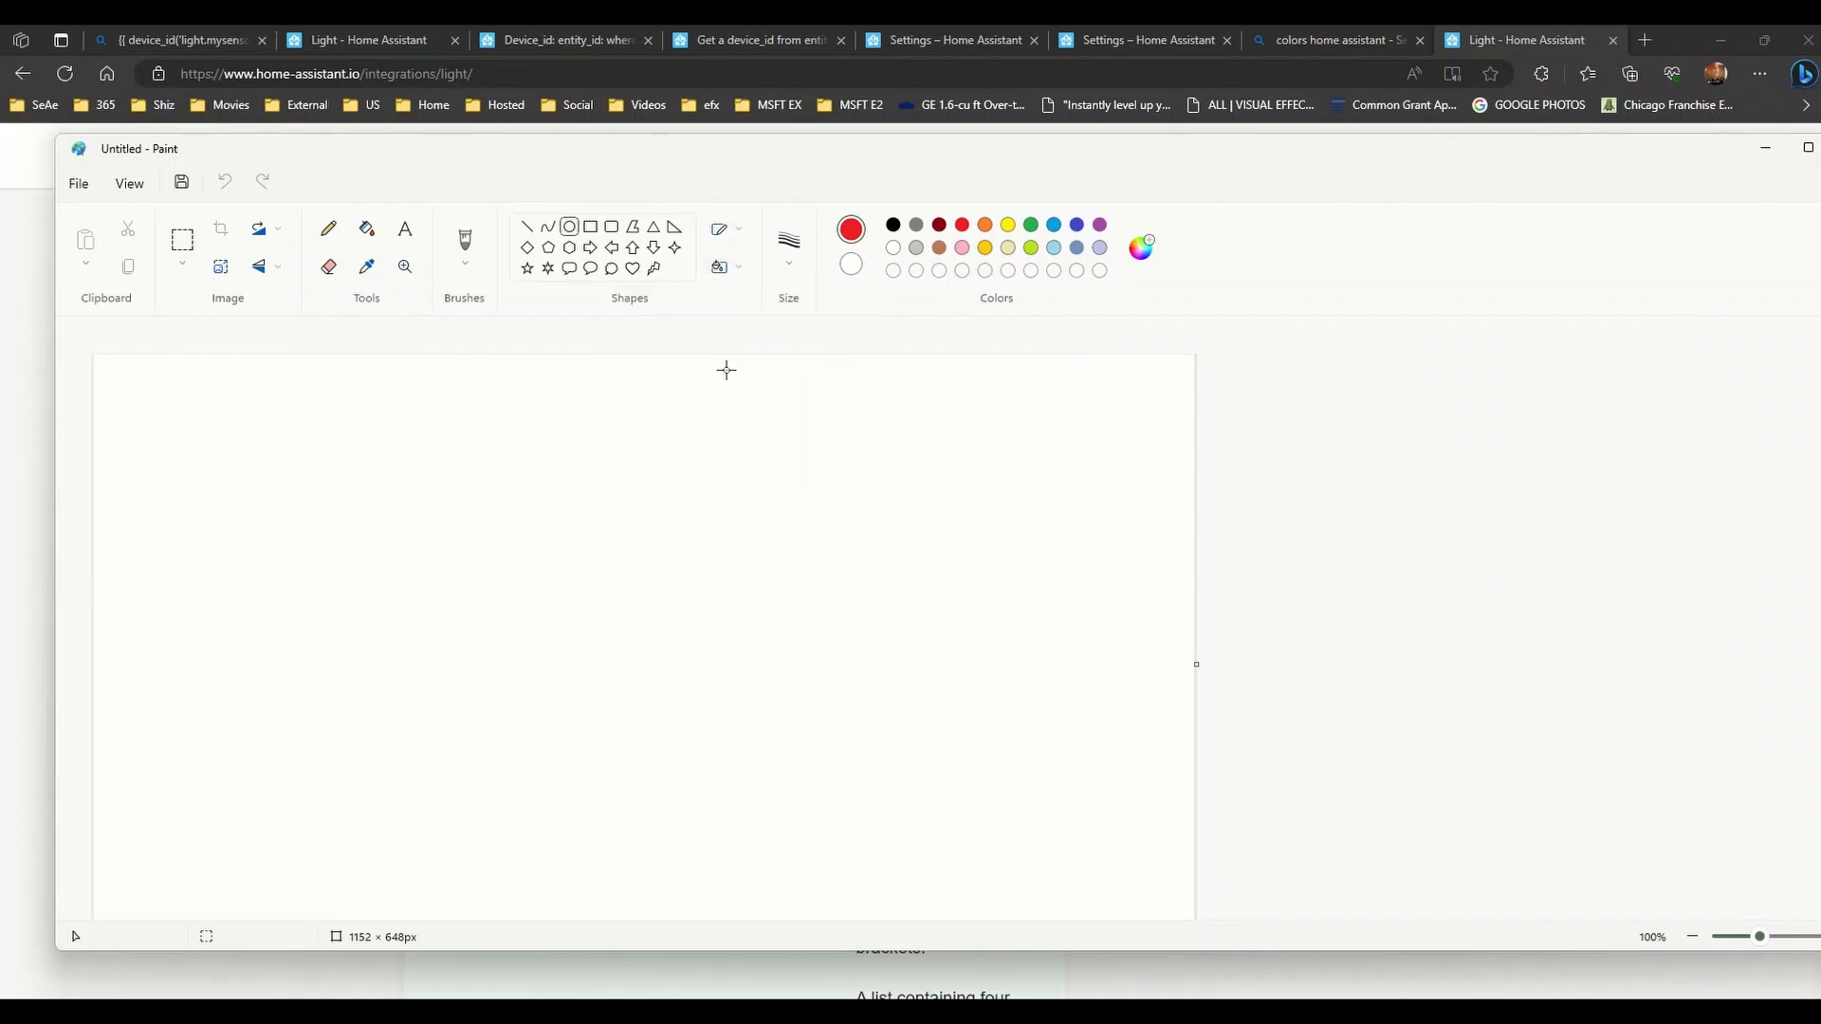
{"action": "left_click", "coordinate": [851, 266]}
{"action": "left_click", "coordinate": [962, 227]}
- Draw a solid red circle, then a solid green circle to its right
{"action": "left_click_drag", "start_coordinate": [219, 464], "coordinate": [356, 589]}
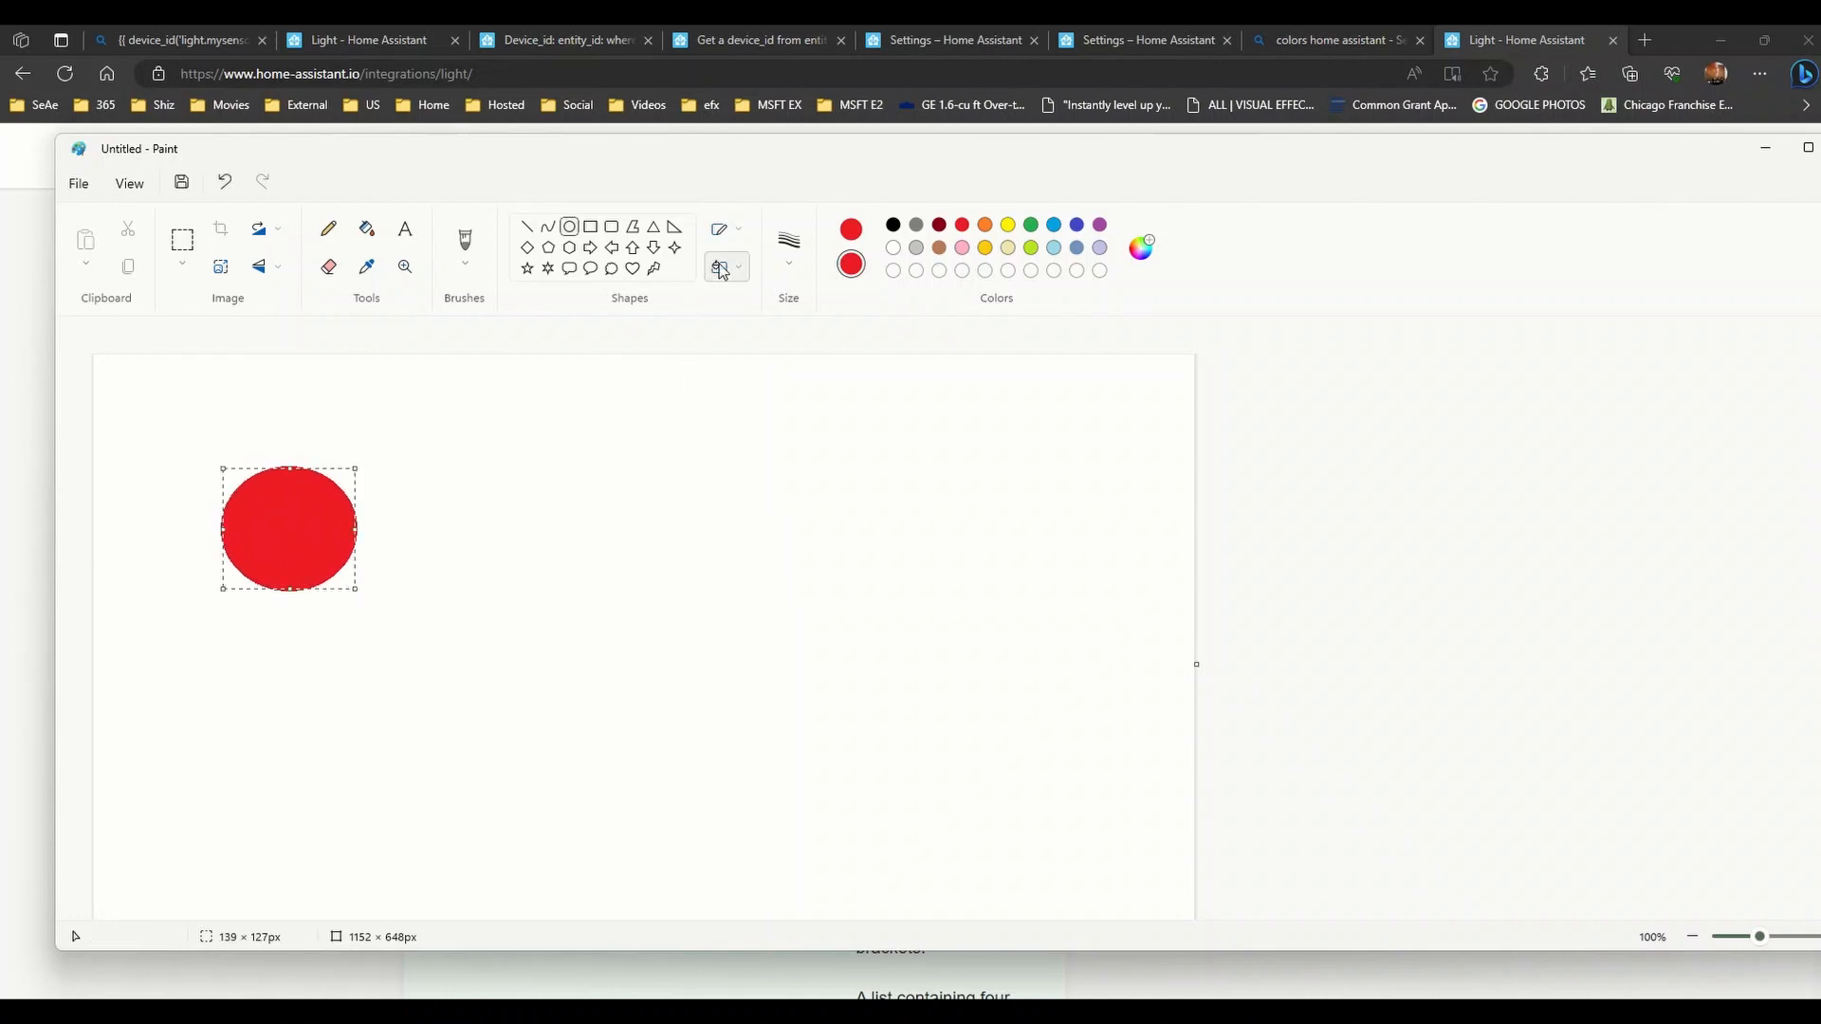
{"action": "left_click", "coordinate": [1009, 247]}
{"action": "left_click", "coordinate": [1031, 225]}
{"action": "left_click", "coordinate": [851, 230]}
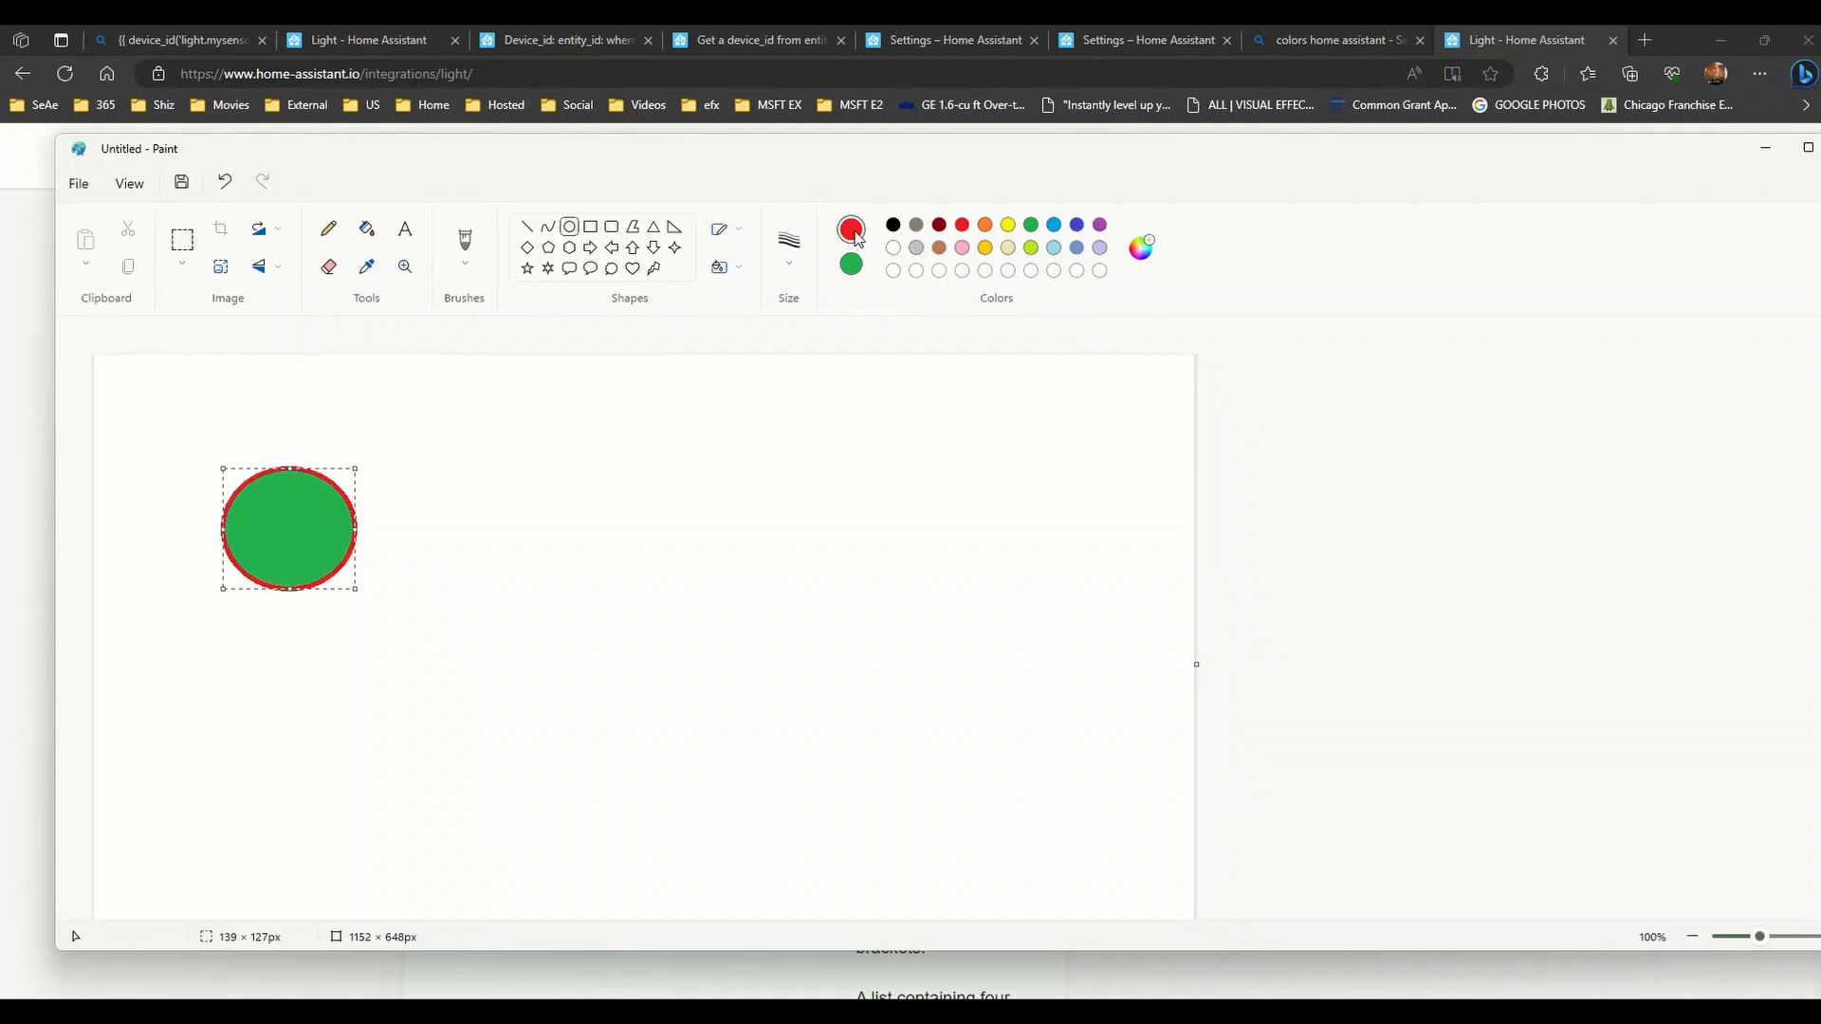
{"action": "left_click", "coordinate": [853, 267]}
{"action": "left_click", "coordinate": [962, 225]}
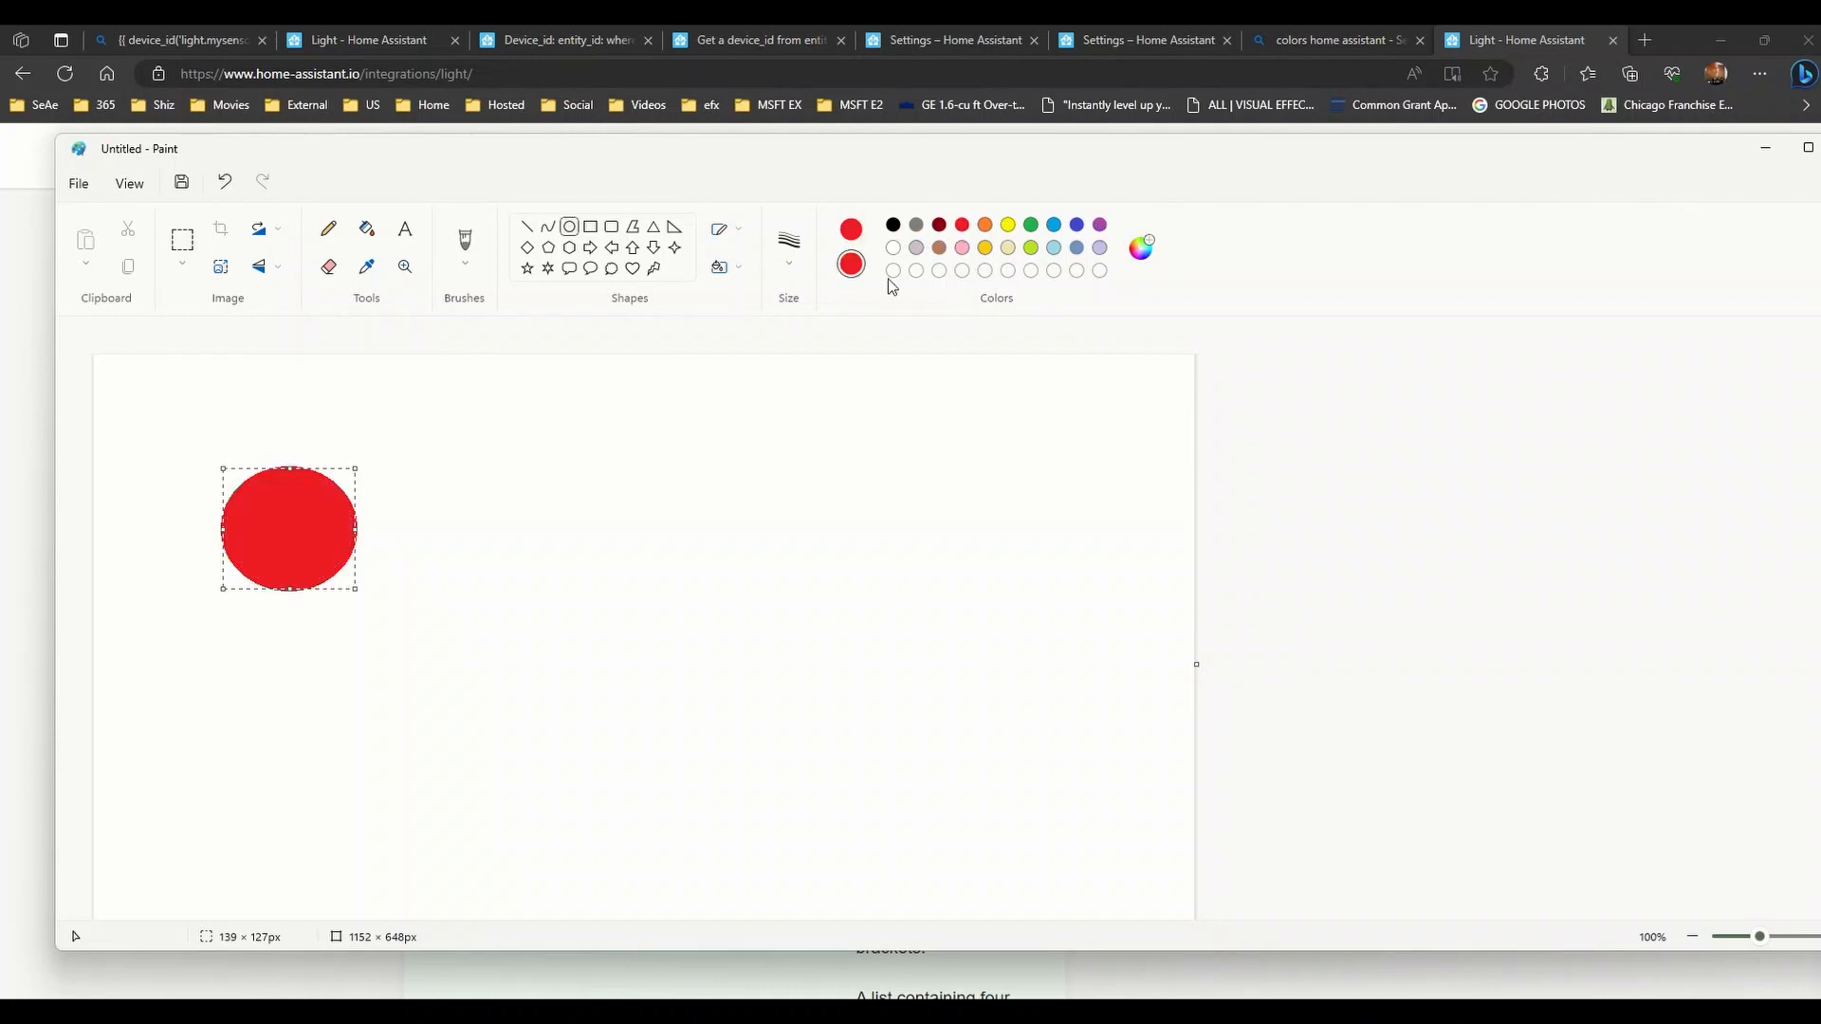
{"action": "left_click", "coordinate": [474, 537]}
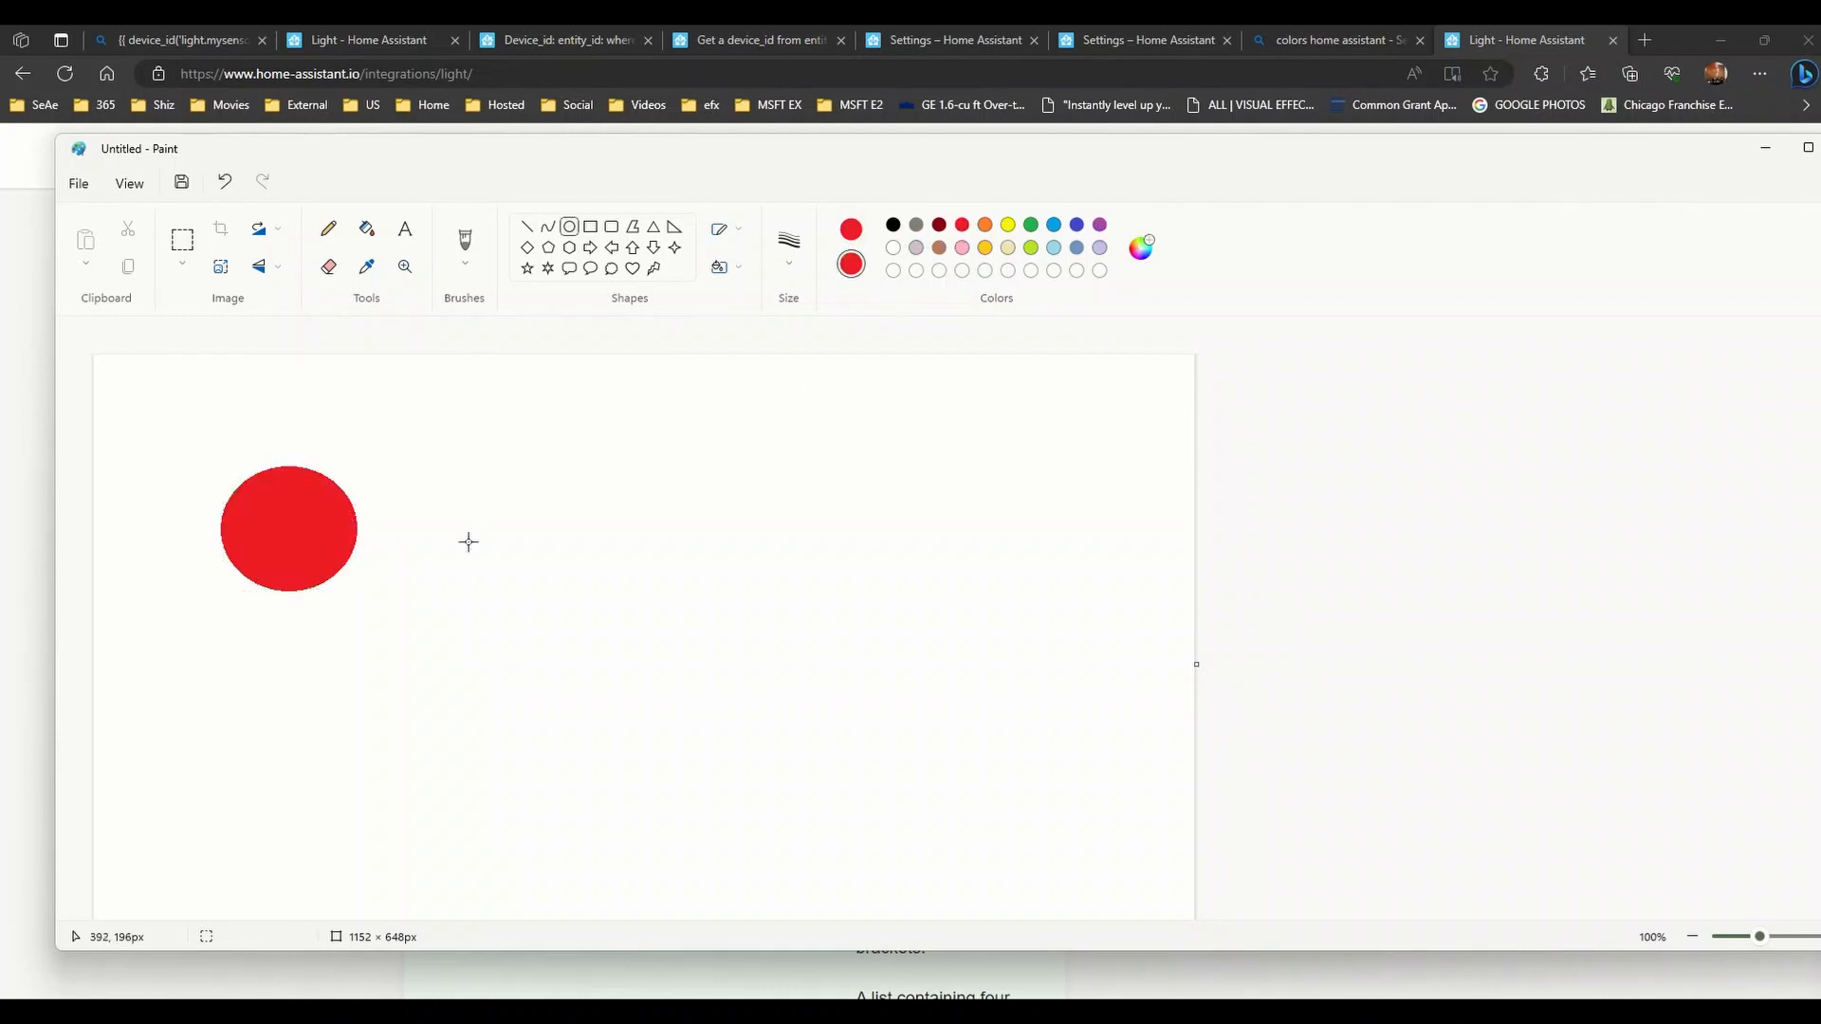
{"action": "left_click", "coordinate": [569, 228]}
{"action": "left_click_drag", "start_coordinate": [417, 470], "coordinate": [549, 594]}
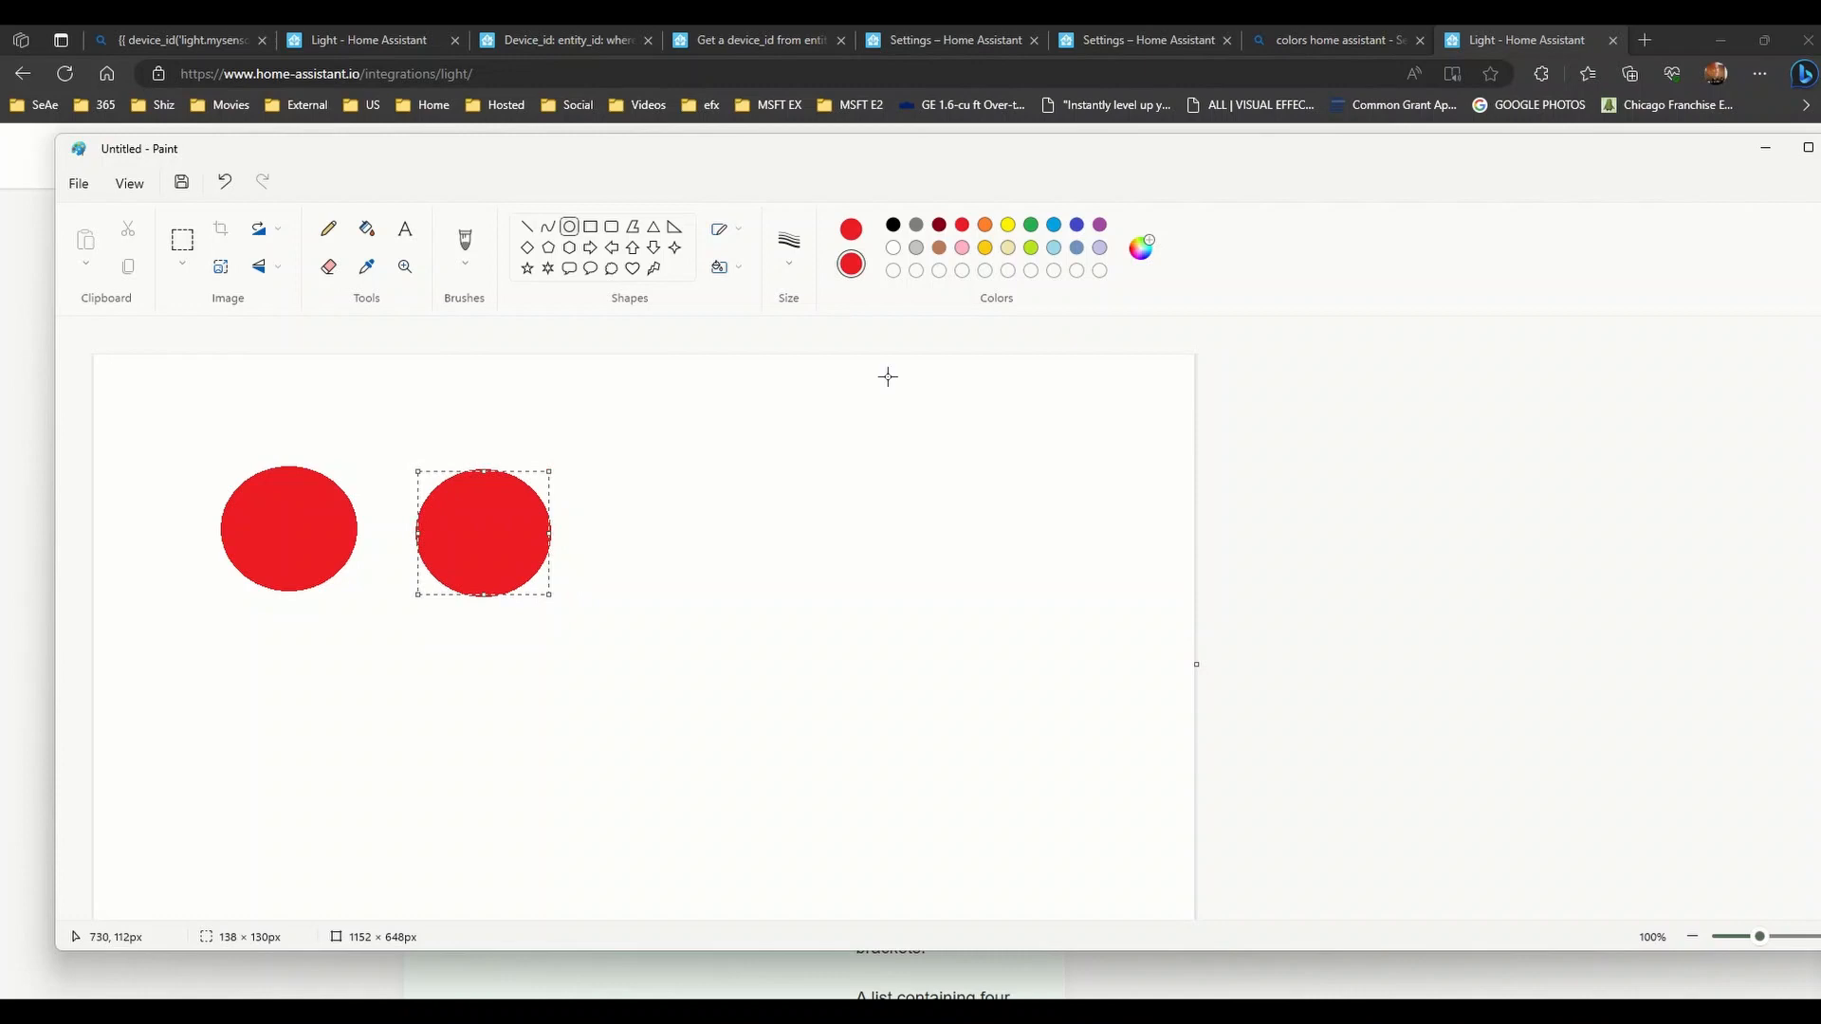
{"action": "left_click", "coordinate": [1031, 225]}
{"action": "left_click", "coordinate": [848, 233]}
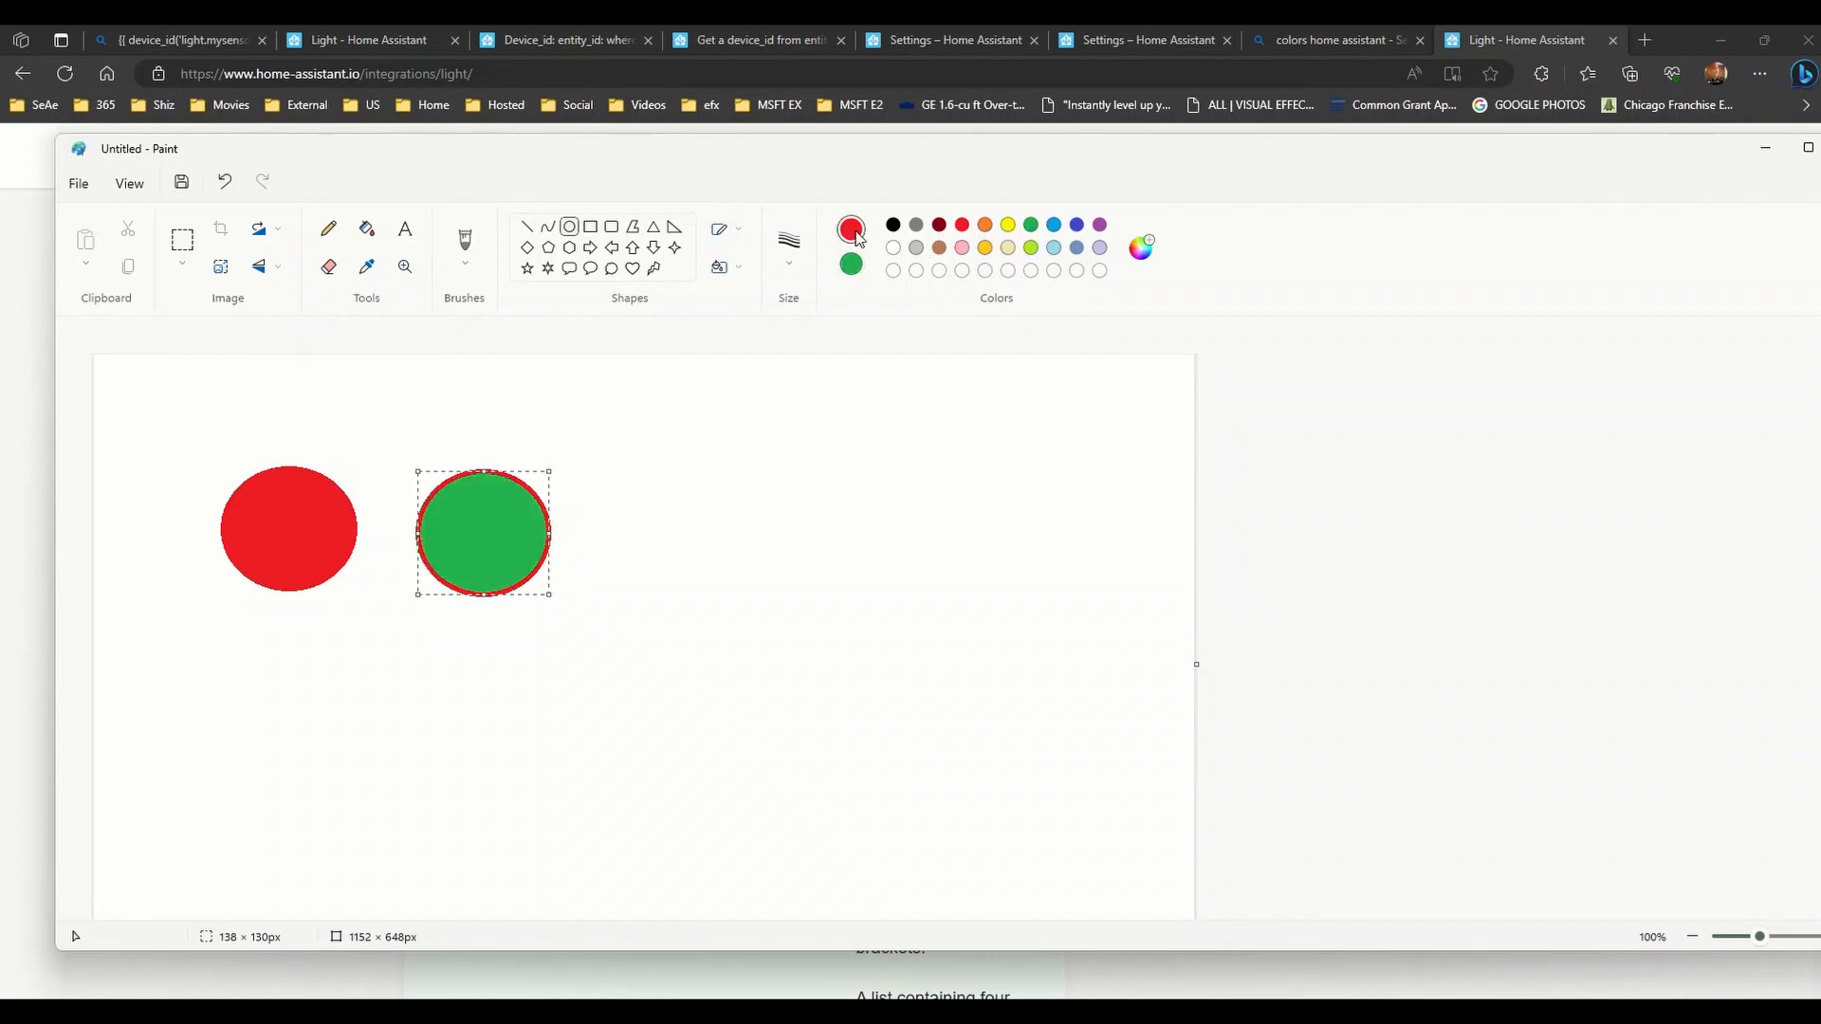
{"action": "left_click", "coordinate": [1036, 225]}
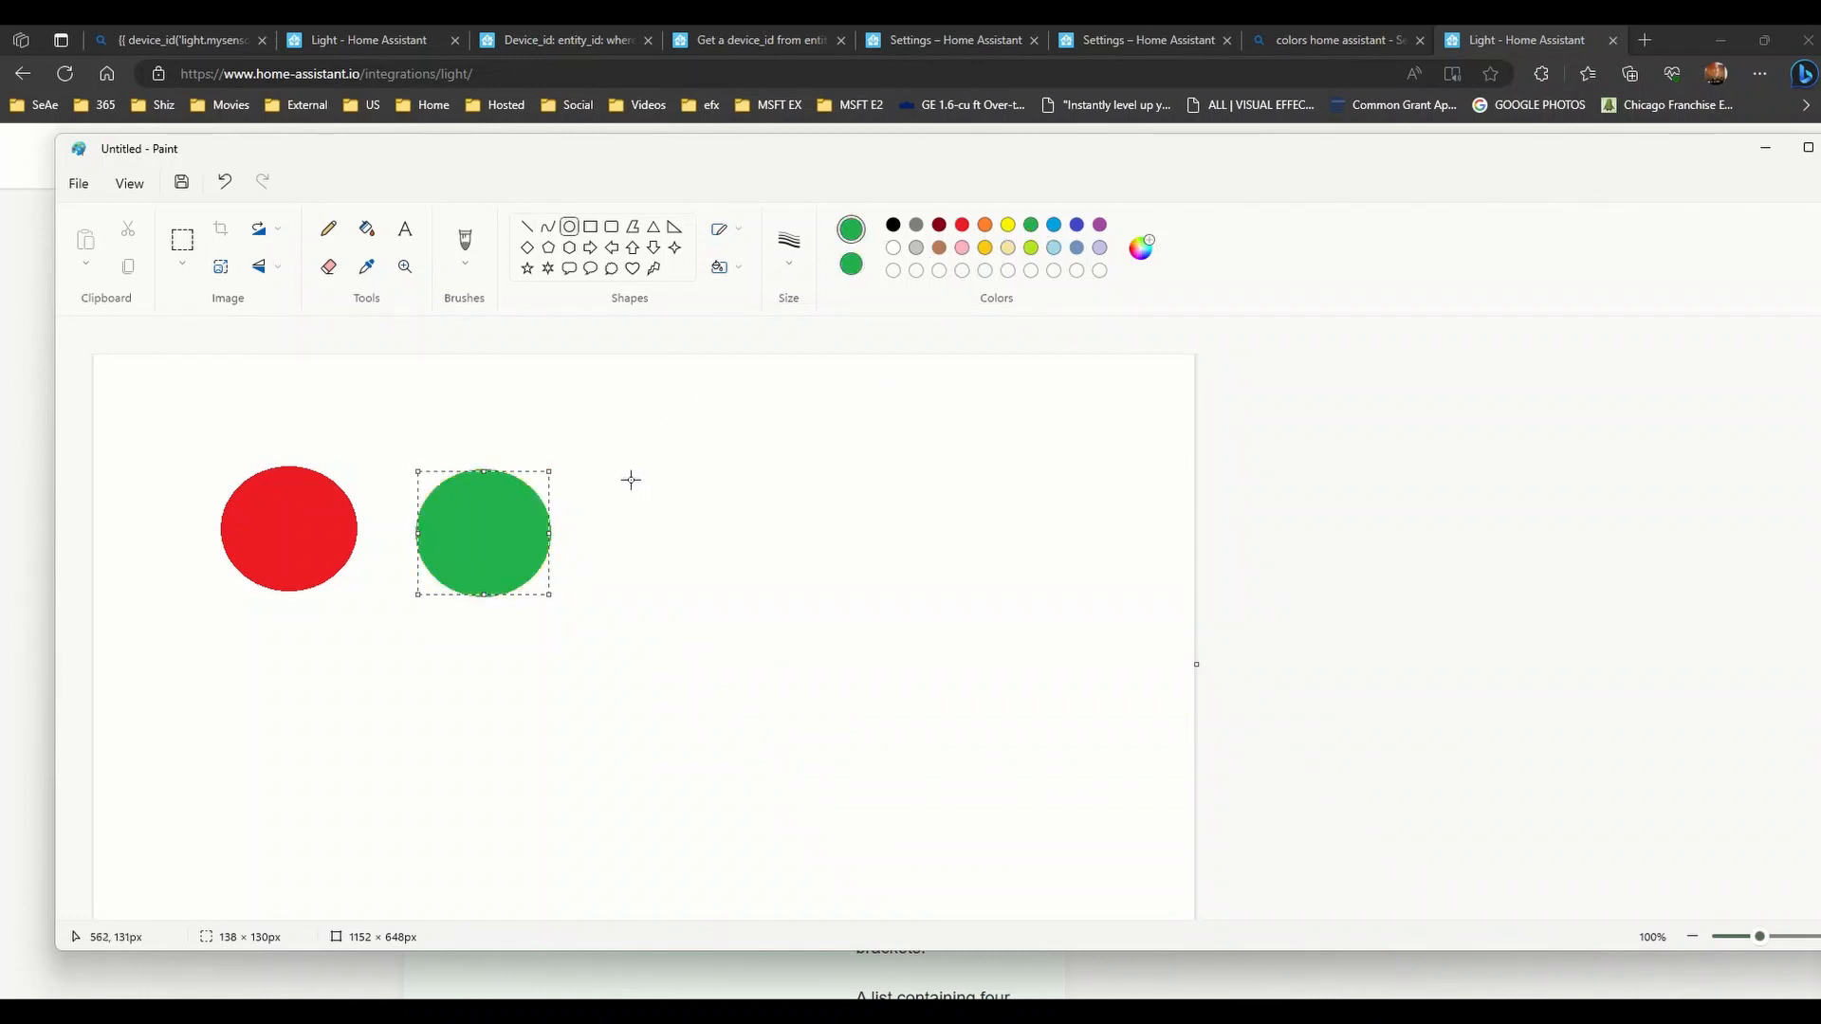
- Draw a third circle with a blue outline and indigo fill beside the green one
{"action": "left_click_drag", "start_coordinate": [607, 478], "coordinate": [736, 602]}
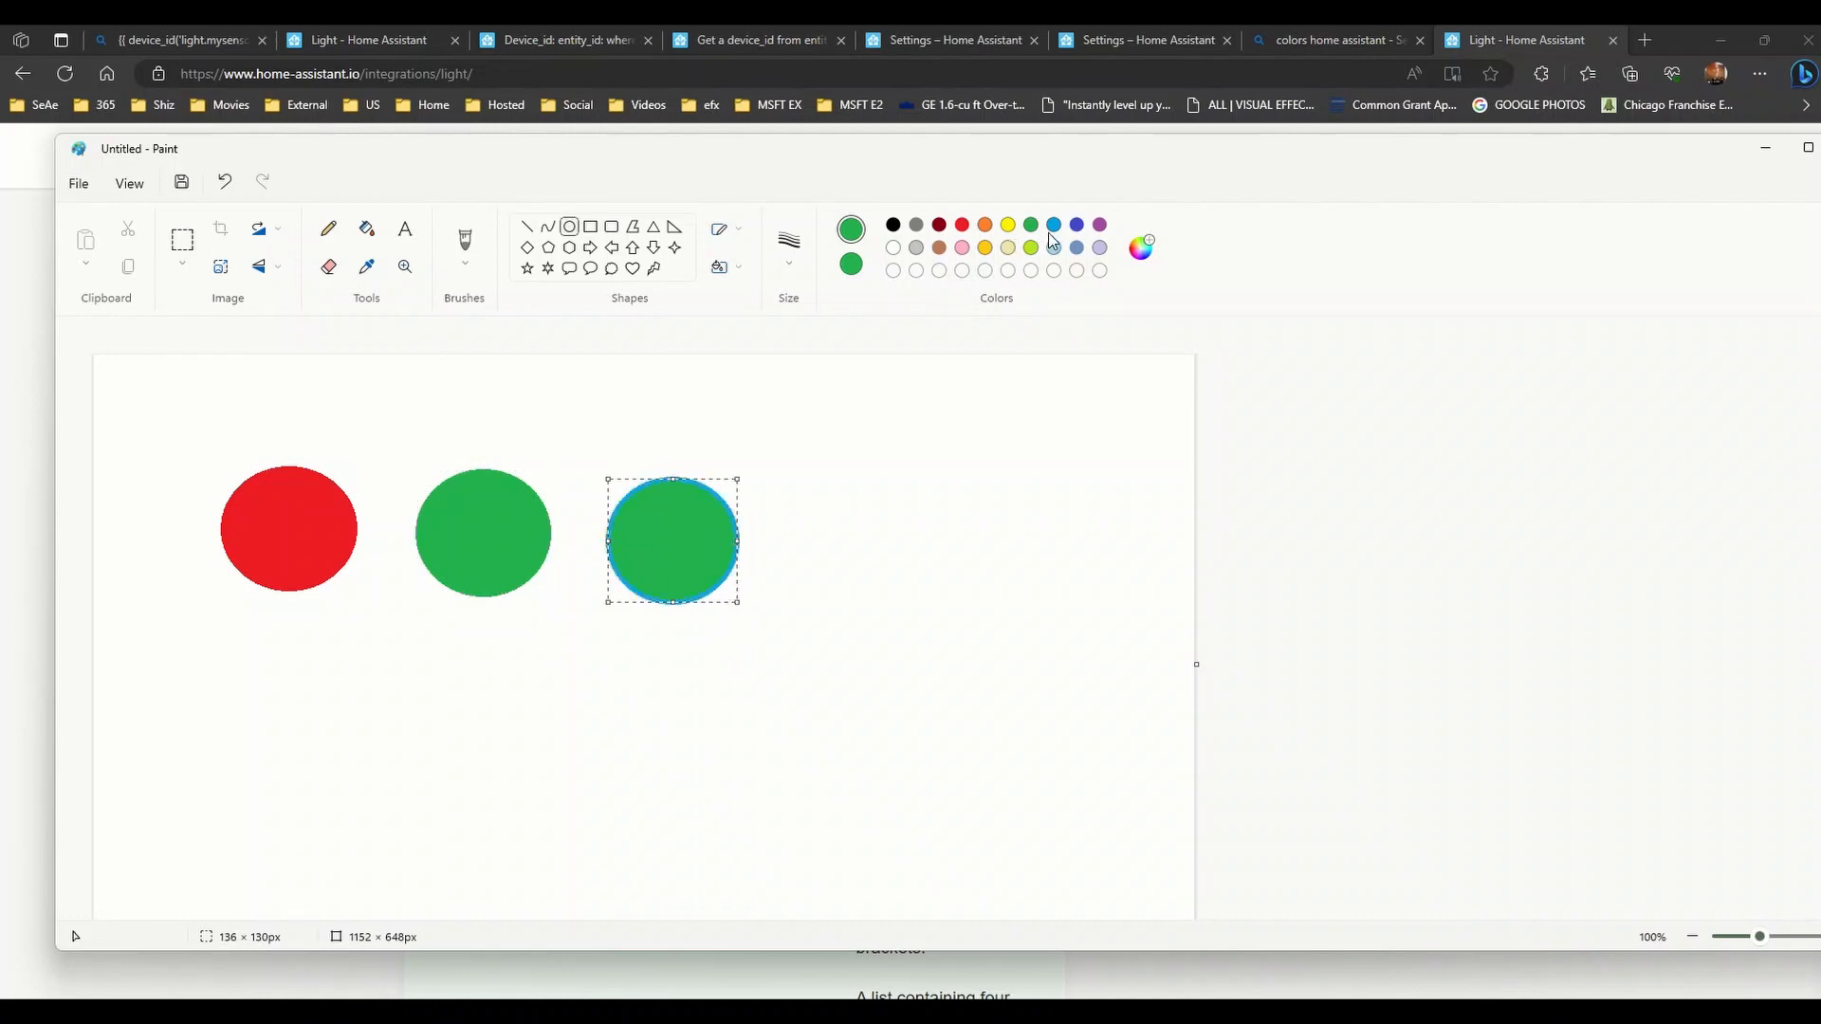
{"action": "left_click", "coordinate": [1077, 233]}
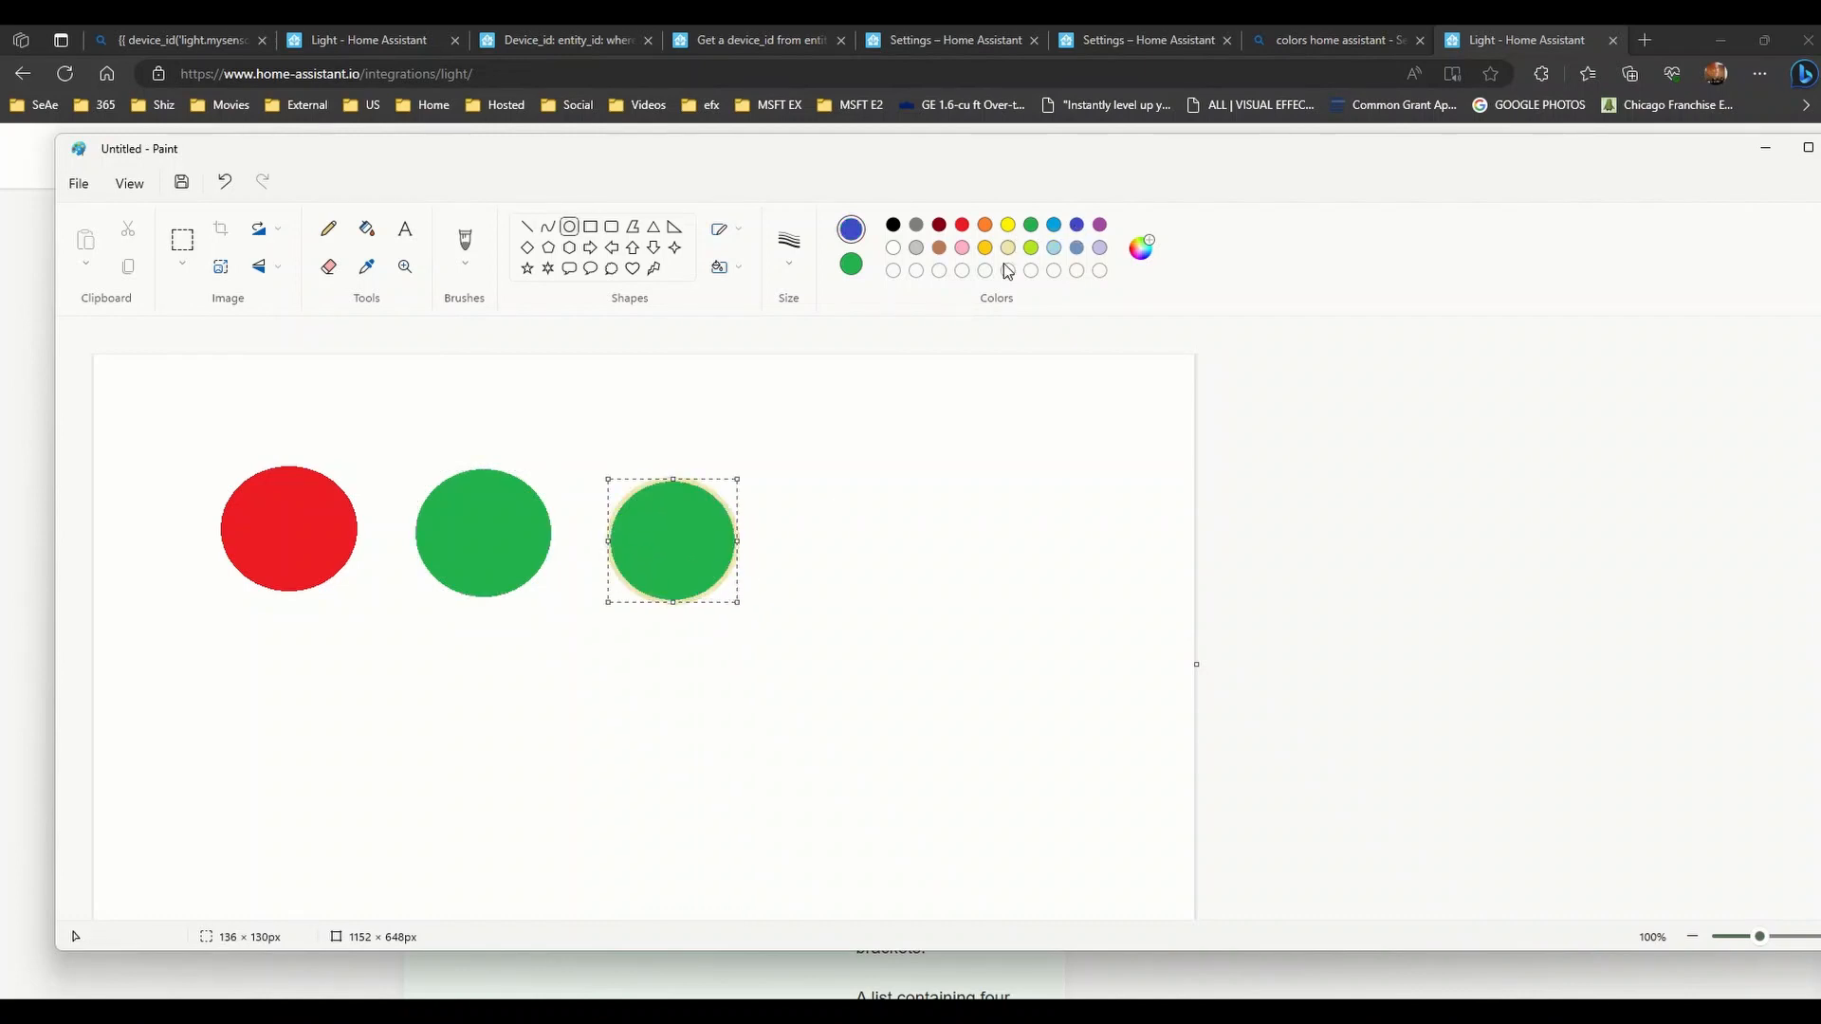
{"action": "left_click", "coordinate": [848, 267]}
{"action": "left_click", "coordinate": [1079, 228]}
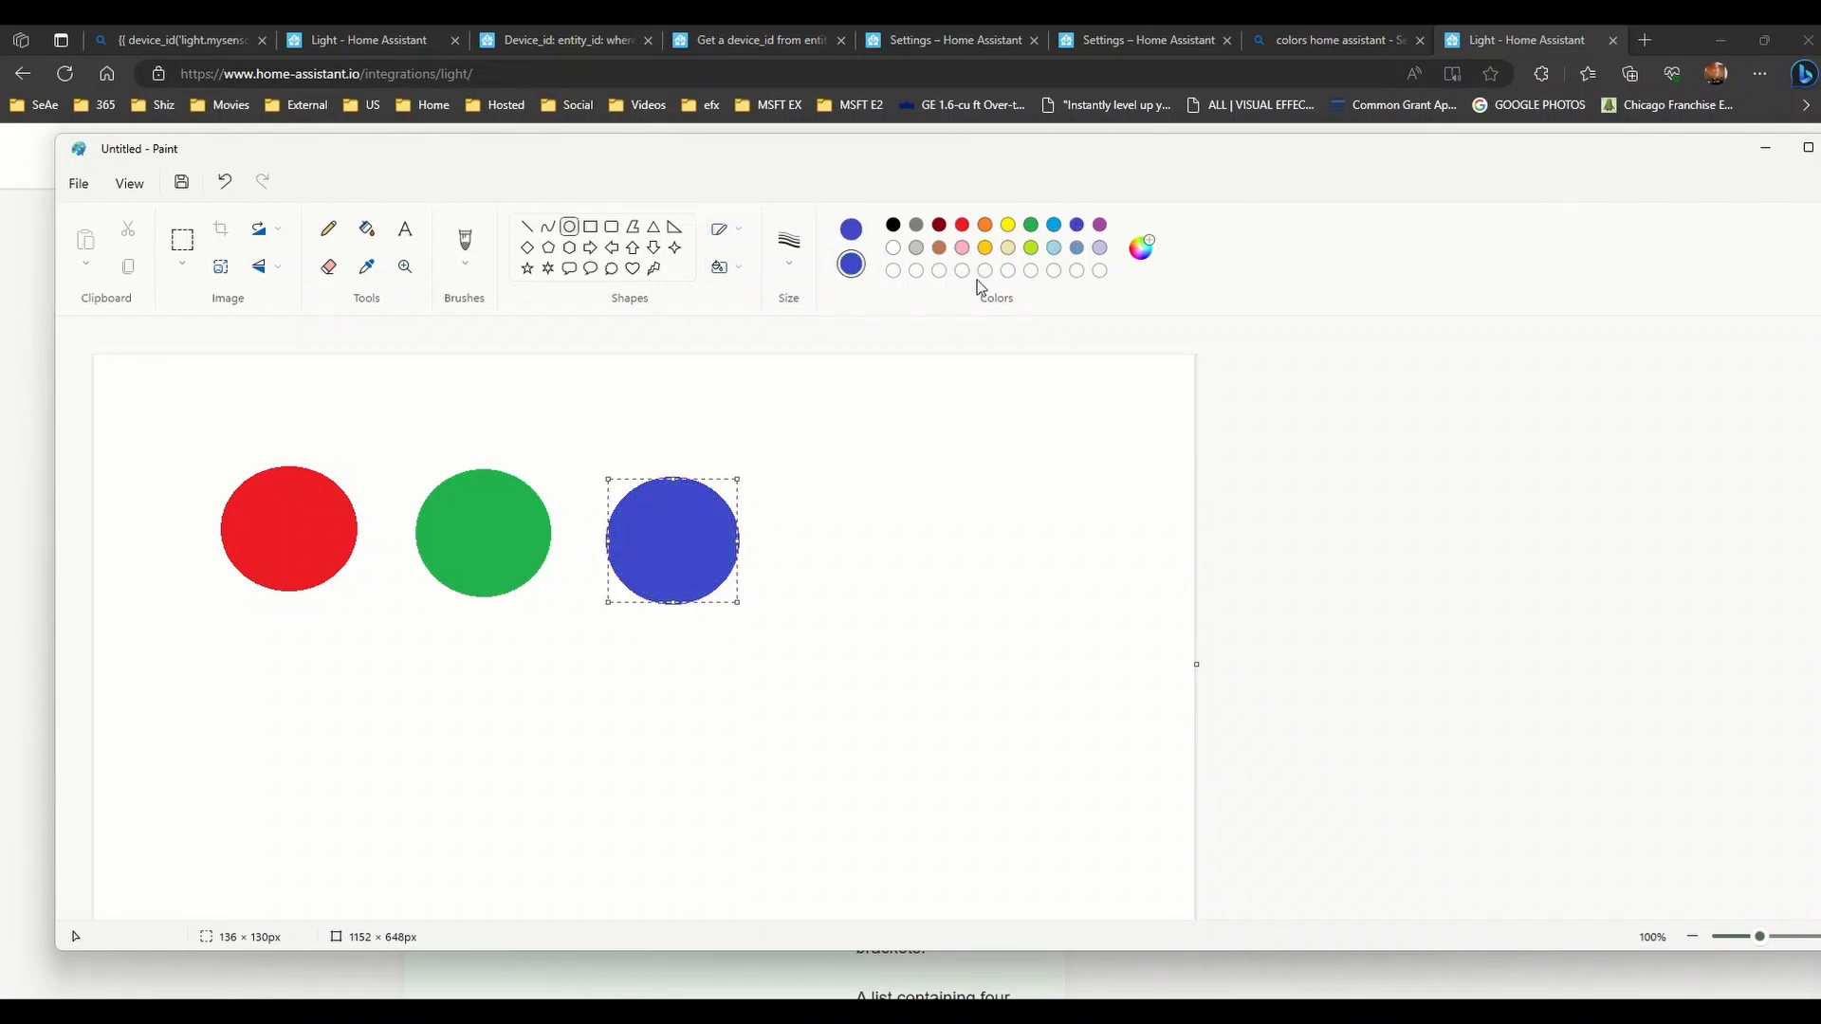
{"action": "left_click", "coordinate": [916, 247]}
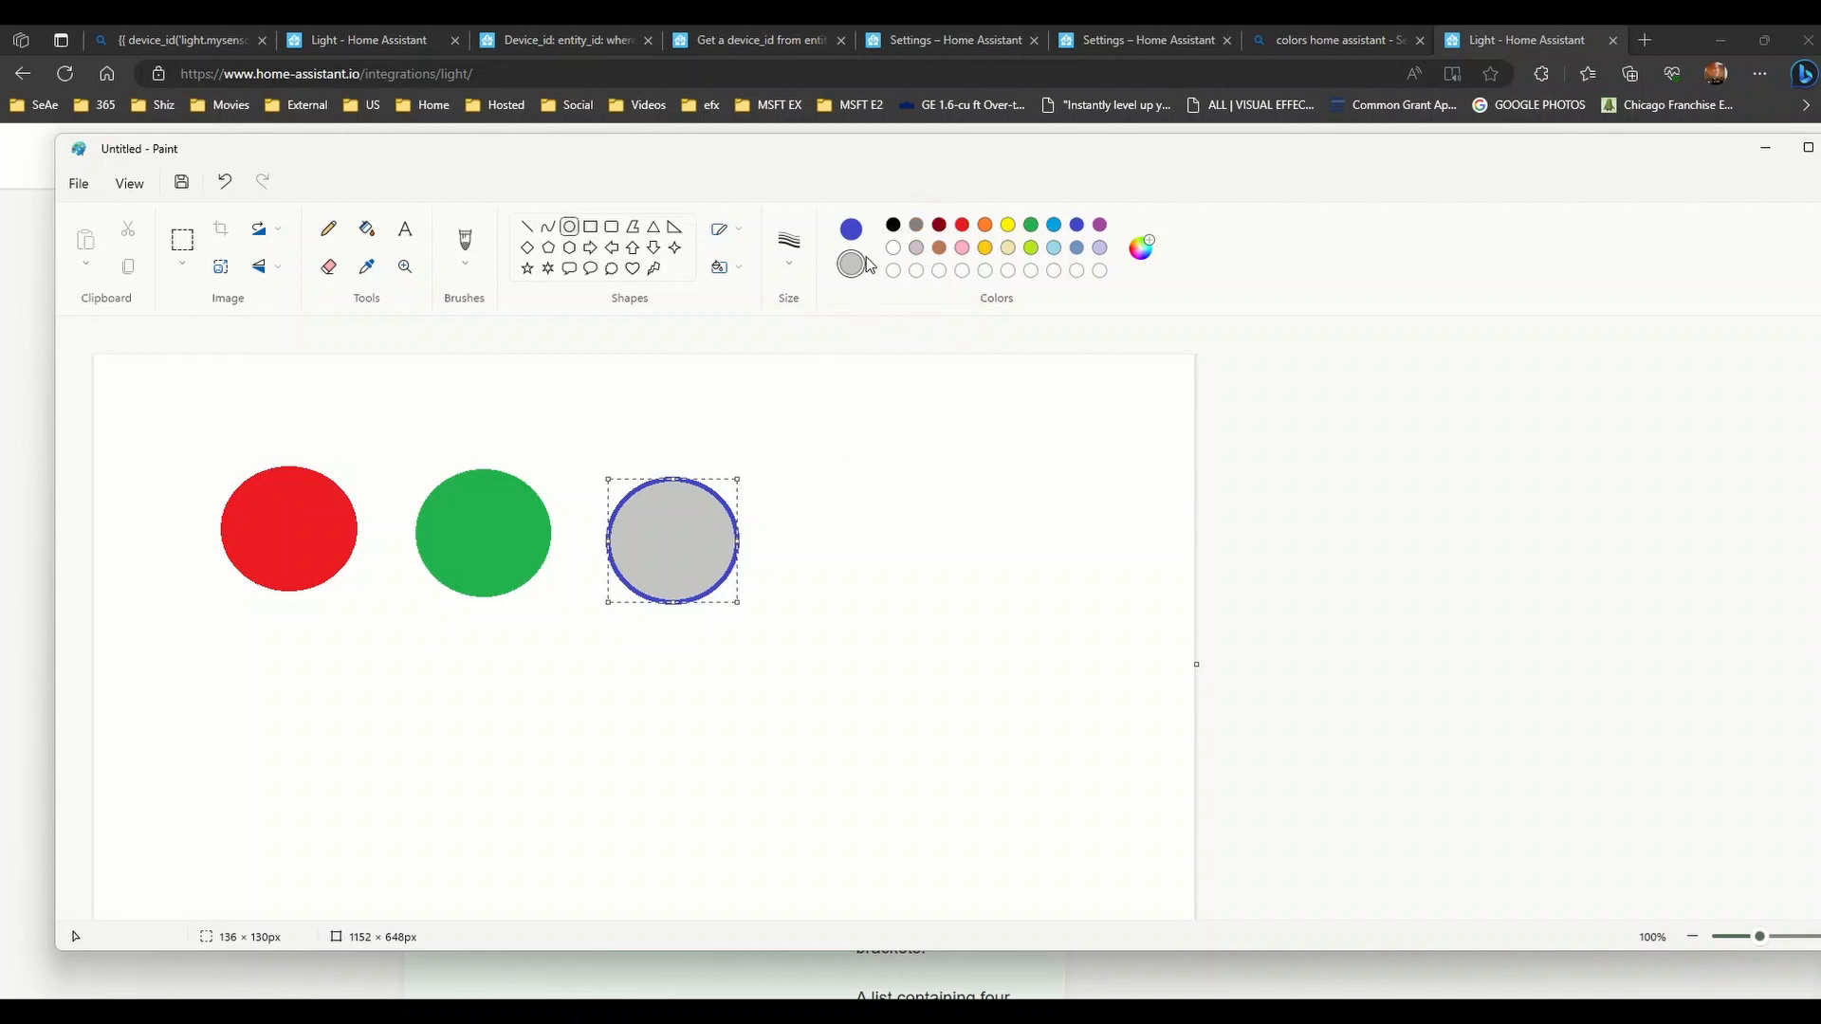
{"action": "left_click", "coordinate": [1076, 228]}
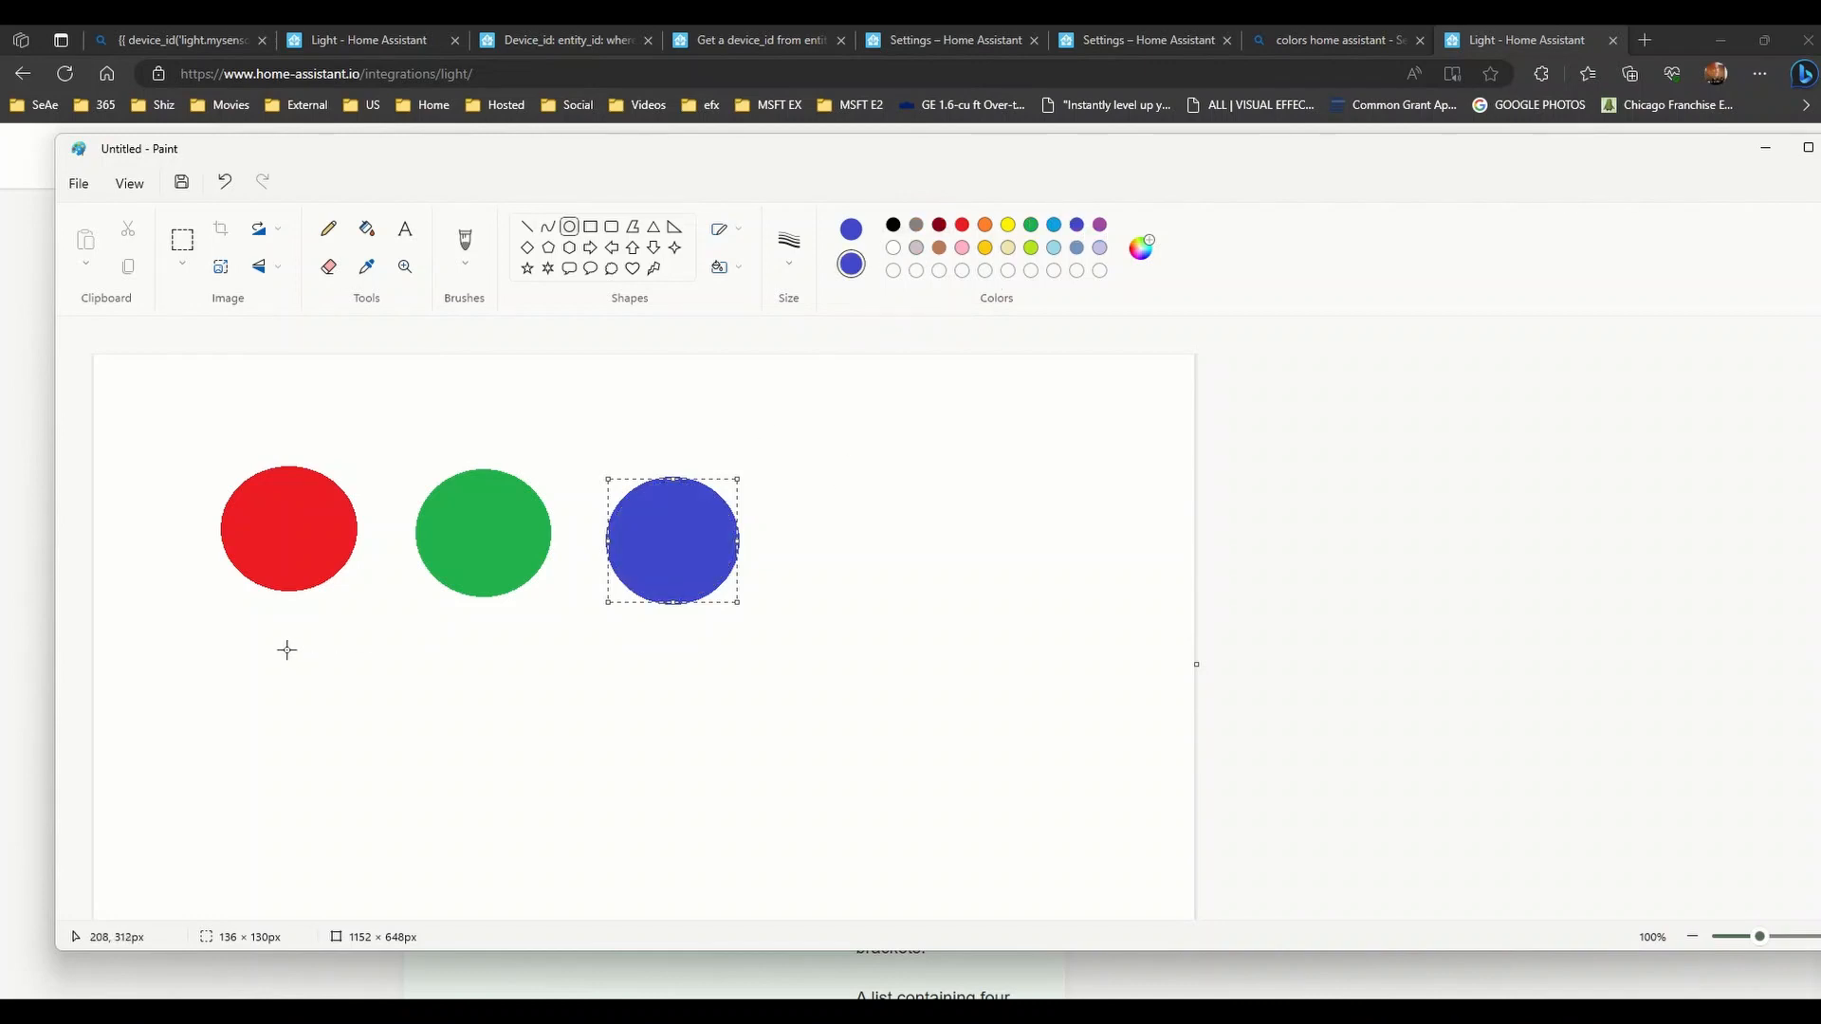
{"action": "left_click", "coordinate": [592, 228]}
- Draw a rectangle below the circles with a white fill and black outline
{"action": "left_click_drag", "start_coordinate": [311, 632], "coordinate": [692, 722]}
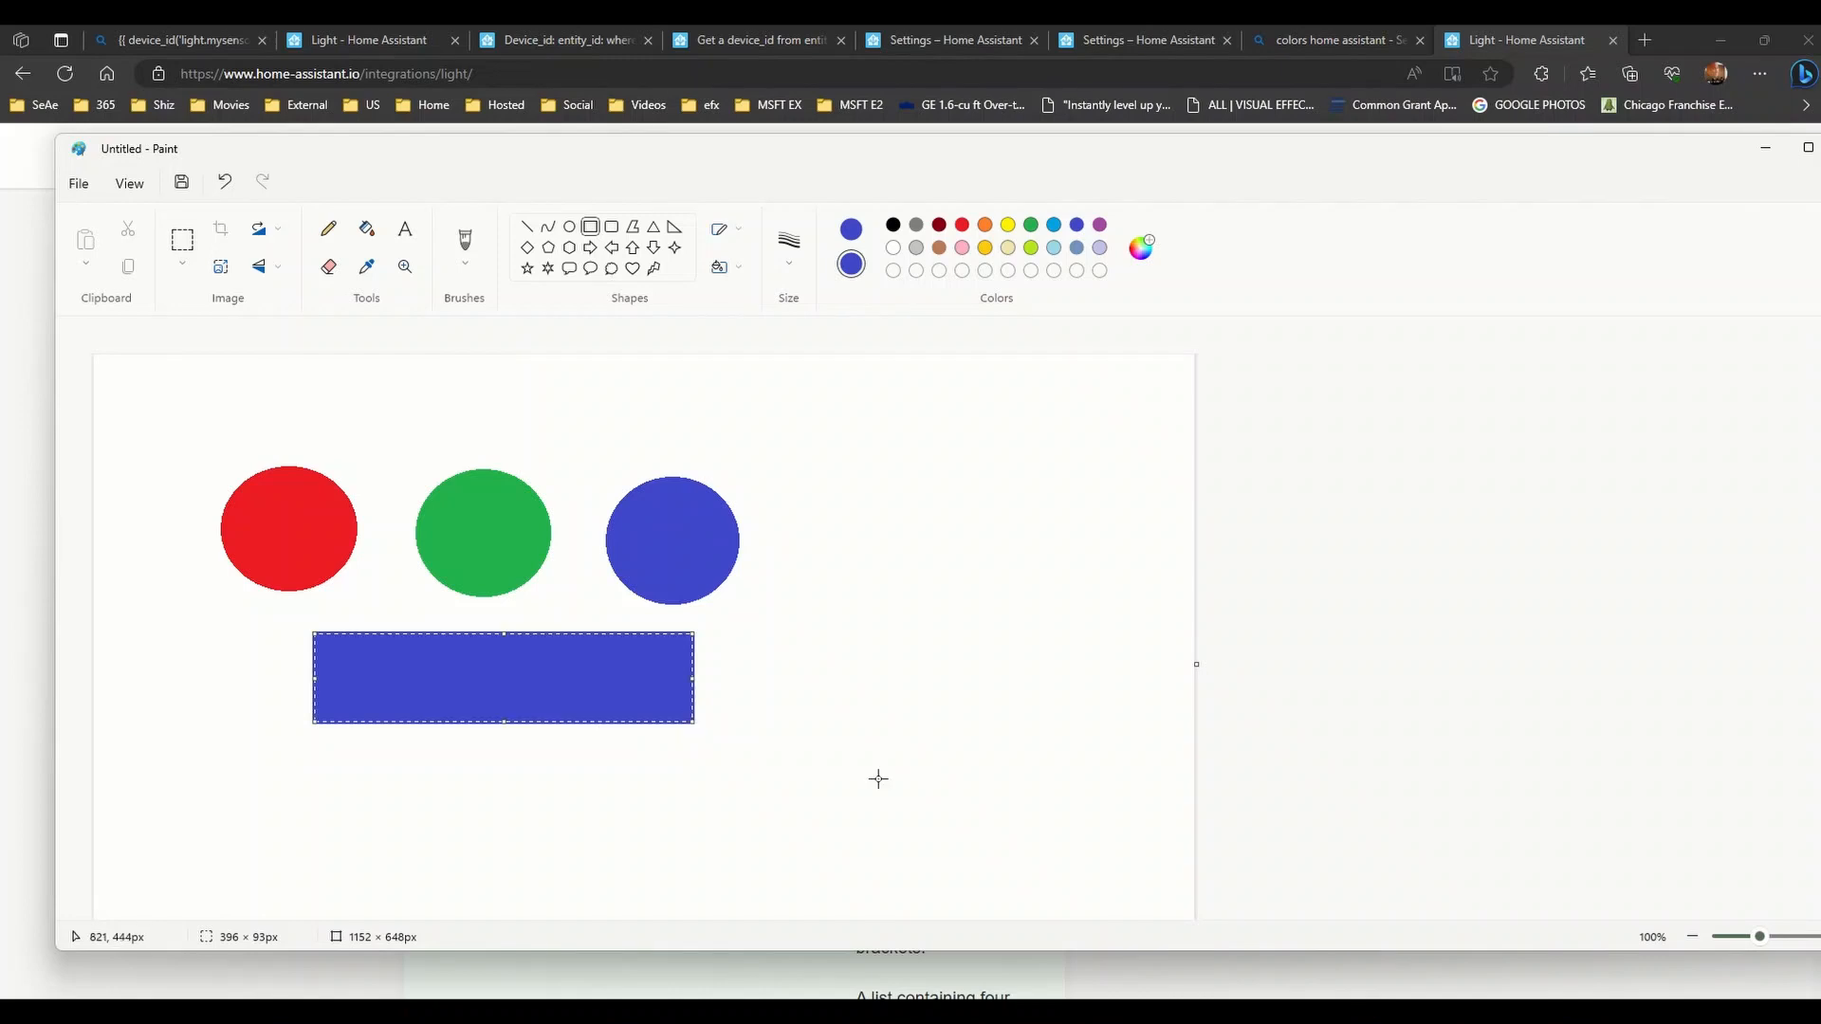
{"action": "left_click", "coordinate": [986, 225]}
{"action": "left_click", "coordinate": [917, 247]}
{"action": "left_click", "coordinate": [893, 248]}
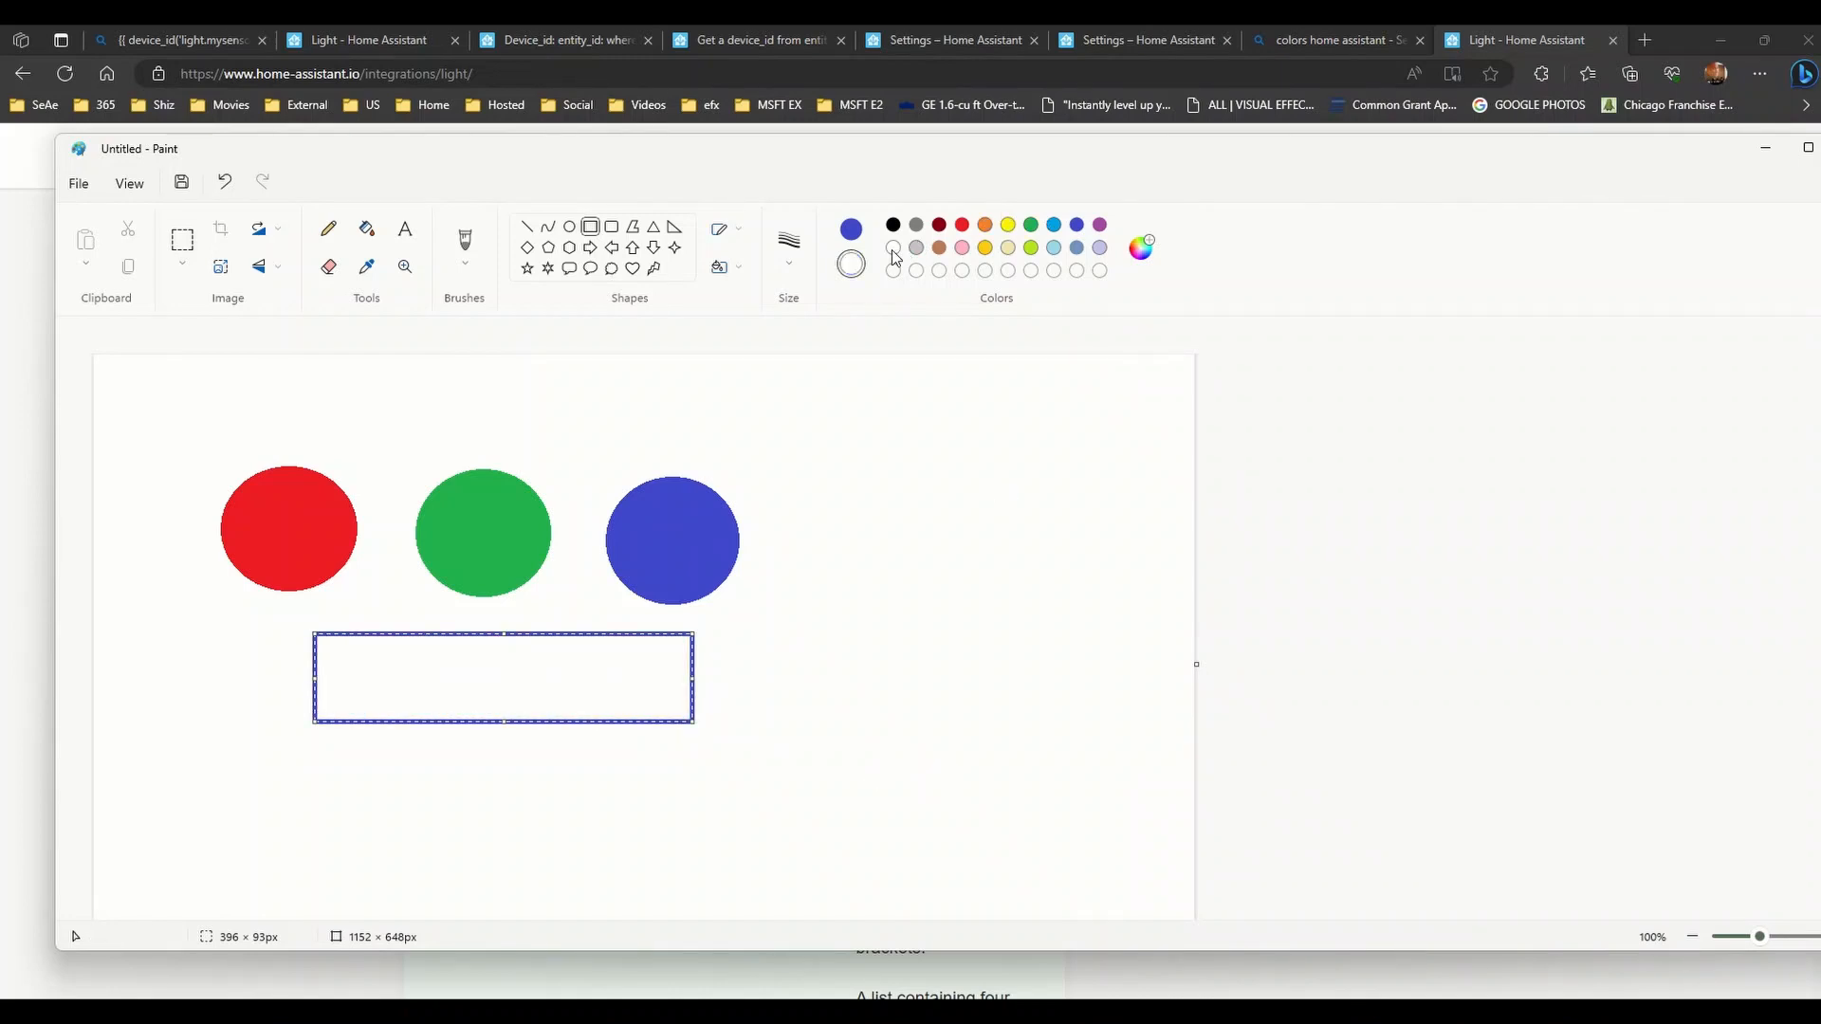
{"action": "left_click", "coordinate": [851, 229]}
{"action": "left_click", "coordinate": [893, 225]}
{"action": "left_click", "coordinate": [946, 513]}
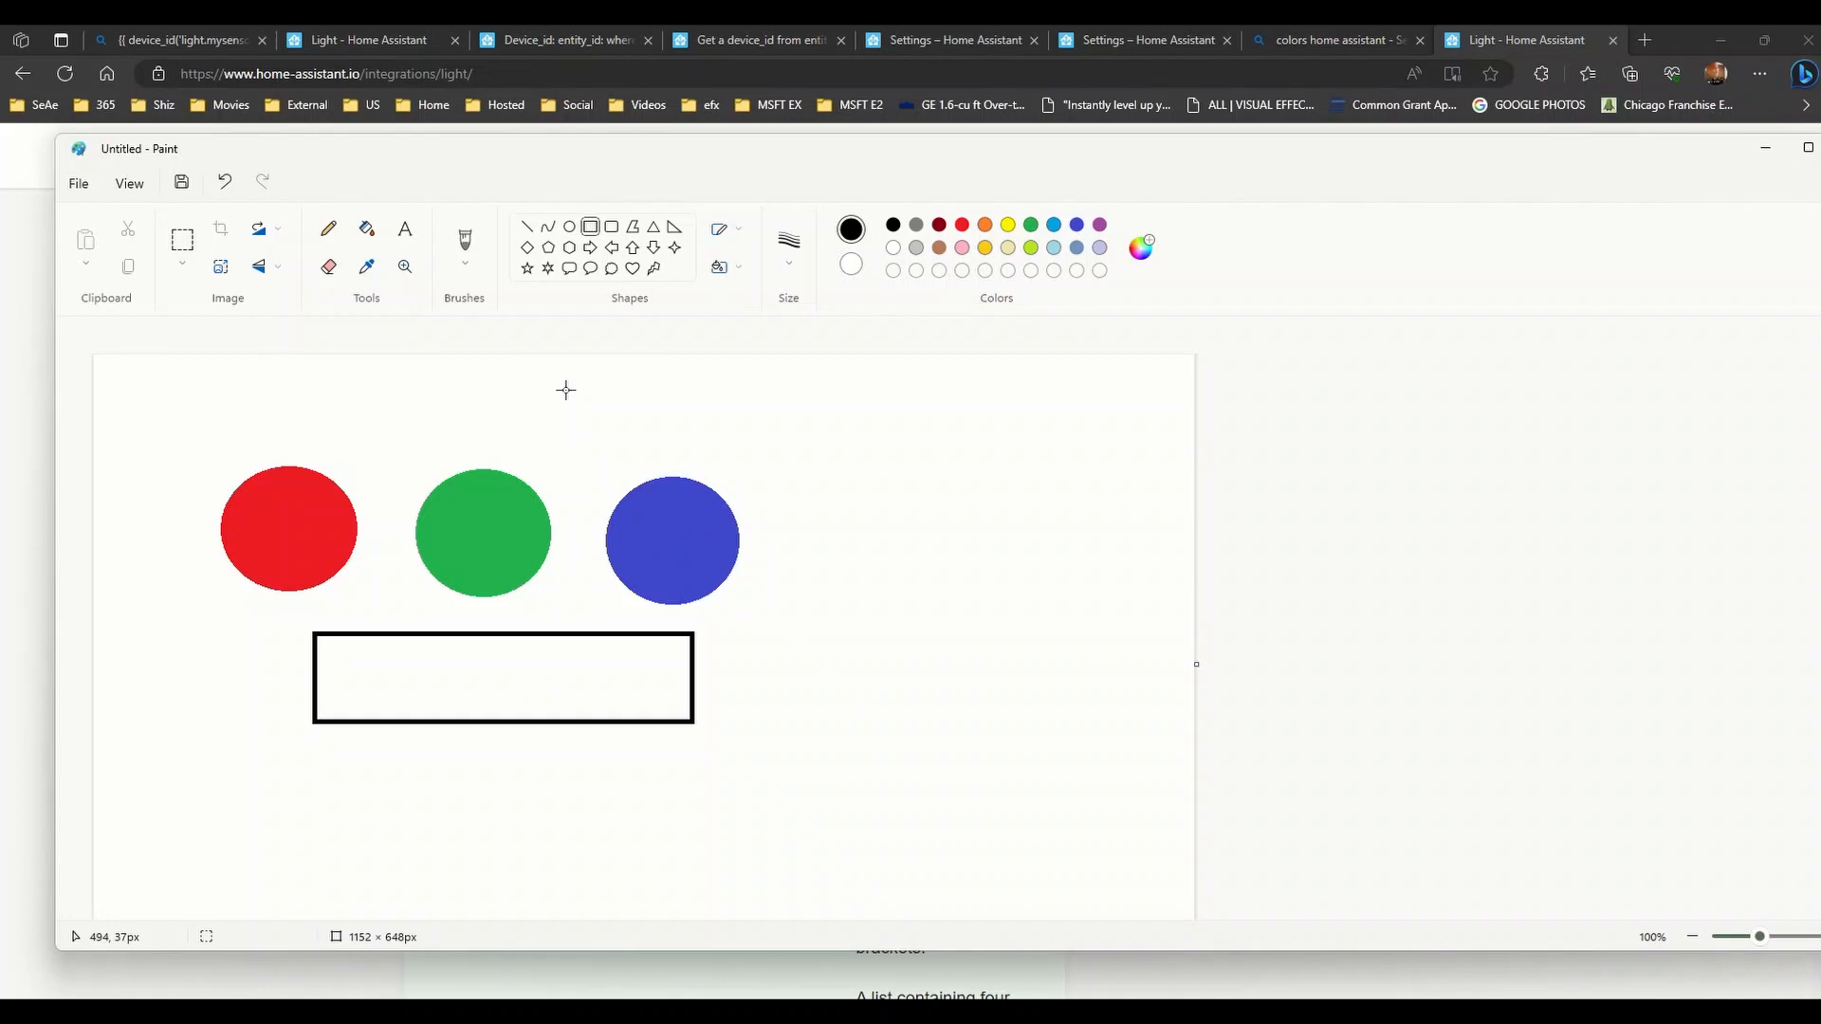
- Scroll the Light docs' turn_on attributes, reviewing hs_color through rgbw_color and rgbww_color
{"action": "left_click", "coordinate": [821, 34]}
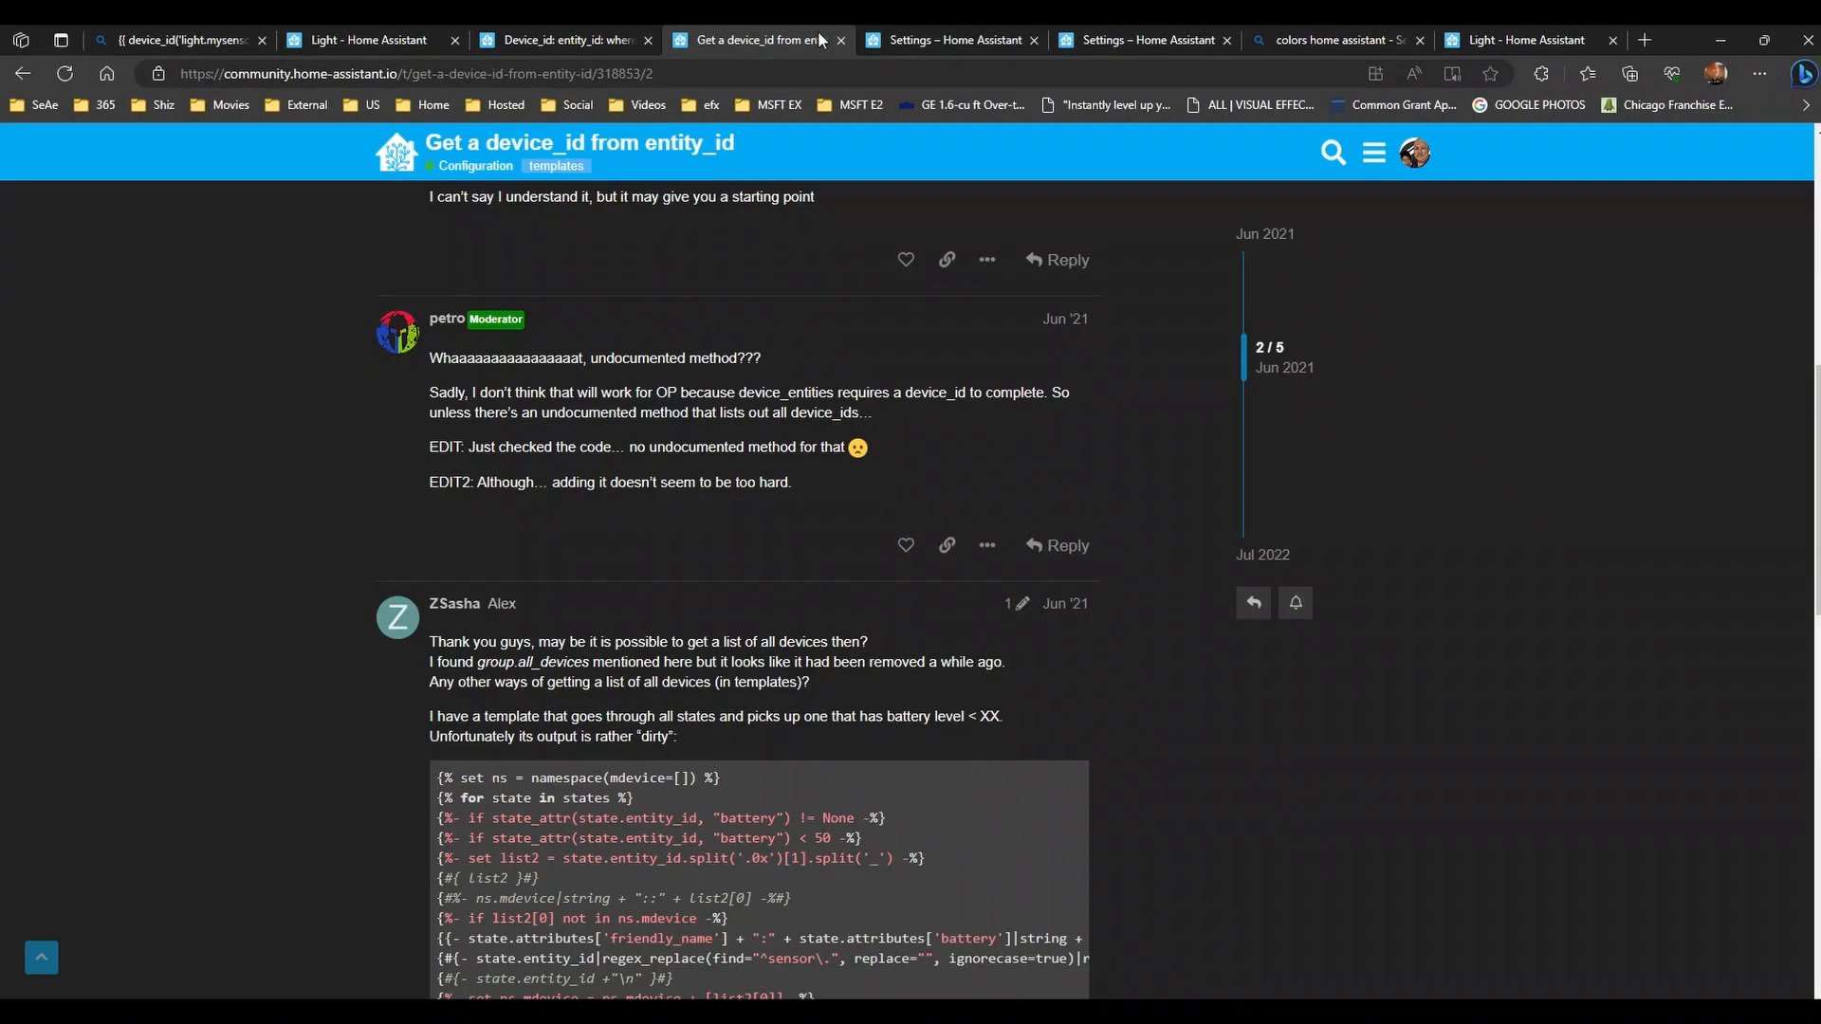
{"action": "left_click", "coordinate": [925, 38]}
{"action": "left_click", "coordinate": [1527, 40]}
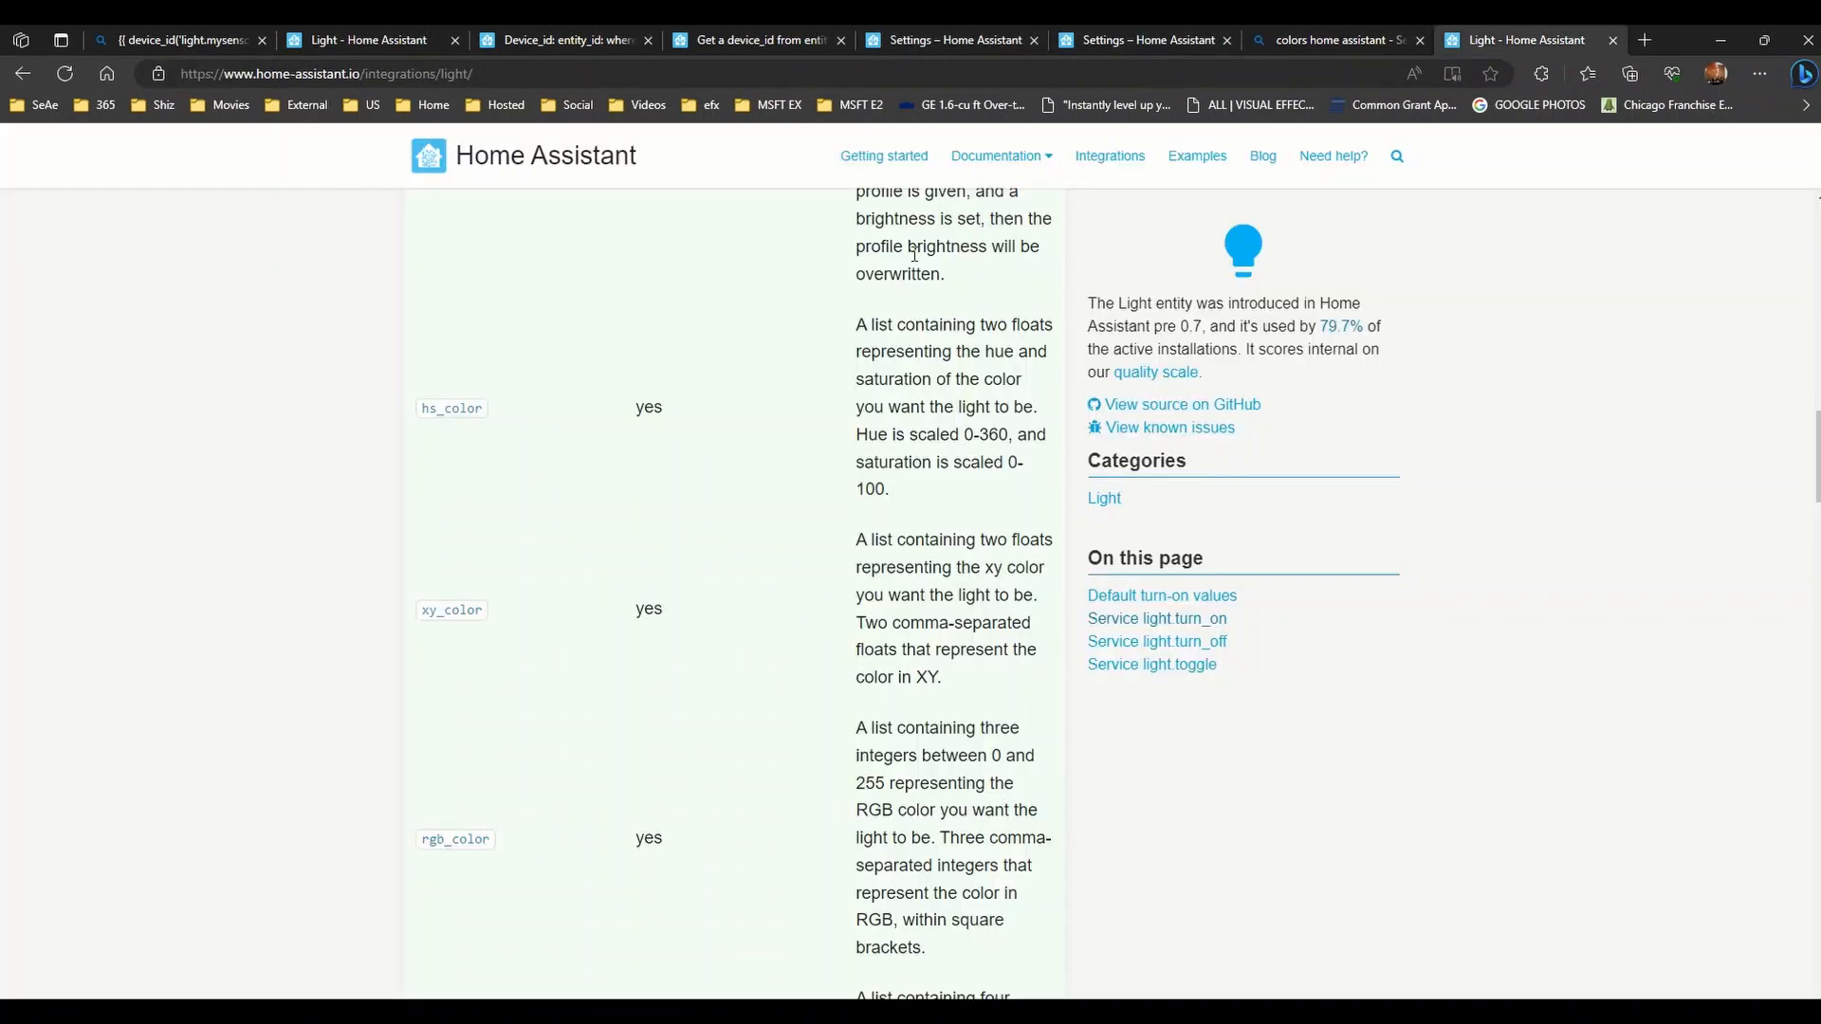
{"action": "scroll", "coordinate": [541, 850], "scroll_direction": "down", "scroll_amount": 3}
{"action": "scroll", "coordinate": [541, 850], "scroll_direction": "down", "scroll_amount": 12}
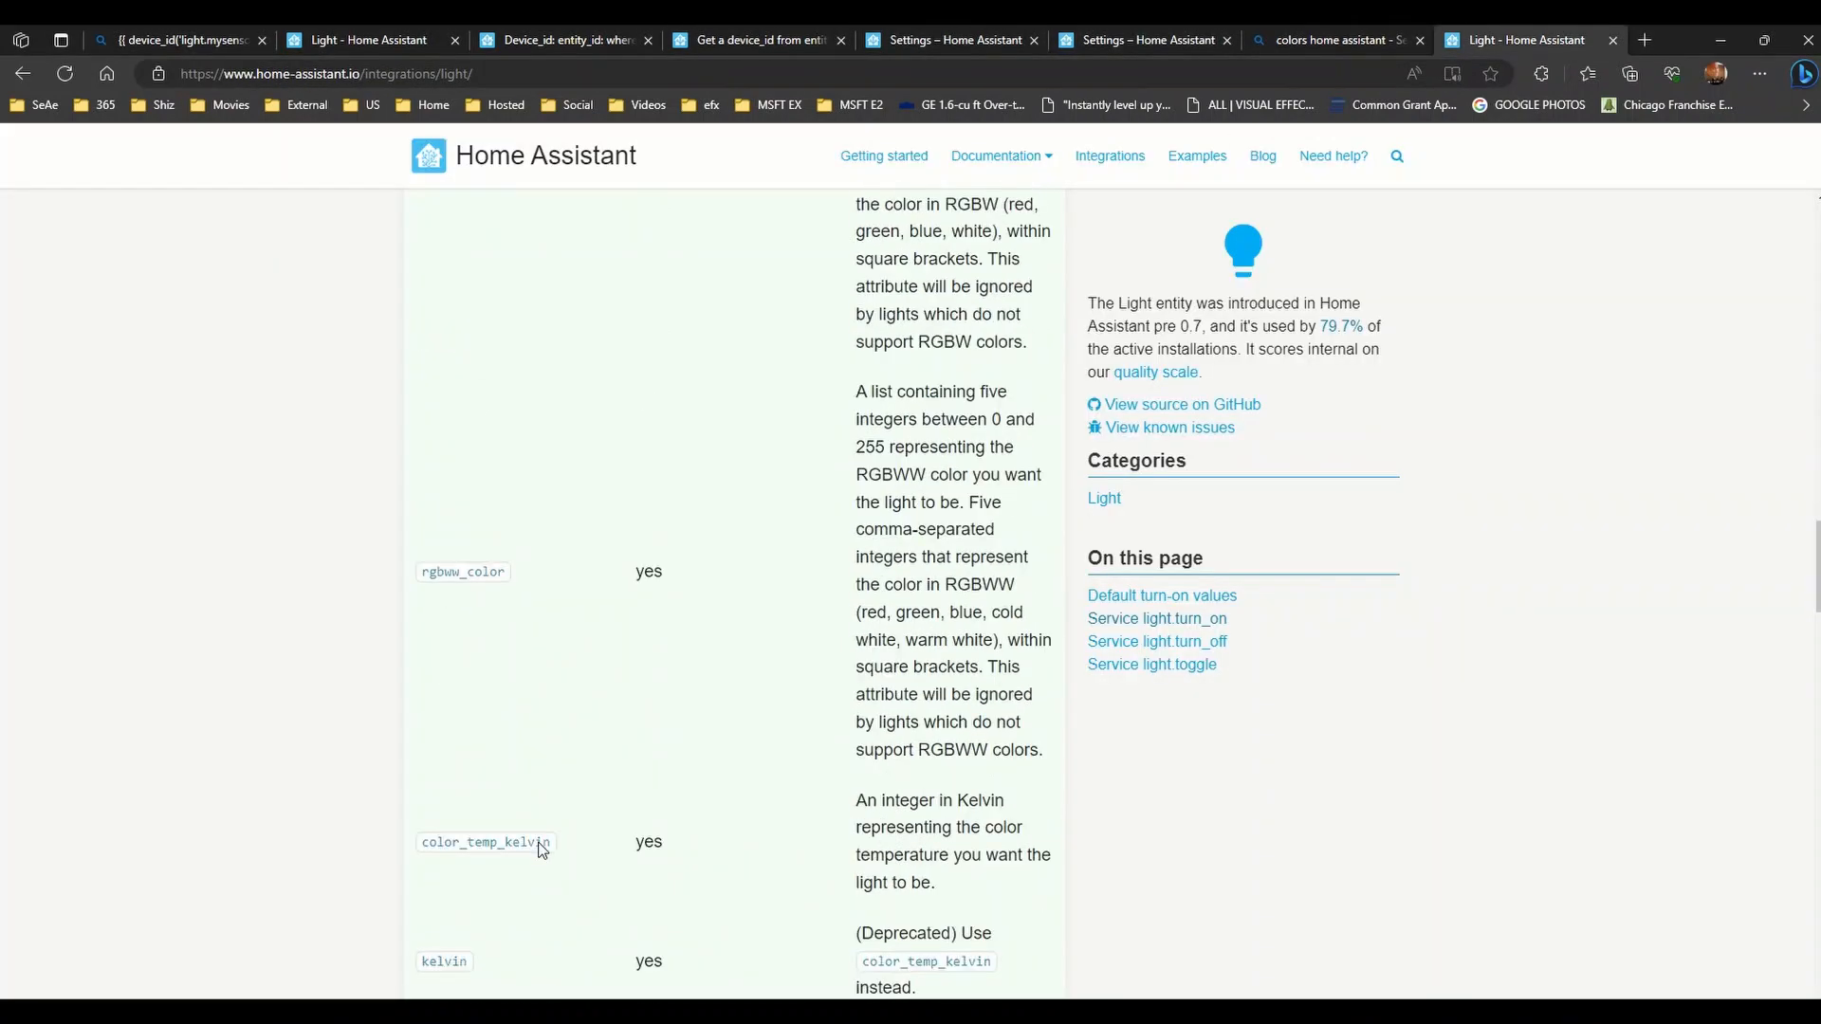
{"action": "scroll", "coordinate": [539, 843], "scroll_direction": "down", "scroll_amount": 12}
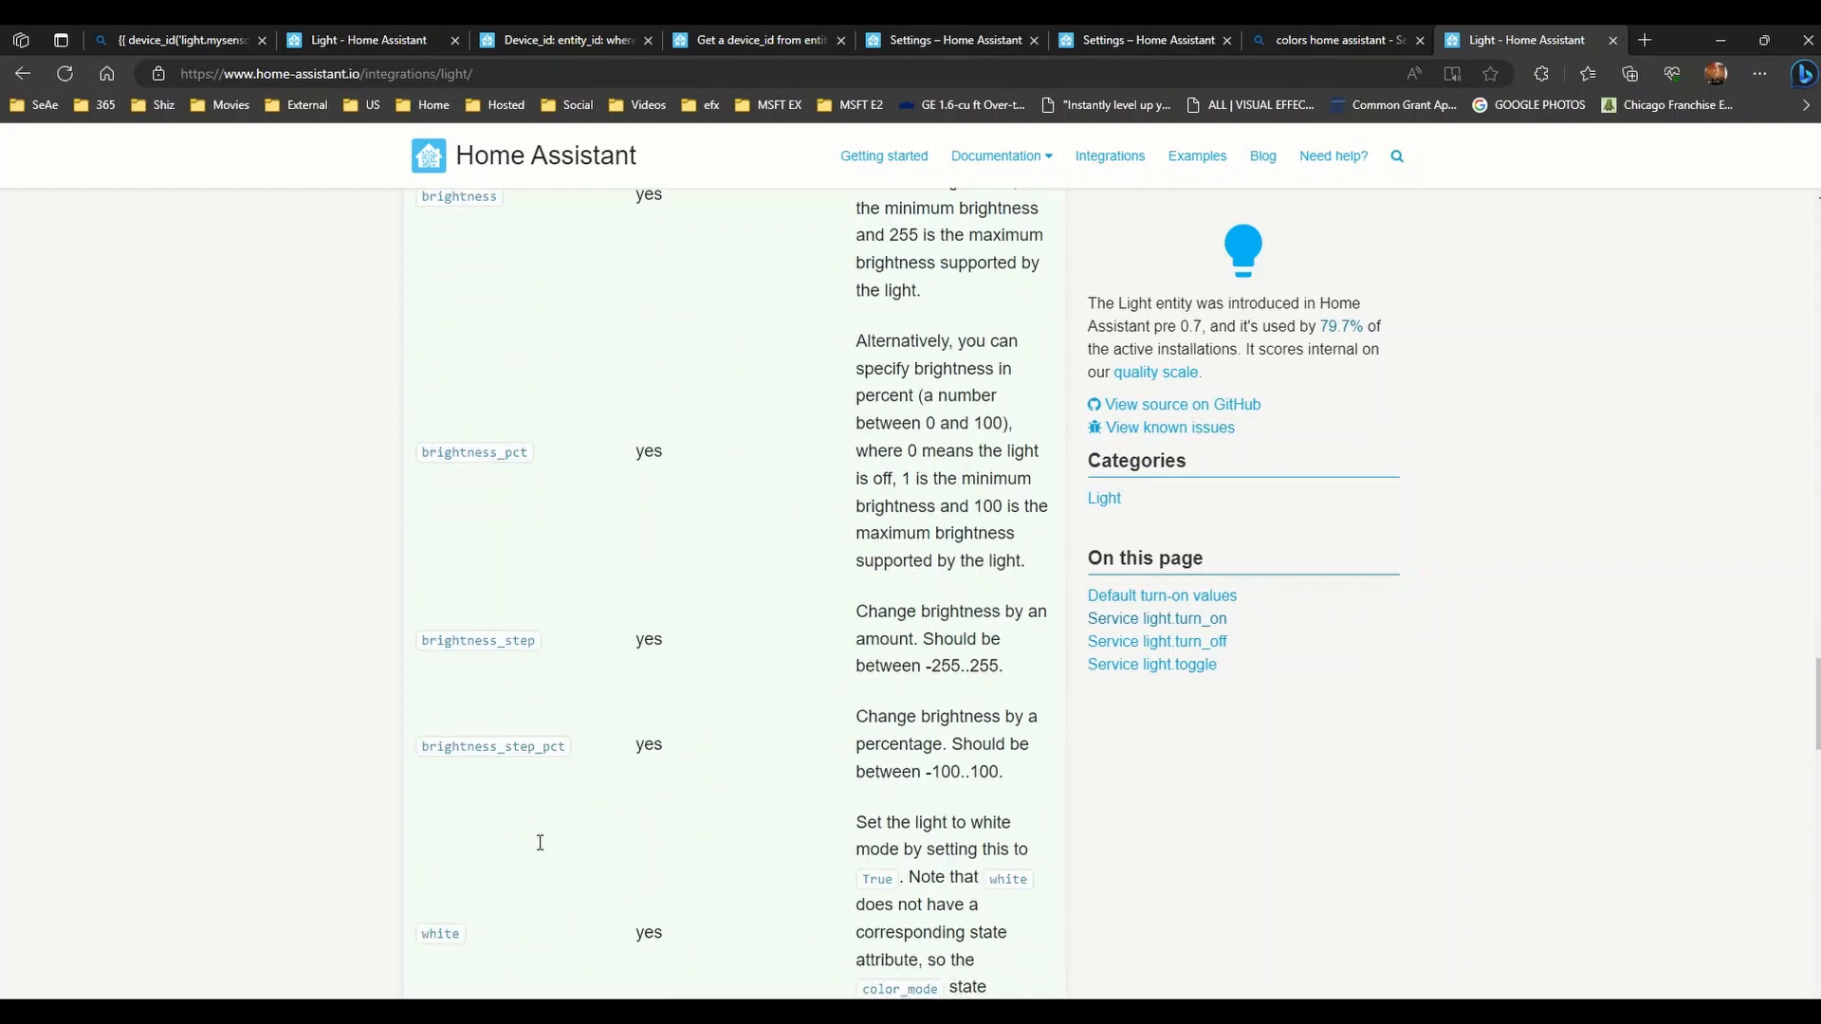
{"action": "scroll", "coordinate": [539, 847], "scroll_direction": "up", "scroll_amount": 12}
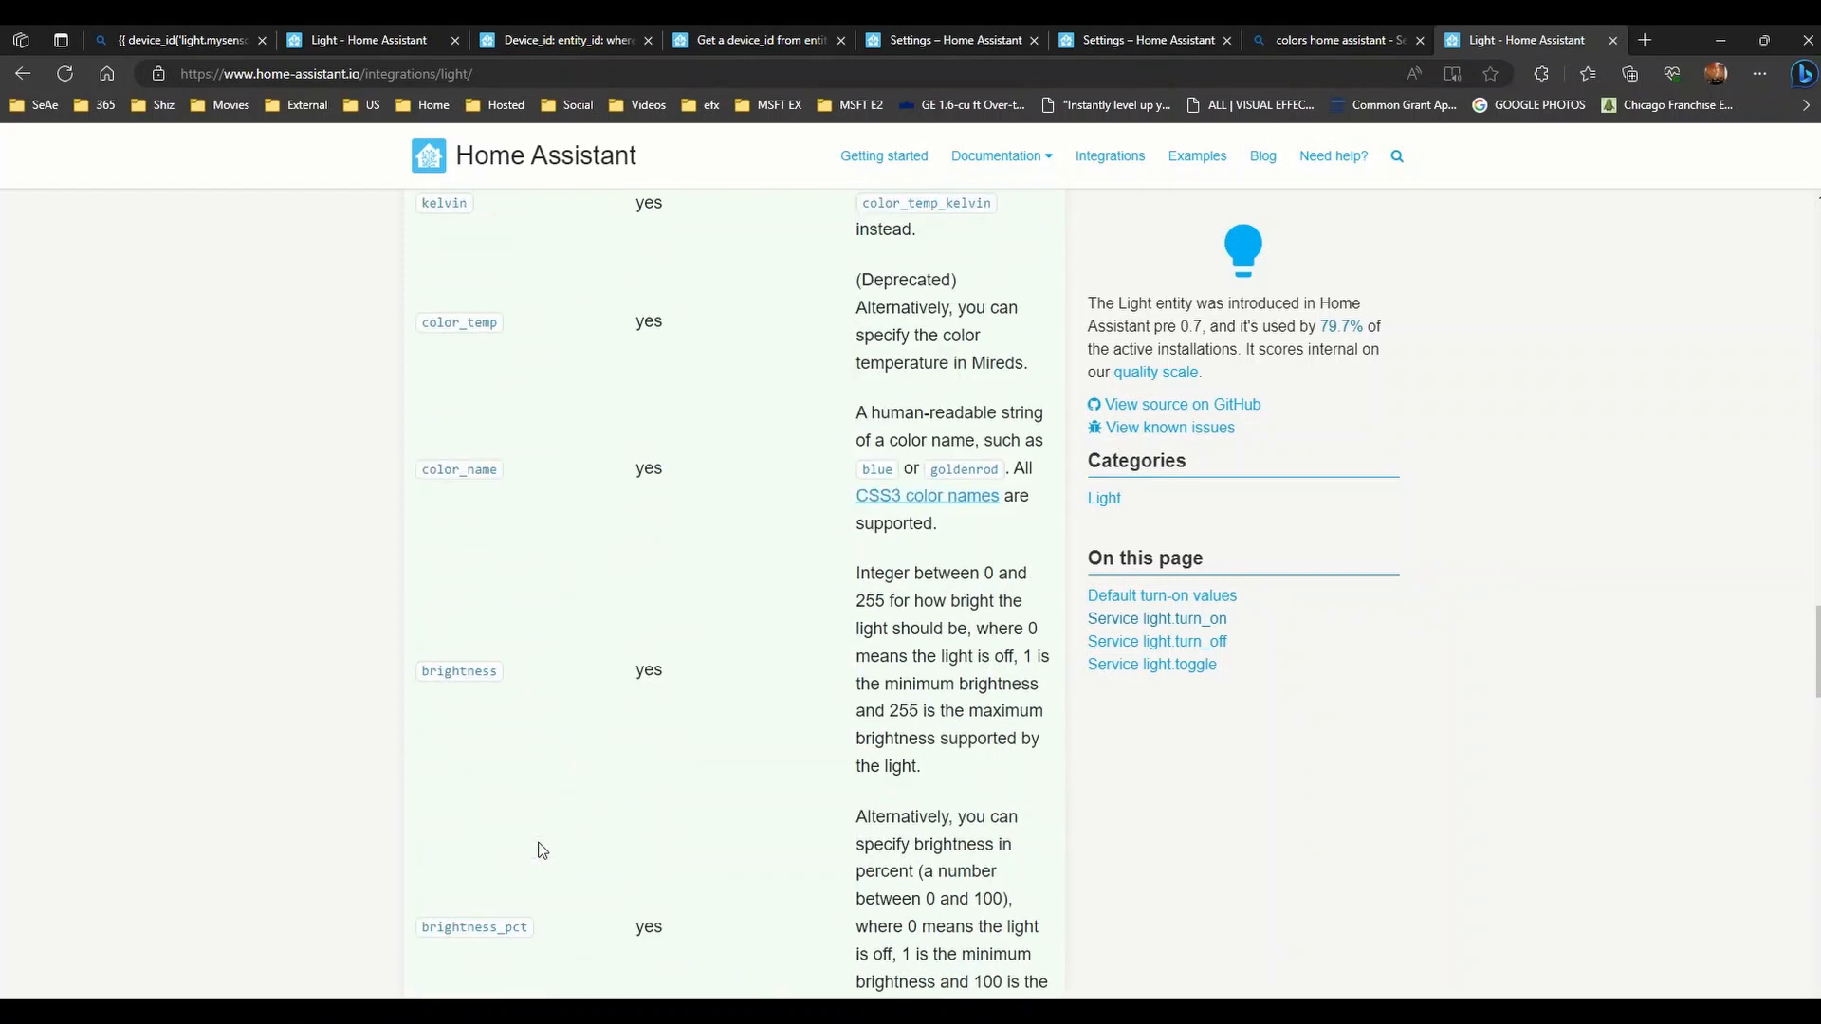
{"action": "scroll", "coordinate": [539, 843], "scroll_direction": "up", "scroll_amount": 10}
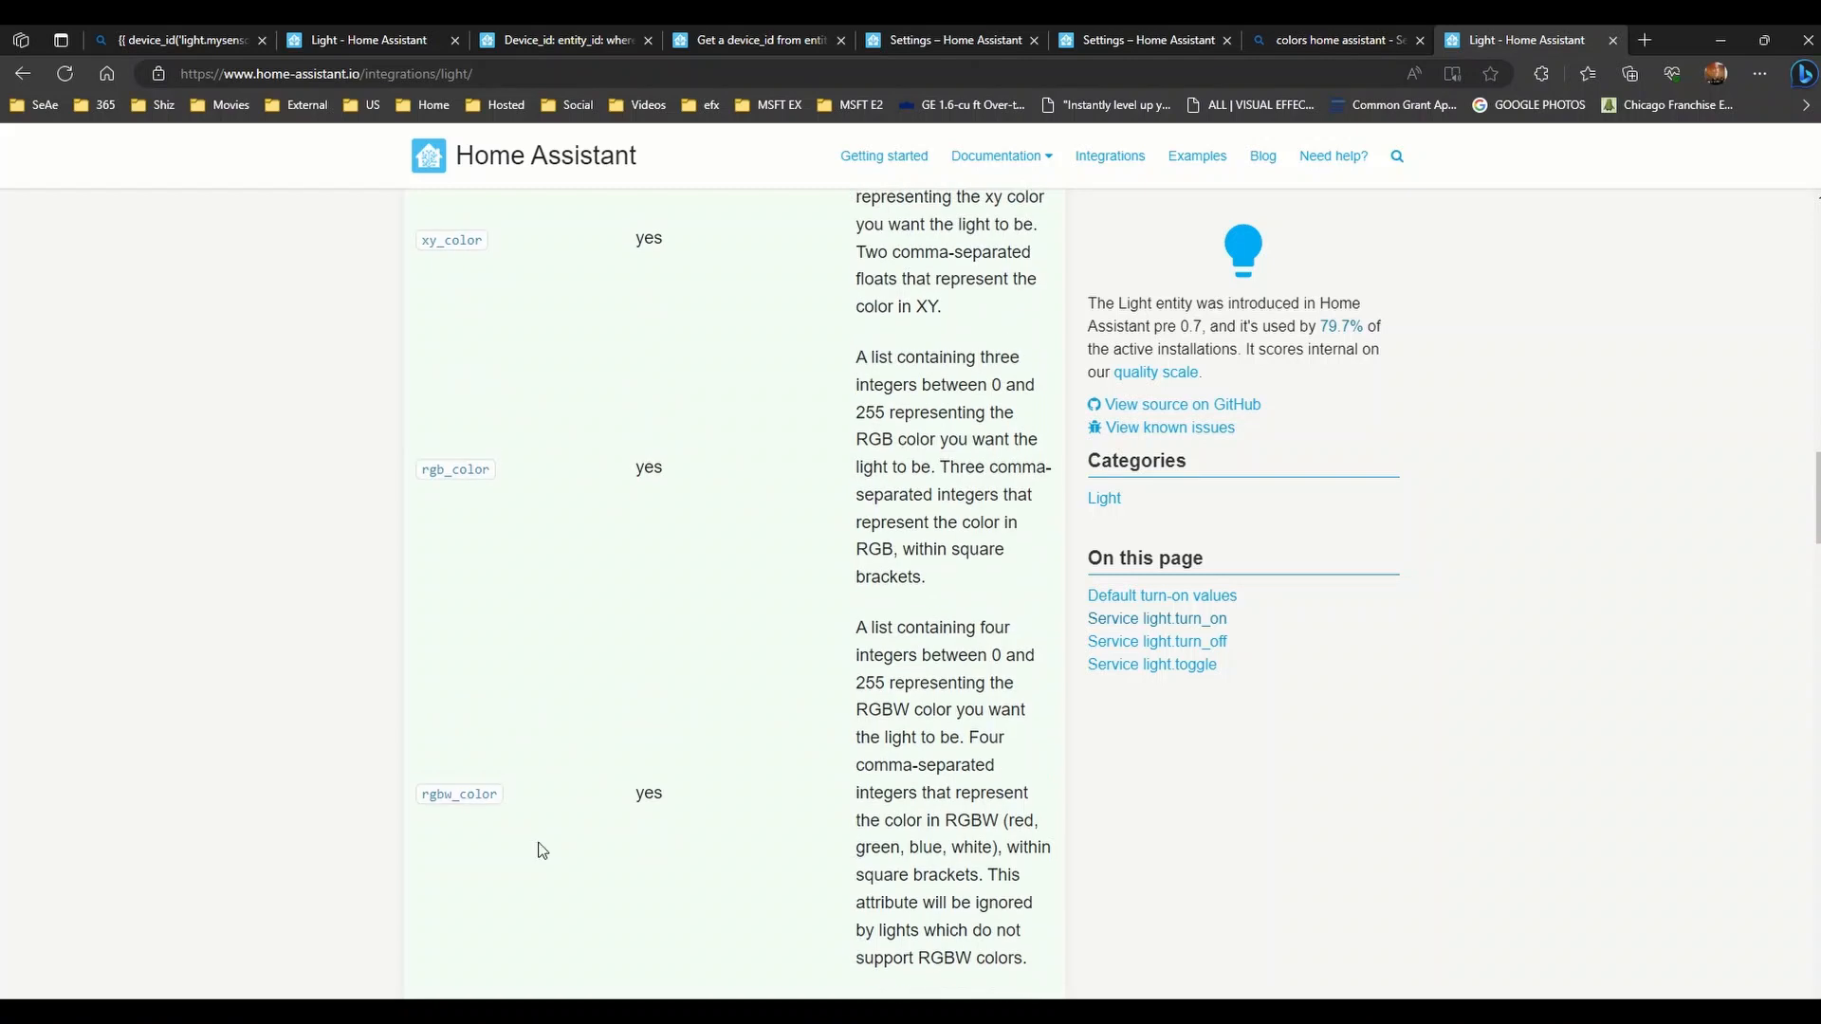
{"action": "scroll", "coordinate": [541, 851], "scroll_direction": "up", "scroll_amount": 10}
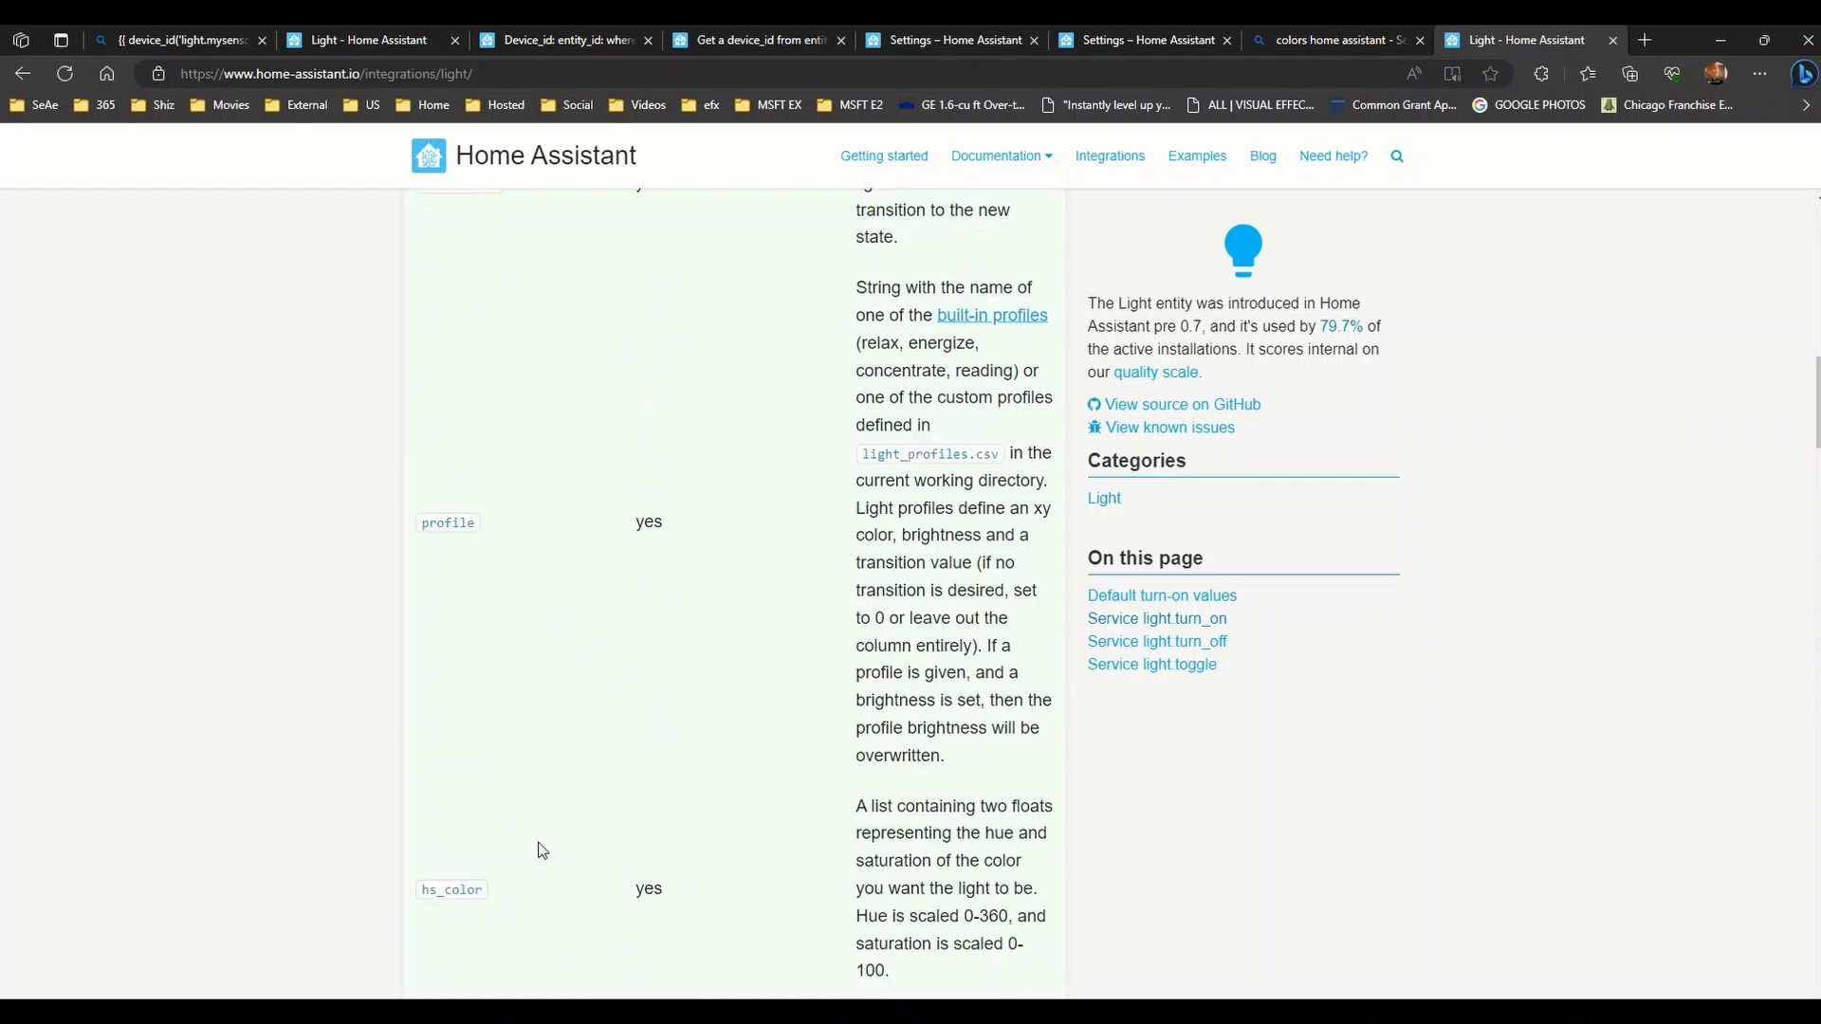
{"action": "scroll", "coordinate": [536, 857], "scroll_direction": "up", "scroll_amount": 3}
{"action": "scroll", "coordinate": [536, 856], "scroll_direction": "down", "scroll_amount": 10}
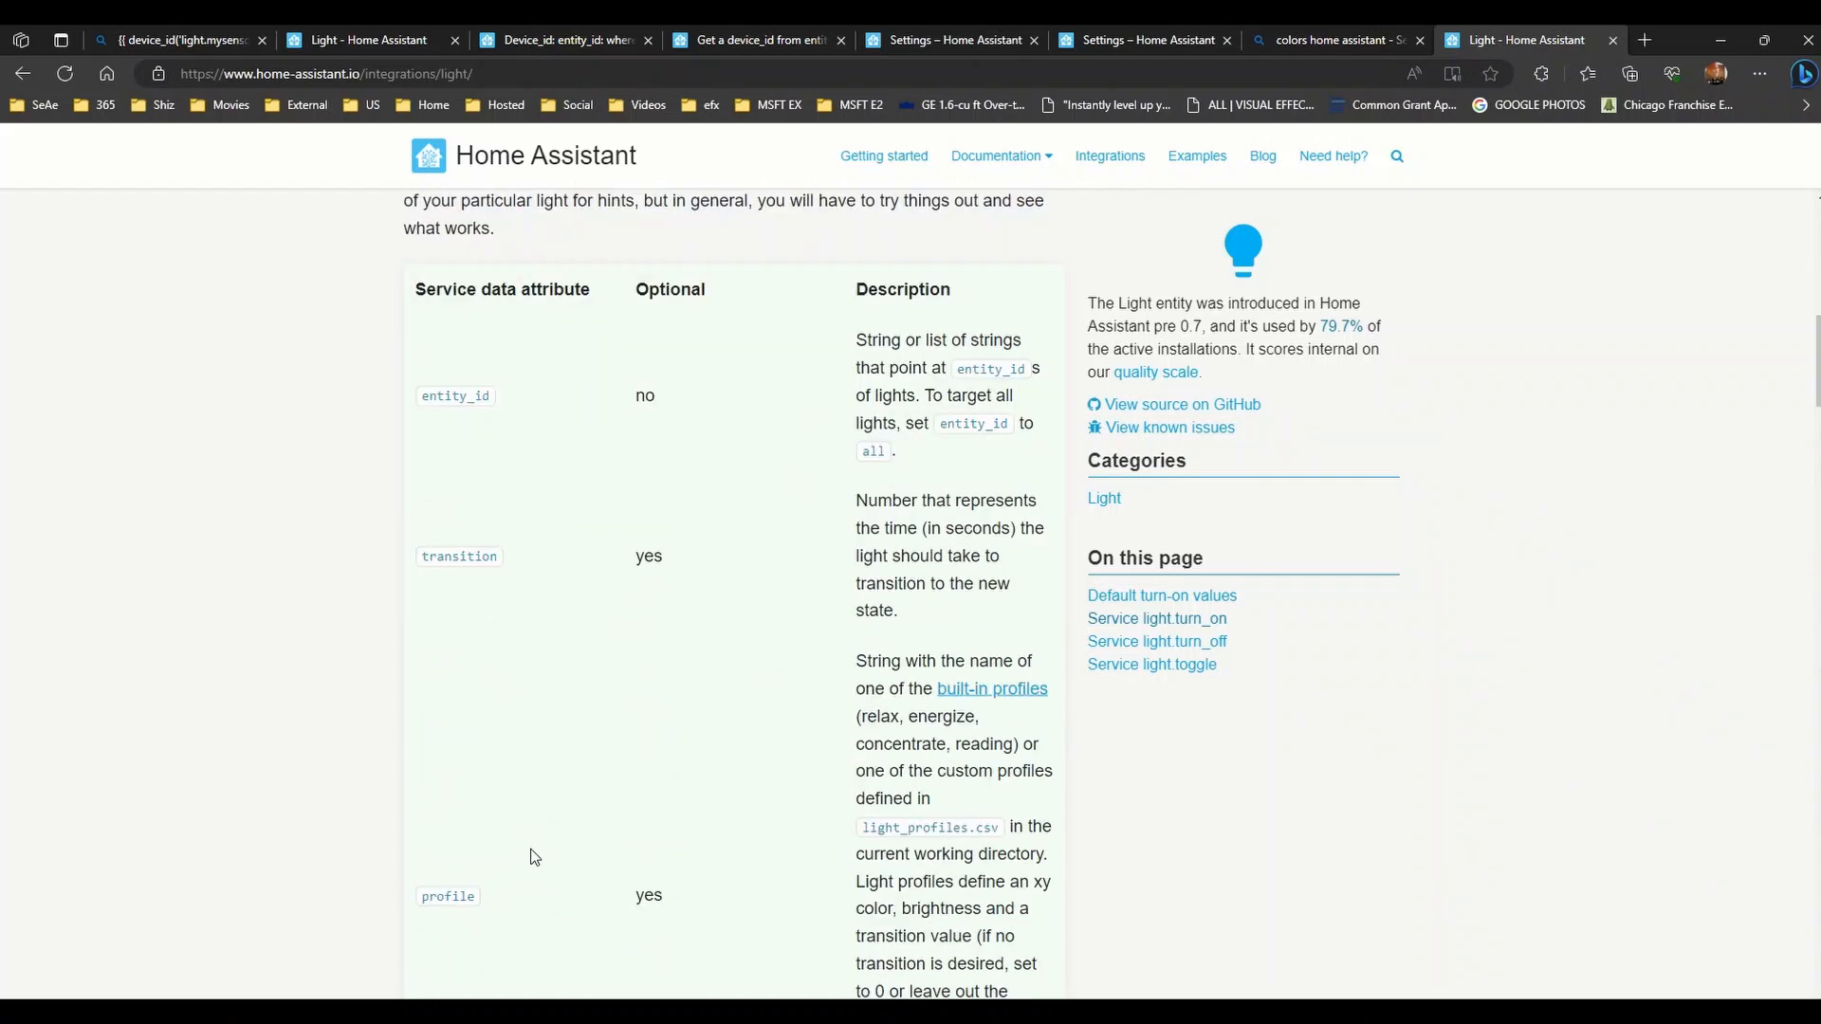
{"action": "scroll", "coordinate": [536, 856], "scroll_direction": "down", "scroll_amount": 3}
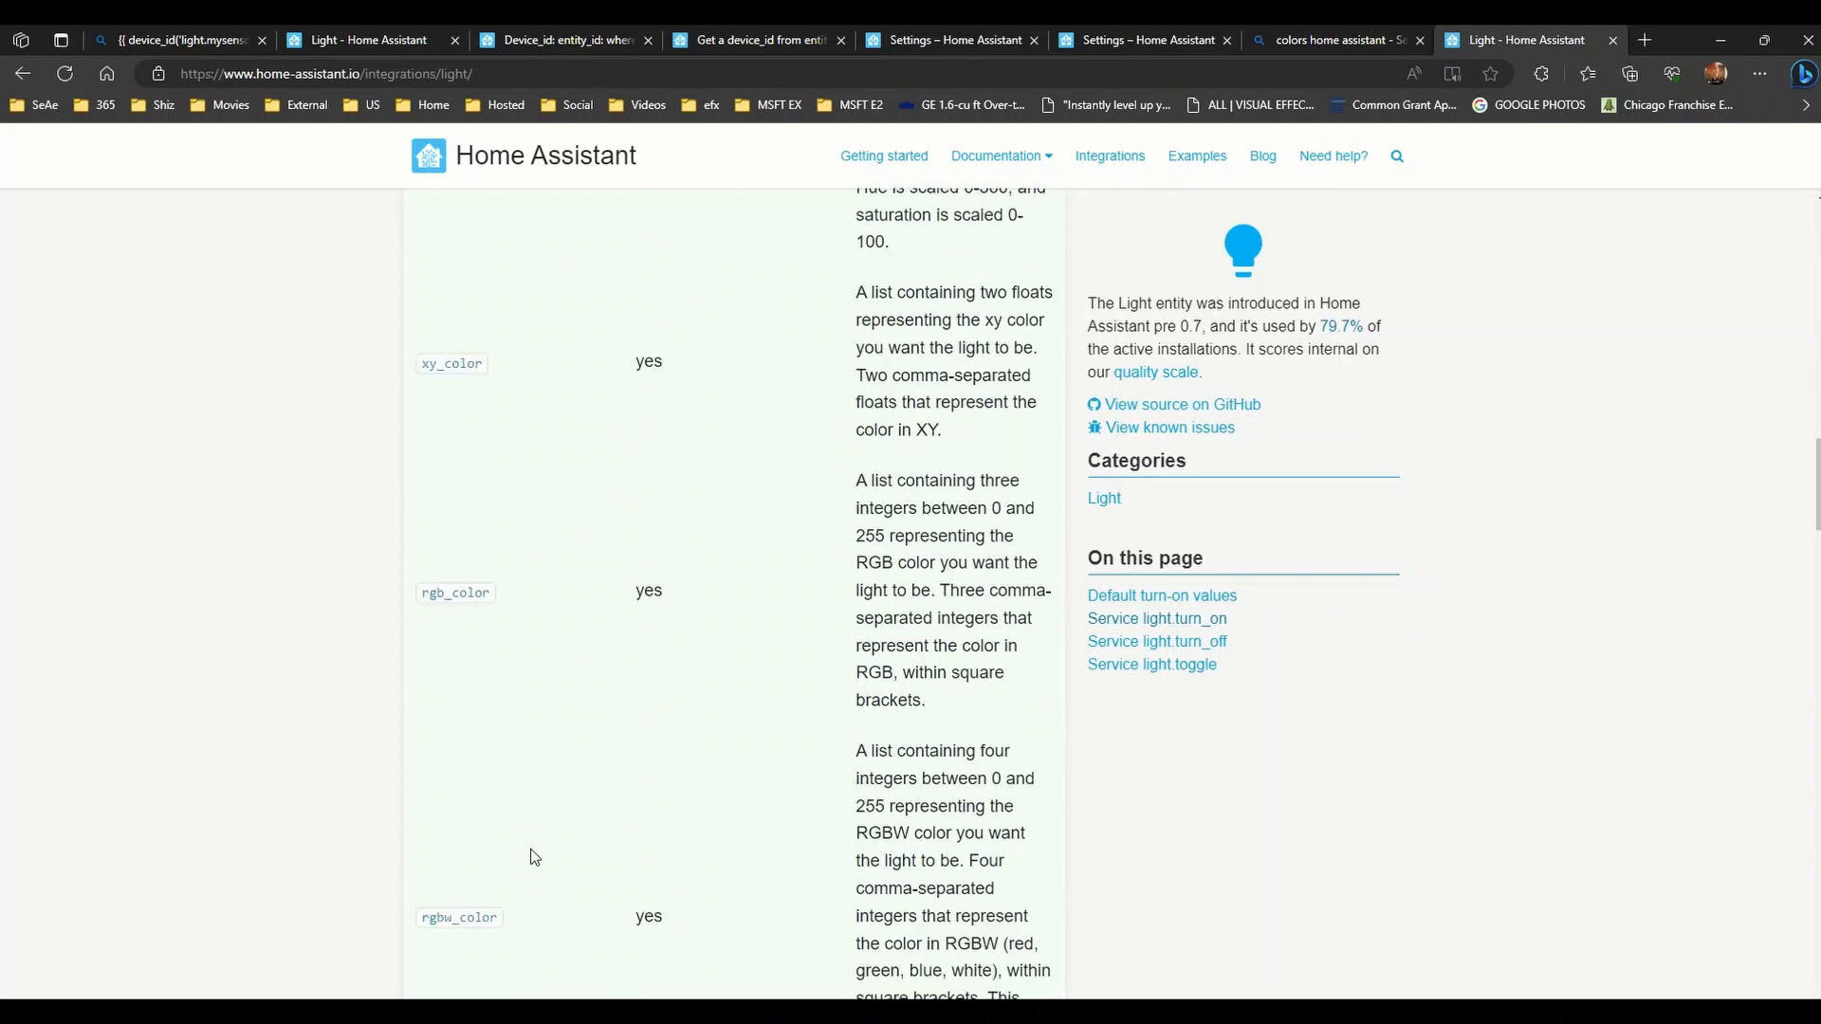
{"action": "scroll", "coordinate": [535, 856], "scroll_direction": "down", "scroll_amount": 8}
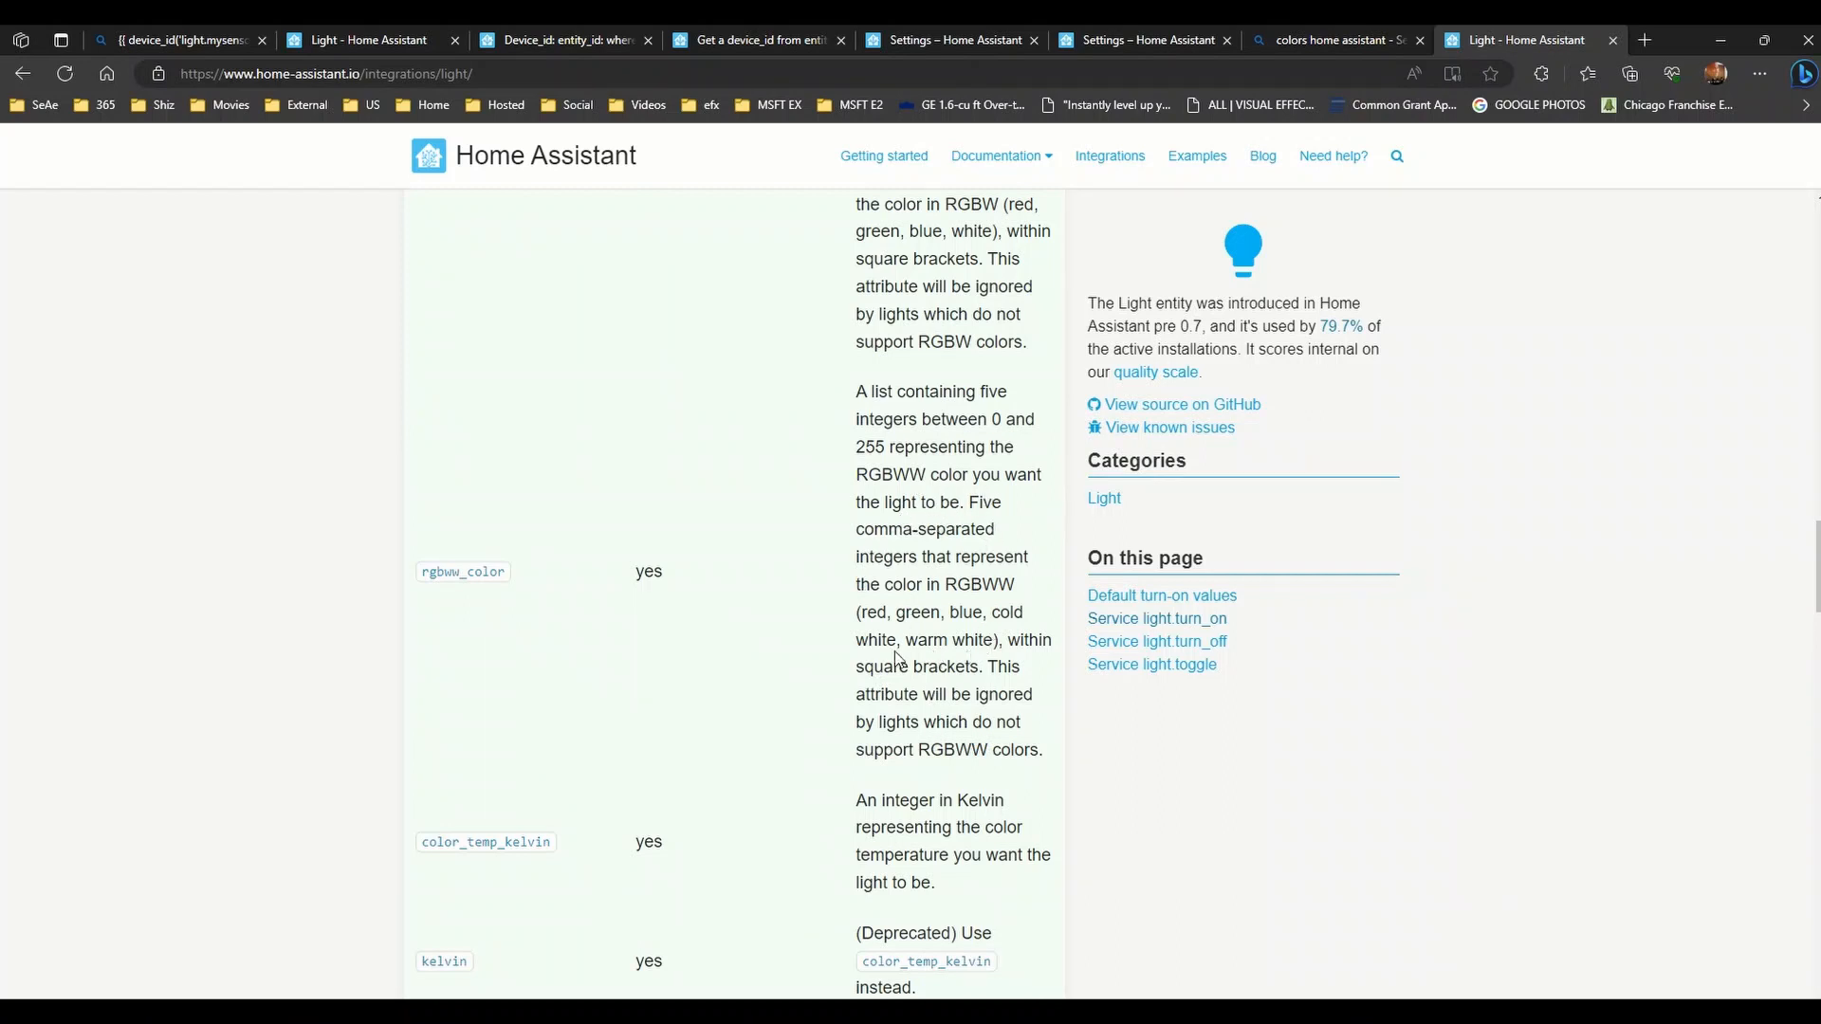
{"action": "scroll", "coordinate": [533, 622], "scroll_direction": "up", "scroll_amount": 2}
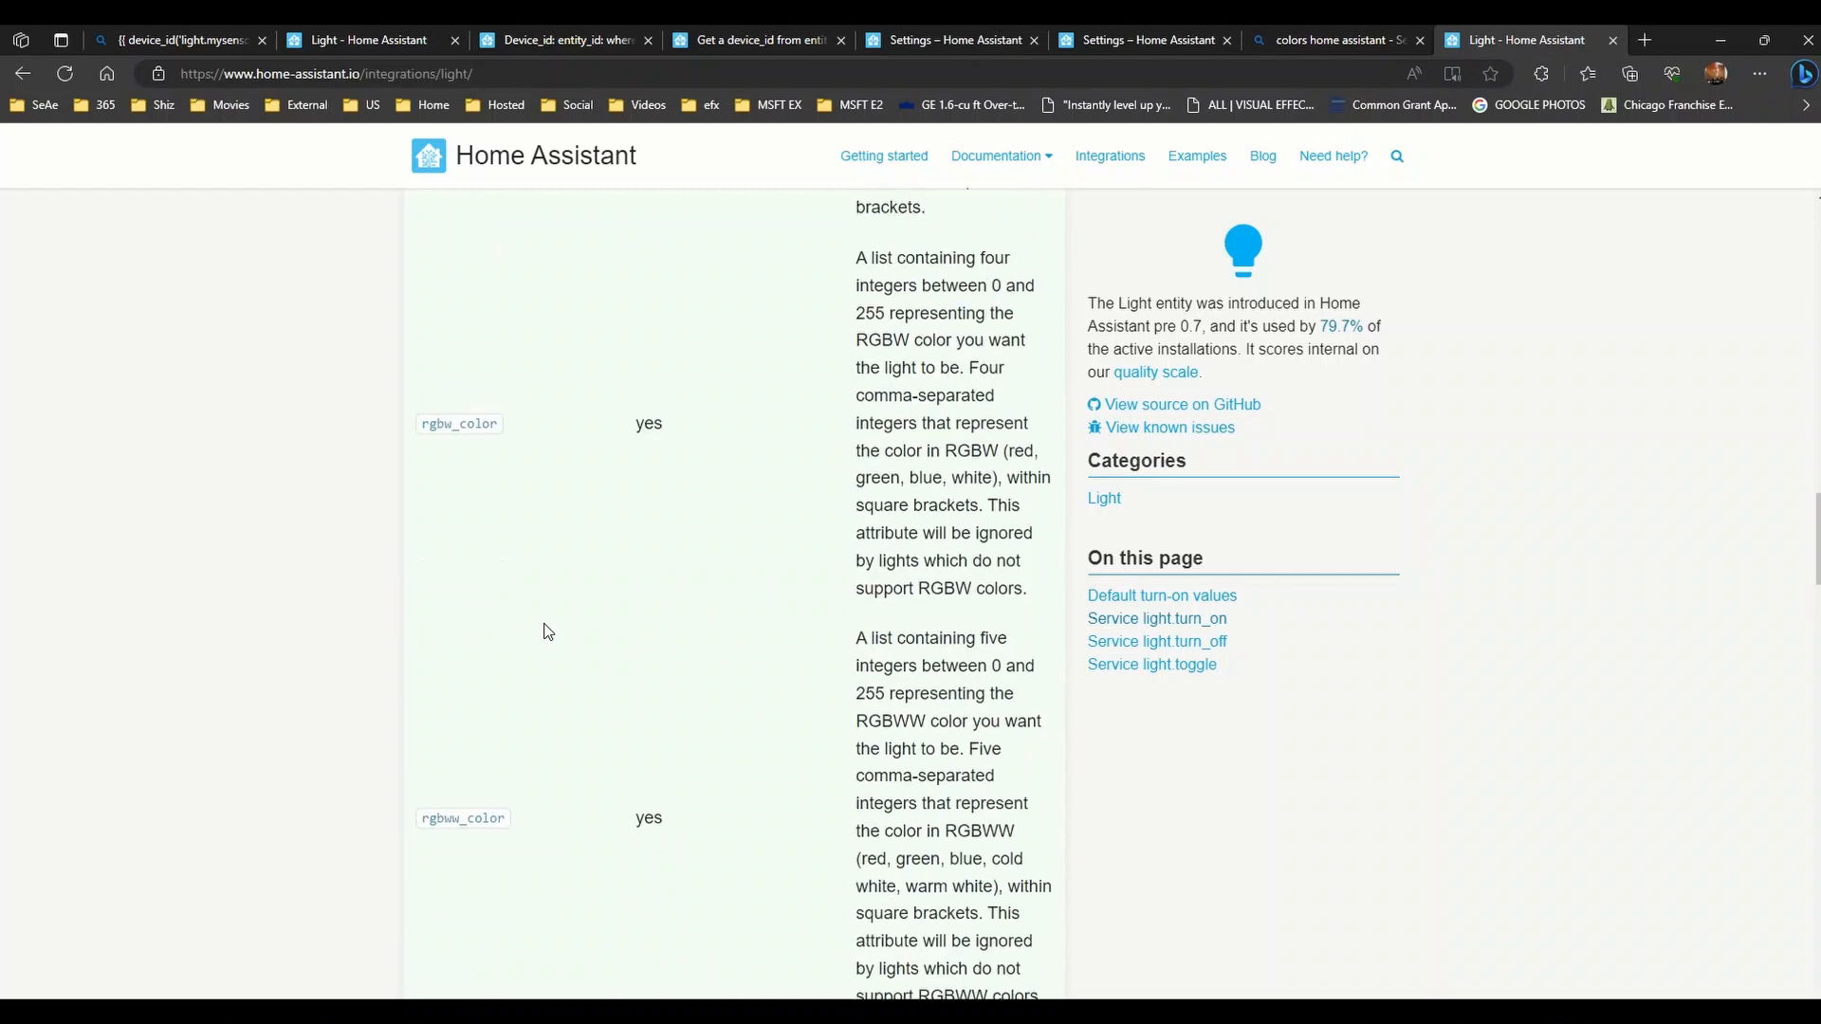
{"action": "scroll", "coordinate": [533, 622], "scroll_direction": "down", "scroll_amount": 2}
{"action": "scroll", "coordinate": [540, 625], "scroll_direction": "up", "scroll_amount": 1}
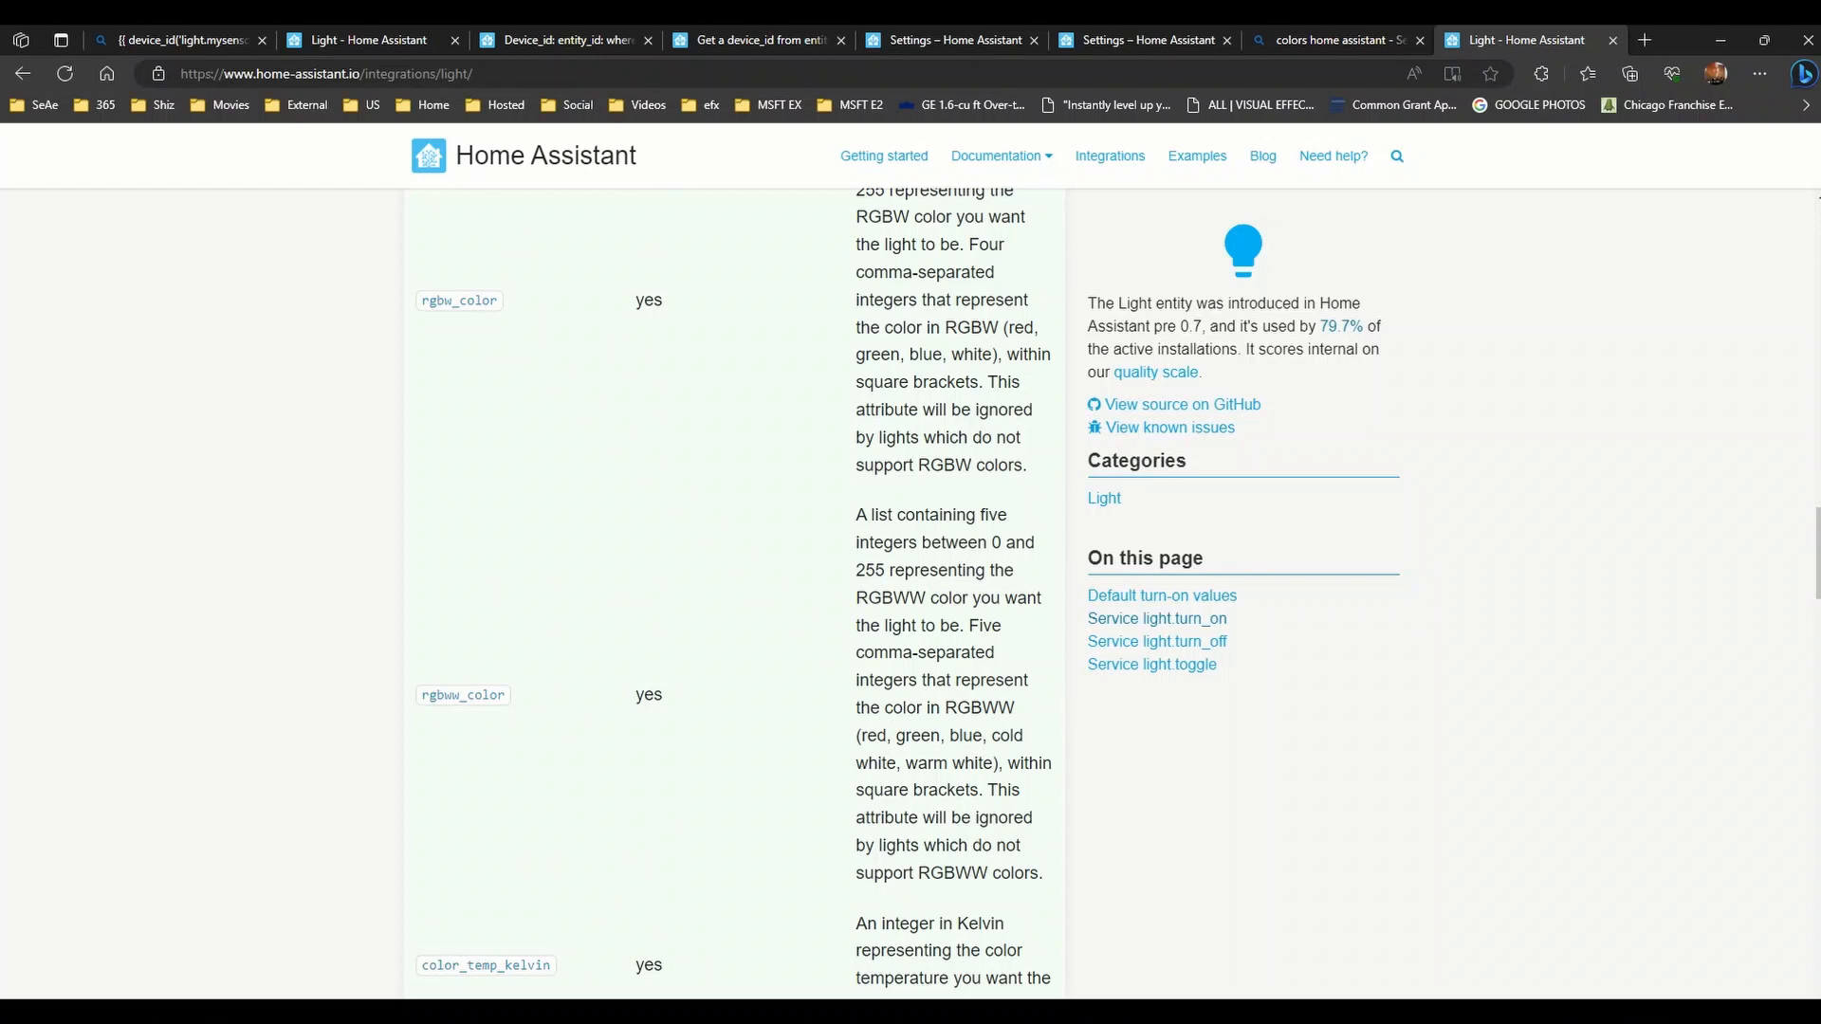
- Draw a second rectangle below the first with a black outline and pale blue #DEE9FF fill
{"action": "mouse_move", "coordinate": [1040, 1013]}
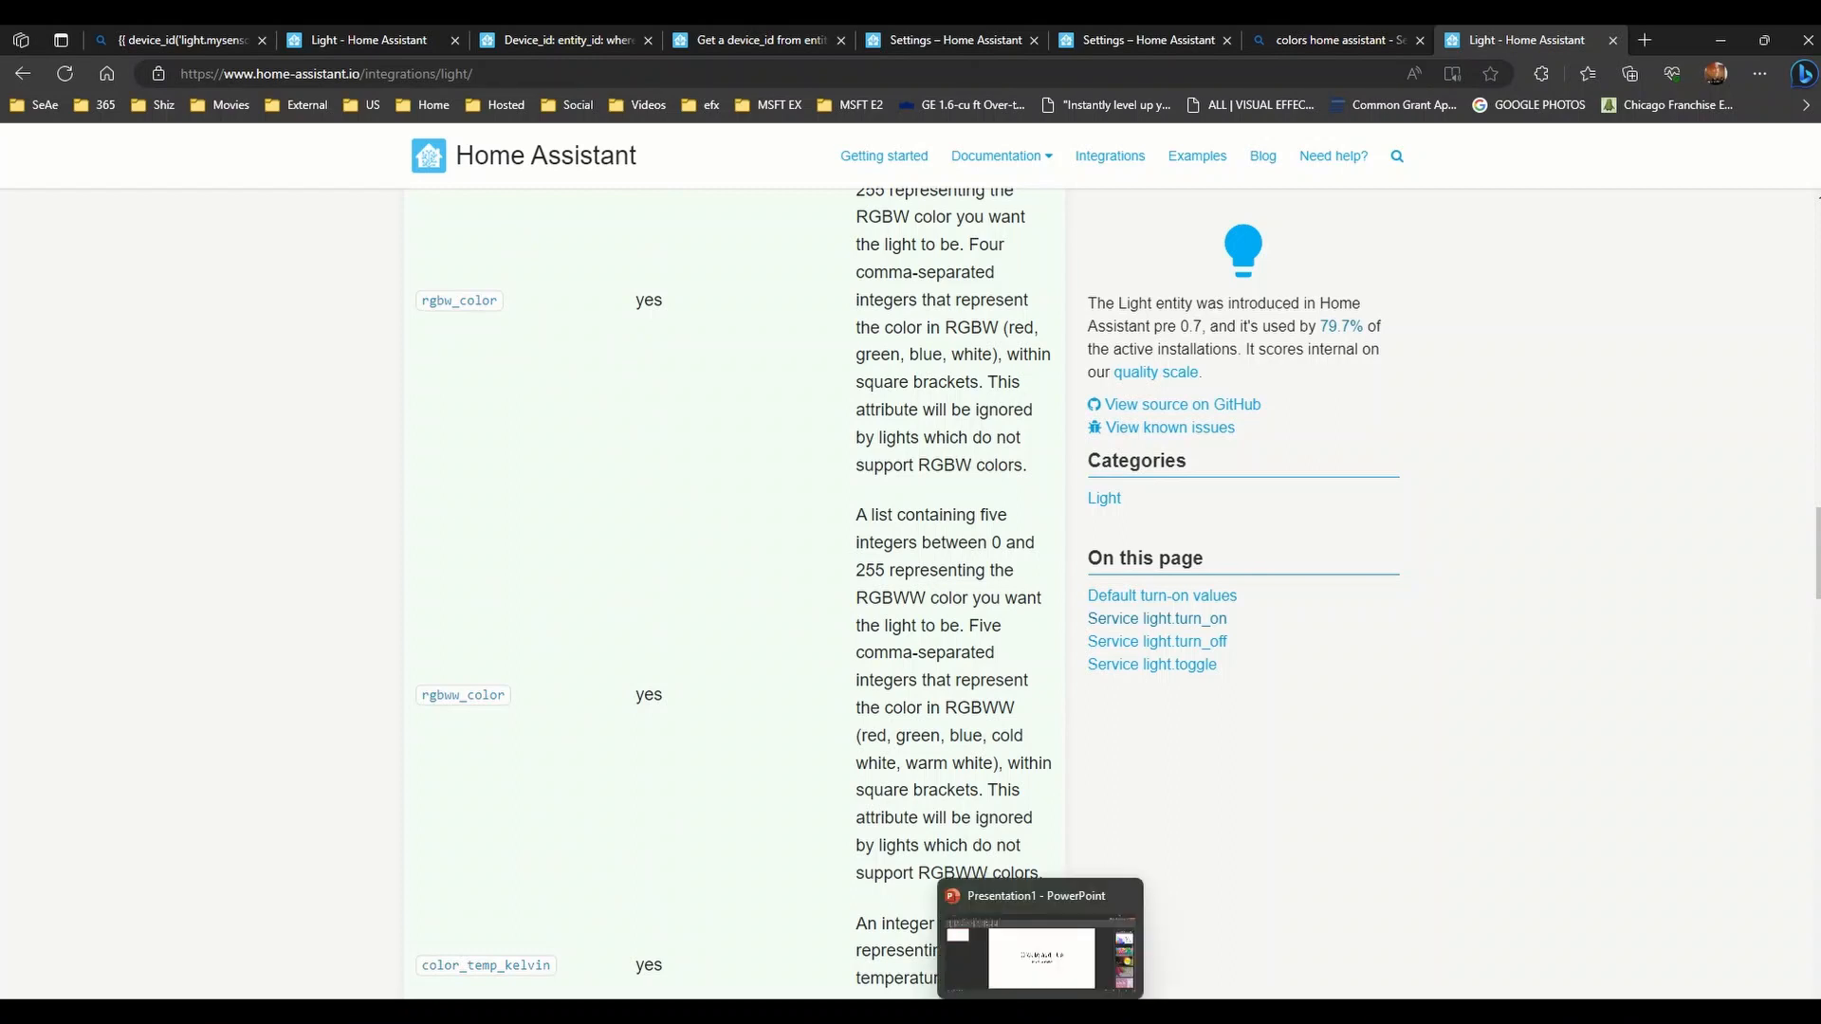
{"action": "left_click", "coordinate": [493, 1012]}
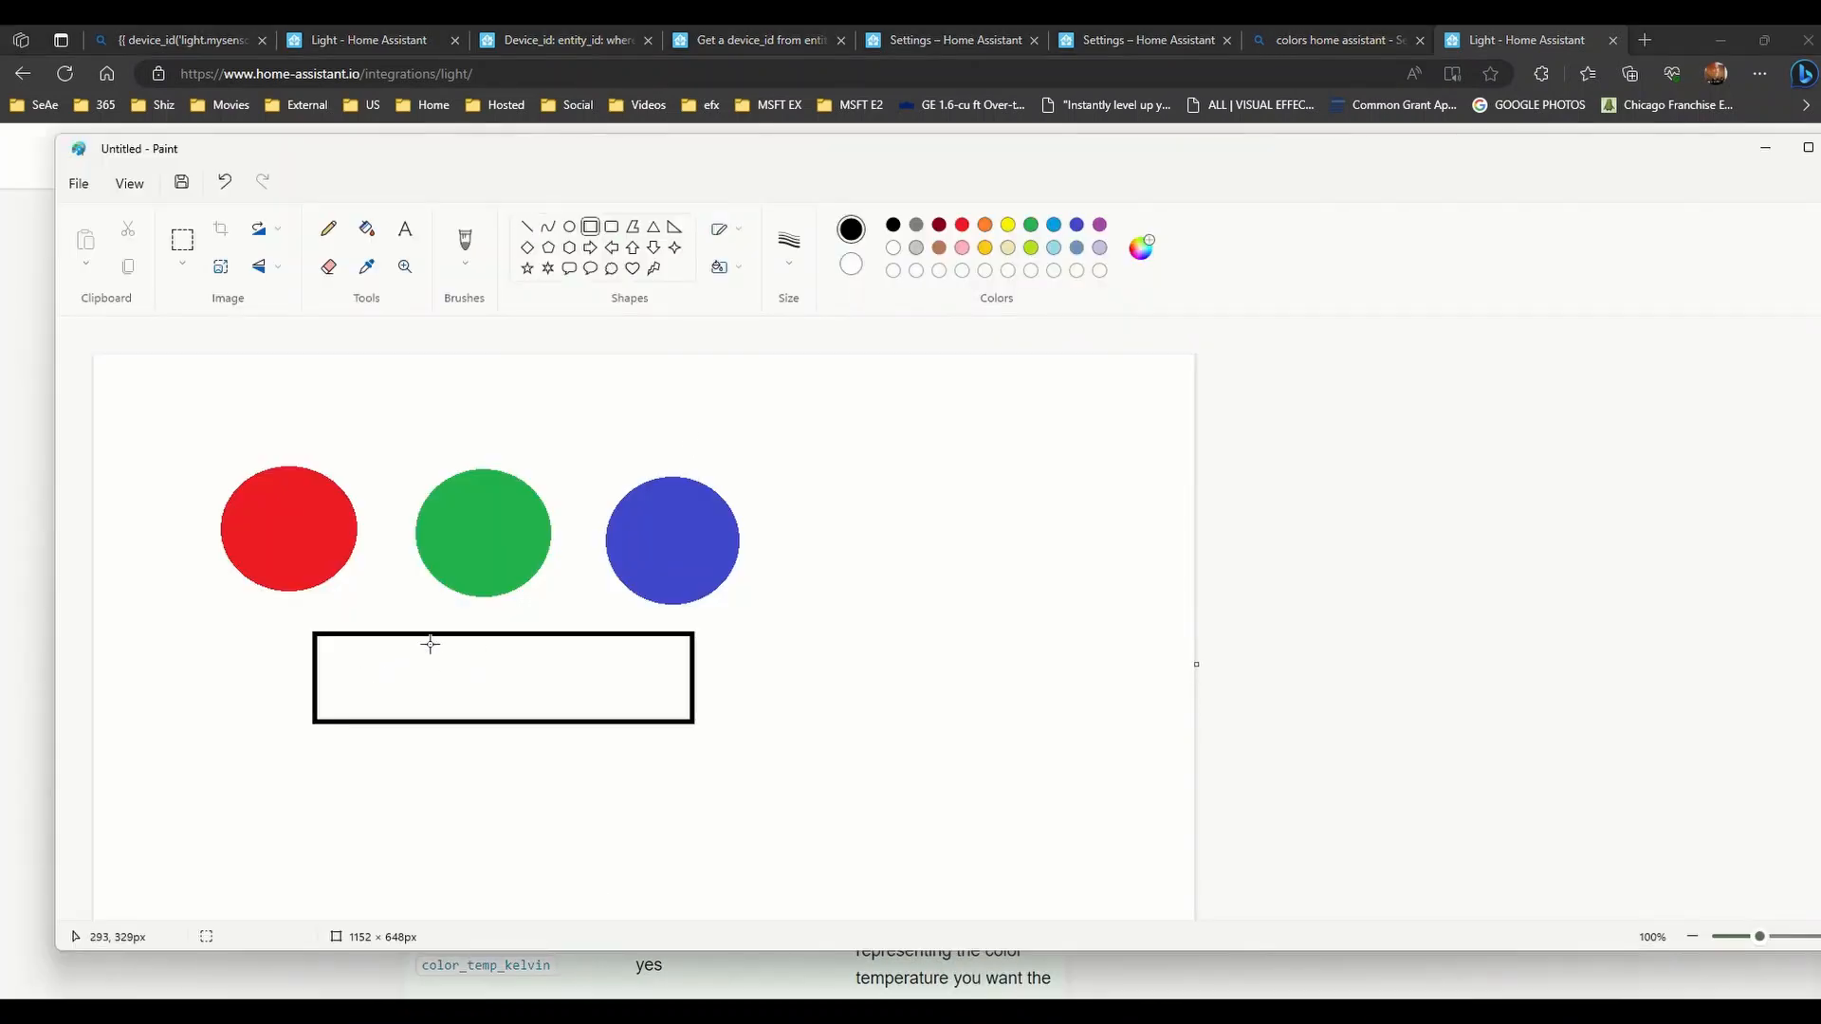
{"action": "left_click", "coordinate": [597, 231]}
{"action": "left_click_drag", "start_coordinate": [306, 769], "coordinate": [696, 838]}
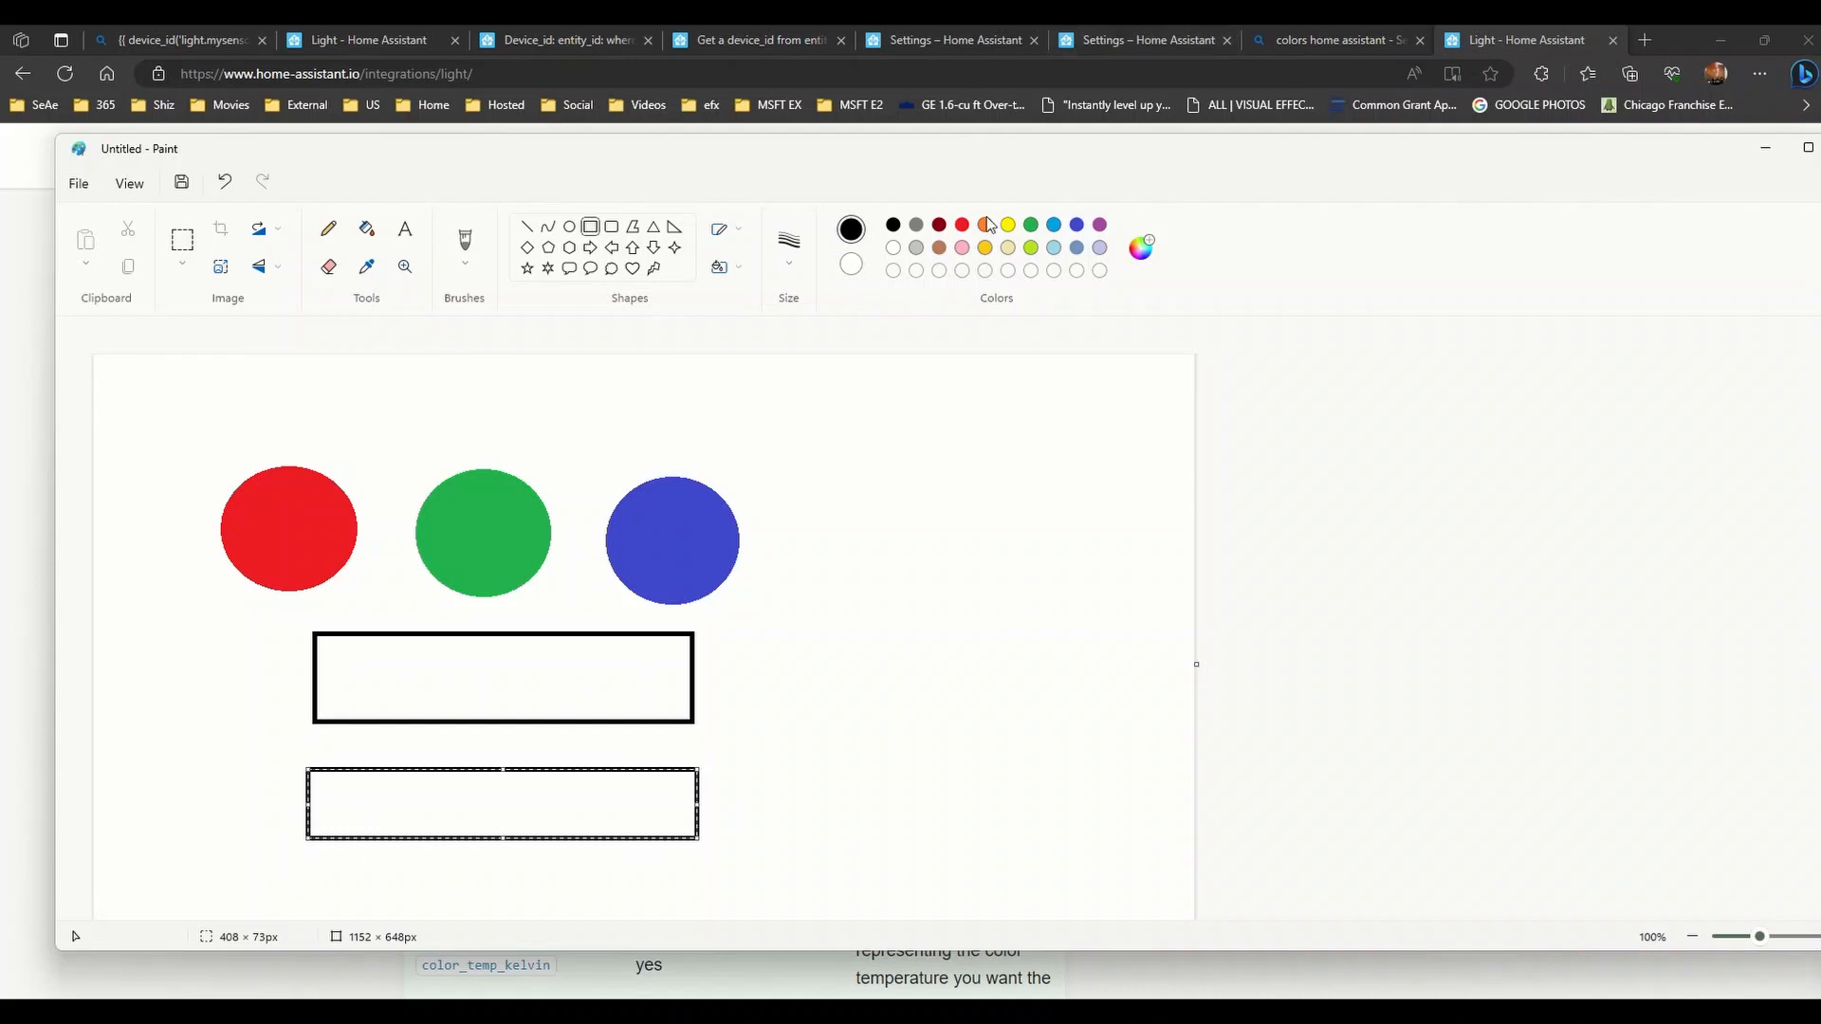
{"action": "left_click", "coordinate": [1077, 248]}
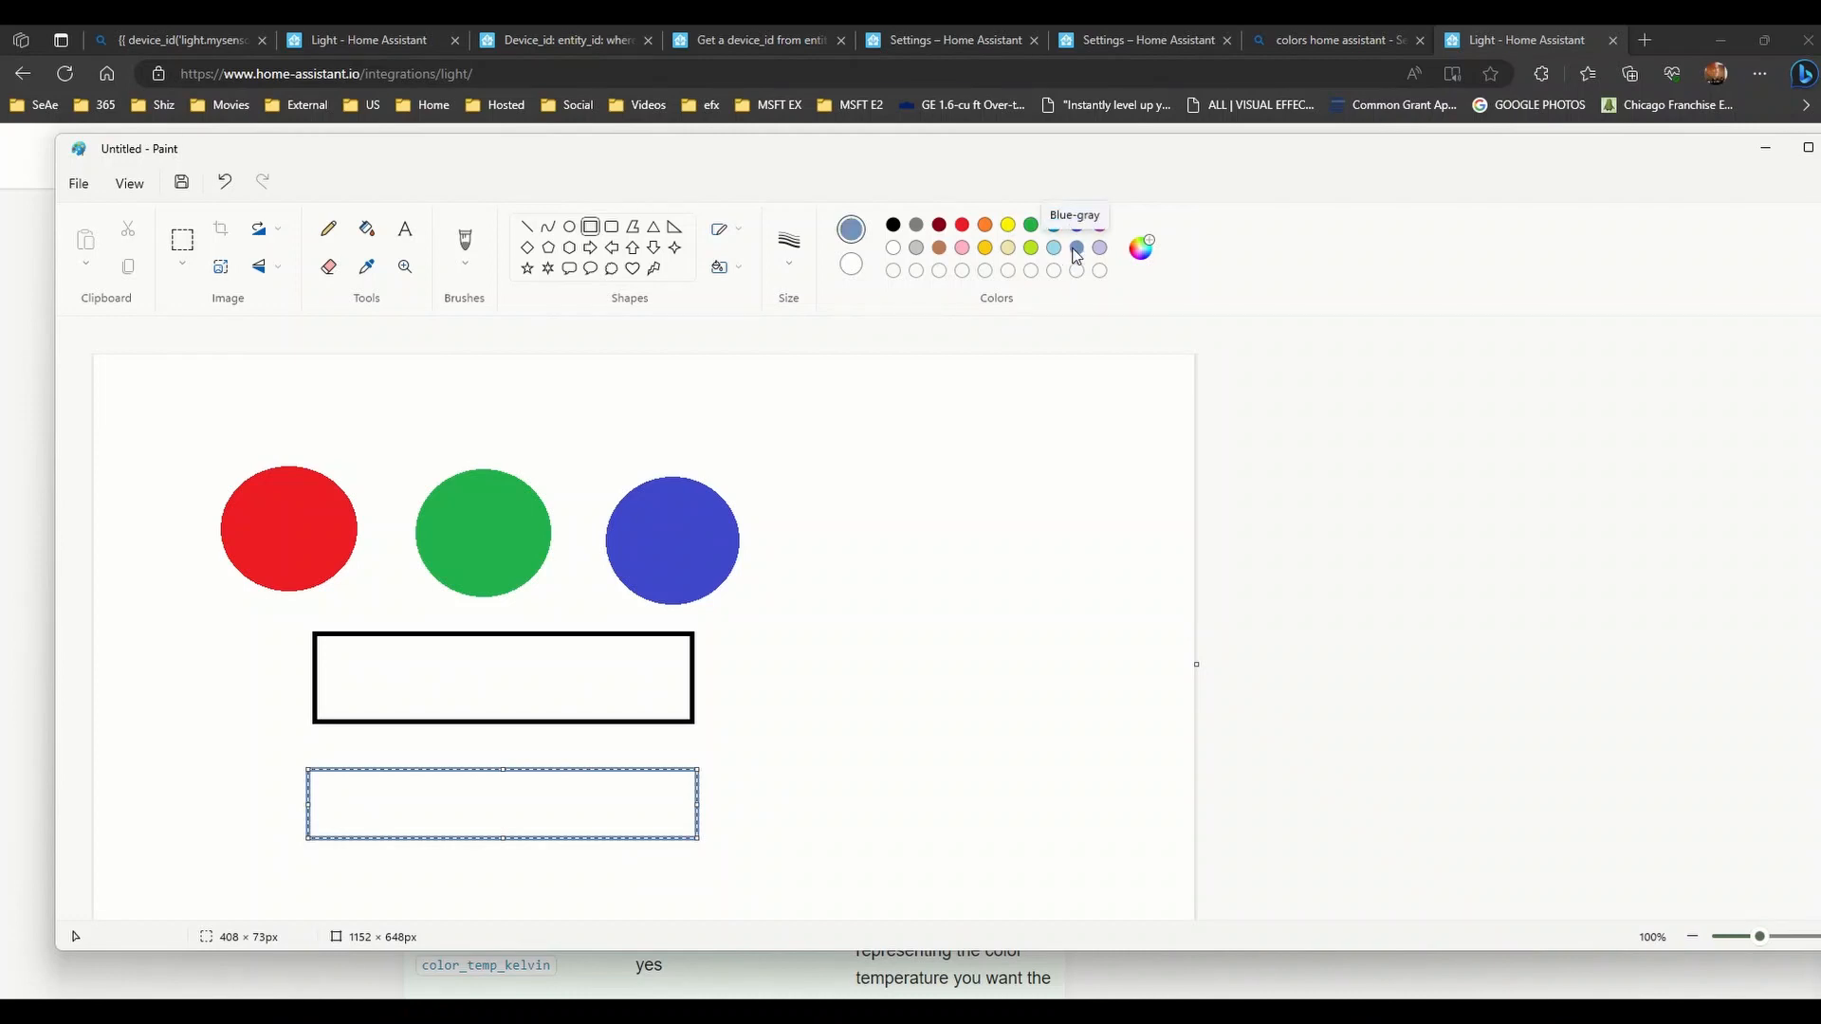
{"action": "left_click", "coordinate": [892, 225]}
{"action": "left_click", "coordinate": [850, 263]}
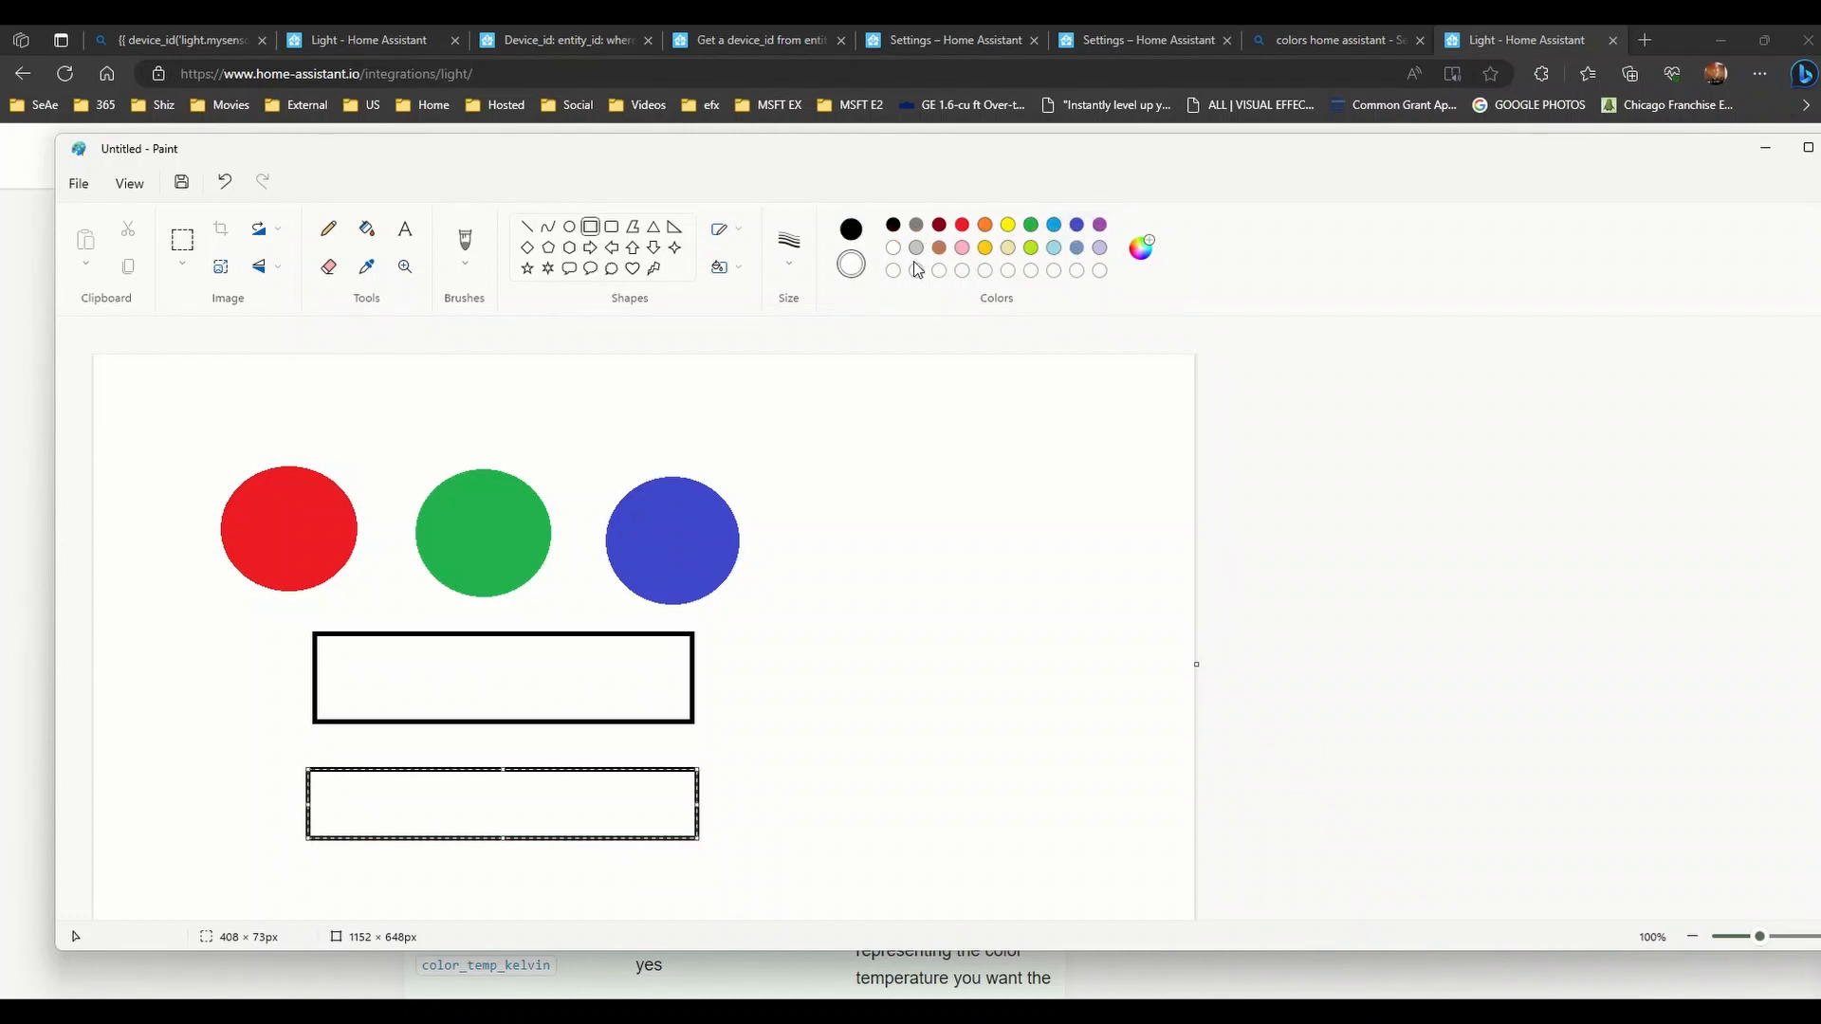
{"action": "left_click", "coordinate": [1077, 248]}
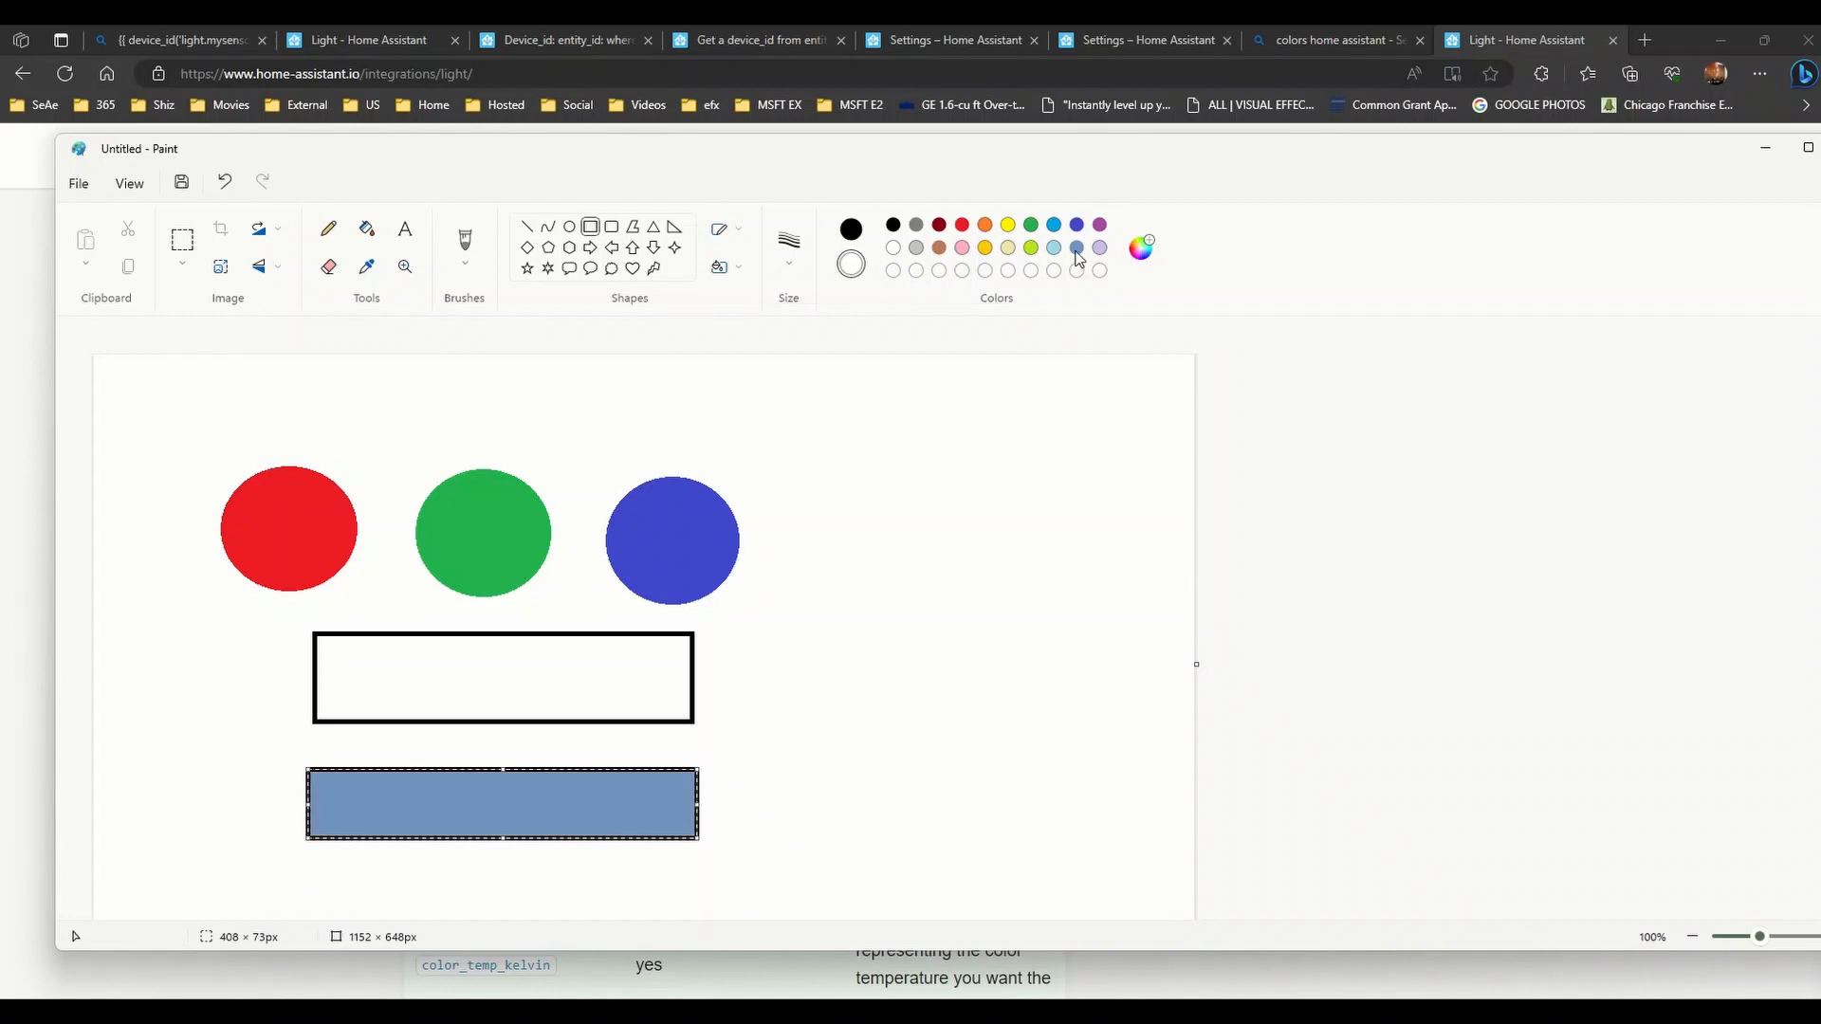
{"action": "left_click", "coordinate": [1140, 248]}
{"action": "left_click", "coordinate": [856, 549]}
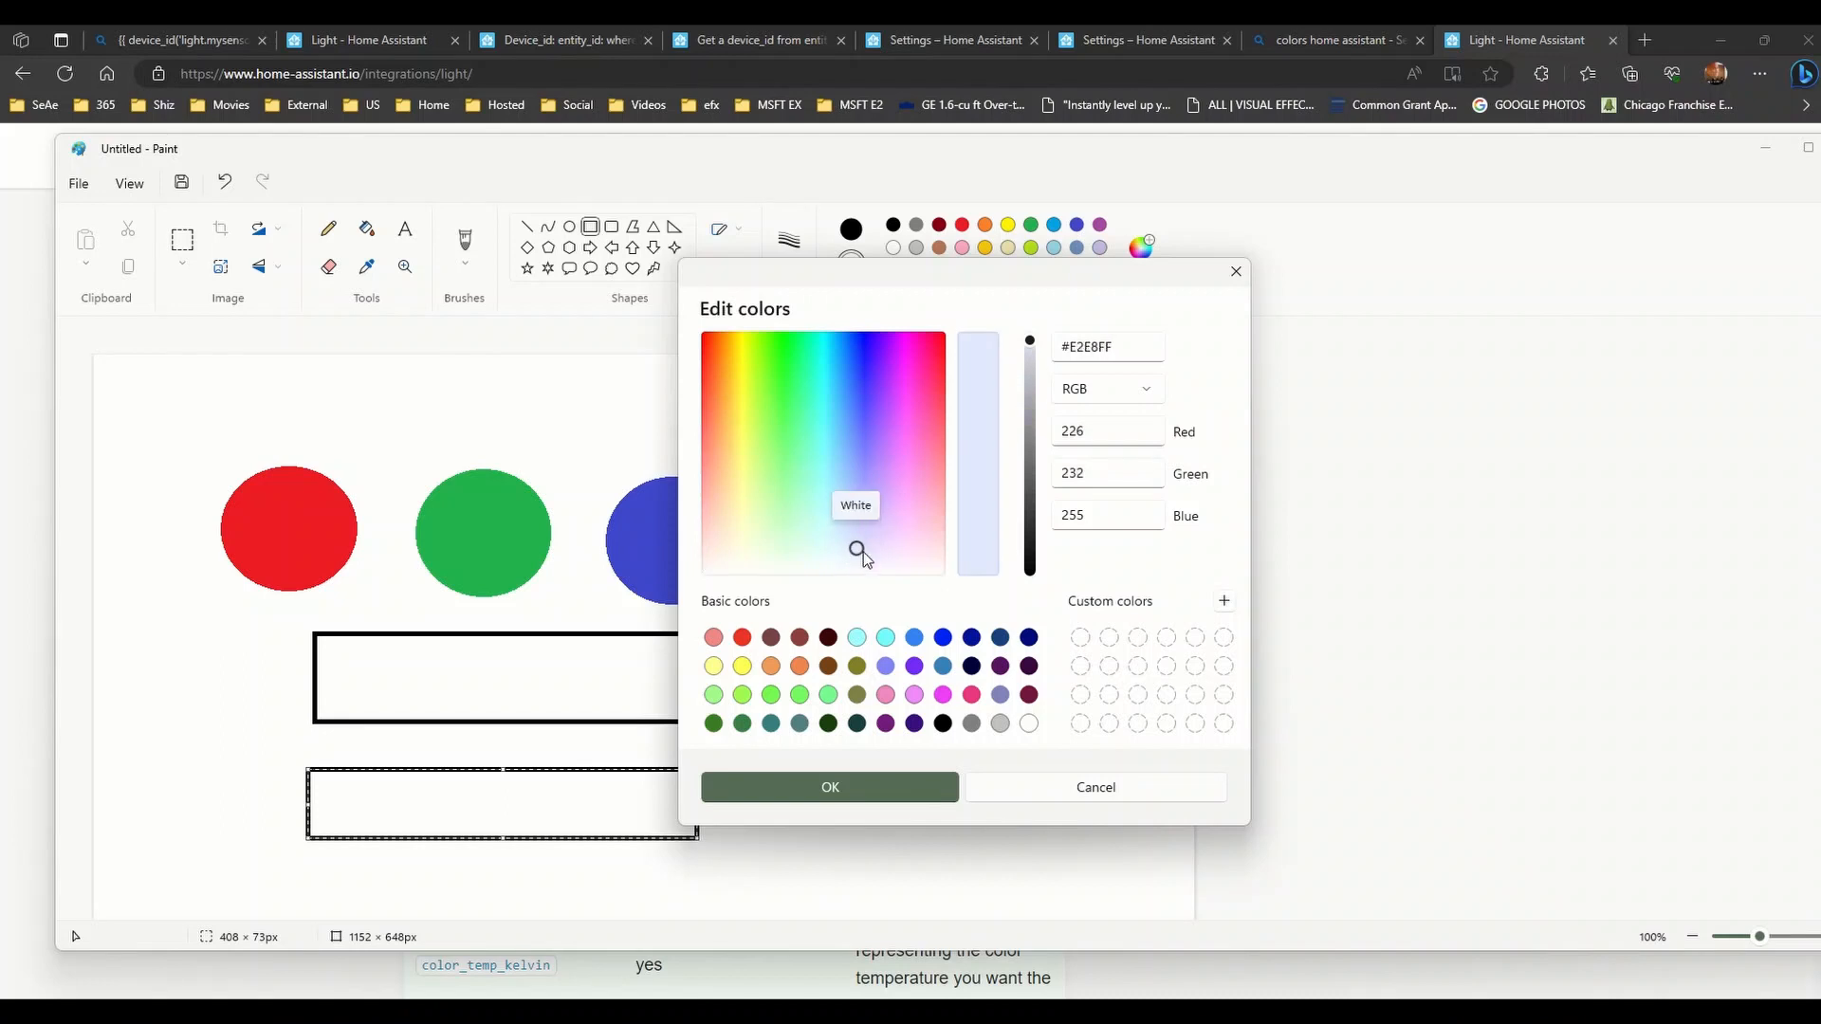
{"action": "left_click", "coordinate": [851, 547]}
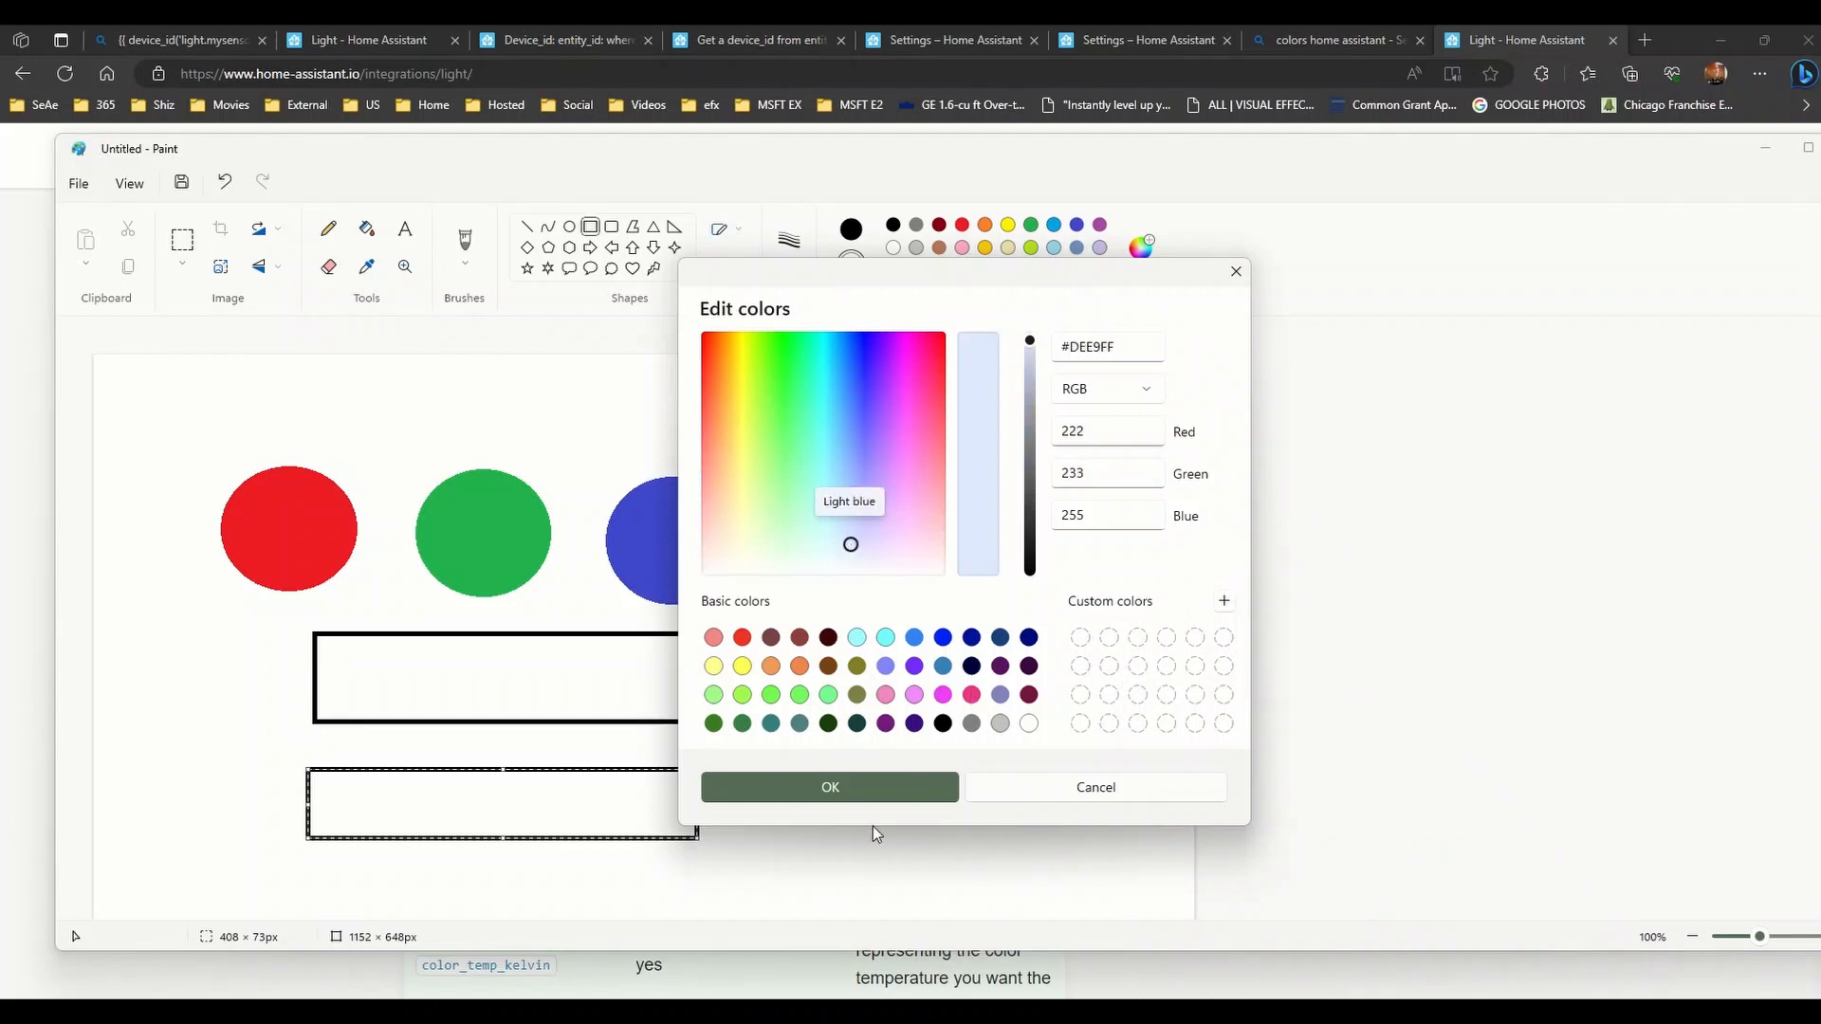
{"action": "left_click", "coordinate": [885, 788]}
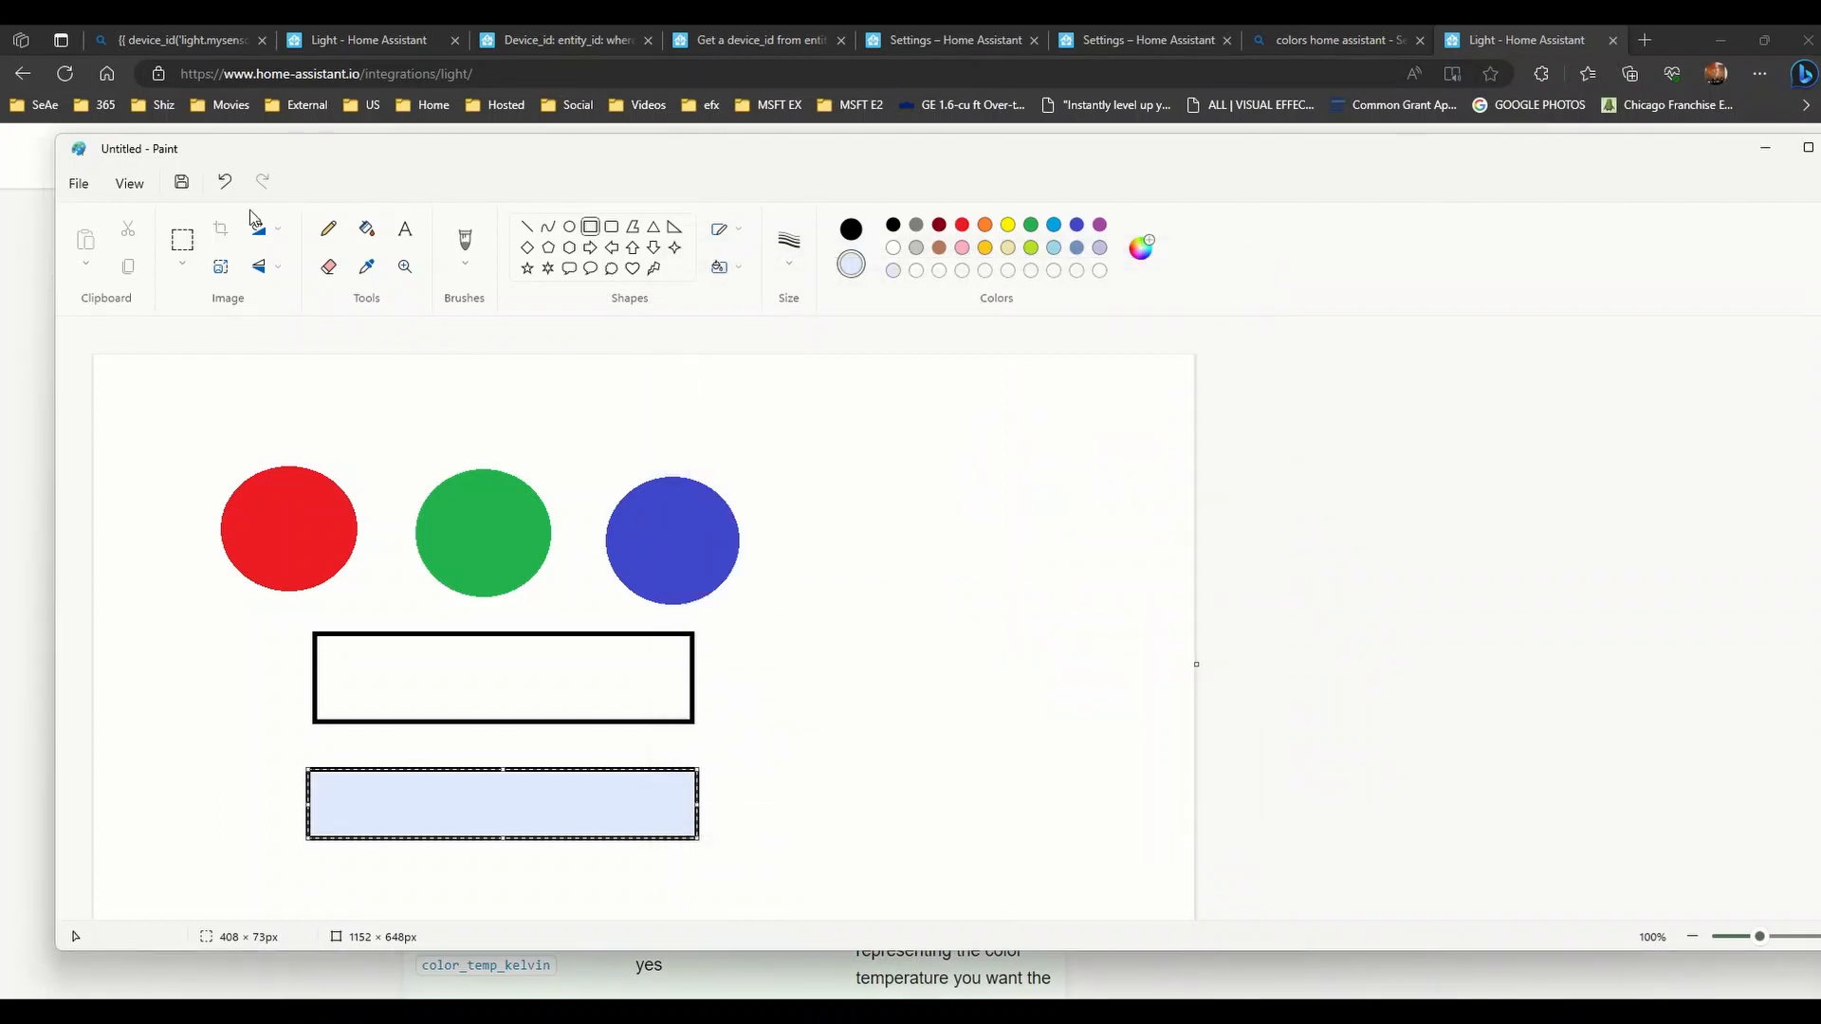
- Redraw the upper rectangle over itself with a very pale pink #FFEBE4 fill
{"action": "left_click", "coordinate": [182, 240]}
{"action": "left_click_drag", "start_coordinate": [276, 628], "coordinate": [749, 740]}
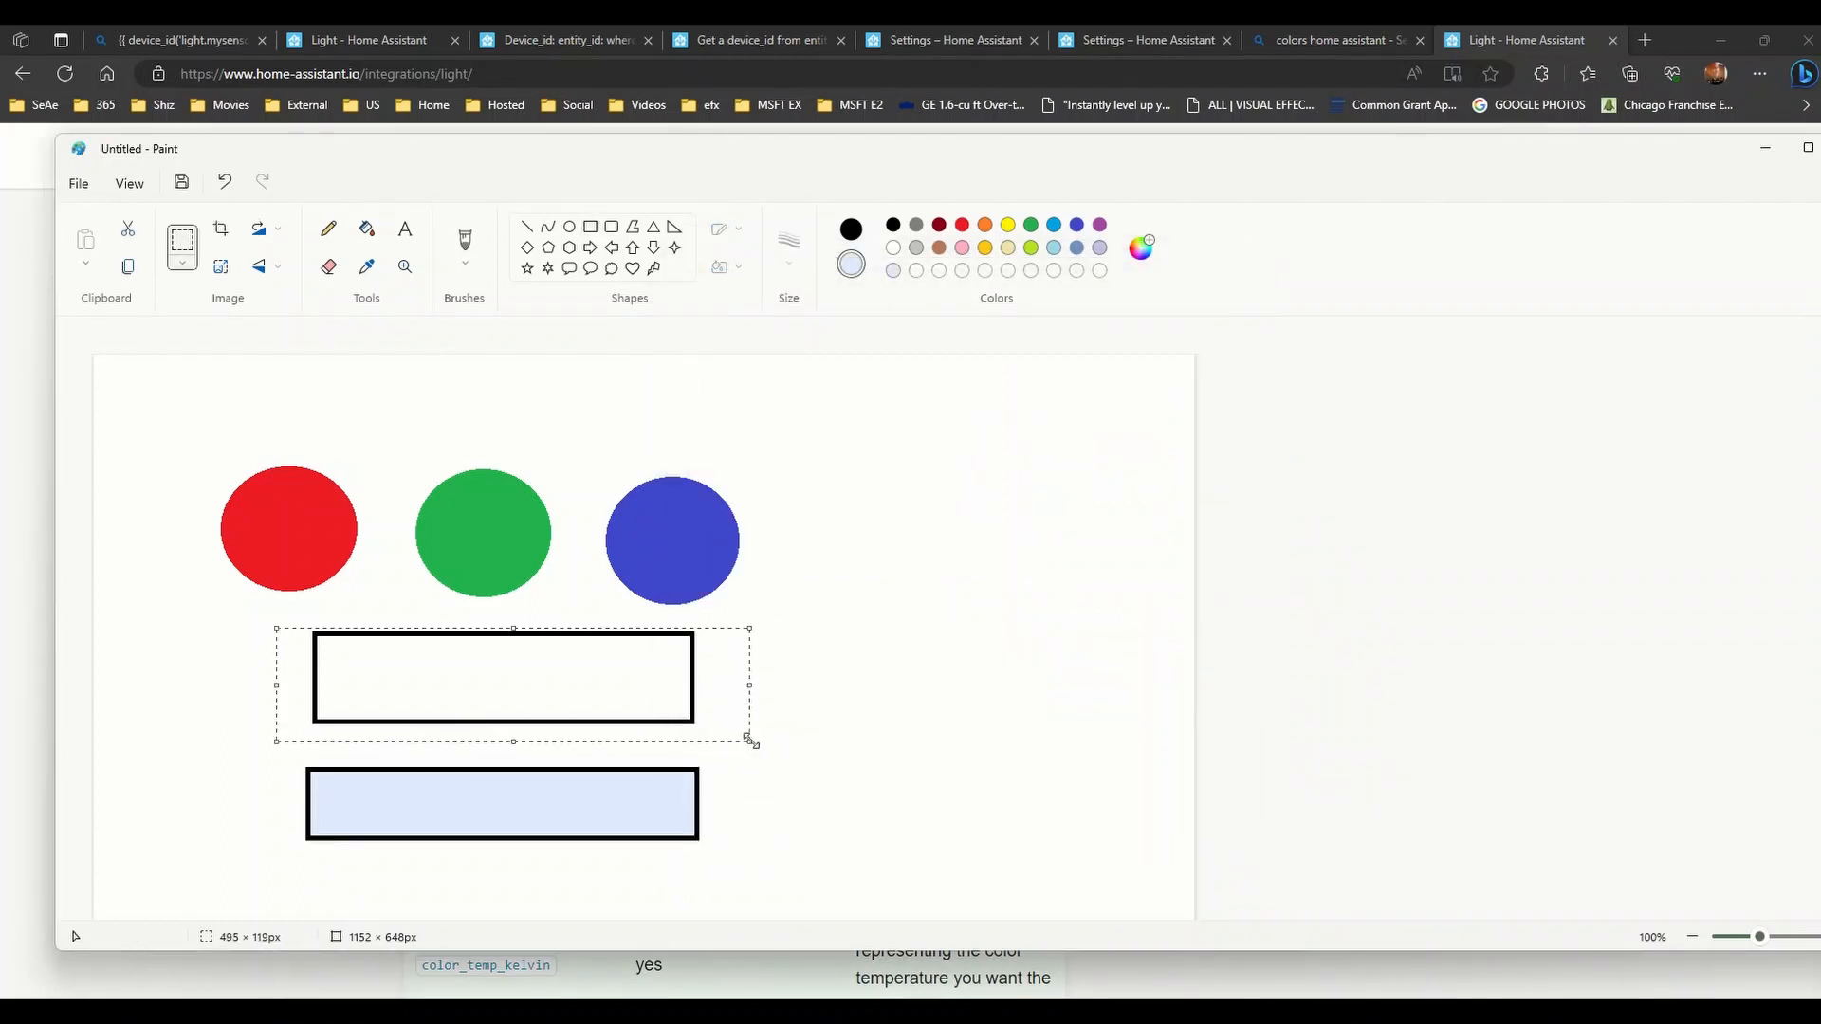
{"action": "key", "text": "Delete"}
{"action": "key", "text": "ctrl+z"}
{"action": "left_click", "coordinate": [590, 227]}
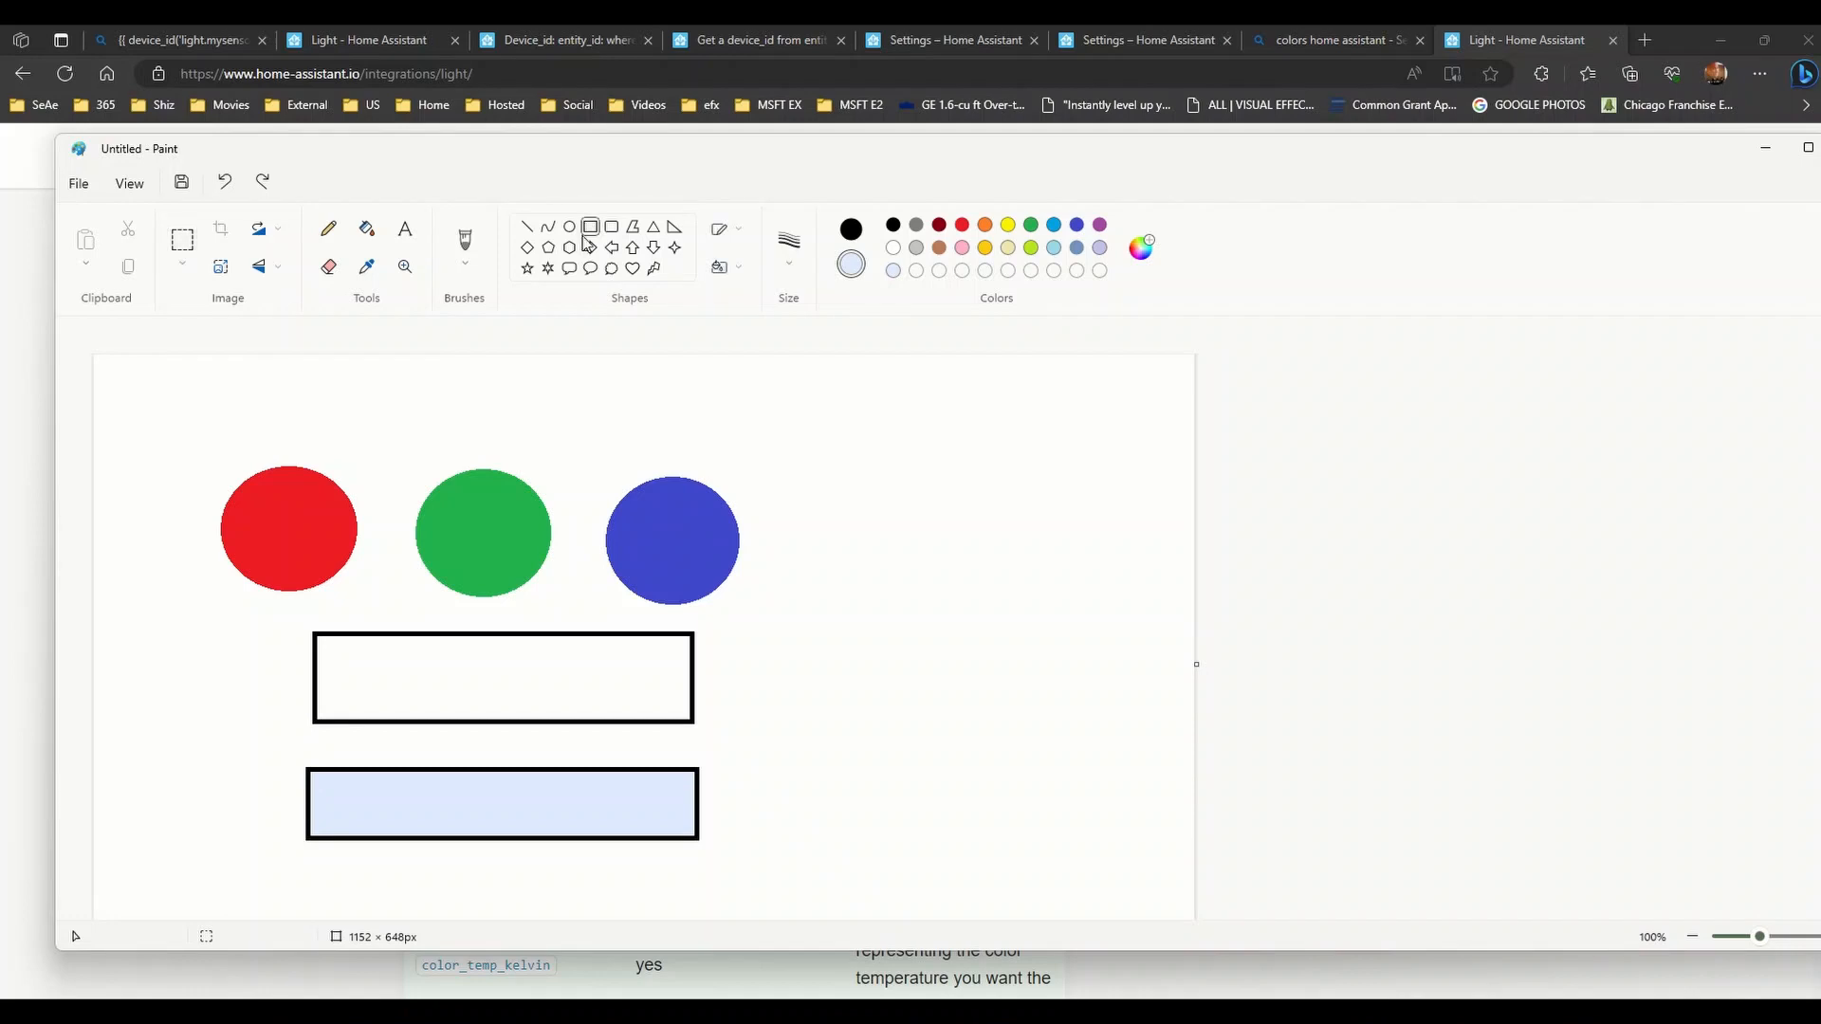
{"action": "left_click_drag", "start_coordinate": [303, 628], "coordinate": [711, 724]}
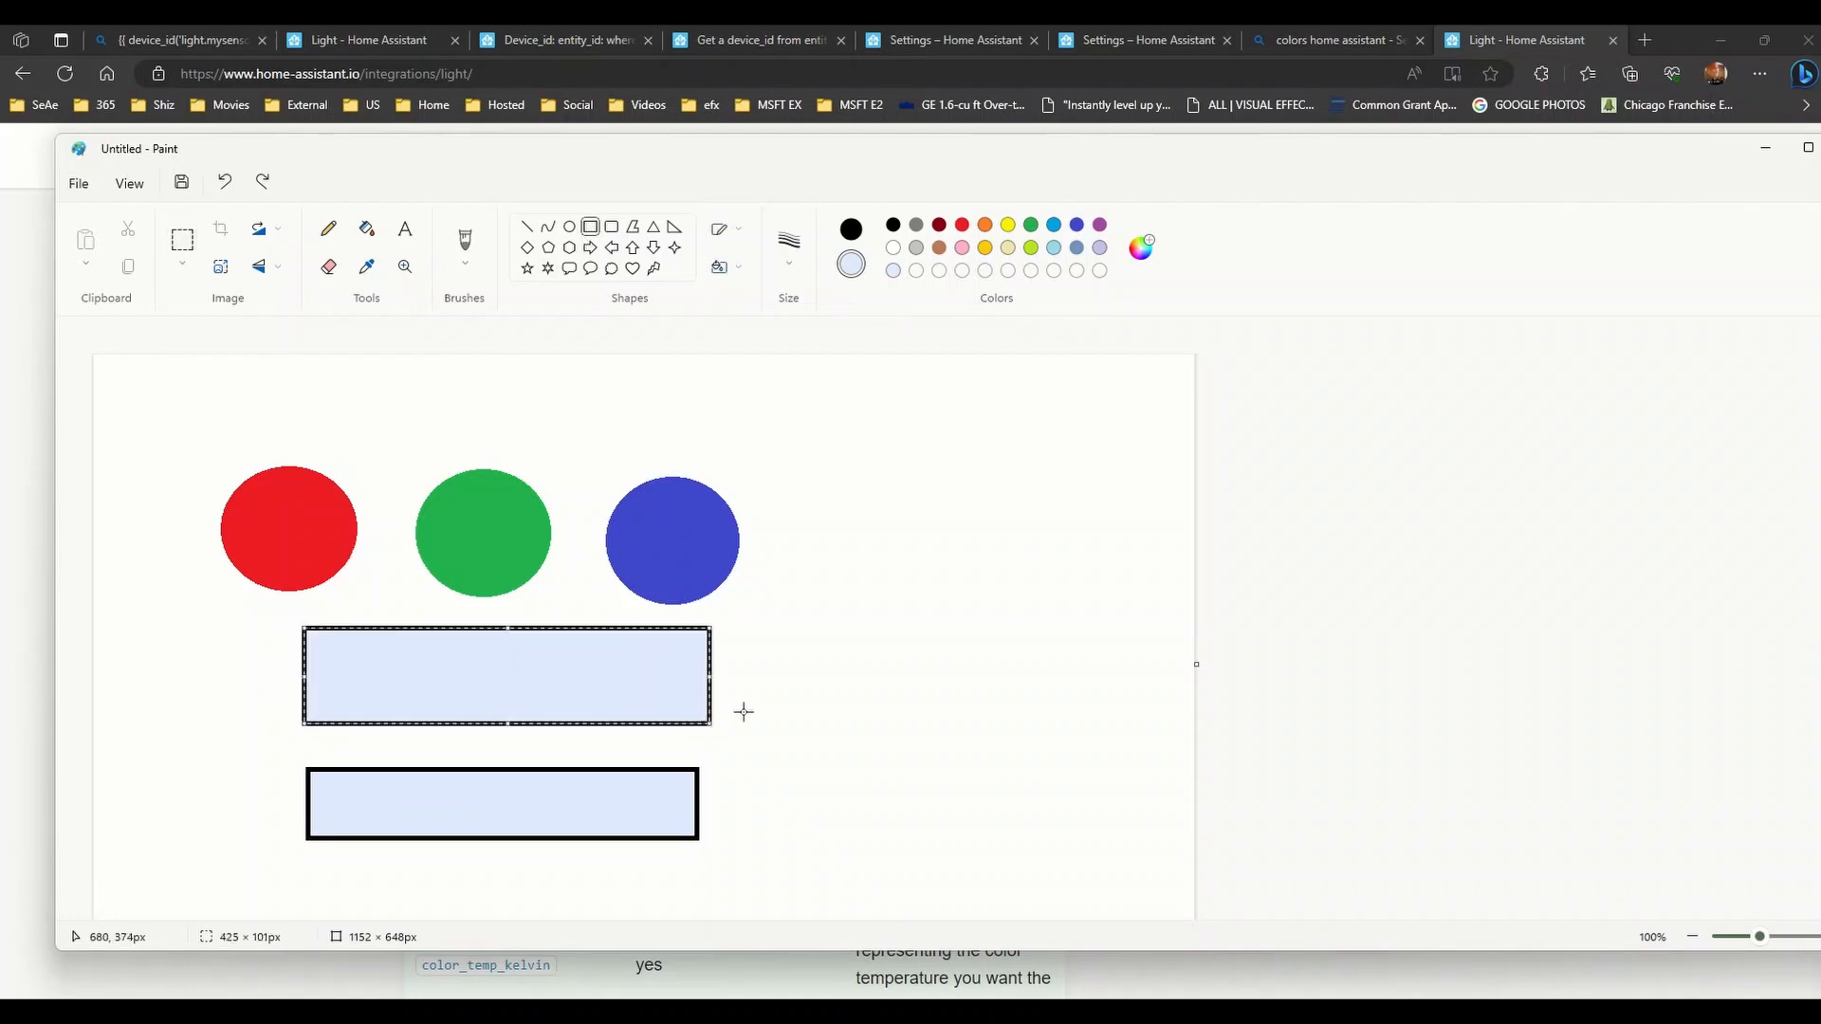
{"action": "left_click", "coordinate": [962, 247]}
{"action": "left_click", "coordinate": [1141, 249]}
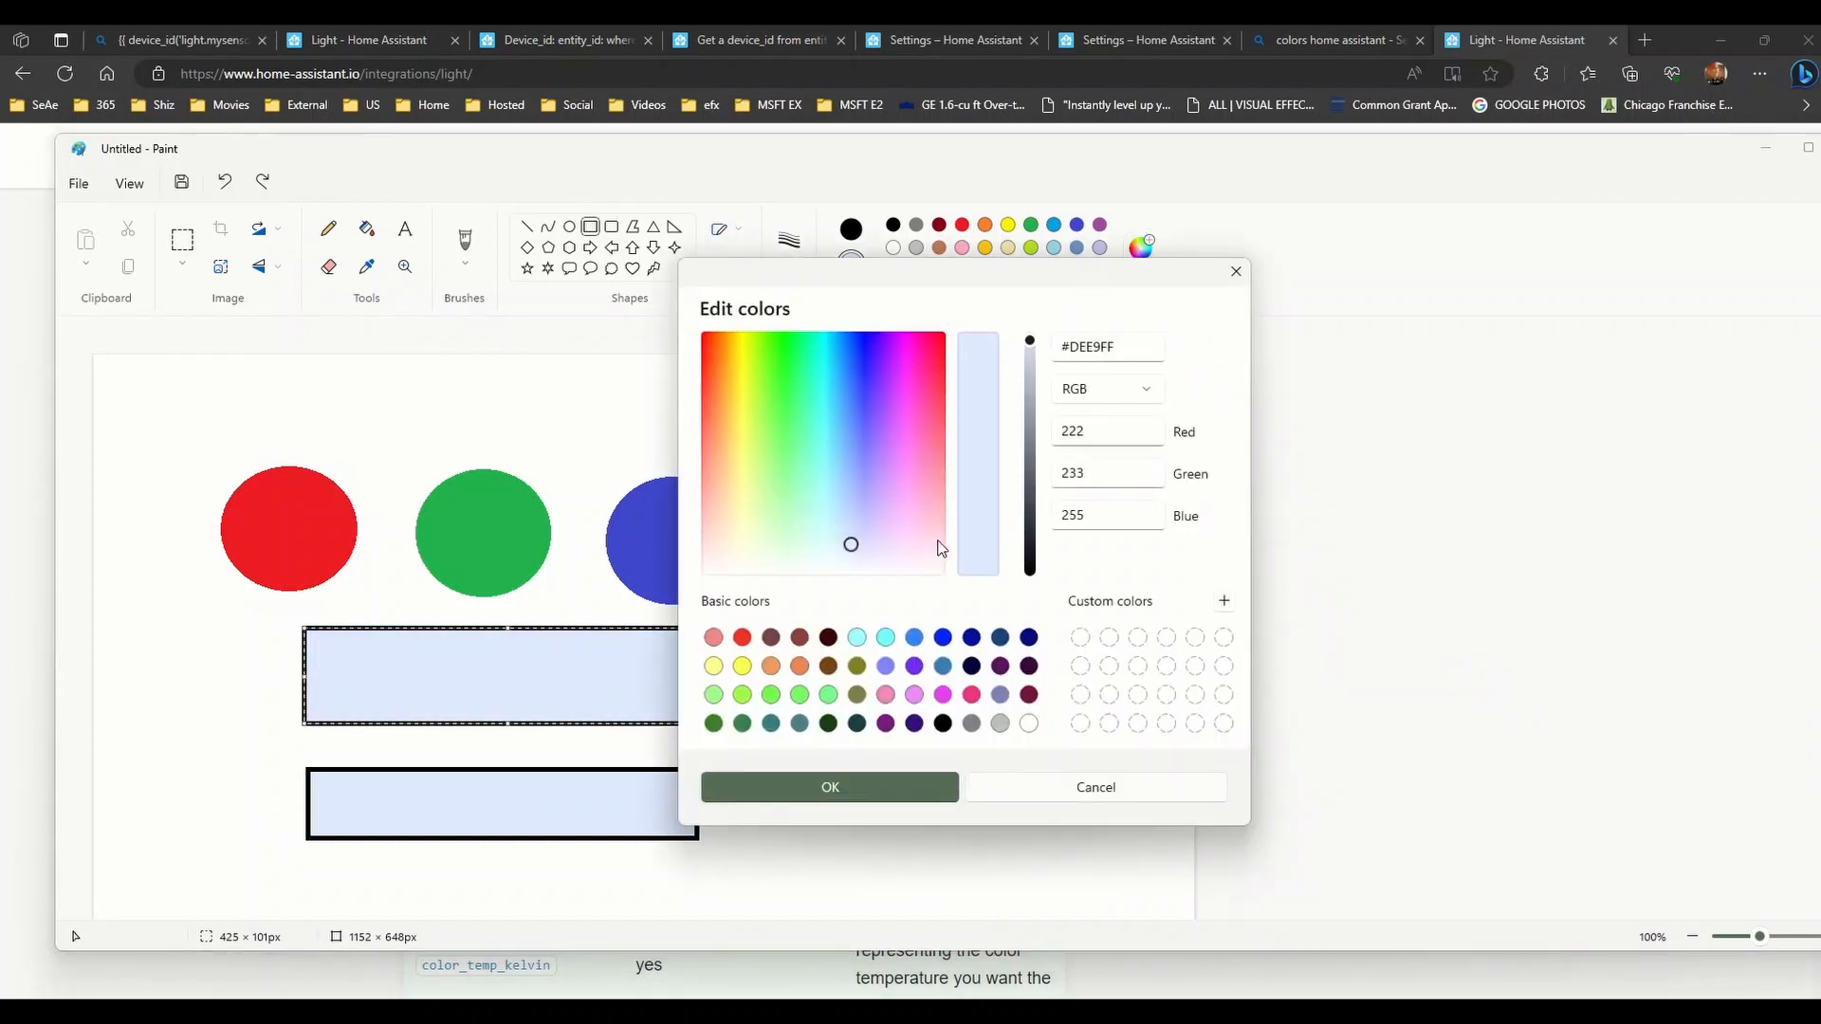
{"action": "left_click", "coordinate": [718, 549]}
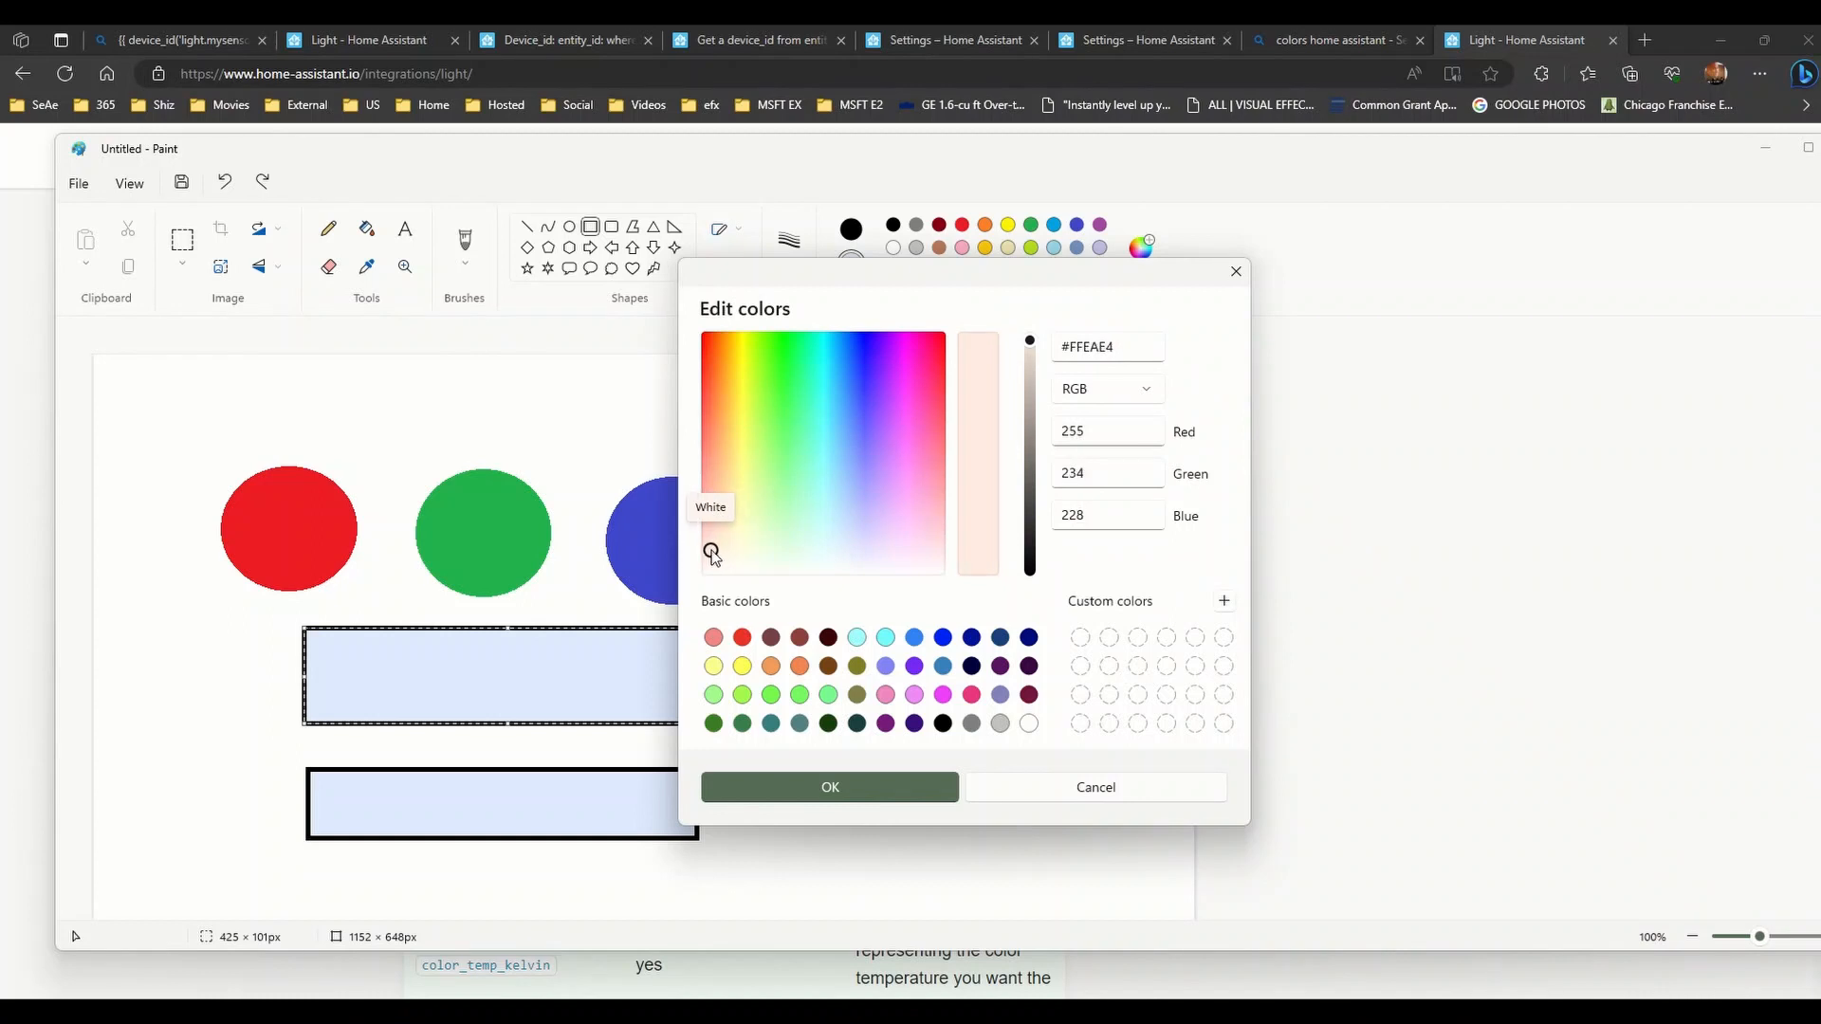
{"action": "left_click", "coordinate": [824, 790]}
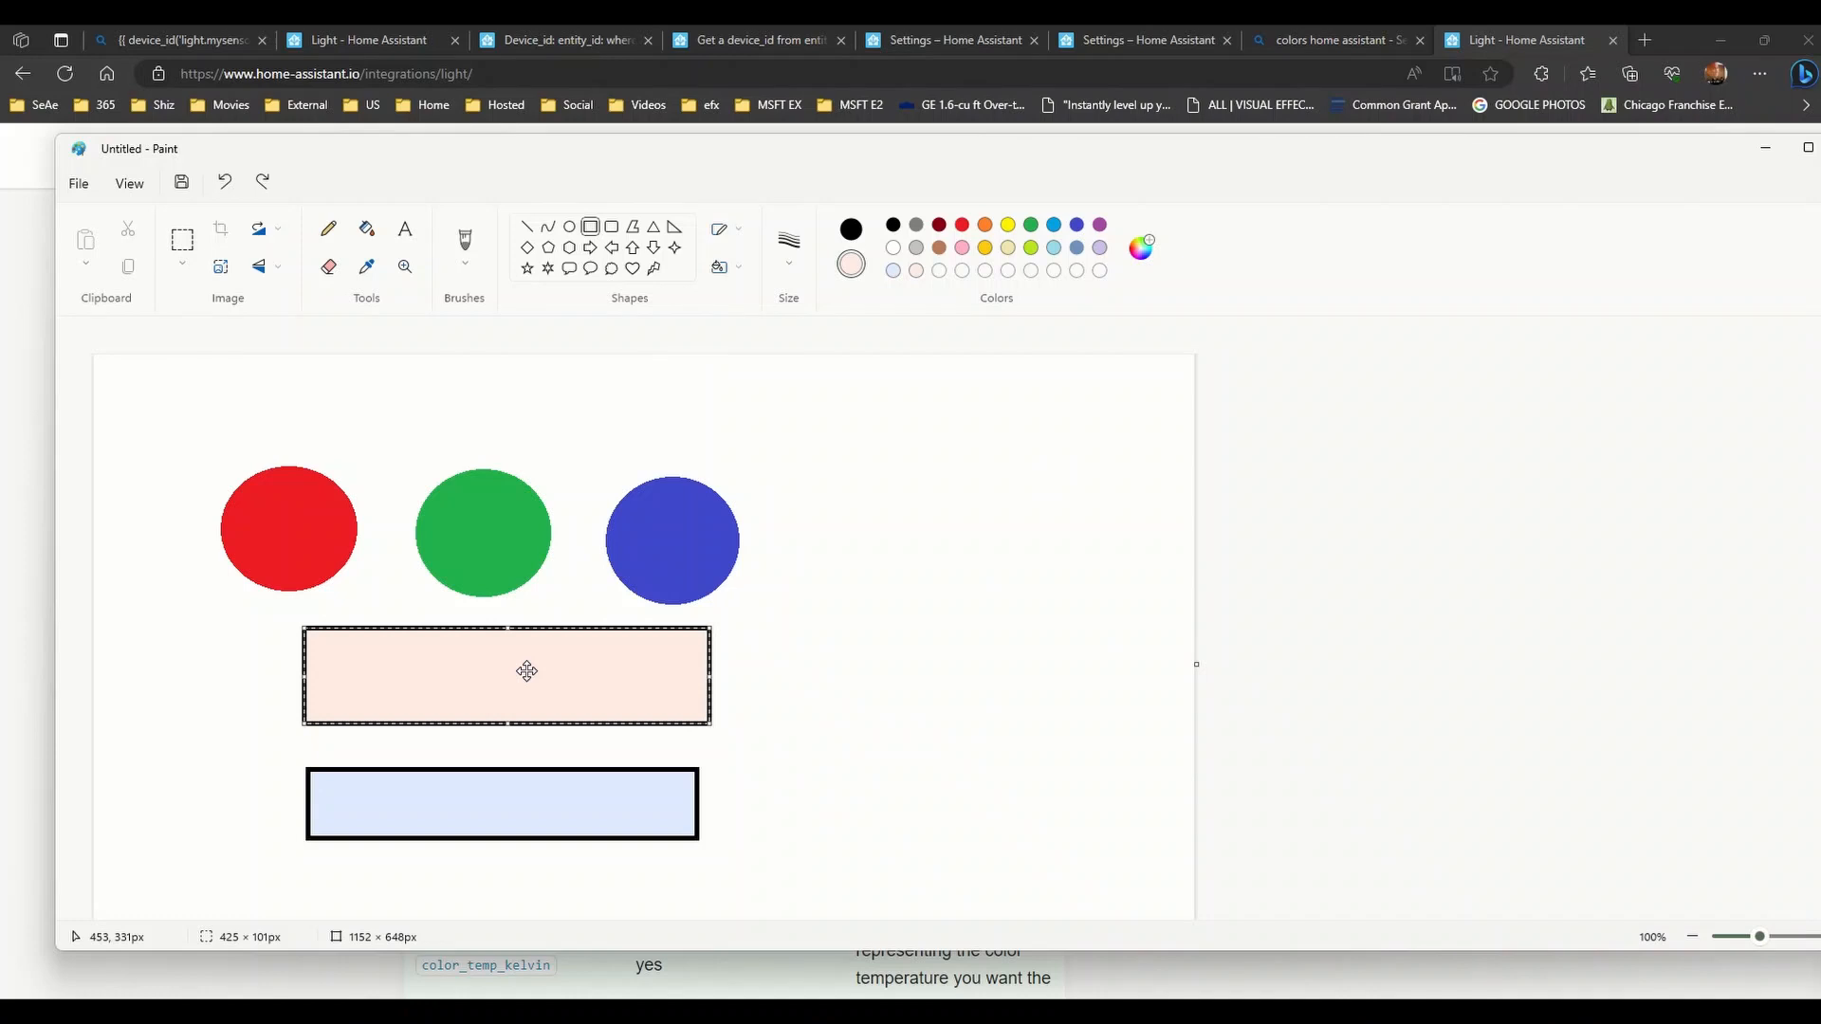
{"action": "left_click", "coordinate": [980, 696]}
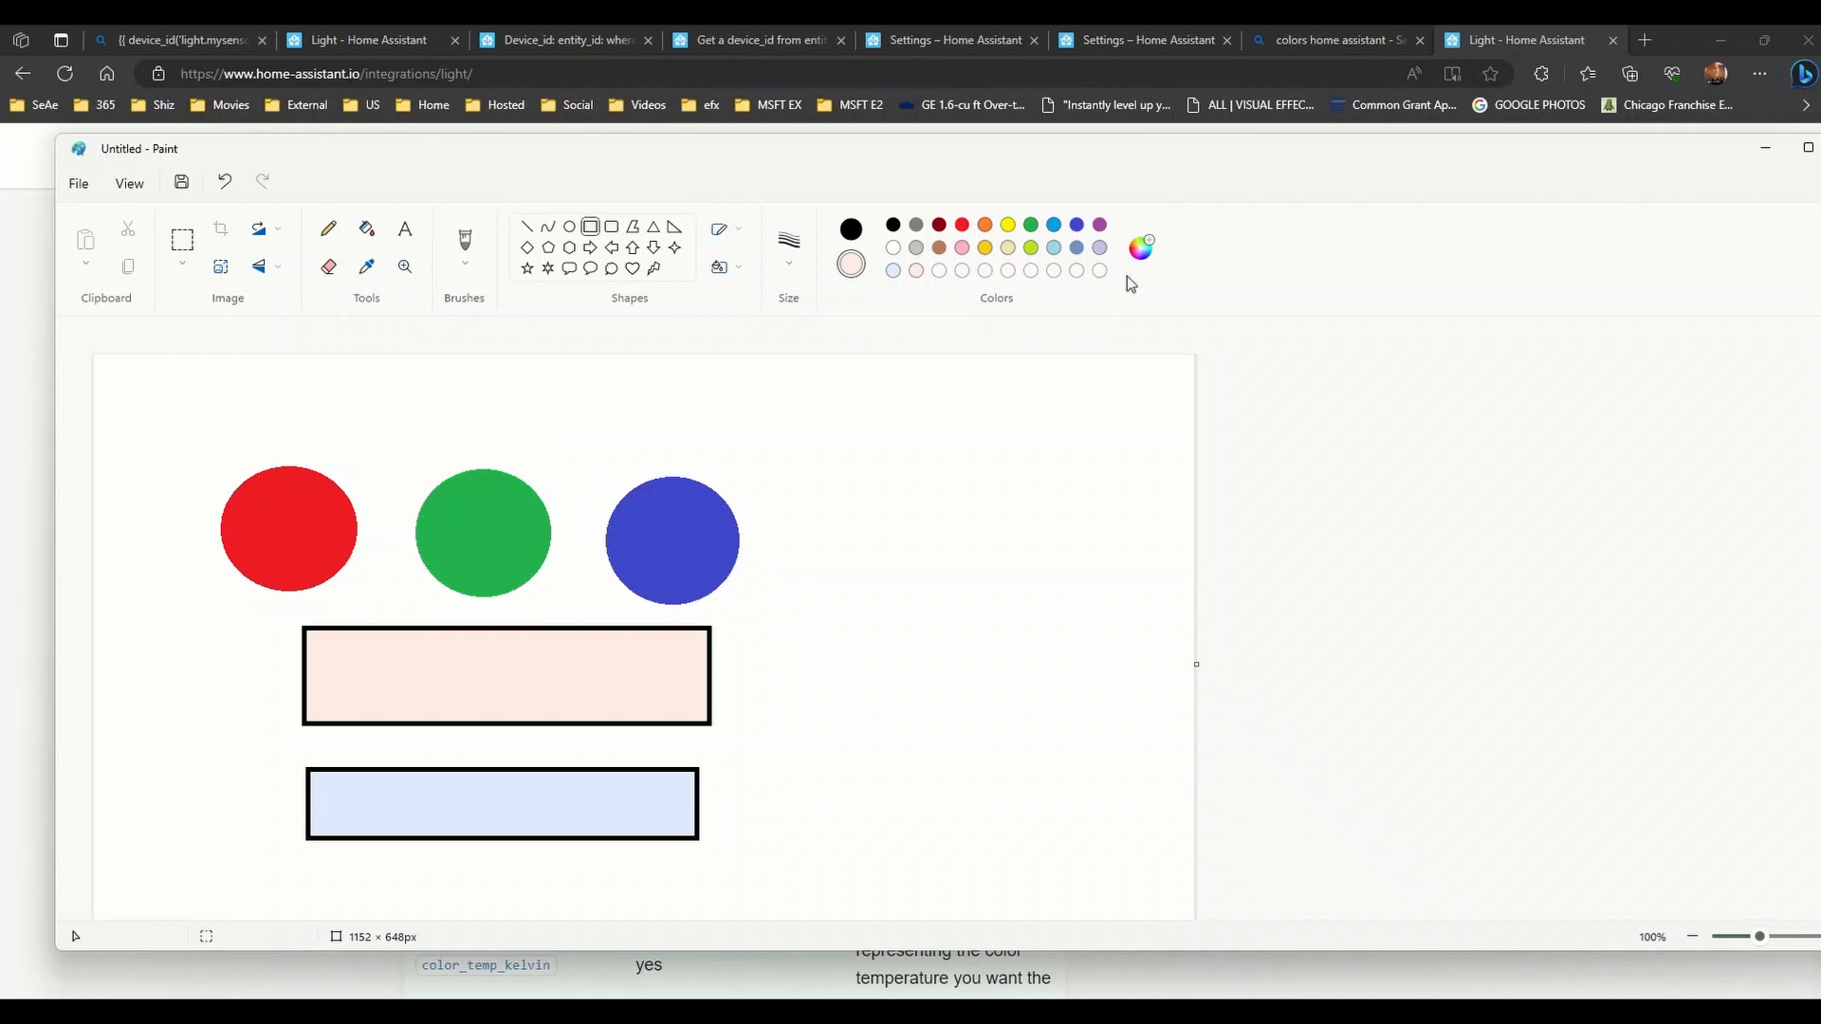
- In Edit colors, sweep the picker along the spectrum's top through lavender, purple and gold to teal #05FFEE
{"action": "left_click", "coordinate": [1140, 247]}
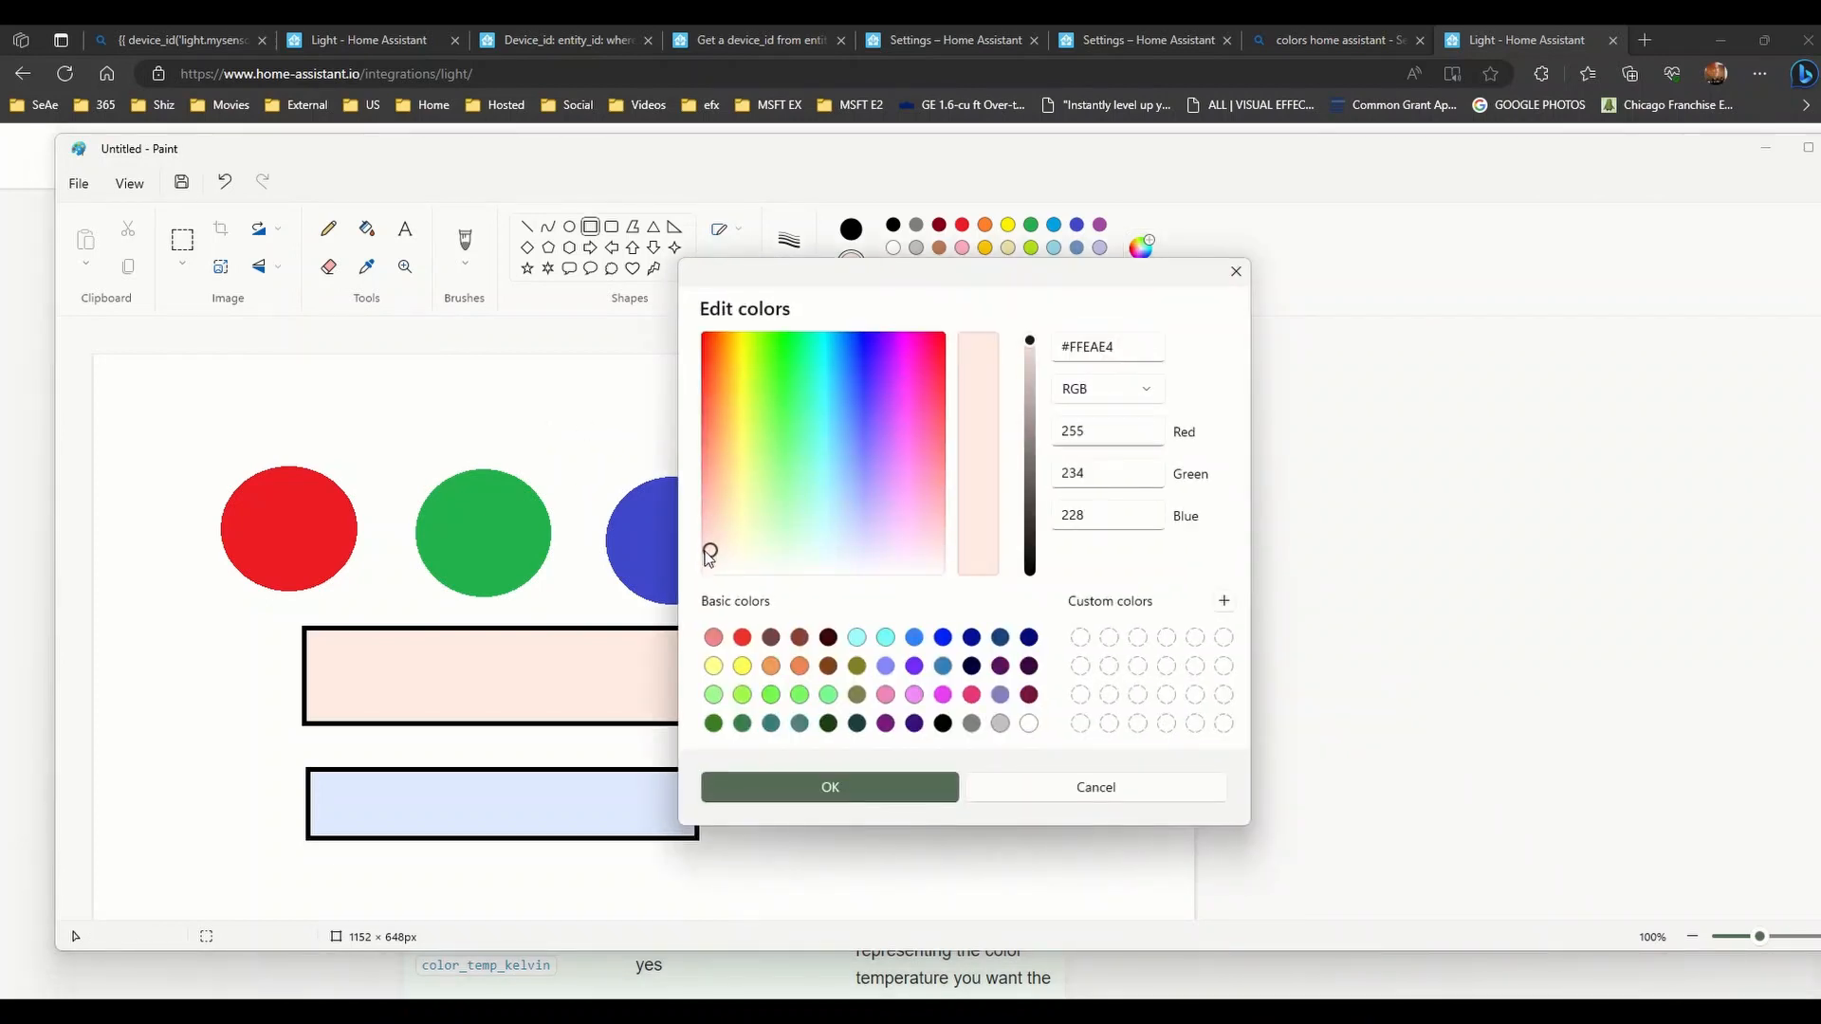
{"action": "left_click_drag", "start_coordinate": [878, 493], "coordinate": [903, 343]}
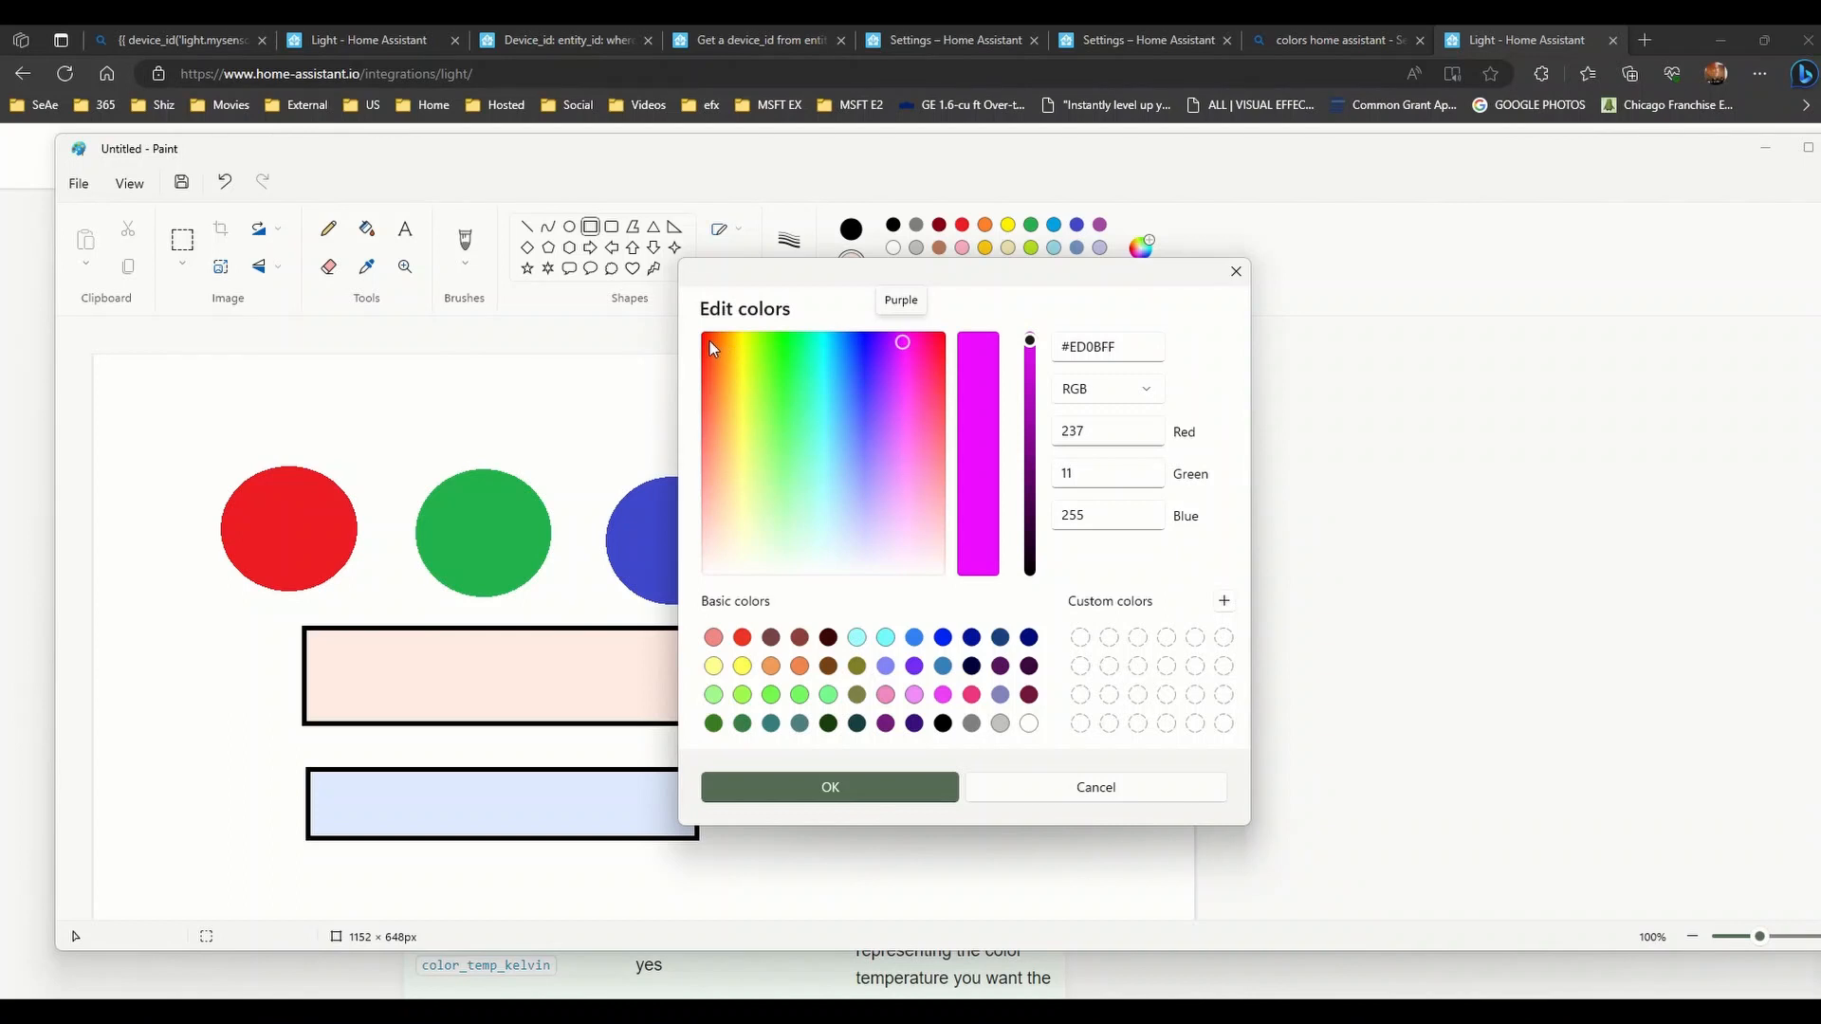
{"action": "left_click_drag", "start_coordinate": [859, 341], "coordinate": [905, 345]}
{"action": "left_click_drag", "start_coordinate": [904, 345], "coordinate": [822, 347]}
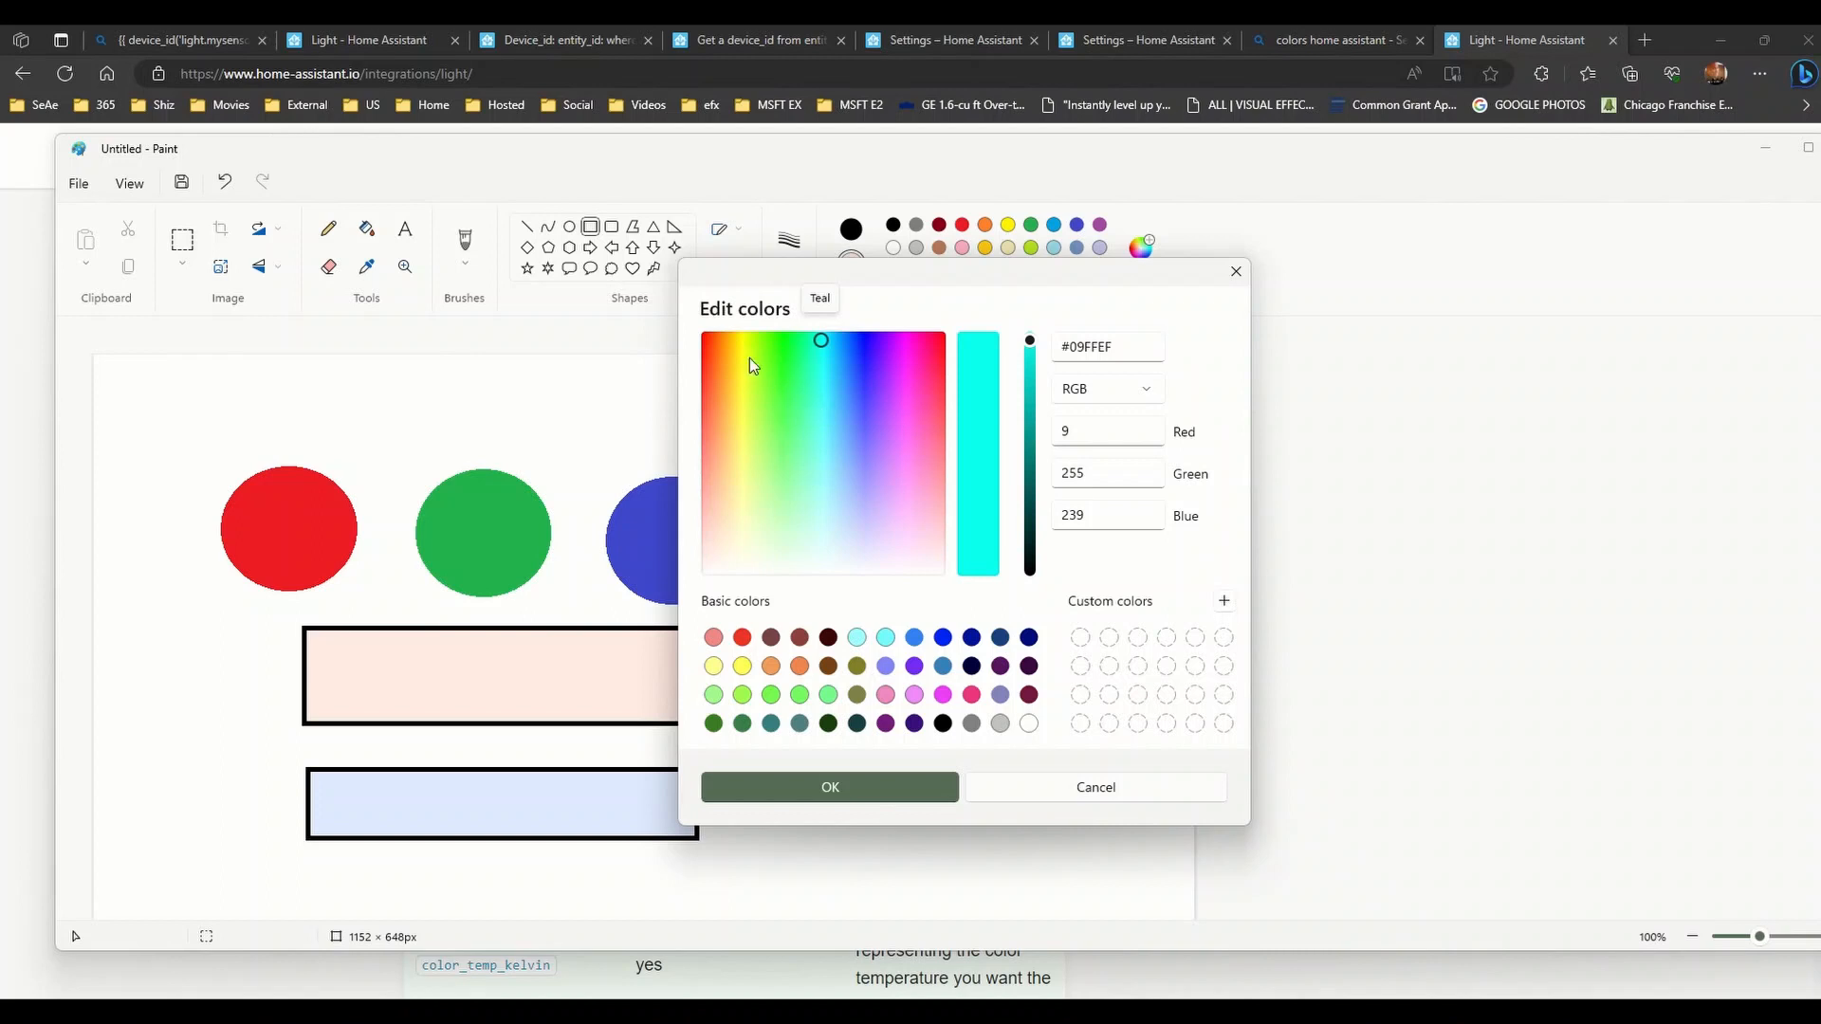
{"action": "left_click", "coordinate": [832, 343]}
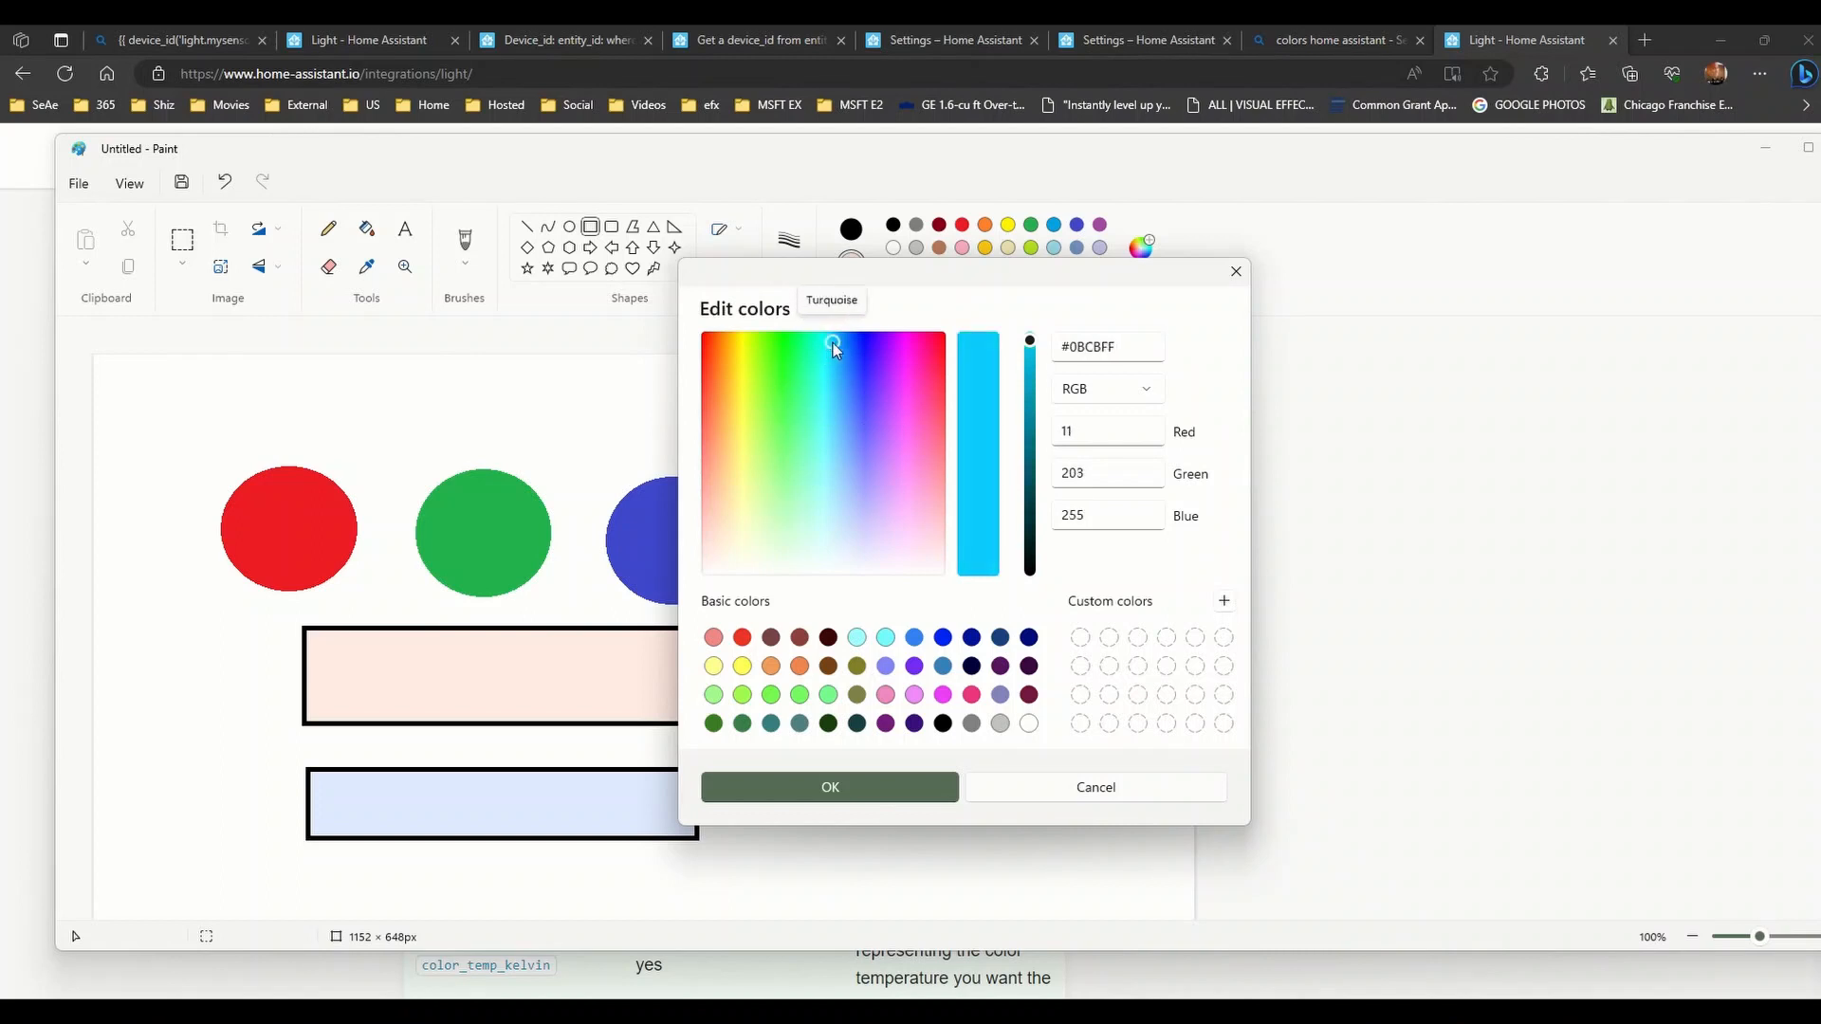
{"action": "mouse_move", "coordinate": [833, 344]}
{"action": "left_mouse_down"}
{"action": "mouse_move", "coordinate": [919, 353]}
{"action": "mouse_move", "coordinate": [807, 408]}
{"action": "mouse_move", "coordinate": [794, 468]}
{"action": "mouse_move", "coordinate": [860, 514]}
{"action": "mouse_move", "coordinate": [750, 536]}
{"action": "mouse_move", "coordinate": [922, 563]}
{"action": "mouse_move", "coordinate": [772, 562]}
{"action": "mouse_move", "coordinate": [821, 339]}
{"action": "left_mouse_up"}
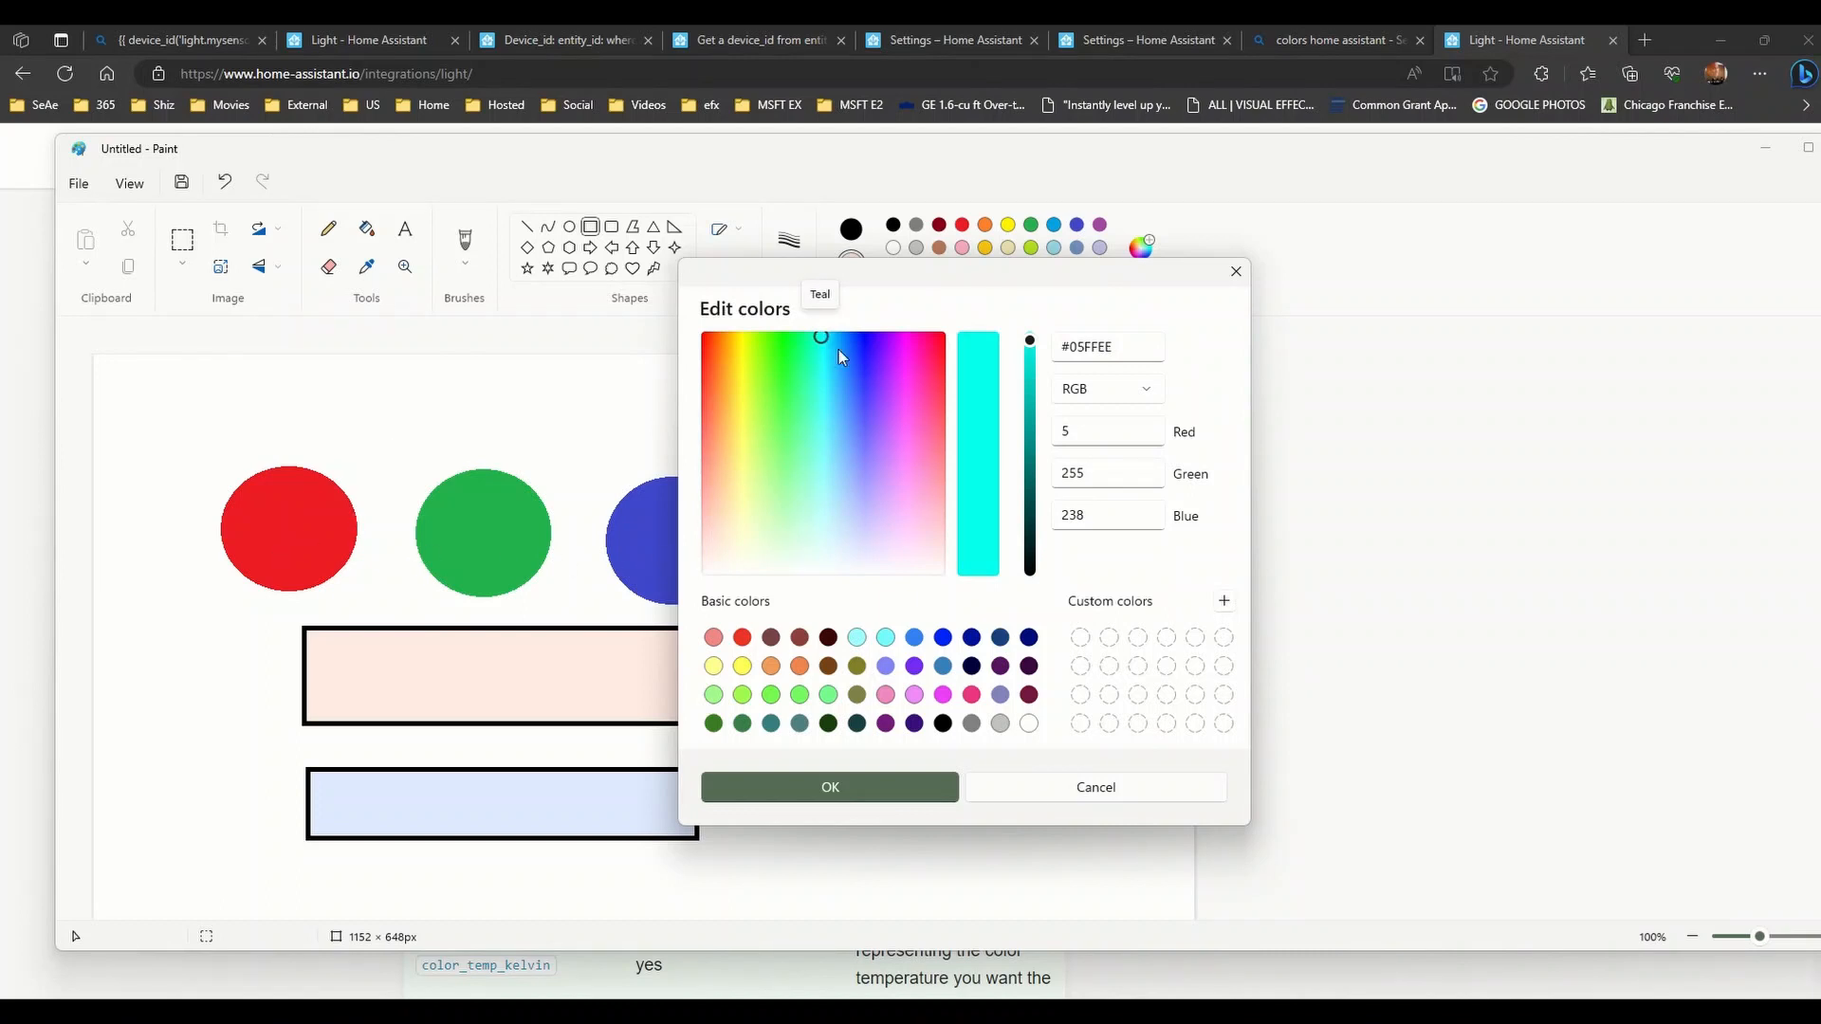
- Drag the picked colour down from soft green through lavender to near-white #F5FAFF
{"action": "left_click_drag", "start_coordinate": [824, 337], "coordinate": [801, 380]}
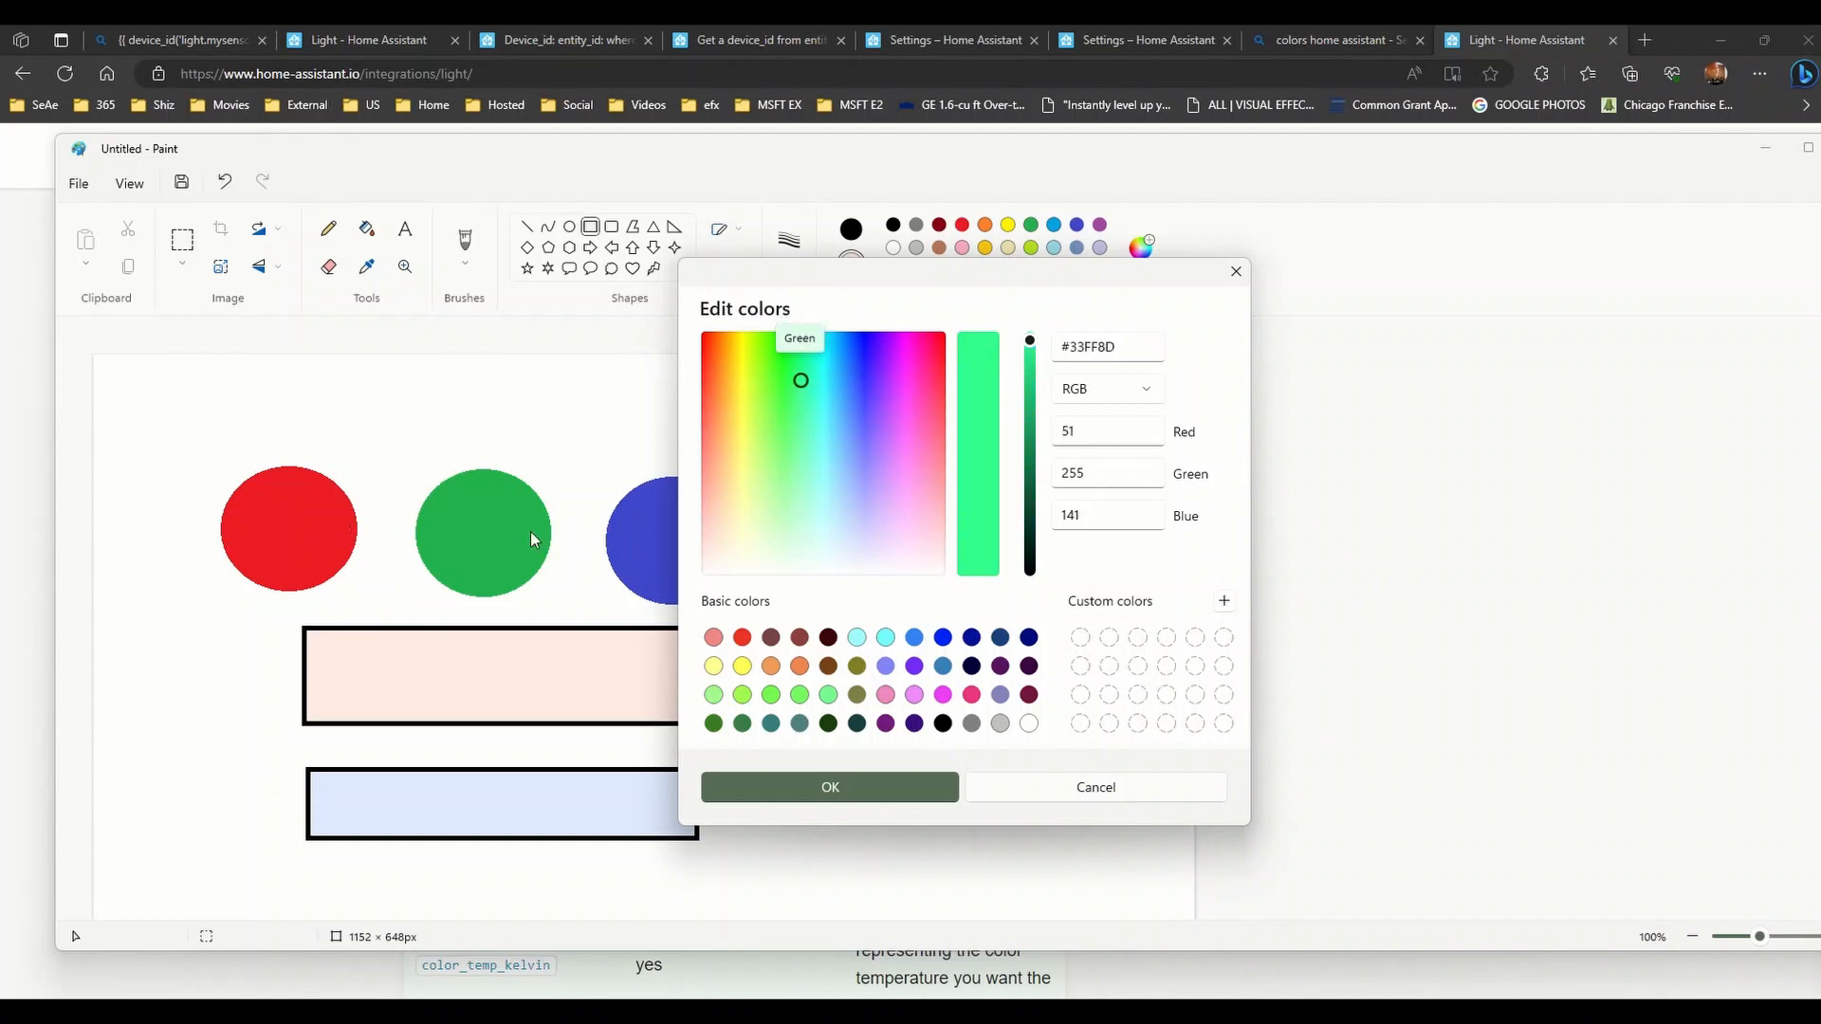
{"action": "left_click", "coordinate": [801, 389]}
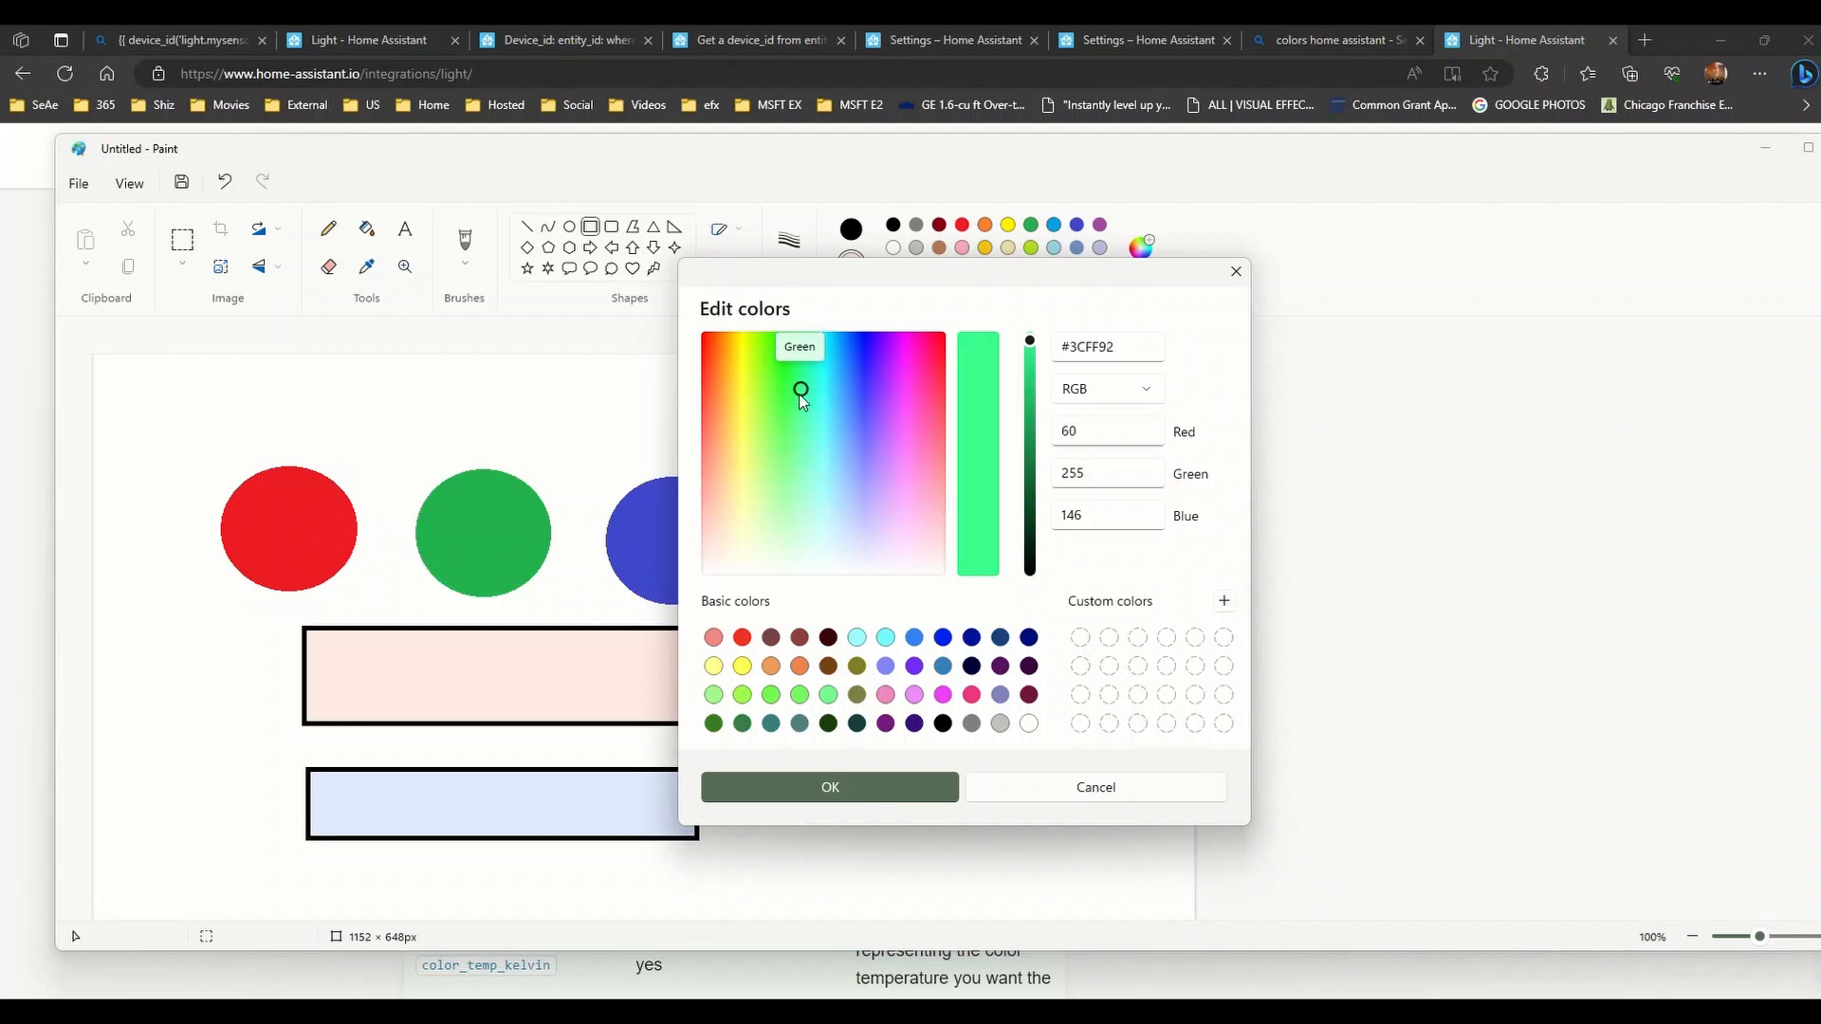
{"action": "left_click_drag", "start_coordinate": [782, 432], "coordinate": [892, 544]}
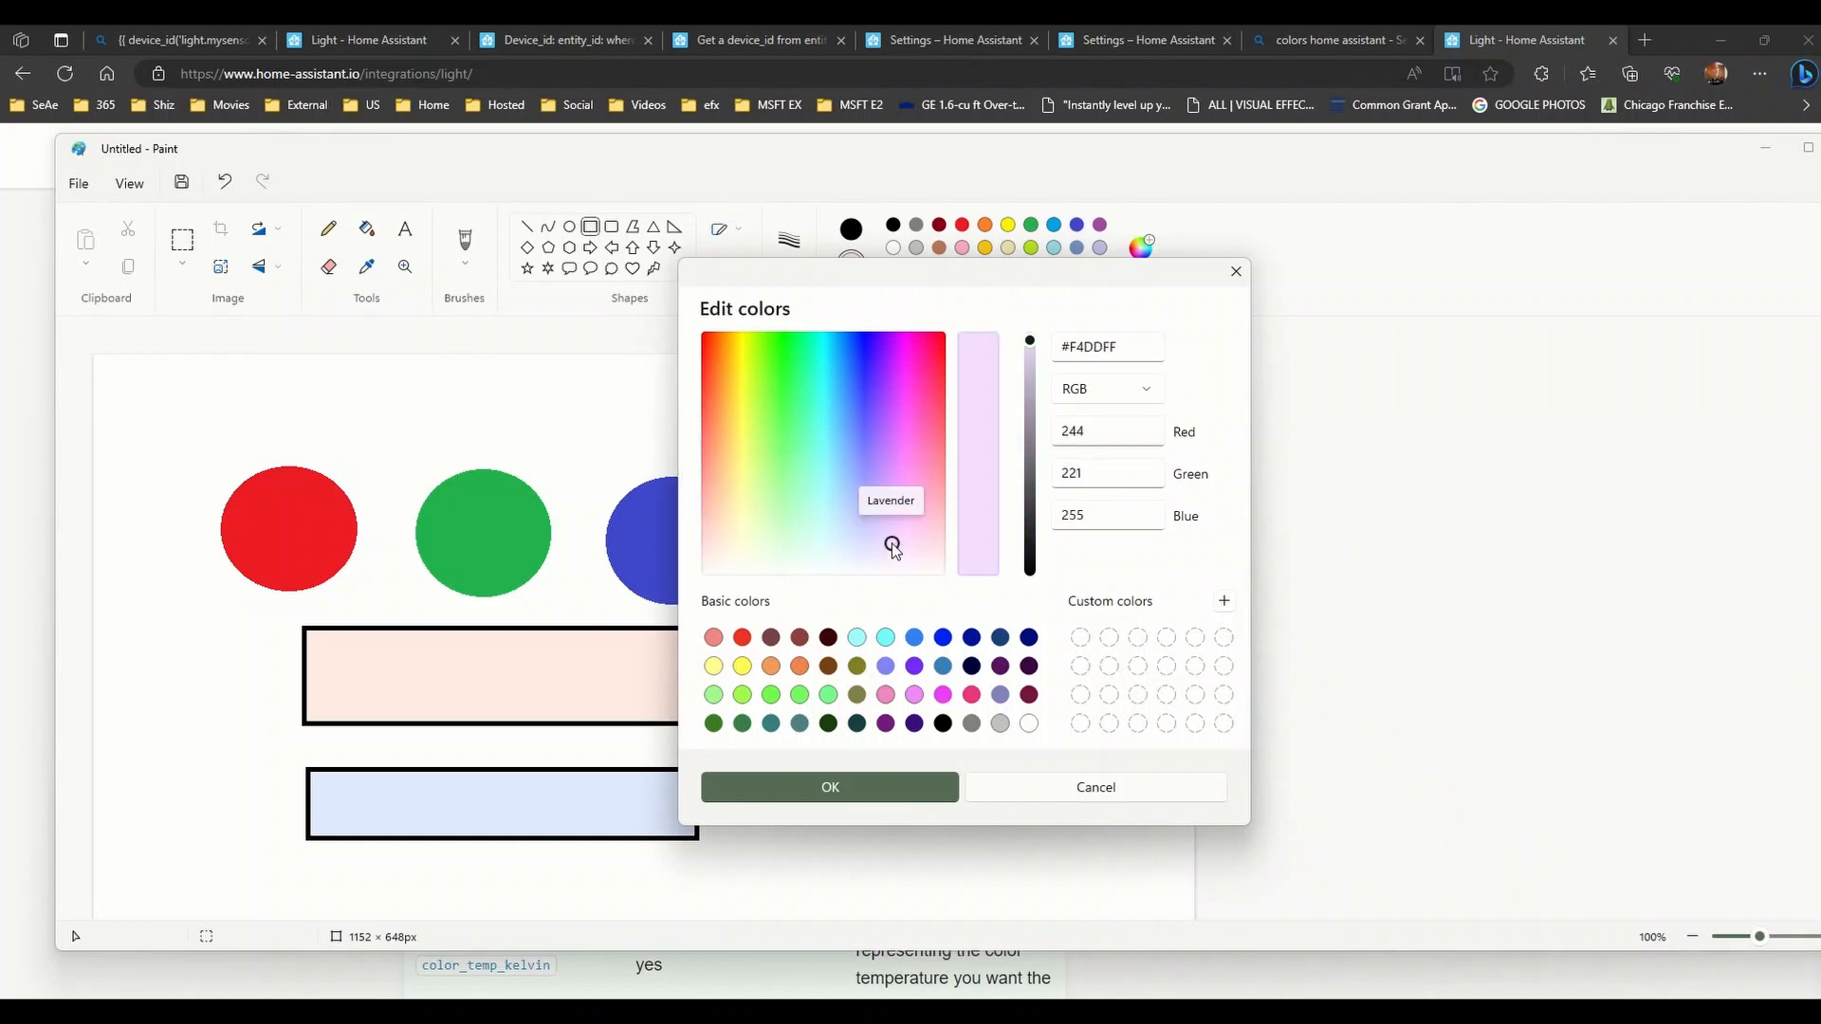
{"action": "mouse_move", "coordinate": [893, 547]}
{"action": "left_mouse_down"}
{"action": "mouse_move", "coordinate": [740, 549]}
{"action": "mouse_move", "coordinate": [707, 581]}
{"action": "mouse_move", "coordinate": [913, 610]}
{"action": "mouse_move", "coordinate": [851, 550]}
{"action": "mouse_move", "coordinate": [841, 582]}
{"action": "mouse_move", "coordinate": [805, 585]}
{"action": "mouse_move", "coordinate": [742, 583]}
{"action": "mouse_move", "coordinate": [715, 550]}
{"action": "mouse_move", "coordinate": [844, 569]}
{"action": "left_mouse_up"}
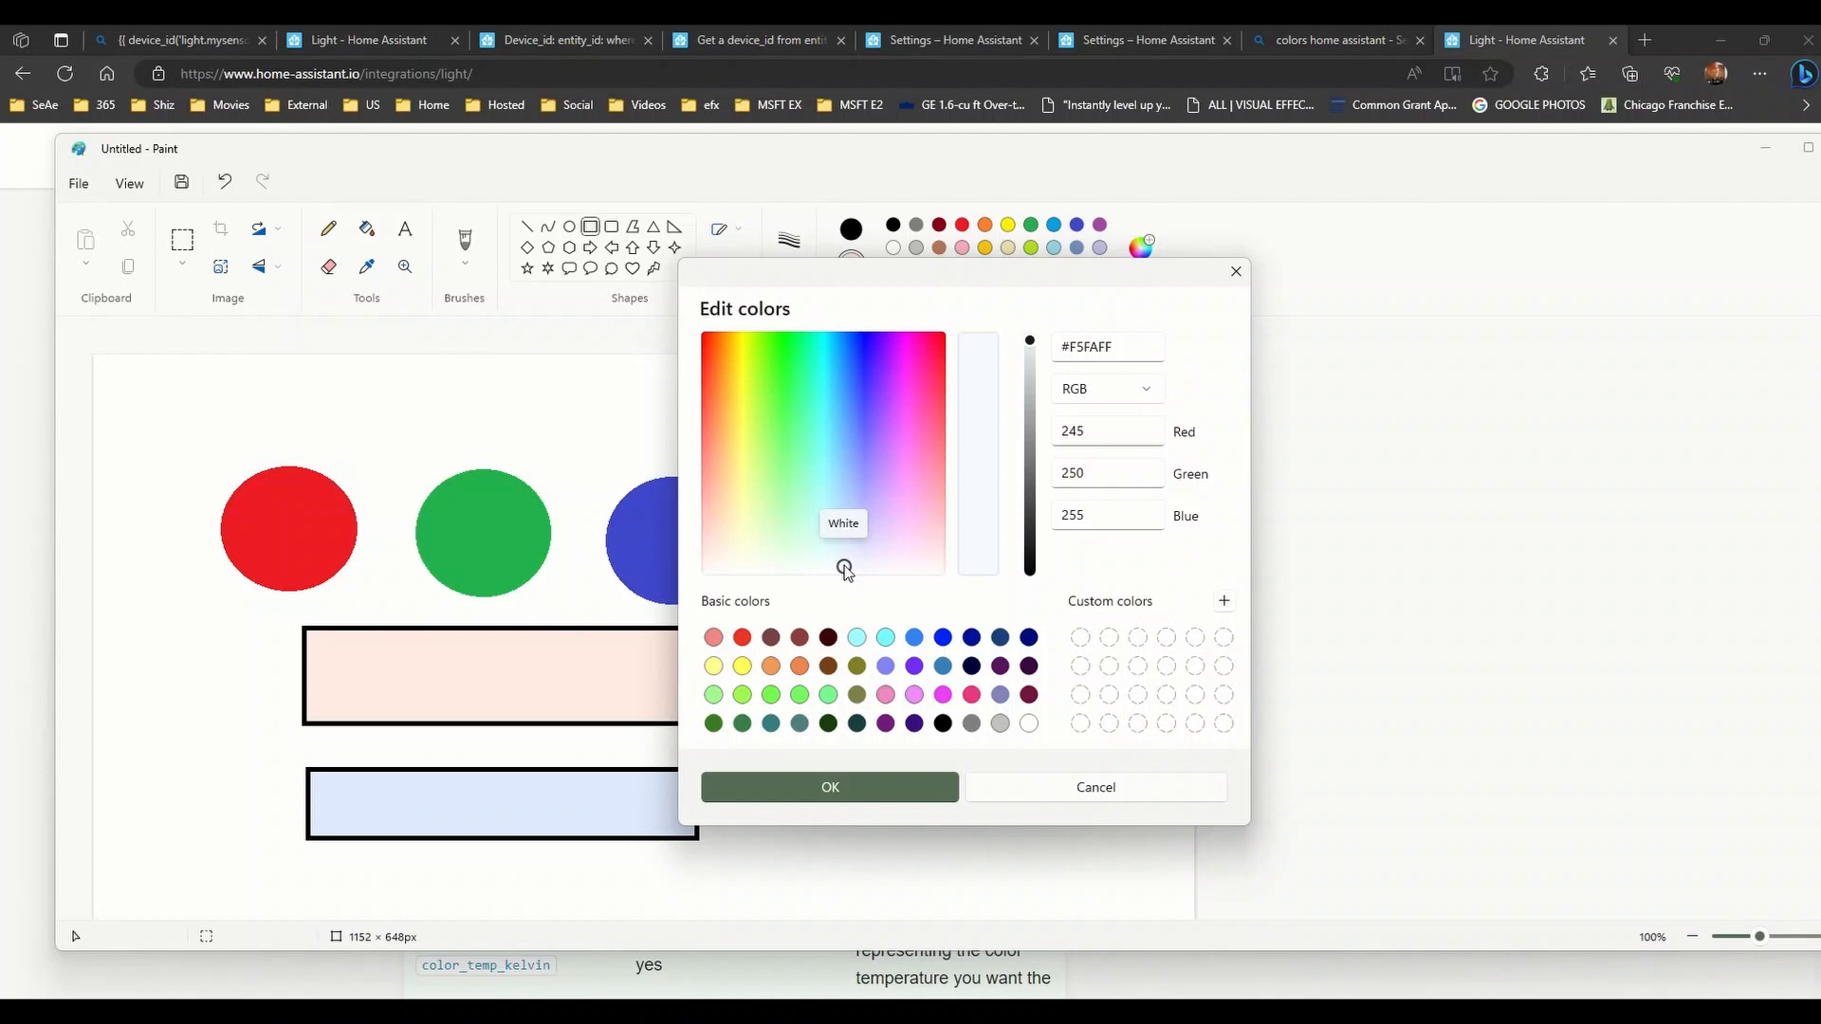
- Pick pale rose #FFBEAD on the spectrum and confirm it as Color 2
{"action": "left_click_drag", "start_coordinate": [845, 570], "coordinate": [728, 533]}
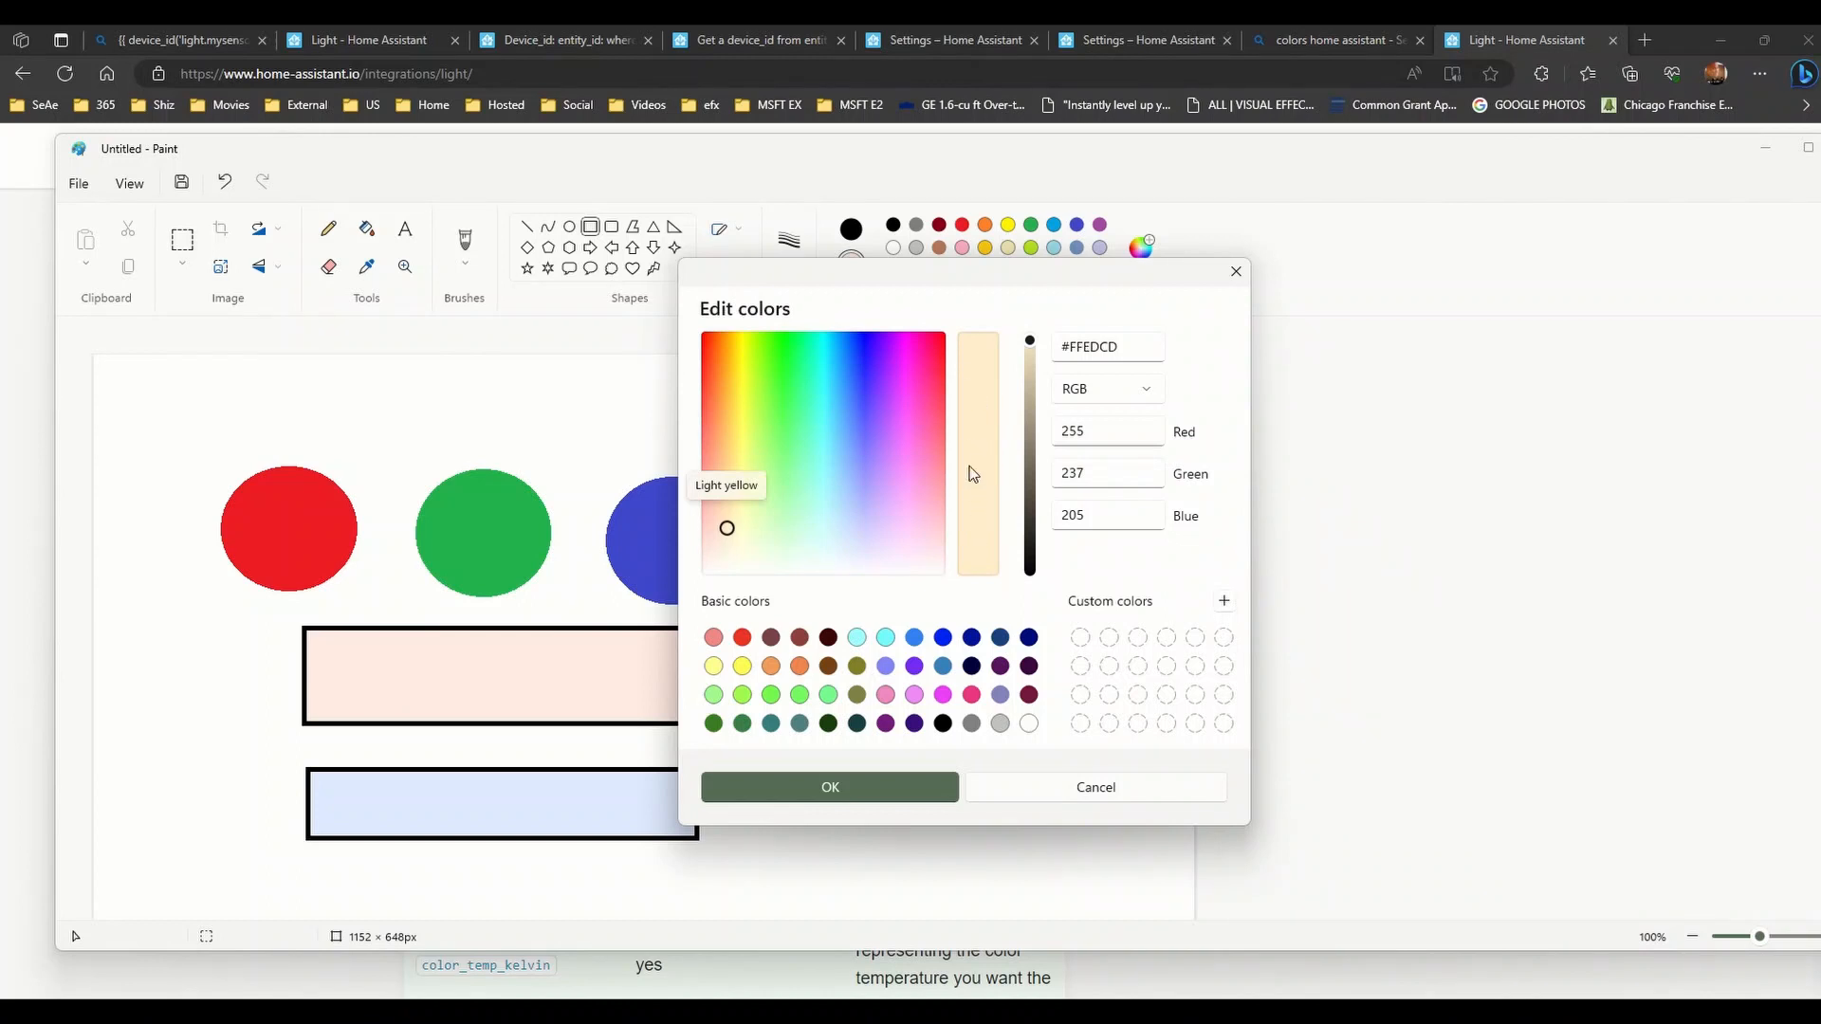
{"action": "mouse_move", "coordinate": [726, 530]}
{"action": "left_mouse_down"}
{"action": "mouse_move", "coordinate": [780, 573]}
{"action": "mouse_move", "coordinate": [875, 574]}
{"action": "mouse_move", "coordinate": [716, 534]}
{"action": "mouse_move", "coordinate": [737, 538]}
{"action": "mouse_move", "coordinate": [712, 502]}
{"action": "left_mouse_up"}
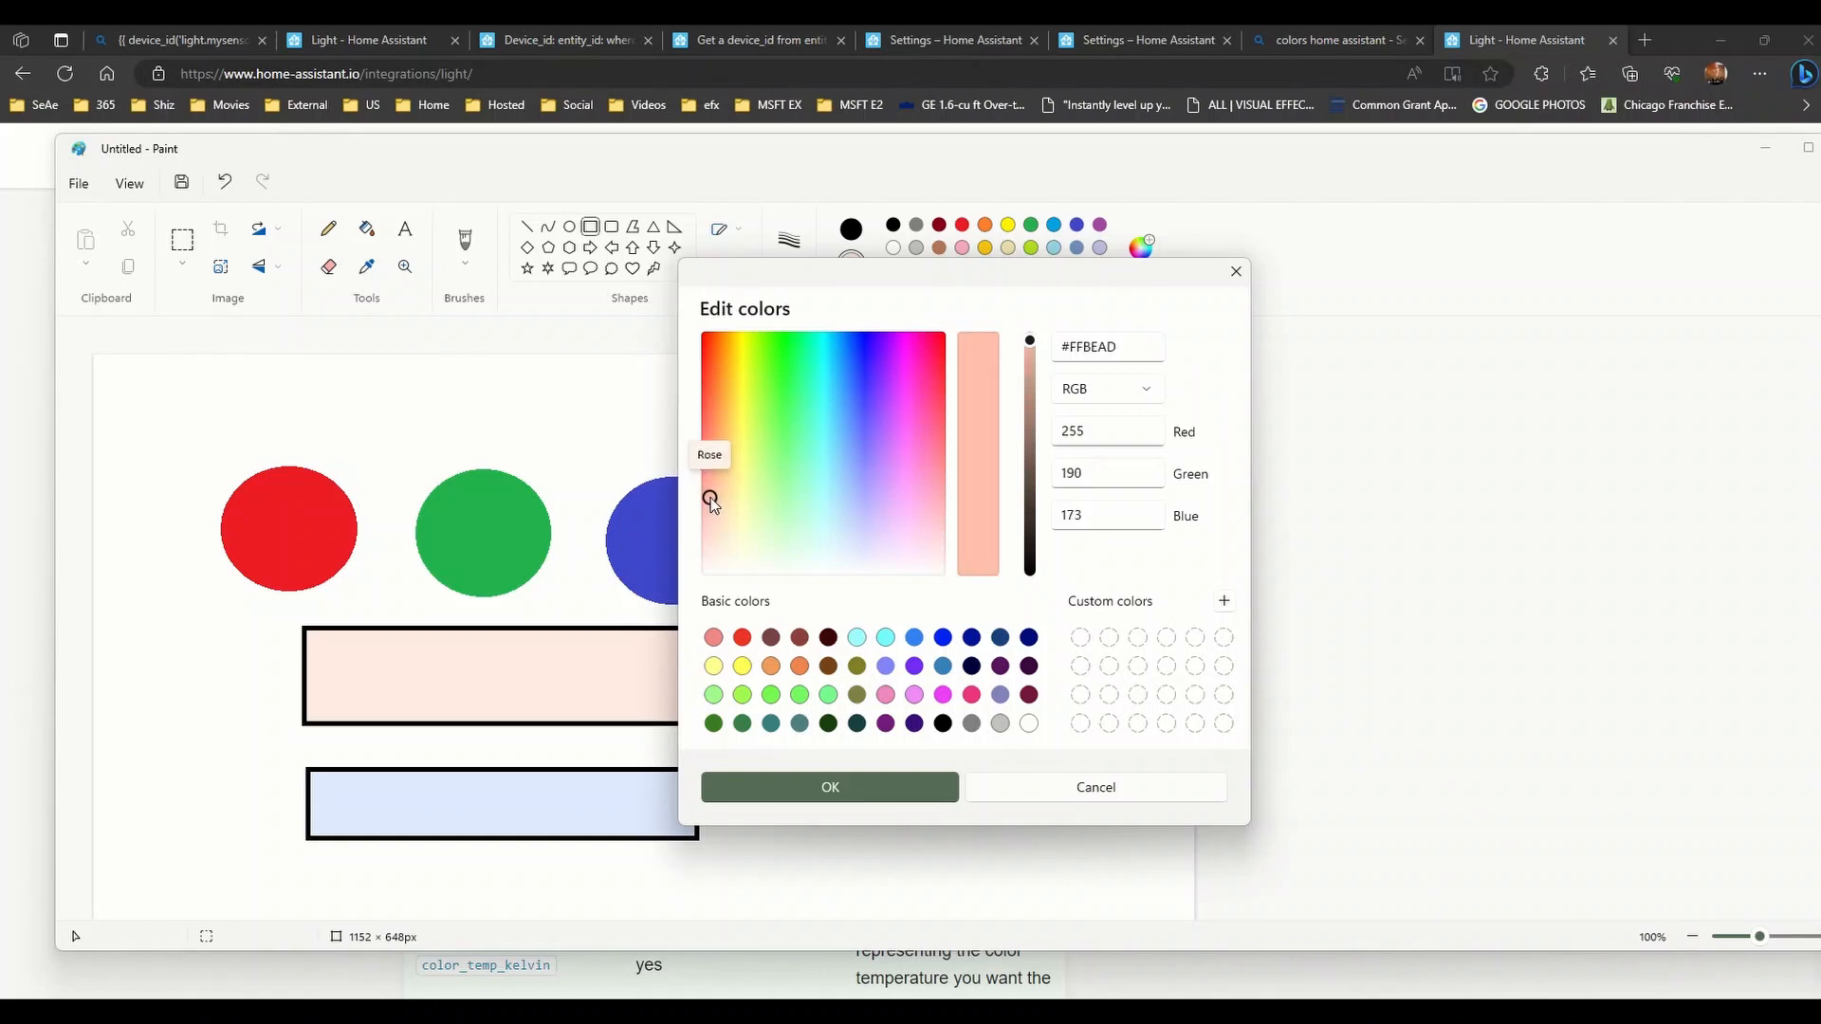
{"action": "left_click", "coordinate": [953, 787]}
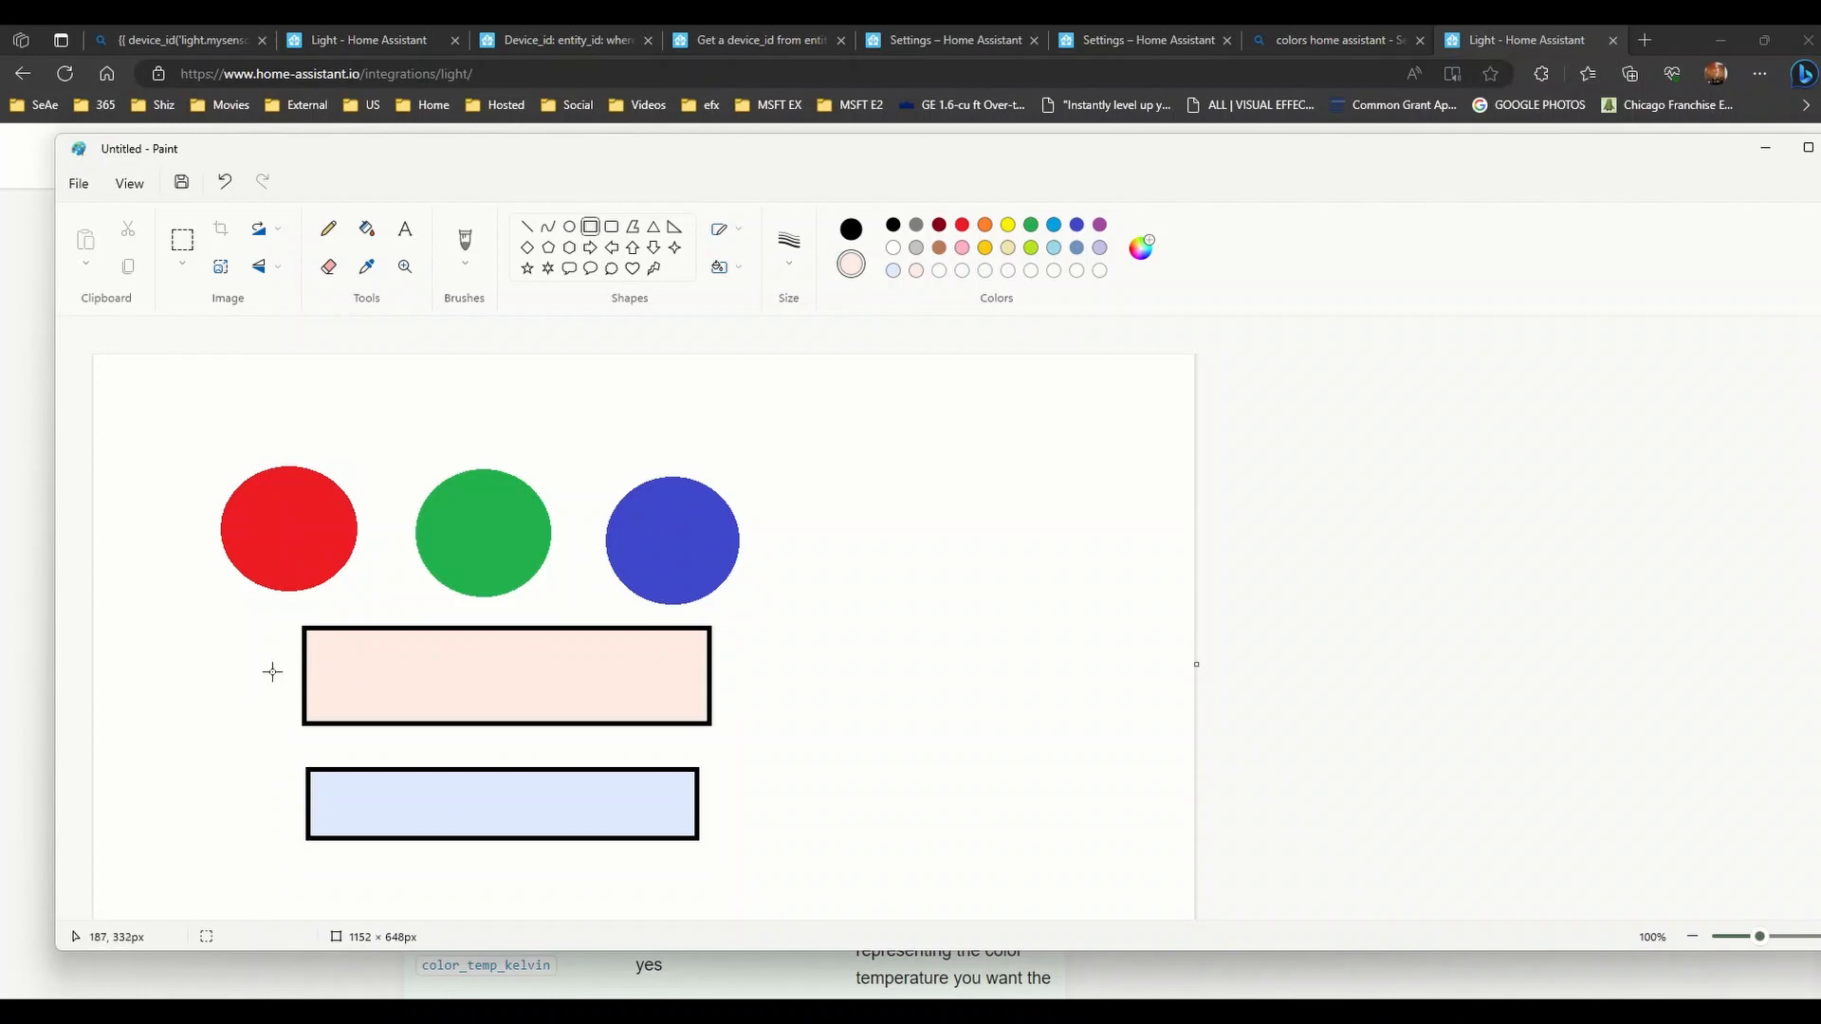
- Scribble yellow pencil strokes left of the rectangles, then restore black and the Rectangle shape
{"action": "left_click", "coordinate": [329, 229]}
{"action": "left_click", "coordinate": [851, 228]}
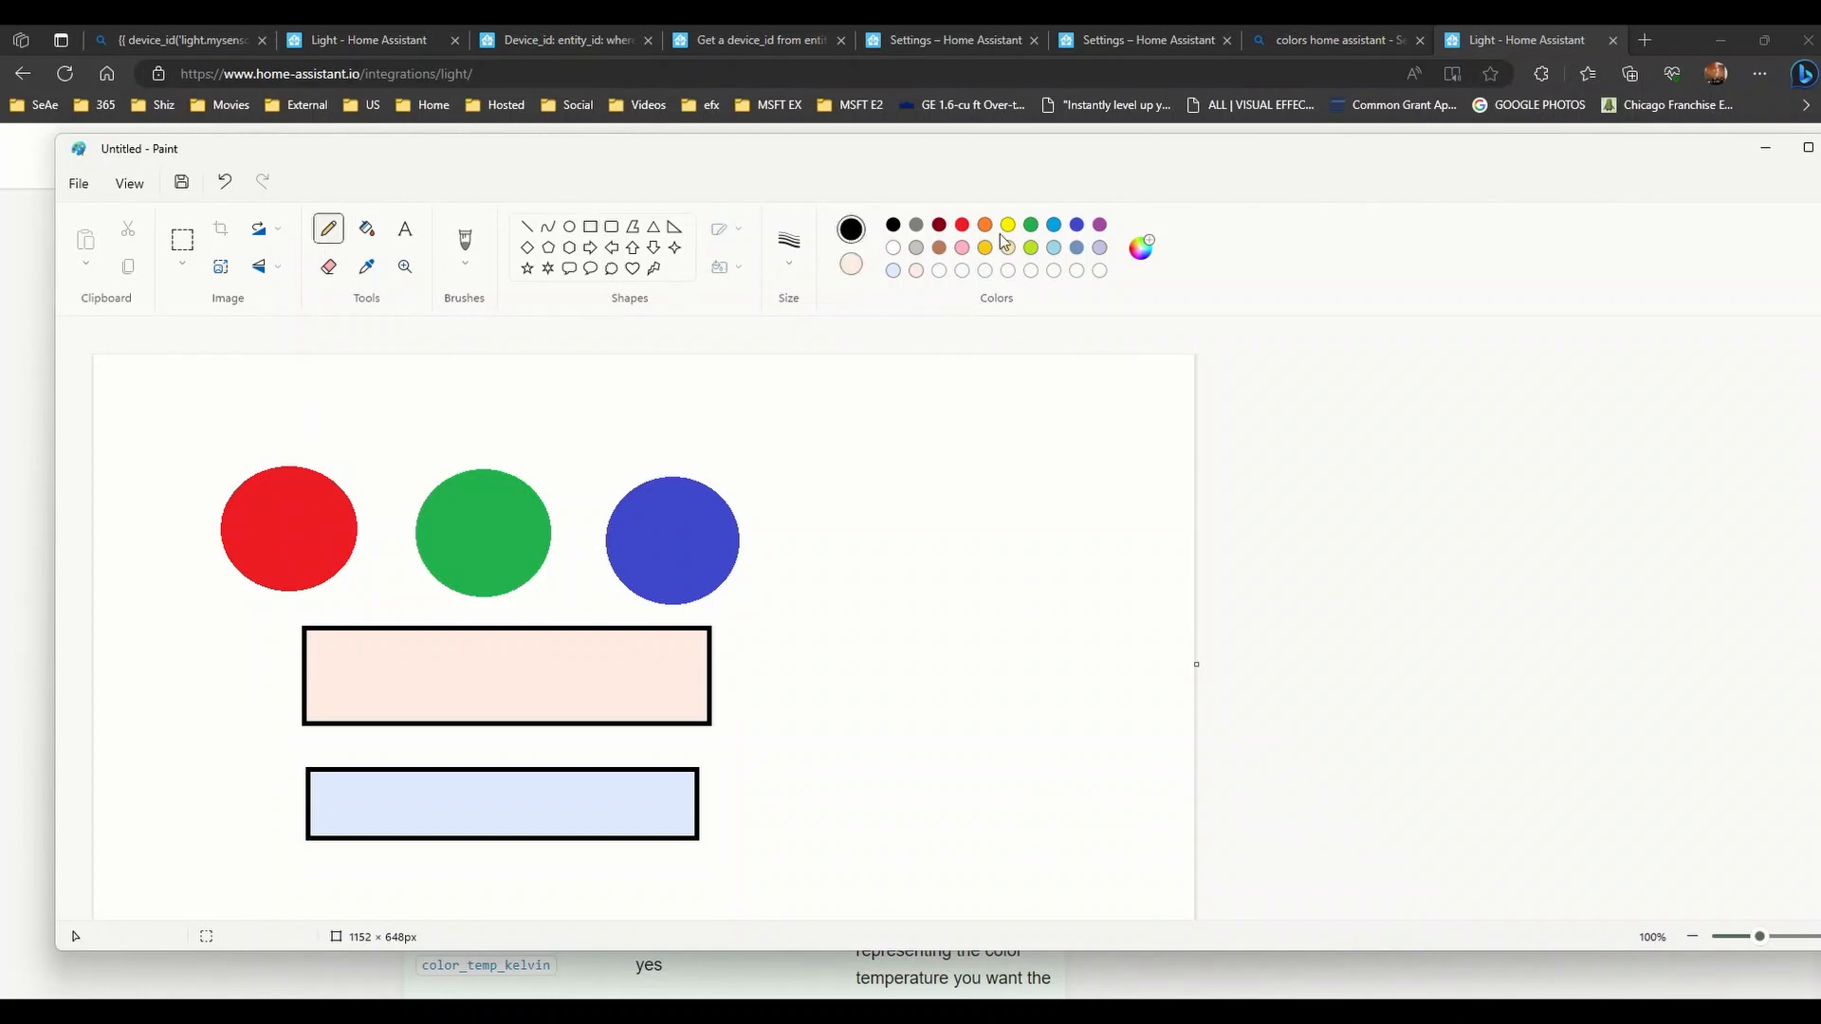
{"action": "left_click", "coordinate": [1007, 226]}
{"action": "mouse_move", "coordinate": [294, 669]}
{"action": "left_mouse_down"}
{"action": "mouse_move", "coordinate": [224, 703]}
{"action": "mouse_move", "coordinate": [274, 782]}
{"action": "left_mouse_up"}
{"action": "mouse_move", "coordinate": [285, 651]}
{"action": "left_mouse_down"}
{"action": "mouse_move", "coordinate": [287, 770]}
{"action": "mouse_move", "coordinate": [284, 638]}
{"action": "mouse_move", "coordinate": [220, 715]}
{"action": "mouse_move", "coordinate": [244, 693]}
{"action": "left_mouse_up"}
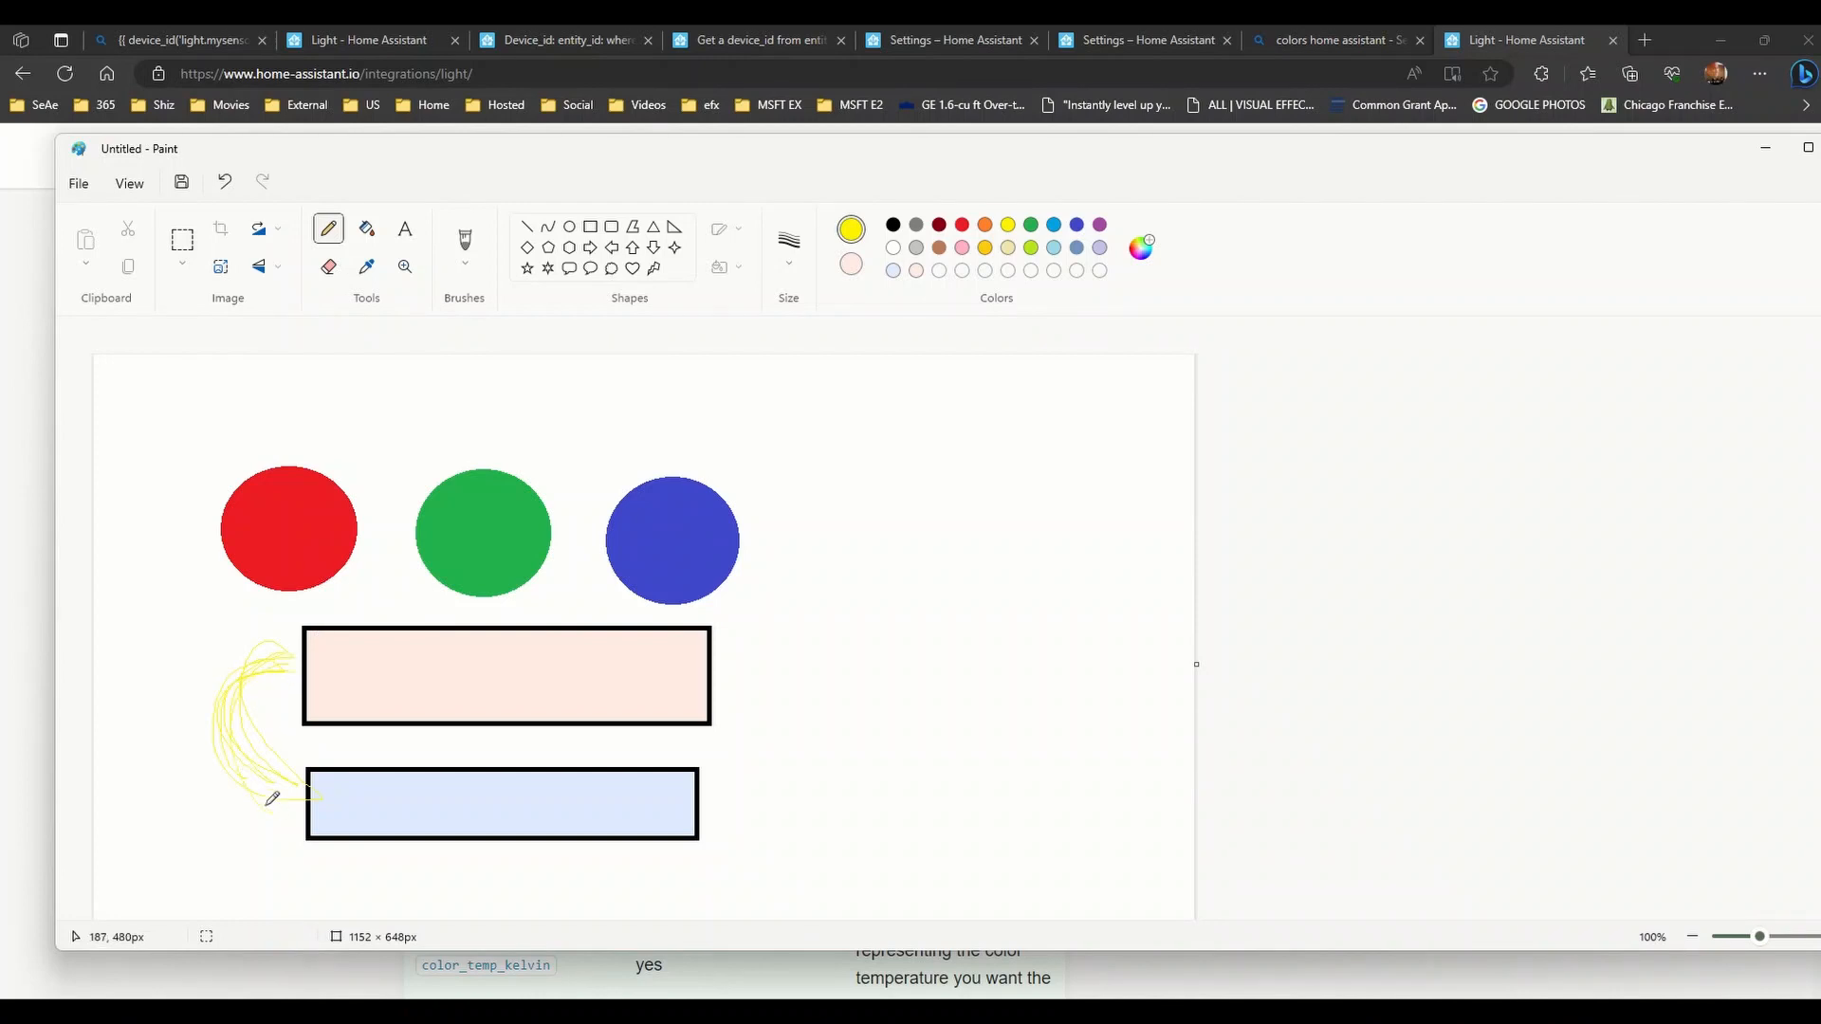
{"action": "mouse_move", "coordinate": [272, 798]}
{"action": "left_mouse_down"}
{"action": "mouse_move", "coordinate": [268, 681]}
{"action": "mouse_move", "coordinate": [250, 722]}
{"action": "mouse_move", "coordinate": [302, 638]}
{"action": "mouse_move", "coordinate": [302, 808]}
{"action": "left_mouse_up"}
{"action": "left_click", "coordinate": [892, 225]}
{"action": "left_click", "coordinate": [590, 226]}
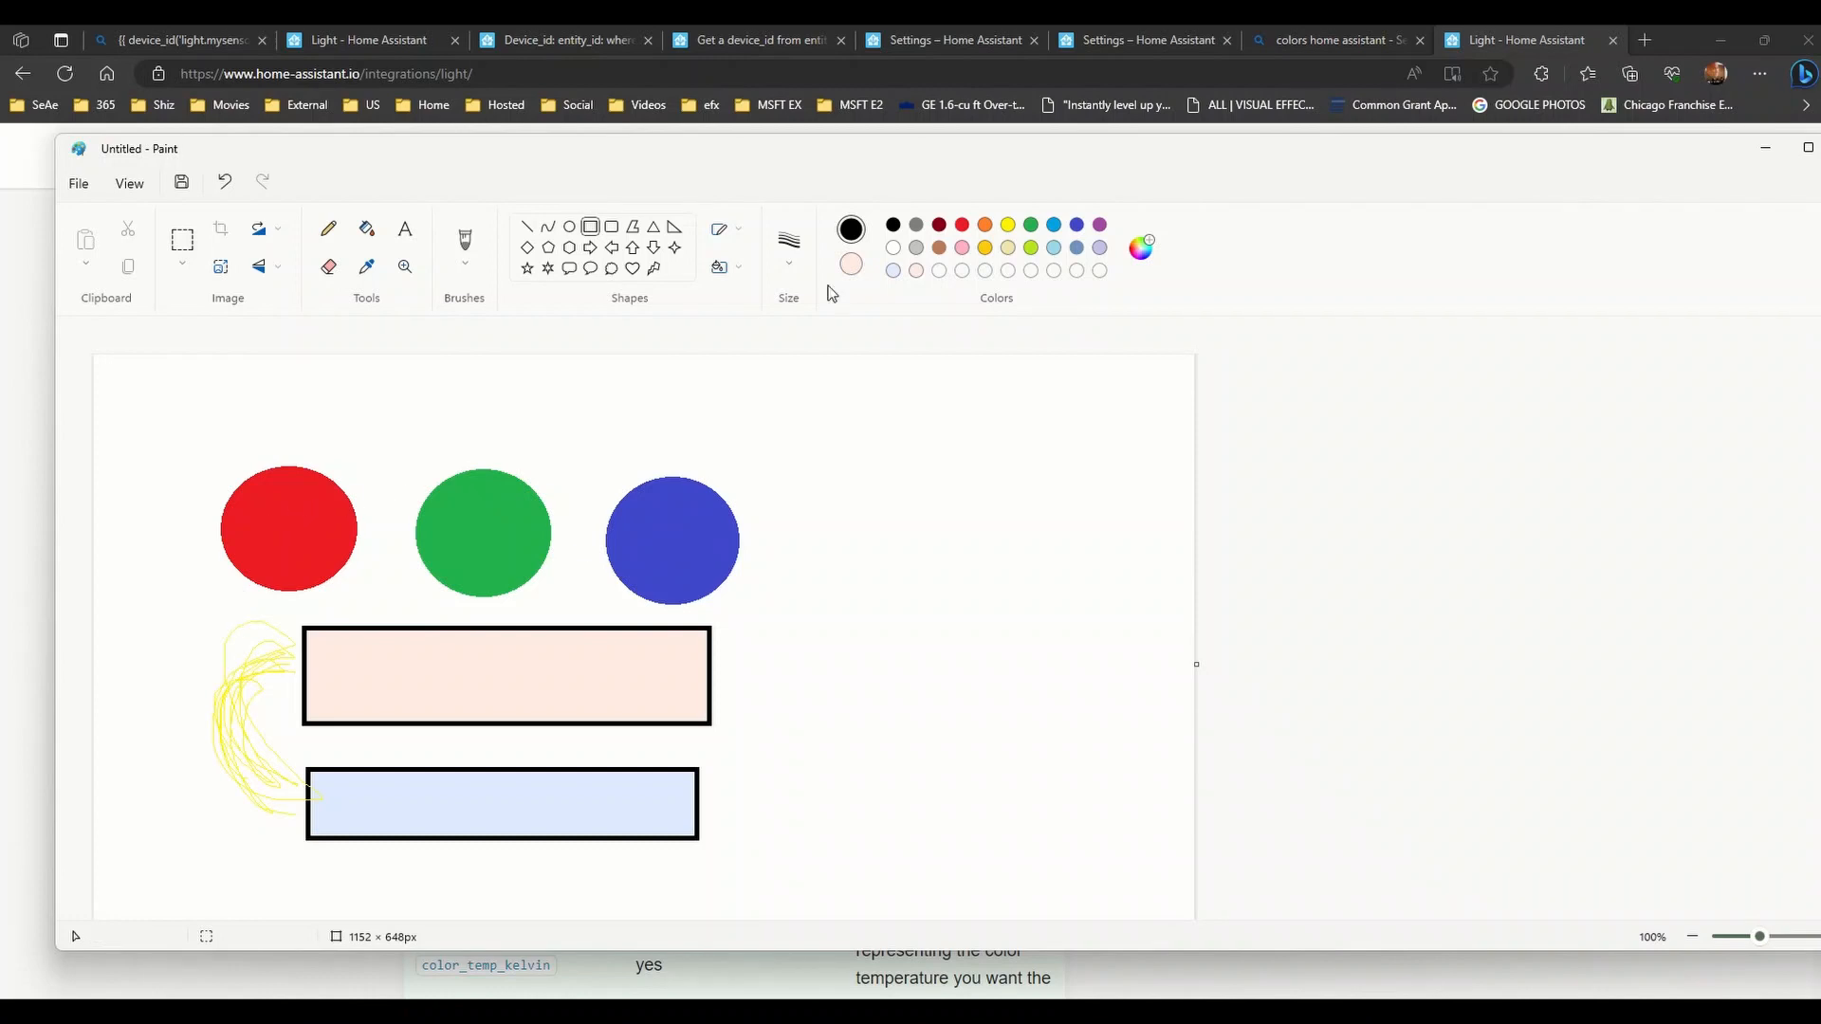
- Find and highlight the hs_color attribute row in the Light integration documentation
{"action": "left_click", "coordinate": [574, 38]}
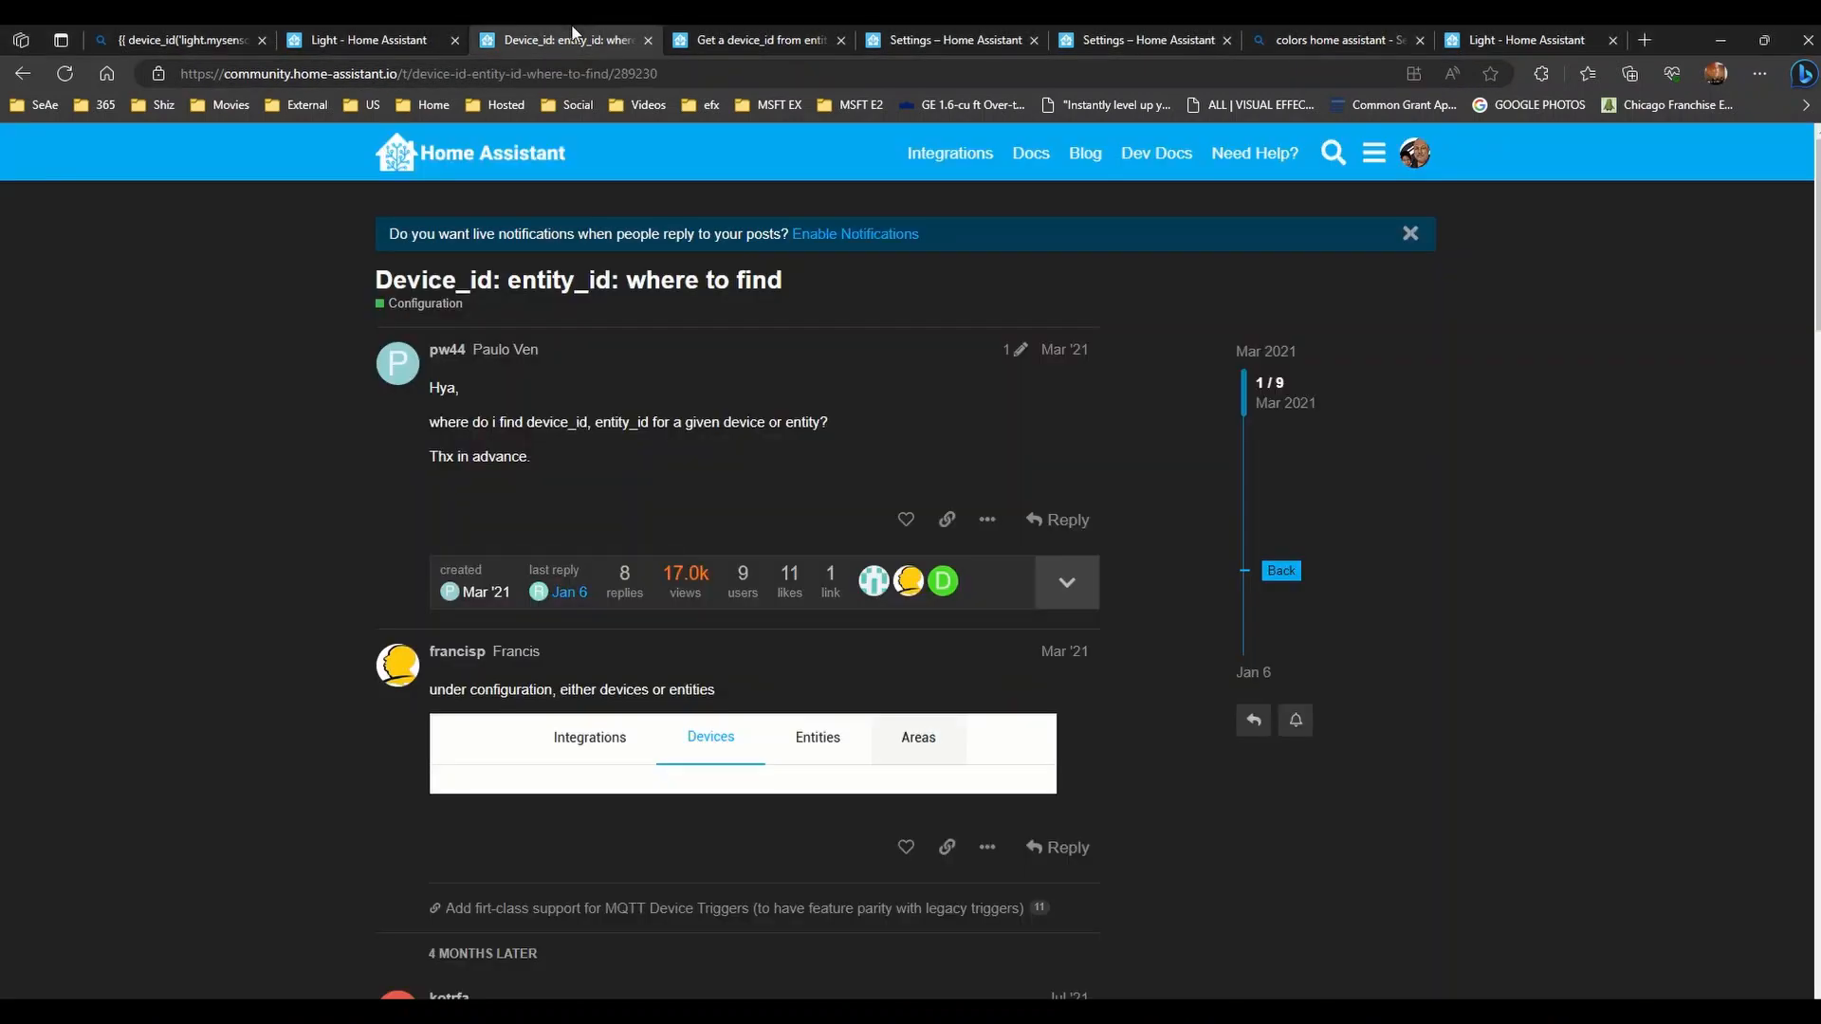
{"action": "left_click", "coordinate": [1576, 38]}
{"action": "scroll", "coordinate": [477, 854], "scroll_direction": "down", "scroll_amount": 1}
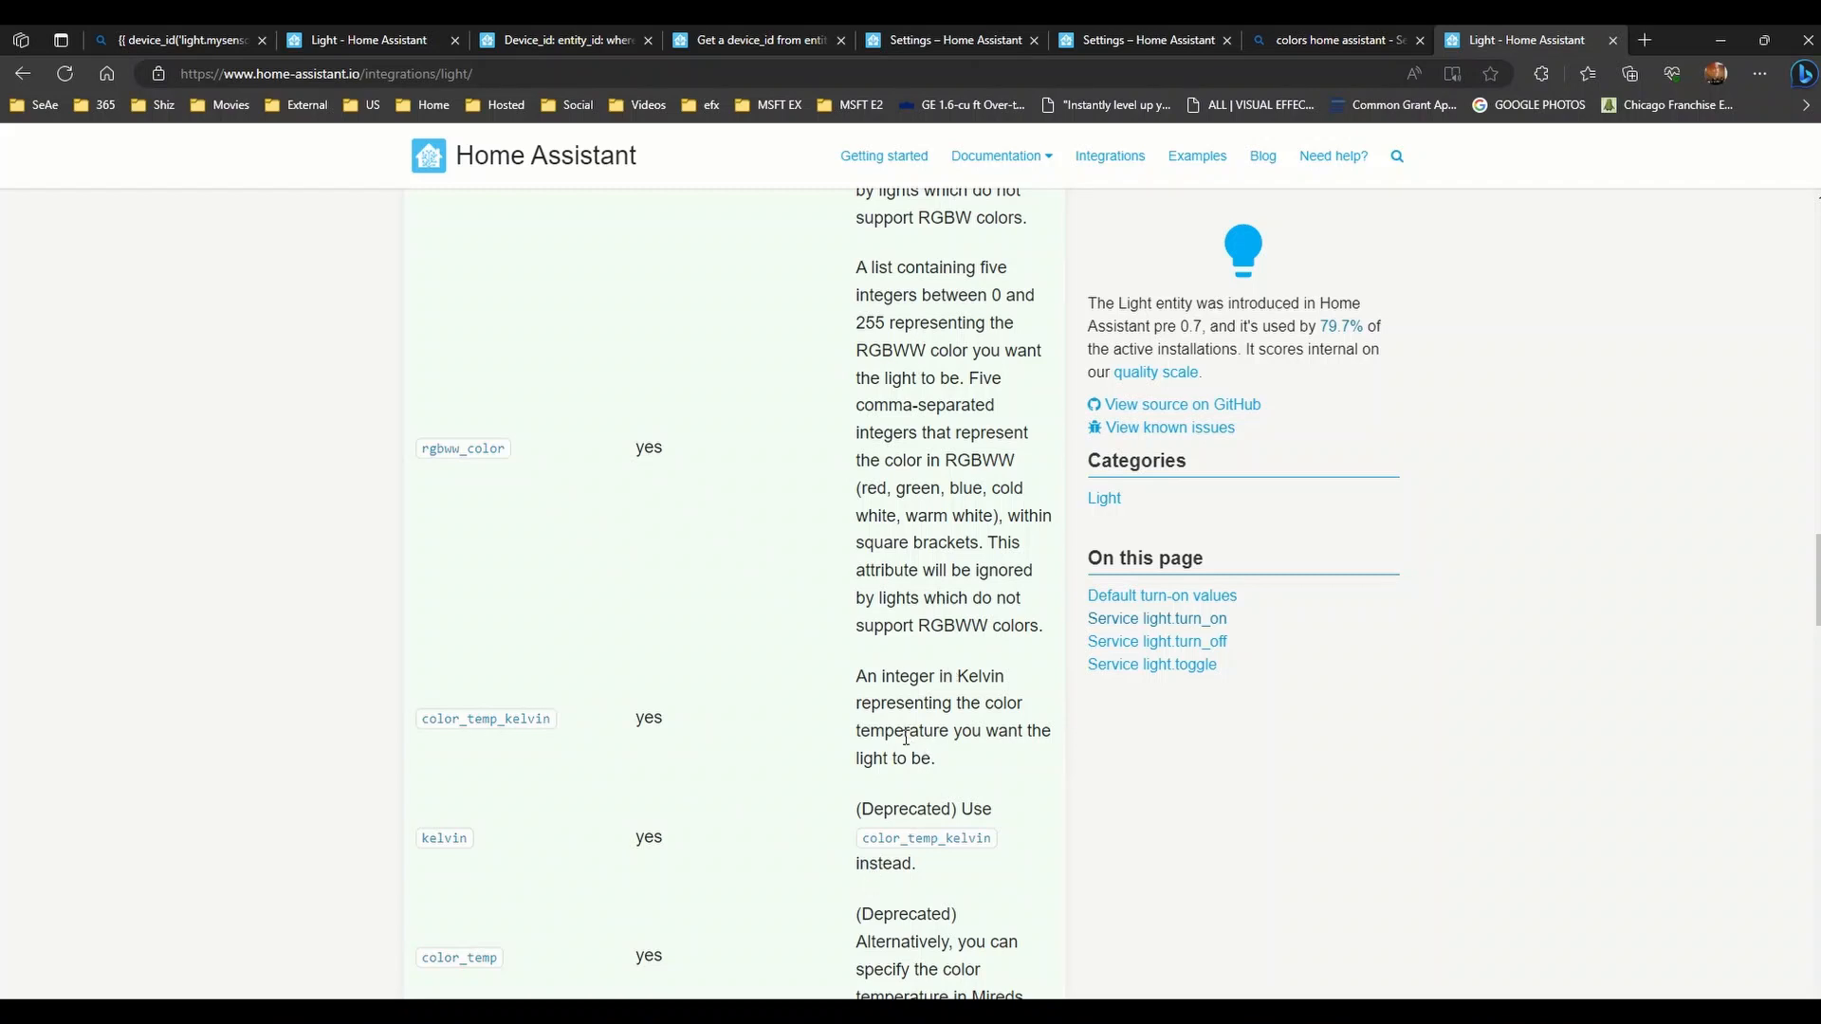
{"action": "scroll", "coordinate": [952, 671], "scroll_direction": "up", "scroll_amount": 3}
{"action": "scroll", "coordinate": [995, 547], "scroll_direction": "down", "scroll_amount": 10}
{"action": "scroll", "coordinate": [592, 632], "scroll_direction": "down", "scroll_amount": 15}
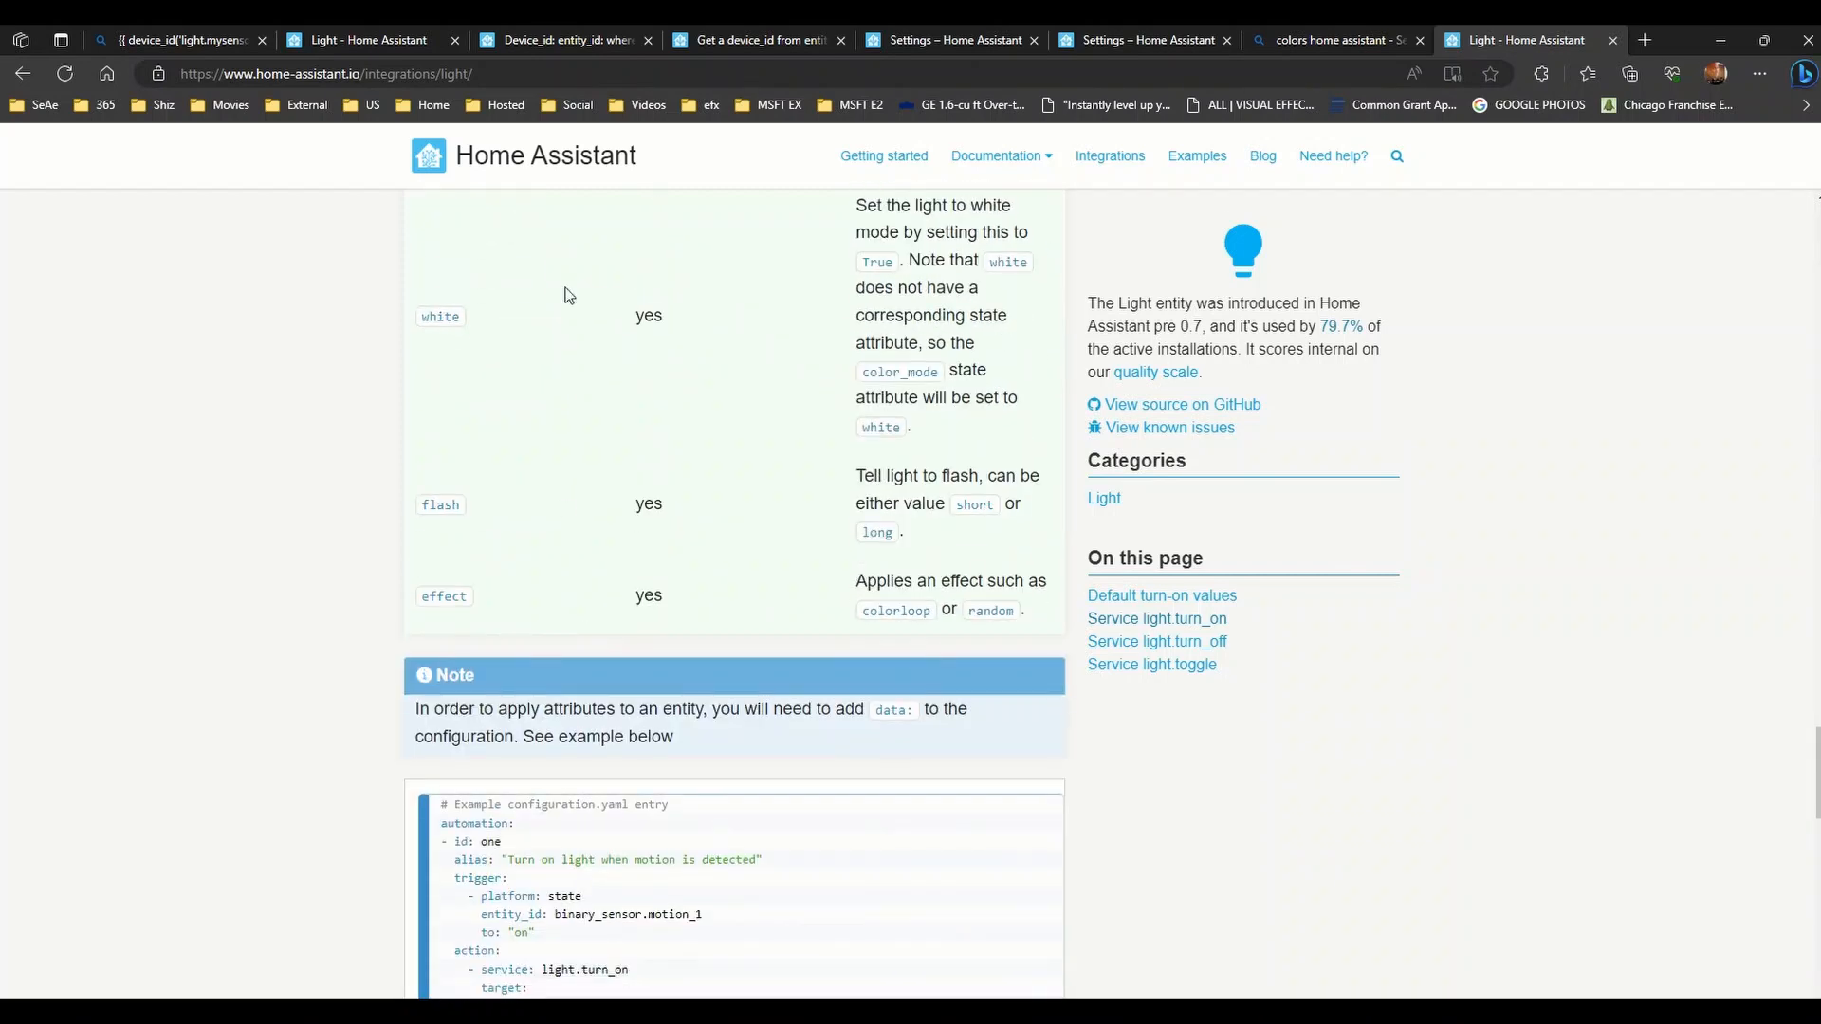
{"action": "scroll", "coordinate": [576, 524], "scroll_direction": "up", "scroll_amount": 3}
{"action": "scroll", "coordinate": [575, 523], "scroll_direction": "up", "scroll_amount": 13}
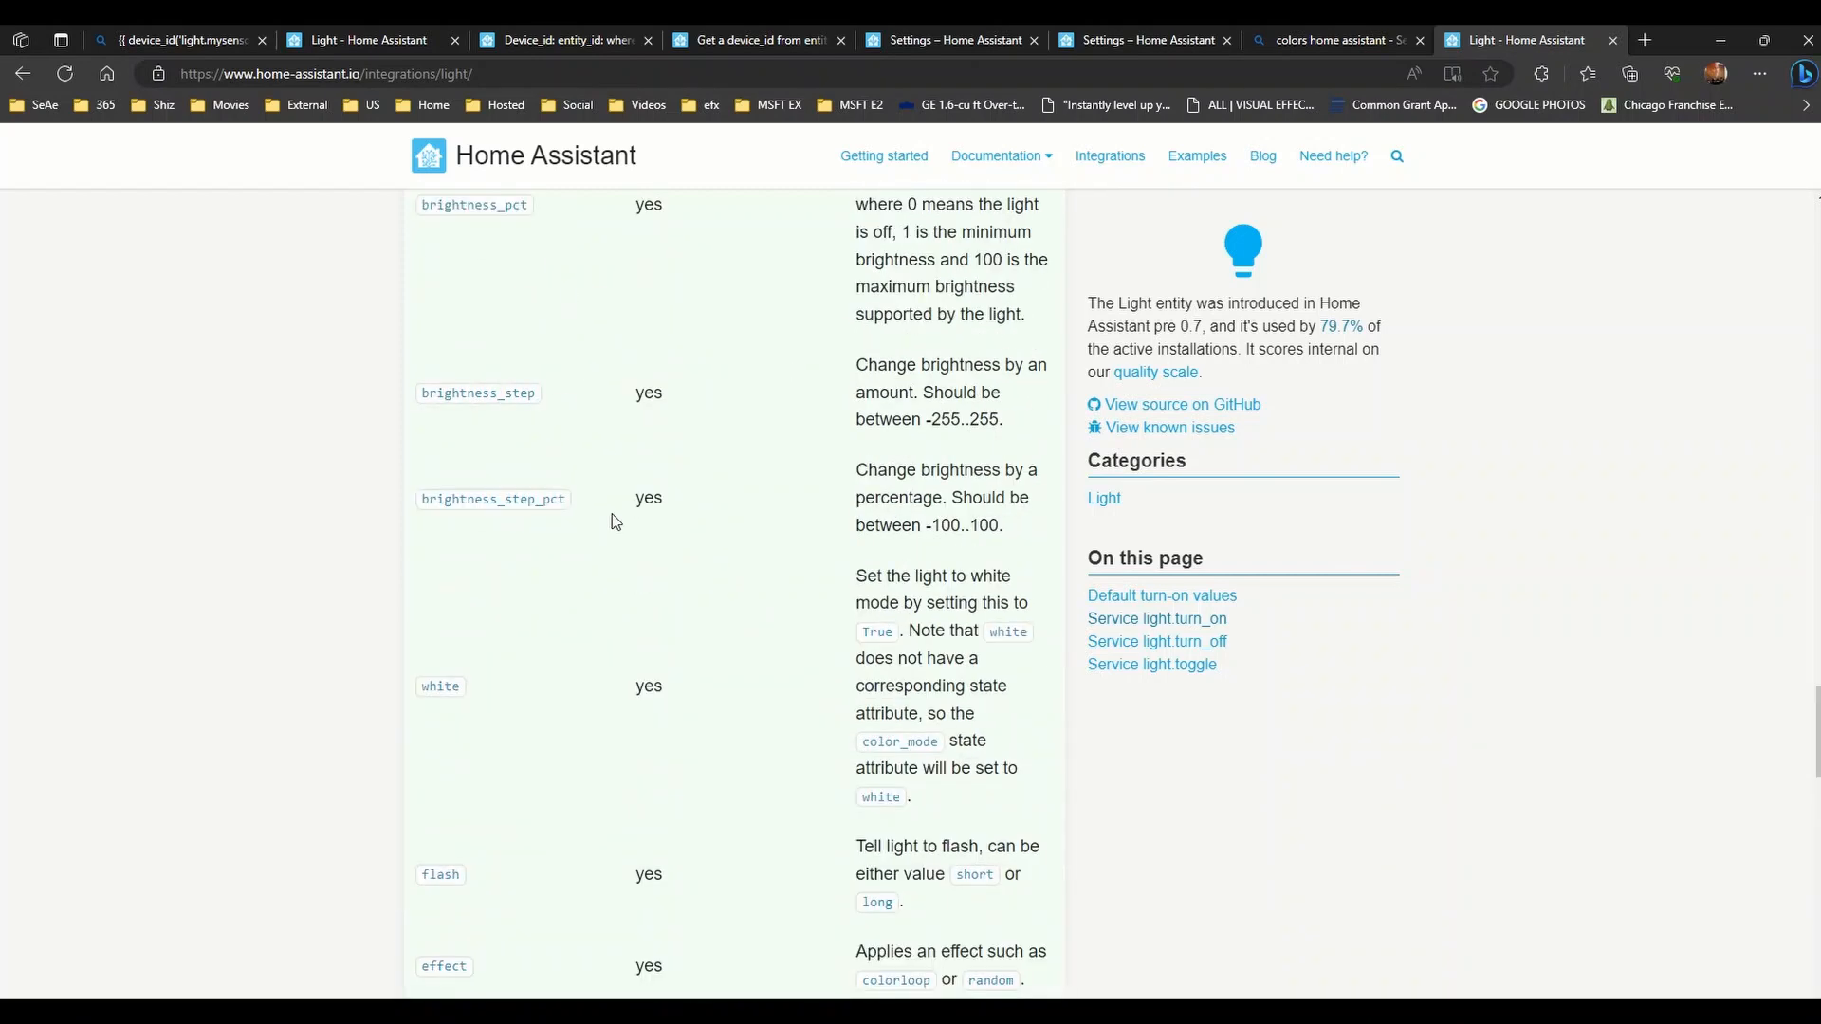
{"action": "scroll", "coordinate": [610, 544], "scroll_direction": "up", "scroll_amount": 15}
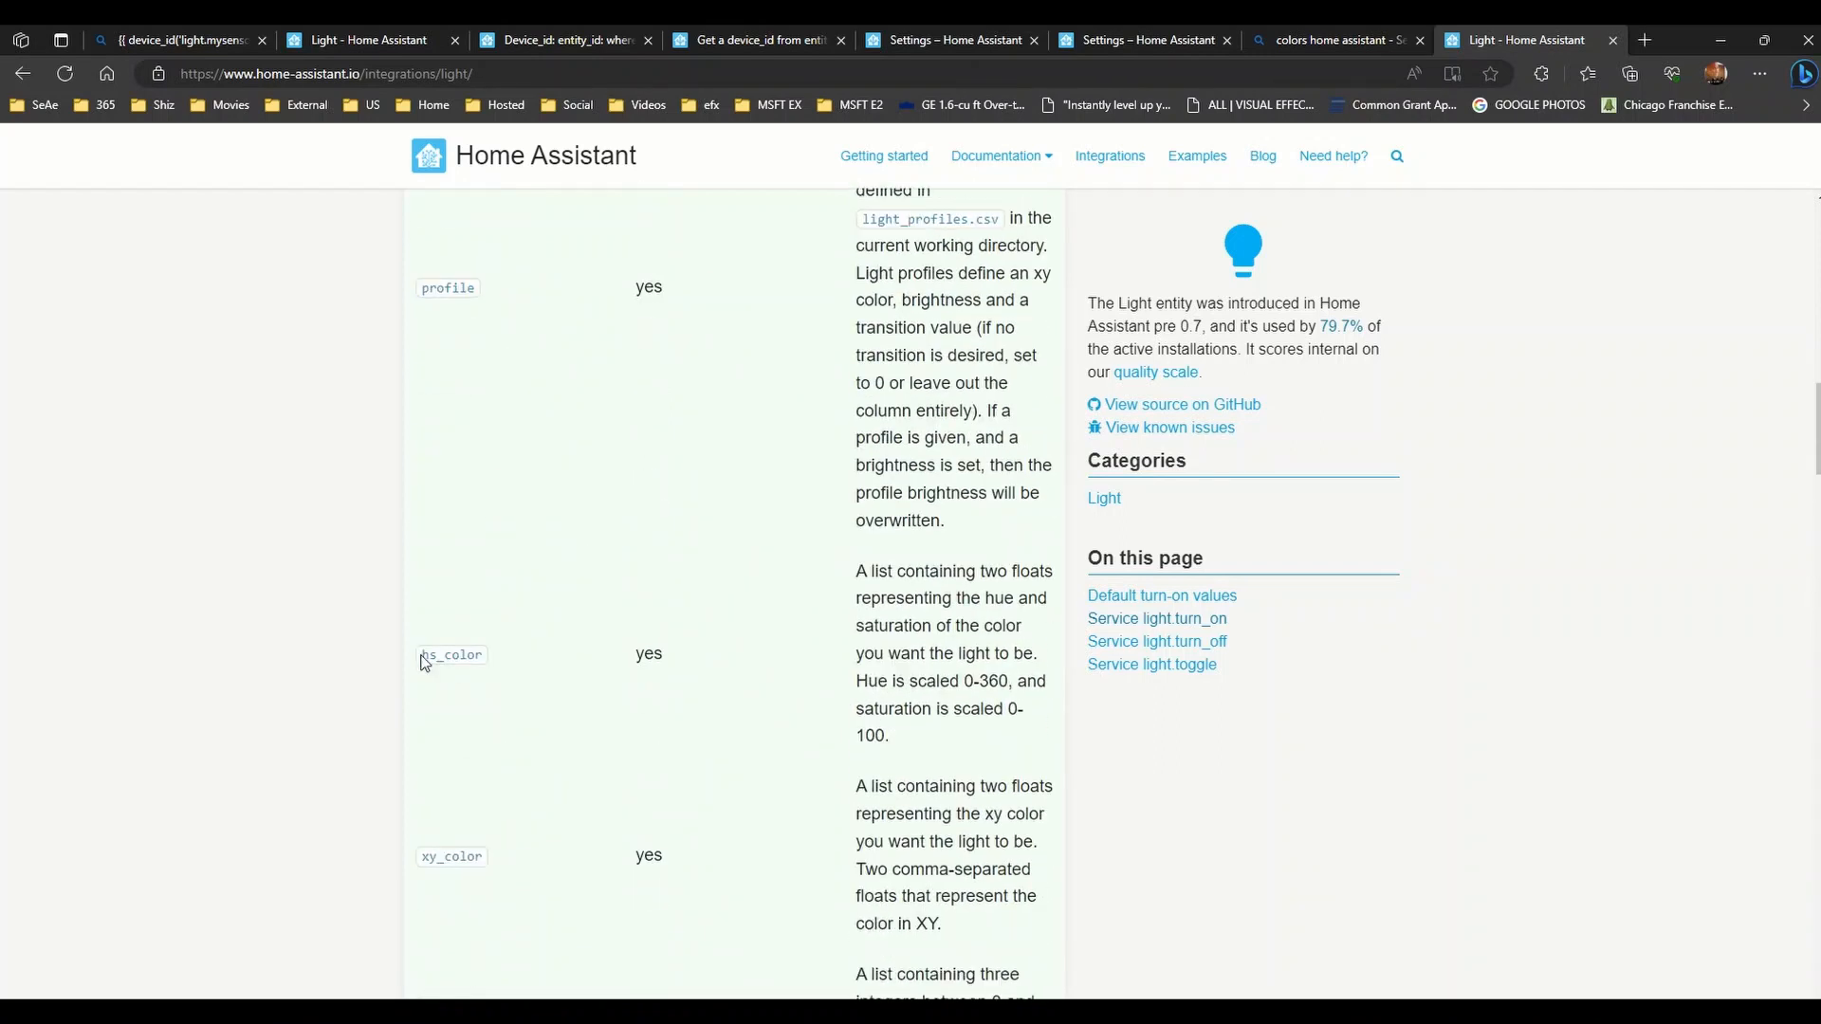
{"action": "left_click_drag", "start_coordinate": [423, 656], "coordinate": [1008, 744]}
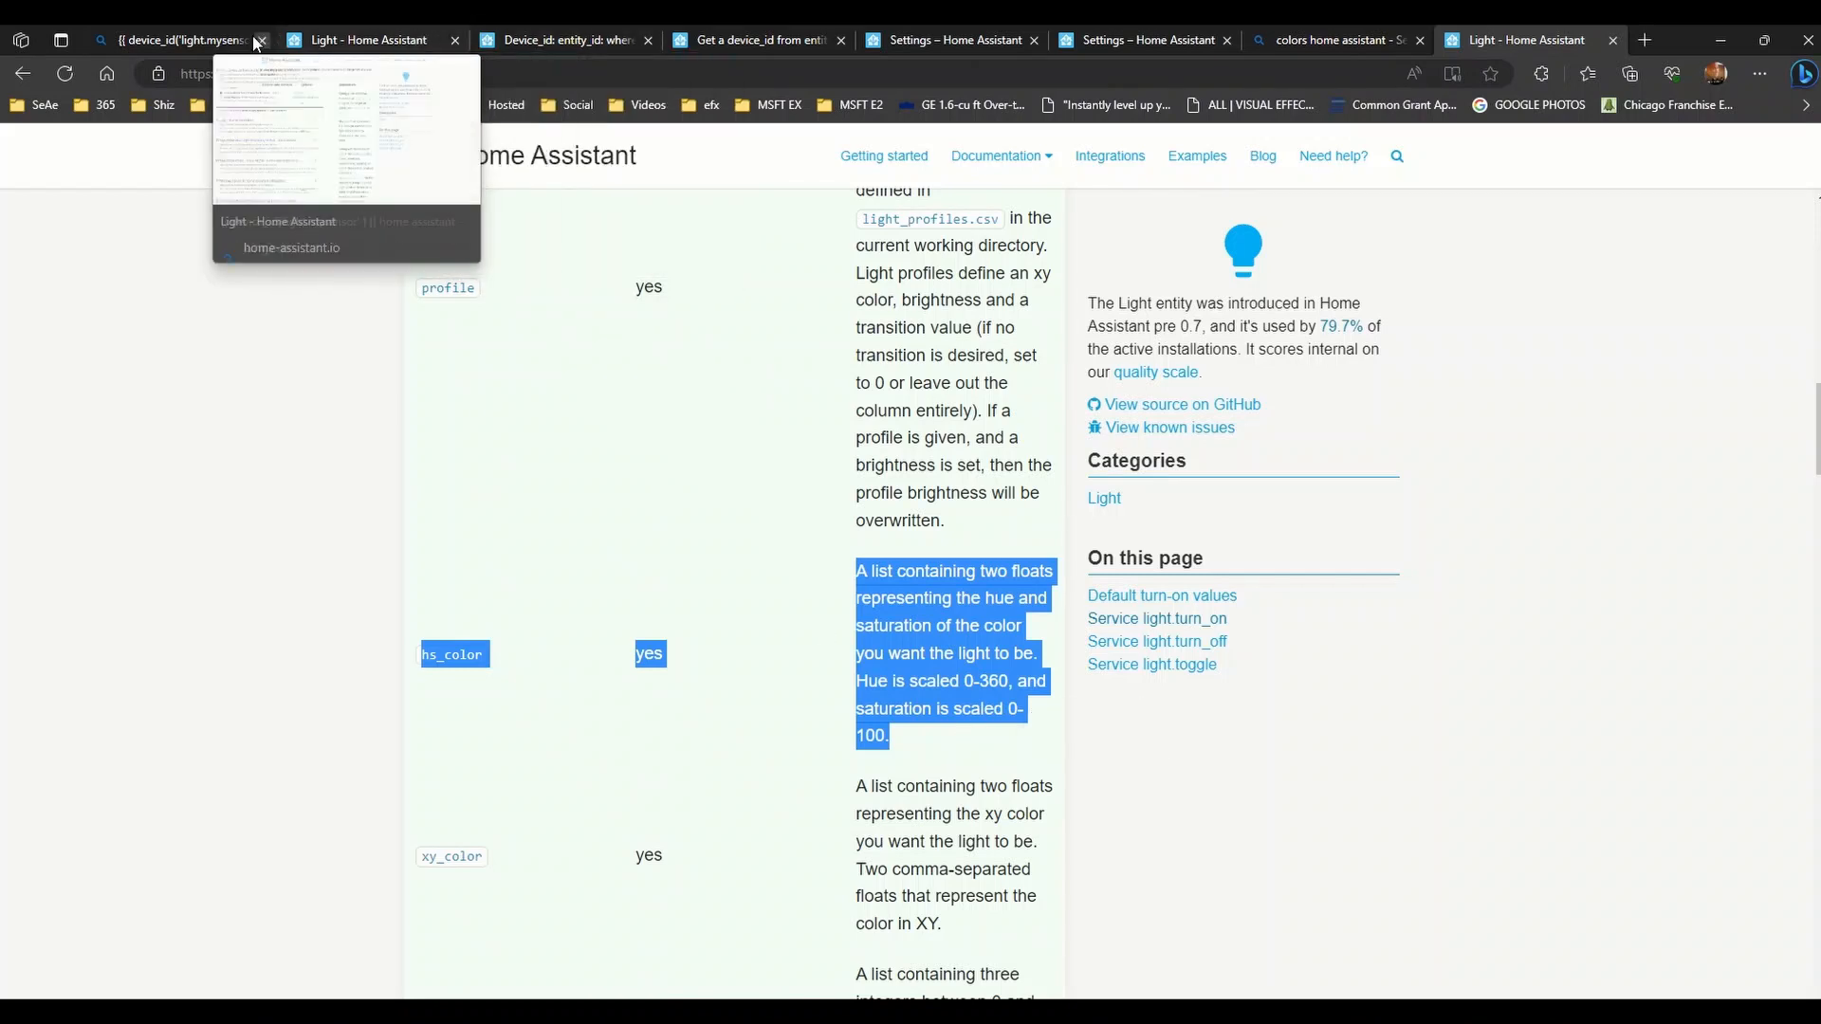
- Go back via the lamp's entity settings to the A TEST 2 automation editor
{"action": "left_click", "coordinate": [422, 40]}
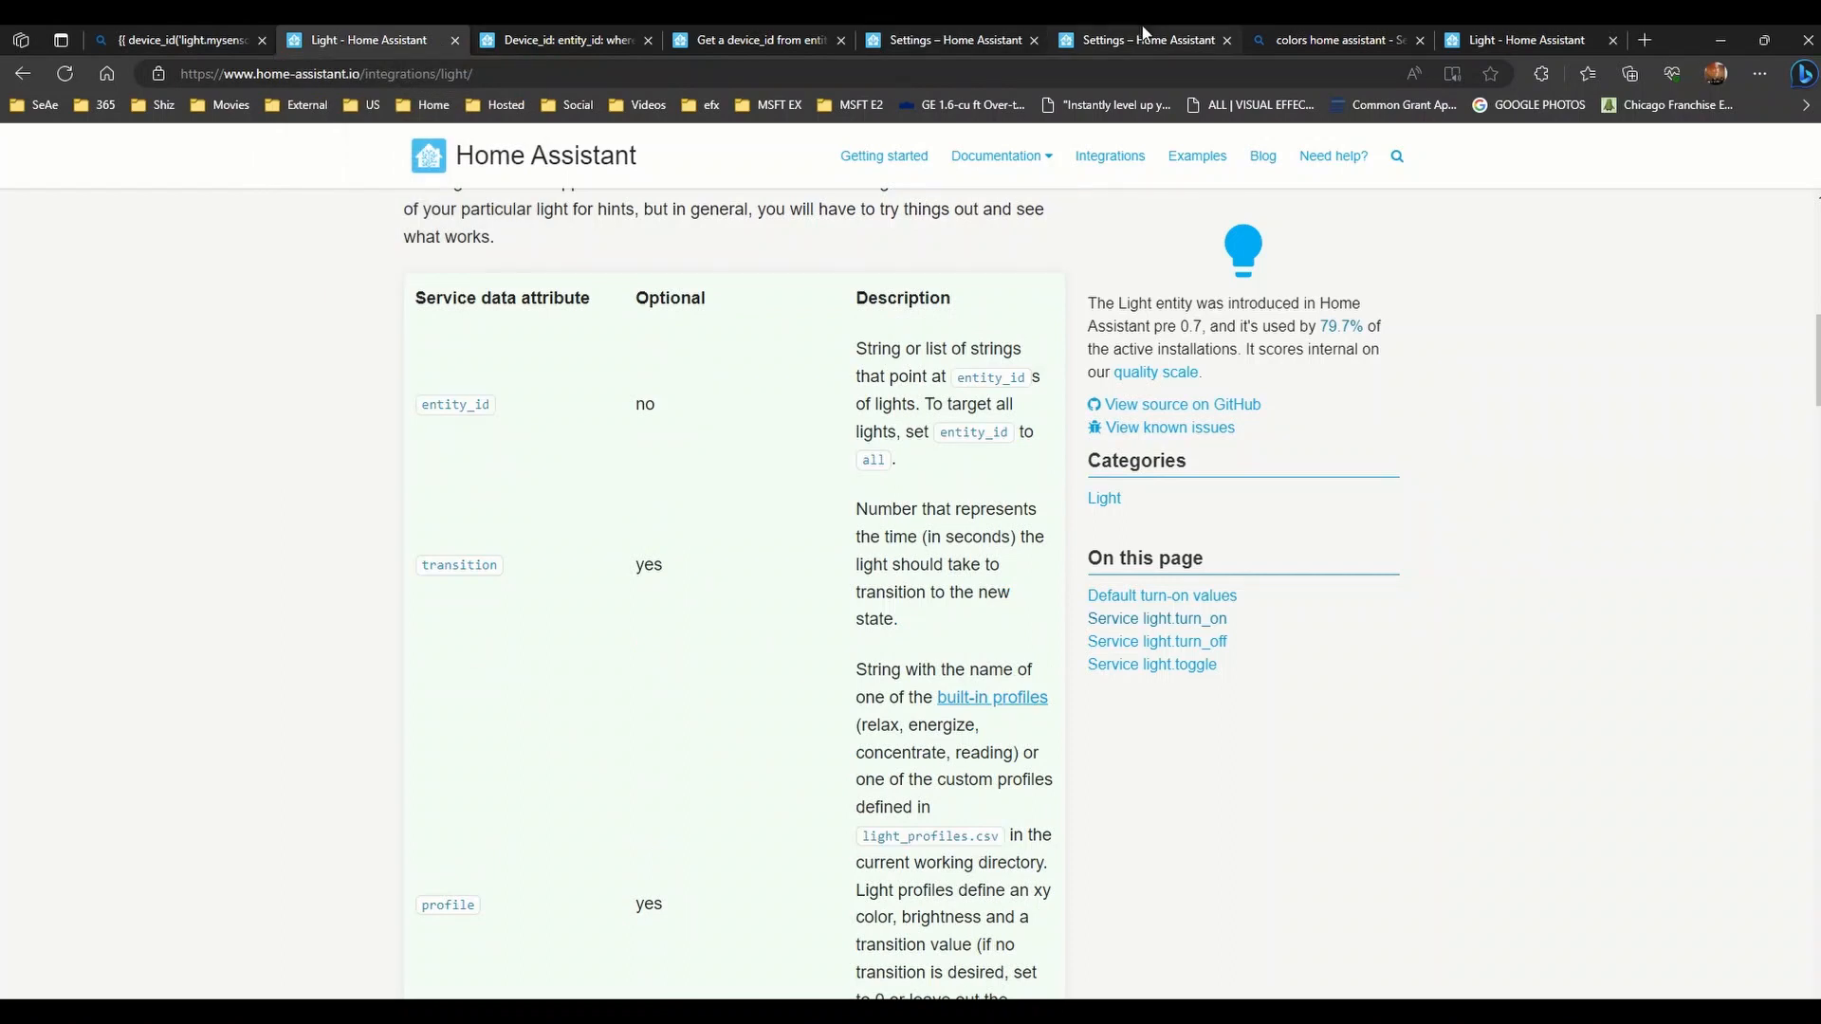
{"action": "left_click", "coordinate": [1117, 34]}
{"action": "left_click", "coordinate": [941, 36]}
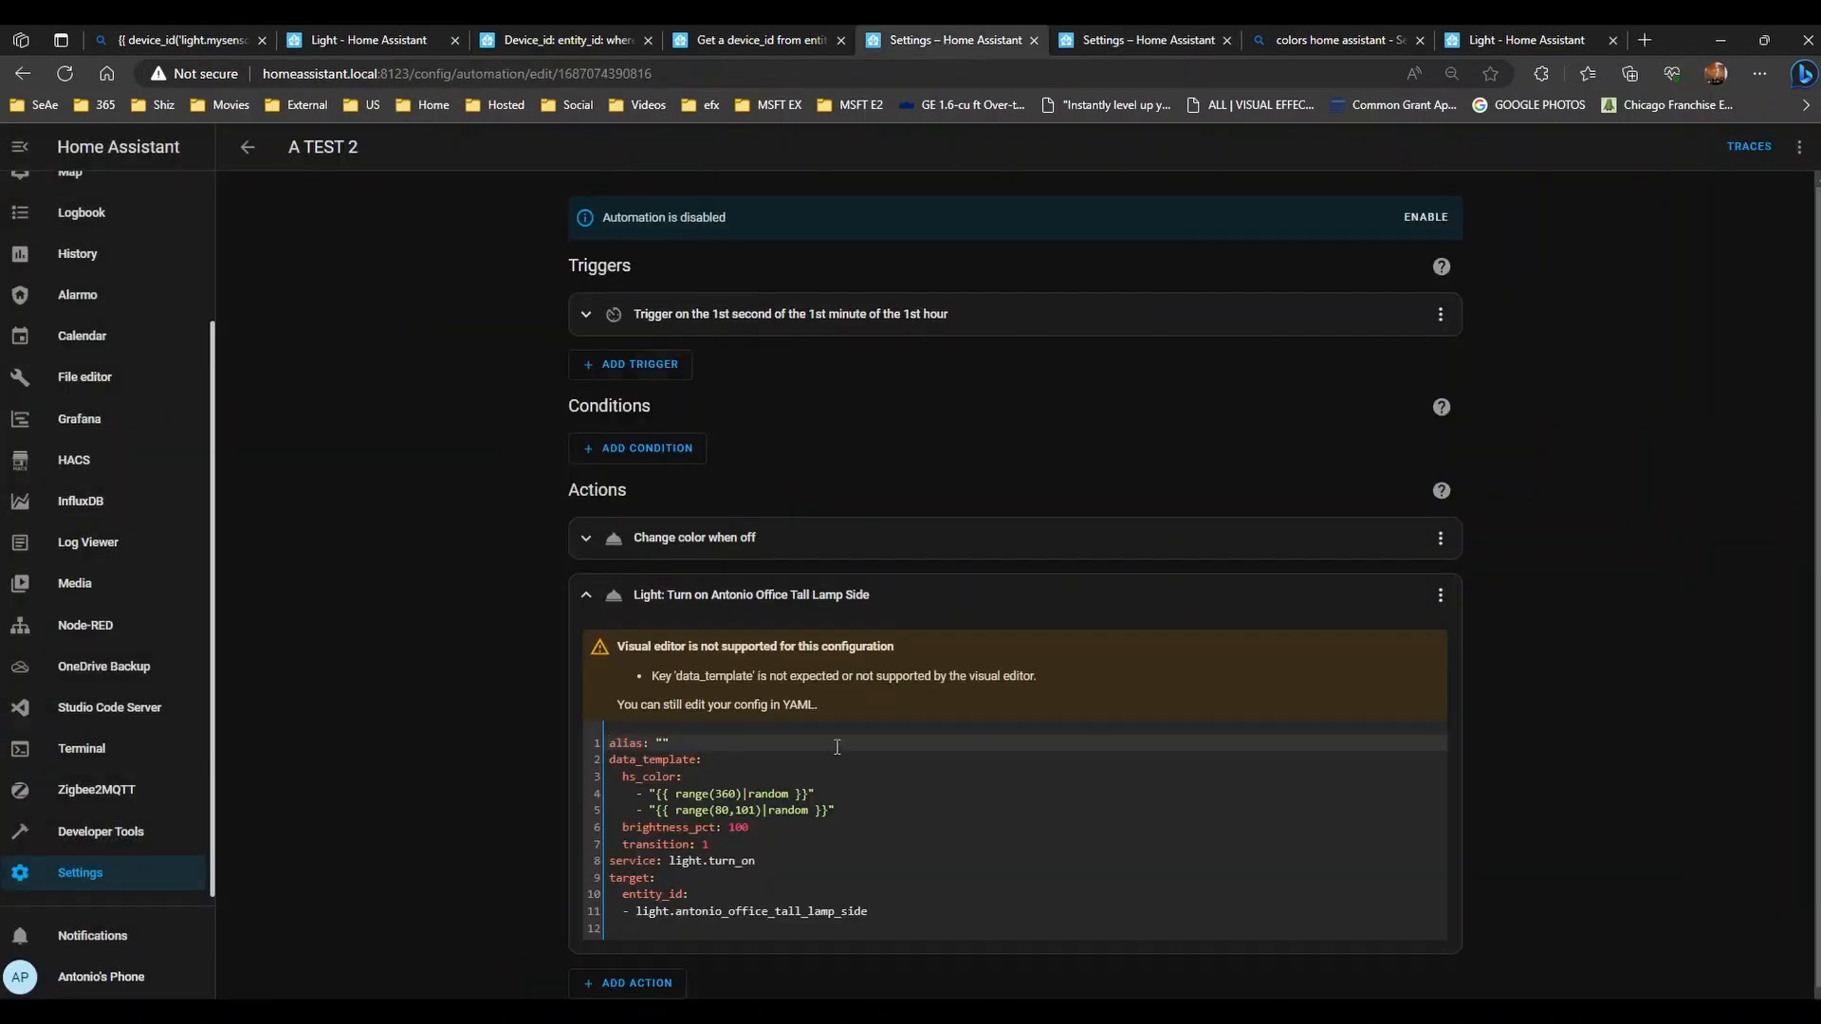
- Change the saturation line's range(80,101) to range(80,100) in the lamp action YAML
{"action": "left_click", "coordinate": [740, 794]}
{"action": "left_click", "coordinate": [717, 811]}
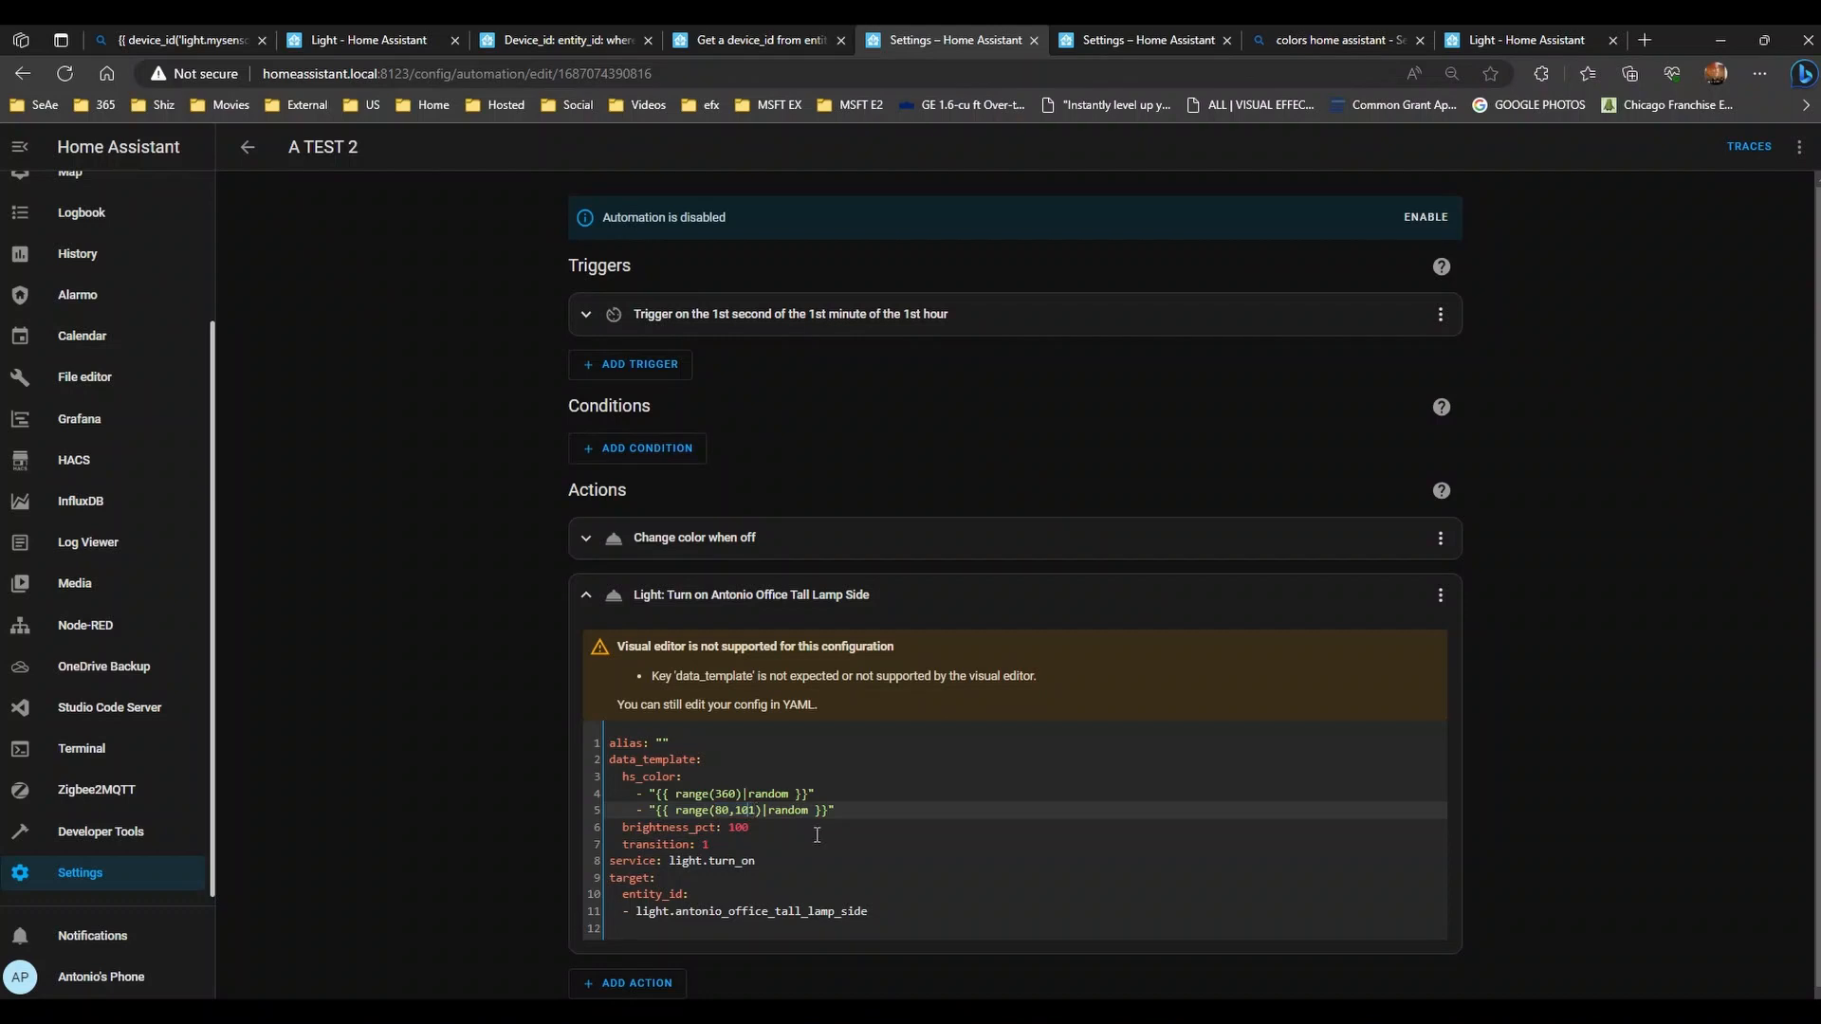
{"action": "key", "text": "BackSpace"}
{"action": "type", "text": "0"}
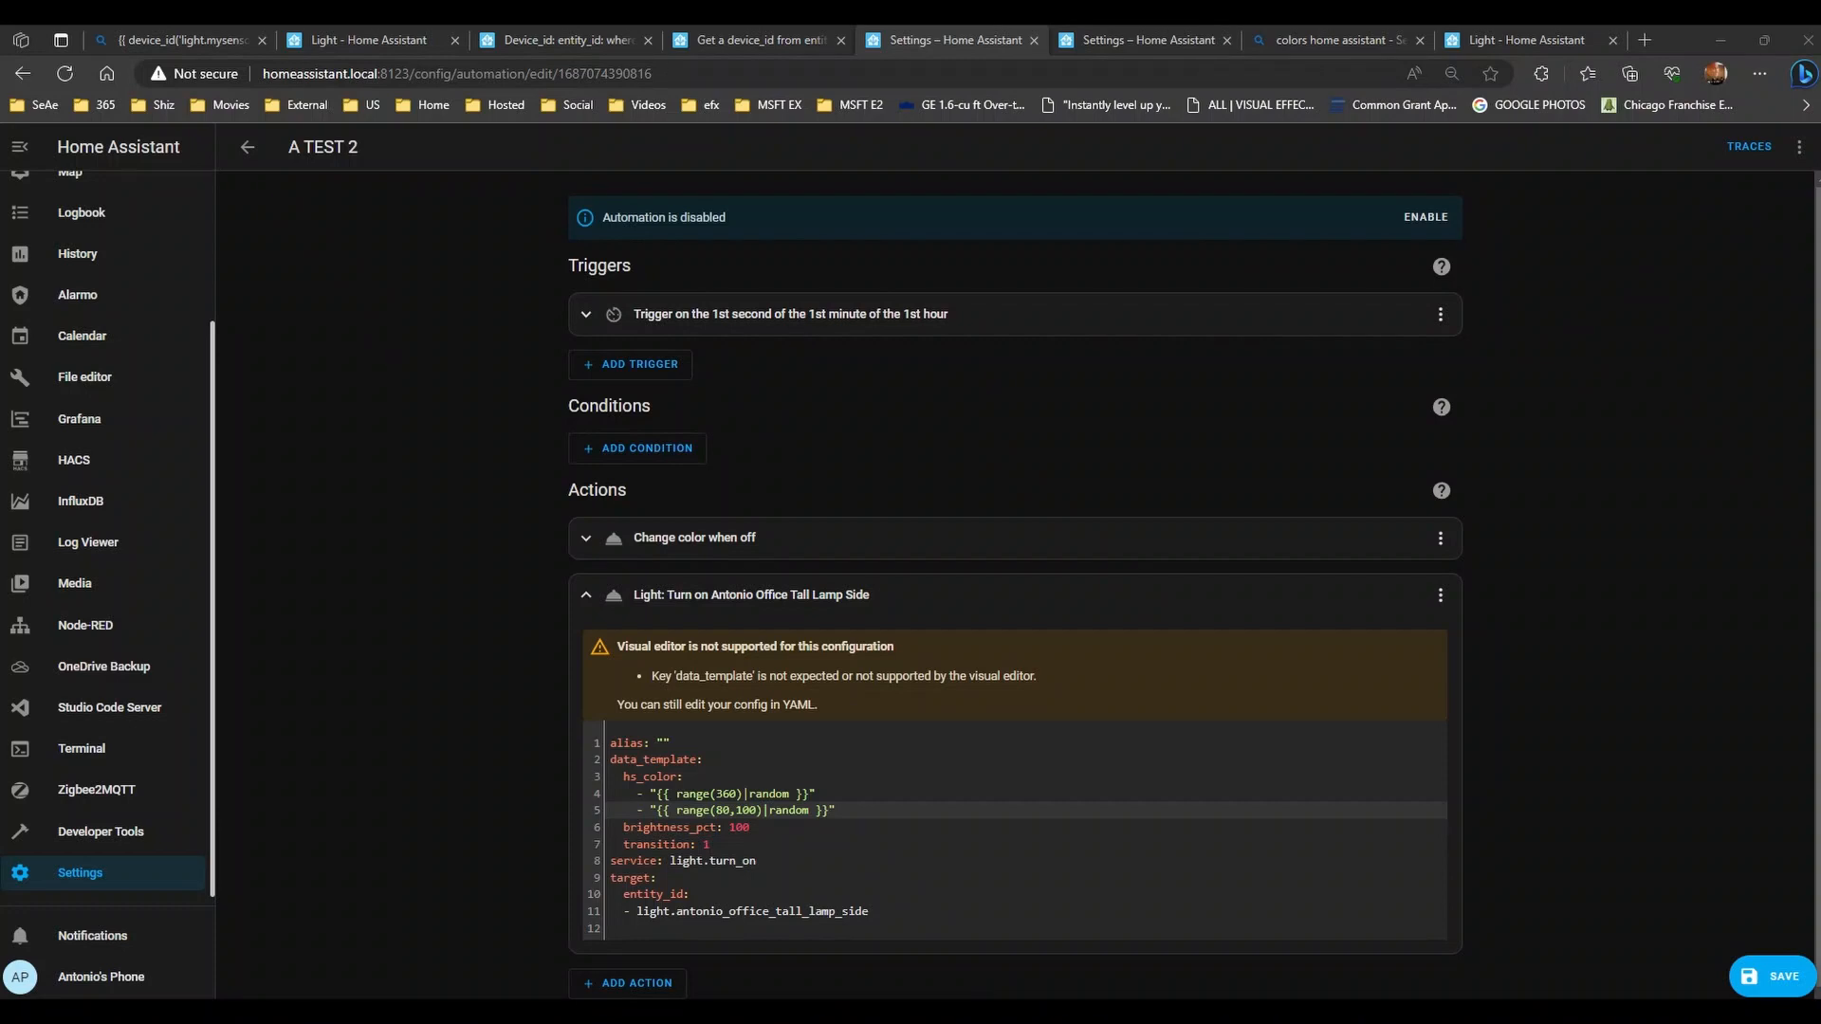
- Open a File Explorer window with Win+E and move it onto the second monitor
{"action": "key", "text": "super+e"}
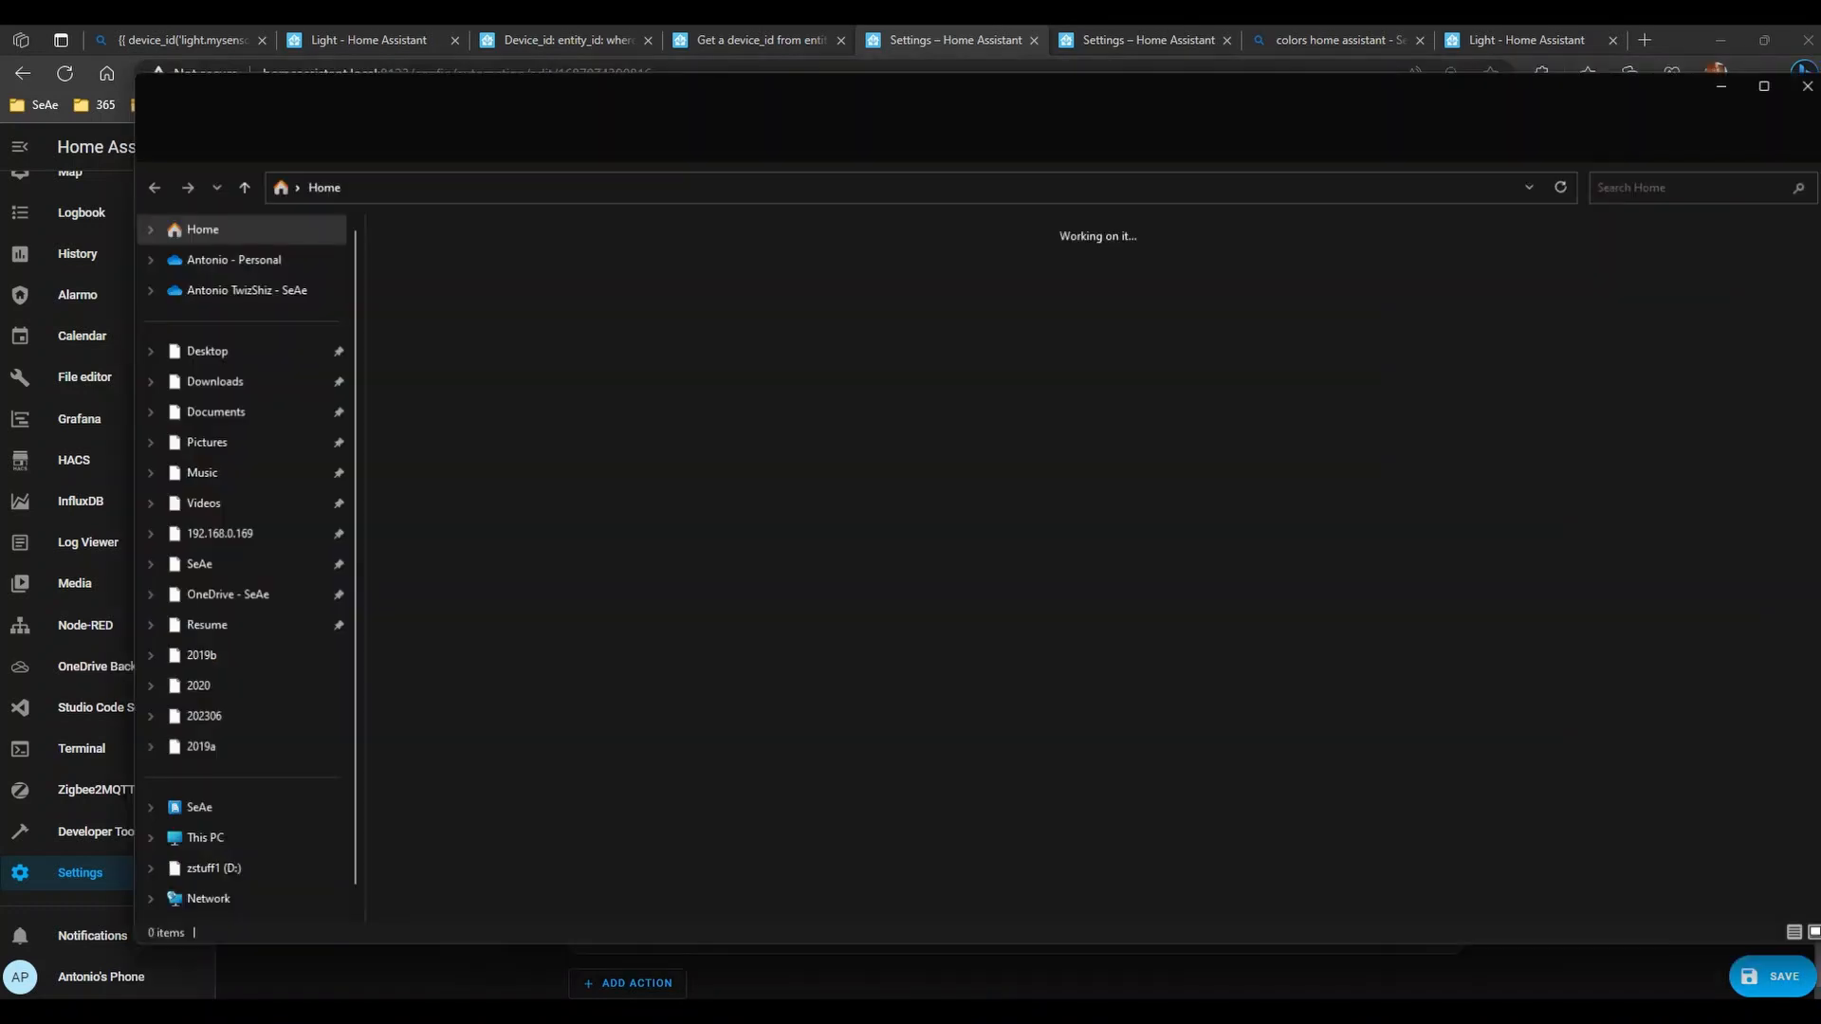
{"action": "left_click_drag", "start_coordinate": [638, 94], "coordinate": [2, 104]}
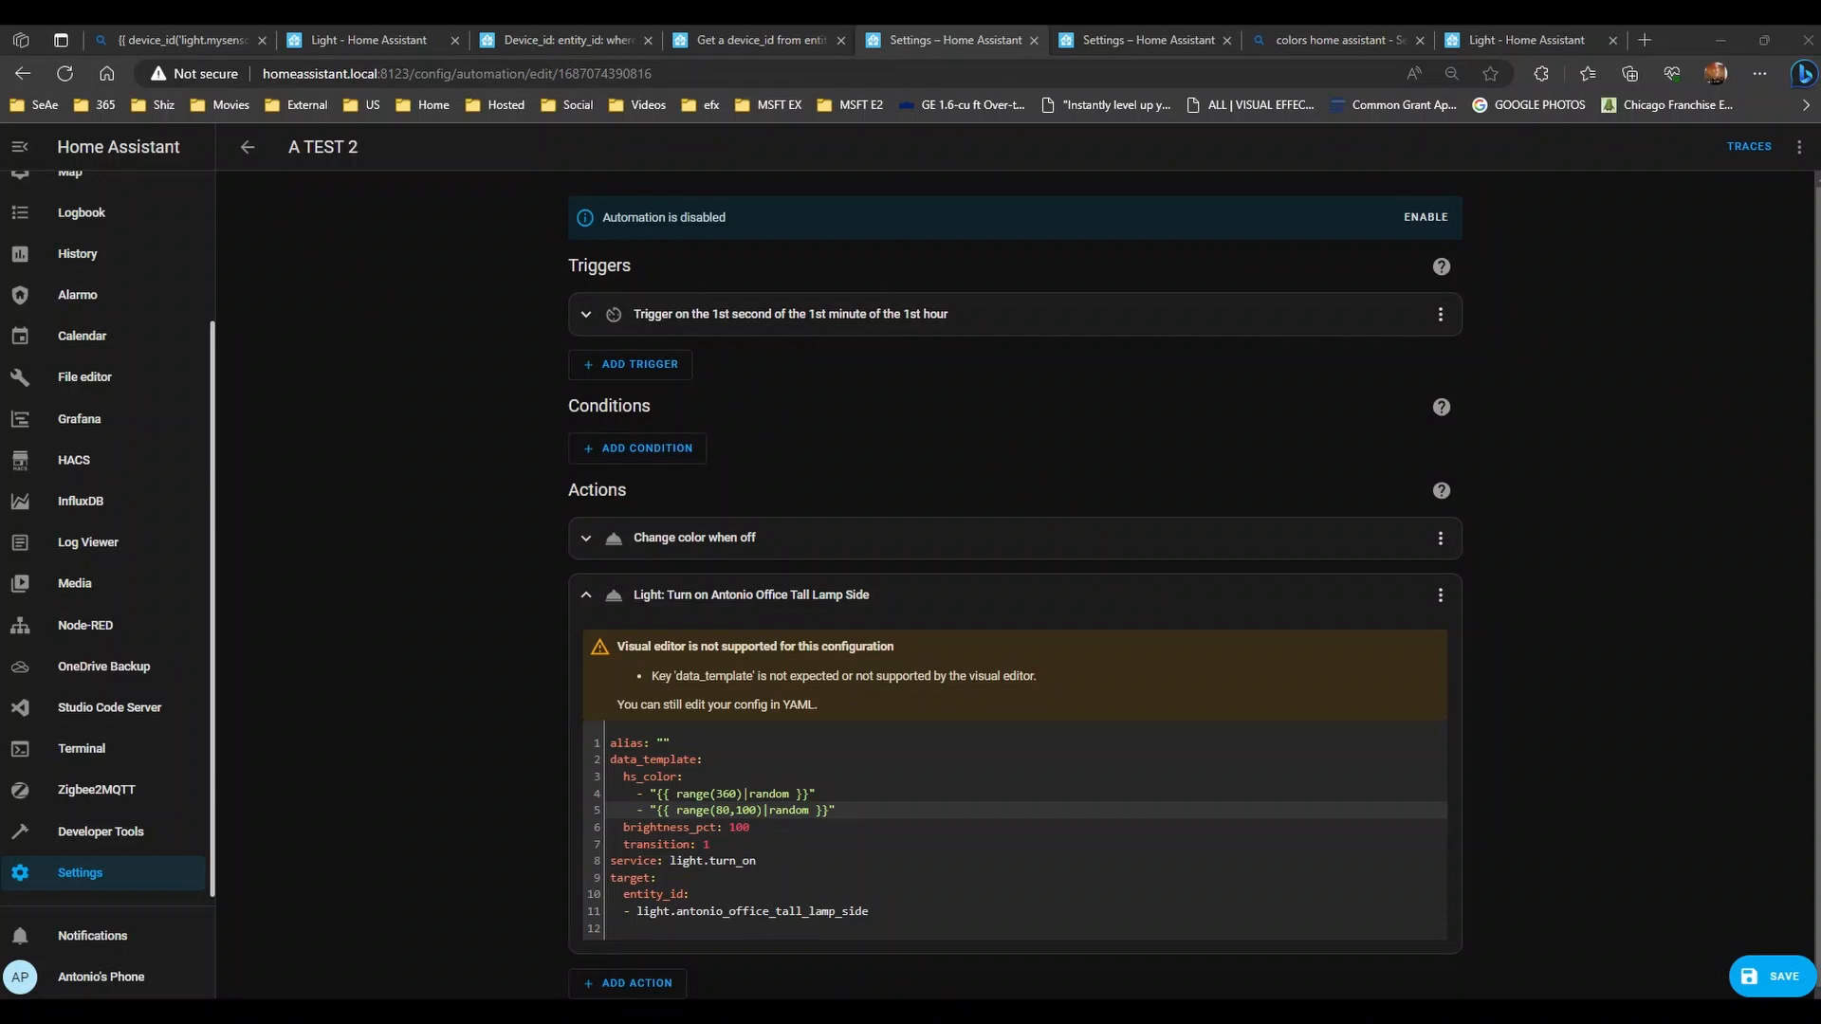
- Preview SAfavicon.jpg in an Edge tab, then close that tab
{"action": "left_click_drag", "start_coordinate": [620, 355], "coordinate": [778, 424]}
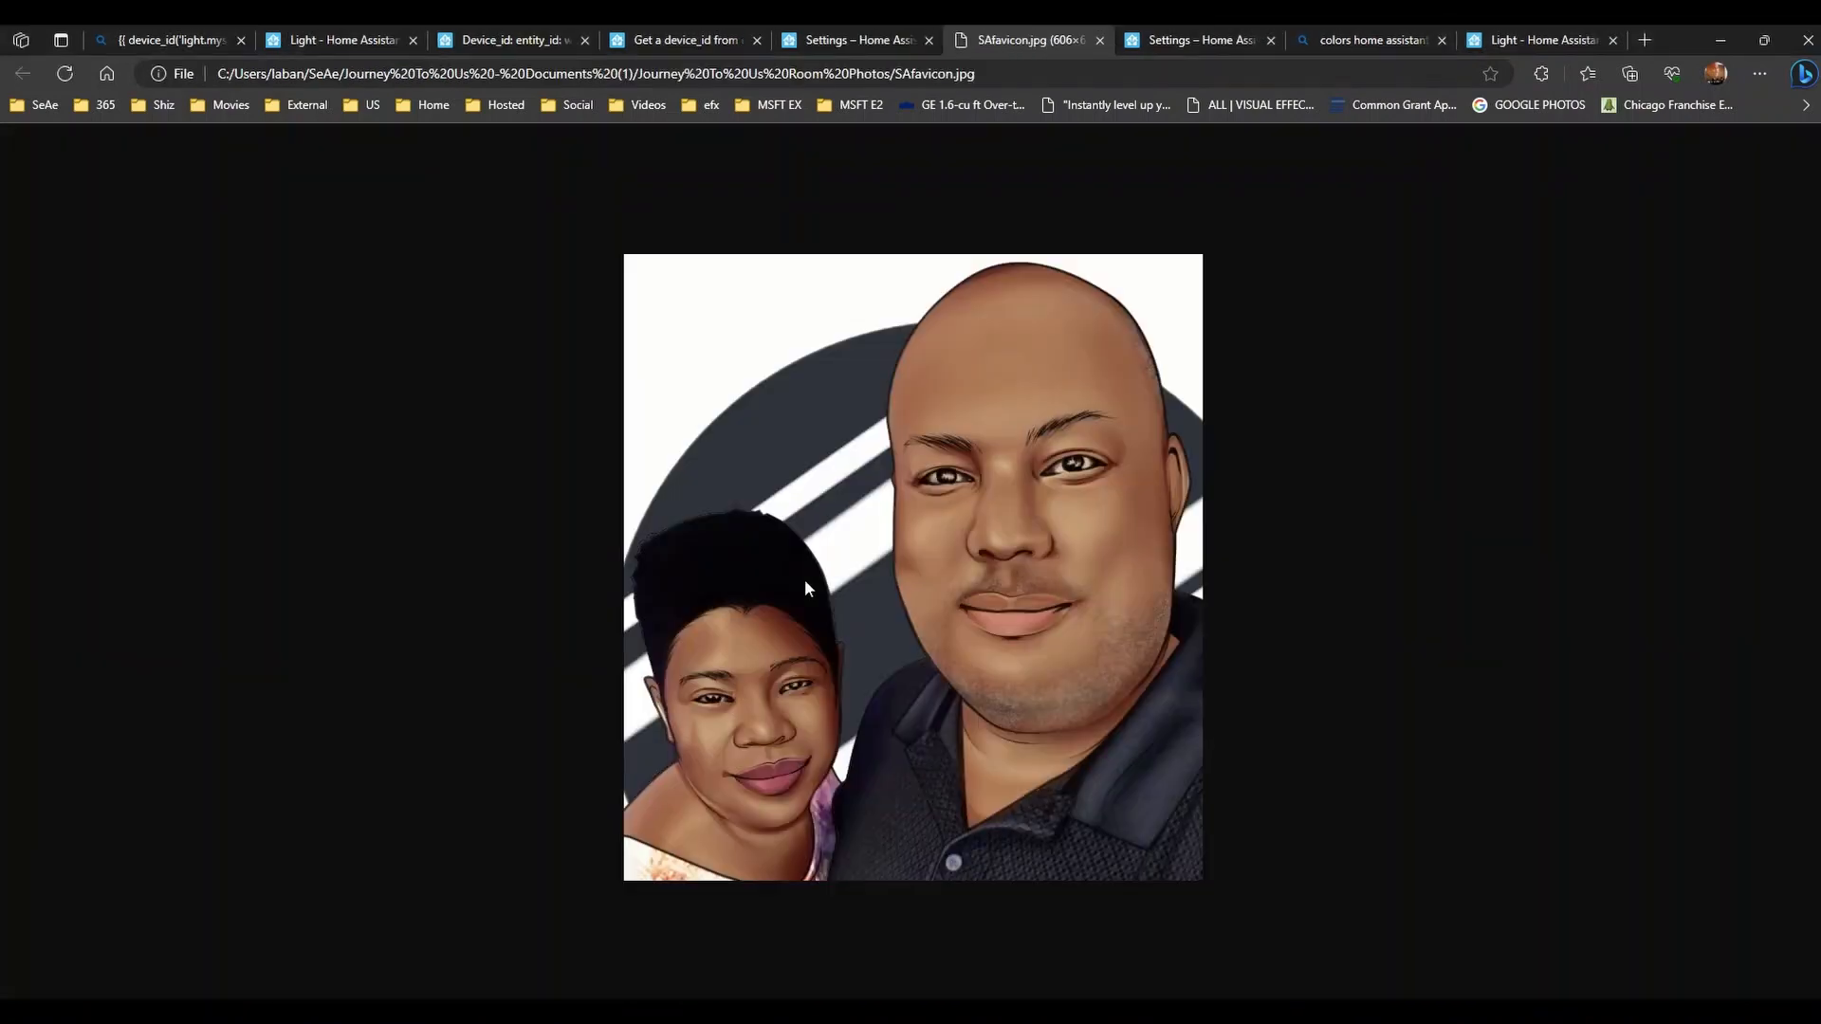
{"action": "left_click", "coordinate": [1099, 40]}
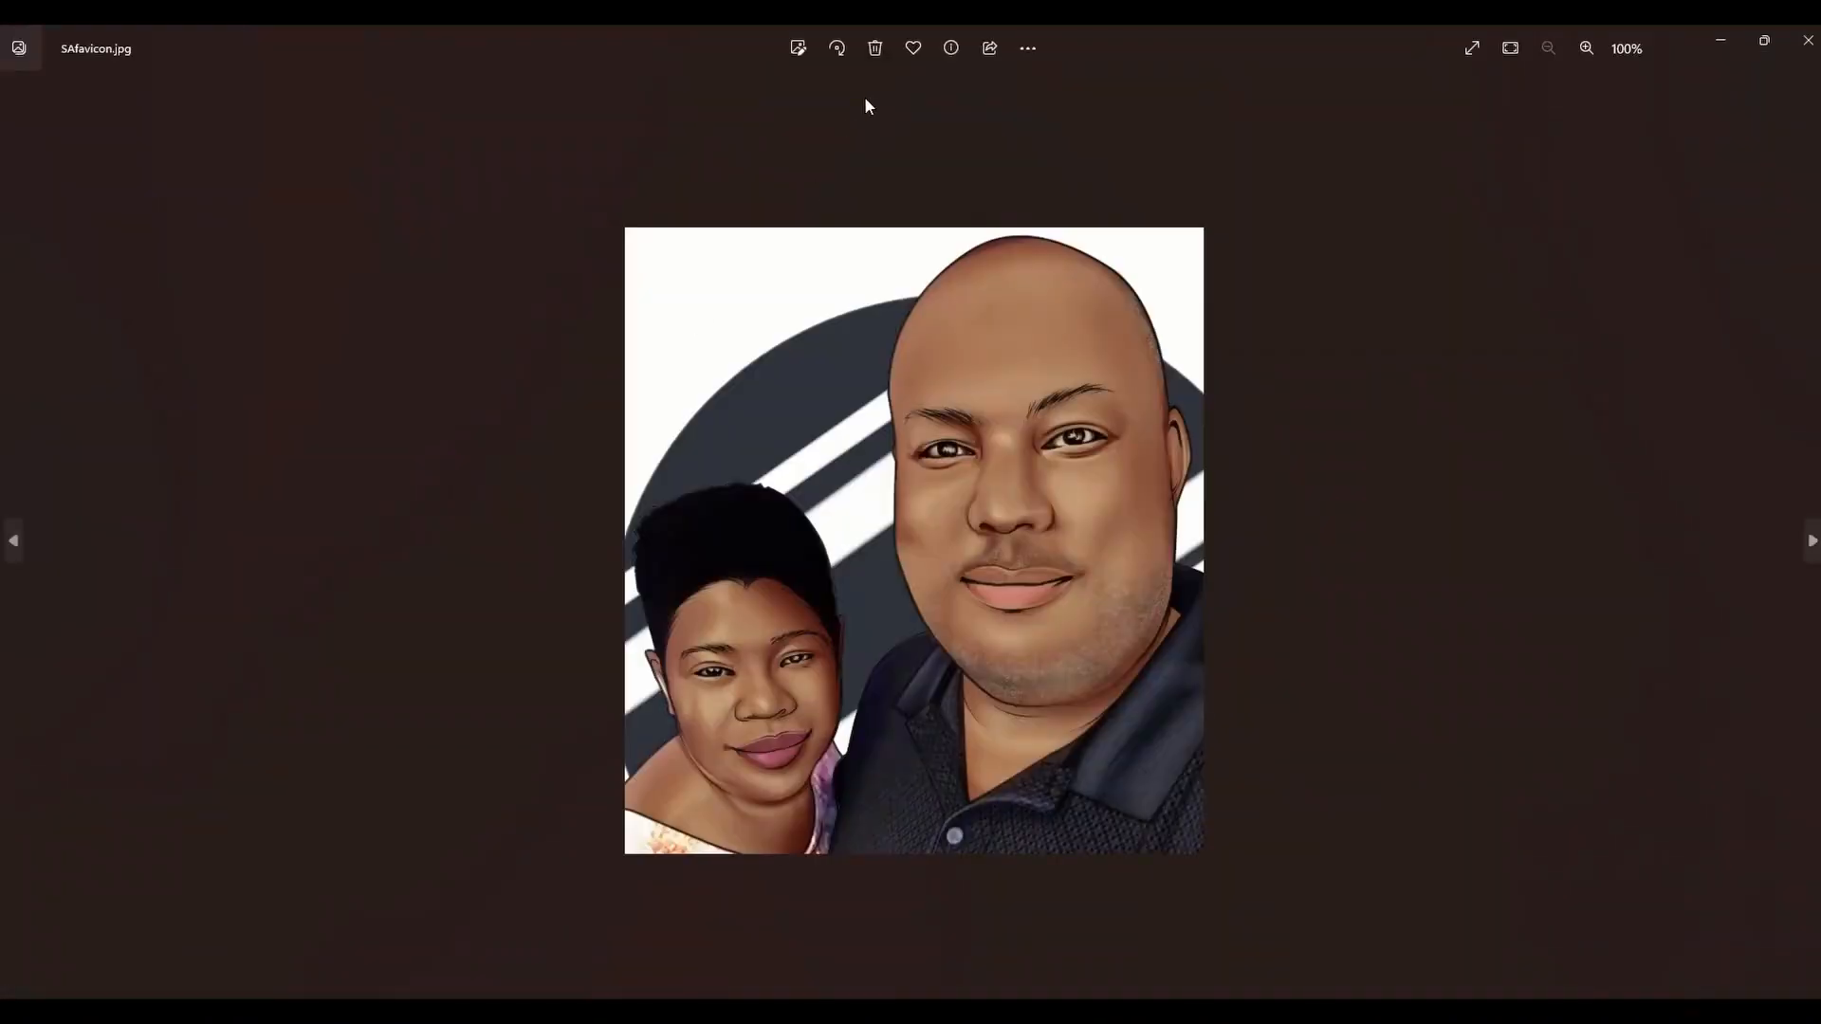
- Edit SAfavicon.jpg and try the Exposure, Contrast and Brightness adjustments
{"action": "left_click", "coordinate": [796, 52]}
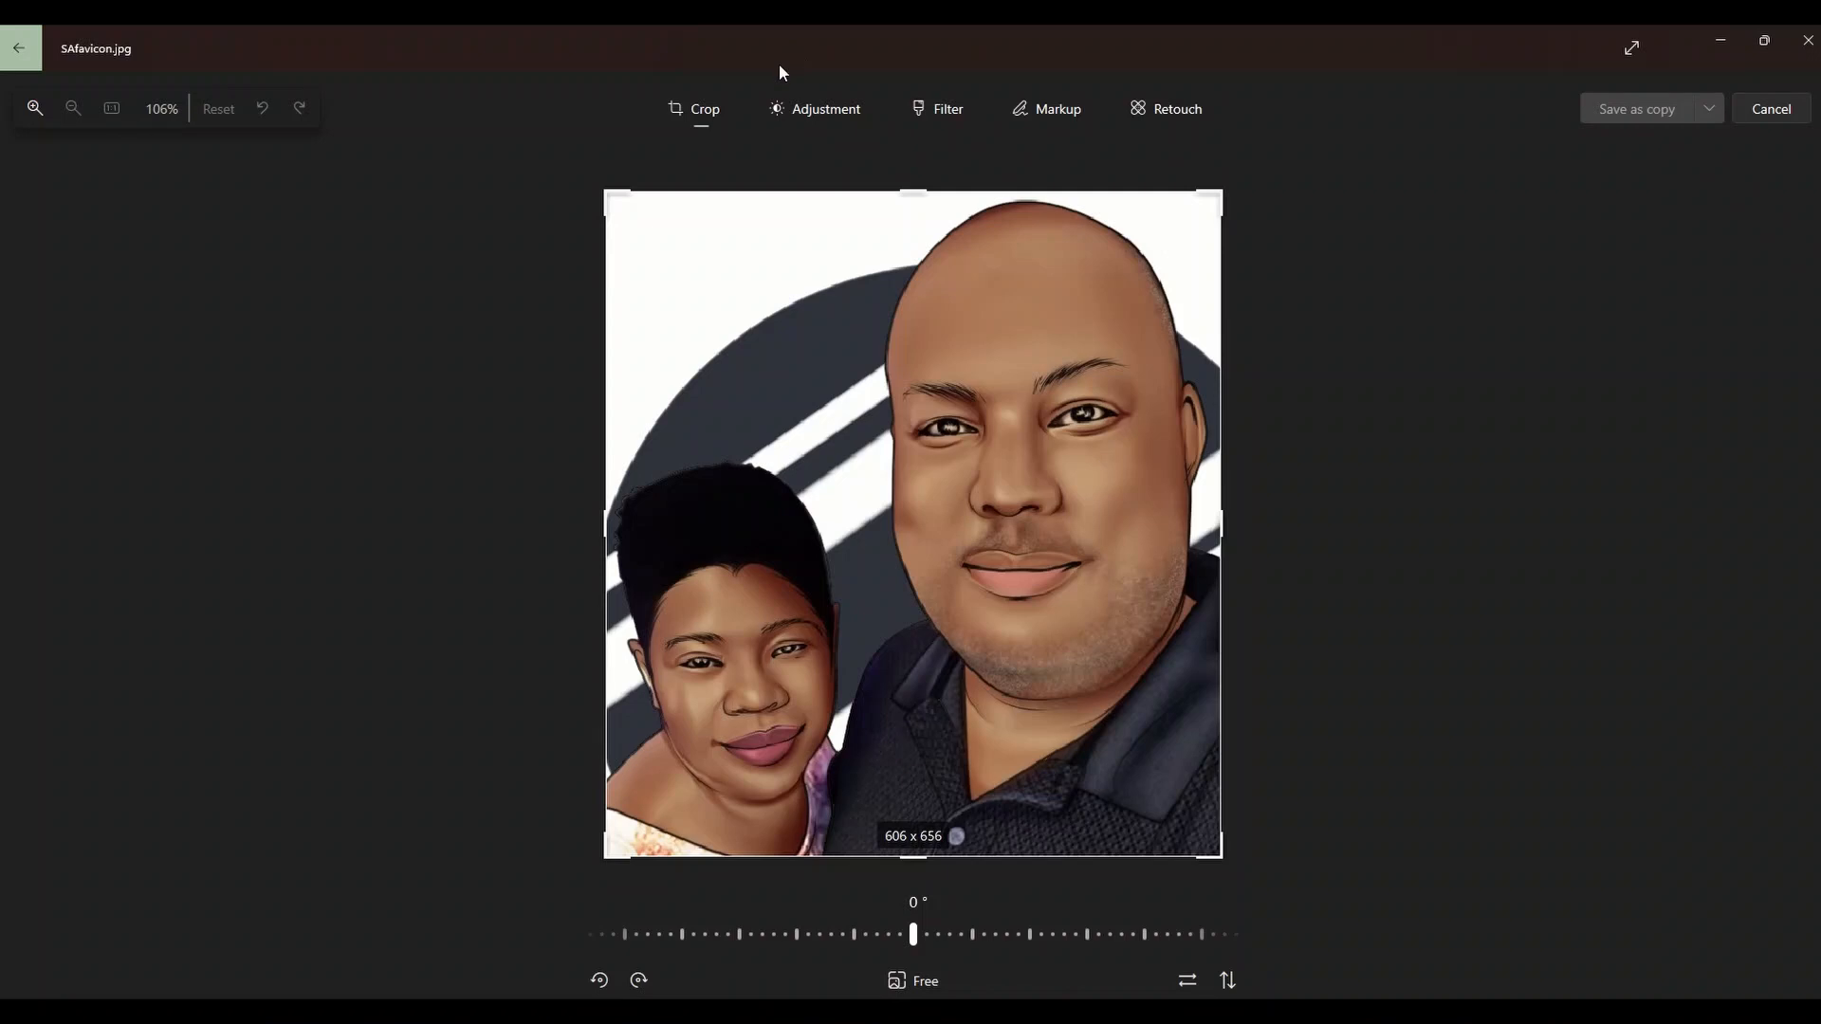
{"action": "left_click", "coordinate": [793, 112]}
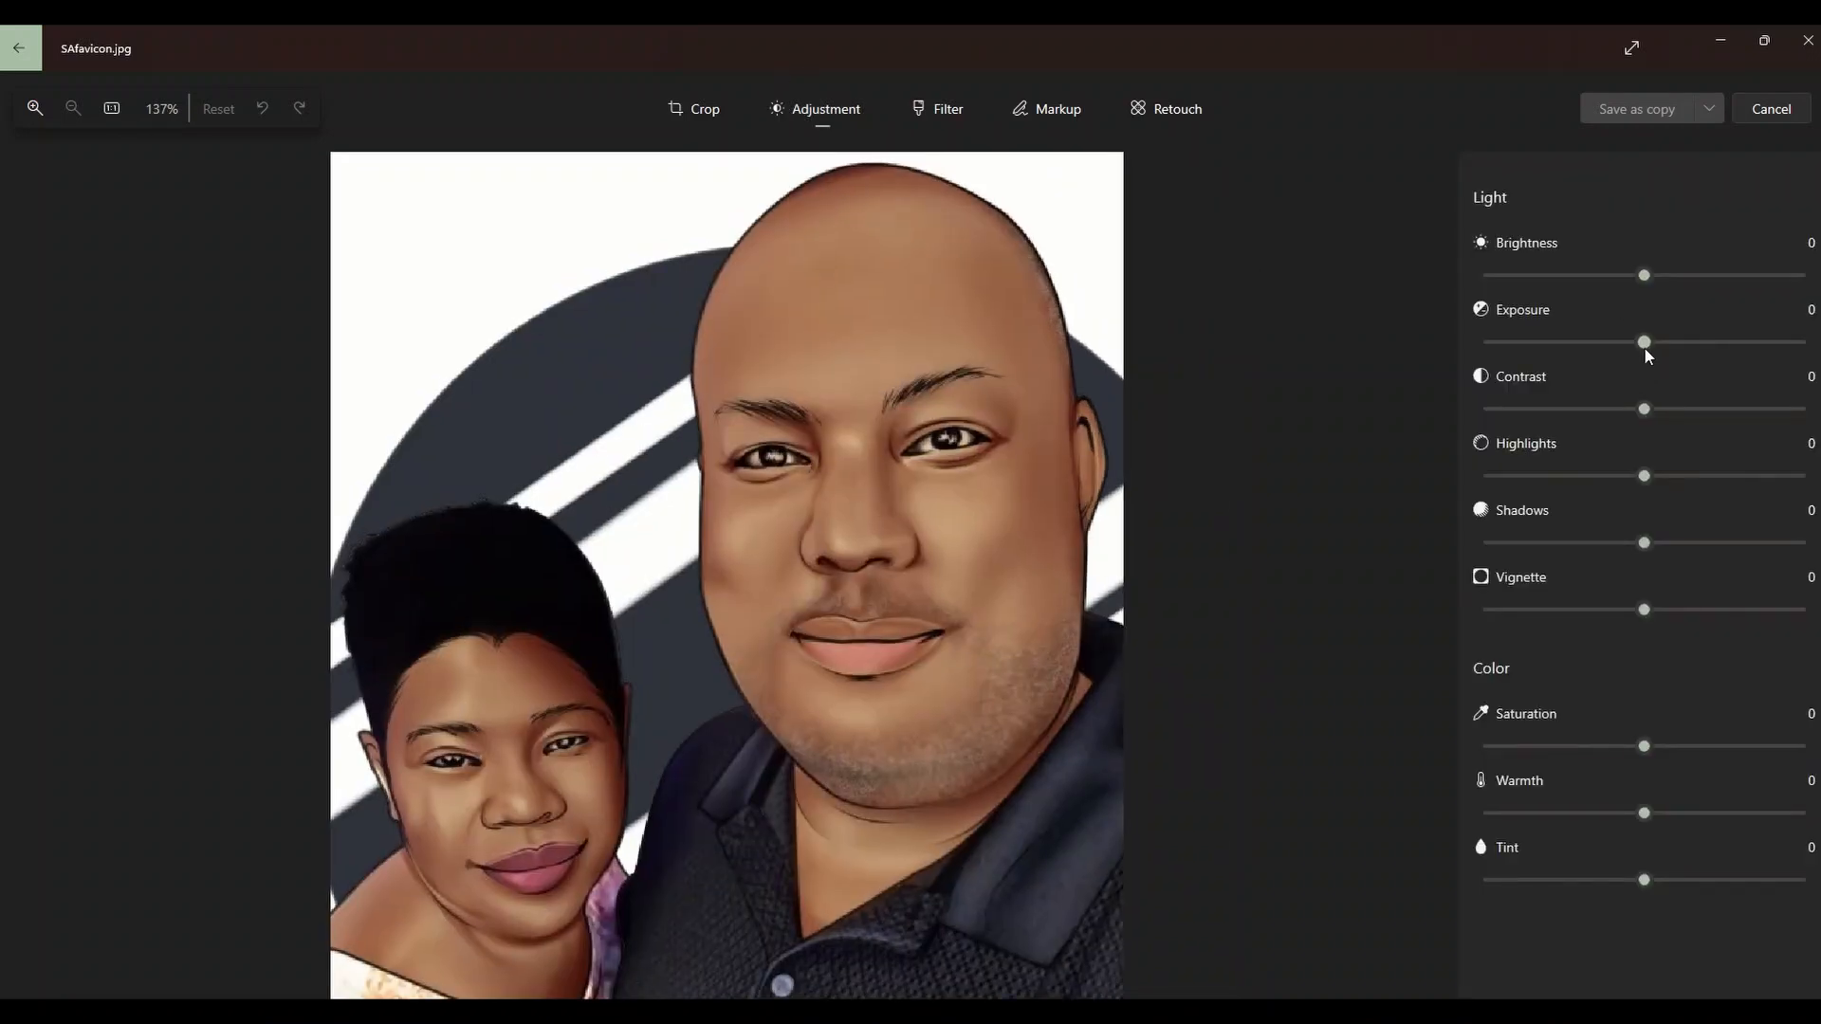
{"action": "mouse_move", "coordinate": [1645, 345]}
{"action": "left_mouse_down"}
{"action": "mouse_move", "coordinate": [1785, 332]}
{"action": "mouse_move", "coordinate": [1500, 344]}
{"action": "mouse_move", "coordinate": [1646, 344]}
{"action": "left_mouse_up"}
{"action": "left_click_drag", "start_coordinate": [1640, 419], "coordinate": [1653, 481]}
{"action": "mouse_move", "coordinate": [1648, 284]}
{"action": "left_mouse_down"}
{"action": "mouse_move", "coordinate": [1736, 275]}
{"action": "mouse_move", "coordinate": [1528, 273]}
{"action": "mouse_move", "coordinate": [1676, 302]}
{"action": "mouse_move", "coordinate": [1653, 301]}
{"action": "left_mouse_up"}
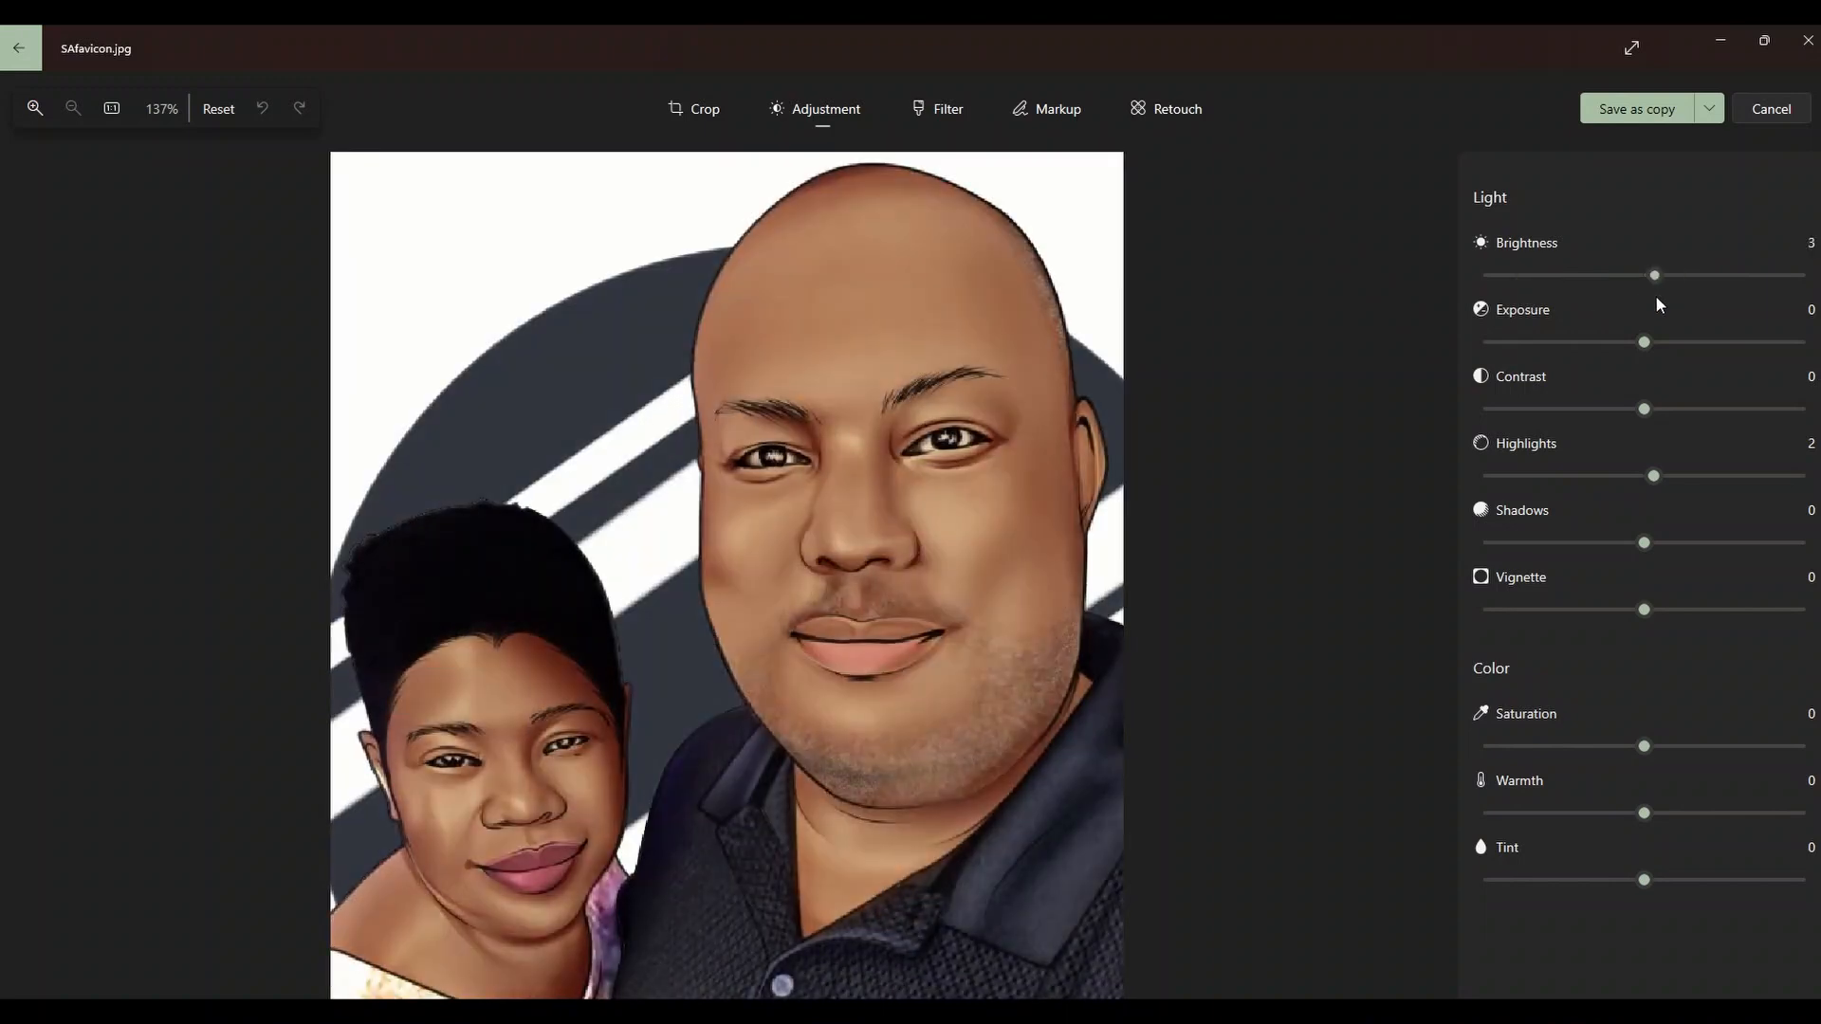
- Sweep Saturation between greyscale and vivid, then leave the editor without saving
{"action": "left_click_drag", "start_coordinate": [1684, 748], "coordinate": [1402, 748]}
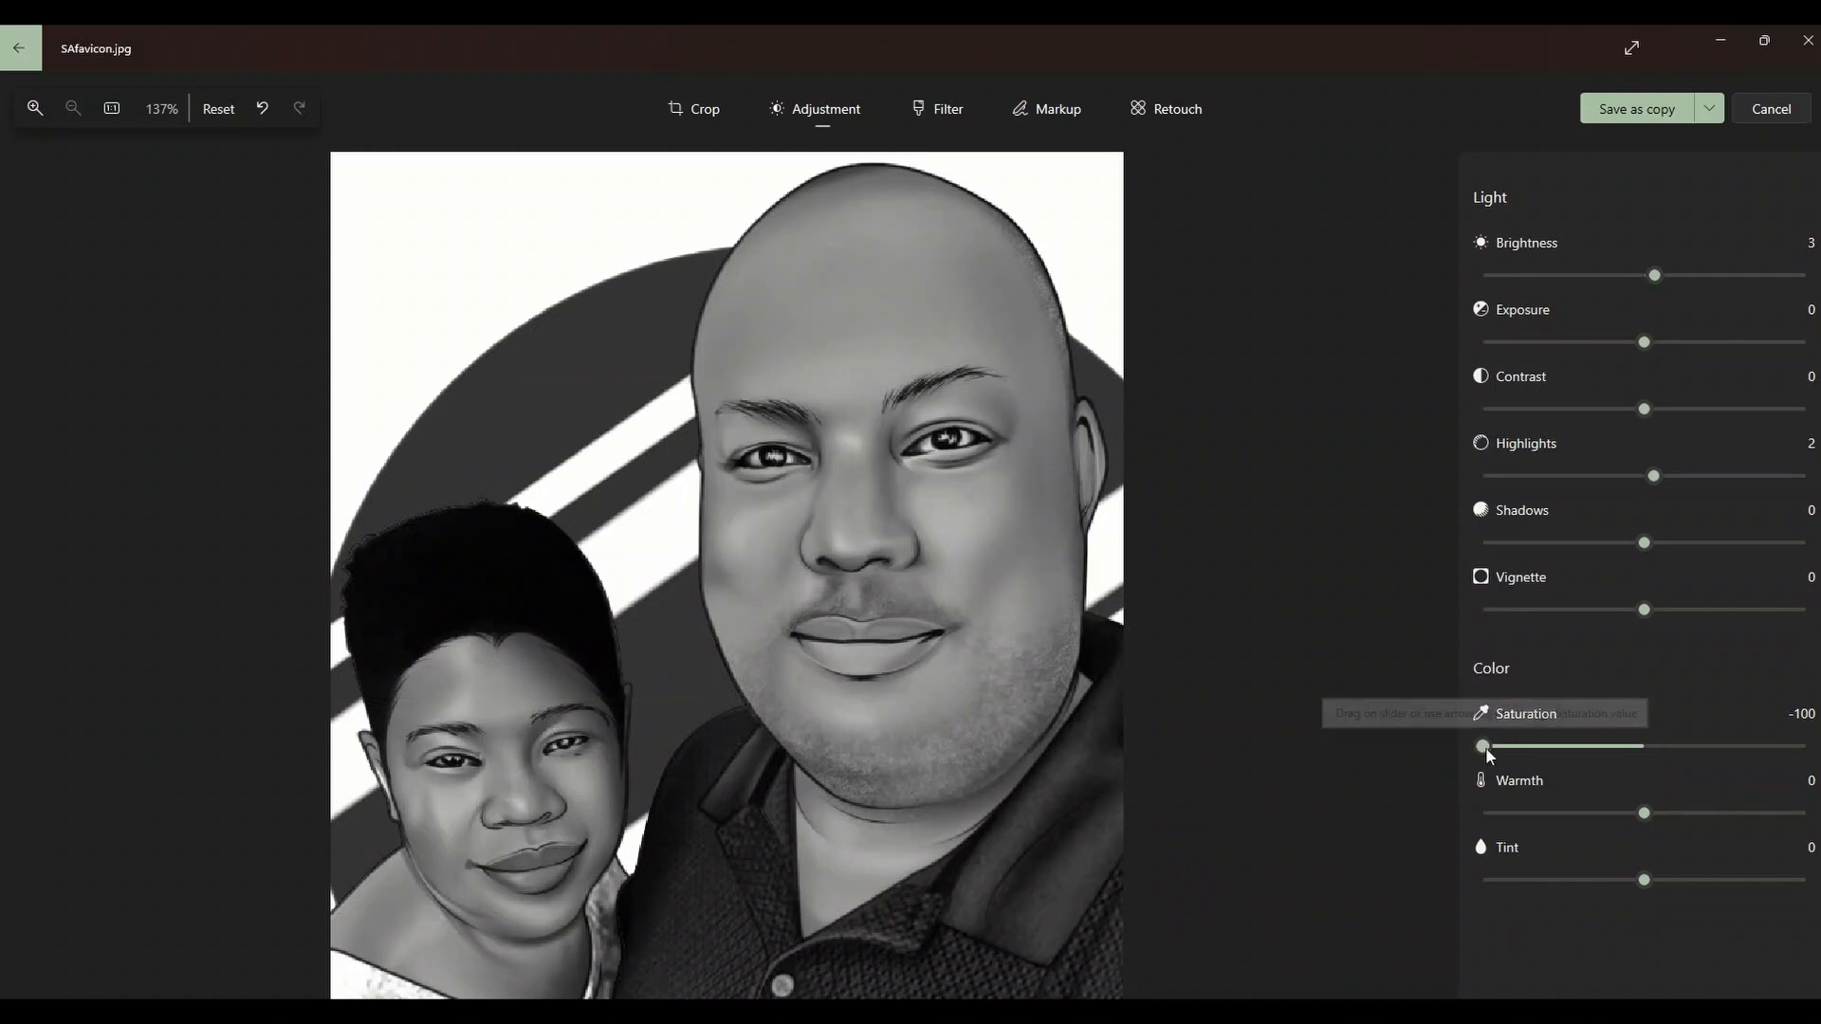
{"action": "left_click_drag", "start_coordinate": [1493, 743], "coordinate": [1804, 746]}
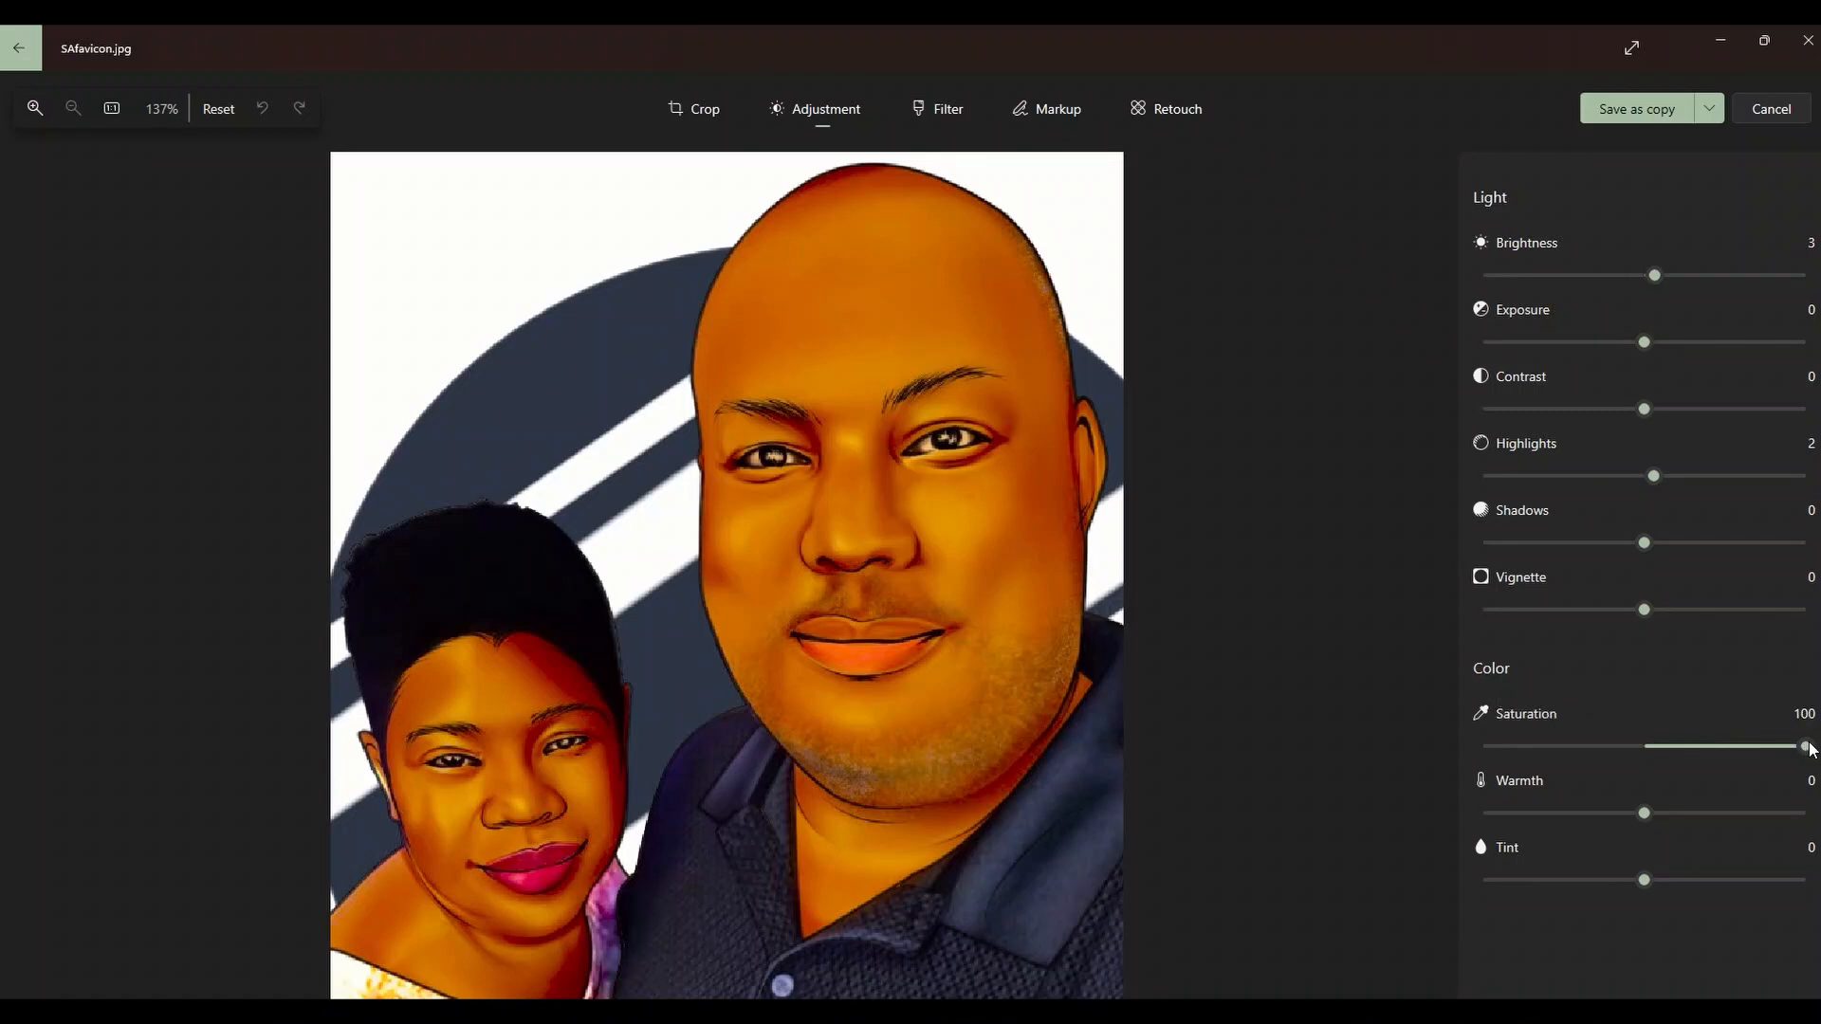
{"action": "left_click_drag", "start_coordinate": [1808, 748], "coordinate": [1644, 751]}
{"action": "left_click_drag", "start_coordinate": [1605, 747], "coordinate": [1495, 747]}
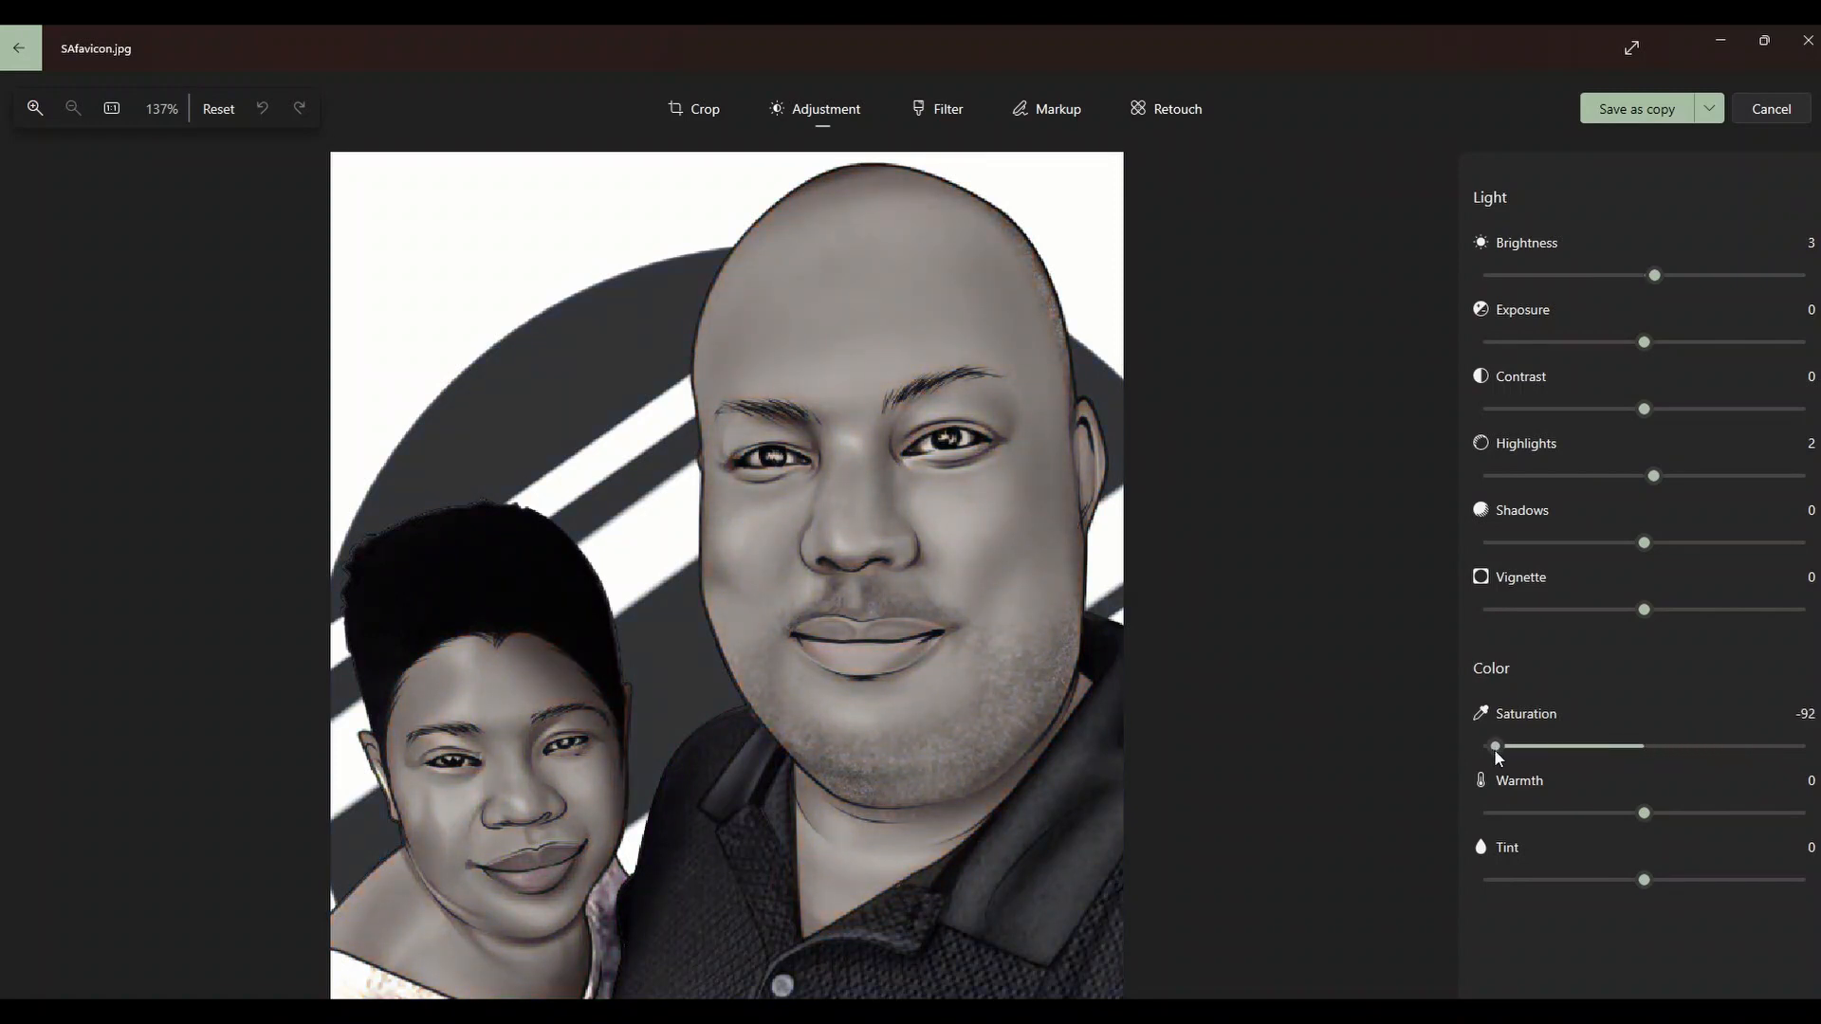
{"action": "left_click", "coordinate": [1805, 41]}
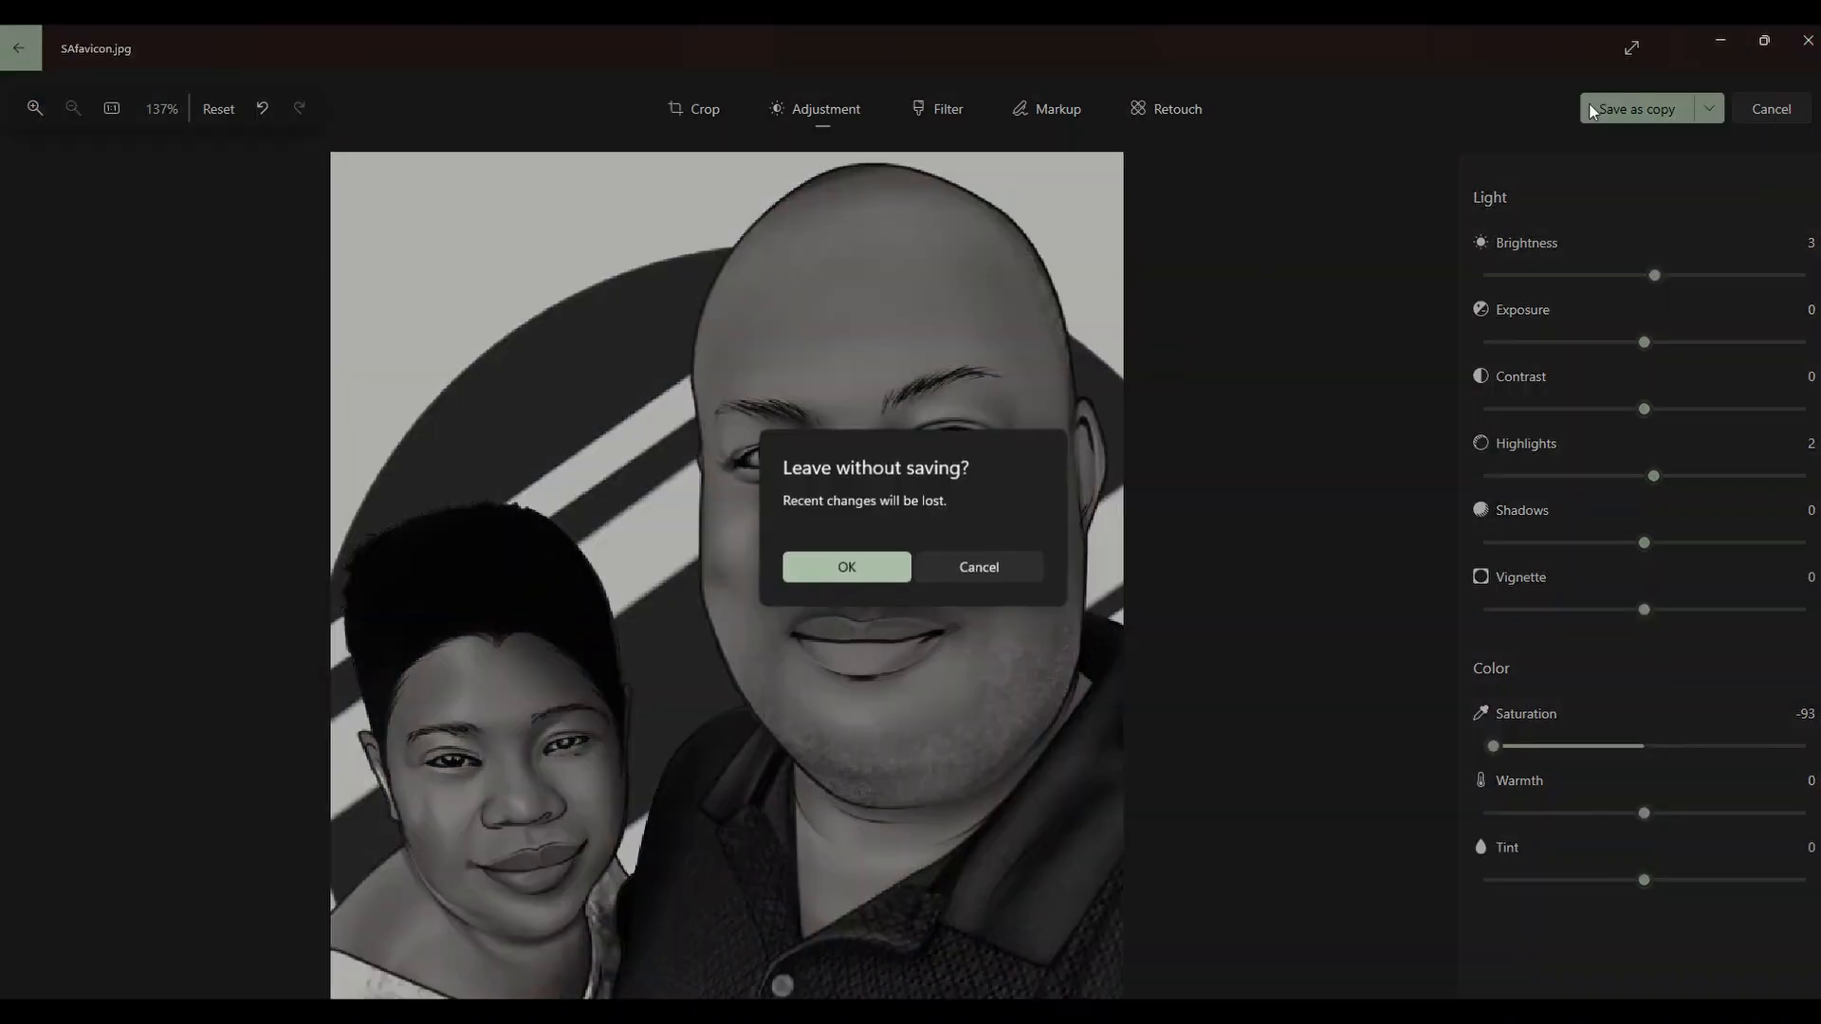
{"action": "left_click", "coordinate": [877, 574]}
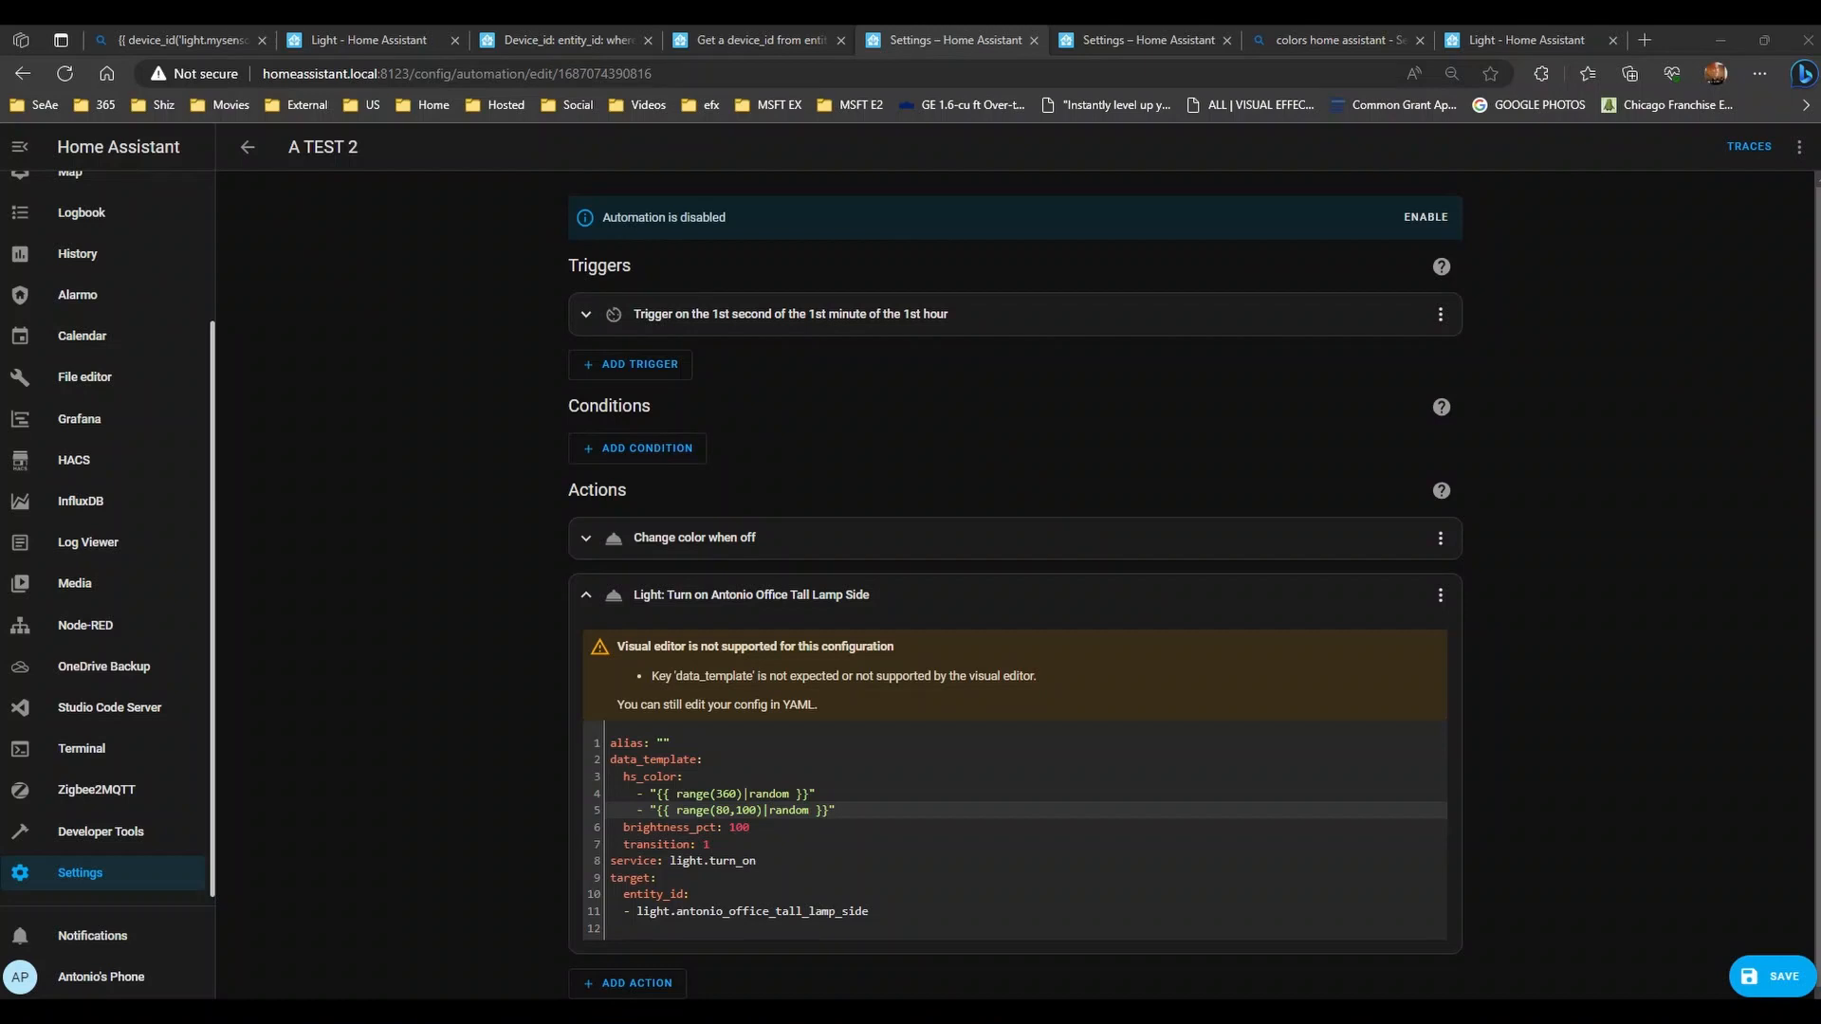
- Discard the Paint sketch of coloured circles by closing Paint without saving
{"action": "key", "text": "alt+Tab"}
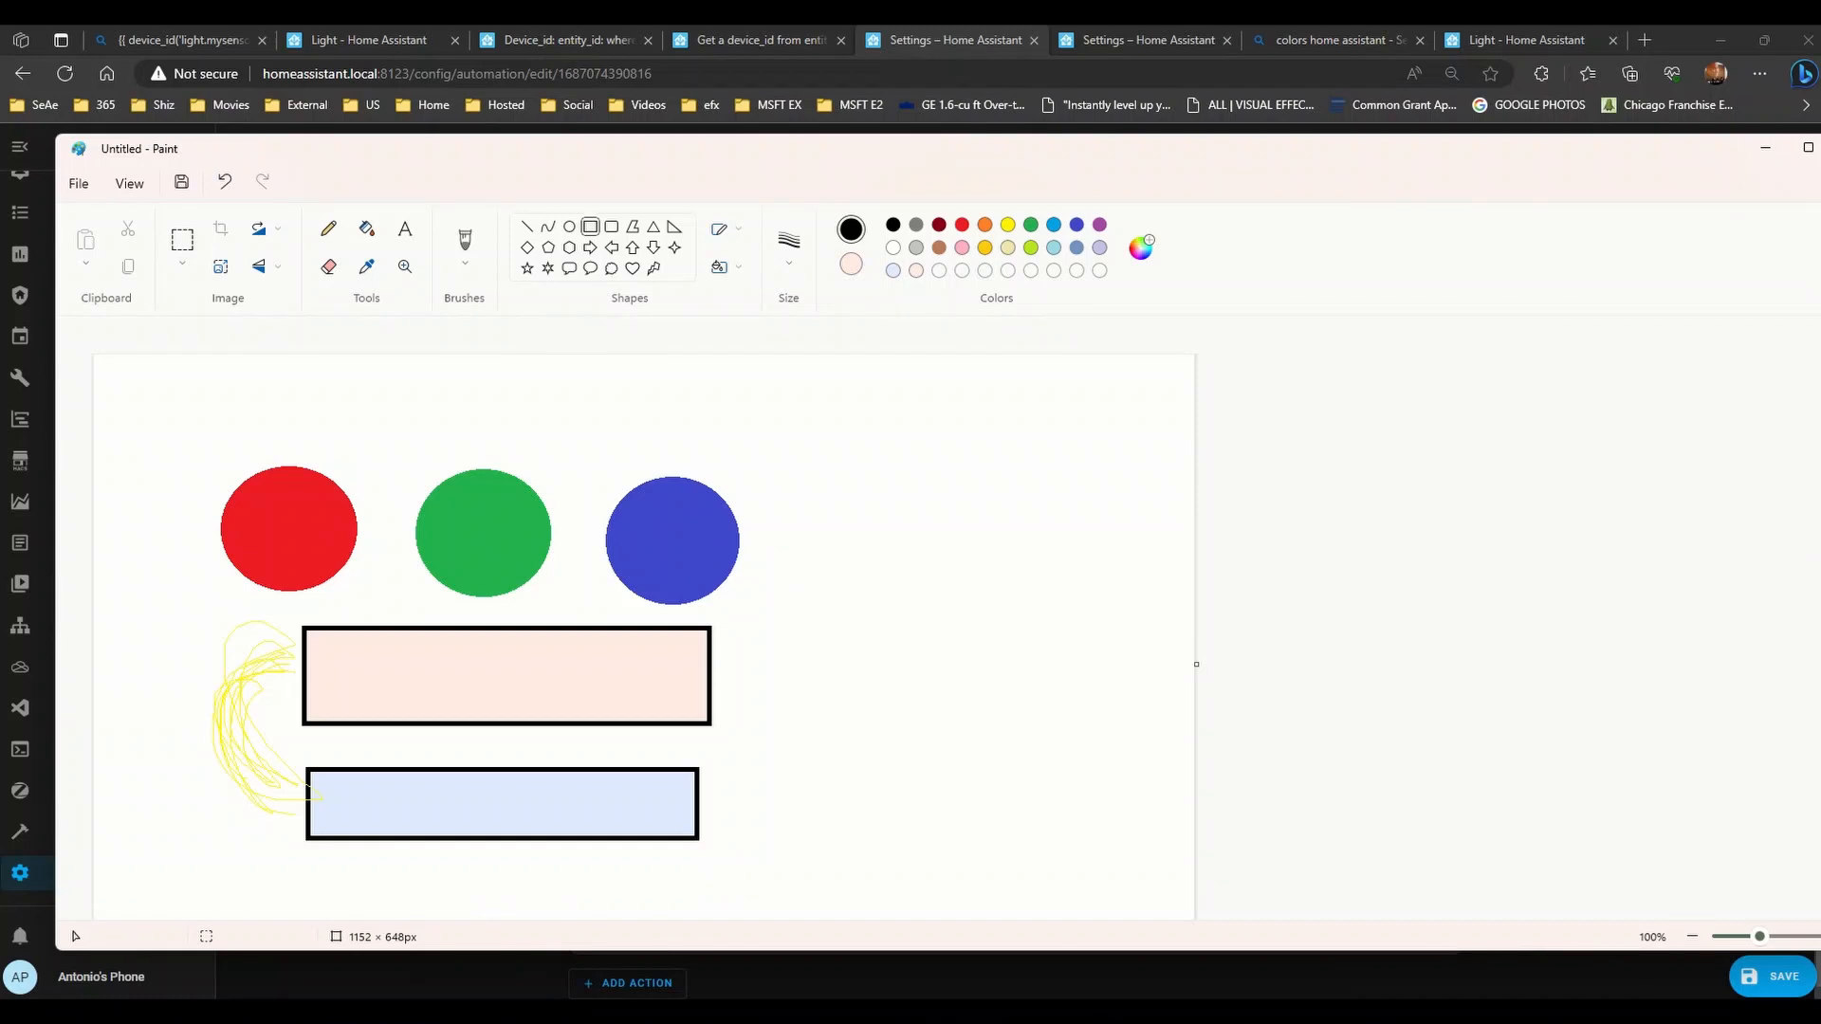
{"action": "key", "text": "alt+F4"}
{"action": "left_click", "coordinate": [965, 599]}
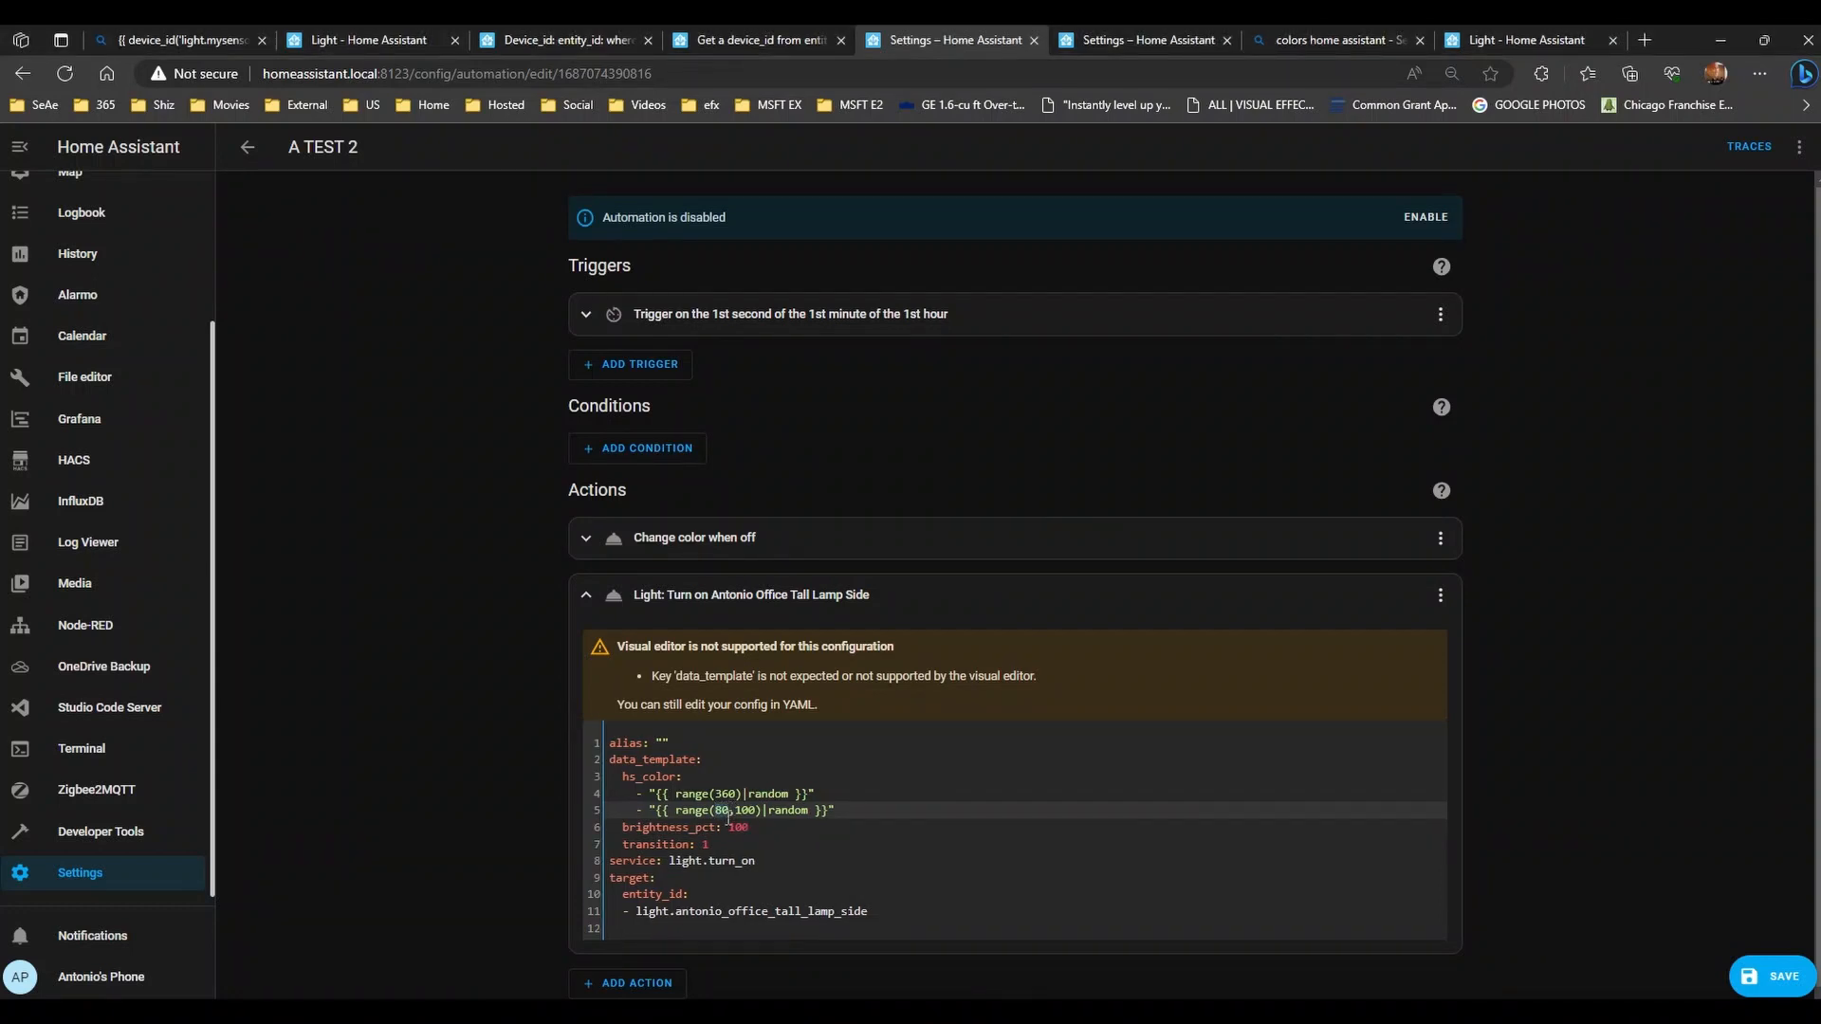
- Change the saturation lower bound on line 5 to 99 for range(99,100), and enter 360*2 in Calculator
{"action": "type", "text": "100"}
{"action": "left_click", "coordinate": [712, 792]}
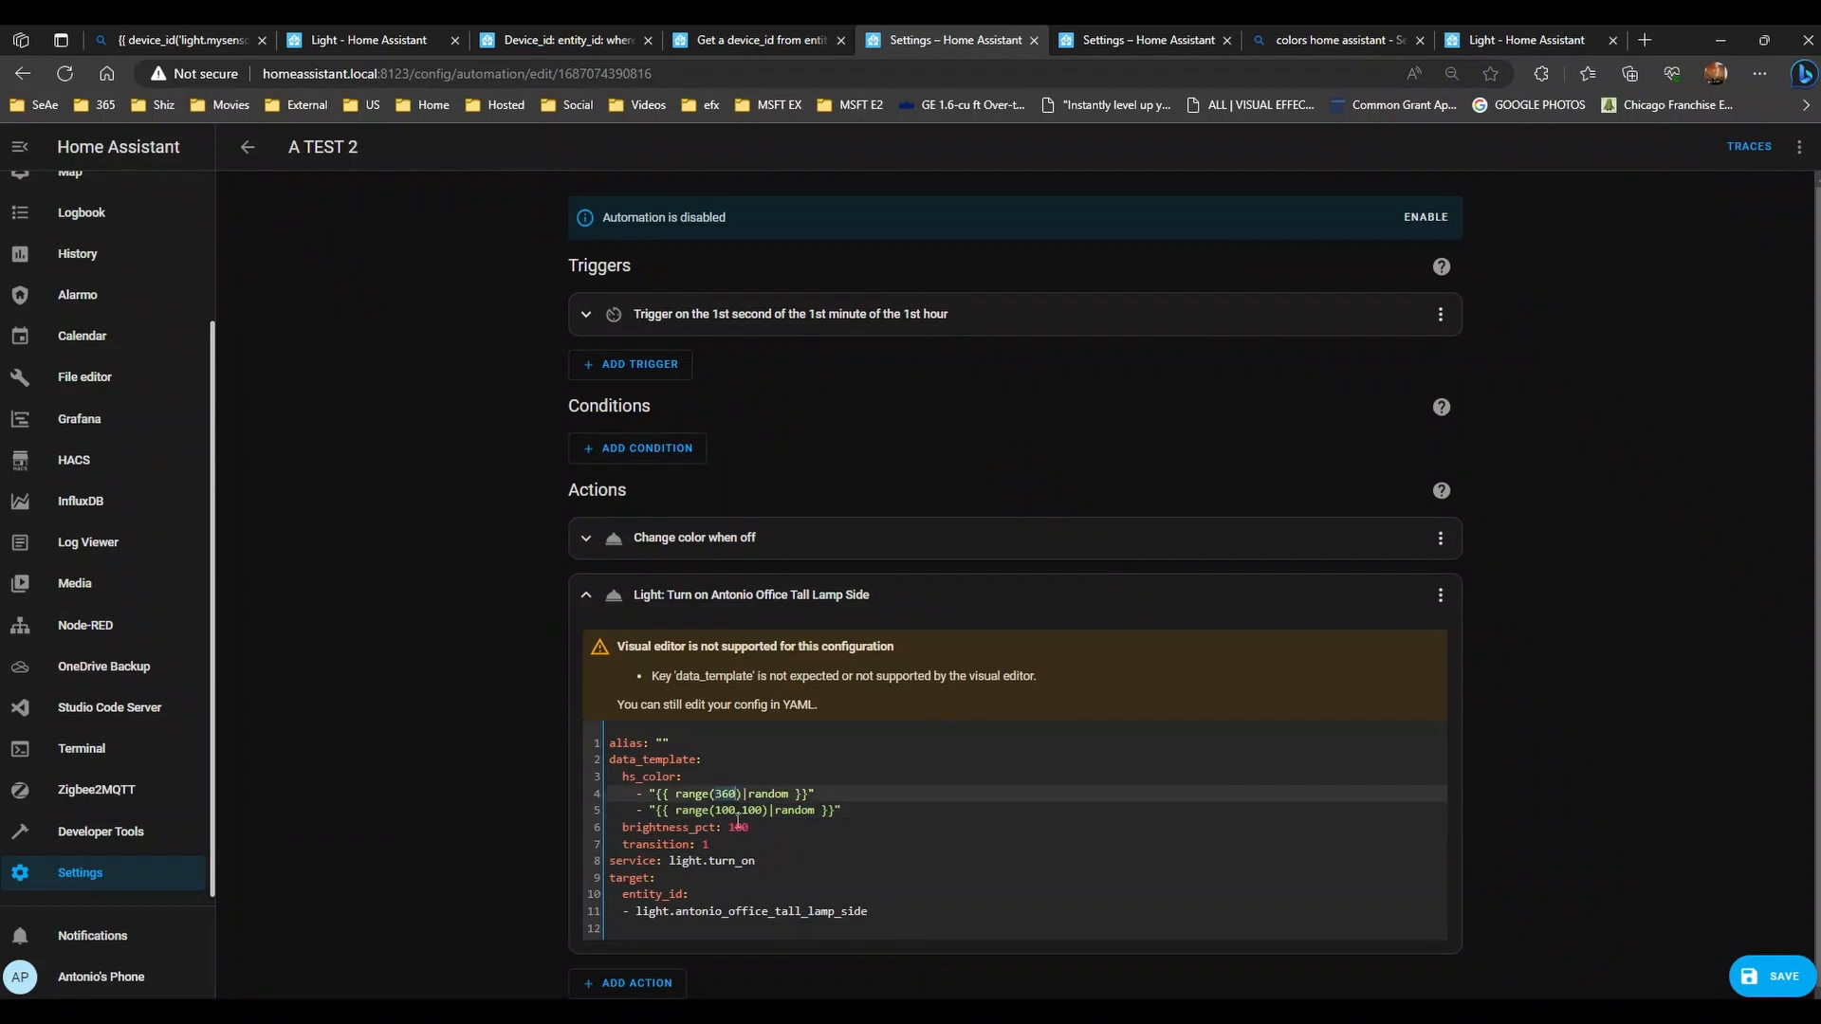
{"action": "left_click", "coordinate": [729, 811]}
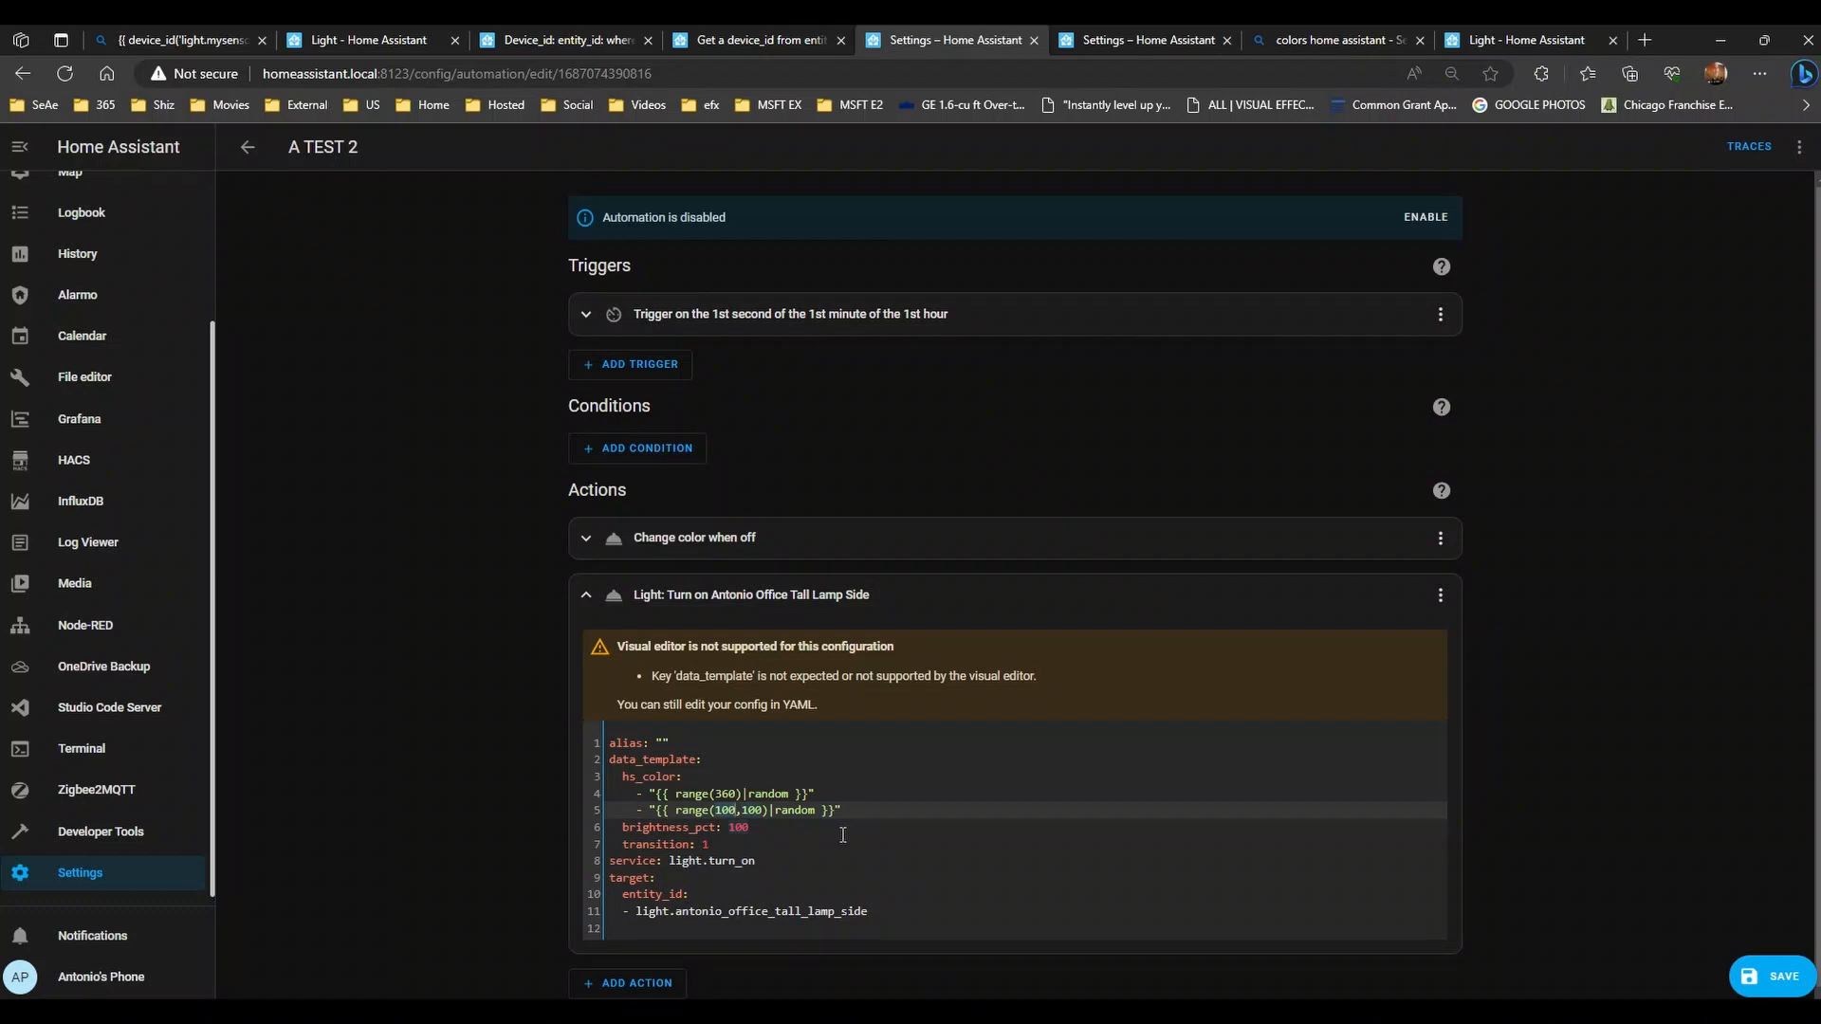
{"action": "type", "text": "99"}
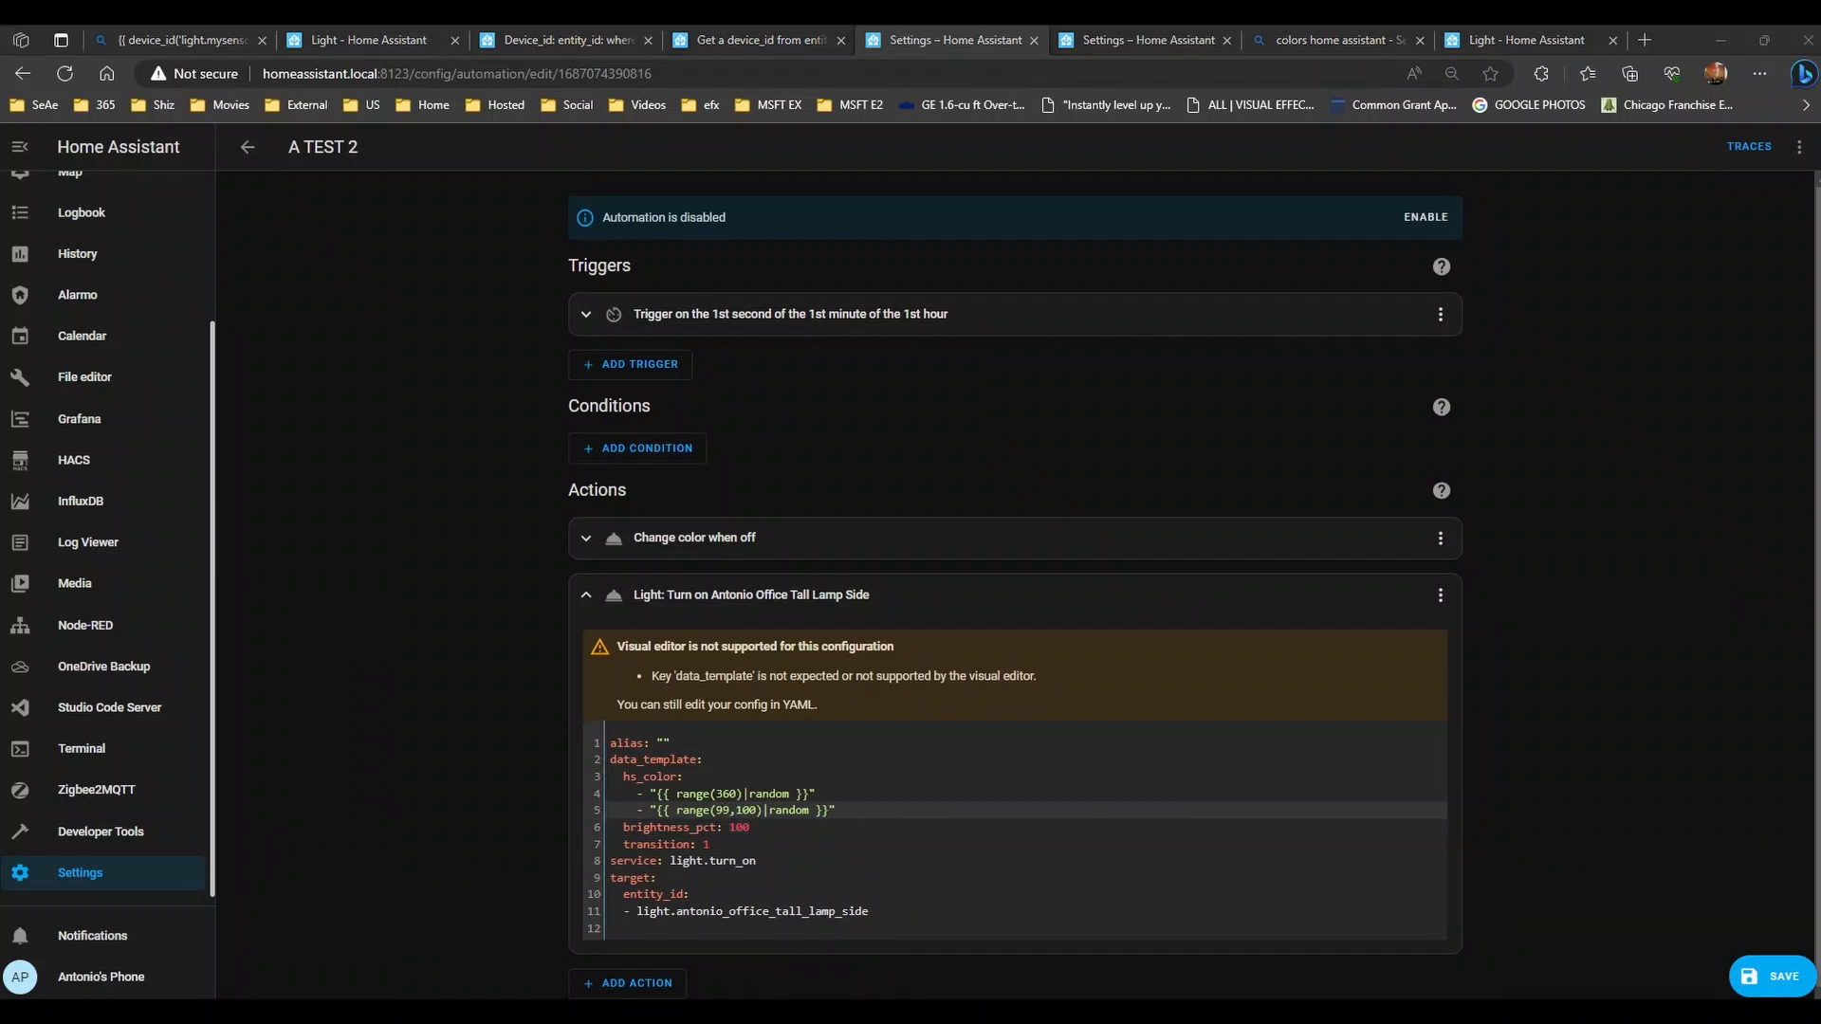
{"action": "type", "text": "360"}
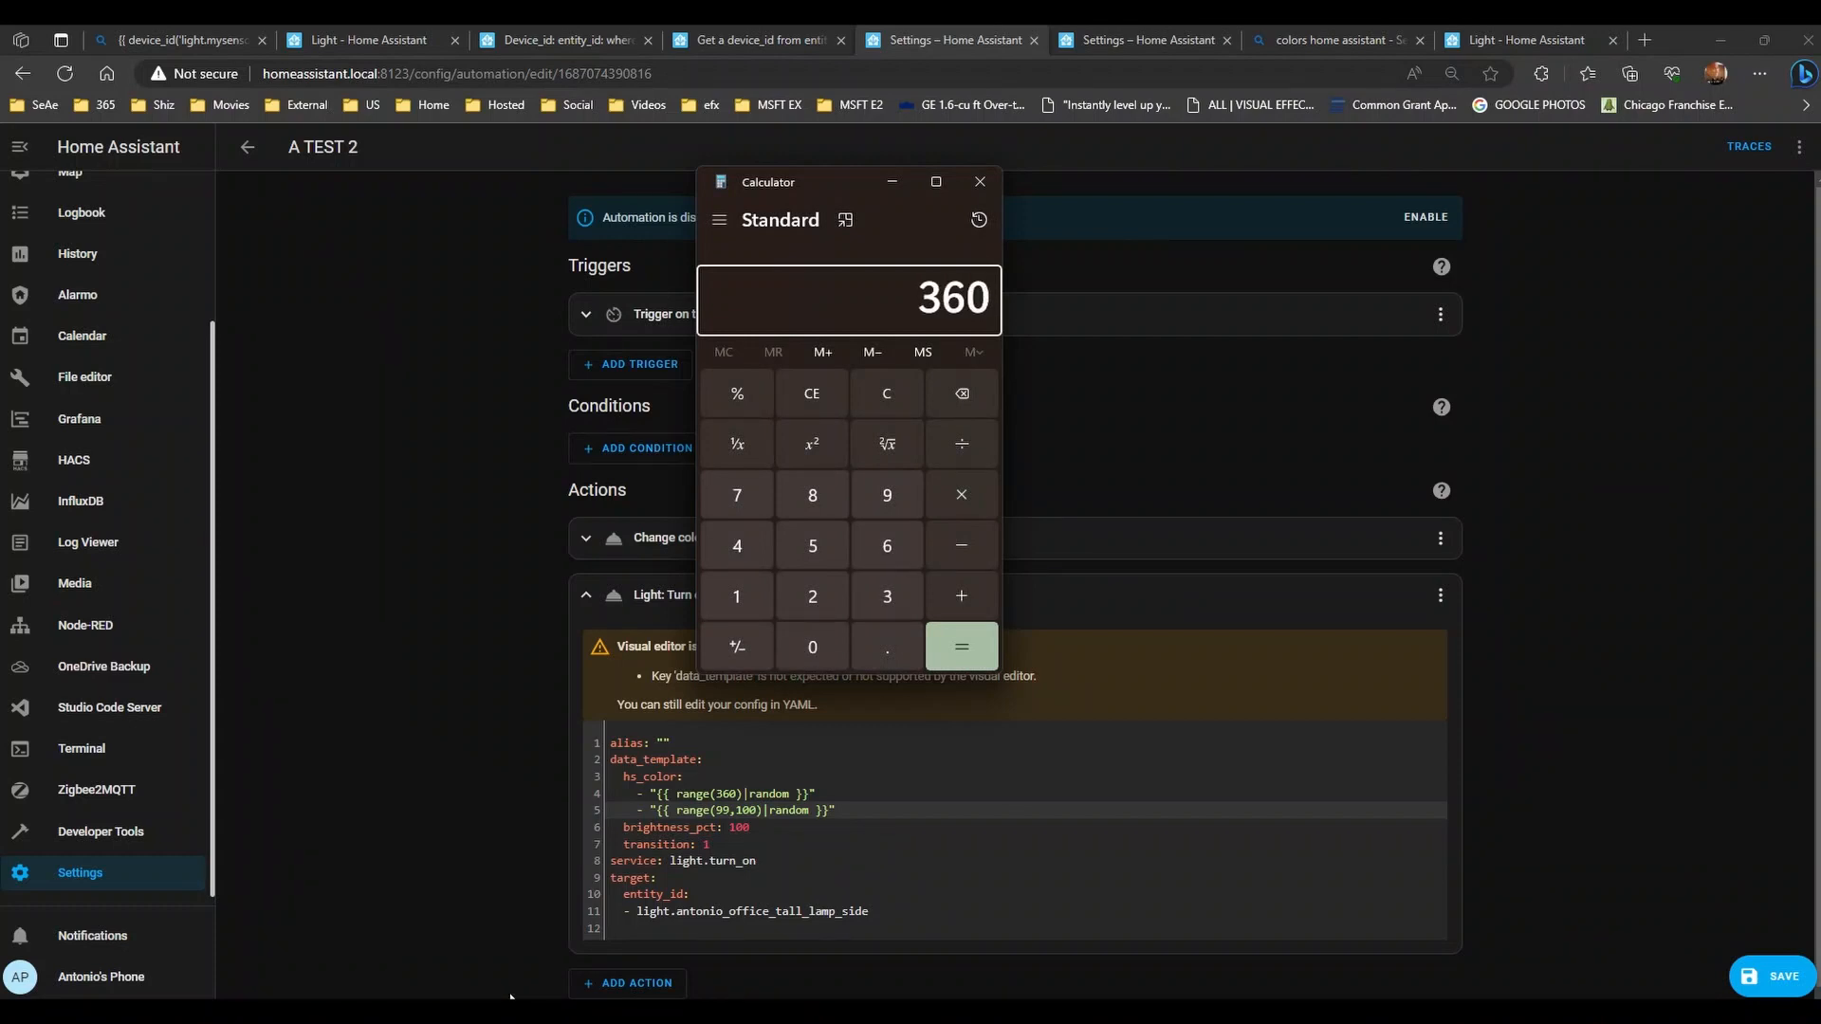
{"action": "type", "text": "*2"}
- Calculate 360 × 2 and retype the saturation lower bound as 80
{"action": "key", "text": "Return"}
{"action": "left_click", "coordinate": [726, 808]}
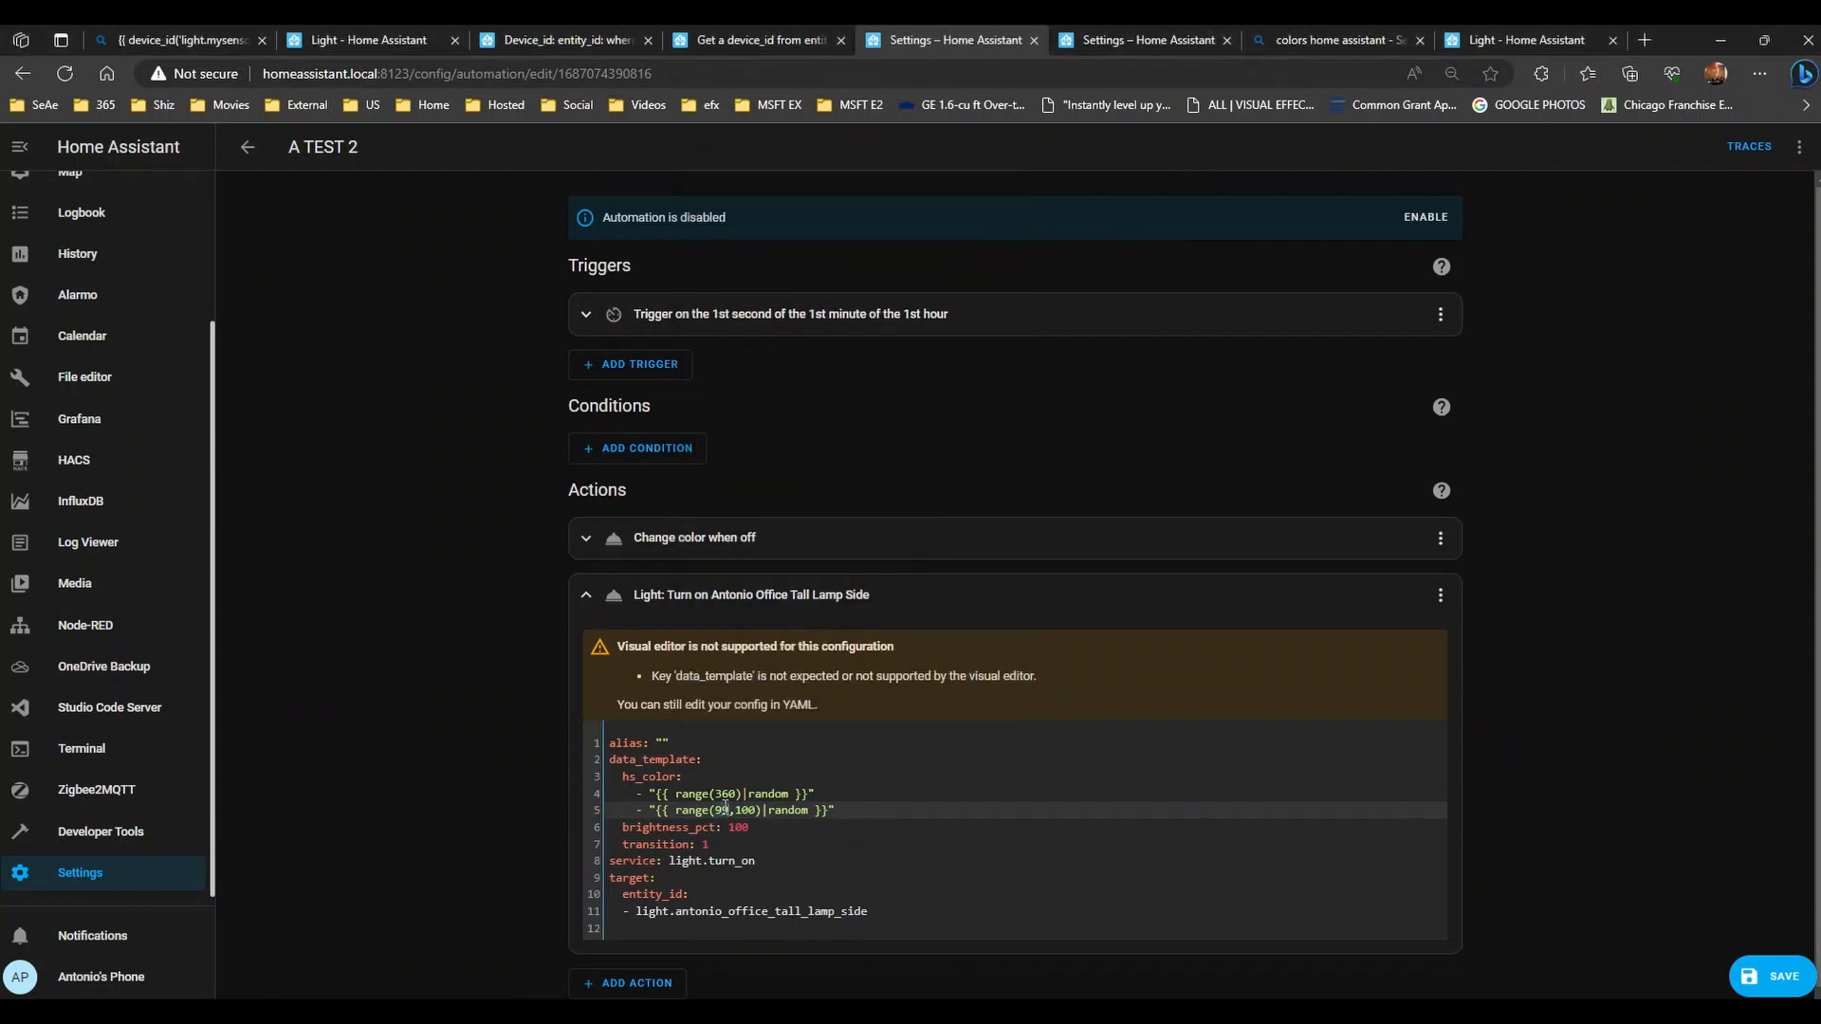
{"action": "key", "text": "BackSpace"}
{"action": "key", "text": "BackSpace"}
{"action": "type", "text": "80"}
- Calculate 360 × 20 and change the saturation lower bound to 60
{"action": "key", "text": "alt+Tab"}
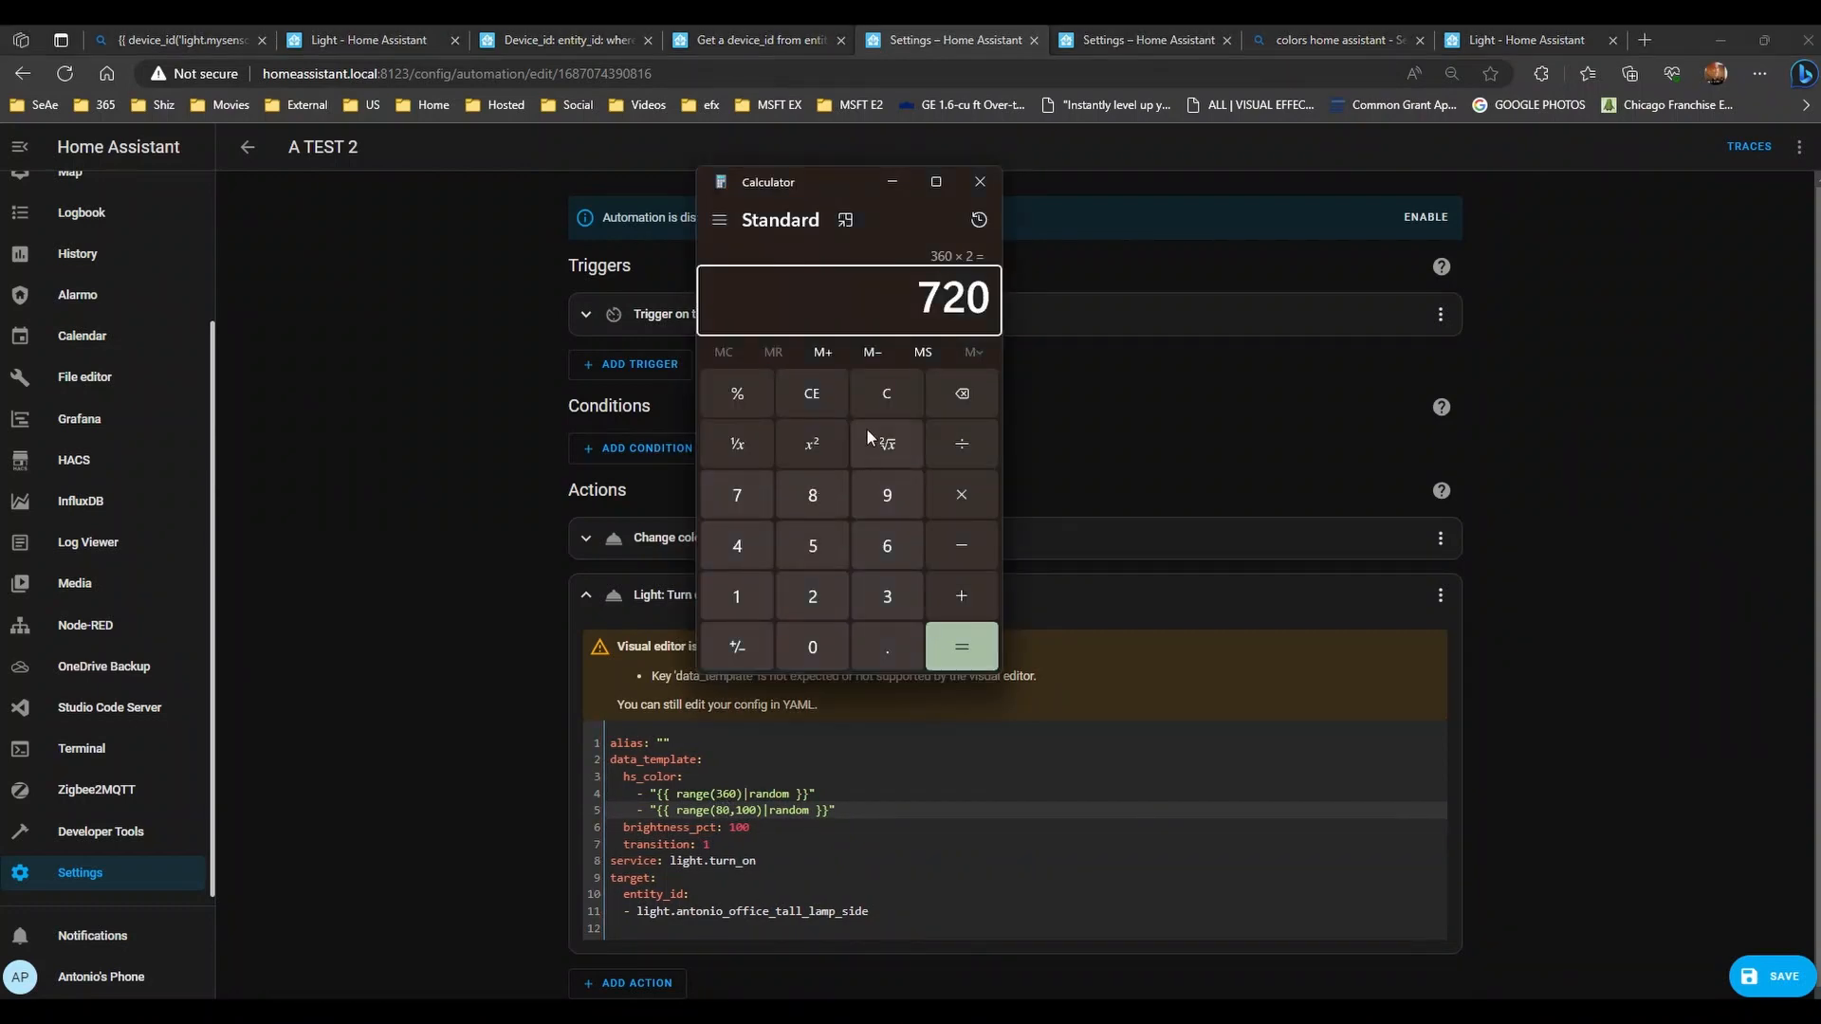
{"action": "key", "text": "Escape"}
{"action": "type", "text": "360"}
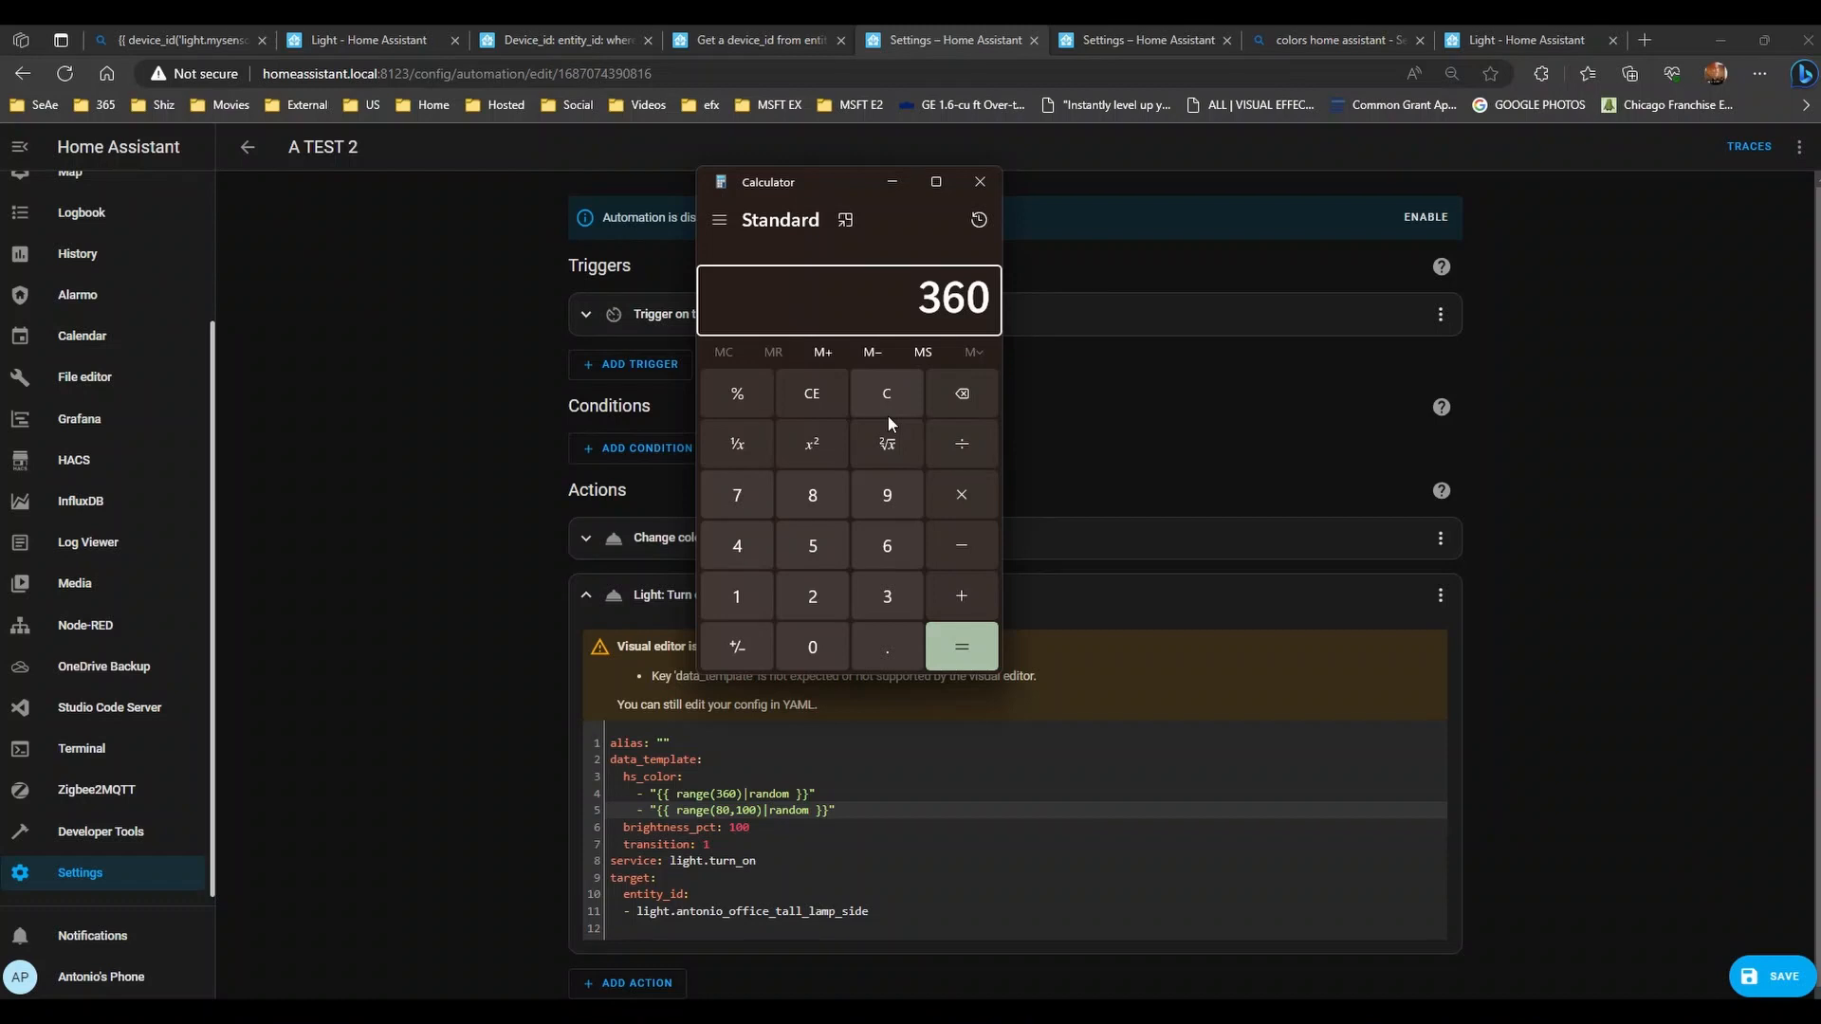
{"action": "type", "text": "*20"}
{"action": "key", "text": "Return"}
{"action": "left_click", "coordinate": [727, 807]}
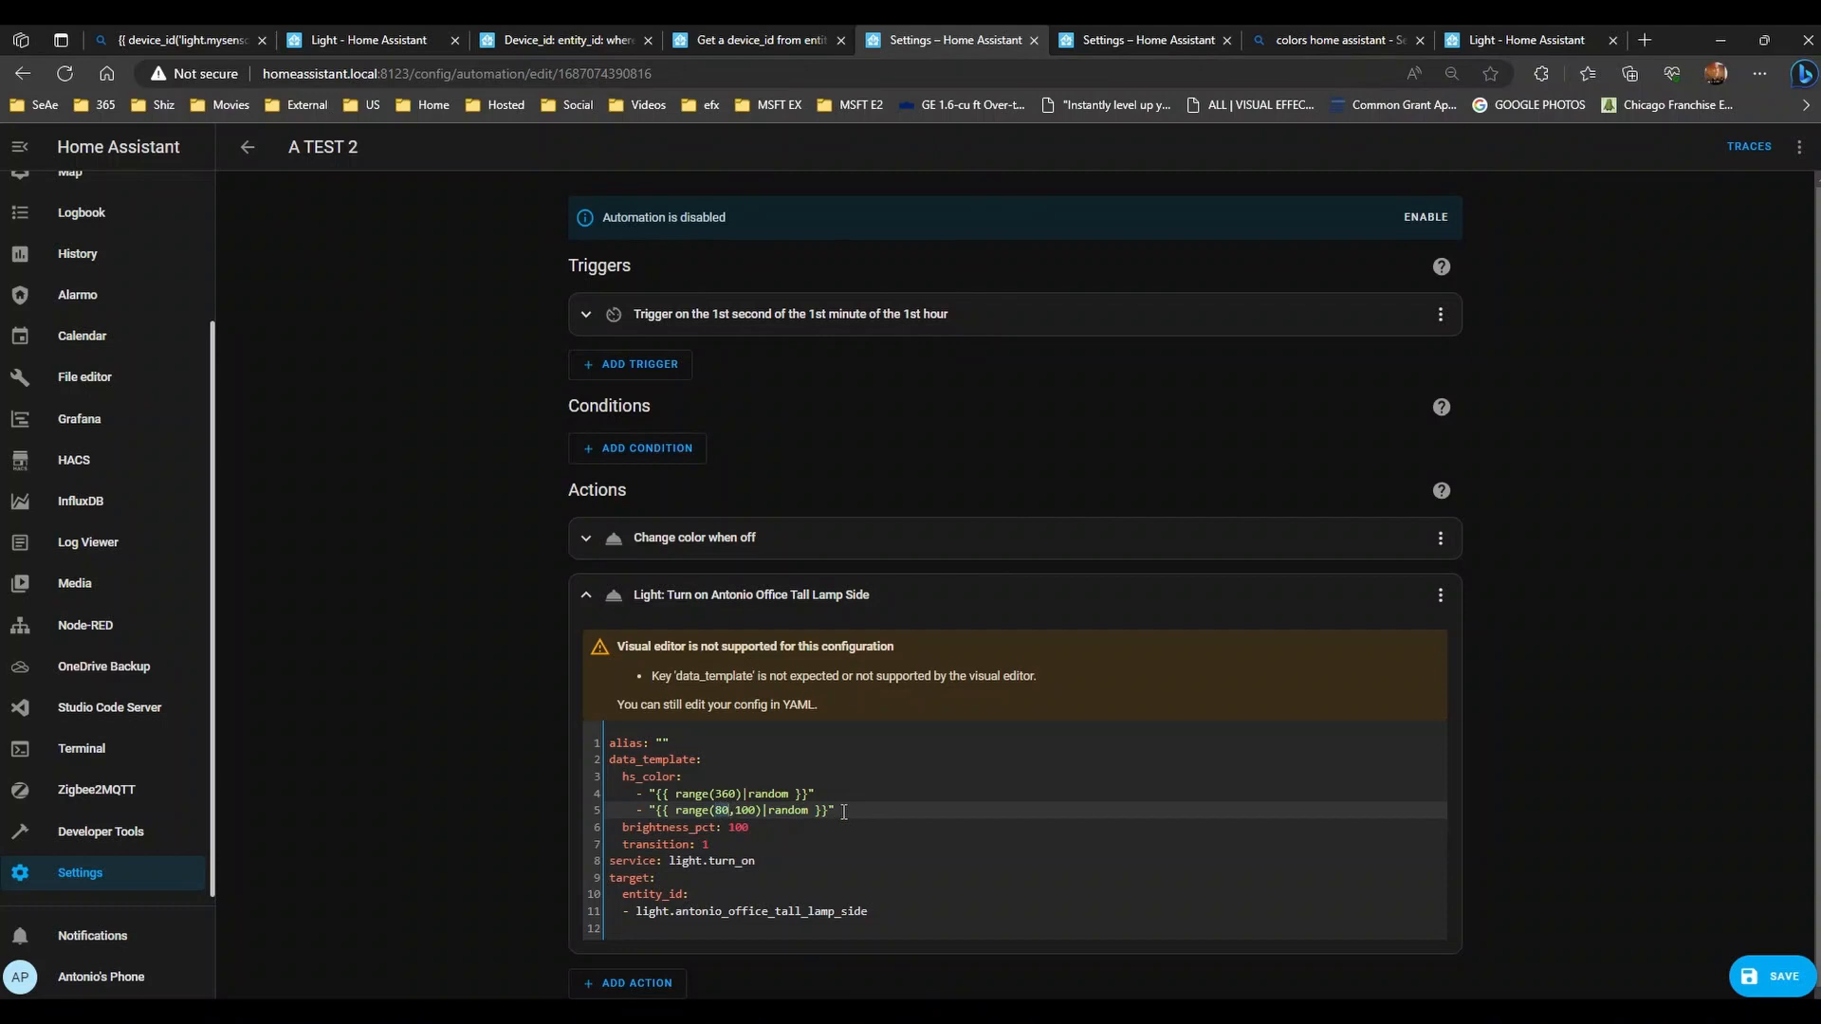
{"action": "key", "text": "BackSpace"}
{"action": "type", "text": "6"}
- Calculate 40 × 360 in Calculator
{"action": "left_click", "coordinate": [452, 1011]}
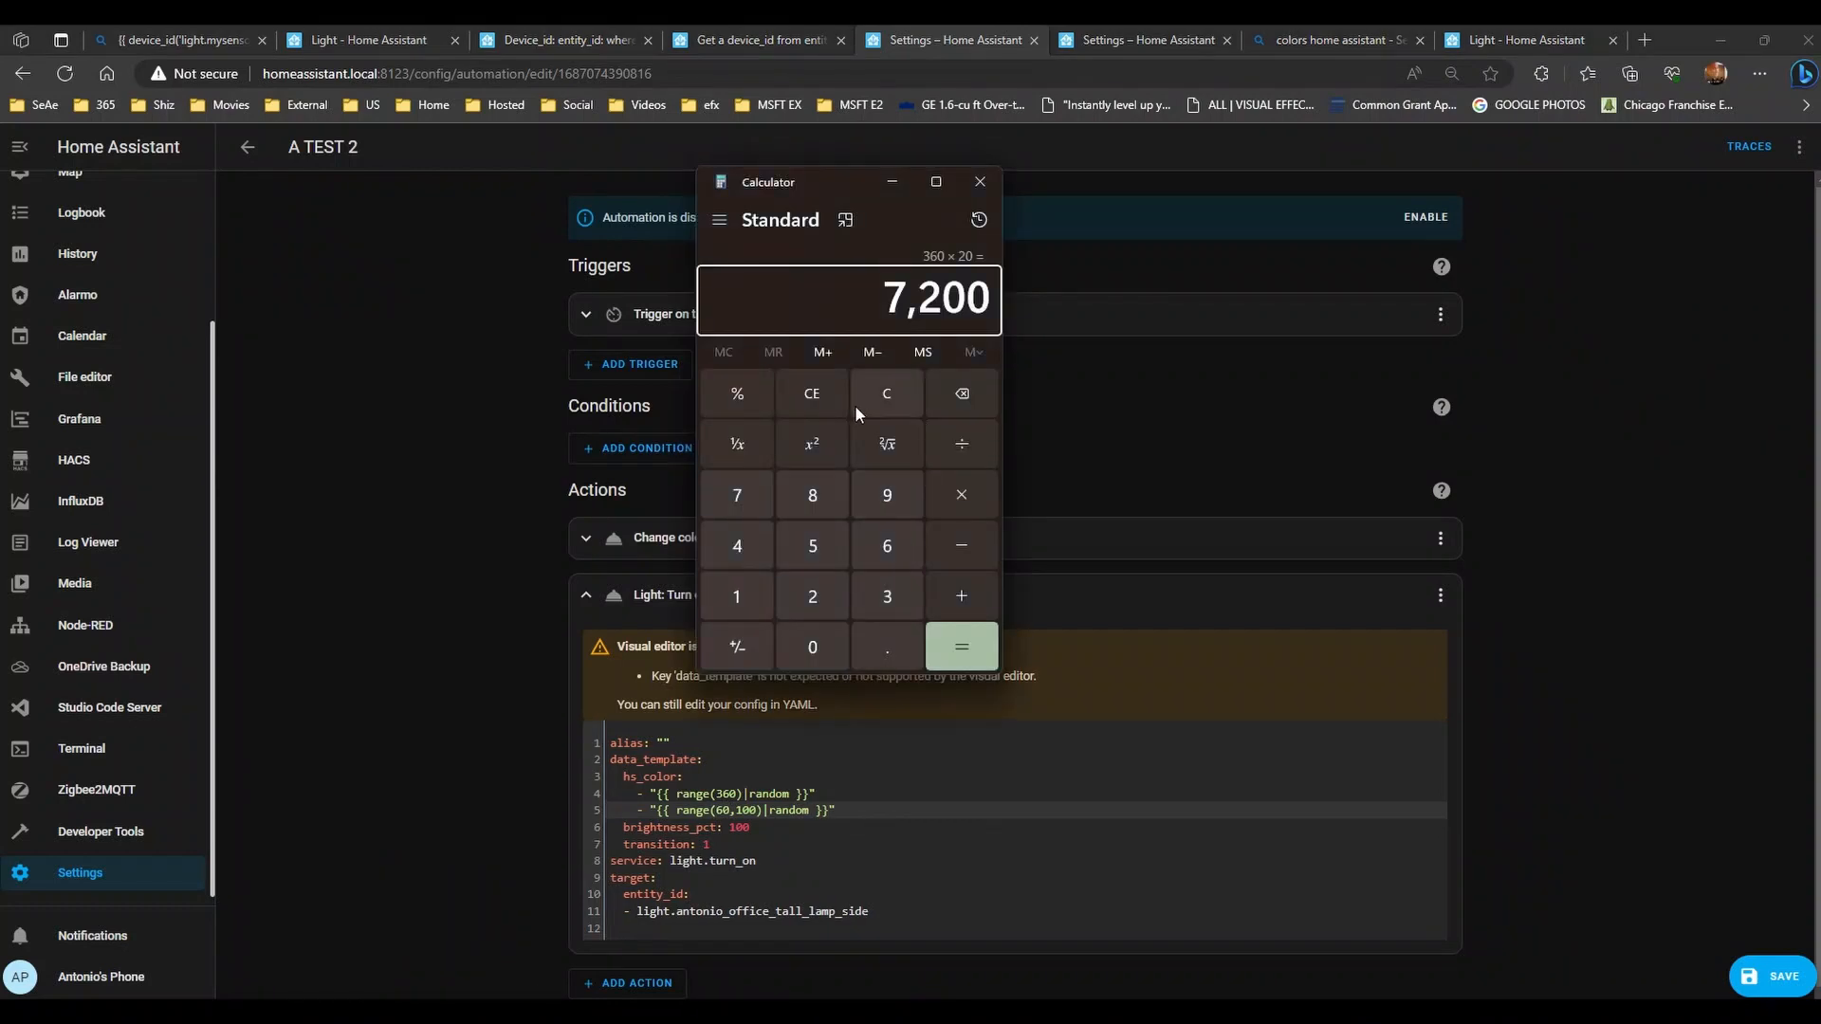
{"action": "left_click", "coordinate": [897, 401]}
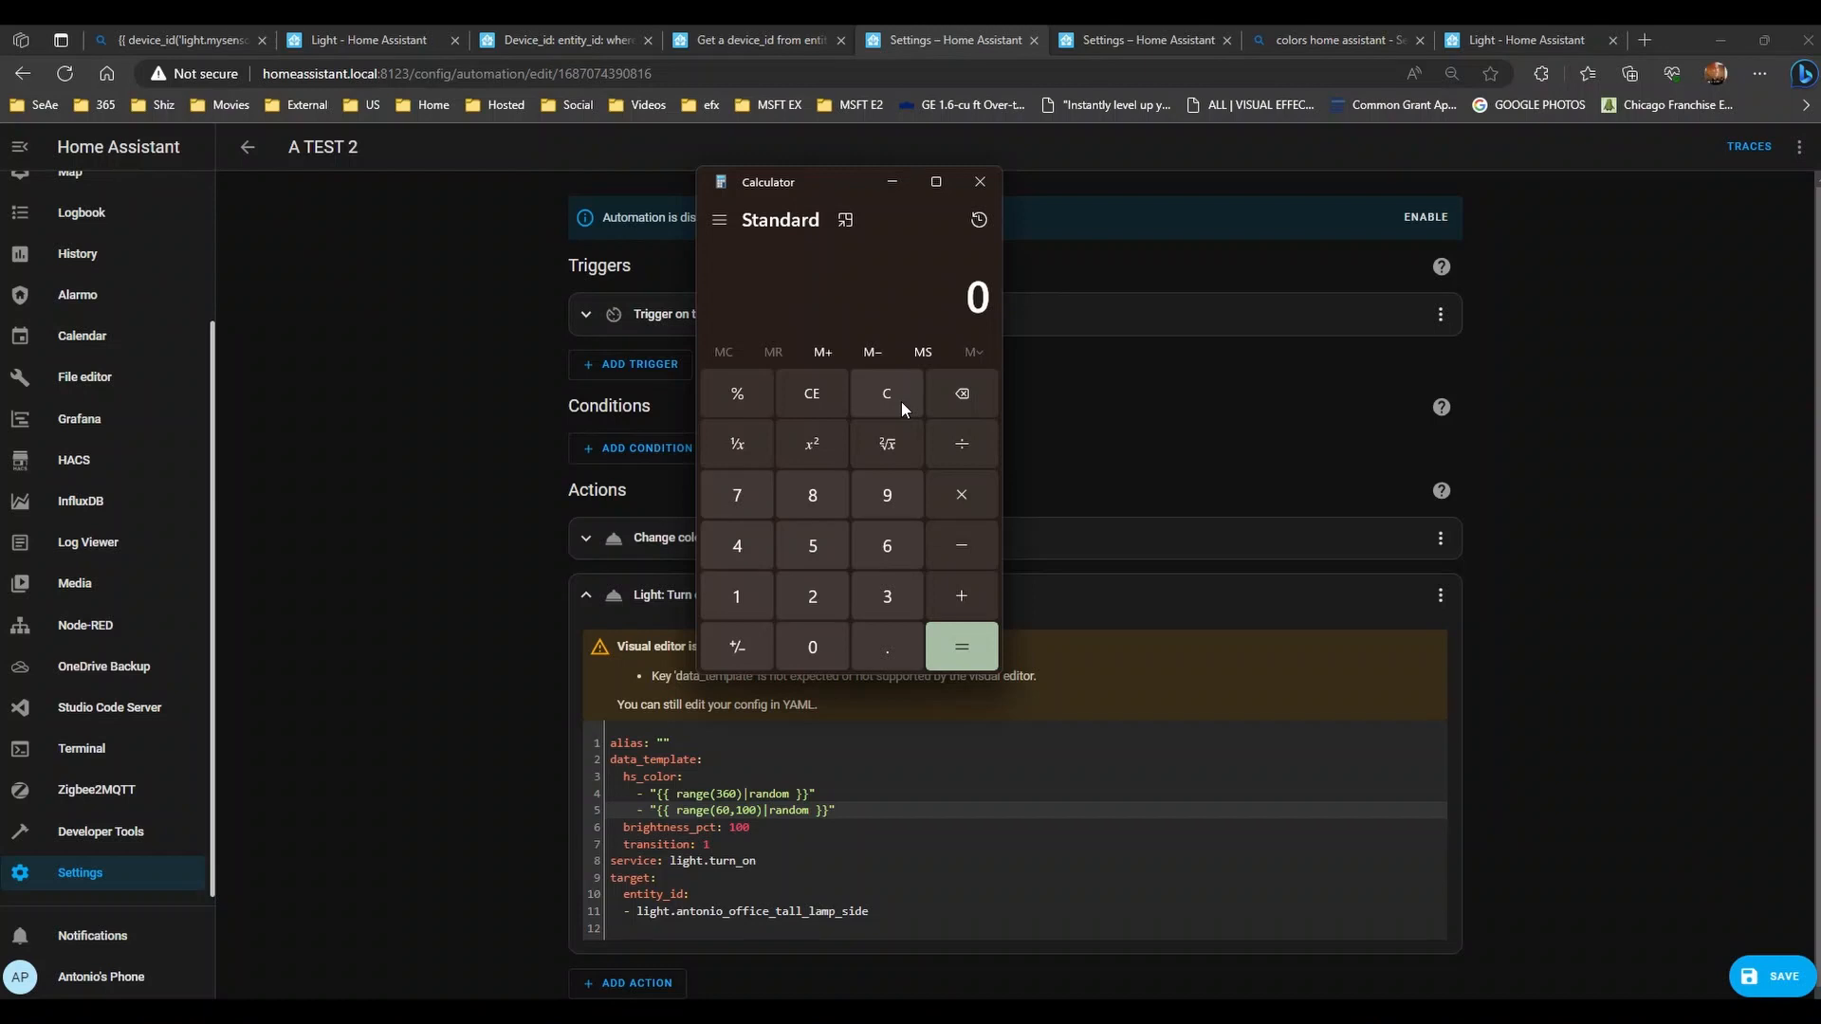
{"action": "type", "text": "40"}
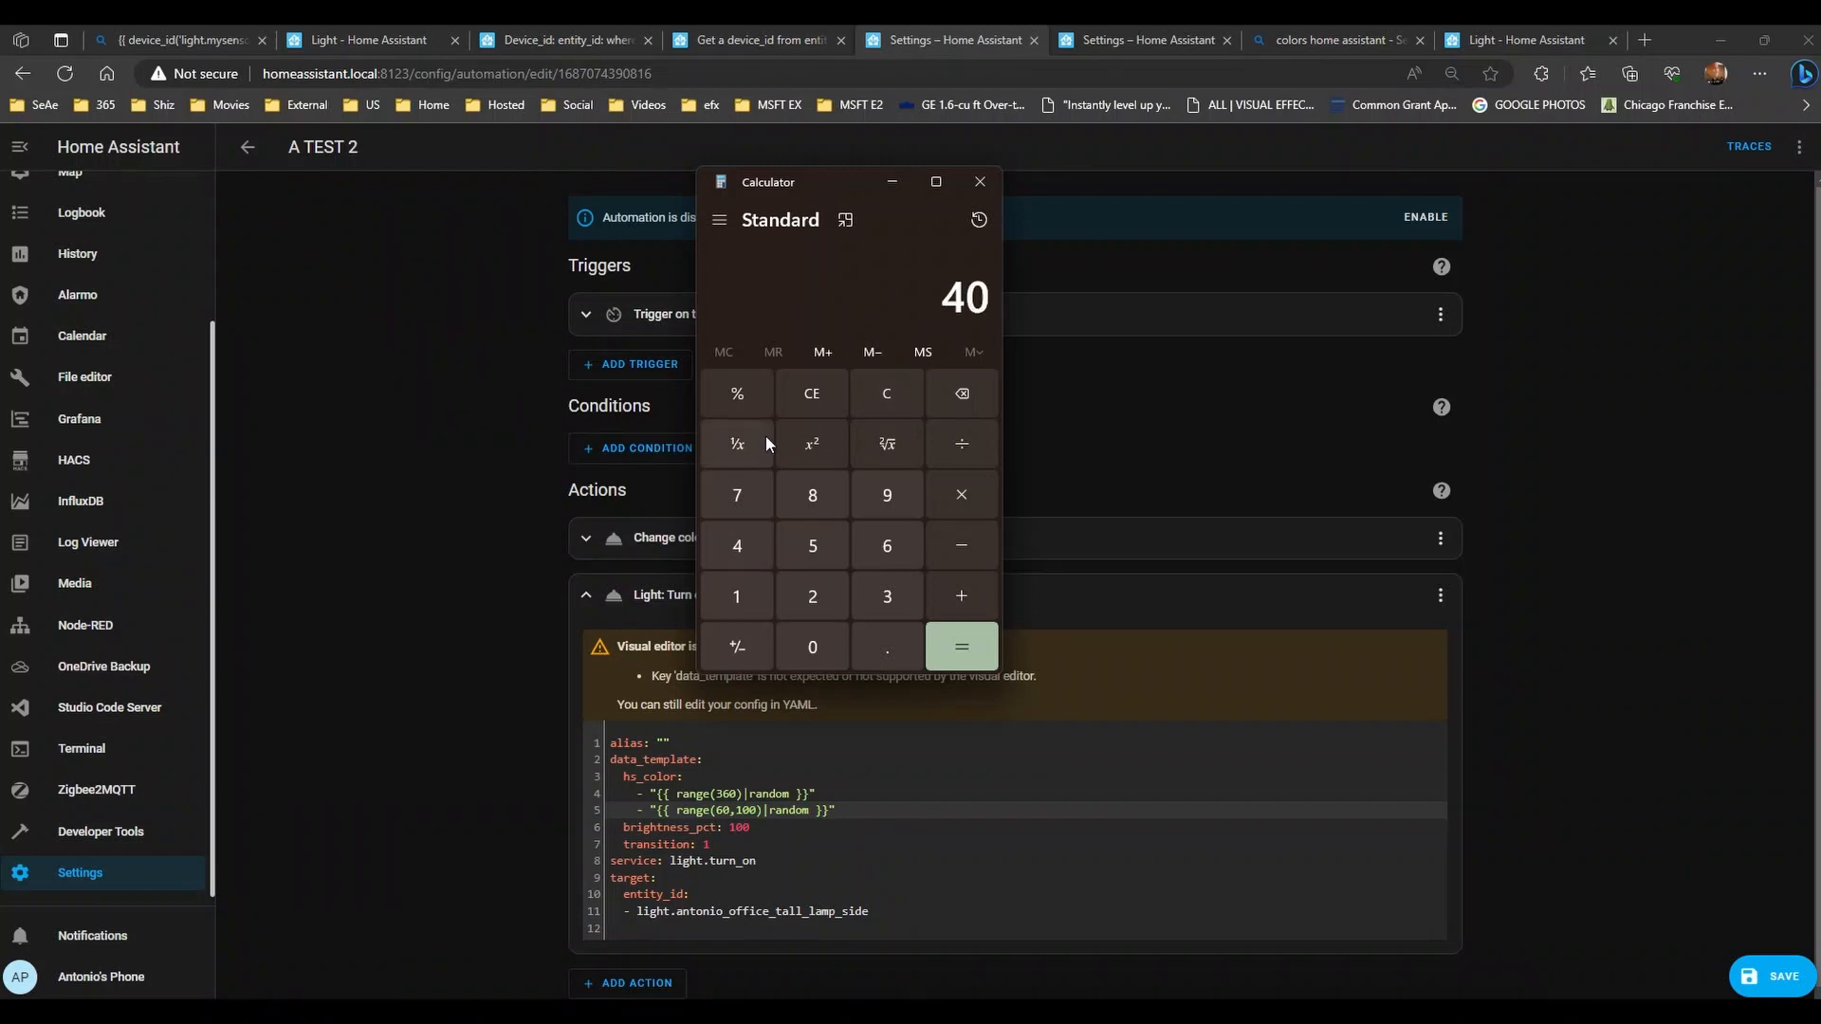
{"action": "key", "text": "asterisk"}
{"action": "type", "text": "360"}
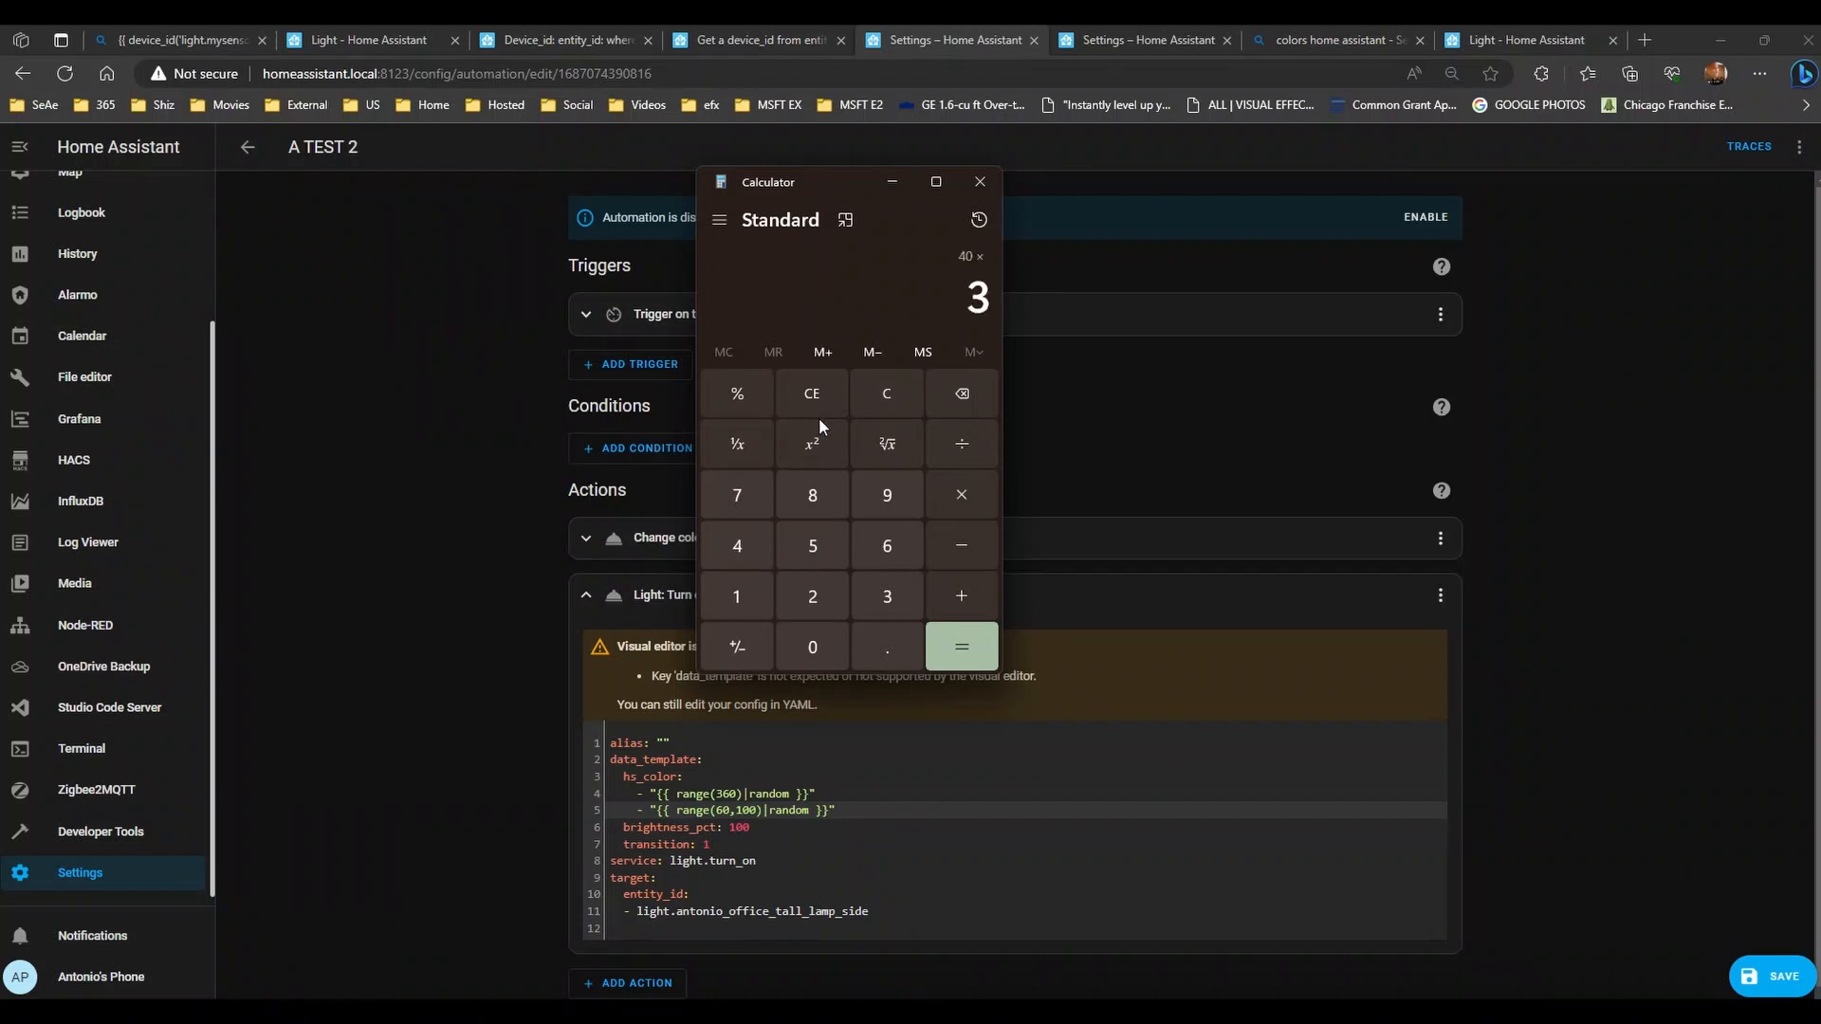
{"action": "key", "text": "Return"}
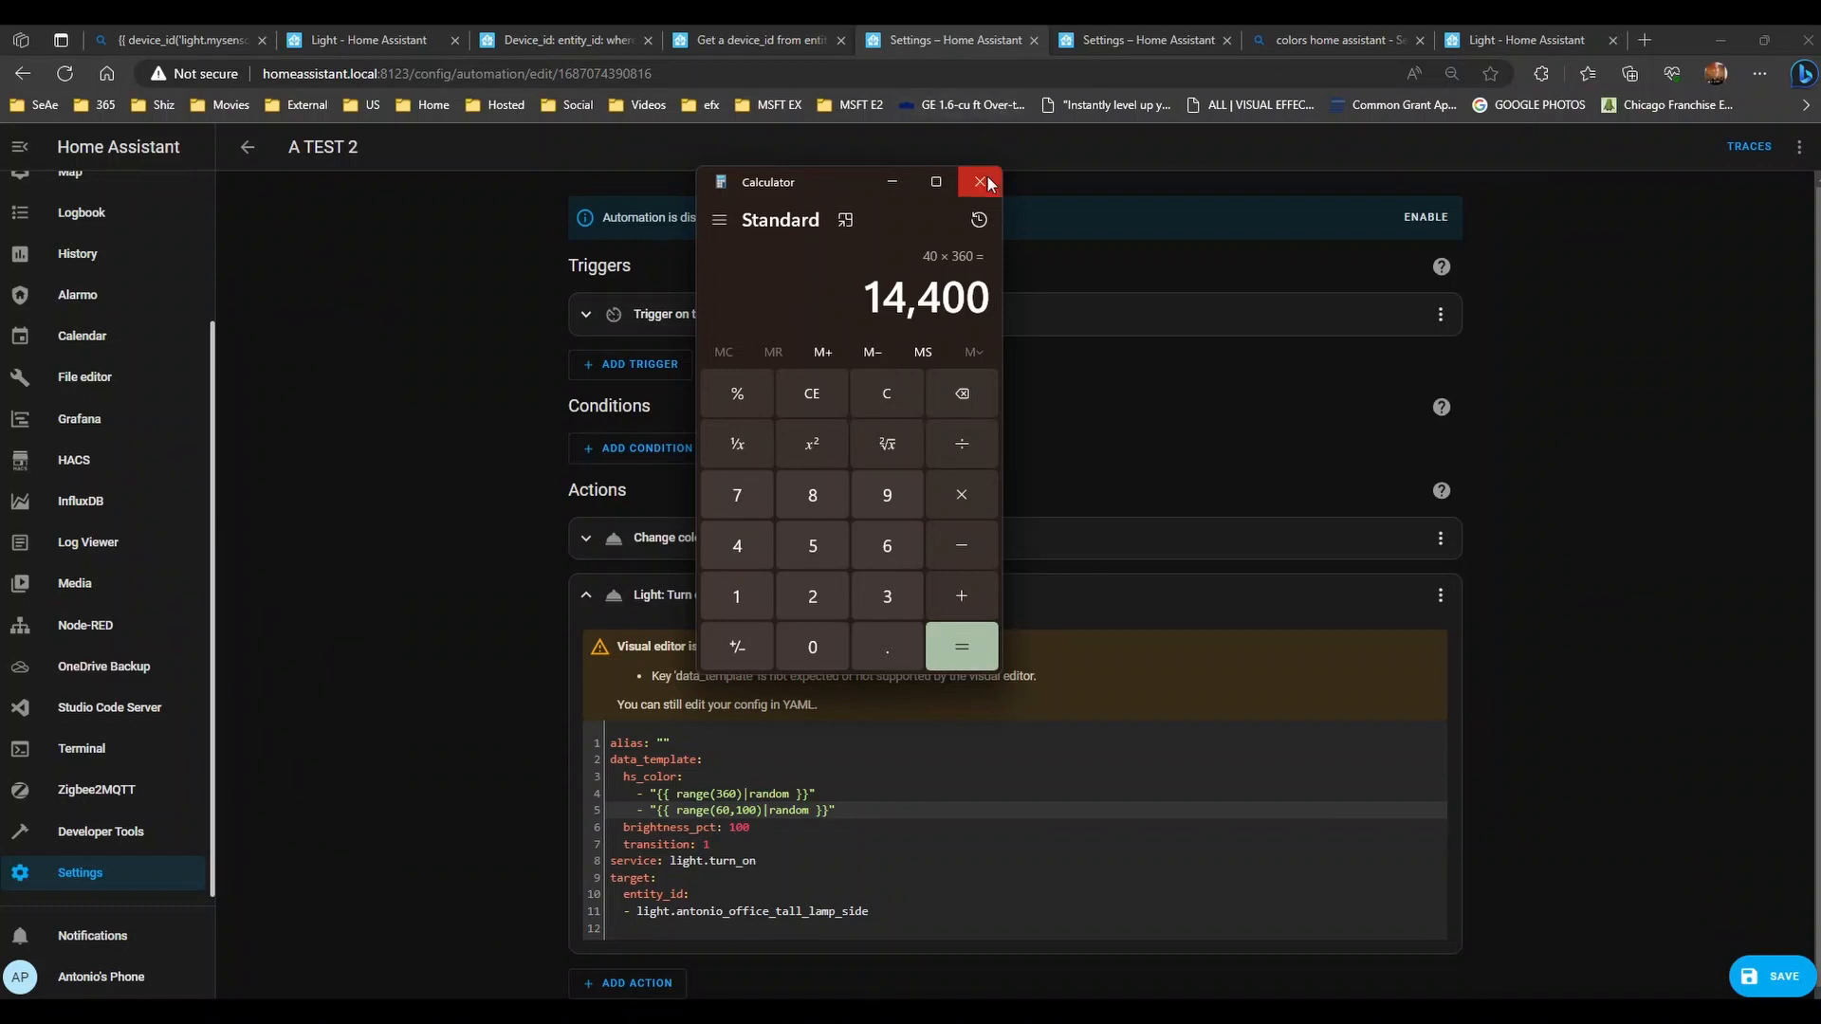
- Calculate 360 × 100 = 36,000, then close Calculator
{"action": "left_click", "coordinate": [861, 400]}
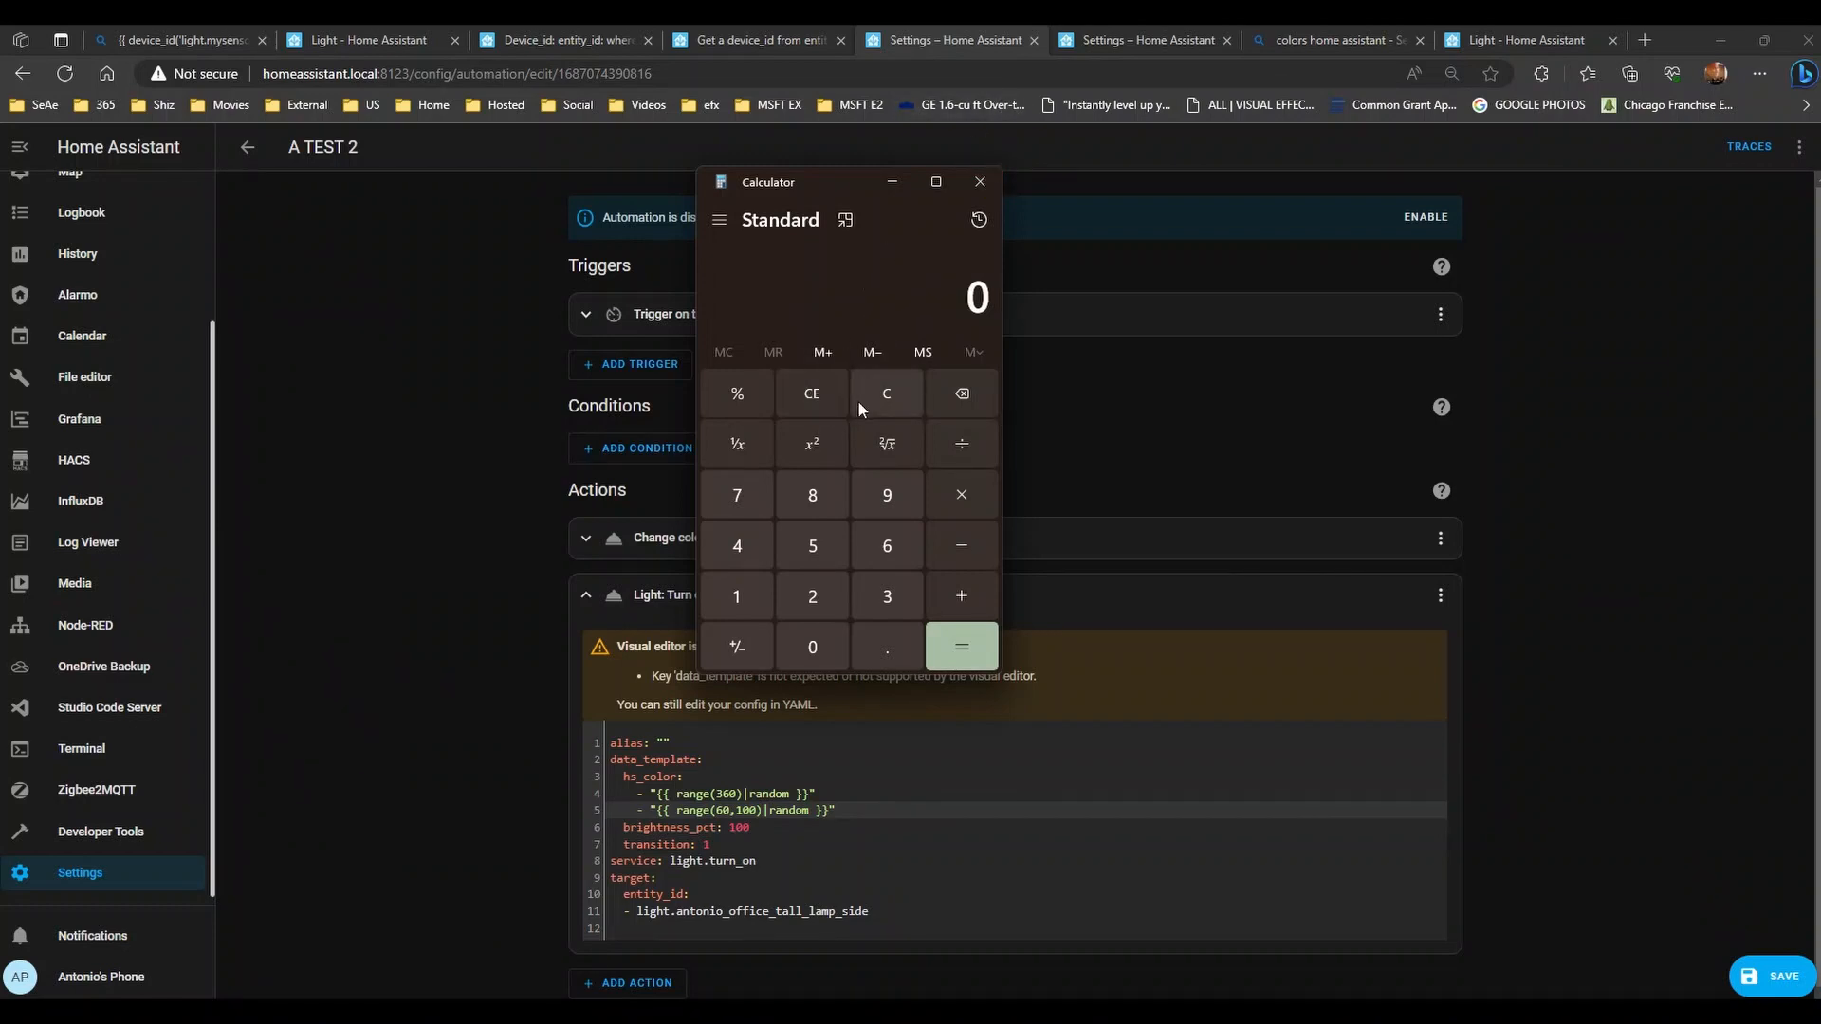
{"action": "type", "text": "360"}
{"action": "key", "text": "asterisk"}
{"action": "type", "text": "100"}
{"action": "key", "text": "Return"}
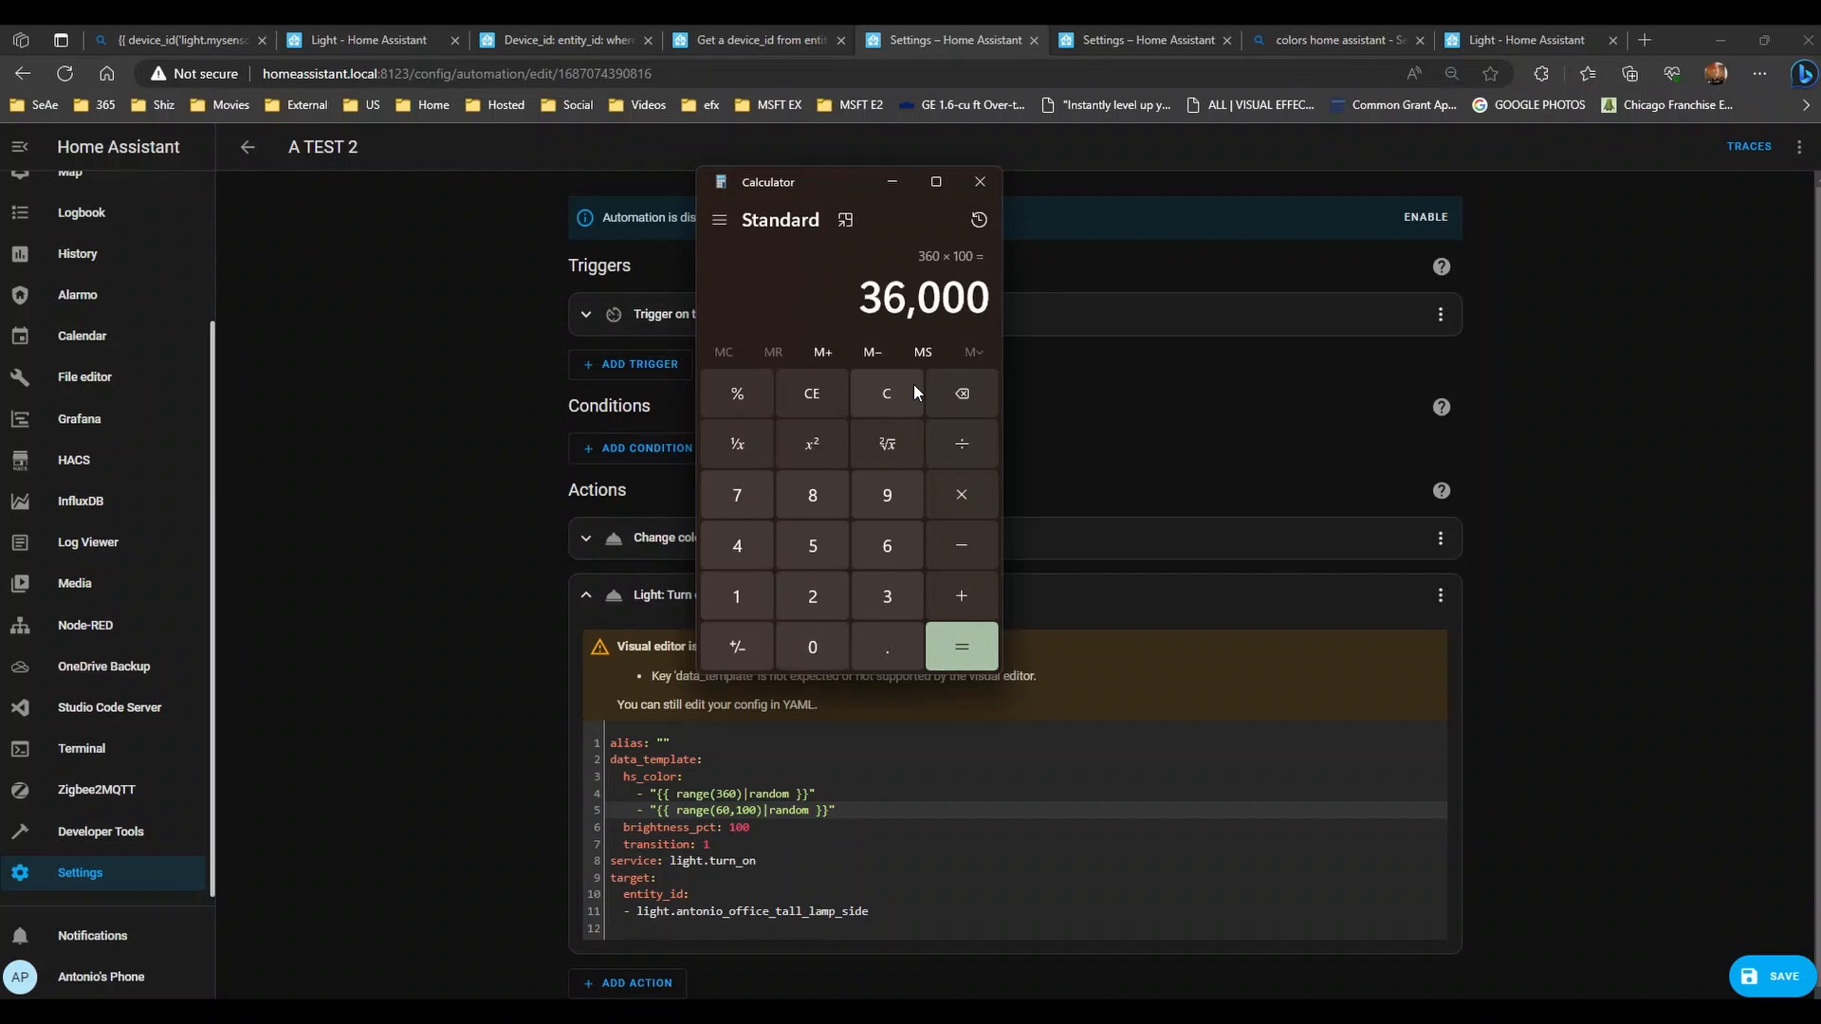
{"action": "left_click", "coordinate": [963, 181]}
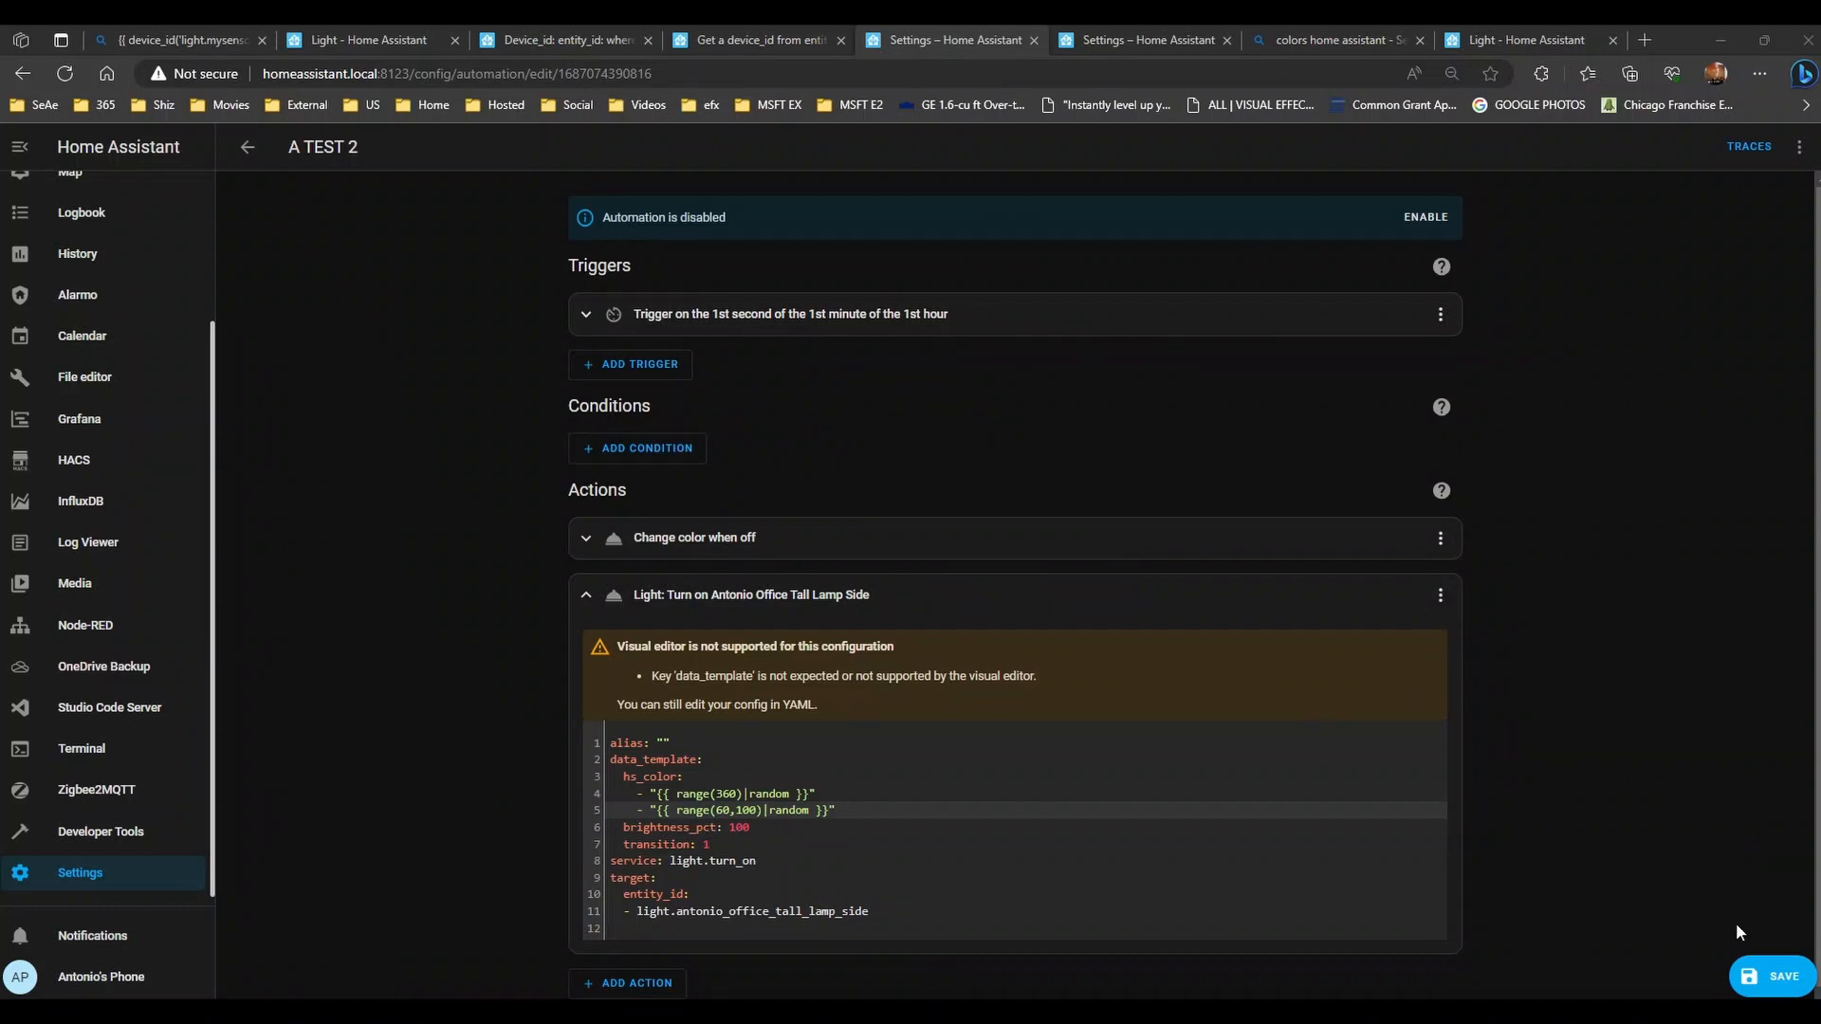
- Test-run the lamp action three times from its options menu
{"action": "left_click", "coordinate": [1439, 595]}
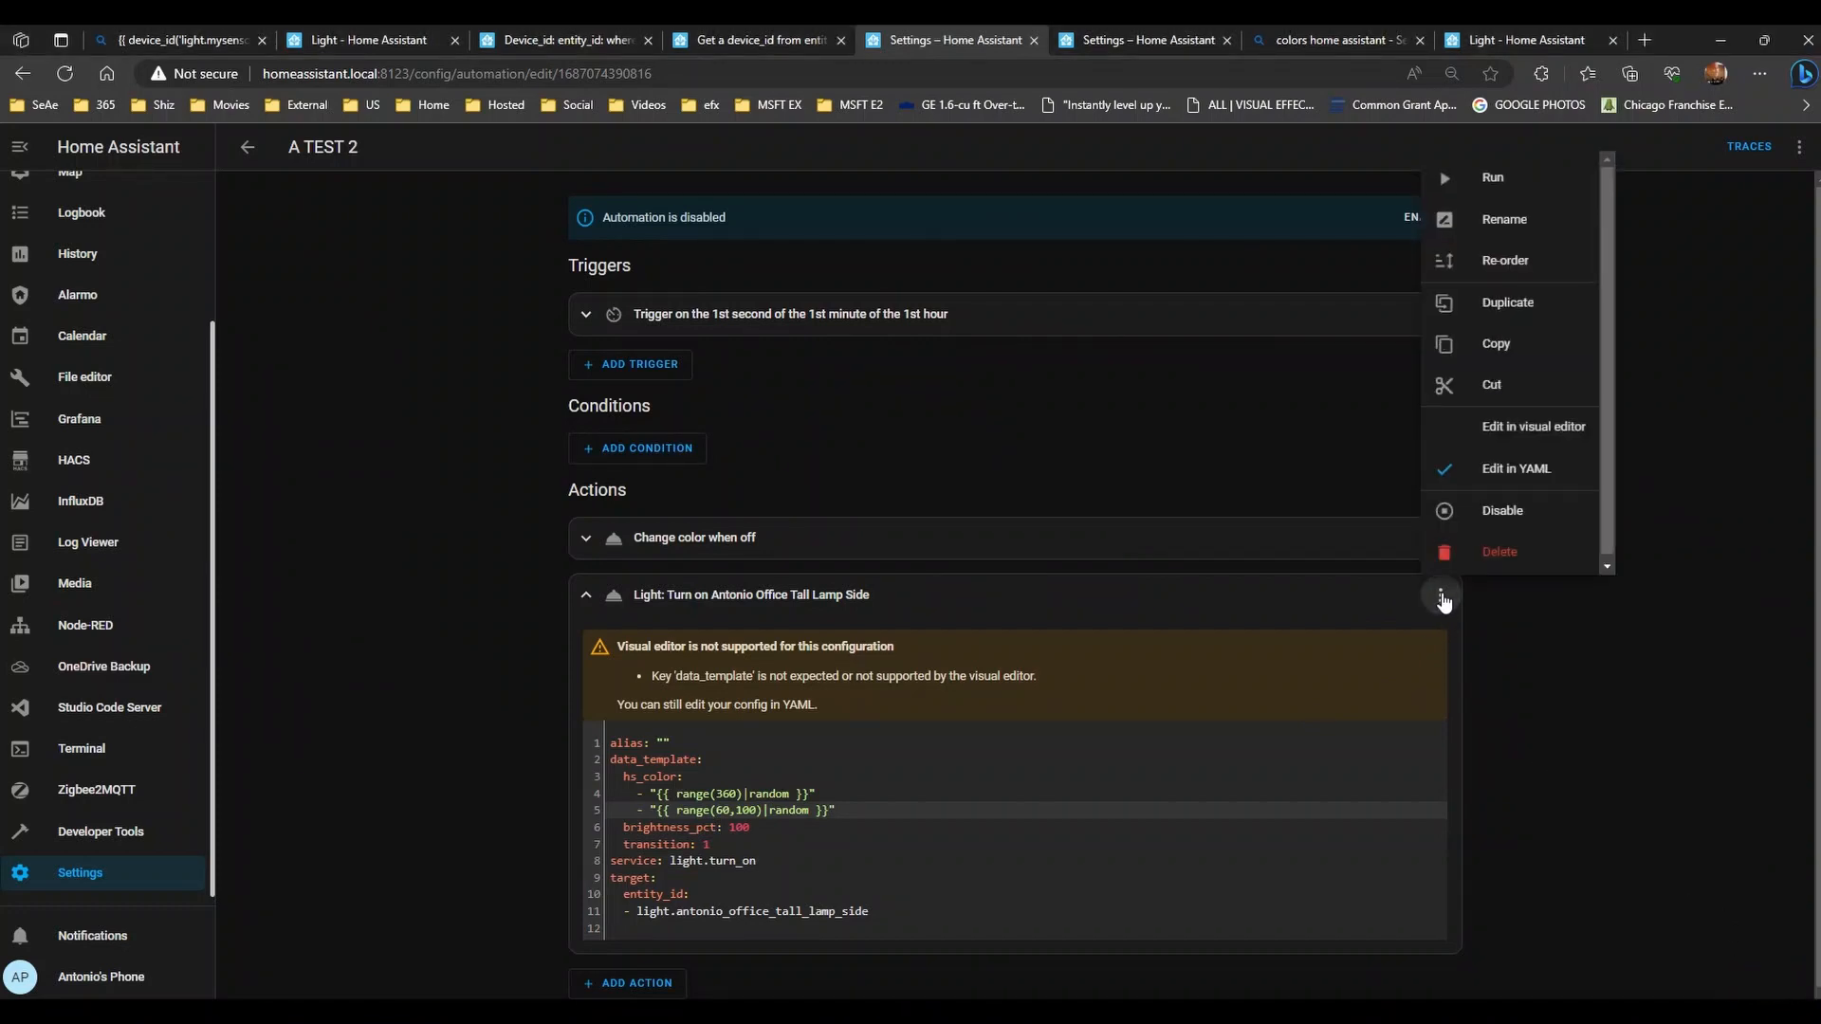
{"action": "left_click", "coordinate": [1490, 178]}
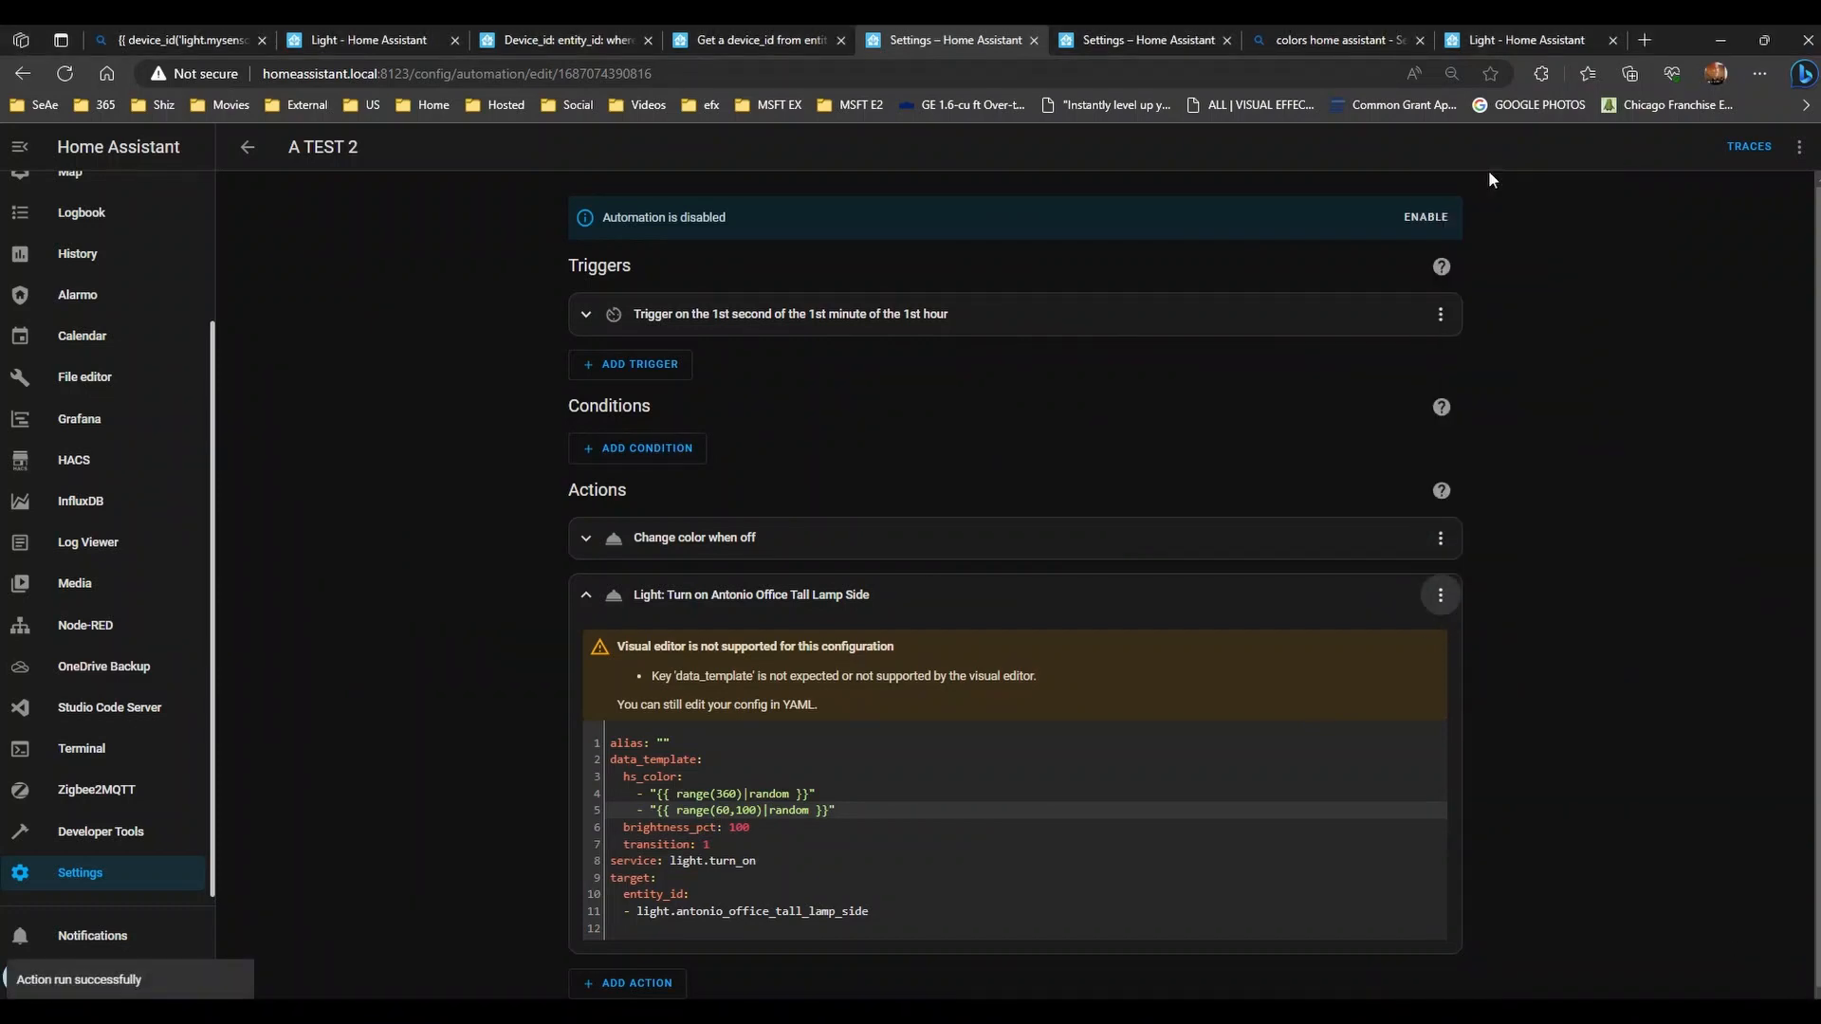
{"action": "left_click", "coordinate": [1440, 594]}
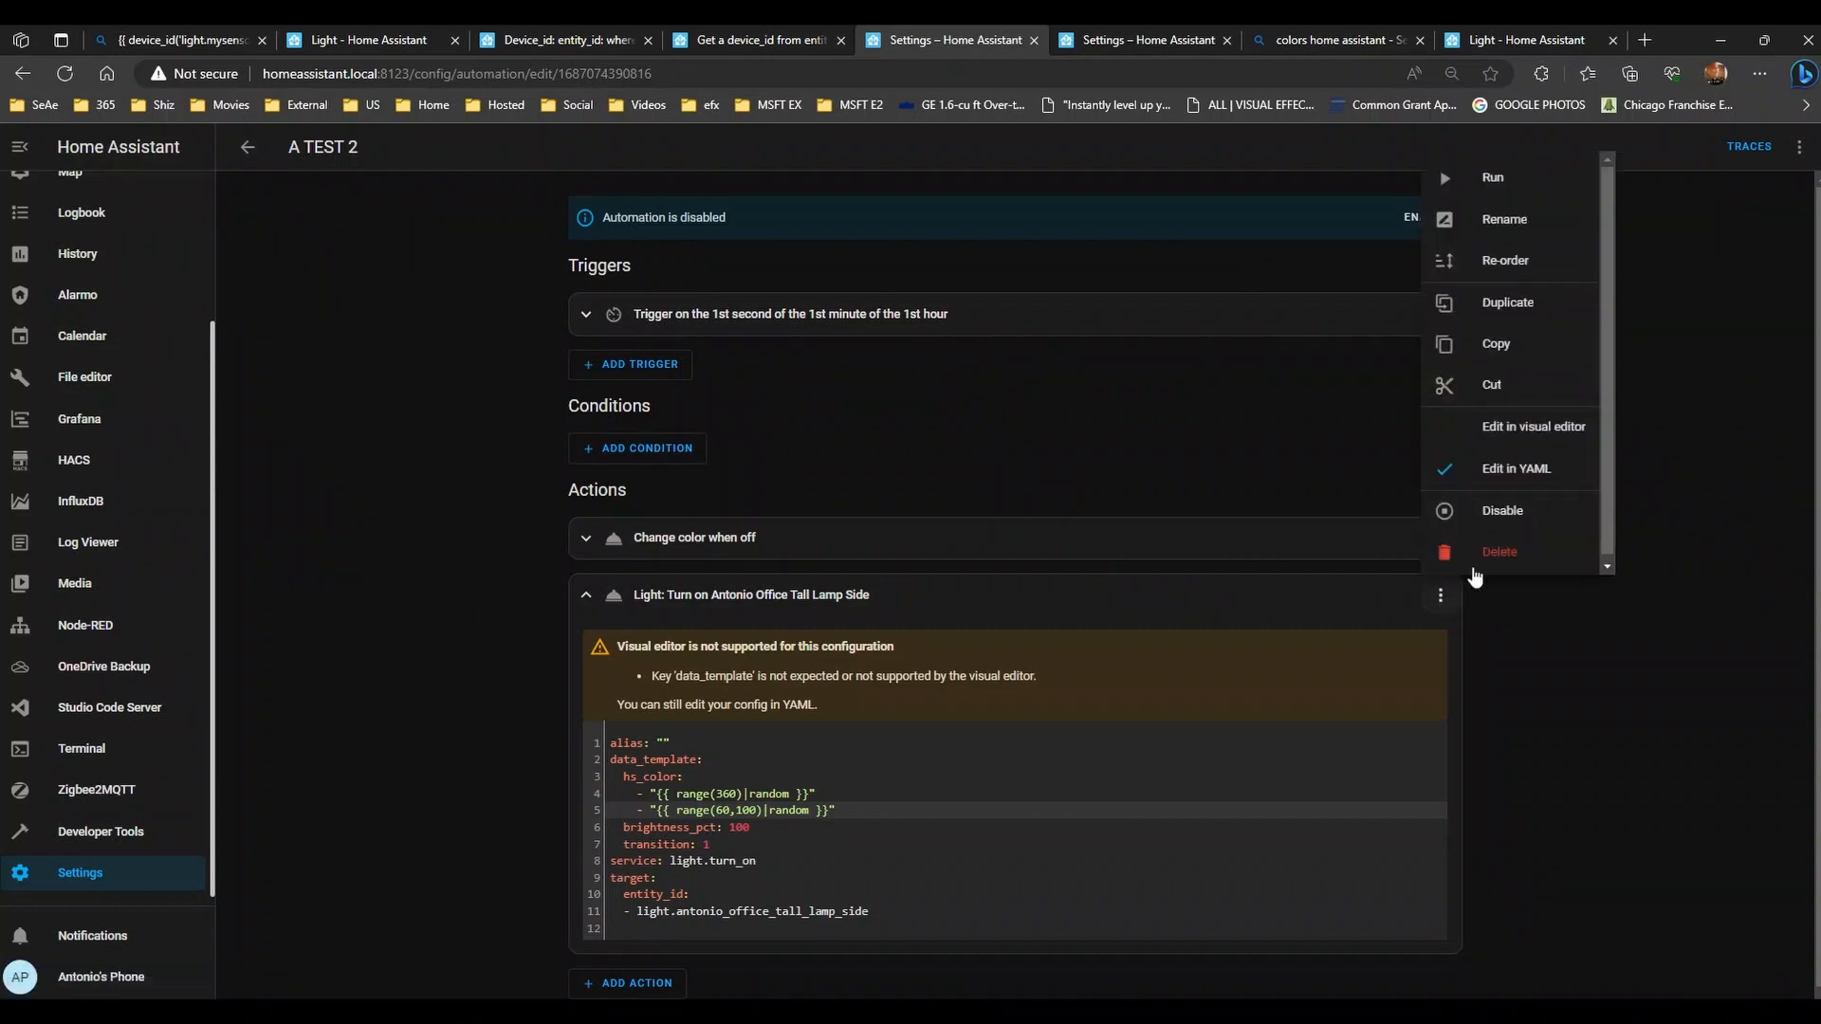
{"action": "left_click", "coordinate": [1477, 194]}
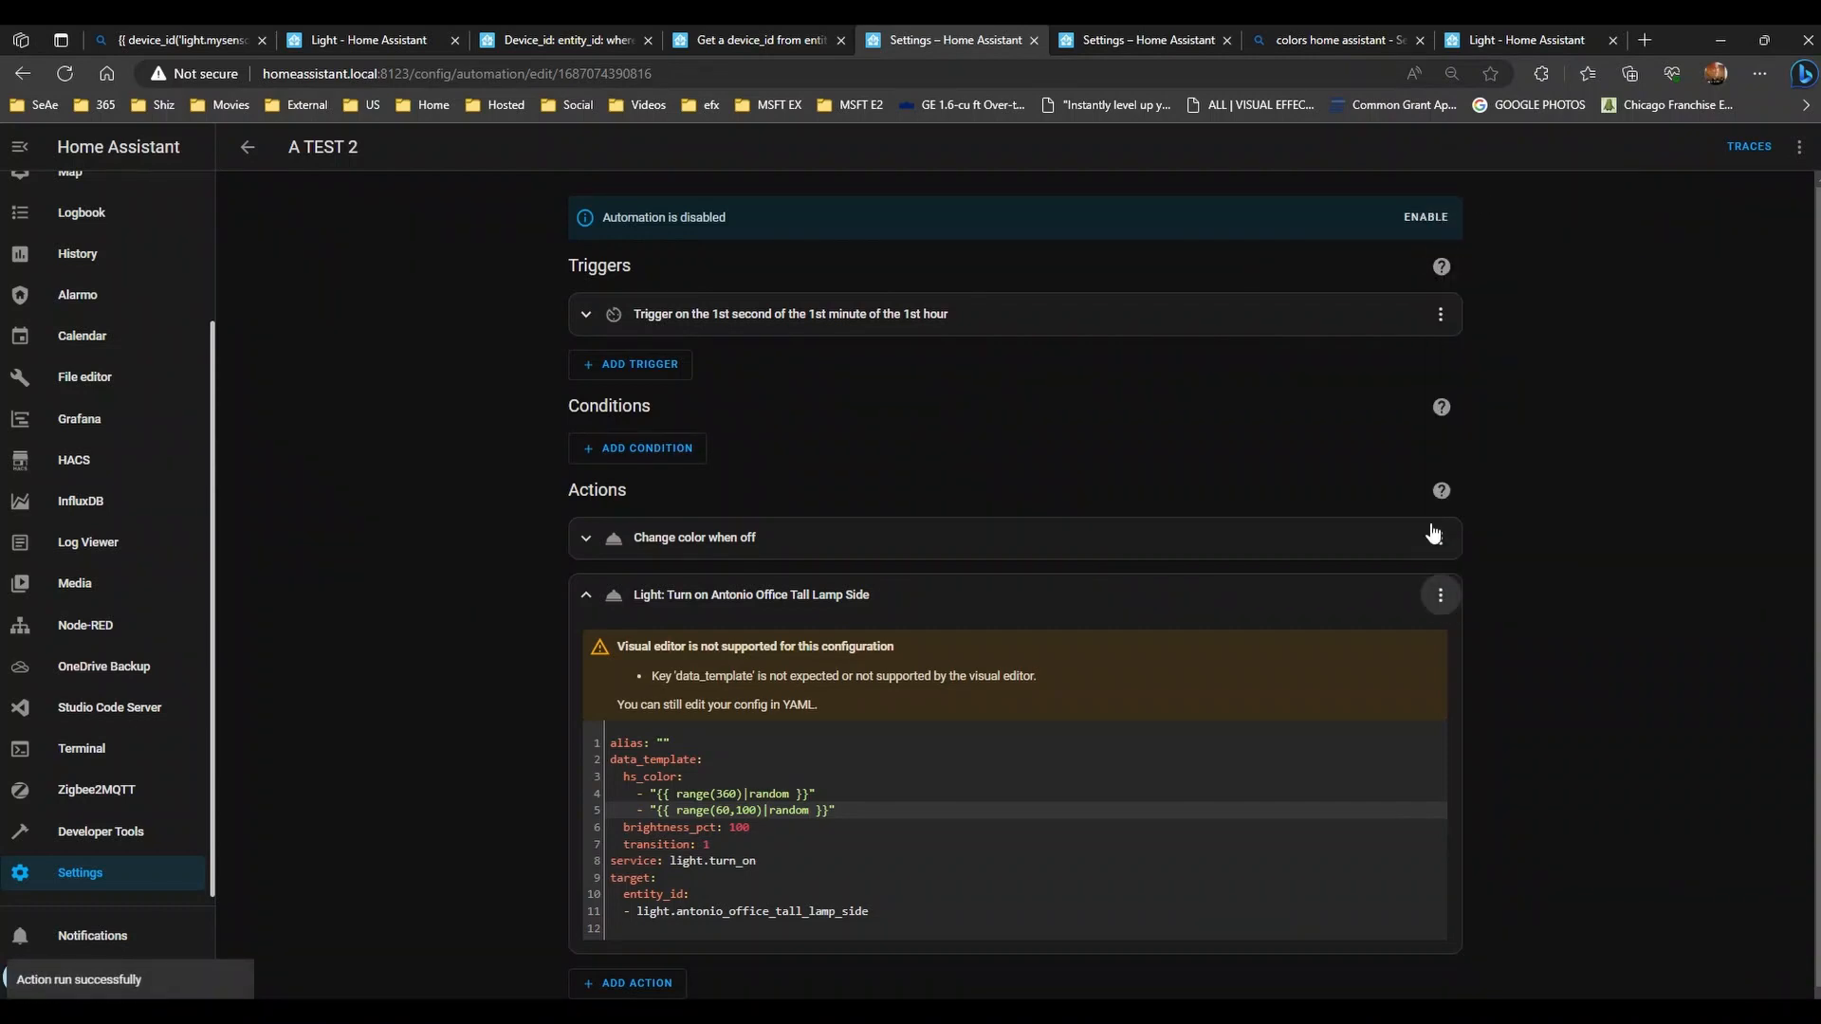
{"action": "left_click", "coordinate": [1440, 594]}
{"action": "left_click", "coordinate": [1493, 190]}
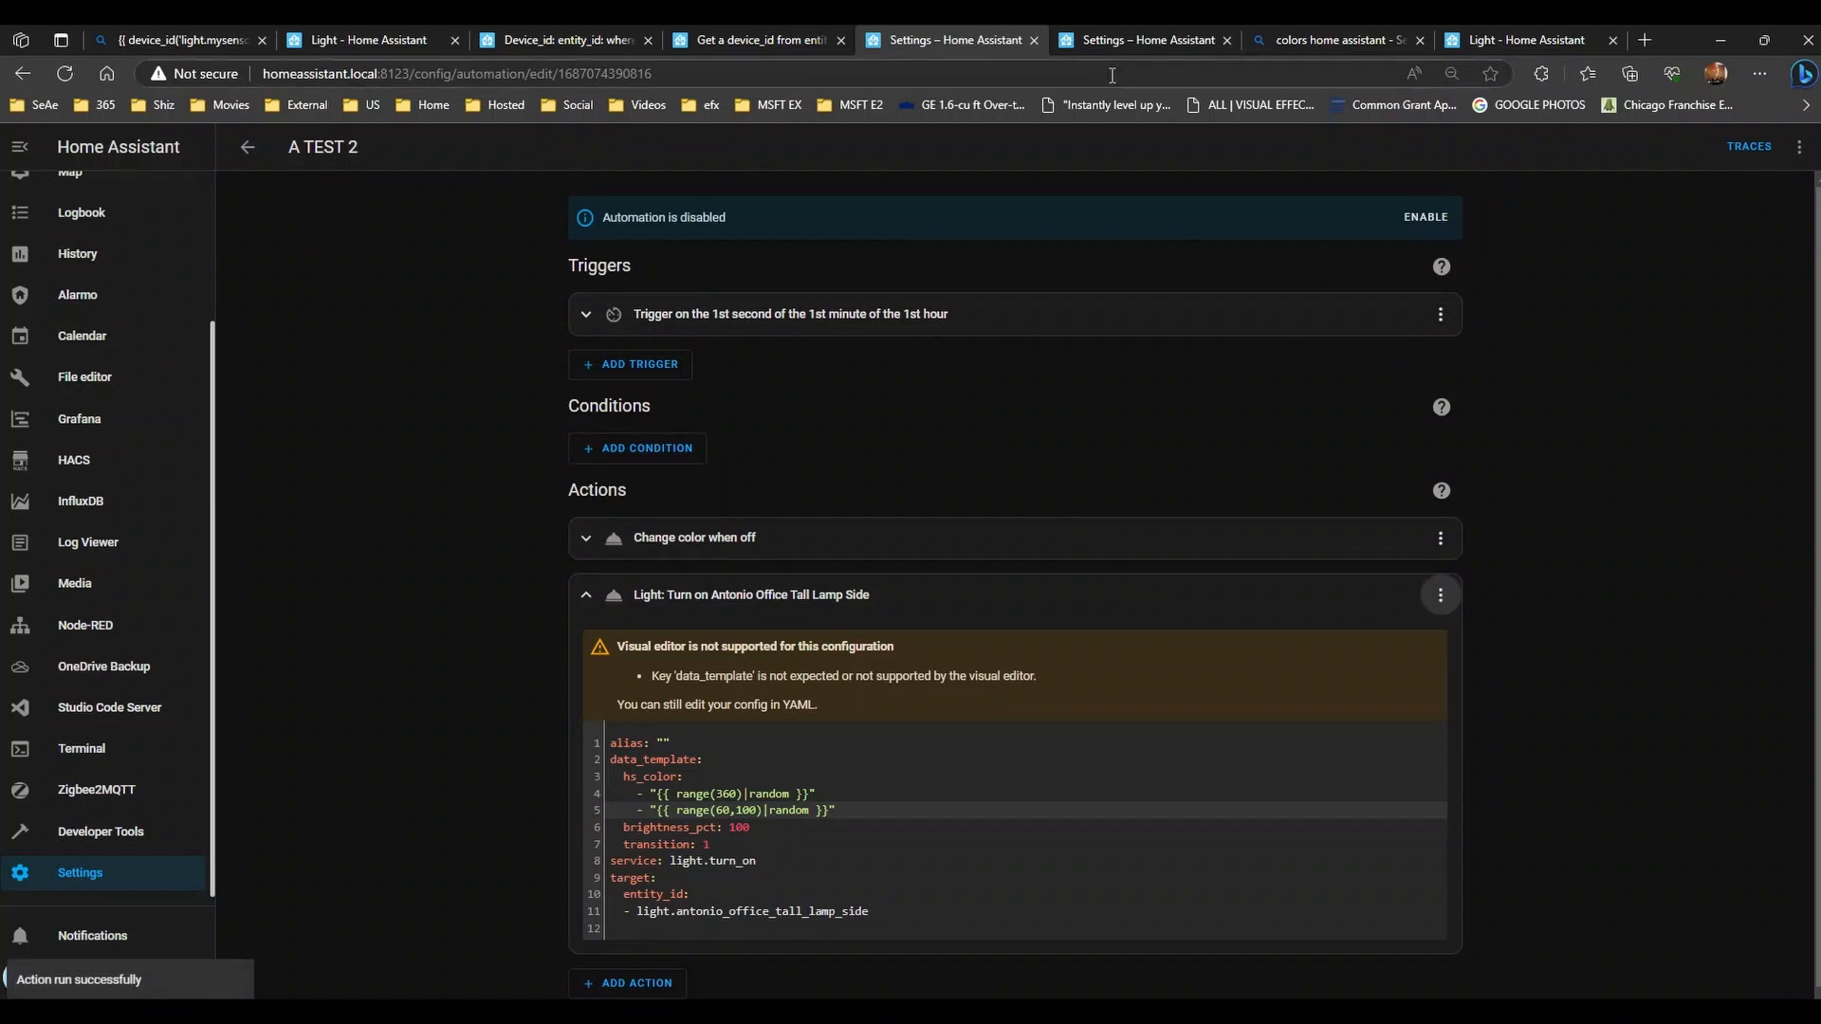
- Move the lamp's light controls into a separate right-hand window beside the automation editor
{"action": "left_click", "coordinate": [1140, 42]}
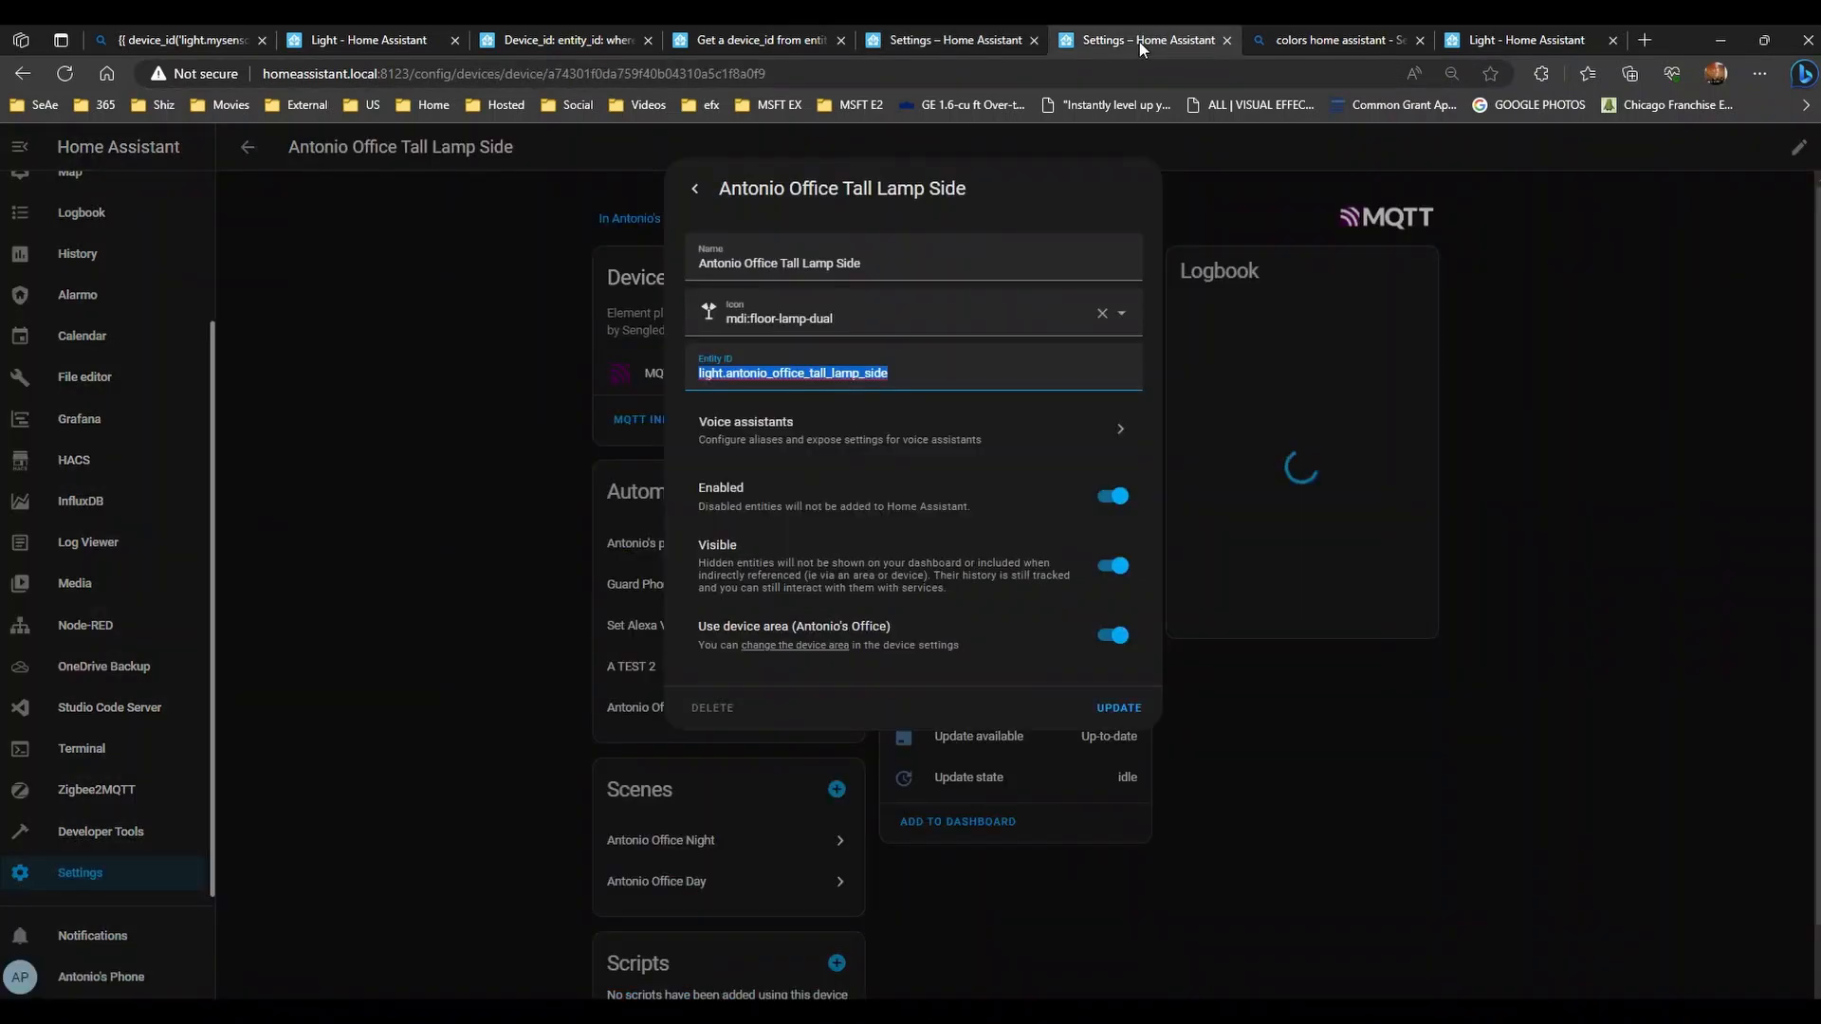
{"action": "left_click", "coordinate": [695, 188]}
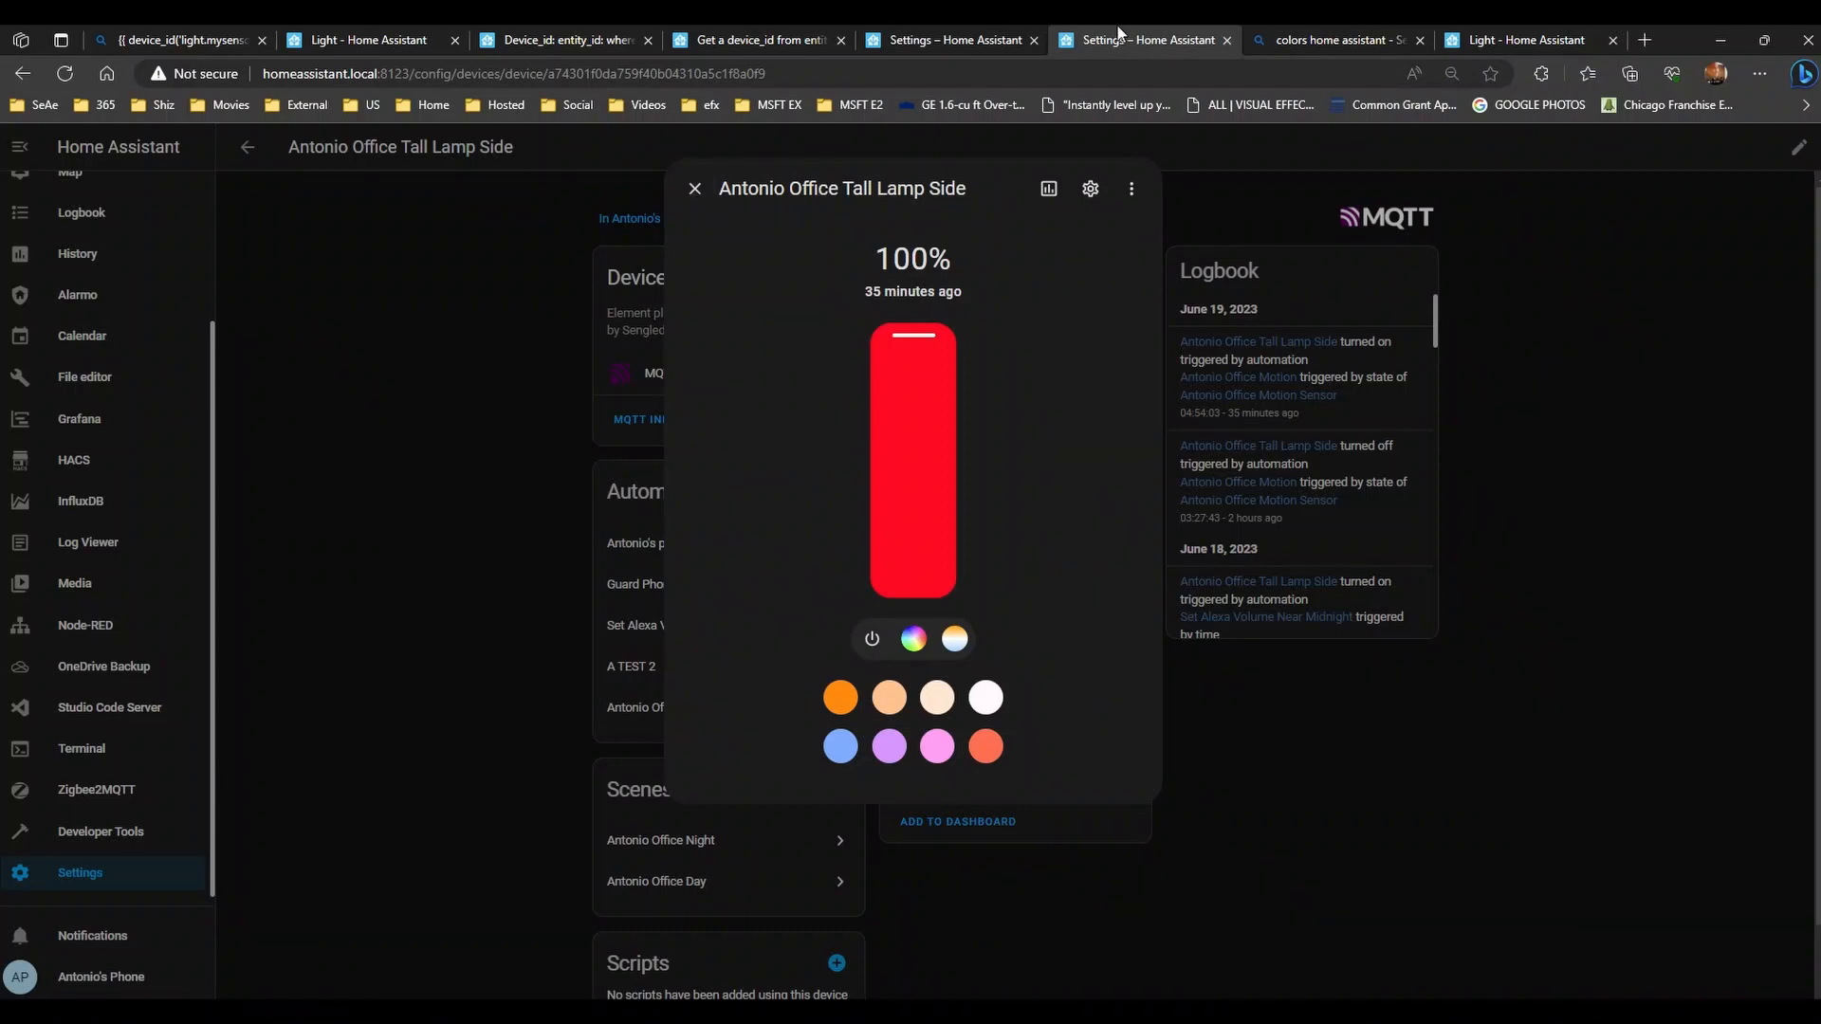
{"action": "left_click_drag", "start_coordinate": [1121, 38], "coordinate": [1265, 214]}
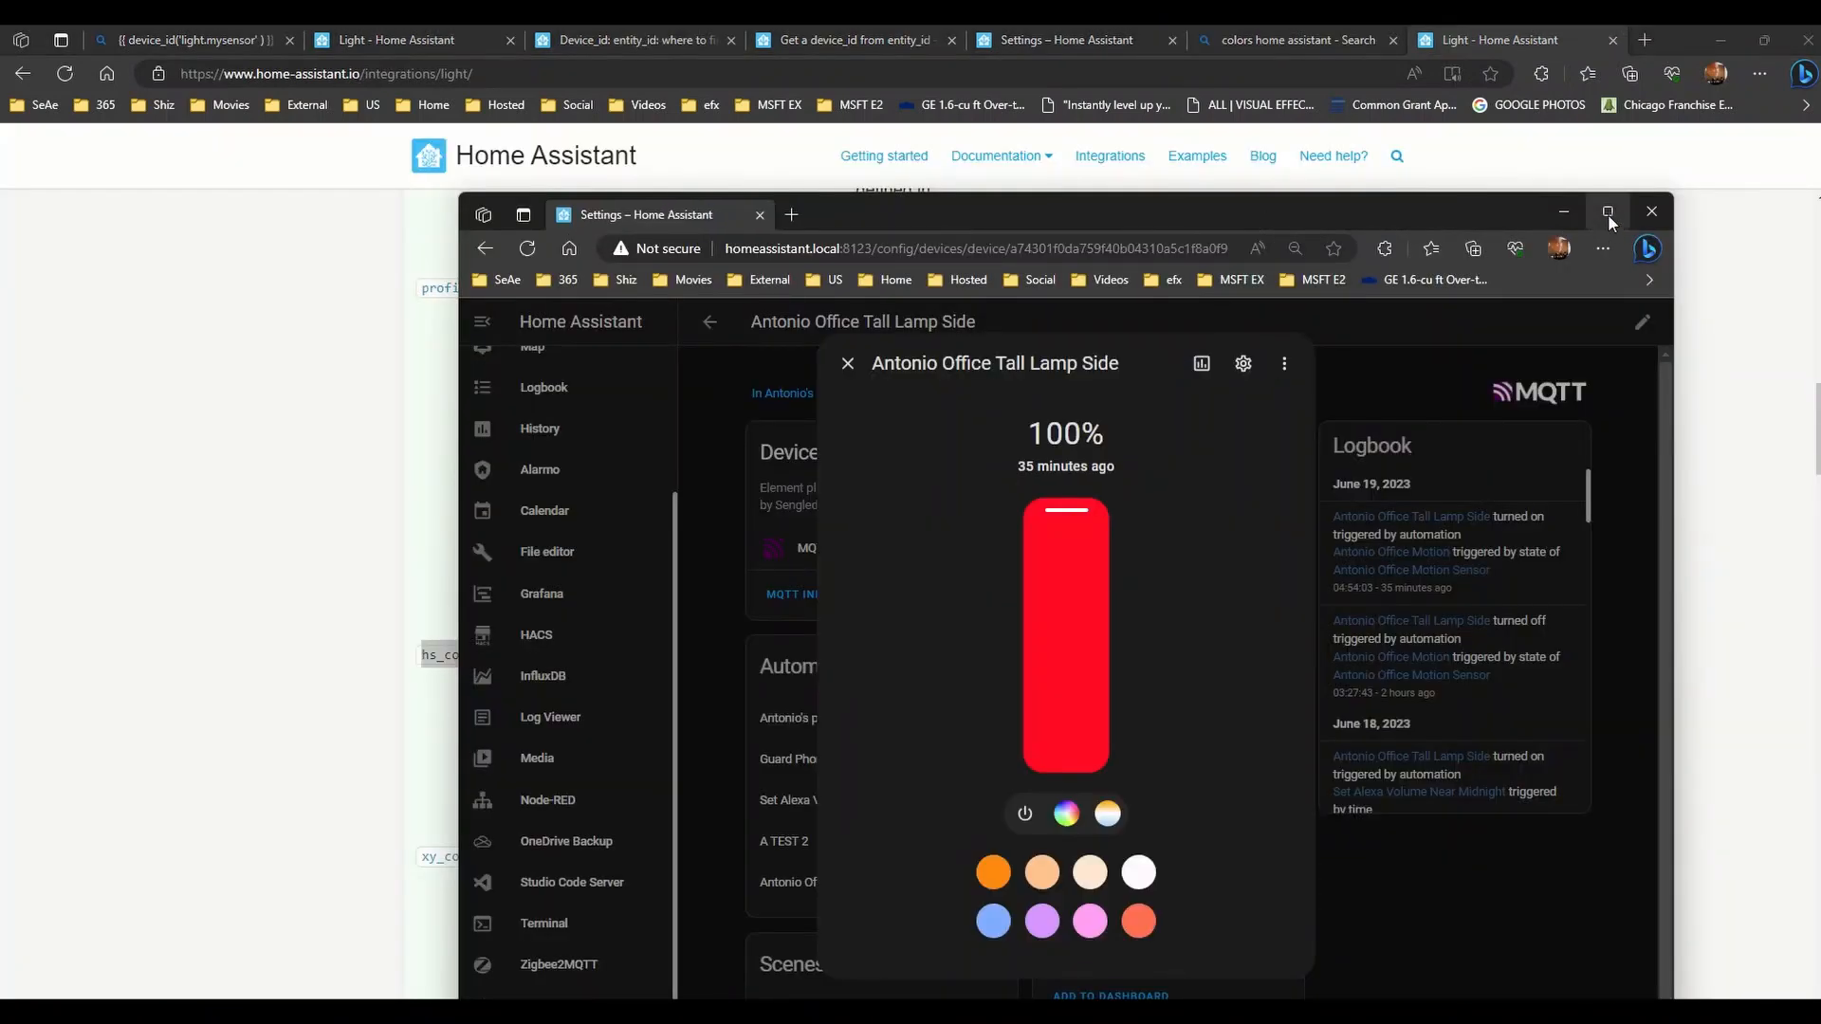
{"action": "mouse_move", "coordinate": [1607, 215]}
{"action": "left_click", "coordinate": [1643, 268]}
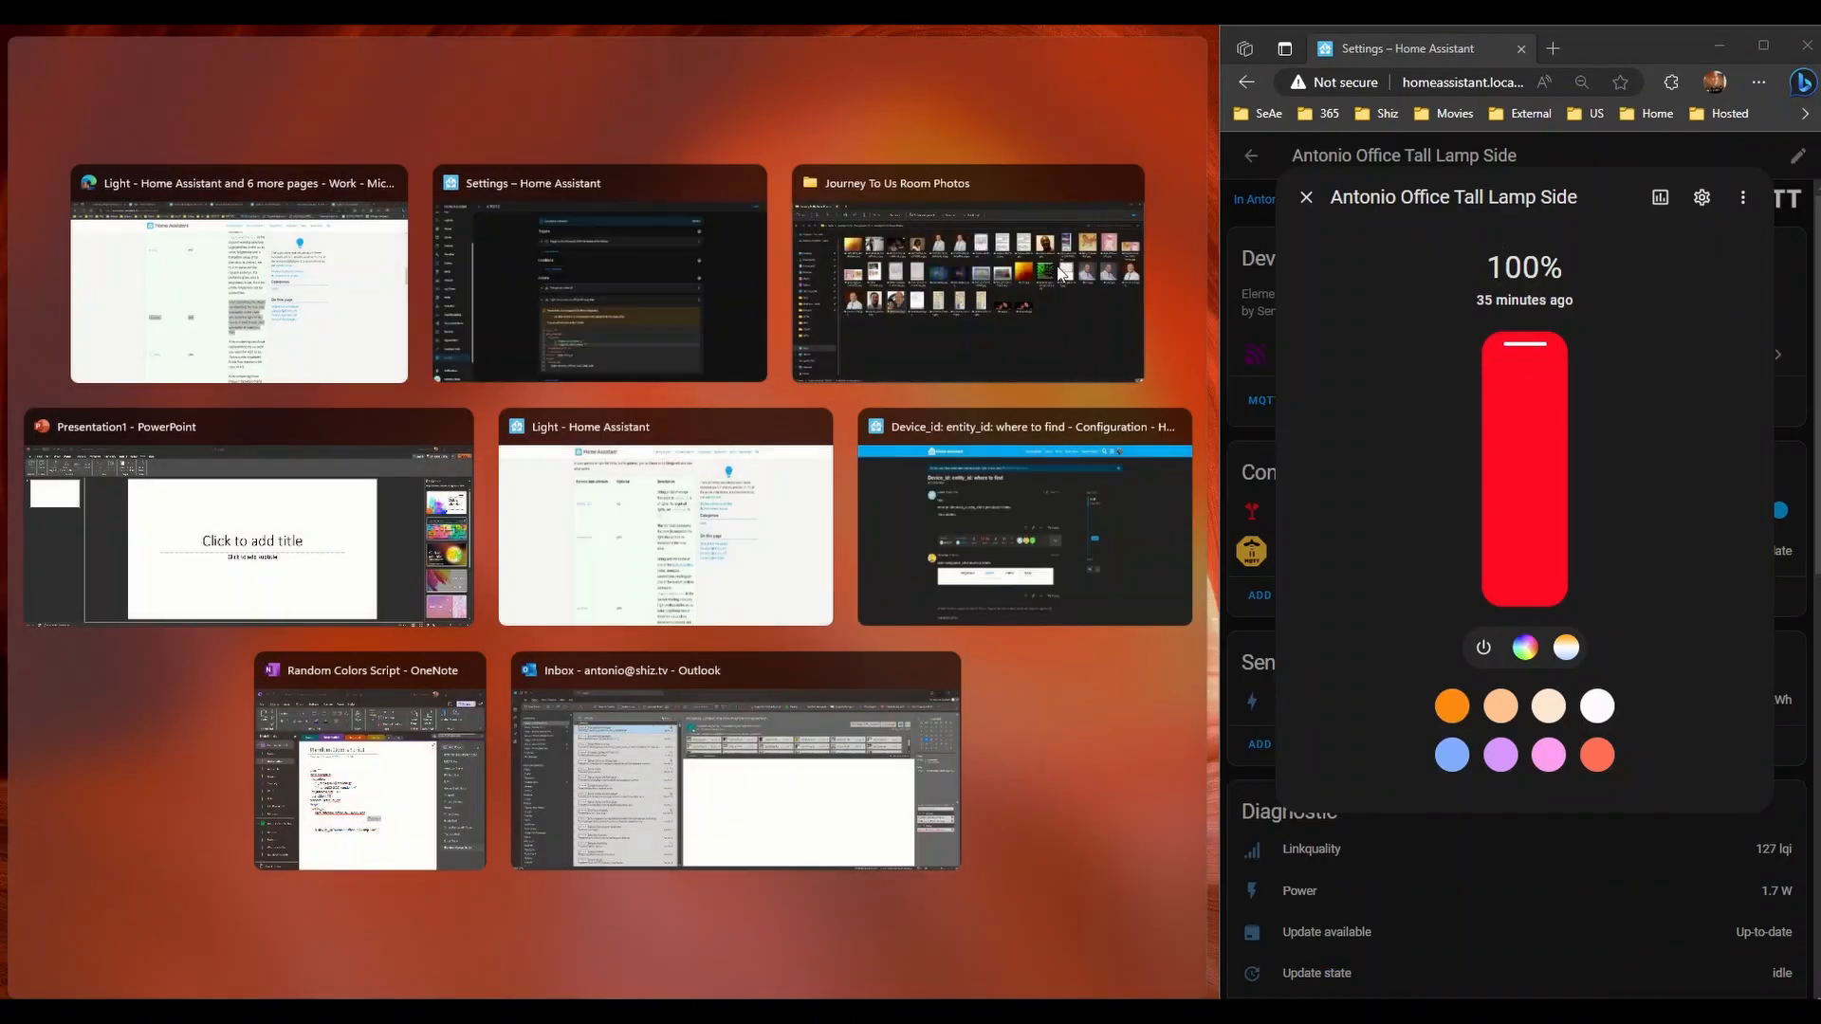
{"action": "left_click", "coordinate": [533, 283]}
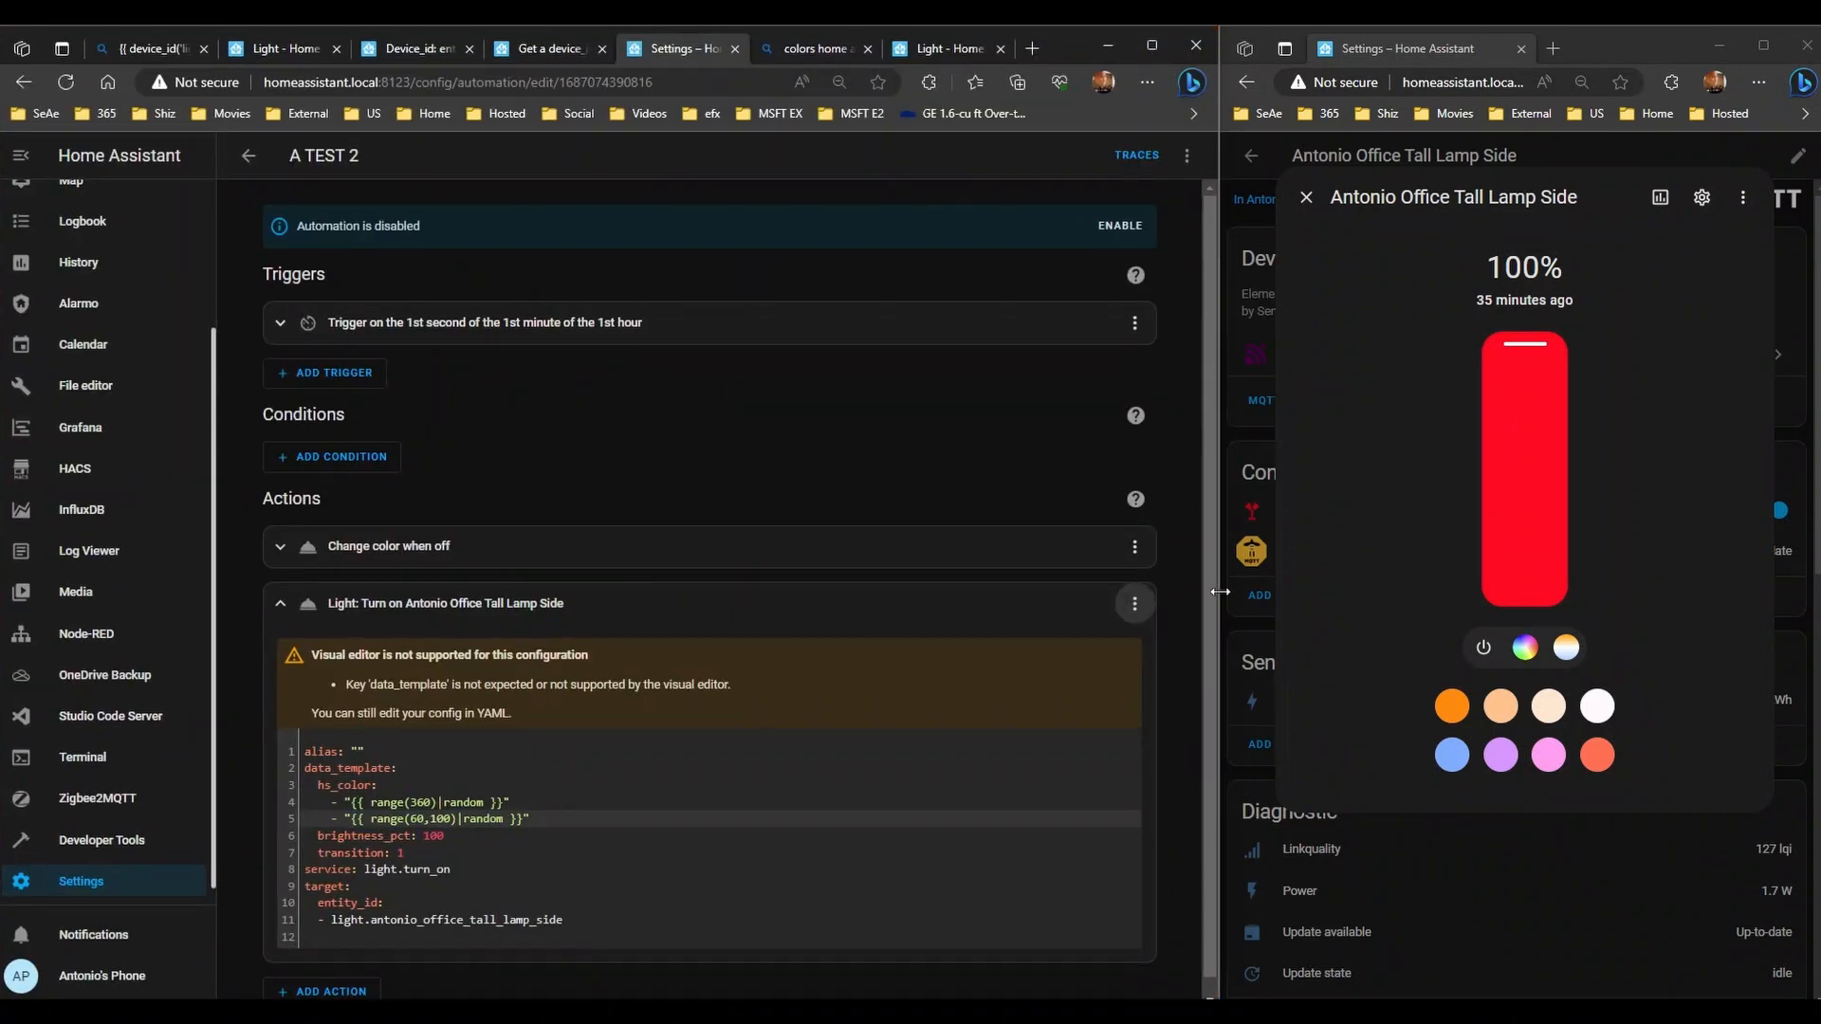
- Run the lamp action once and bring up the lamp's colour wheel
{"action": "scroll", "coordinate": [927, 658], "scroll_direction": "down", "scroll_amount": 2}
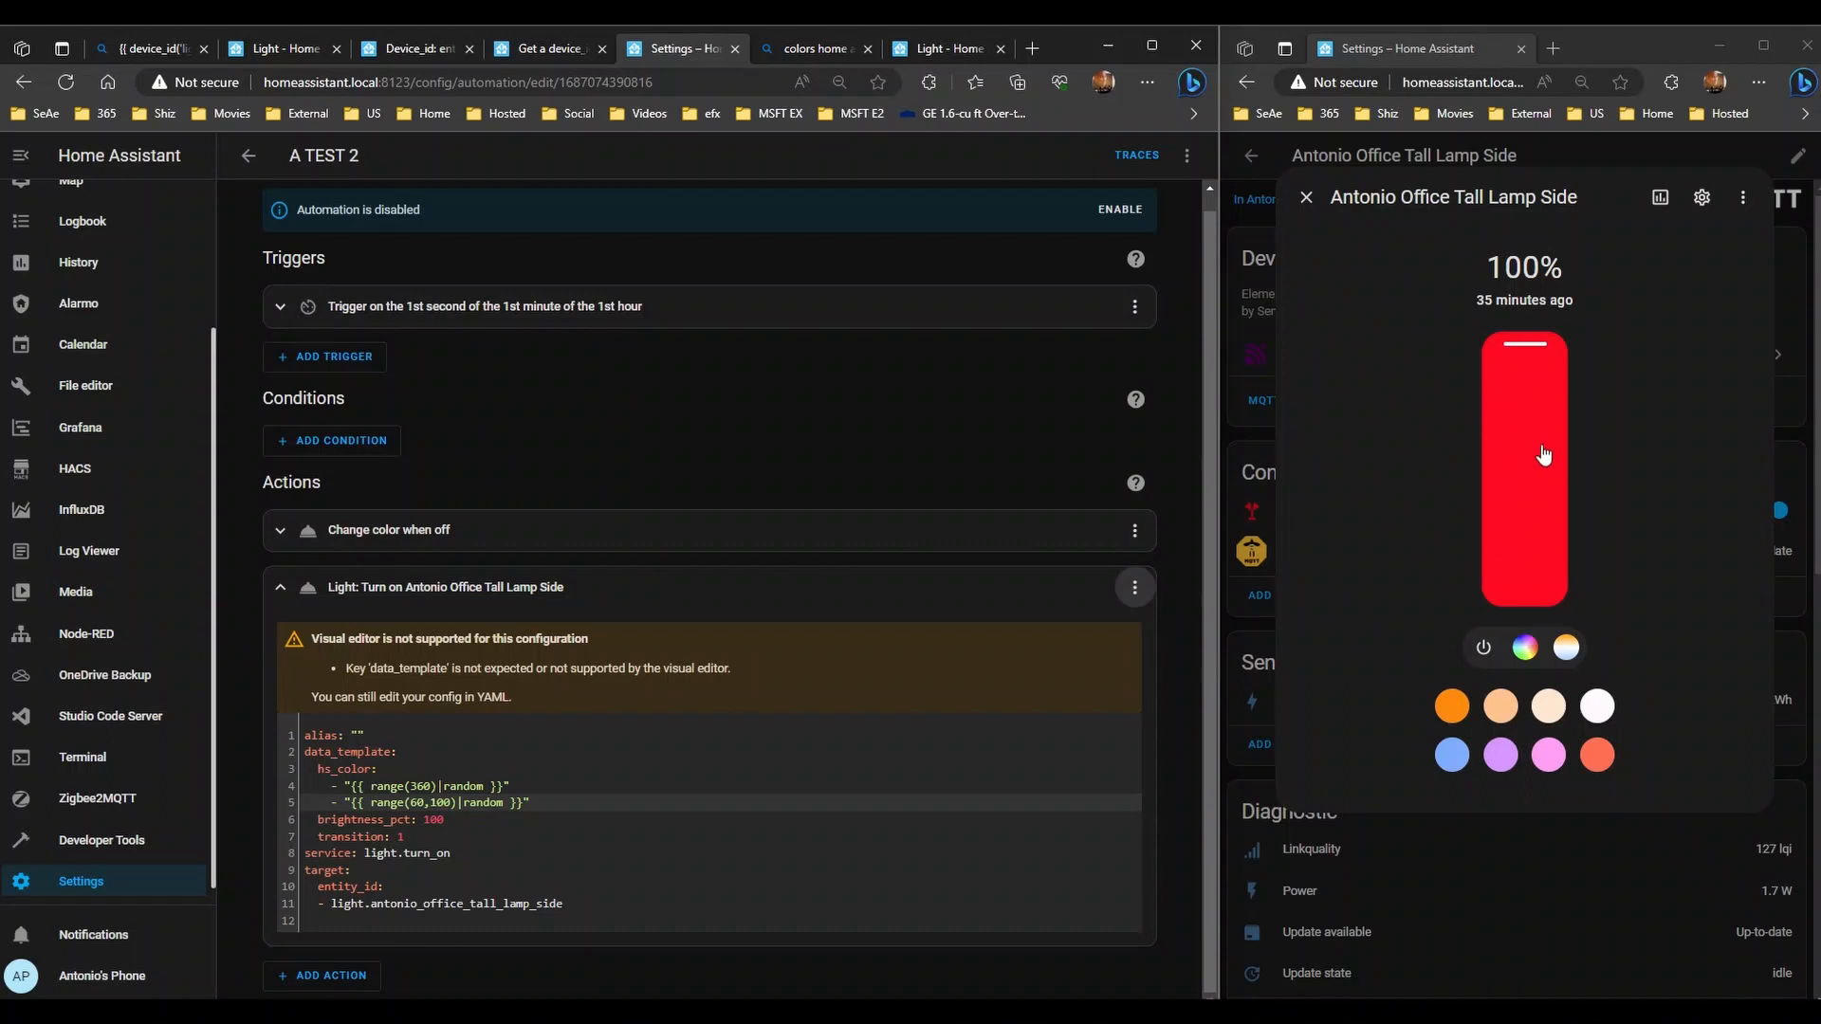
{"action": "left_click", "coordinate": [1134, 587]}
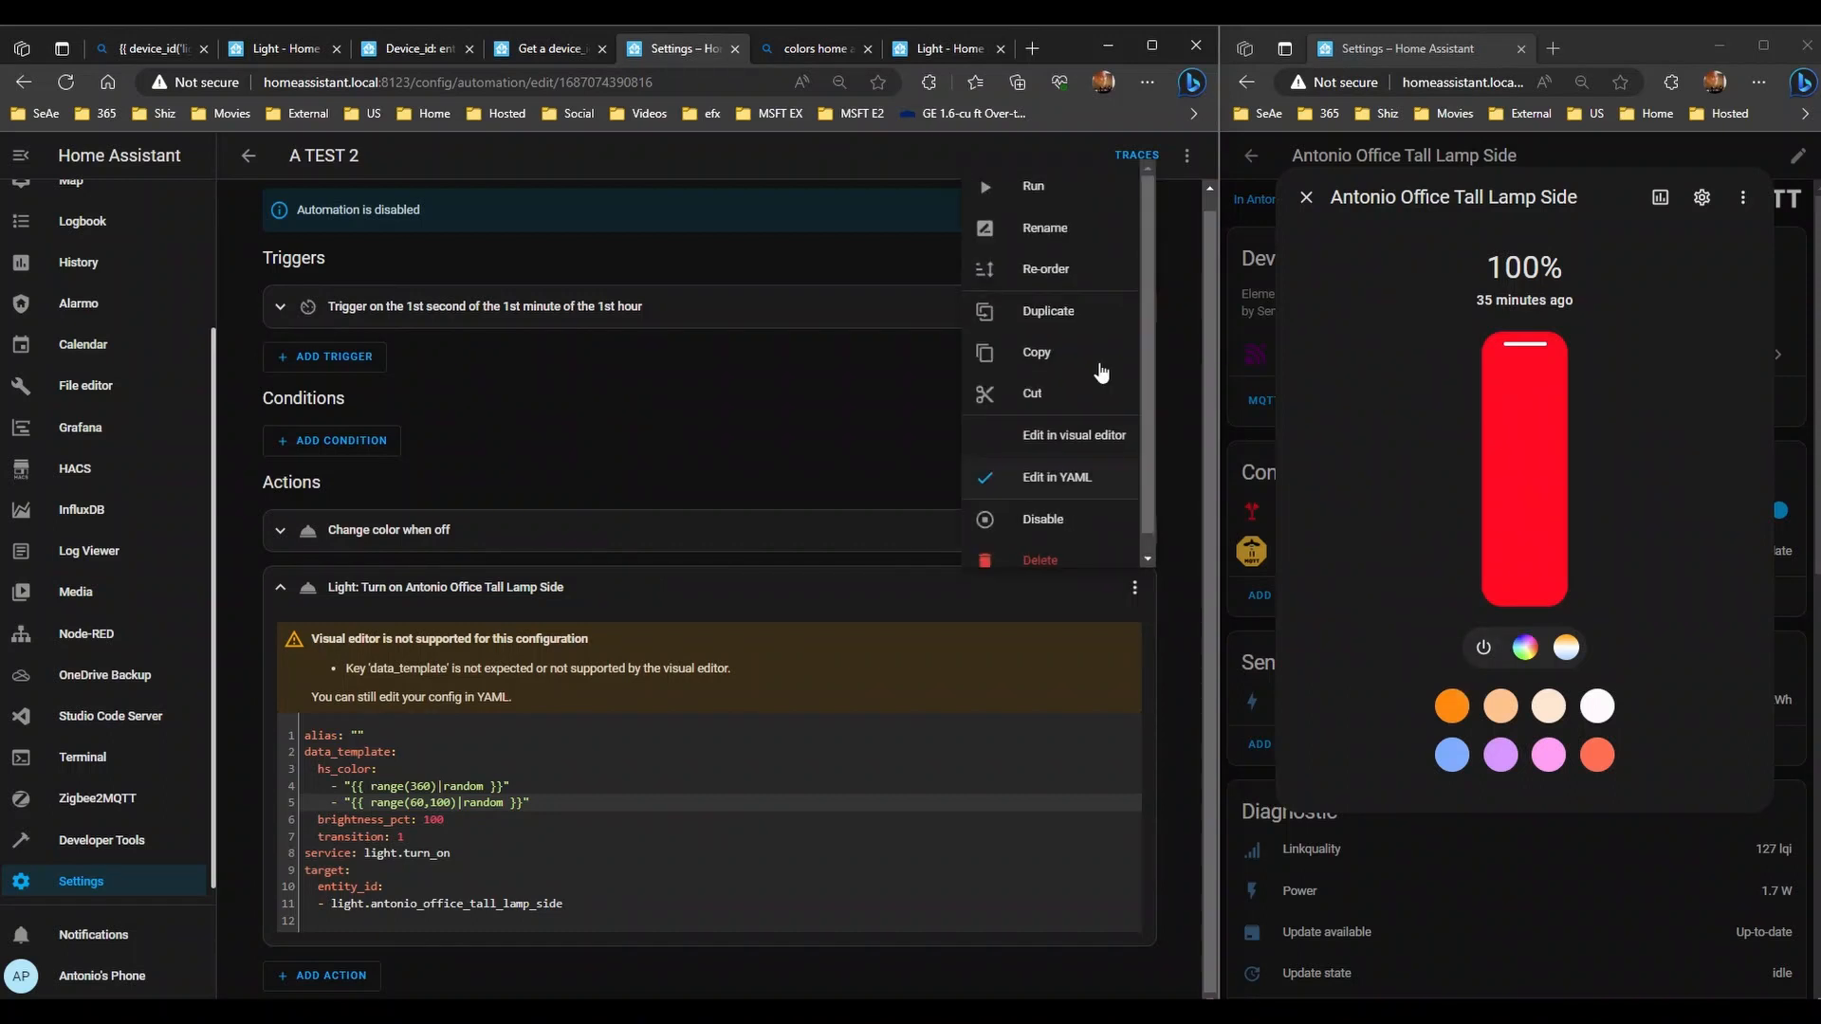
{"action": "left_click", "coordinate": [1055, 188]}
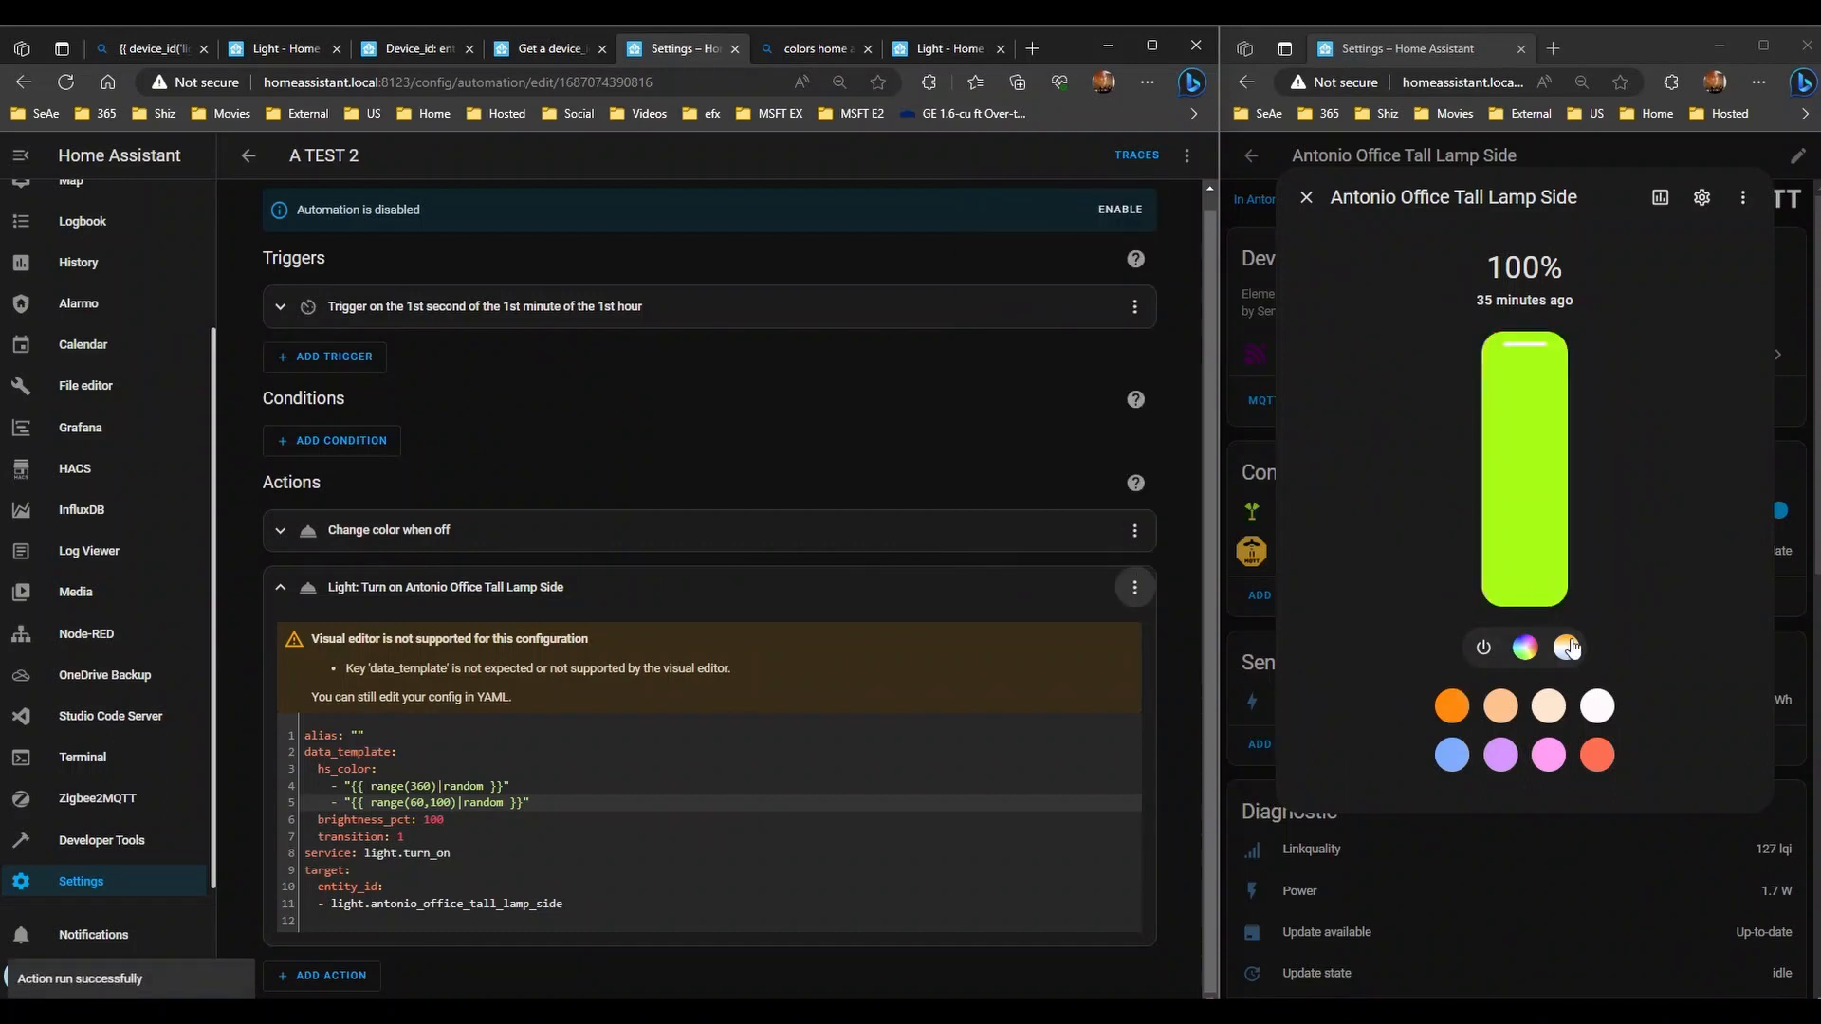
{"action": "left_click", "coordinate": [1525, 647]}
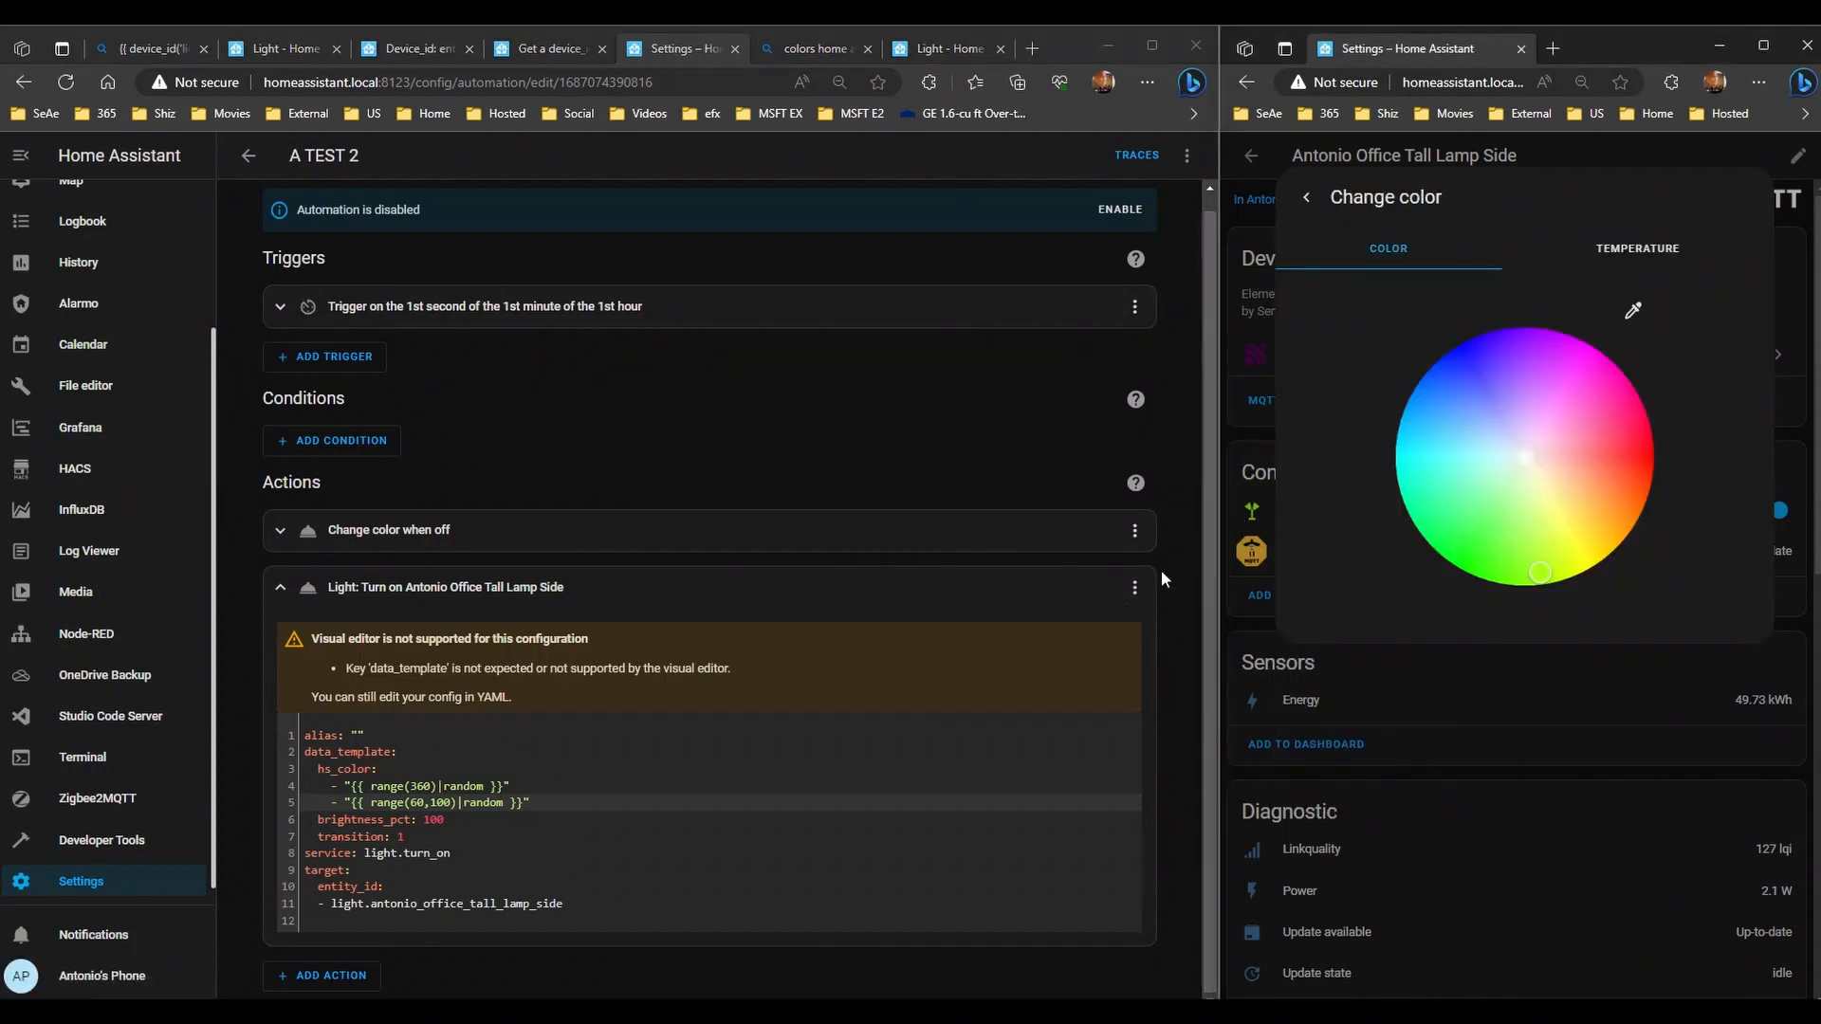
- Run the lamp action five more times, watching the colour wheel change each time
{"action": "left_click", "coordinate": [1134, 587]}
{"action": "left_click", "coordinate": [1051, 197]}
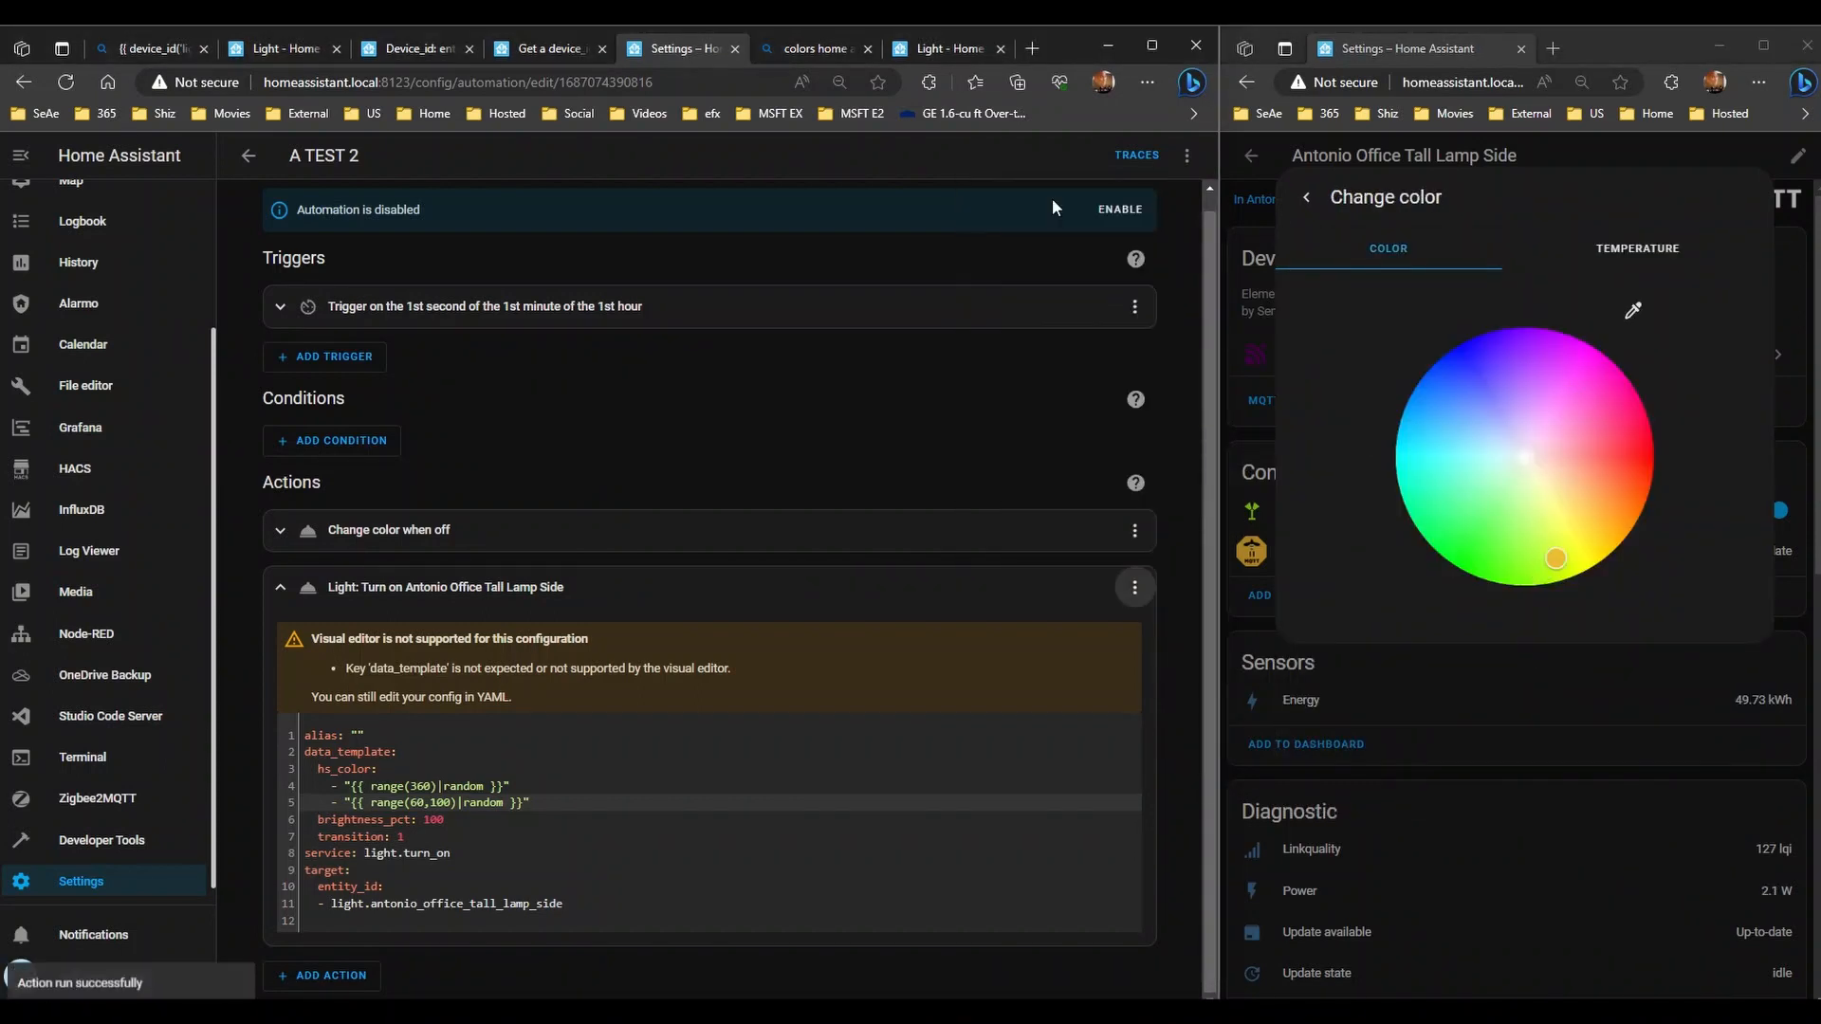
{"action": "left_click", "coordinate": [1135, 587]}
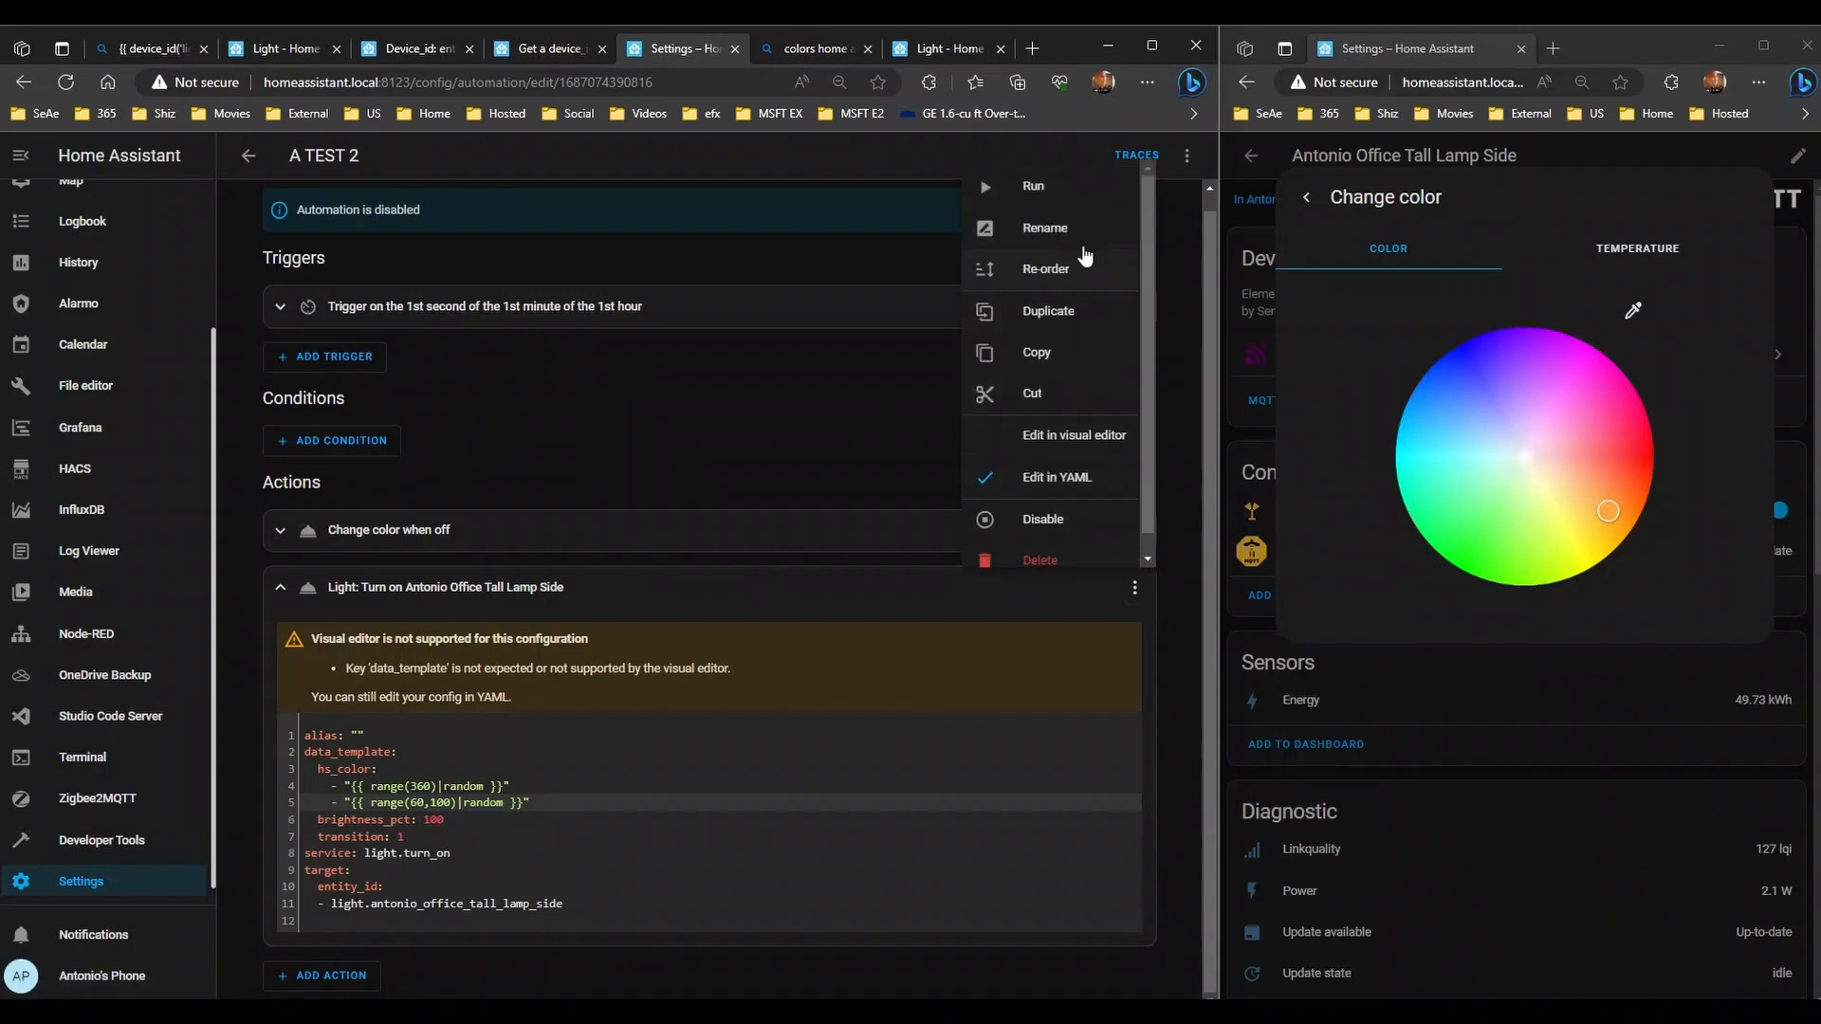
{"action": "left_click", "coordinate": [1077, 195]}
{"action": "left_click", "coordinate": [1134, 587]}
{"action": "left_click", "coordinate": [1082, 196]}
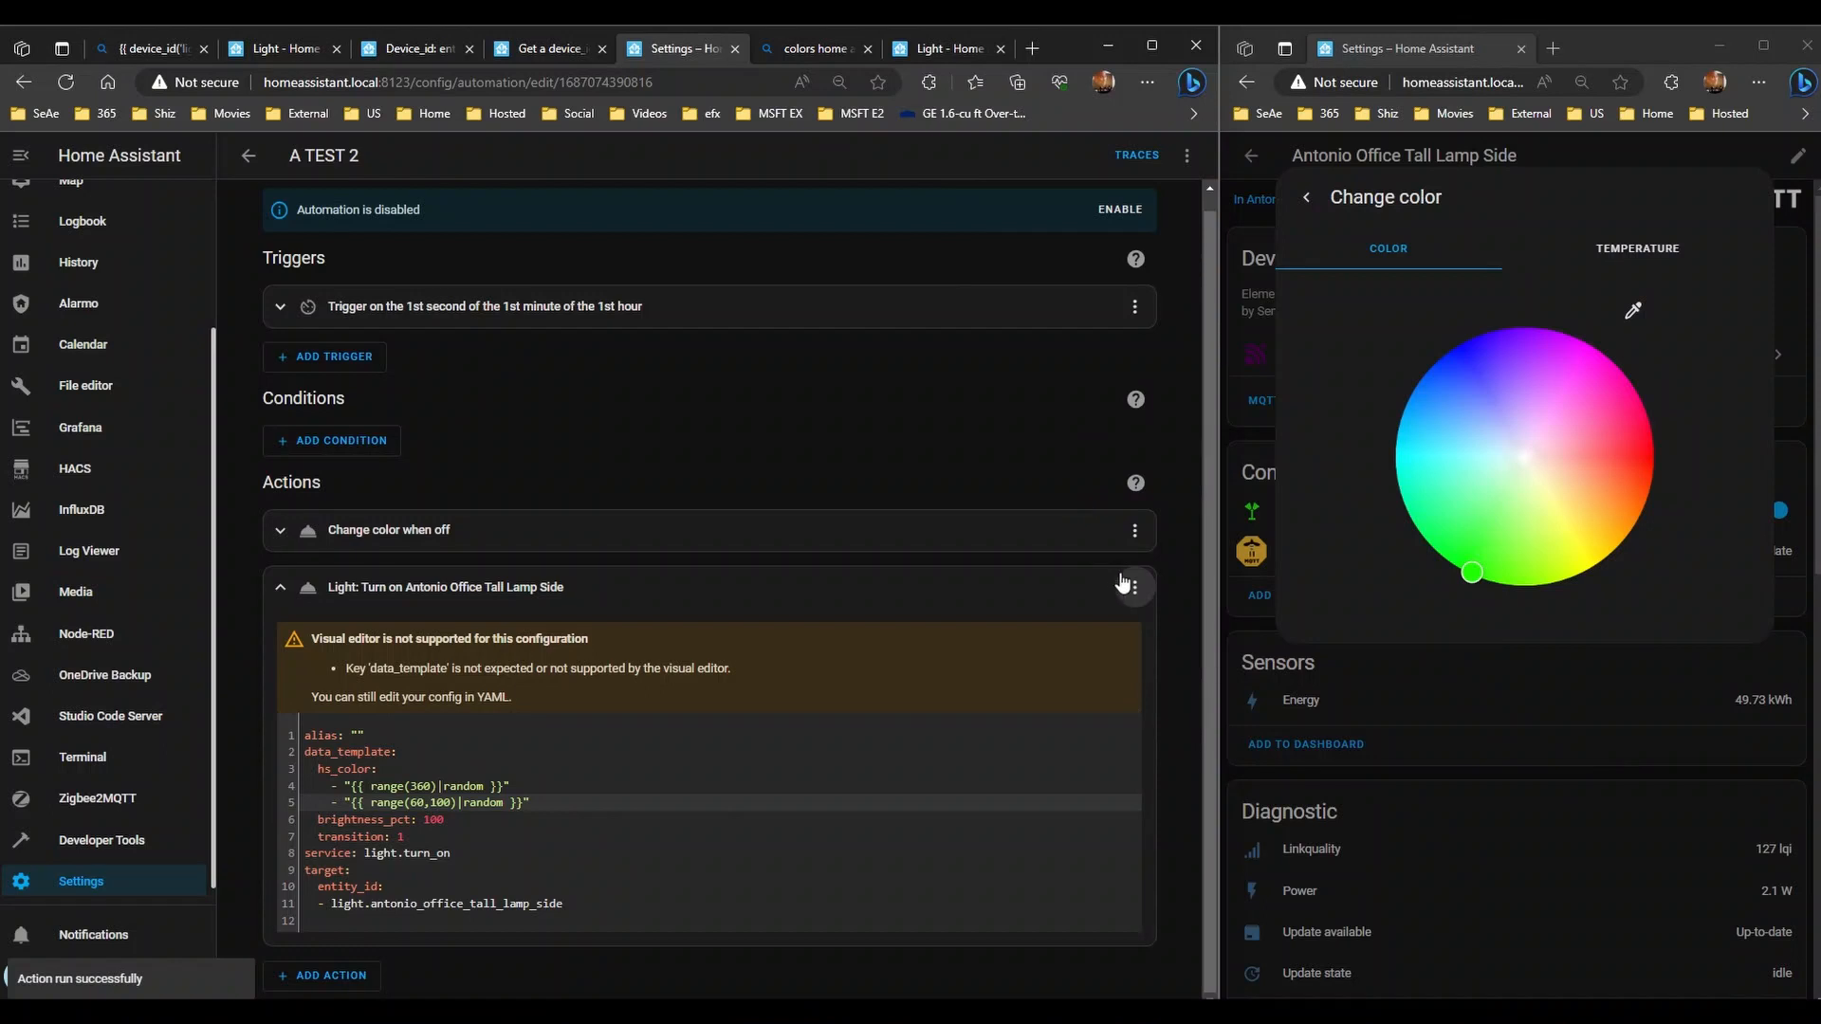
{"action": "left_click", "coordinate": [1134, 587]}
{"action": "left_click", "coordinate": [1083, 197]}
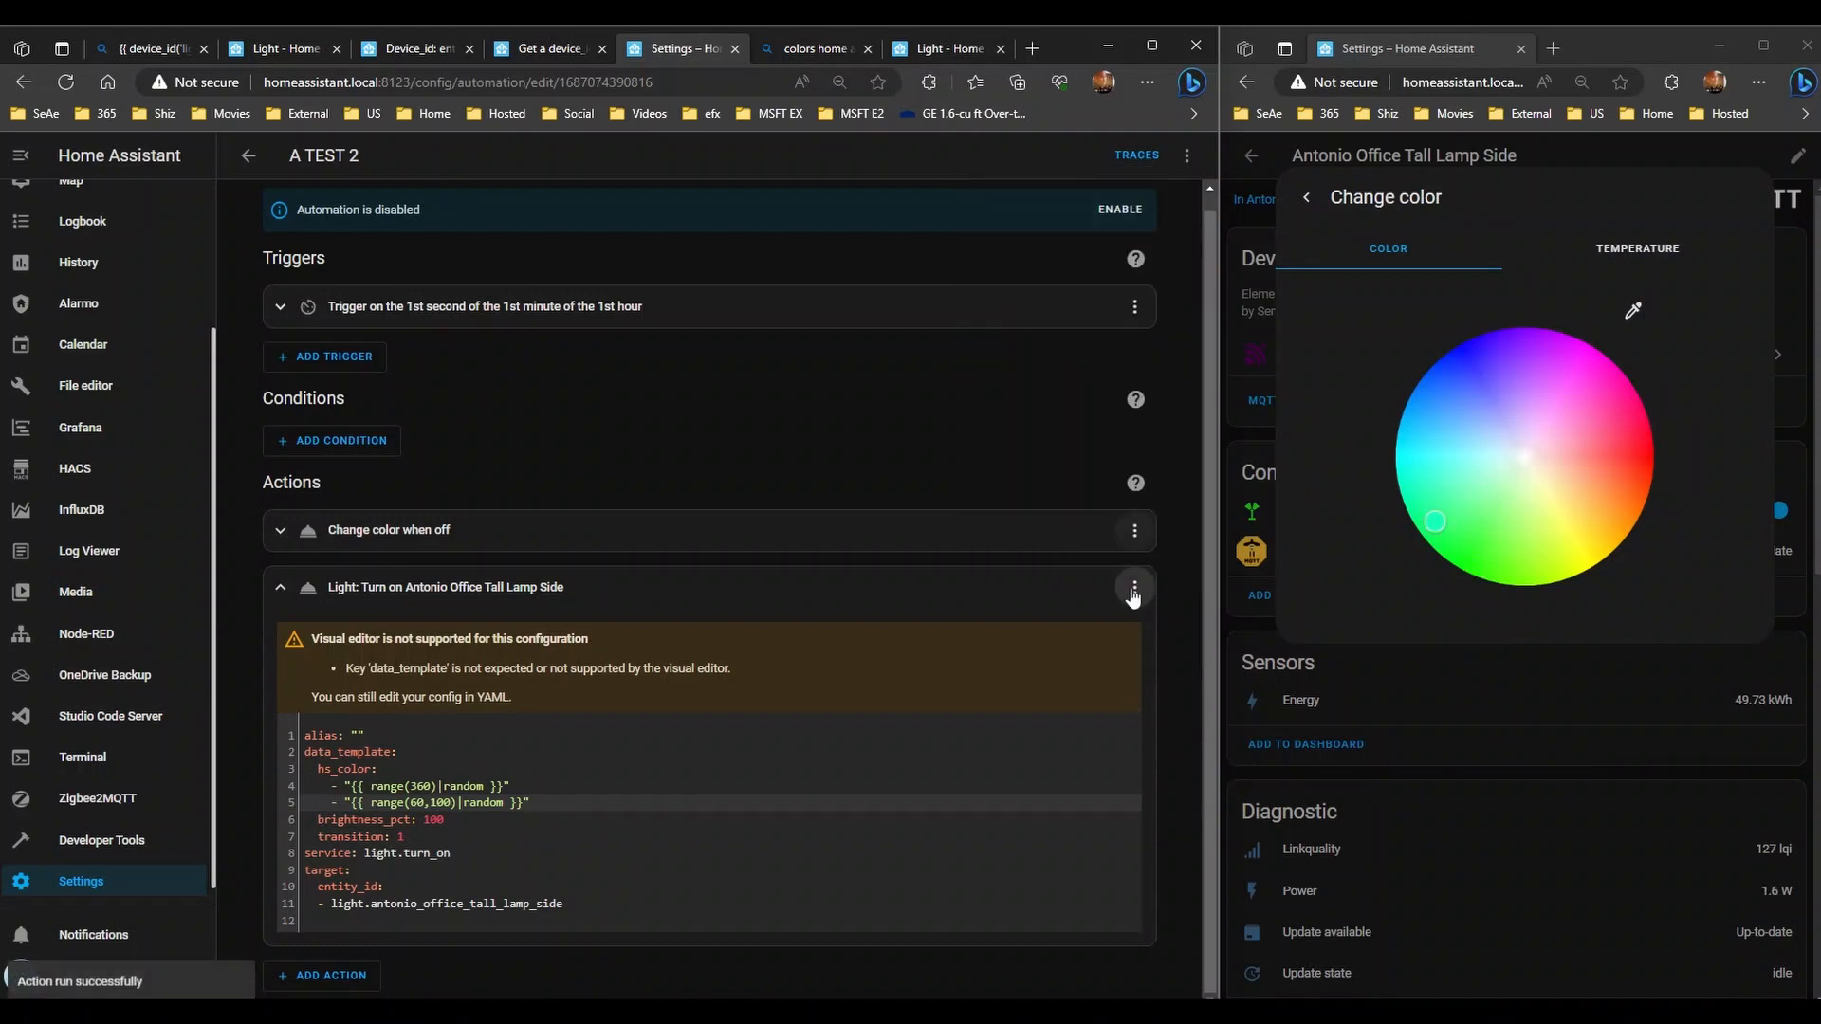
{"action": "left_click", "coordinate": [1134, 587]}
{"action": "left_click", "coordinate": [990, 204]}
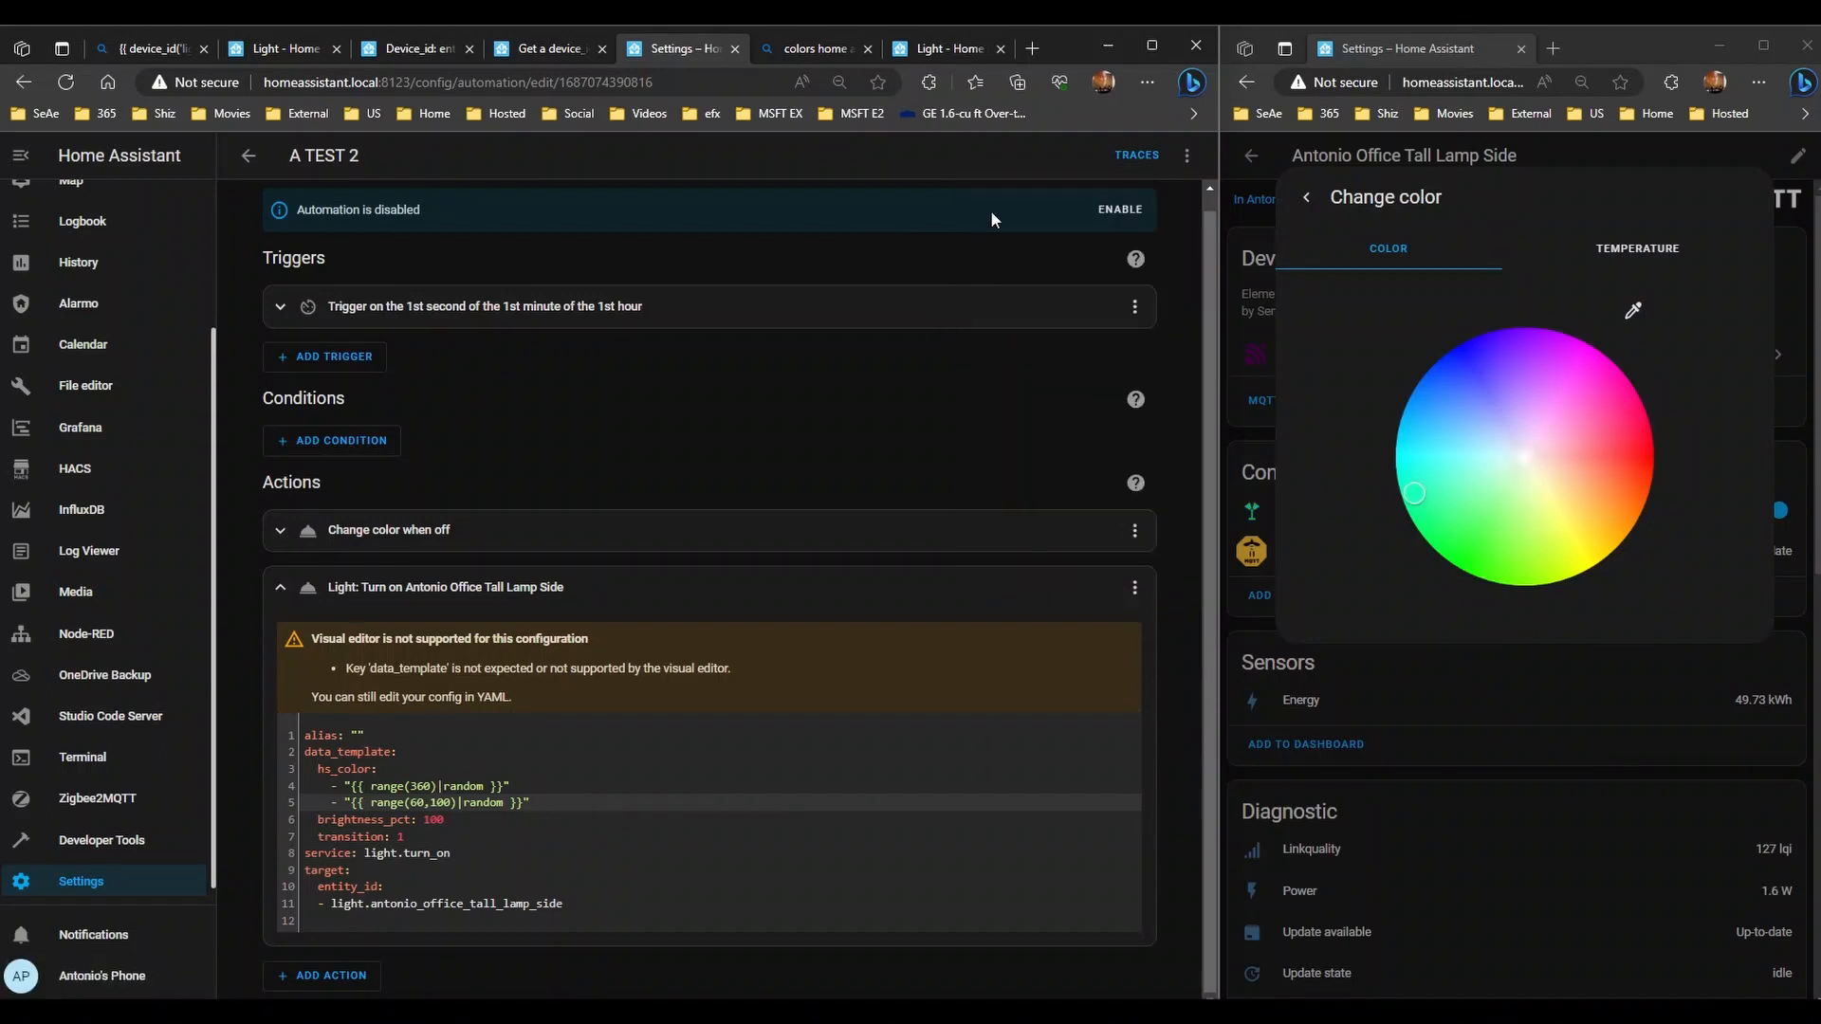
- Run the whole automation, then start renaming the lamp action
{"action": "left_click", "coordinate": [1186, 154]}
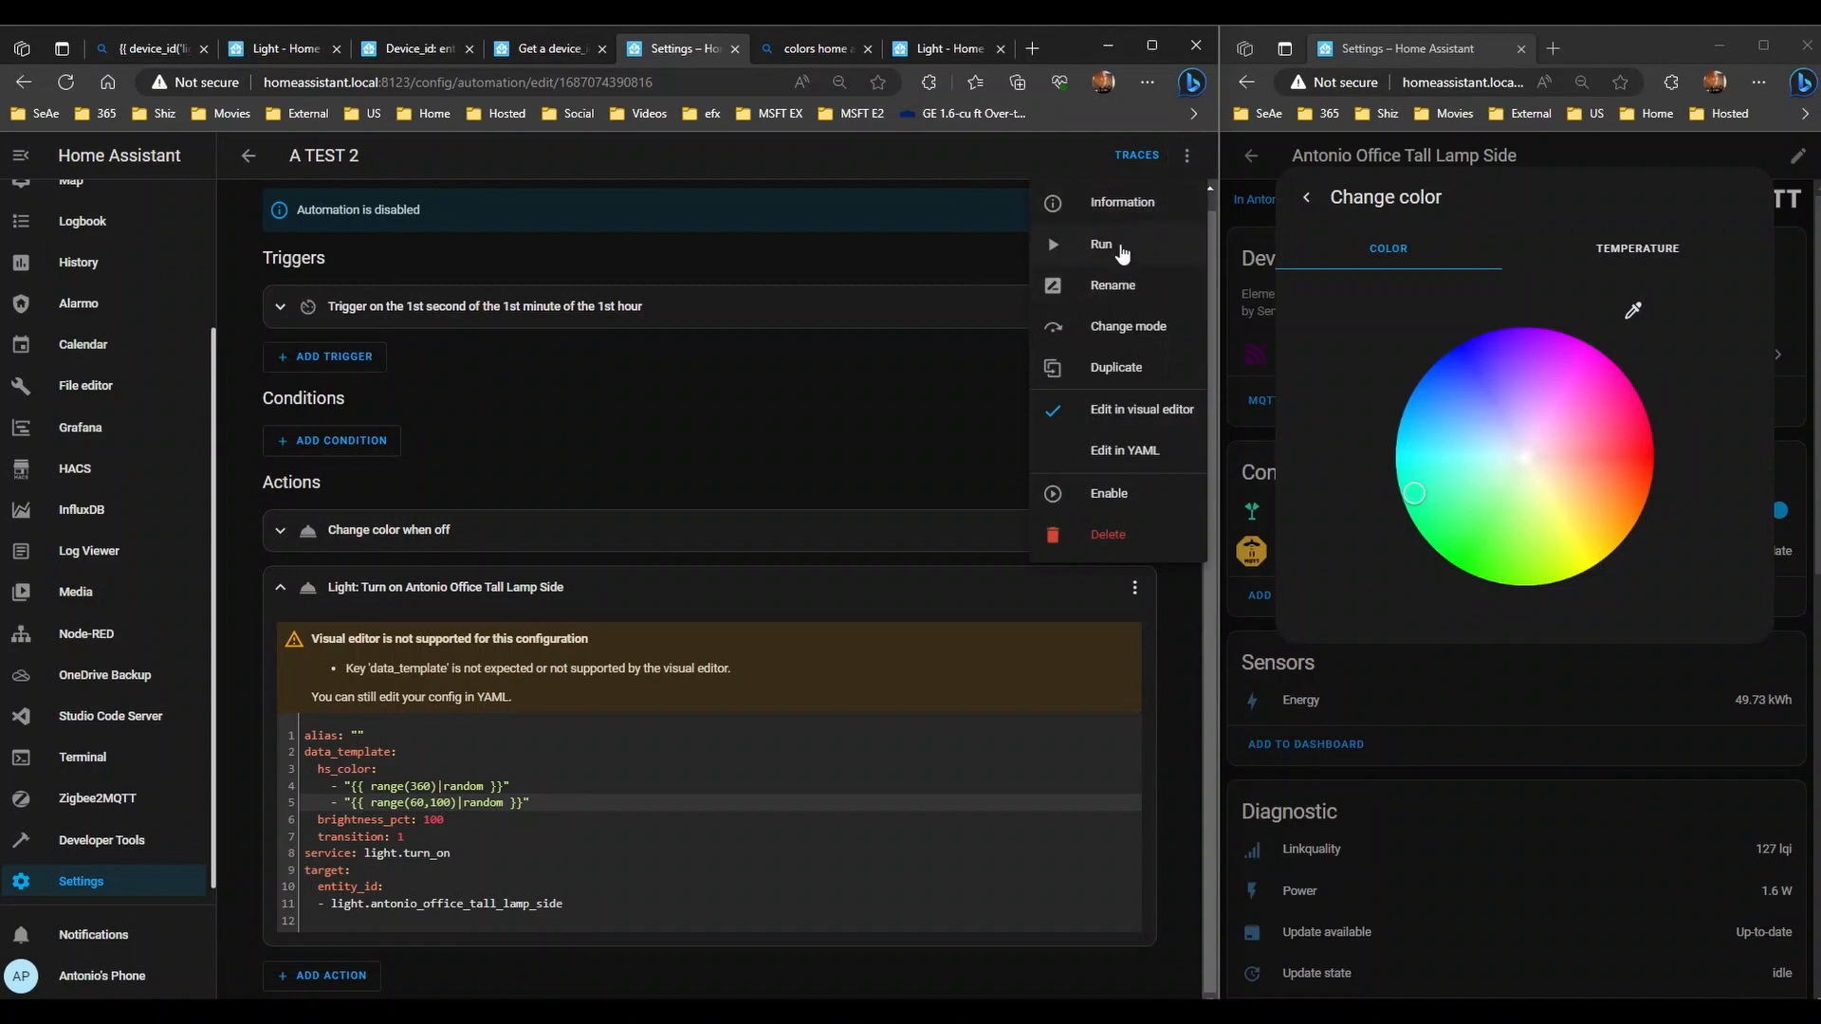
{"action": "left_click", "coordinate": [1120, 249]}
{"action": "left_click", "coordinate": [1134, 587]}
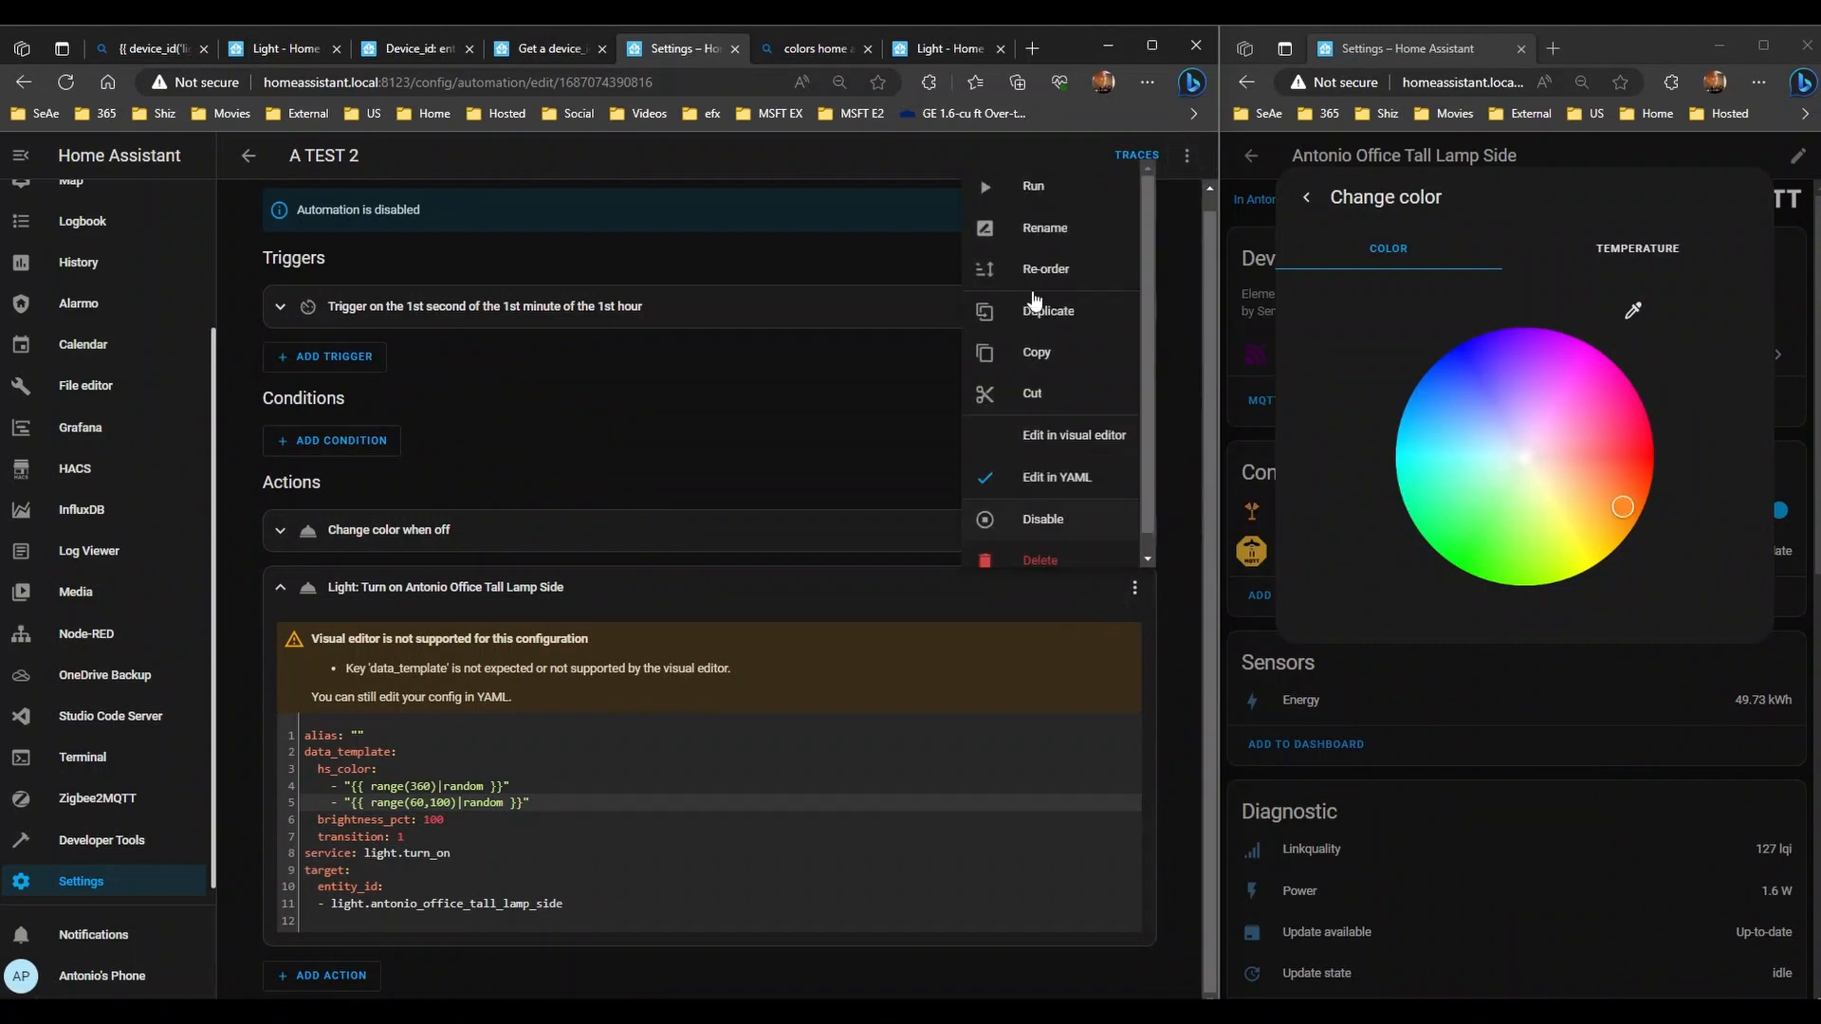
{"action": "left_click", "coordinate": [1031, 229]}
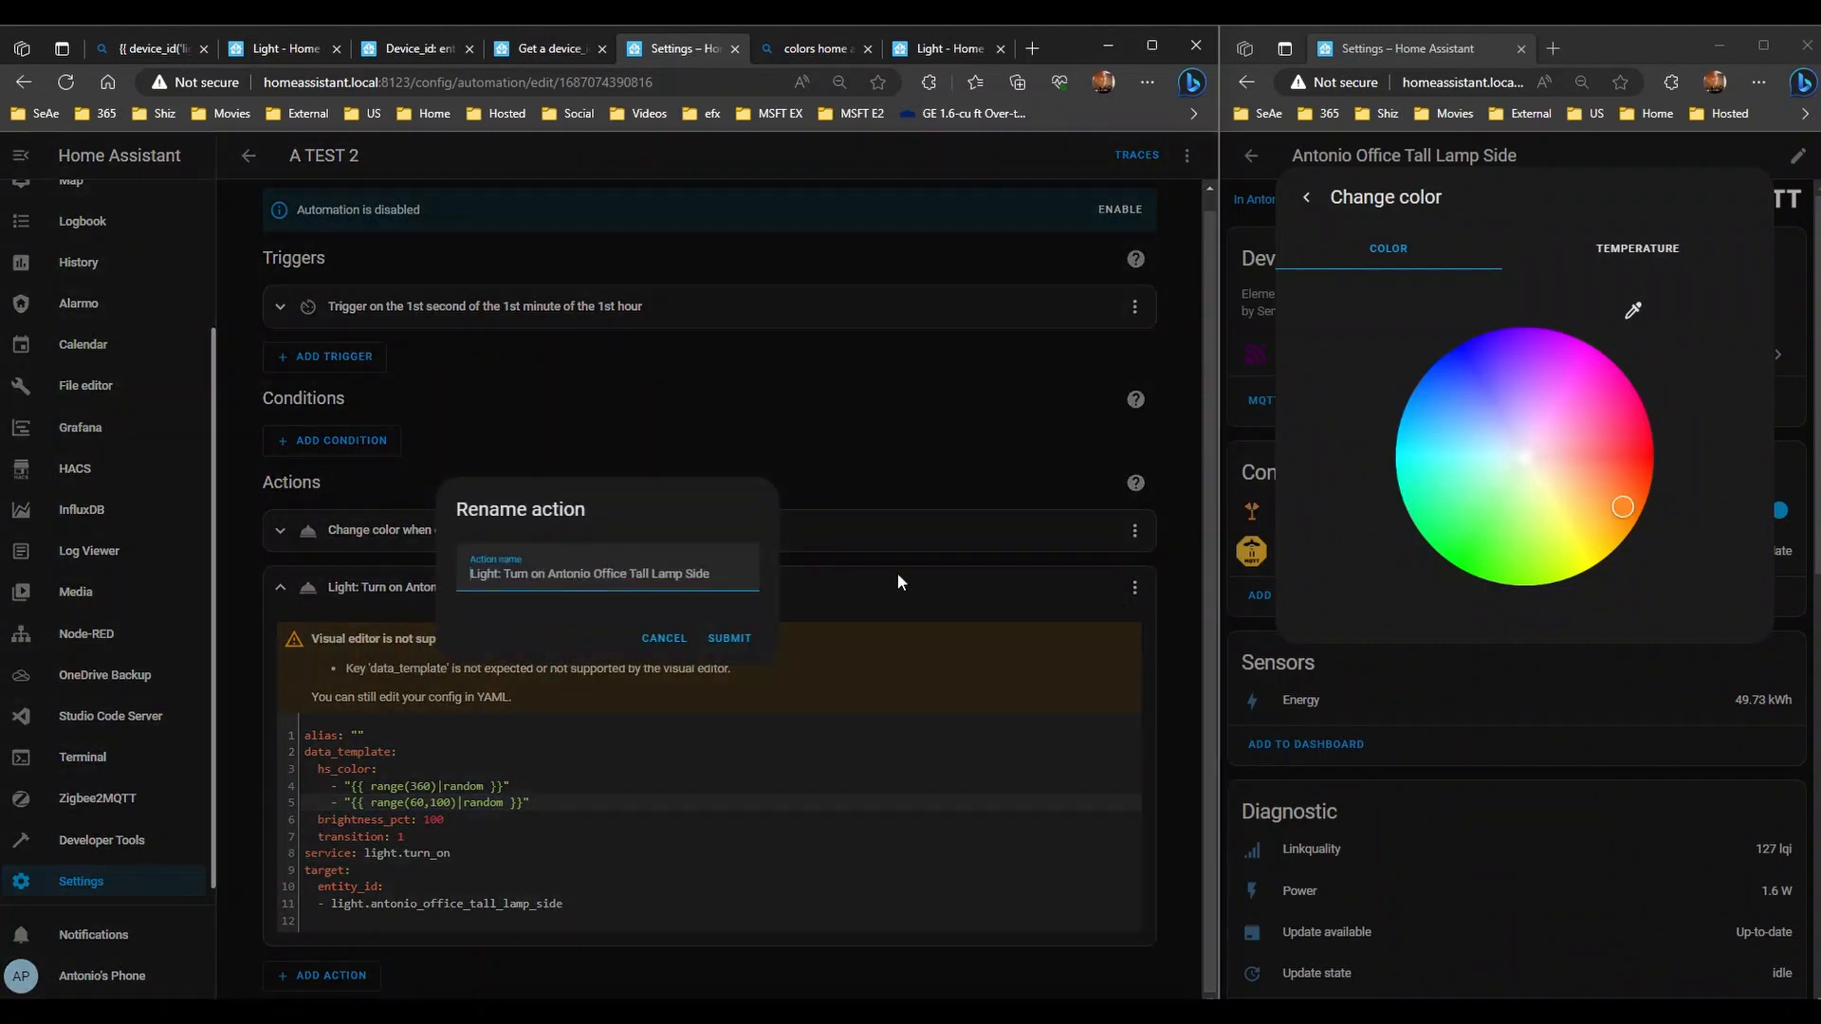
- Cancel the rename, change the saturation range to range(30,100), and save the automation
{"action": "left_click", "coordinate": [664, 637]}
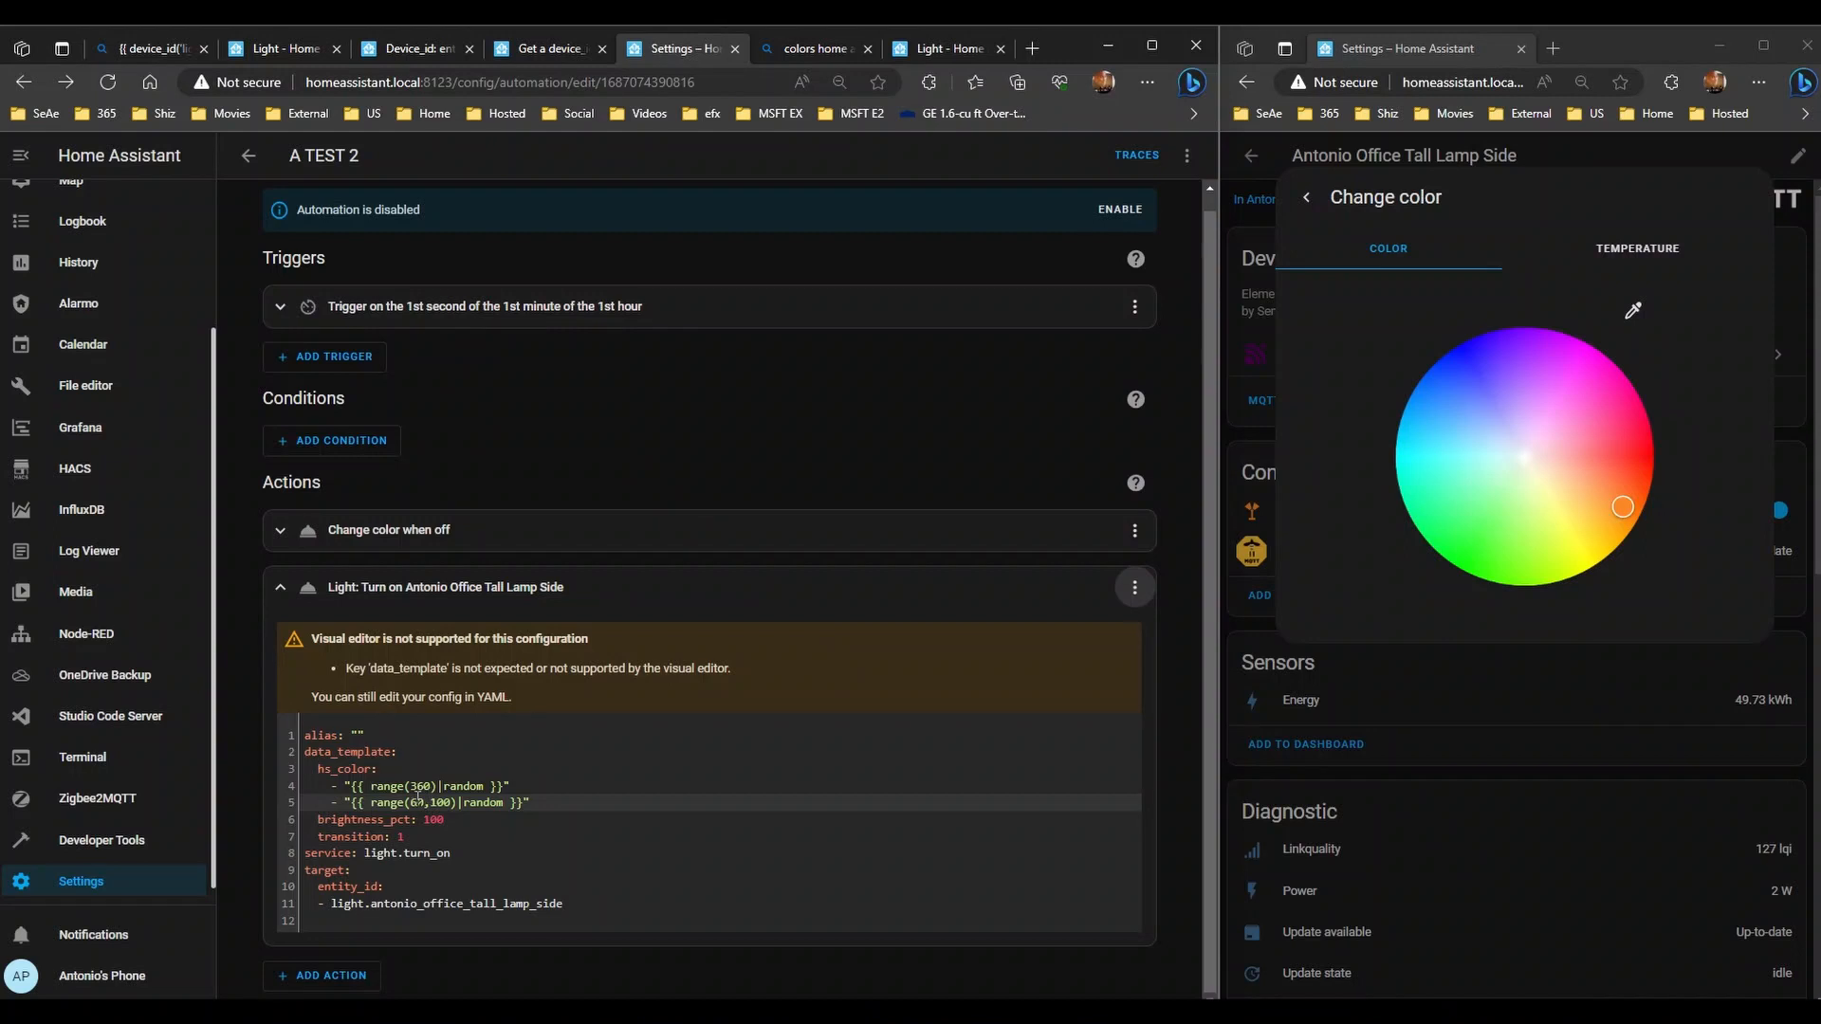
{"action": "left_click", "coordinate": [417, 798]}
{"action": "key", "text": "BackSpace"}
{"action": "type", "text": "3"}
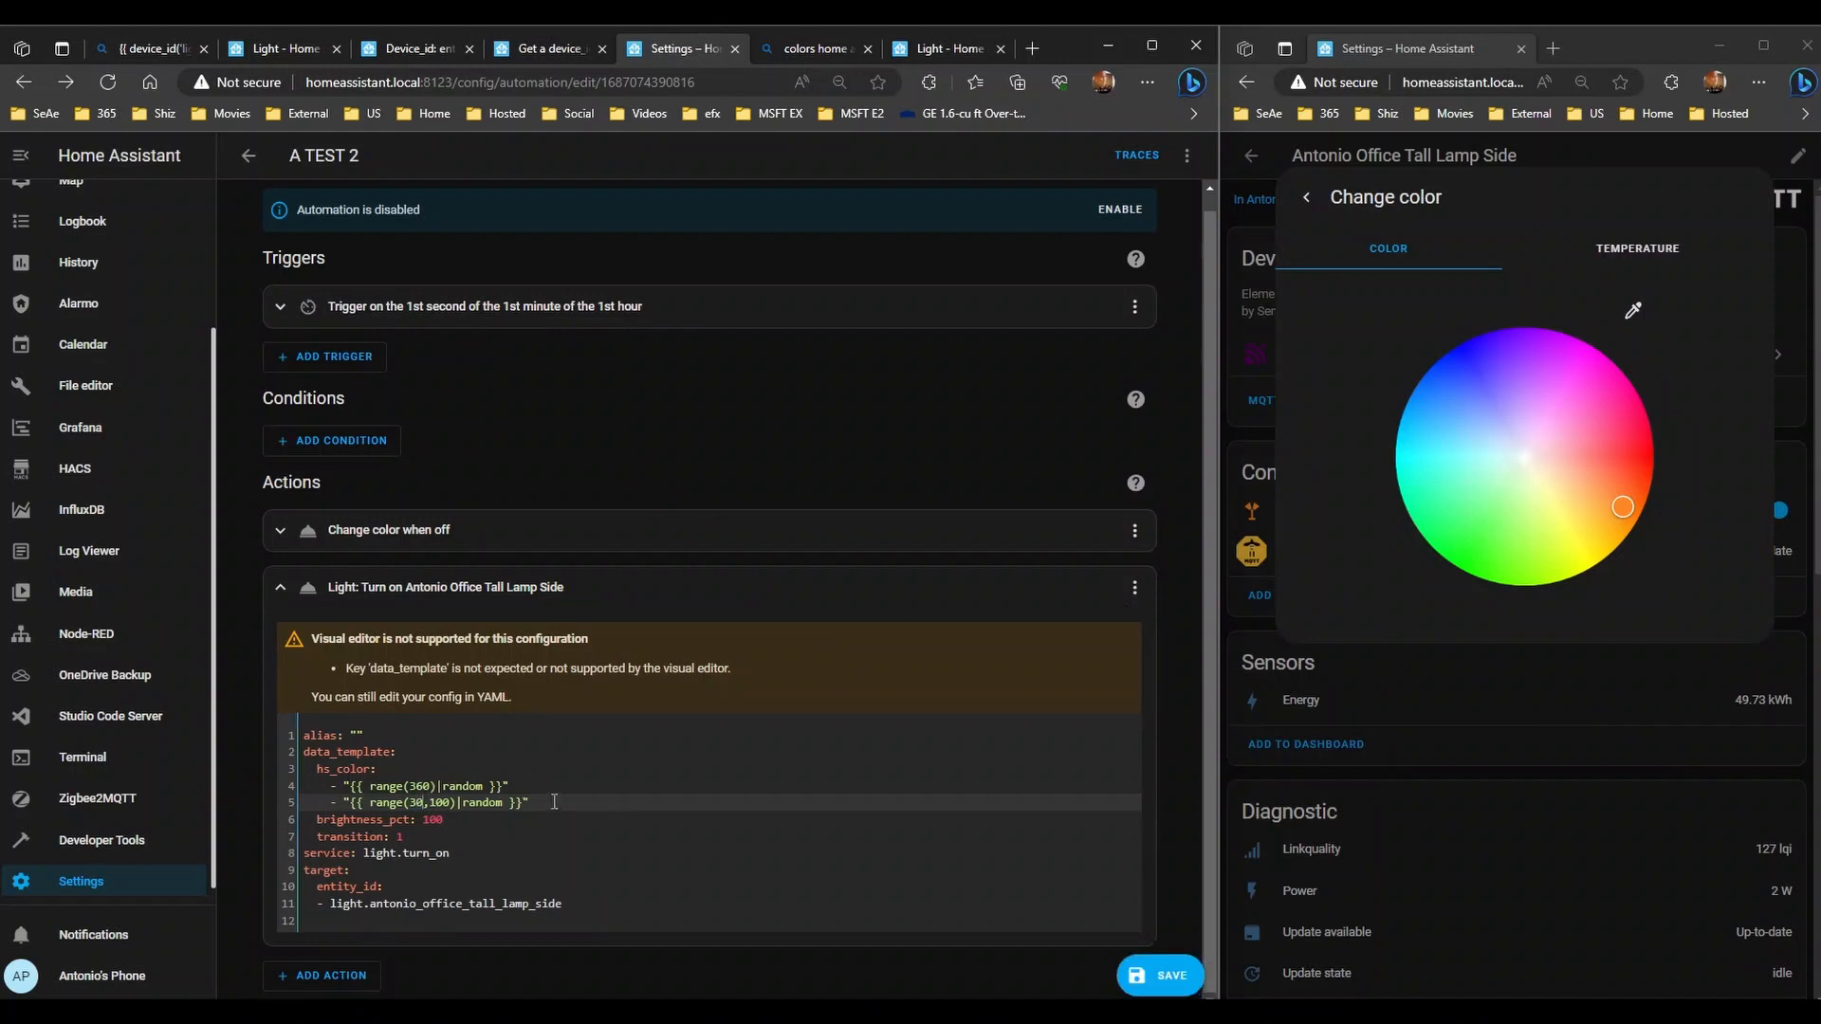
{"action": "left_click", "coordinate": [1181, 976]}
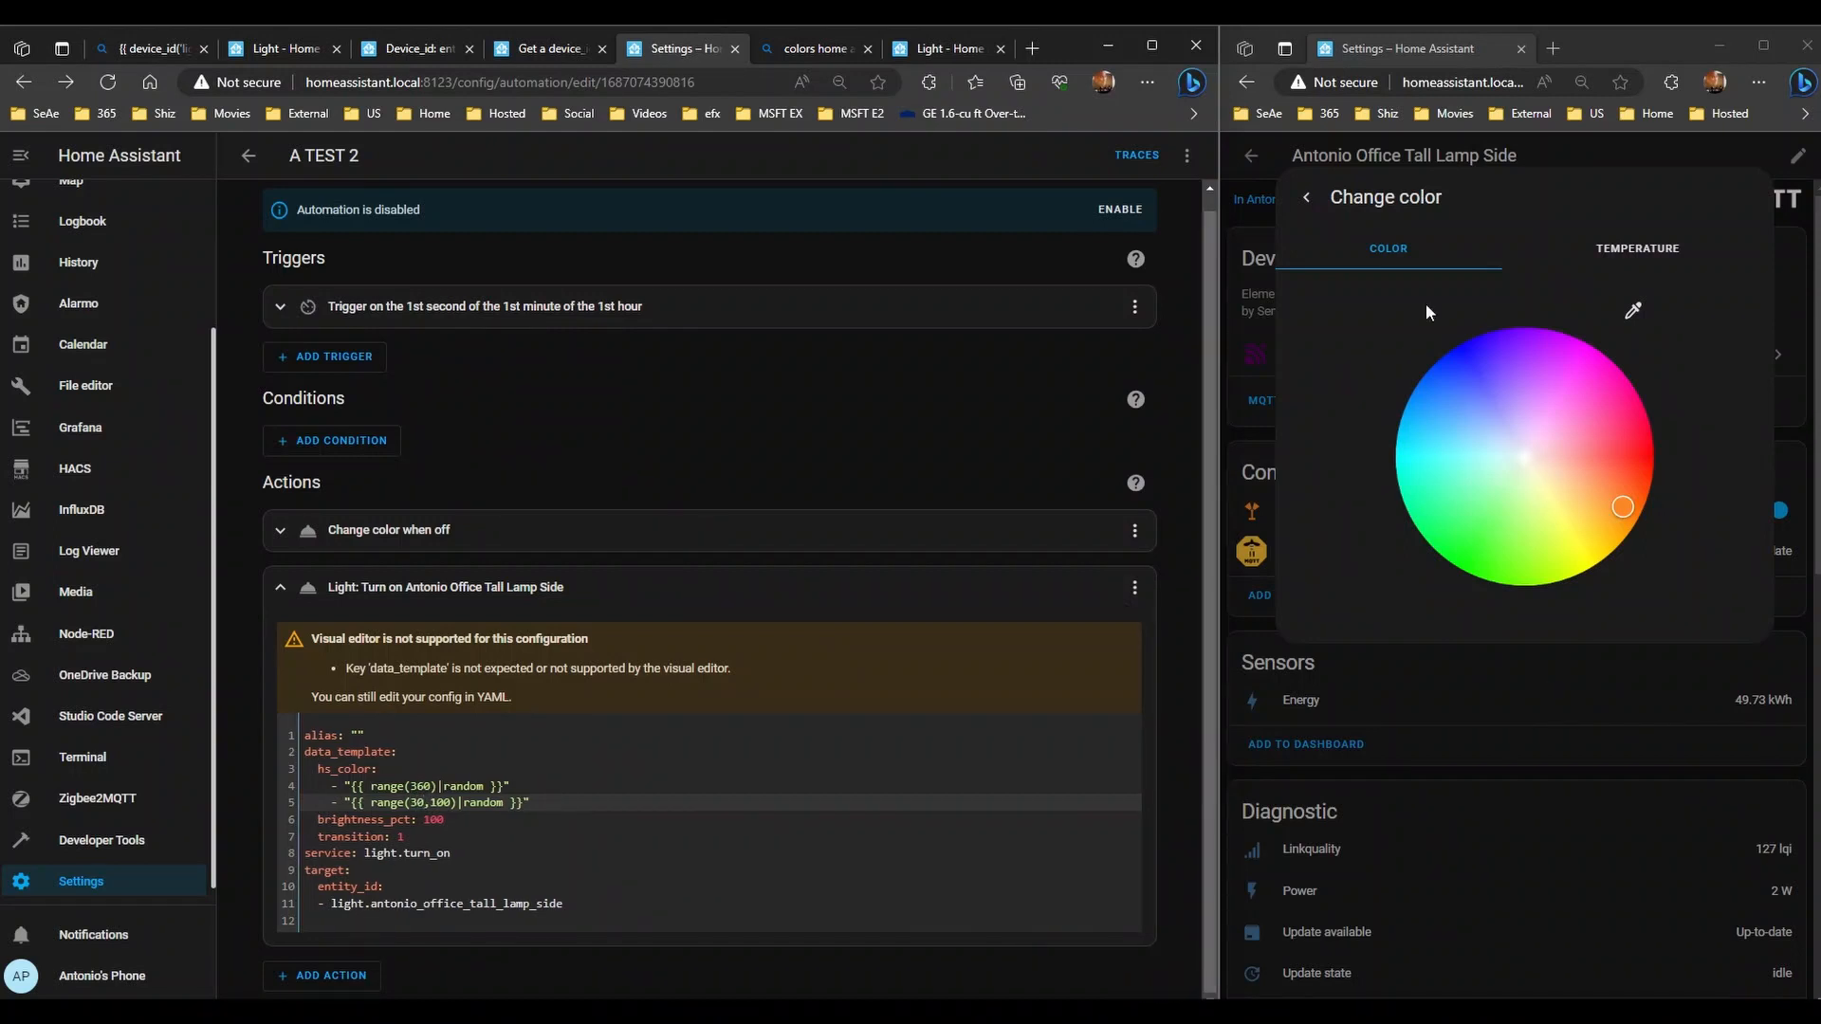
- Run the automation three times to test the 30–100 saturation range
{"action": "left_click", "coordinate": [1186, 155]}
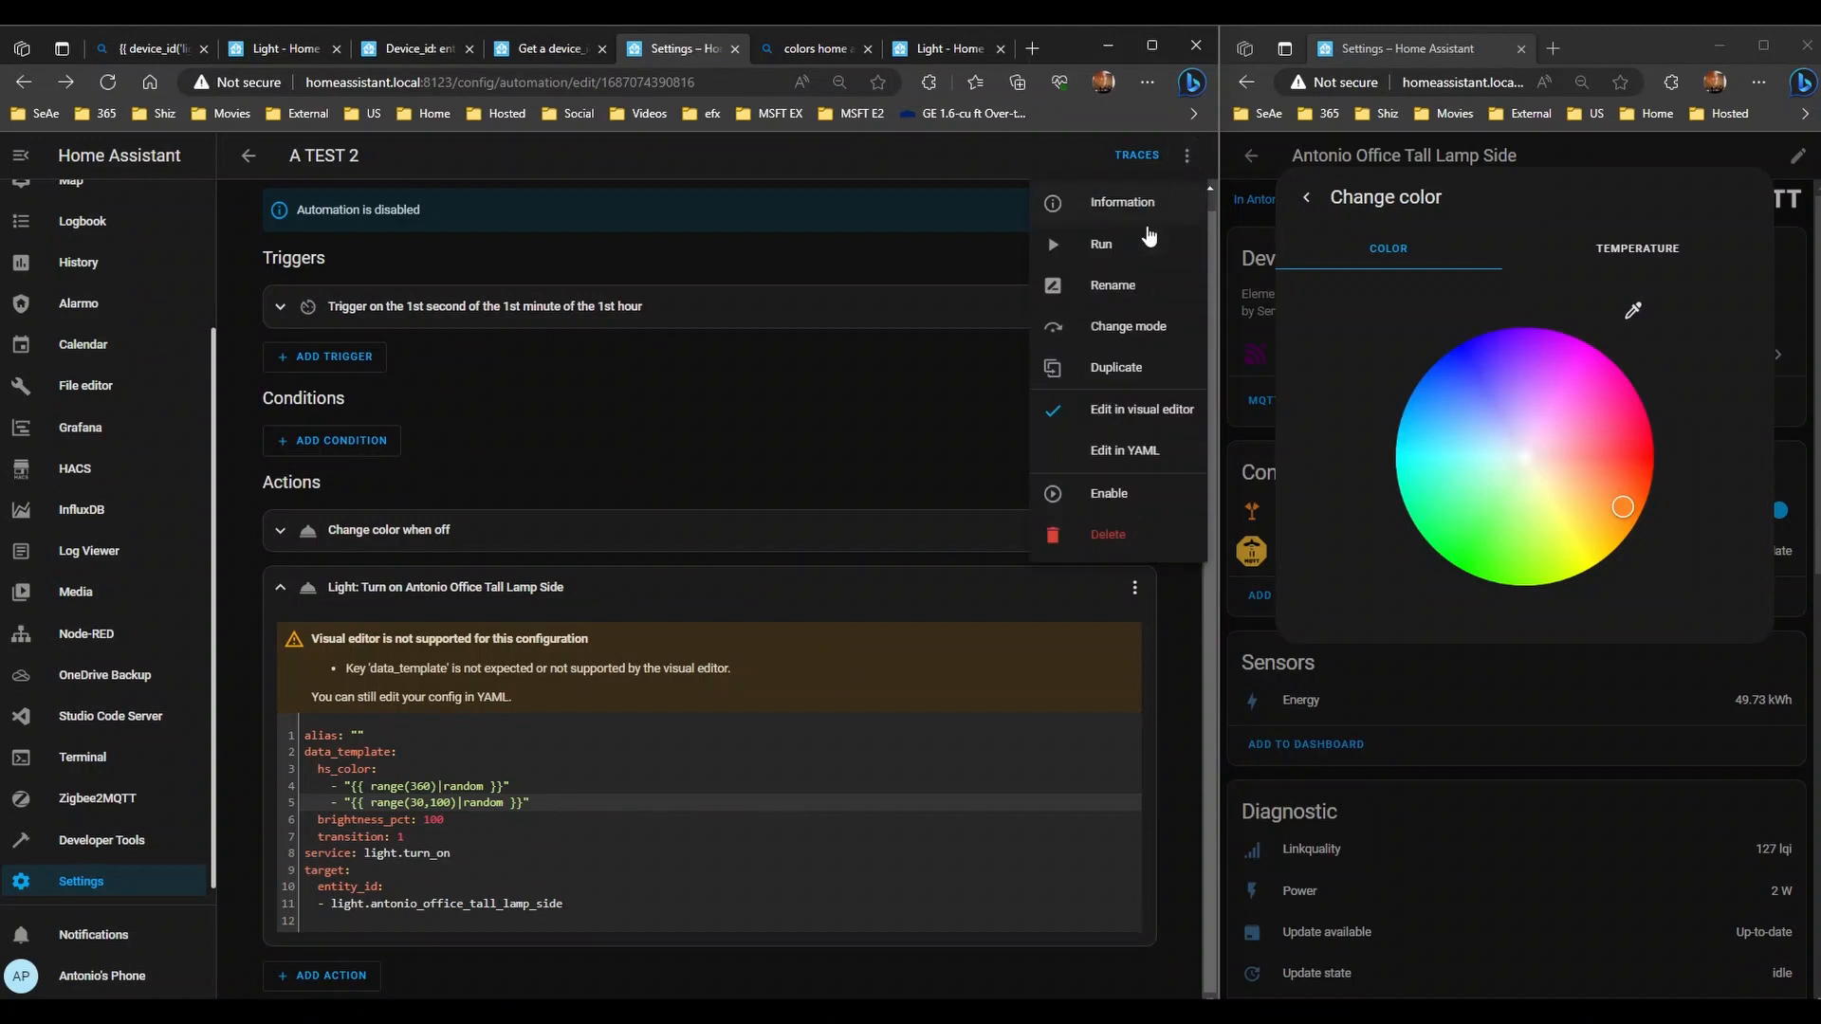
{"action": "left_click", "coordinate": [1147, 231]}
{"action": "left_click", "coordinate": [1186, 155]}
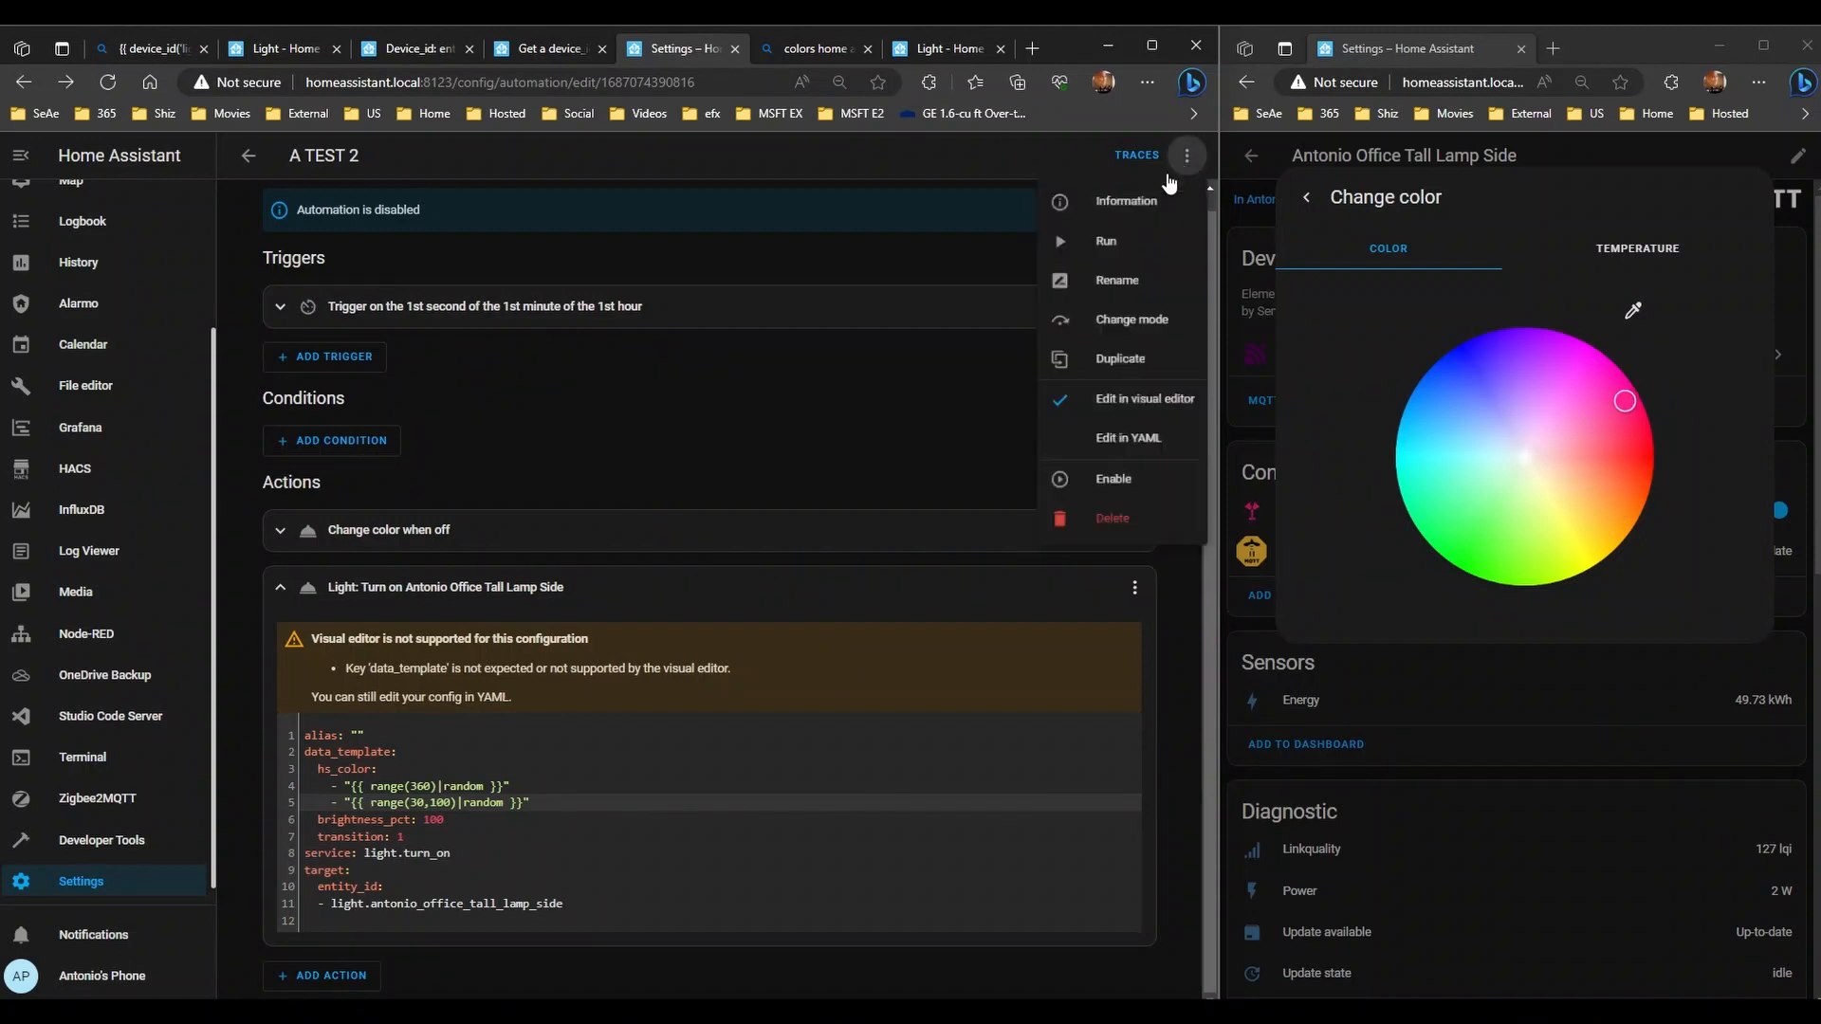
{"action": "left_click", "coordinate": [1126, 248]}
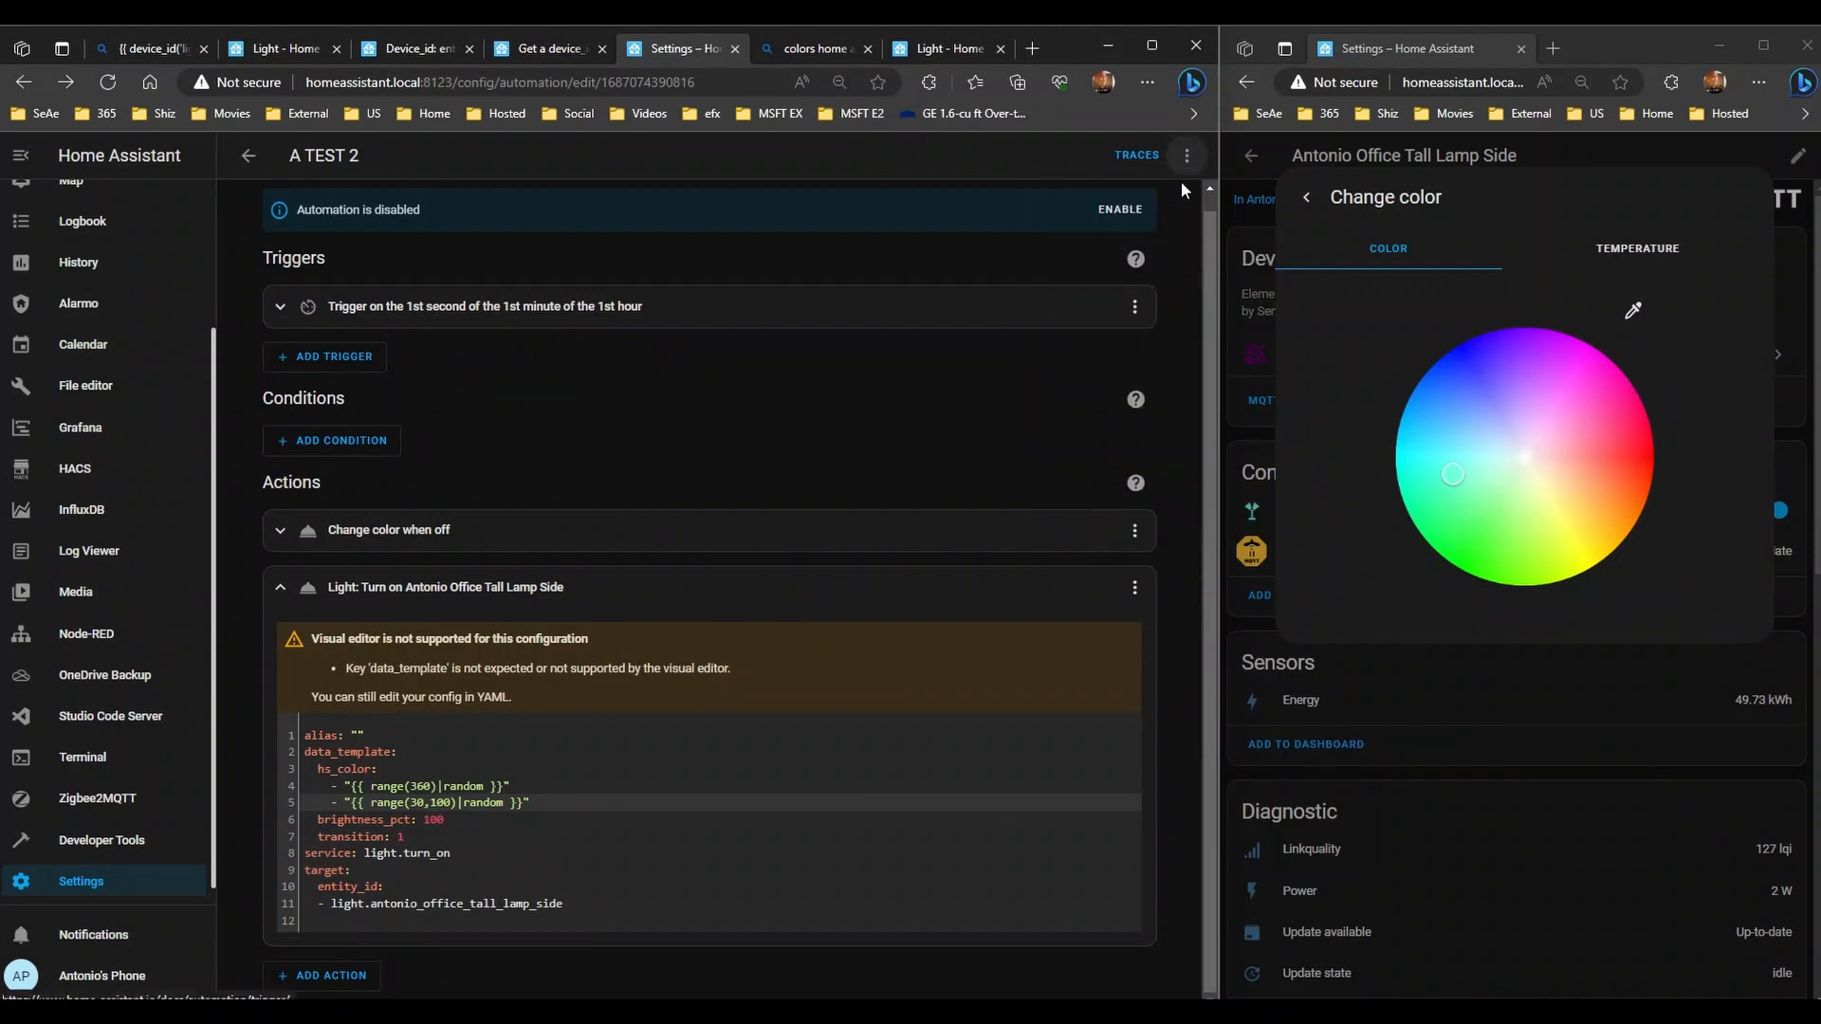
{"action": "left_click", "coordinate": [1186, 155]}
{"action": "left_click", "coordinate": [1144, 251]}
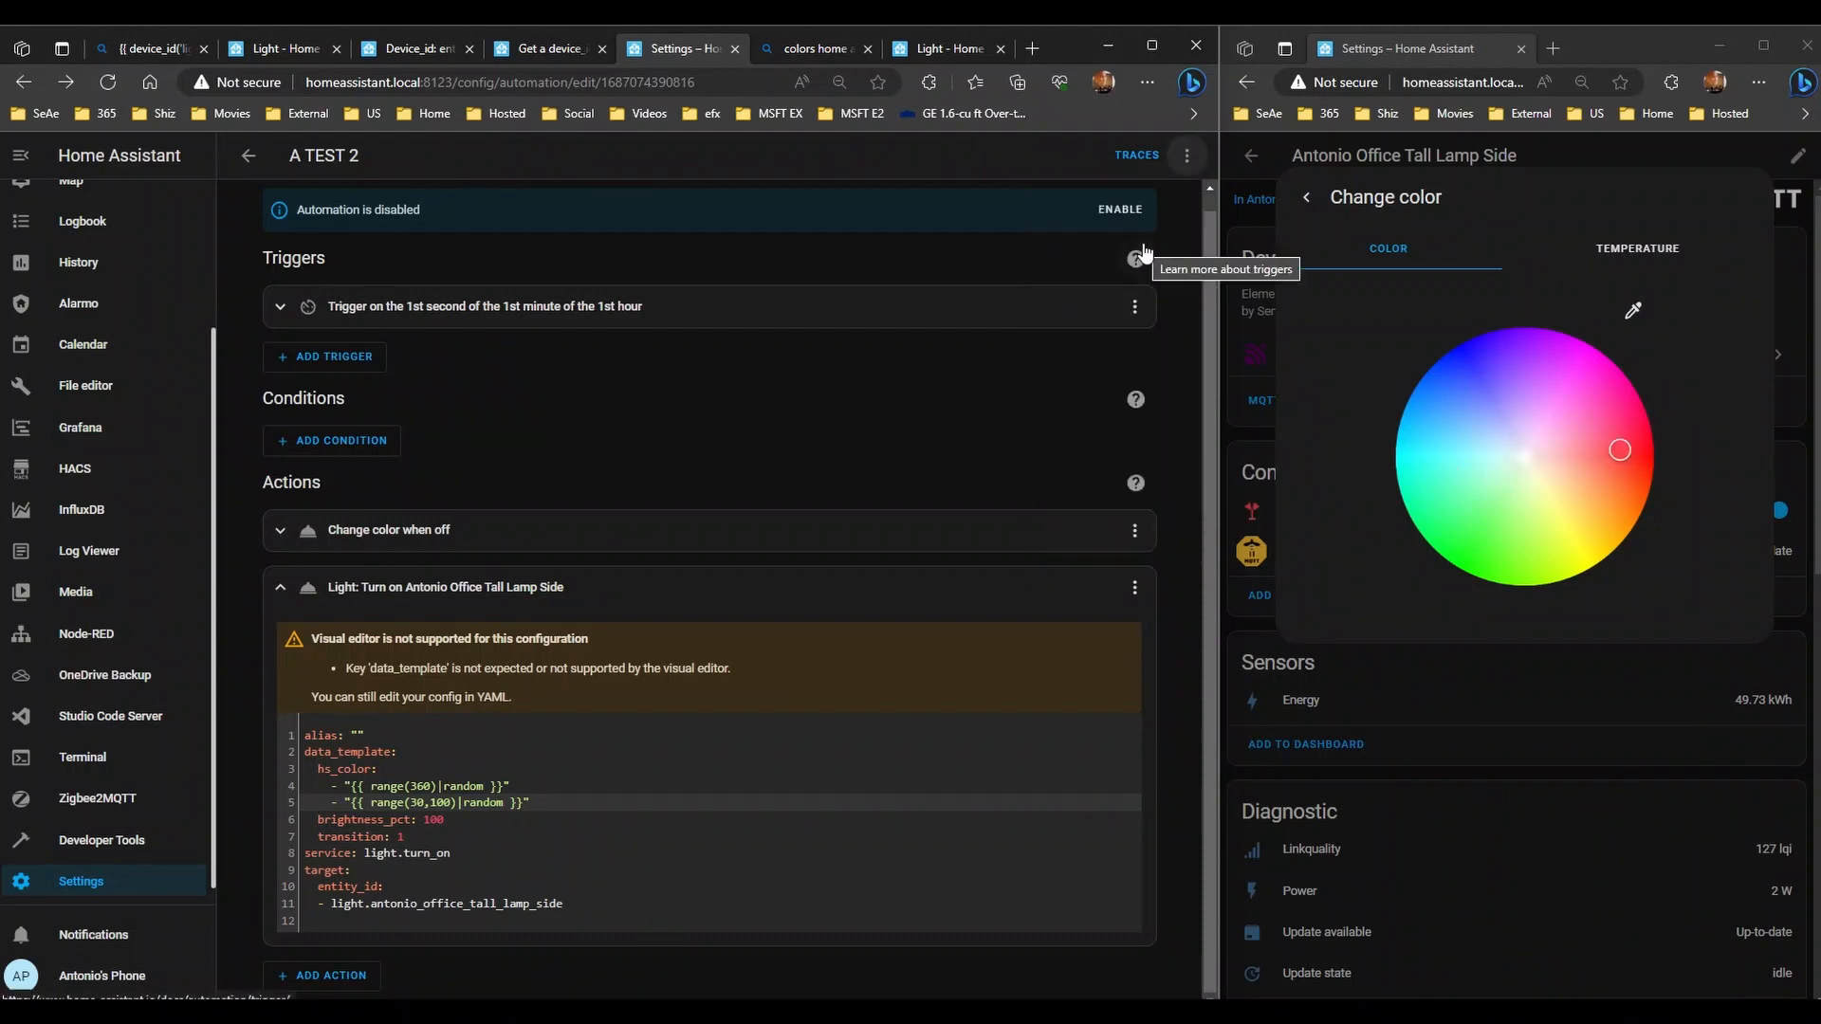
{"action": "left_click", "coordinate": [424, 805]}
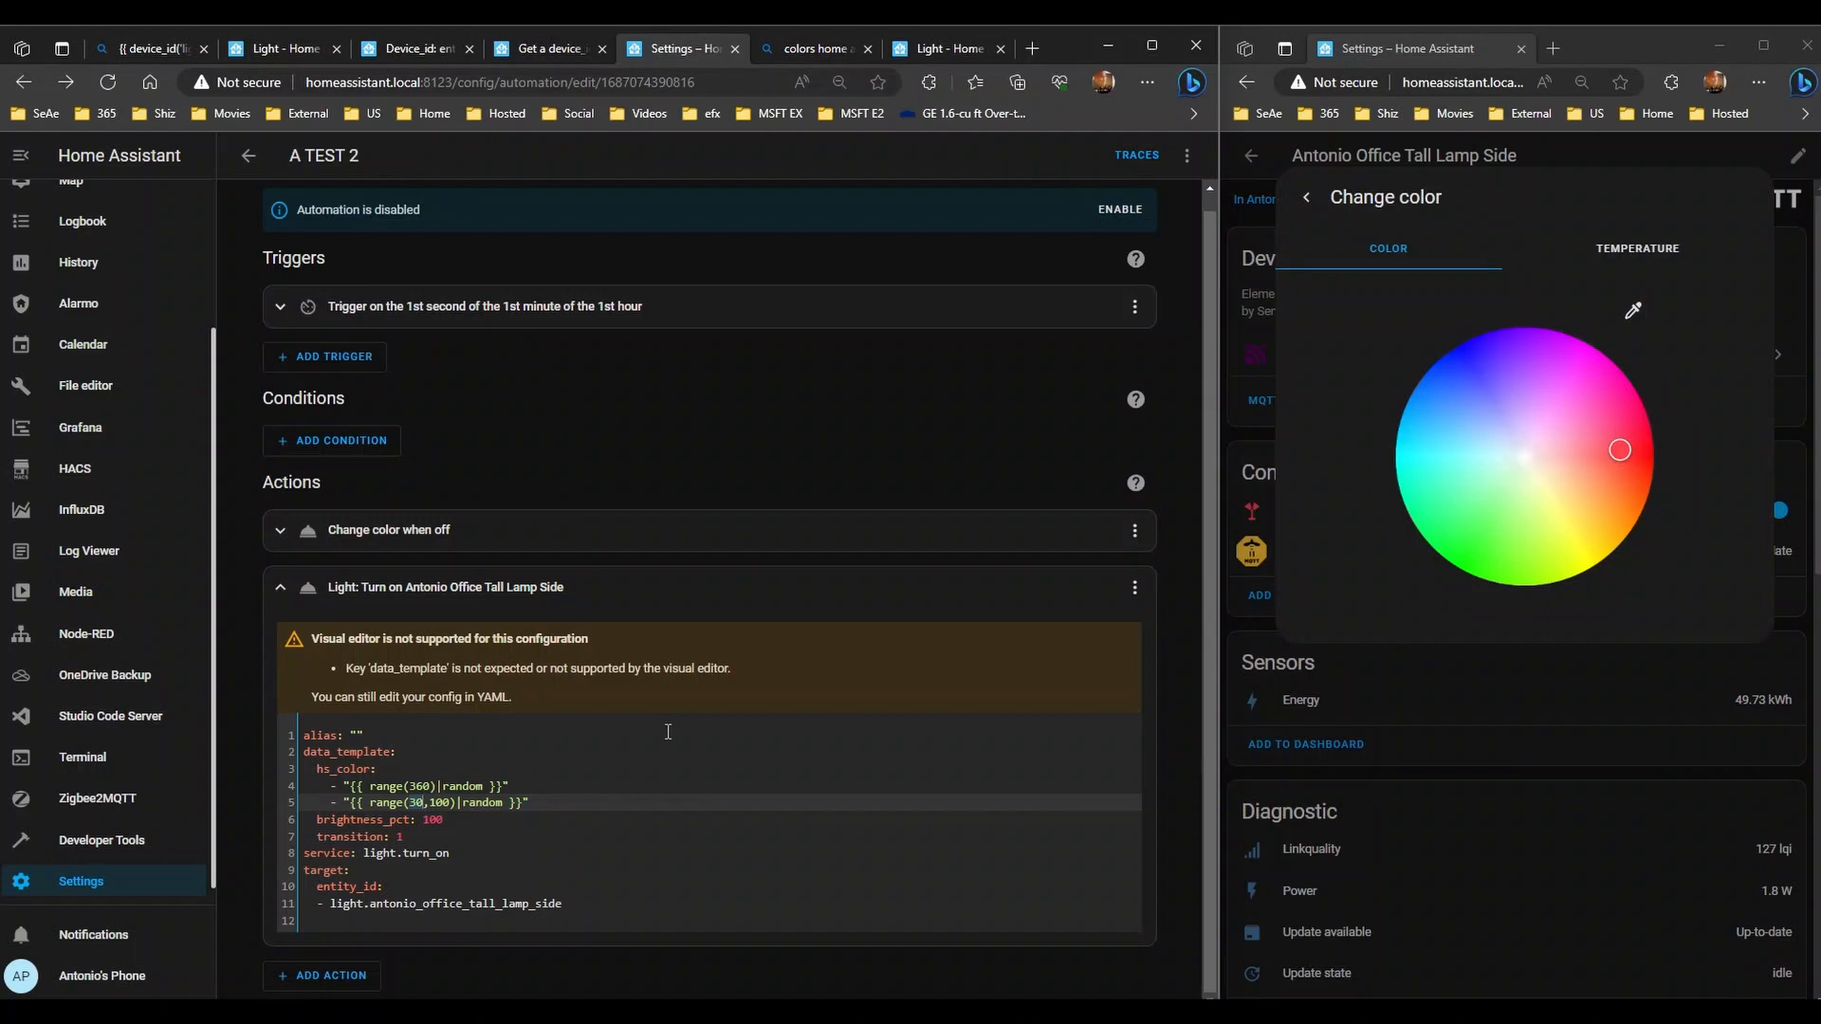
- Change the saturation range to range(0,40) and save the automation
{"action": "key", "text": "BackSpace"}
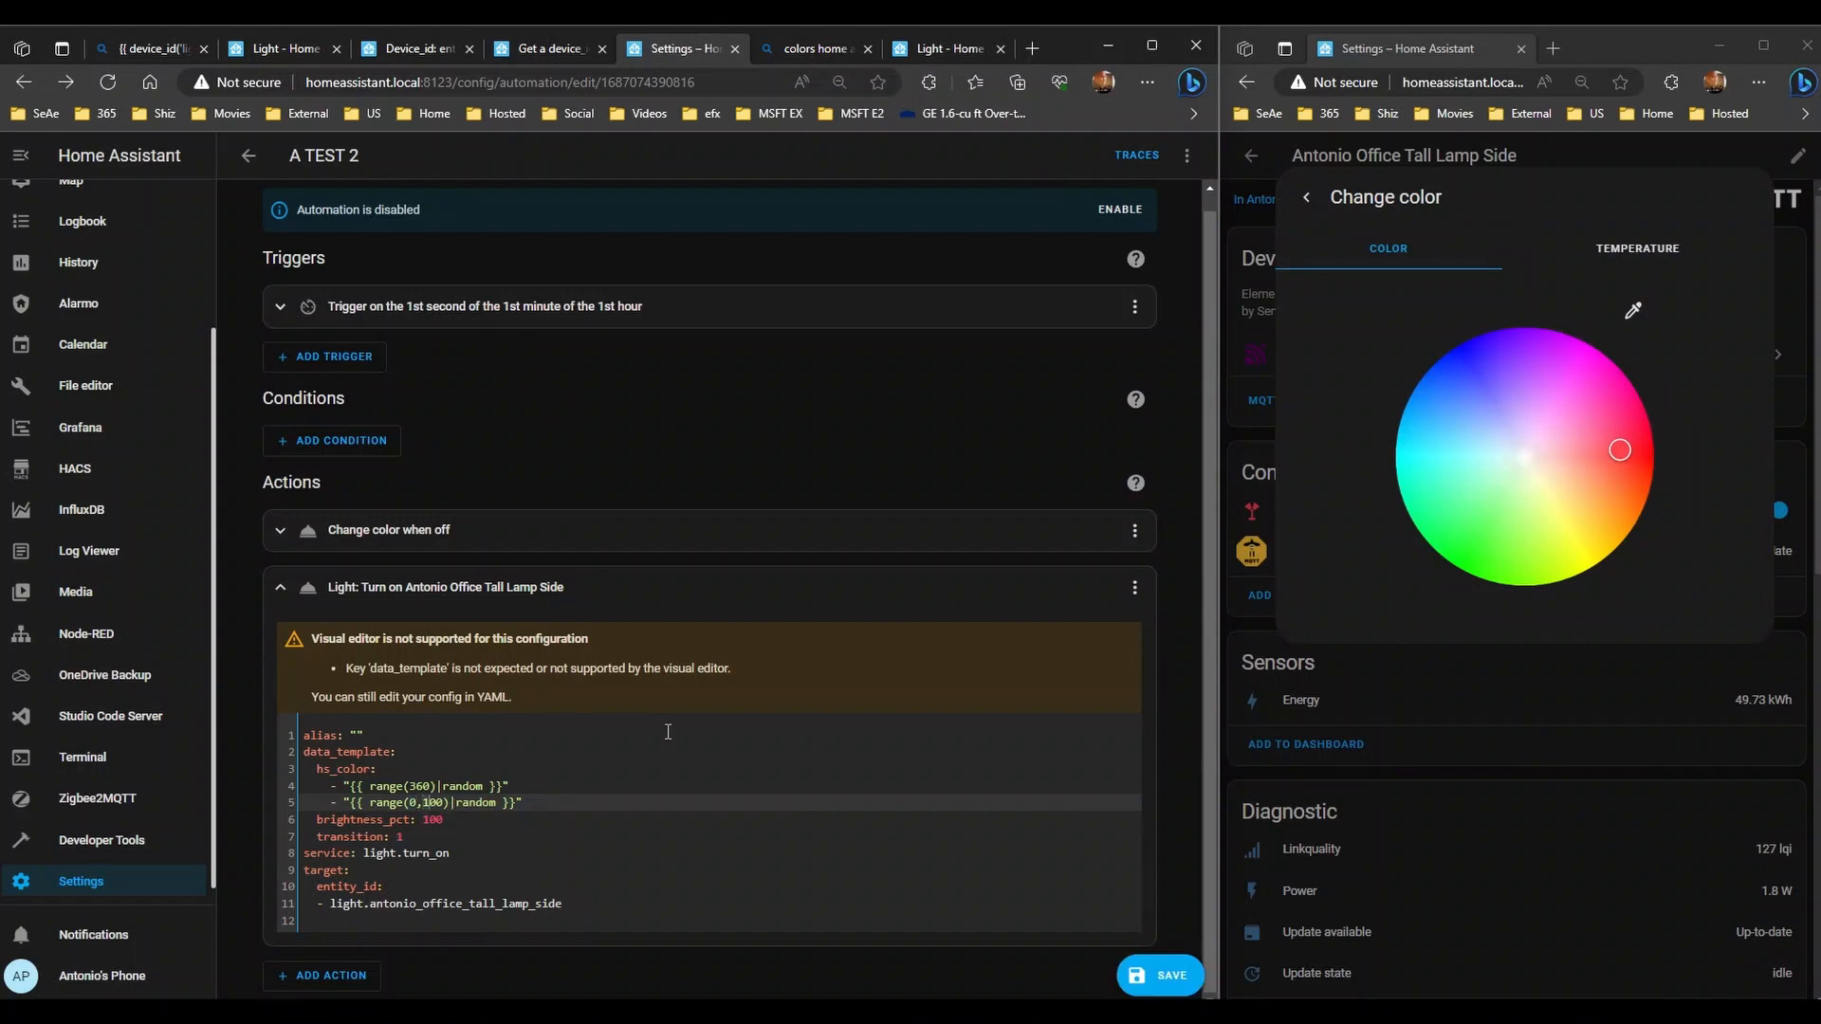
{"action": "key", "text": "Delete"}
{"action": "left_click", "coordinate": [1157, 976]}
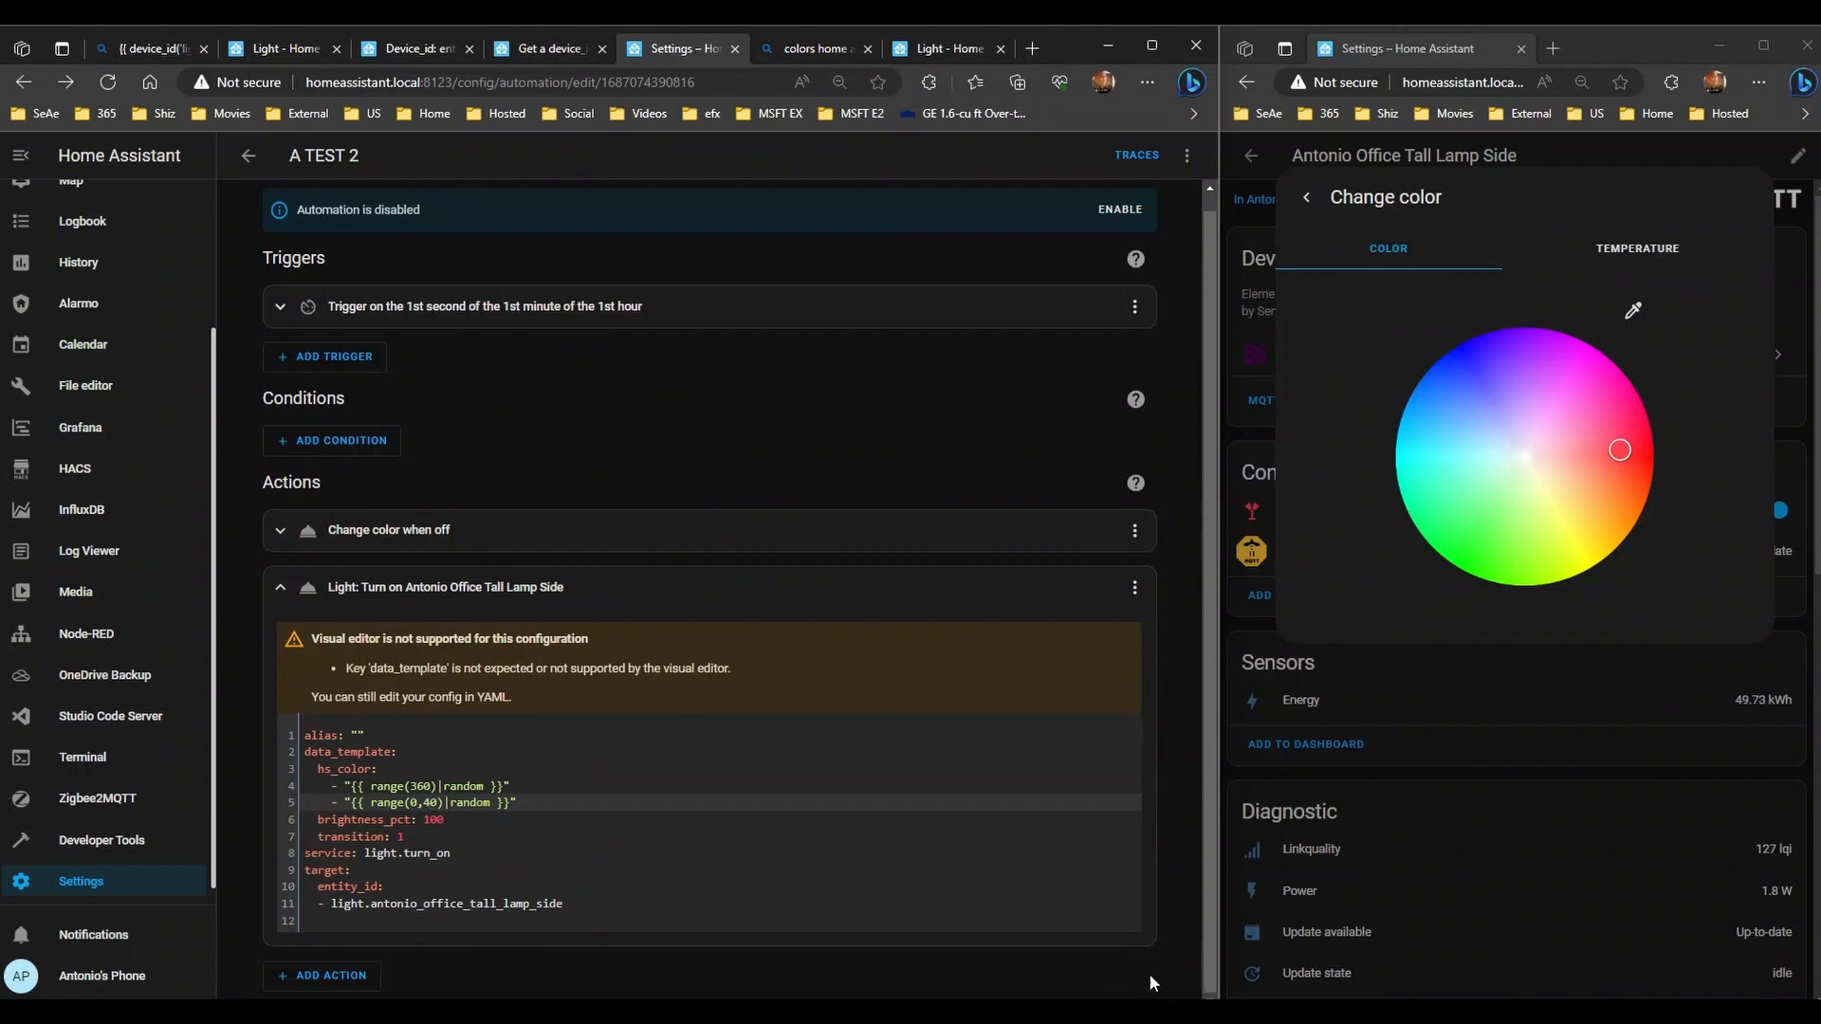
{"action": "left_click", "coordinate": [1186, 156]}
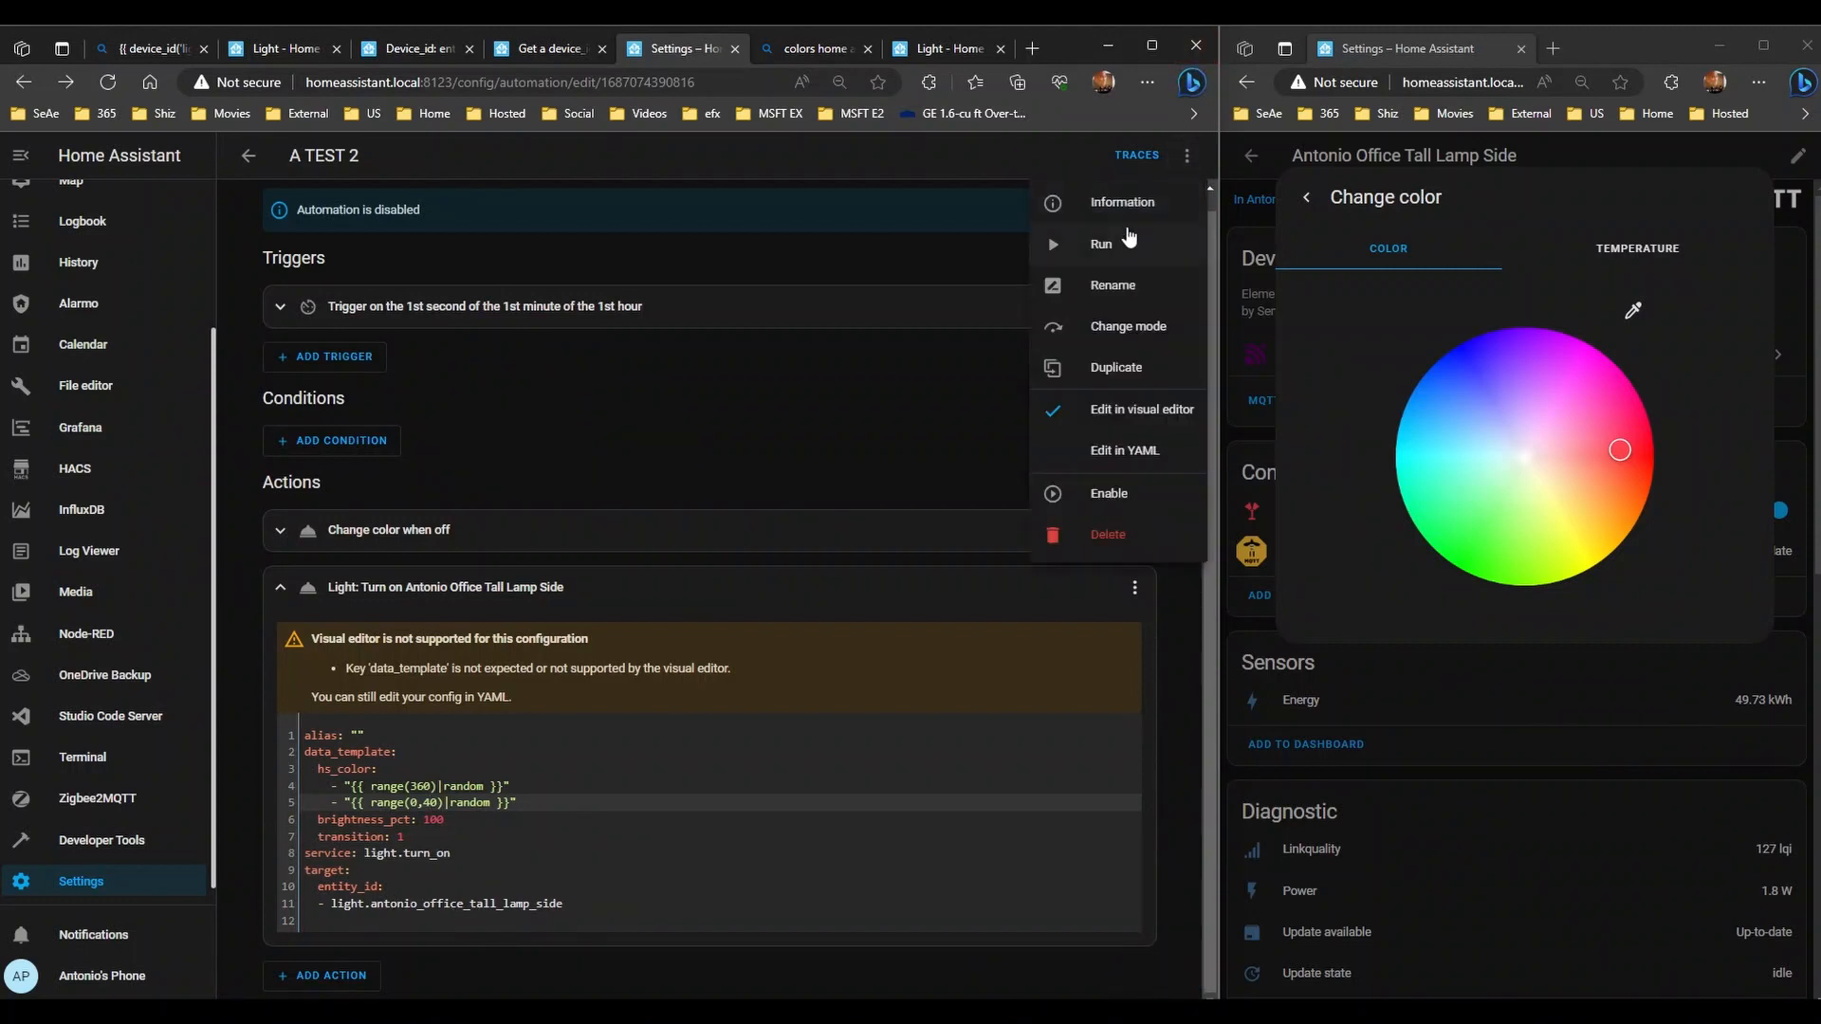
{"action": "left_click", "coordinate": [1127, 239]}
{"action": "left_click", "coordinate": [1186, 156]}
{"action": "left_click", "coordinate": [1136, 243]}
- Run the automation six times, watching the lamp take pale, washed-out colours
{"action": "left_click", "coordinate": [1186, 156]}
{"action": "left_click", "coordinate": [1129, 247]}
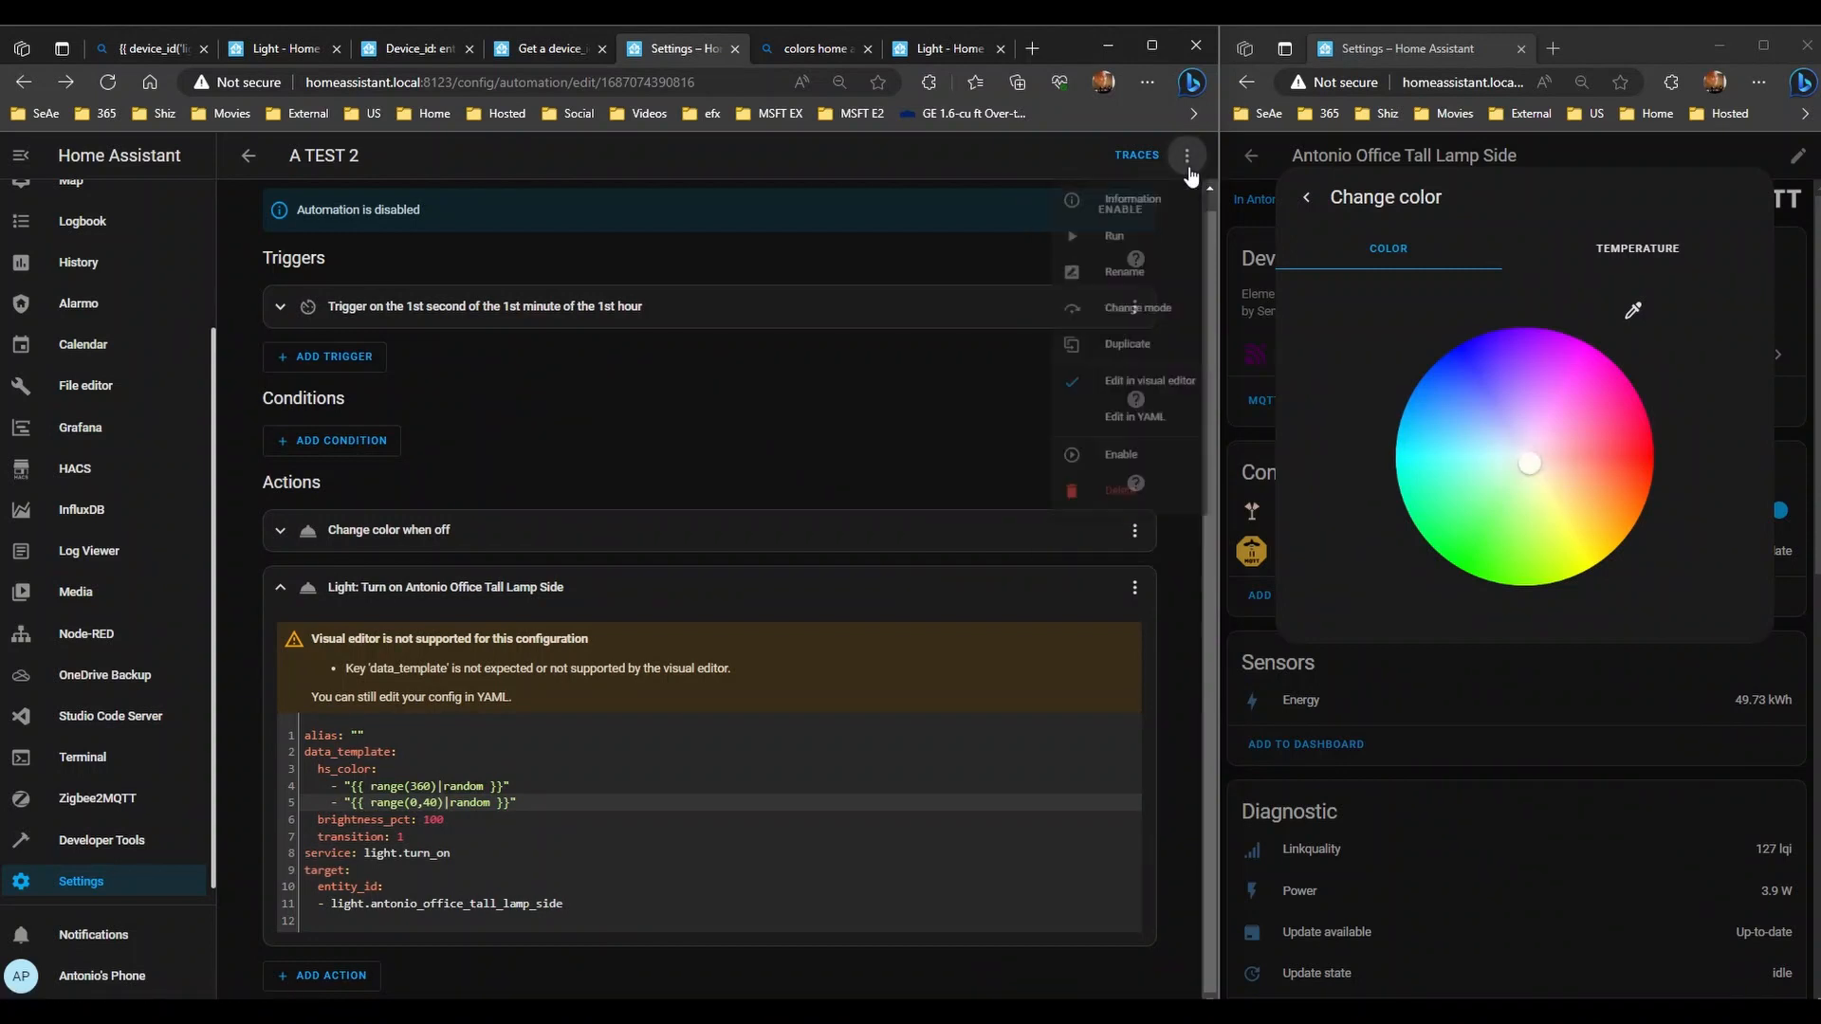
{"action": "left_click", "coordinate": [1186, 155]}
{"action": "left_click", "coordinate": [1133, 244]}
{"action": "left_click", "coordinate": [1188, 156]}
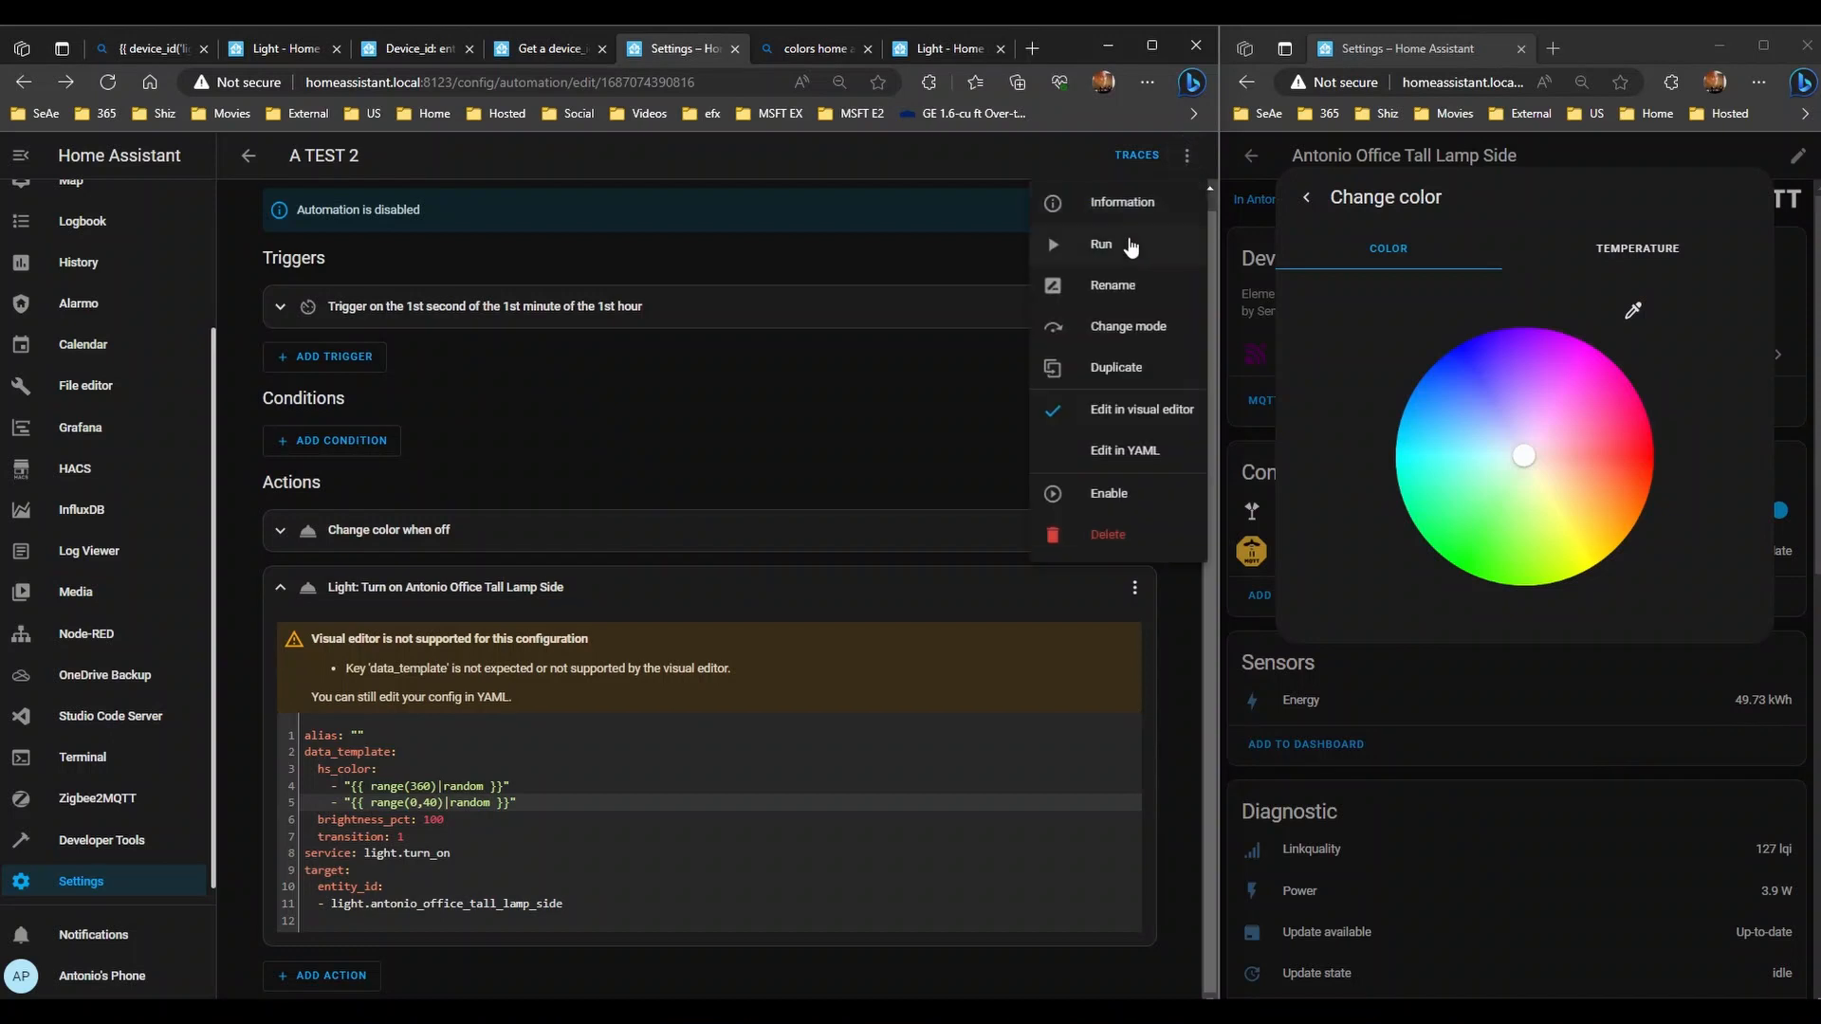
{"action": "left_click", "coordinate": [1130, 245]}
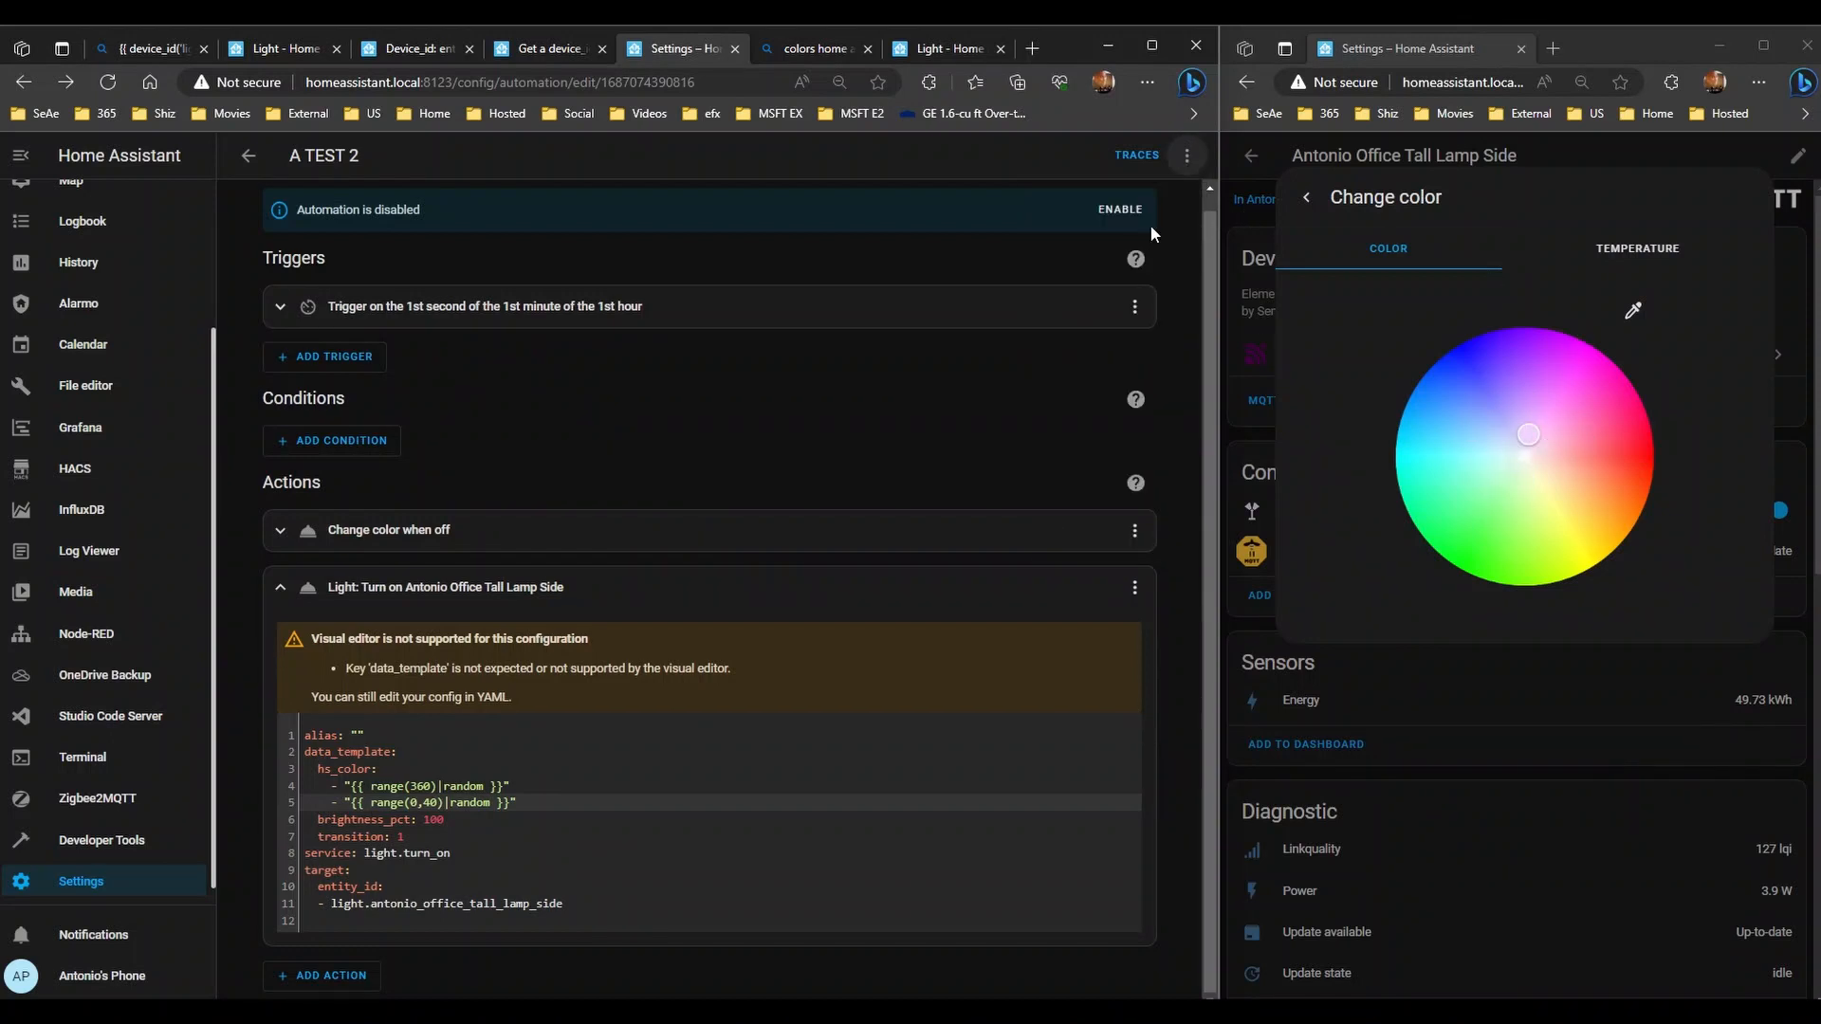
{"action": "left_click", "coordinate": [1187, 156]}
{"action": "left_click", "coordinate": [1130, 244]}
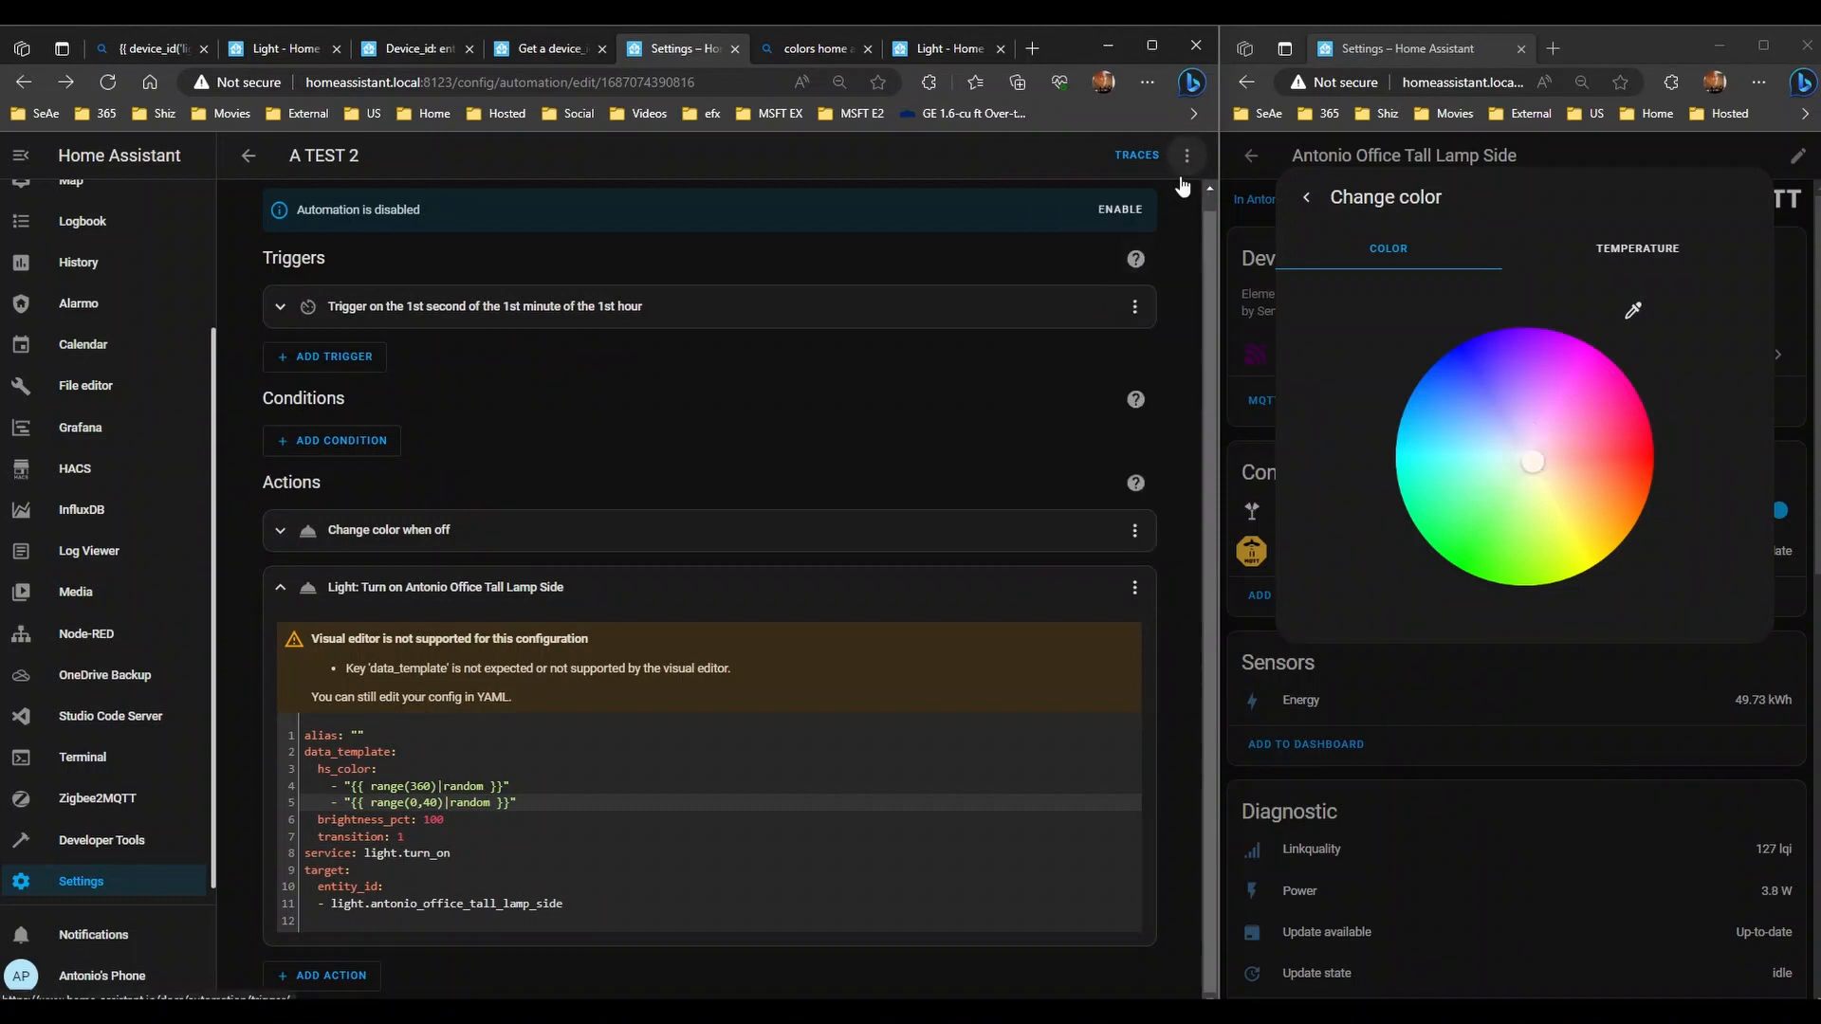
{"action": "left_click", "coordinate": [1187, 156]}
{"action": "left_click", "coordinate": [1131, 248]}
{"action": "left_click", "coordinate": [1186, 158]}
{"action": "left_click", "coordinate": [1128, 250]}
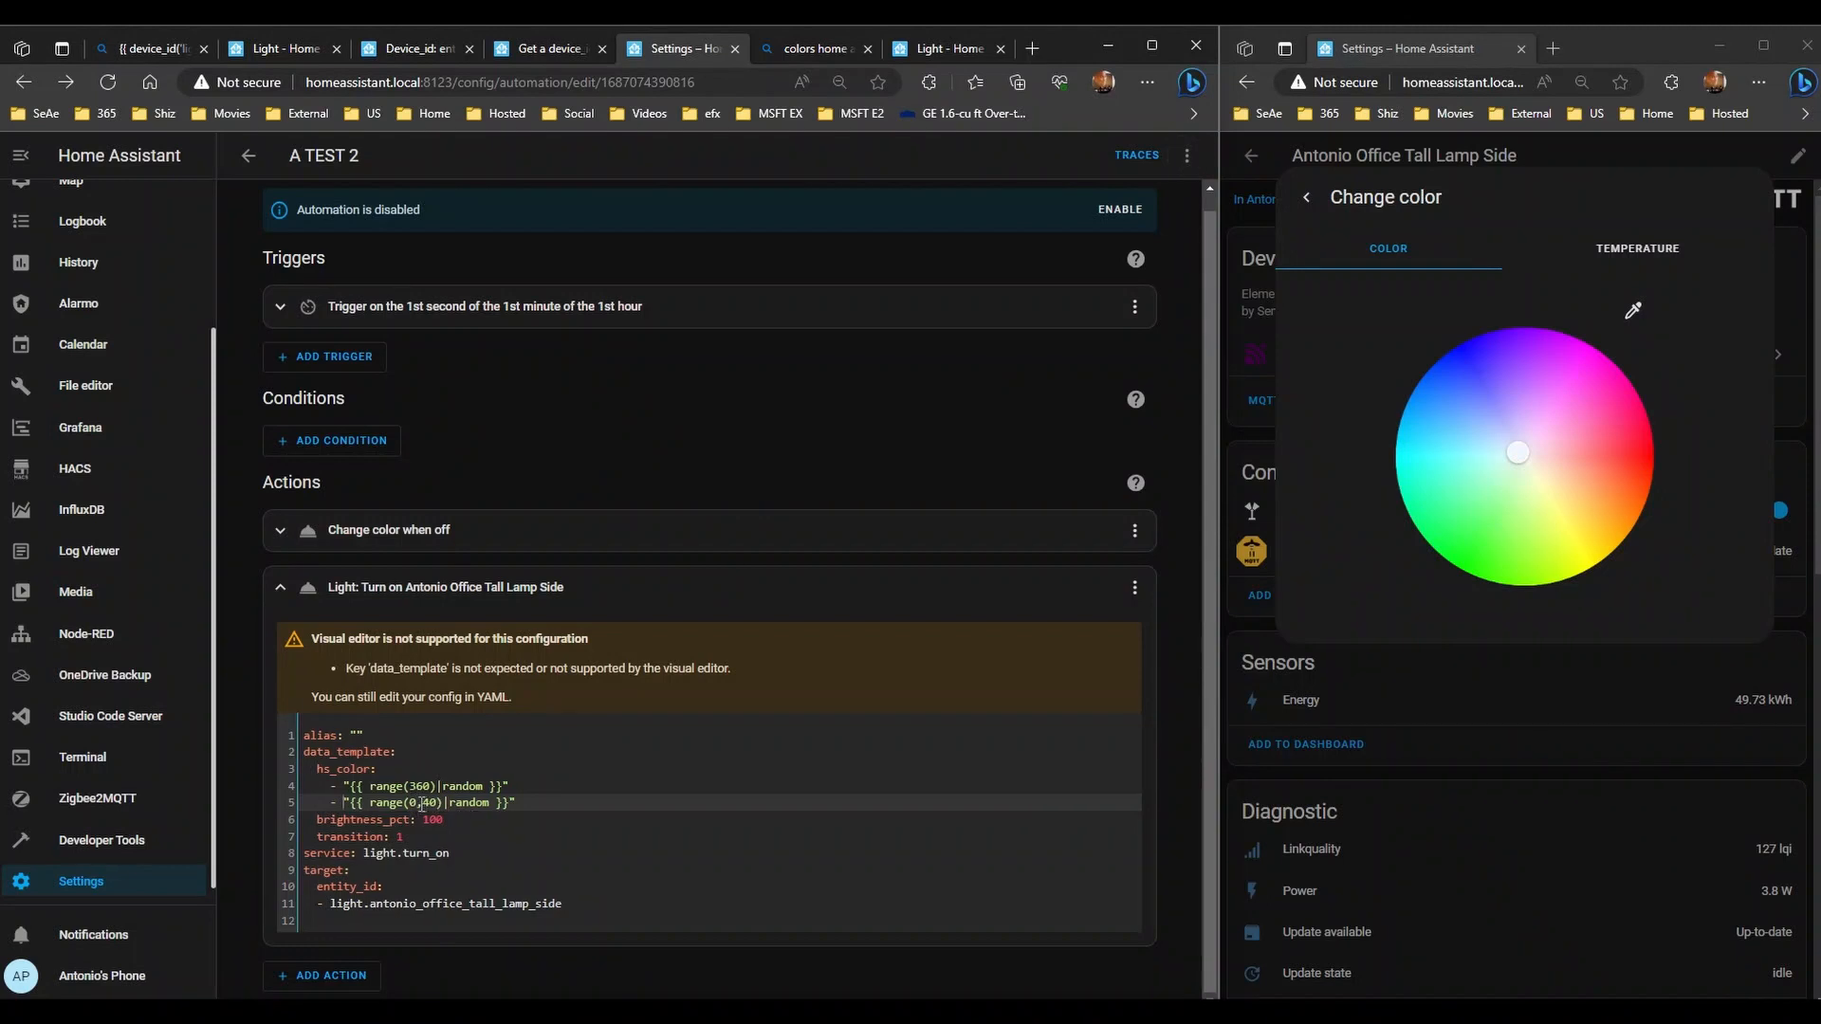
- Set the saturation minimum to 20 for range(20,50) and save the automation
{"action": "key", "text": "BackSpace"}
{"action": "type", "text": "20"}
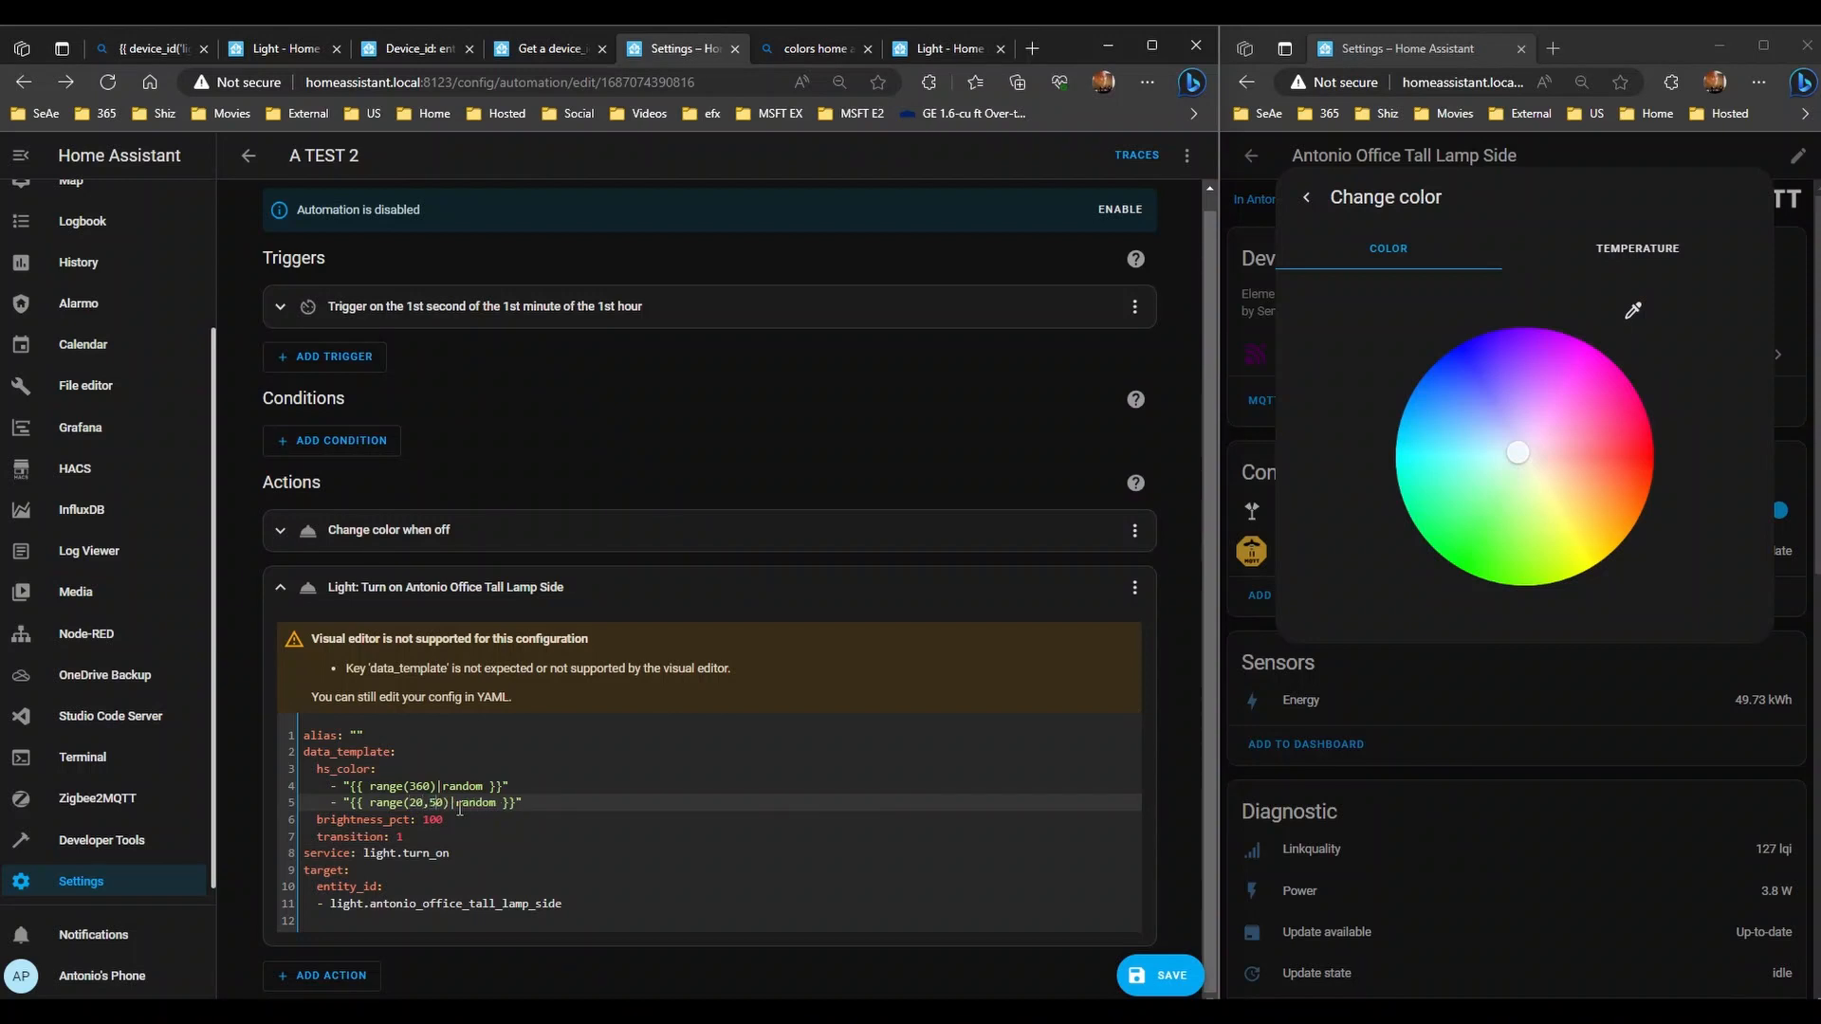
{"action": "left_click", "coordinate": [1173, 978]}
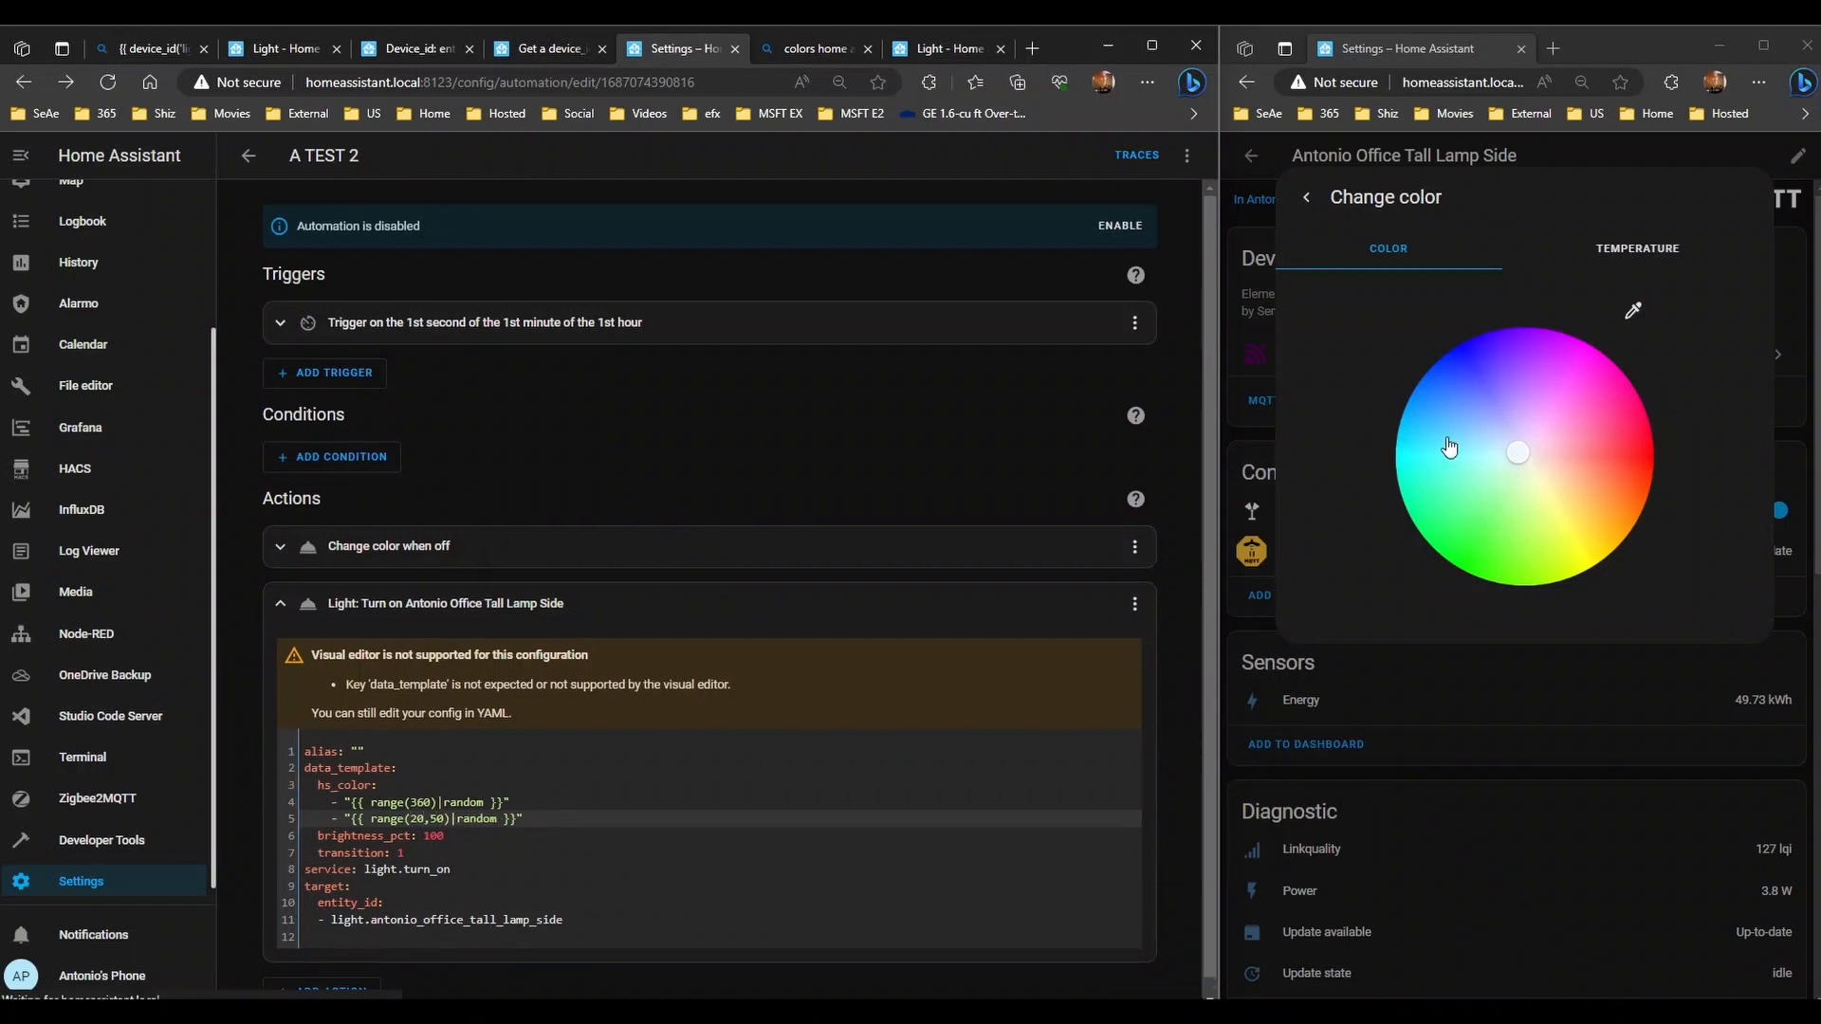
- Run the automation six times with the 20–50 range, then drag the lamp to orange
{"action": "left_click", "coordinate": [1185, 156]}
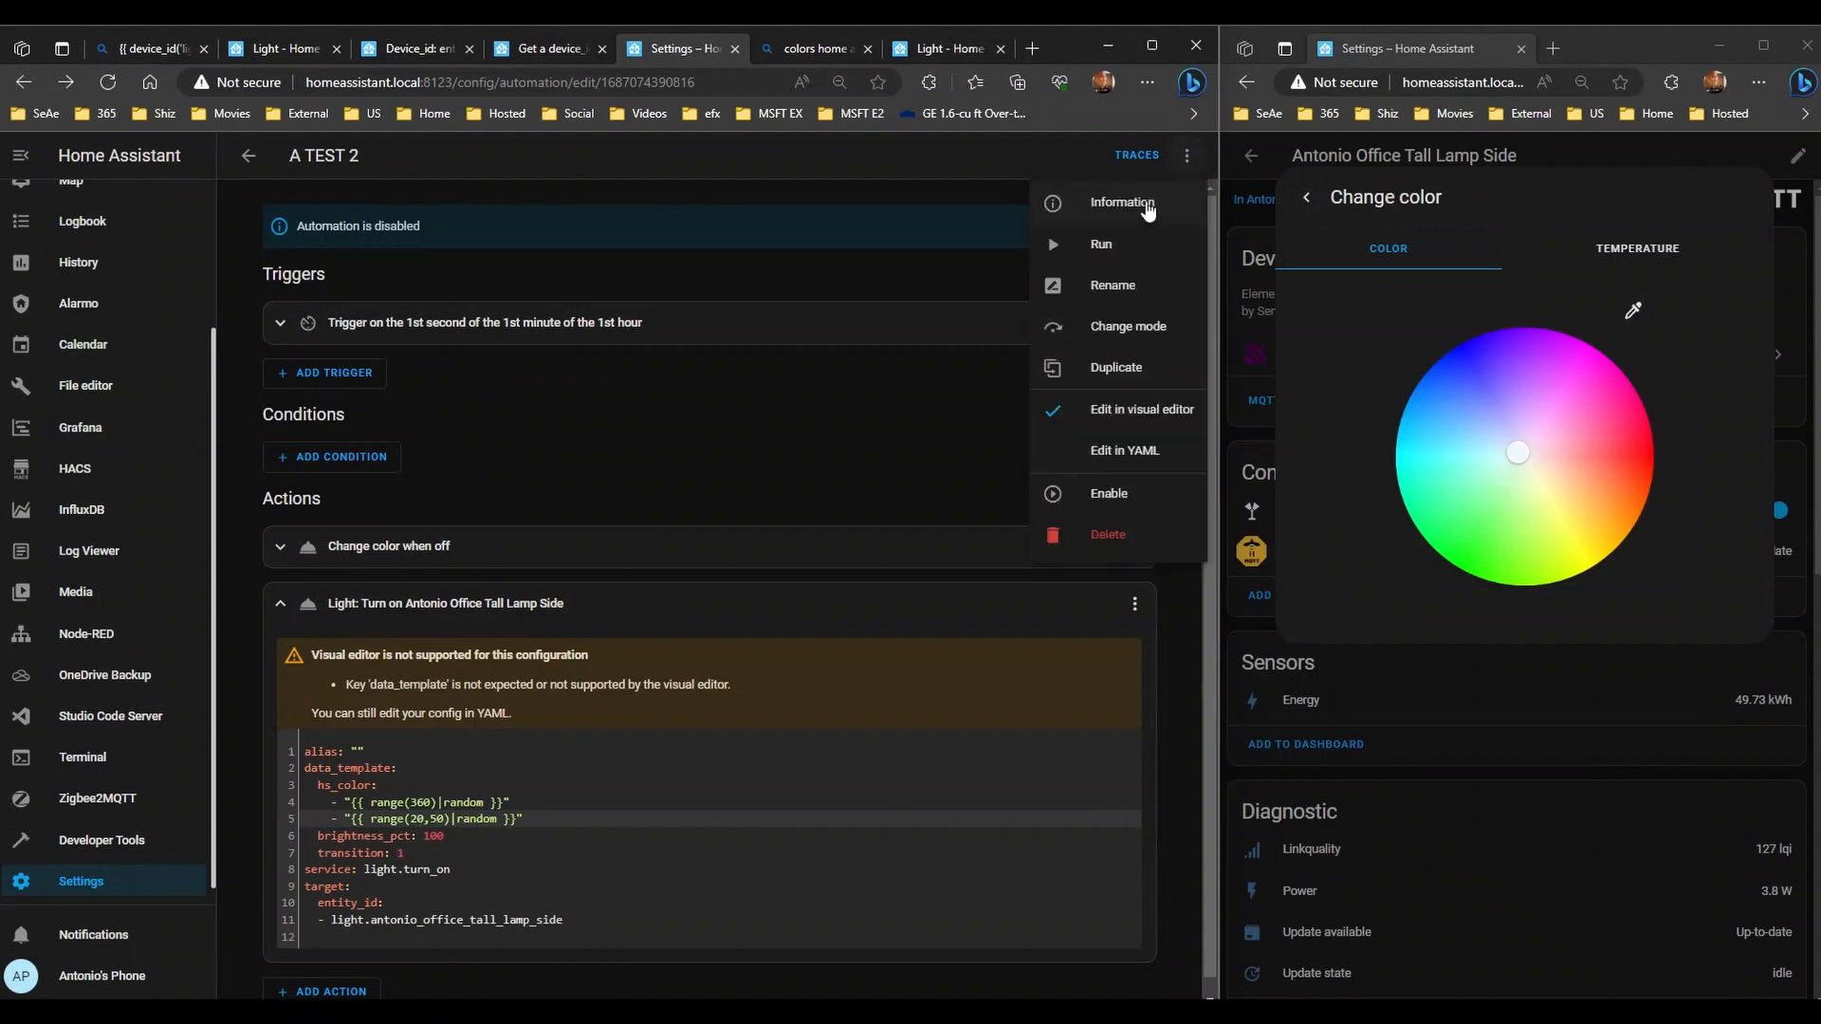
{"action": "left_click", "coordinate": [1137, 240]}
{"action": "left_click", "coordinate": [1187, 157]}
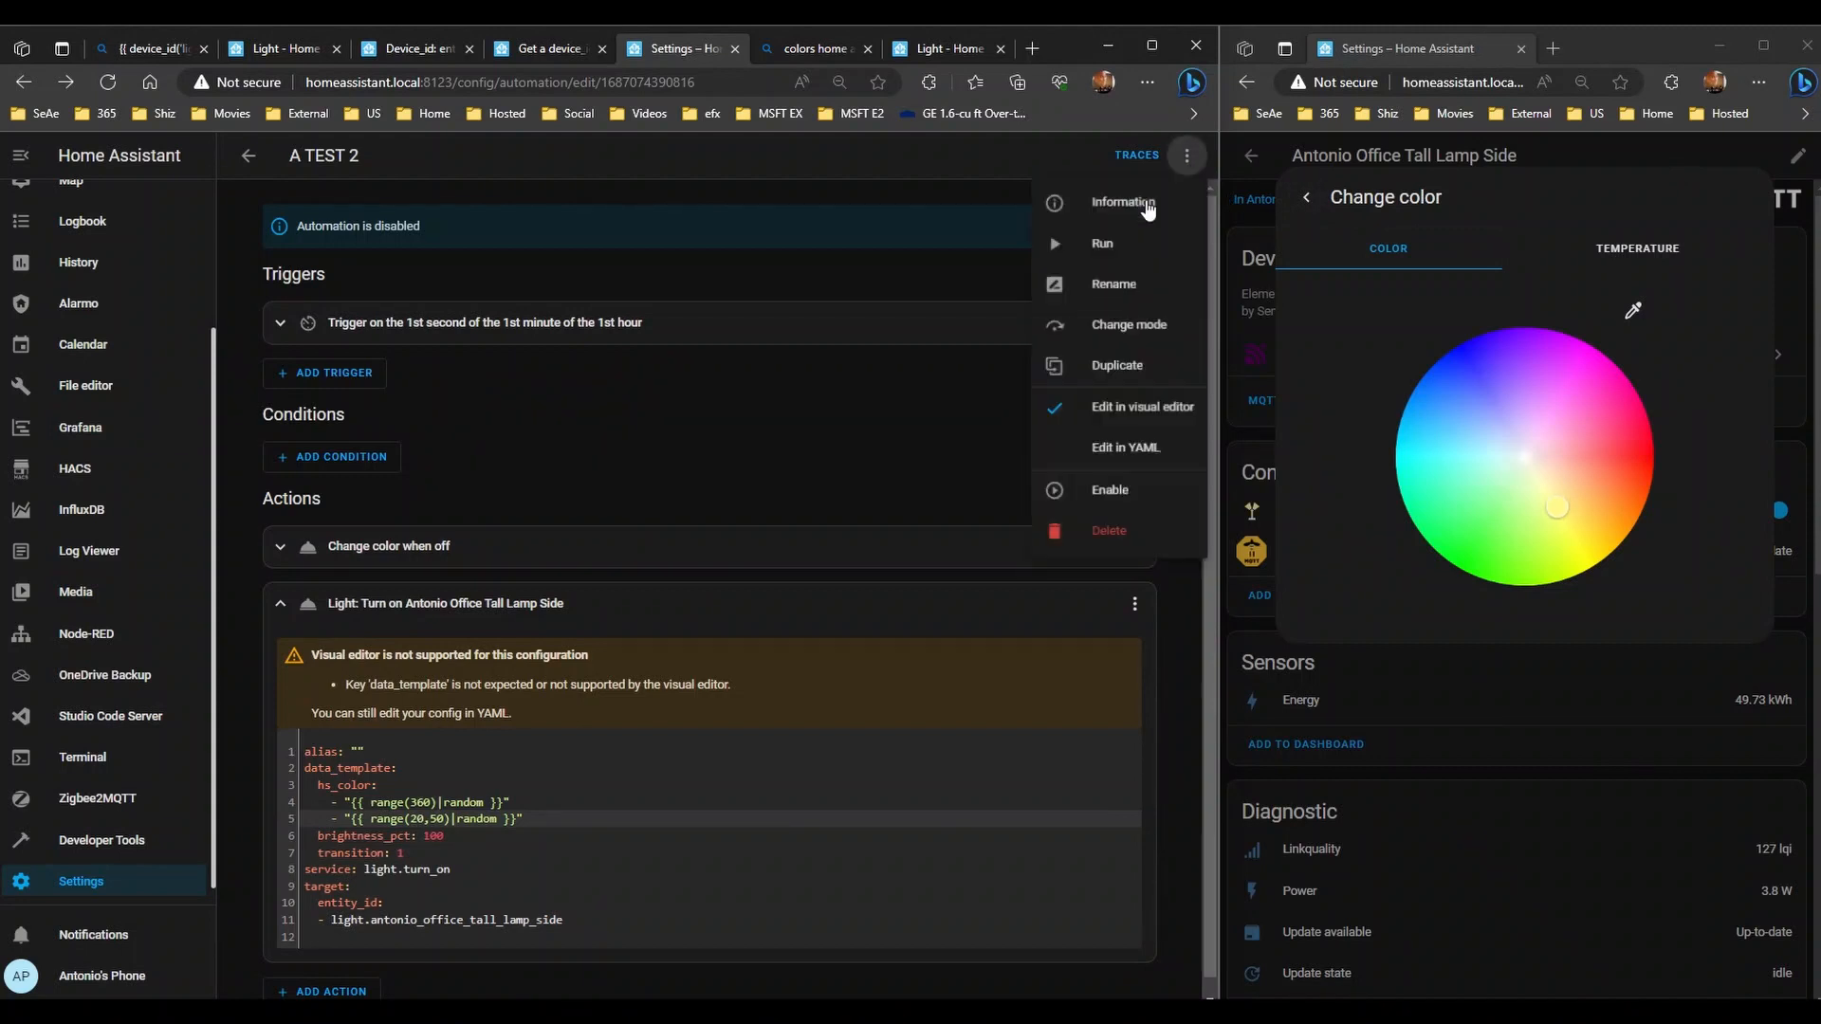
{"action": "left_click", "coordinate": [1119, 243]}
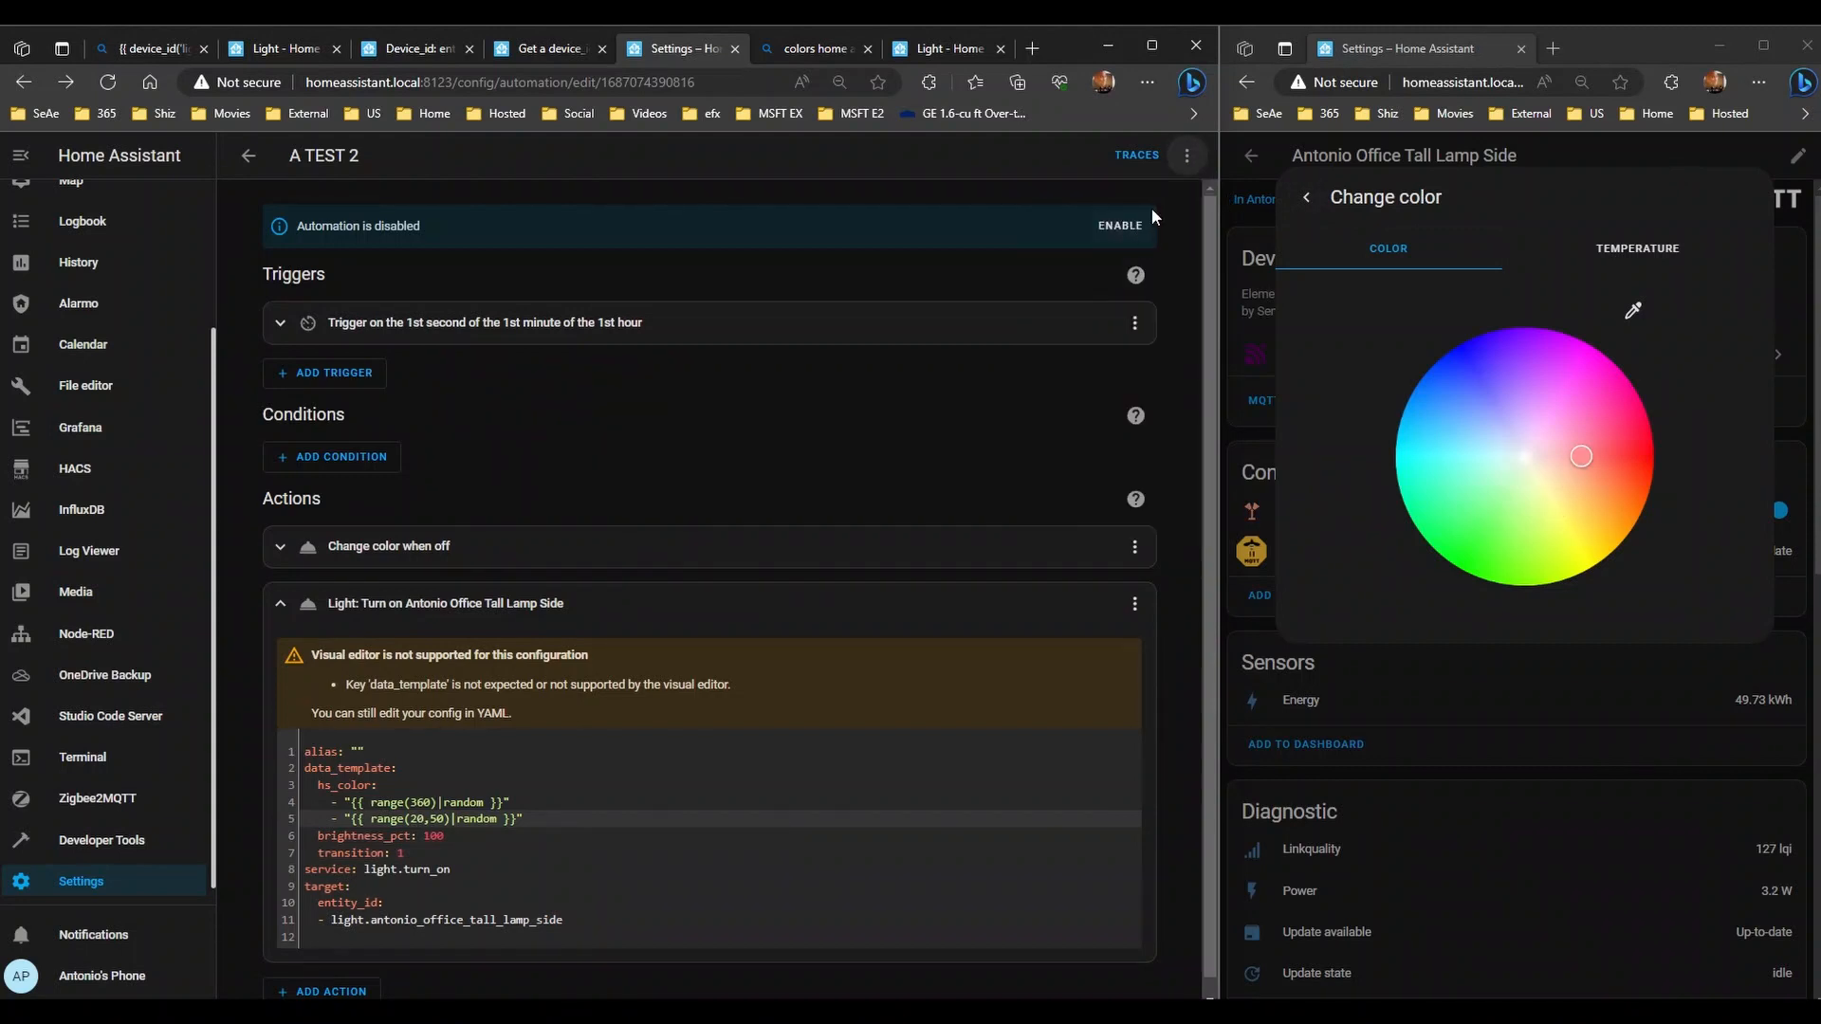
{"action": "left_click", "coordinate": [1186, 156]}
{"action": "left_click", "coordinate": [1099, 247]}
{"action": "left_click", "coordinate": [1187, 157]}
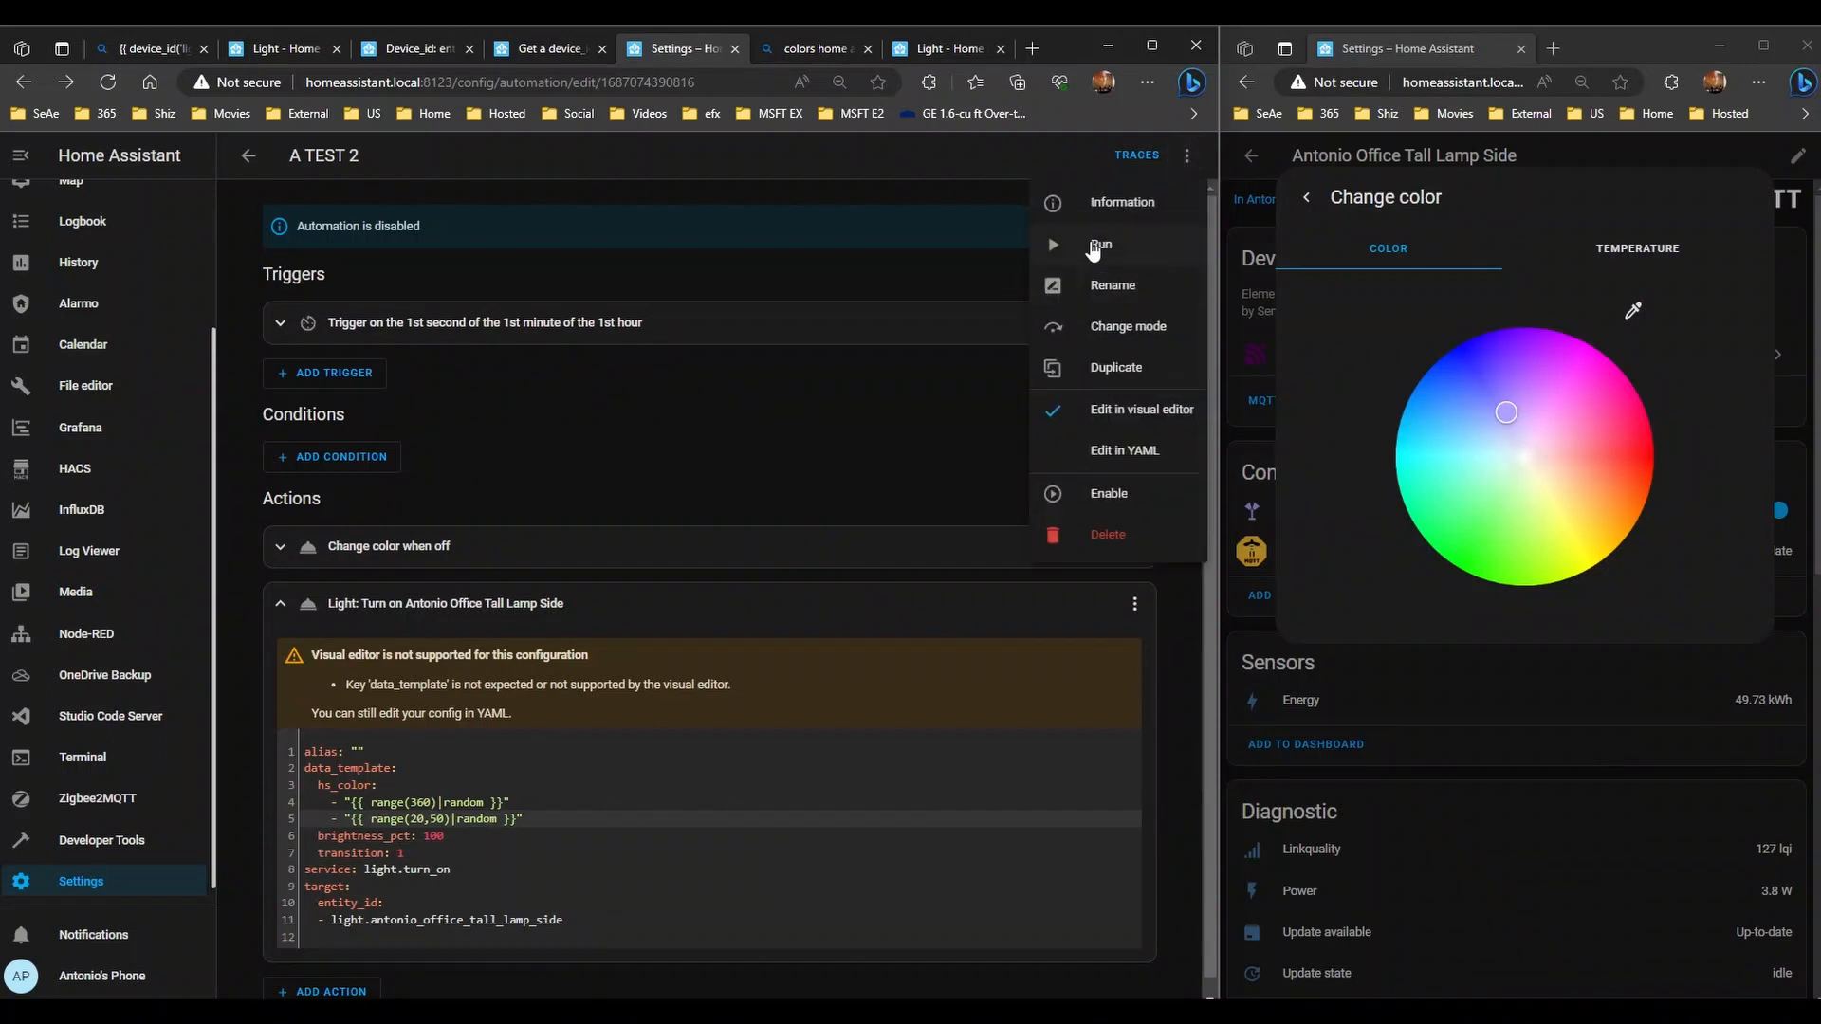
{"action": "left_click", "coordinate": [1092, 246]}
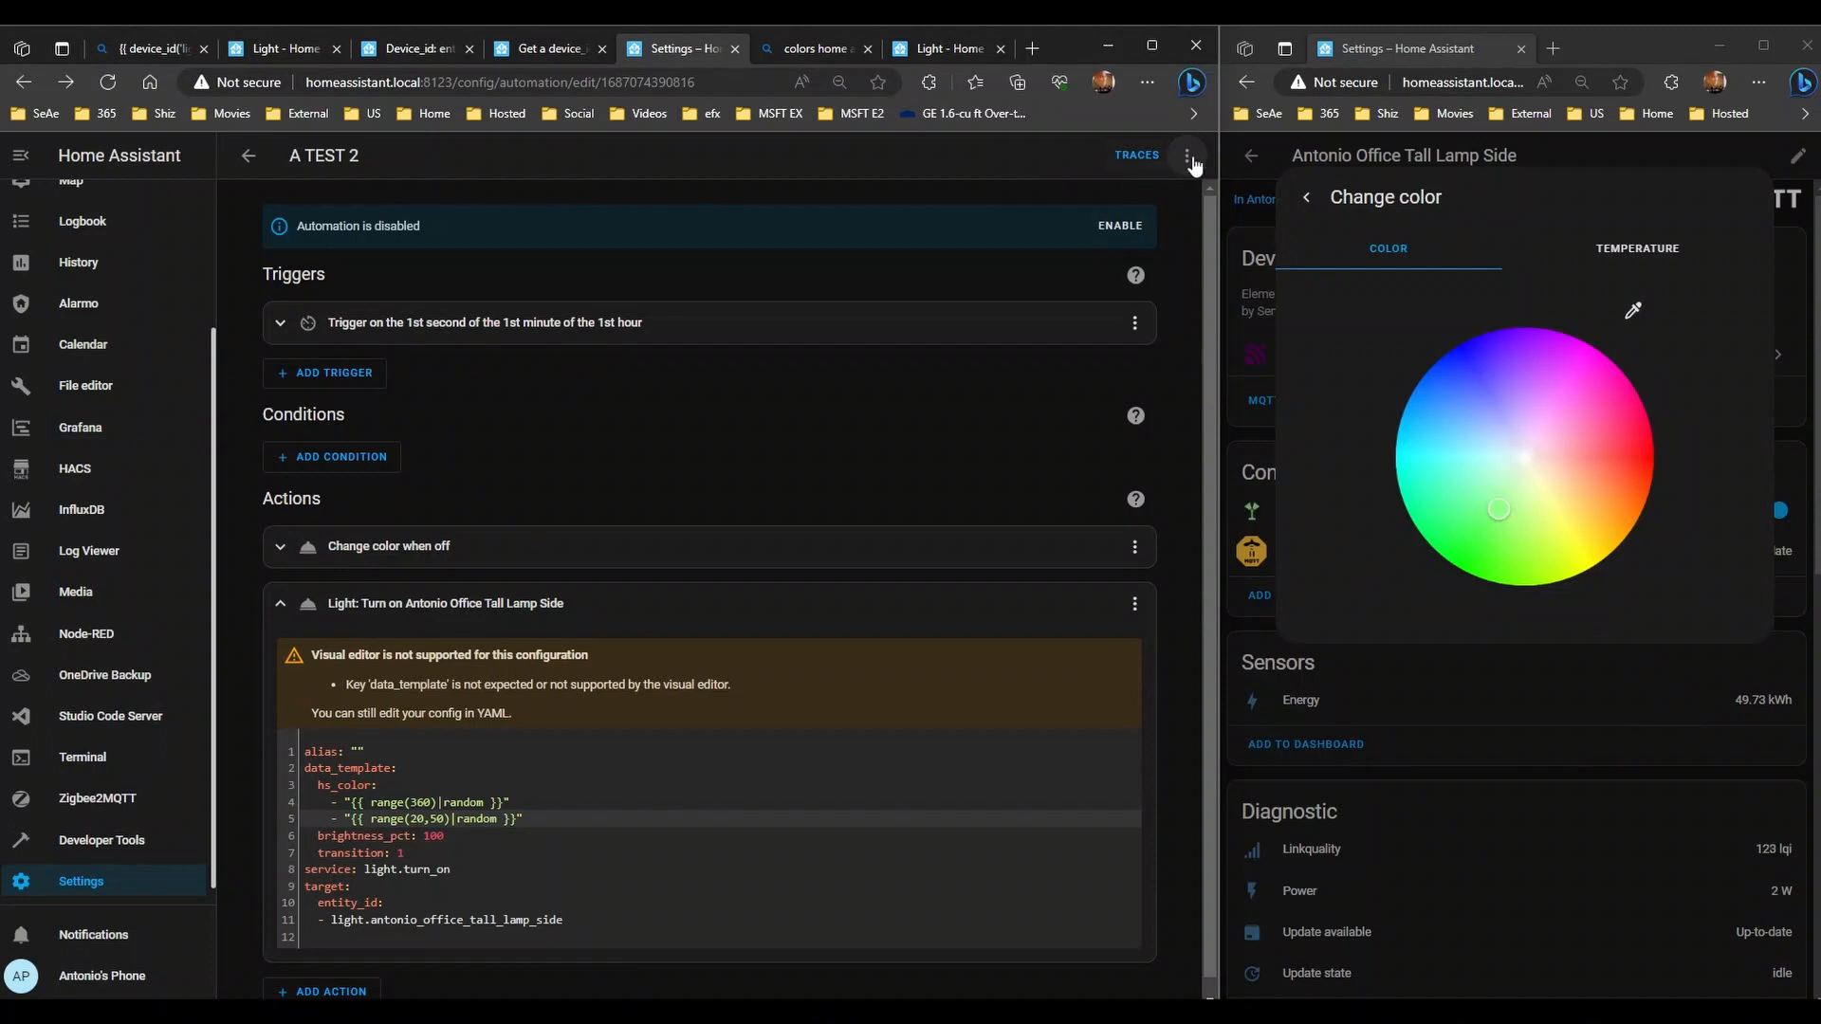
{"action": "left_click", "coordinate": [1187, 157]}
{"action": "left_click", "coordinate": [1119, 243]}
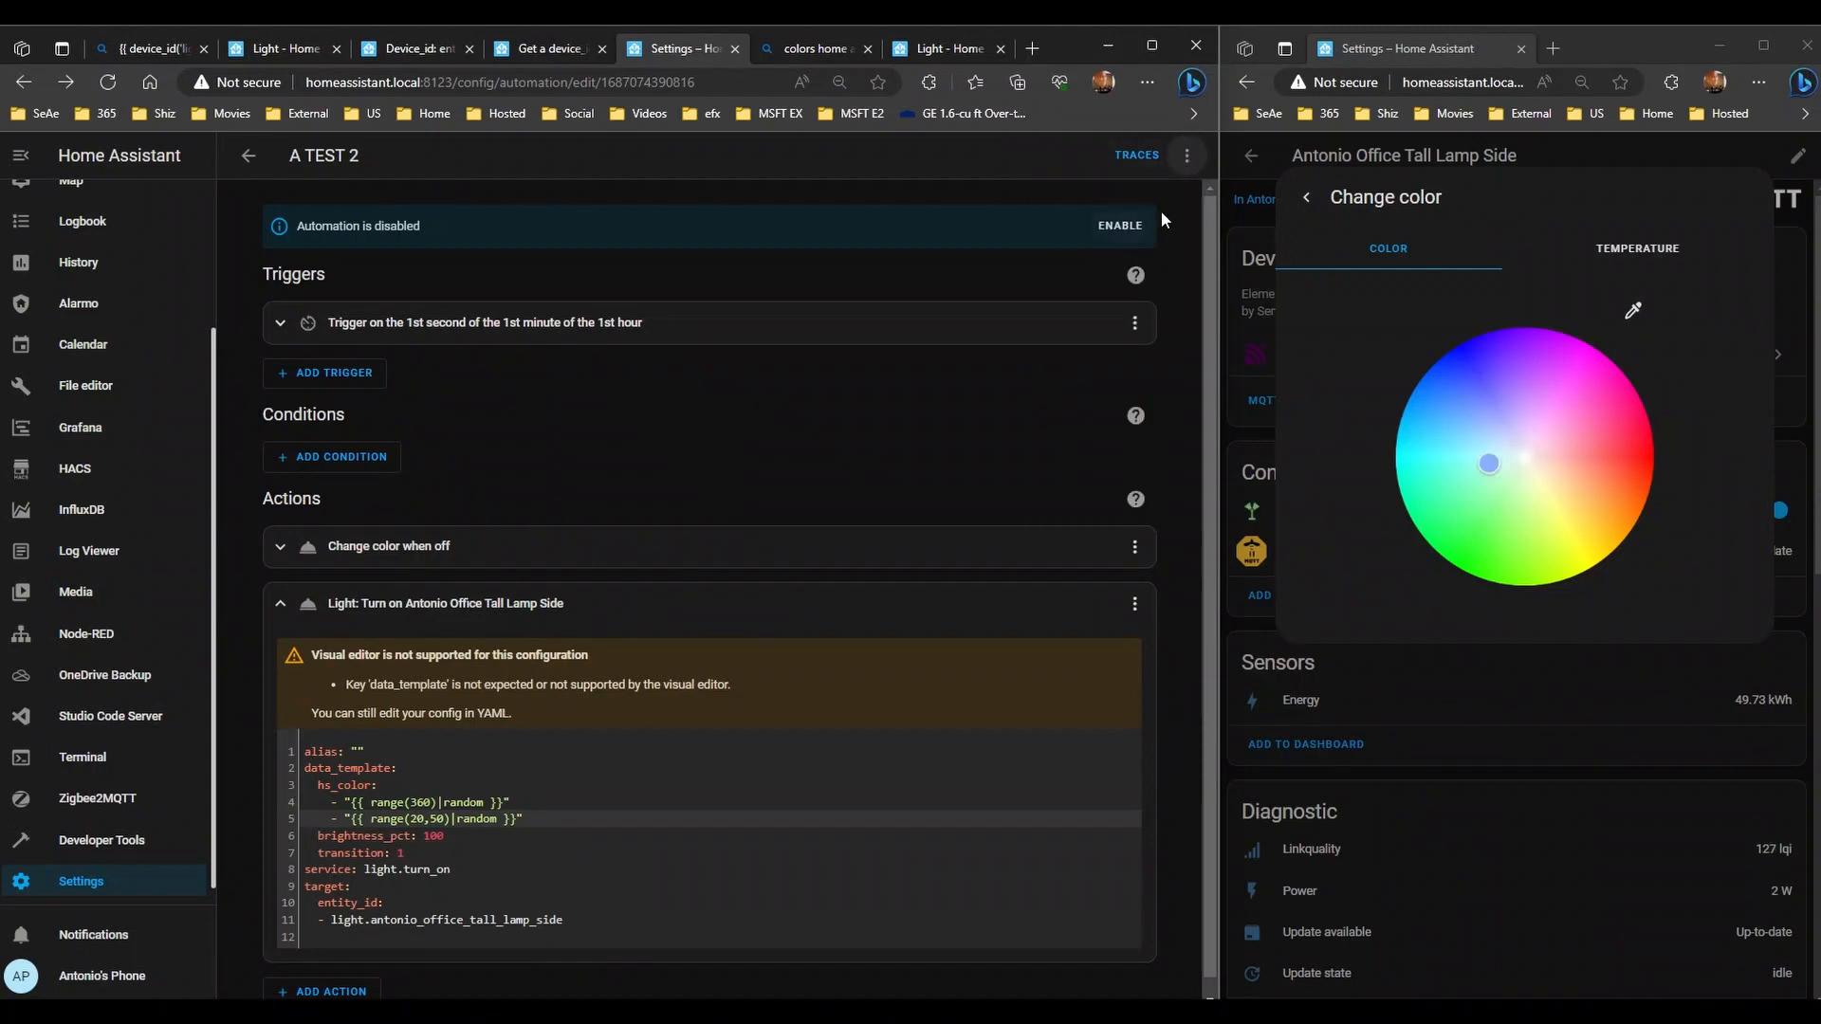
{"action": "left_click", "coordinate": [1186, 159]}
{"action": "left_click", "coordinate": [1098, 249]}
{"action": "mouse_move", "coordinate": [1512, 581]}
{"action": "left_mouse_down"}
{"action": "mouse_move", "coordinate": [1633, 567]}
{"action": "mouse_move", "coordinate": [1690, 459]}
{"action": "mouse_move", "coordinate": [1657, 282]}
{"action": "mouse_move", "coordinate": [1555, 244]}
{"action": "mouse_move", "coordinate": [1432, 247]}
{"action": "mouse_move", "coordinate": [1263, 347]}
{"action": "mouse_move", "coordinate": [1220, 488]}
{"action": "mouse_move", "coordinate": [1261, 685]}
{"action": "mouse_move", "coordinate": [1669, 884]}
{"action": "mouse_move", "coordinate": [1733, 880]}
{"action": "mouse_move", "coordinate": [1783, 839]}
{"action": "mouse_move", "coordinate": [1802, 444]}
{"action": "mouse_move", "coordinate": [1565, 24]}
{"action": "mouse_move", "coordinate": [1327, 76]}
{"action": "mouse_move", "coordinate": [999, 311]}
{"action": "mouse_move", "coordinate": [1166, 433]}
{"action": "mouse_move", "coordinate": [1507, 446]}
{"action": "mouse_move", "coordinate": [1544, 467]}
{"action": "mouse_move", "coordinate": [1499, 439]}
{"action": "mouse_move", "coordinate": [1548, 488]}
{"action": "mouse_move", "coordinate": [1522, 403]}
{"action": "mouse_move", "coordinate": [1469, 457]}
{"action": "mouse_move", "coordinate": [1565, 488]}
{"action": "mouse_move", "coordinate": [1538, 411]}
{"action": "mouse_move", "coordinate": [1487, 429]}
{"action": "mouse_move", "coordinate": [1518, 513]}
{"action": "mouse_move", "coordinate": [1547, 444]}
{"action": "mouse_move", "coordinate": [1509, 479]}
{"action": "mouse_move", "coordinate": [1563, 460]}
{"action": "mouse_move", "coordinate": [1515, 418]}
{"action": "mouse_move", "coordinate": [1516, 495]}
{"action": "mouse_move", "coordinate": [1530, 427]}
{"action": "mouse_move", "coordinate": [1547, 498]}
{"action": "mouse_move", "coordinate": [1519, 437]}
{"action": "mouse_move", "coordinate": [1515, 493]}
{"action": "mouse_move", "coordinate": [1546, 474]}
{"action": "mouse_move", "coordinate": [1528, 455]}
{"action": "left_mouse_up"}
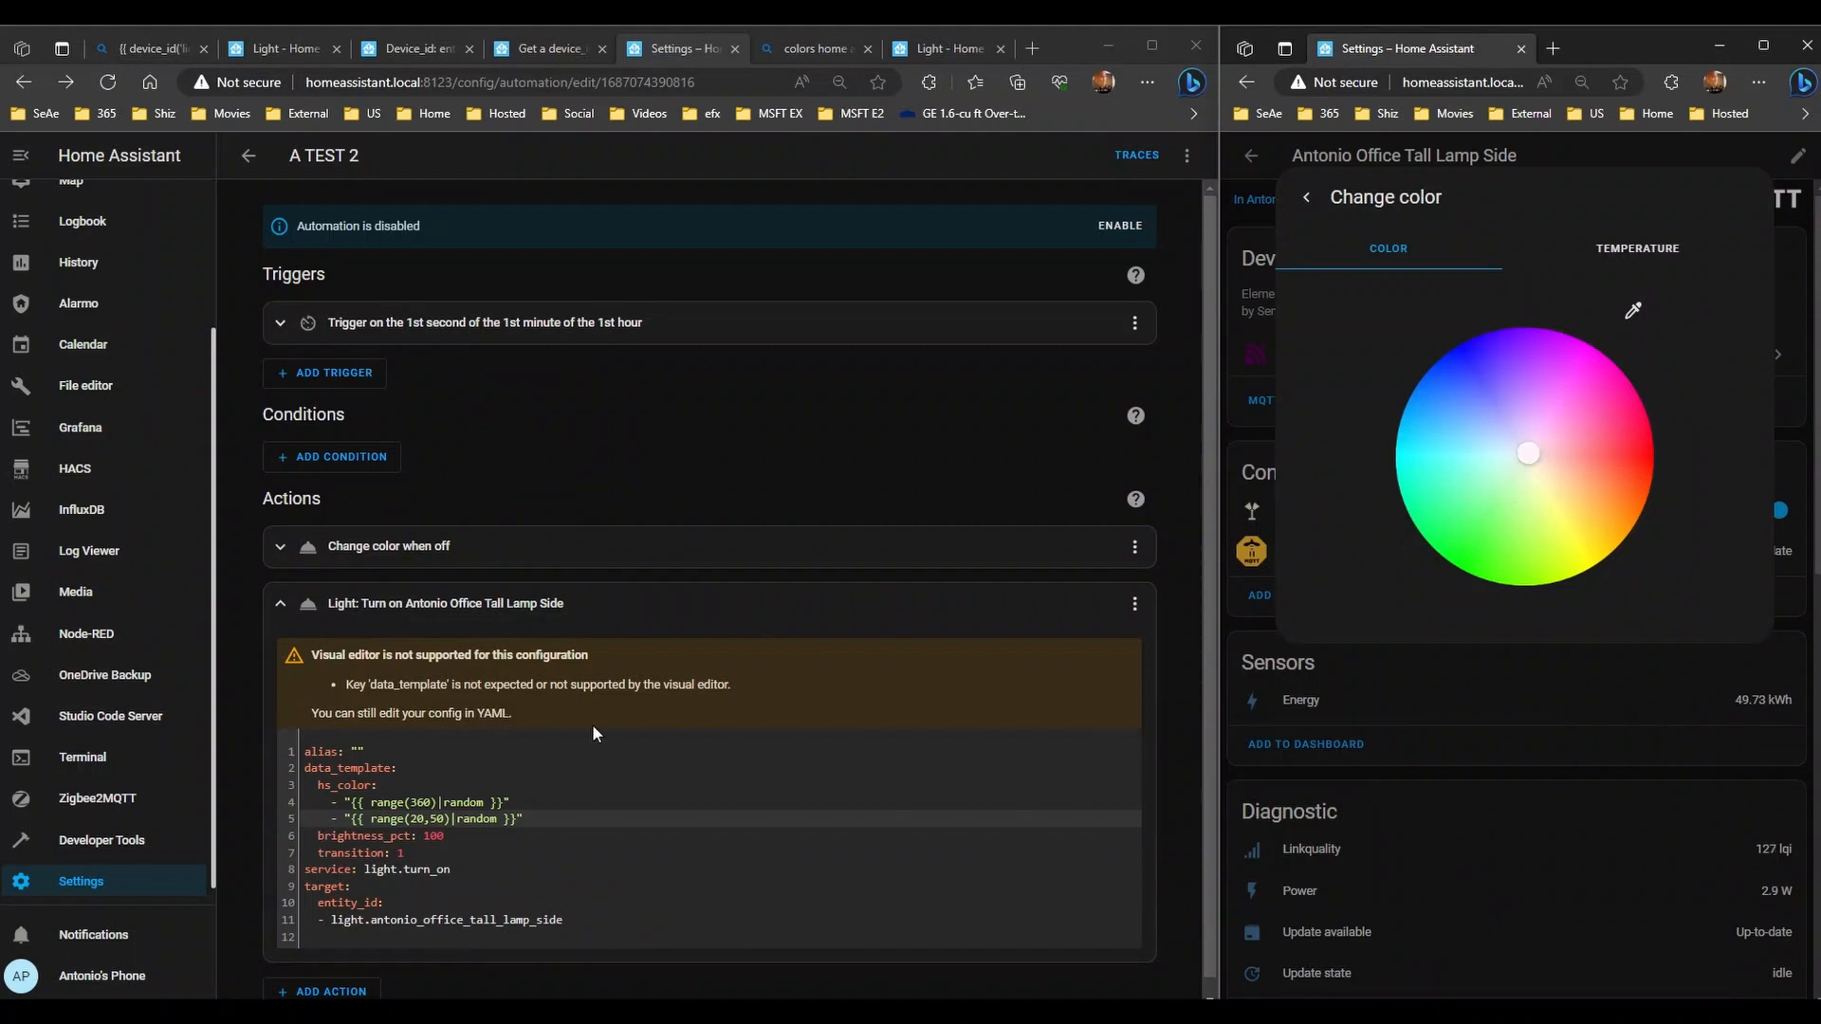
- Change the saturation range on line 5 to range(0,20) and run the automation twice
{"action": "left_click", "coordinate": [416, 818]}
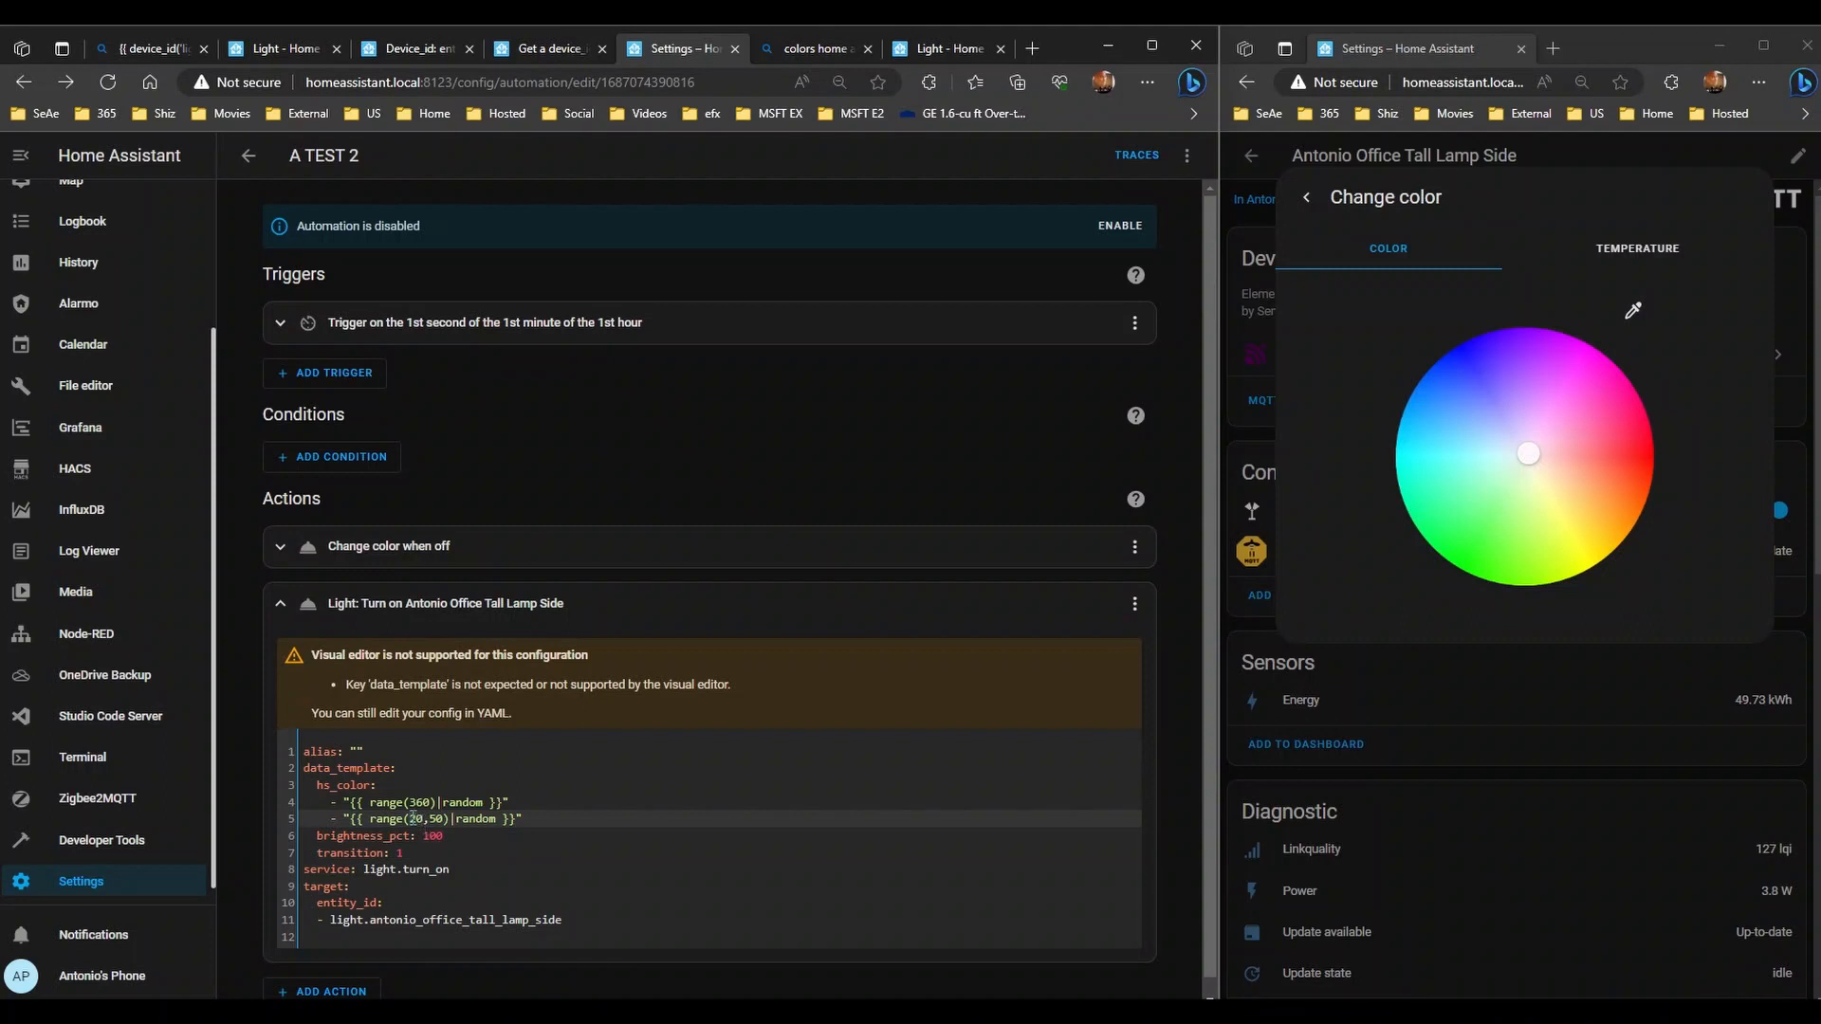
{"action": "key", "text": "BackSpace"}
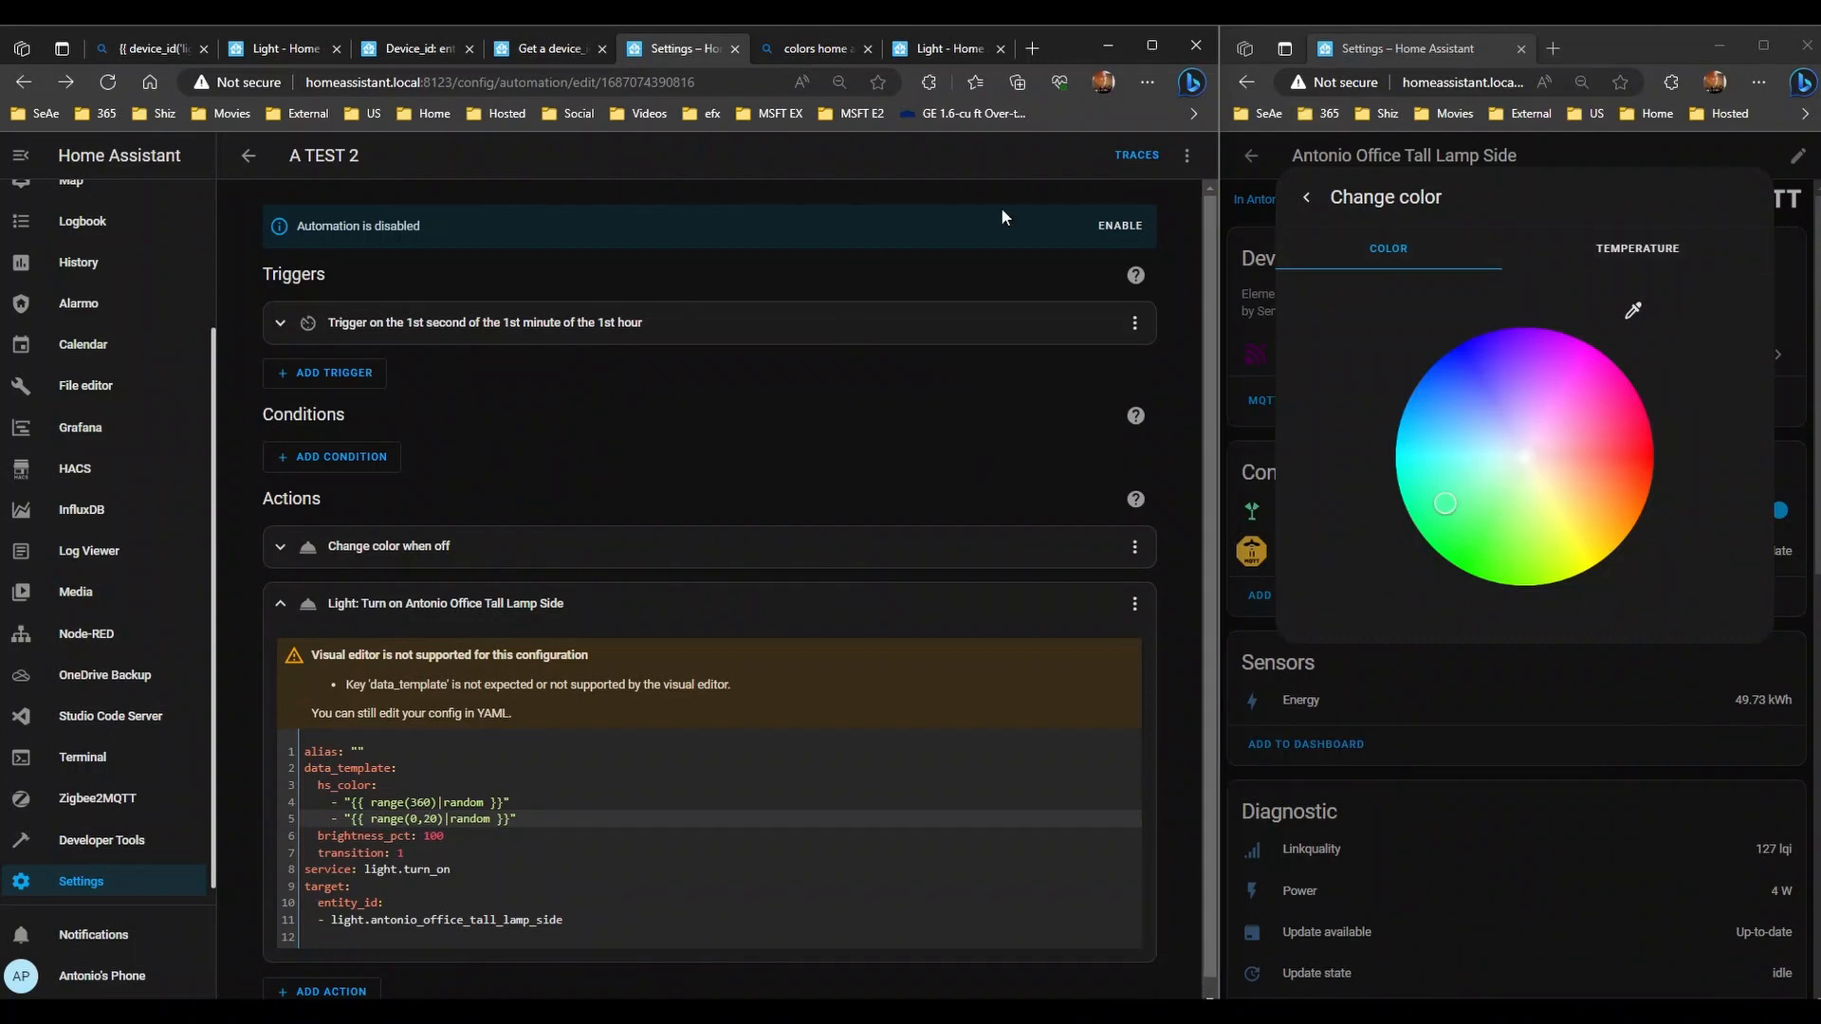
{"action": "left_click", "coordinate": [1186, 154]}
{"action": "left_click", "coordinate": [1152, 231]}
{"action": "left_click", "coordinate": [1186, 155]}
{"action": "left_click", "coordinate": [1150, 233]}
- Run the automation four more times, watching the lamp stay near white
{"action": "left_click", "coordinate": [1187, 155]}
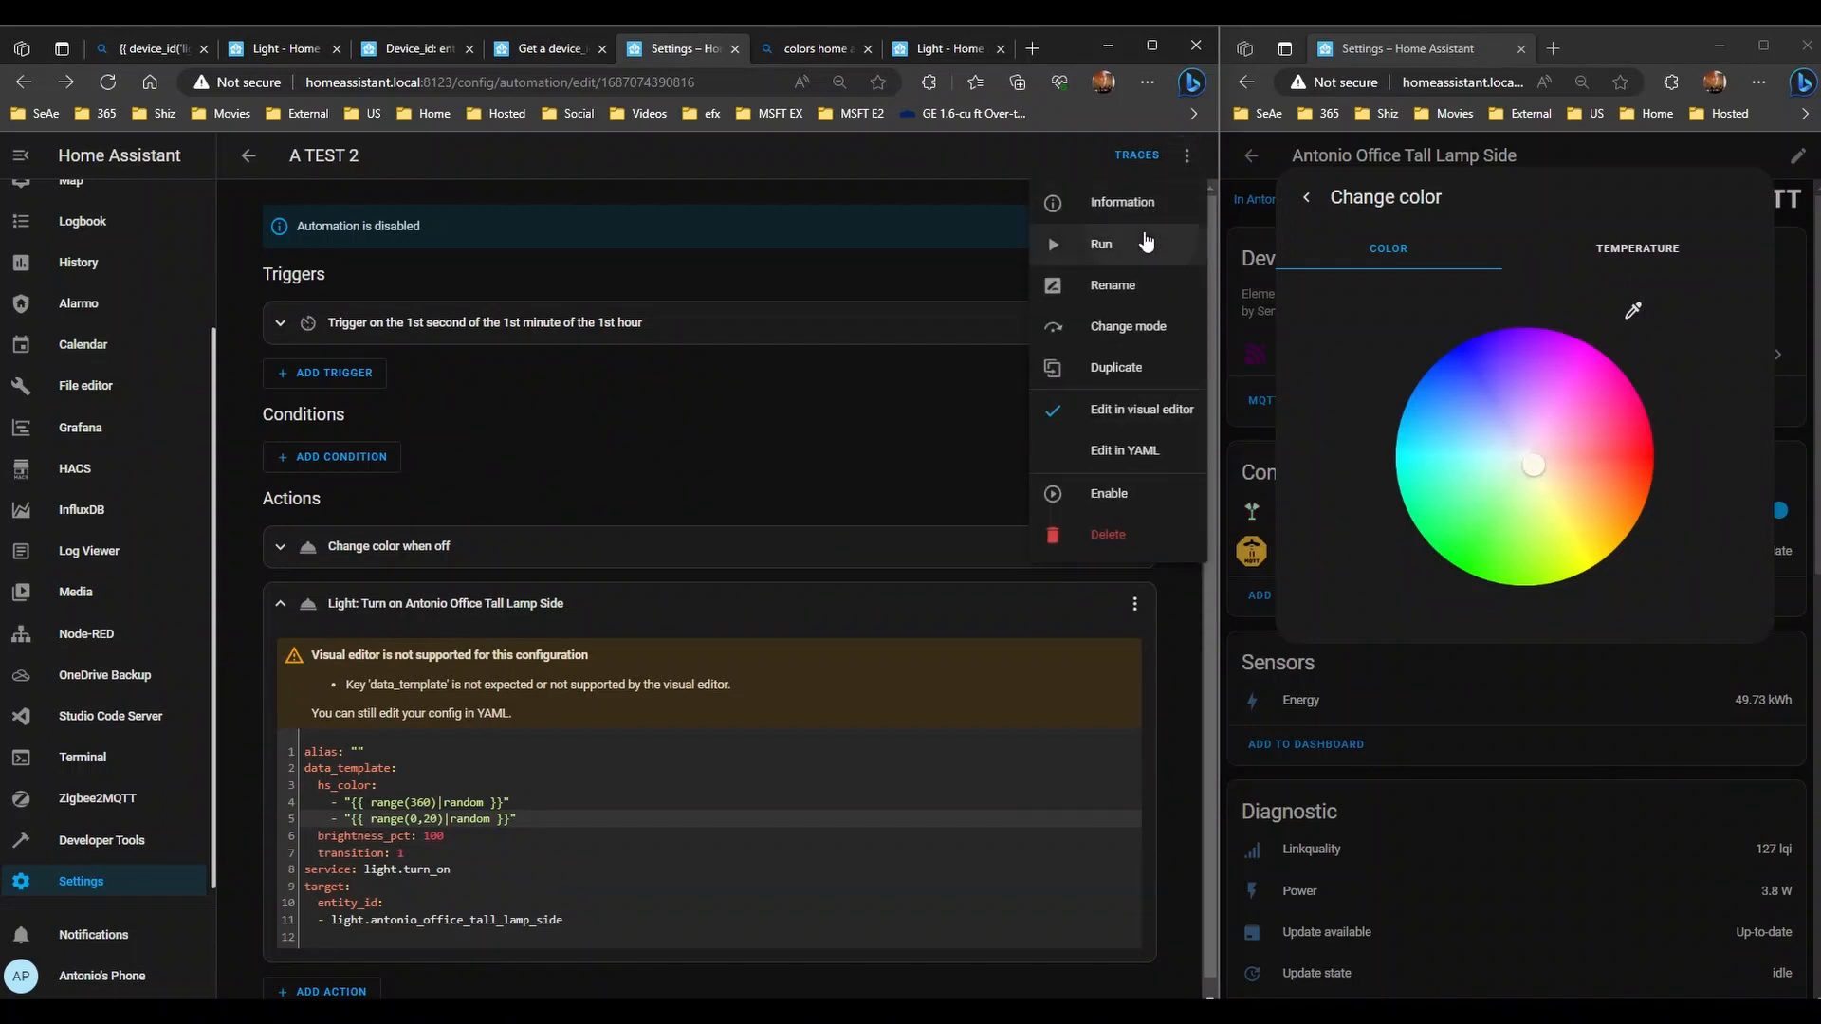
{"action": "left_click", "coordinate": [1145, 242]}
{"action": "left_click", "coordinate": [1186, 155]}
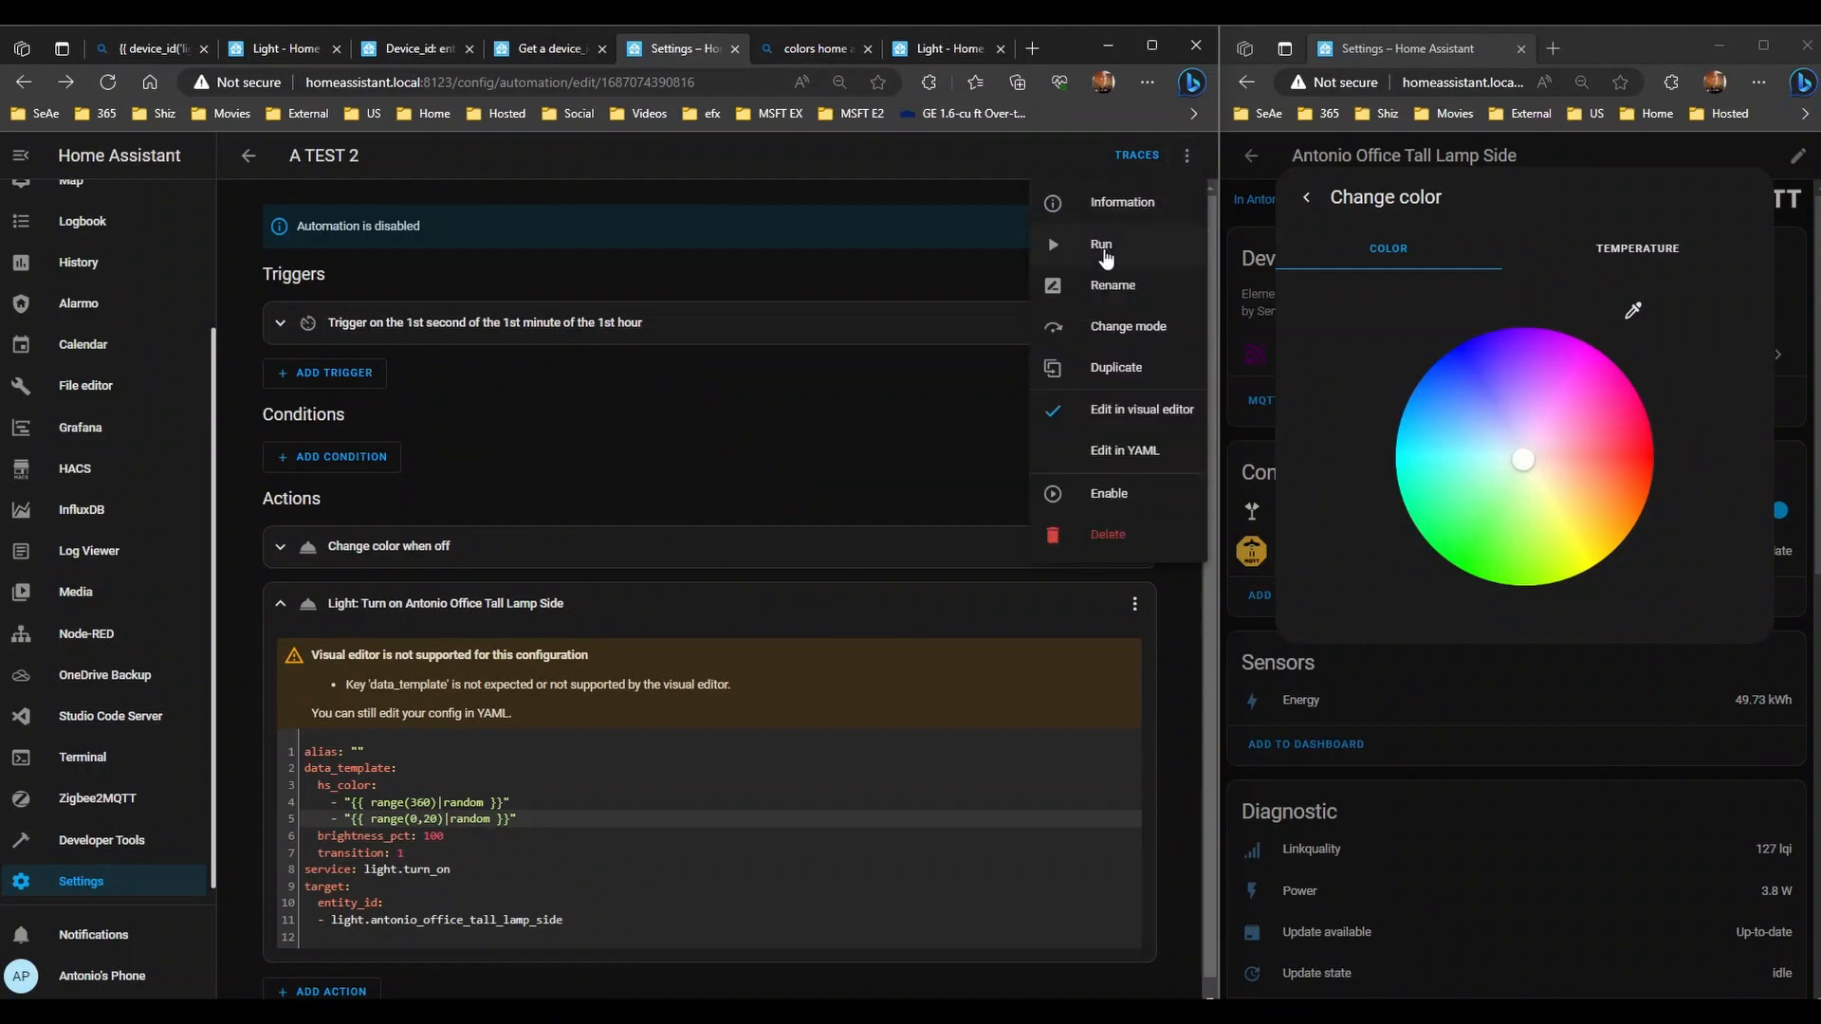
{"action": "left_click", "coordinate": [1105, 242]}
{"action": "left_click", "coordinate": [1187, 154]}
{"action": "left_click", "coordinate": [1127, 239]}
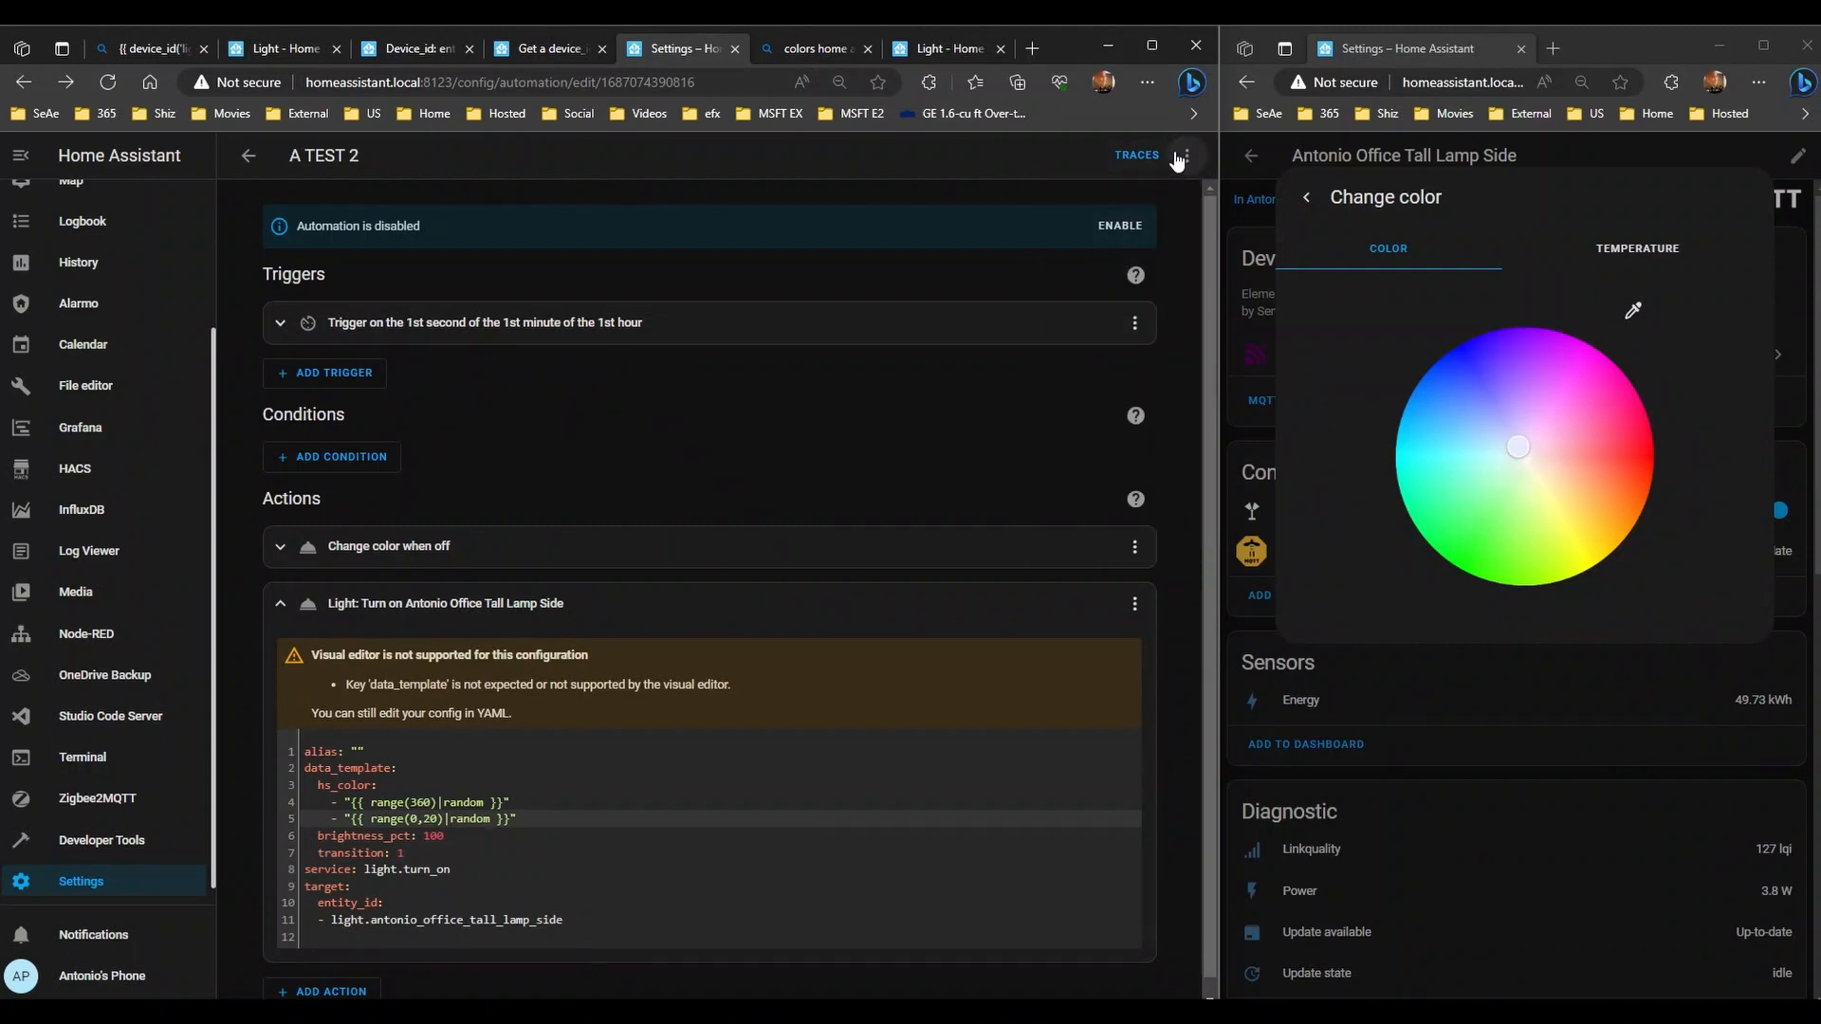
{"action": "left_click", "coordinate": [1186, 155]}
{"action": "left_click", "coordinate": [1139, 237]}
{"action": "left_click", "coordinate": [413, 803]}
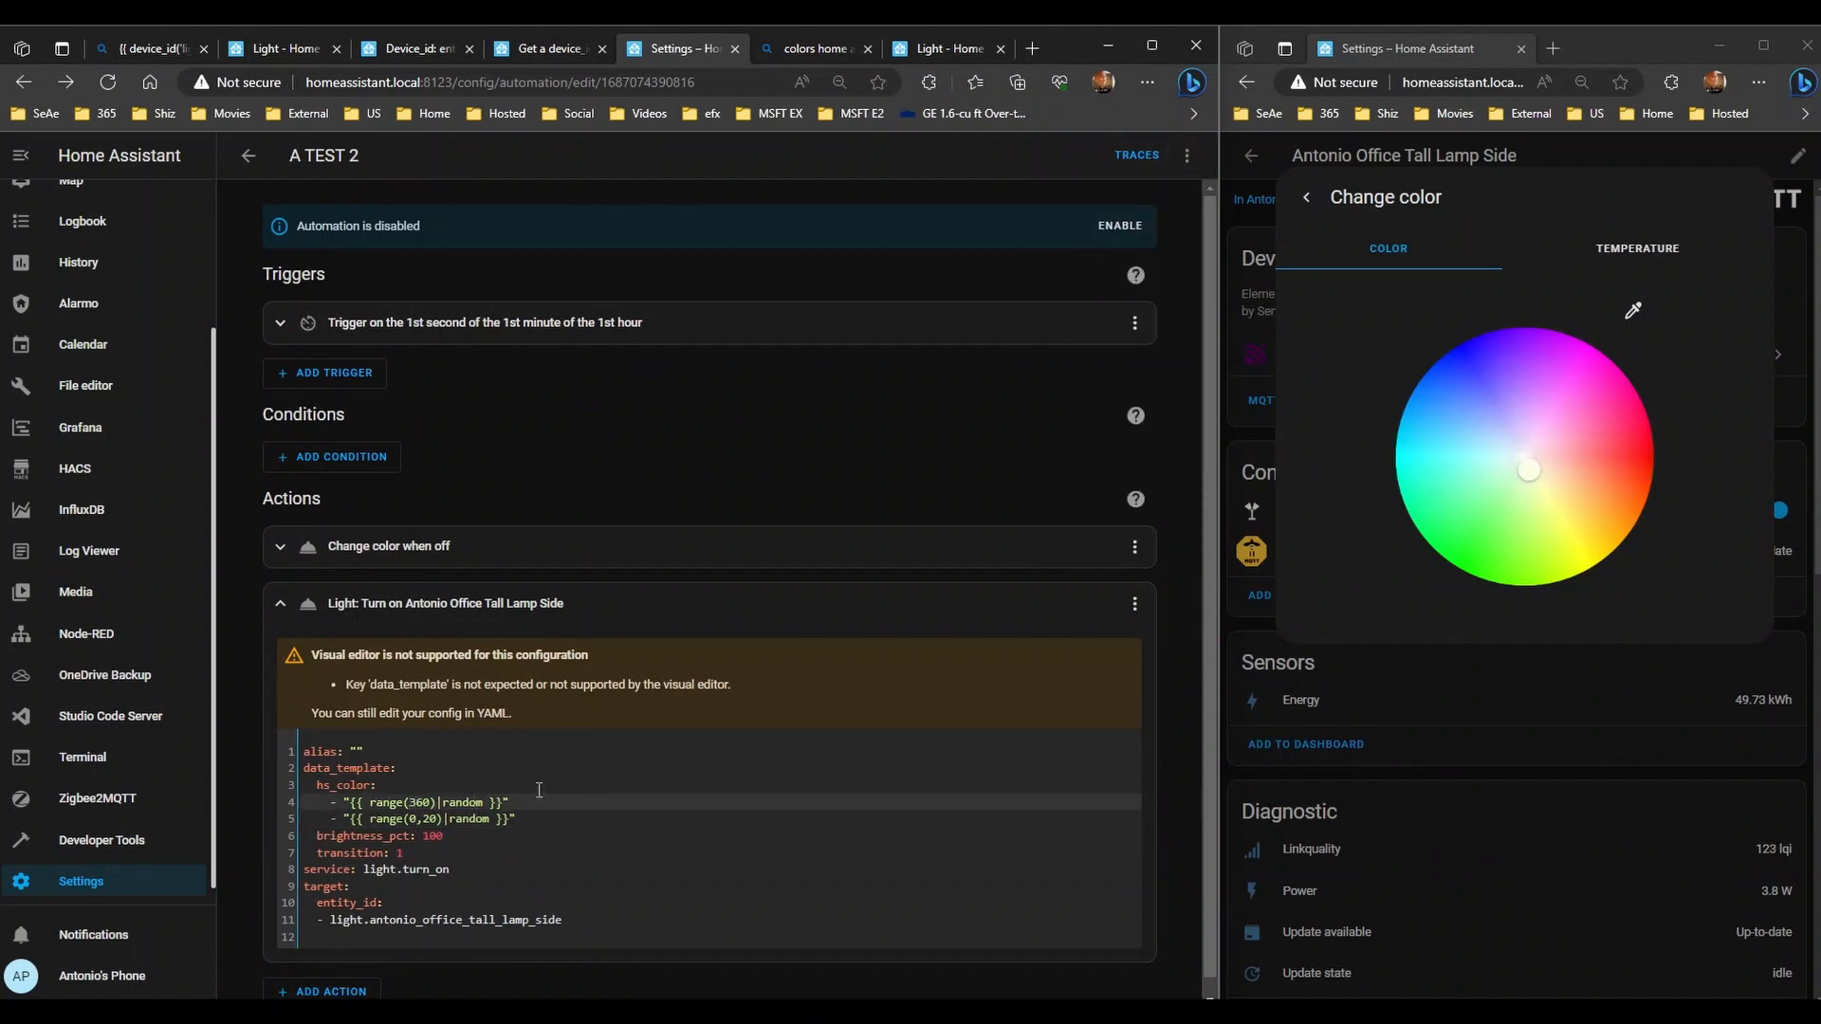
- Set the lamp to red, then adjust hue and saturation in the picker to pale lavender
{"action": "left_click", "coordinate": [1628, 467]}
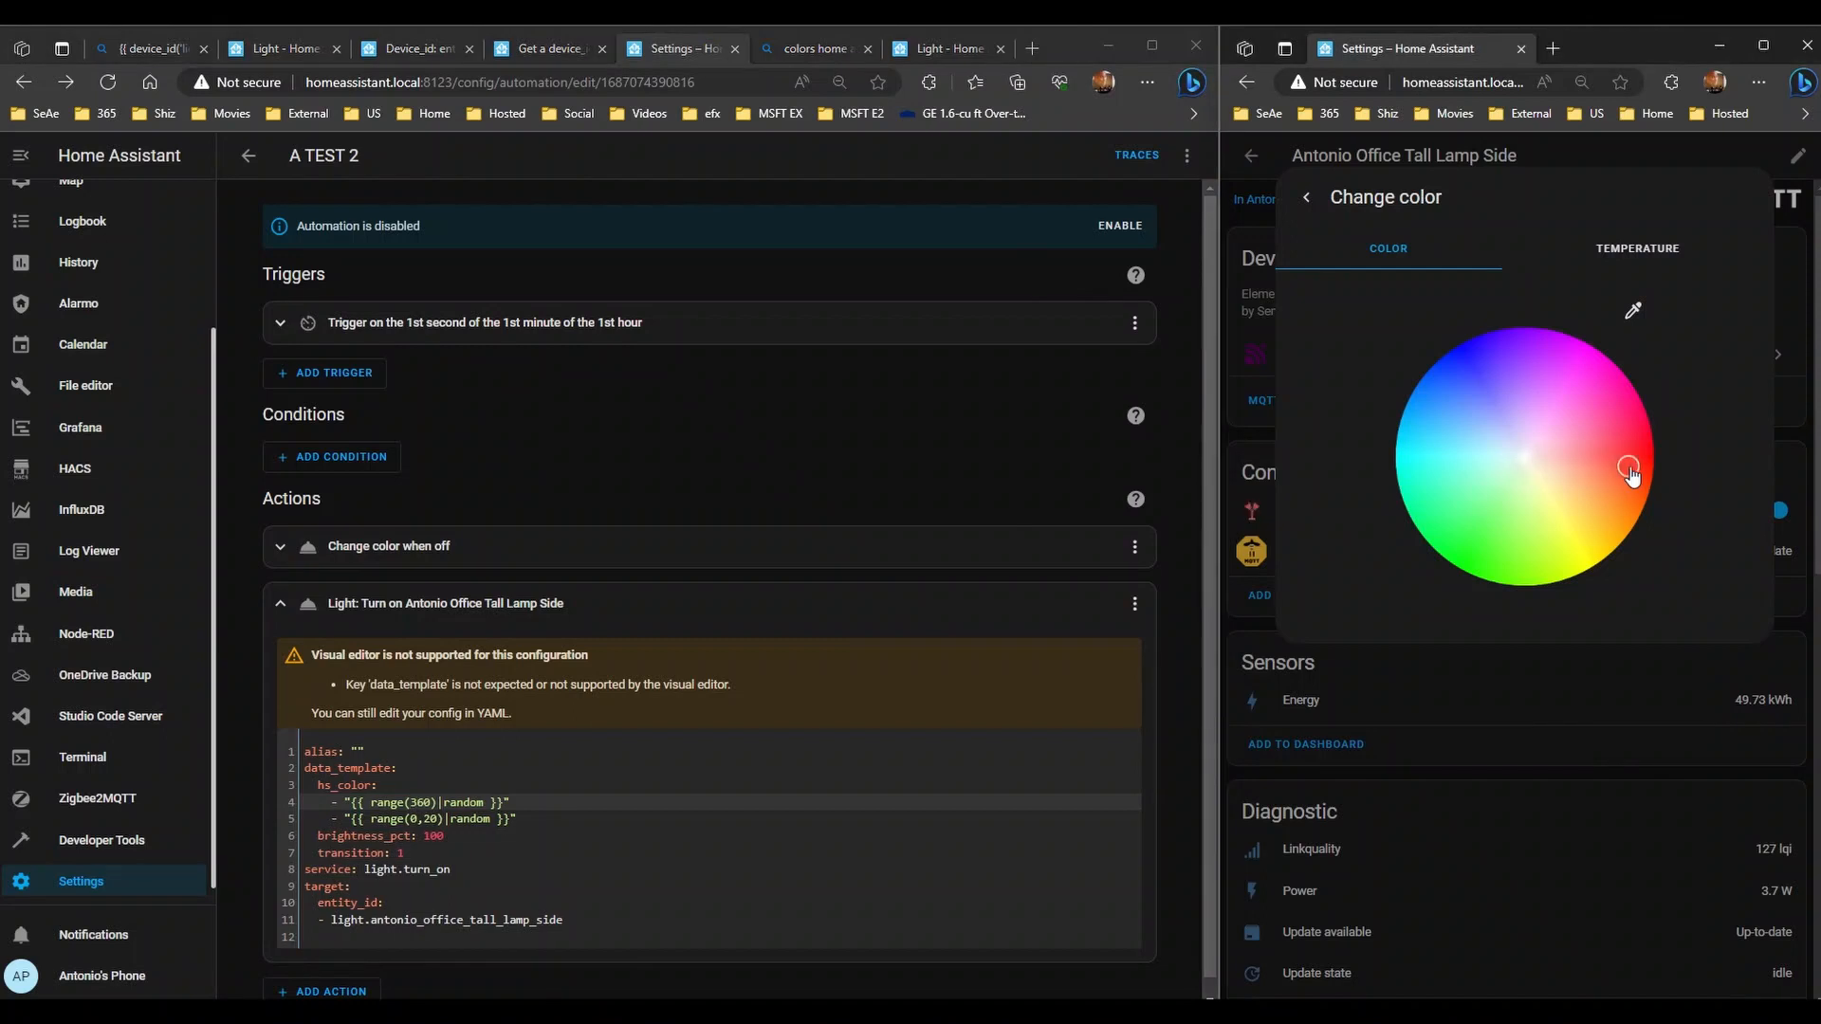
{"action": "left_click", "coordinate": [1633, 313]}
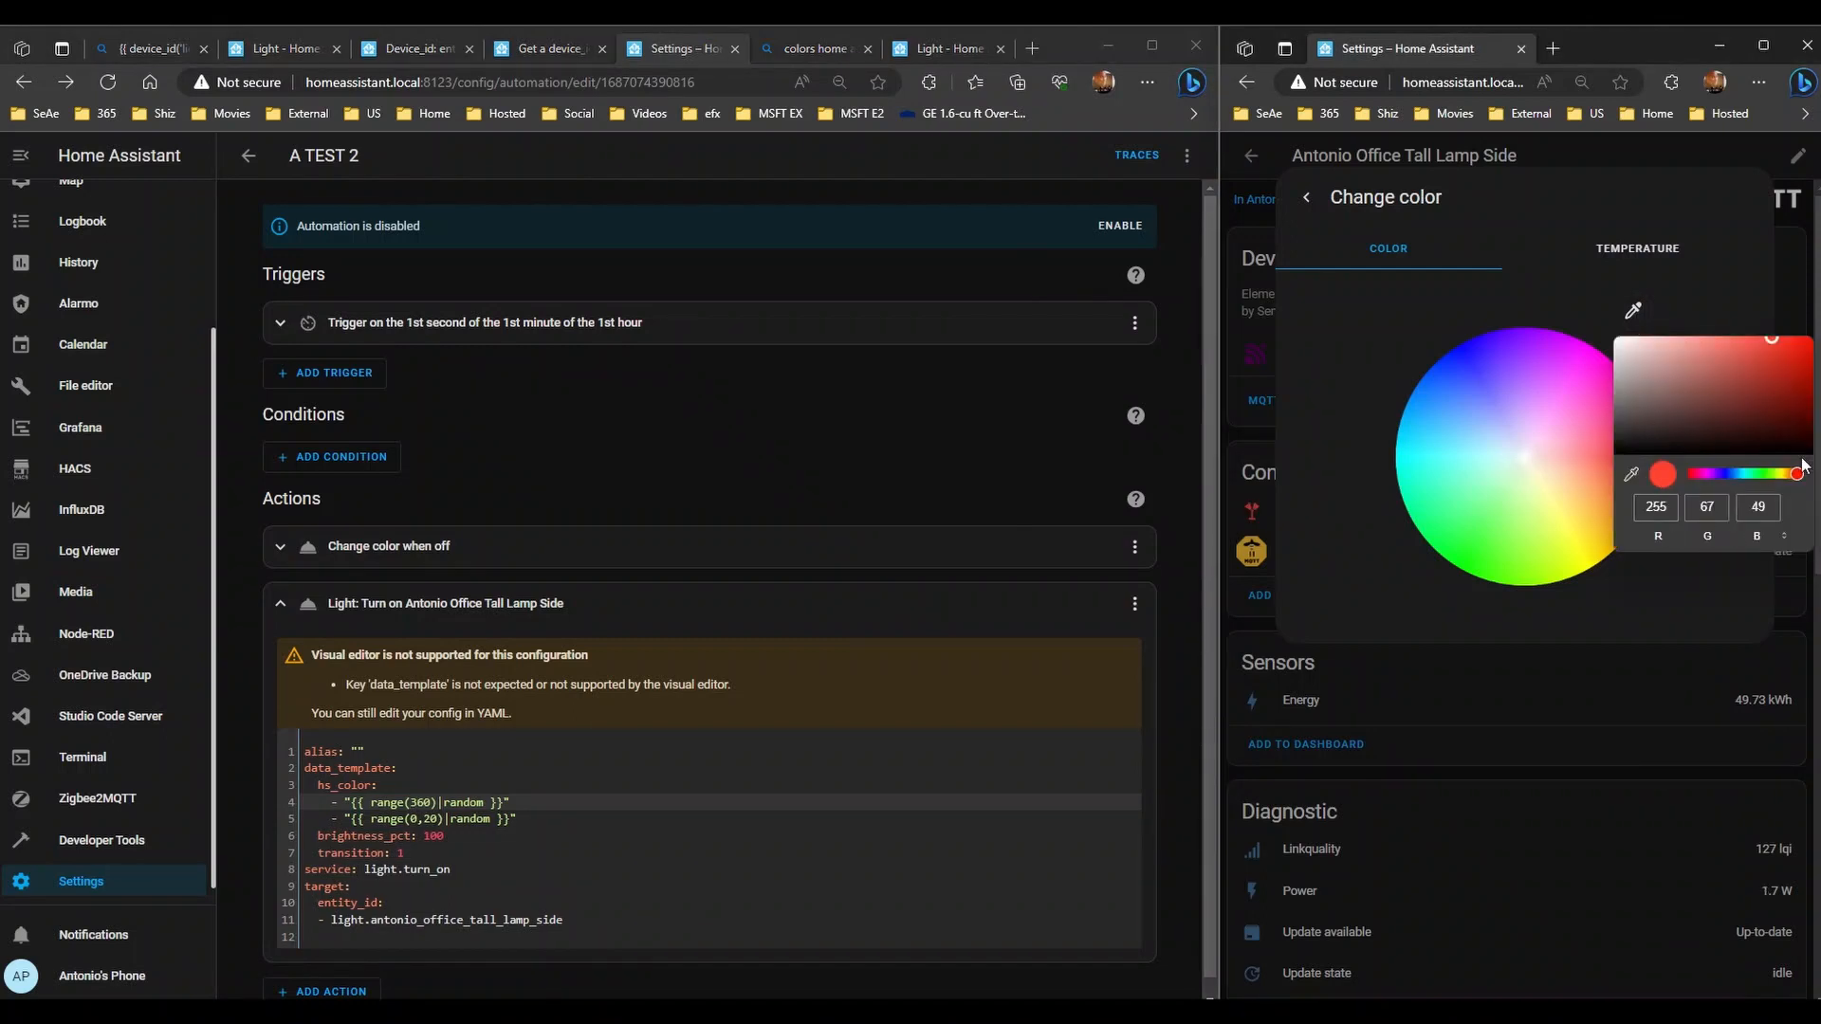
{"action": "mouse_move", "coordinate": [1796, 479]}
{"action": "left_mouse_down"}
{"action": "mouse_move", "coordinate": [1697, 476]}
{"action": "mouse_move", "coordinate": [1795, 476]}
{"action": "mouse_move", "coordinate": [1697, 474]}
{"action": "mouse_move", "coordinate": [1722, 475]}
{"action": "left_mouse_up"}
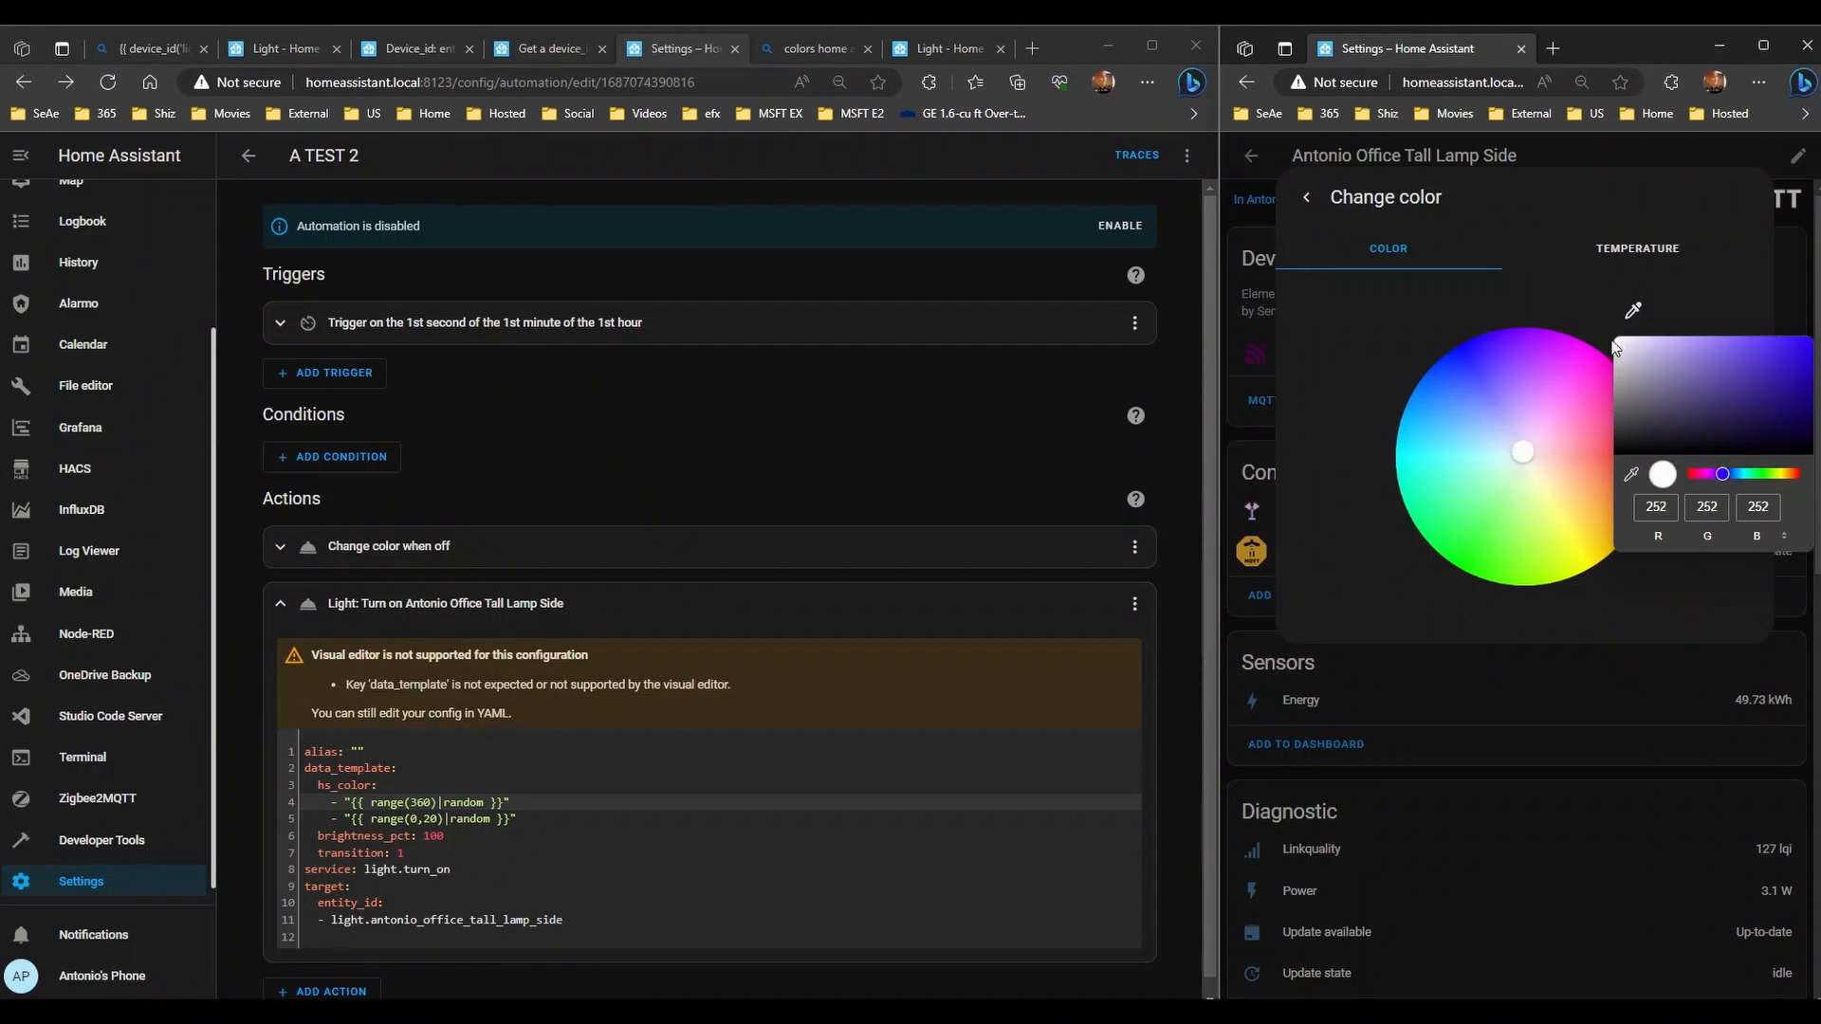
{"action": "mouse_move", "coordinate": [1633, 352]}
{"action": "left_mouse_down"}
{"action": "mouse_move", "coordinate": [1709, 372]}
{"action": "mouse_move", "coordinate": [1811, 337]}
{"action": "mouse_move", "coordinate": [1811, 432]}
{"action": "mouse_move", "coordinate": [1810, 337]}
{"action": "left_mouse_up"}
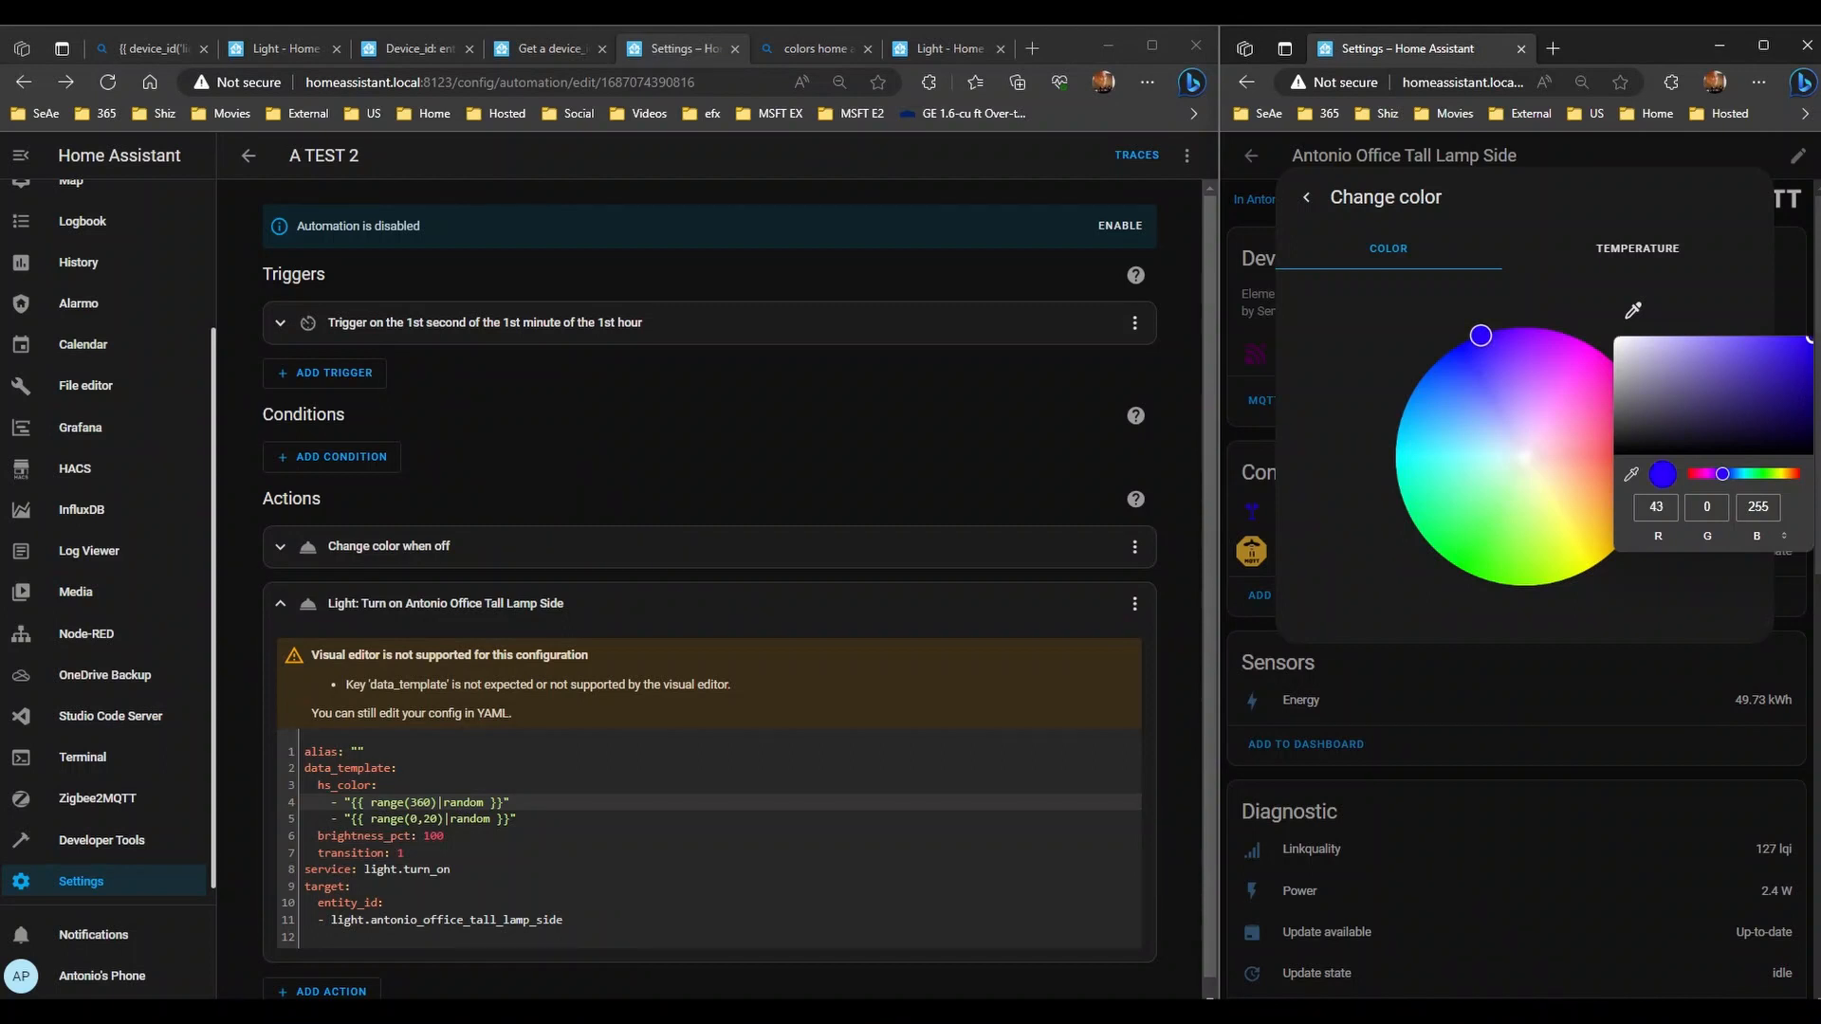
{"action": "left_click_drag", "start_coordinate": [1720, 478], "coordinate": [1726, 479]}
{"action": "left_click_drag", "start_coordinate": [1811, 349], "coordinate": [1657, 338]}
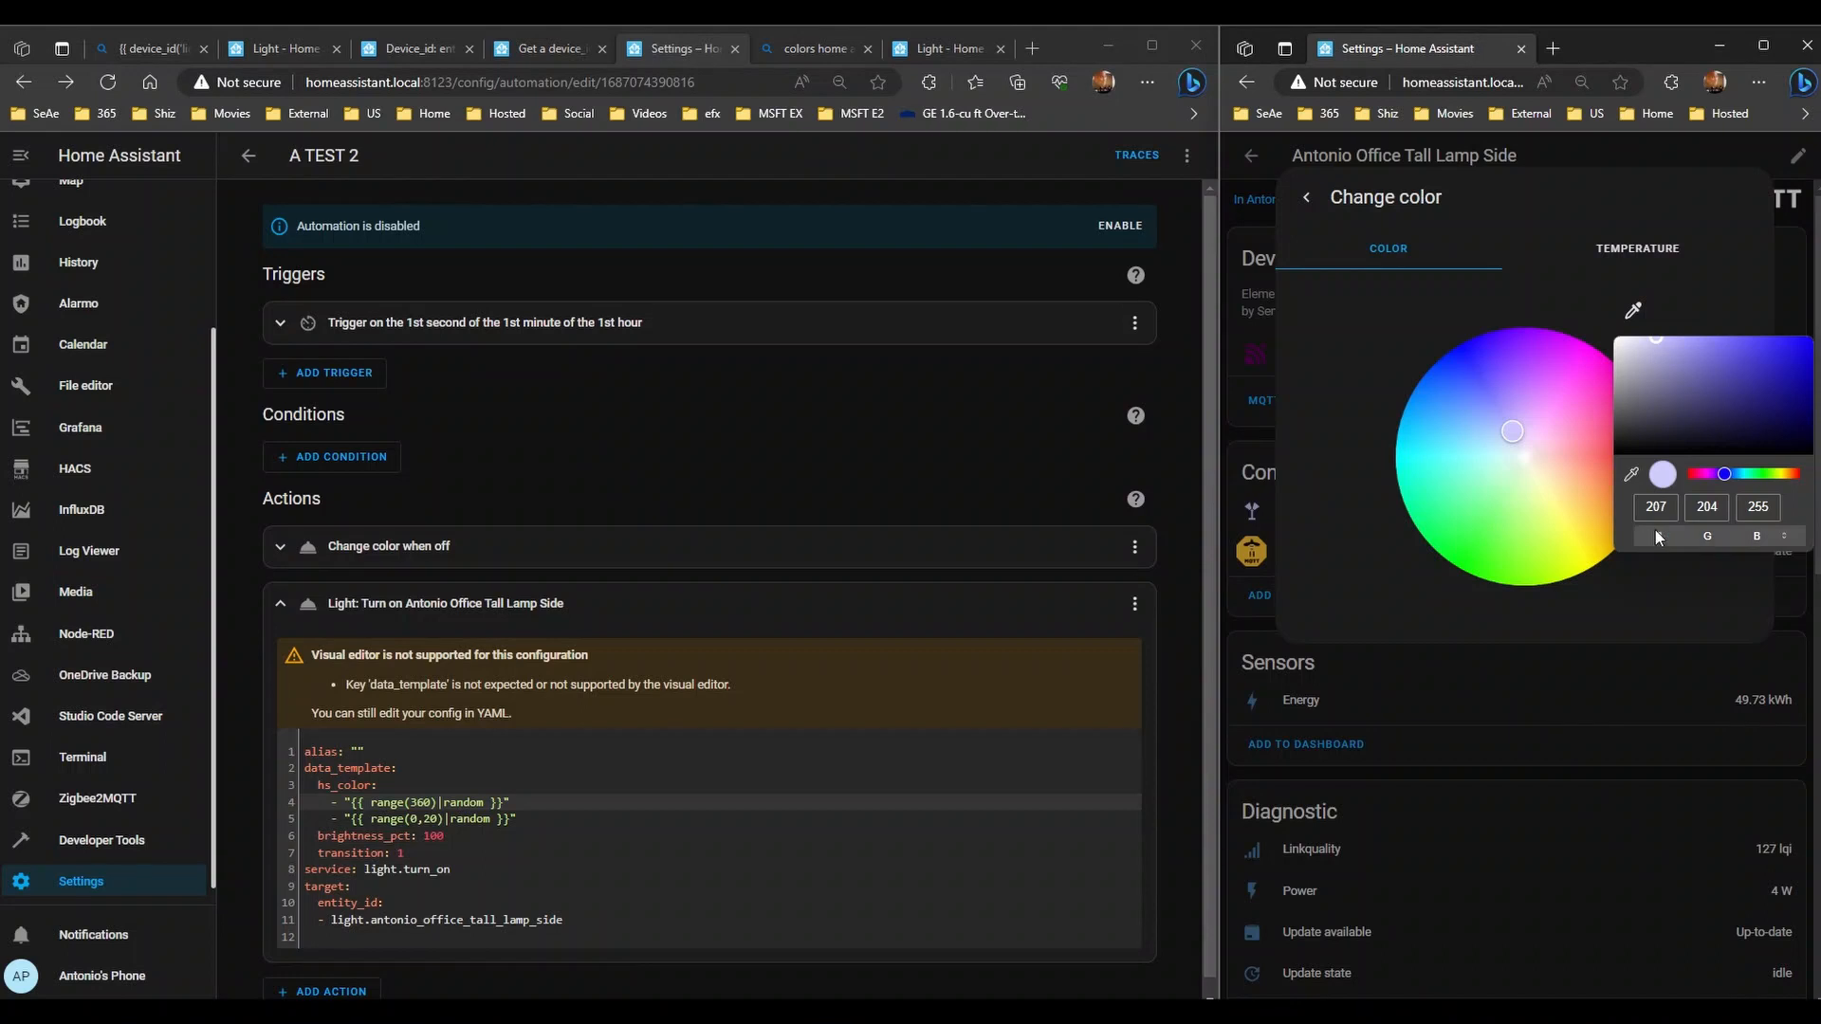
- Cycle the colour format through HSL, hex and RGB, ending on hex #CFCCFF
{"action": "left_click", "coordinate": [1783, 537]}
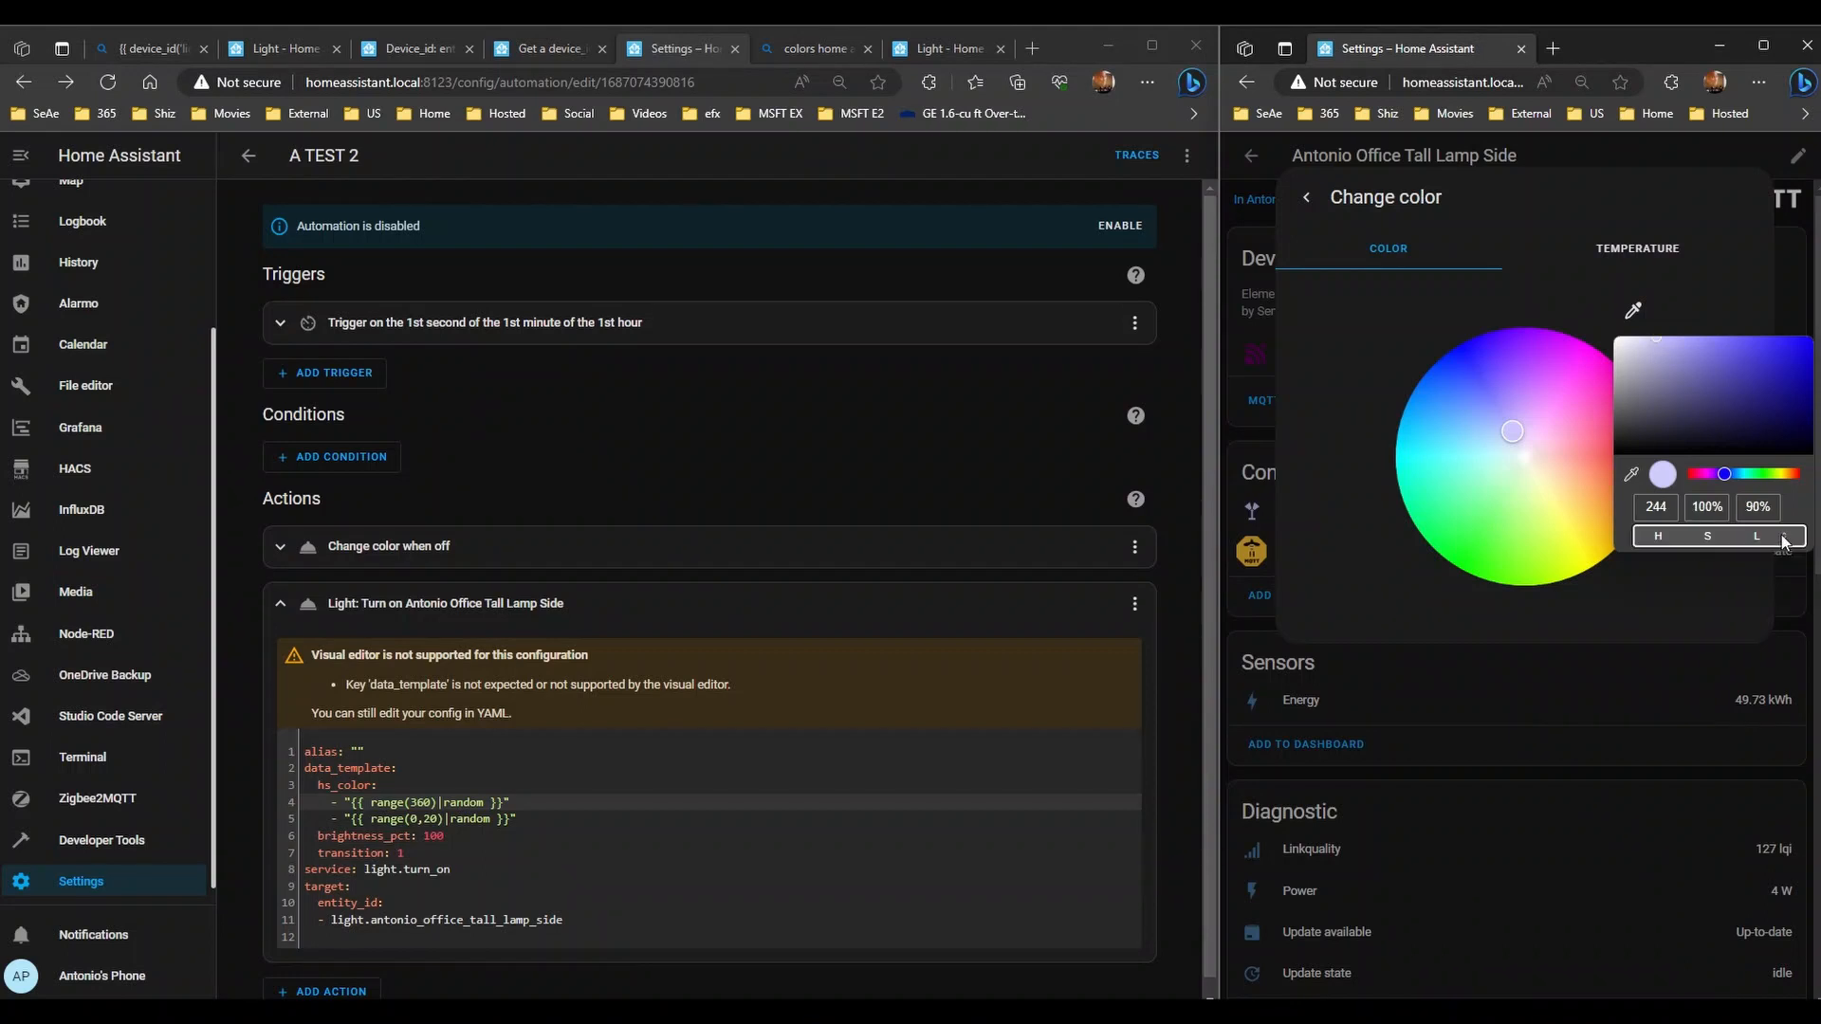
{"action": "left_click", "coordinate": [1782, 539]}
{"action": "left_click", "coordinate": [1786, 540]}
{"action": "left_click", "coordinate": [1787, 539]}
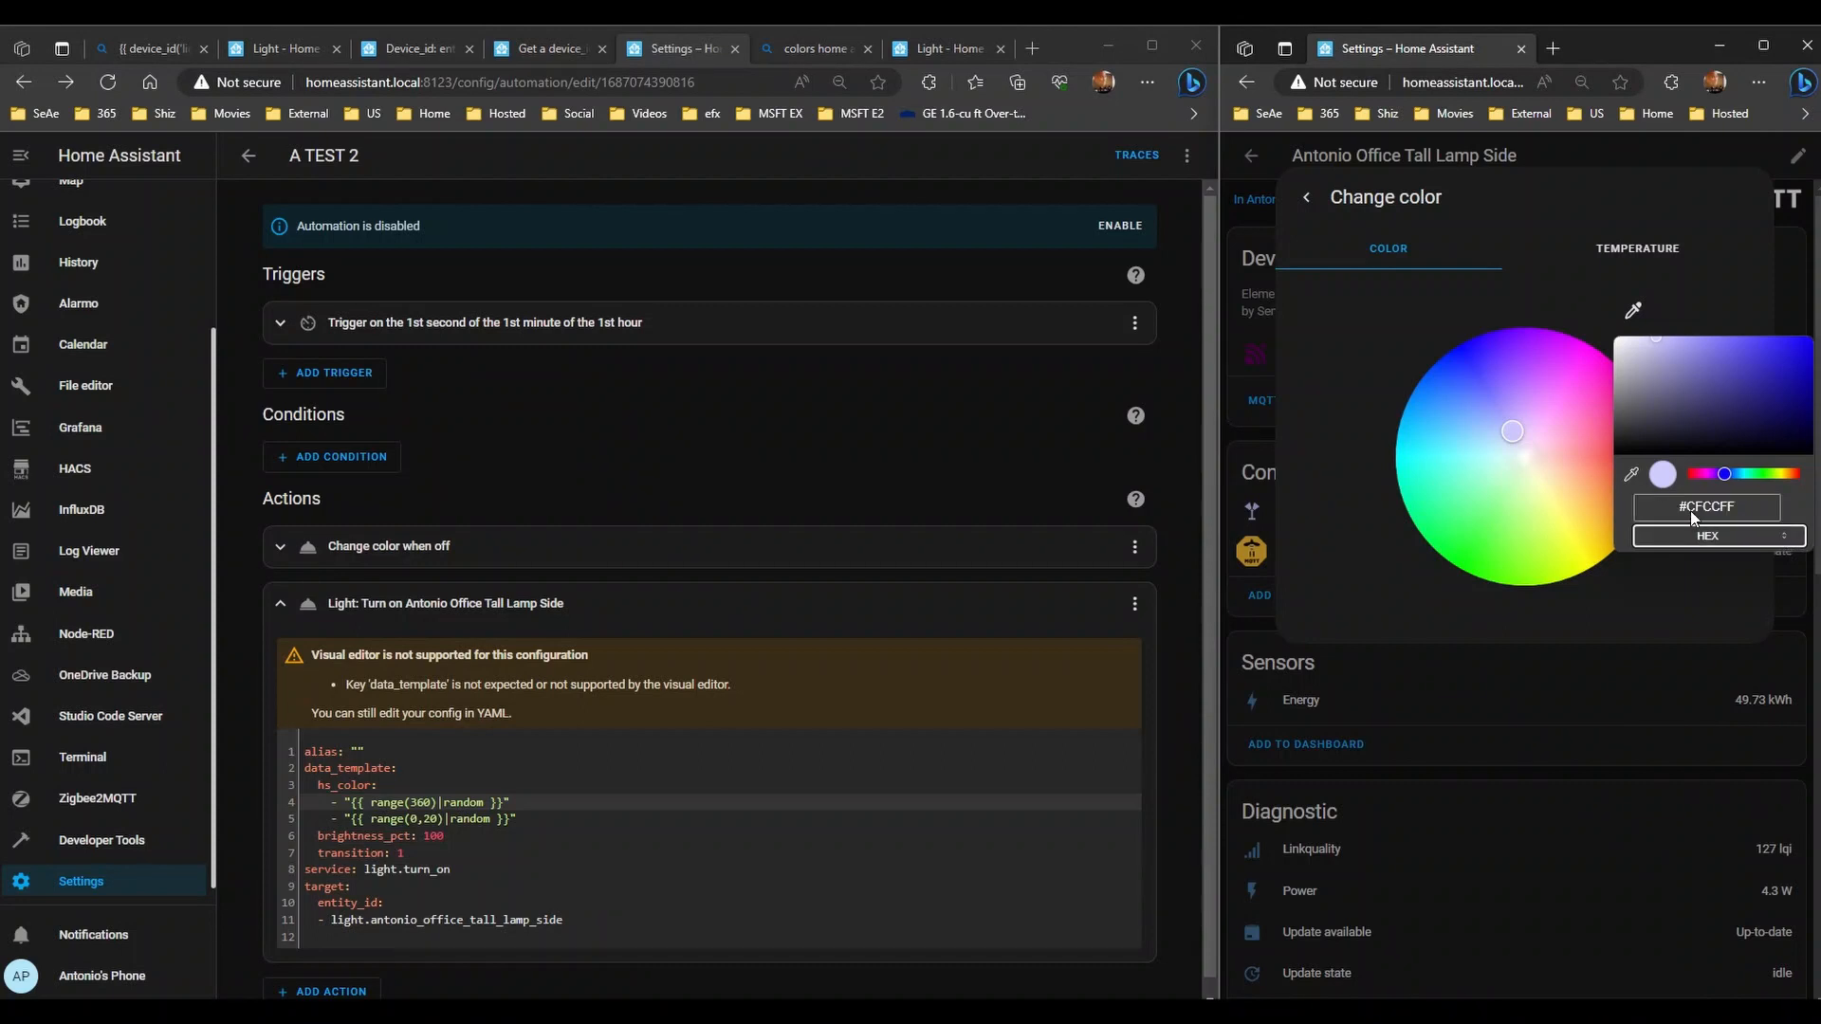
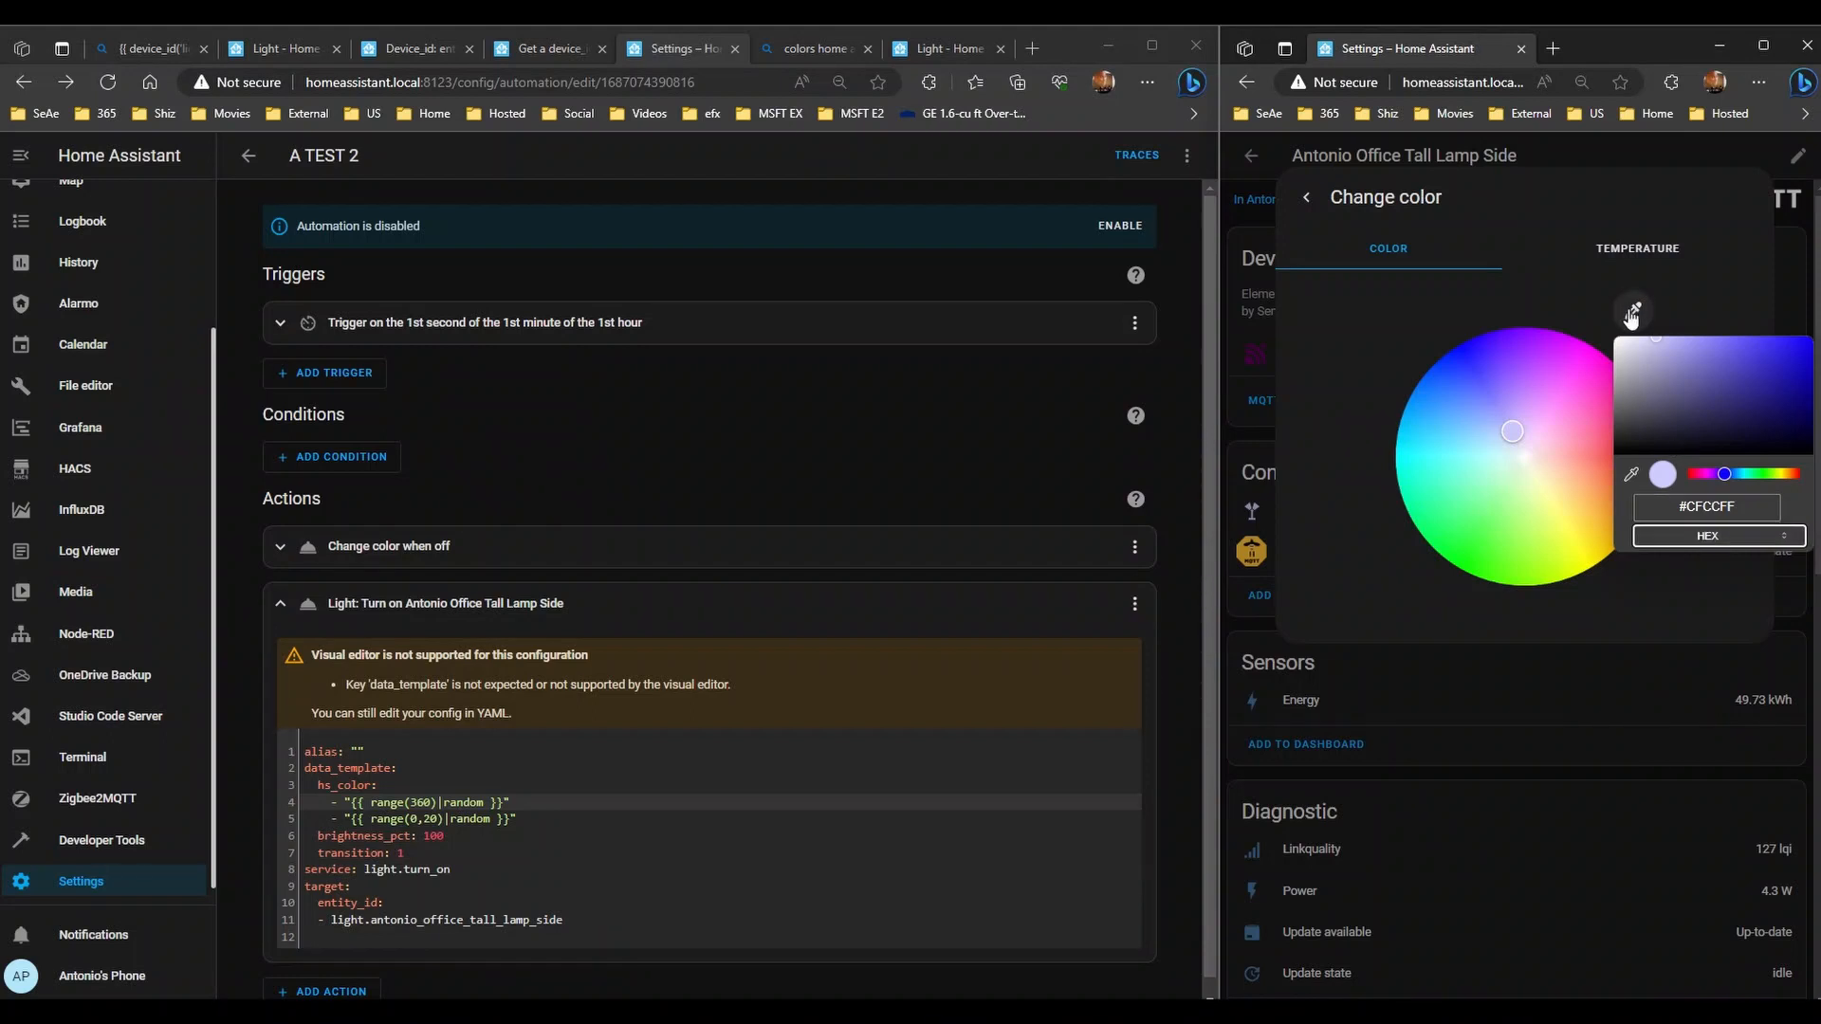
- Shift the office tall side lamp's hue to pale pink (#FFCCCC) and close its colour dialogs
{"action": "left_click_drag", "start_coordinate": [1726, 474], "coordinate": [1798, 474]}
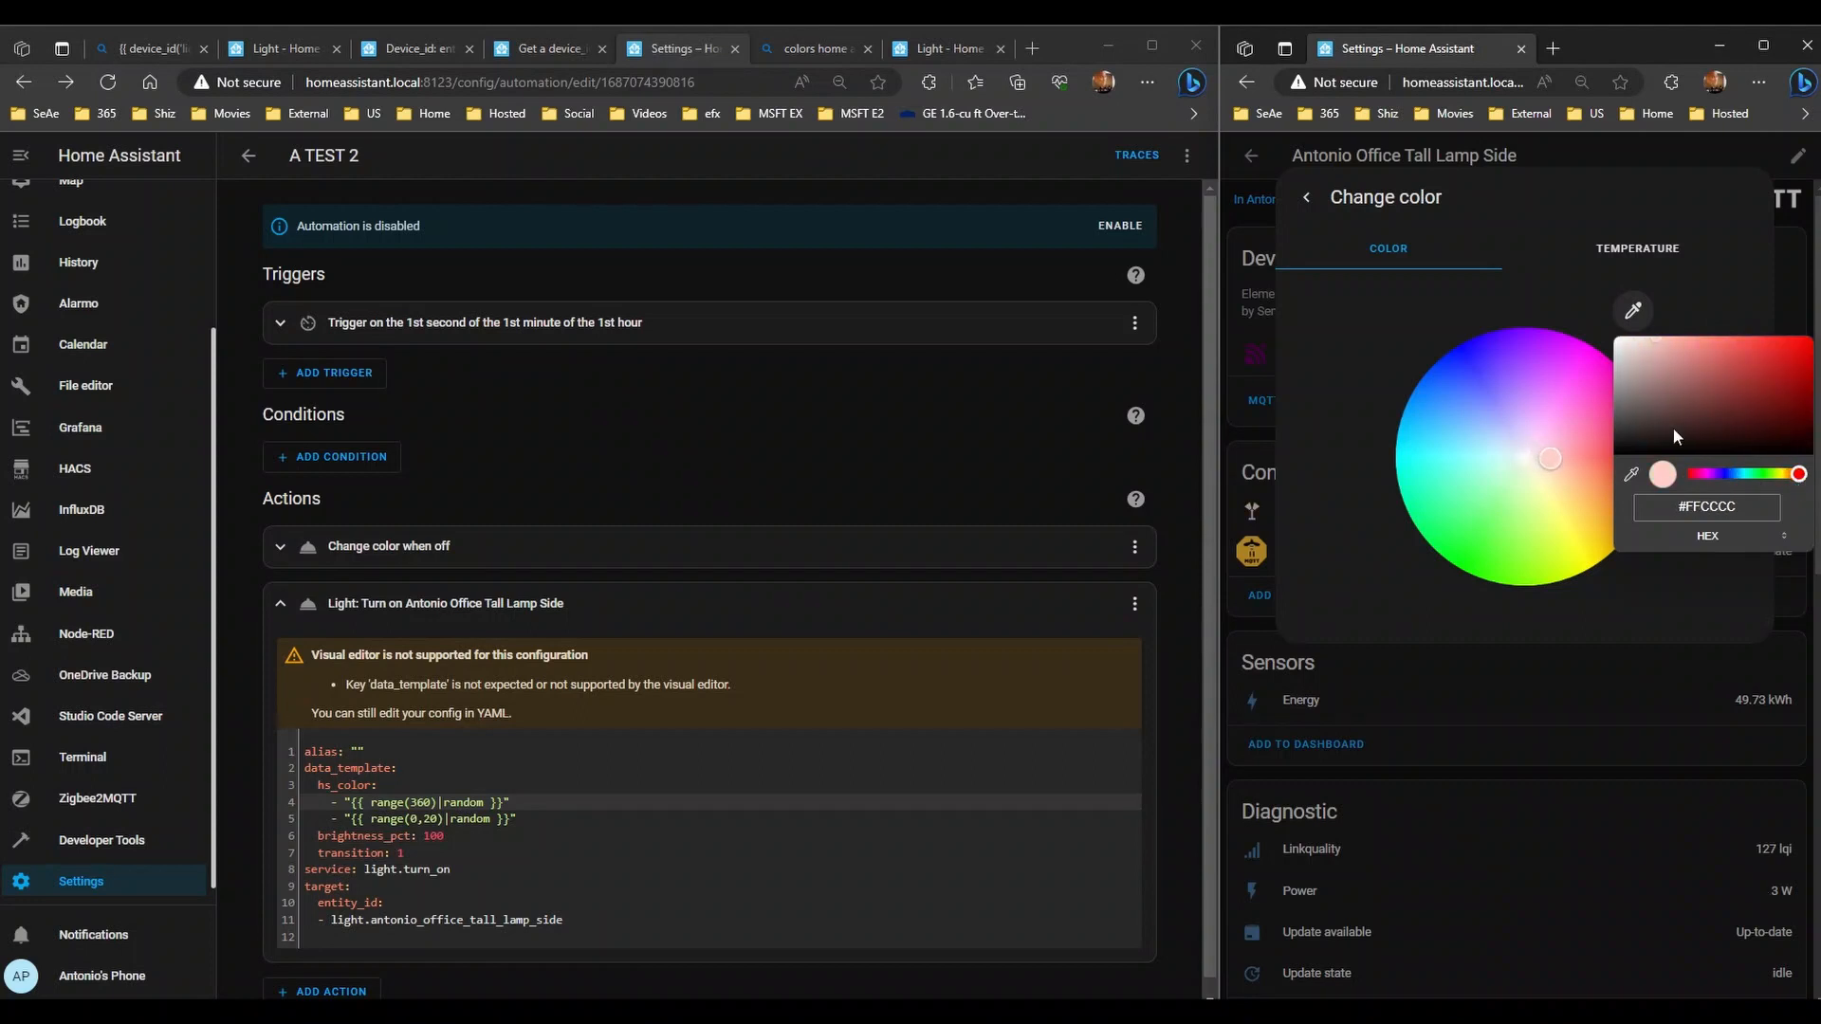
{"action": "left_click", "coordinate": [1306, 198]}
{"action": "left_click", "coordinate": [1304, 198]}
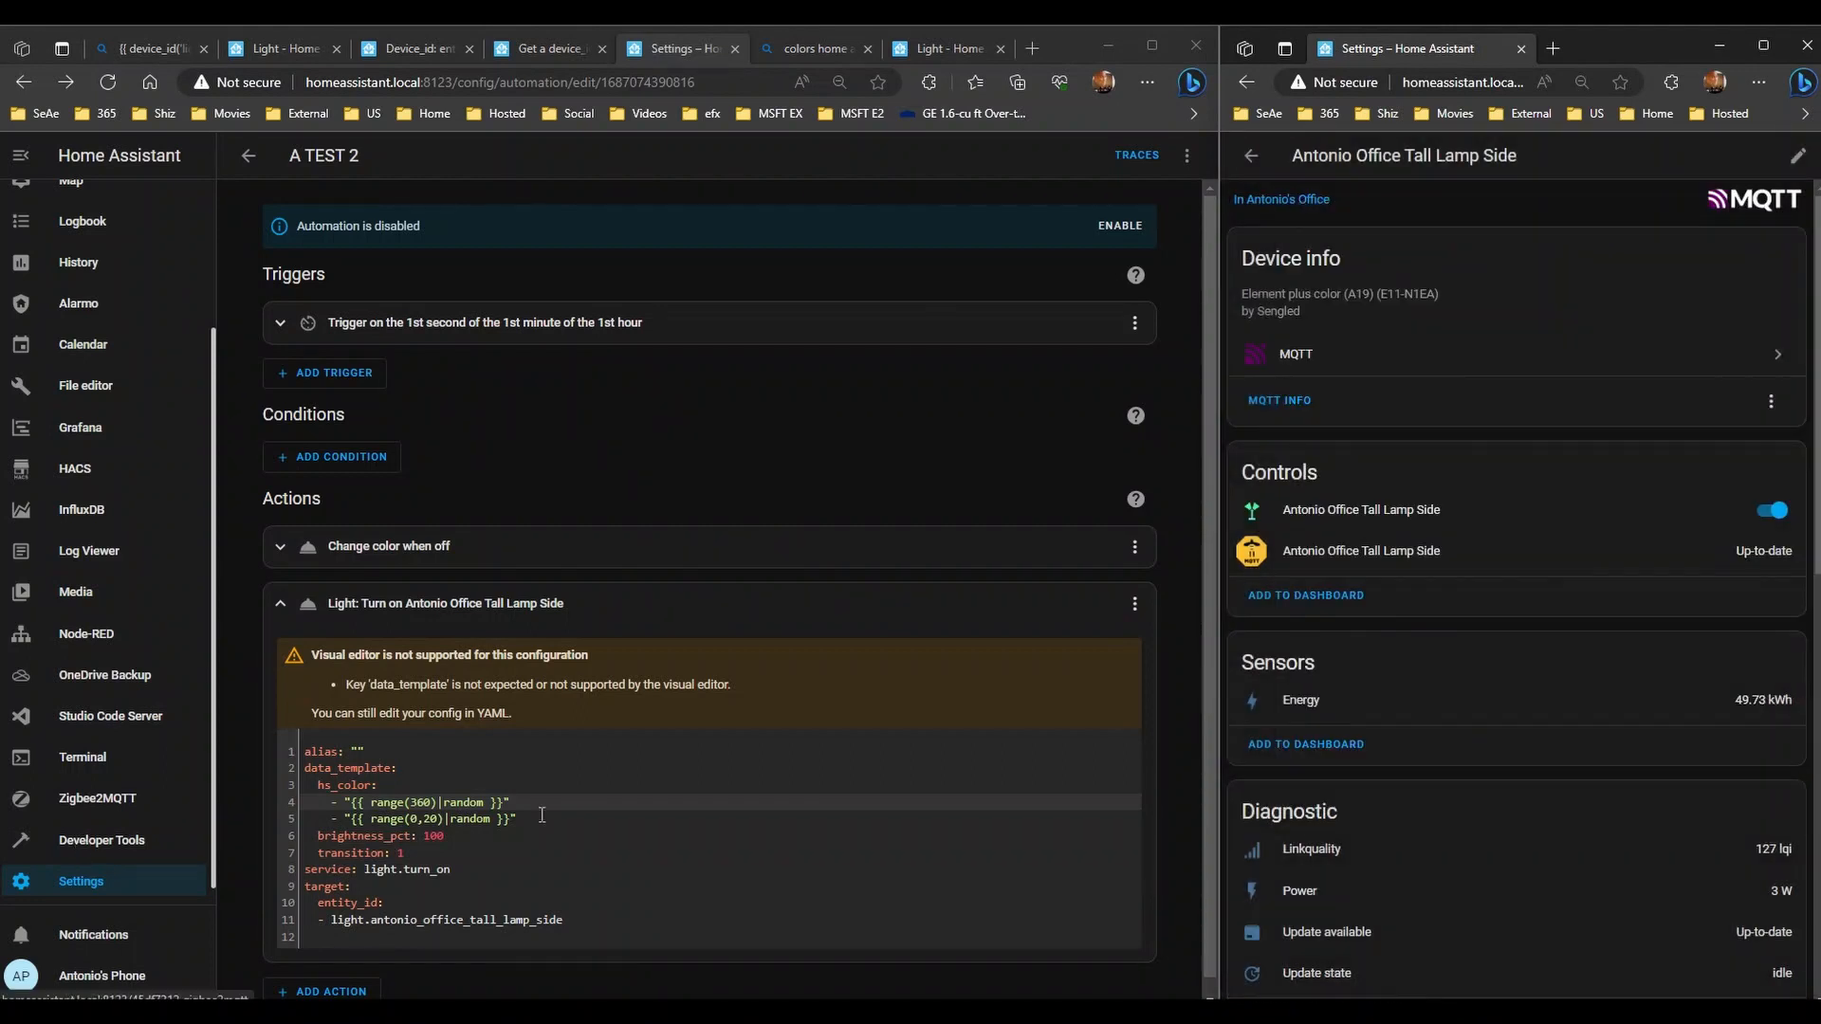
- Change the light action's saturation range to range(80,100) and save the automation
{"action": "left_click", "coordinate": [414, 822]}
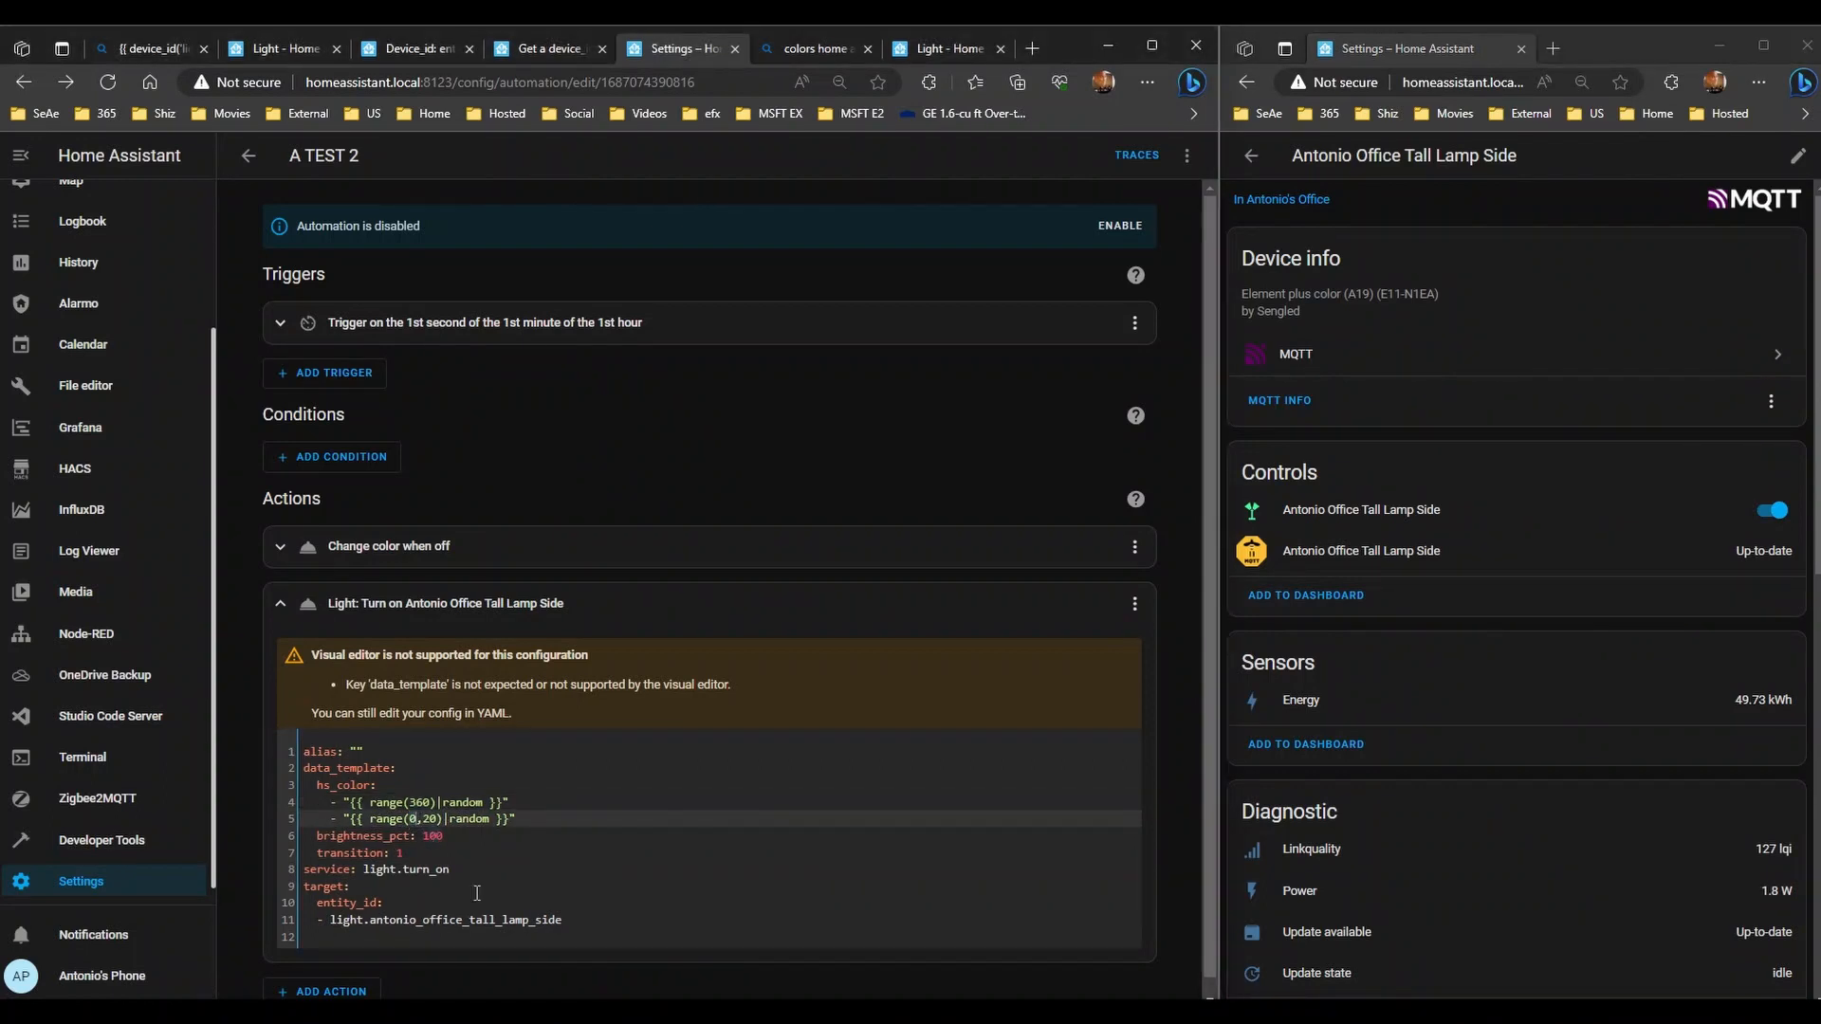
{"action": "type", "text": "80,"}
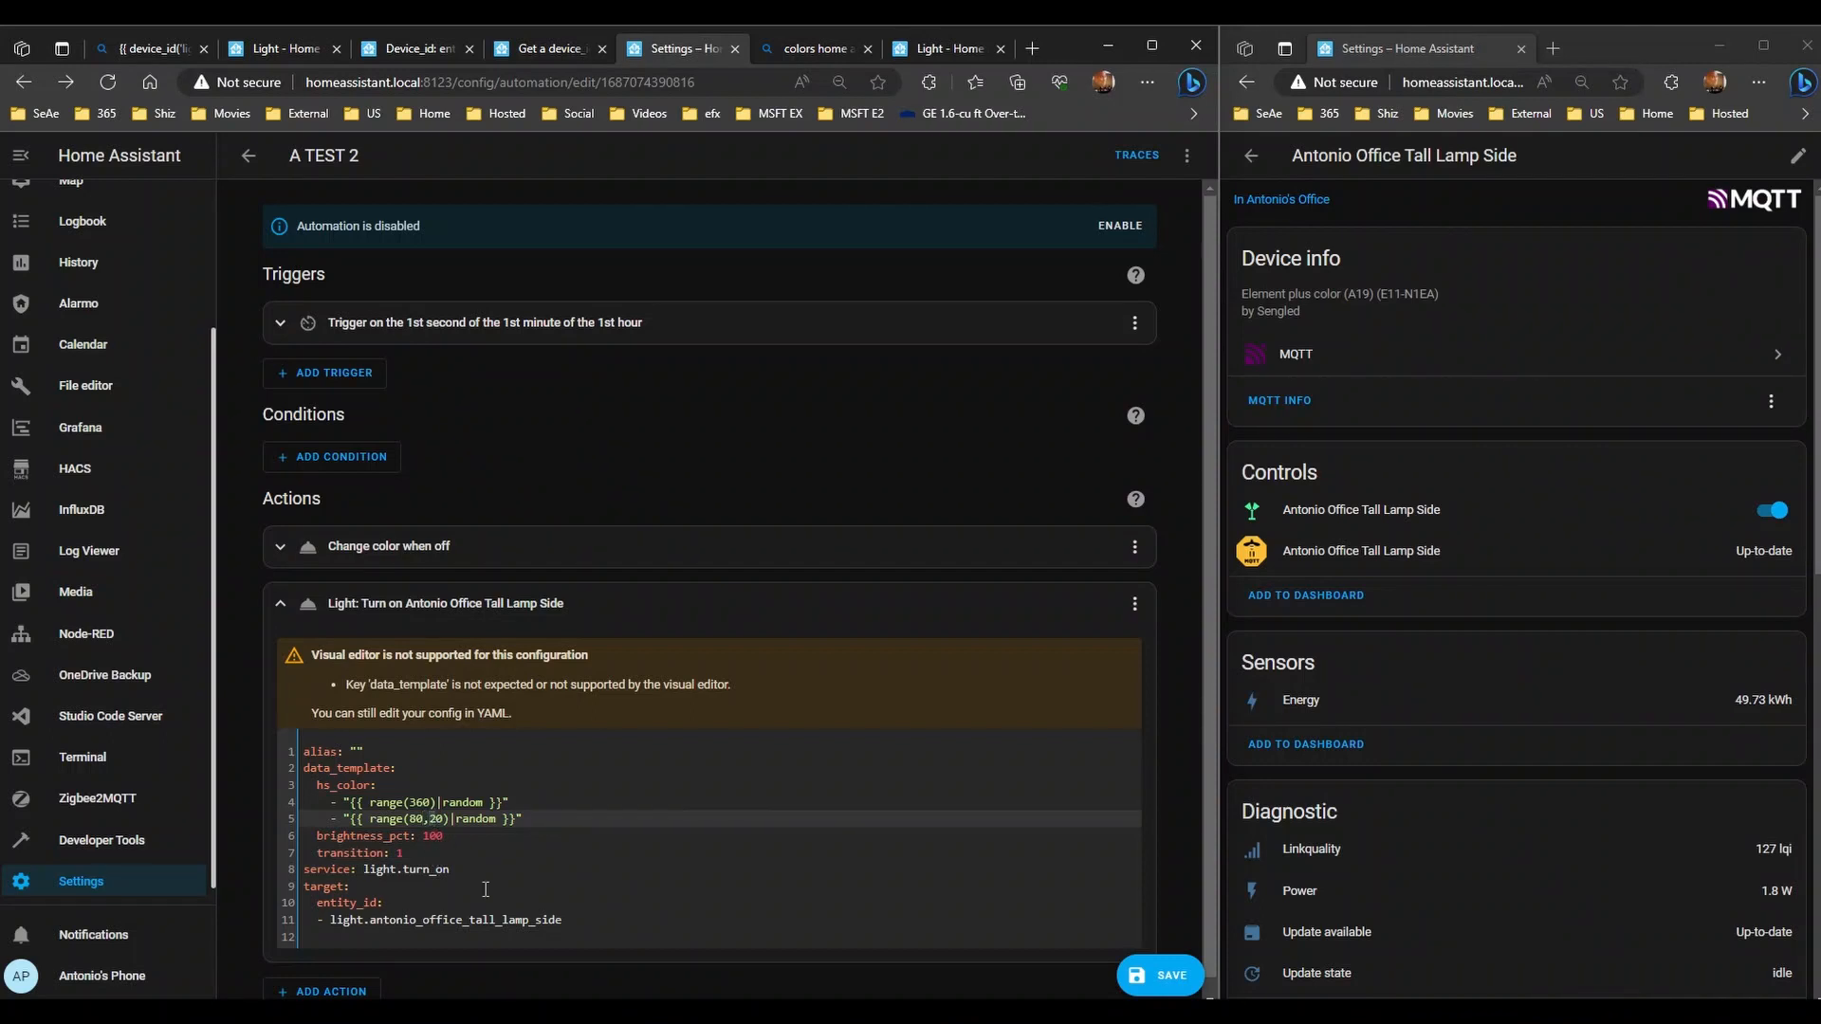
{"action": "type", "text": "10"}
{"action": "left_click", "coordinate": [1158, 975]}
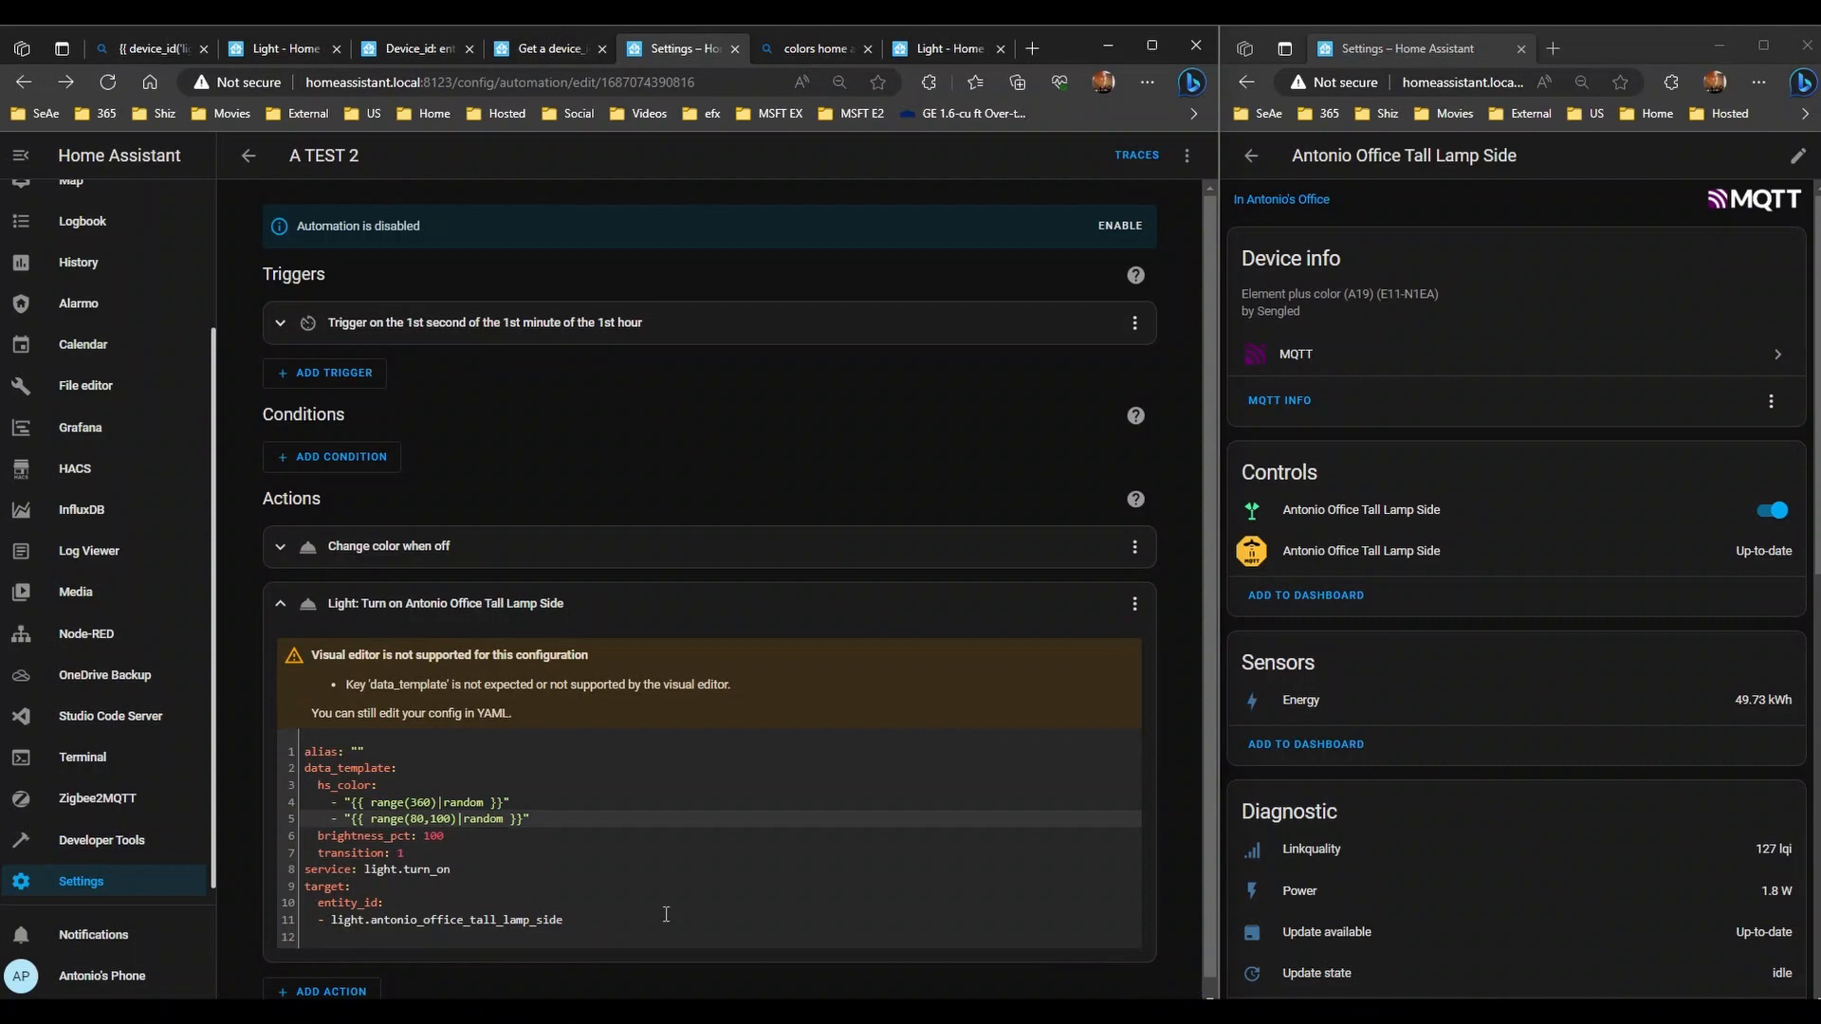
- Test-run the light action and select the lamp's entity ID text
{"action": "left_click", "coordinate": [1134, 603]}
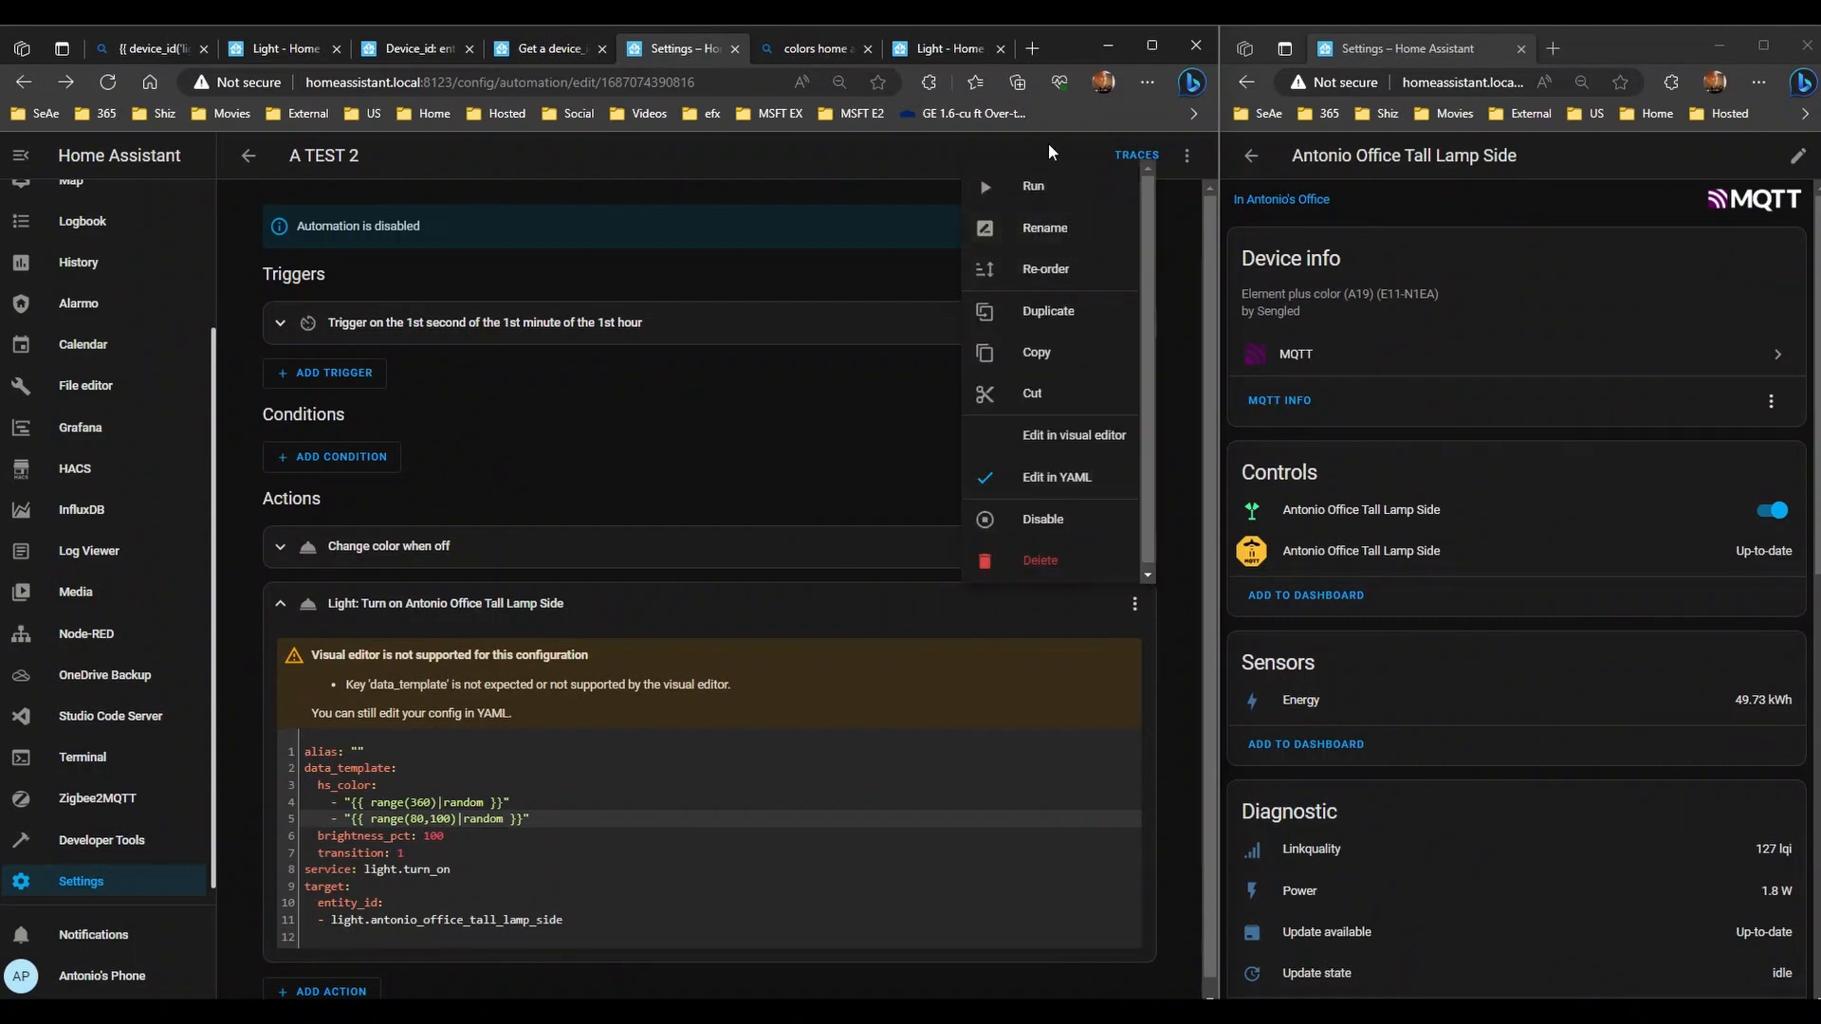
{"action": "left_click", "coordinate": [1033, 184]}
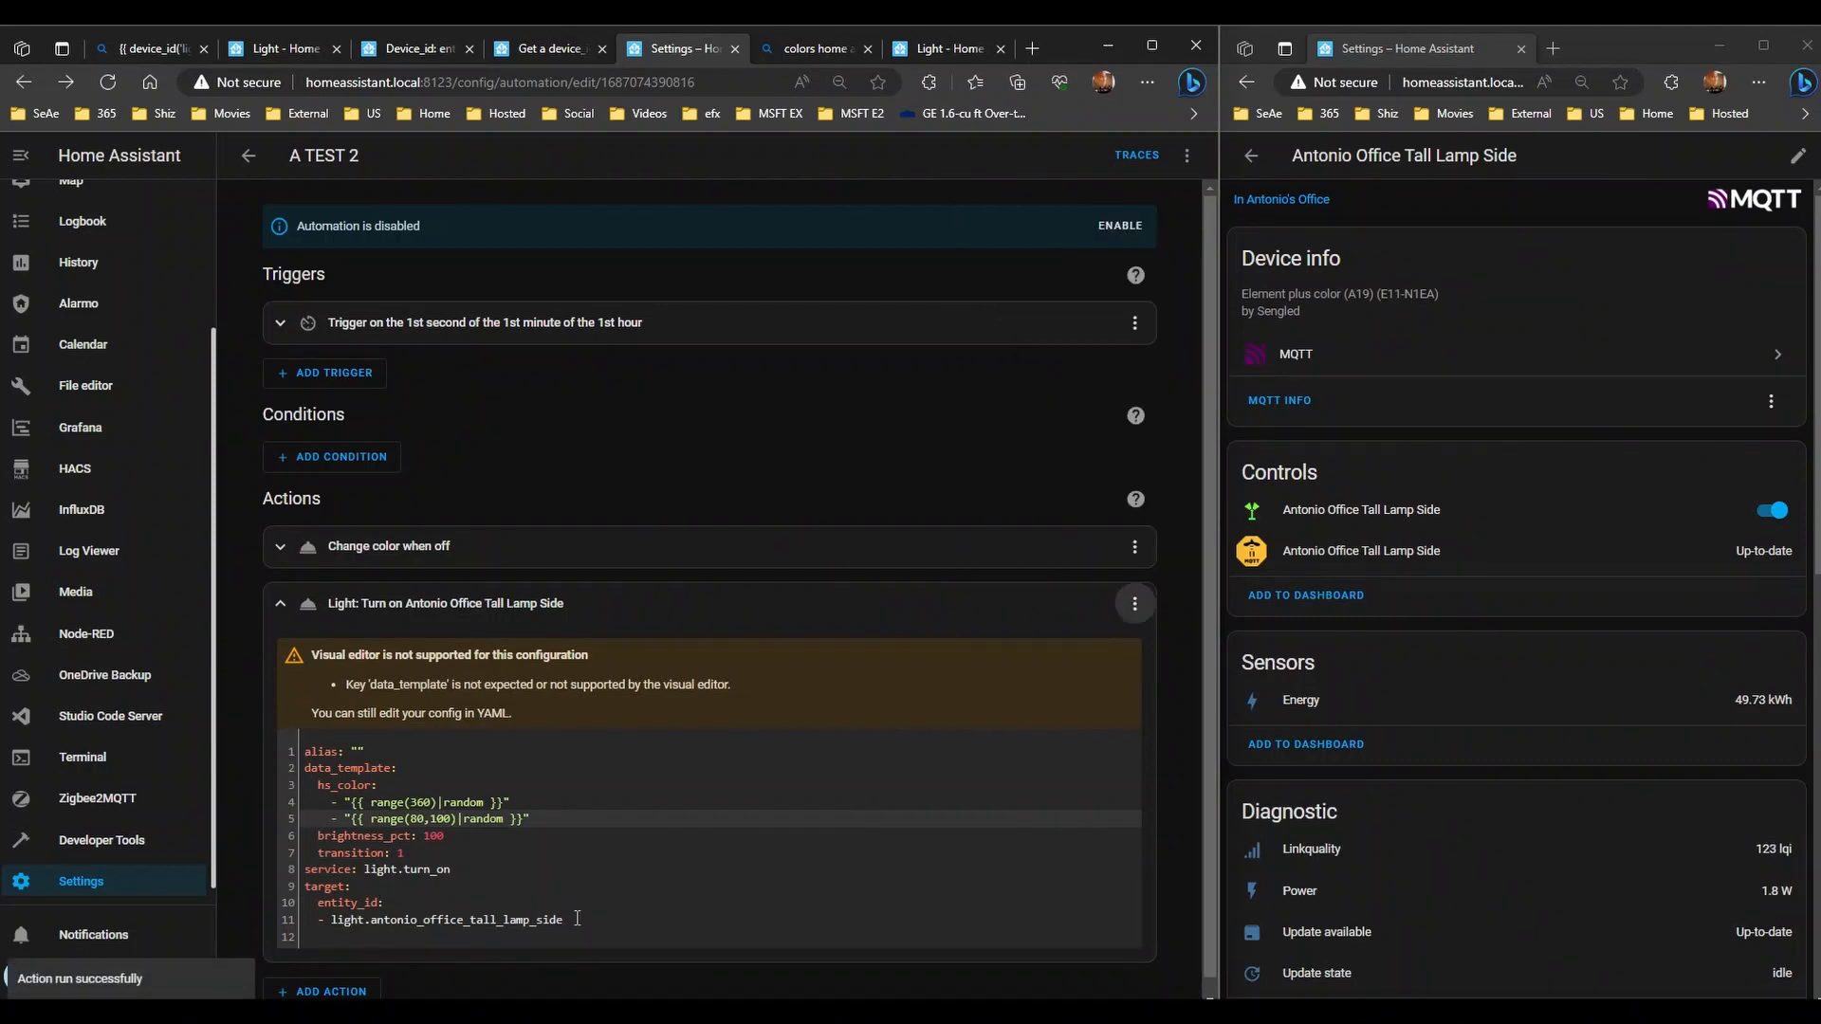
{"action": "left_click_drag", "start_coordinate": [576, 917], "coordinate": [327, 923]}
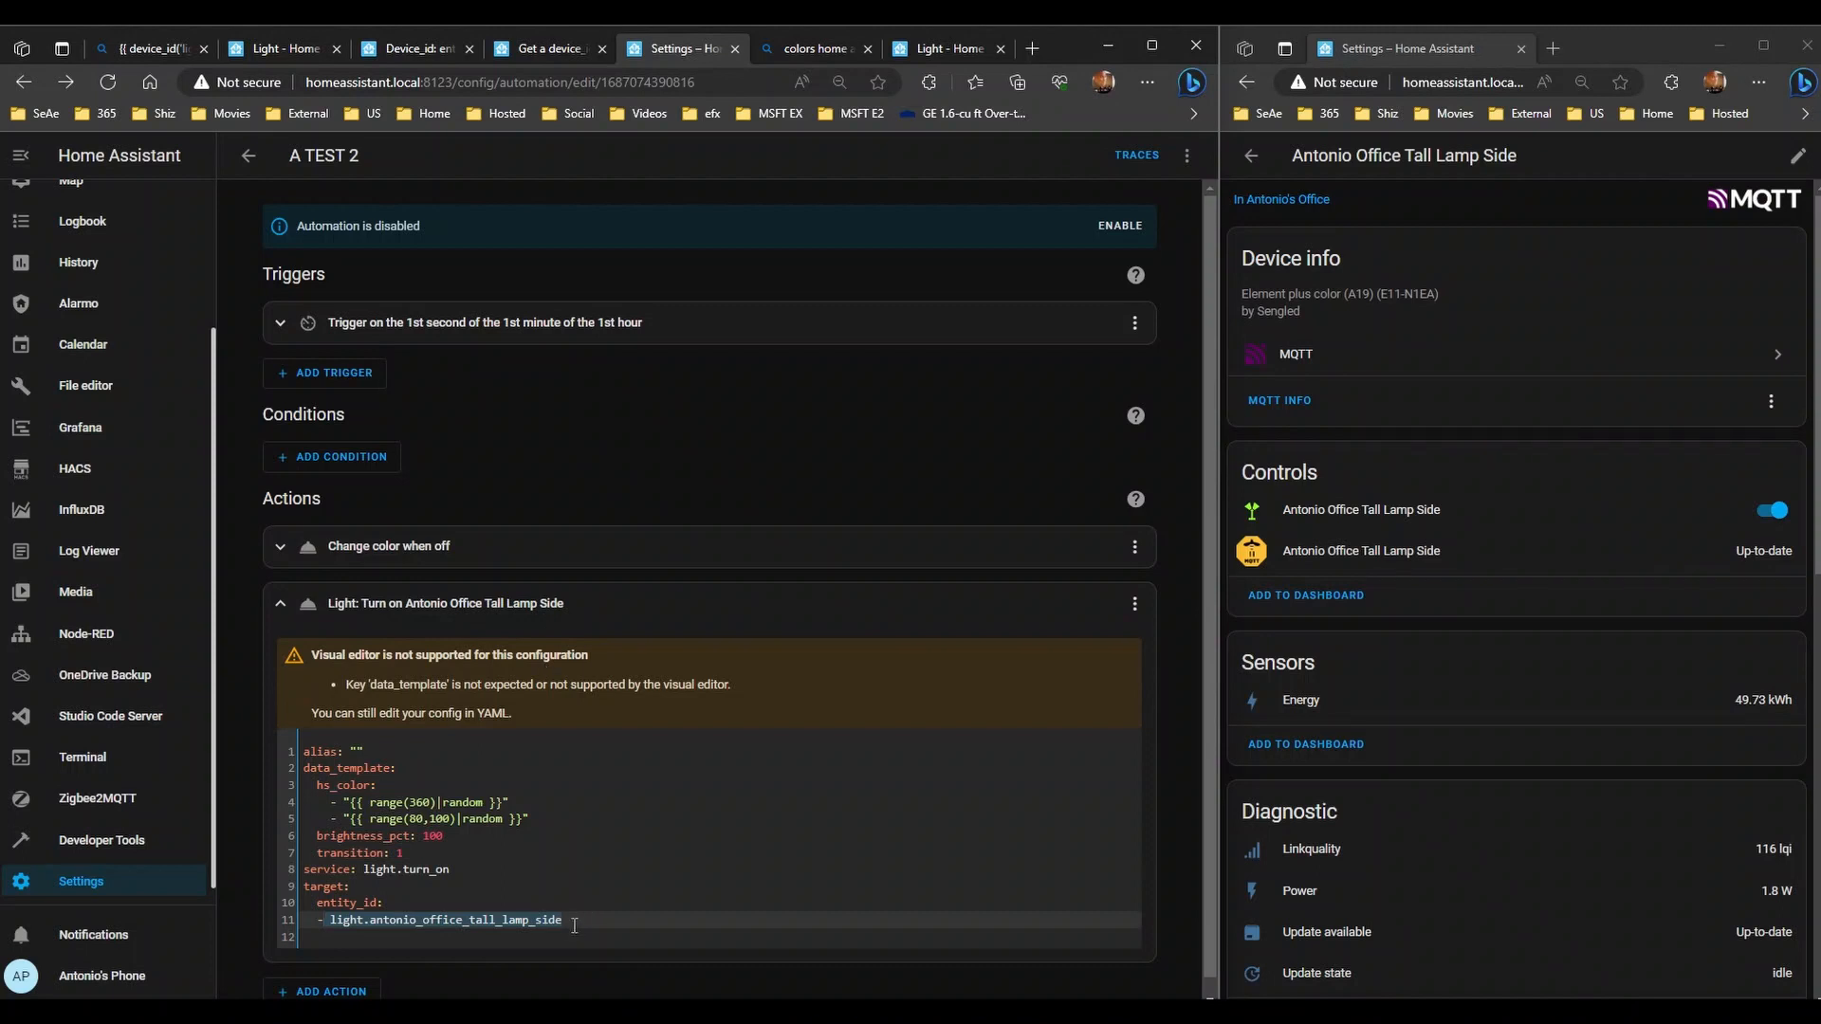
{"action": "left_click_drag", "start_coordinate": [573, 924], "coordinate": [329, 920]}
- Peek into the All Night Scenes automation, then switch to the Scripts list
{"action": "left_click", "coordinate": [250, 158]}
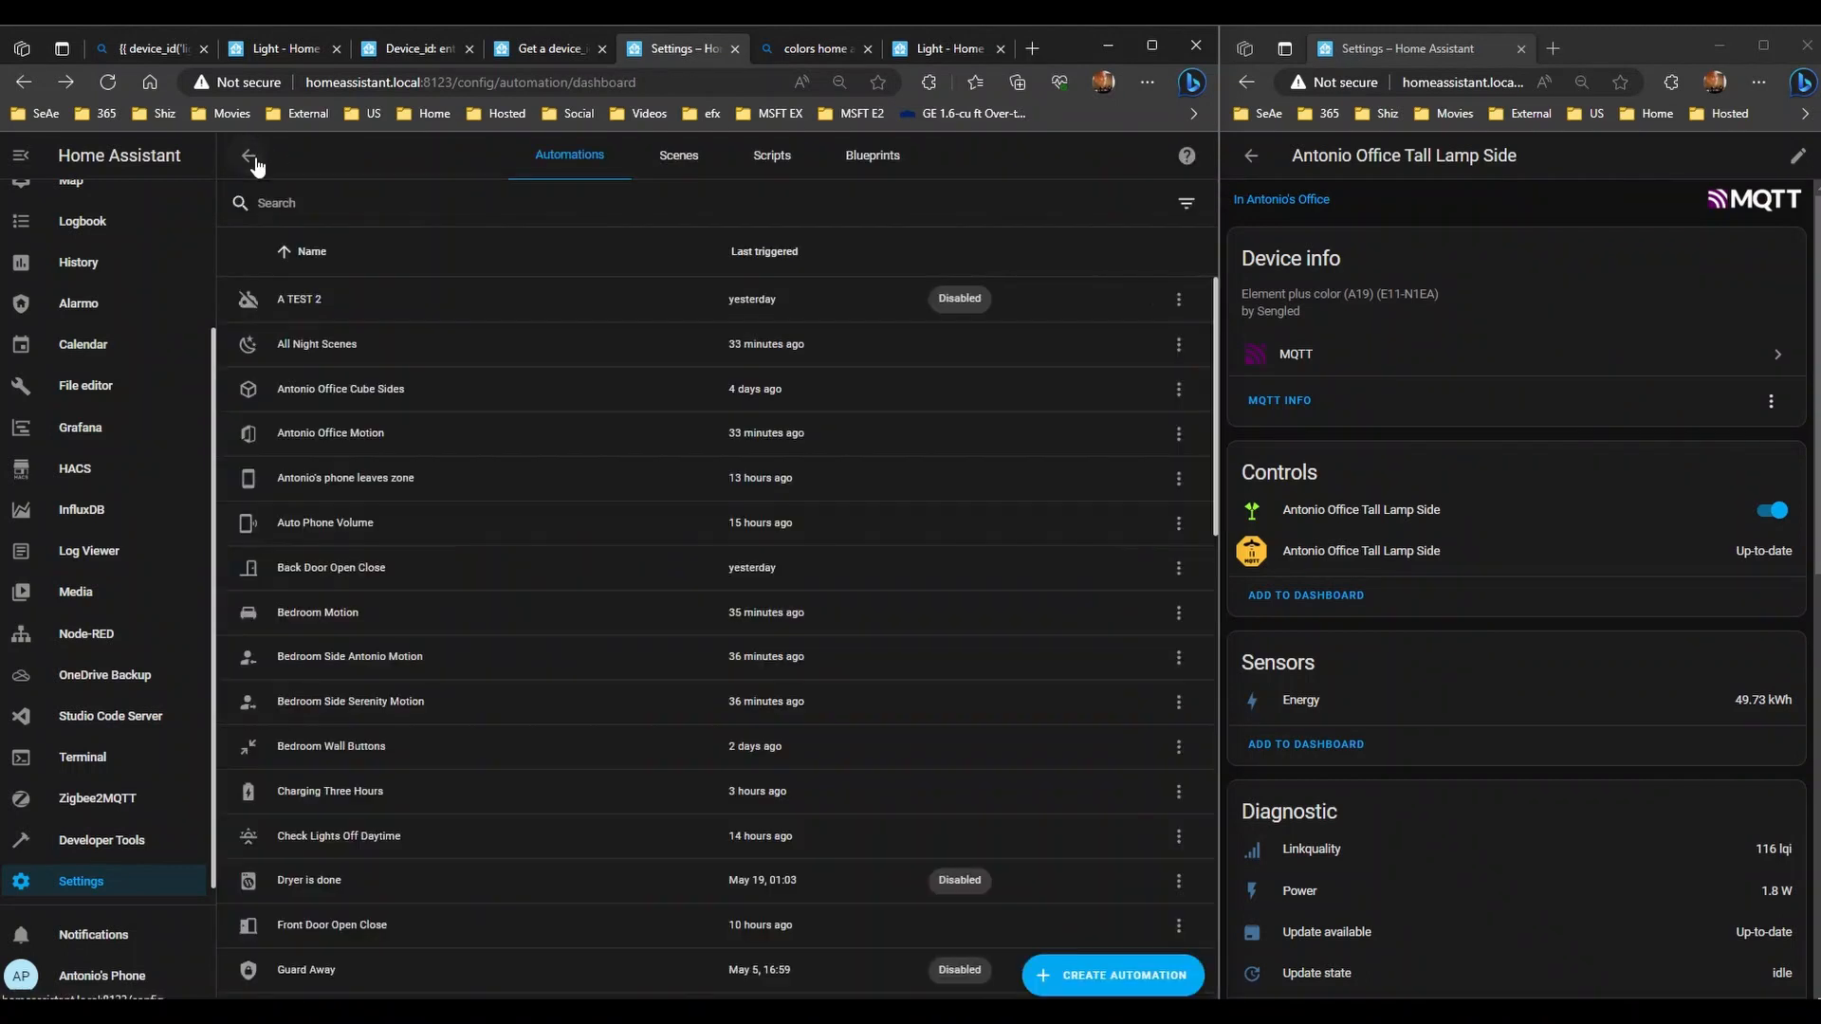
{"action": "left_click", "coordinate": [358, 350]}
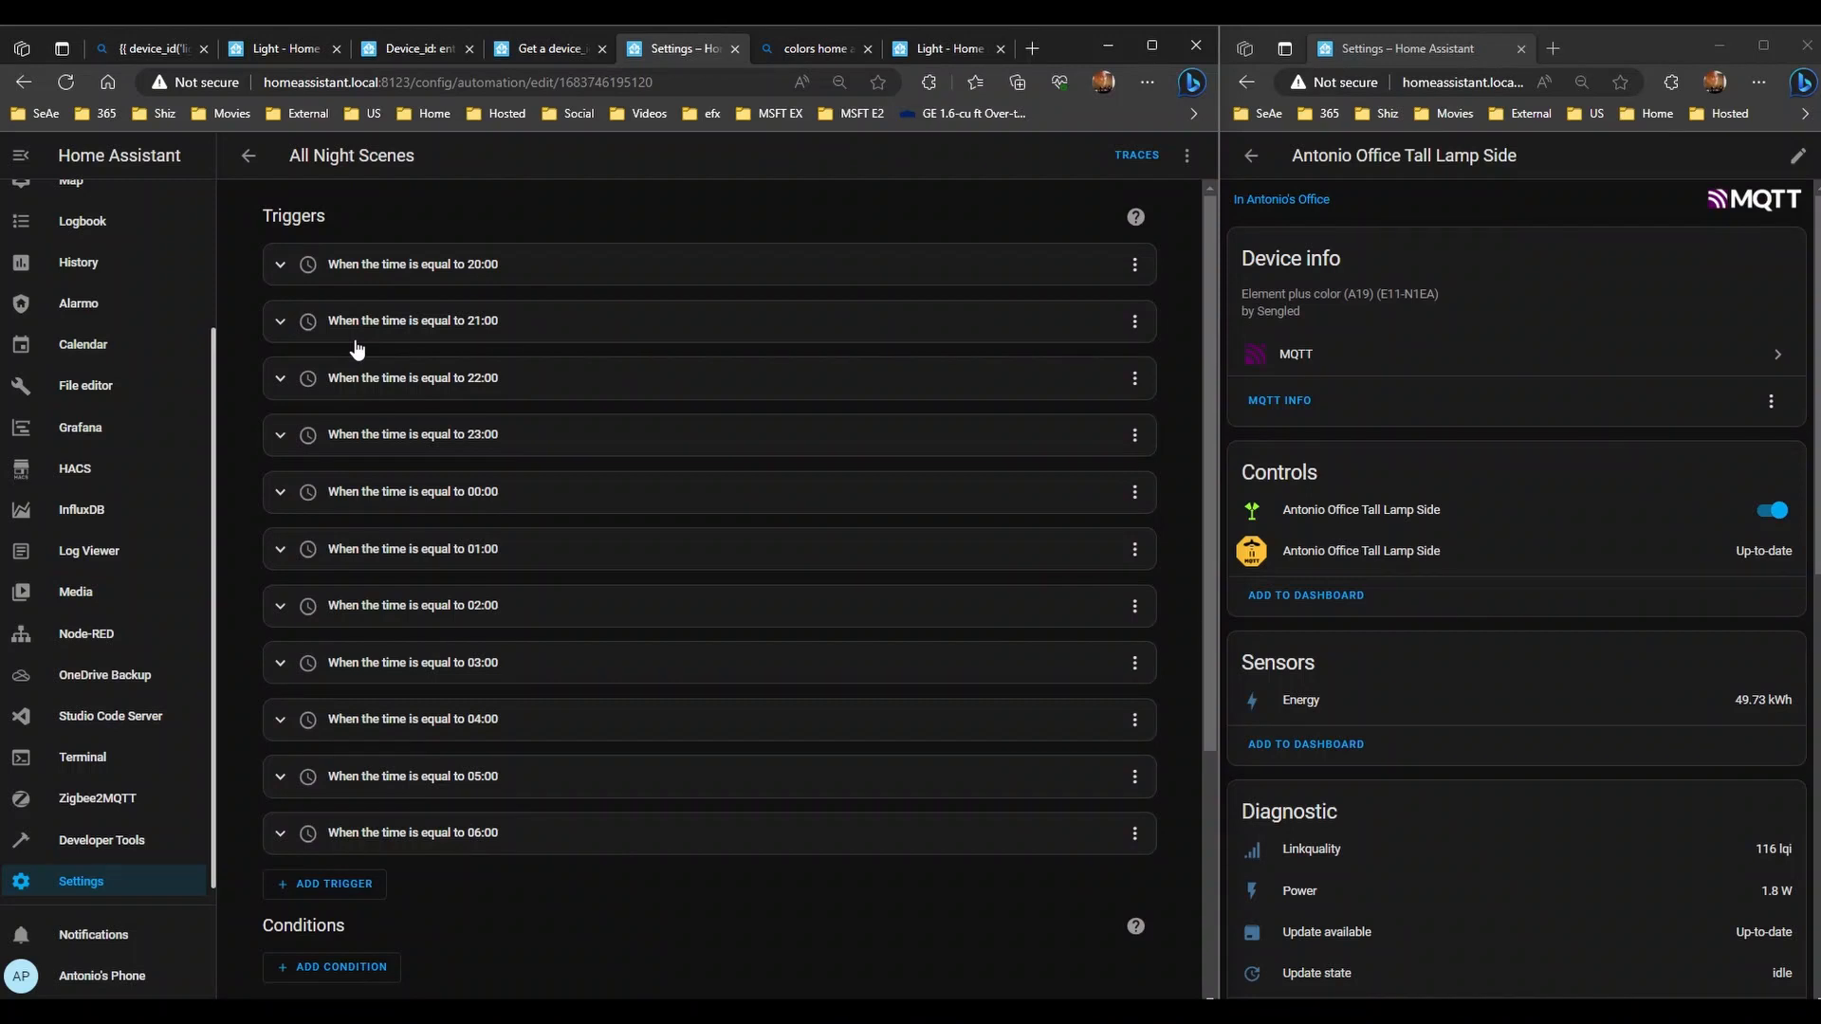
{"action": "left_click", "coordinate": [244, 161]}
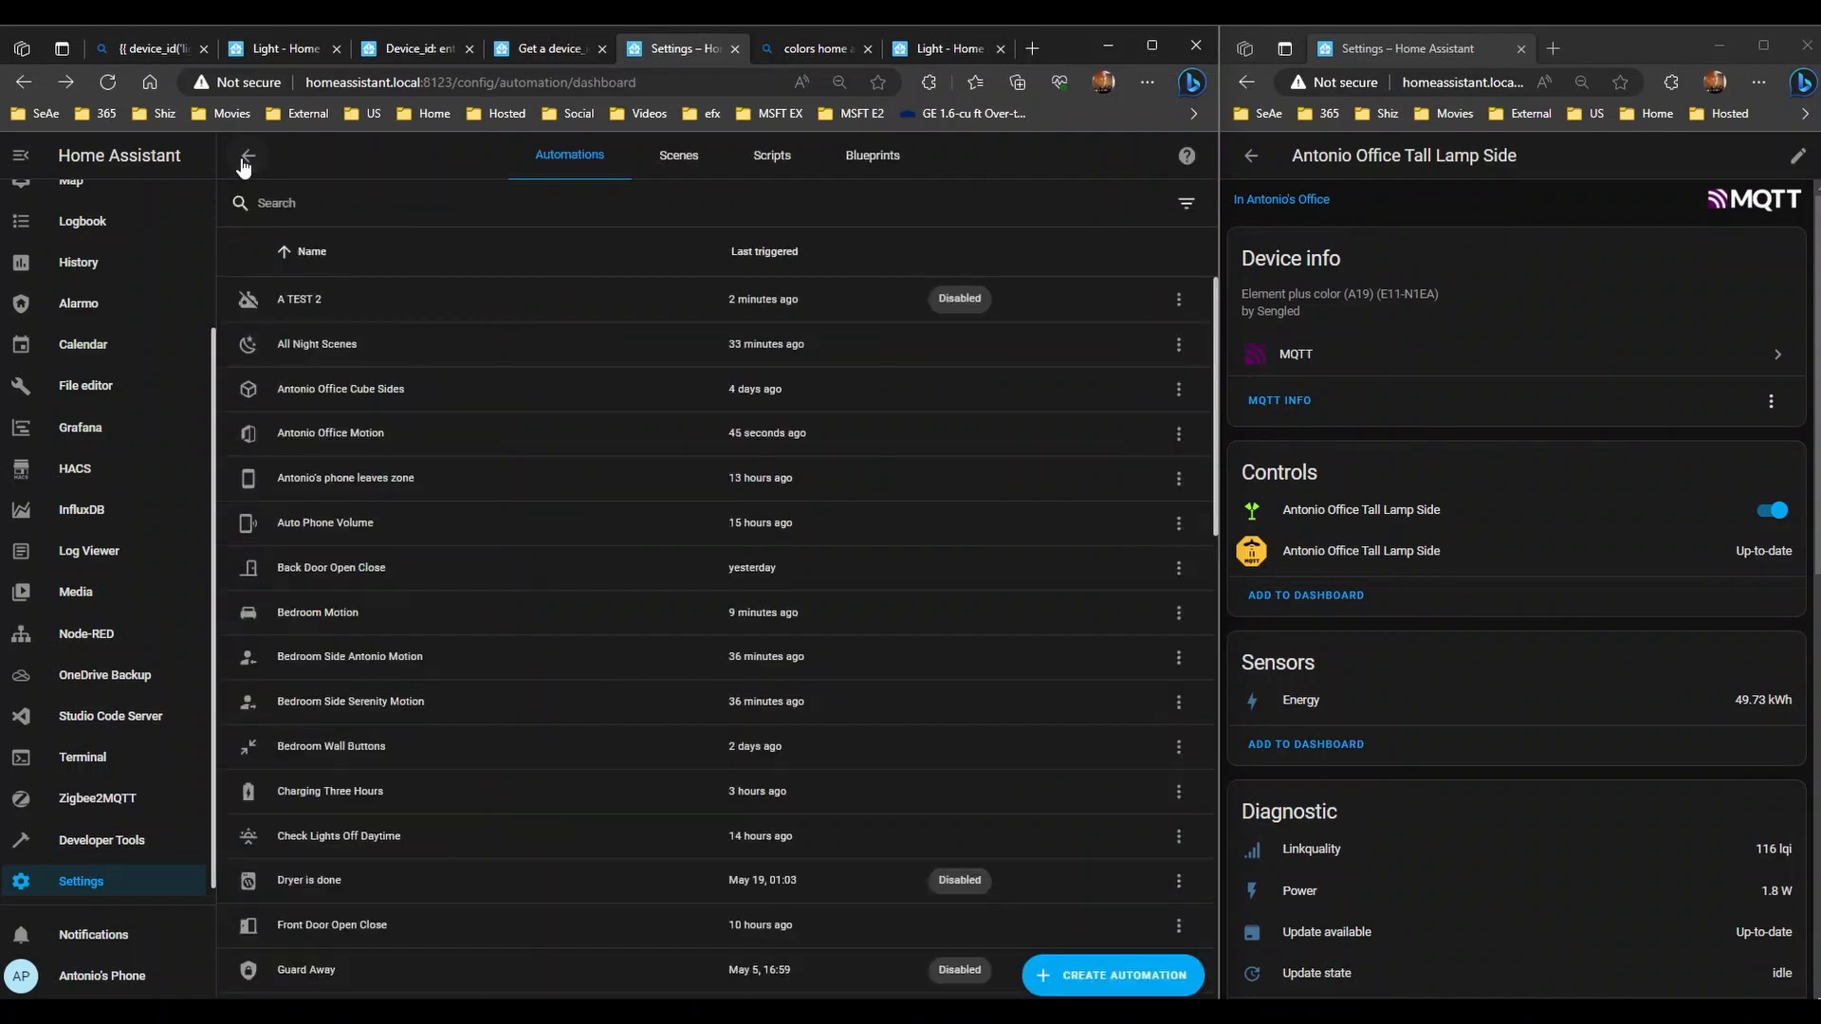
{"action": "left_click", "coordinate": [773, 157]}
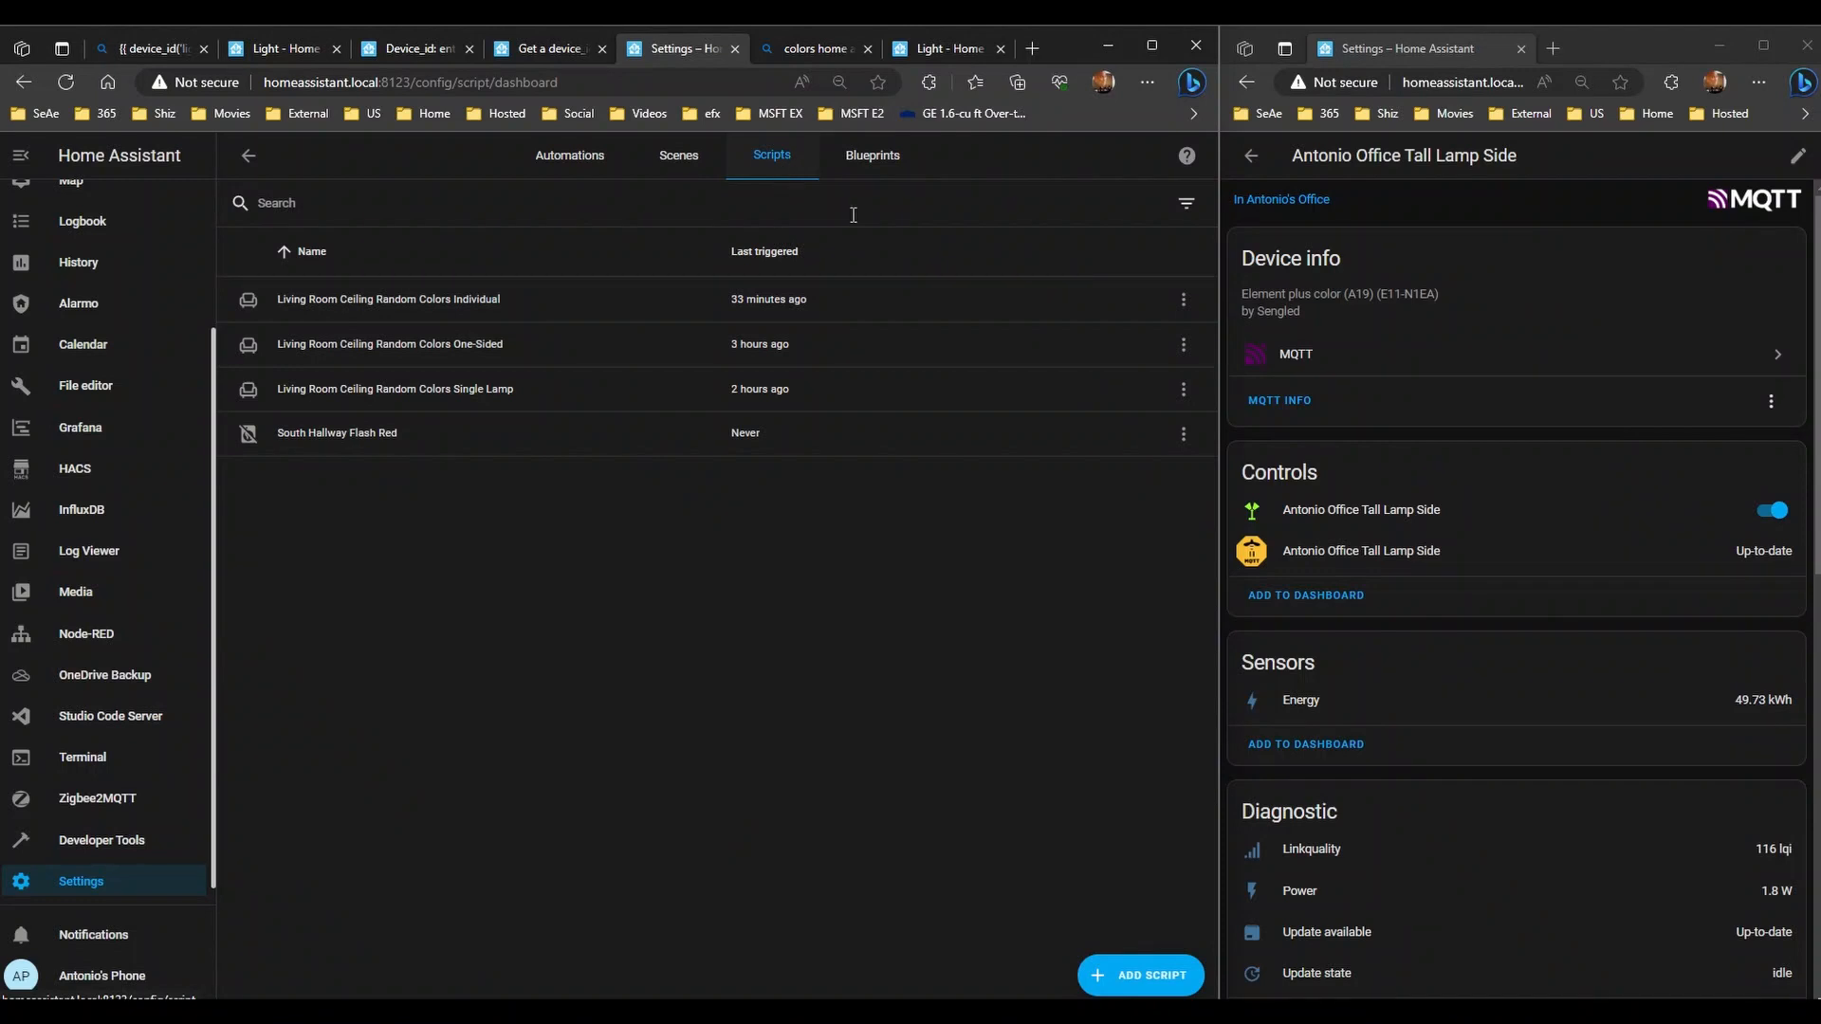
- Open the Random Colors Individual script and expand its Living Room Ceiling North East action
{"action": "left_click", "coordinate": [346, 302]}
{"action": "left_click", "coordinate": [556, 518]}
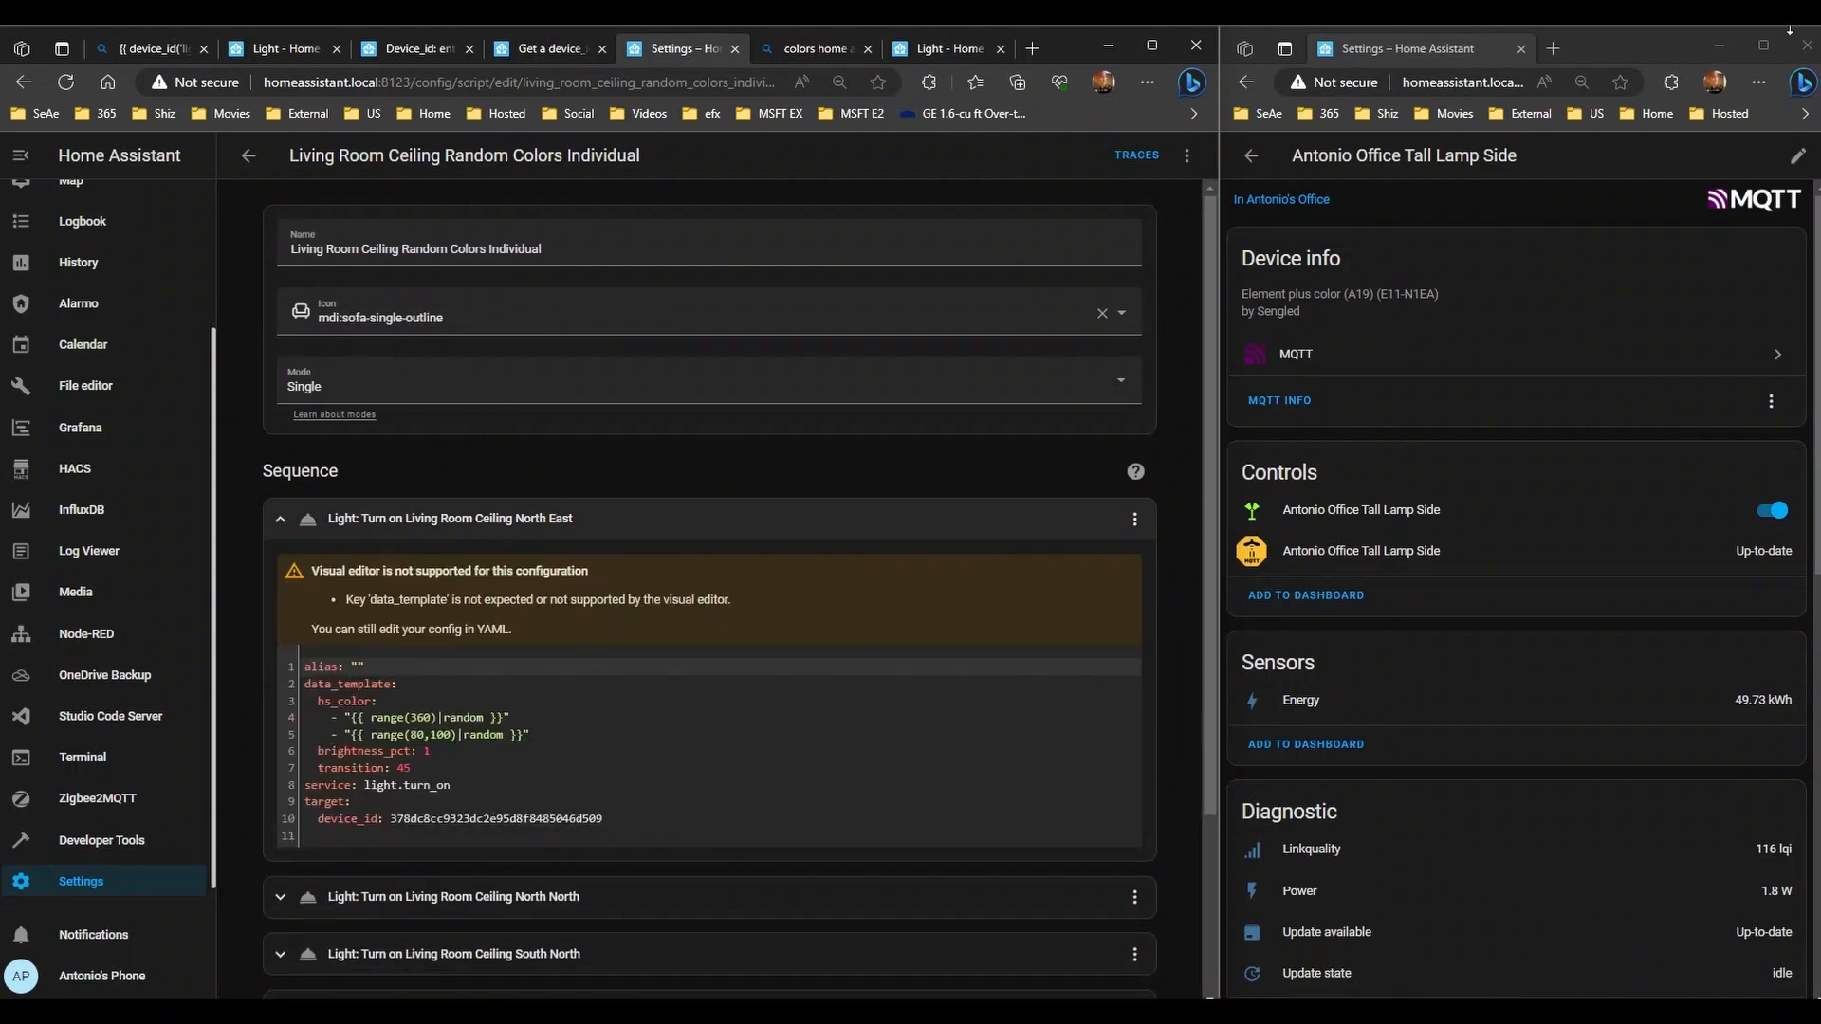
{"action": "left_click", "coordinate": [1250, 156]}
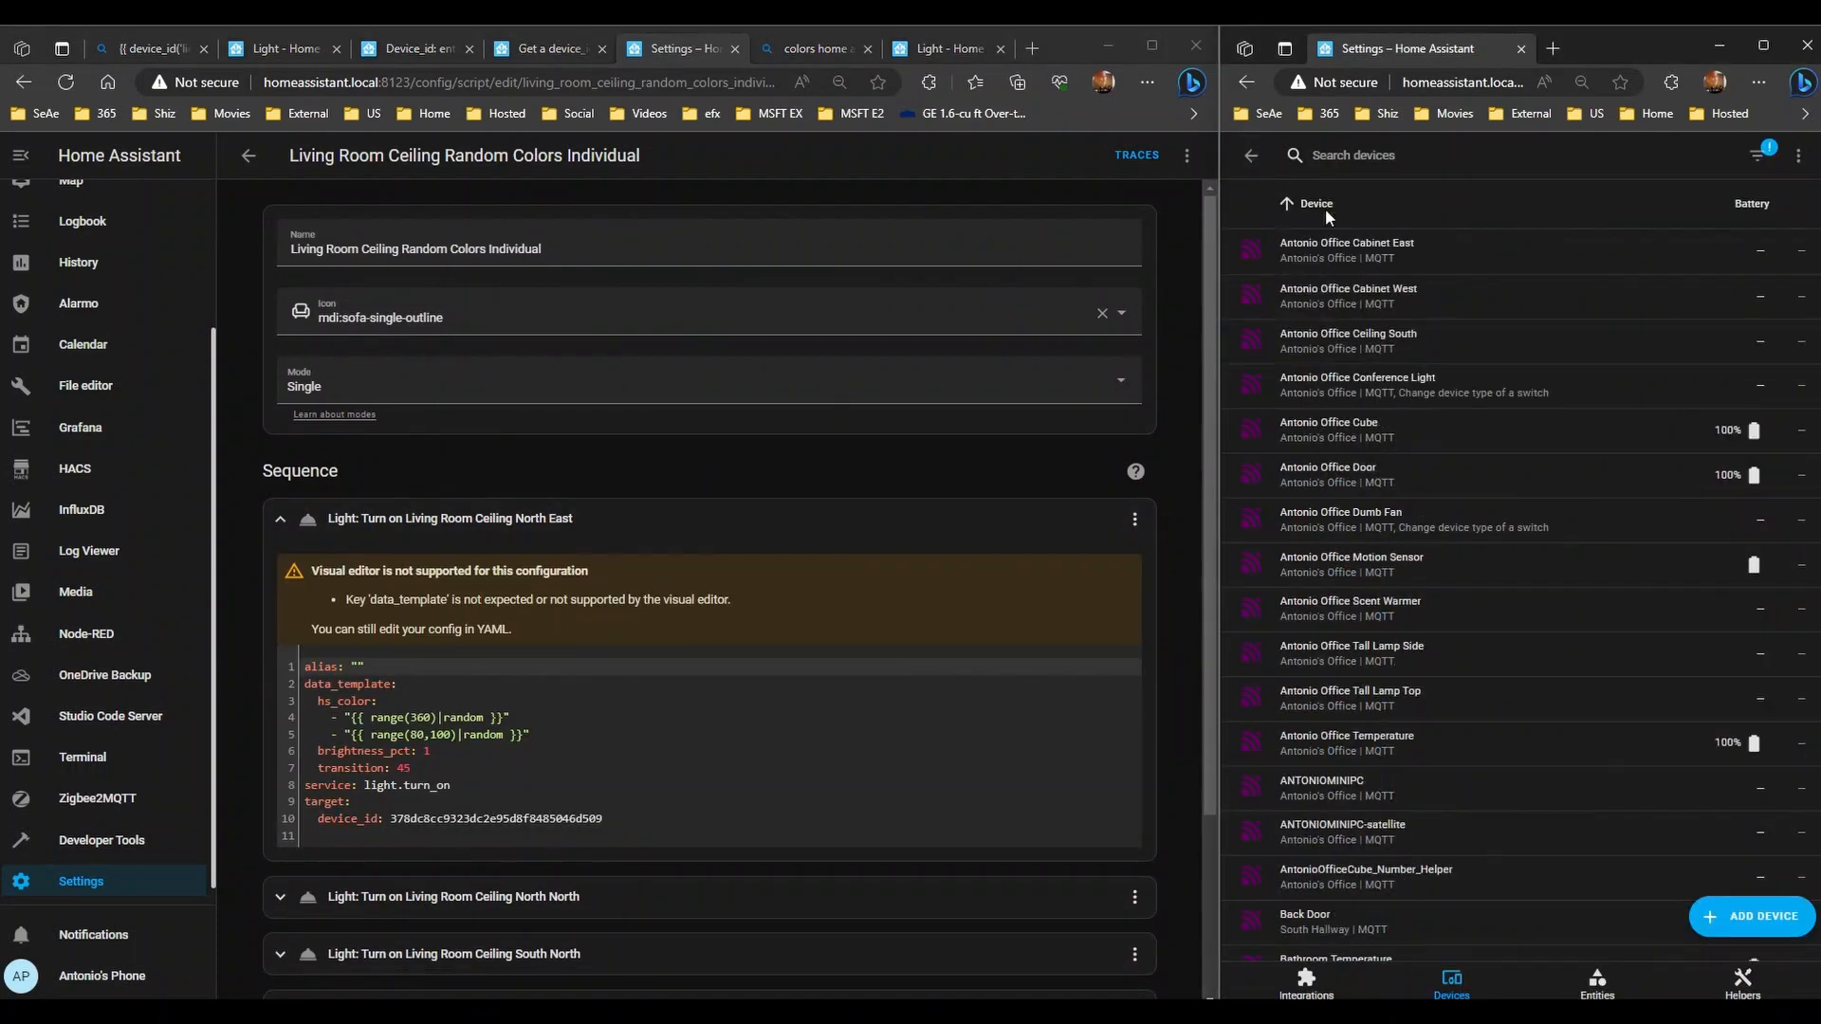
- Search devices for 'living room ceiling' and open the North East light's device page
{"action": "left_click", "coordinate": [1397, 157]}
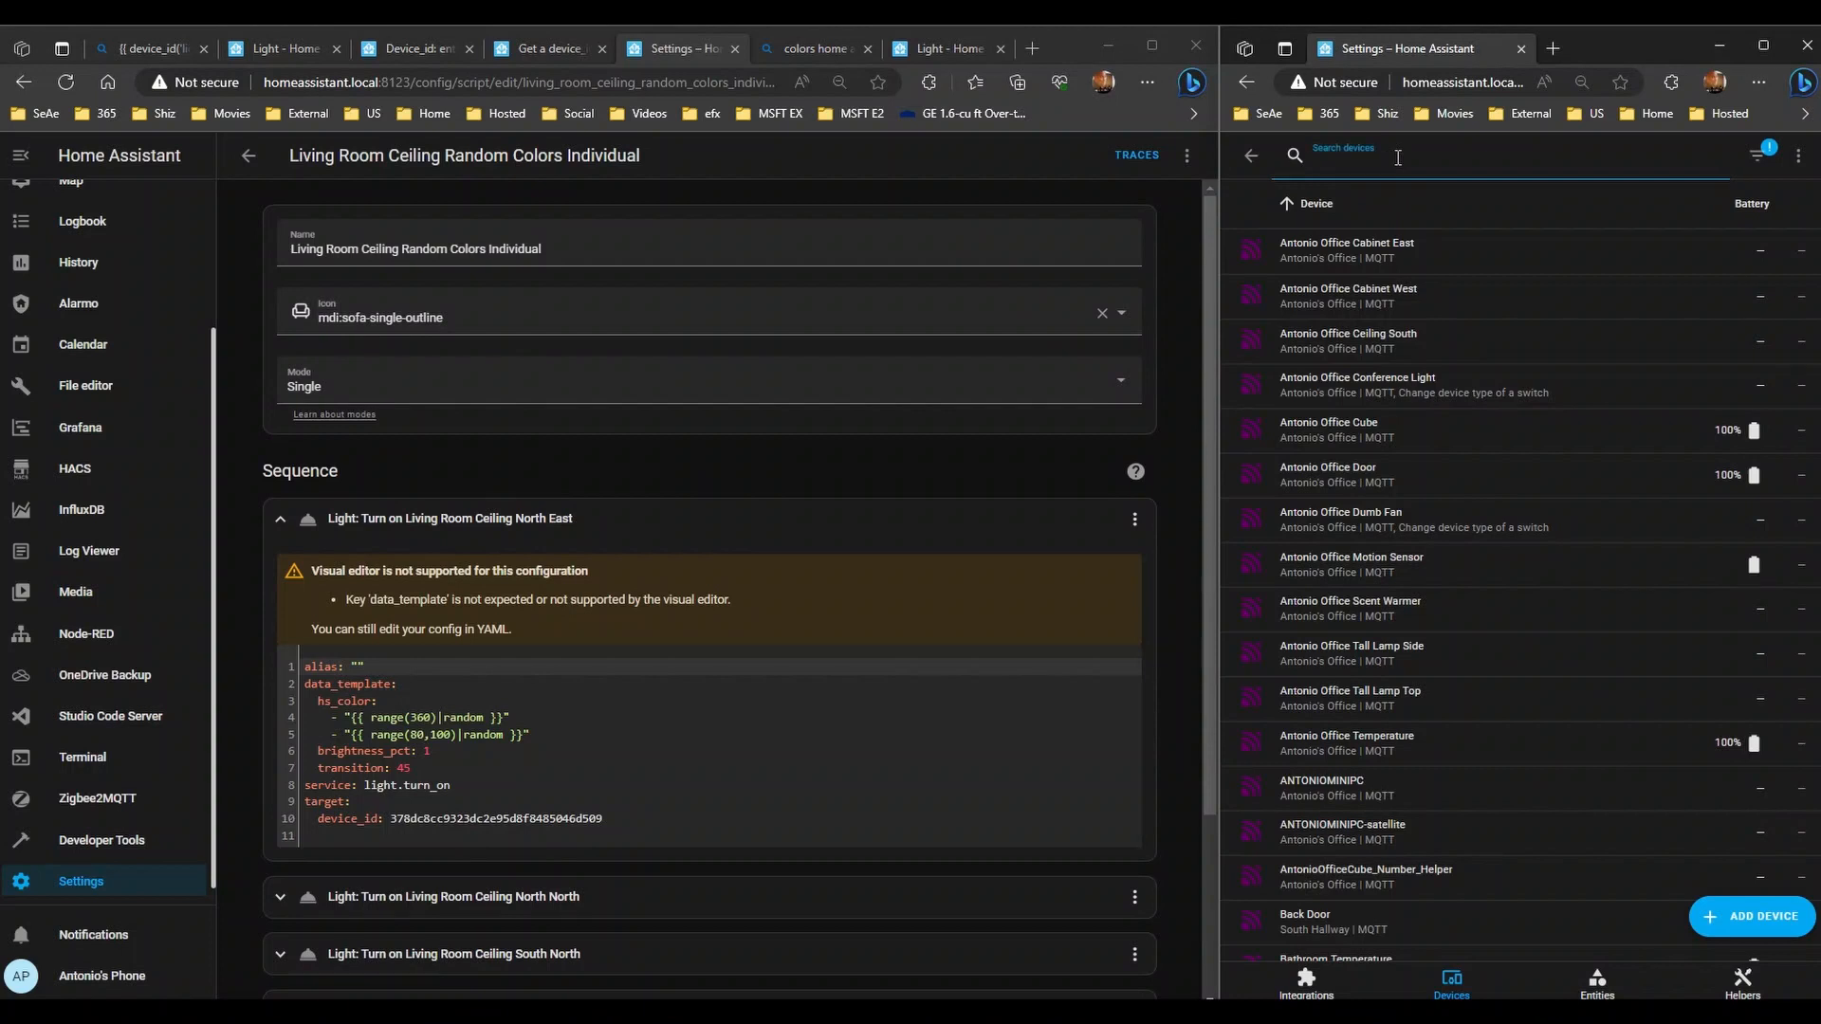
{"action": "type", "text": "light room"}
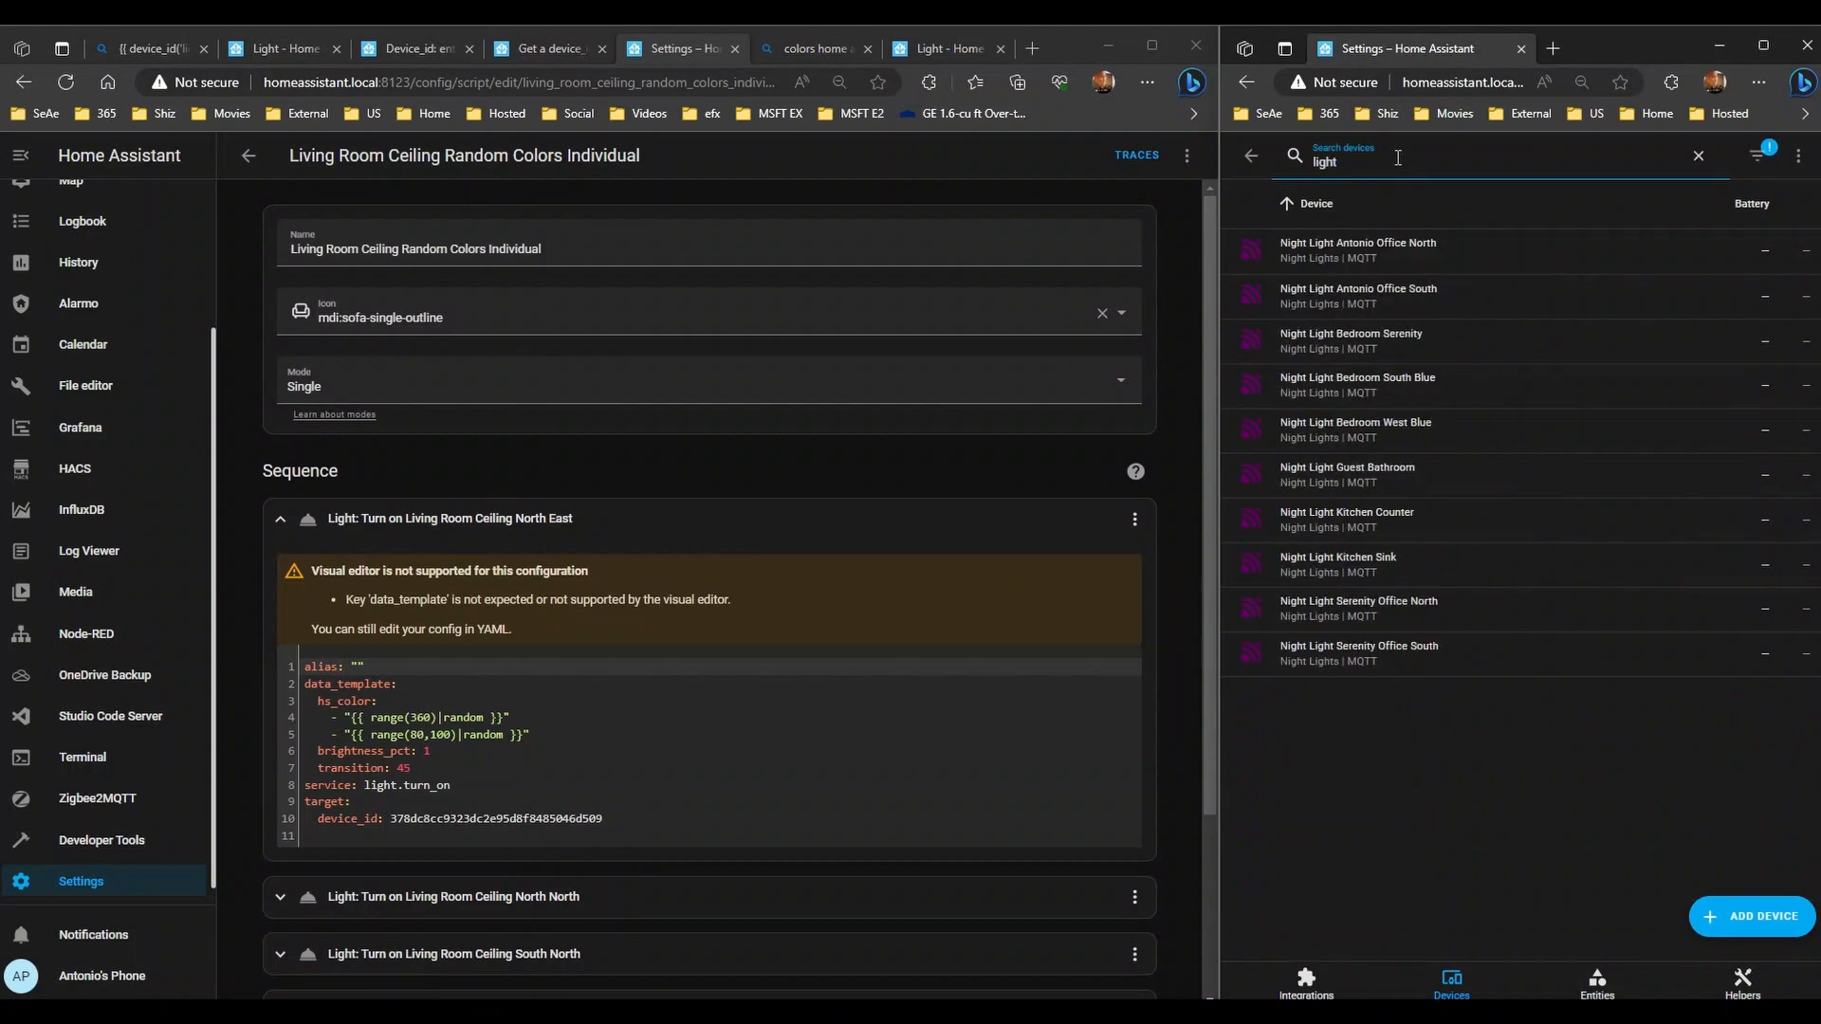
{"action": "key", "text": "BackSpace"}
{"action": "key", "text": "BackSpace"}
{"action": "key", "text": "BackSpace"}
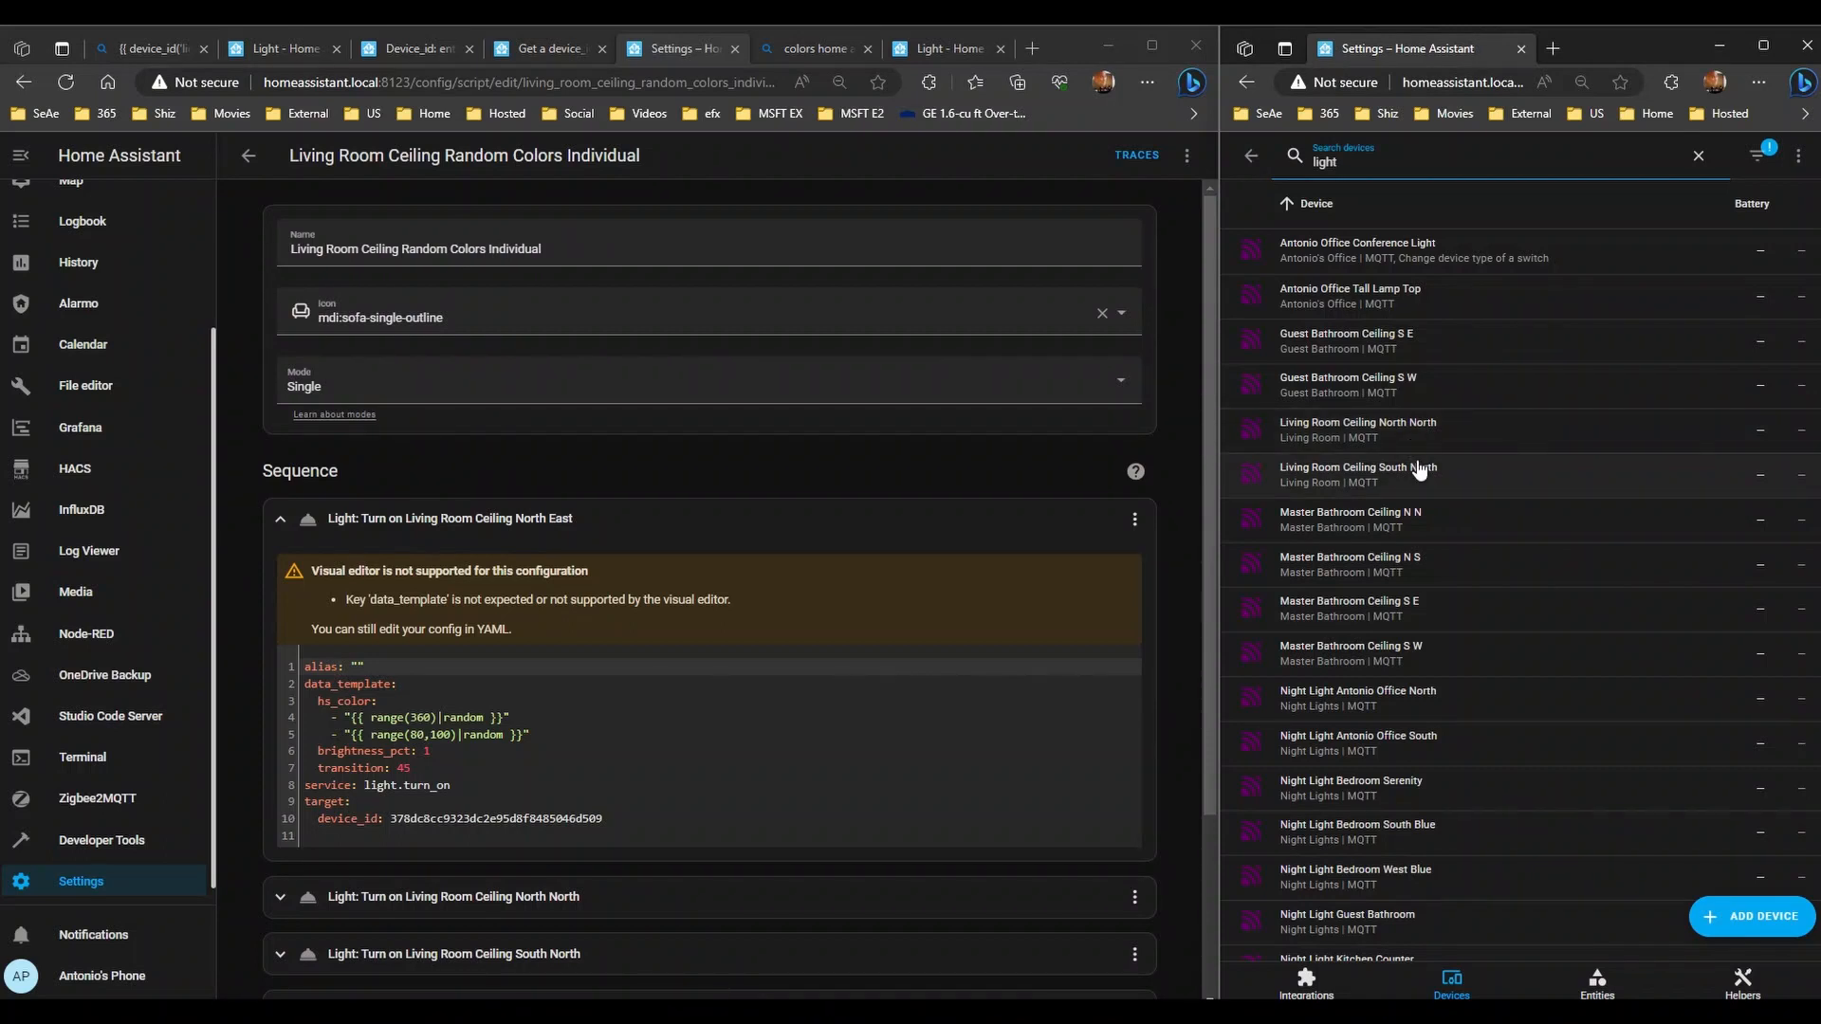
{"action": "type", "text": "ceili"}
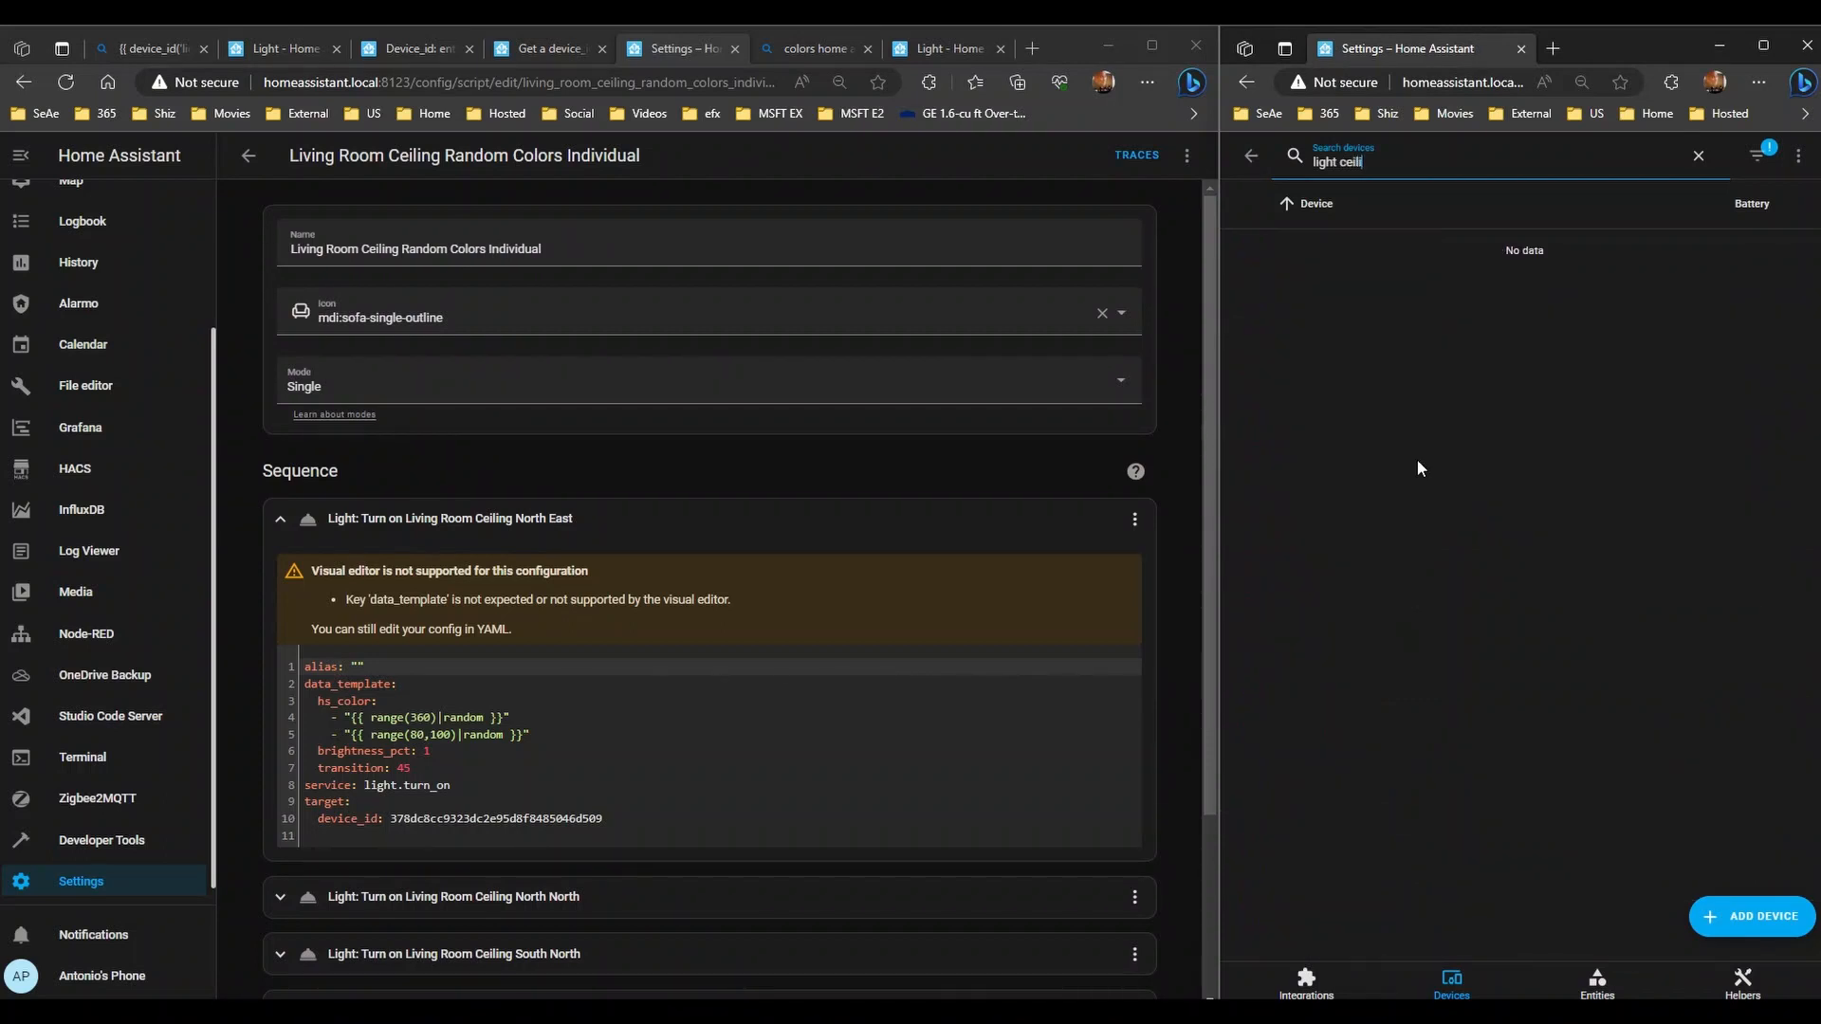
{"action": "type", "text": "room cei"}
{"action": "key", "text": "BackSpace"}
{"action": "key", "text": "BackSpace"}
{"action": "key", "text": "BackSpace"}
{"action": "key", "text": "BackSpace"}
{"action": "key", "text": "BackSpace"}
{"action": "key", "text": "BackSpace"}
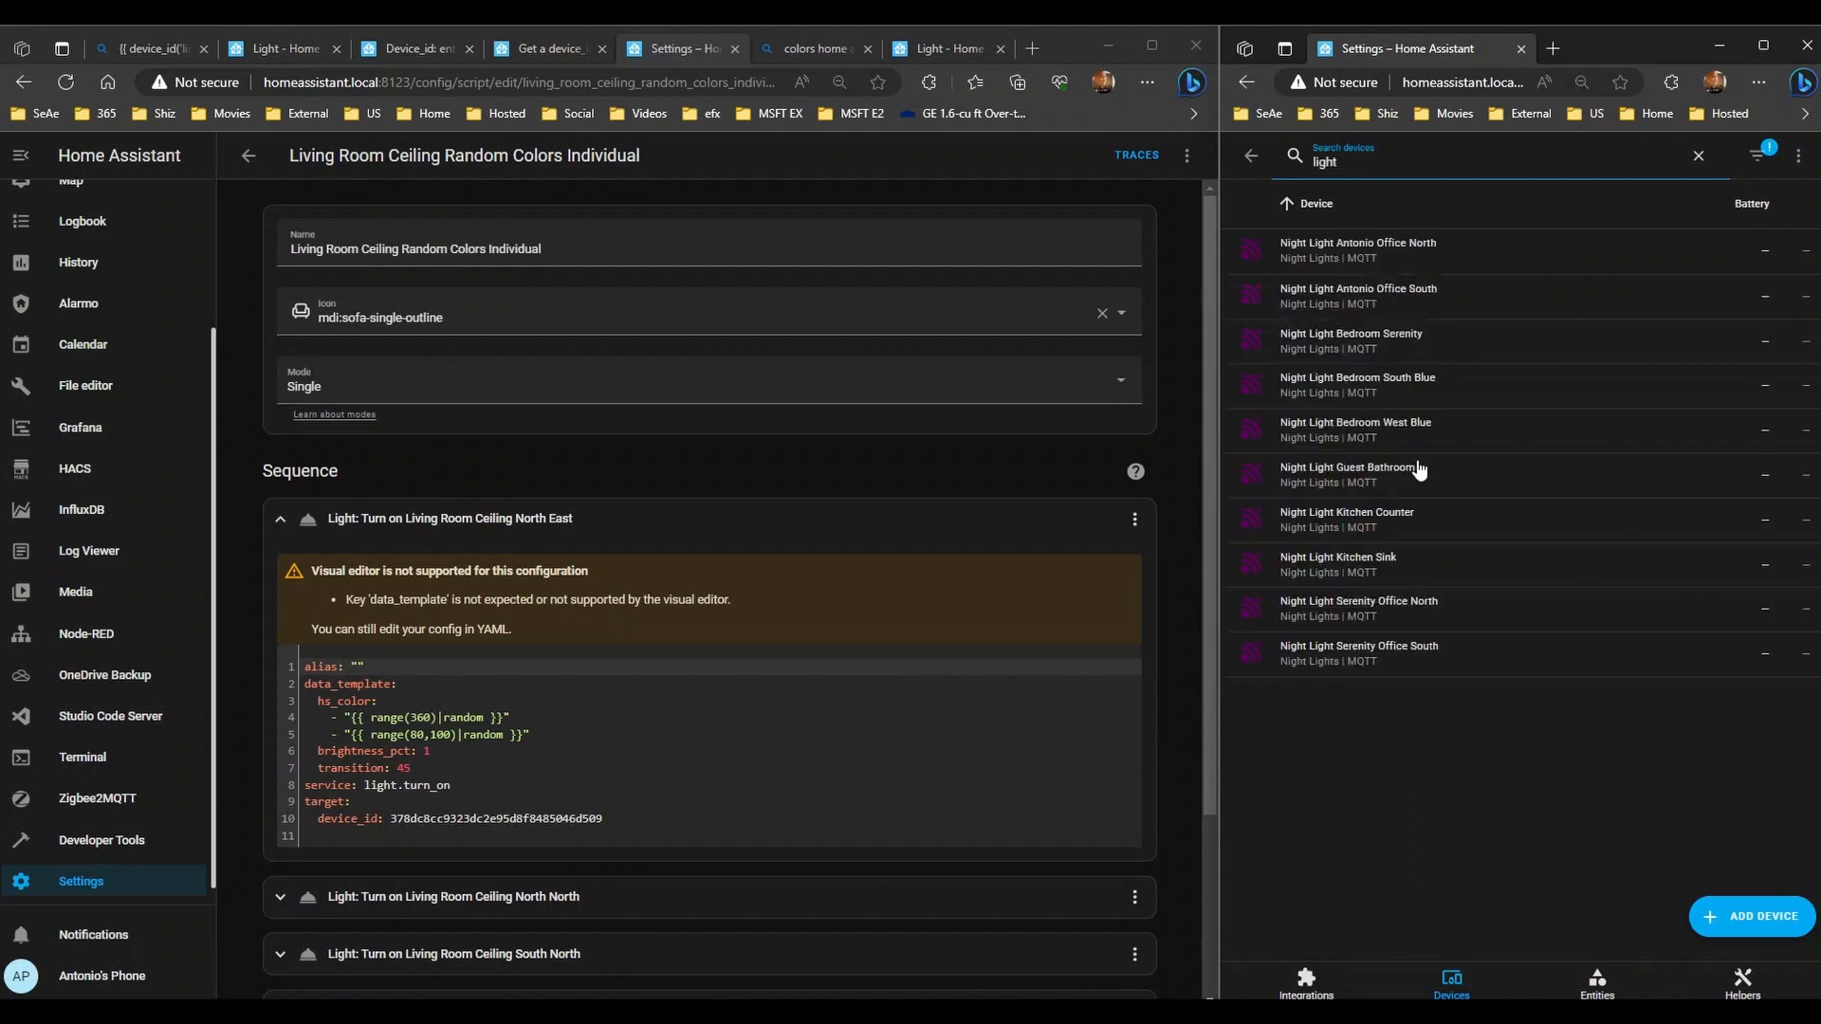
{"action": "type", "text": "ving"}
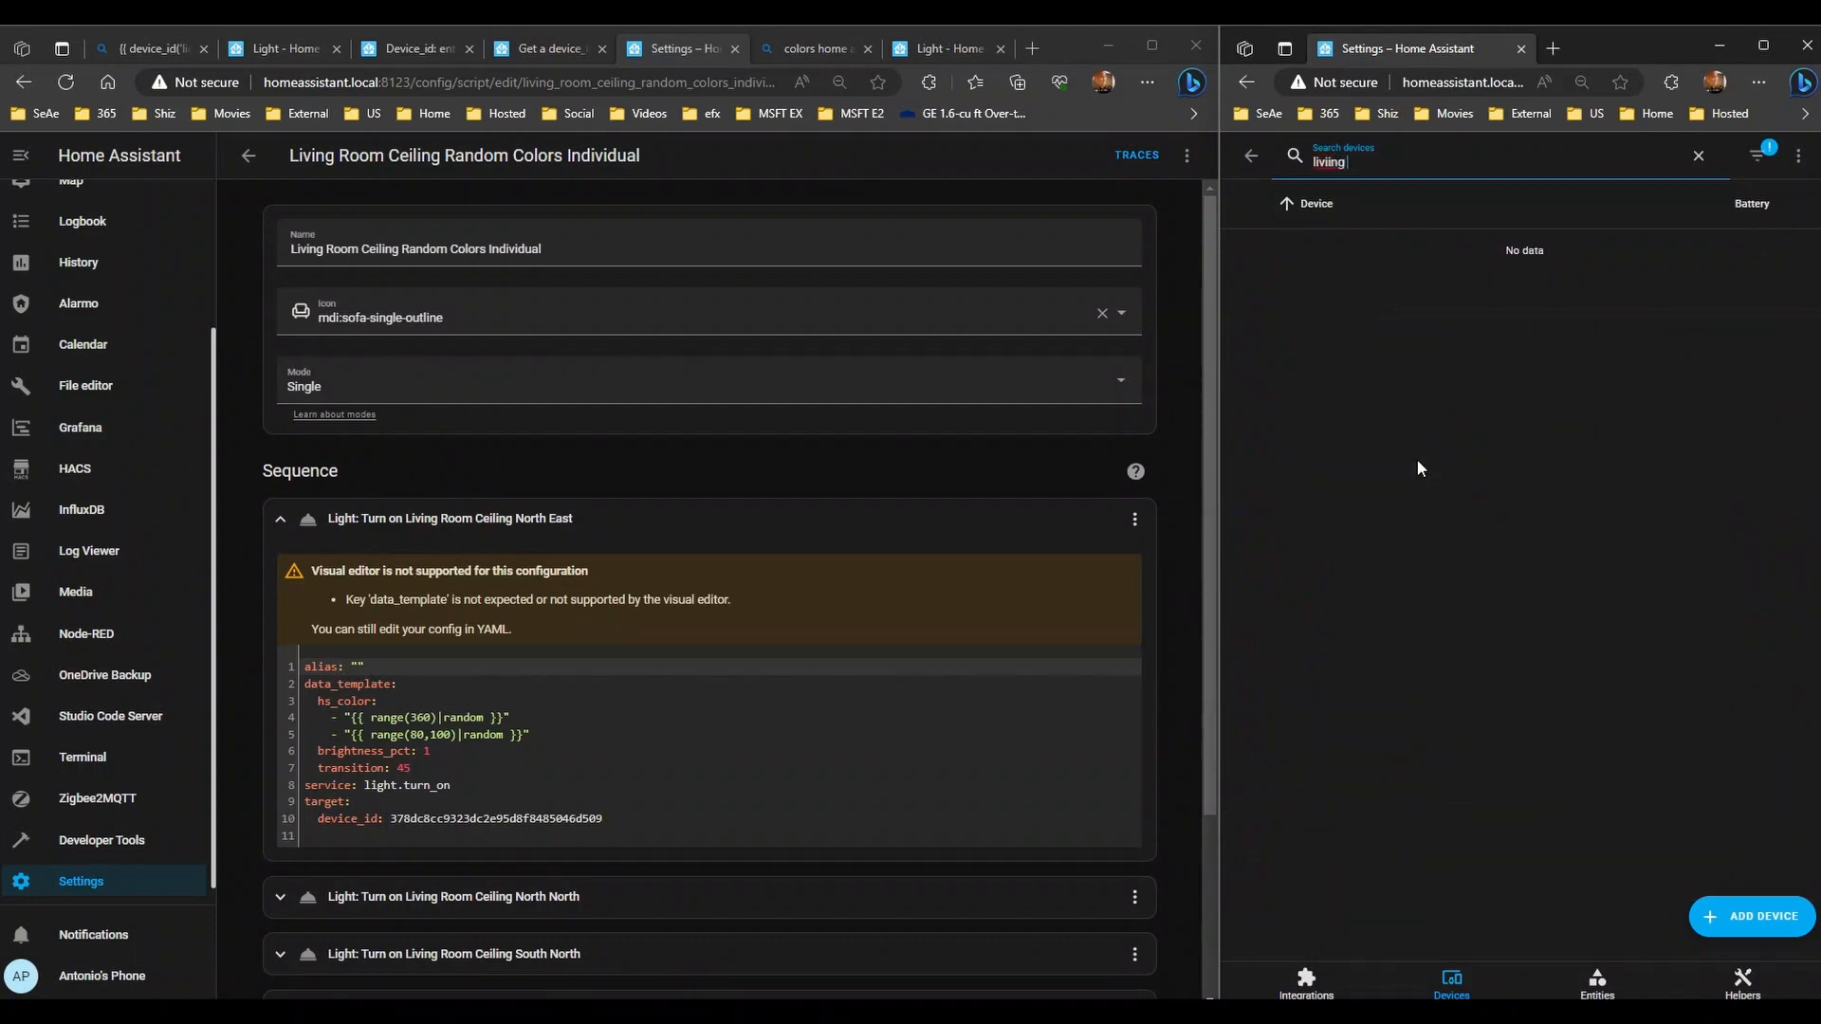
{"action": "type", "text": " roo"}
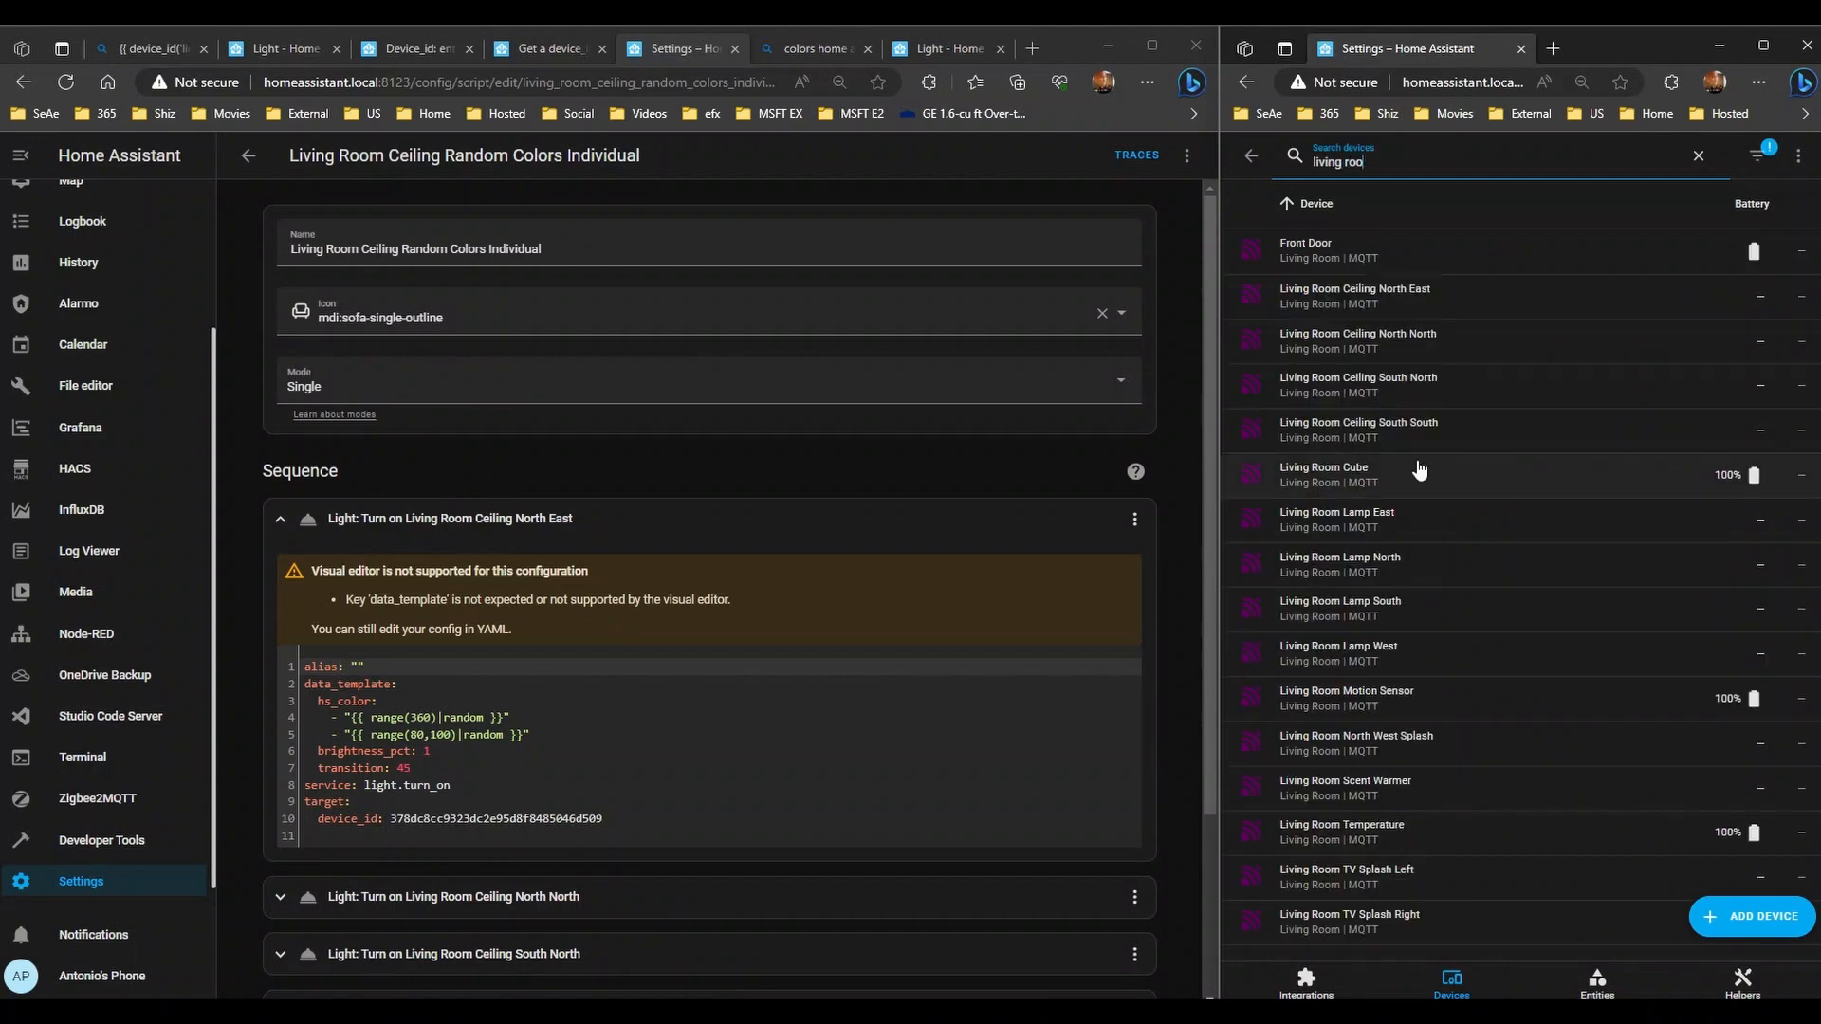
{"action": "type", "text": "m ceiling"}
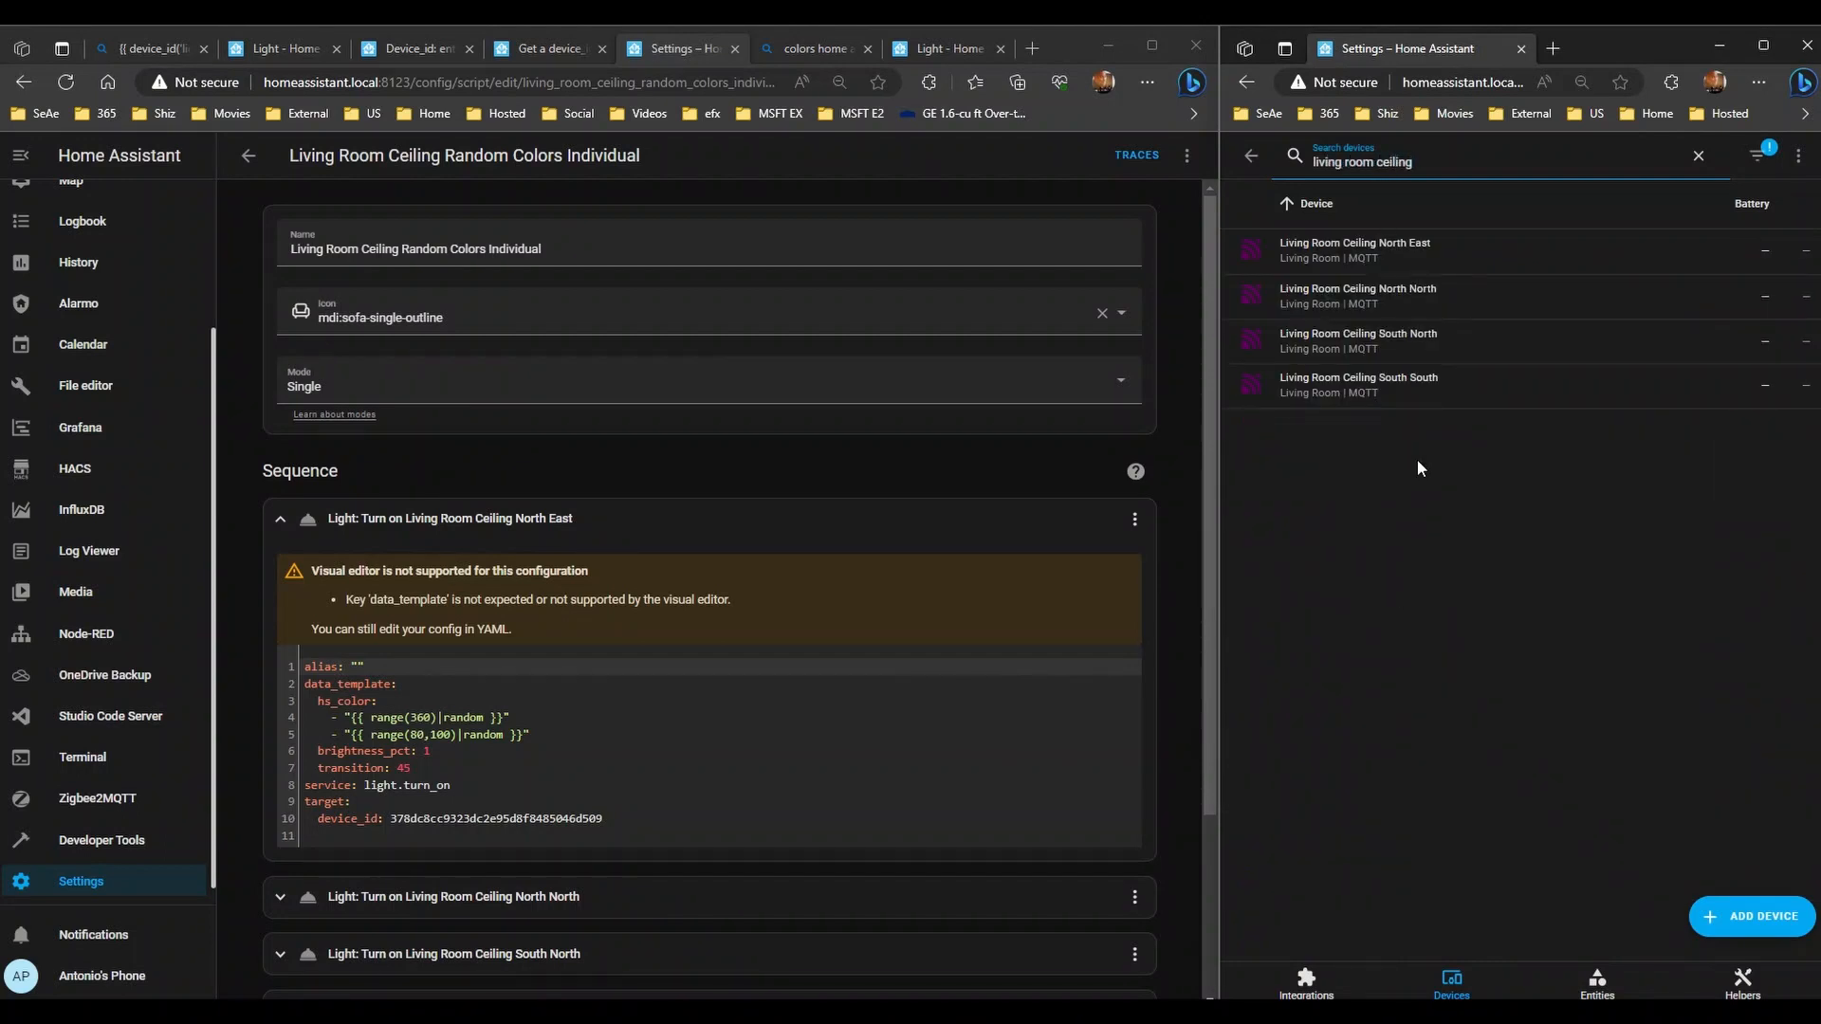
{"action": "left_click", "coordinate": [1432, 250]}
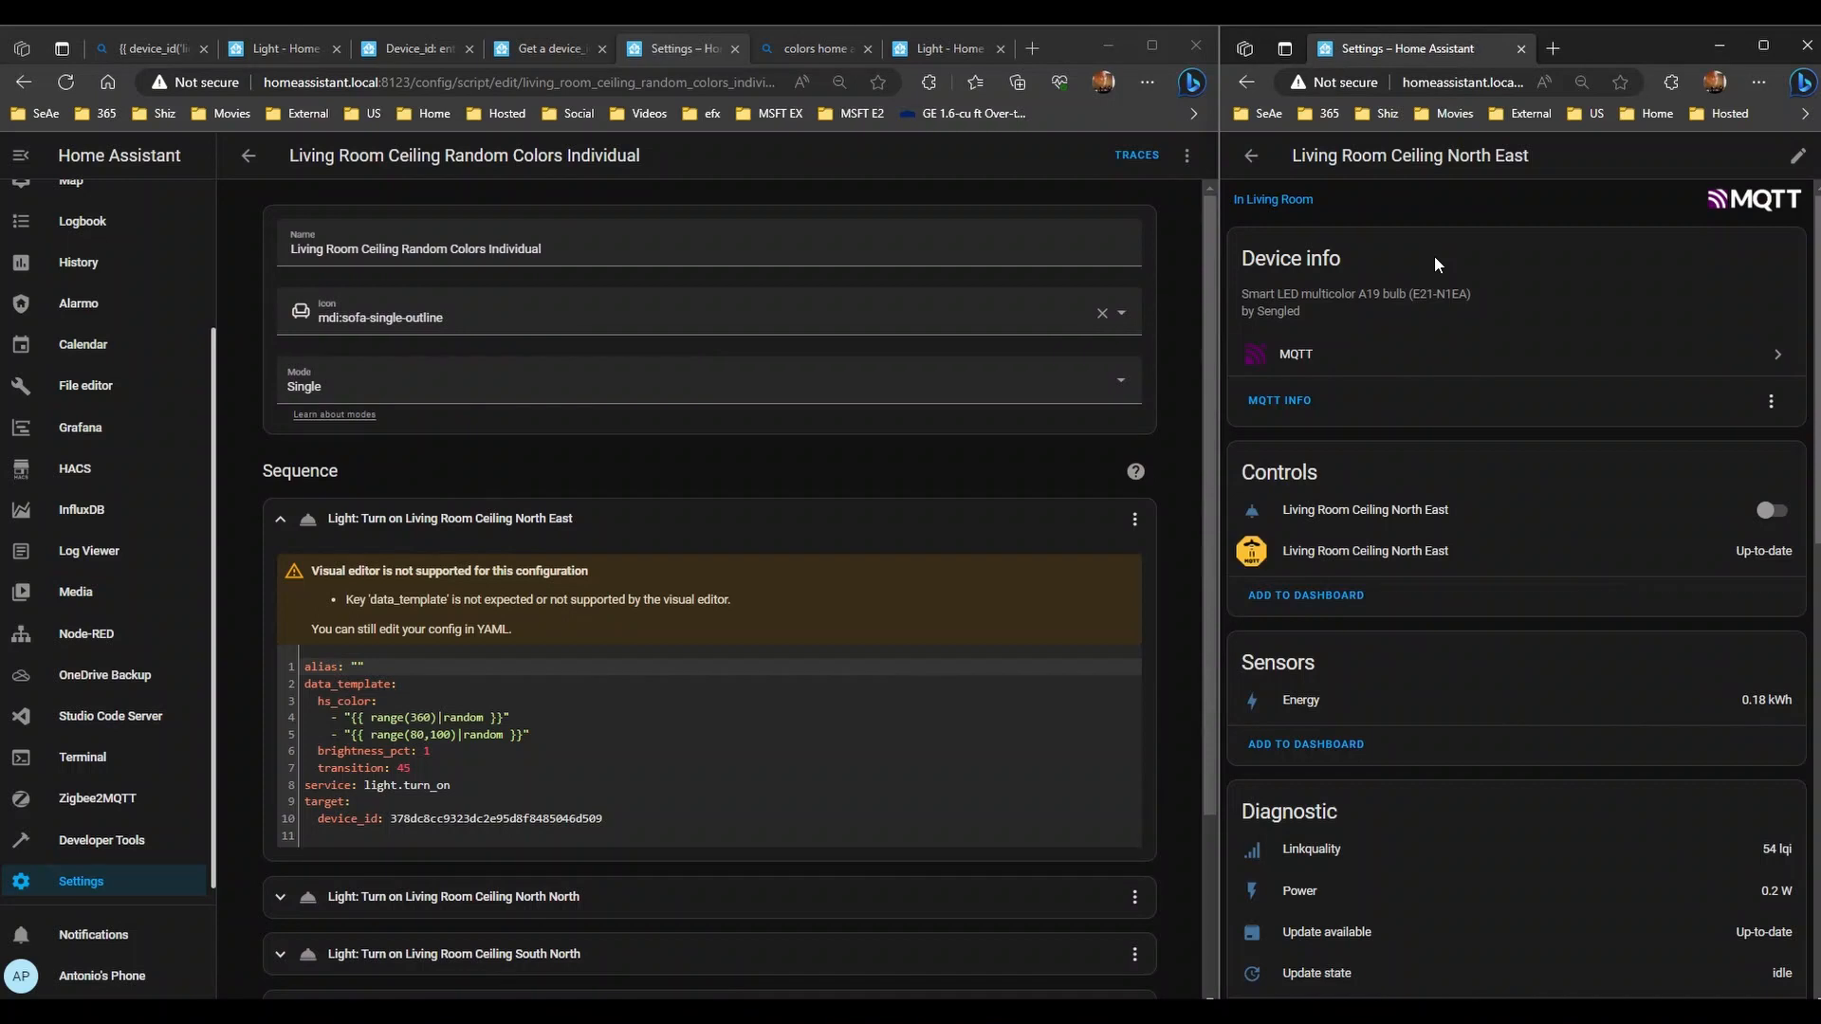
- Replace the first action's device_id with entity_id: light.living_room_ceiling_north_east
{"action": "left_click", "coordinate": [1386, 524]}
{"action": "left_click", "coordinate": [1728, 200]}
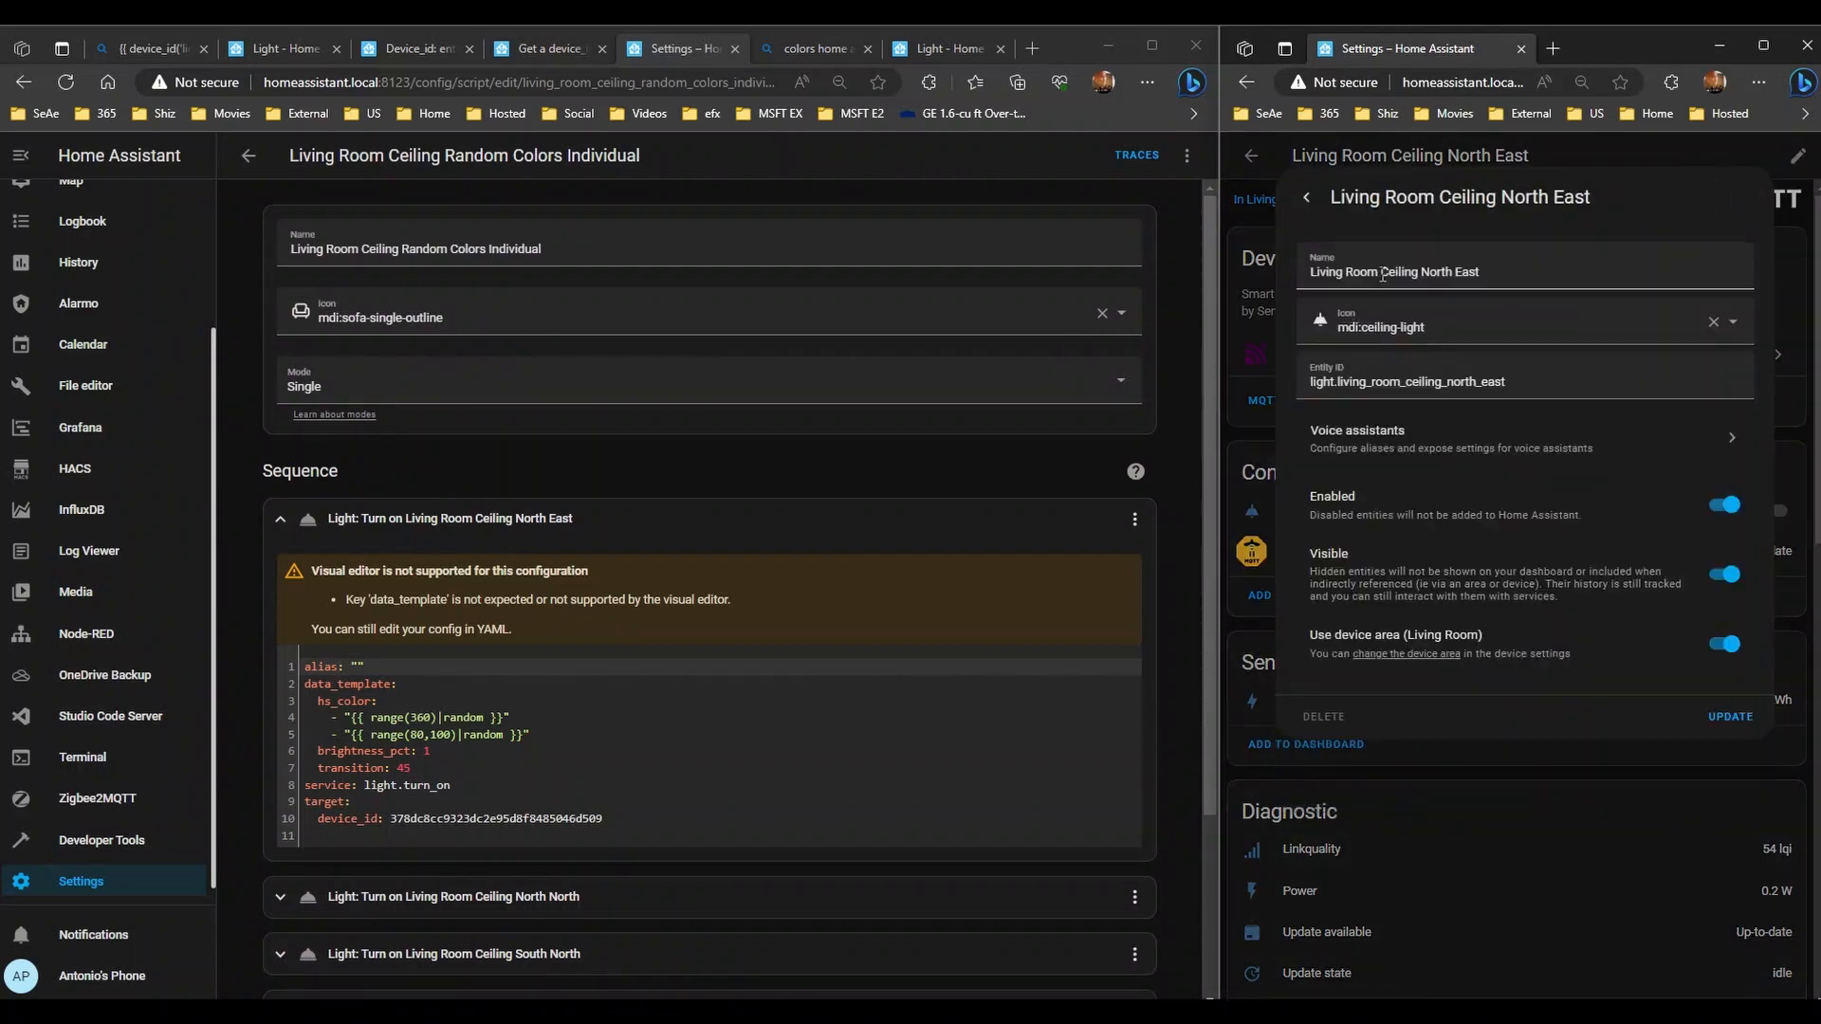
{"action": "left_click_drag", "start_coordinate": [1505, 381], "coordinate": [1084, 378]}
{"action": "key", "text": "ctrl+c"}
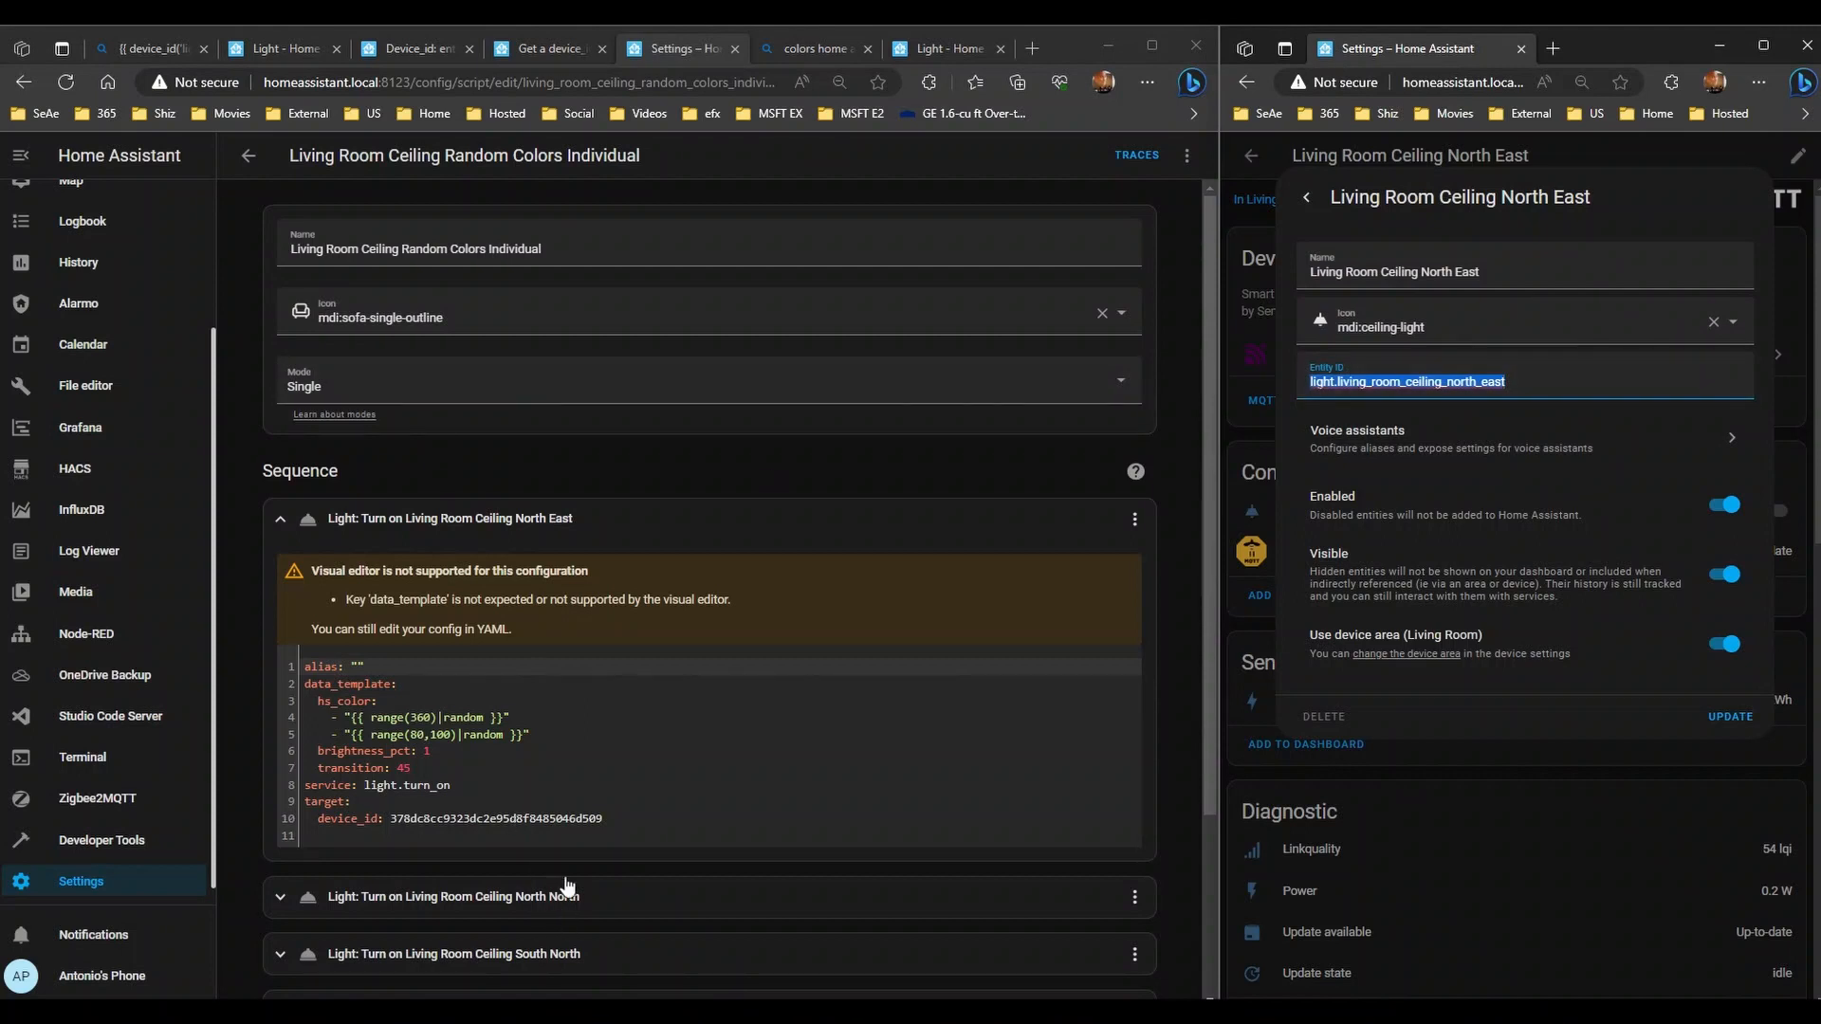
{"action": "left_click_drag", "start_coordinate": [616, 818], "coordinate": [391, 819]}
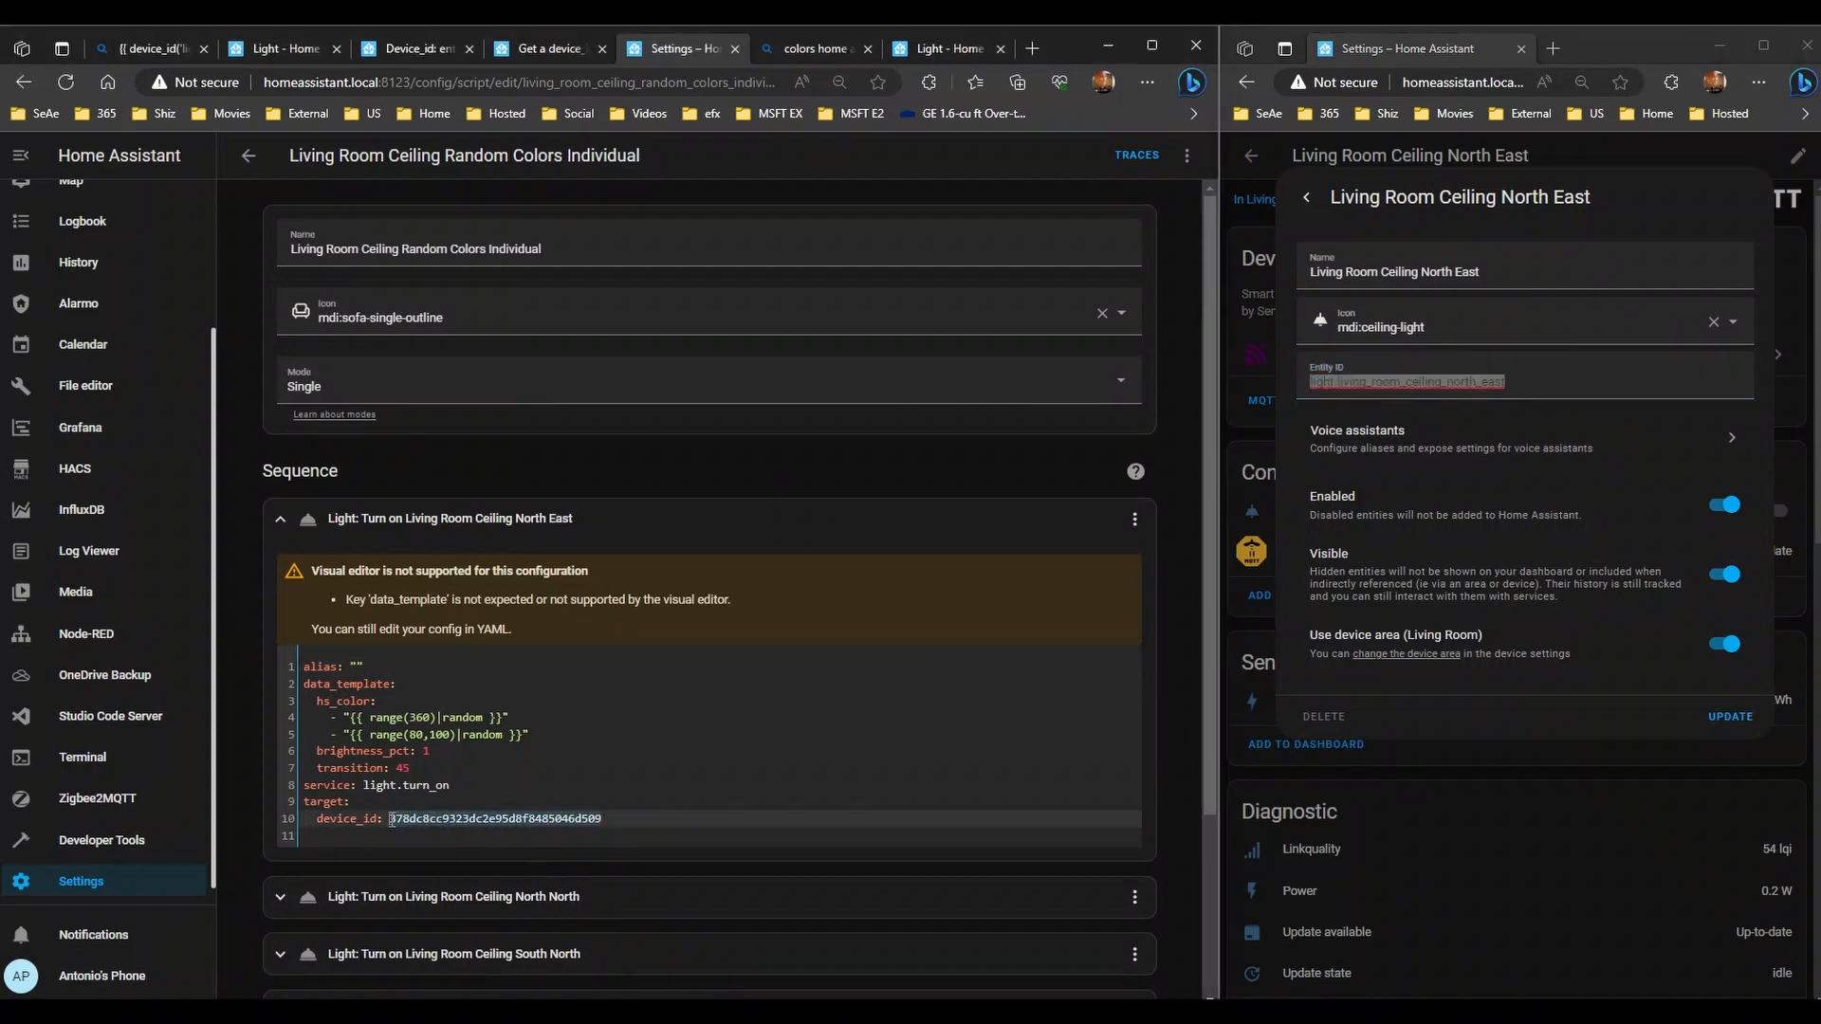
{"action": "key", "text": "ctrl+v"}
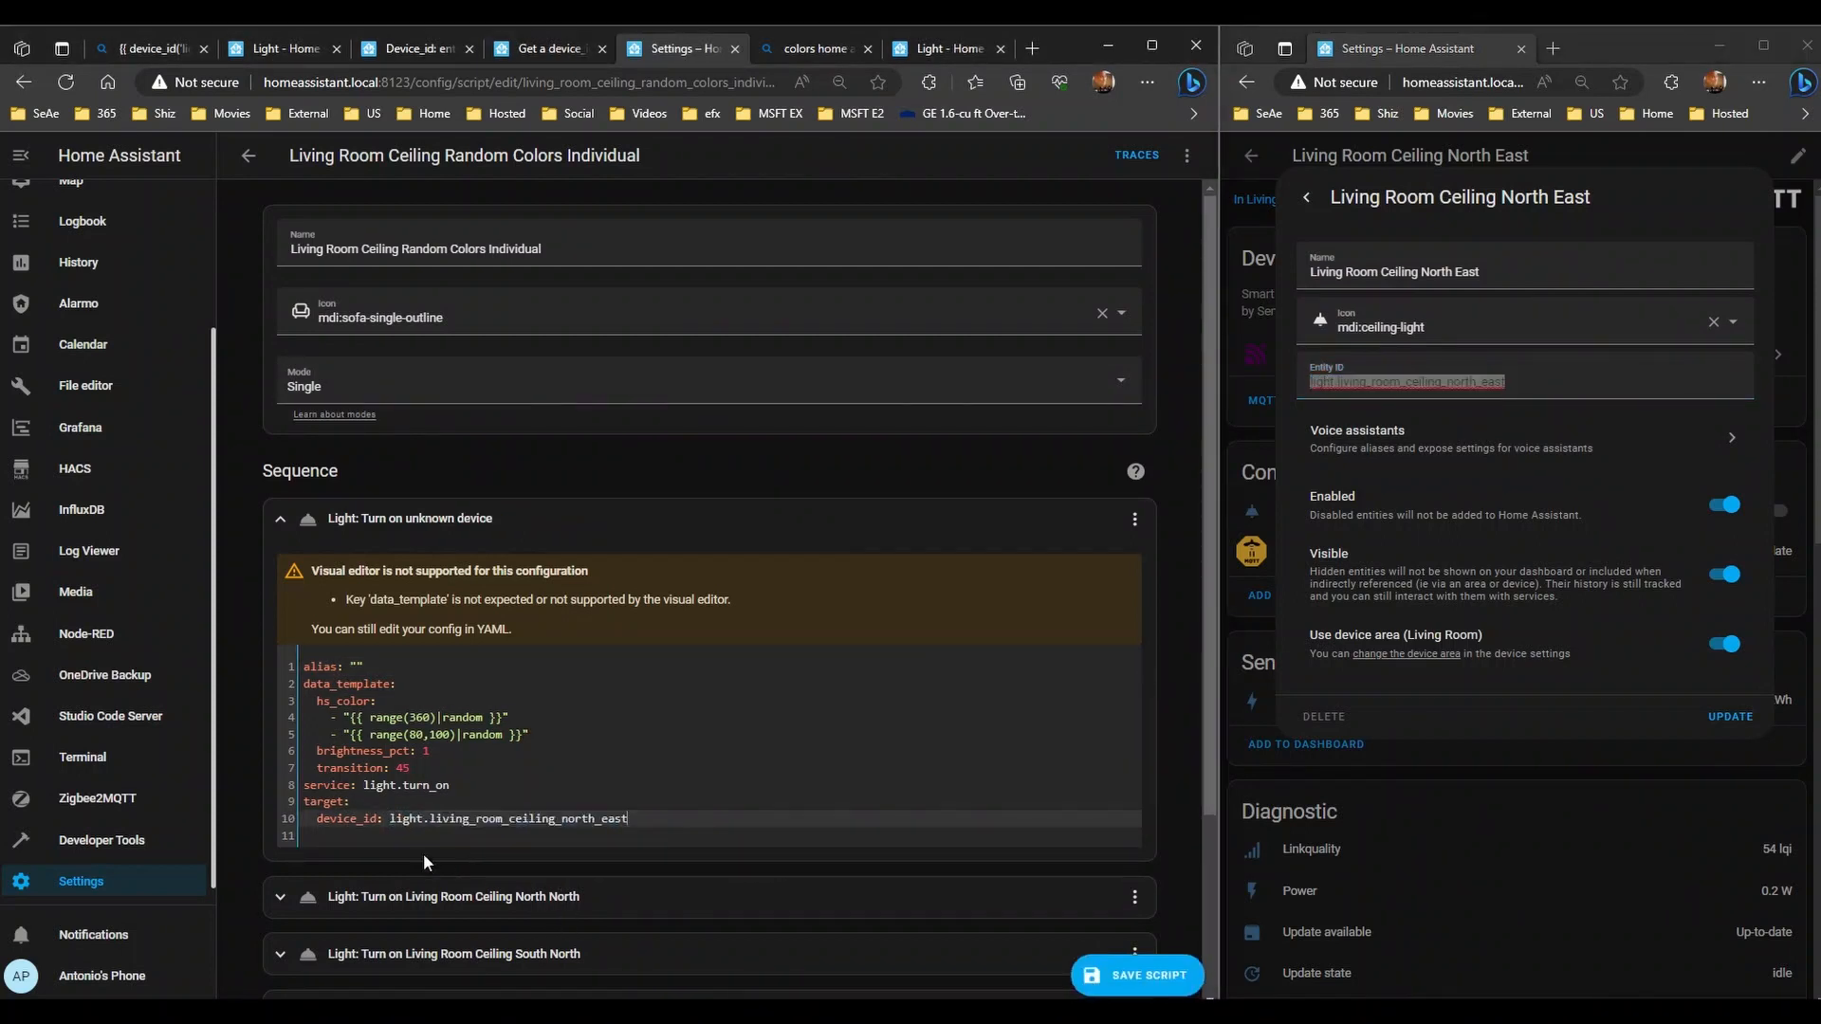
{"action": "double_click", "coordinate": [344, 821]}
{"action": "type", "text": "entity"}
- Expand the remaining six light actions, from Kitchen Cabinet Splash to North North
{"action": "scroll", "coordinate": [465, 891], "scroll_direction": "down", "scroll_amount": 3}
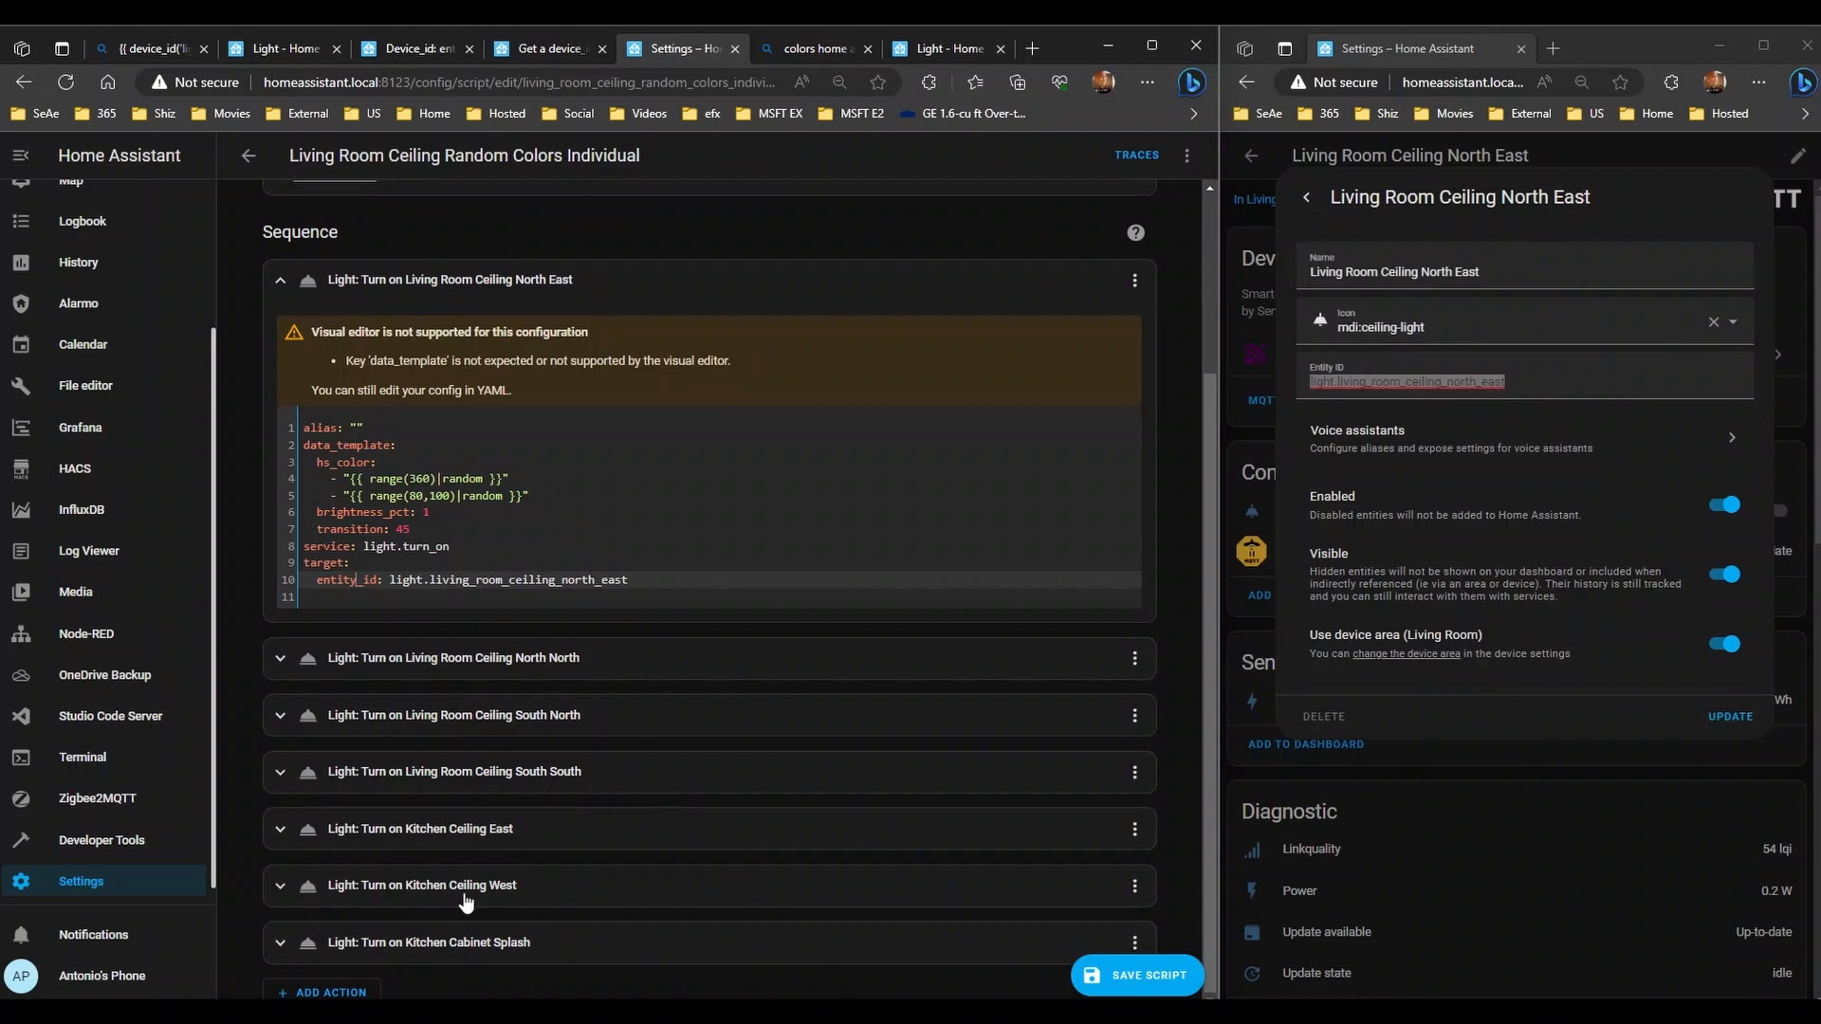
{"action": "left_click", "coordinate": [438, 948]}
{"action": "left_click", "coordinate": [443, 888]}
{"action": "left_click", "coordinate": [456, 831]}
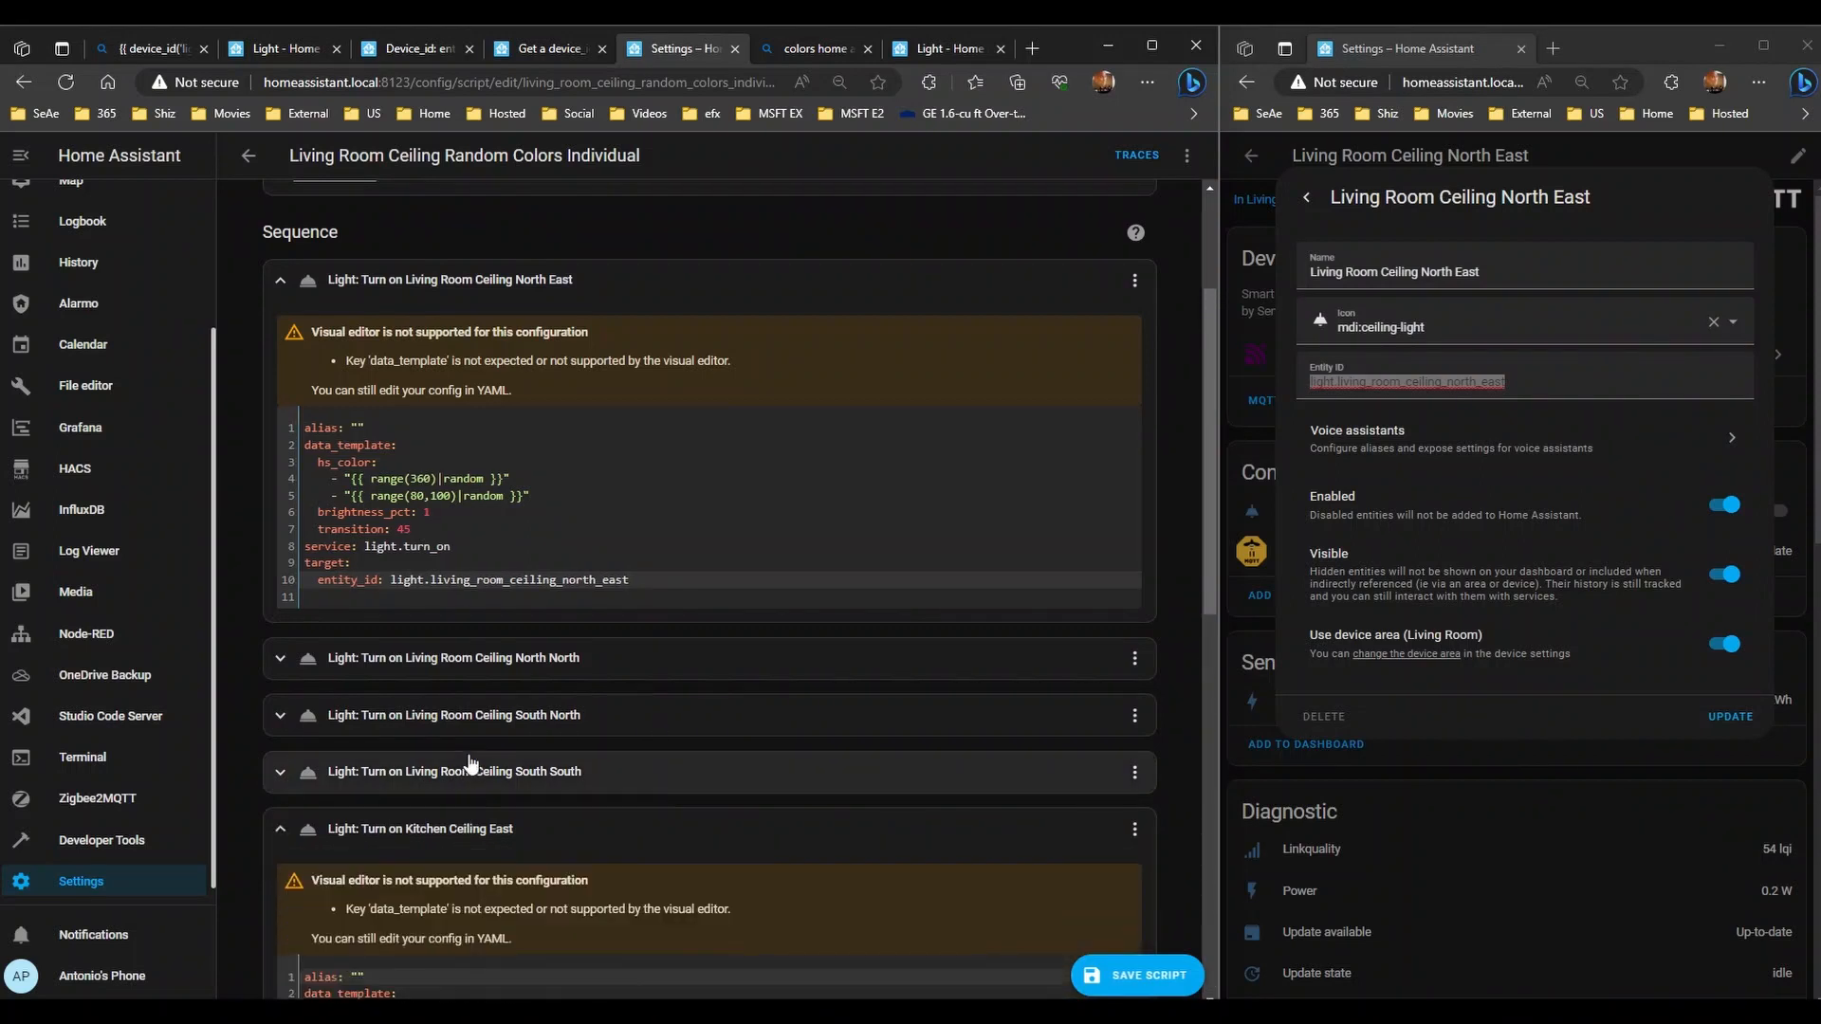
{"action": "left_click", "coordinate": [471, 769]}
{"action": "left_click", "coordinate": [471, 717]}
{"action": "left_click", "coordinate": [491, 657]}
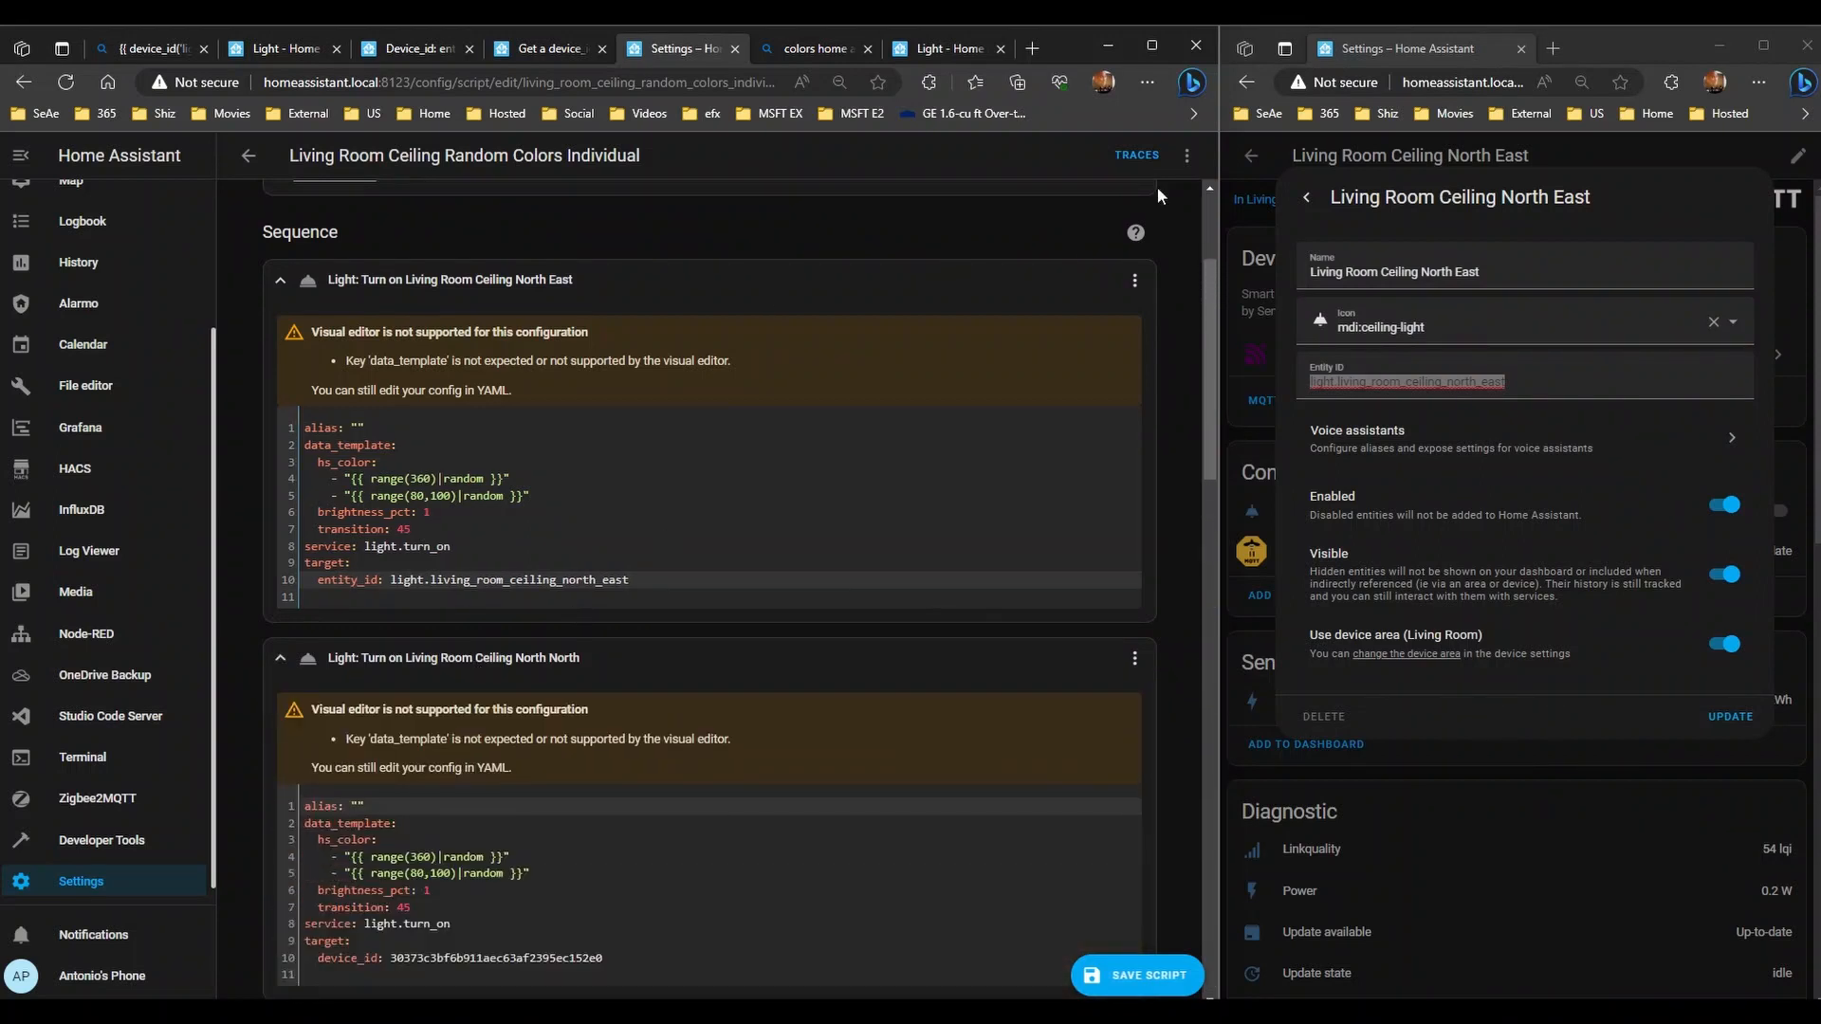
- Open the script's options menu and close the North East light's settings dialog
{"action": "left_click", "coordinate": [1187, 155]}
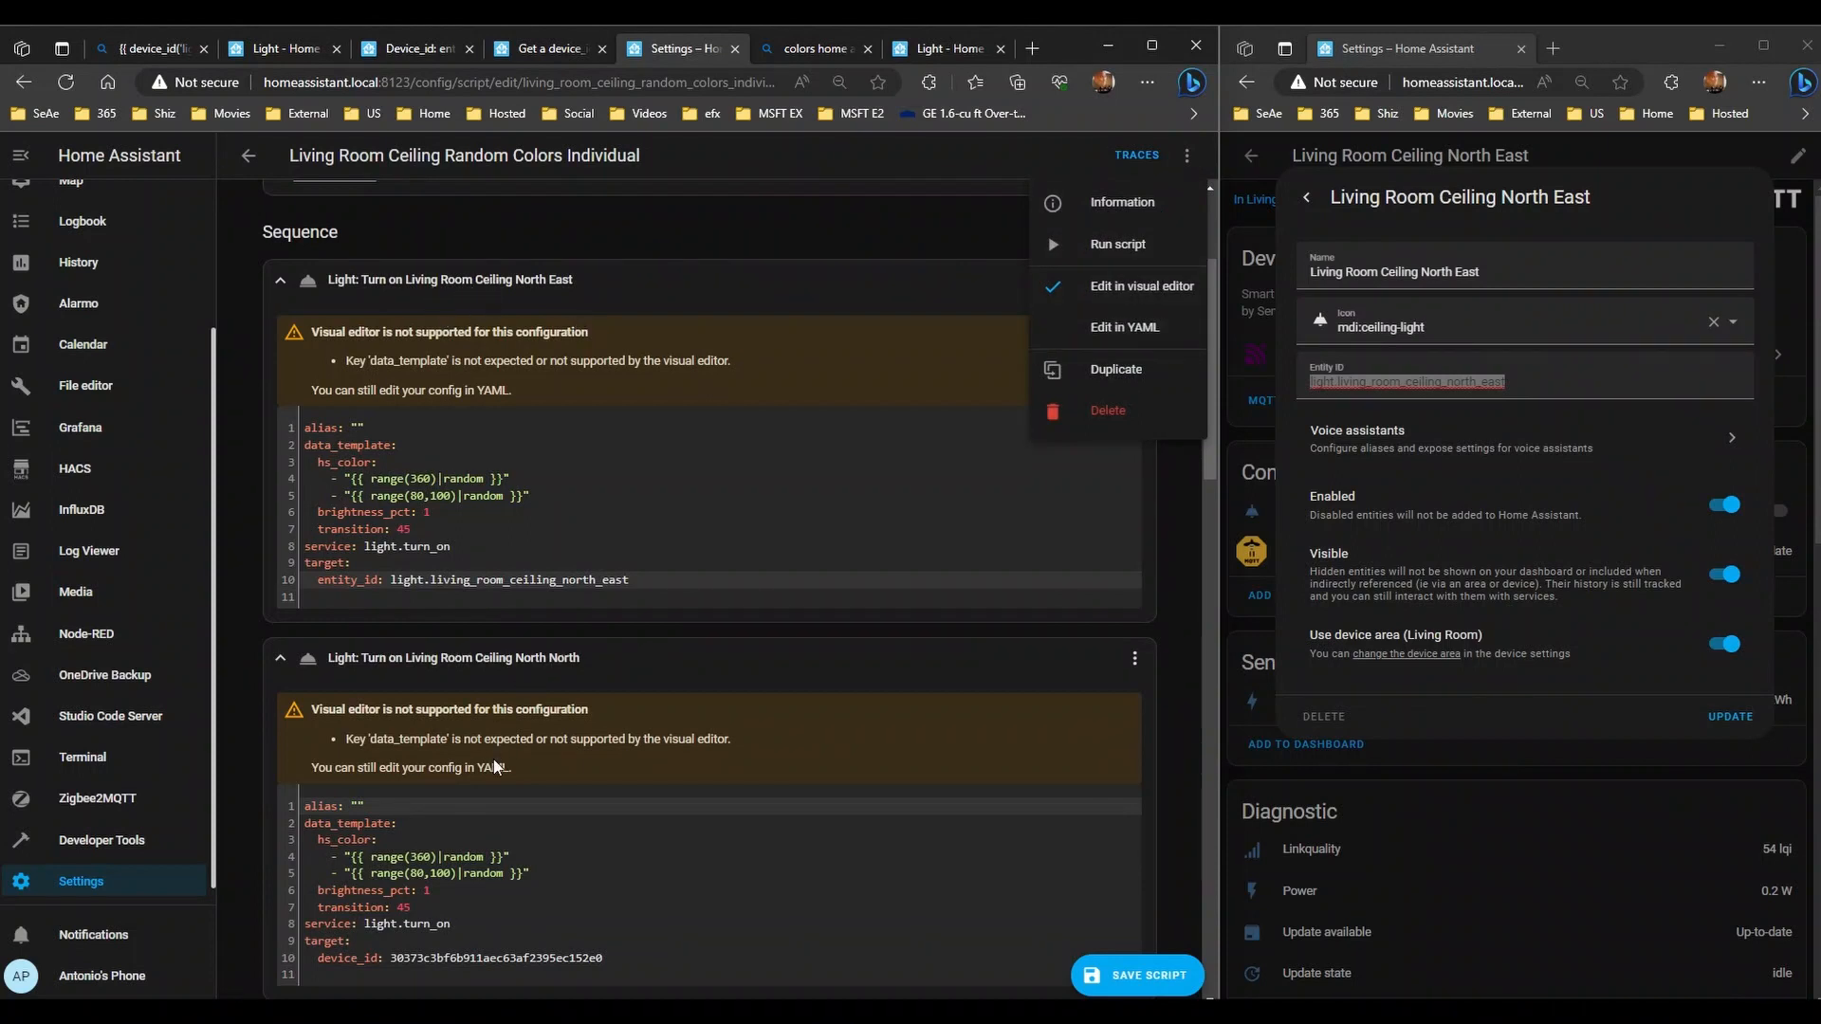
{"action": "scroll", "coordinate": [493, 758], "scroll_direction": "down", "scroll_amount": 3}
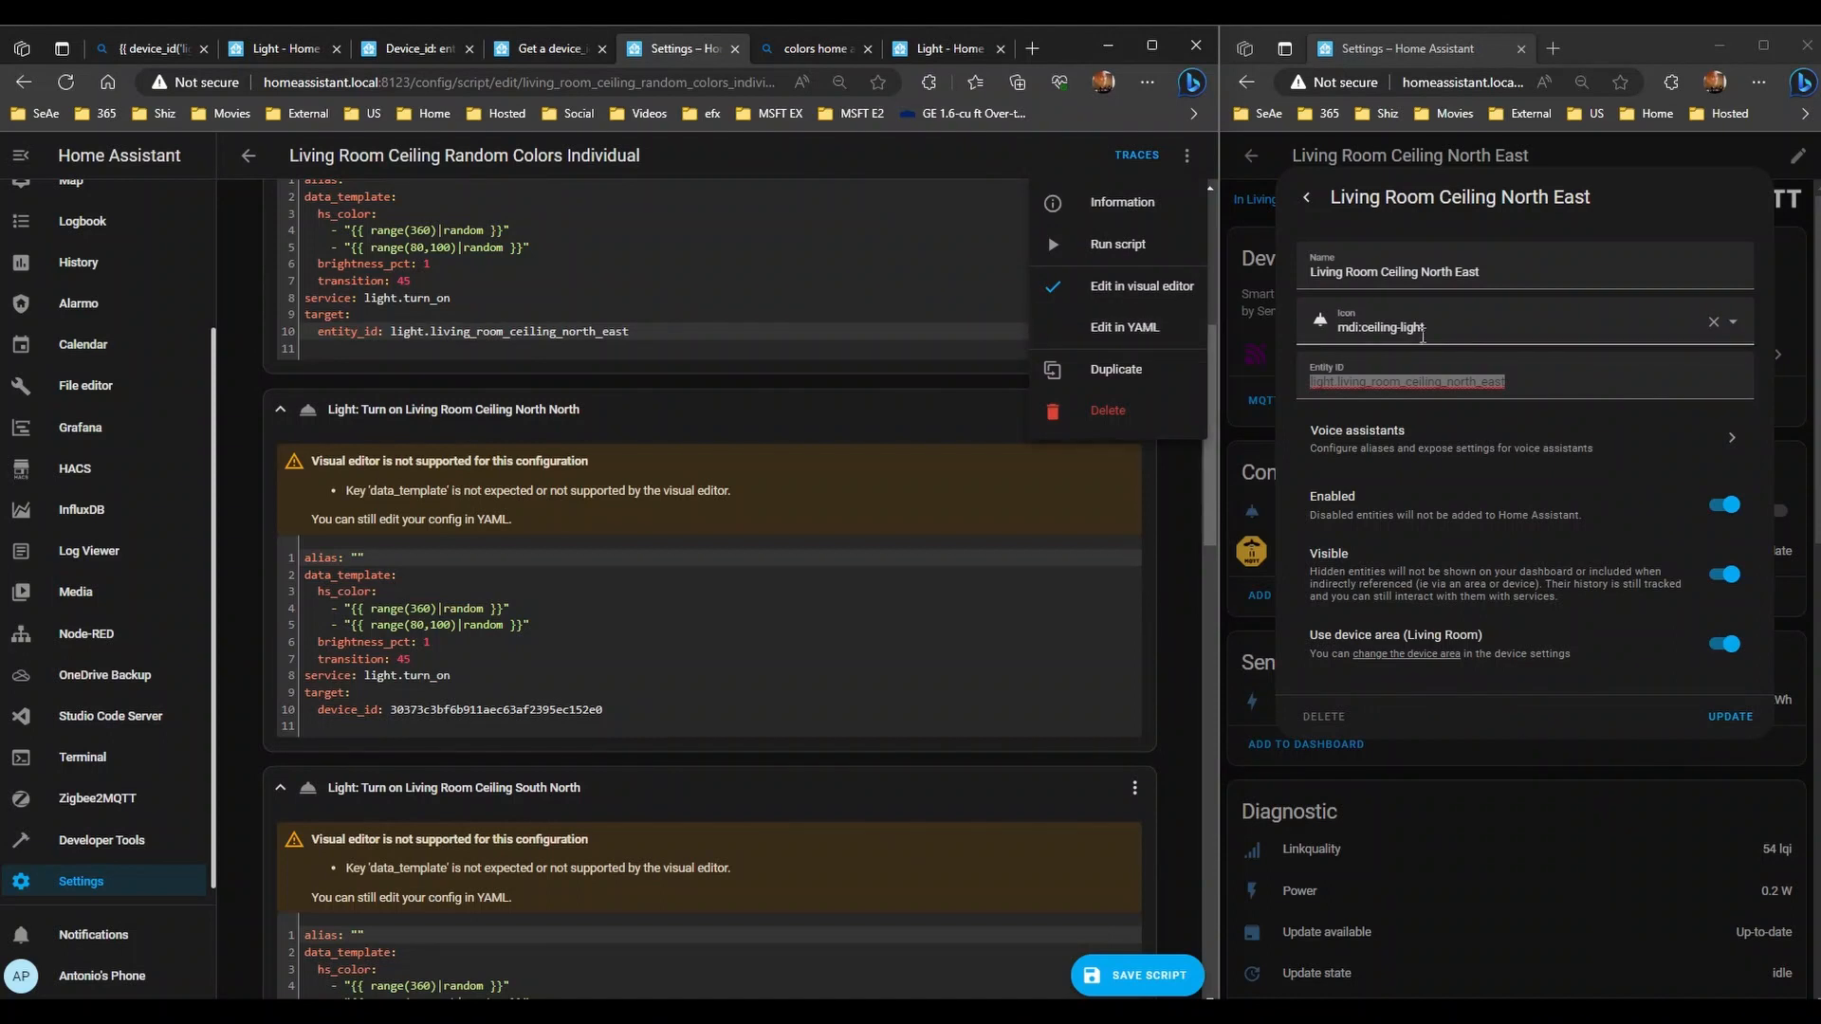
{"action": "left_click", "coordinate": [1307, 197]}
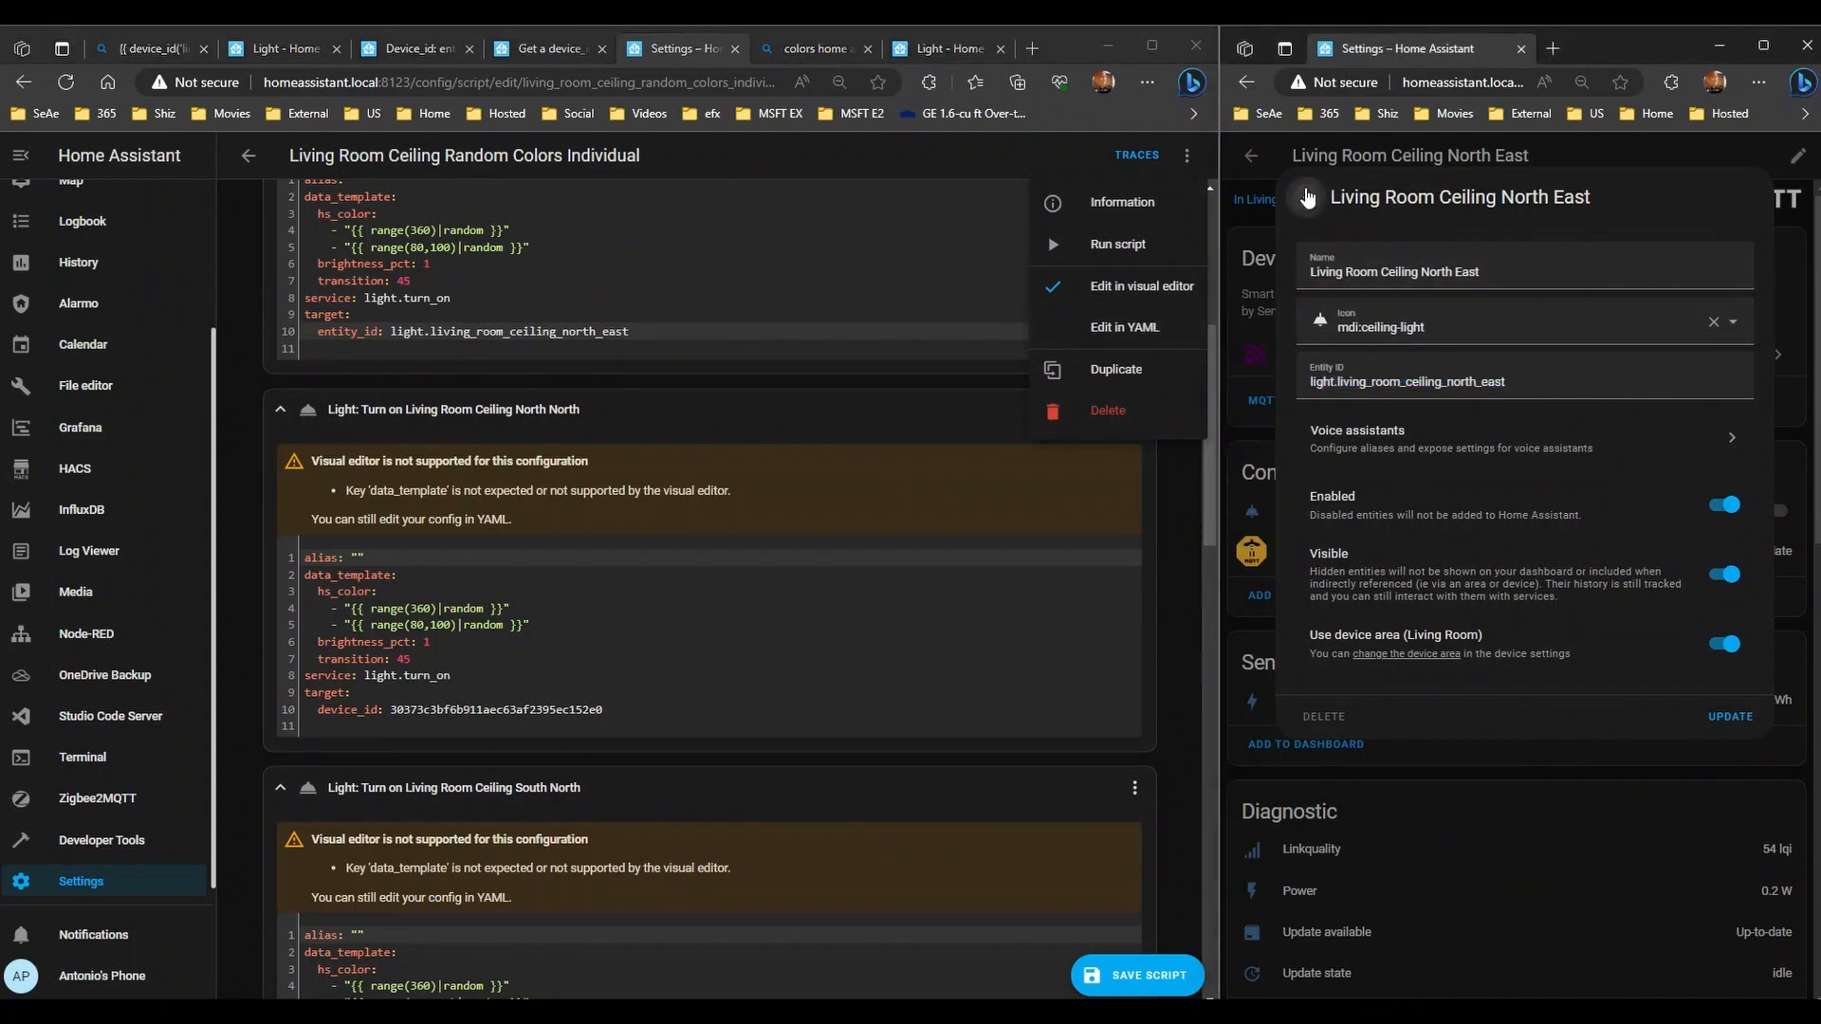
{"action": "left_click", "coordinate": [1306, 197]}
{"action": "scroll", "coordinate": [948, 379], "scroll_direction": "up", "scroll_amount": 5}
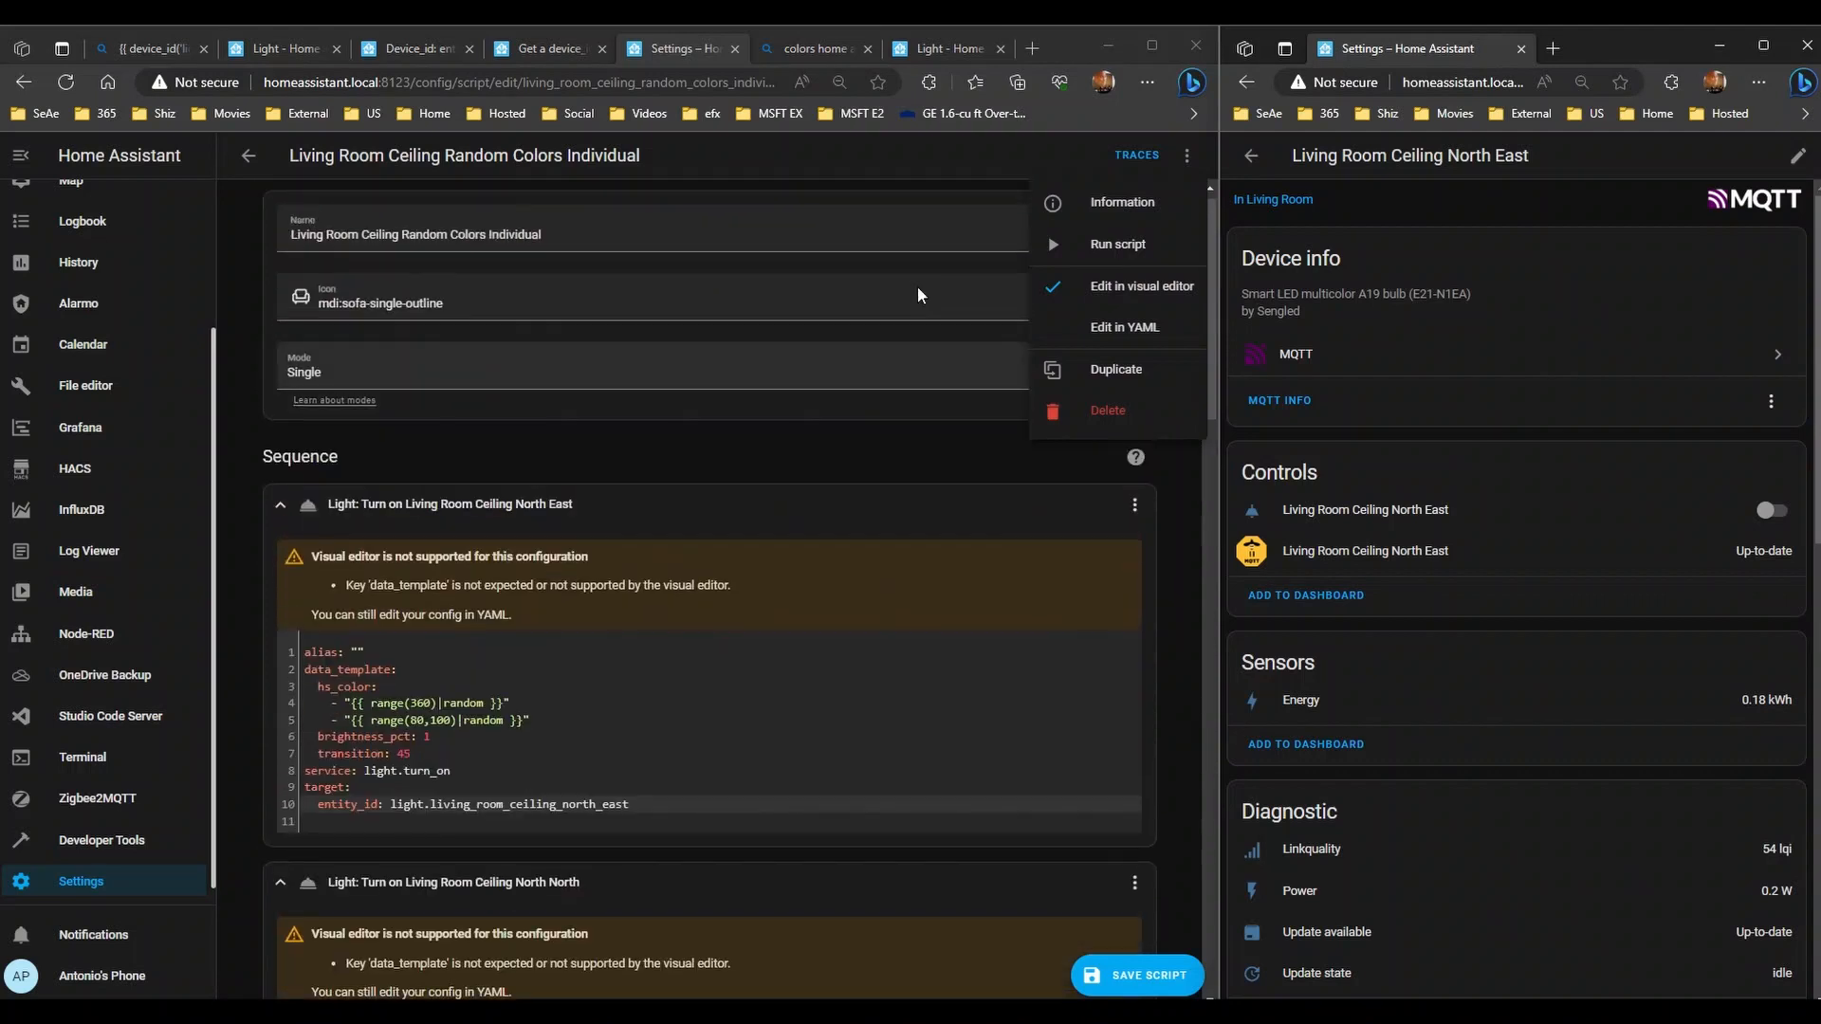
- View the whole script in YAML and compare the North East entity_id line with the device id hashes
{"action": "left_click", "coordinate": [1124, 326]}
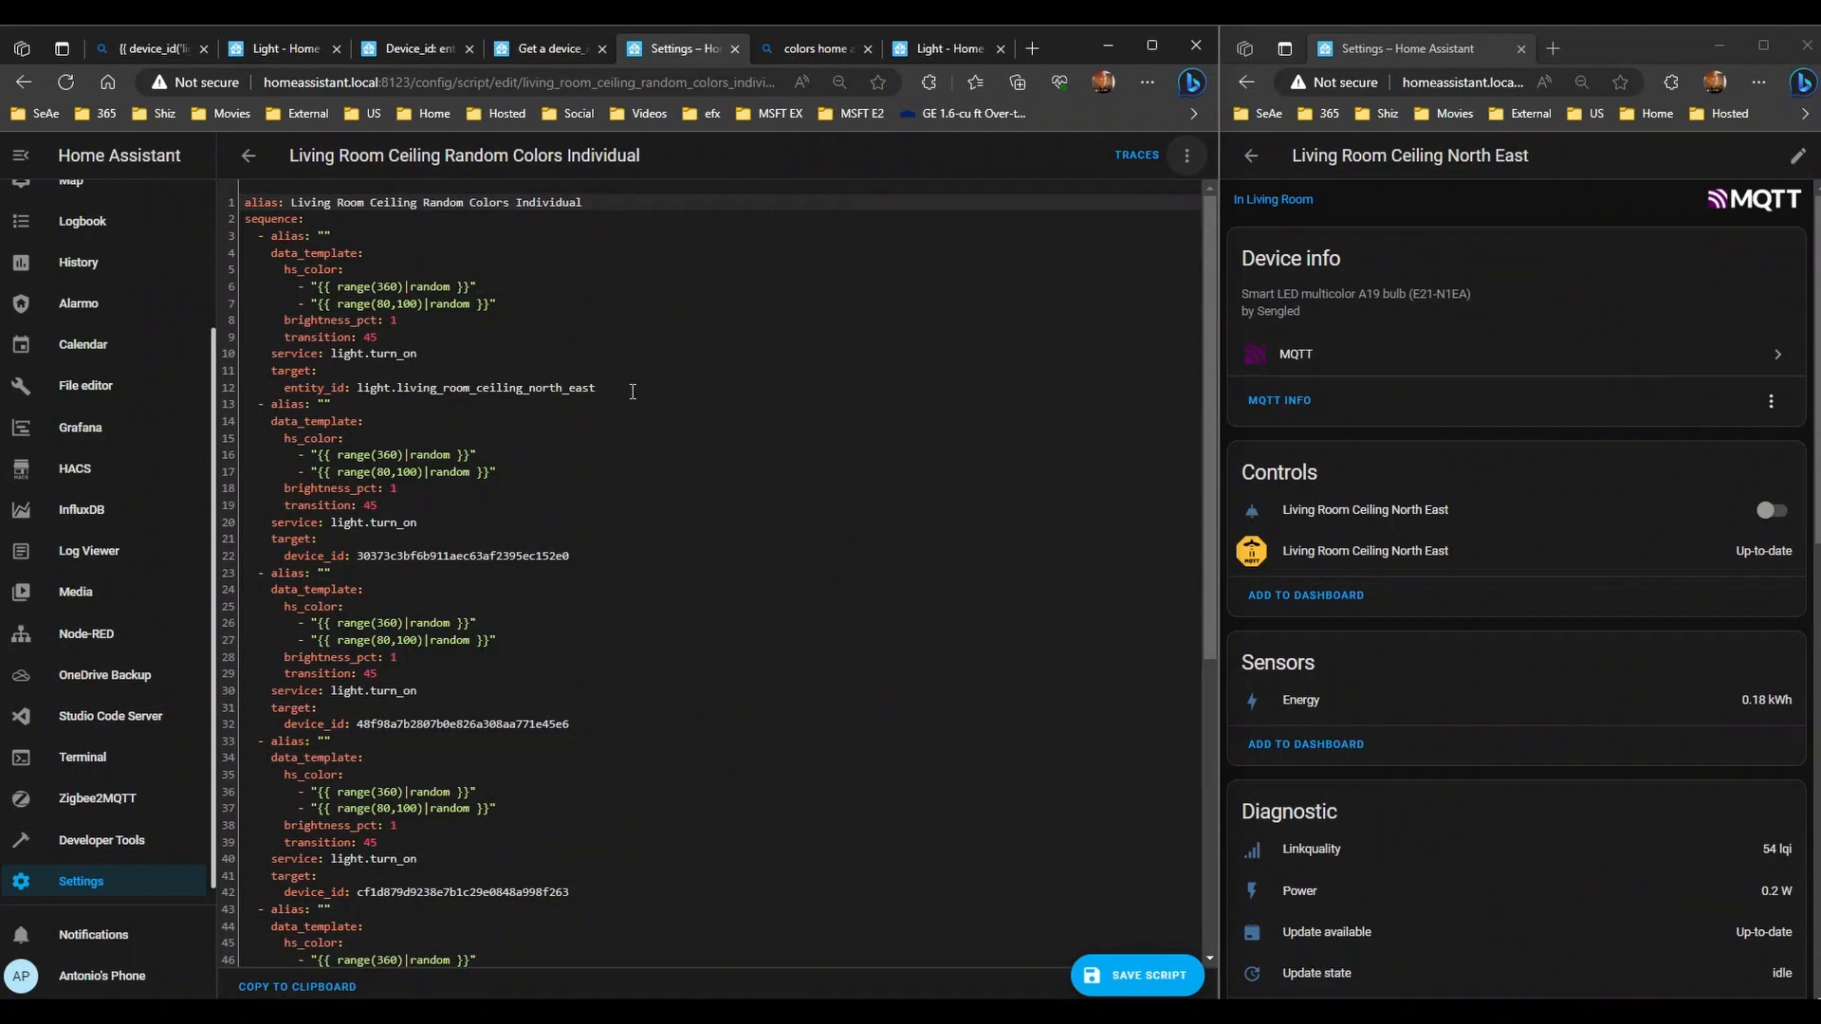
{"action": "left_click_drag", "start_coordinate": [634, 389], "coordinate": [362, 387]}
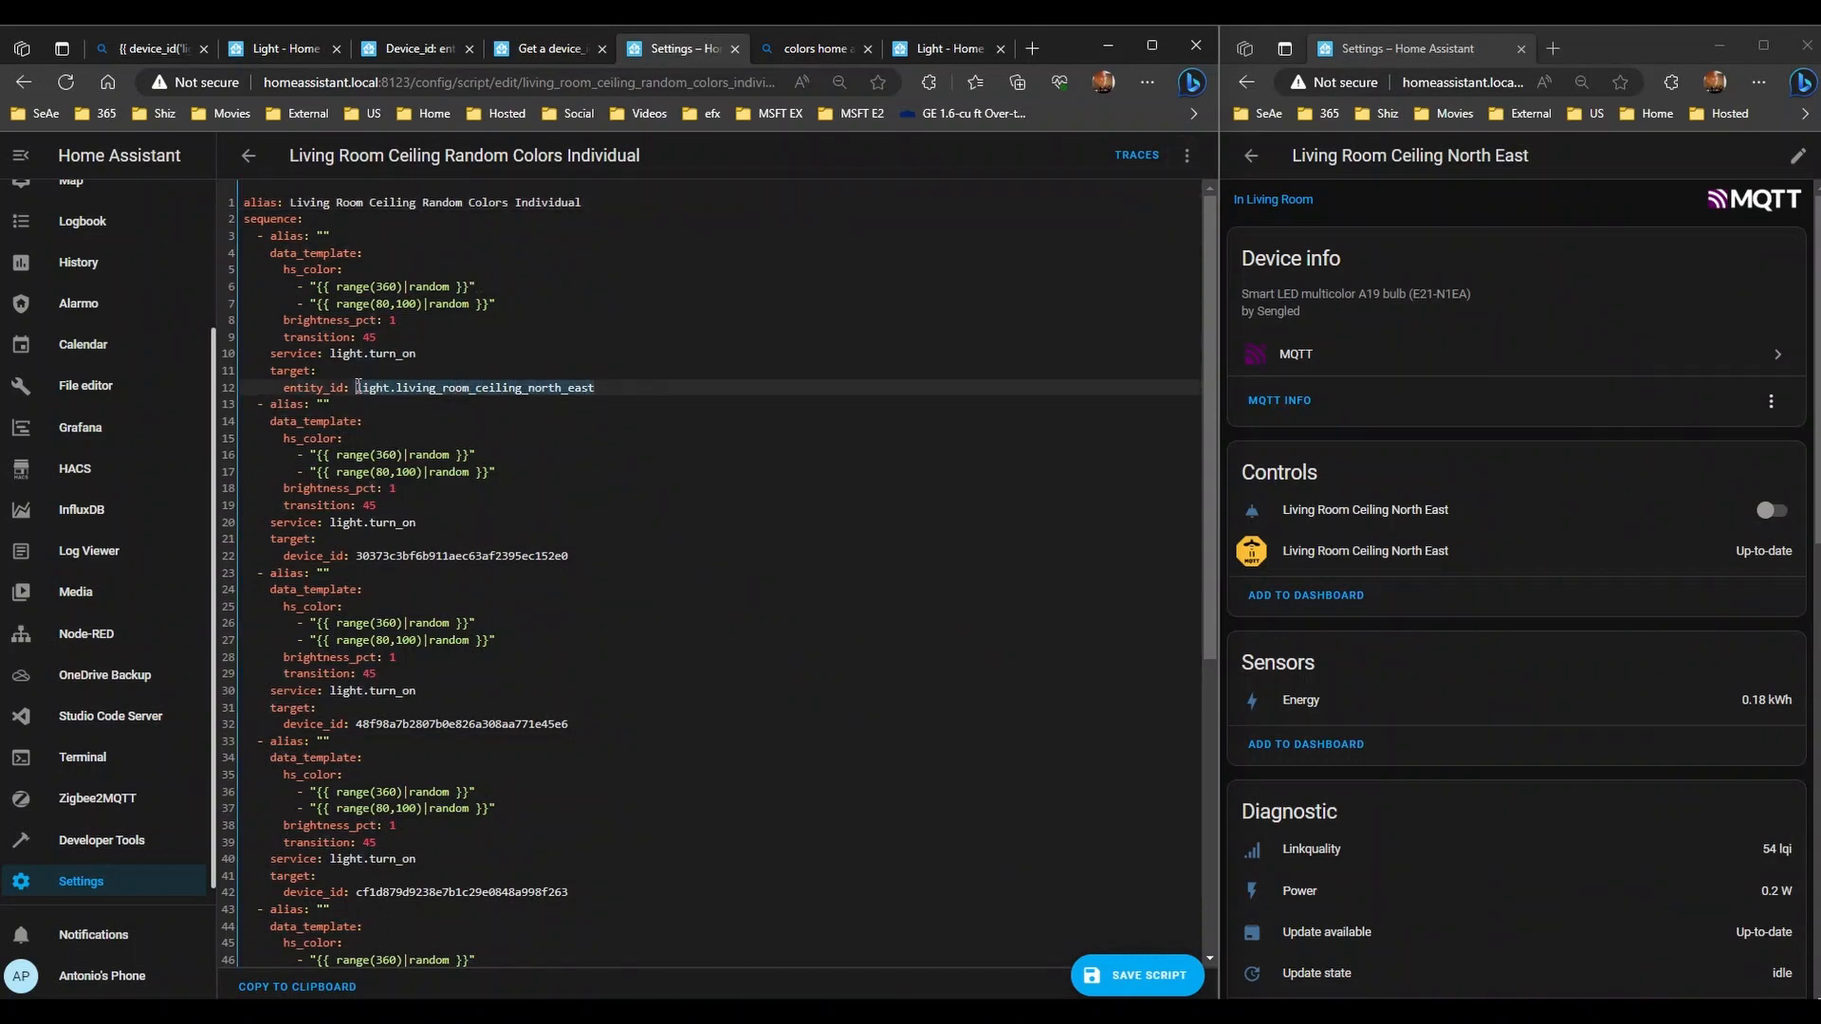
{"action": "left_click_drag", "start_coordinate": [573, 556], "coordinate": [356, 556]}
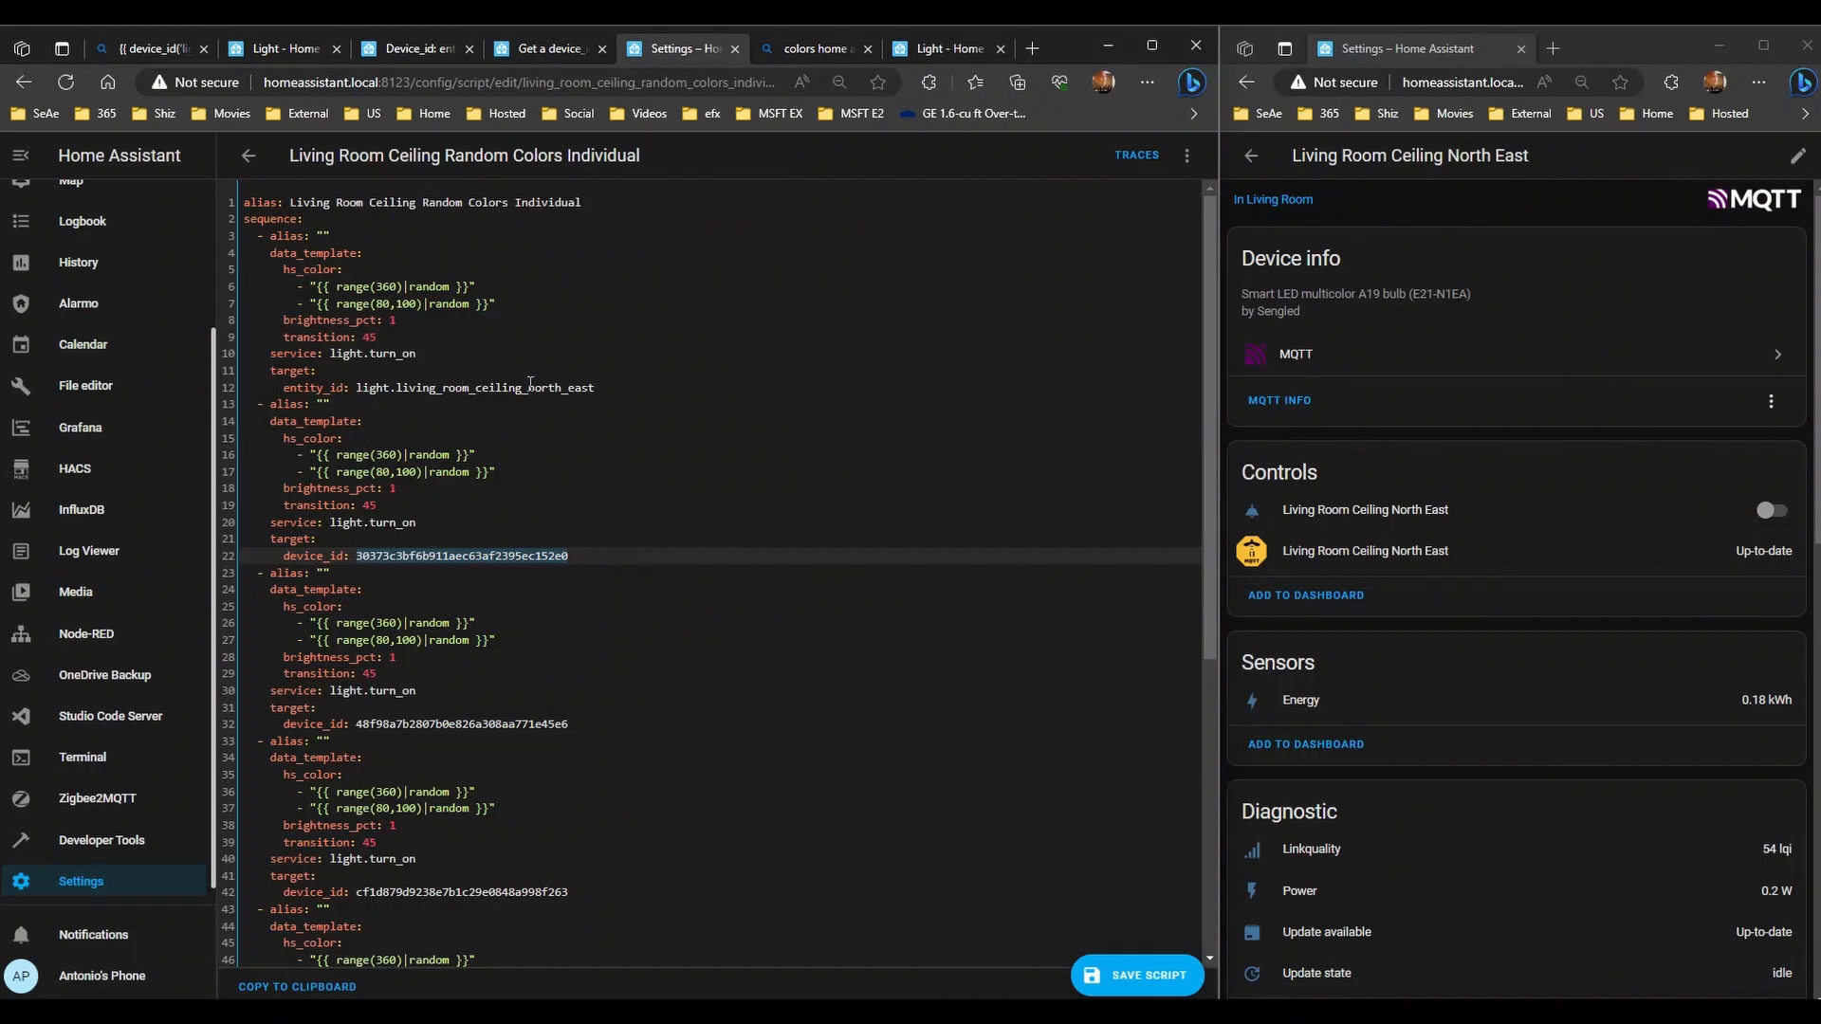
{"action": "left_click", "coordinate": [620, 389]}
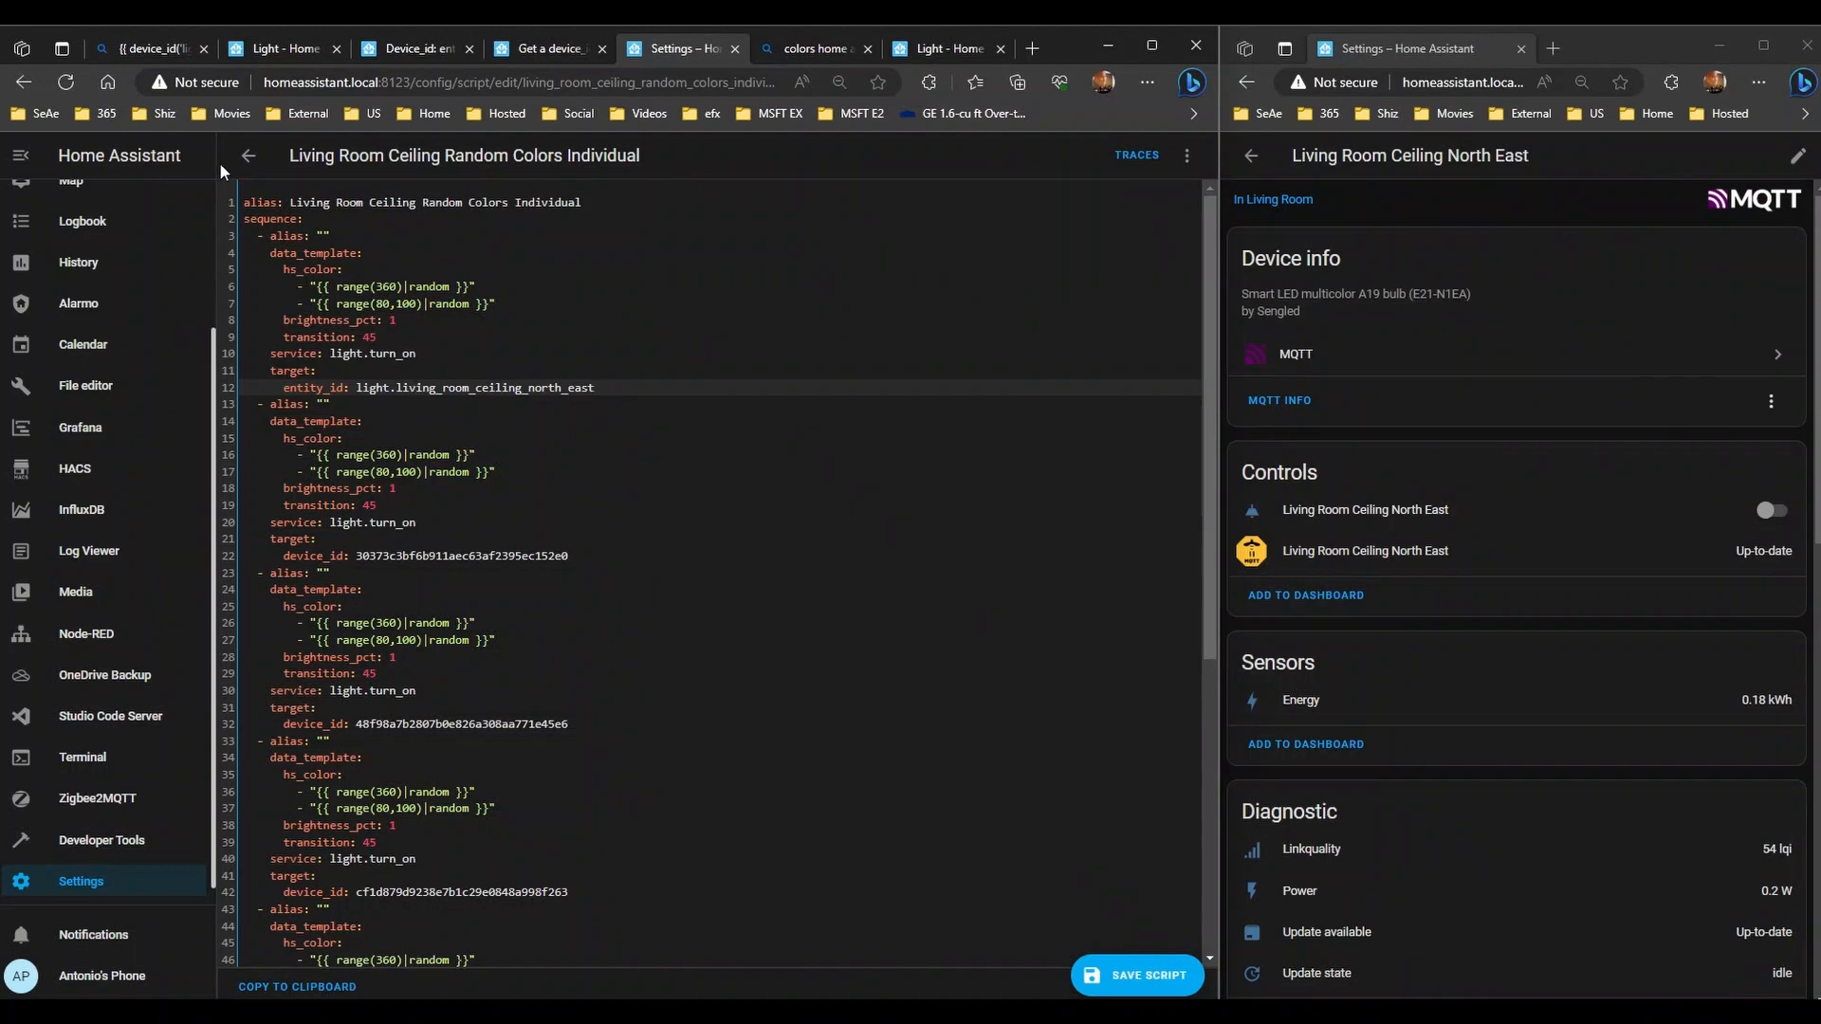
- Save the Individual script, then reopen it from the scripts list and expand North East
{"action": "left_click", "coordinate": [1122, 981]}
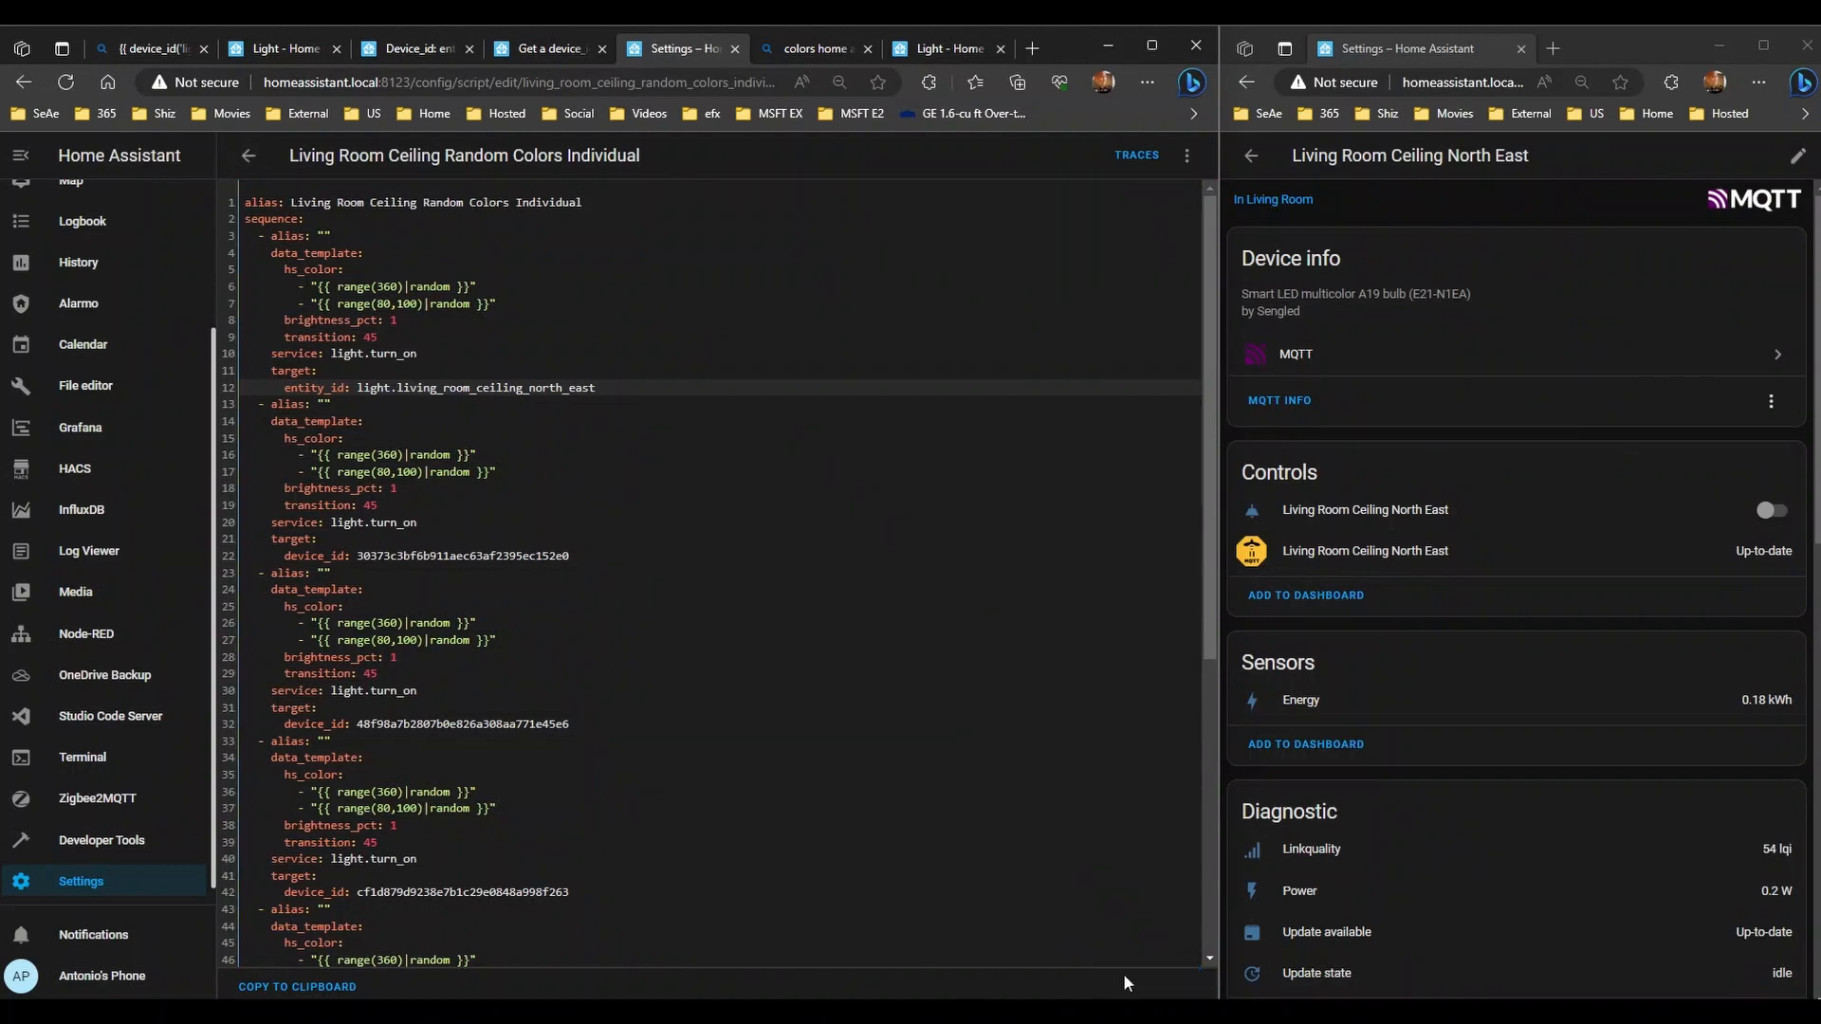
{"action": "left_click", "coordinate": [248, 154]}
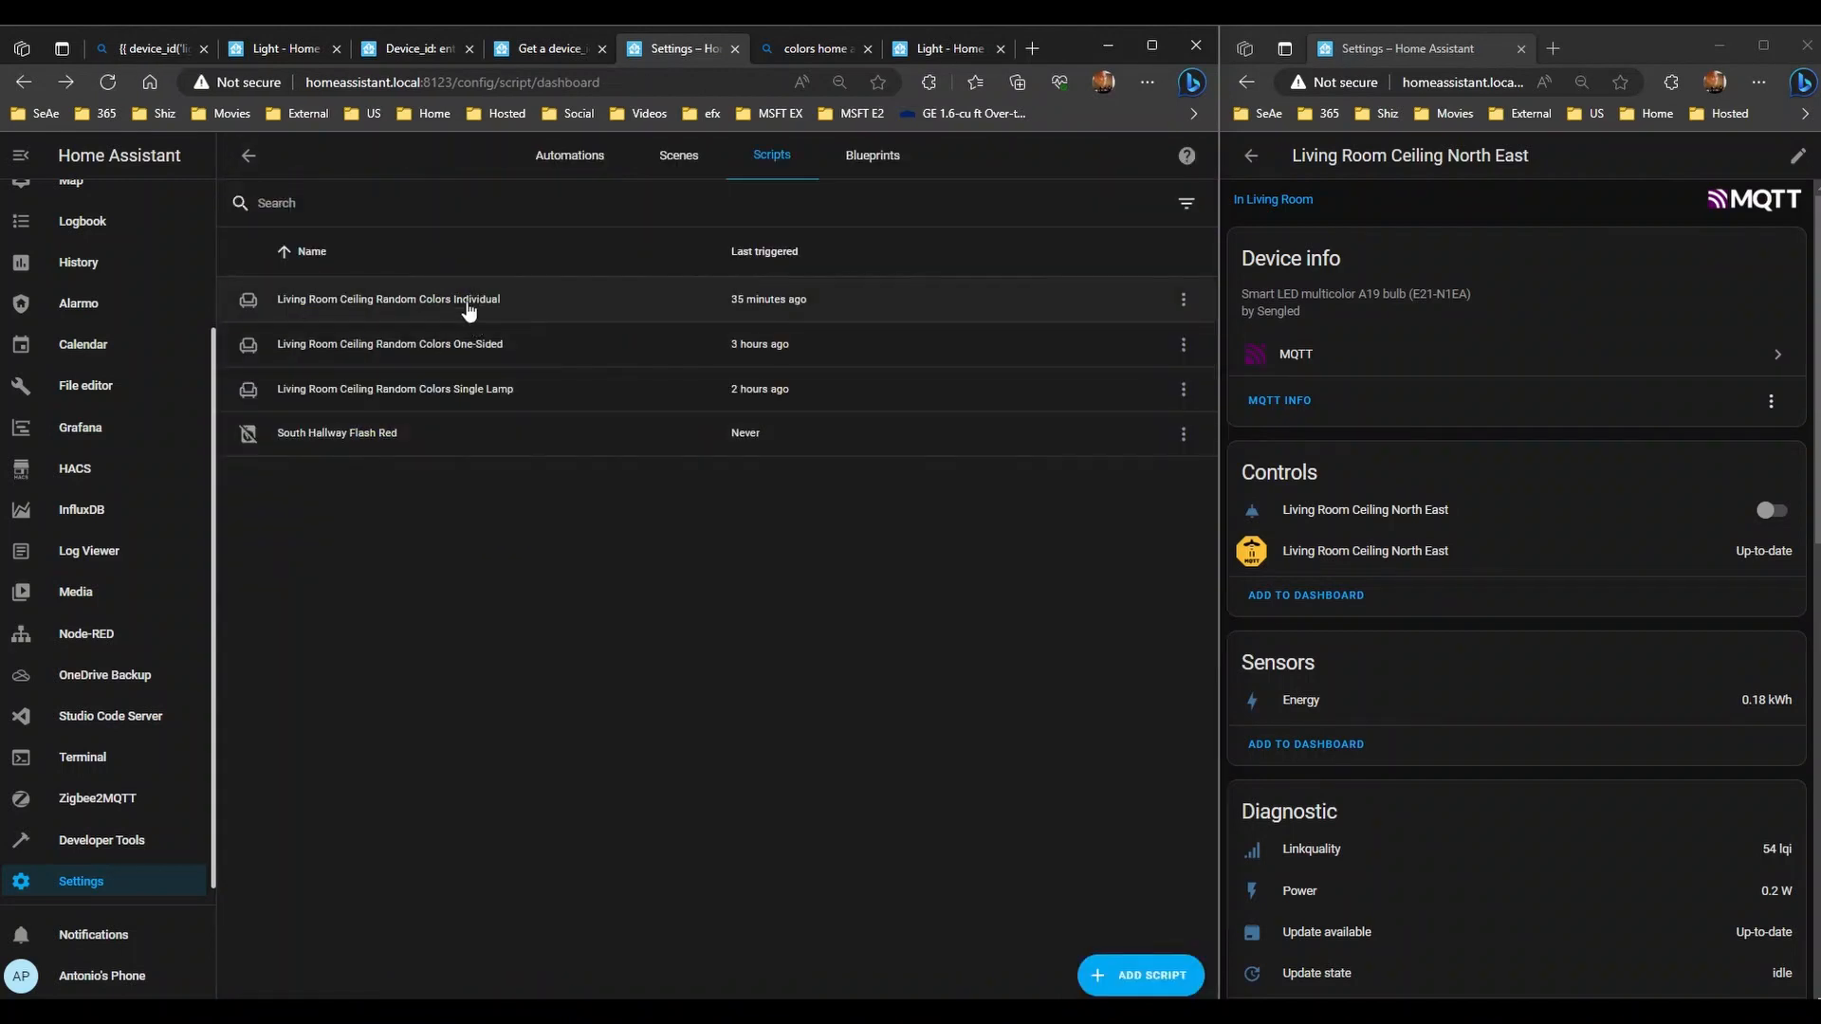
{"action": "left_click", "coordinate": [467, 303]}
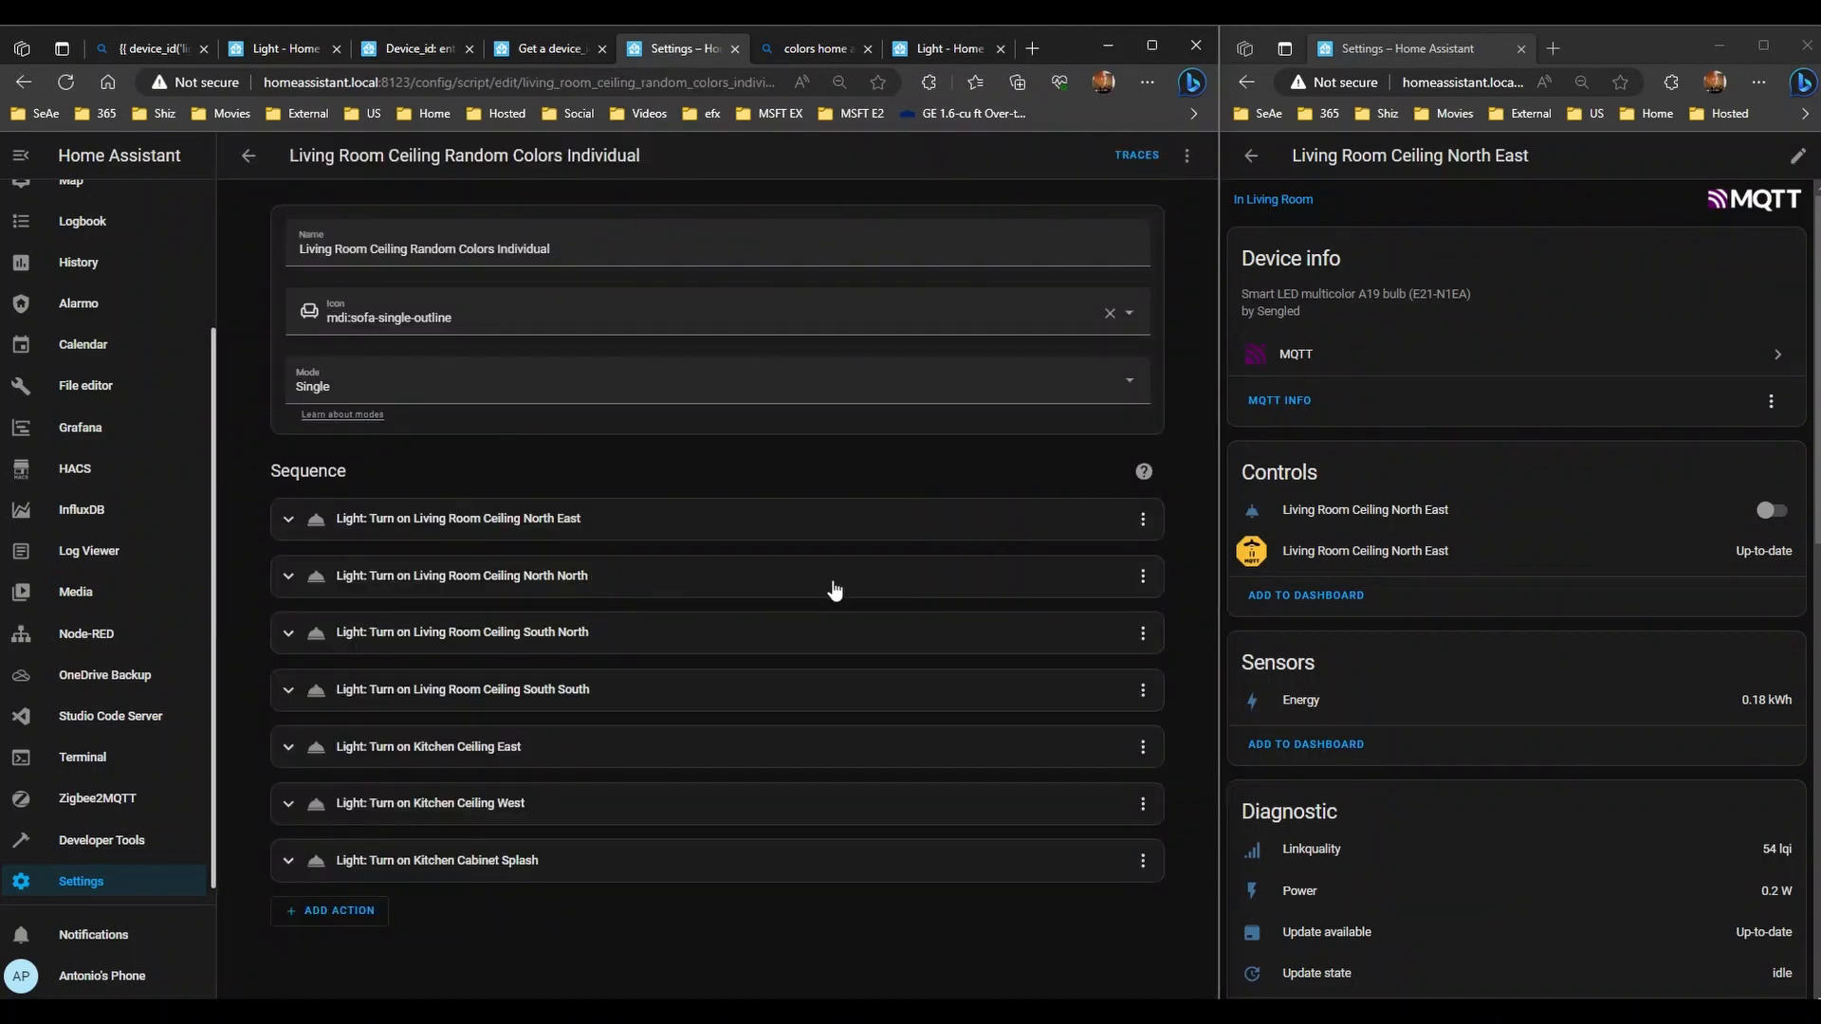
{"action": "left_click", "coordinate": [837, 529]}
- Expand all seven light actions, Kitchen Cabinet Splash through North East
{"action": "left_click", "coordinate": [857, 528]}
{"action": "left_click", "coordinate": [1186, 156]}
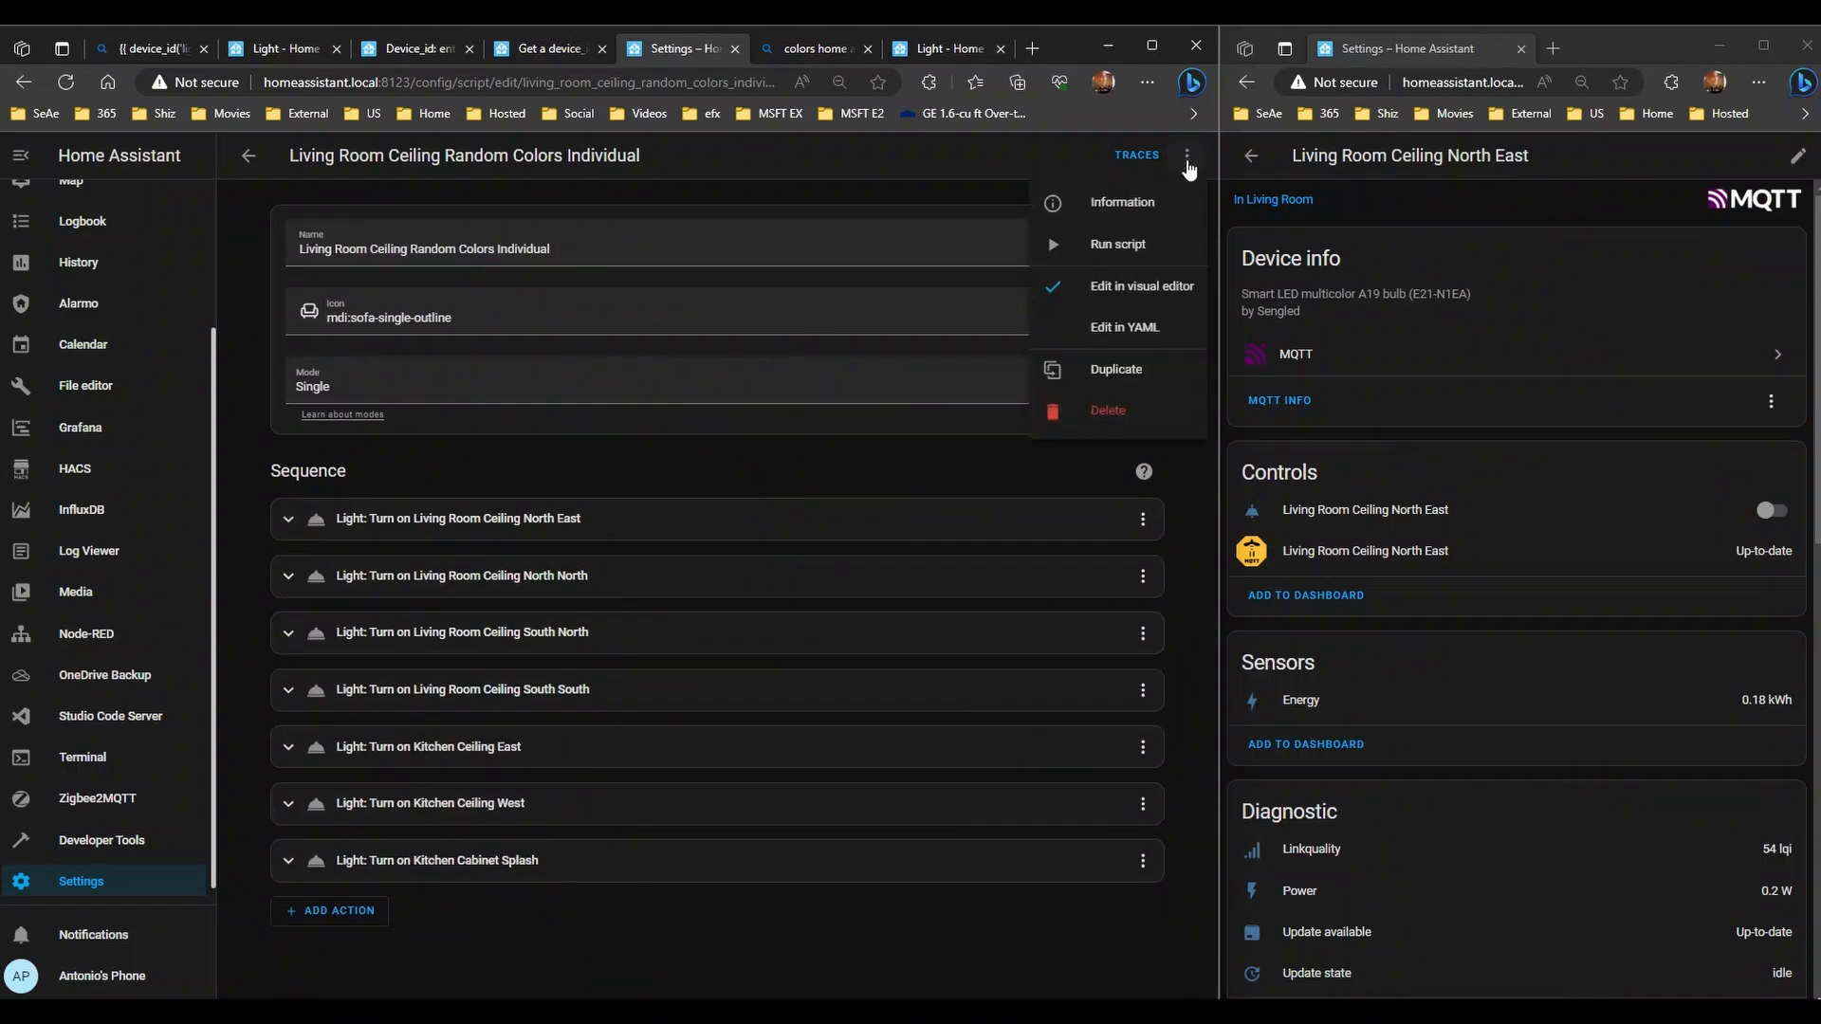
{"action": "left_click", "coordinate": [403, 873]}
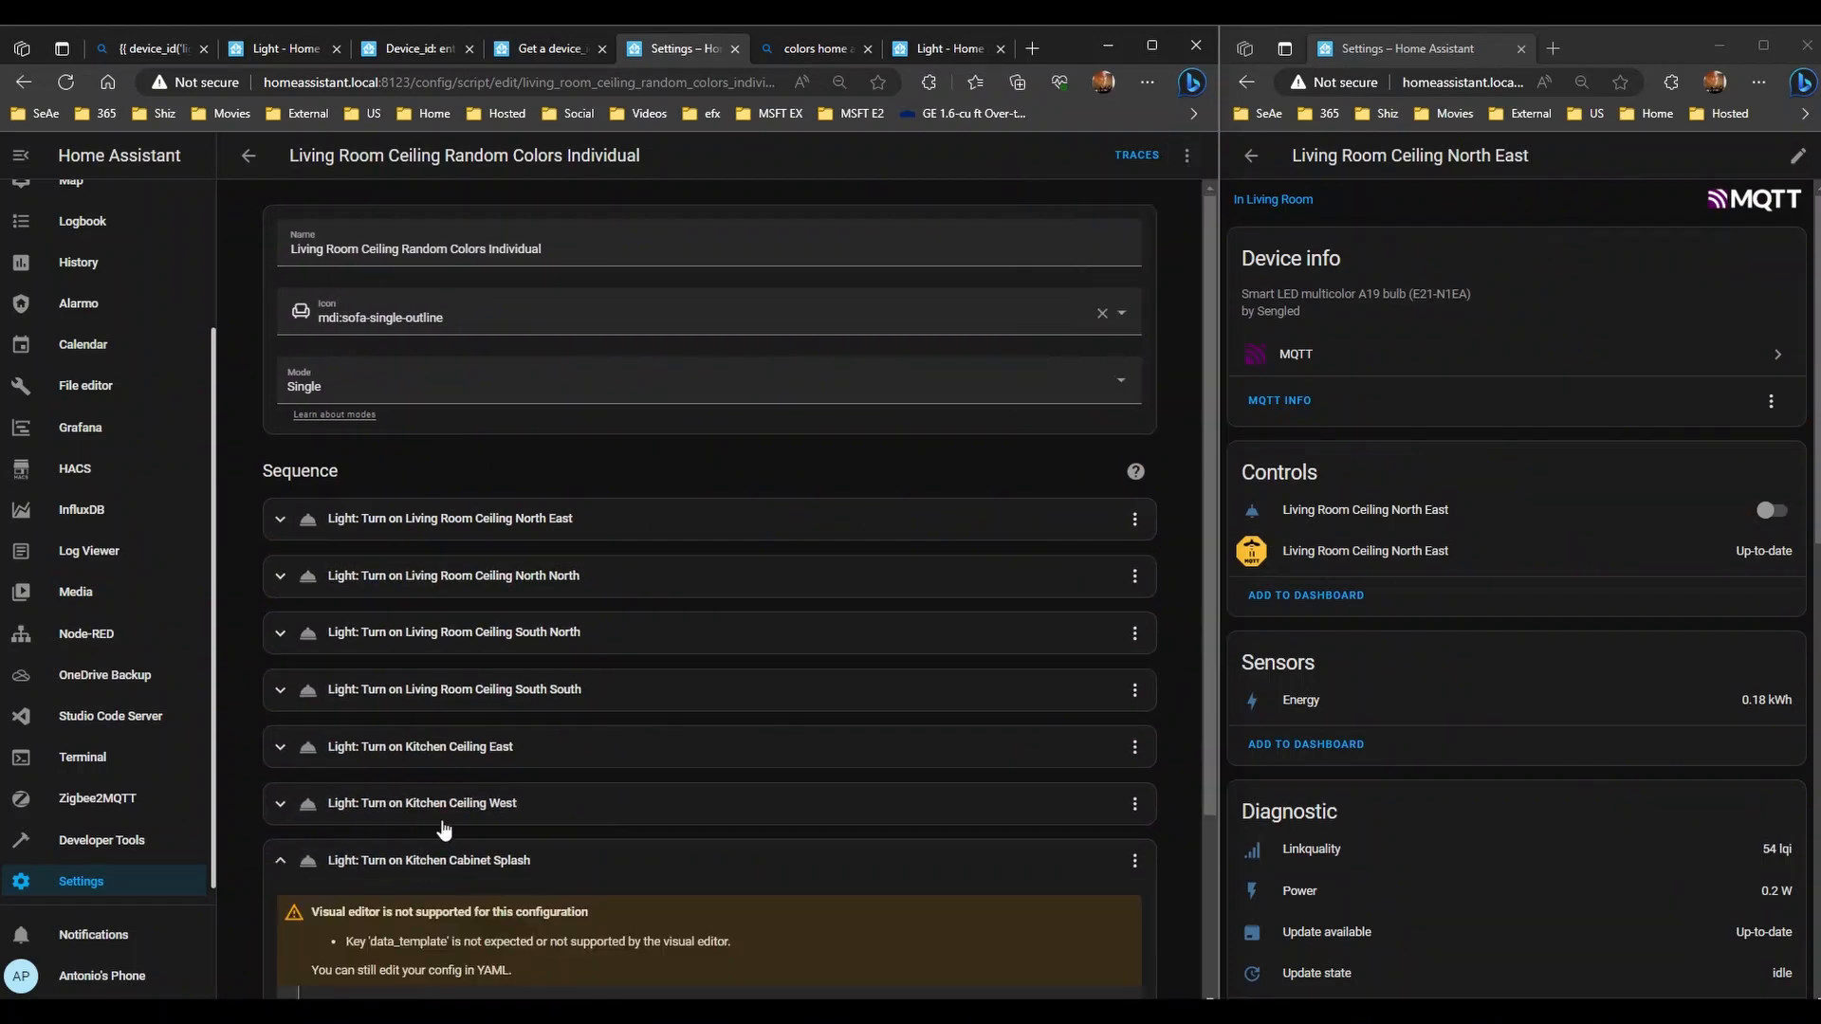
{"action": "left_click", "coordinate": [442, 817]}
{"action": "left_click", "coordinate": [453, 749]}
{"action": "left_click", "coordinate": [455, 689]}
{"action": "left_click", "coordinate": [445, 633]}
{"action": "left_click", "coordinate": [398, 576]}
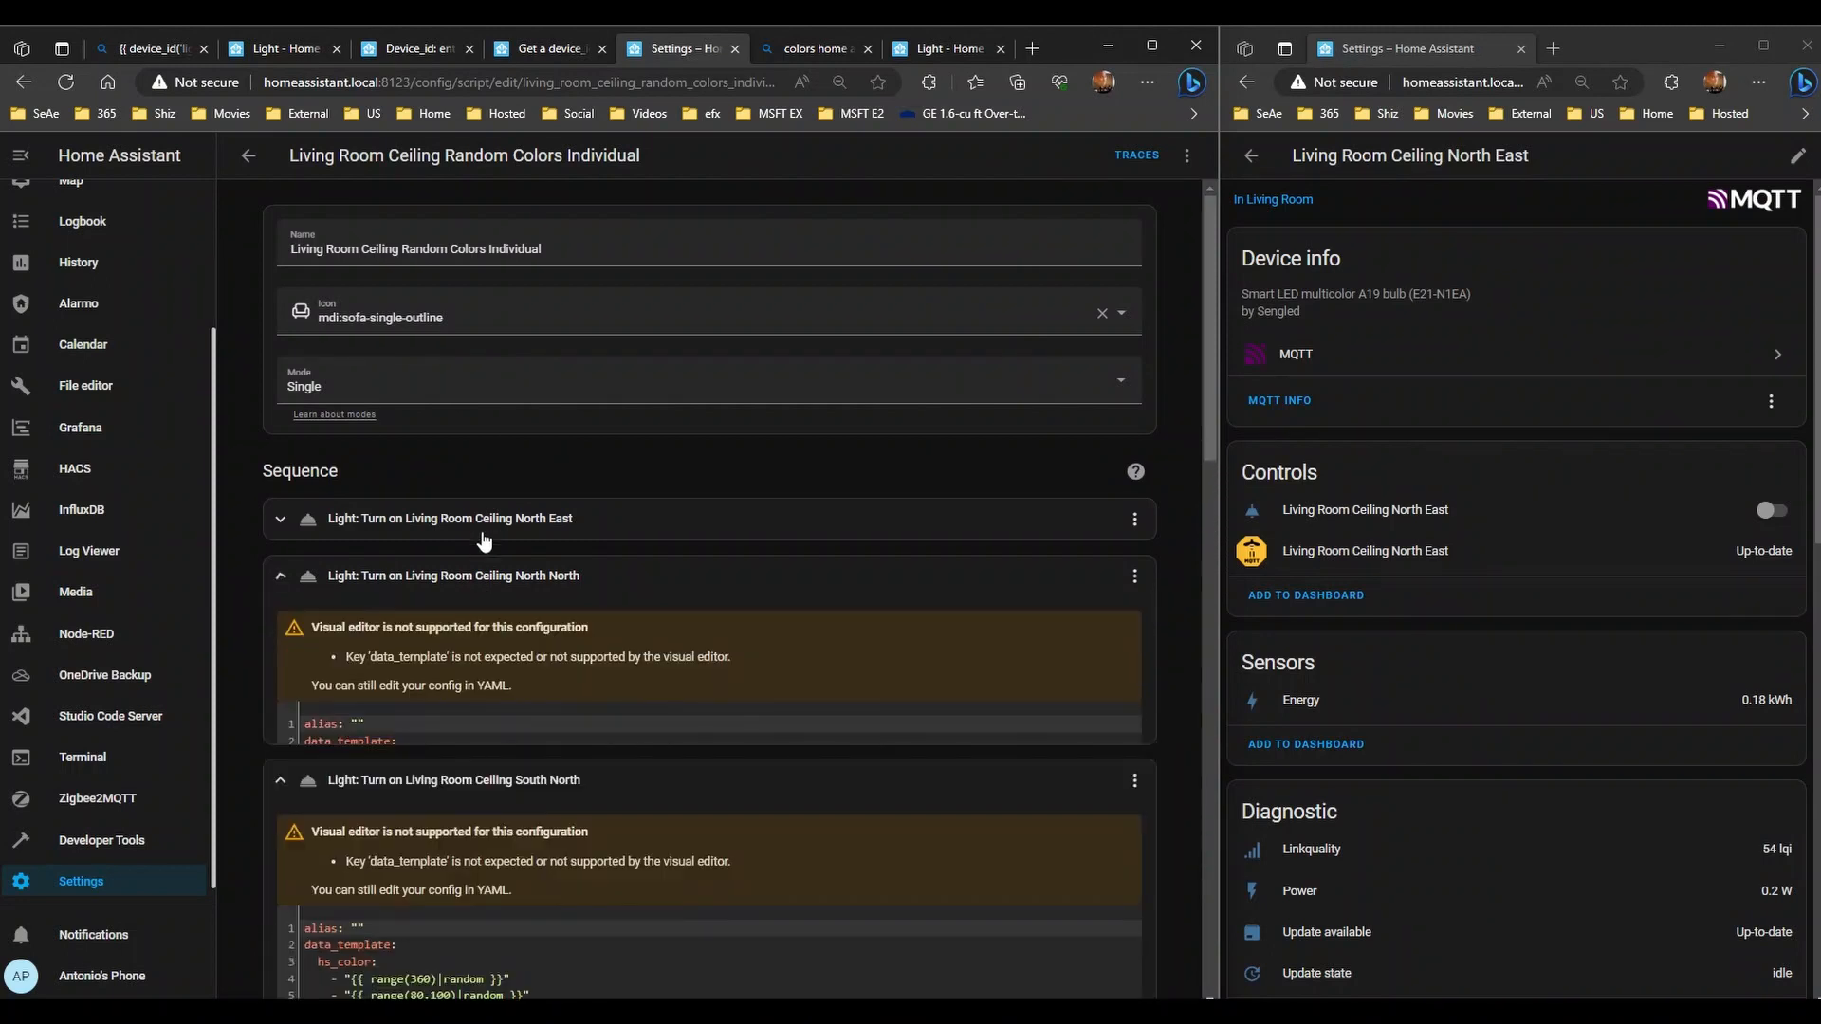
{"action": "left_click", "coordinate": [661, 520]}
- Switch the North East and North North actions to YAML editing
{"action": "left_click", "coordinate": [1134, 520]}
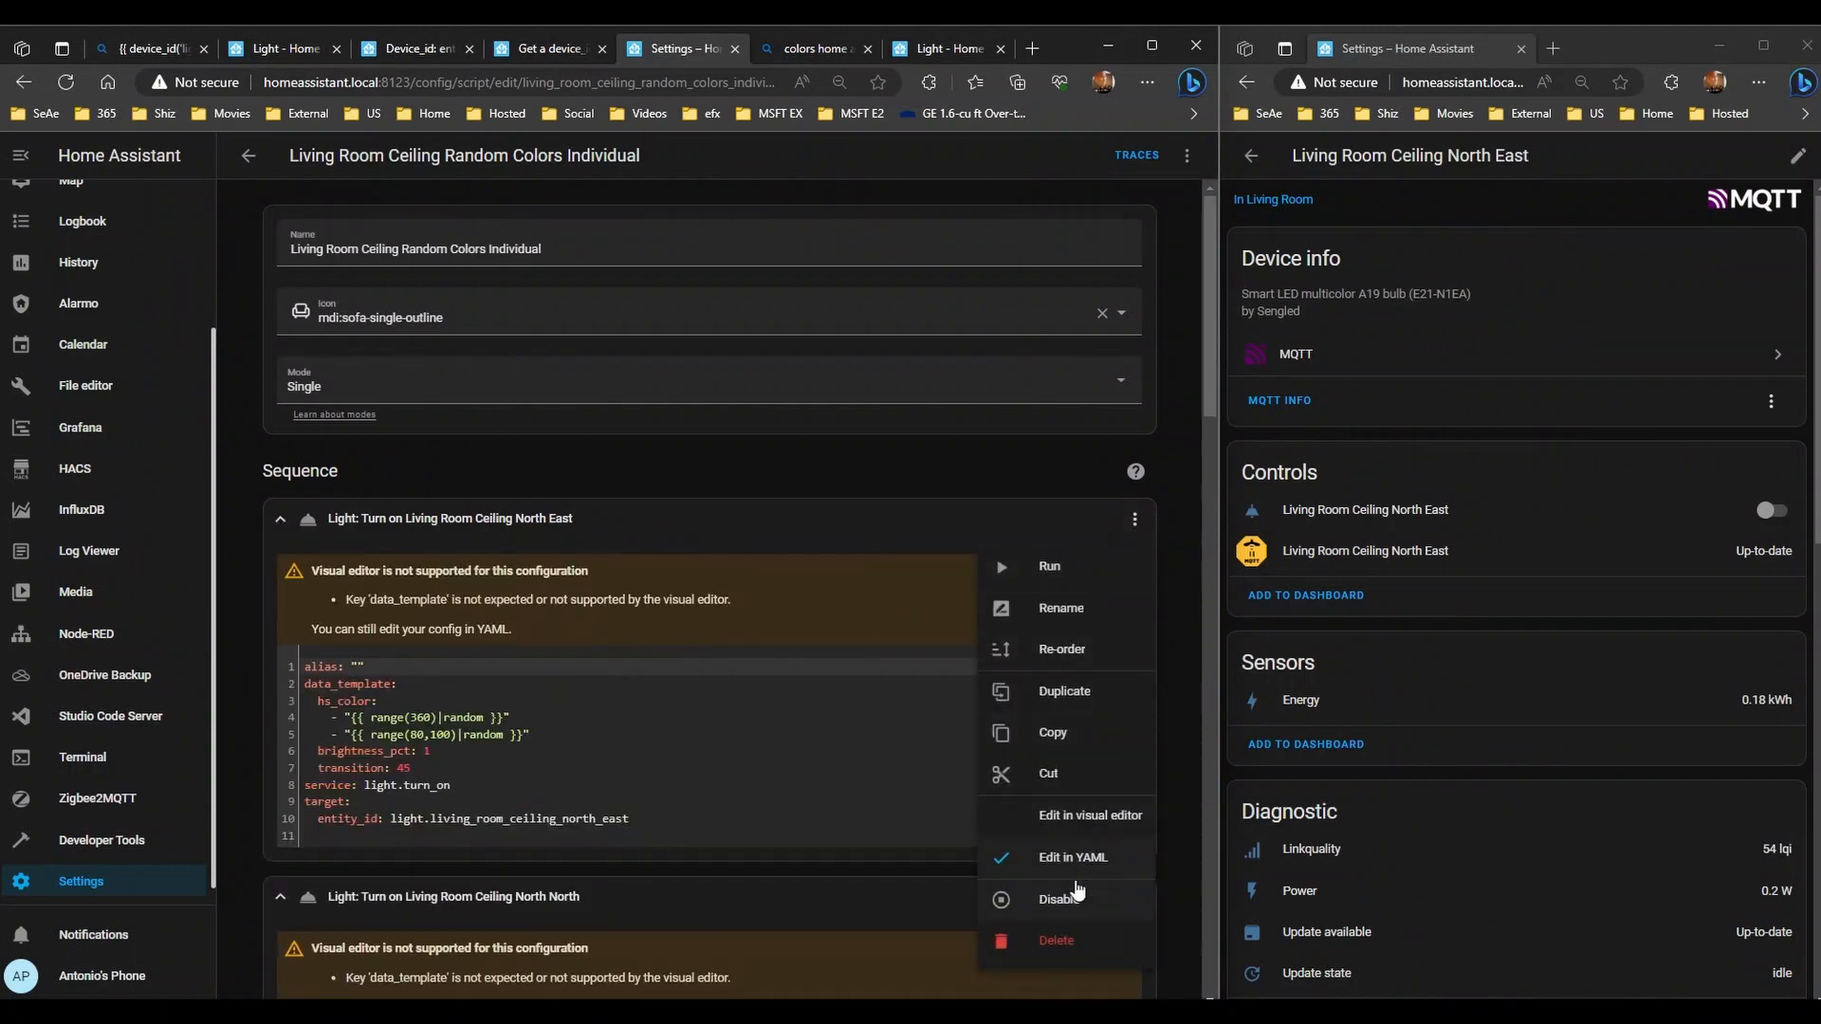
{"action": "left_click", "coordinate": [1092, 846]}
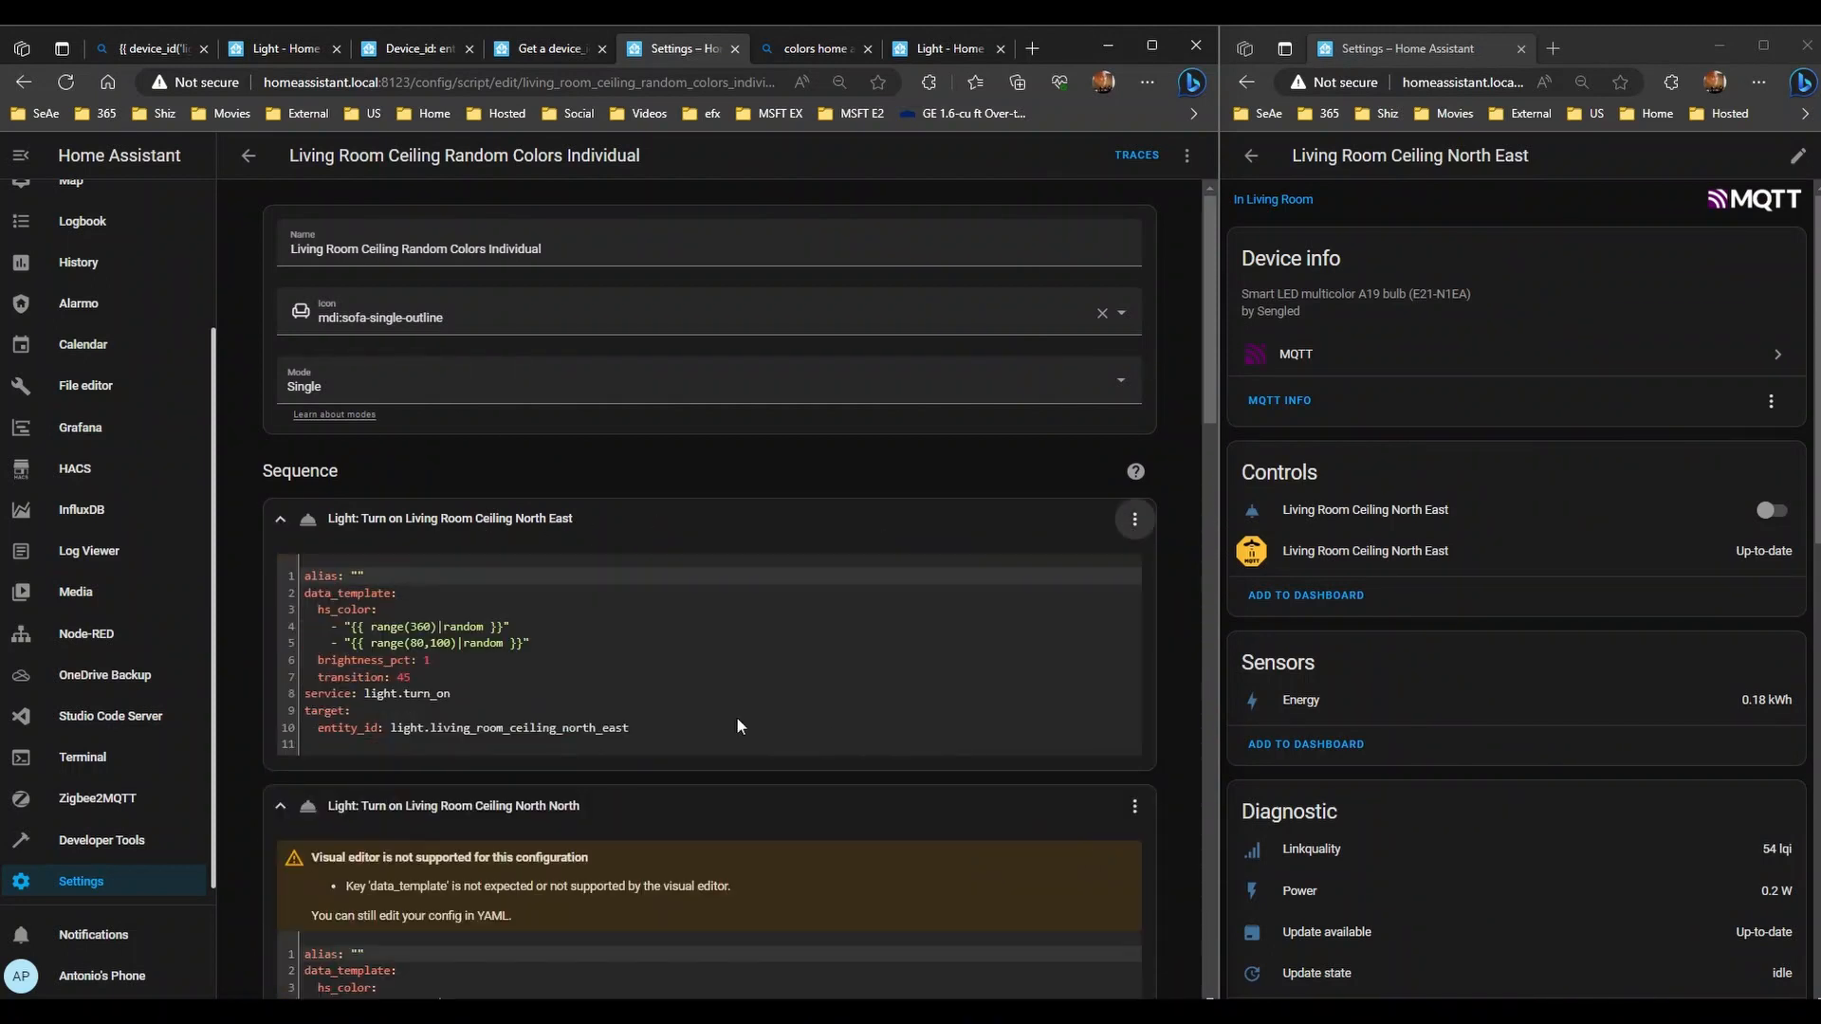
{"action": "scroll", "coordinate": [735, 728], "scroll_direction": "down", "scroll_amount": 5}
{"action": "left_click", "coordinate": [1134, 308]}
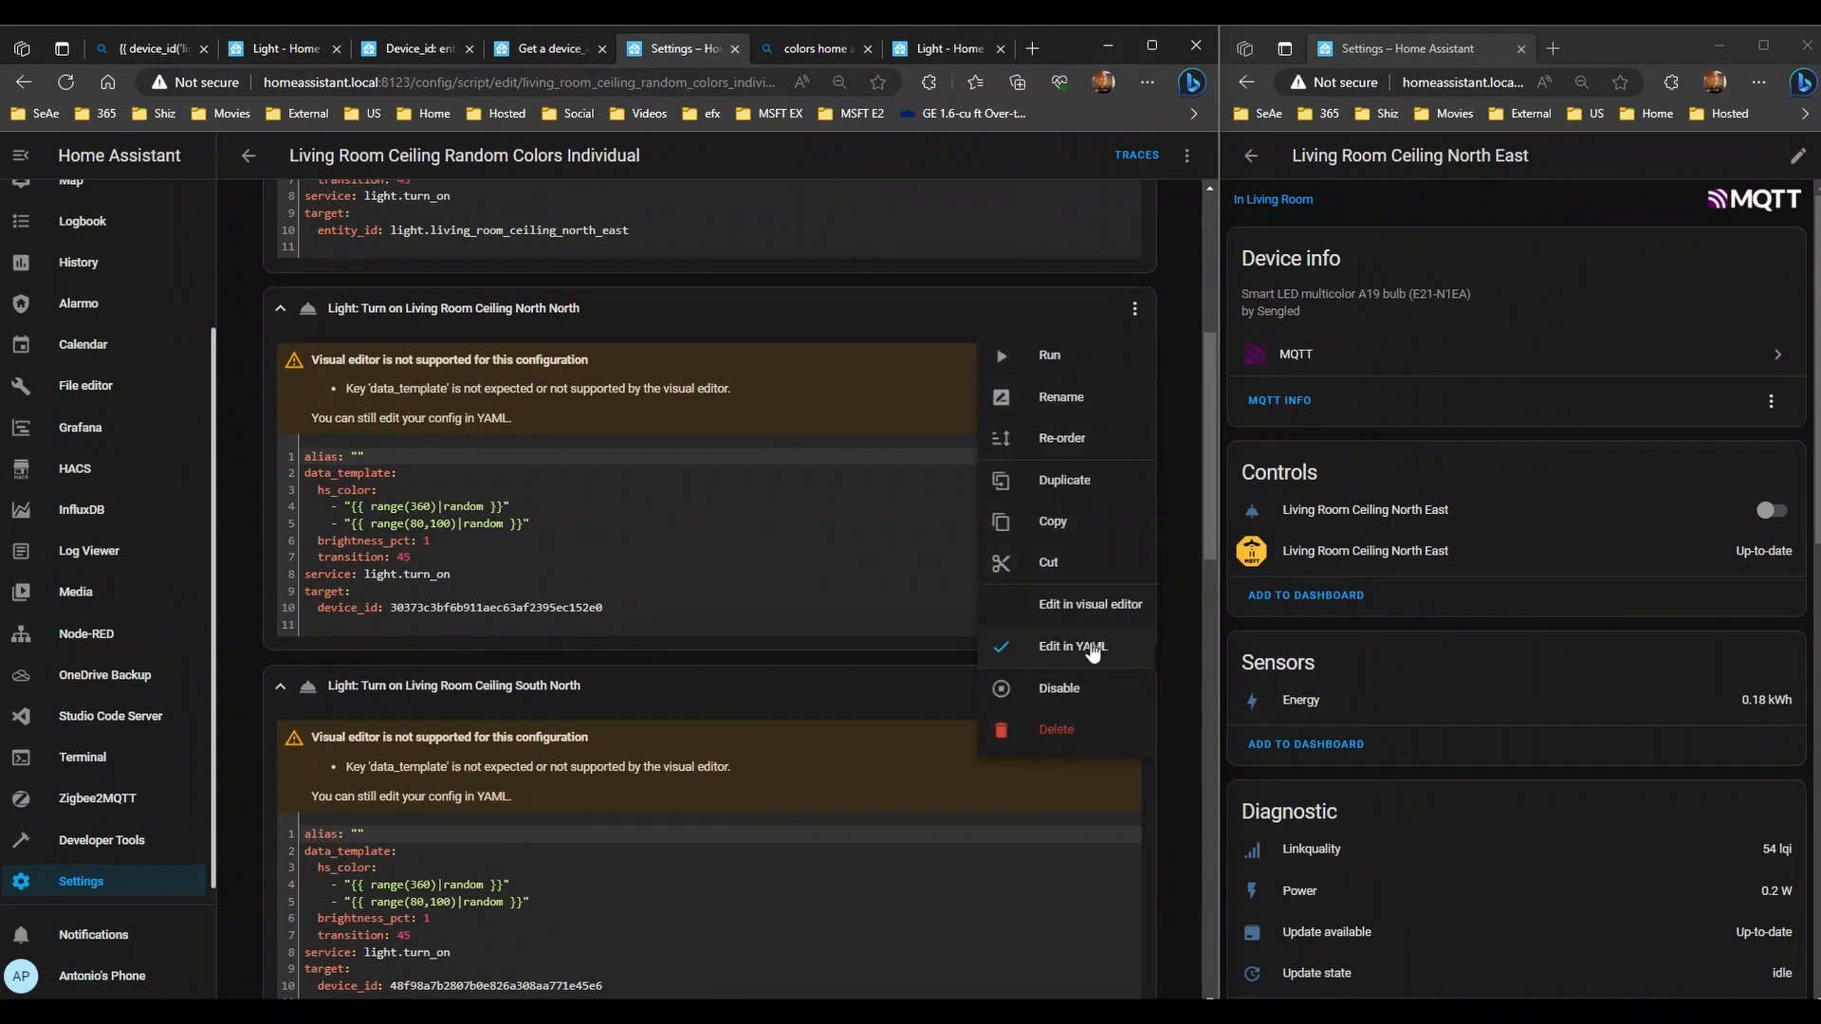
{"action": "left_click", "coordinate": [1088, 648]}
- Copy the North North light's entity ID from its entity settings
{"action": "left_click", "coordinate": [1251, 155]}
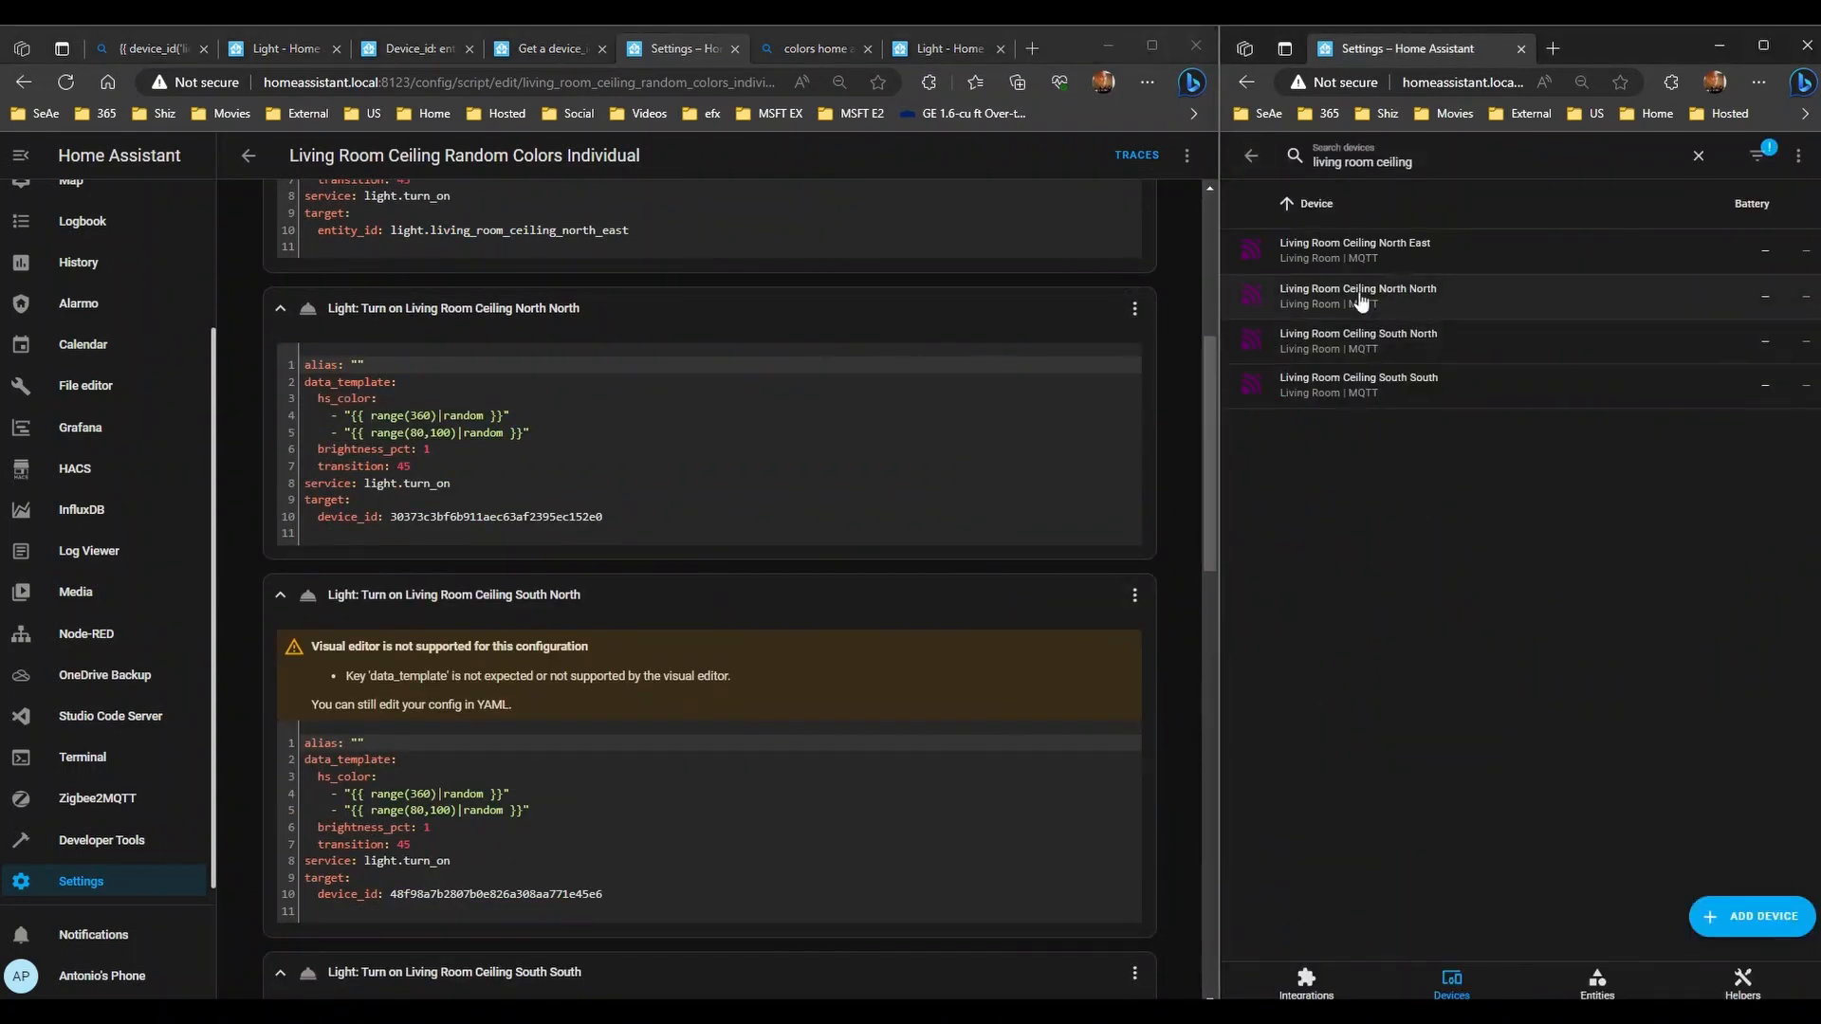
{"action": "left_click", "coordinate": [1361, 302]}
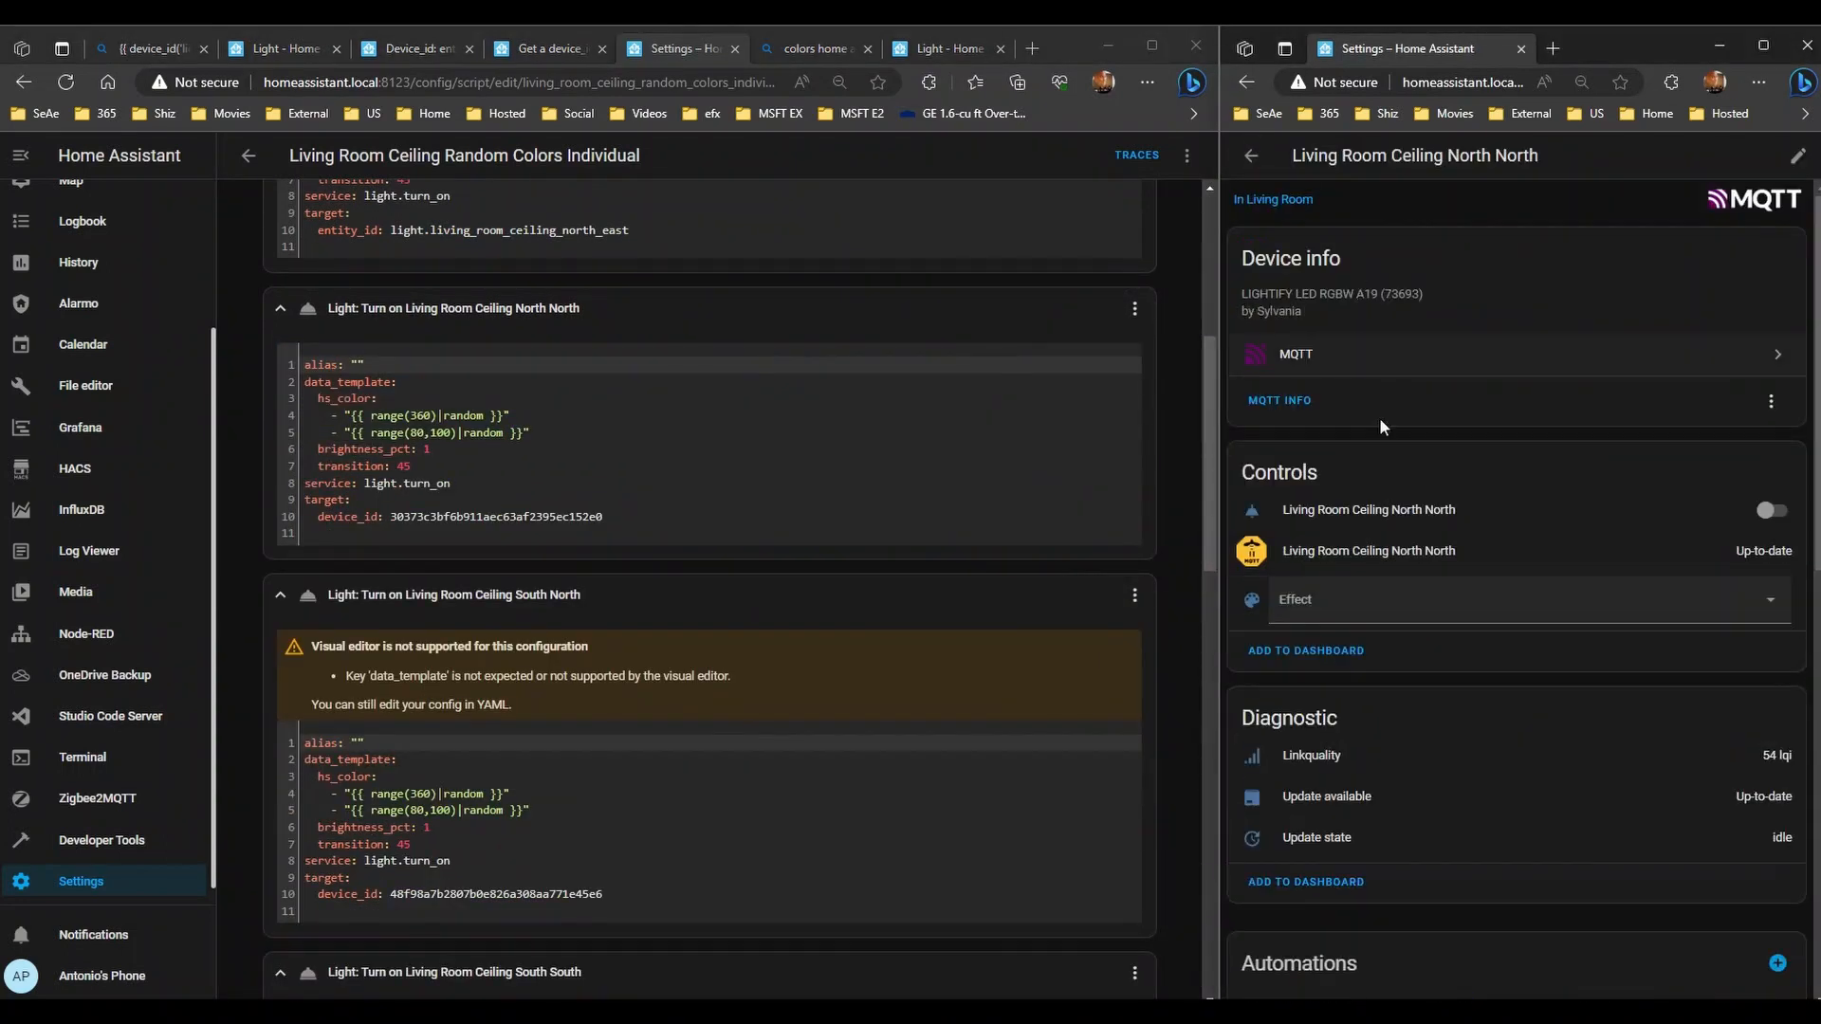
{"action": "left_click", "coordinate": [1439, 523]}
{"action": "left_click", "coordinate": [1702, 197]}
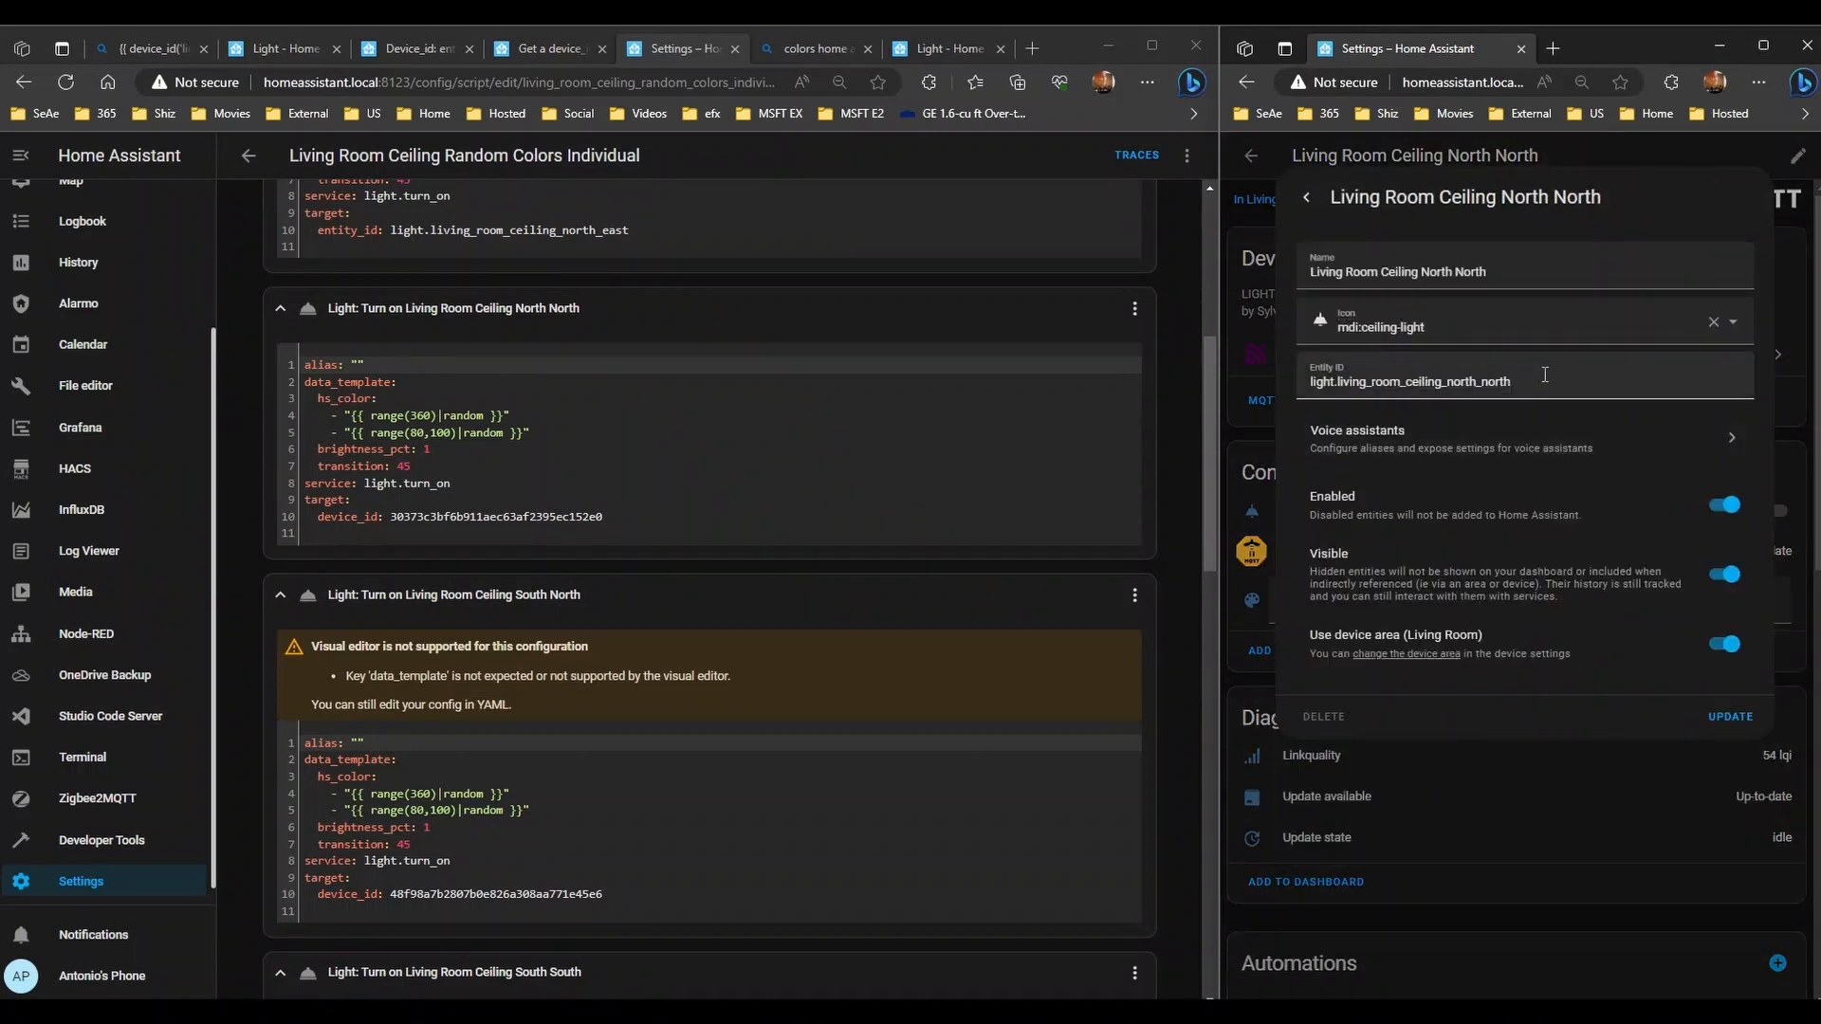
{"action": "triple_click", "coordinate": [1442, 381]}
{"action": "key", "text": "ctrl+c"}
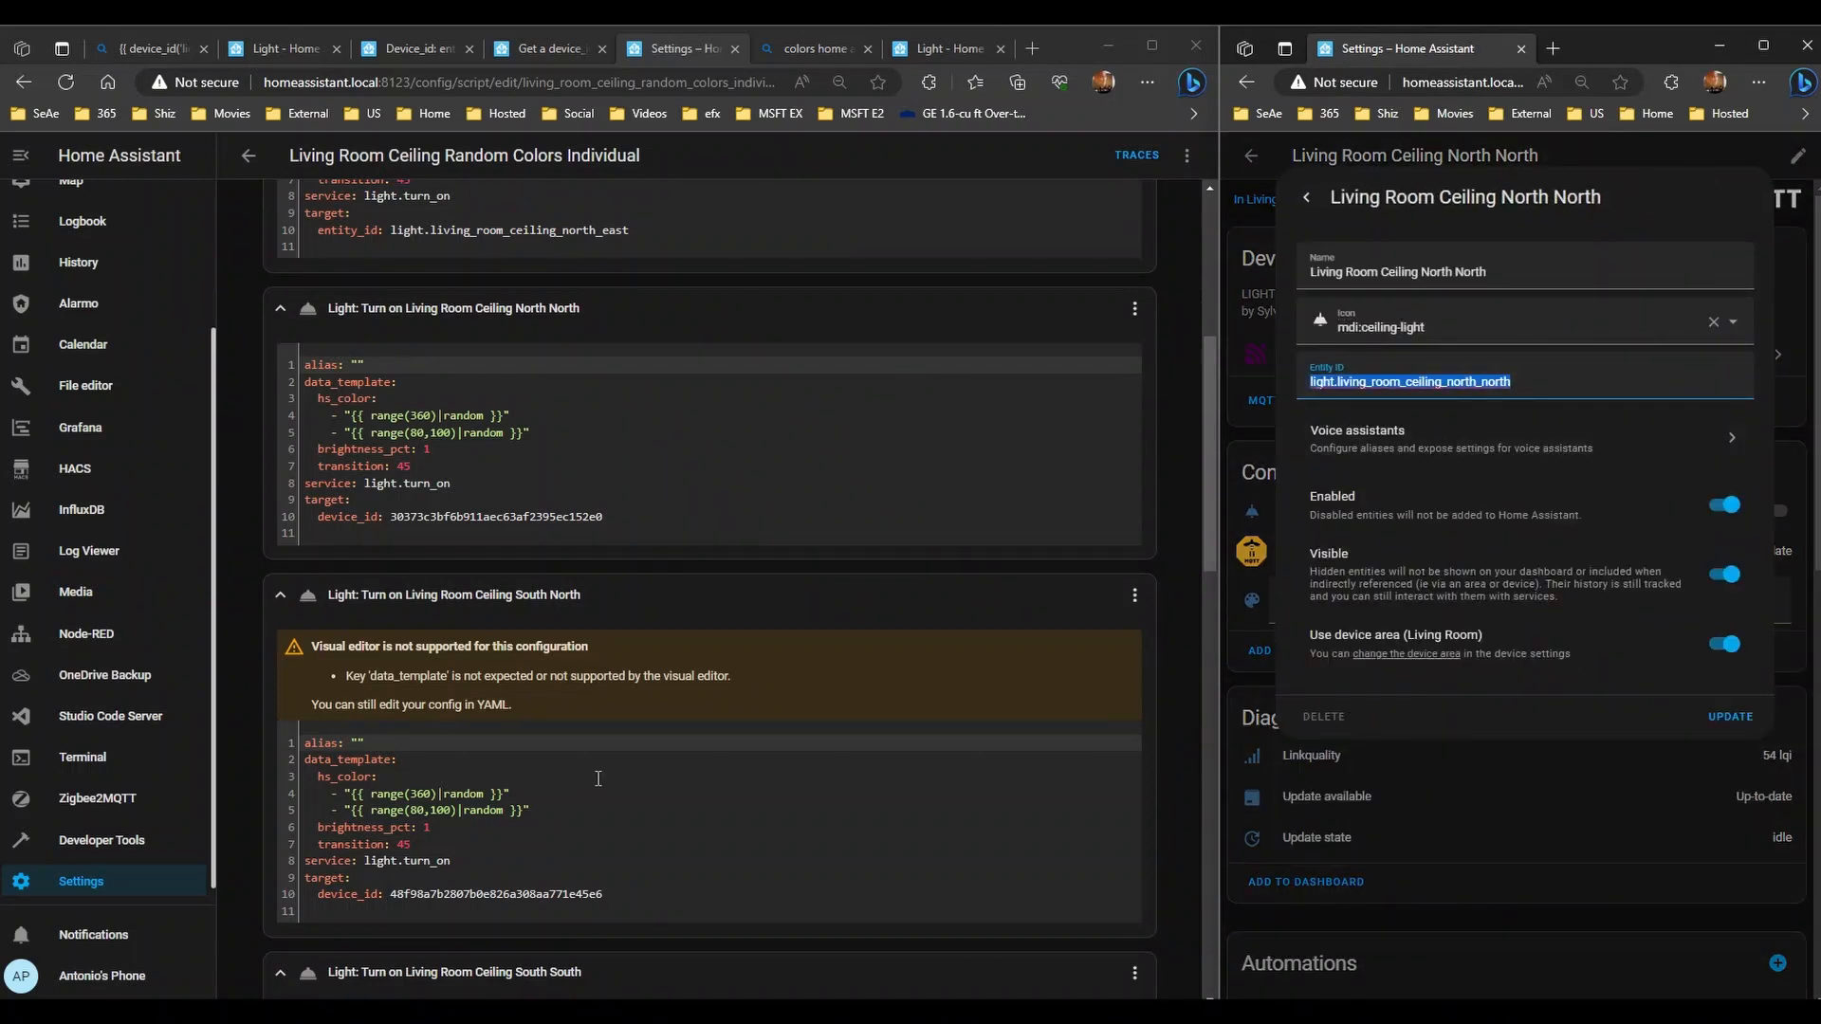
{"action": "scroll", "coordinate": [707, 746], "scroll_direction": "down", "scroll_amount": 12}
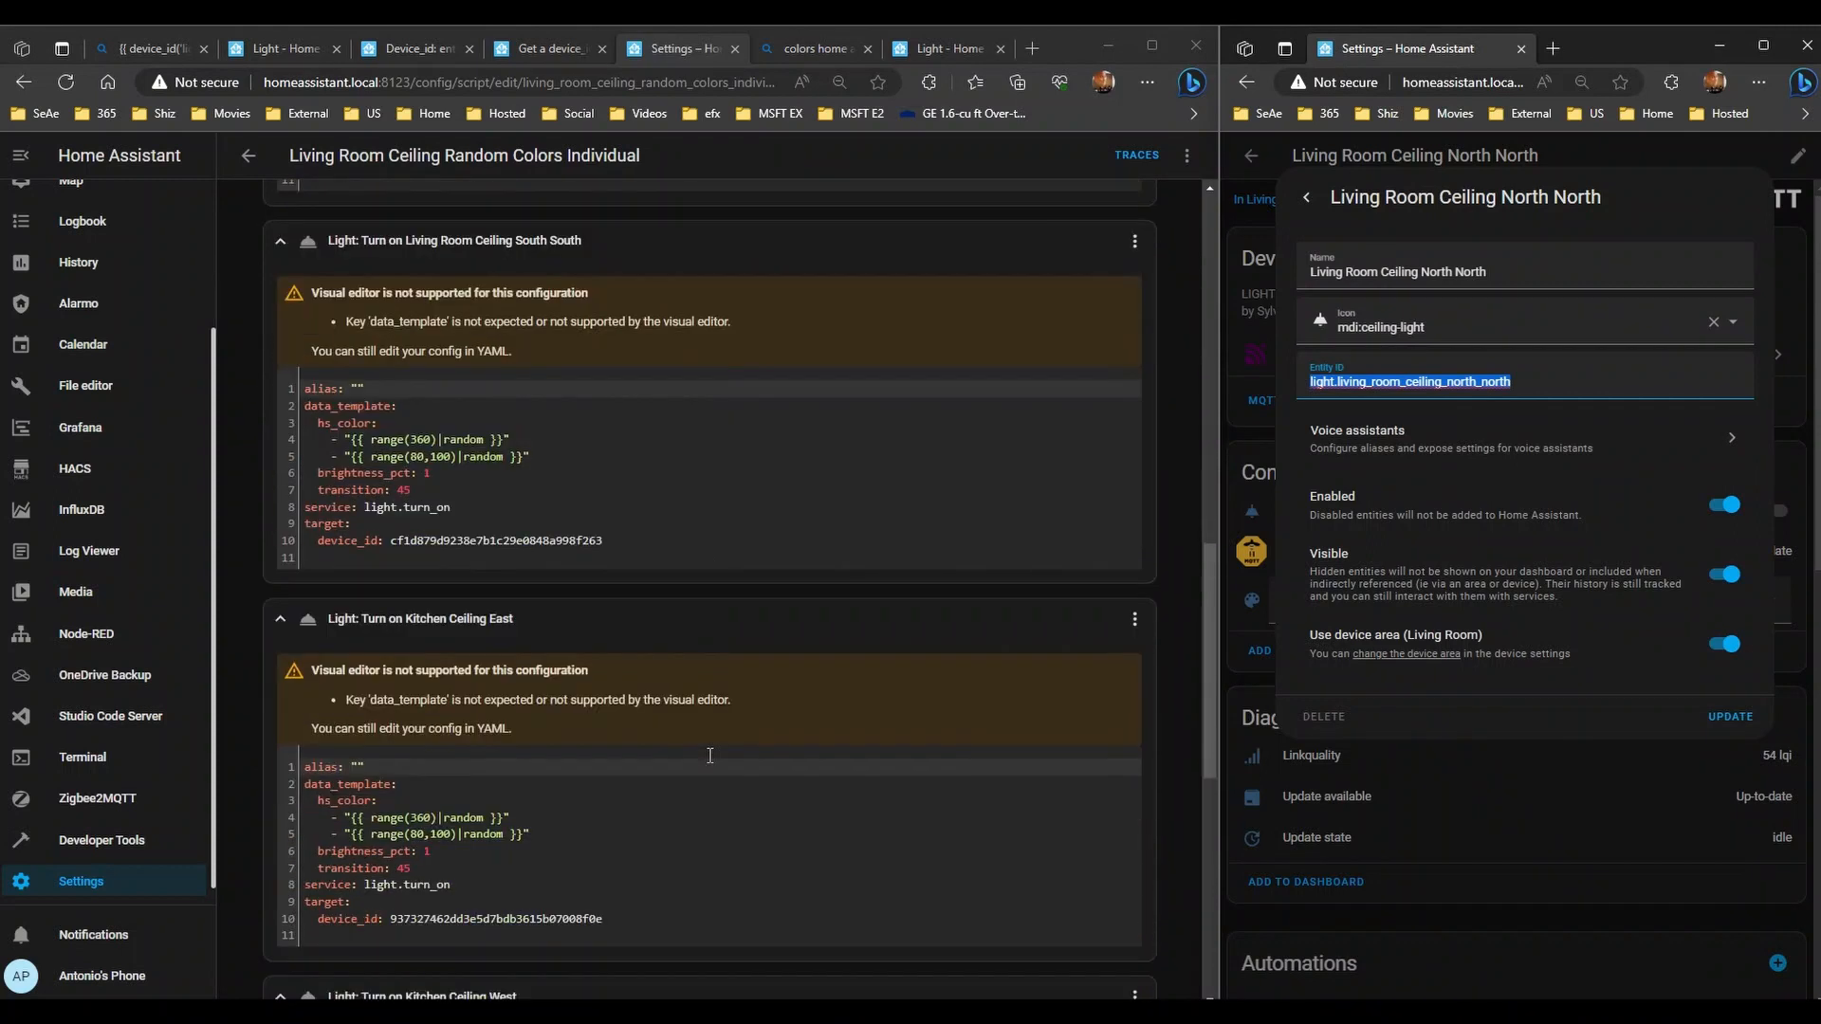
{"action": "scroll", "coordinate": [711, 773], "scroll_direction": "up", "scroll_amount": 10}
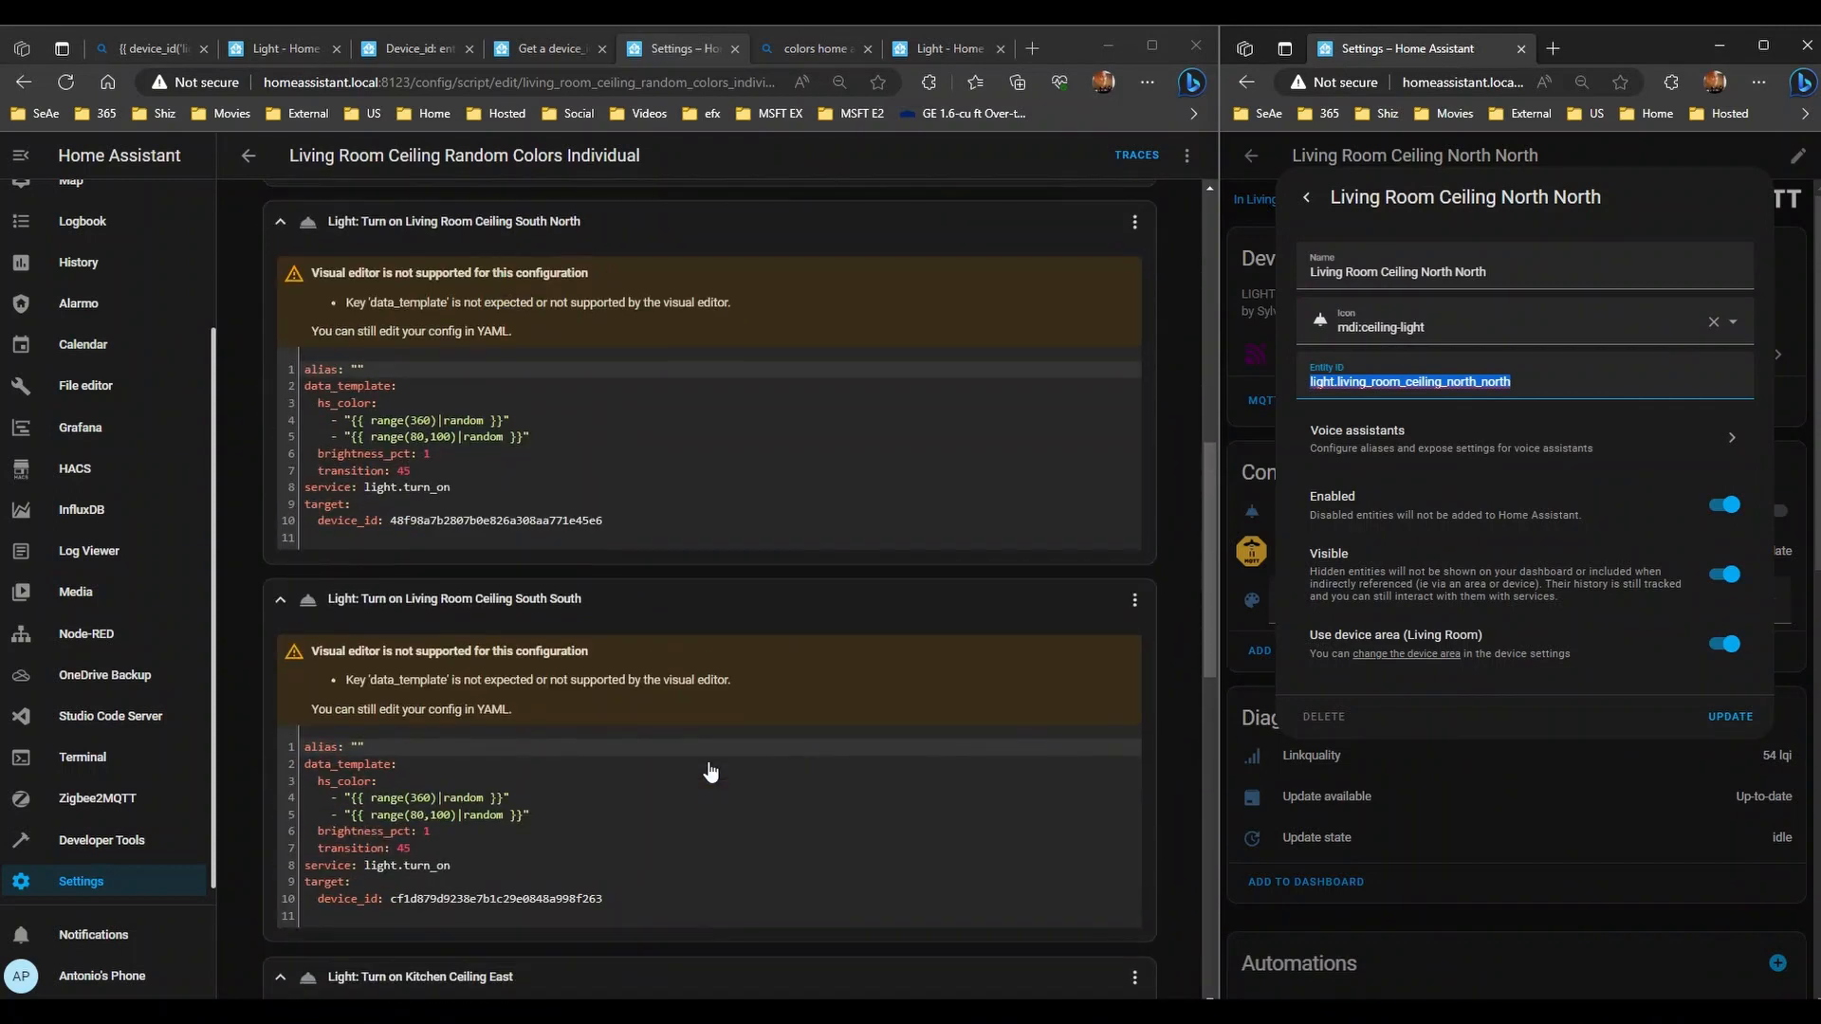
- Paste the North North entity ID over its device hash and rename the key to entity_id
{"action": "left_click", "coordinate": [401, 505]}
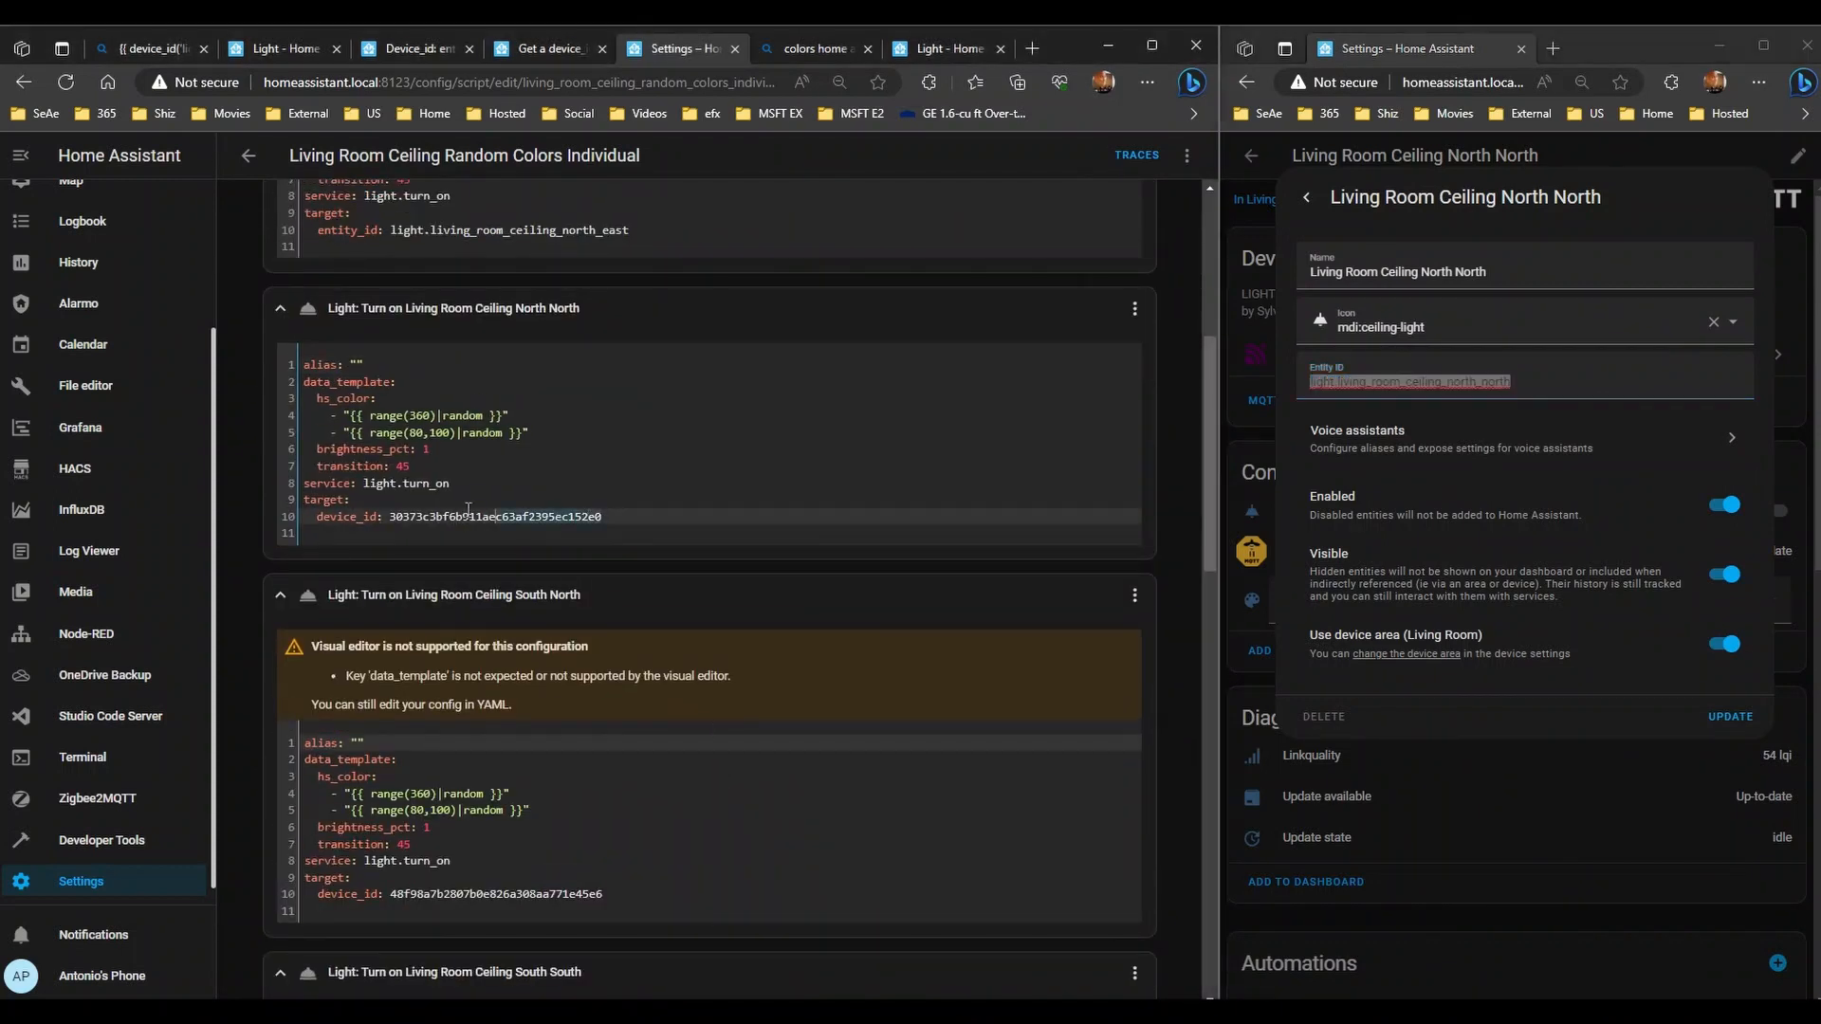
{"action": "left_click", "coordinate": [392, 517]}
{"action": "key", "text": "ctrl+v"}
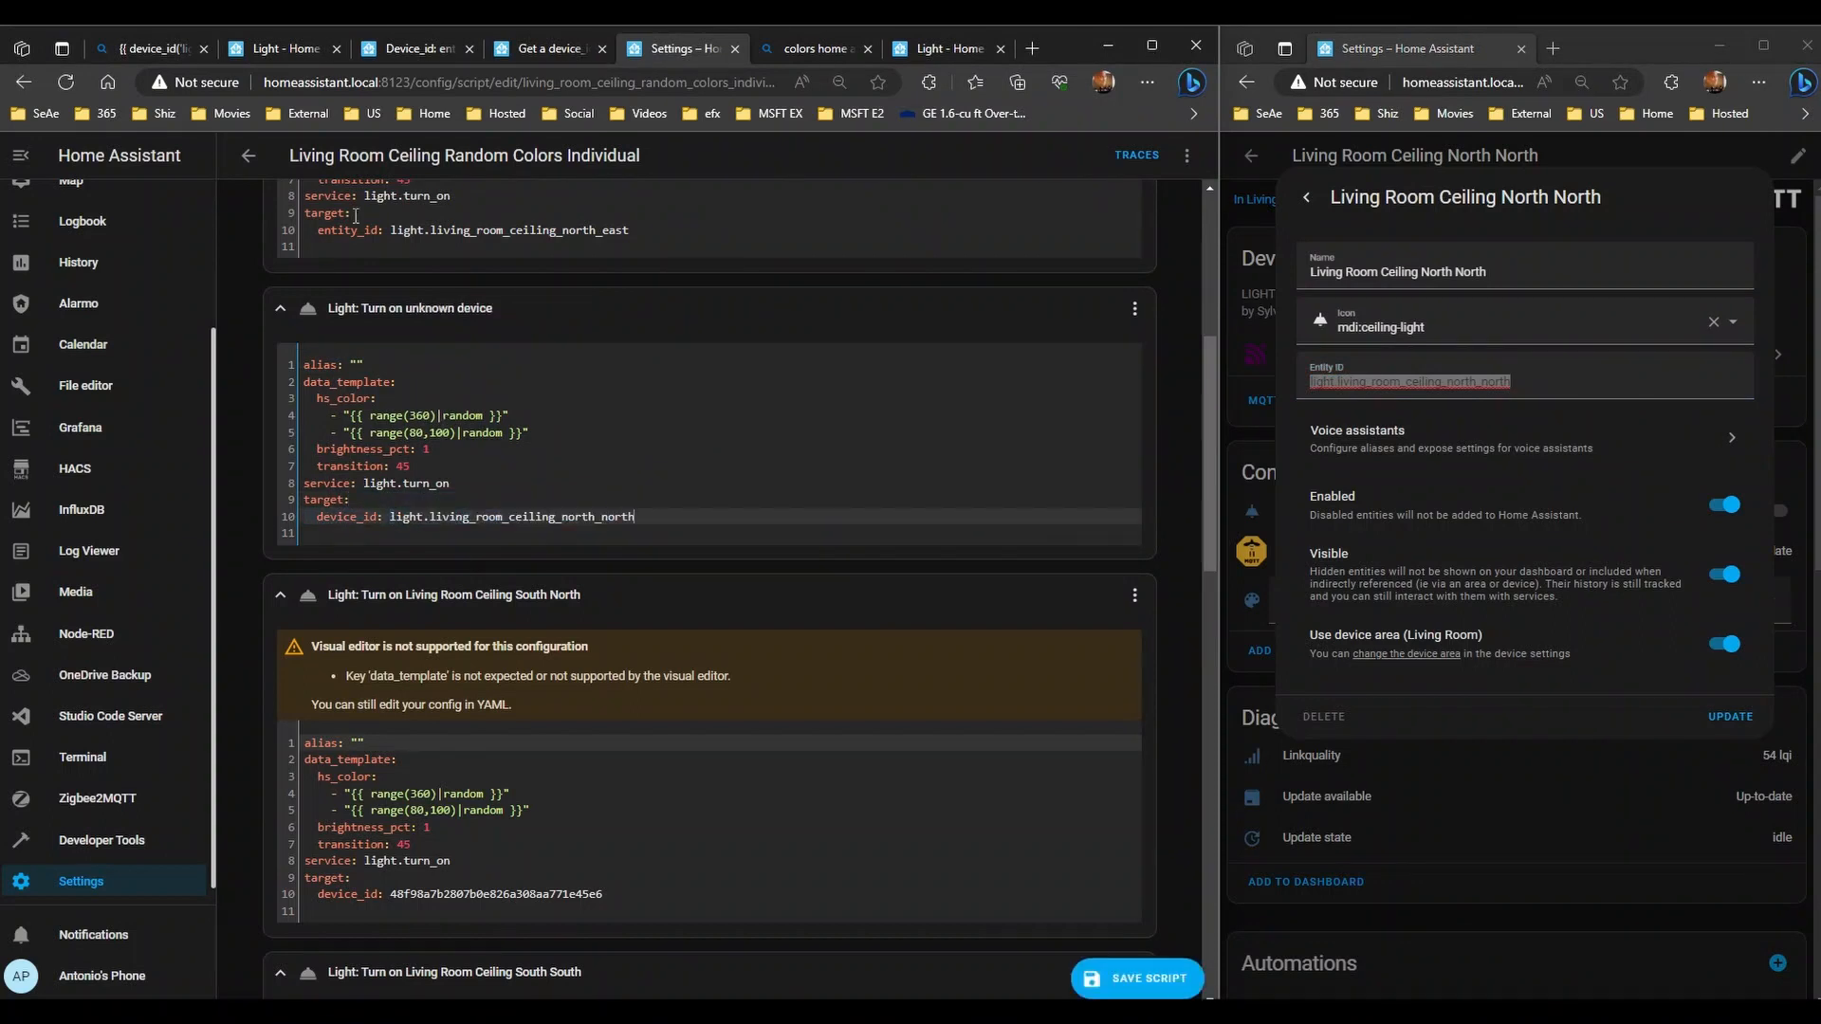
{"action": "left_click", "coordinate": [334, 235]}
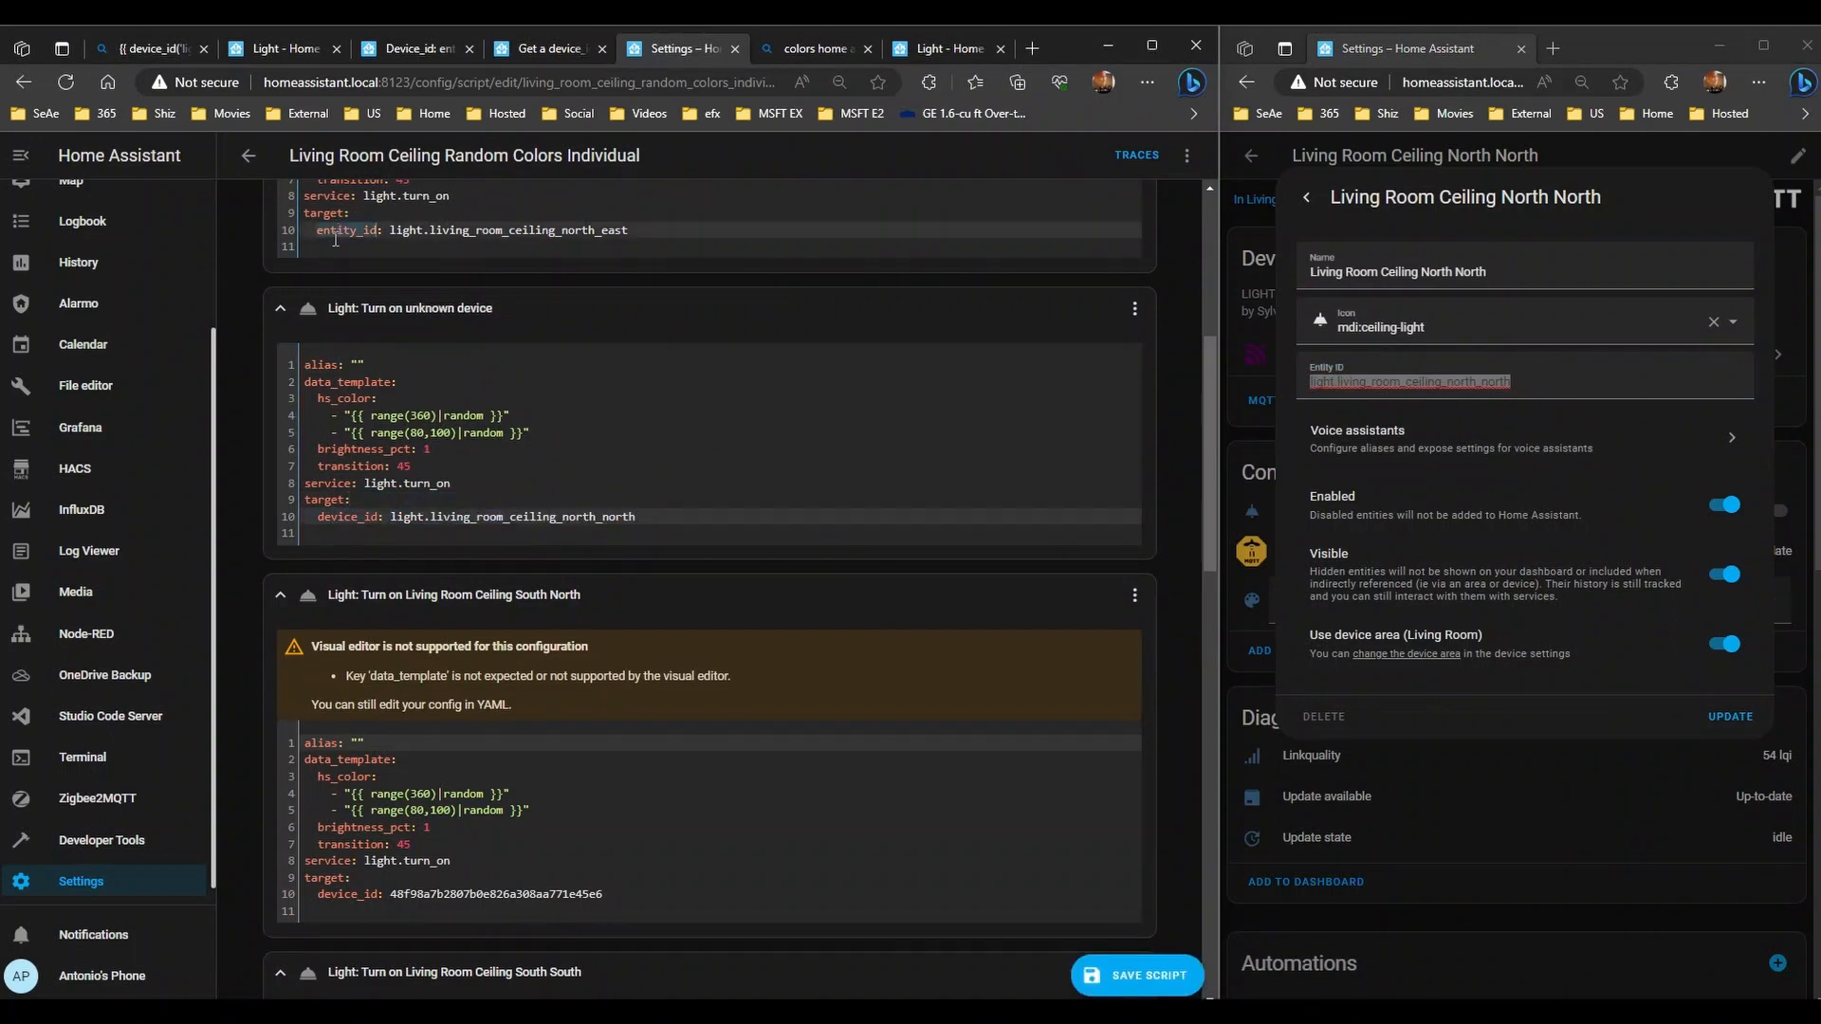
{"action": "double_click", "coordinate": [336, 513]}
{"action": "type", "text": "entity_id"}
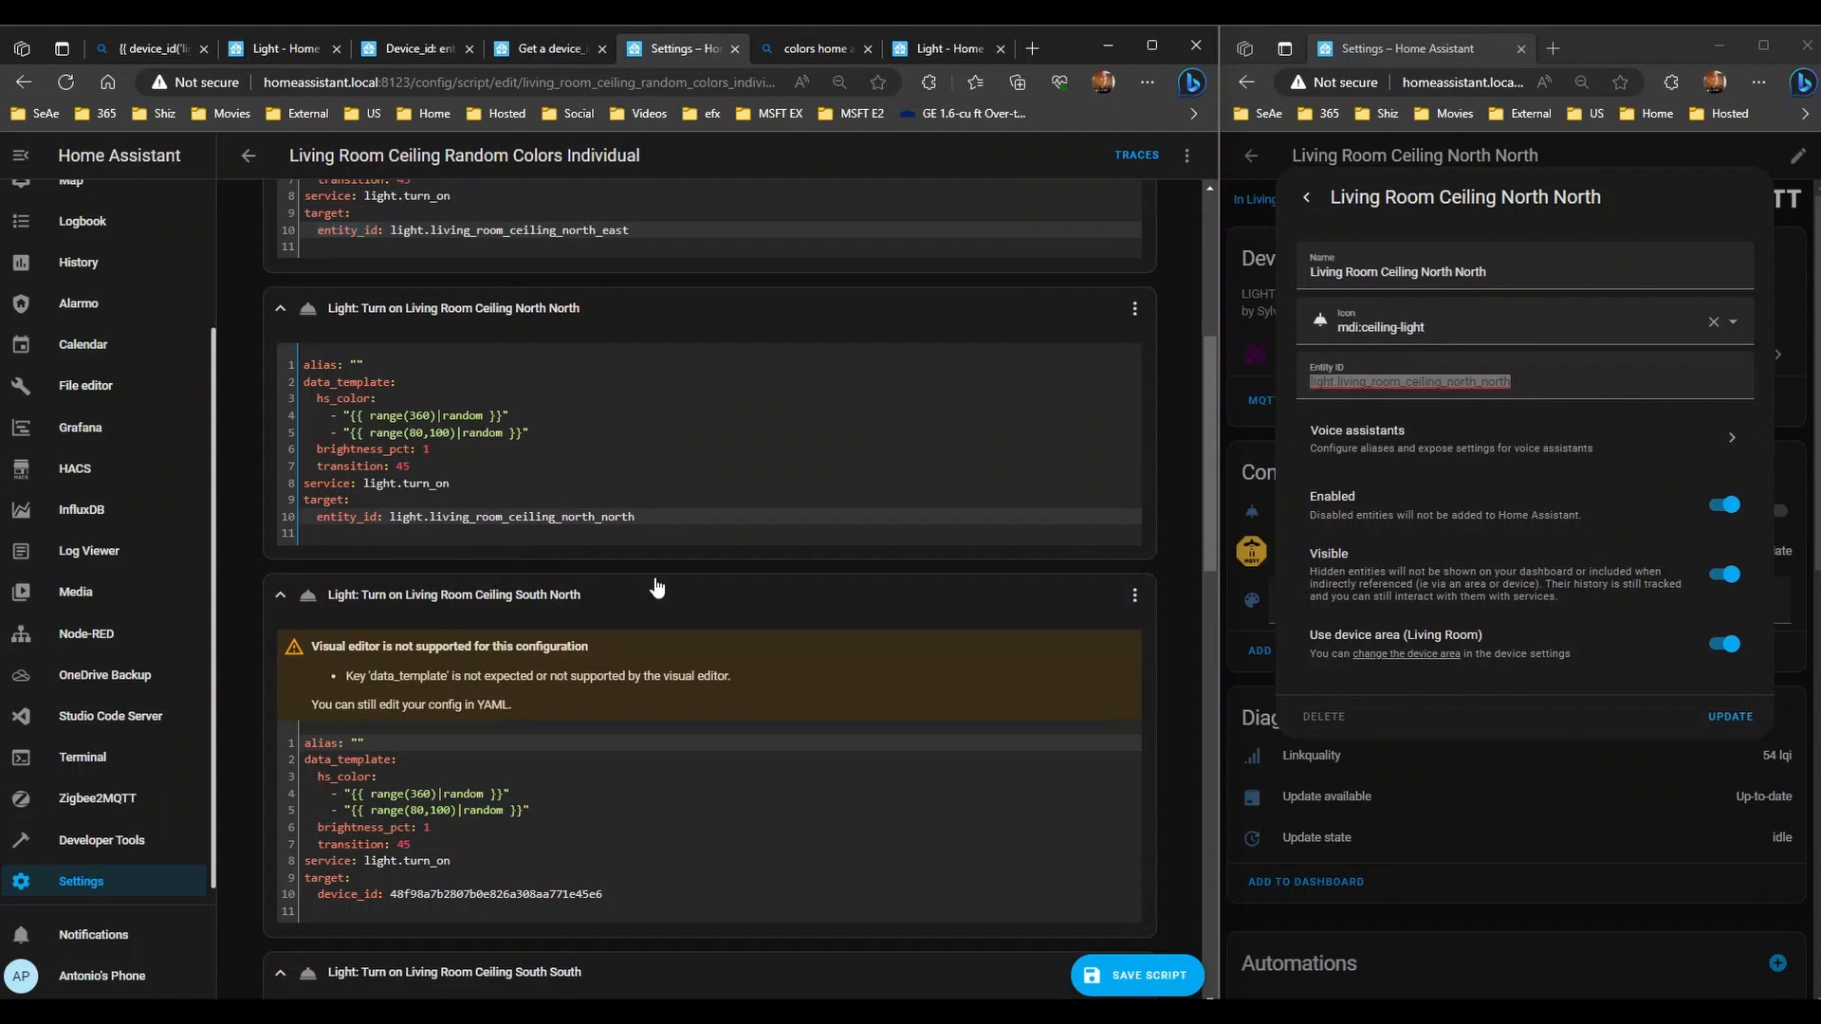
{"action": "scroll", "coordinate": [657, 587], "scroll_direction": "up", "scroll_amount": 1}
{"action": "scroll", "coordinate": [540, 400], "scroll_direction": "up", "scroll_amount": 4}
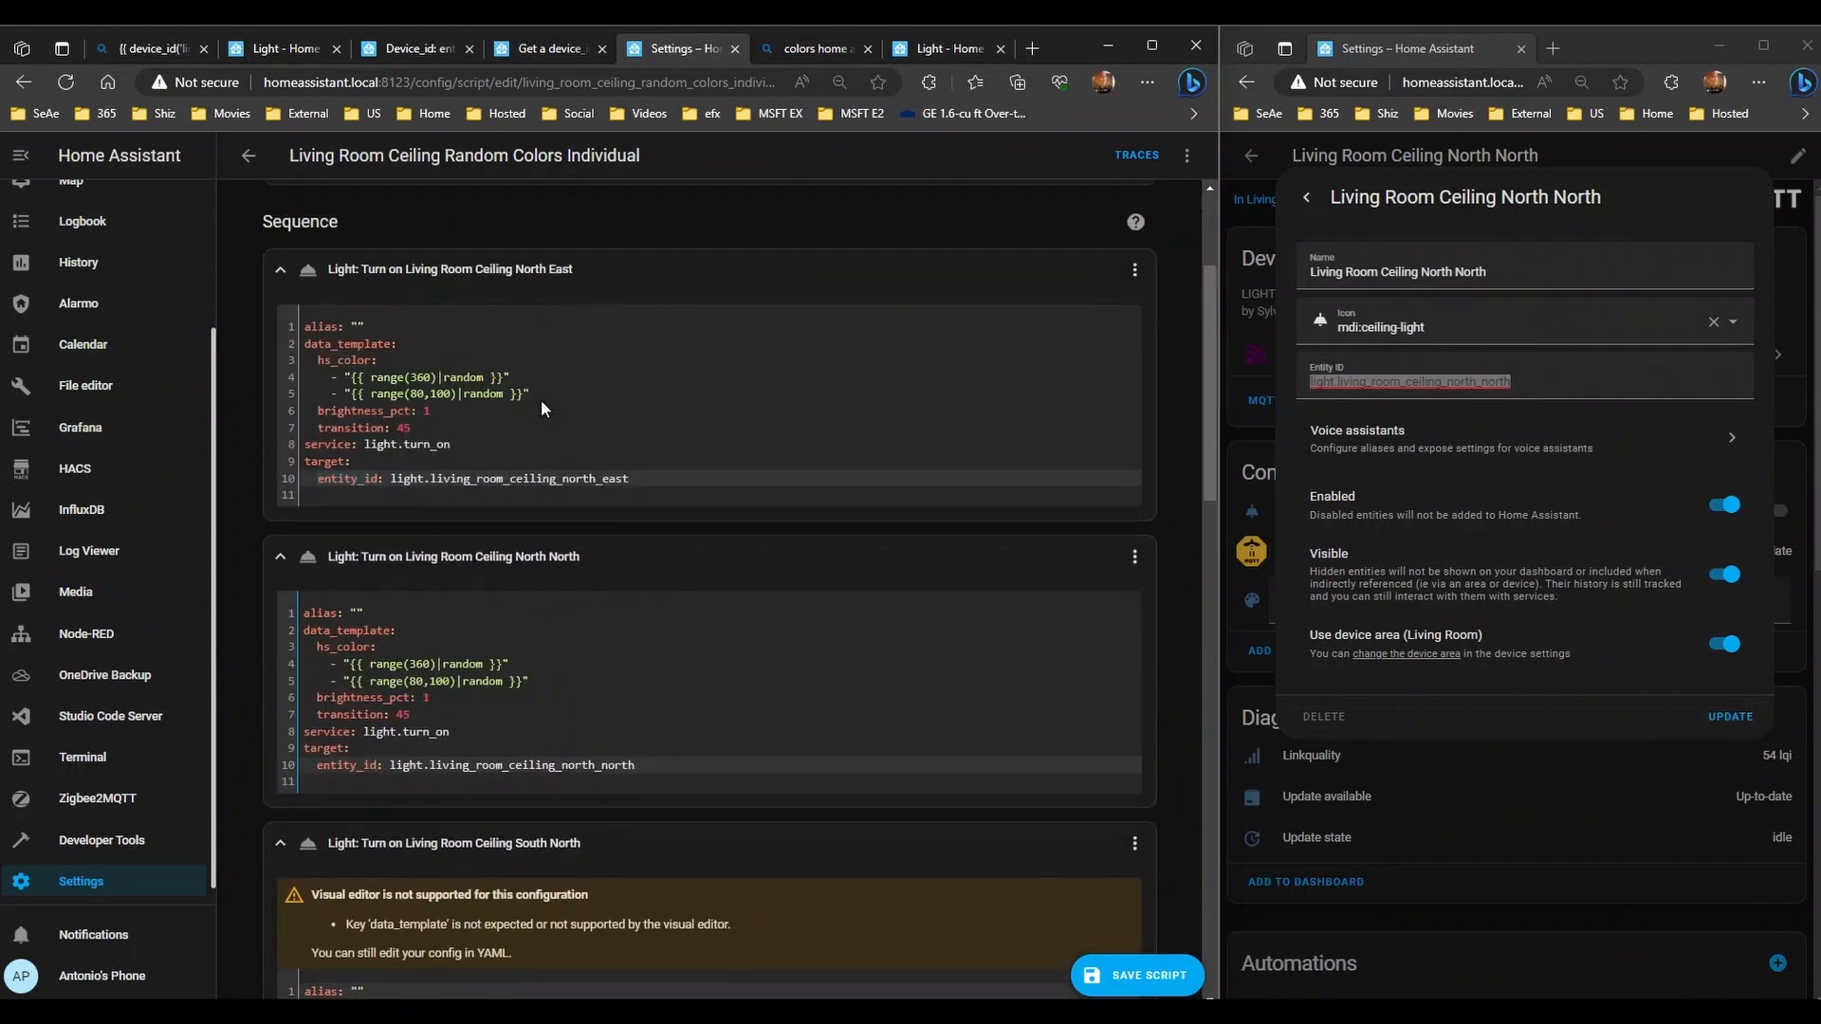
{"action": "scroll", "coordinate": [540, 400], "scroll_direction": "down", "scroll_amount": 6}
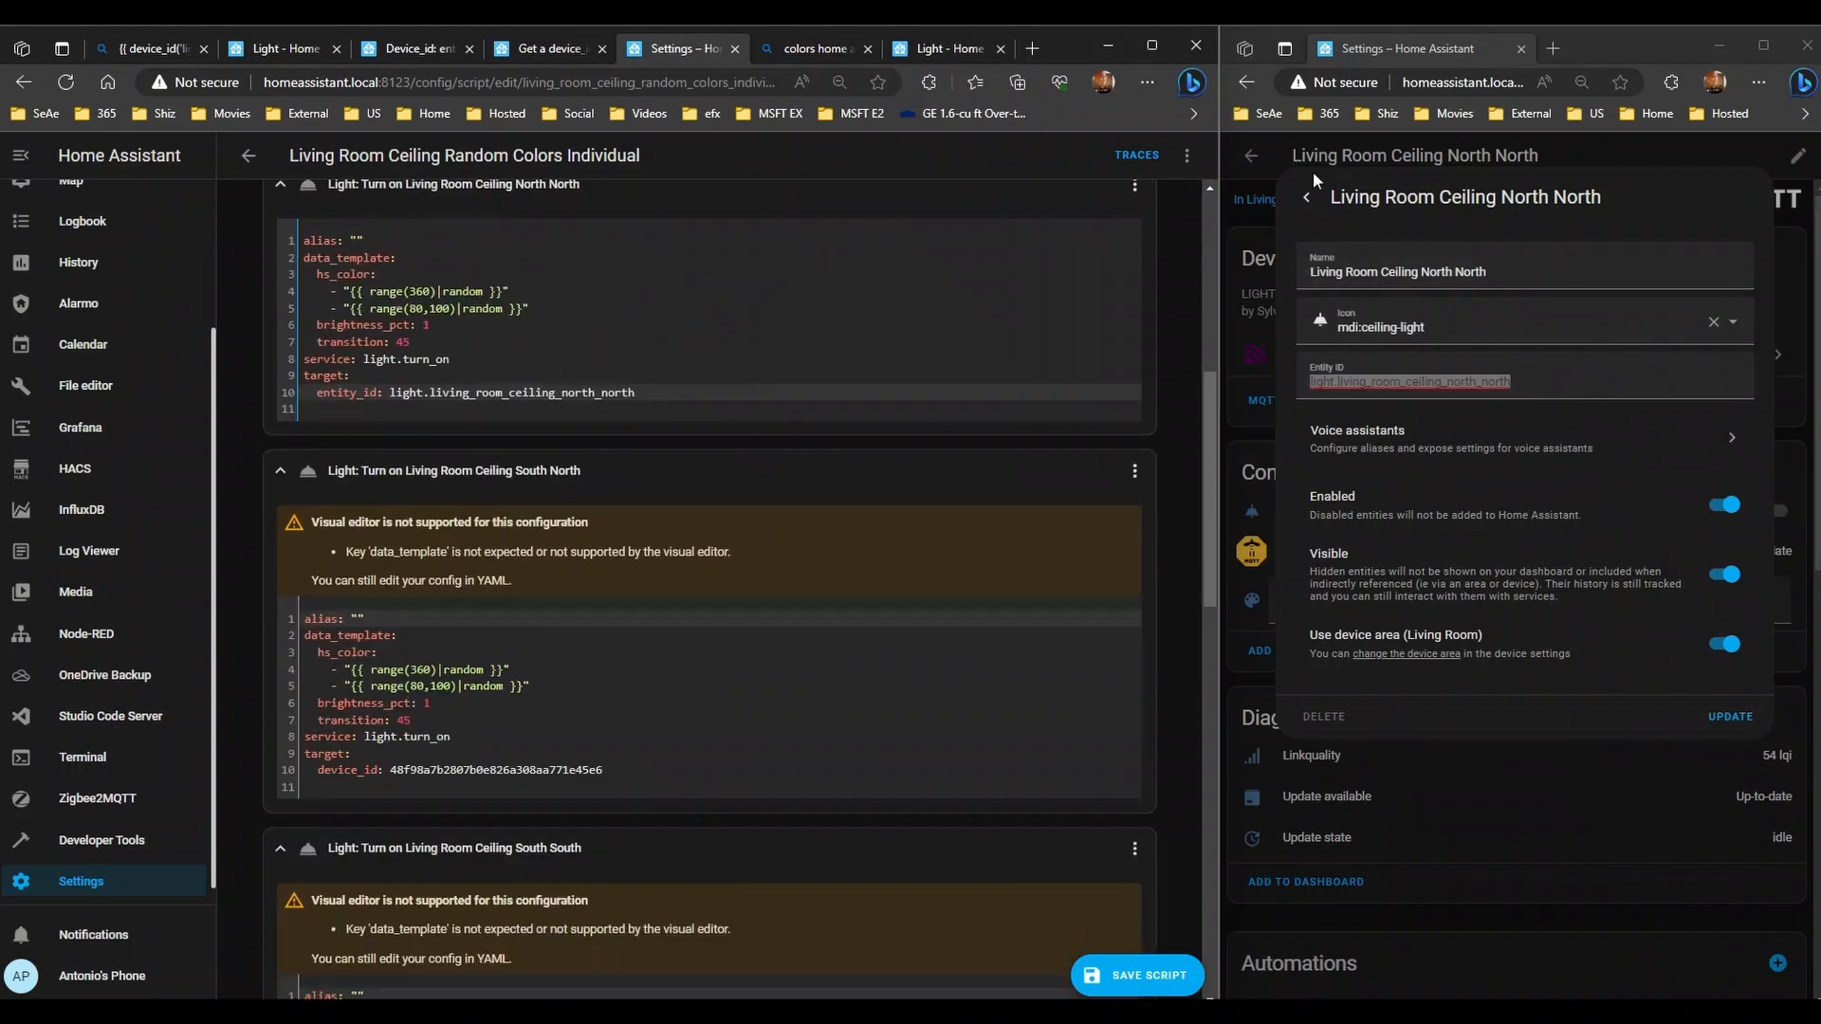
- Copy the South North light's entity ID from its entity settings
{"action": "left_click", "coordinate": [1259, 156]}
{"action": "left_click", "coordinate": [1250, 156]}
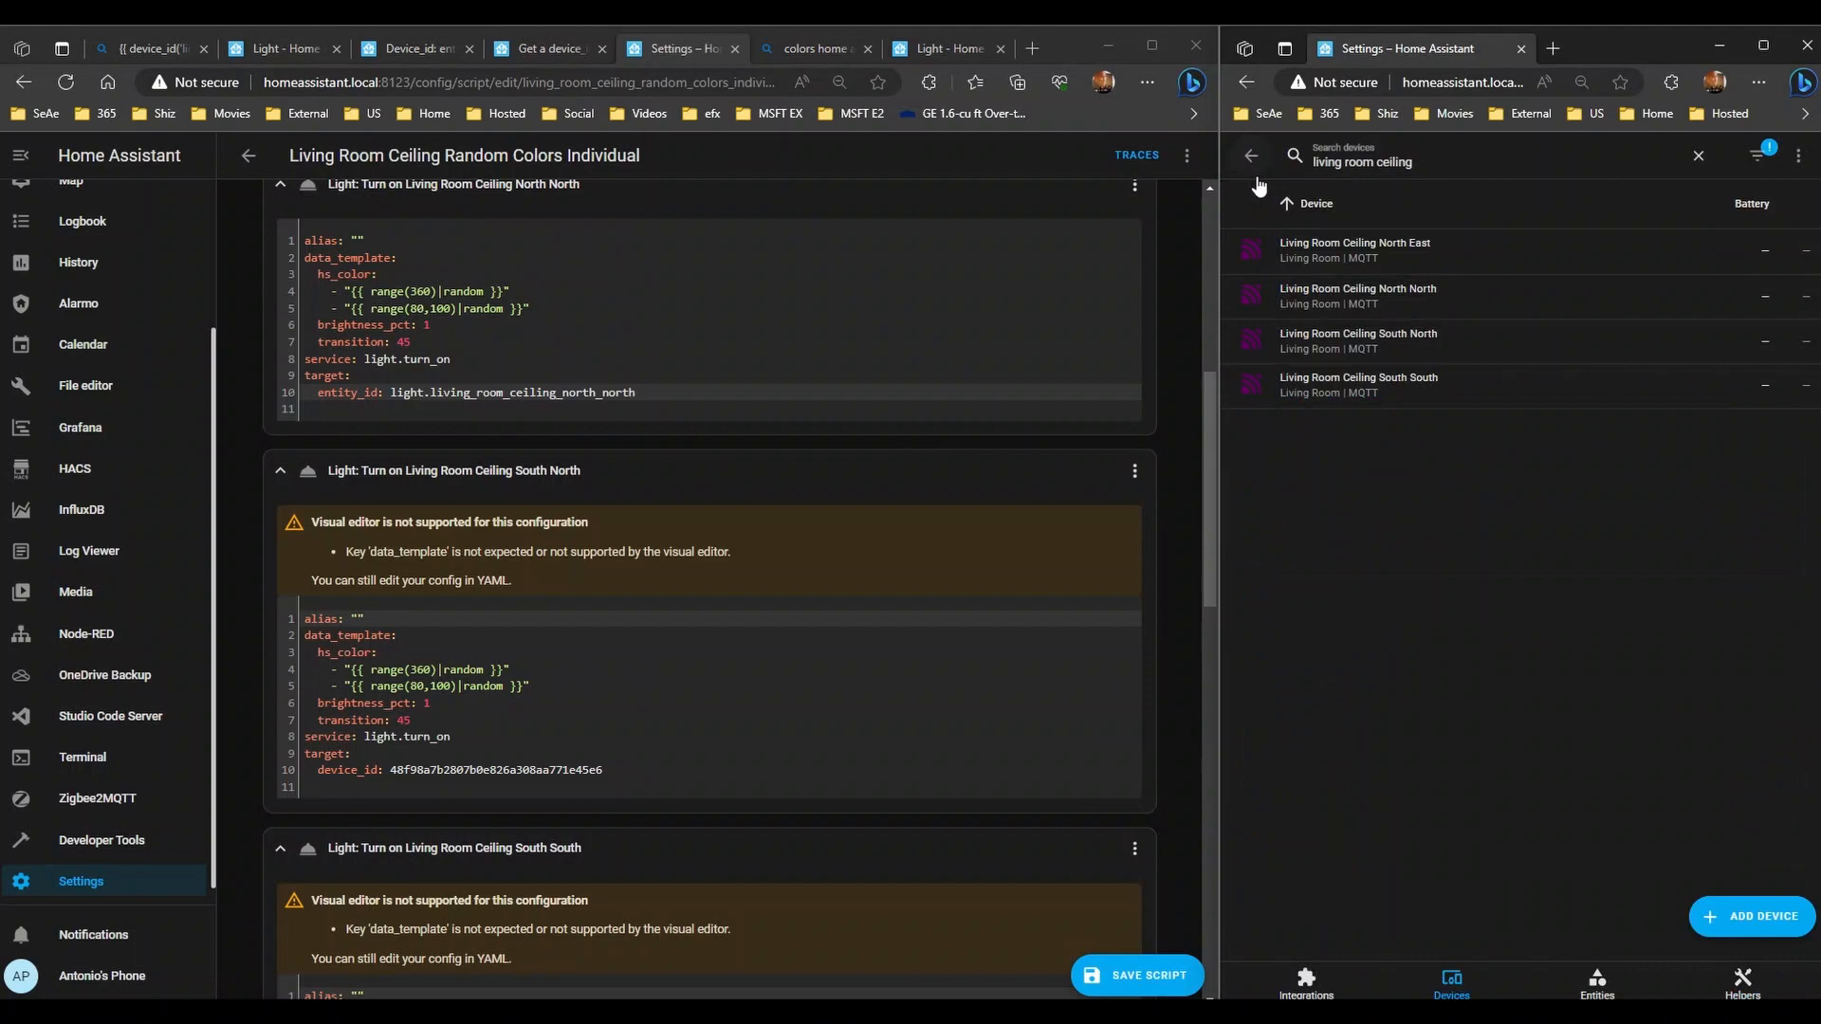
{"action": "left_click", "coordinate": [1347, 343]}
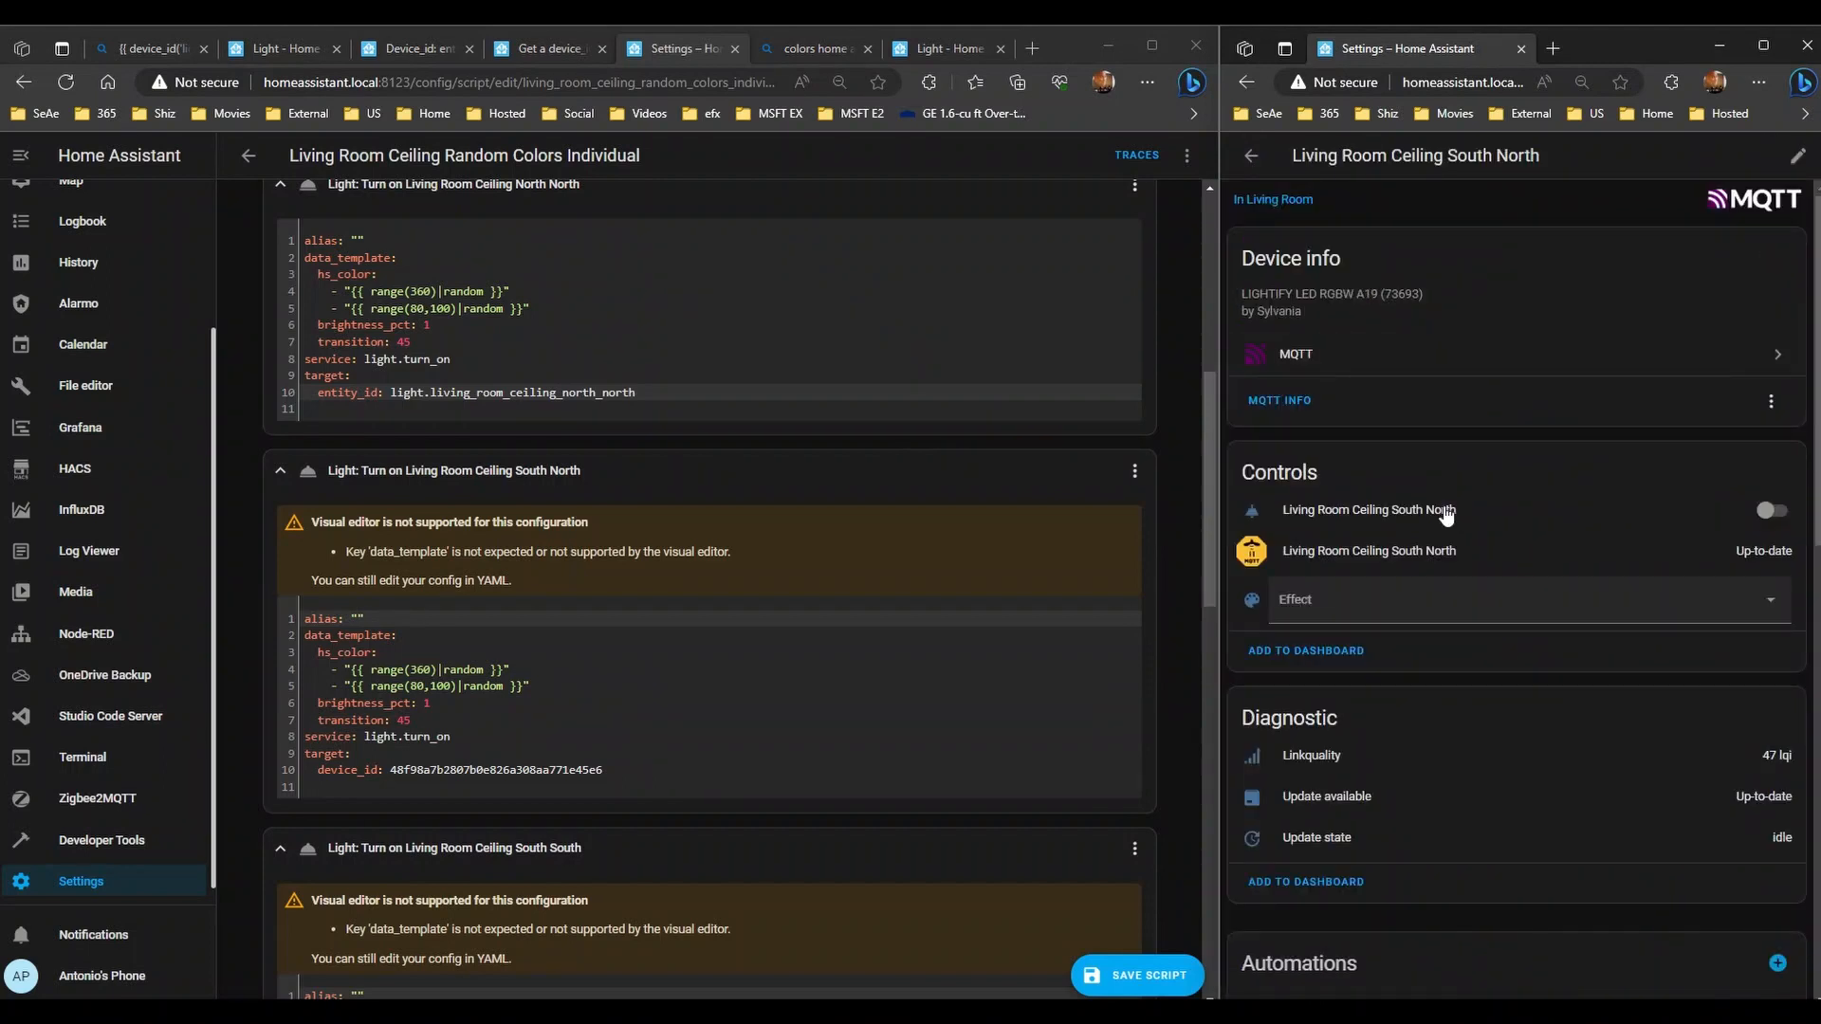
{"action": "left_click", "coordinate": [1444, 513]}
{"action": "left_click", "coordinate": [1690, 198]}
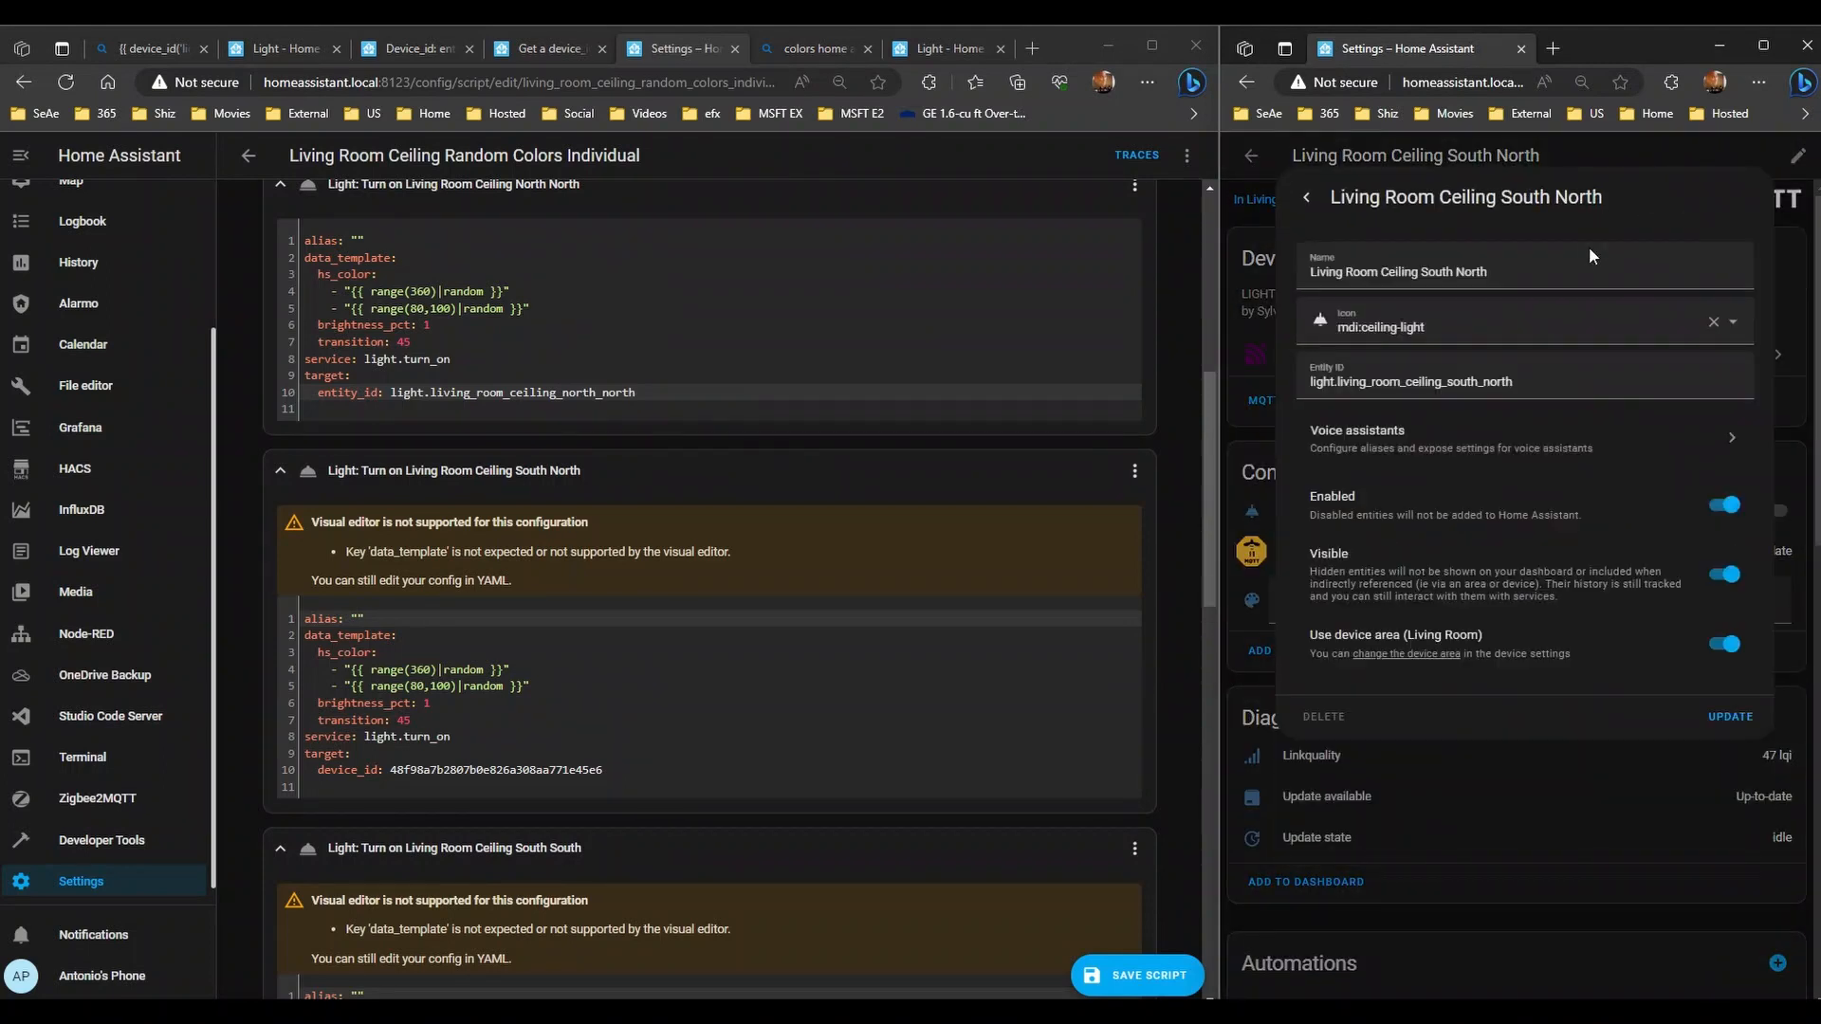
{"action": "triple_click", "coordinate": [1543, 389]}
{"action": "key", "text": "ctrl+c"}
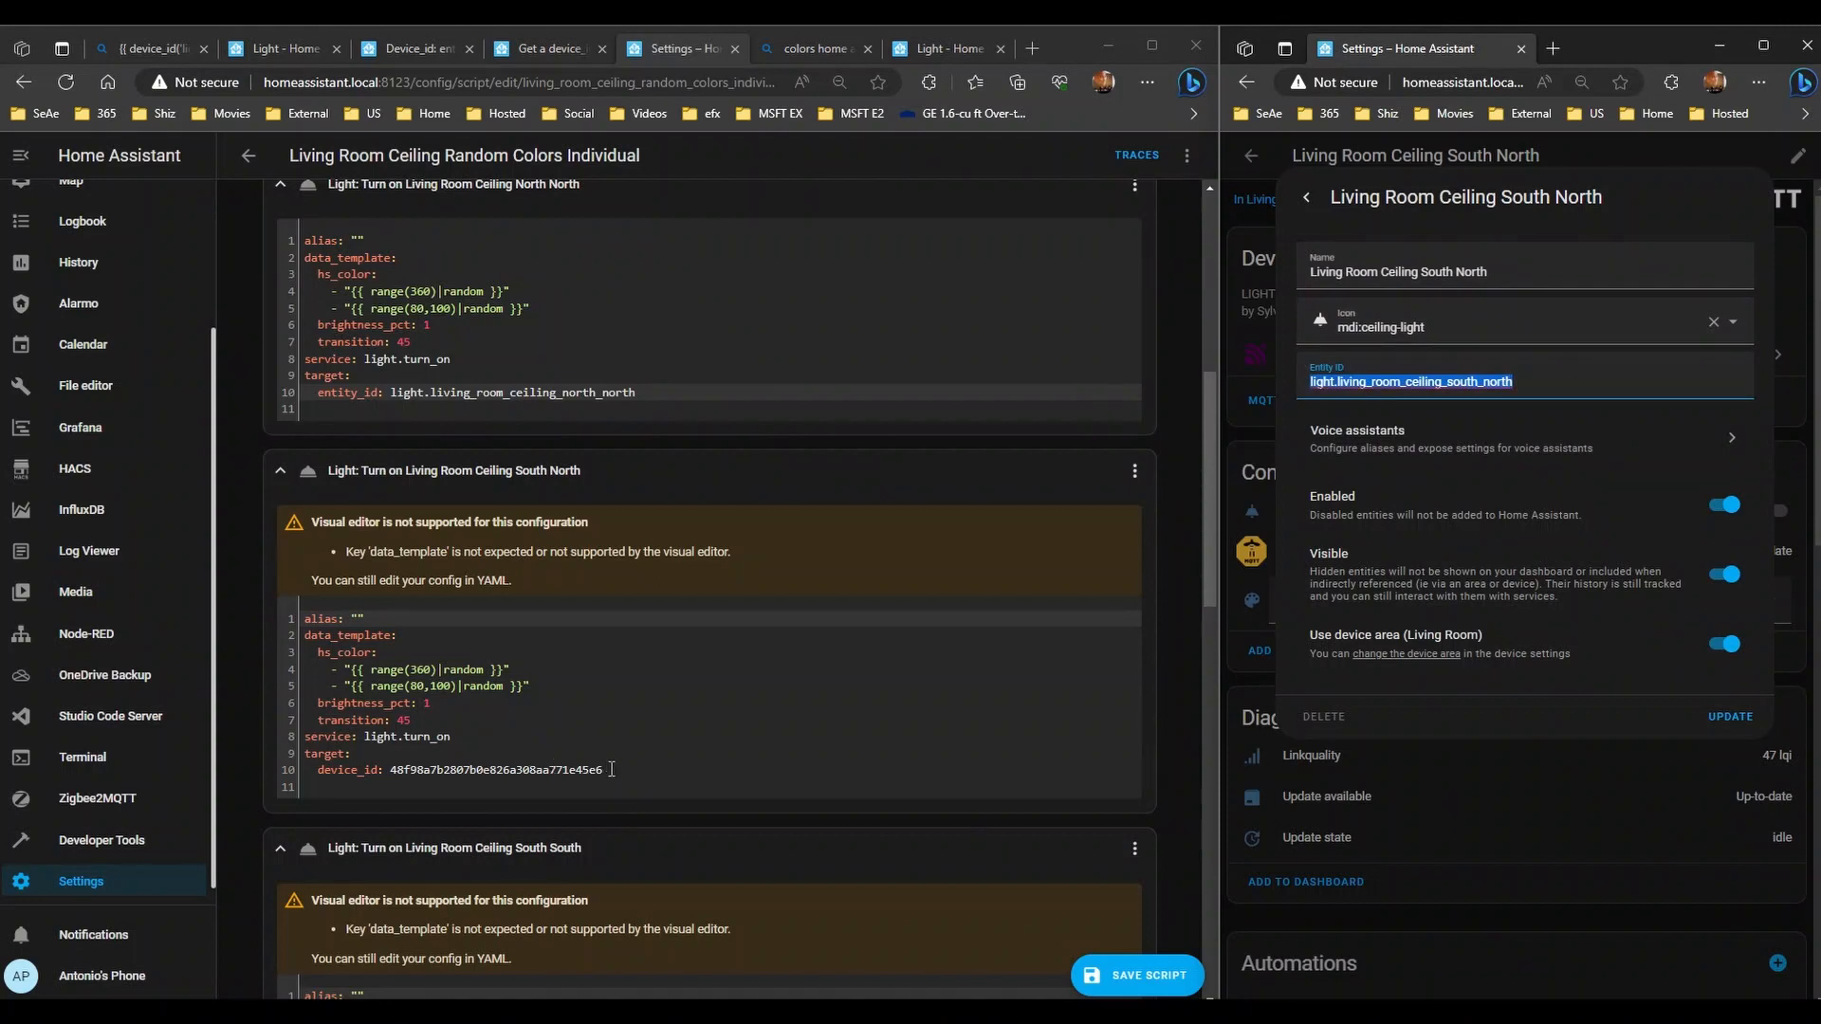
- Paste the South North entity ID over its device hash and change device_id to entity_id
{"action": "left_click_drag", "start_coordinate": [613, 769], "coordinate": [392, 773]}
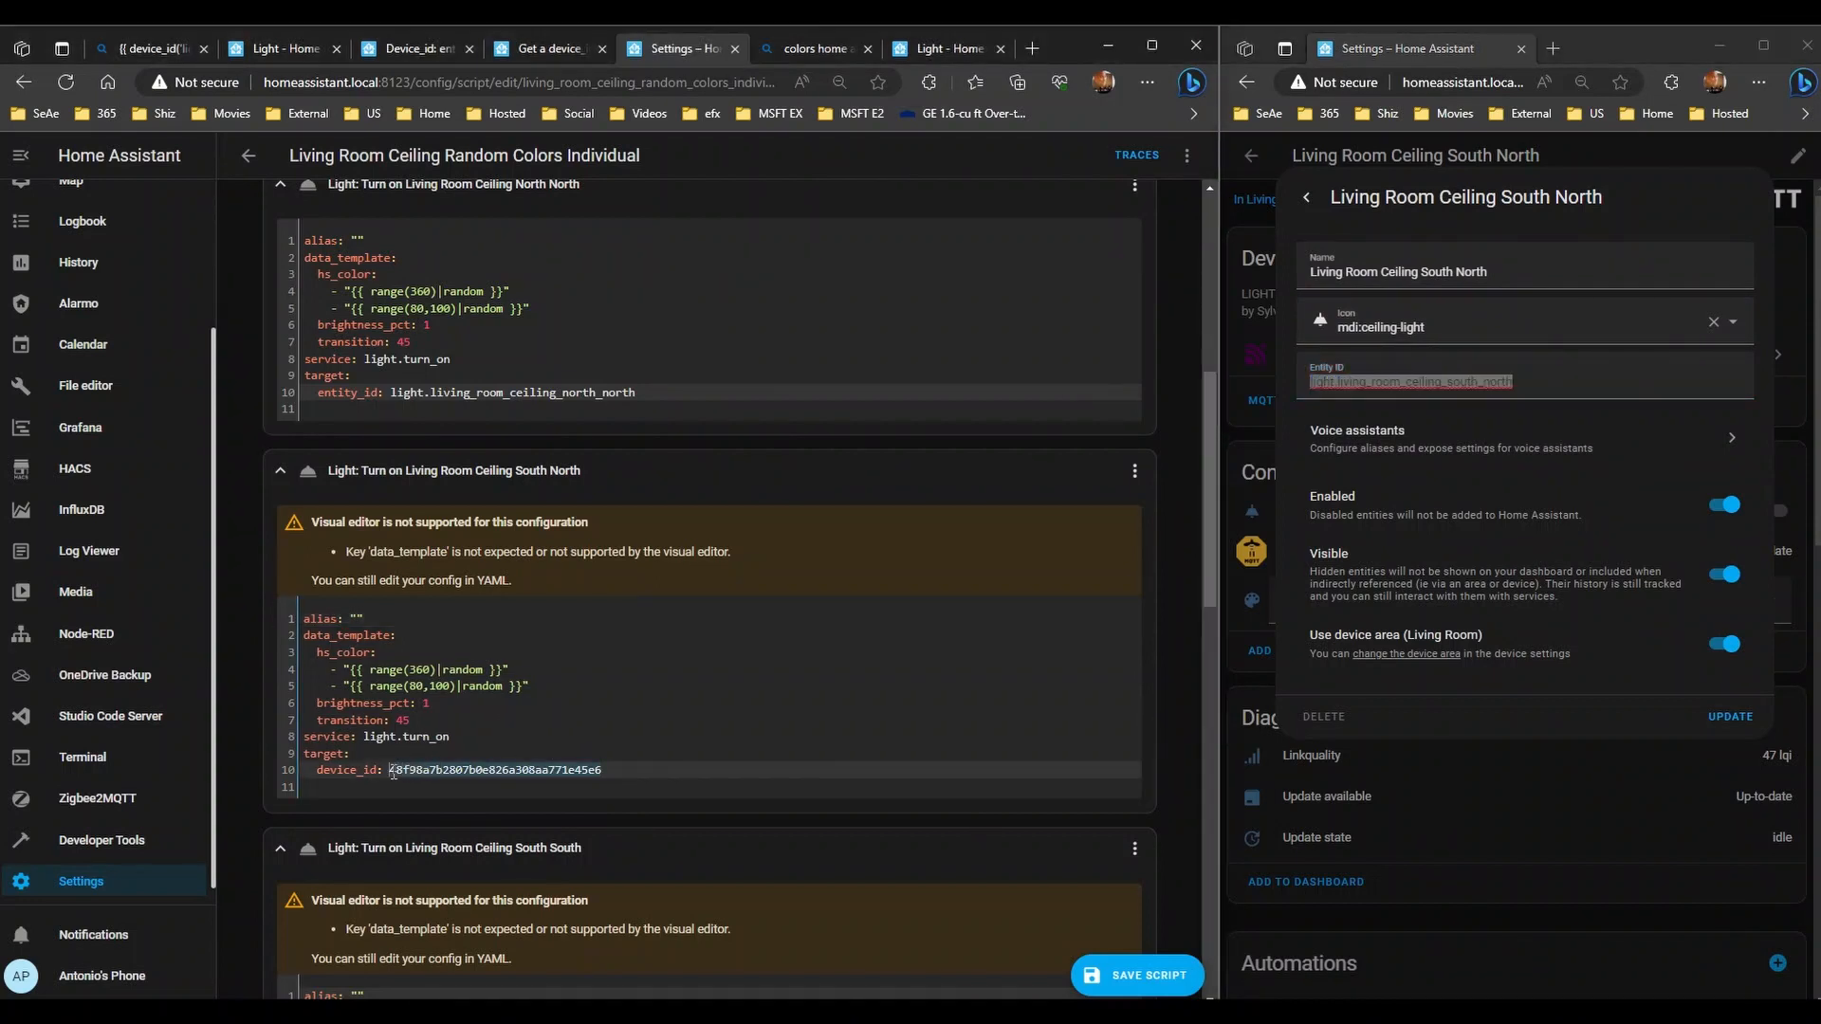
{"action": "key", "text": "ctrl+v"}
{"action": "double_click", "coordinate": [357, 392]}
{"action": "key", "text": "ctrl+c"}
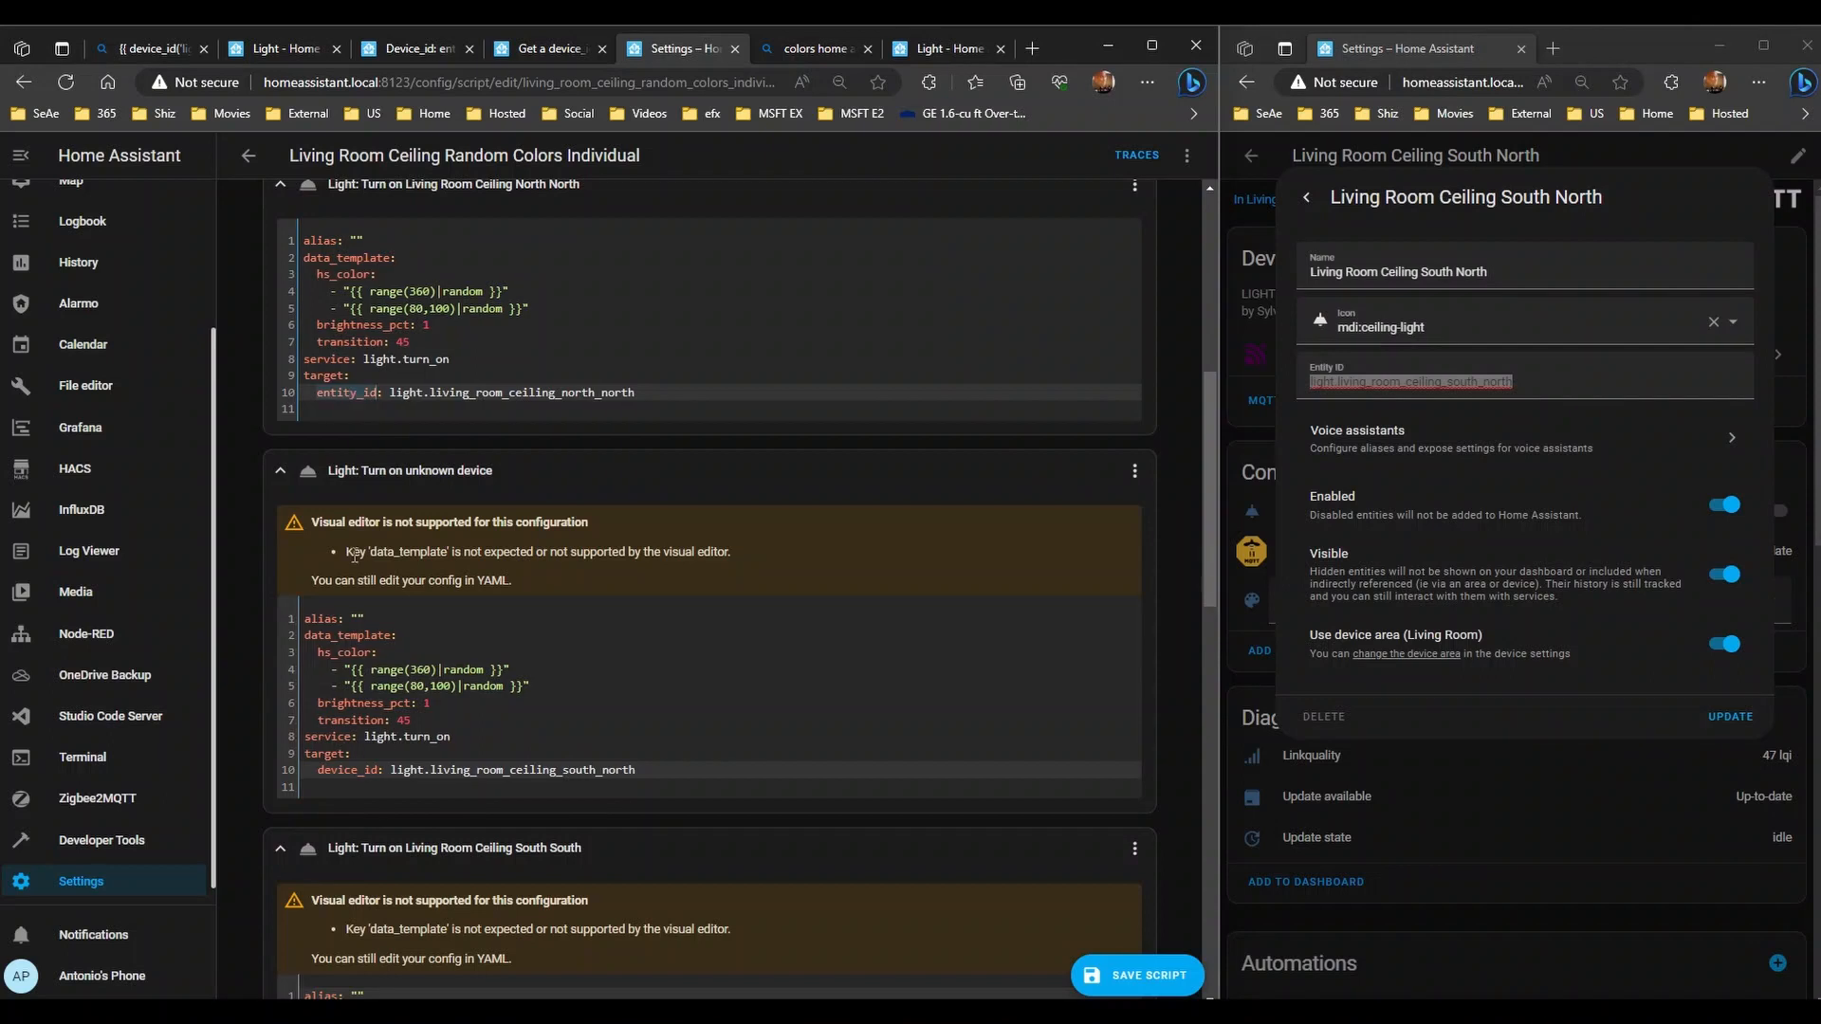
{"action": "double_click", "coordinate": [344, 770]}
{"action": "key", "text": "ctrl+v"}
{"action": "scroll", "coordinate": [668, 800], "scroll_direction": "down", "scroll_amount": 5}
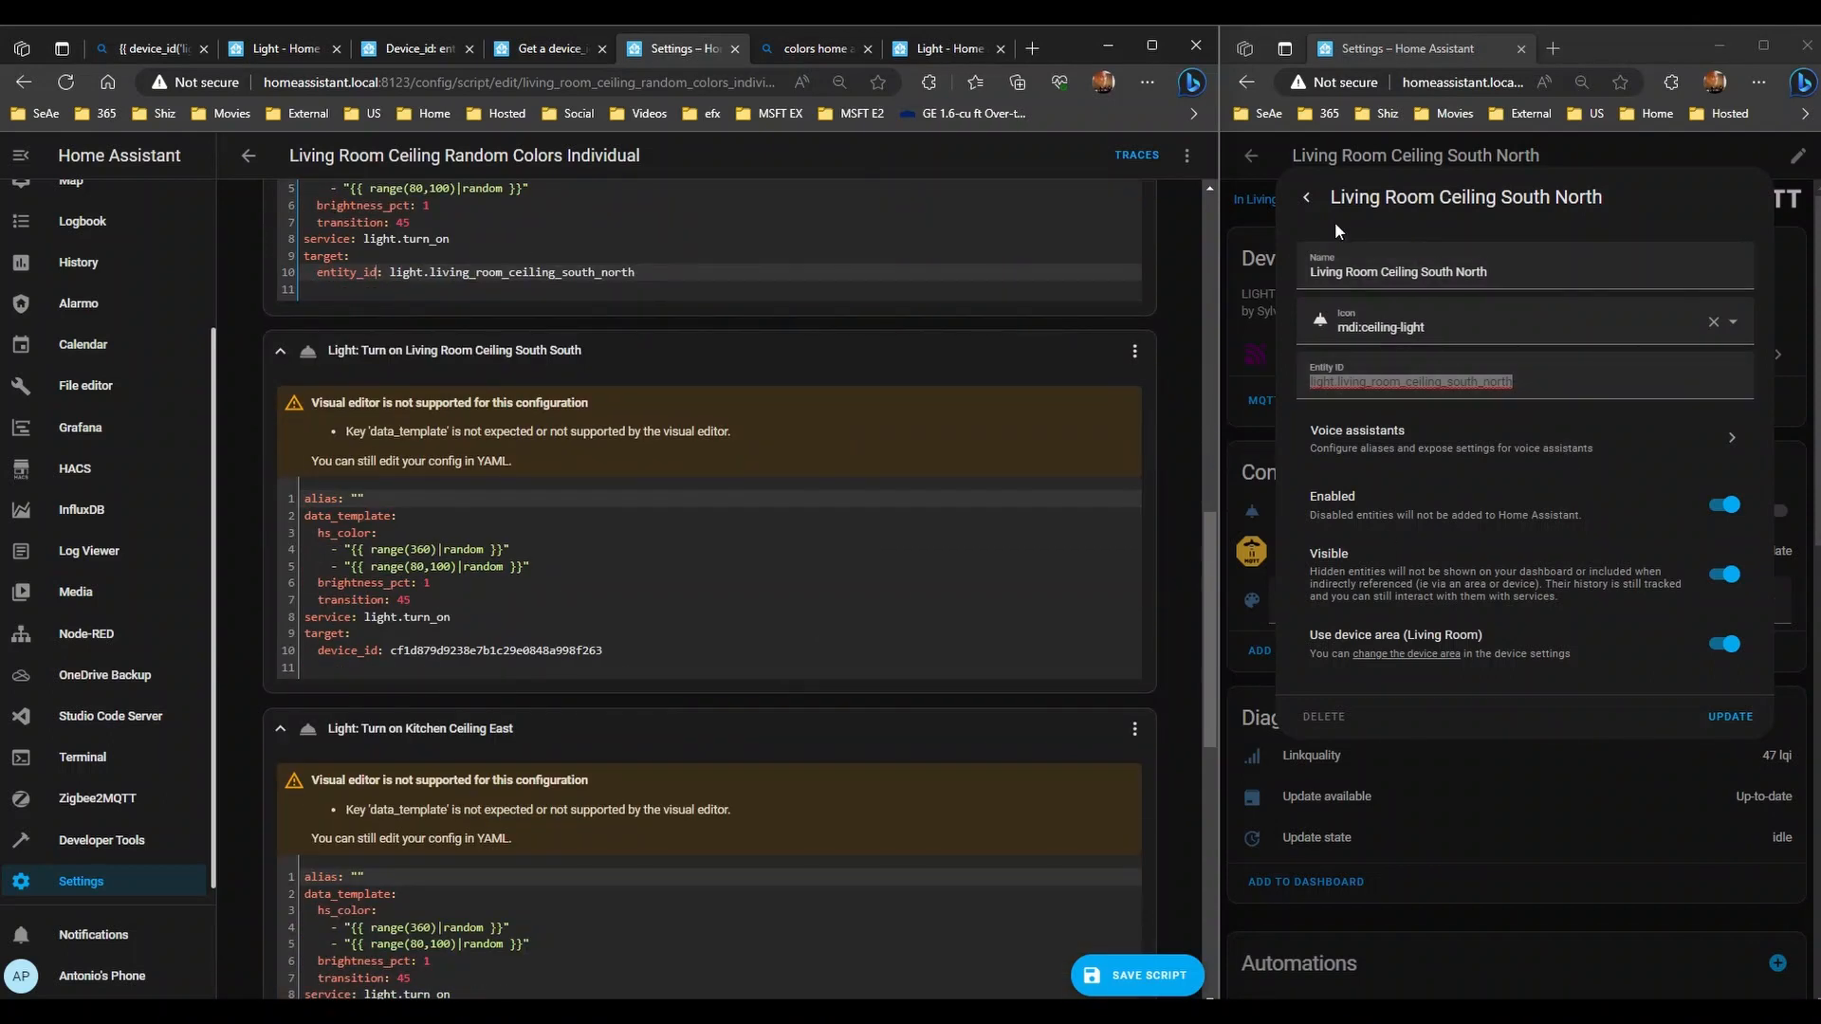
{"action": "left_click", "coordinate": [1305, 197]}
{"action": "left_click", "coordinate": [1307, 196]}
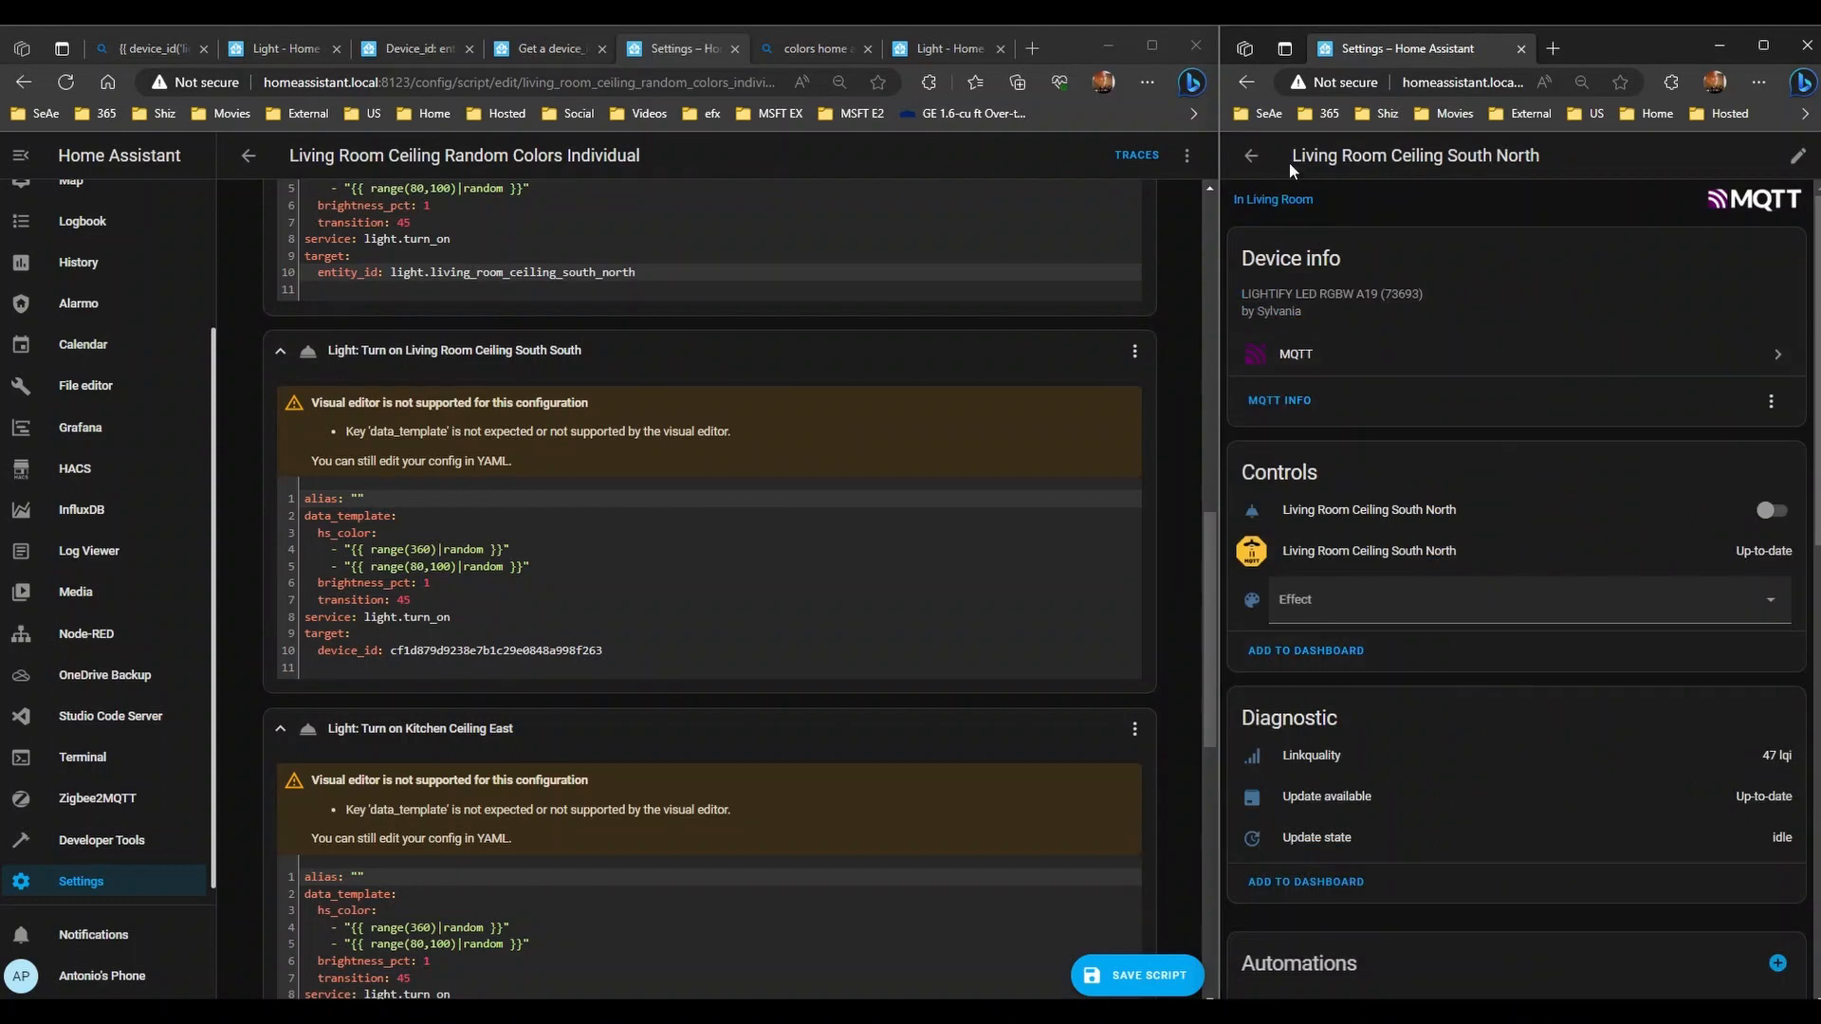
- Copy the South South light's entity ID from its entity settings
{"action": "left_click", "coordinate": [1251, 155]}
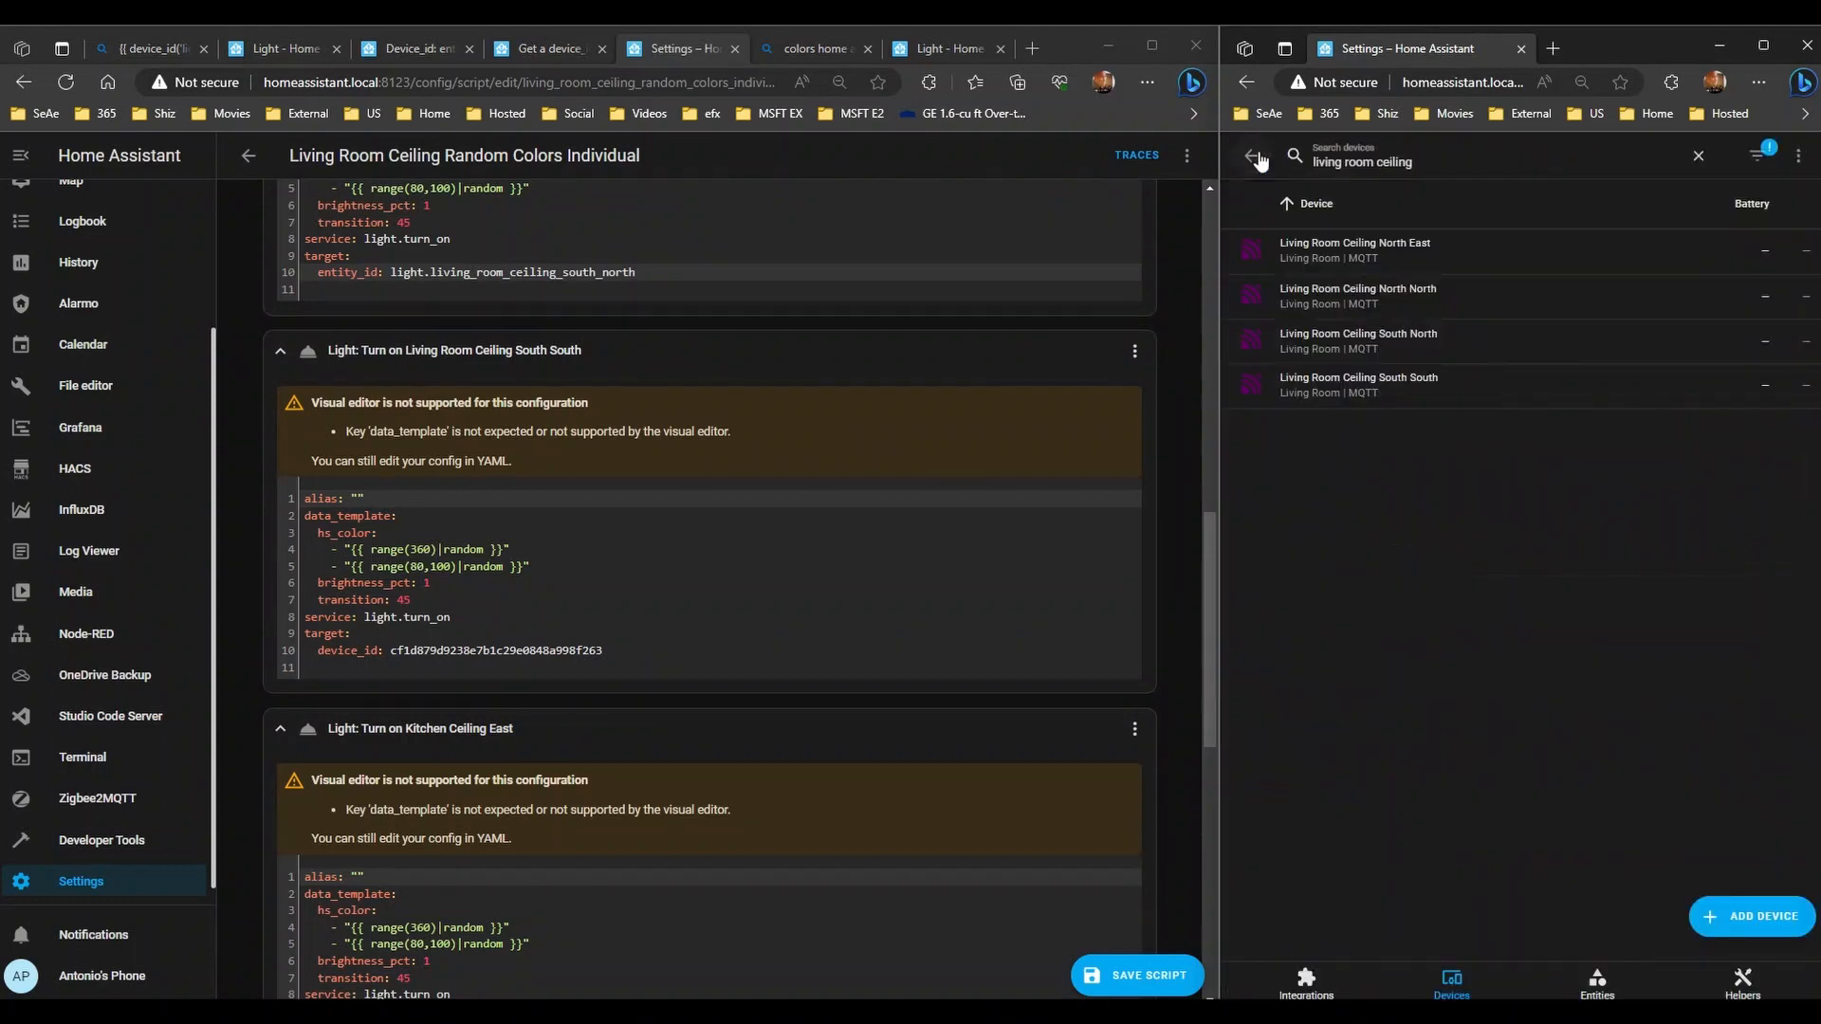
{"action": "double_click", "coordinate": [1342, 380]}
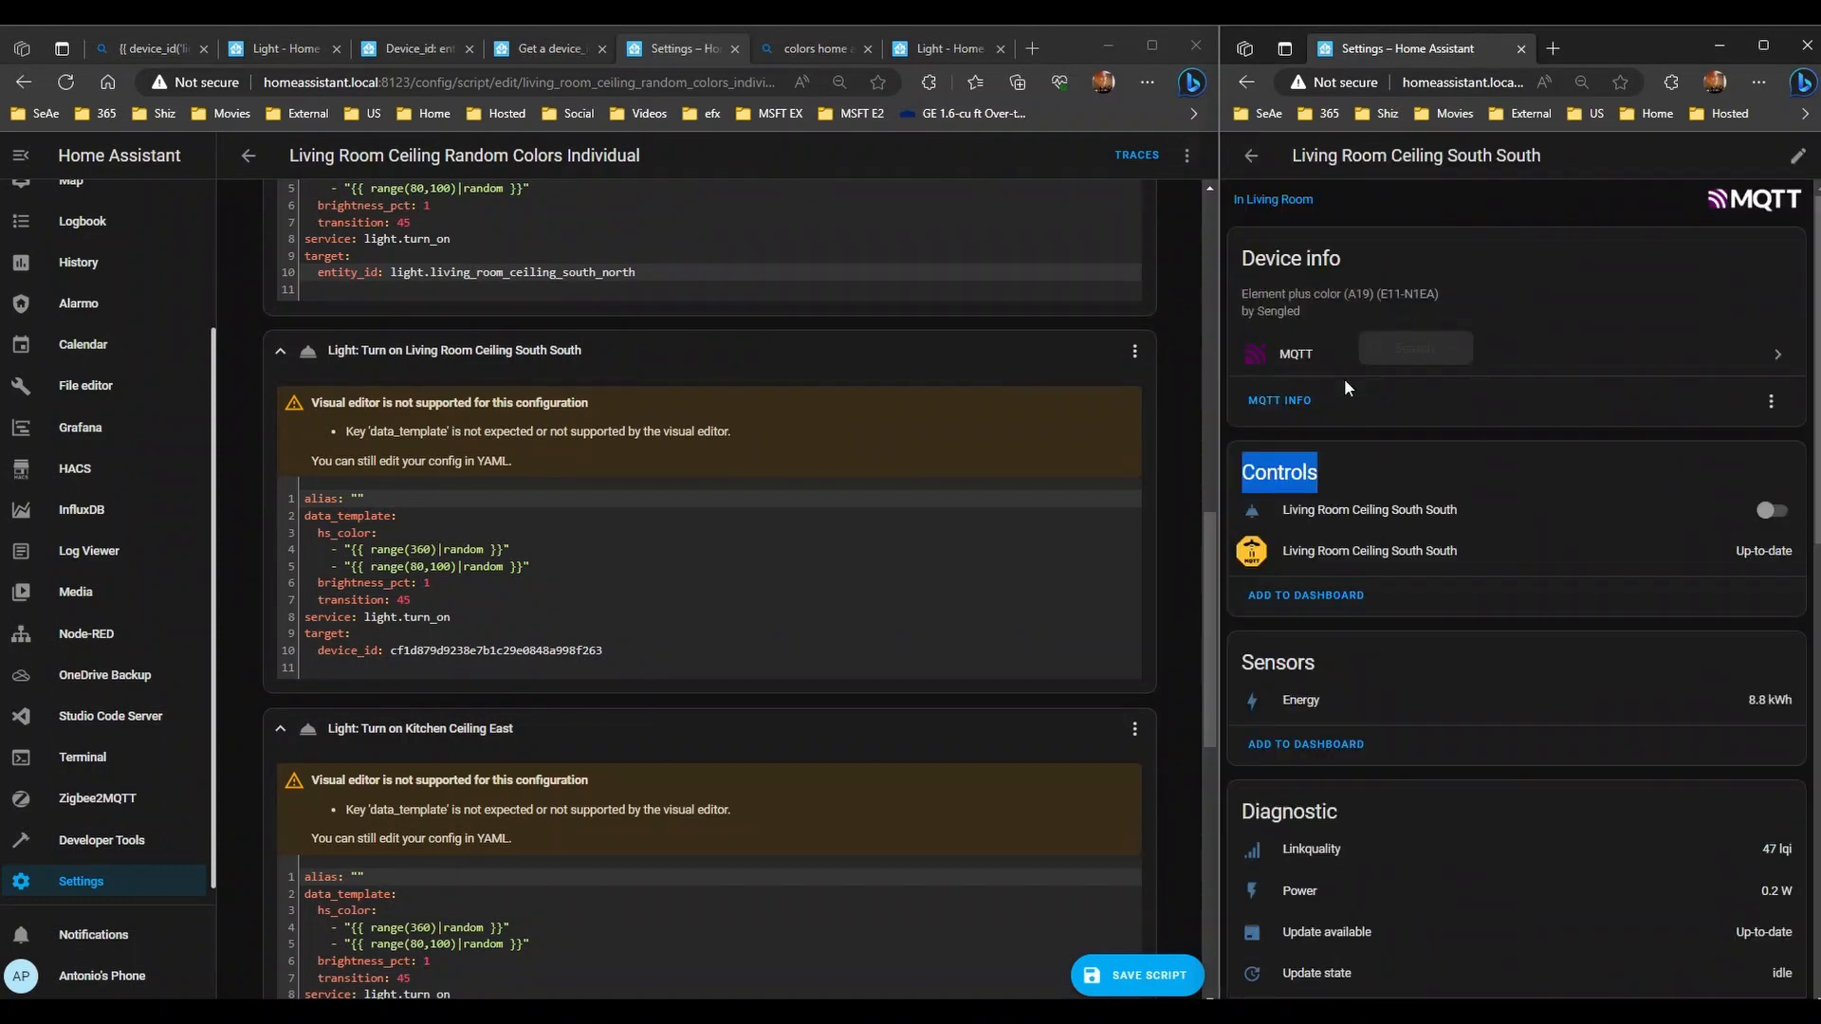
{"action": "left_click", "coordinate": [1406, 521]}
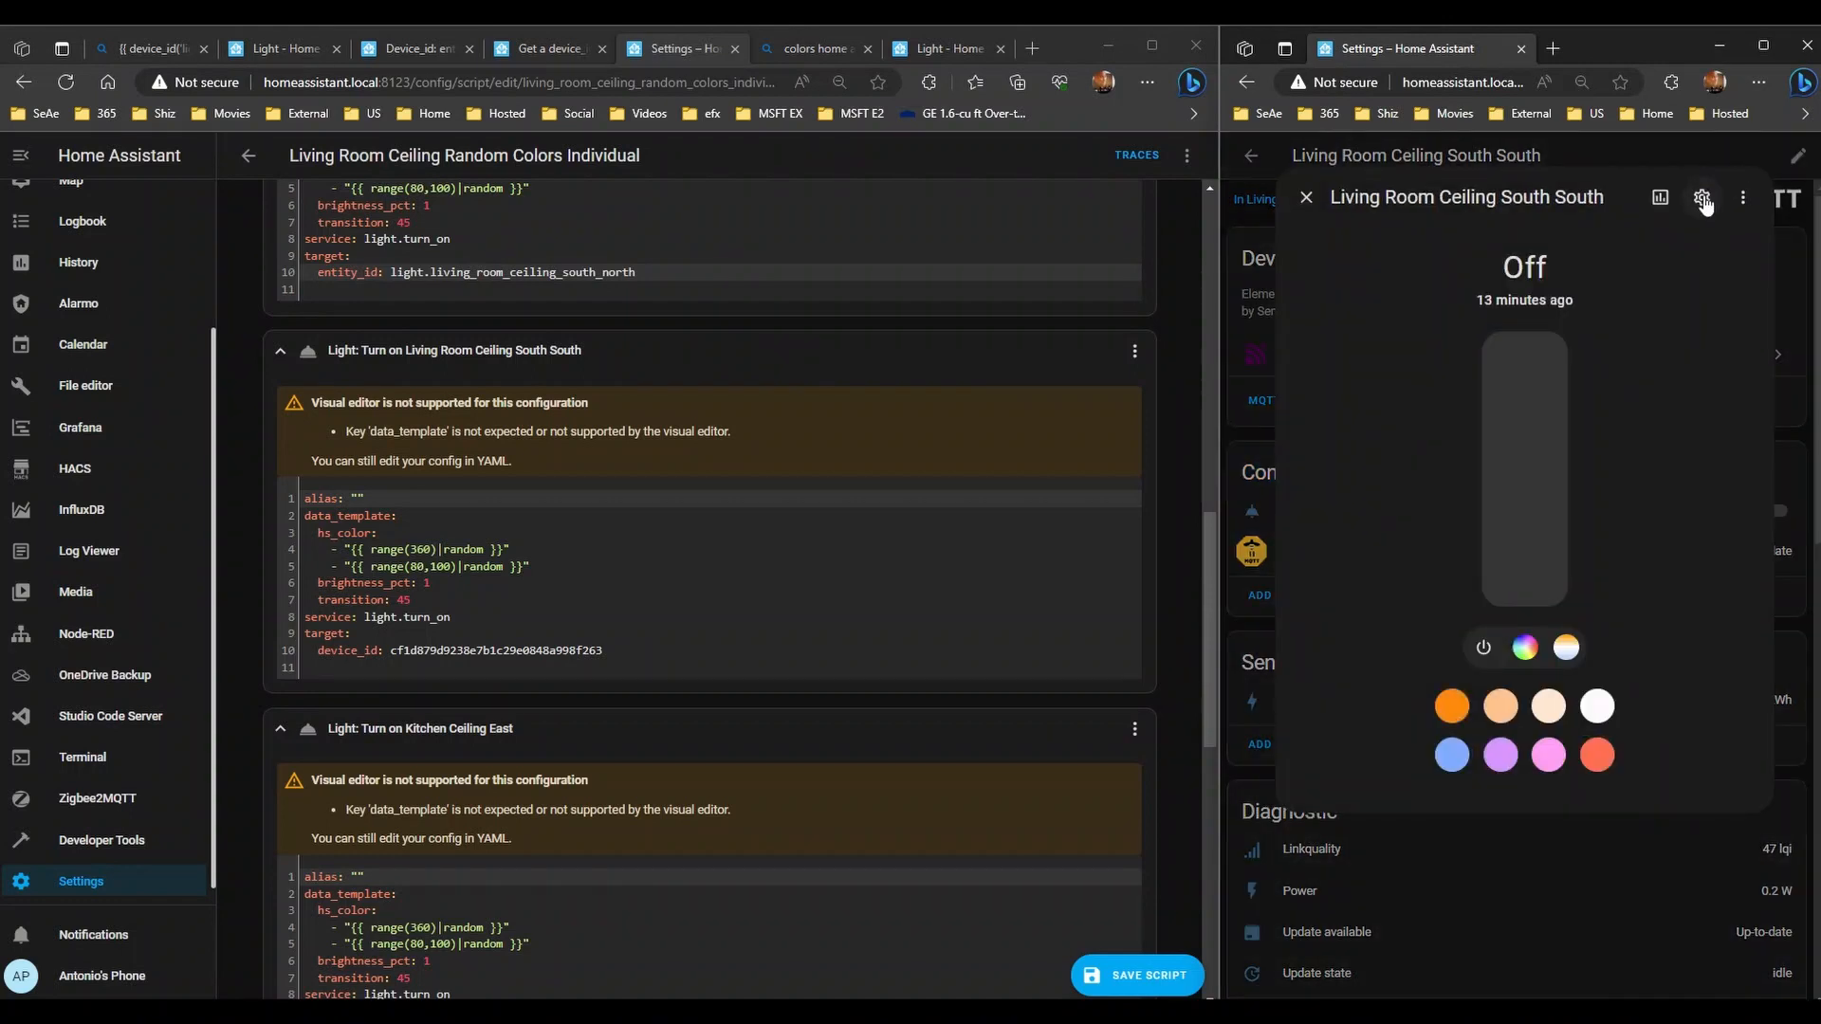
{"action": "left_click", "coordinate": [1704, 201]}
{"action": "left_click", "coordinate": [1413, 382]}
{"action": "double_click", "coordinate": [1413, 382]}
{"action": "key", "text": "ctrl+c"}
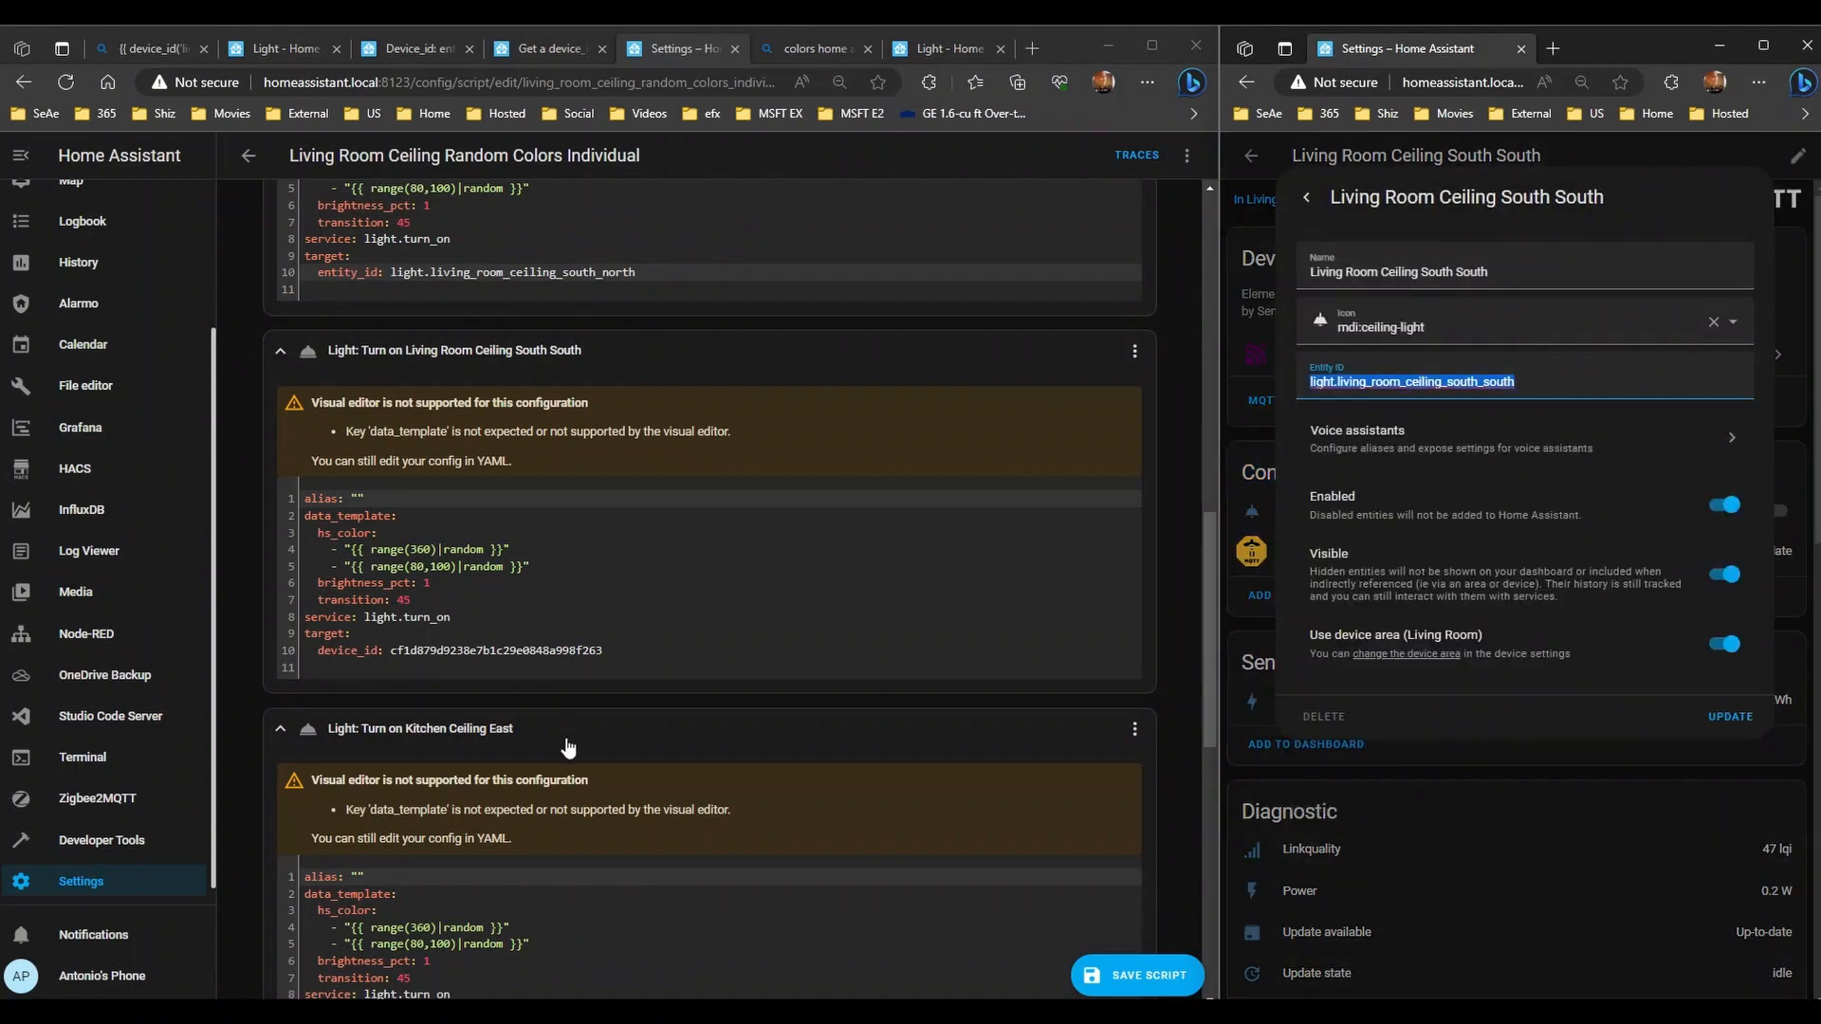
- Paste the South South entity ID over its device hash and change device_id to entity_id
{"action": "left_click", "coordinate": [406, 650]}
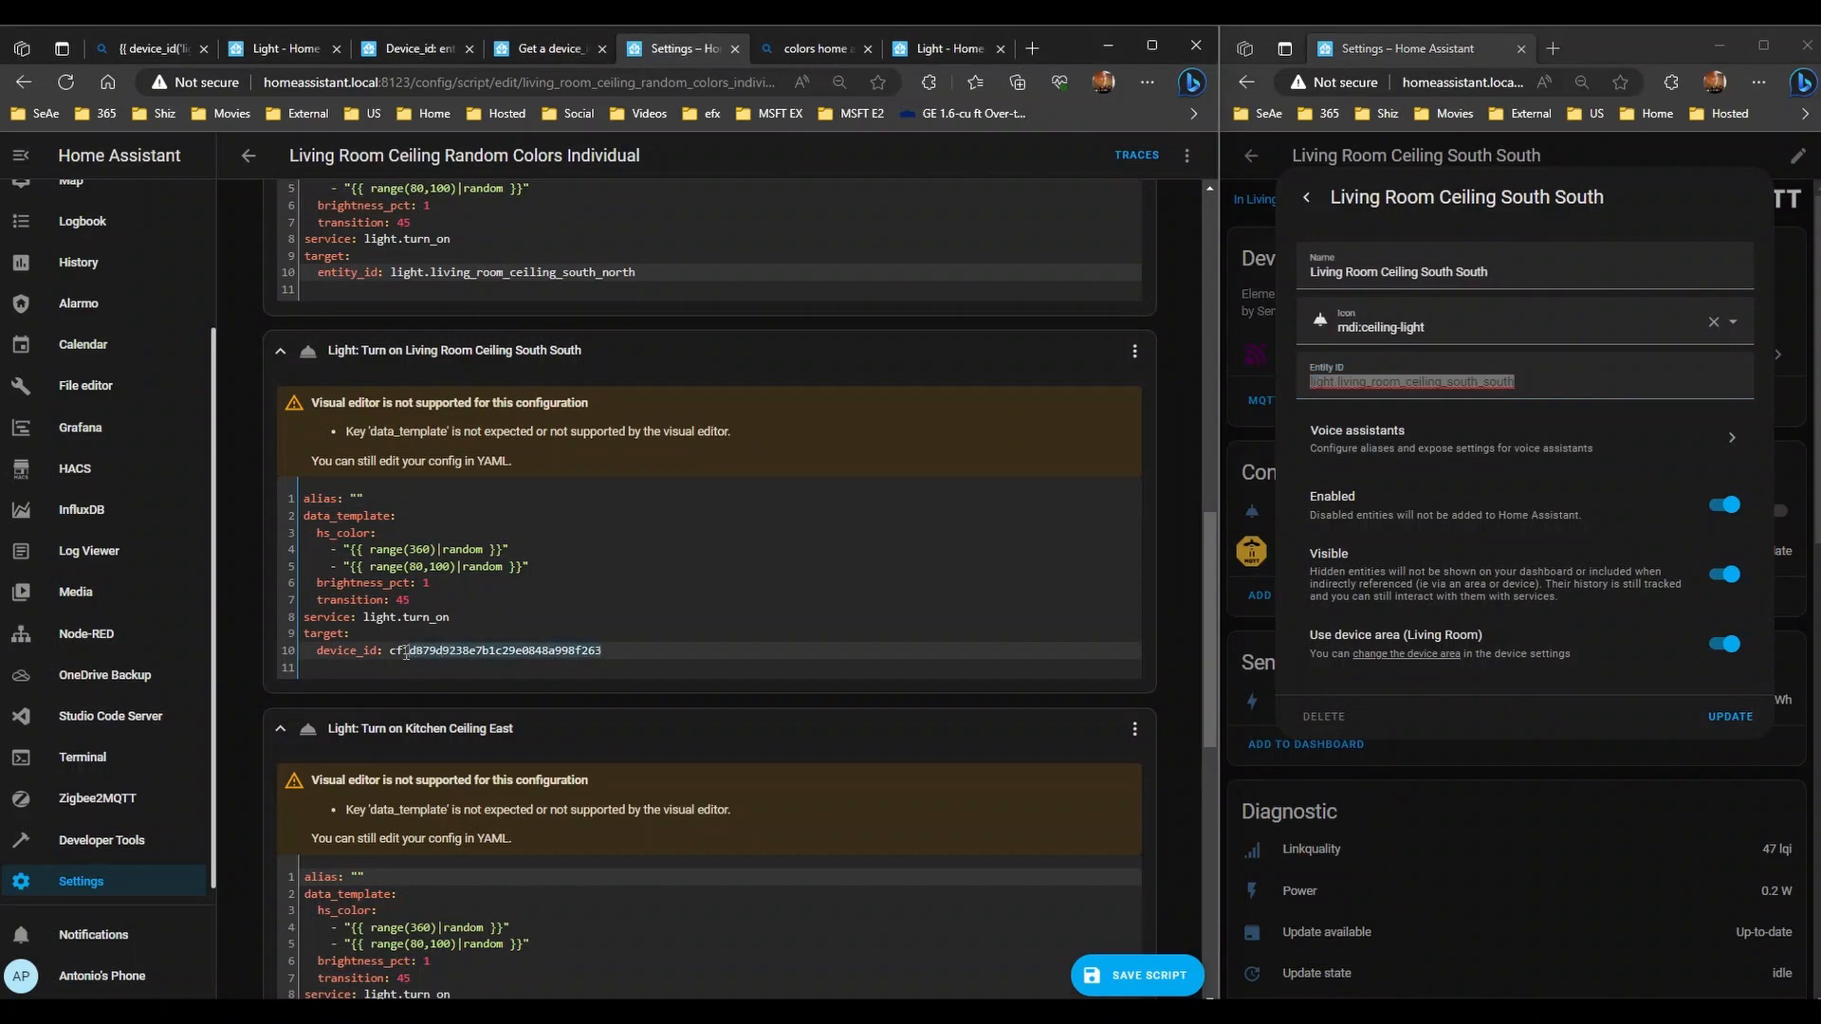
{"action": "double_click", "coordinate": [406, 650]}
{"action": "key", "text": "ctrl+v"}
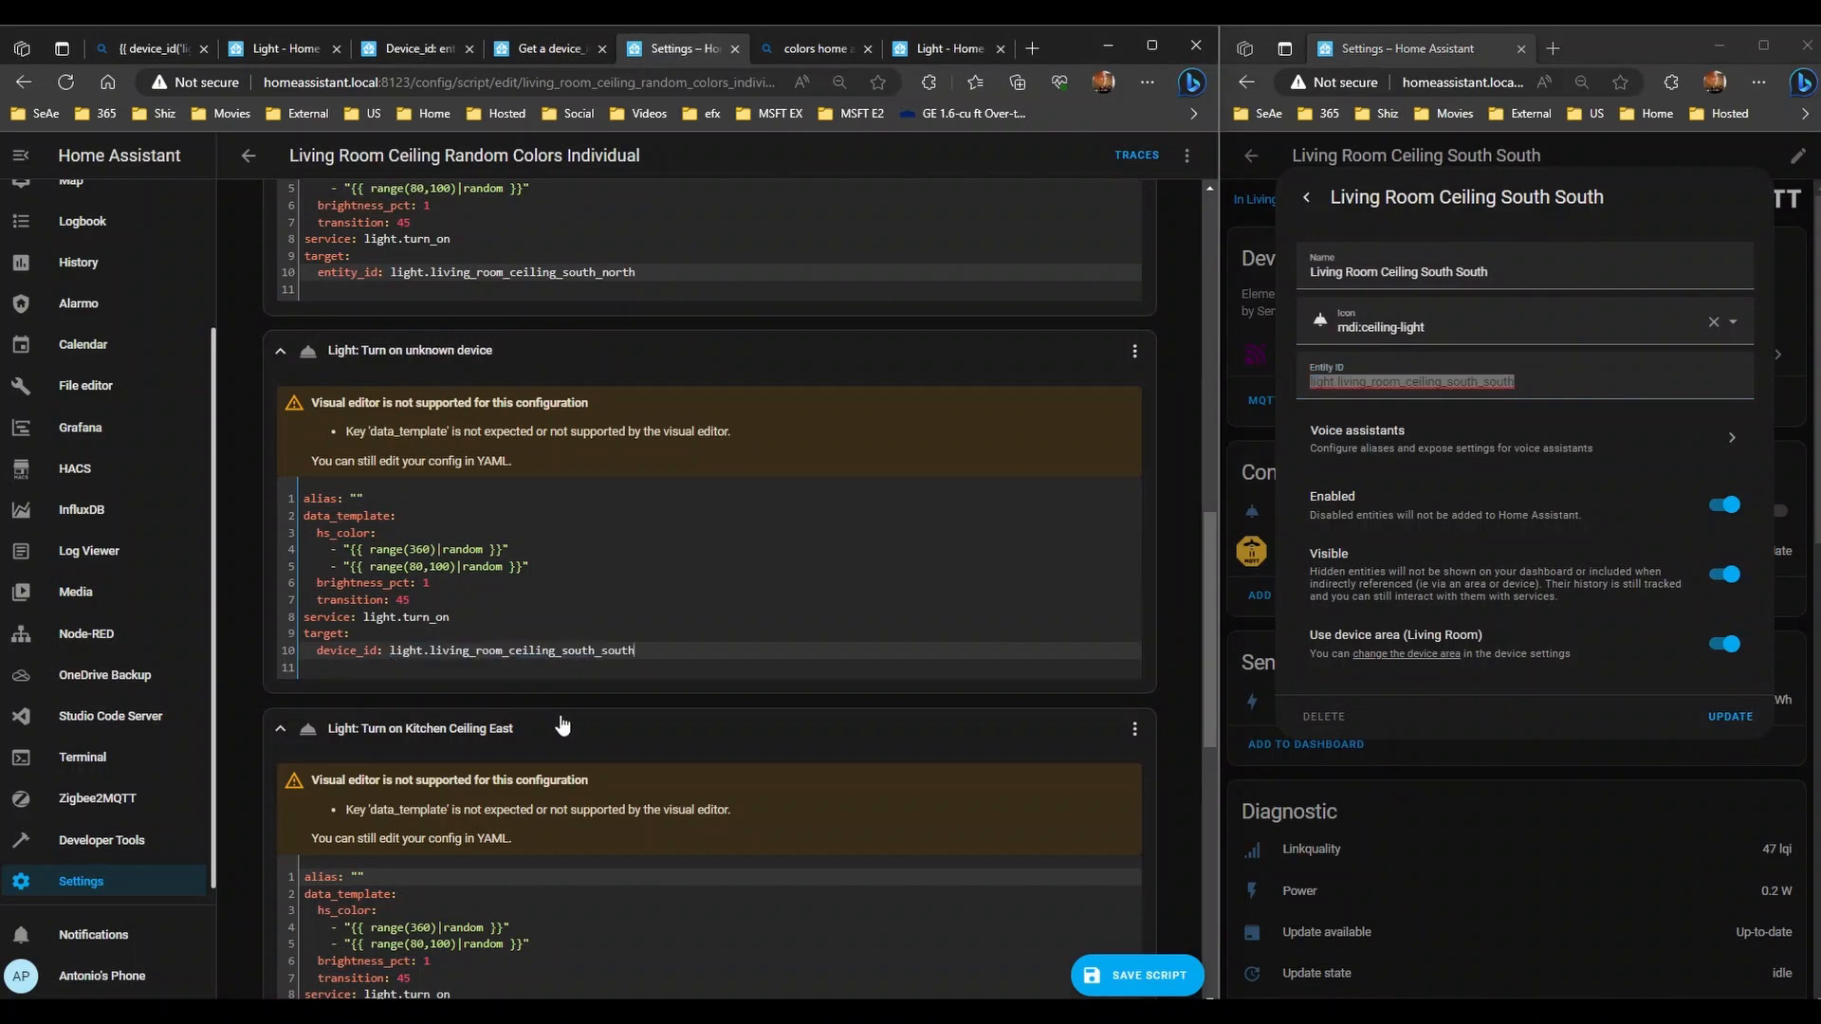
{"action": "double_click", "coordinate": [363, 272]}
{"action": "key", "text": "ctrl+c"}
{"action": "double_click", "coordinate": [348, 650]}
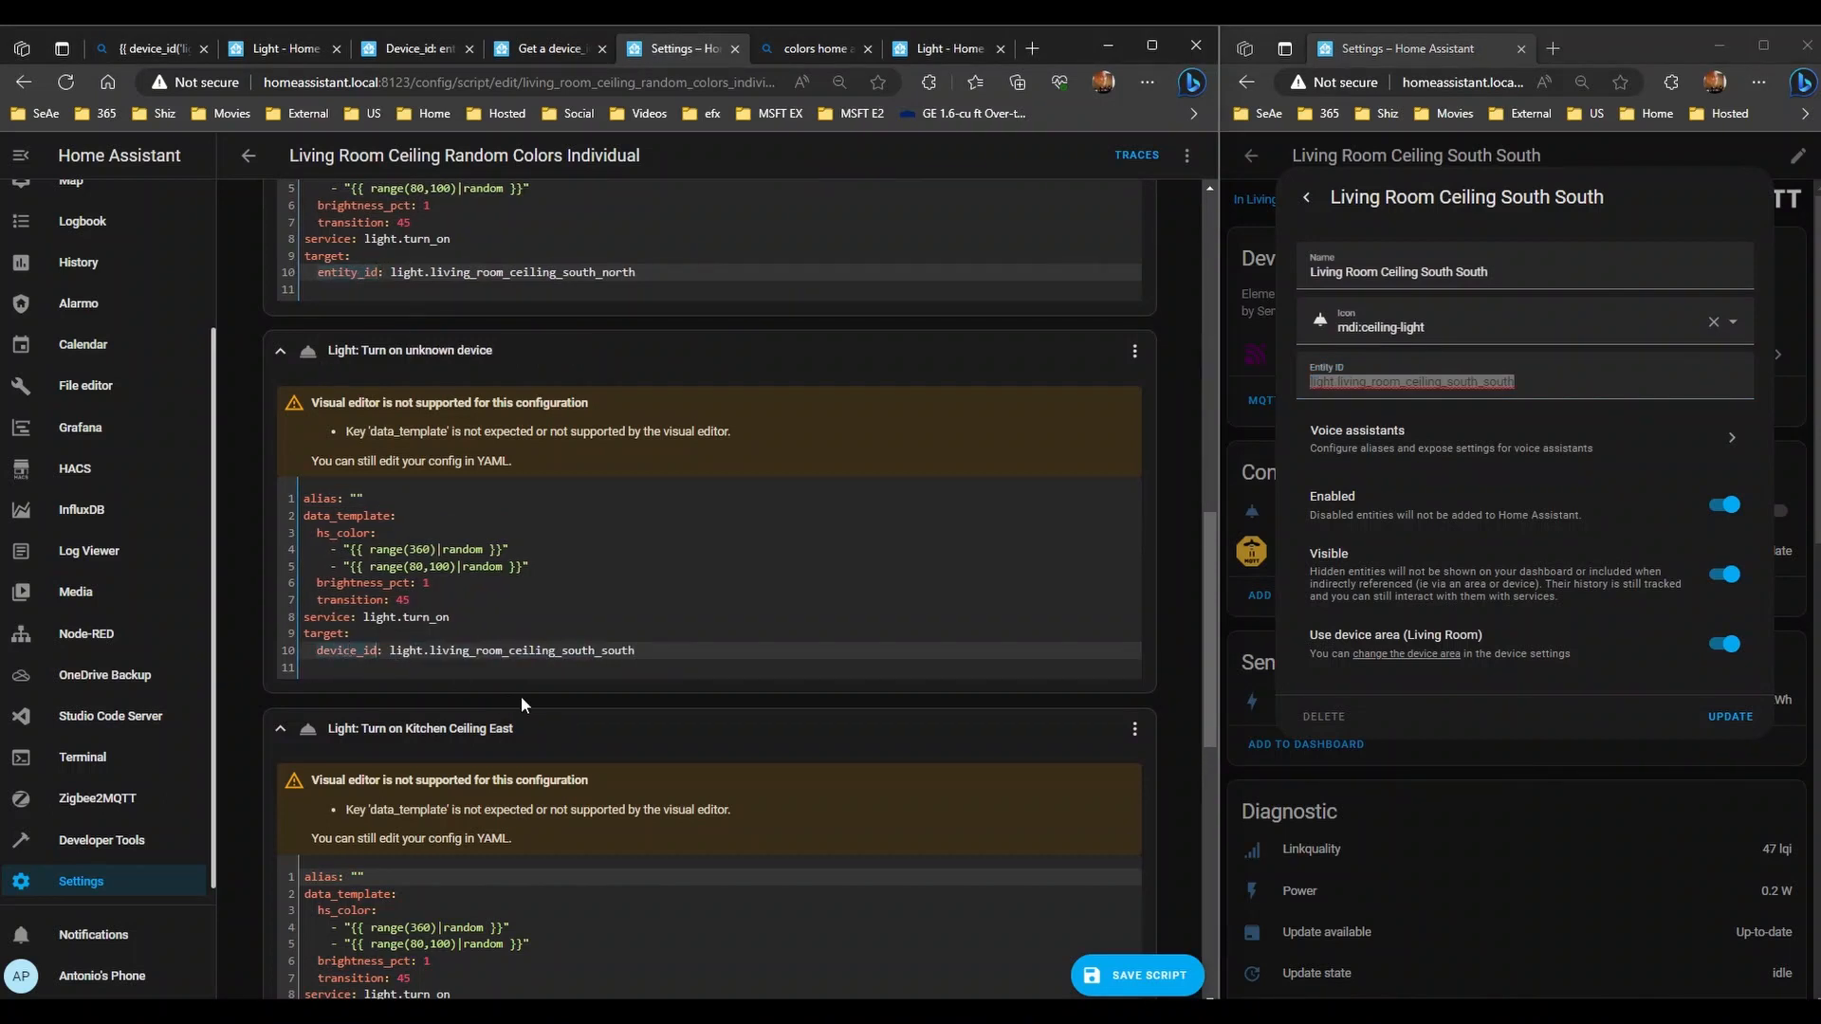
{"action": "key", "text": "ctrl+v"}
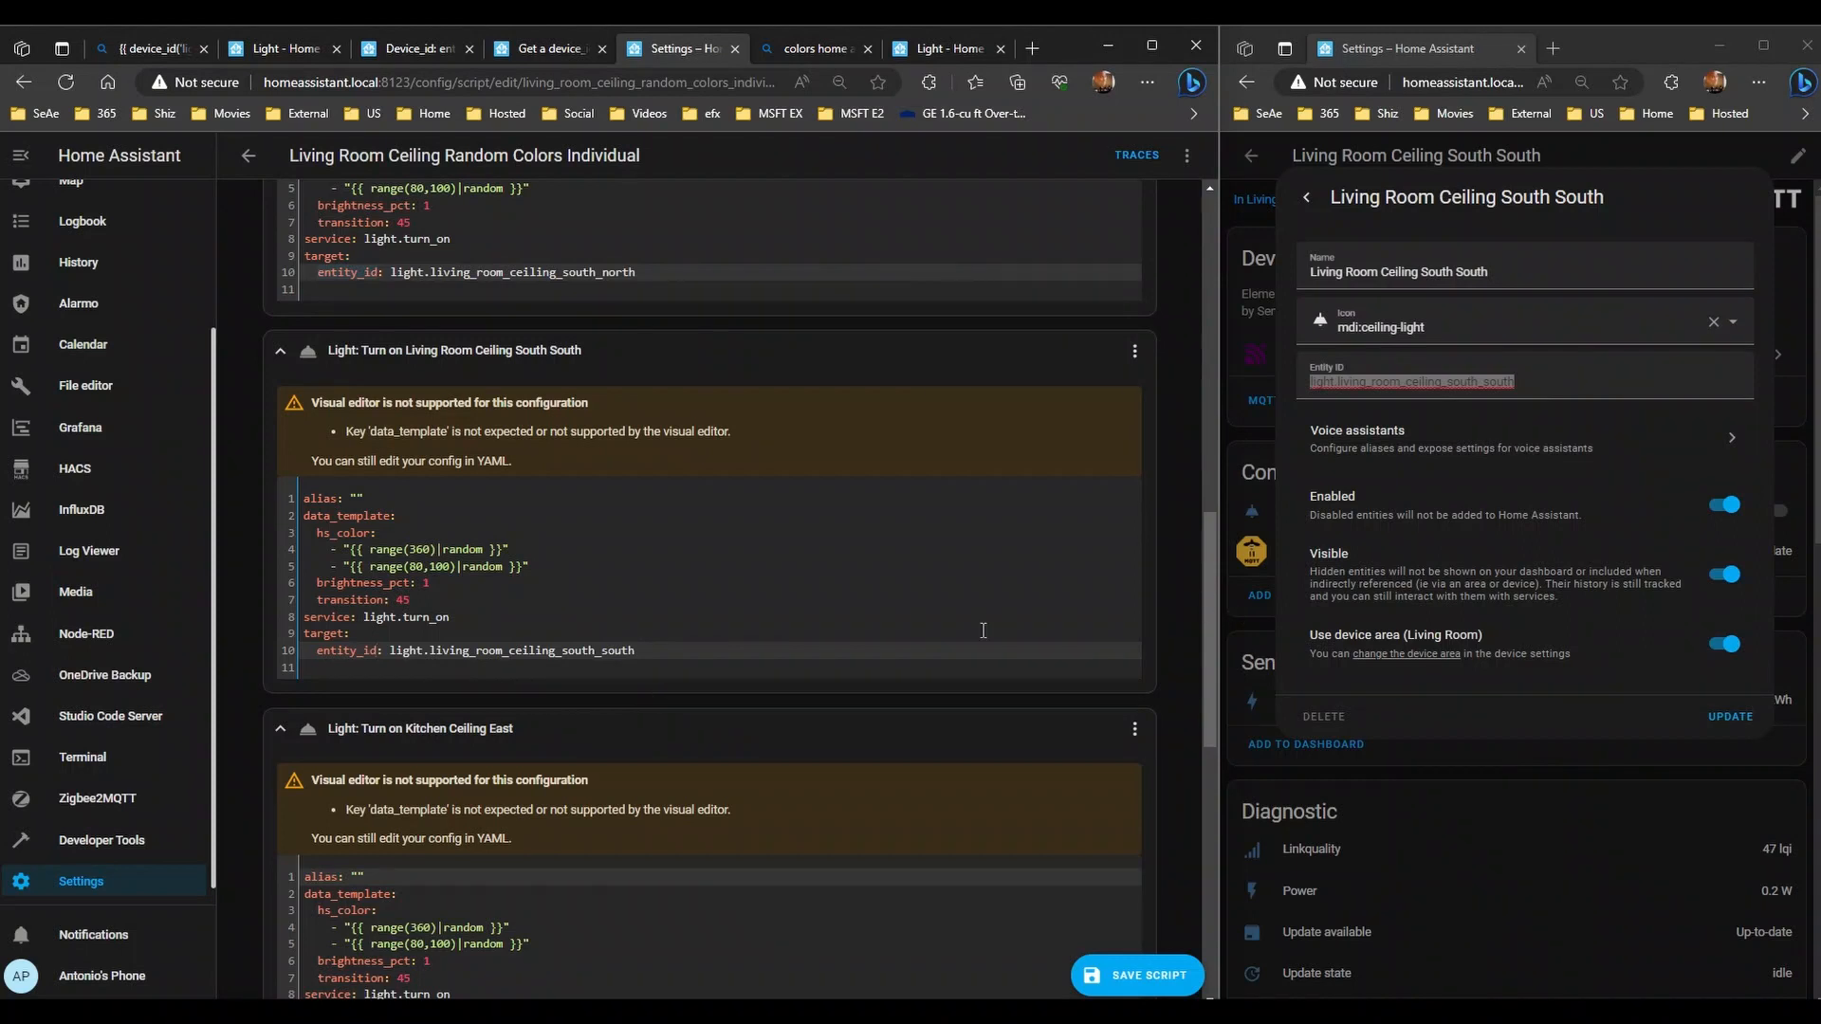
{"action": "scroll", "coordinate": [947, 679], "scroll_direction": "down", "scroll_amount": 5}
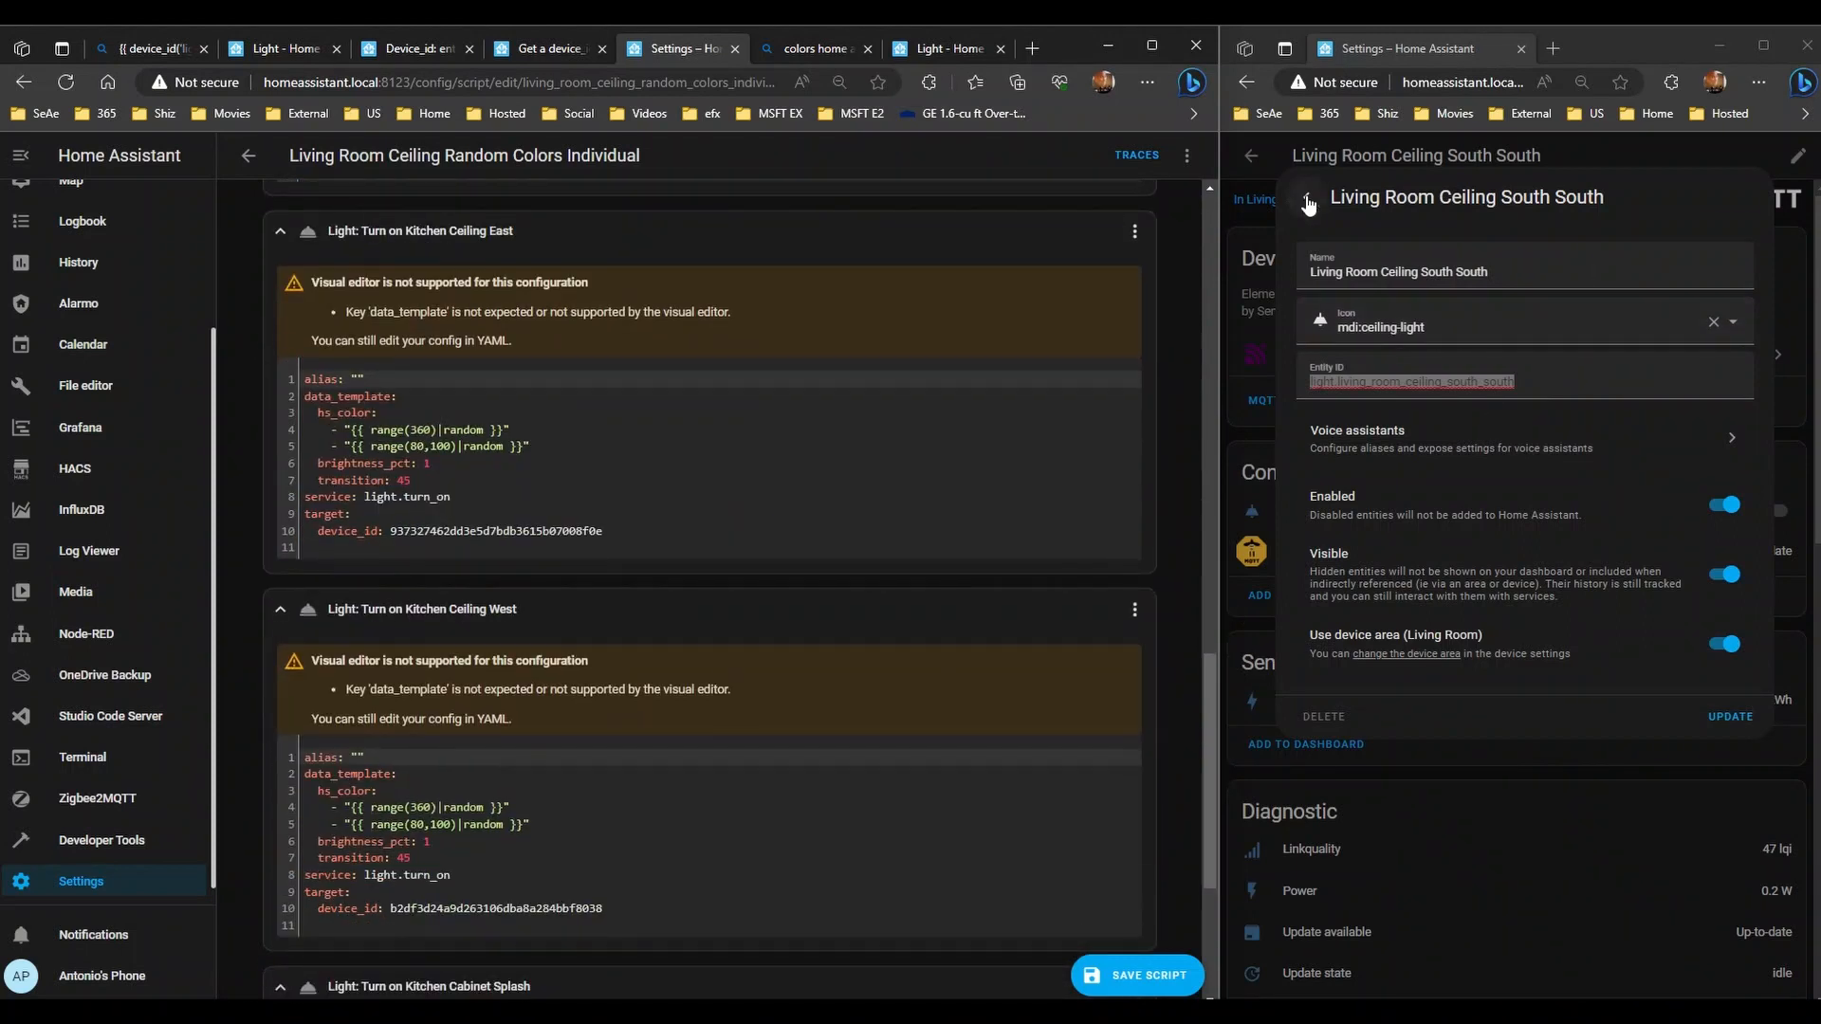
{"action": "left_click", "coordinate": [1306, 197]}
- Search the device list for 'ceiling' to show all ceiling lights
{"action": "left_click", "coordinate": [1304, 195]}
{"action": "left_click", "coordinate": [1251, 157]}
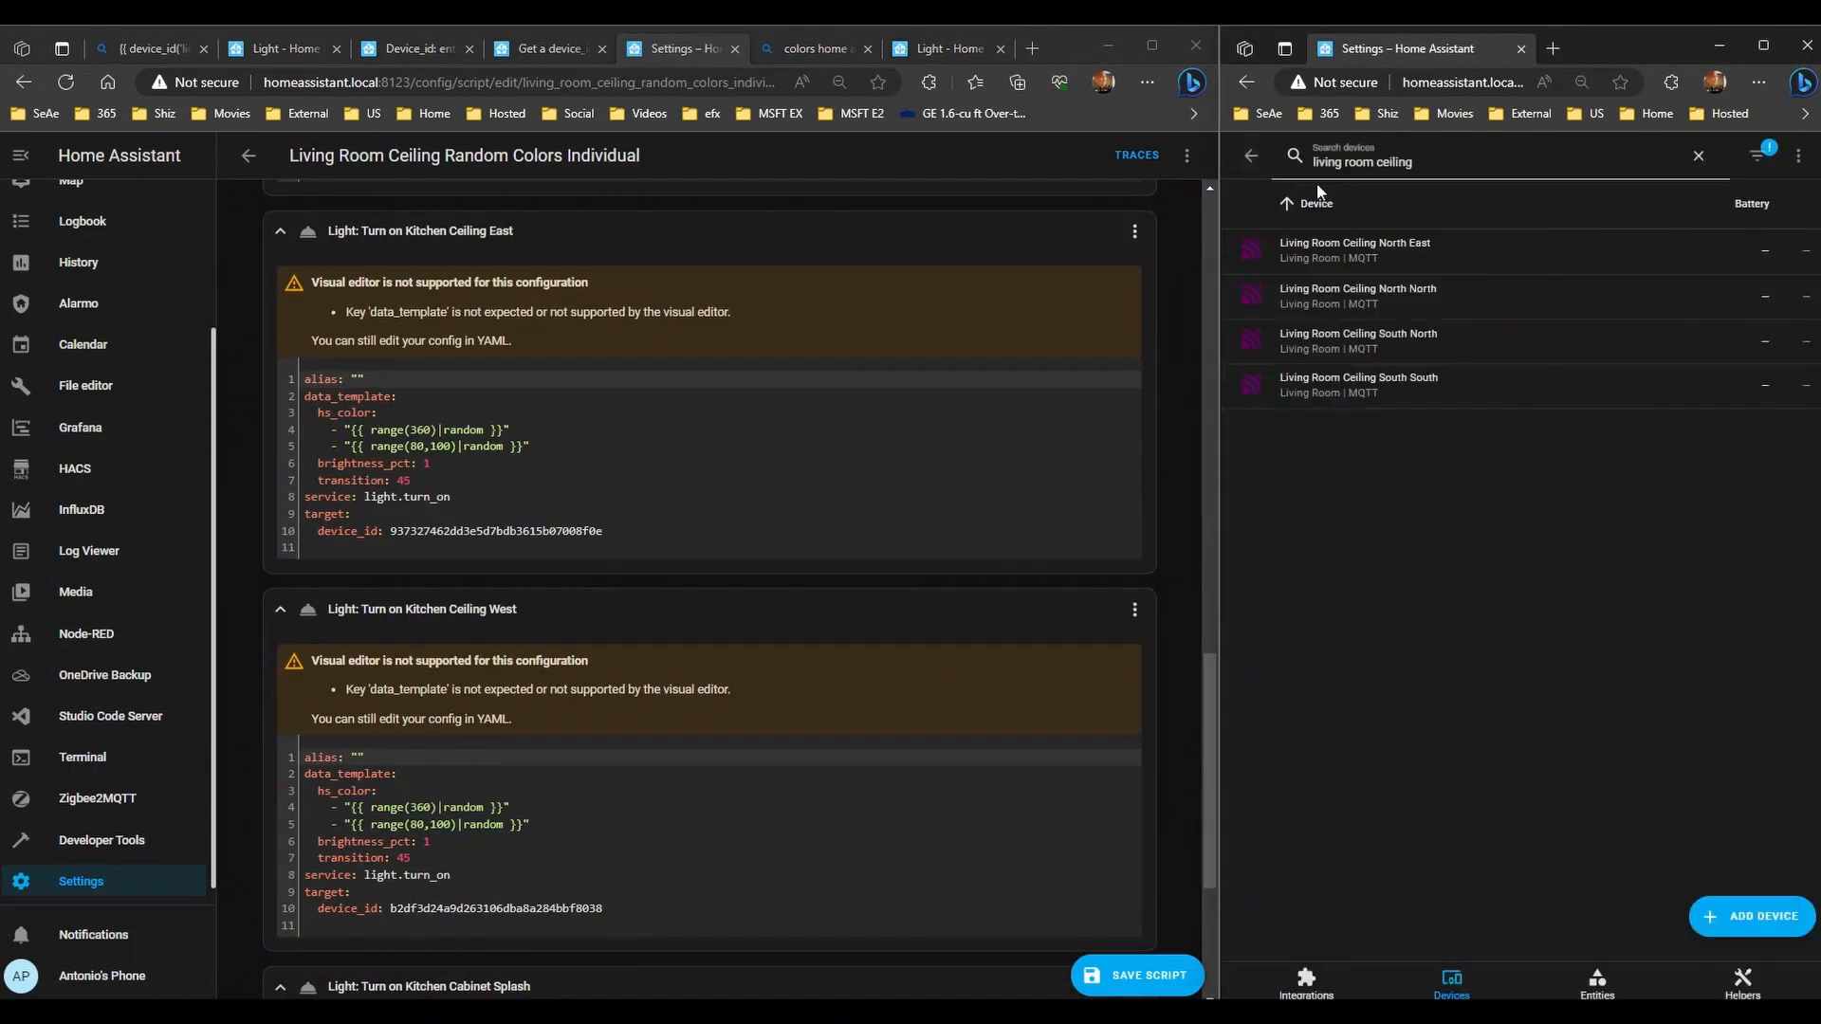
{"action": "type", "text": "cie"}
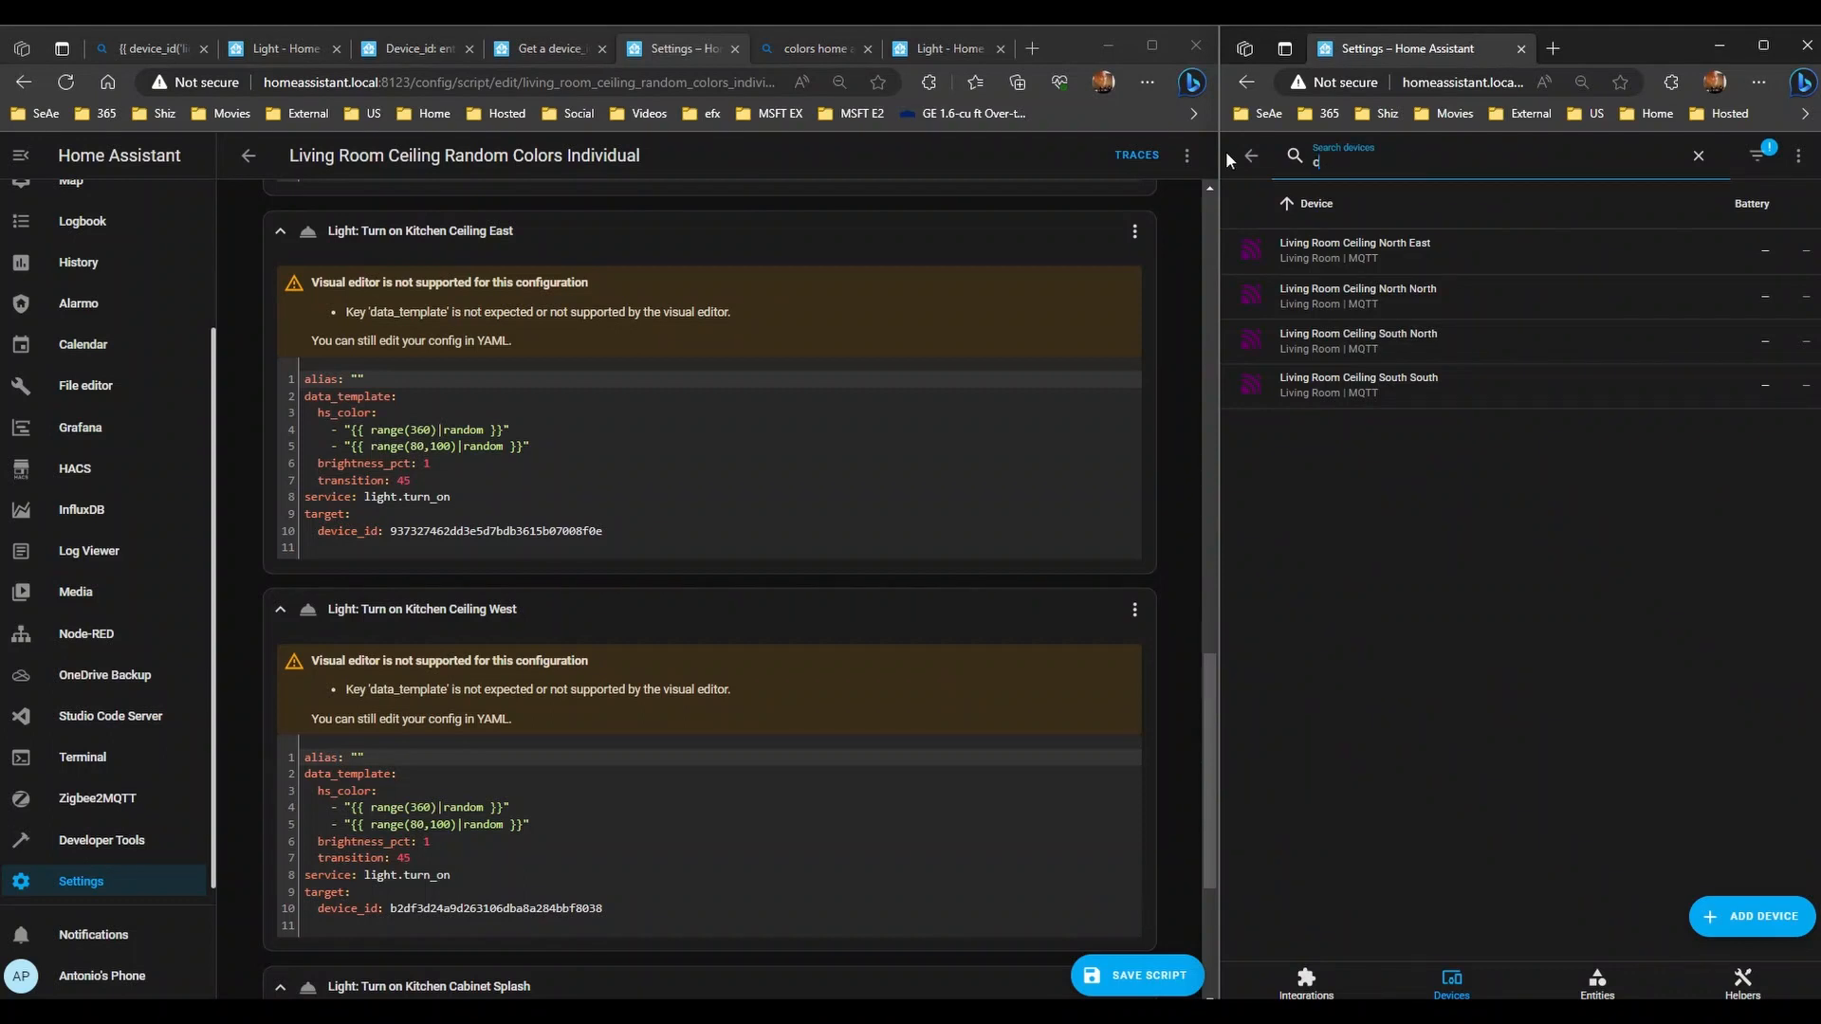
{"action": "key", "text": "BackSpace"}
{"action": "key", "text": "BackSpace"}
{"action": "type", "text": "eiling"}
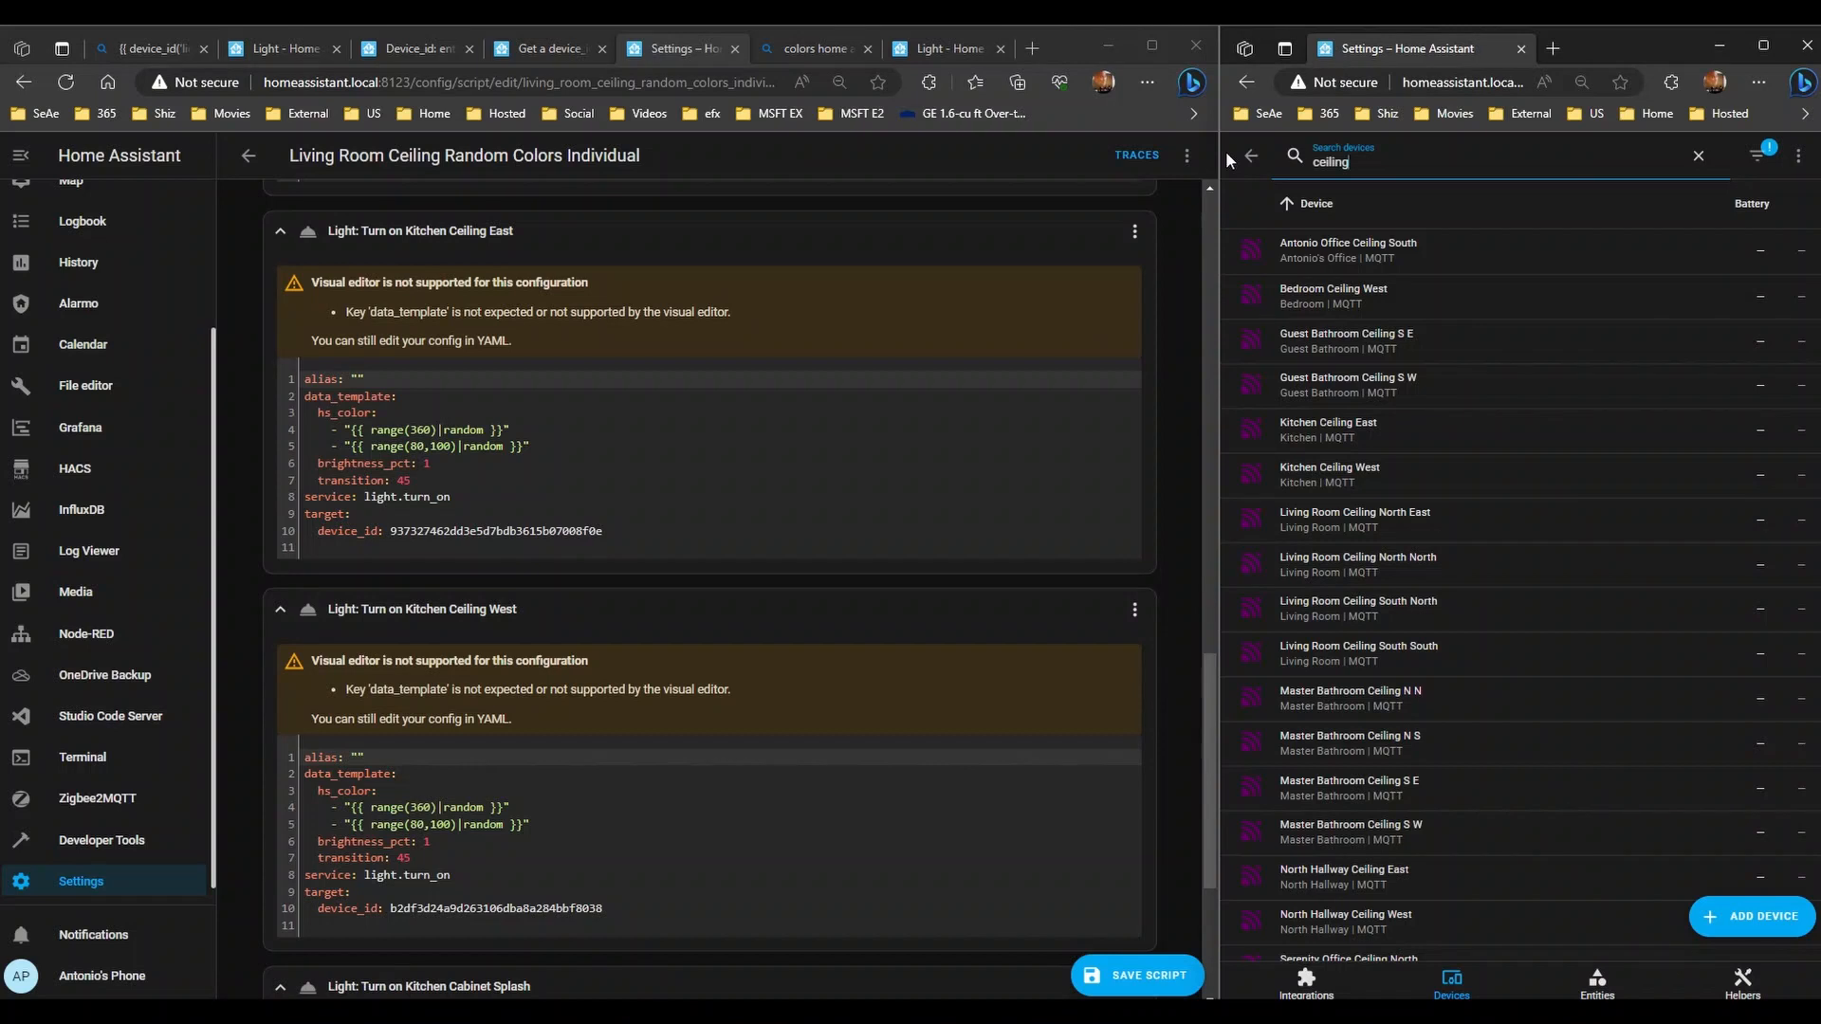
- Replace the Kitchen Ceiling East step's device hash with light.kitchen_ceiling_east
{"action": "left_click", "coordinate": [1363, 427]}
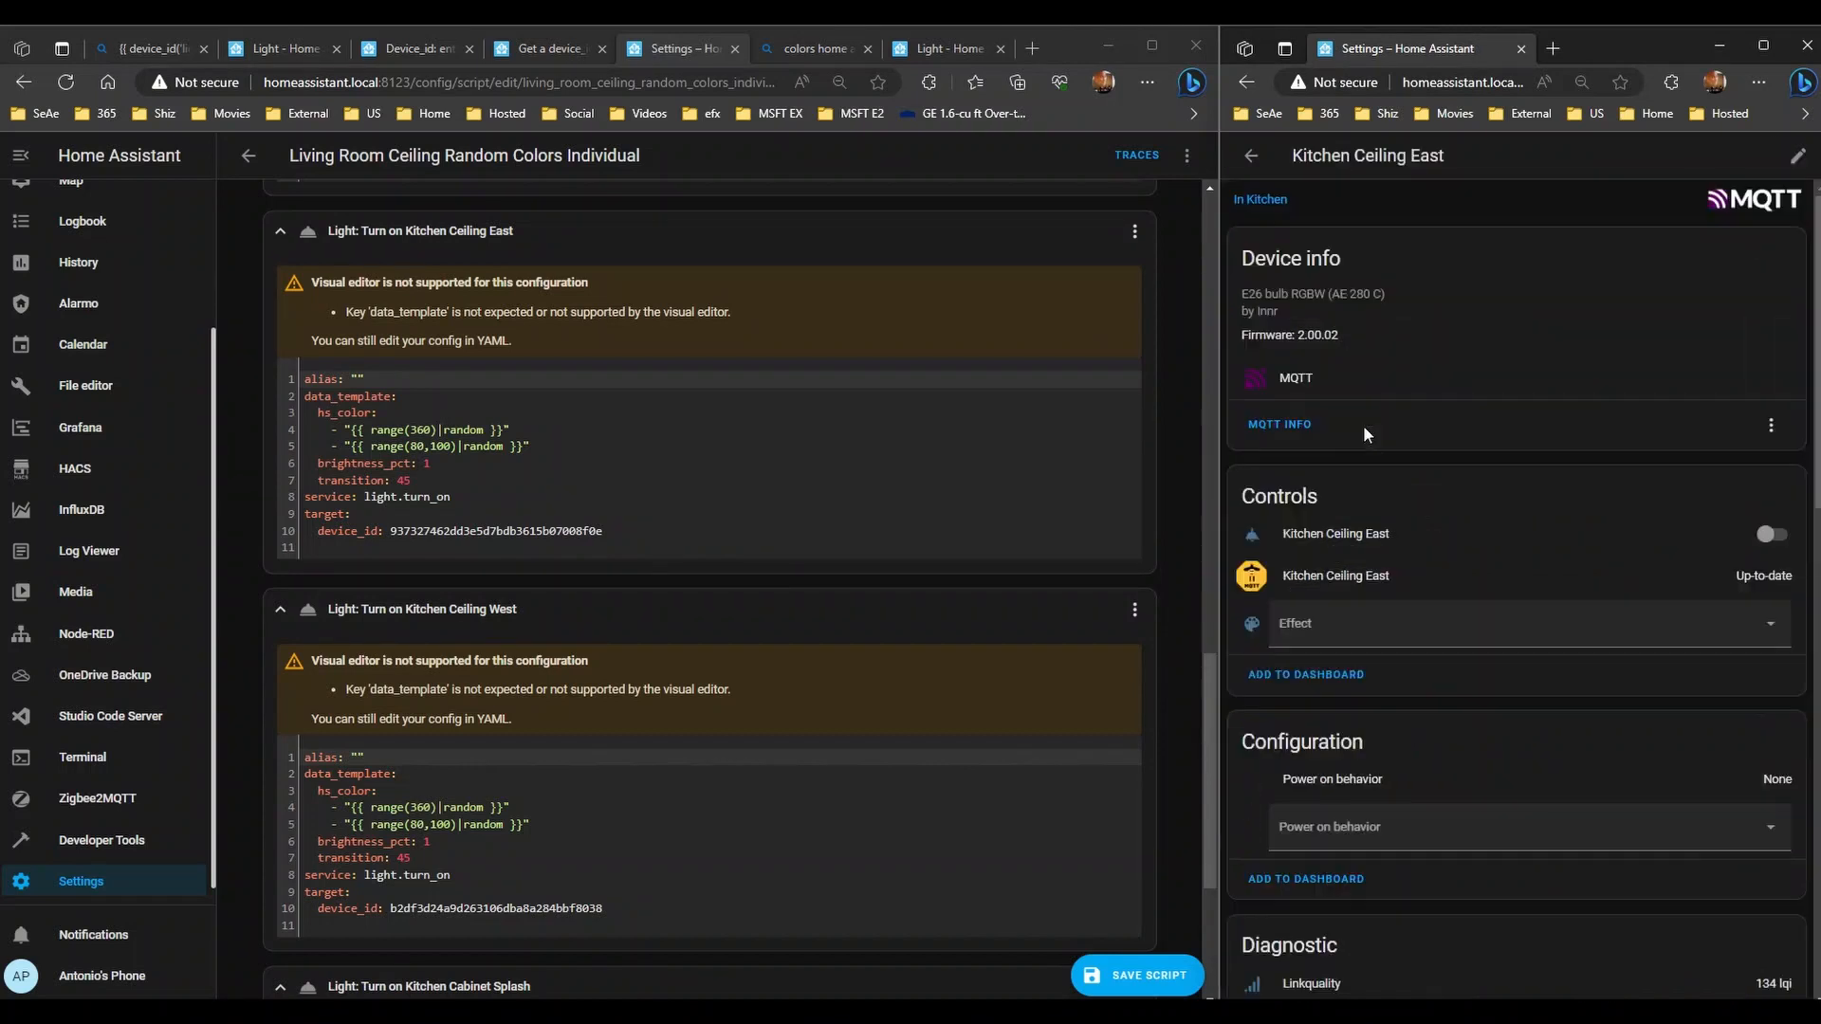
{"action": "scroll", "coordinate": [625, 530], "scroll_direction": "down", "scroll_amount": 4}
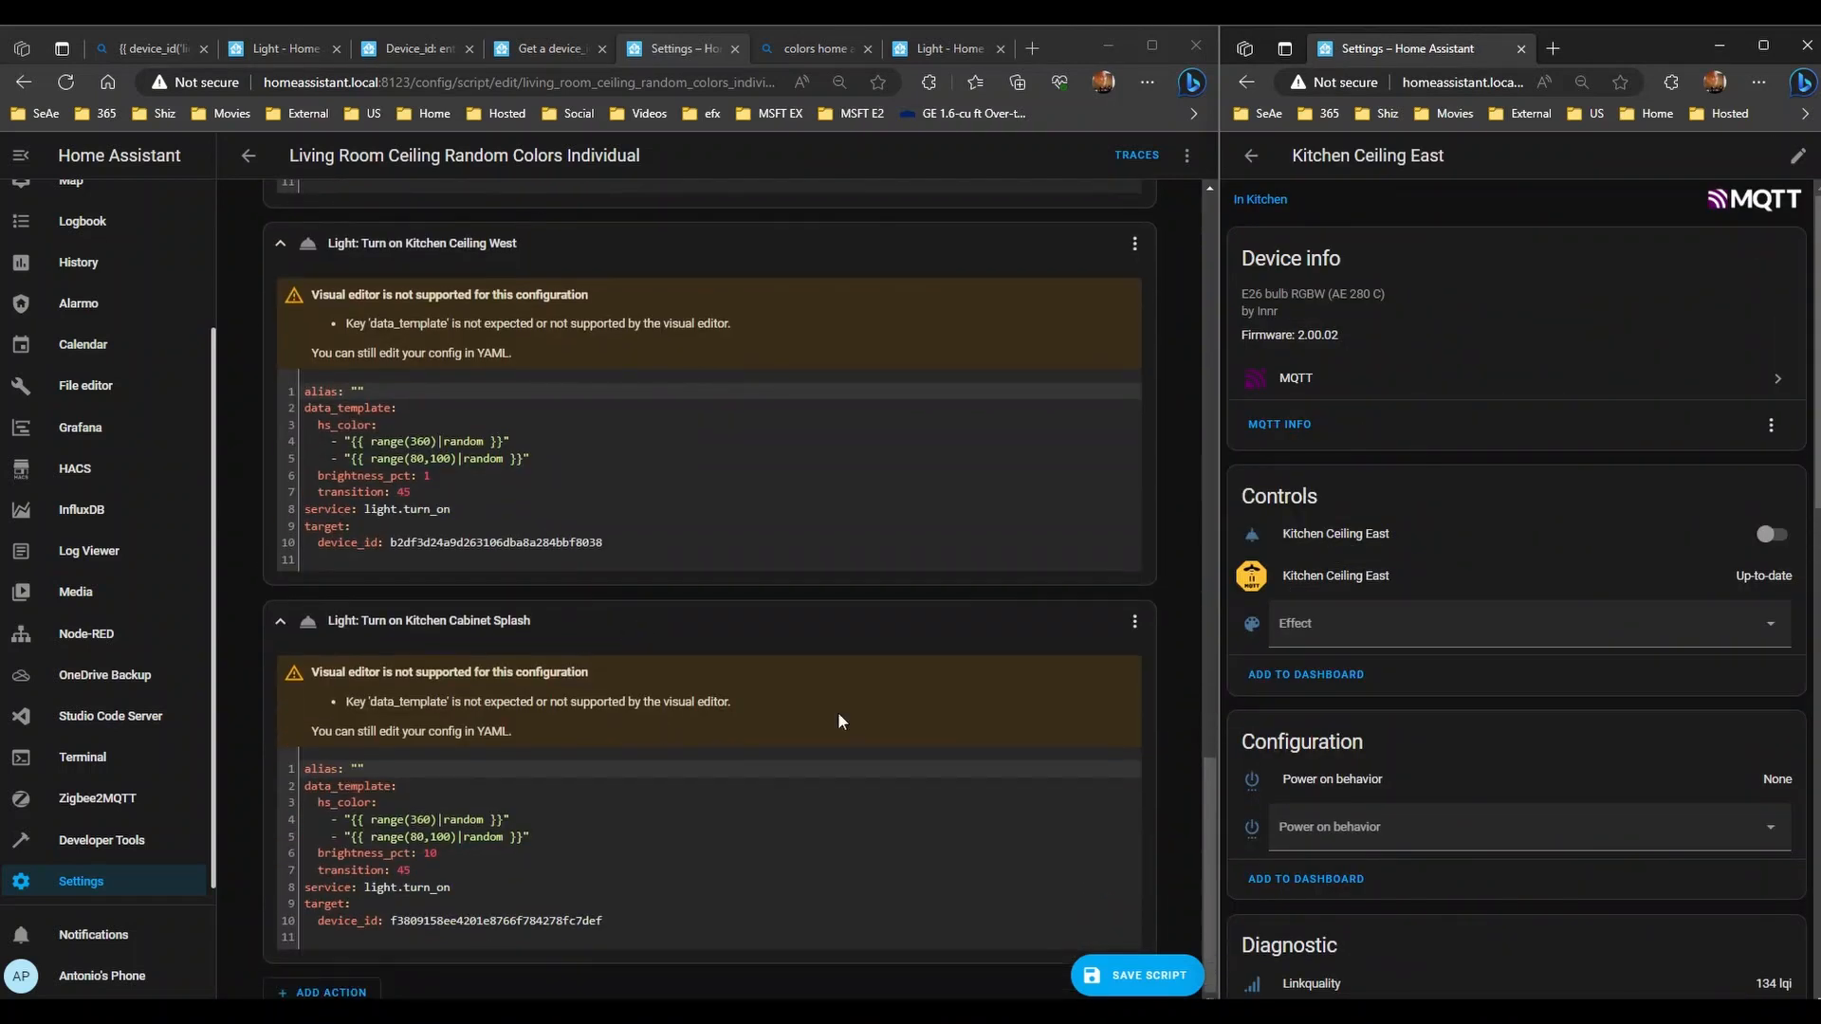
{"action": "scroll", "coordinate": [582, 608], "scroll_direction": "up", "scroll_amount": 5}
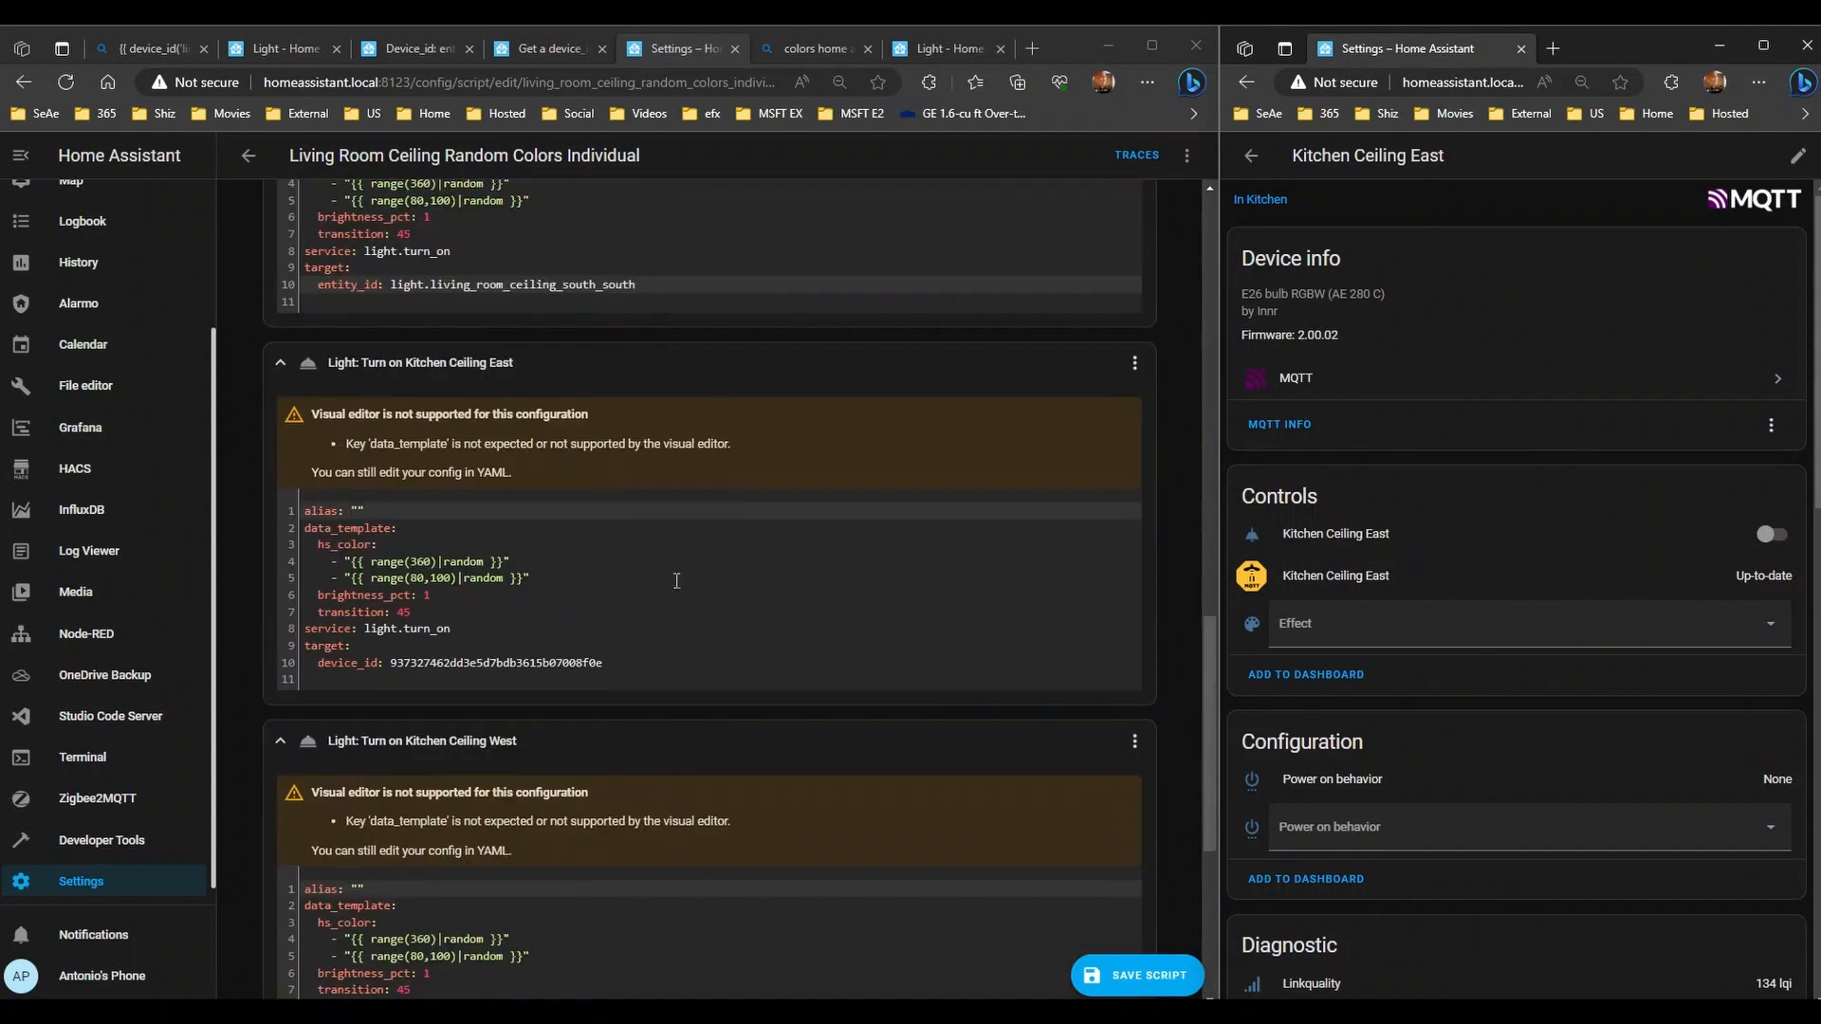
{"action": "left_click", "coordinate": [1357, 531]}
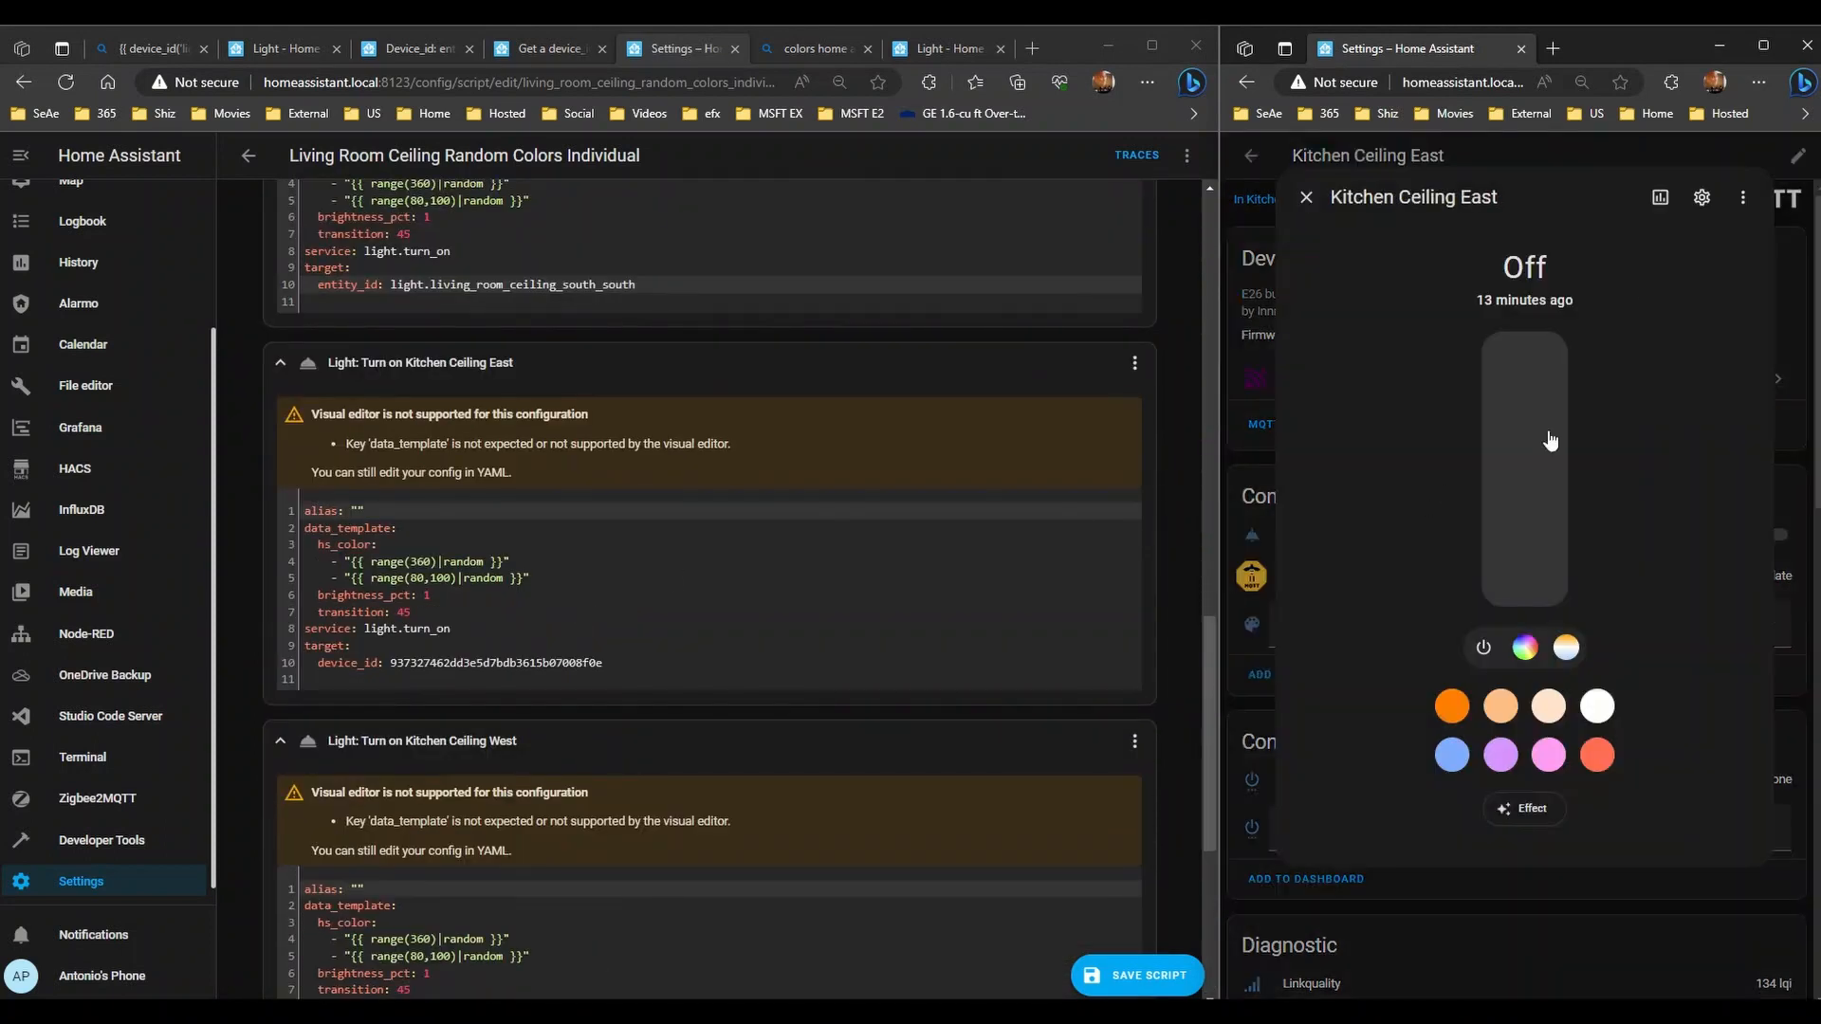
{"action": "left_click", "coordinate": [1701, 202]}
{"action": "double_click", "coordinate": [1378, 381]}
{"action": "key", "text": "ctrl+c"}
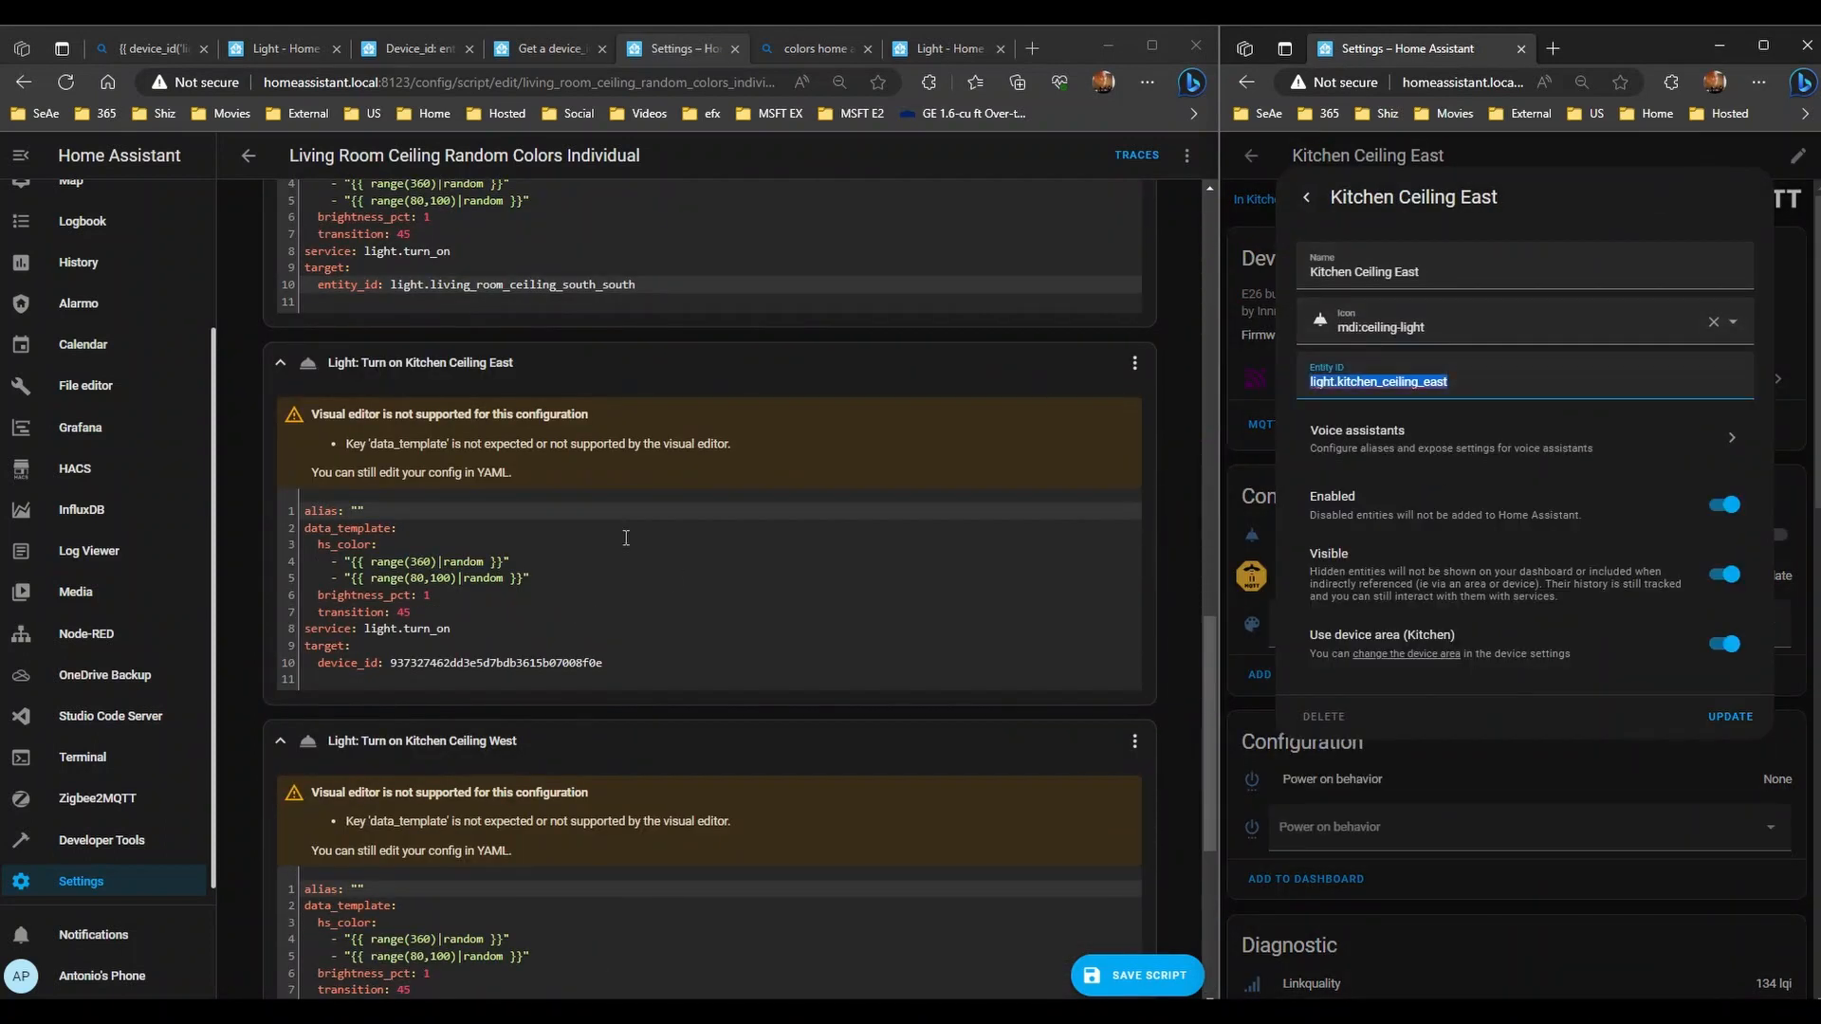
{"action": "left_click_drag", "start_coordinate": [637, 667], "coordinate": [385, 664]}
{"action": "key", "text": "BackSpace"}
{"action": "key", "text": "ctrl+v"}
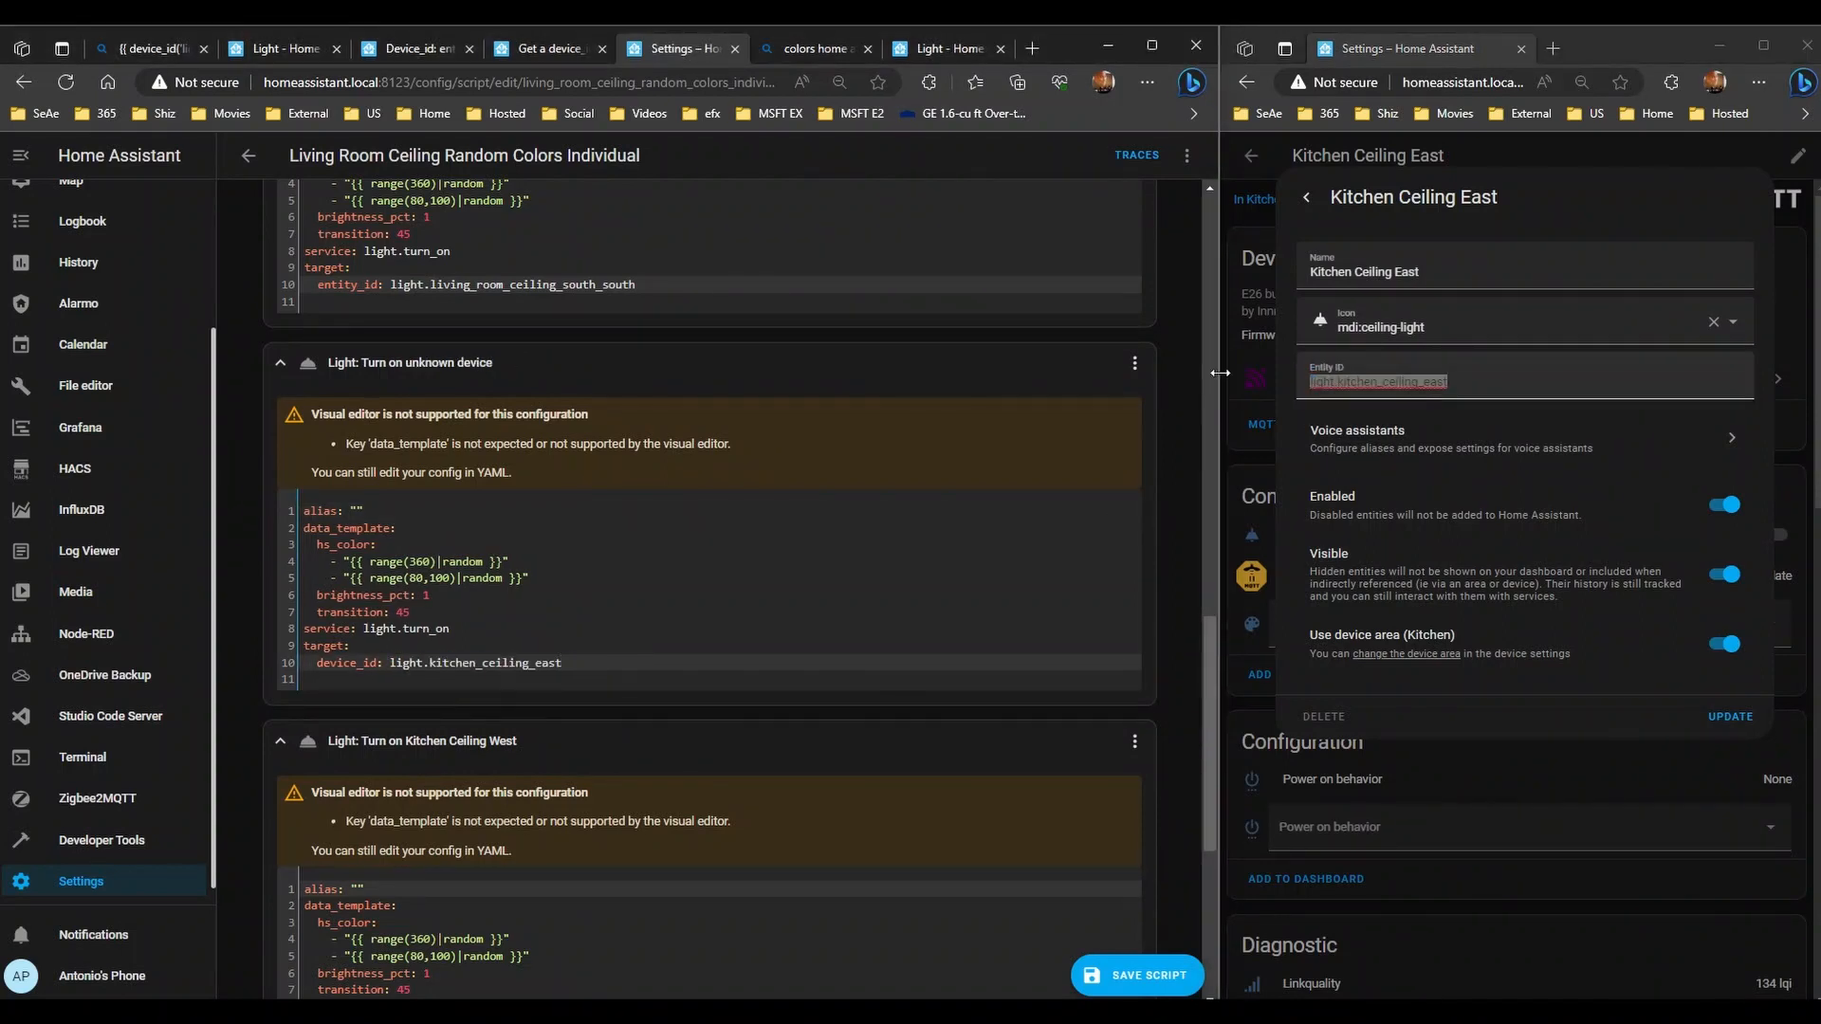
- Replace the Kitchen Ceiling West step's device hash with light.kitchen_ceiling_west
{"action": "left_click", "coordinate": [1260, 152]}
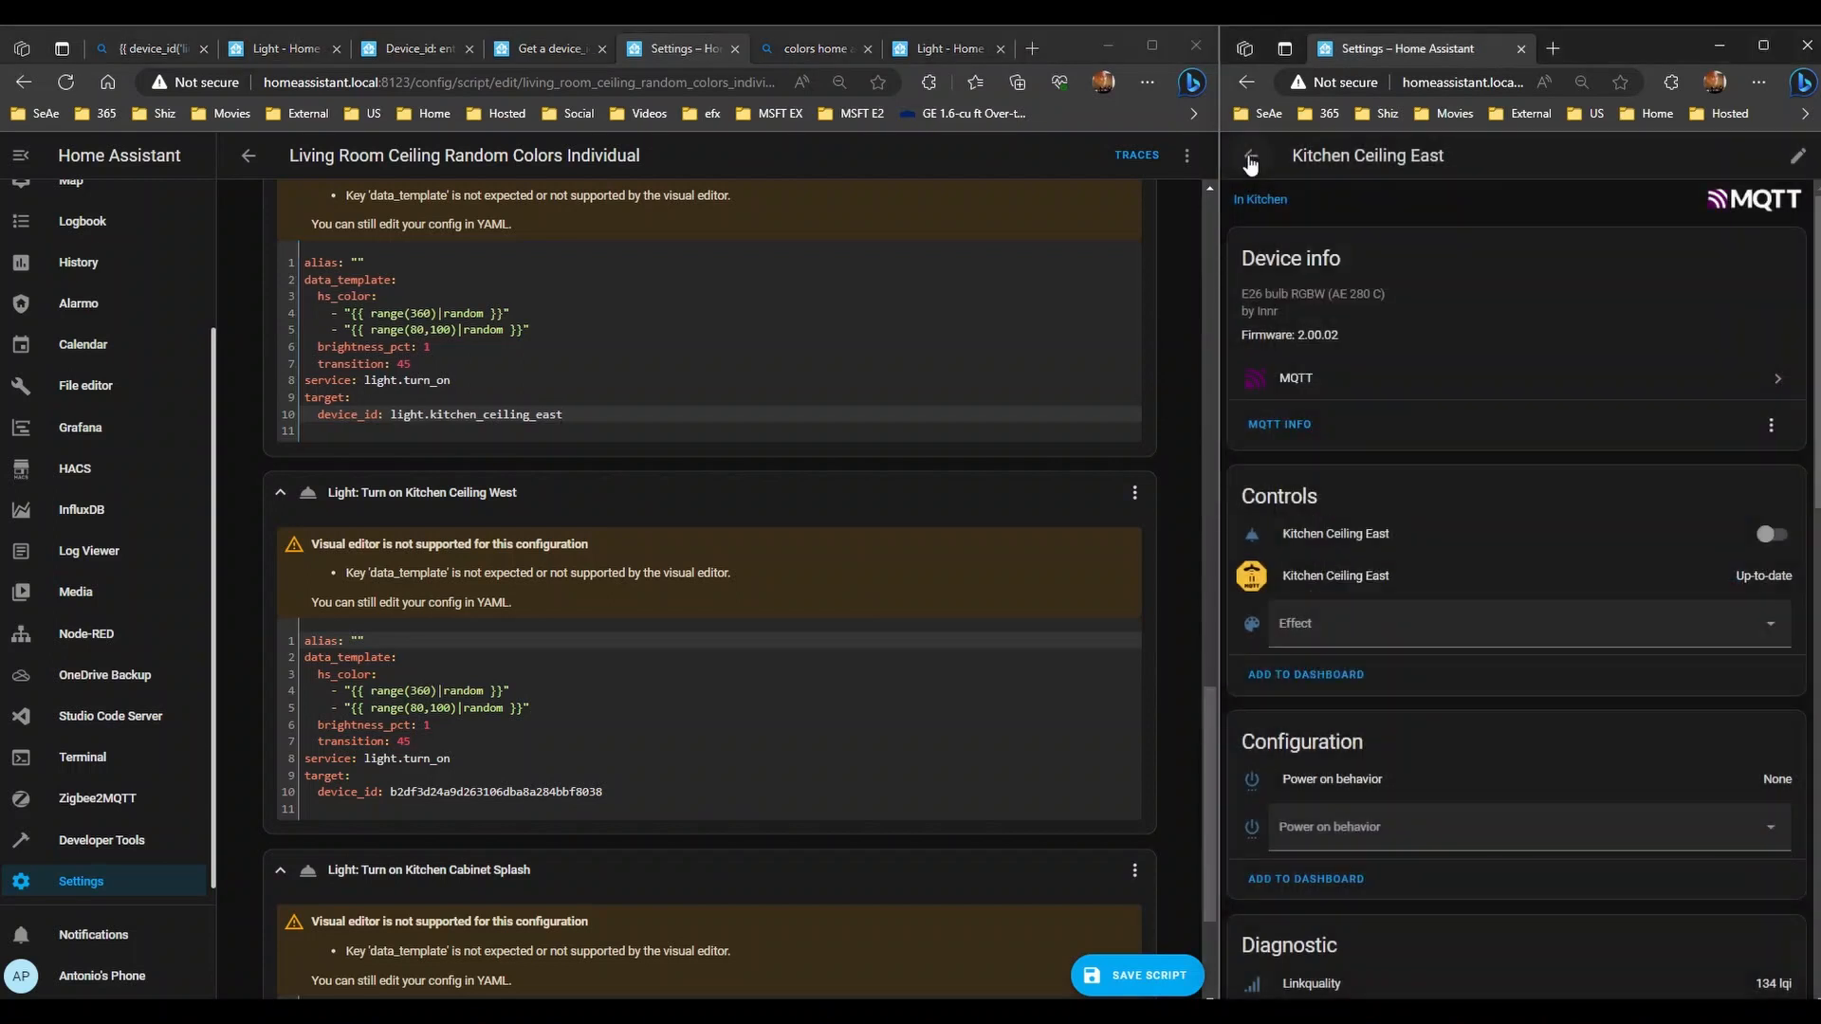
{"action": "left_click", "coordinate": [1251, 159]}
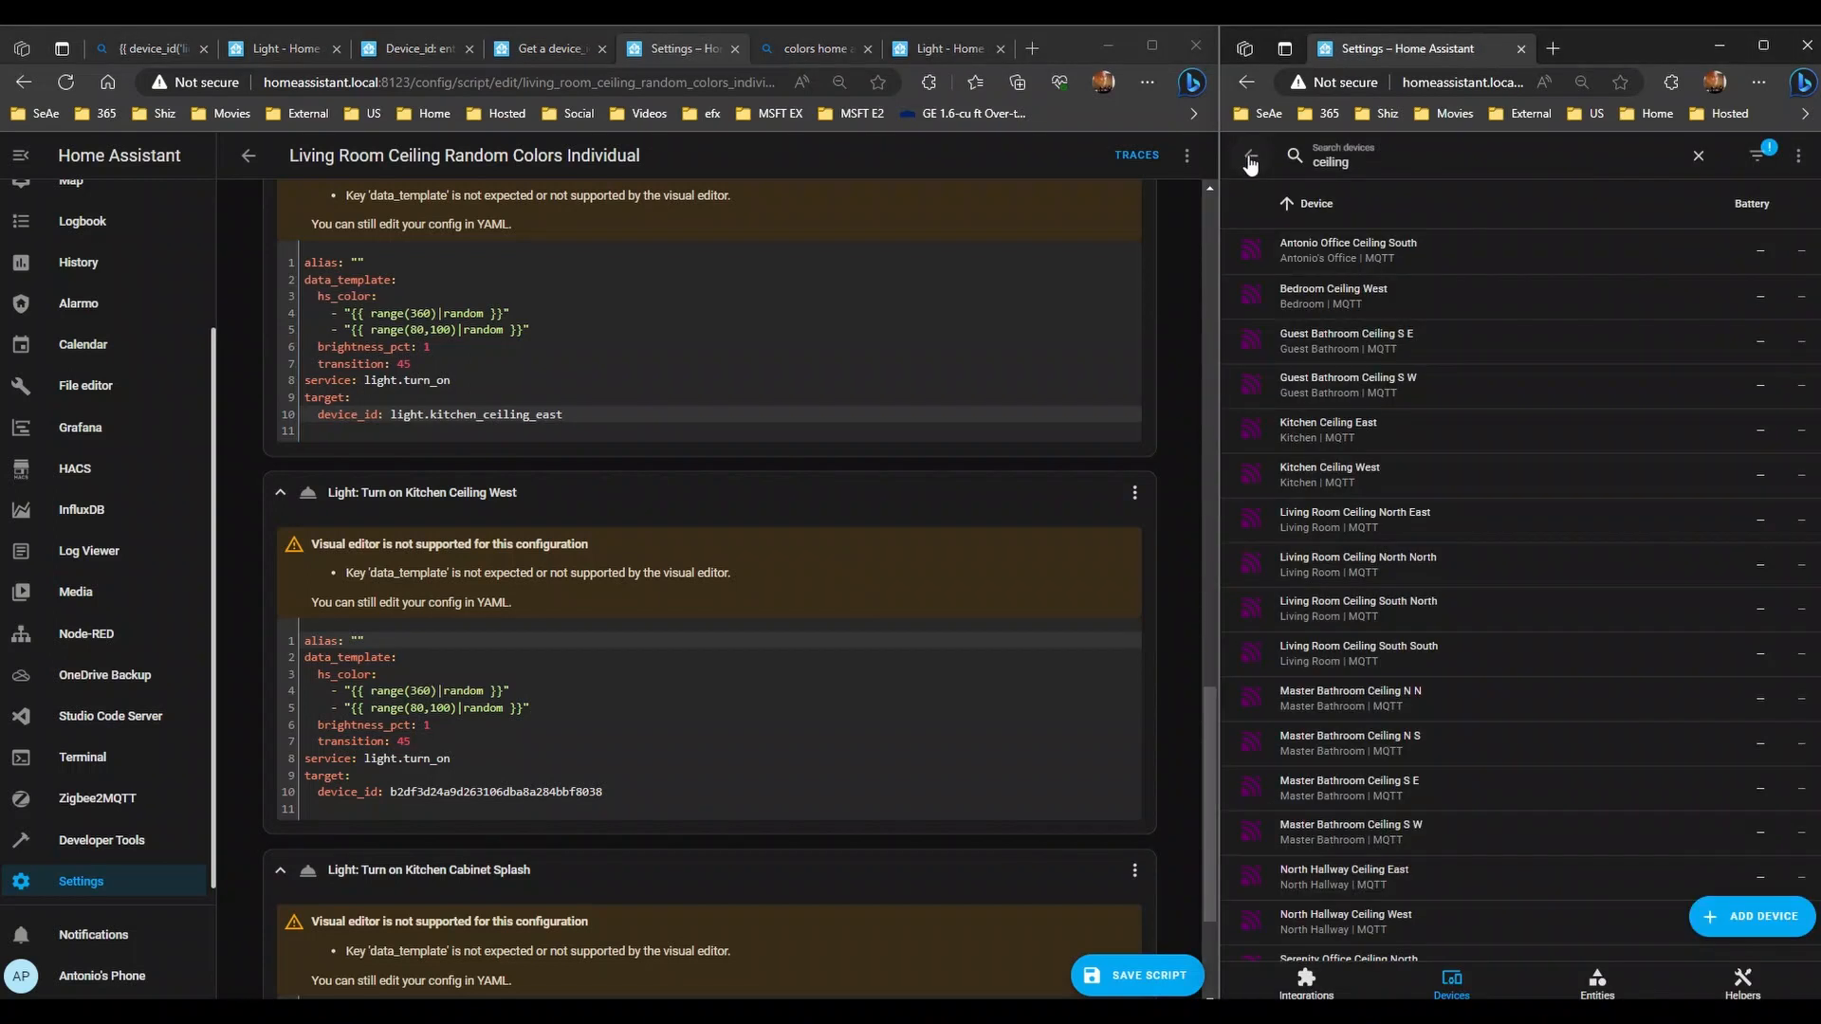
{"action": "left_click", "coordinate": [1384, 479]}
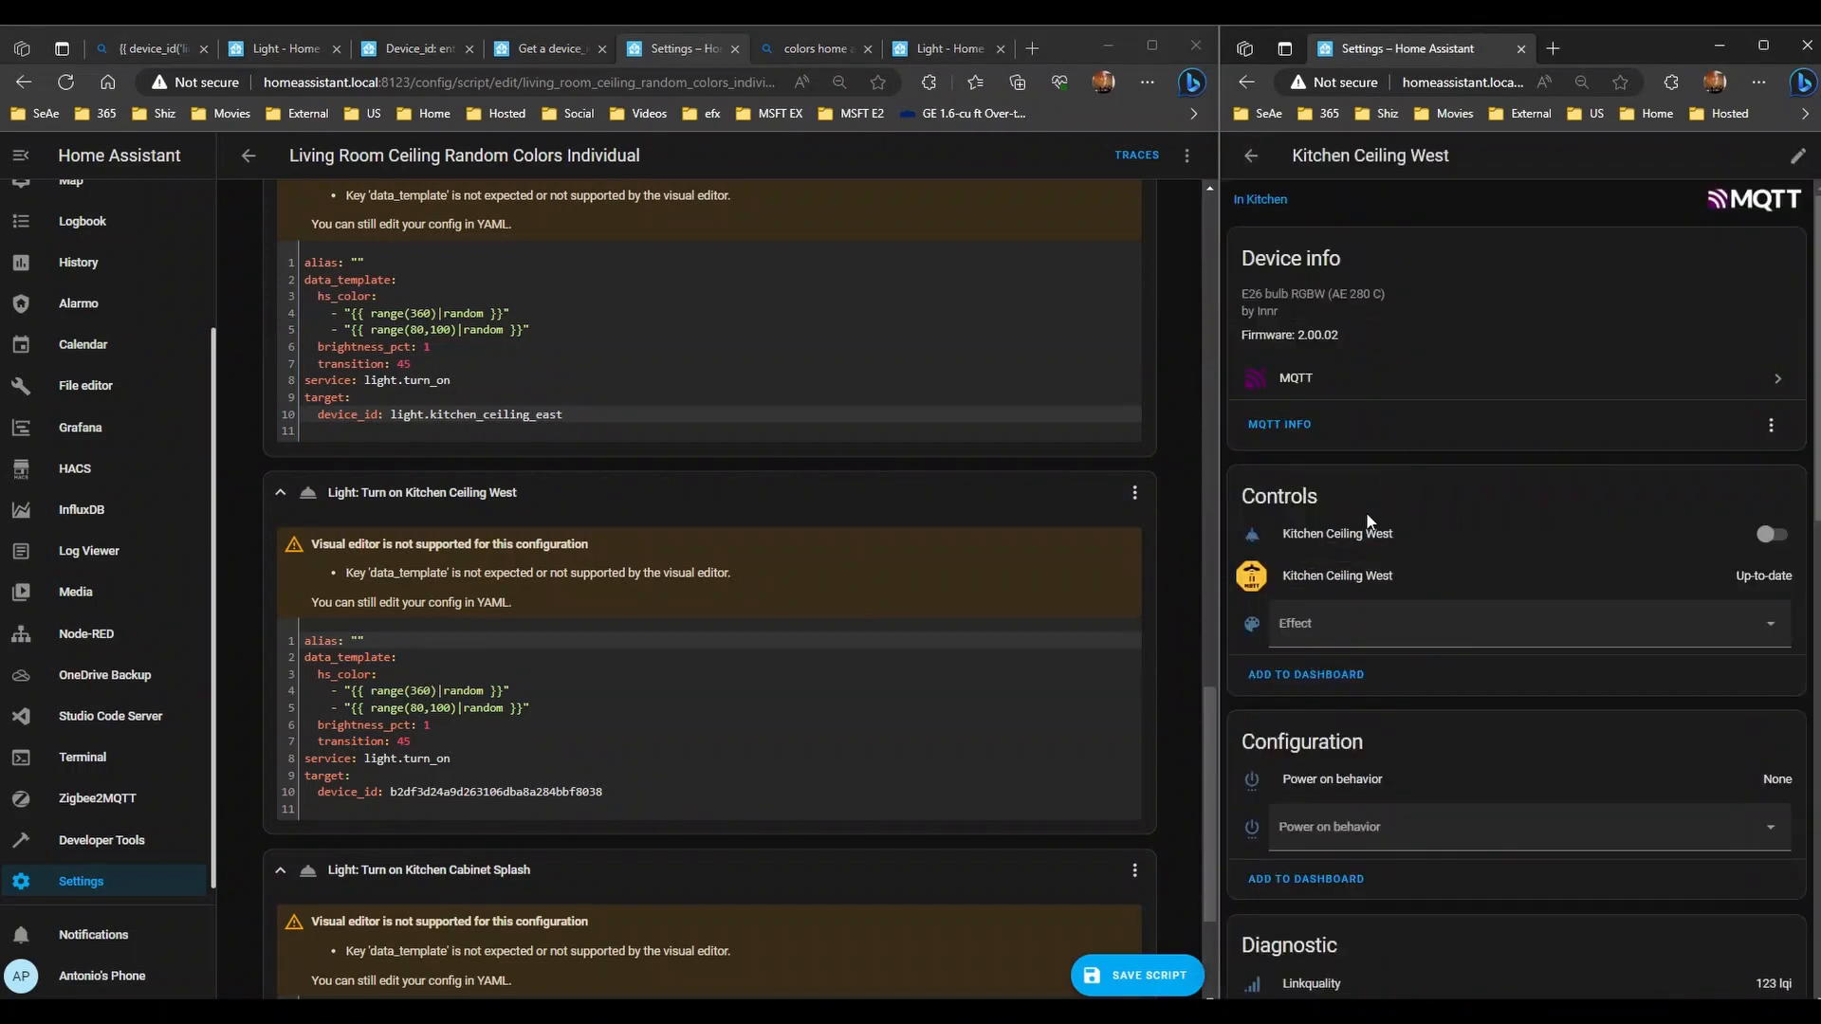
{"action": "left_click", "coordinate": [1359, 536]}
{"action": "left_click", "coordinate": [1654, 195]}
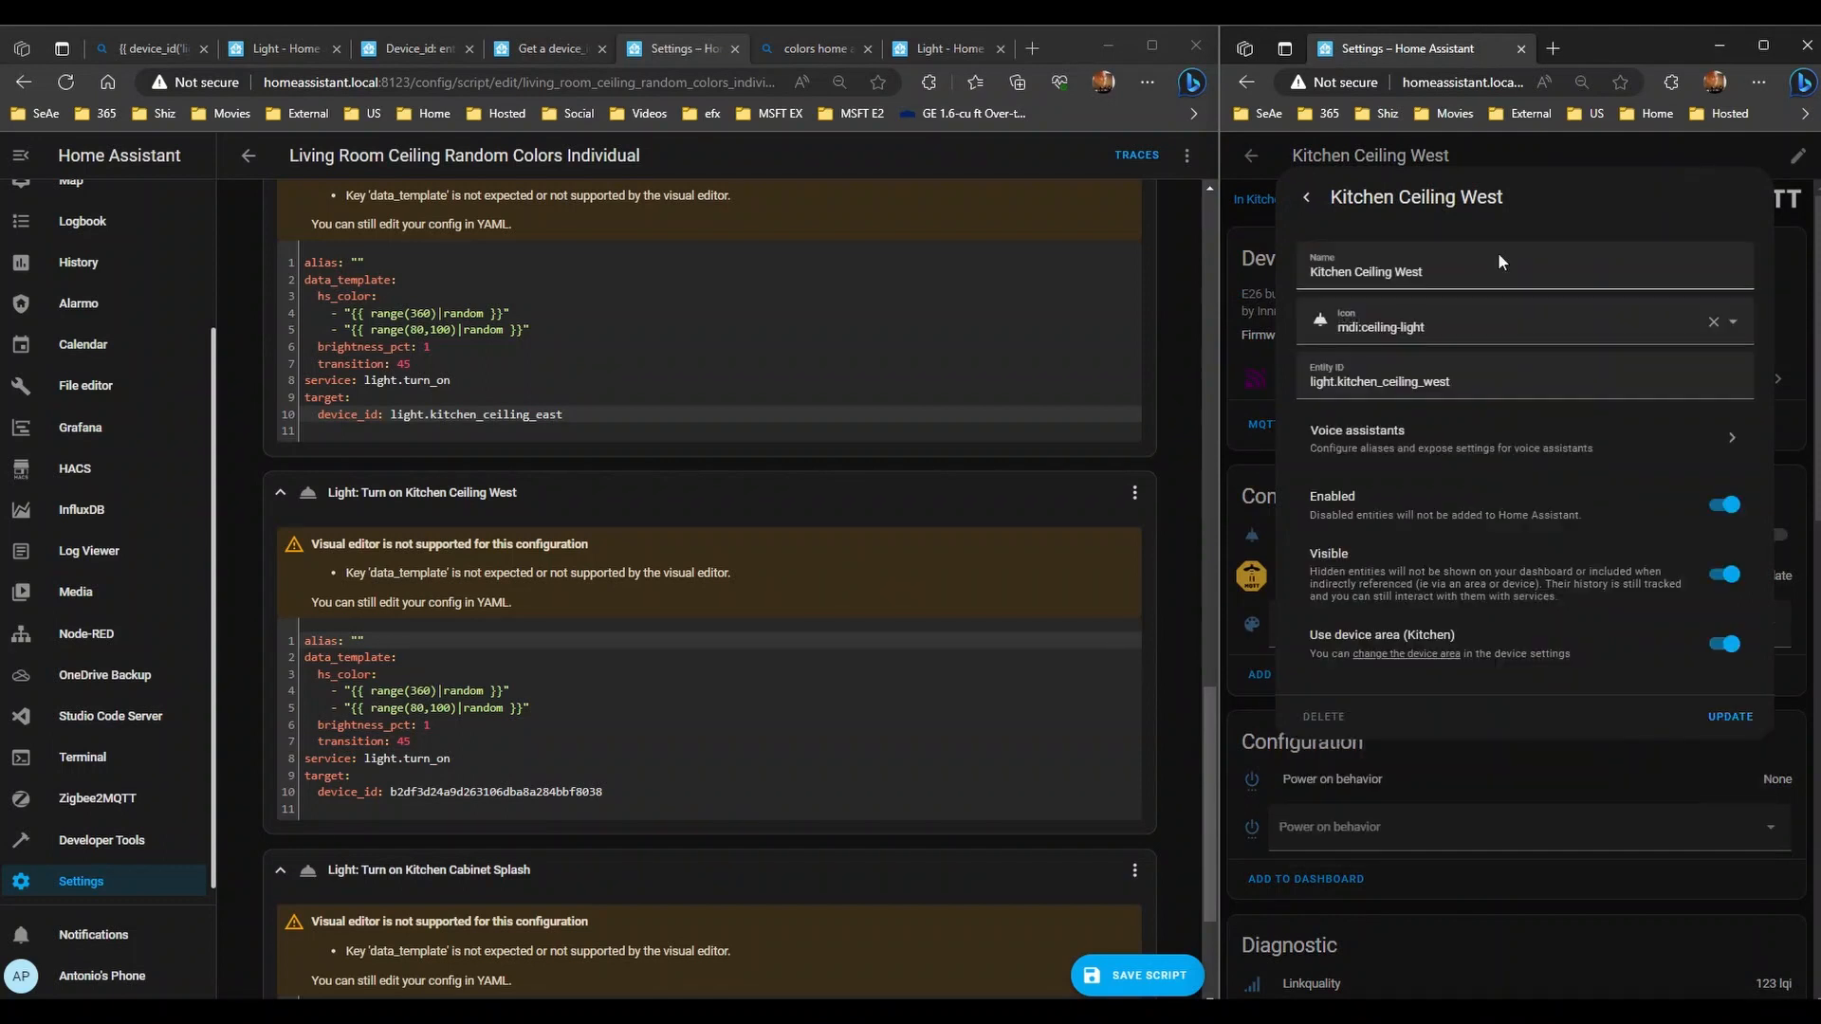
{"action": "triple_click", "coordinate": [1503, 378]}
{"action": "key", "text": "ctrl+c"}
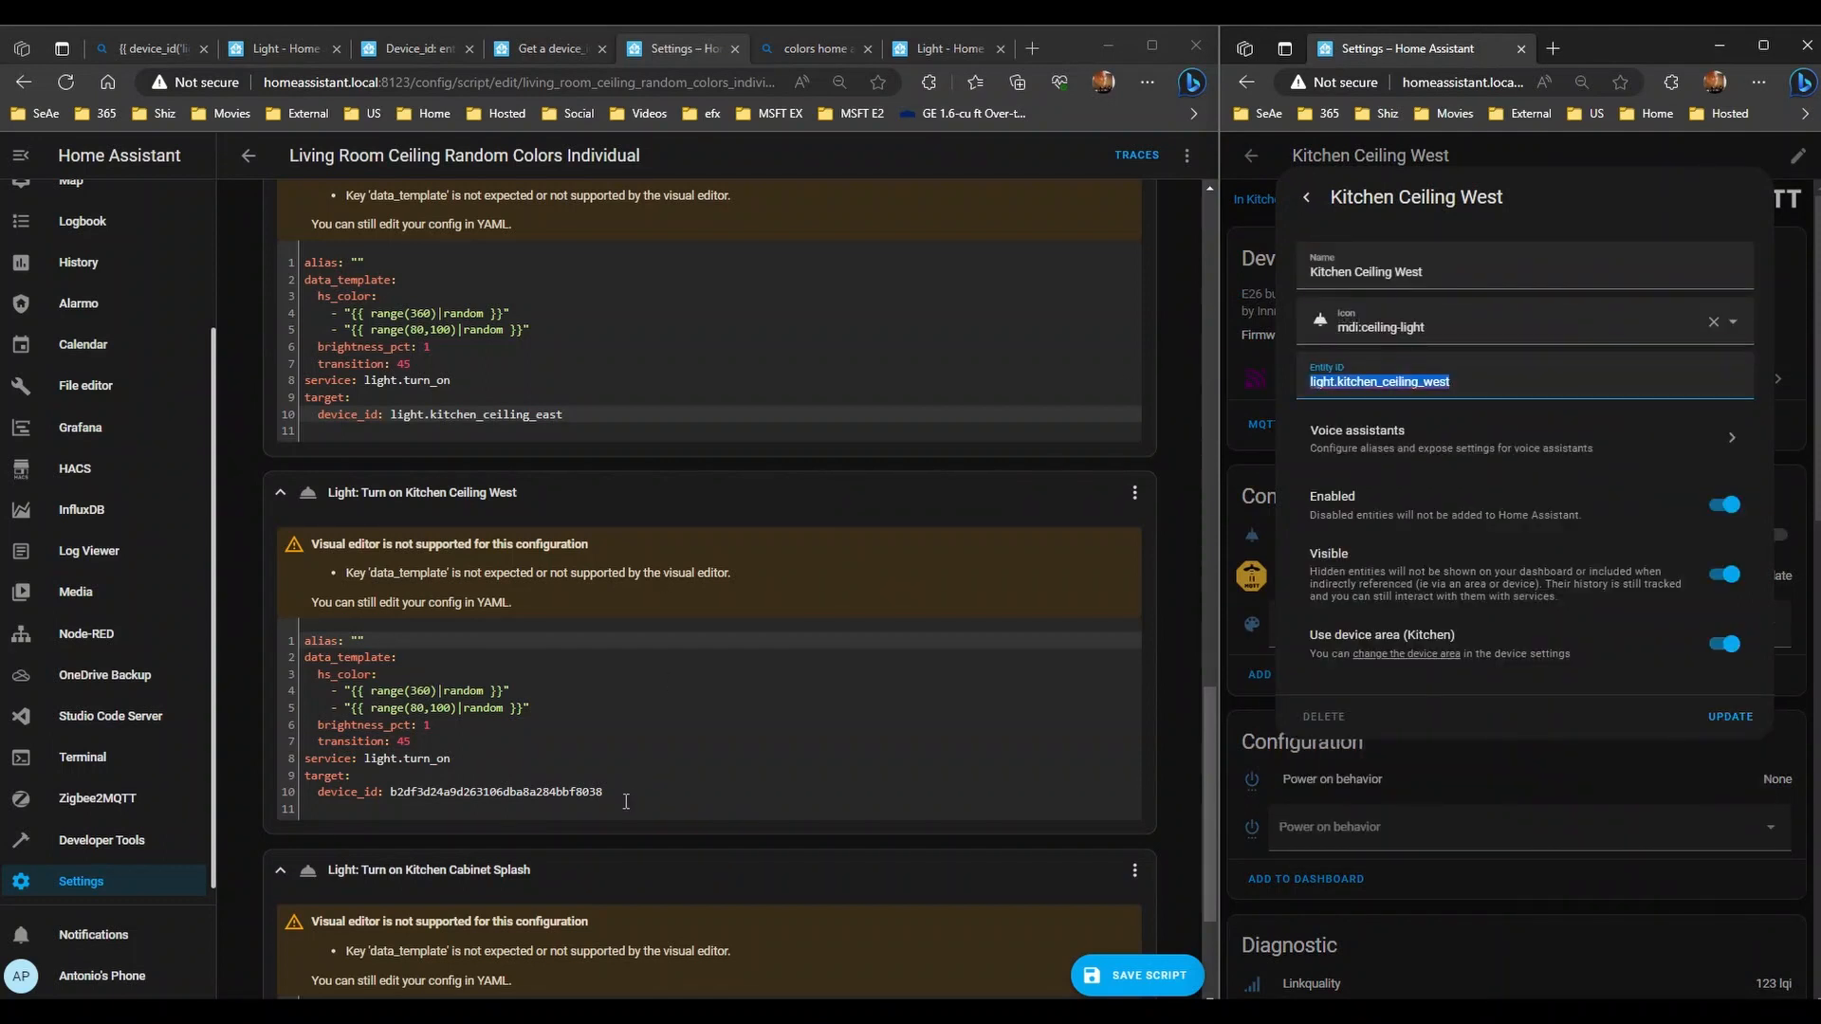
{"action": "left_click_drag", "start_coordinate": [629, 793], "coordinate": [390, 797]}
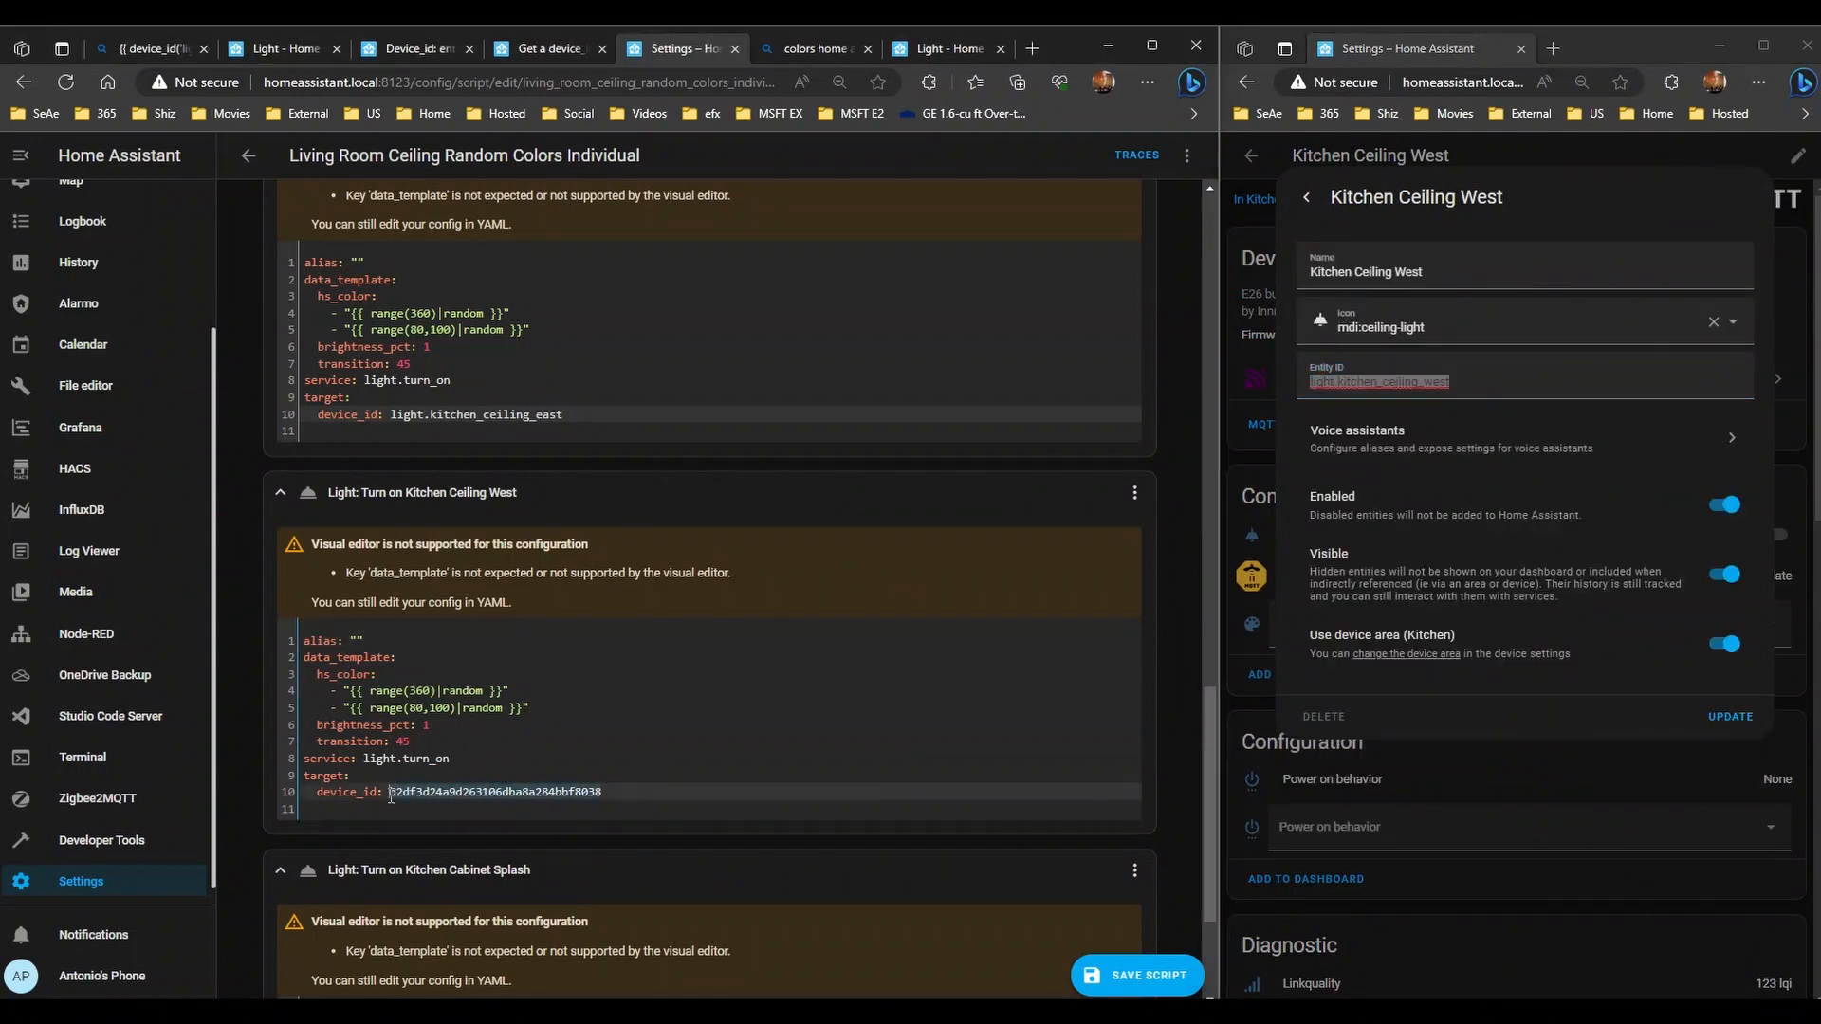
{"action": "key", "text": "ctrl+v"}
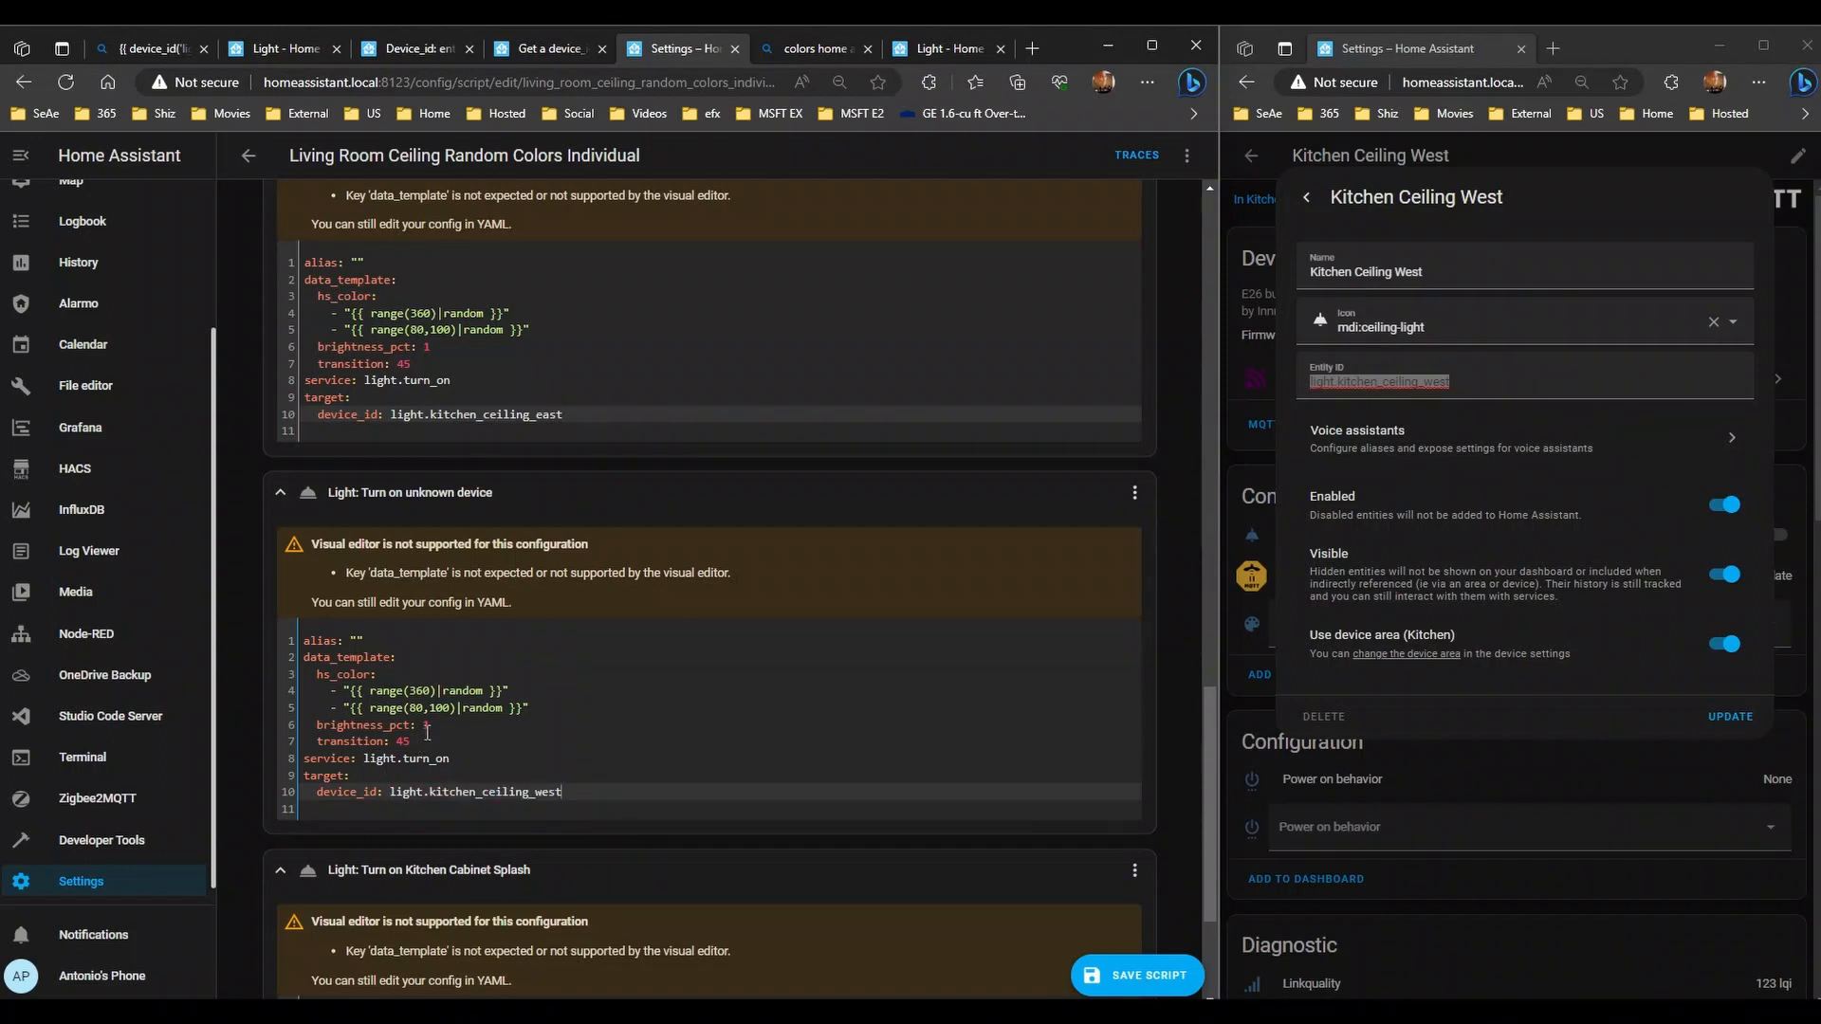
{"action": "scroll", "coordinate": [662, 751], "scroll_direction": "down", "scroll_amount": 3}
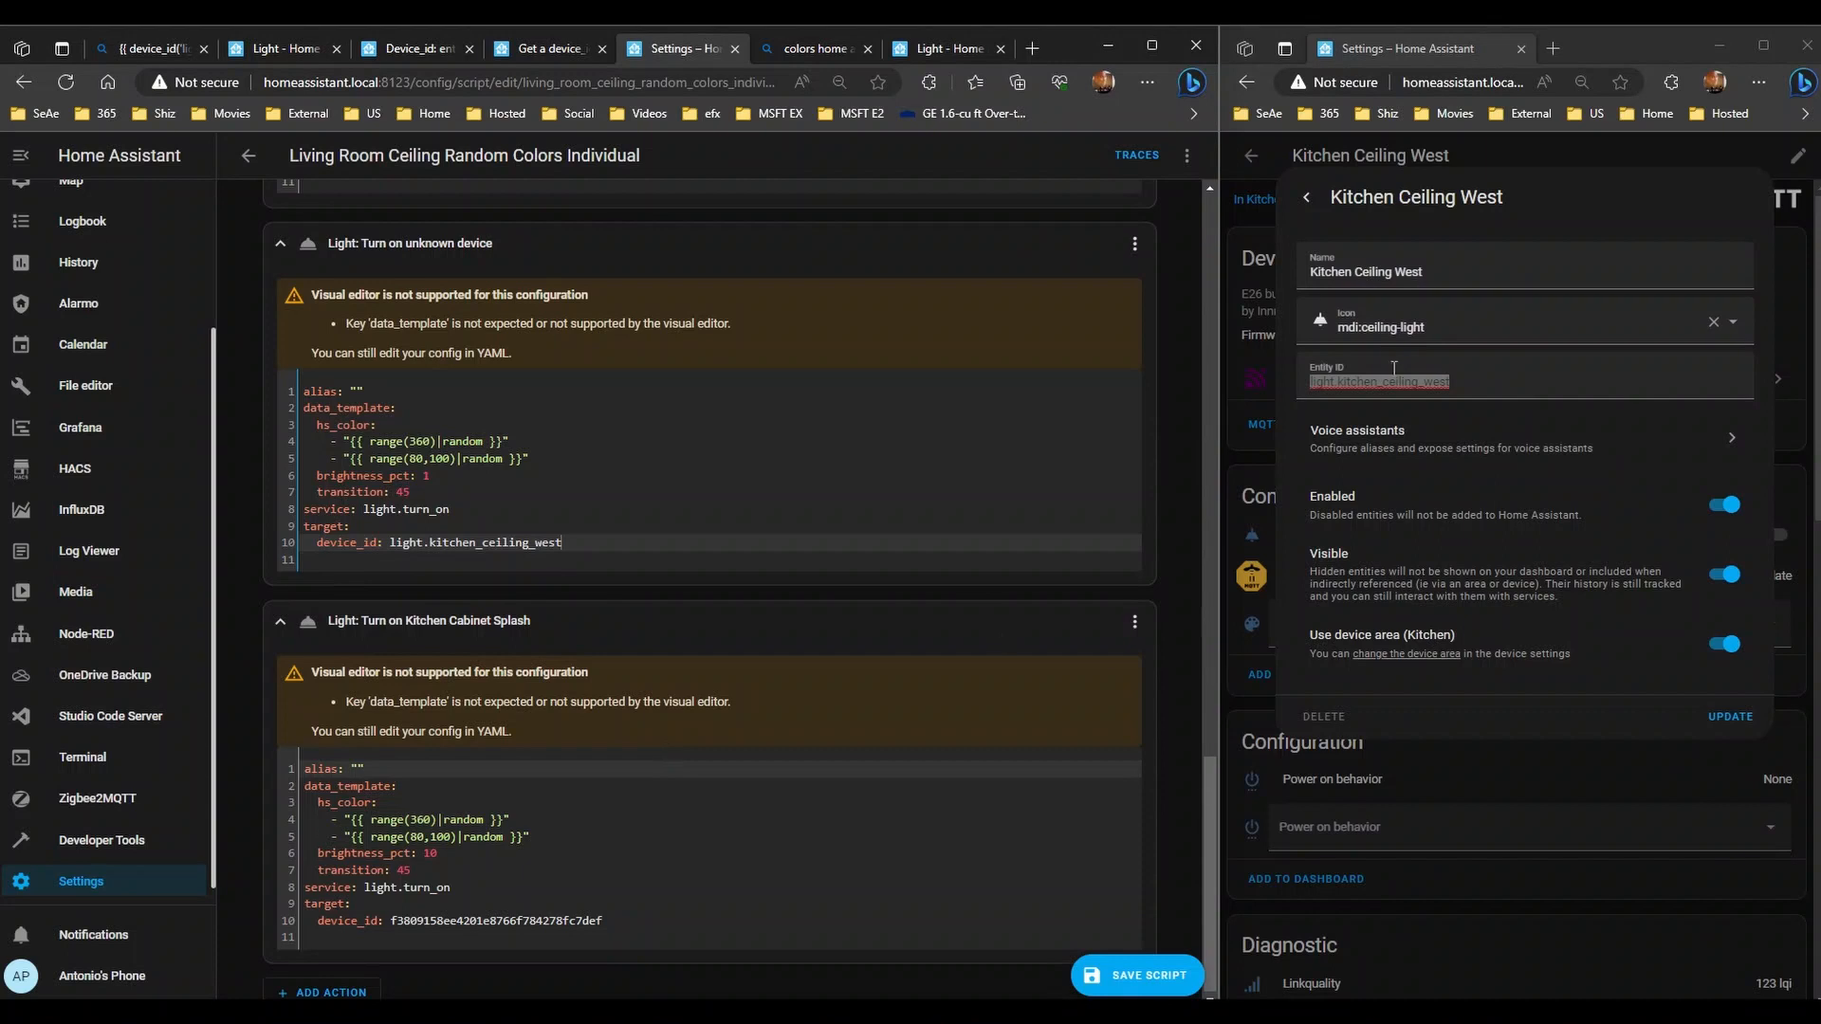
- Search devices for 'splash' and open the Living Room TV Splash Left light's entity settings
{"action": "left_click", "coordinate": [1271, 157]}
{"action": "left_click", "coordinate": [1250, 156]}
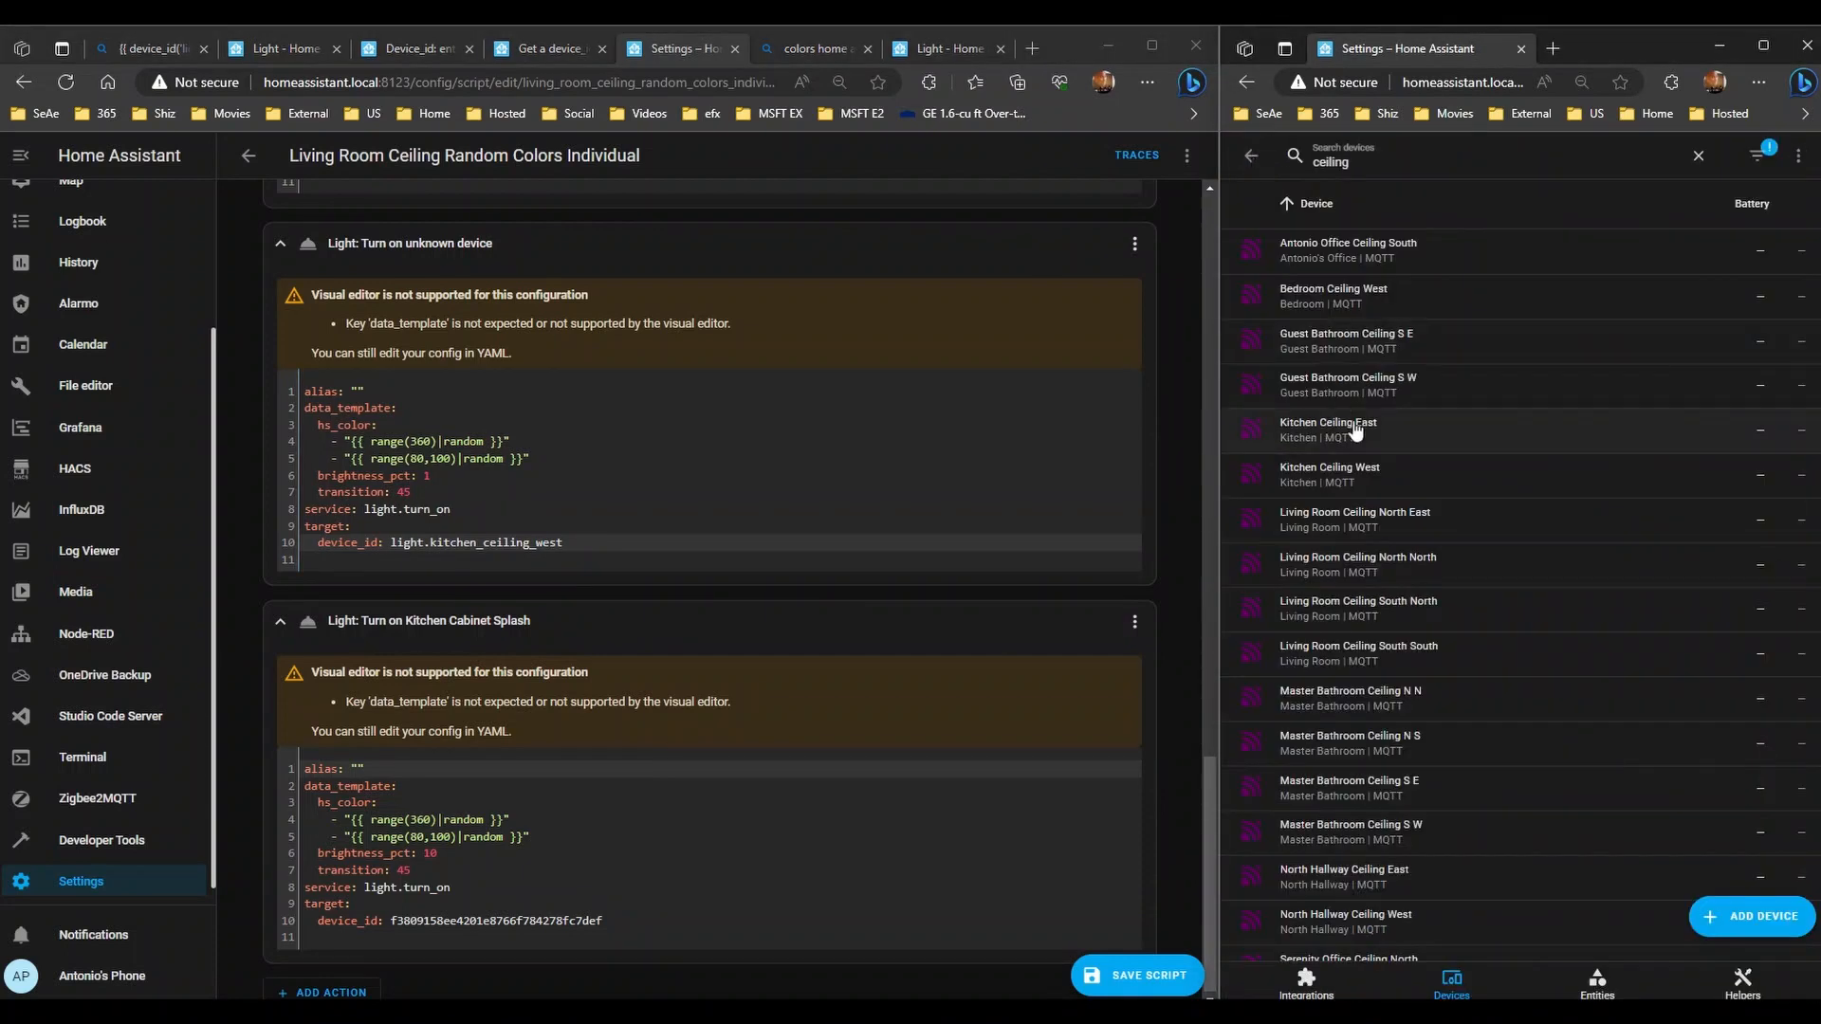
{"action": "double_click", "coordinate": [1333, 162]}
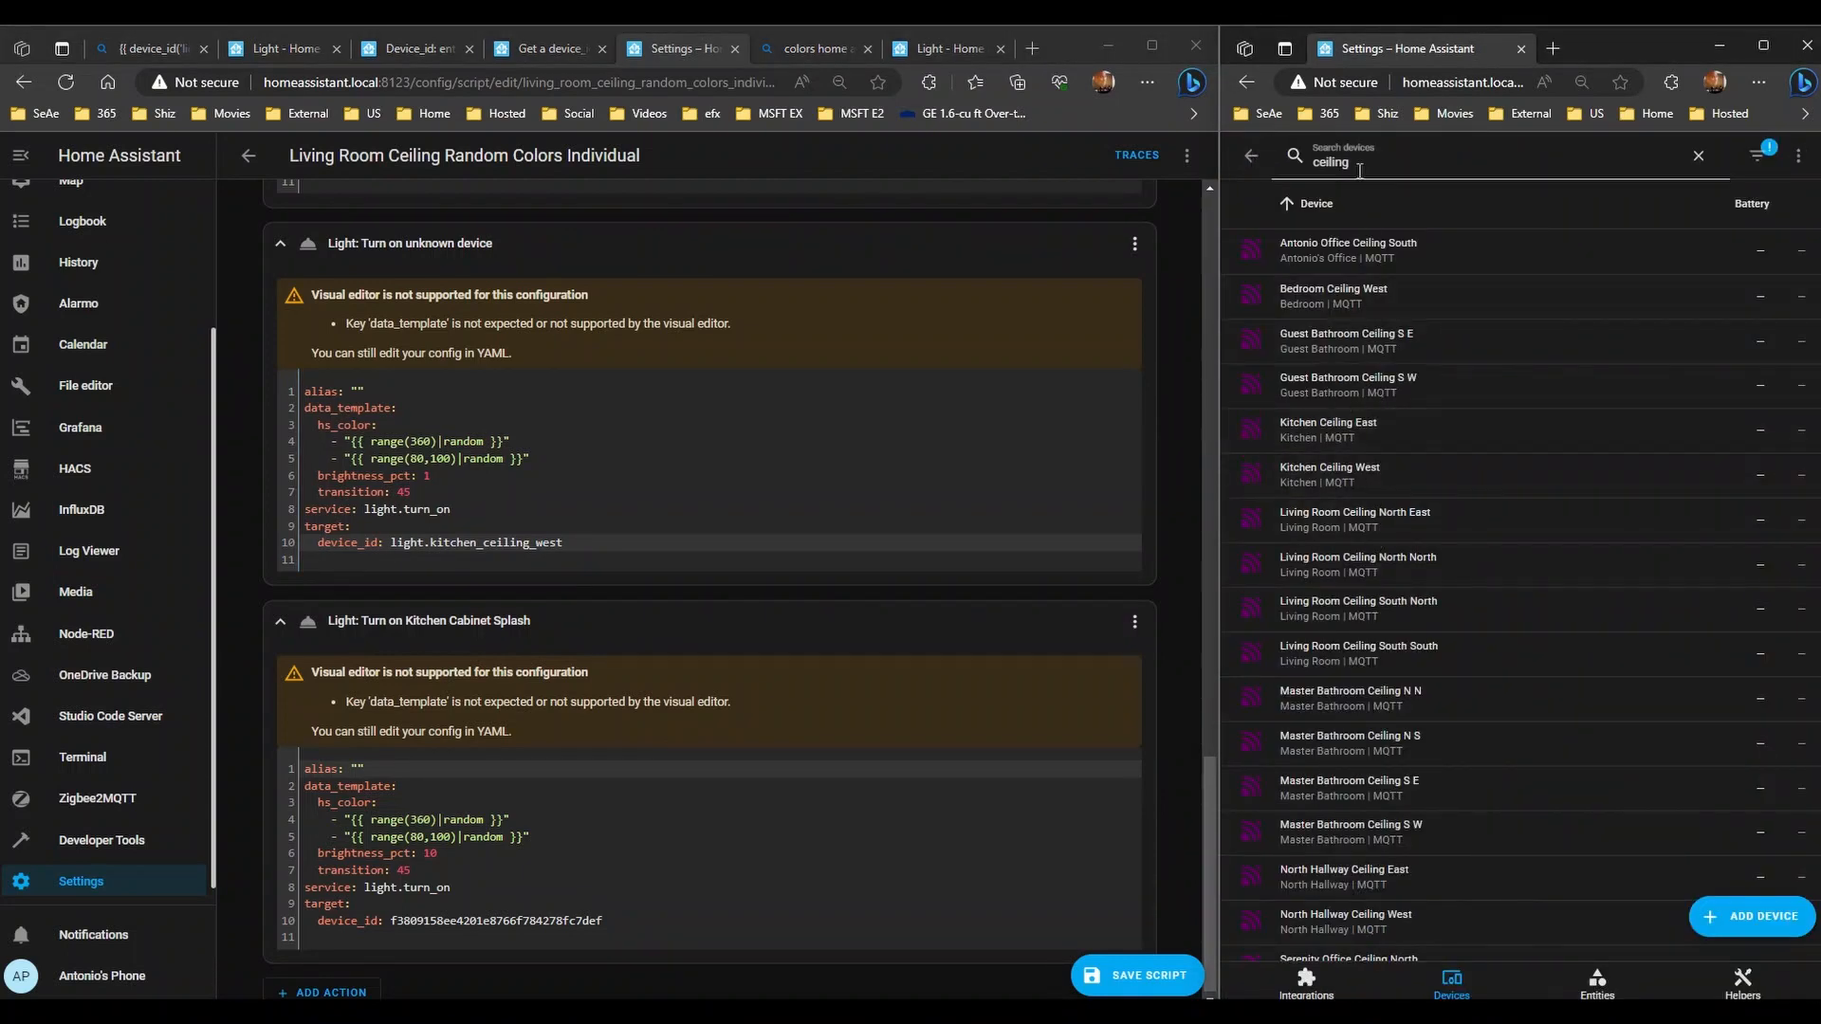
{"action": "type", "text": "splash"}
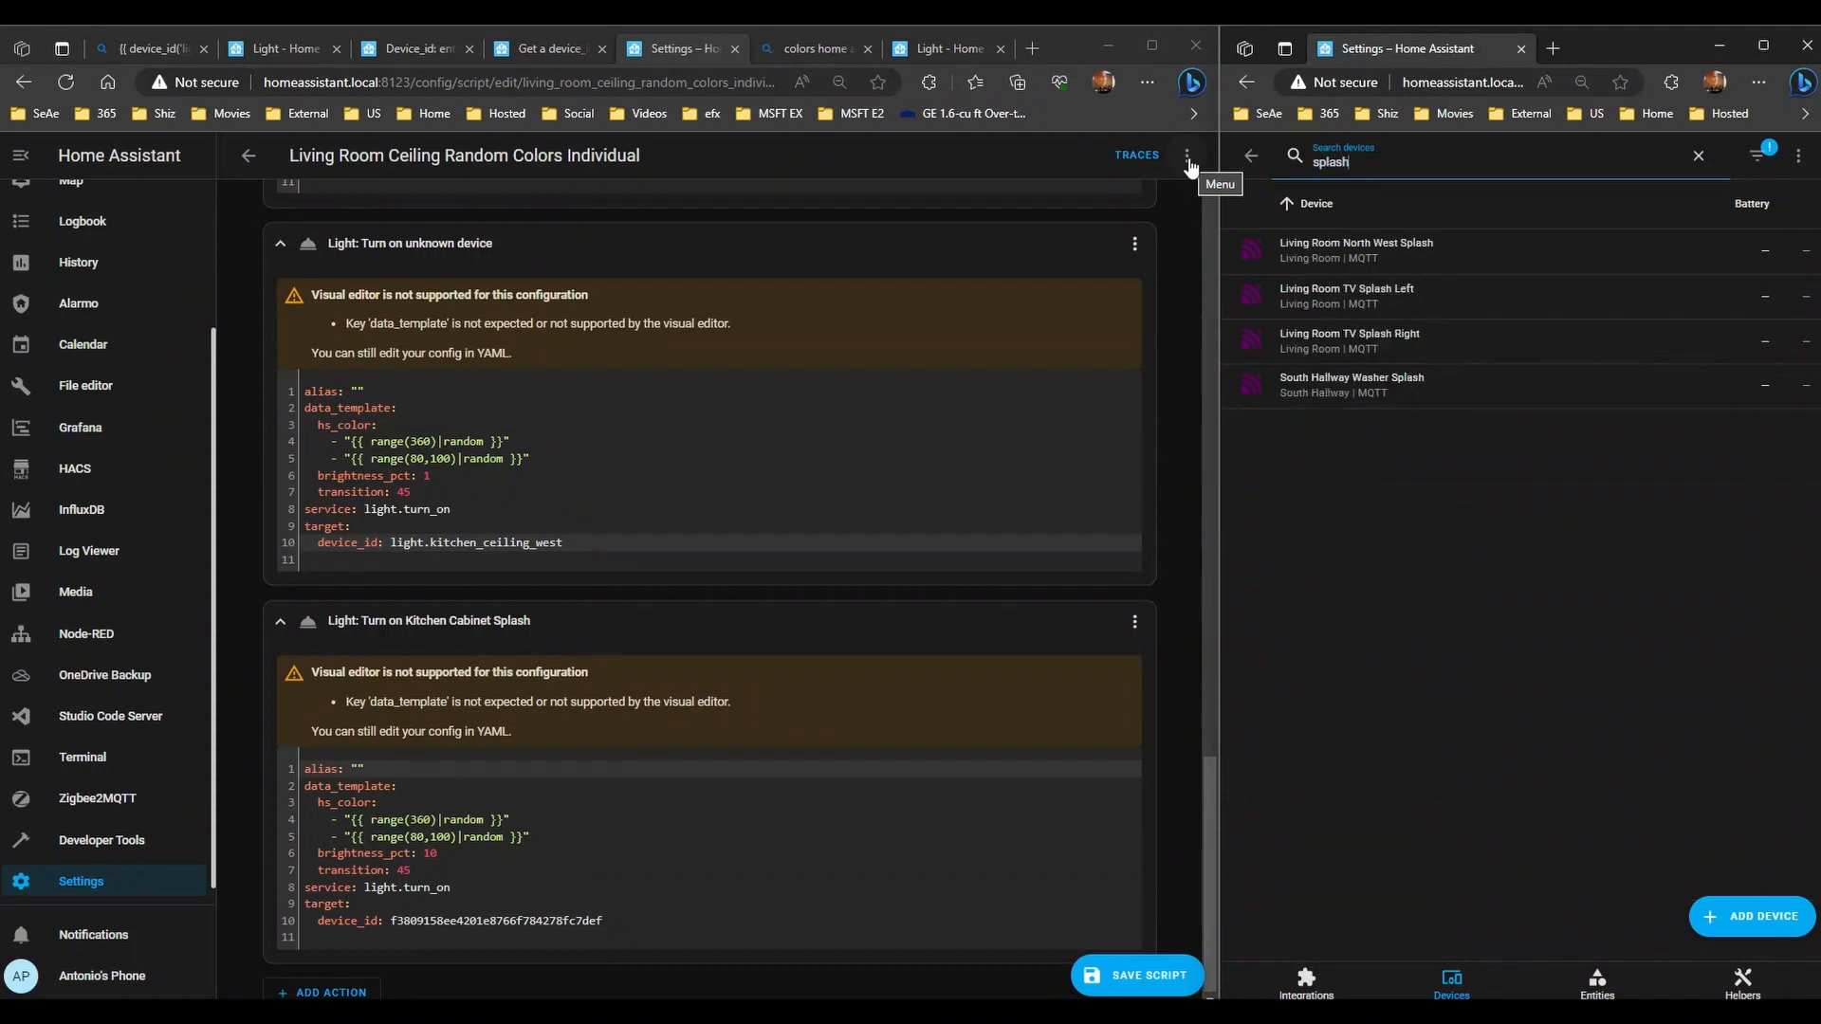
{"action": "left_click", "coordinate": [1418, 303]}
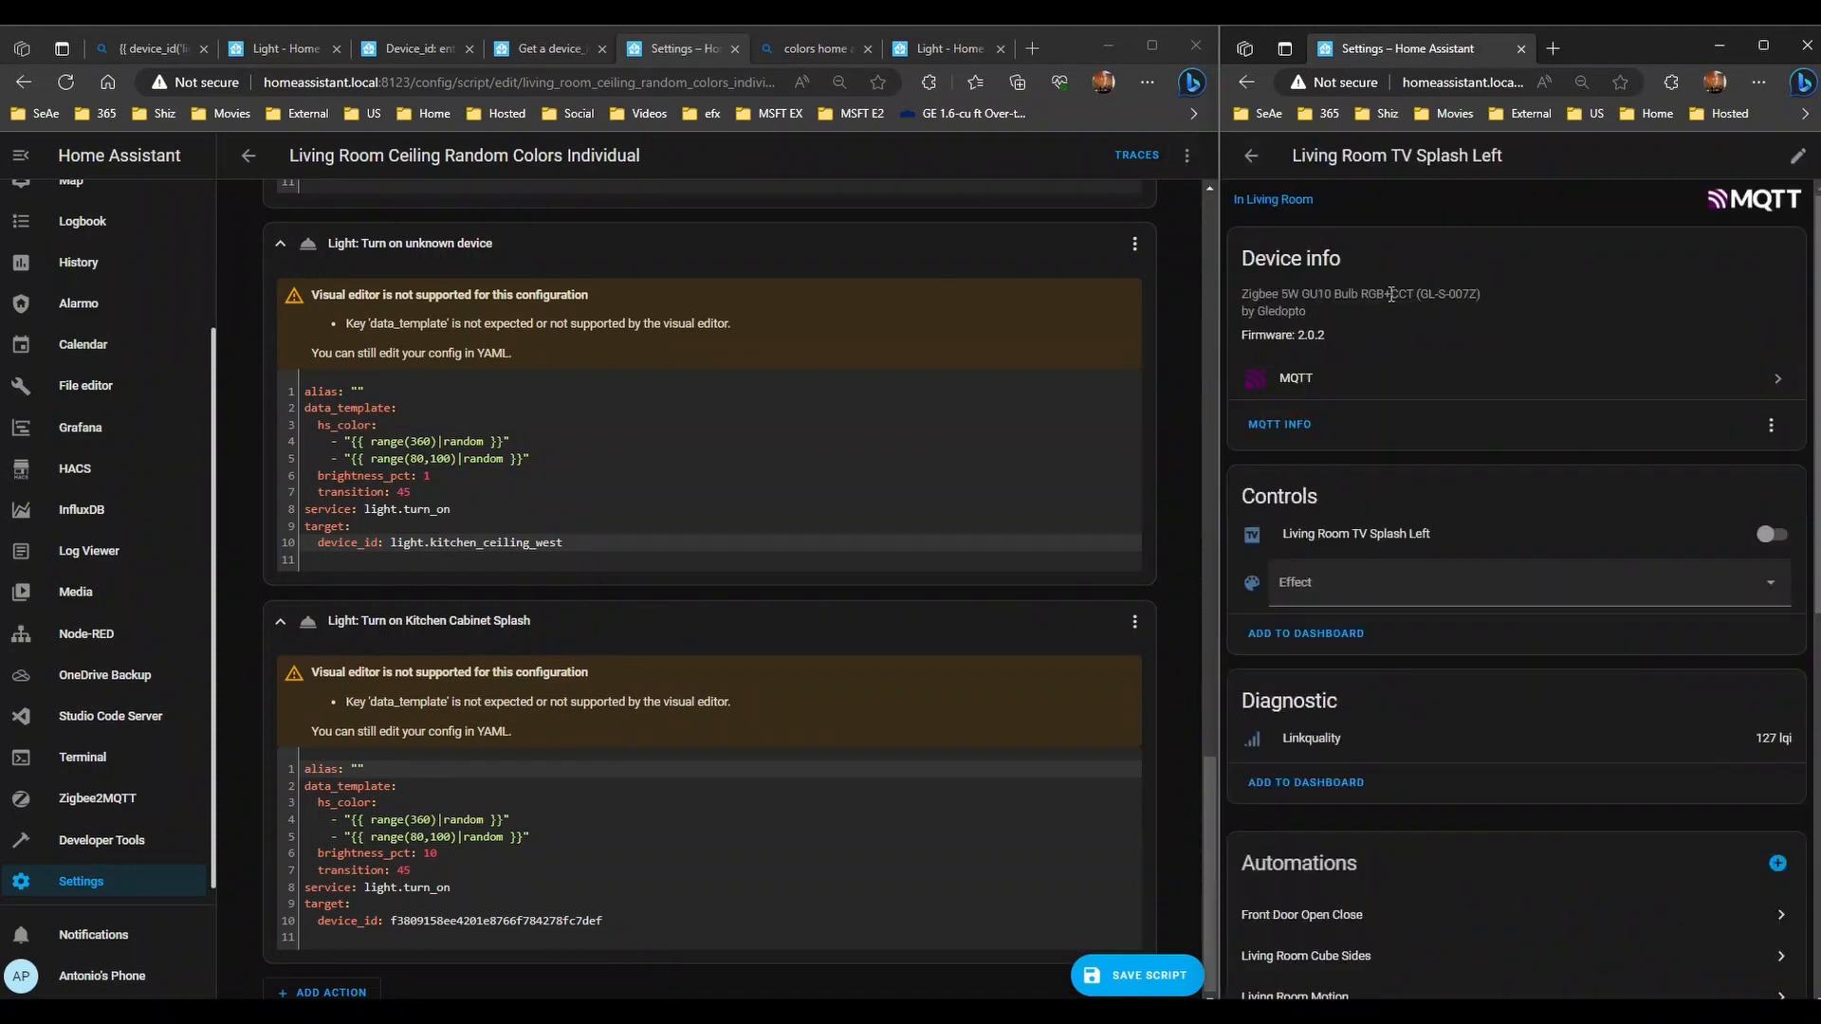
{"action": "left_click", "coordinate": [1377, 533]}
{"action": "left_click", "coordinate": [1701, 196]}
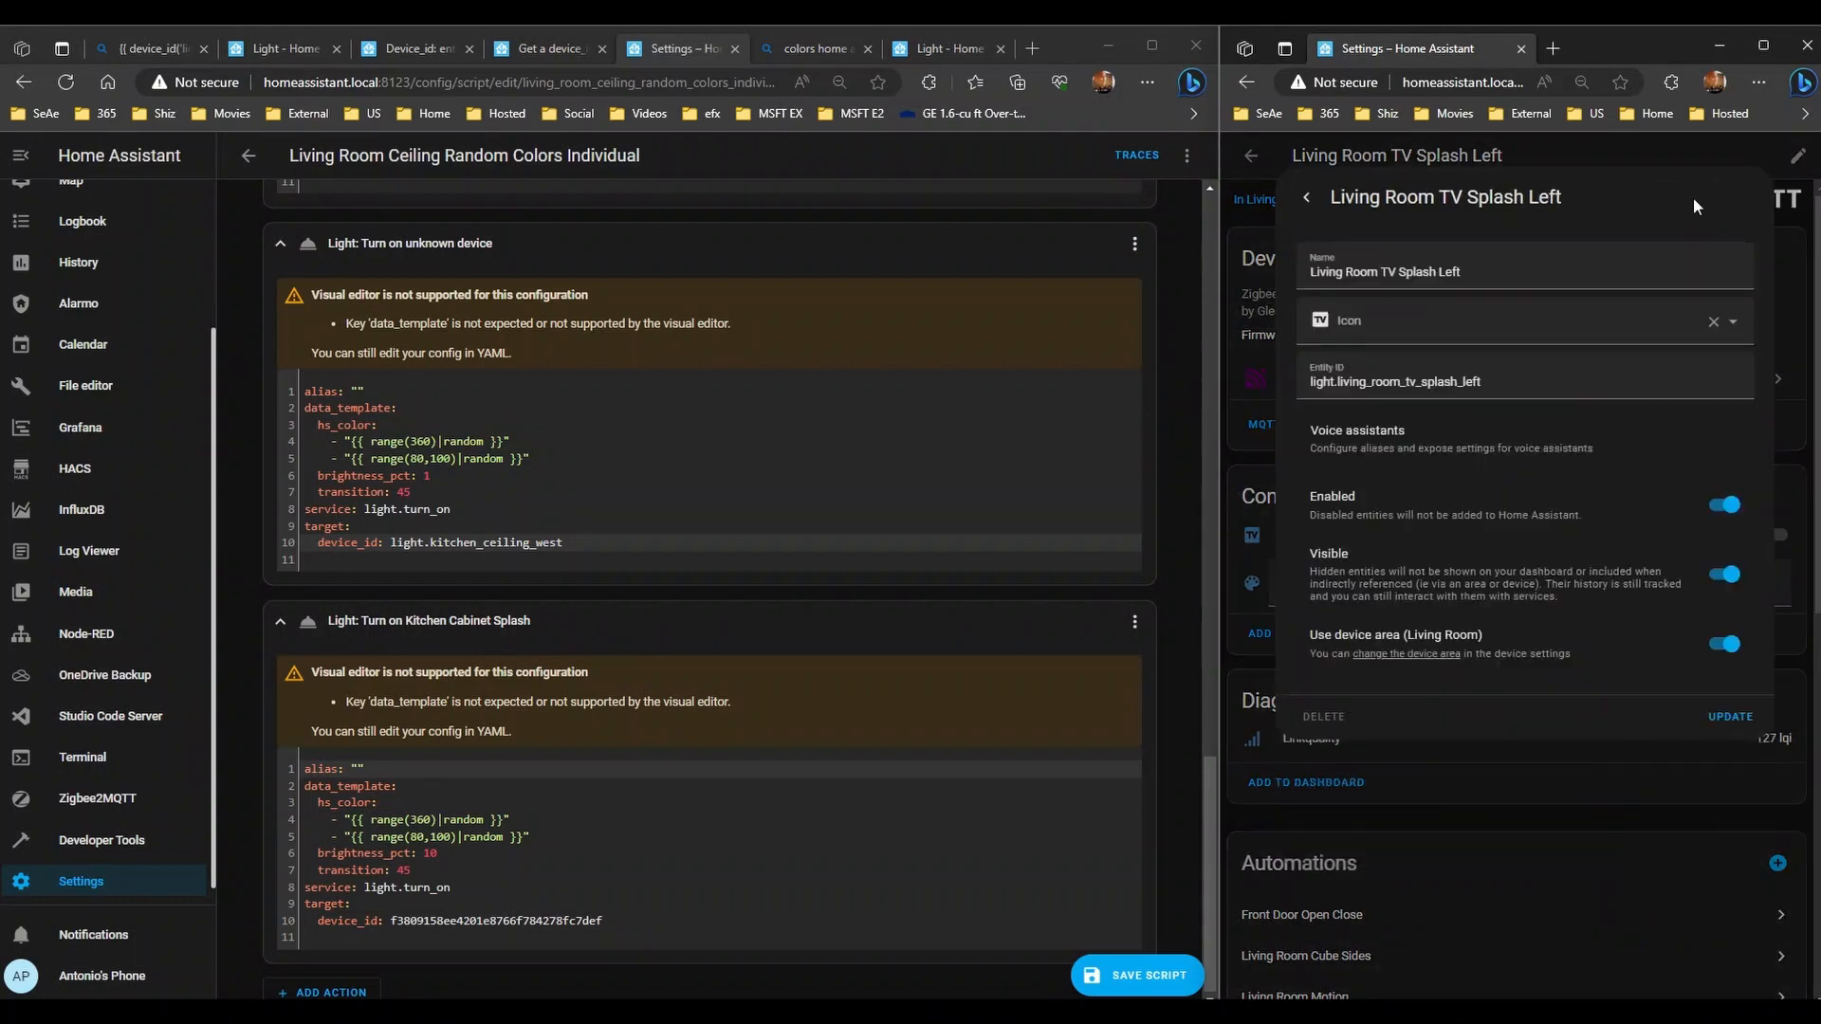
- Paste light.living_room_tv_splash_left over the hex device id on line 10
{"action": "left_click_drag", "start_coordinate": [1506, 377], "coordinate": [1163, 386]}
{"action": "key", "text": "ctrl+c"}
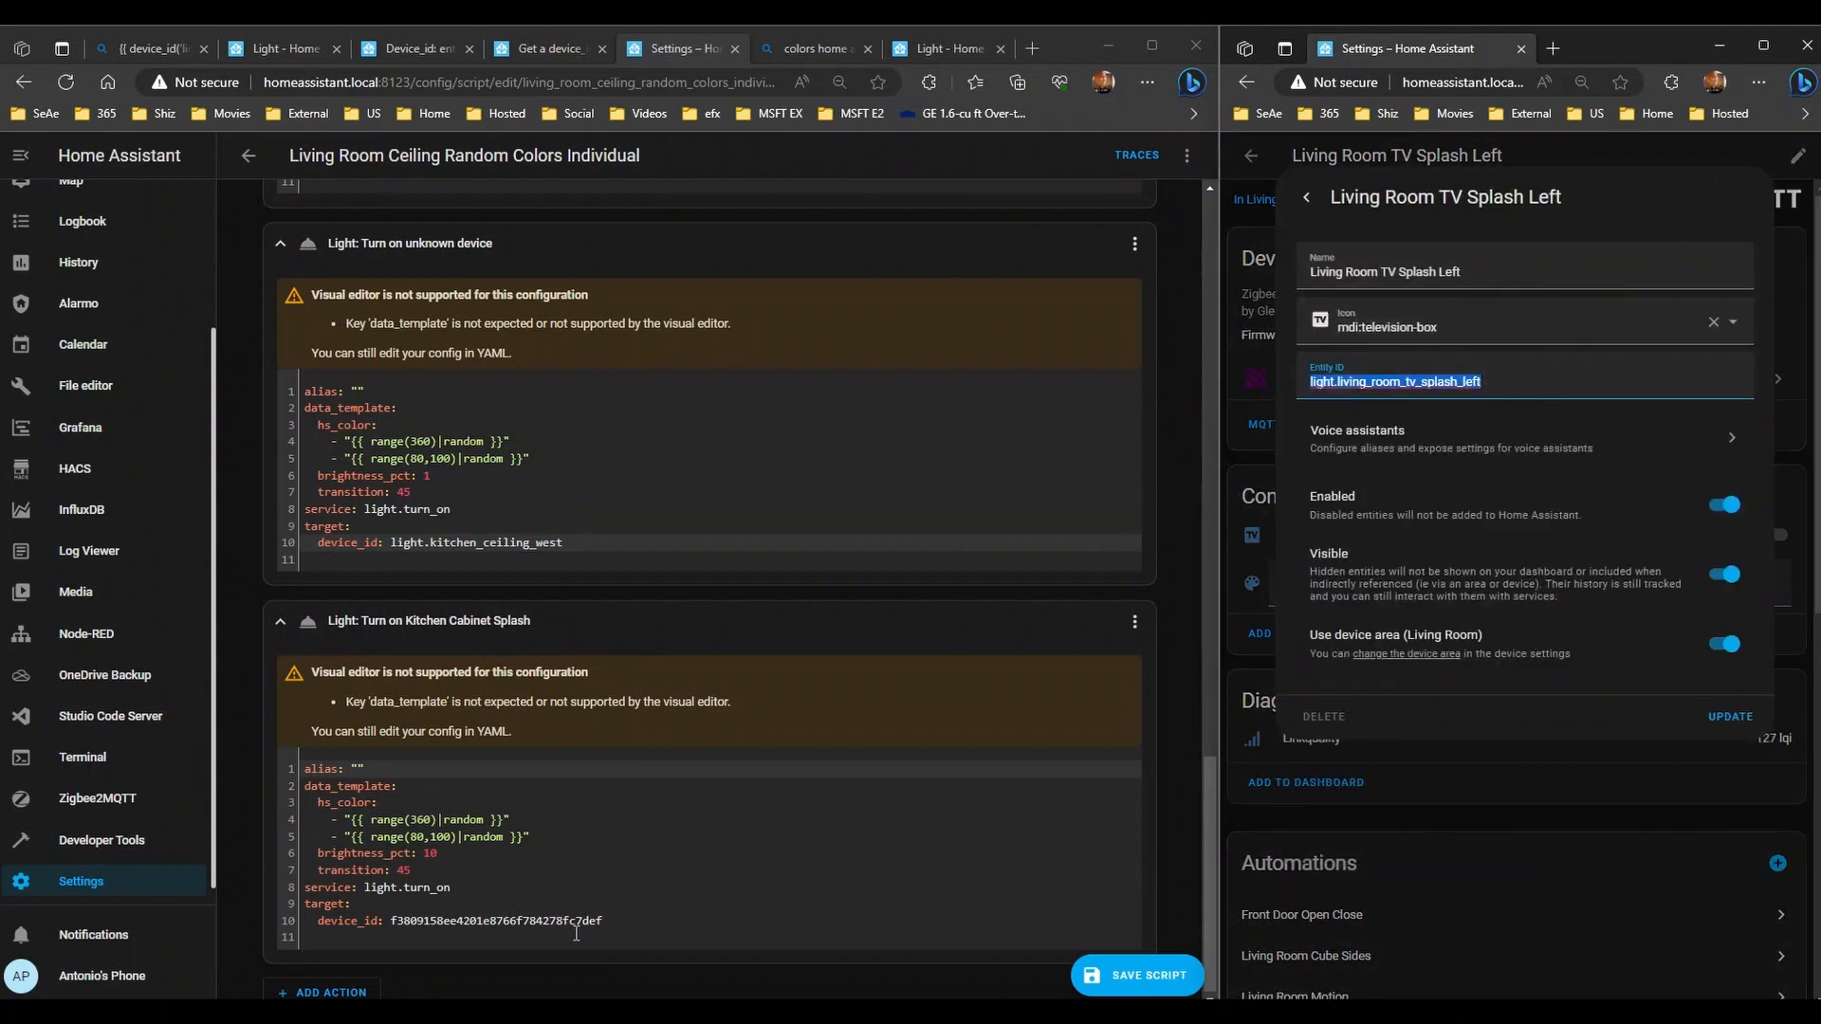
{"action": "left_click_drag", "start_coordinate": [631, 921], "coordinate": [391, 925]}
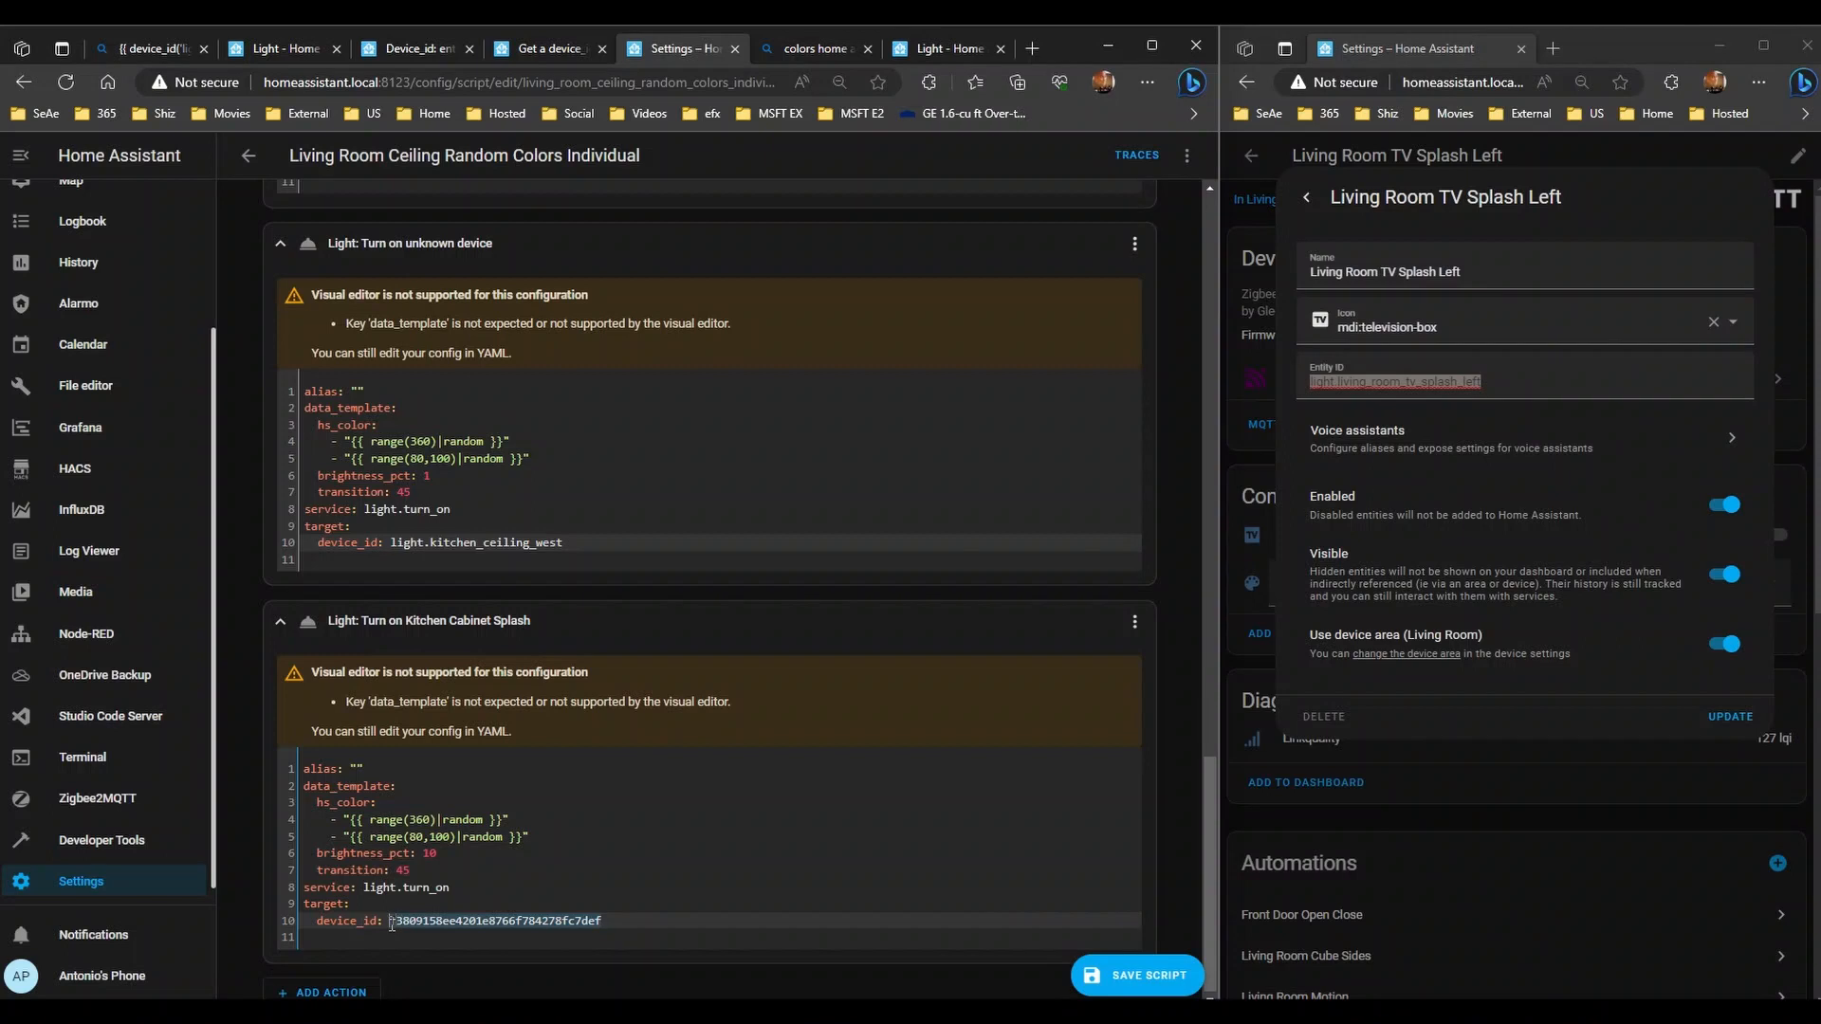
{"action": "key", "text": "ctrl+v"}
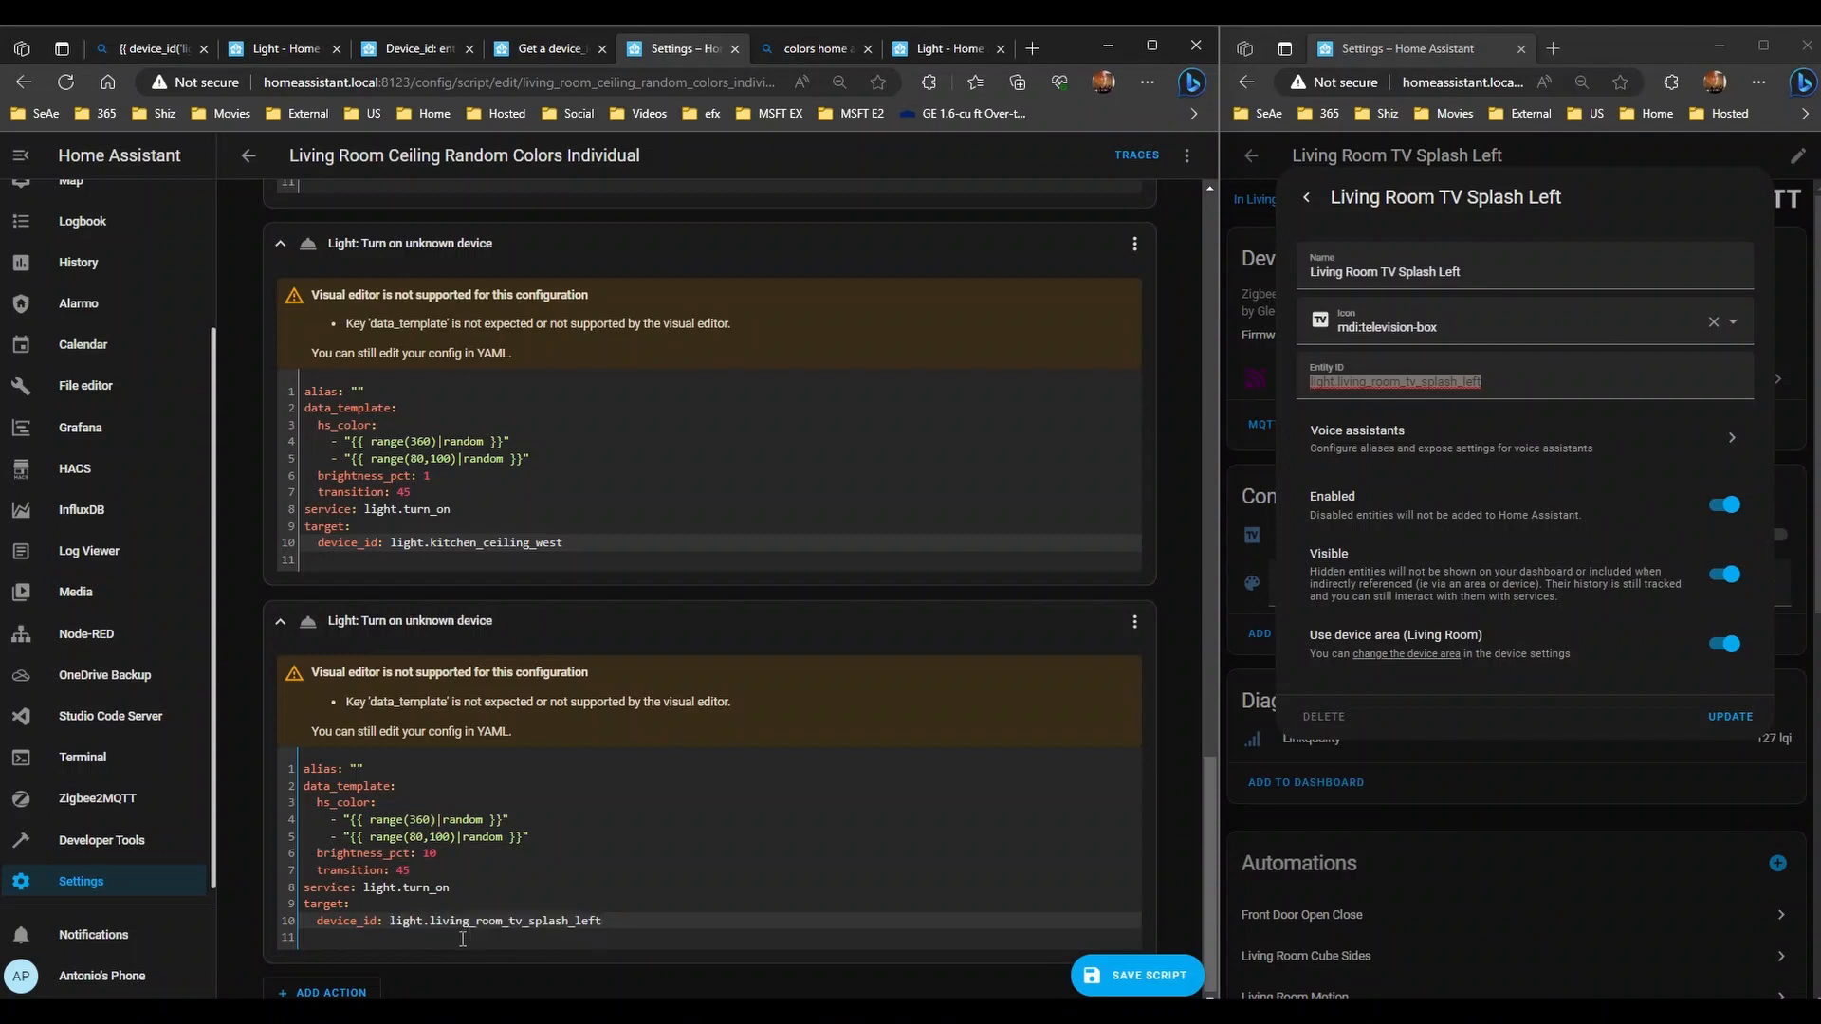
- Change device_id to entity_id in the Kitchen Ceiling West and TV Splash Left actions
{"action": "scroll", "coordinate": [359, 426], "scroll_direction": "up", "scroll_amount": 6}
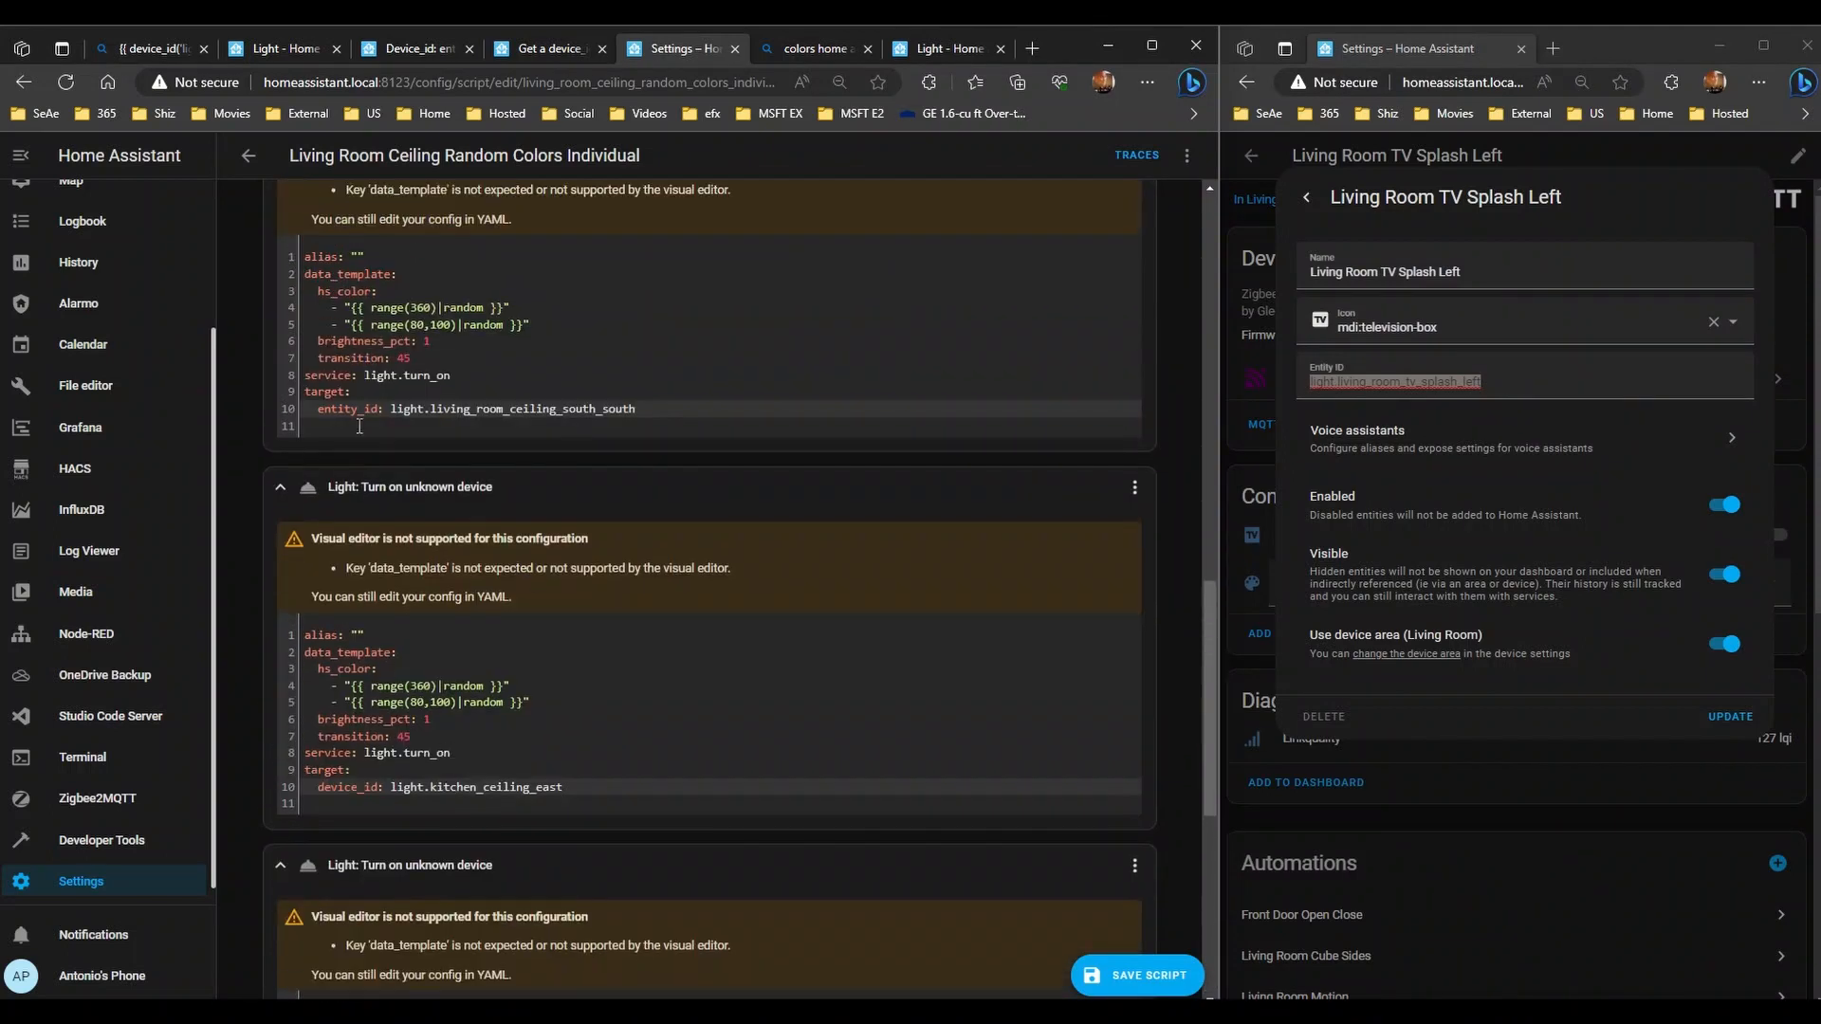
{"action": "double_click", "coordinate": [352, 408]}
{"action": "key", "text": "ctrl+c"}
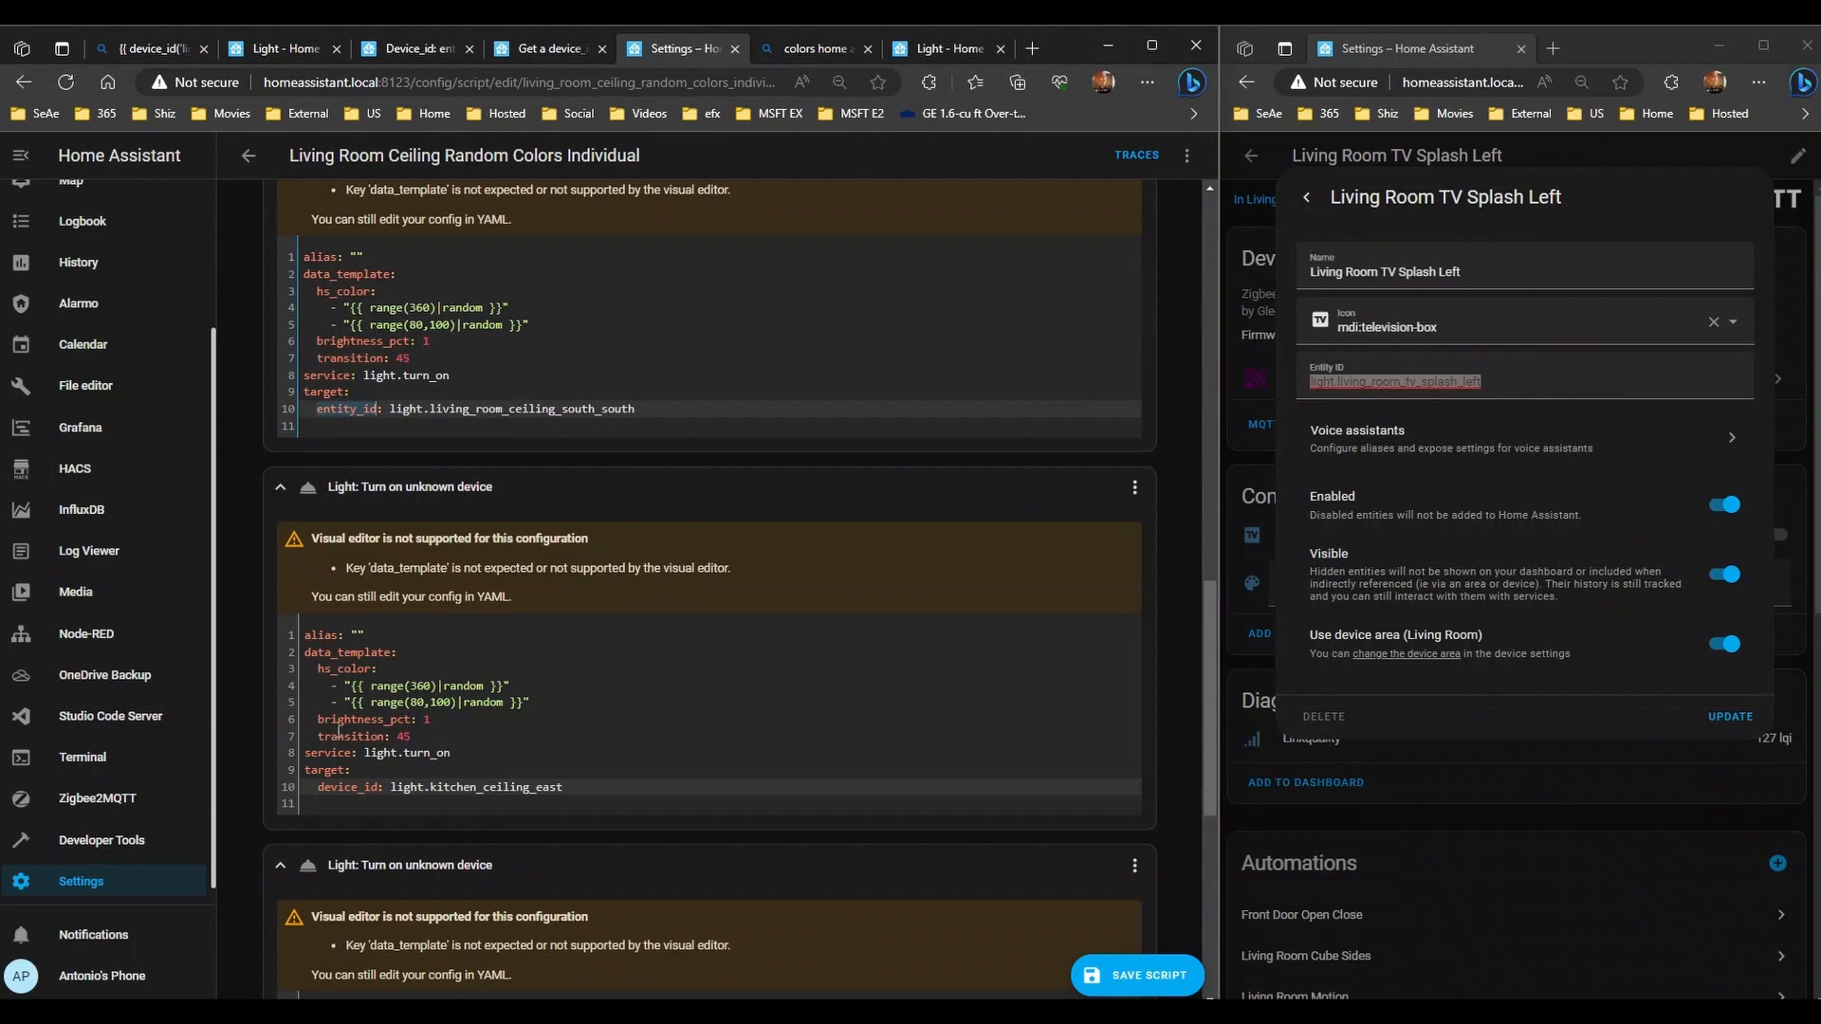
{"action": "left_click", "coordinate": [353, 789]}
{"action": "scroll", "coordinate": [379, 749], "scroll_direction": "down", "scroll_amount": 3}
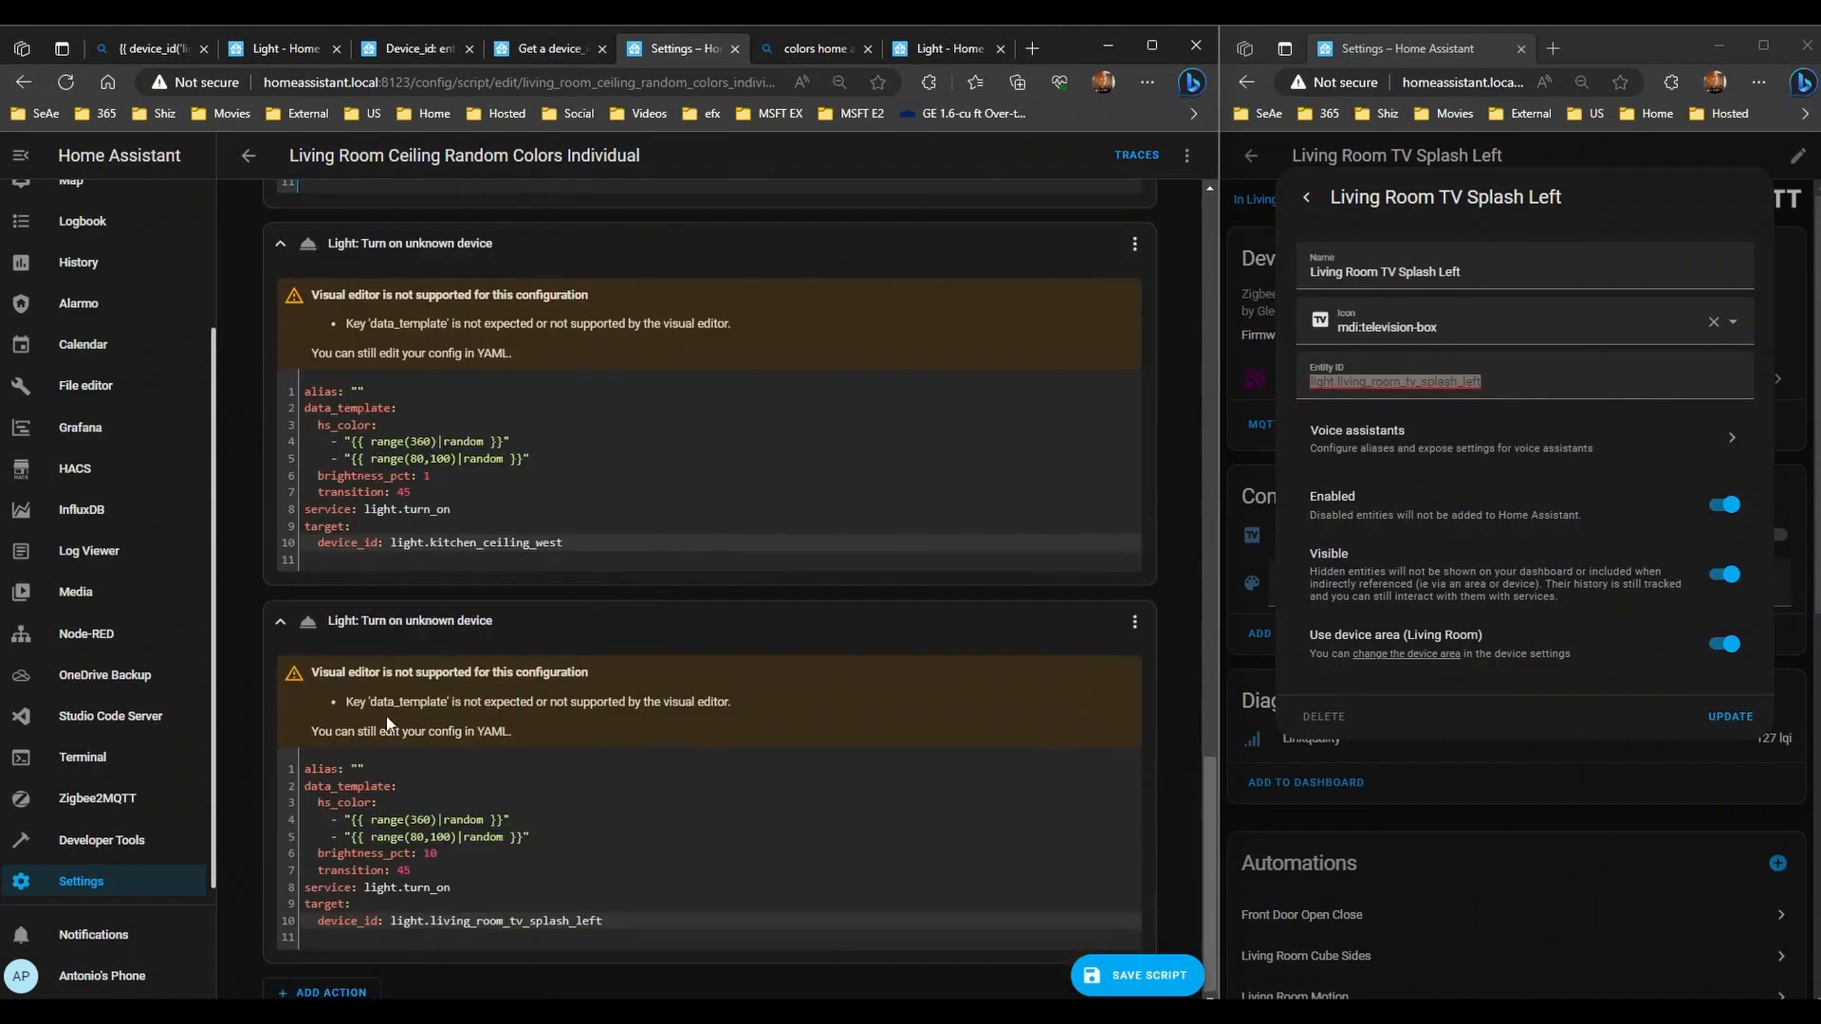
{"action": "double_click", "coordinate": [345, 541]}
{"action": "key", "text": "ctrl+v"}
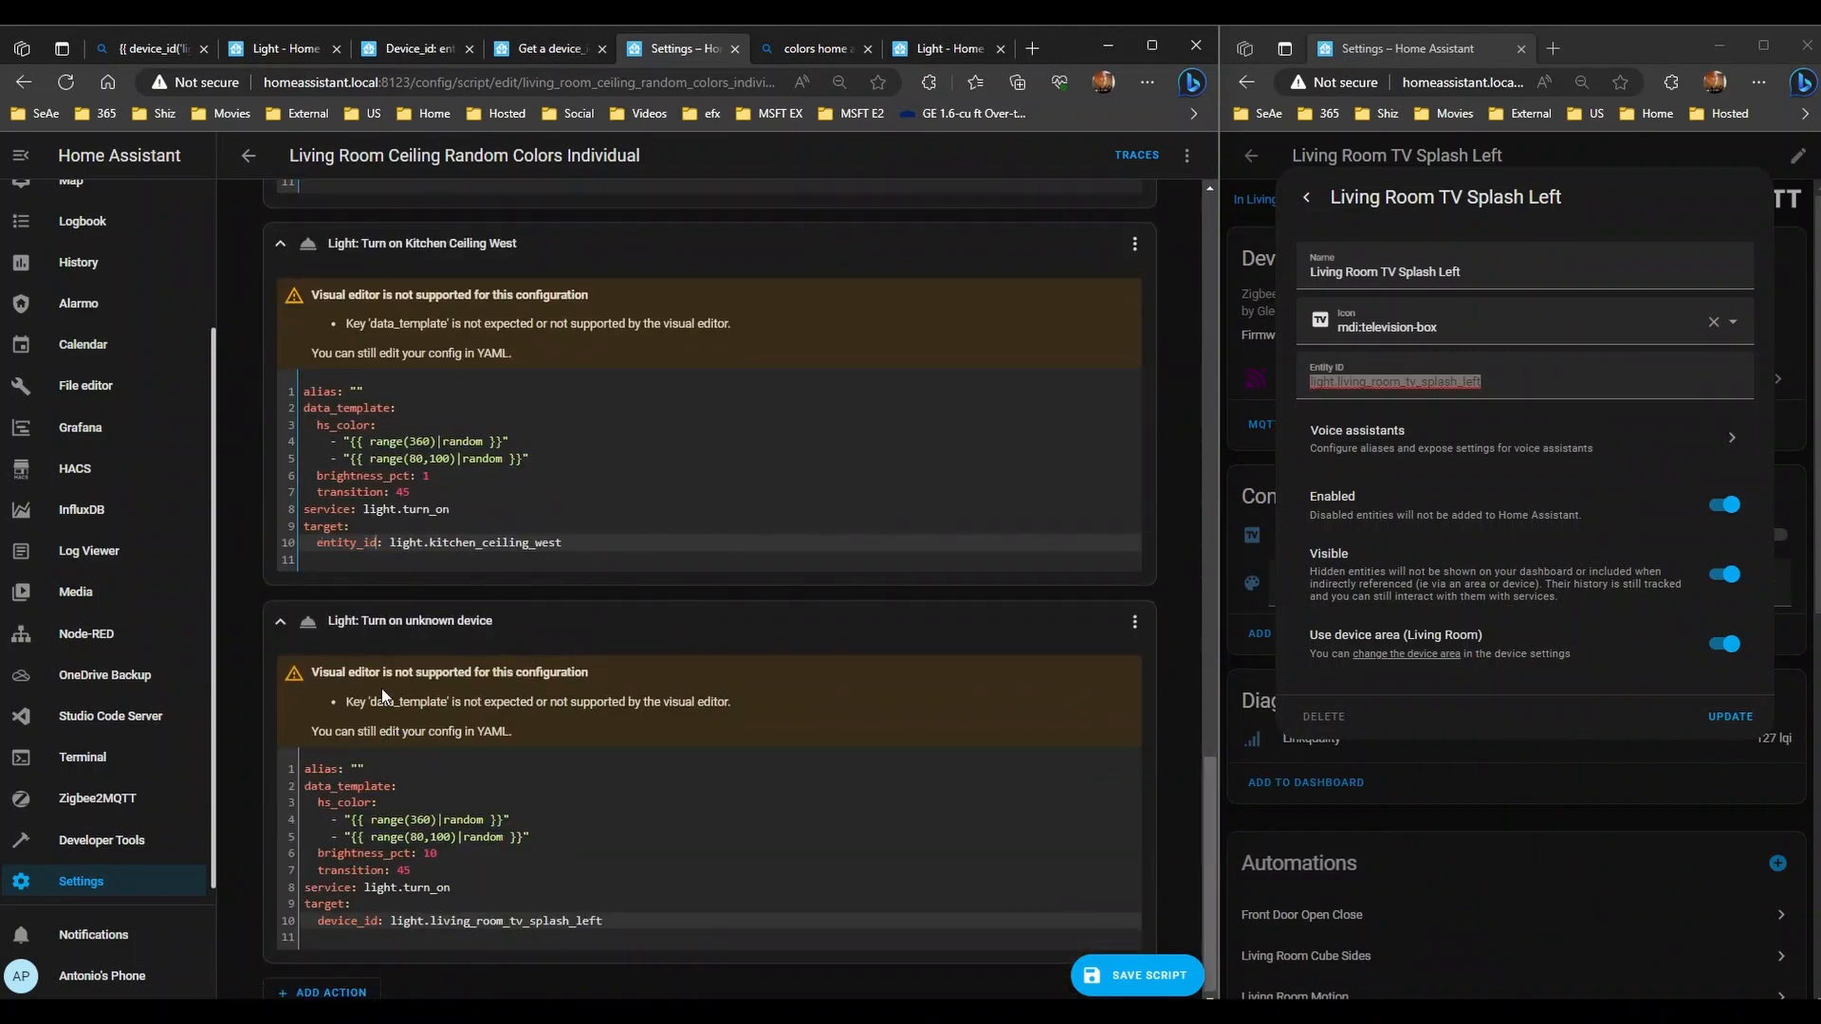
{"action": "left_click", "coordinate": [357, 921]}
{"action": "double_click", "coordinate": [358, 921]}
{"action": "key", "text": "ctrl+v"}
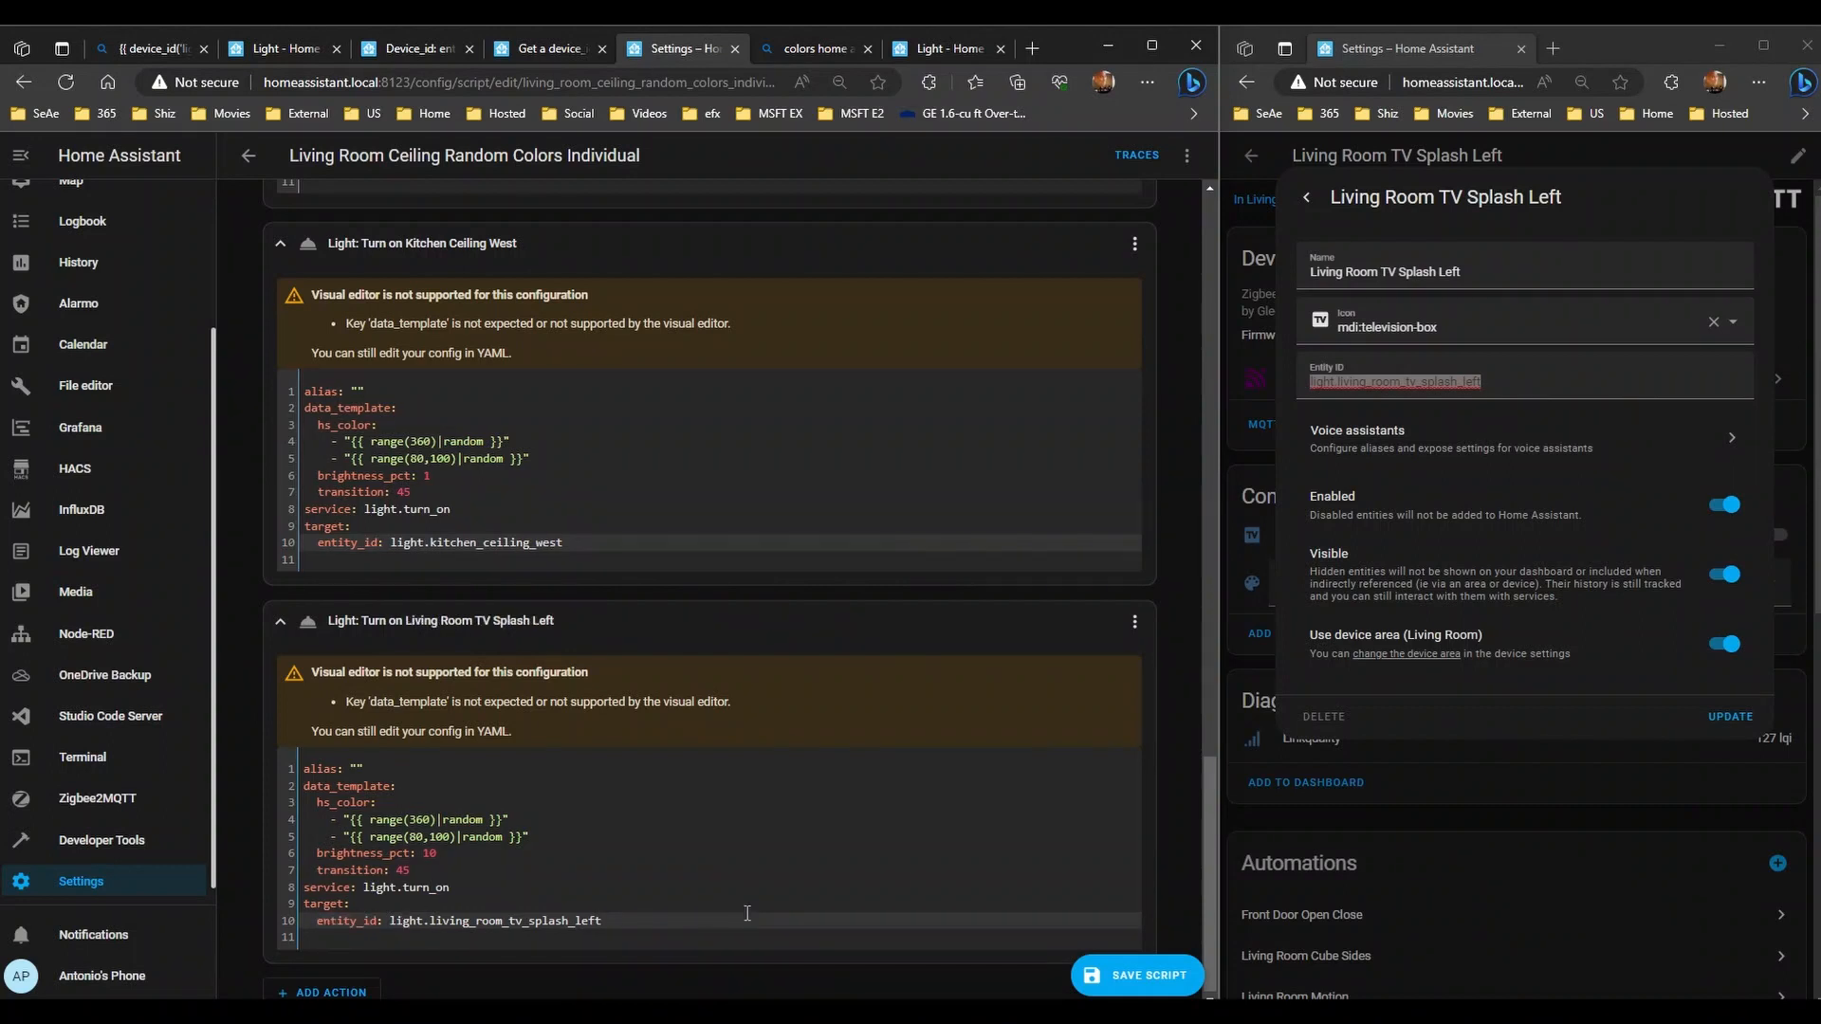
- Scroll back over the script and bring up its extra options menu
{"action": "scroll", "coordinate": [381, 664], "scroll_direction": "up", "scroll_amount": 13}
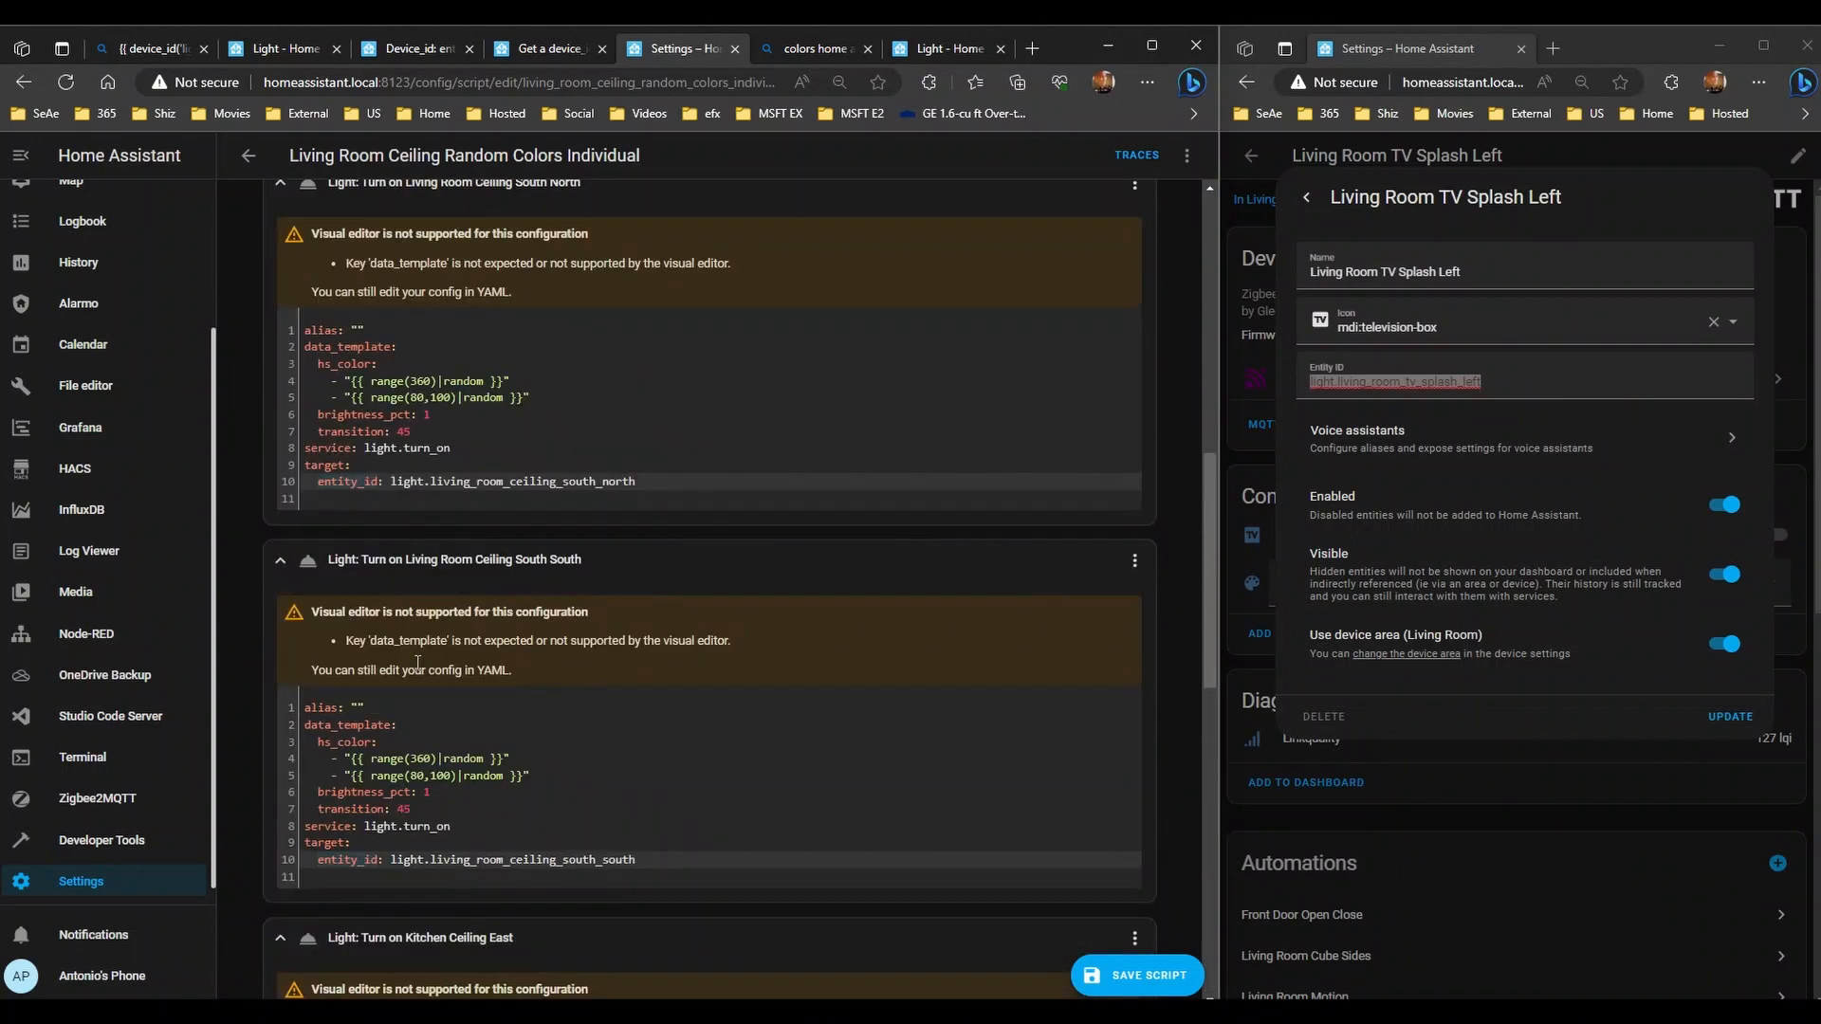
{"action": "scroll", "coordinate": [417, 661], "scroll_direction": "up", "scroll_amount": 10}
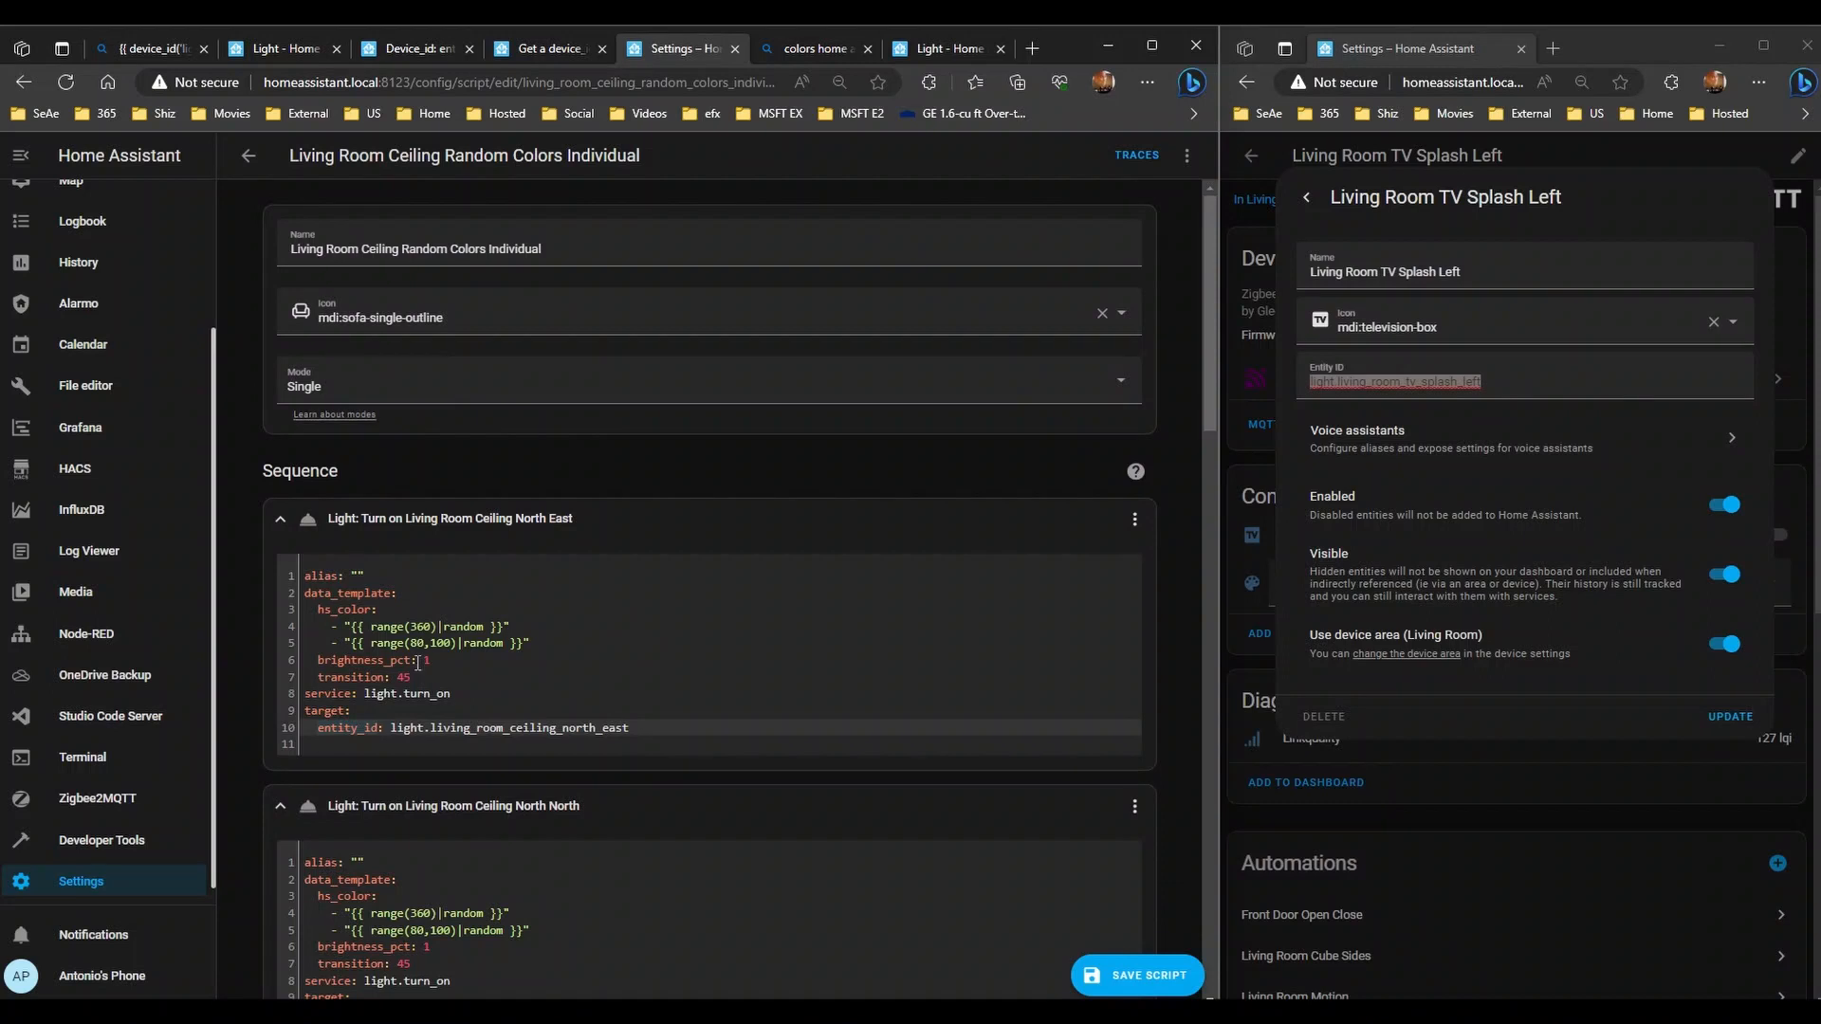
{"action": "scroll", "coordinate": [418, 661], "scroll_direction": "down", "scroll_amount": 20}
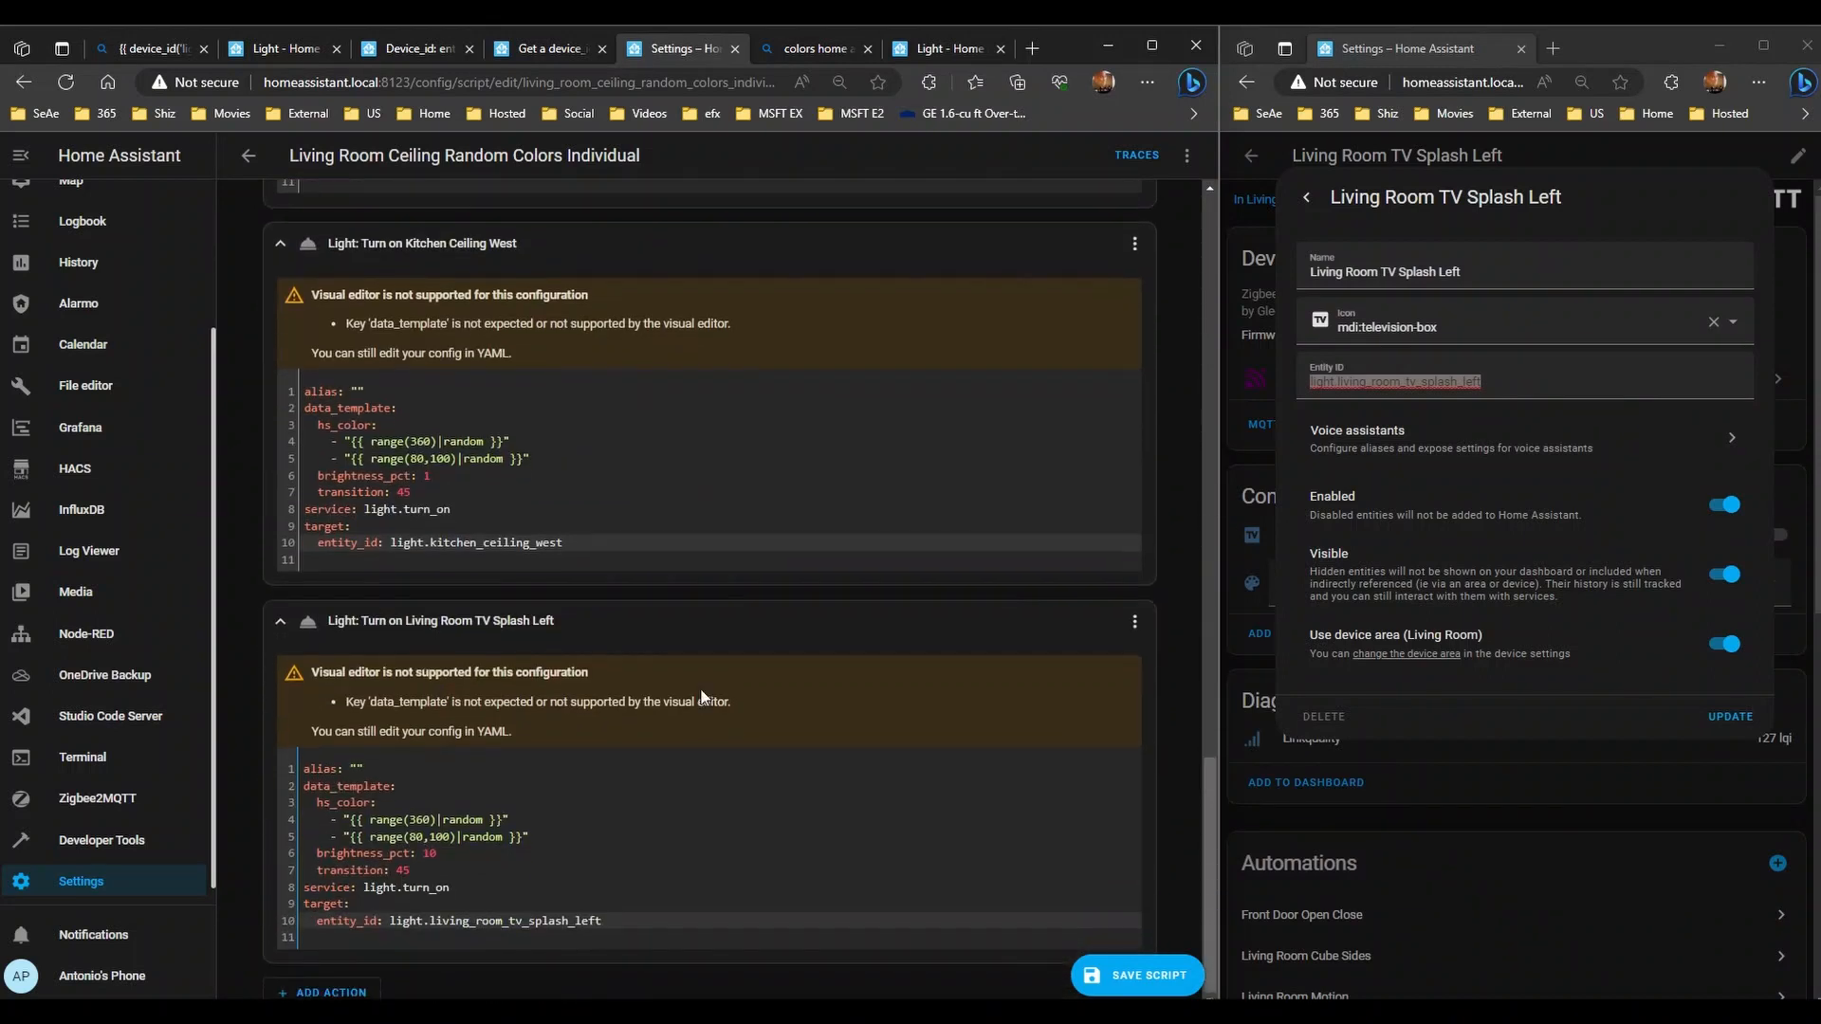
{"action": "left_click", "coordinate": [1186, 155]}
- Edit the script as YAML and give the last action the alias 'Living room tv p'
{"action": "left_click", "coordinate": [1078, 330]}
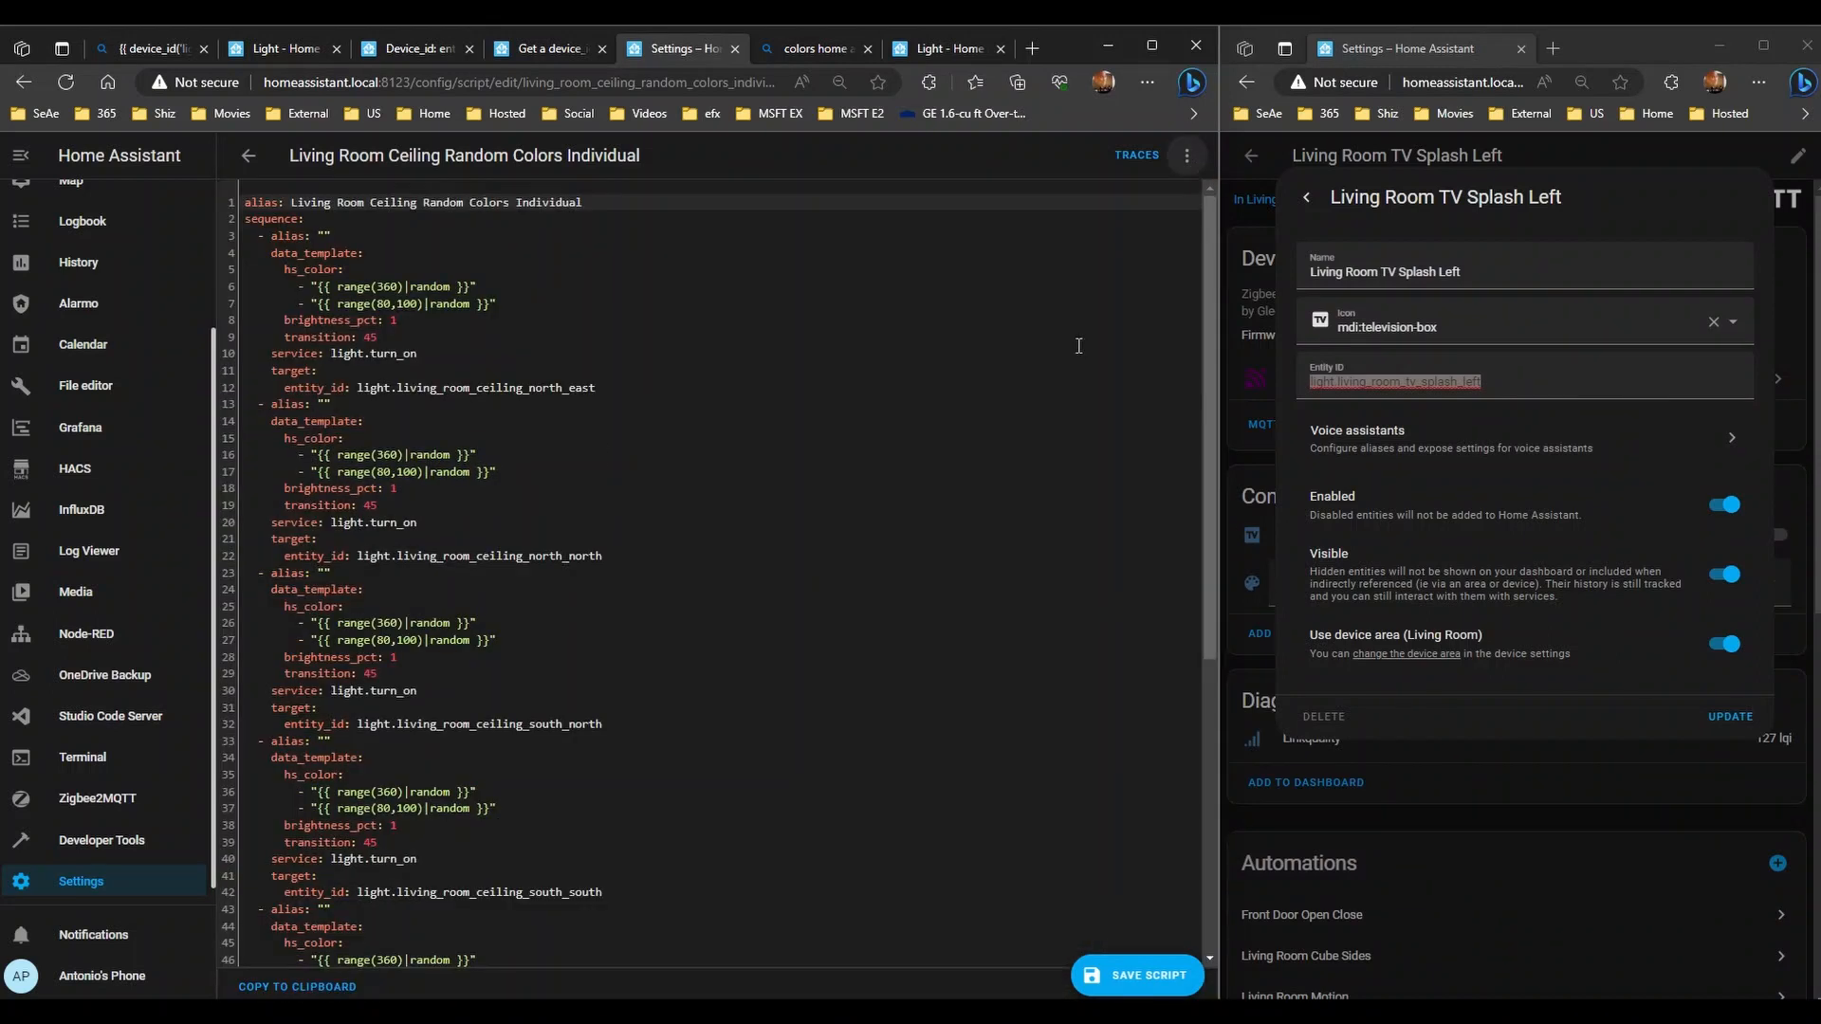
{"action": "scroll", "coordinate": [409, 510], "scroll_direction": "down", "scroll_amount": 5}
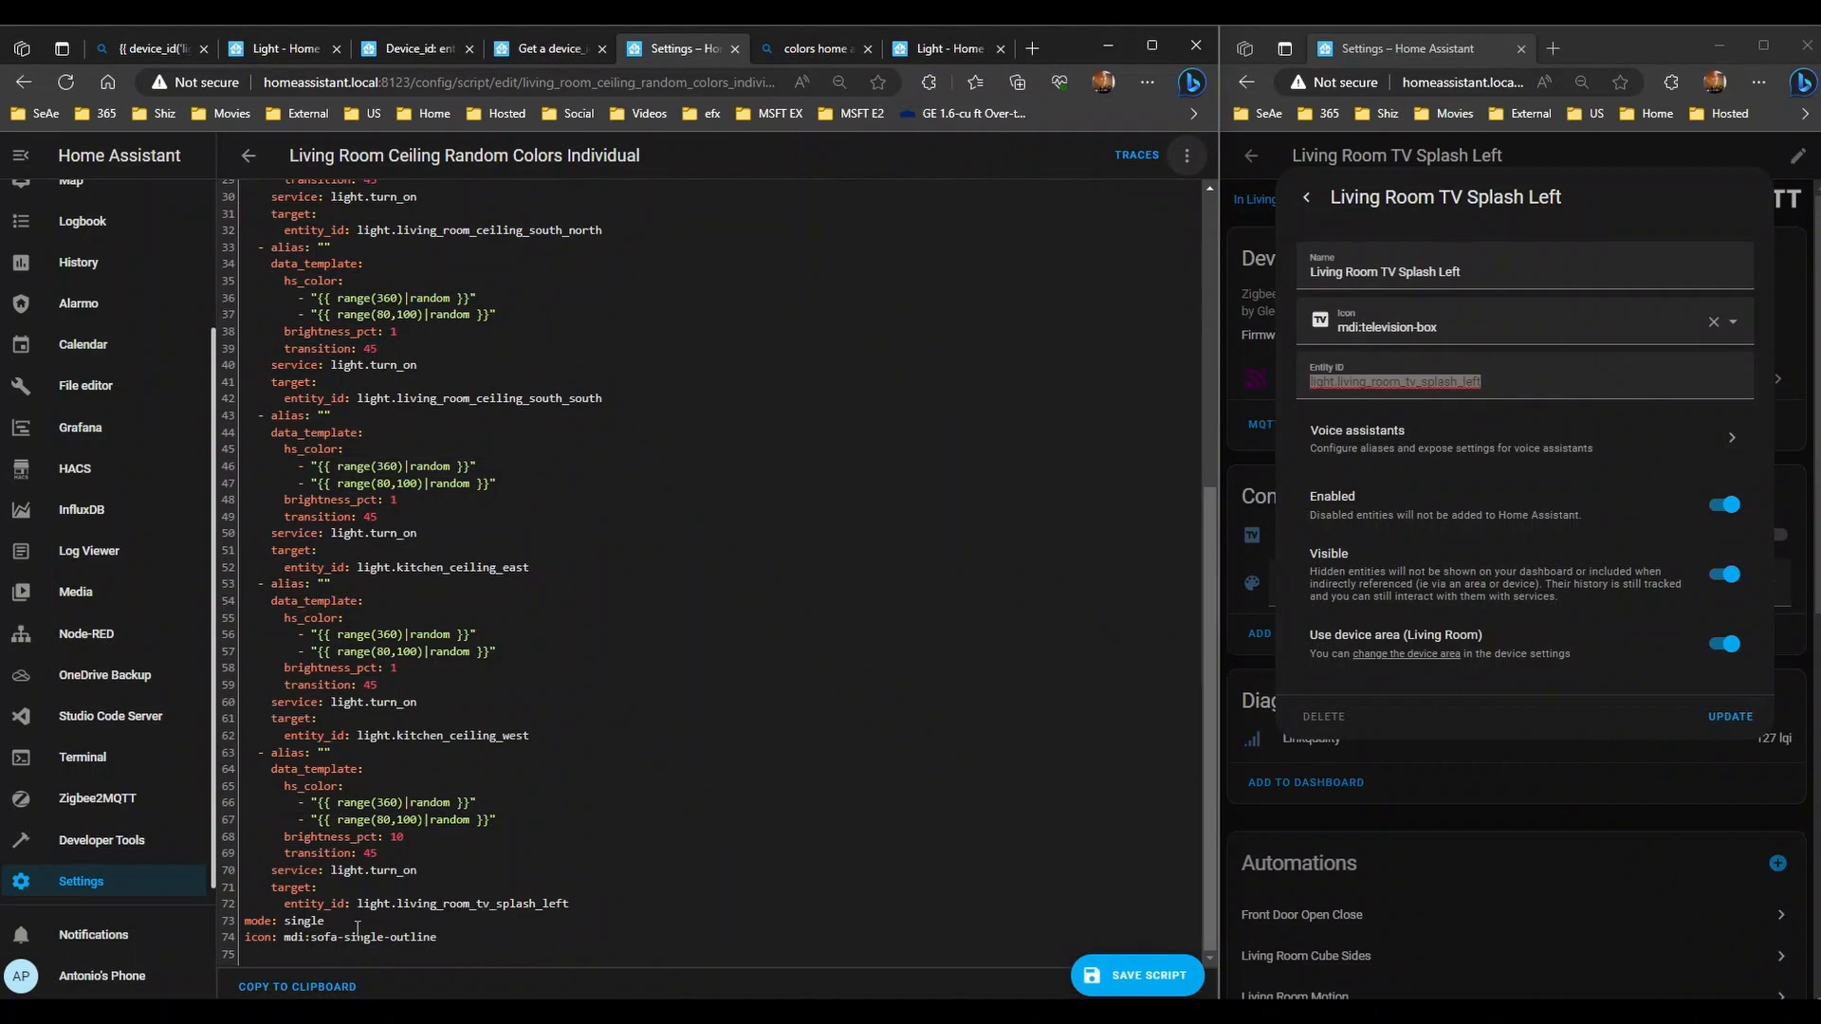
{"action": "left_click", "coordinate": [323, 753]}
{"action": "type", "text": "Living roo"}
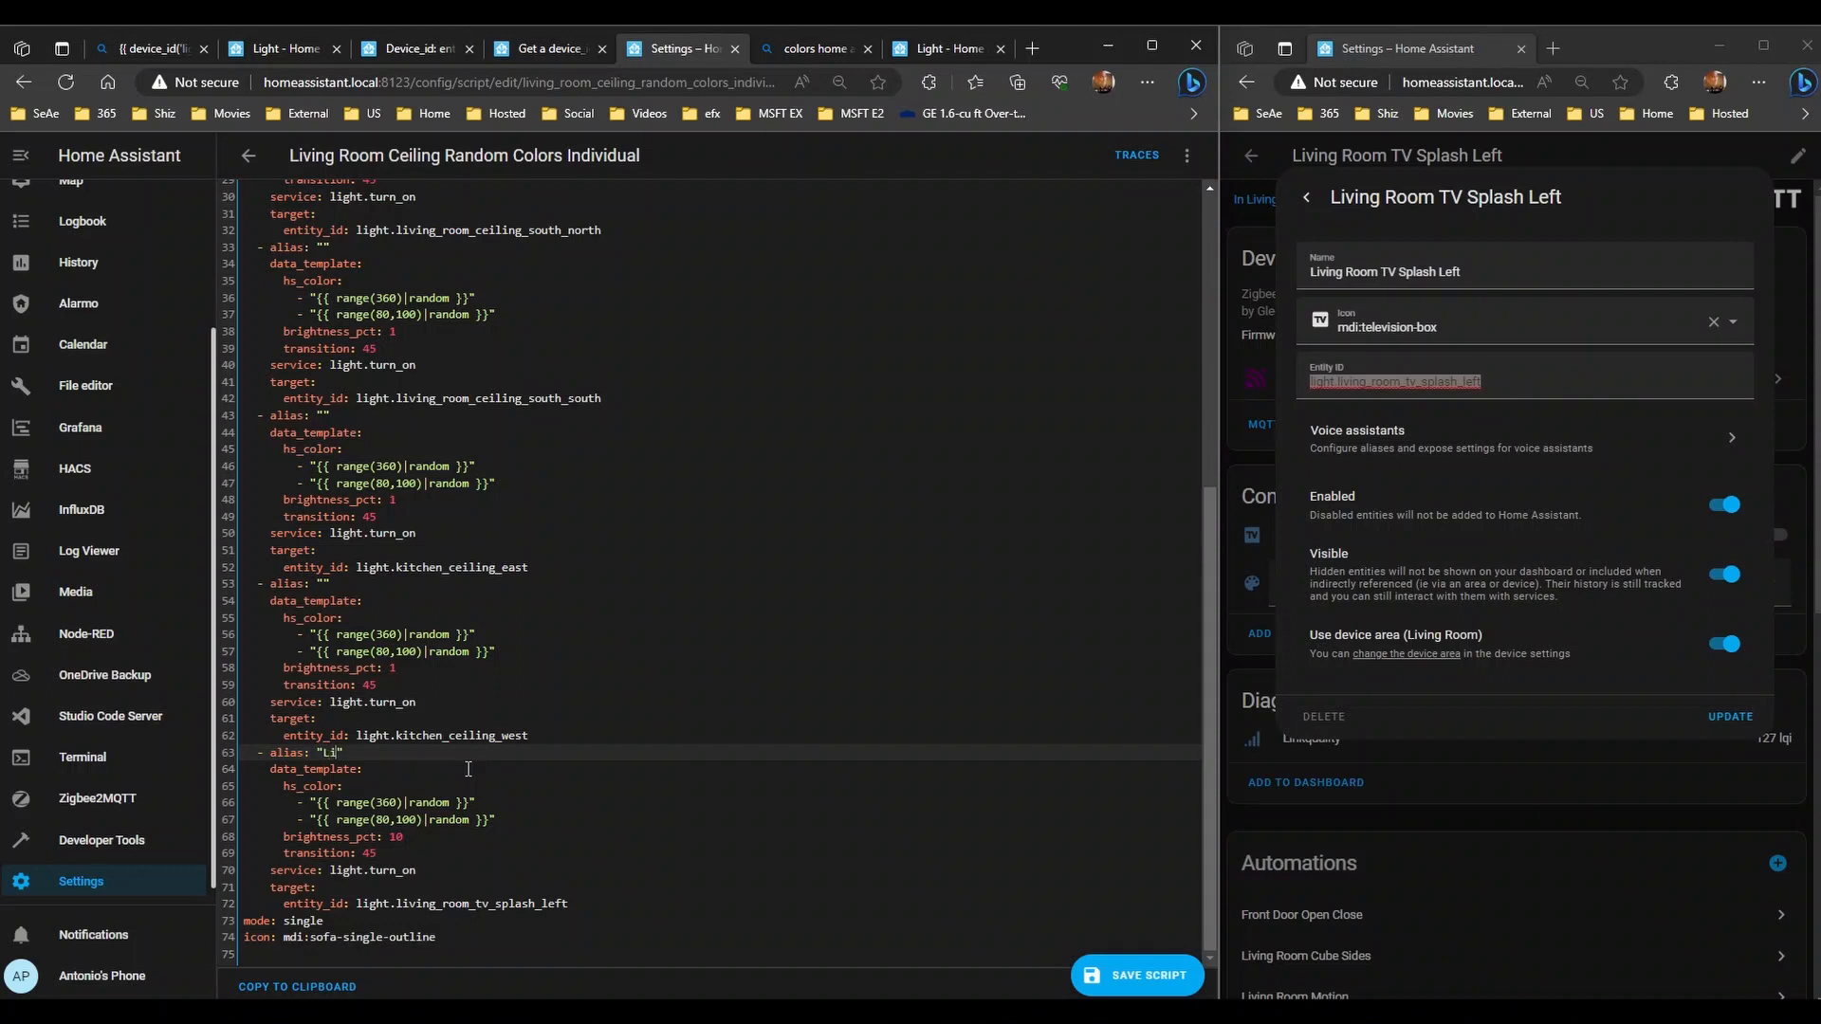
{"action": "type", "text": "m tv p"}
- Leave the light's settings and change the device search to 'kitc'
{"action": "left_click", "coordinate": [1305, 198]}
{"action": "left_click", "coordinate": [1305, 193]}
{"action": "left_click", "coordinate": [1248, 157]}
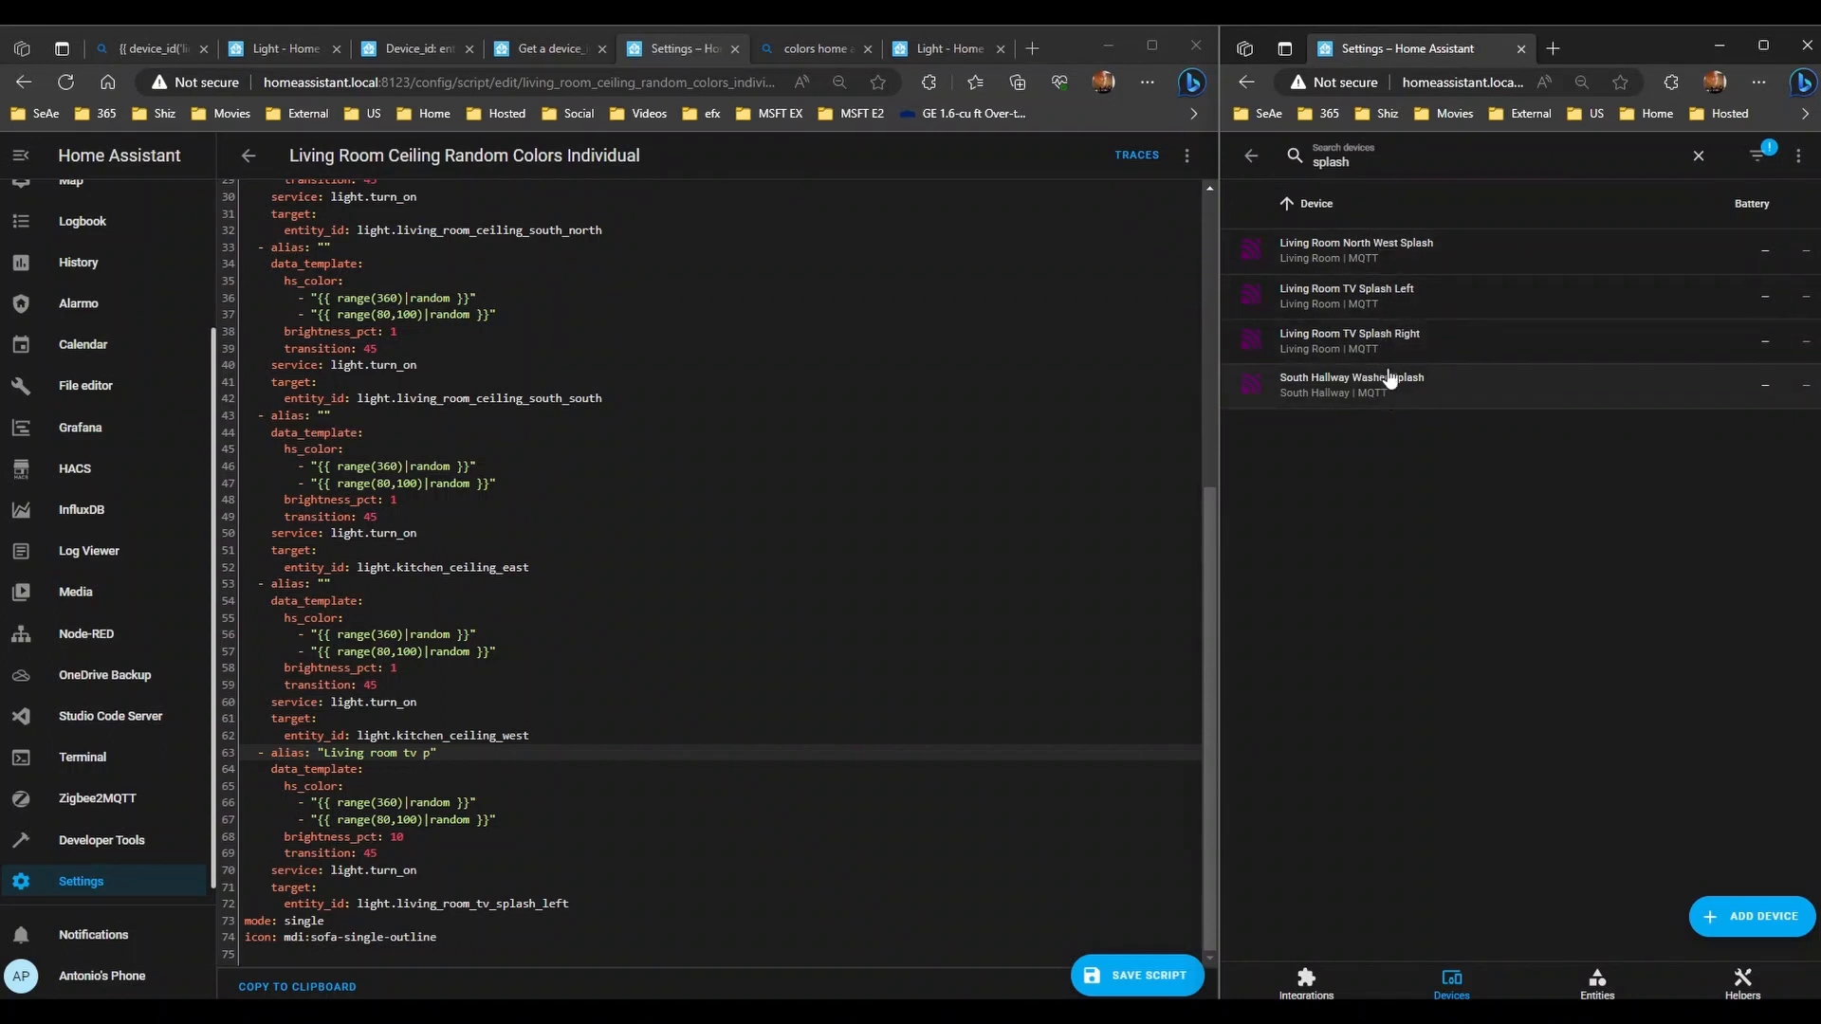
{"action": "left_click_drag", "start_coordinate": [1362, 161], "coordinate": [1301, 163]}
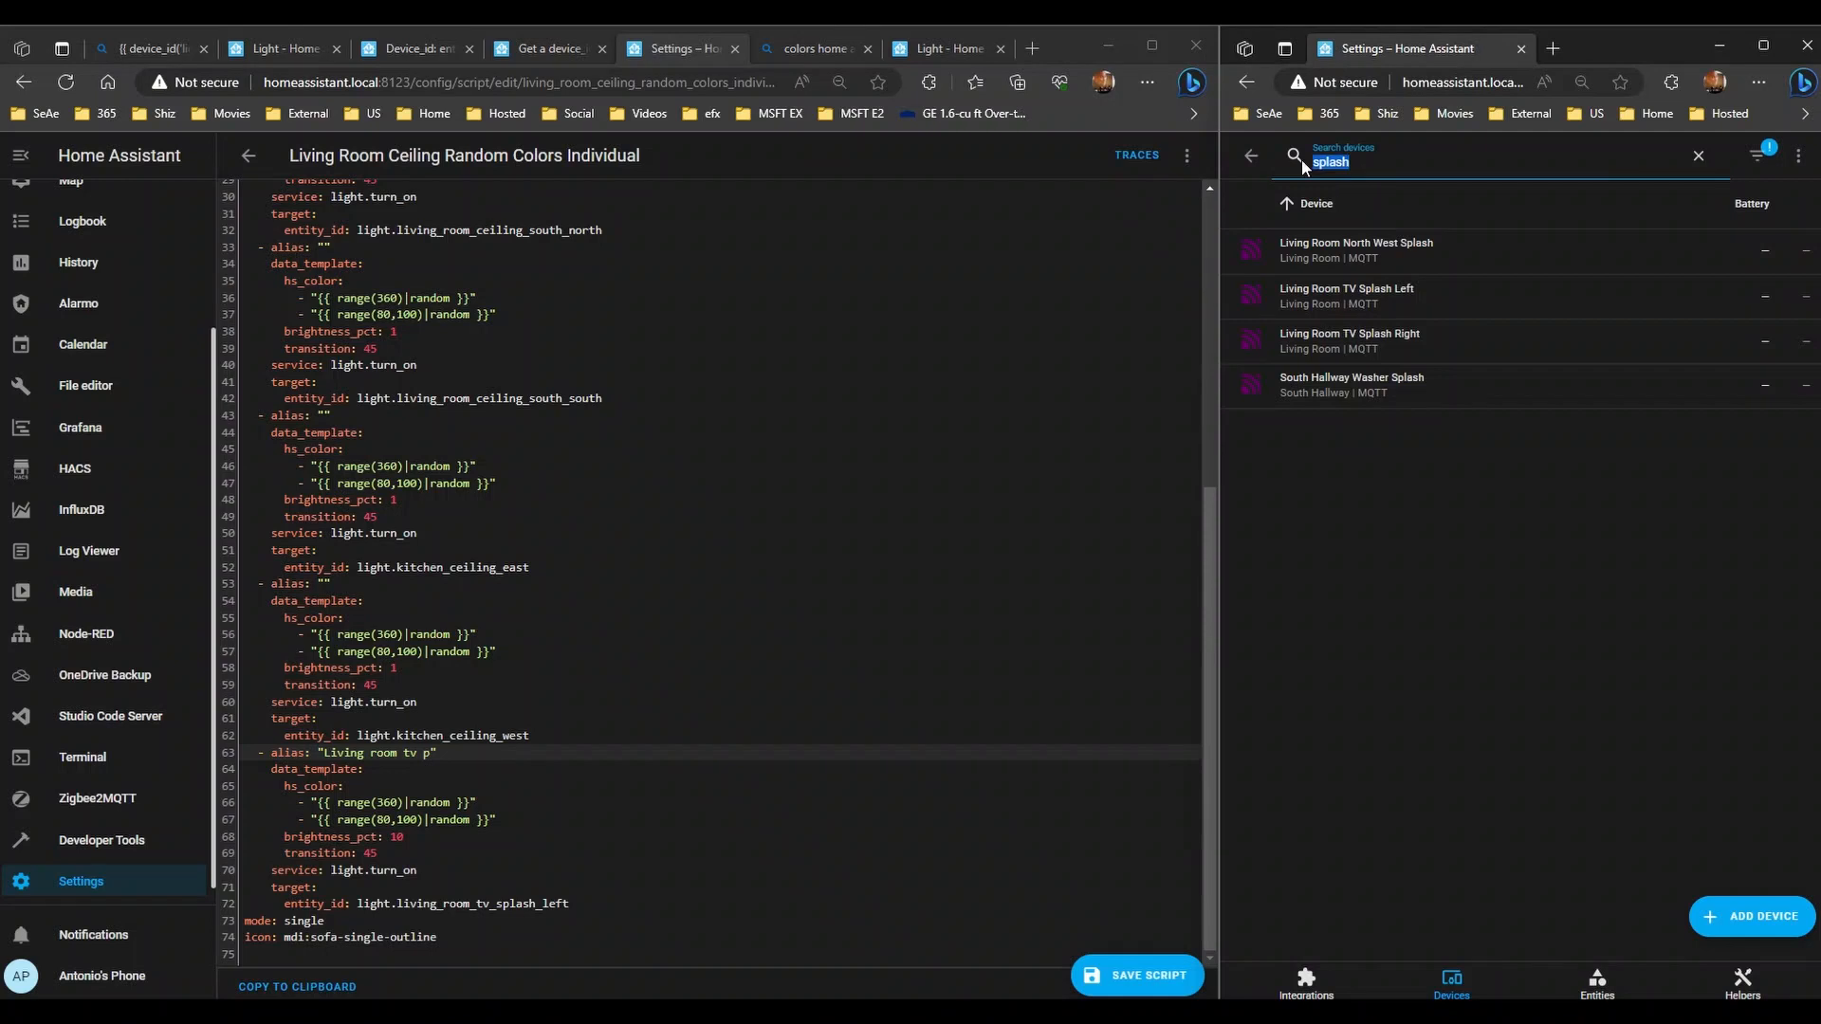
{"action": "type", "text": "kitchen"}
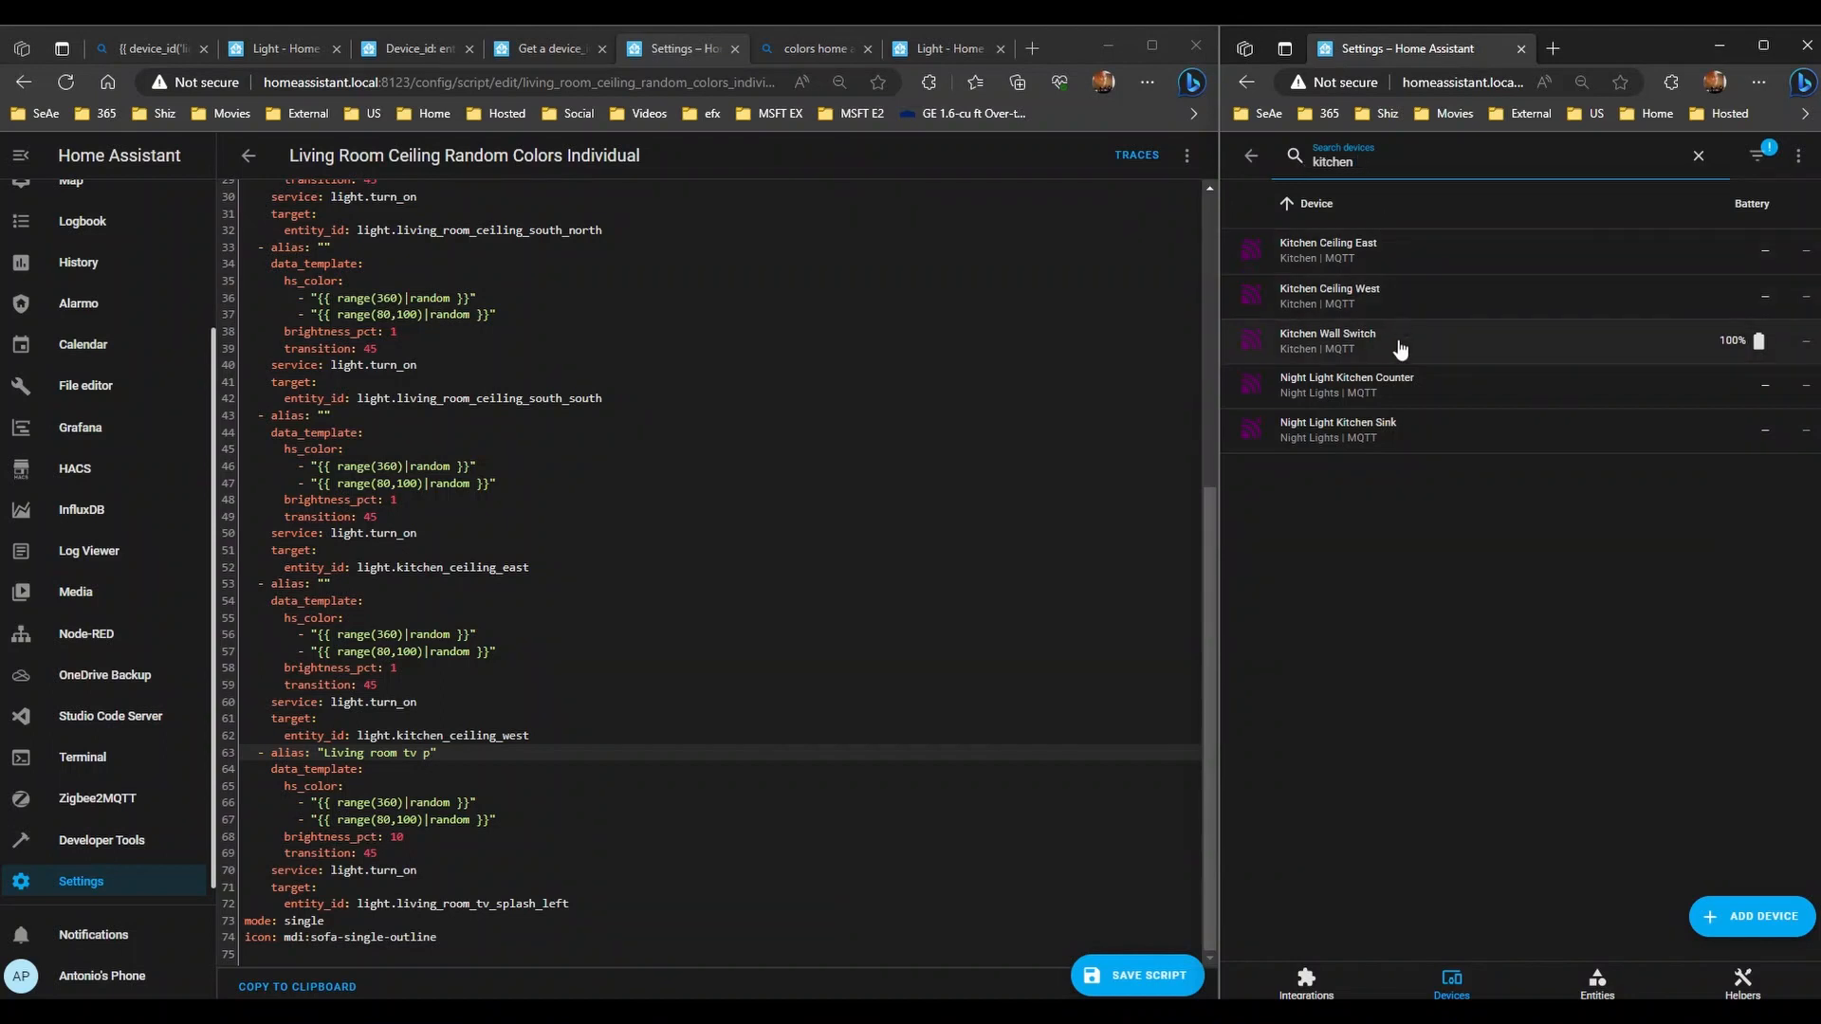
- Open the Kitchen Cabinet Splash light's entity settings under the LocalTuya integration
{"action": "left_click", "coordinate": [1251, 155]}
{"action": "left_click", "coordinate": [1250, 154]}
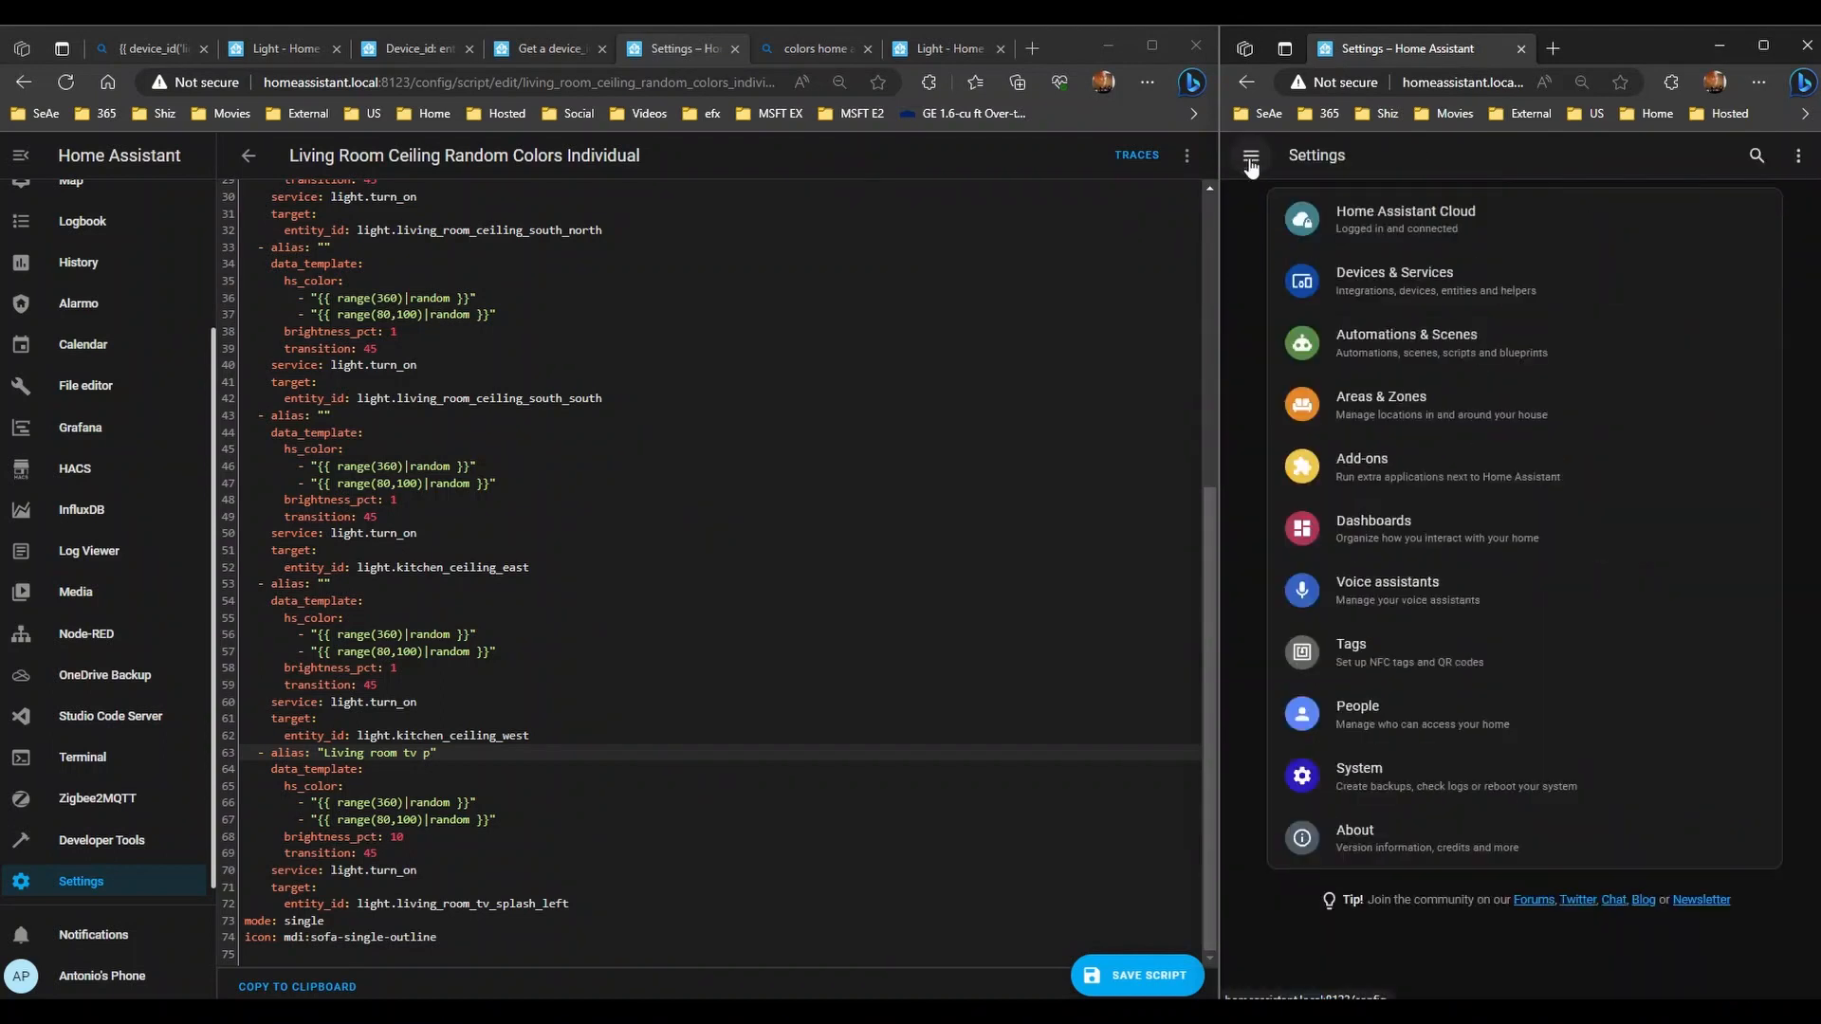
{"action": "left_click", "coordinate": [1401, 272]}
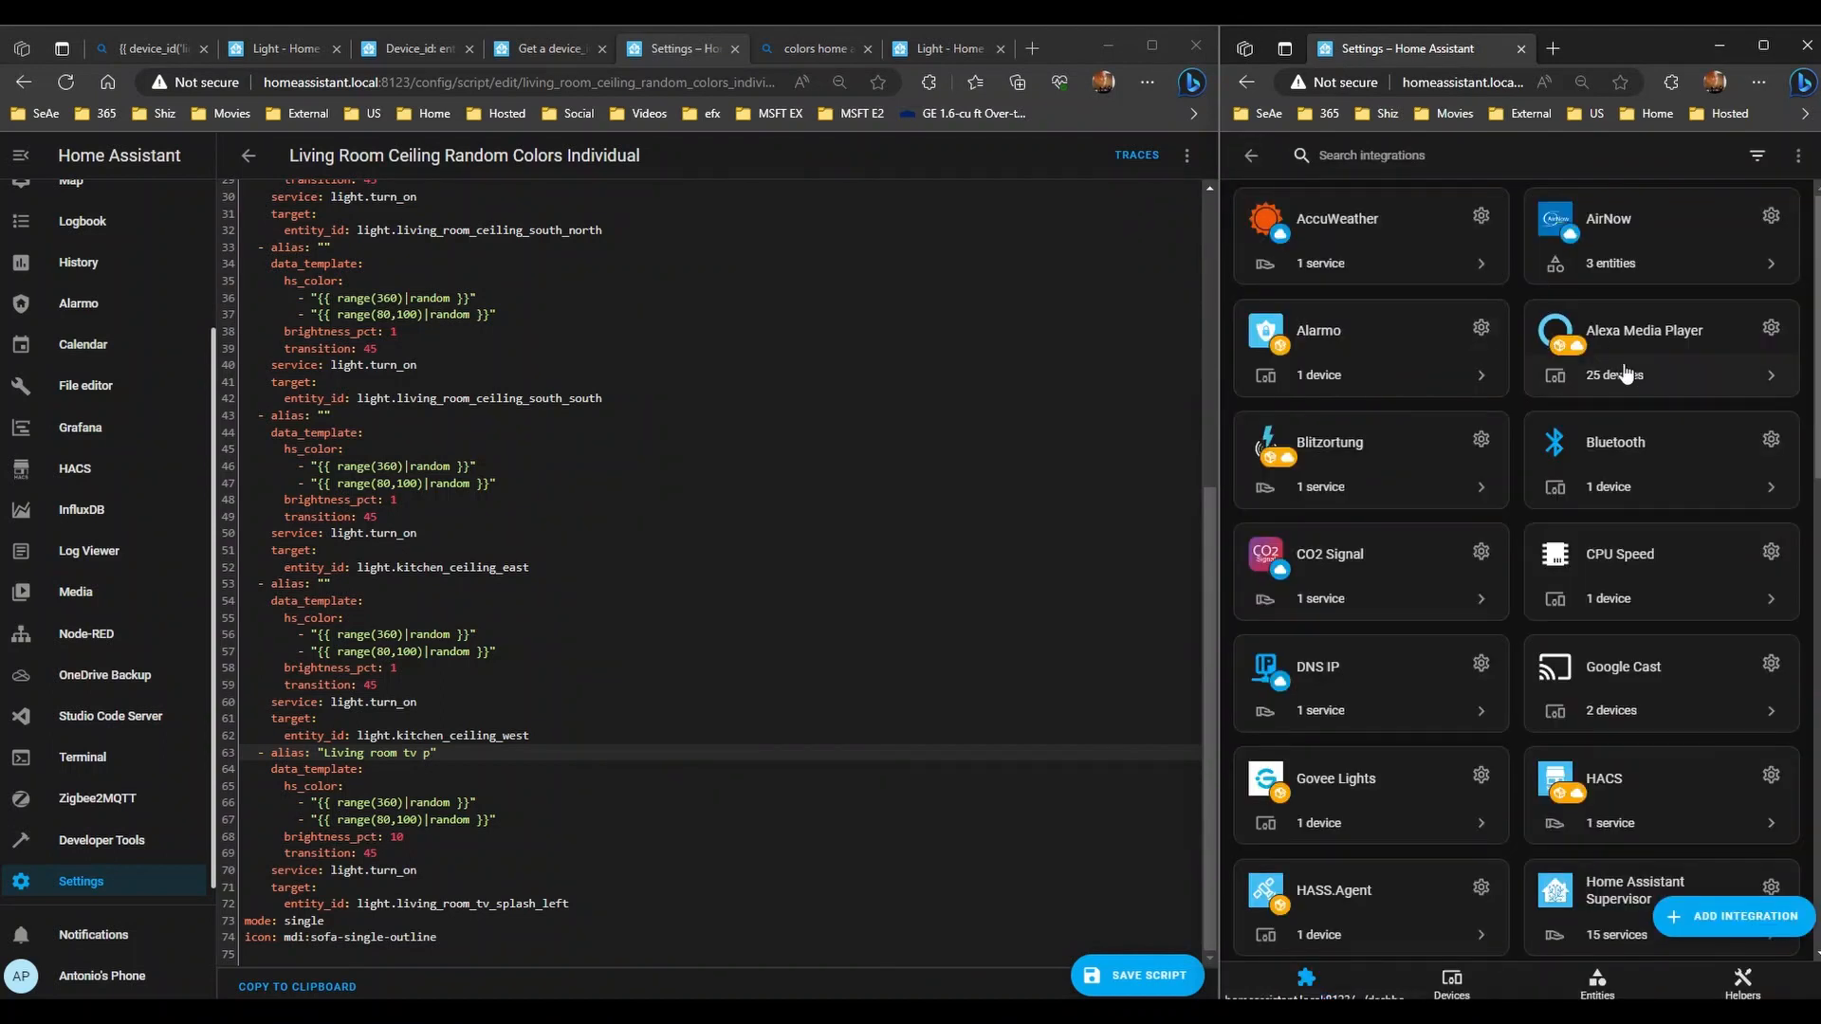
{"action": "scroll", "coordinate": [1578, 525], "scroll_direction": "down", "scroll_amount": 1}
{"action": "scroll", "coordinate": [1579, 524], "scroll_direction": "down", "scroll_amount": 5}
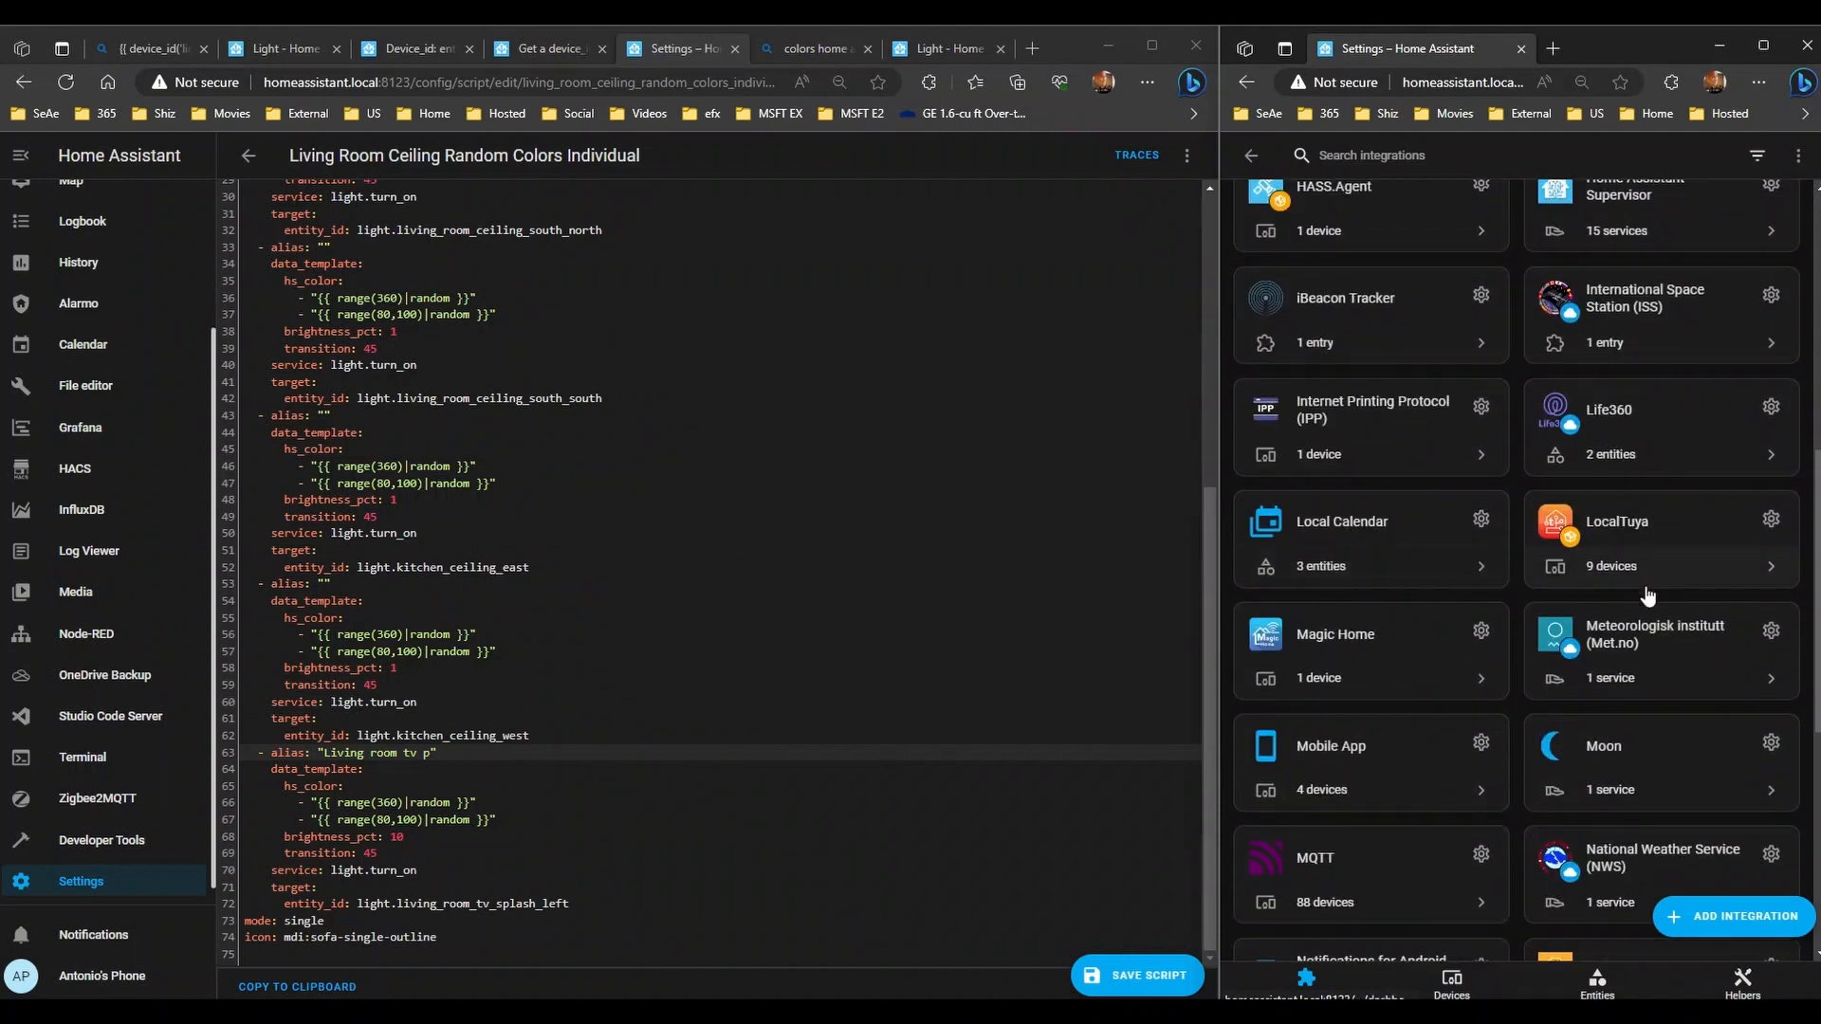
{"action": "left_click", "coordinate": [1644, 593]}
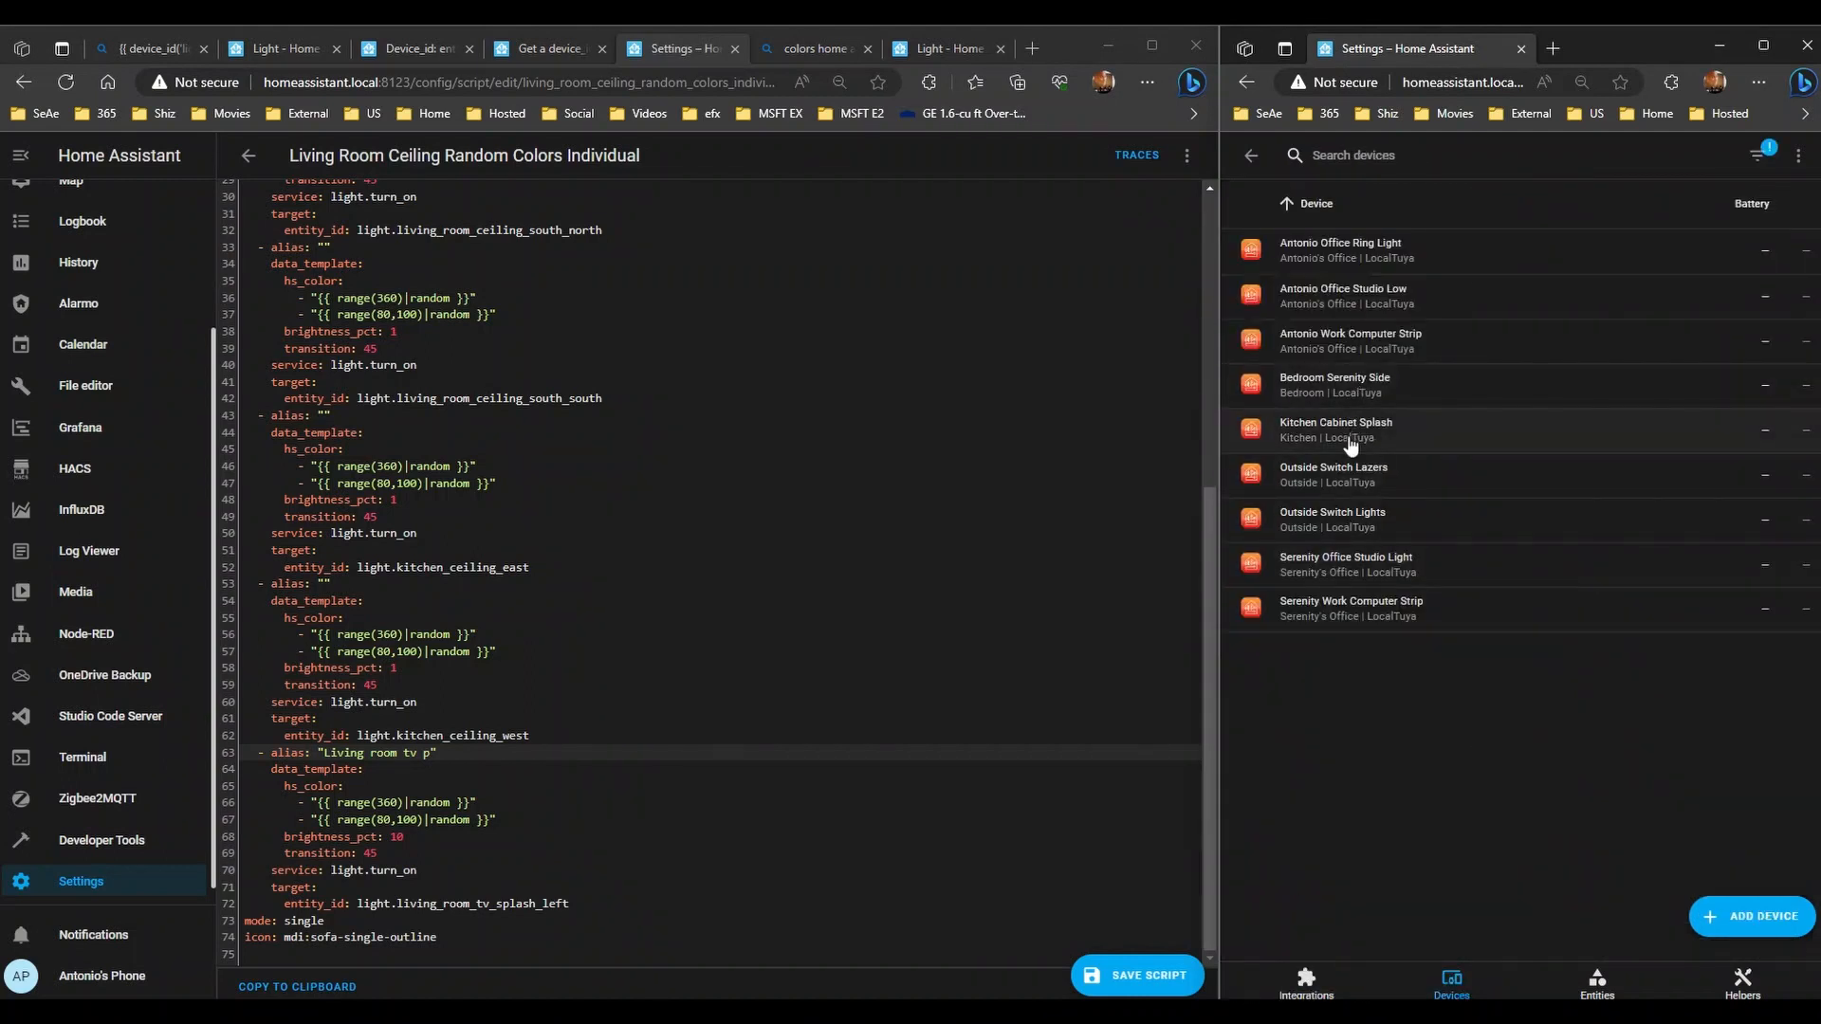
{"action": "left_click", "coordinate": [1397, 431]}
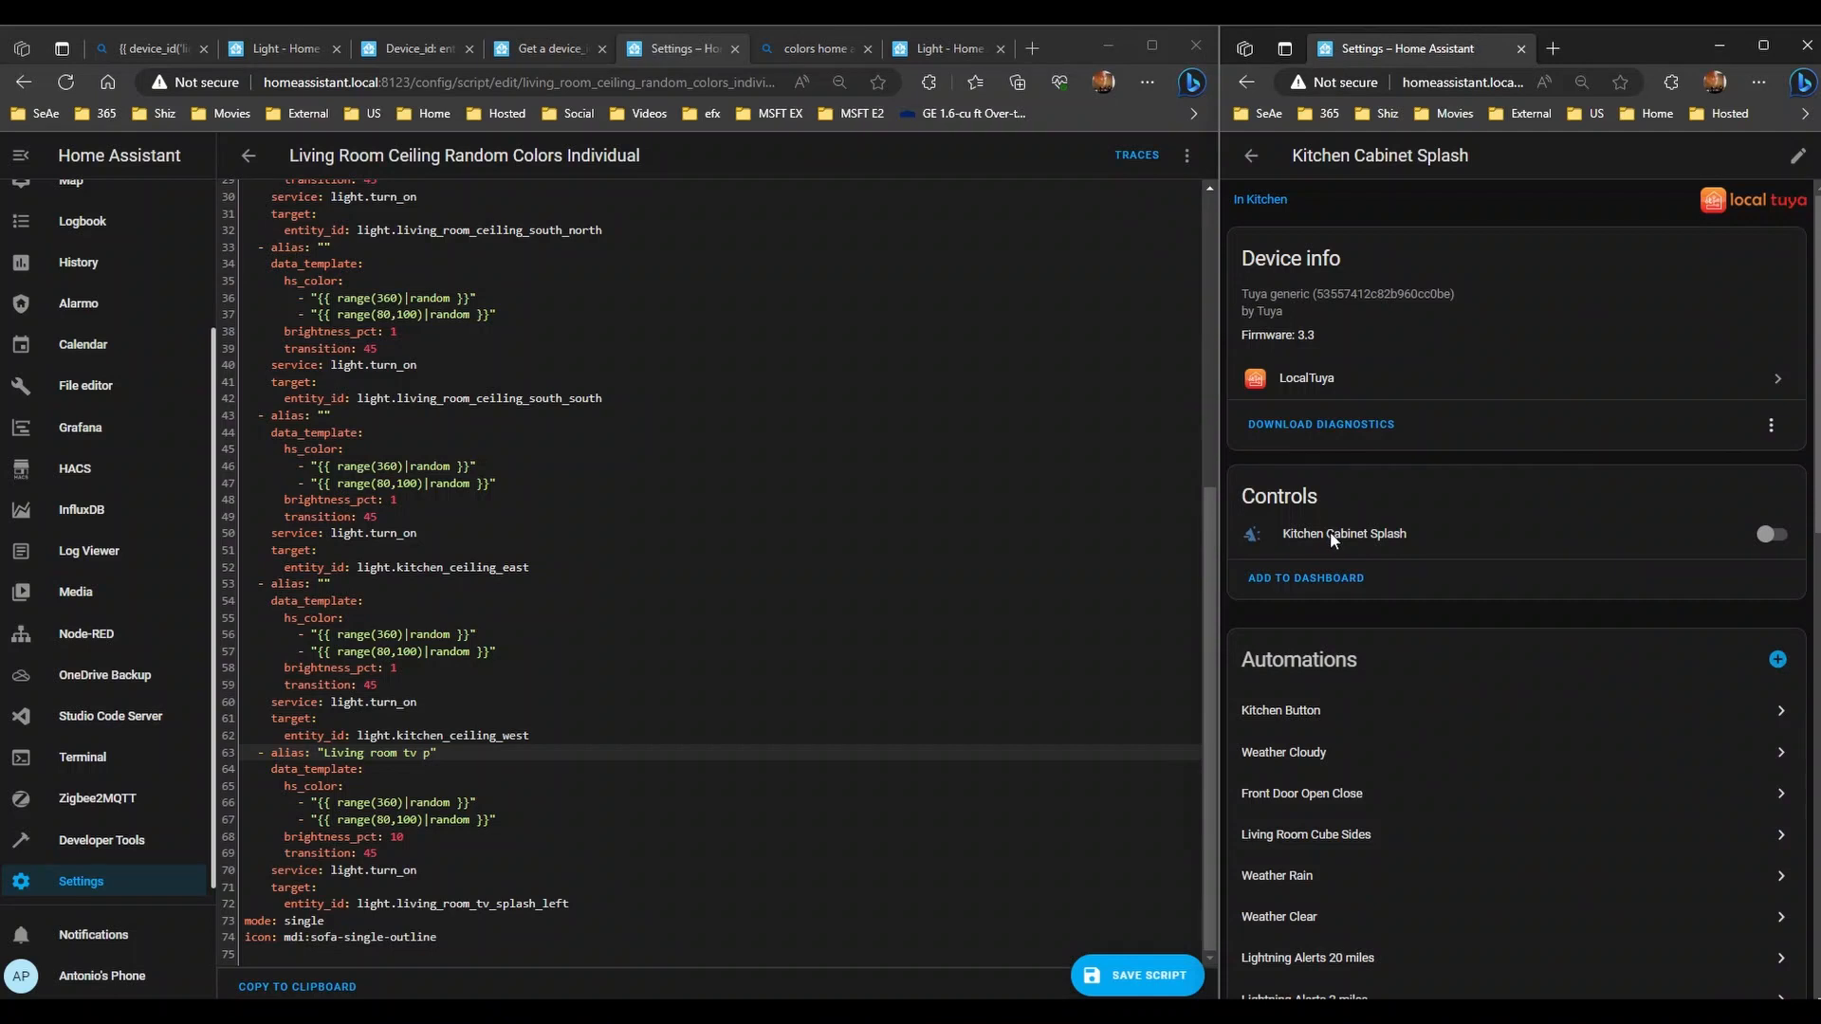
{"action": "left_click", "coordinate": [1337, 533]}
{"action": "left_click", "coordinate": [1702, 198]}
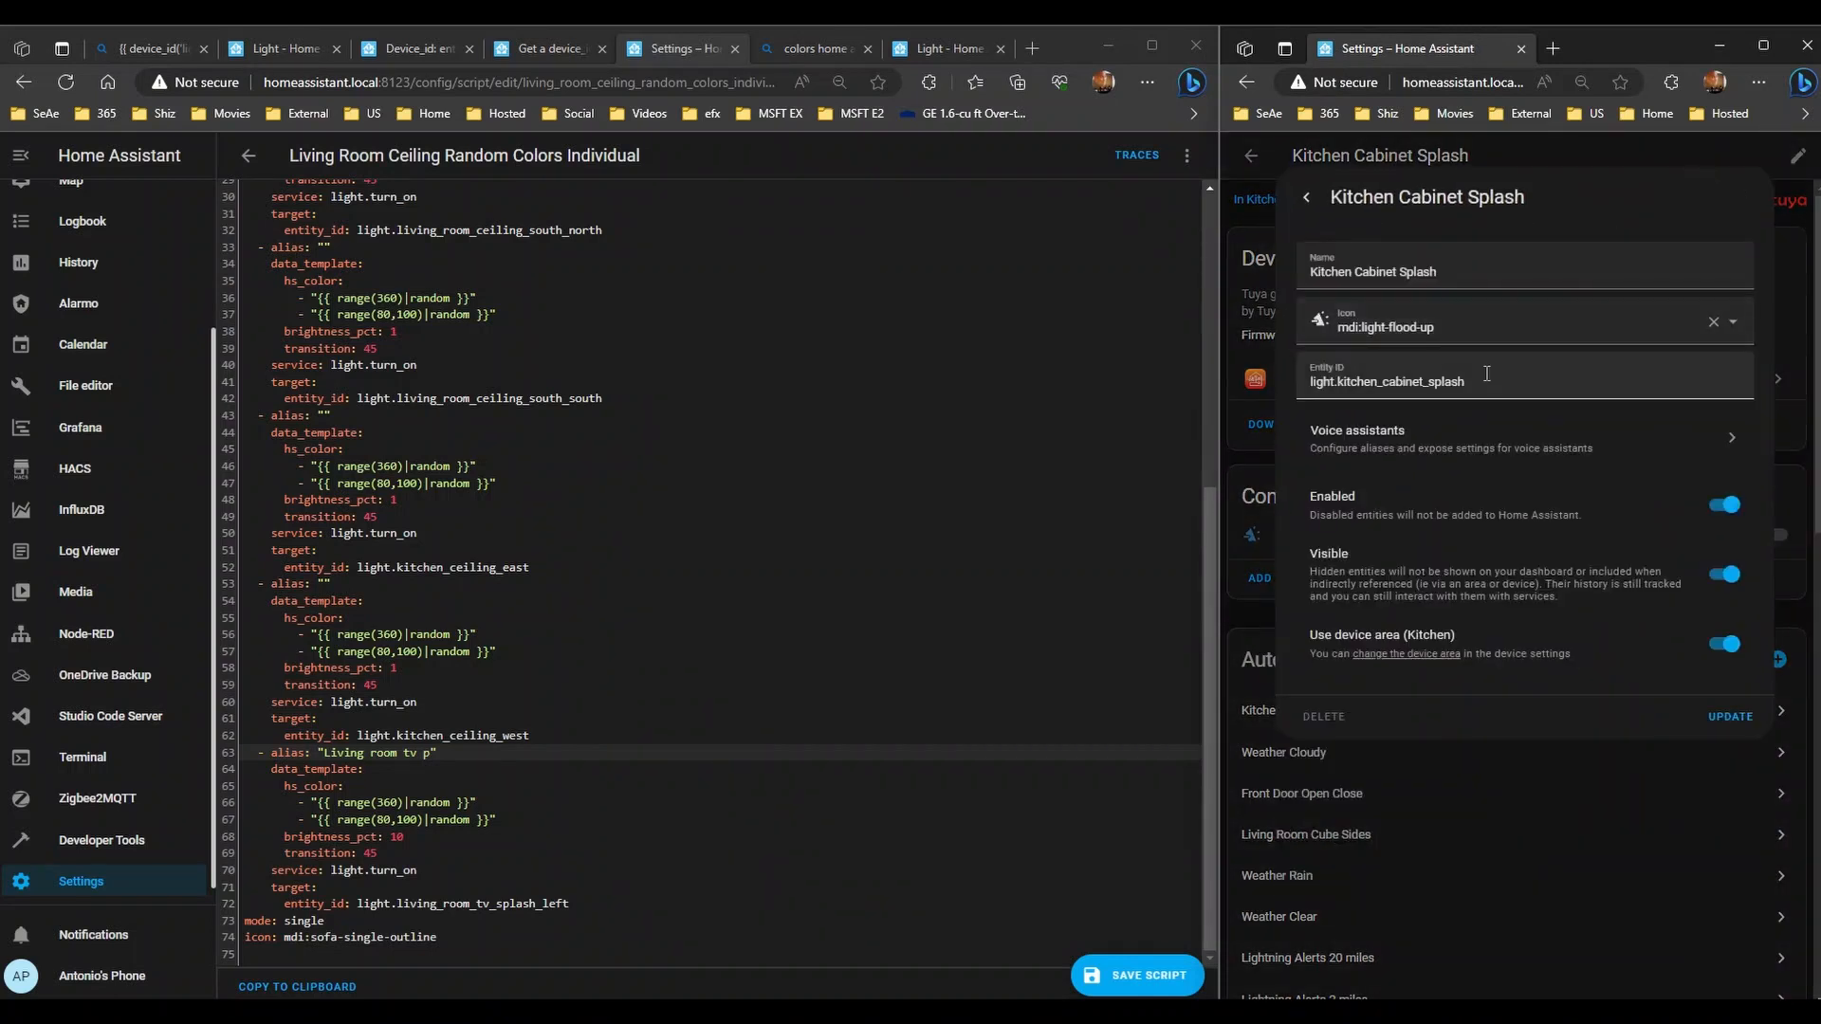
- Paste light.kitchen_cabinet_splash over line 72's entity_id and return to the integrations list
{"action": "left_click_drag", "start_coordinate": [1485, 380], "coordinate": [1108, 381]}
{"action": "key", "text": "ctrl+c"}
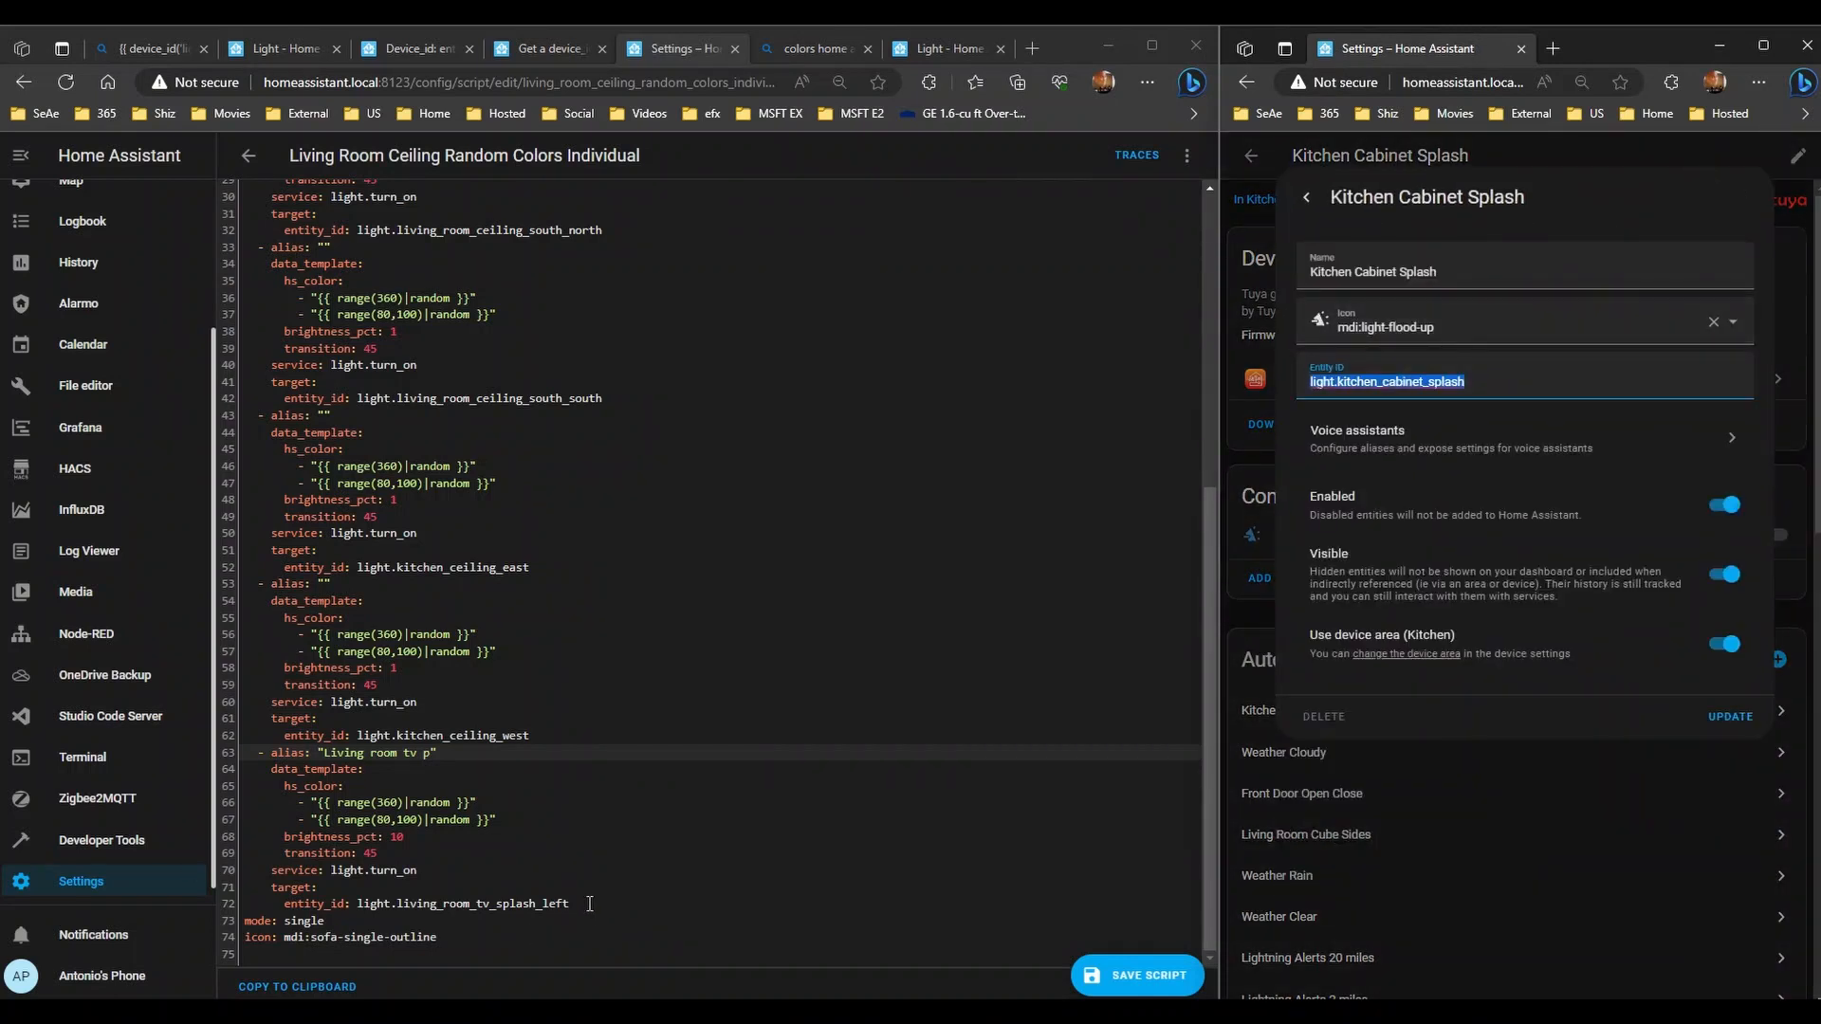
{"action": "left_click_drag", "start_coordinate": [590, 904], "coordinate": [358, 903]}
{"action": "key", "text": "ctrl+v"}
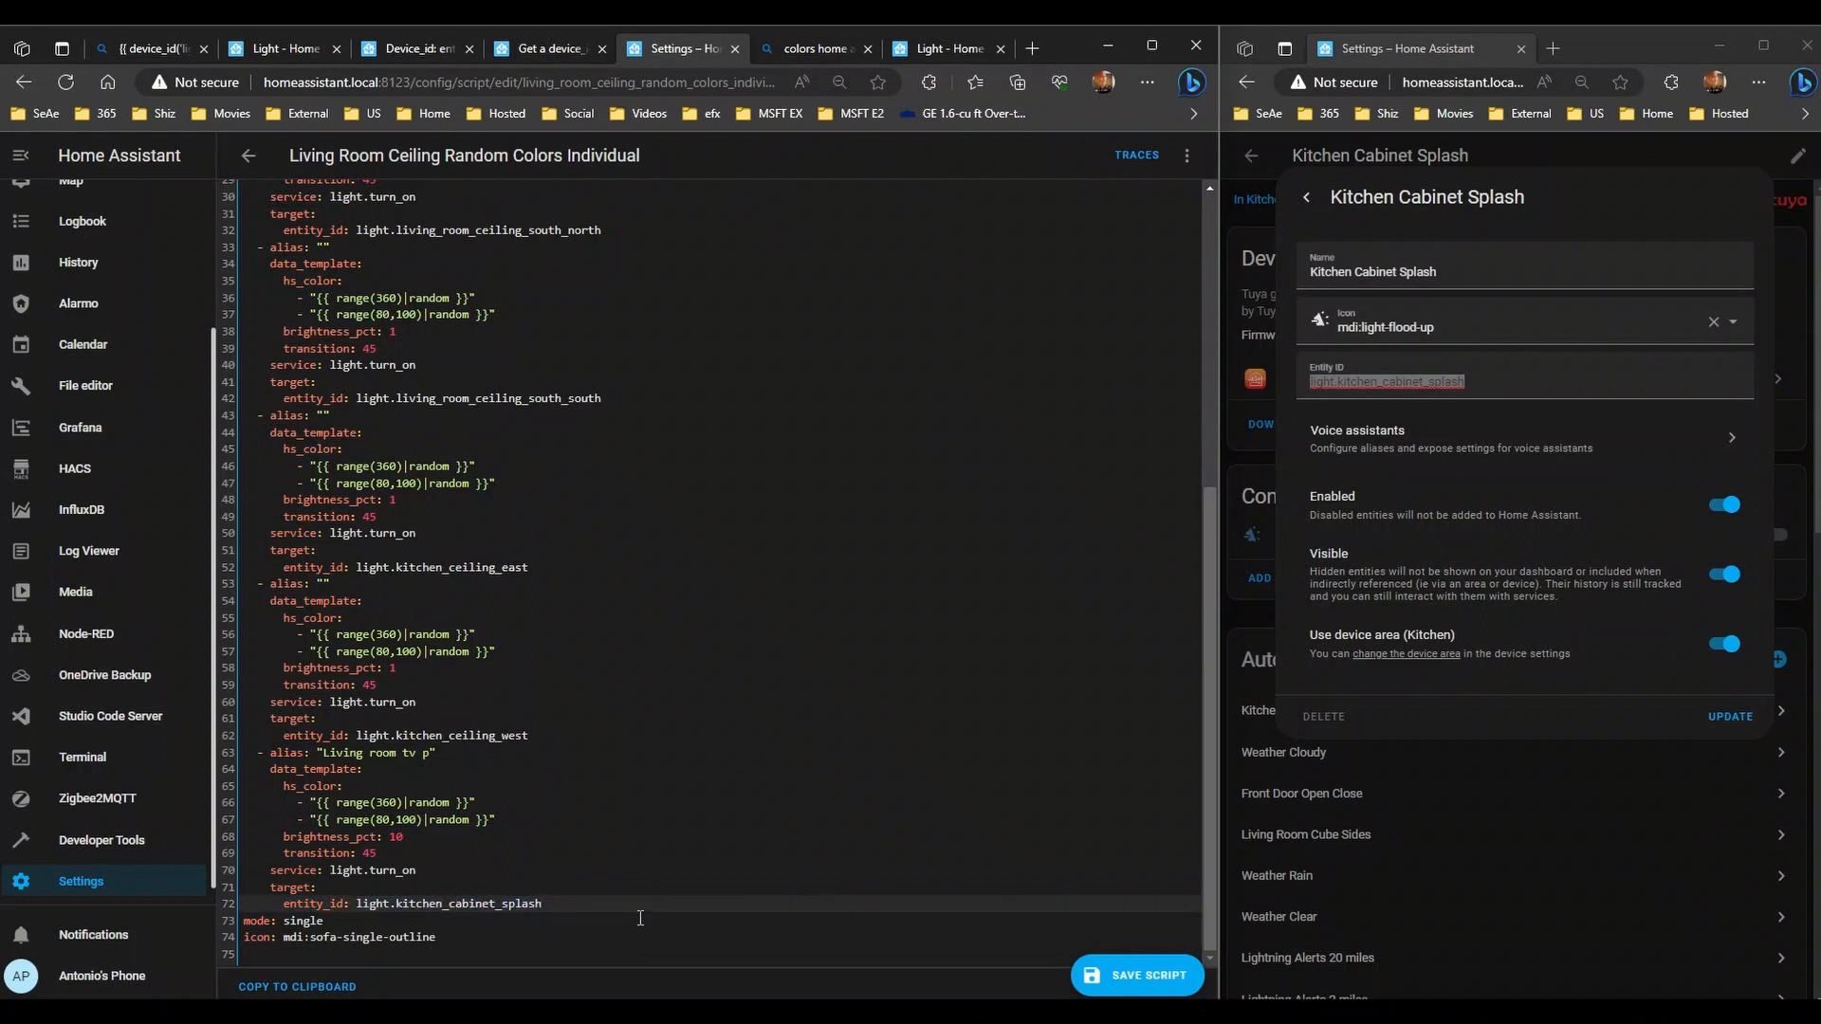
{"action": "left_click", "coordinate": [1265, 161]}
{"action": "left_click", "coordinate": [1250, 157]}
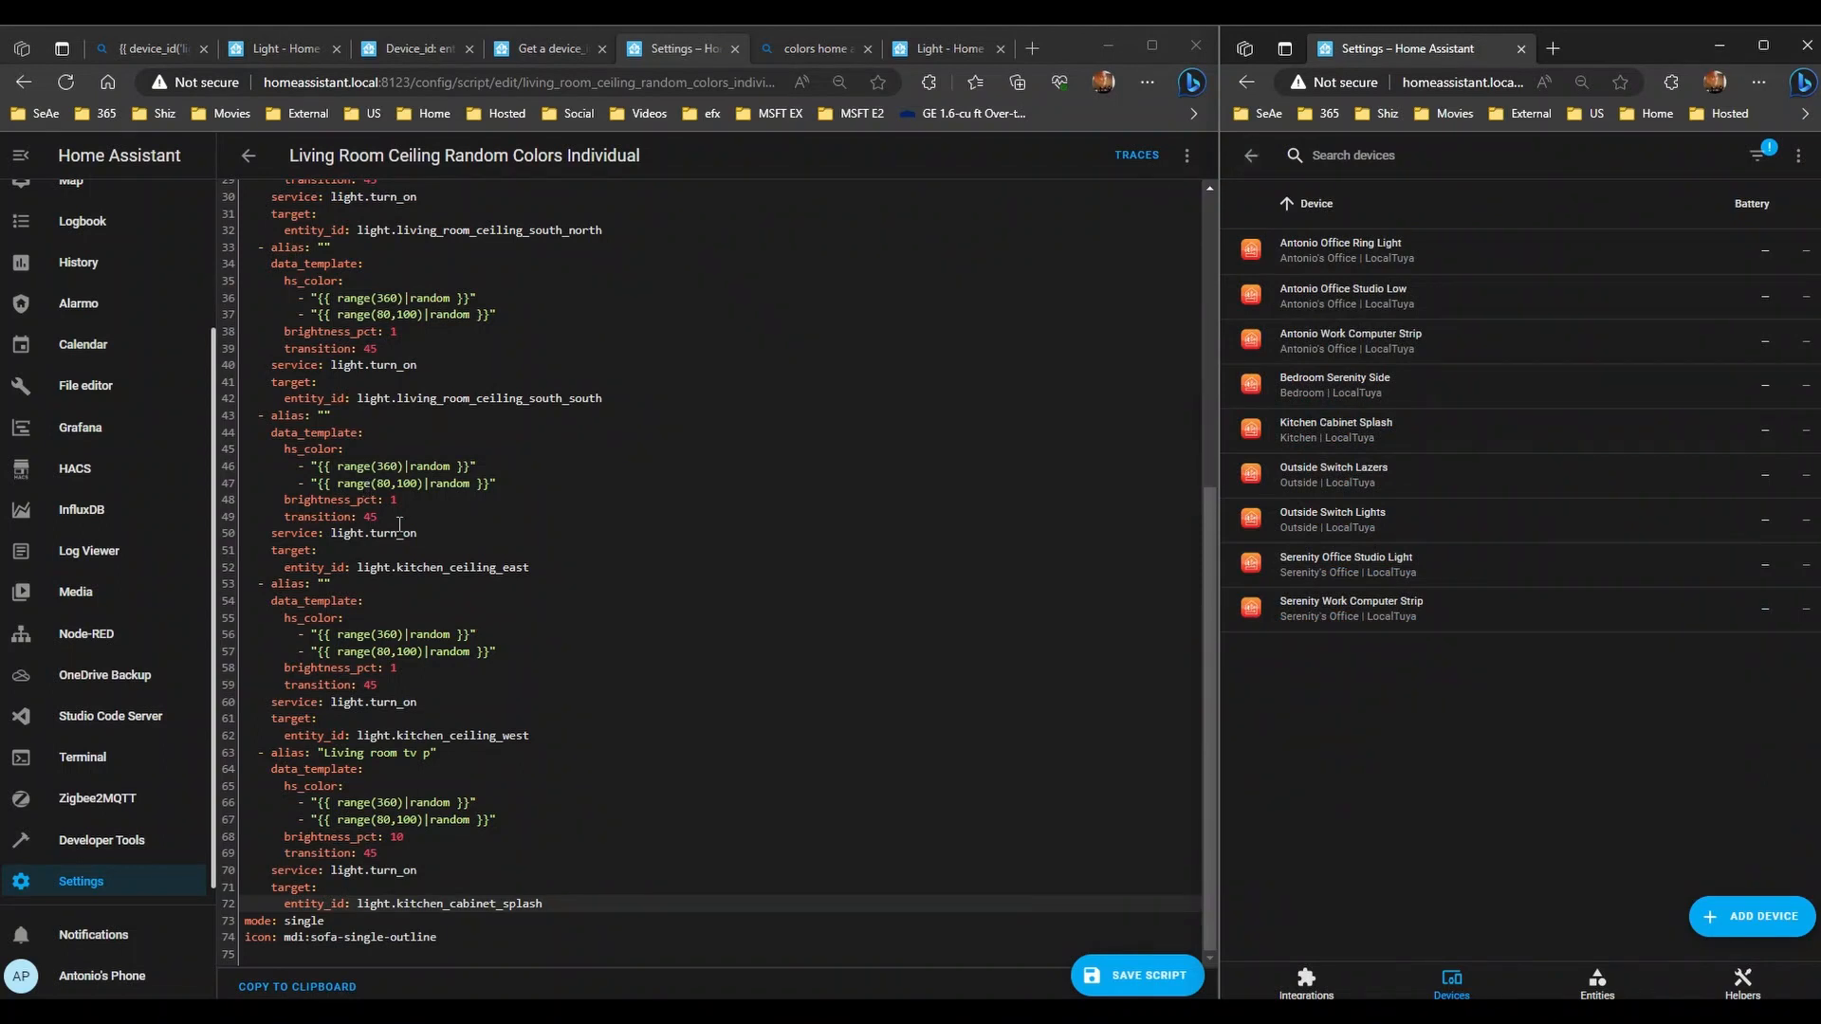
{"action": "left_click", "coordinate": [1247, 157]}
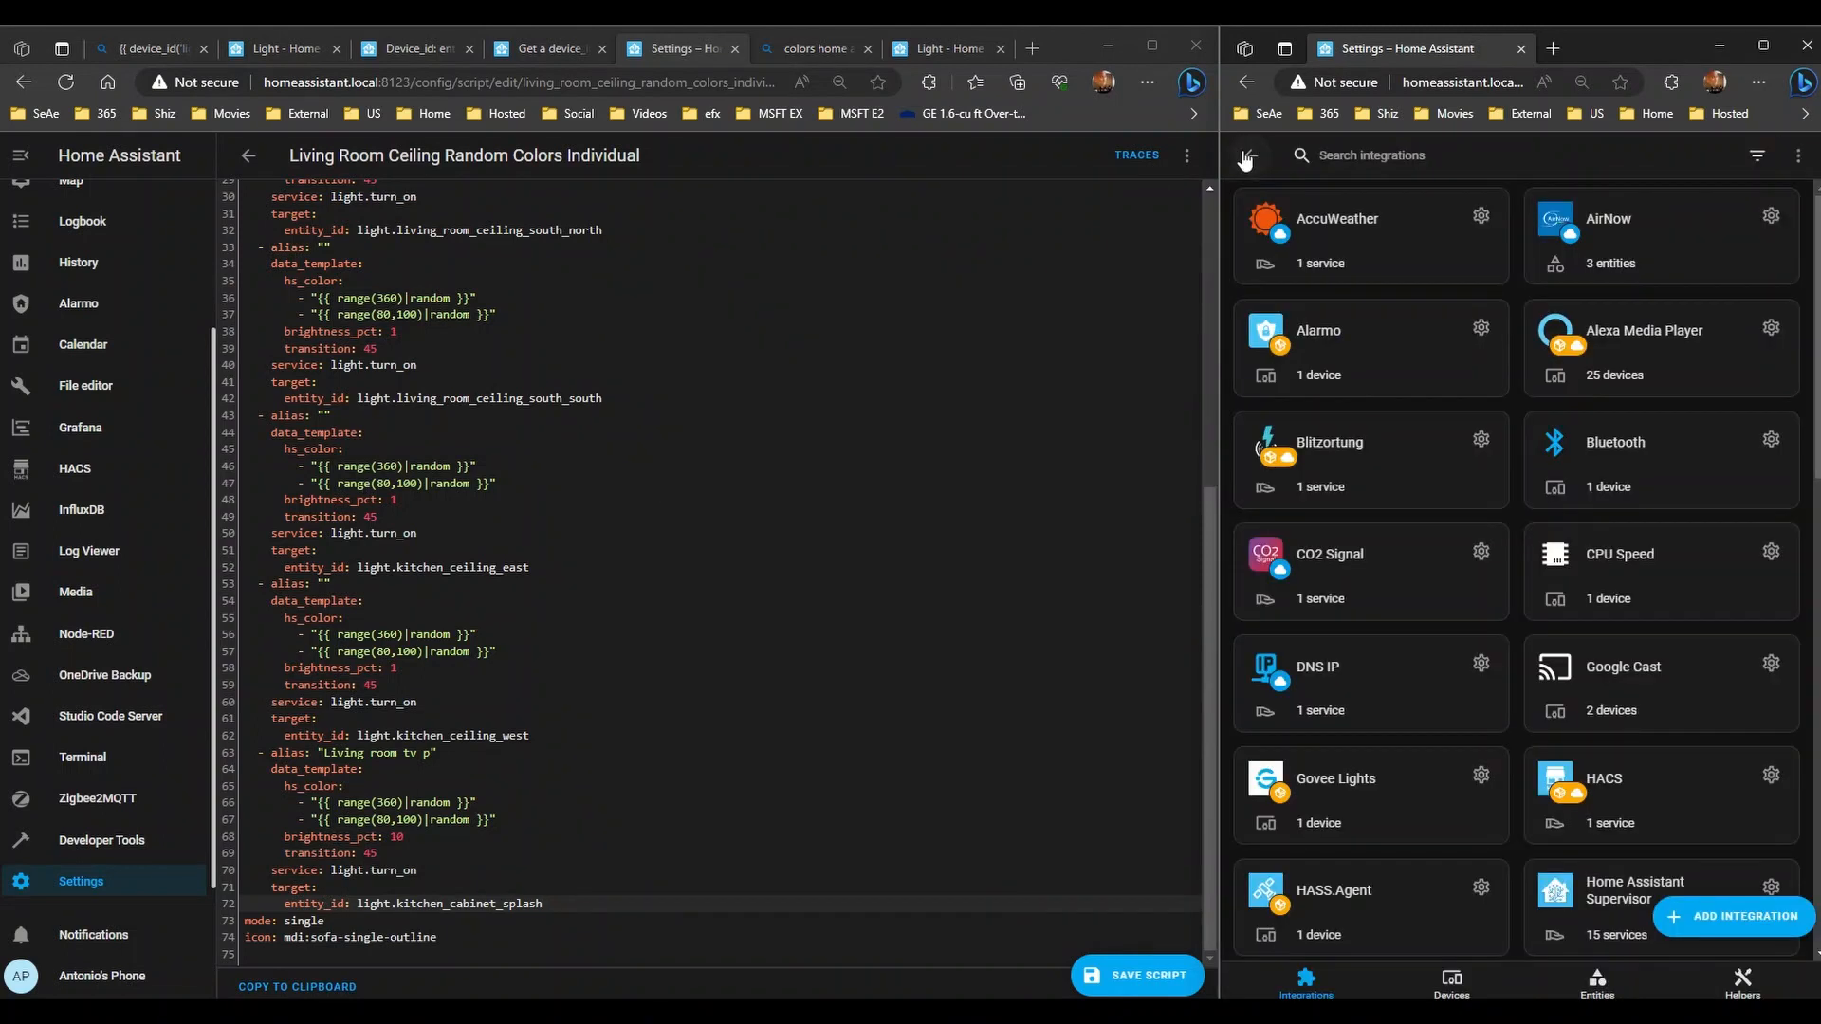
{"action": "scroll", "coordinate": [1408, 559], "scroll_direction": "up", "scroll_amount": 4}
- Search the MQTT integration's 88 devices for 'tv'
{"action": "scroll", "coordinate": [1387, 578], "scroll_direction": "down", "scroll_amount": 4}
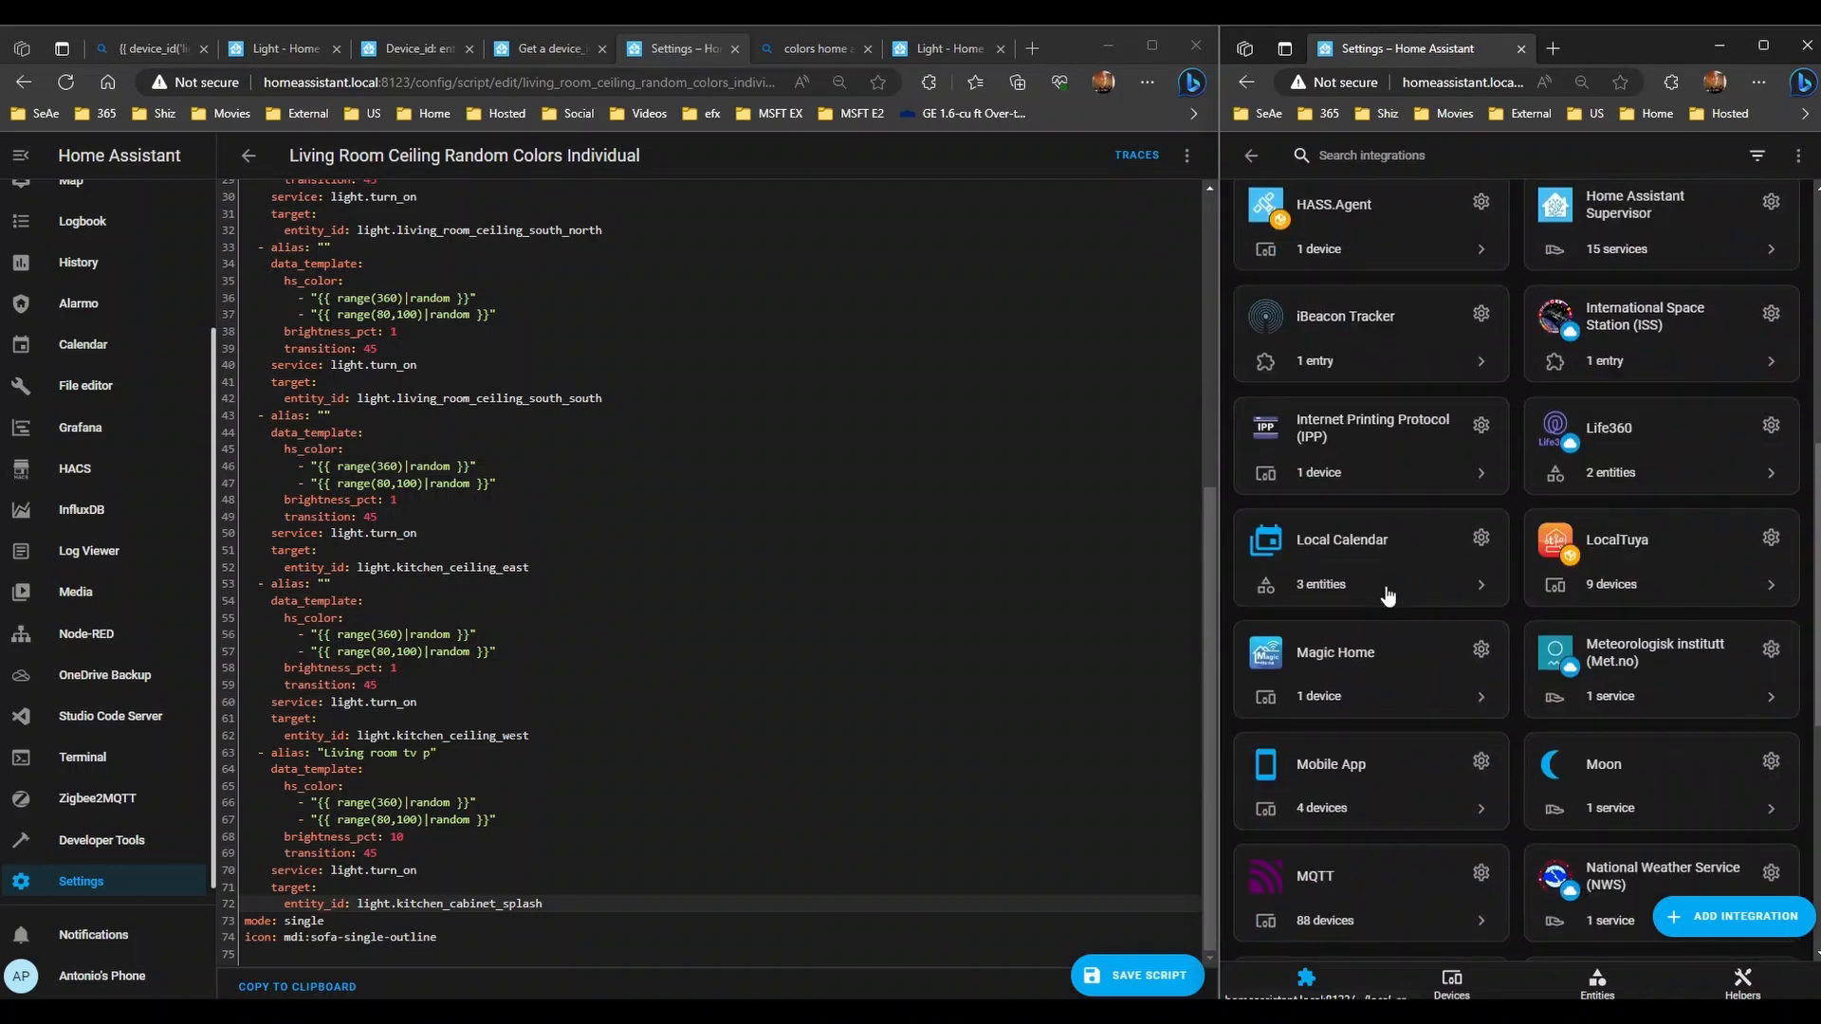
{"action": "scroll", "coordinate": [1386, 595], "scroll_direction": "down", "scroll_amount": 3}
{"action": "left_click", "coordinate": [1343, 578]}
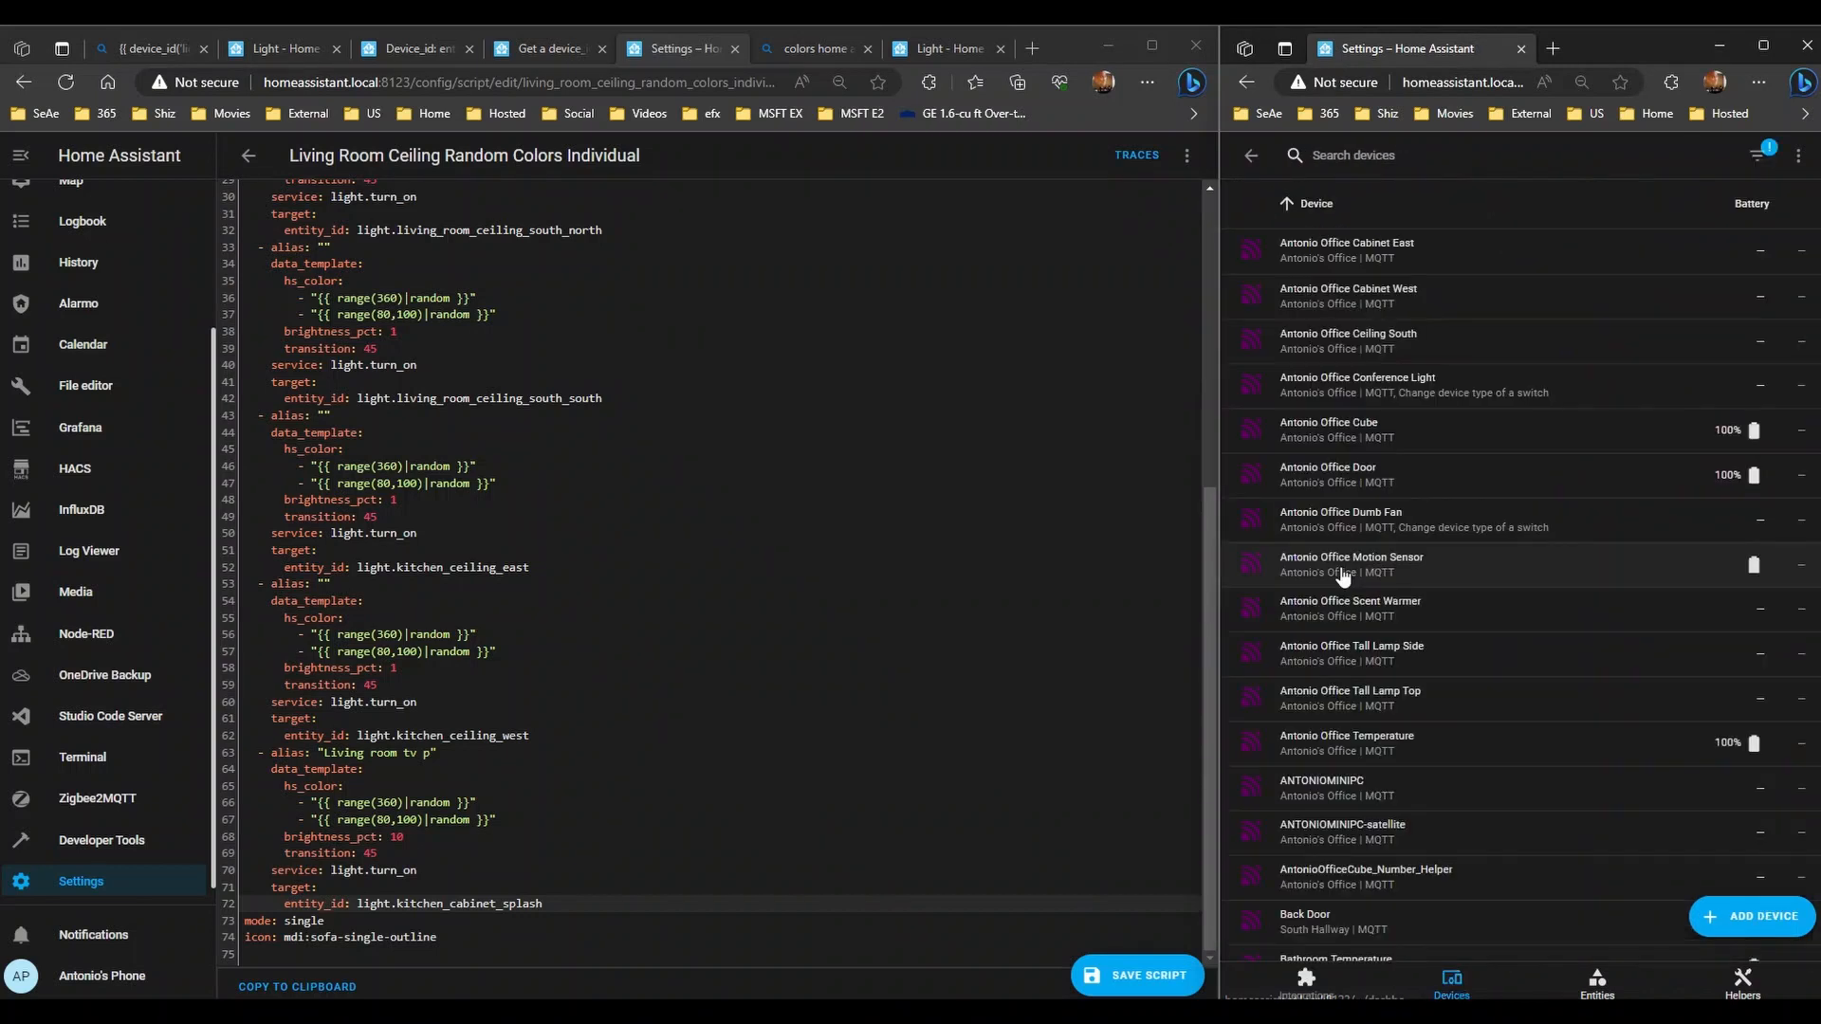
{"action": "left_click", "coordinate": [1359, 154]}
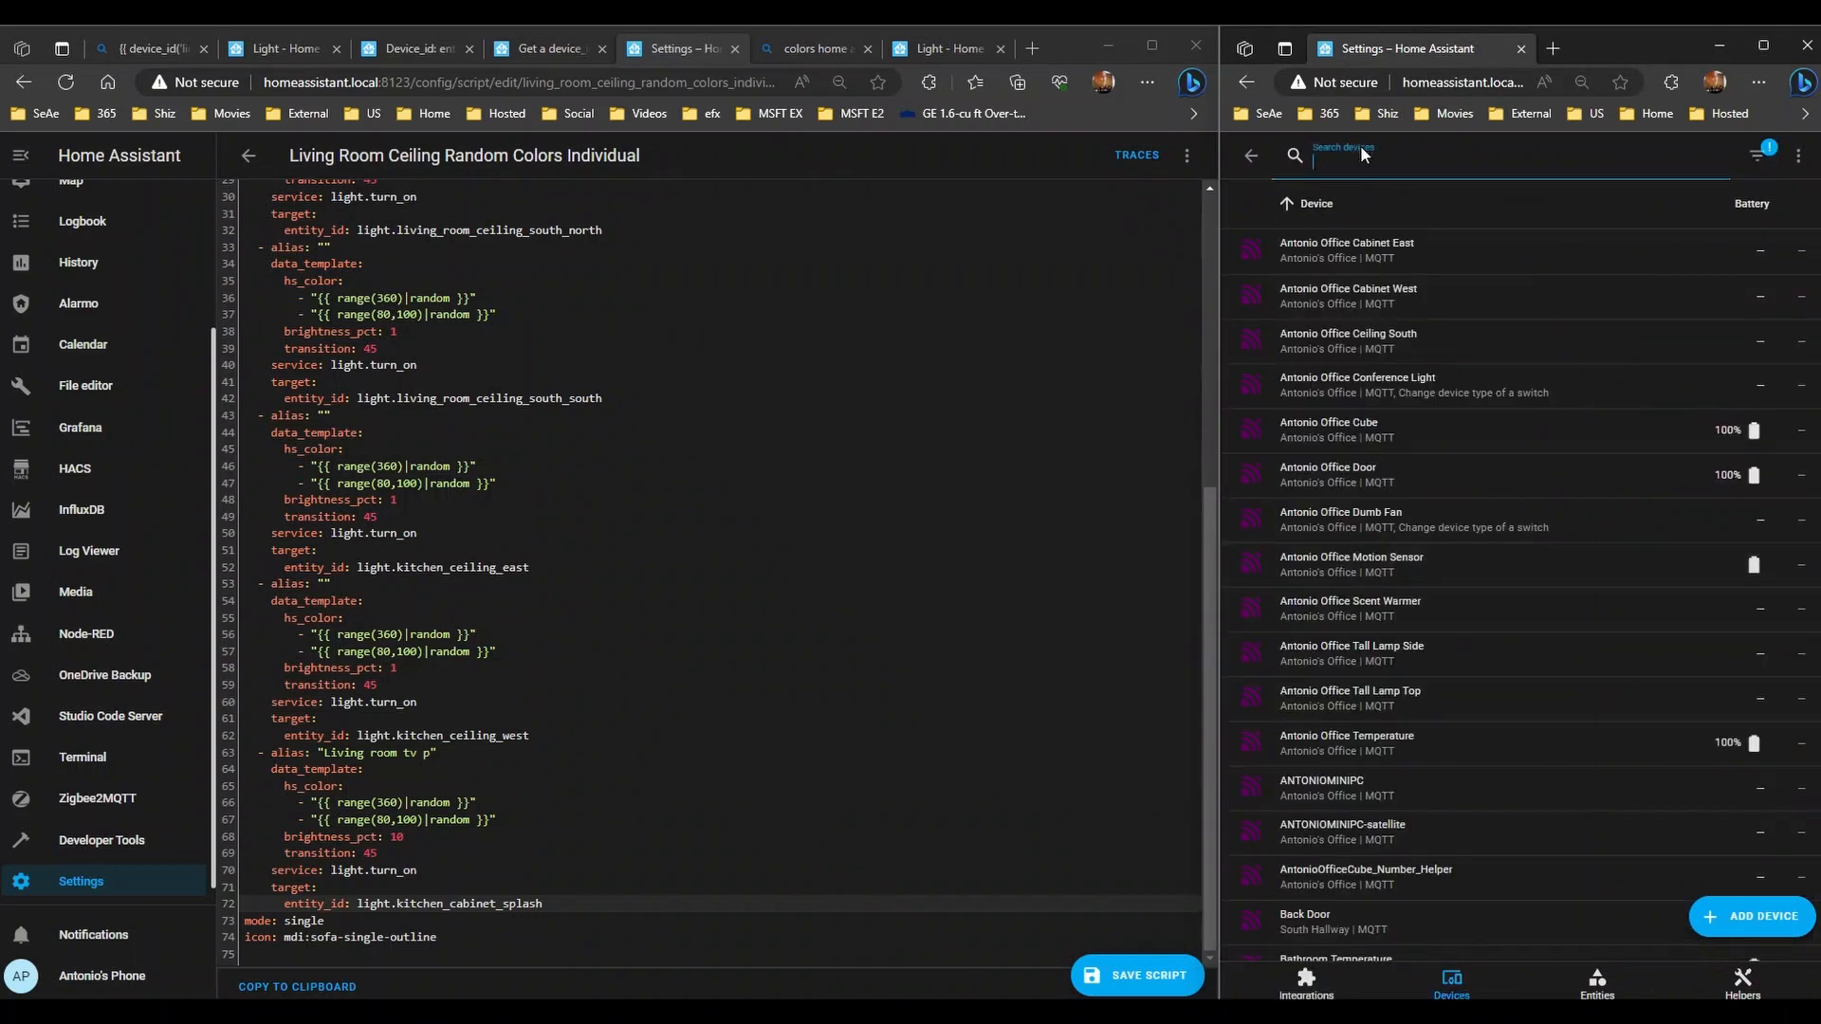
{"action": "type", "text": "tv"}
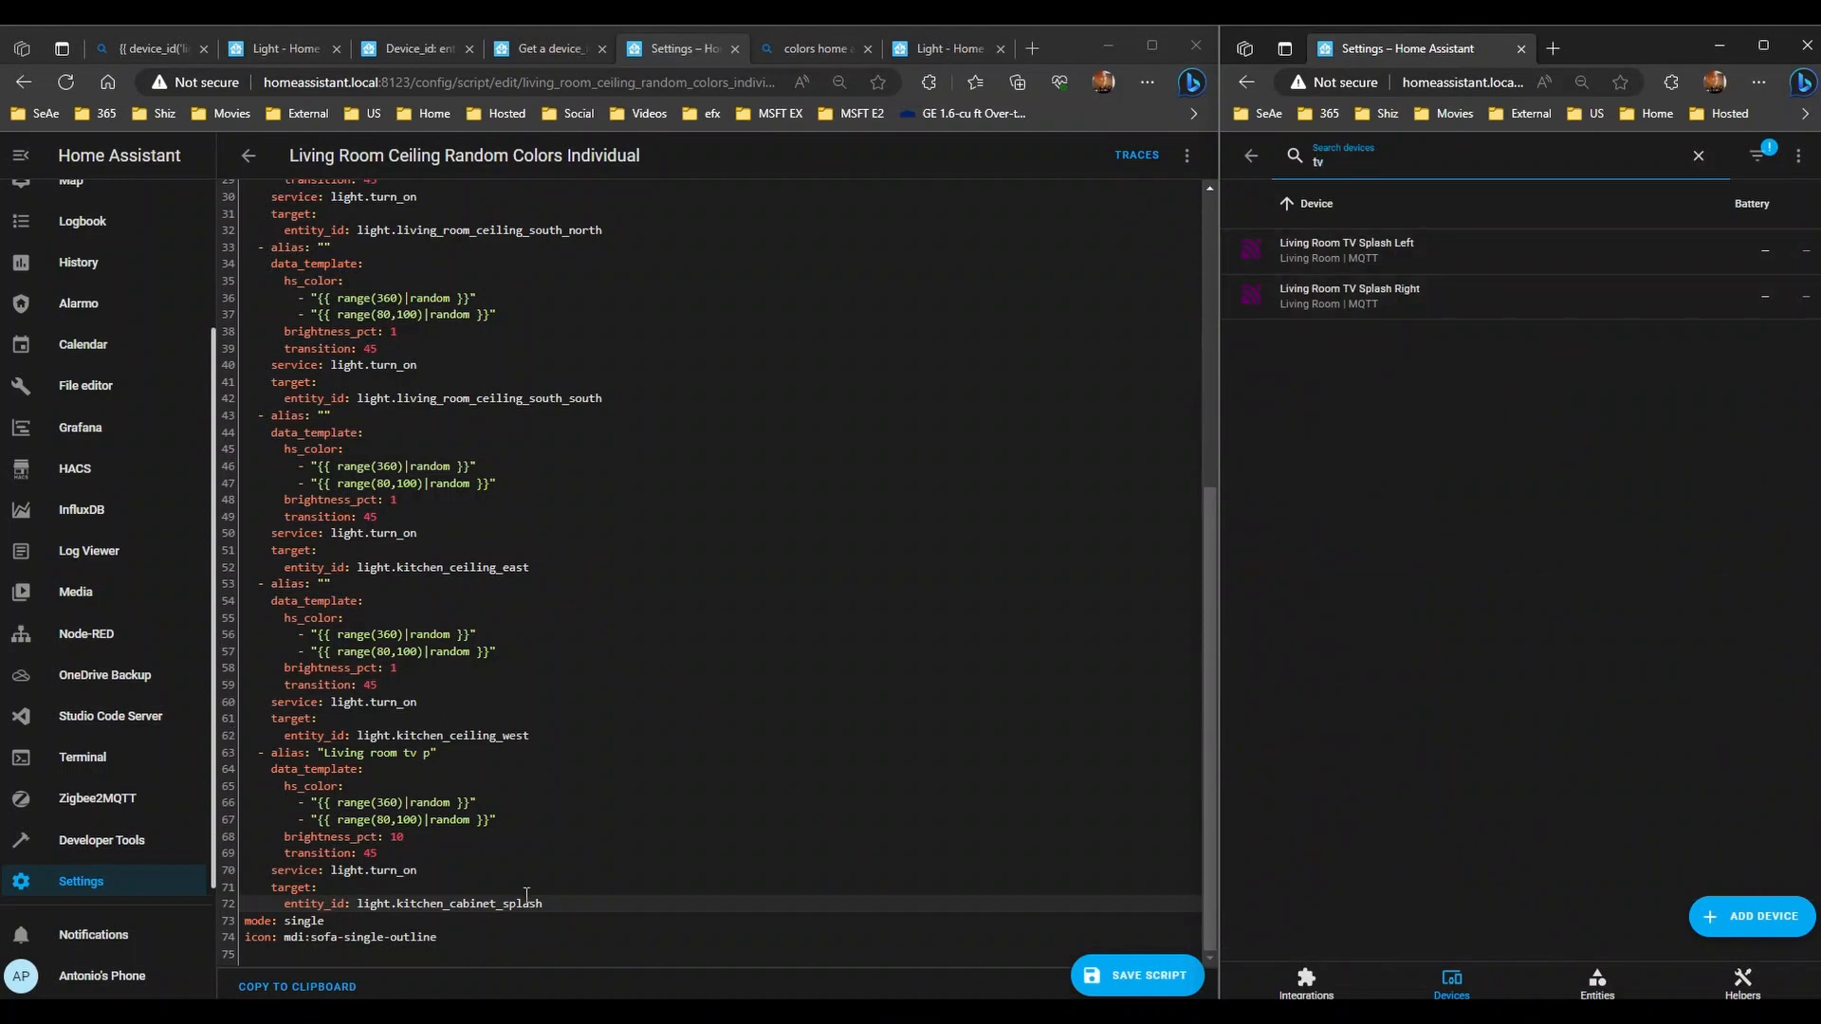
- Complete the last action's entity_id and clear its 'Living room' alias text
{"action": "left_click", "coordinate": [567, 903]}
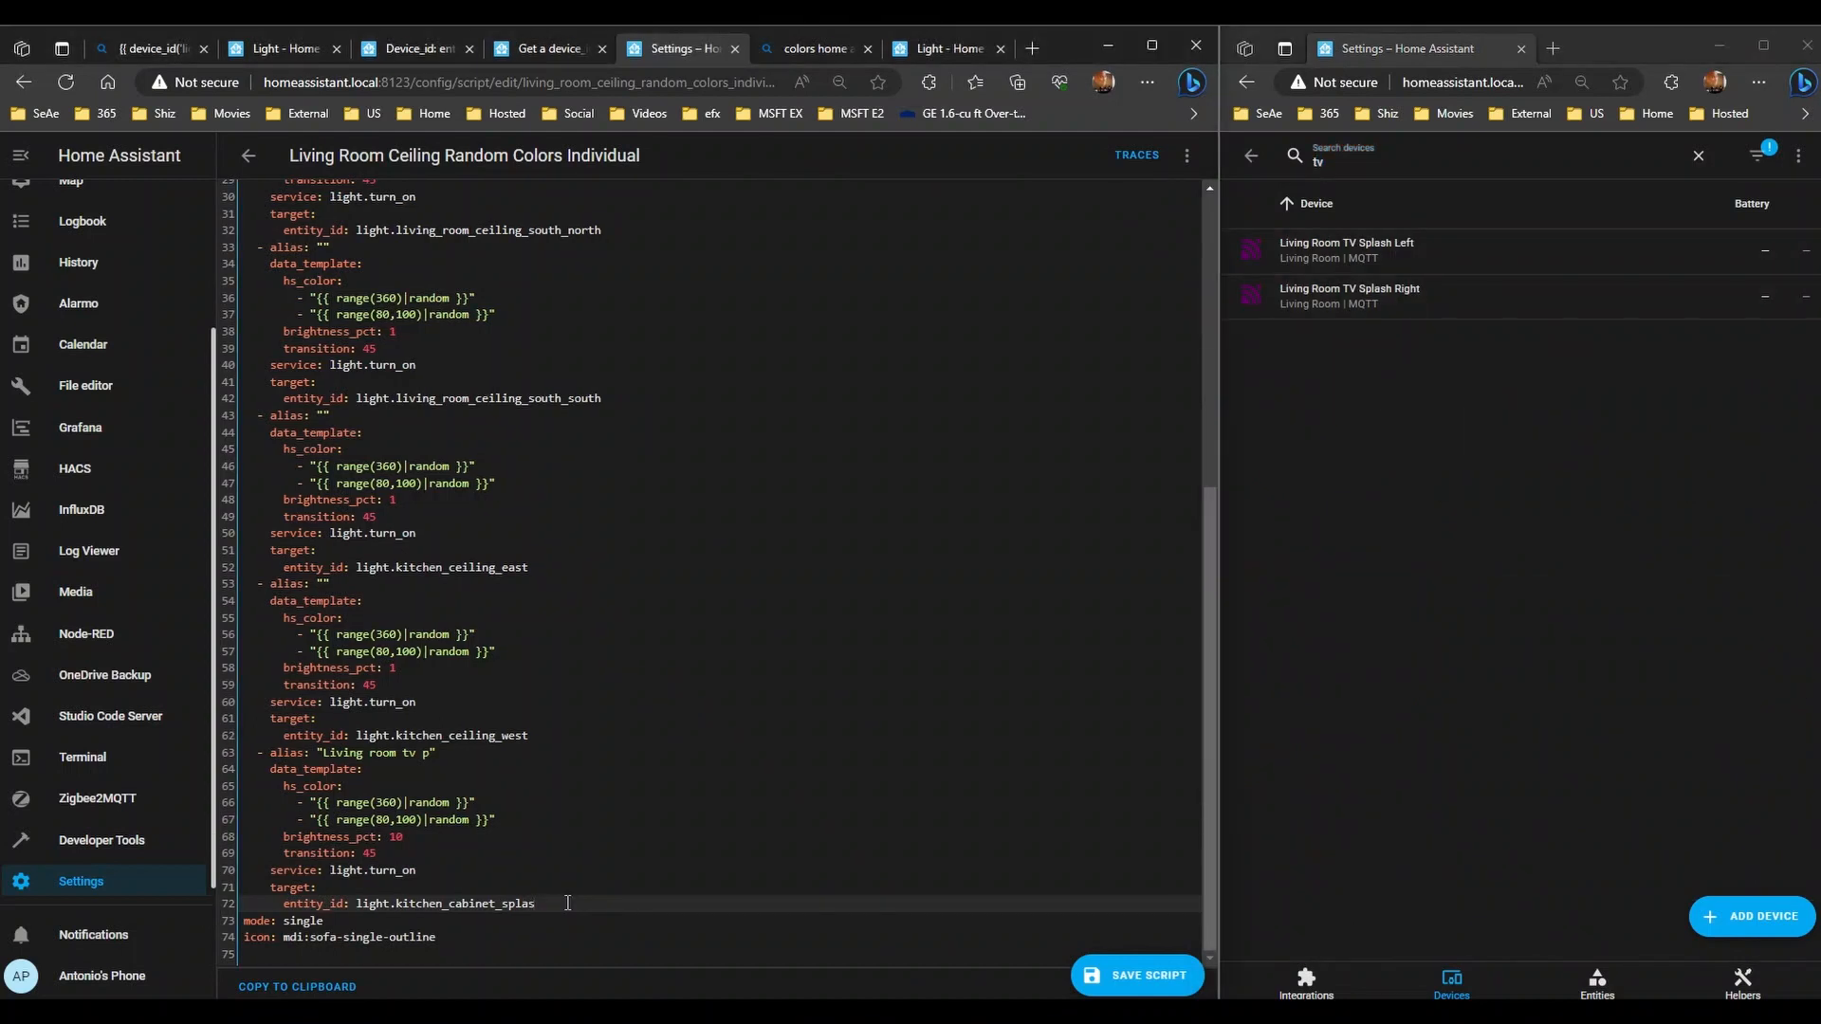
{"action": "type", "text": "h"}
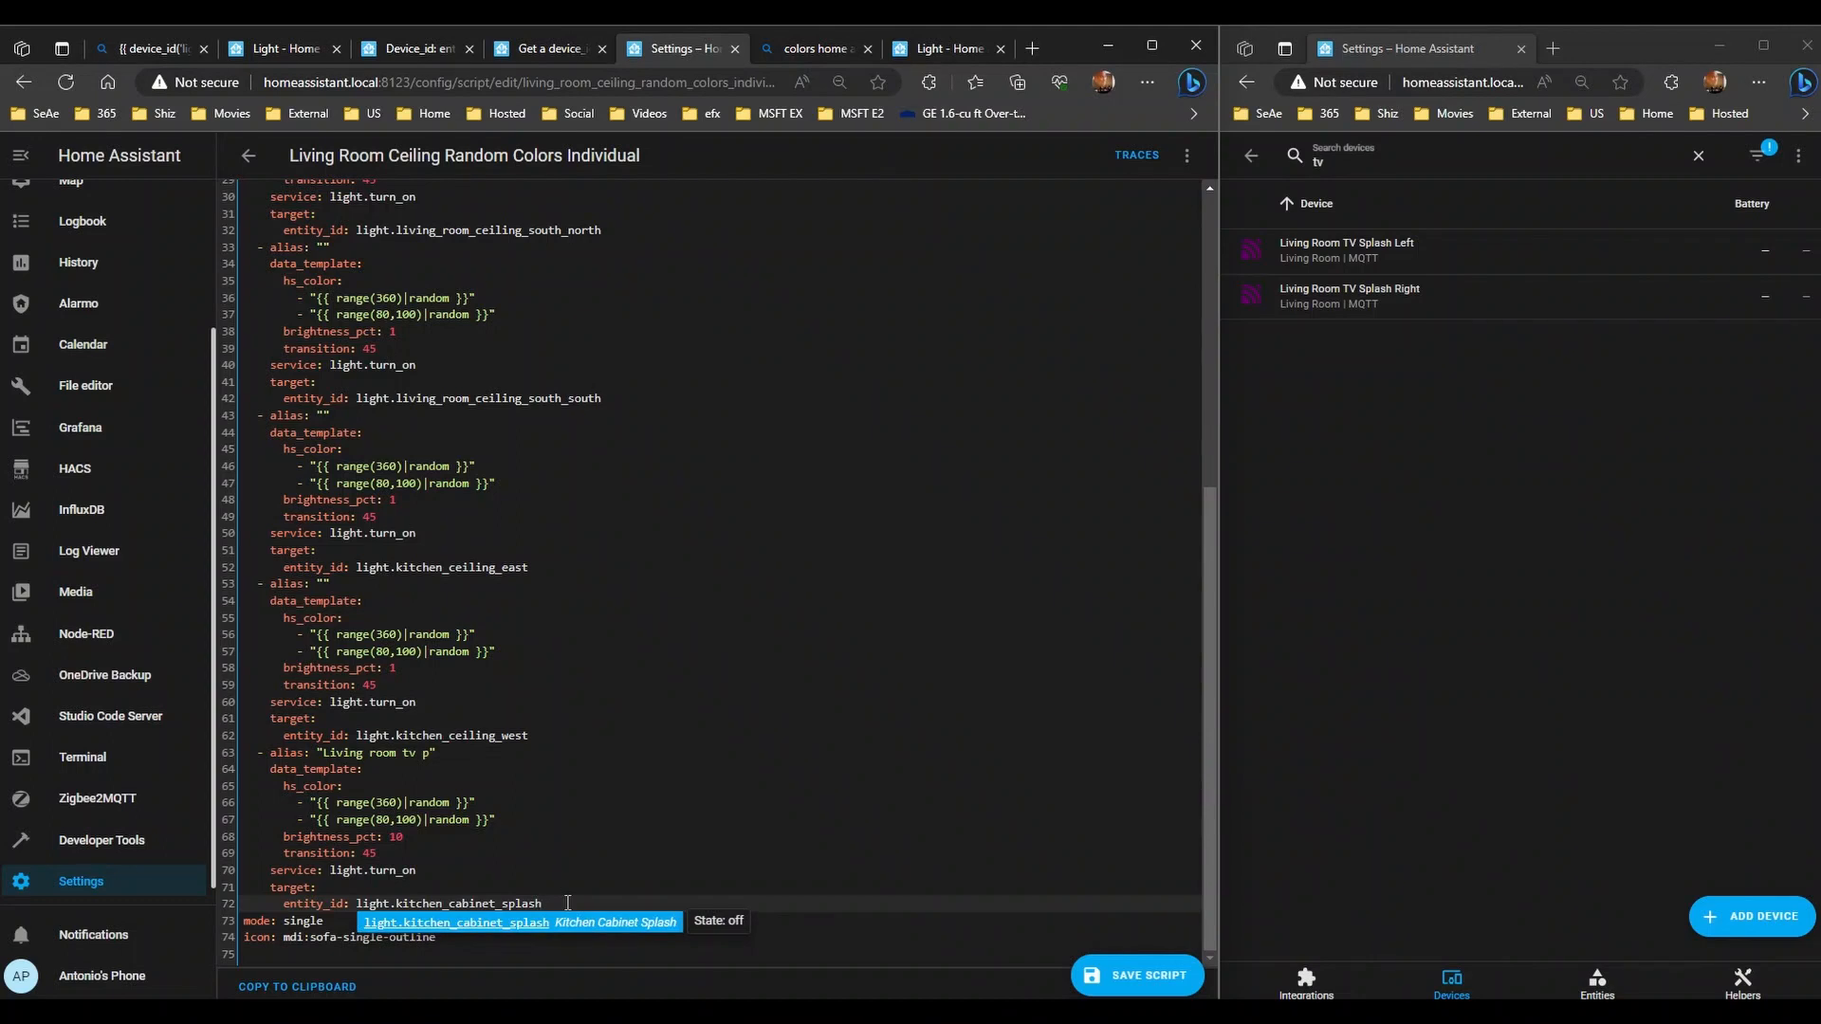
{"action": "key", "text": "Escape"}
{"action": "key", "text": "Return"}
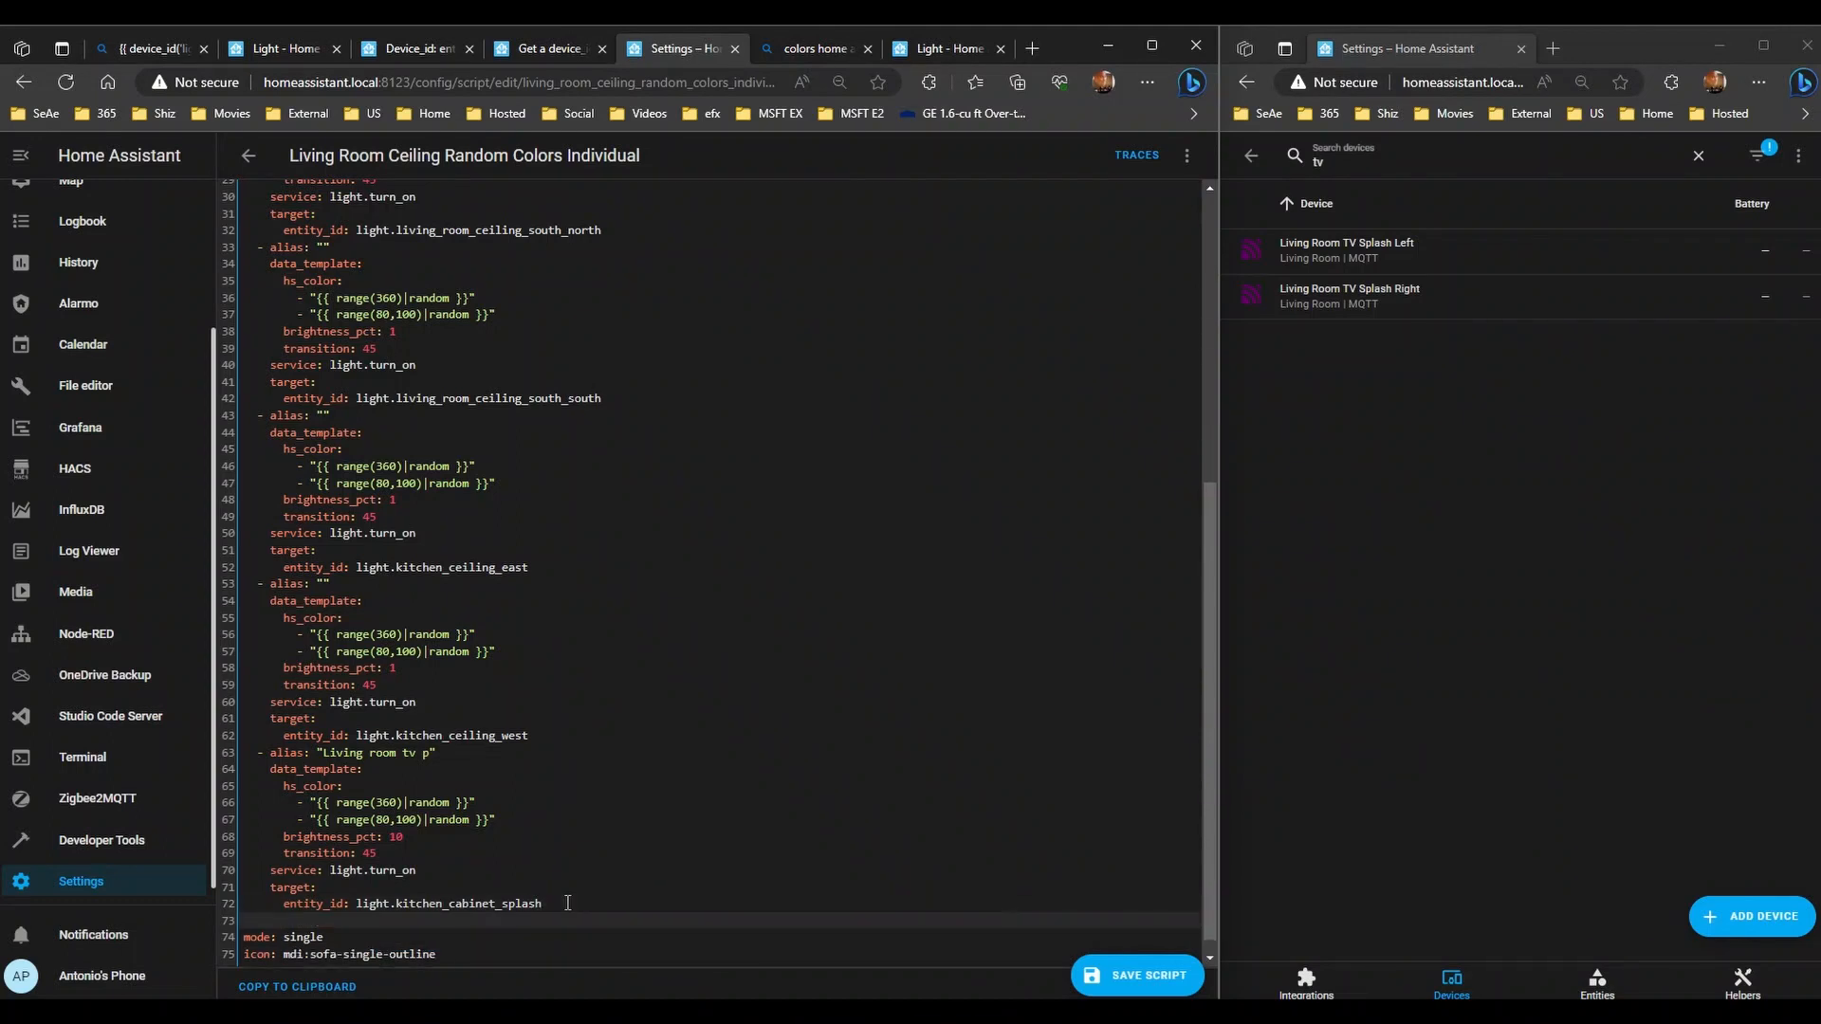
{"action": "key", "text": "Up"}
{"action": "key", "text": "Up"}
{"action": "key", "text": "Up"}
{"action": "key", "text": "Up"}
{"action": "key", "text": "Up"}
{"action": "key", "text": "Up"}
{"action": "key", "text": "Up"}
{"action": "key", "text": "Up"}
{"action": "key", "text": "Up"}
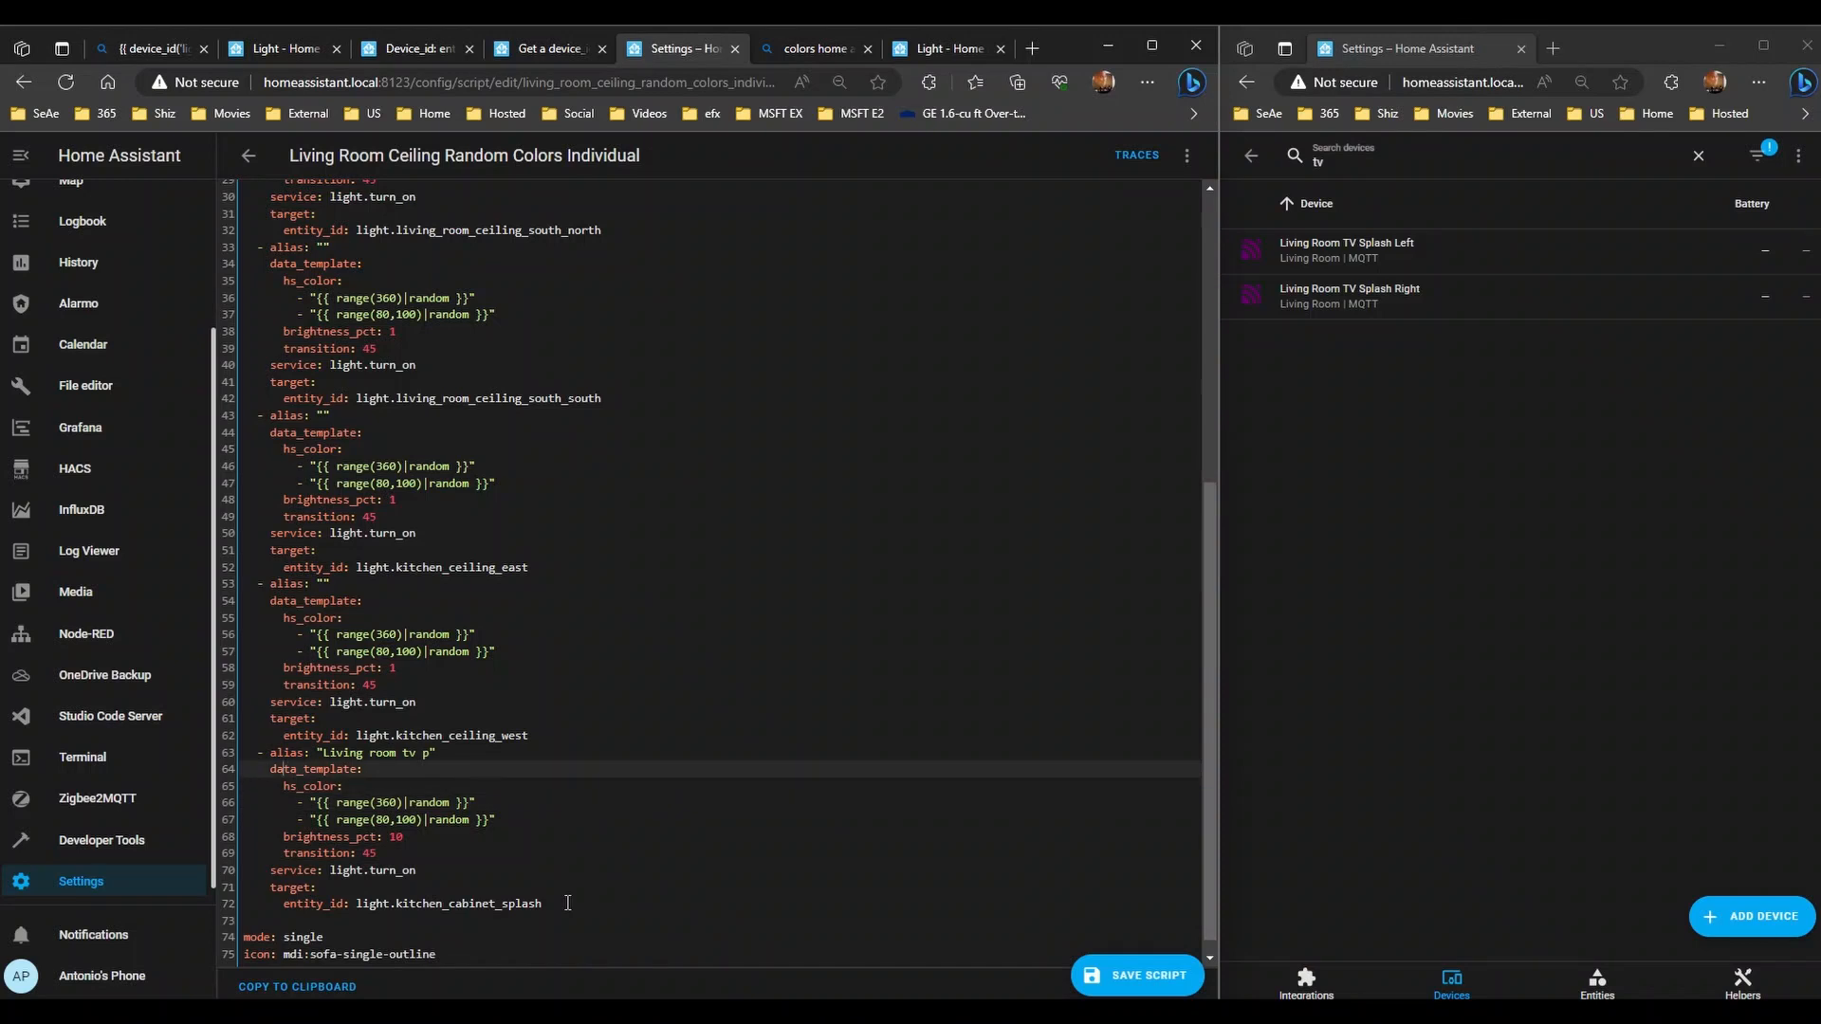
{"action": "key", "text": "Up"}
{"action": "key", "text": "shift+Right"}
{"action": "key", "text": "shift+Right"}
{"action": "key", "text": "shift+Right"}
{"action": "key", "text": "shift+Right"}
{"action": "key", "text": "shift+Right"}
{"action": "key", "text": "shift+Right"}
{"action": "key", "text": "shift+Right"}
{"action": "key", "text": "shift+Right"}
{"action": "key", "text": "shift+Right"}
{"action": "key", "text": "shift+Right"}
{"action": "key", "text": "shift+Right"}
{"action": "key", "text": "shift+Right"}
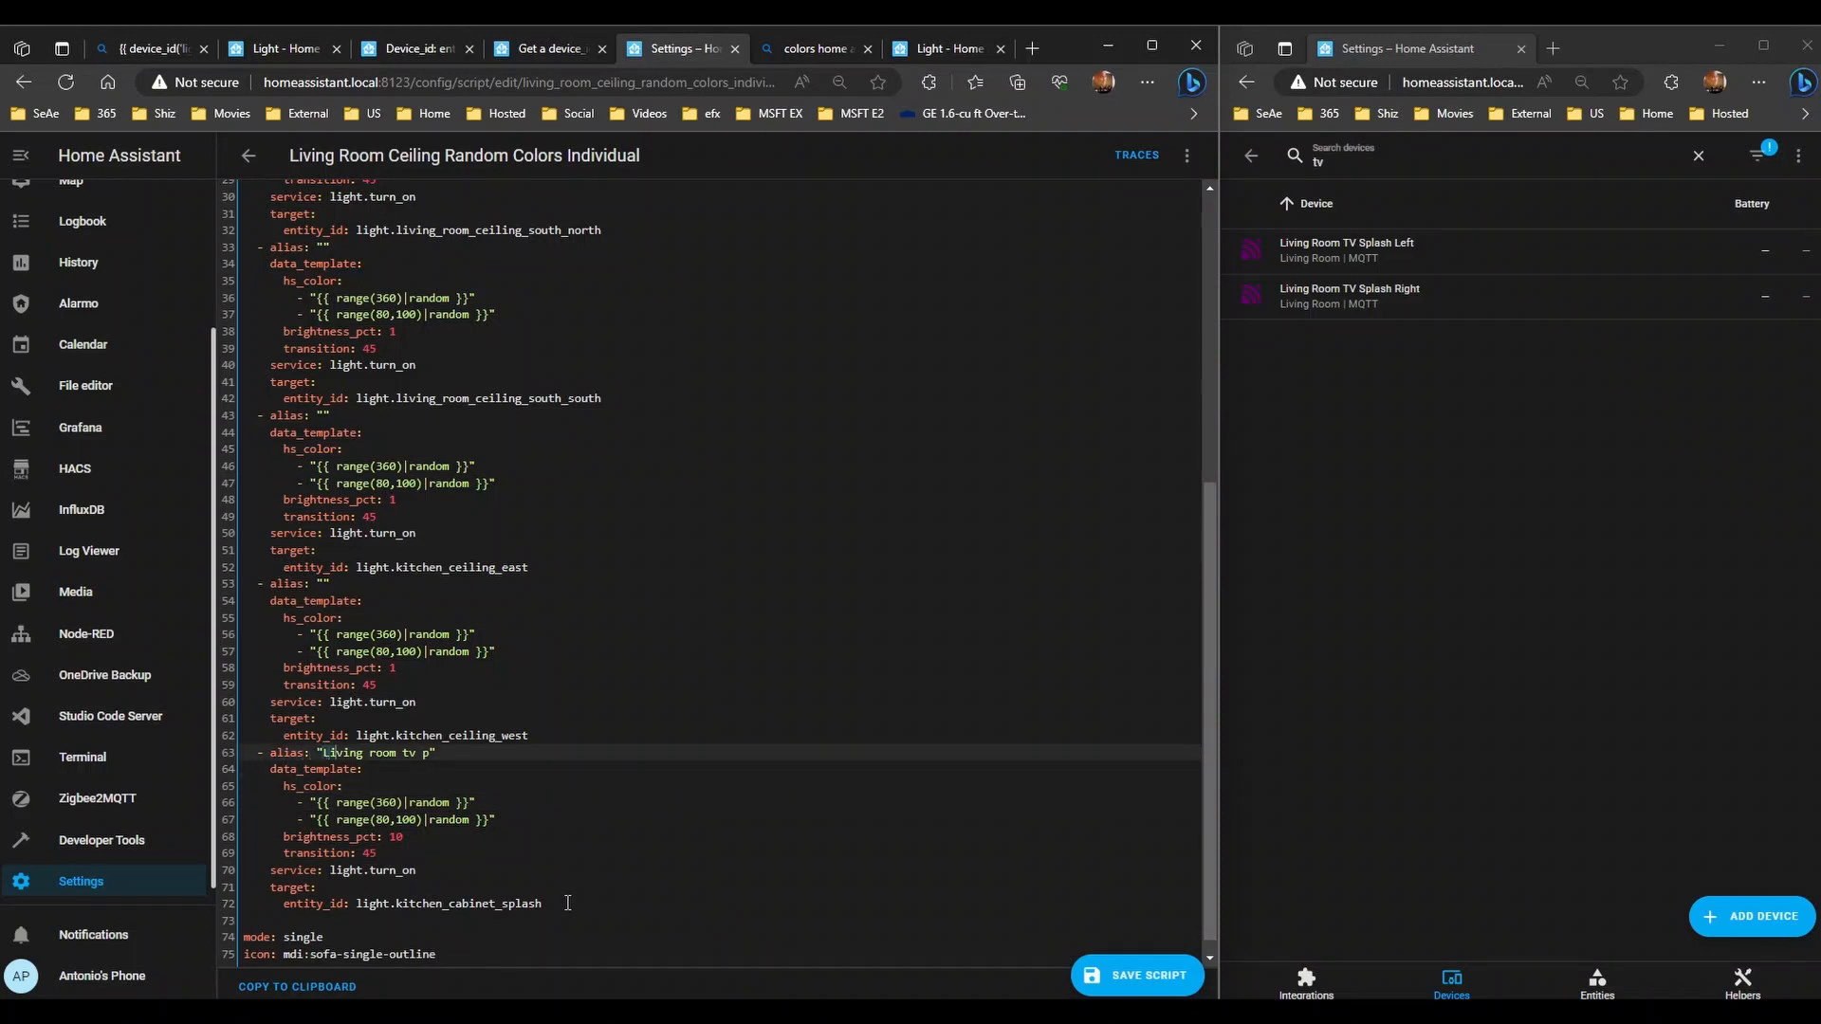
{"action": "key", "text": "shift+Right"}
{"action": "key", "text": "shift+Right"}
{"action": "key", "text": "shift+Right"}
{"action": "key", "text": "BackSpace"}
- Copy the last action block and paste it twice at the script's end
{"action": "key", "text": "Down"}
{"action": "key", "text": "Down"}
{"action": "key", "text": "Down"}
{"action": "key", "text": "Down"}
{"action": "key", "text": "Down"}
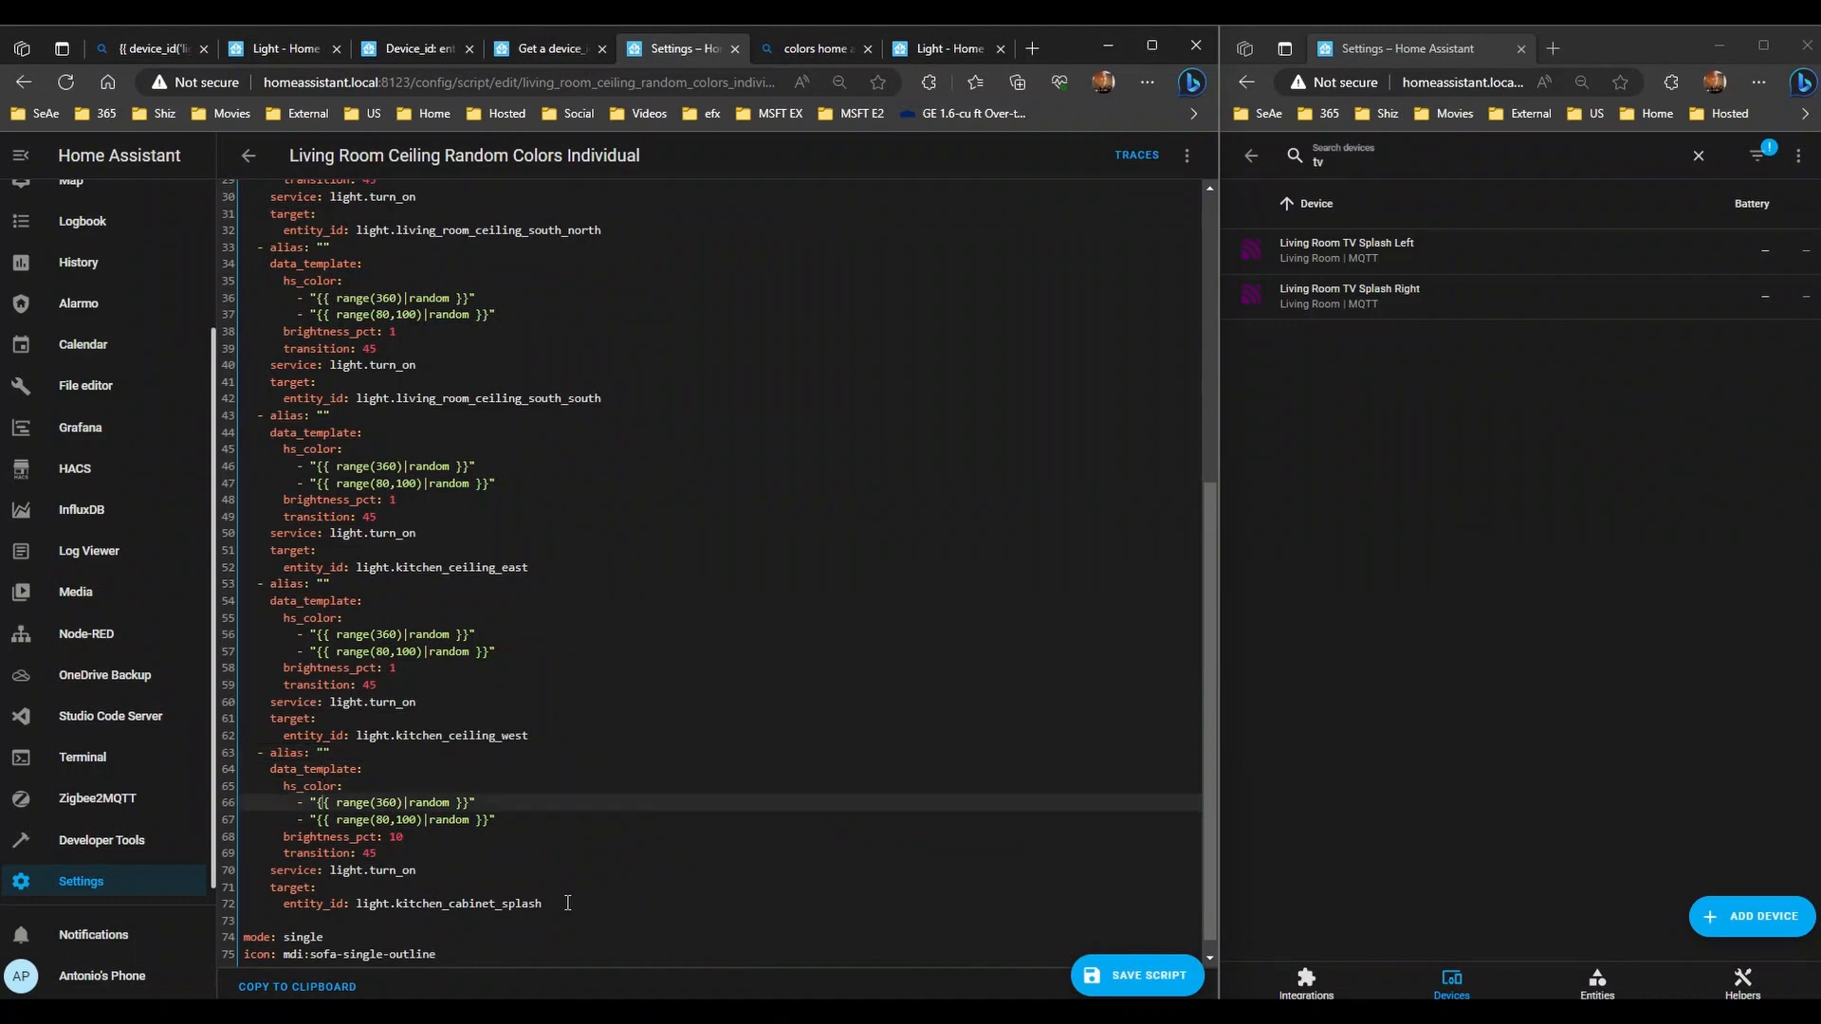
{"action": "key", "text": "Up"}
{"action": "key", "text": "Up"}
{"action": "key", "text": "Up"}
{"action": "key", "text": "Up"}
{"action": "key", "text": "Up"}
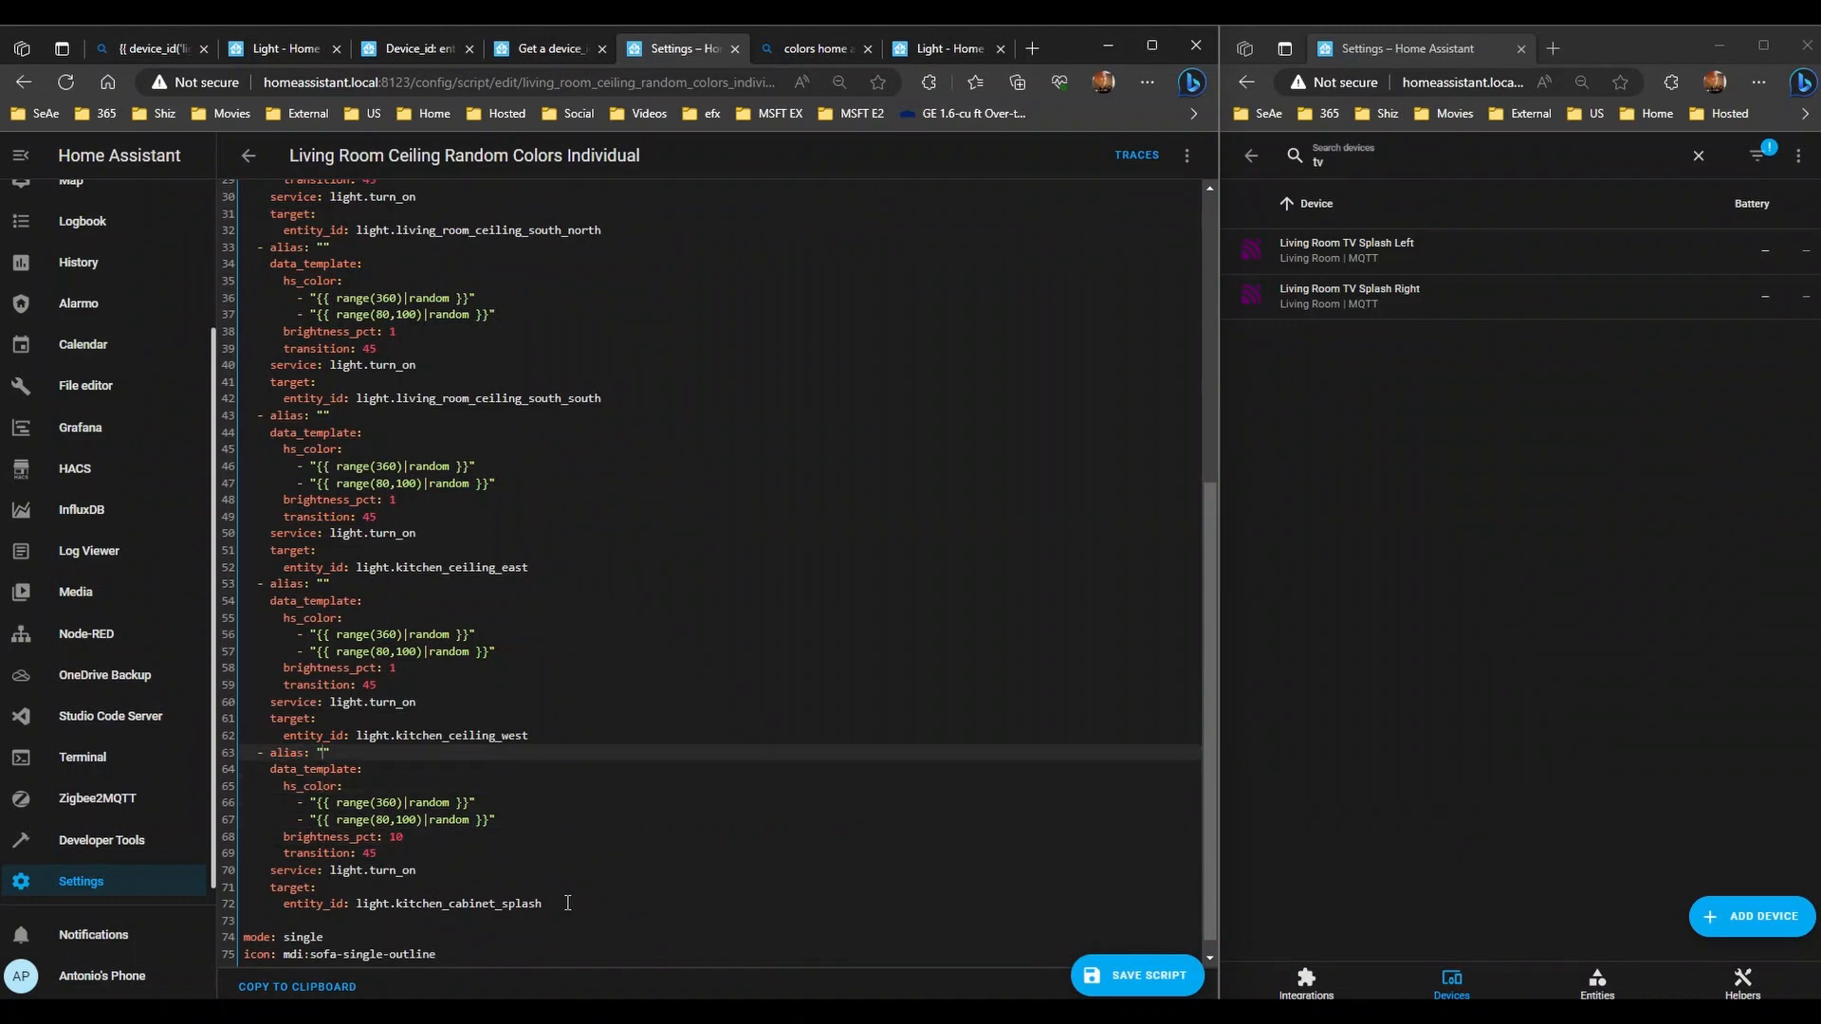
{"action": "key", "text": "shift+Down"}
{"action": "key", "text": "shift+Down"}
{"action": "key", "text": "shift+Down"}
{"action": "key", "text": "shift+Down"}
{"action": "key", "text": "shift+Down"}
{"action": "key", "text": "shift+Down"}
{"action": "key", "text": "shift+Down"}
{"action": "key", "text": "shift+Down"}
{"action": "key", "text": "shift+Down"}
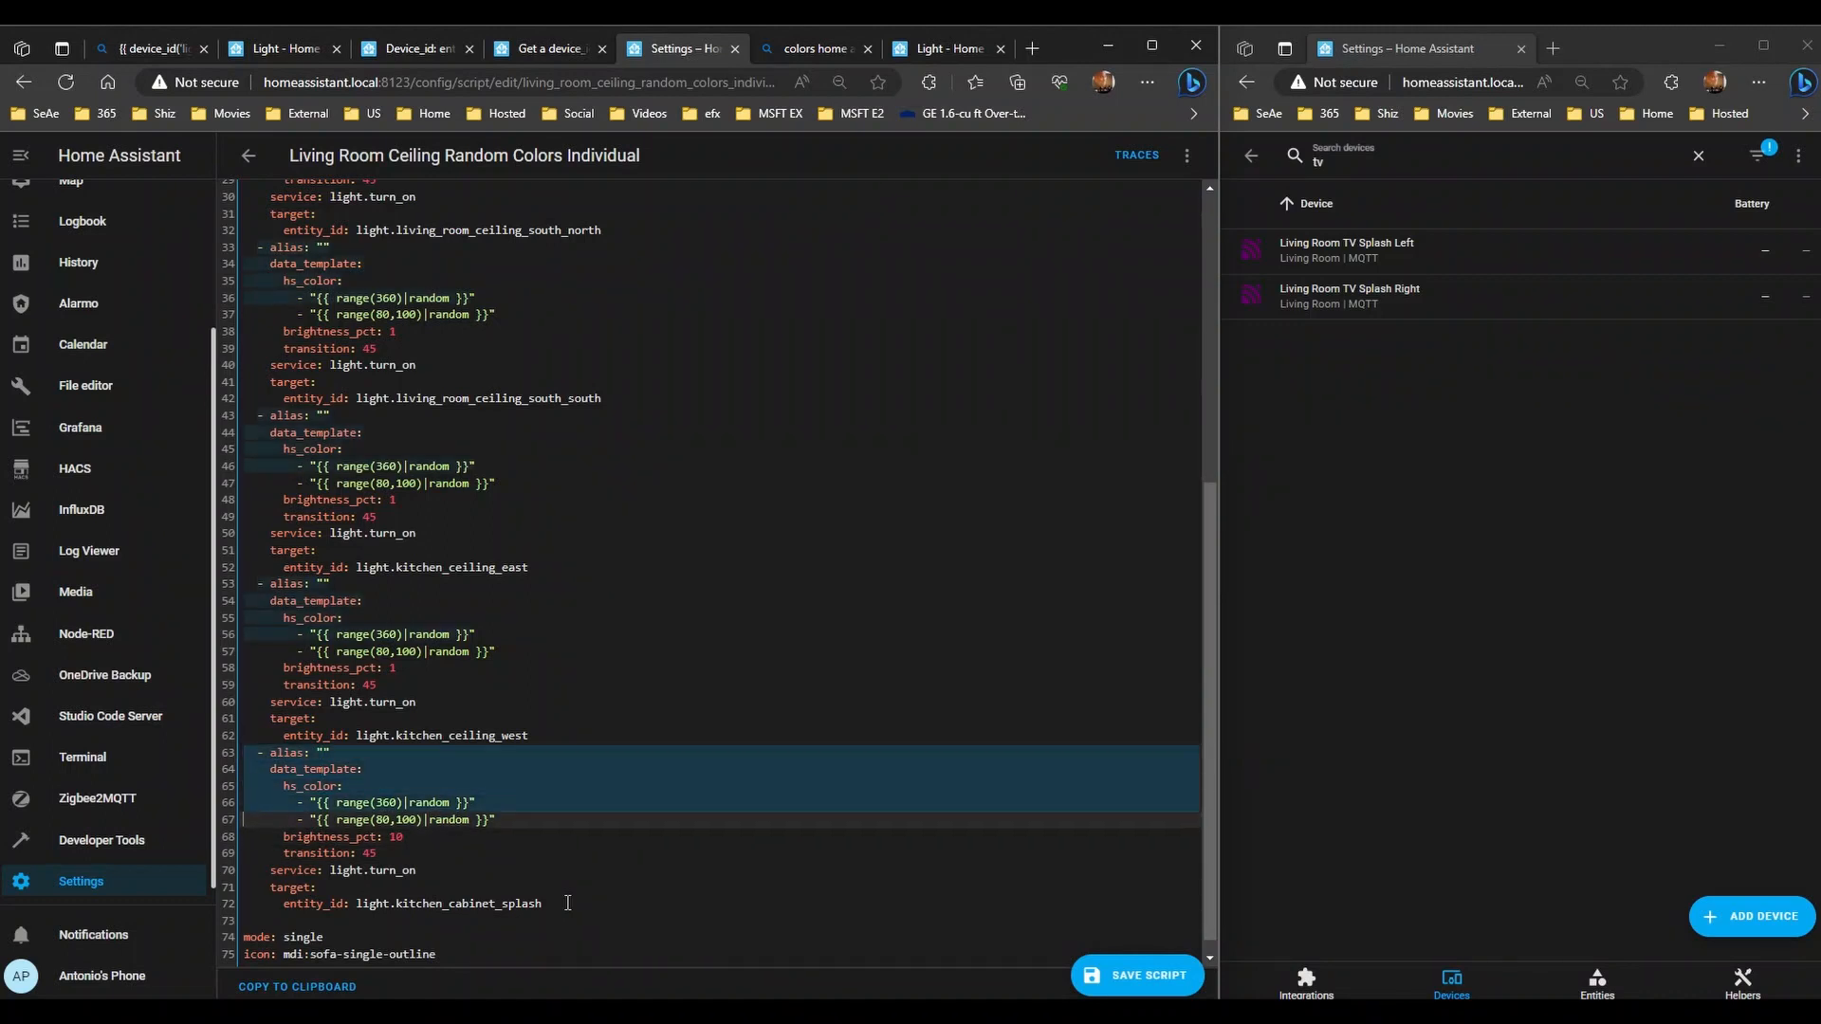
{"action": "key", "text": "shift+Down"}
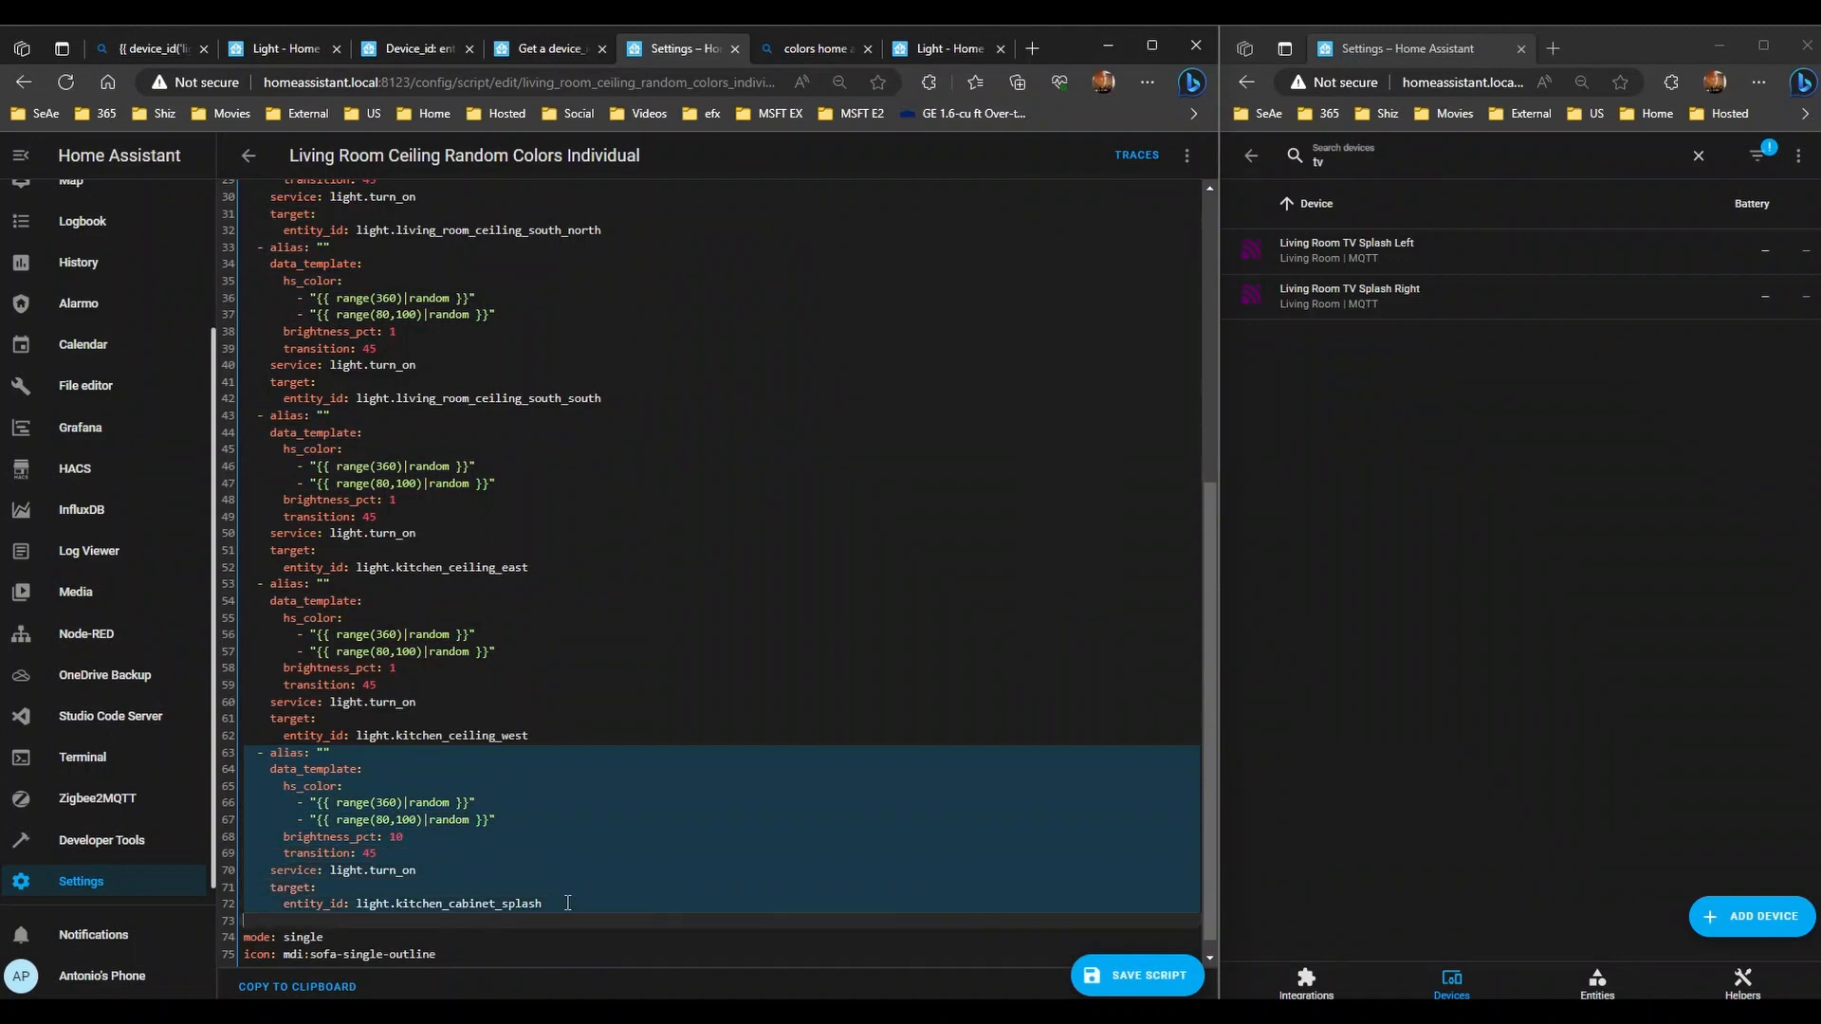
{"action": "key", "text": "ctrl+c"}
{"action": "key", "text": "Right"}
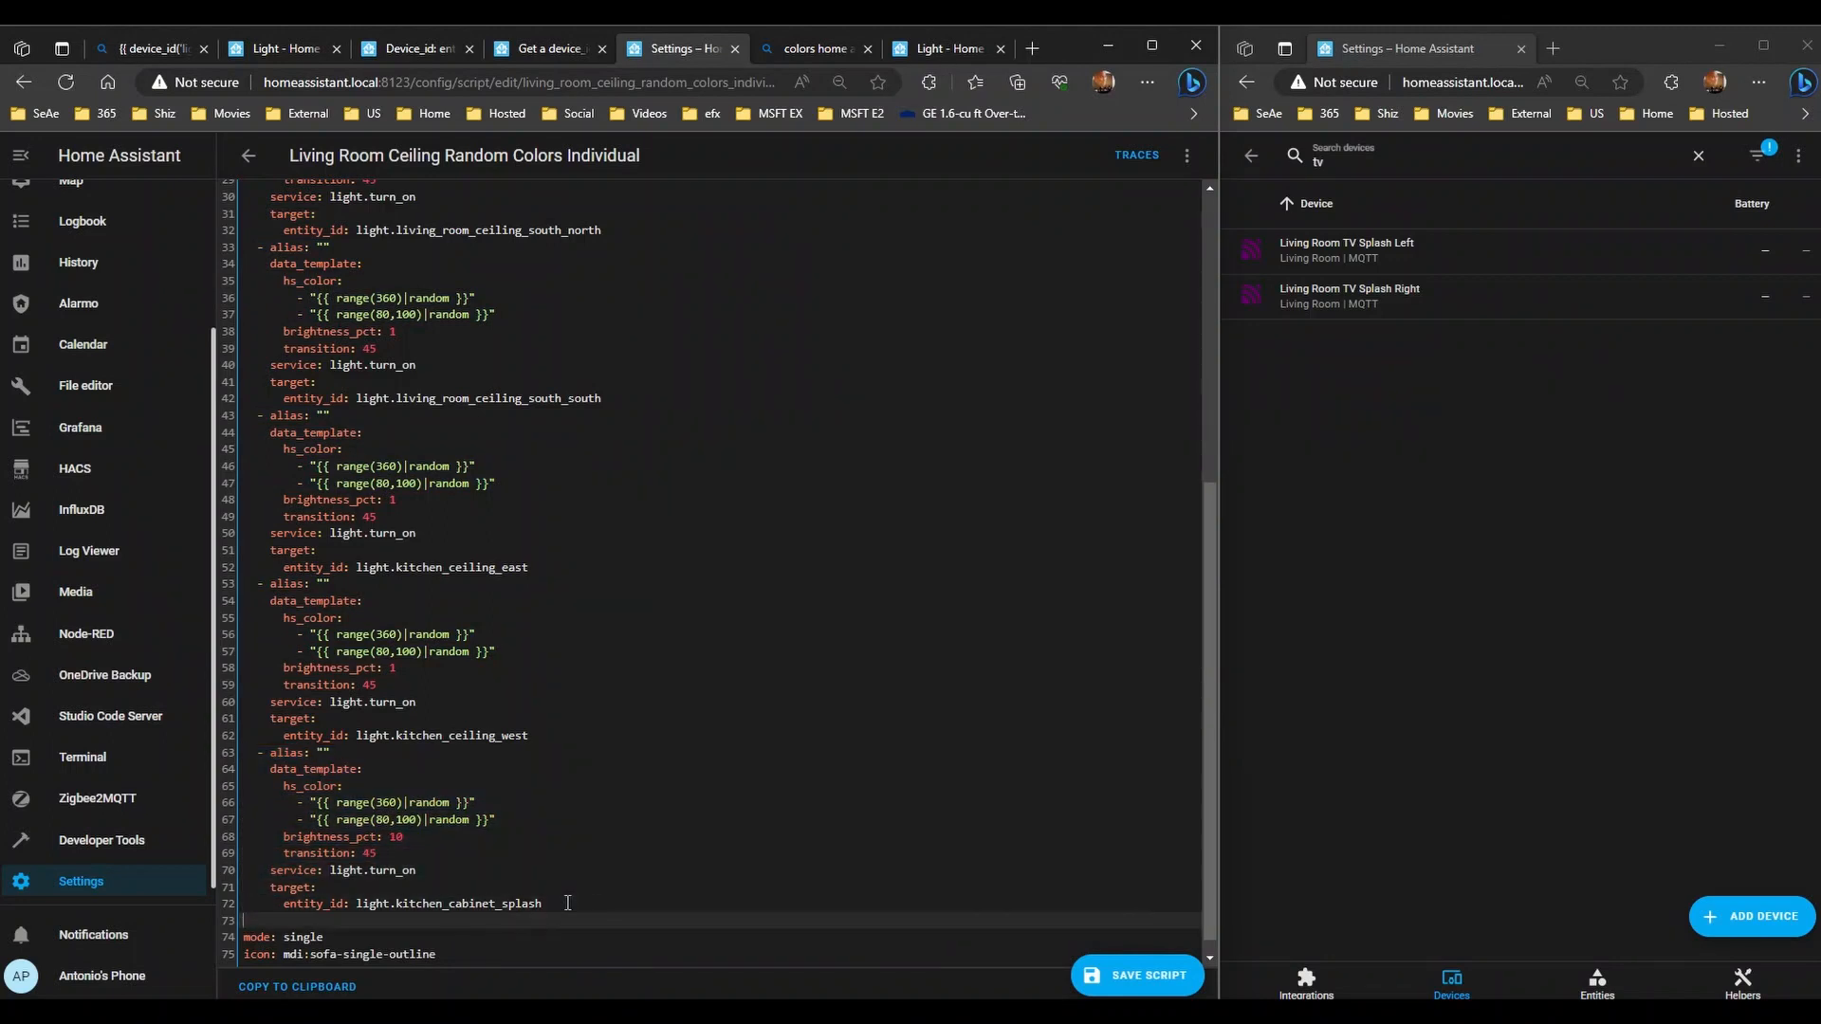
{"action": "key", "text": "ctrl+v"}
{"action": "key", "text": "ctrl+v"}
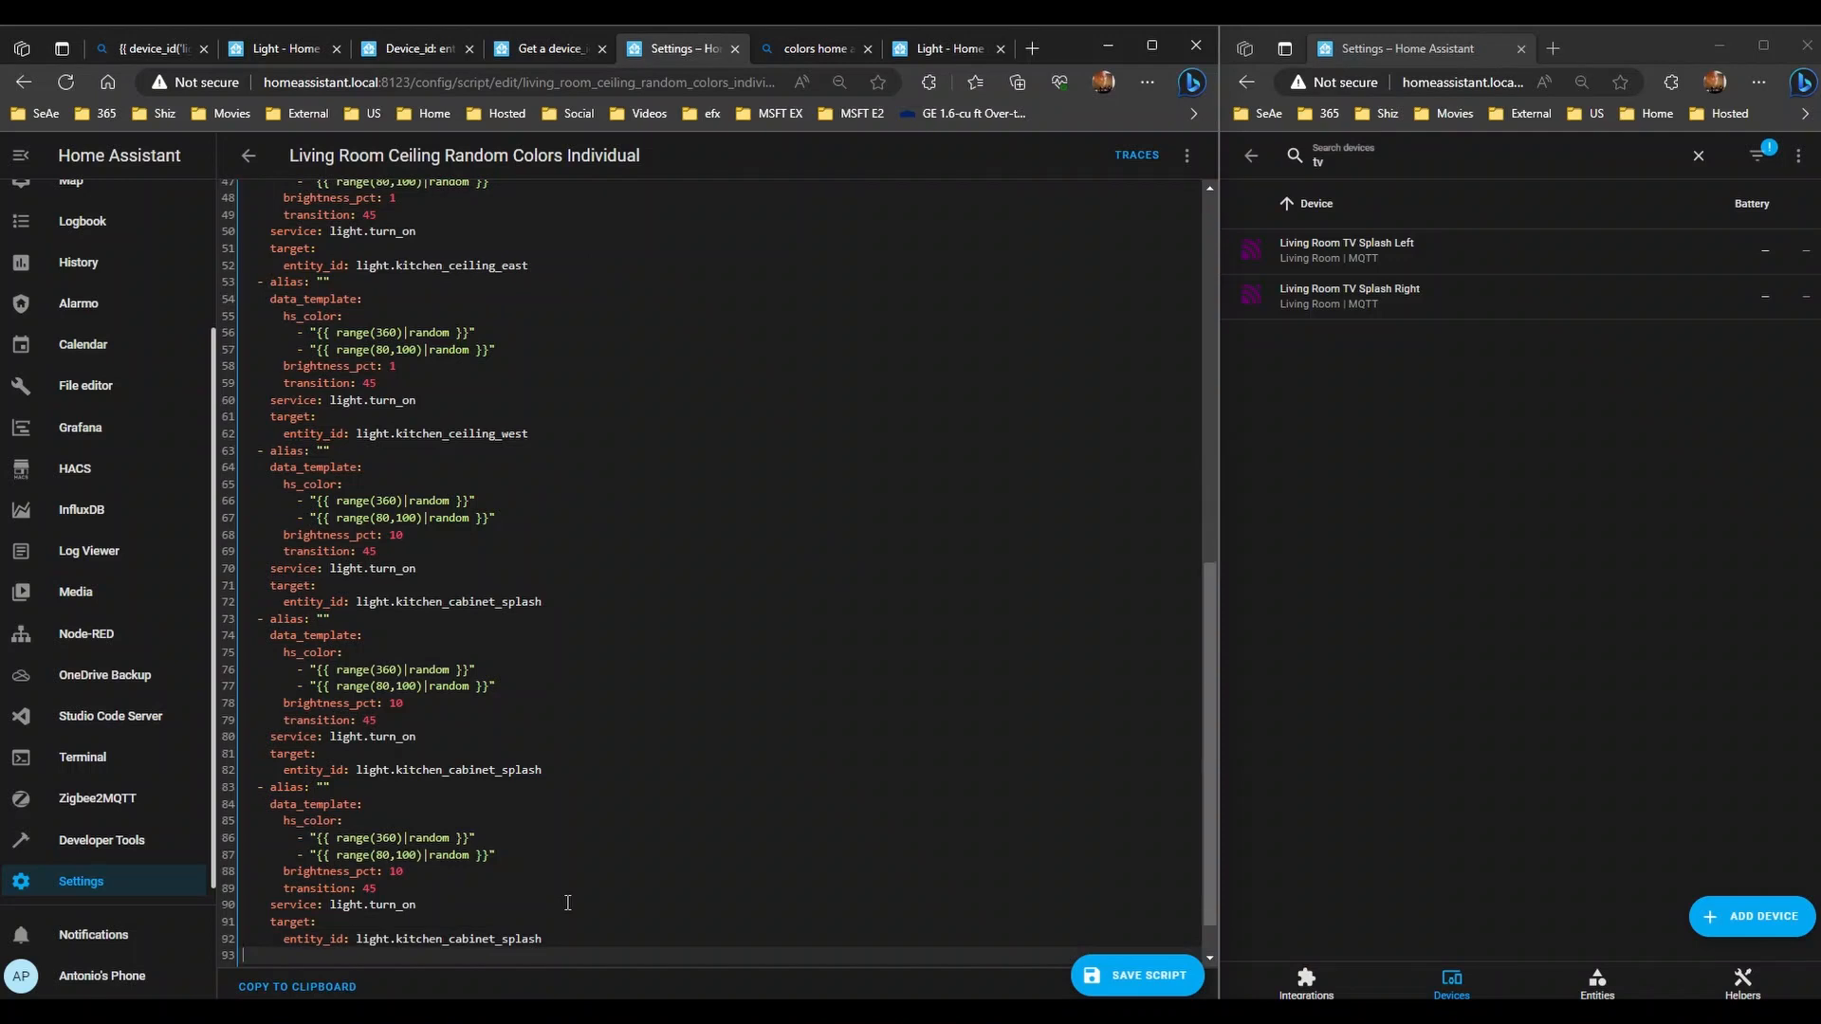
- Retarget the middle copy to light.living_room_tv_splash_left using autocomplete
{"action": "scroll", "coordinate": [567, 902], "scroll_direction": "down", "scroll_amount": 1}
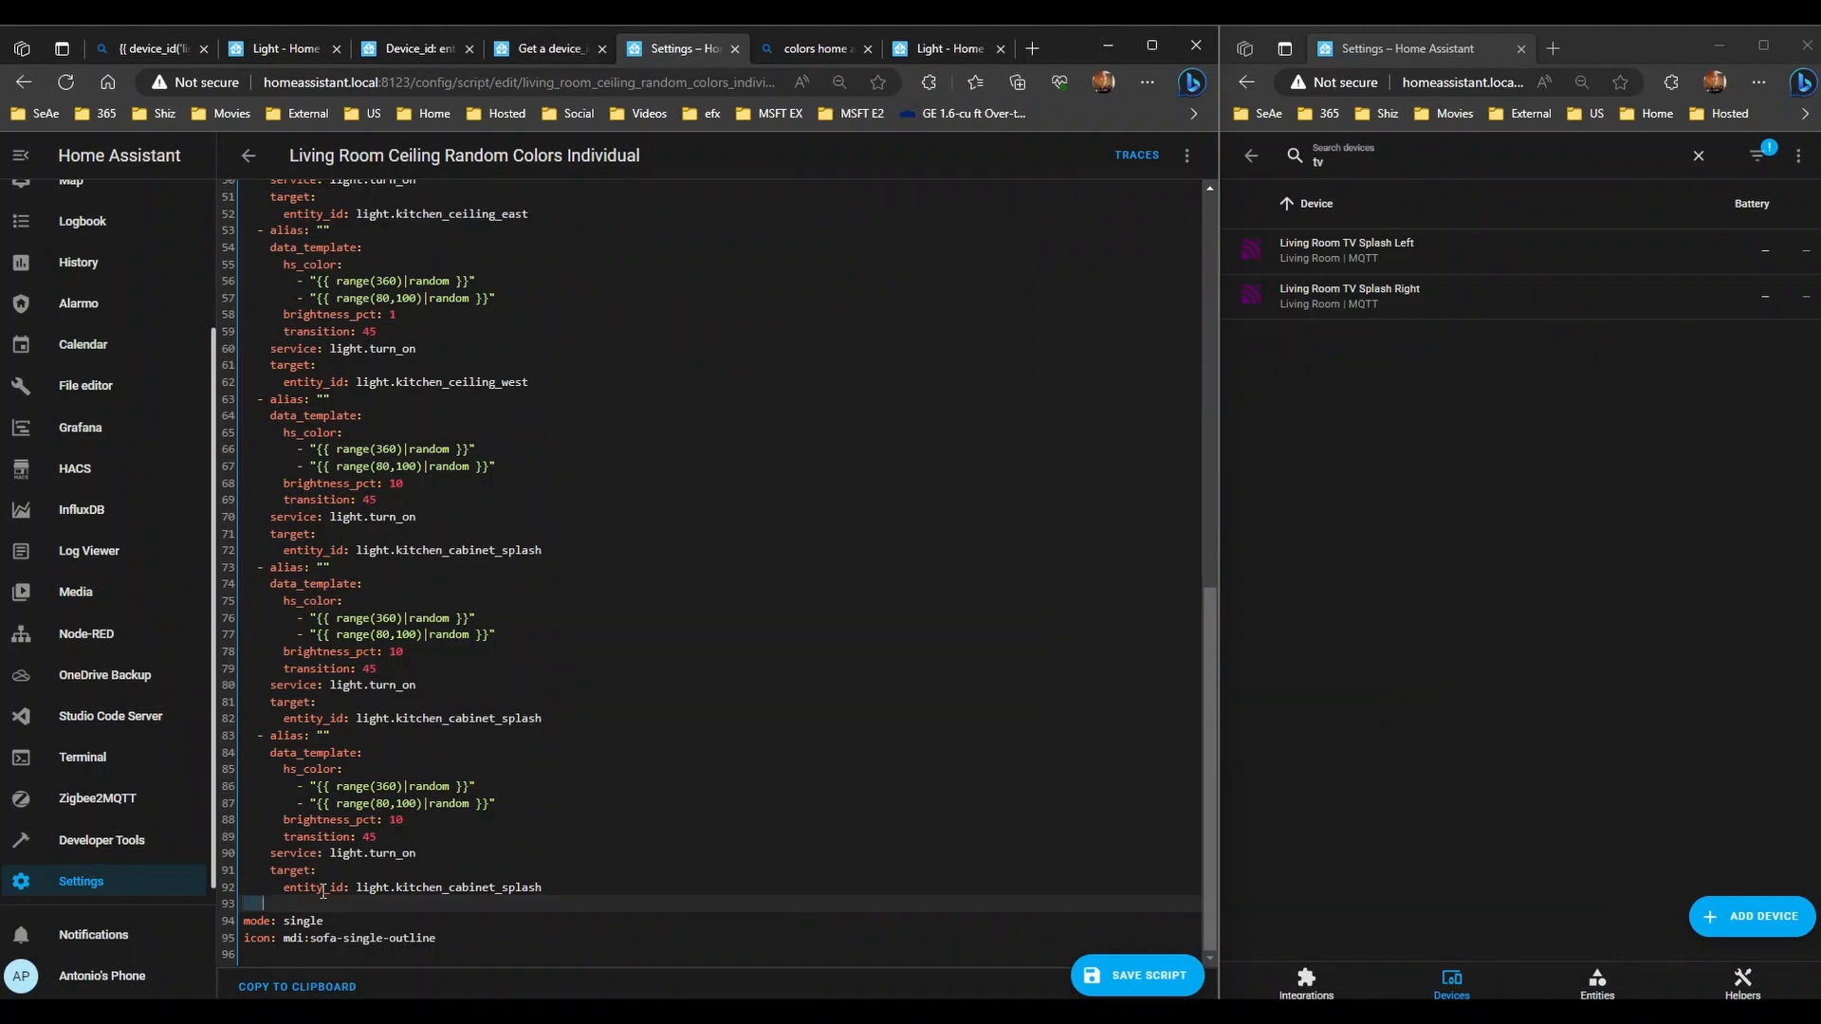
{"action": "key", "text": "Delete"}
{"action": "key", "text": "Up"}
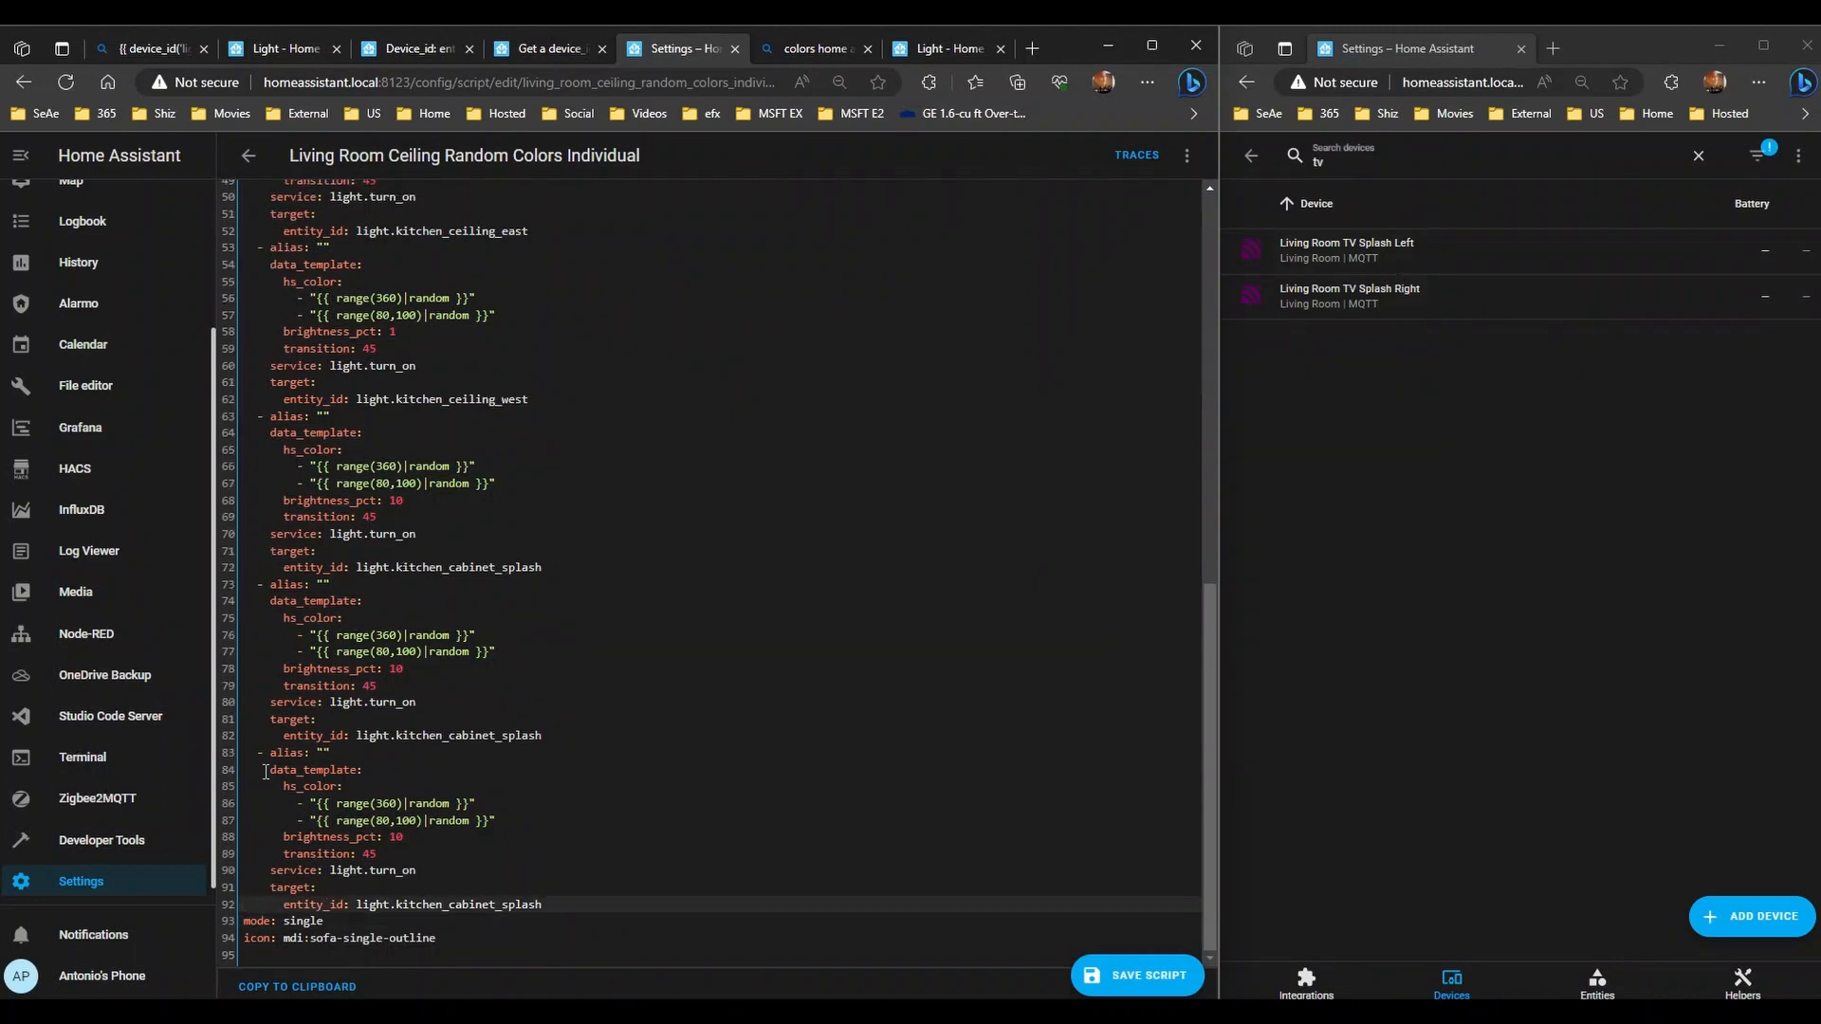
{"action": "left_click_drag", "start_coordinate": [555, 735], "coordinate": [399, 739]}
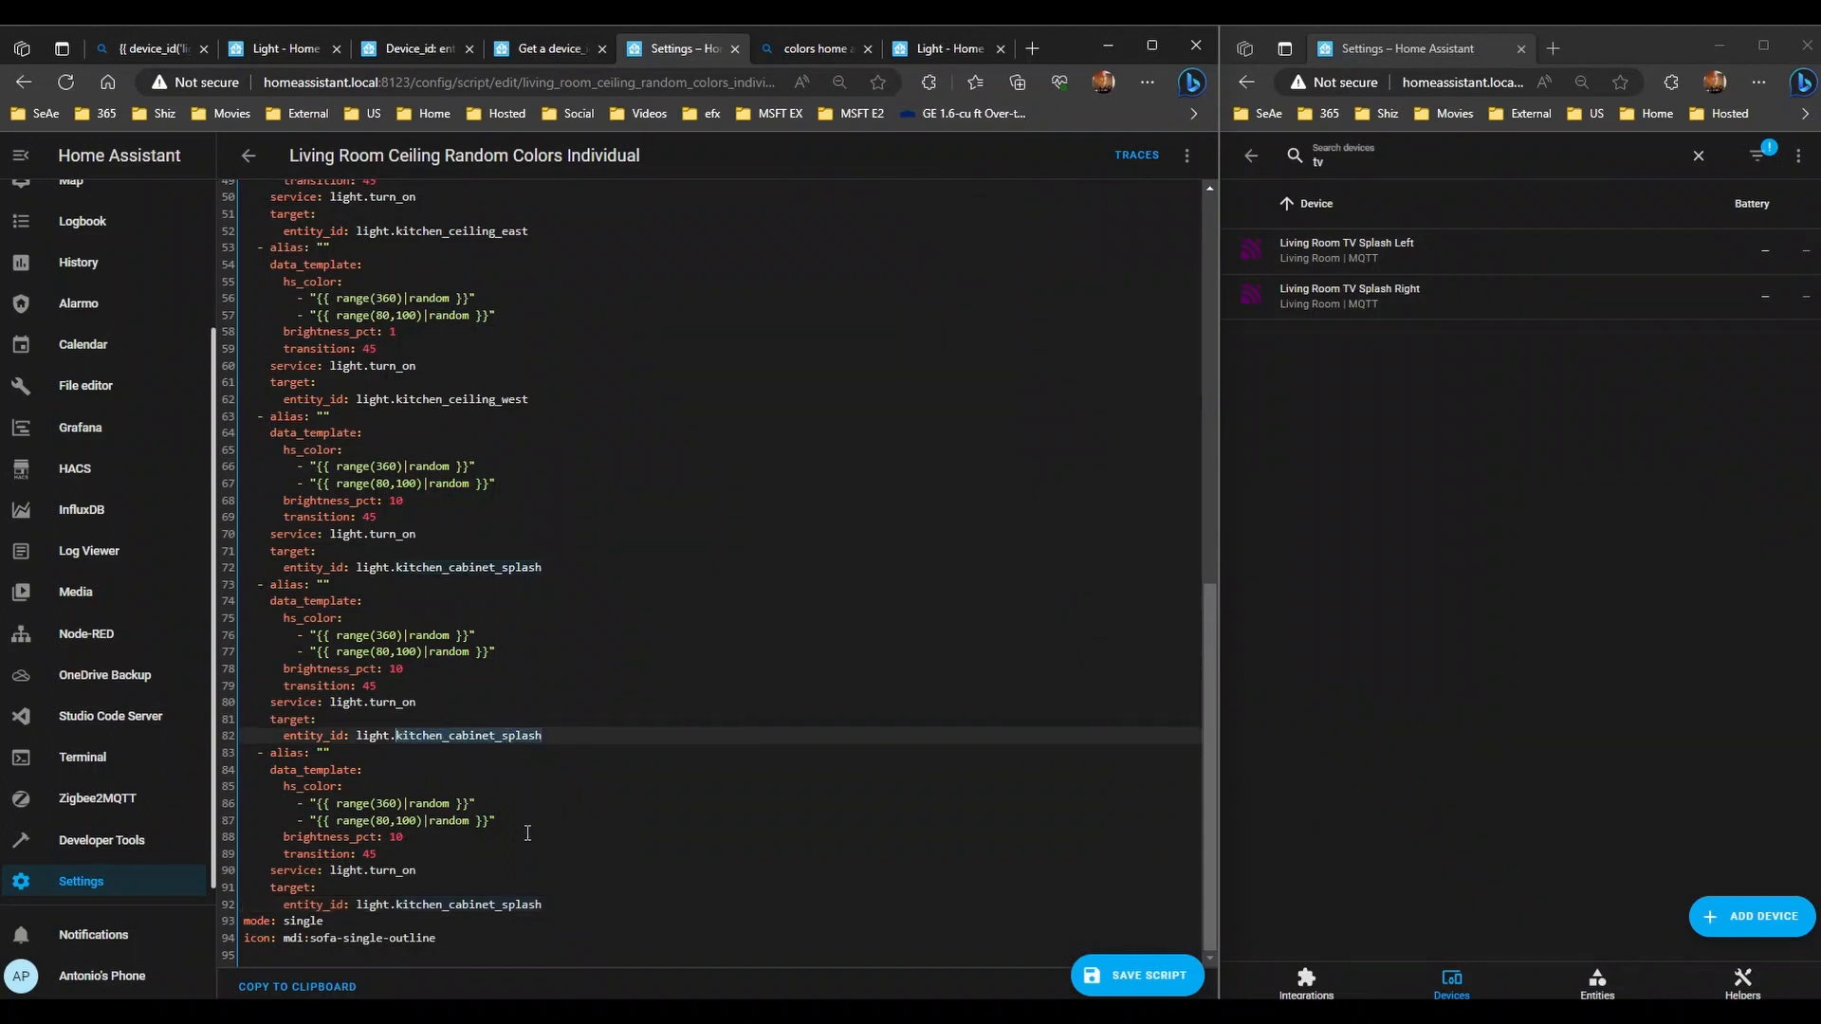
{"action": "type", "text": "living"}
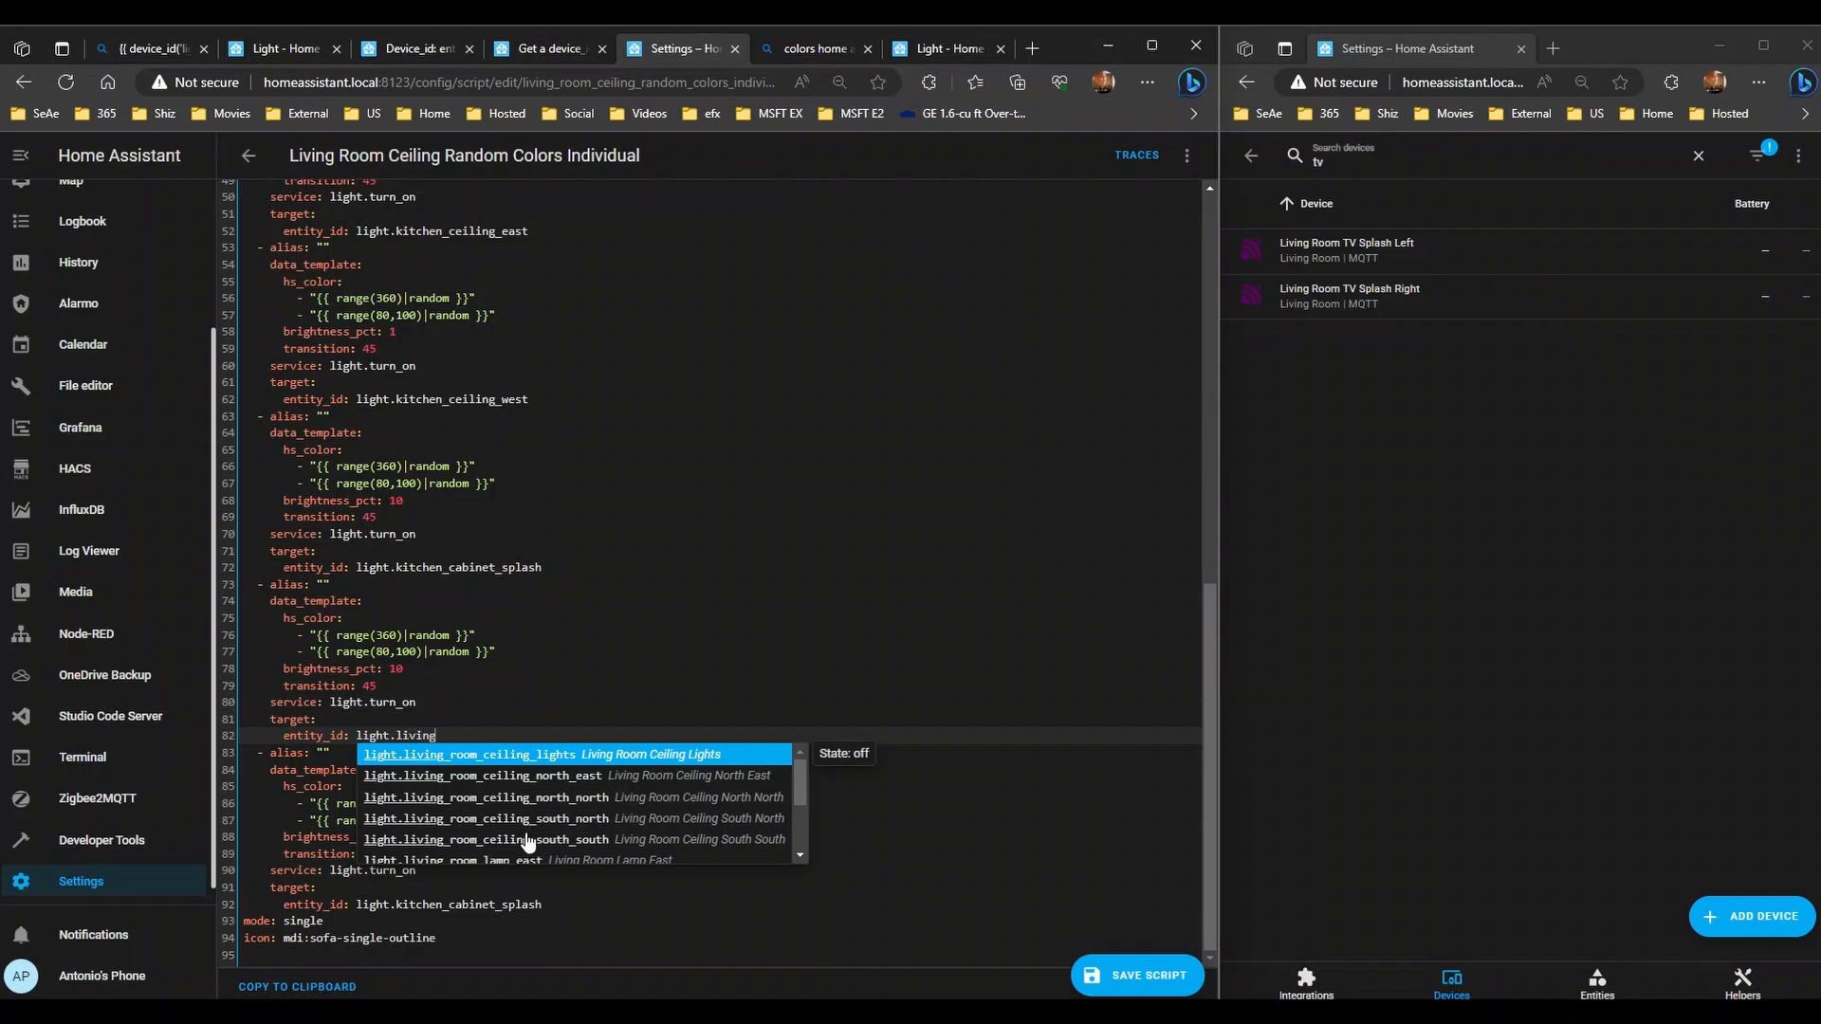
{"action": "type", "text": "_room_tv"}
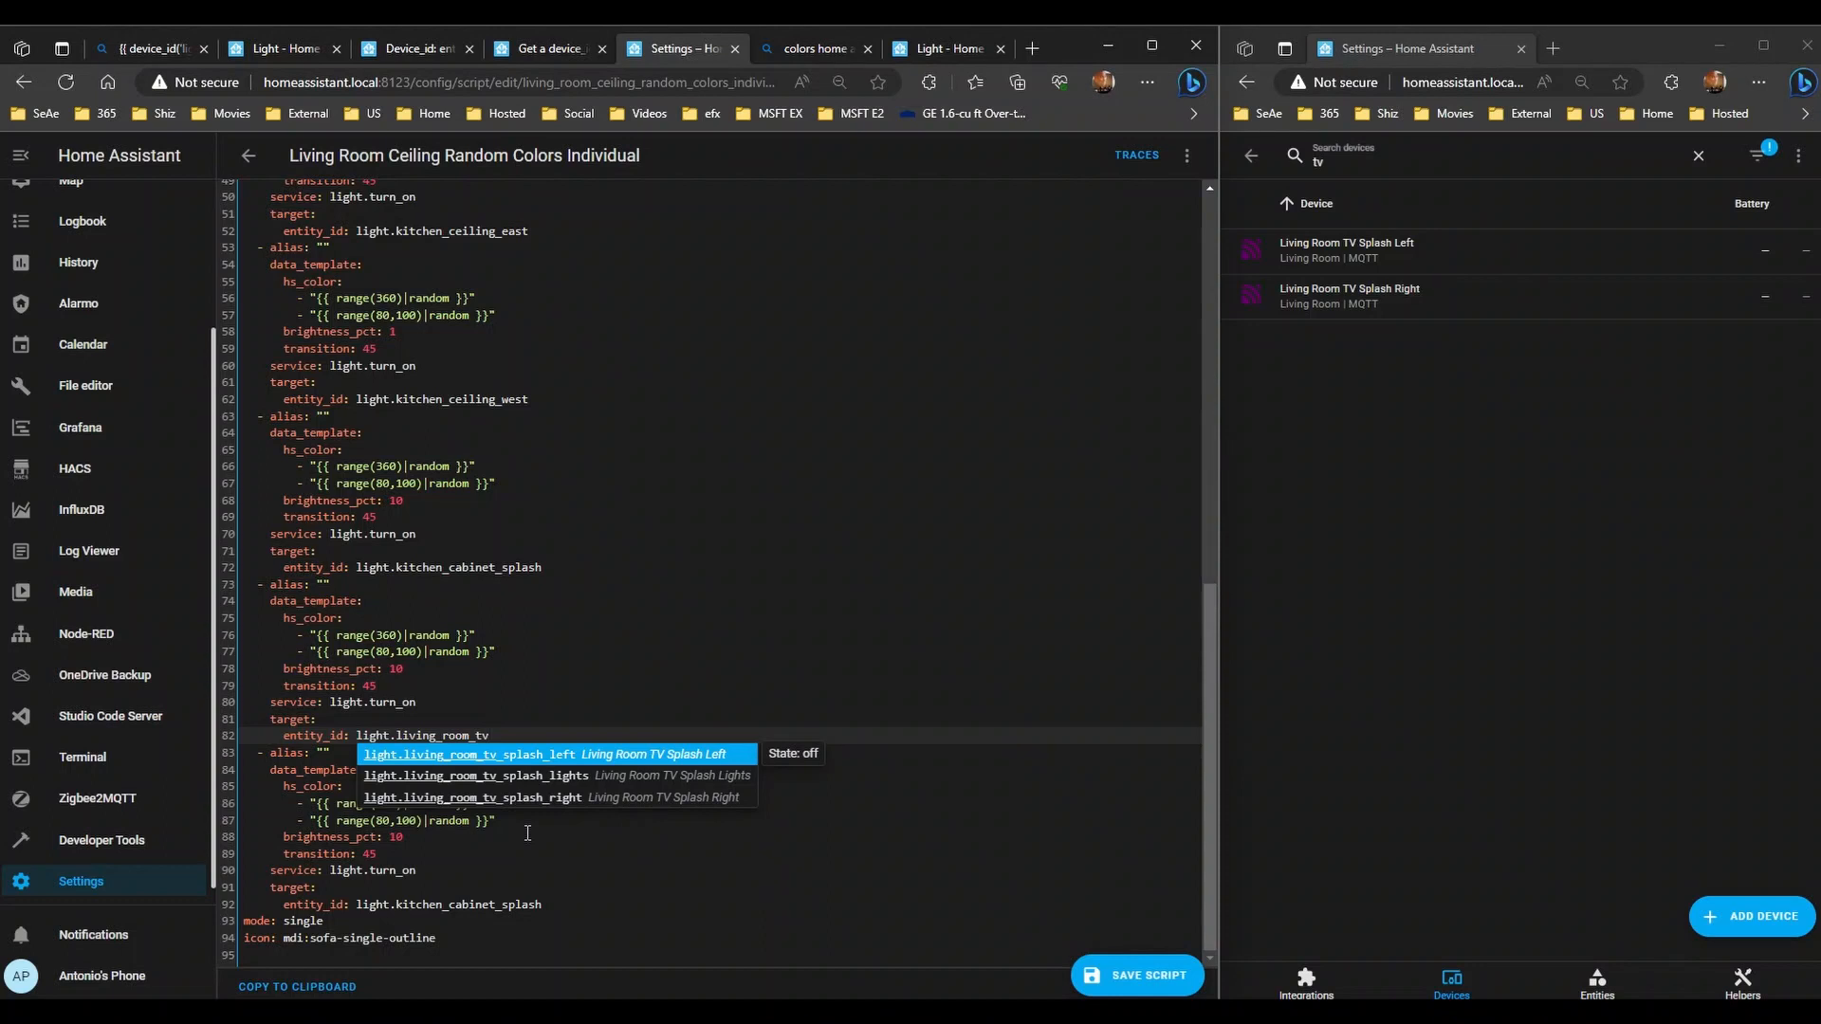
{"action": "key", "text": "Return"}
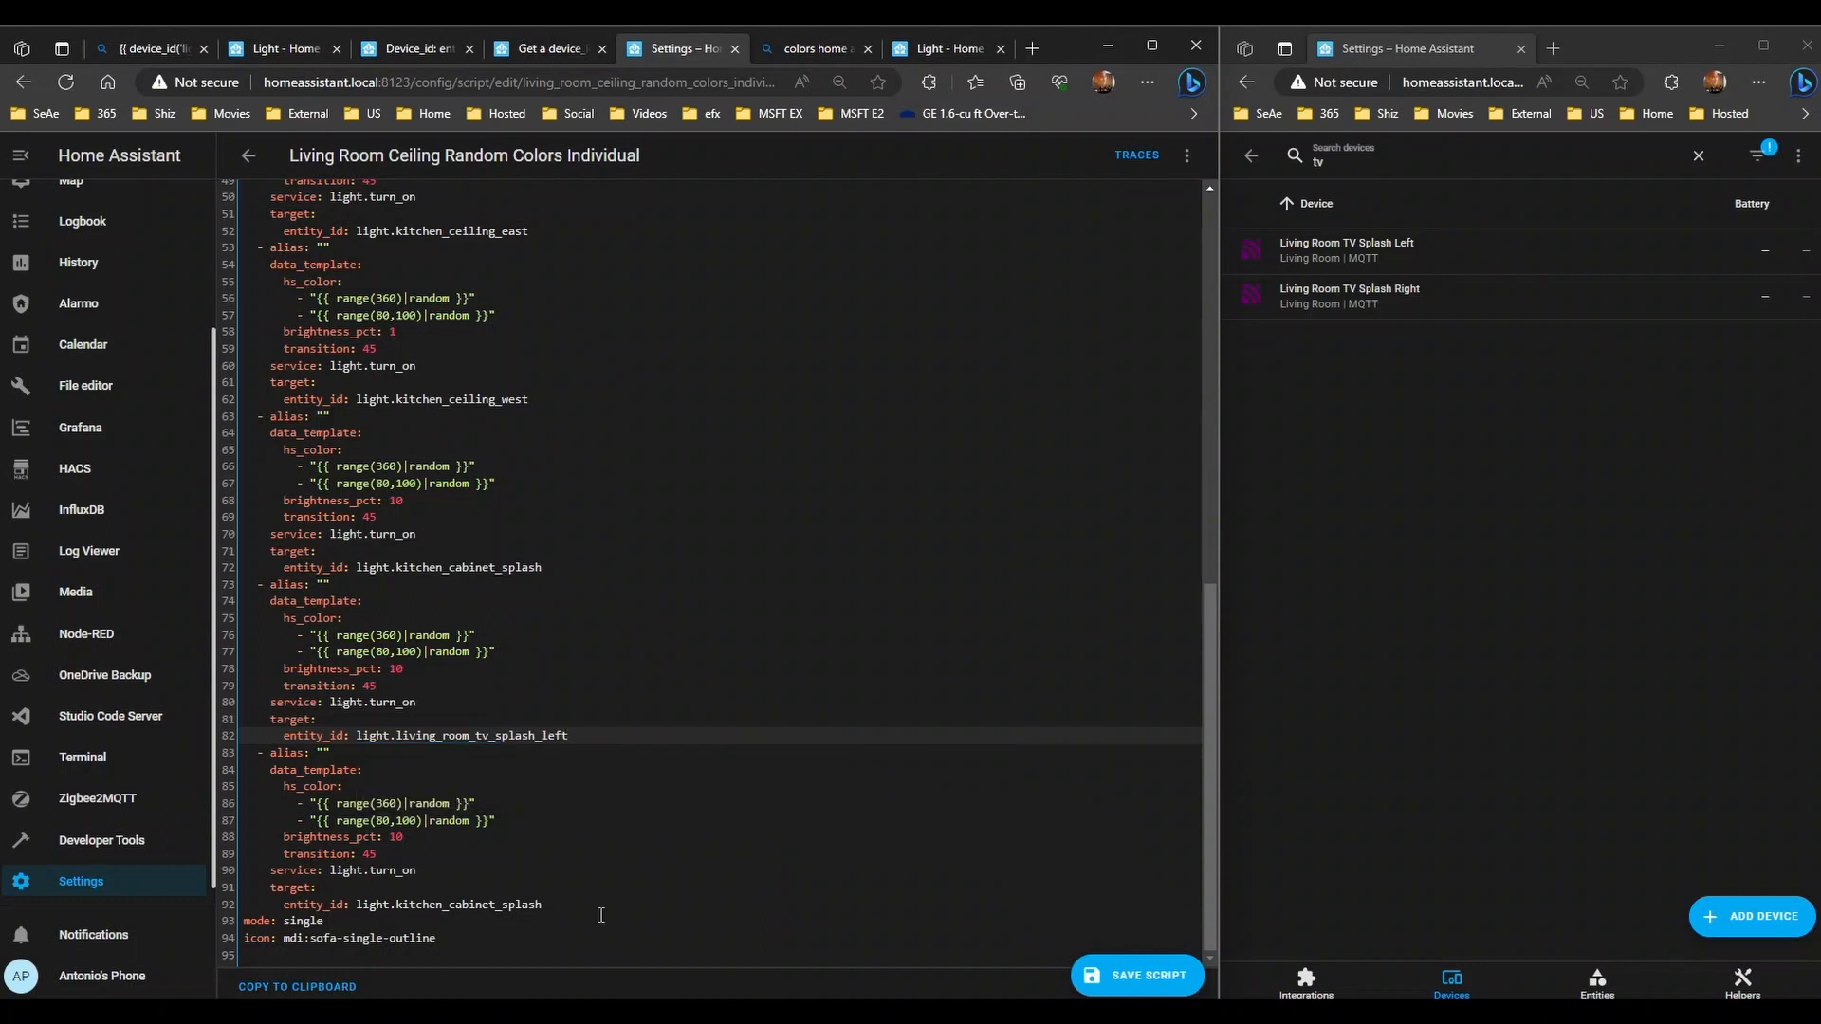
- Retarget the last copy to light.living_room_tv_splash_right and save the script
{"action": "double_click", "coordinate": [465, 904]}
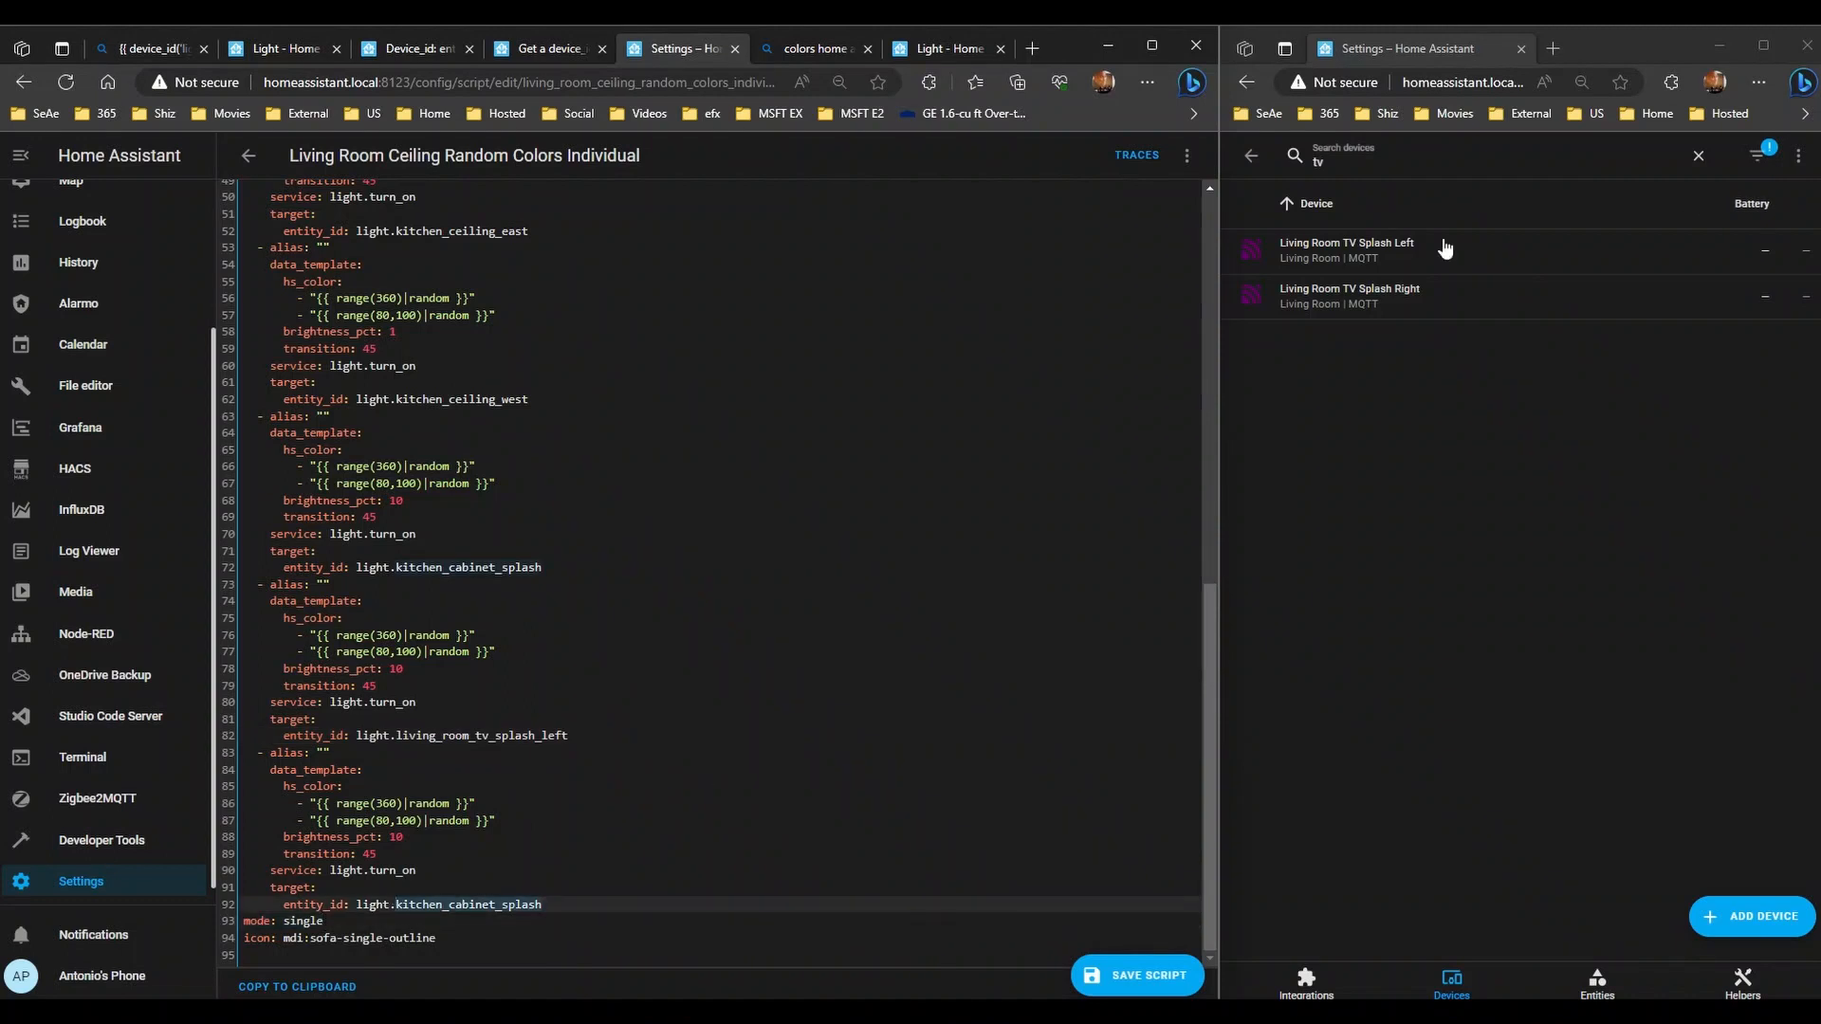
{"action": "key", "text": "BackSpace"}
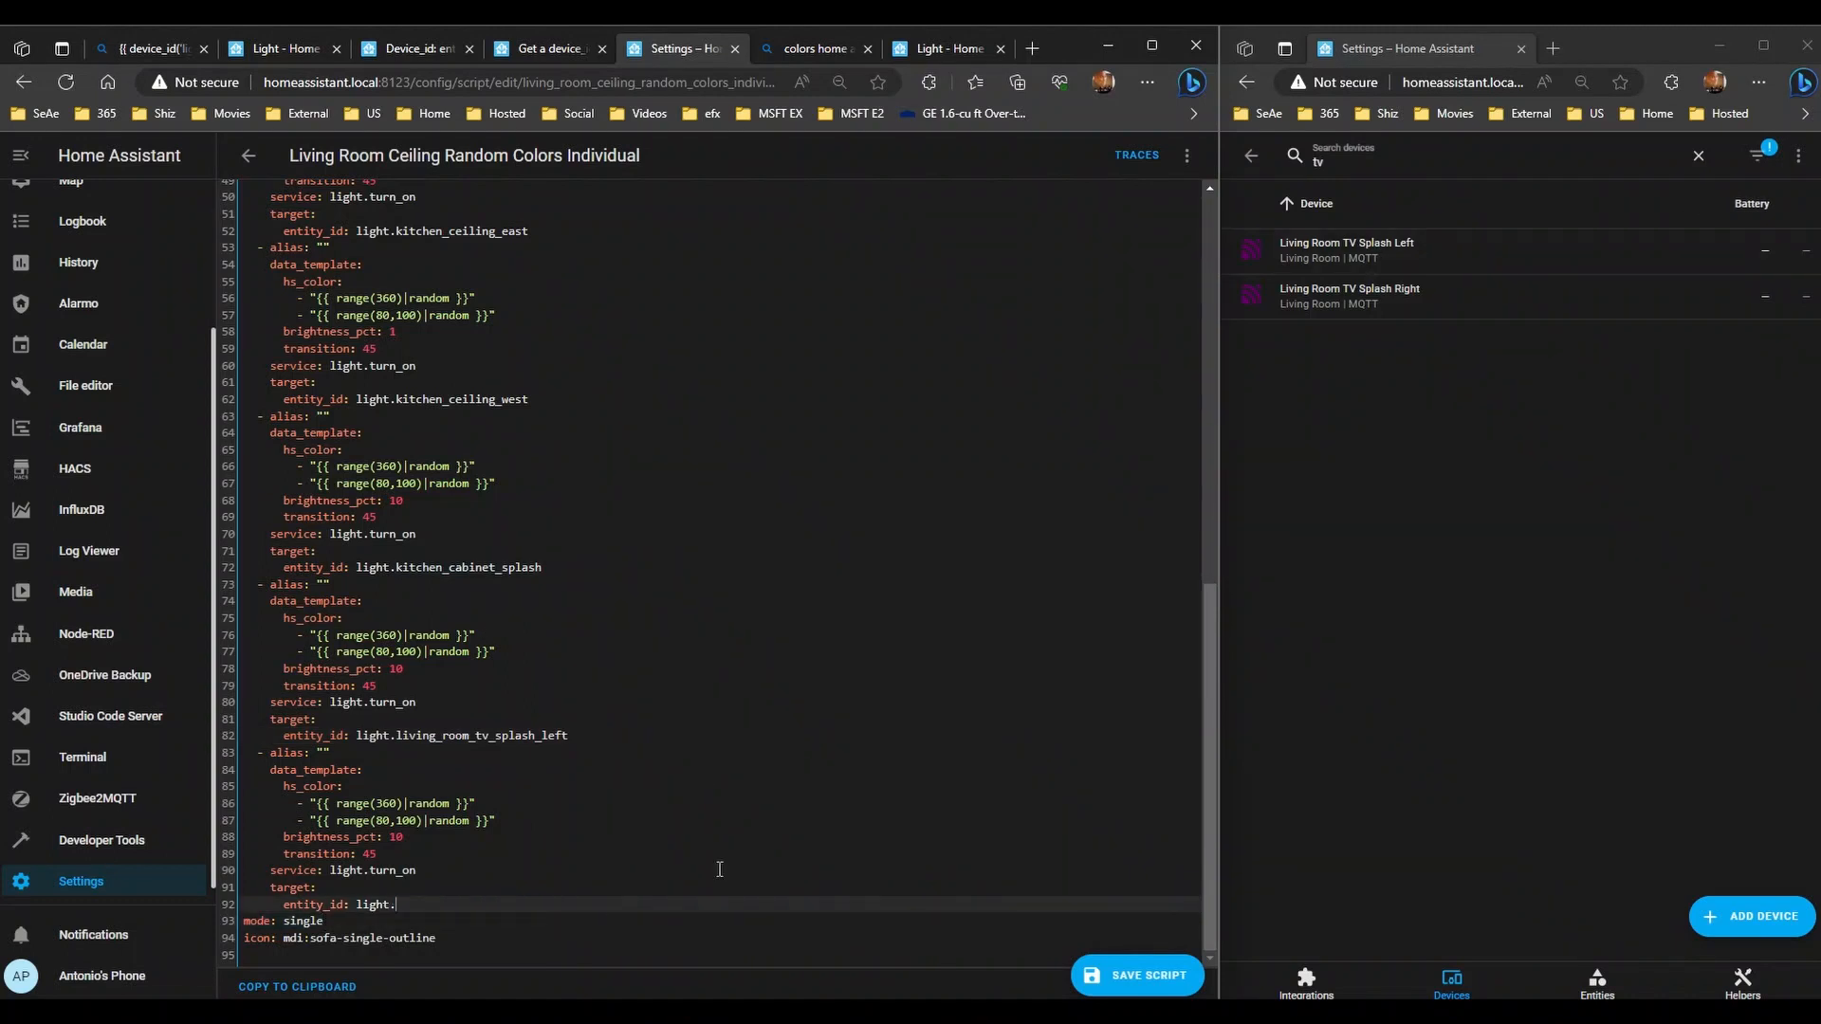
{"action": "type", "text": "living"}
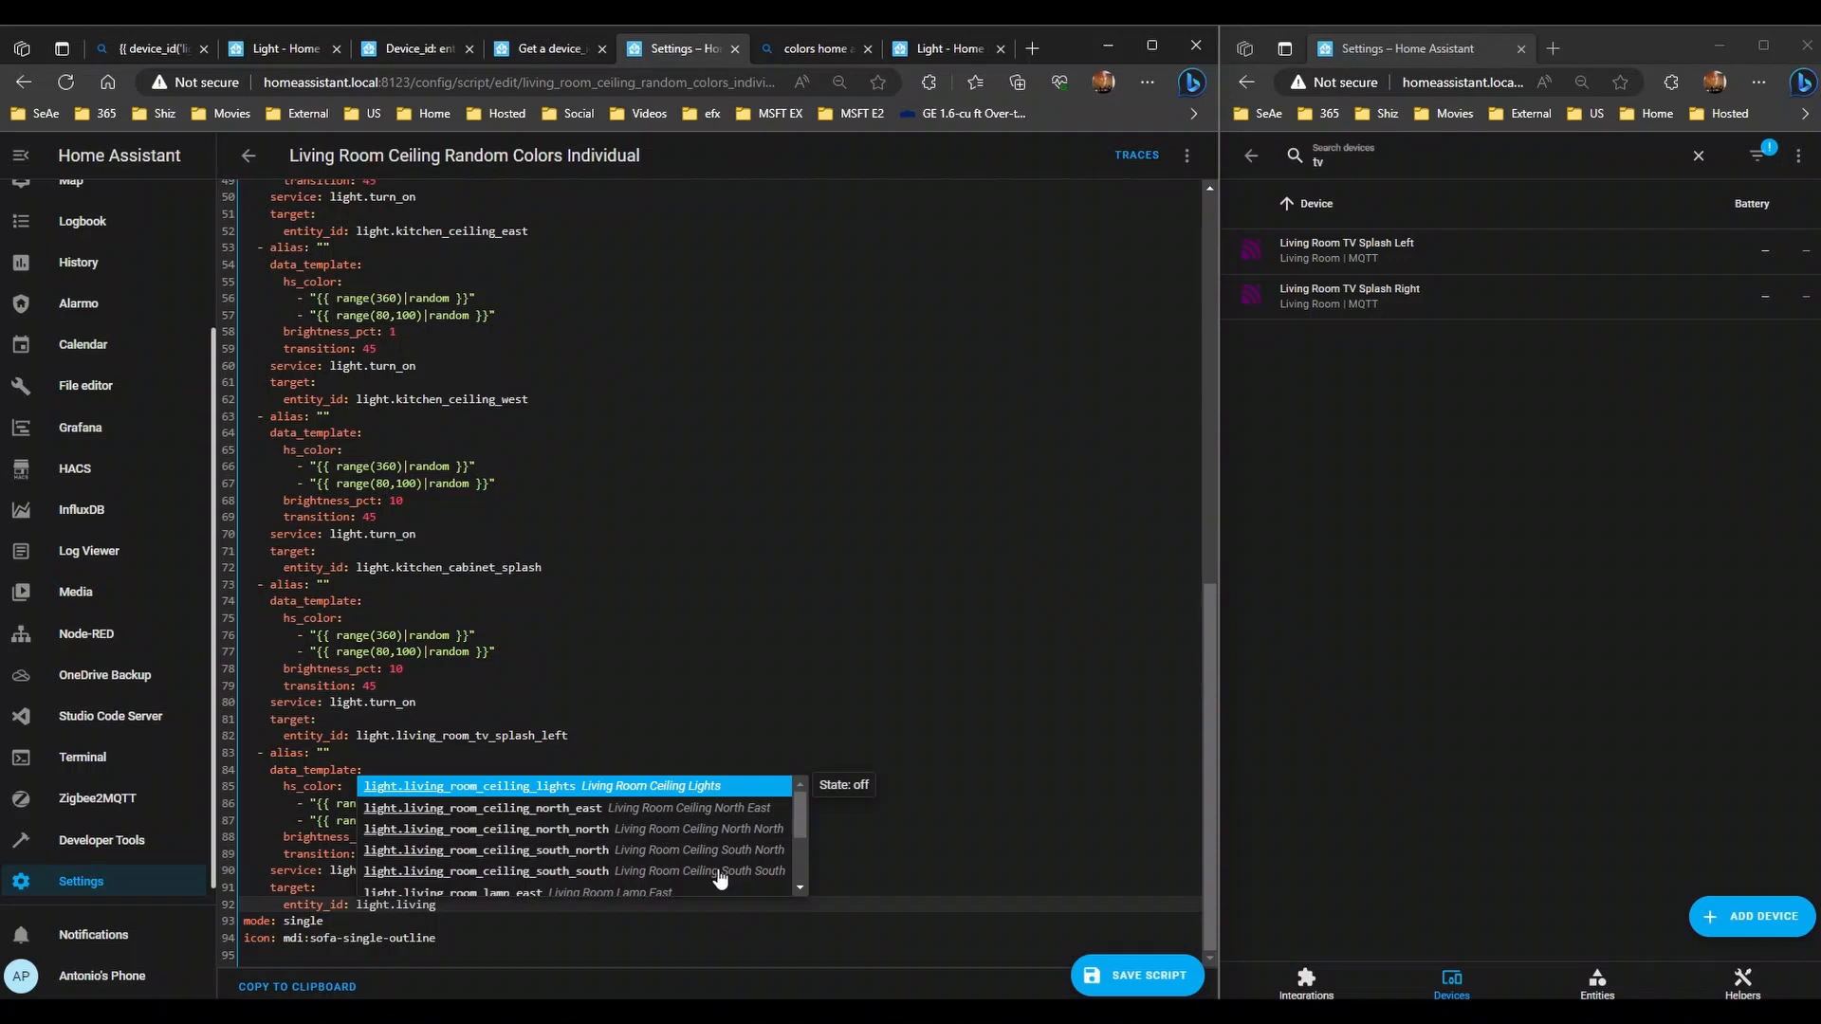
{"action": "type", "text": "_room_lamp"}
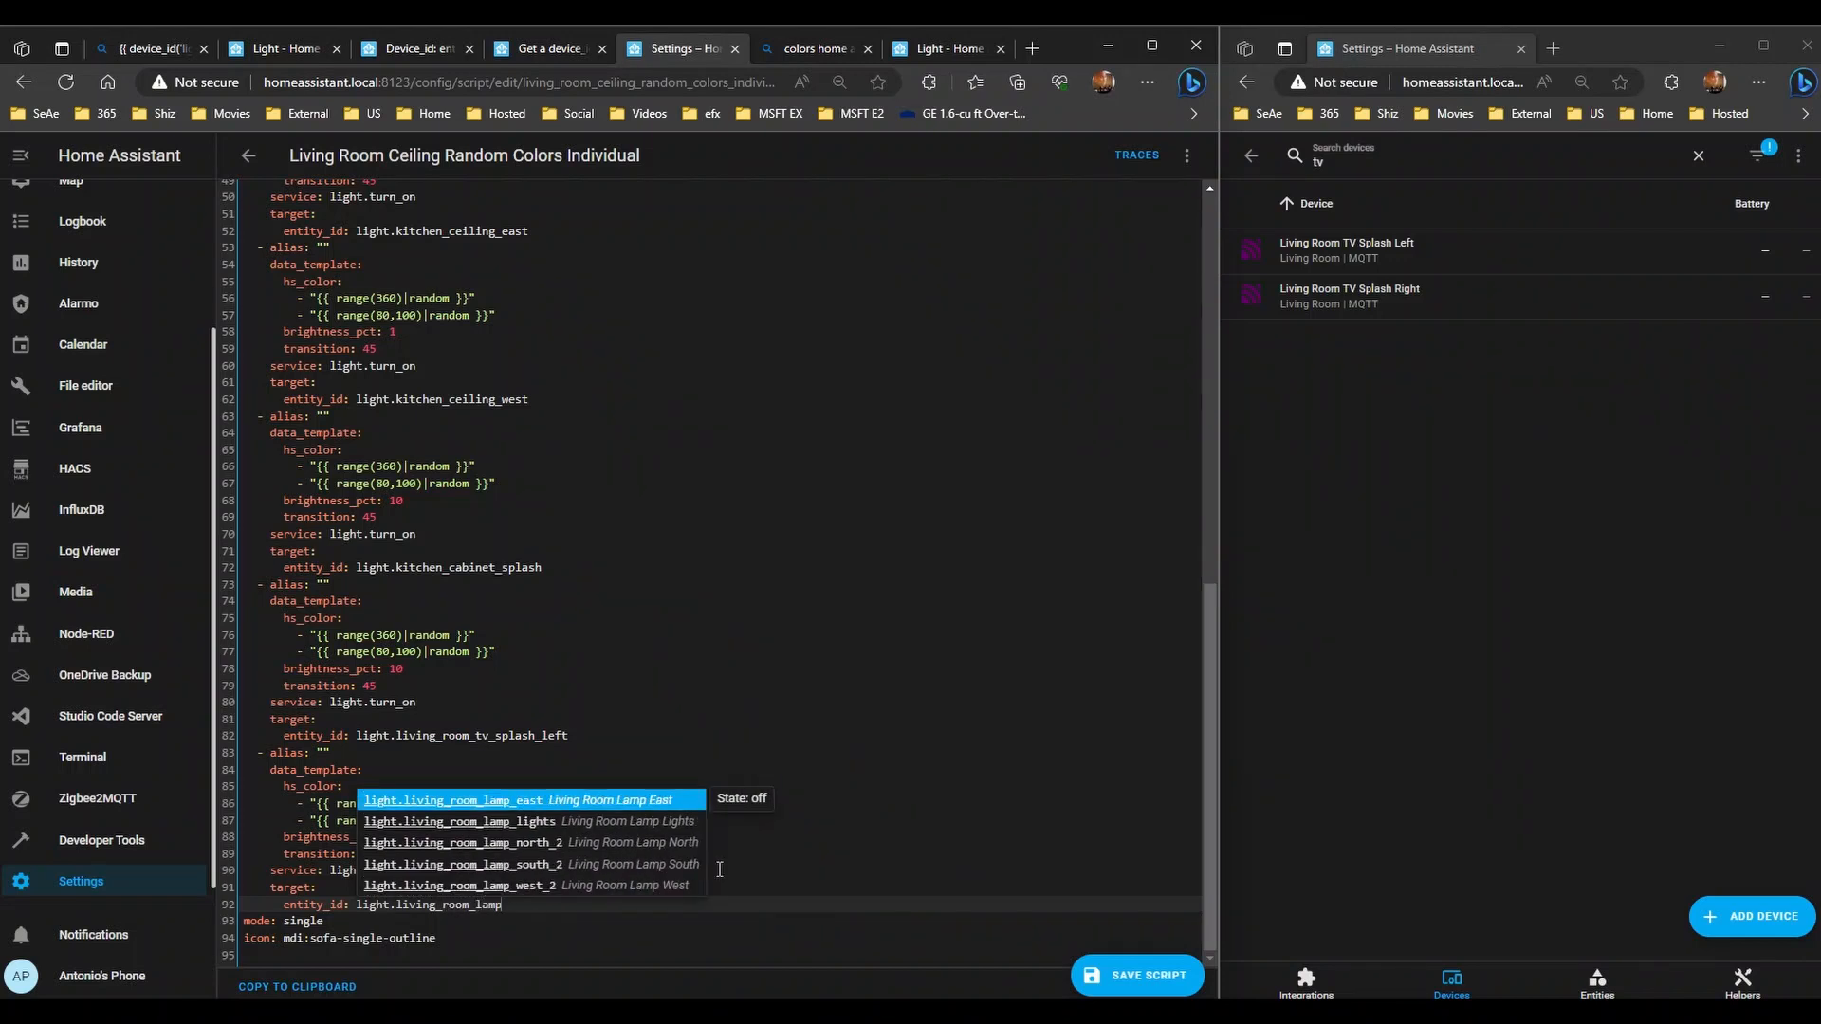
{"action": "key", "text": "Return"}
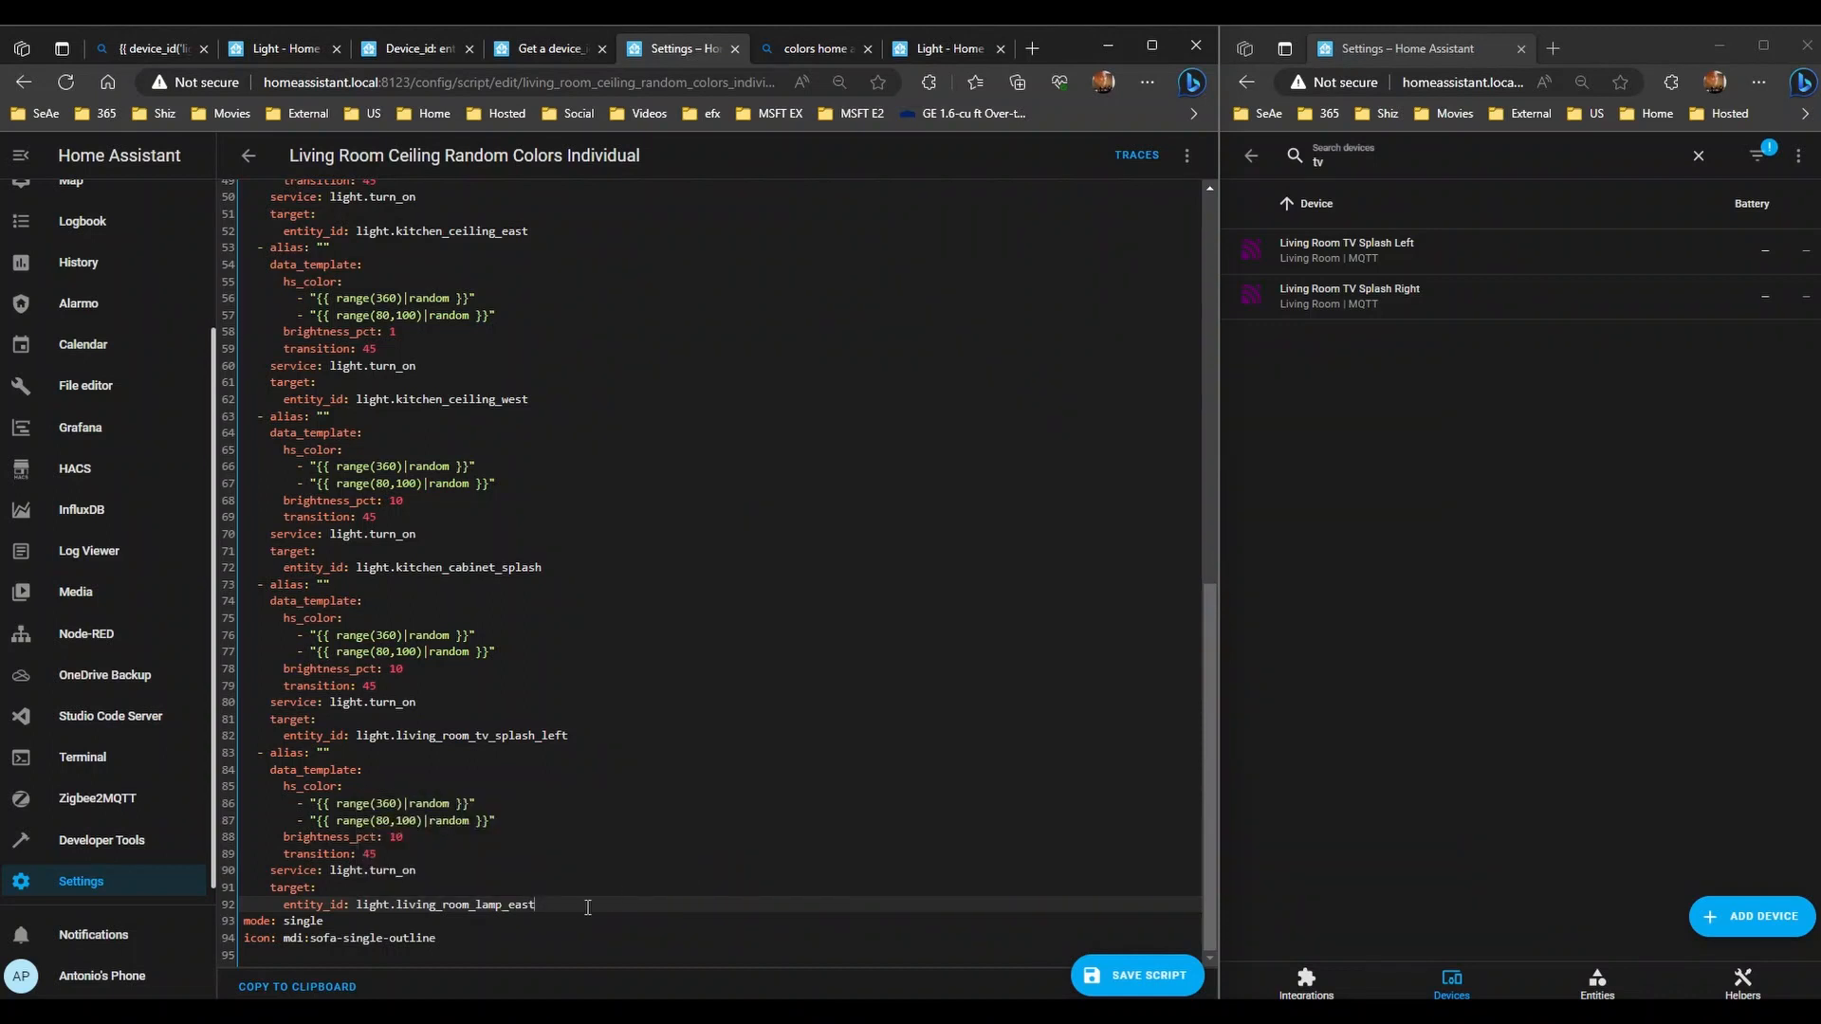
{"action": "left_click", "coordinate": [476, 905]}
{"action": "key", "text": "shift+End"}
{"action": "type", "text": "tv"}
{"action": "key", "text": "BackSpace"}
{"action": "key", "text": "ctrl+space"}
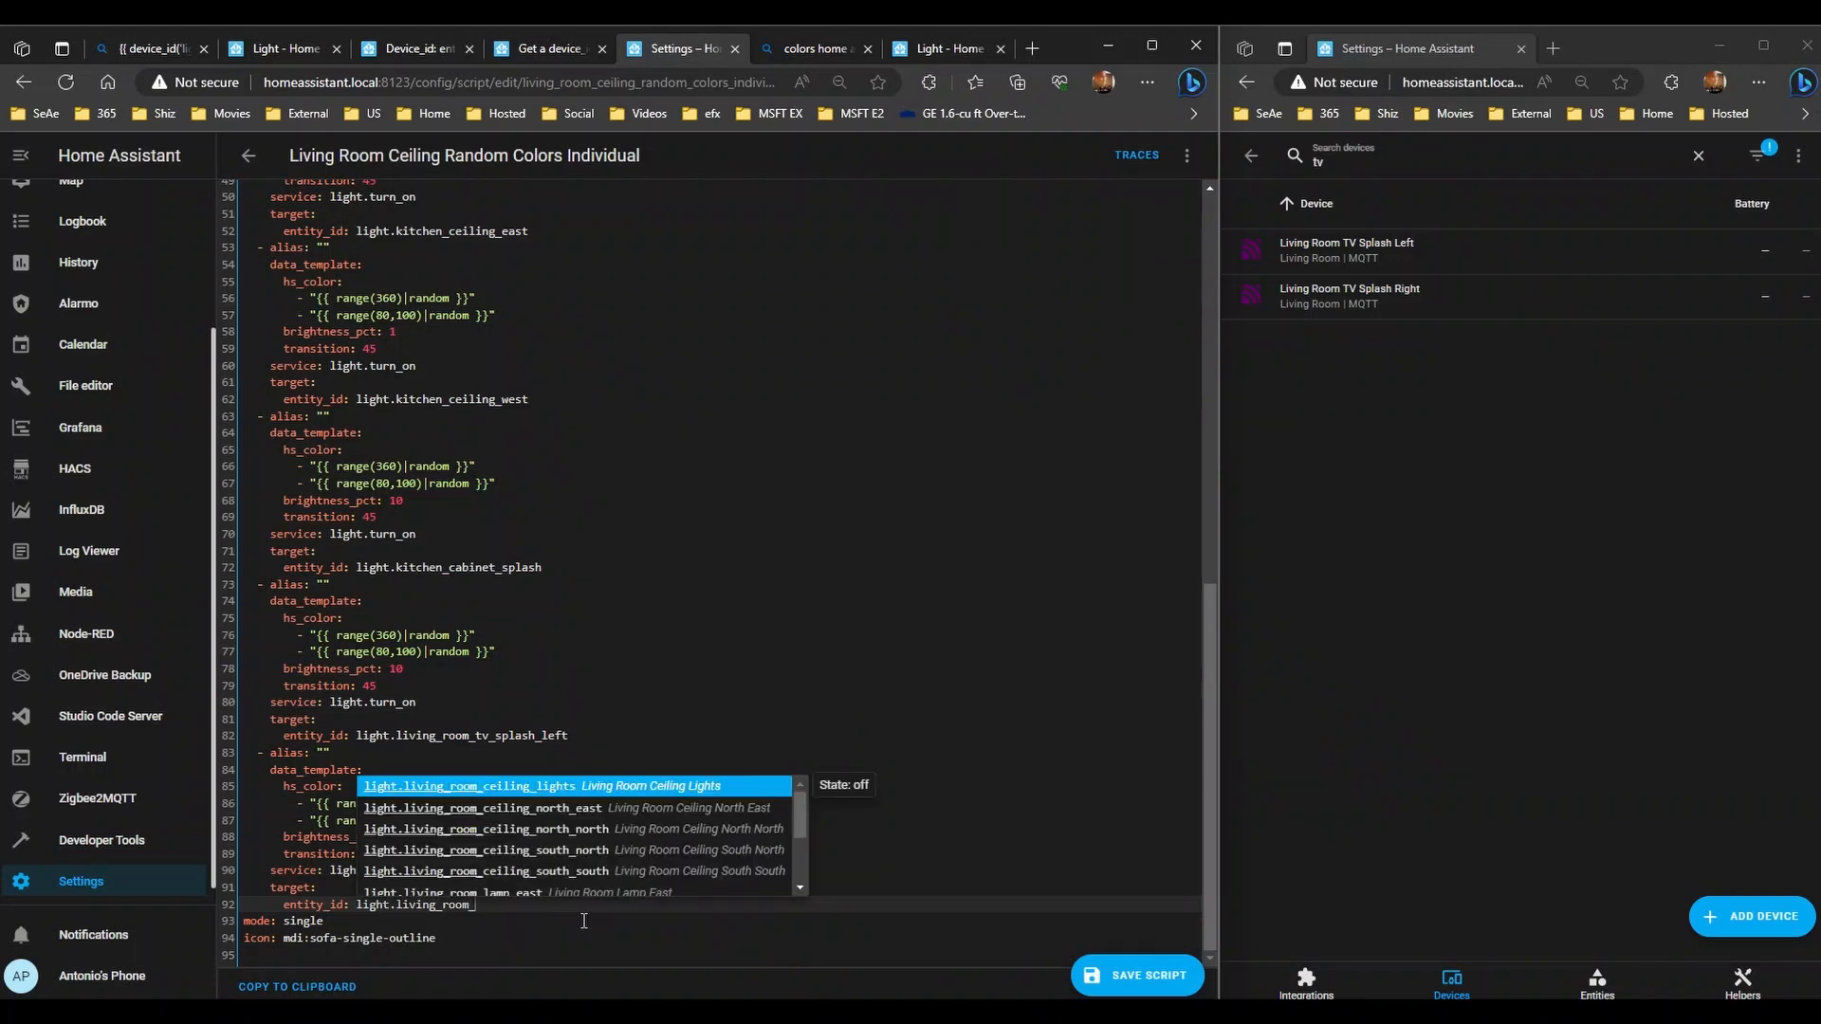
{"action": "type", "text": "_tv"}
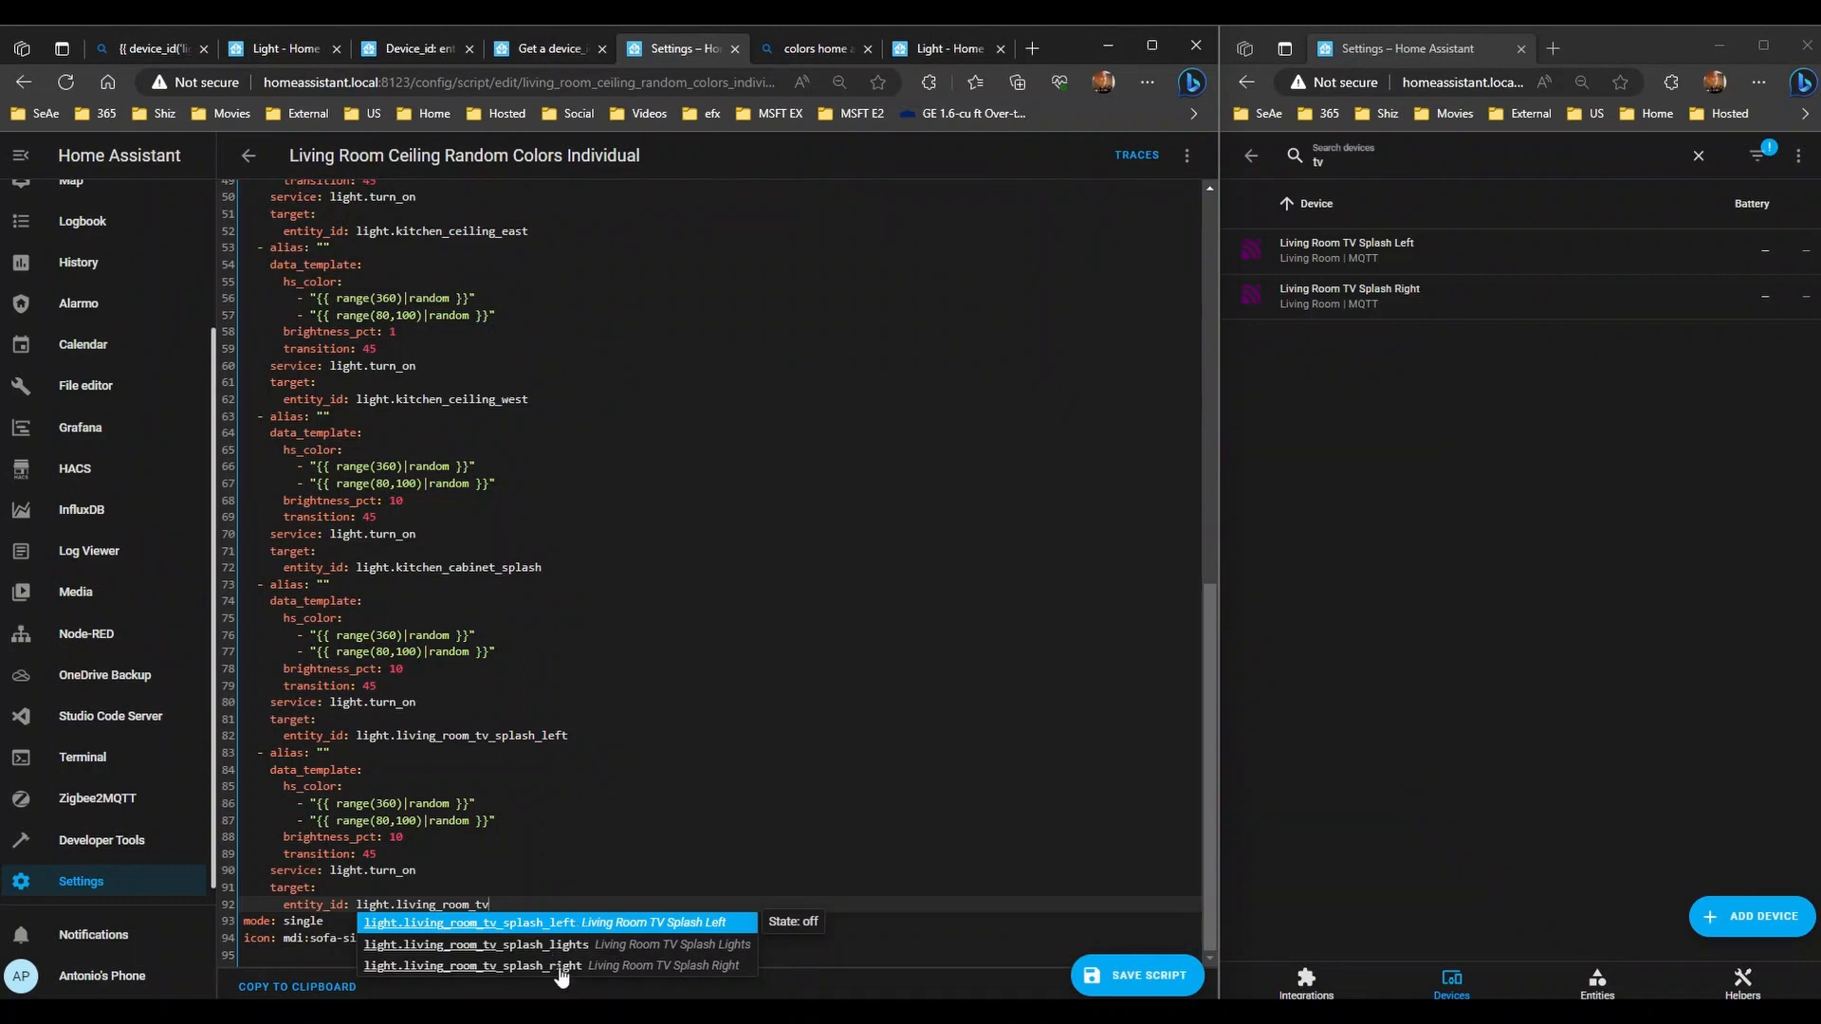
{"action": "left_click", "coordinate": [558, 966]}
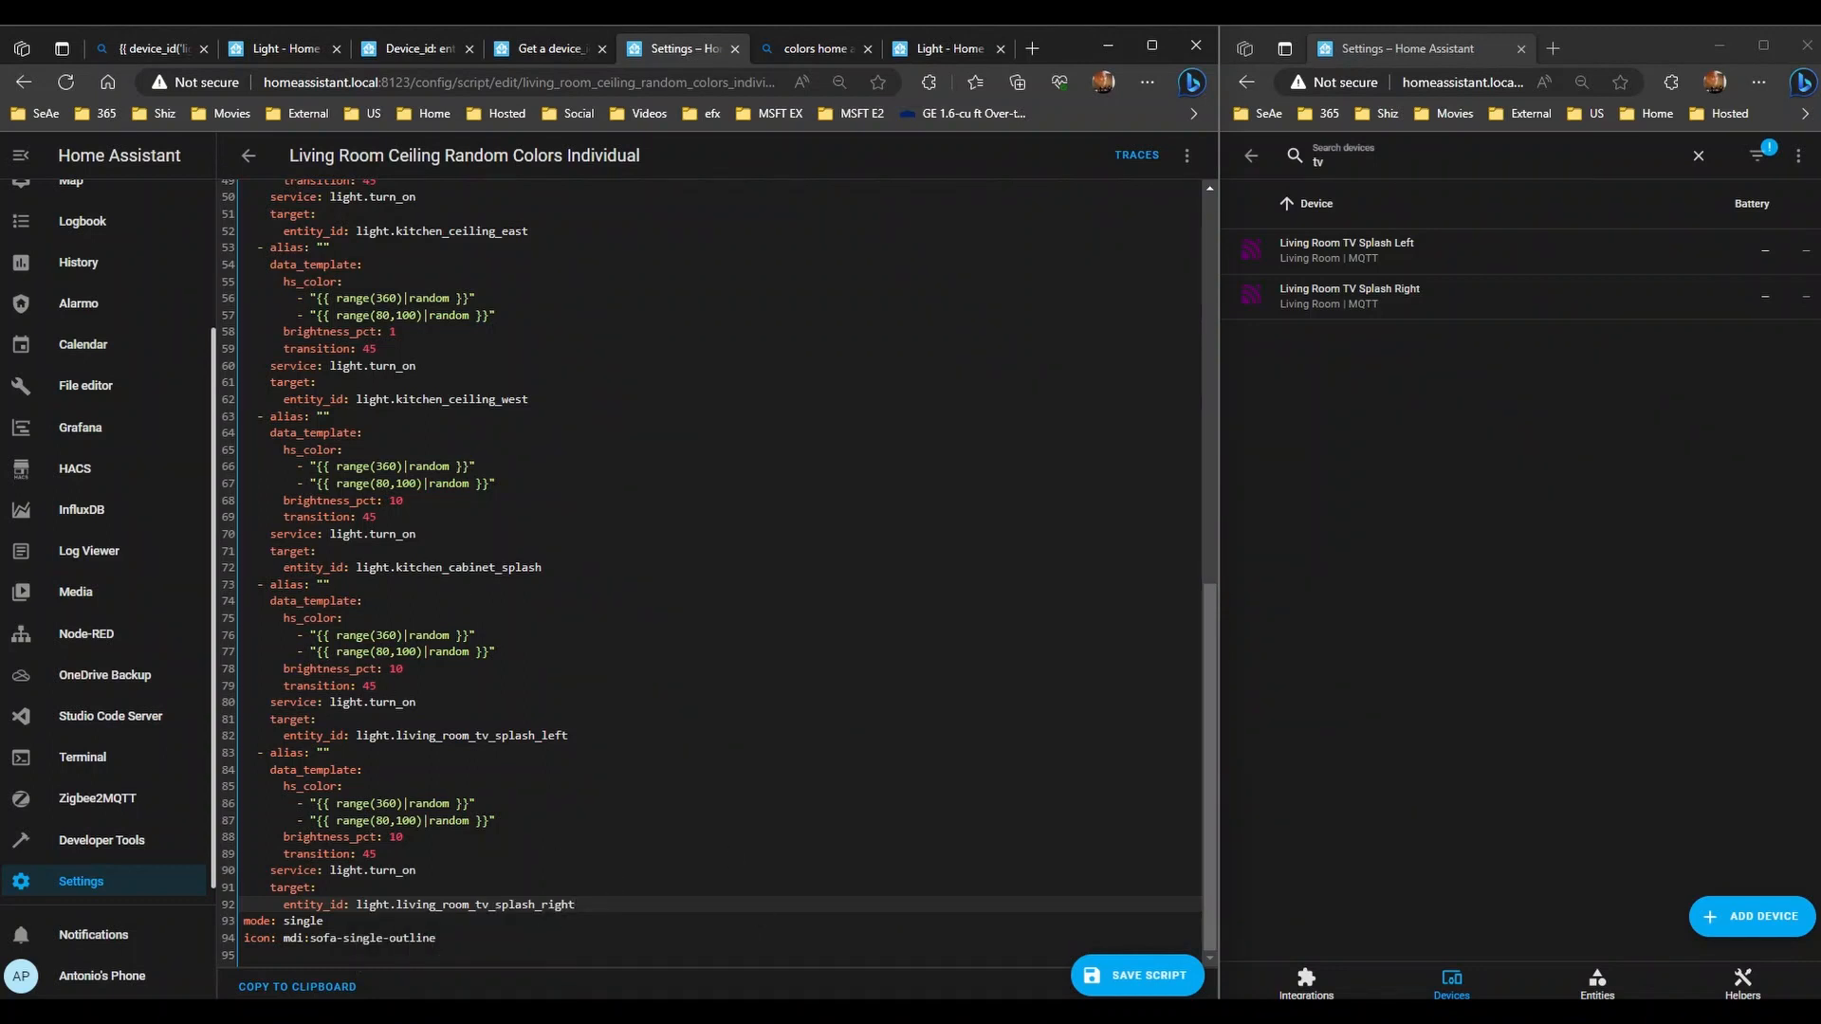
{"action": "left_click", "coordinate": [1138, 975]}
- Switch the Individual random-colors script back to the visual editor
{"action": "scroll", "coordinate": [618, 750], "scroll_direction": "up", "scroll_amount": 2}
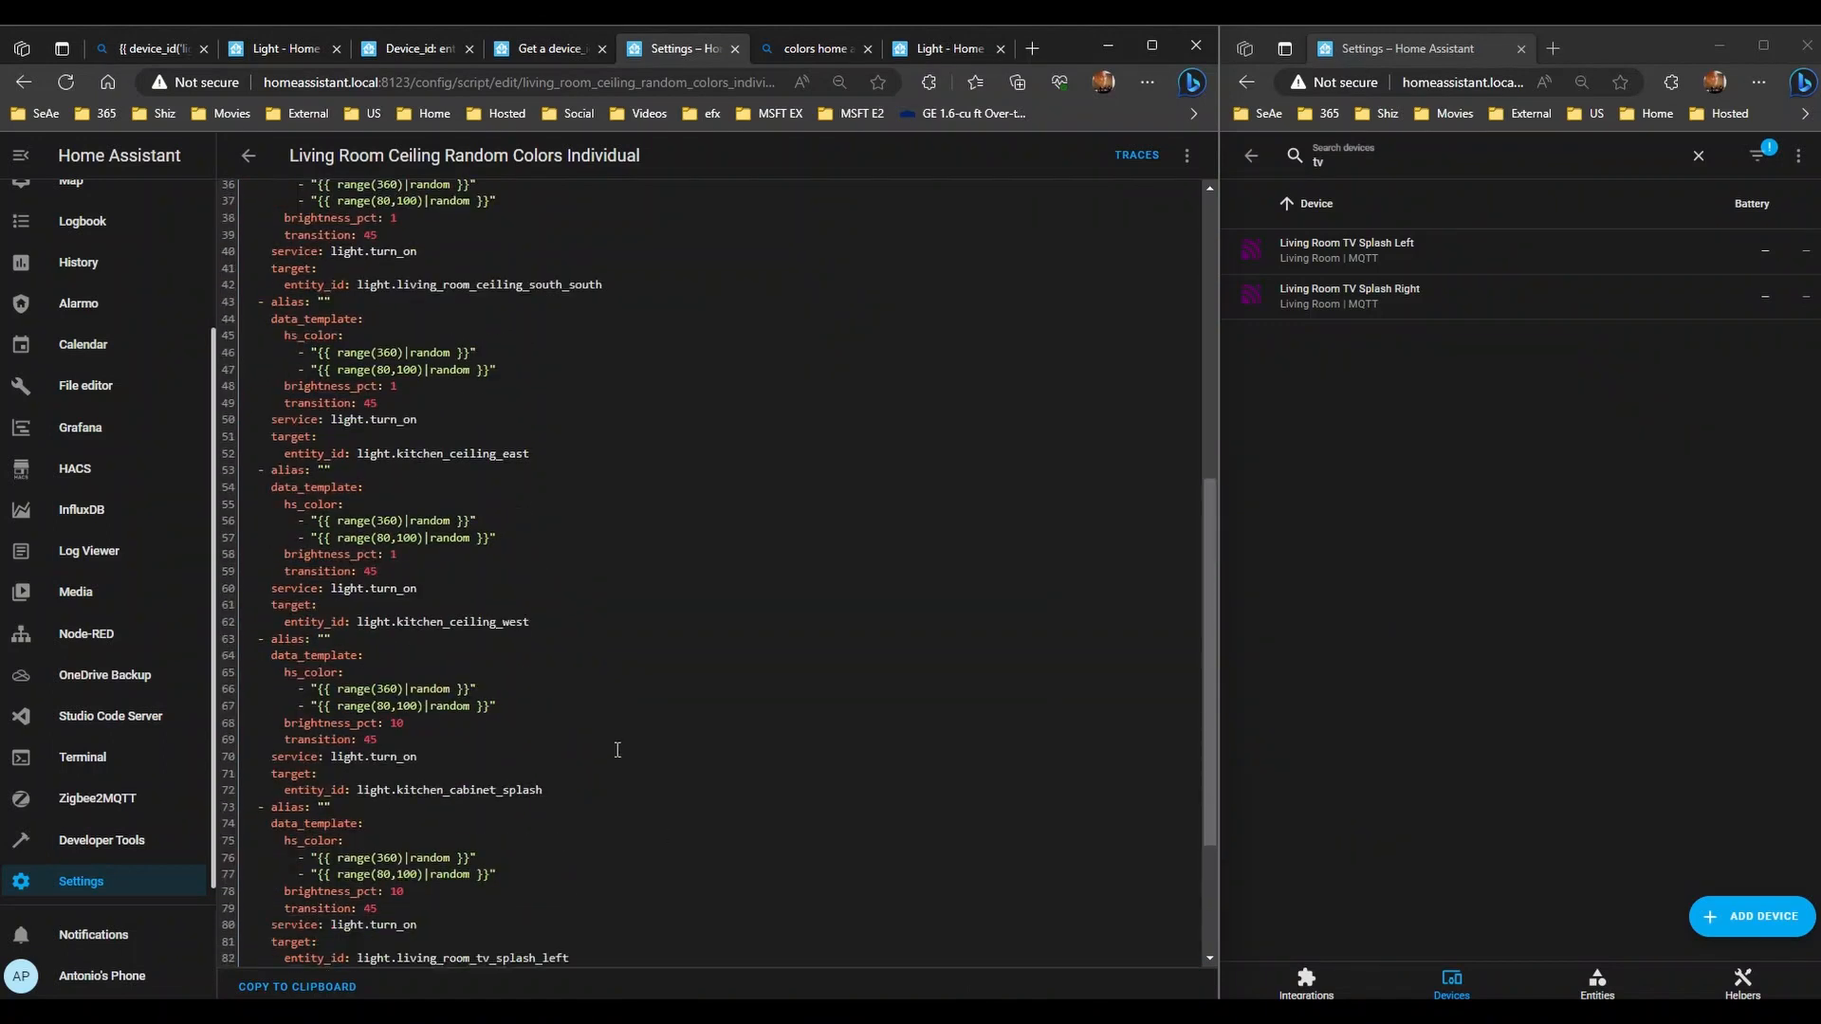
{"action": "scroll", "coordinate": [618, 750], "scroll_direction": "up", "scroll_amount": 6}
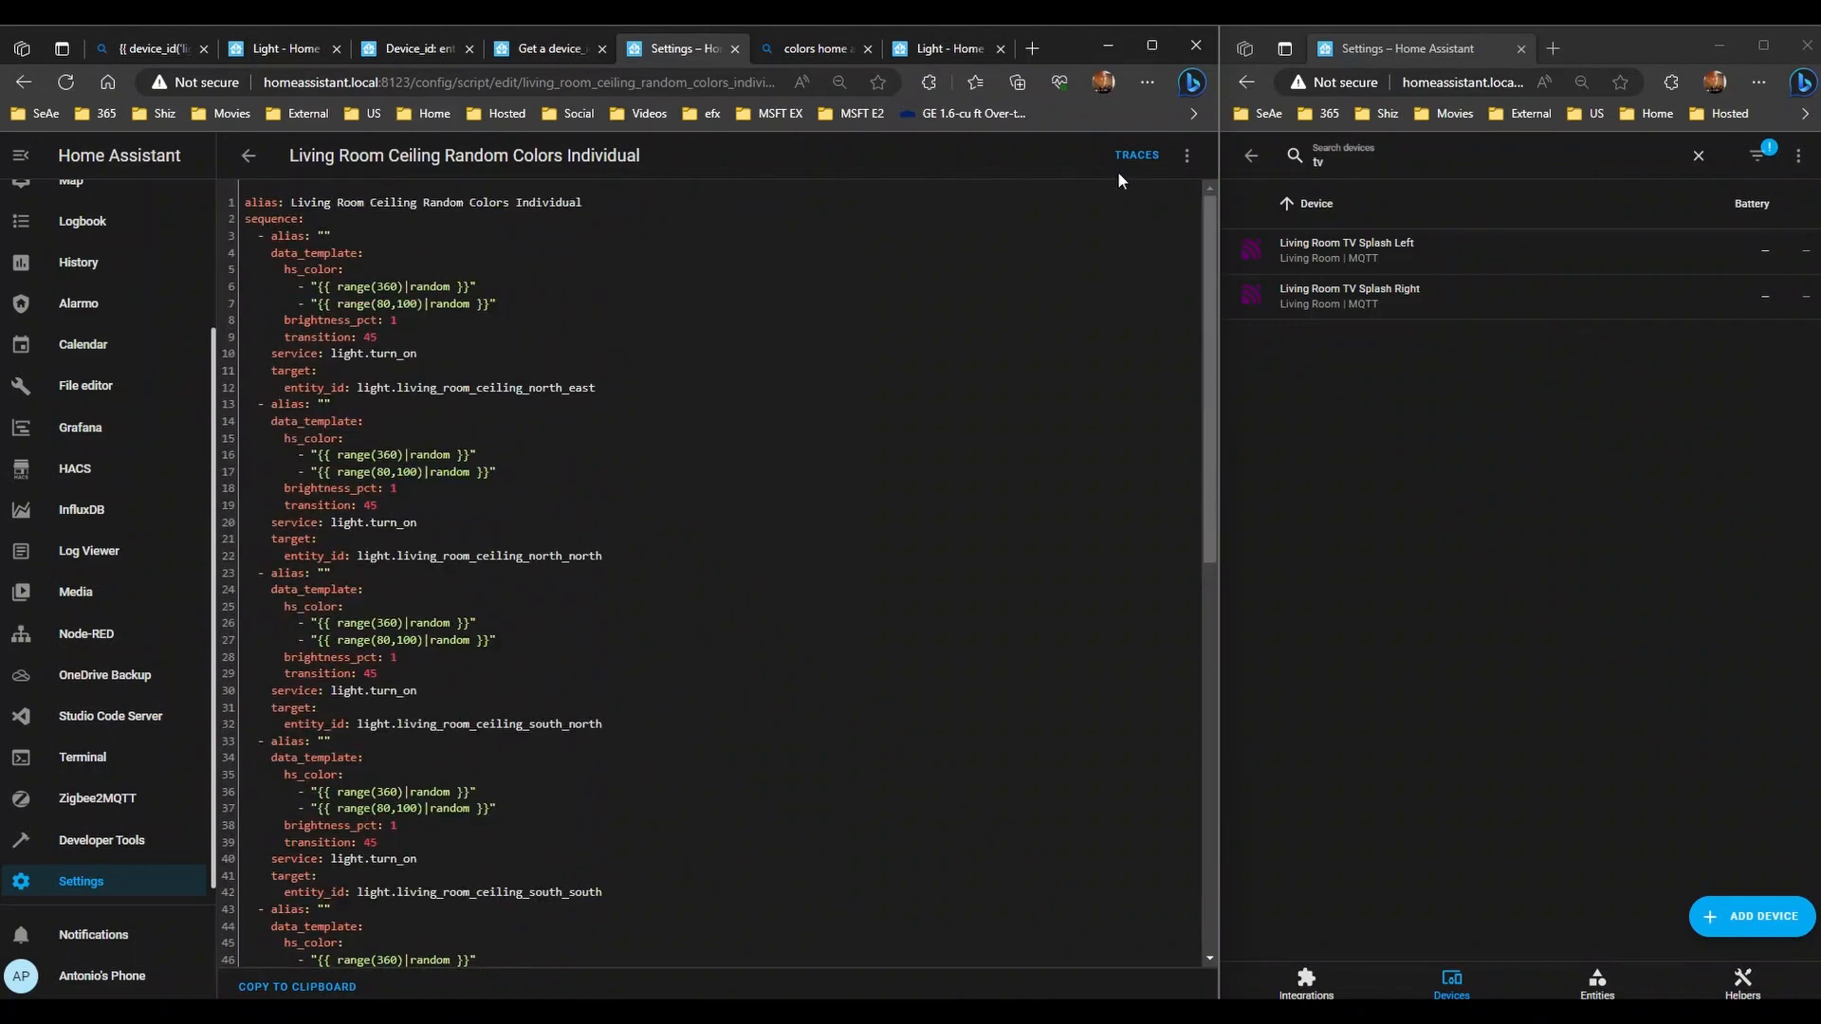
{"action": "left_click", "coordinate": [1186, 155]}
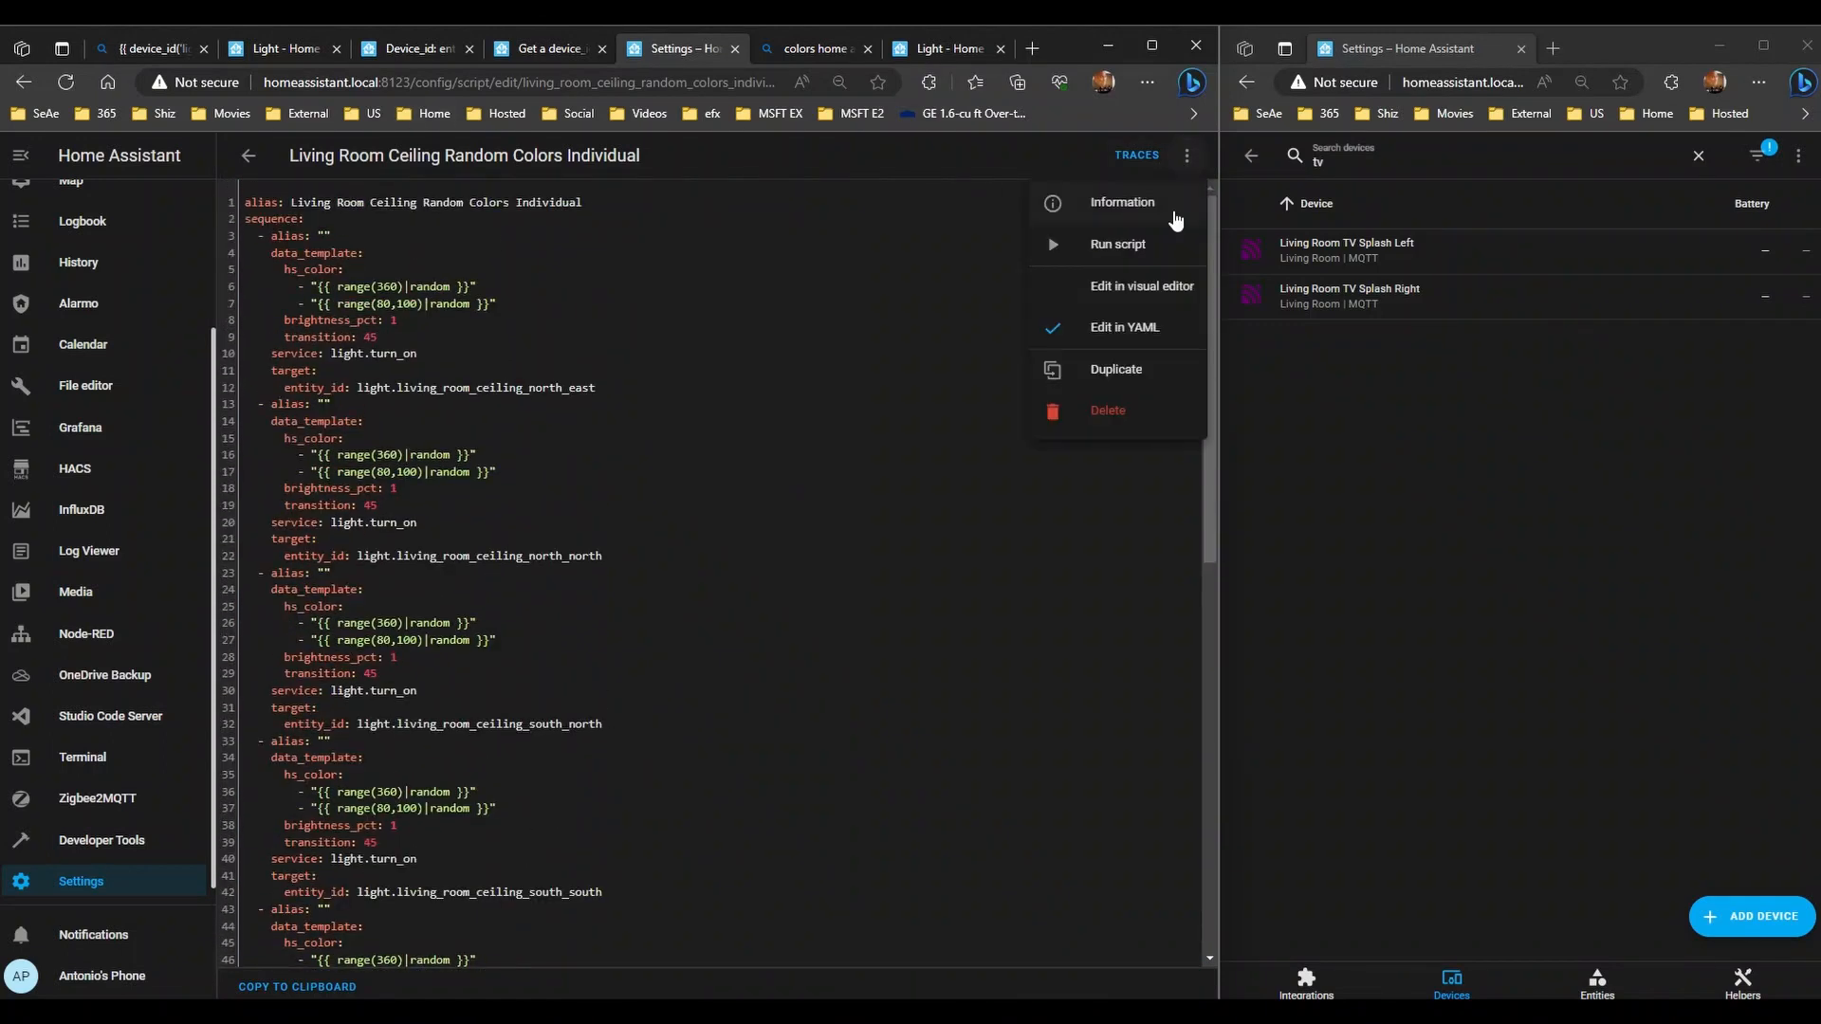
{"action": "left_click", "coordinate": [1090, 302]}
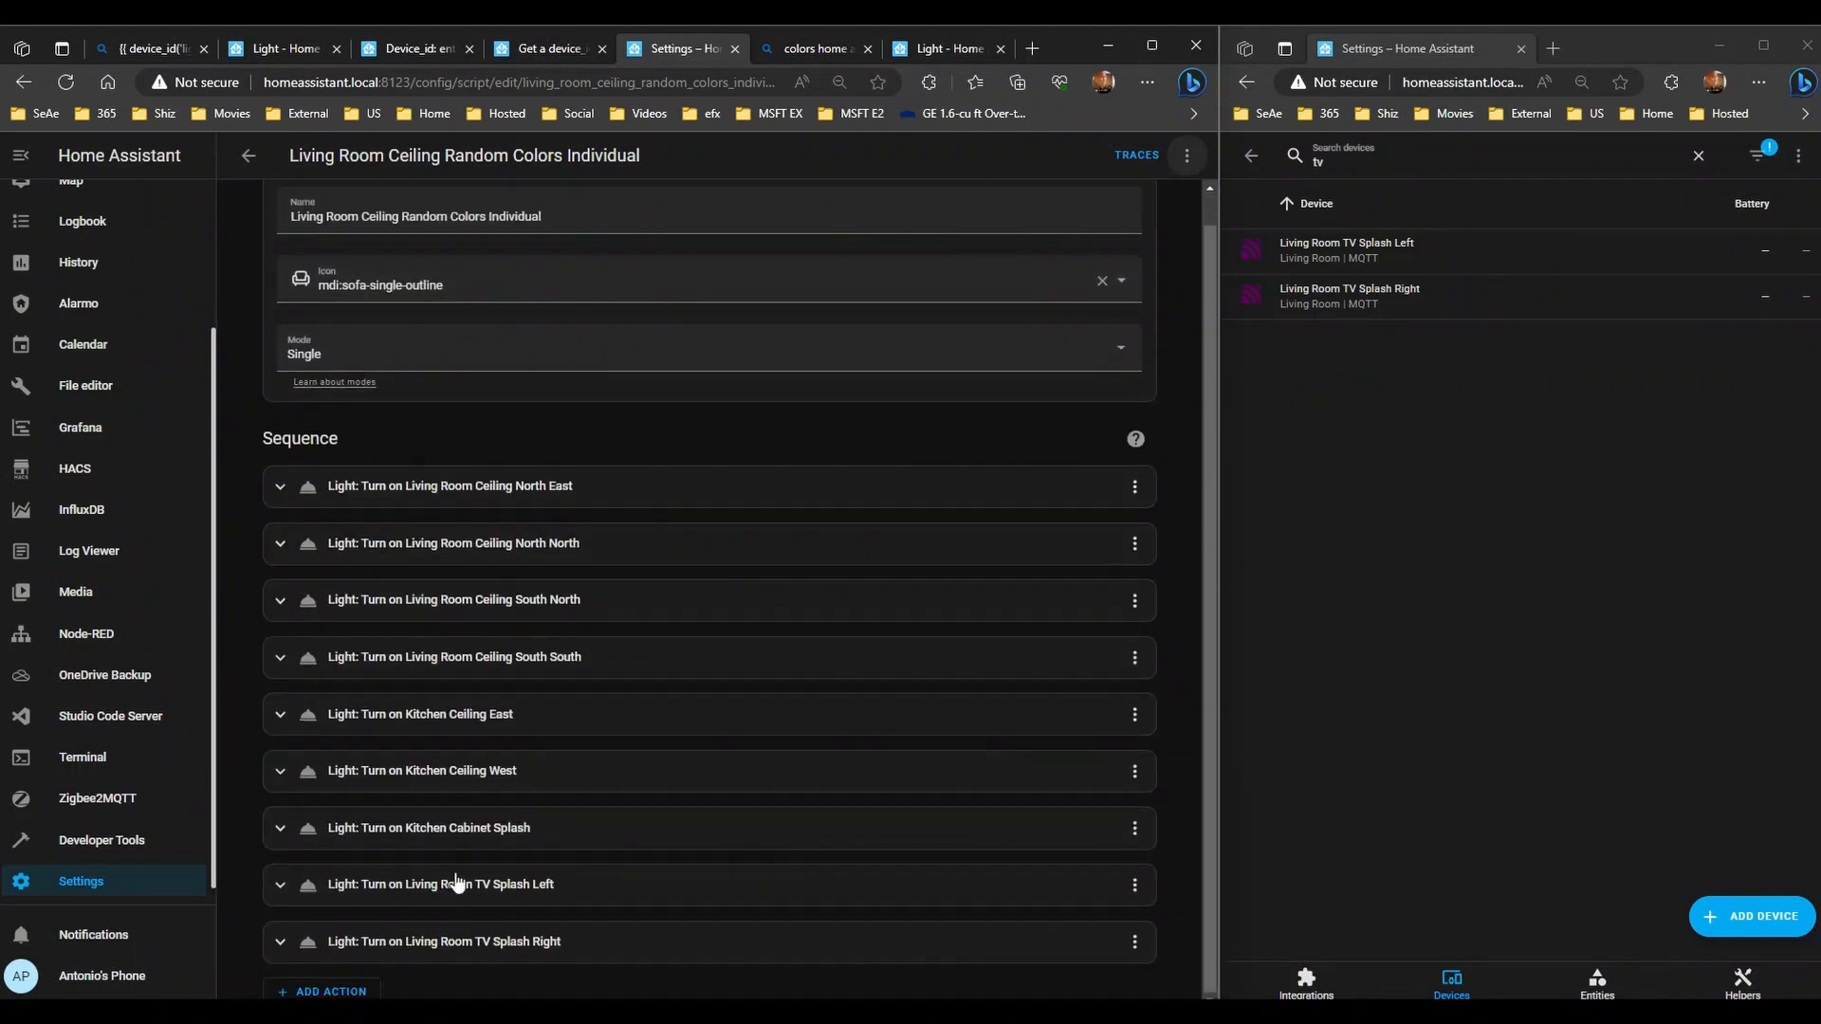
- Expand the actions from TV Splash Right up to Living Room Ceiling North North
{"action": "left_click", "coordinate": [557, 944]}
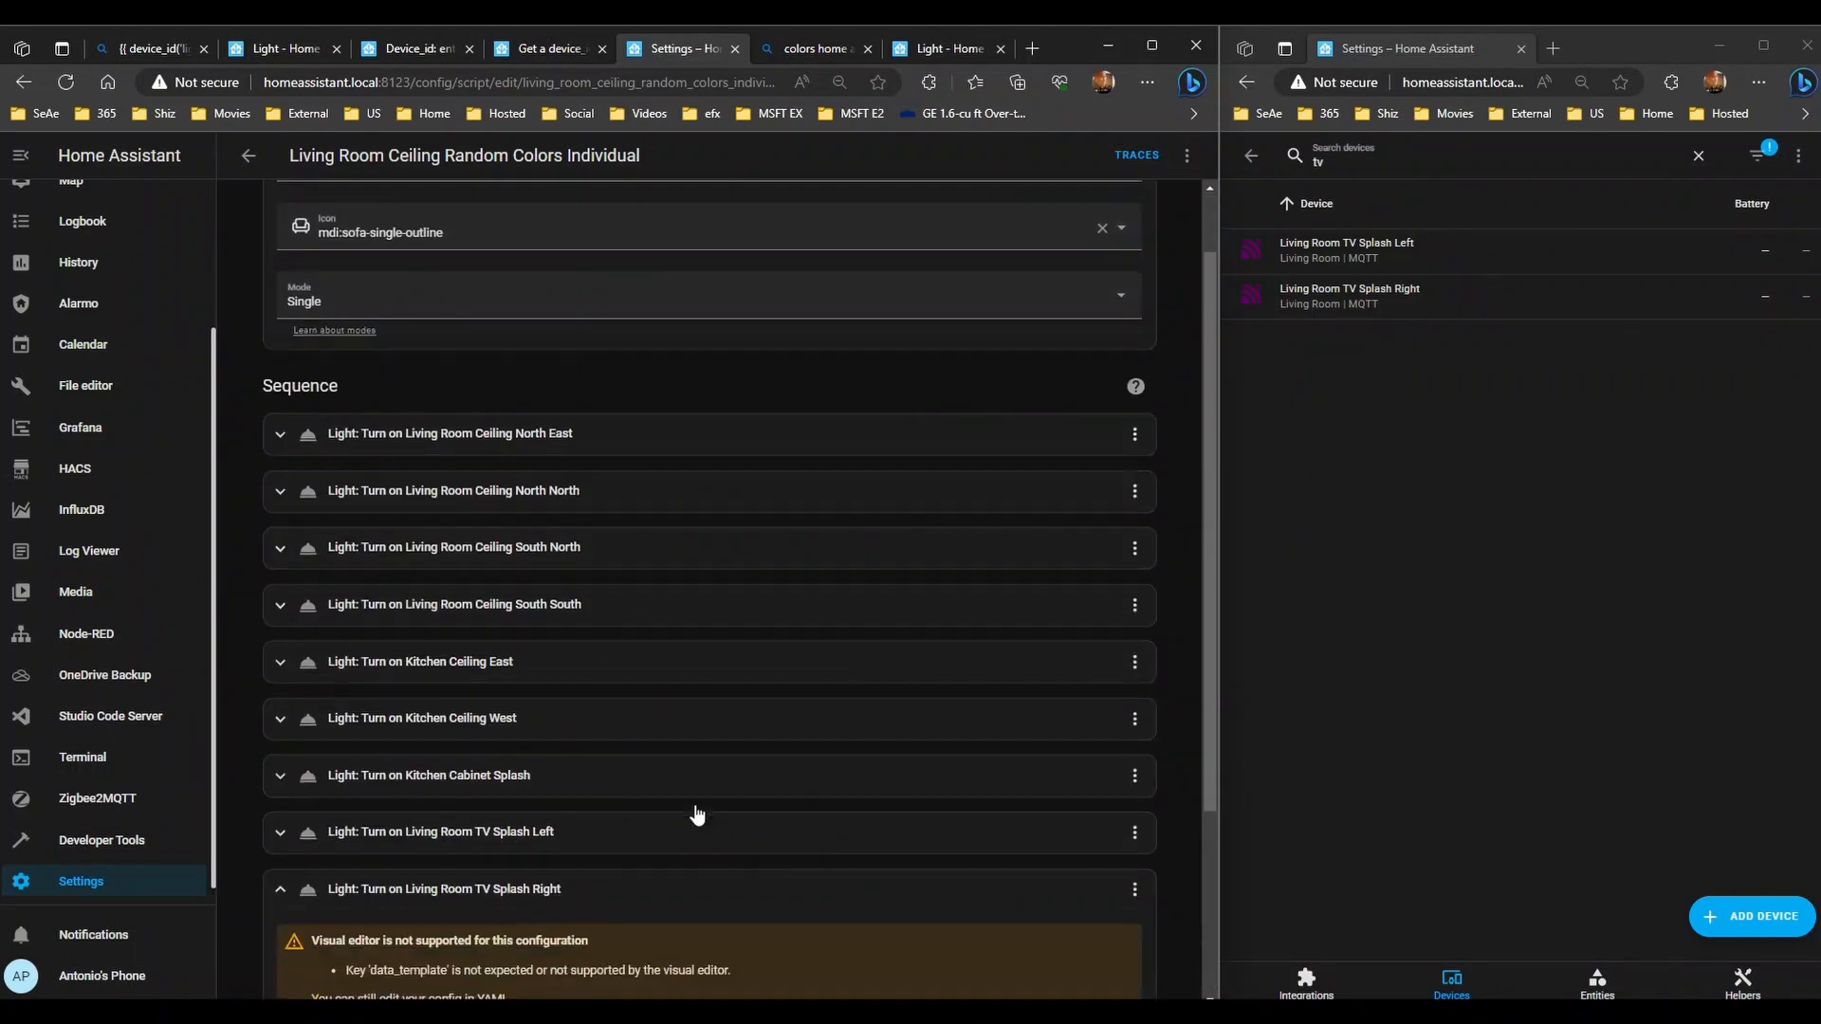
{"action": "scroll", "coordinate": [468, 897], "scroll_direction": "down", "scroll_amount": 3}
{"action": "left_click", "coordinate": [548, 564]}
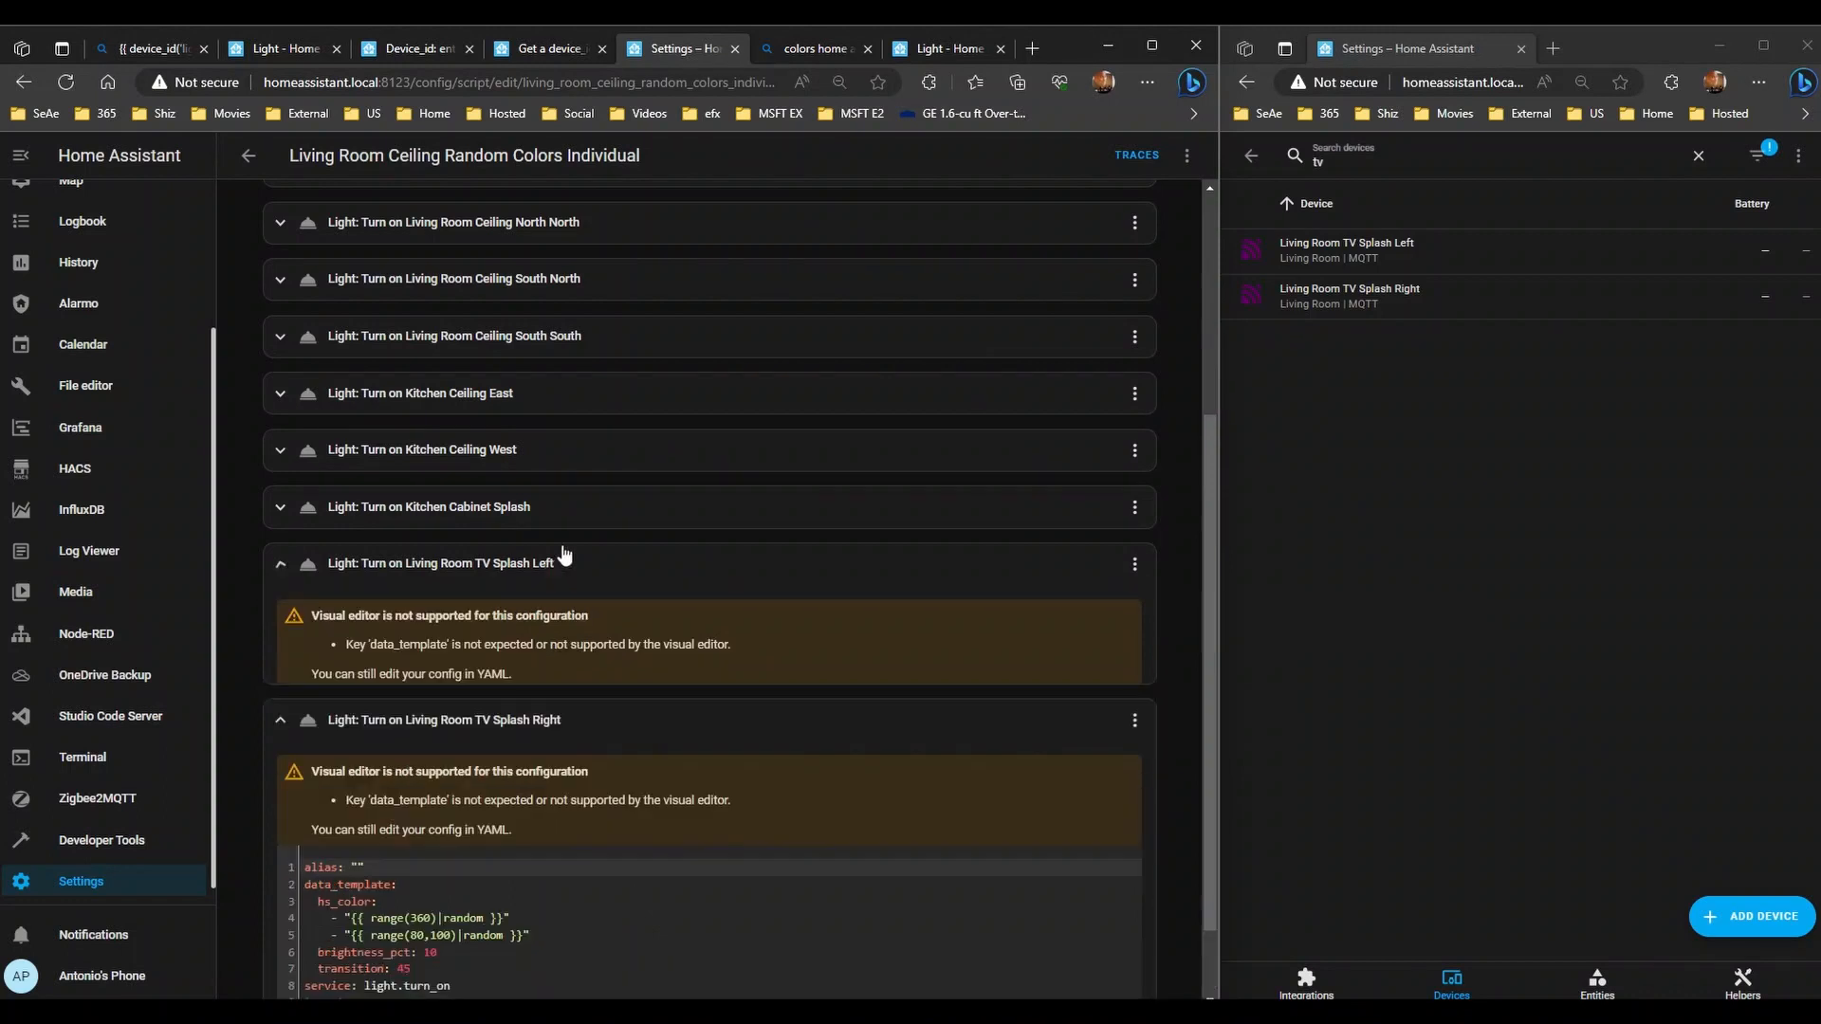
{"action": "left_click", "coordinate": [535, 506]}
{"action": "left_click", "coordinate": [533, 450]}
{"action": "left_click", "coordinate": [539, 393]}
{"action": "left_click", "coordinate": [551, 336]}
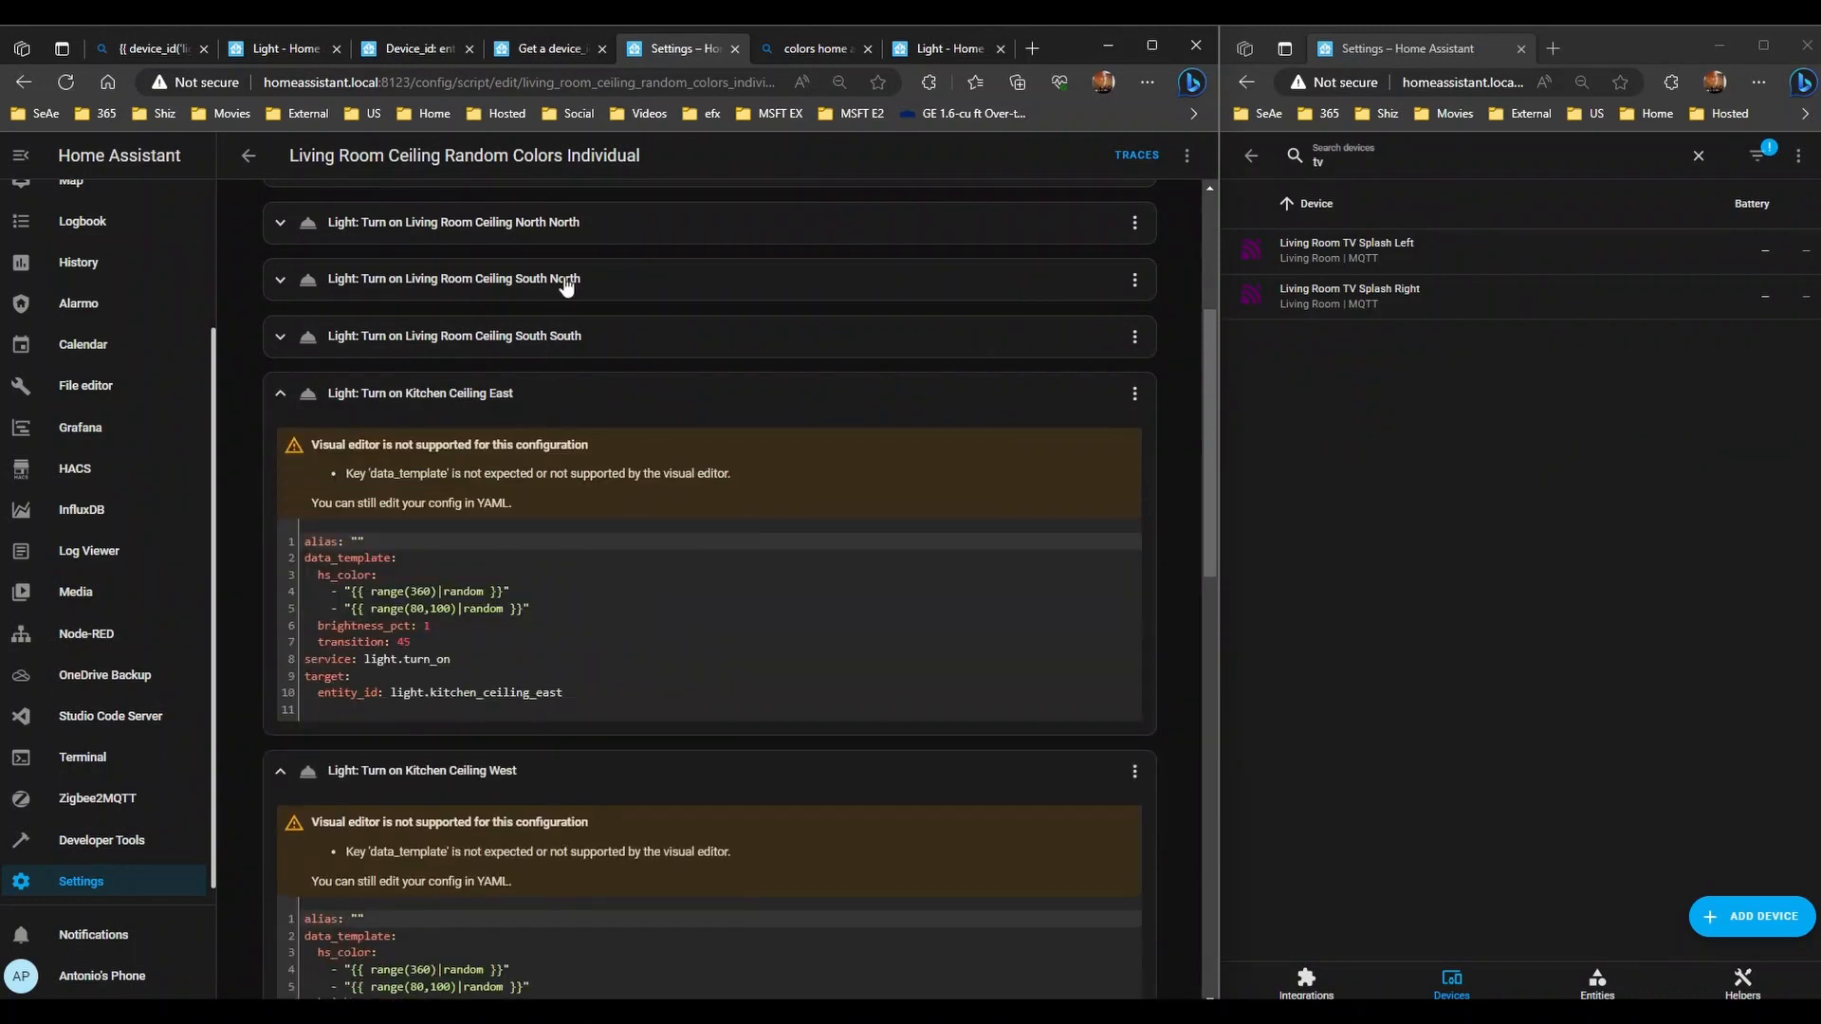
{"action": "left_click", "coordinate": [563, 283]}
{"action": "left_click", "coordinate": [582, 224]}
- Expand the Living Room Ceiling North East action, review all actions, and return to Scripts
{"action": "scroll", "coordinate": [559, 275], "scroll_direction": "up", "scroll_amount": 4}
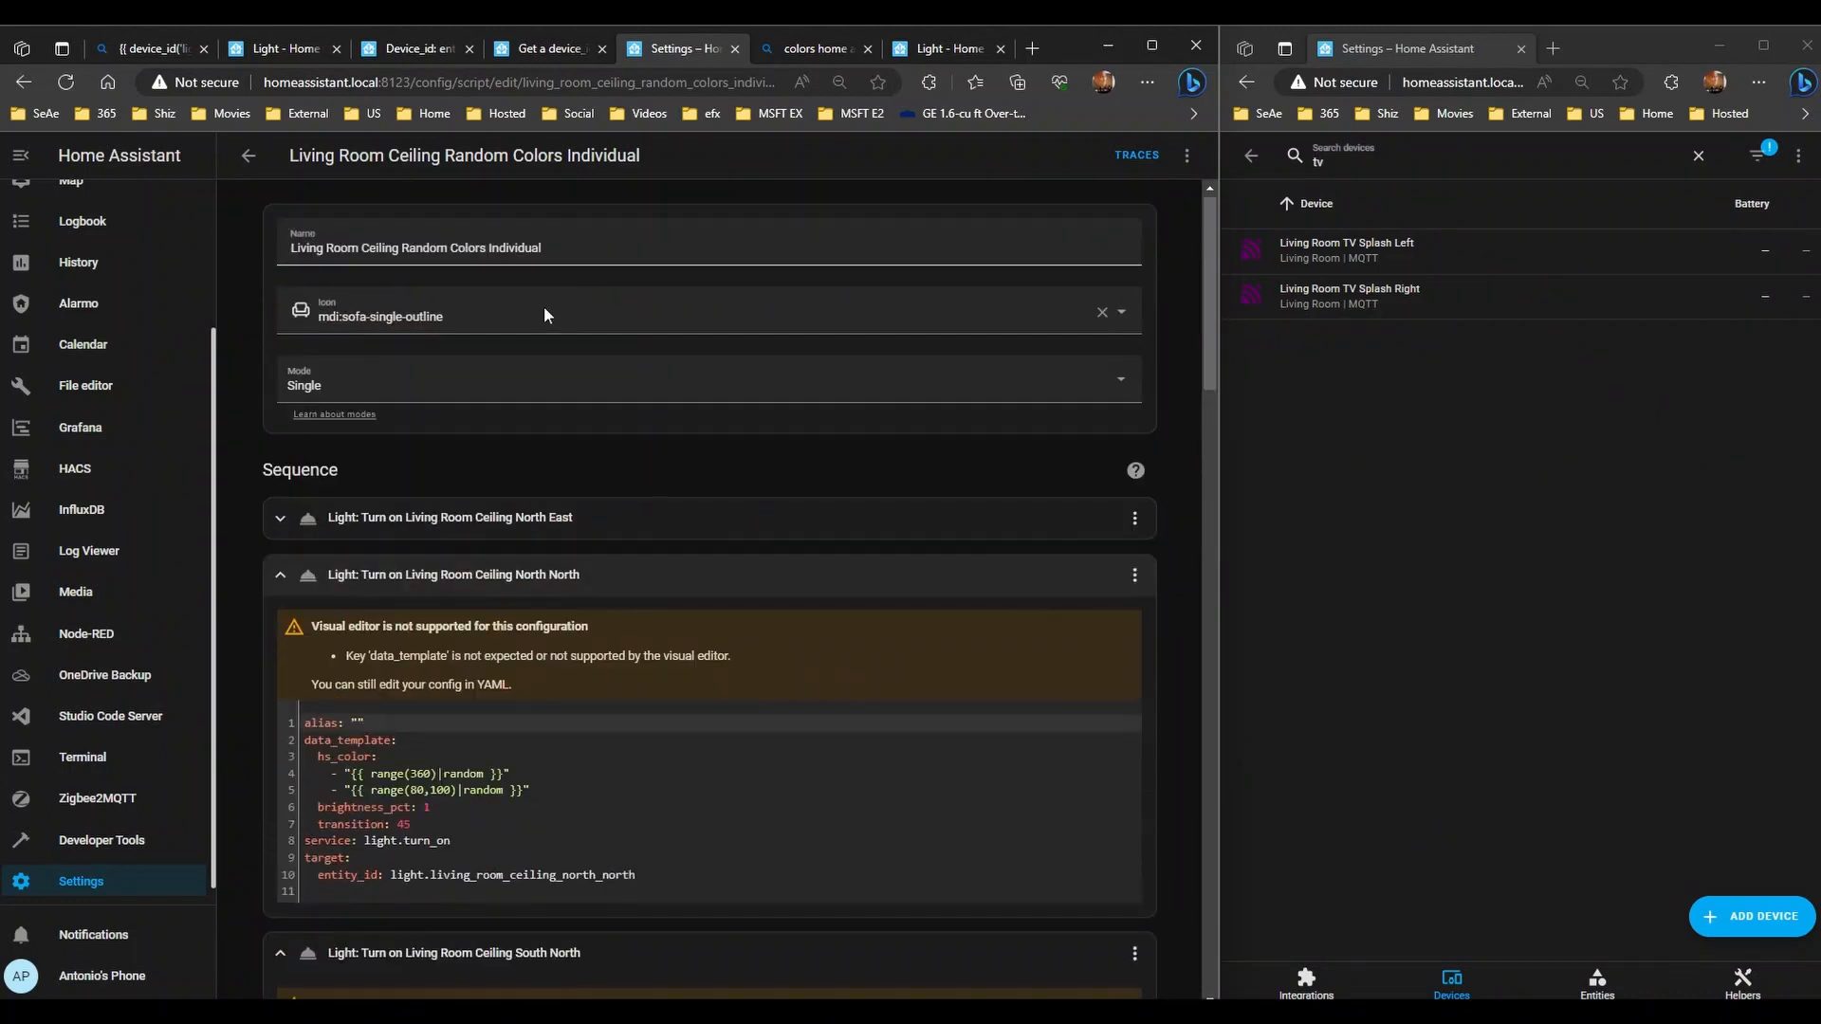
{"action": "left_click", "coordinate": [505, 527]}
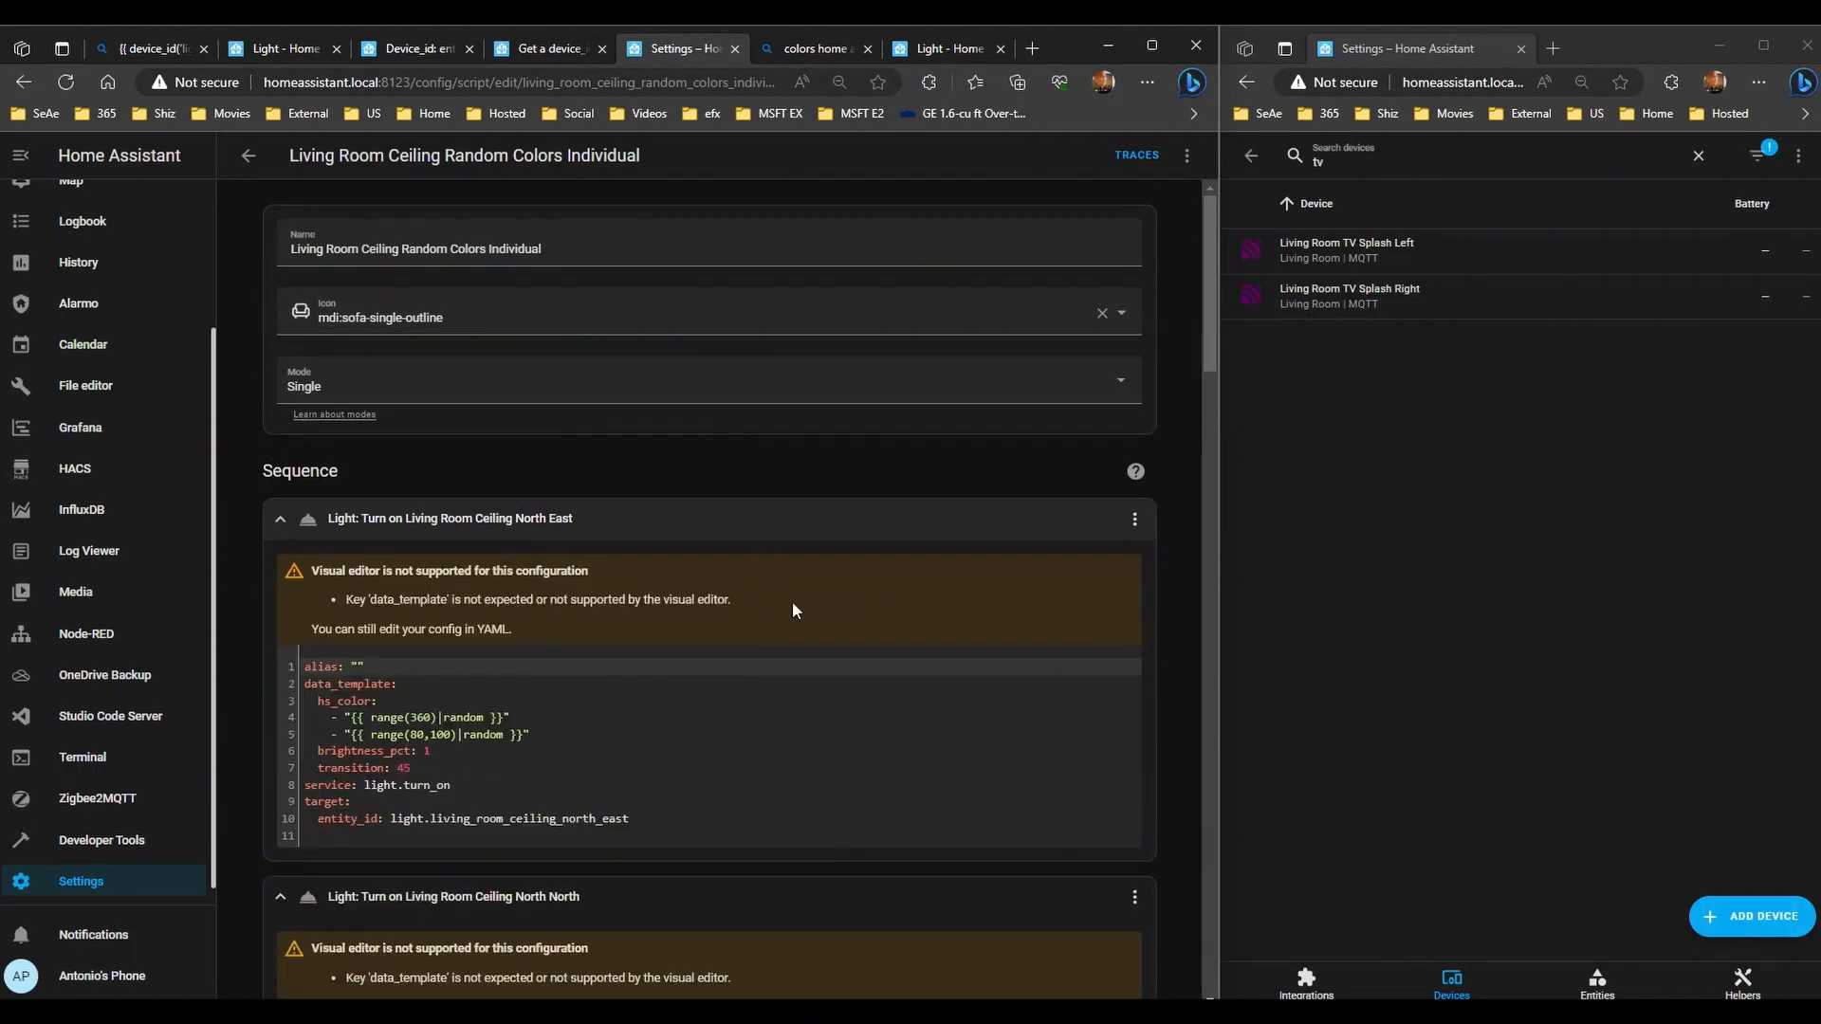
{"action": "scroll", "coordinate": [793, 601], "scroll_direction": "down", "scroll_amount": 20}
{"action": "scroll", "coordinate": [791, 726], "scroll_direction": "down", "scroll_amount": 8}
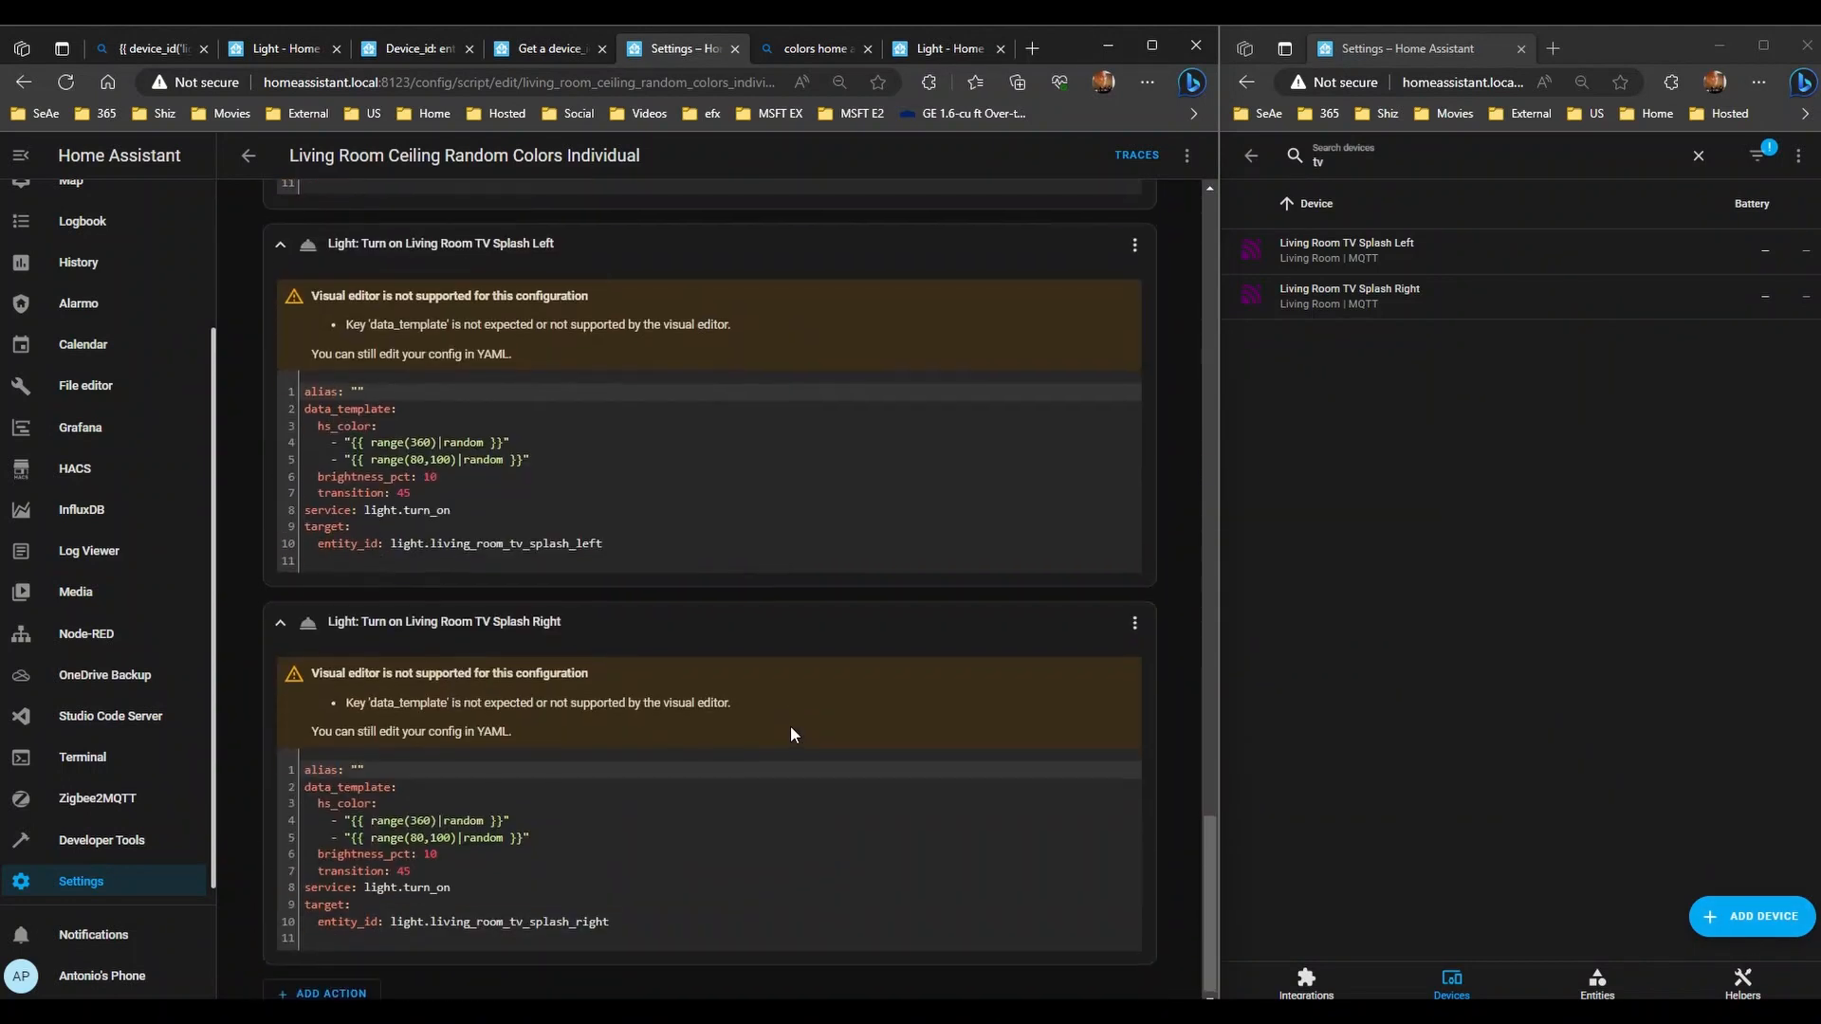
{"action": "scroll", "coordinate": [739, 693], "scroll_direction": "up", "scroll_amount": 5}
{"action": "scroll", "coordinate": [685, 656], "scroll_direction": "up", "scroll_amount": 10}
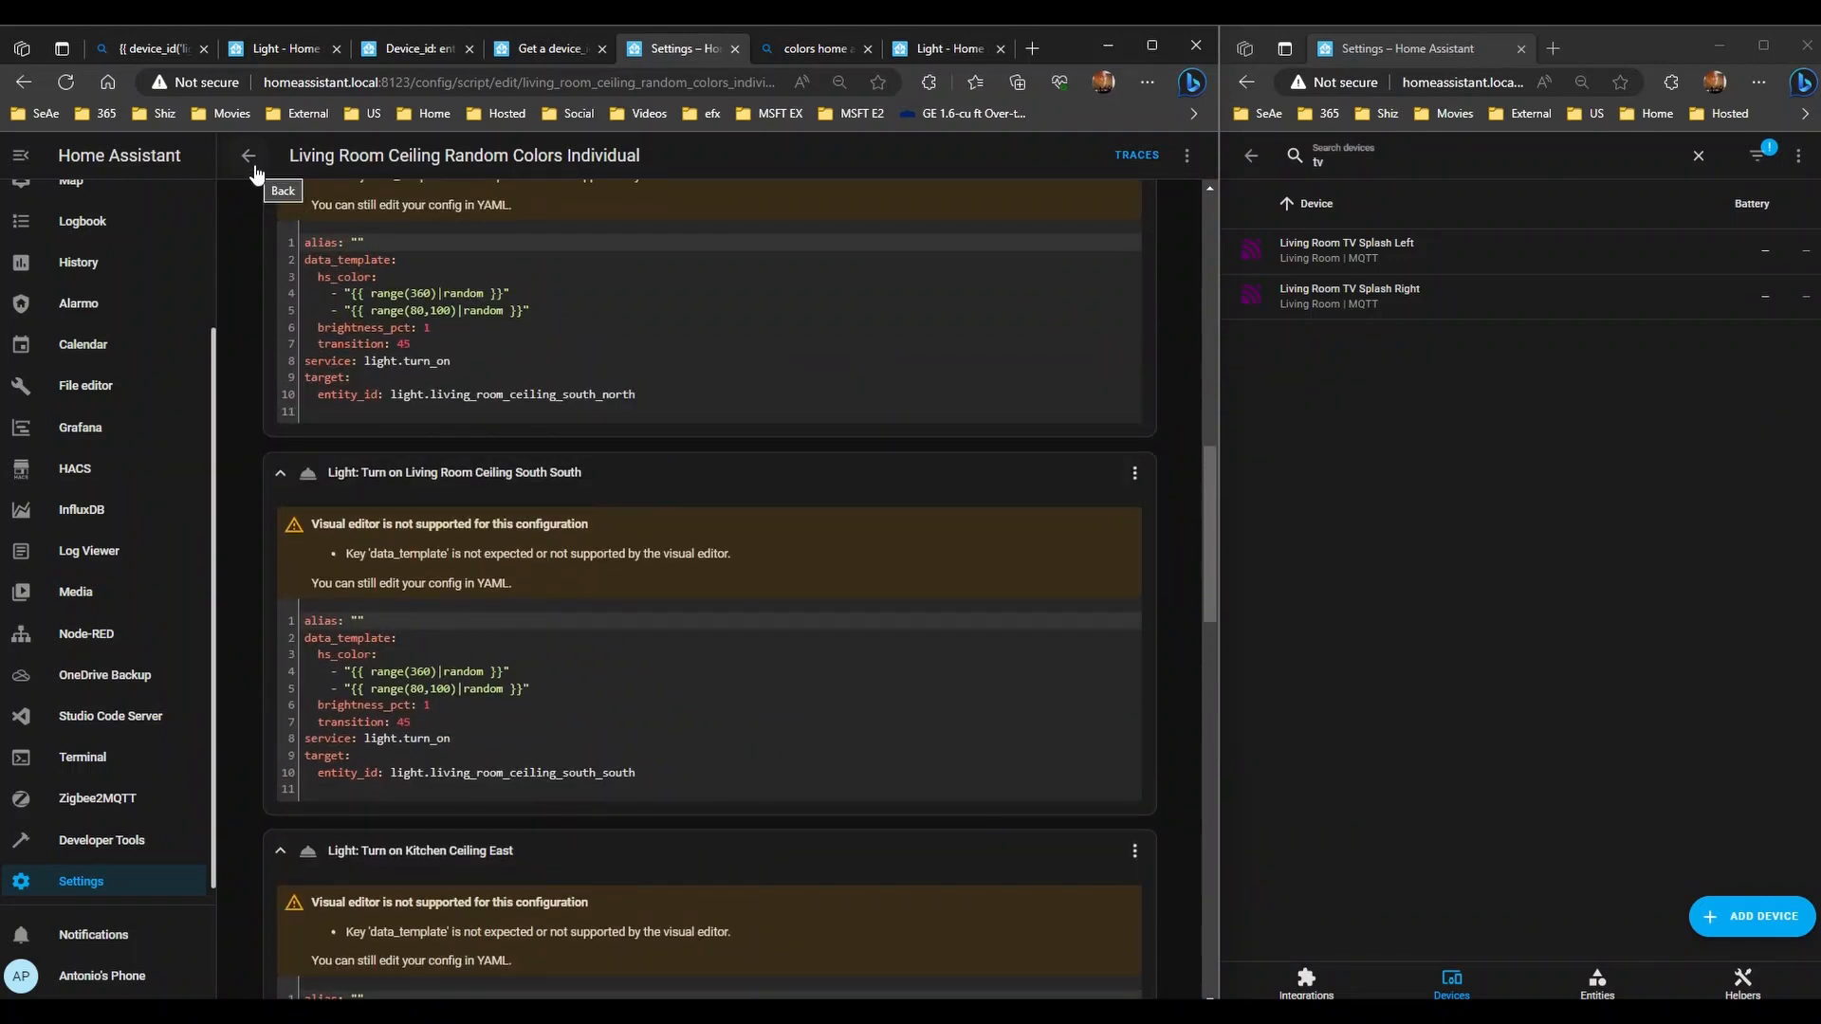
{"action": "left_click", "coordinate": [251, 163]}
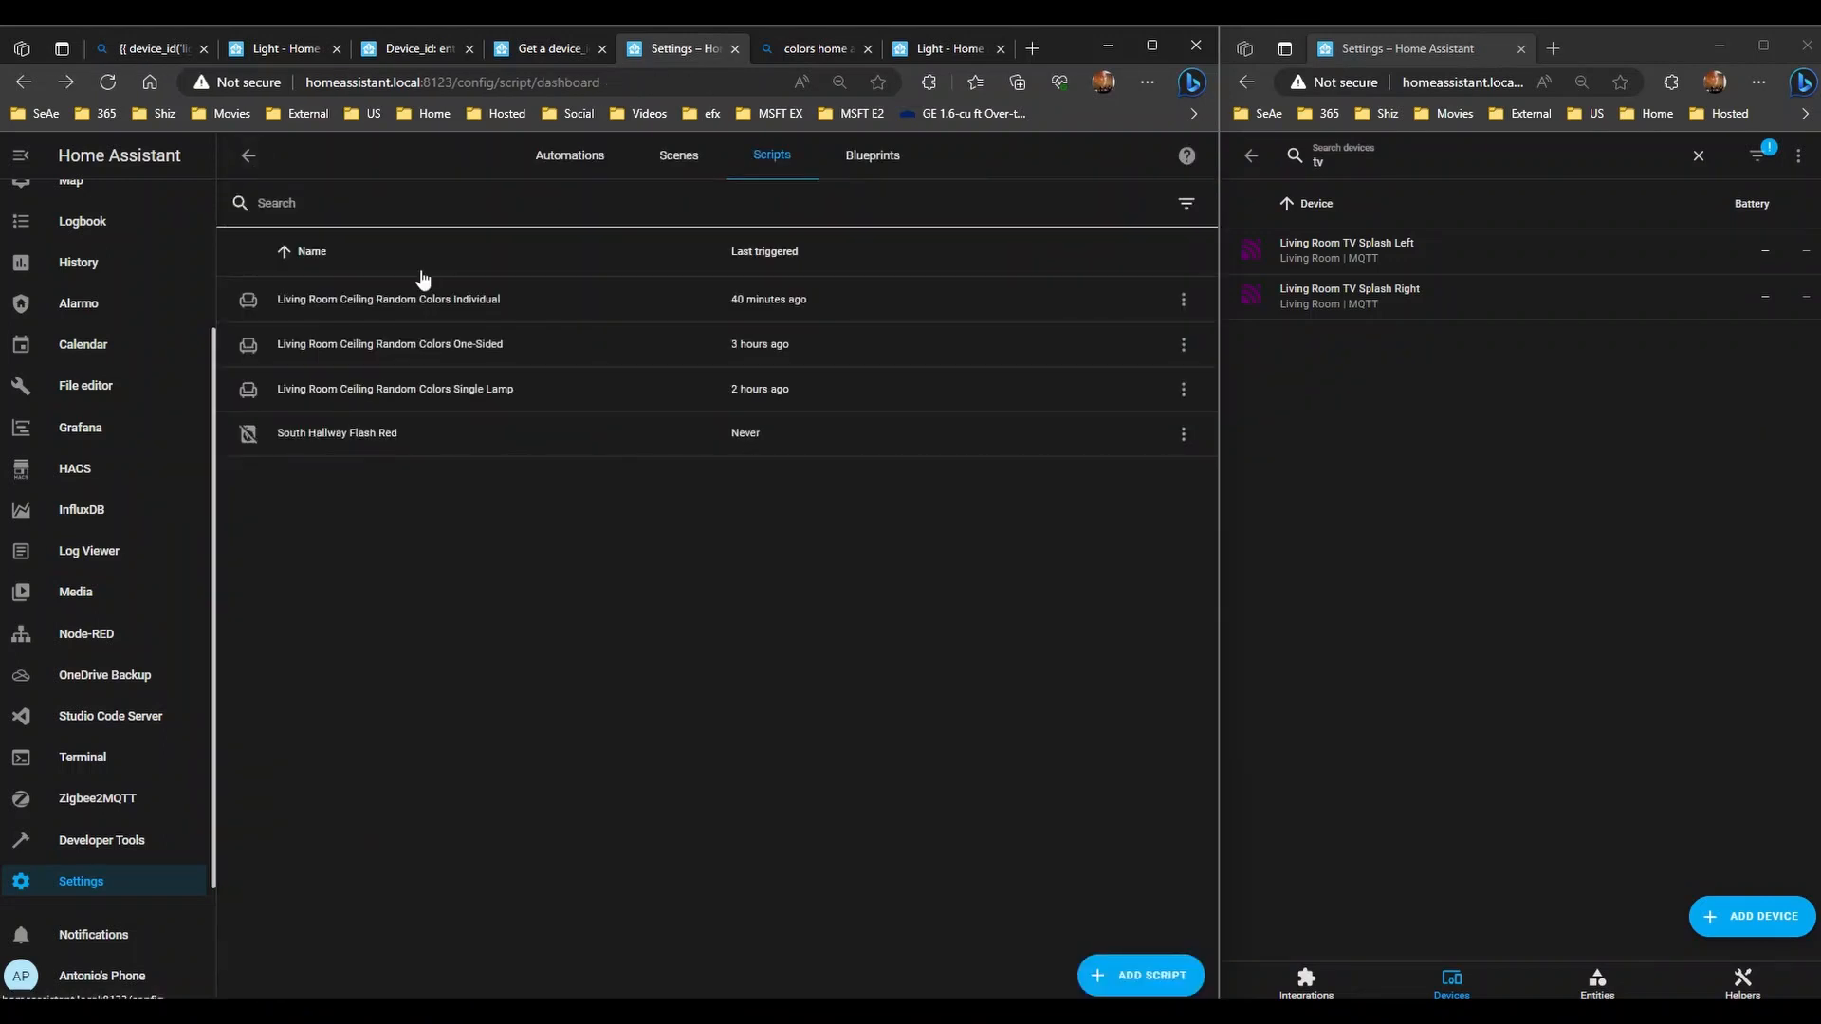
- Open the One-Sided random-colors script and expand its disabled Kitchen Cabinet Splash action
{"action": "left_click", "coordinate": [506, 347]}
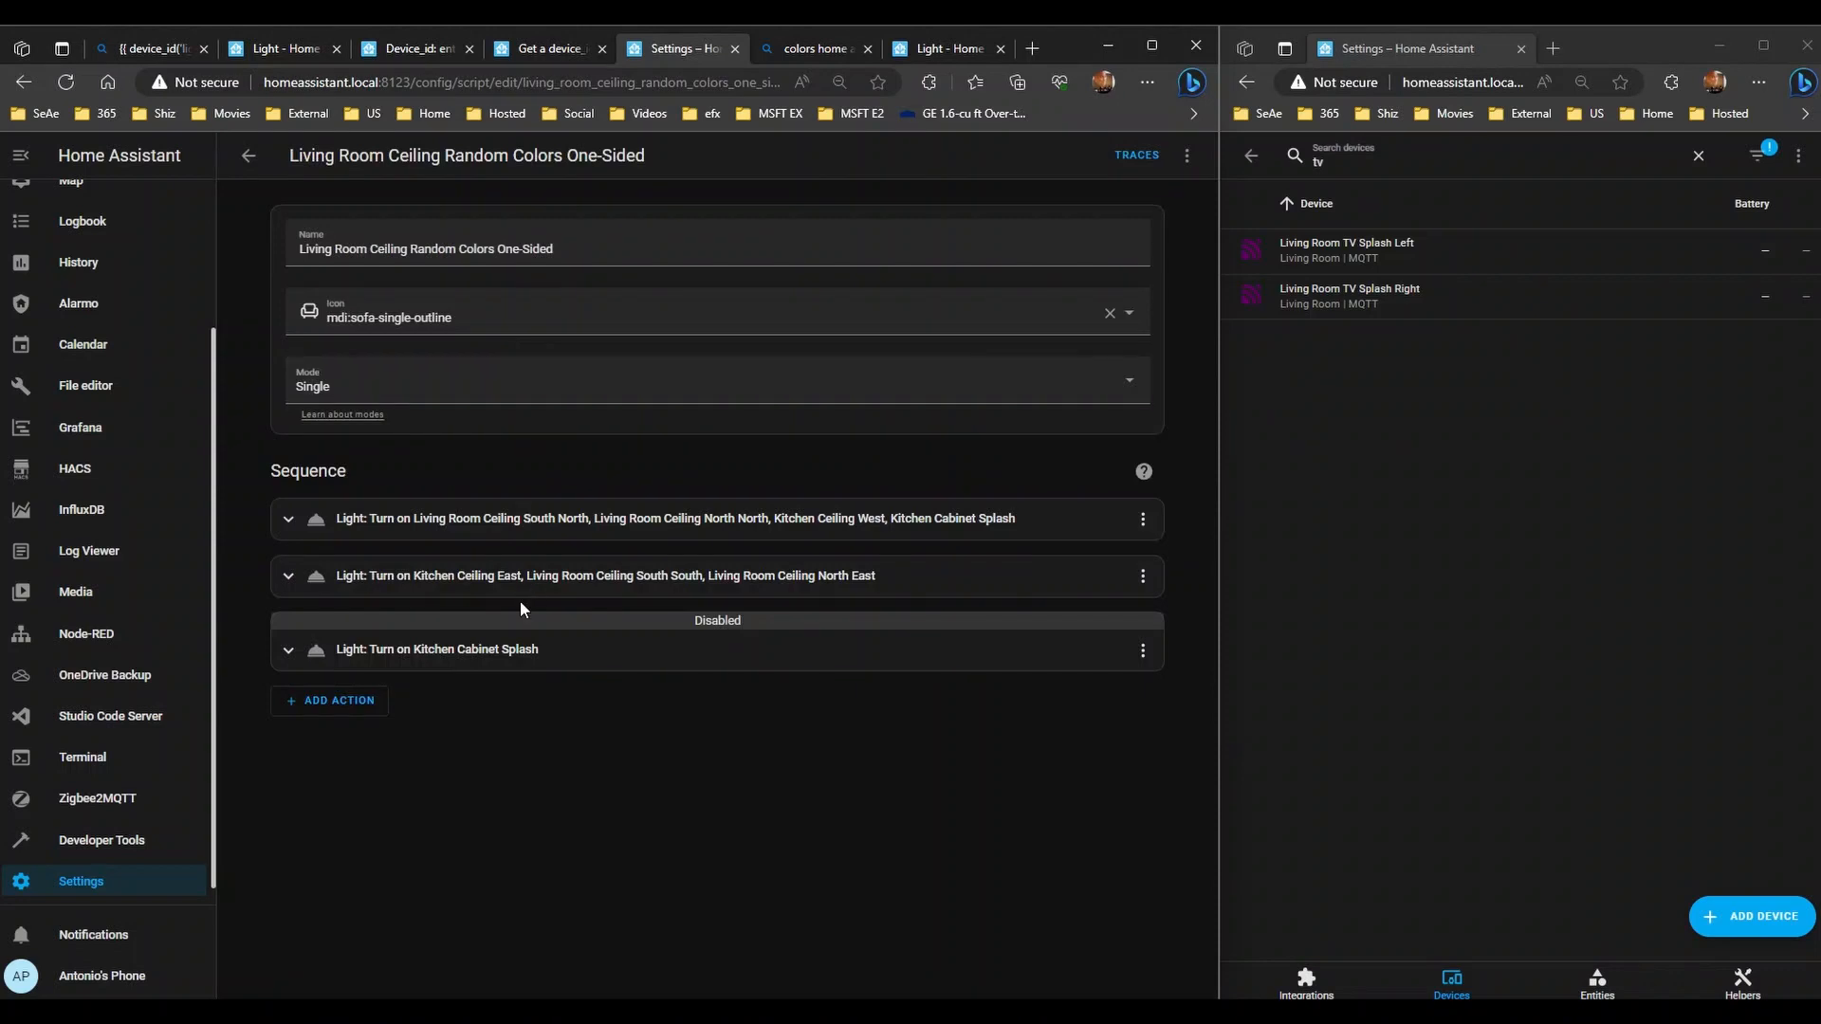
{"action": "left_click", "coordinate": [504, 662]}
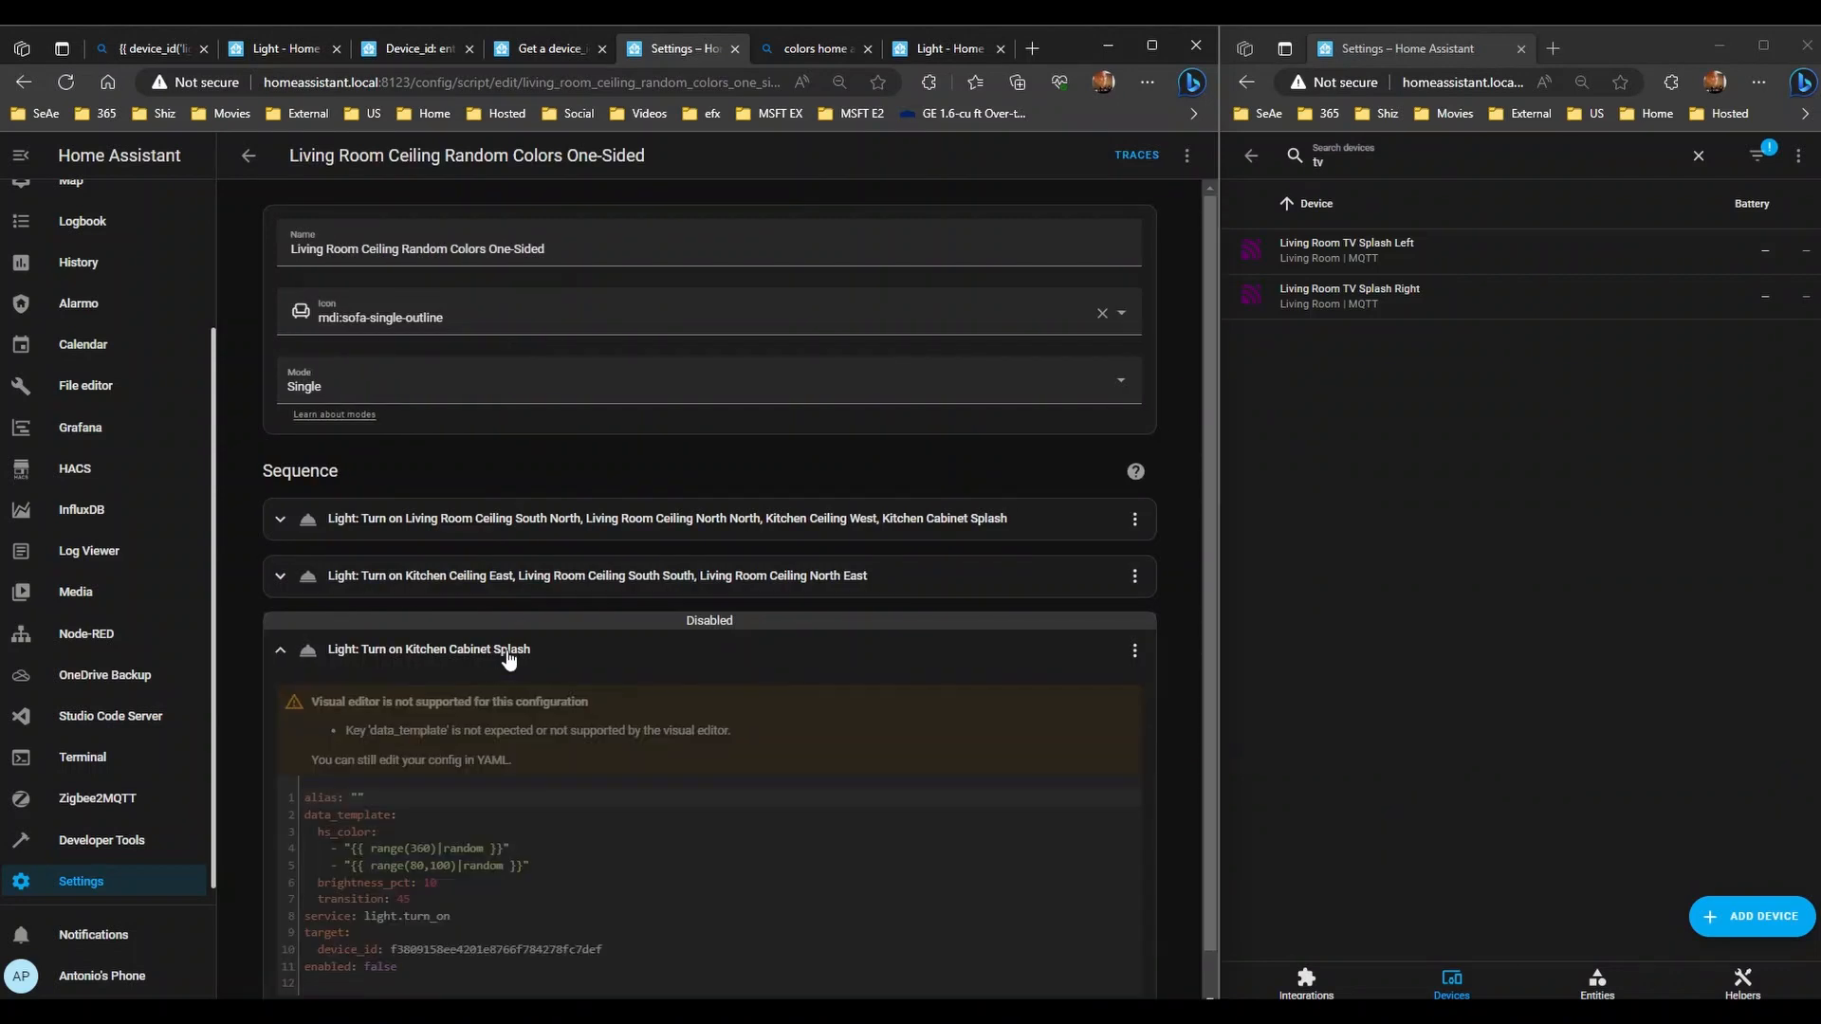
{"action": "left_click", "coordinate": [507, 652]}
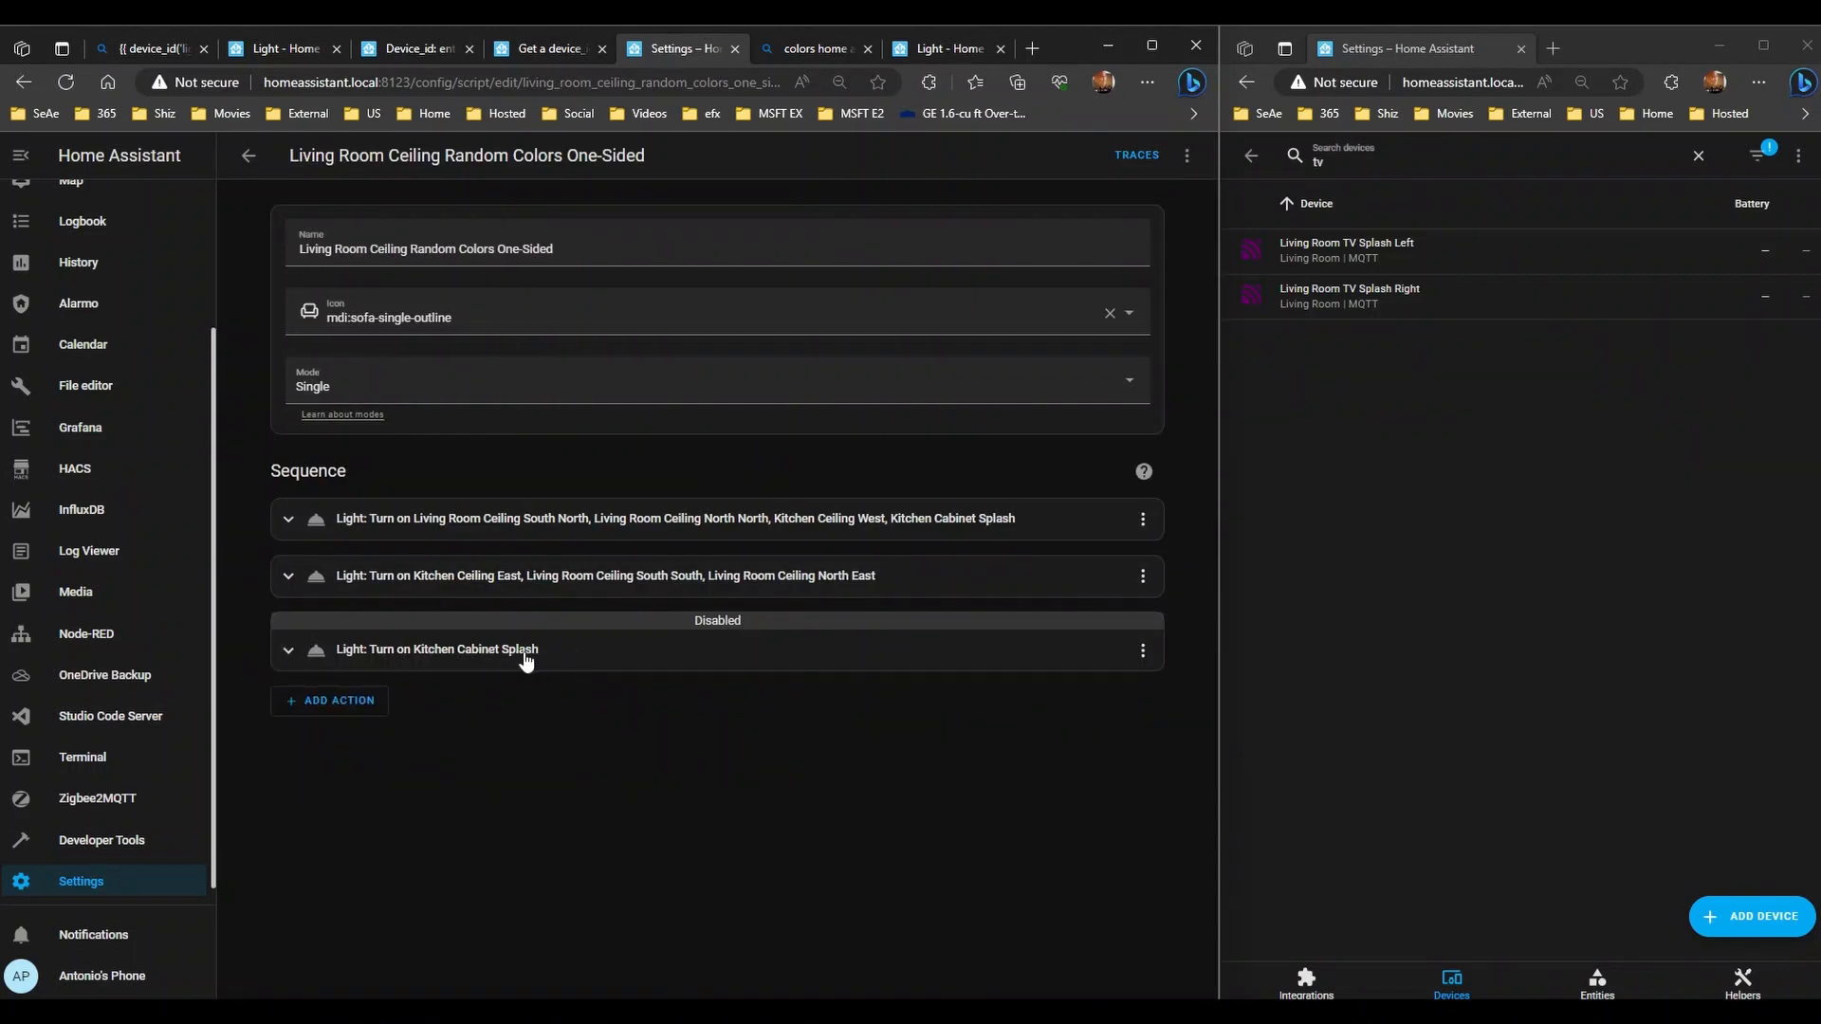
{"action": "left_click", "coordinate": [526, 654]}
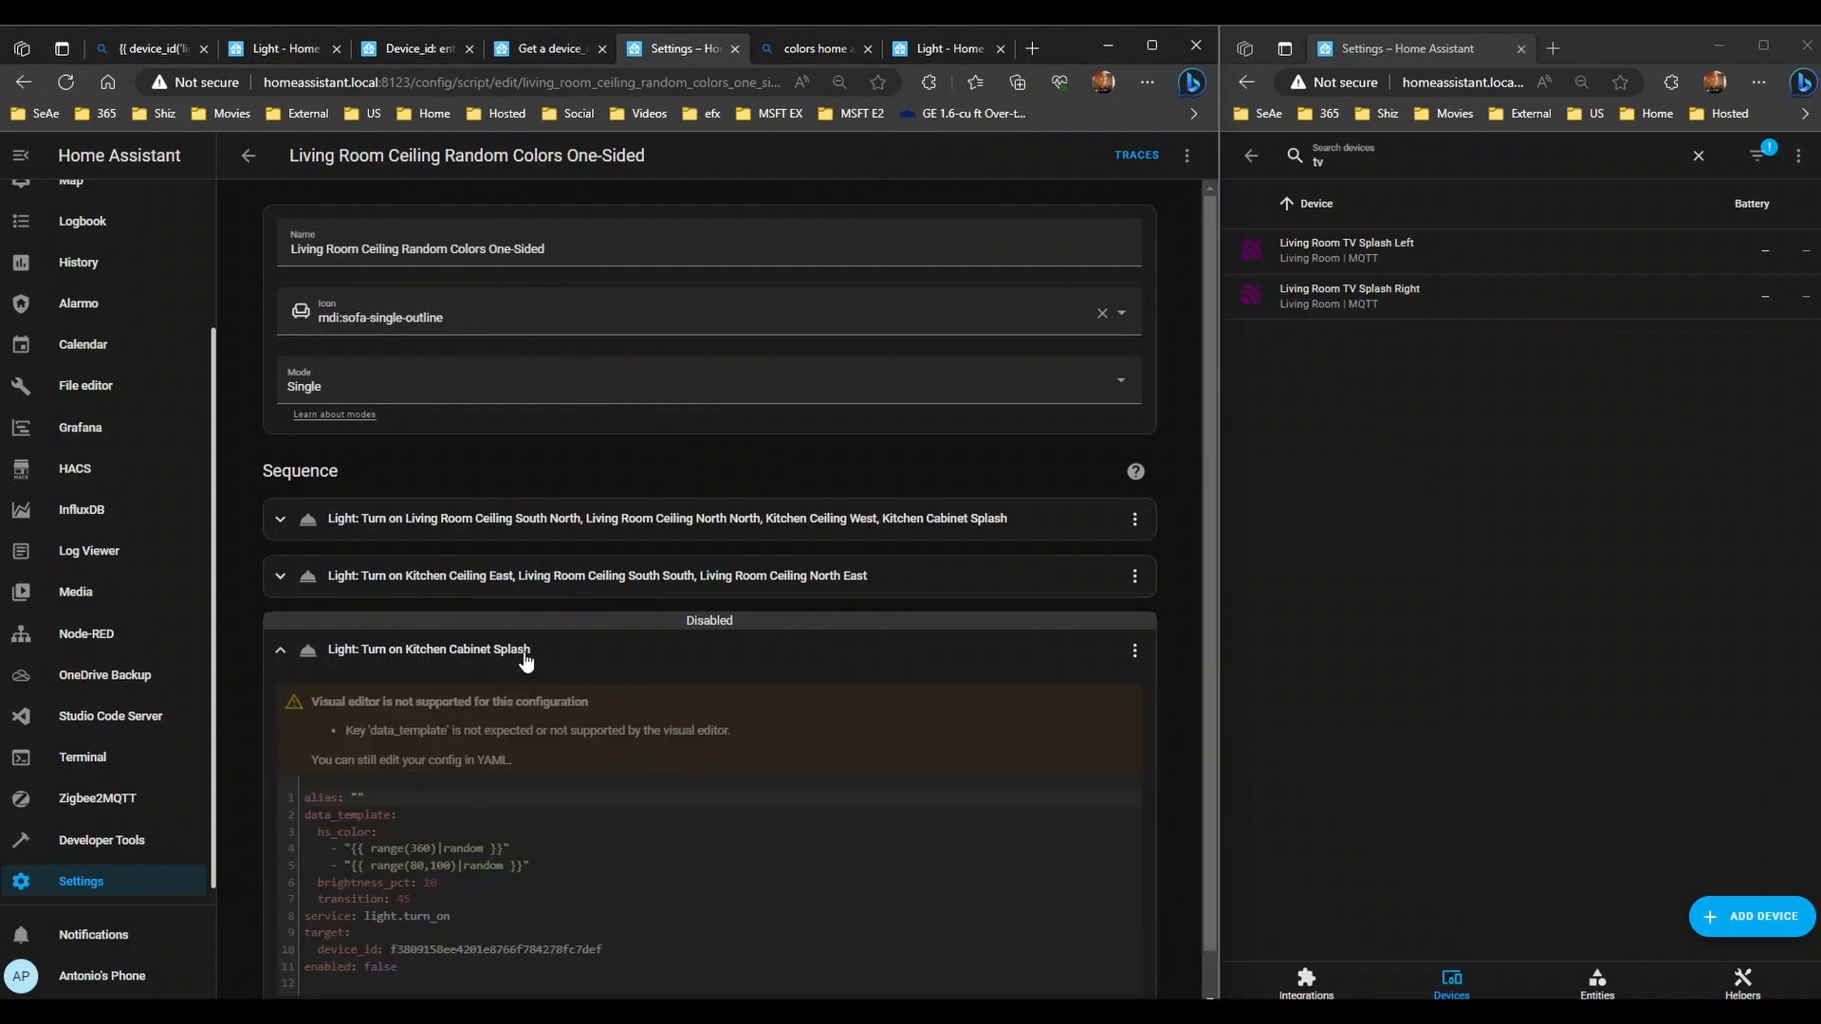
{"action": "scroll", "coordinate": [792, 662], "scroll_direction": "down", "scroll_amount": 1}
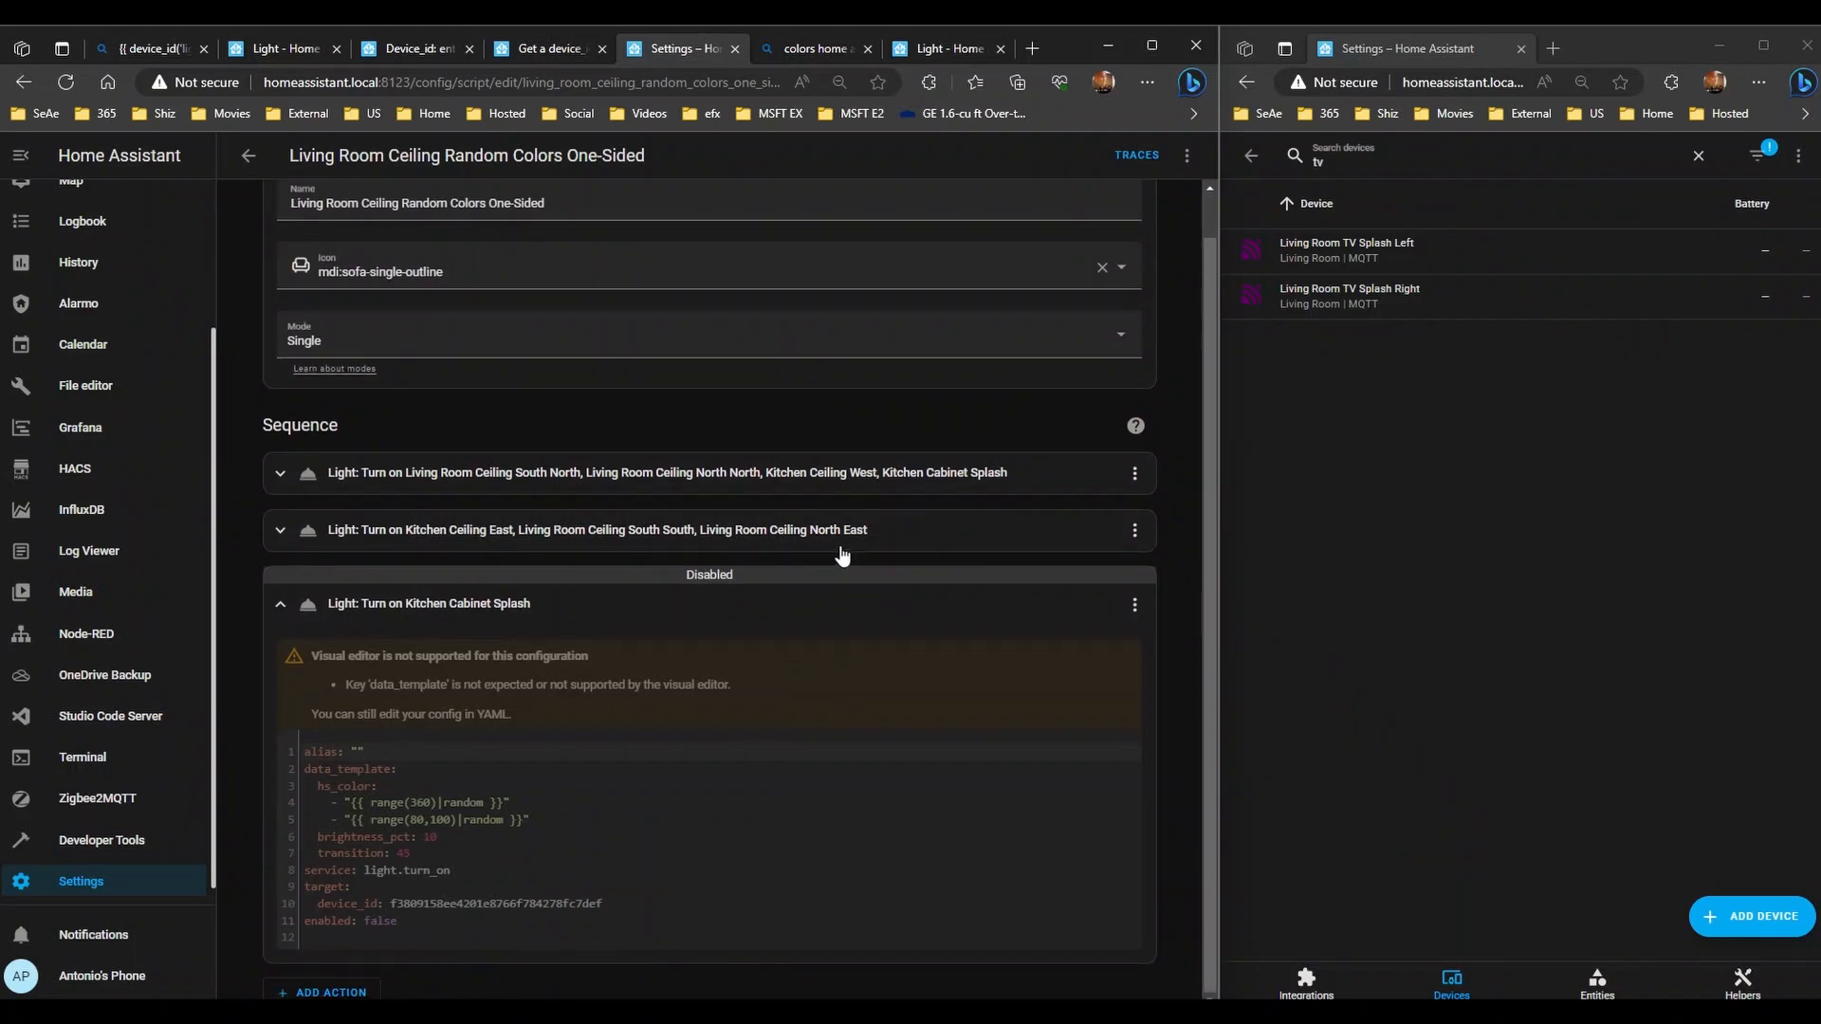
- Expand the first action and replace its first device id with lights.living_room_ceiling
{"action": "left_click", "coordinate": [699, 483]}
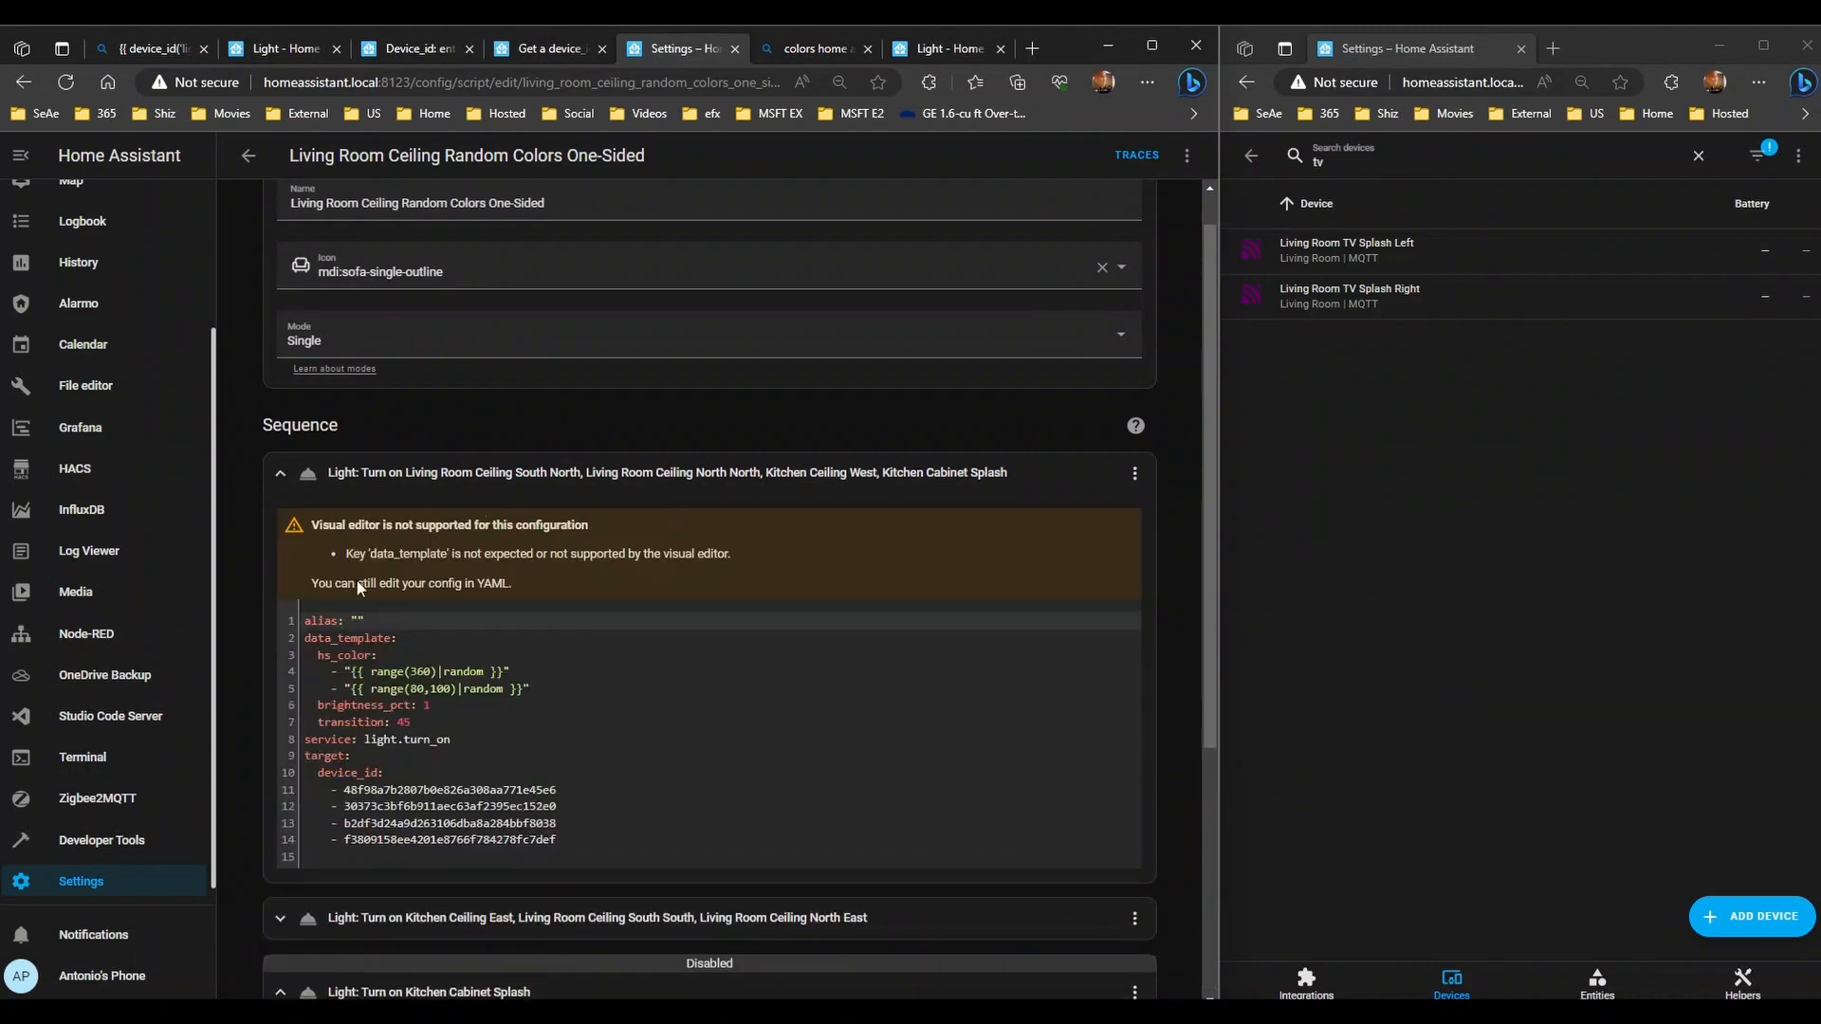
{"action": "left_click_drag", "start_coordinate": [577, 789], "coordinate": [344, 788]}
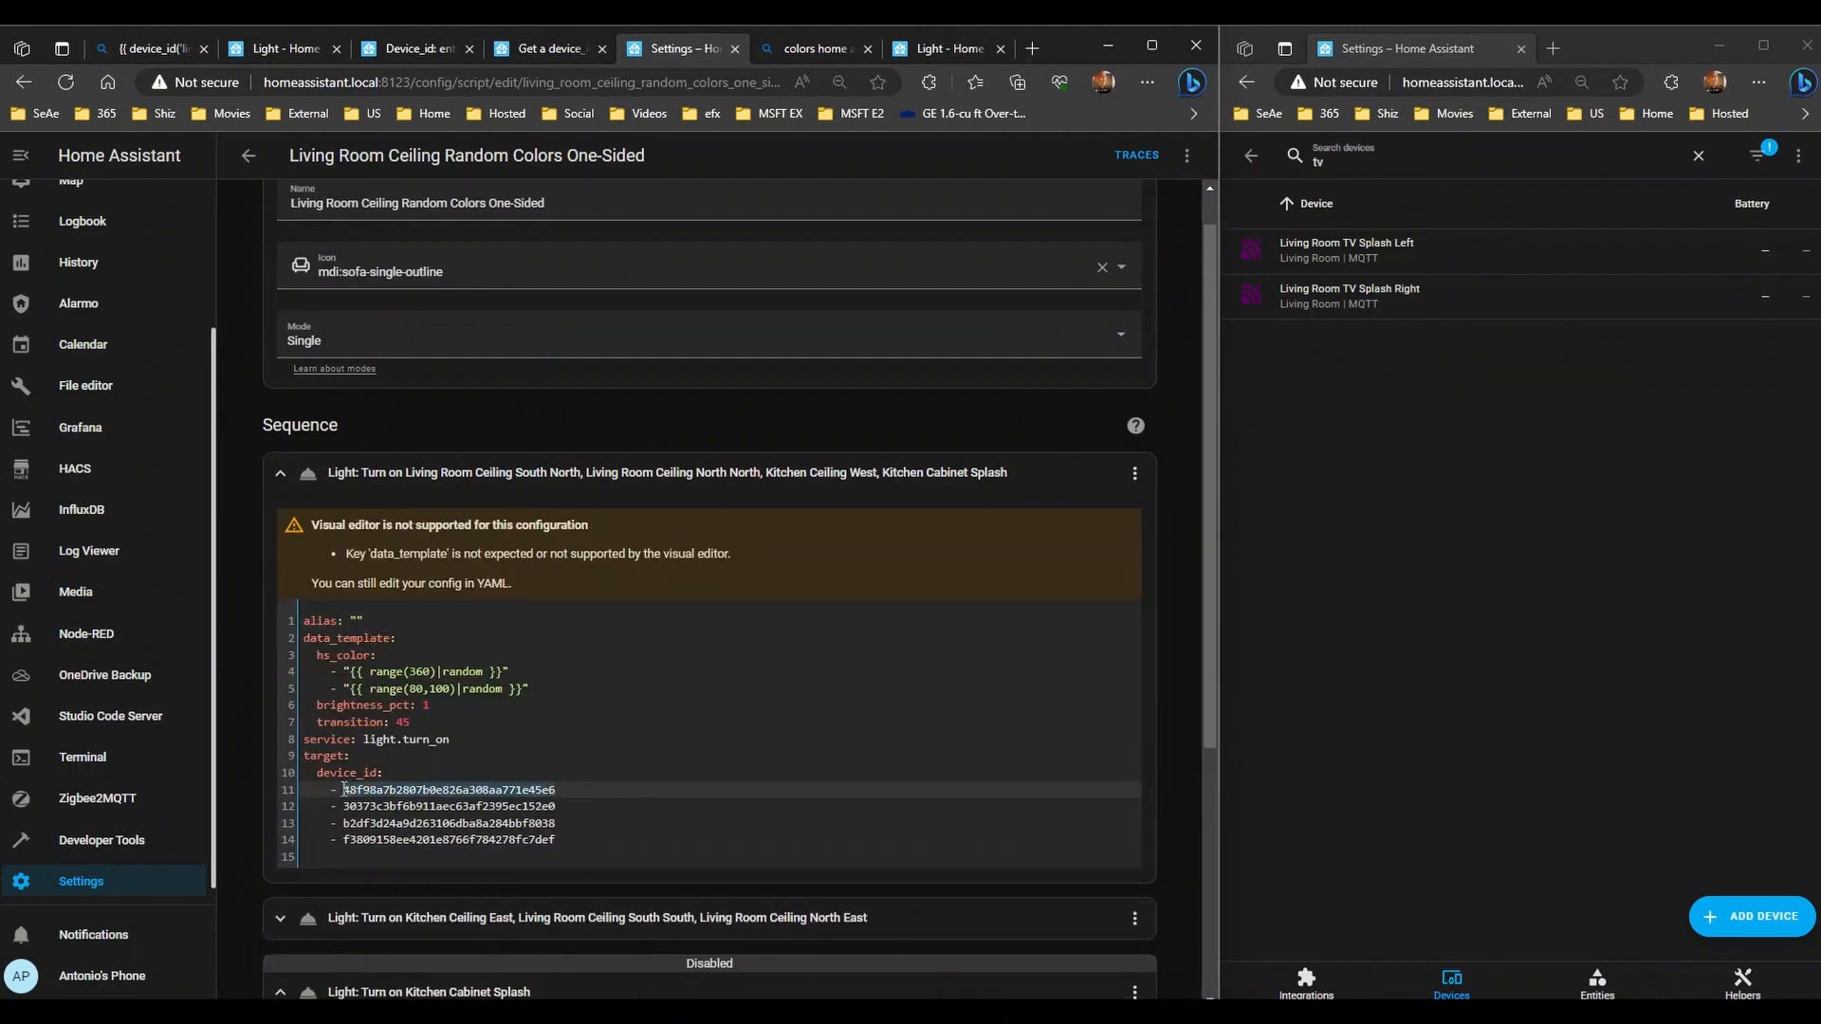
{"action": "type", "text": "li"}
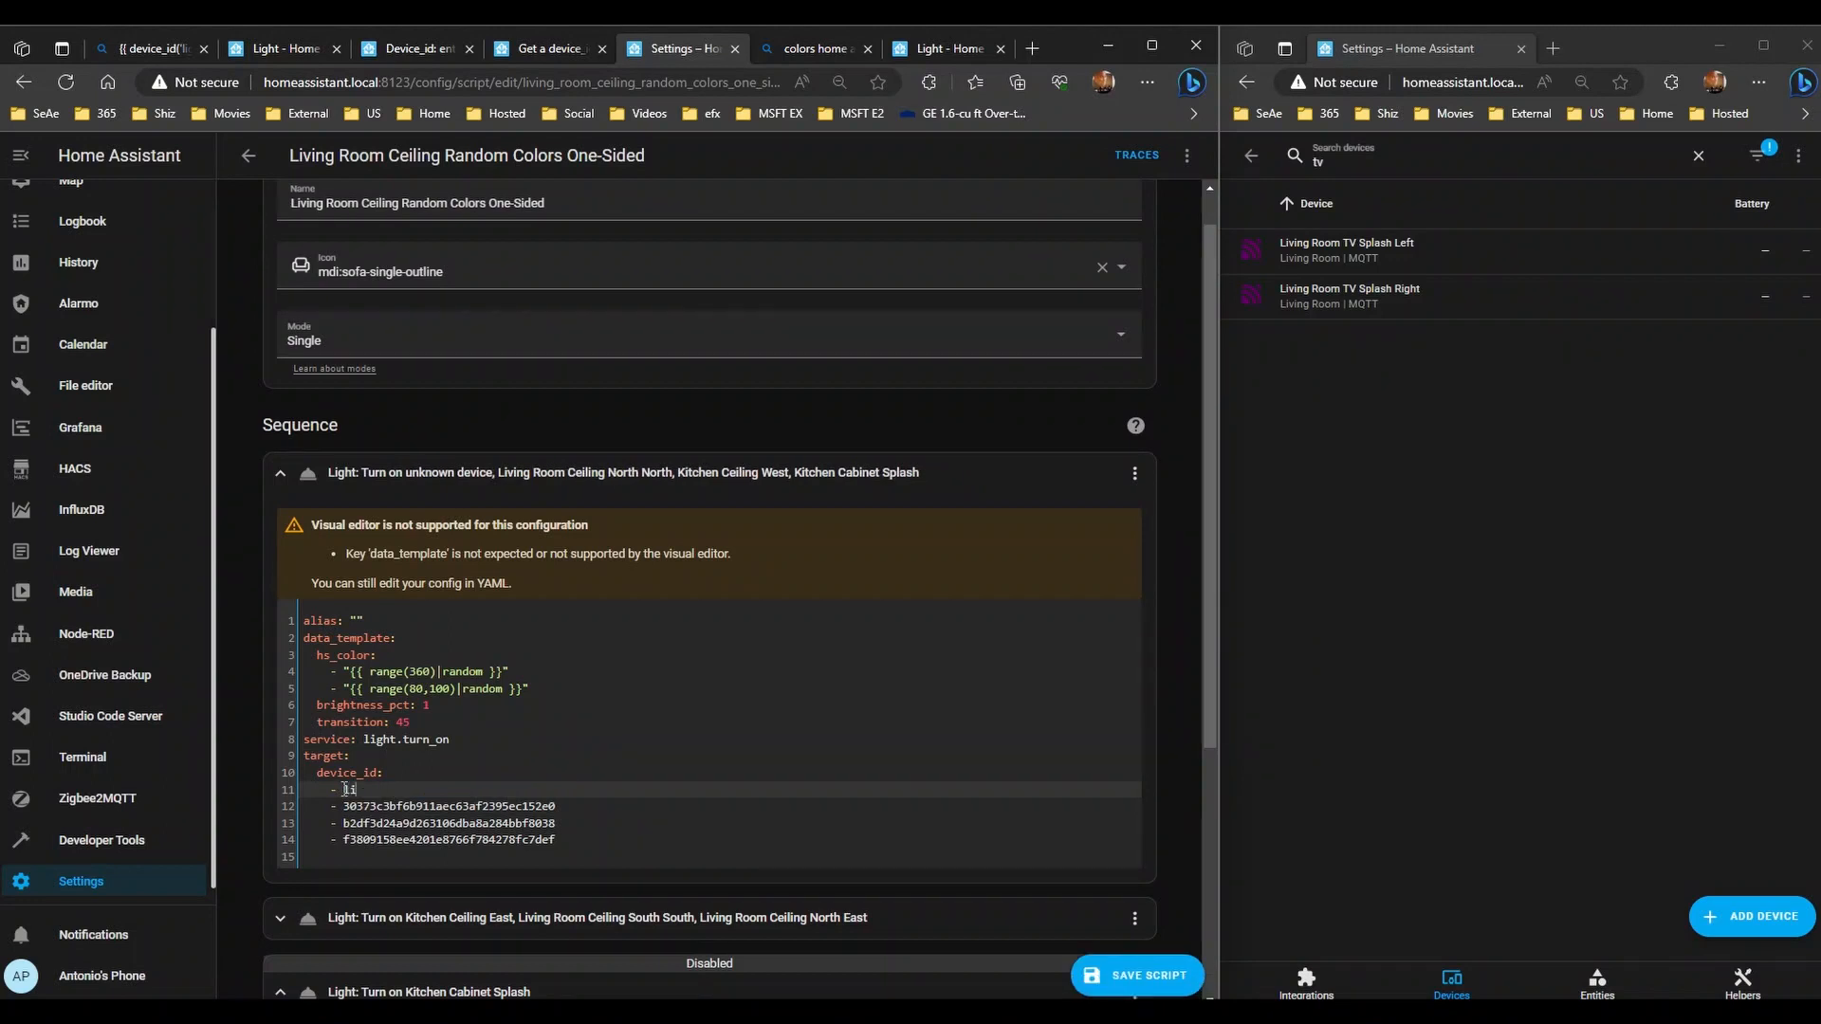
{"action": "key", "text": "ctrl+z"}
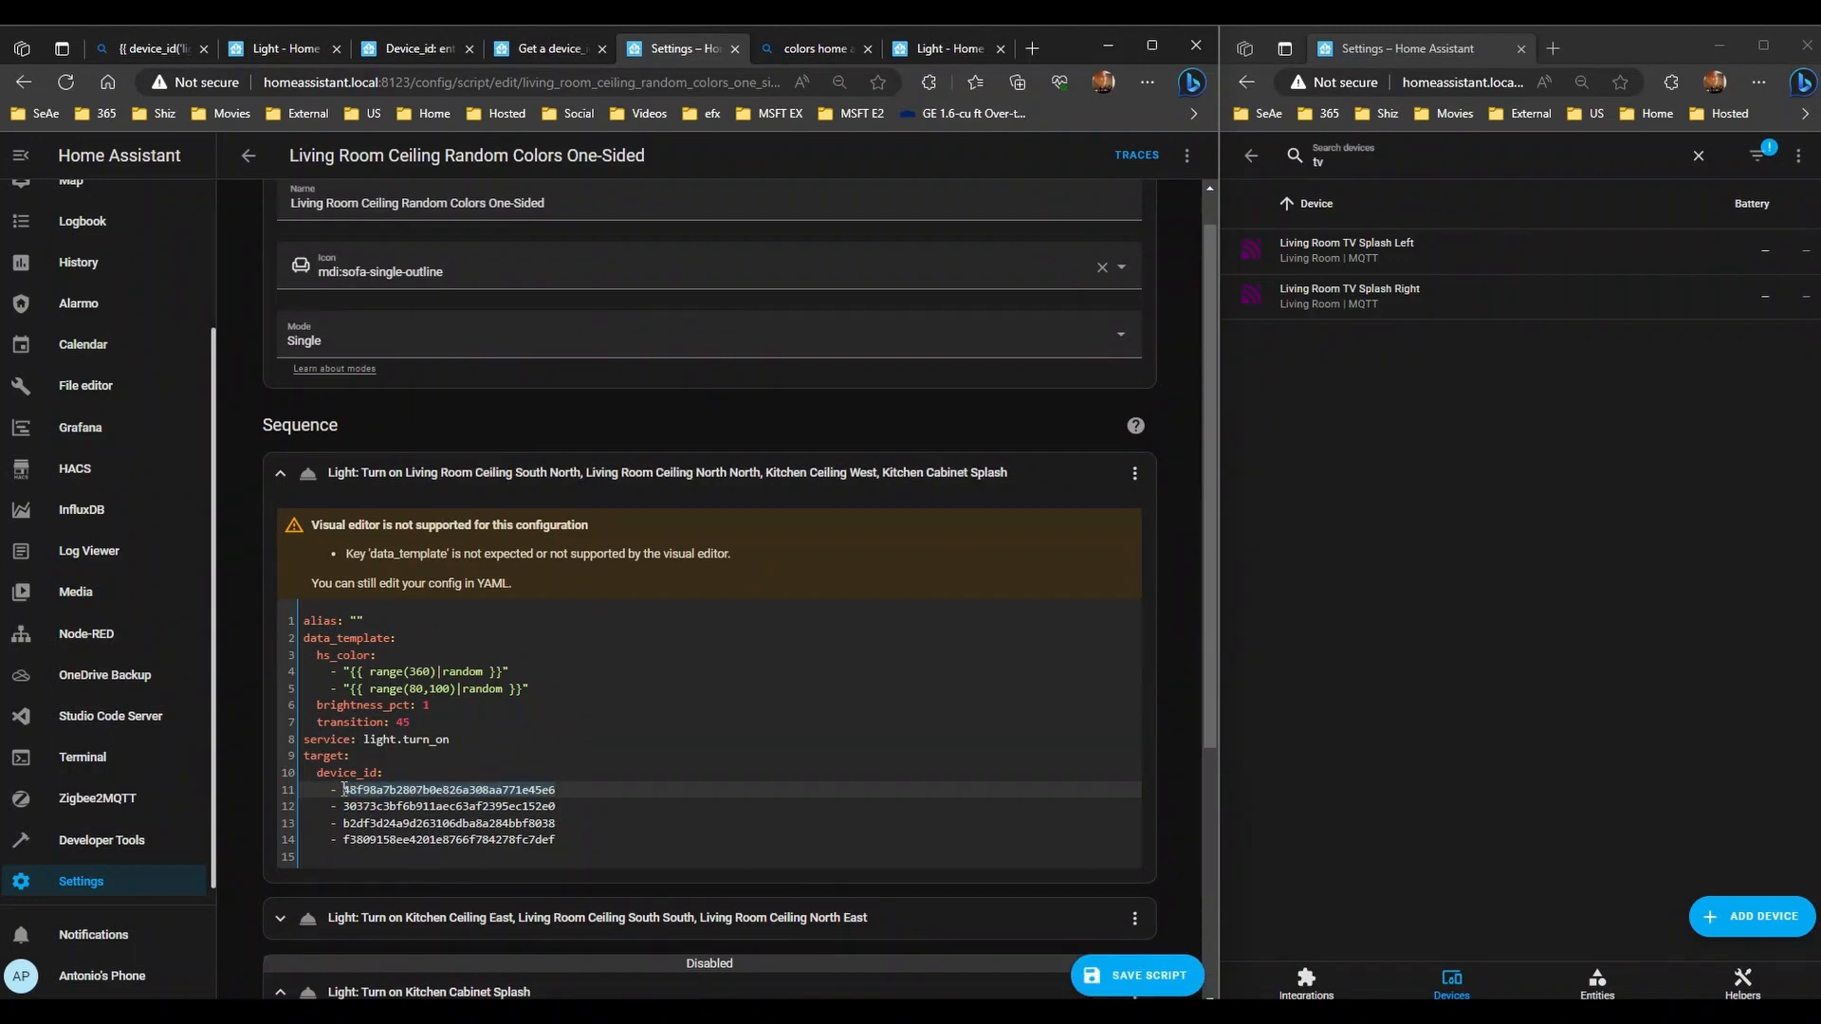
{"action": "type", "text": "lights."}
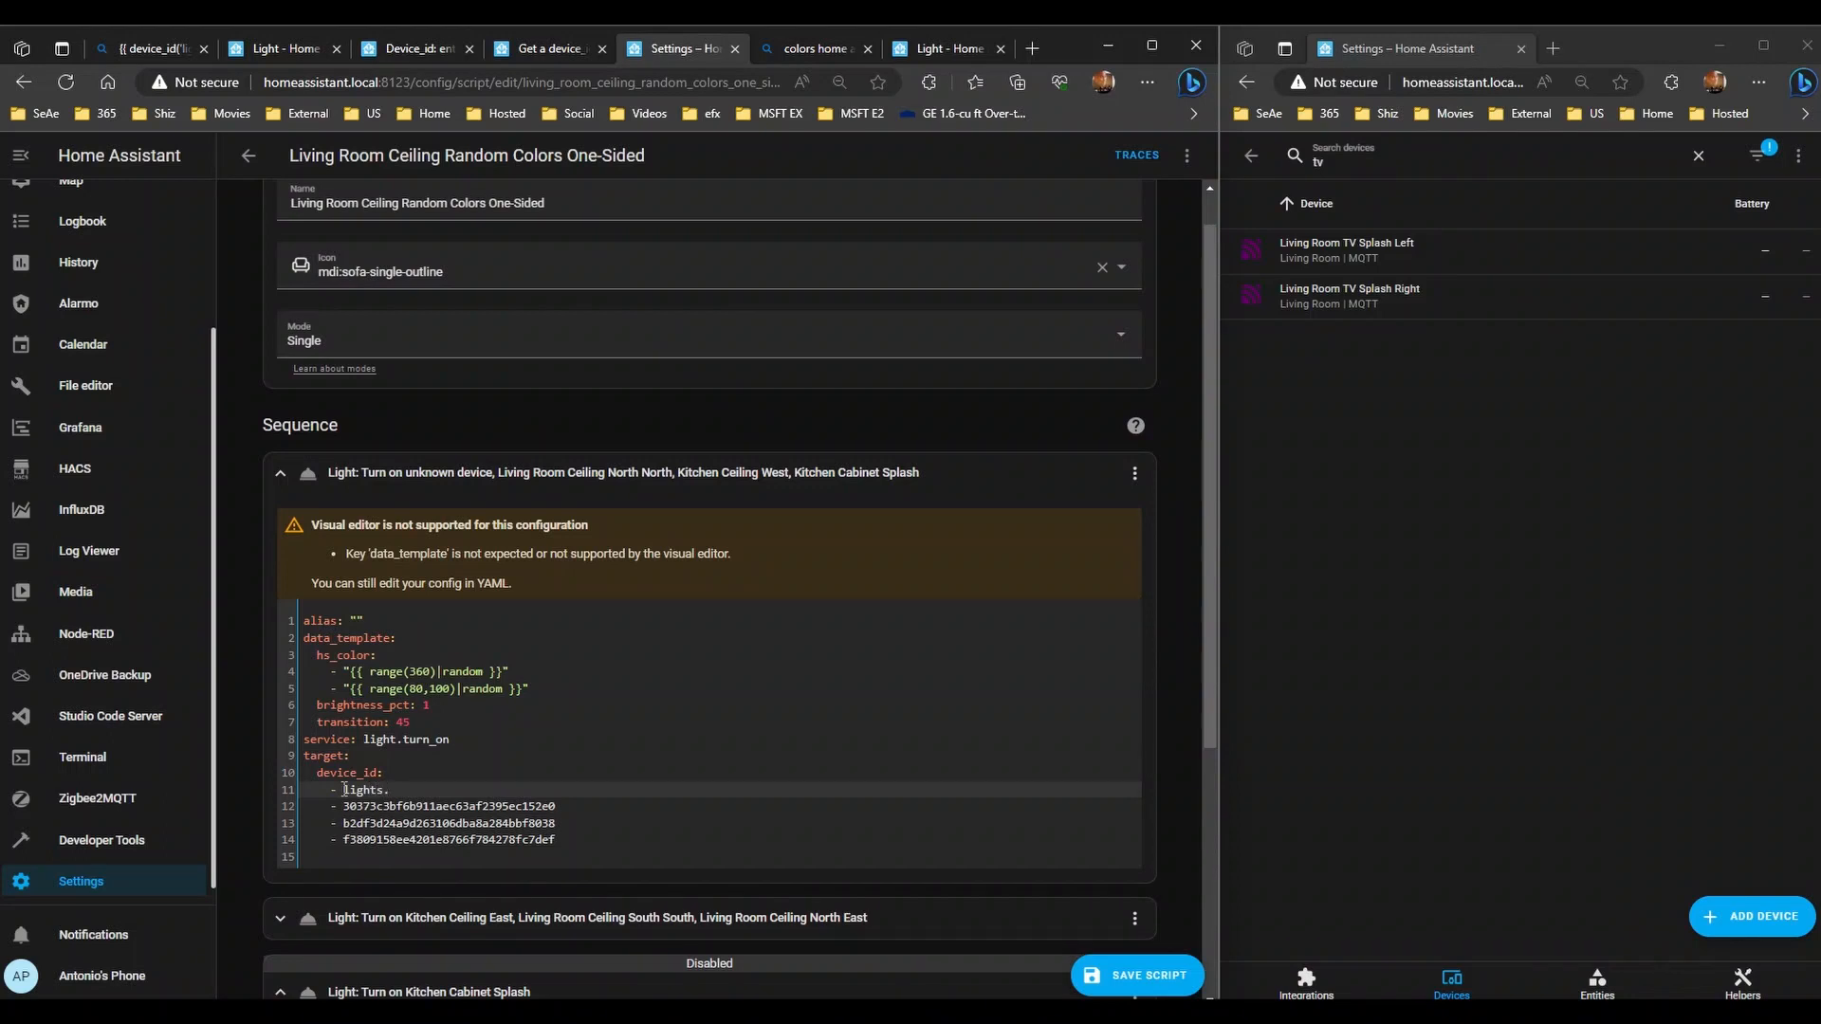
{"action": "type", "text": "living_room_ceiling"}
- Try renaming the device_id key to entity, then revert it and remove stray text
{"action": "key", "text": "Up"}
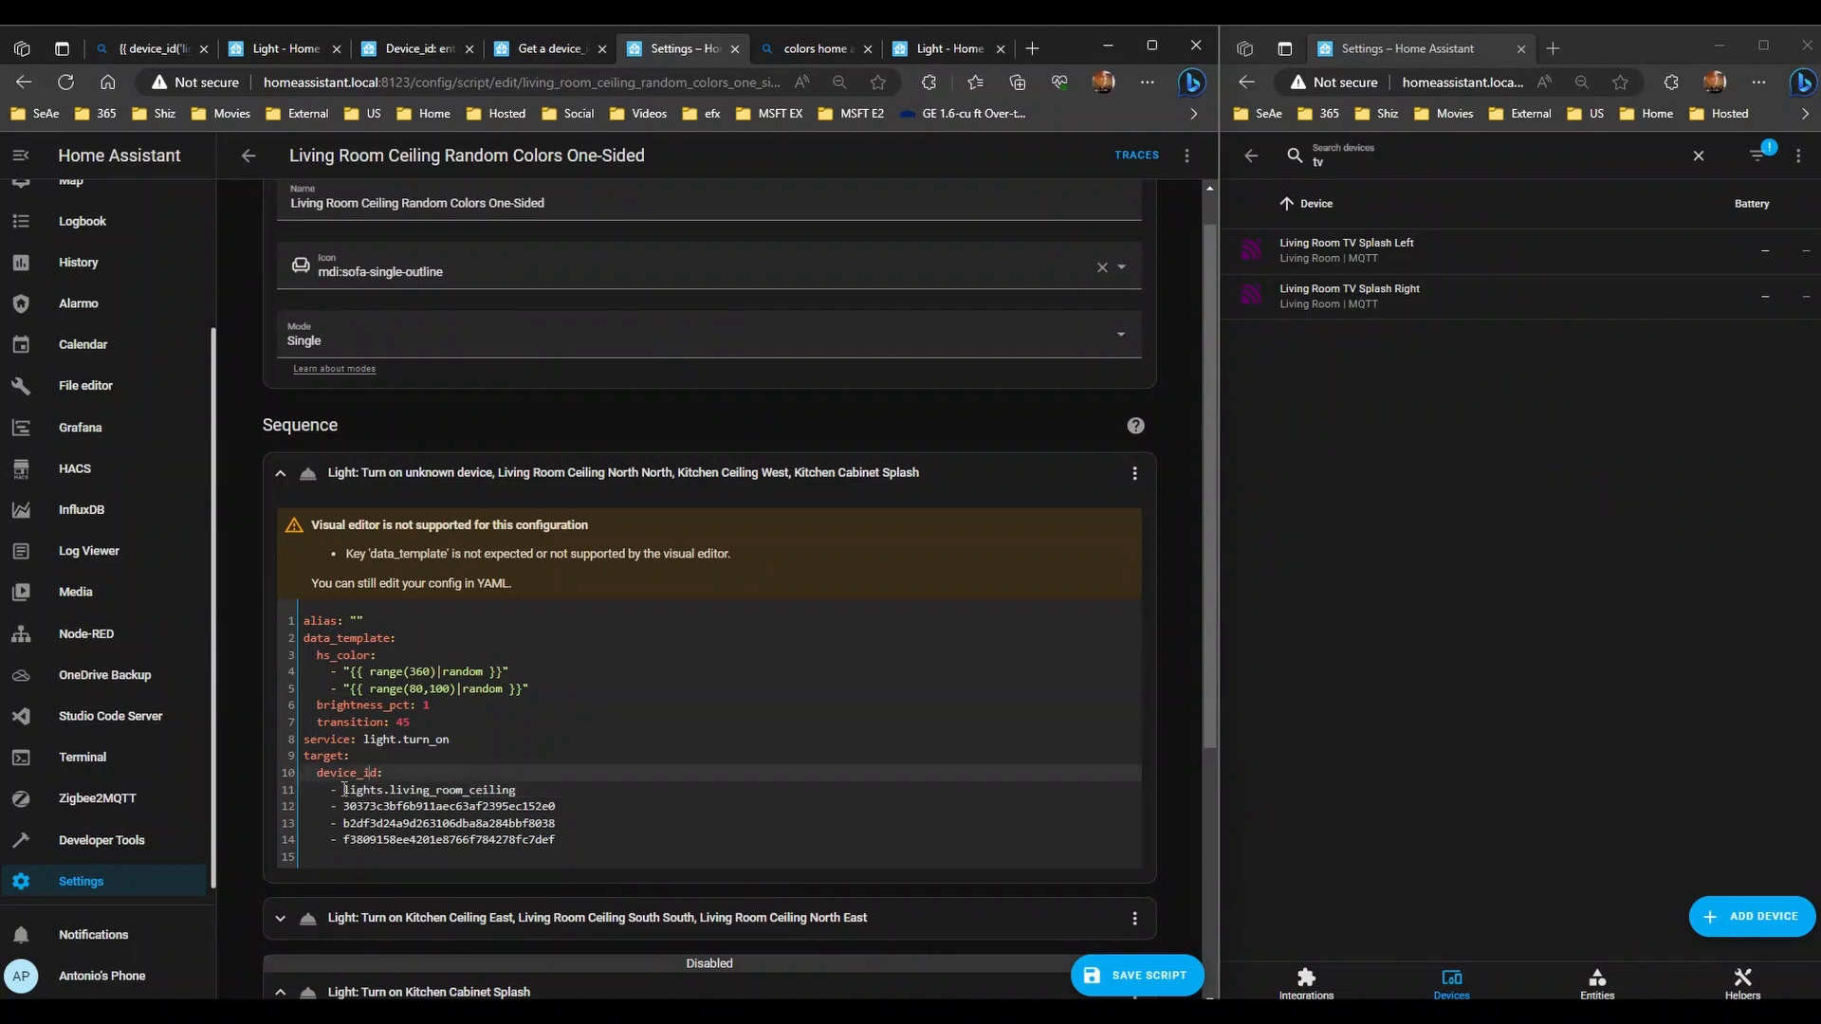
{"action": "key", "text": "BackSpace"}
{"action": "key", "text": "BackSpace"}
{"action": "key", "text": "BackSpace"}
{"action": "key", "text": "BackSpace"}
{"action": "key", "text": "BackSpace"}
{"action": "key", "text": "BackSpace"}
{"action": "type", "text": "entity"}
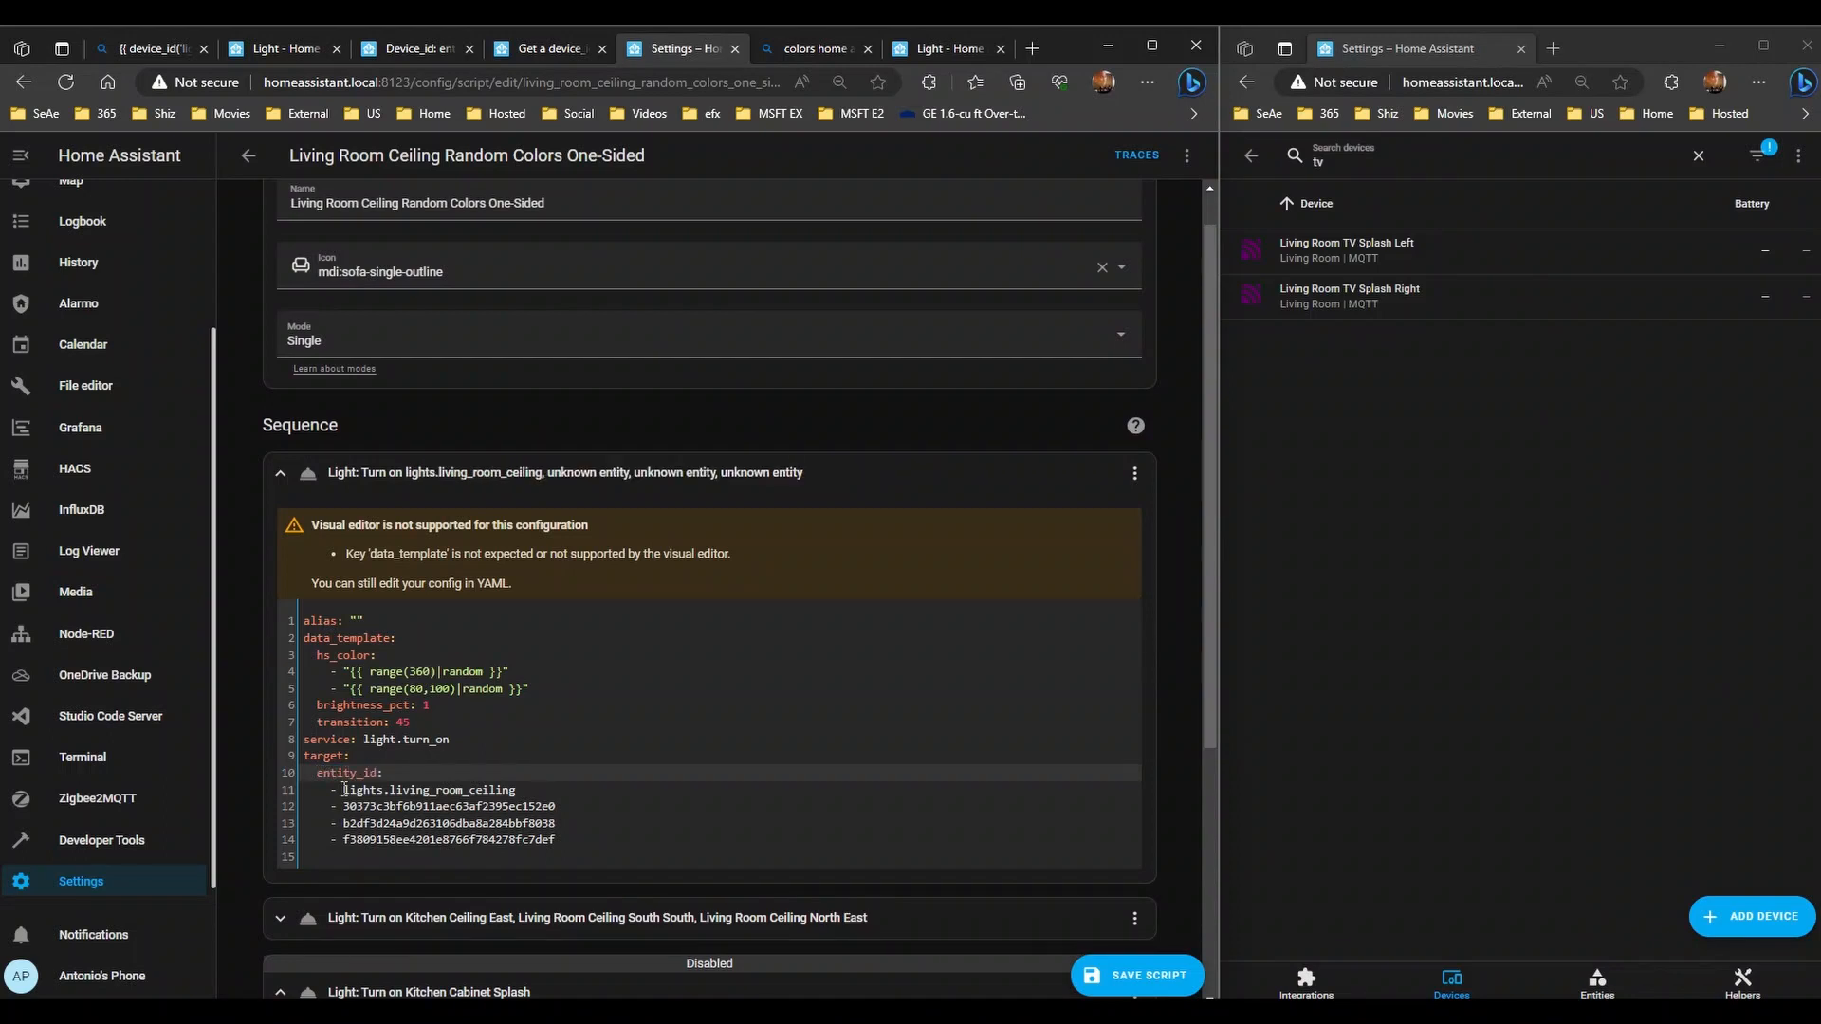
{"action": "left_click", "coordinate": [344, 789]}
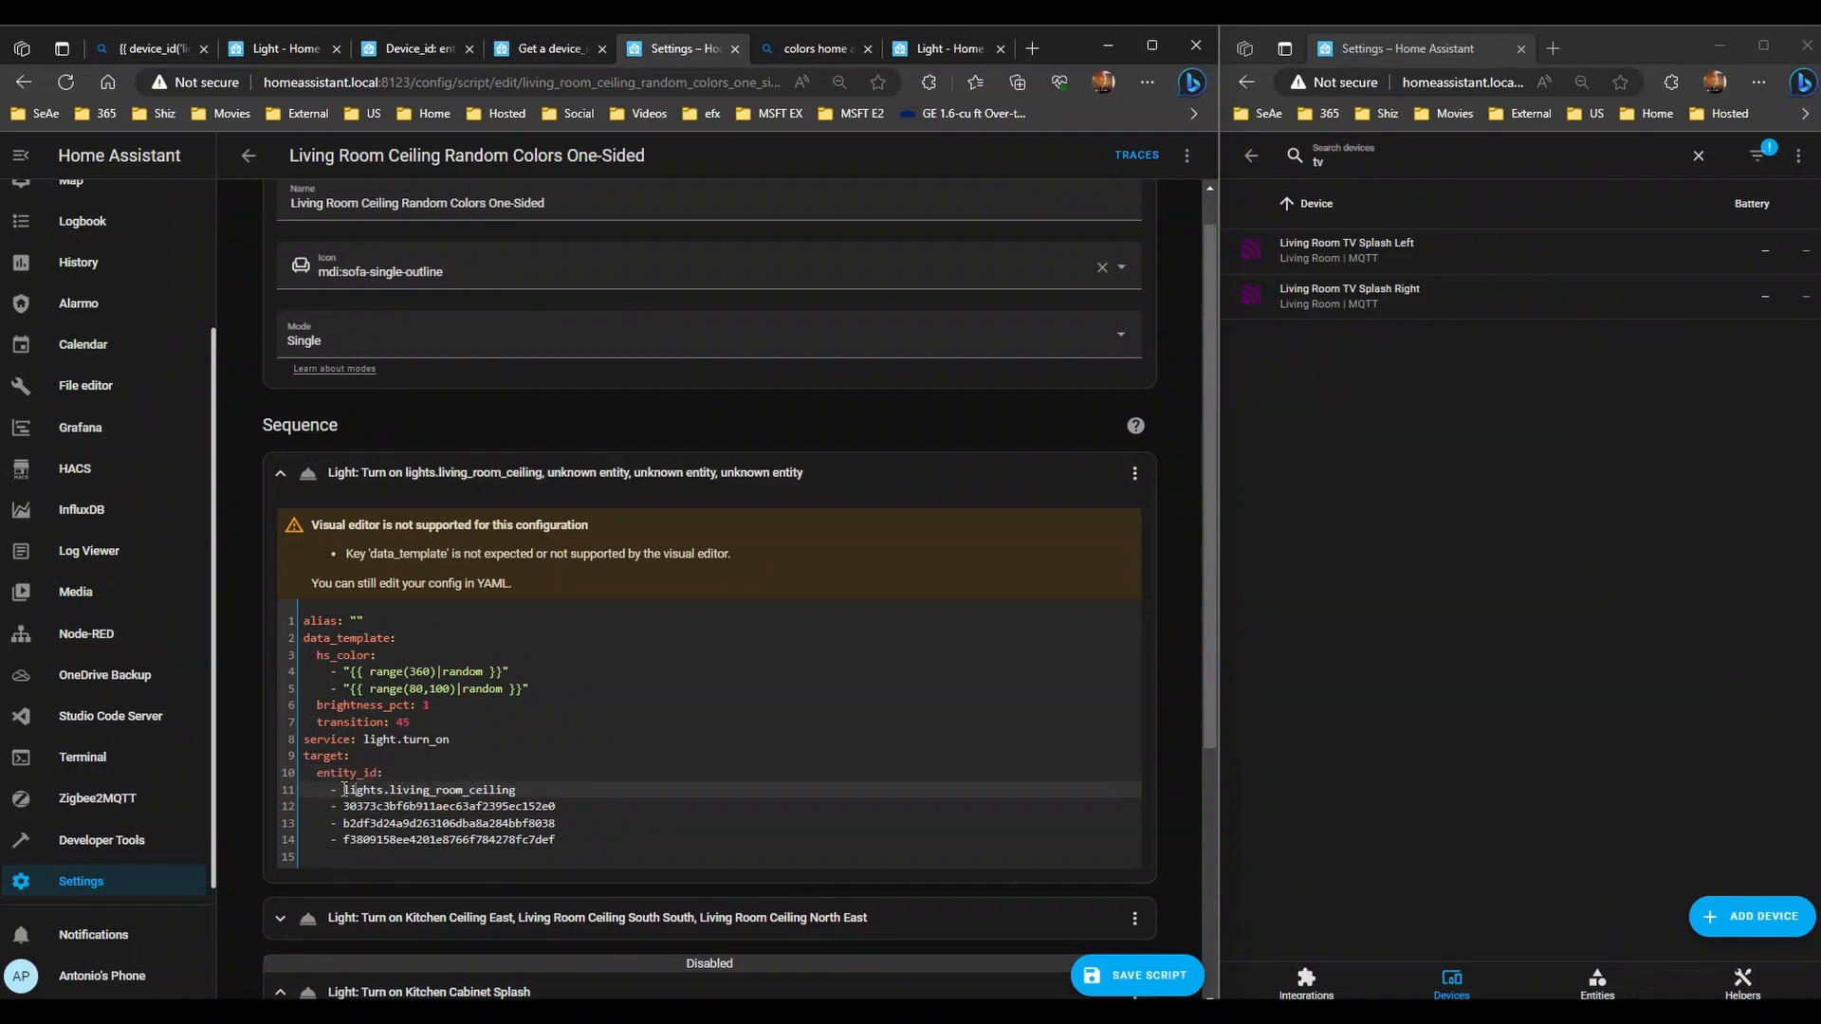
{"action": "key", "text": "ctrl+z"}
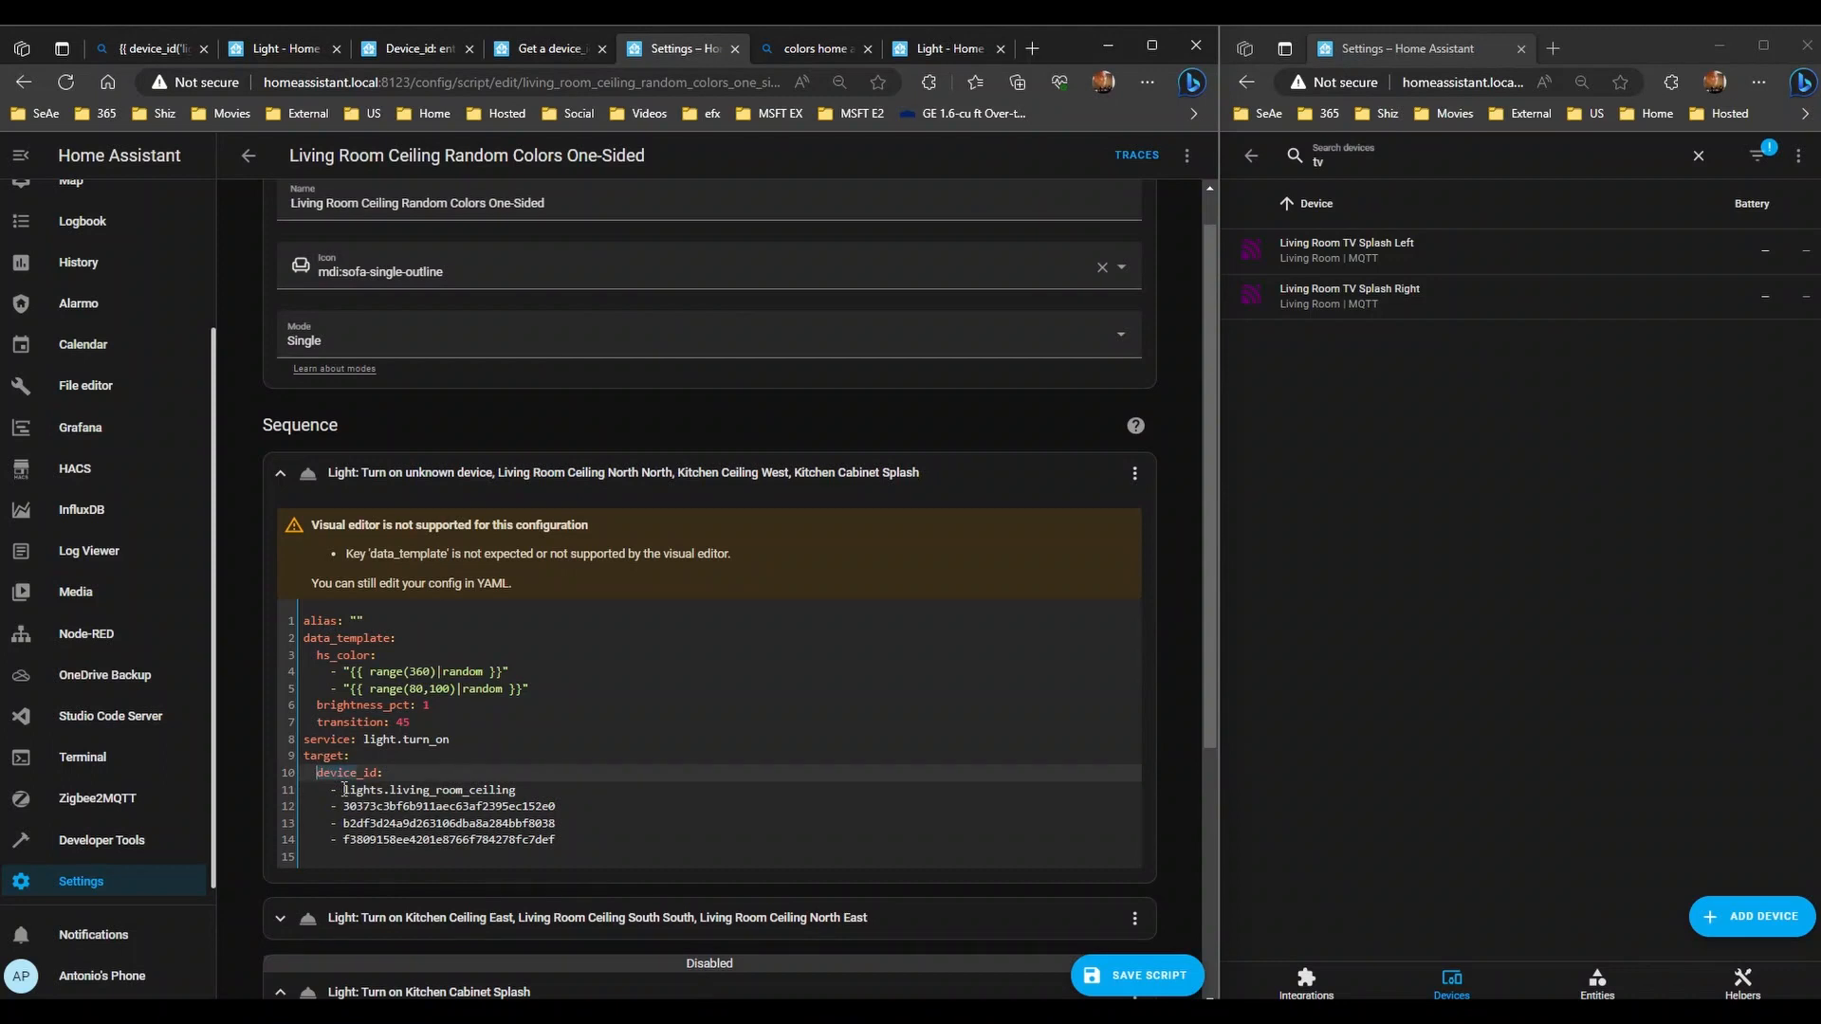
{"action": "key", "text": "Right"}
{"action": "type", "text": "lights"}
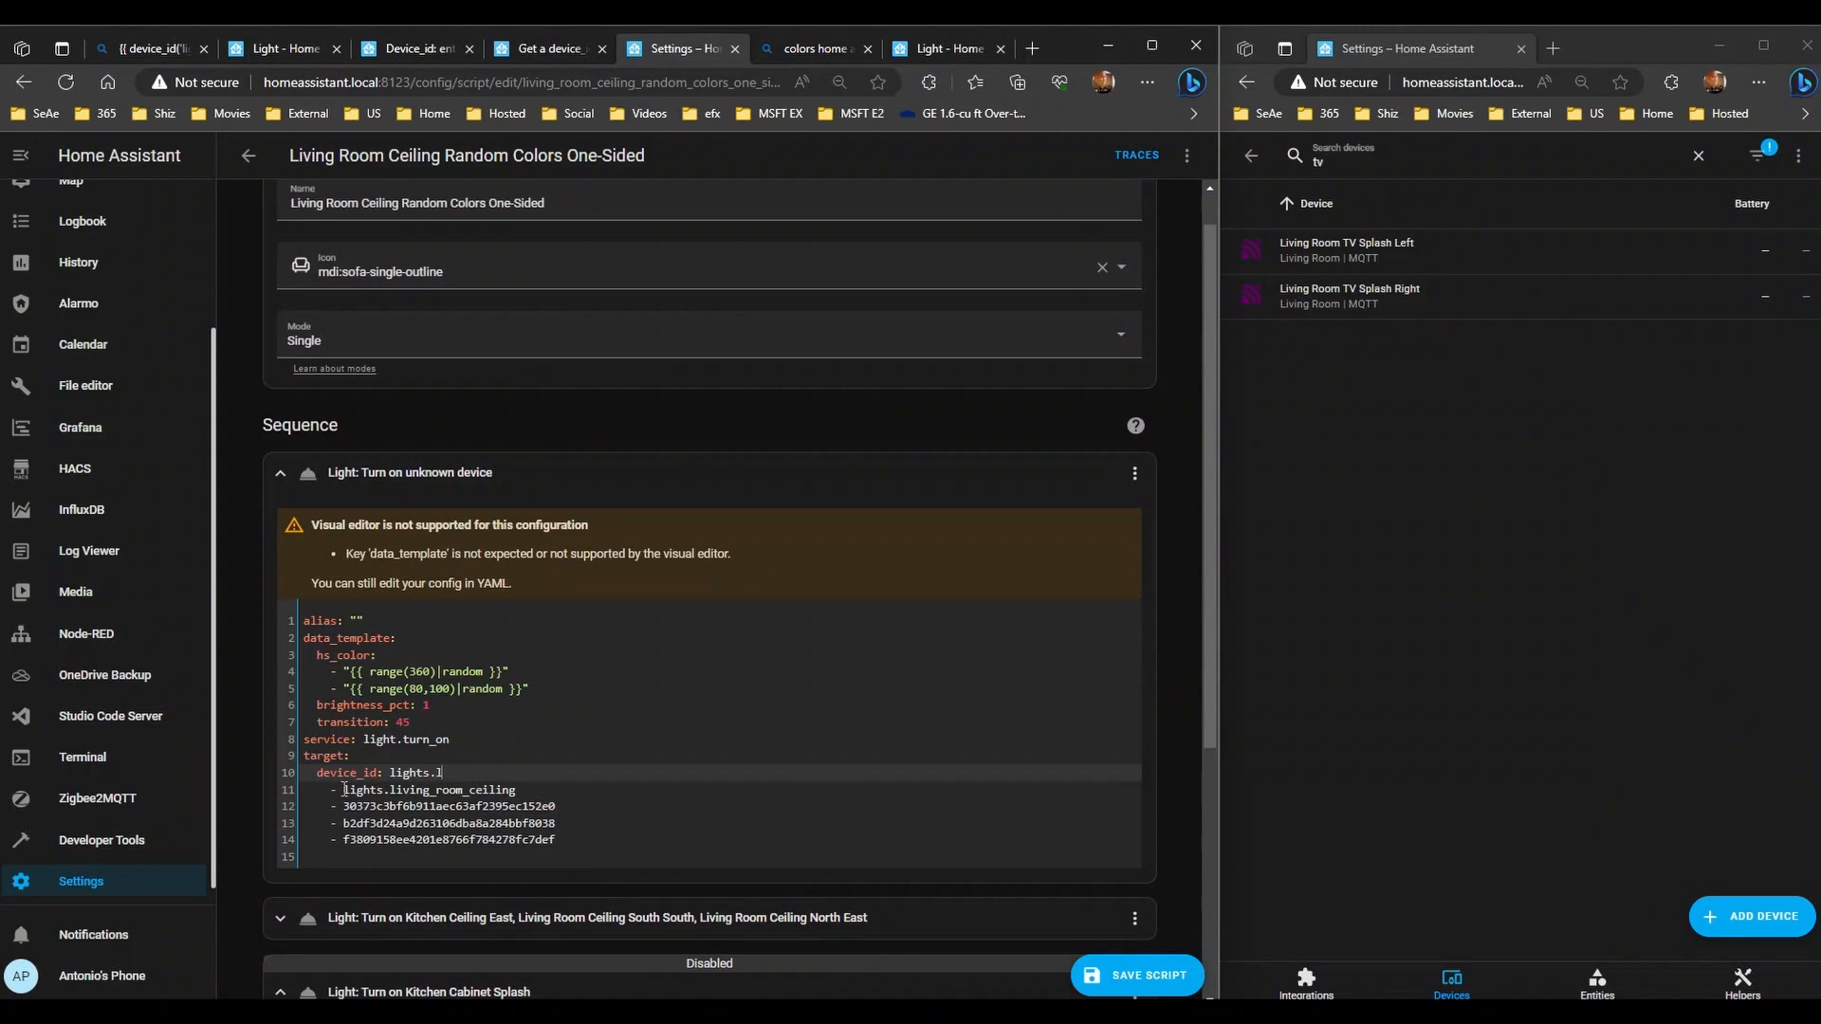
{"action": "key", "text": "BackSpace"}
{"action": "key", "text": "BackSpace"}
{"action": "key", "text": "BackSpace"}
{"action": "key", "text": "BackSpace"}
{"action": "key", "text": "BackSpace"}
{"action": "key", "text": "BackSpace"}
{"action": "key", "text": "BackSpace"}
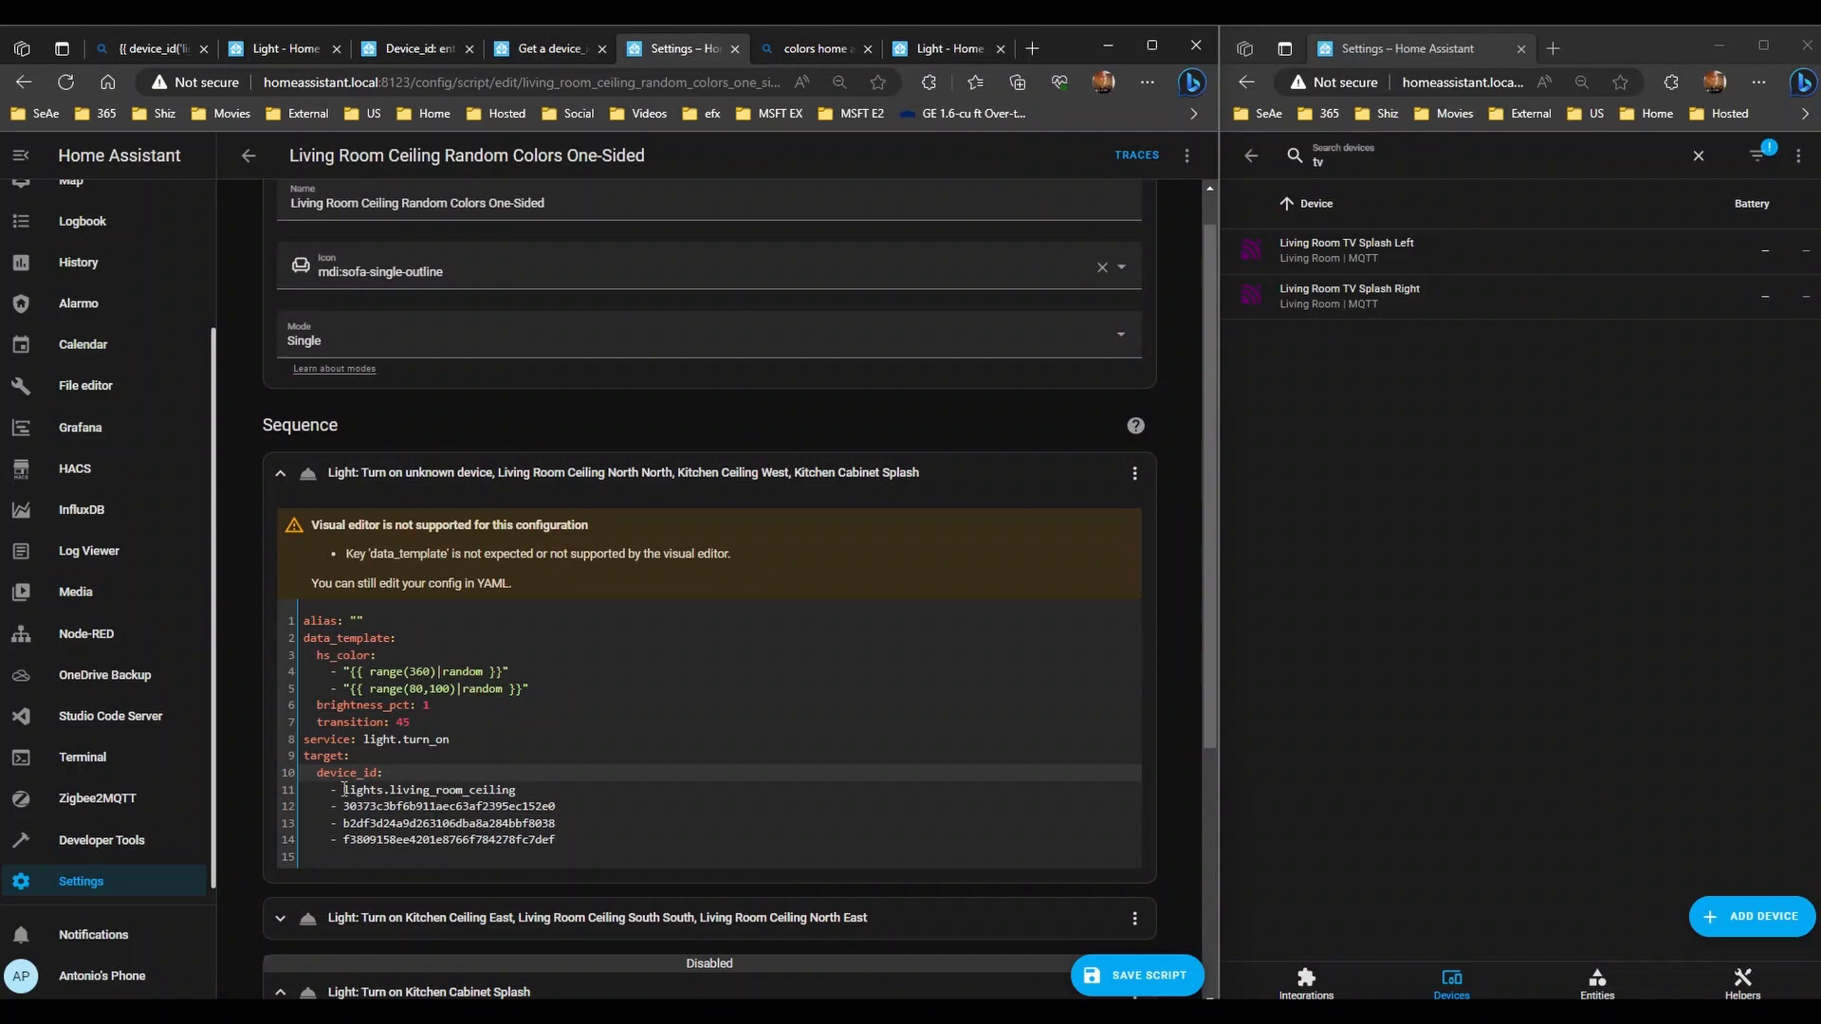
- Add an entity_id: key on line 15 with a '- lights.living_room_ceiling' list entry
{"action": "key", "text": "Down"}
{"action": "key", "text": "Down"}
{"action": "key", "text": "Down"}
{"action": "key", "text": "Down"}
{"action": "key", "text": "Down"}
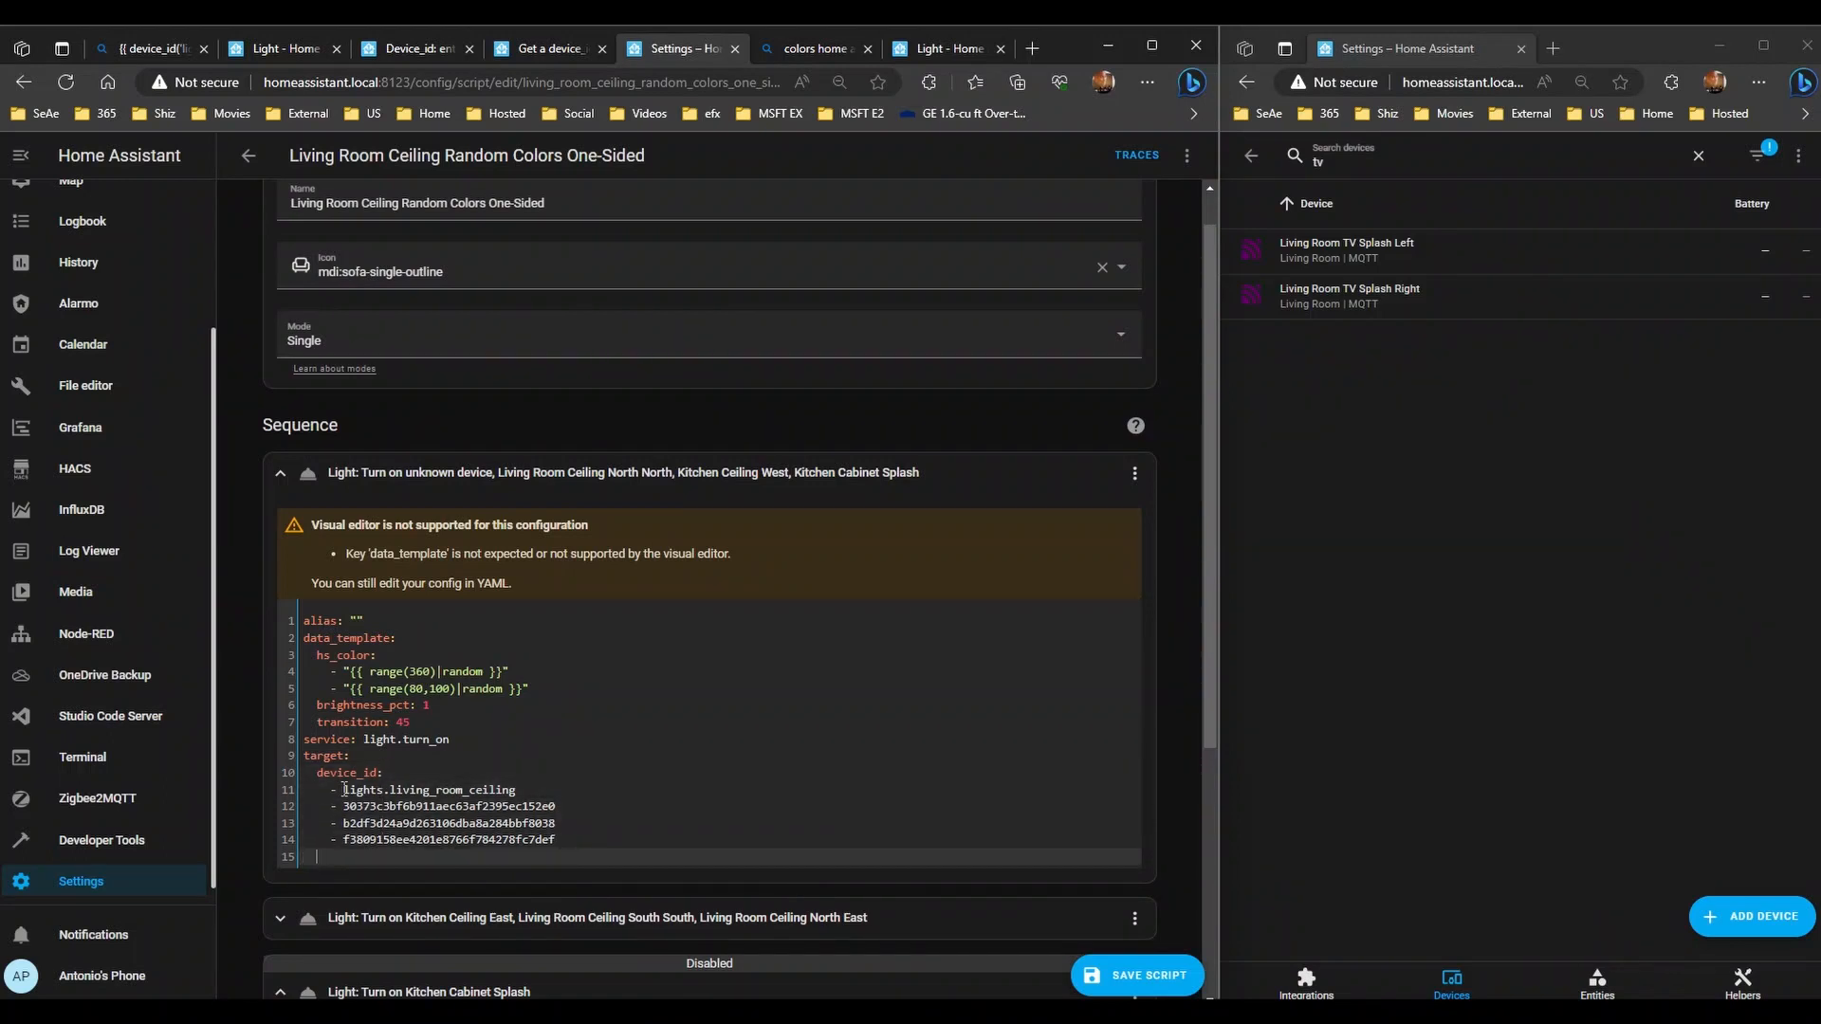
{"action": "type", "text": "entity_id:"}
{"action": "key", "text": "Return"}
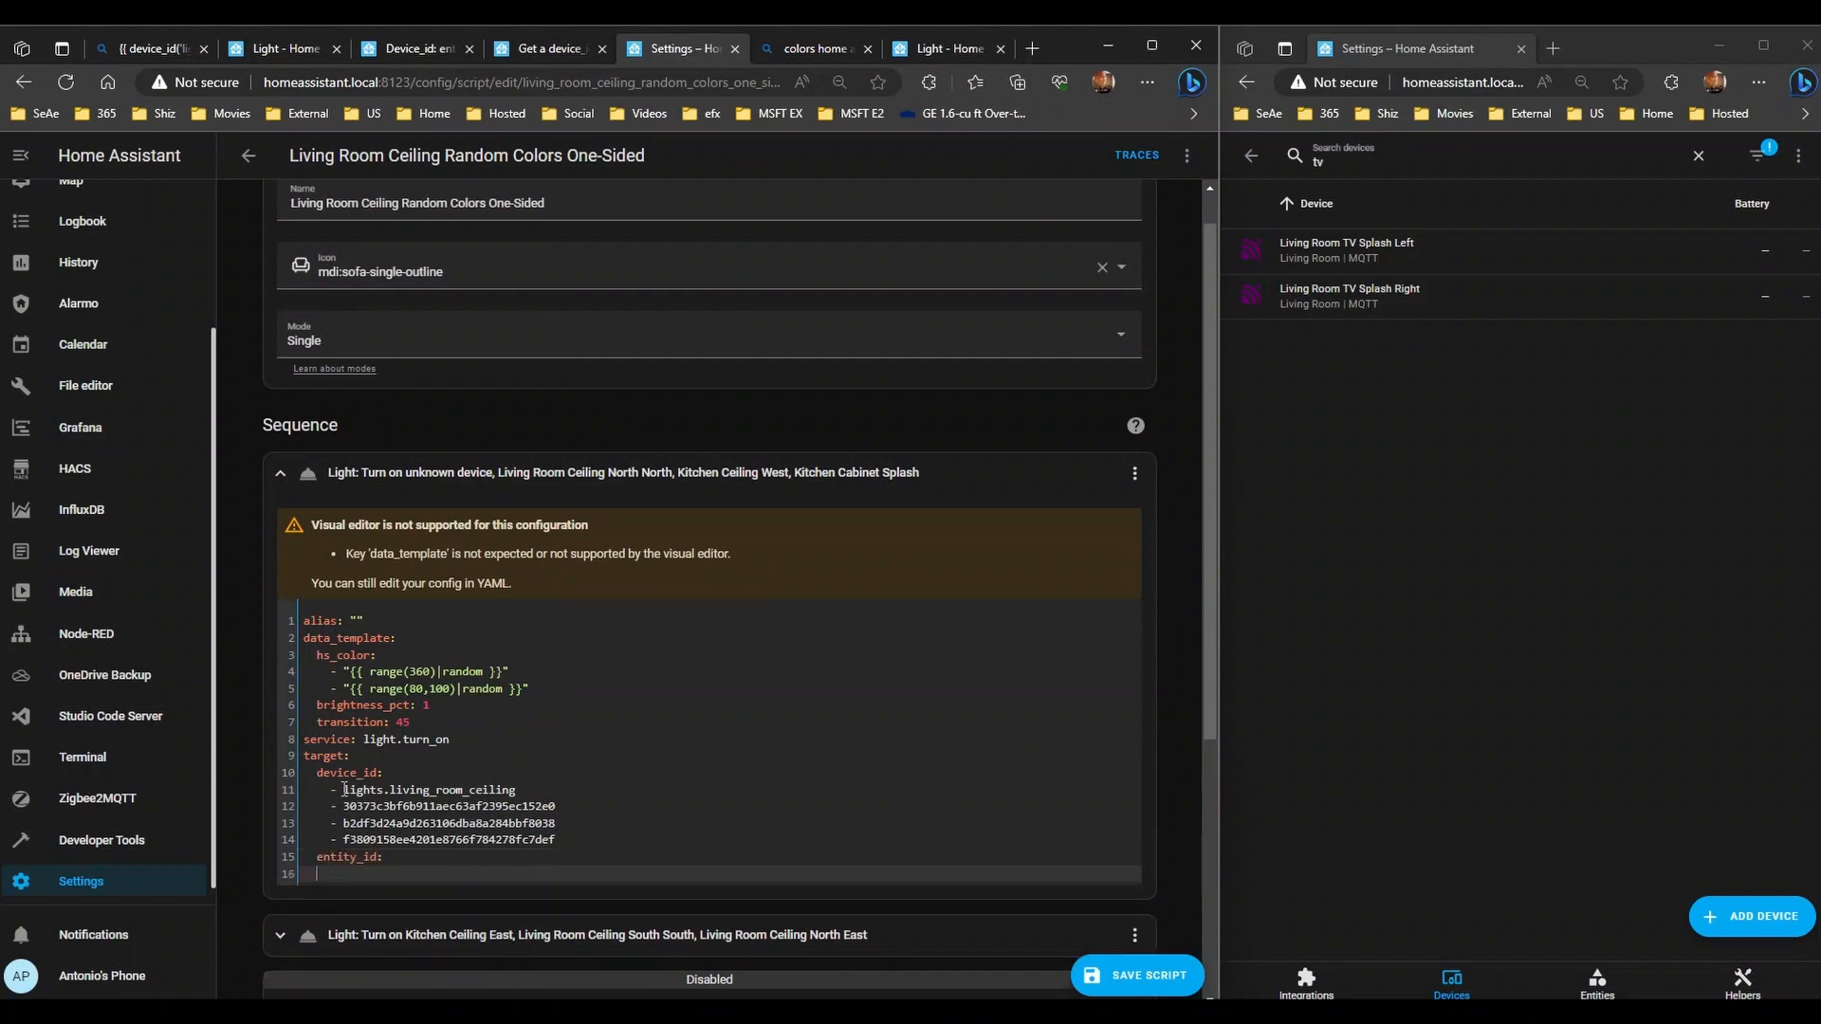
{"action": "type", "text": "-lights.livng"}
{"action": "key", "text": "BackSpace"}
{"action": "key", "text": "BackSpace"}
{"action": "type", "text": "ing_room_ceiling"}
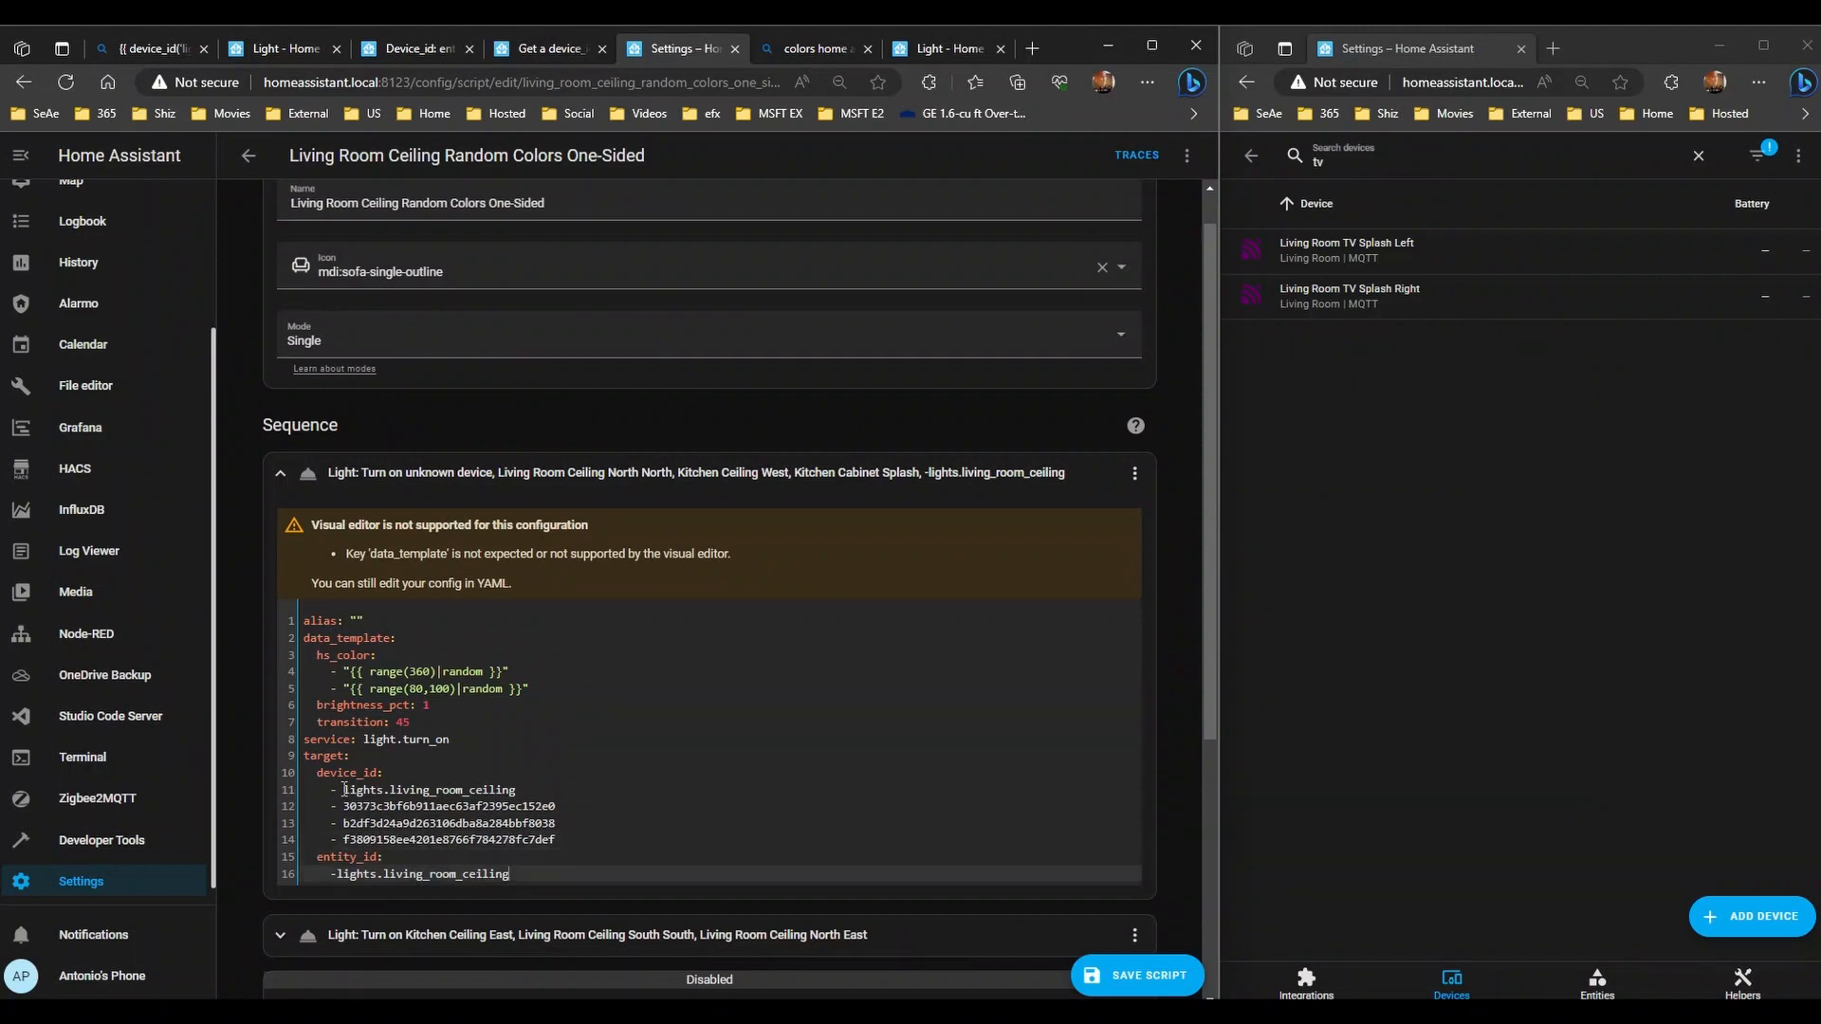
{"action": "key", "text": "BackSpace"}
{"action": "key", "text": "BackSpace"}
{"action": "key", "text": "BackSpace"}
{"action": "key", "text": "BackSpace"}
{"action": "key", "text": "BackSpace"}
{"action": "key", "text": "BackSpace"}
{"action": "key", "text": "BackSpace"}
{"action": "key", "text": "BackSpace"}
{"action": "key", "text": "BackSpace"}
- Look up the light's entity ID, then complete line 11 as light.living_room_ceiling_south_north
{"action": "left_click", "coordinate": [1340, 262]}
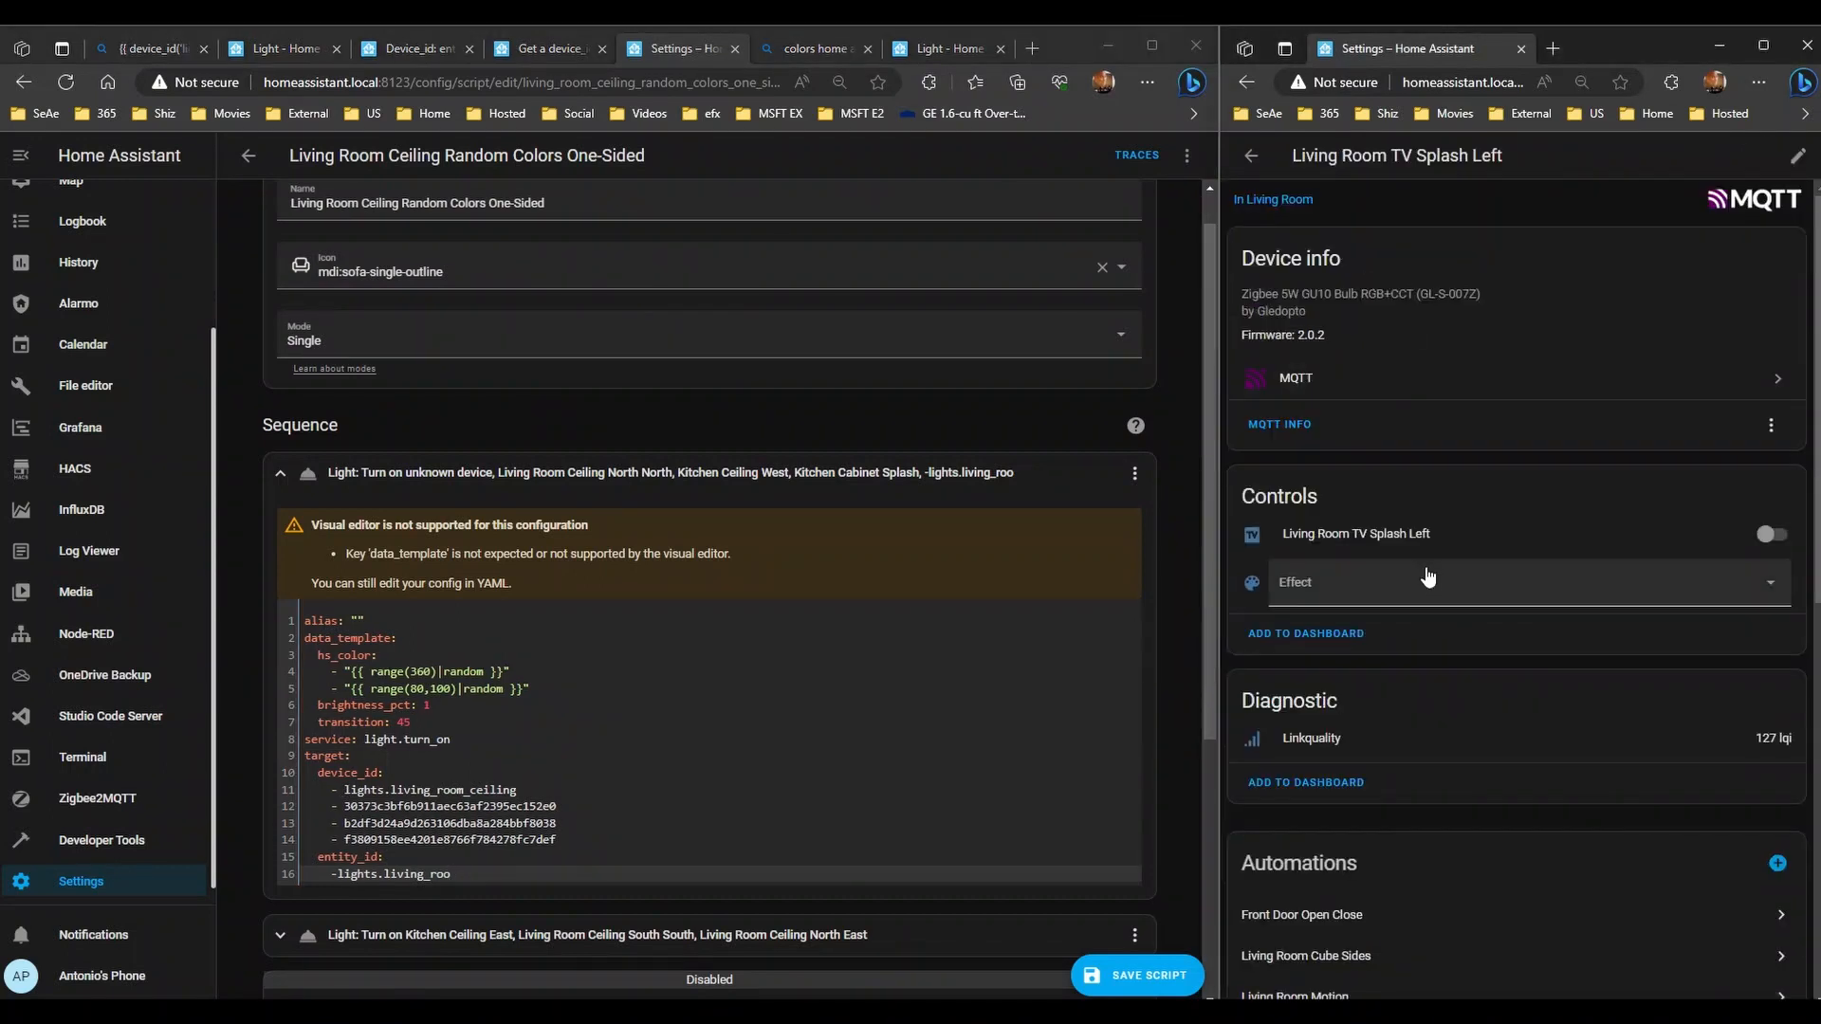
{"action": "left_click", "coordinate": [1395, 539]}
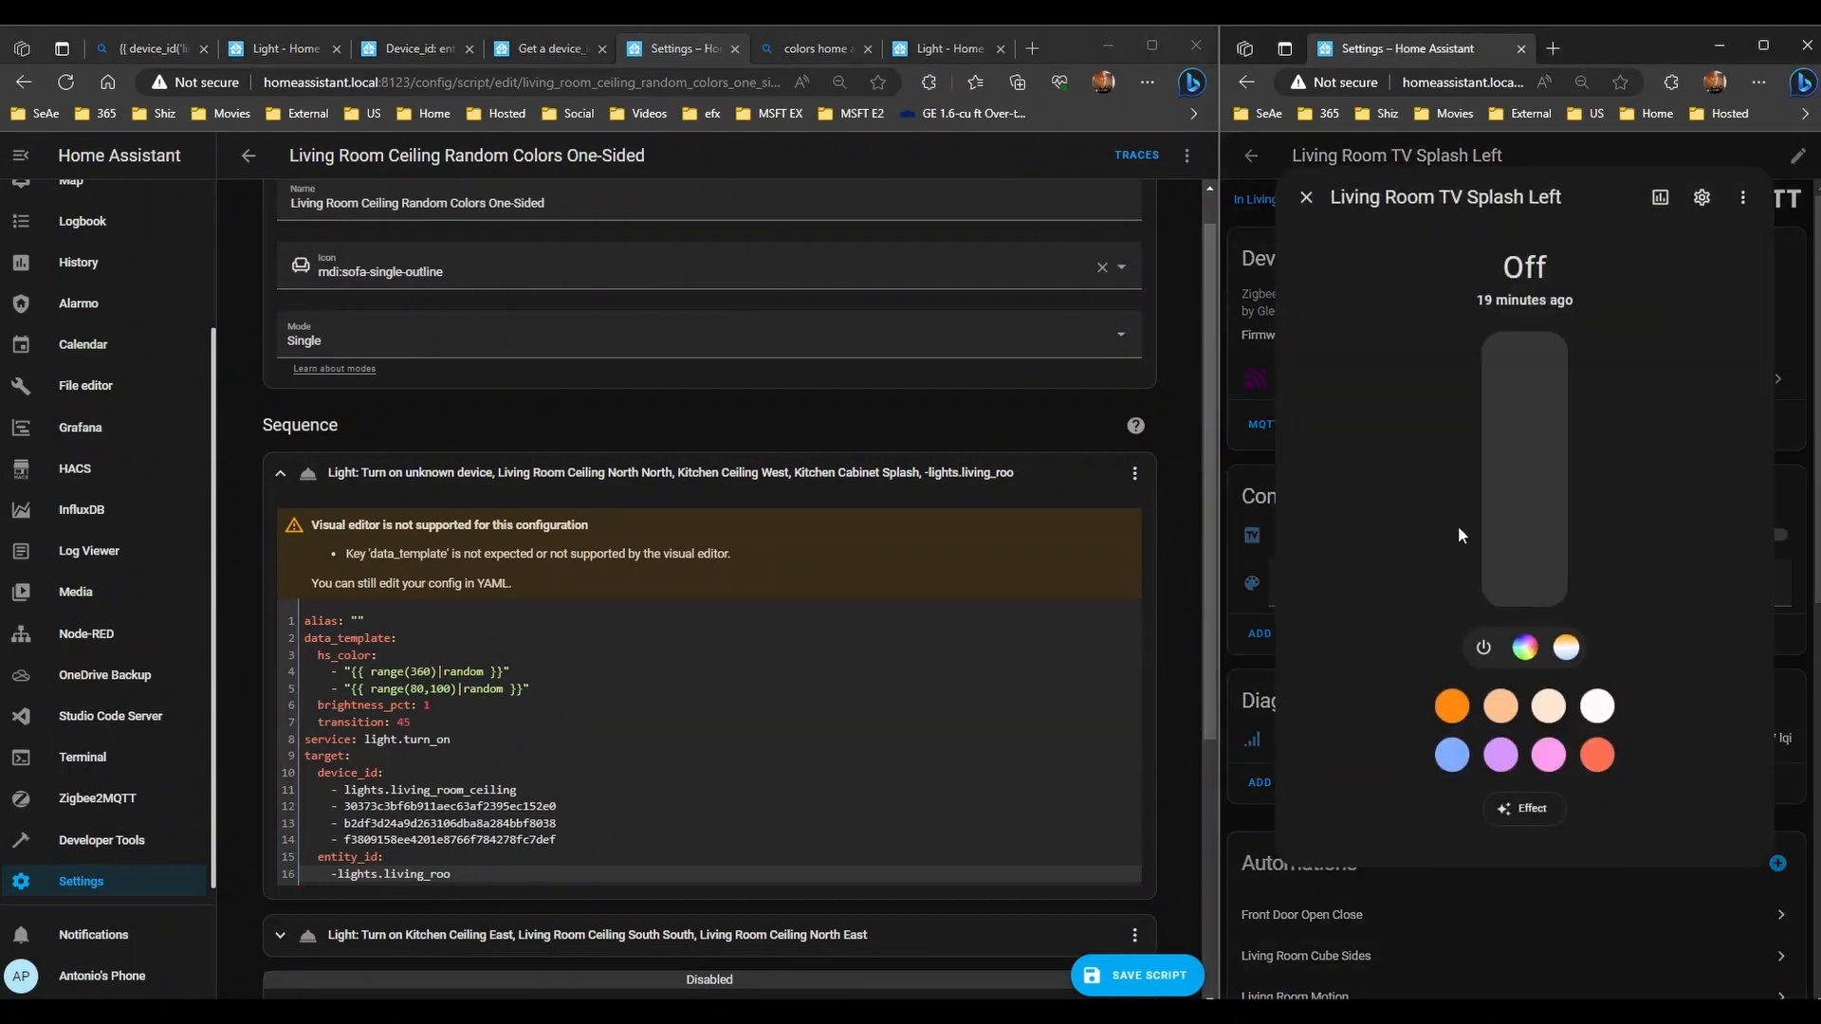
{"action": "left_click", "coordinate": [1698, 199]}
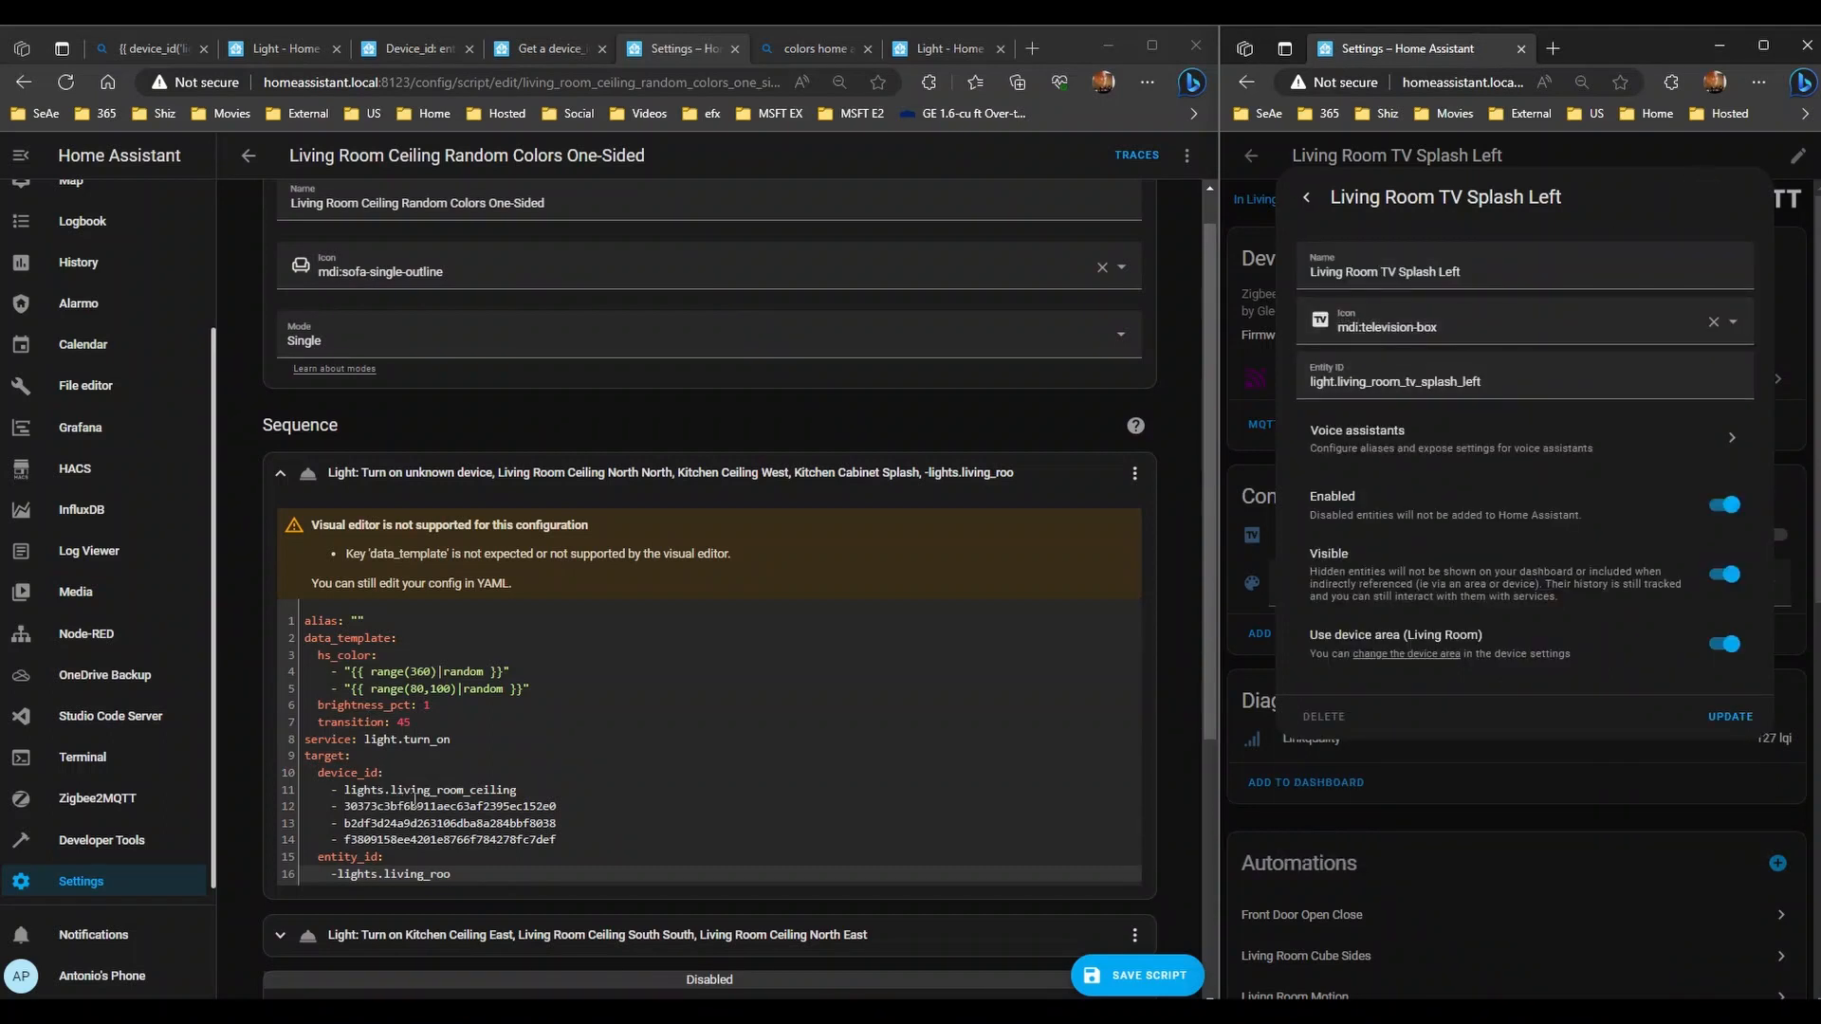
{"action": "left_click", "coordinate": [387, 789]}
{"action": "key", "text": "BackSpace"}
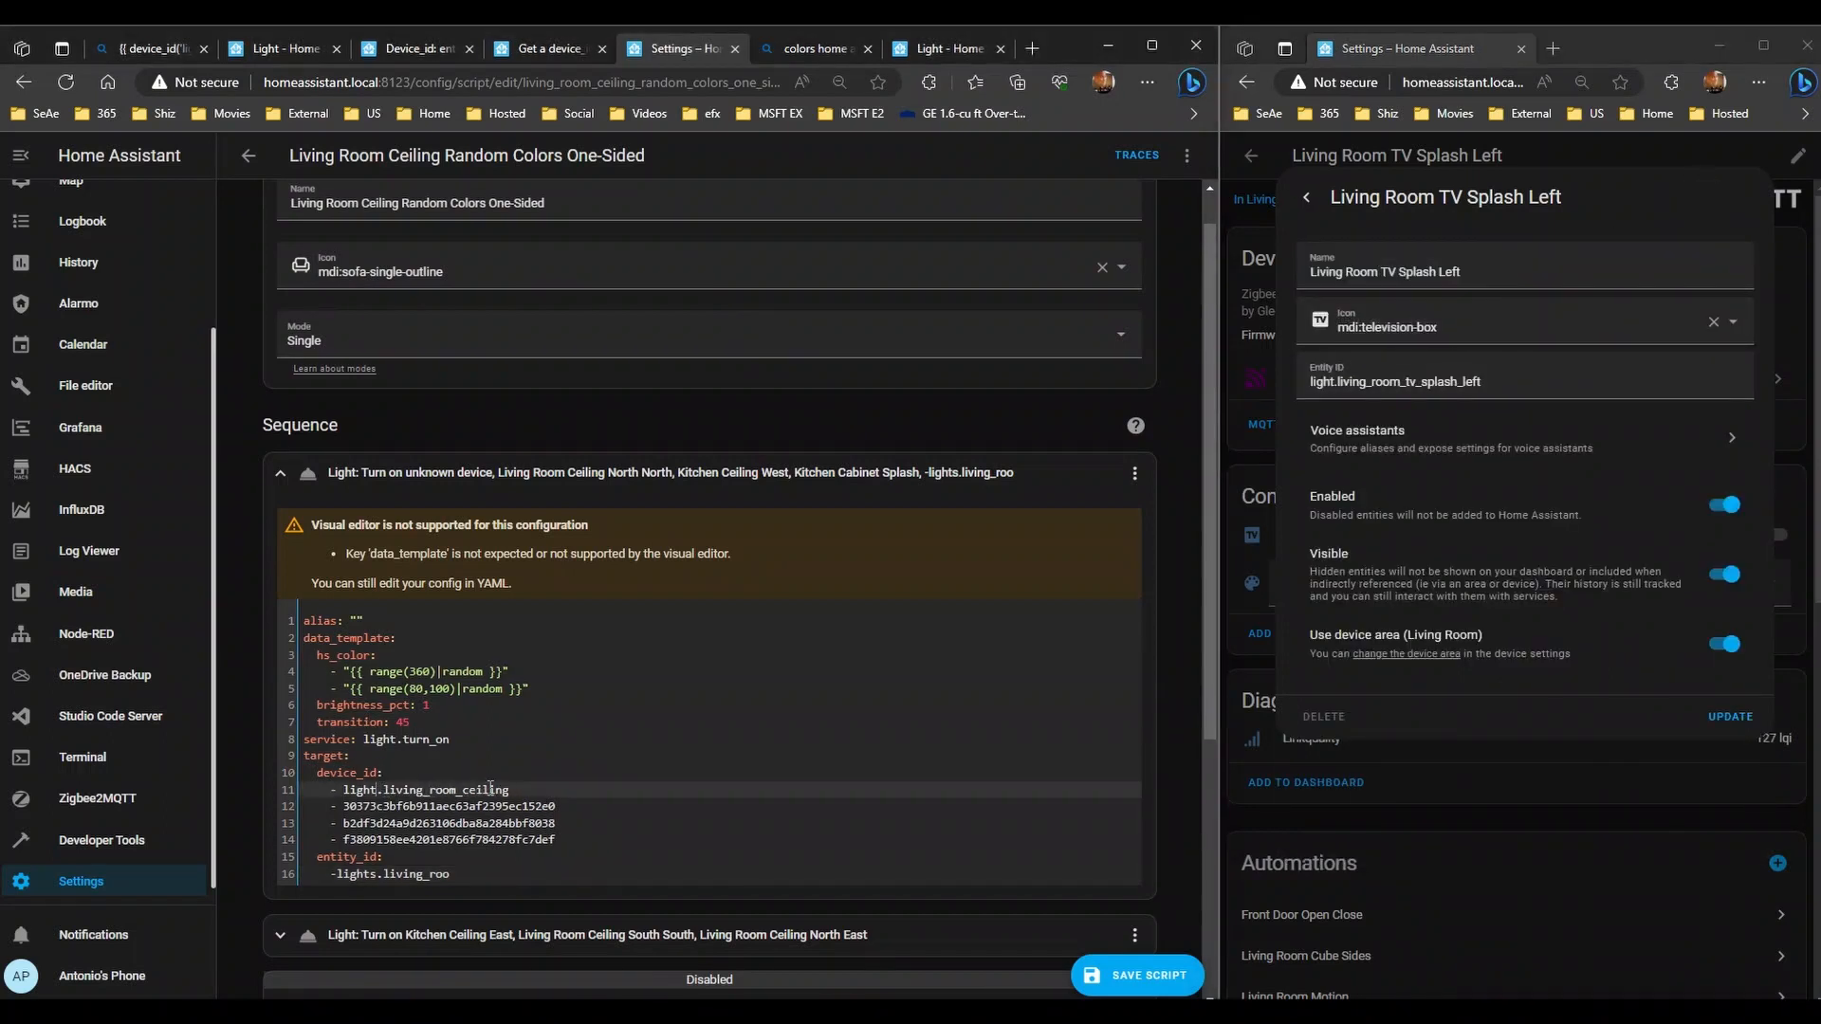
{"action": "left_click", "coordinate": [559, 787]}
{"action": "type", "text": "_"}
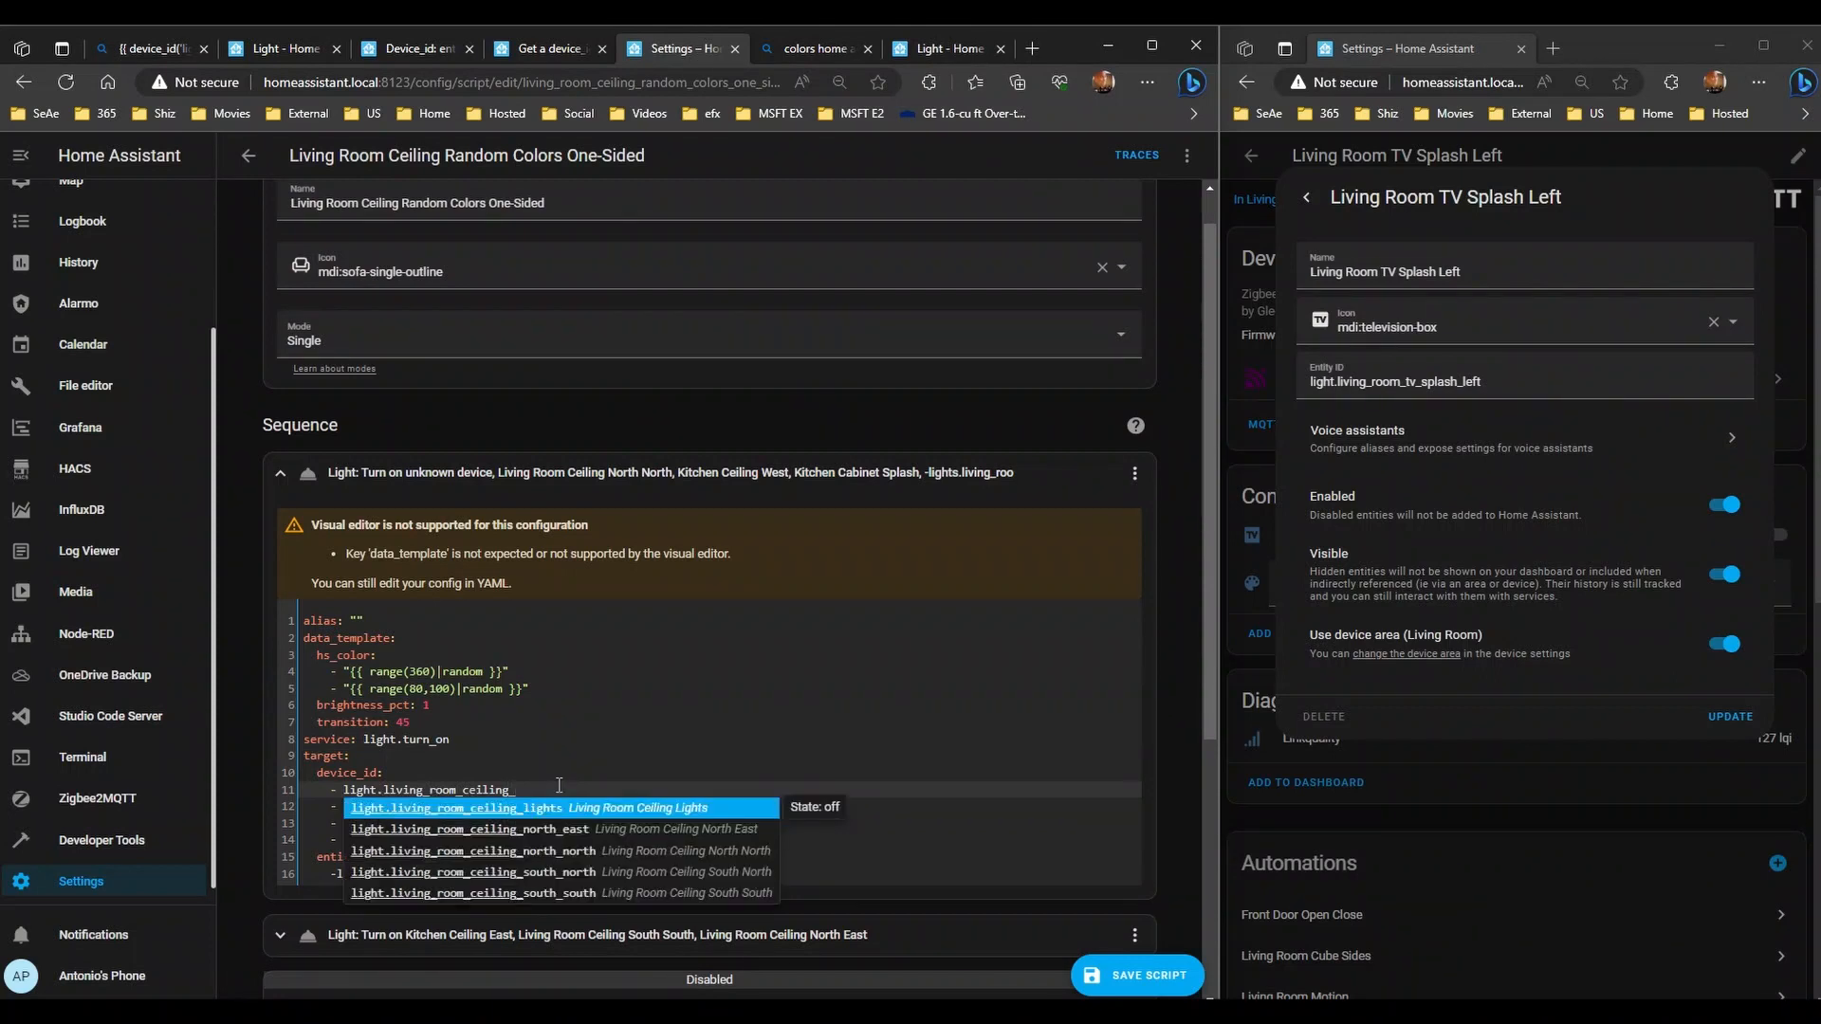
{"action": "left_click", "coordinate": [578, 871]}
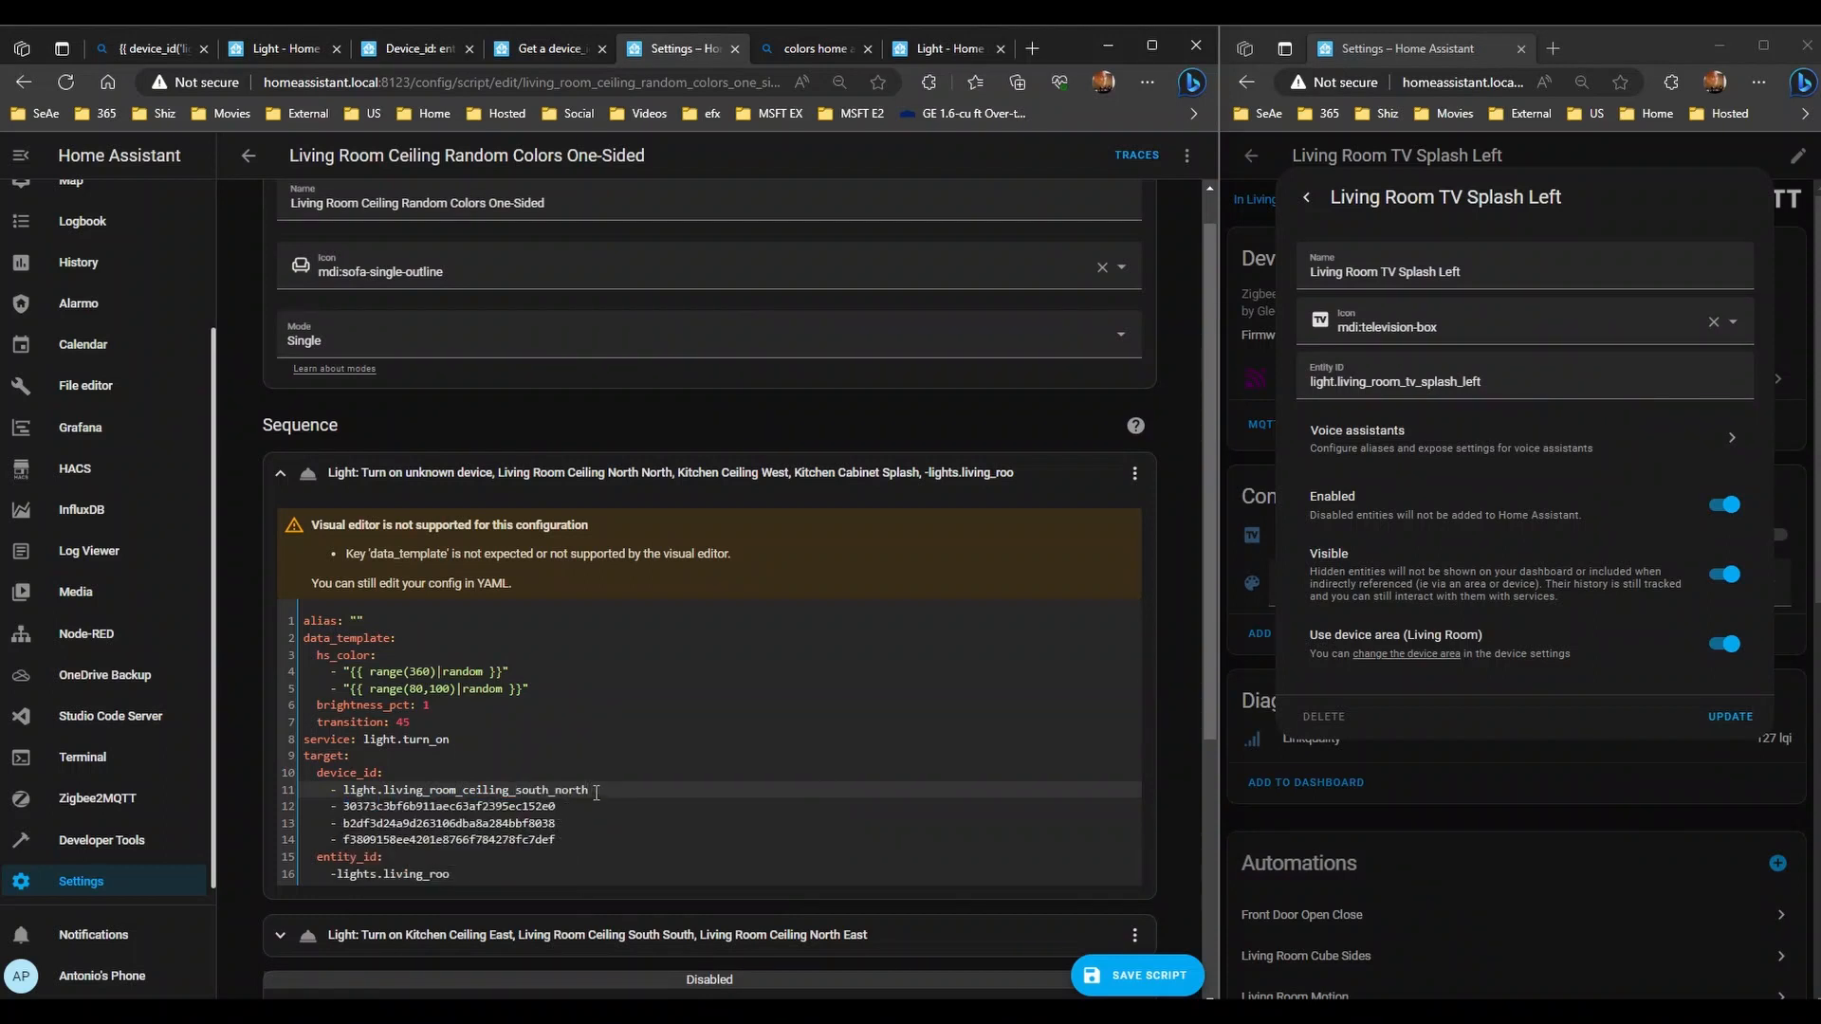
- Select the light.living_room_ceiling_south_north name on line 11 so it can be cut
{"action": "left_click_drag", "start_coordinate": [595, 792], "coordinate": [346, 791]}
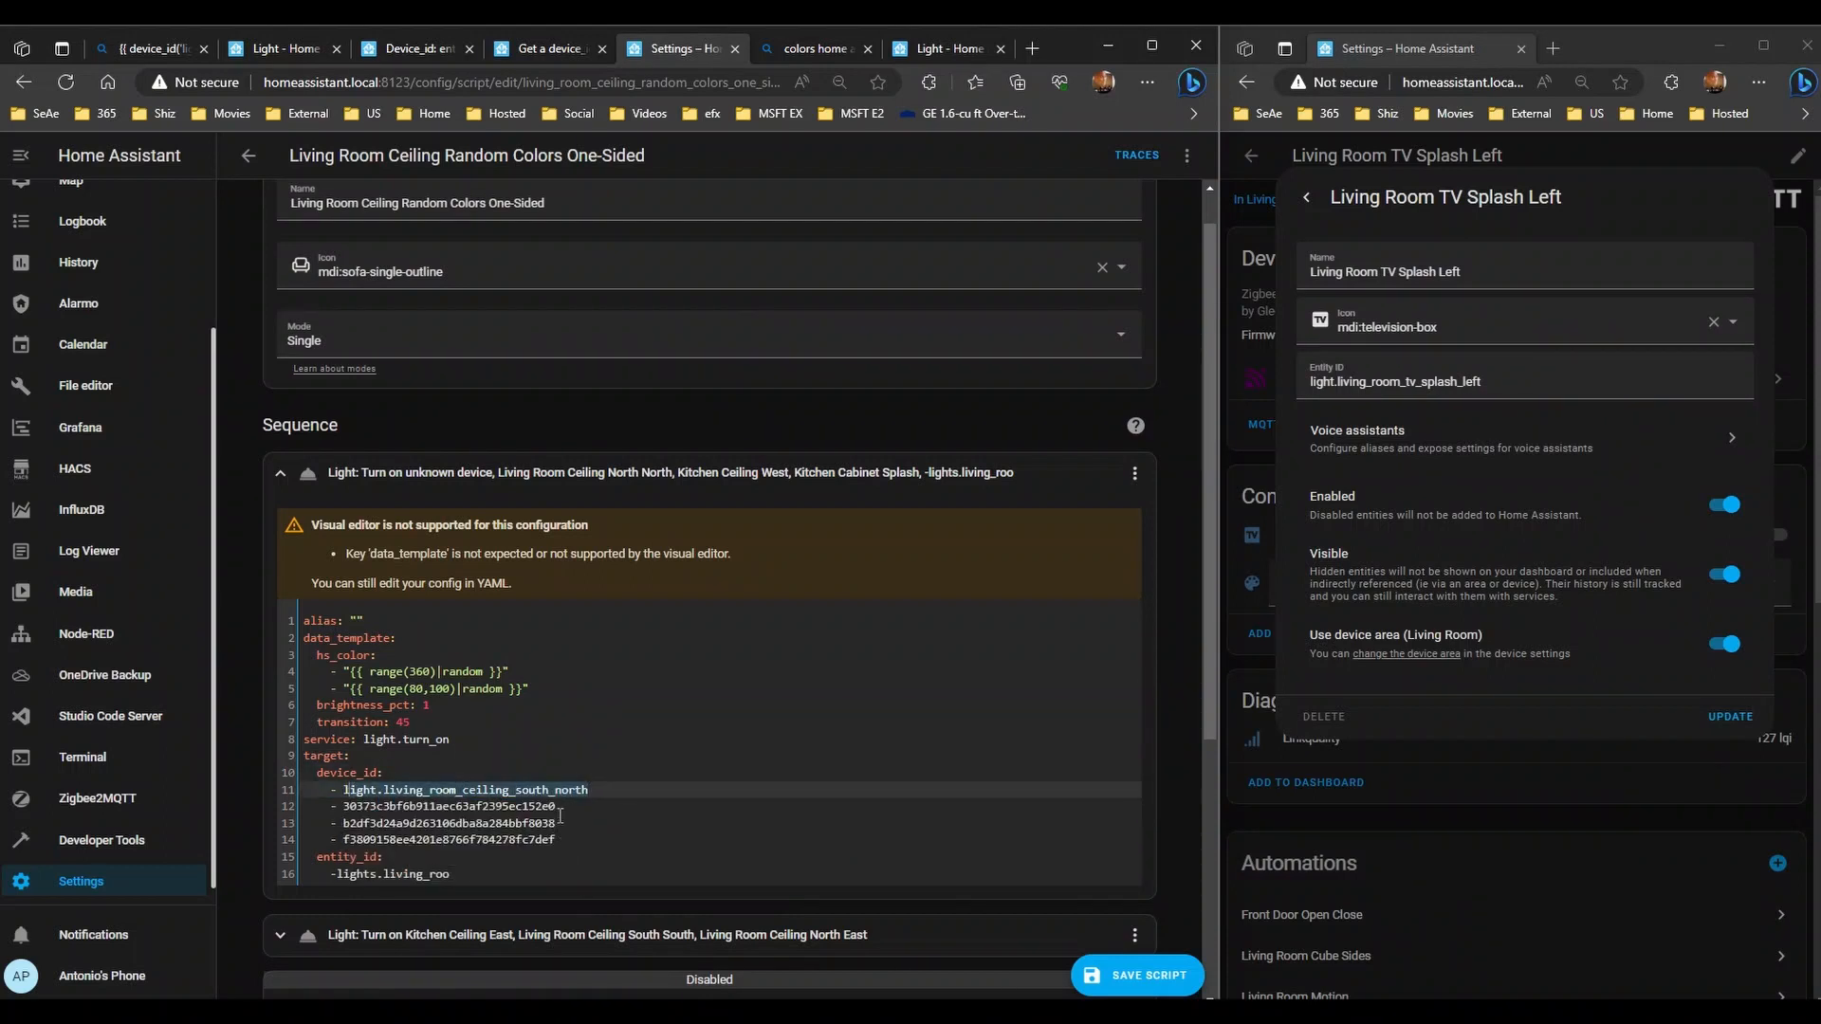
{"action": "key", "text": "End"}
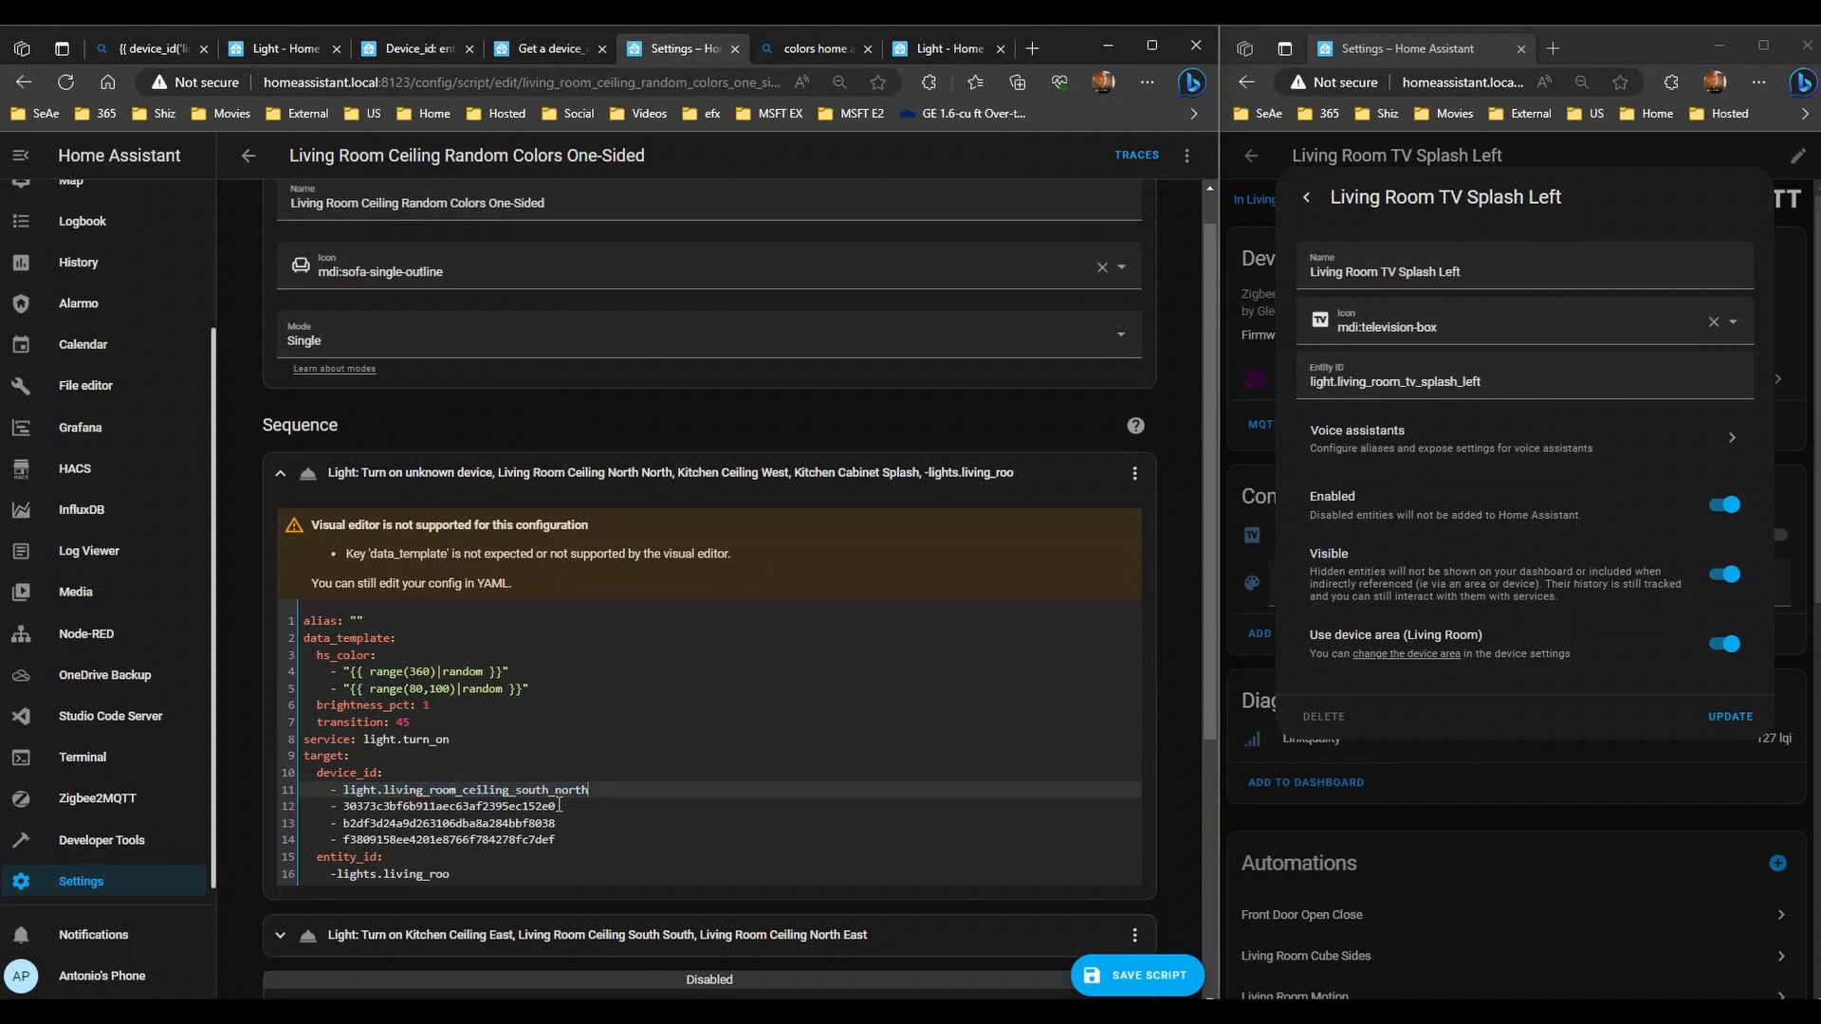
{"action": "key", "text": "Down"}
{"action": "key", "text": "Down"}
{"action": "key", "text": "Up"}
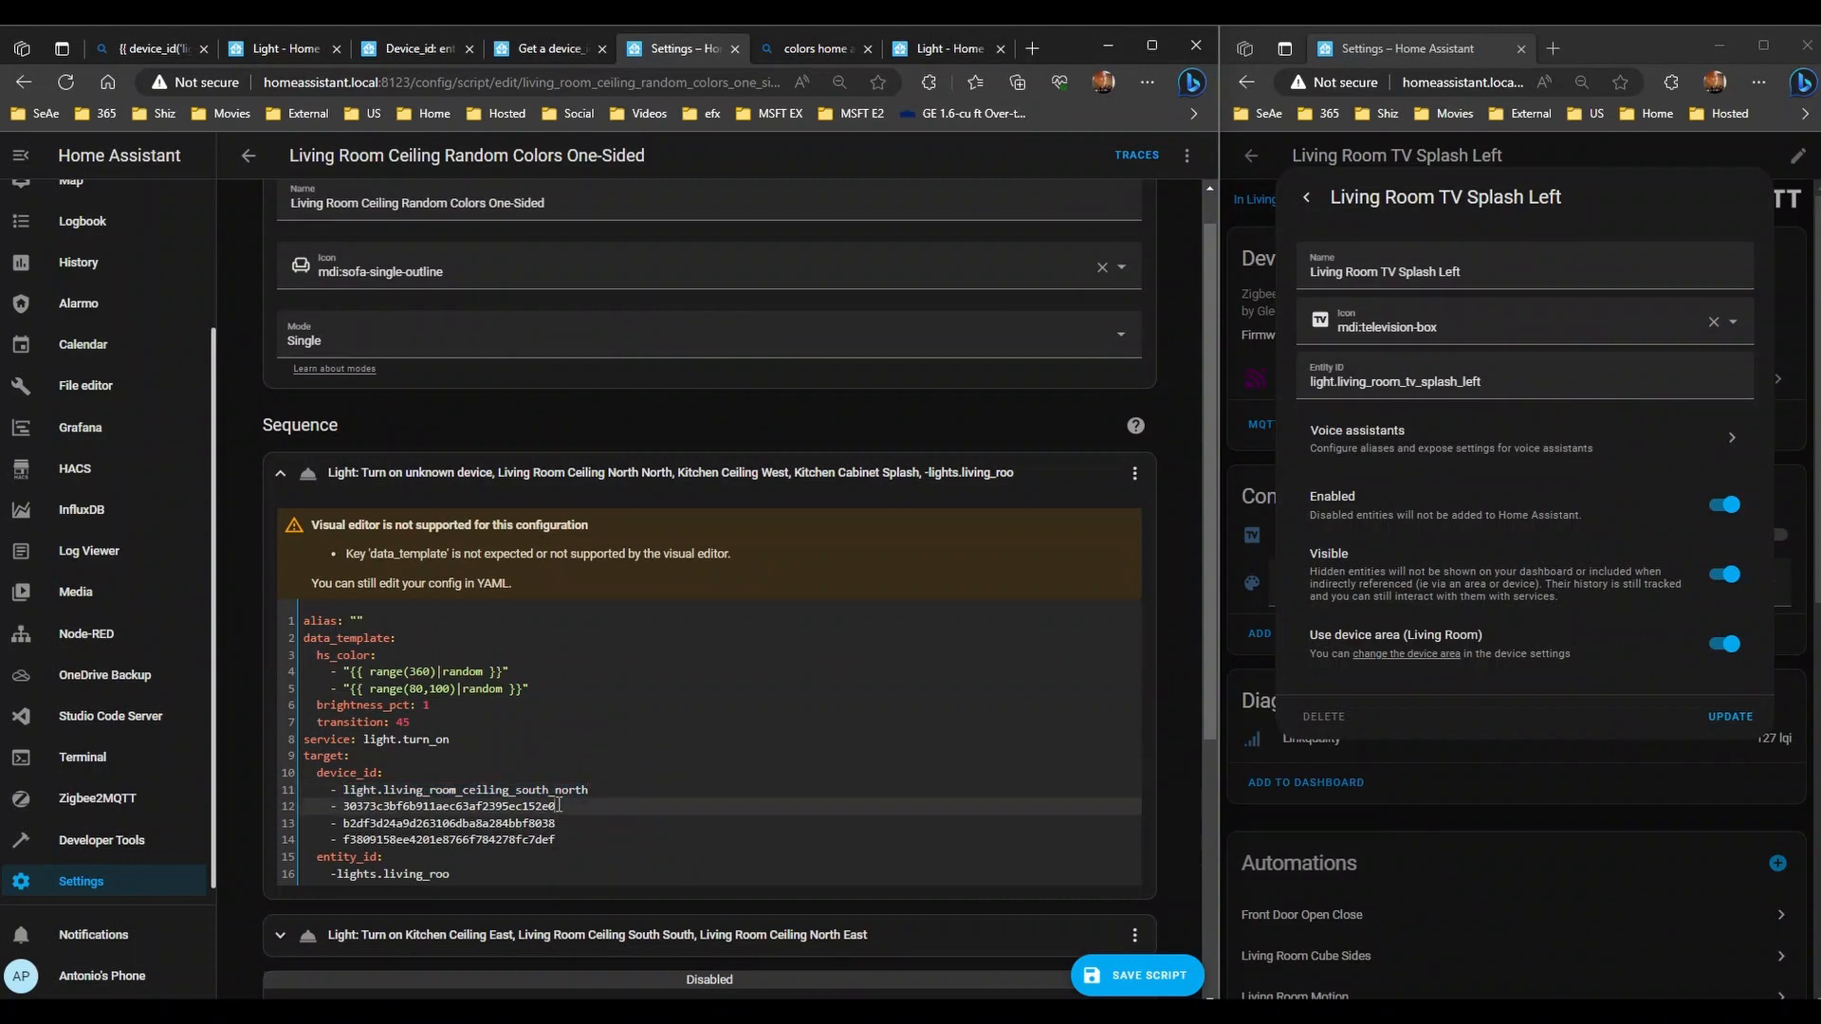
{"action": "key", "text": "shift+Left"}
{"action": "key", "text": "shift+Left"}
{"action": "key", "text": "shift+Left"}
{"action": "key", "text": "shift+Left"}
{"action": "key", "text": "shift+Left"}
{"action": "key", "text": "shift+Left"}
{"action": "key", "text": "shift+Left"}
{"action": "key", "text": "shift+Left"}
{"action": "key", "text": "shift+Left"}
{"action": "key", "text": "shift+Left"}
{"action": "key", "text": "shift+Left"}
{"action": "key", "text": "shift+Left"}
{"action": "key", "text": "shift+Left"}
{"action": "key", "text": "shift+Left"}
{"action": "key", "text": "shift+Left"}
{"action": "key", "text": "shift+Left"}
{"action": "key", "text": "shift+Left"}
{"action": "key", "text": "shift+Left"}
{"action": "key", "text": "shift+Left"}
{"action": "key", "text": "shift+Left"}
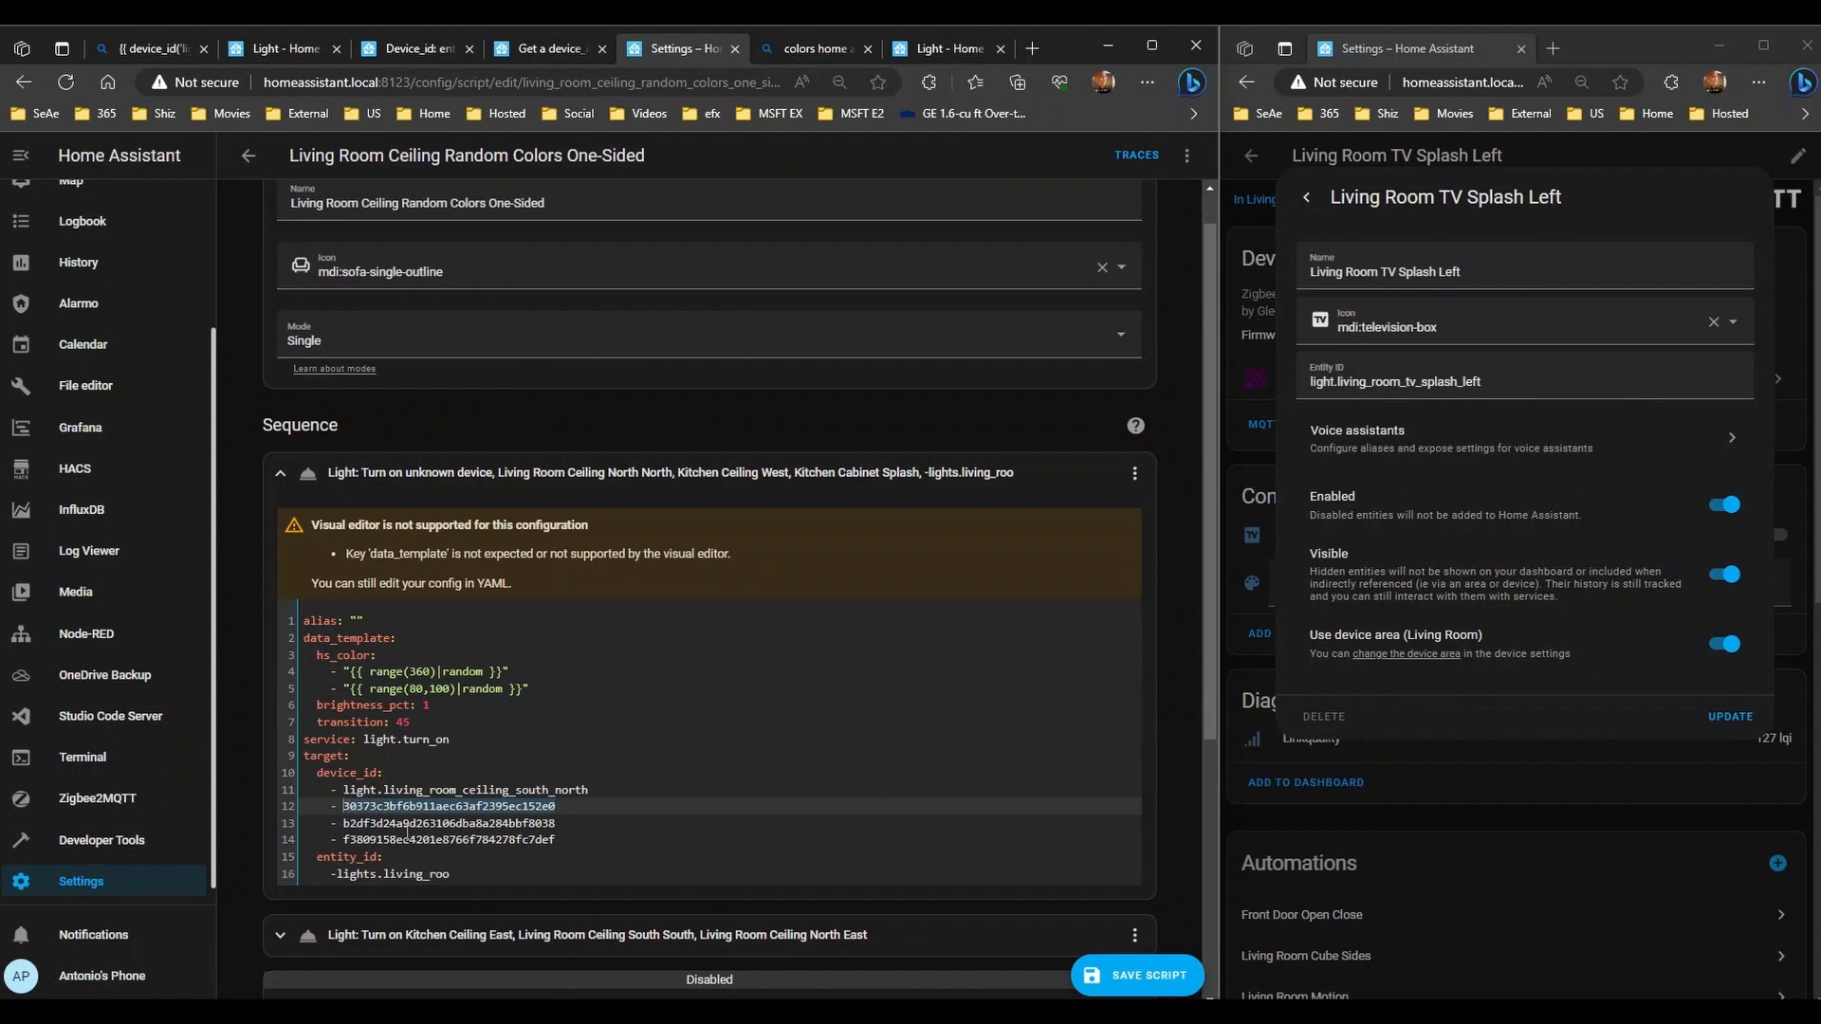
{"action": "left_click", "coordinate": [339, 875]}
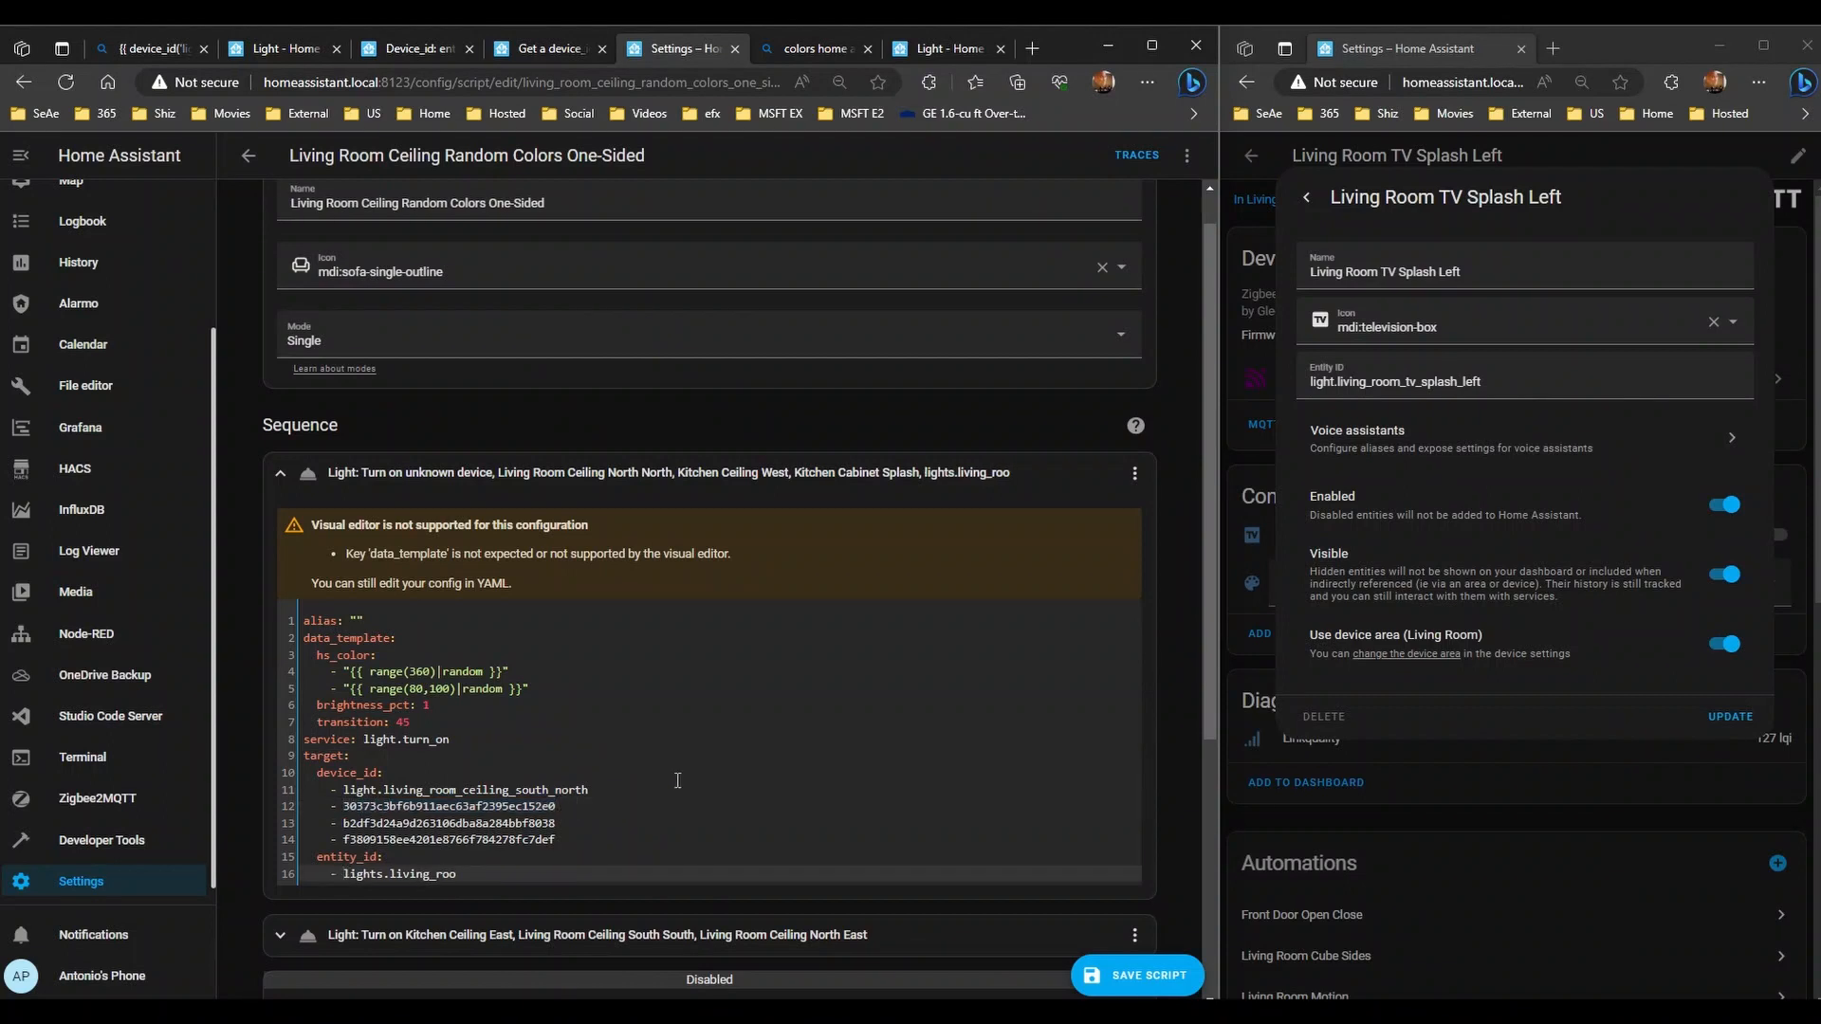
{"action": "scroll", "coordinate": [703, 748], "scroll_direction": "down", "scroll_amount": 3}
{"action": "scroll", "coordinate": [703, 748], "scroll_direction": "up", "scroll_amount": 2}
{"action": "left_click_drag", "start_coordinate": [602, 663], "coordinate": [343, 666]}
{"action": "key", "text": "ctrl+c"}
- Replace the incomplete lights.living_roo entry with the south_north entity and remove the empty device entry
{"action": "key", "text": "BackSpace"}
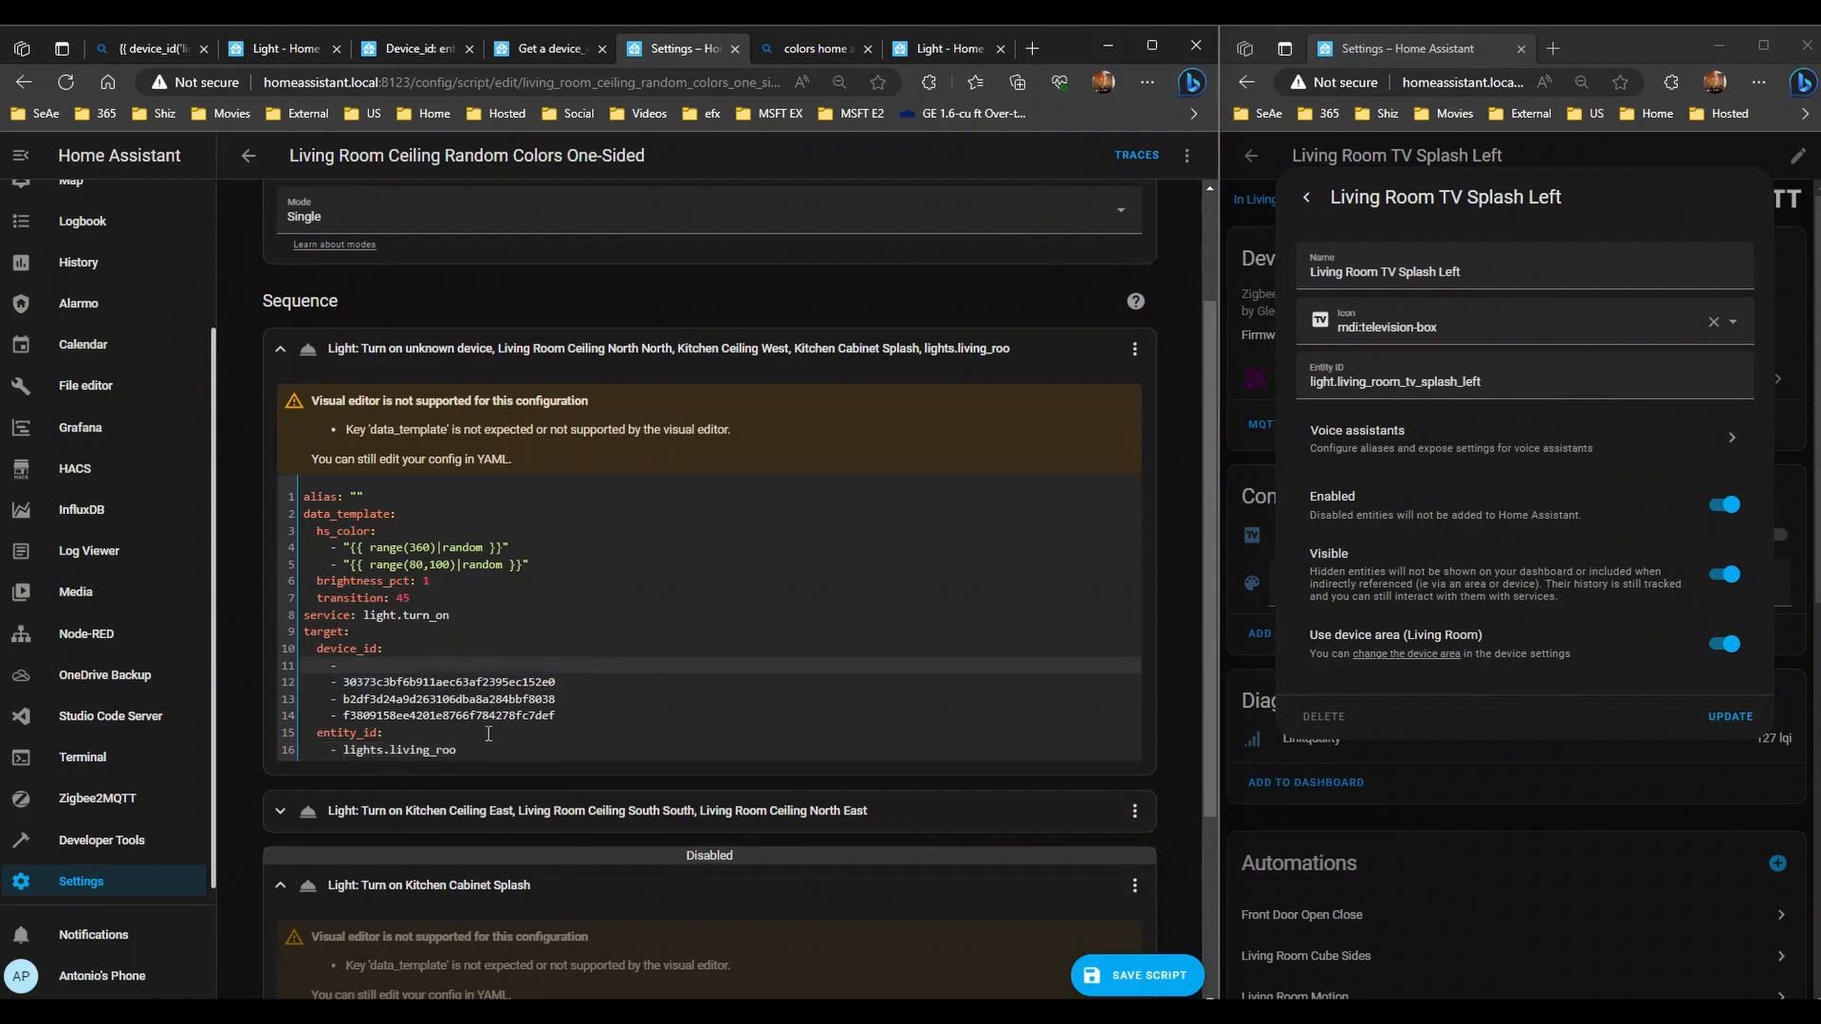
{"action": "left_click_drag", "start_coordinate": [487, 757], "coordinate": [343, 752]}
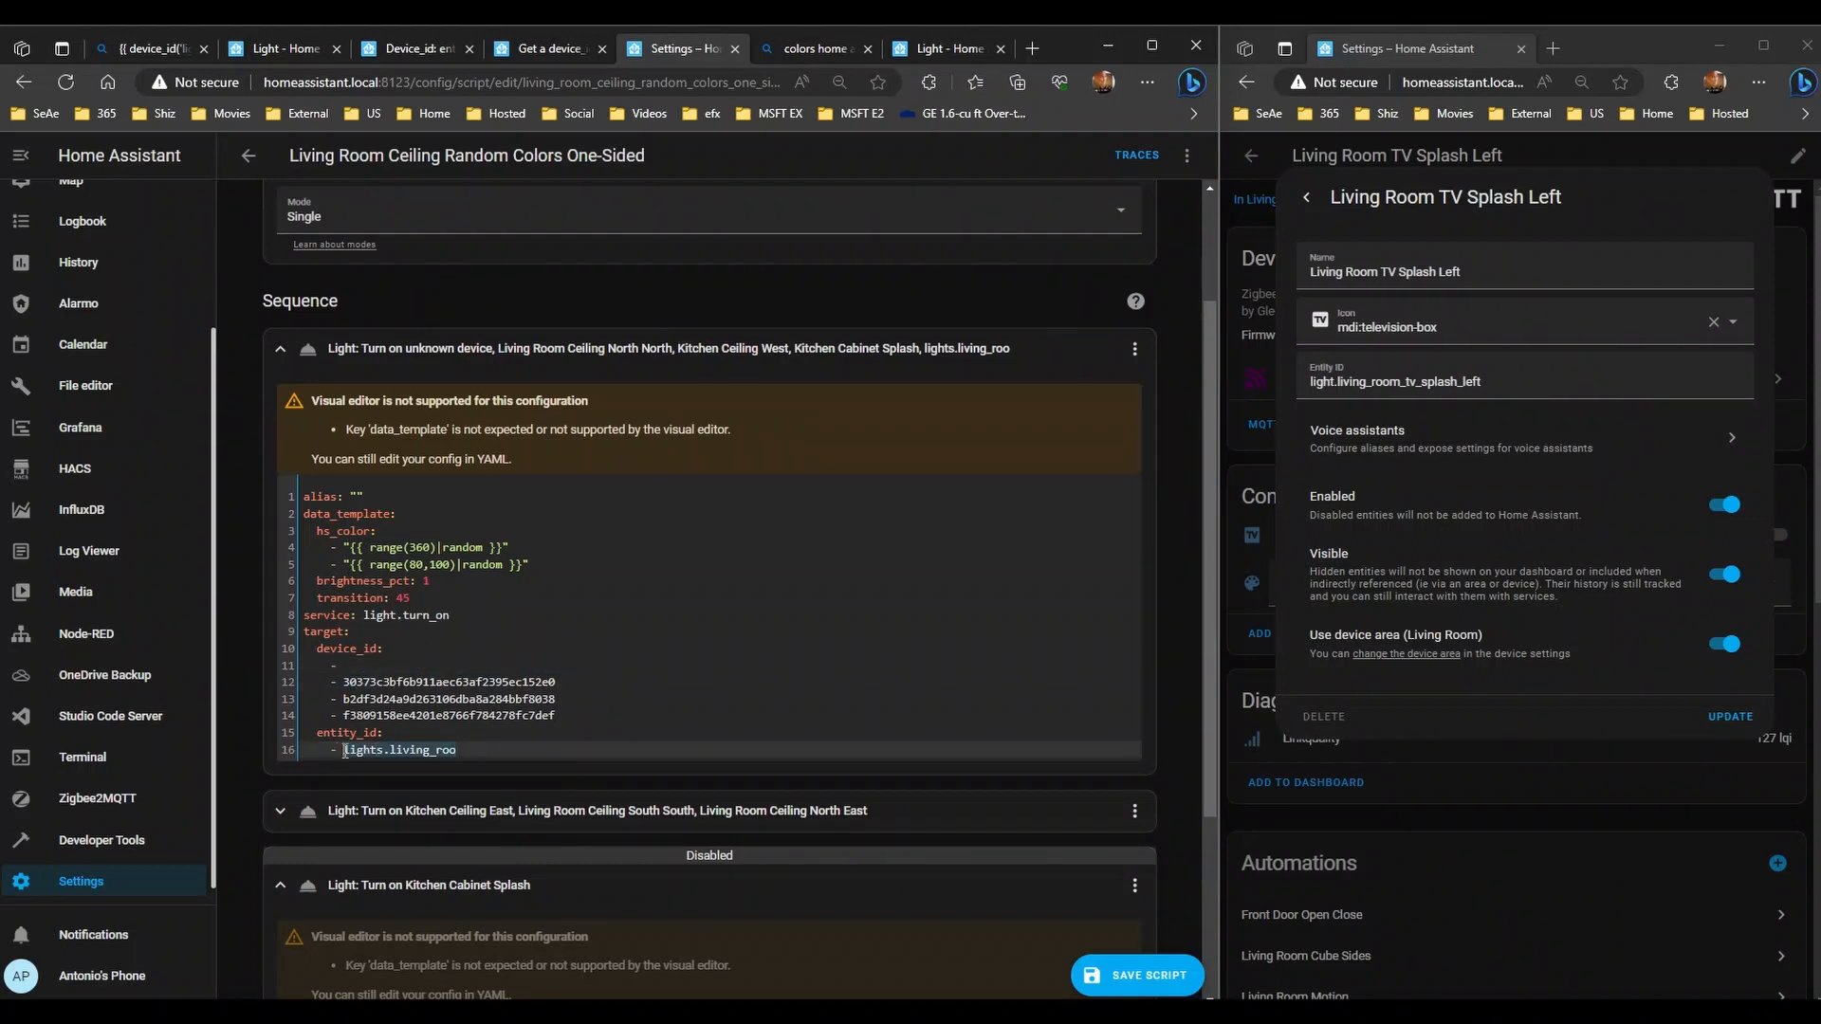
{"action": "key", "text": "ctrl+v"}
{"action": "left_click", "coordinate": [433, 653]}
{"action": "left_click", "coordinate": [441, 663]}
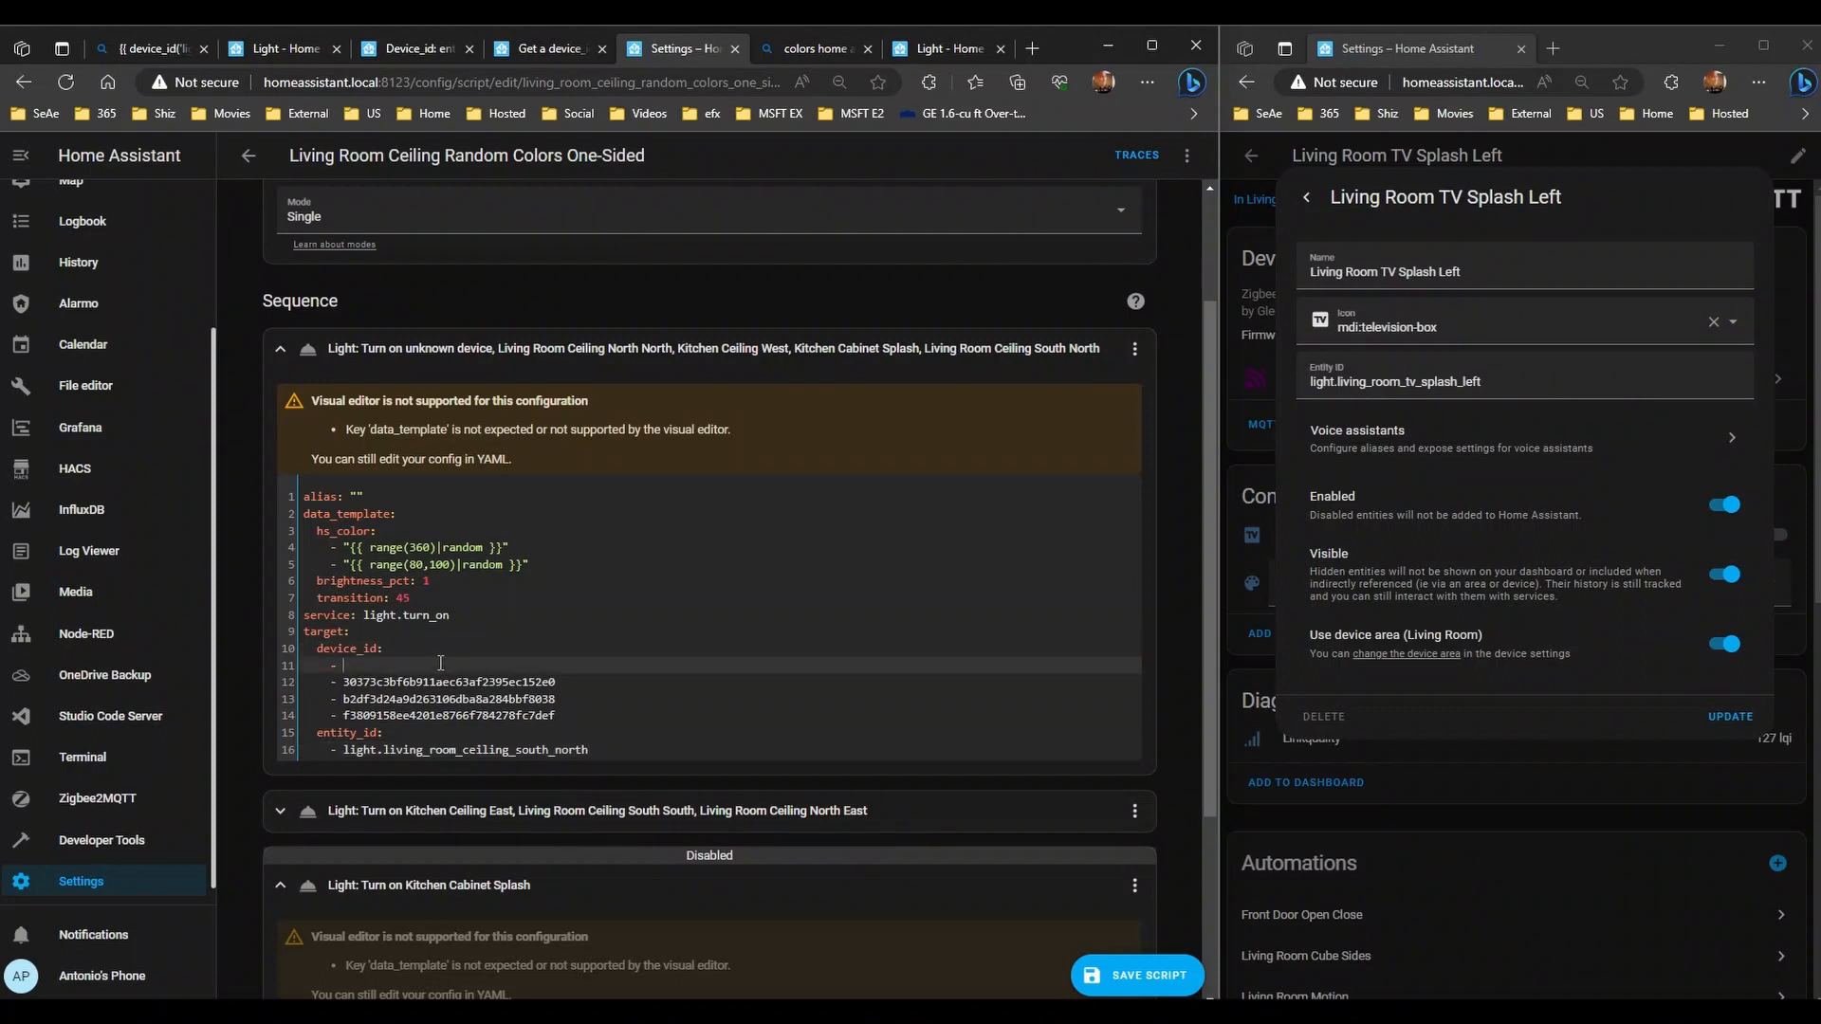
{"action": "key", "text": "Delete"}
{"action": "key", "text": "Delete"}
{"action": "key", "text": "Delete"}
{"action": "key", "text": "Delete"}
{"action": "key", "text": "Delete"}
{"action": "key", "text": "Delete"}
{"action": "key", "text": "Delete"}
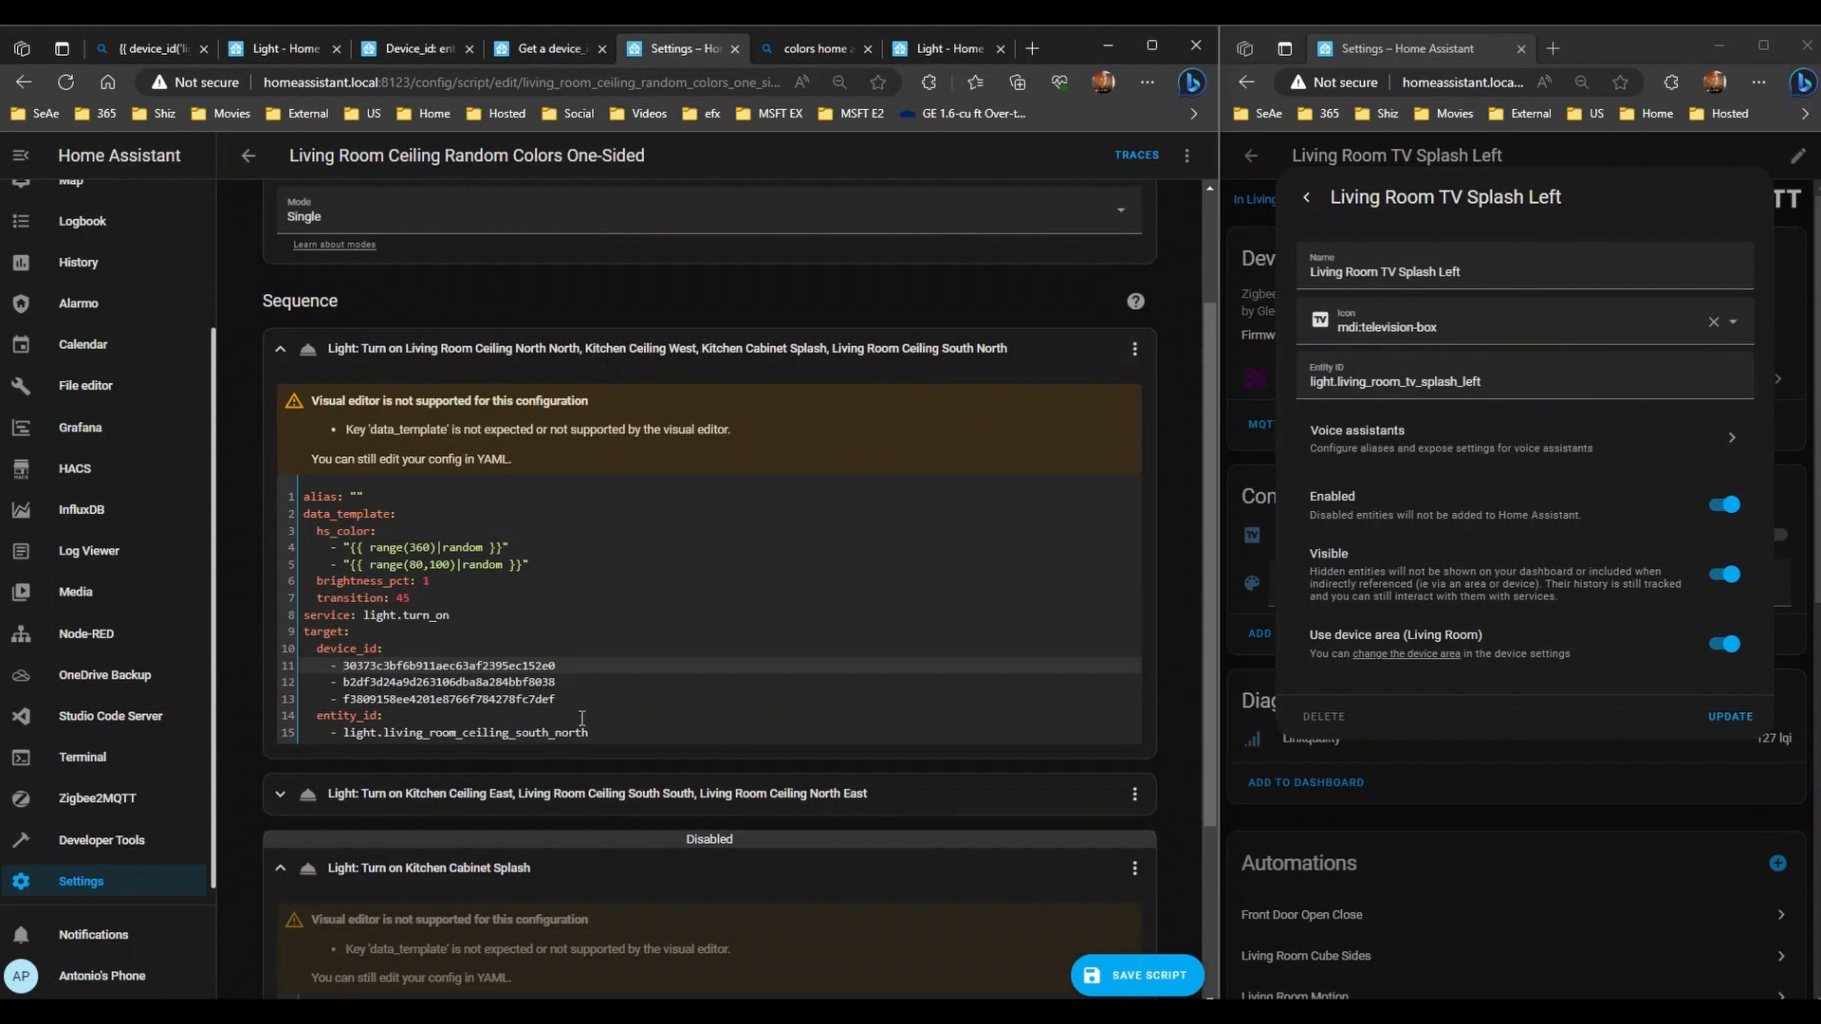
- Add light.living_room_ceiling_north_north as the second entity_id entry
{"action": "left_click", "coordinate": [606, 735]}
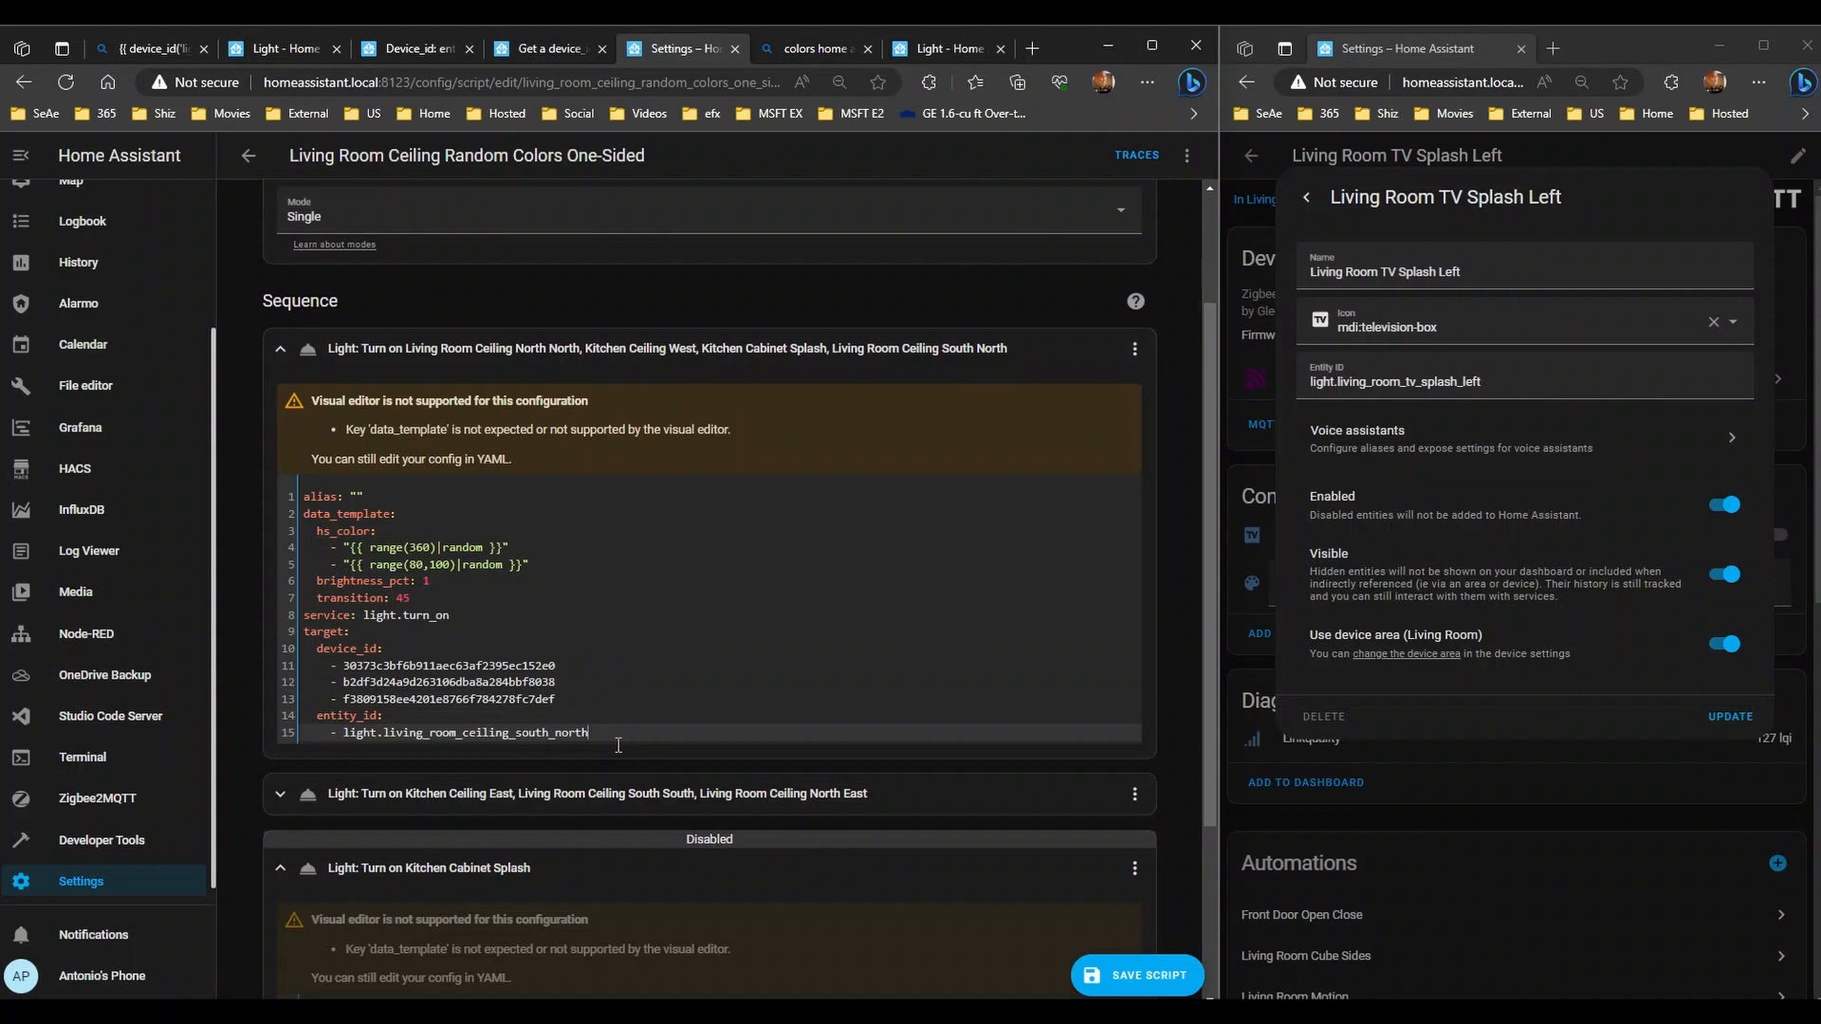
{"action": "key", "text": "Return"}
{"action": "type", "text": "-"}
{"action": "key", "text": "Up"}
{"action": "key", "text": "shift+End"}
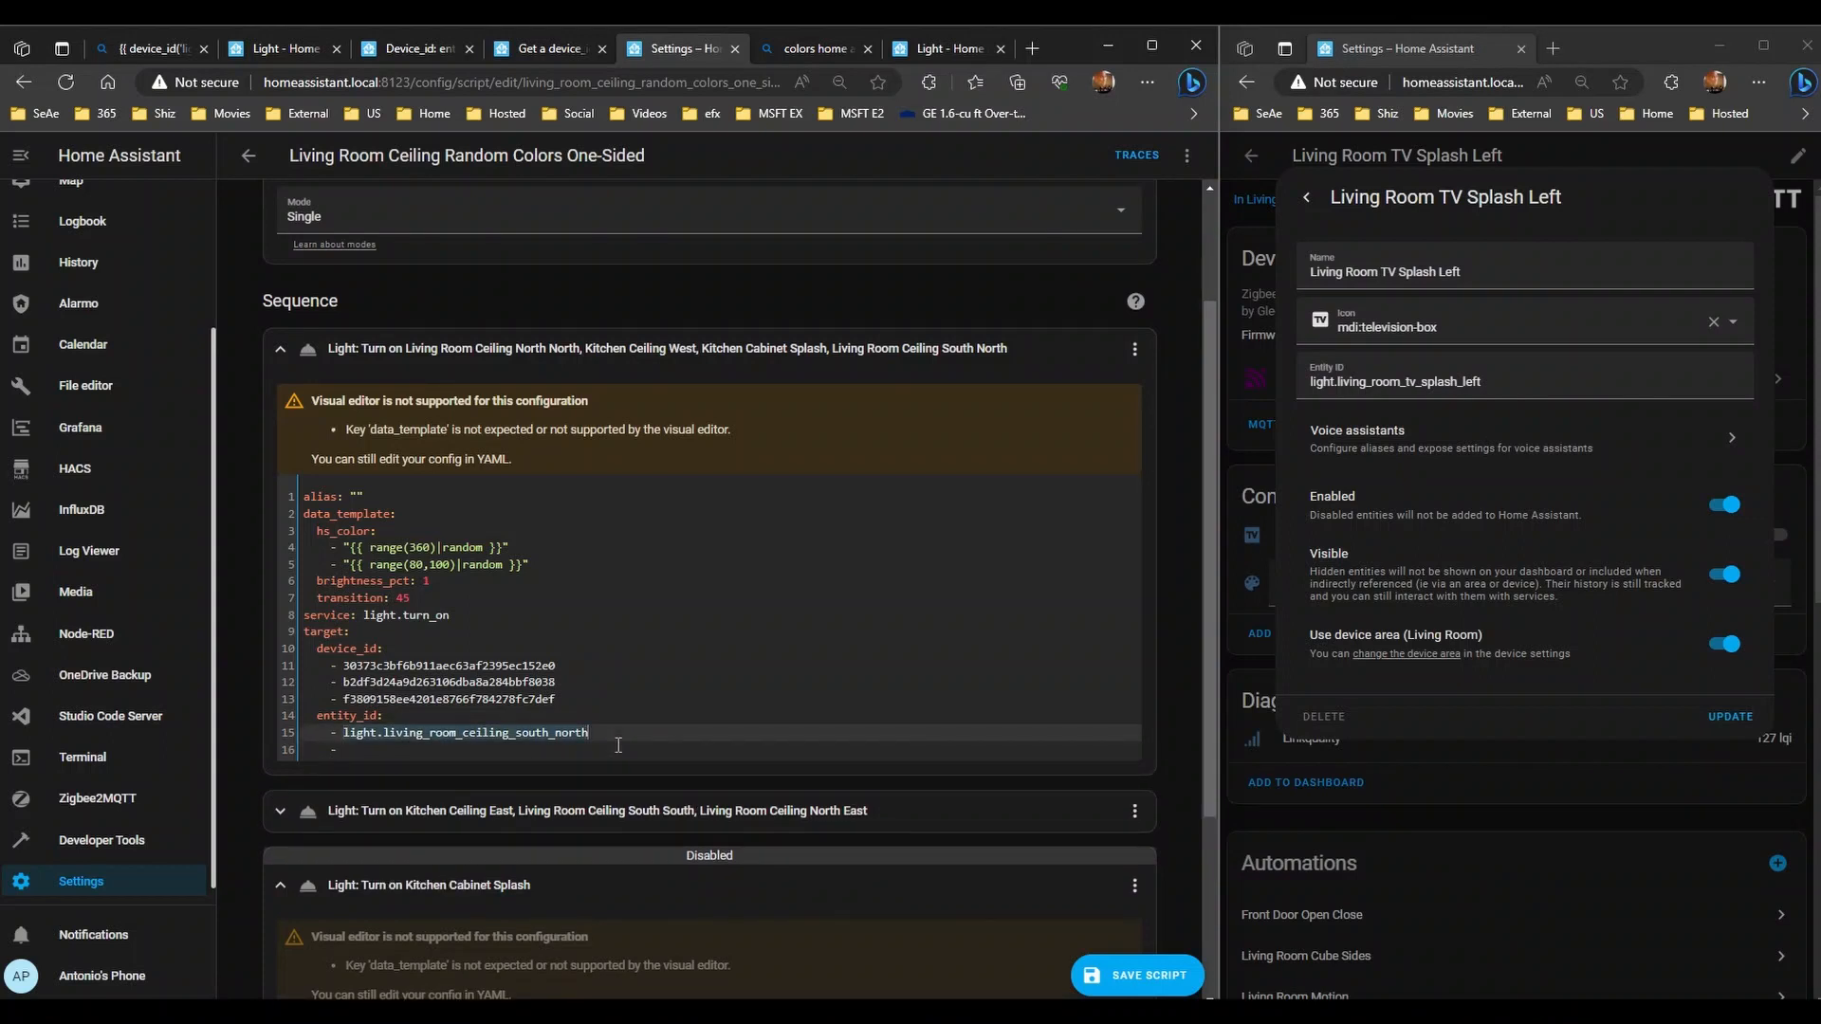
{"action": "key", "text": "ctrl+c"}
{"action": "key", "text": "Down"}
{"action": "key", "text": "ctrl+v"}
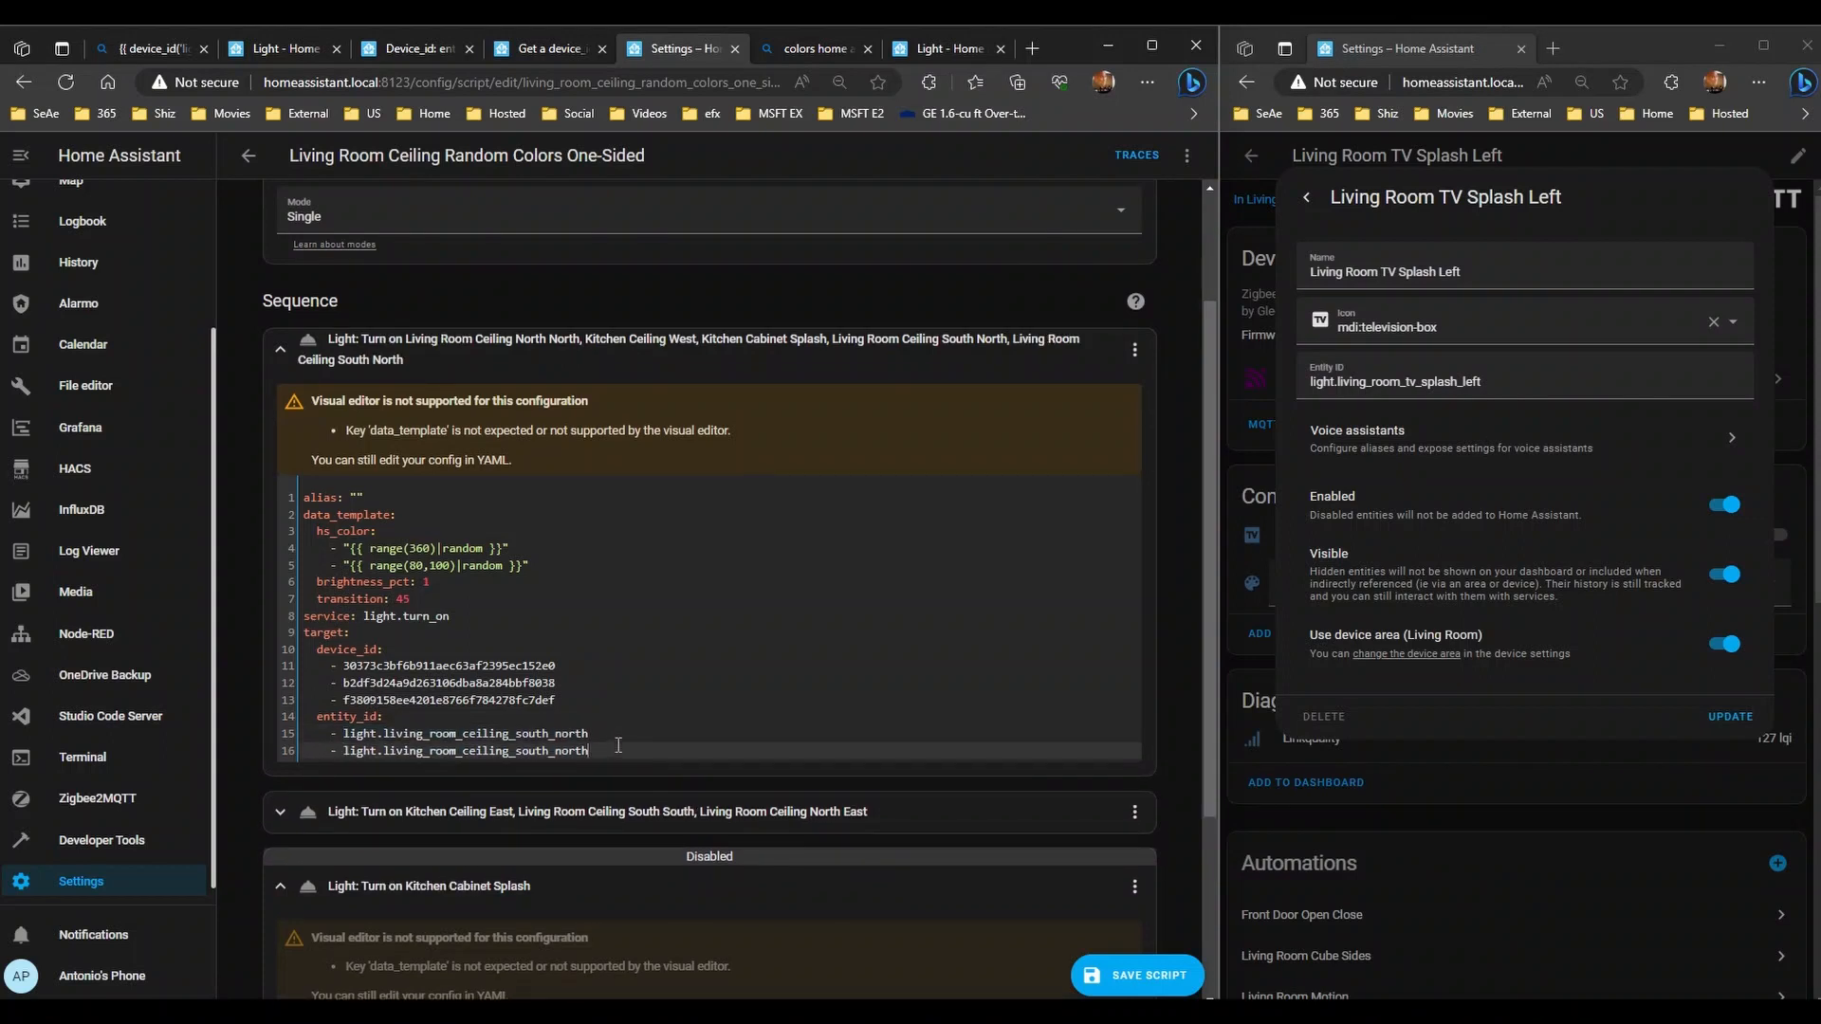
{"action": "key", "text": "shift+Left"}
{"action": "key", "text": "shift+Left"}
{"action": "key", "text": "shift+Left"}
{"action": "key", "text": "shift+Left"}
{"action": "key", "text": "shift+Left"}
{"action": "key", "text": "shift+Left"}
{"action": "type", "text": "north"}
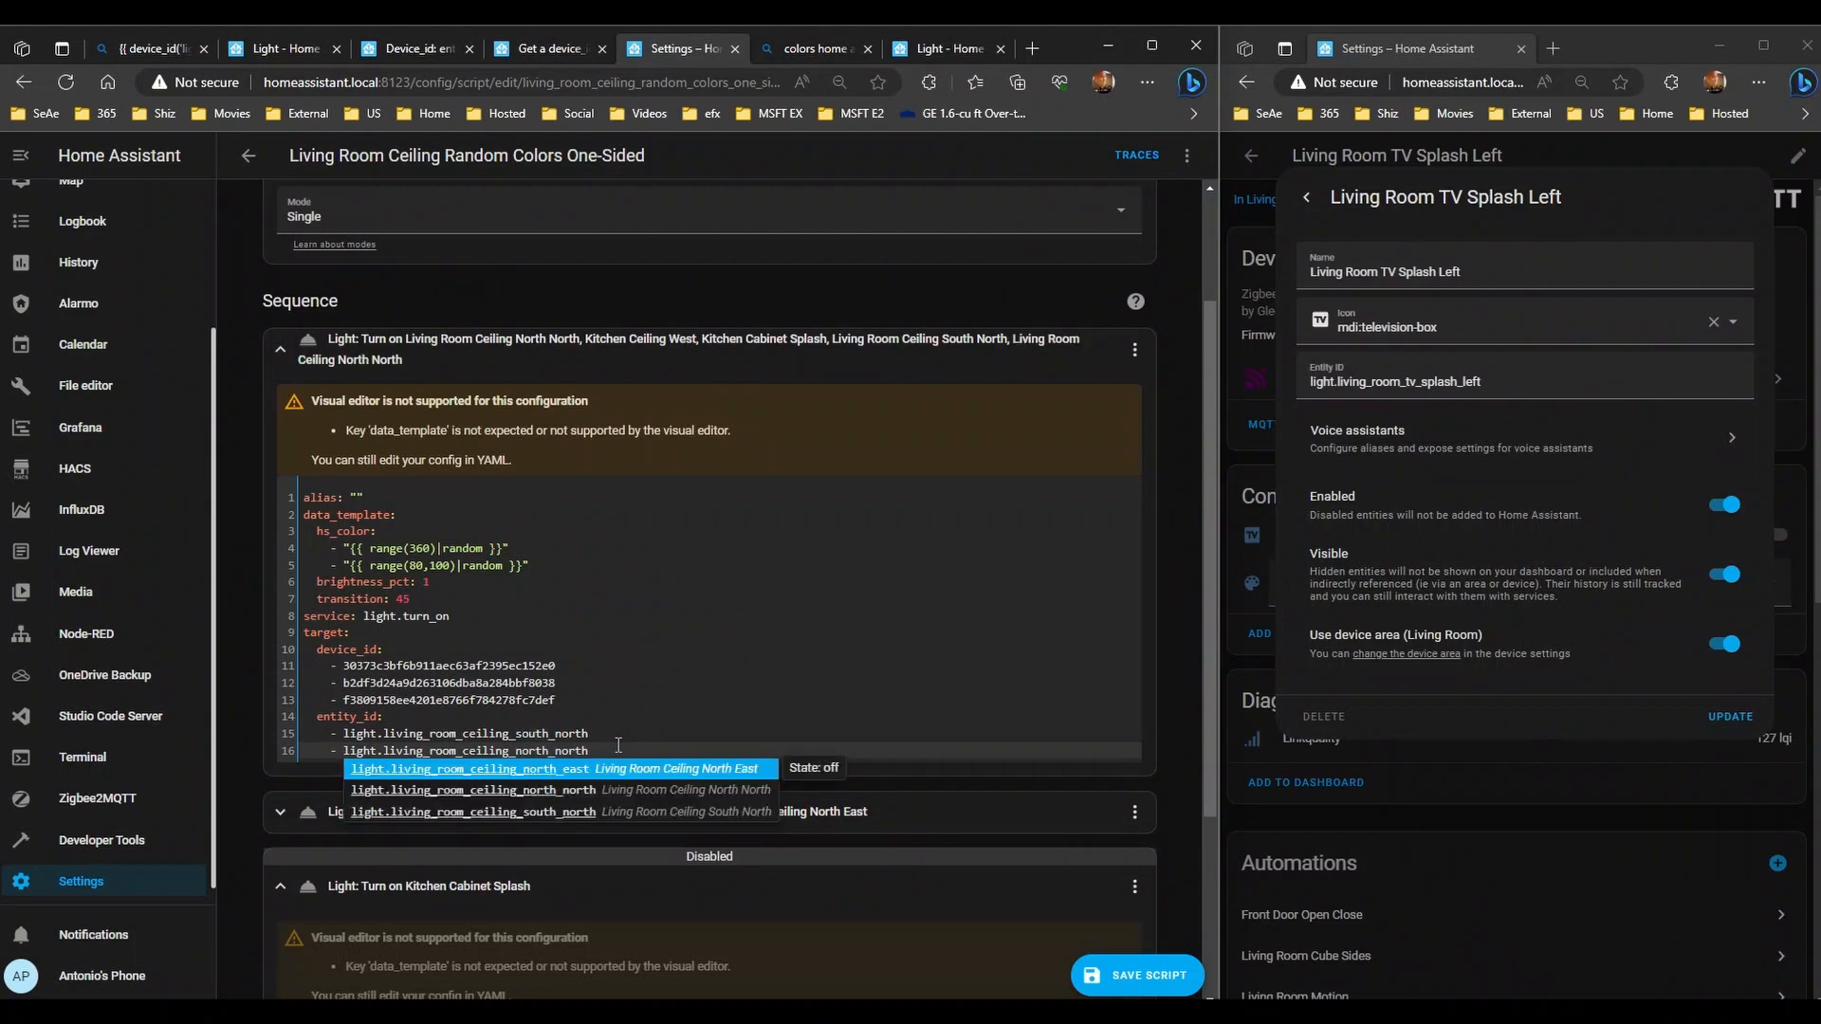
{"action": "key", "text": "Down"}
{"action": "key", "text": "Return"}
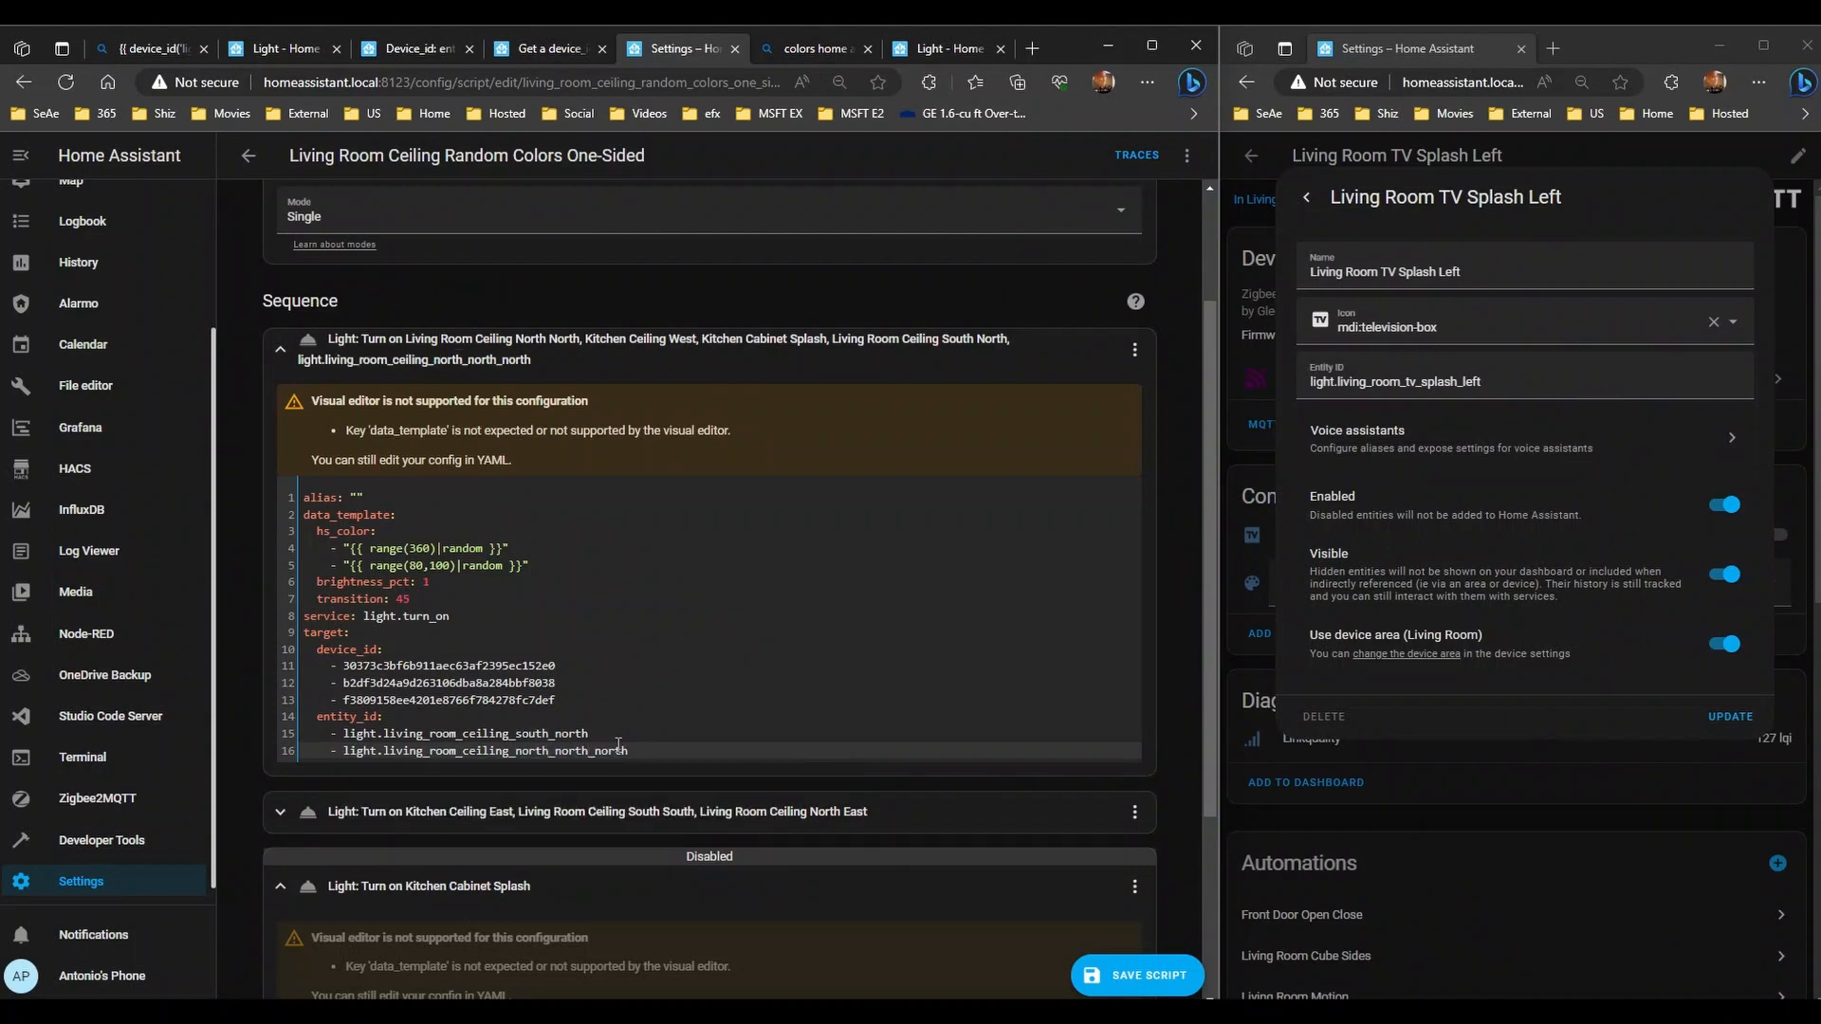
{"action": "key", "text": "ctrl+Delete"}
- Add light.kitchen_ceiling_west to the list and delete two remaining device ID hashes
{"action": "key", "text": "Return"}
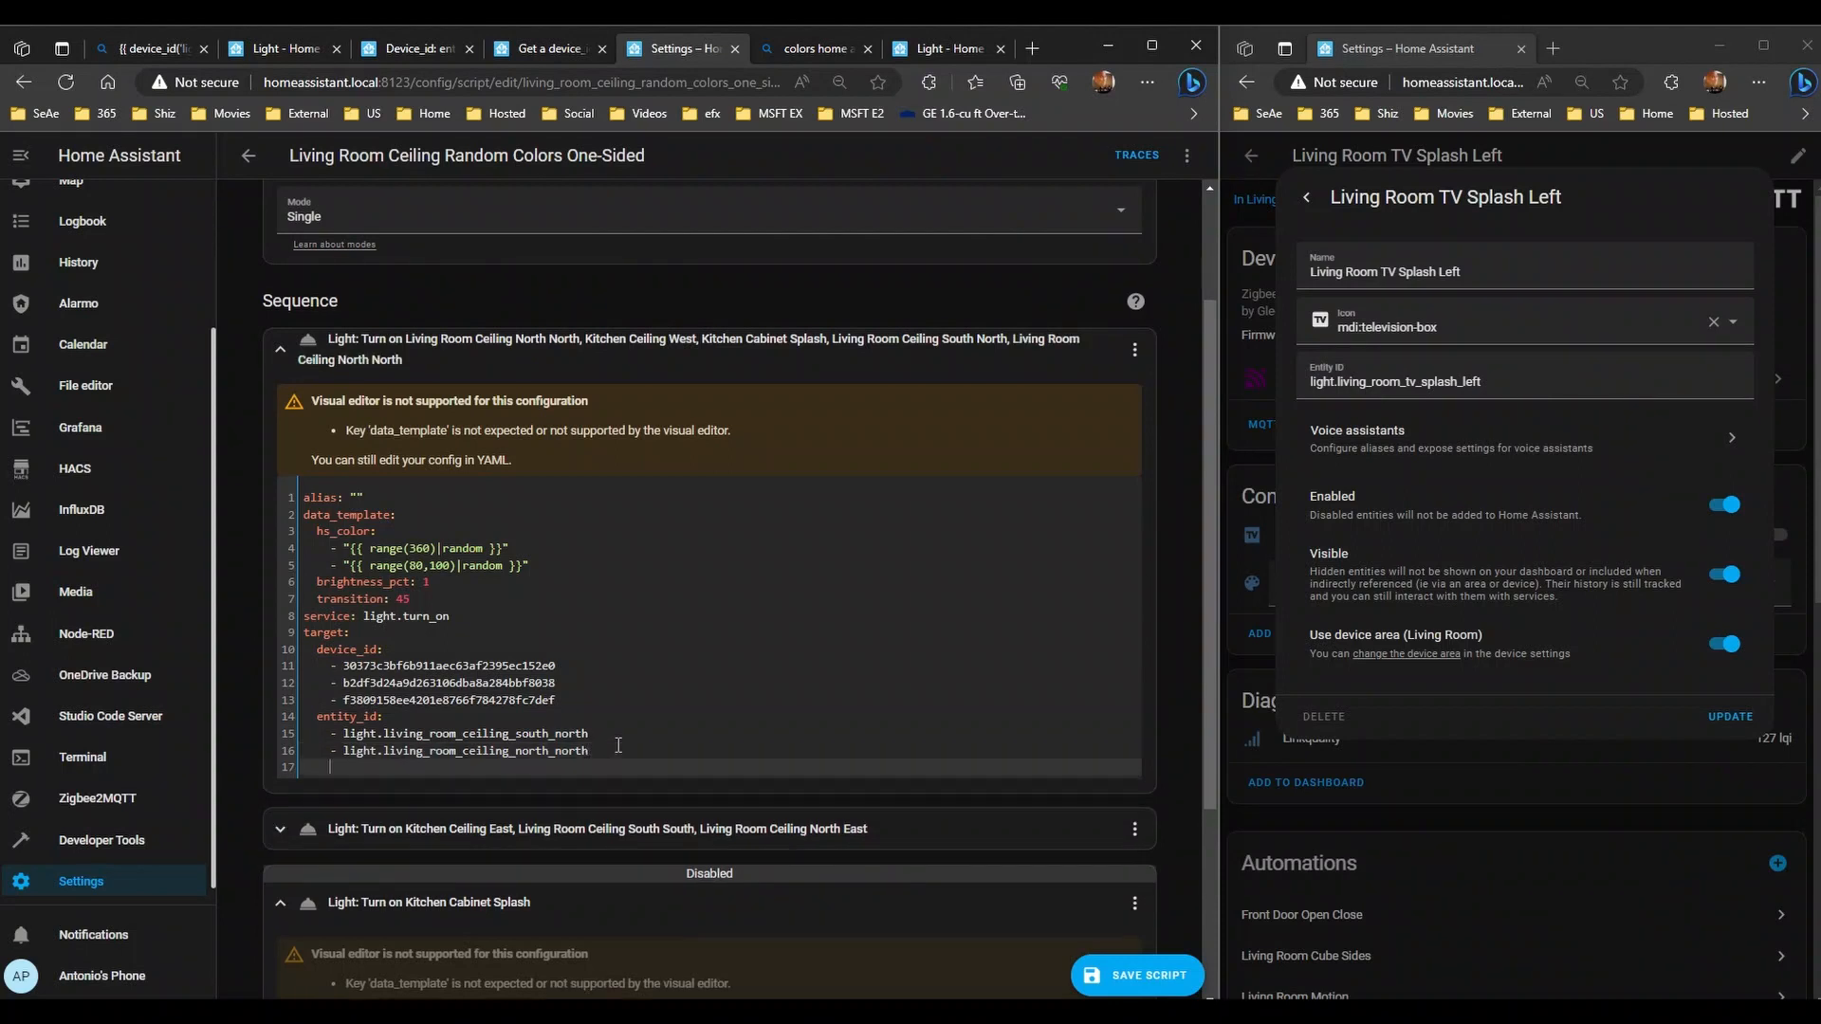
{"action": "type", "text": "- light."}
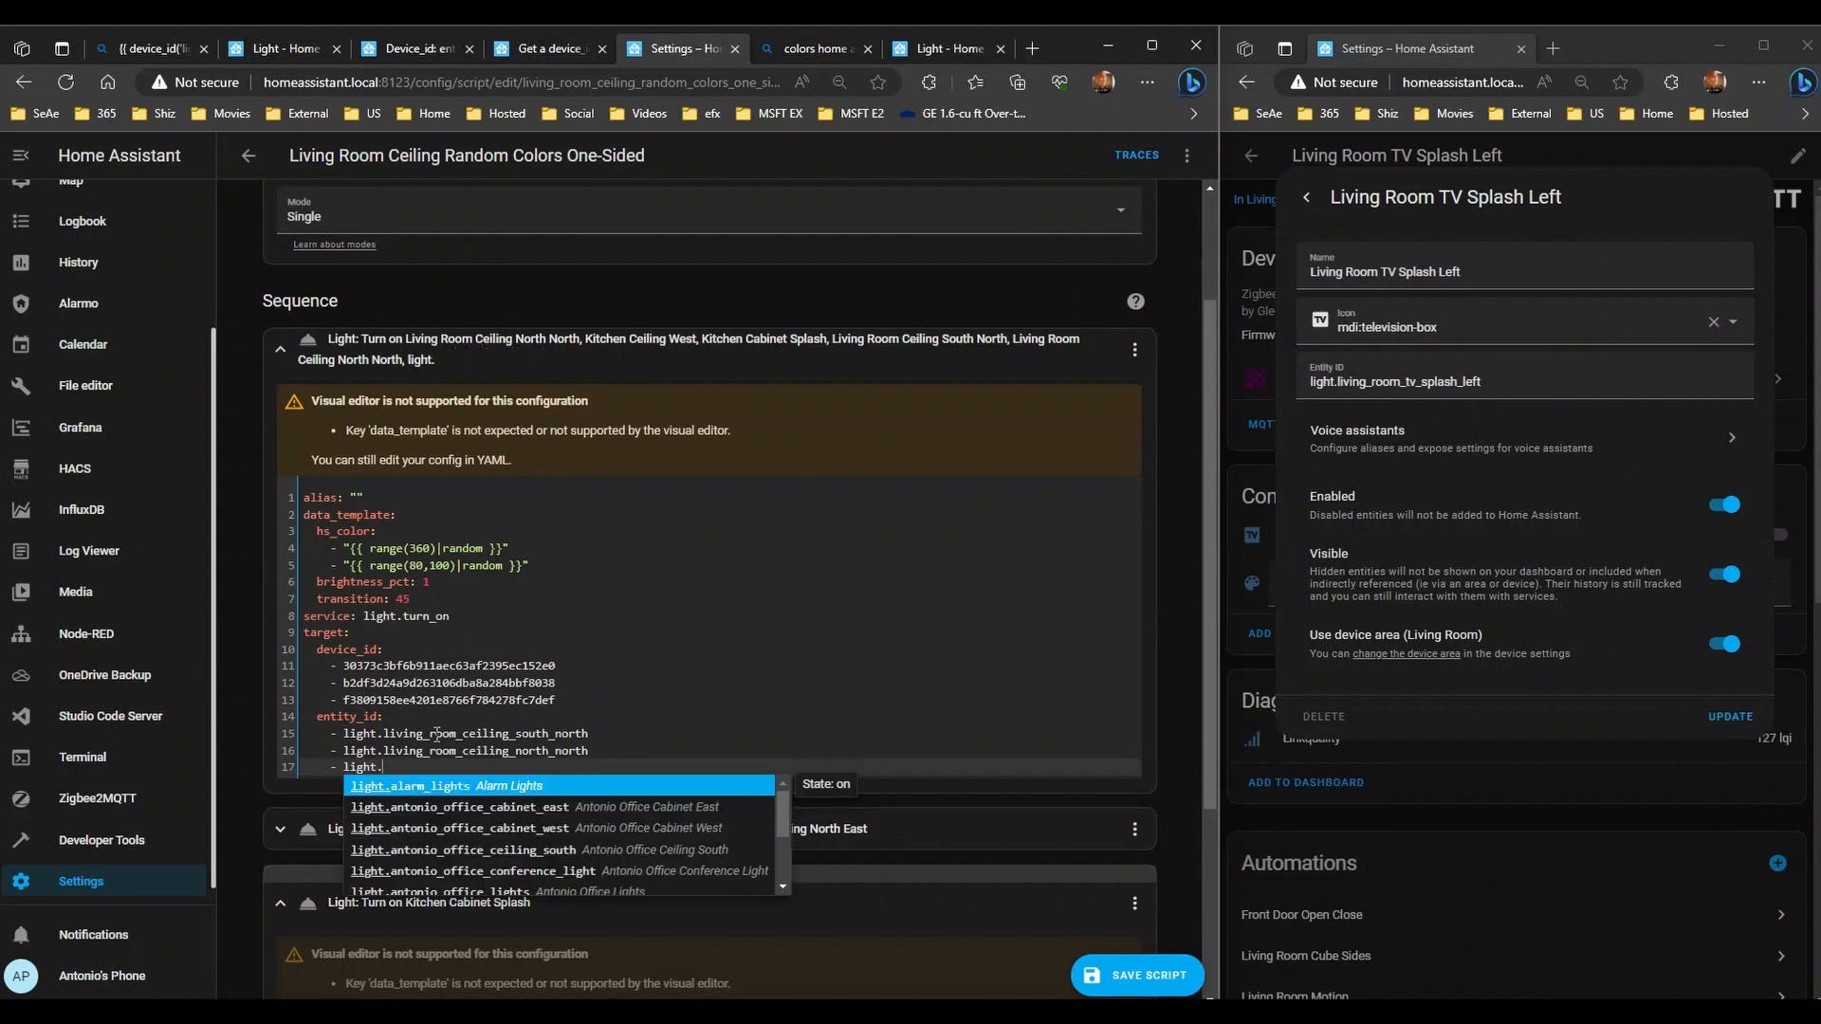
{"action": "type", "text": "kitch"}
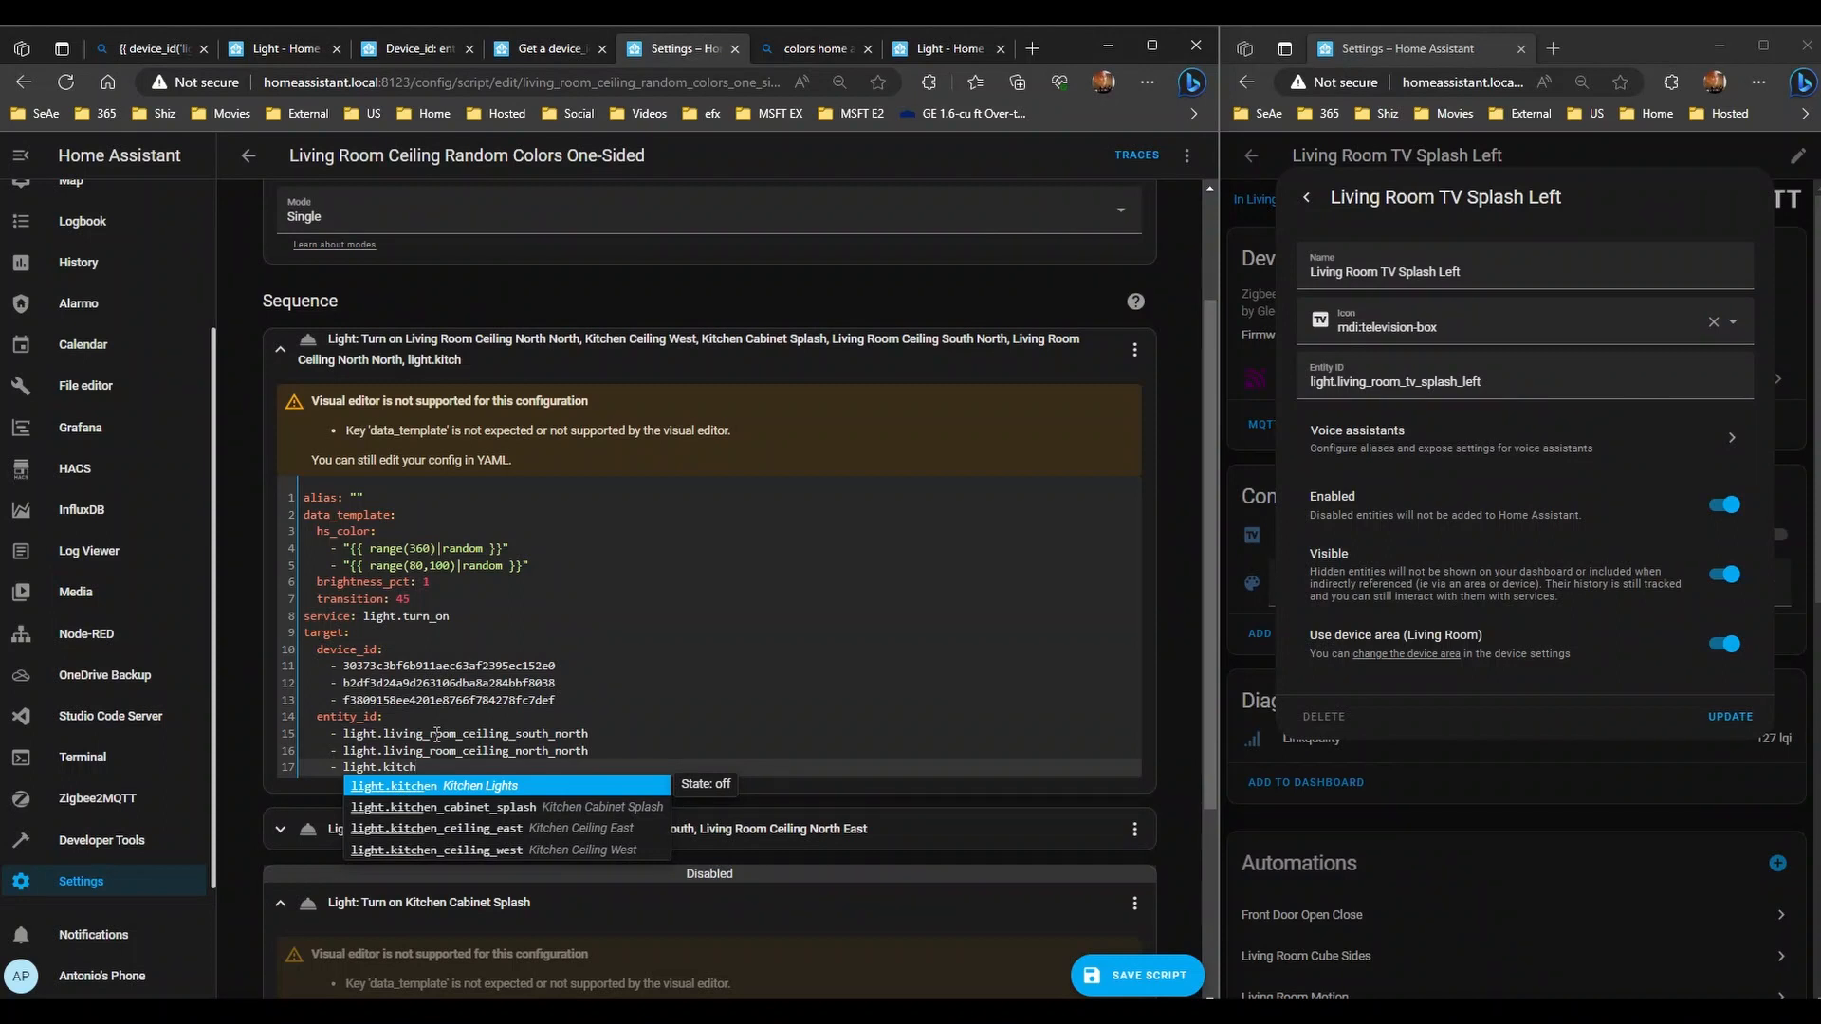
{"action": "key", "text": "Down"}
{"action": "key", "text": "Down"}
{"action": "key", "text": "Down"}
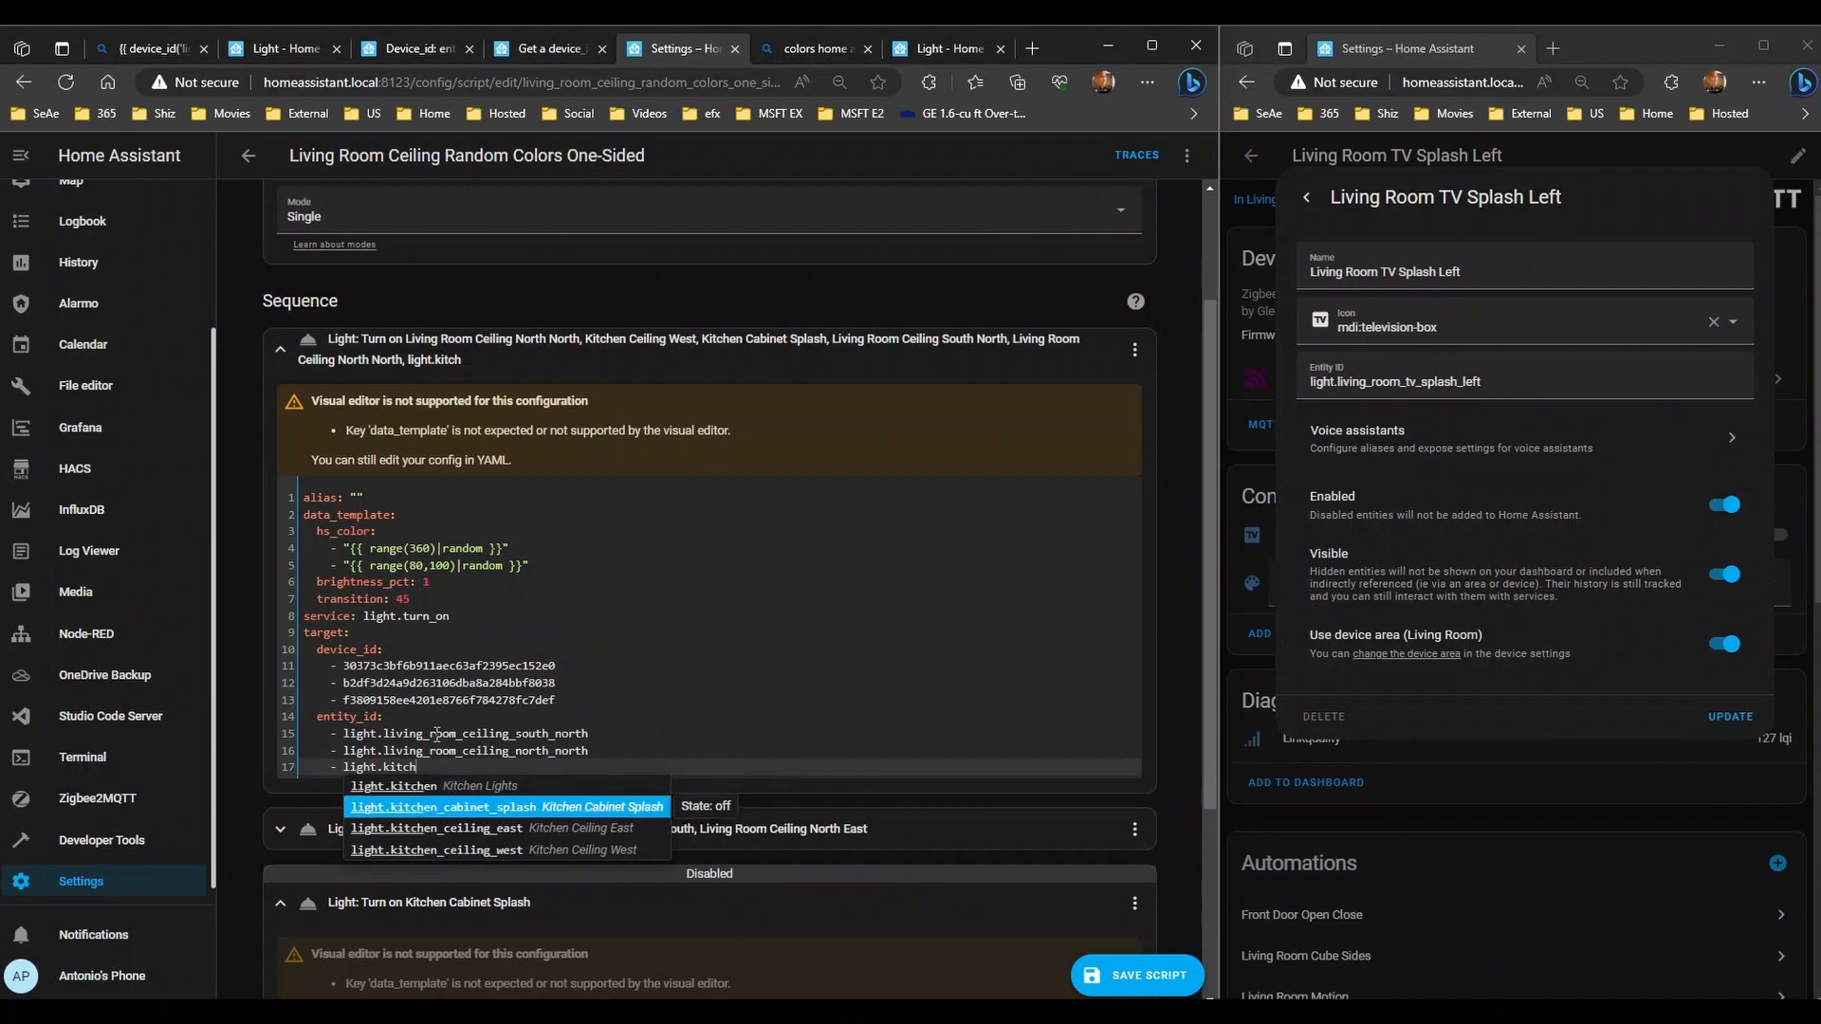
{"action": "key", "text": "Return"}
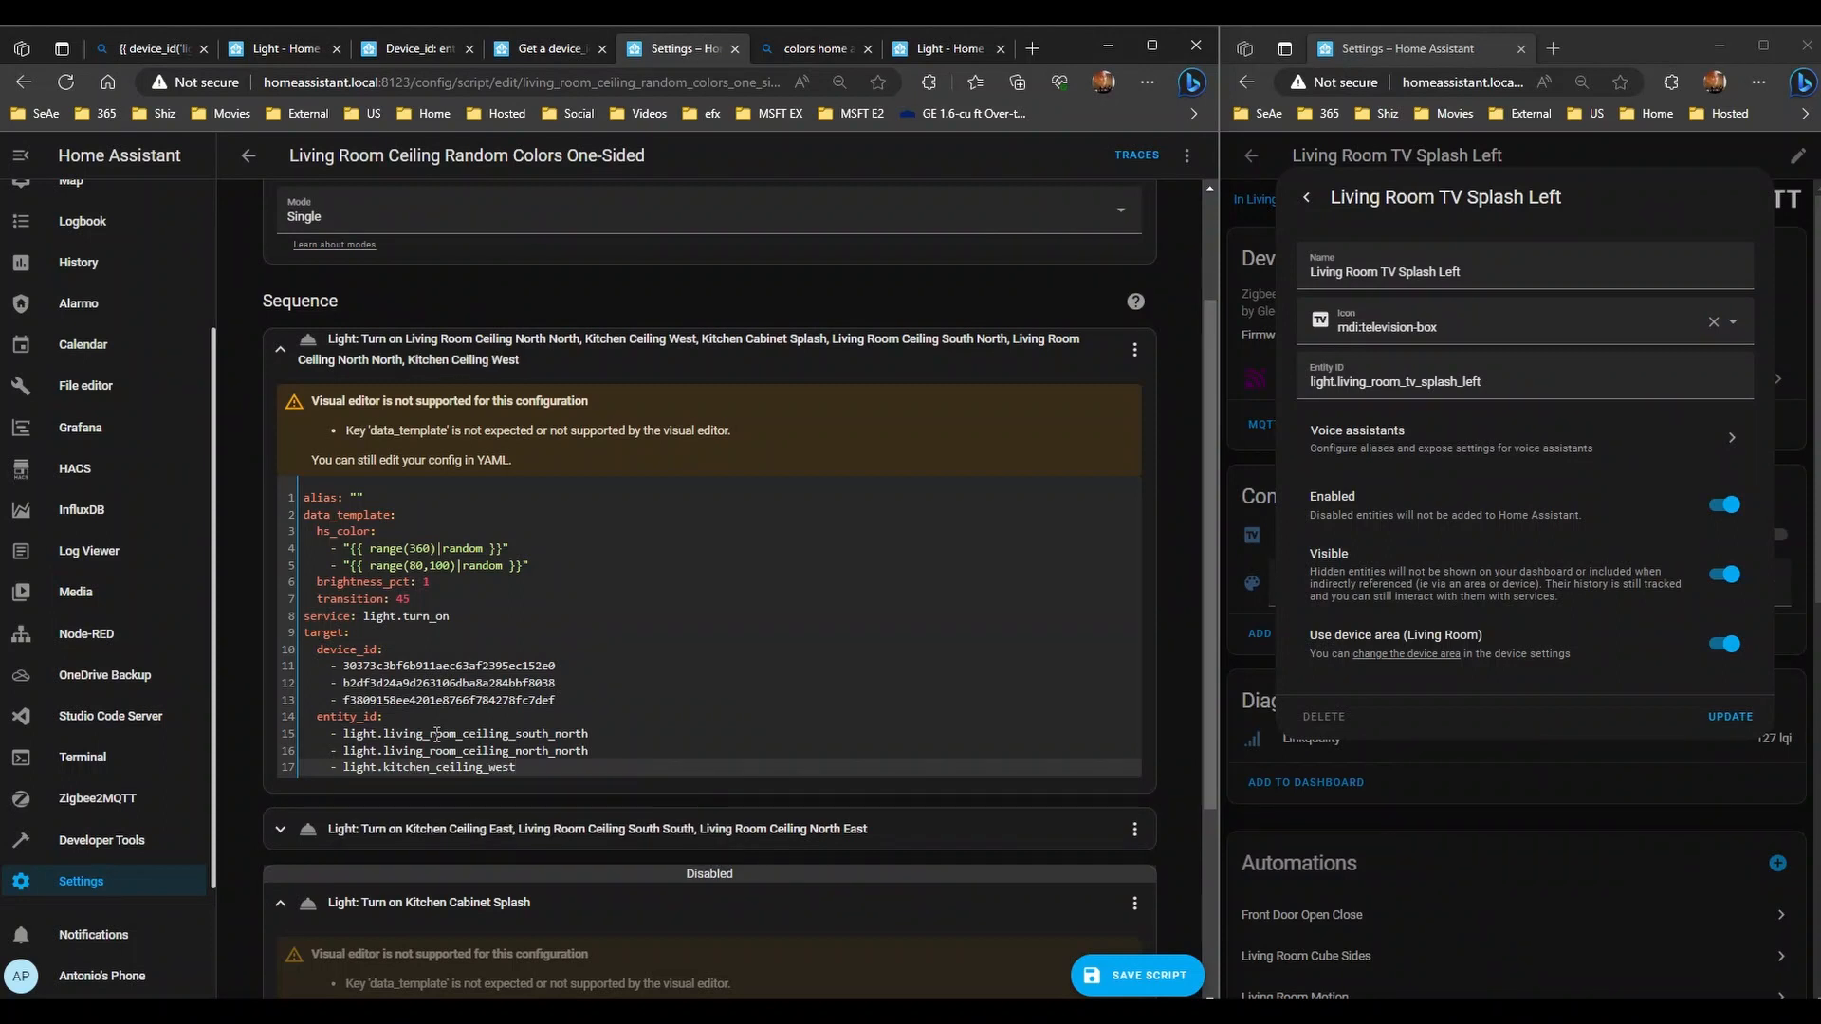
{"action": "key", "text": "Up"}
{"action": "key", "text": "Up"}
{"action": "key", "text": "Up"}
{"action": "key", "text": "Up"}
{"action": "key", "text": "Up"}
{"action": "key", "text": "Up"}
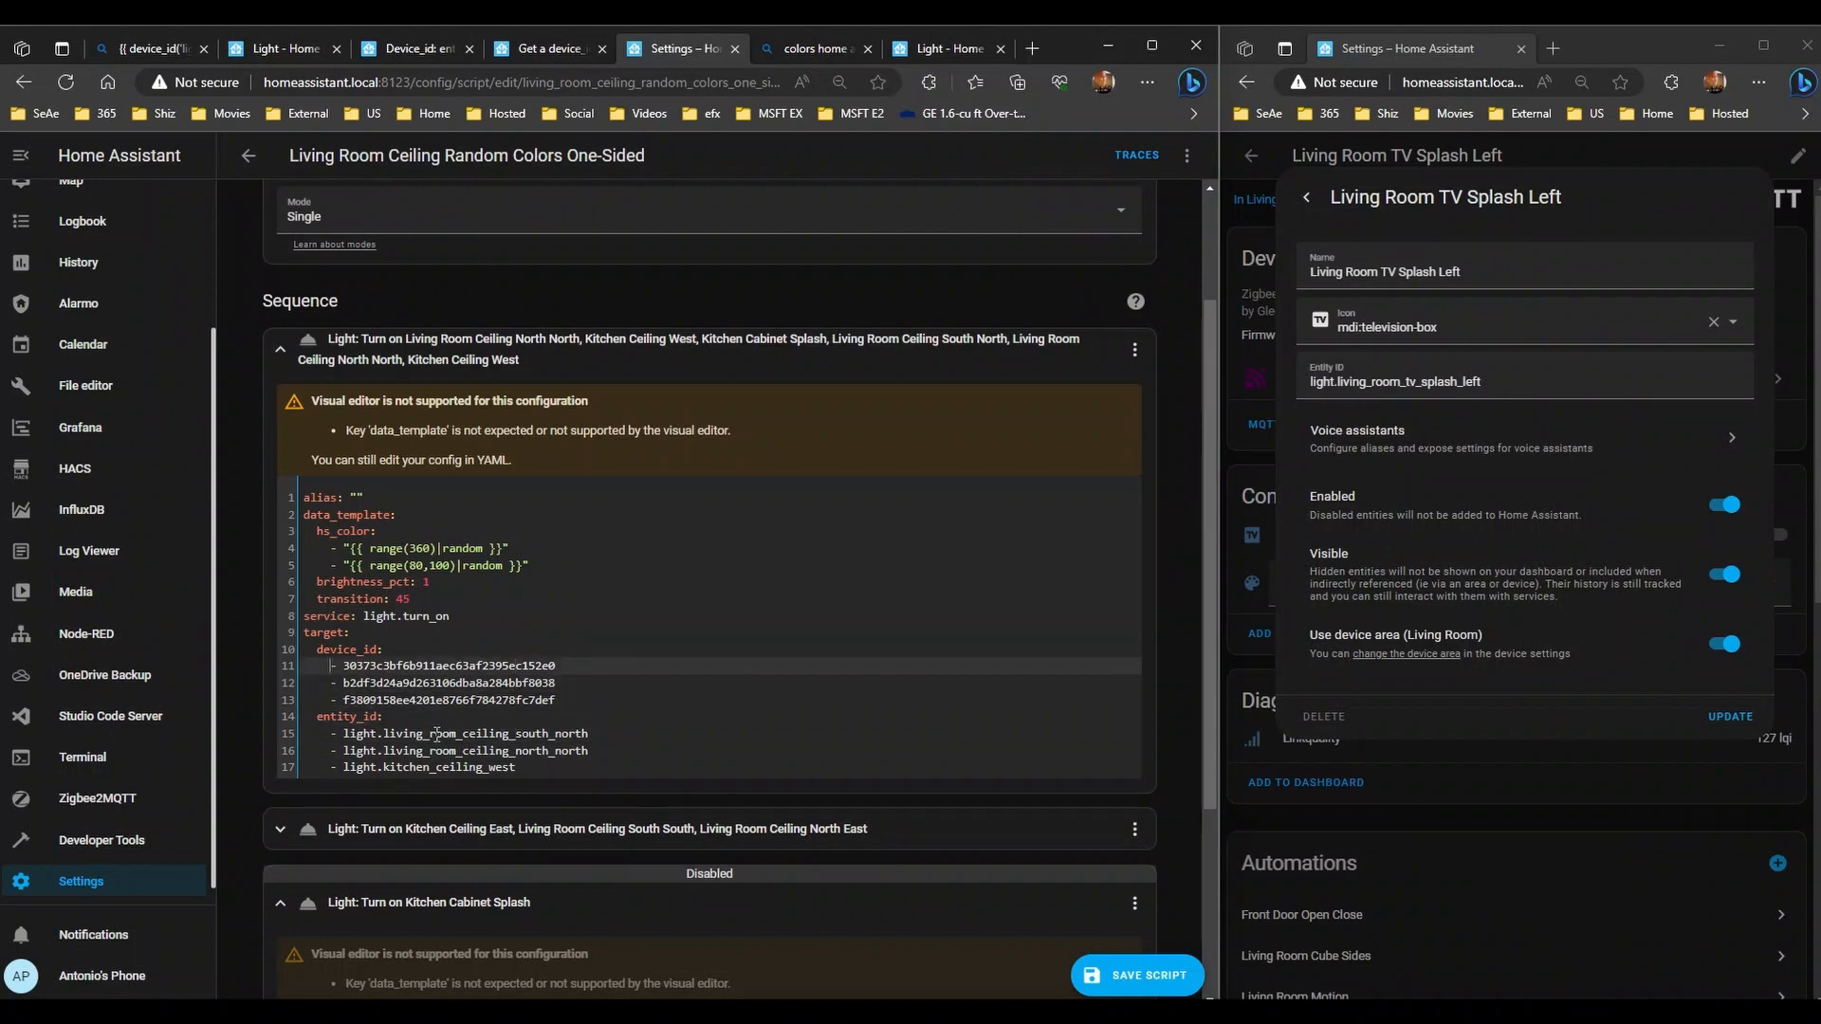
{"action": "key", "text": "shift+Down"}
{"action": "key", "text": "shift+Down"}
{"action": "key", "text": "BackSpace"}
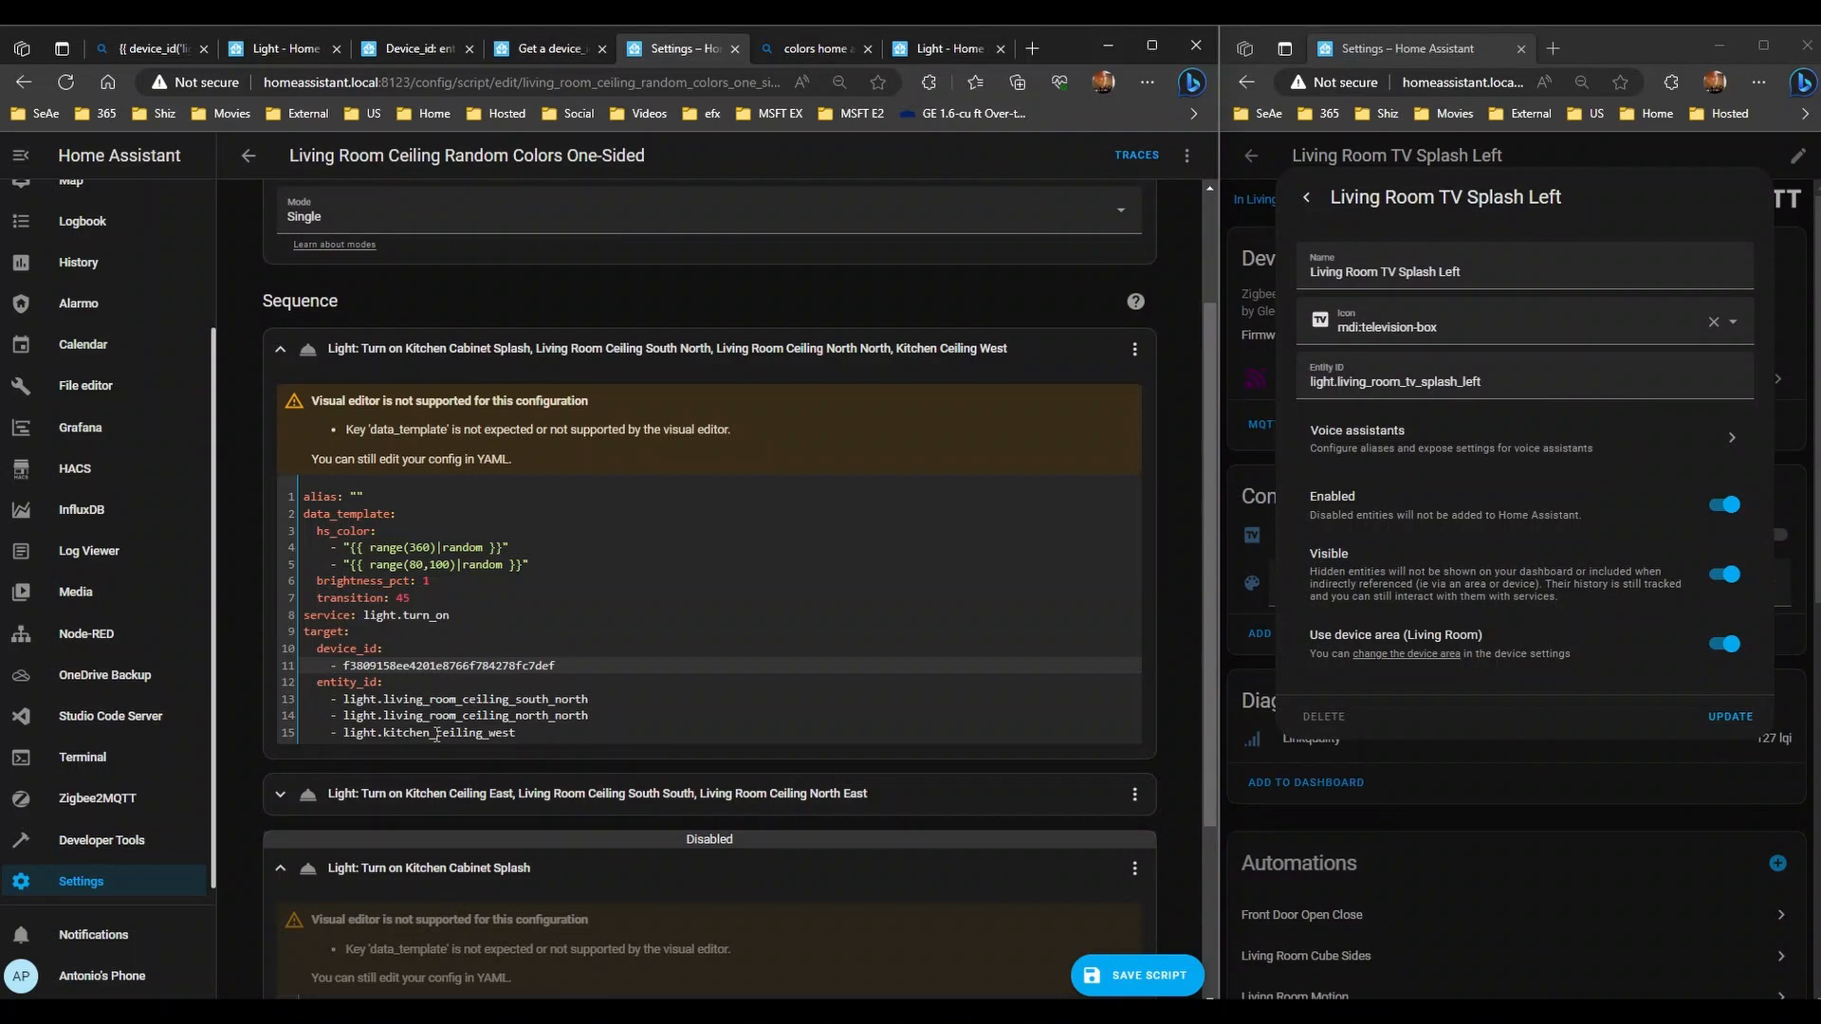
- Add light.kitchen_cabinet_splash as the last entity and delete the leftover device_id entry
{"action": "key", "text": "Down"}
{"action": "key", "text": "Down"}
{"action": "key", "text": "Down"}
{"action": "key", "text": "Down"}
{"action": "key", "text": "Return"}
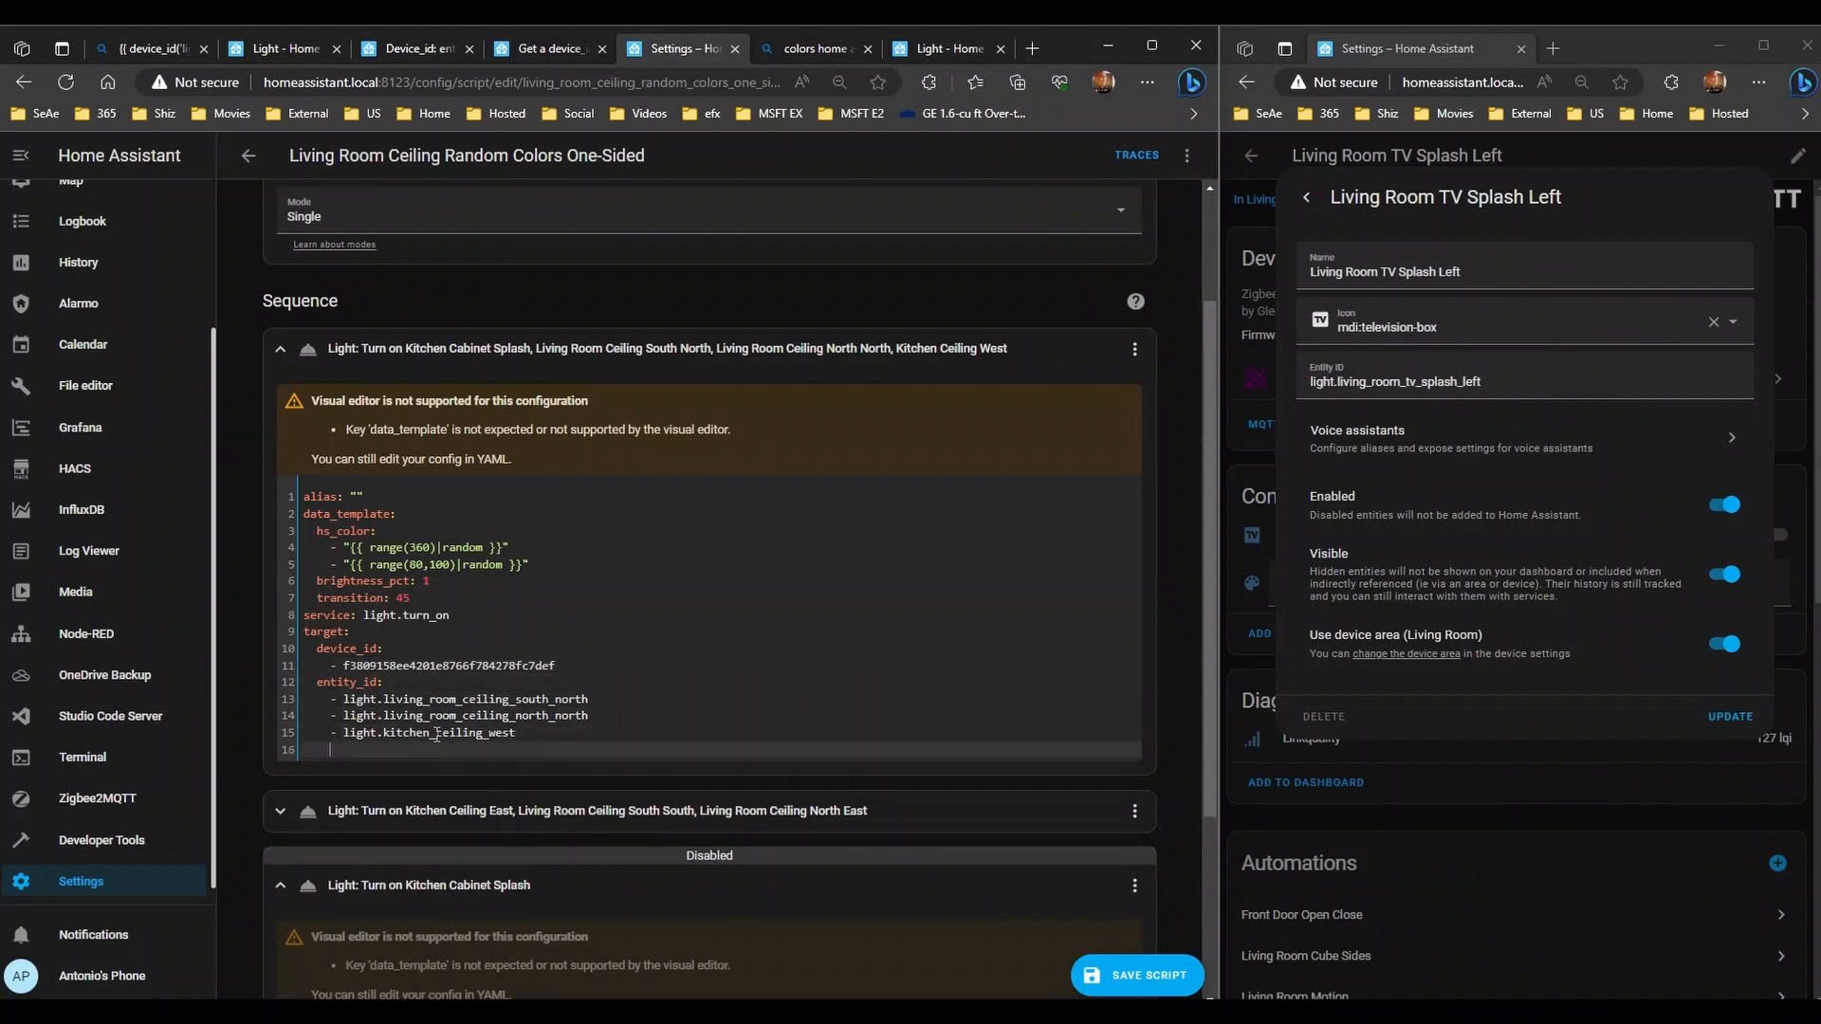
{"action": "type", "text": "- kitchen"}
{"action": "key", "text": "BackSpace"}
{"action": "key", "text": "BackSpace"}
{"action": "key", "text": "BackSpace"}
{"action": "key", "text": "BackSpace"}
{"action": "key", "text": "BackSpace"}
{"action": "key", "text": "BackSpace"}
{"action": "key", "text": "BackSpace"}
{"action": "key", "text": "BackSpace"}
{"action": "type", "text": "light."}
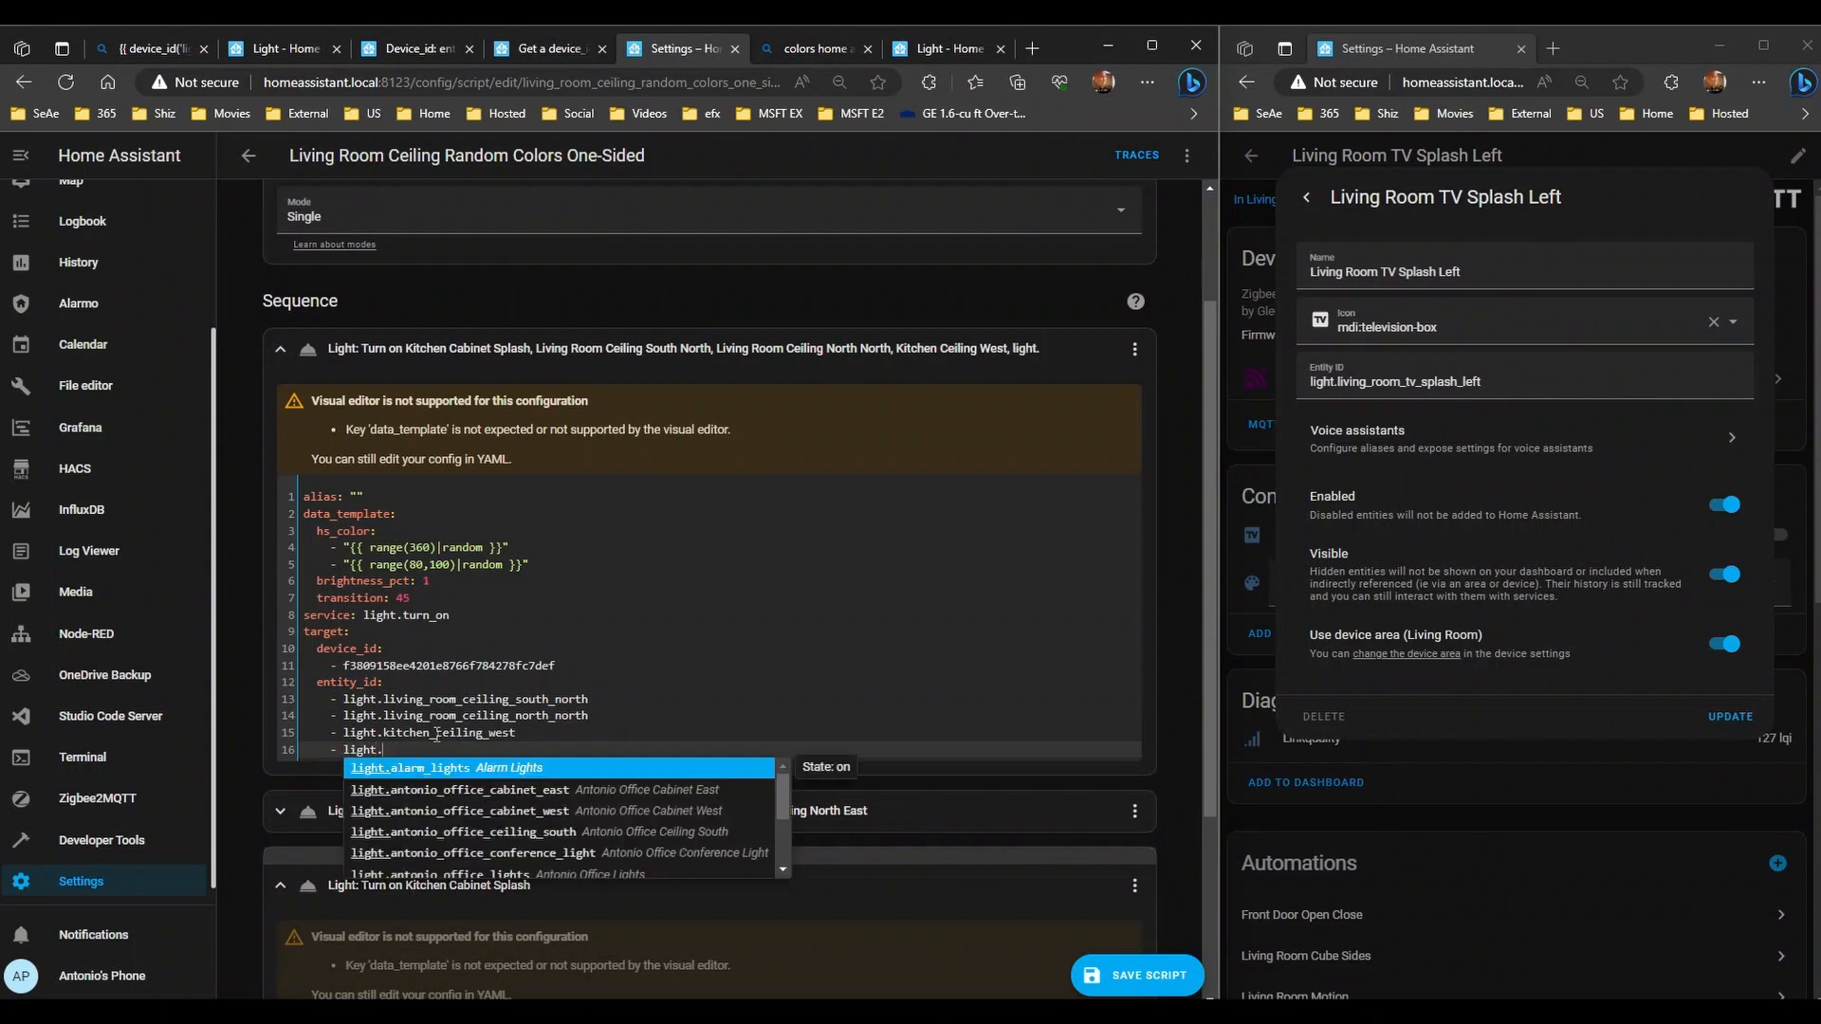
{"action": "type", "text": "ki"}
{"action": "key", "text": "Down"}
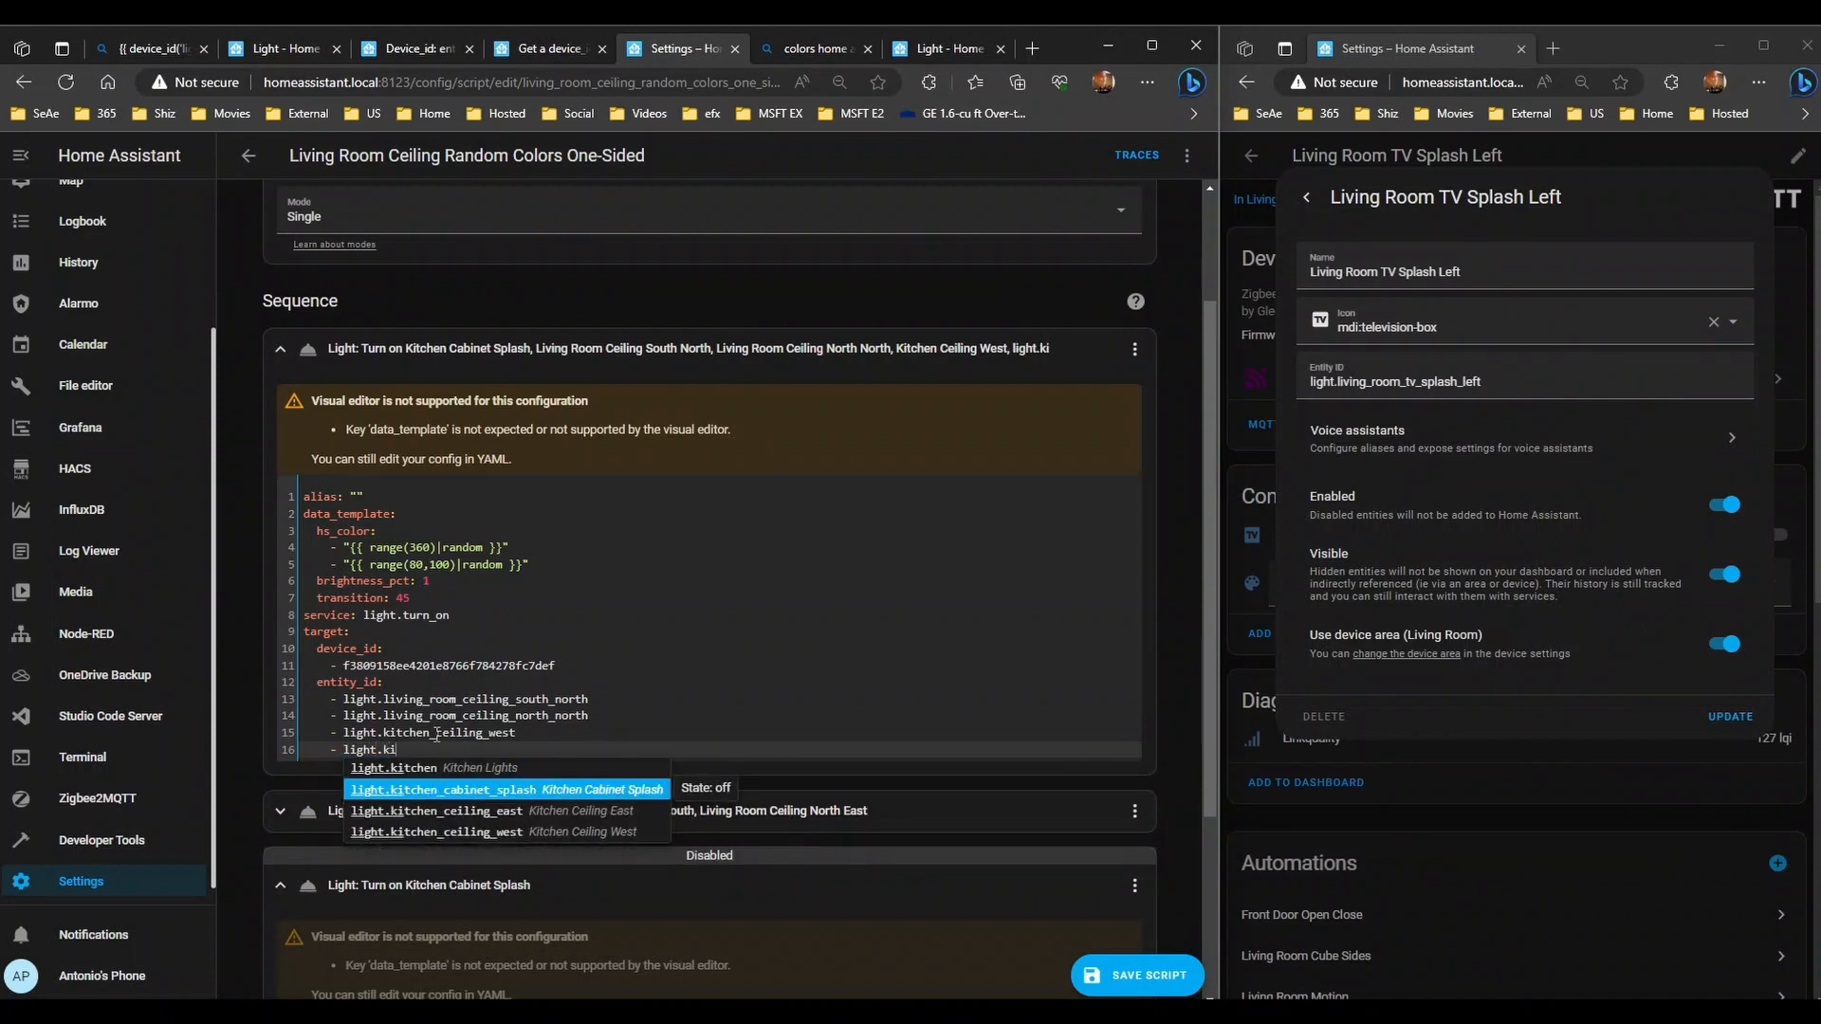
{"action": "key", "text": "Return"}
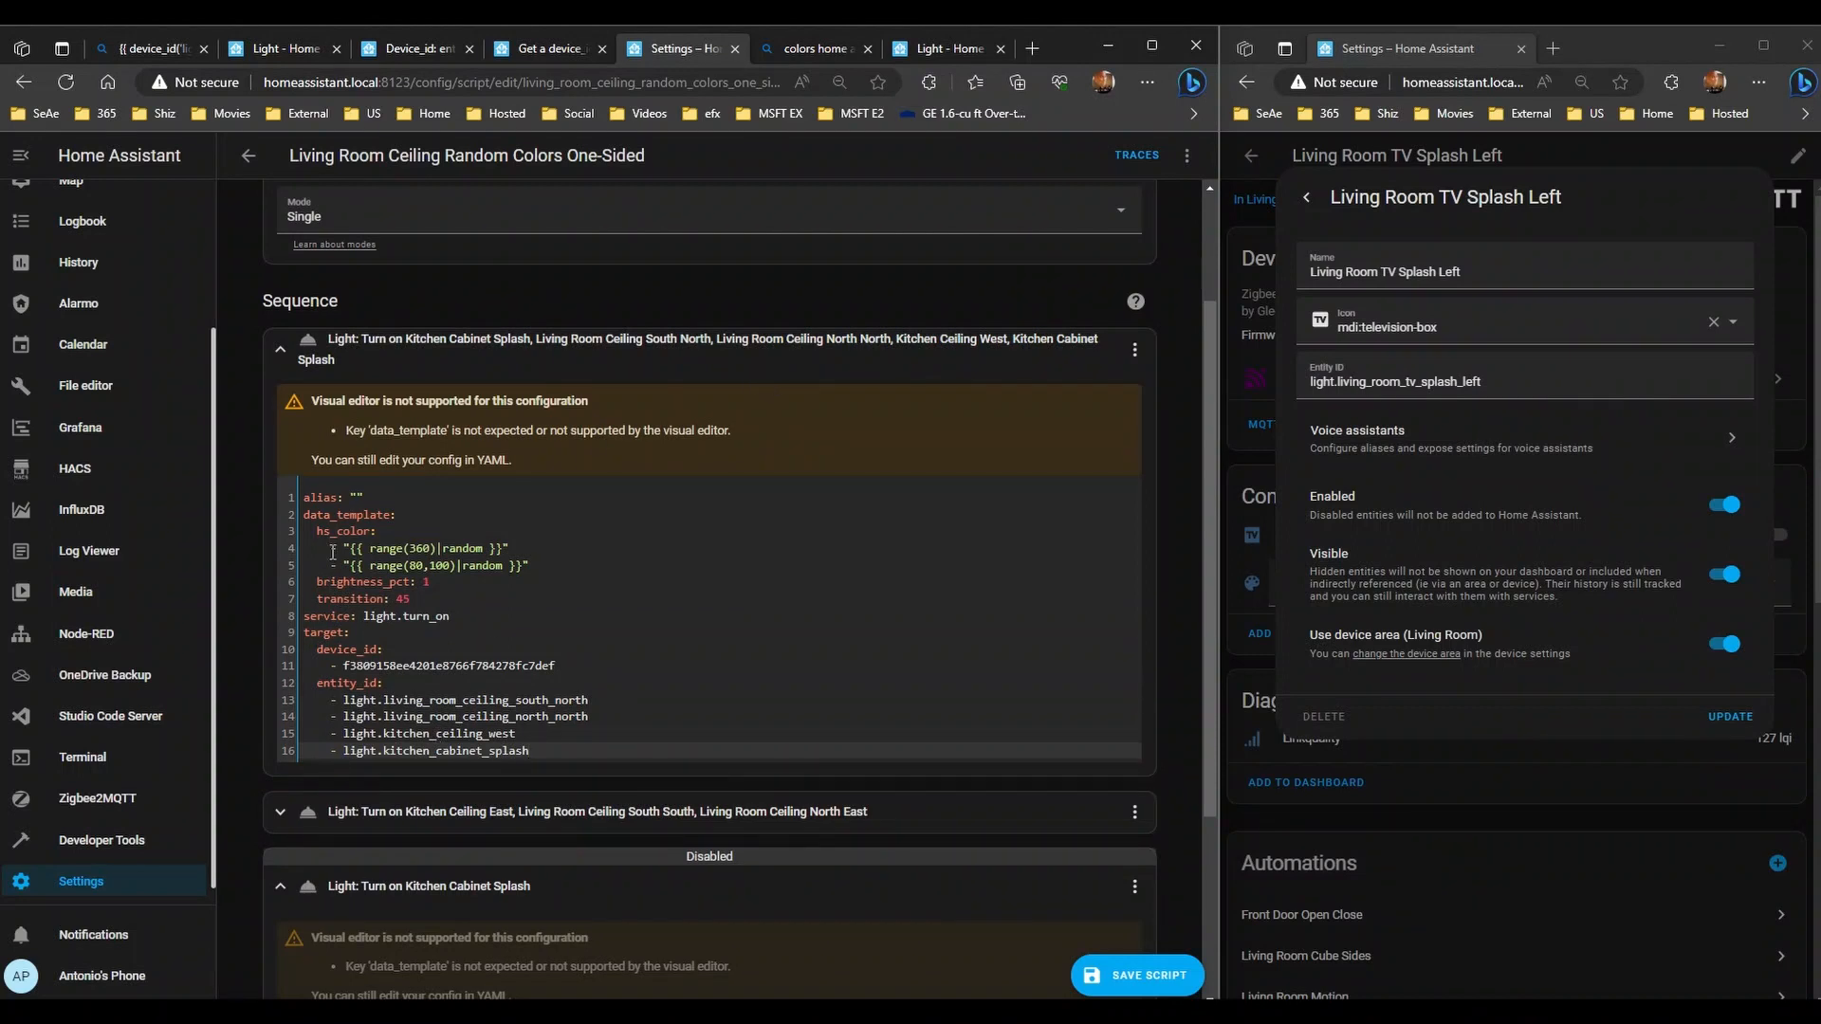
{"action": "left_click_drag", "start_coordinate": [569, 667], "coordinate": [211, 661]}
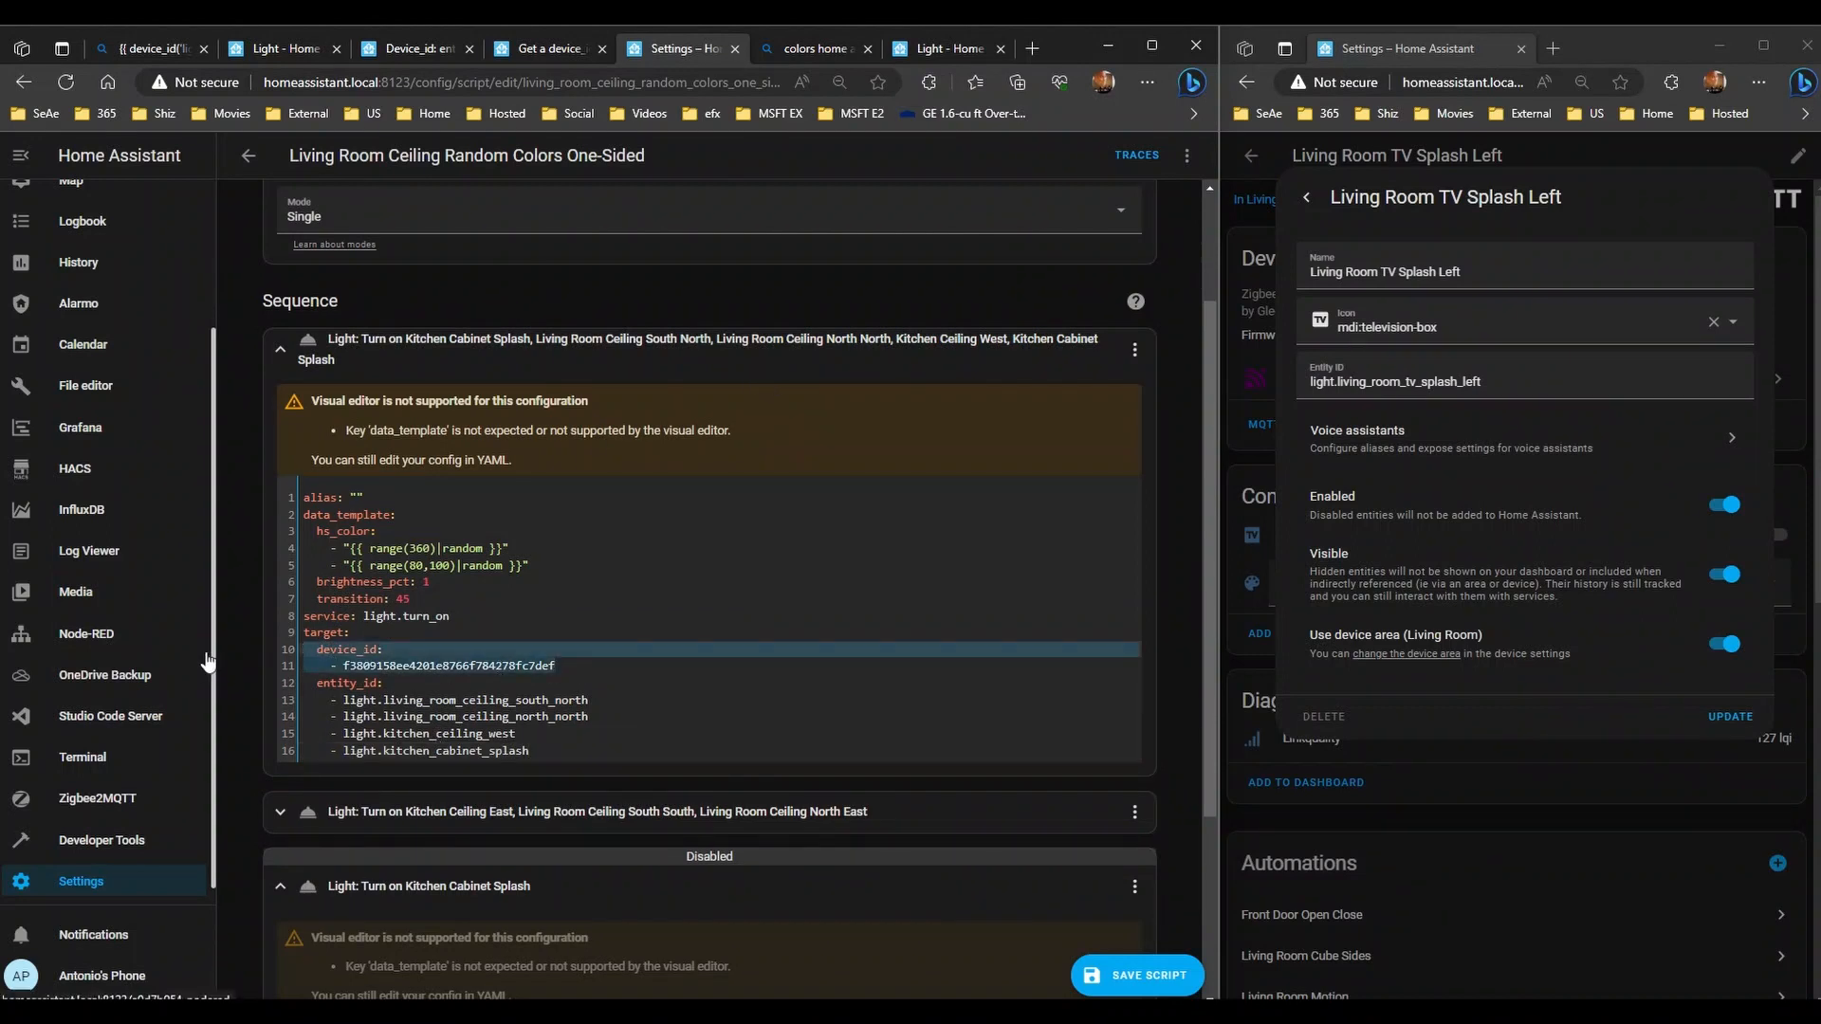
{"action": "key", "text": "BackSpace"}
{"action": "key", "text": "BackSpace"}
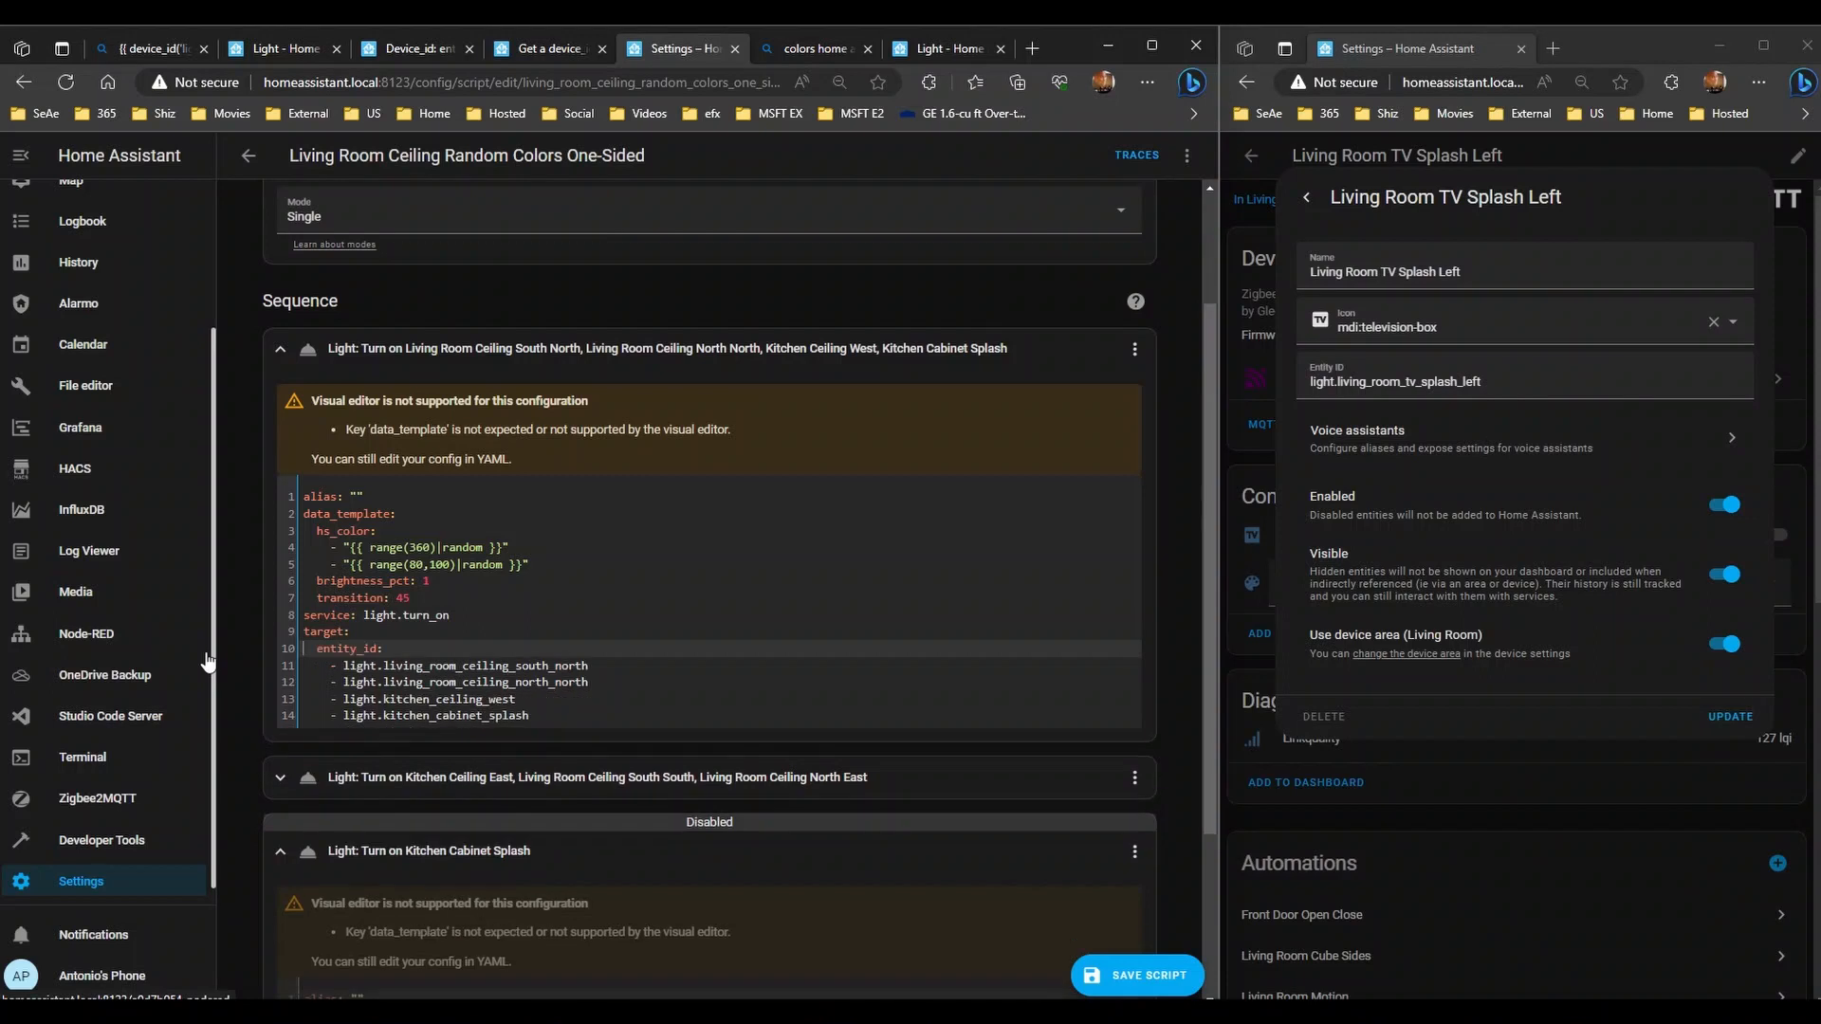
{"action": "scroll", "coordinate": [543, 640], "scroll_direction": "down", "scroll_amount": 2}
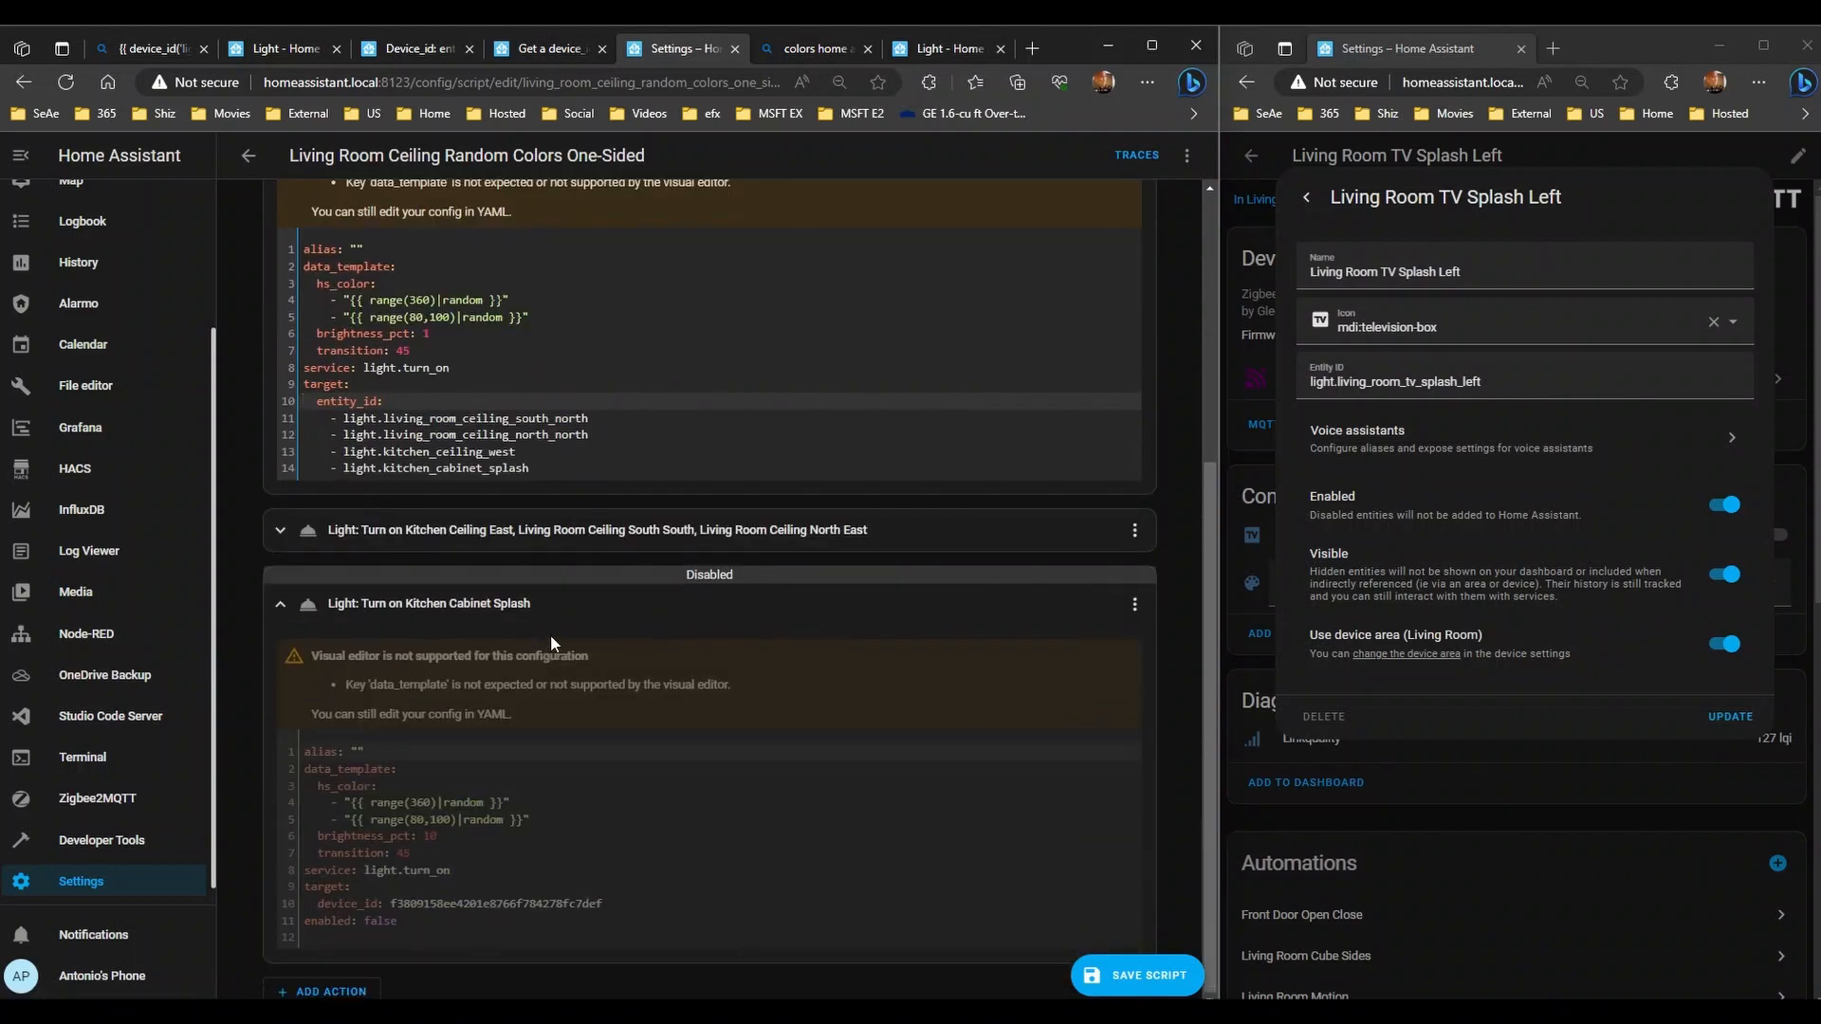
- Re-enable the disabled Kitchen Cabinet Splash action from its options menu
{"action": "left_click", "coordinate": [536, 469]}
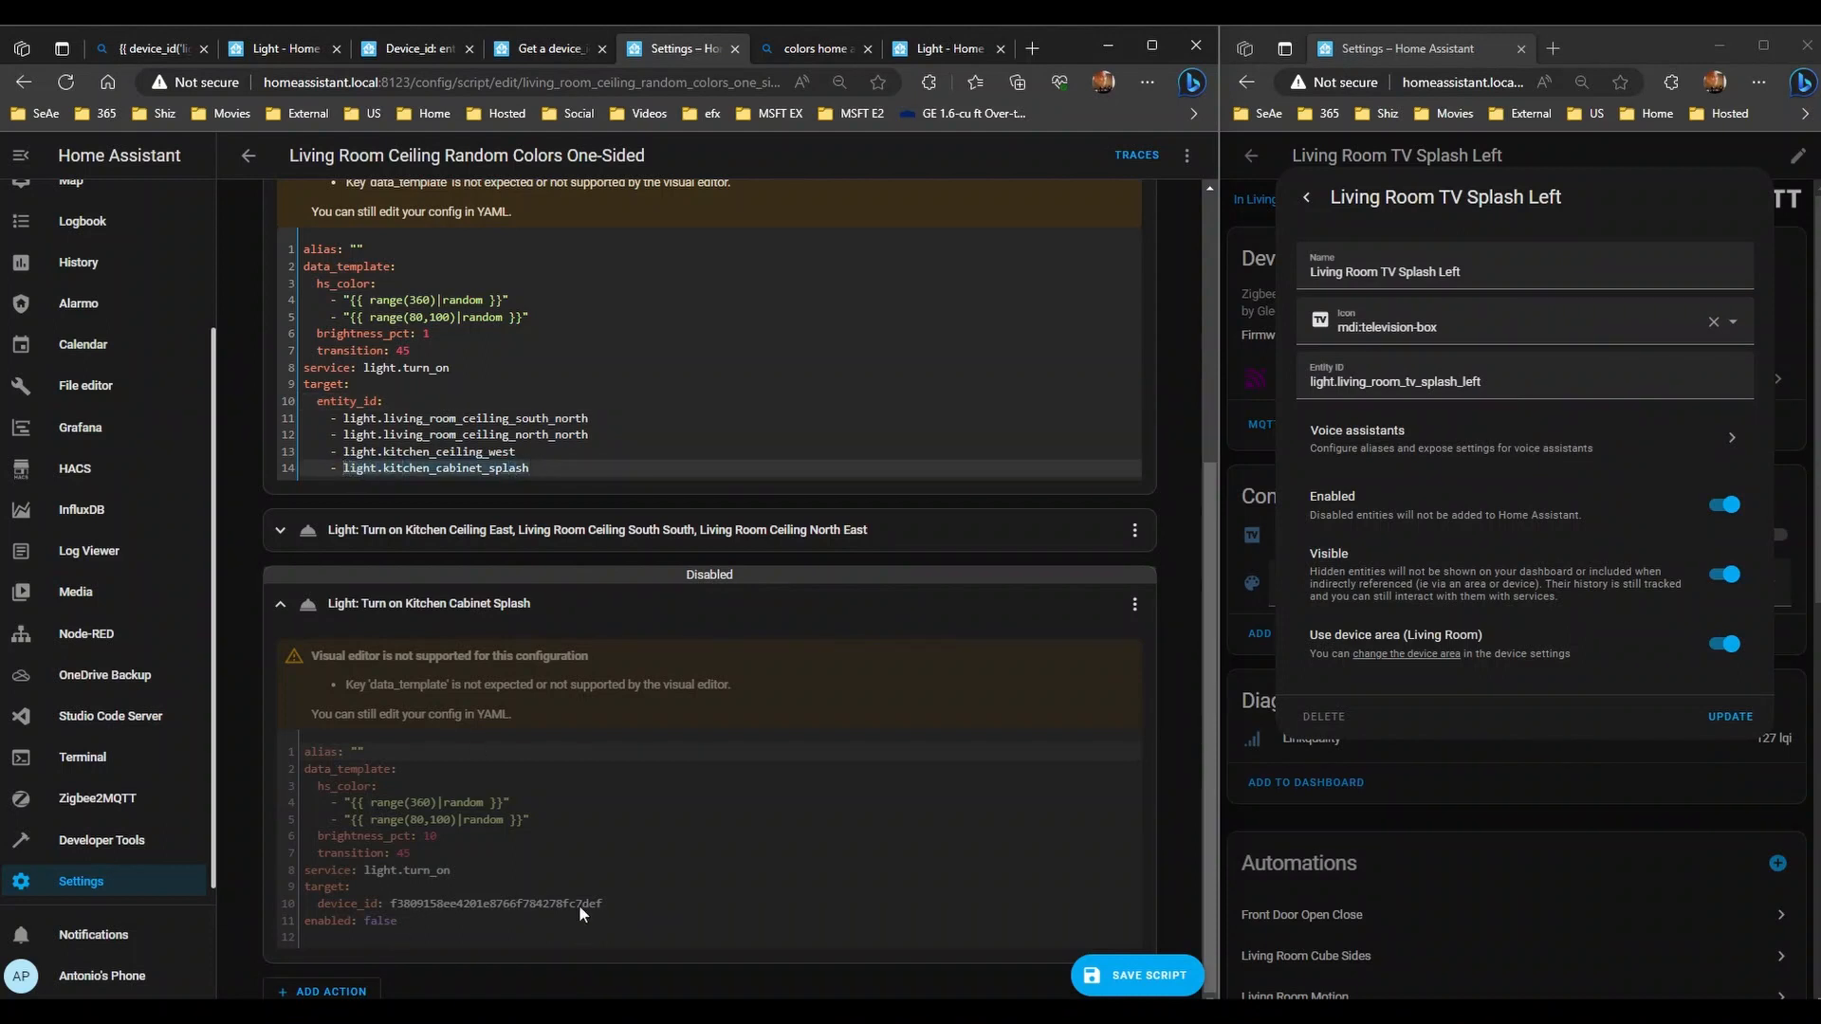
{"action": "left_click", "coordinate": [612, 902]}
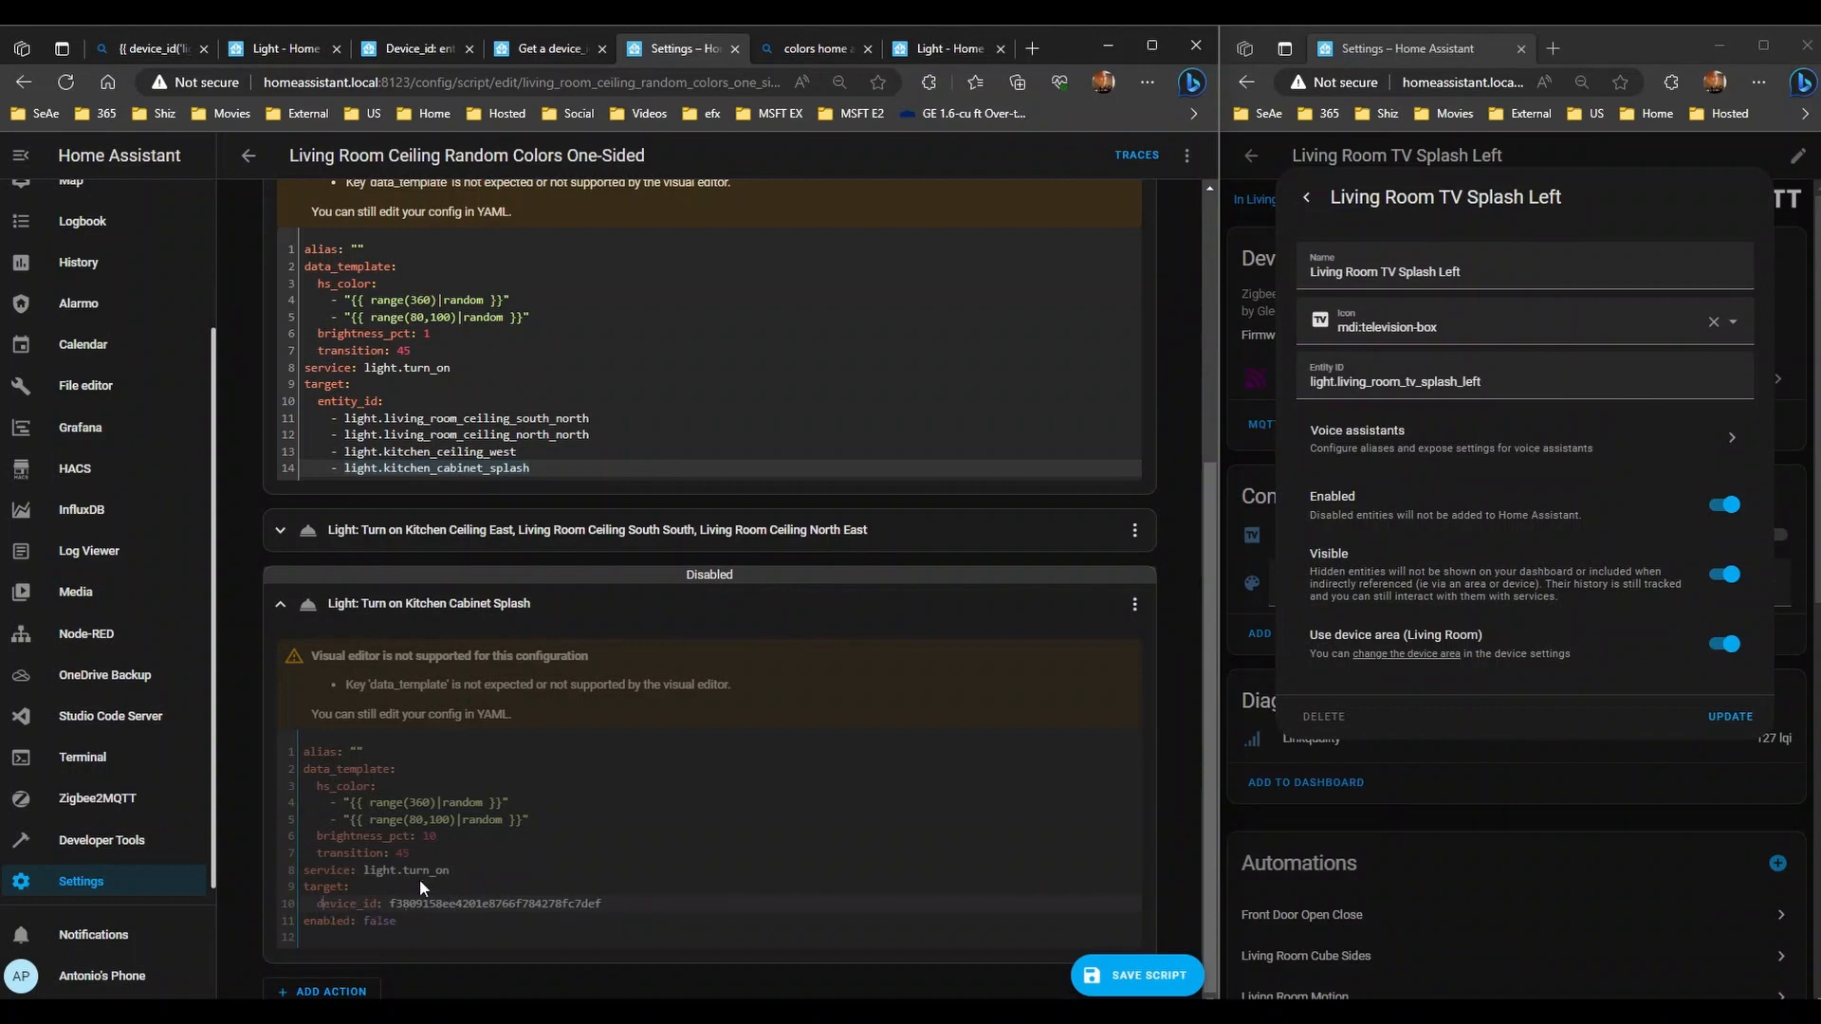
{"action": "left_click", "coordinate": [503, 529]}
{"action": "scroll", "coordinate": [569, 663], "scroll_direction": "down", "scroll_amount": 4}
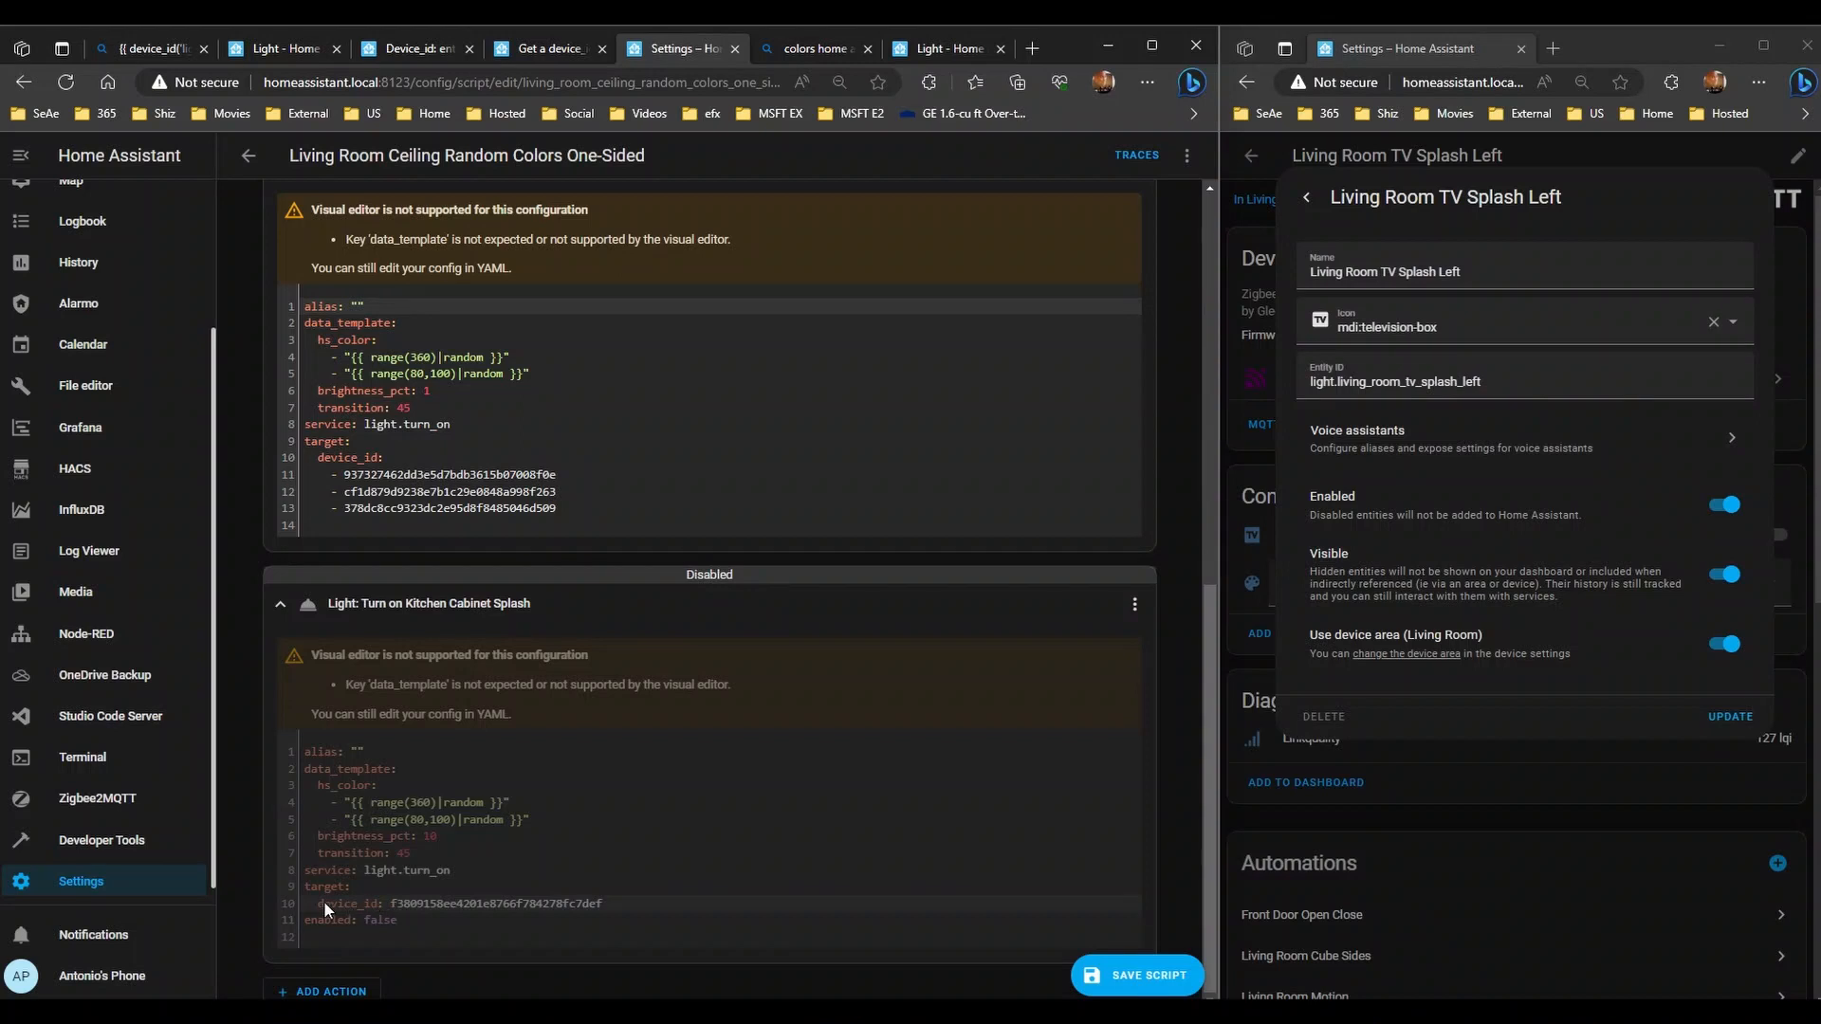
{"action": "double_click", "coordinate": [636, 897]}
{"action": "left_click", "coordinate": [1133, 607]}
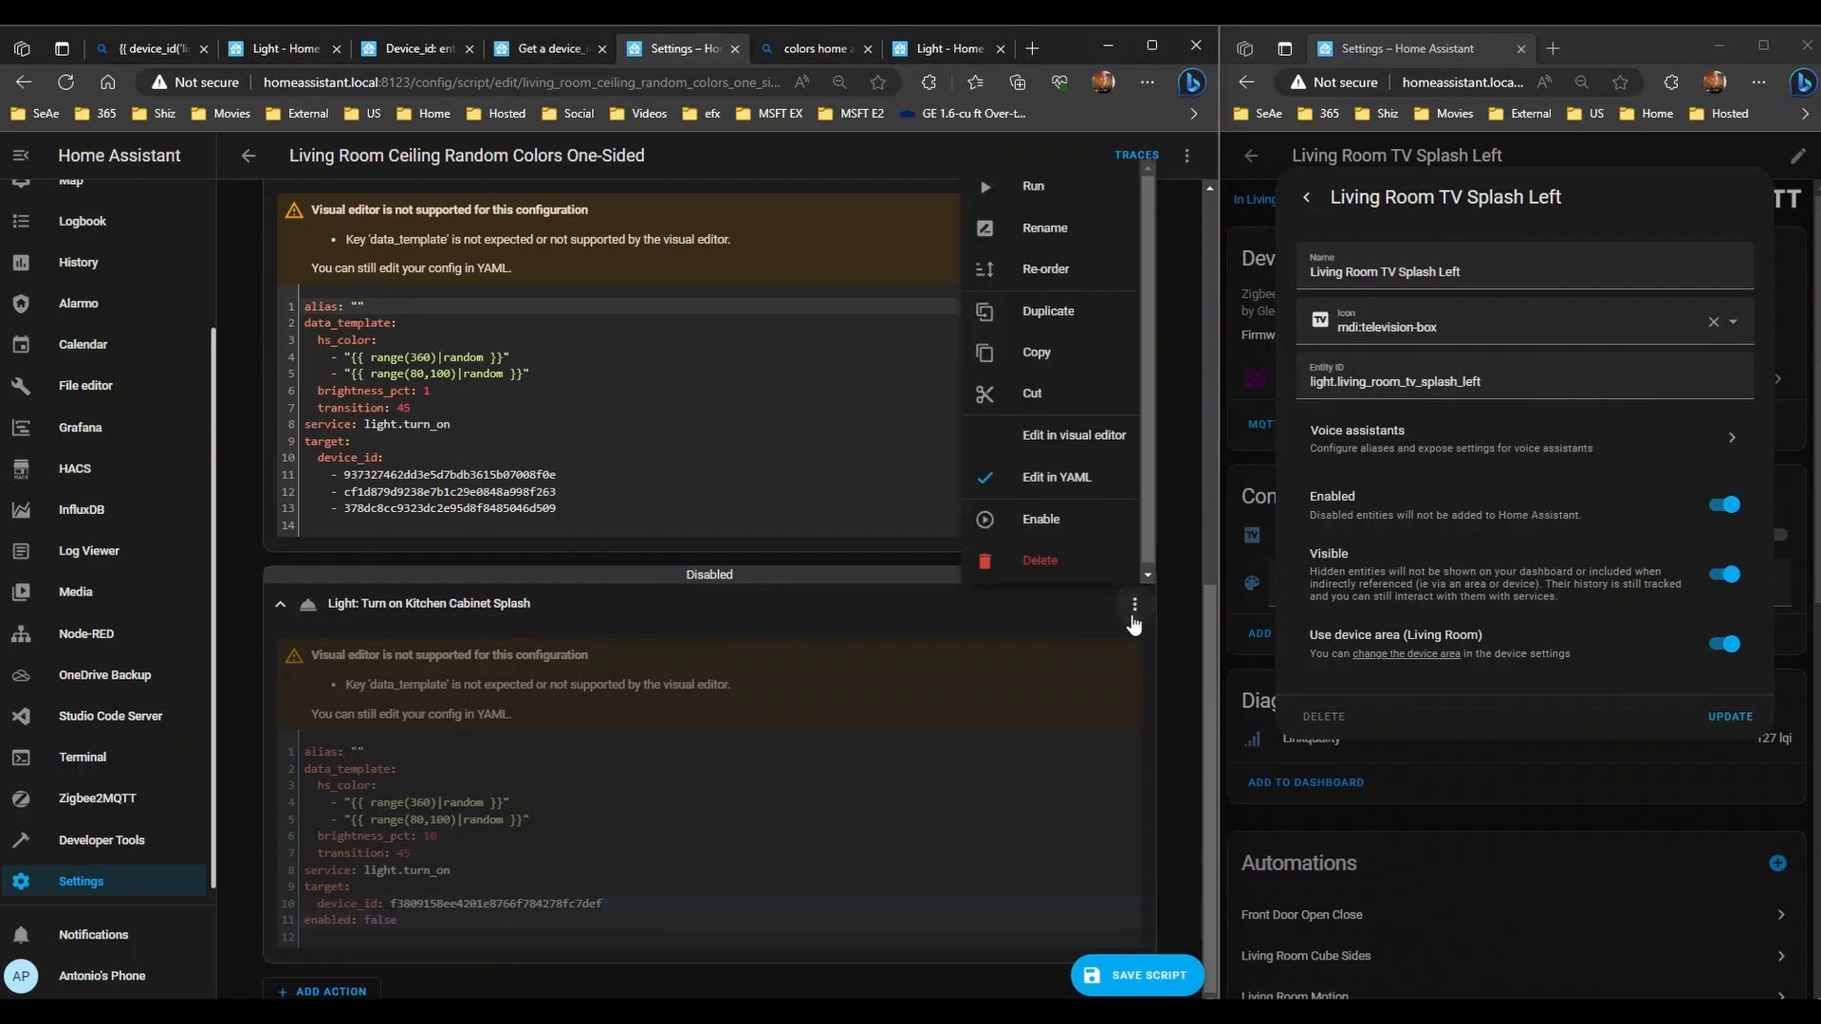
{"action": "left_click", "coordinate": [1059, 524]}
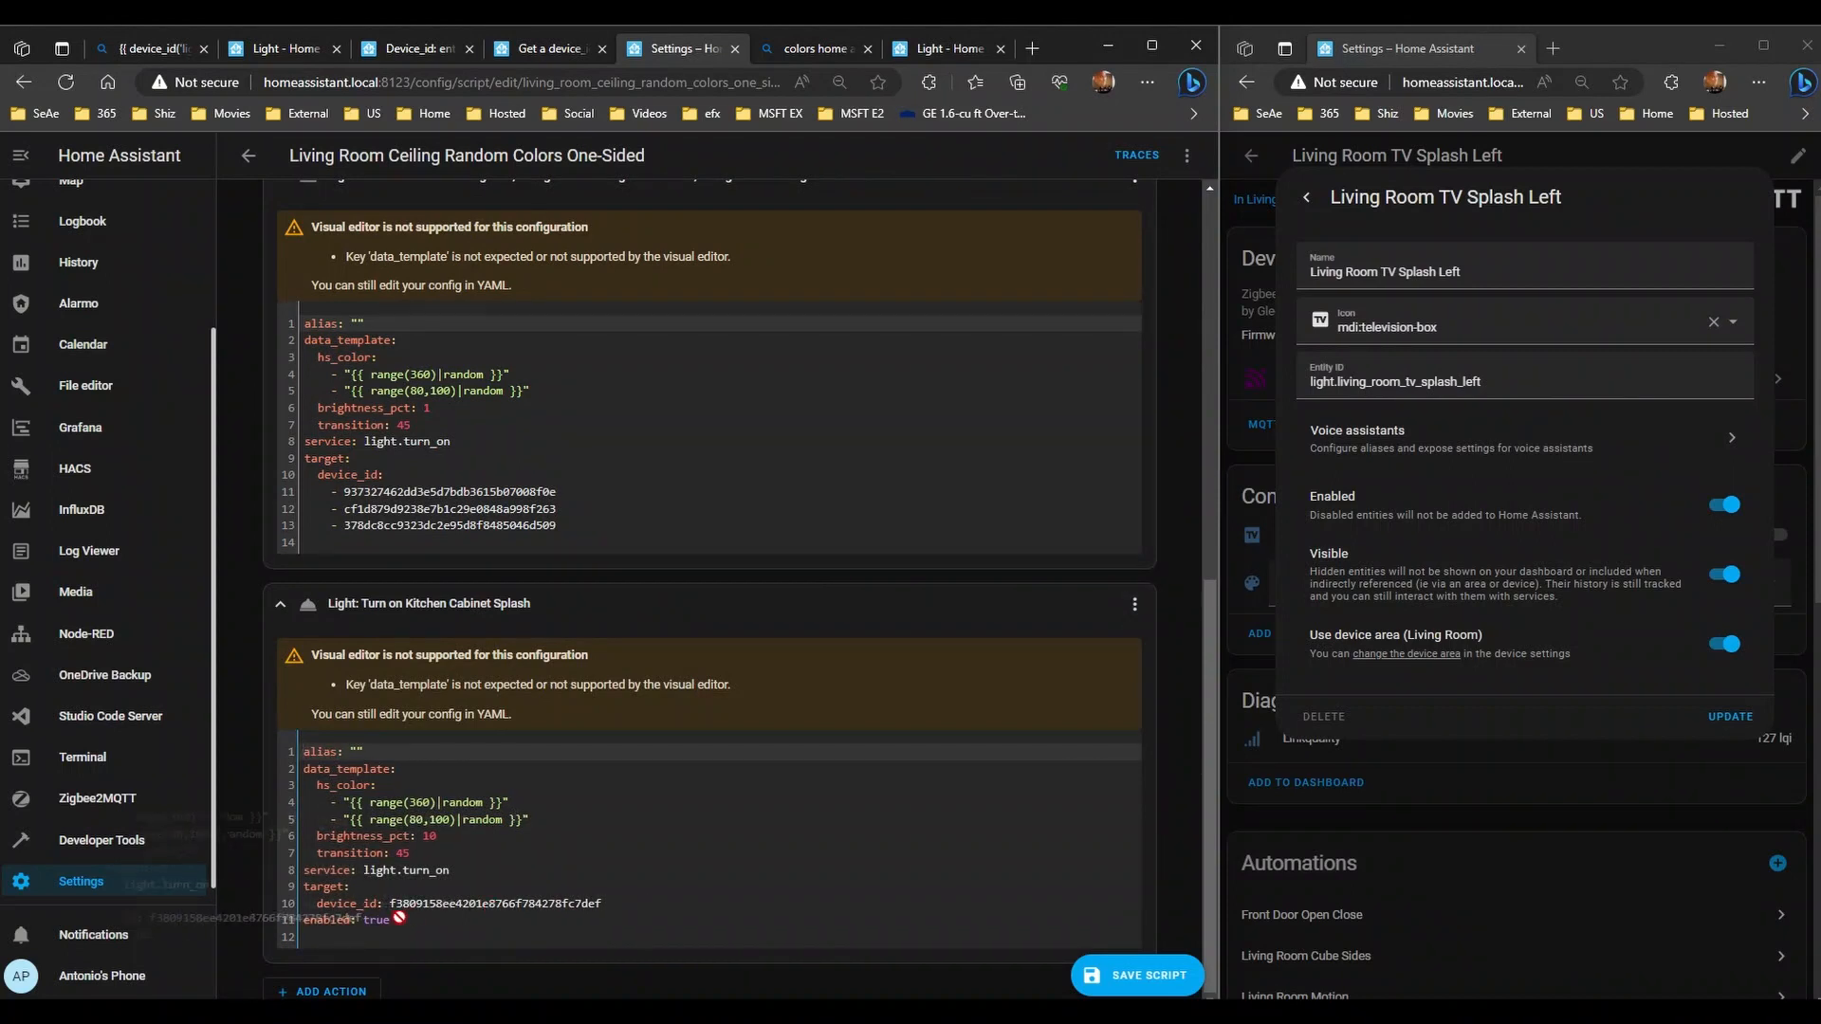
- Copy light.kitchen_cabinet_splash from the first action and paste it onto the device_id line
{"action": "left_click", "coordinate": [636, 898]}
{"action": "left_click_drag", "start_coordinate": [637, 898], "coordinate": [317, 903]}
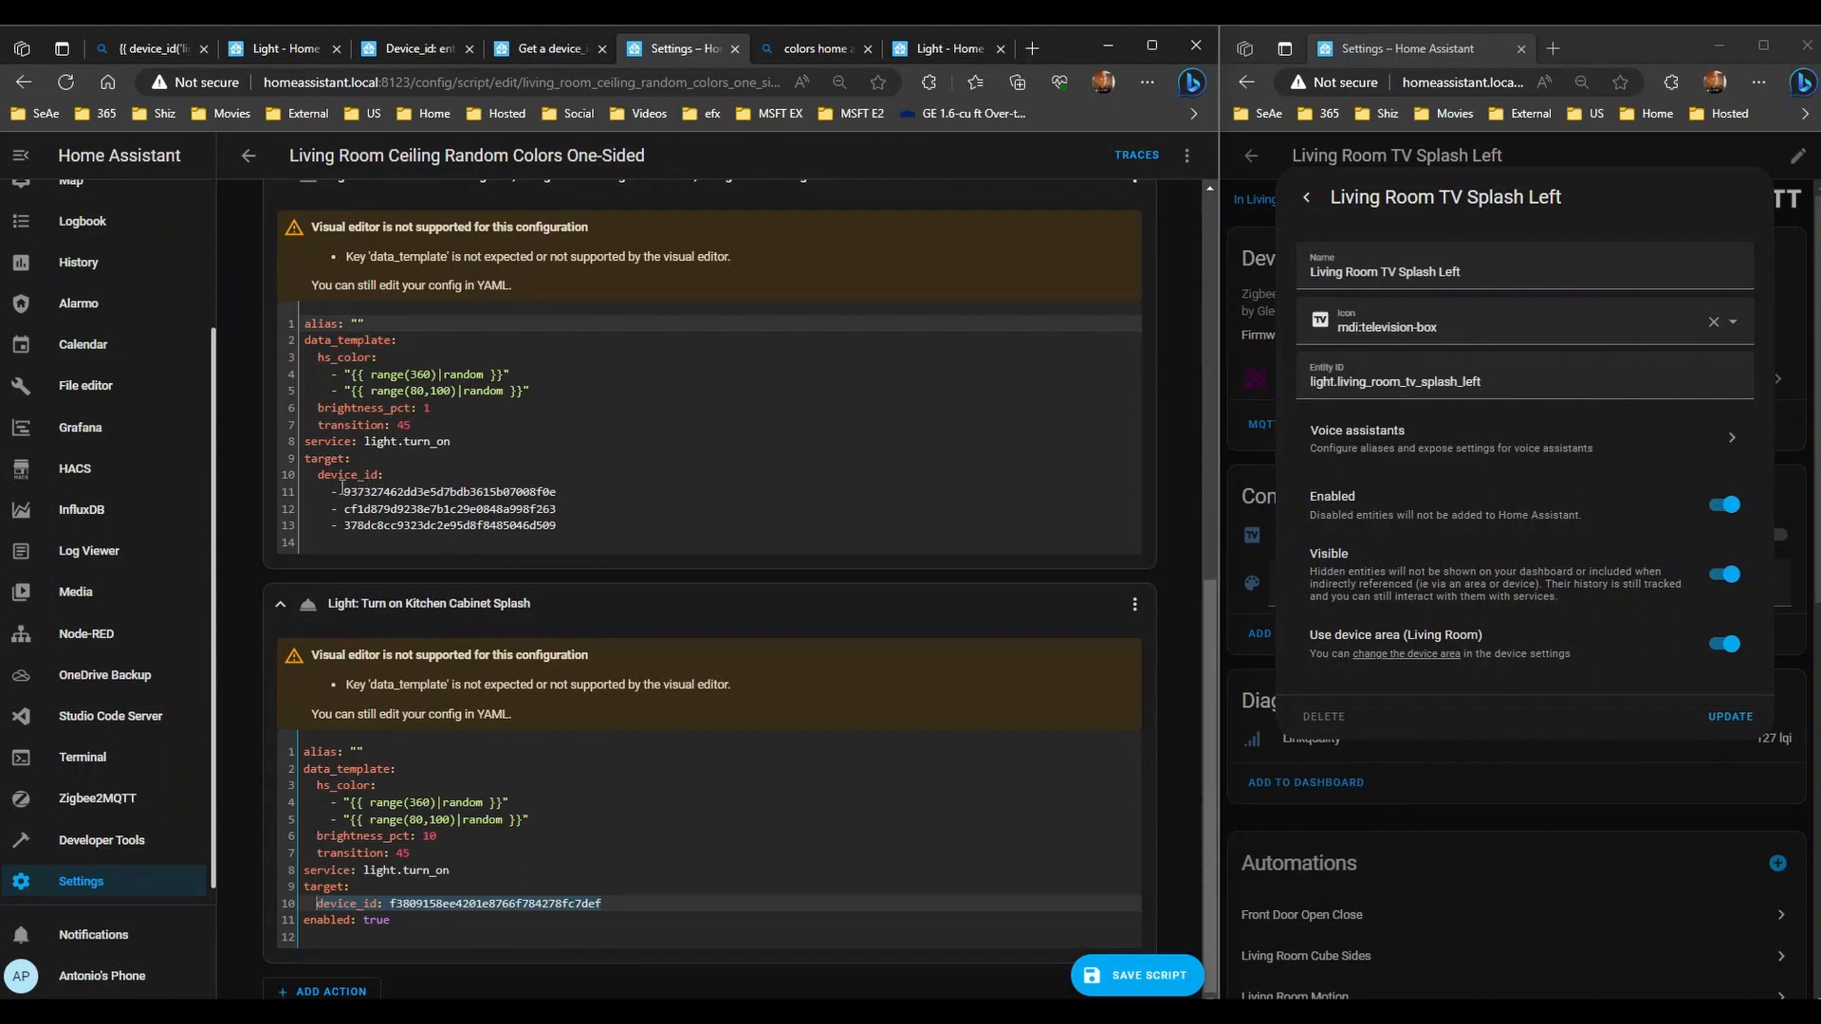
{"action": "scroll", "coordinate": [618, 506], "scroll_direction": "up", "scroll_amount": 4}
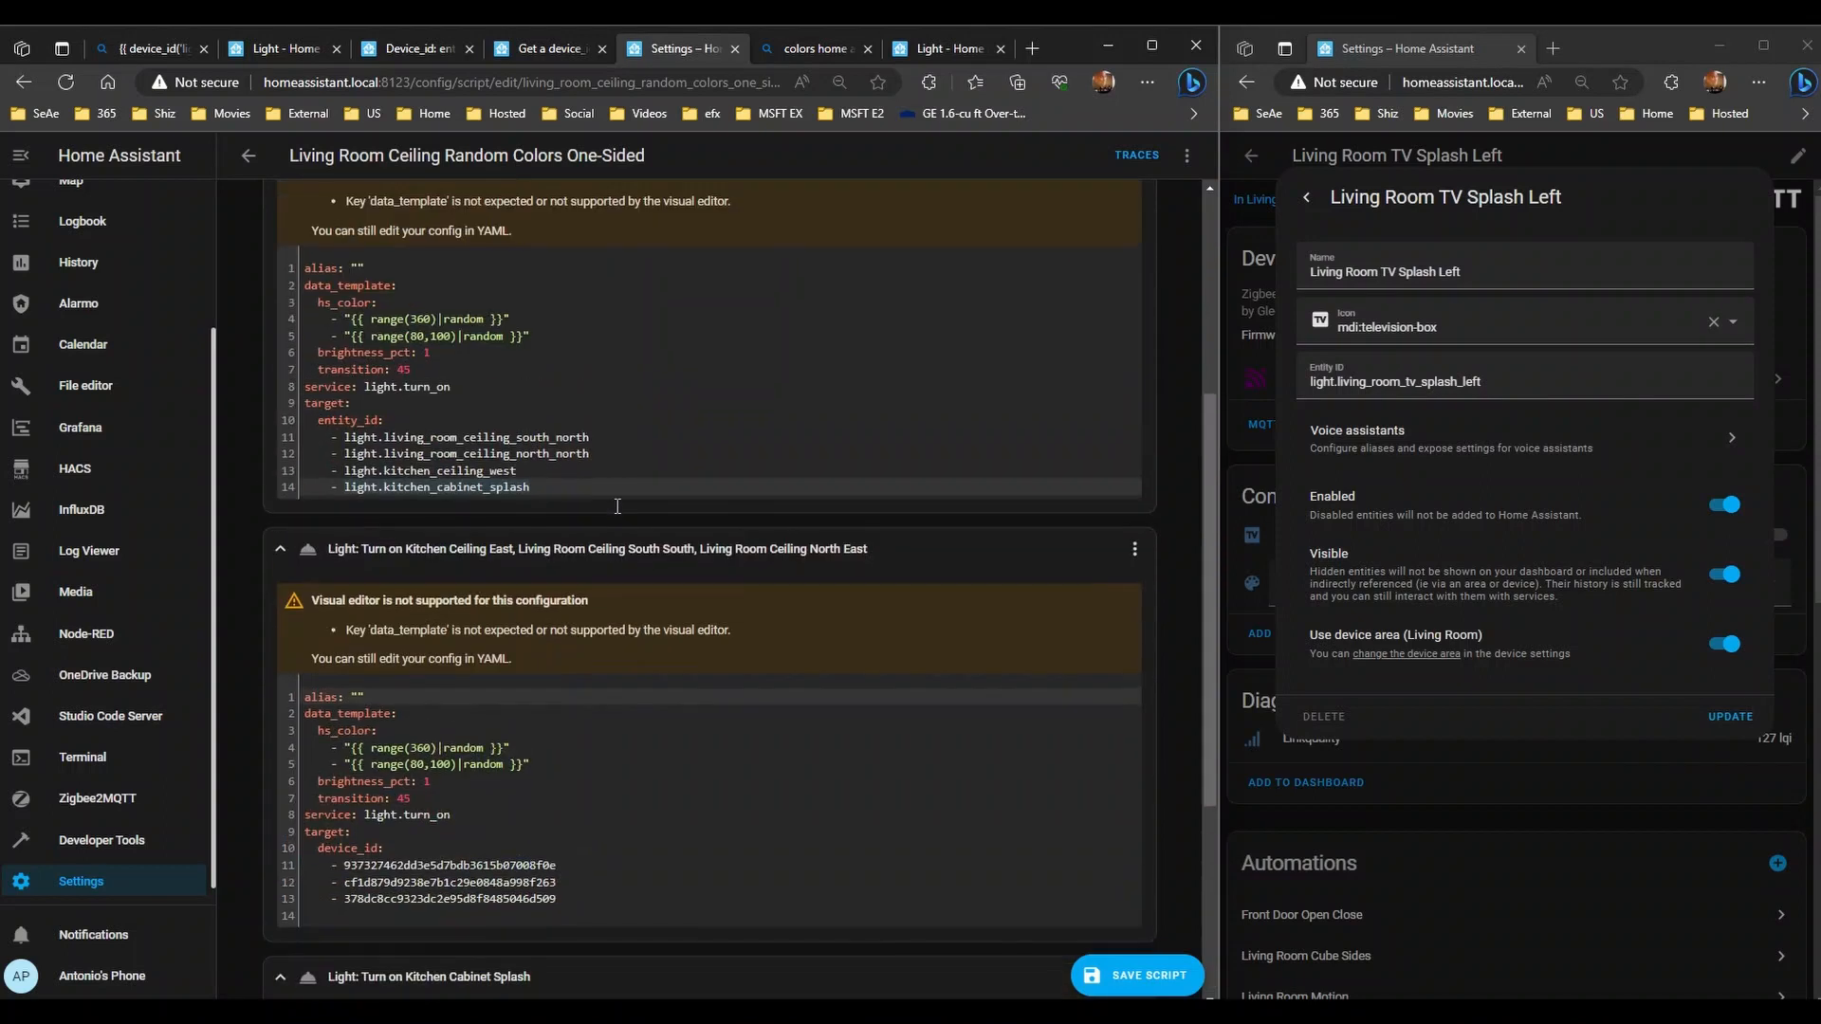
{"action": "left_click", "coordinate": [552, 484]}
{"action": "left_click_drag", "start_coordinate": [544, 486], "coordinate": [350, 490]}
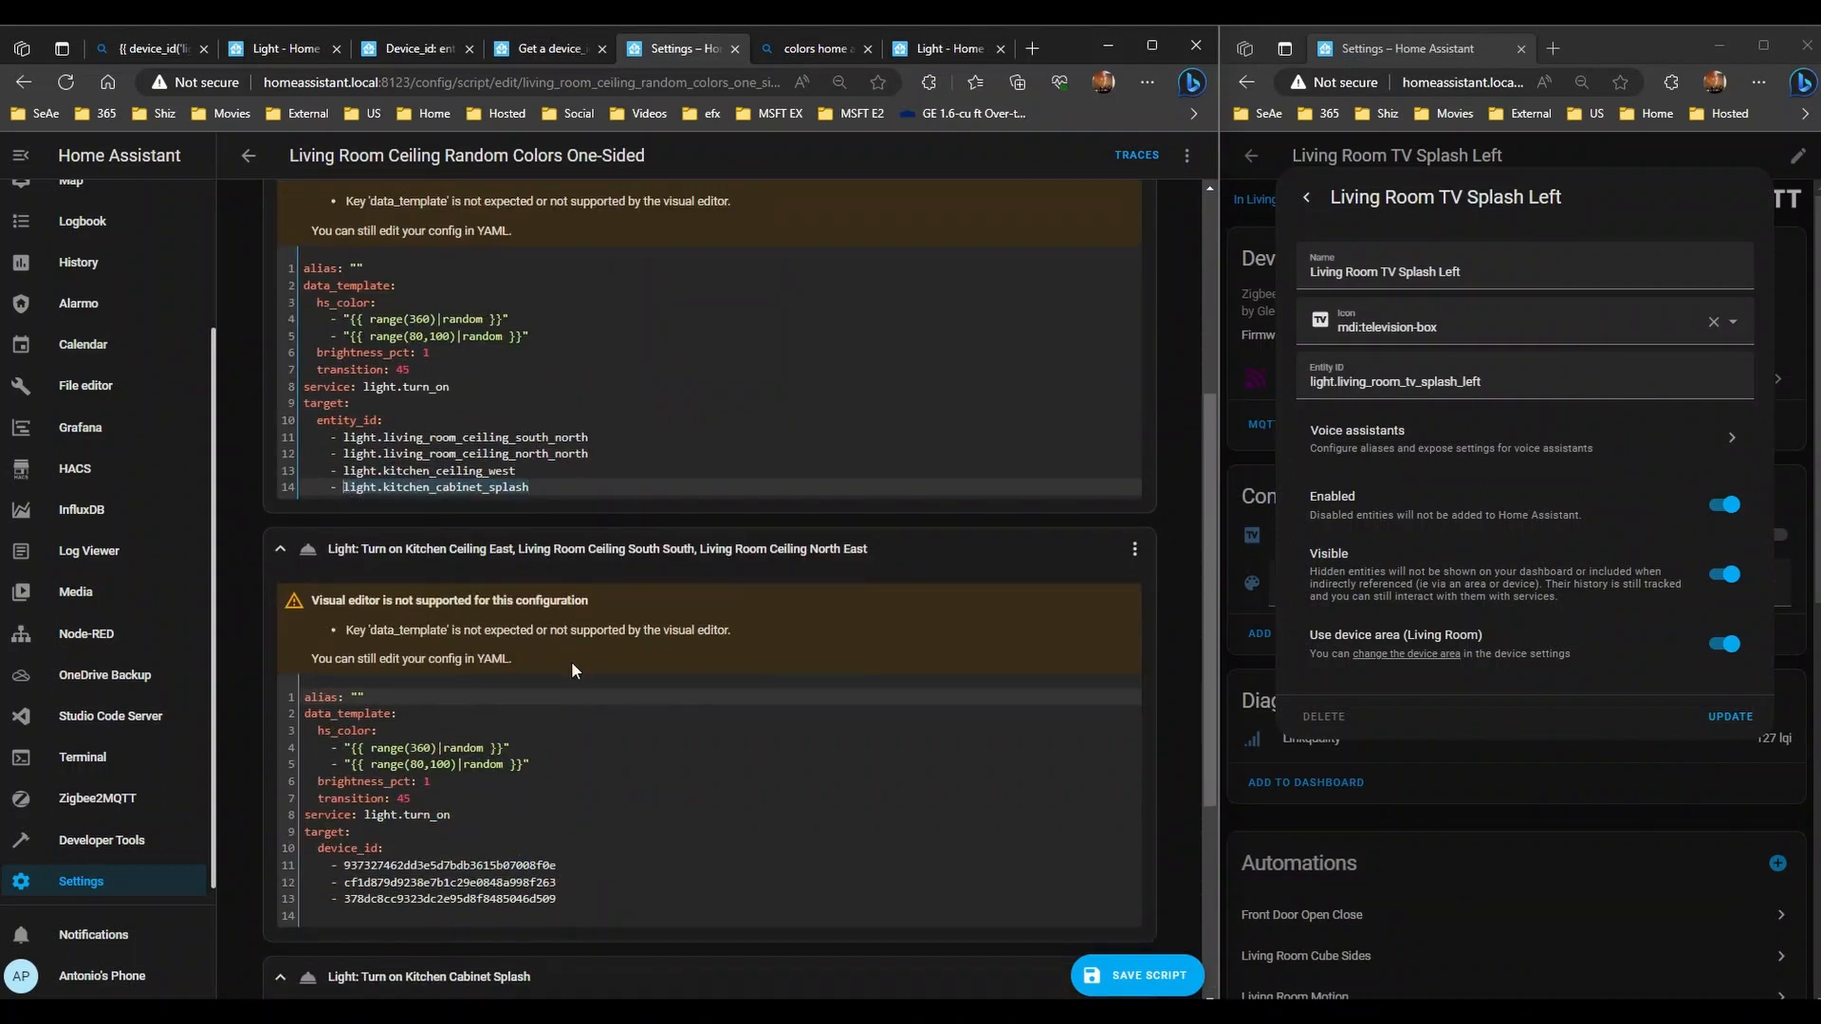
{"action": "scroll", "coordinate": [571, 661], "scroll_direction": "down", "scroll_amount": 4}
{"action": "left_click_drag", "start_coordinate": [615, 902], "coordinate": [399, 905]}
{"action": "key", "text": "End"}
{"action": "type", "text": "light.kitchen_cabinet_splash"}
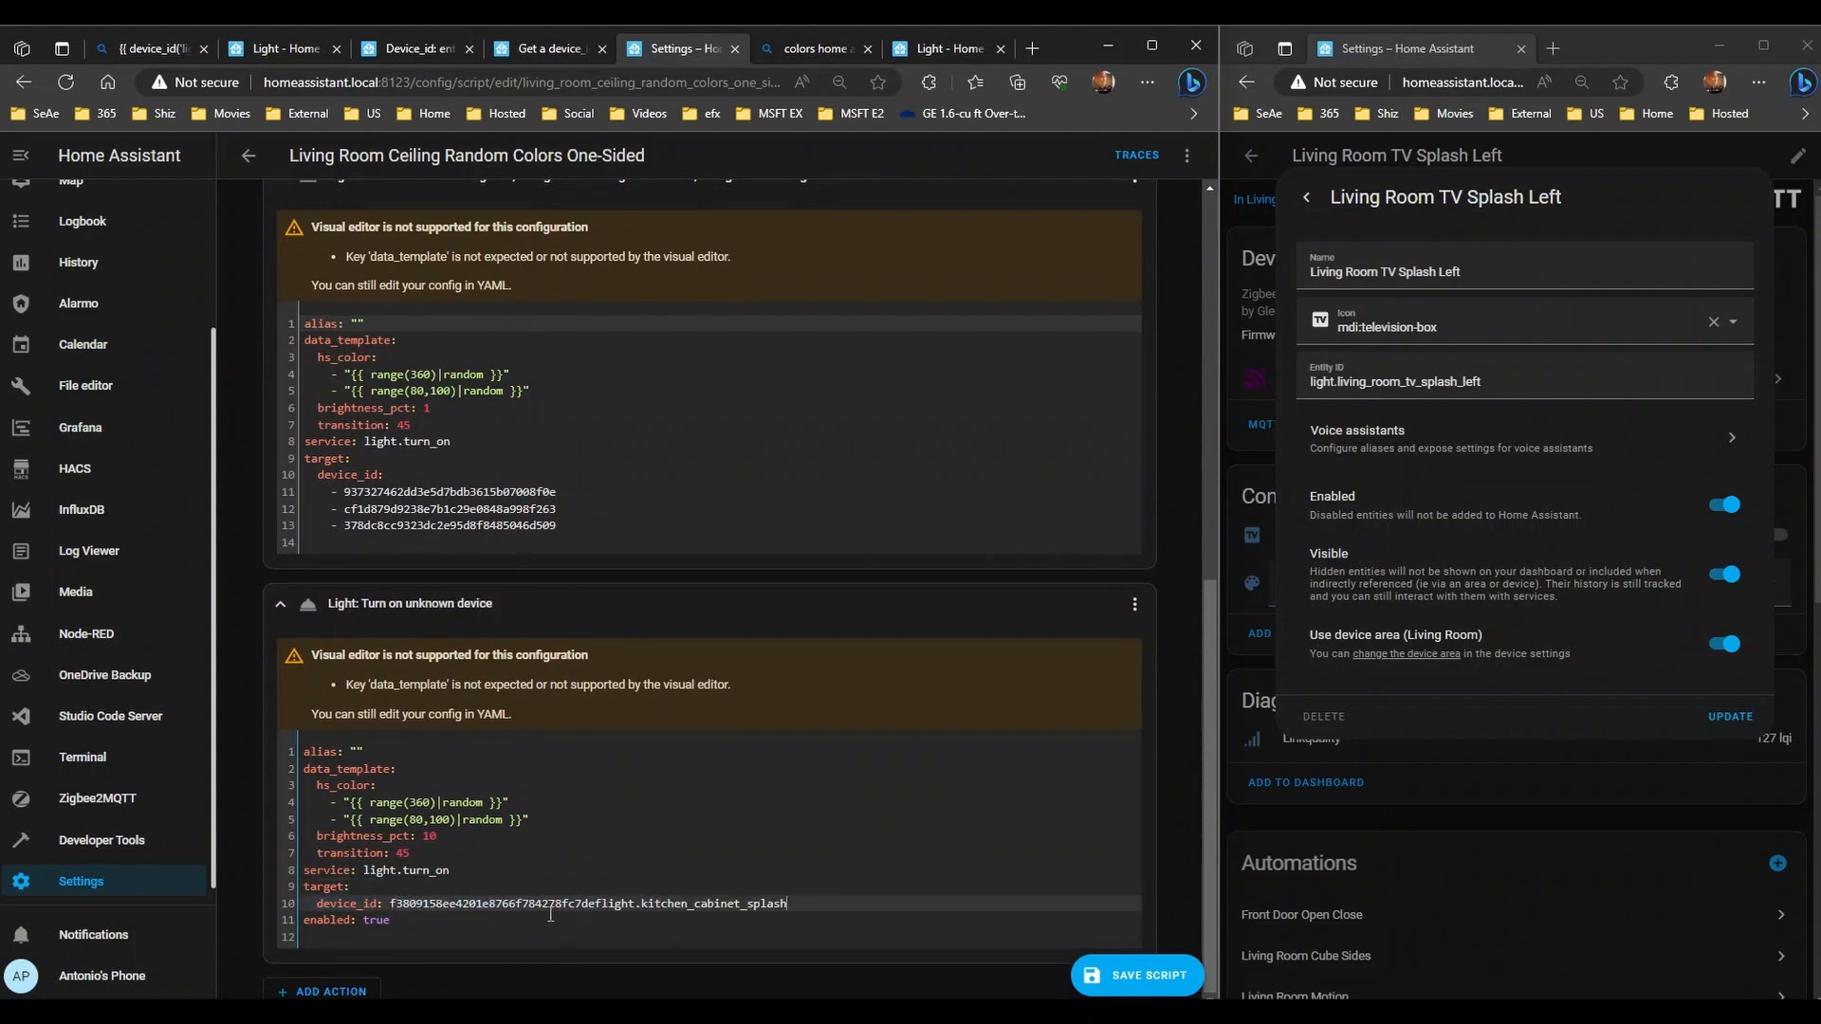
- Delete the old device id value and disable the Kitchen Cabinet Splash action again
{"action": "left_click_drag", "start_coordinate": [604, 902], "coordinate": [389, 905]}
{"action": "key", "text": "BackSpace"}
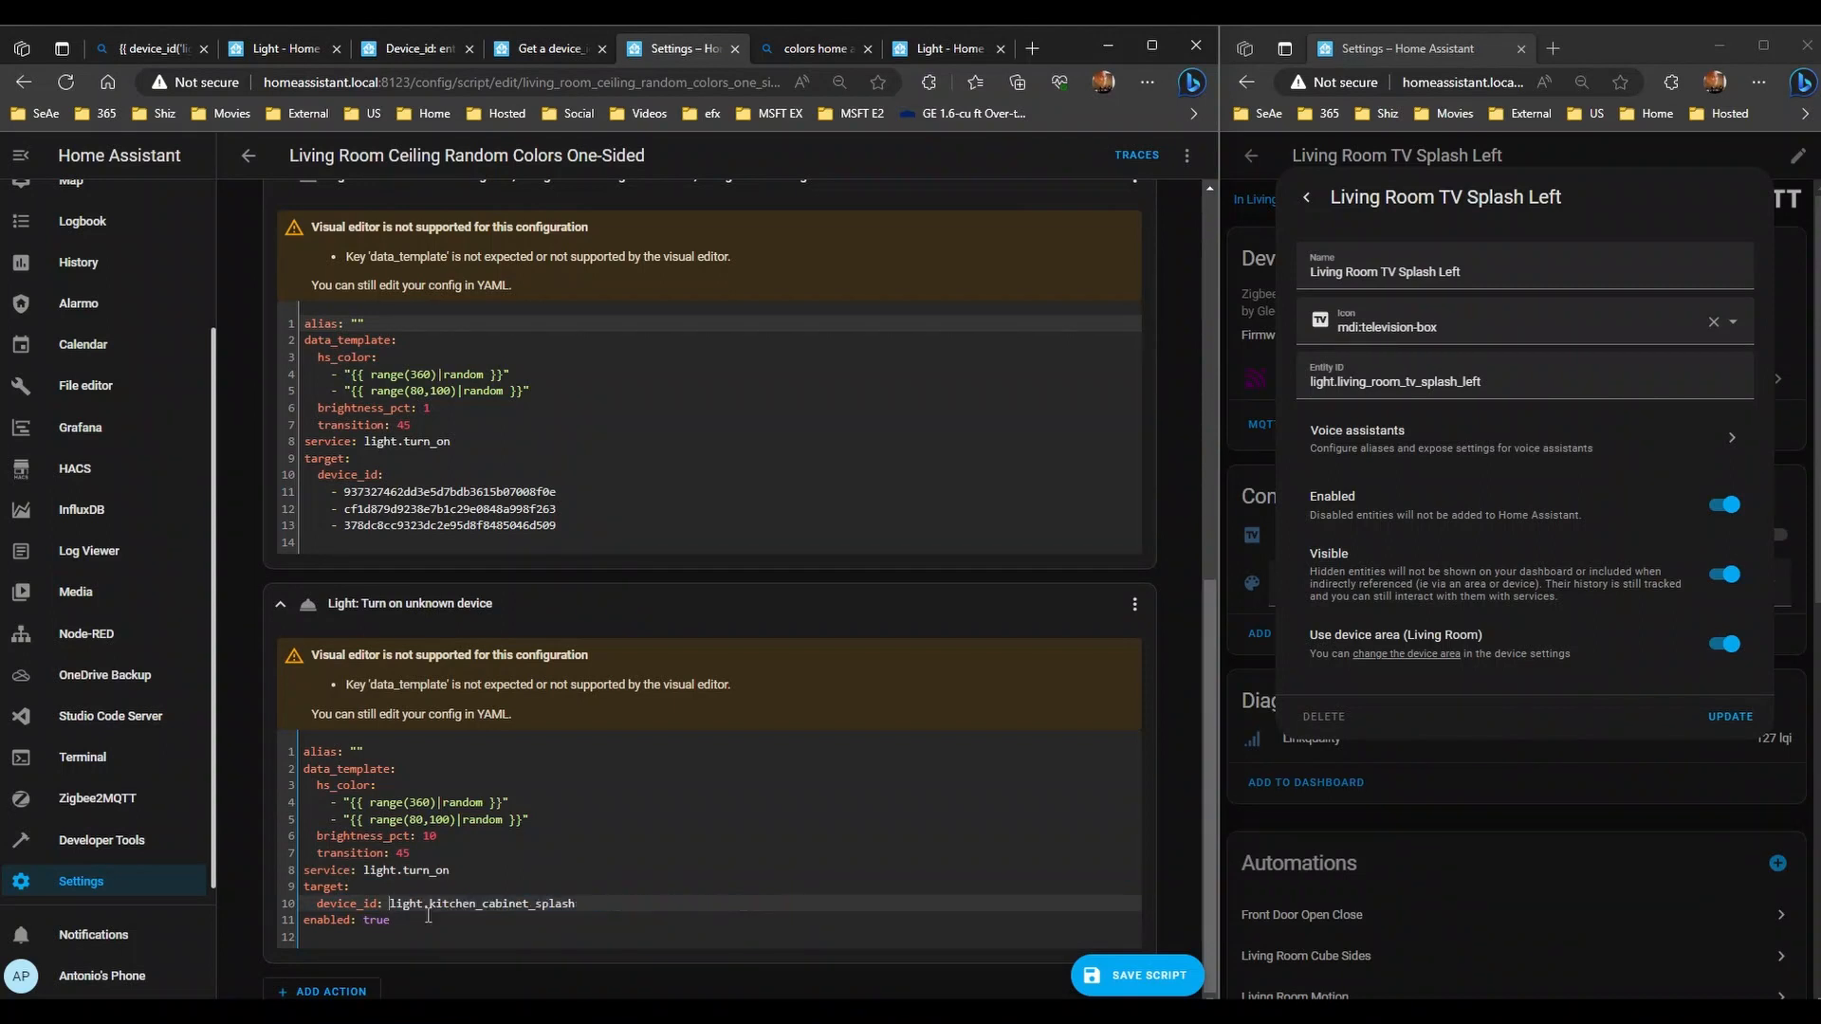
{"action": "left_click", "coordinate": [1134, 604]}
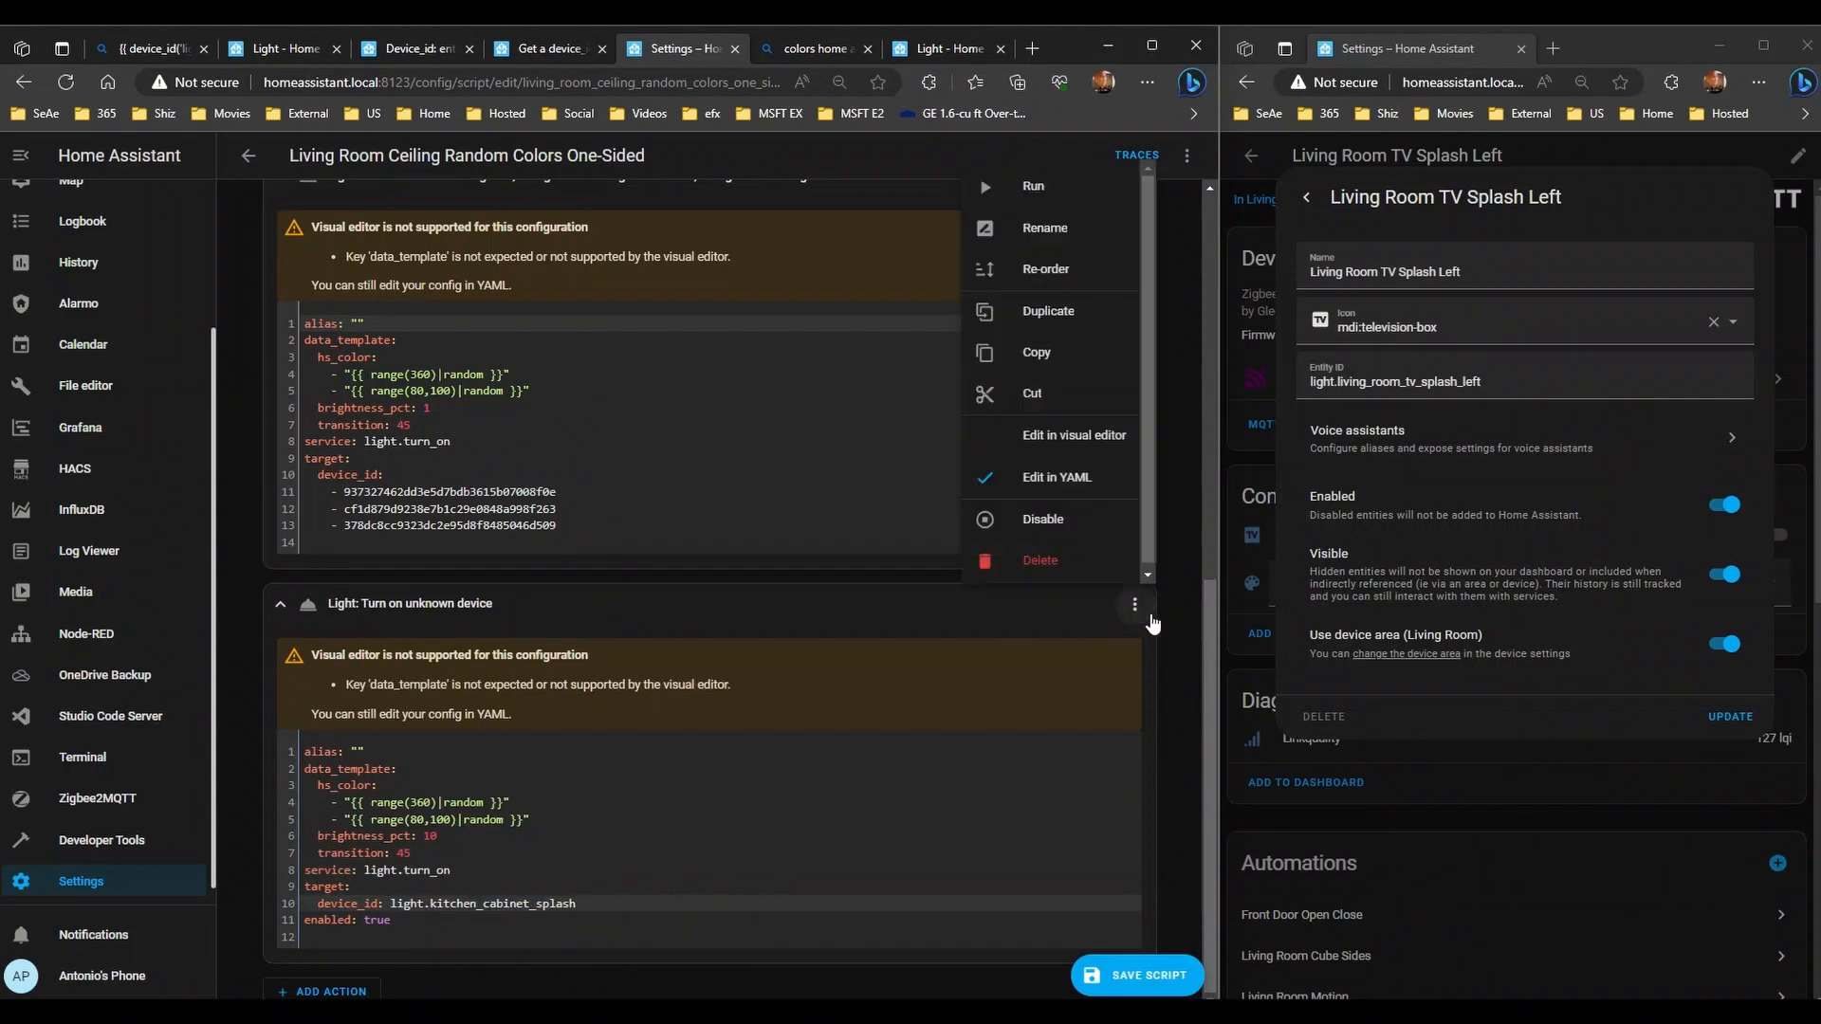
{"action": "left_click", "coordinate": [1043, 520]}
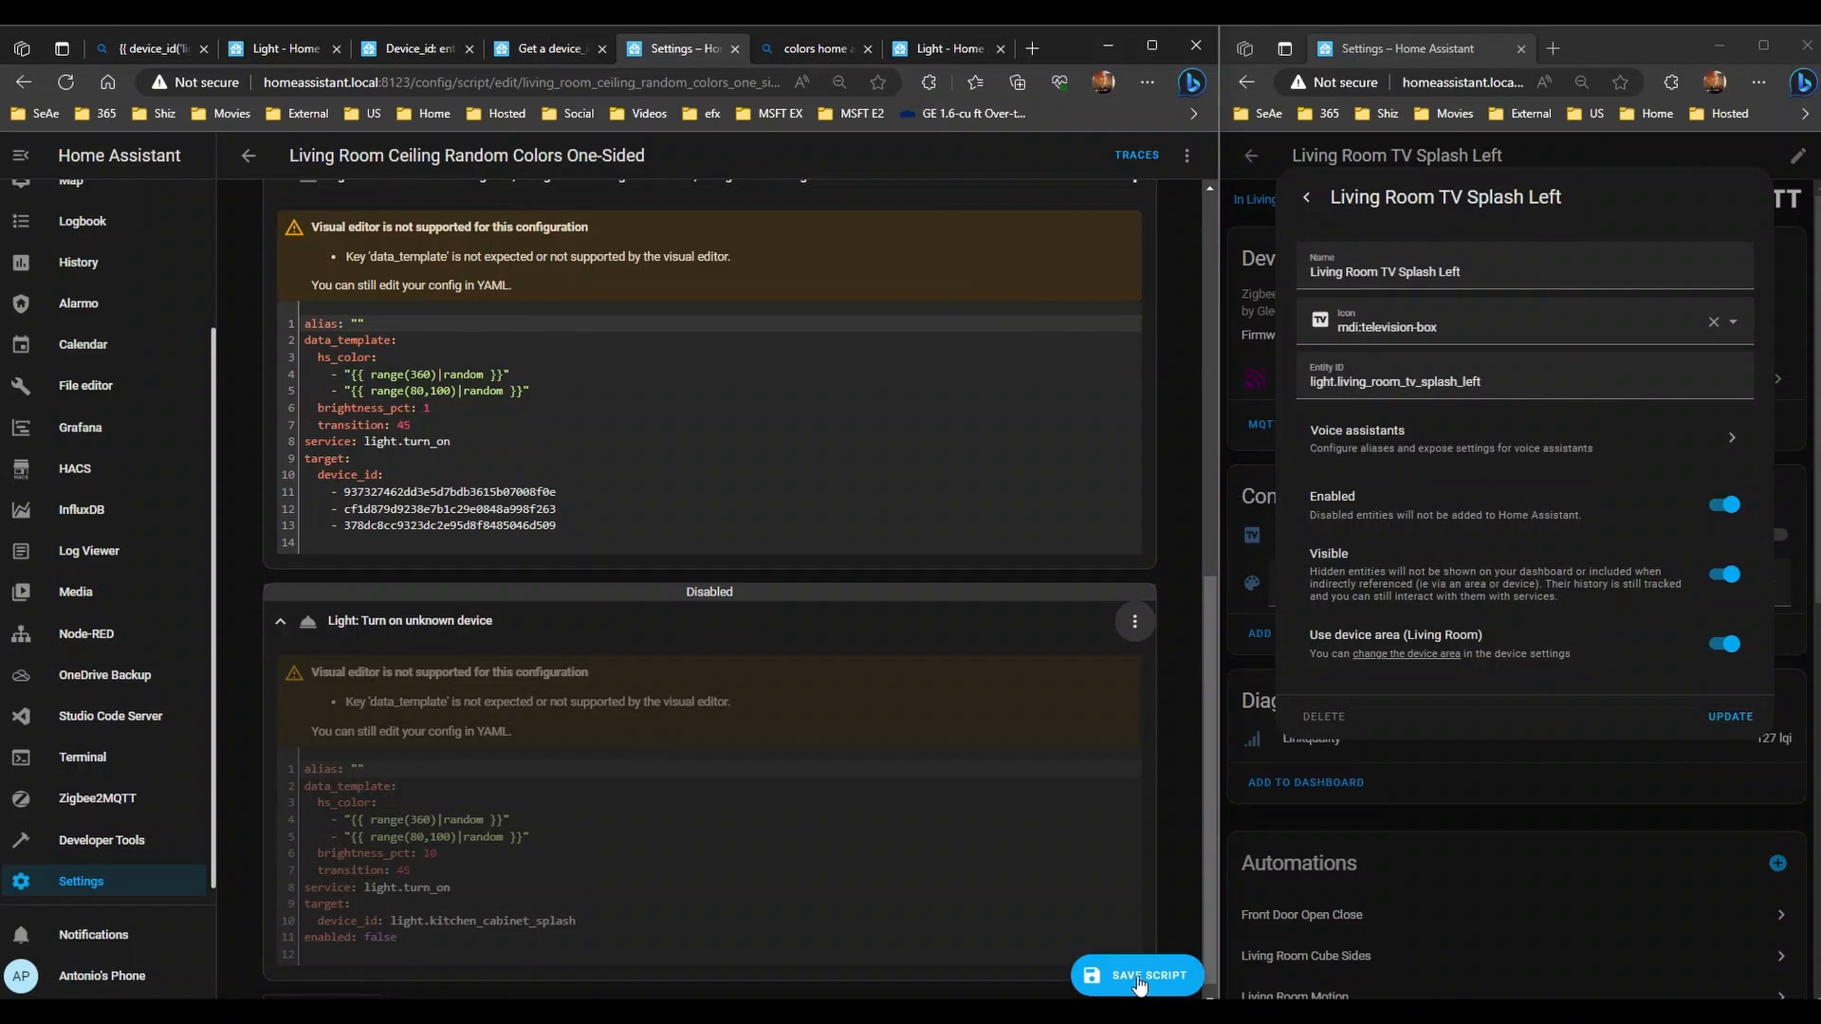
{"action": "scroll", "coordinate": [464, 536], "scroll_direction": "up", "scroll_amount": 3}
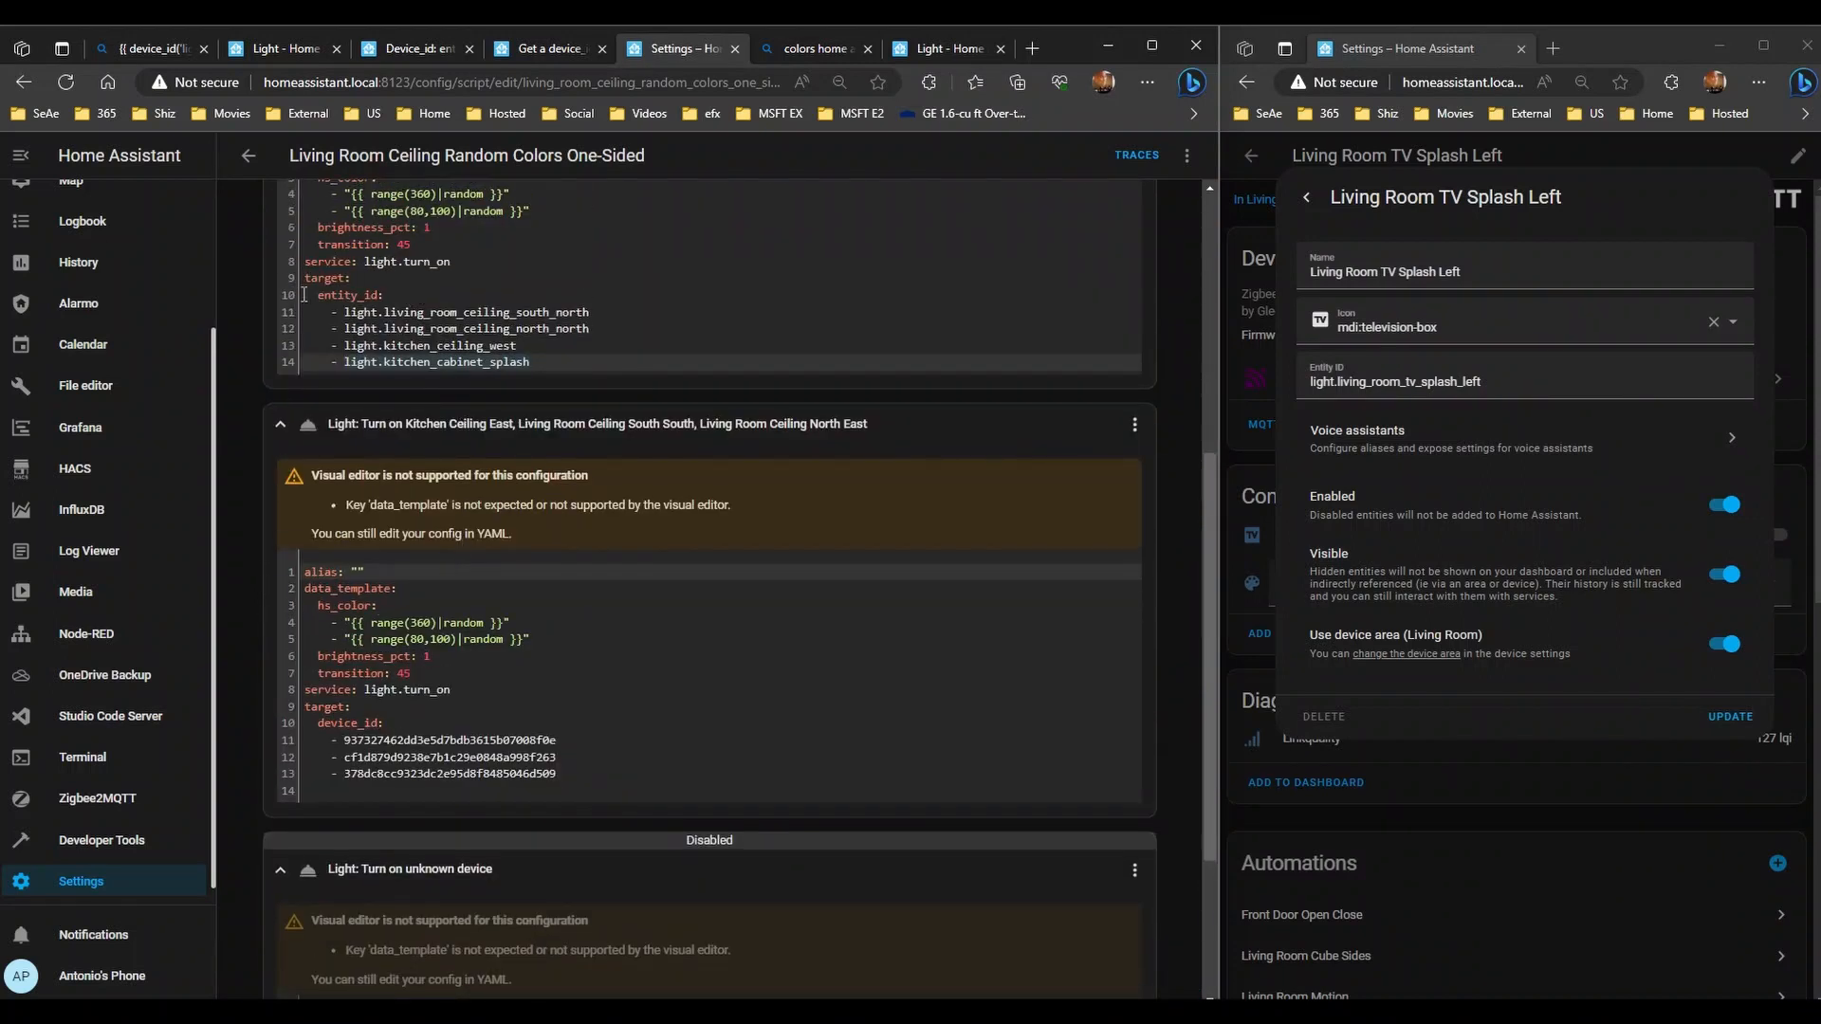
- Add an entity_id: key below the second action's device ID list
{"action": "left_click_drag", "start_coordinate": [304, 295], "coordinate": [410, 294]}
{"action": "left_click", "coordinate": [410, 294]}
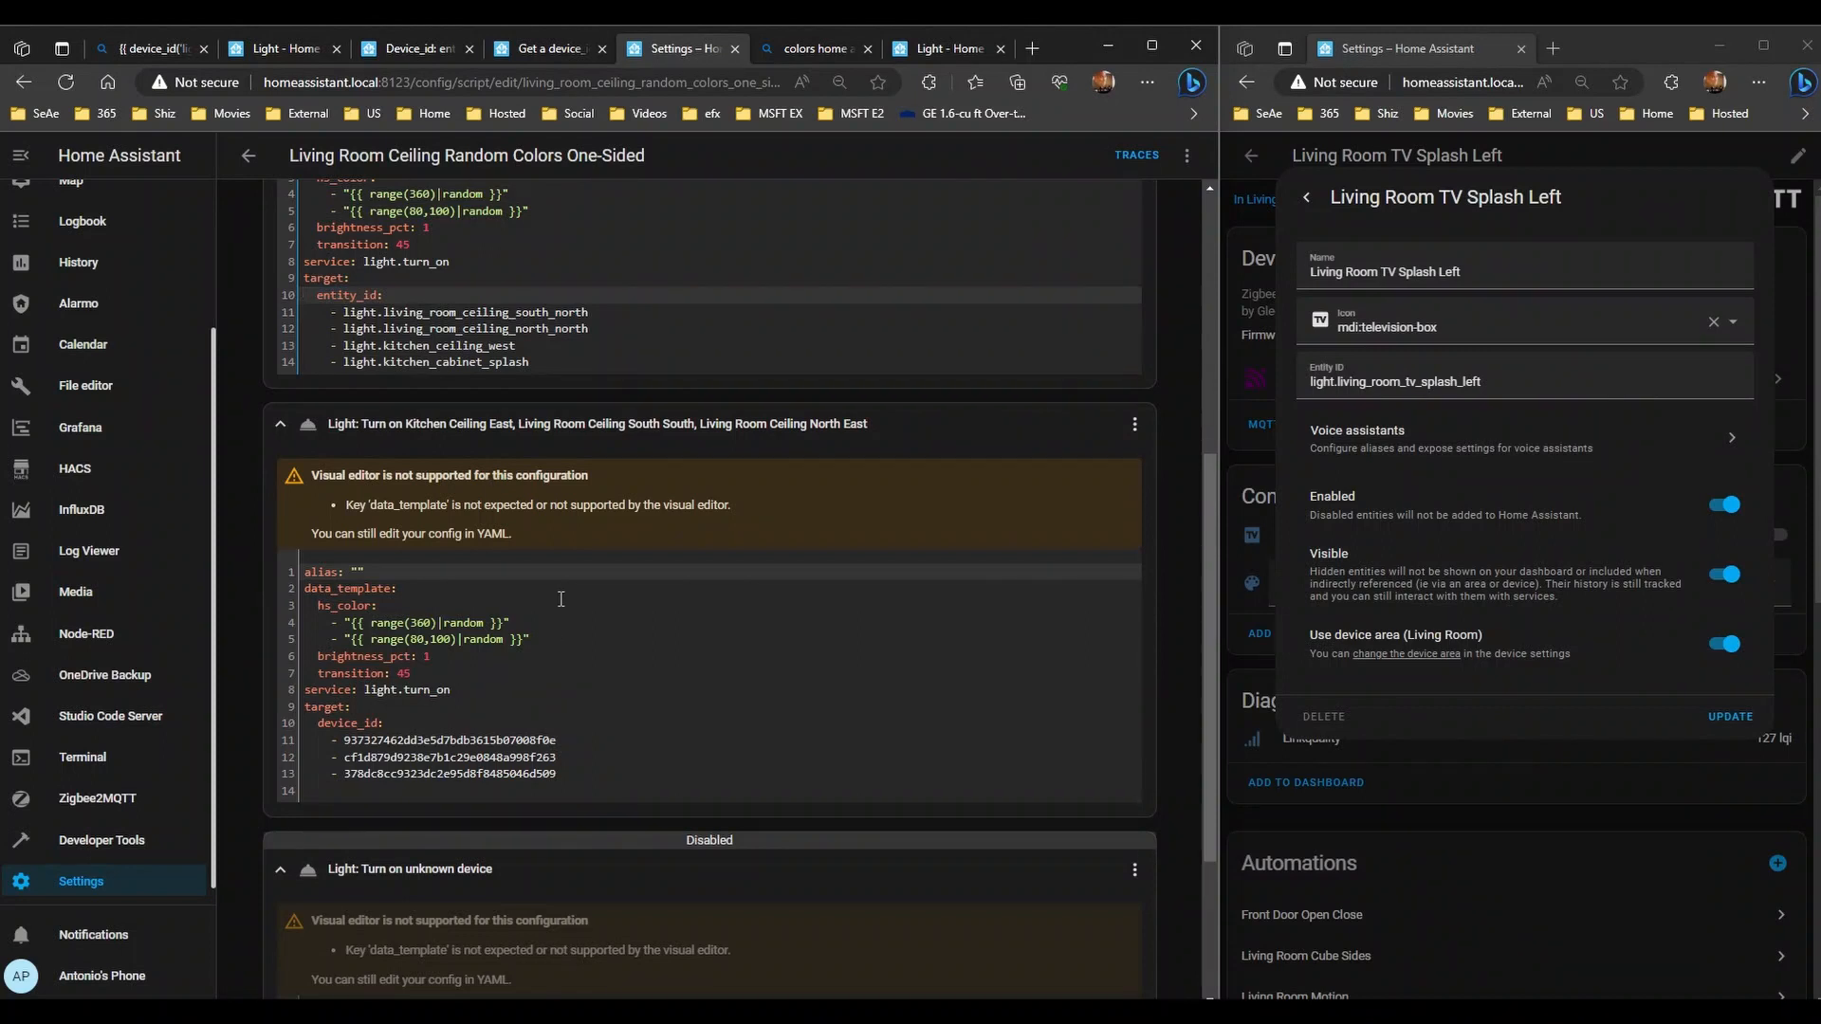
{"action": "key", "text": "shift+End"}
{"action": "key", "text": "ctrl+c"}
{"action": "left_click", "coordinate": [574, 770]}
{"action": "key", "text": "Return"}
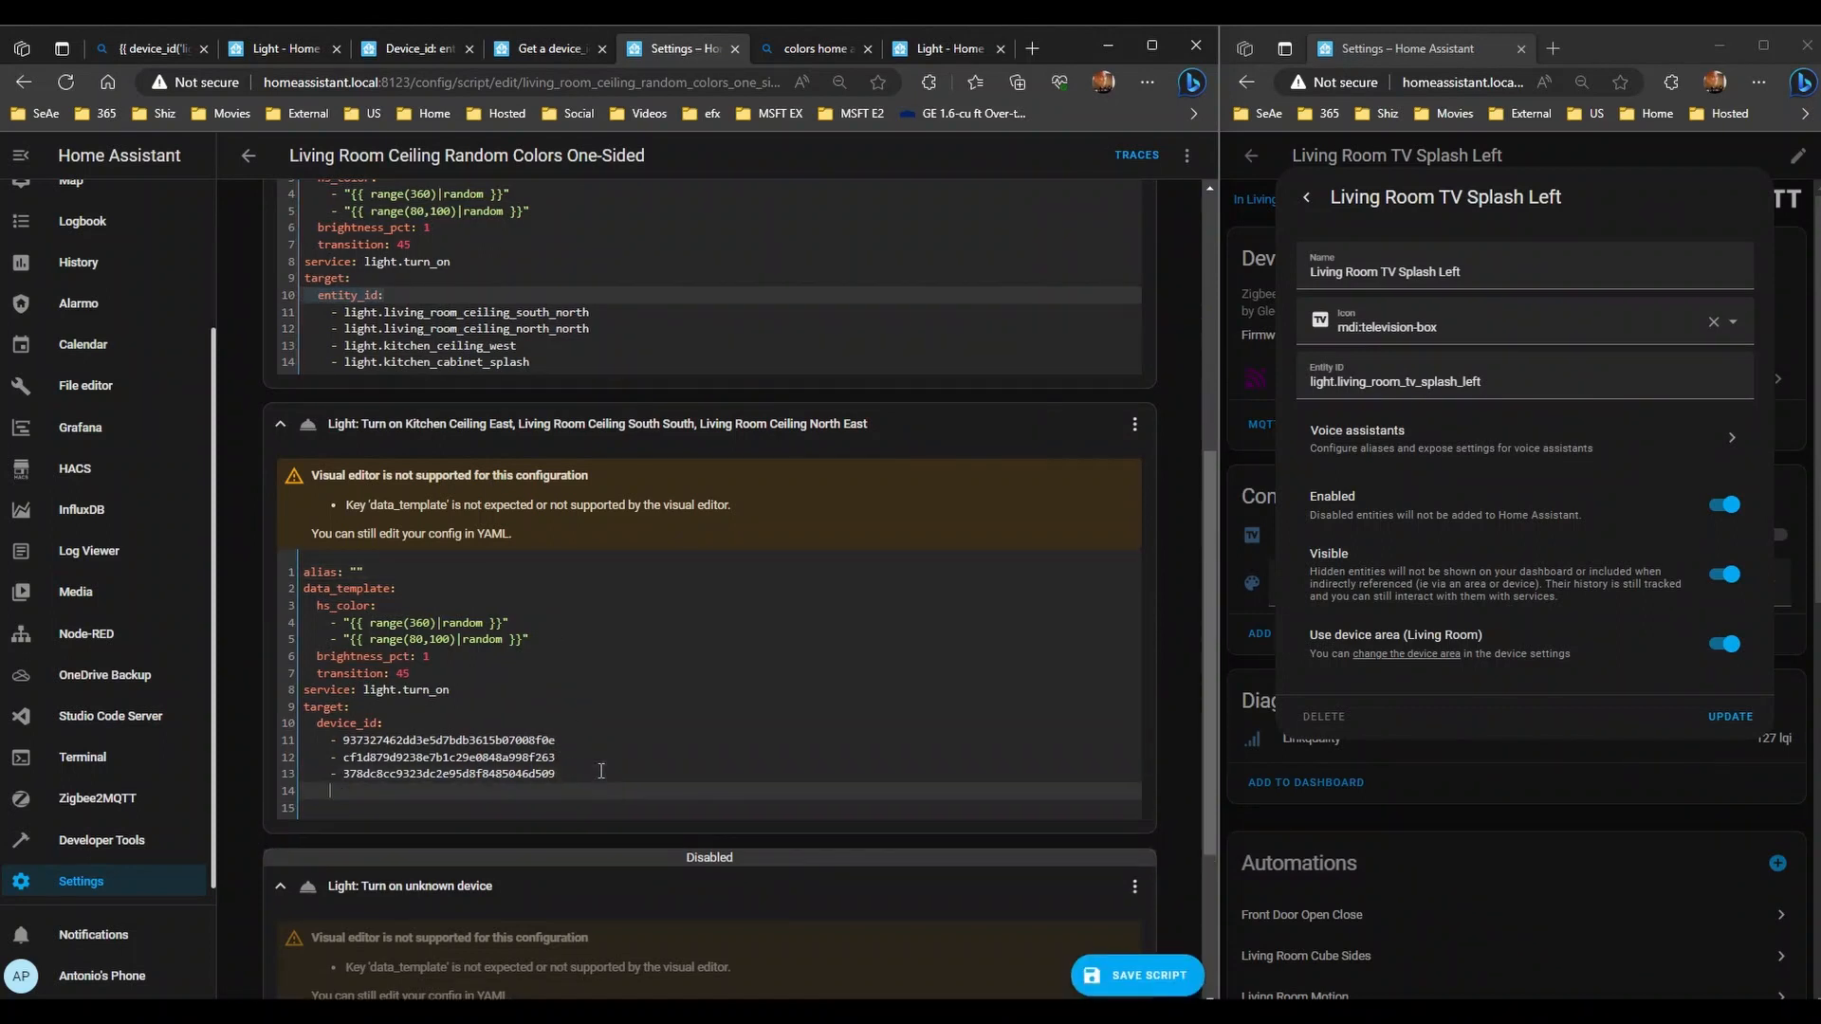
{"action": "key", "text": "ctrl+v"}
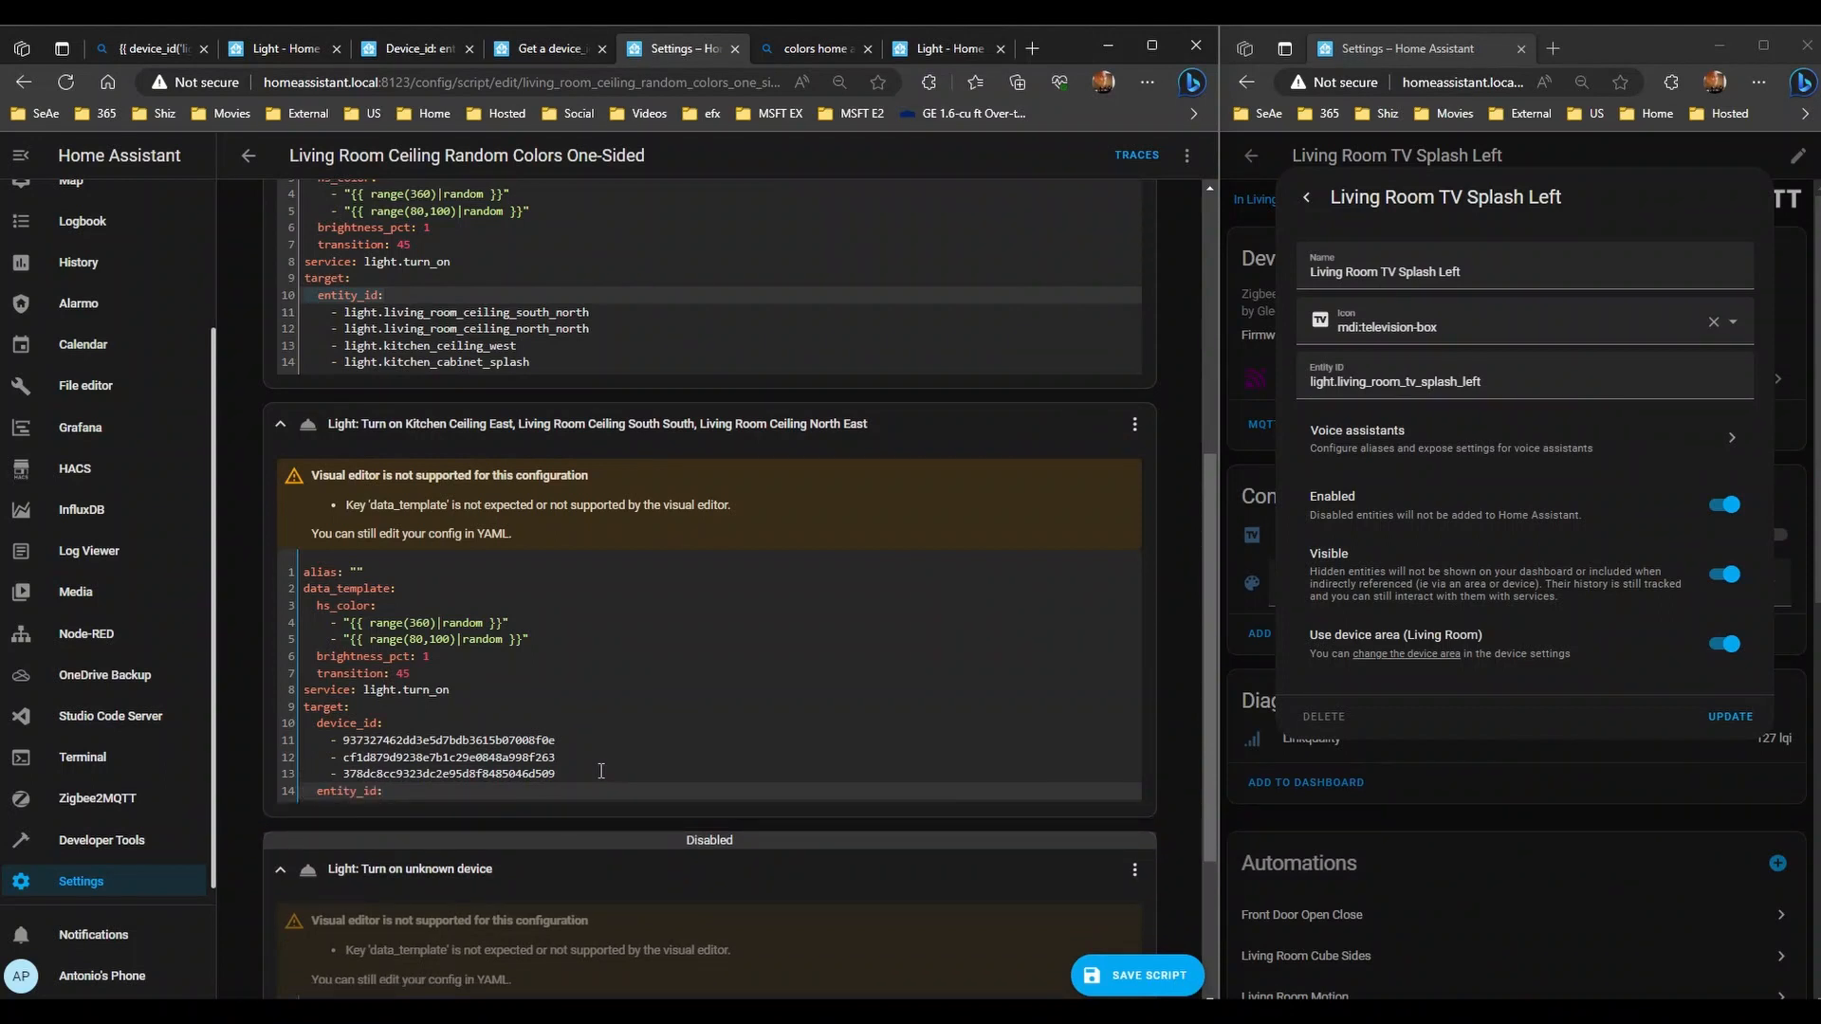
{"action": "scroll", "coordinate": [592, 569], "scroll_direction": "up", "scroll_amount": 2}
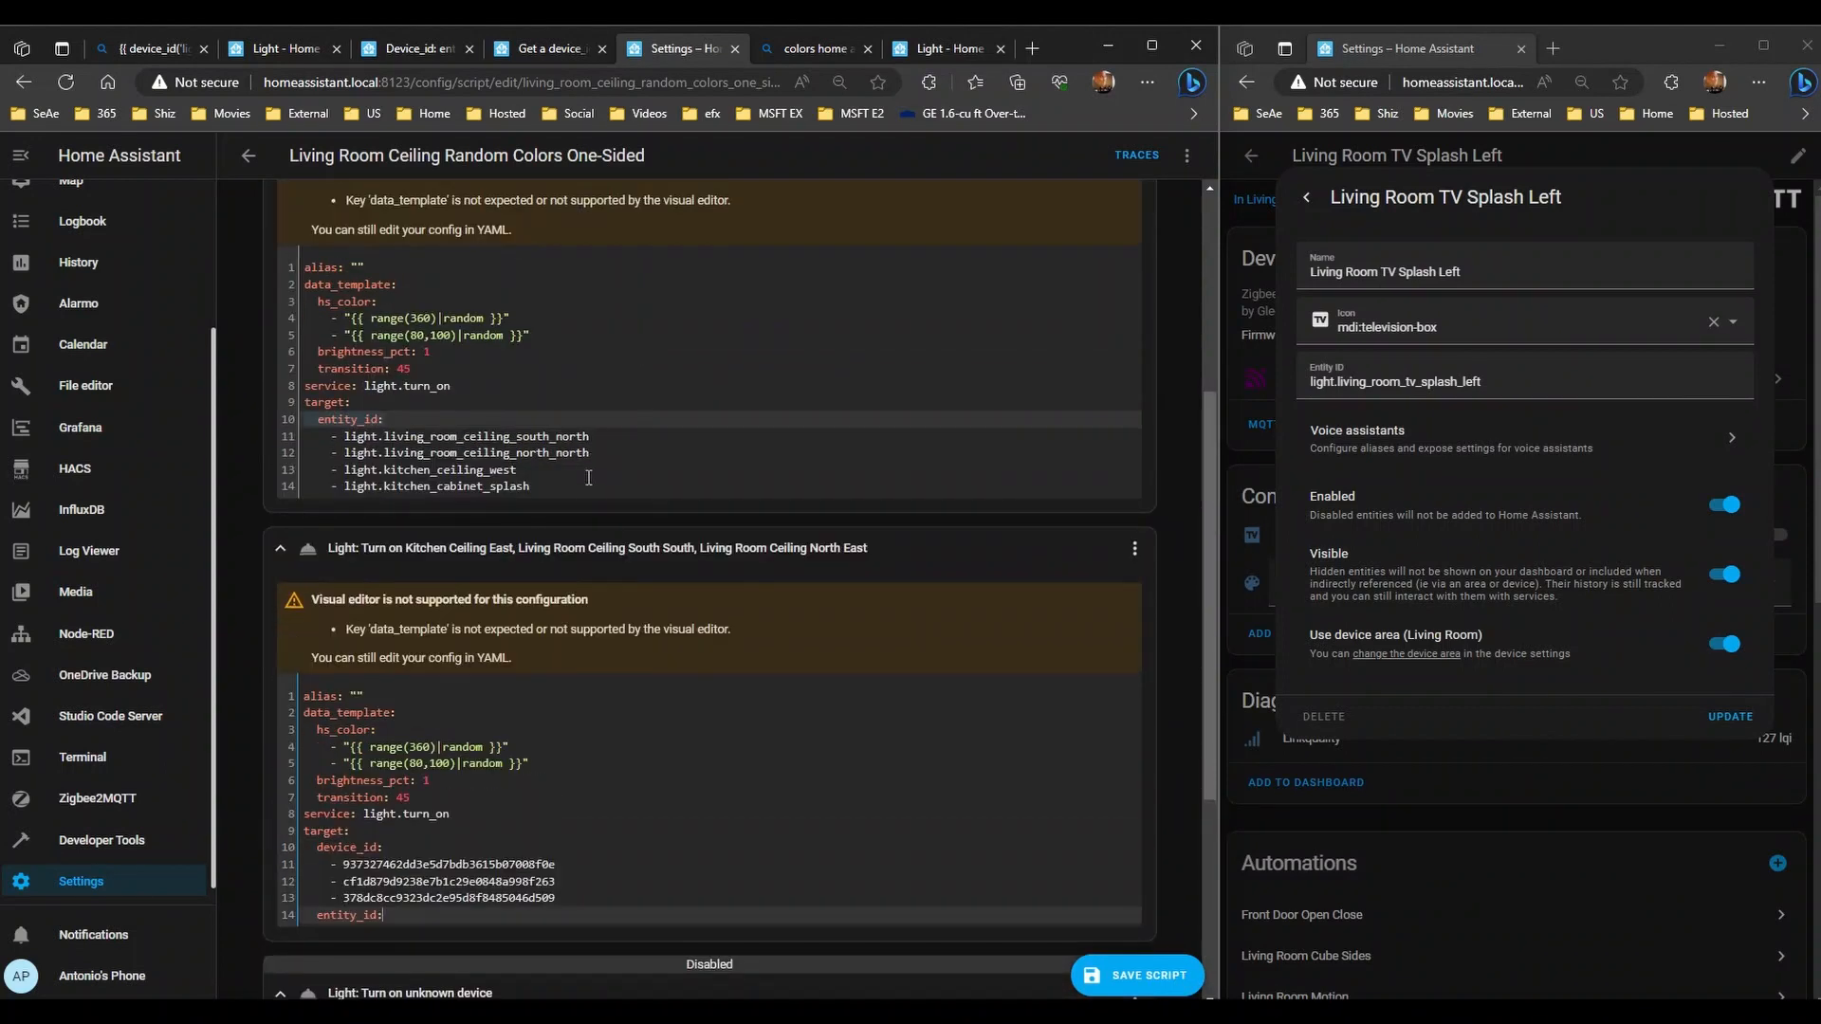
{"action": "left_click", "coordinate": [588, 478]}
{"action": "key", "text": "Return"}
{"action": "key", "text": "BackSpace"}
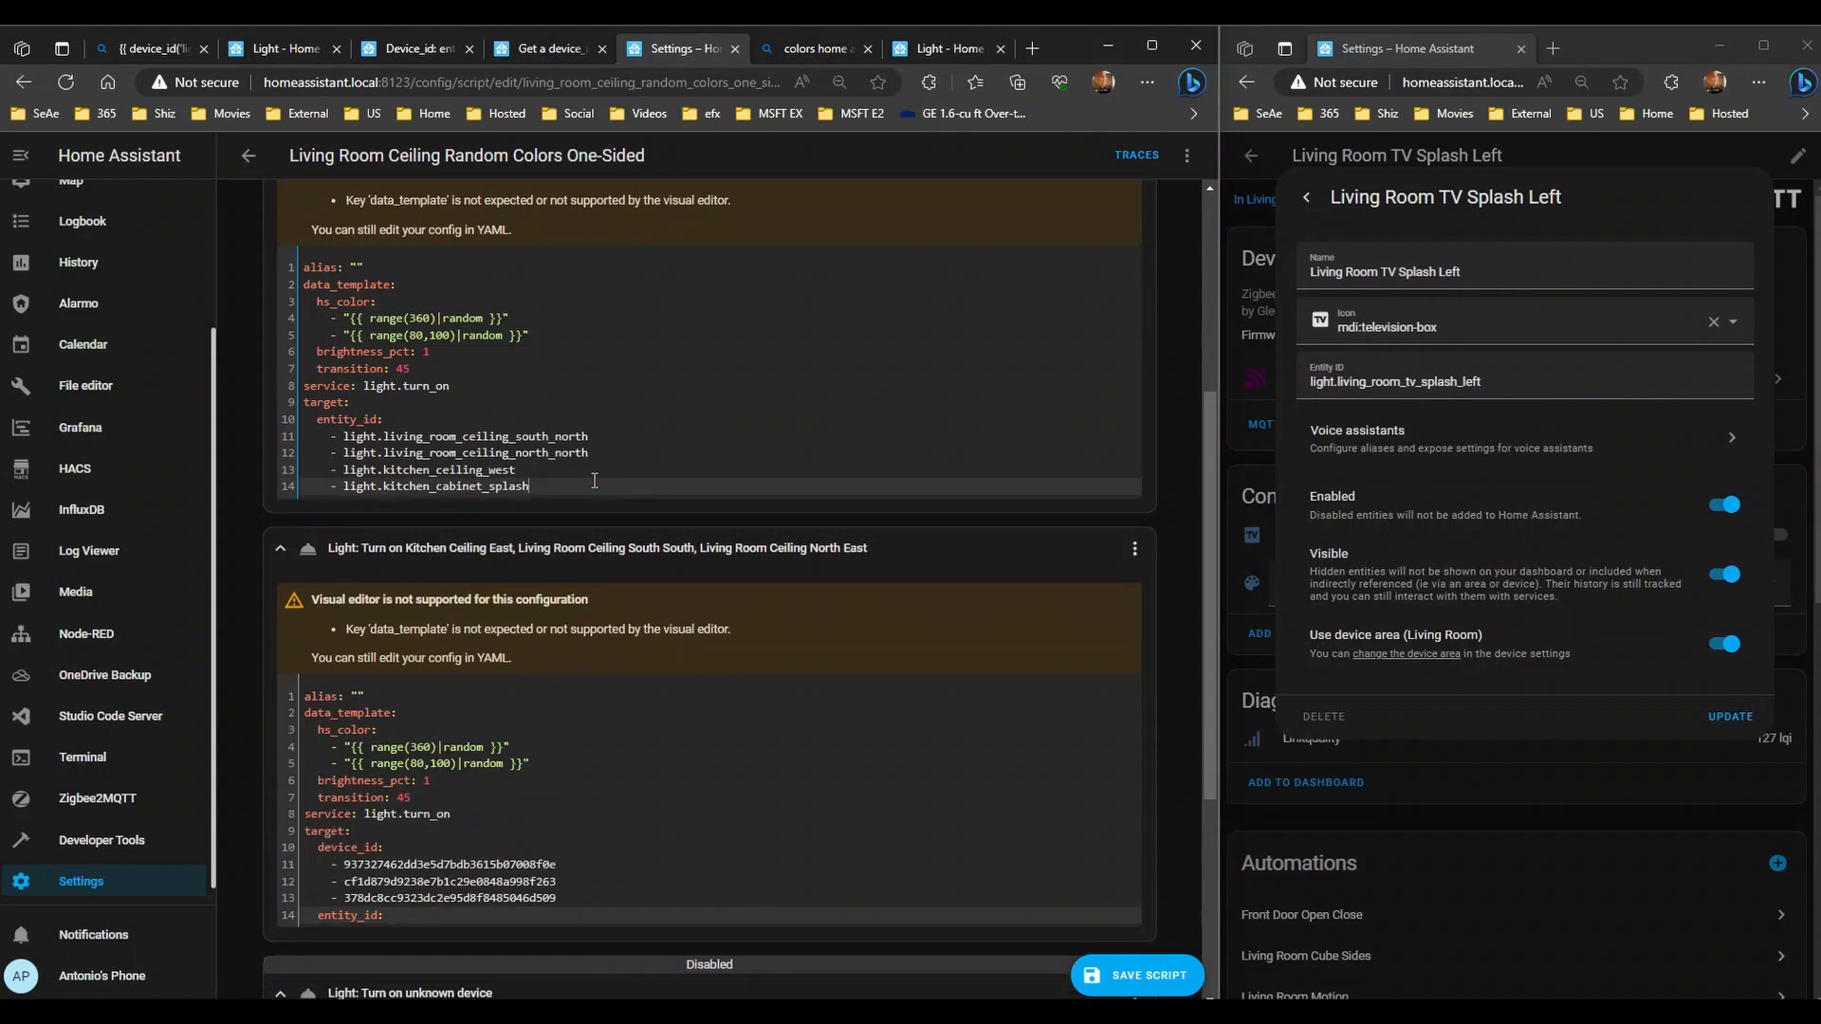
{"action": "scroll", "coordinate": [594, 480], "scroll_direction": "down", "scroll_amount": 4}
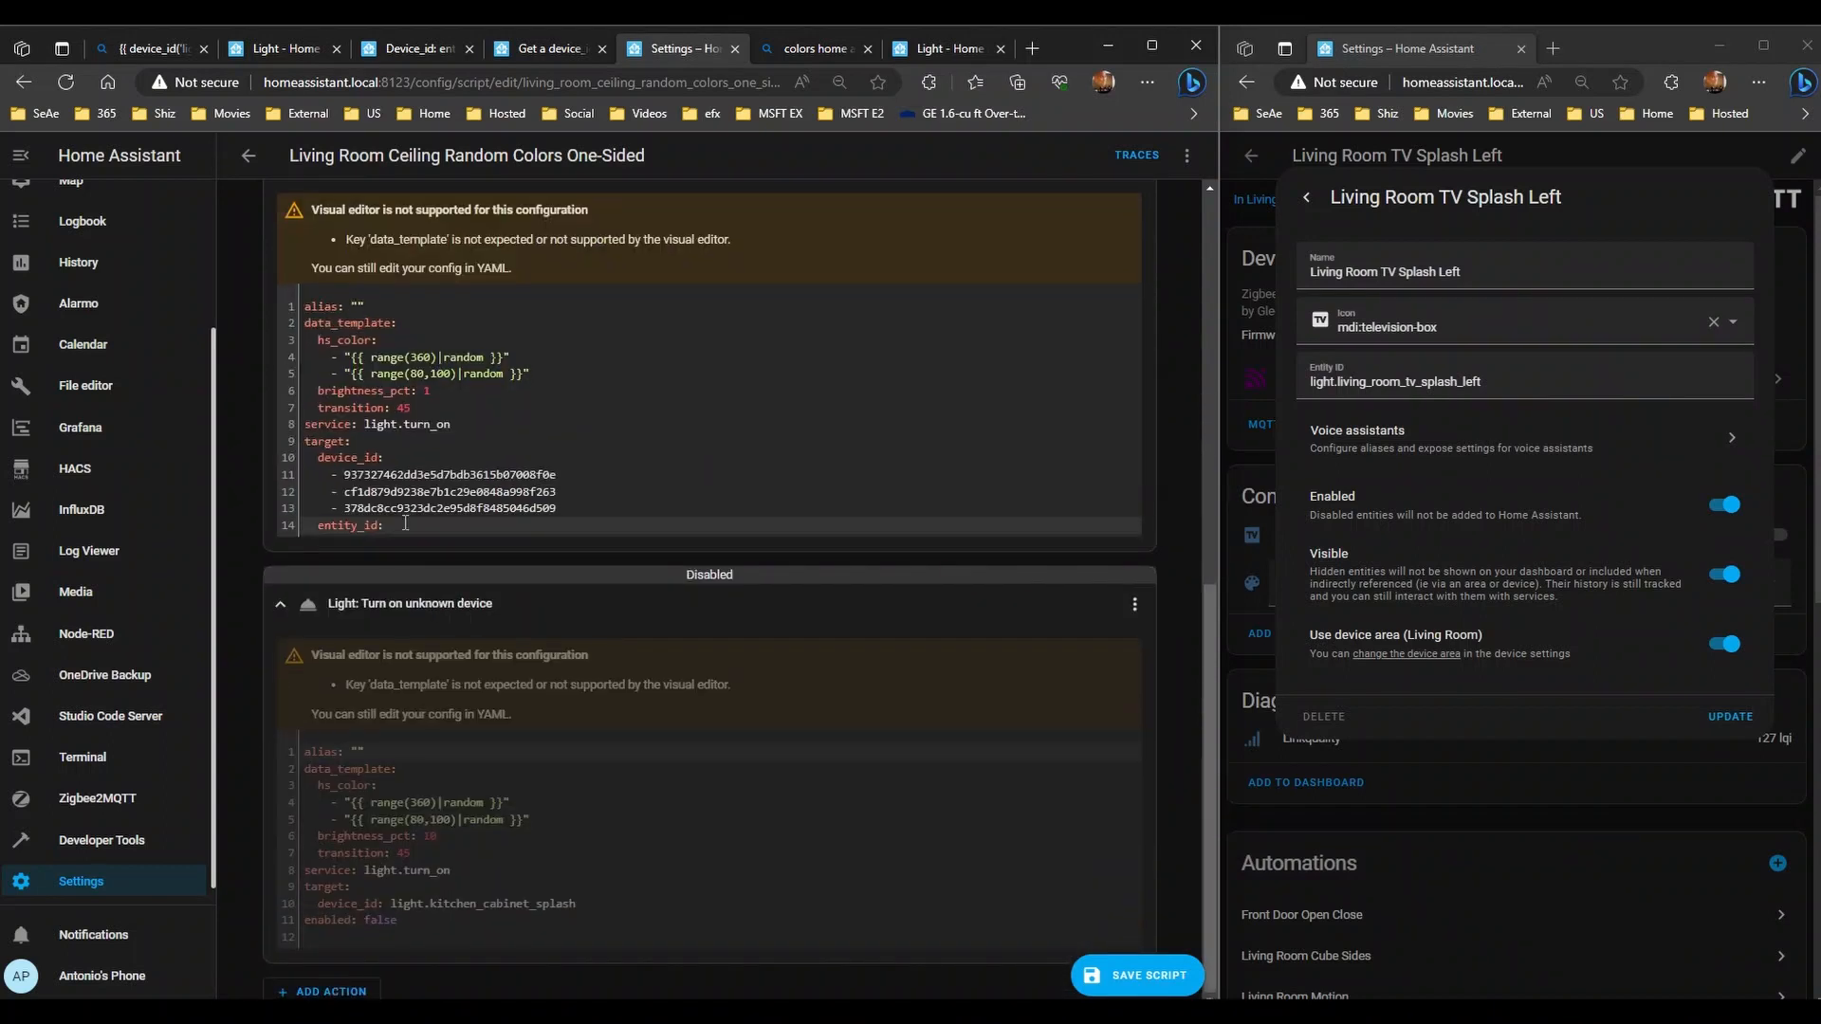
- Add light.kitchen_ceiling_east as the first entity_id entry
{"action": "left_click", "coordinate": [504, 538]}
{"action": "key", "text": "Return"}
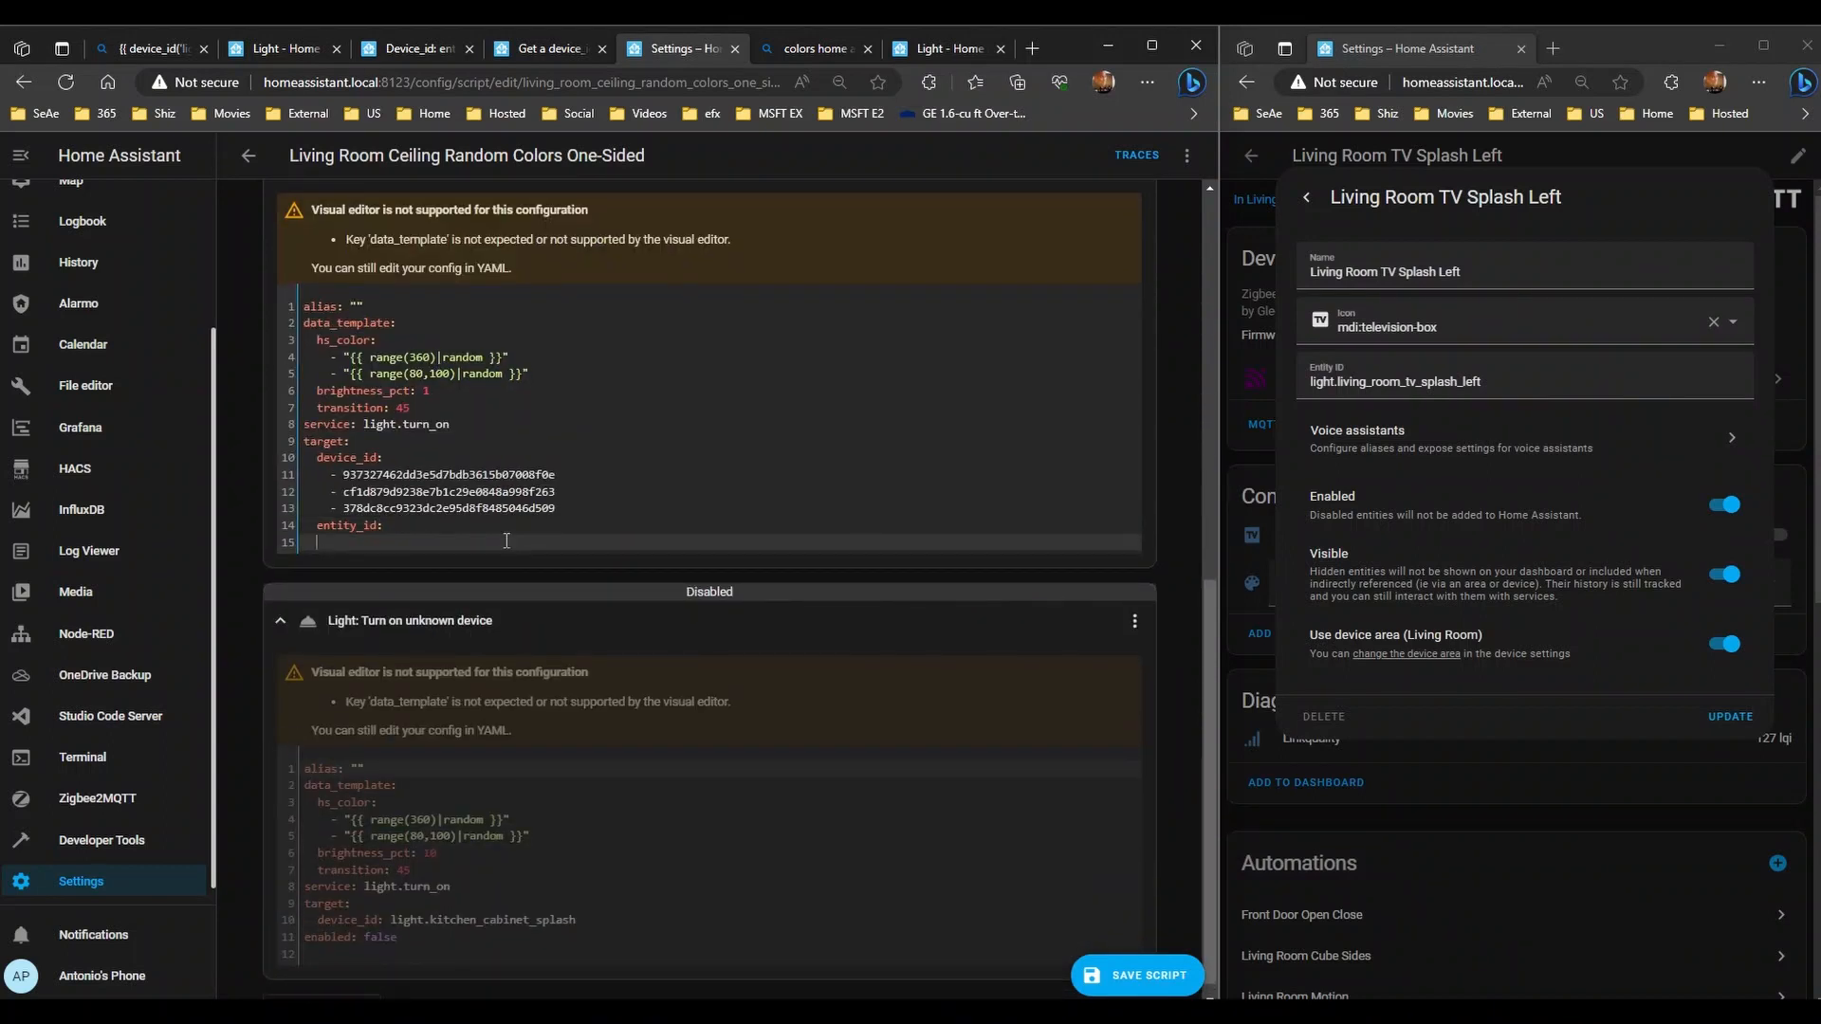
{"action": "type", "text": "-"}
{"action": "scroll", "coordinate": [506, 541], "scroll_direction": "up", "scroll_amount": 1}
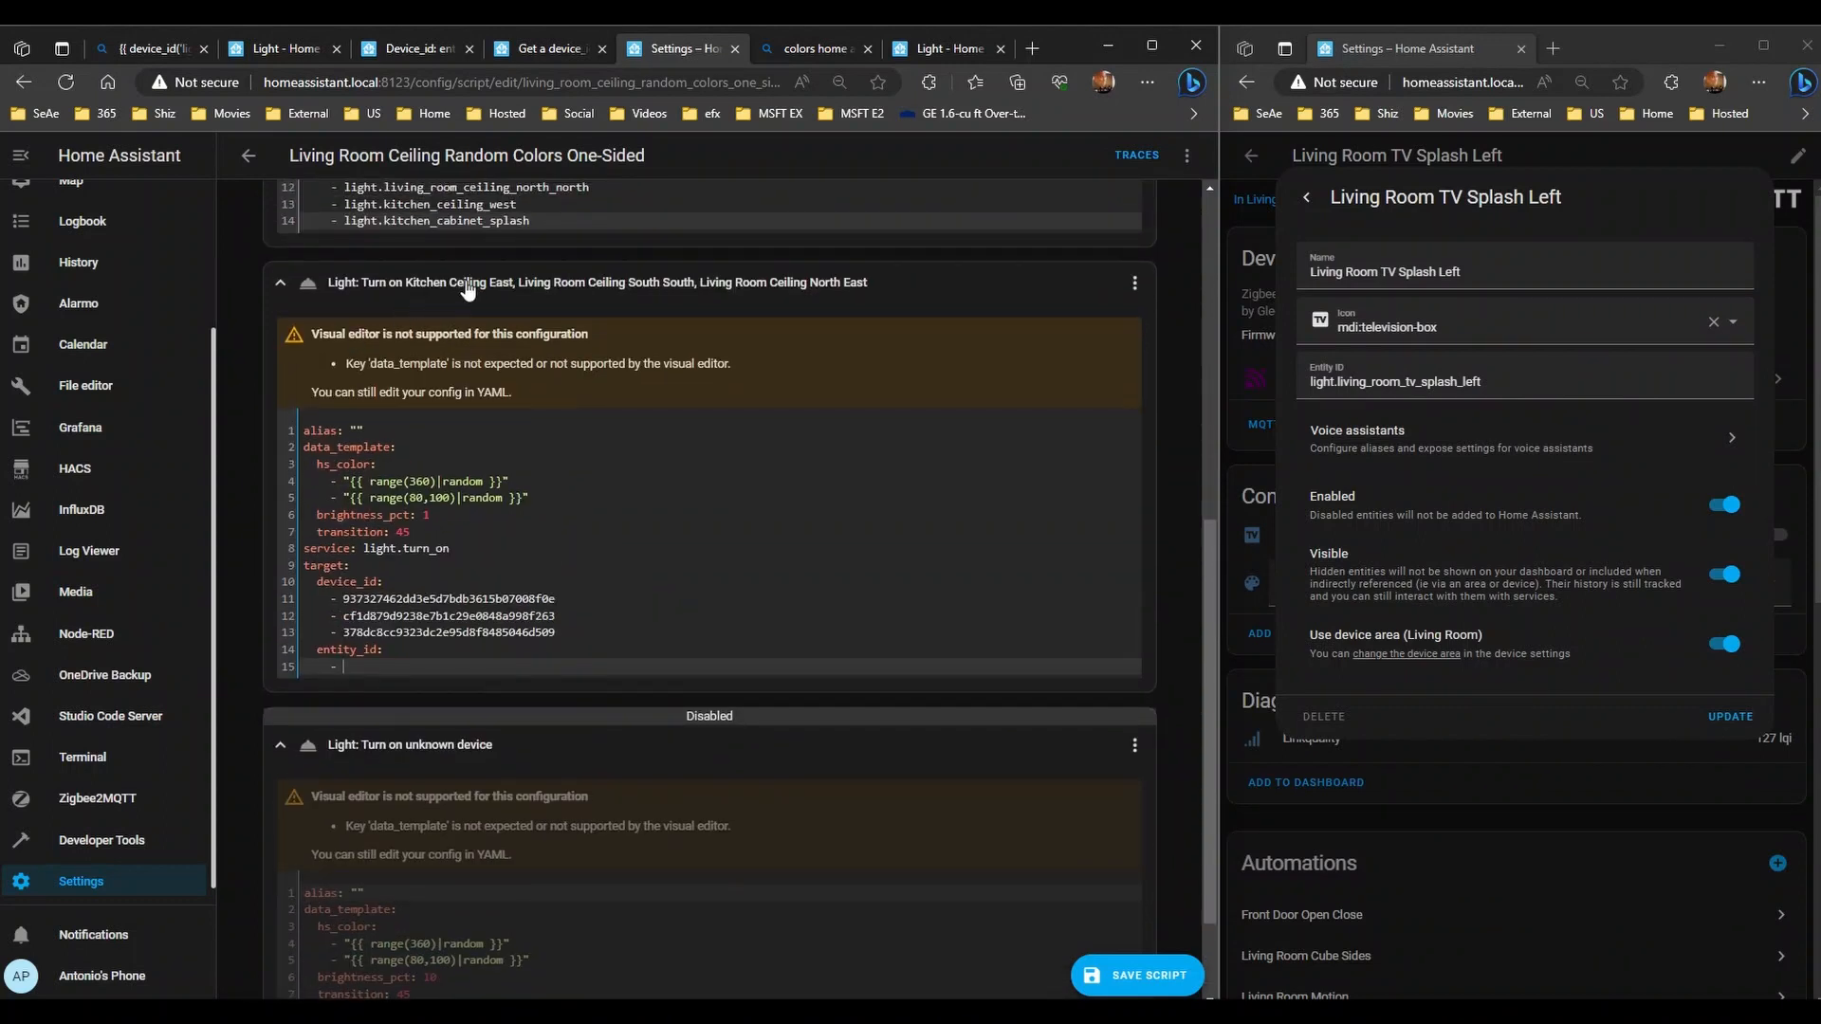
{"action": "type", "text": "light.kitch"}
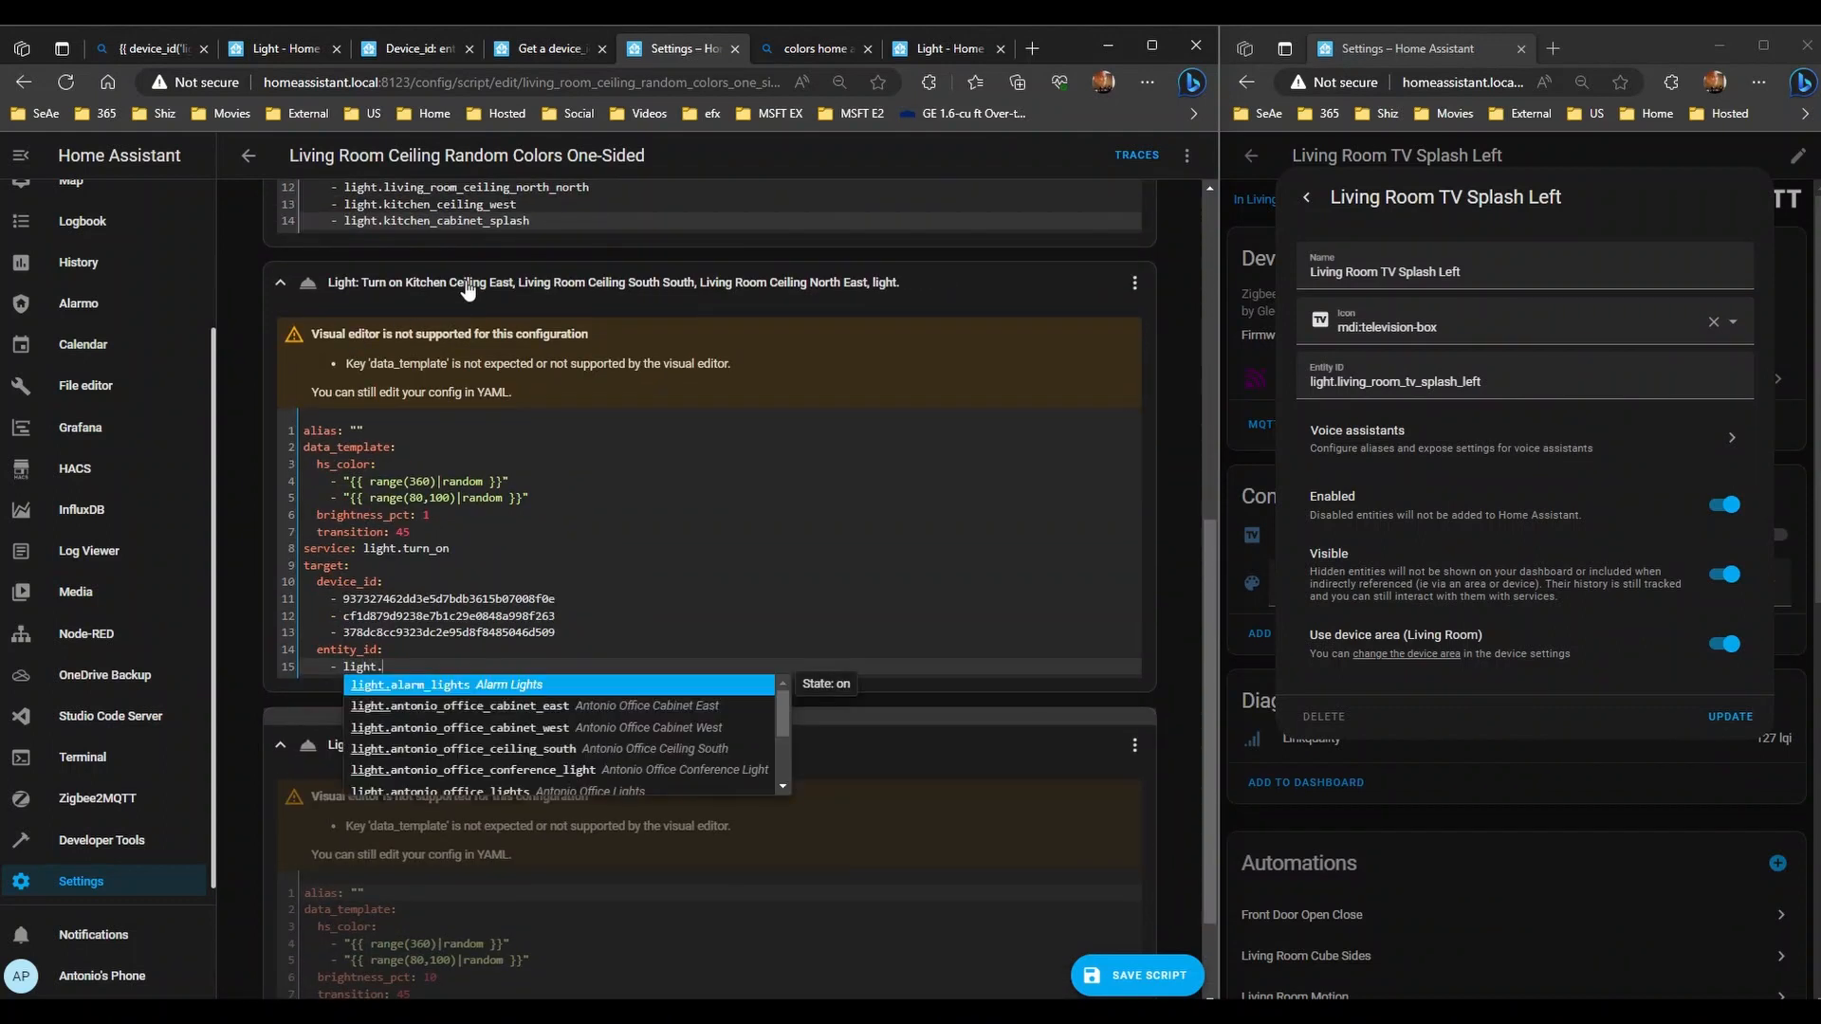
{"action": "key", "text": "Down"}
{"action": "key", "text": "Down"}
{"action": "key", "text": "Return"}
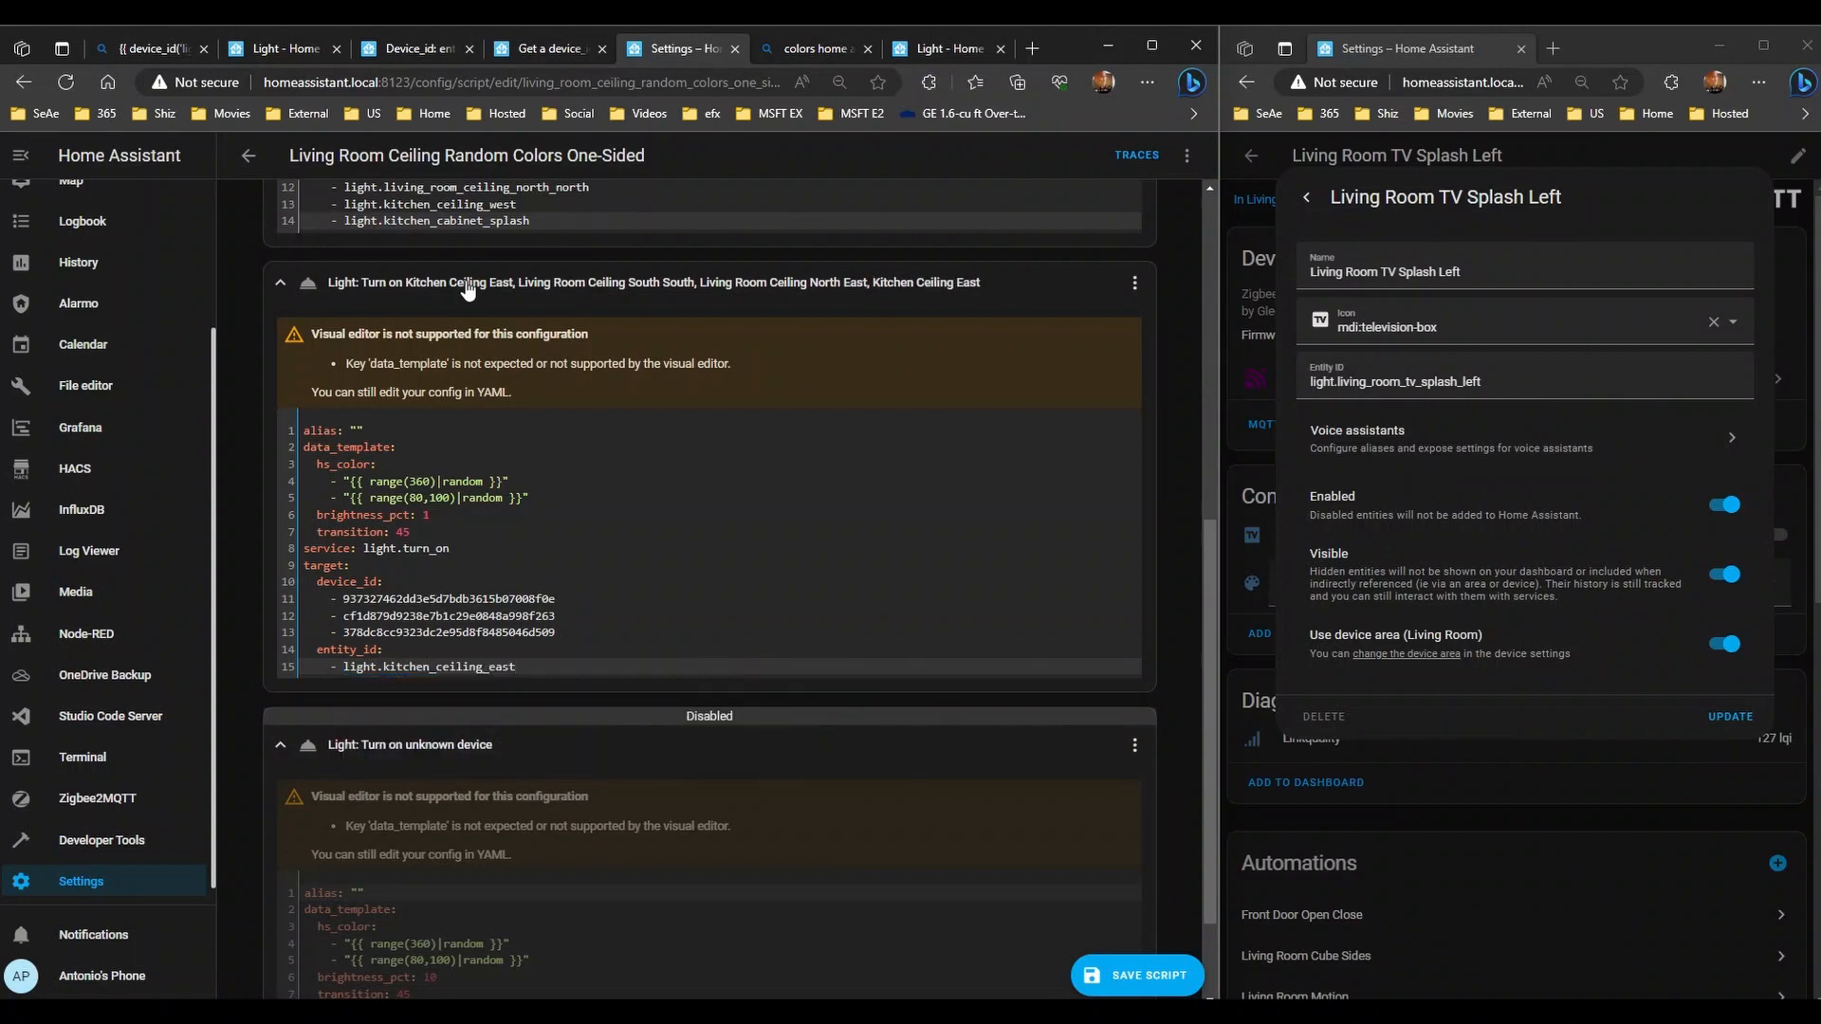
- Add light.living_room_ceiling_south_south and light.living_room_ceiling_north_east to the list
{"action": "key", "text": "Return"}
{"action": "type", "text": "- light"}
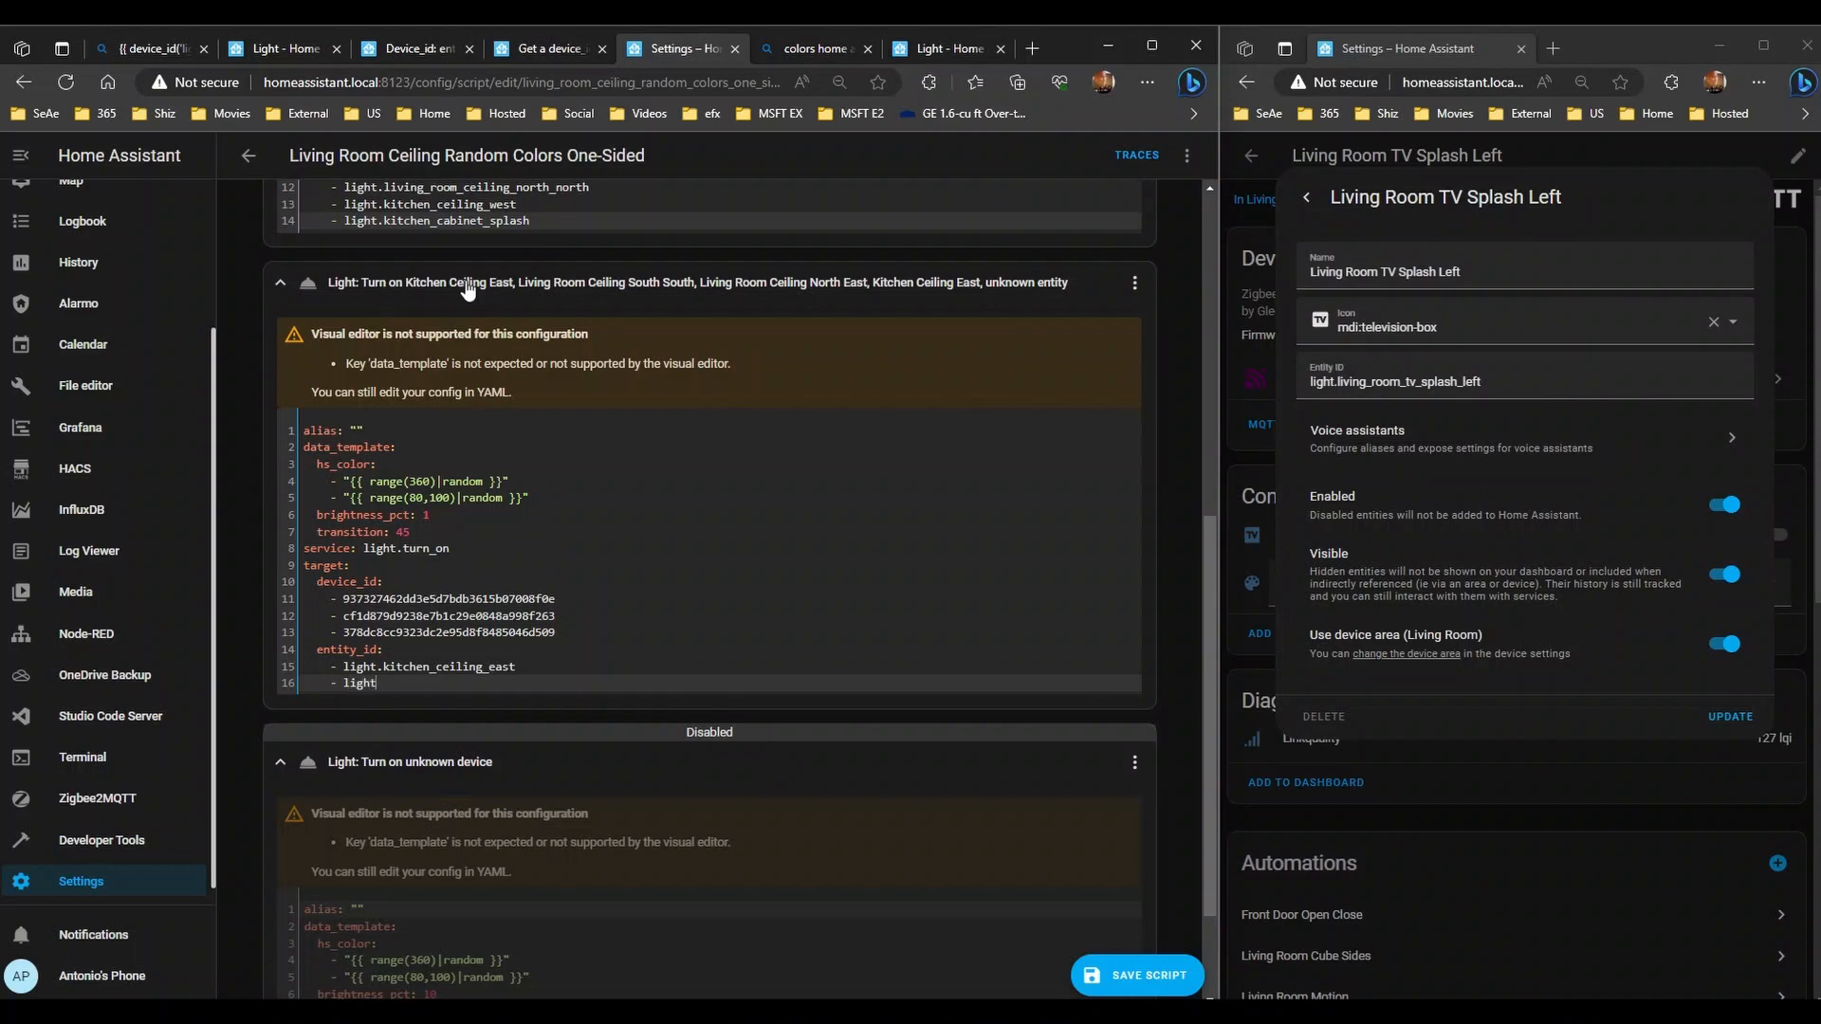
{"action": "type", "text": ".l"}
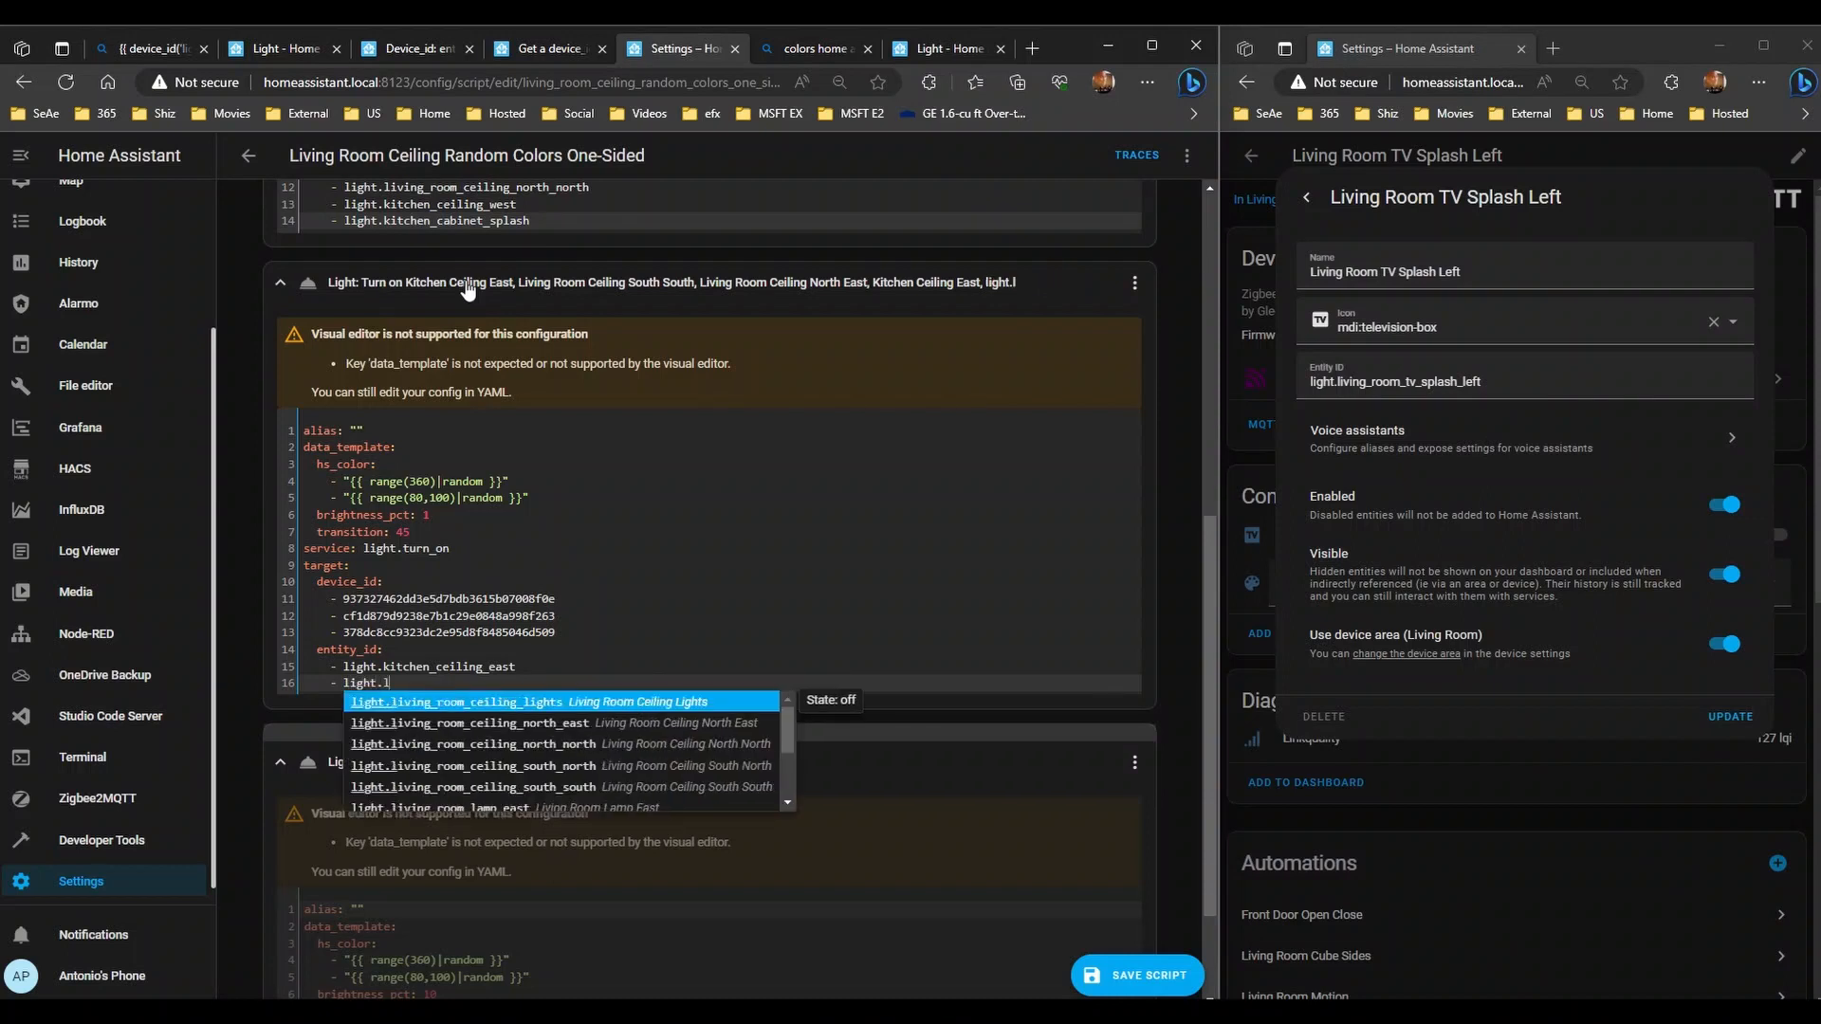
{"action": "type", "text": "iving_room"}
{"action": "key", "text": "Down"}
{"action": "key", "text": "Down"}
{"action": "key", "text": "Down"}
{"action": "key", "text": "Down"}
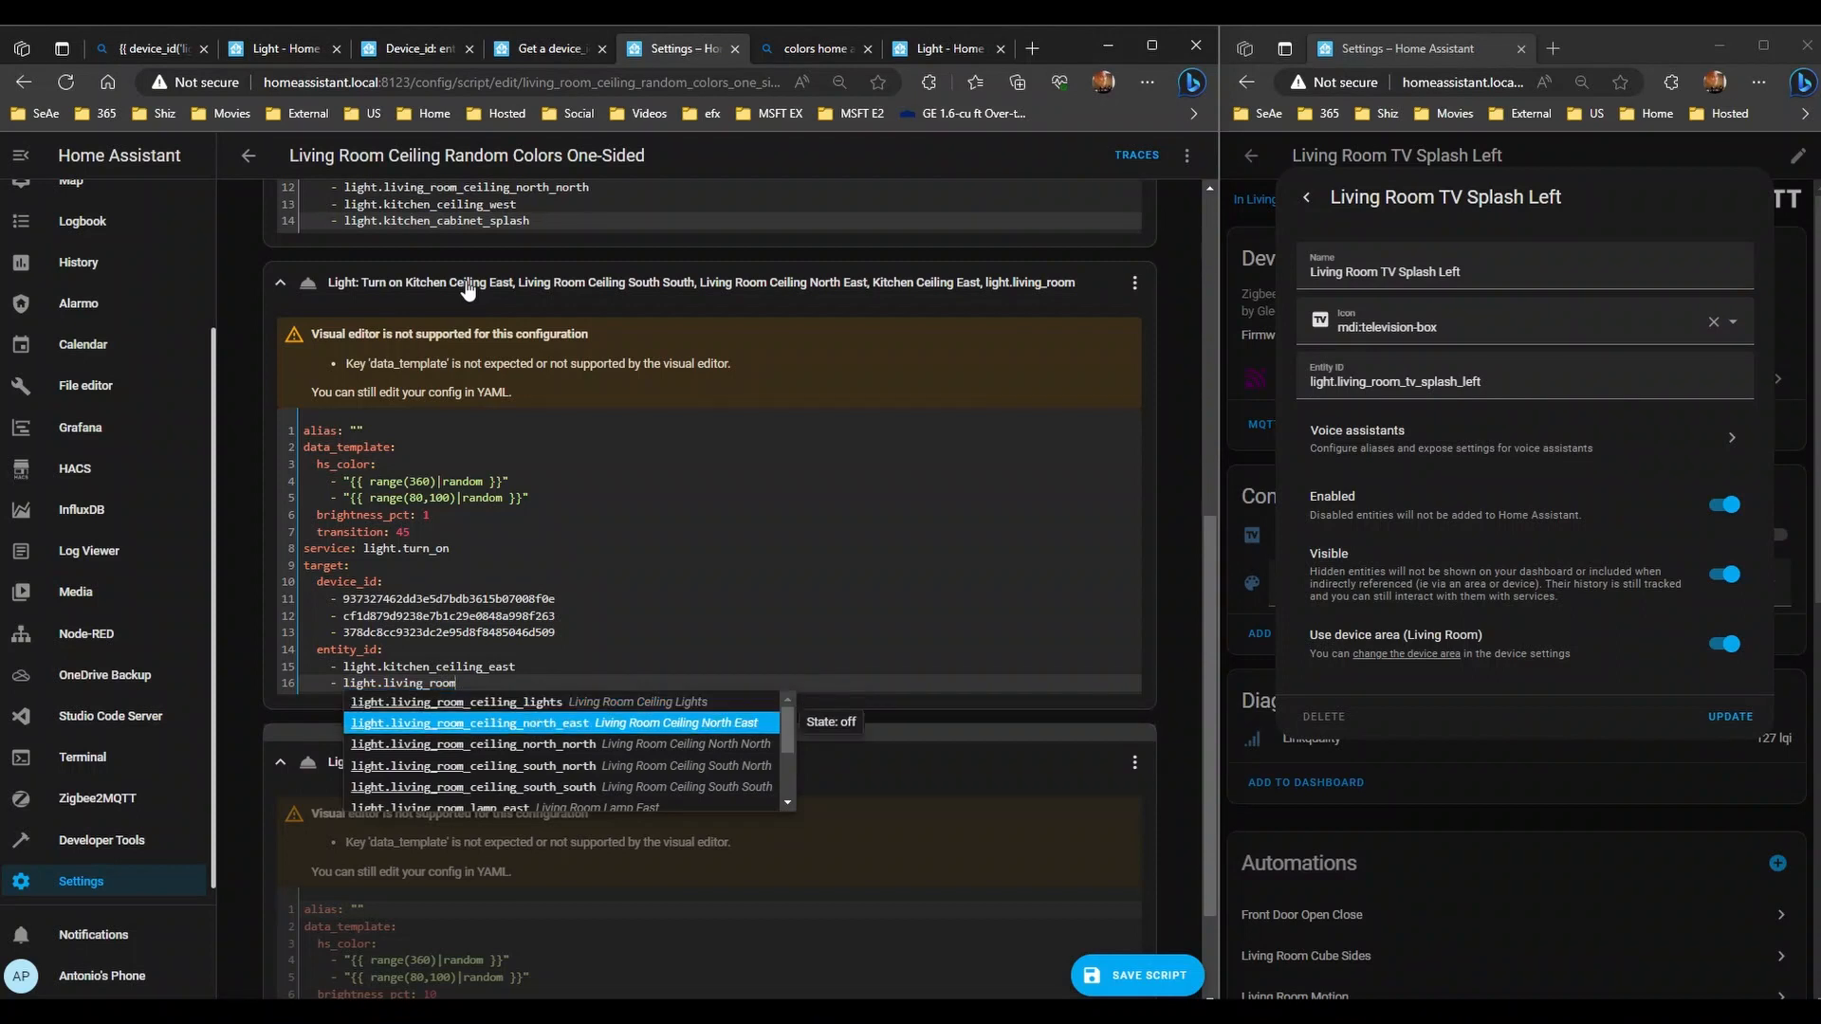
{"action": "key", "text": "Return"}
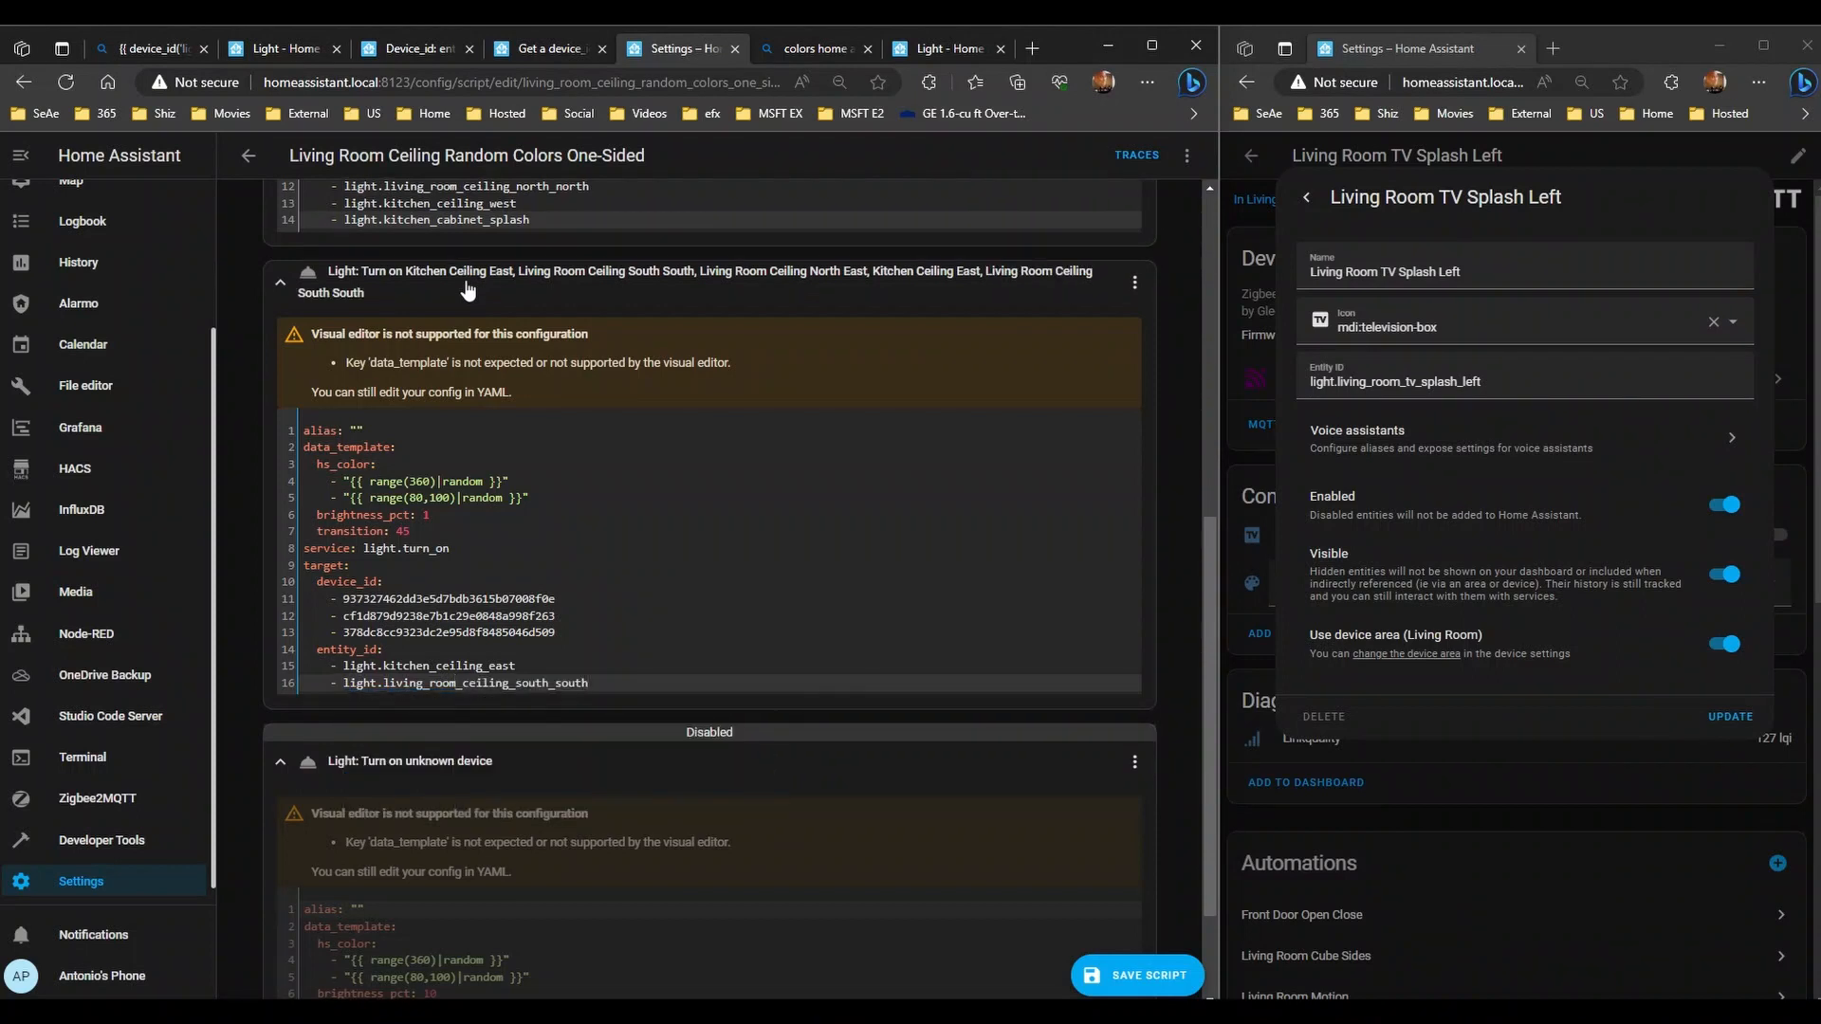
{"action": "key", "text": "Return"}
{"action": "type", "text": "l"}
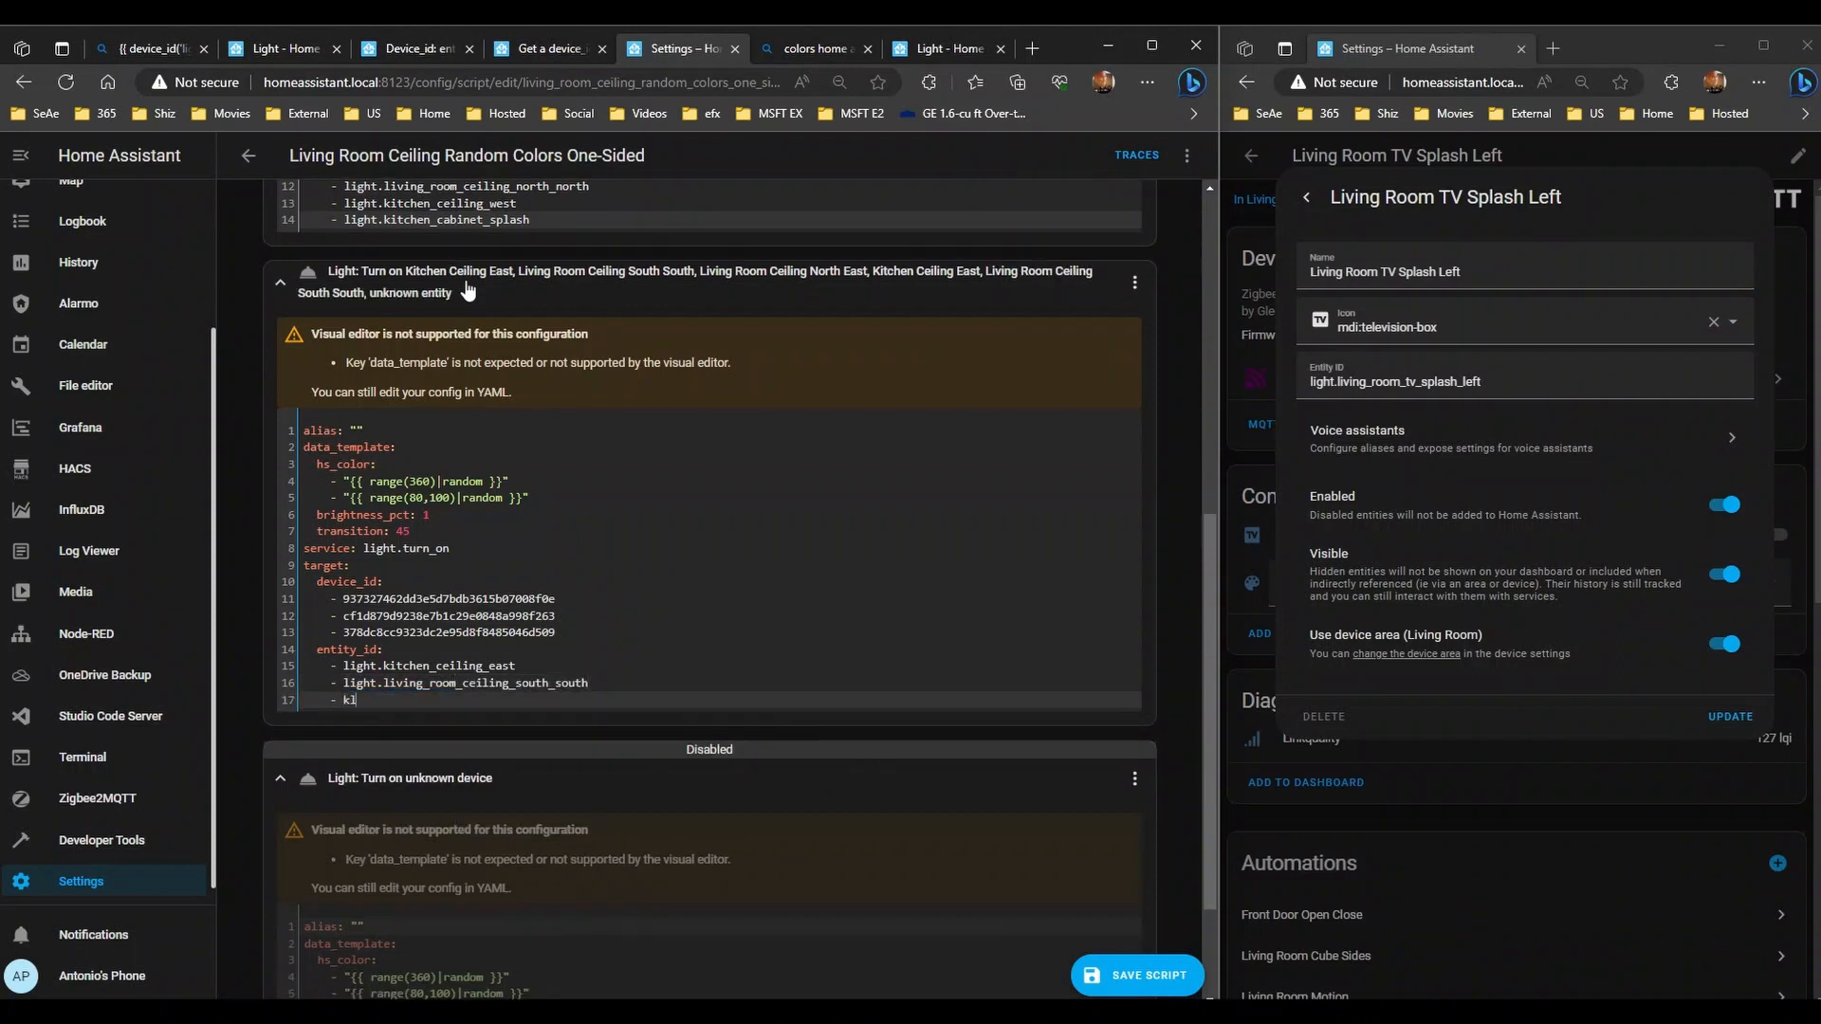
{"action": "type", "text": "ight.living_"}
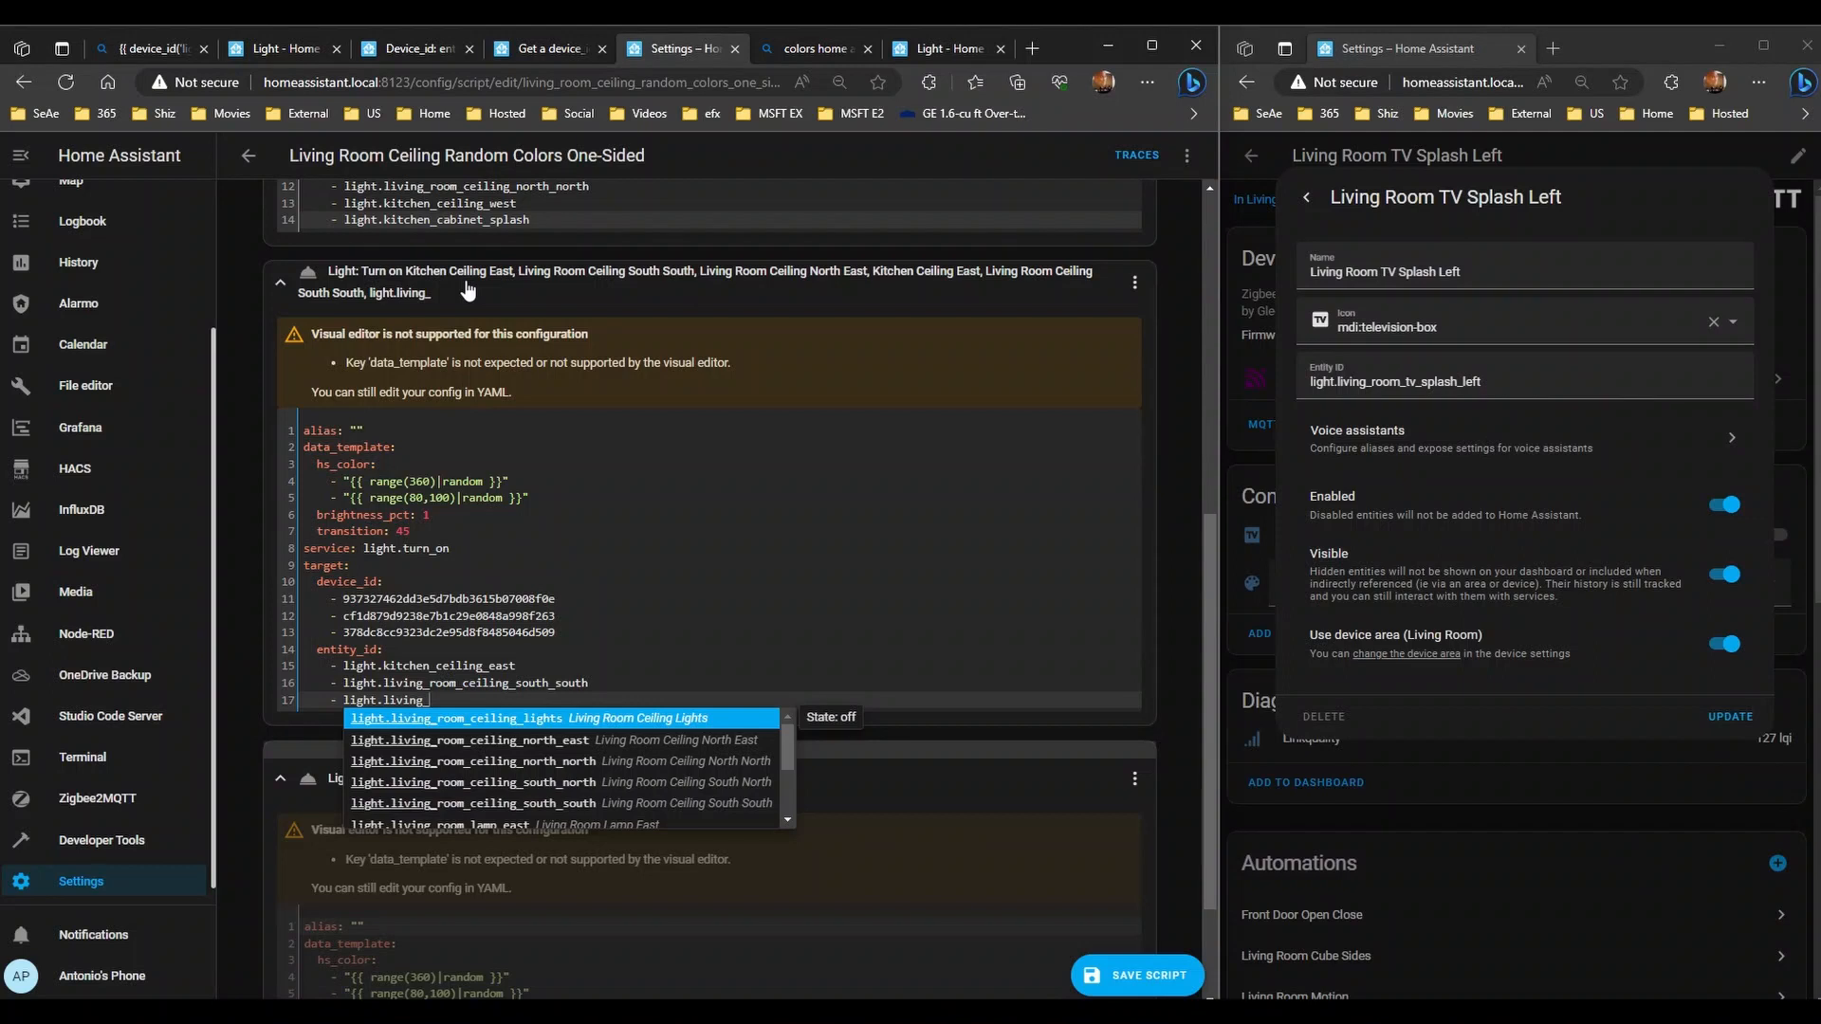
{"action": "key", "text": "Down"}
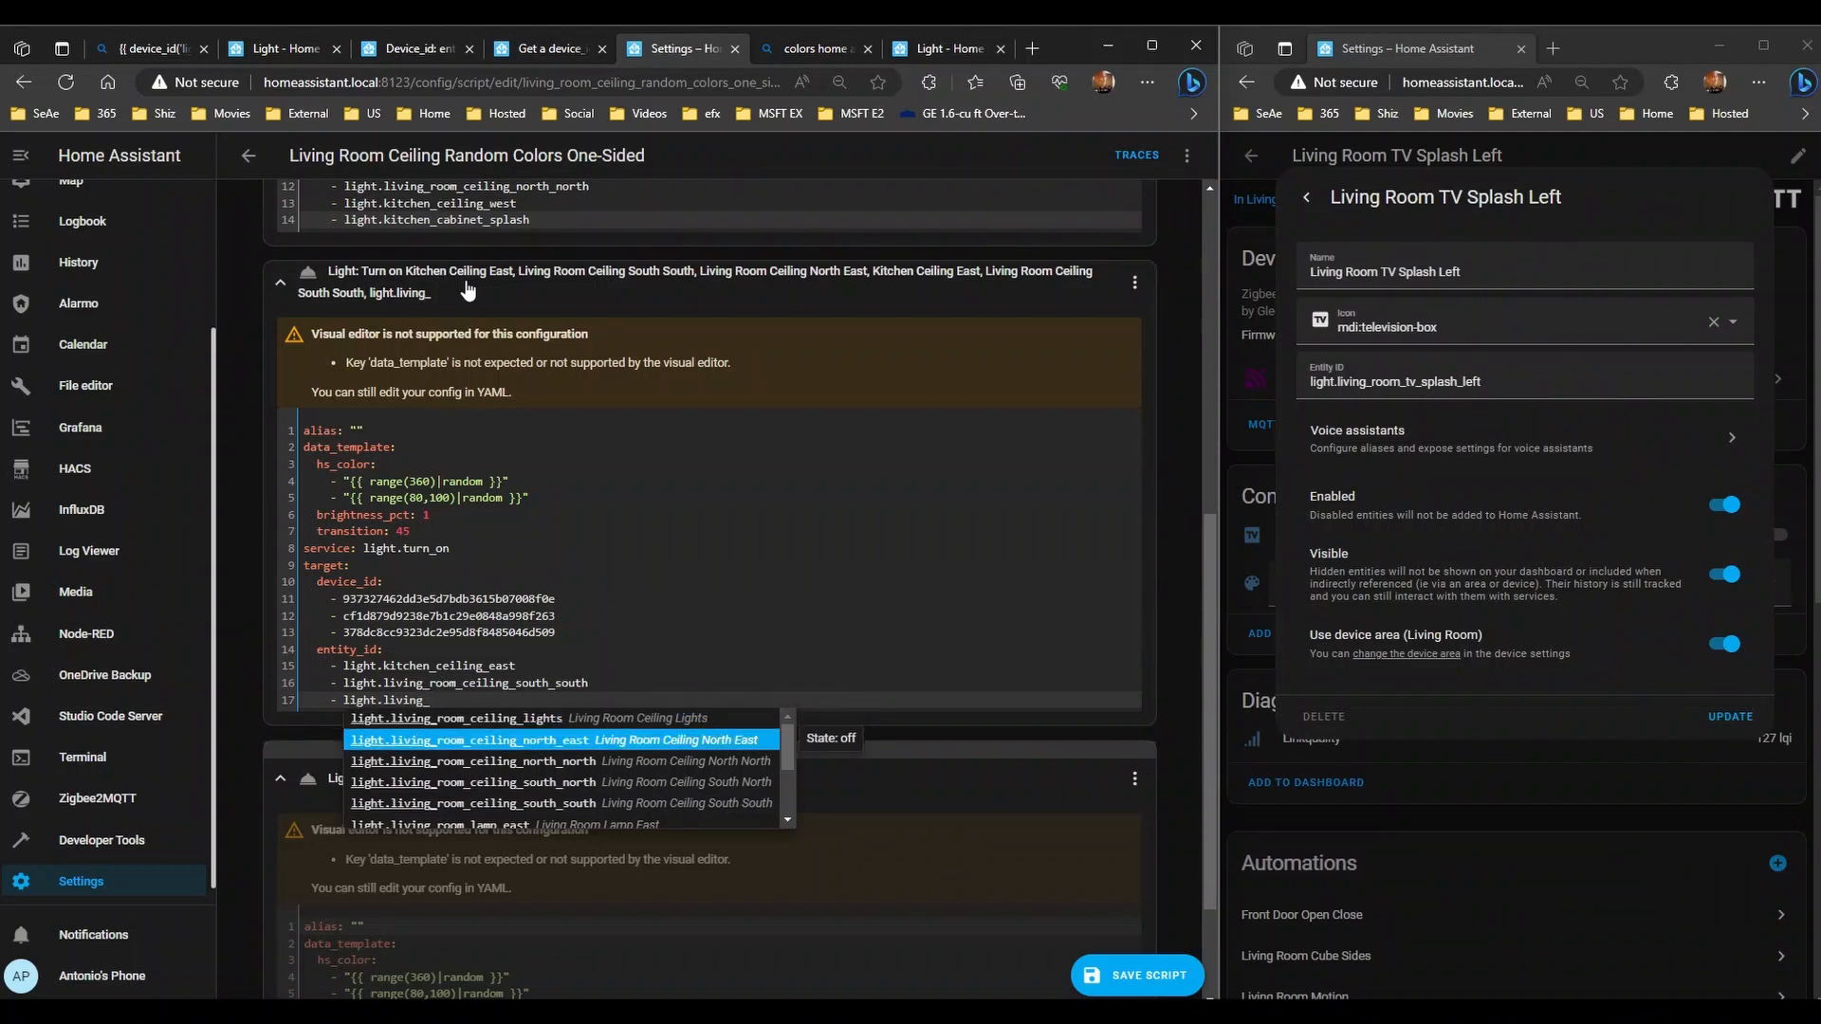
{"action": "key", "text": "Return"}
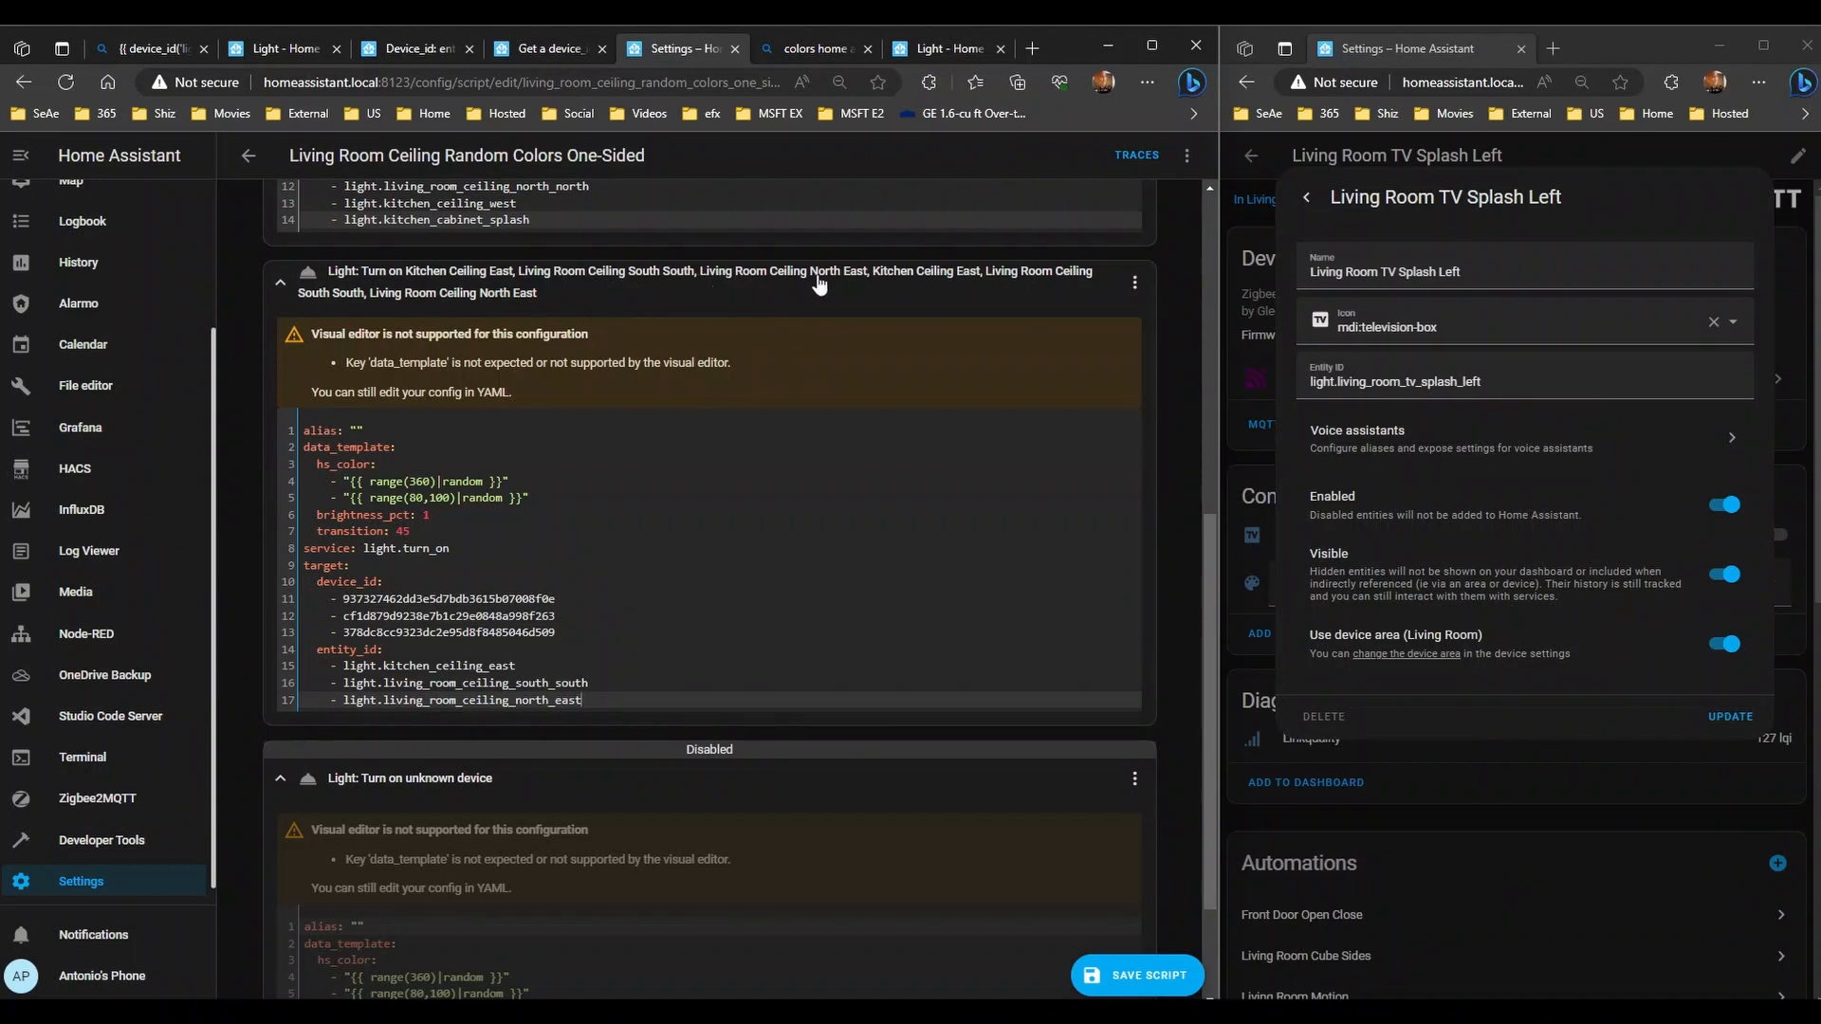
- Delete the second action's device_id lines, leaving only its three entity_id light targets
{"action": "left_click_drag", "start_coordinate": [544, 637], "coordinate": [243, 584]}
{"action": "key", "text": "BackSpace"}
{"action": "key", "text": "Delete"}
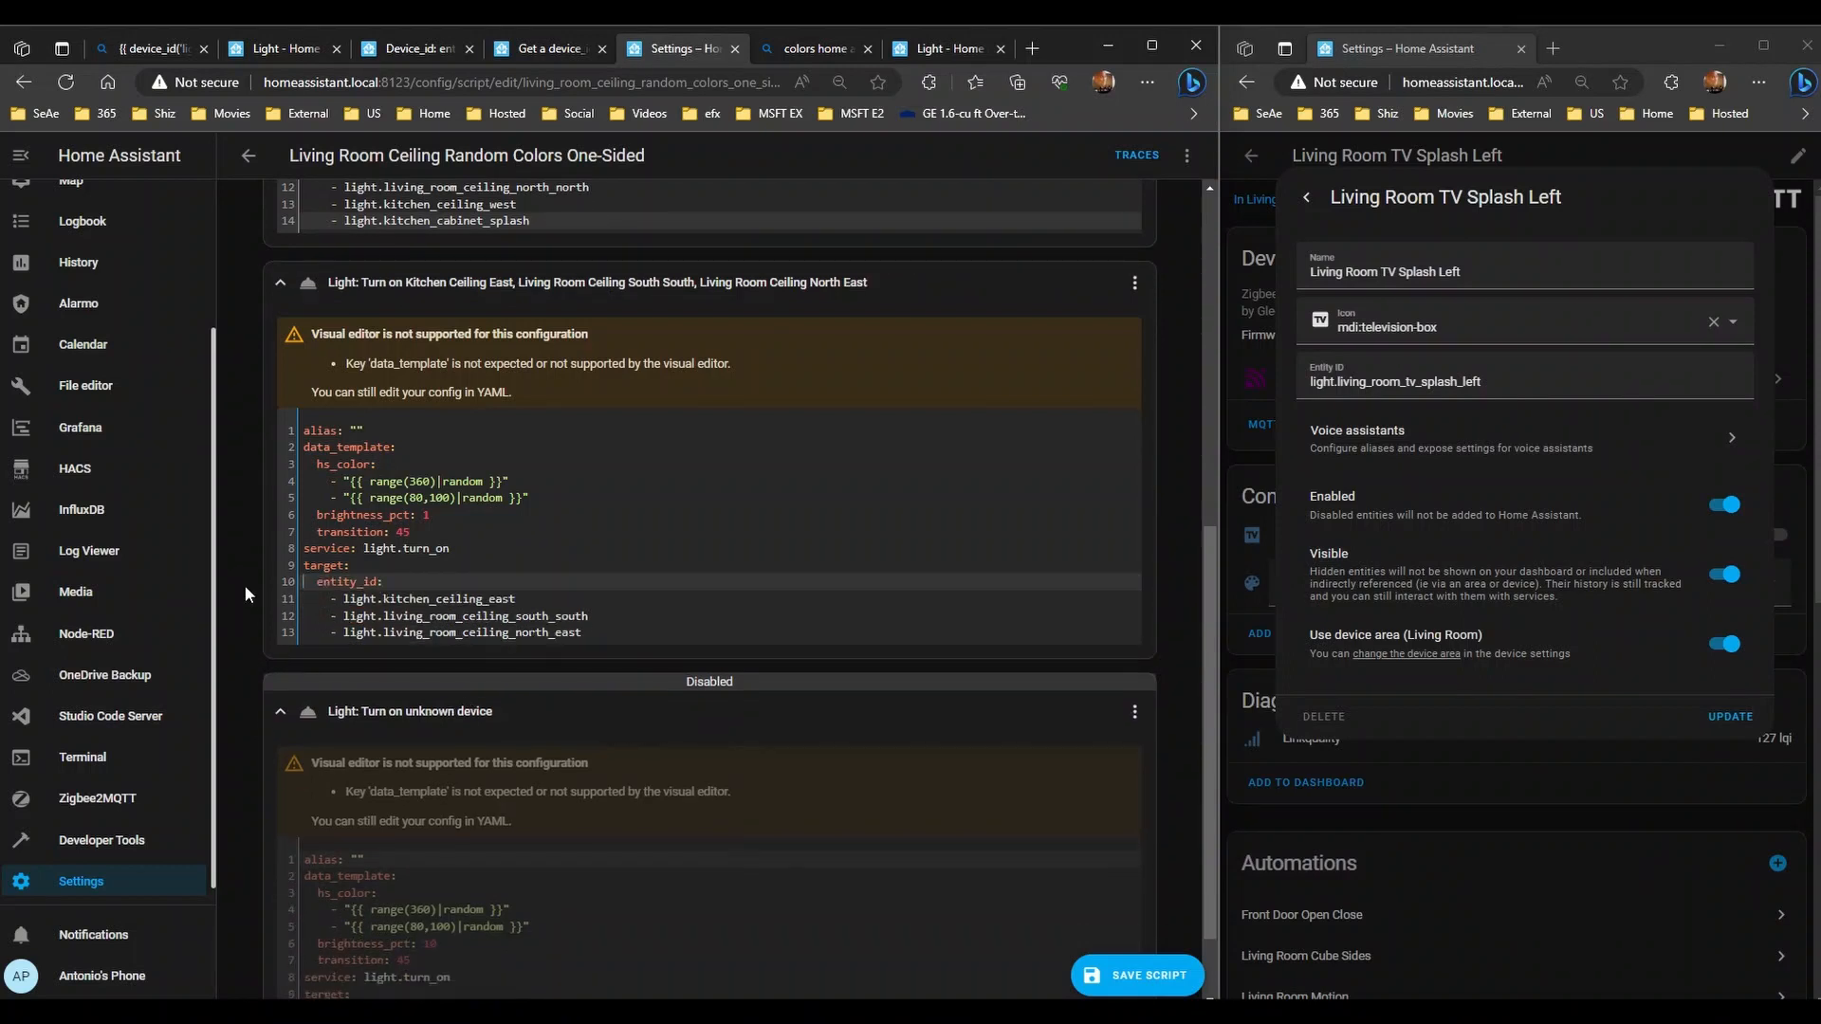
{"action": "key", "text": "Down"}
{"action": "key", "text": "Down"}
{"action": "key", "text": "Down"}
{"action": "key", "text": "End"}
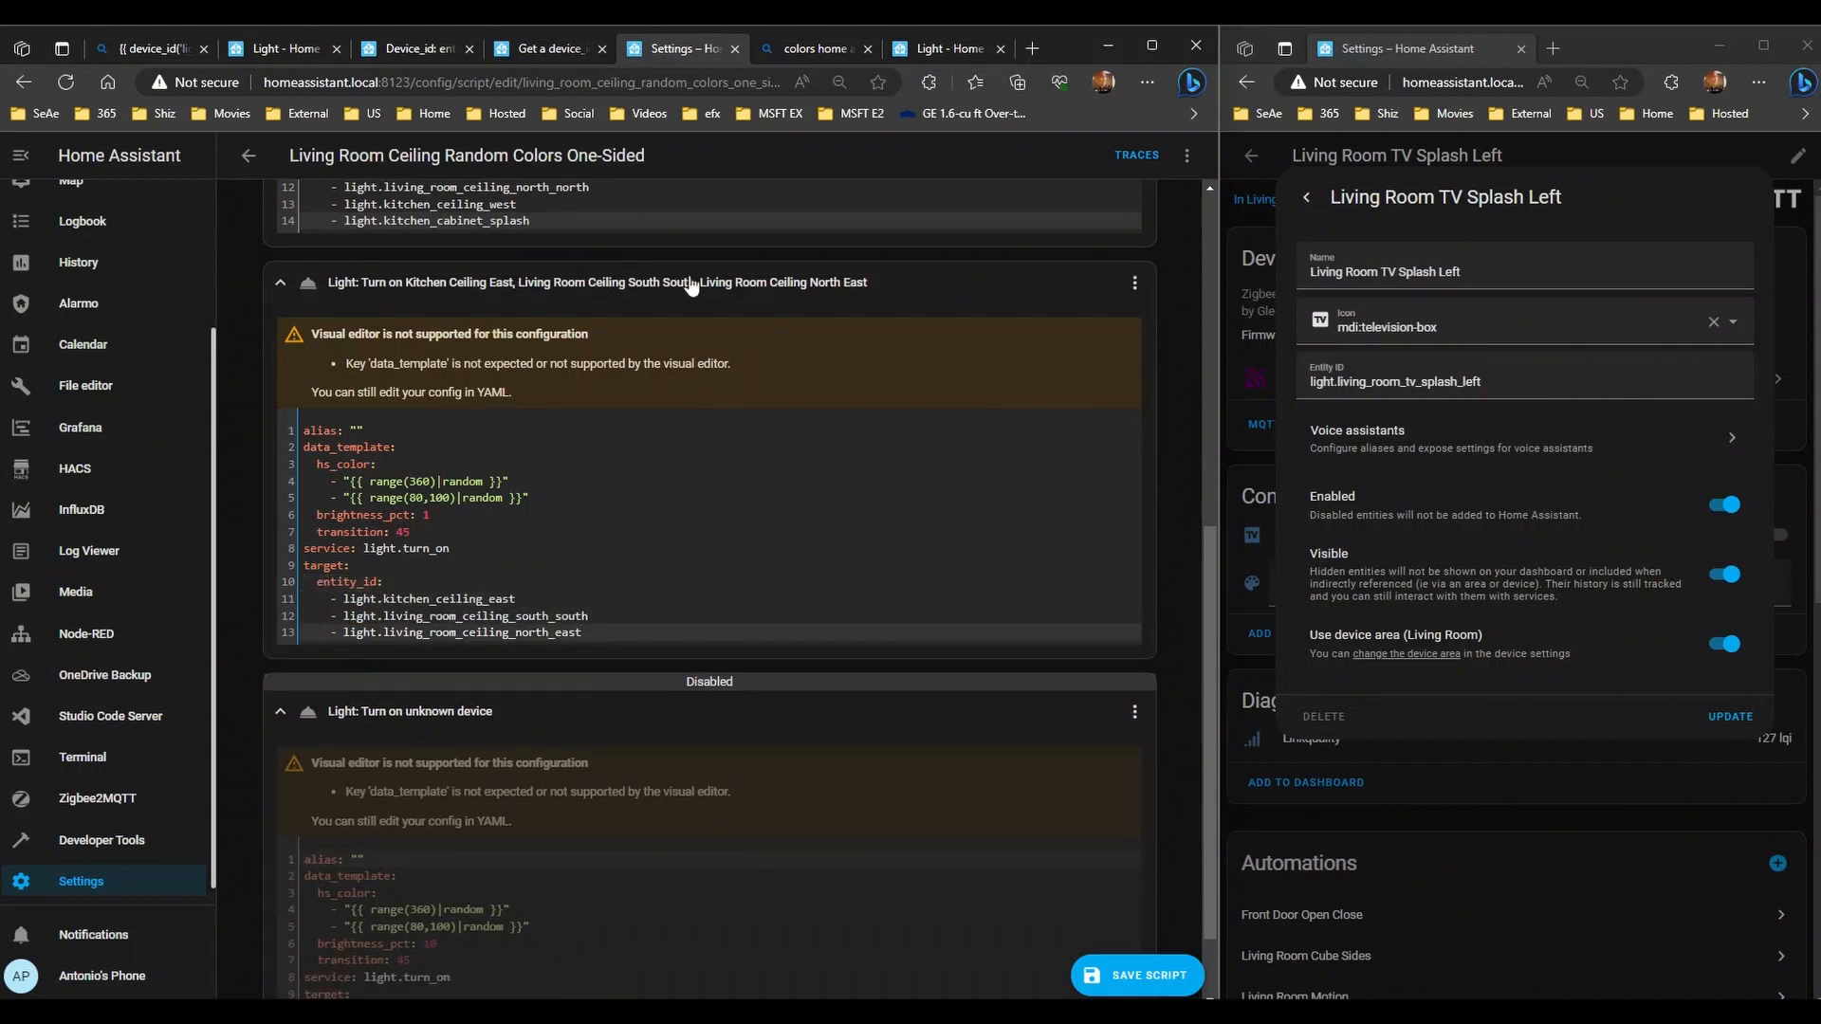
{"action": "scroll", "coordinate": [690, 286], "scroll_direction": "up", "scroll_amount": 4}
{"action": "scroll", "coordinate": [531, 528], "scroll_direction": "down", "scroll_amount": 4}
{"action": "scroll", "coordinate": [577, 528], "scroll_direction": "up", "scroll_amount": 1}
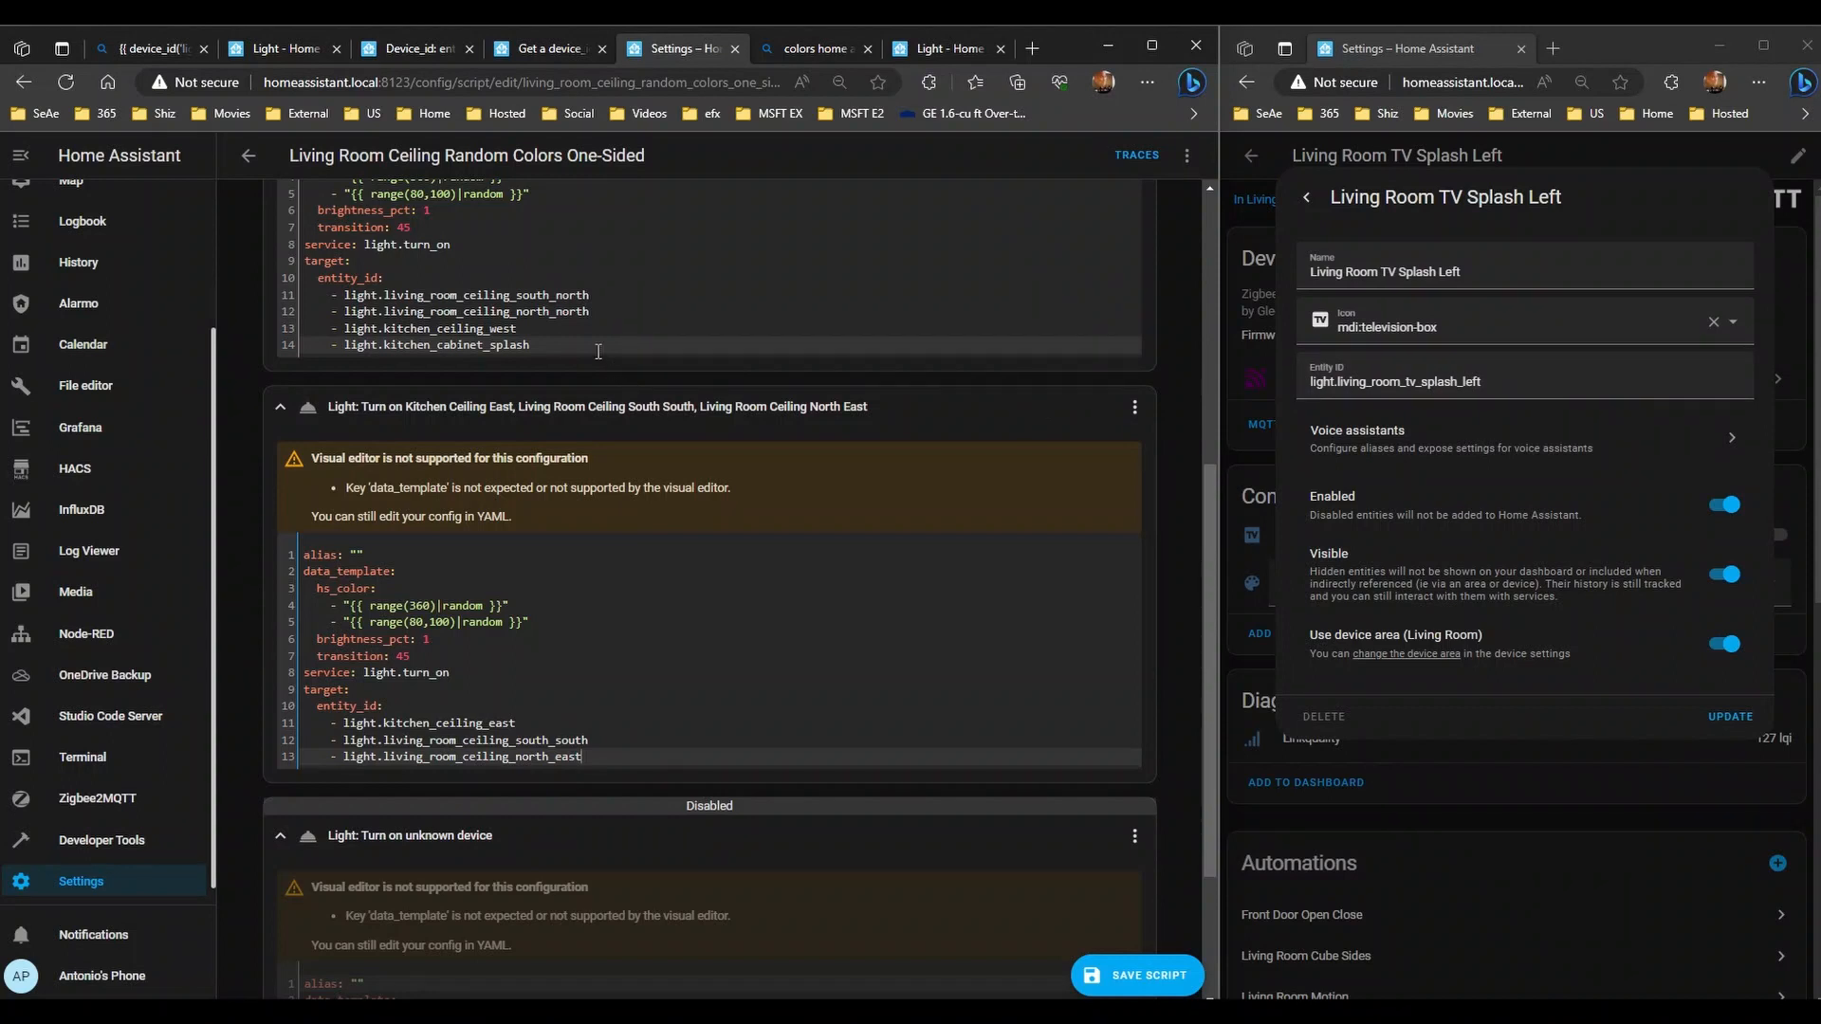
- Add light.living_room_tv_splash_left after kitchen_cabinet_splash in the first step's entity list
{"action": "left_click", "coordinate": [569, 347]}
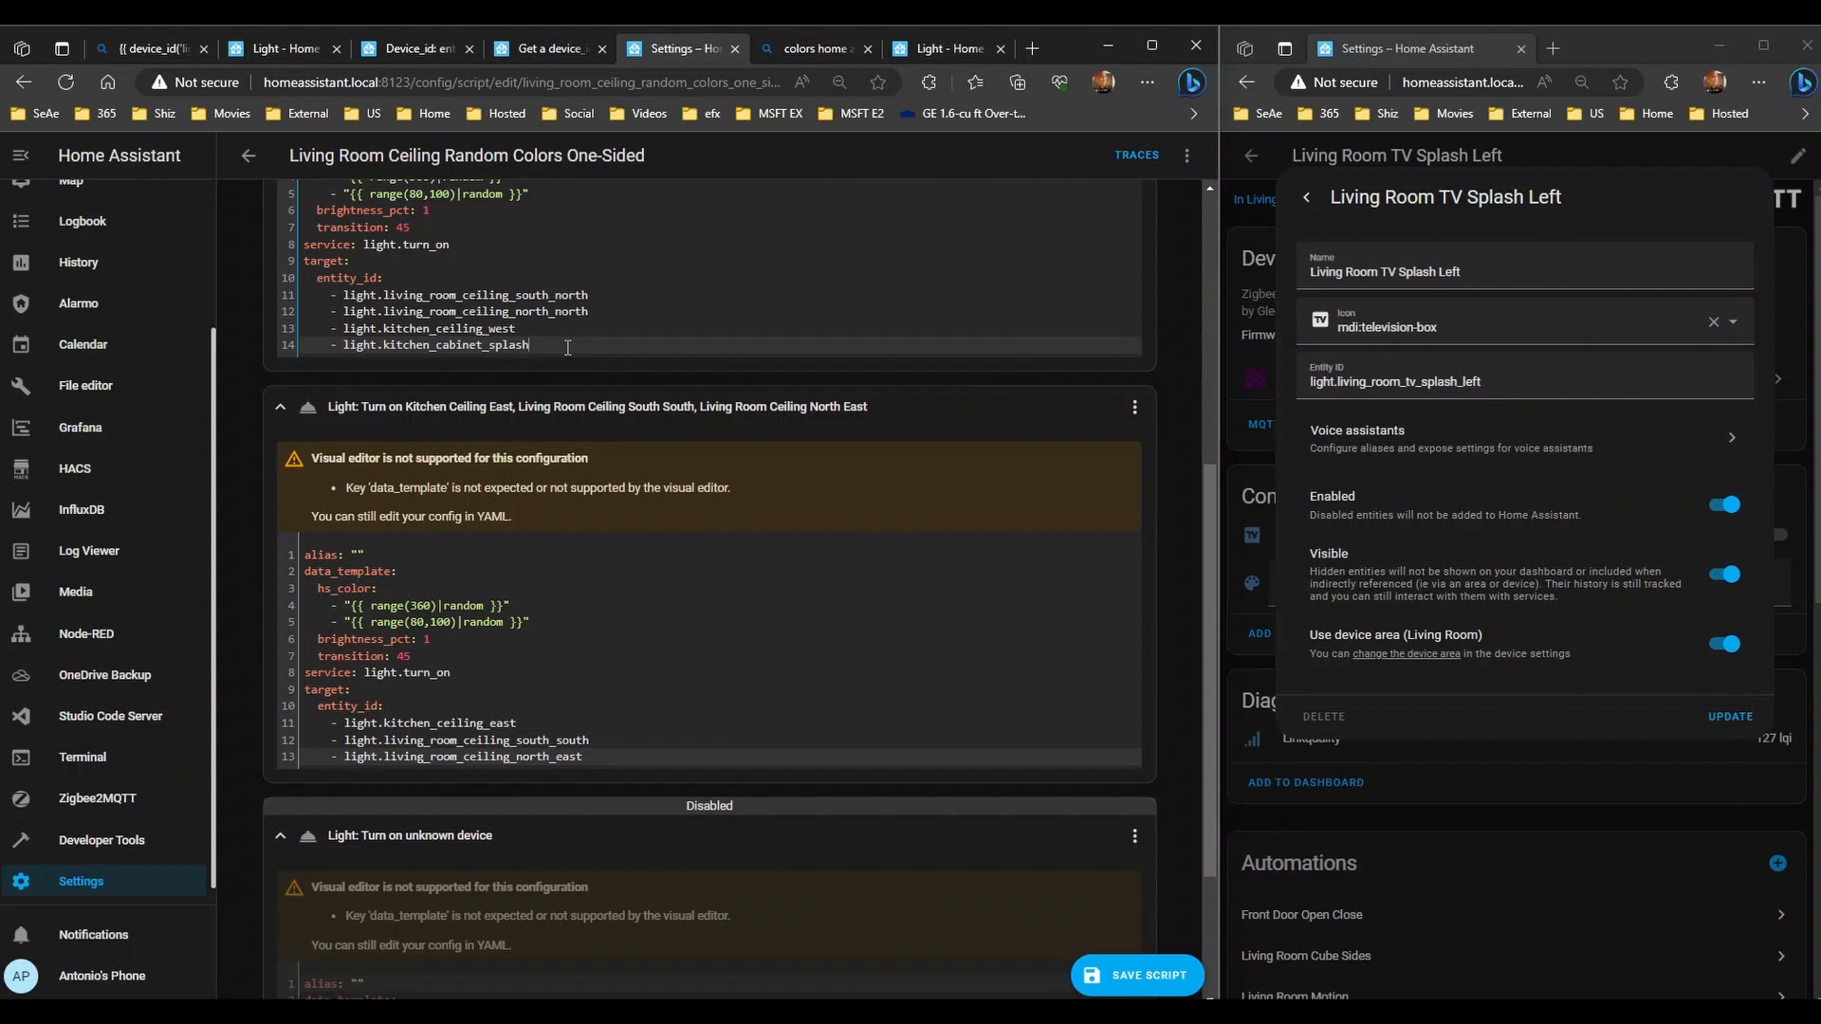
{"action": "key", "text": "Return"}
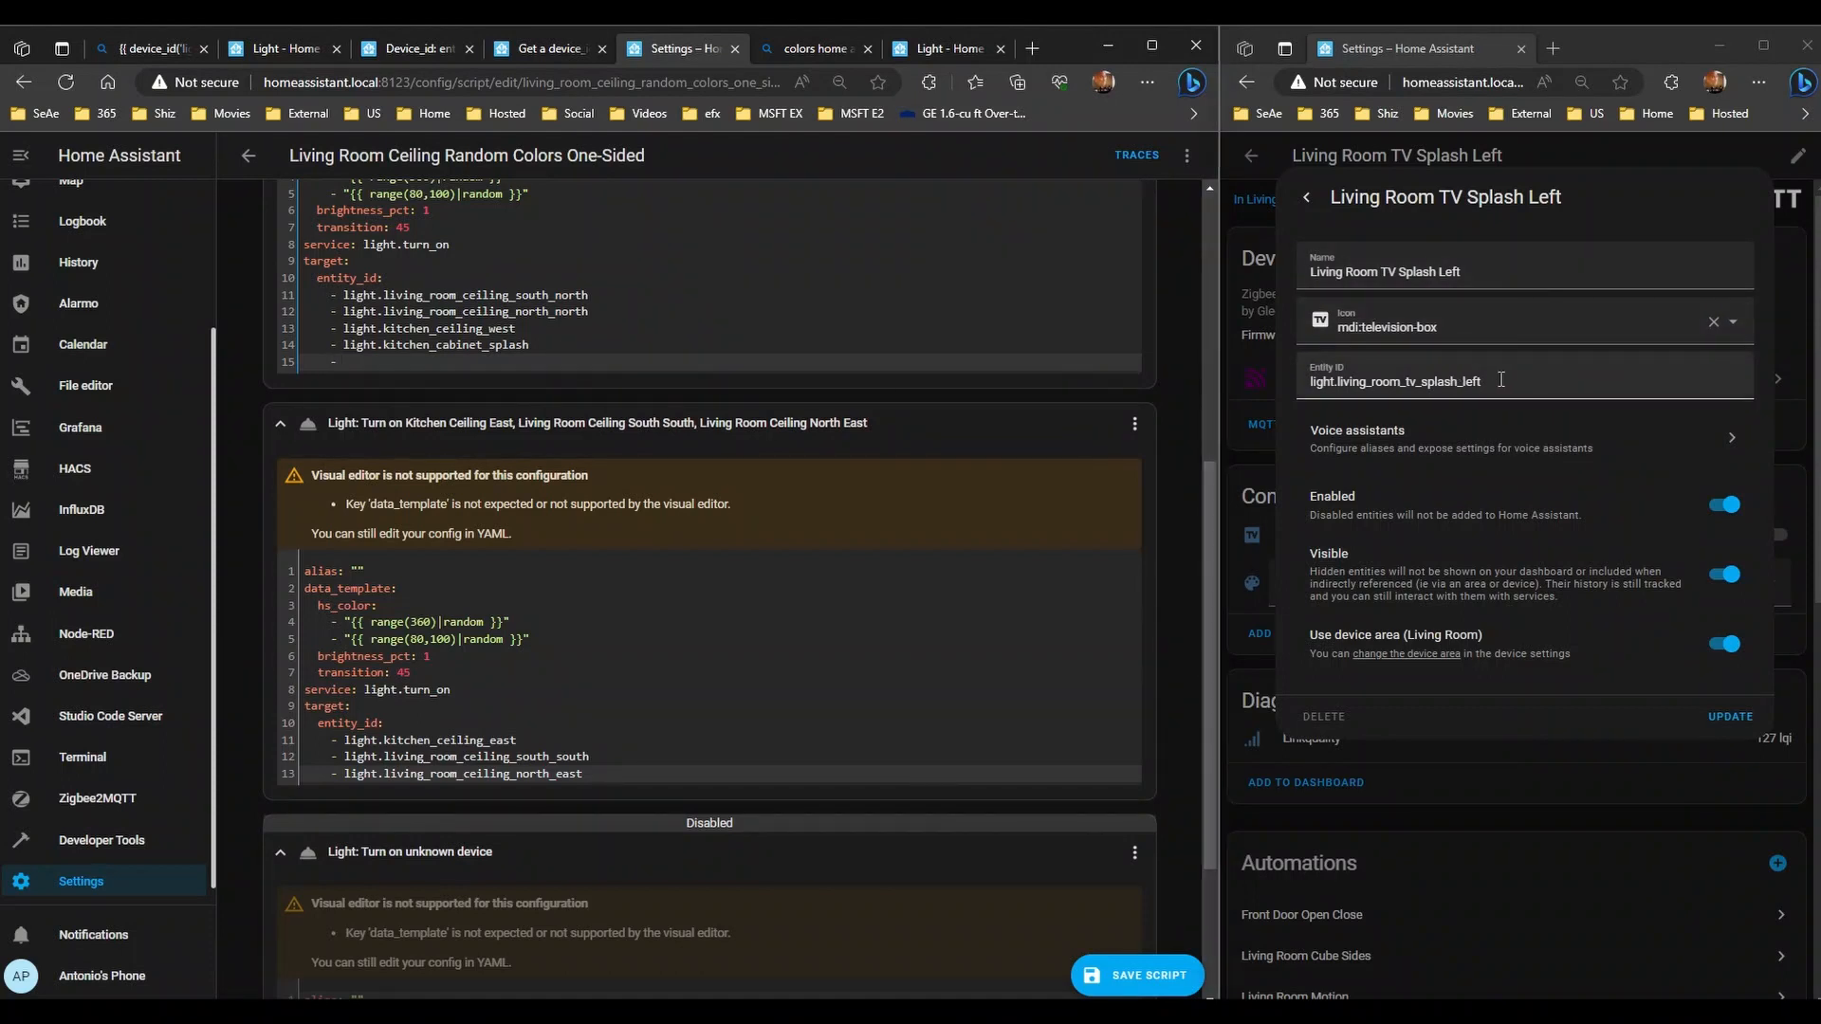
{"action": "left_click_drag", "start_coordinate": [1499, 381], "coordinate": [284, 359]}
{"action": "key", "text": "ctrl+c"}
{"action": "left_click", "coordinate": [420, 361]}
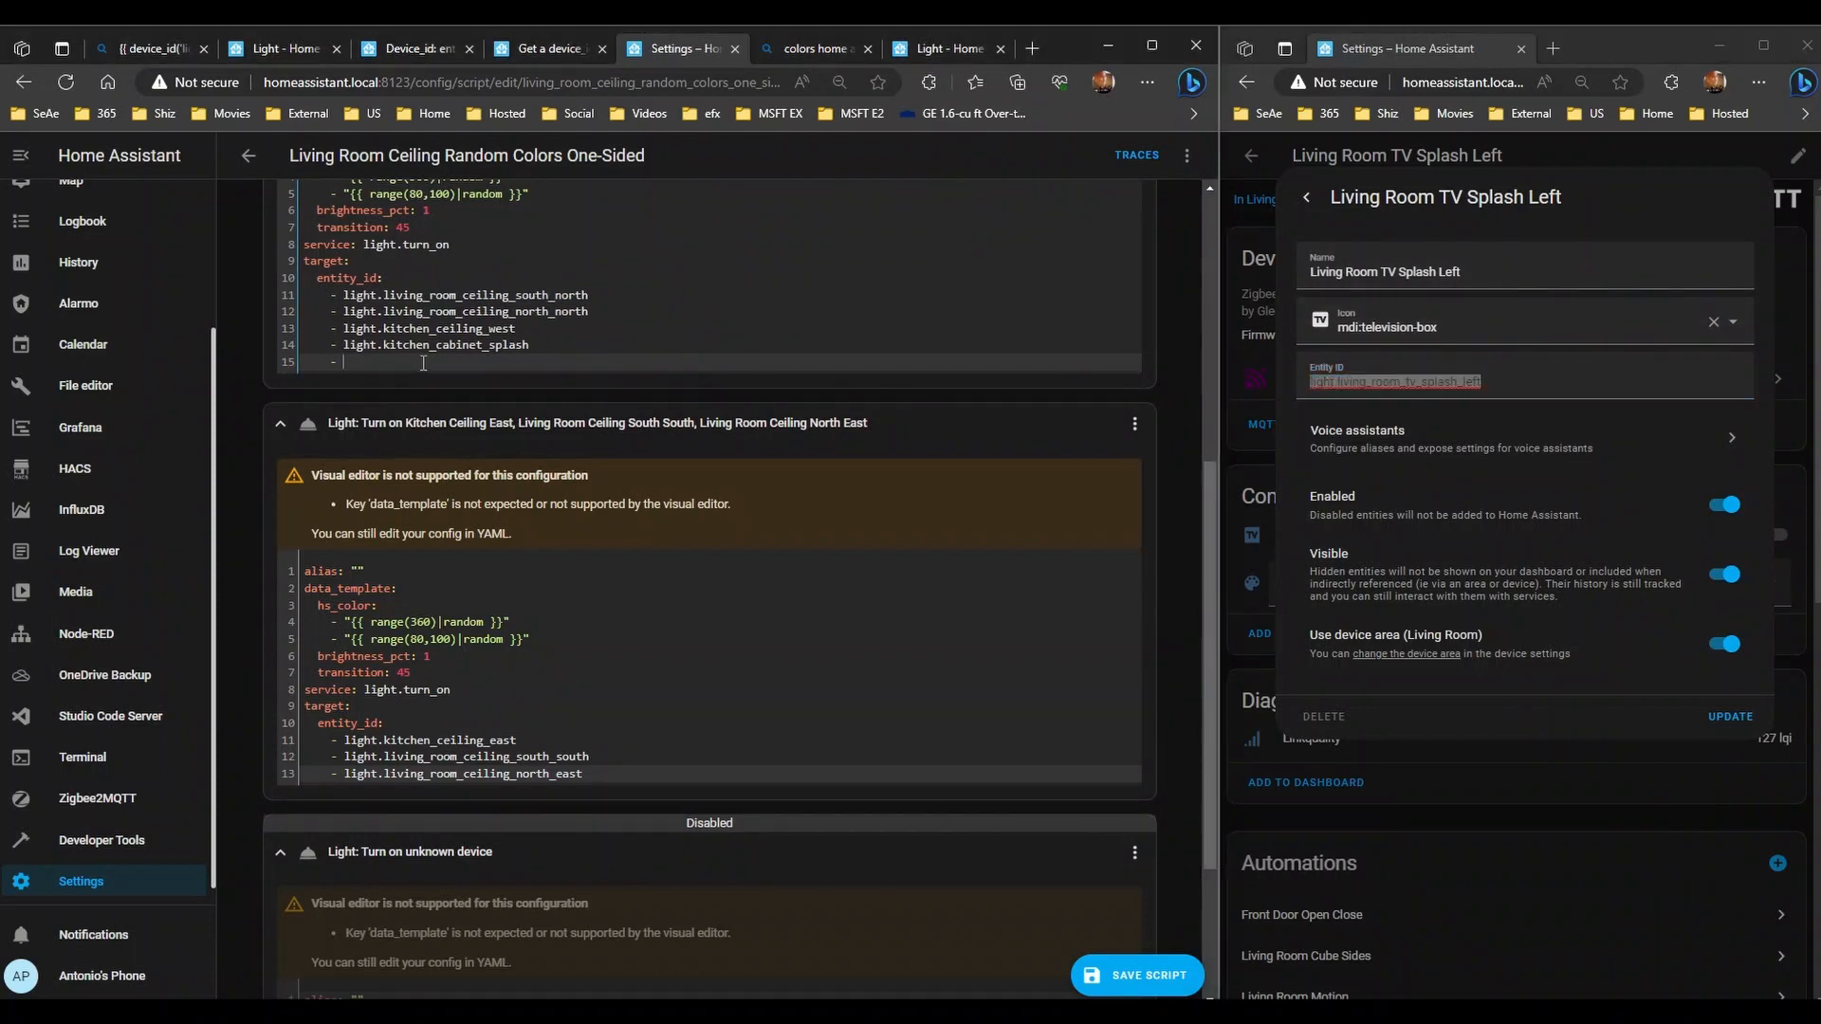
{"action": "key", "text": "ctrl+v"}
- Add light.living_room_tv_splash_right as a fourth entity in the second step's list
{"action": "left_click", "coordinate": [618, 769]}
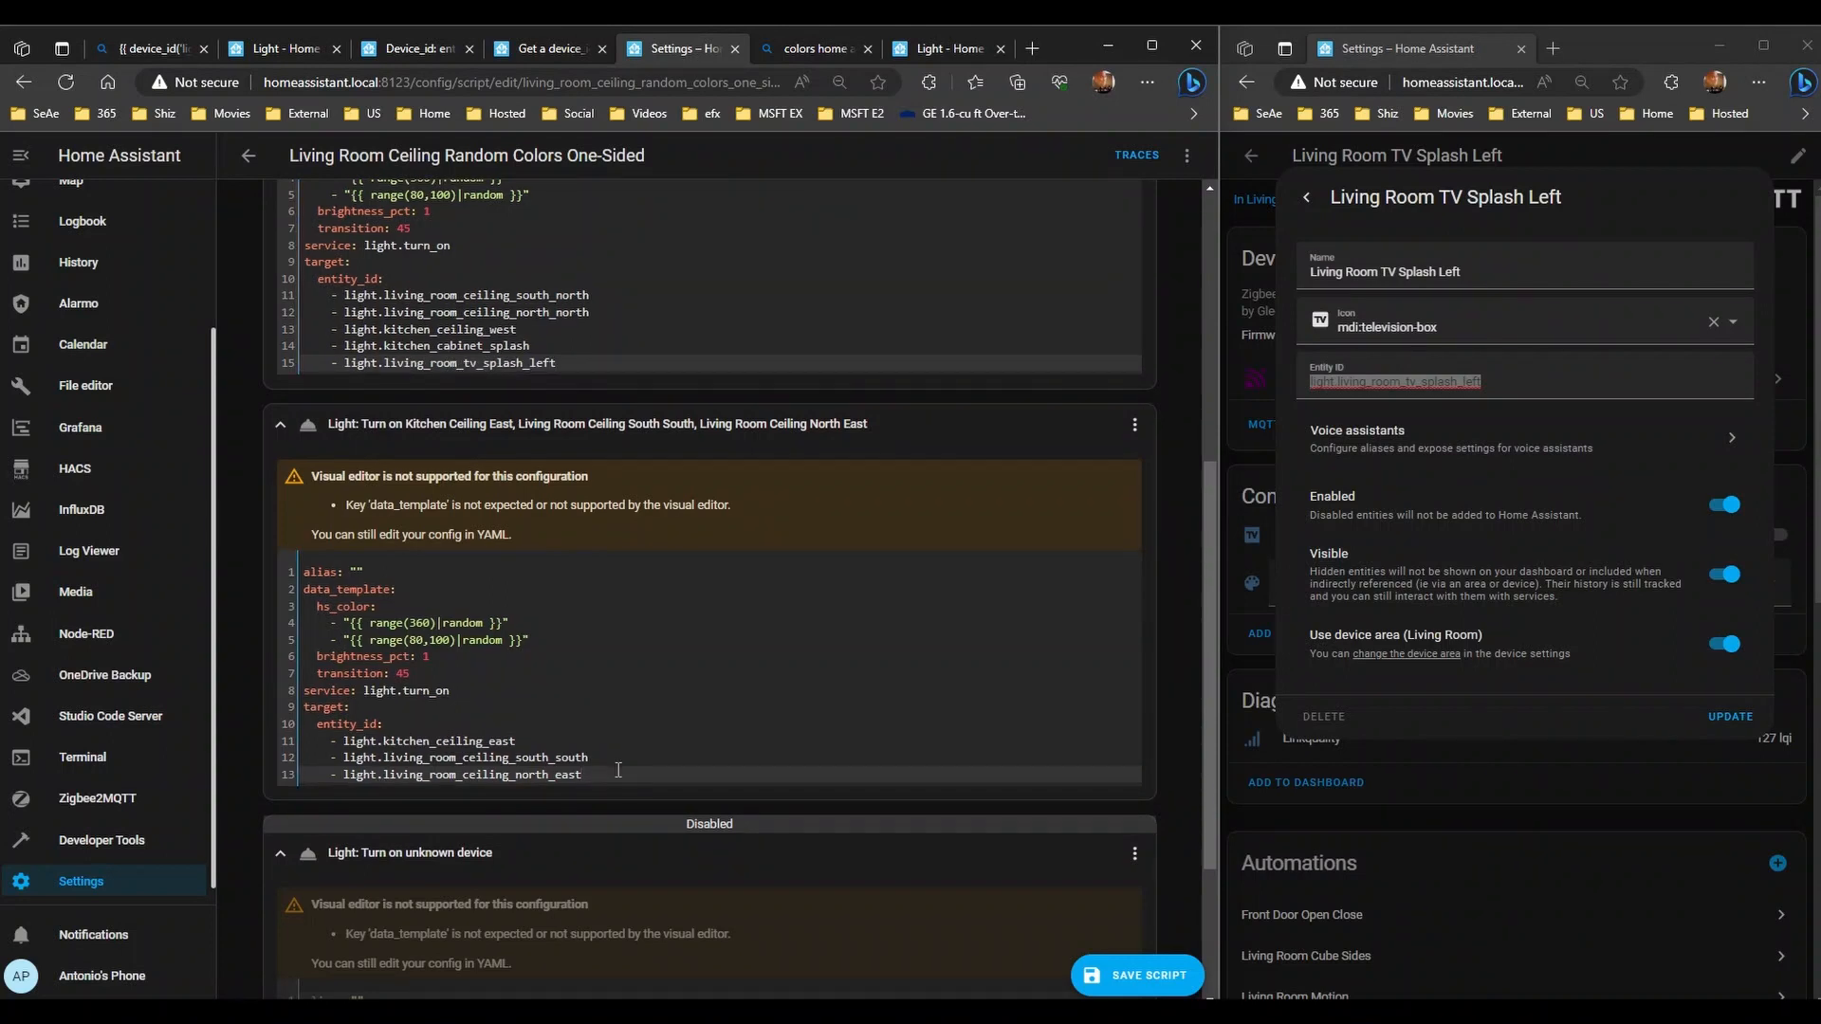
{"action": "key", "text": "Return"}
{"action": "key", "text": "ctrl+v"}
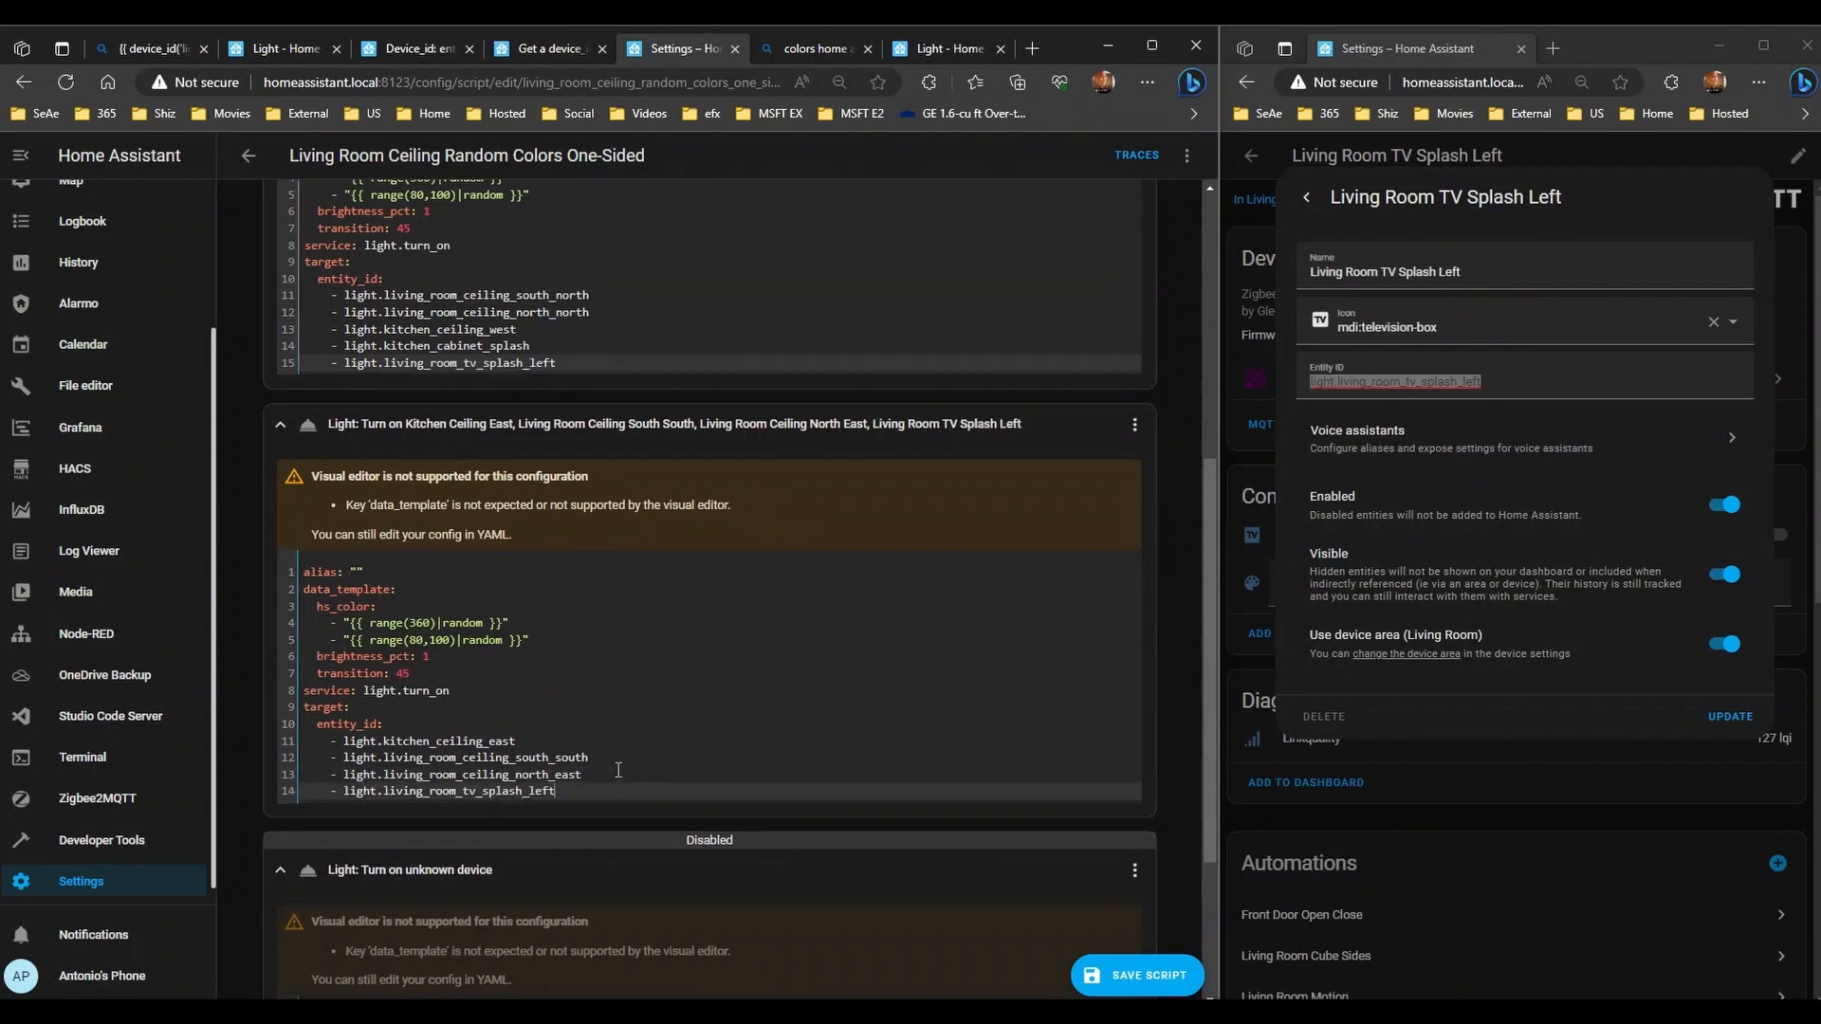
{"action": "key", "text": "BackSpace"}
{"action": "key", "text": "BackSpace"}
{"action": "key", "text": "BackSpace"}
{"action": "key", "text": "BackSpace"}
{"action": "type", "text": "r"}
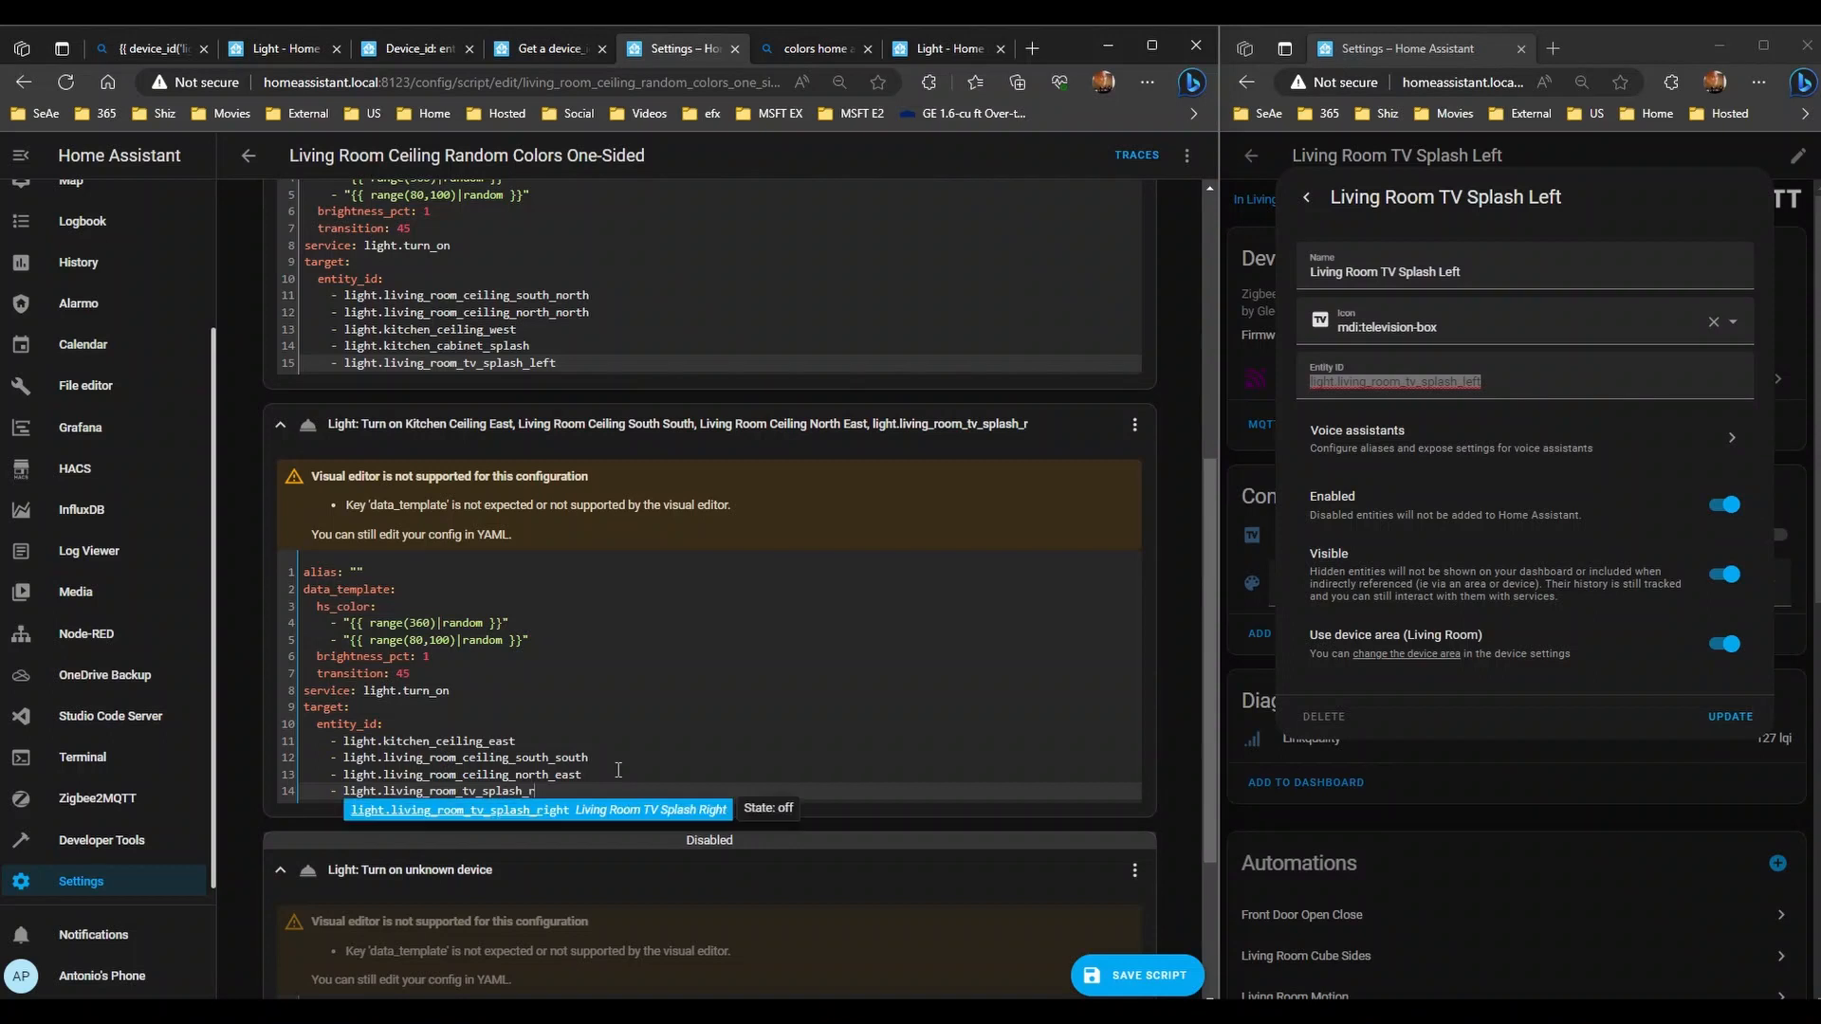
{"action": "key", "text": "Return"}
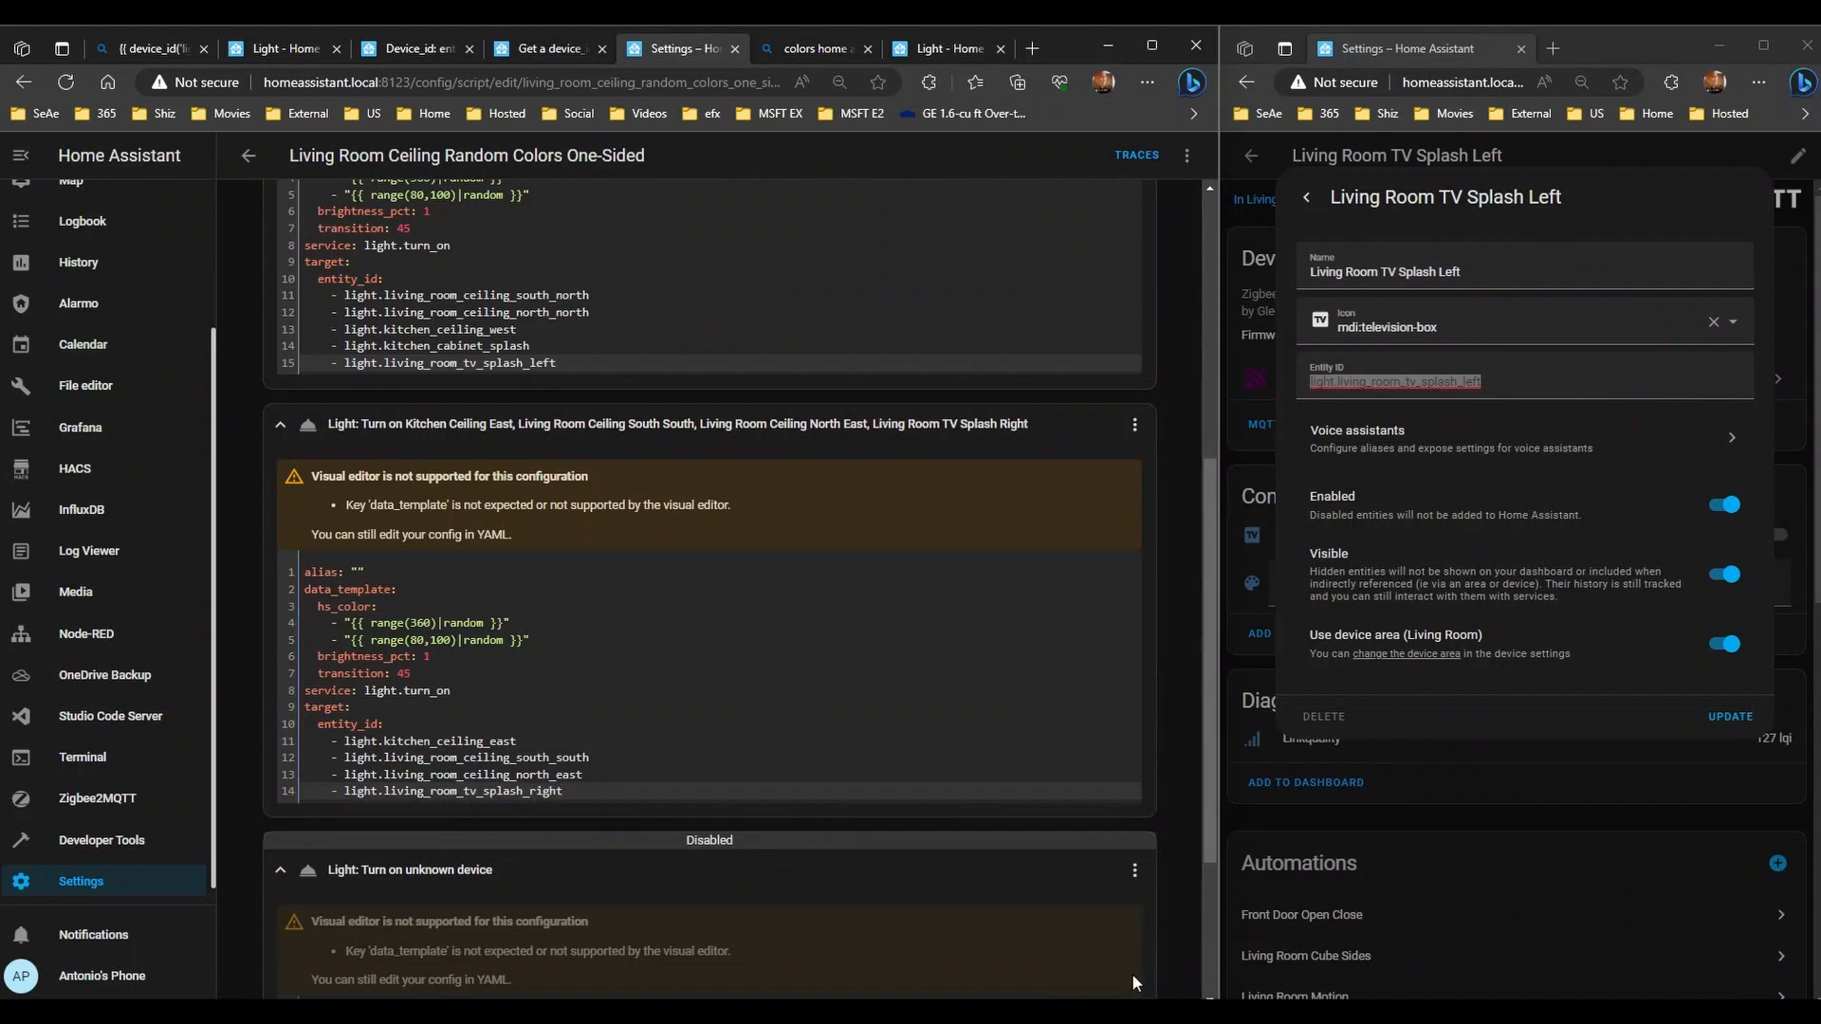
{"action": "scroll", "coordinate": [847, 688], "scroll_direction": "up", "scroll_amount": 1}
{"action": "scroll", "coordinate": [846, 689], "scroll_direction": "up", "scroll_amount": 5}
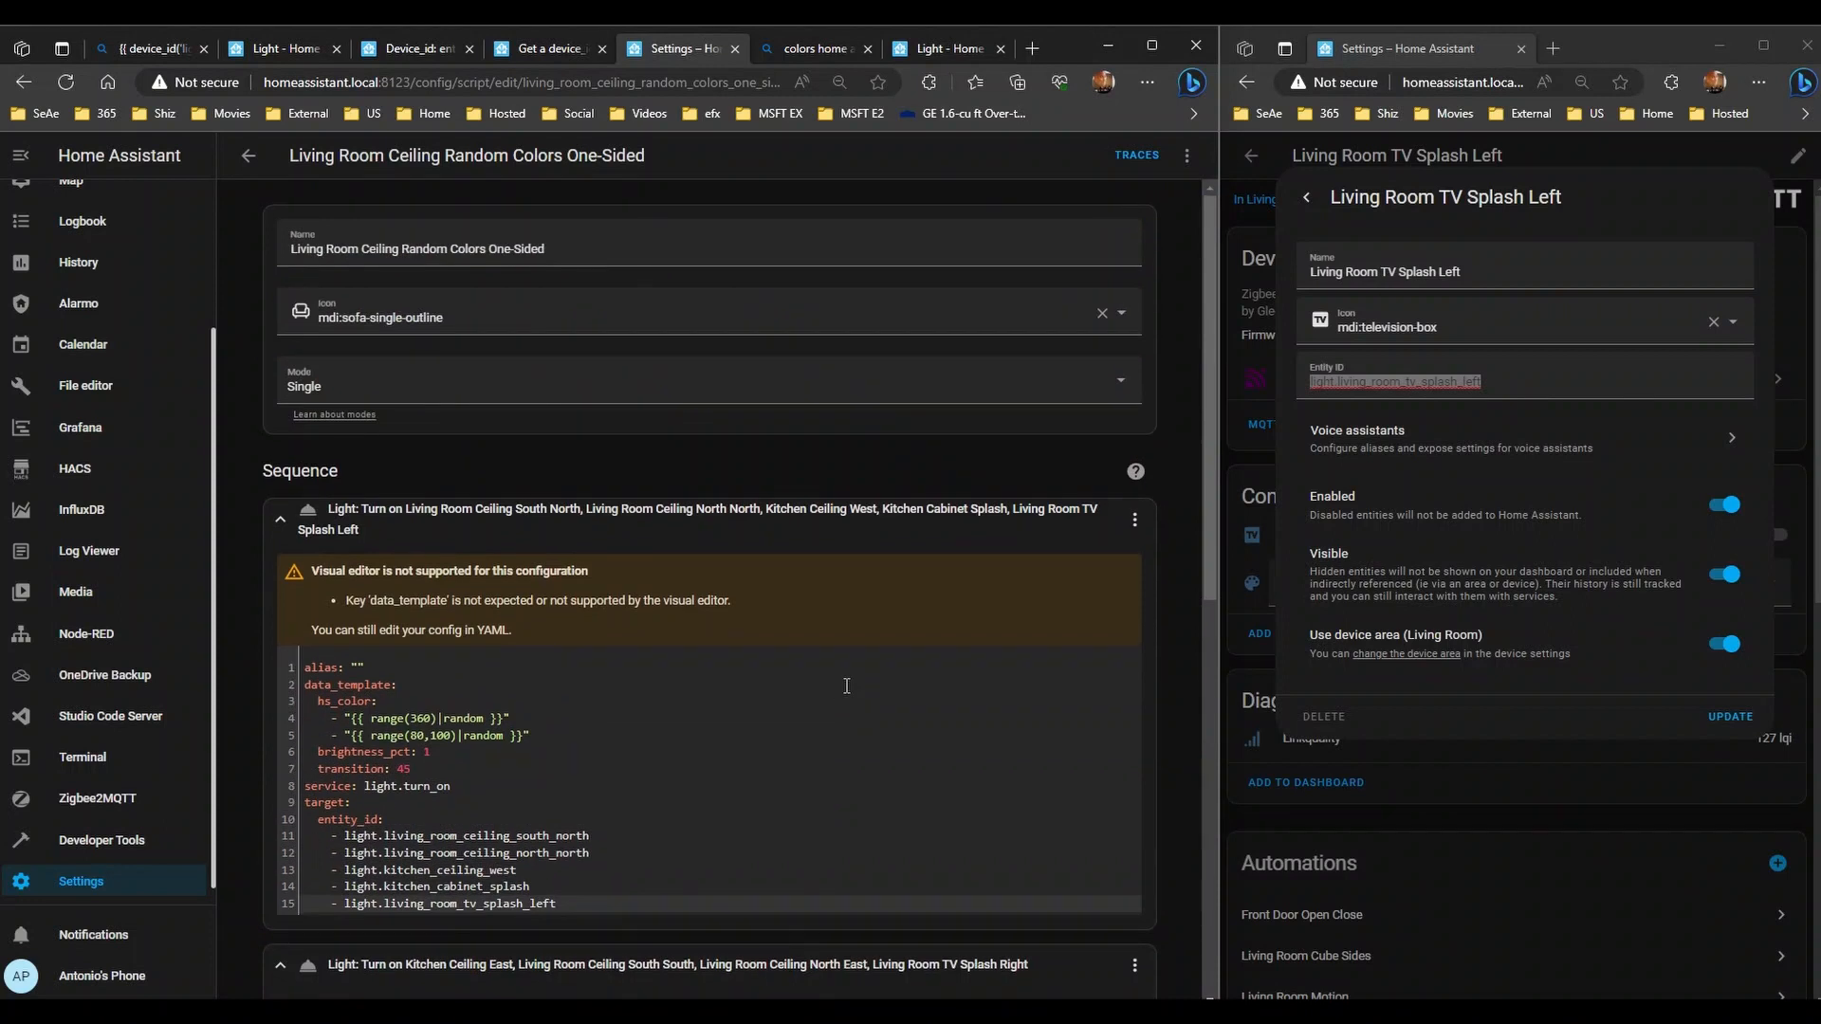
{"action": "scroll", "coordinate": [847, 685], "scroll_direction": "down", "scroll_amount": 3}
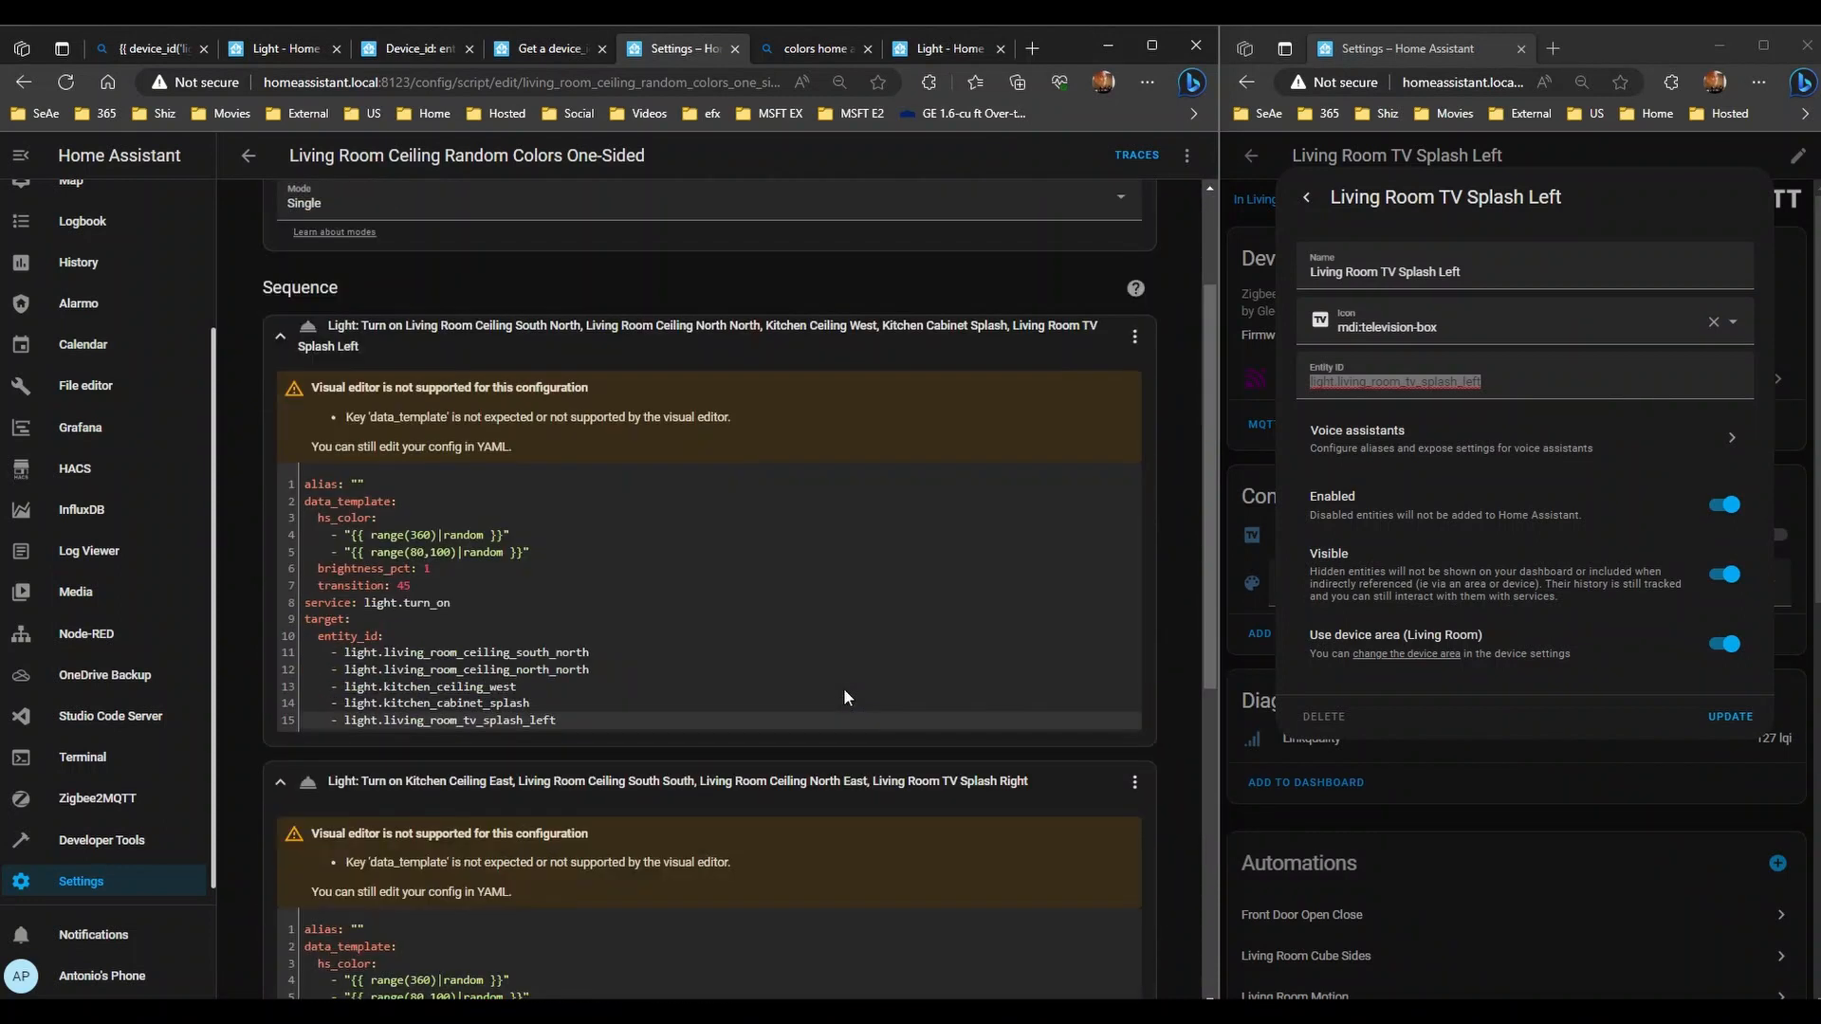
{"action": "scroll", "coordinate": [844, 686], "scroll_direction": "up", "scroll_amount": 3}
- Open the Single Lamp script and inspect its Kitchen Cabinet, Kitchen Ceiling, South North and North East steps' YAML
{"action": "left_click", "coordinate": [249, 156]}
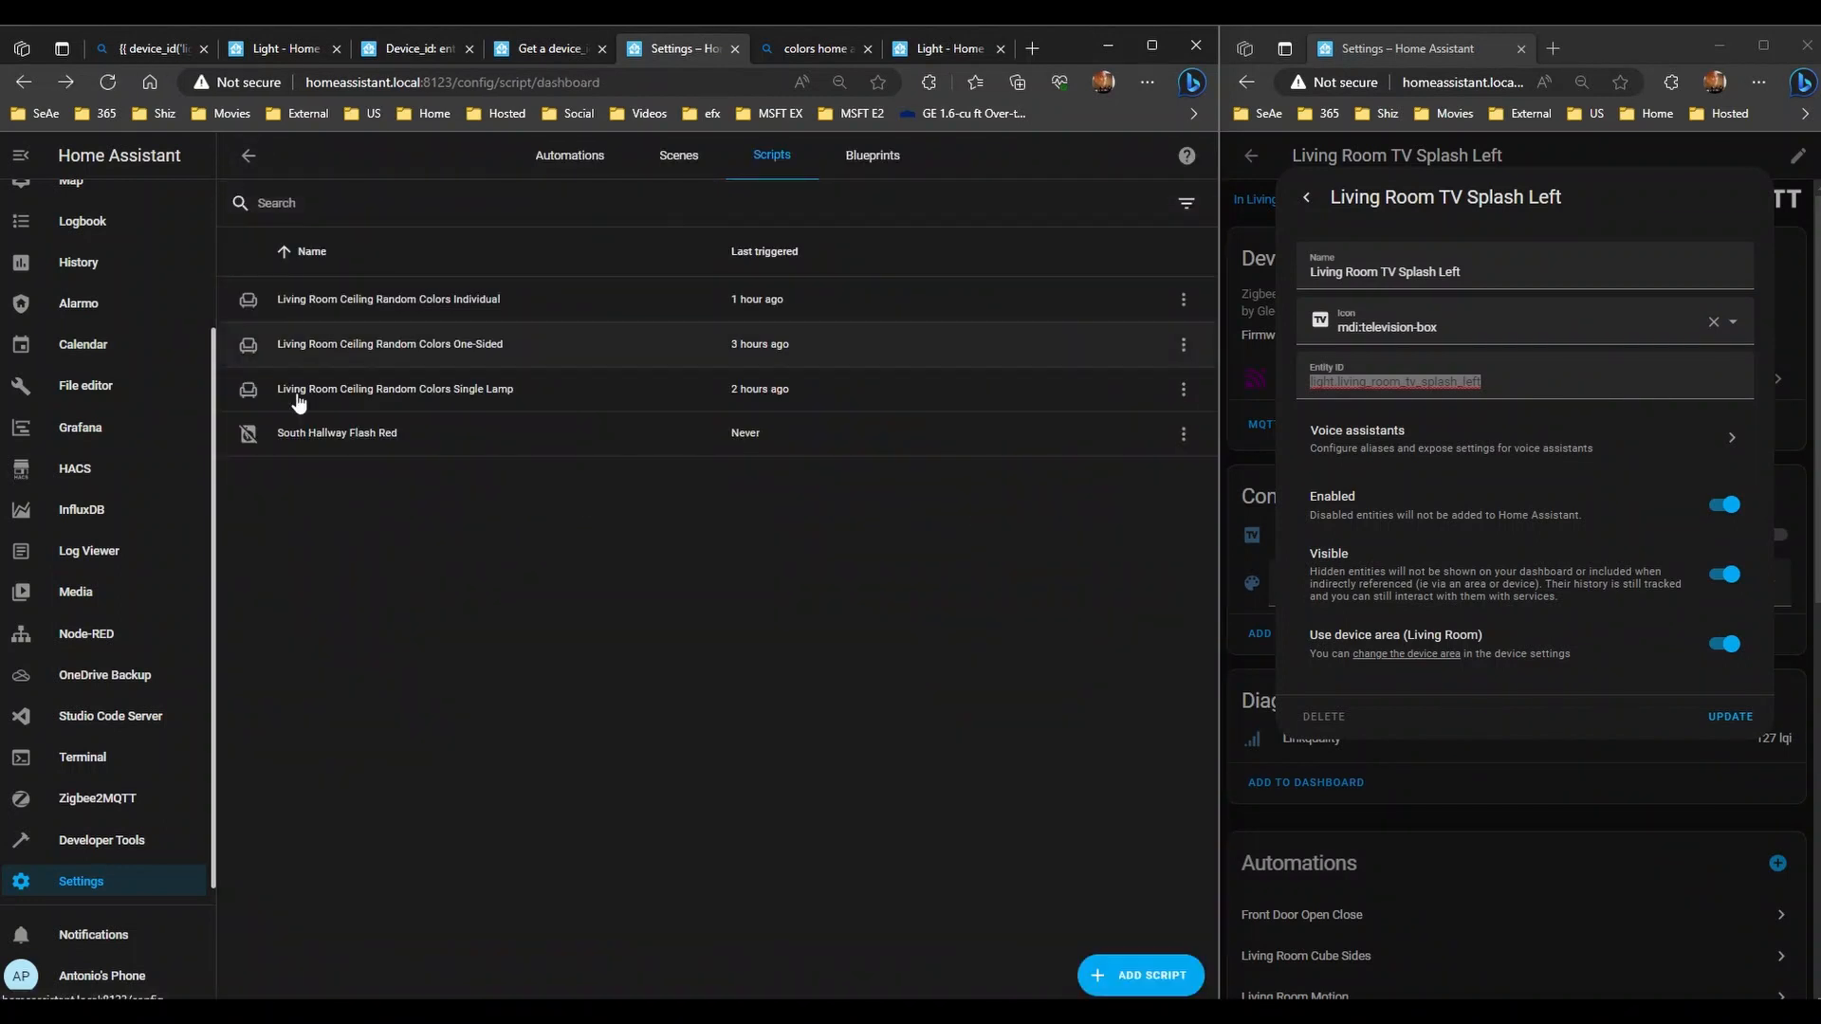
{"action": "left_click", "coordinate": [454, 392]}
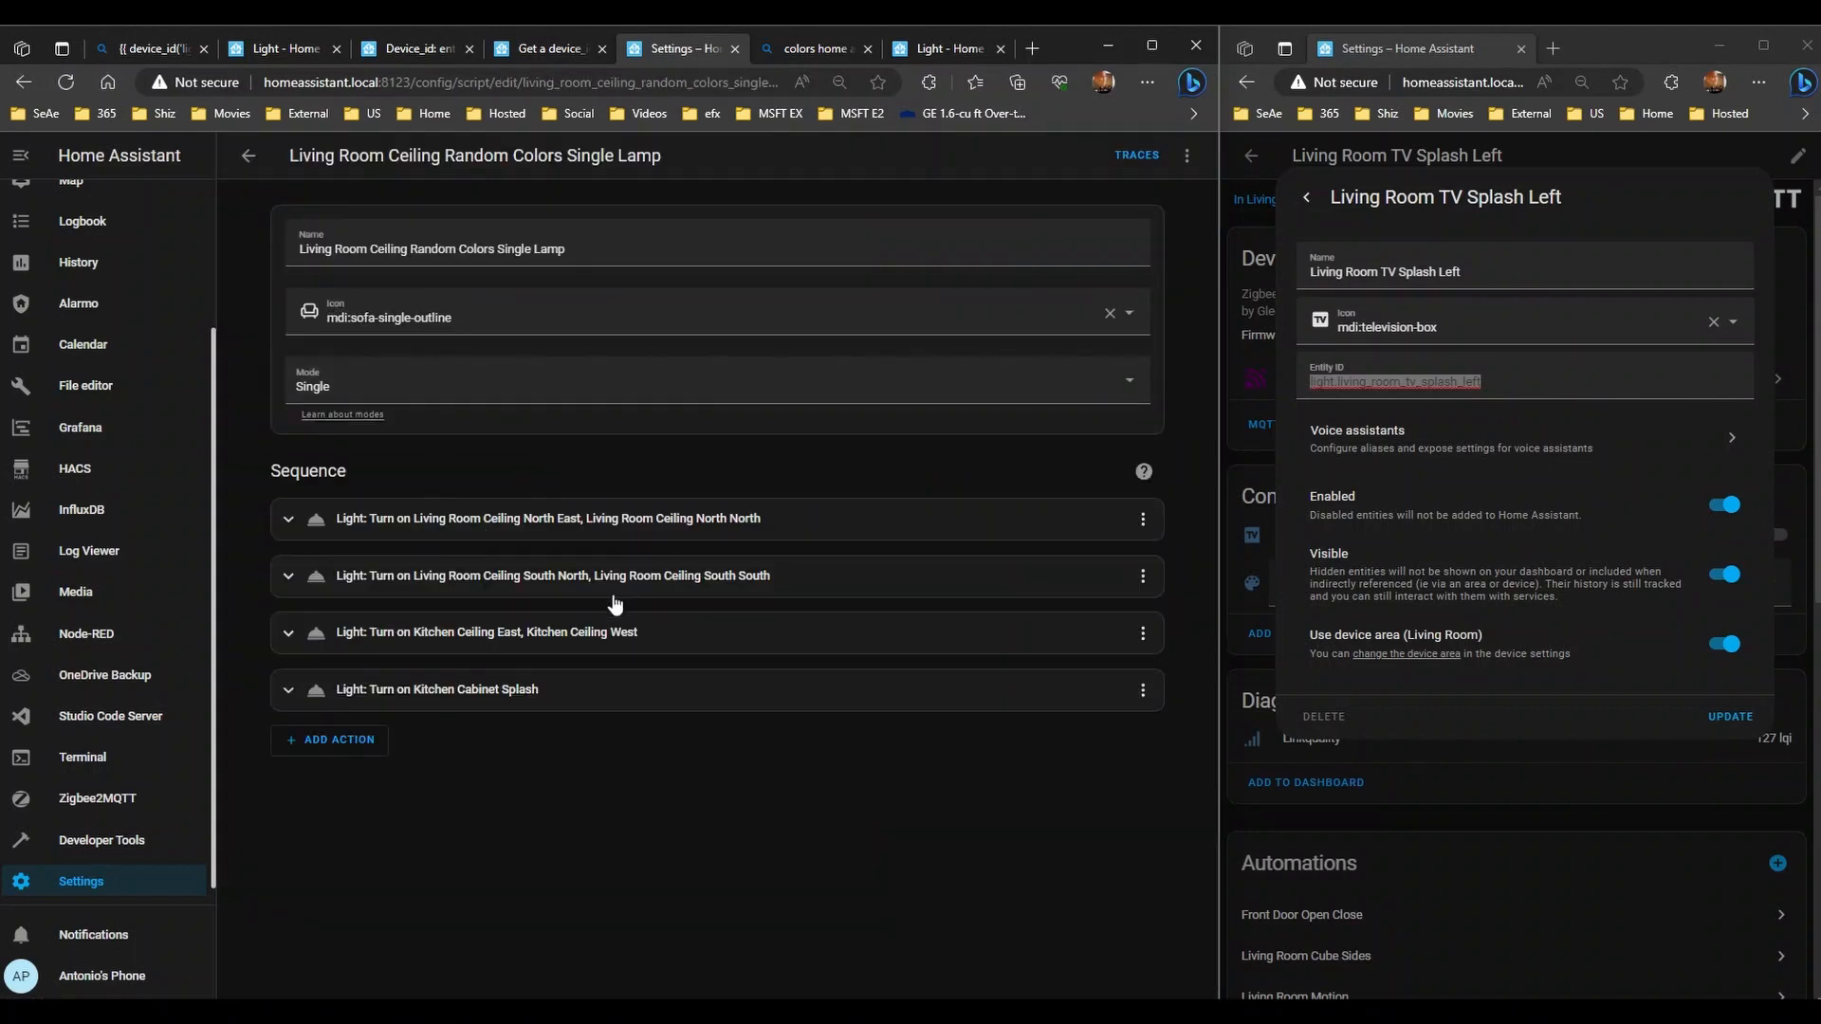
{"action": "left_click", "coordinate": [451, 687]}
{"action": "scroll", "coordinate": [452, 679], "scroll_direction": "down", "scroll_amount": 1}
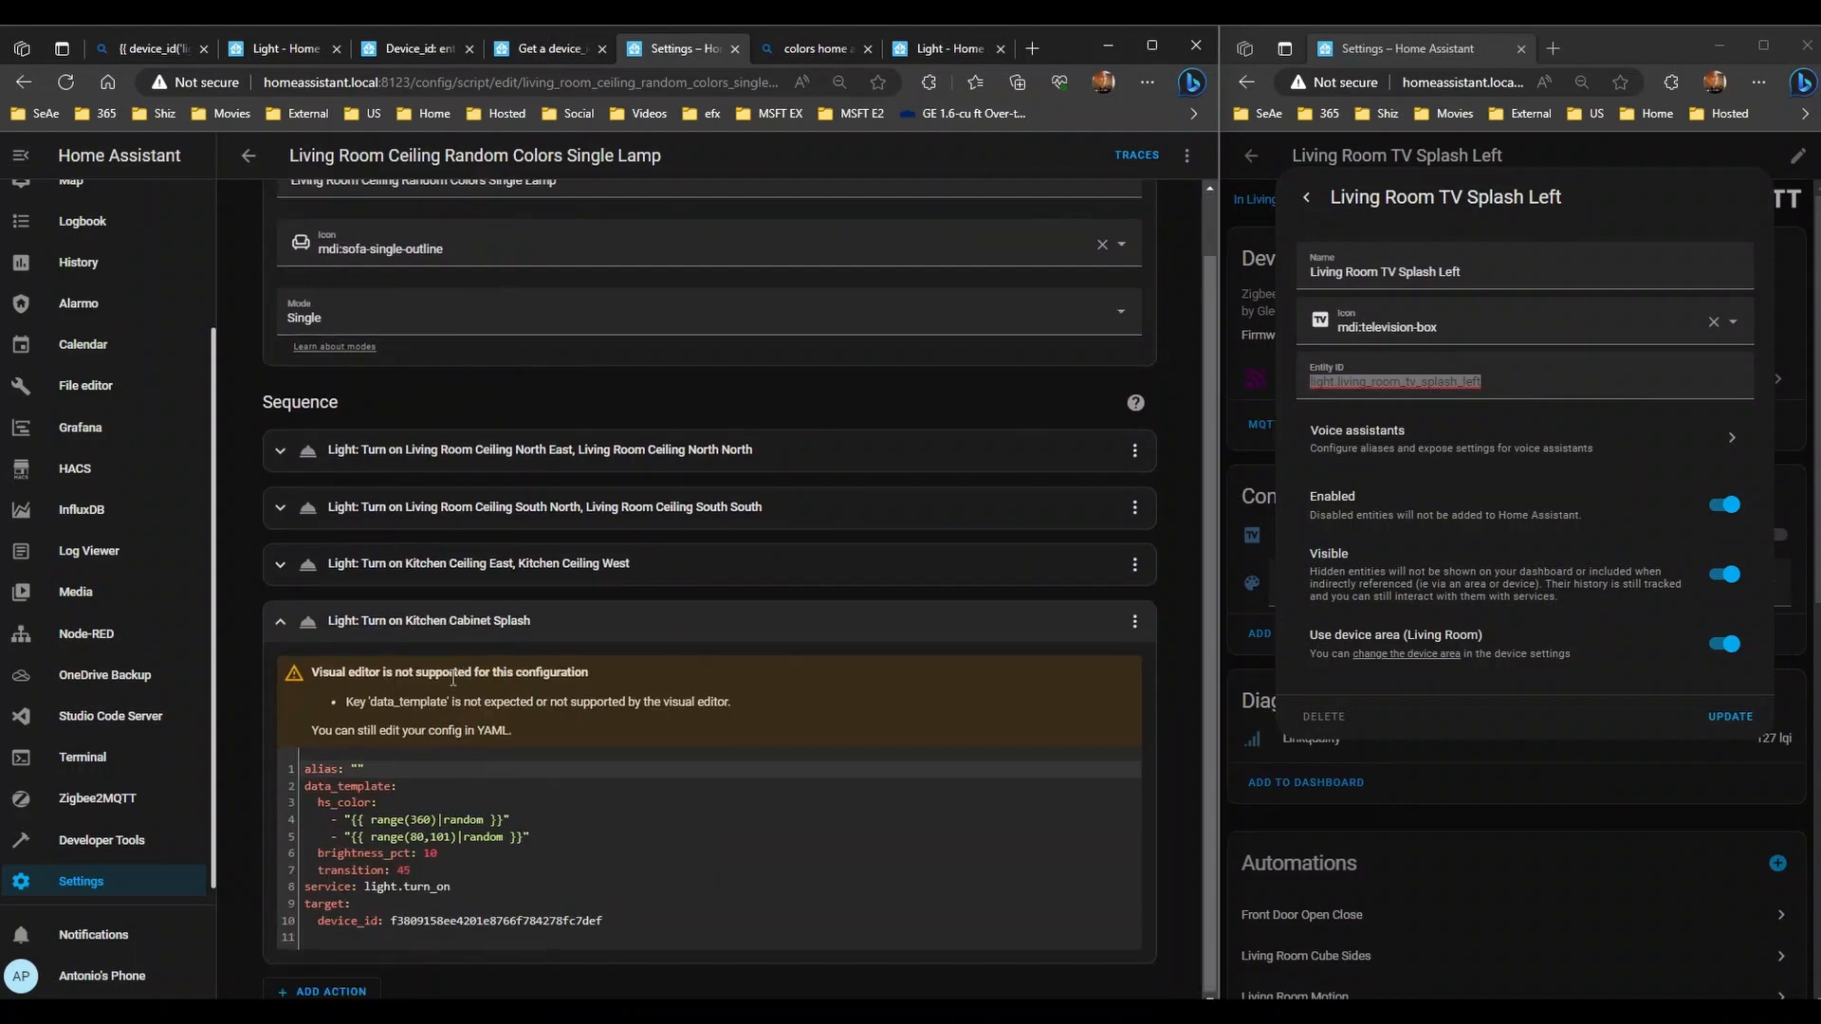
{"action": "left_click", "coordinate": [513, 563]}
{"action": "left_click", "coordinate": [515, 506]}
{"action": "left_click", "coordinate": [518, 465]}
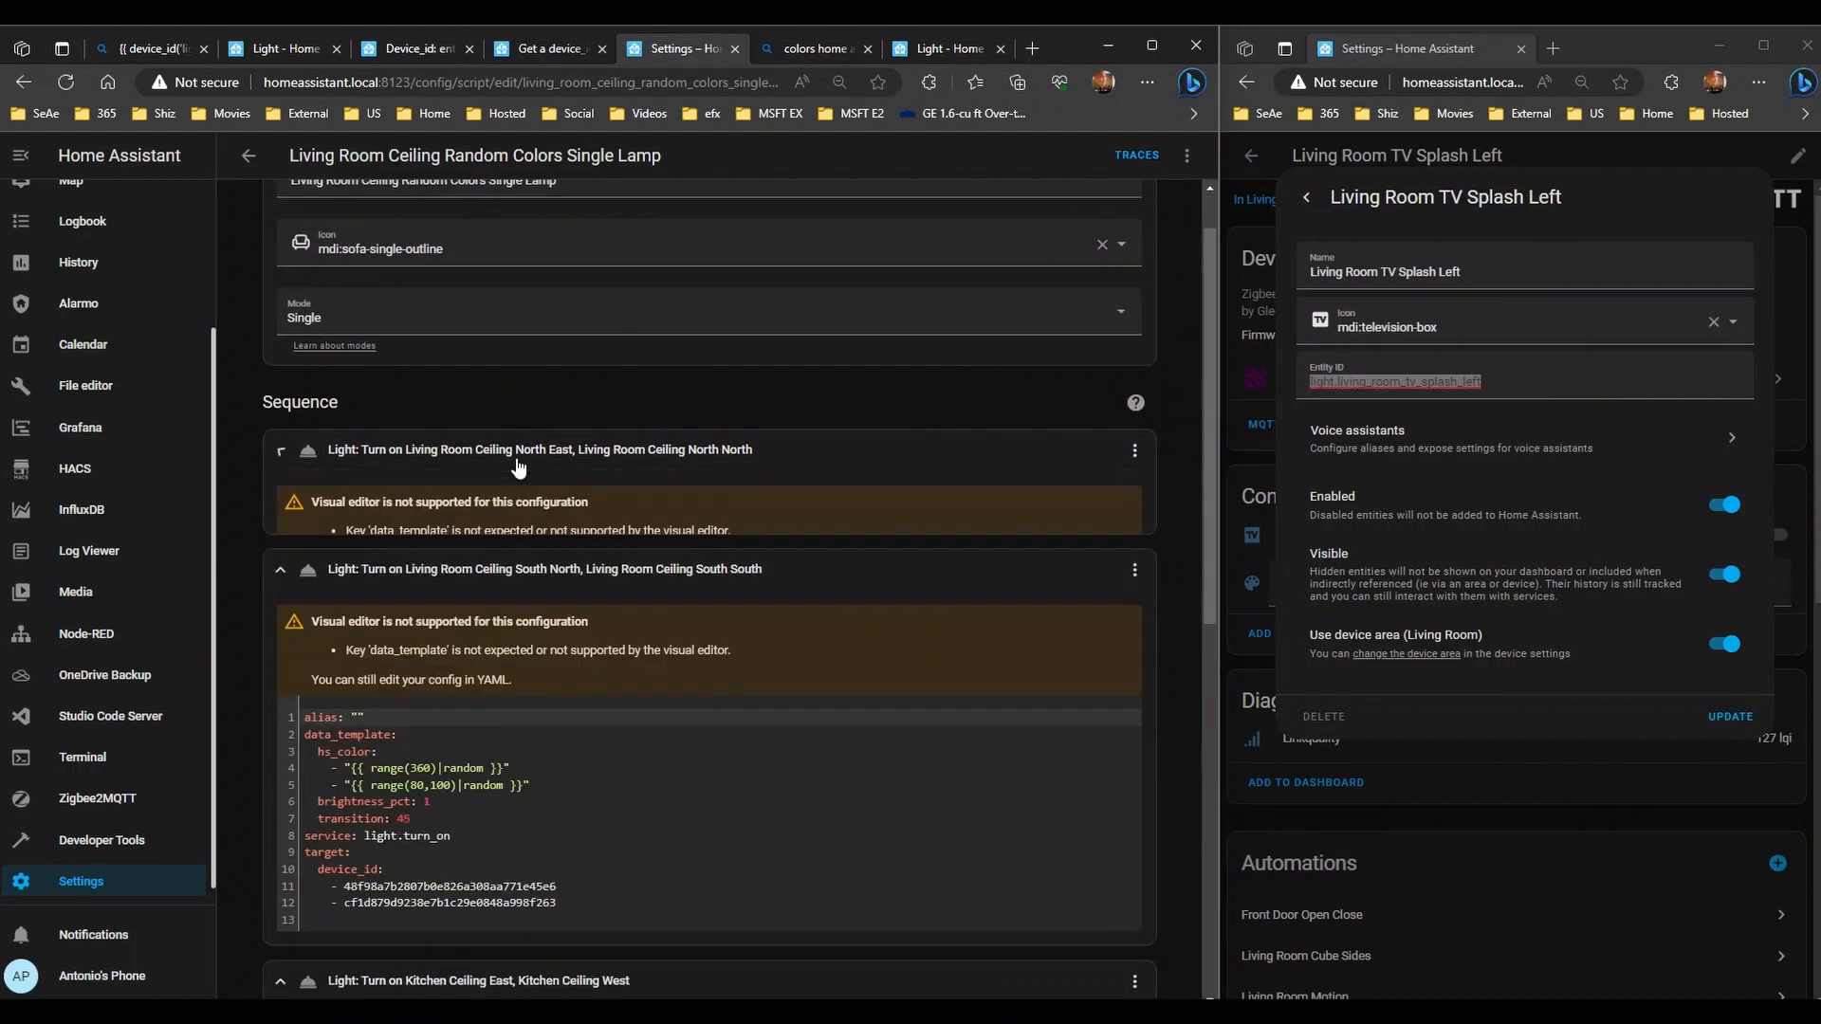
{"action": "scroll", "coordinate": [371, 348], "scroll_direction": "down", "scroll_amount": 3}
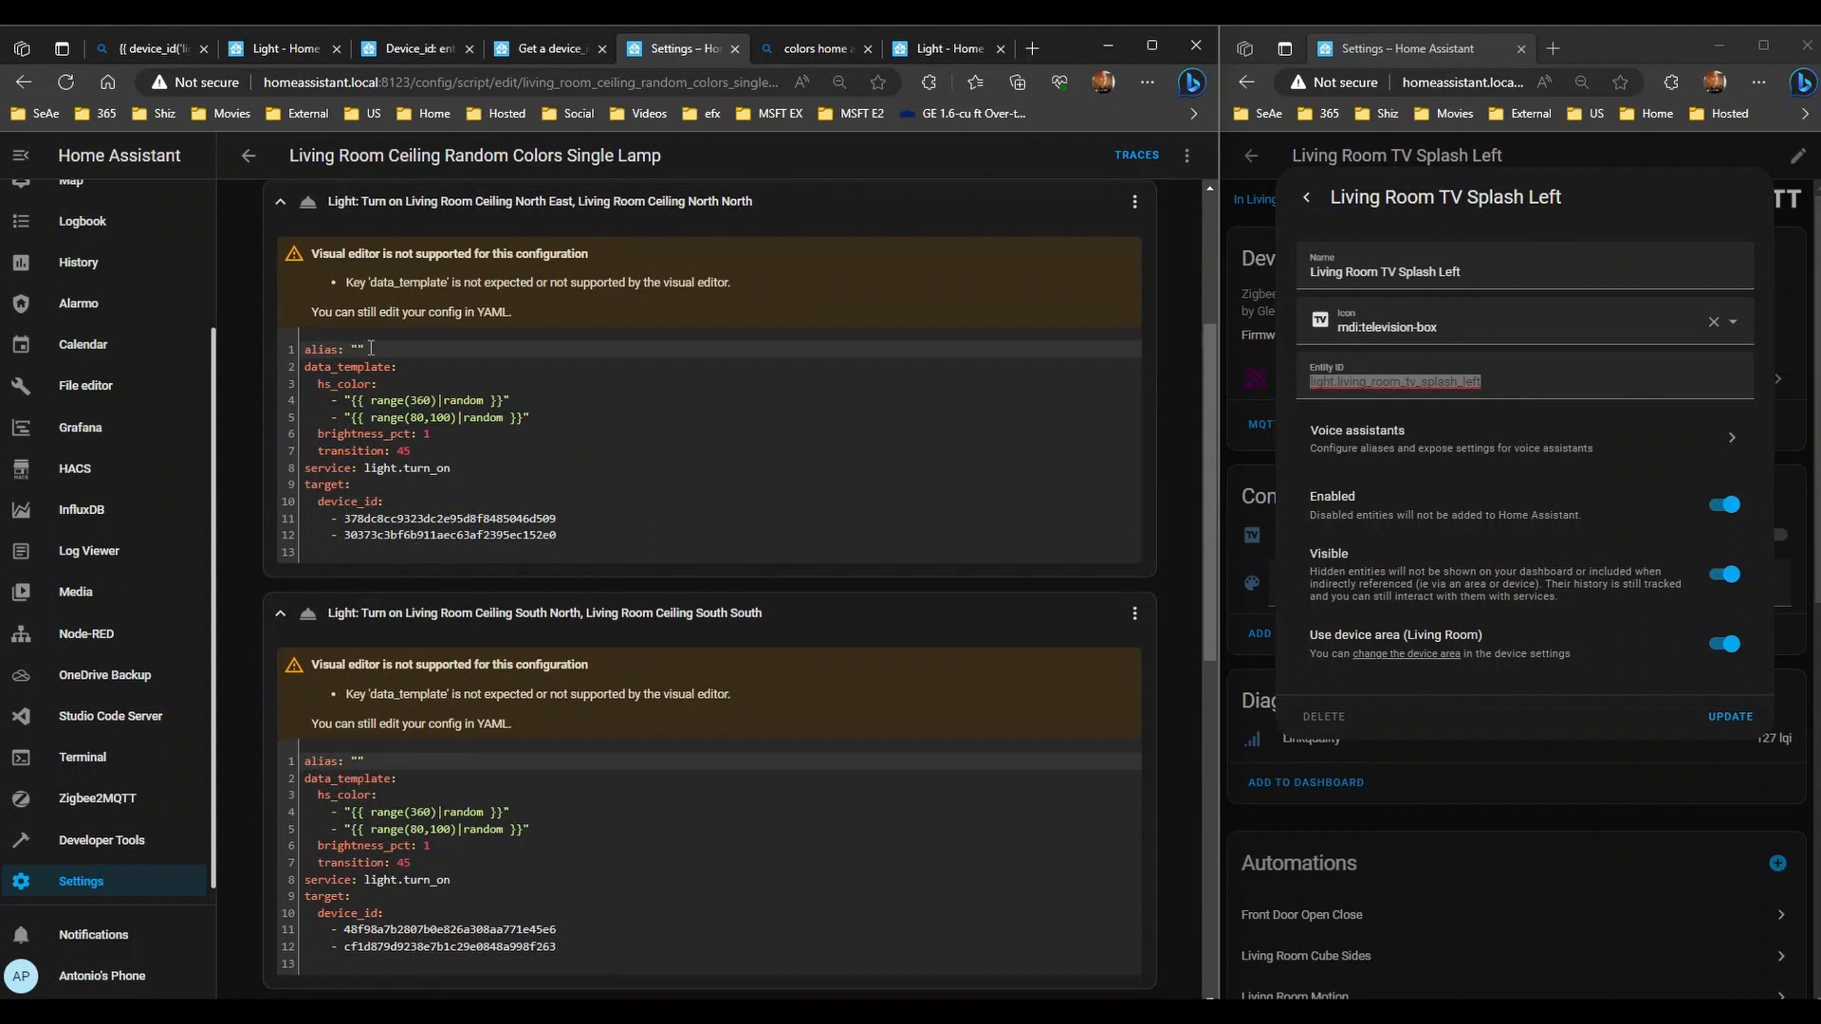
{"action": "left_click", "coordinate": [249, 155]}
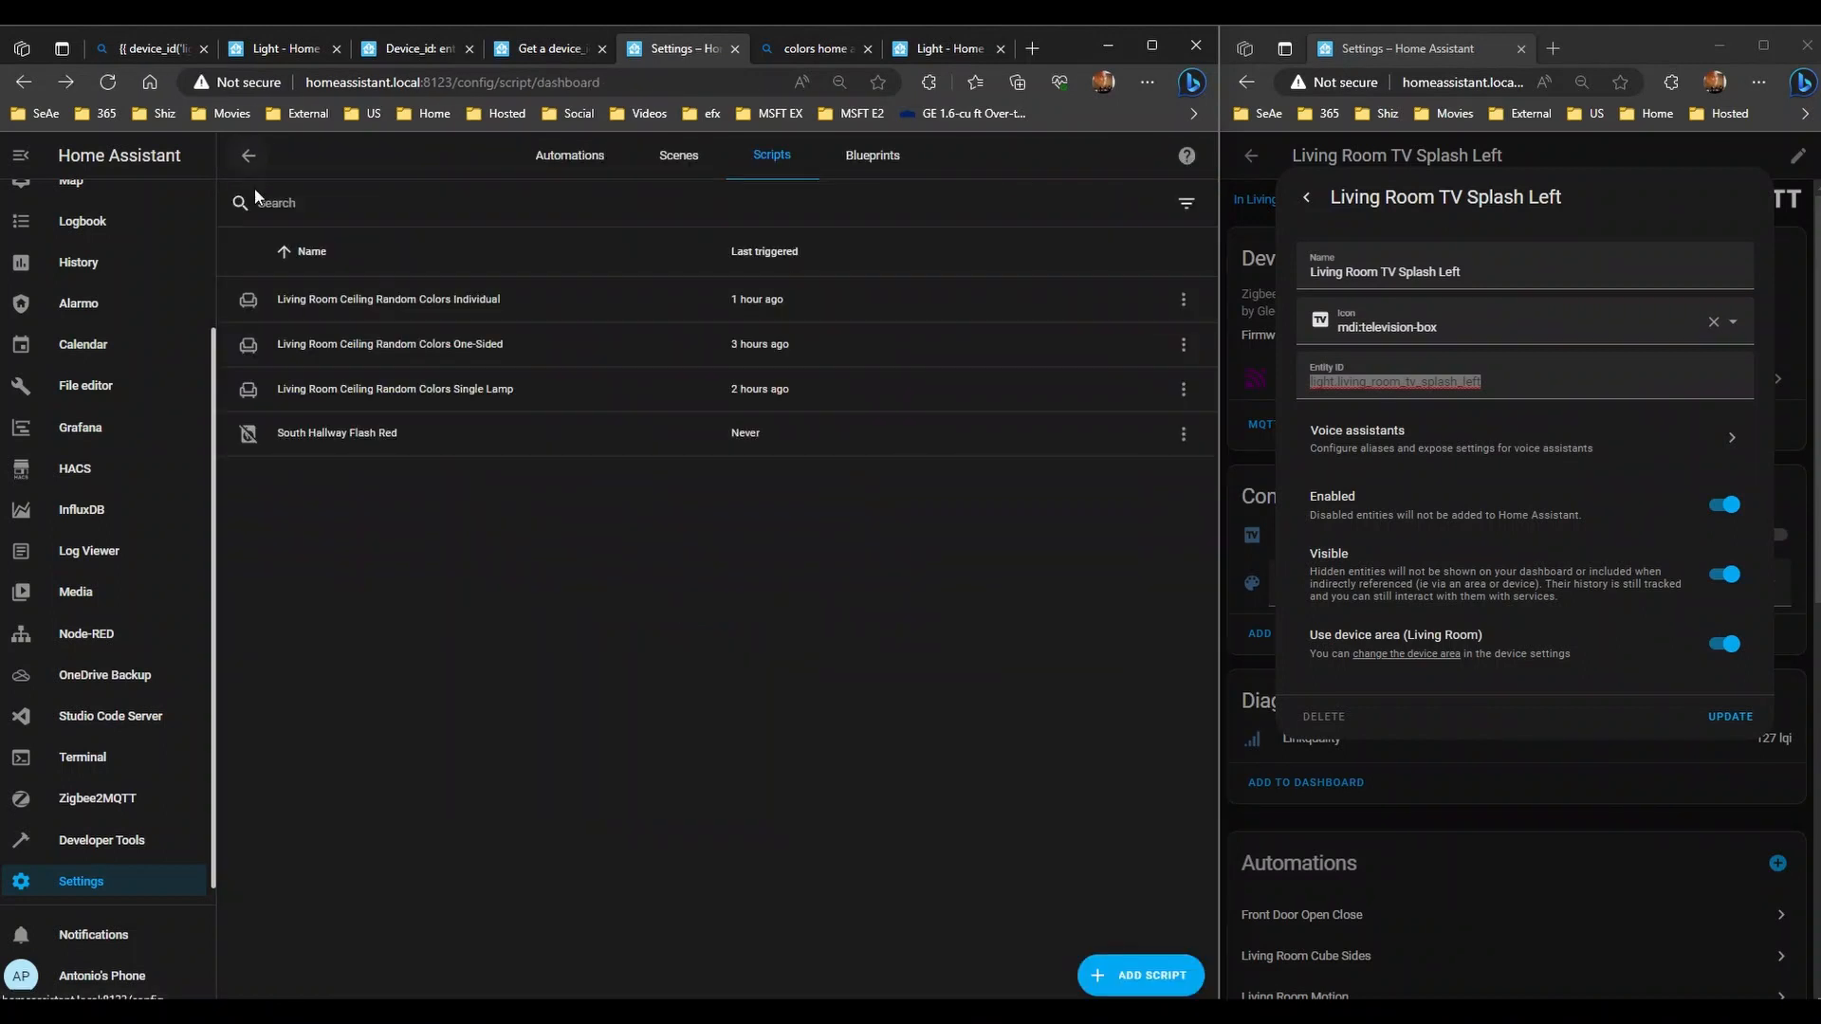
- Reopen the One-Sided script, expand its steps, and copy the entity_id key
{"action": "left_click", "coordinate": [374, 358]}
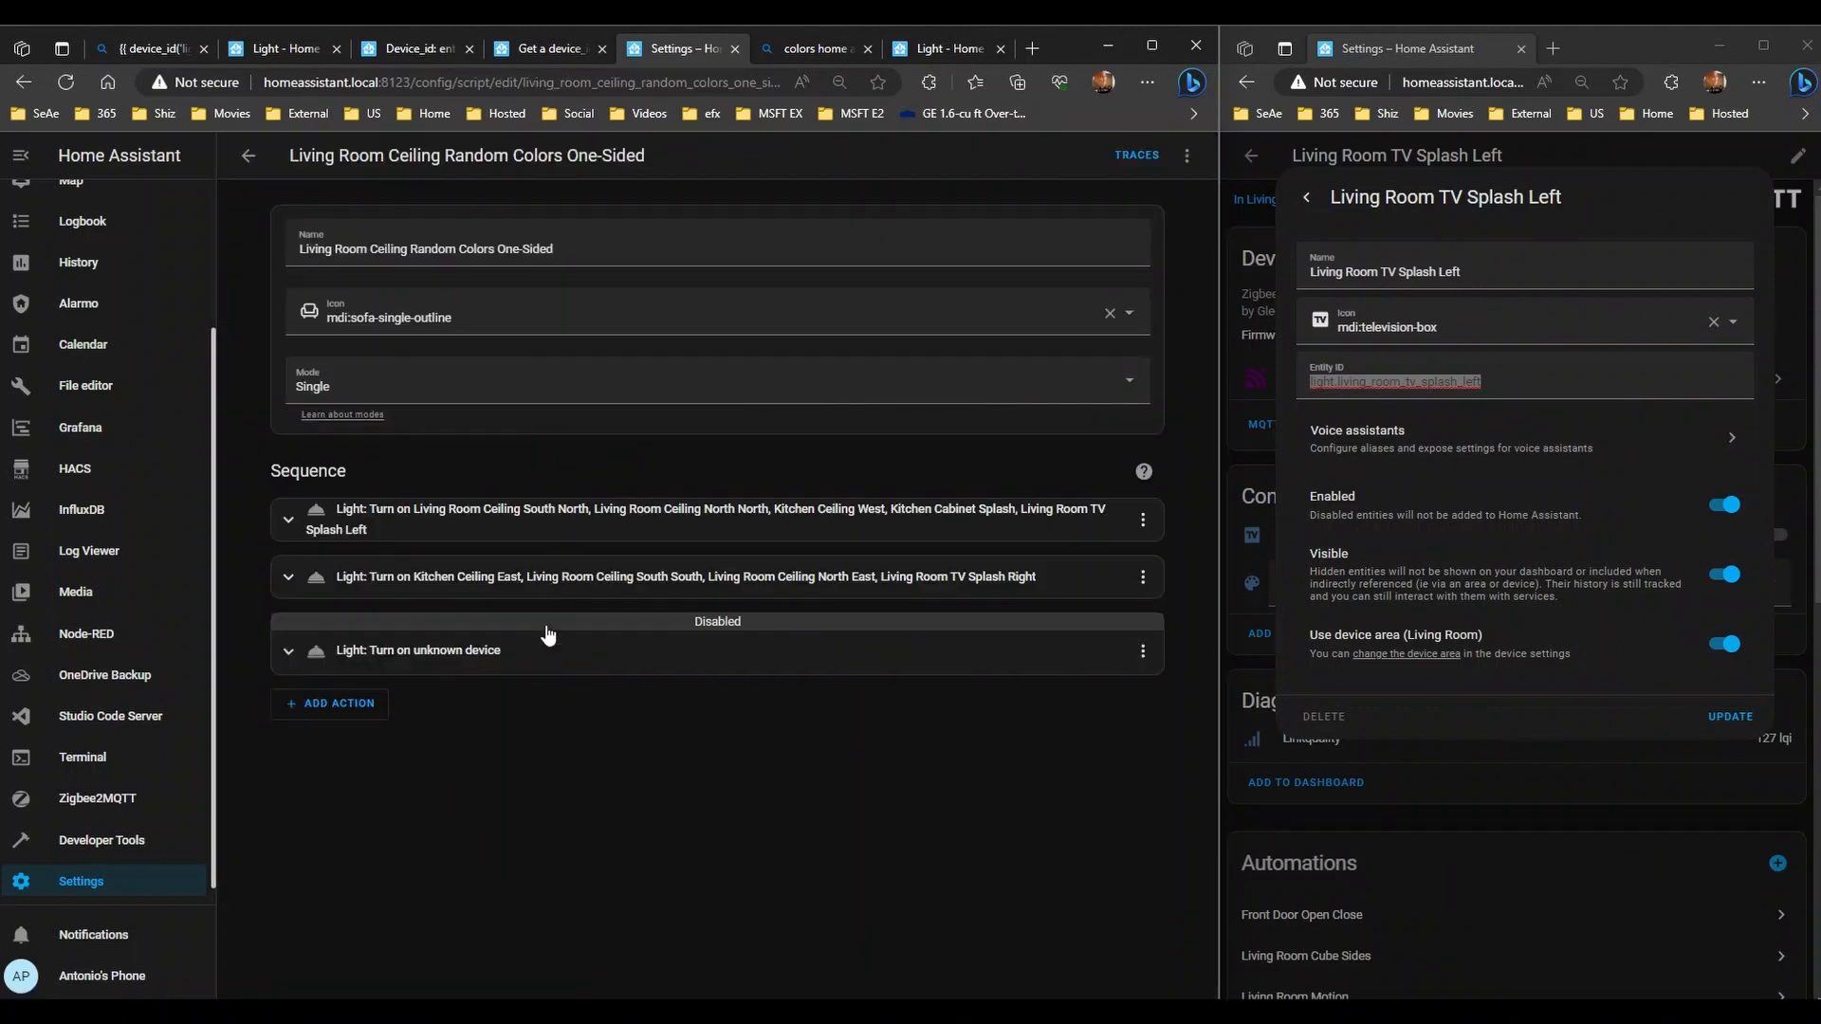
{"action": "left_click", "coordinate": [547, 634]}
{"action": "left_click", "coordinate": [550, 579]}
{"action": "left_click", "coordinate": [551, 526]}
{"action": "scroll", "coordinate": [351, 588], "scroll_direction": "down", "scroll_amount": 5}
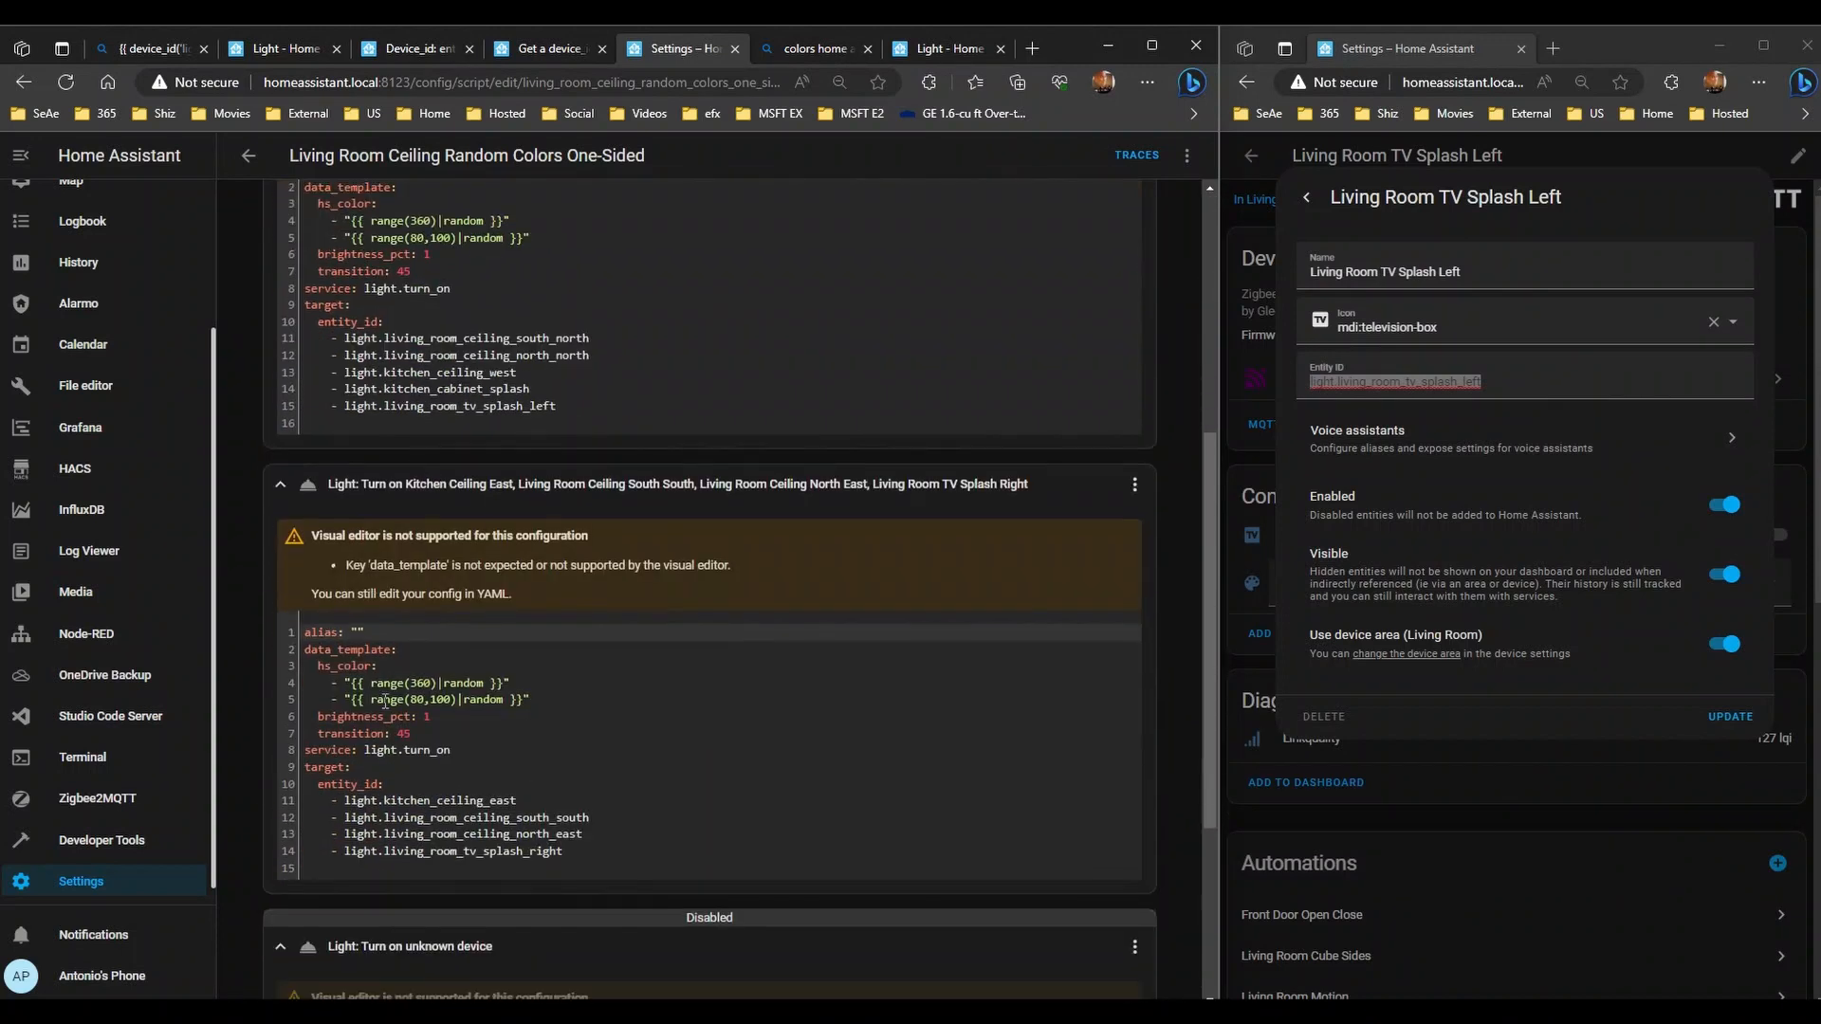
{"action": "scroll", "coordinate": [385, 701], "scroll_direction": "down", "scroll_amount": 3}
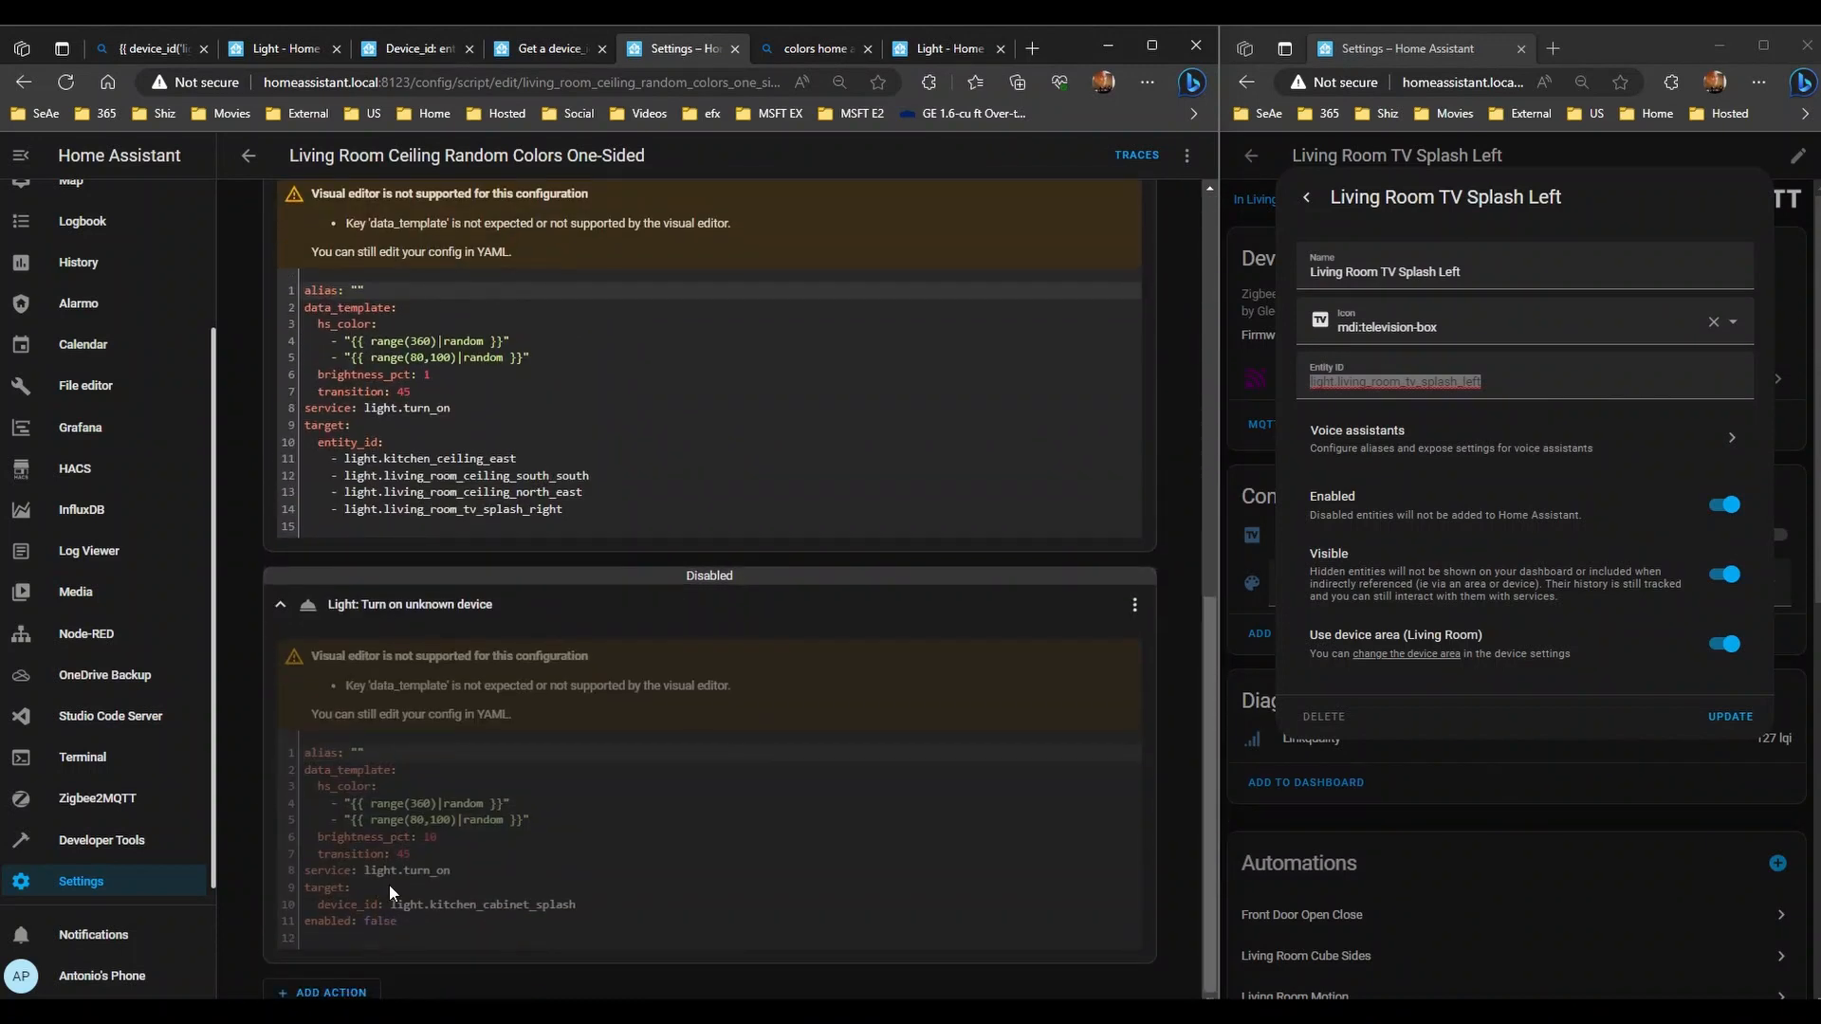
{"action": "left_click_drag", "start_coordinate": [377, 444], "coordinate": [315, 444]}
{"action": "key", "text": "ctrl+c"}
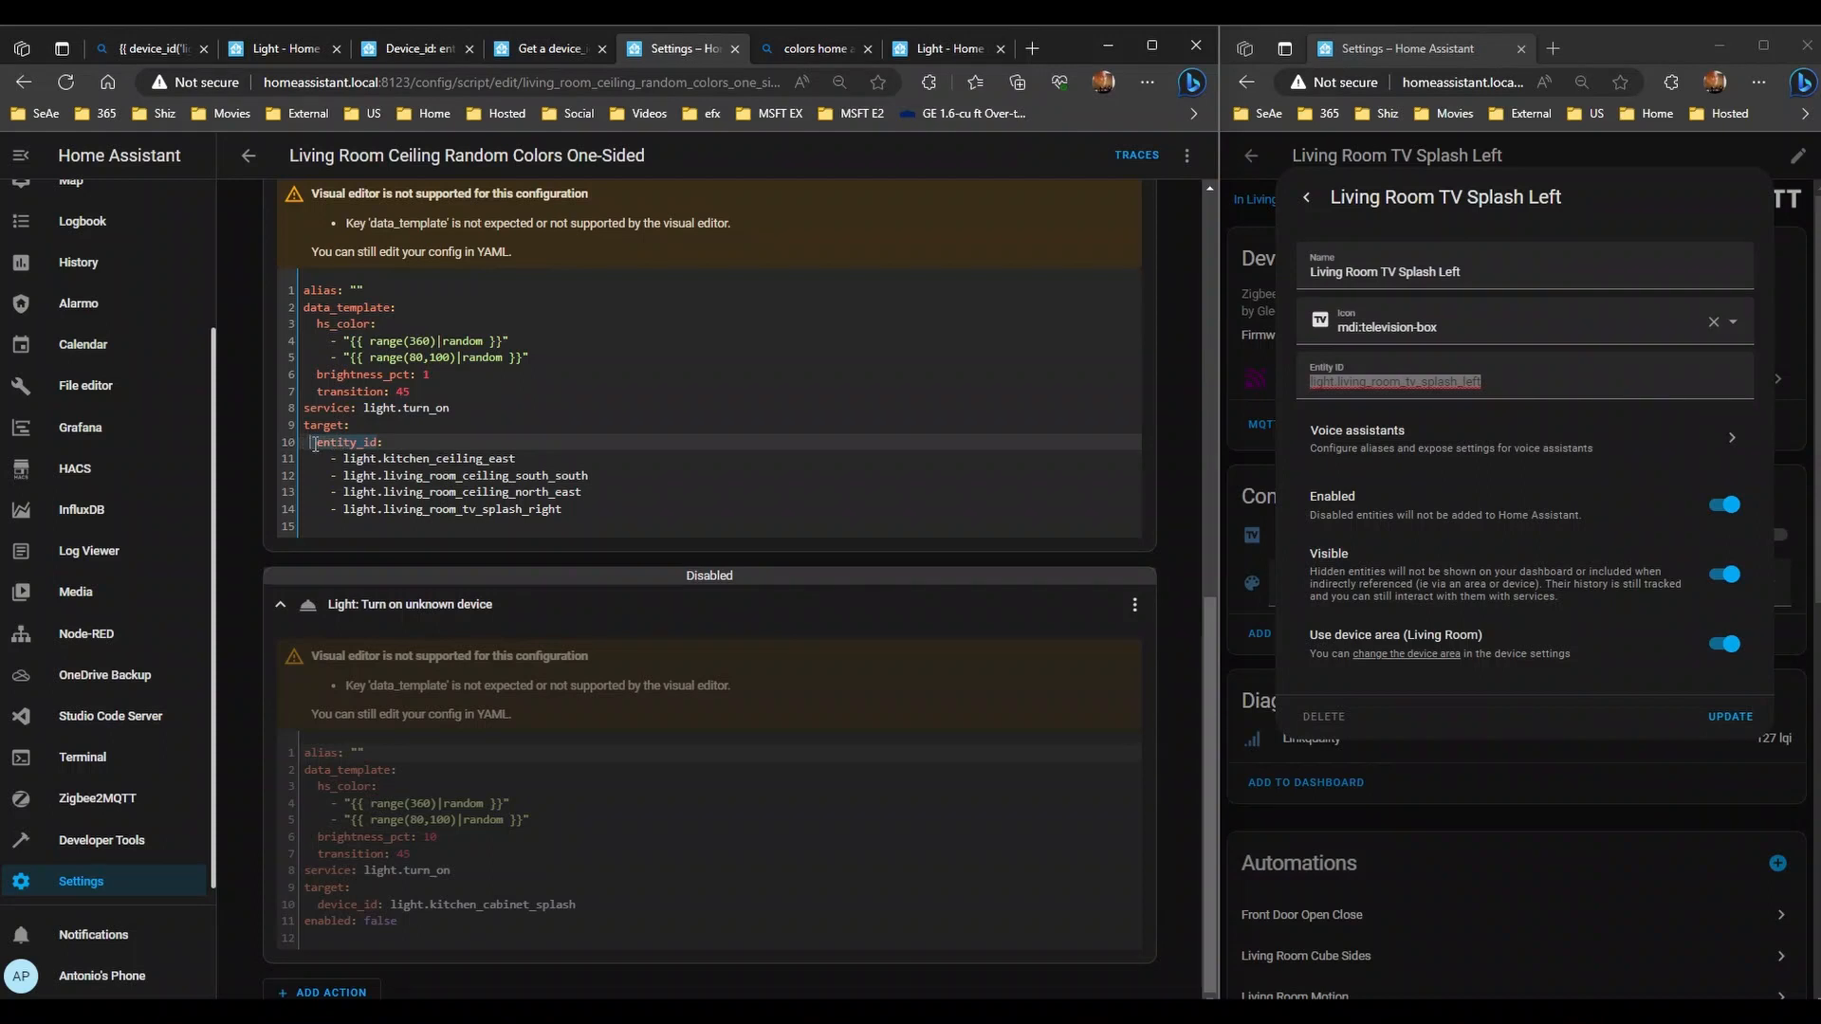
- Replace device_id with entity_id in the disabled Kitchen Cabinet Splash step and save the script
{"action": "left_click", "coordinate": [372, 897]}
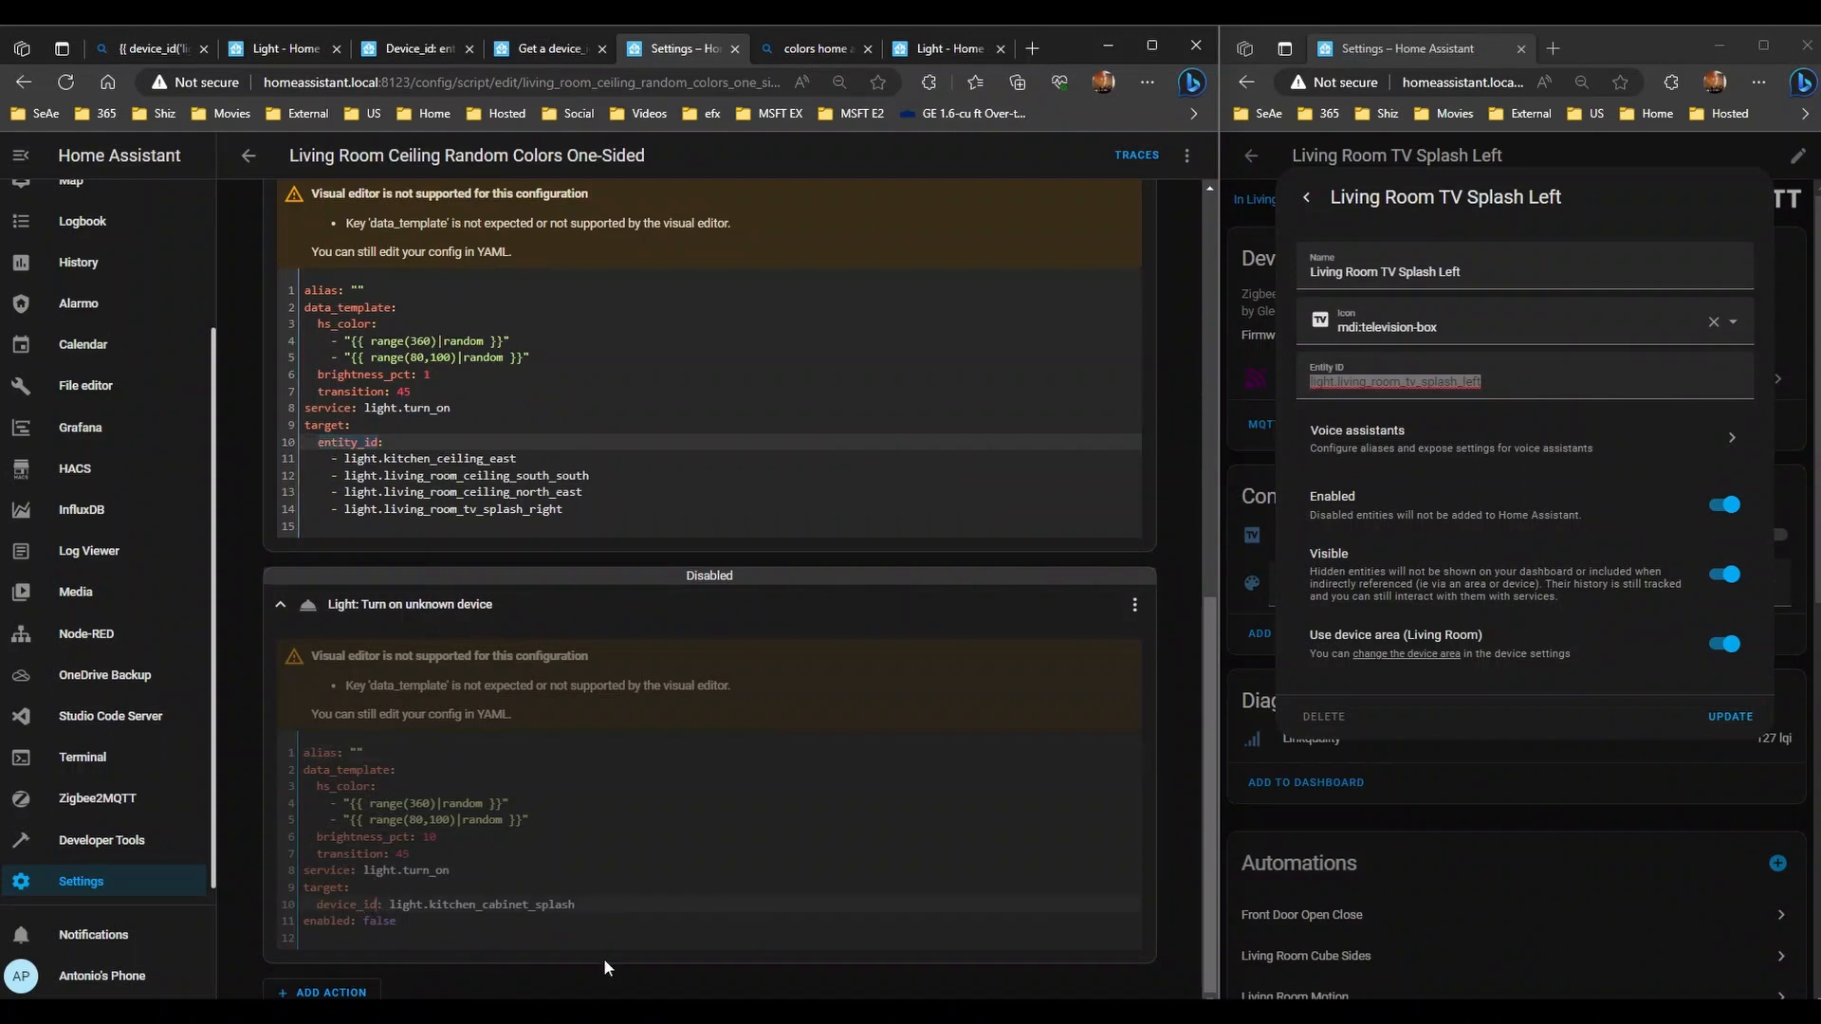
{"action": "key", "text": "BackSpace"}
{"action": "key", "text": "BackSpace"}
{"action": "key", "text": "BackSpace"}
{"action": "key", "text": "BackSpace"}
{"action": "key", "text": "BackSpace"}
{"action": "key", "text": "BackSpace"}
{"action": "key", "text": "BackSpace"}
{"action": "key", "text": "BackSpace"}
{"action": "key", "text": "BackSpace"}
{"action": "key", "text": "ctrl+v"}
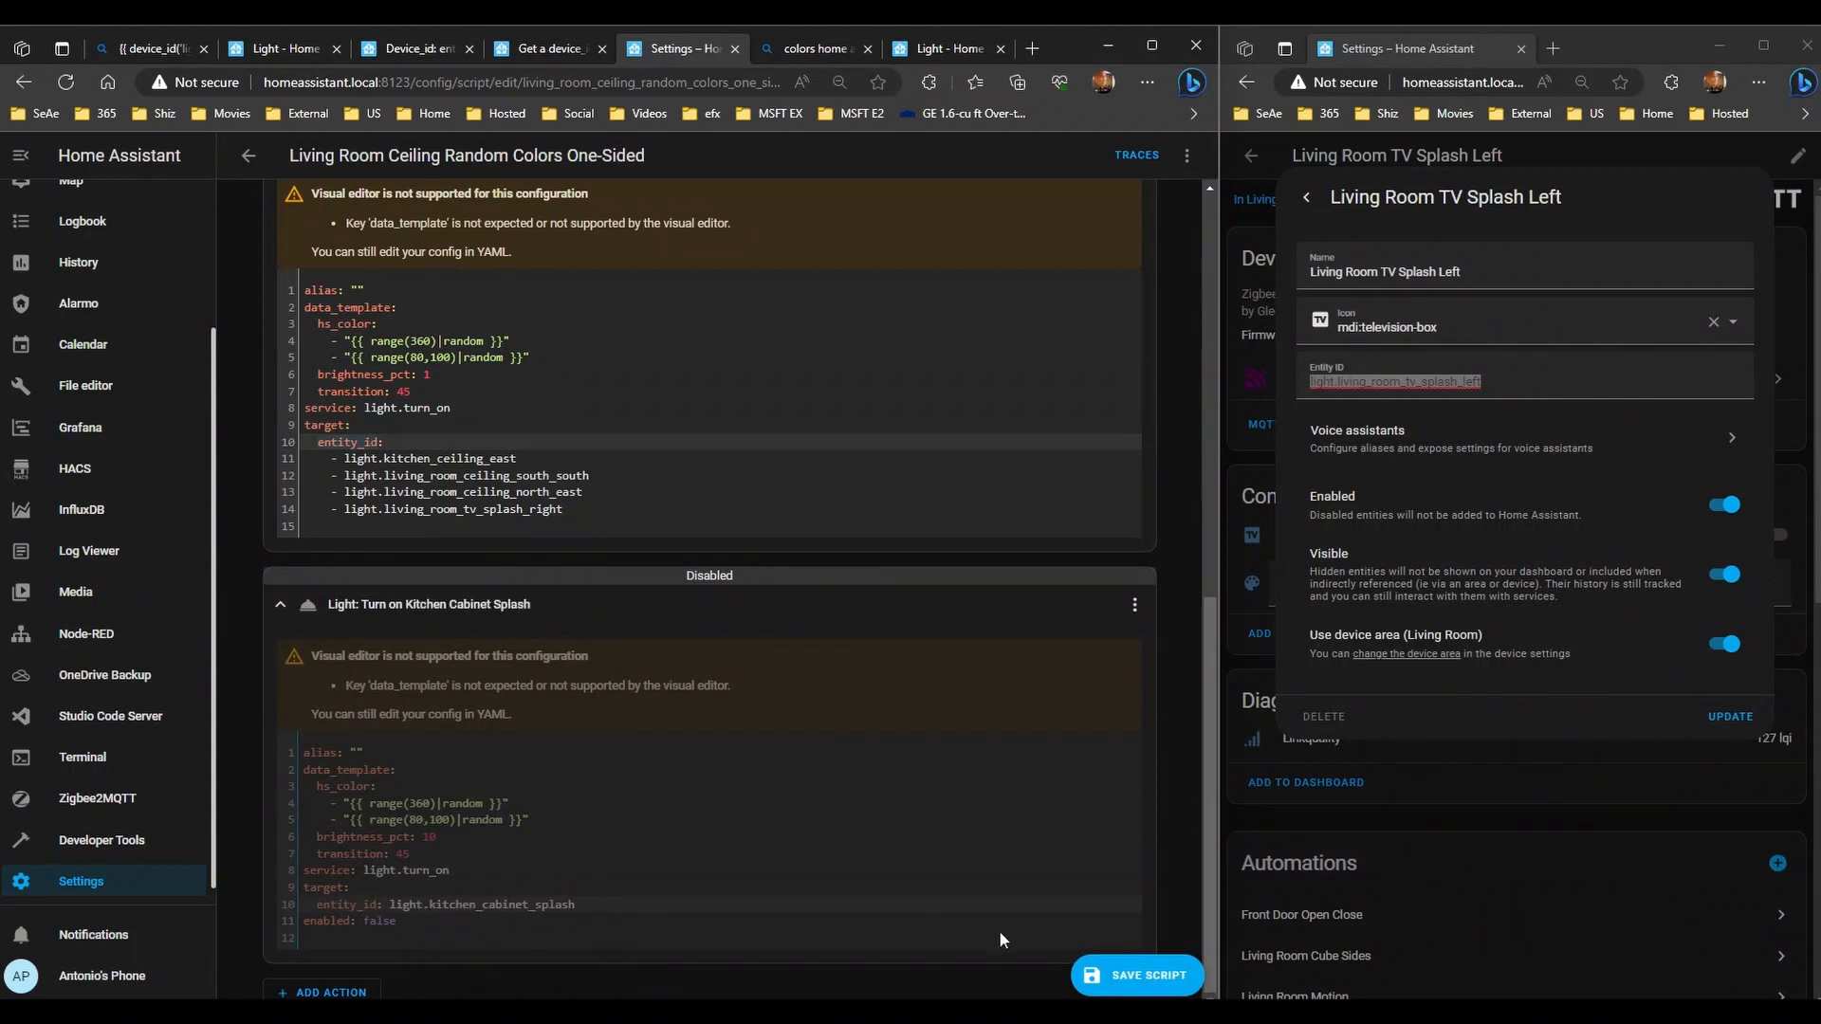
{"action": "left_click", "coordinate": [1124, 976]}
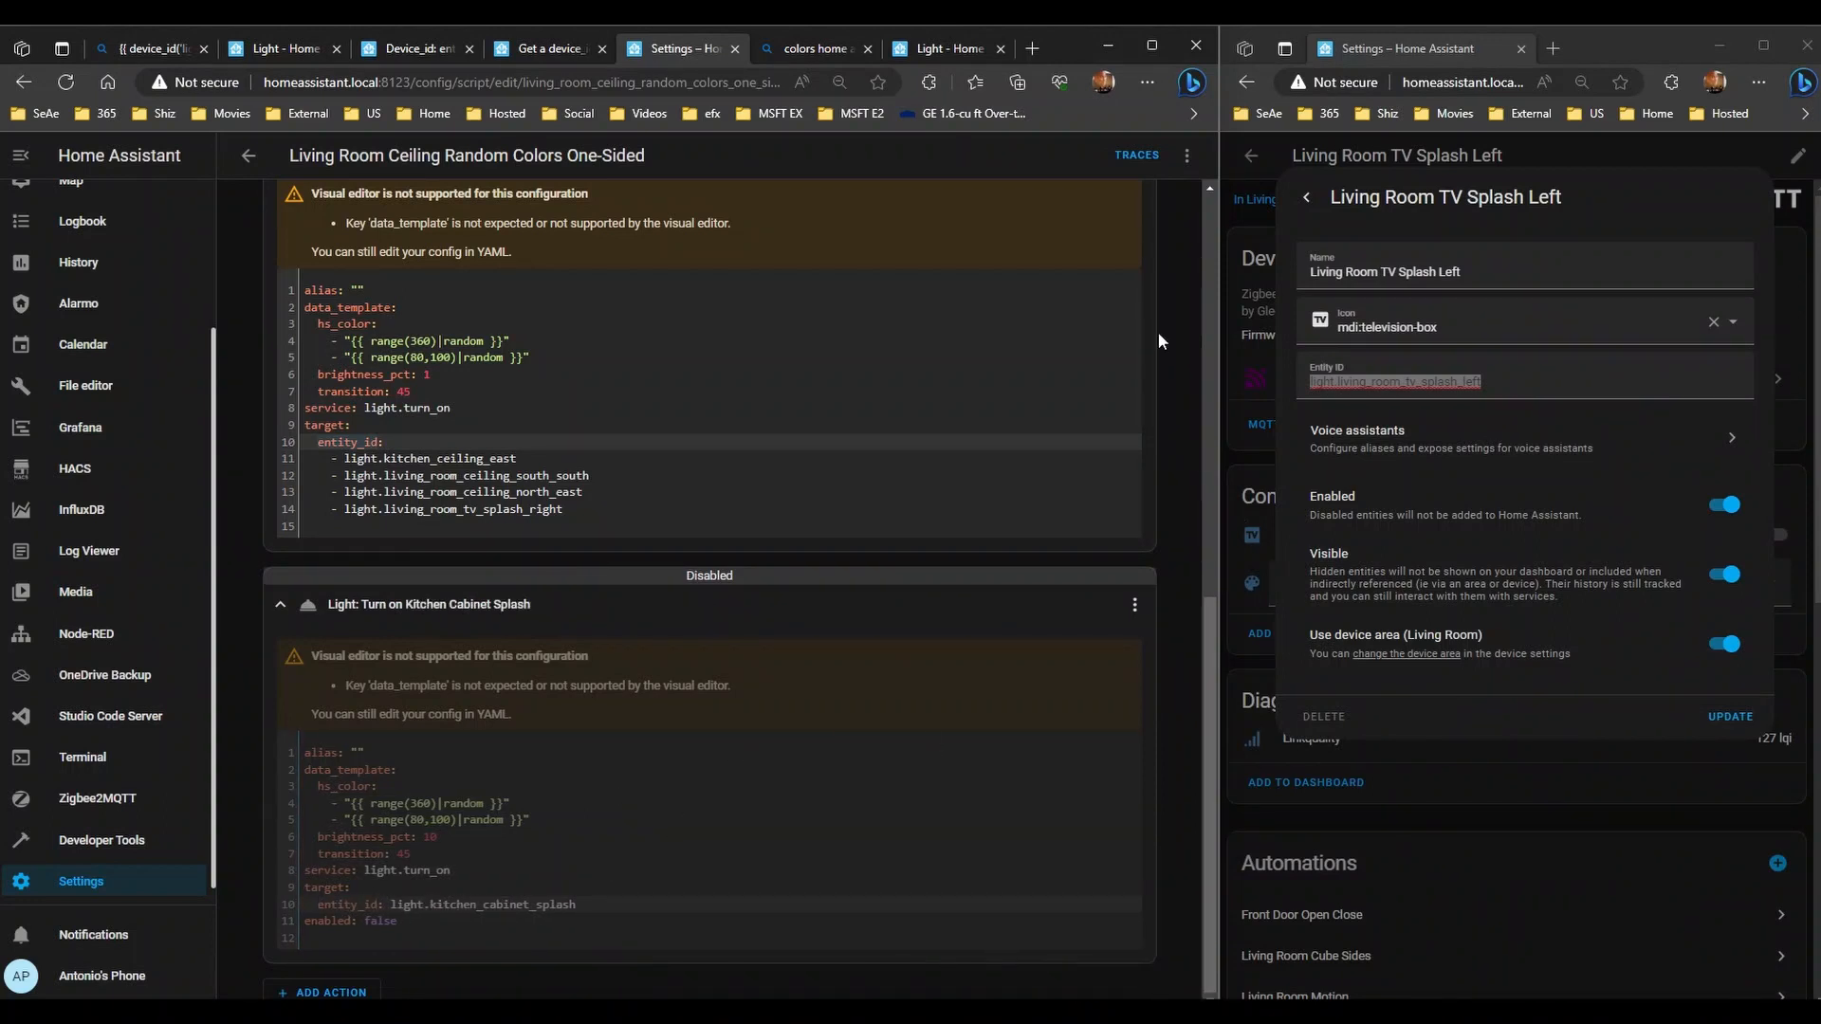
{"action": "left_click", "coordinate": [249, 154]}
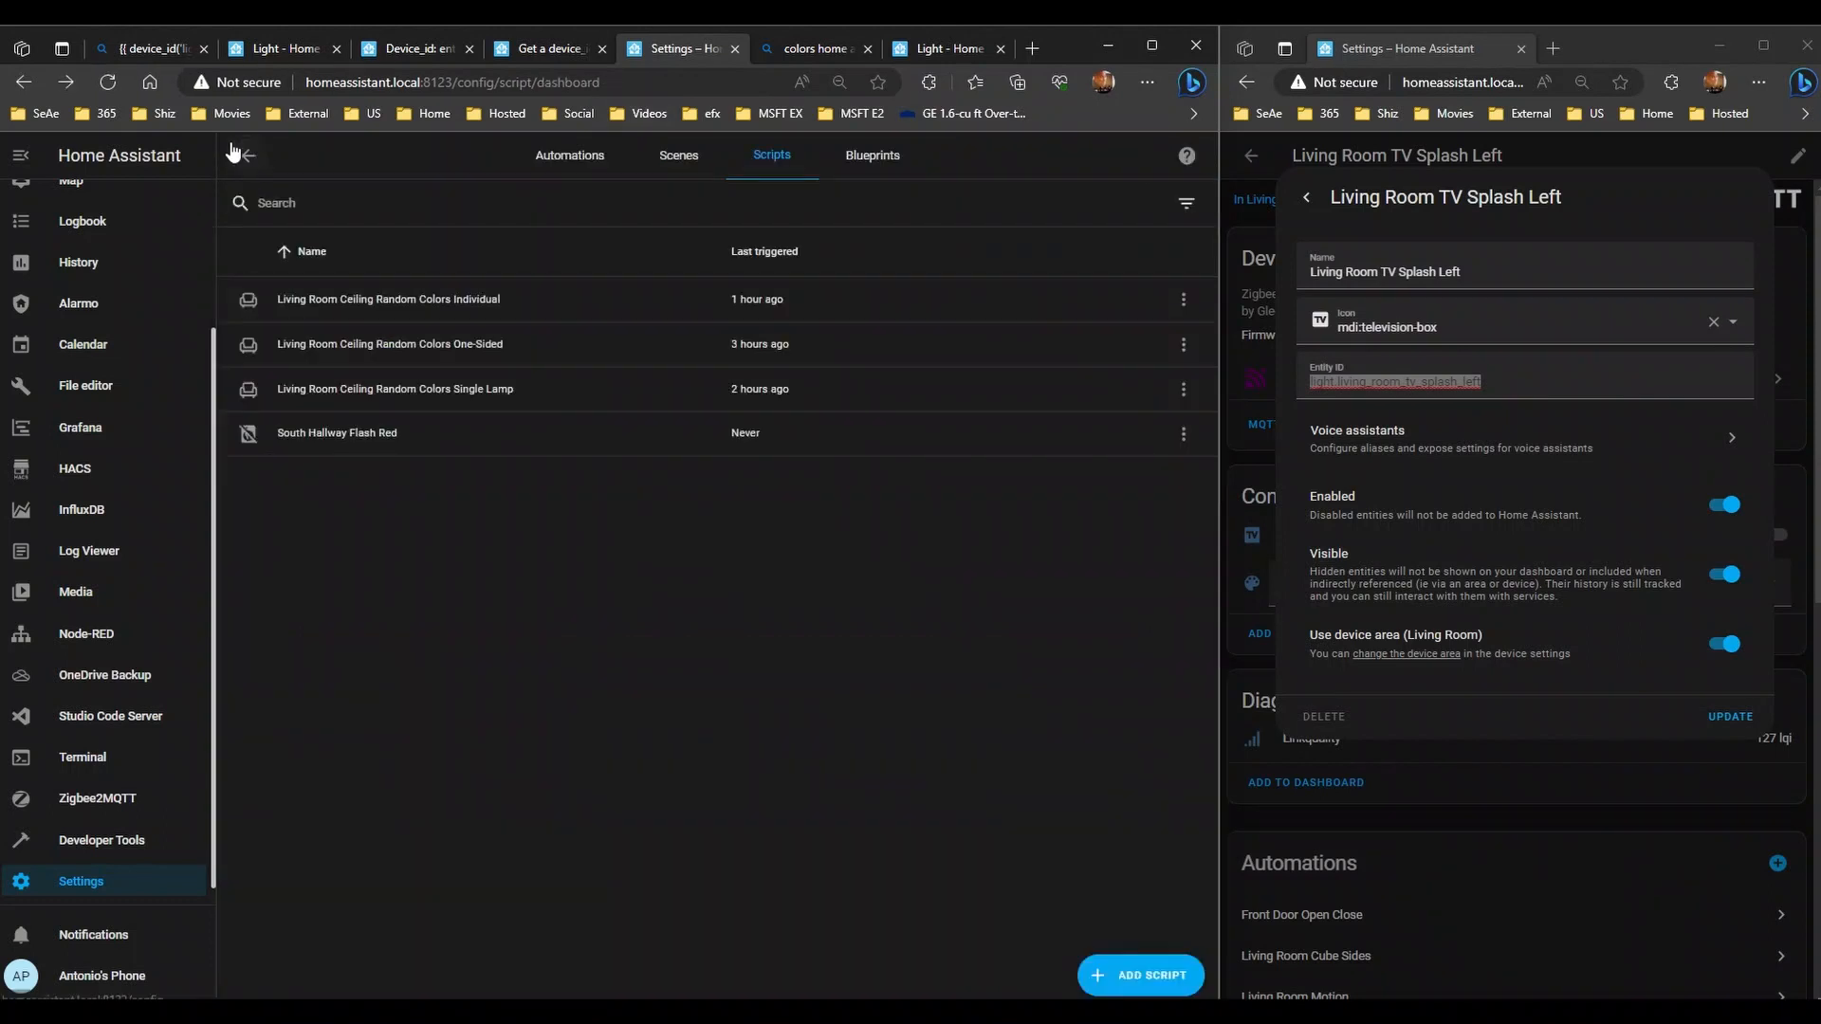
- In the Single Lamp script, append a Light: Turn on call-service action, then expand the North East step
{"action": "left_click", "coordinate": [348, 384]}
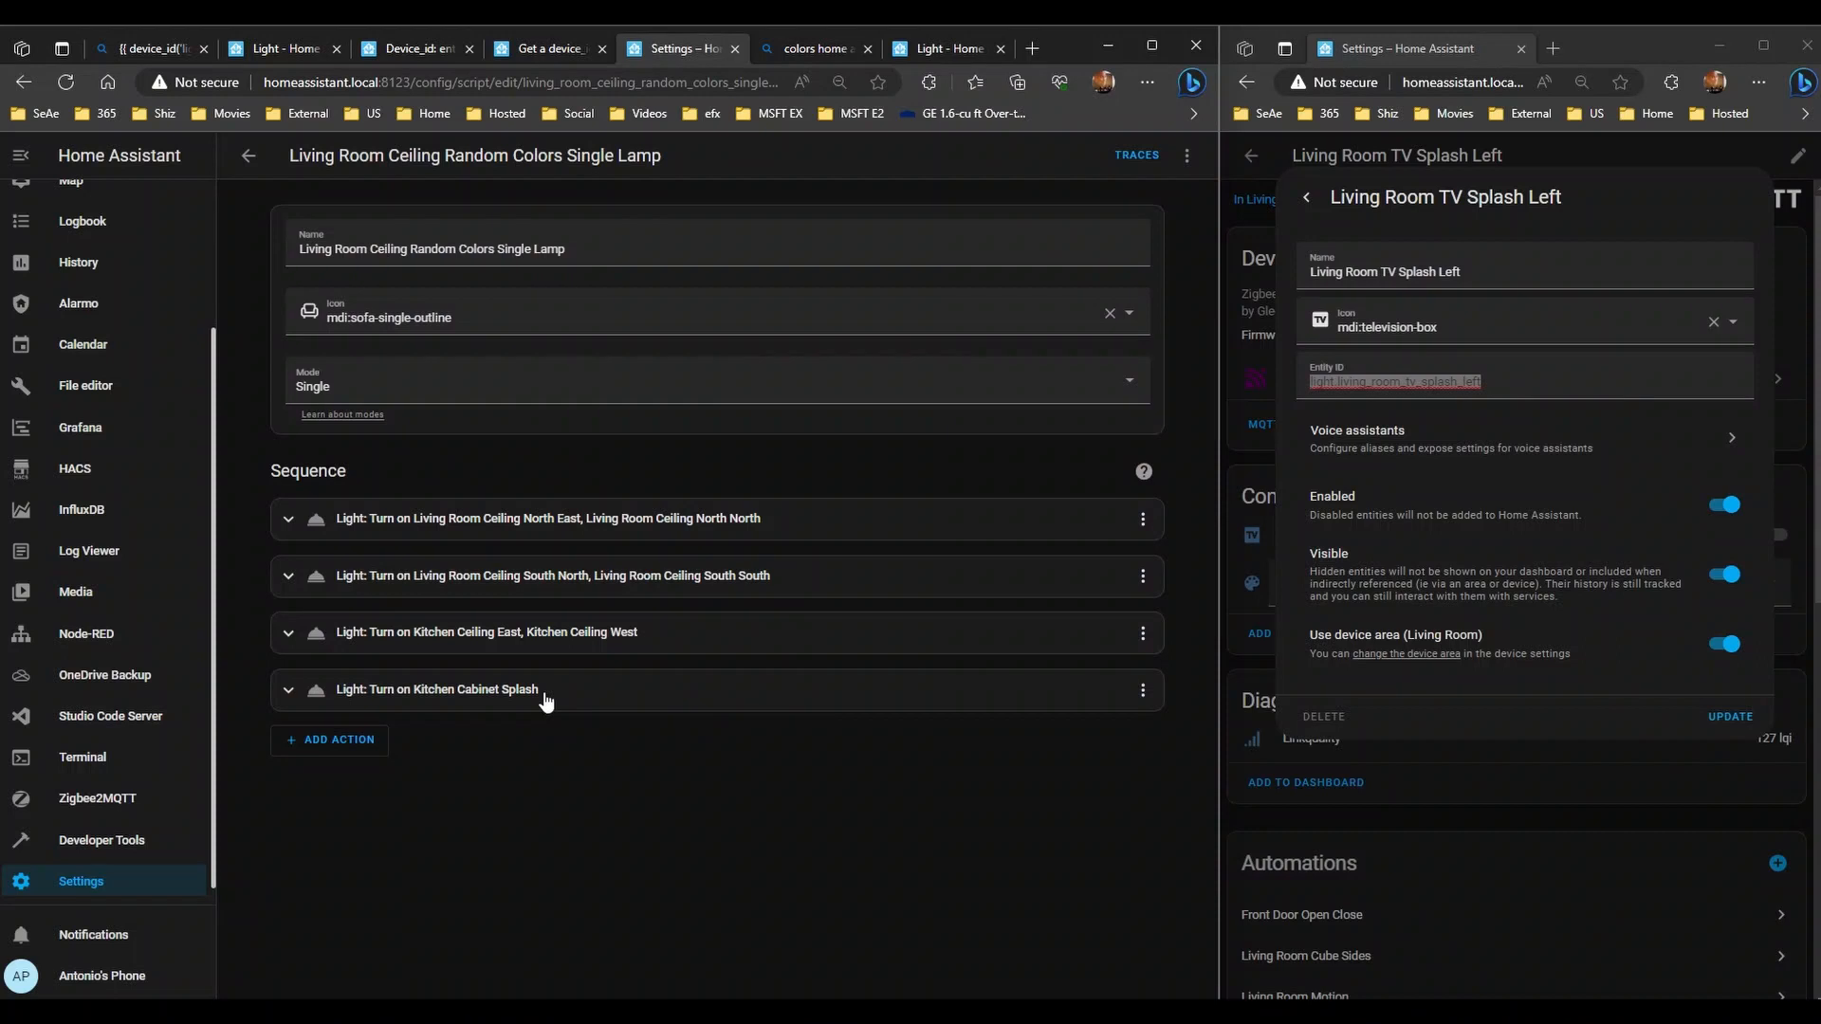
{"action": "left_click", "coordinate": [331, 740]}
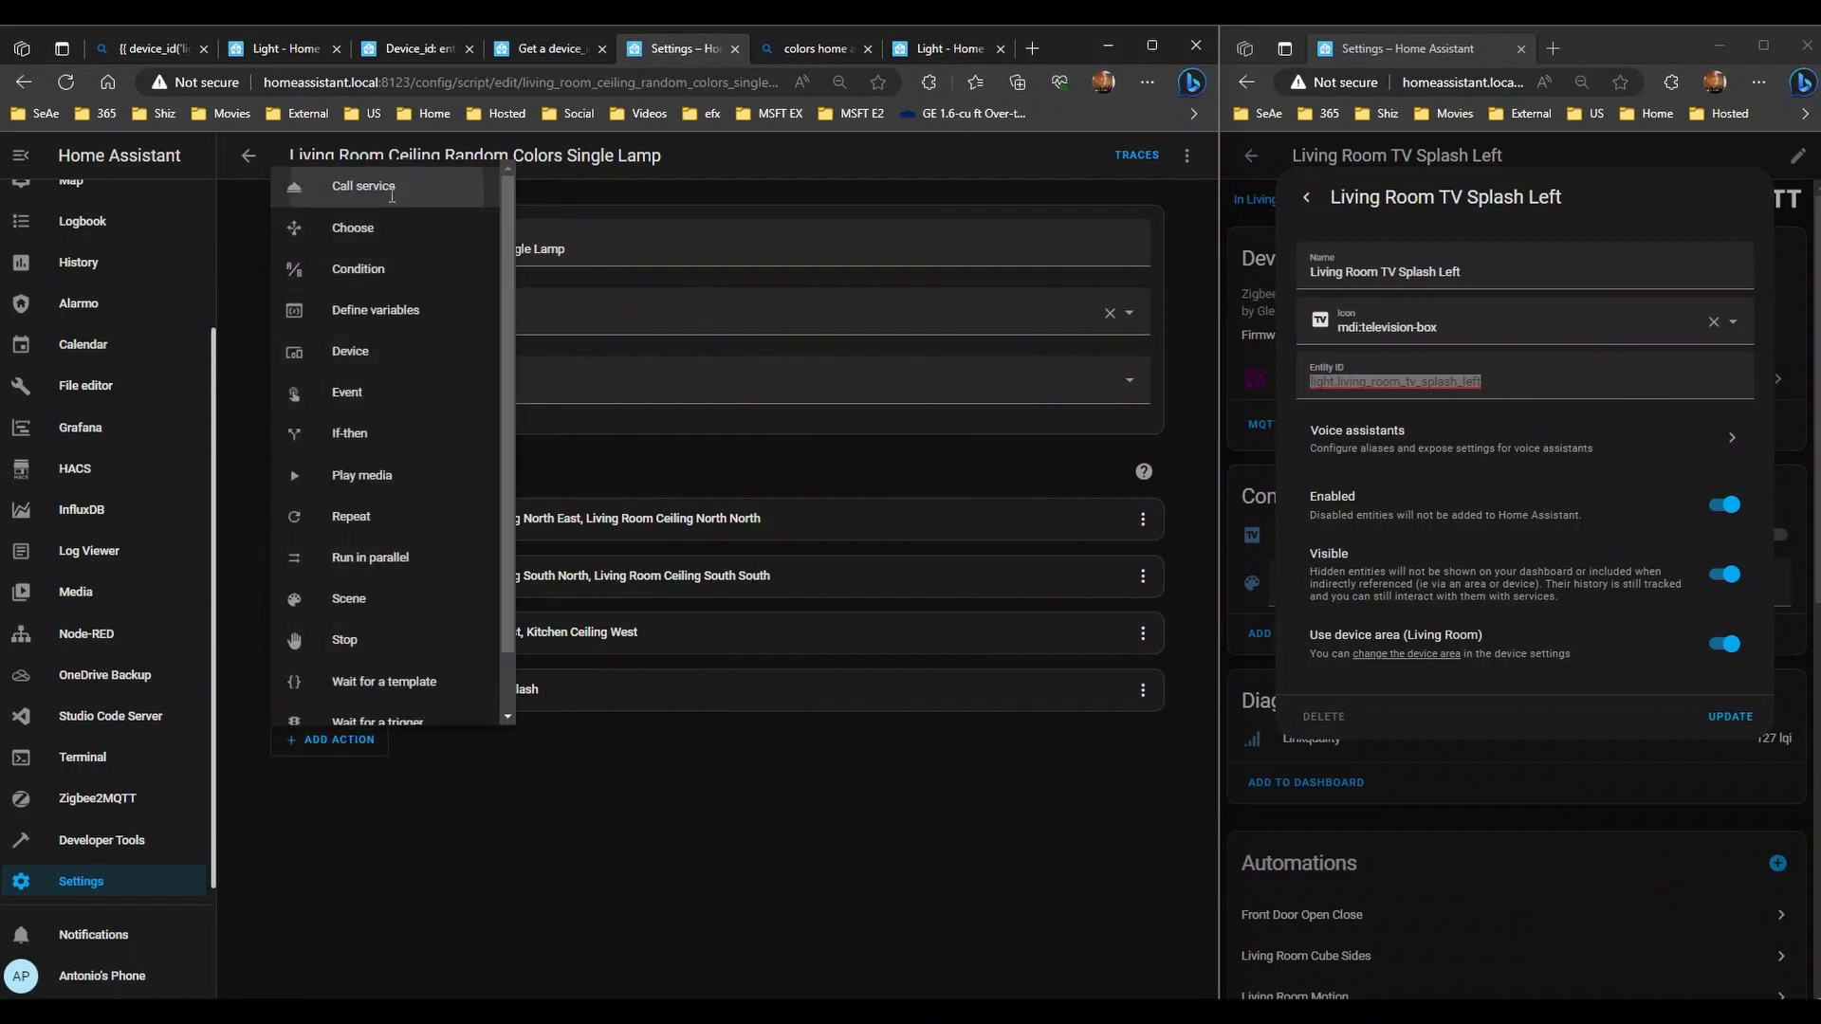
{"action": "left_click", "coordinate": [392, 194]}
{"action": "left_click", "coordinate": [414, 788]}
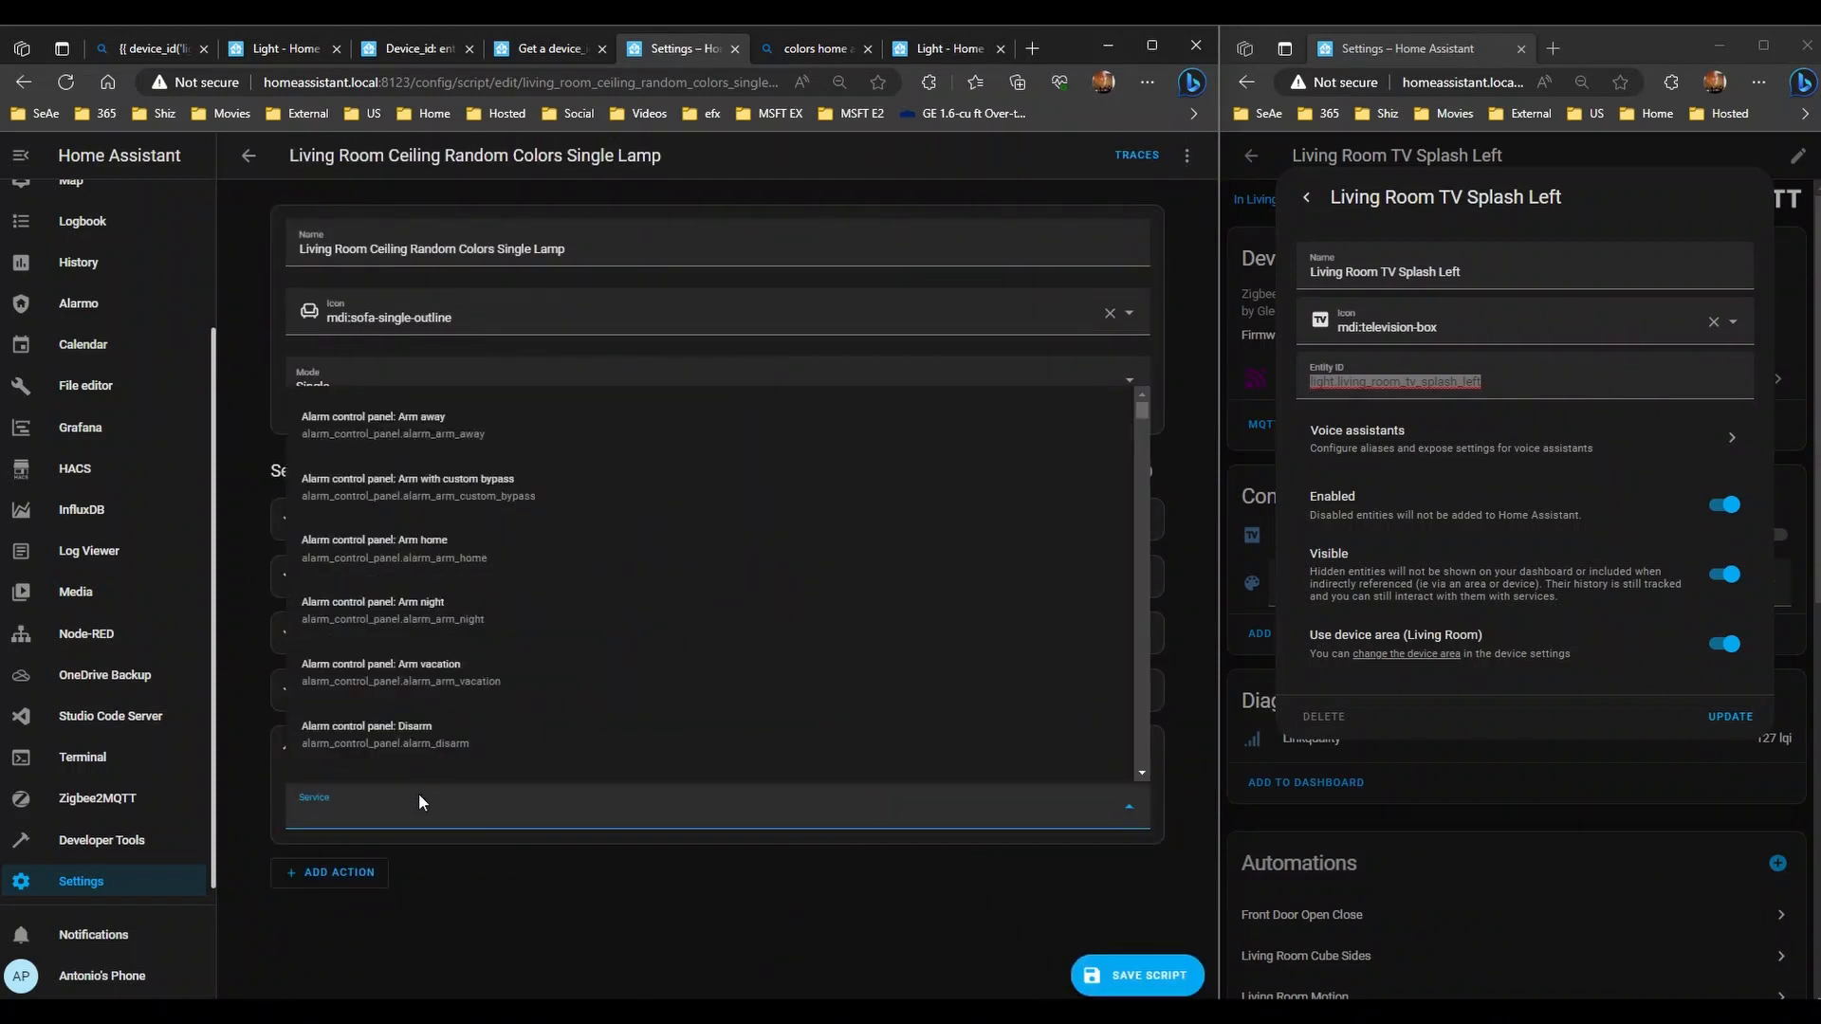
{"action": "type", "text": "light\\"}
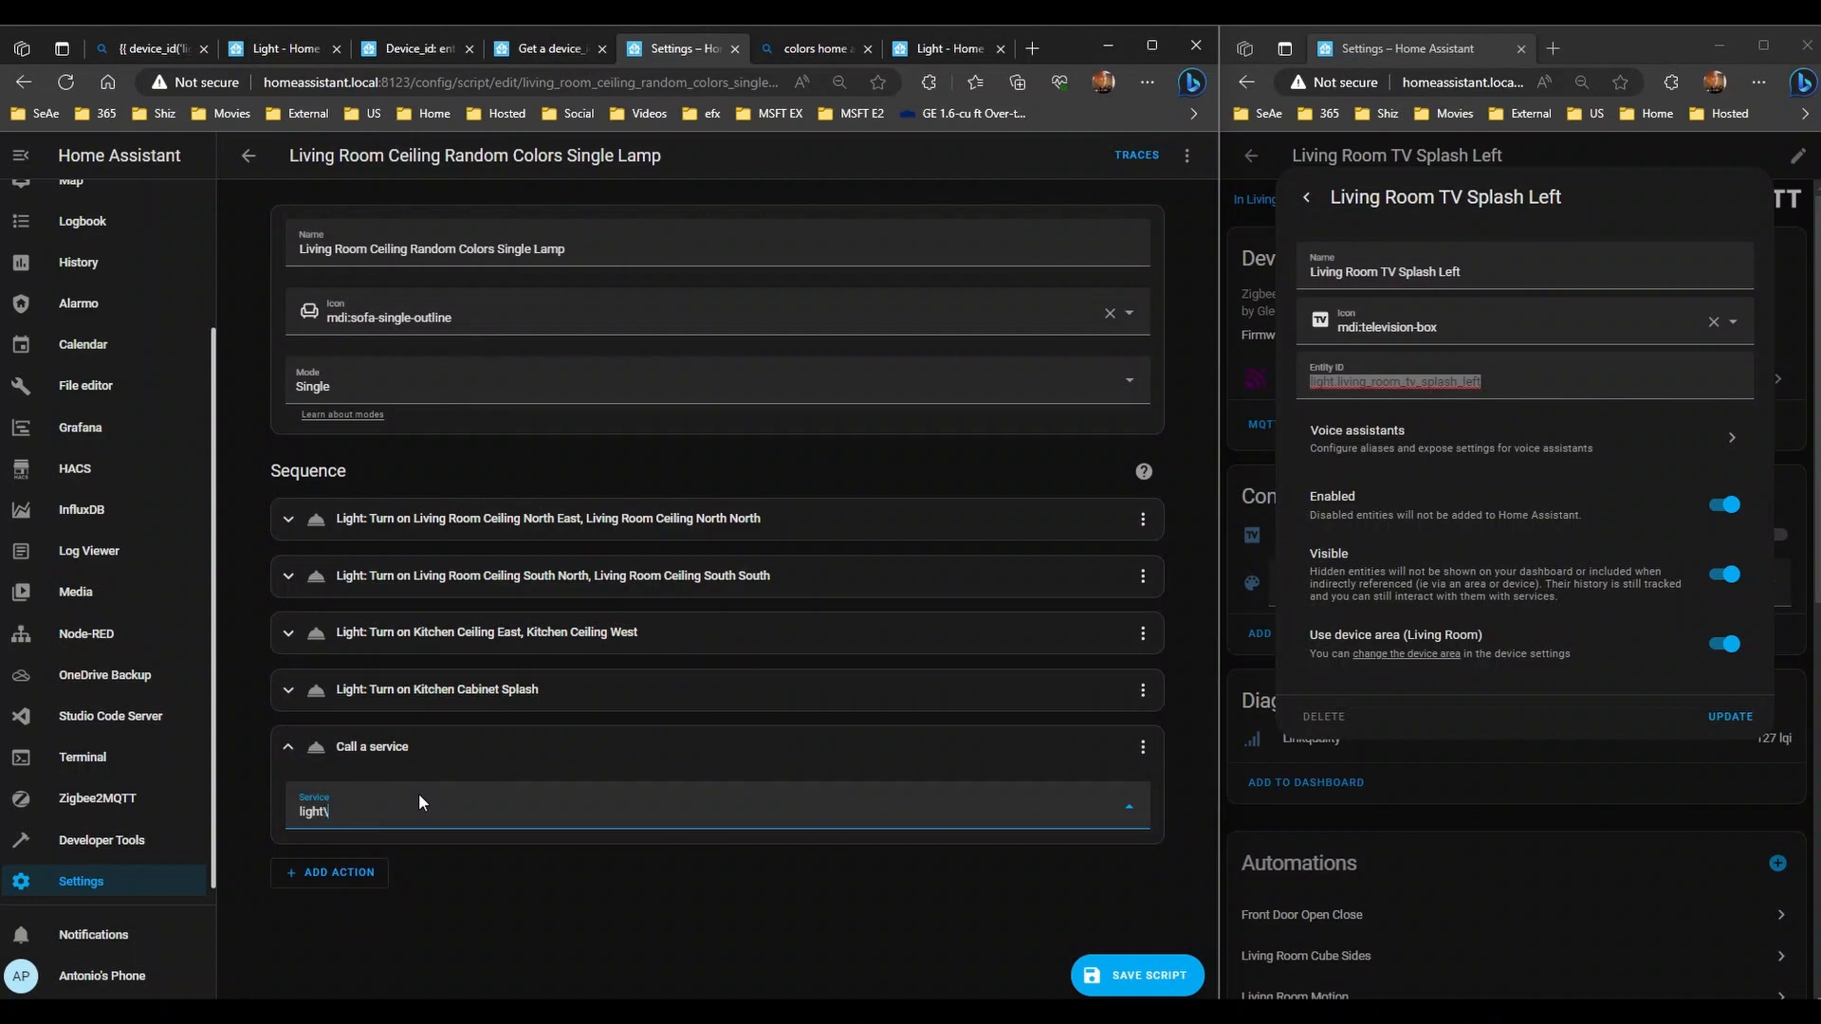
{"action": "key", "text": "BackSpace"}
{"action": "left_click", "coordinate": [380, 770]}
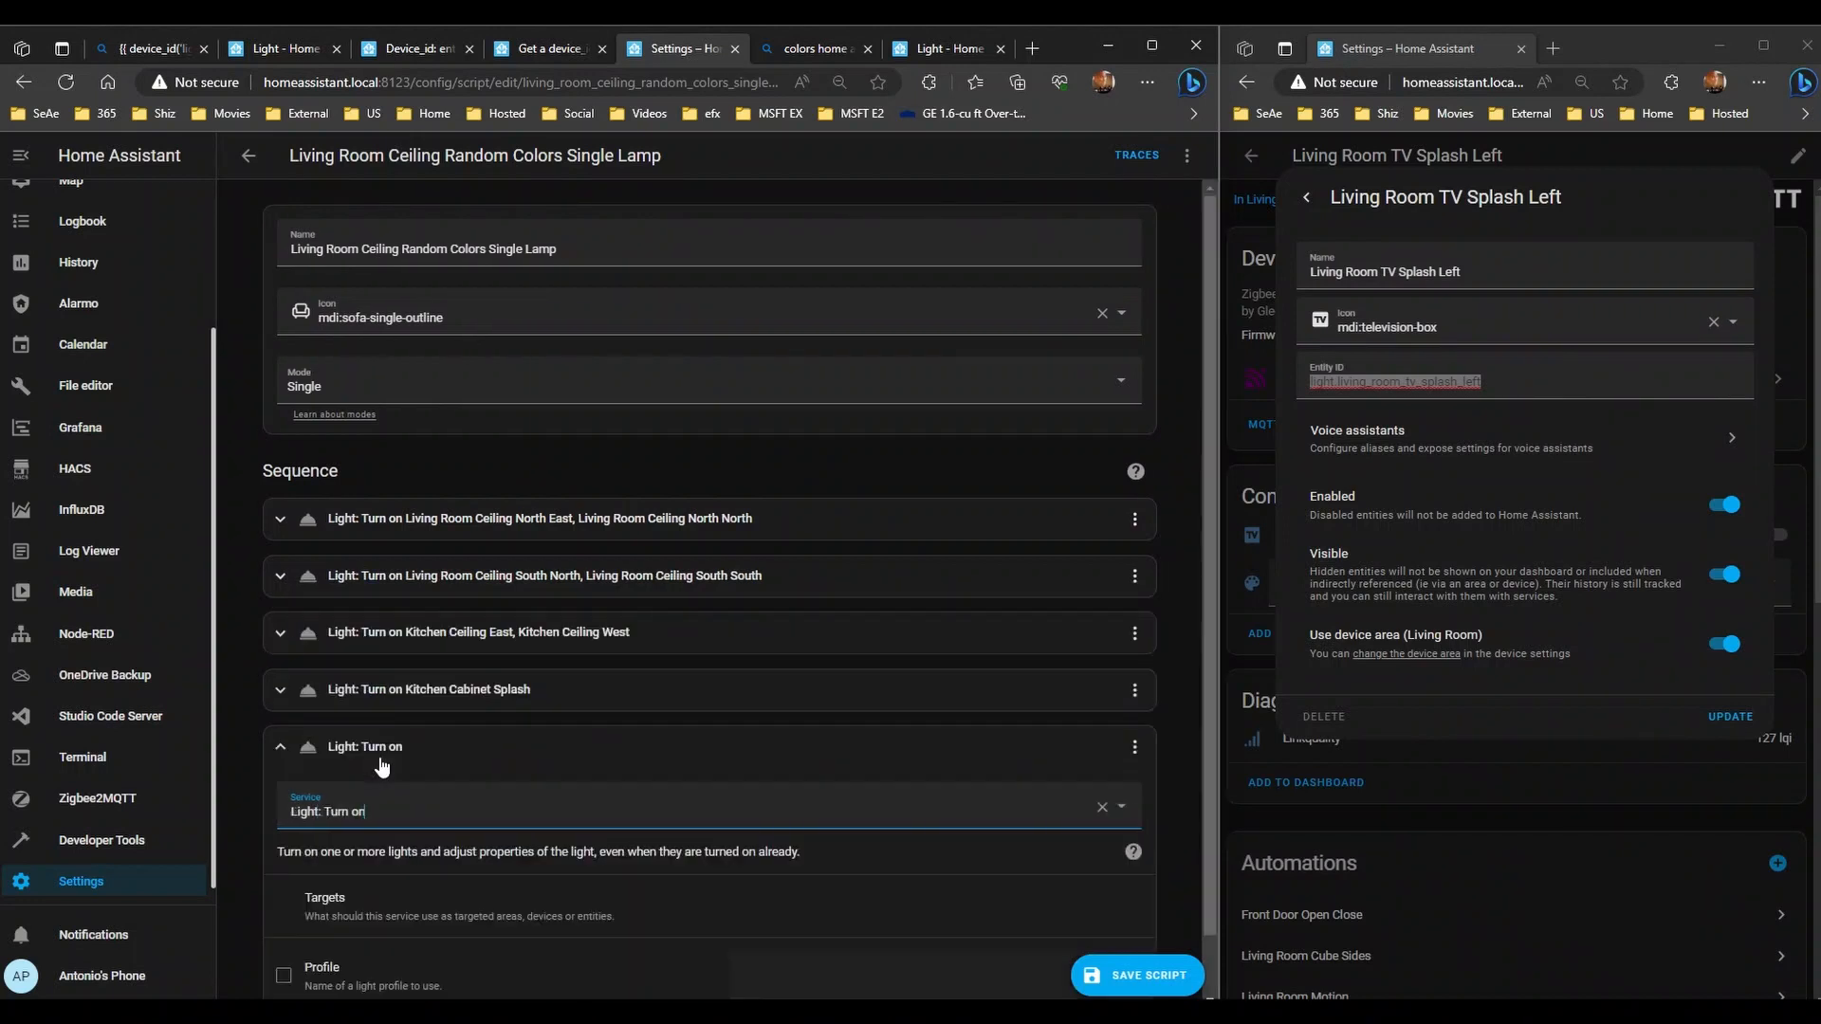
{"action": "scroll", "coordinate": [526, 742], "scroll_direction": "down", "scroll_amount": 1}
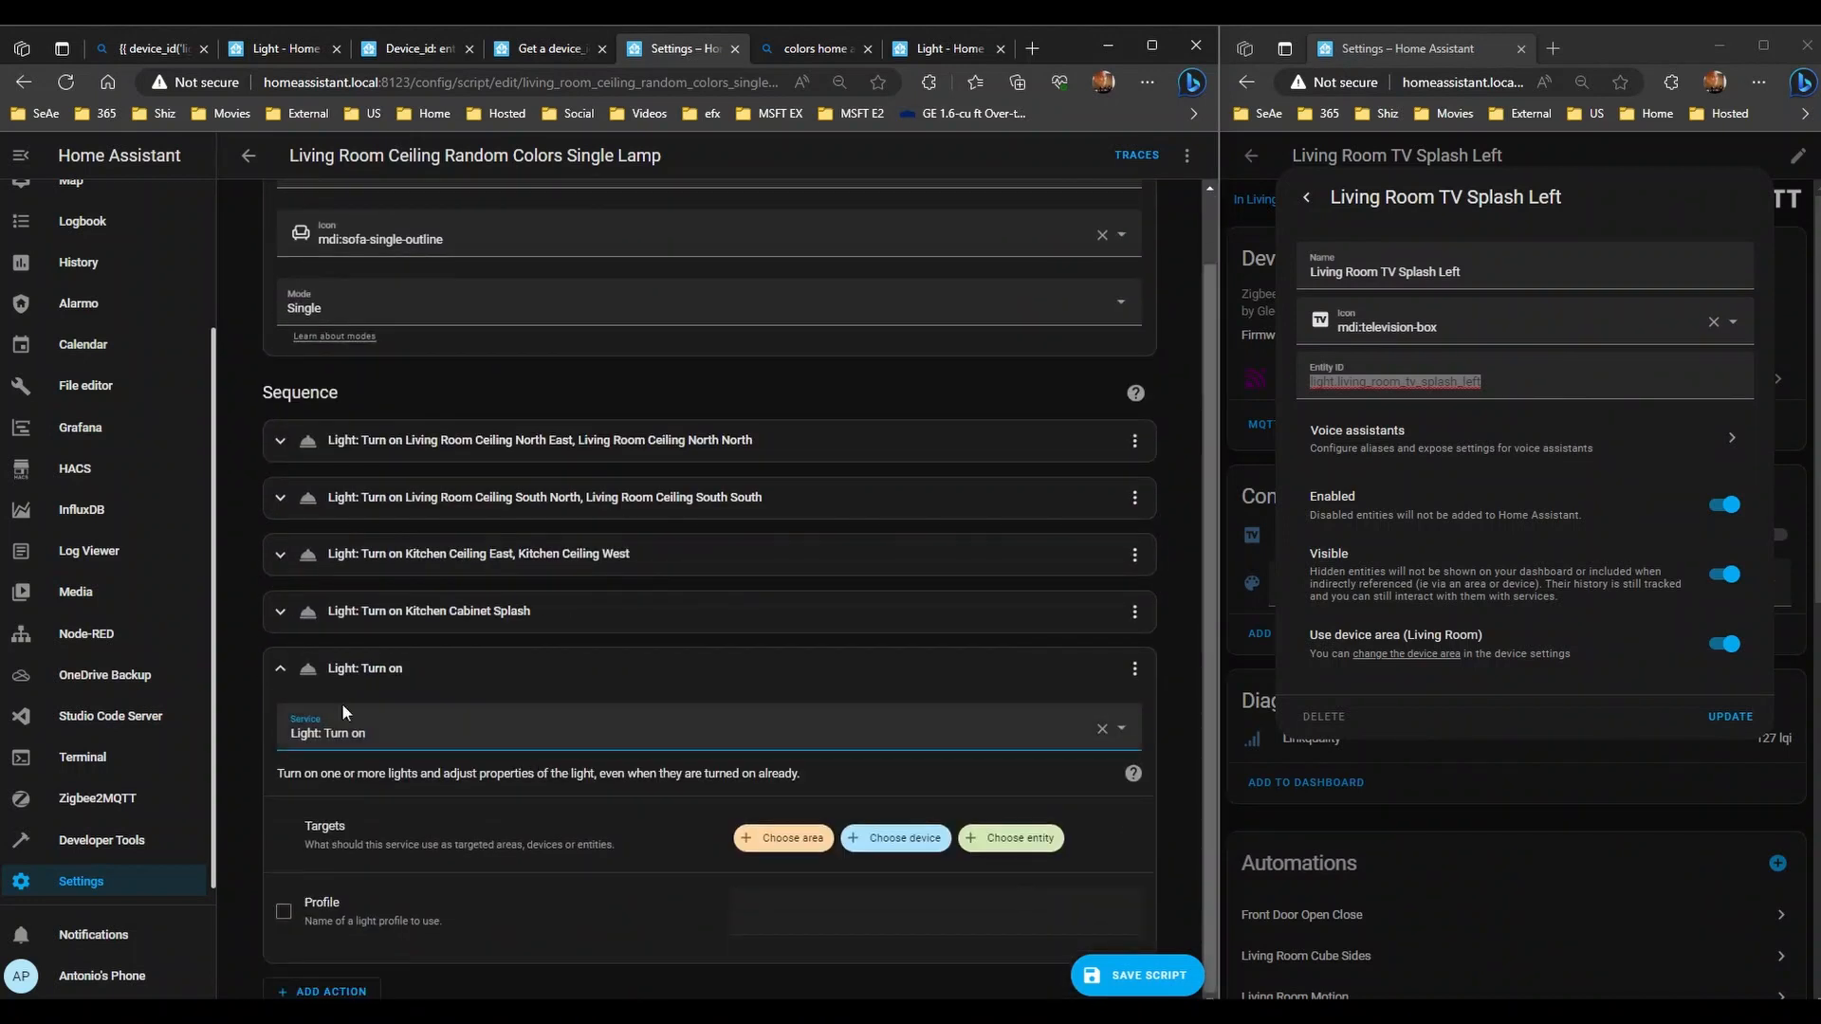
{"action": "left_click", "coordinate": [343, 668]}
{"action": "left_click", "coordinate": [640, 520]}
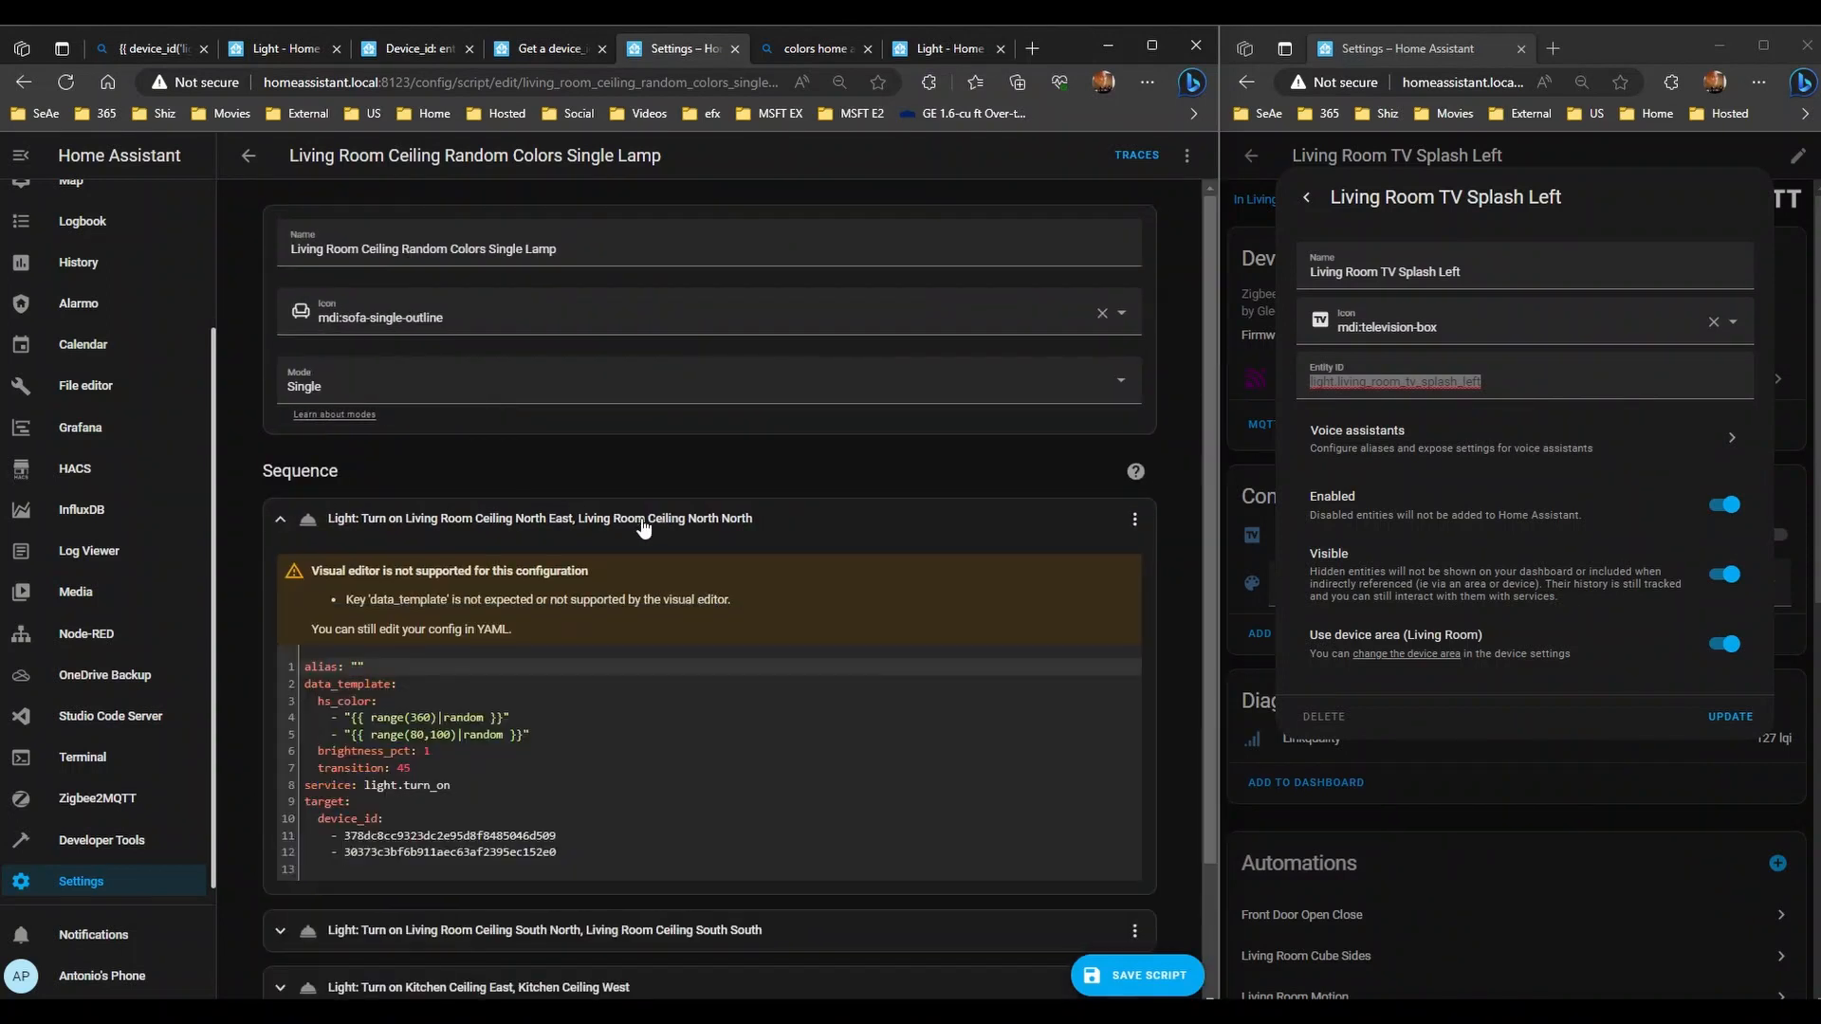
- Try renaming the device_id key to entity_id on line 10, then undo it
{"action": "double_click", "coordinate": [356, 821]}
{"action": "type", "text": "entity_id"}
{"action": "scroll", "coordinate": [588, 842], "scroll_direction": "down", "scroll_amount": 1}
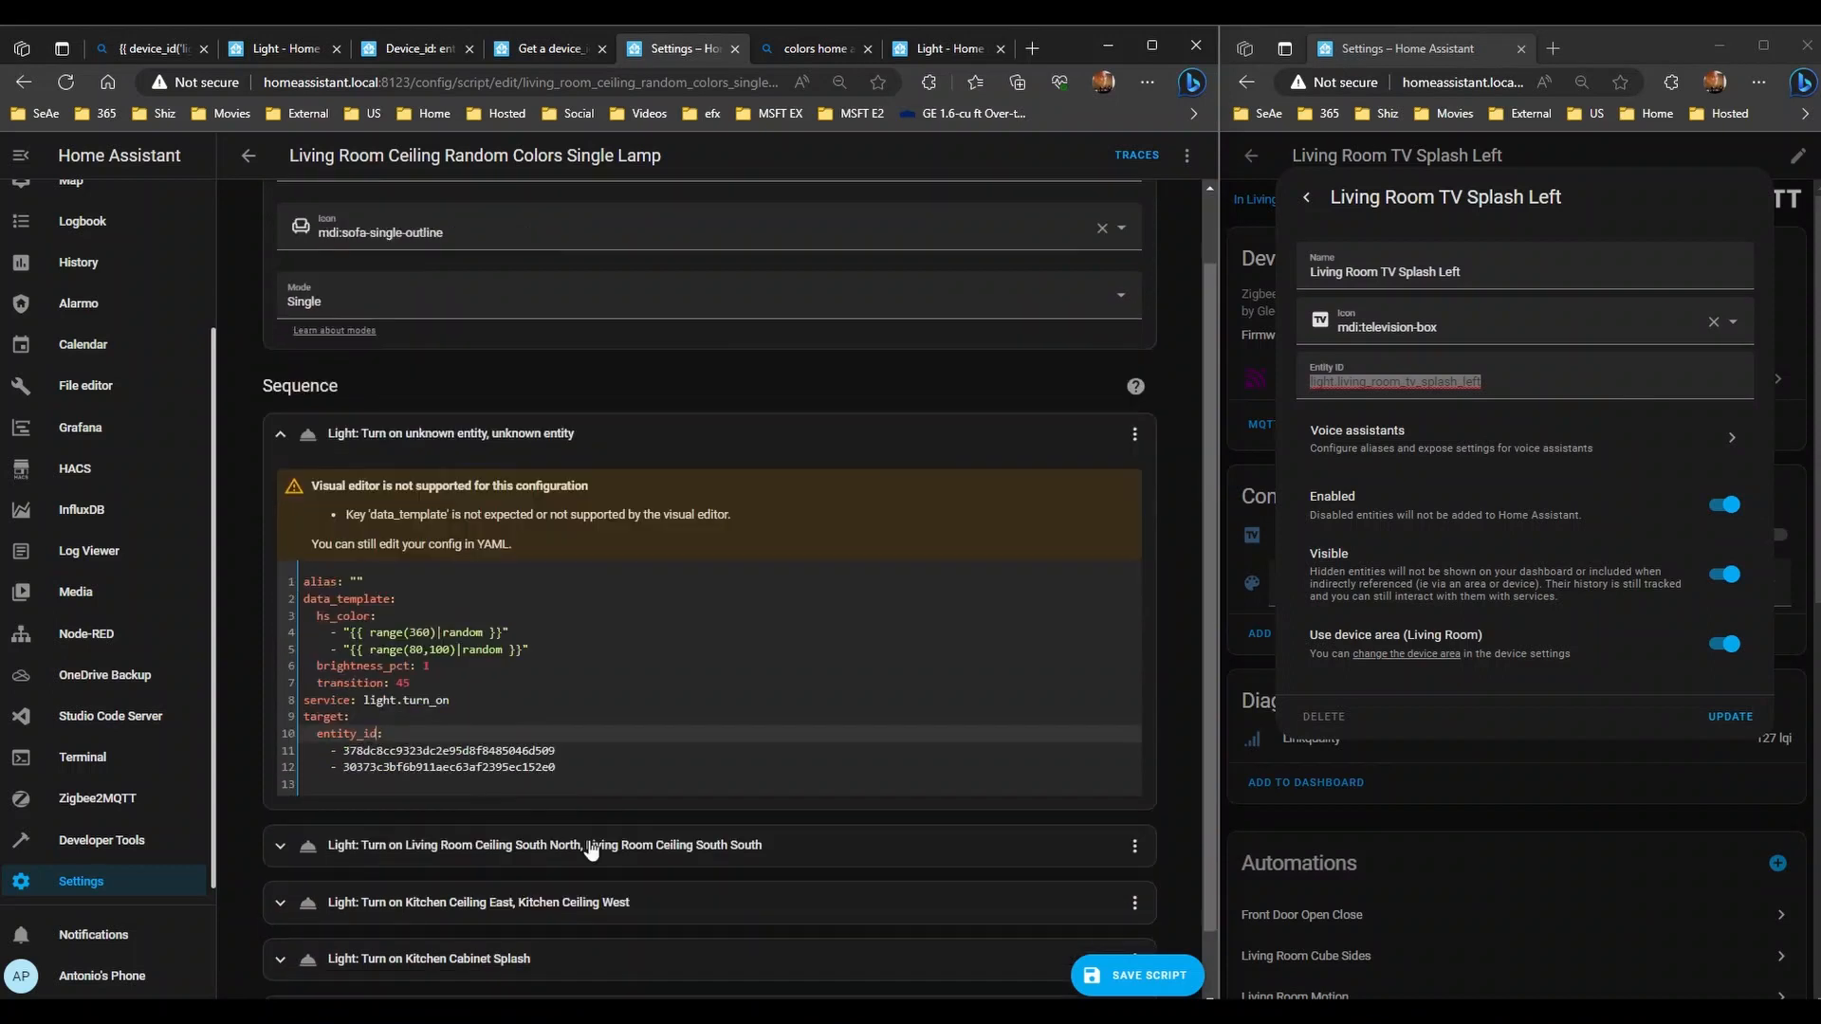
{"action": "key", "text": "ctrl+z"}
{"action": "scroll", "coordinate": [590, 847], "scroll_direction": "down", "scroll_amount": 1}
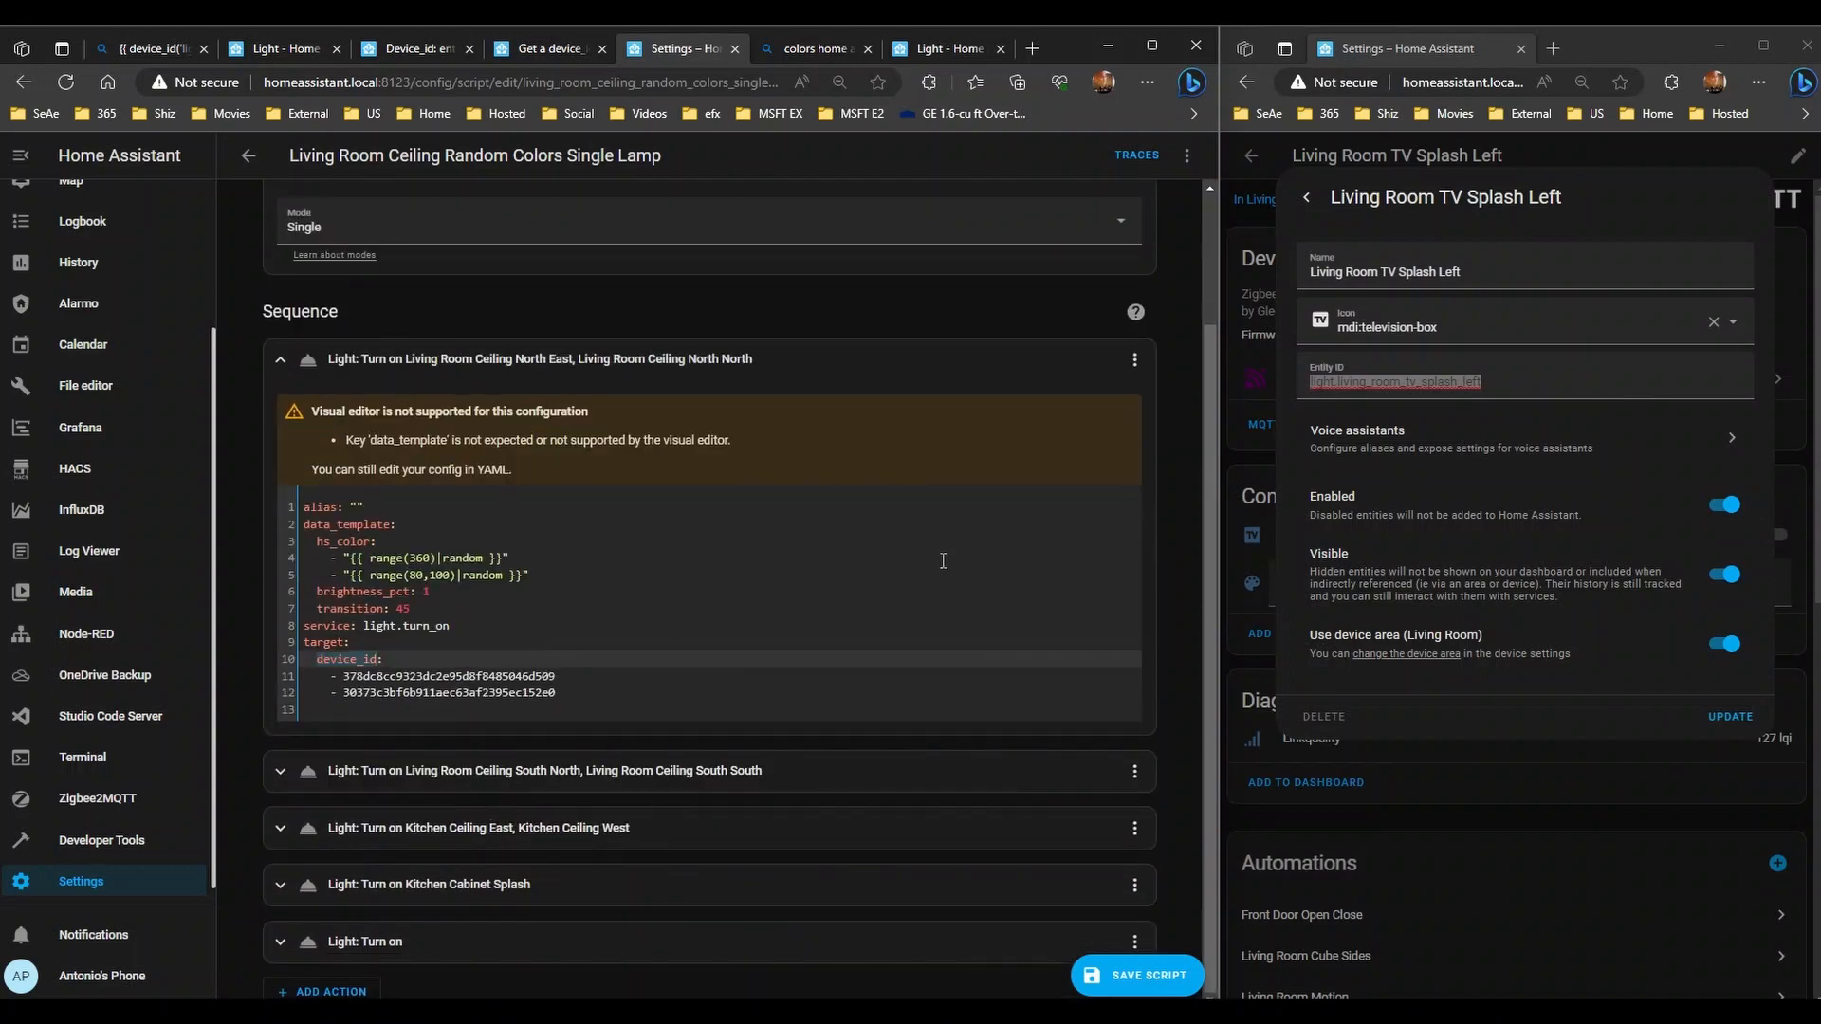
- Add an entity_id: key with two blank '- ' entries below the last device ID
{"action": "left_click", "coordinate": [623, 700]}
{"action": "key", "text": "Return"}
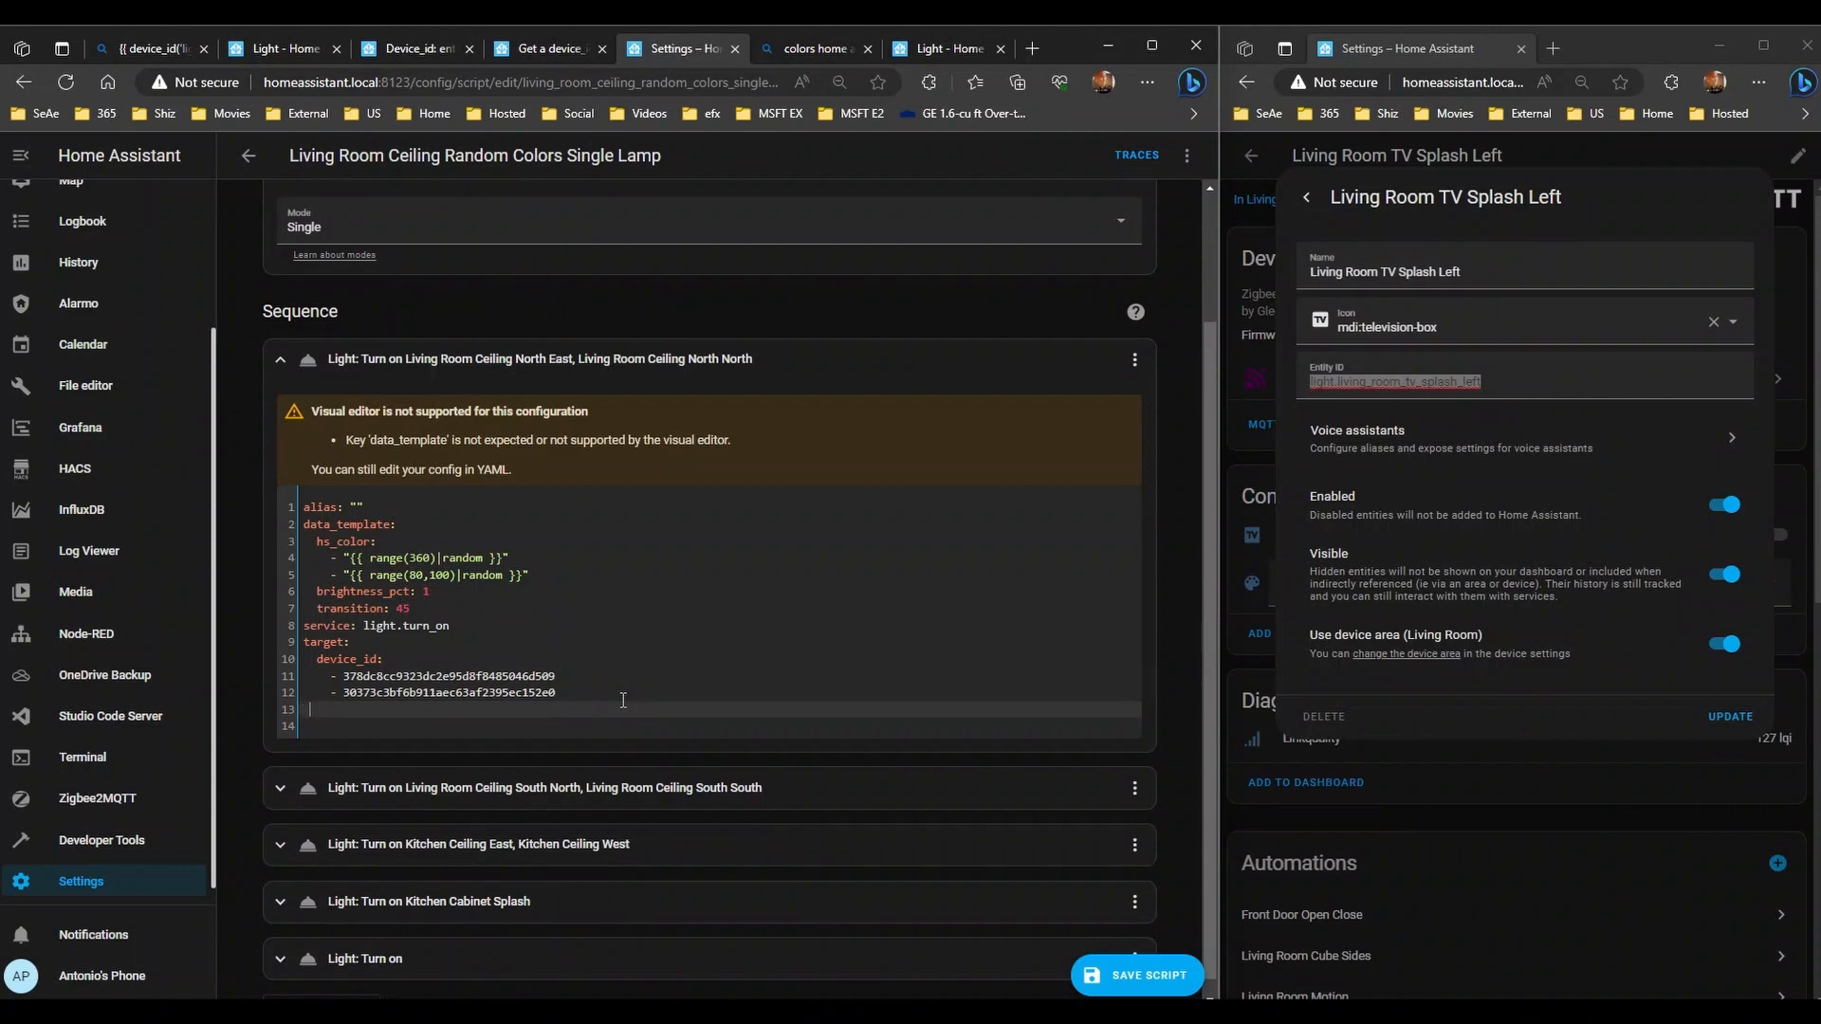
{"action": "type", "text": "entity_id:"}
{"action": "key", "text": "Return"}
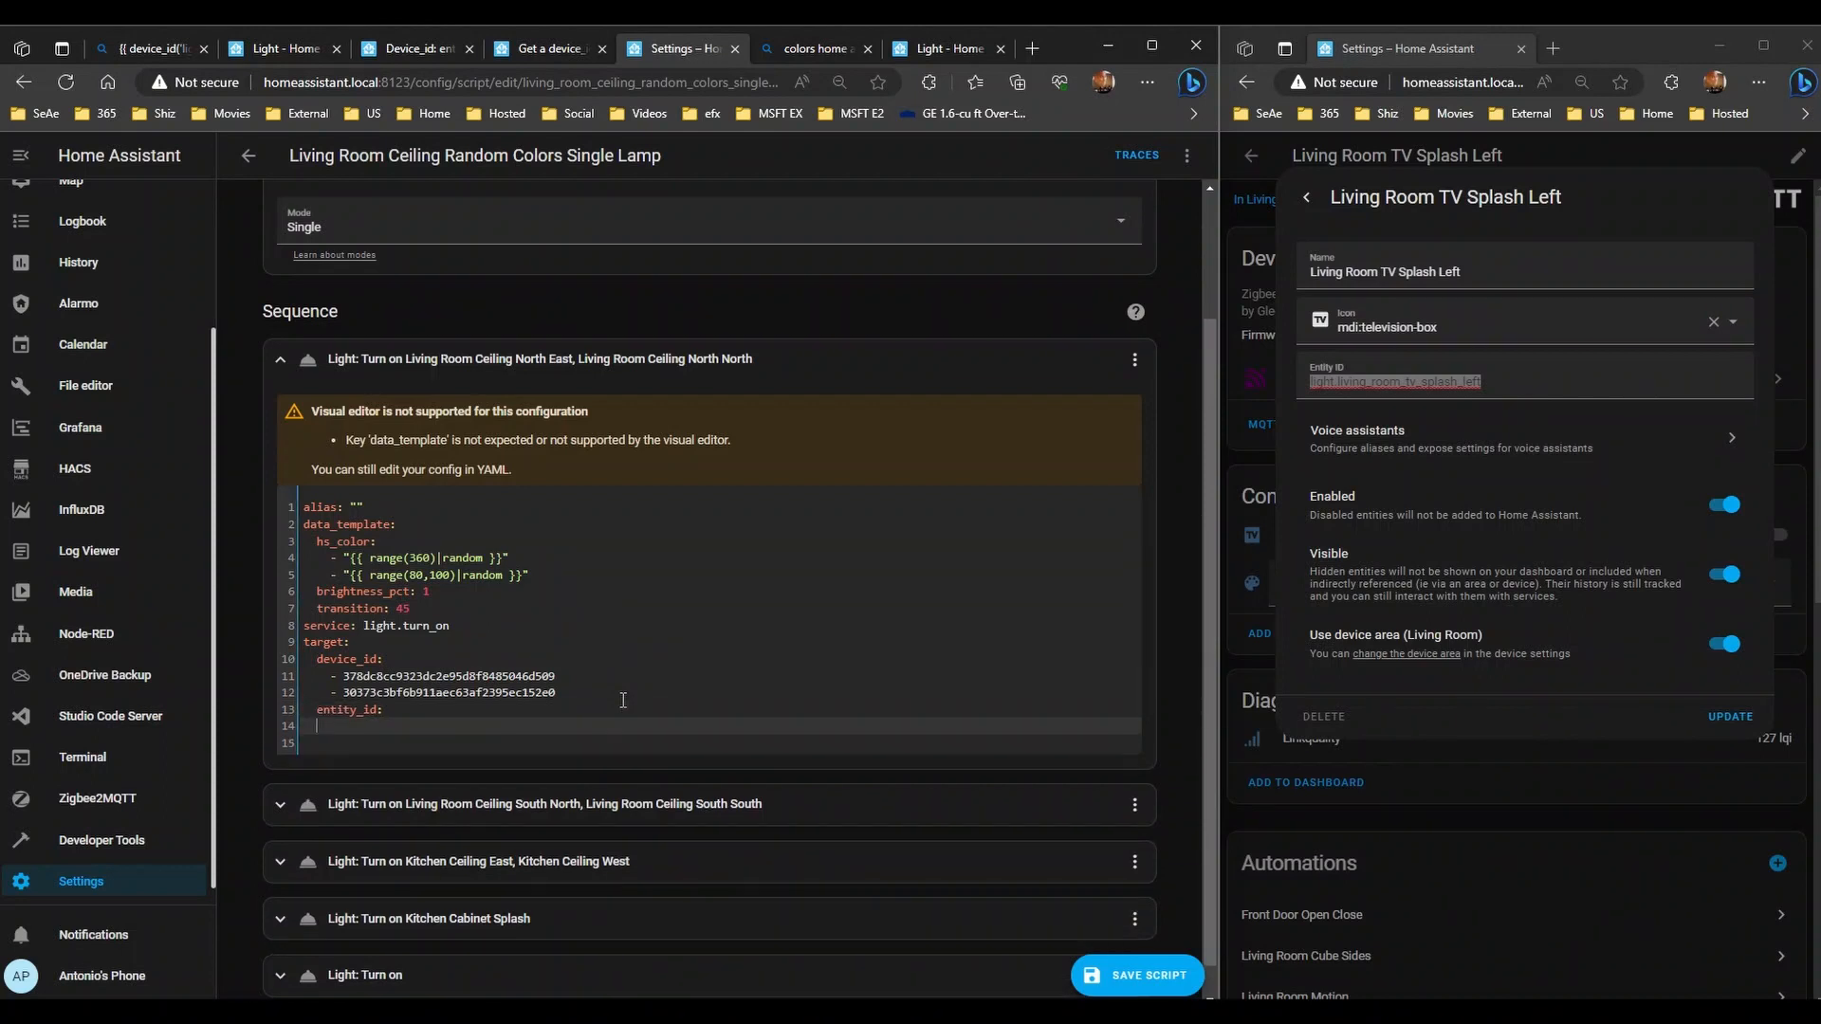
{"action": "type", "text": "-"}
{"action": "key", "text": "Return"}
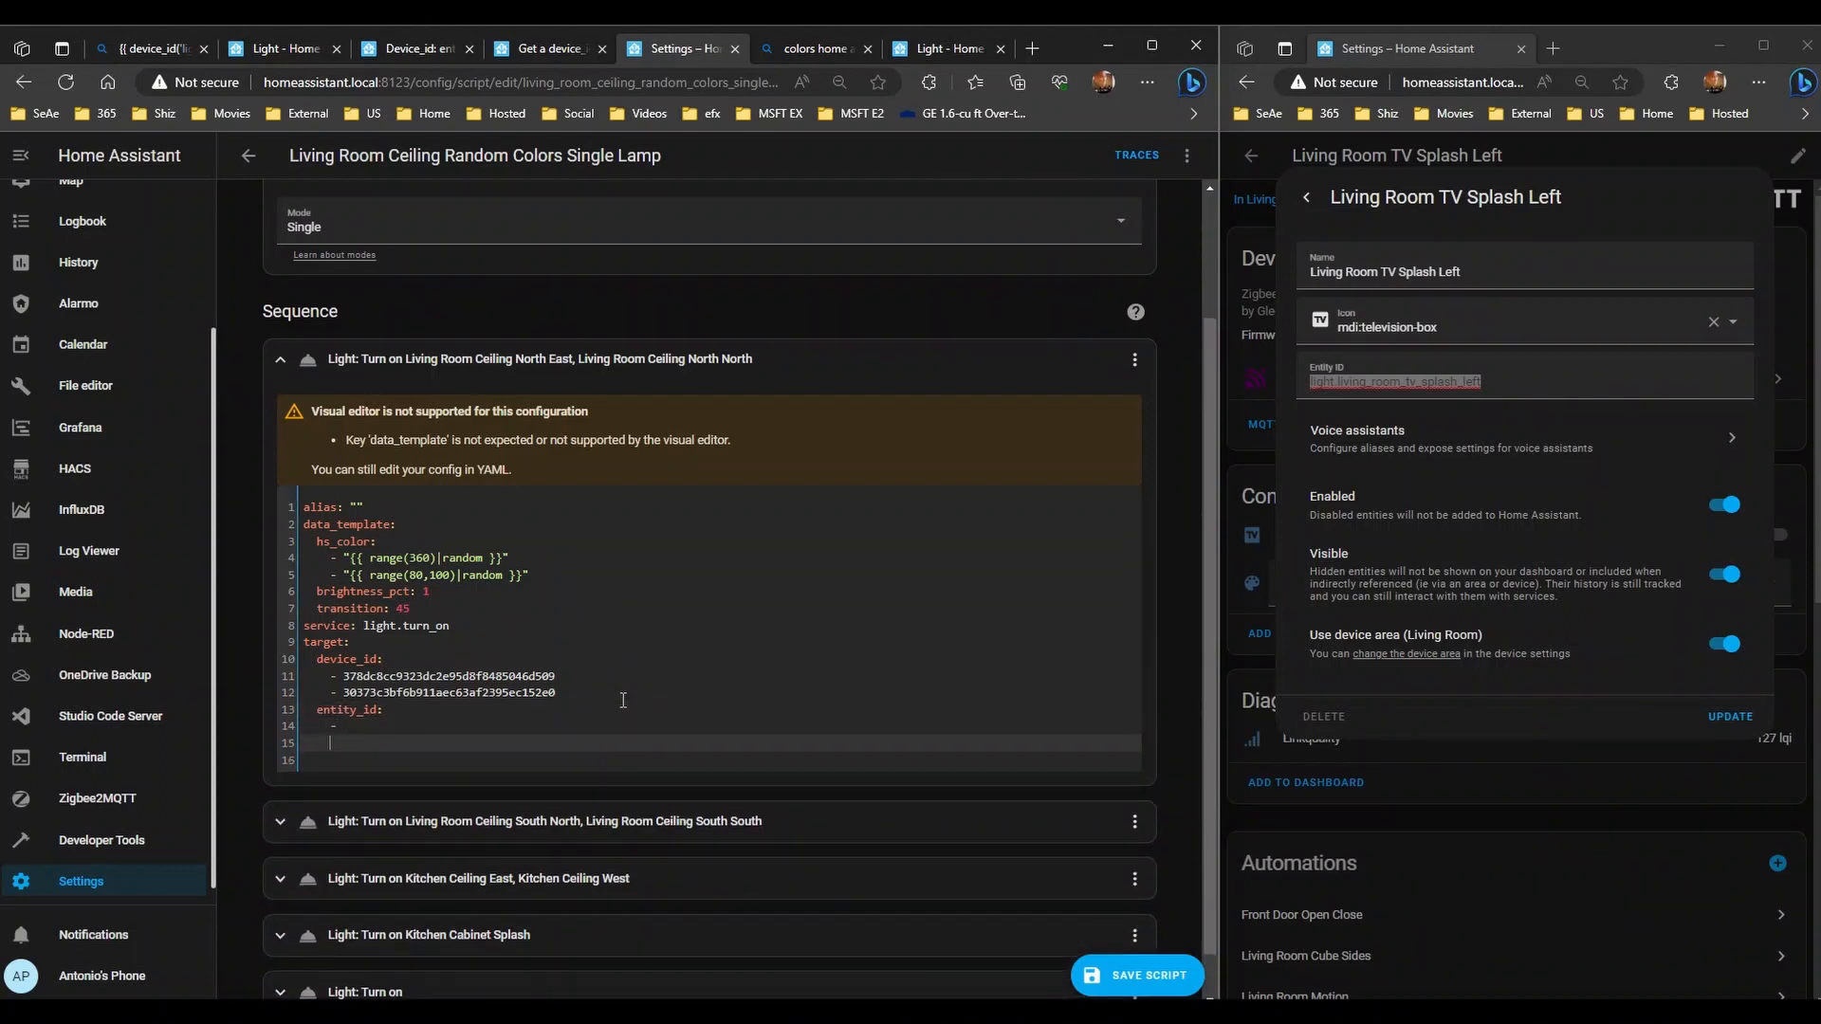
{"action": "key", "text": "Up"}
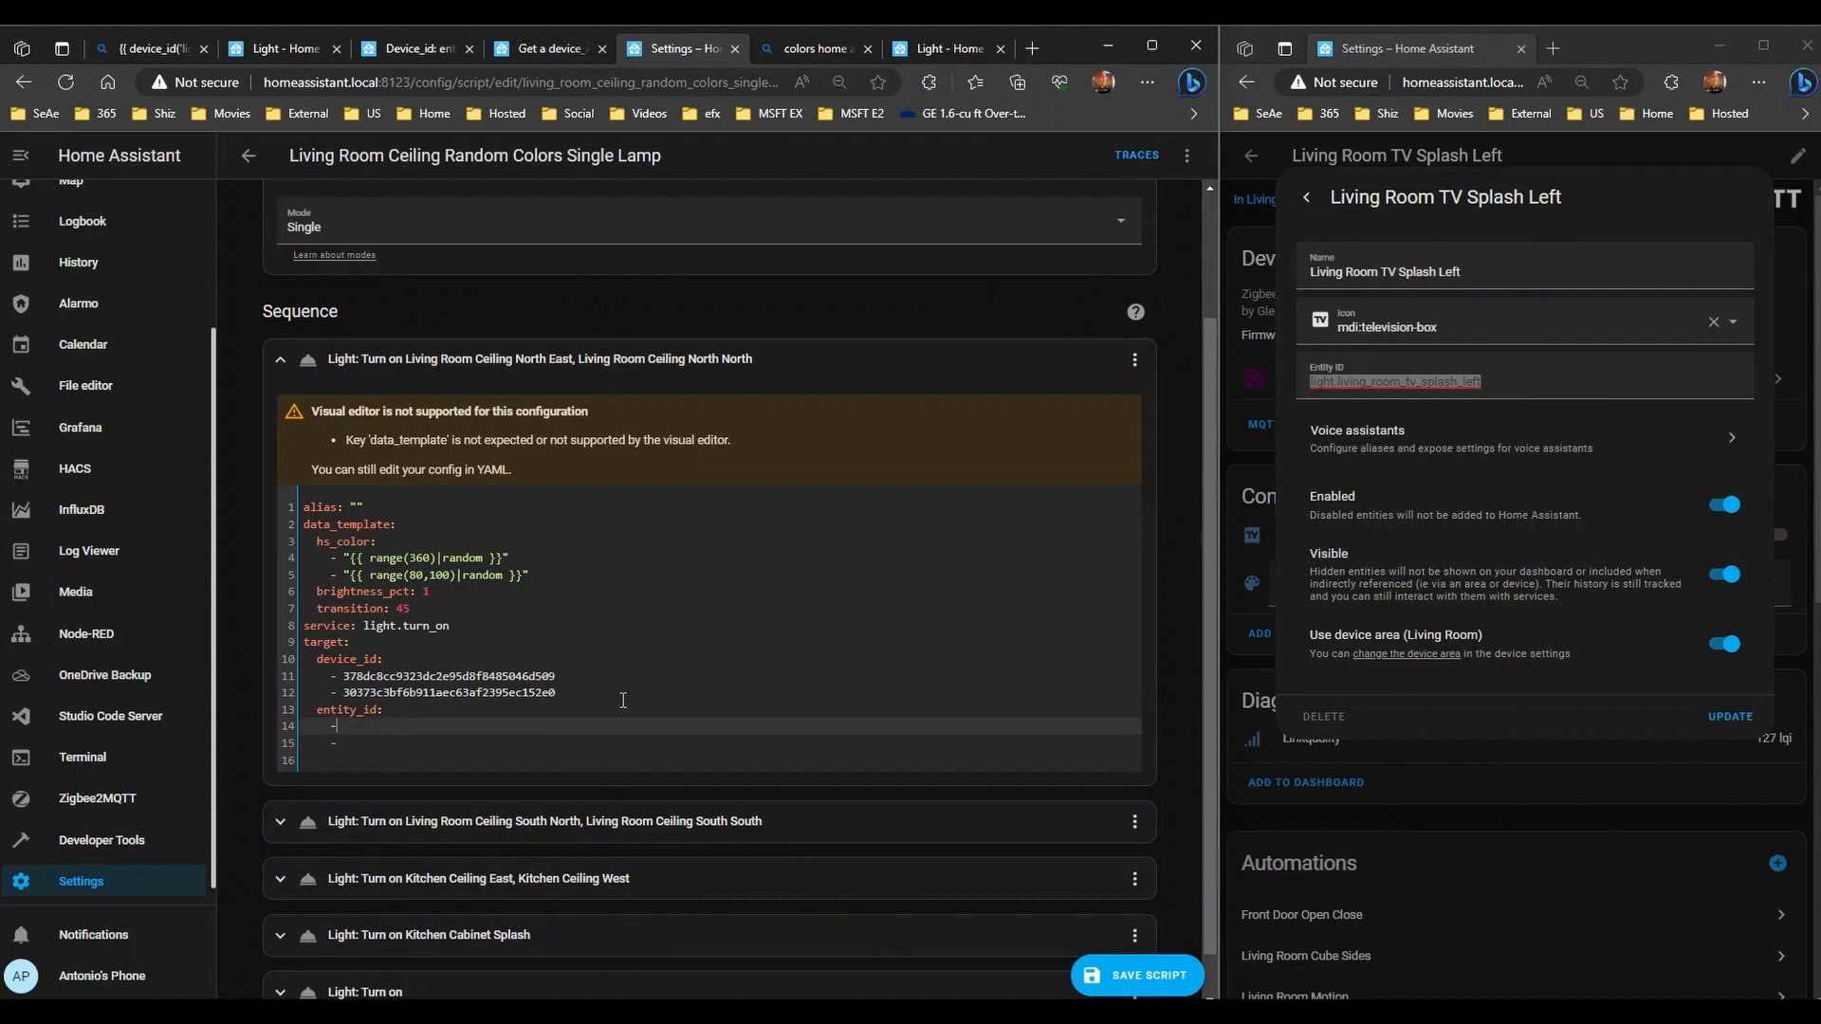
{"action": "key", "text": "Down"}
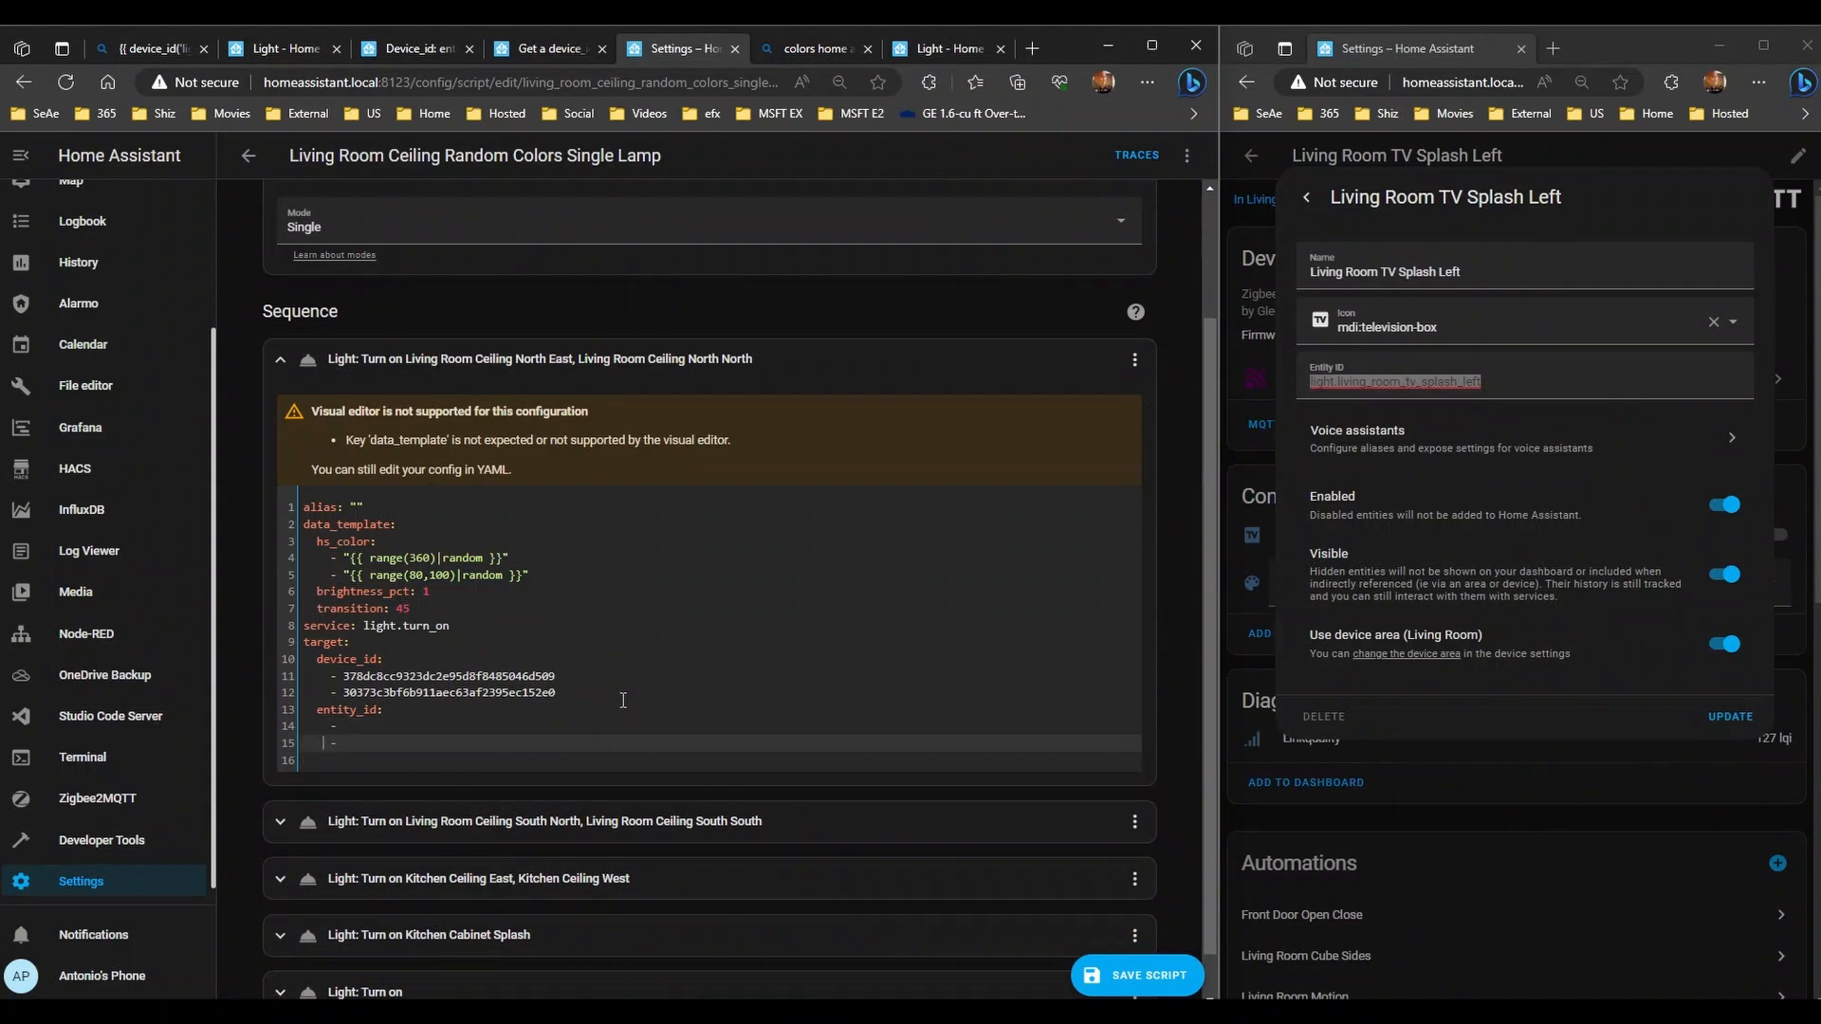
{"action": "key", "text": "Up"}
{"action": "key", "text": "Down"}
{"action": "key", "text": "Down"}
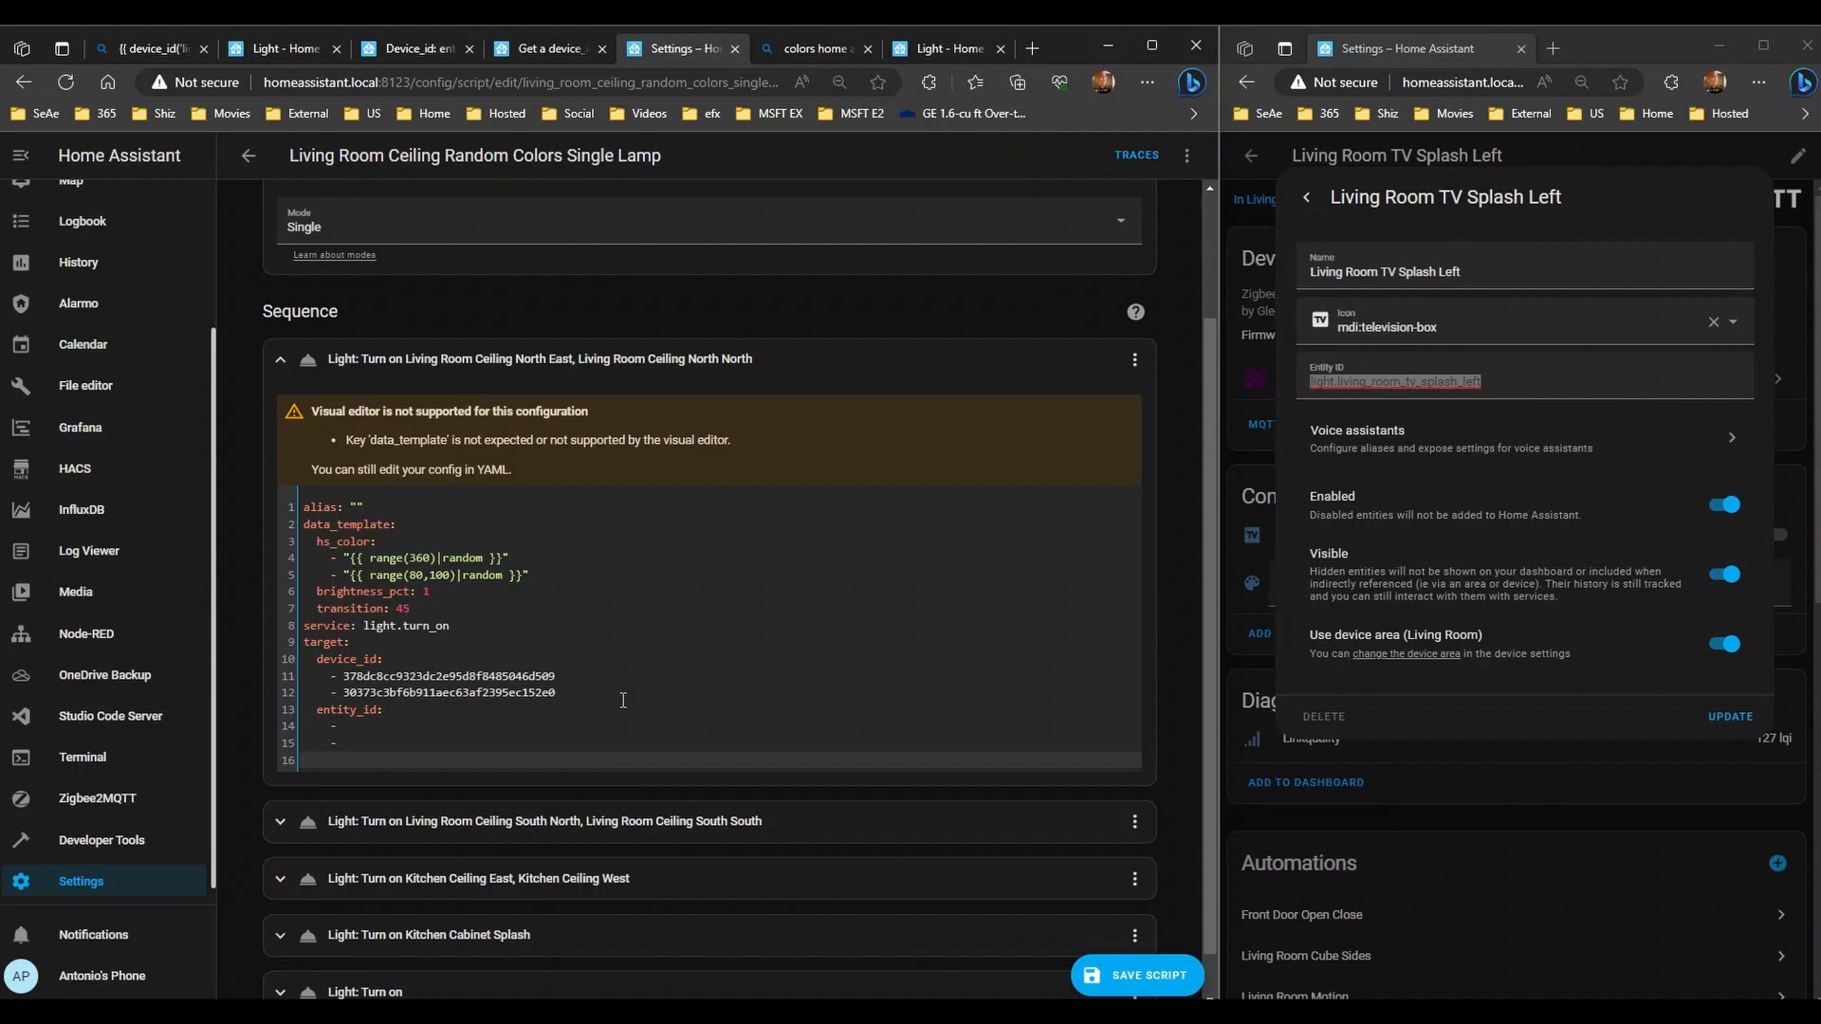
{"action": "key", "text": "BackSpace"}
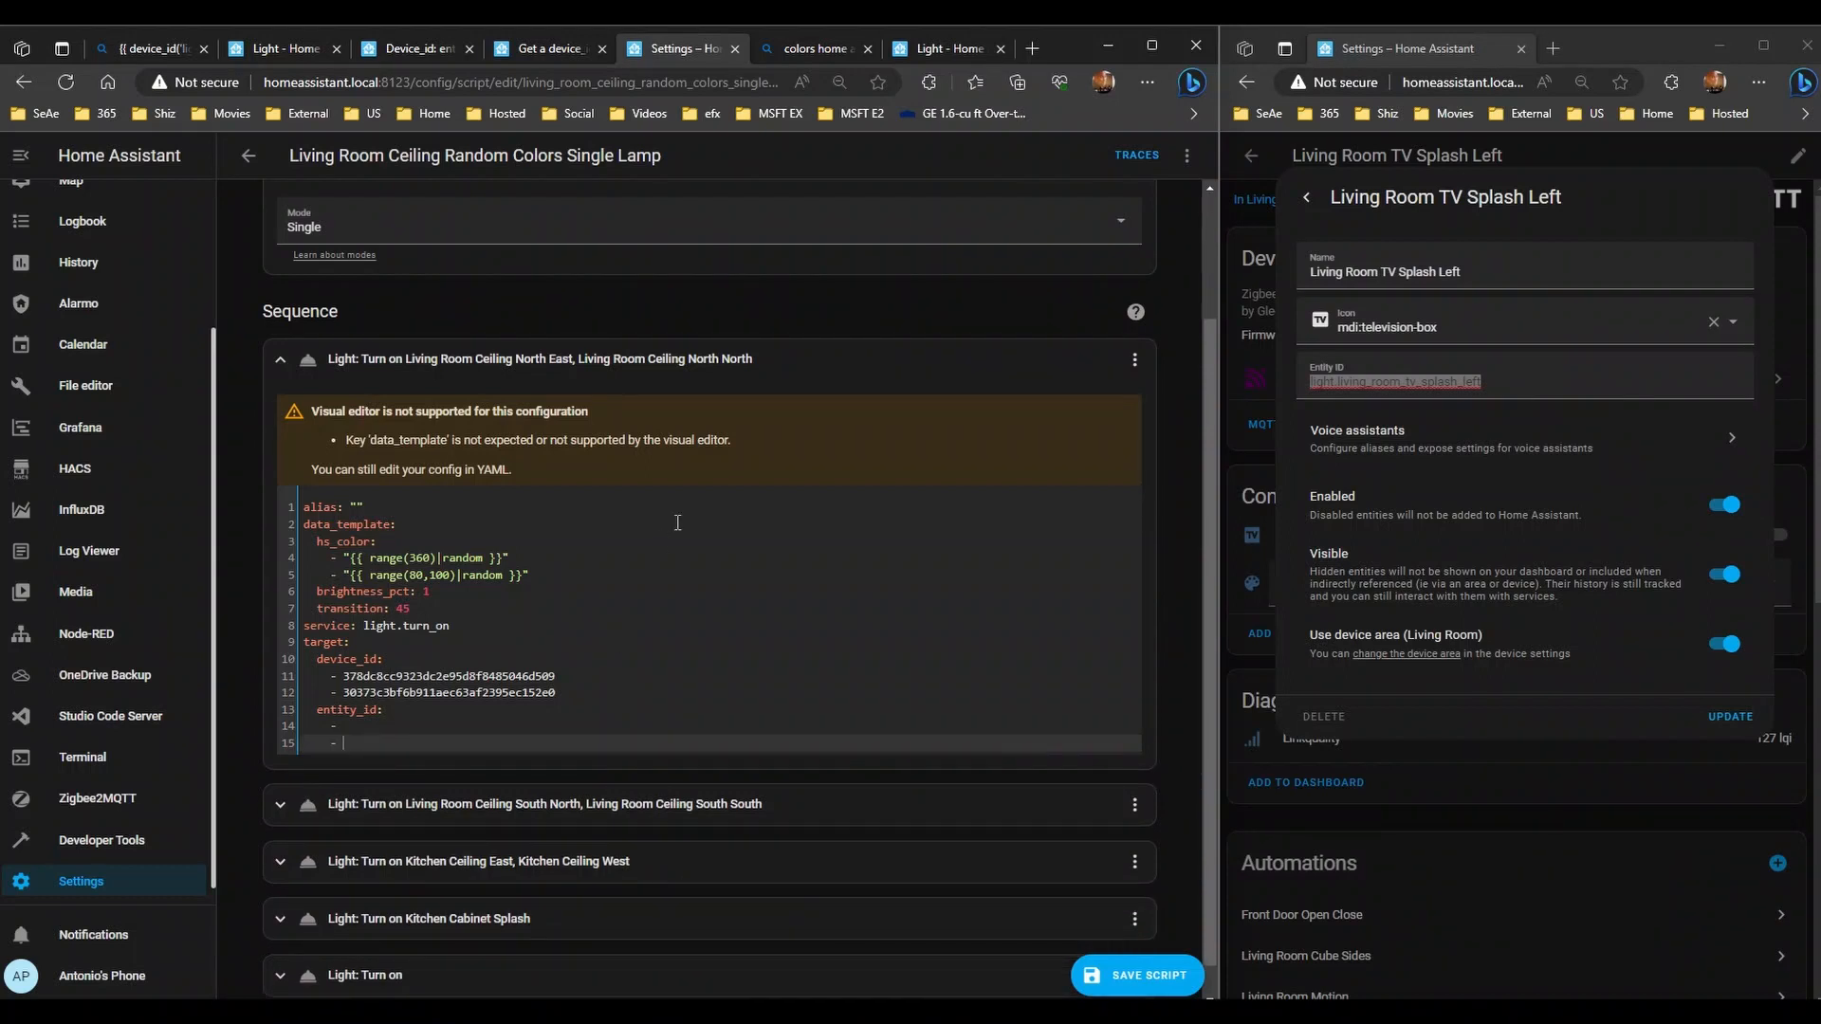
{"action": "left_click", "coordinate": [435, 725]}
{"action": "scroll", "coordinate": [564, 682], "scroll_direction": "down", "scroll_amount": 1}
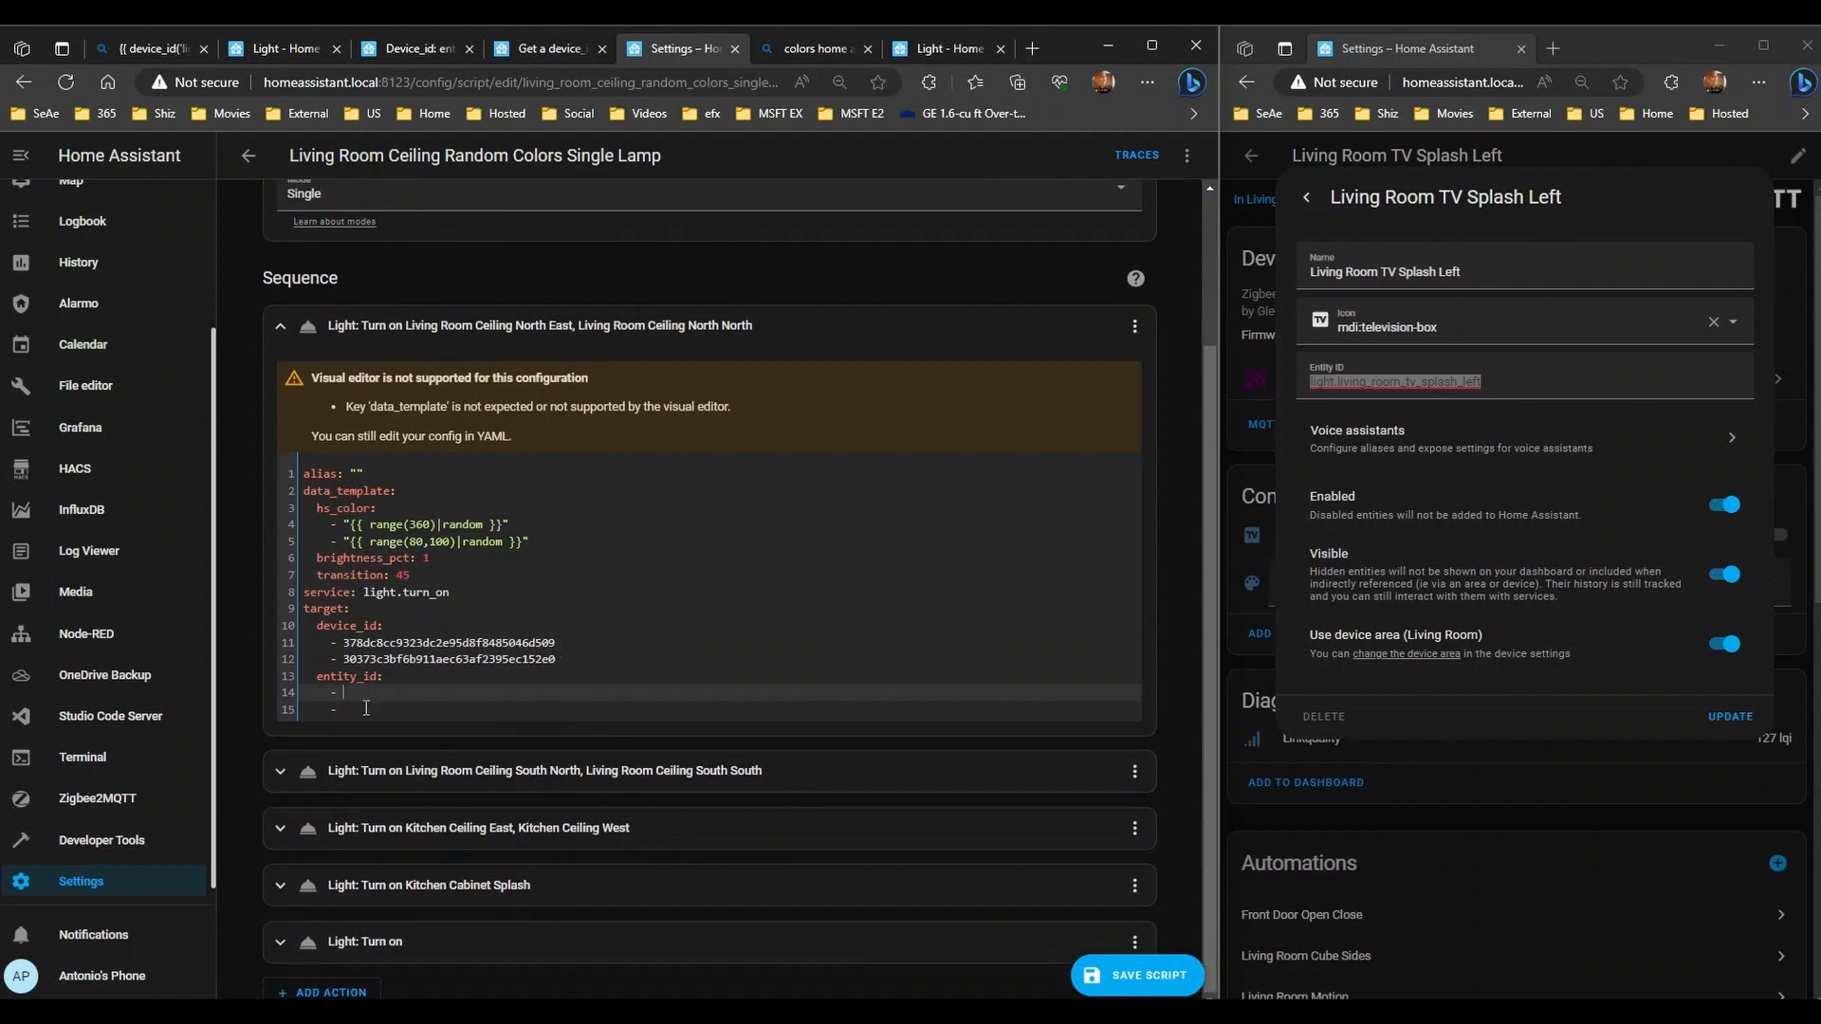
- Copy the empty entity_id block into the South North and Kitchen Ceiling East steps
{"action": "left_click_drag", "start_coordinate": [401, 715], "coordinate": [265, 680]}
{"action": "key", "text": "ctrl+c"}
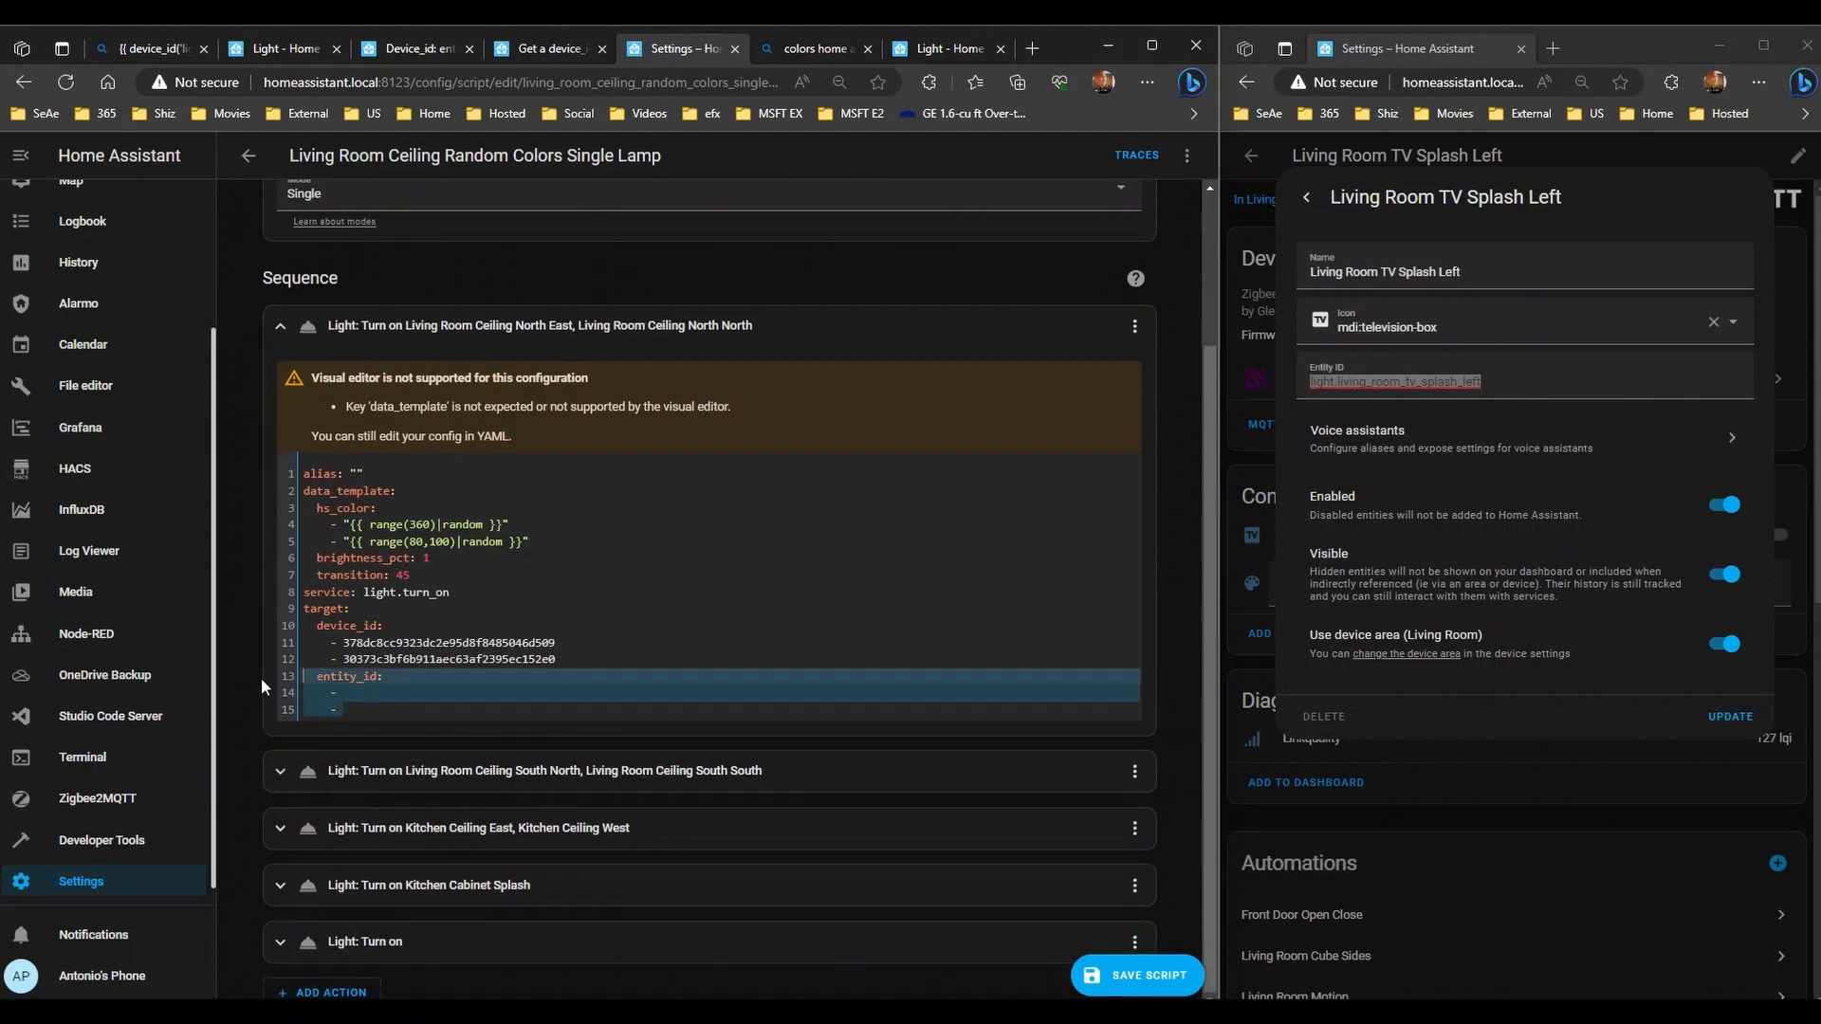
{"action": "left_click", "coordinate": [503, 785]}
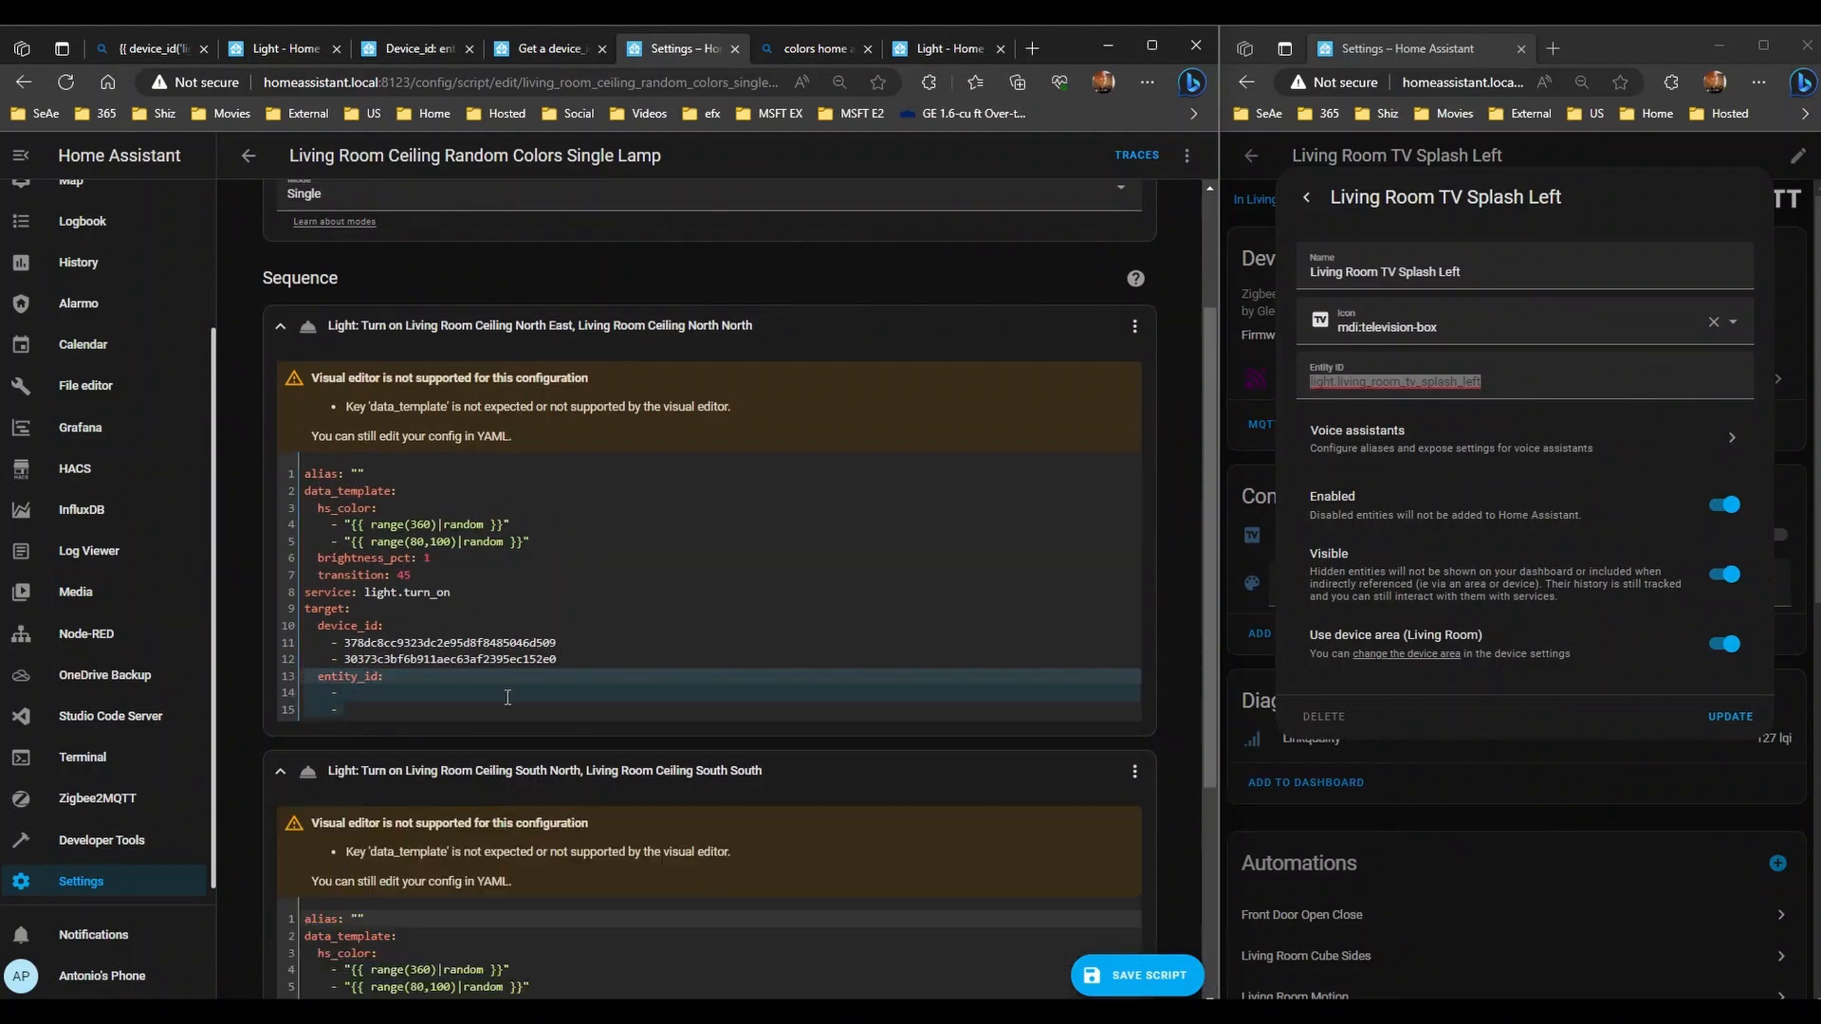
{"action": "scroll", "coordinate": [398, 763], "scroll_direction": "down", "scroll_amount": 4}
{"action": "left_click", "coordinate": [398, 764]}
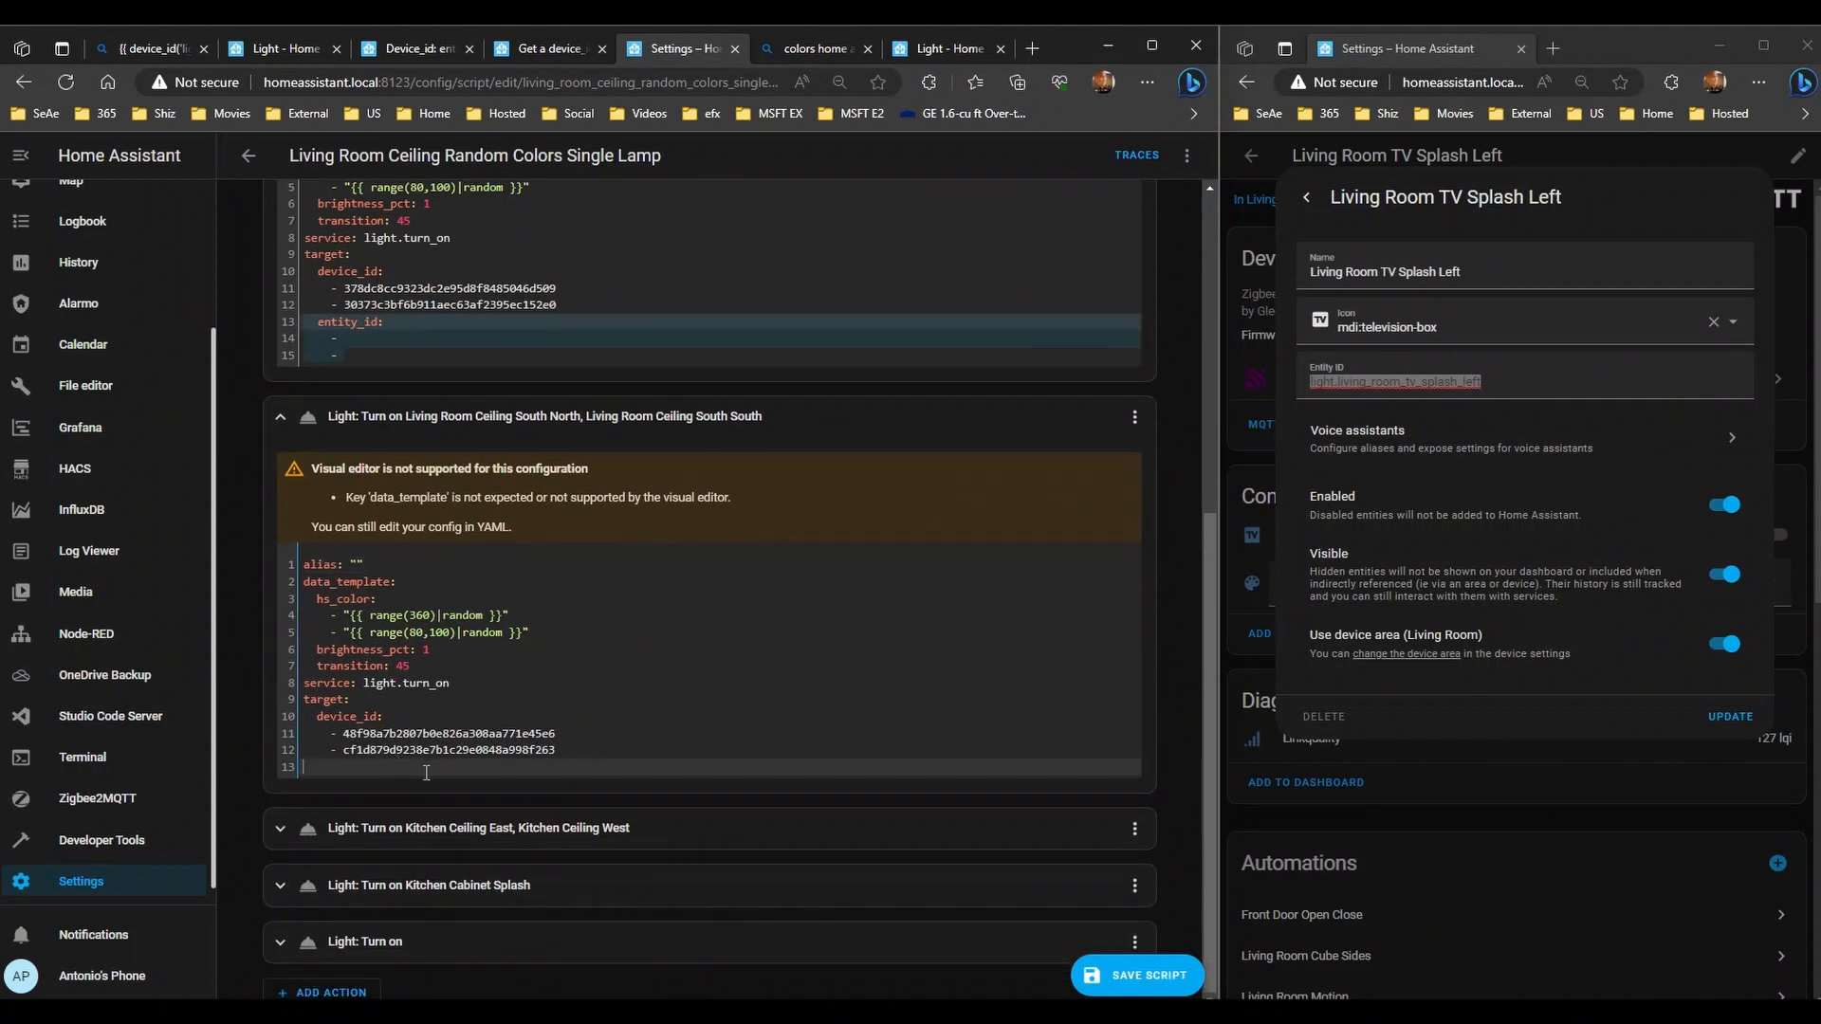
{"action": "key", "text": "ctrl+v"}
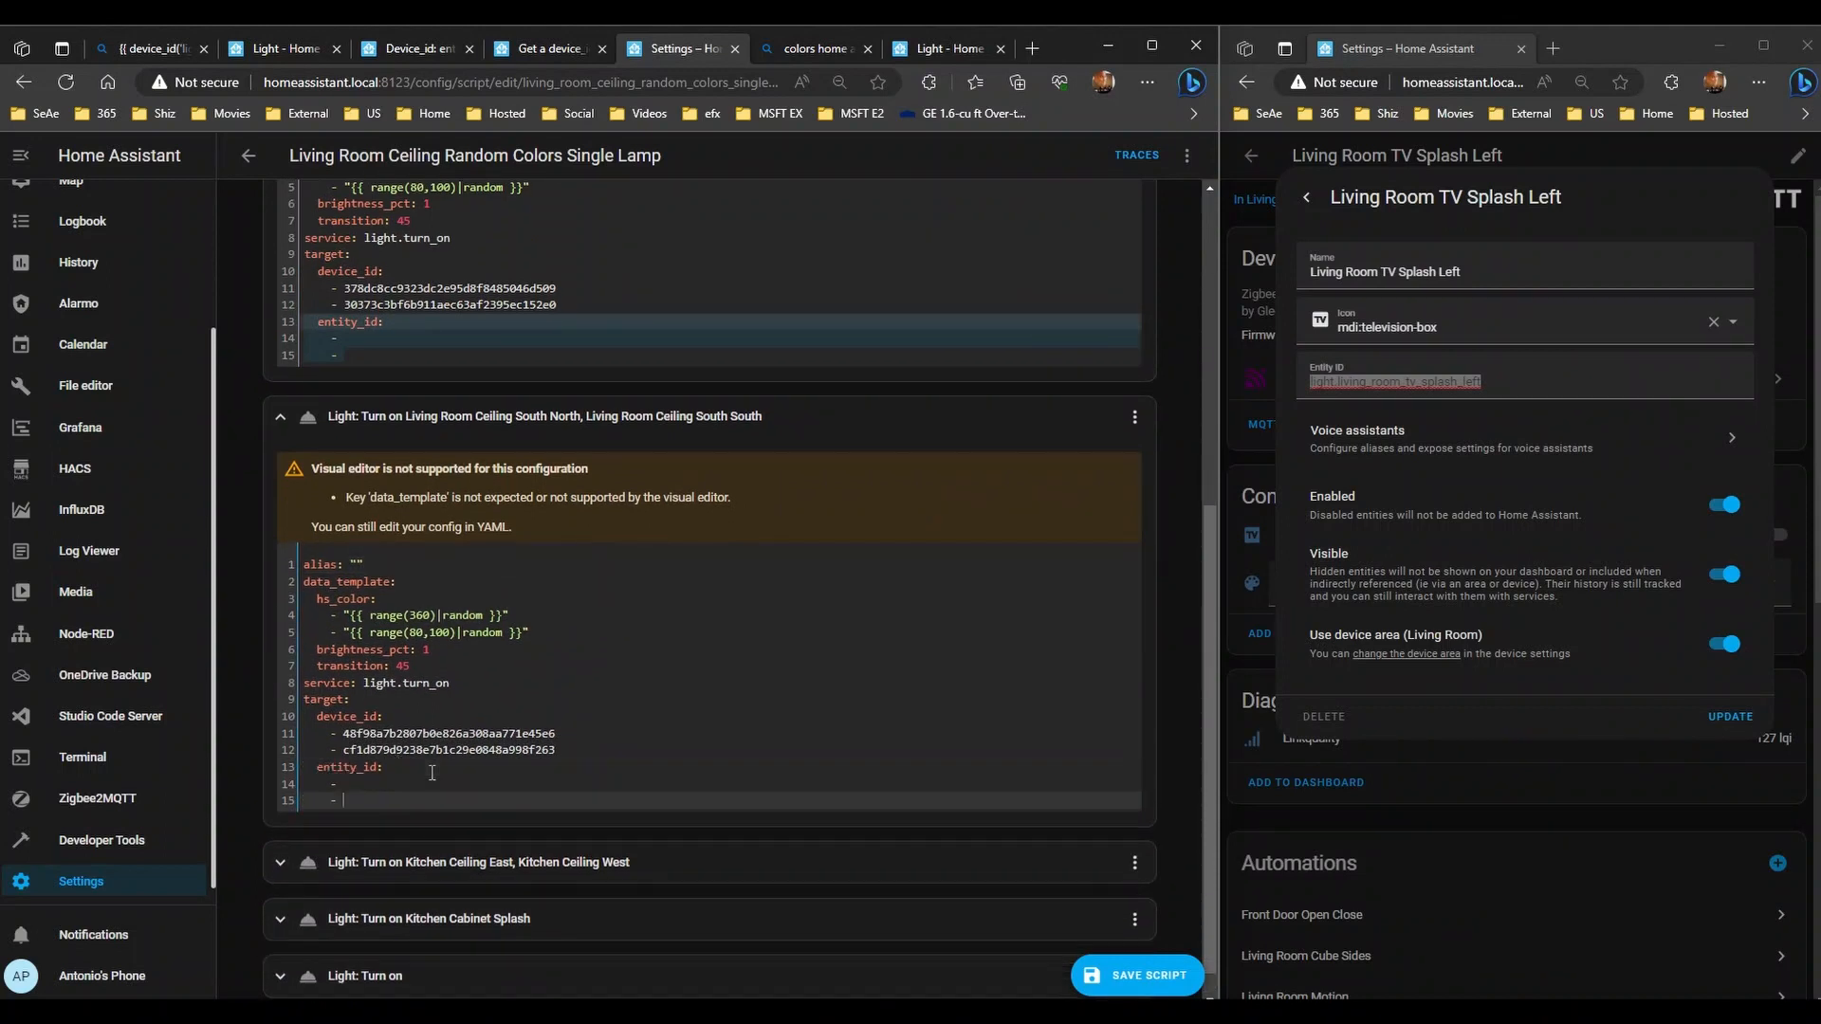
{"action": "left_click", "coordinate": [450, 875]}
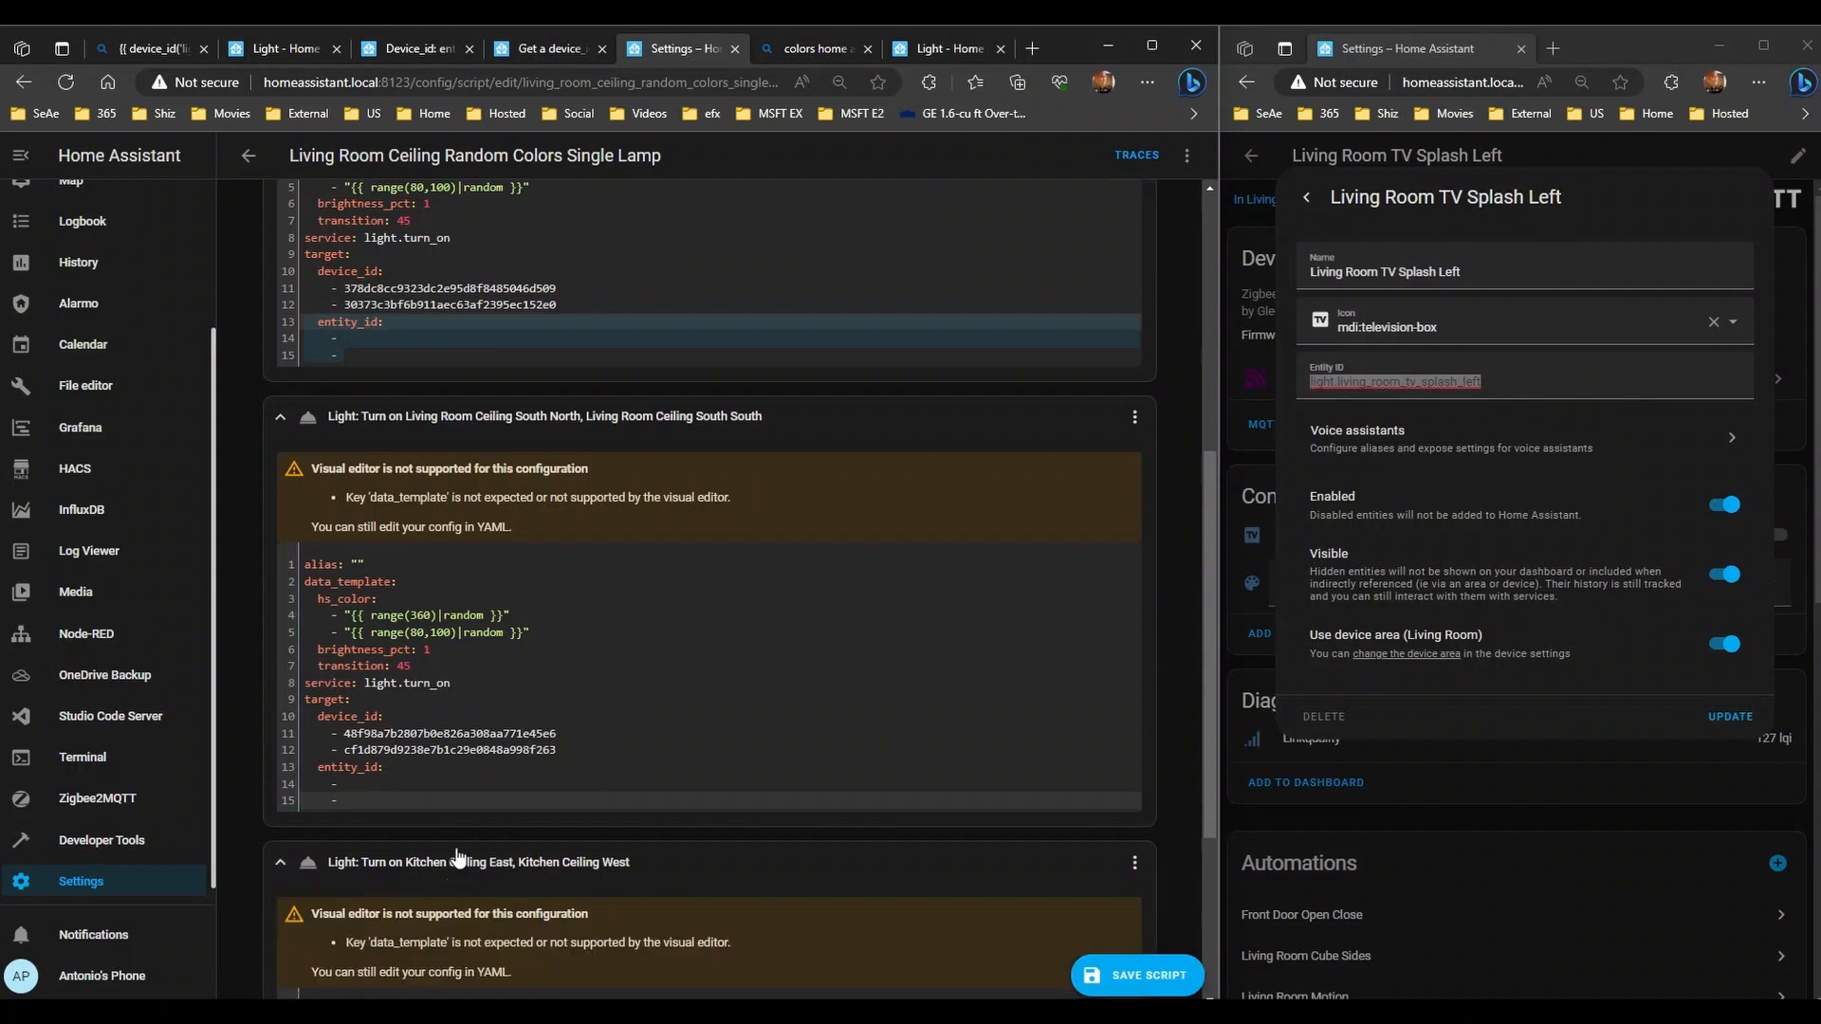
{"action": "scroll", "coordinate": [470, 844], "scroll_direction": "down", "scroll_amount": 4}
{"action": "key", "text": "ctrl+v"}
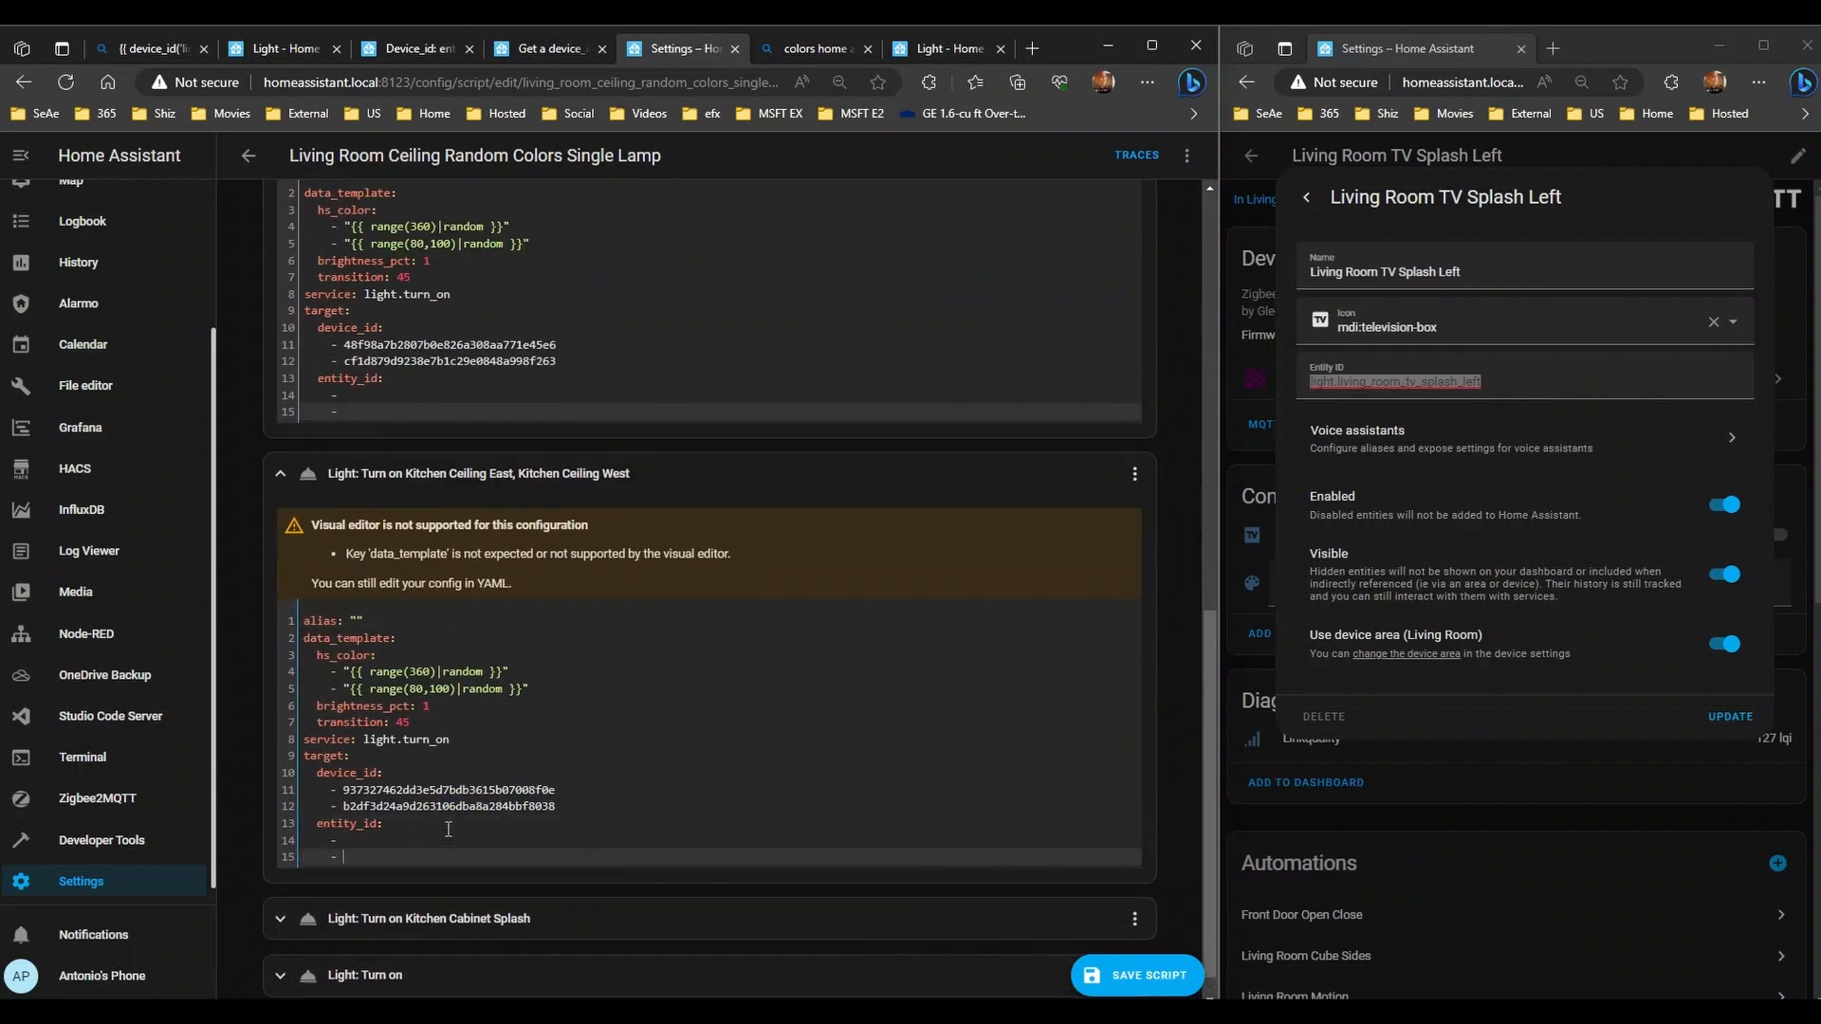
- Paste the same empty entity_id block into the Kitchen Cabinet Splash step
{"action": "left_click", "coordinate": [462, 884]}
{"action": "scroll", "coordinate": [427, 891], "scroll_direction": "down", "scroll_amount": 3}
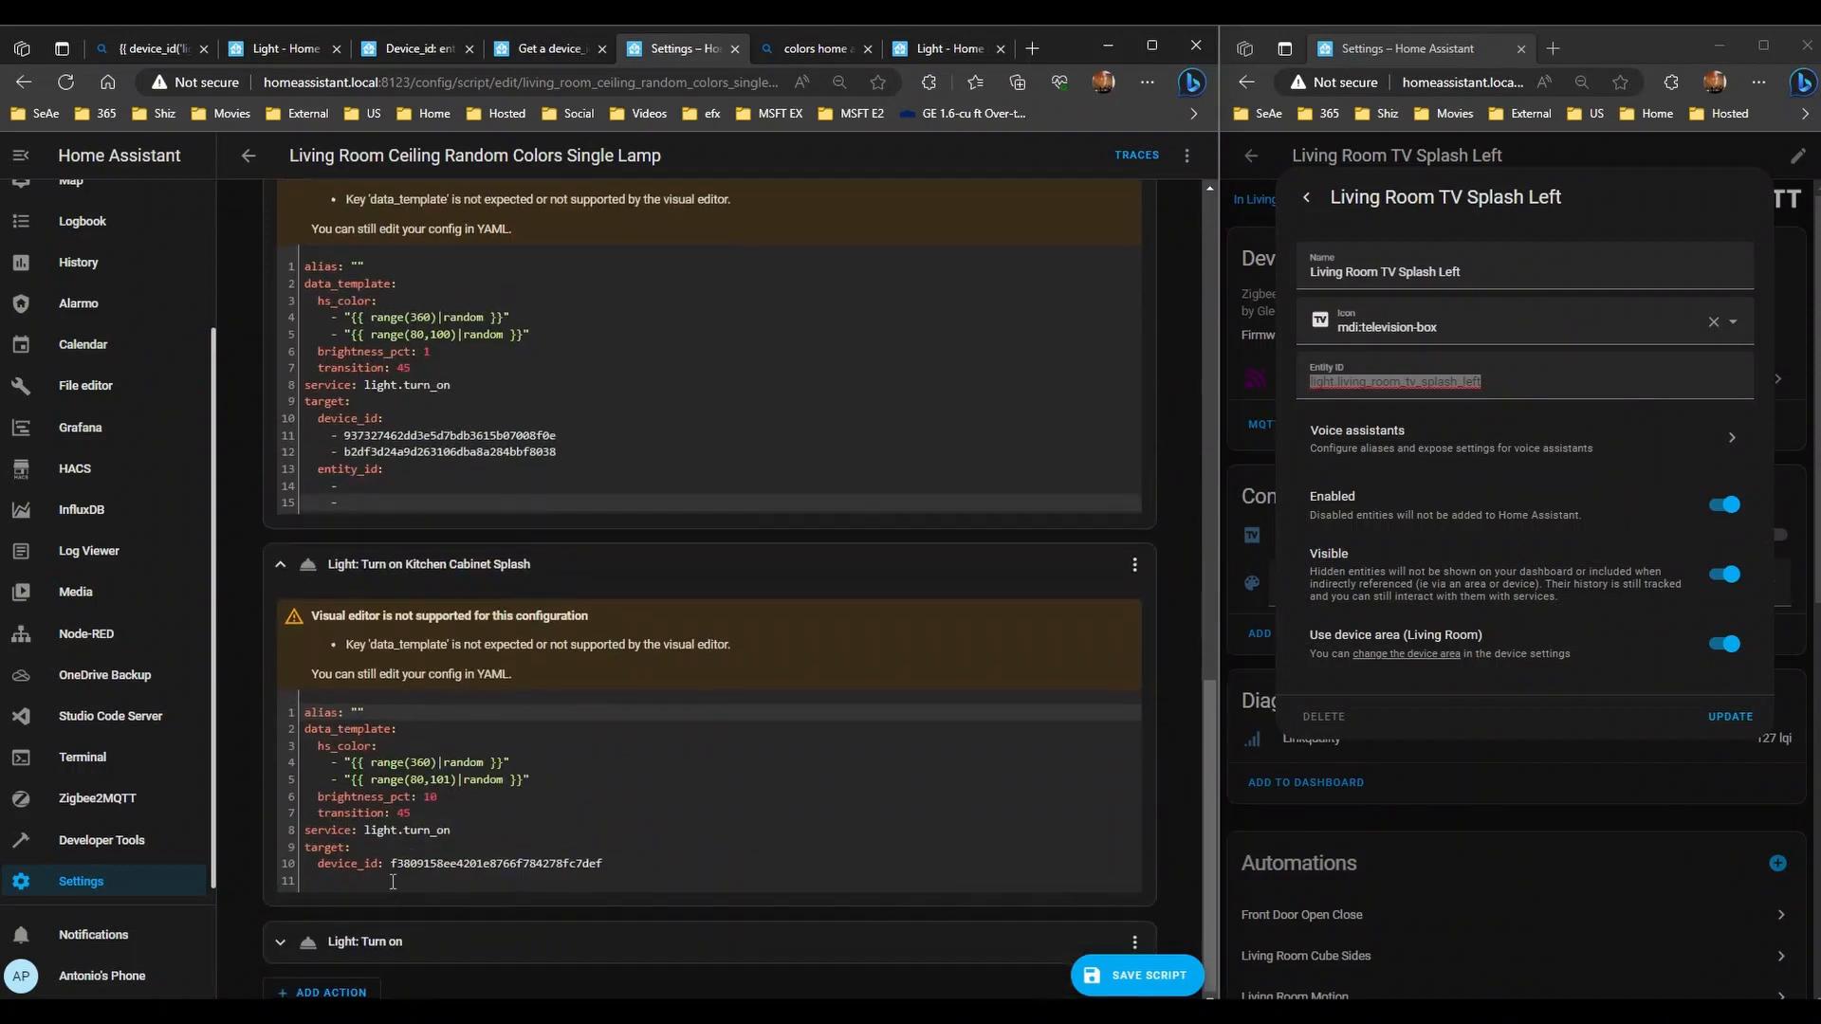
{"action": "left_click", "coordinate": [390, 890]}
{"action": "key", "text": "ctrl+v"}
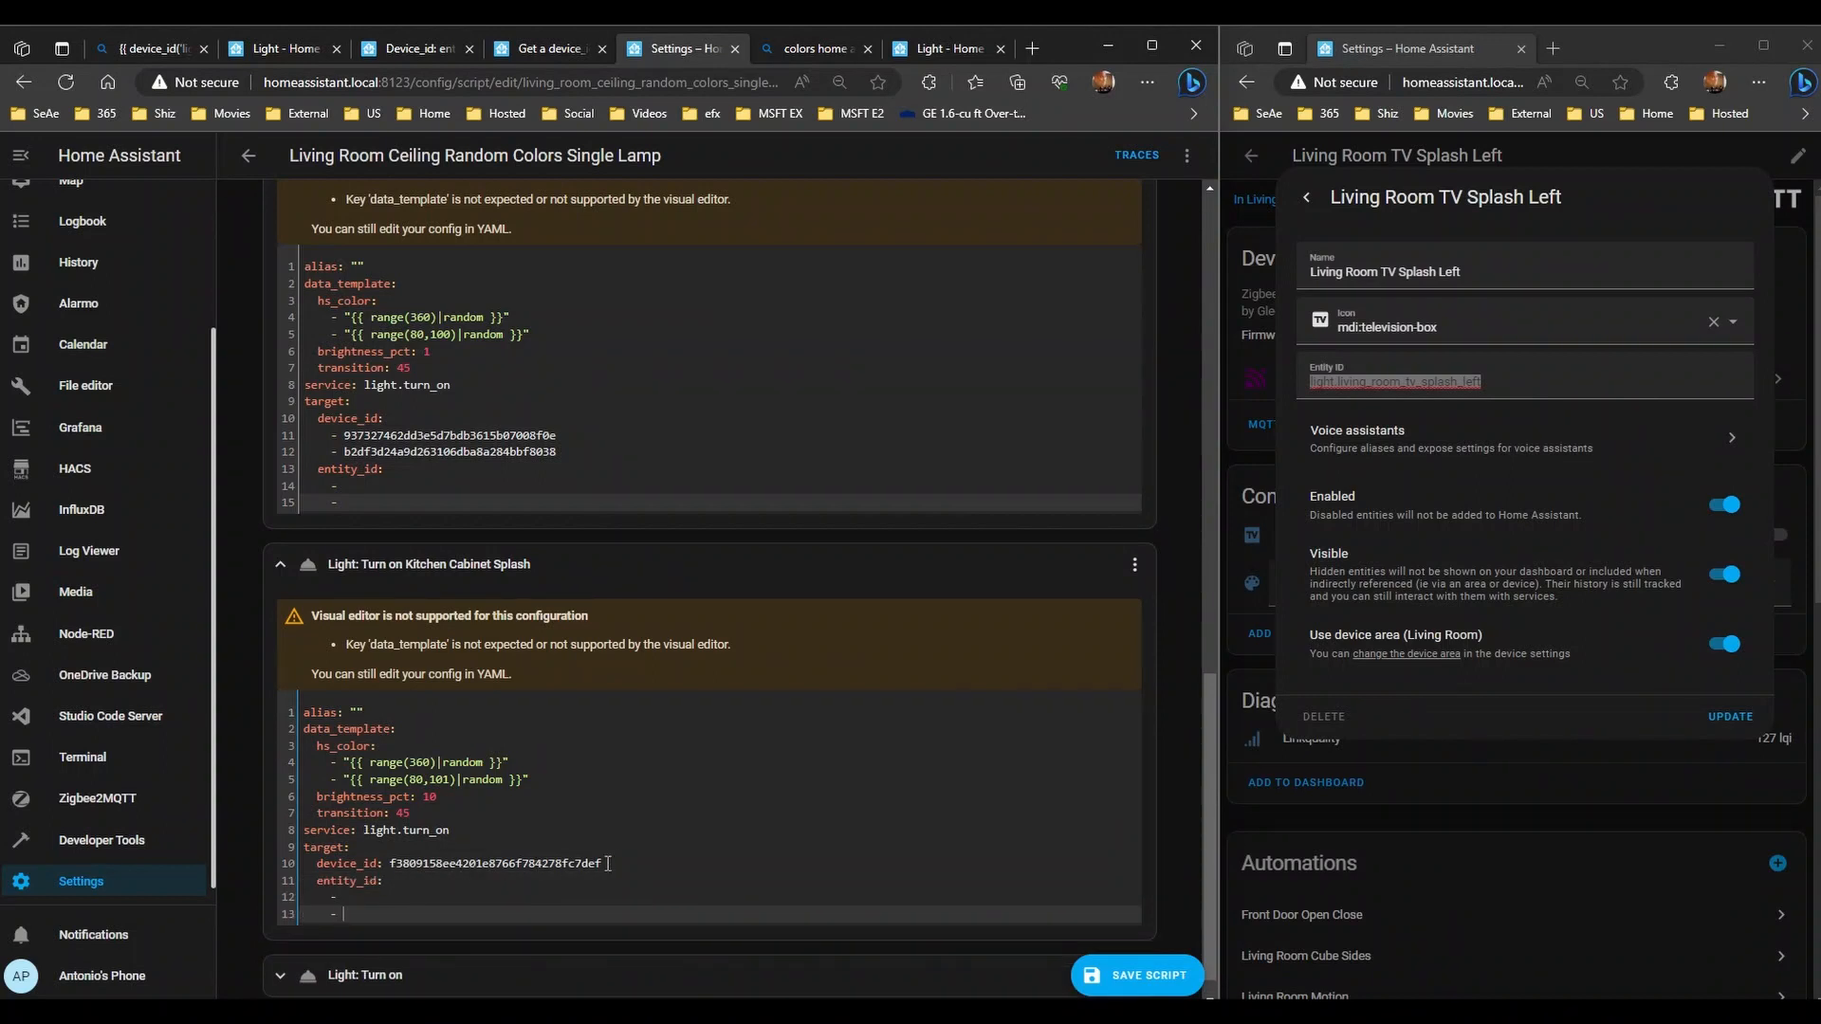
{"action": "left_click_drag", "start_coordinate": [611, 863], "coordinate": [391, 863]}
- Set the Kitchen Cabinet Splash step's entity_id to light.kitchen_cabinet_splash
{"action": "left_click", "coordinate": [403, 889]}
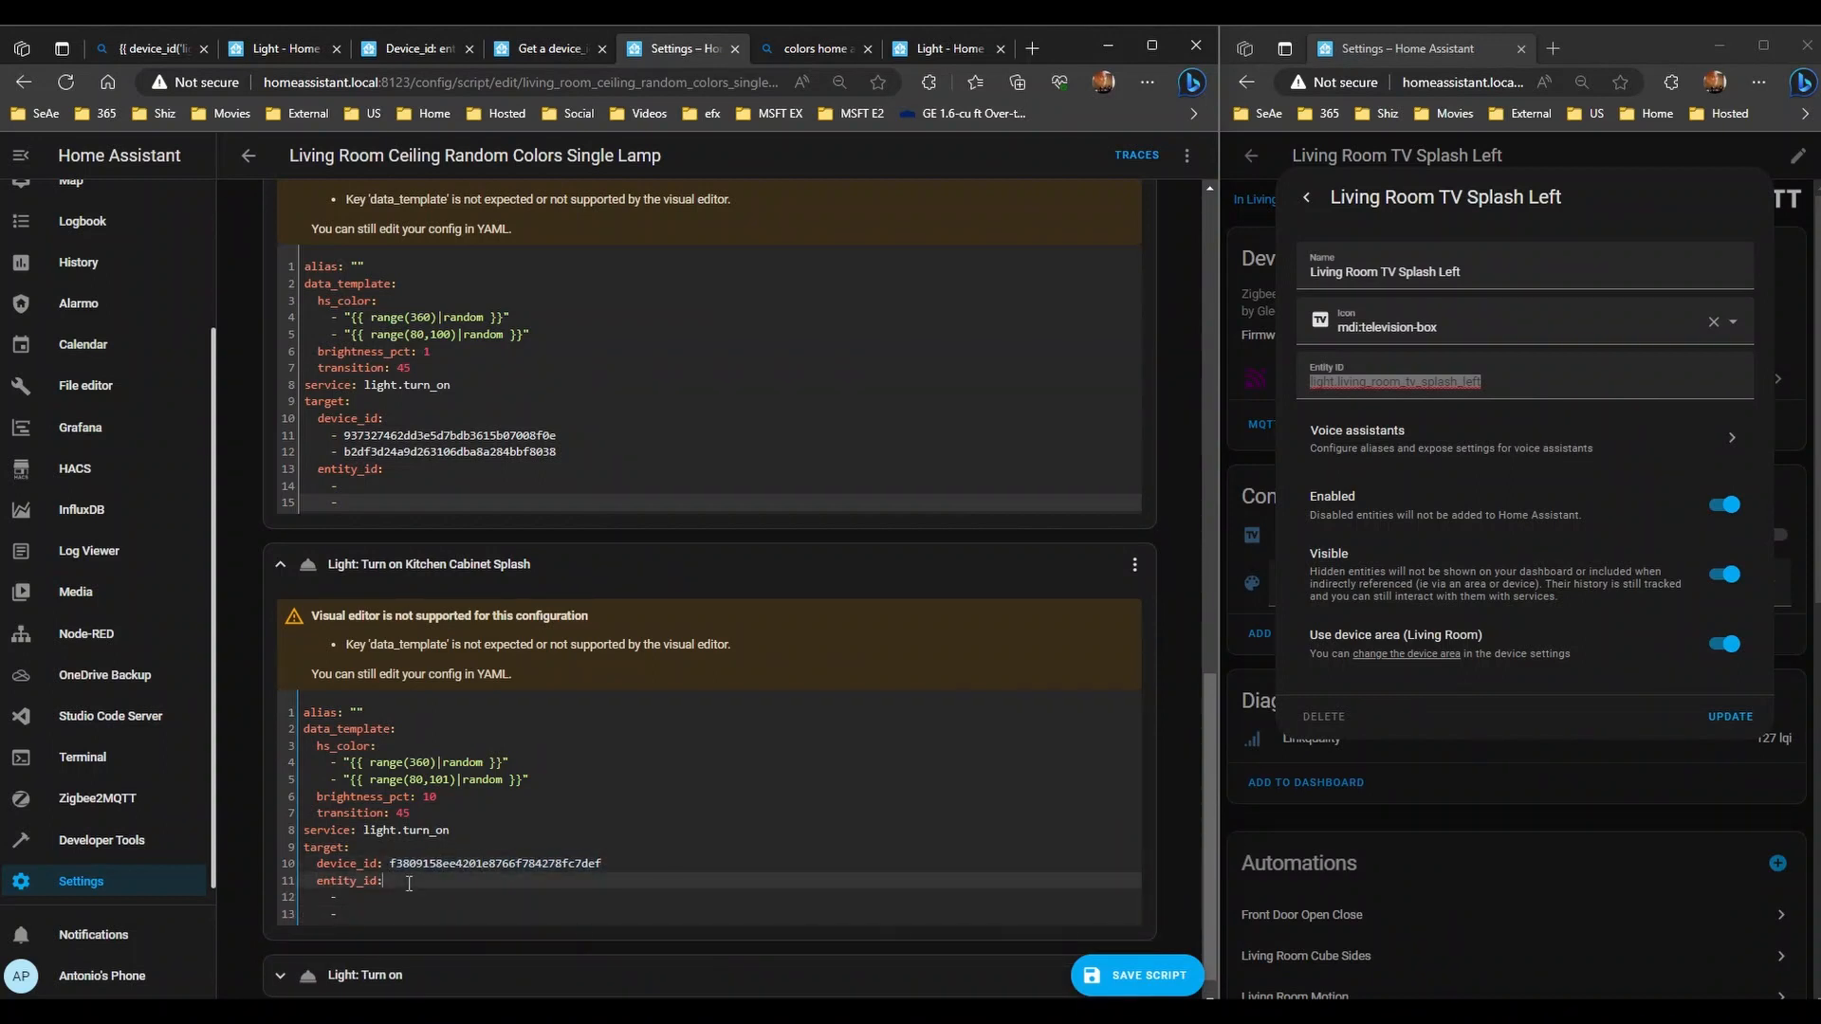
{"action": "type", "text": "kitche"}
{"action": "type", "text": "n"}
{"action": "key", "text": "BackSpace"}
{"action": "key", "text": "BackSpace"}
{"action": "key", "text": "BackSpace"}
{"action": "key", "text": "BackSpace"}
{"action": "key", "text": "BackSpace"}
{"action": "key", "text": "BackSpace"}
{"action": "key", "text": "BackSpace"}
{"action": "type", "text": "light.ki"}
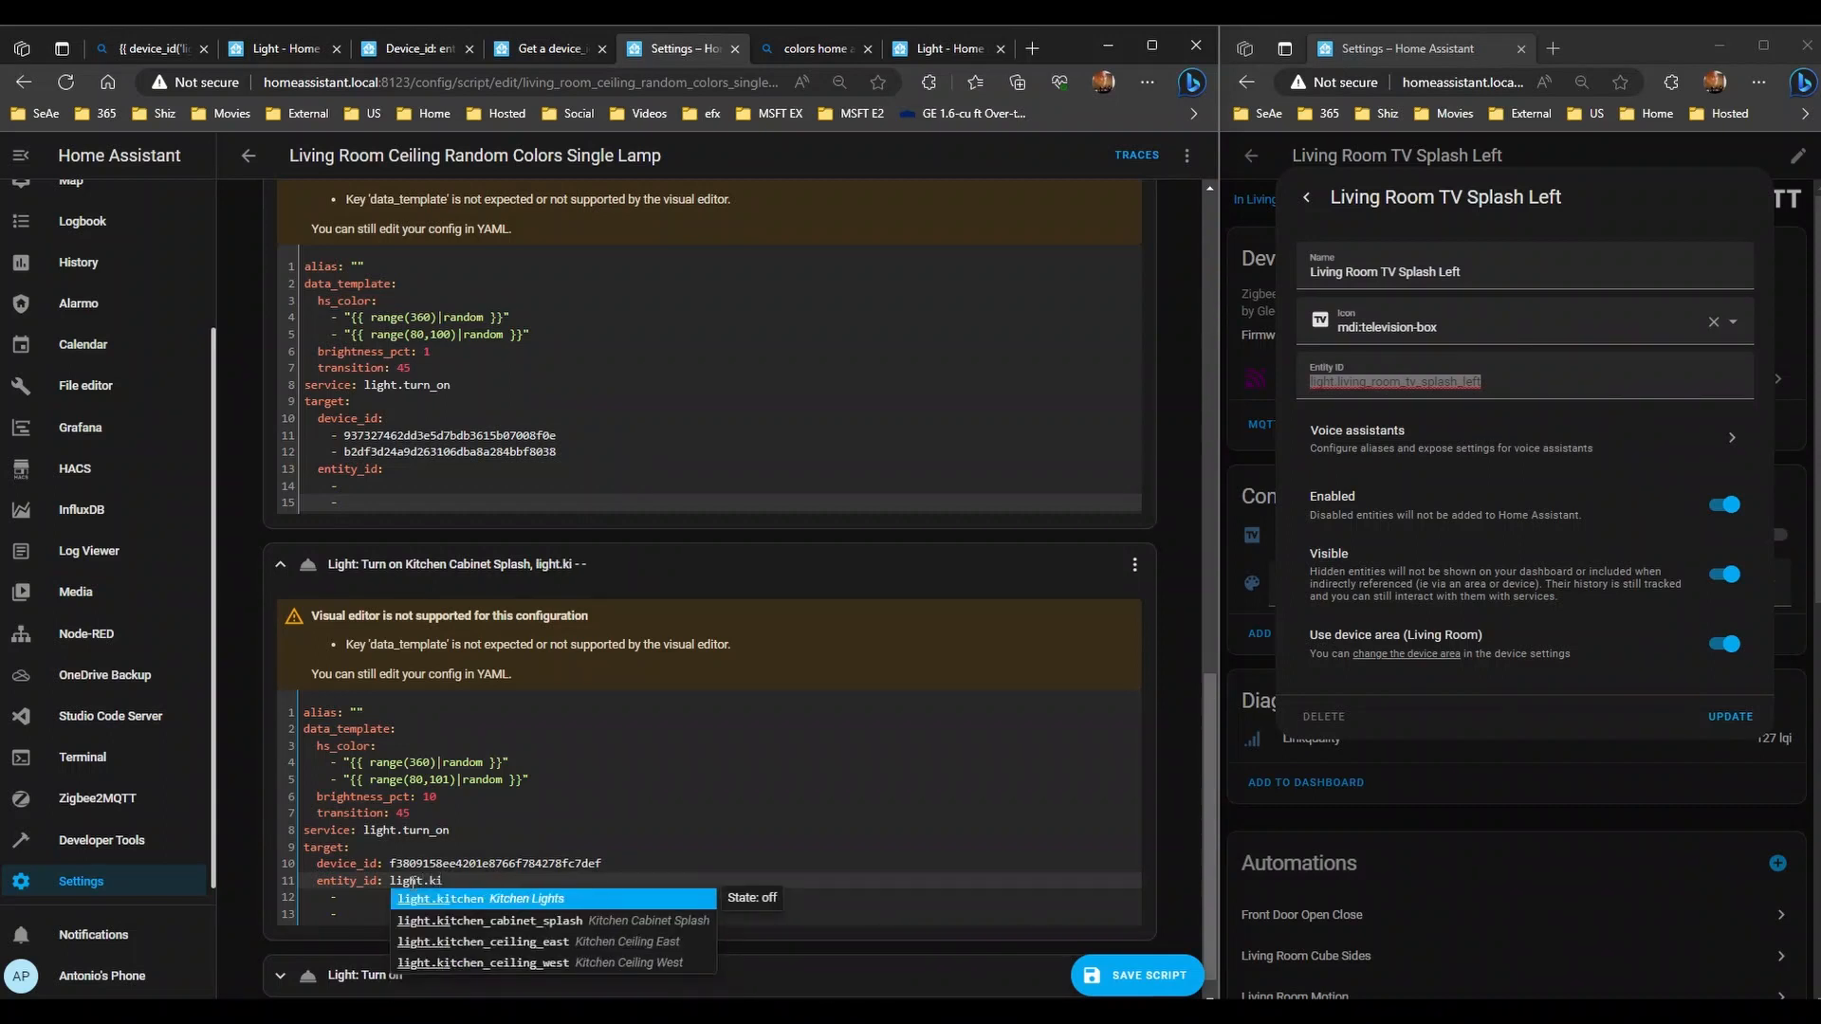
{"action": "key", "text": "Down"}
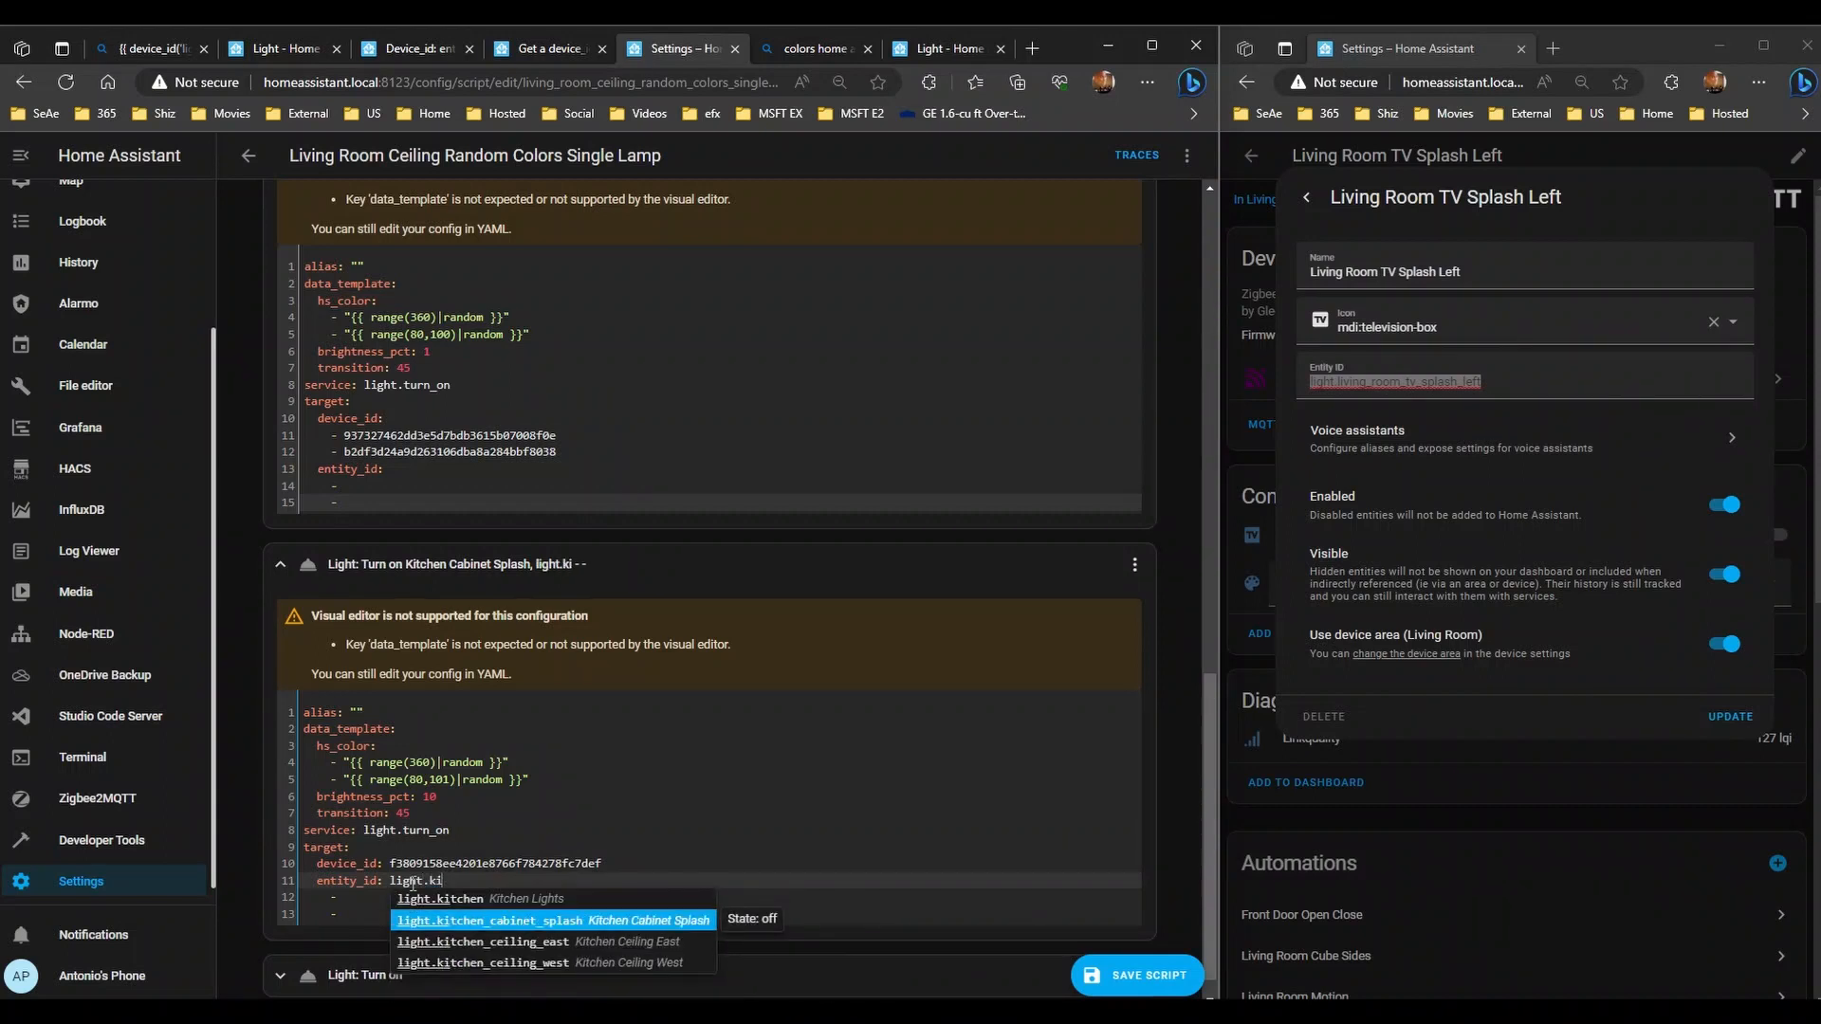
{"action": "key", "text": "Return"}
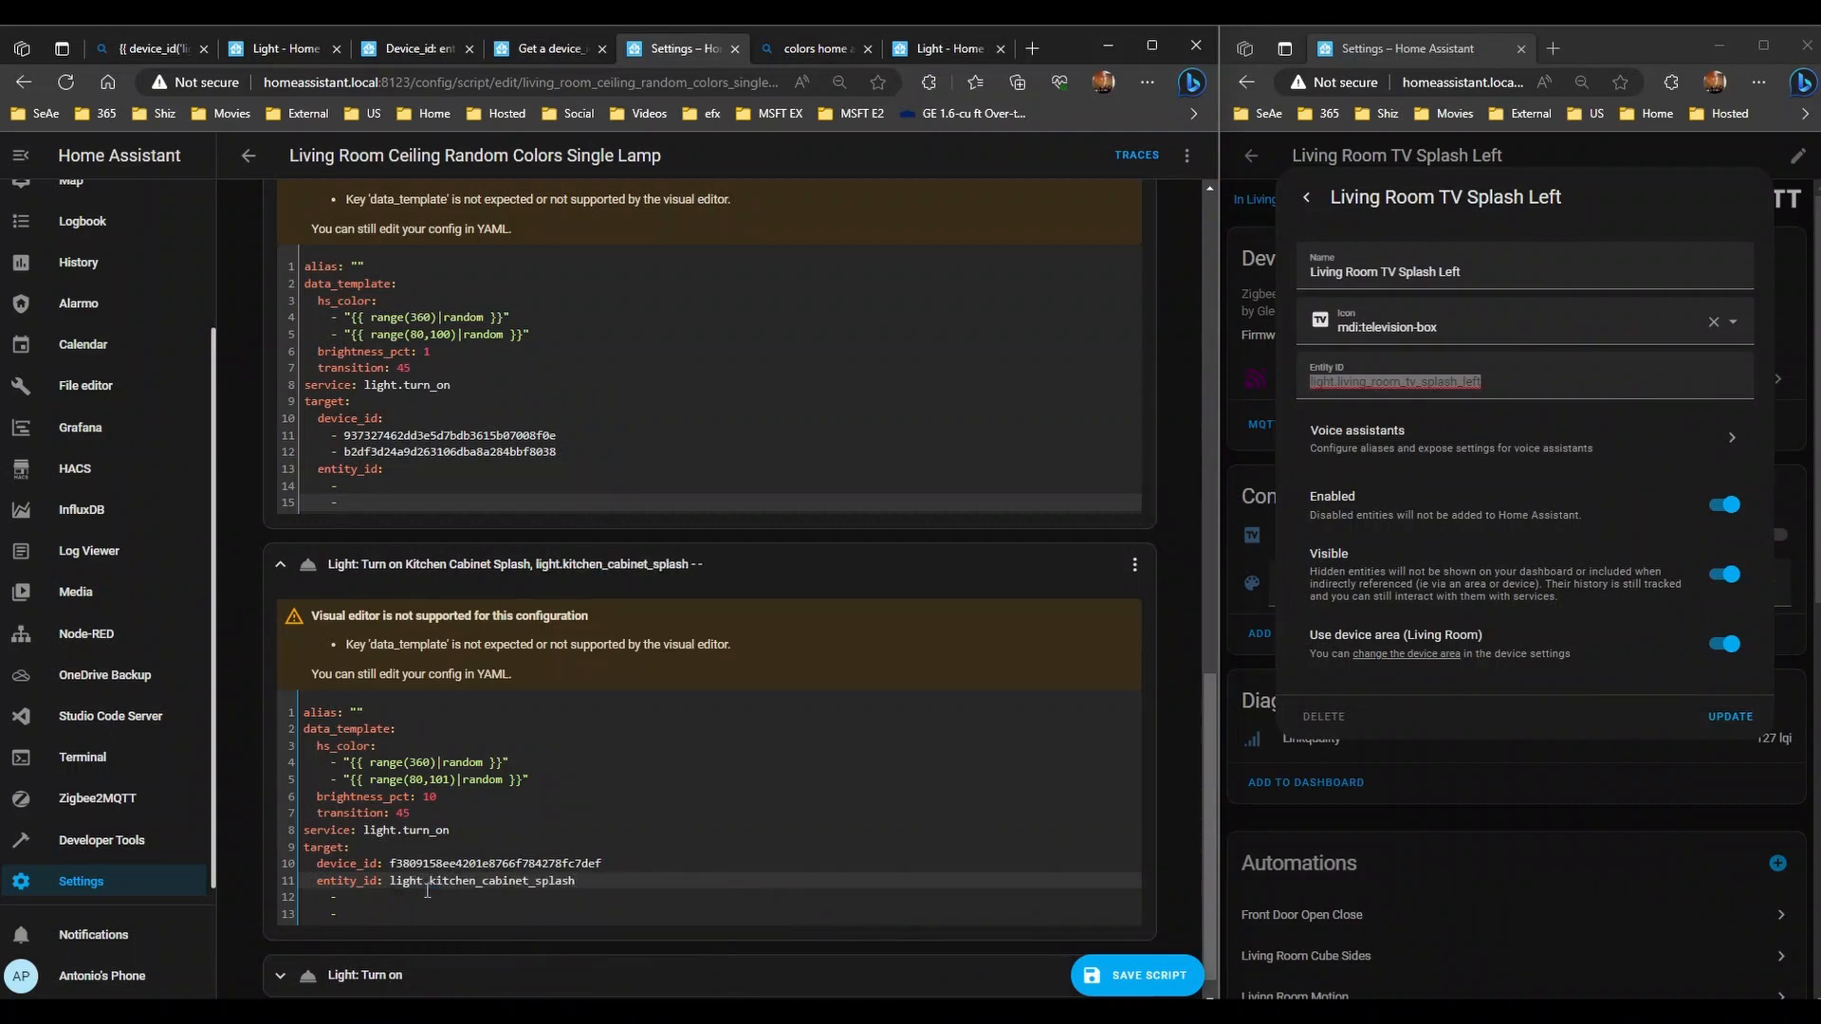
- Delete the leftover empty list entries and the device_id line from that step
{"action": "left_click_drag", "start_coordinate": [343, 915], "coordinate": [231, 903]}
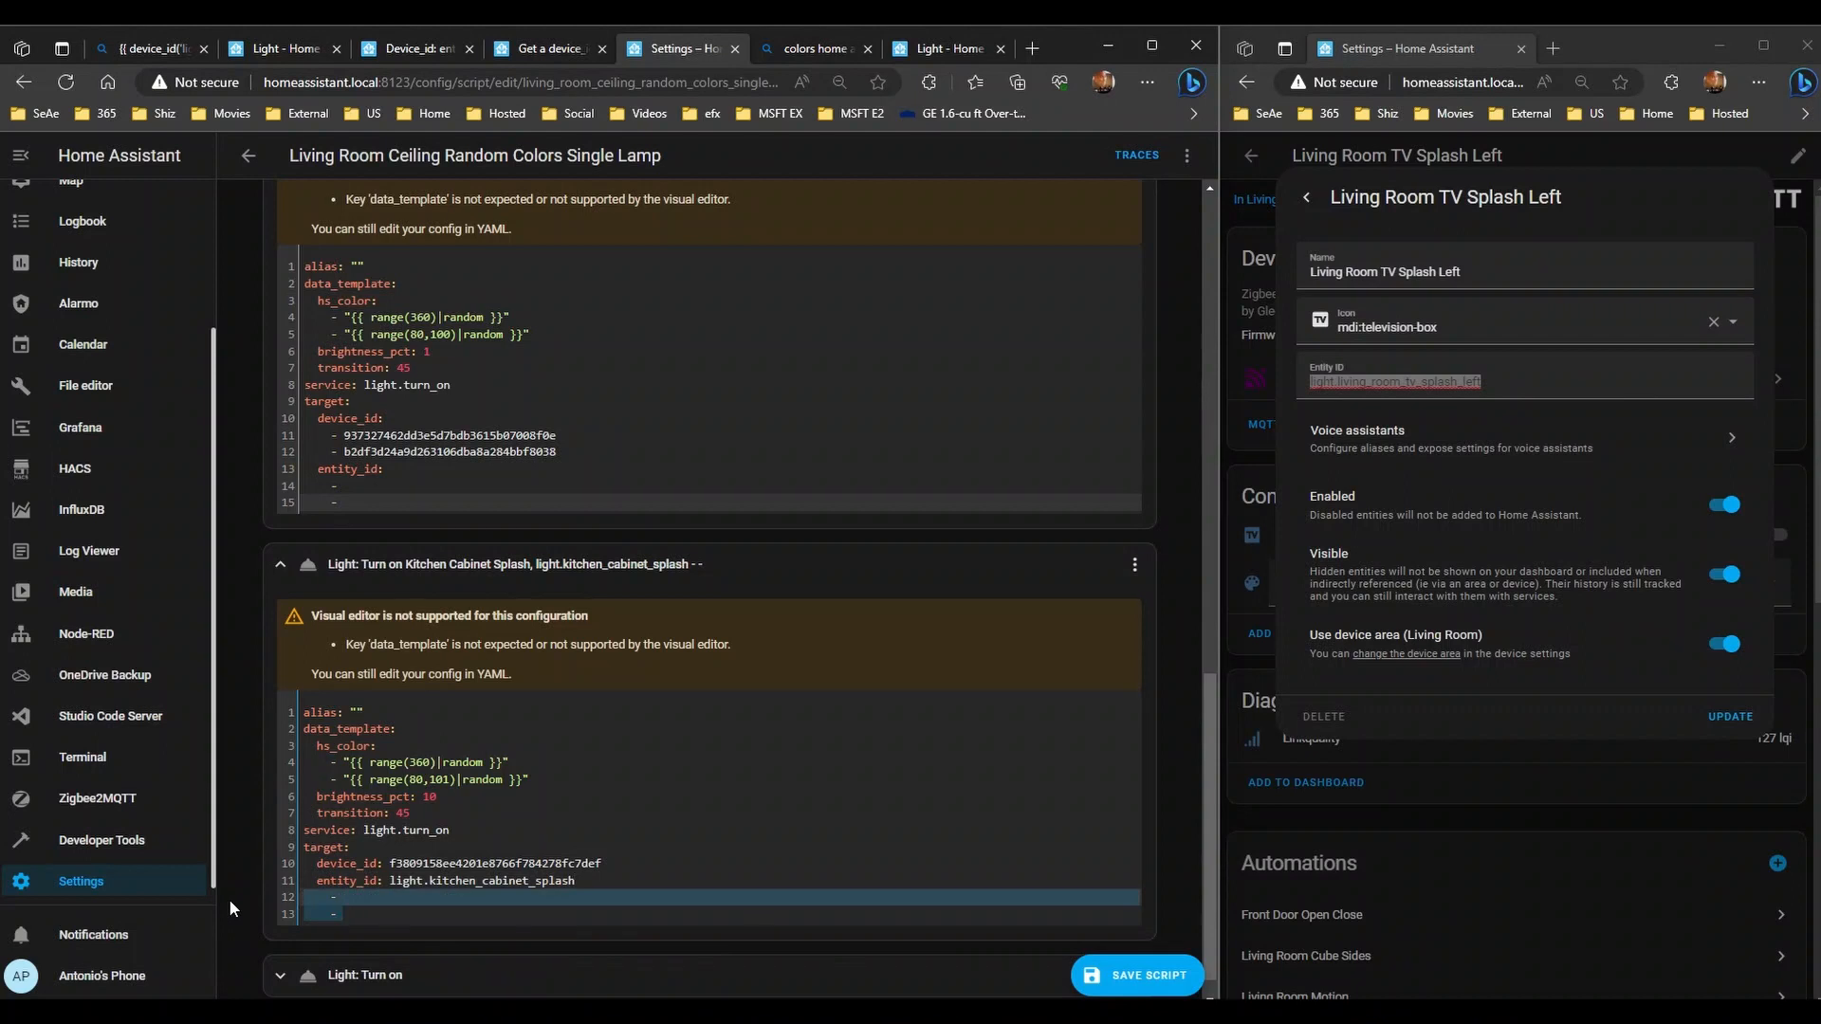
{"action": "key", "text": "BackSpace"}
{"action": "key", "text": "BackSpace"}
{"action": "key", "text": "Up"}
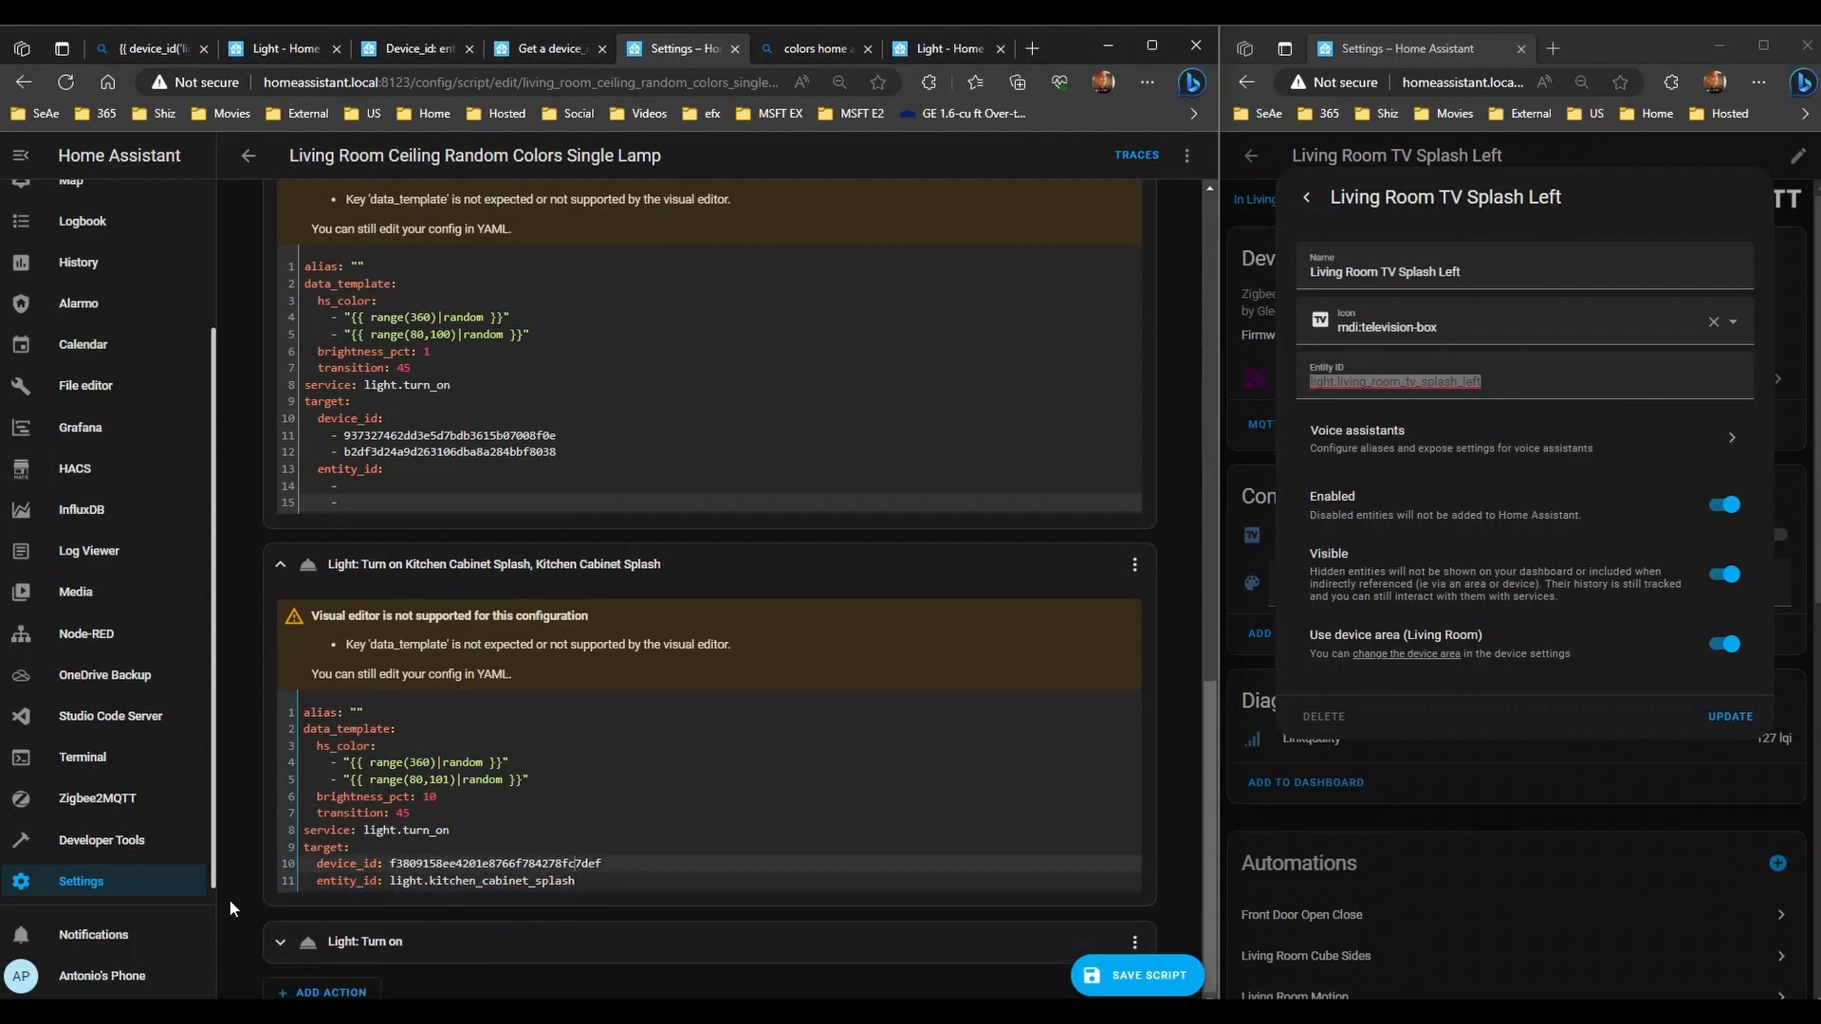
{"action": "key", "text": "shift+Home"}
{"action": "key", "text": "BackSpace"}
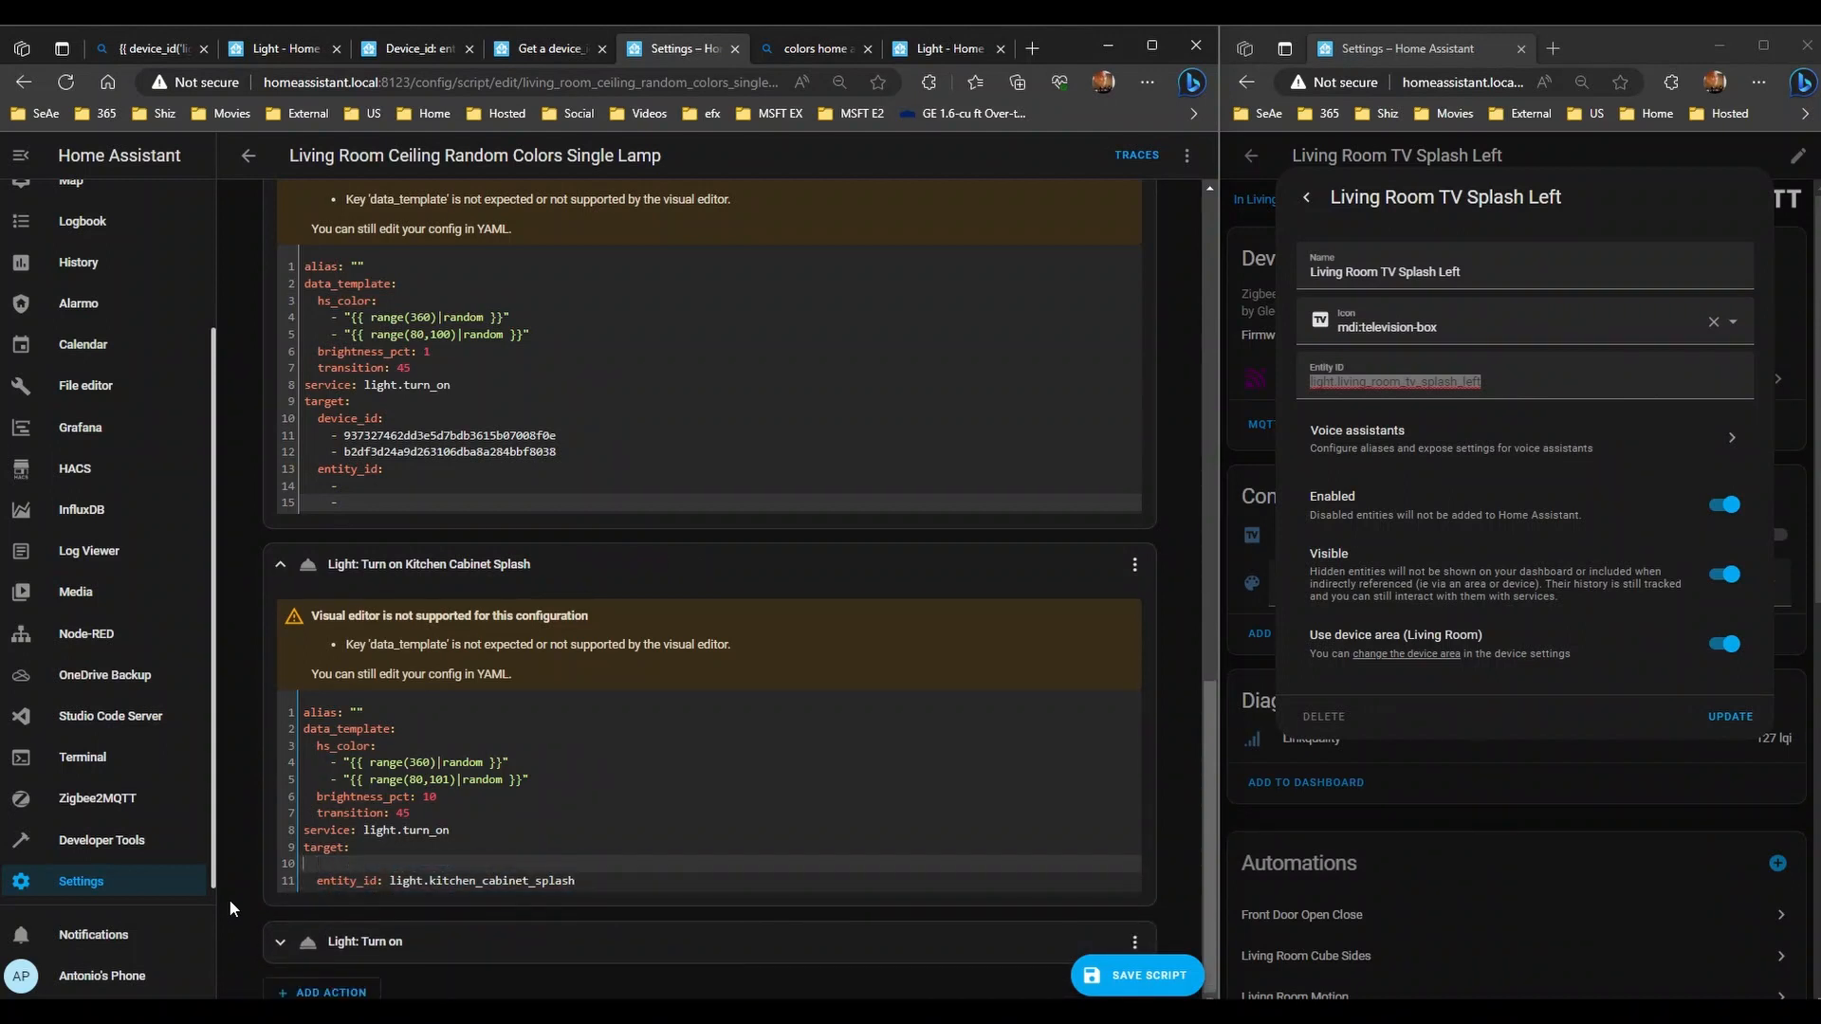
{"action": "key", "text": "BackSpace"}
{"action": "key", "text": "BackSpace"}
{"action": "key", "text": "Down"}
{"action": "key", "text": "End"}
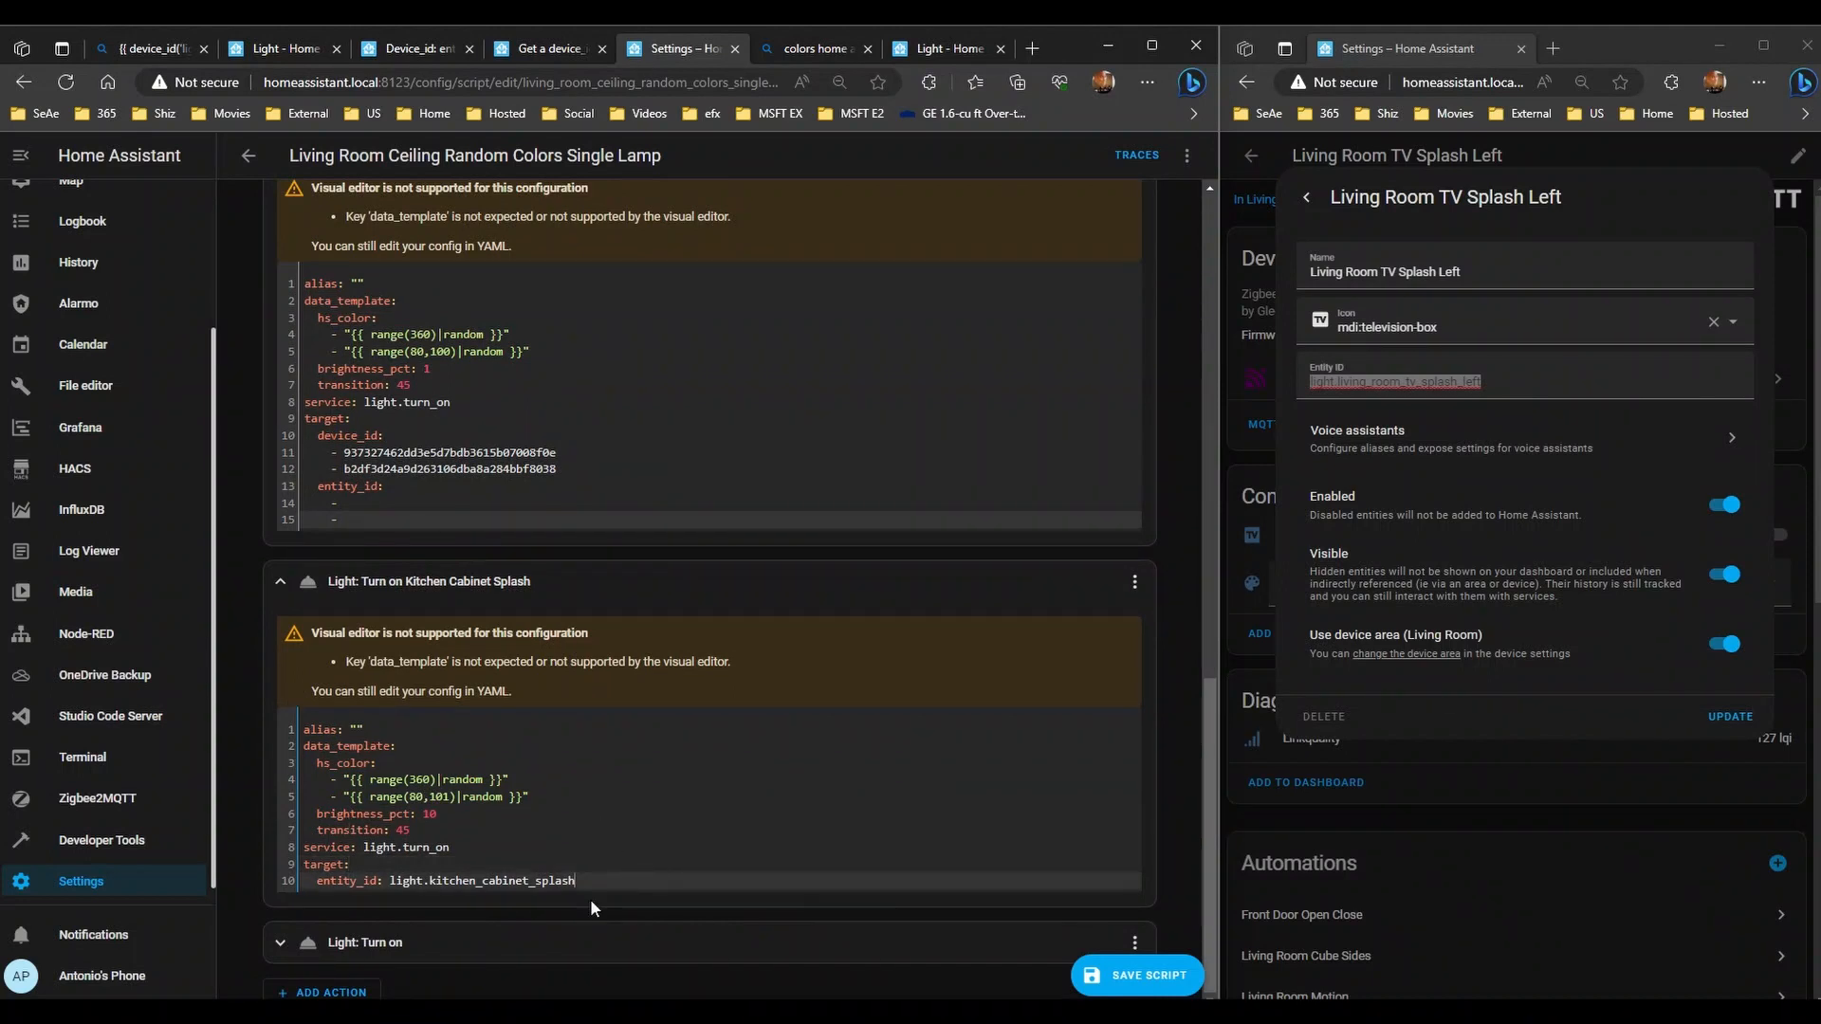
- Switch the new Light: Turn on action to YAML and replace it with the Kitchen Cabinet Splash YAML
{"action": "left_click", "coordinate": [413, 946]}
{"action": "scroll", "coordinate": [577, 817], "scroll_direction": "down", "scroll_amount": 3}
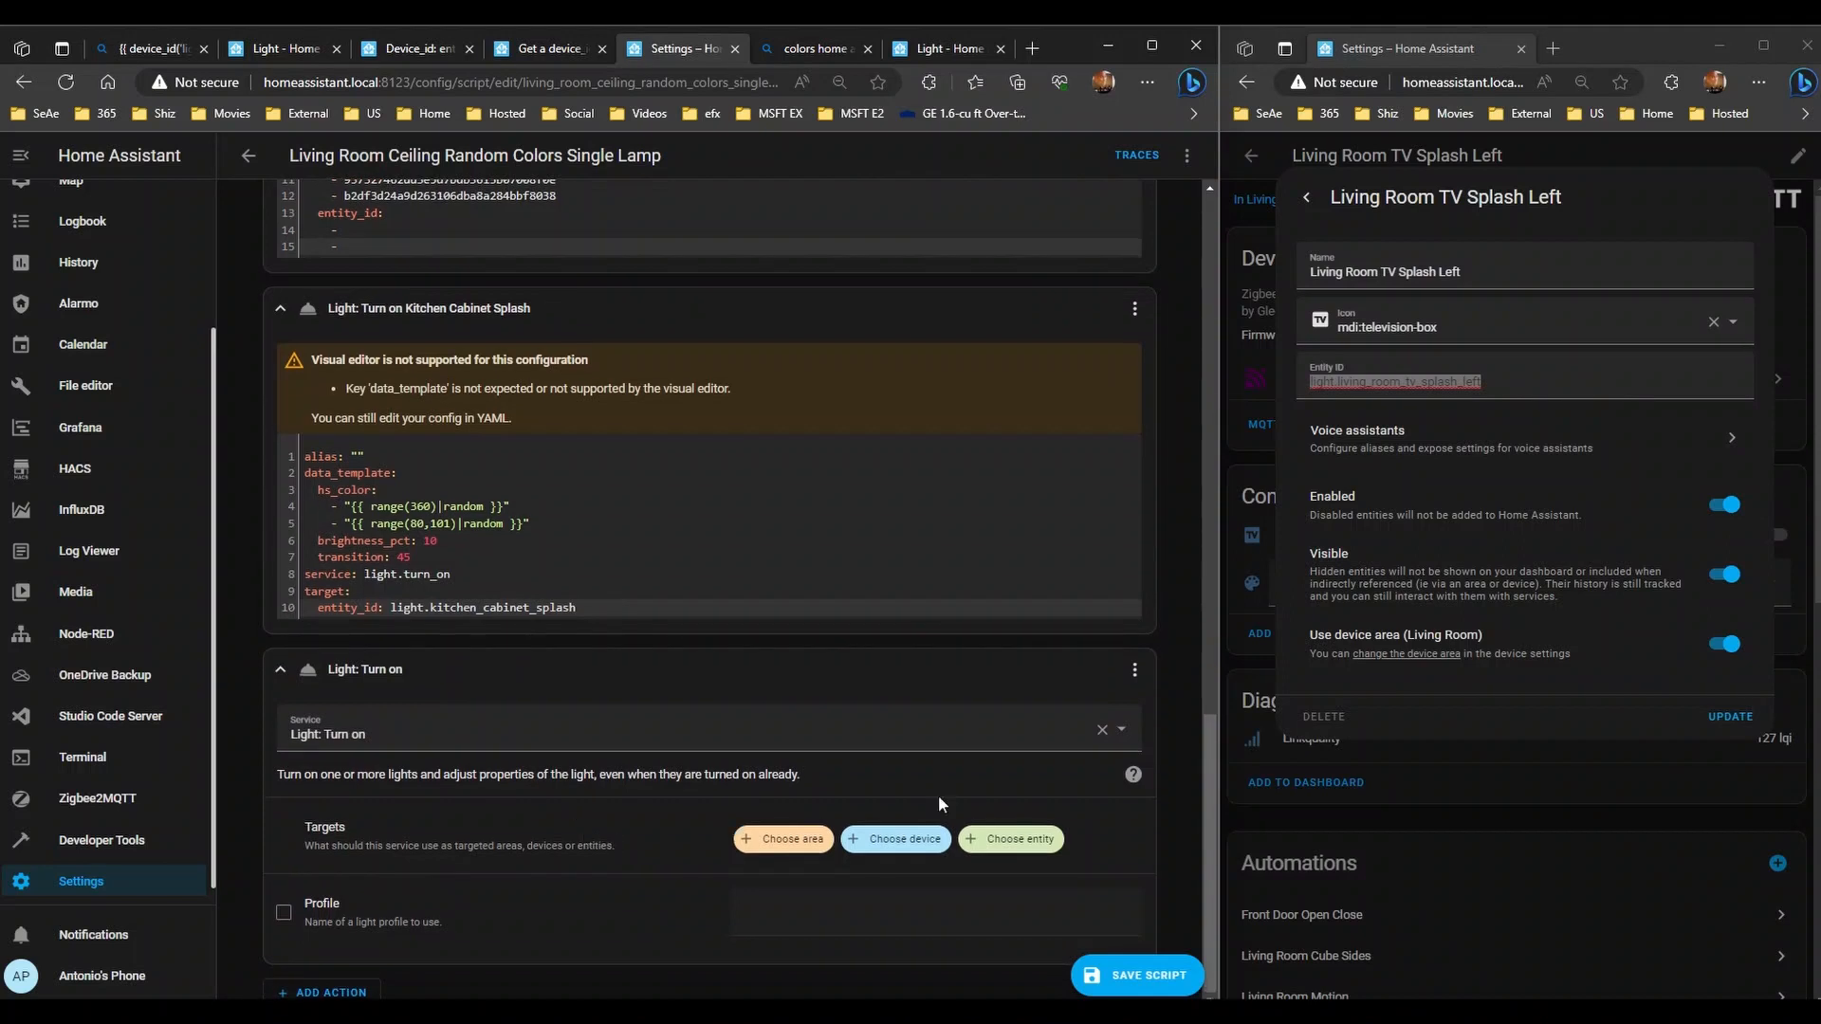
{"action": "left_click", "coordinate": [1134, 669]}
{"action": "left_click", "coordinate": [1060, 548]}
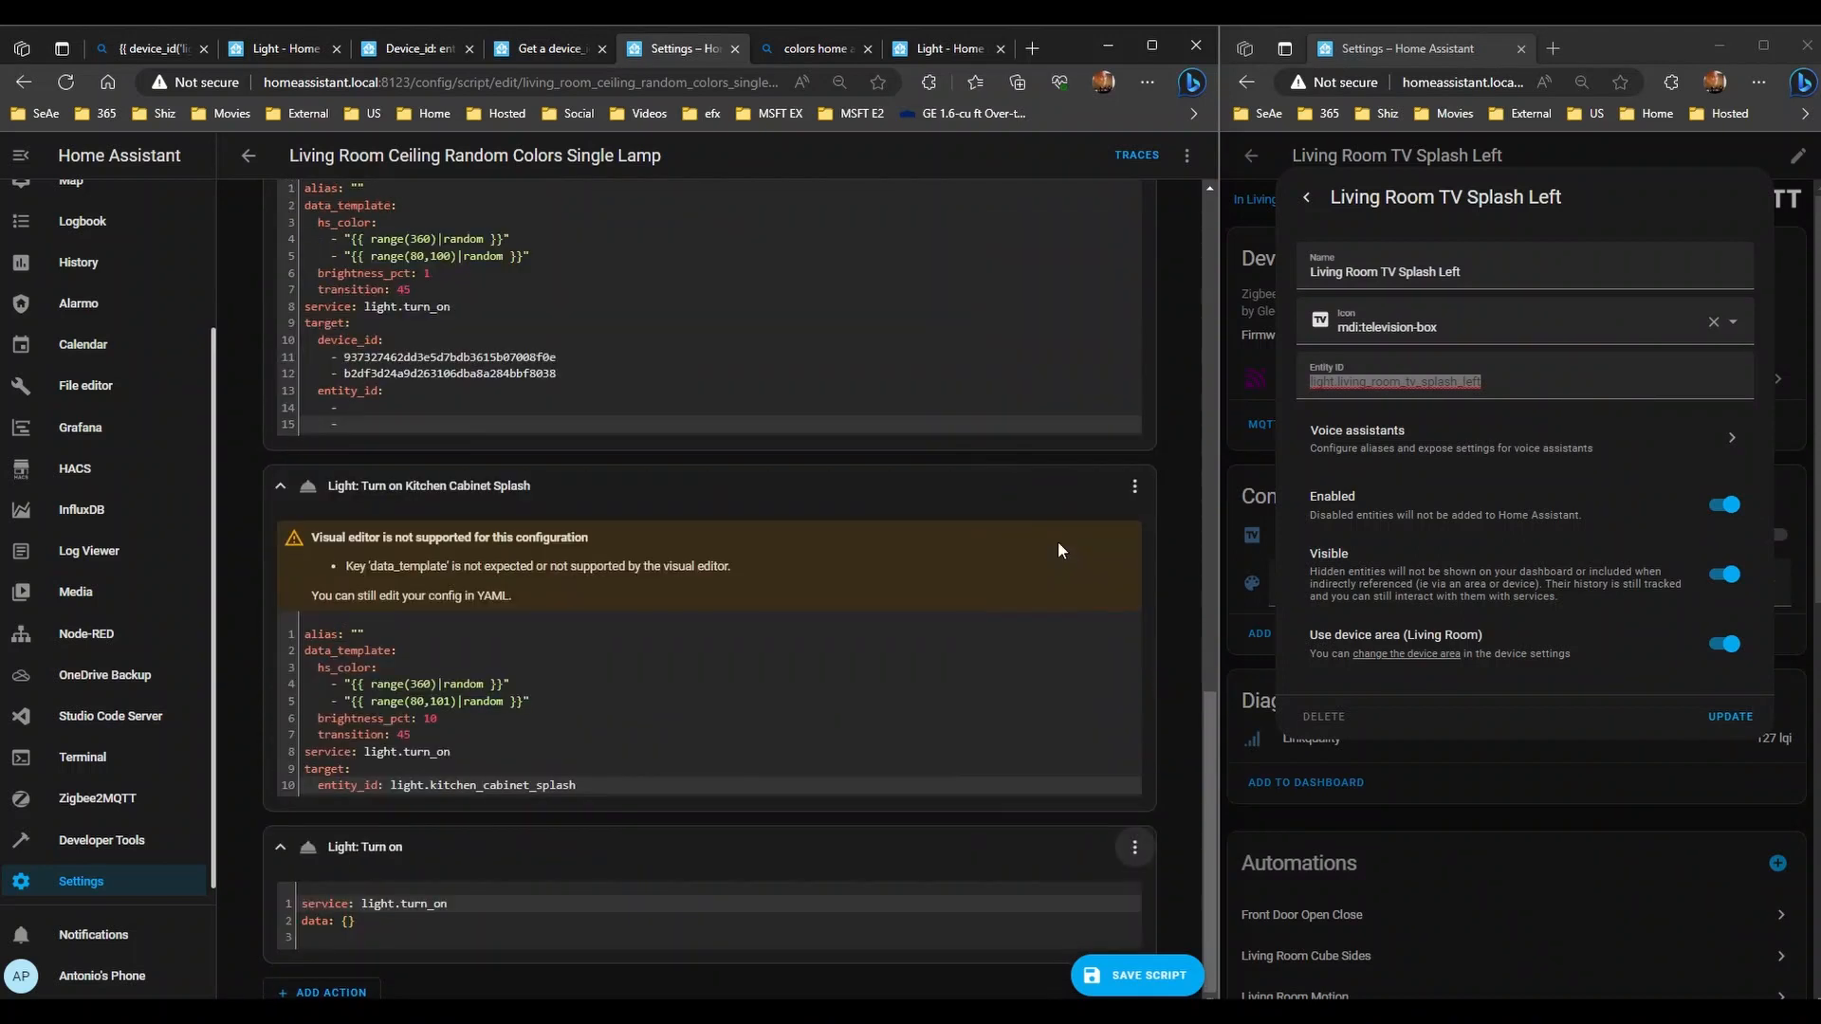
{"action": "left_click", "coordinate": [518, 731]}
{"action": "key", "text": "ctrl+a"}
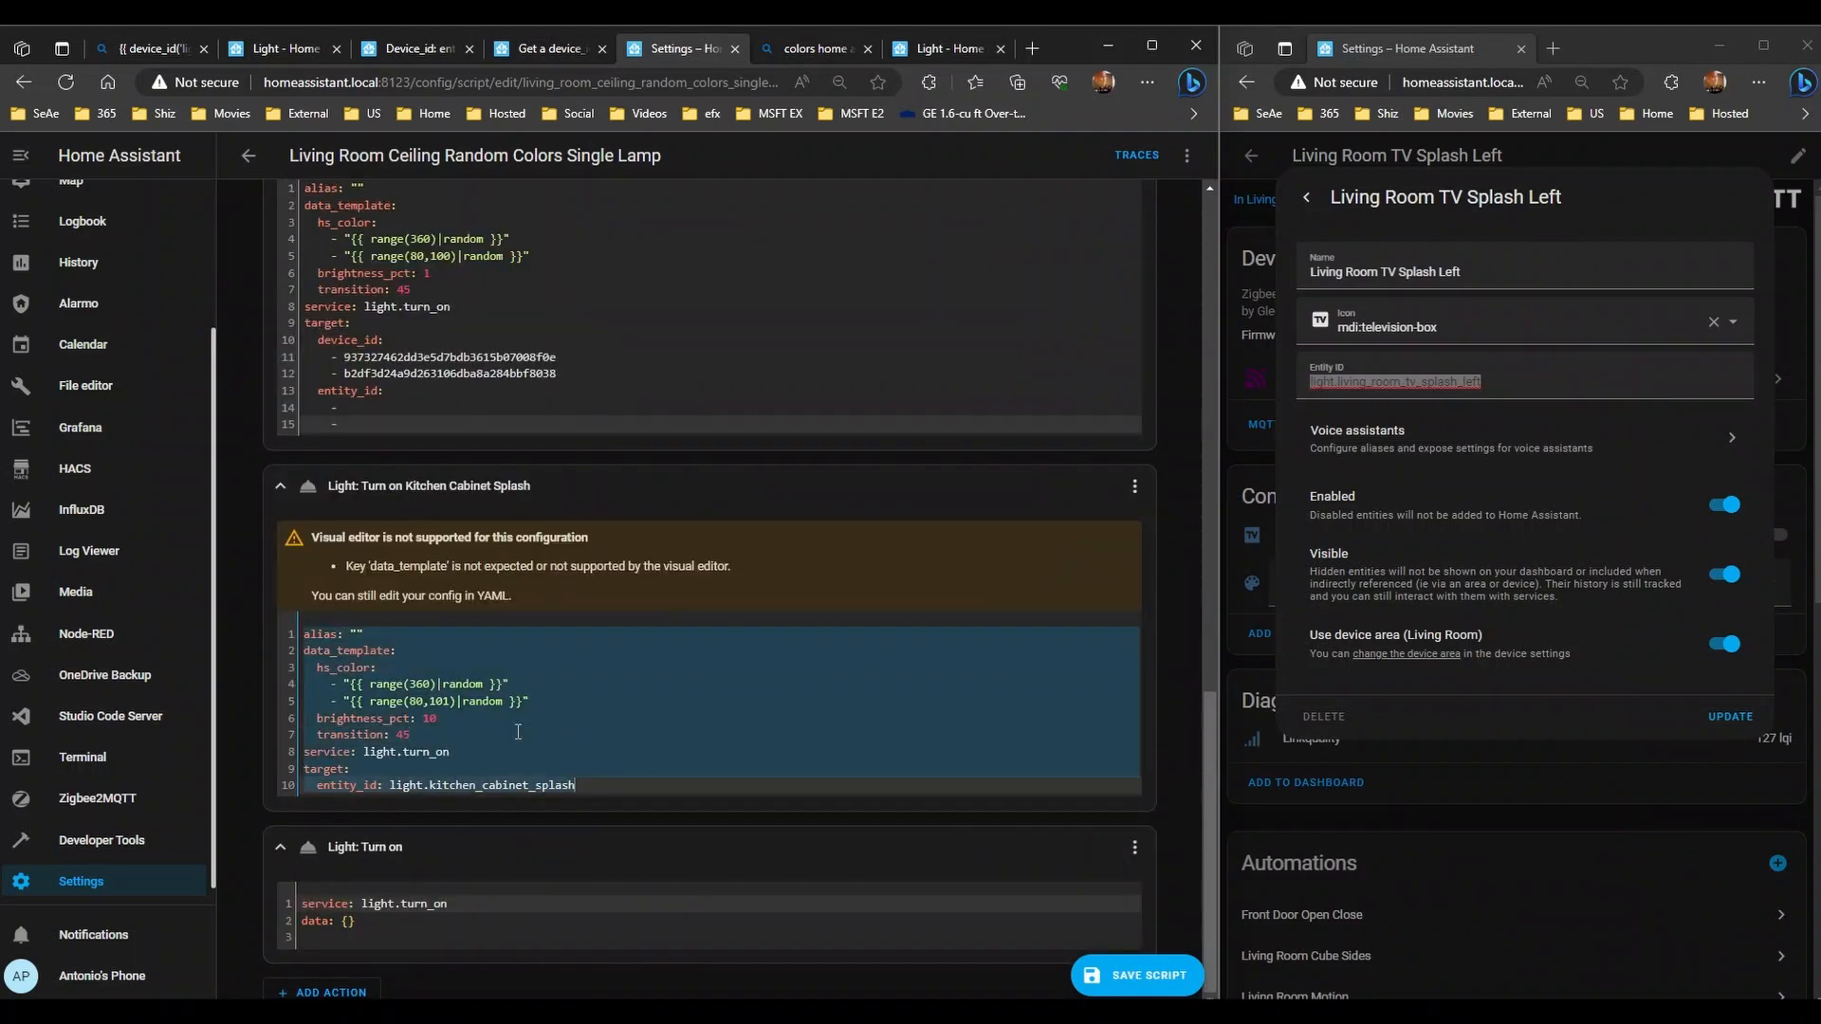
{"action": "key", "text": "ctrl+c"}
{"action": "left_click", "coordinate": [438, 925]}
{"action": "key", "text": "ctrl+a"}
{"action": "key", "text": "ctrl+v"}
{"action": "scroll", "coordinate": [639, 908], "scroll_direction": "down", "scroll_amount": 1}
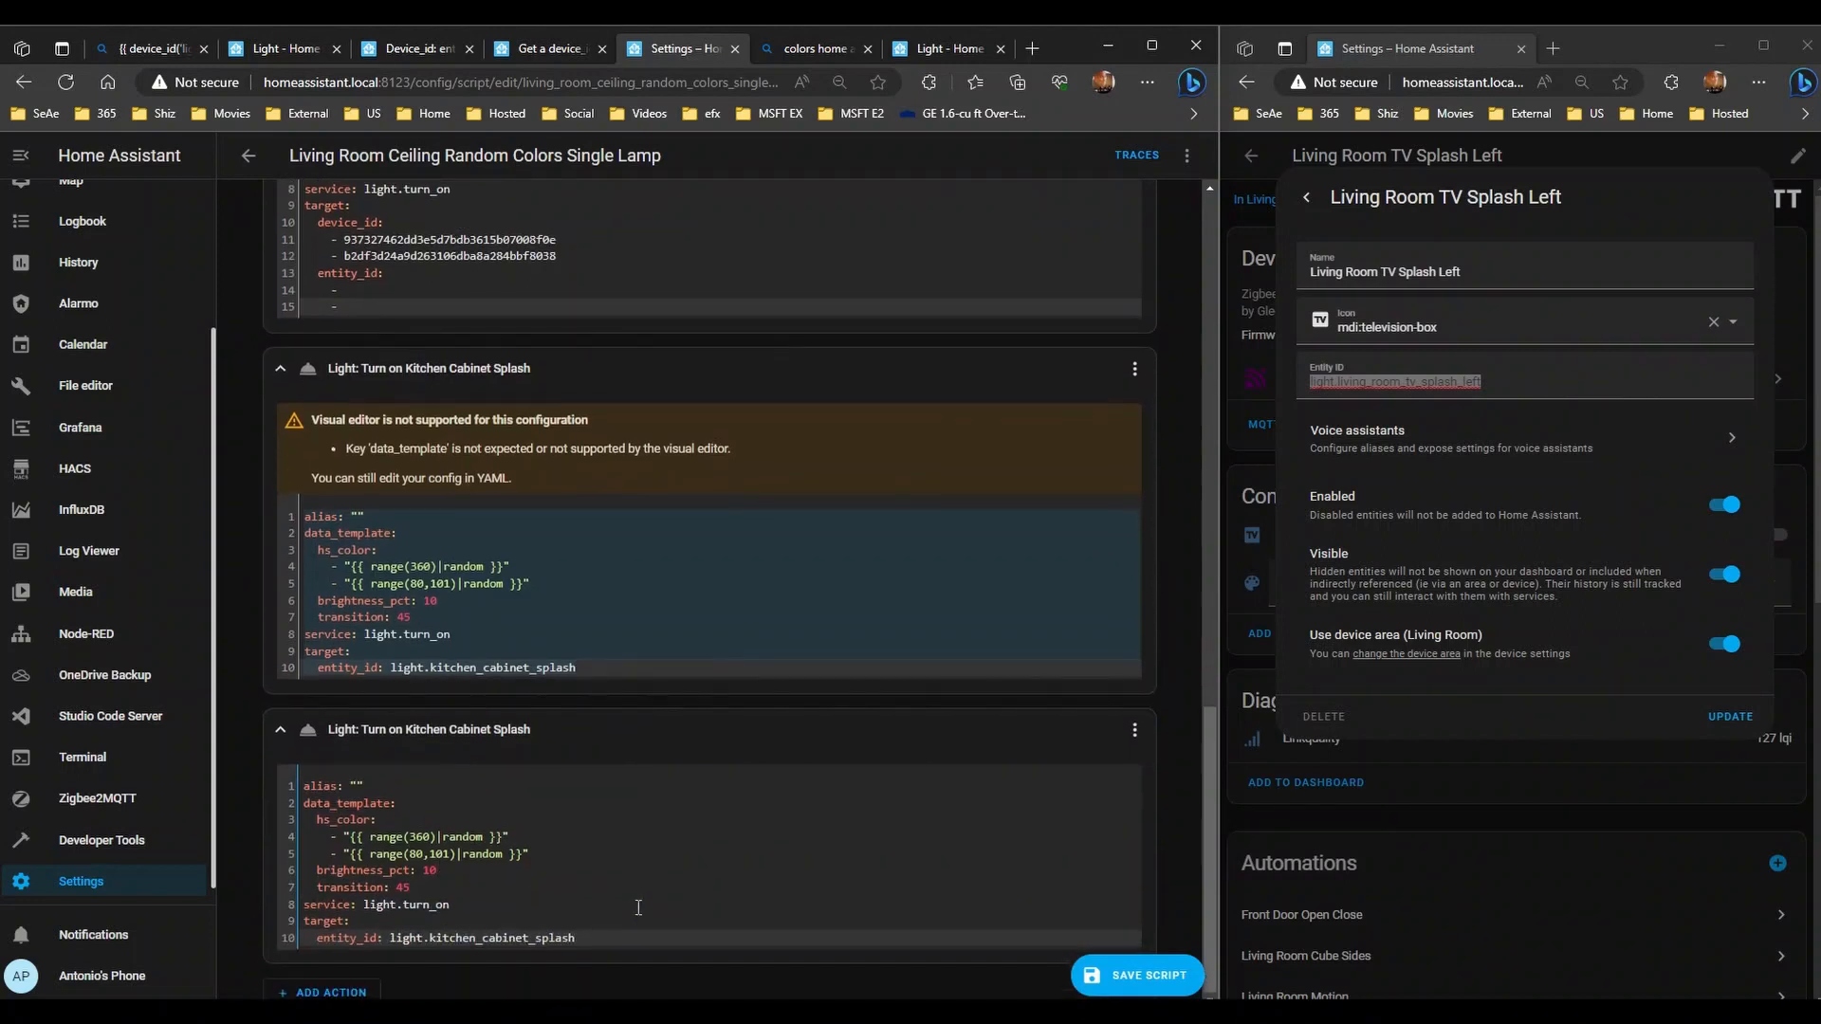
- Replace the copied kitchen_cabinet_splash target with an entity_id list of two blank entries
{"action": "left_click_drag", "start_coordinate": [602, 942], "coordinate": [392, 934]}
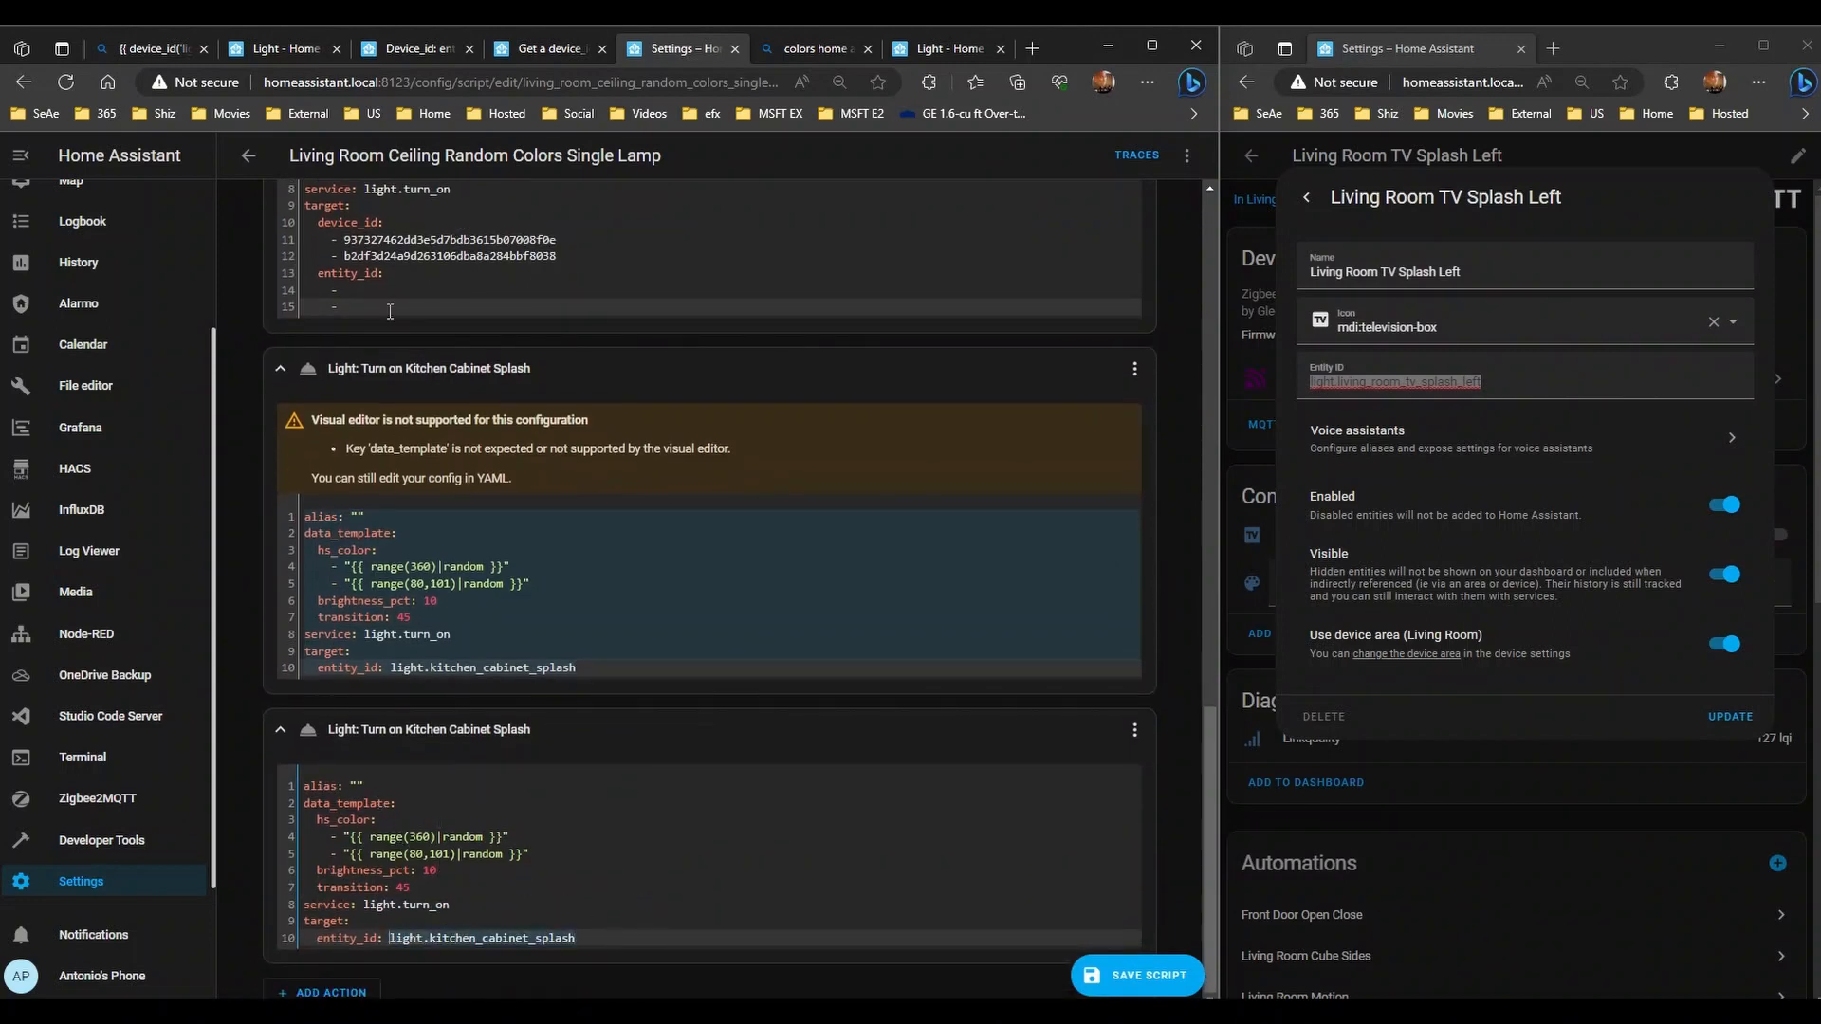
{"action": "left_click_drag", "start_coordinate": [417, 311], "coordinate": [238, 282]}
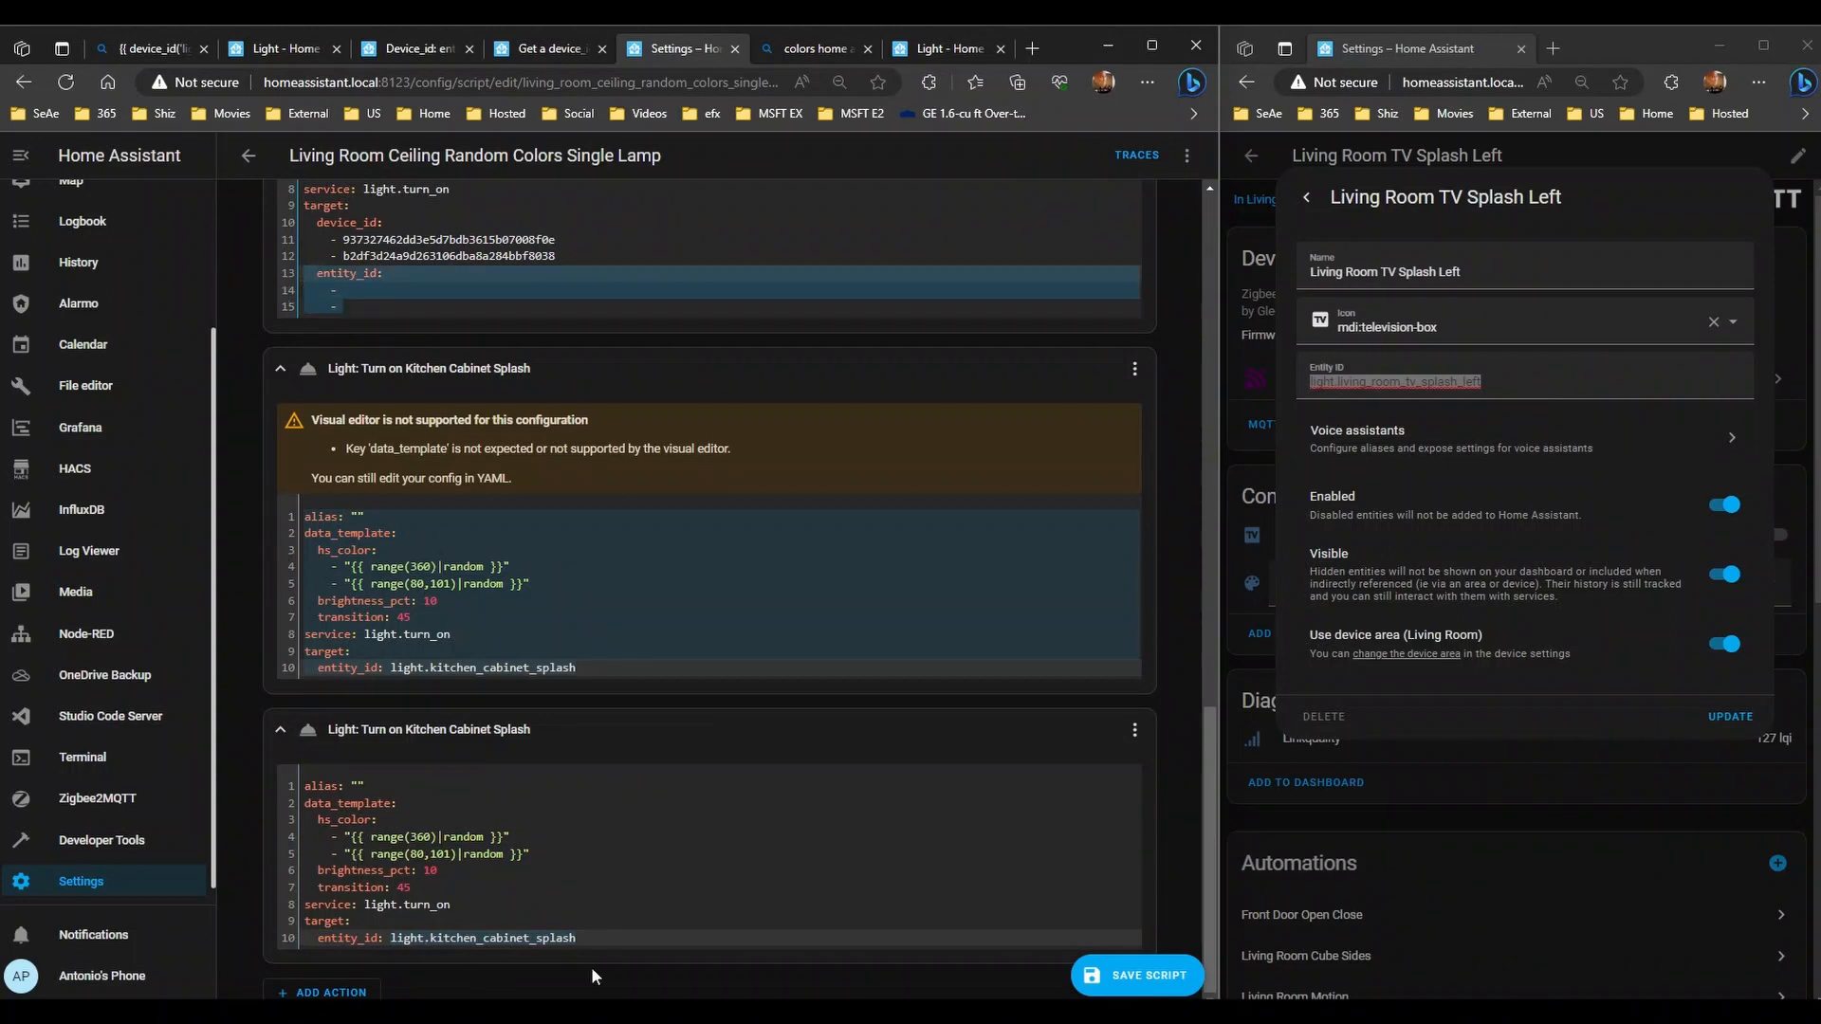
{"action": "left_click_drag", "start_coordinate": [624, 937], "coordinate": [390, 939]}
{"action": "key", "text": "Right"}
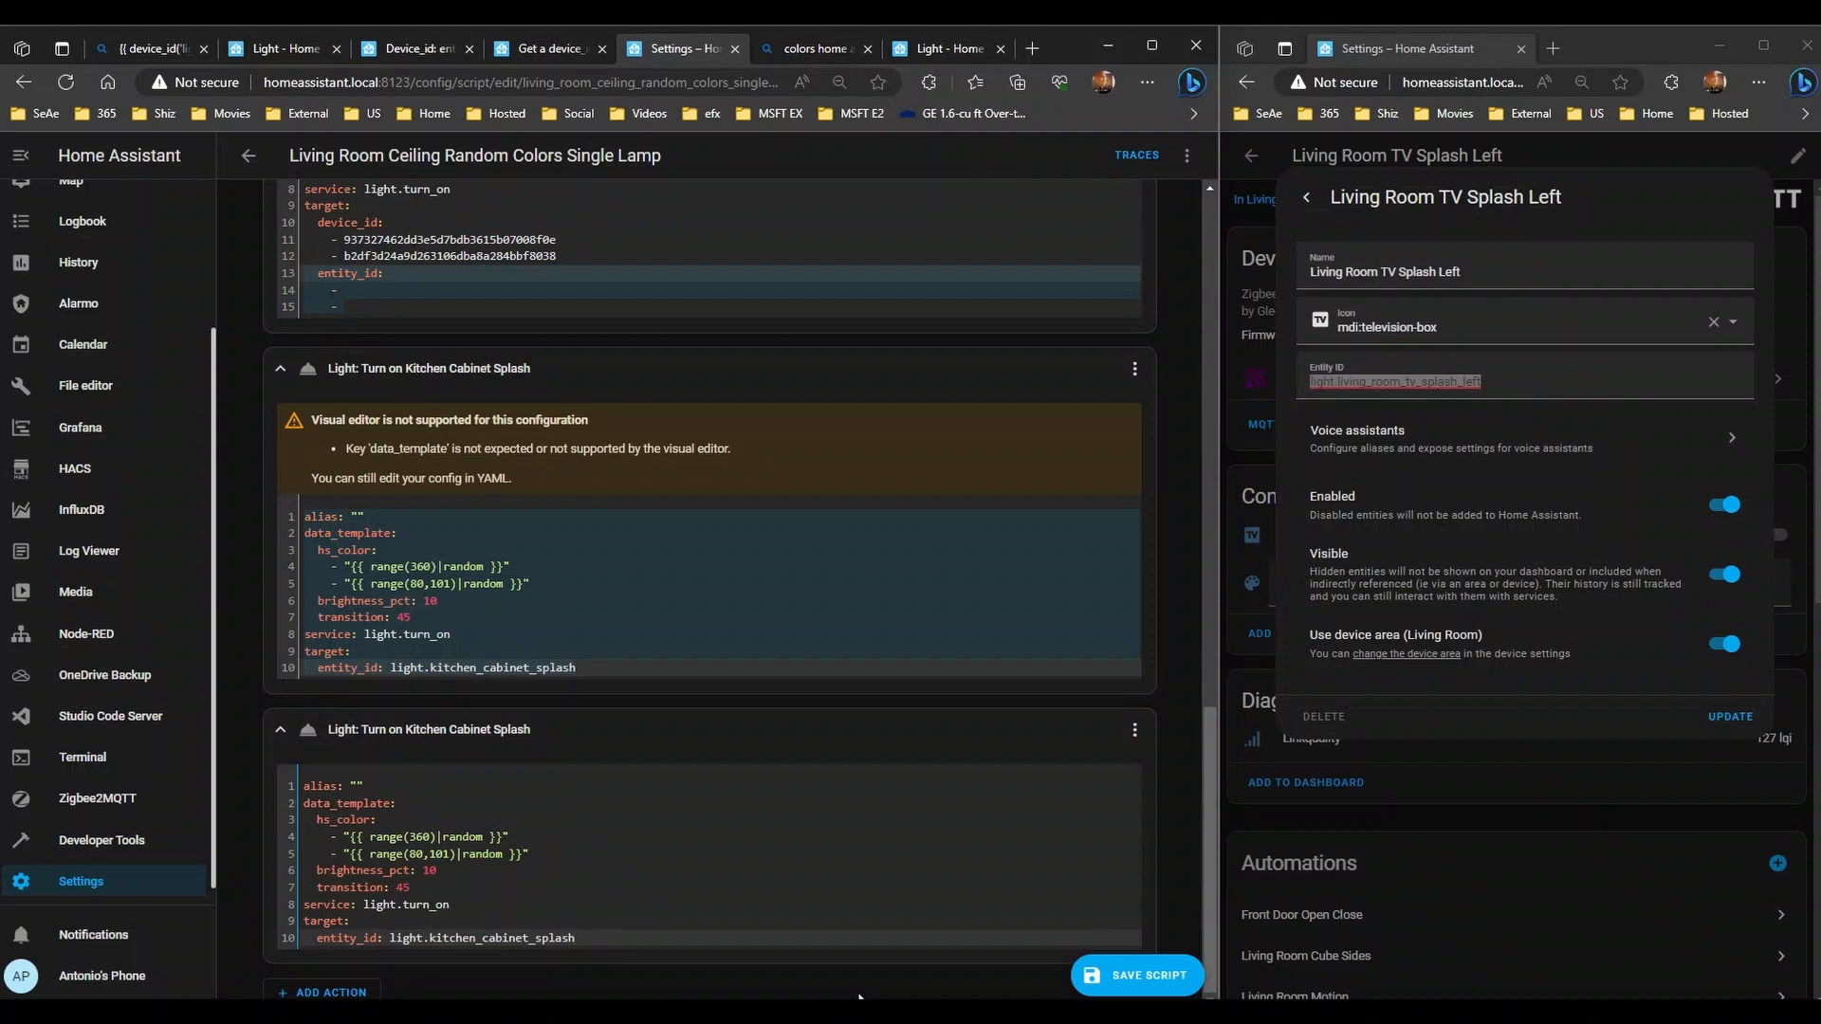
{"action": "key", "text": "shift+Home"}
{"action": "key", "text": "shift+Right"}
{"action": "key", "text": "shift+Right"}
{"action": "key", "text": "shift+Right"}
{"action": "key", "text": "shift+Right"}
{"action": "key", "text": "shift+Right"}
{"action": "key", "text": "shift+Right"}
{"action": "key", "text": "shift+Right"}
{"action": "key", "text": "shift+Right"}
{"action": "key", "text": "shift+Right"}
{"action": "key", "text": "shift+Right"}
{"action": "key", "text": "shift+Right"}
{"action": "key", "text": "shift+Left"}
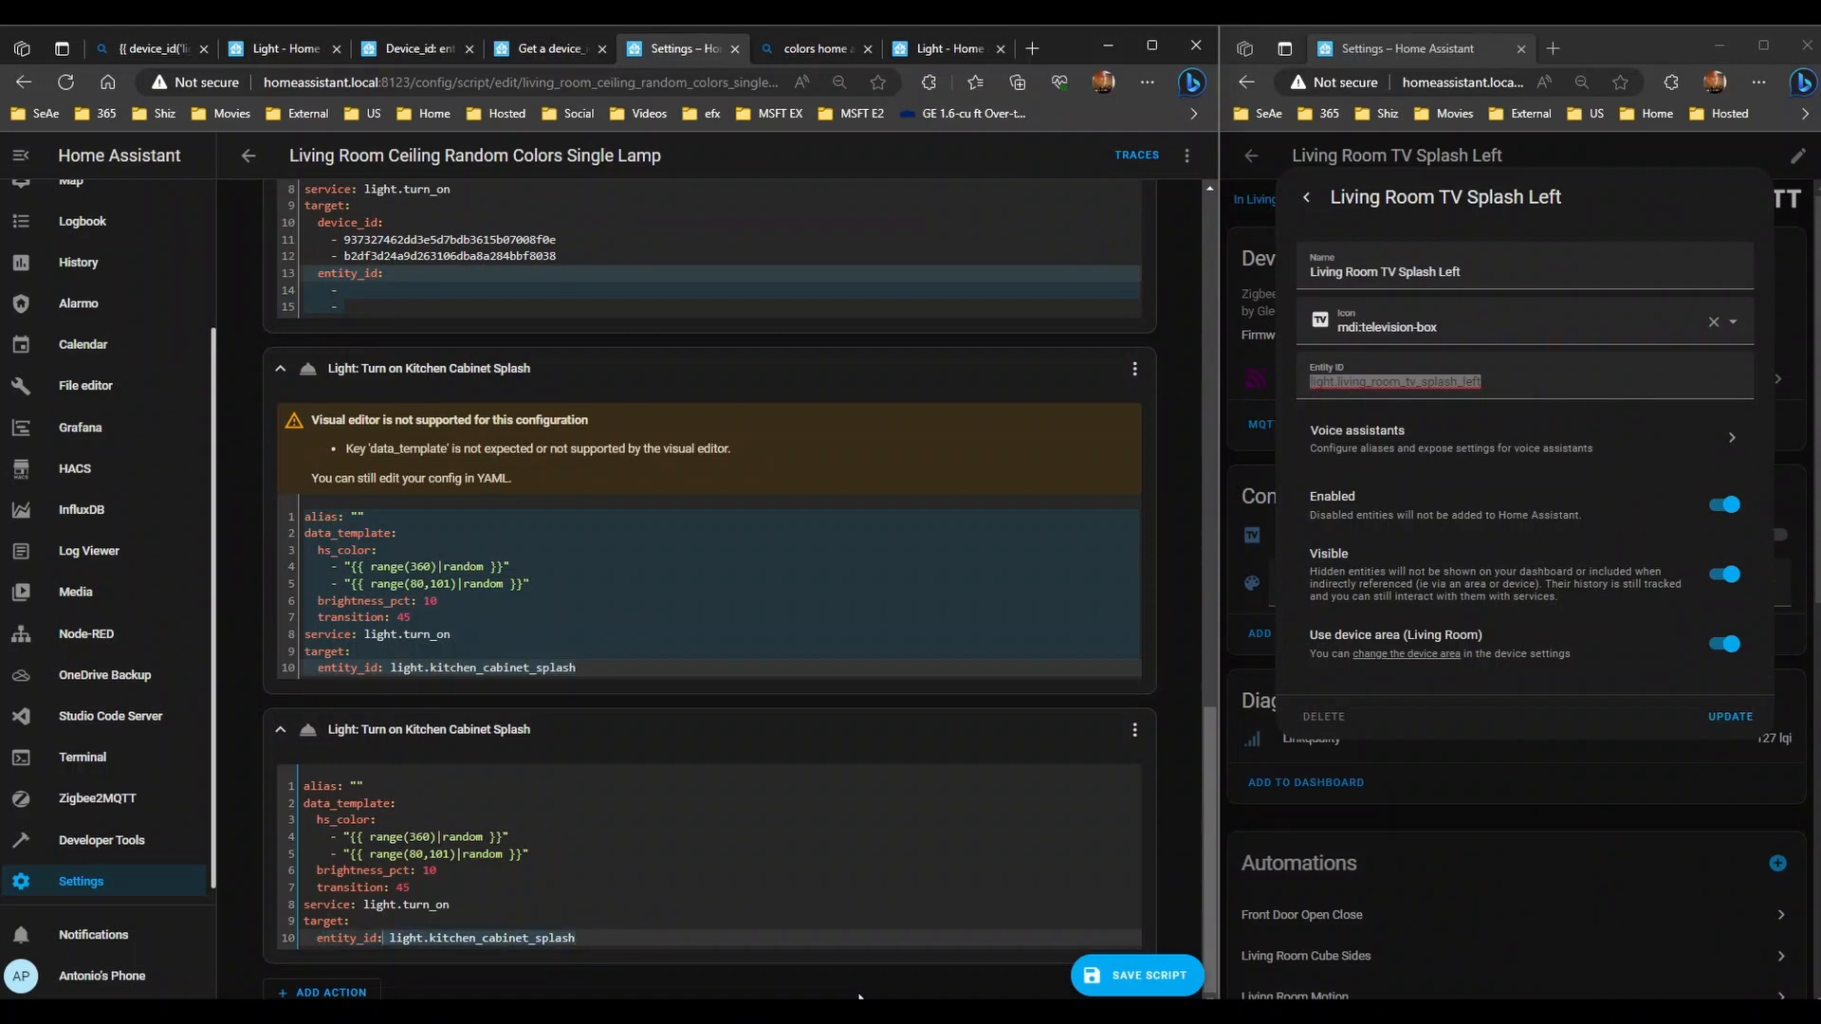
{"action": "key", "text": "BackSpace"}
{"action": "key", "text": "Return"}
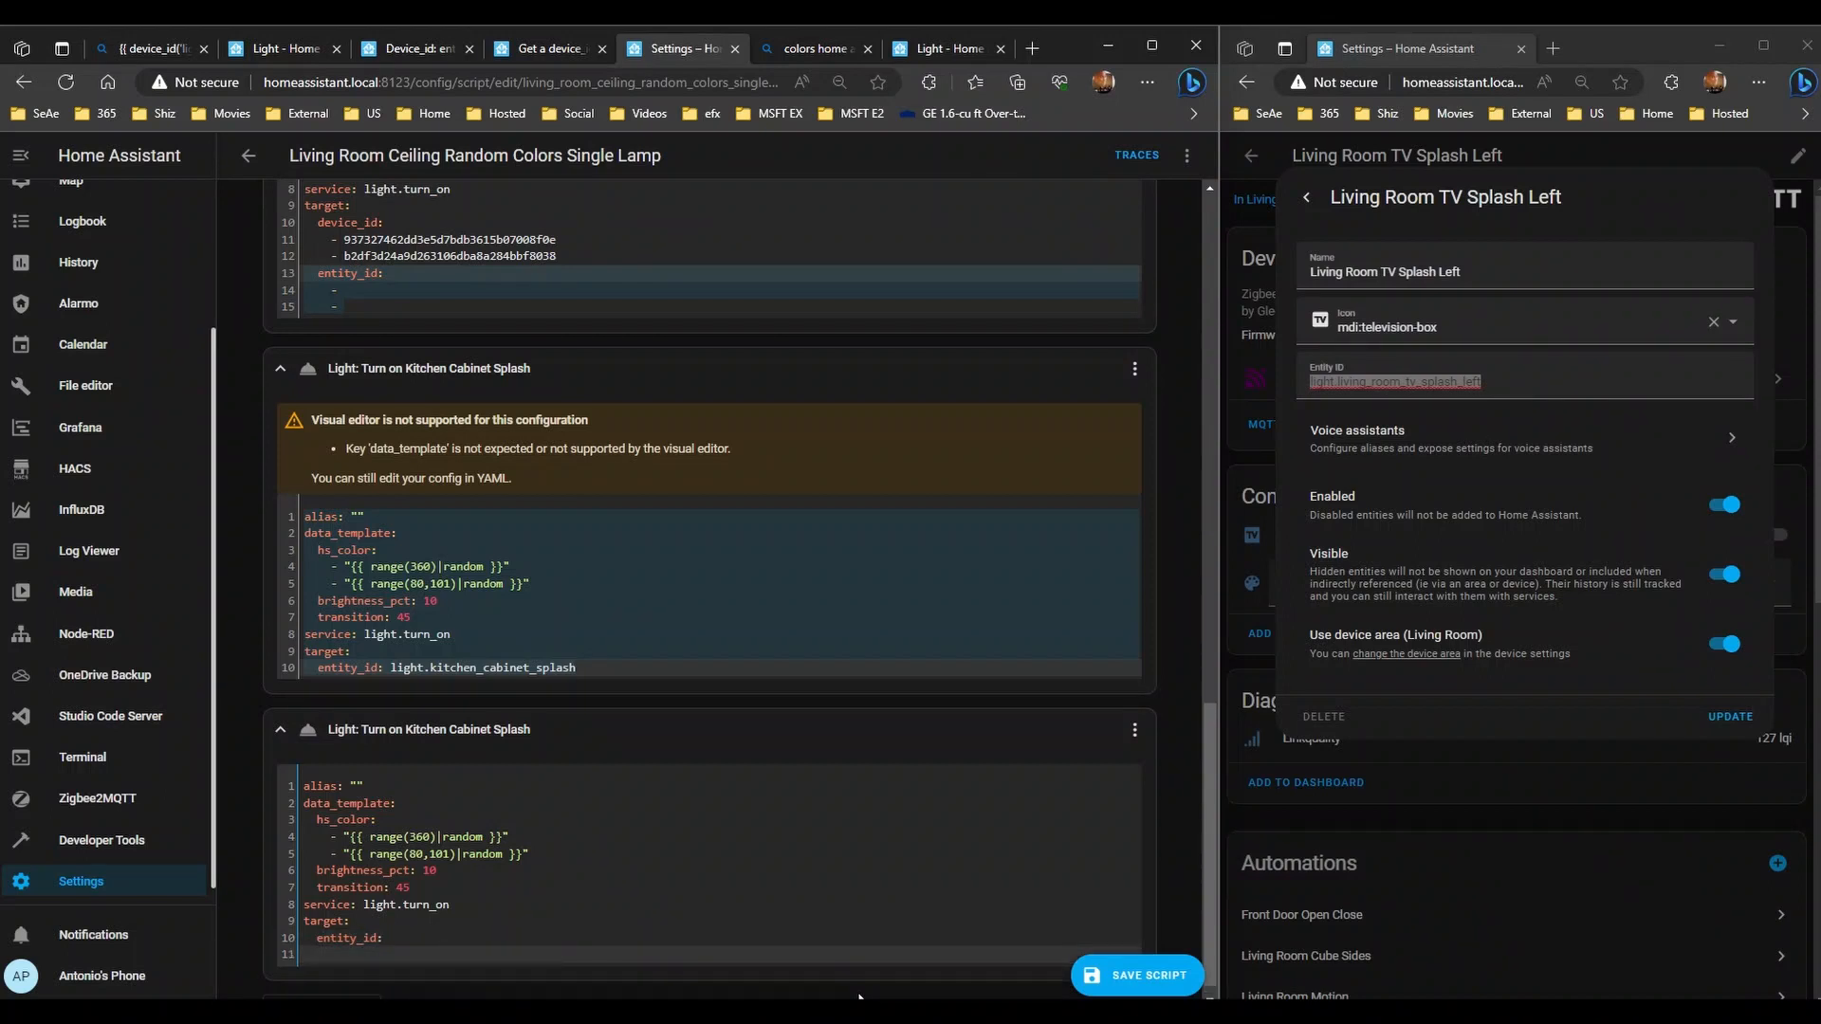
{"action": "key", "text": "ctrl+v"}
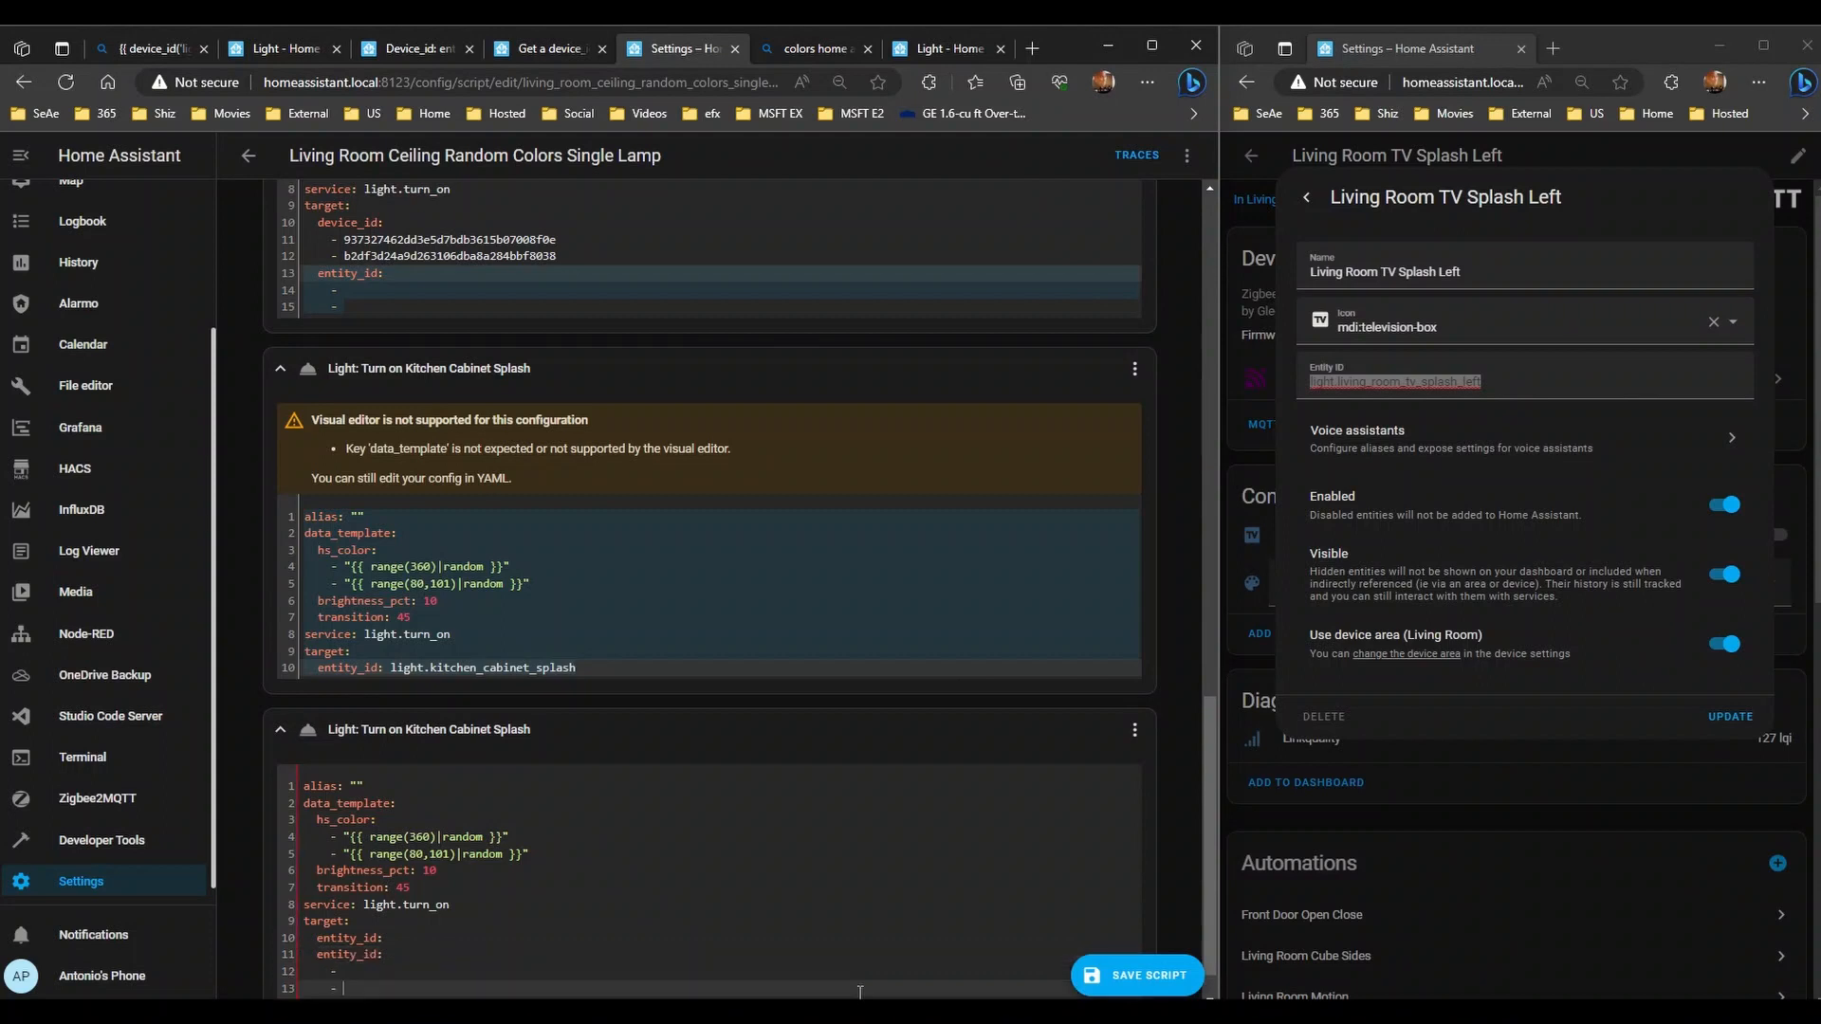
{"action": "key", "text": "Up"}
{"action": "key", "text": "Up"}
{"action": "key", "text": "Up"}
{"action": "key", "text": "End"}
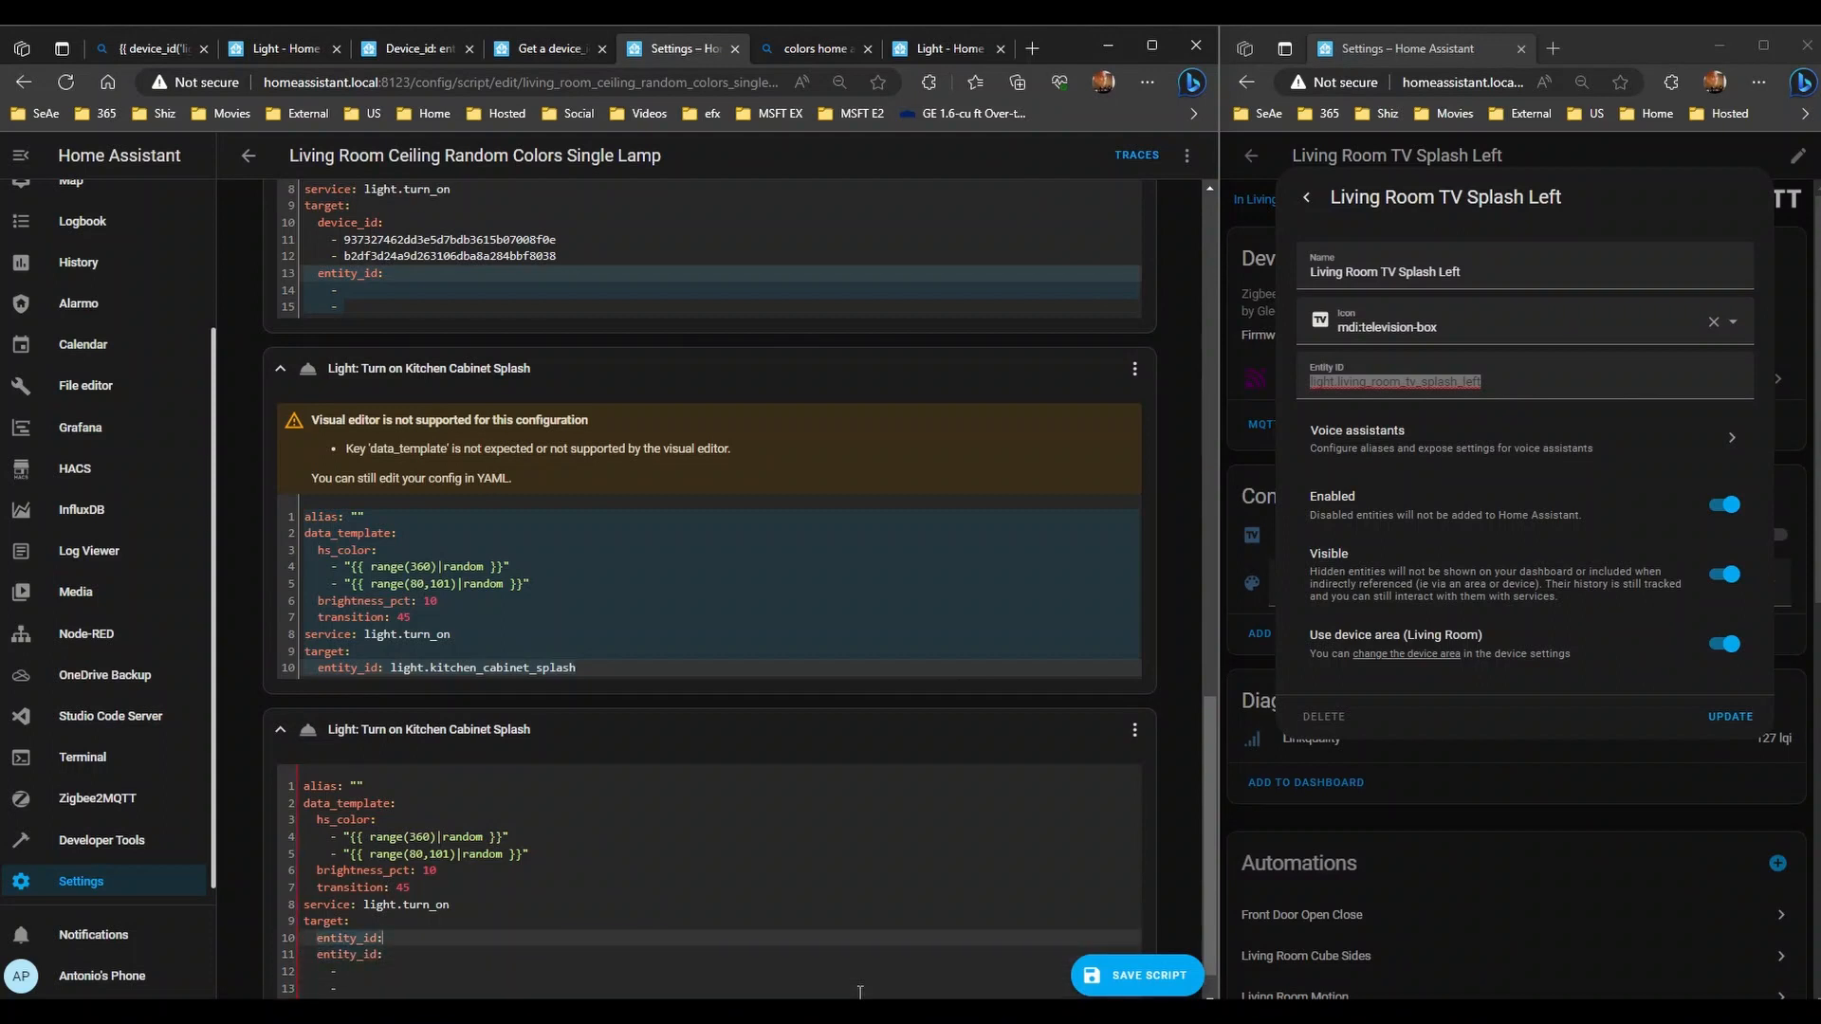
{"action": "key", "text": "ctrl+BackSpace"}
{"action": "key", "text": "ctrl+BackSpace"}
{"action": "key", "text": "BackSpace"}
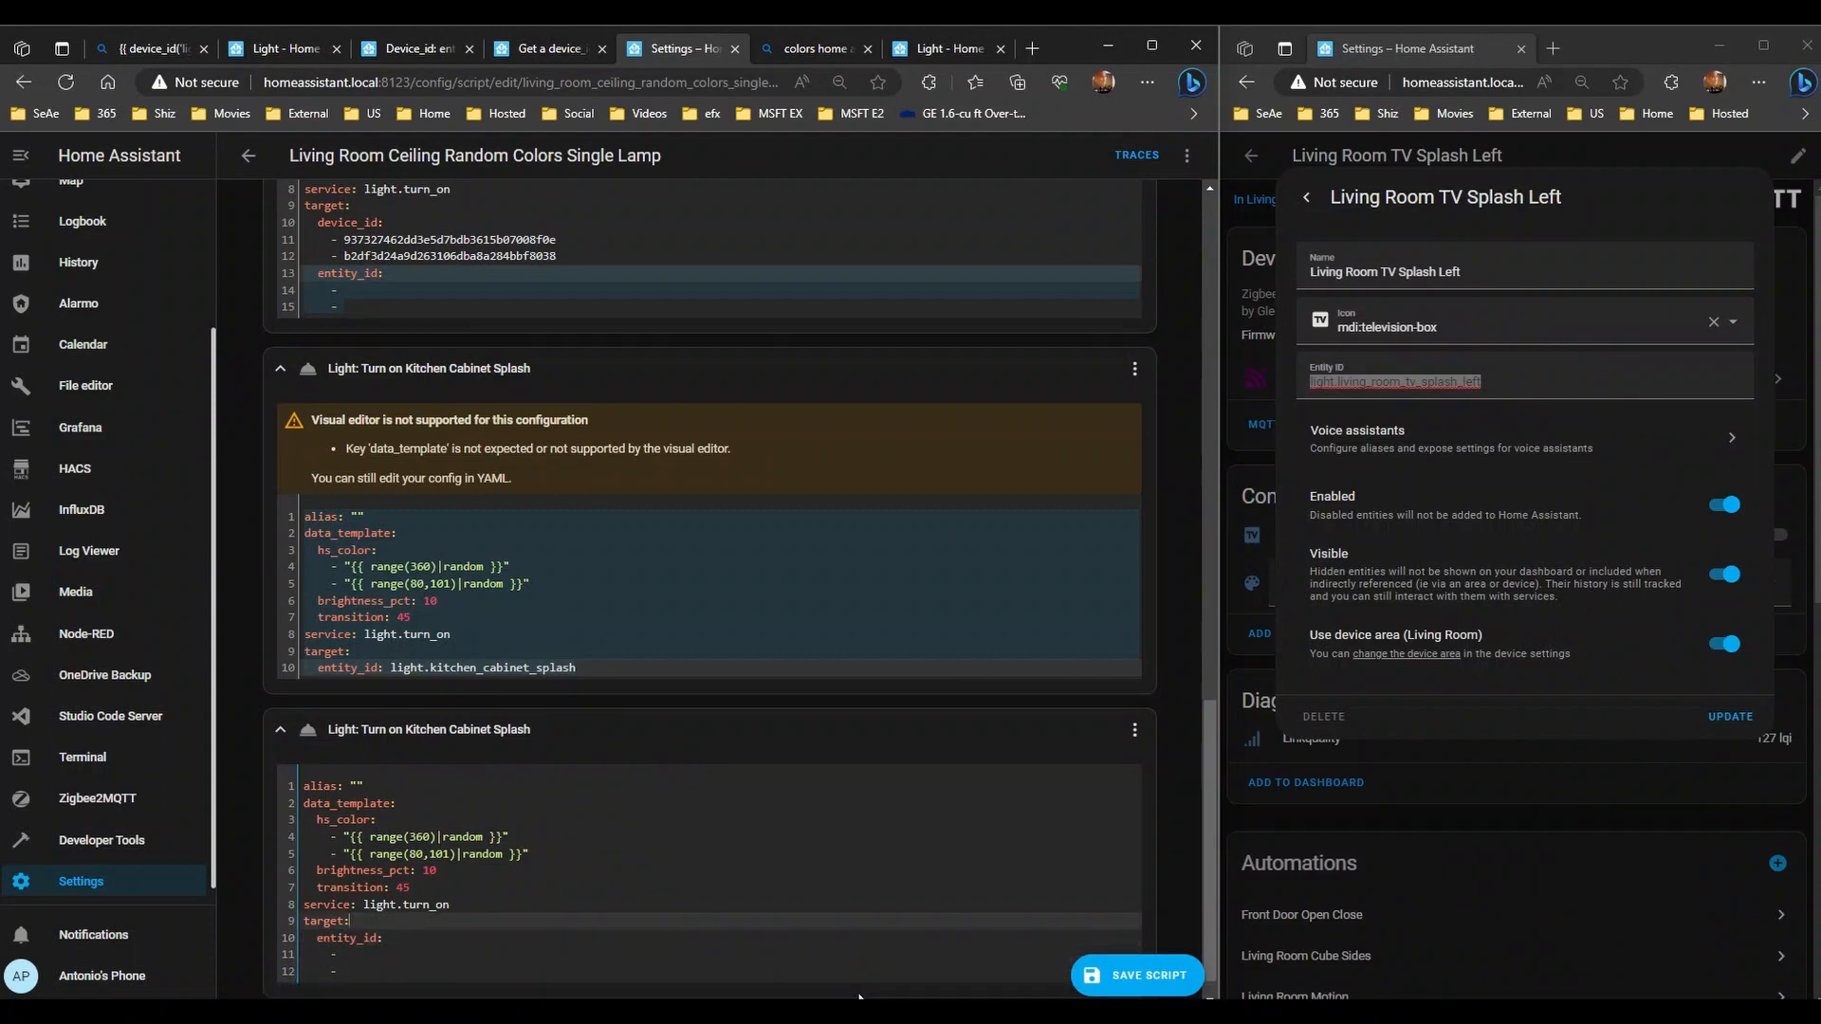
- Fill the first entity entry with light.living_room_tv_splash_left
{"action": "left_click", "coordinate": [378, 951]}
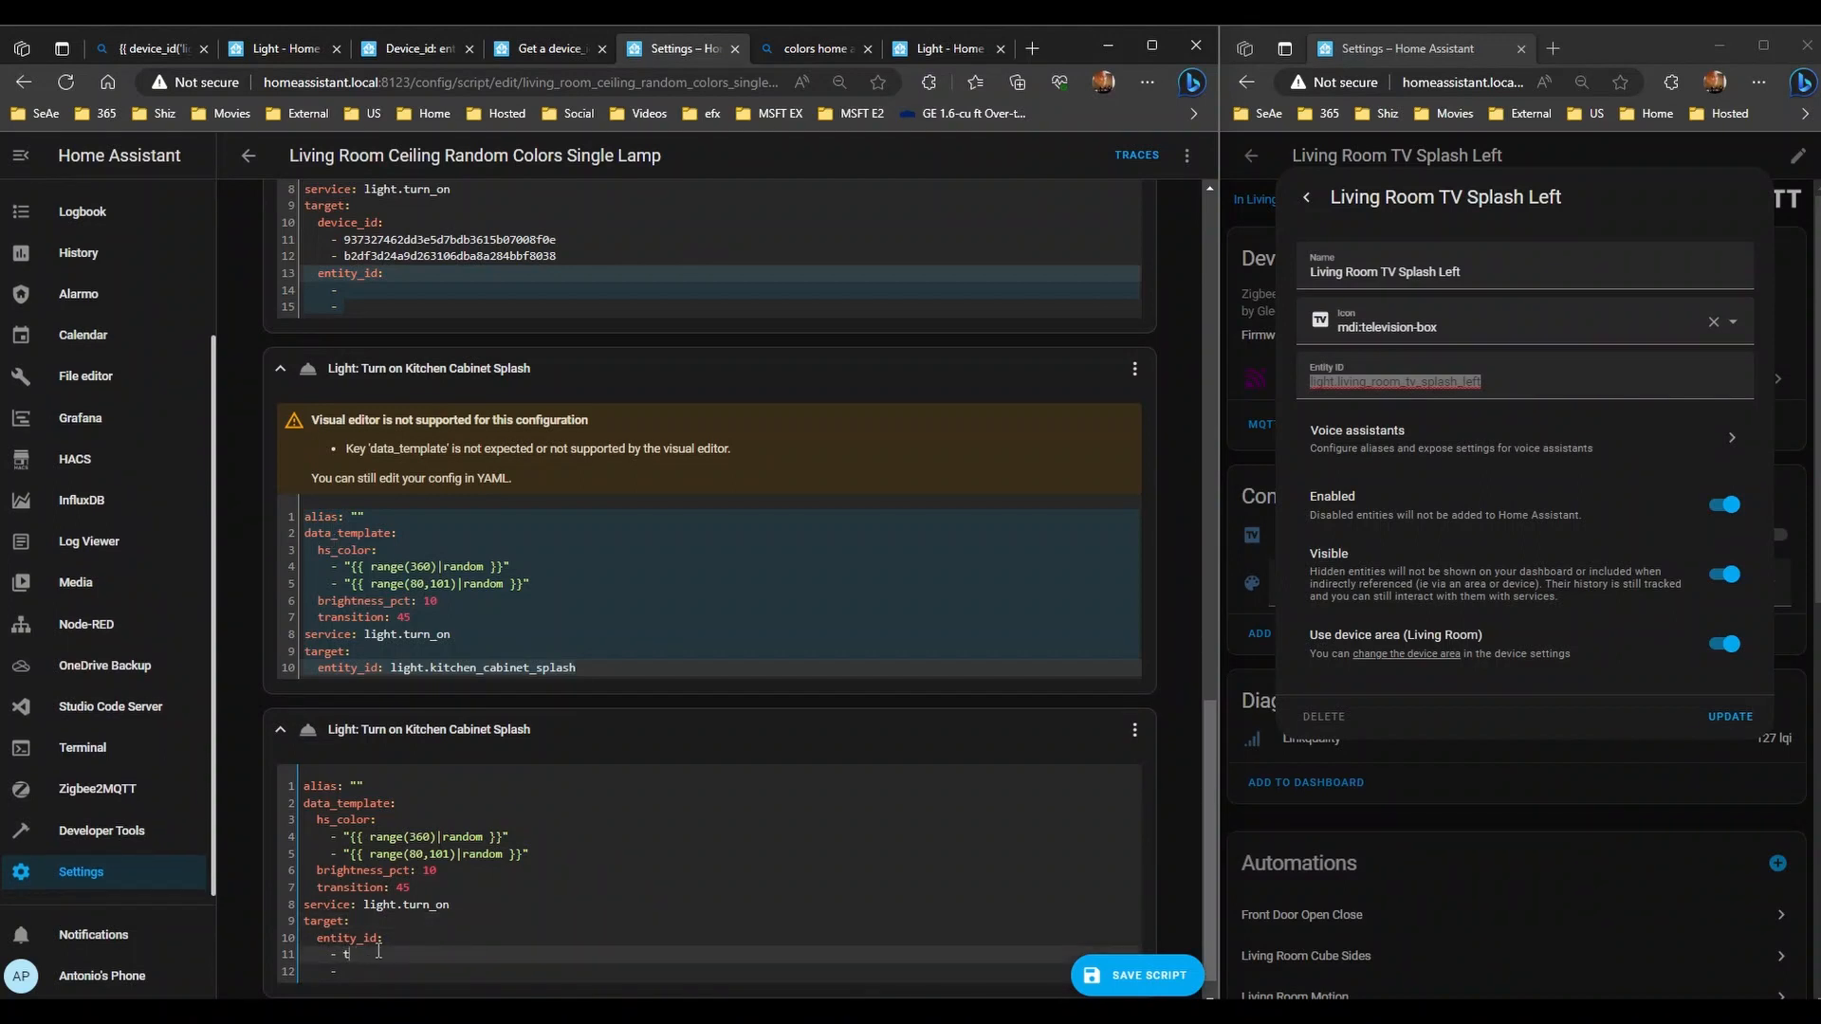
{"action": "type", "text": "light."}
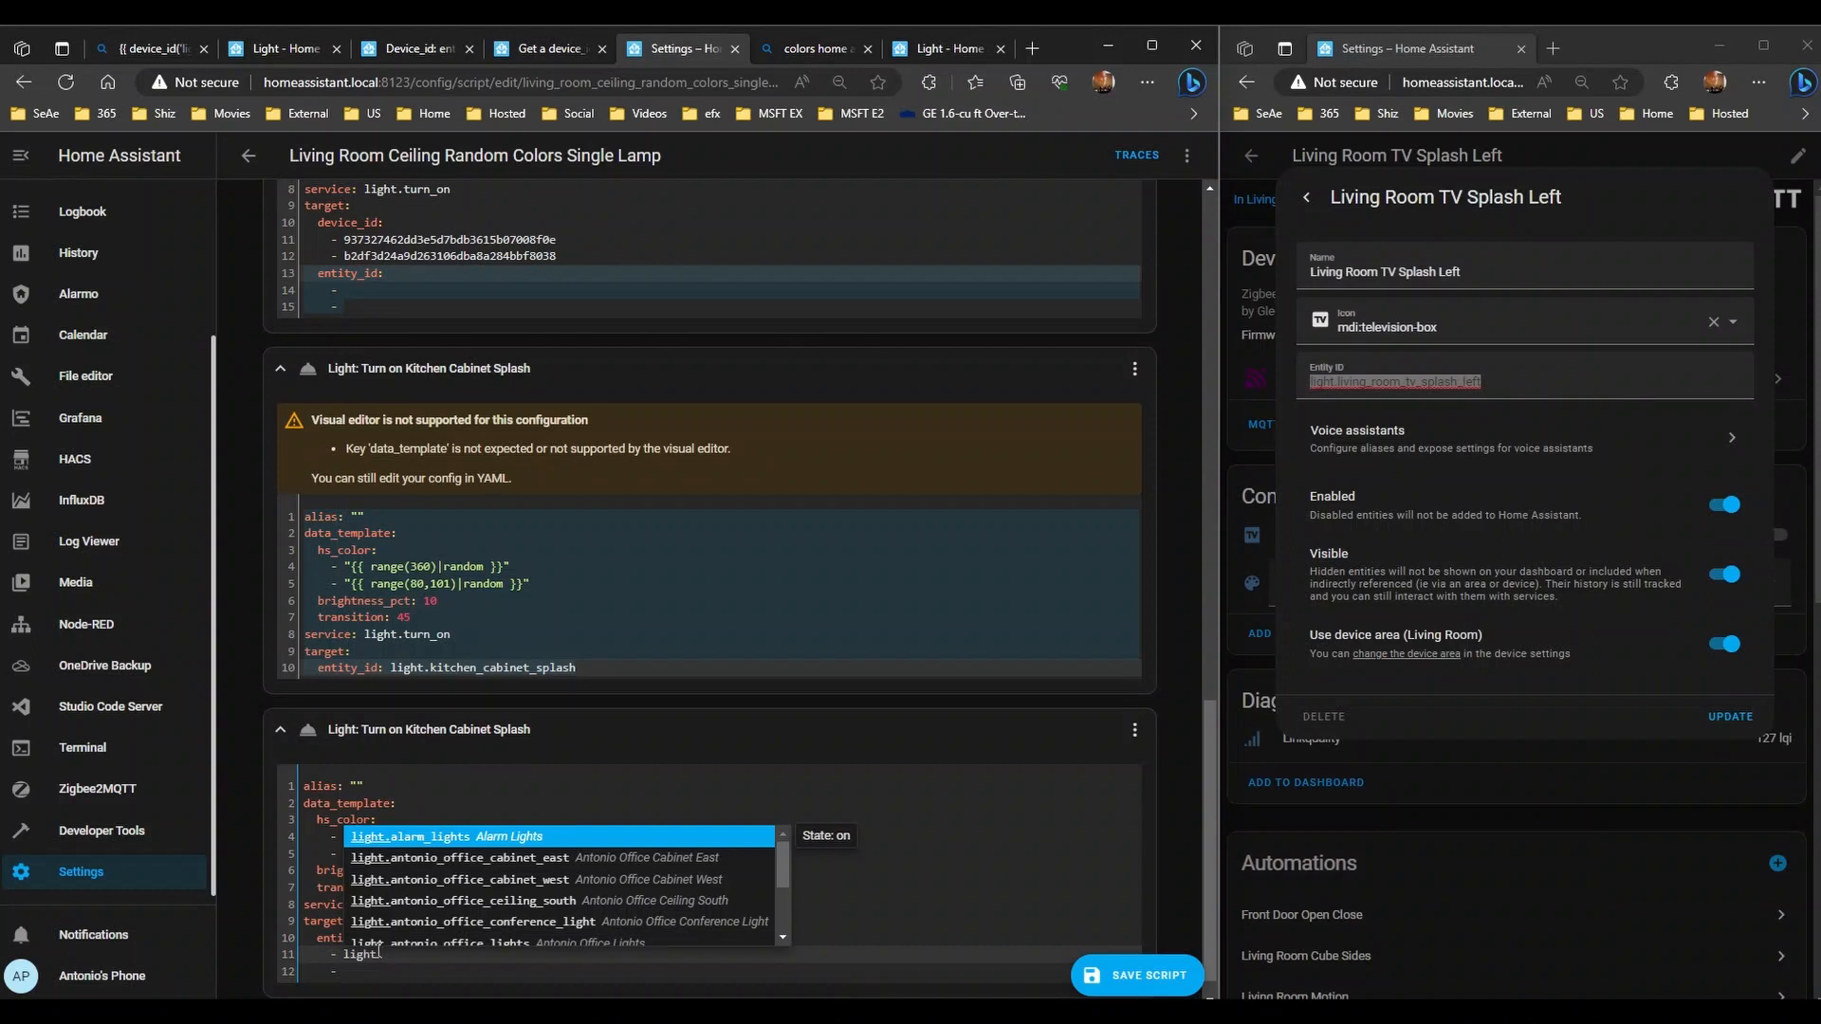
{"action": "type", "text": "living"}
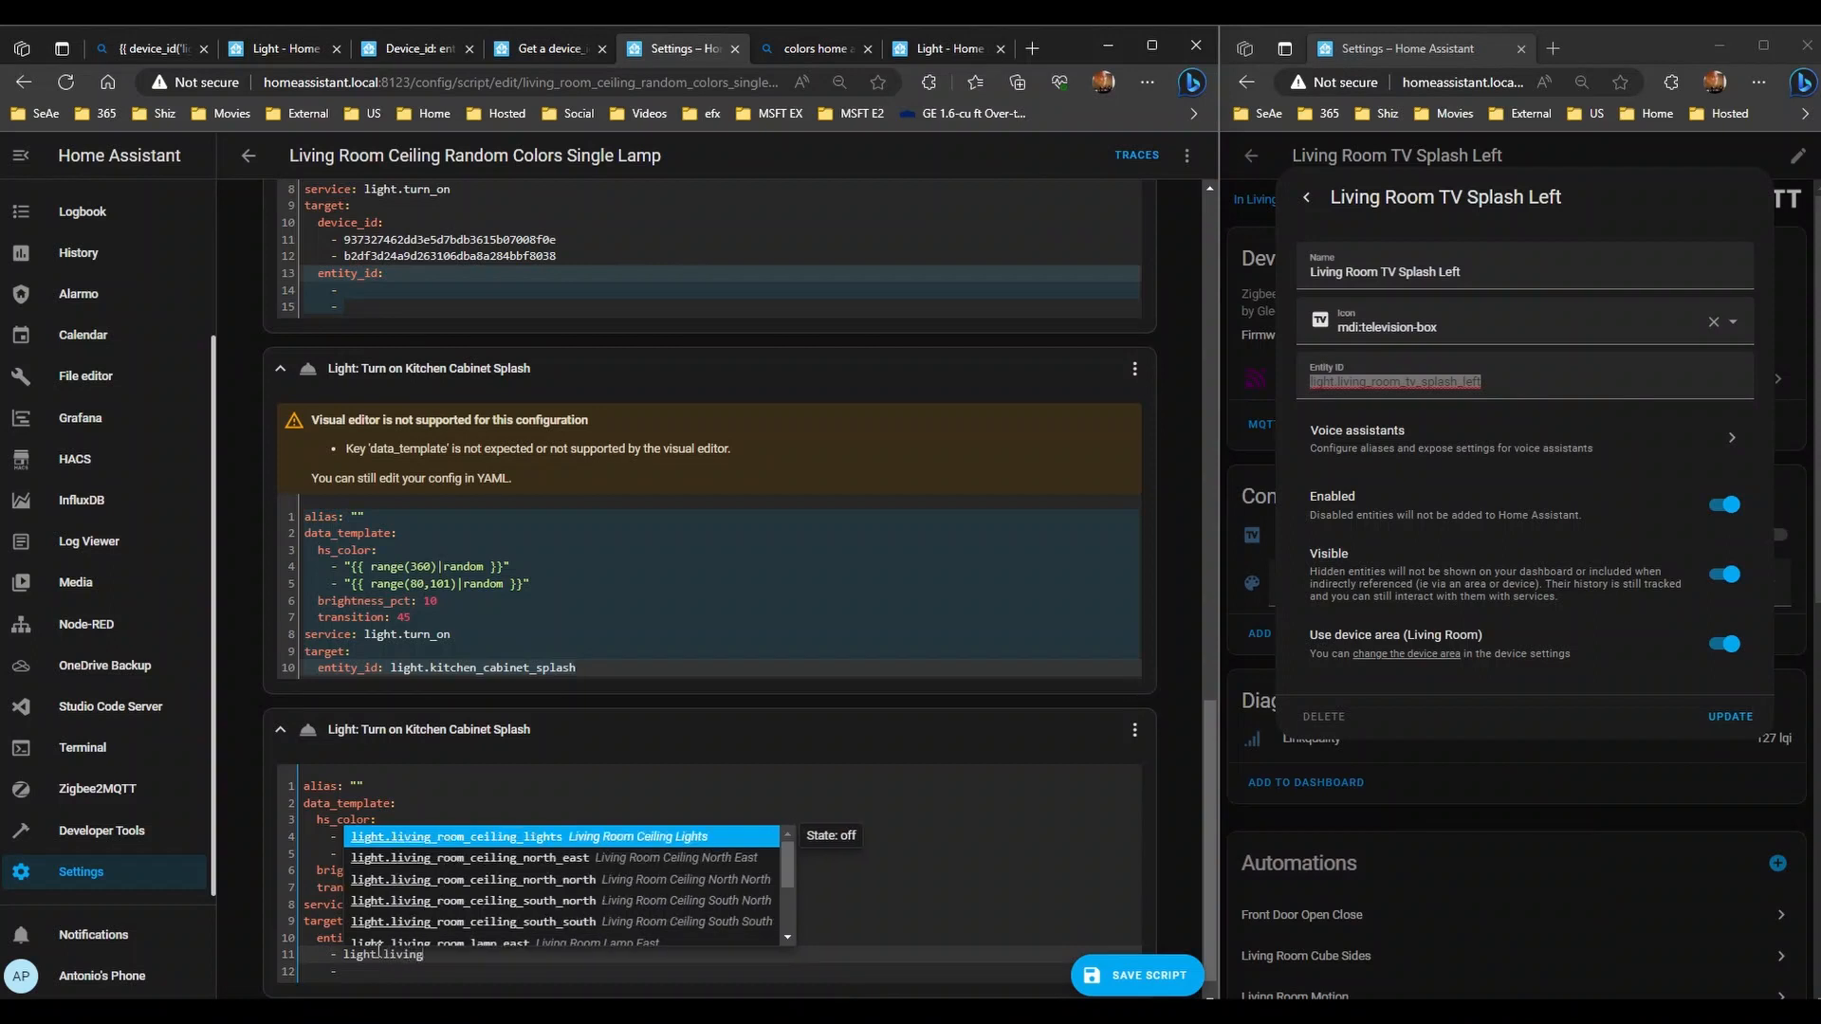
{"action": "type", "text": "_room_tv"}
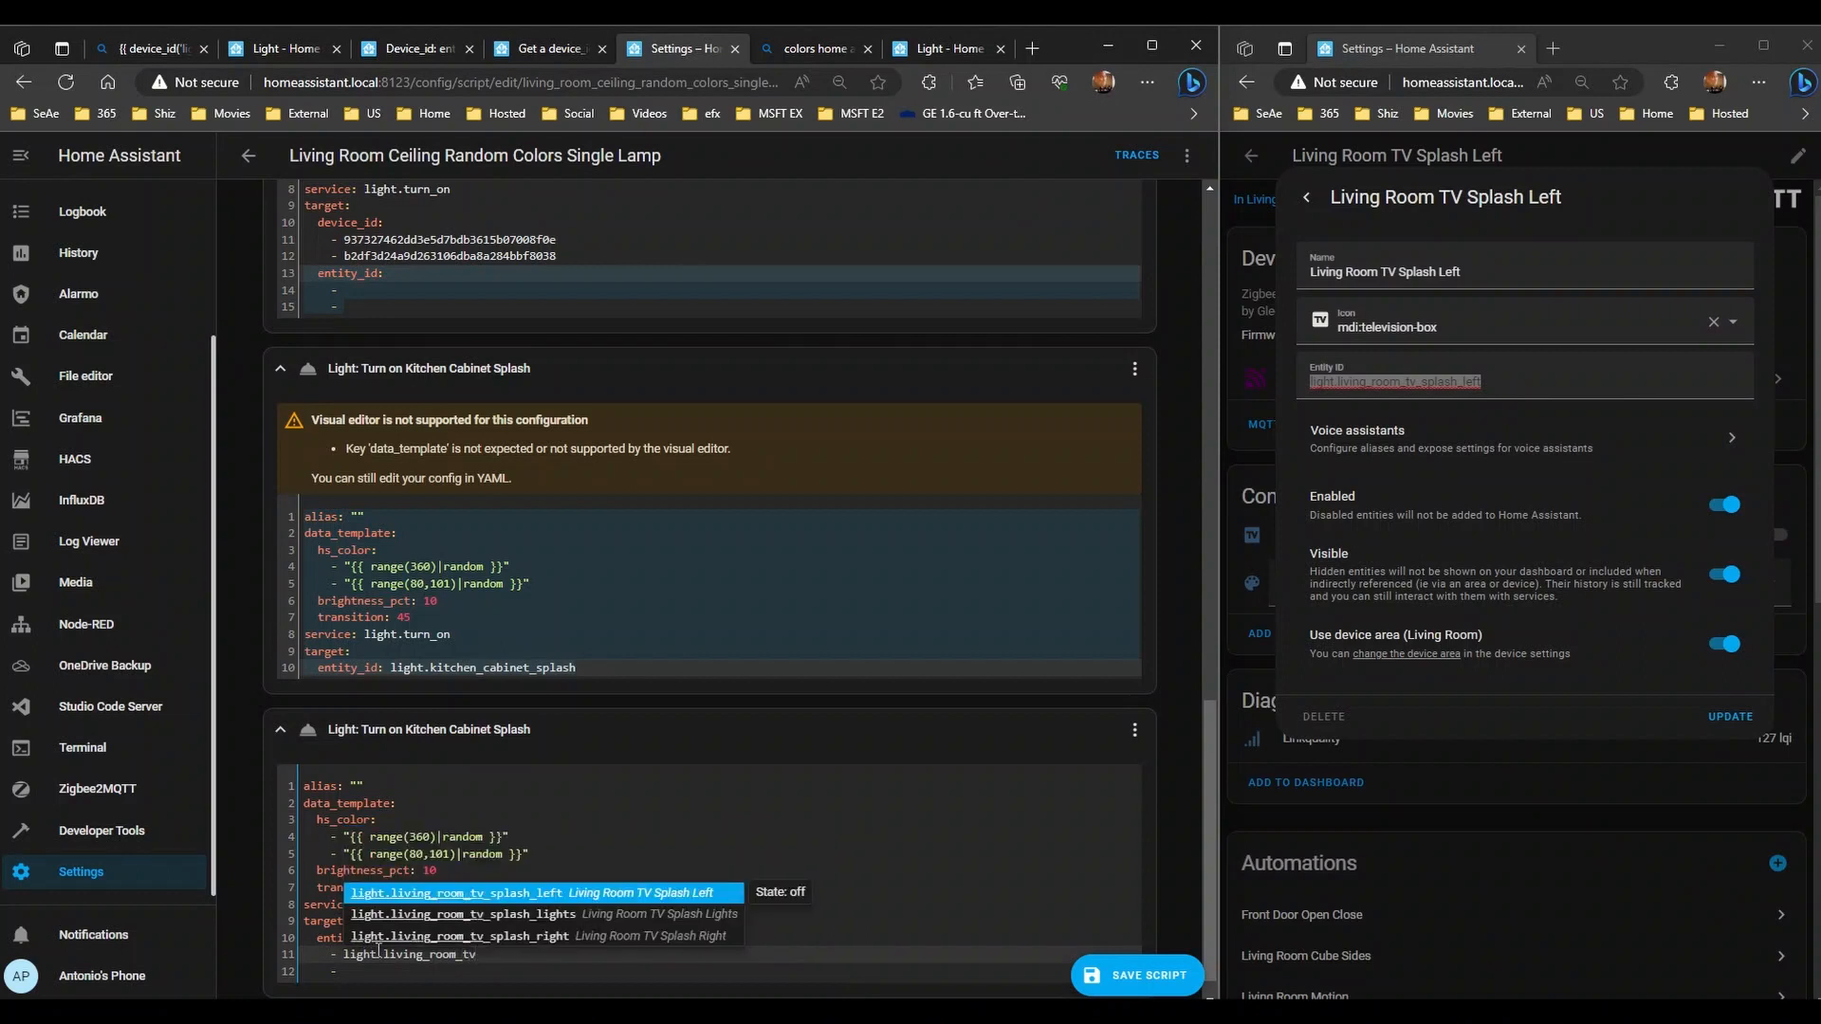
{"action": "key", "text": "Return"}
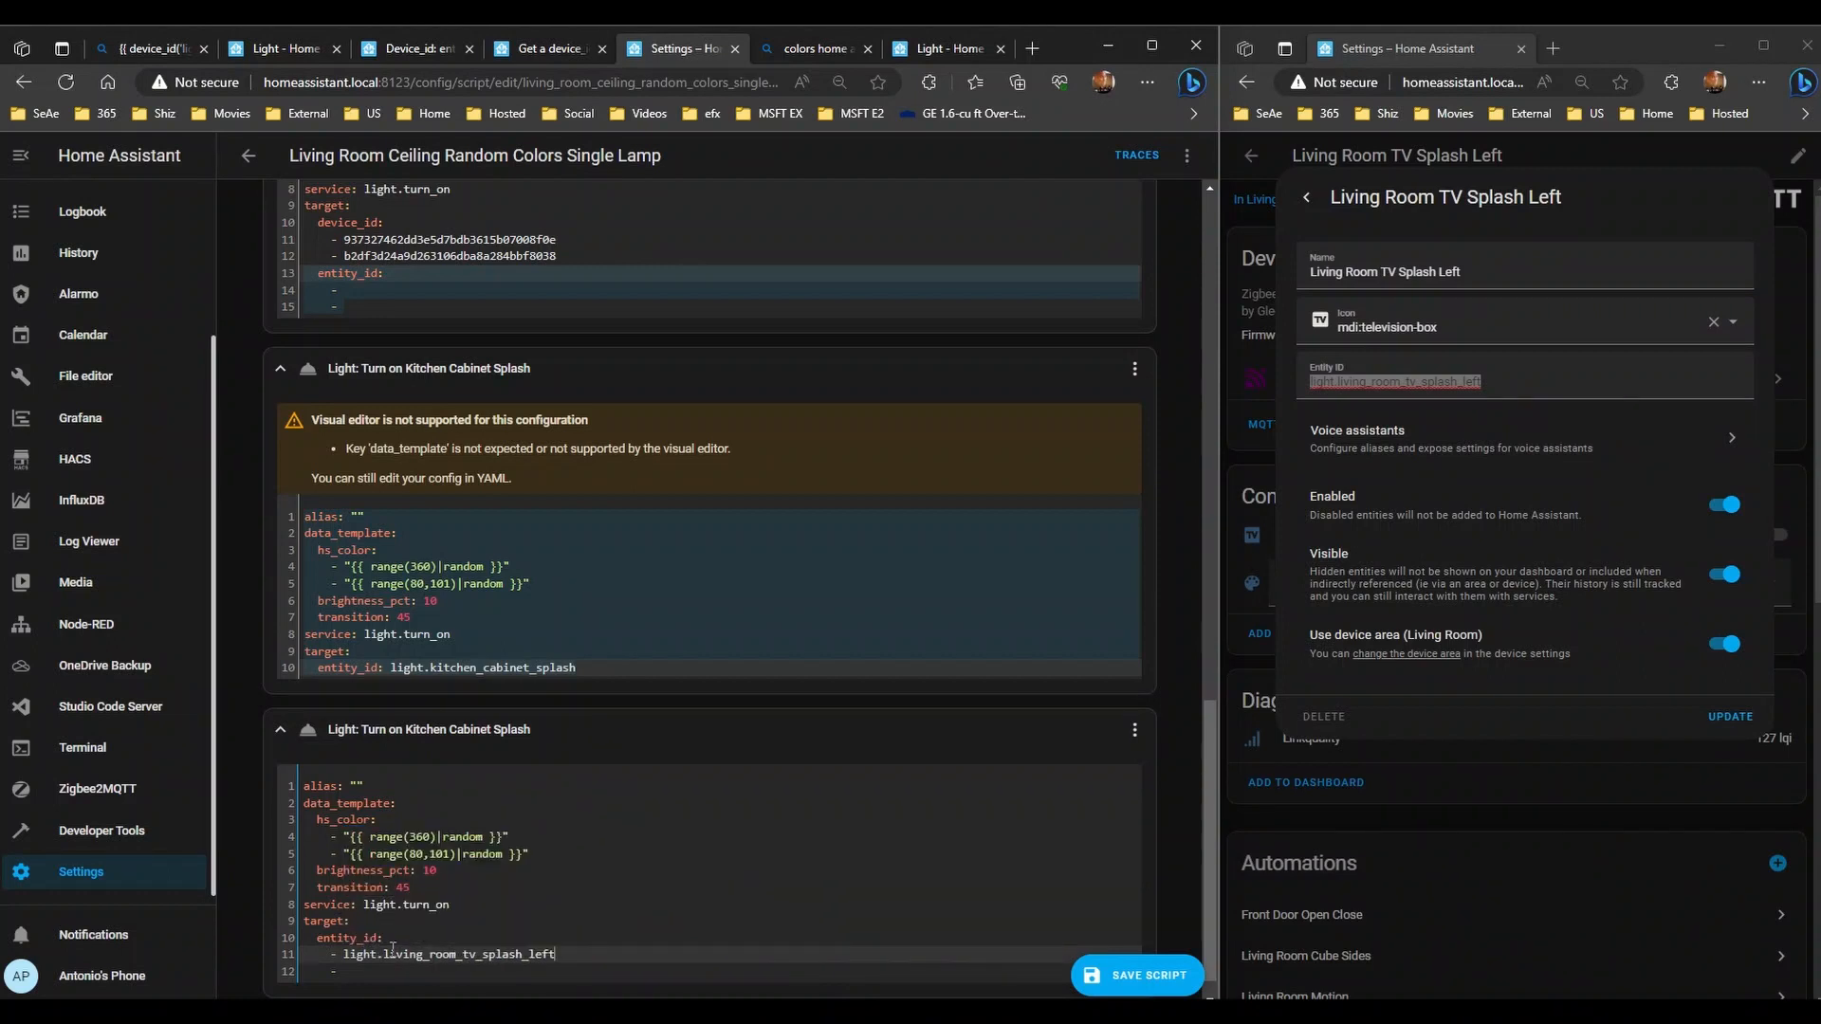
{"action": "key", "text": "shift+Home"}
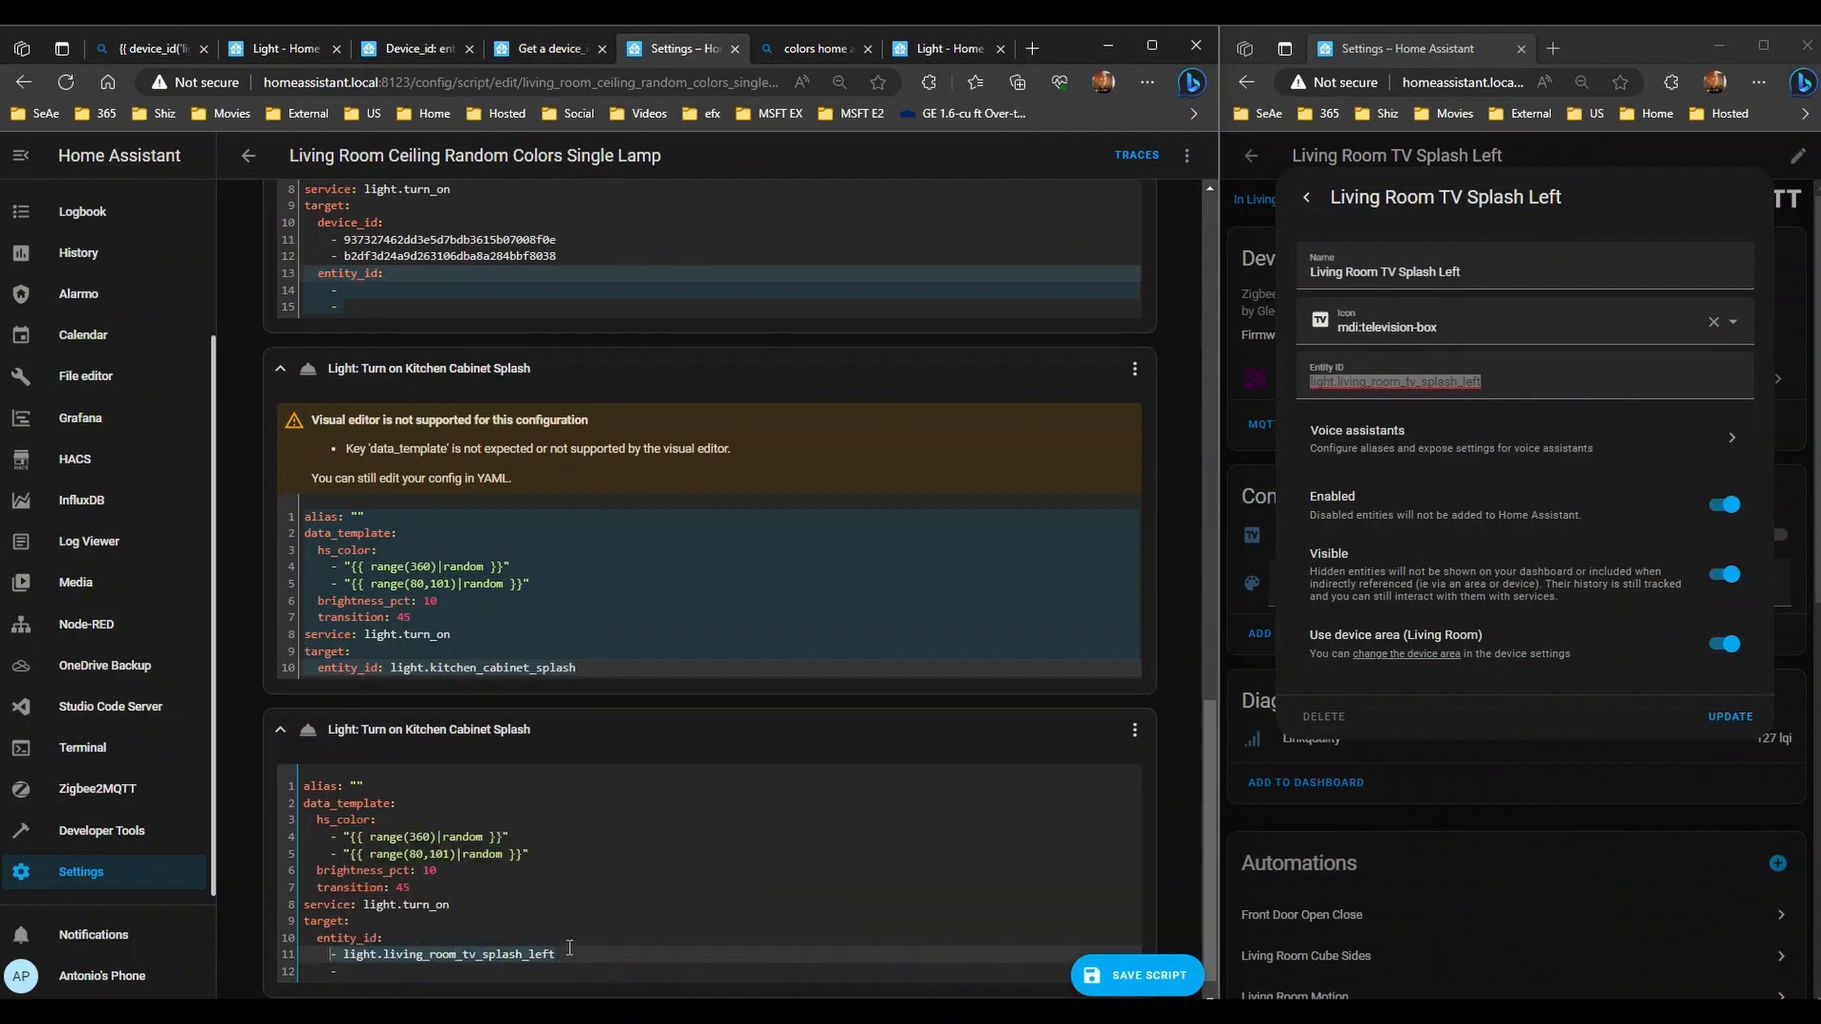
{"action": "key", "text": "End"}
- Fill the second entity entry with light.living_room_tv_splash_right
{"action": "key", "text": "Down"}
{"action": "key", "text": "shift+Home"}
{"action": "key", "text": "ctrl+v"}
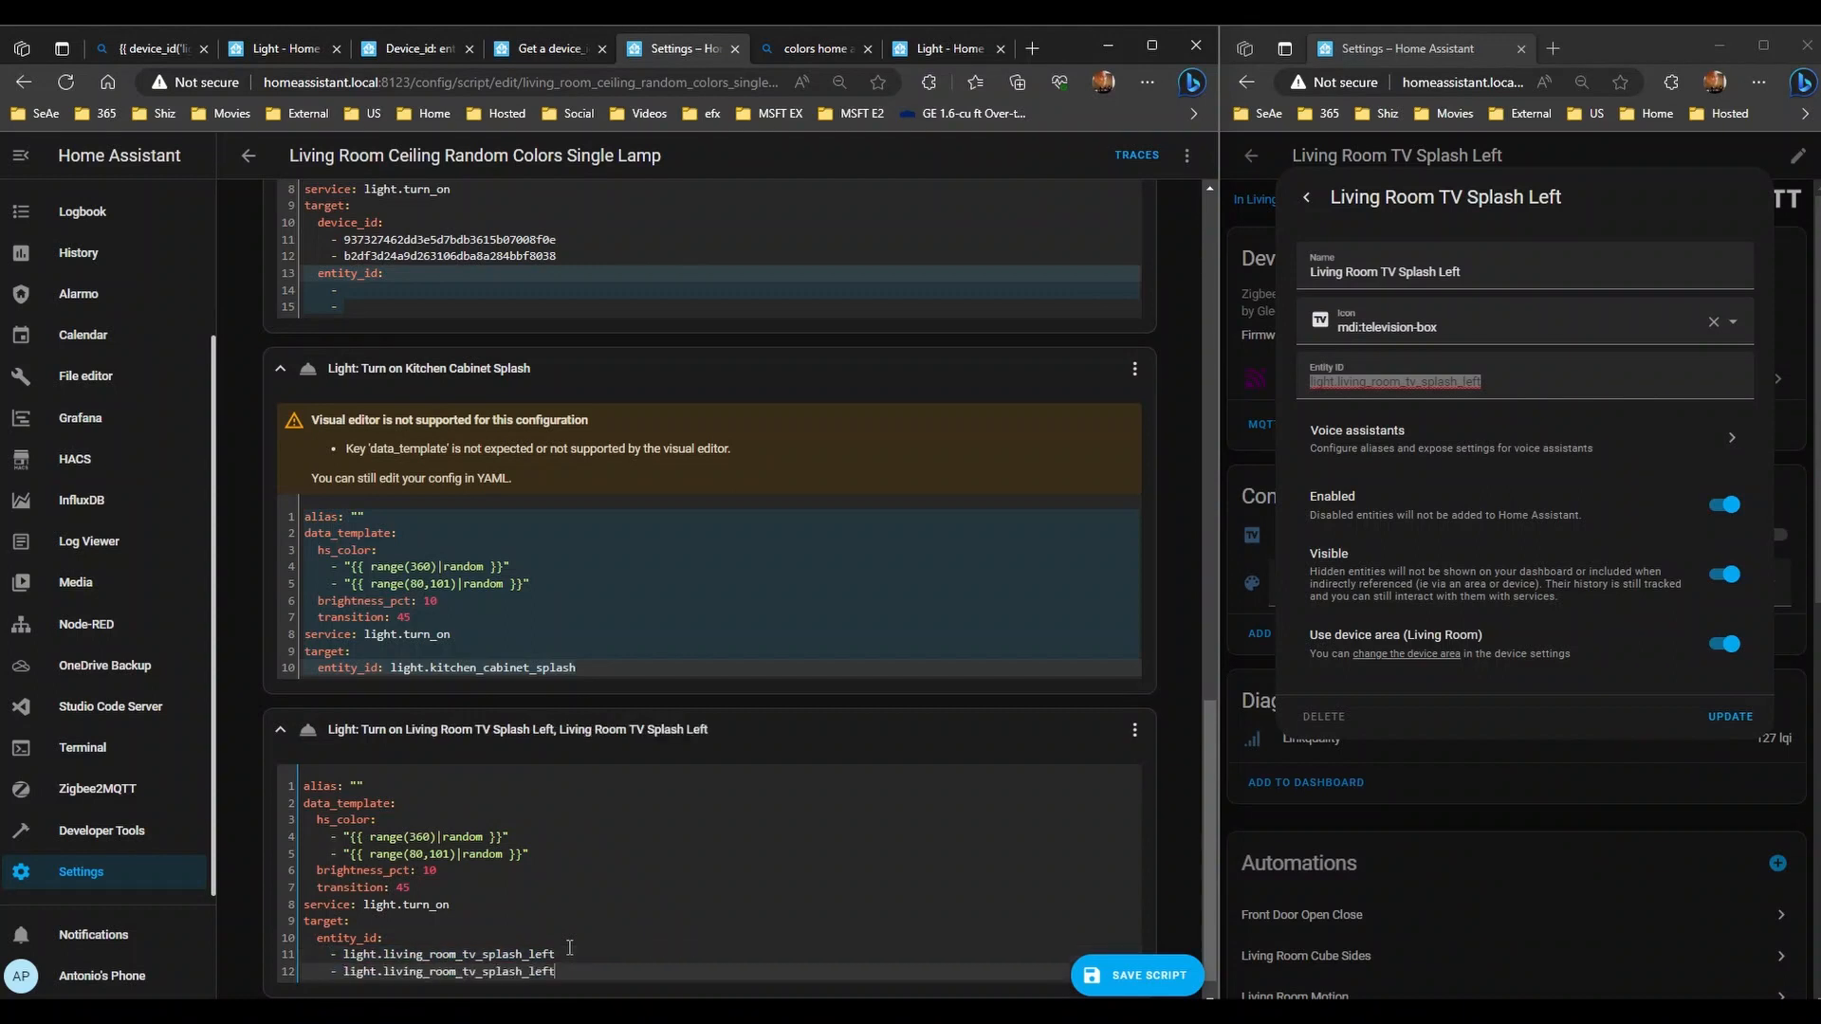
{"action": "key", "text": "BackSpace"}
{"action": "key", "text": "BackSpace"}
{"action": "key", "text": "BackSpace"}
{"action": "key", "text": "BackSpace"}
{"action": "type", "text": "r"}
{"action": "key", "text": "Return"}
{"action": "scroll", "coordinate": [515, 679], "scroll_direction": "up", "scroll_amount": 2}
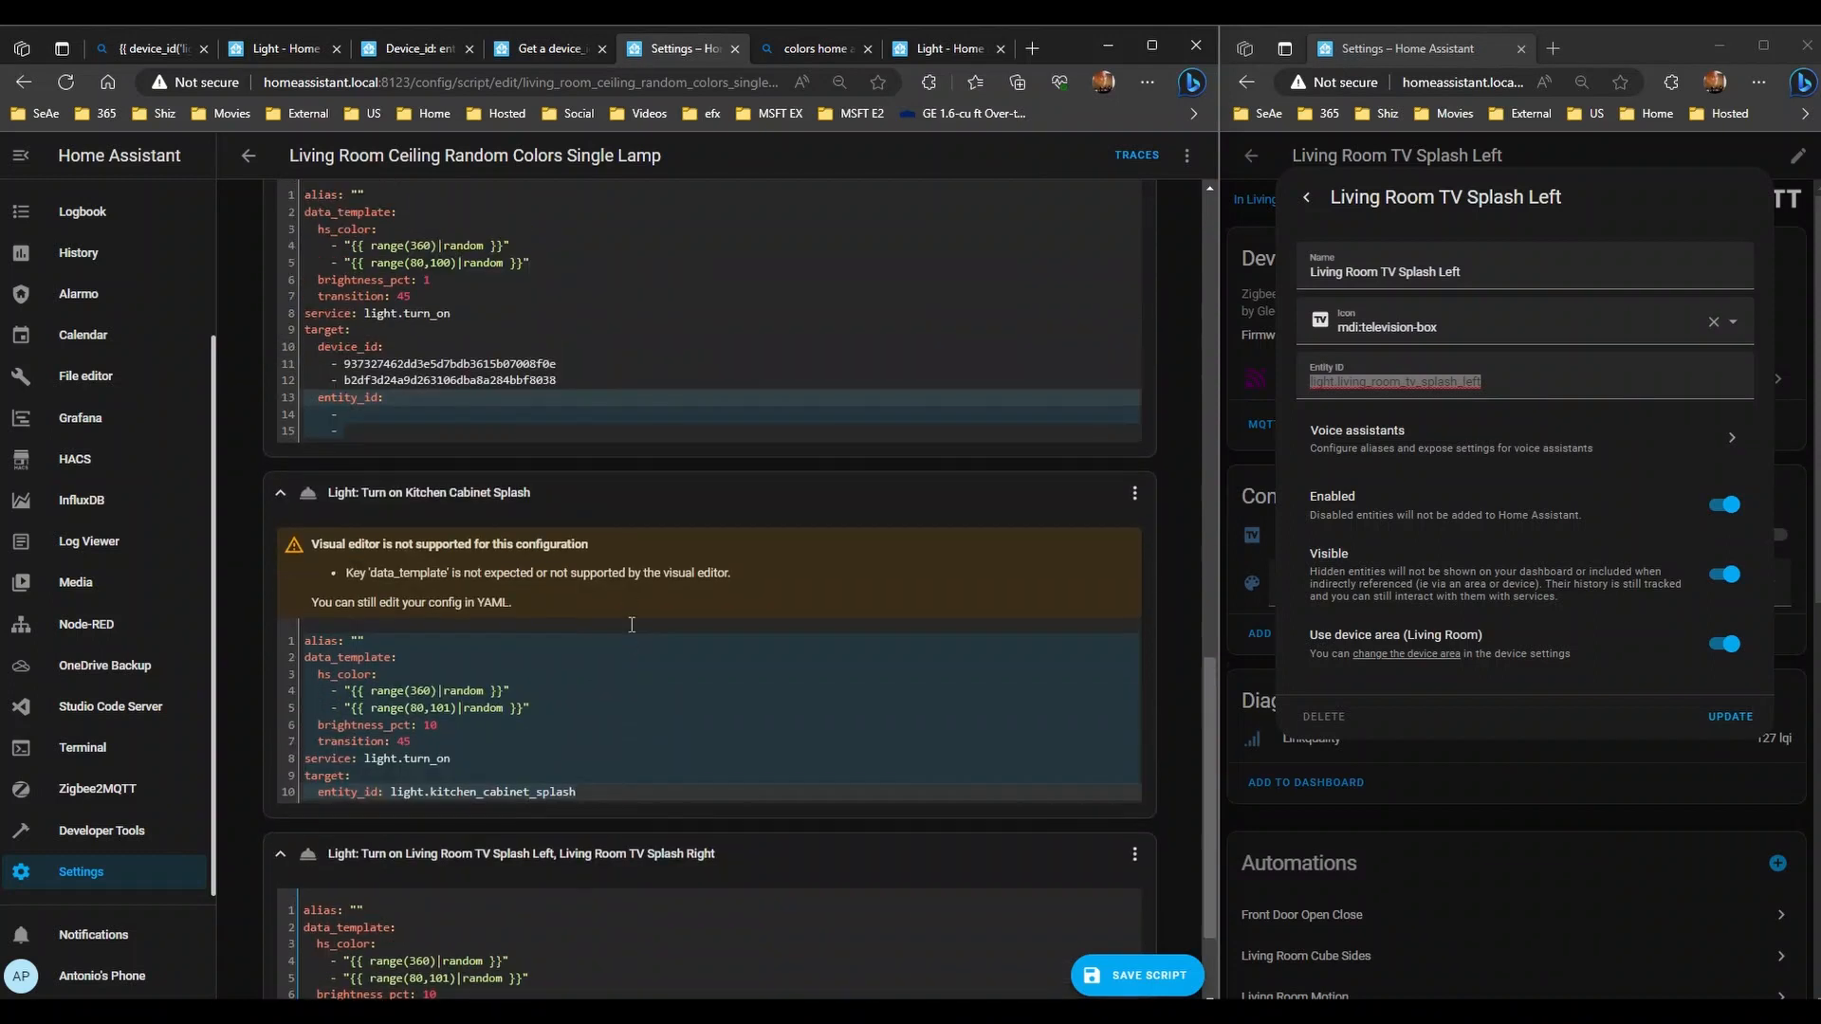
{"action": "scroll", "coordinate": [672, 812], "scroll_direction": "down", "scroll_amount": 2}
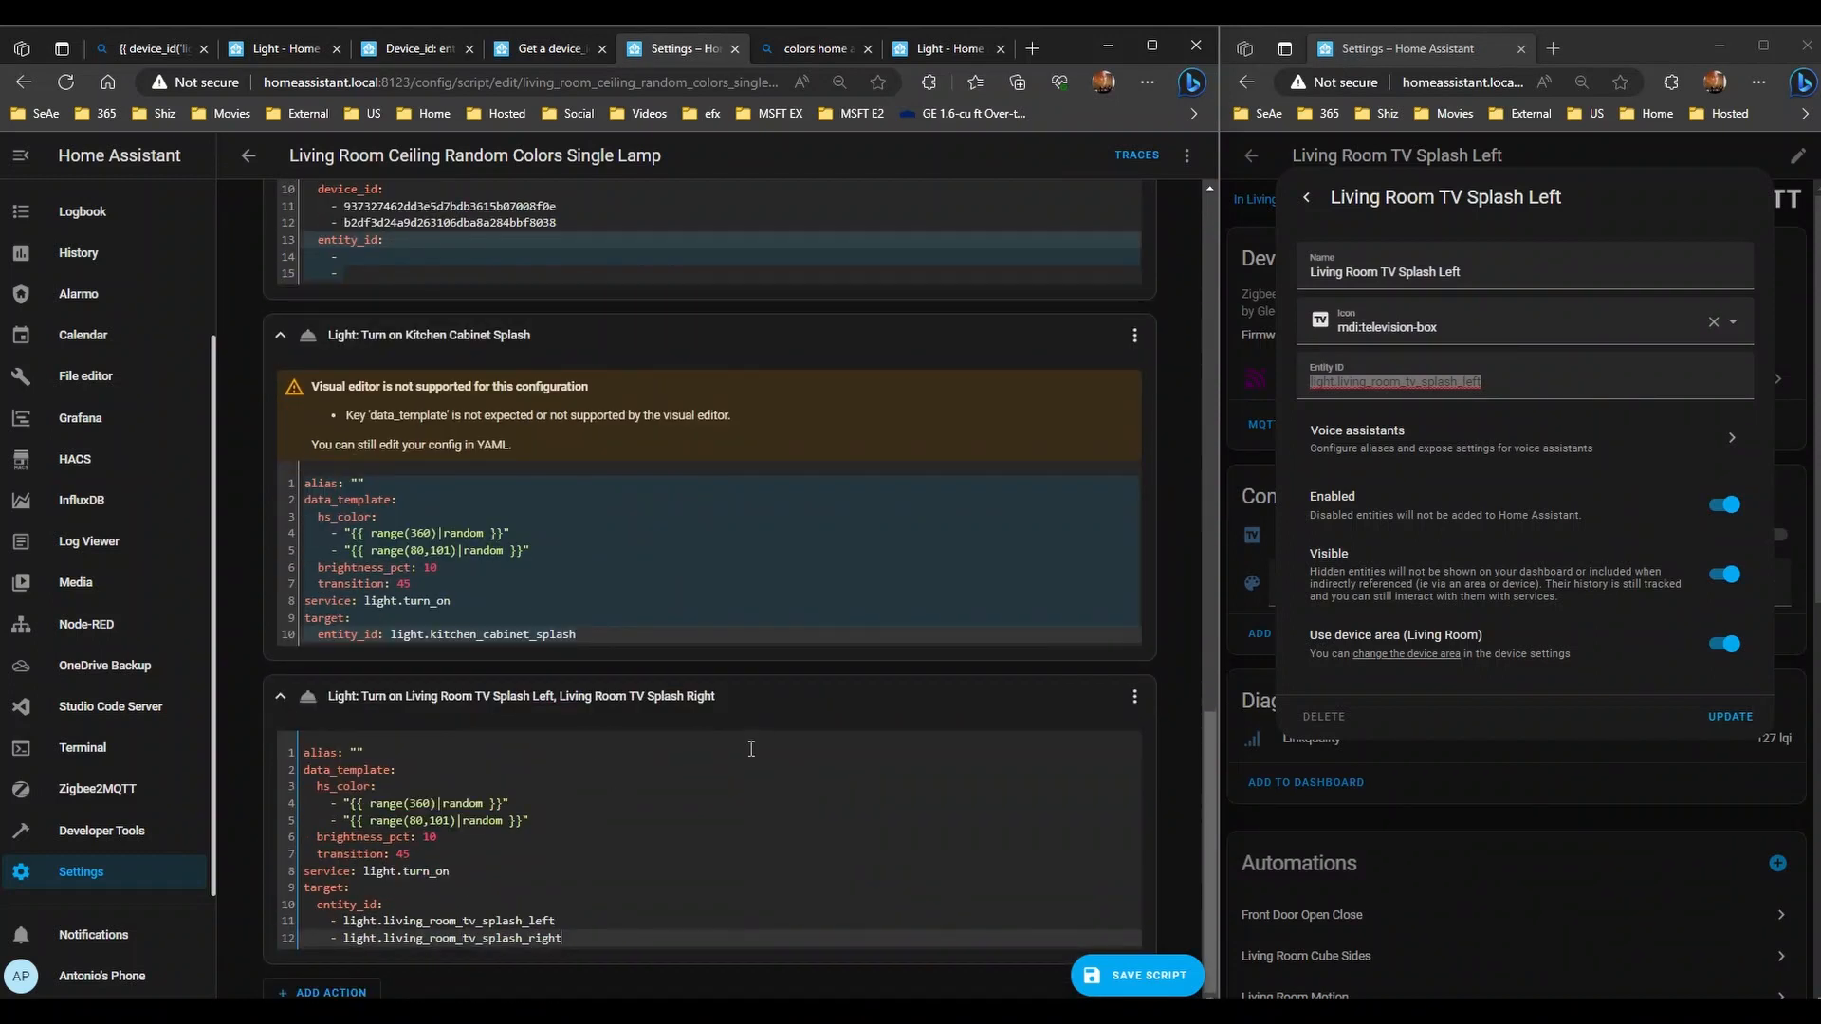
{"action": "scroll", "coordinate": [678, 540], "scroll_direction": "up", "scroll_amount": 2}
{"action": "scroll", "coordinate": [678, 541], "scroll_direction": "up", "scroll_amount": 10}
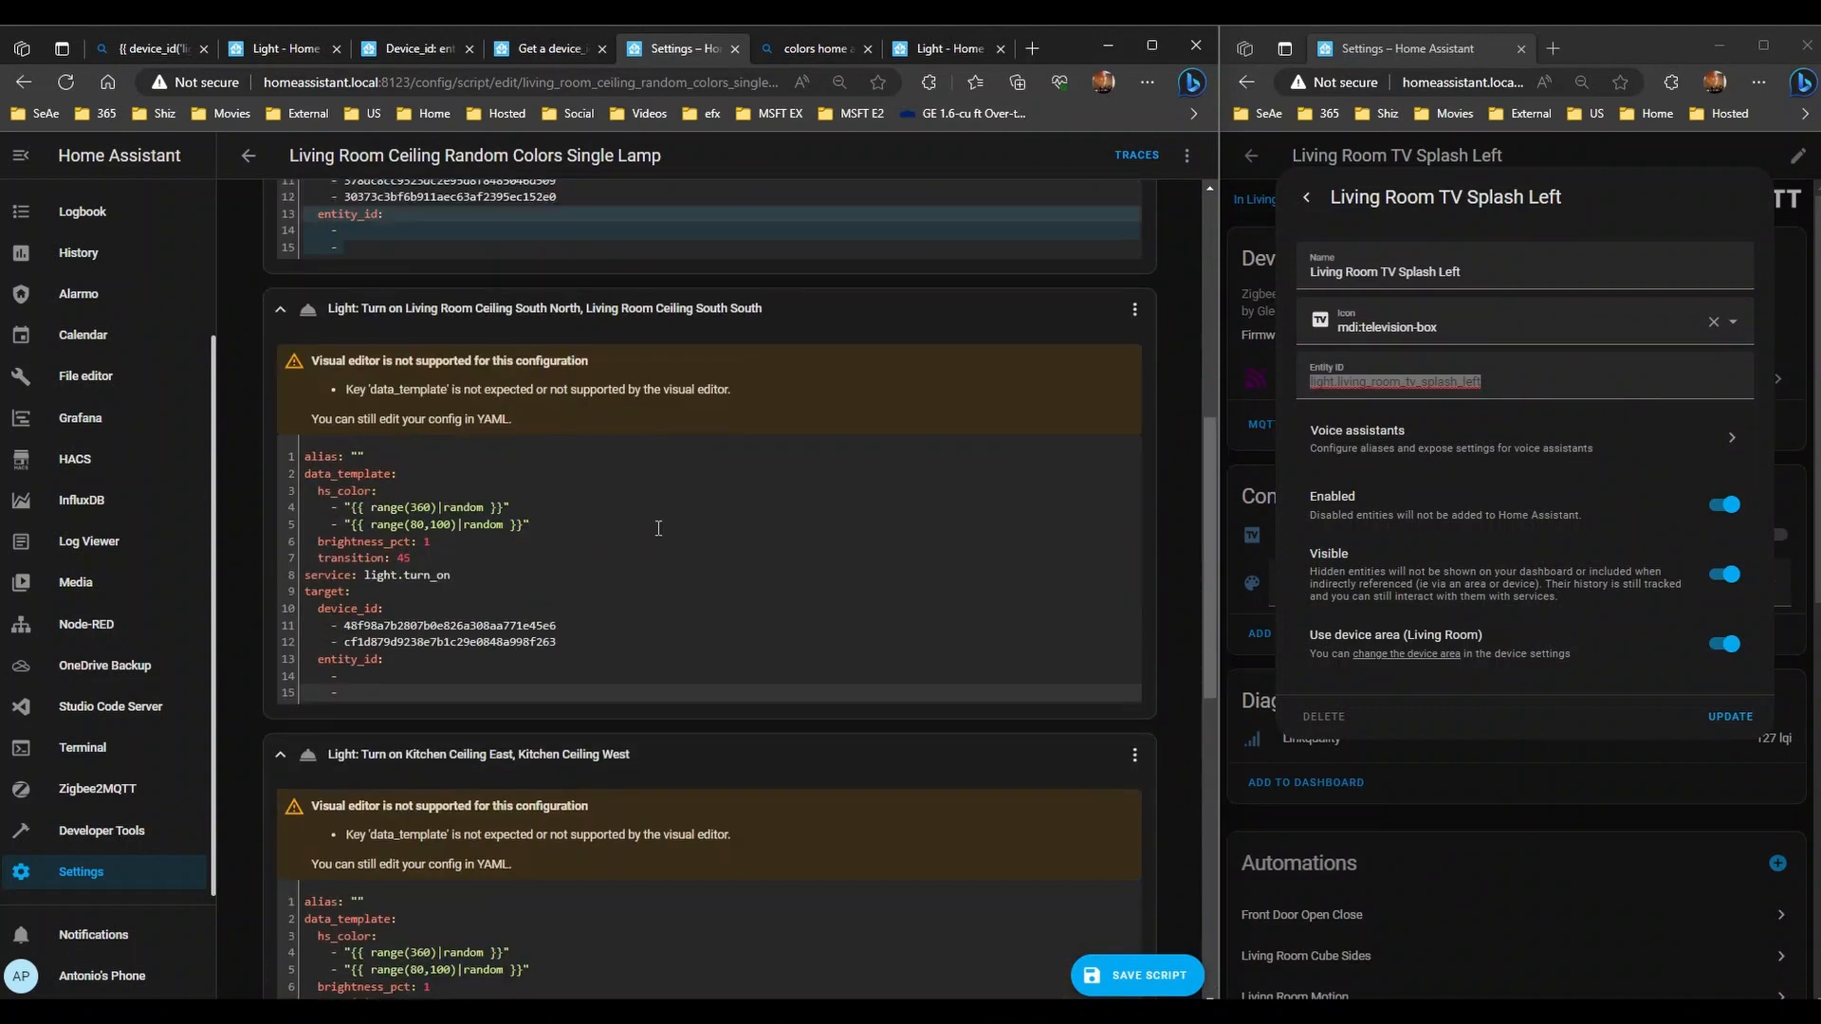
{"action": "scroll", "coordinate": [542, 401], "scroll_direction": "down", "scroll_amount": 1}
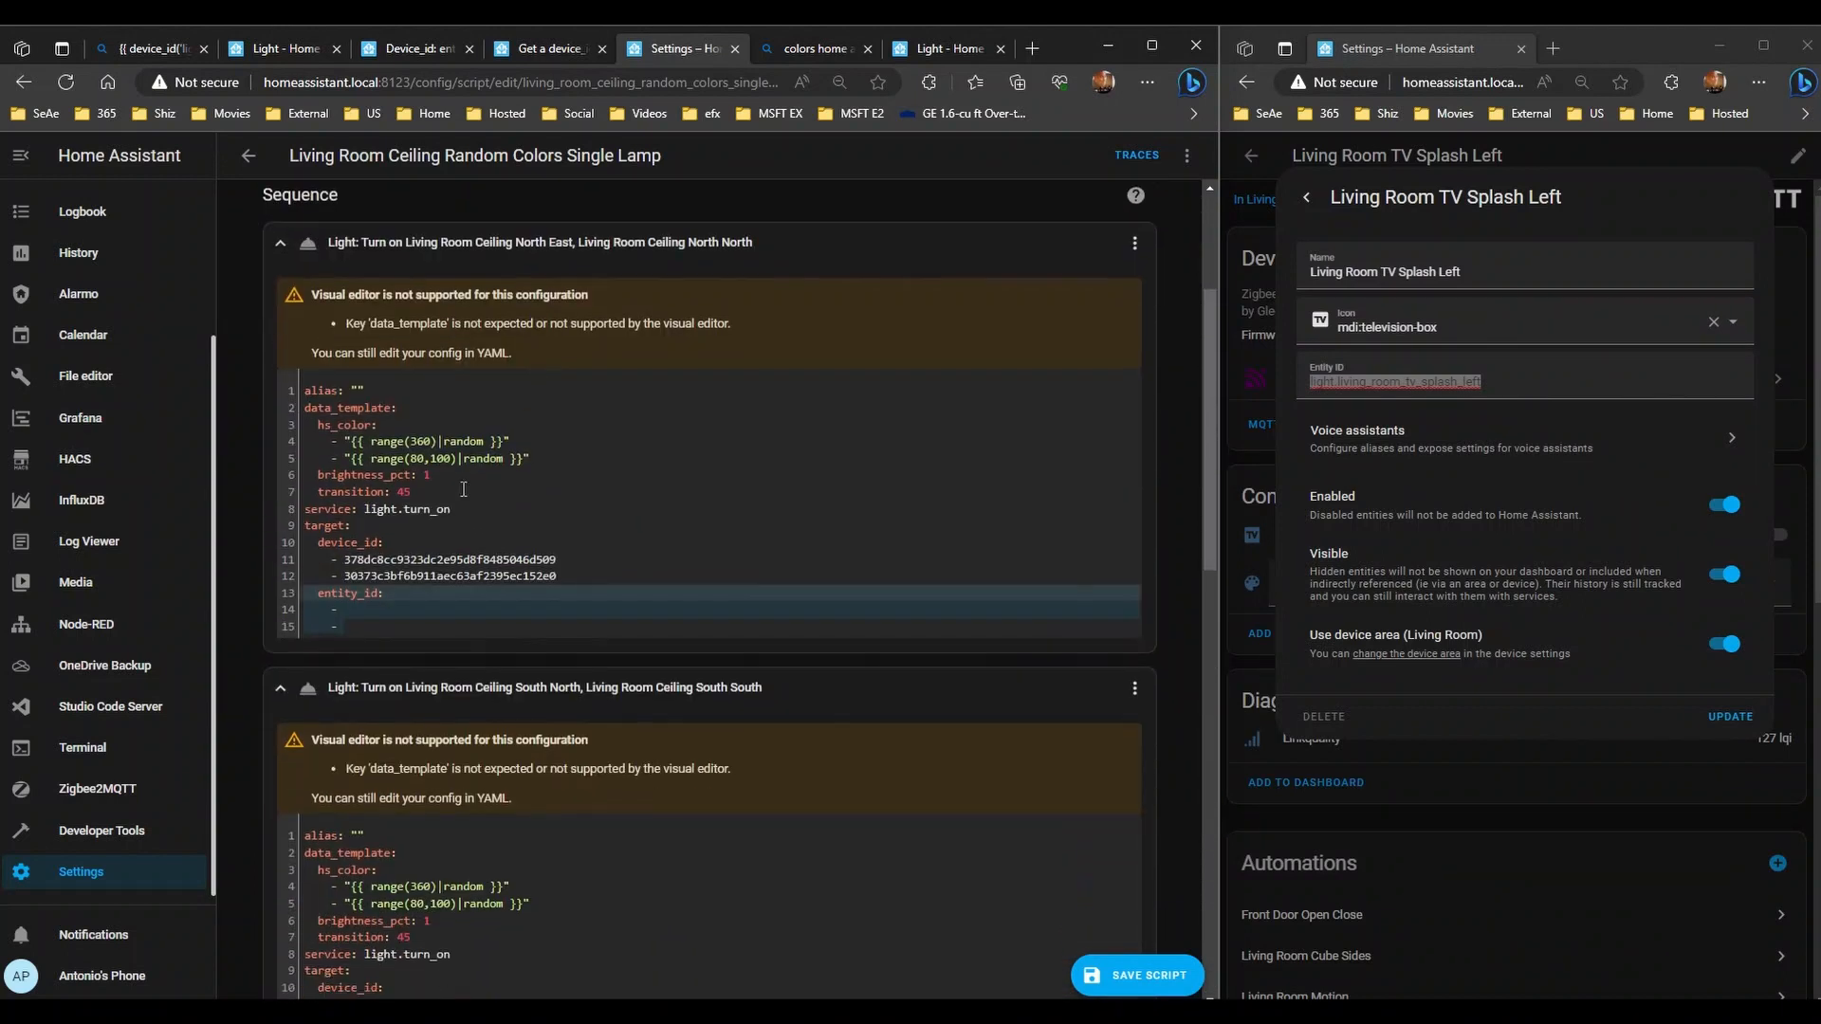
- Add light.living_room_ceiling_north_east and light.living_room_ceiling_north_north under the first step's entity_id
{"action": "left_click", "coordinate": [401, 611]}
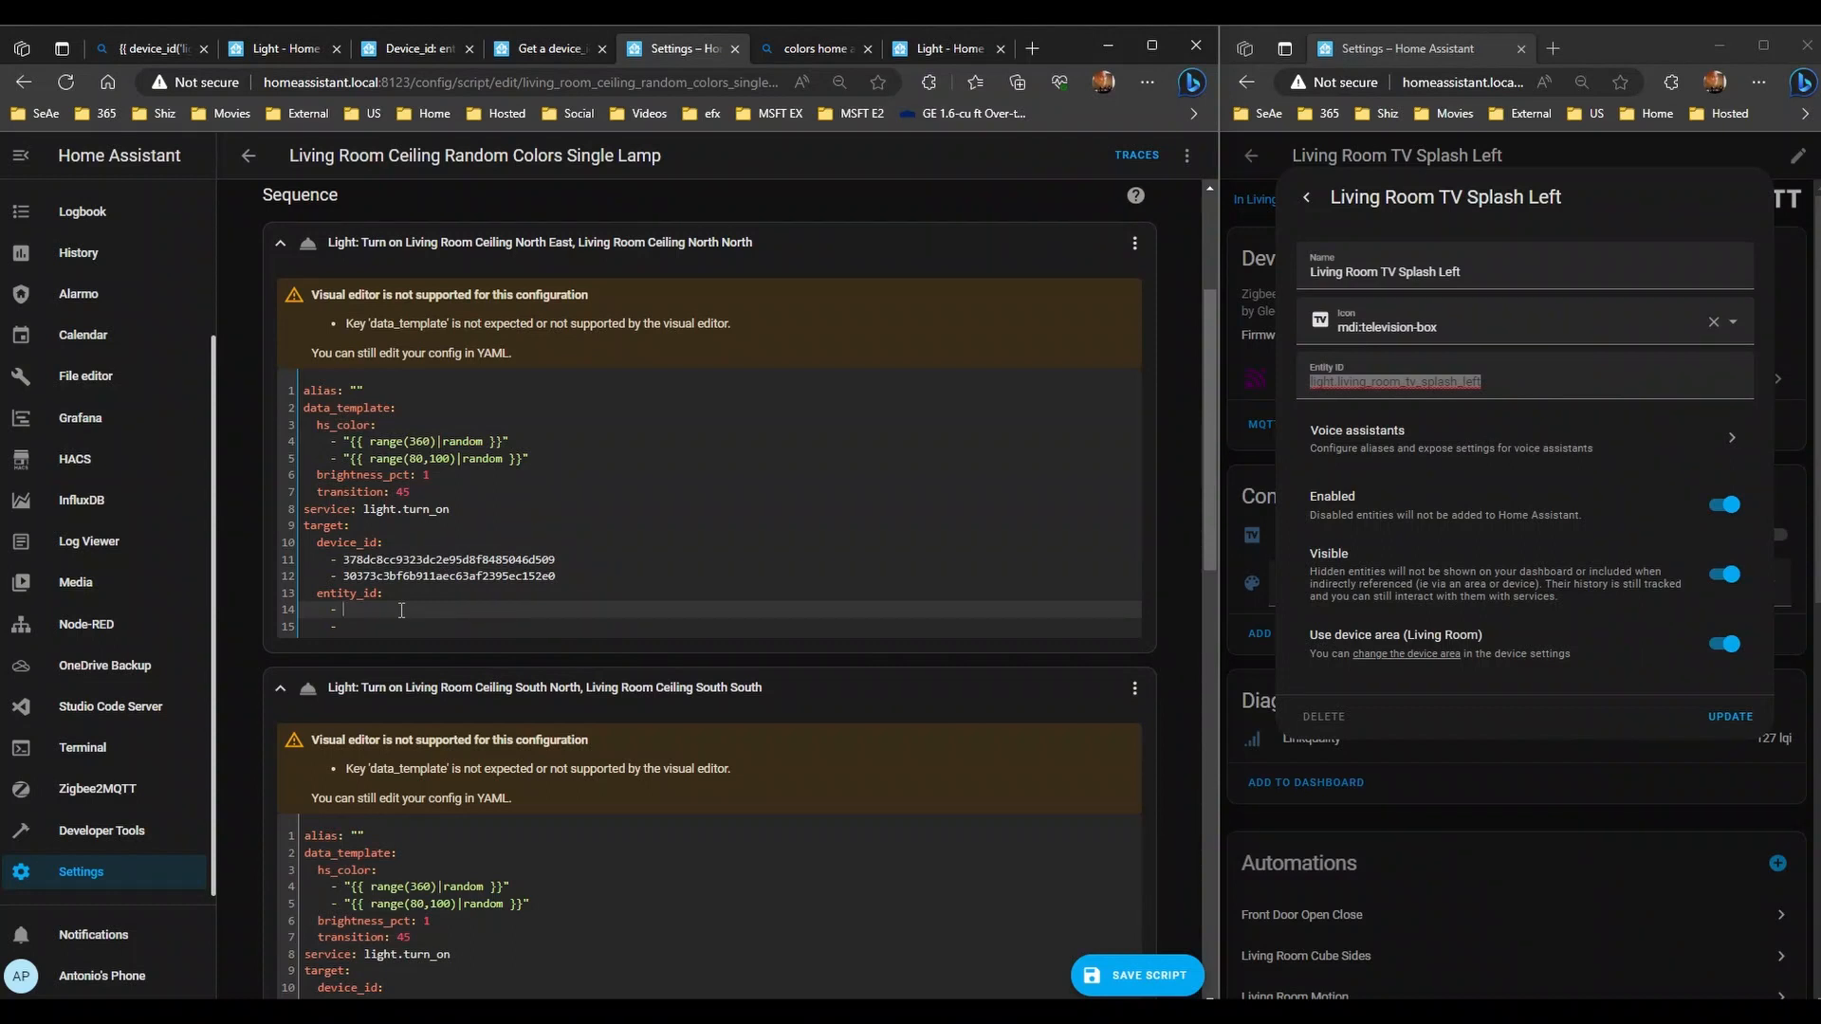
{"action": "type", "text": "light."}
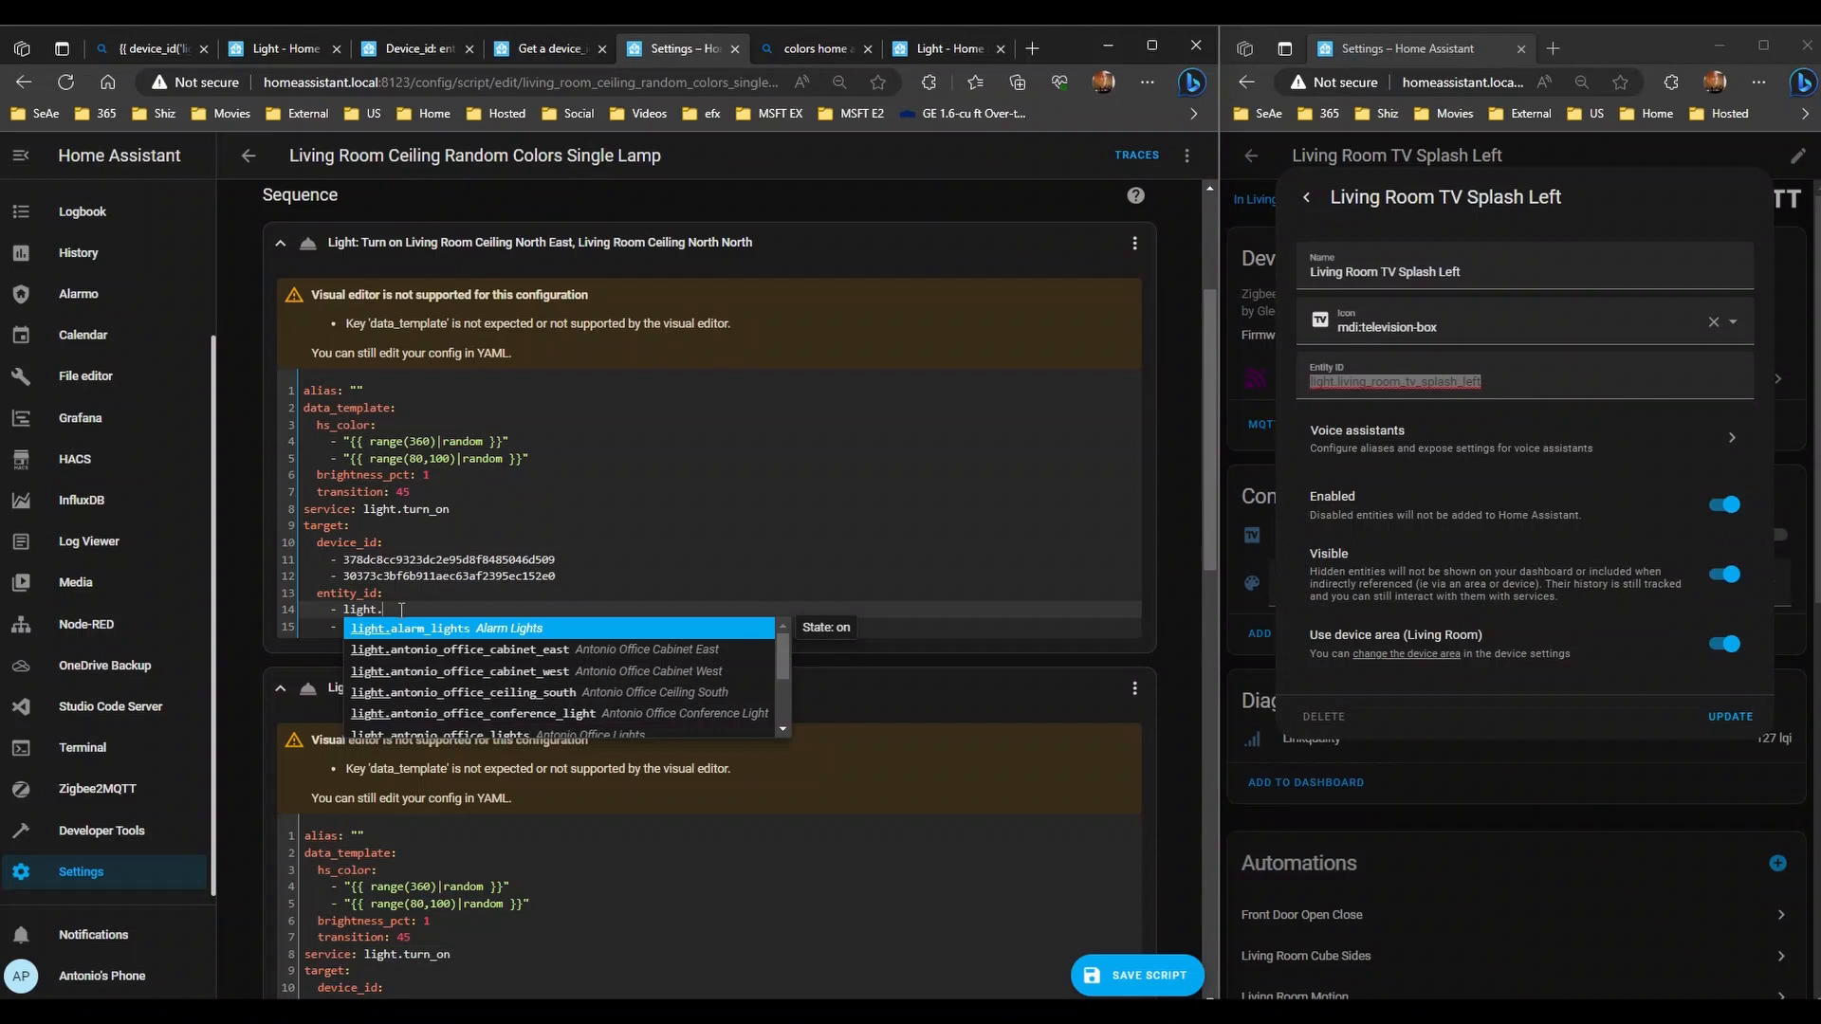
{"action": "type", "text": "living"}
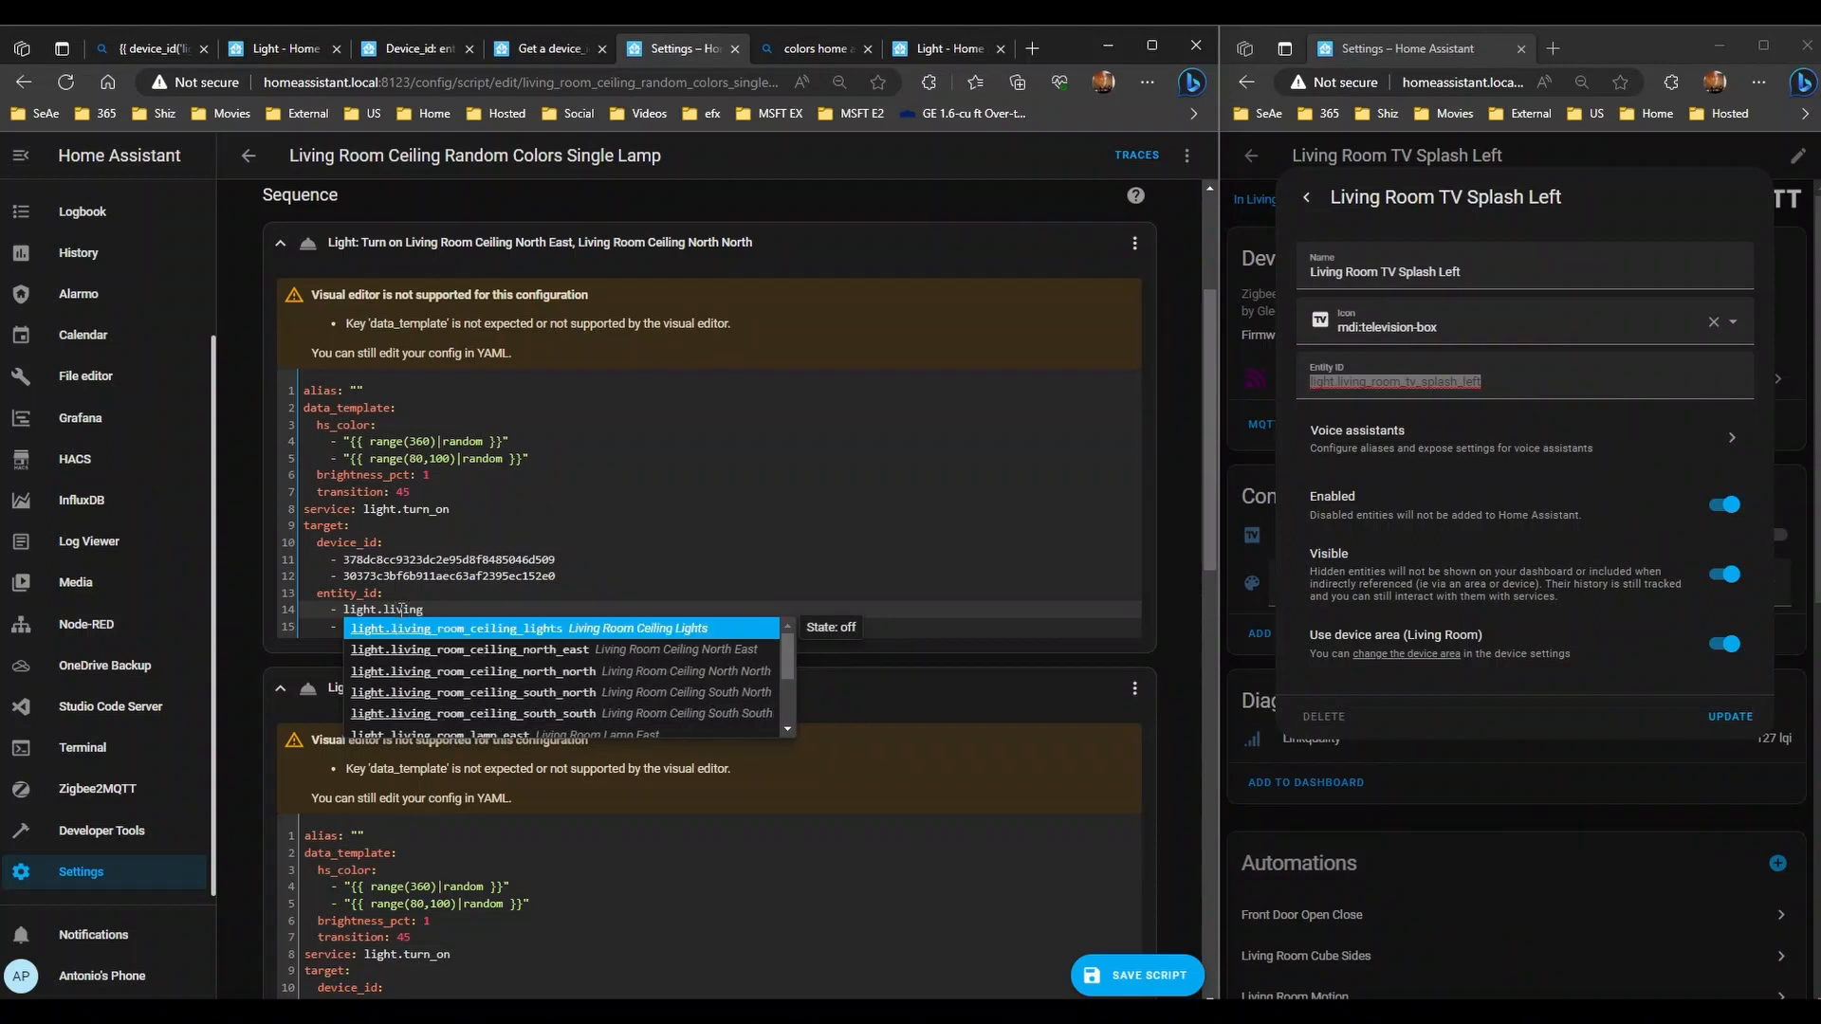
{"action": "type", "text": "_room"}
{"action": "type", "text": "_ceili"}
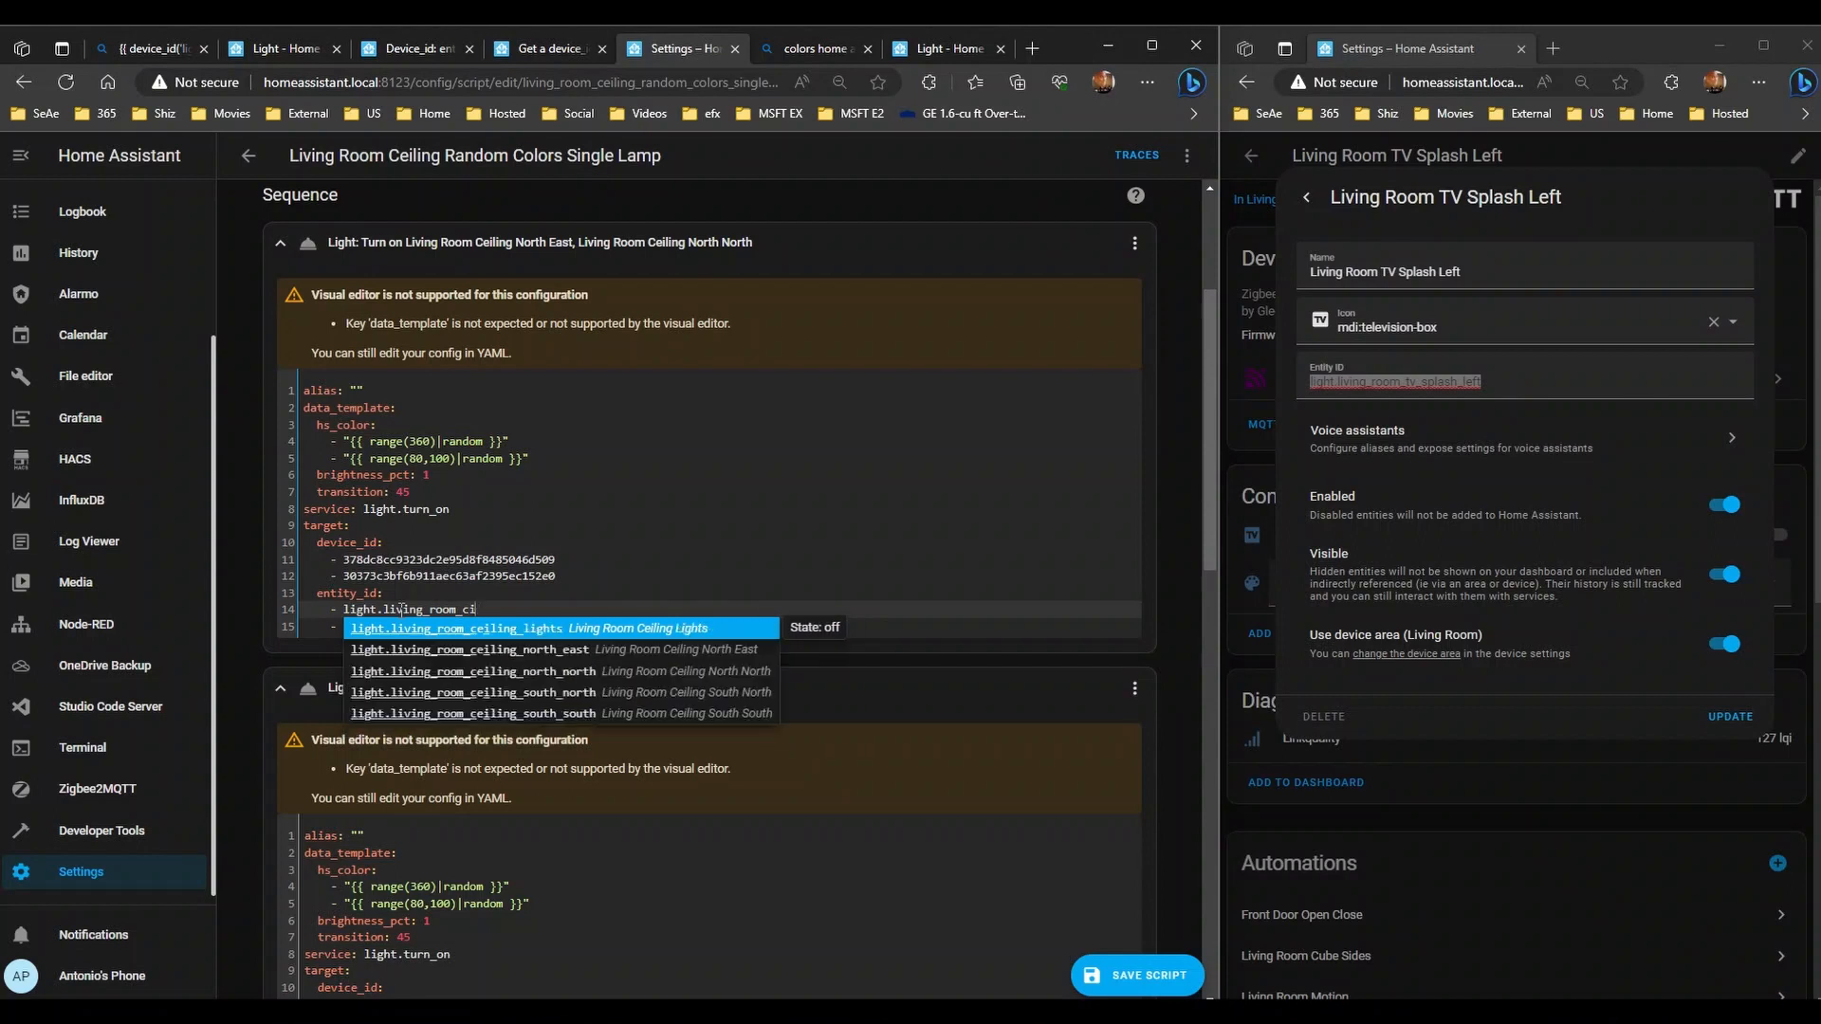
{"action": "type", "text": "ng"}
{"action": "key", "text": "Down"}
{"action": "key", "text": "Return"}
{"action": "key", "text": "Down"}
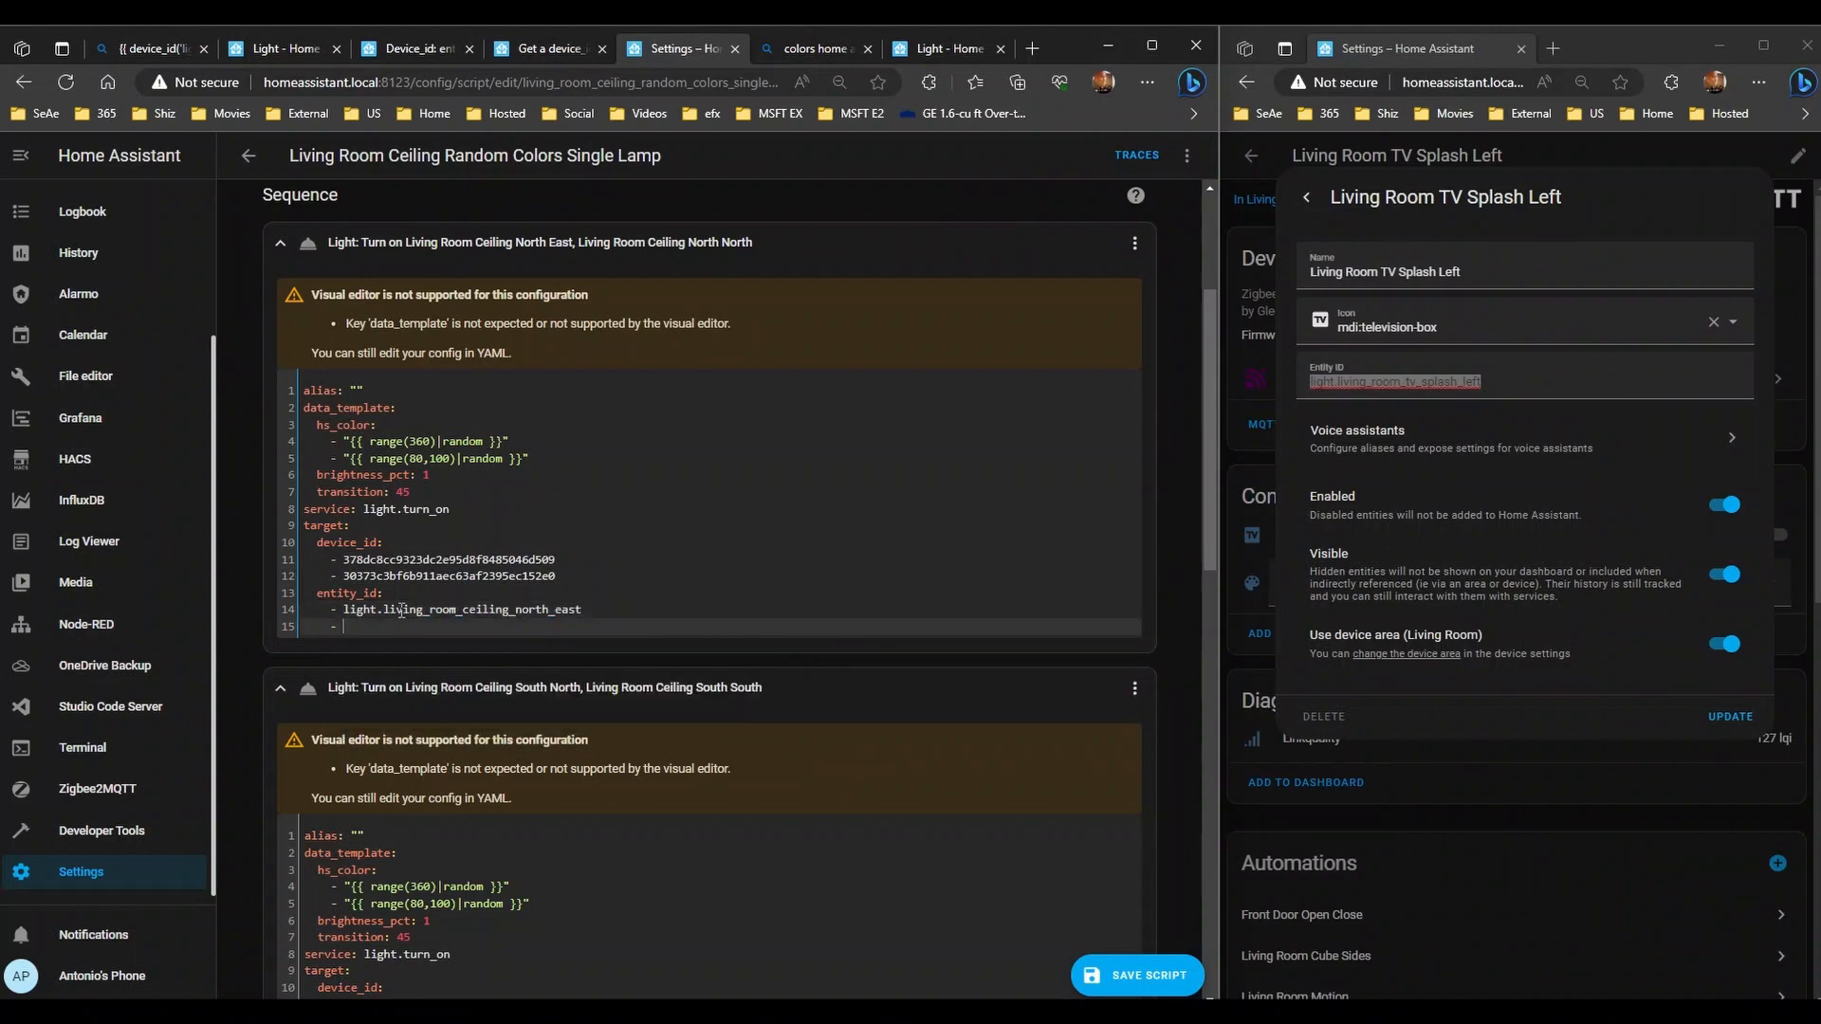
{"action": "type", "text": "l"}
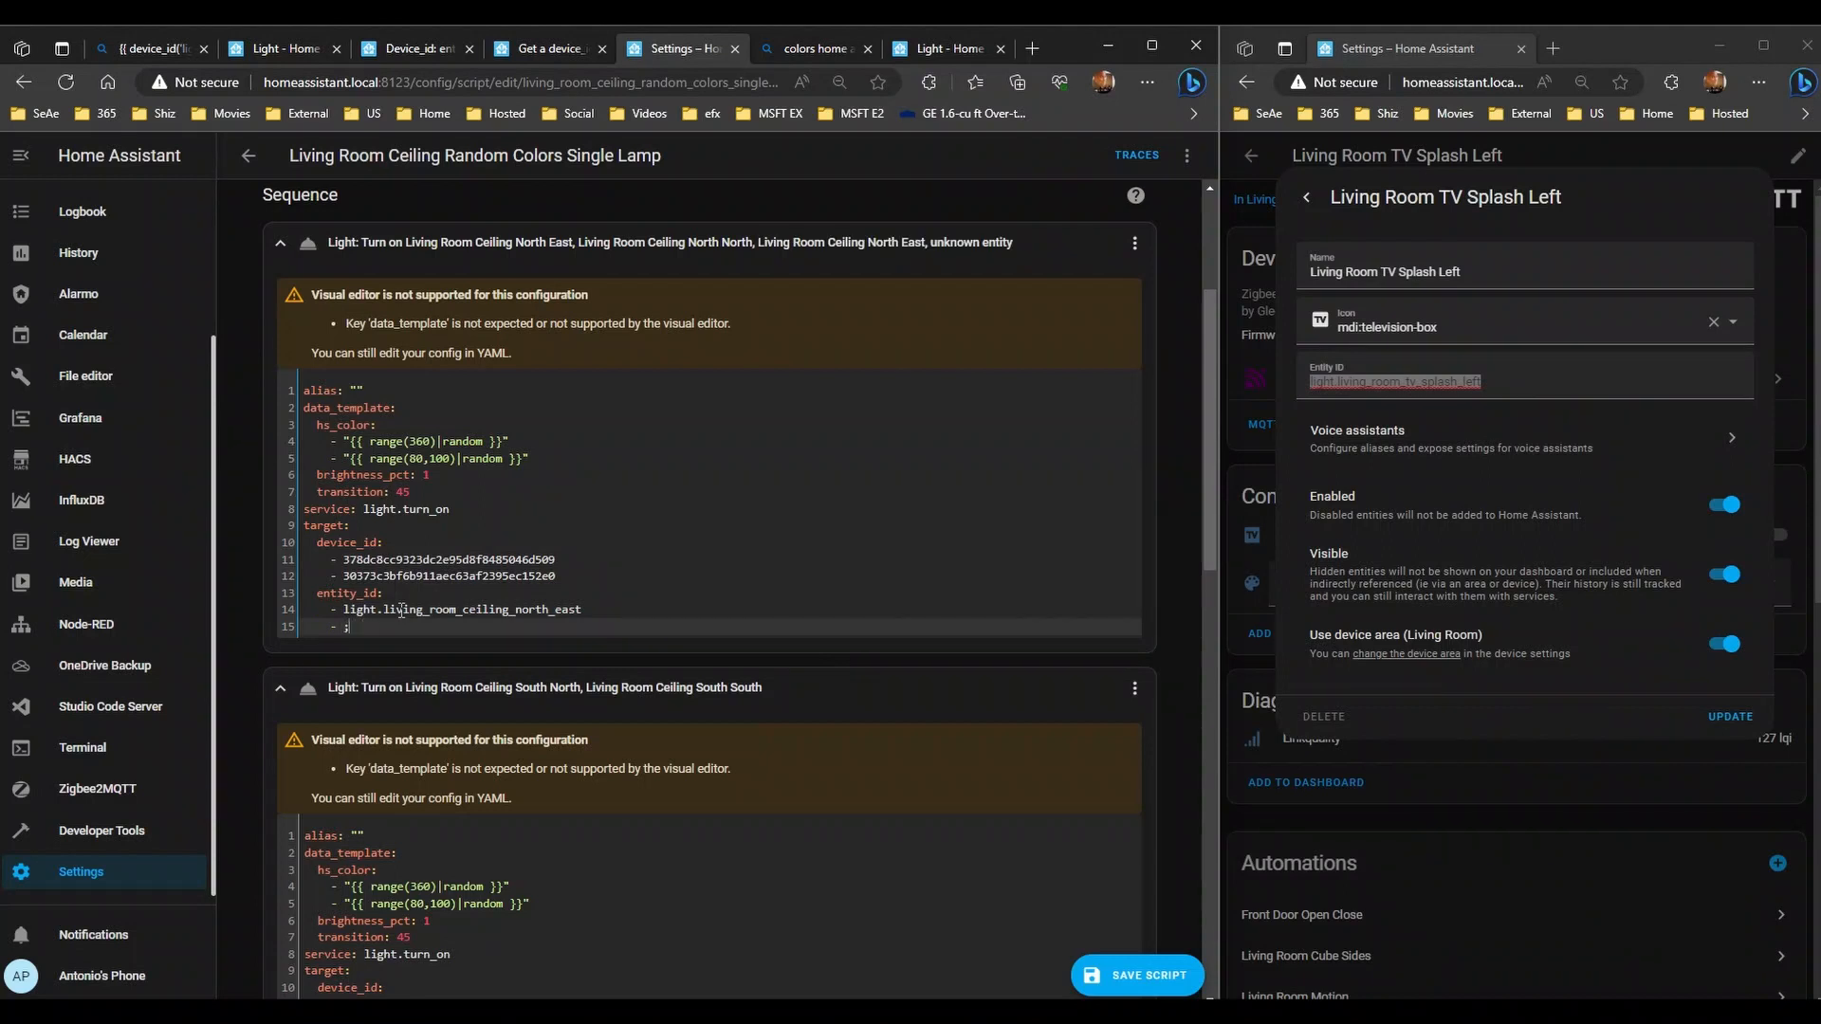
{"action": "type", "text": "ight.living"}
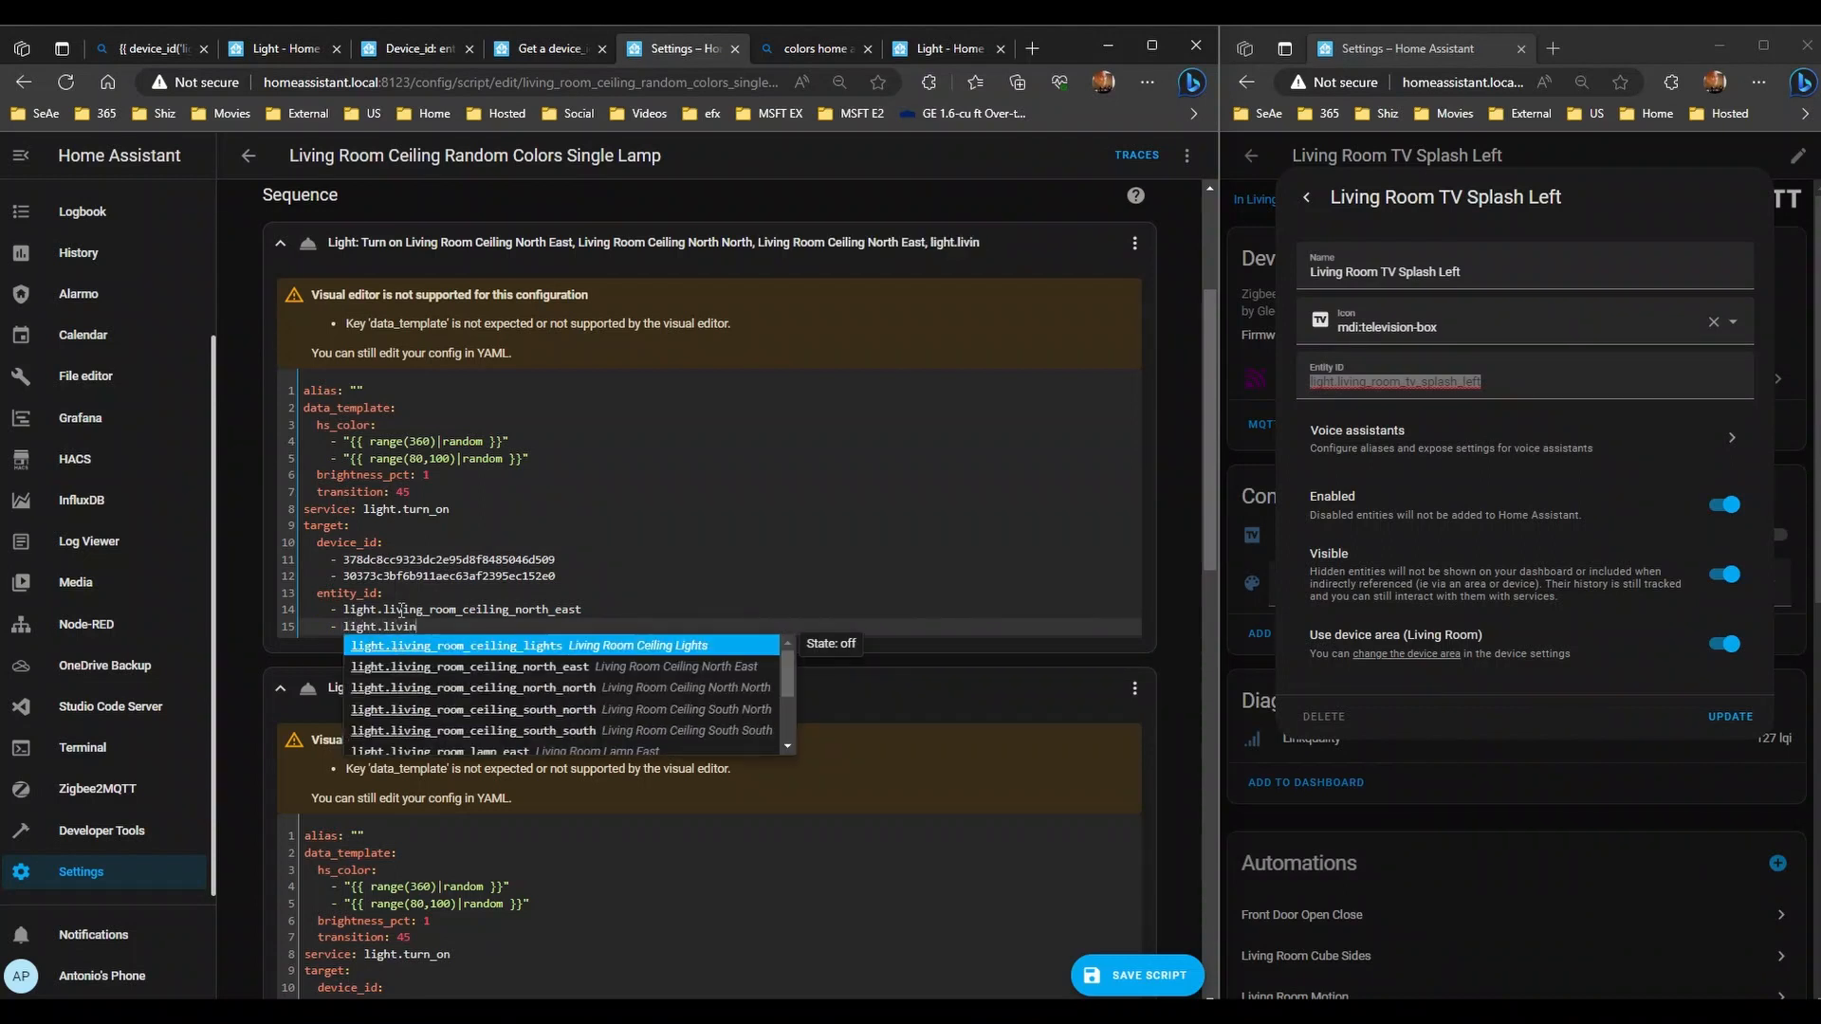
{"action": "key", "text": "Down"}
{"action": "key", "text": "Down"}
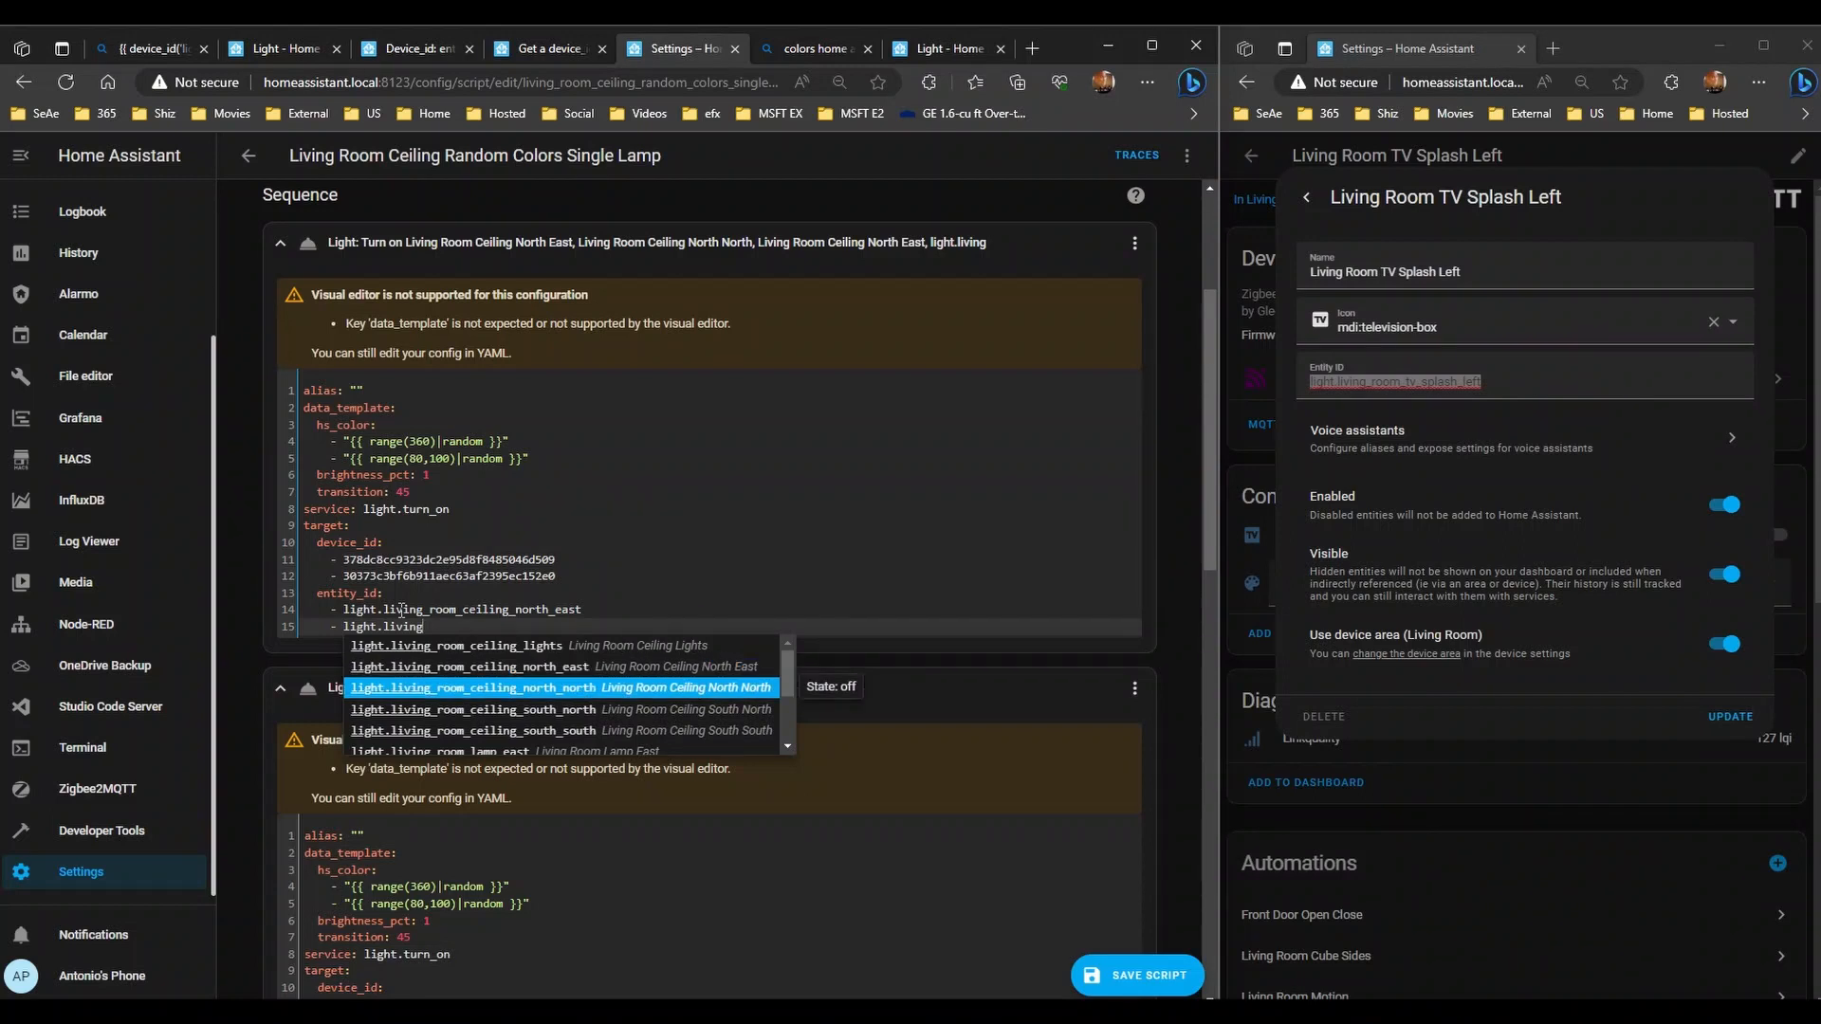
{"action": "key", "text": "Down"}
{"action": "key", "text": "Up"}
{"action": "key", "text": "Return"}
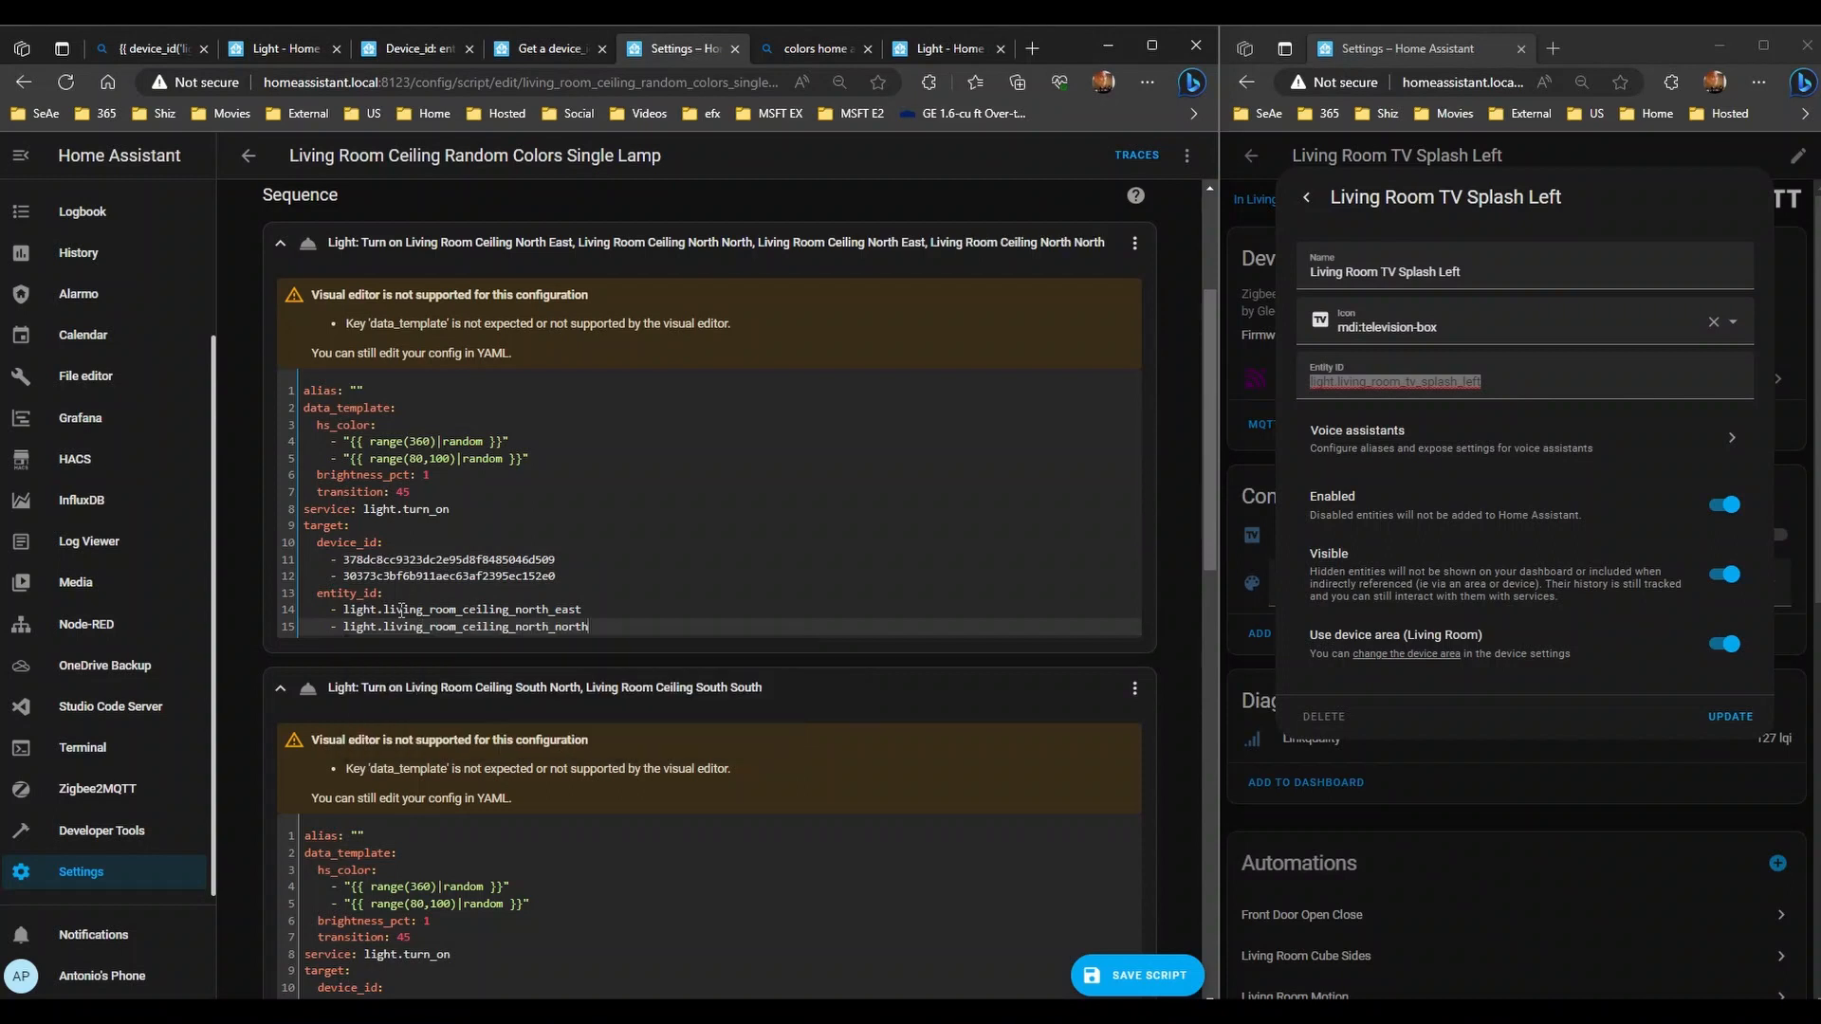
- Delete the first step's device_id block with its two device IDs
{"action": "key", "text": "Up"}
{"action": "key", "text": "Up"}
{"action": "key", "text": "Up"}
{"action": "key", "text": "Up"}
{"action": "key", "text": "Up"}
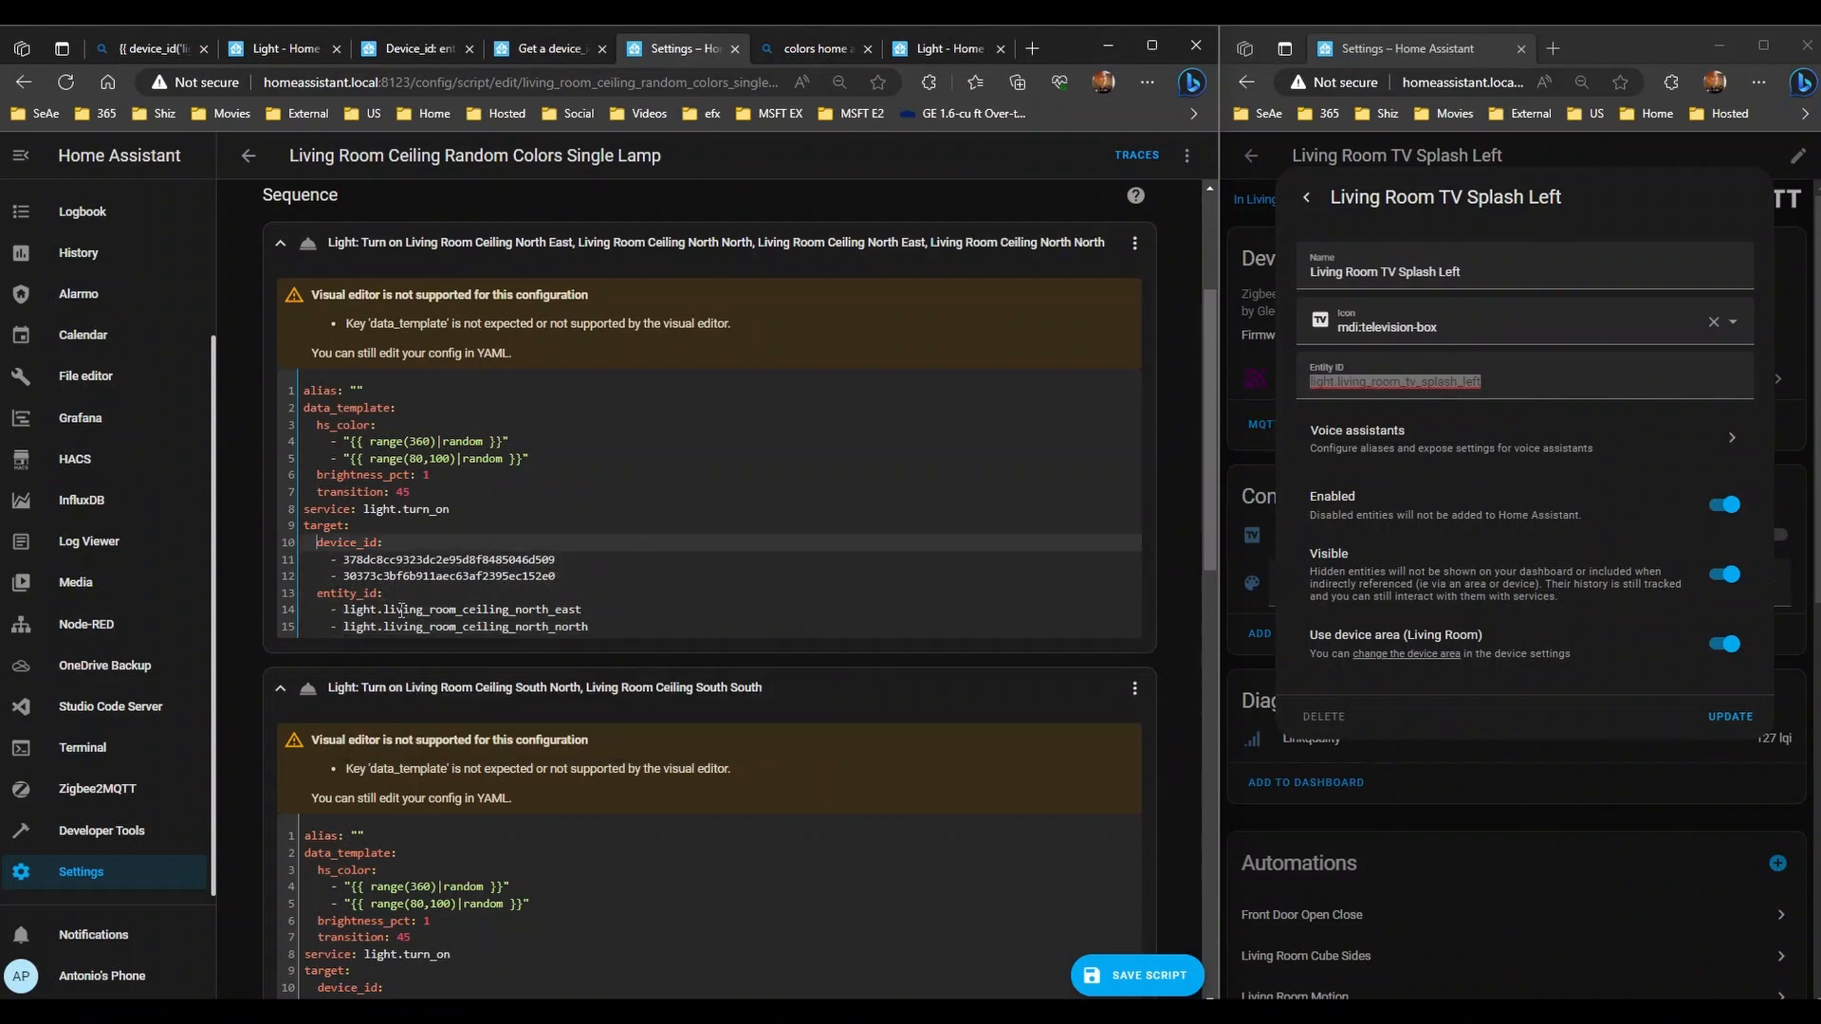
{"action": "key", "text": "shift+Down"}
{"action": "key", "text": "shift+Down"}
{"action": "key", "text": "shift+Down"}
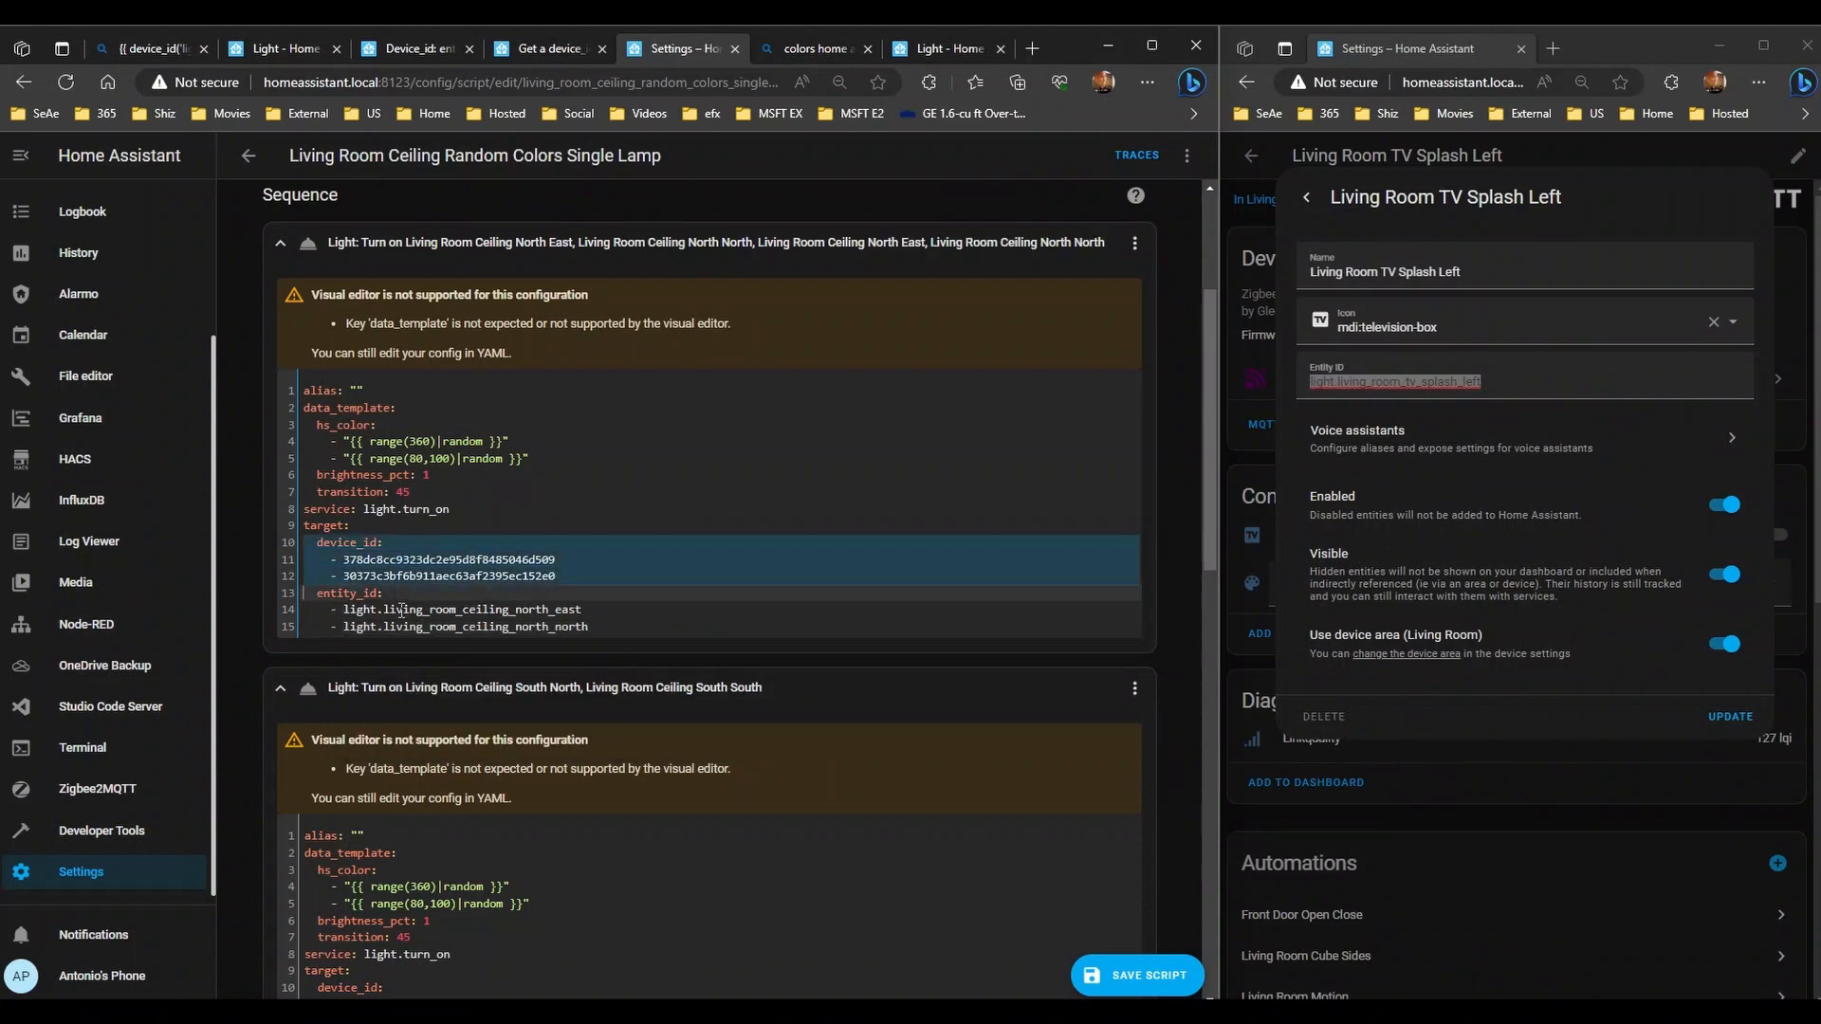
{"action": "key", "text": "Delete"}
{"action": "key", "text": "Down"}
{"action": "key", "text": "Down"}
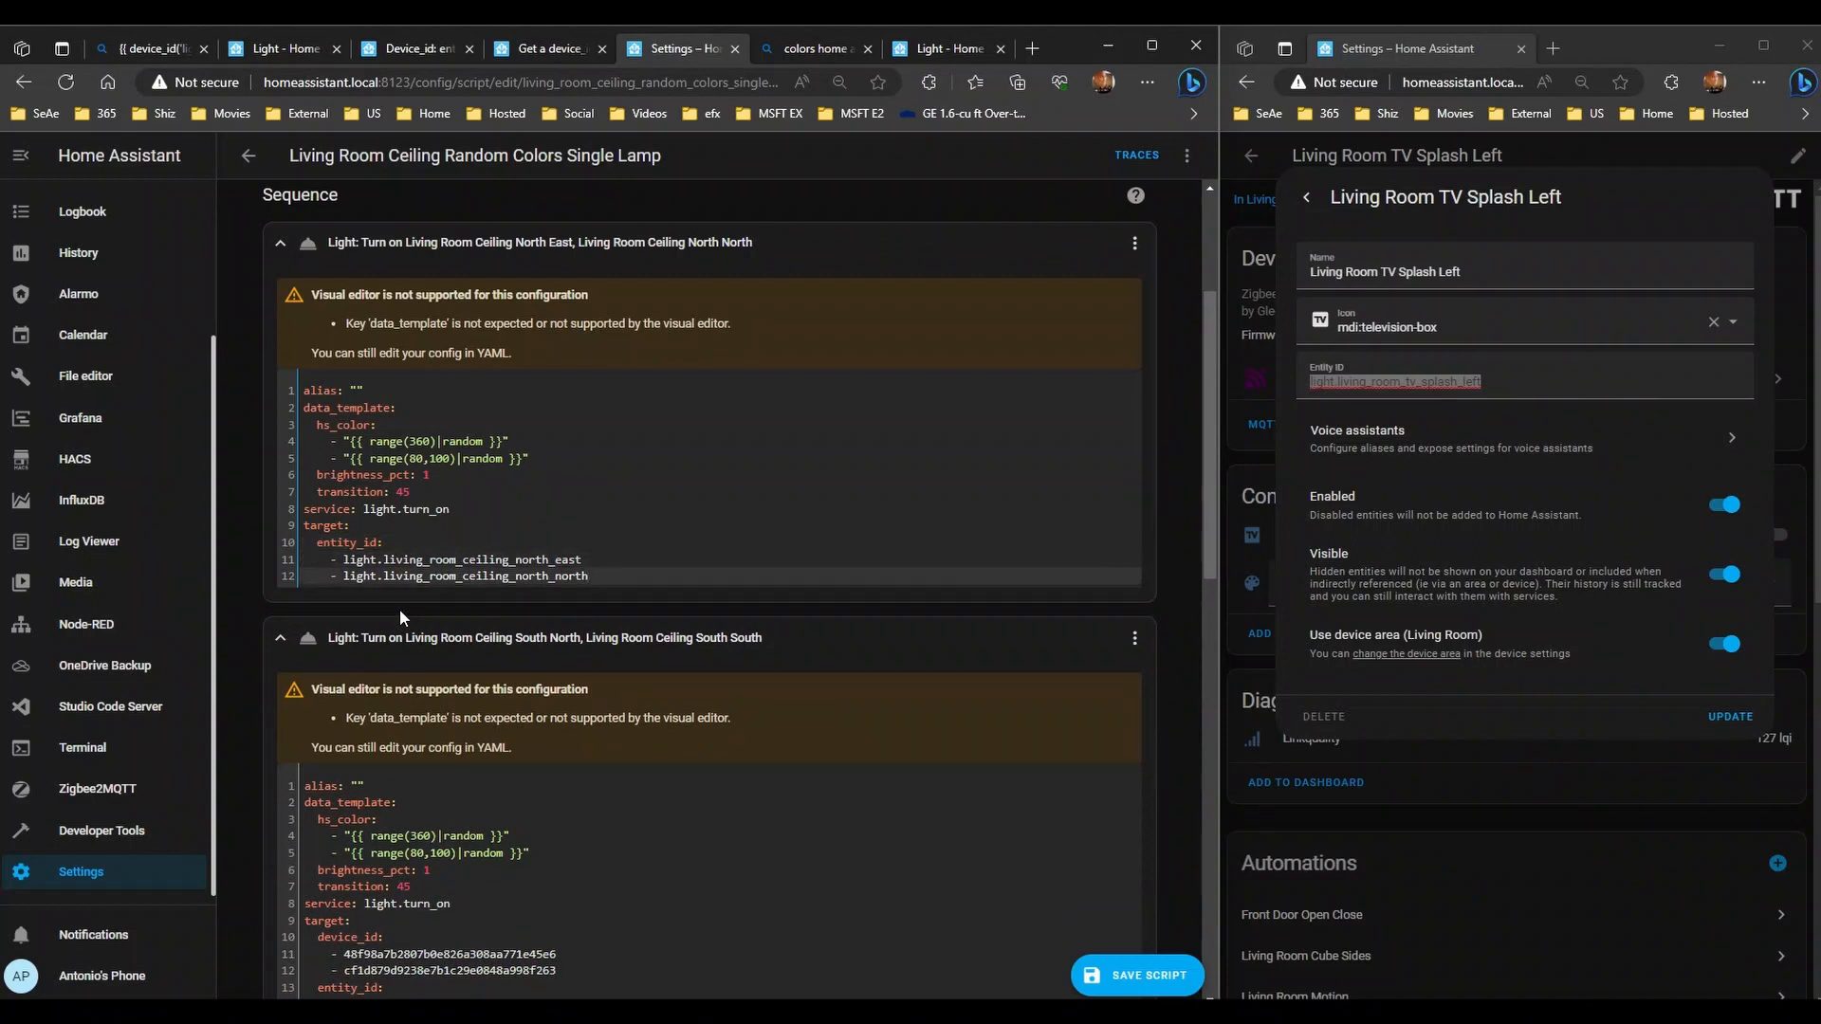
- Copy the light.living_room_ceiling_ prefix and complete the first entry to light.living_room_ceiling_south_north
{"action": "scroll", "coordinate": [615, 571], "scroll_direction": "down", "scroll_amount": 1}
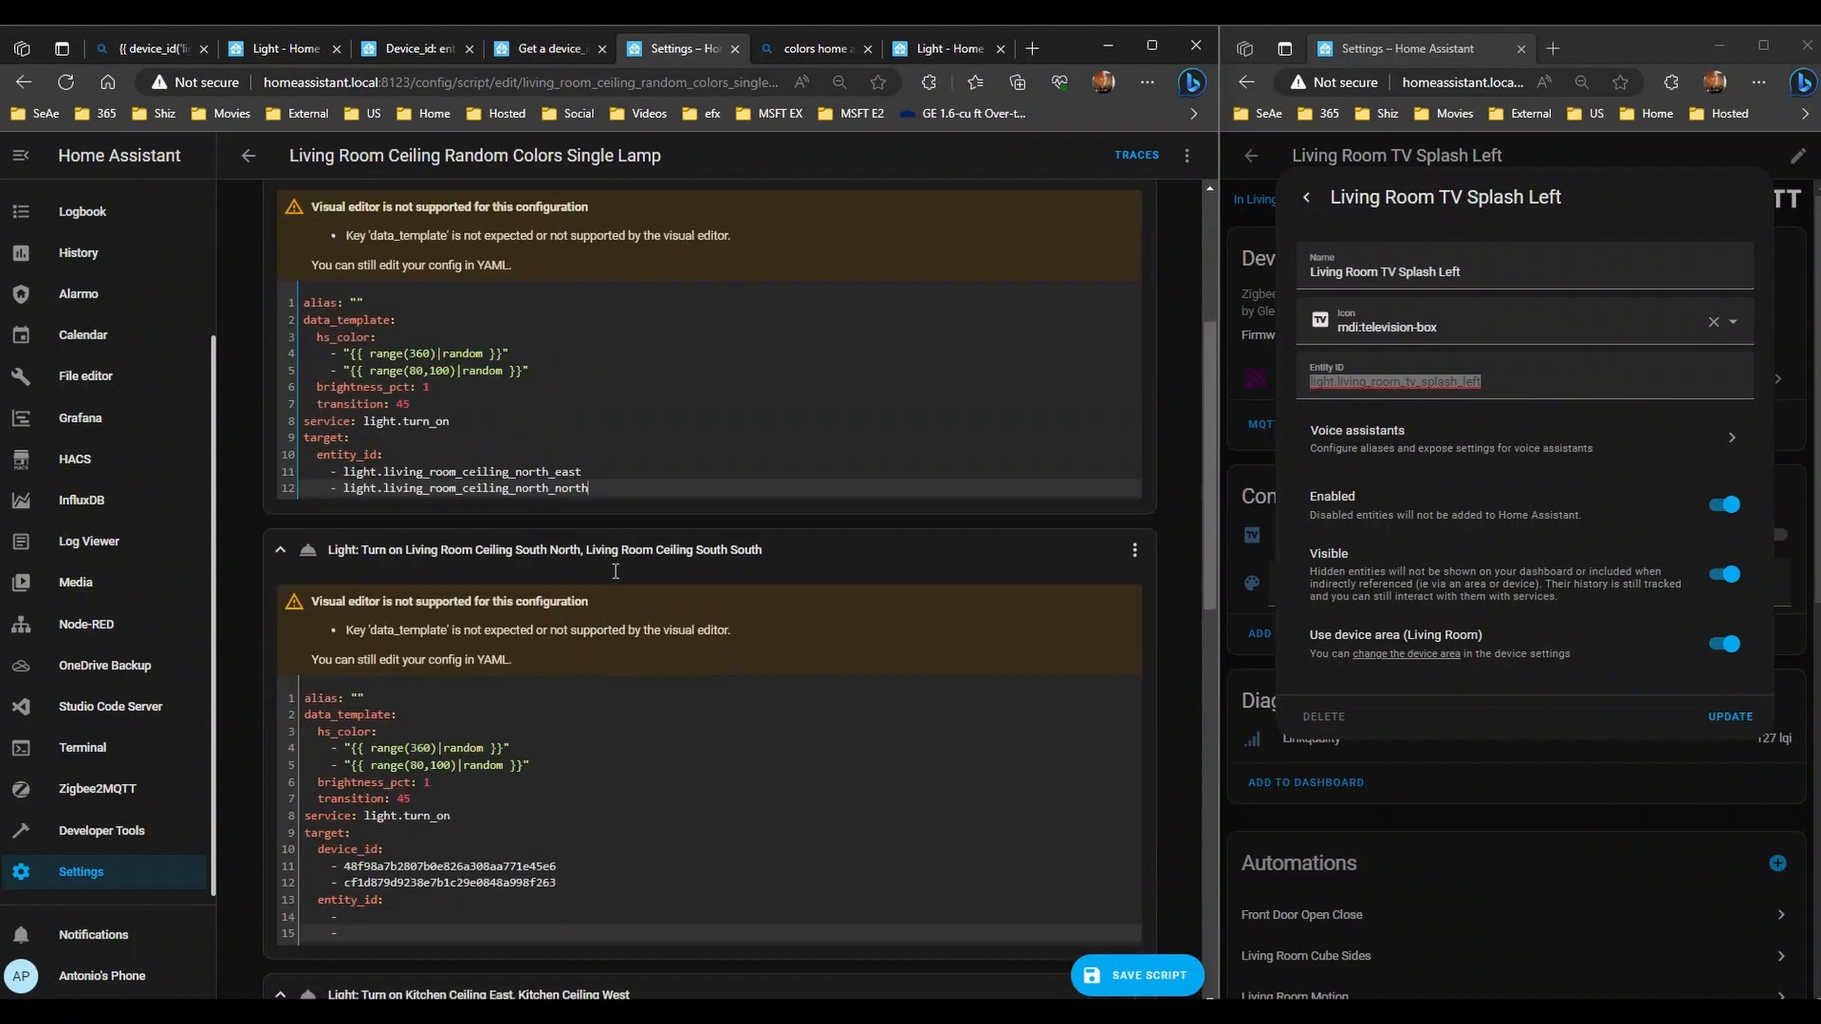
{"action": "scroll", "coordinate": [448, 555], "scroll_direction": "down", "scroll_amount": 7}
{"action": "scroll", "coordinate": [447, 556], "scroll_direction": "up", "scroll_amount": 5}
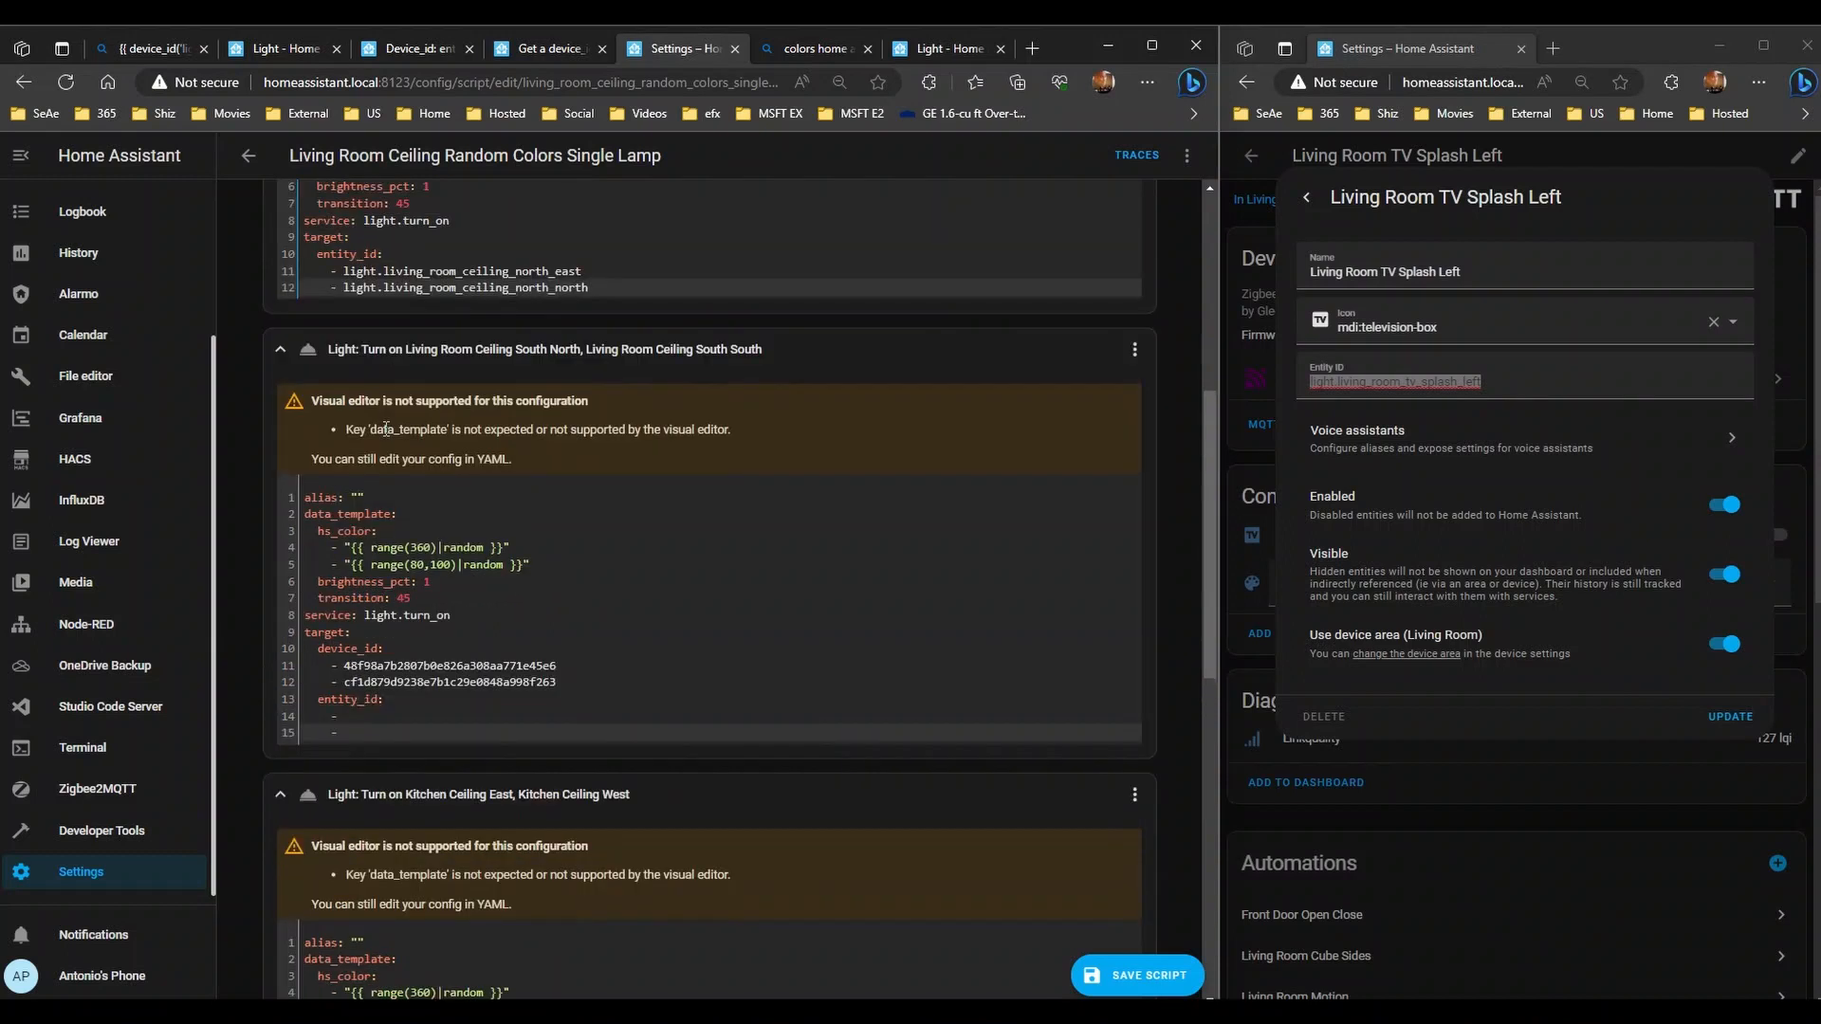
{"action": "scroll", "coordinate": [379, 431], "scroll_direction": "up", "scroll_amount": 1}
{"action": "left_click", "coordinate": [374, 756]}
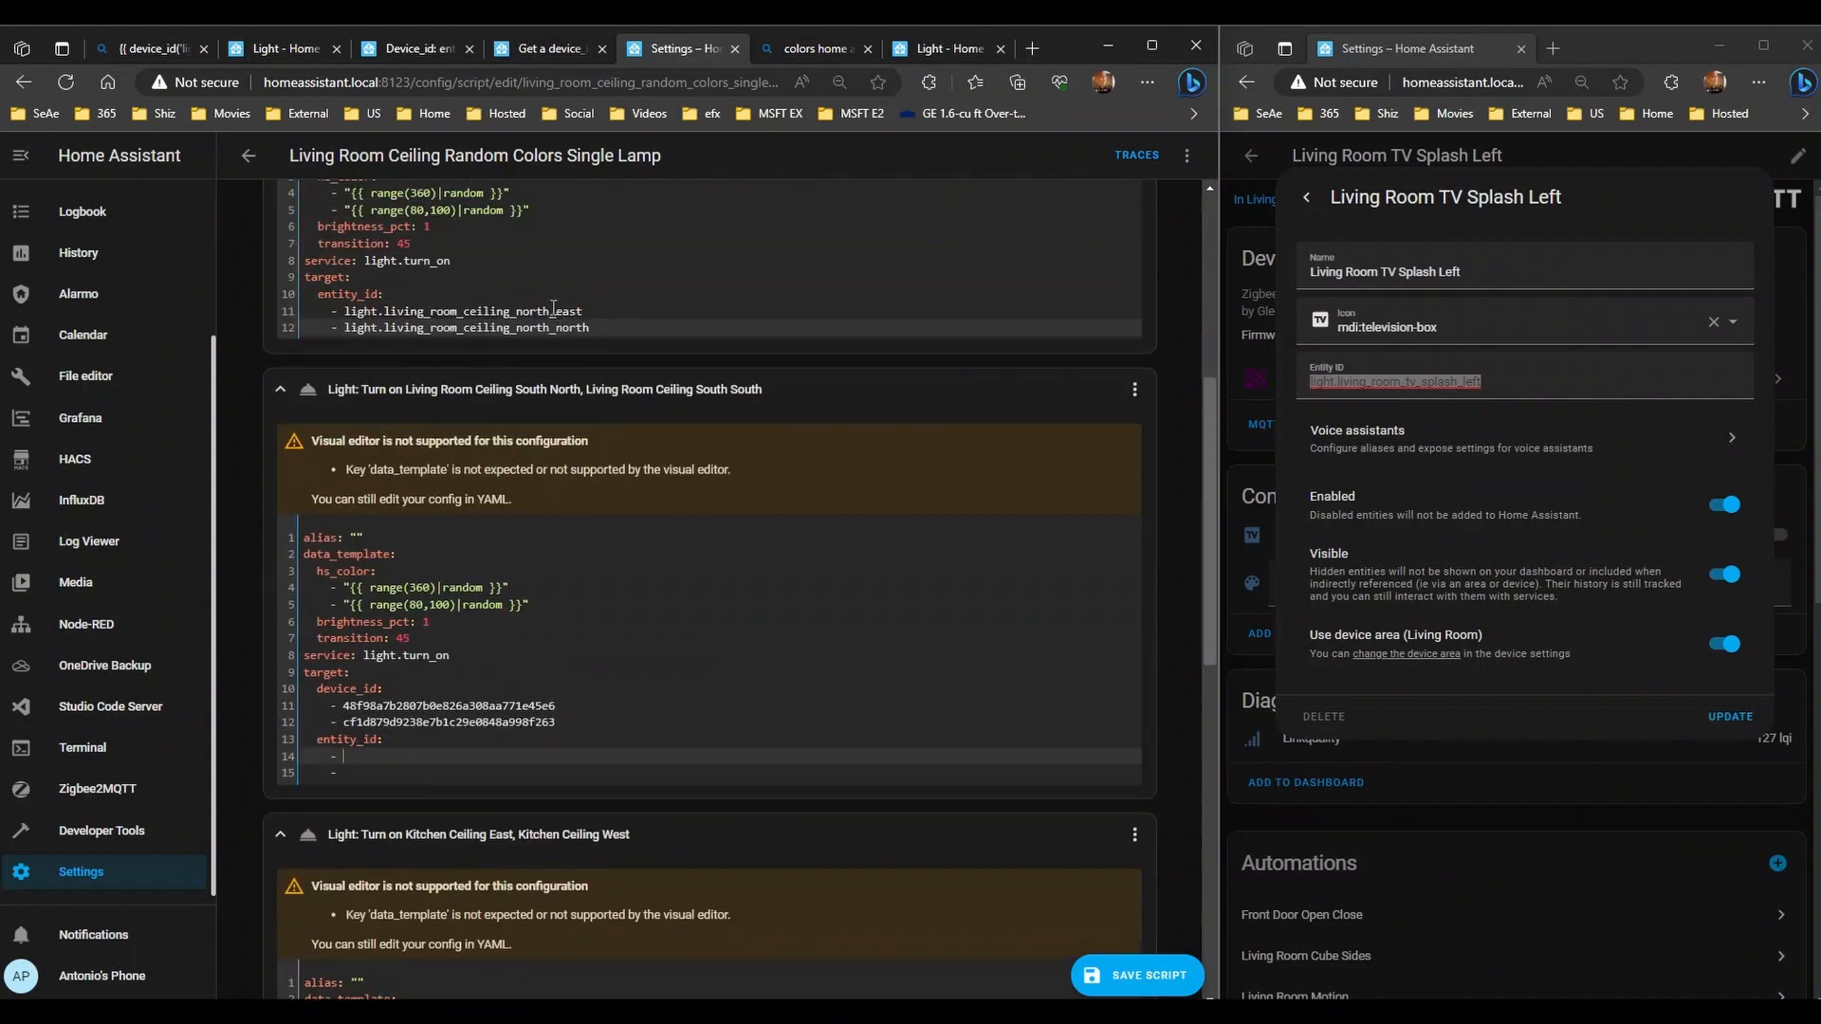
{"action": "left_click_drag", "start_coordinate": [515, 311], "coordinate": [346, 322]}
{"action": "key", "text": "ctrl+c"}
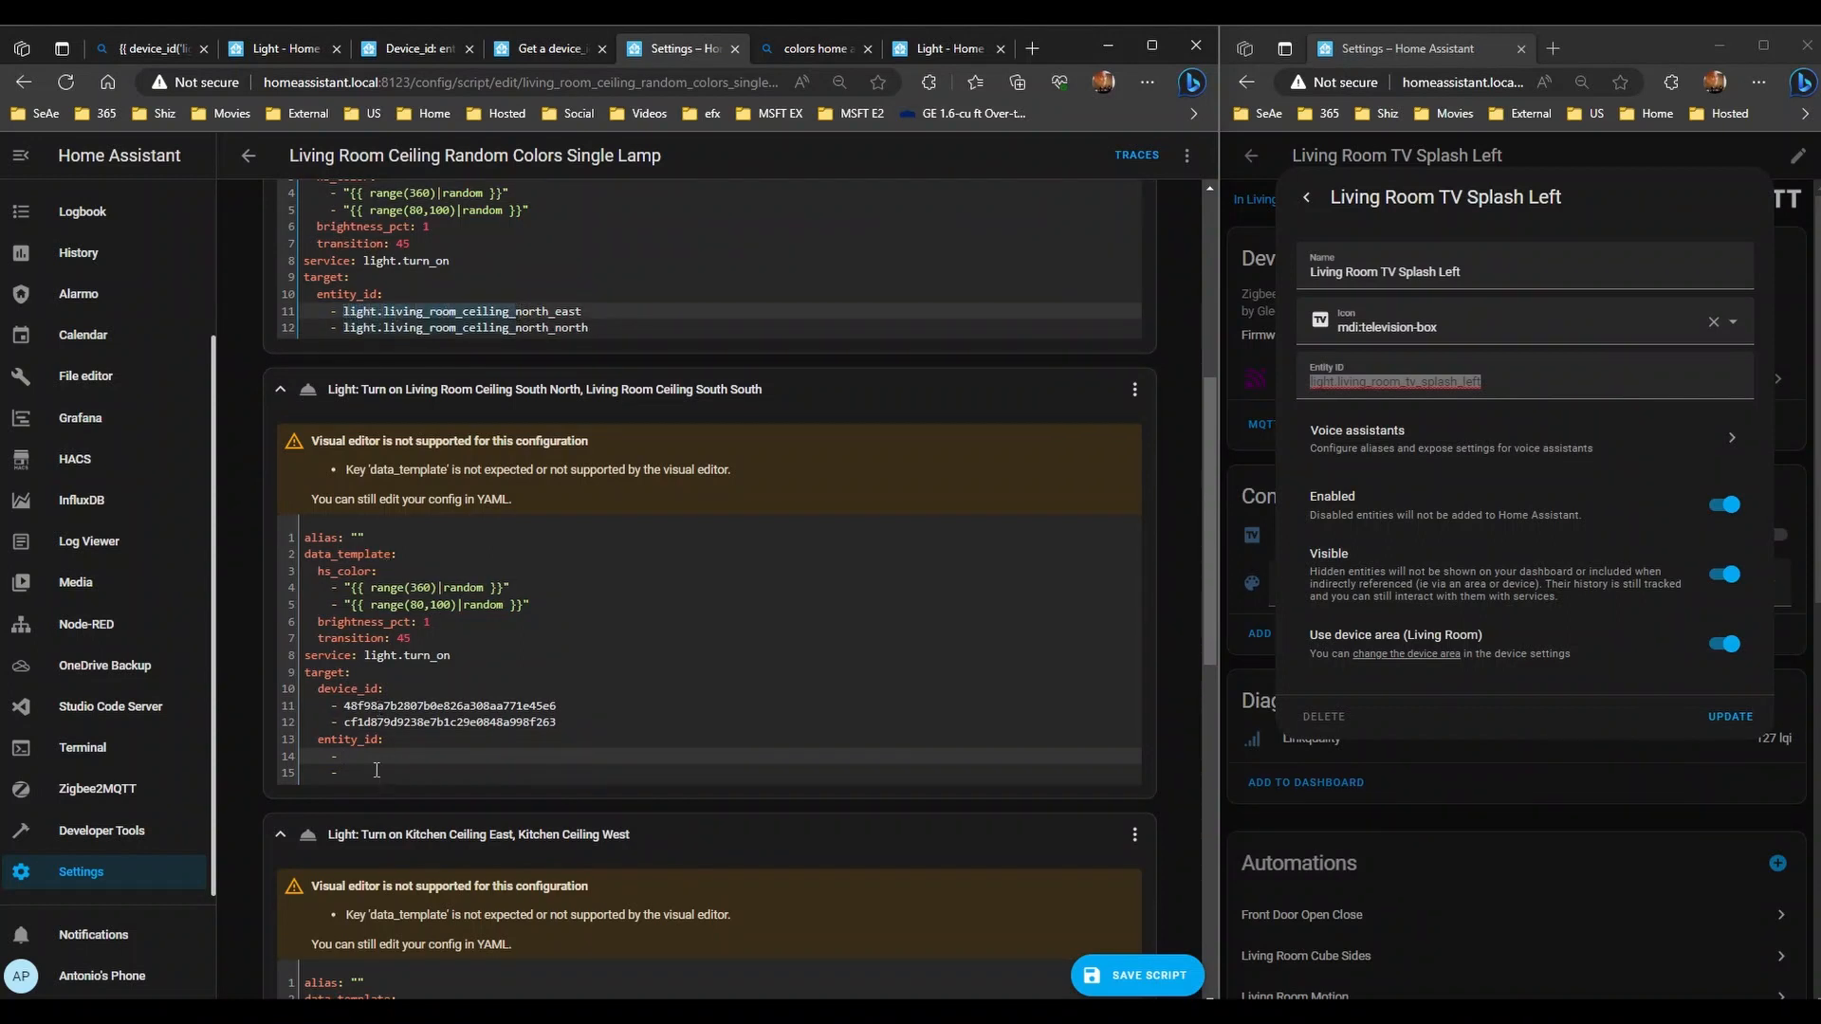
{"action": "left_click", "coordinate": [379, 759]}
{"action": "key", "text": "ctrl+v"}
{"action": "type", "text": "s"}
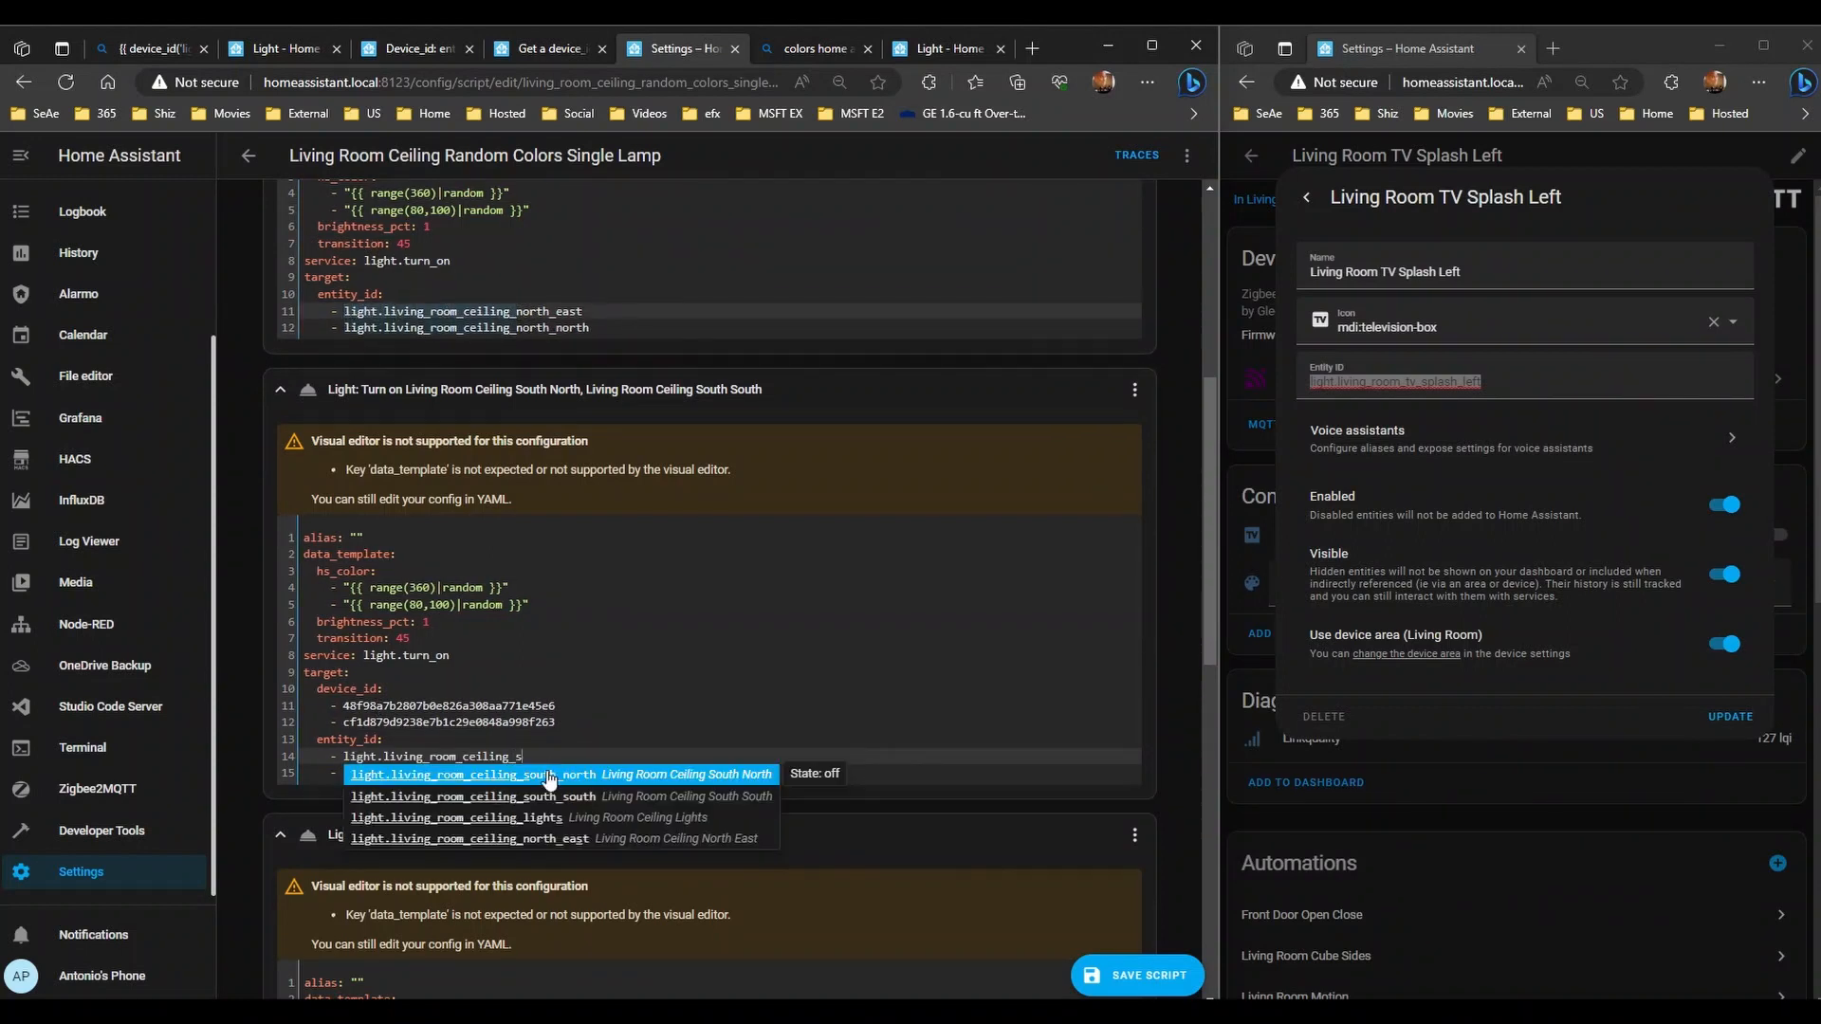
{"action": "left_click", "coordinate": [589, 775]}
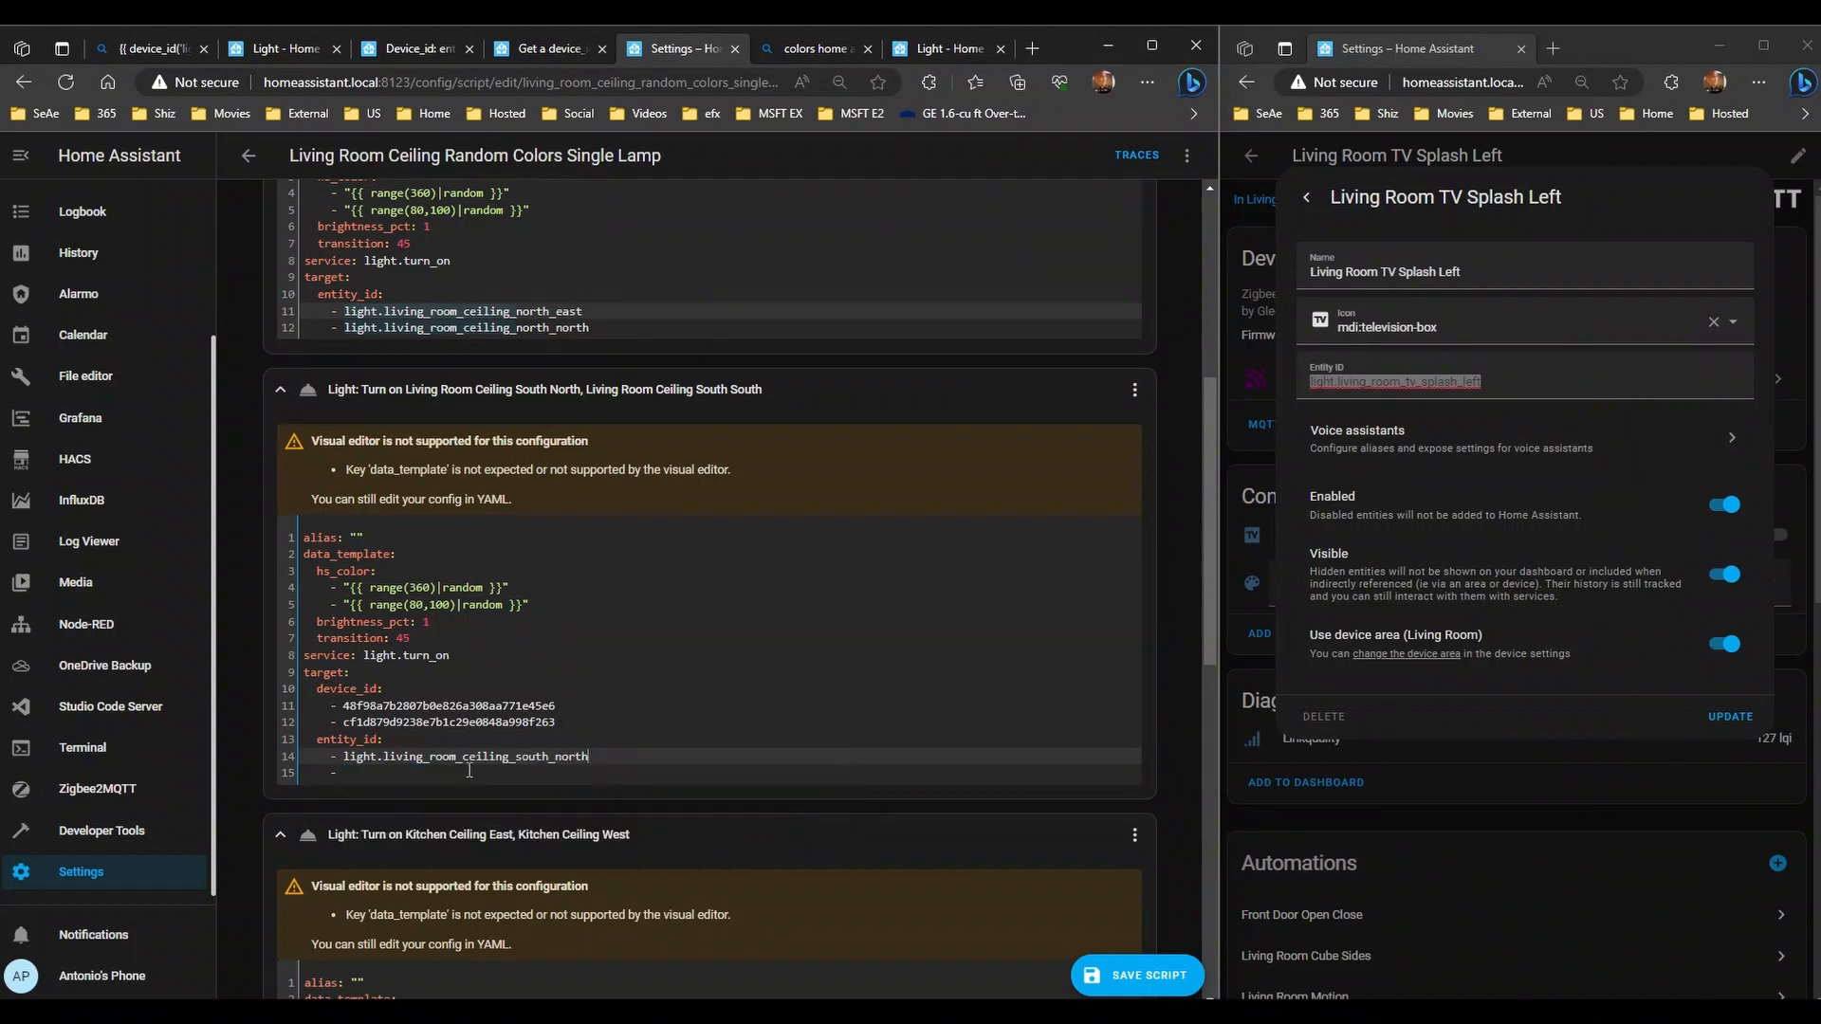
- Add light.living_room_ceiling_south_south as the second entity_id entry
{"action": "left_click", "coordinate": [460, 776]}
{"action": "key", "text": "ctrl+v"}
{"action": "type", "text": "s"}
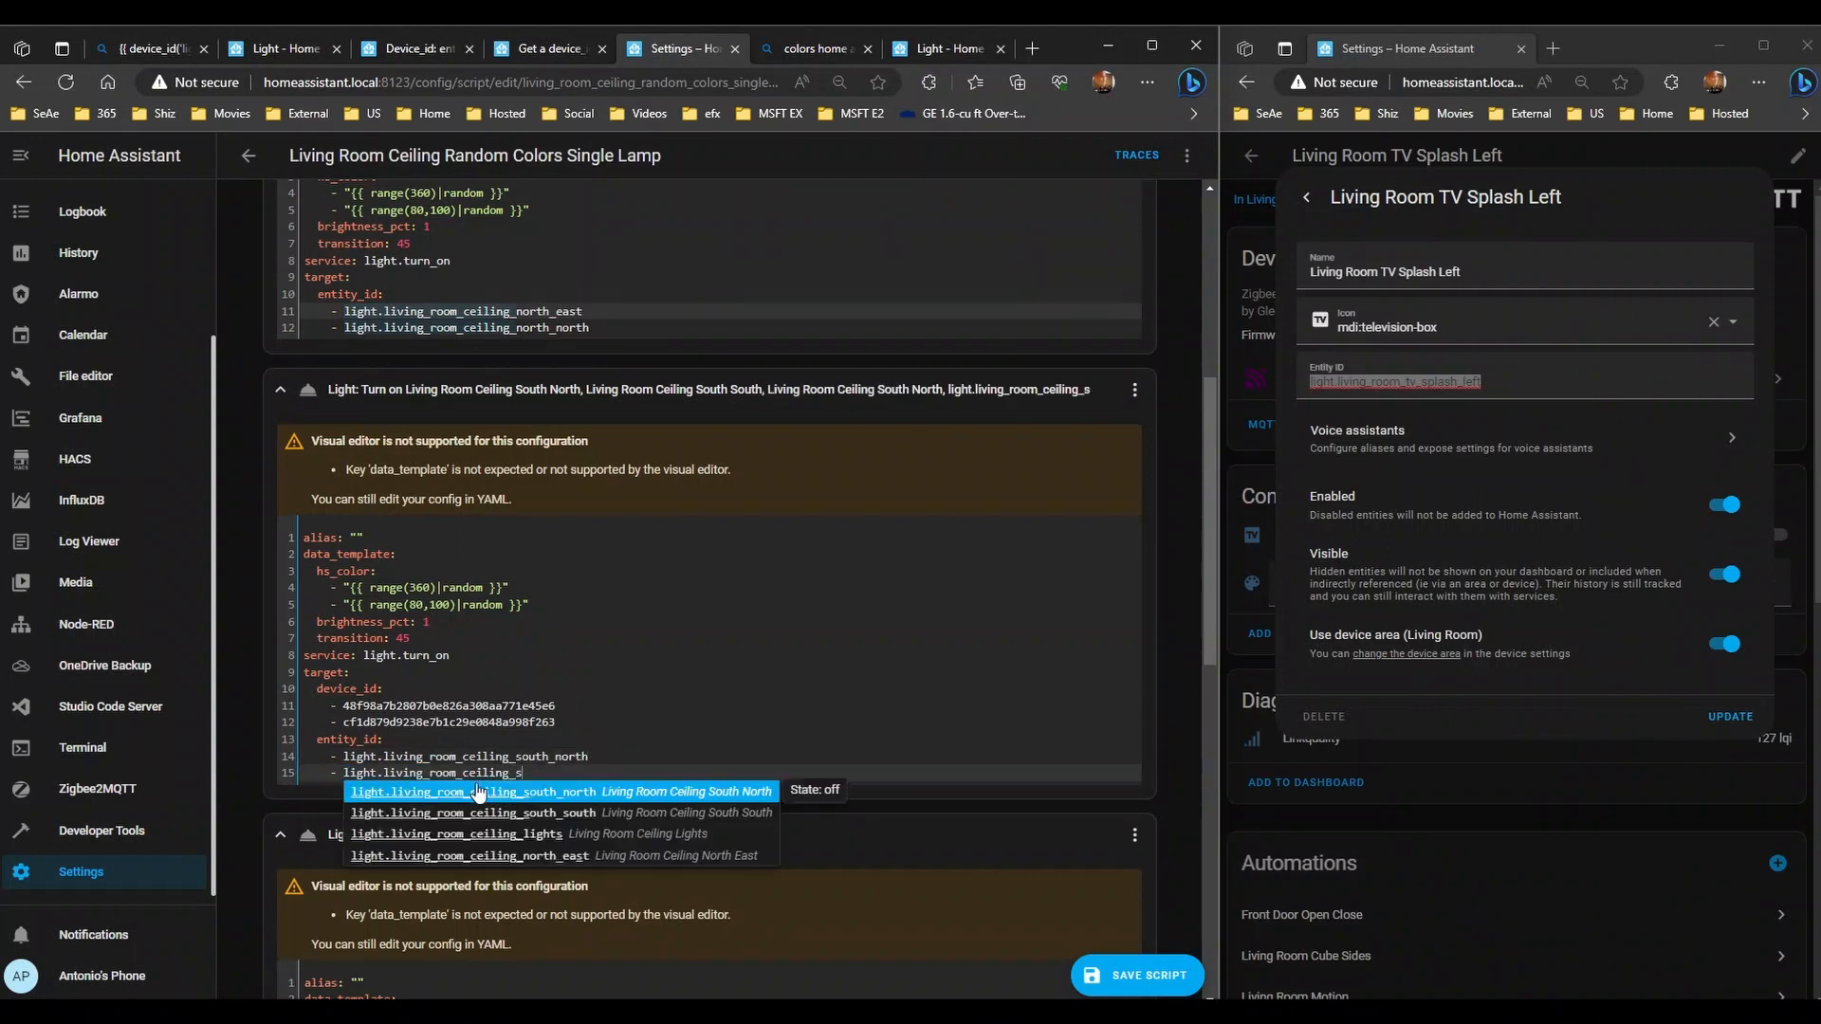
{"action": "left_click", "coordinate": [573, 818]}
{"action": "scroll", "coordinate": [588, 787], "scroll_direction": "down", "scroll_amount": 5}
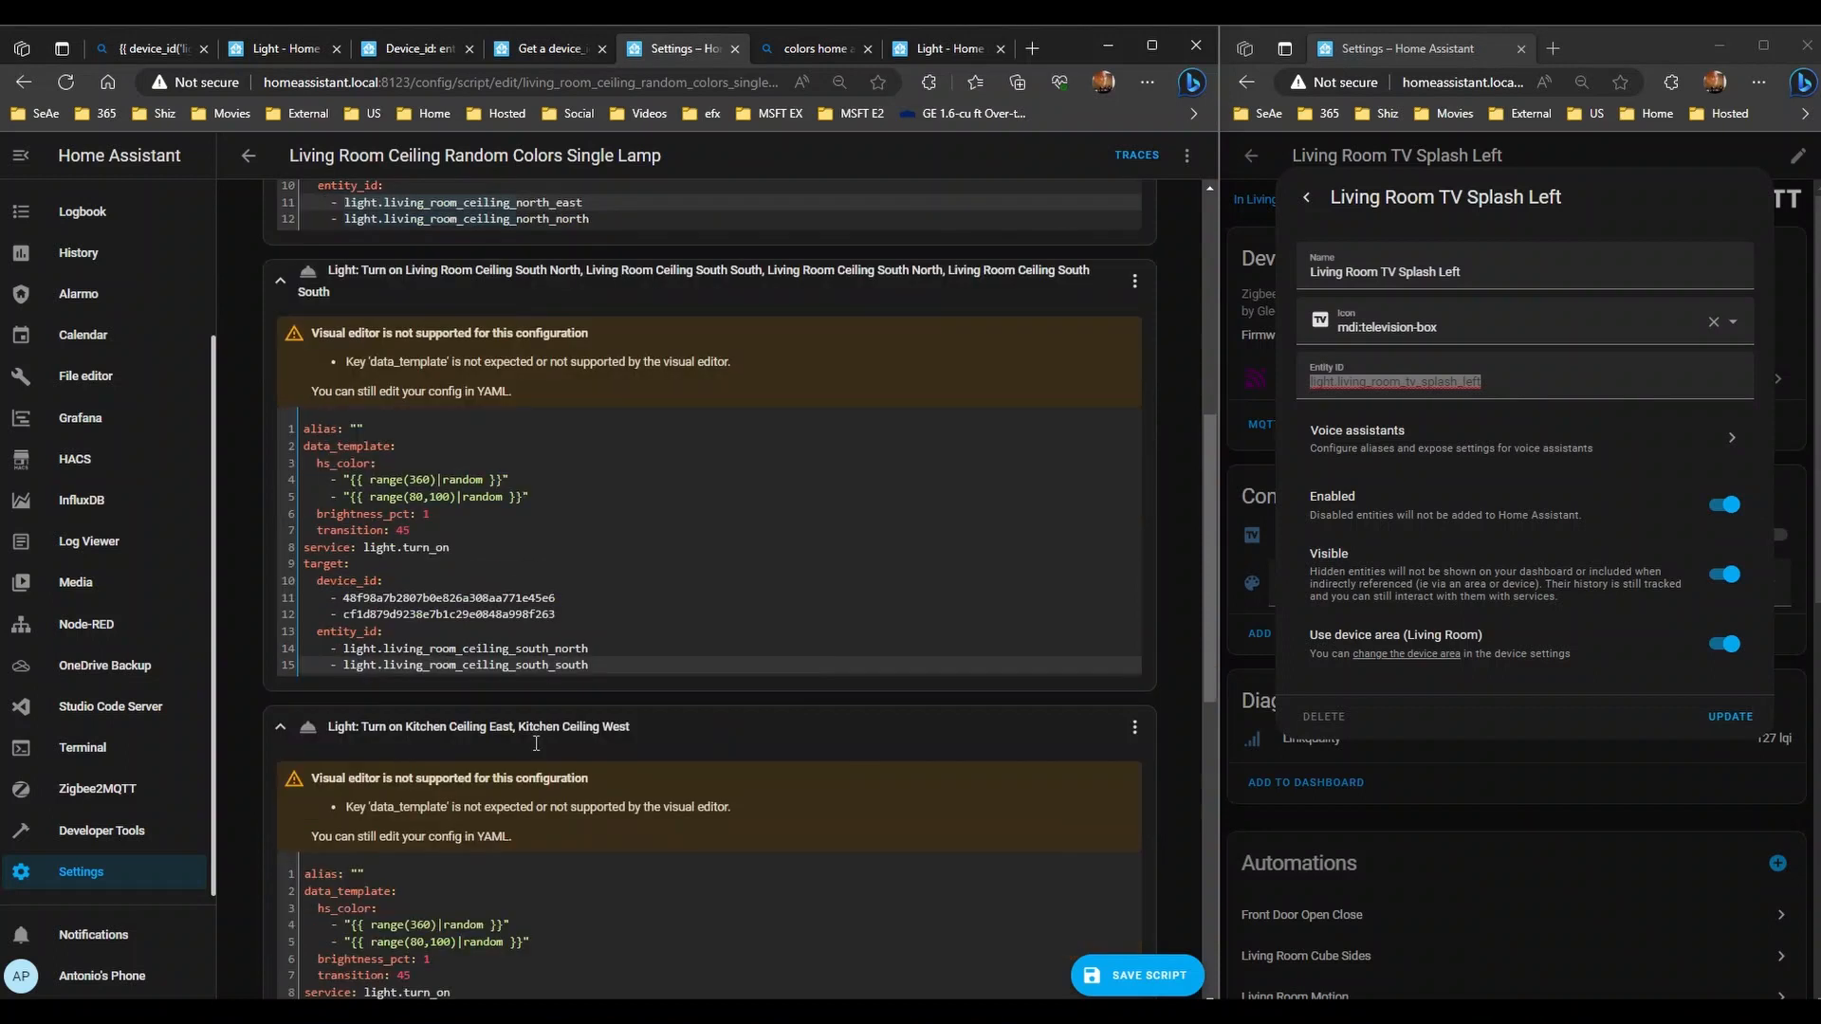
- Add light.kitchen_ceiling_east under the Kitchen Ceiling step's entity_id
{"action": "left_click", "coordinate": [413, 703]}
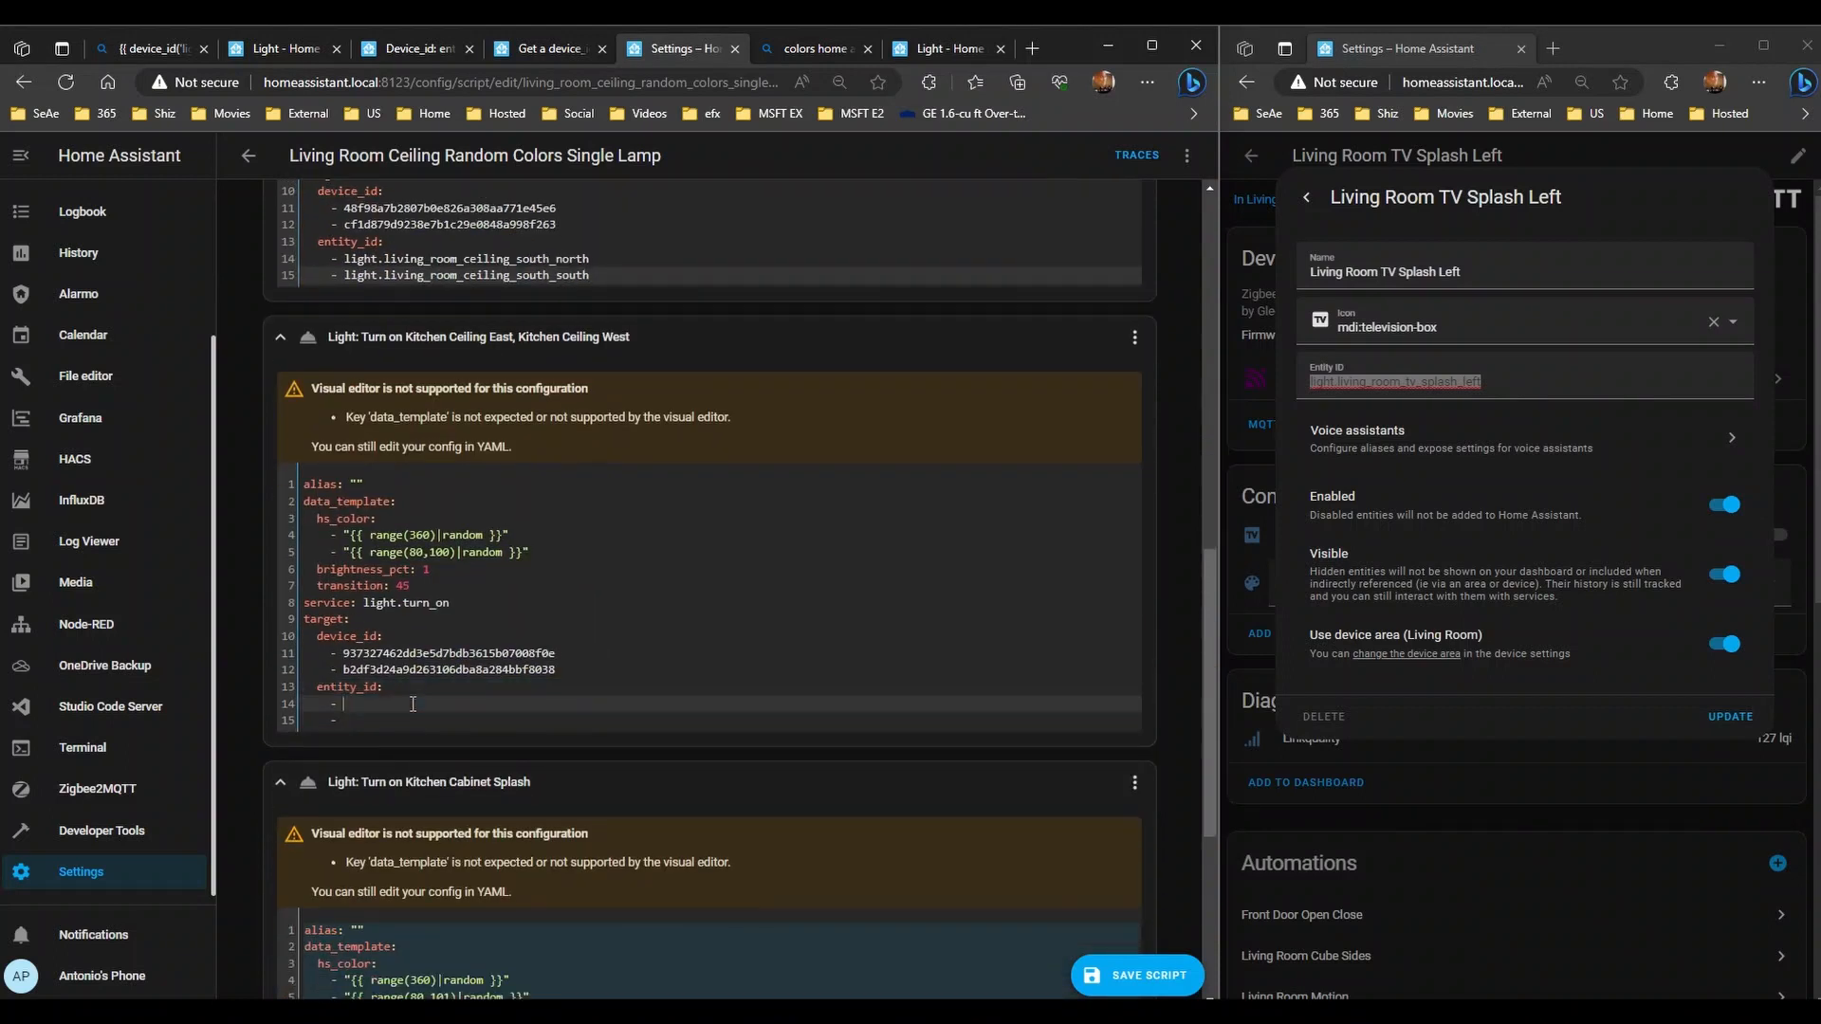
{"action": "type", "text": "light.k"}
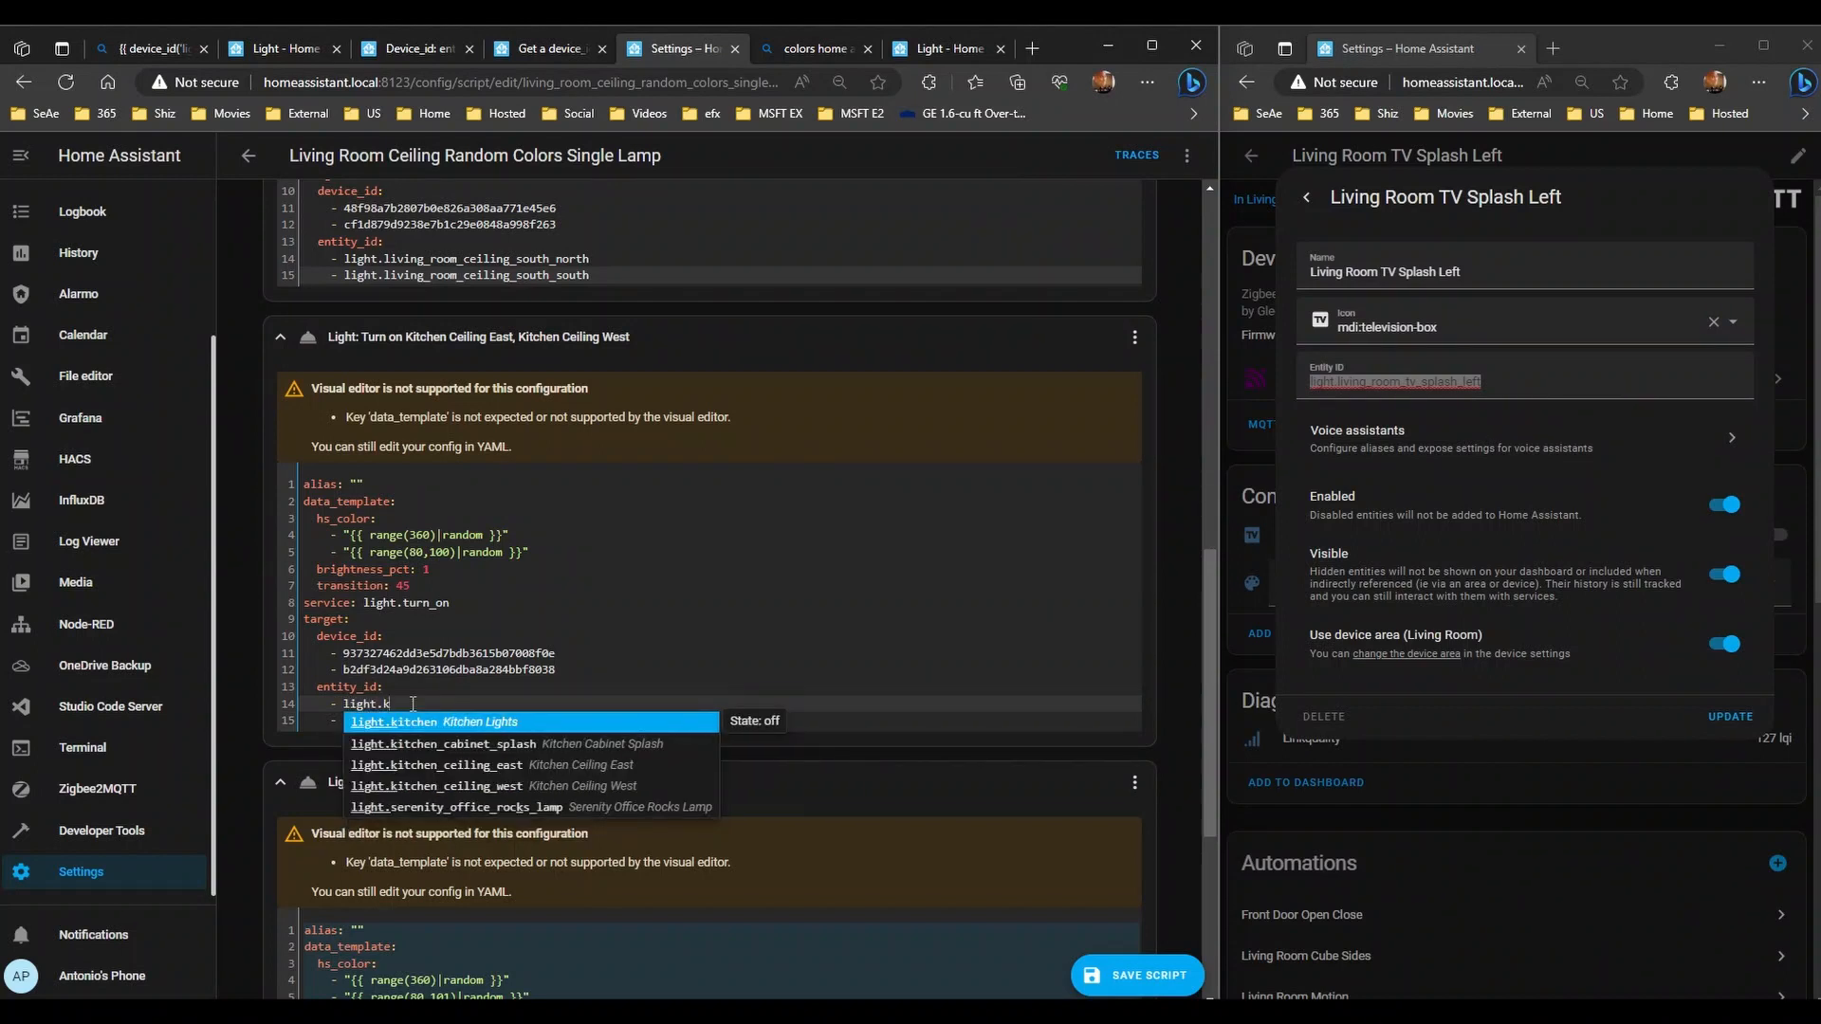
{"action": "key", "text": "Down"}
{"action": "key", "text": "Down"}
{"action": "key", "text": "Return"}
- Copy the east entry to the next line and change it to light.kitchen_ceiling_west
{"action": "key", "text": "shift+Home"}
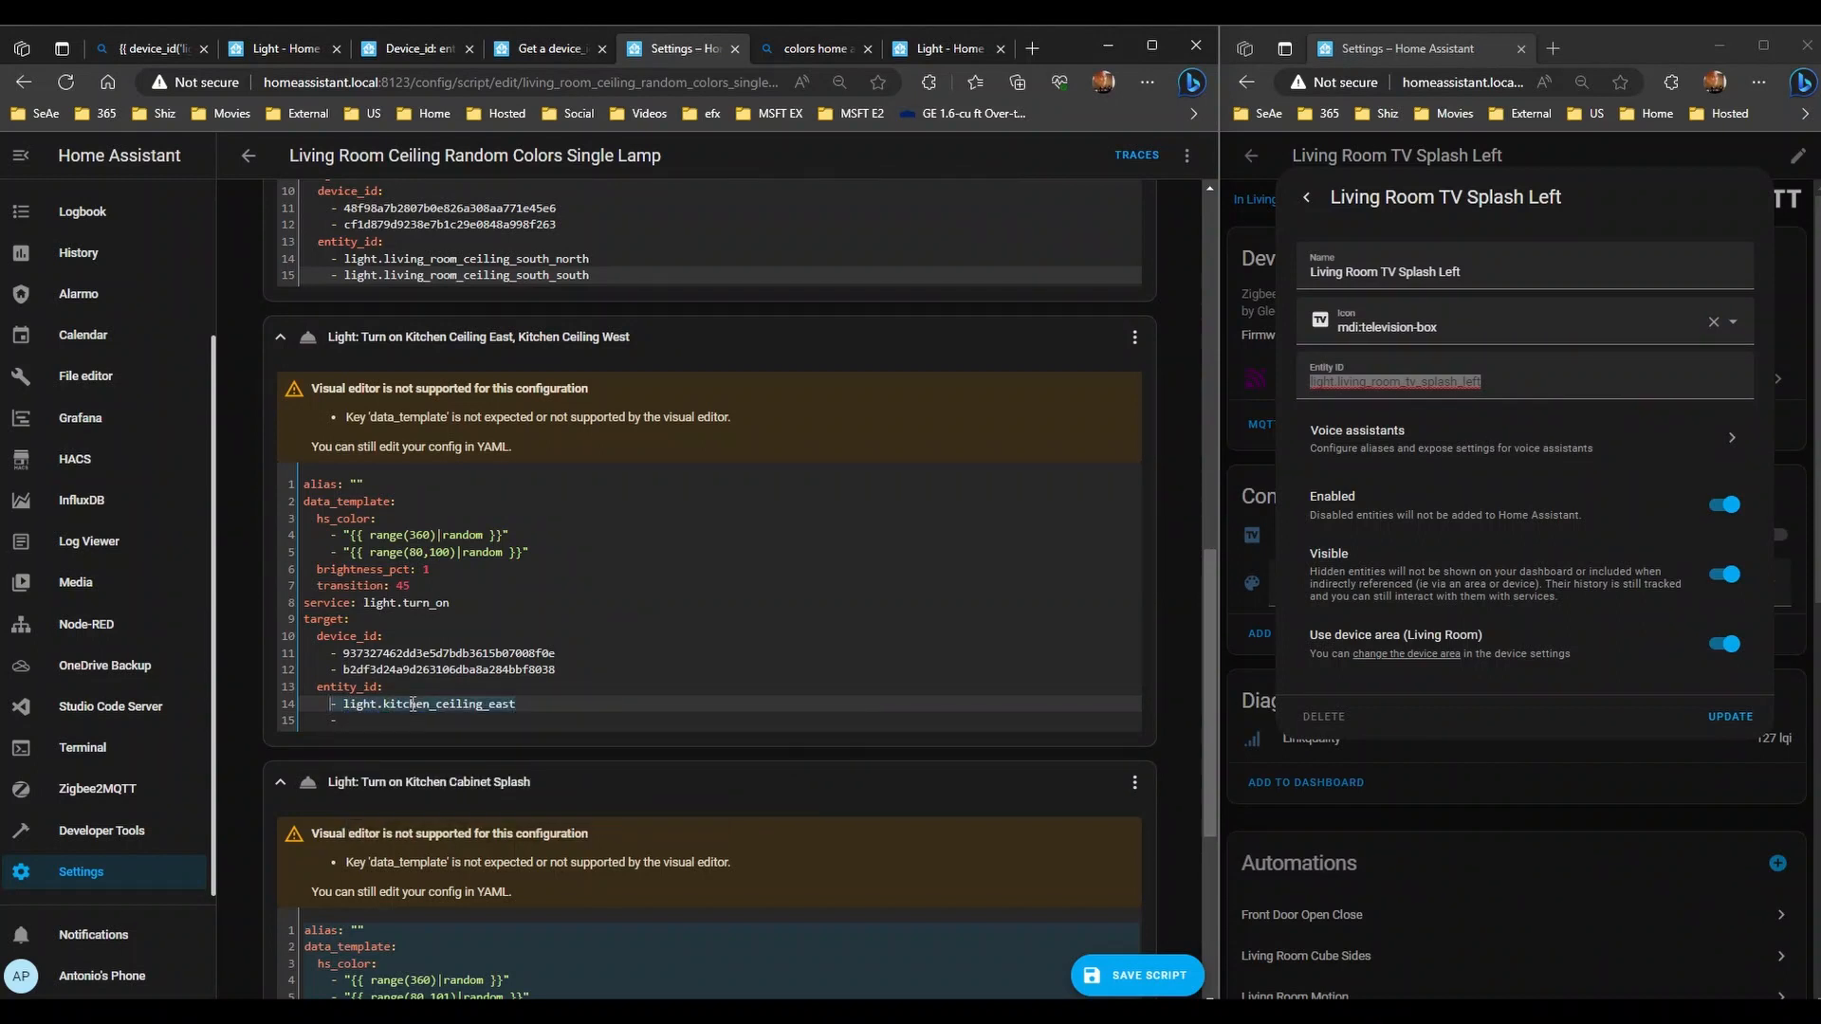
{"action": "key", "text": "ctrl+c"}
{"action": "key", "text": "End"}
{"action": "key", "text": "Down"}
{"action": "key", "text": "shift+Home"}
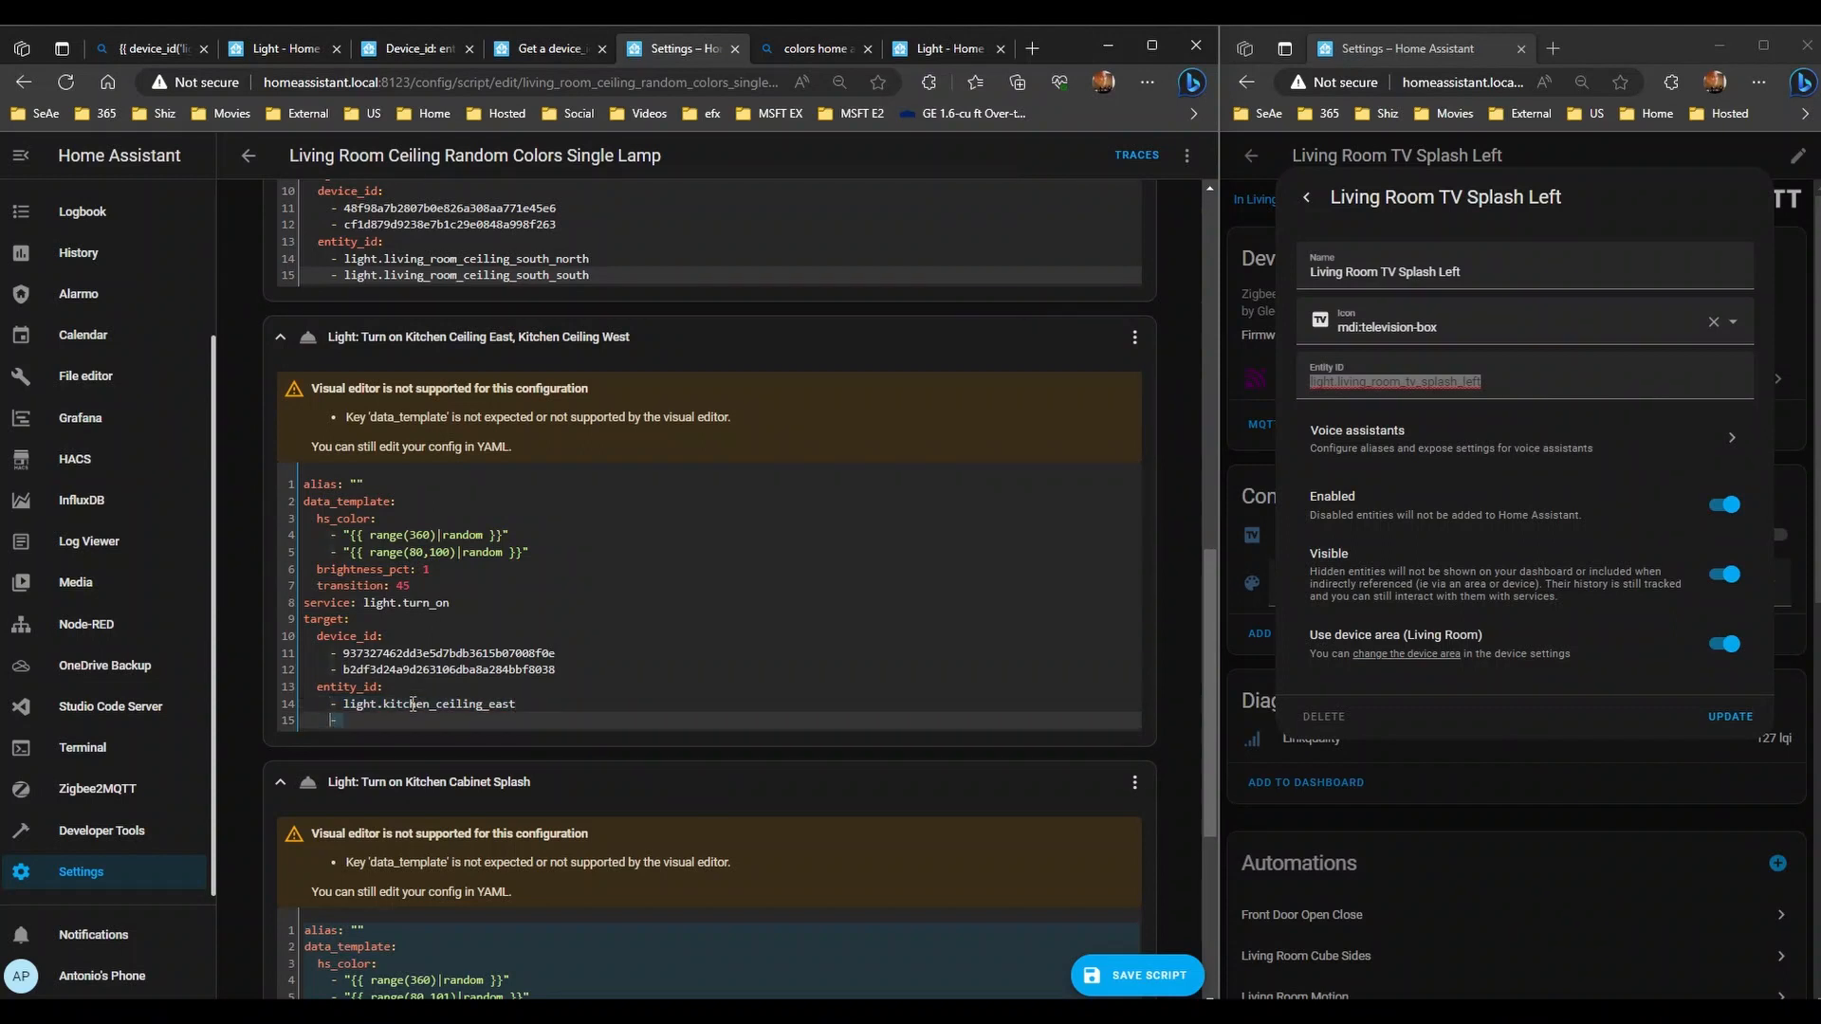
{"action": "key", "text": "ctrl+v"}
{"action": "key", "text": "BackSpace"}
{"action": "key", "text": "BackSpace"}
{"action": "key", "text": "BackSpace"}
{"action": "key", "text": "BackSpace"}
{"action": "type", "text": "w"}
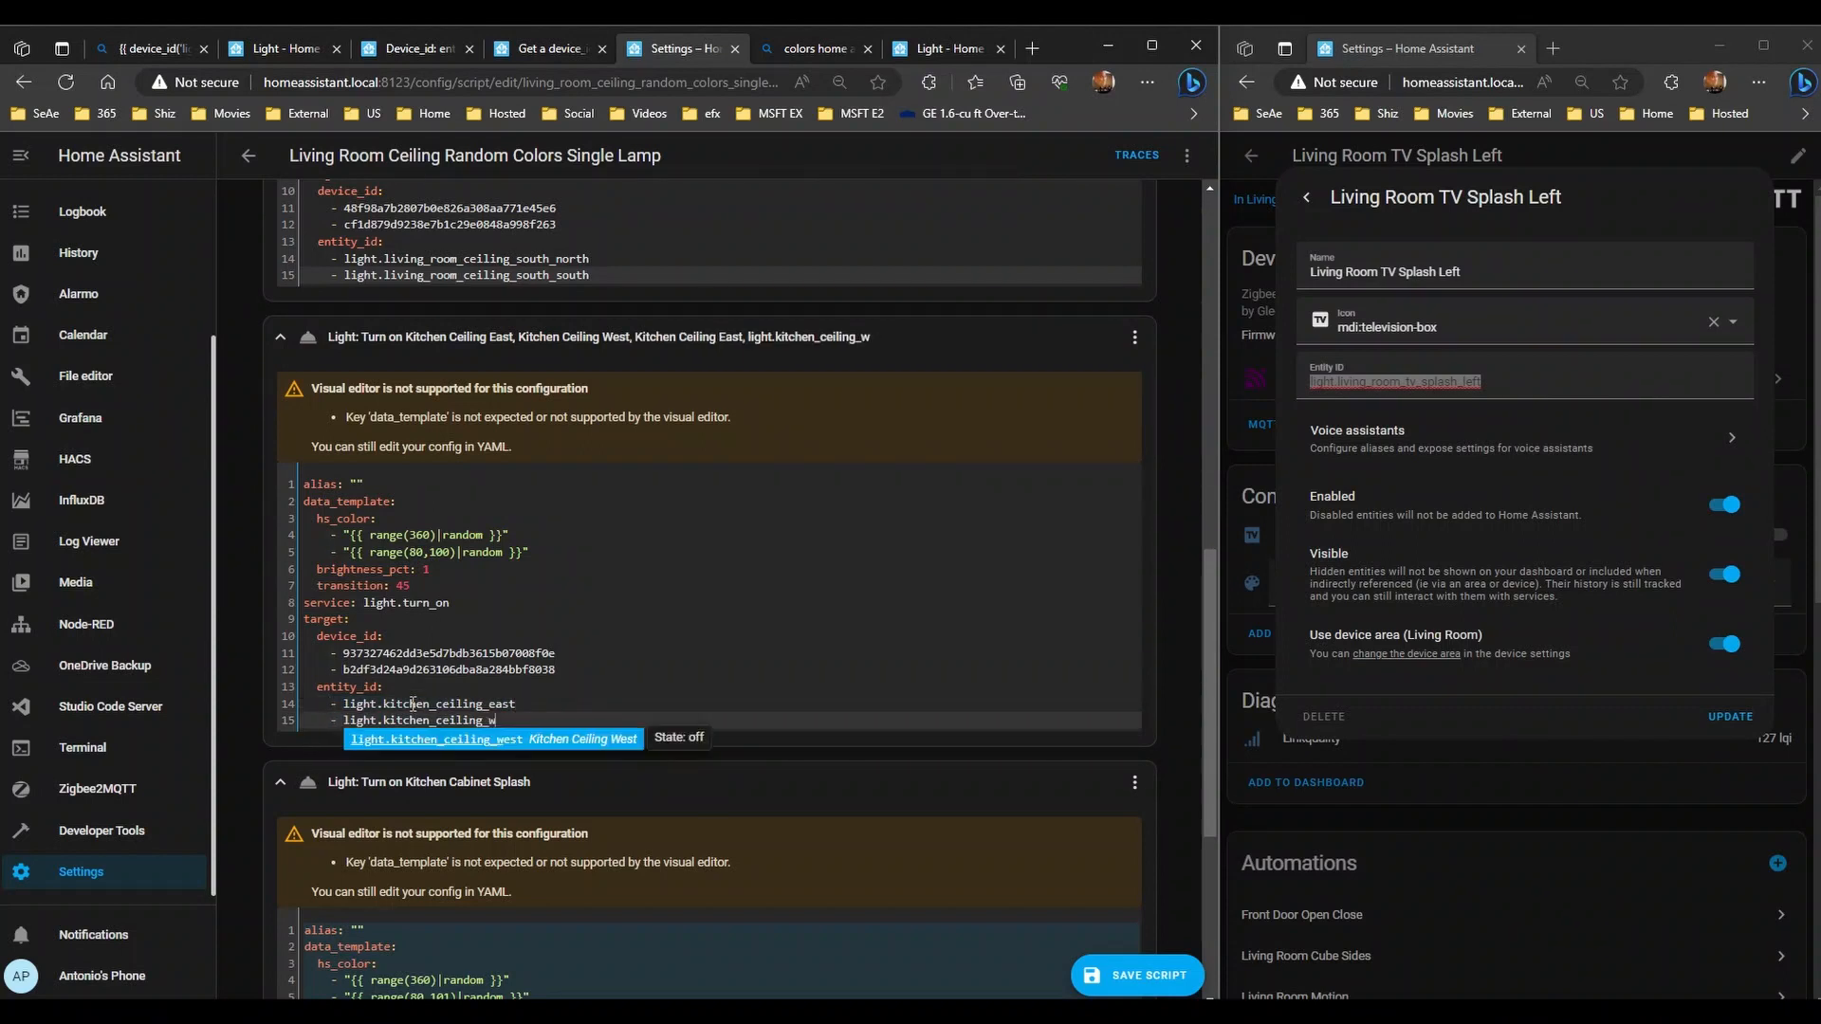
{"action": "key", "text": "Return"}
{"action": "scroll", "coordinate": [413, 703], "scroll_direction": "down", "scroll_amount": 5}
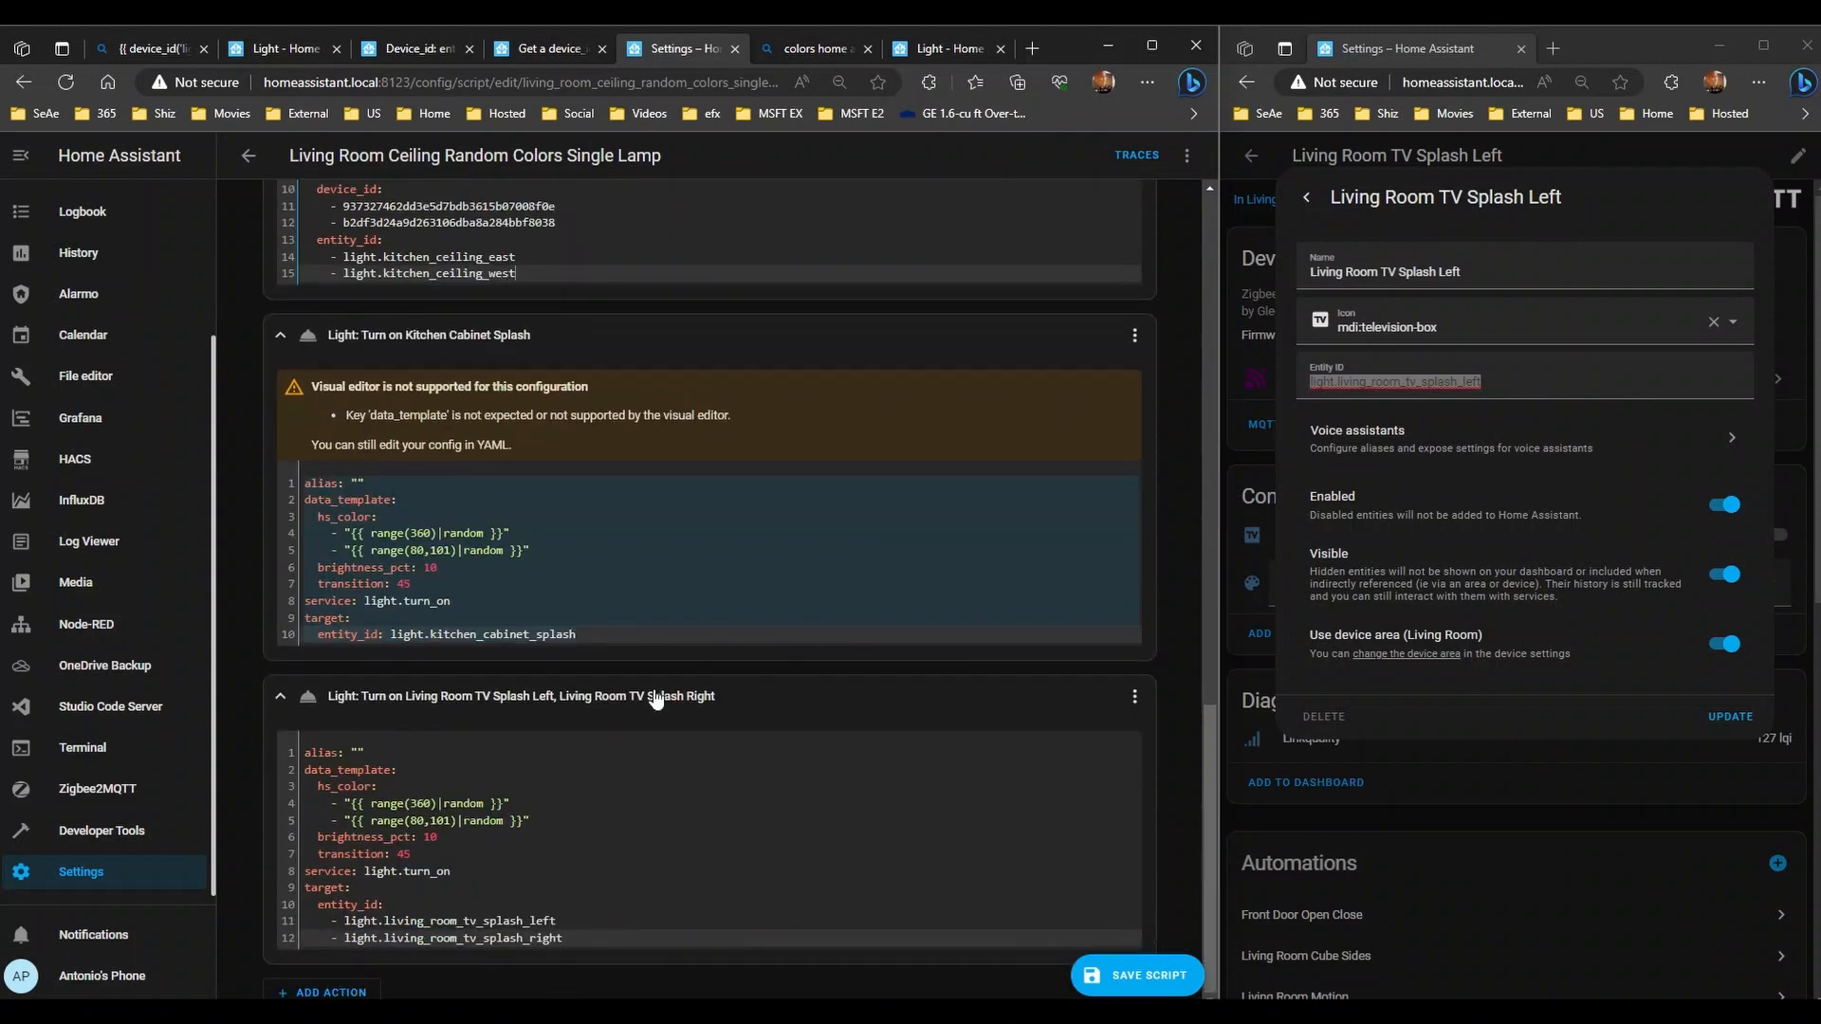
{"action": "scroll", "coordinate": [651, 688], "scroll_direction": "up", "scroll_amount": 3}
{"action": "scroll", "coordinate": [596, 830], "scroll_direction": "up", "scroll_amount": 10}
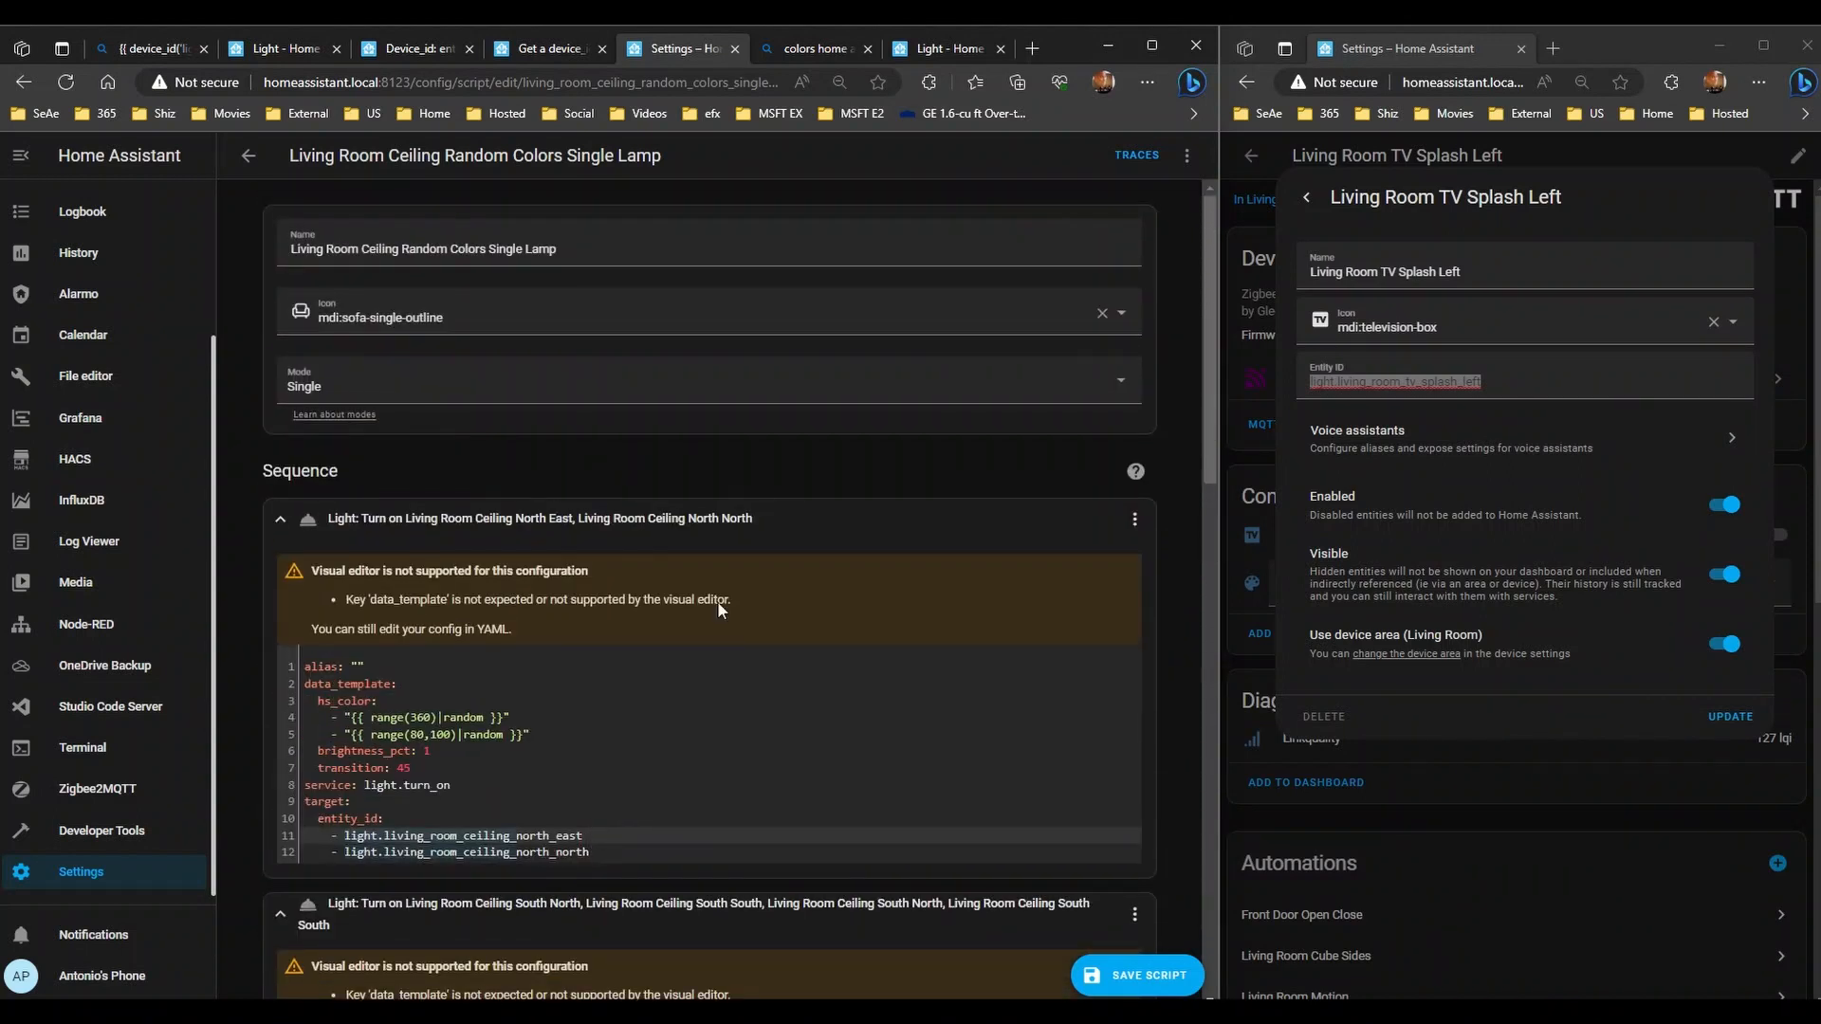
- Switch the Single Lamp script to YAML editing and delete both remaining device_id blocks
{"action": "left_click", "coordinate": [1186, 154]}
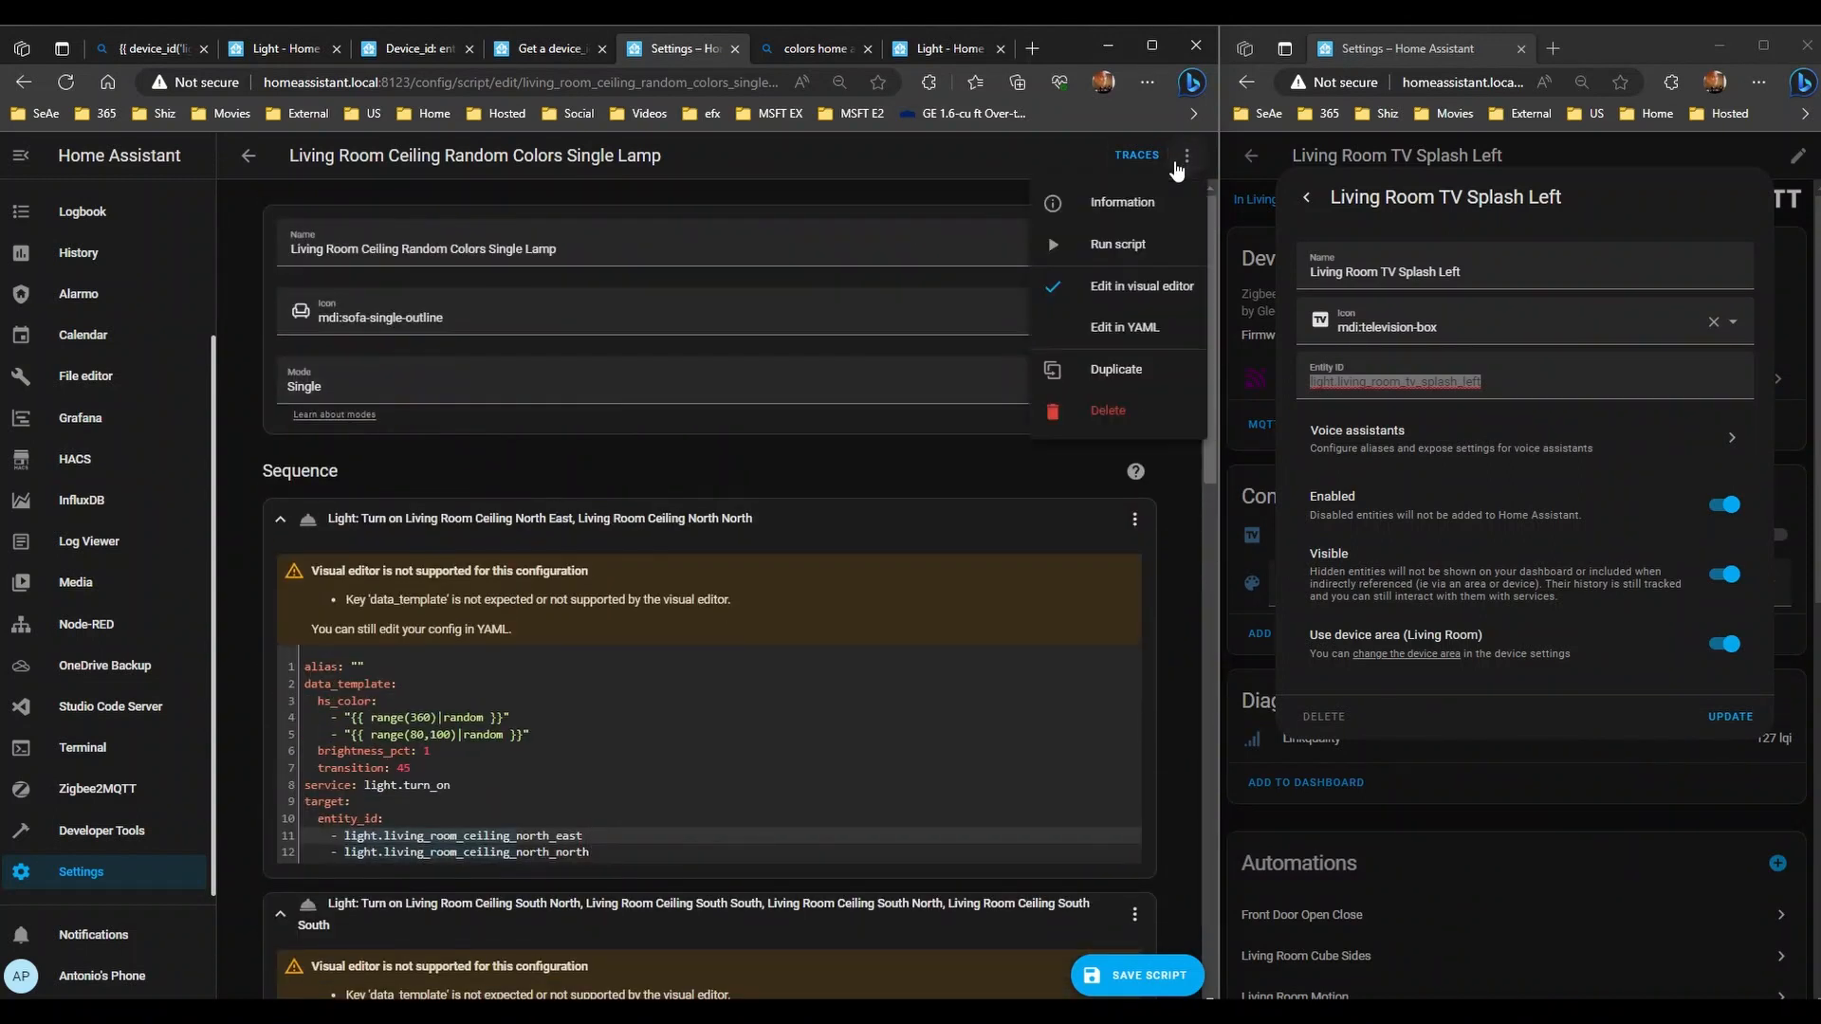
{"action": "left_click", "coordinate": [1136, 967]}
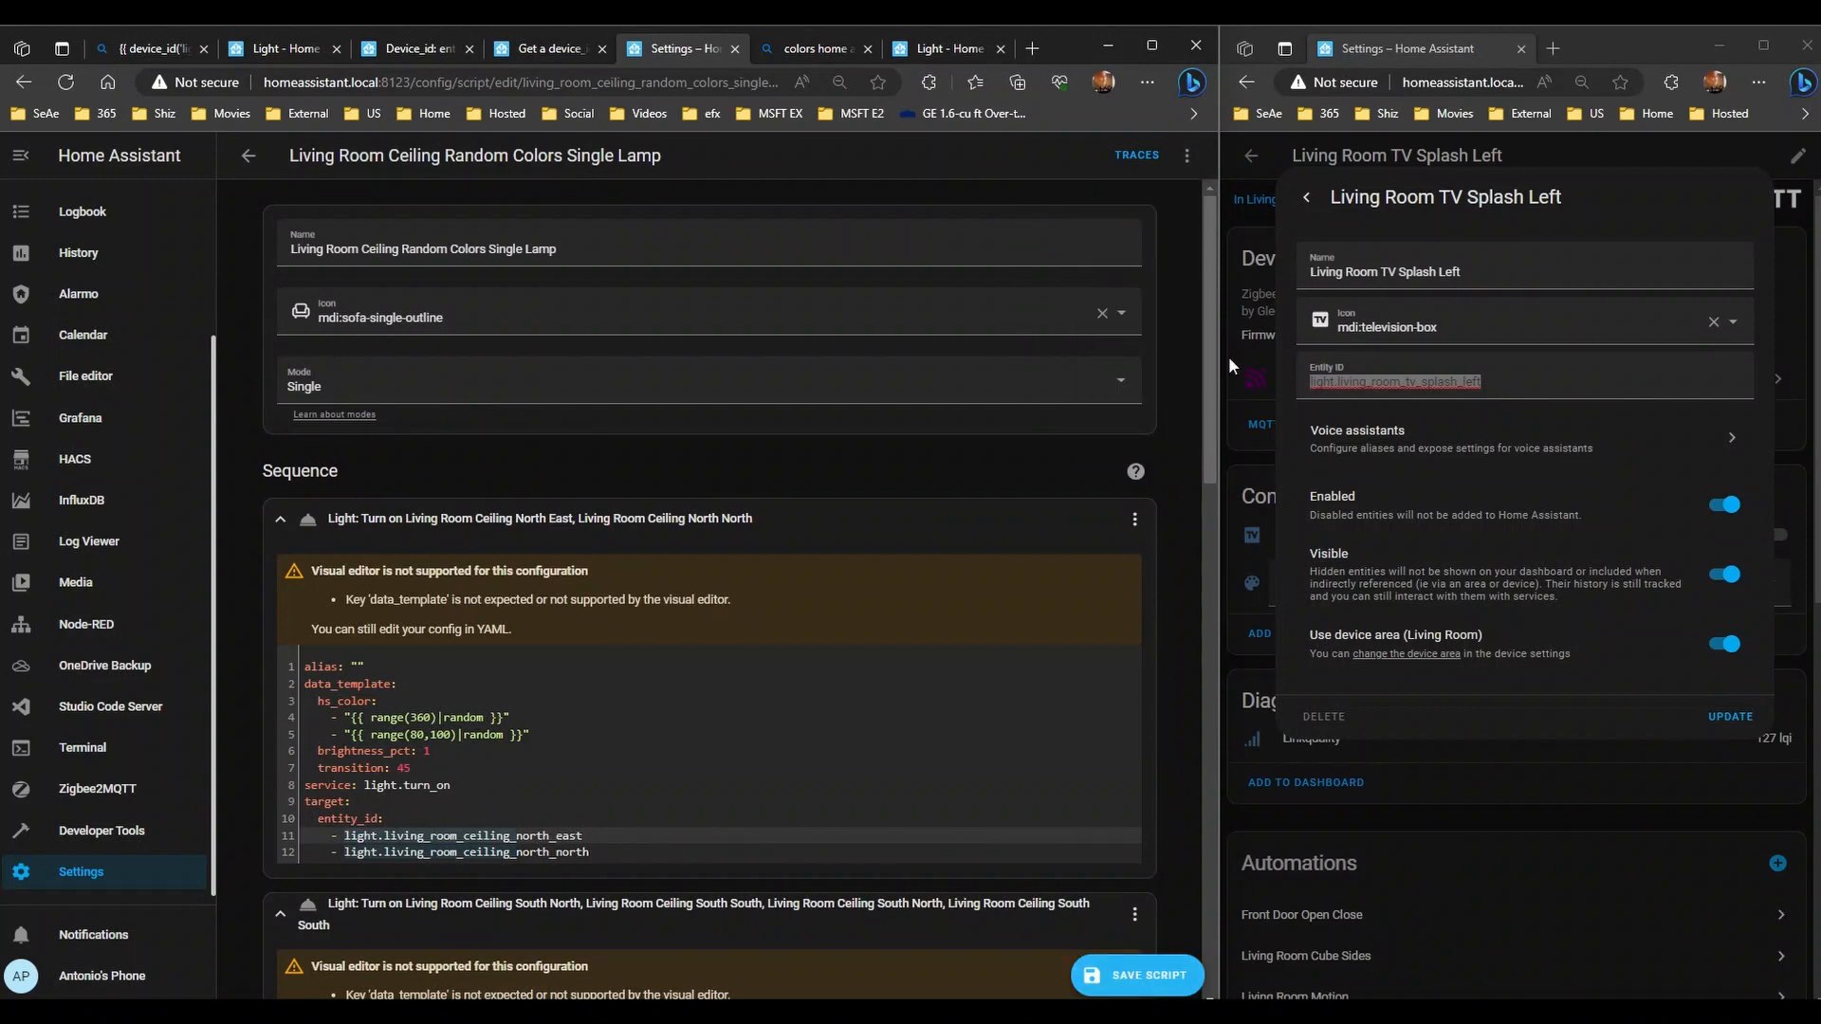
{"action": "left_click", "coordinate": [1188, 151]}
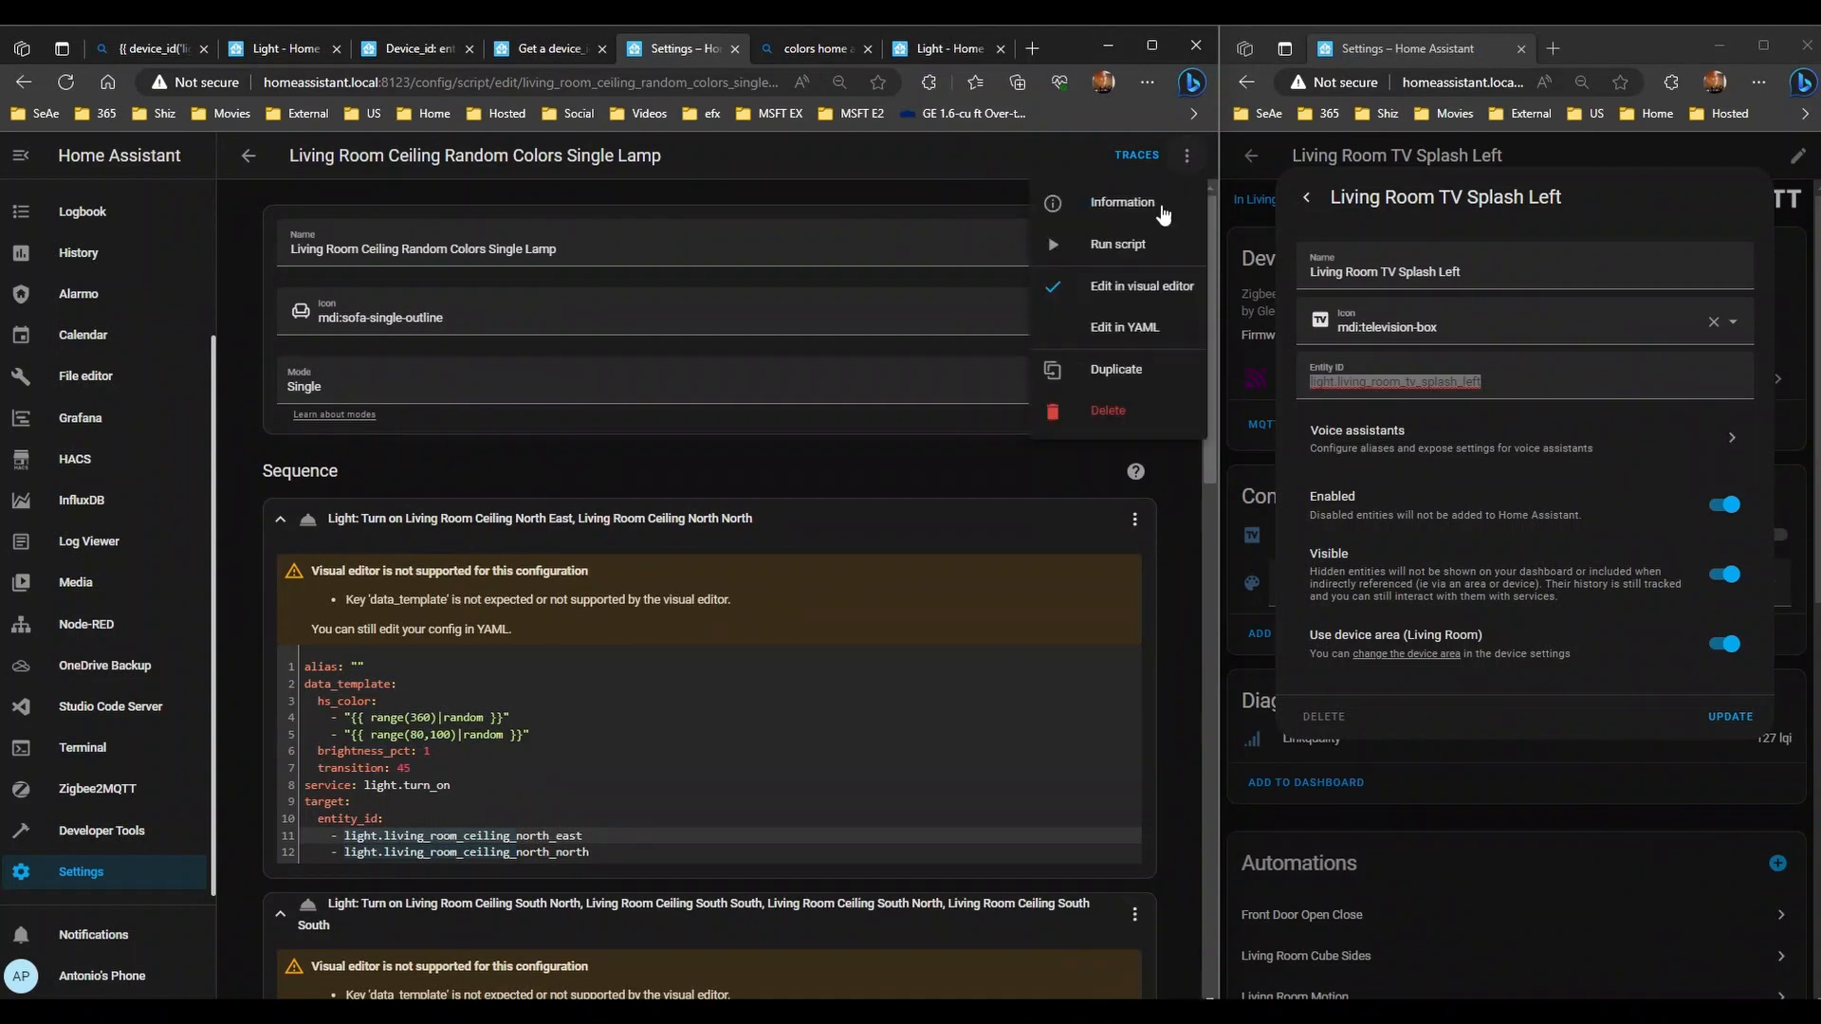
{"action": "left_click", "coordinate": [1110, 332]}
{"action": "scroll", "coordinate": [576, 485], "scroll_direction": "down", "scroll_amount": 1}
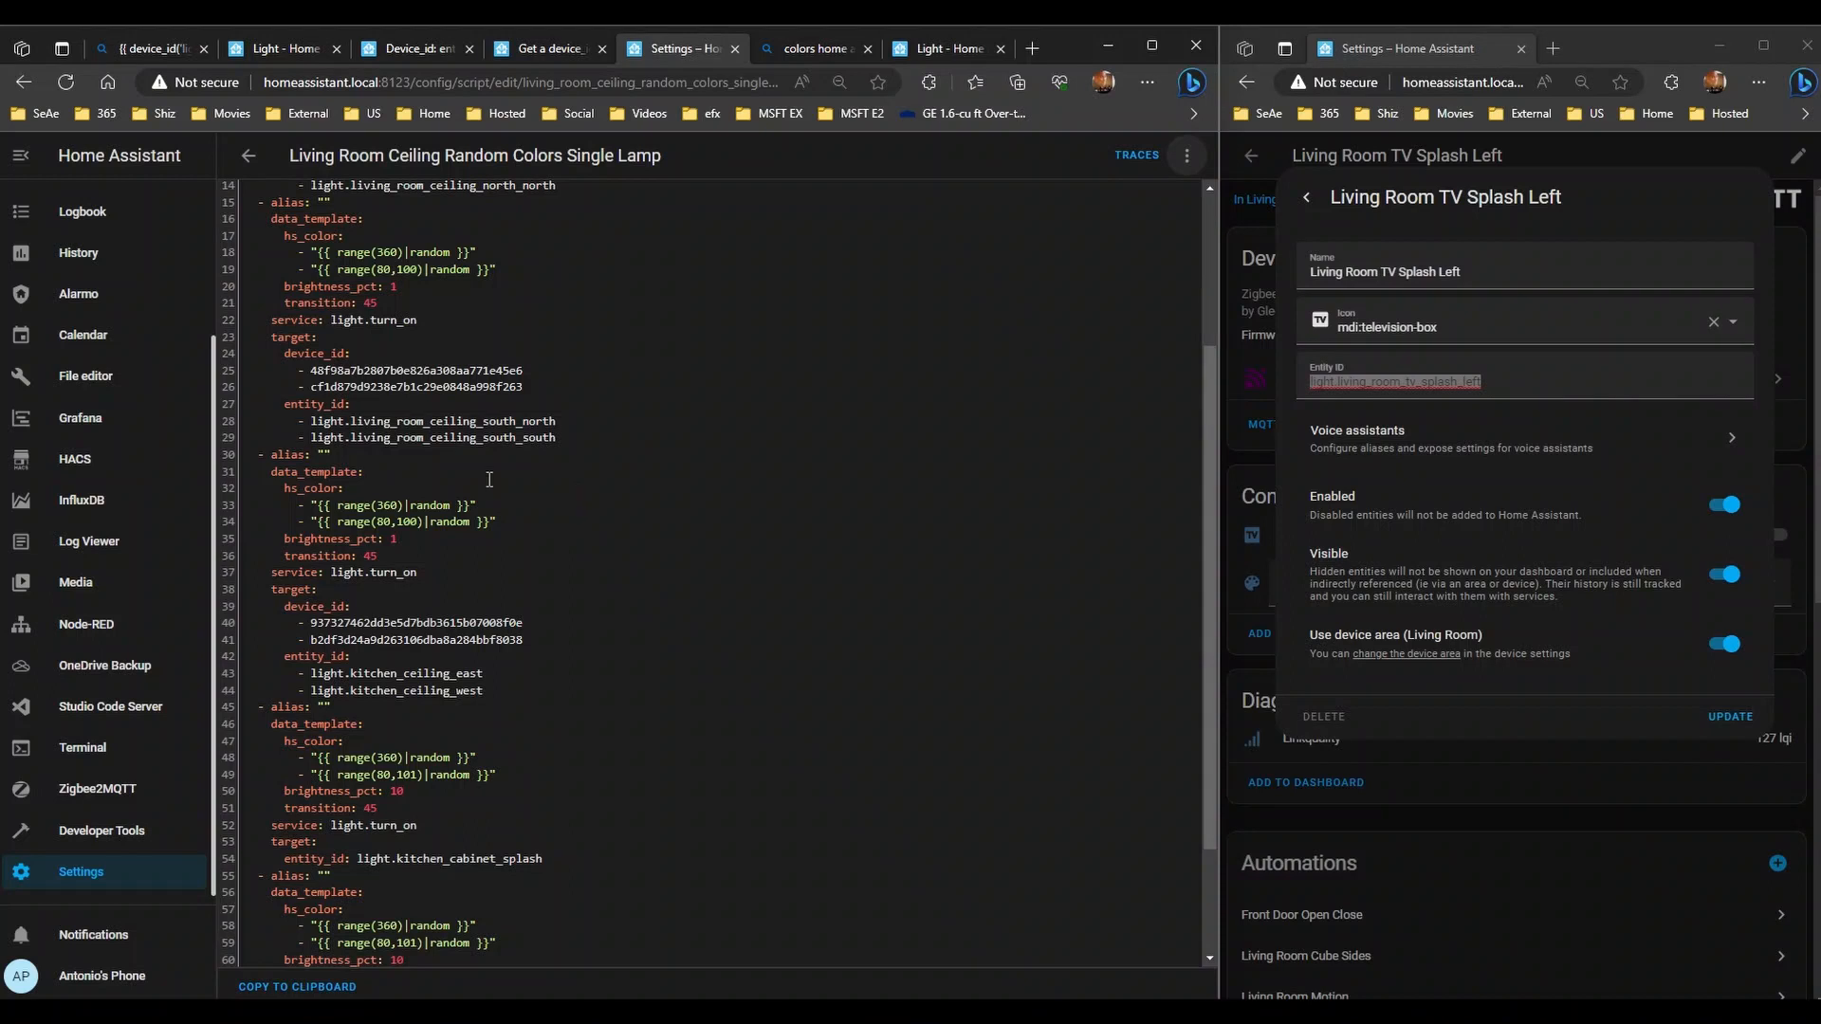
{"action": "scroll", "coordinate": [487, 477], "scroll_direction": "down", "scroll_amount": 1}
{"action": "scroll", "coordinate": [485, 477], "scroll_direction": "up", "scroll_amount": 2}
{"action": "scroll", "coordinate": [484, 477], "scroll_direction": "up", "scroll_amount": 1}
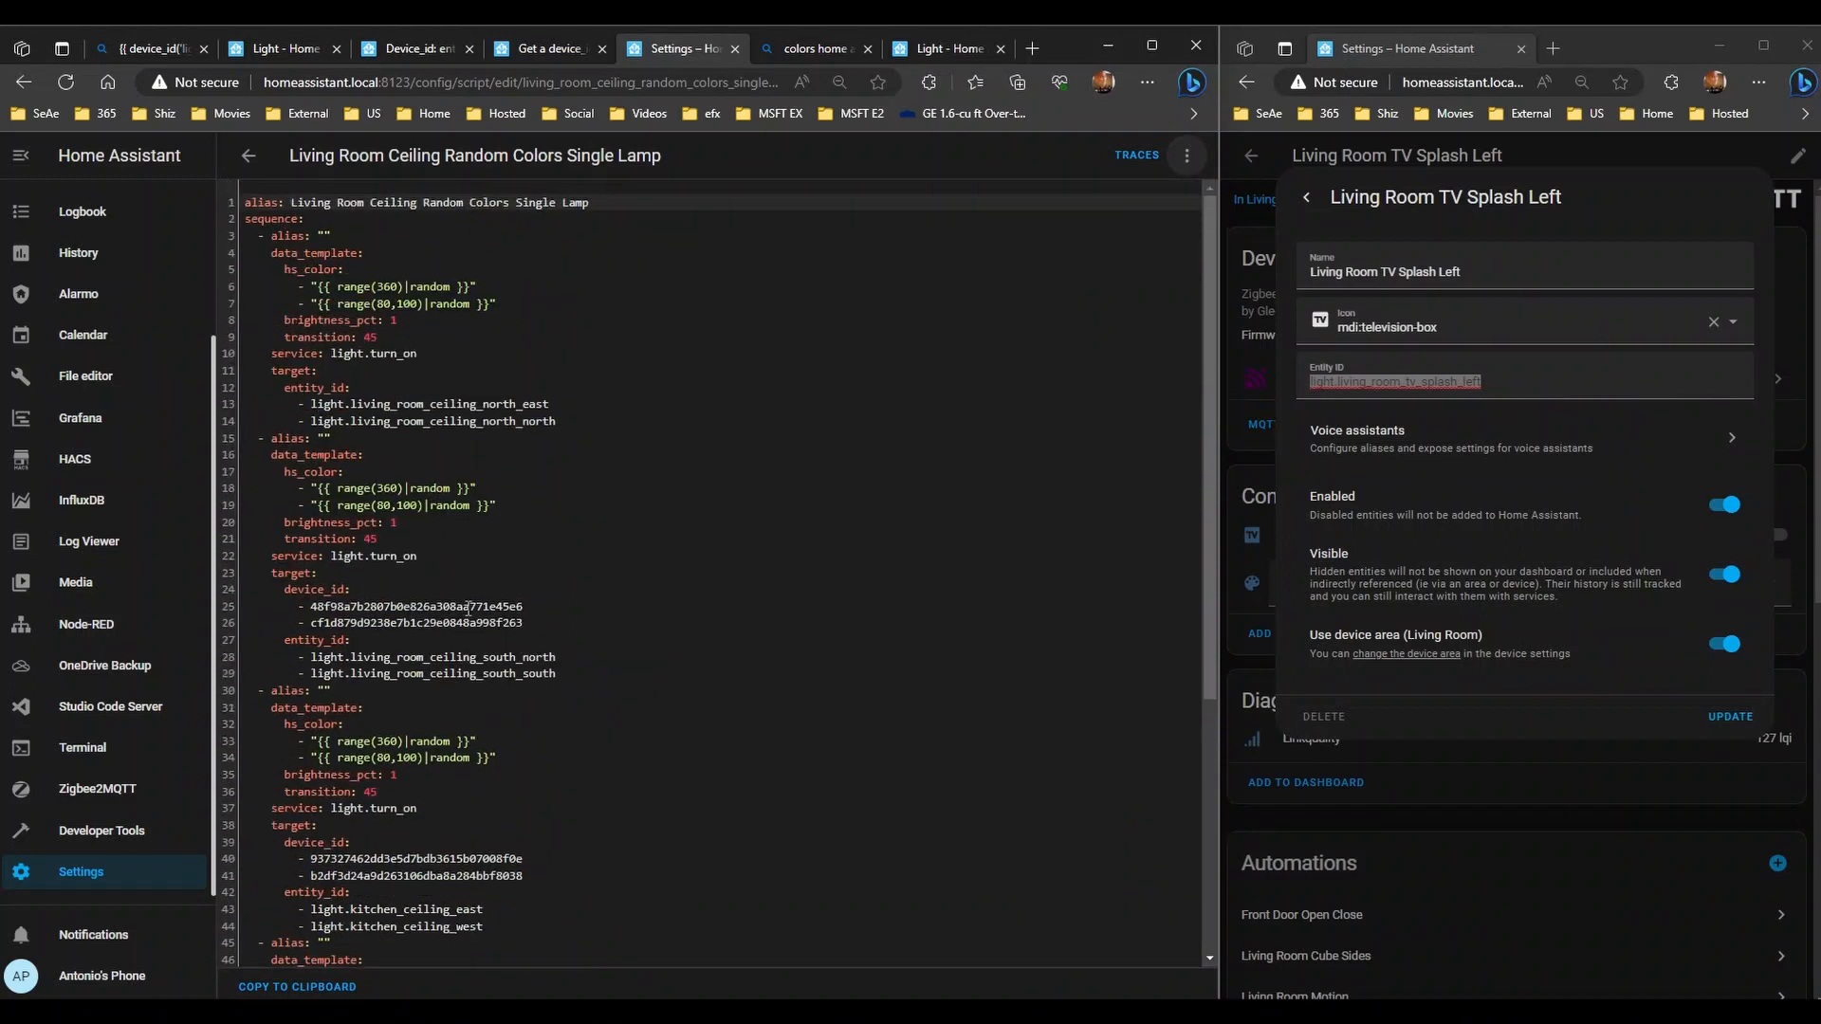
{"action": "left_click_drag", "start_coordinate": [525, 626], "coordinate": [246, 592]}
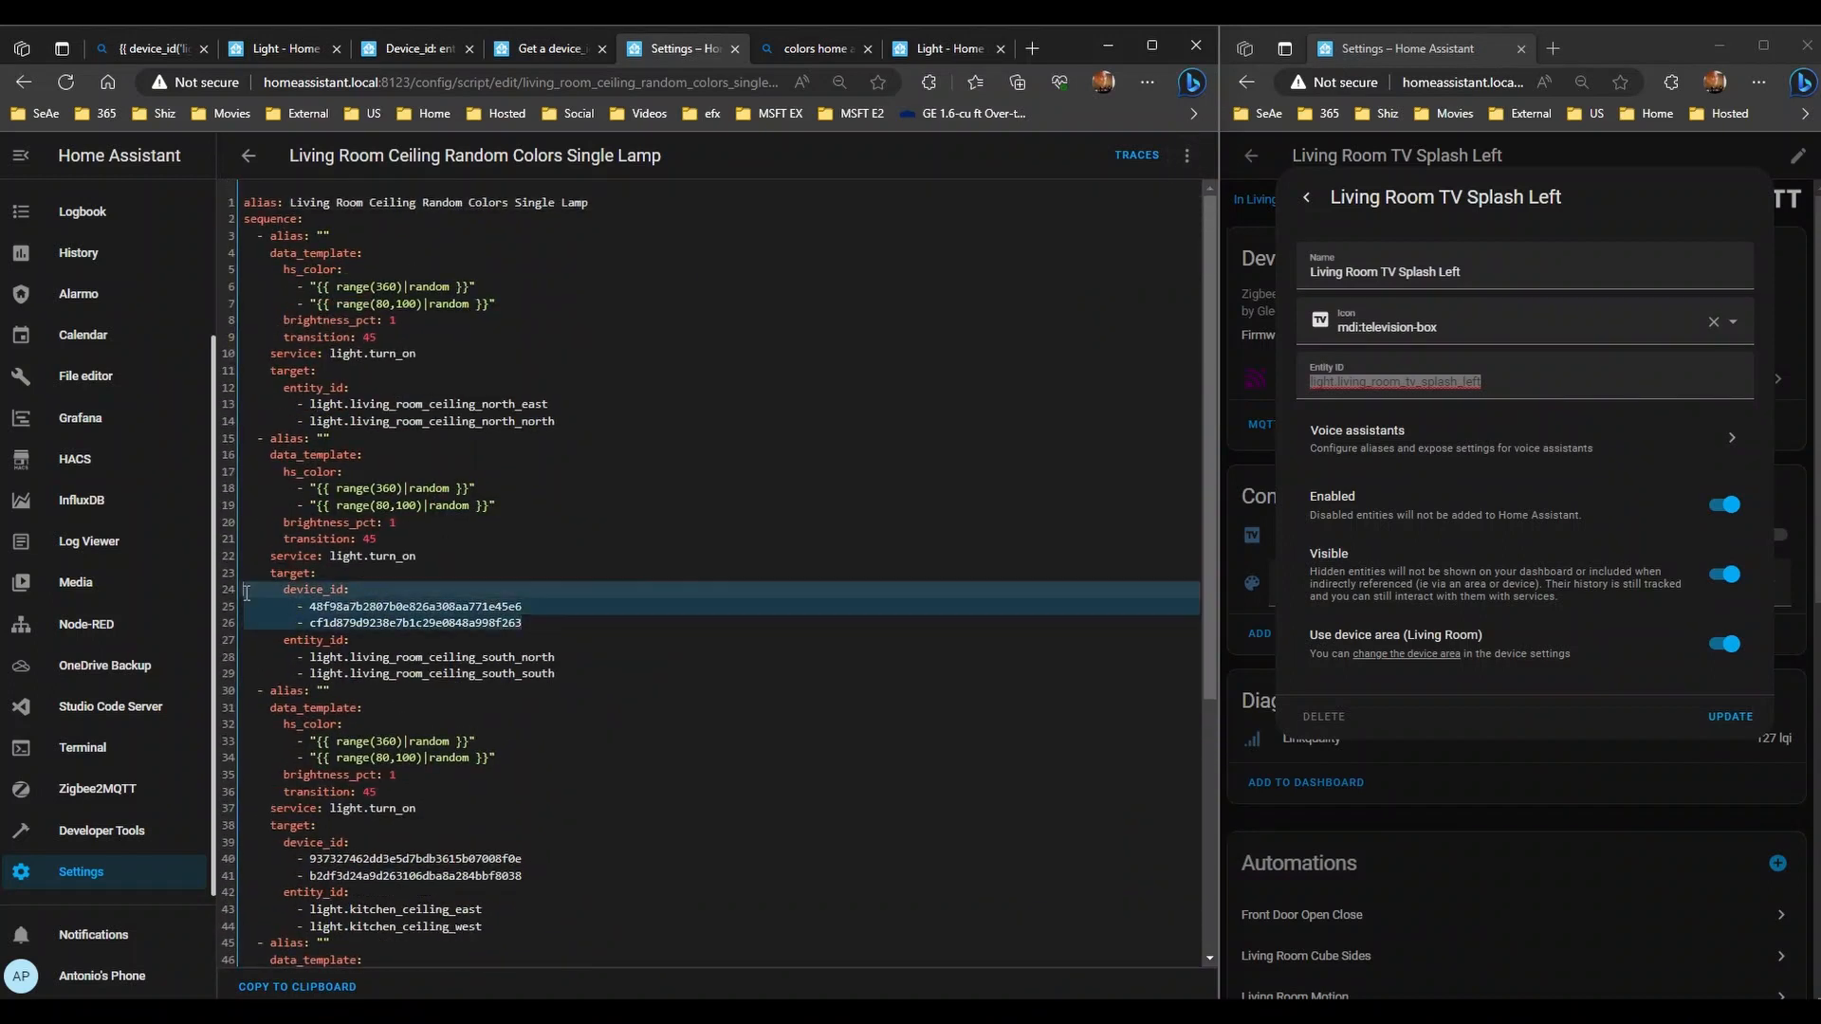
{"action": "key", "text": "Delete"}
{"action": "key", "text": "Delete"}
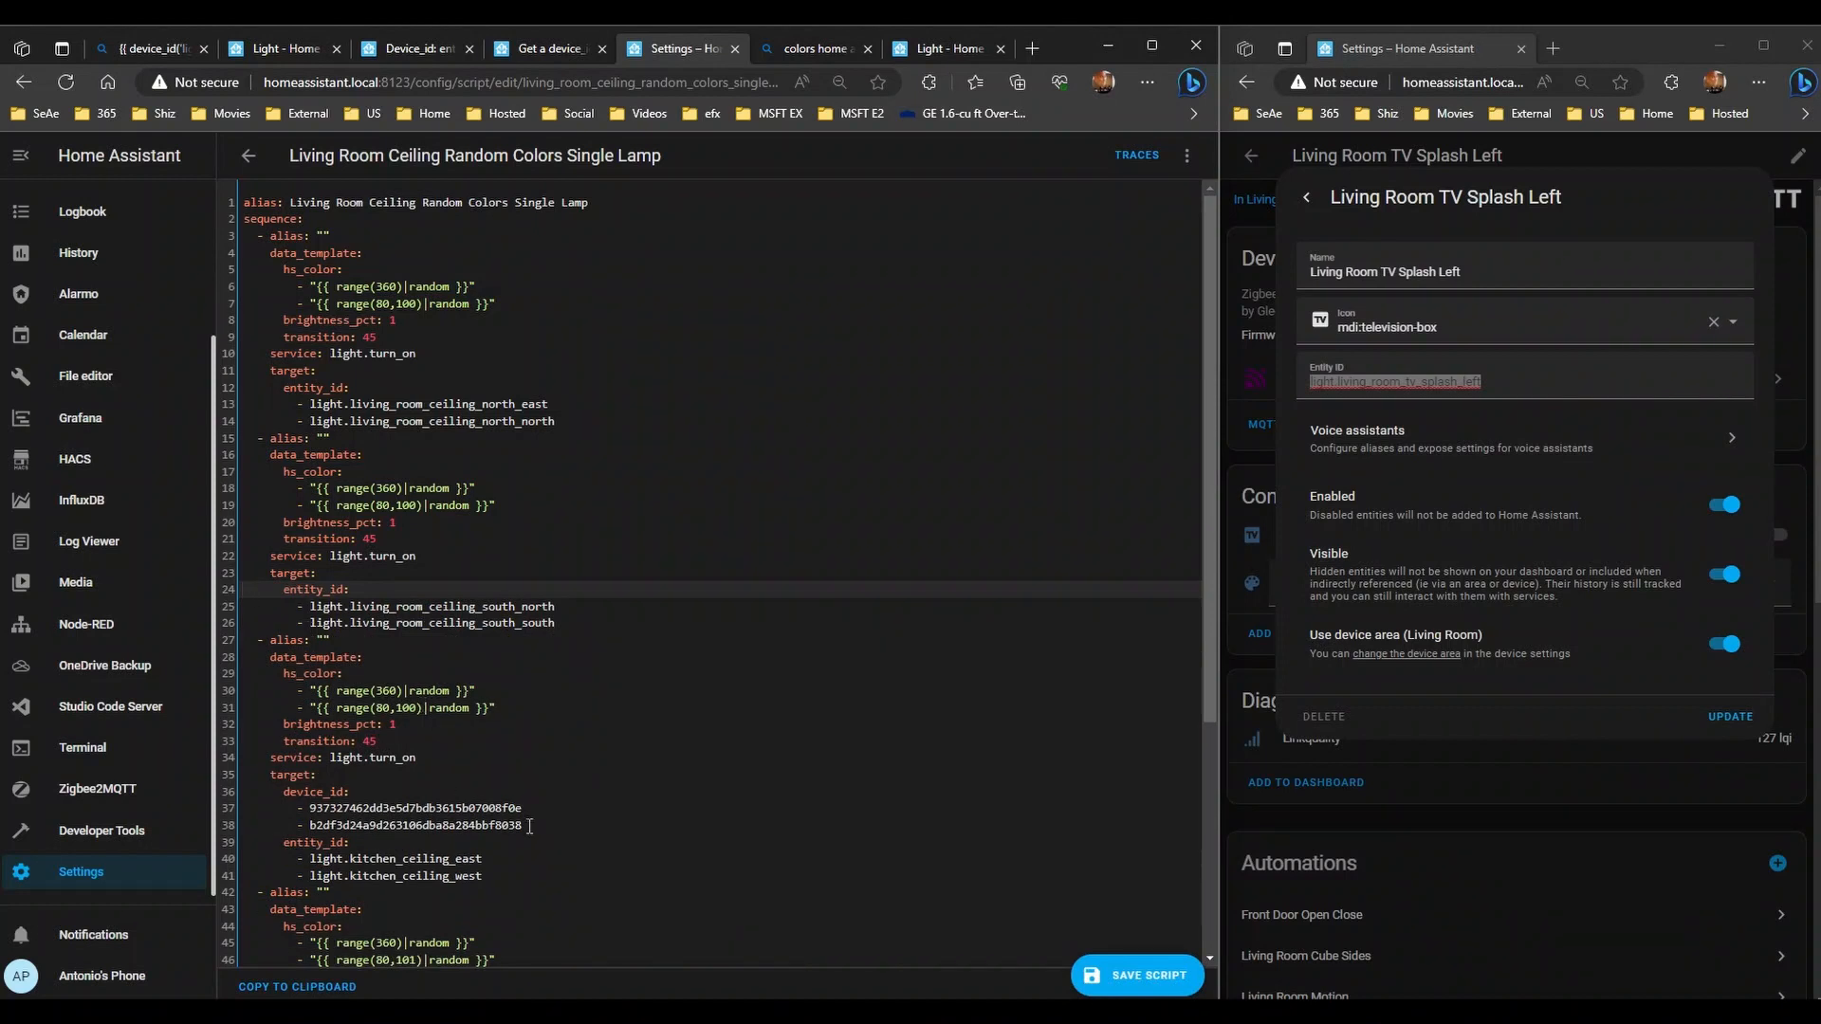
{"action": "left_click_drag", "start_coordinate": [524, 825], "coordinate": [243, 794]}
{"action": "key", "text": "Delete"}
{"action": "key", "text": "Delete"}
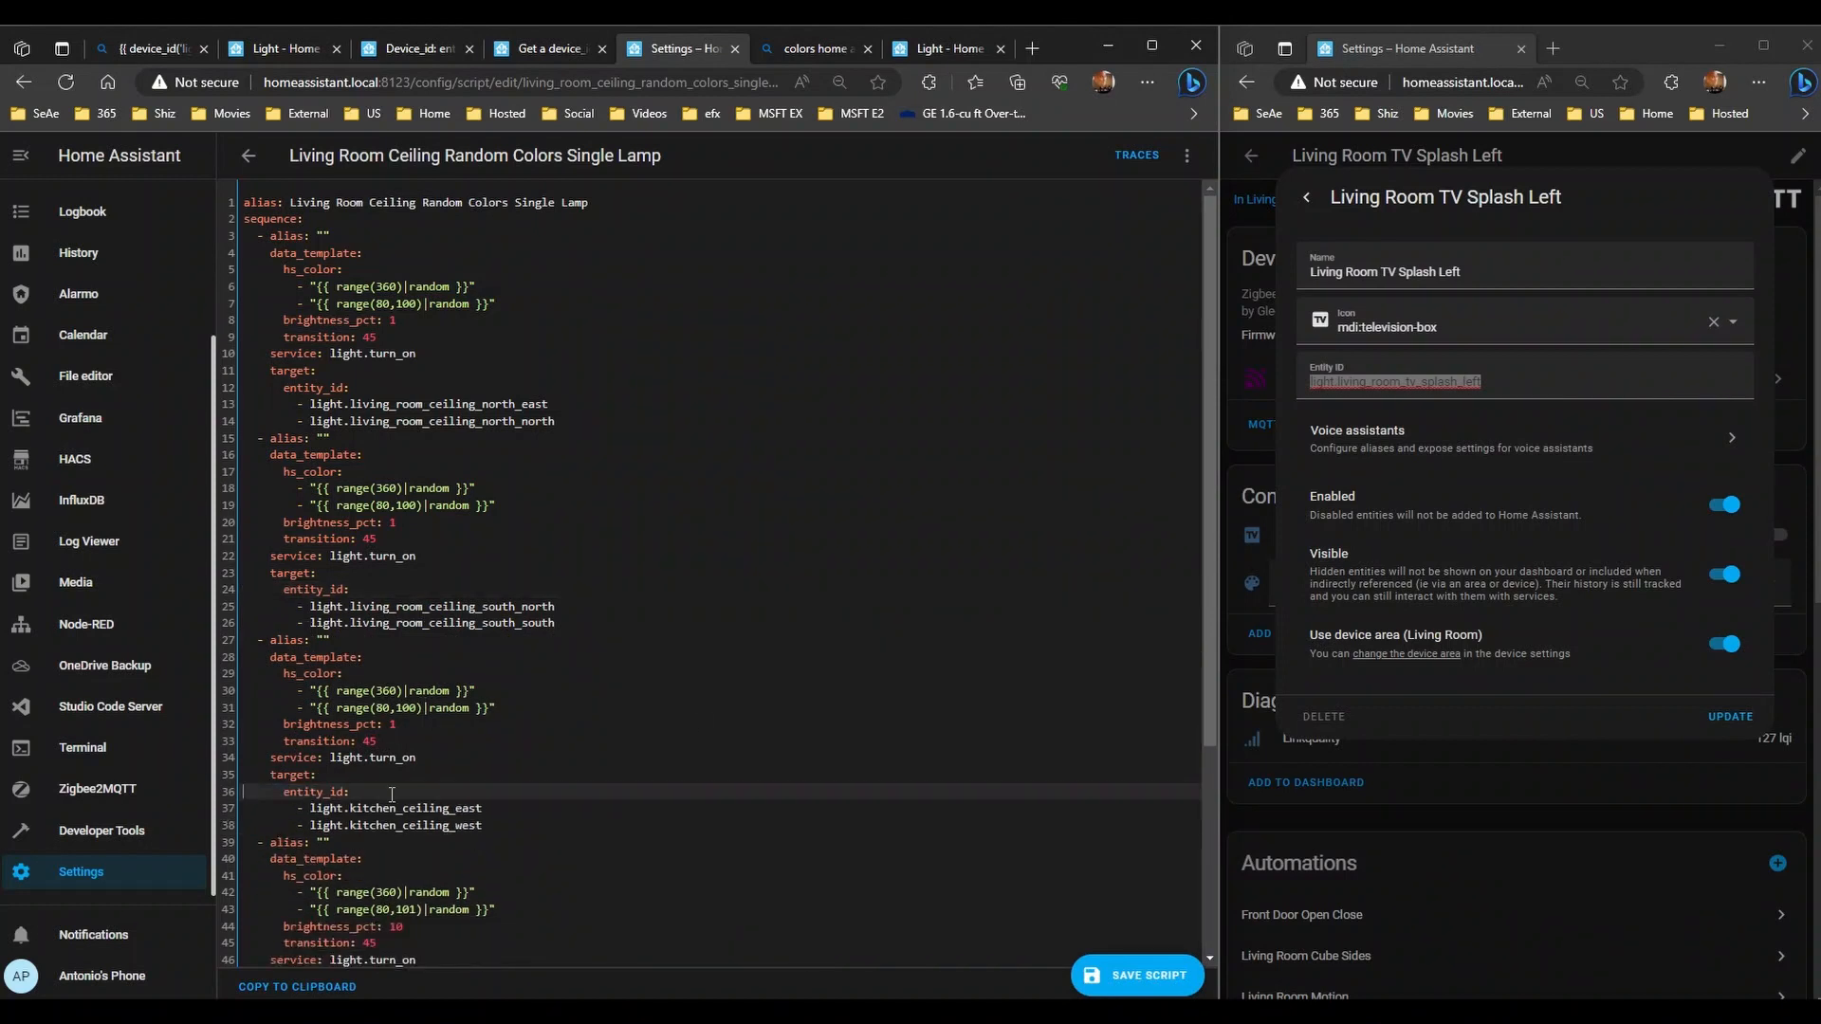
- Put light.kitchen_cabinet_splash on its own '- ' list line under entity_id and save
{"action": "scroll", "coordinate": [697, 730], "scroll_direction": "down", "scroll_amount": 3}
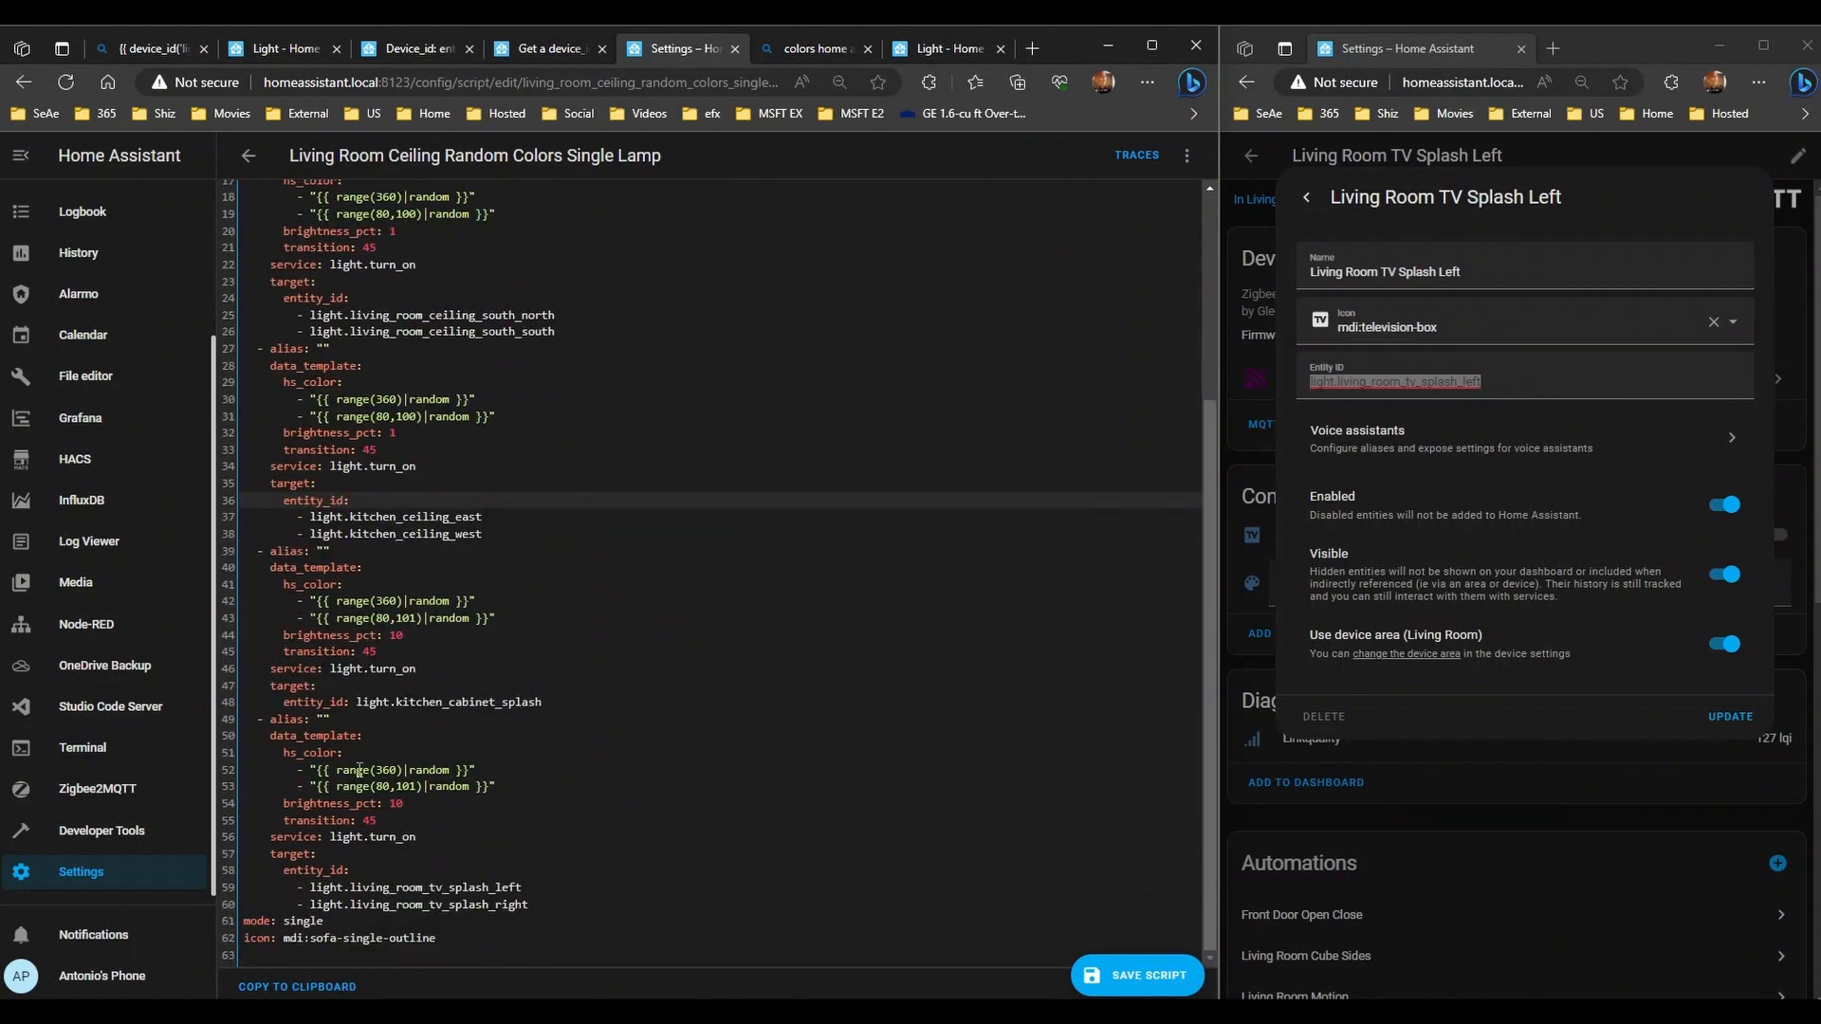
{"action": "left_click", "coordinate": [357, 702]}
{"action": "key", "text": "Return"}
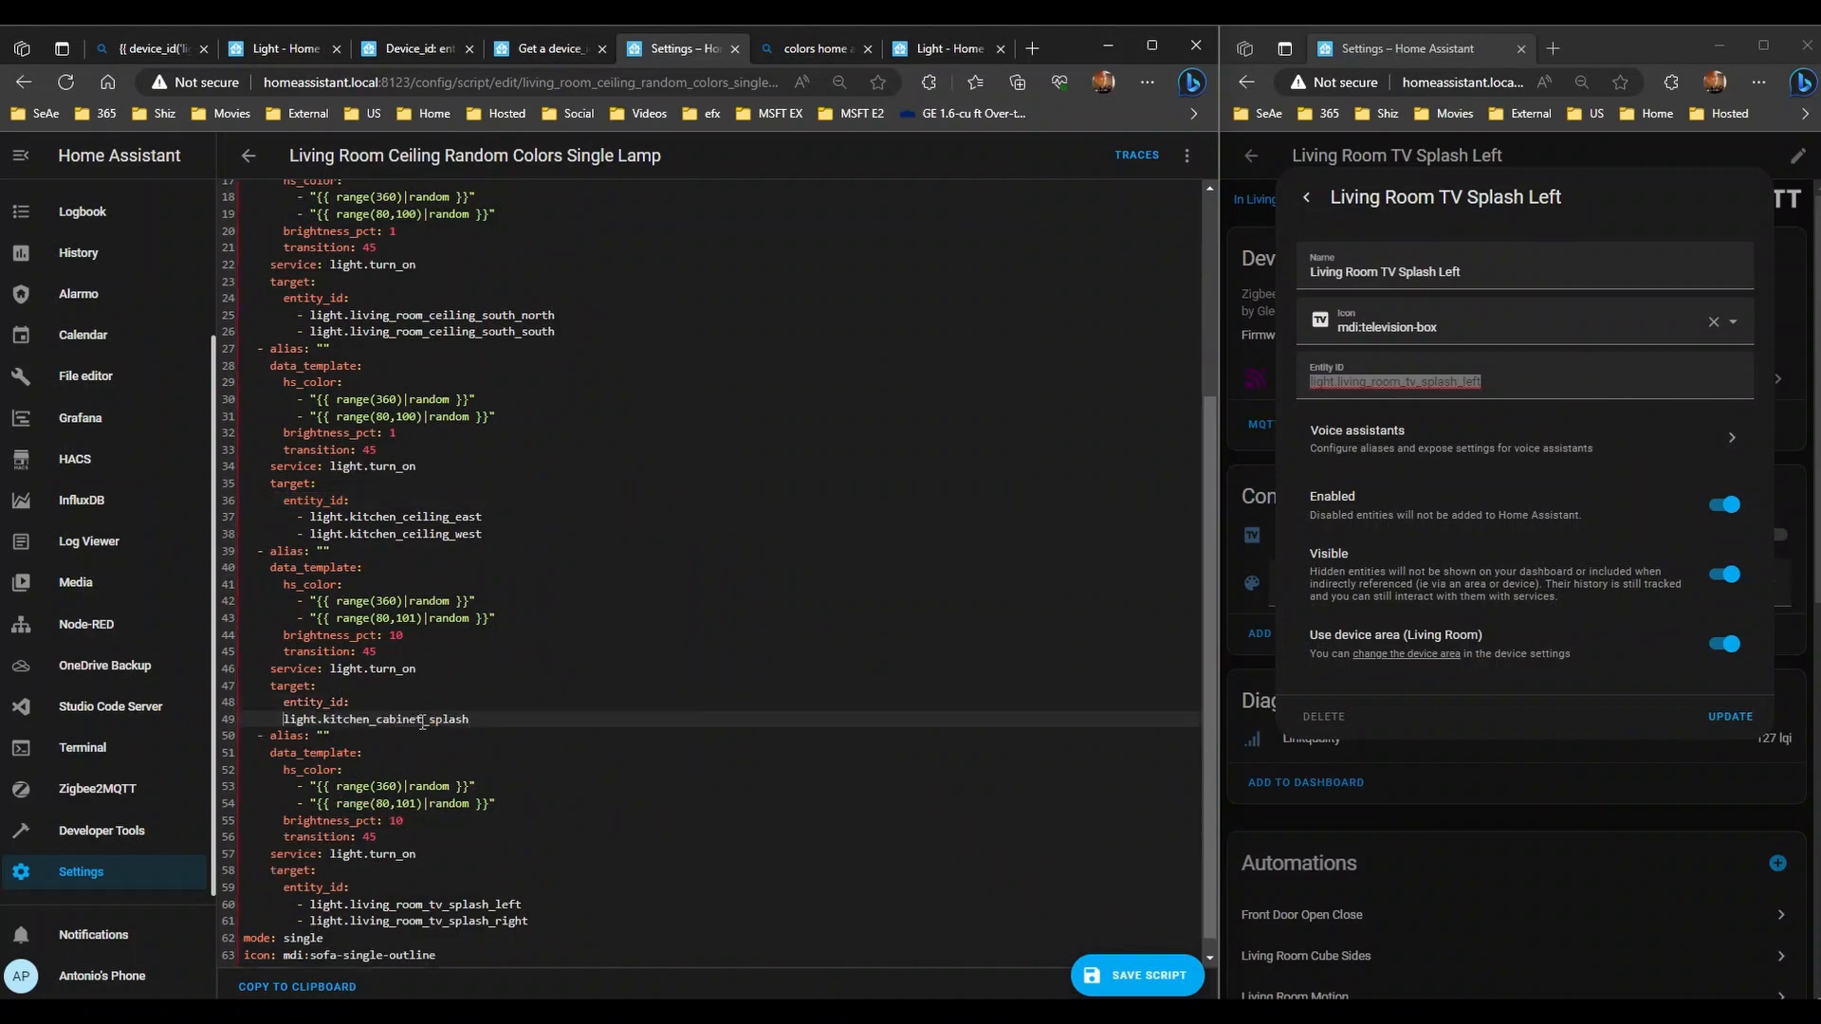
{"action": "type", "text": "-"}
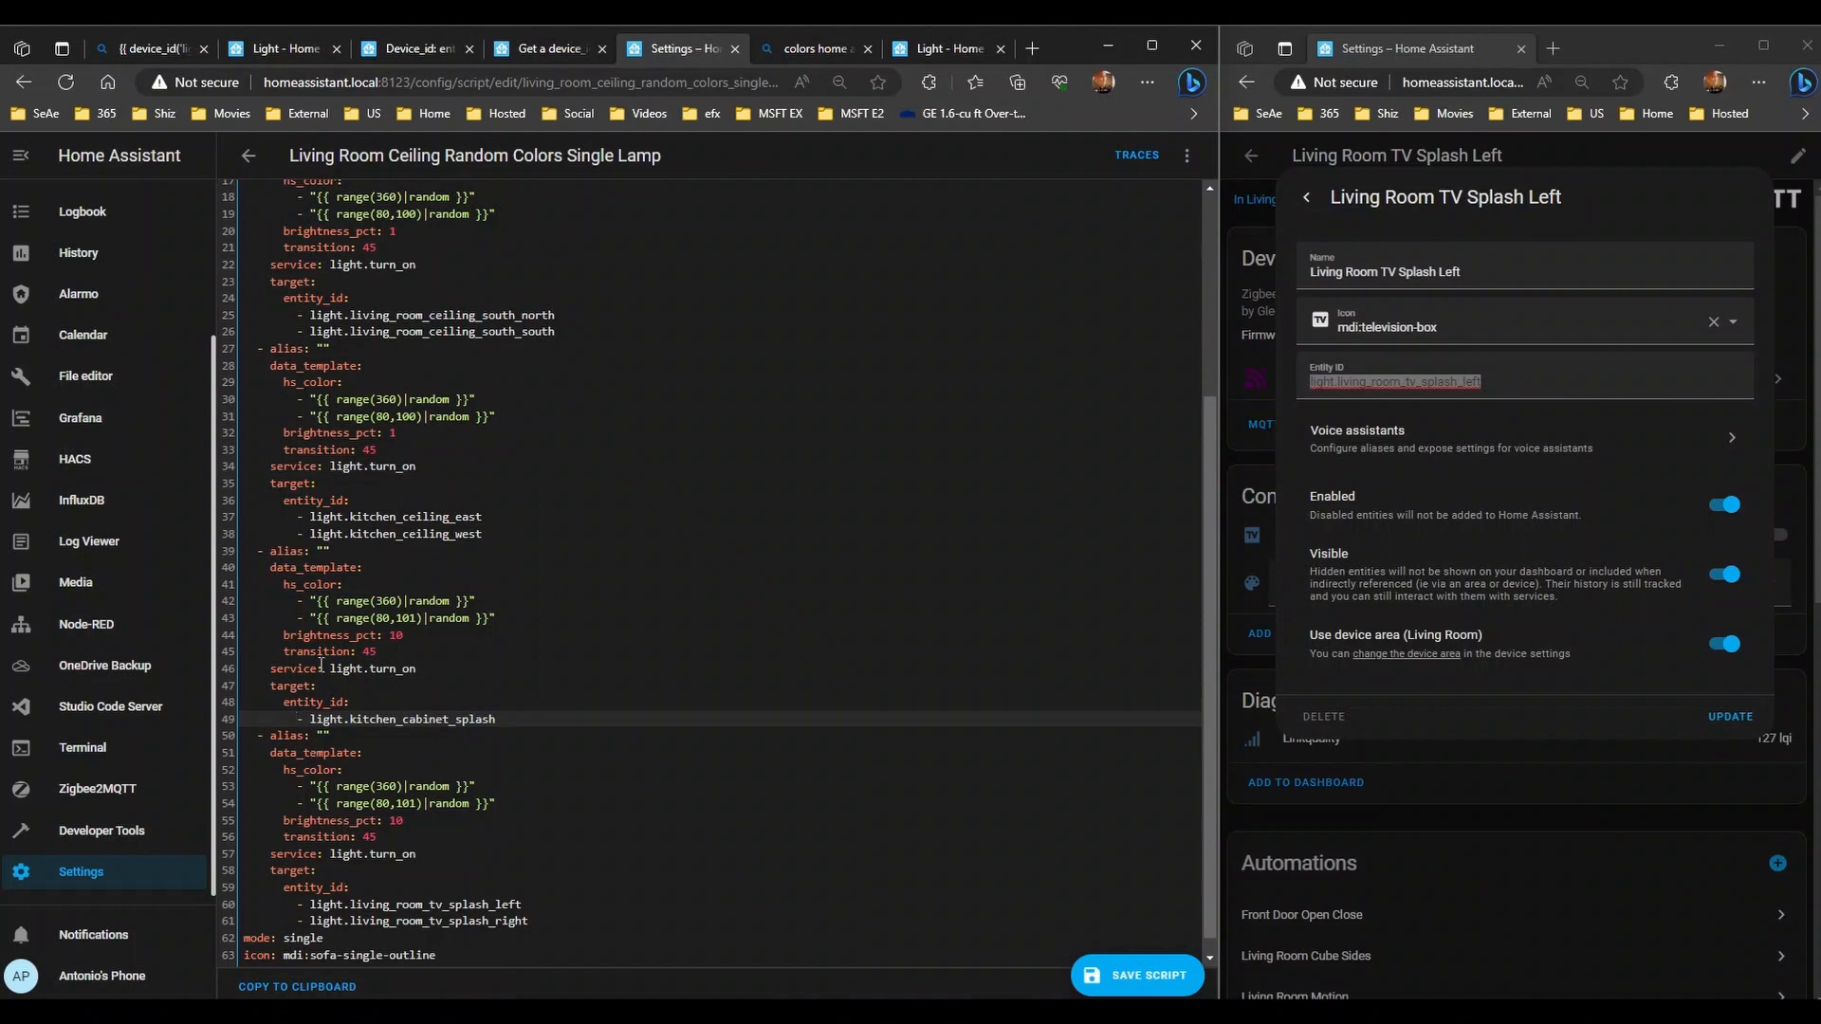
{"action": "scroll", "coordinate": [338, 728], "scroll_direction": "up", "scroll_amount": 3}
{"action": "left_click", "coordinate": [427, 682]}
{"action": "scroll", "coordinate": [479, 707], "scroll_direction": "up", "scroll_amount": 1}
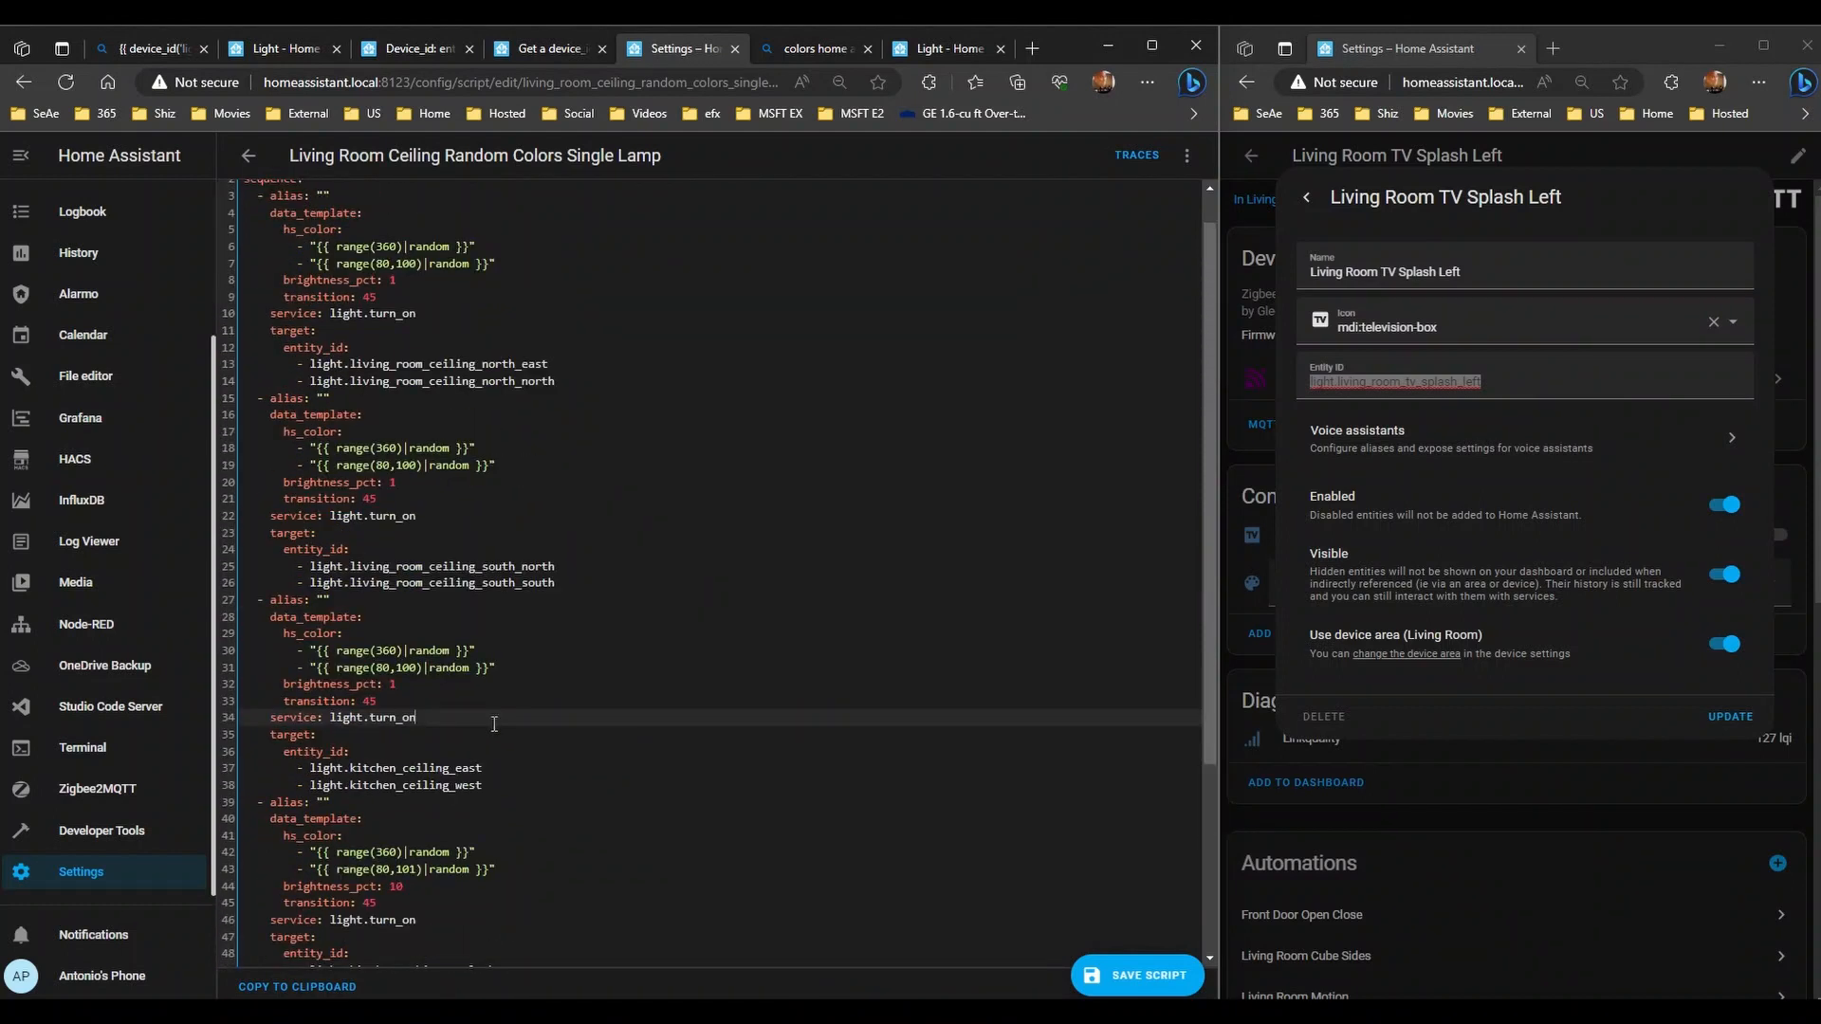
{"action": "scroll", "coordinate": [494, 740], "scroll_direction": "down", "scroll_amount": 4}
{"action": "scroll", "coordinate": [500, 814], "scroll_direction": "down", "scroll_amount": 1}
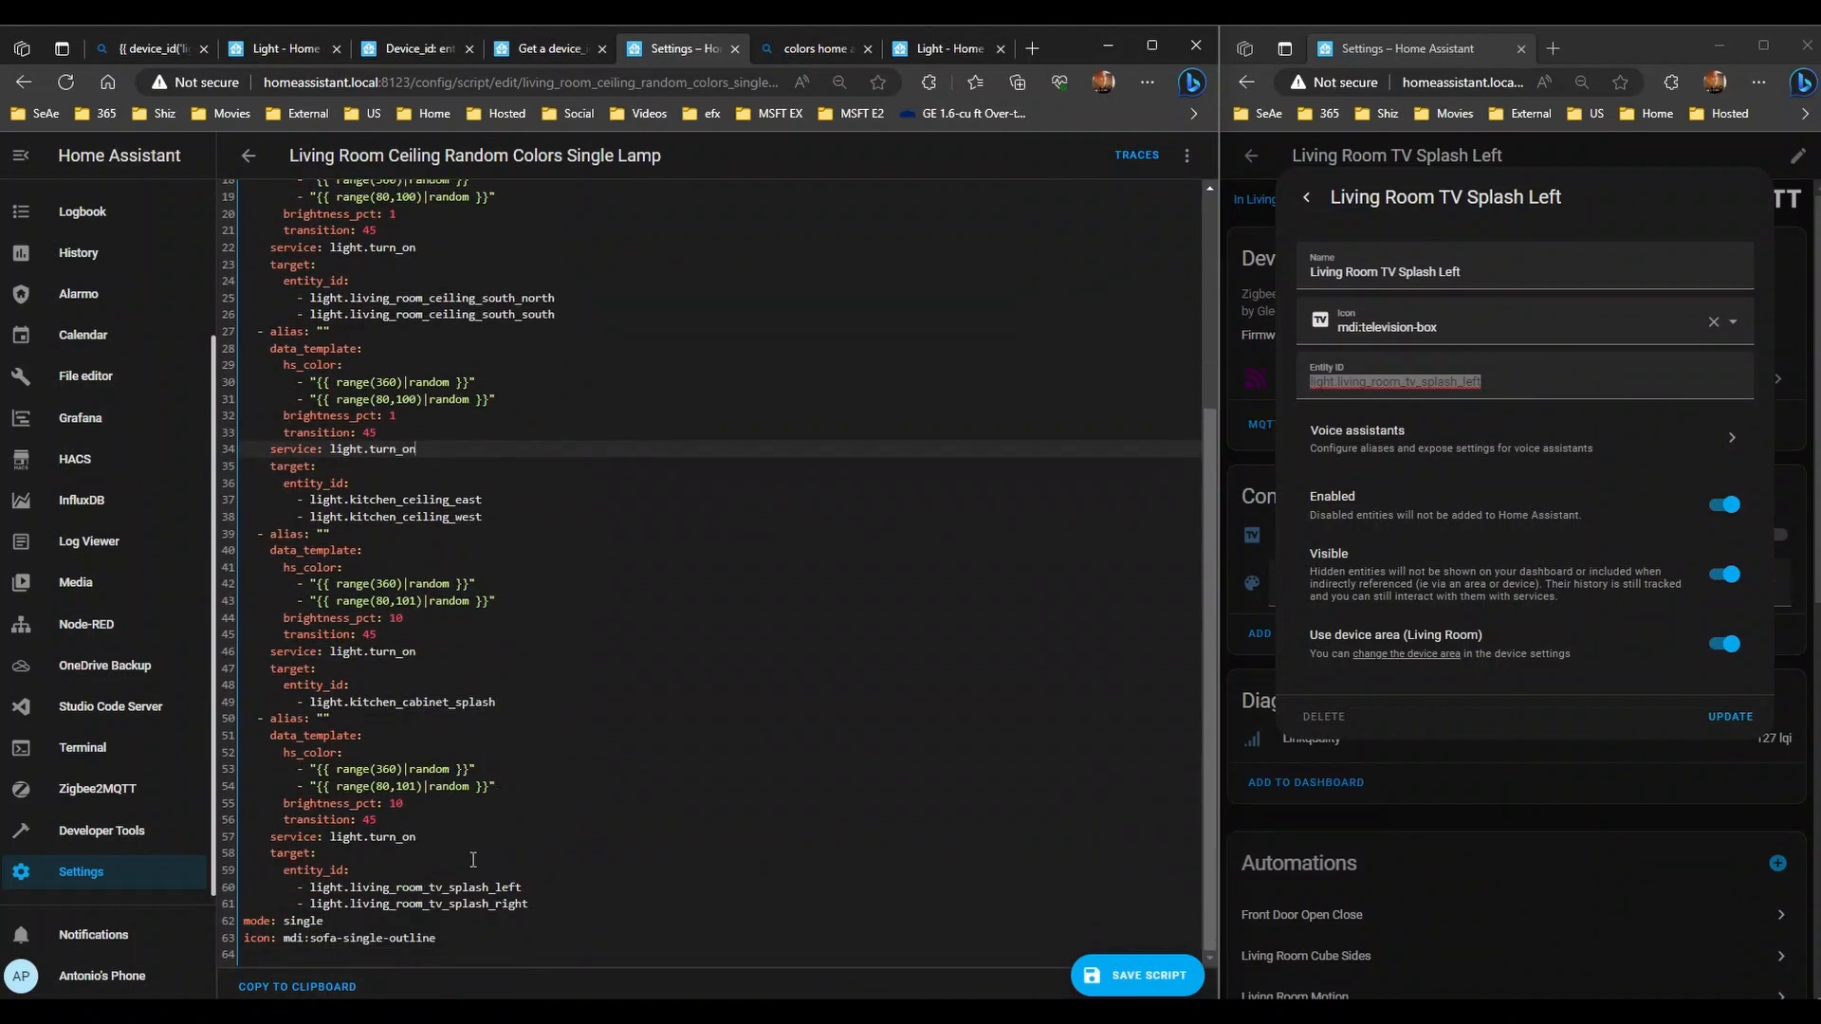
{"action": "left_click", "coordinate": [1184, 988]}
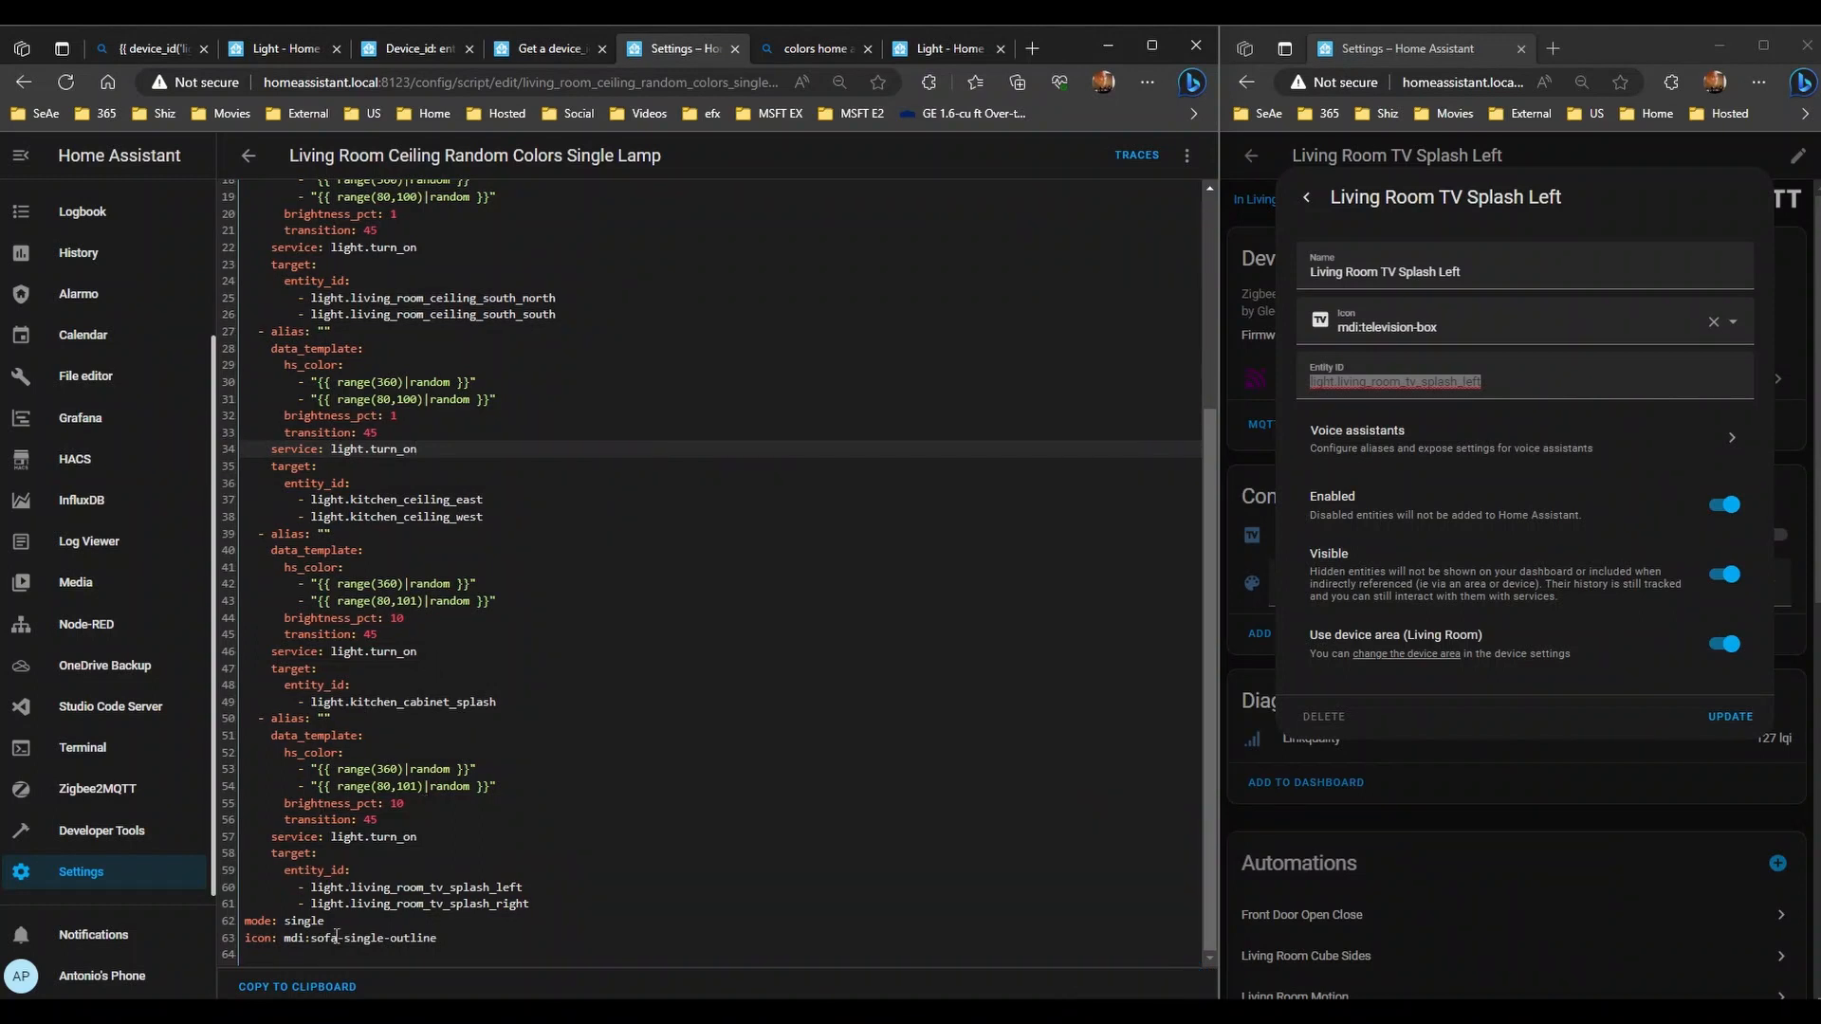
{"action": "left_click_drag", "start_coordinate": [310, 701], "coordinate": [495, 702]}
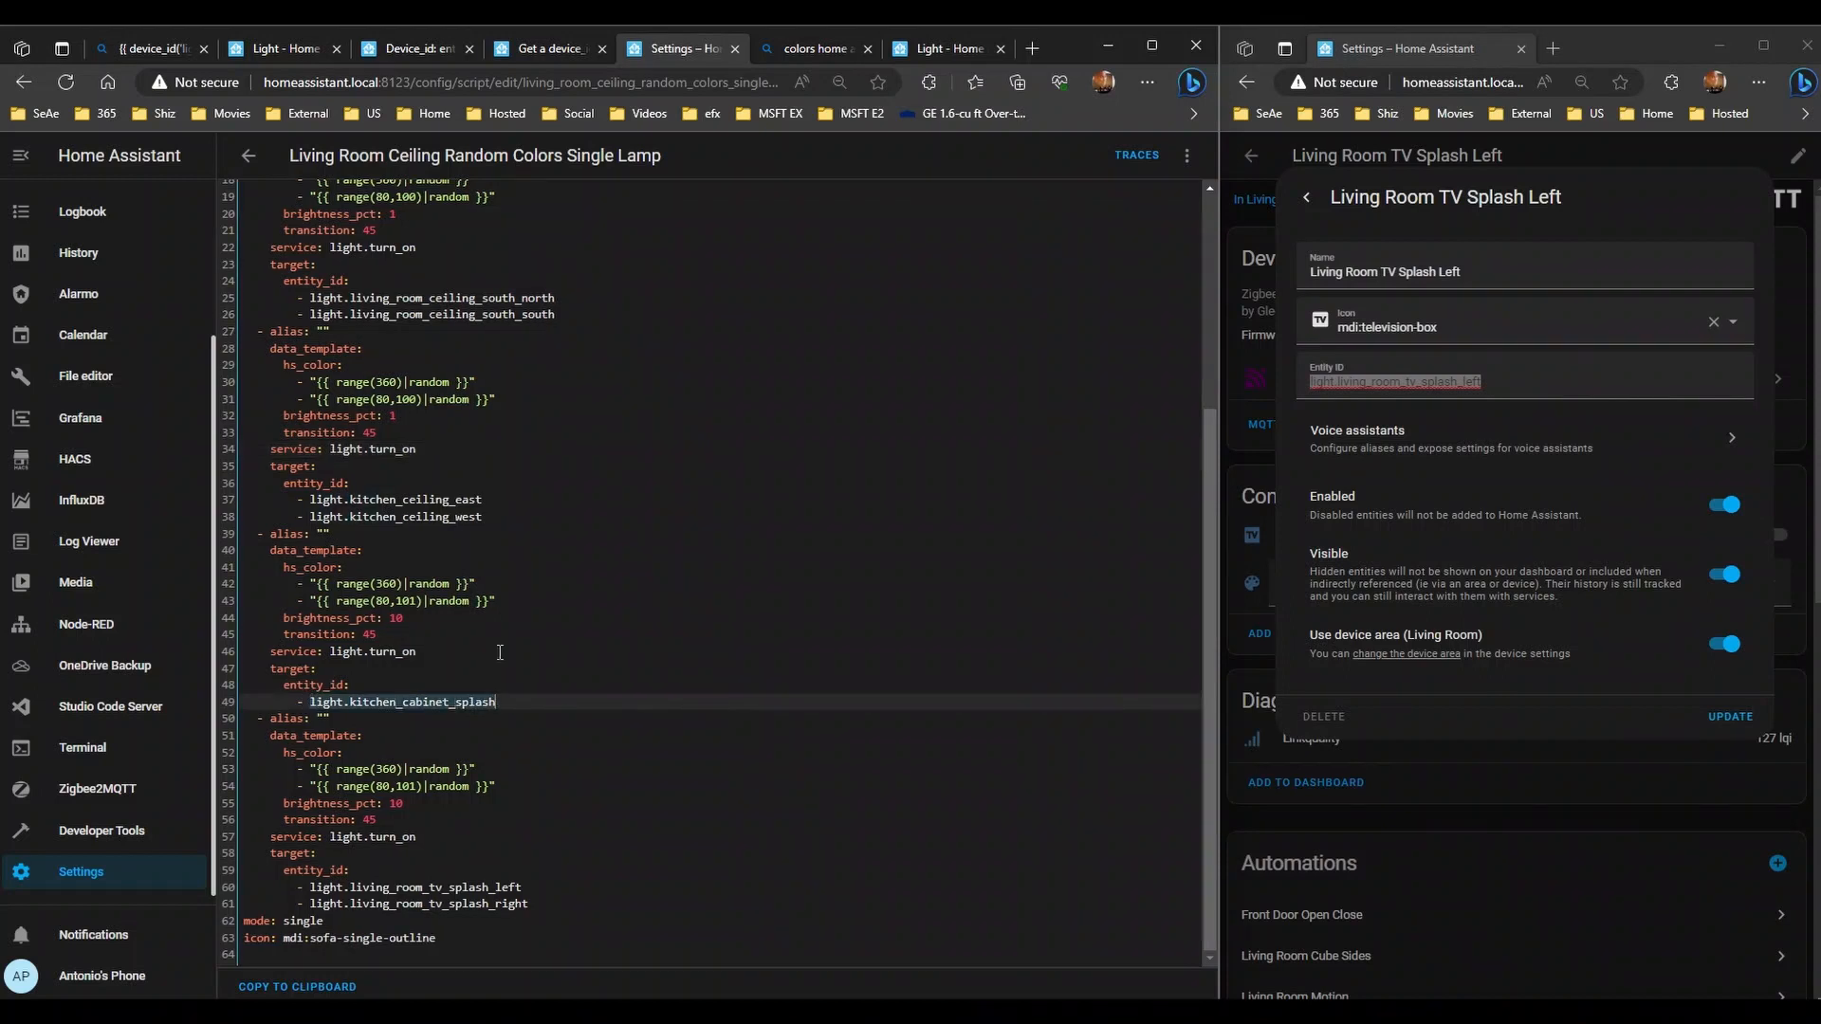
- Open the One-Sided script in YAML and inspect its kitchen cabinet splash and enabled: false lines
{"action": "left_click", "coordinate": [248, 156]}
{"action": "left_click", "coordinate": [376, 348]}
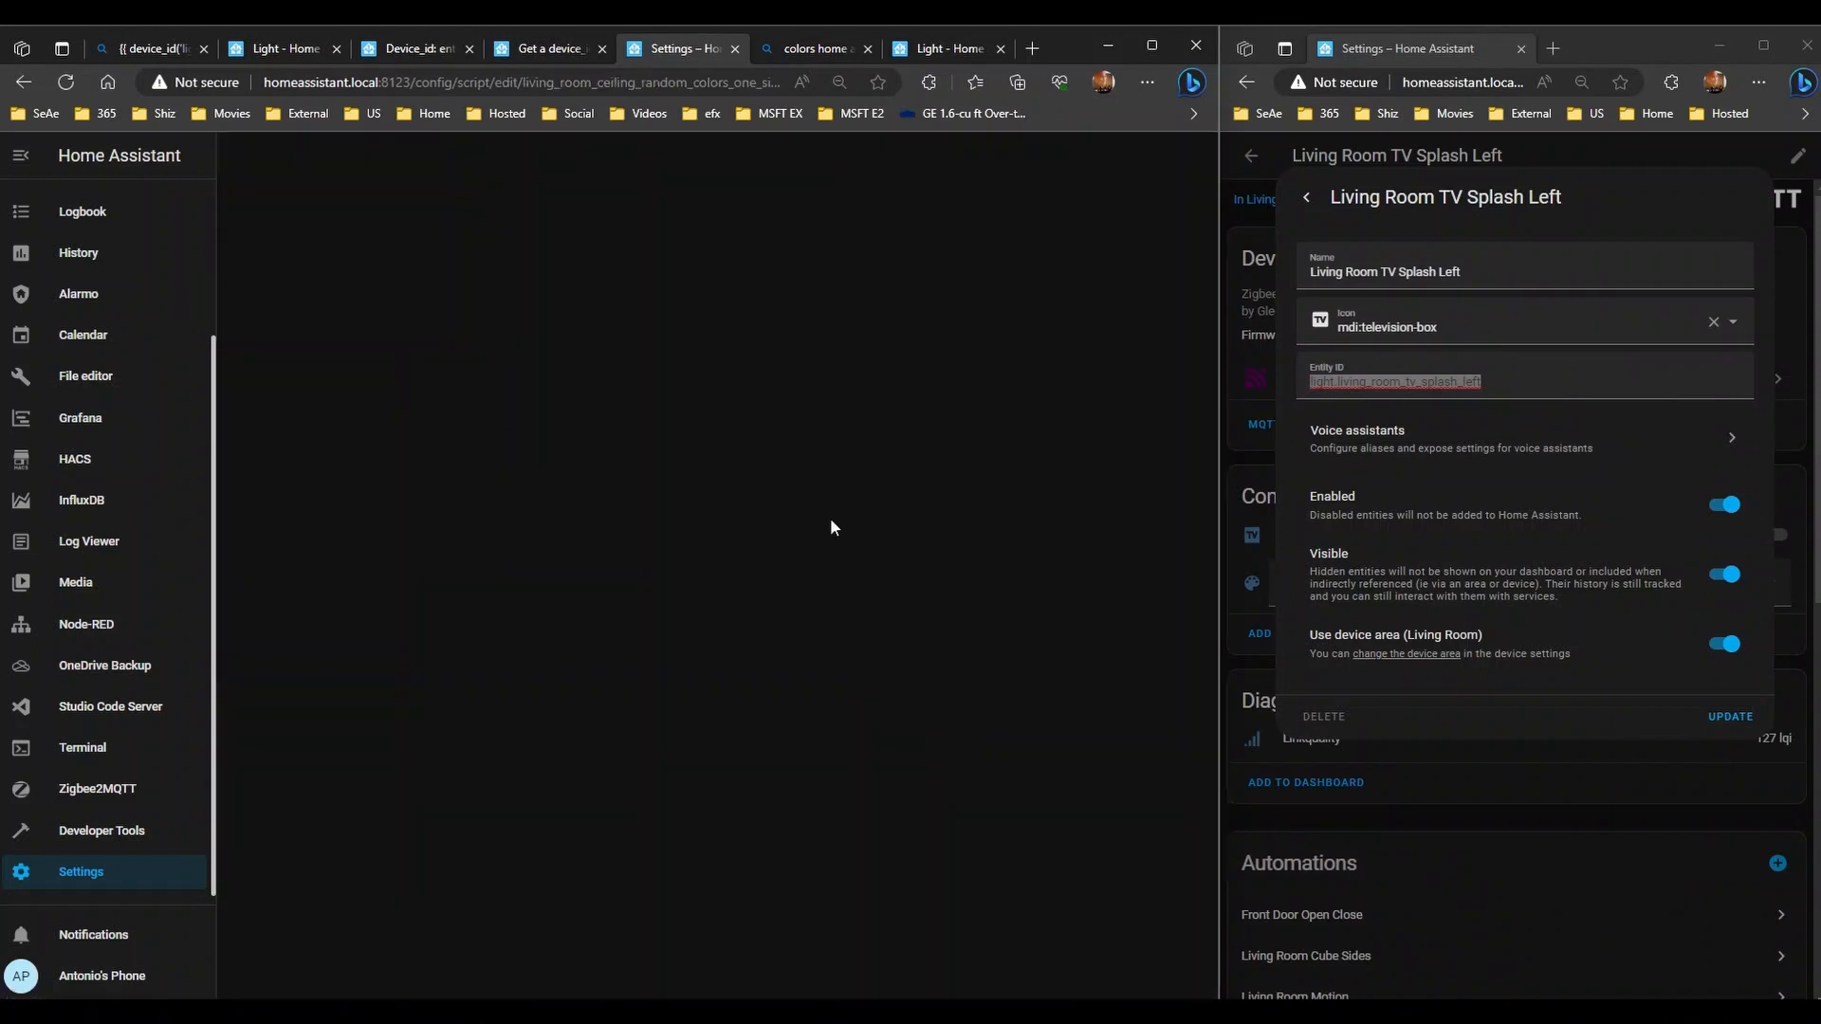
{"action": "left_click", "coordinate": [1186, 156]}
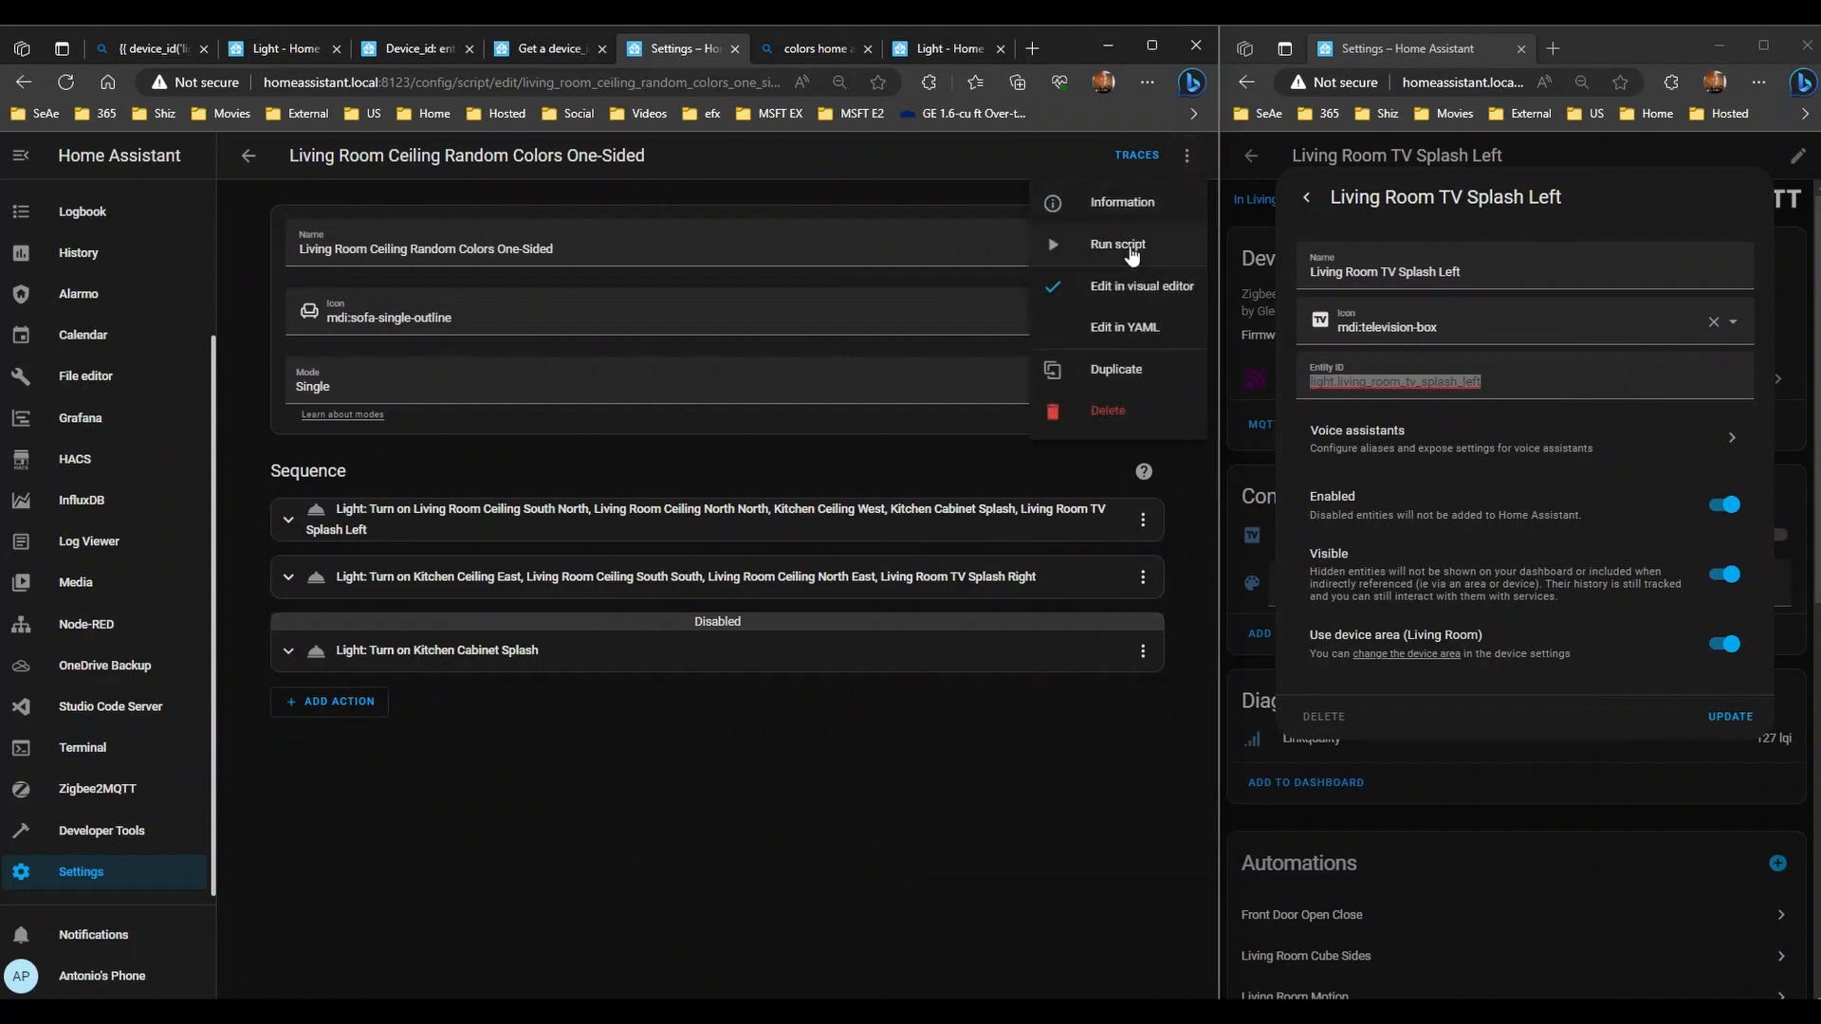
{"action": "left_click", "coordinate": [1128, 344]}
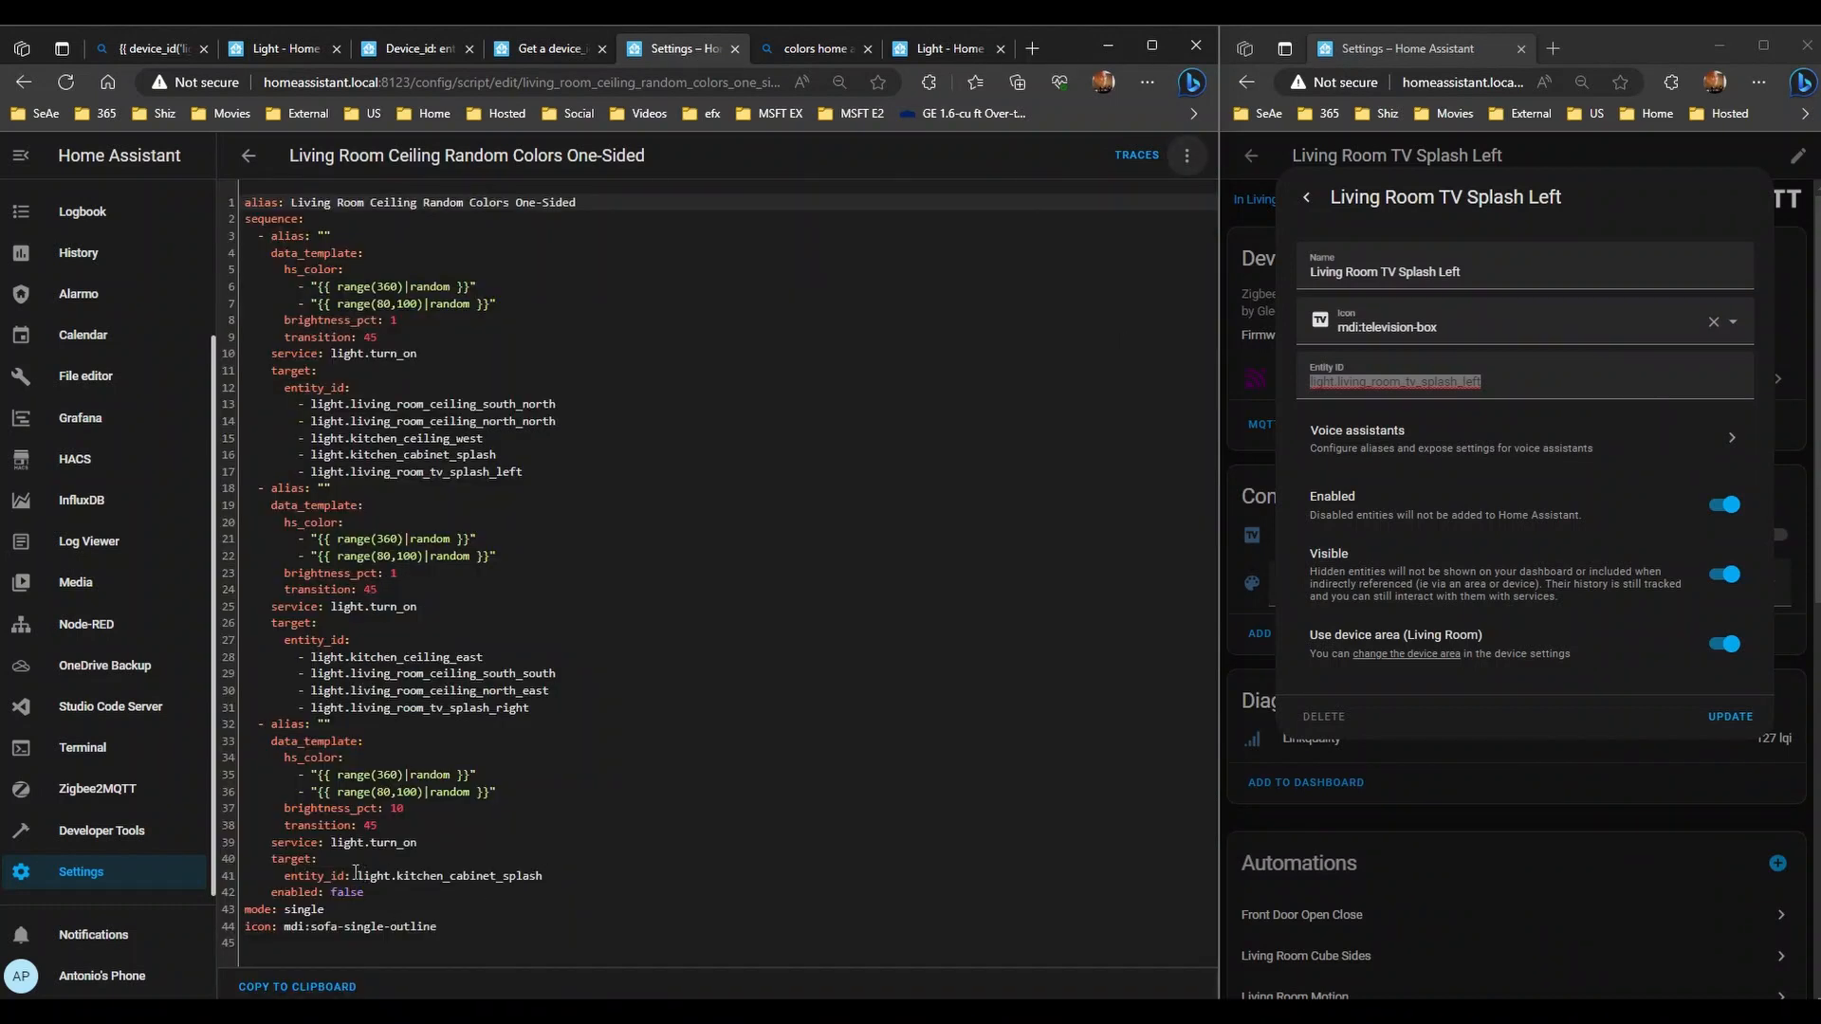
{"action": "left_click", "coordinate": [356, 873]}
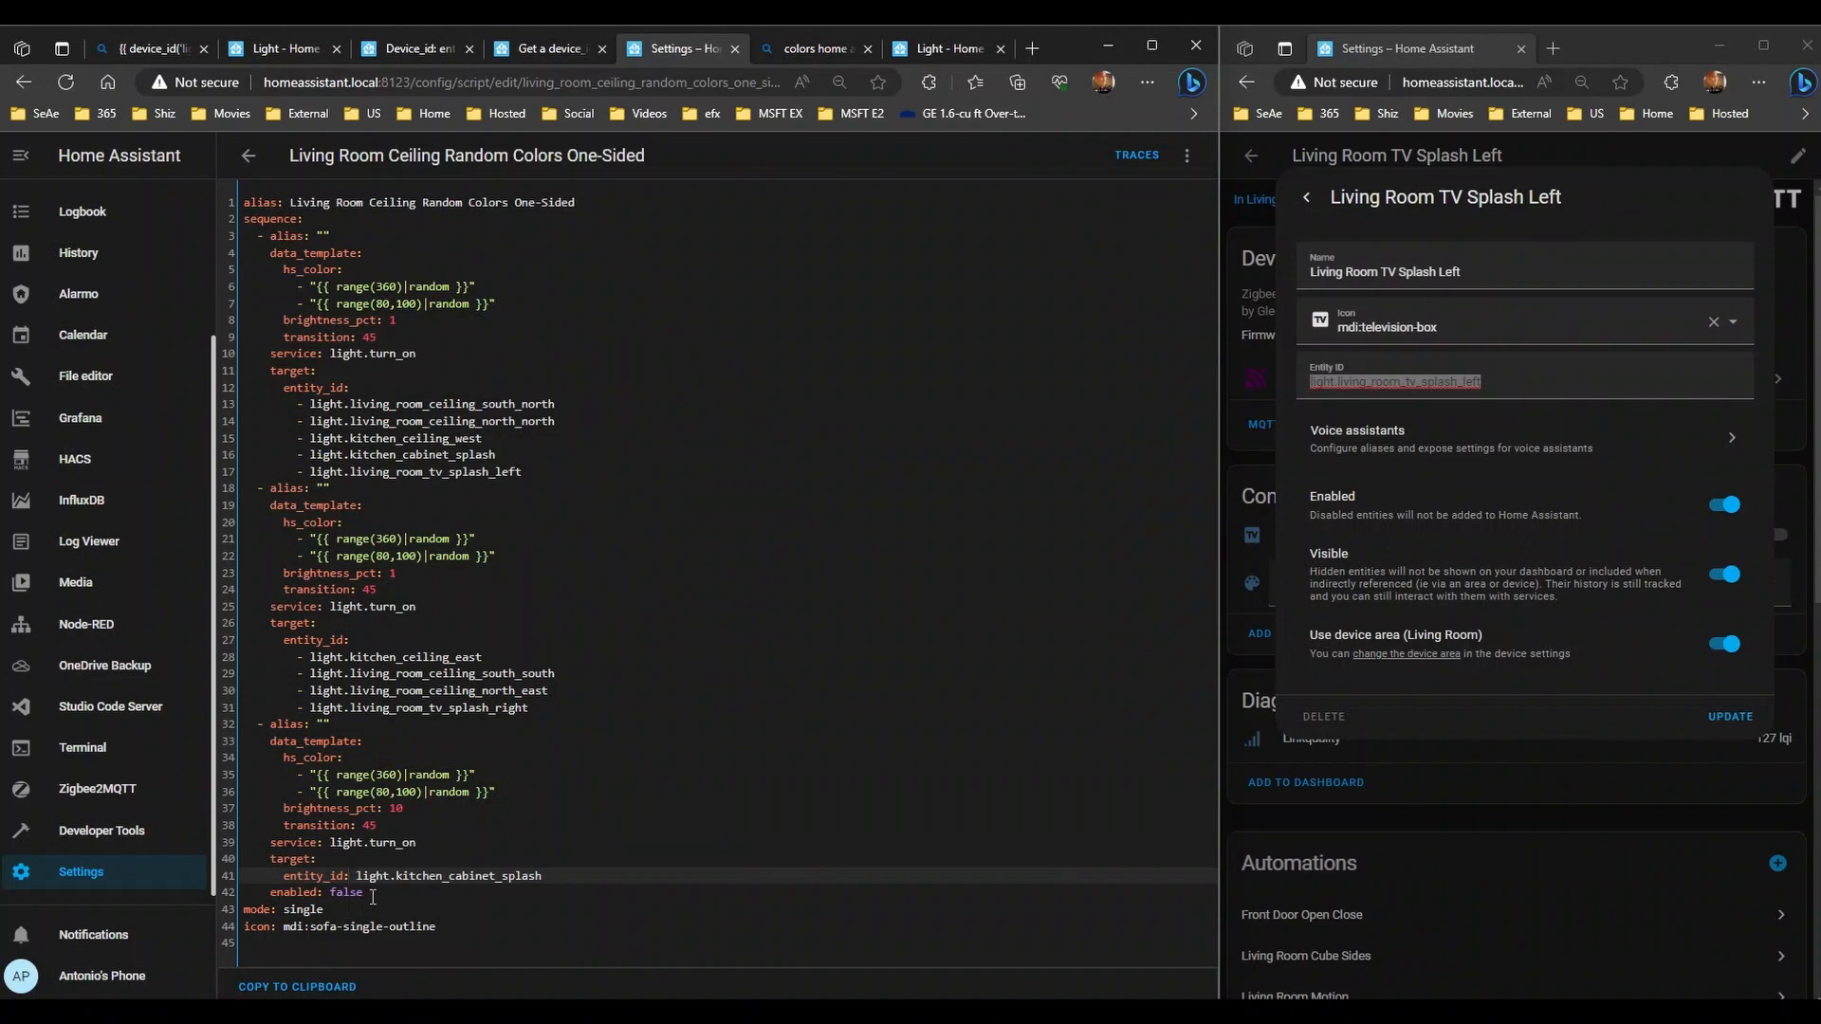
{"action": "left_click", "coordinate": [373, 897]}
{"action": "triple_click", "coordinate": [370, 891]}
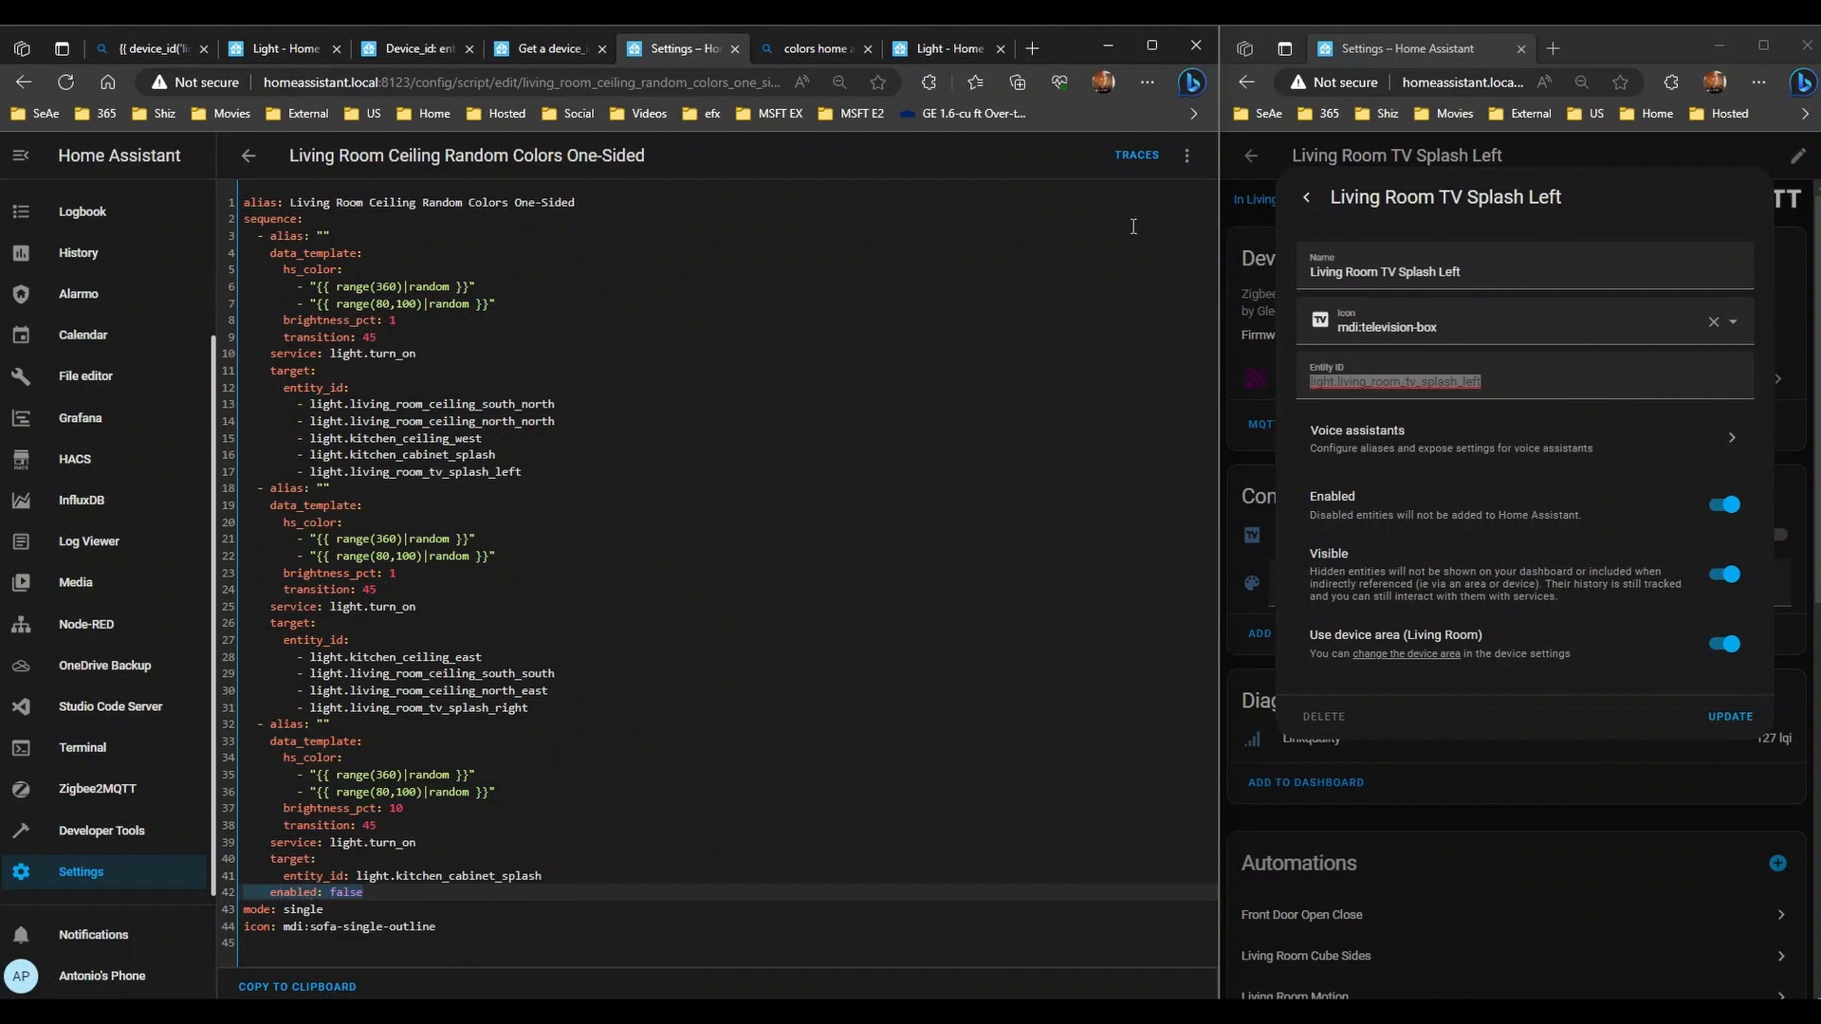
- Reopen One-Sided in YAML, make light.kitchen_cabinet_splash an indented '- ' list item, and save
{"action": "left_click", "coordinate": [262, 163]}
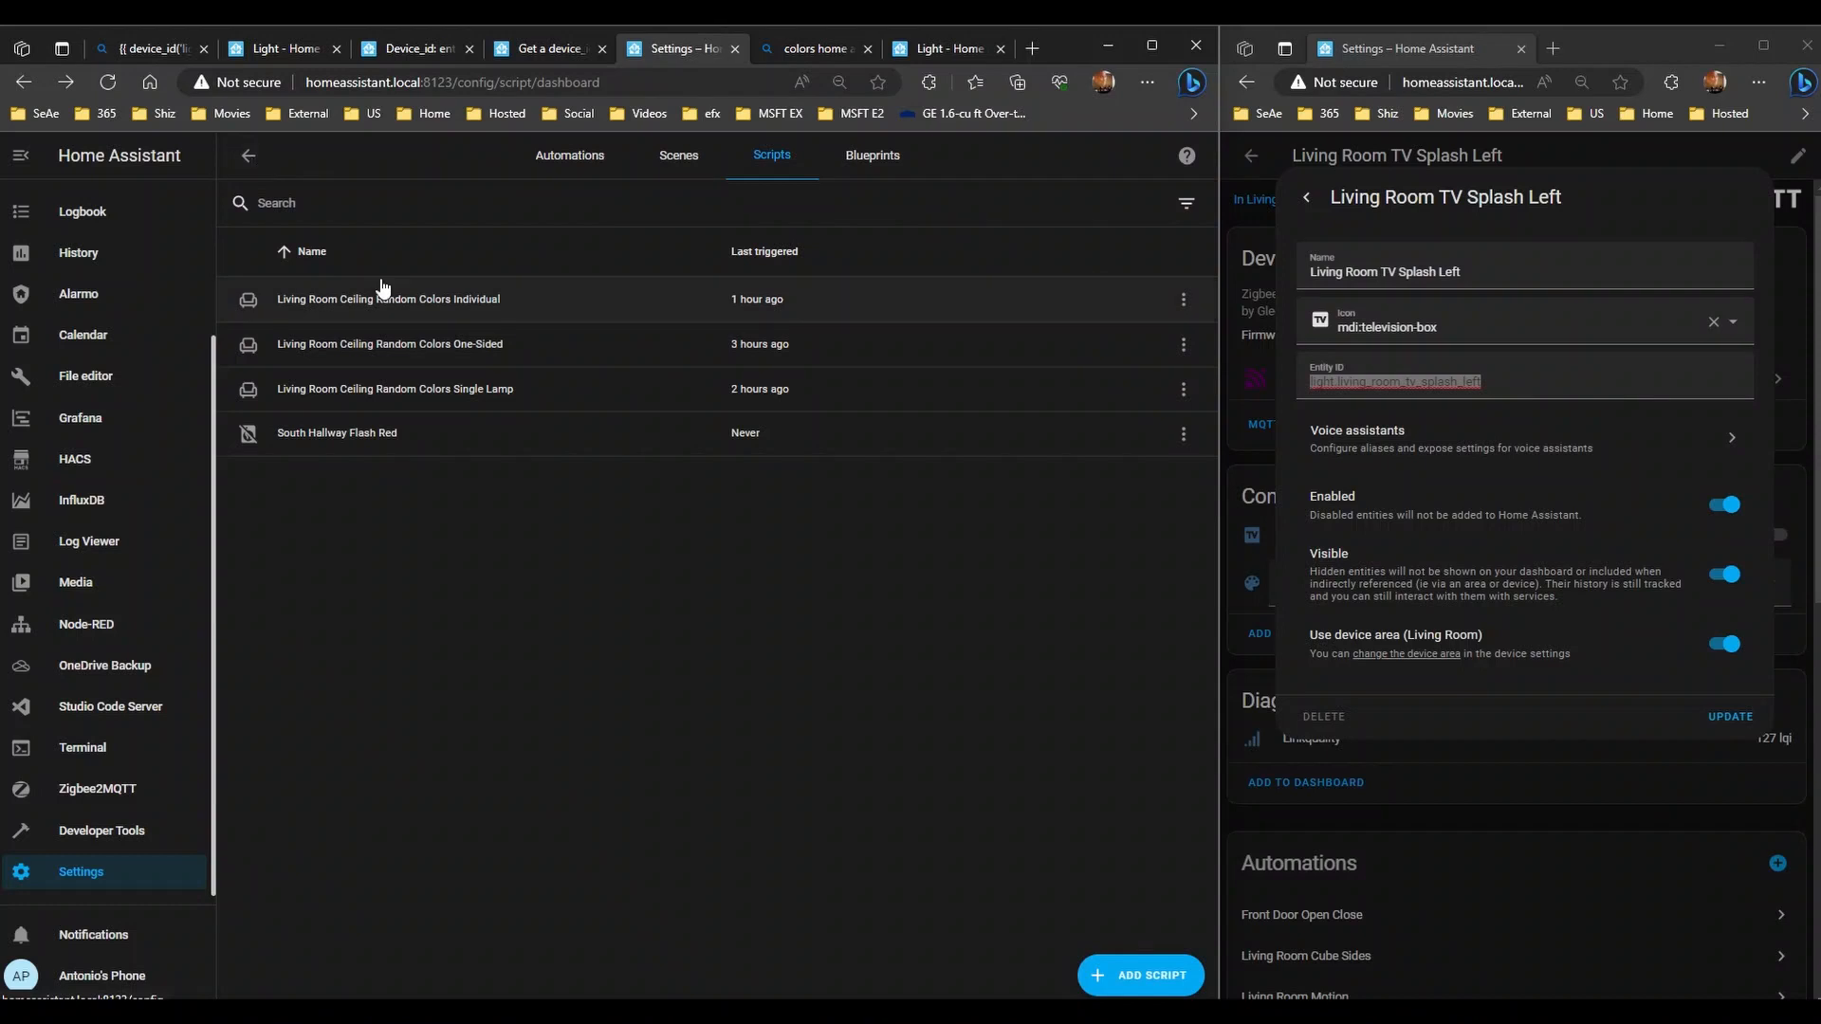
{"action": "left_click", "coordinate": [400, 345]}
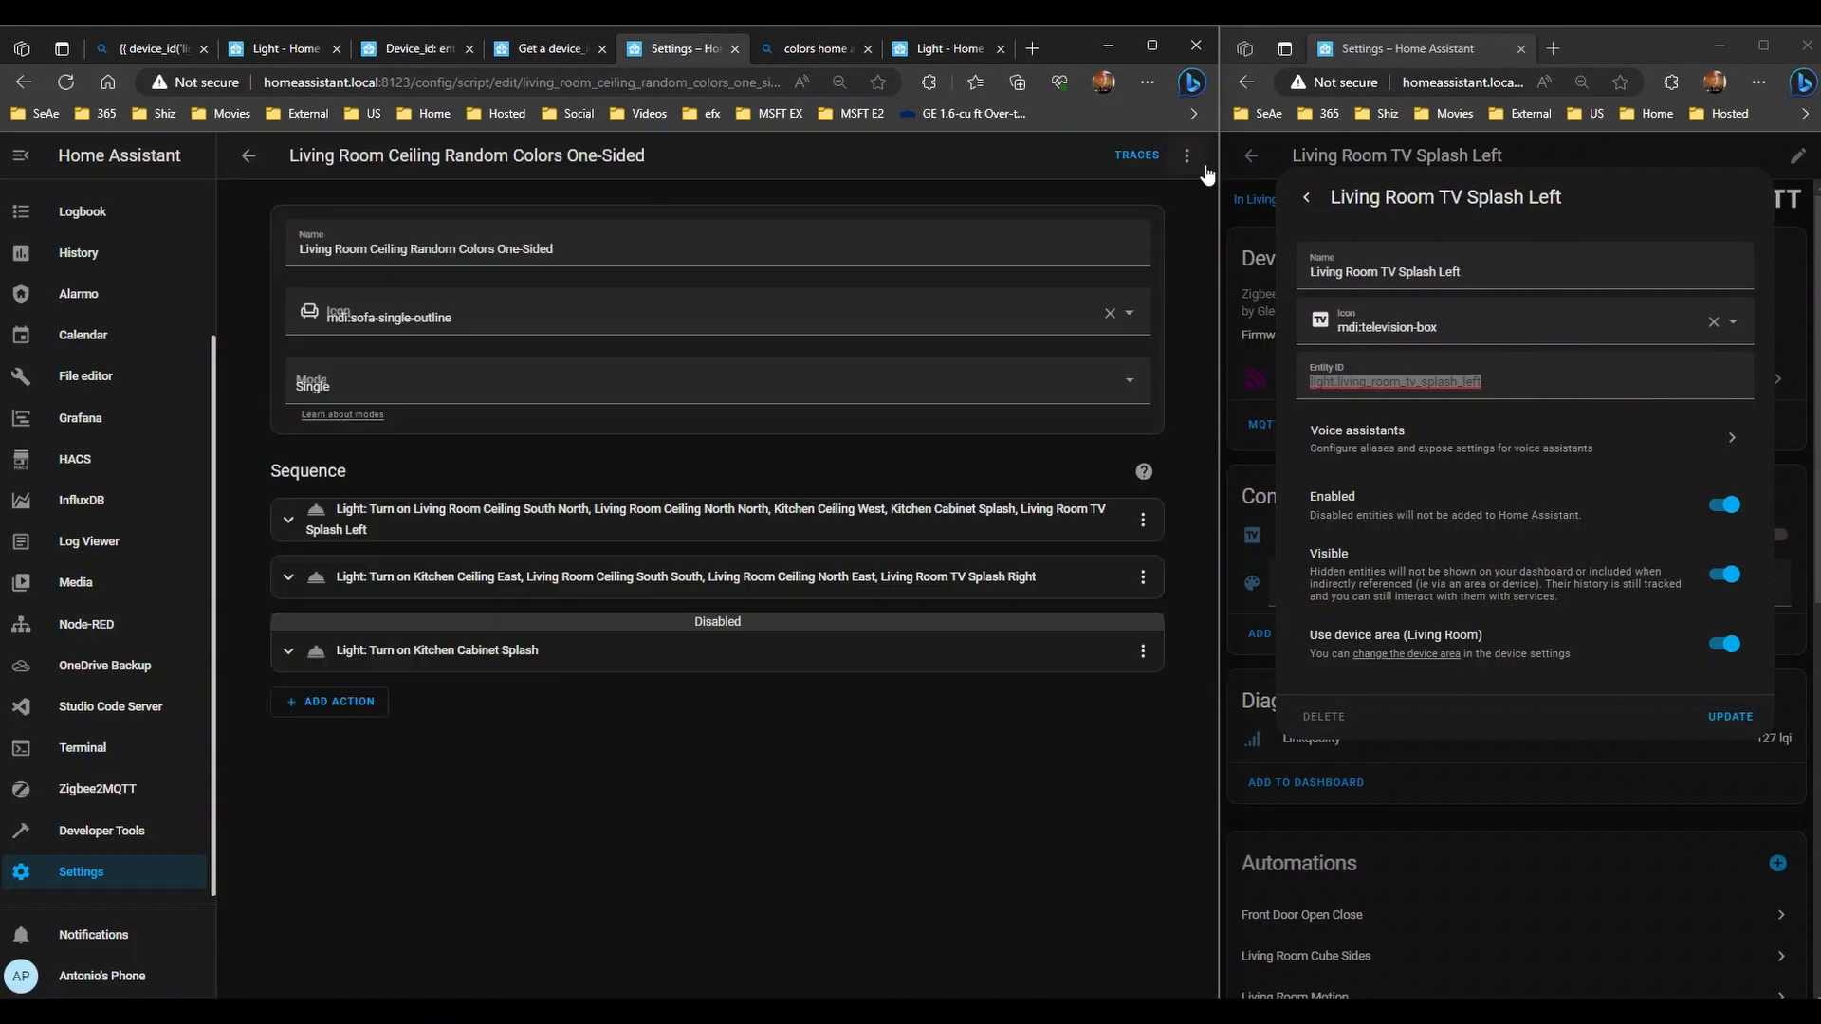
{"action": "left_click", "coordinate": [1188, 156]}
{"action": "left_click", "coordinate": [1141, 338]}
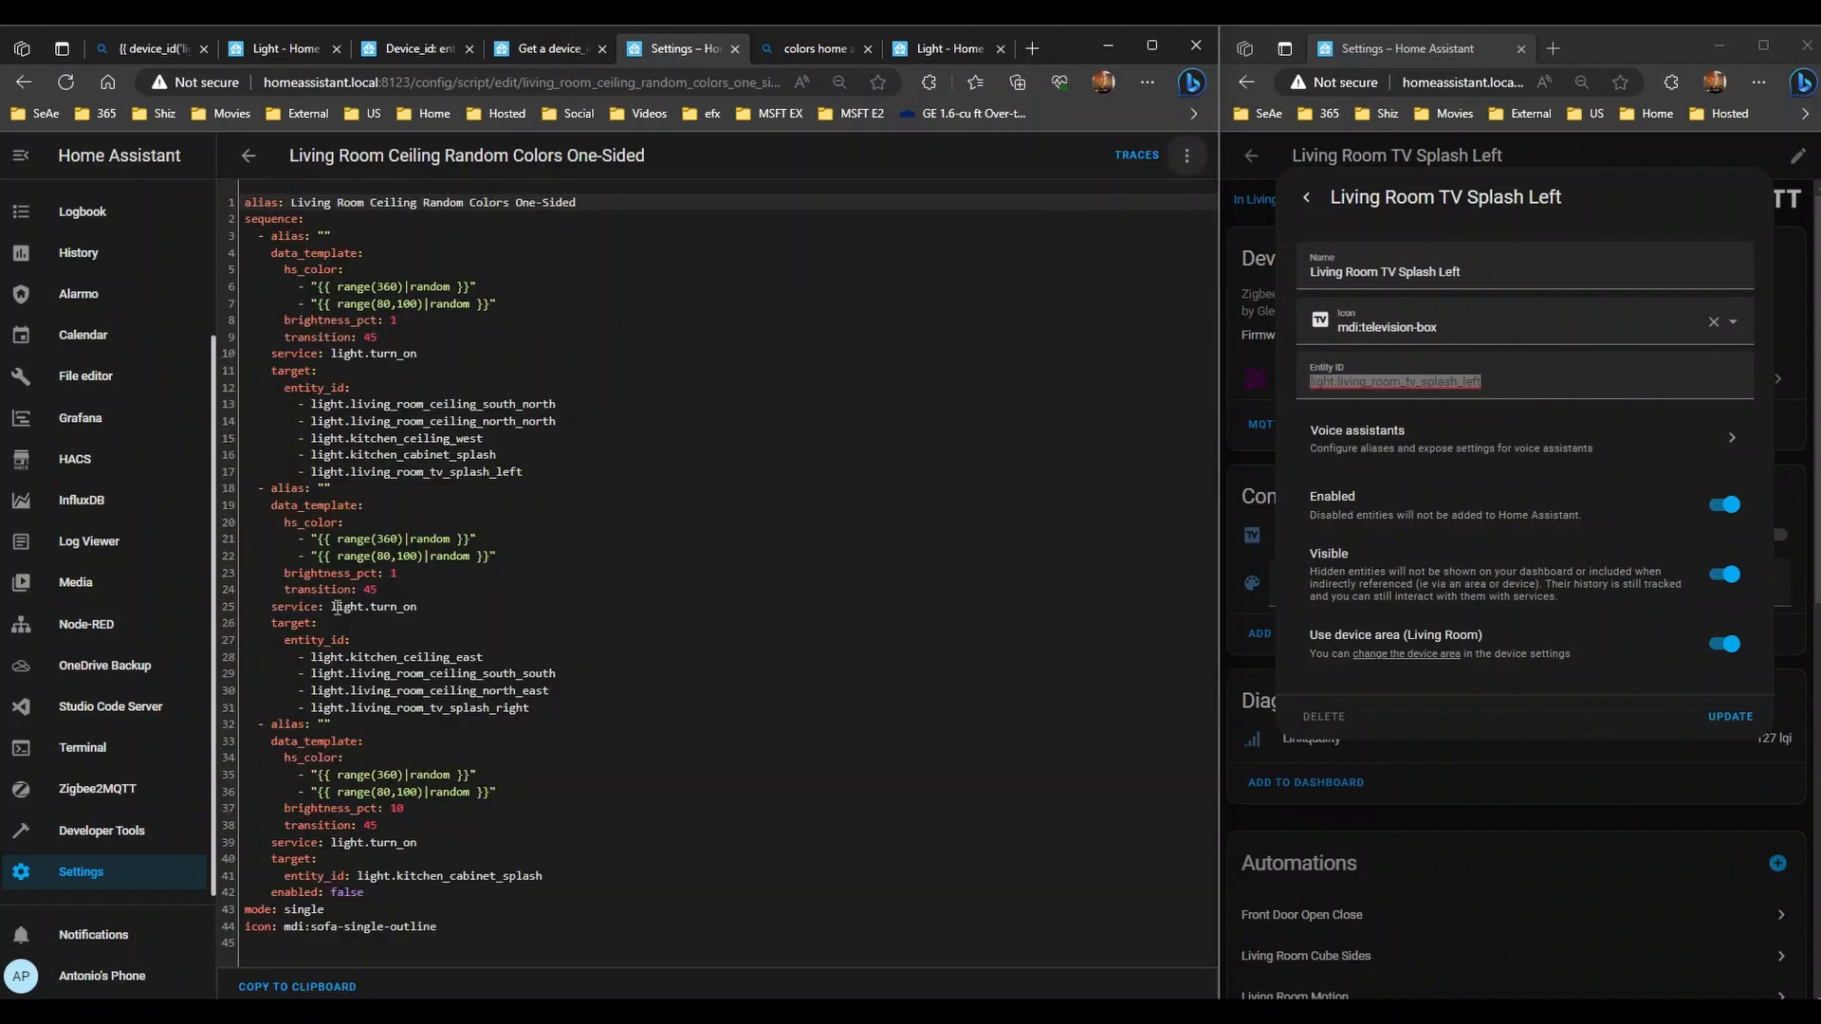
{"action": "left_click", "coordinate": [355, 875]}
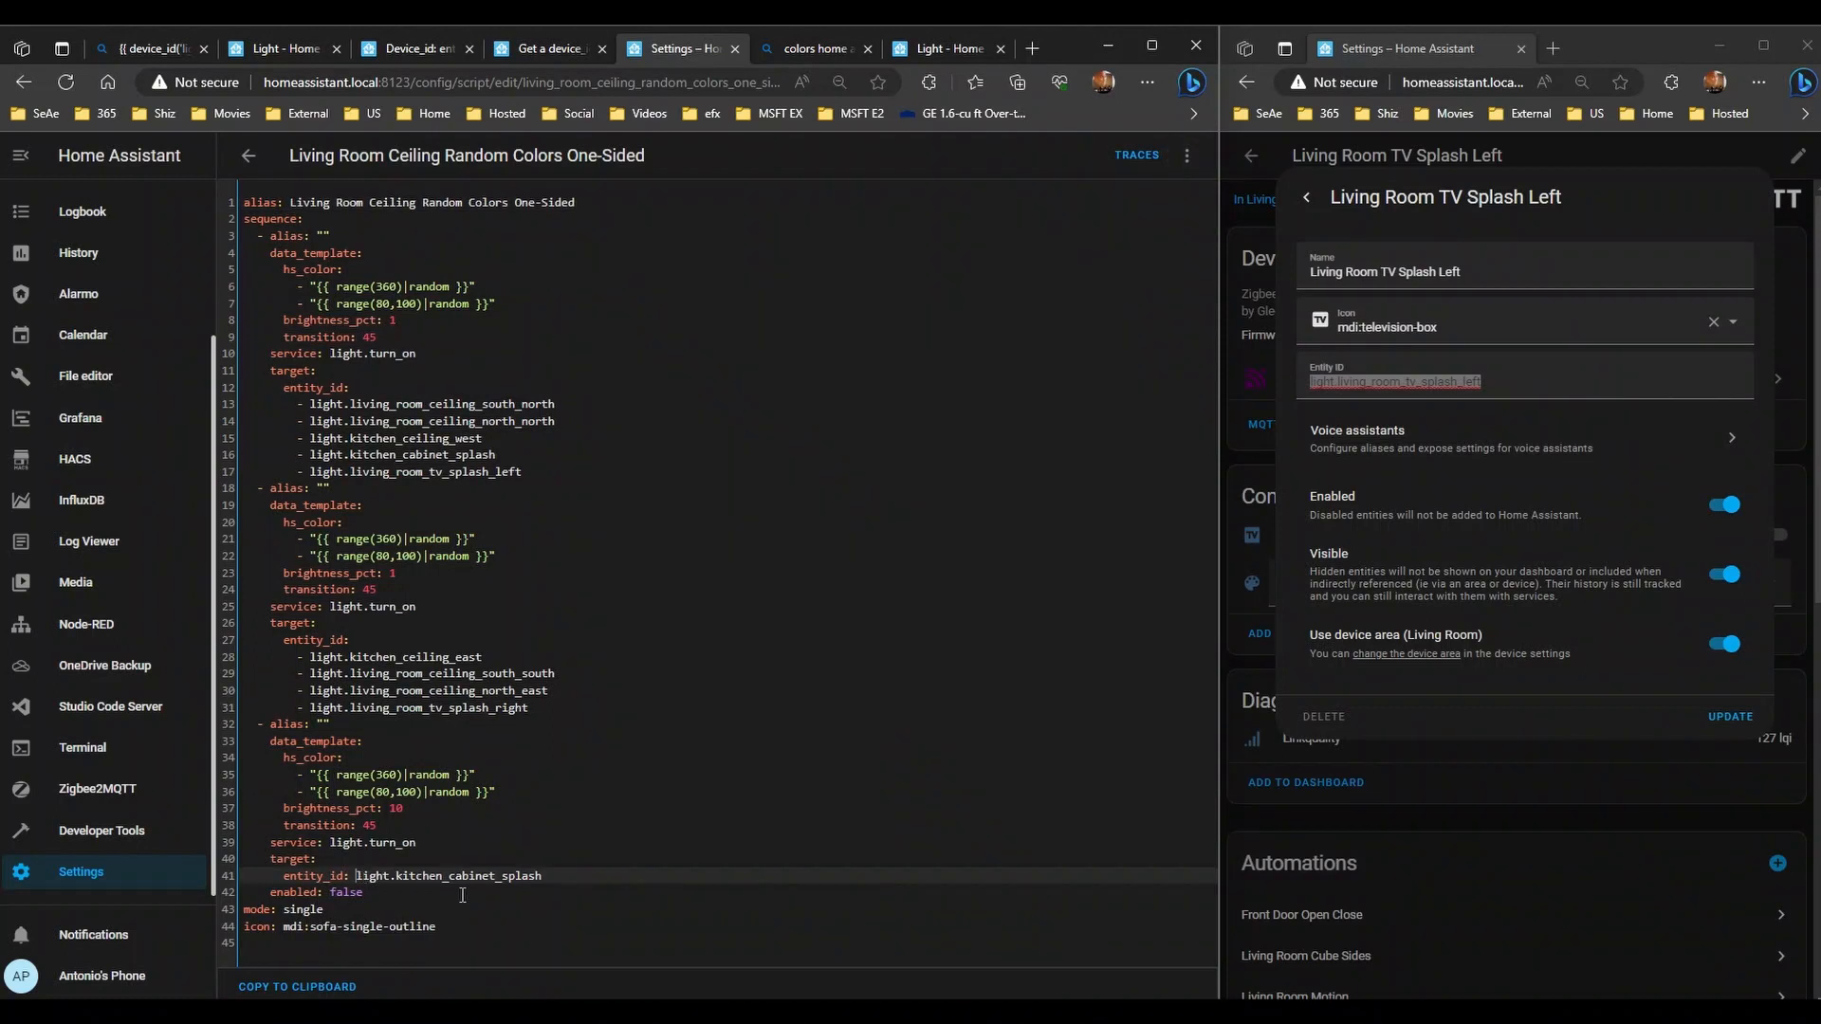
{"action": "key", "text": "Return"}
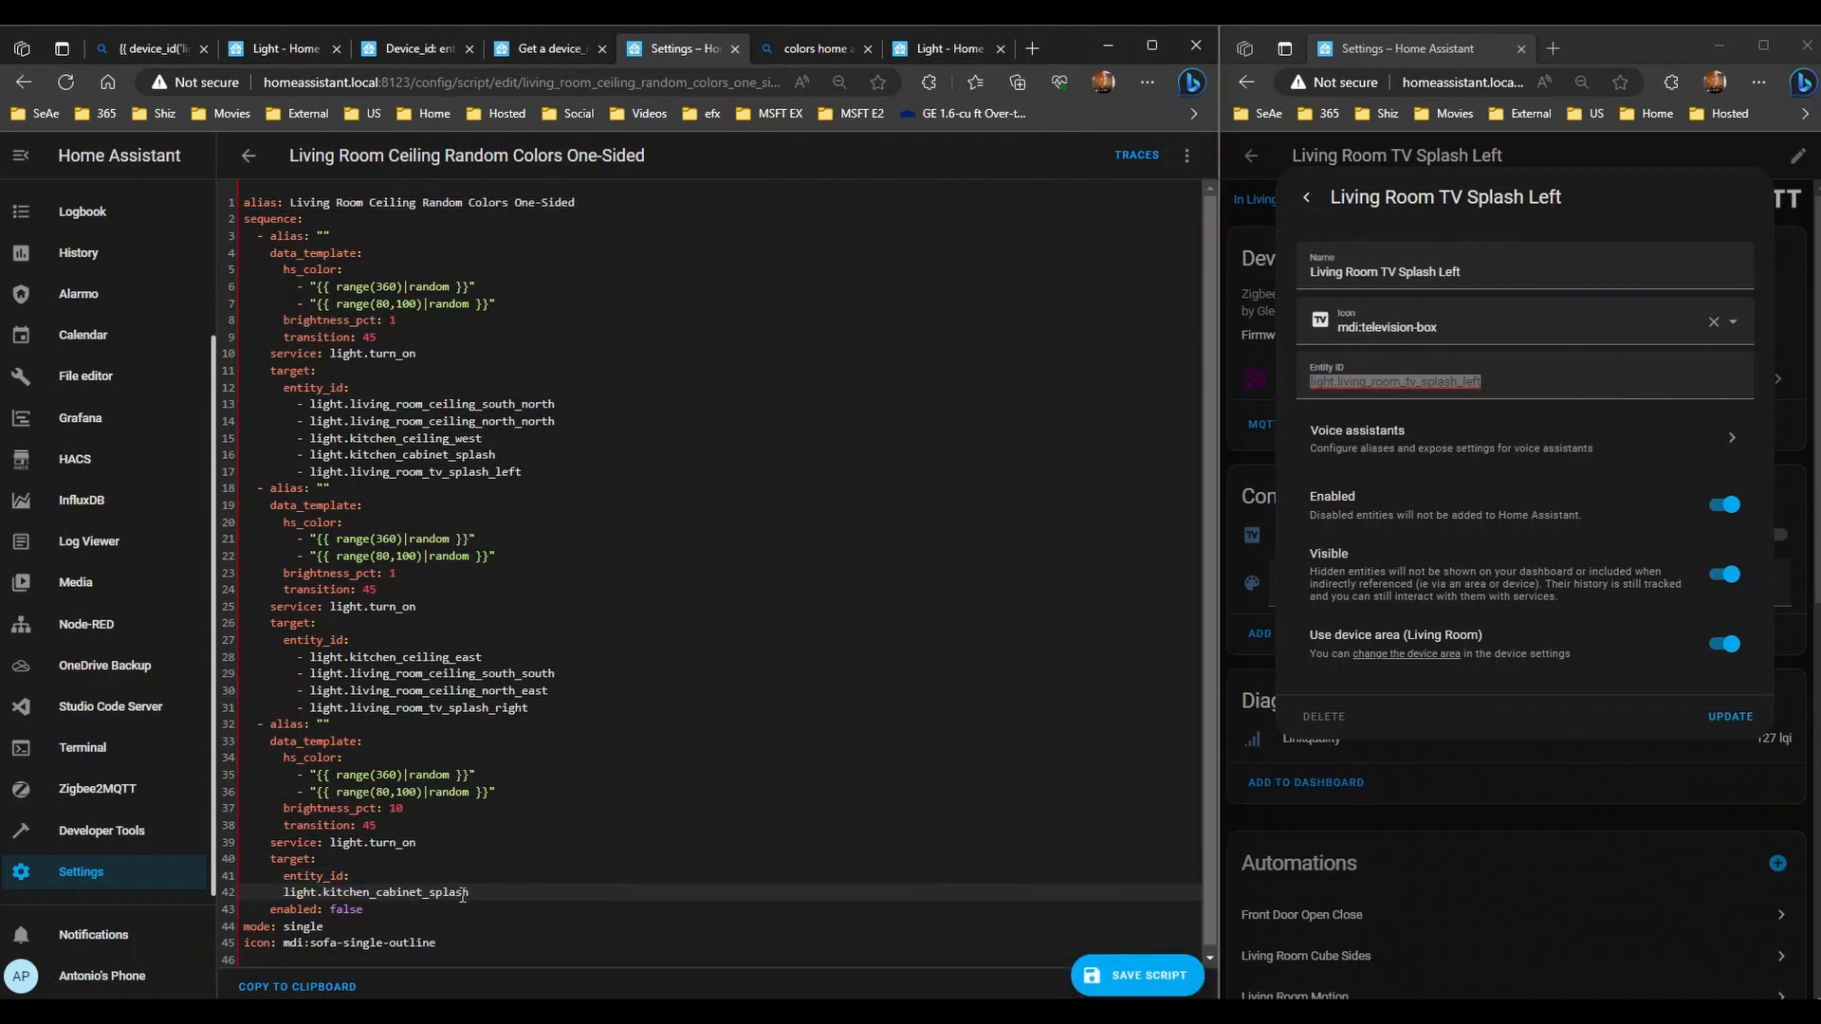
{"action": "type", "text": "-"}
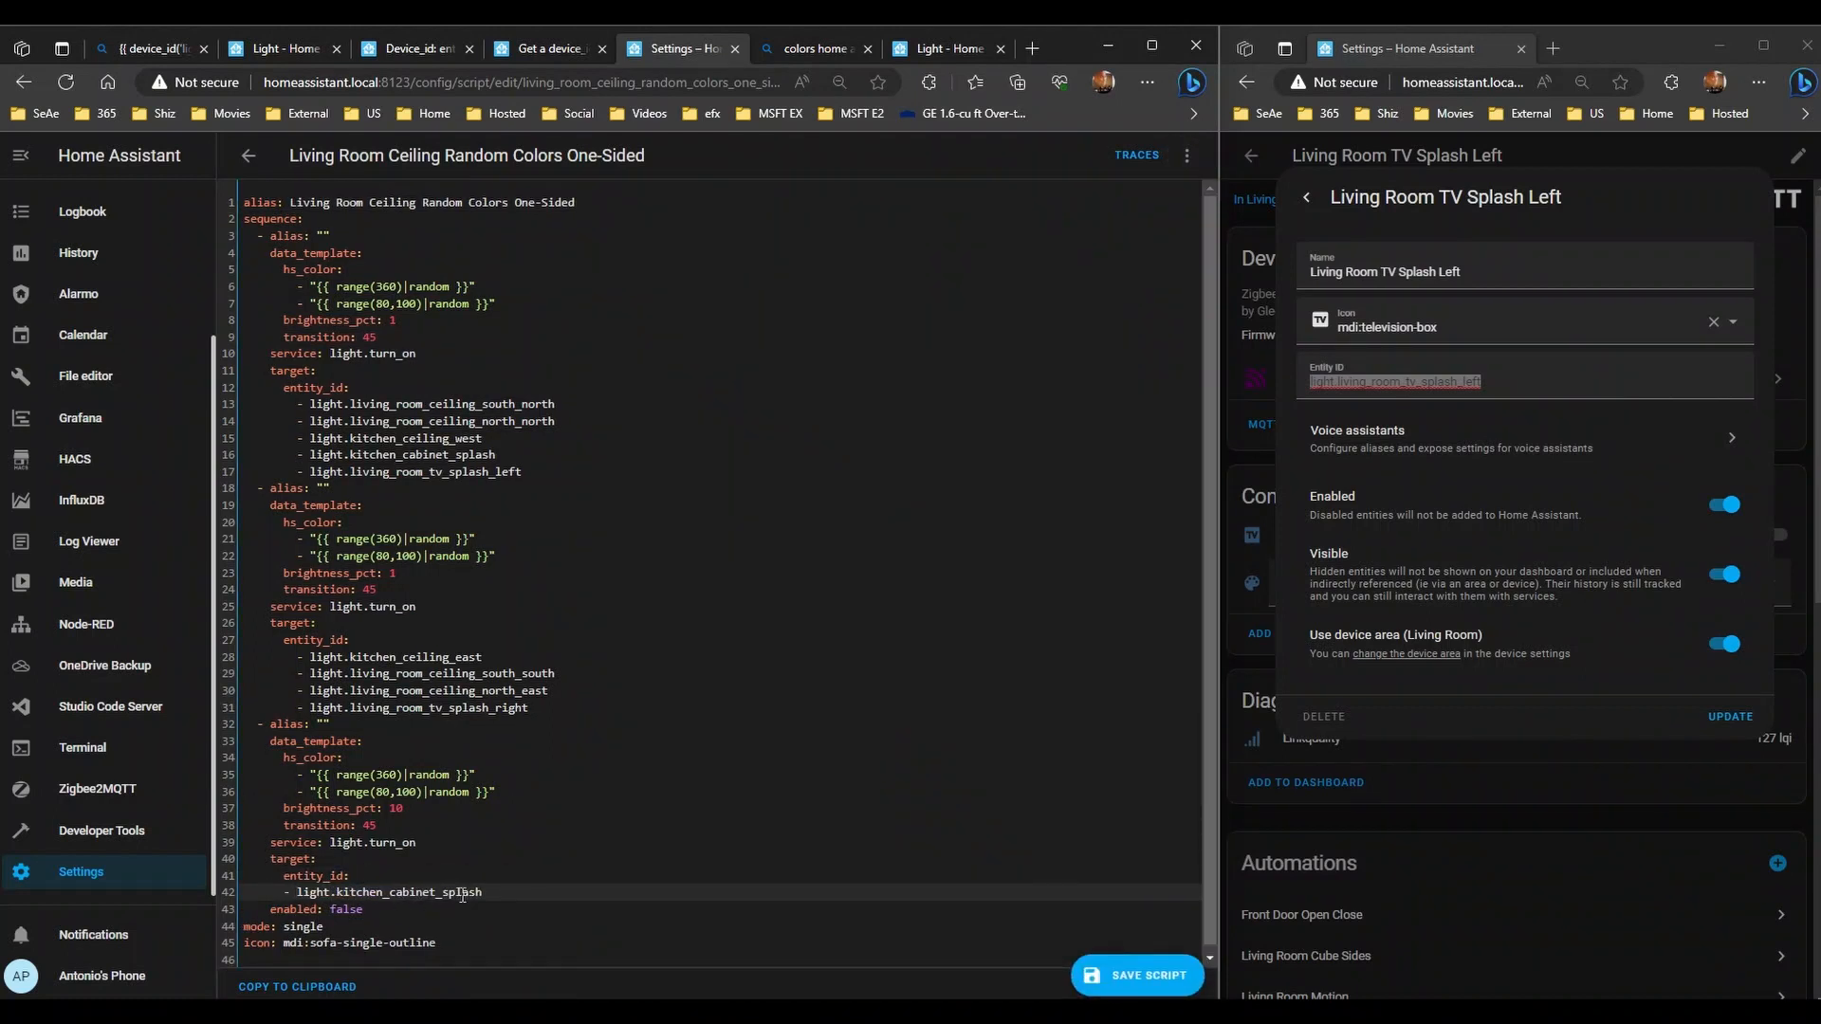
{"action": "key", "text": "Tab"}
{"action": "left_click", "coordinate": [1172, 983]}
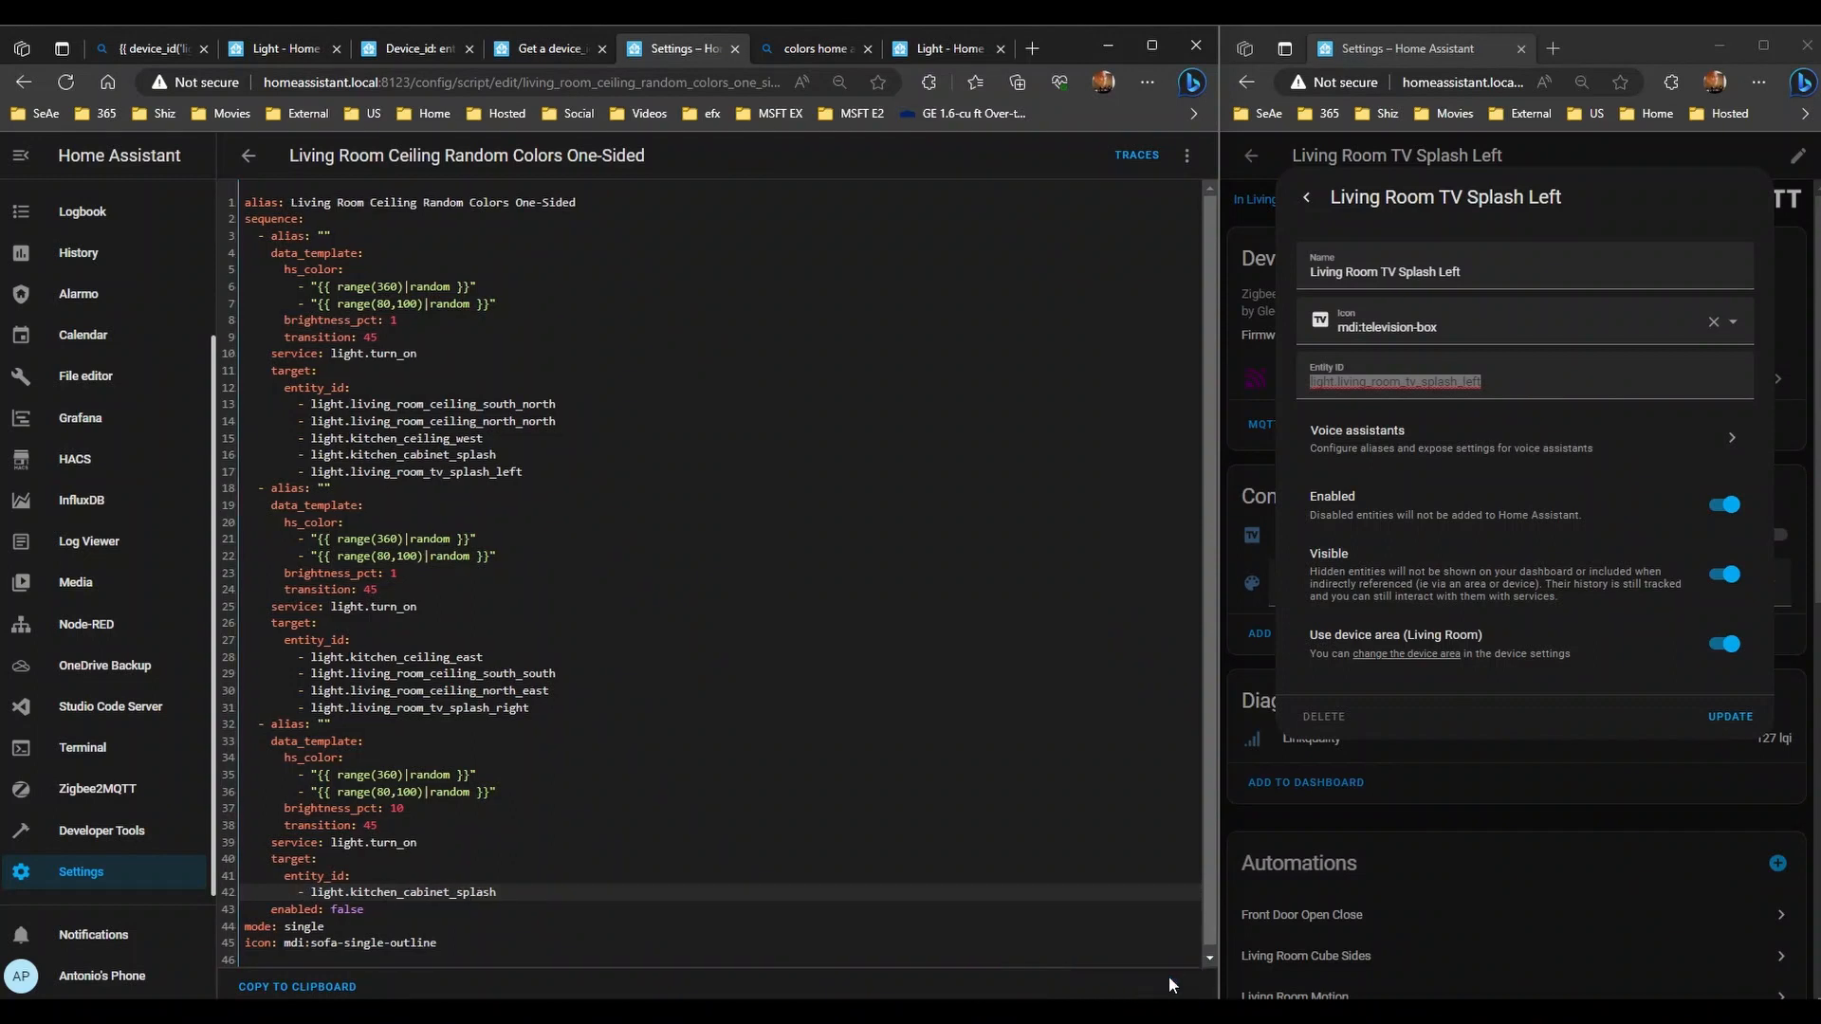
- Check the Individual script's YAML, then leave the editor for the scripts list
{"action": "left_click", "coordinate": [248, 154]}
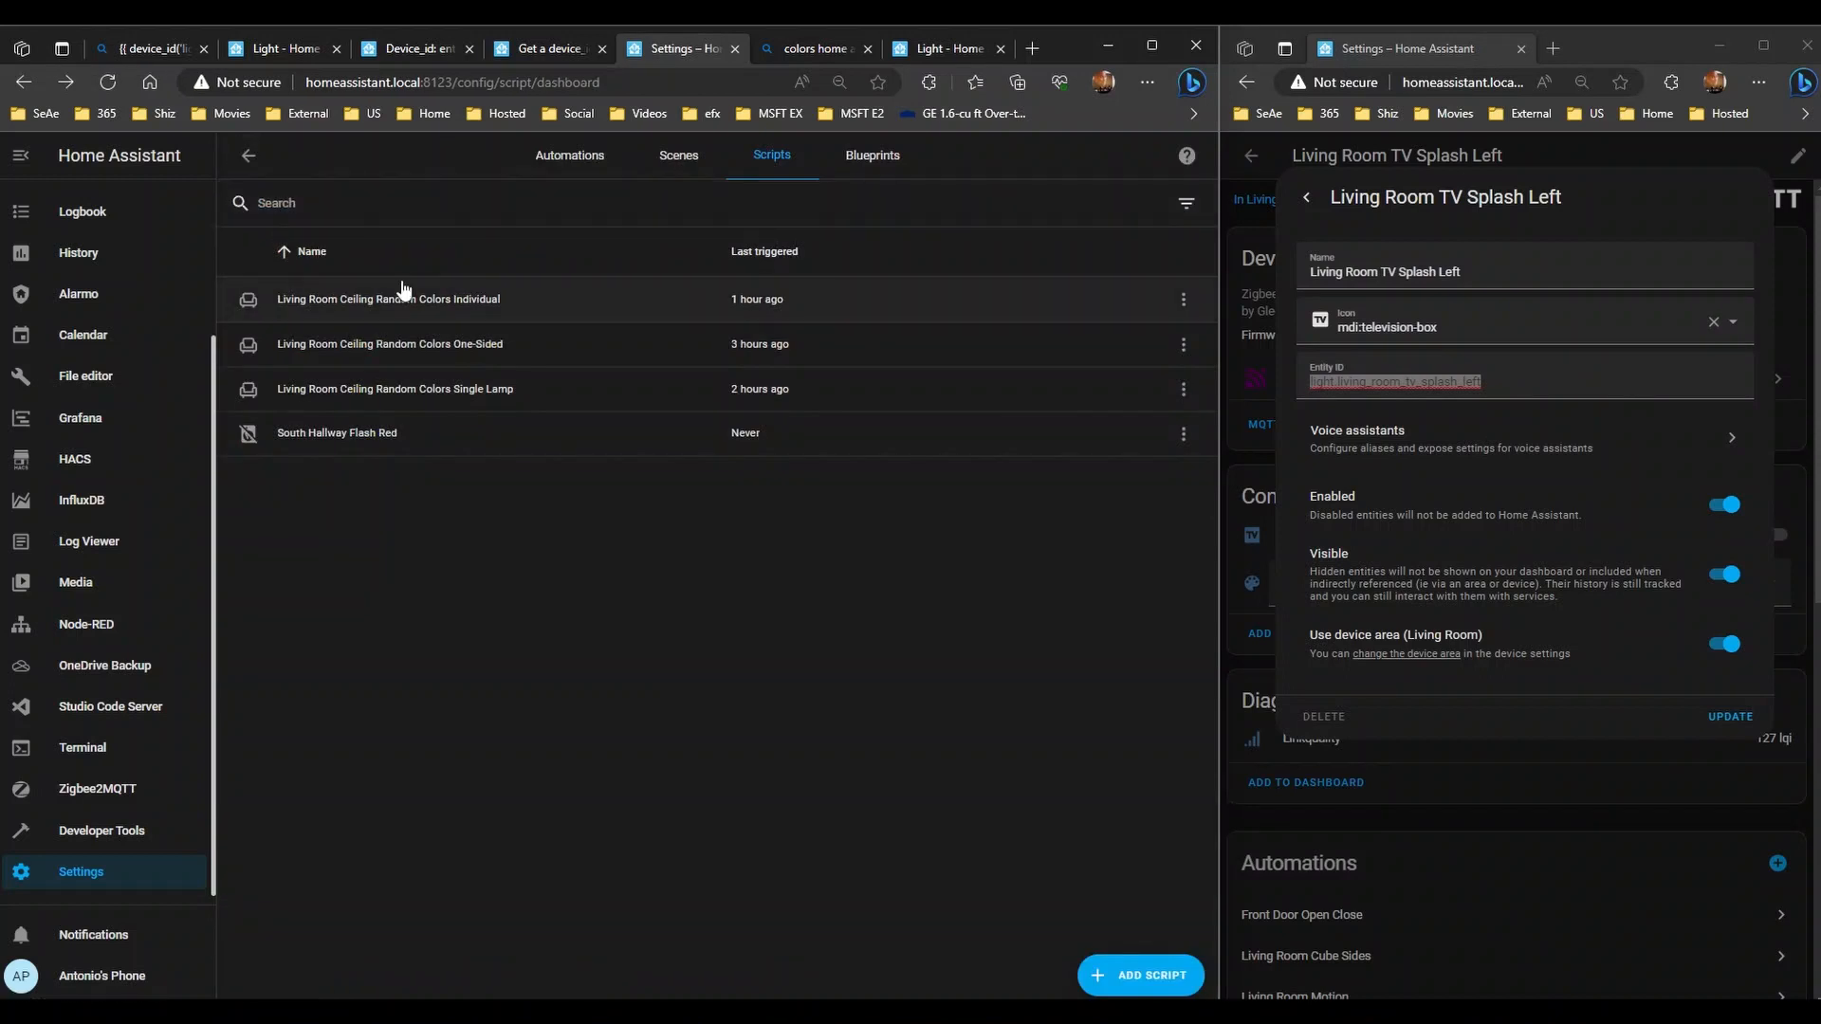
{"action": "left_click", "coordinate": [417, 310]}
{"action": "scroll", "coordinate": [407, 755], "scroll_direction": "down", "scroll_amount": 1}
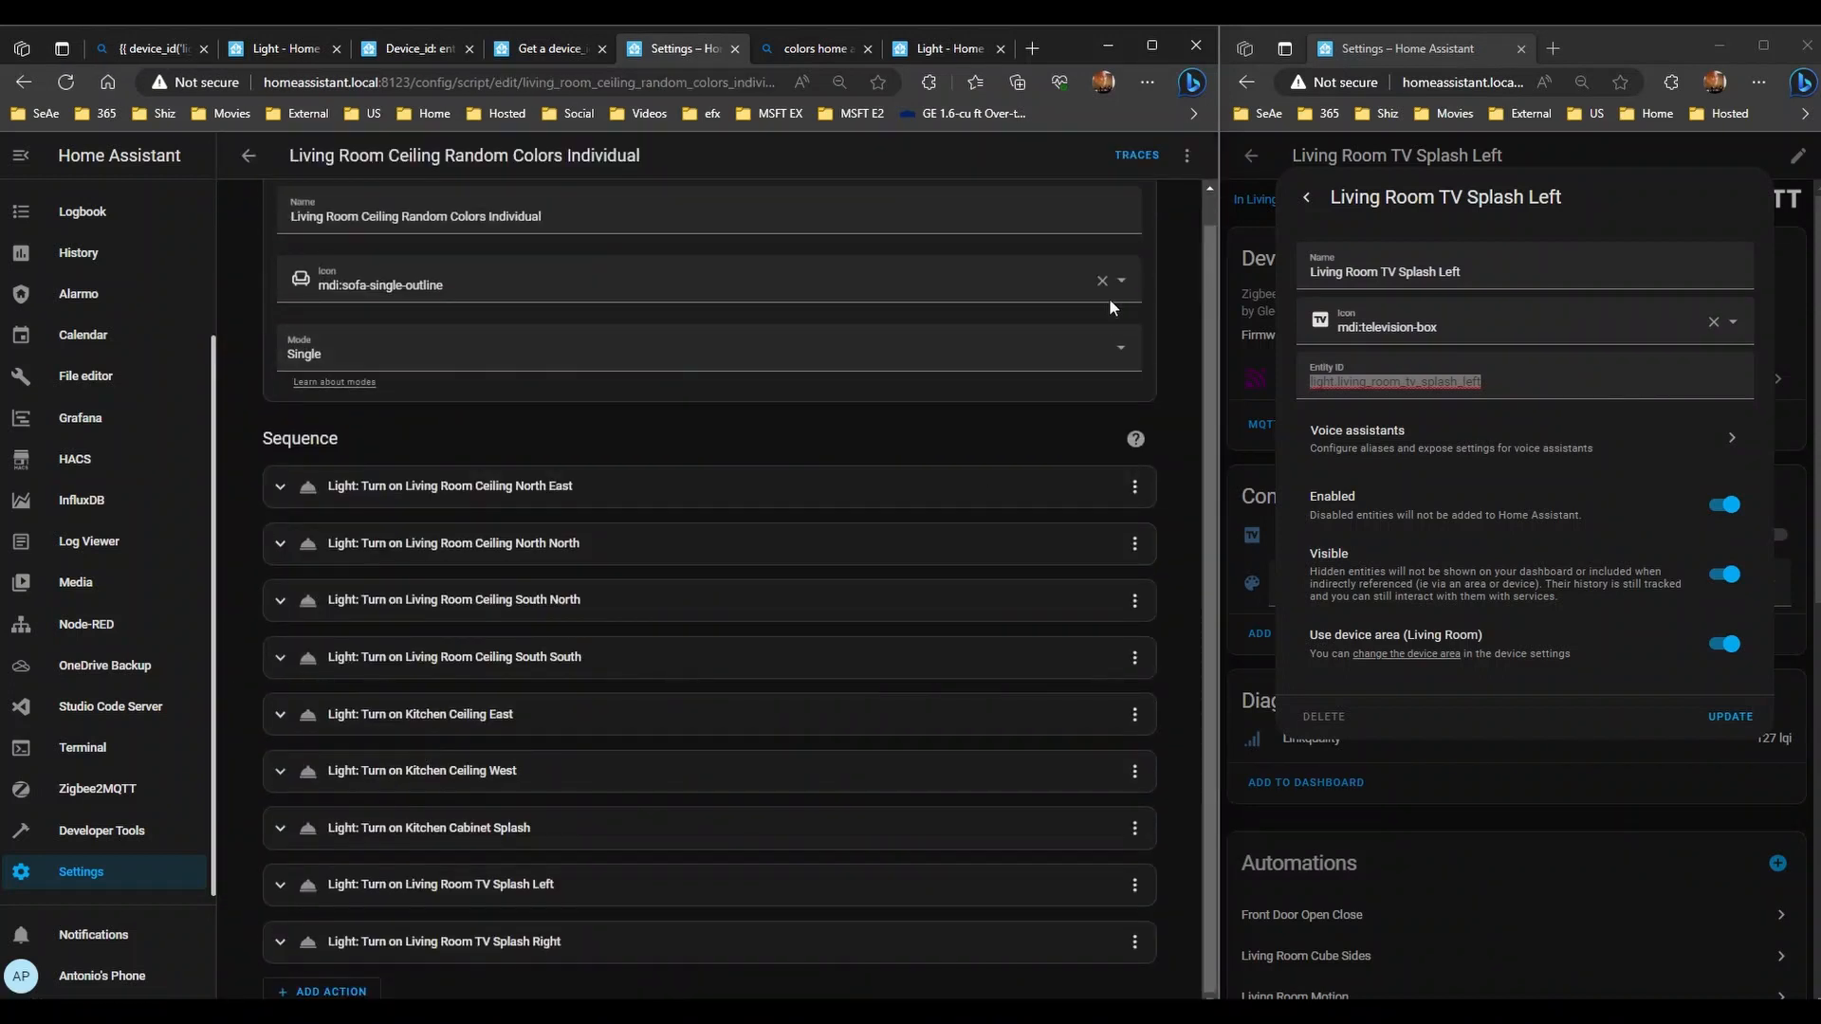
{"action": "left_click", "coordinate": [1187, 156]}
{"action": "left_click", "coordinate": [1100, 331]}
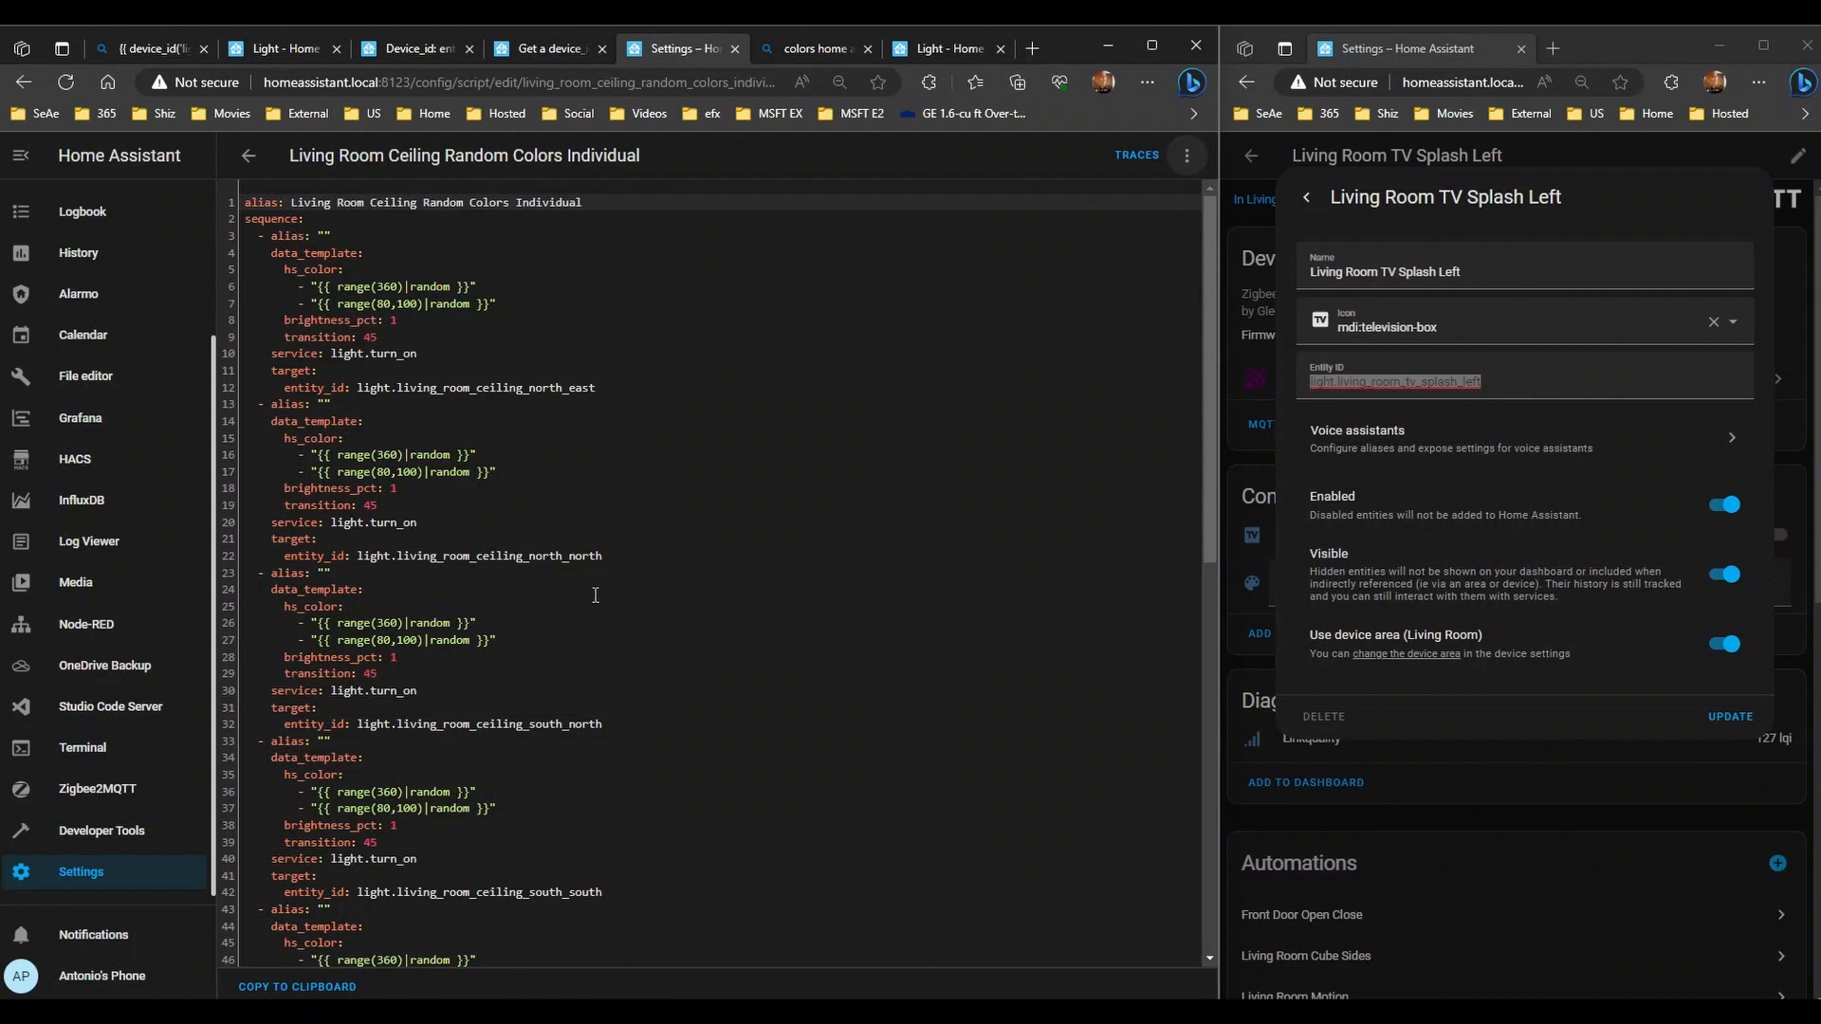
{"action": "scroll", "coordinate": [577, 627], "scroll_direction": "down", "scroll_amount": 8}
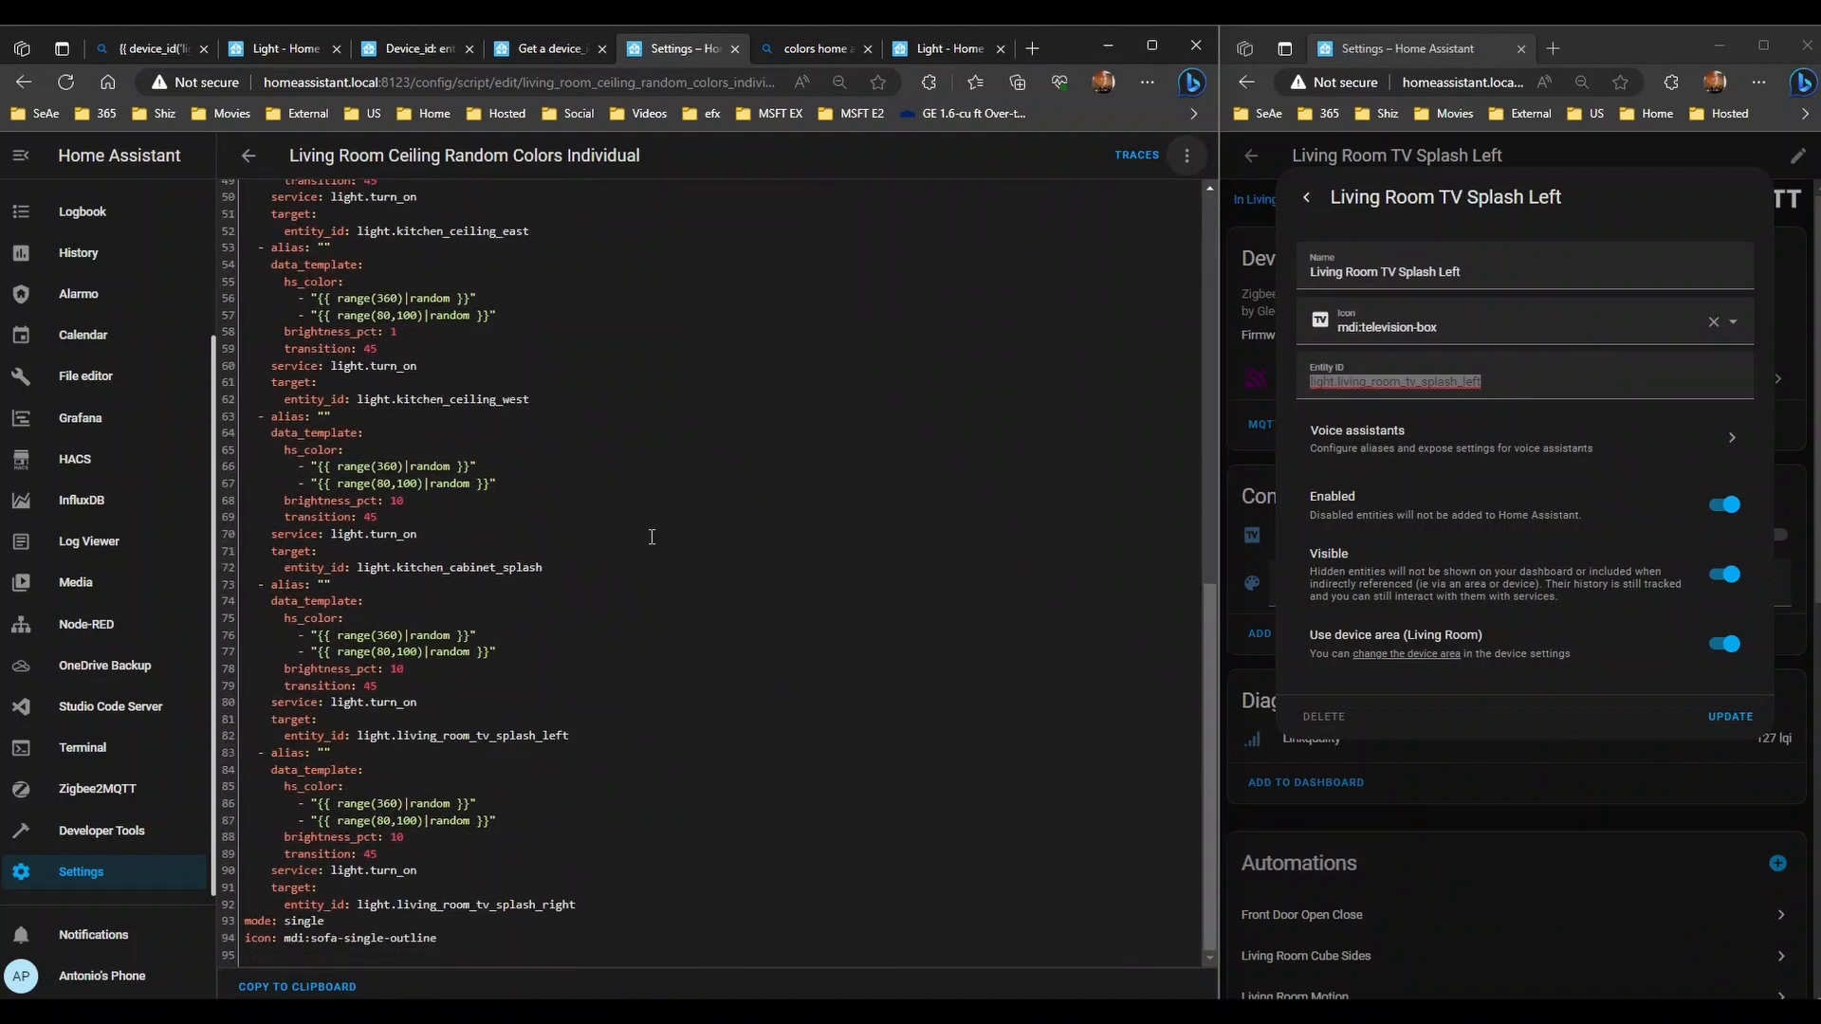
{"action": "left_click", "coordinate": [249, 156]}
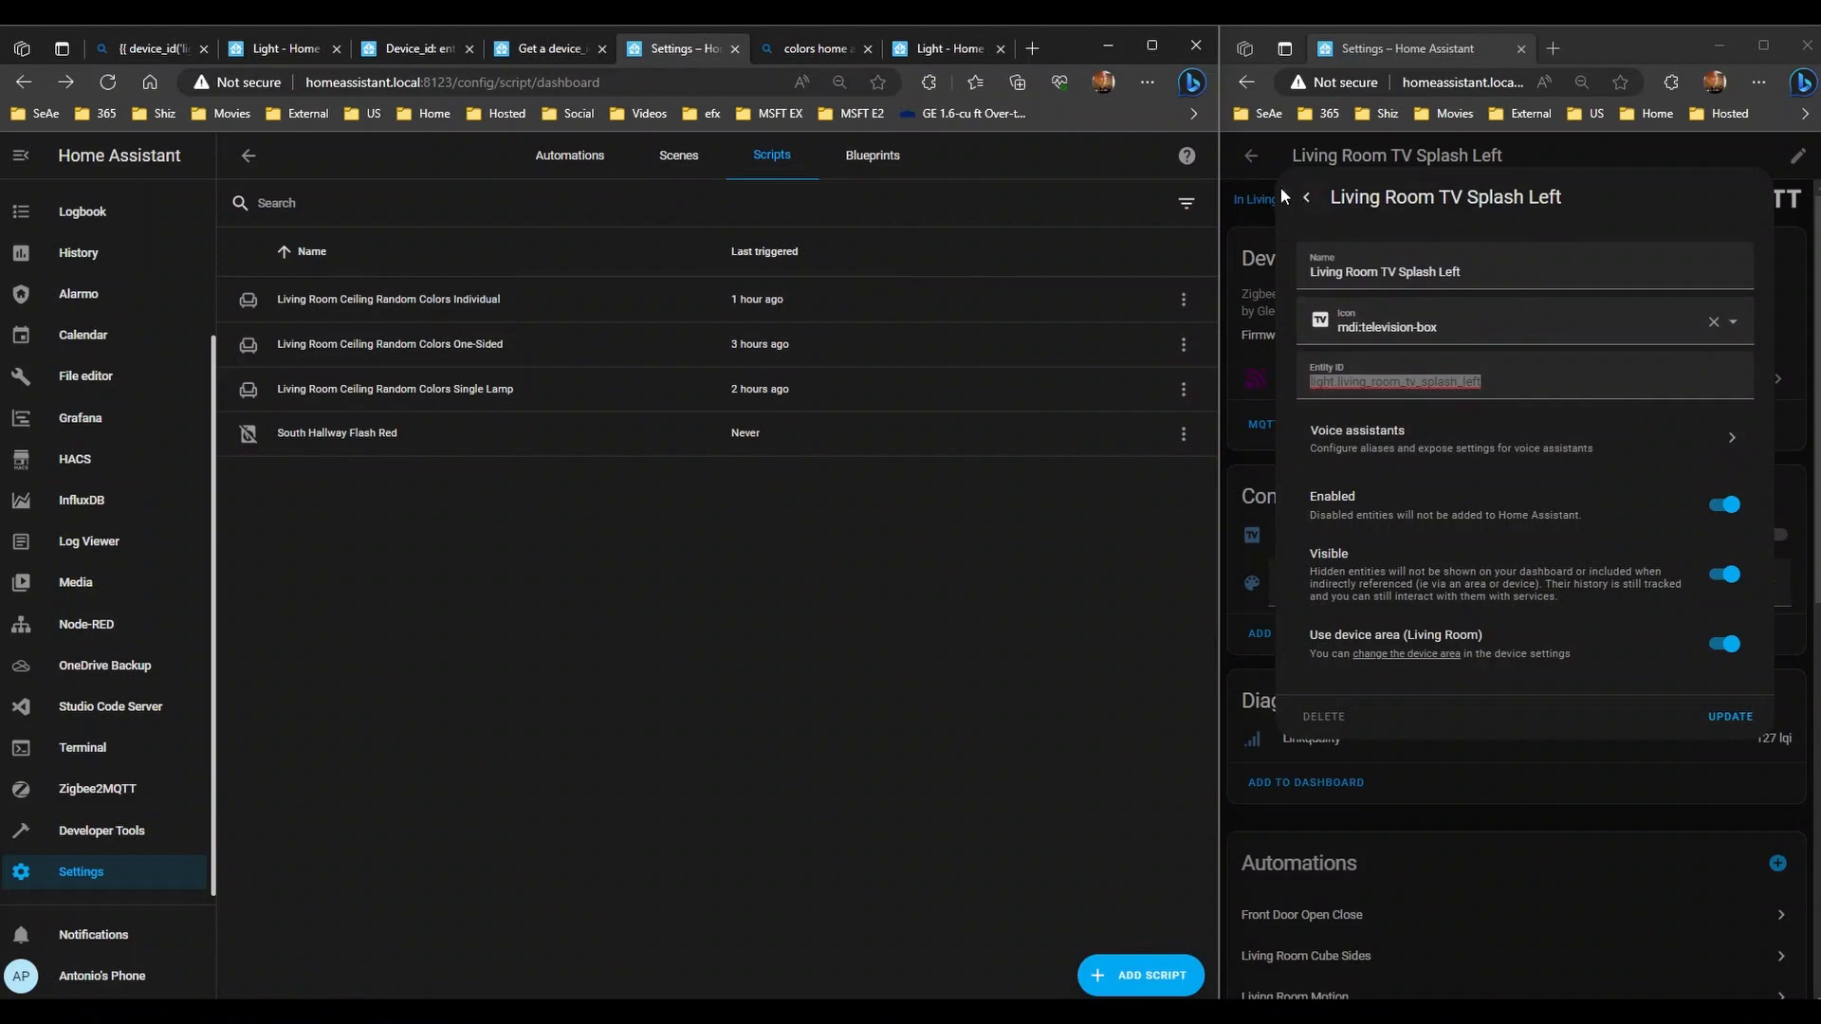
- Close the light's entity settings and return to the devices list filtered by tv
{"action": "left_click", "coordinate": [1305, 197]}
{"action": "left_click", "coordinate": [1305, 197]}
{"action": "left_click", "coordinate": [1251, 156]}
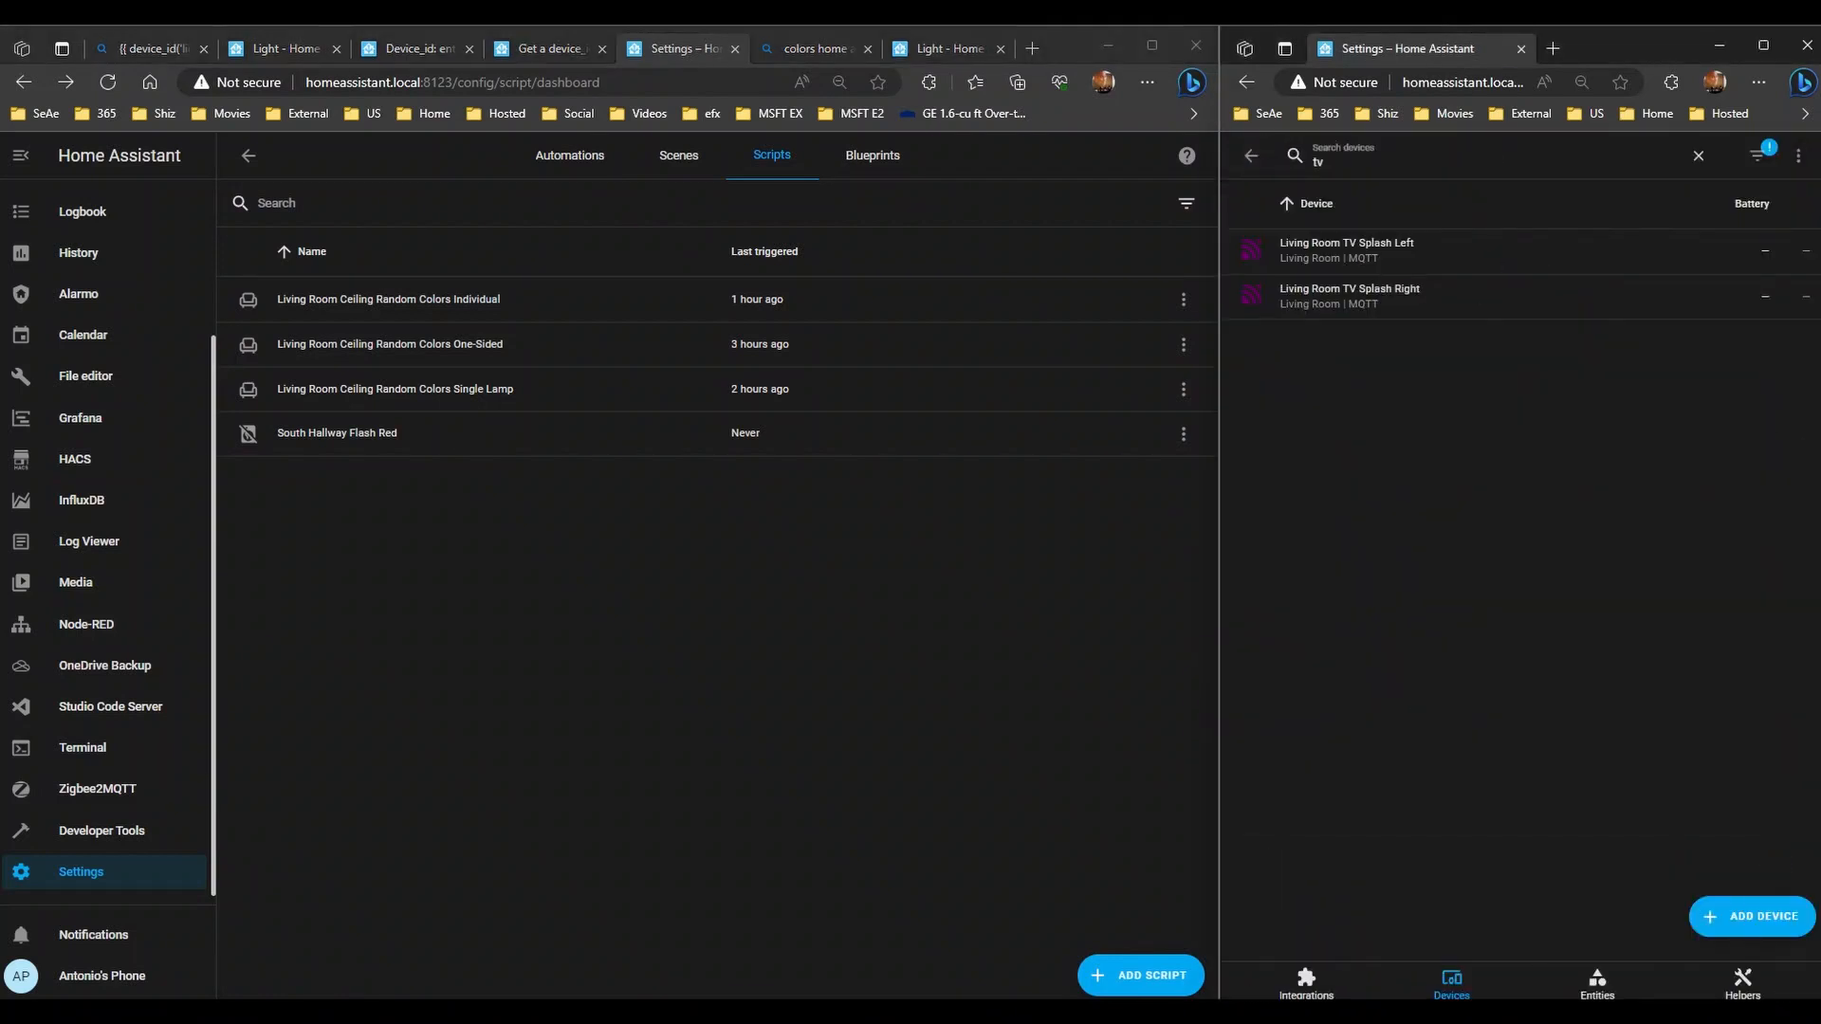
- Bring the Random Colors Script note forward and maximize OneNote to review the script
{"action": "key", "text": "alt+Tab"}
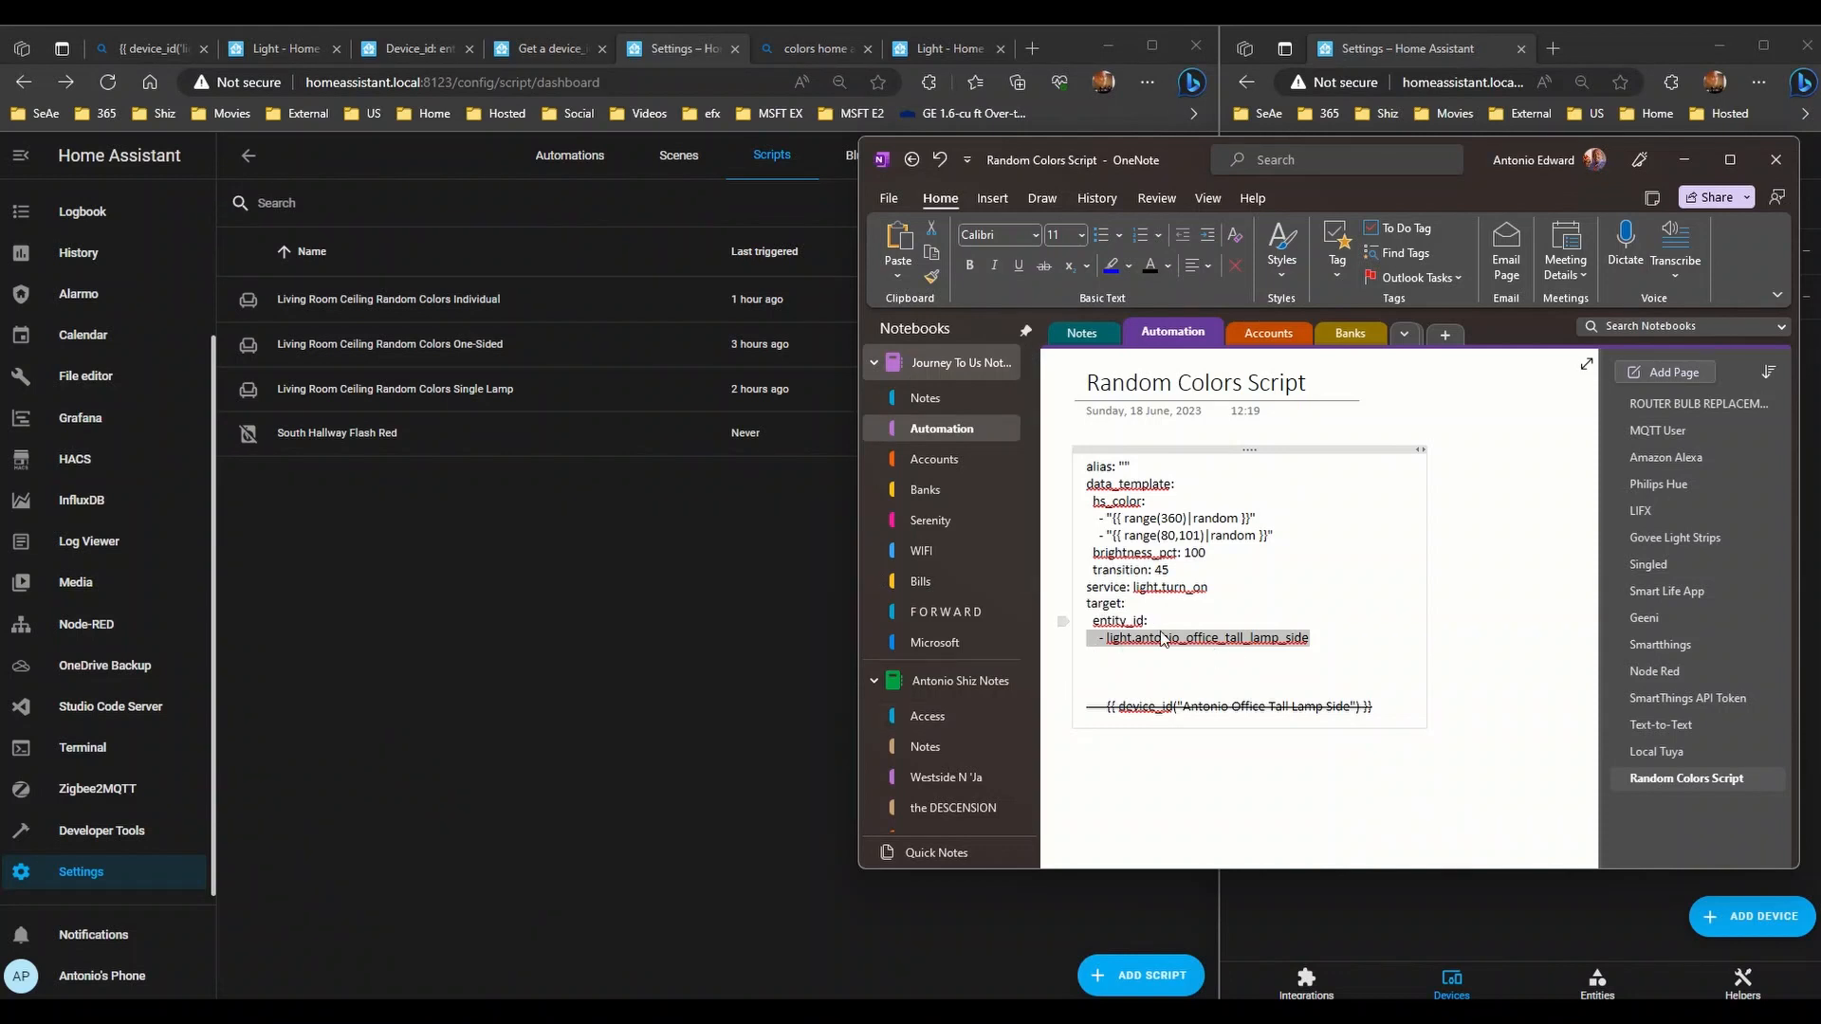
{"action": "left_click", "coordinate": [1320, 637]}
{"action": "left_click_drag", "start_coordinate": [1268, 618], "coordinate": [1036, 383]}
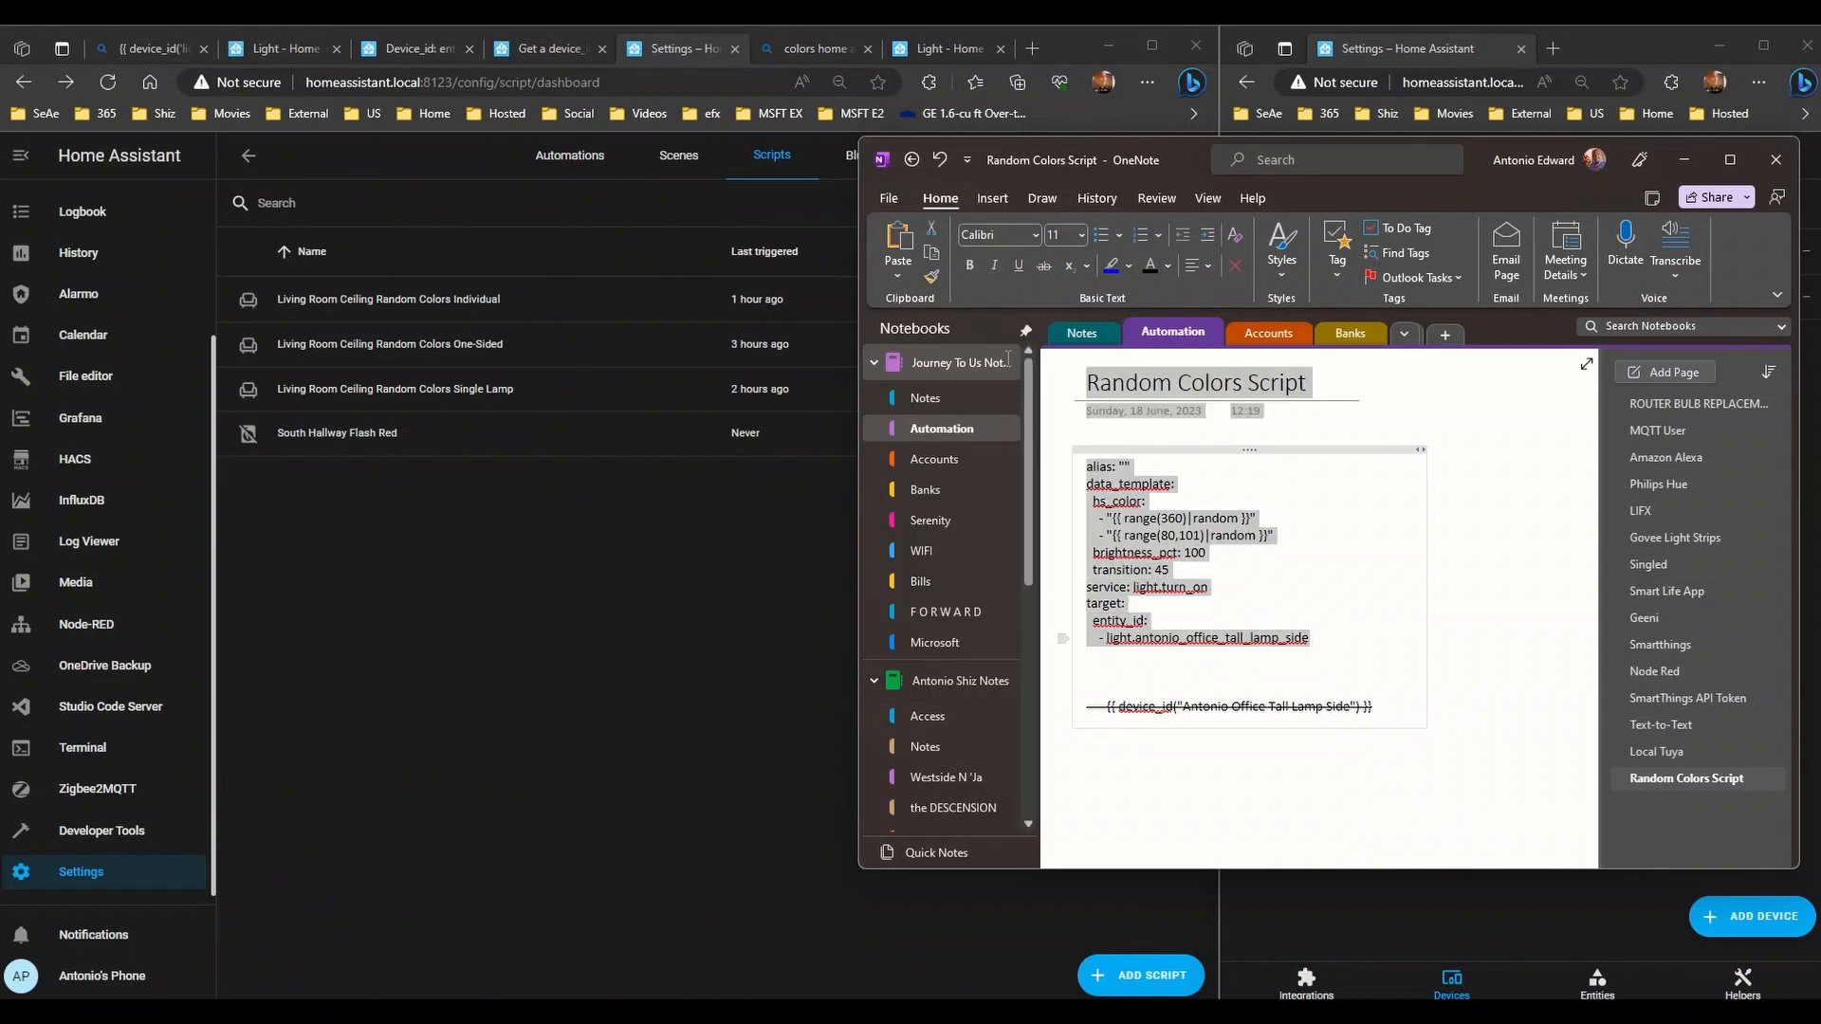
{"action": "left_click", "coordinate": [1107, 553]}
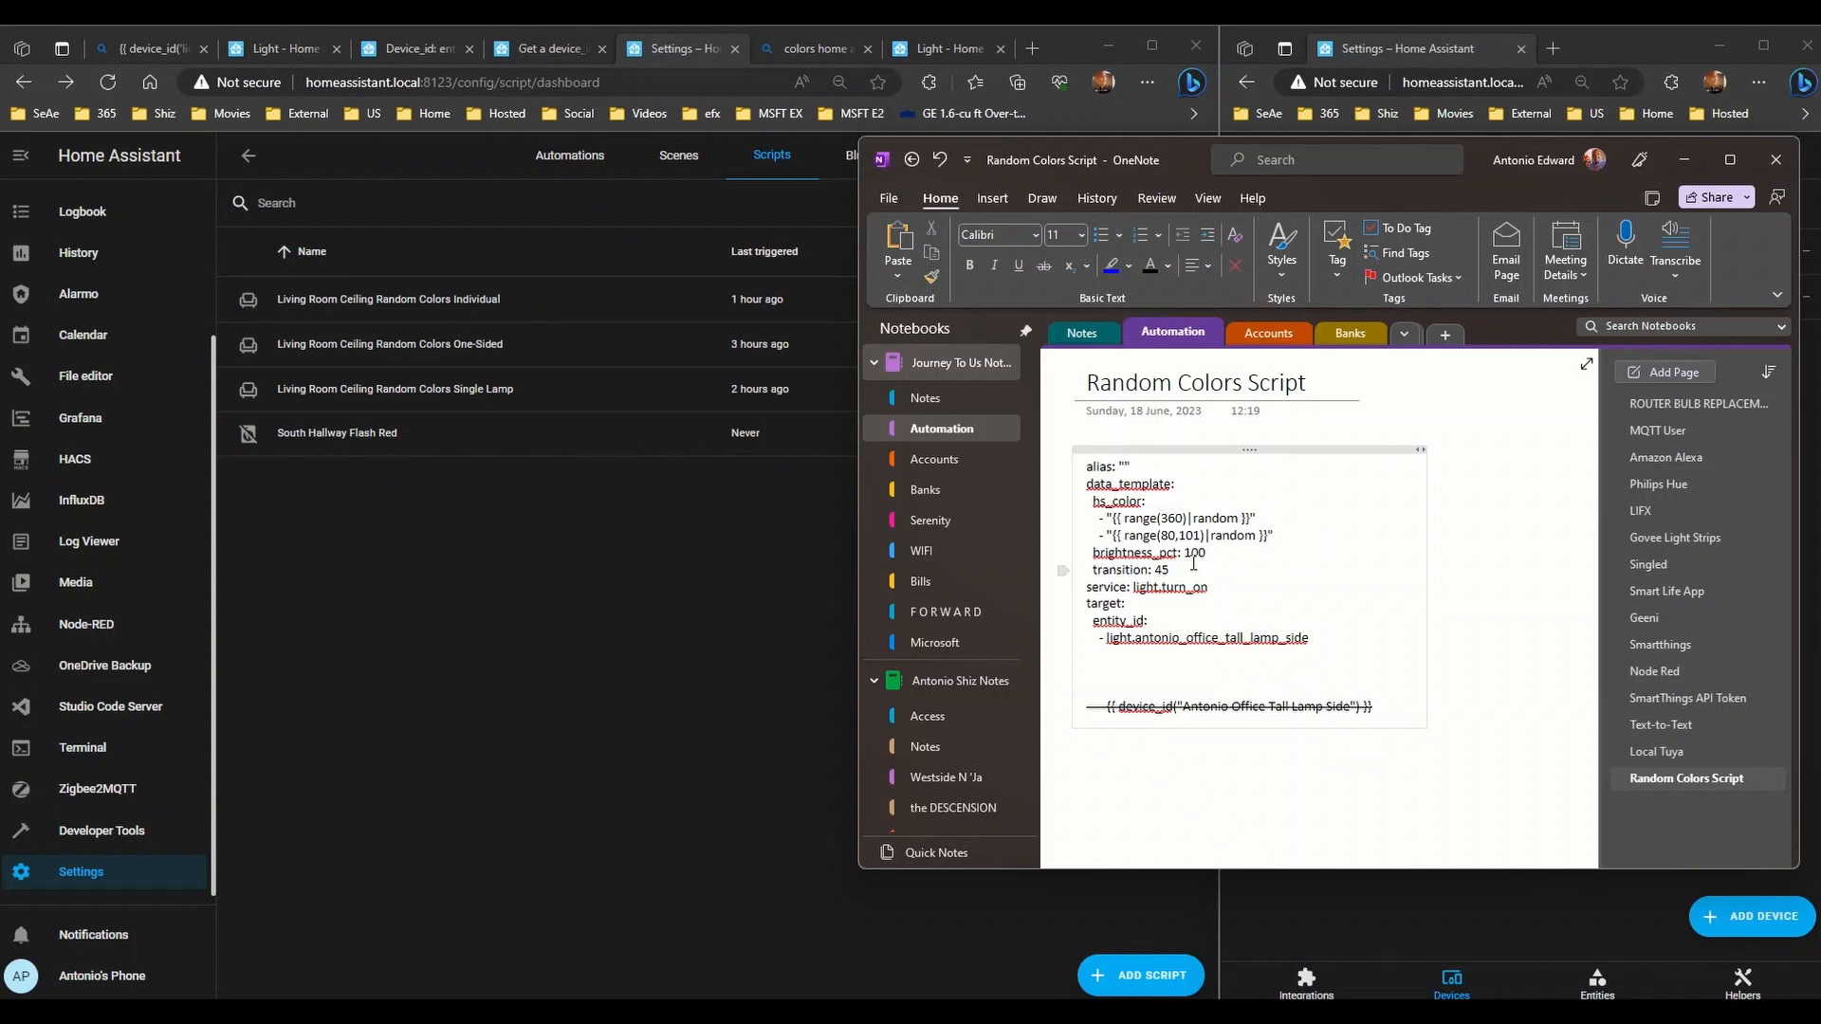
{"action": "left_click", "coordinate": [1092, 553]}
{"action": "left_click", "coordinate": [1729, 159]}
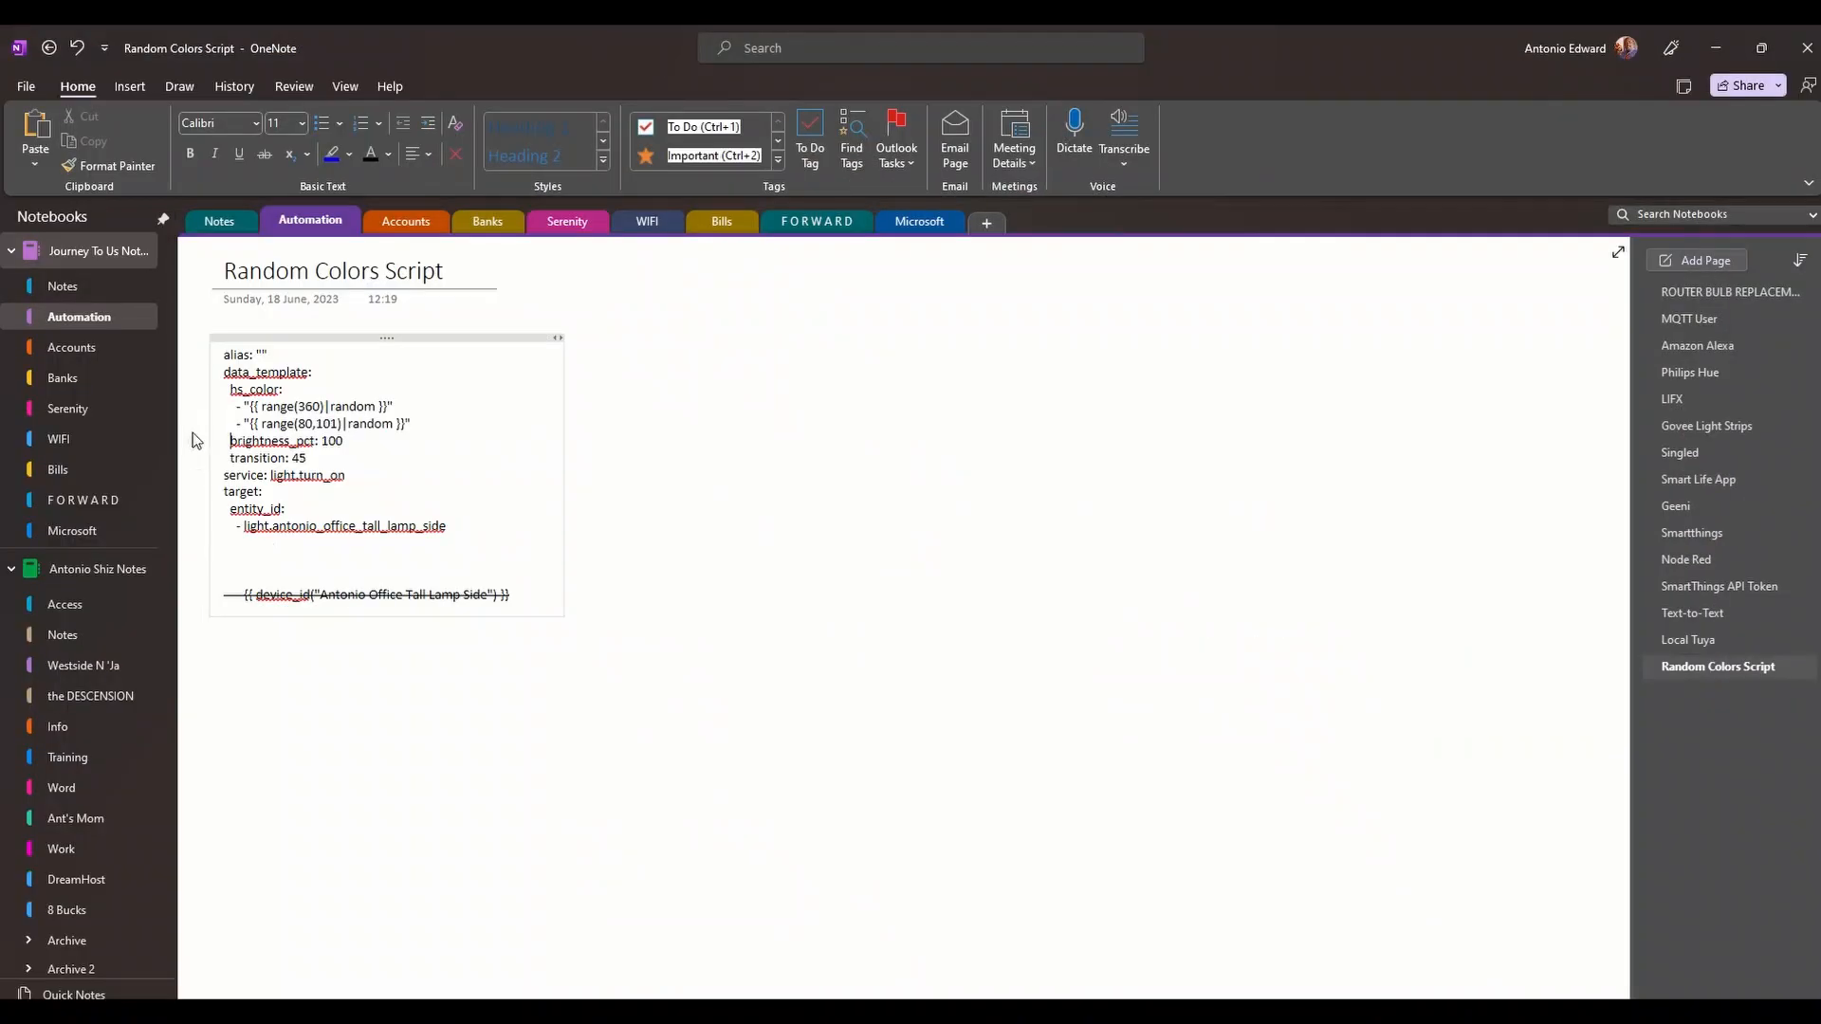
{"action": "left_click_drag", "start_coordinate": [473, 530], "coordinate": [151, 364]}
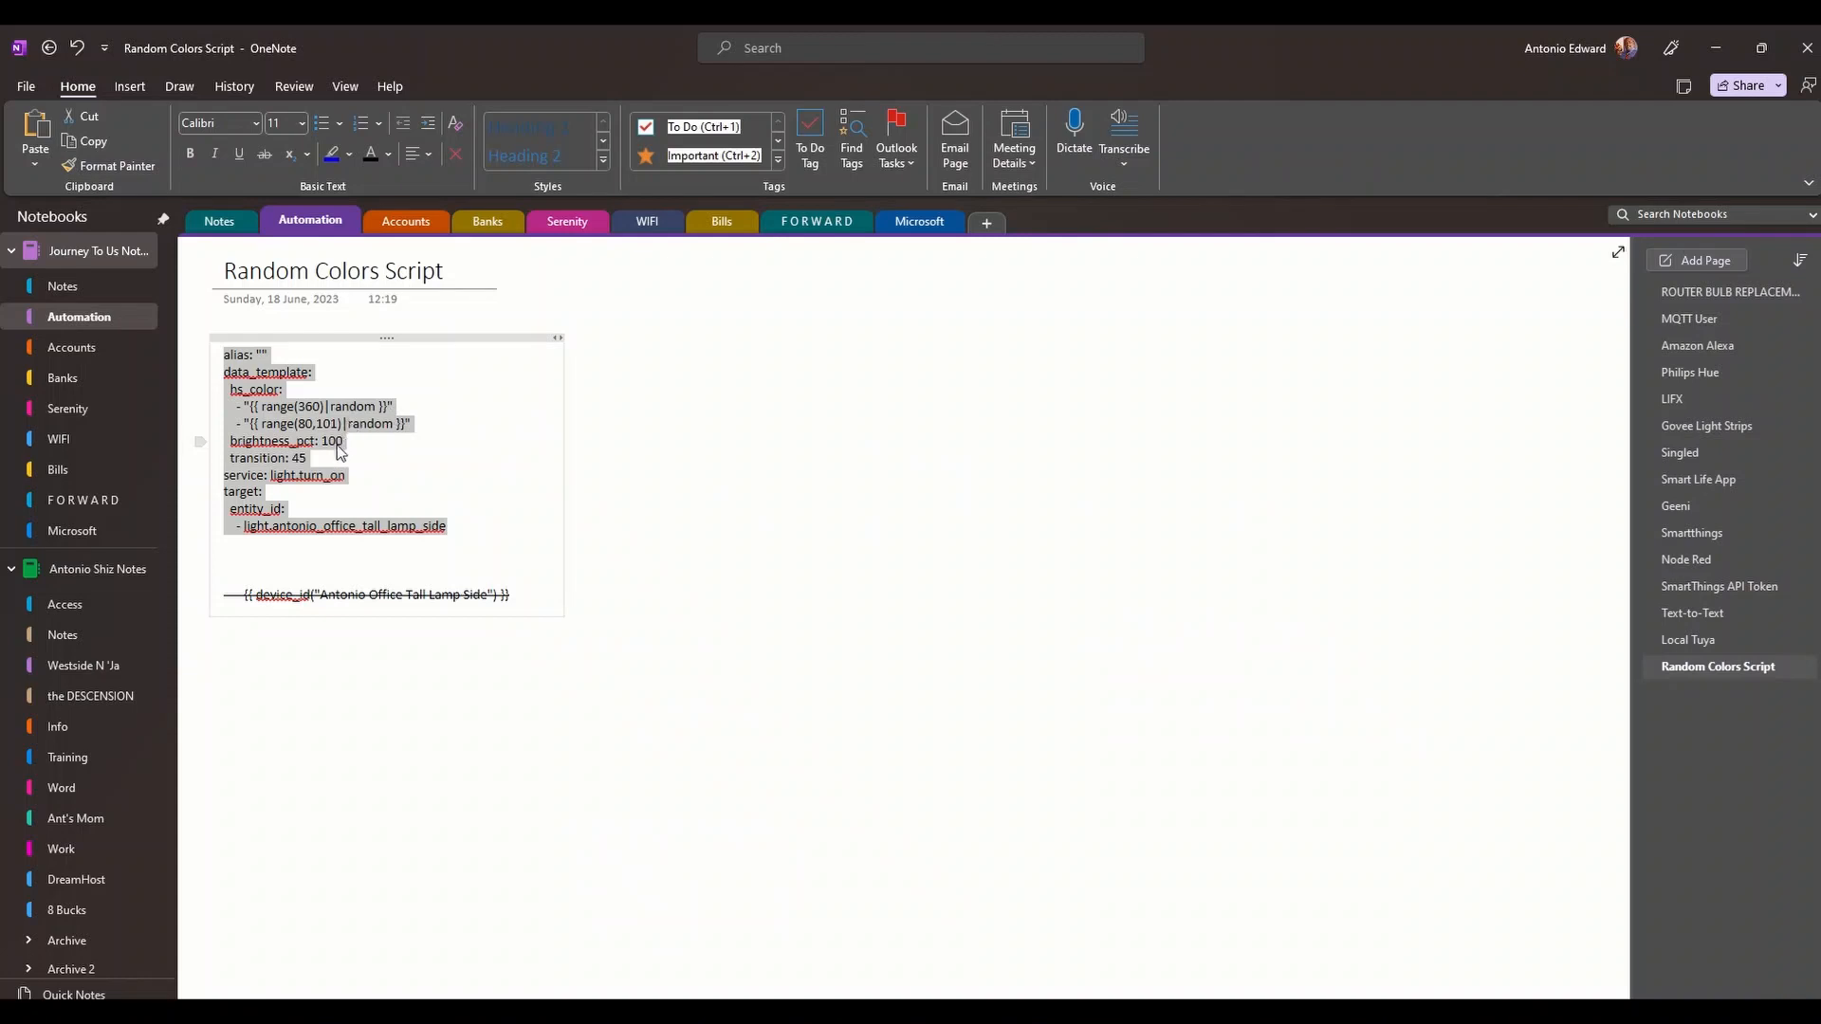
{"action": "left_click", "coordinate": [340, 452]}
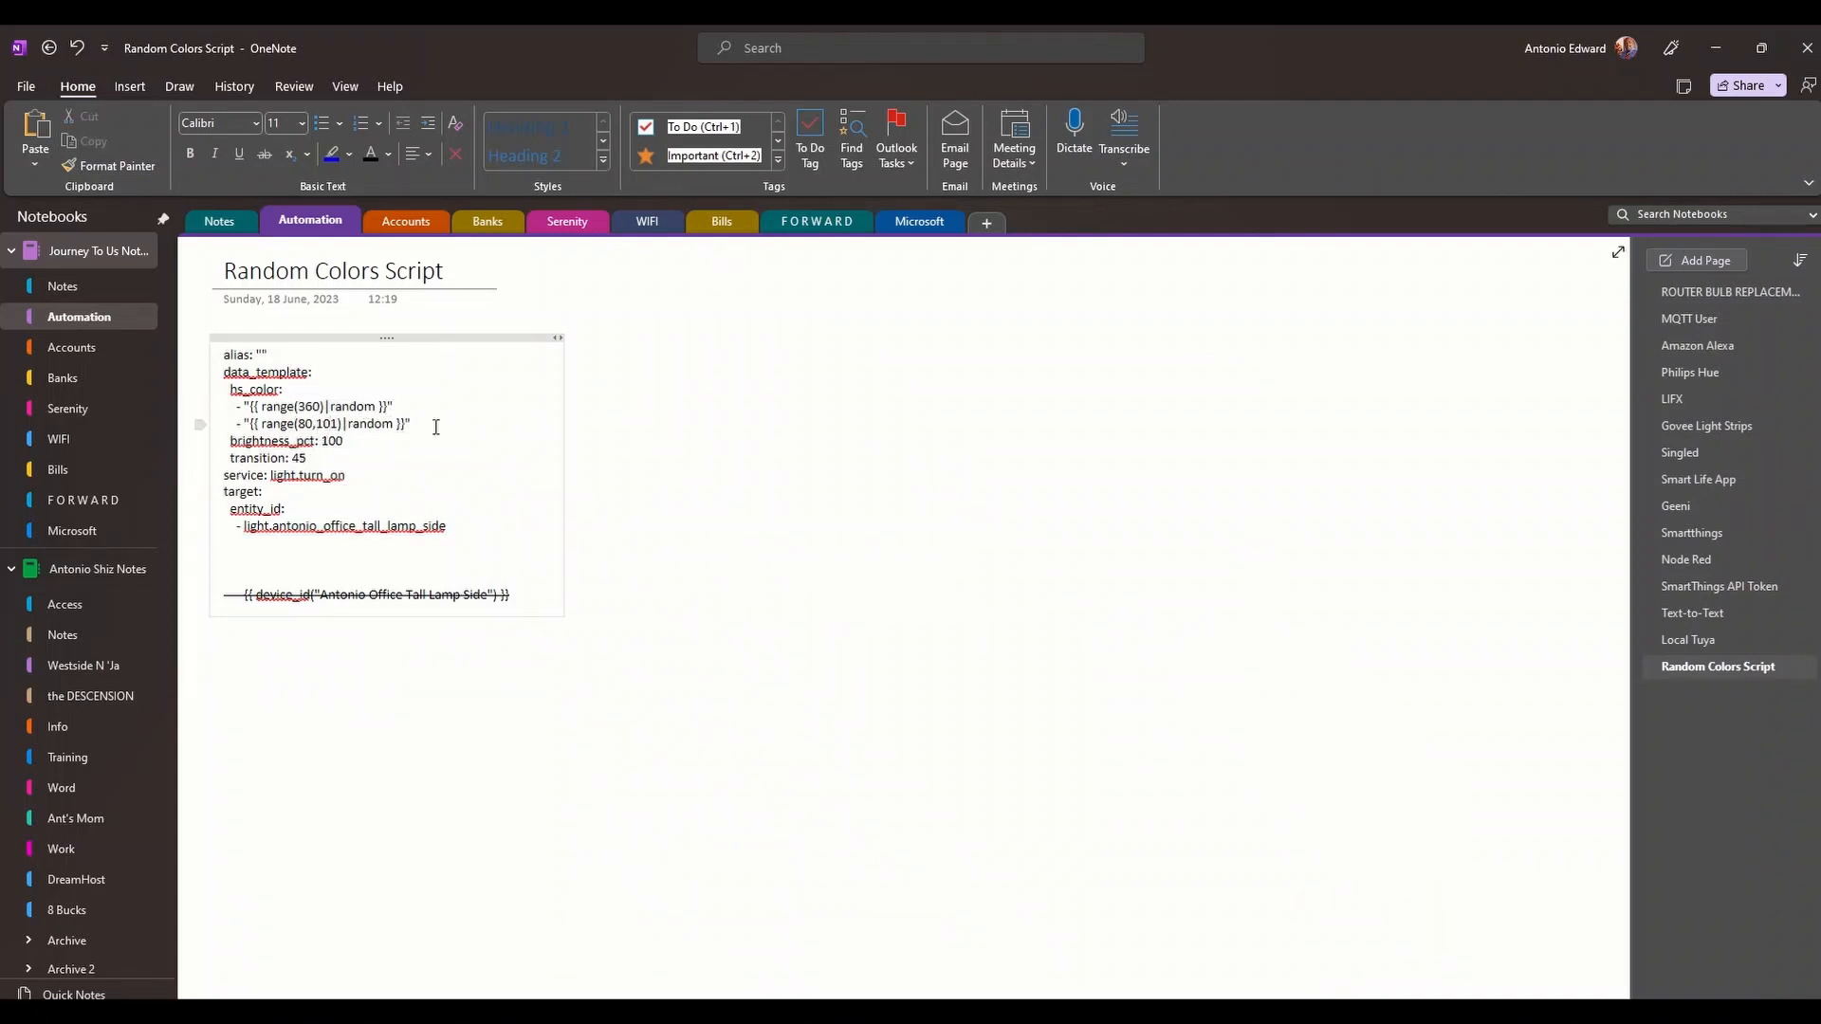
- Change range(80,101) to range(80,100), then restore the OneNote window and drag it aside
{"action": "key", "text": "Delete"}
{"action": "type", "text": "0"}
{"action": "left_click", "coordinate": [446, 574]}
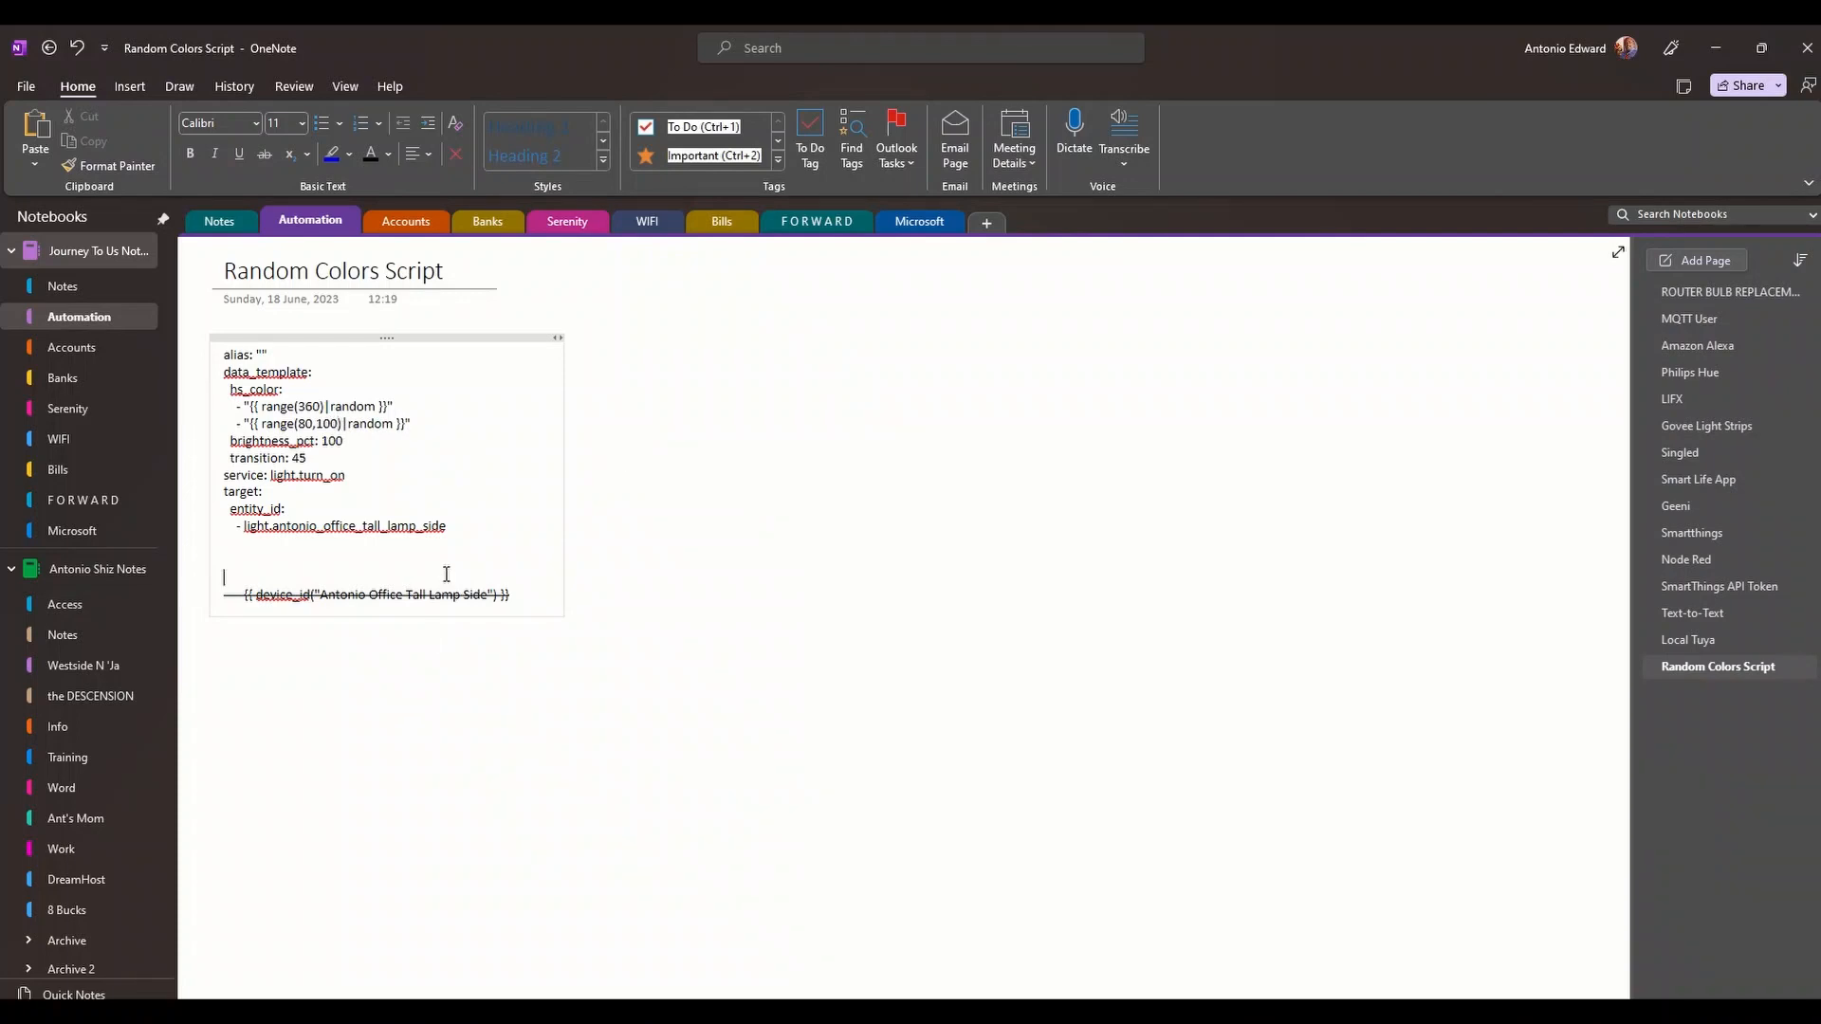
{"action": "double_click", "coordinate": [1285, 28]}
{"action": "left_click_drag", "start_coordinate": [1470, 168], "coordinate": [1819, 190]}
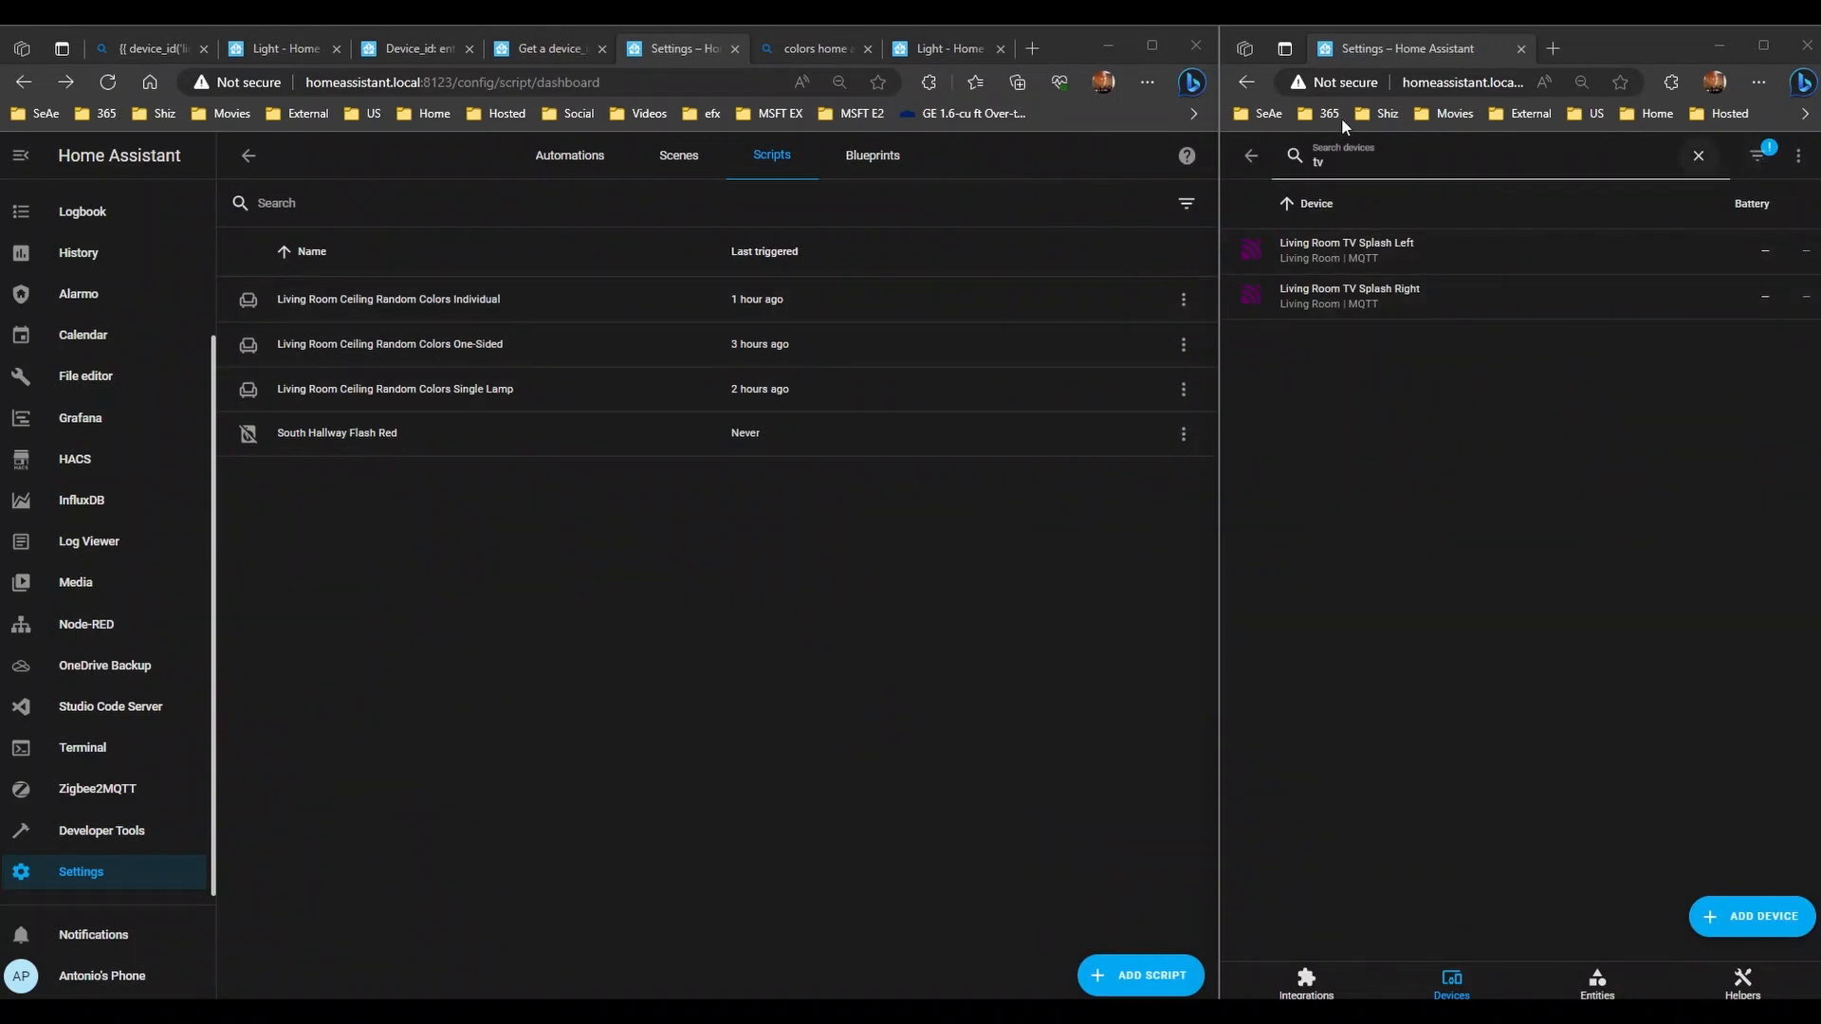
- Close the 'colors home' Bing results tab and the duplicate 'Light - Home' docs tab
{"action": "left_click", "coordinate": [834, 48]}
{"action": "left_click", "coordinate": [950, 47]}
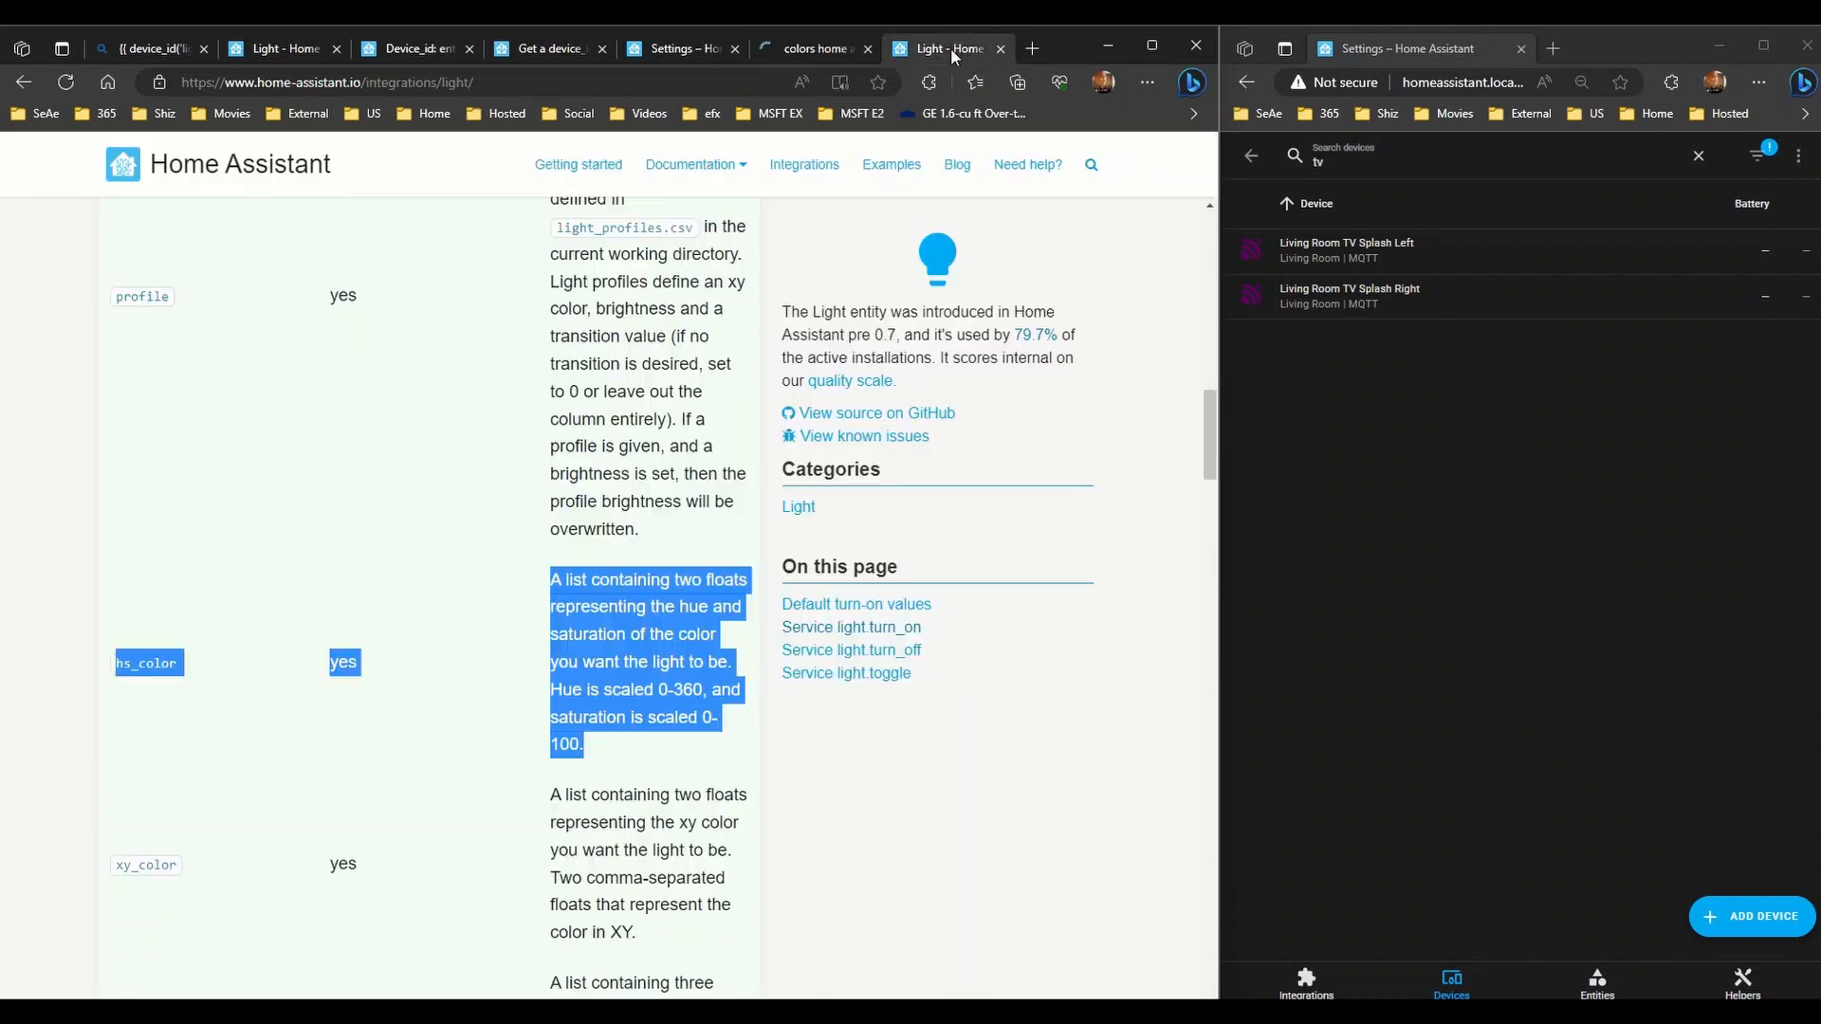
{"action": "left_click", "coordinate": [861, 50]}
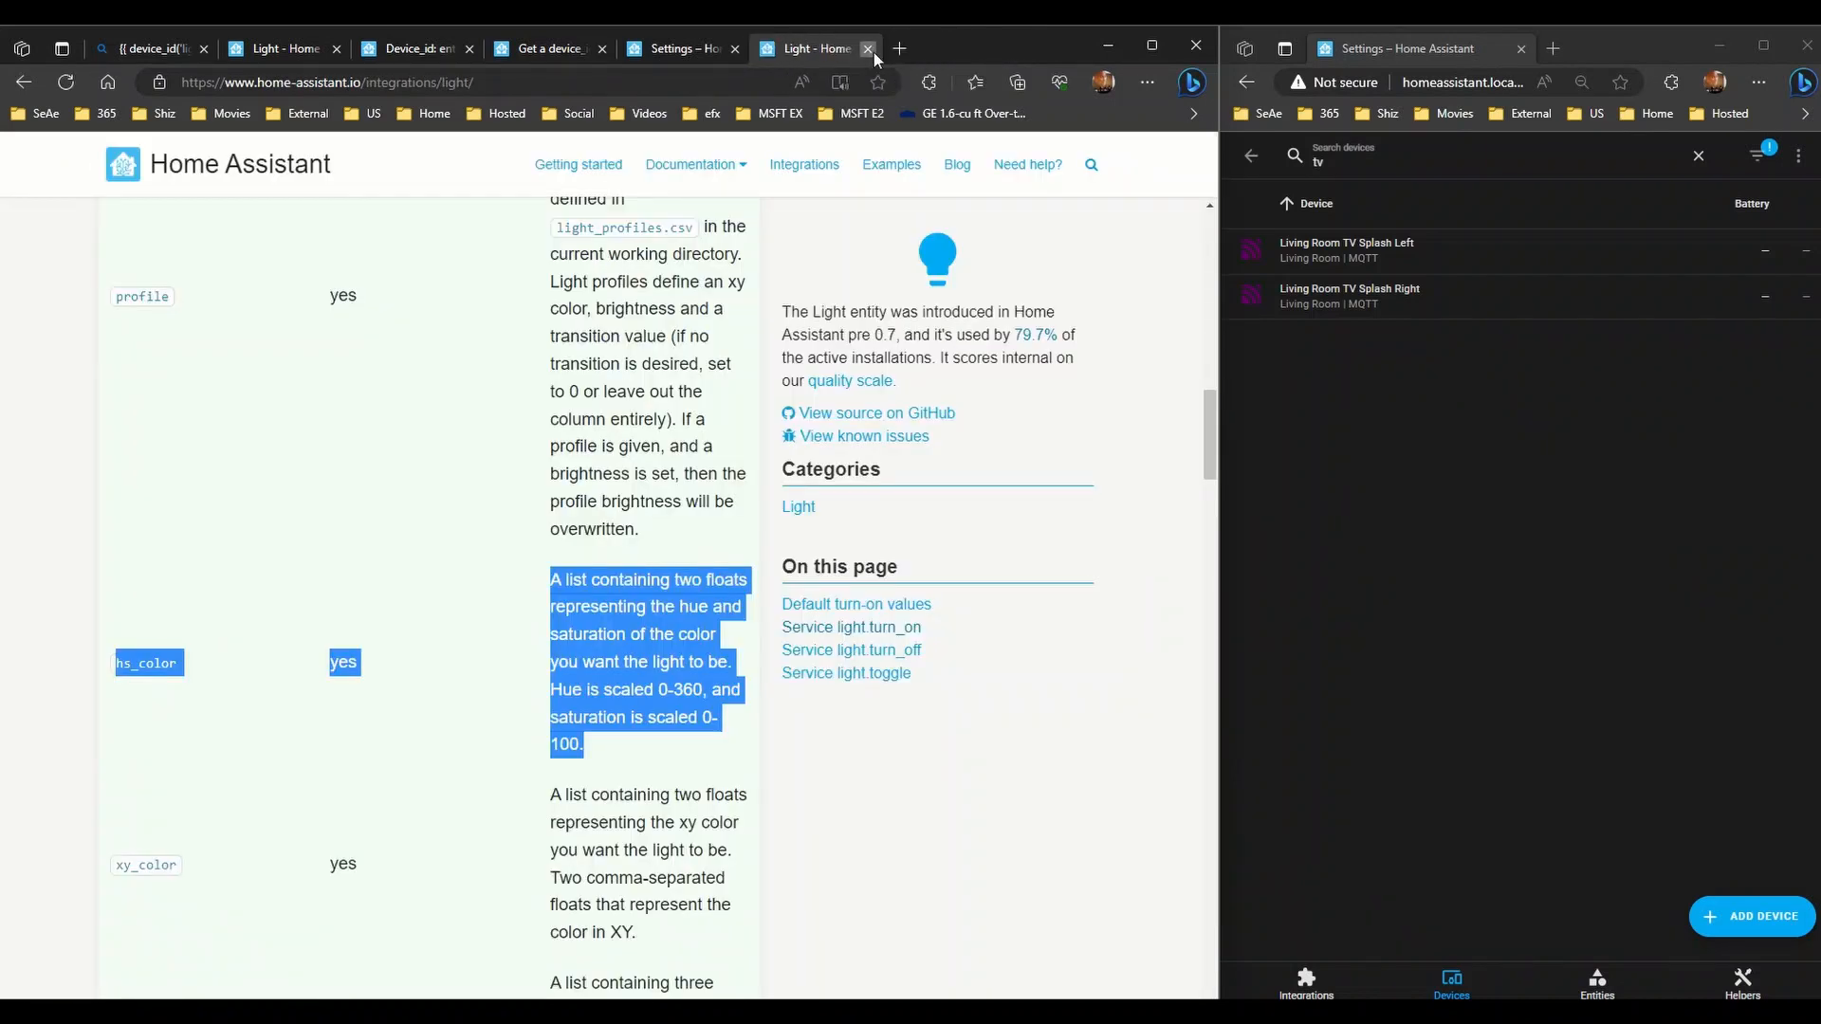
{"action": "left_click", "coordinate": [867, 48]}
- Close the device_id Bing search results tab
{"action": "left_click", "coordinate": [736, 52]}
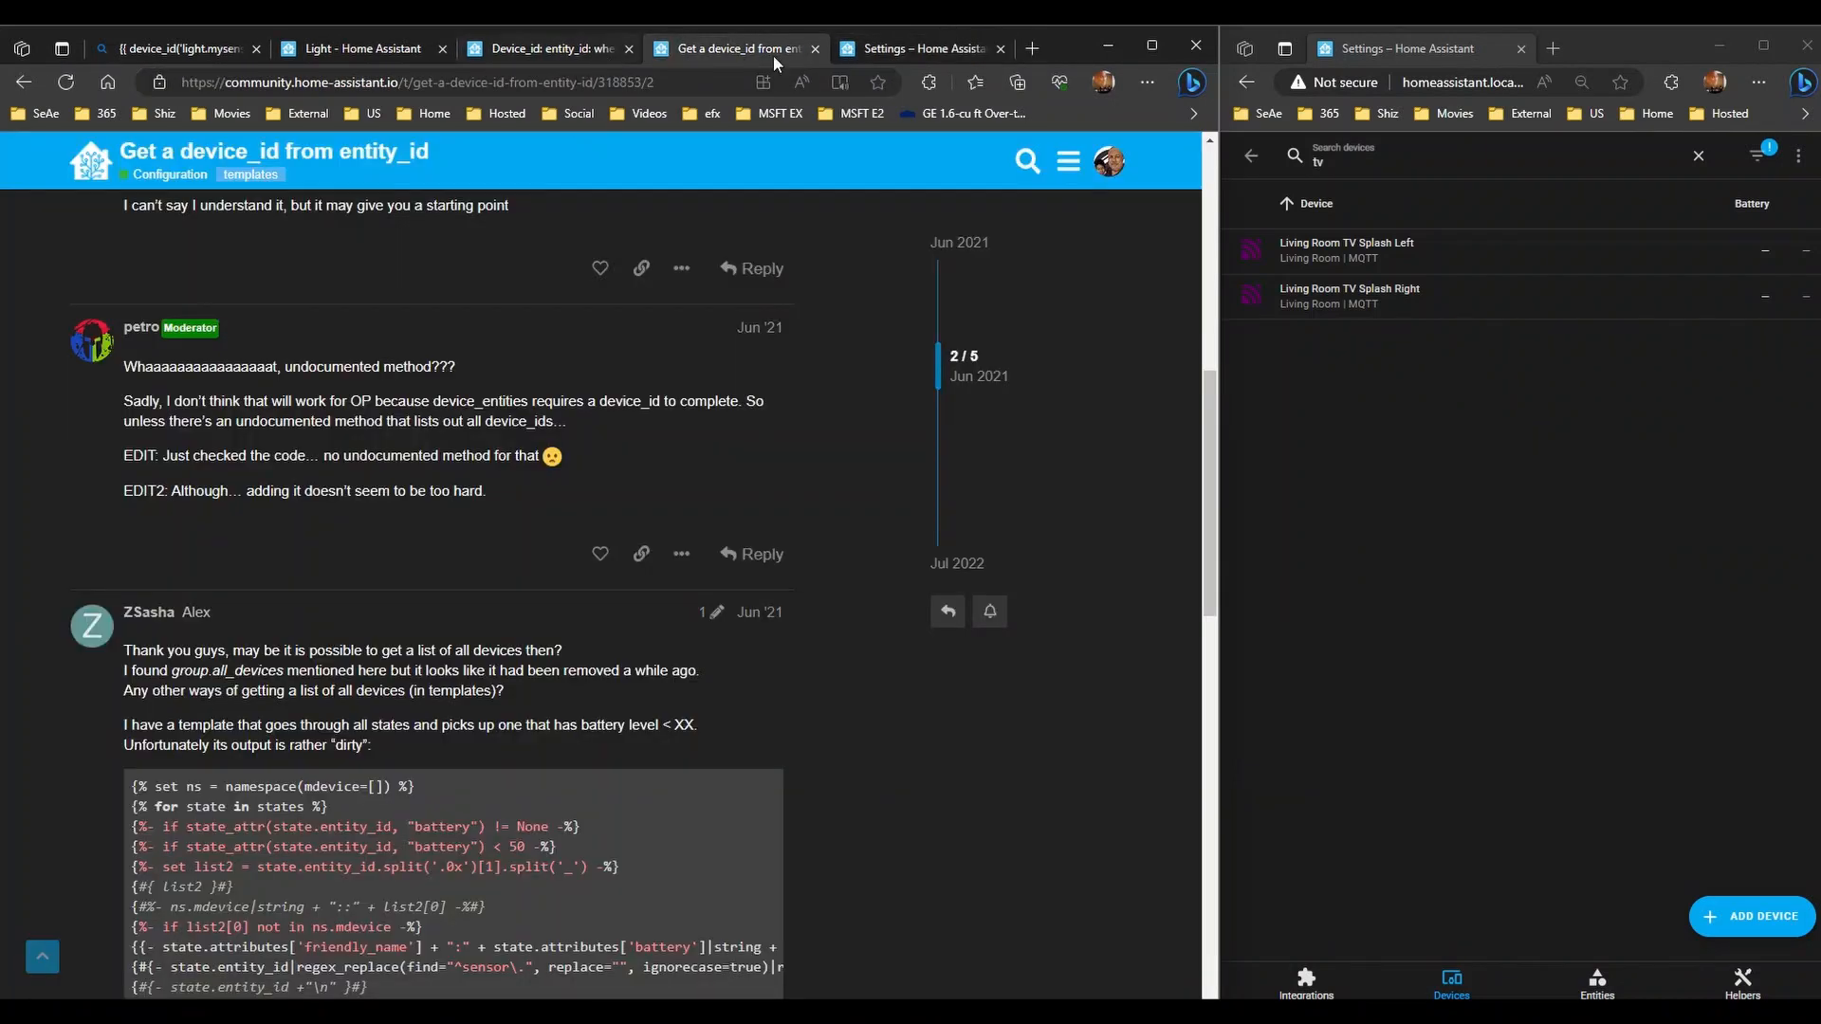
{"action": "left_click", "coordinate": [848, 50]}
{"action": "left_click", "coordinate": [566, 42]}
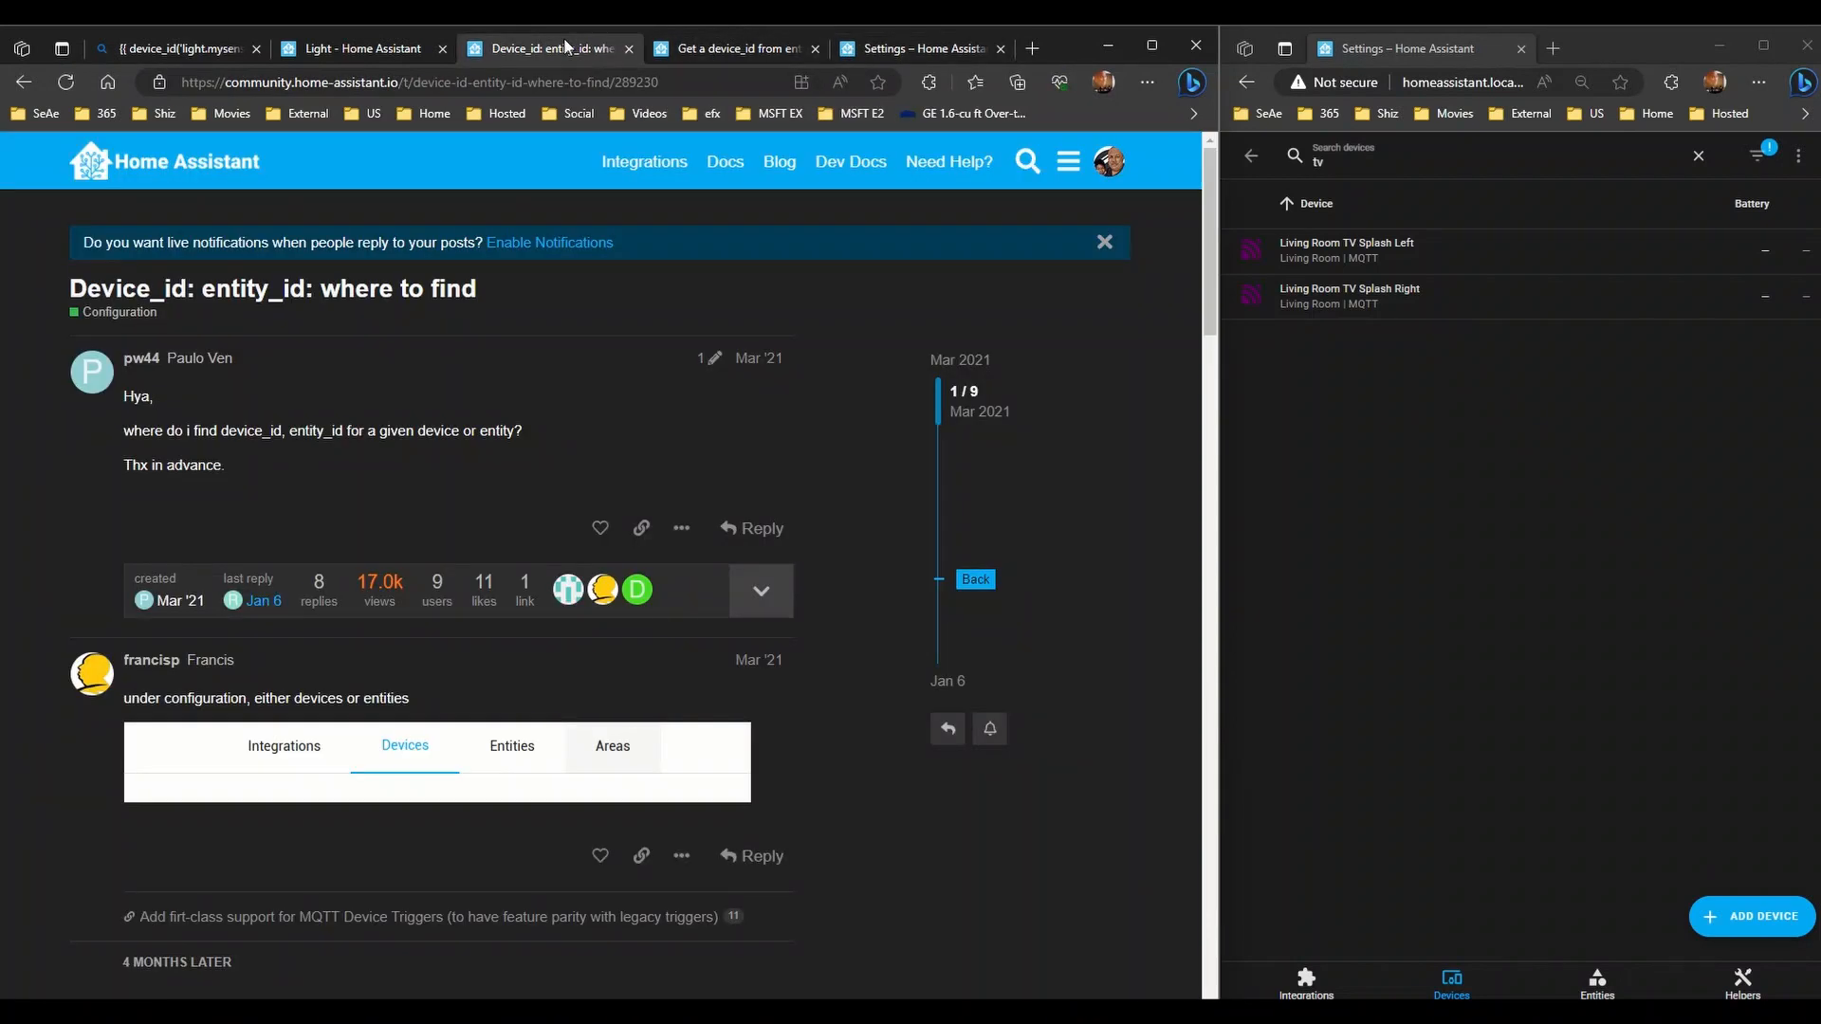
{"action": "left_click", "coordinate": [402, 48]}
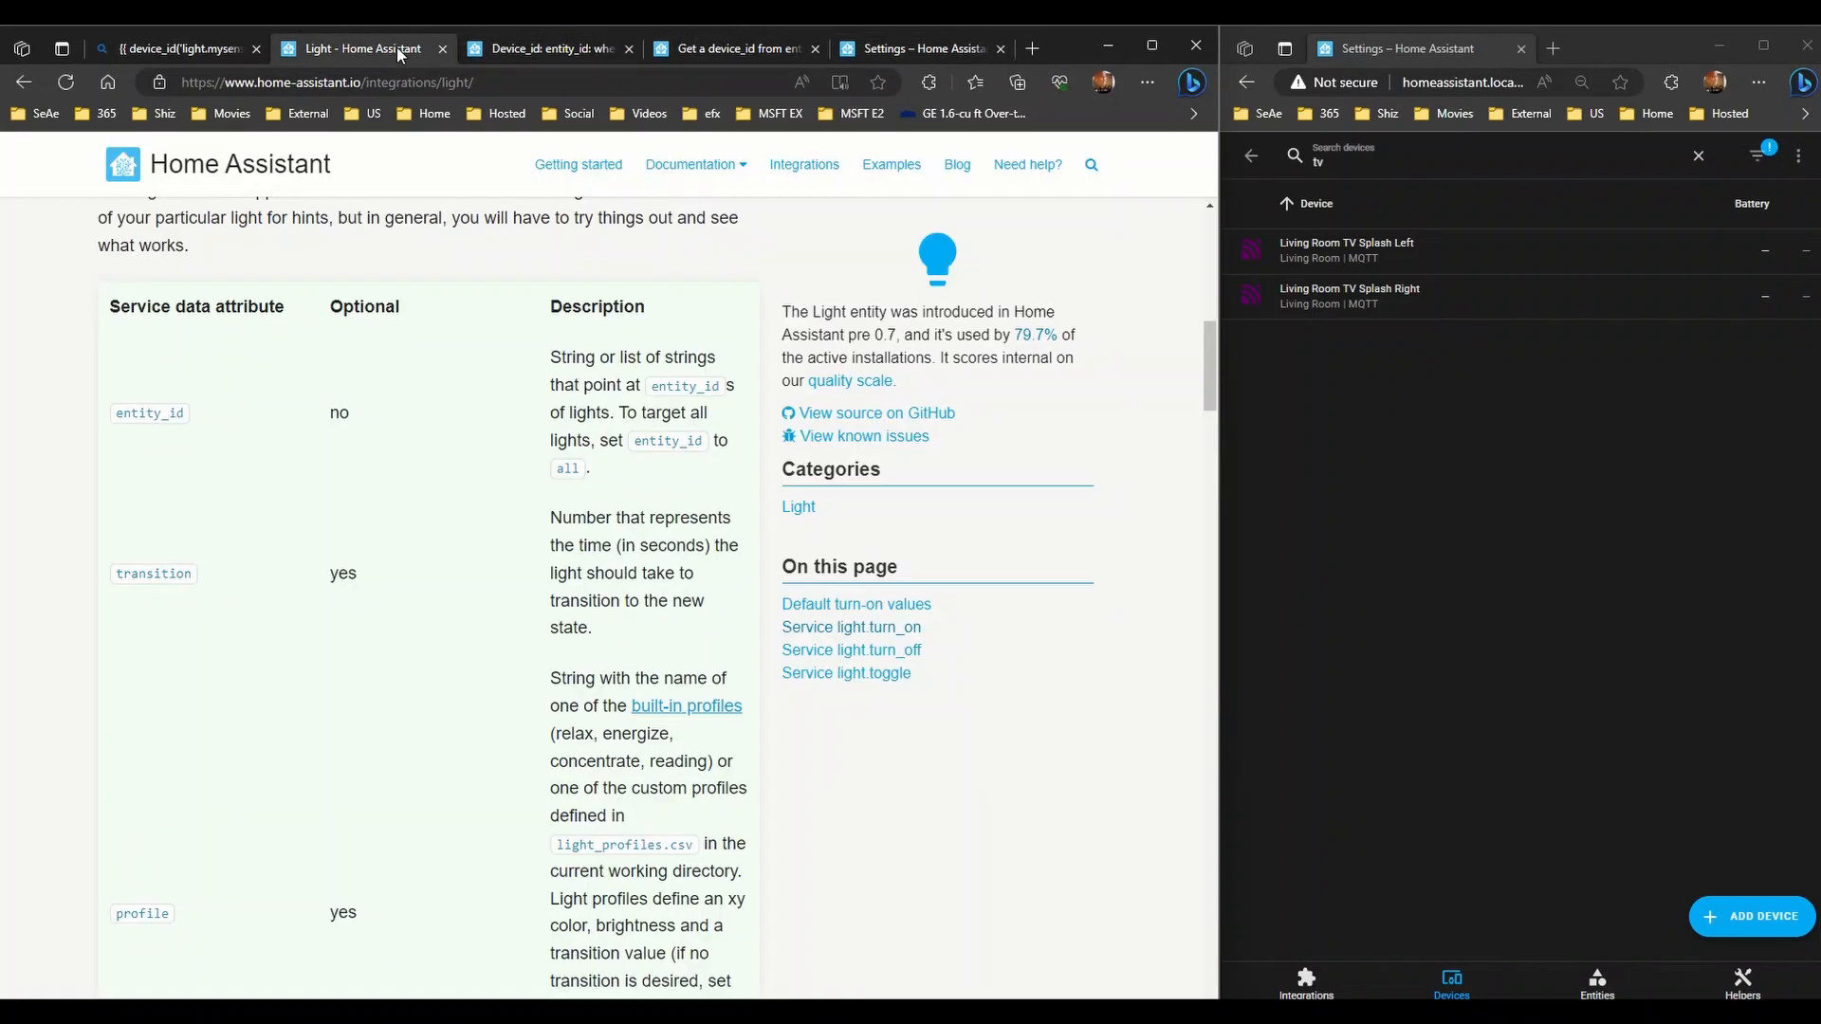
{"action": "left_click", "coordinate": [180, 48]}
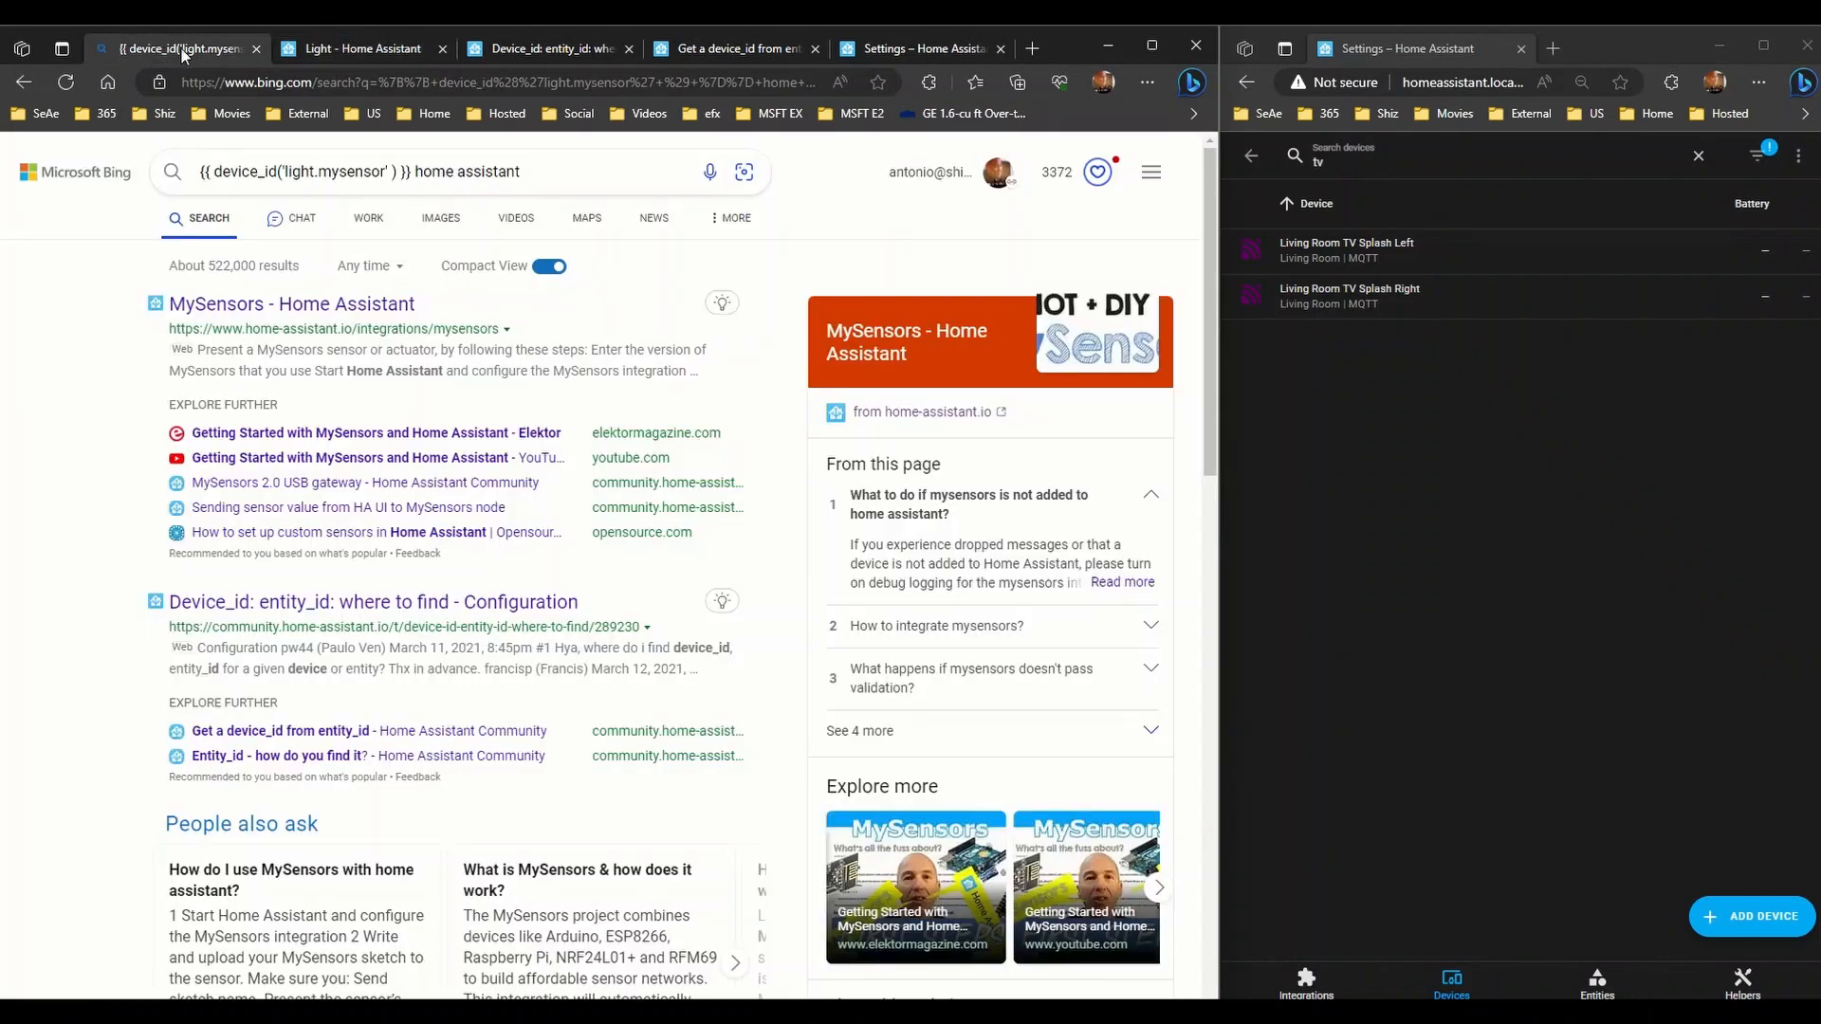
{"action": "left_click", "coordinate": [258, 48]}
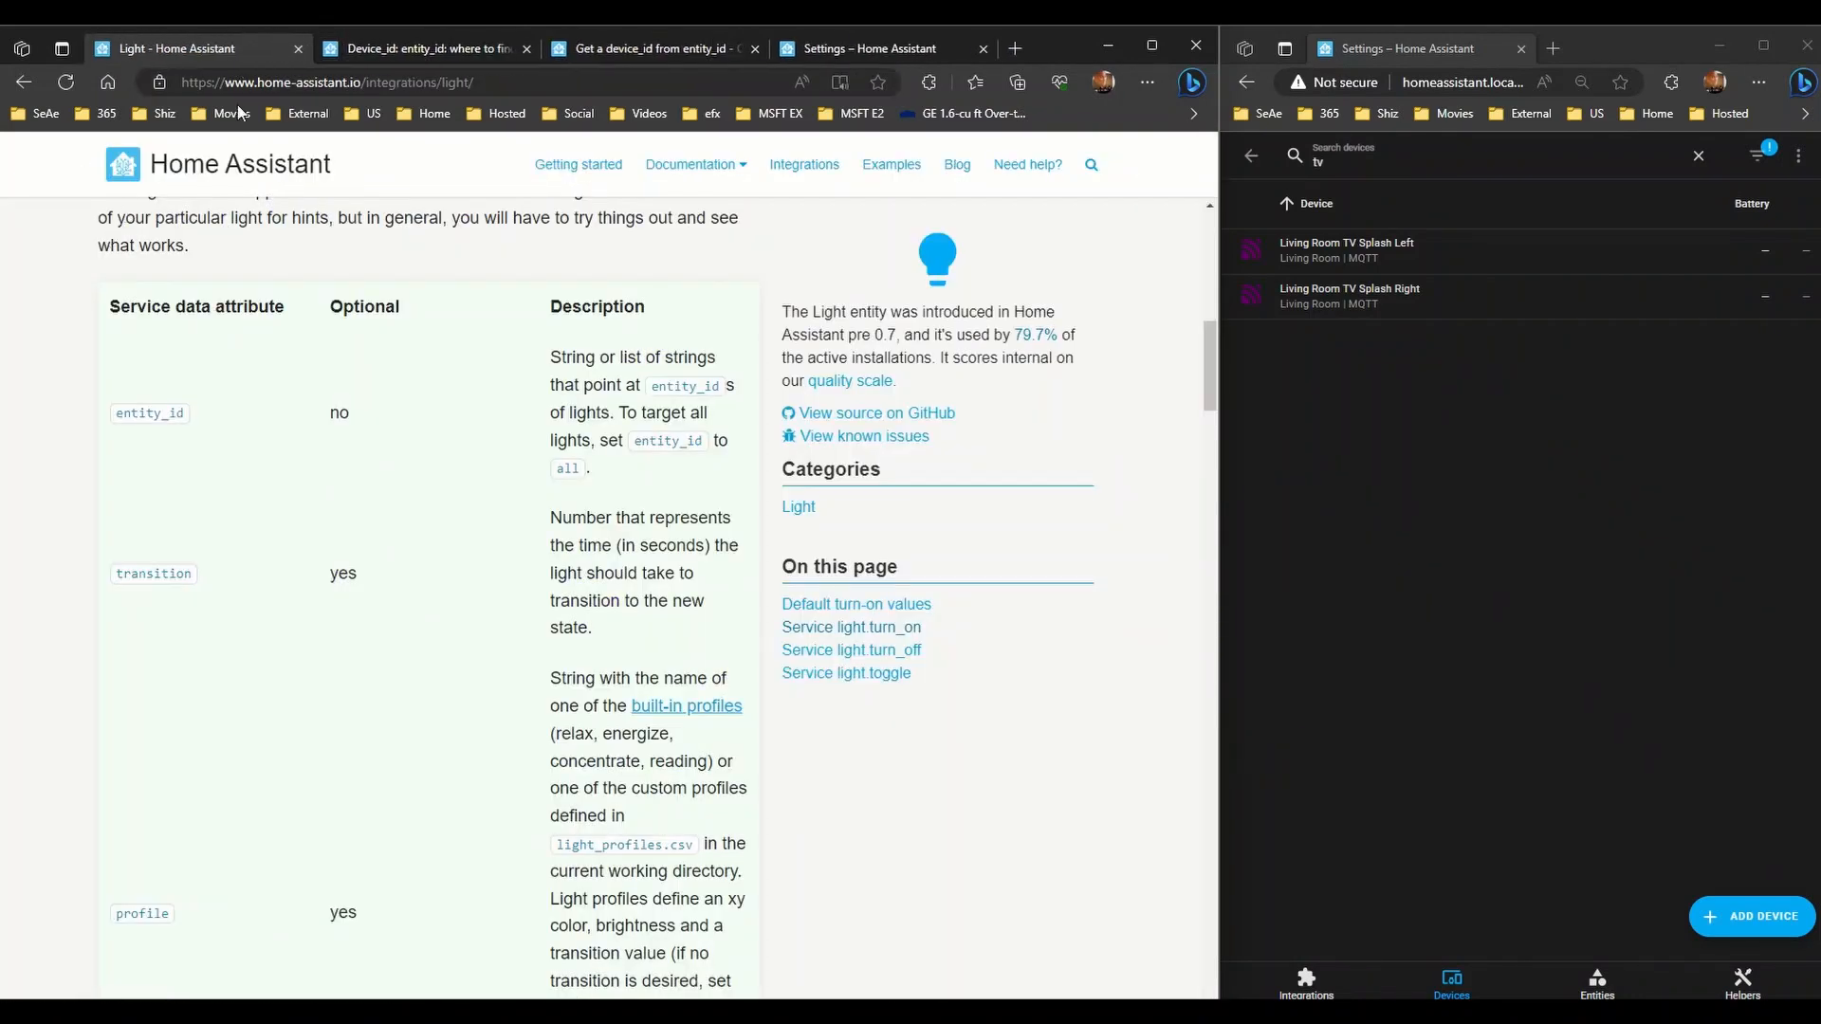
- Look over the remaining forum and docs tabs, ending on the Home Assistant Settings tab
{"action": "left_click", "coordinate": [377, 53]}
{"action": "left_click", "coordinate": [262, 50]}
{"action": "left_click", "coordinate": [357, 49]}
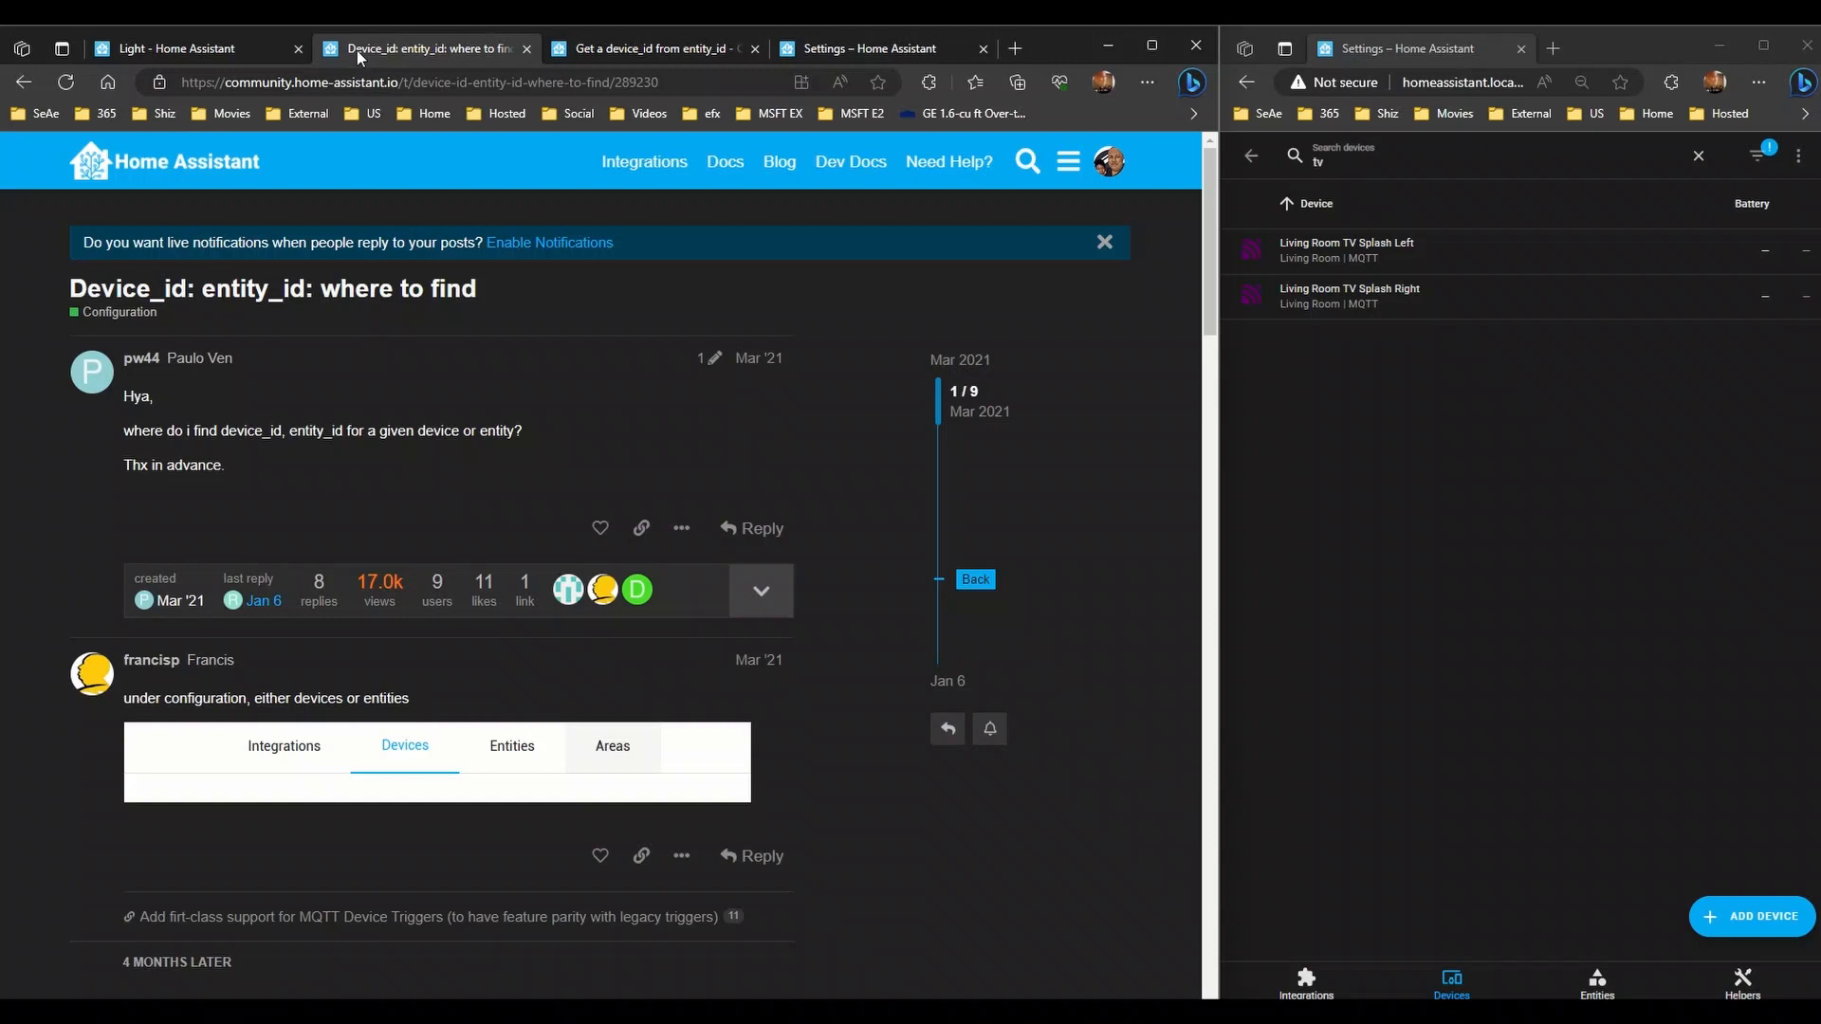
{"action": "left_click", "coordinate": [668, 43]}
{"action": "left_click", "coordinate": [442, 50]}
{"action": "left_click", "coordinate": [223, 48]}
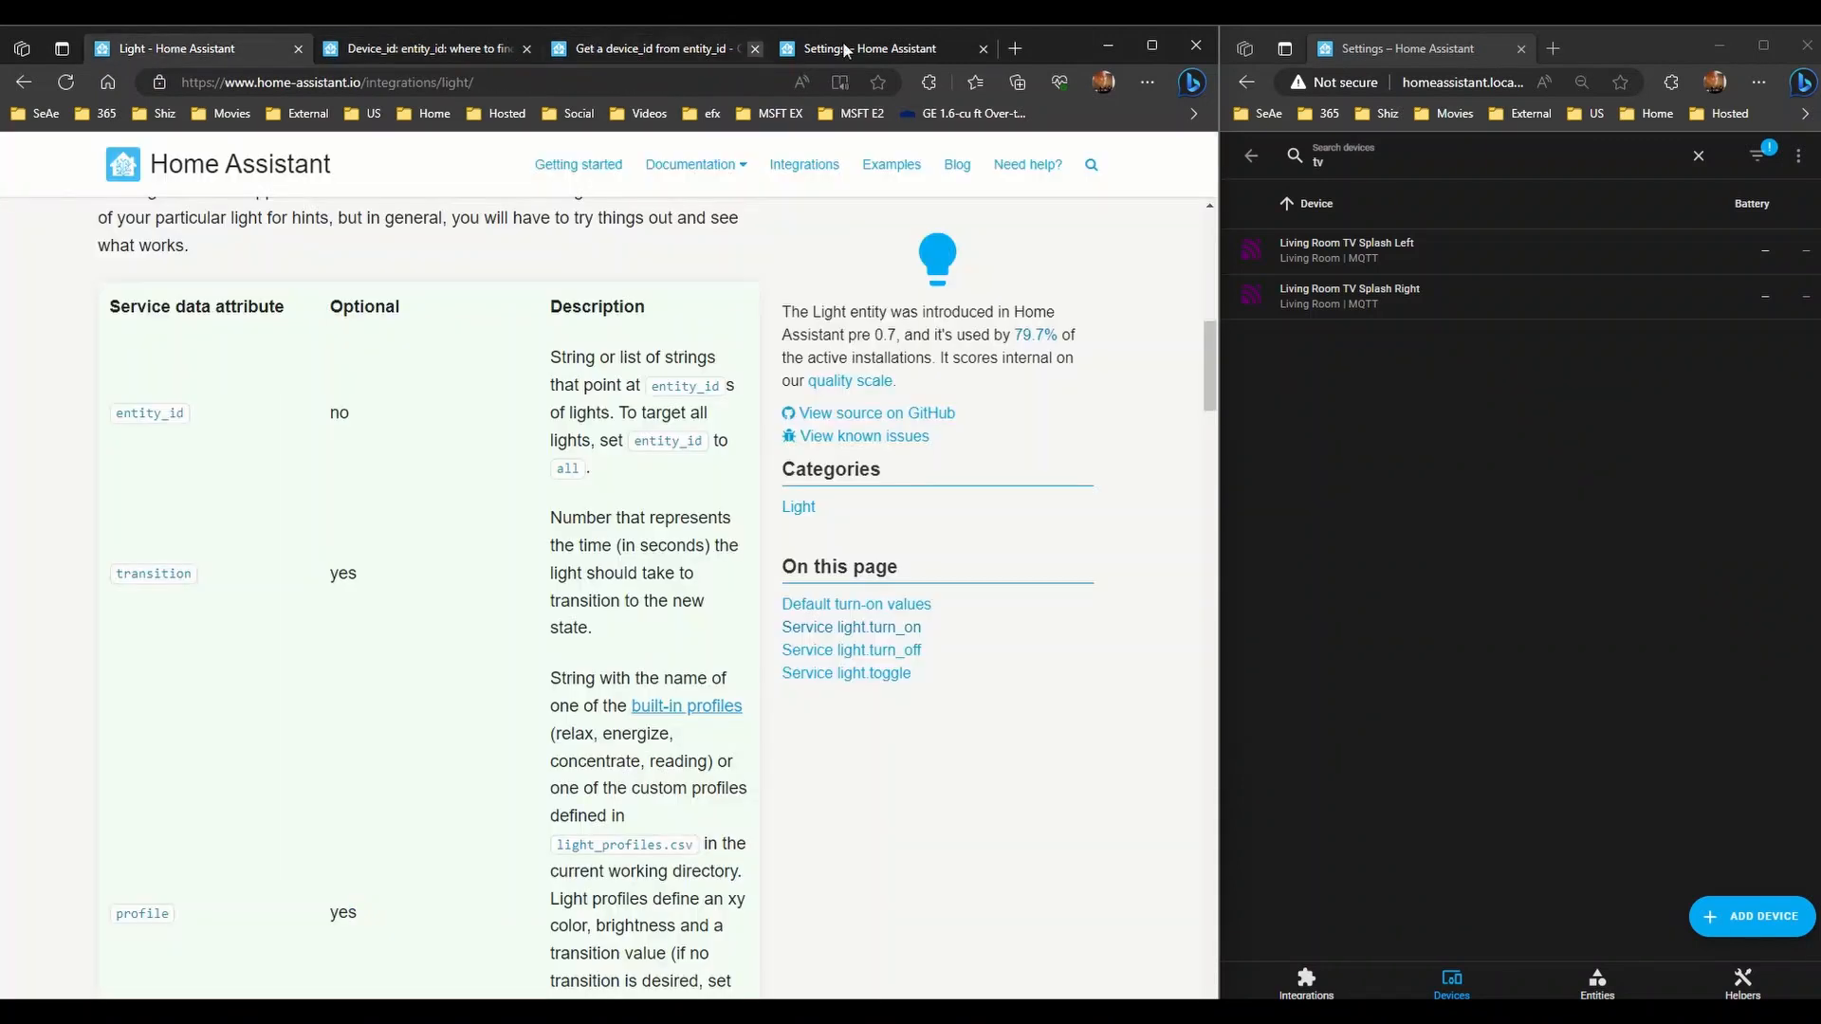
{"action": "left_click", "coordinate": [845, 50]}
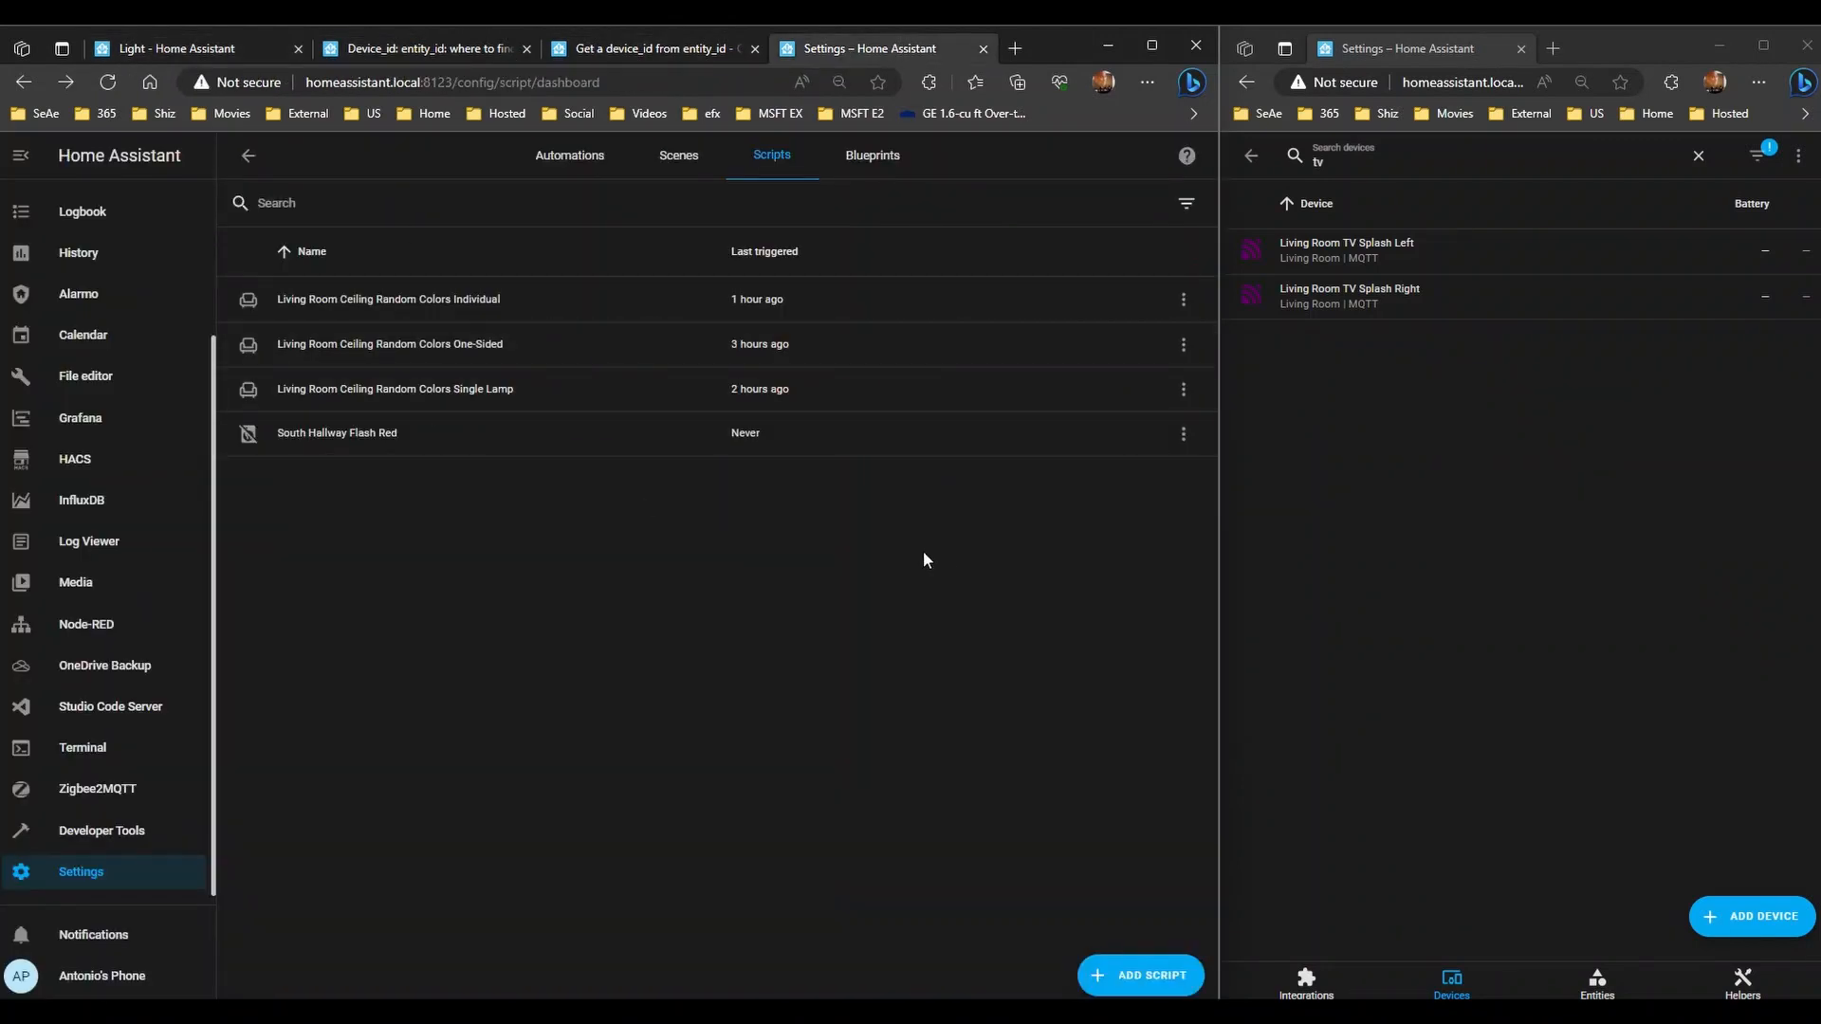
- Return to Settings and open Automations & Scenes to view the automations list
{"action": "left_click", "coordinate": [1456, 467]}
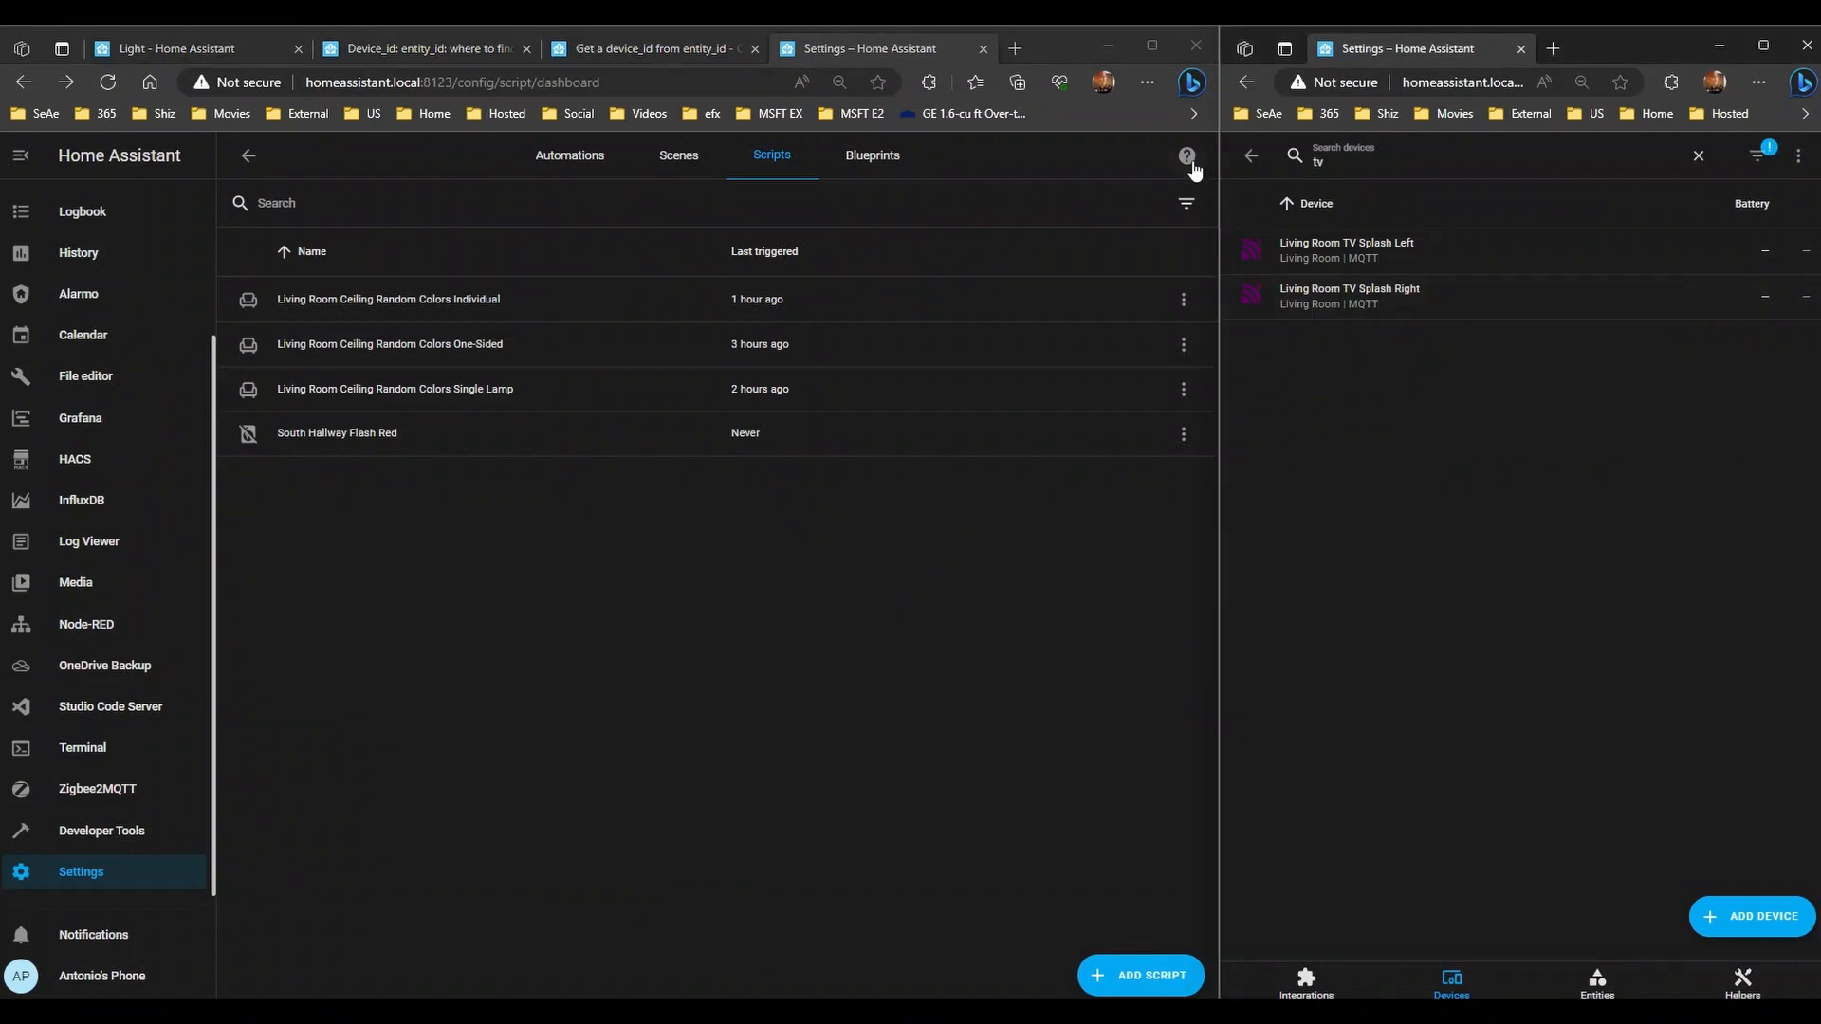
{"action": "left_click", "coordinate": [250, 155]}
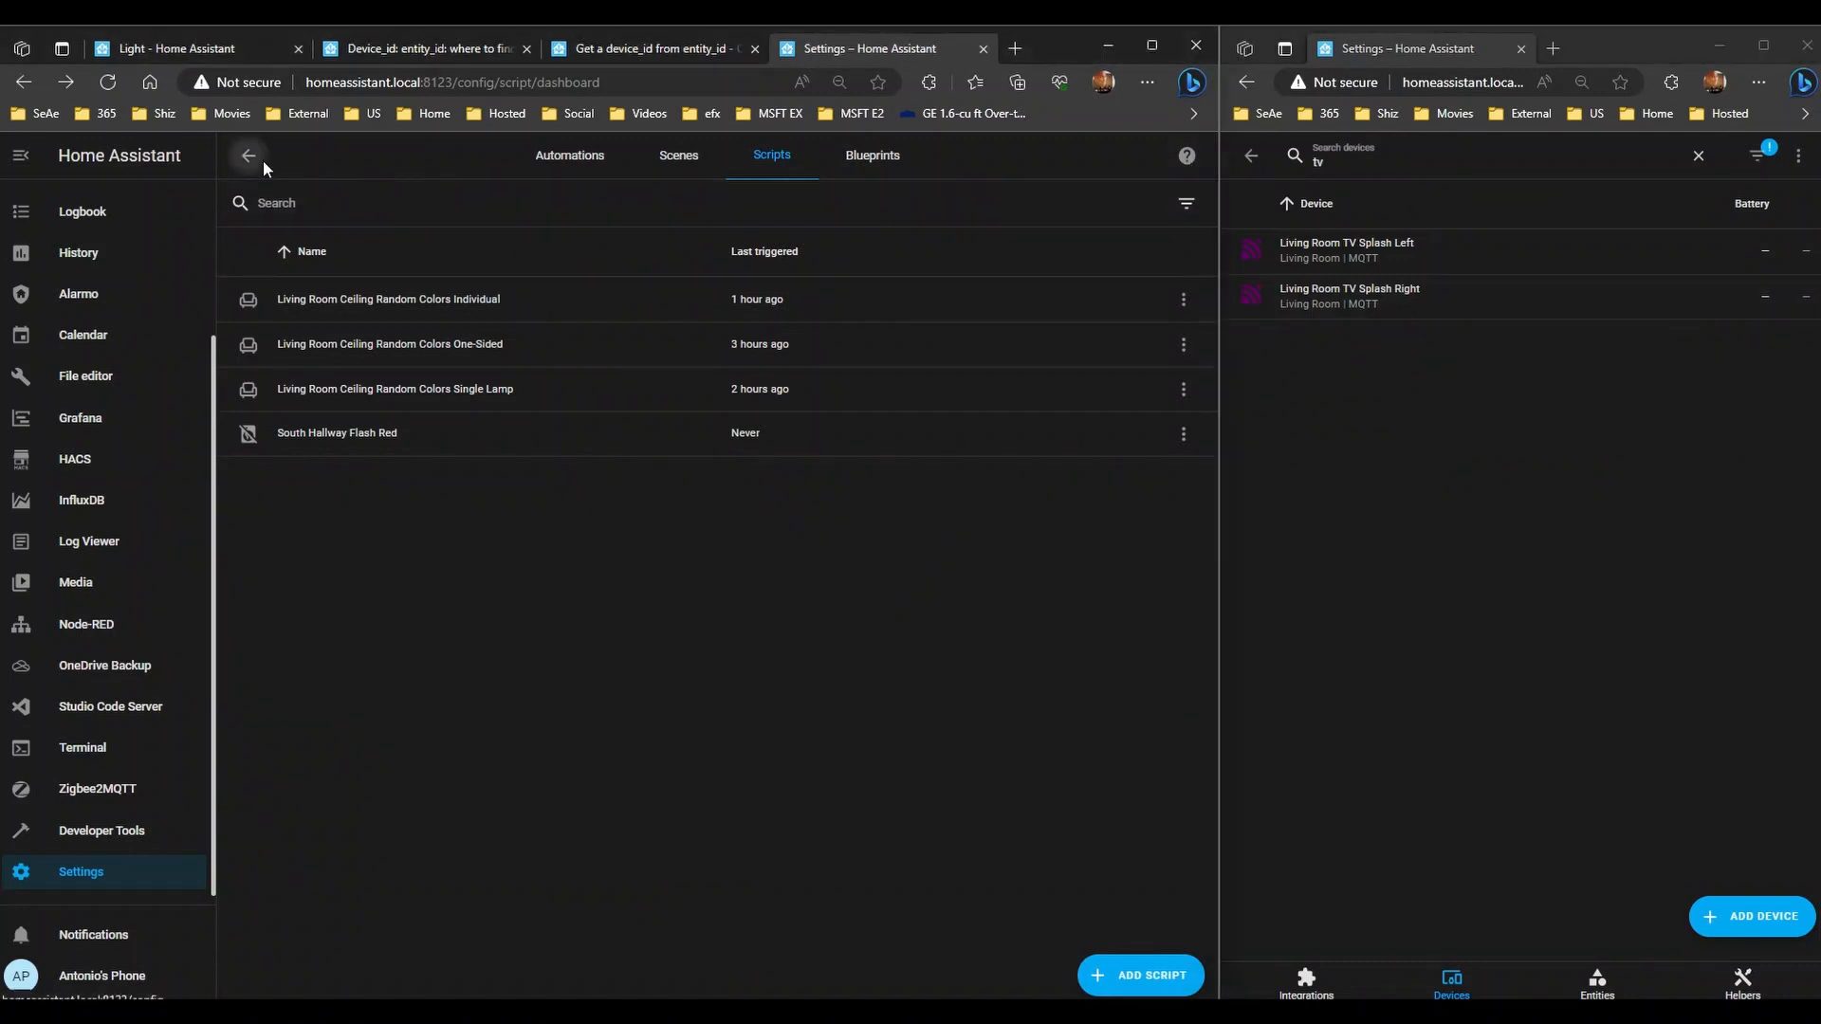
{"action": "left_click", "coordinate": [618, 372]}
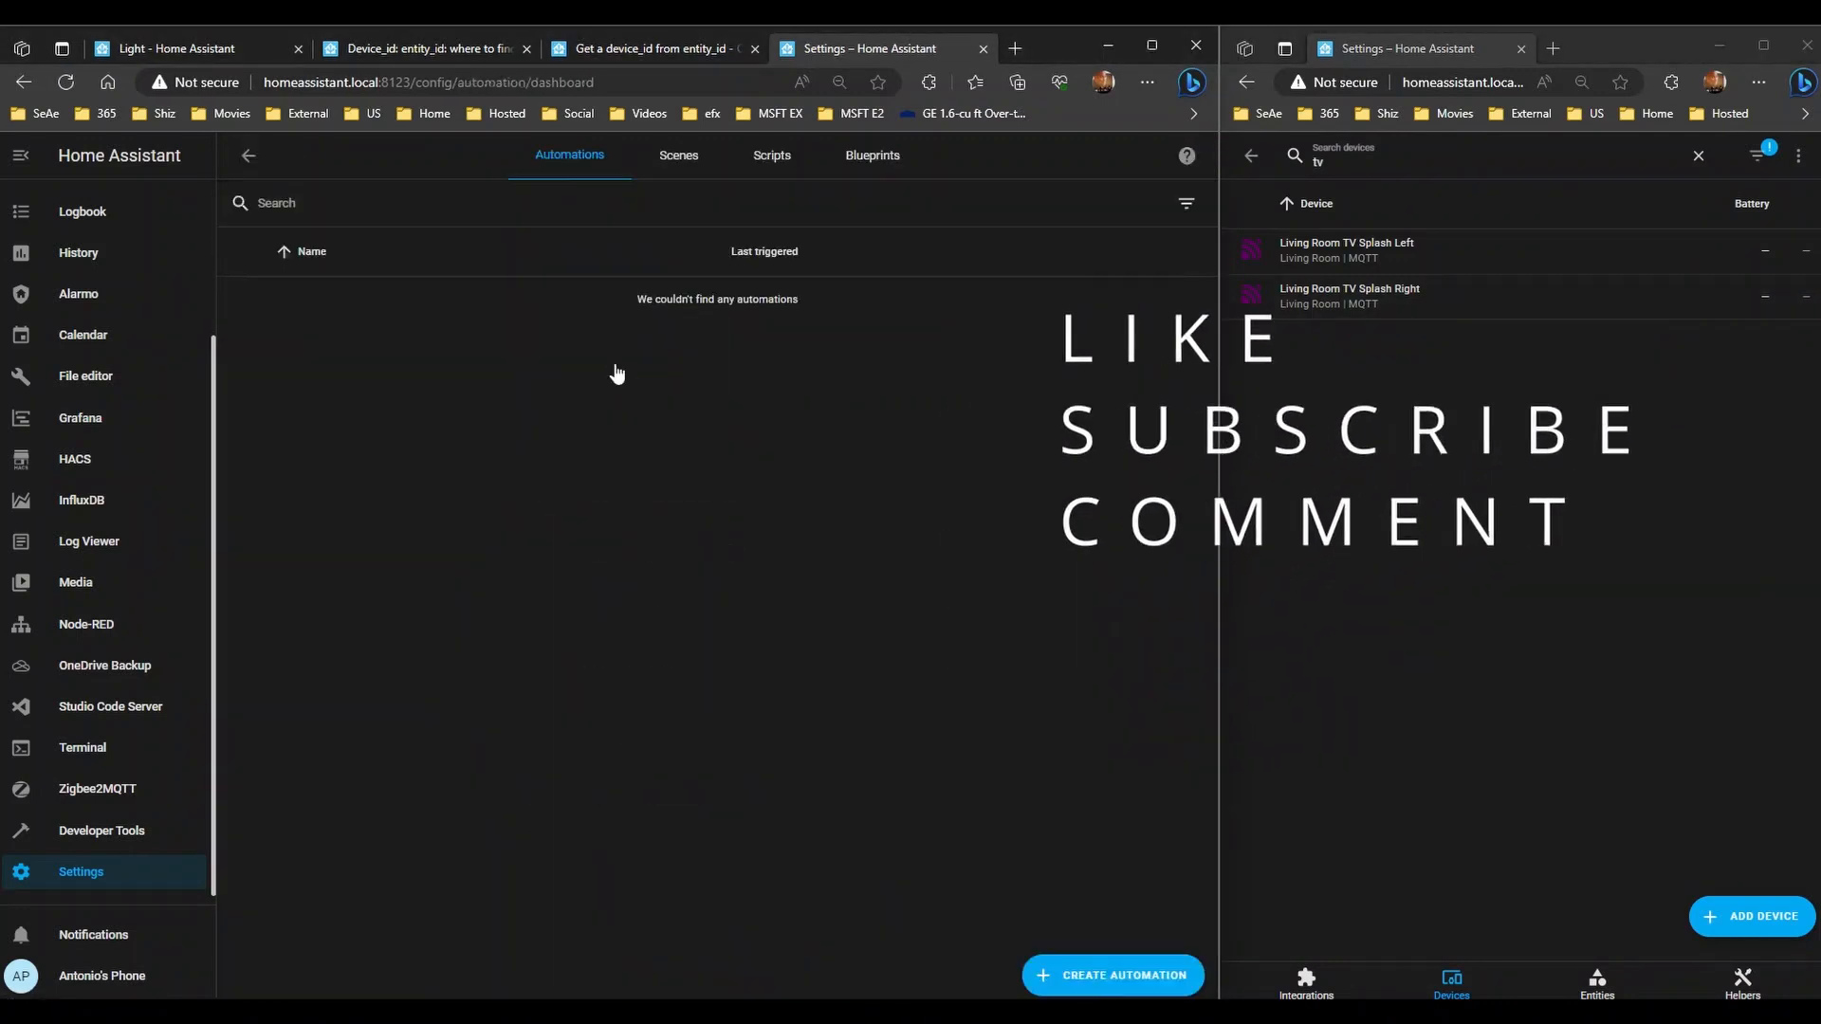